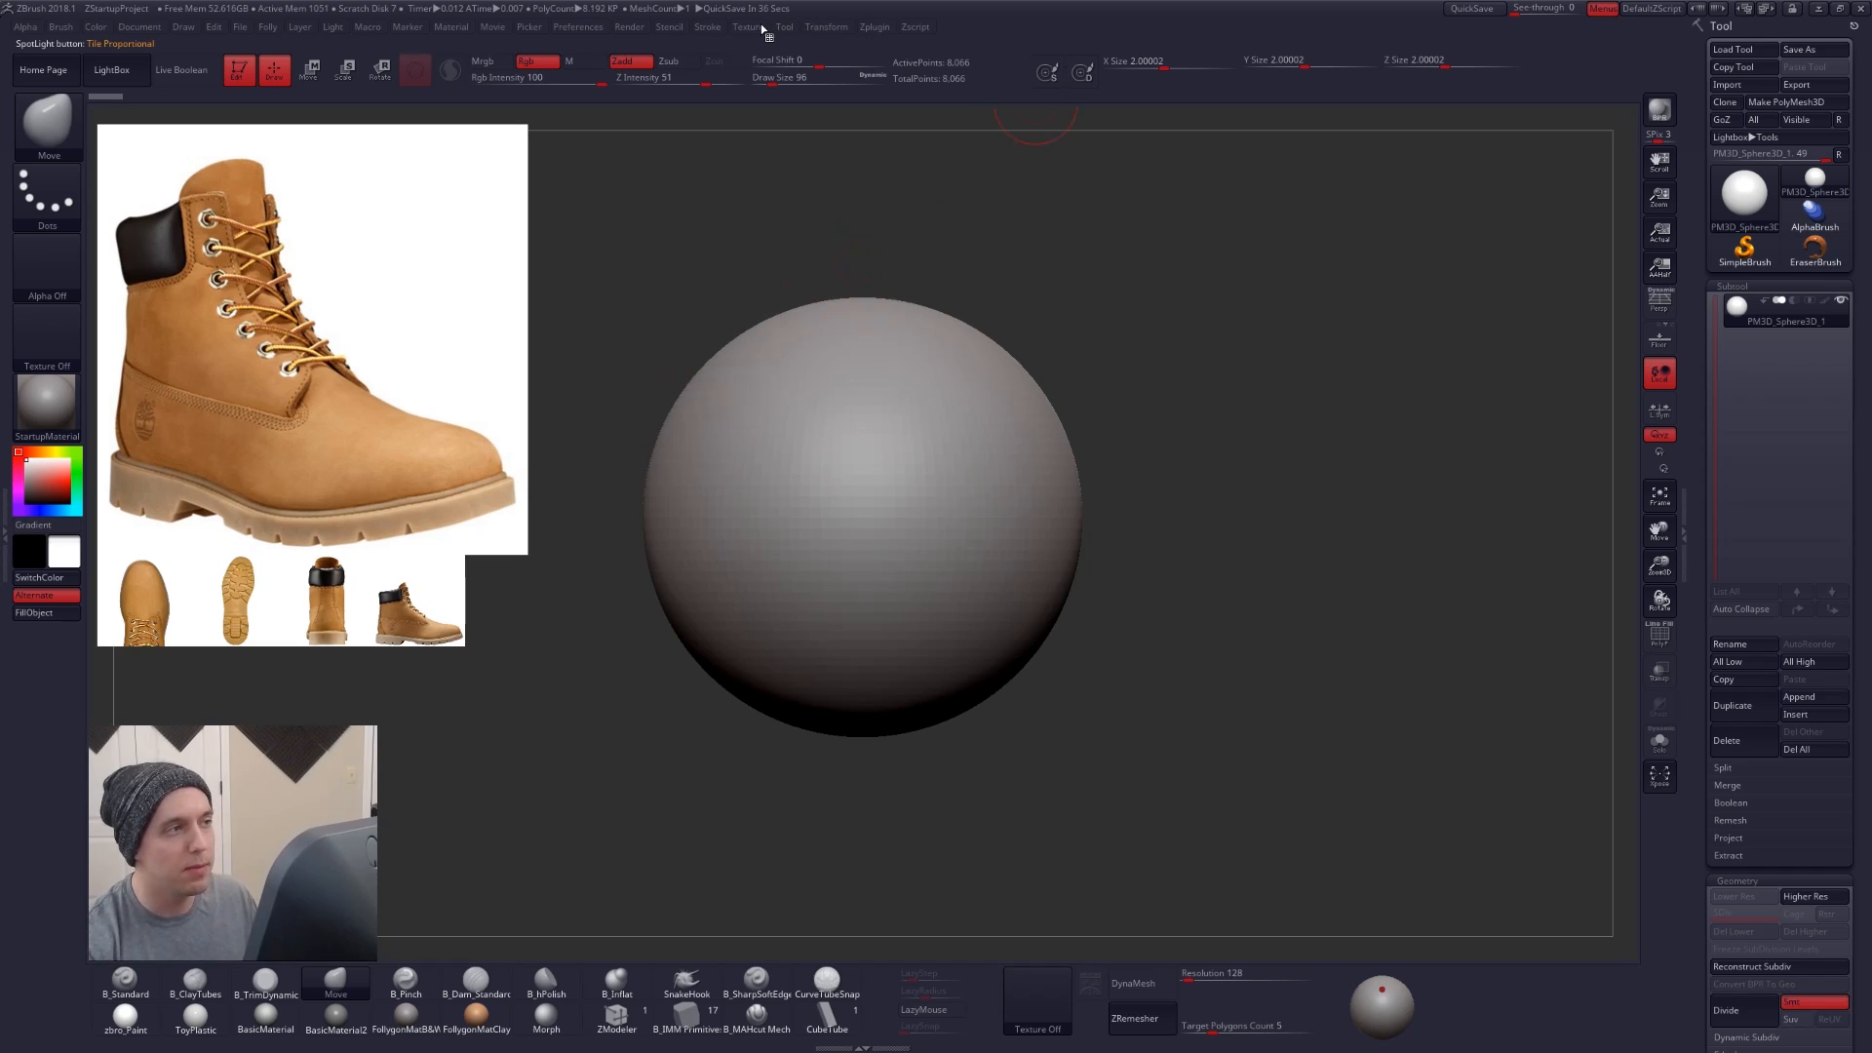
- Separate the small side-view boot image from the other Spotlight references and place the large boot image above the row of small ones
left_click(748, 27)
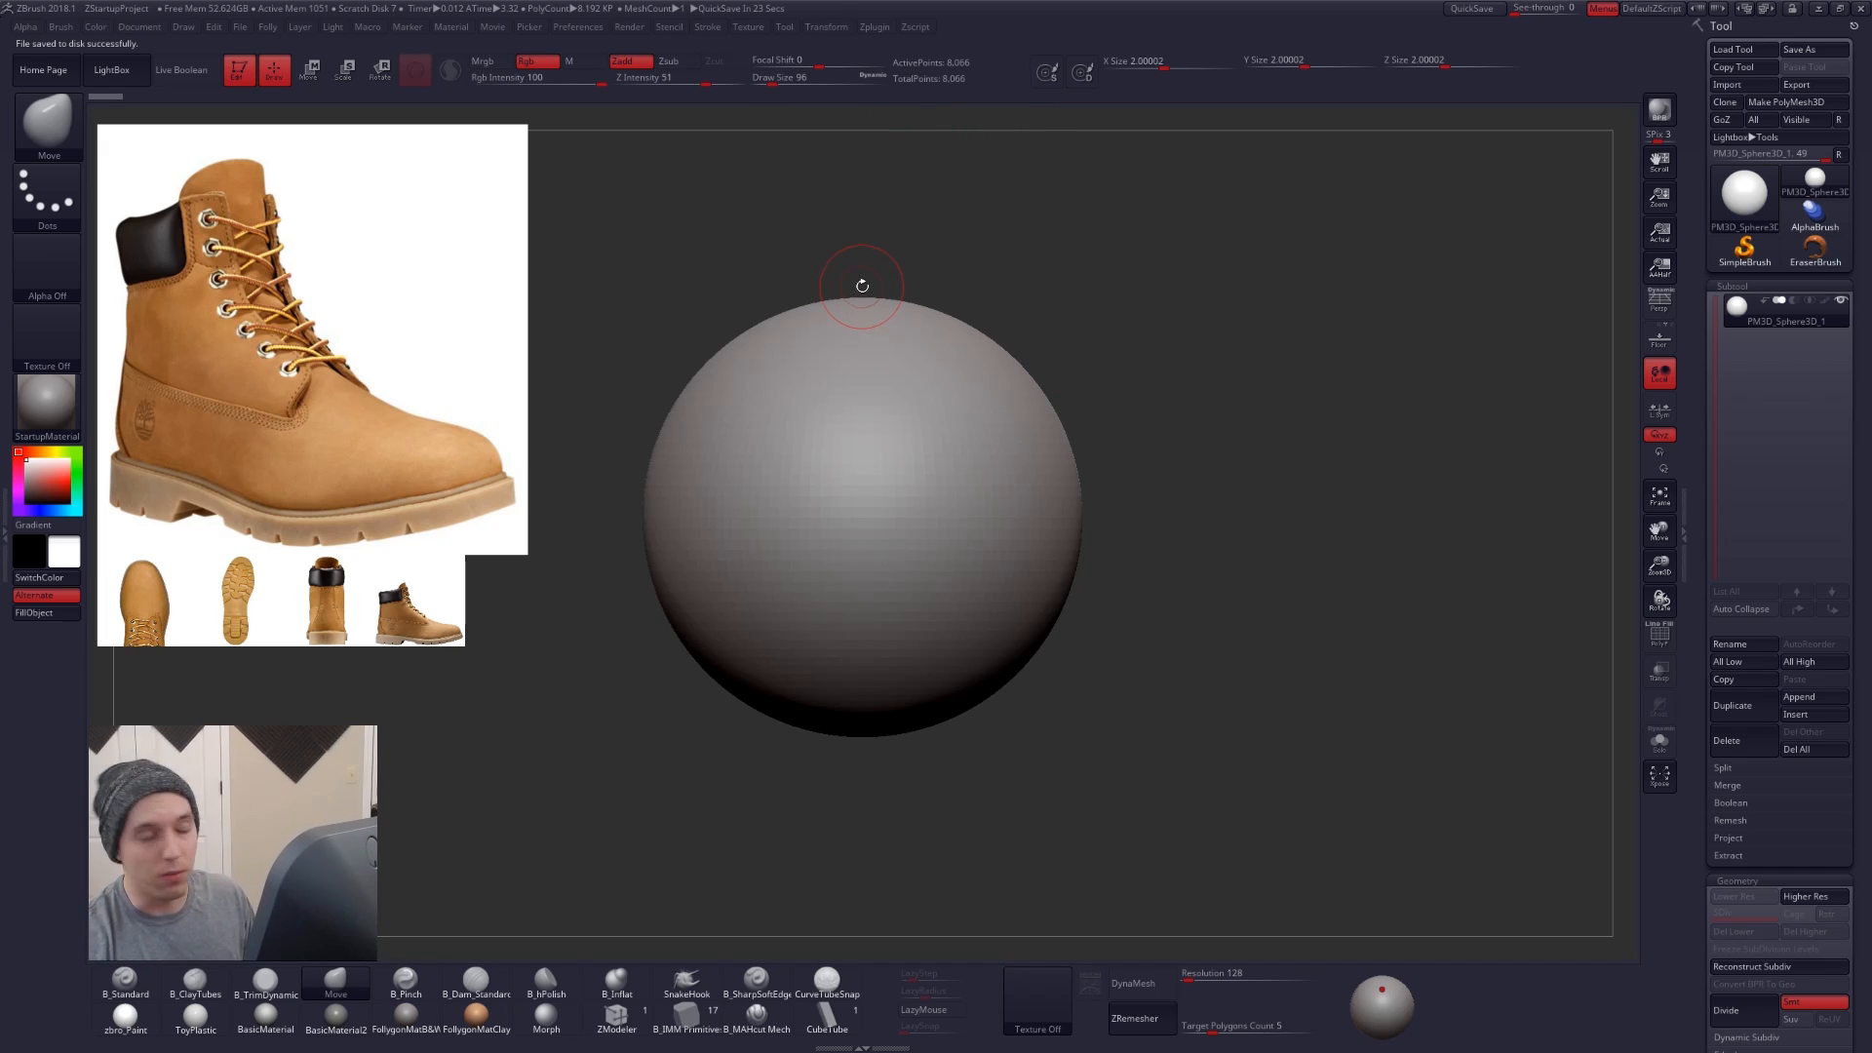
key("shift+z")
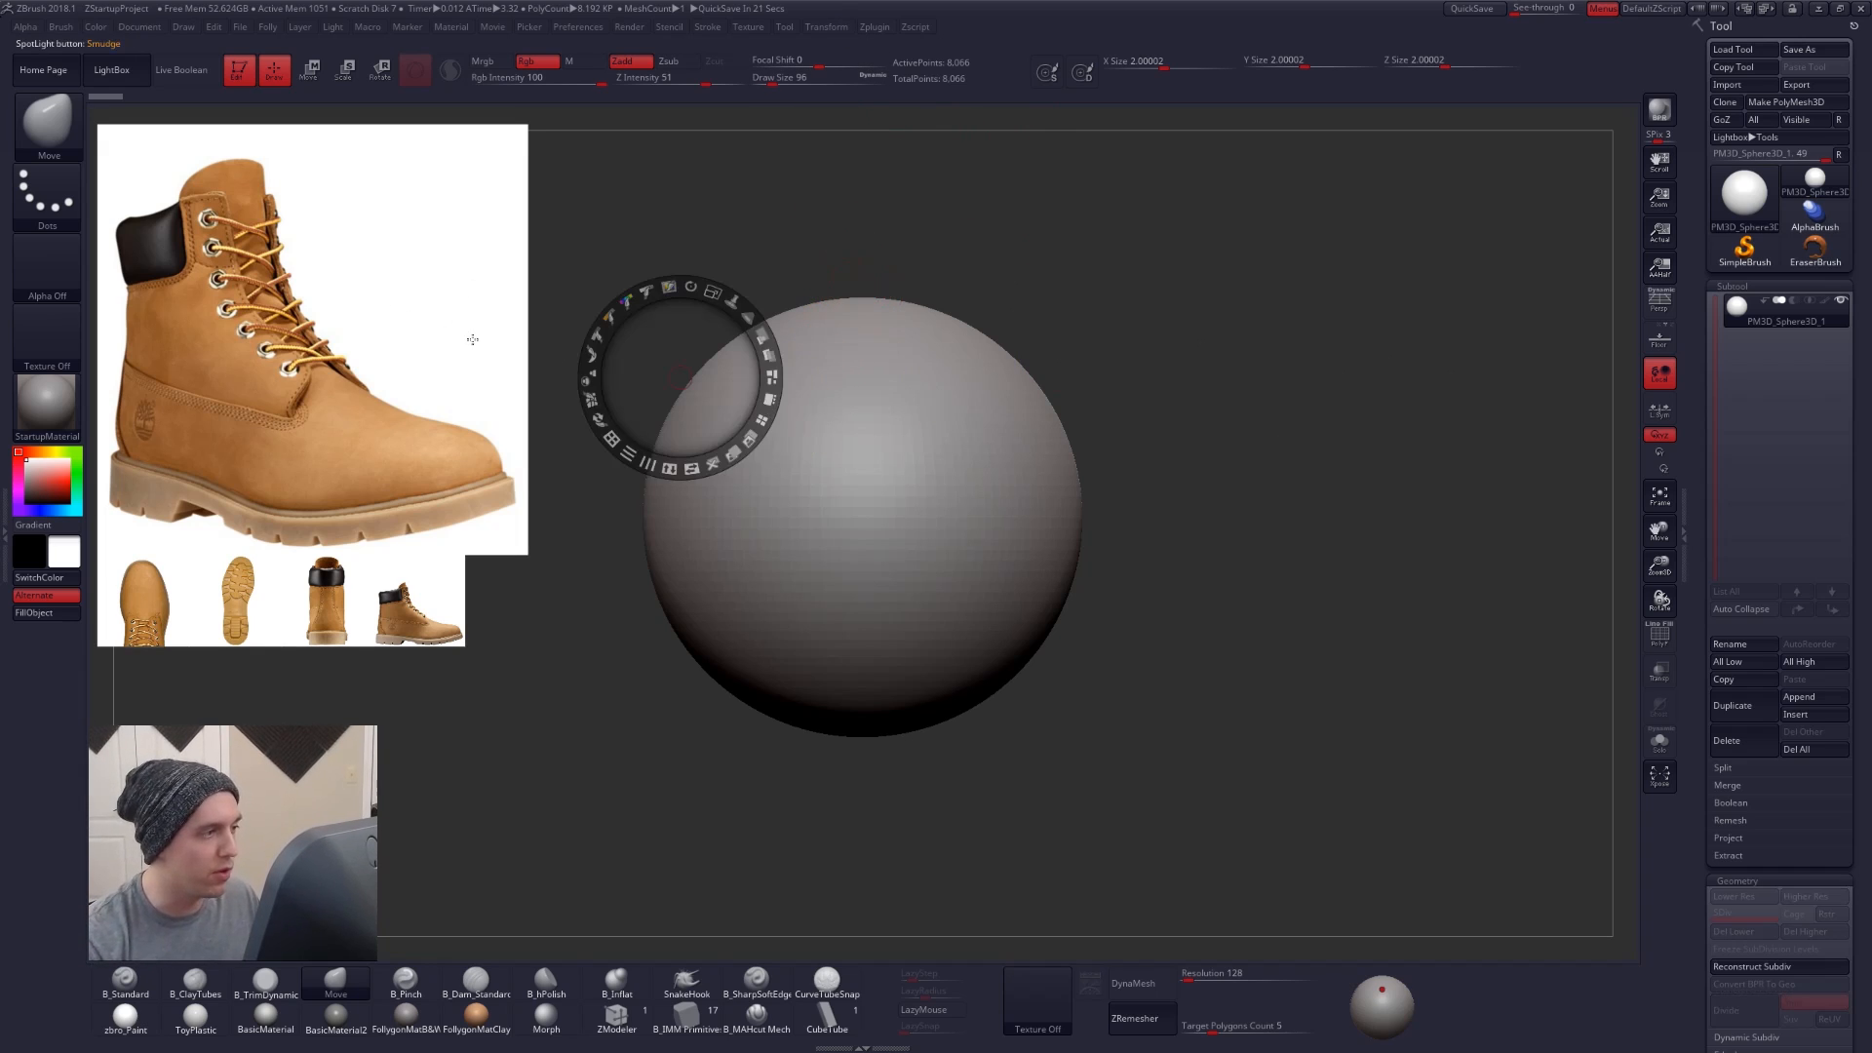
left_click_drag(451, 369, 522, 305)
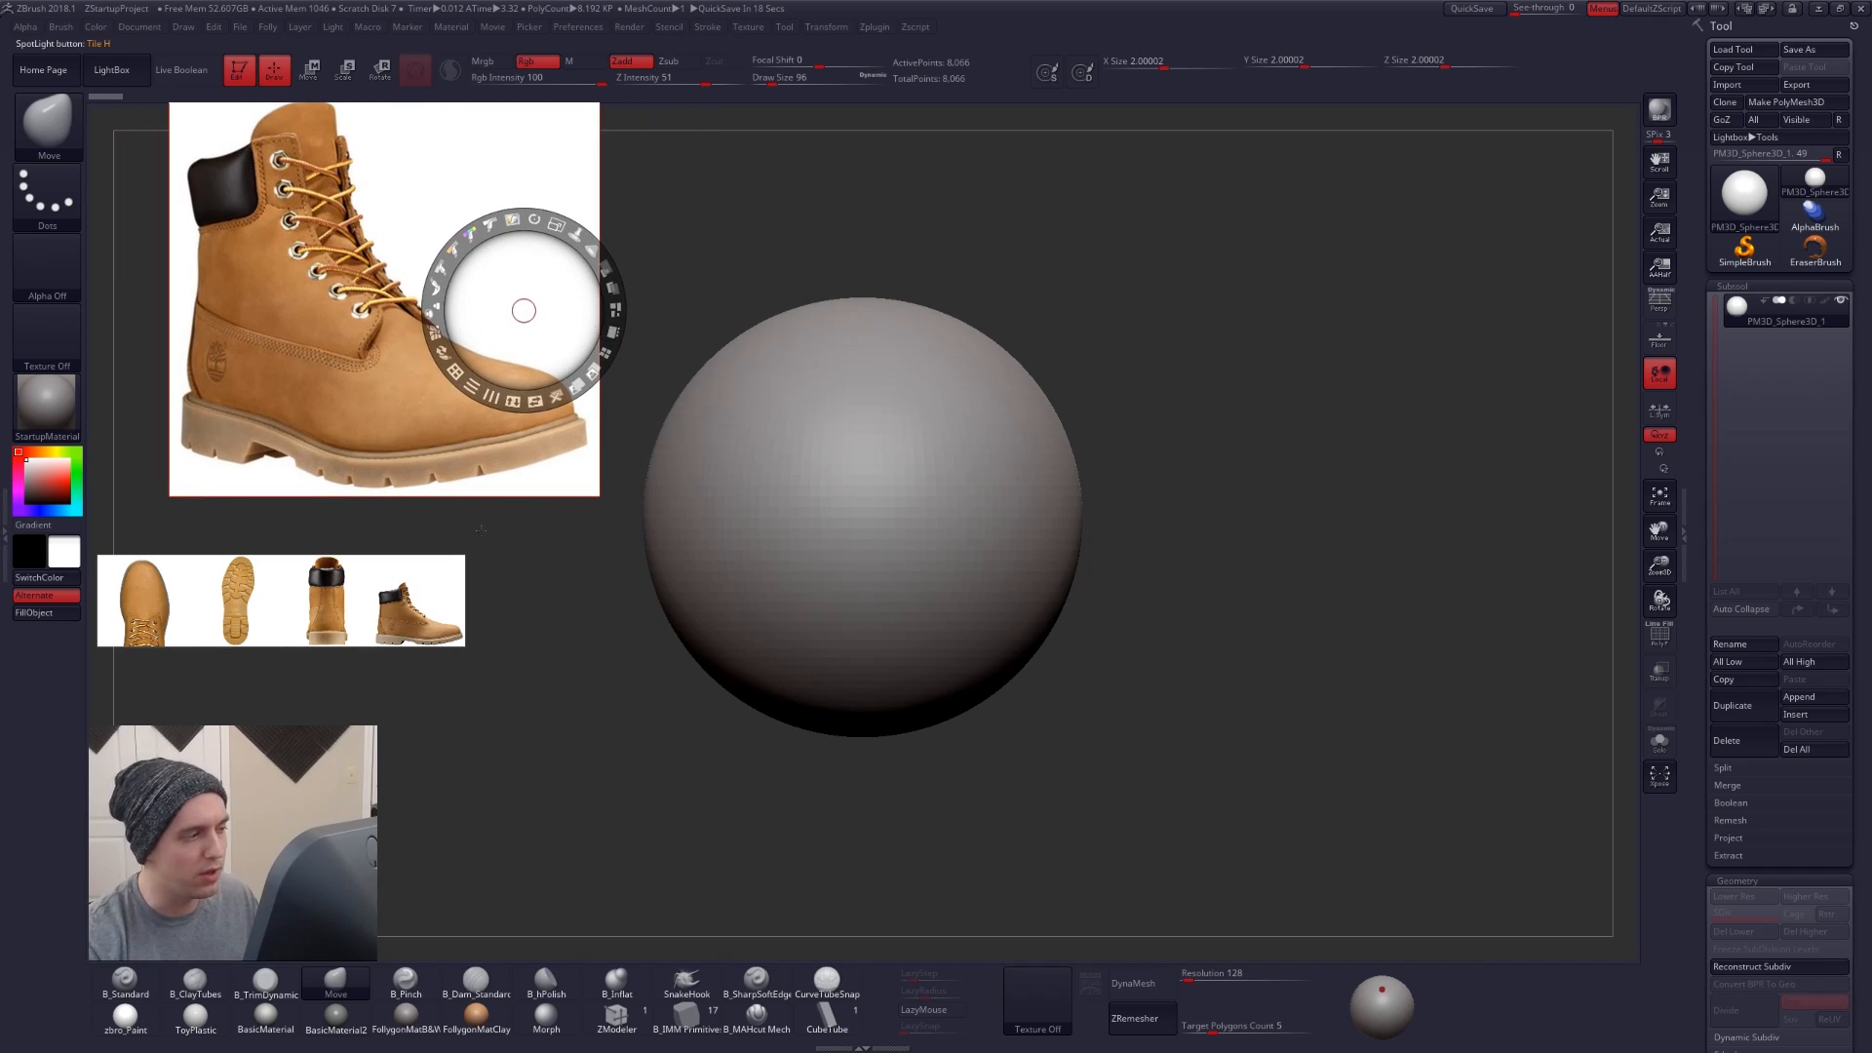
mouse_move(436, 606)
left_mouse_down()
mouse_move(532, 698)
mouse_move(521, 635)
mouse_move(444, 578)
left_mouse_up()
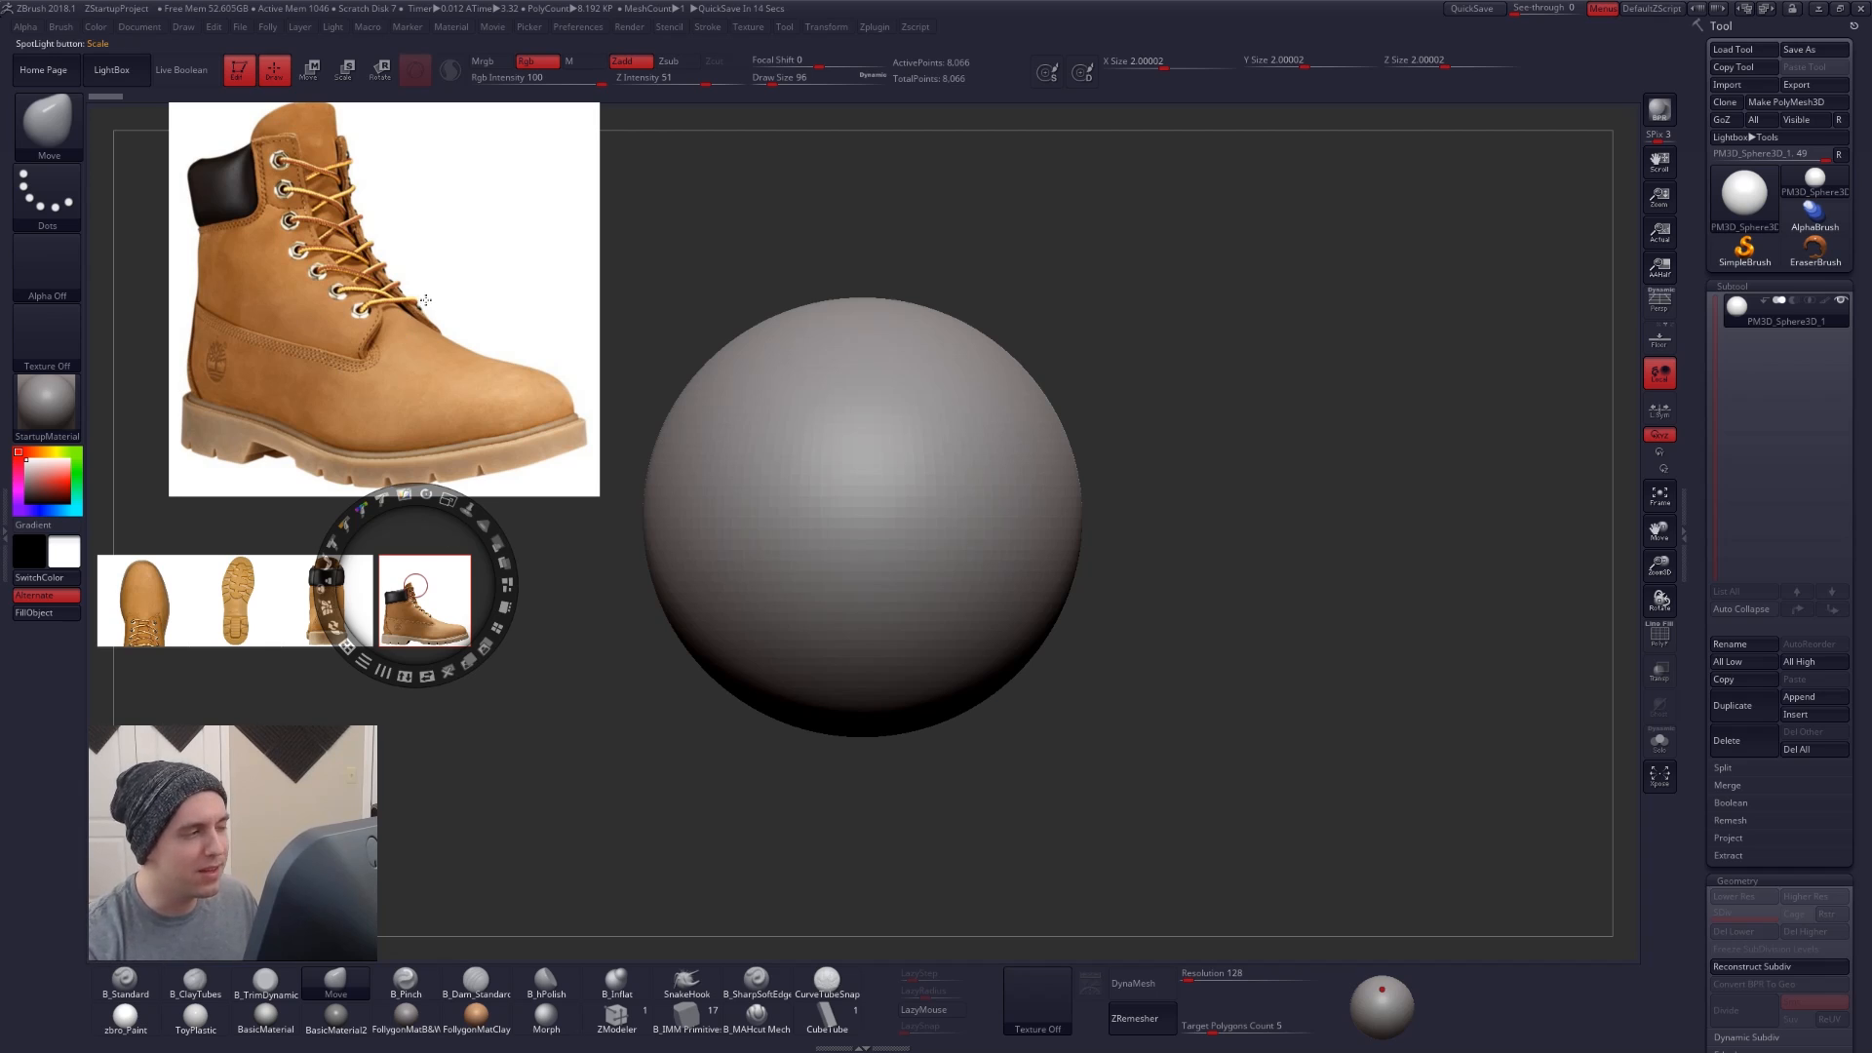
left_click_drag(424, 300, 352, 355)
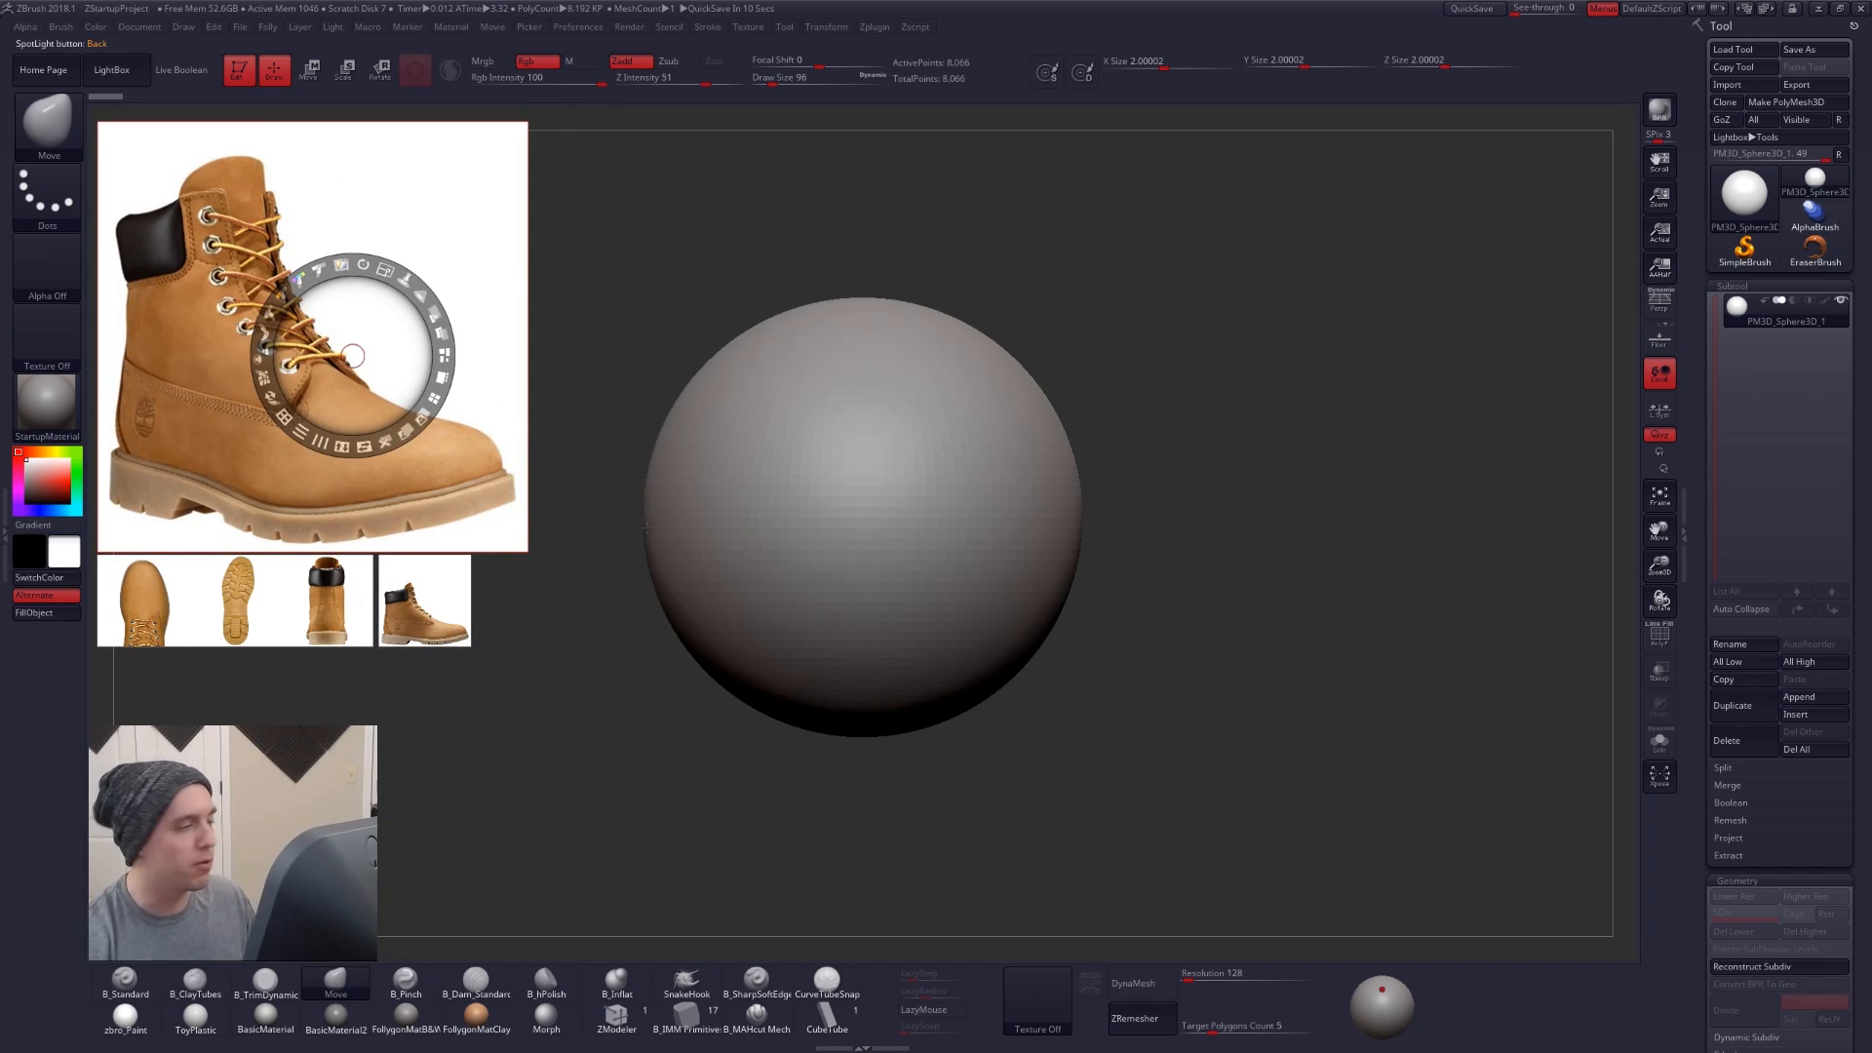
key("shift+z")
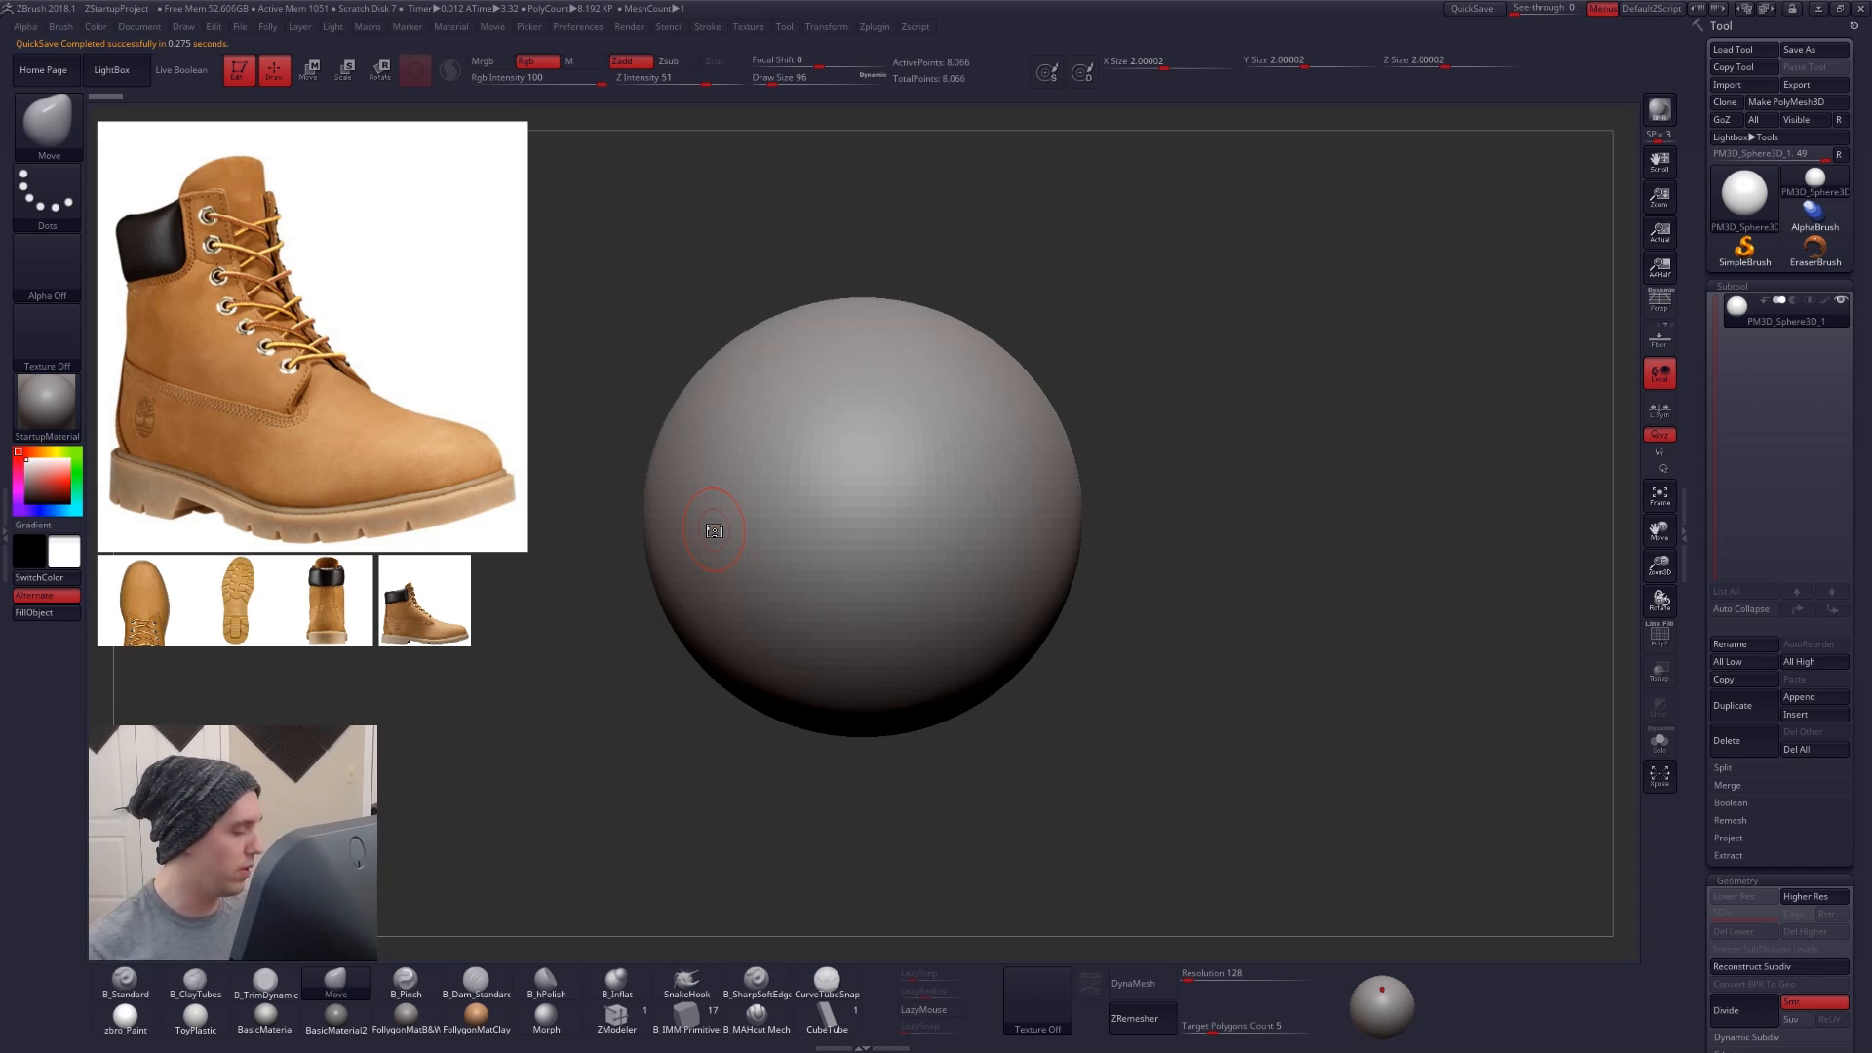
- Locate the Spotlight Projection option in the brush's Samples settings
key("ctrl+shift+f")
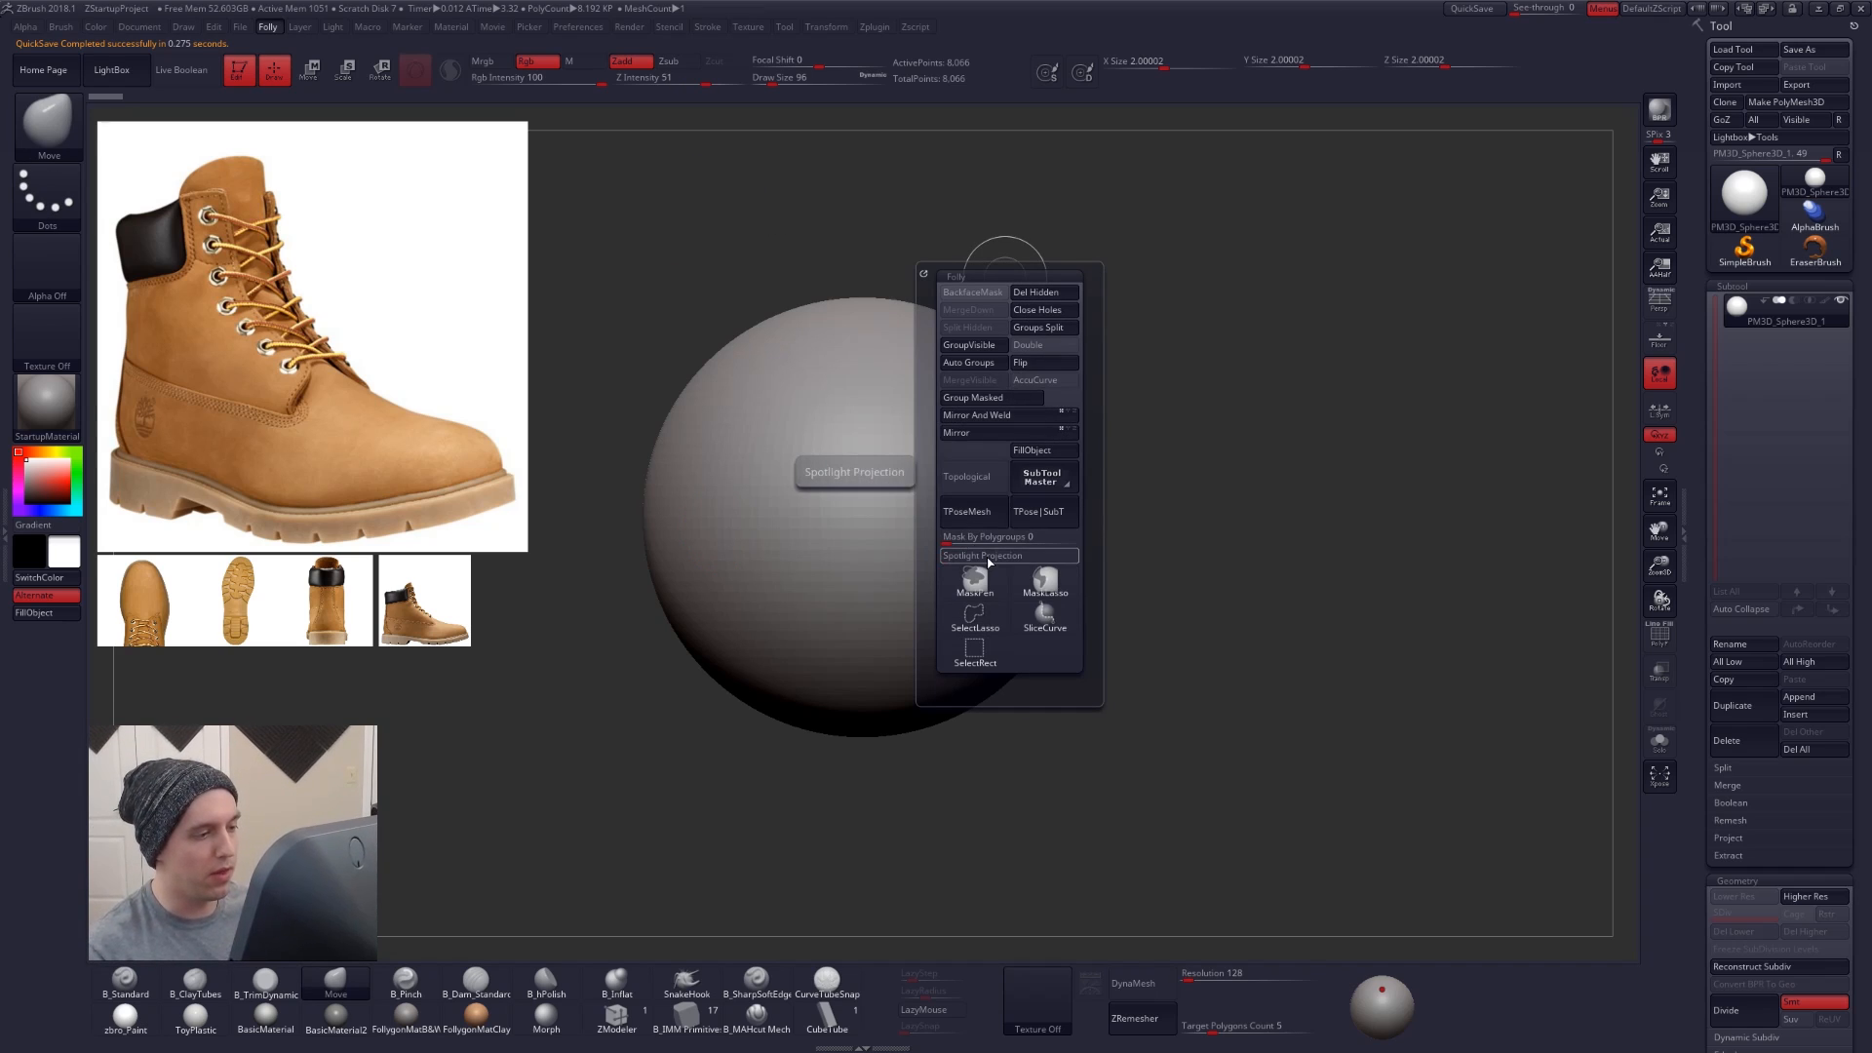
left_click(5, 534)
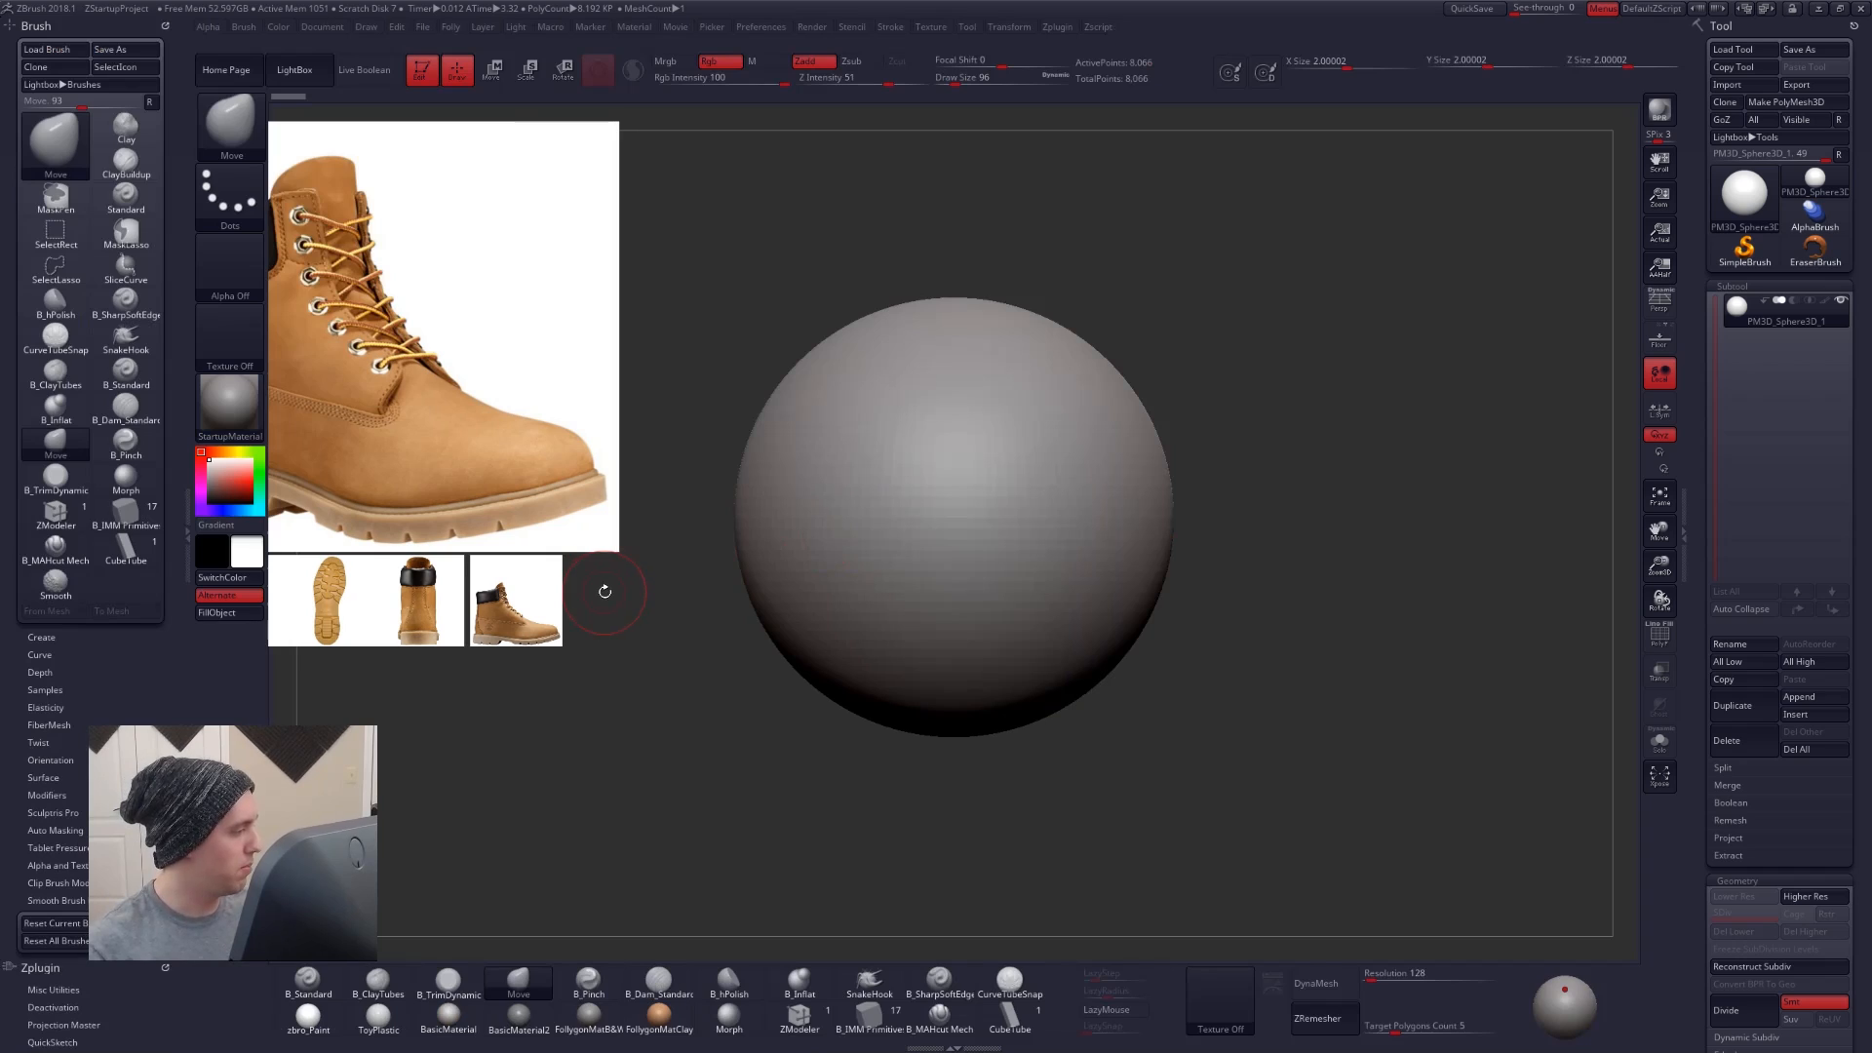
left_click(71, 690)
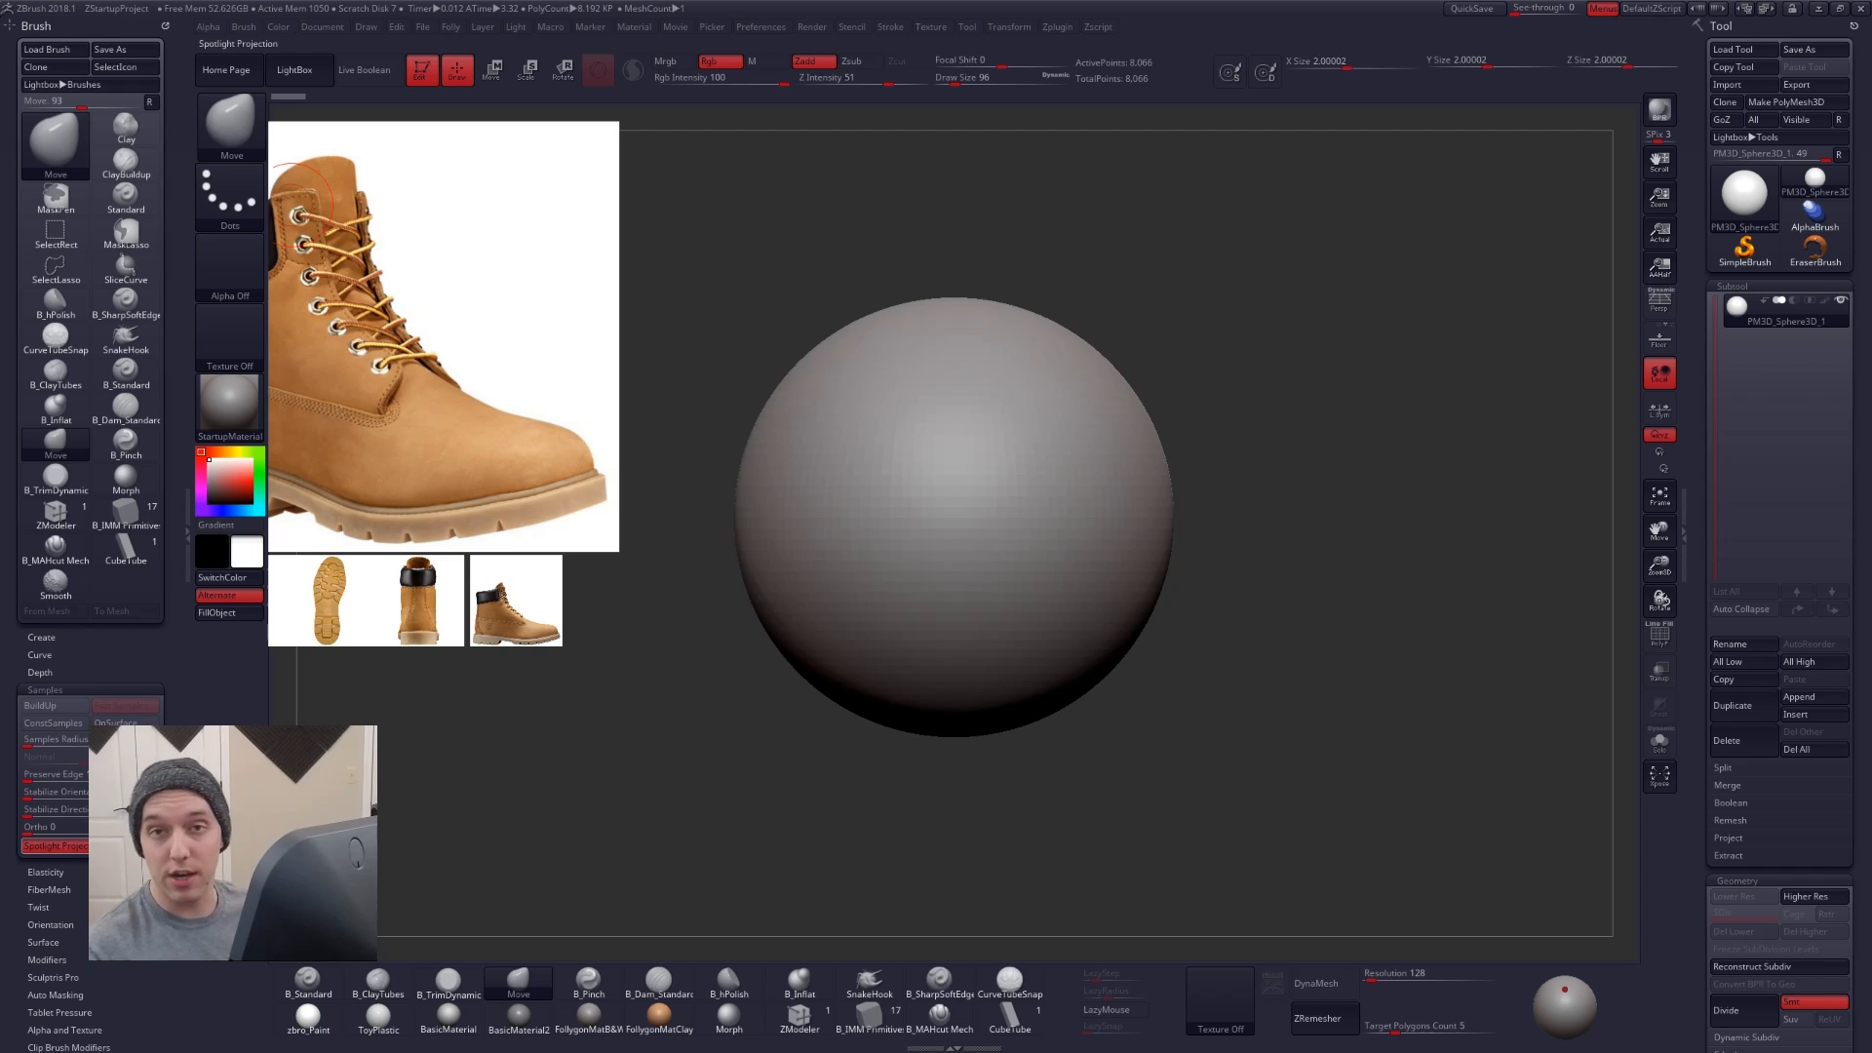
left_click(95, 689)
double_click(186, 497)
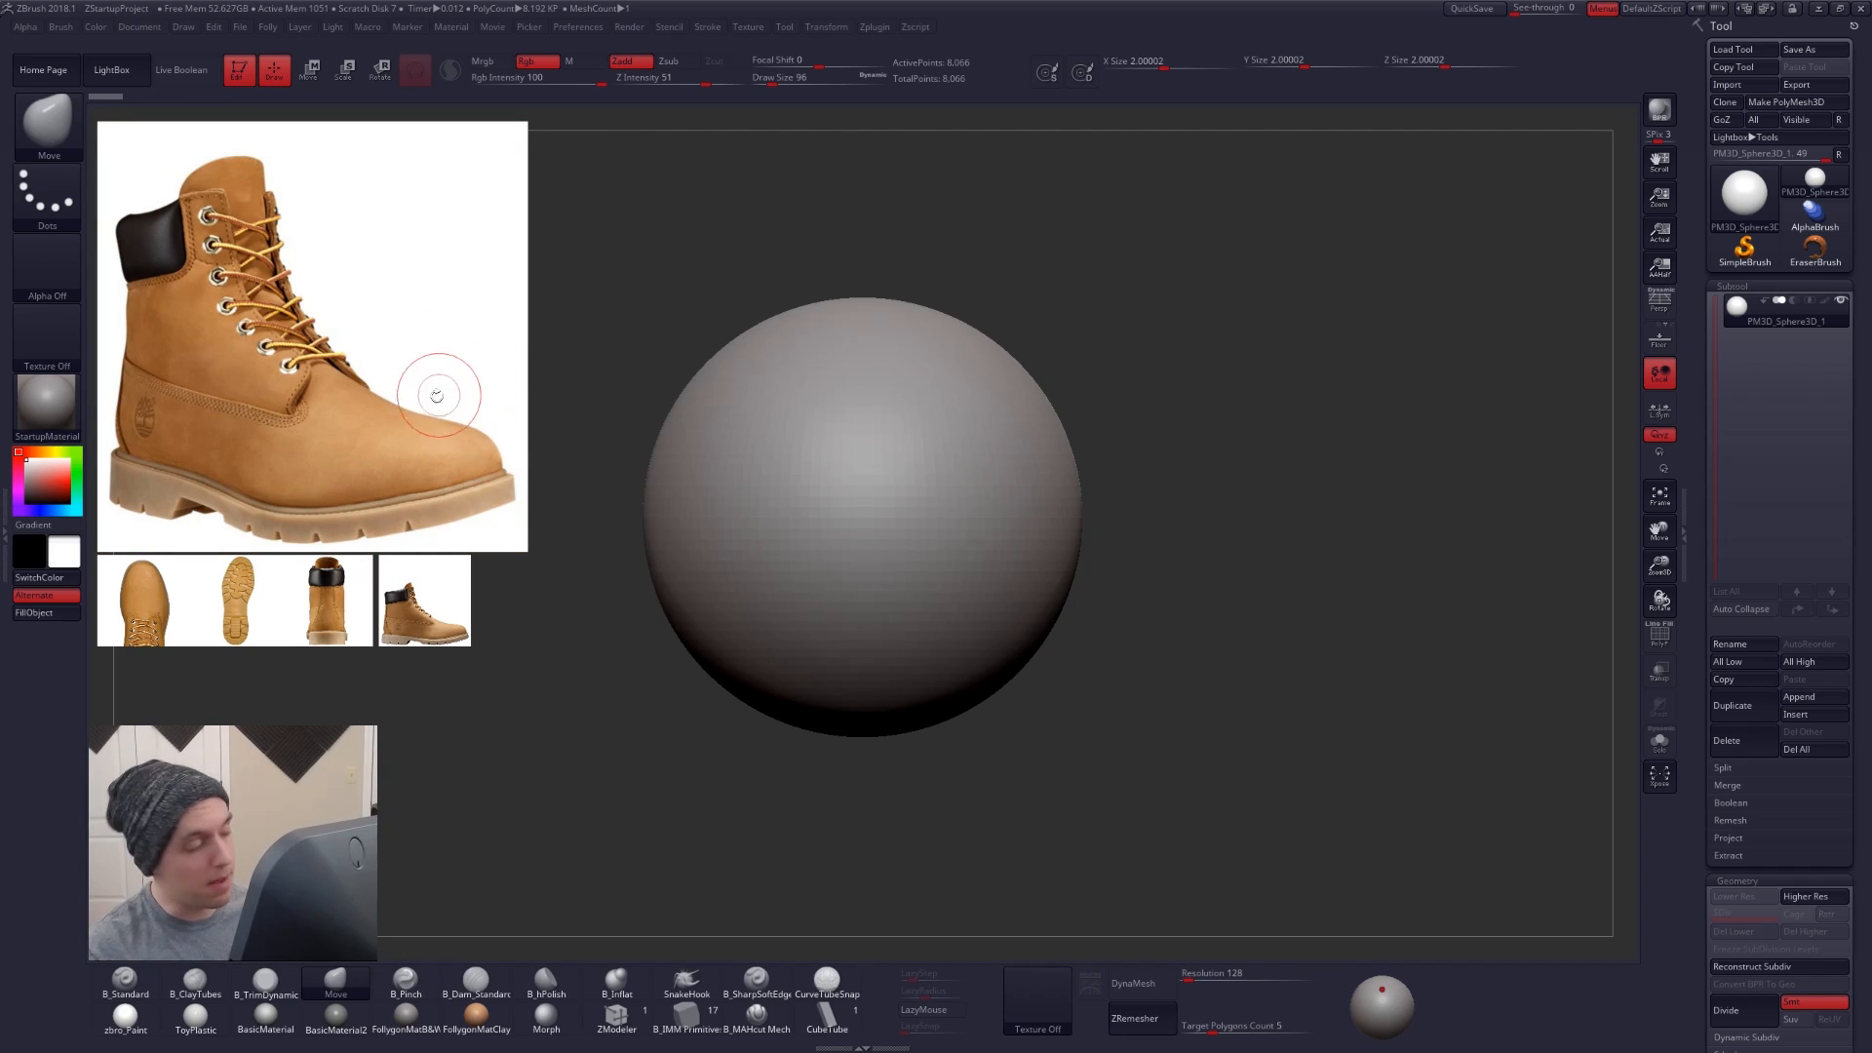
- Shift the large boot reference slightly down and move the small side-view image back against its row in Spotlight
key("z")
mouse_move(435, 389)
left_mouse_down()
mouse_move(473, 369)
mouse_move(416, 389)
left_mouse_up()
key("z")
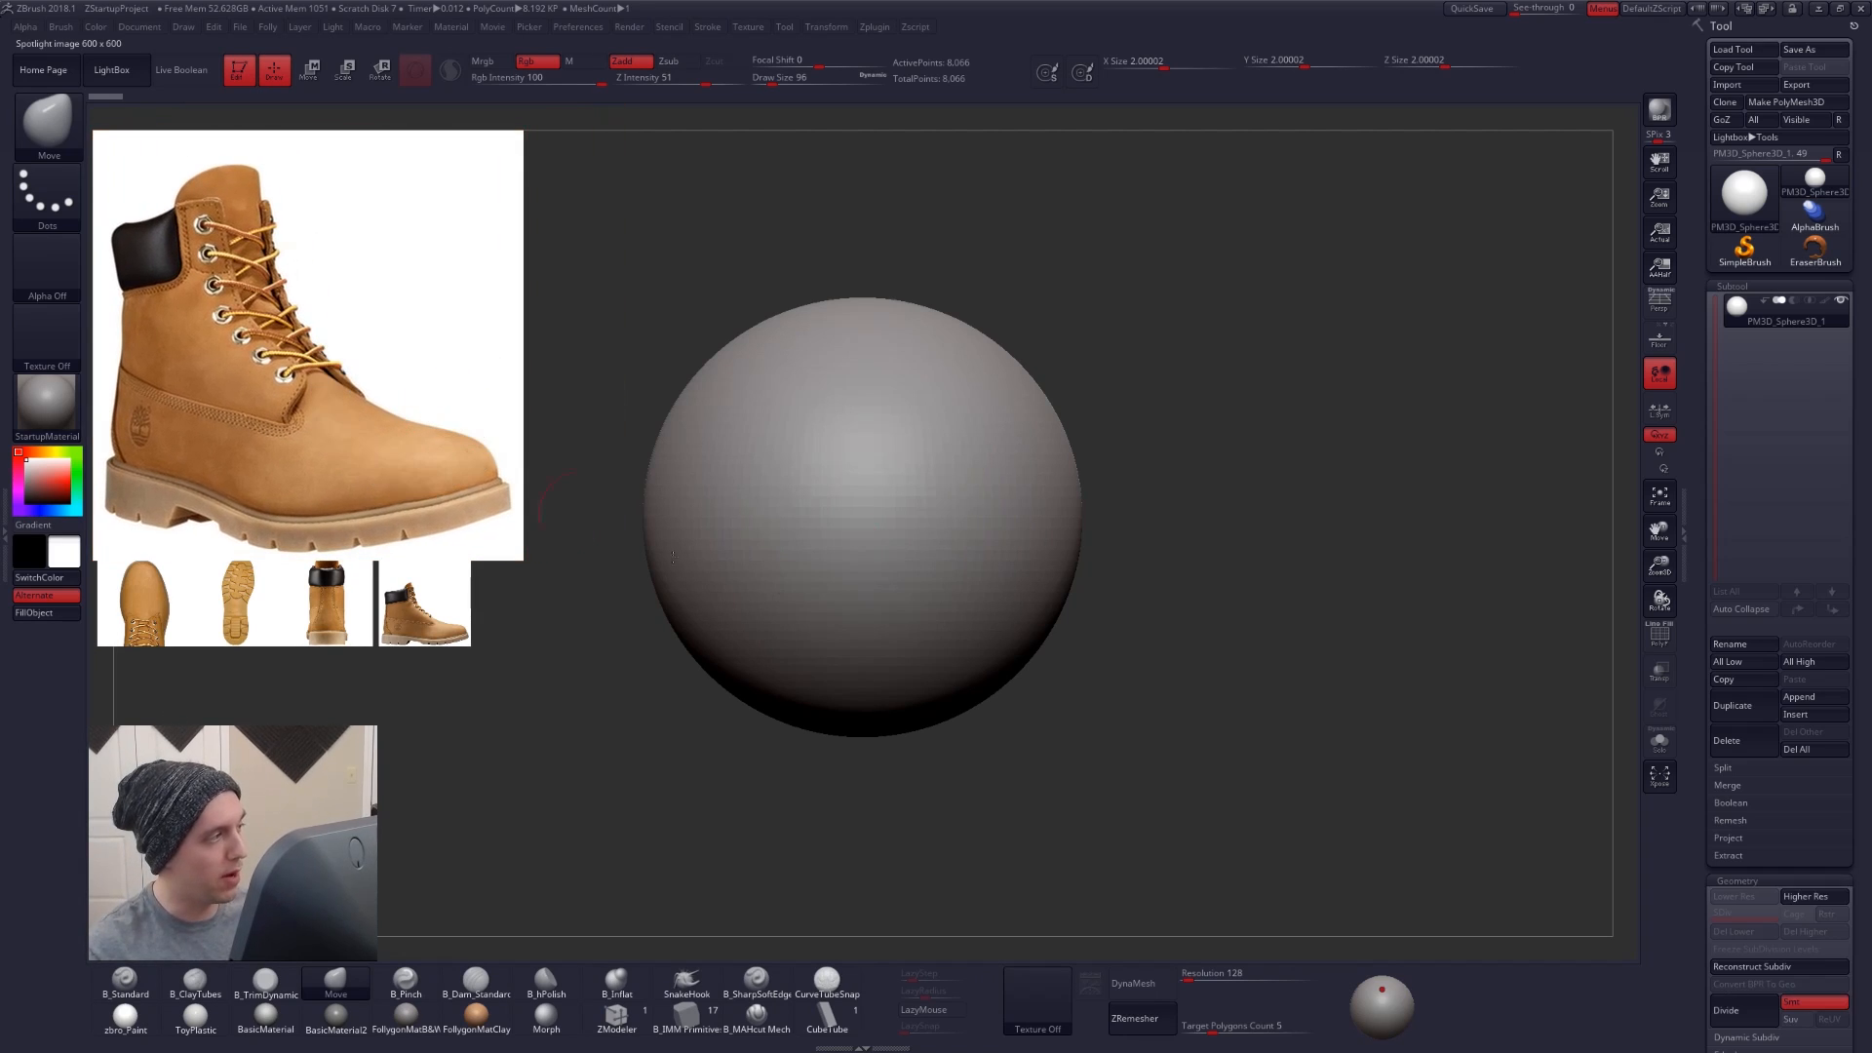
key("z")
left_click(442, 614)
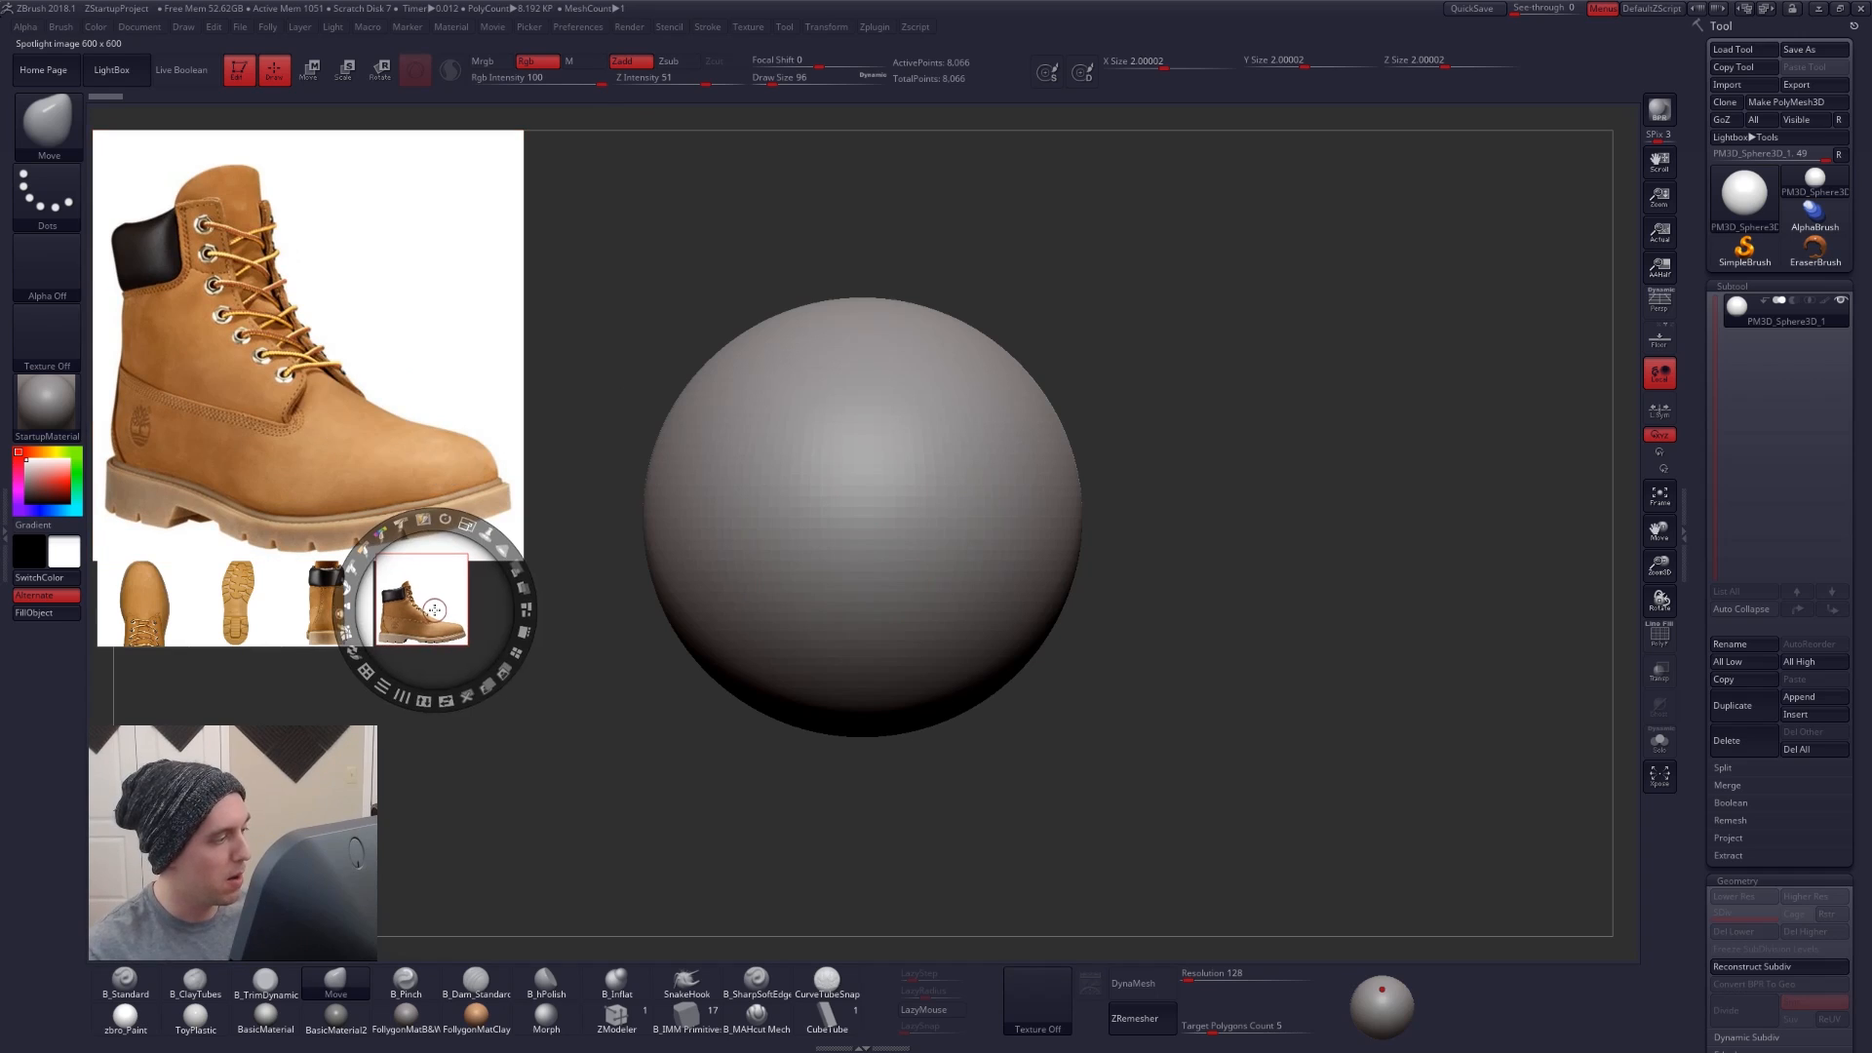
key("z")
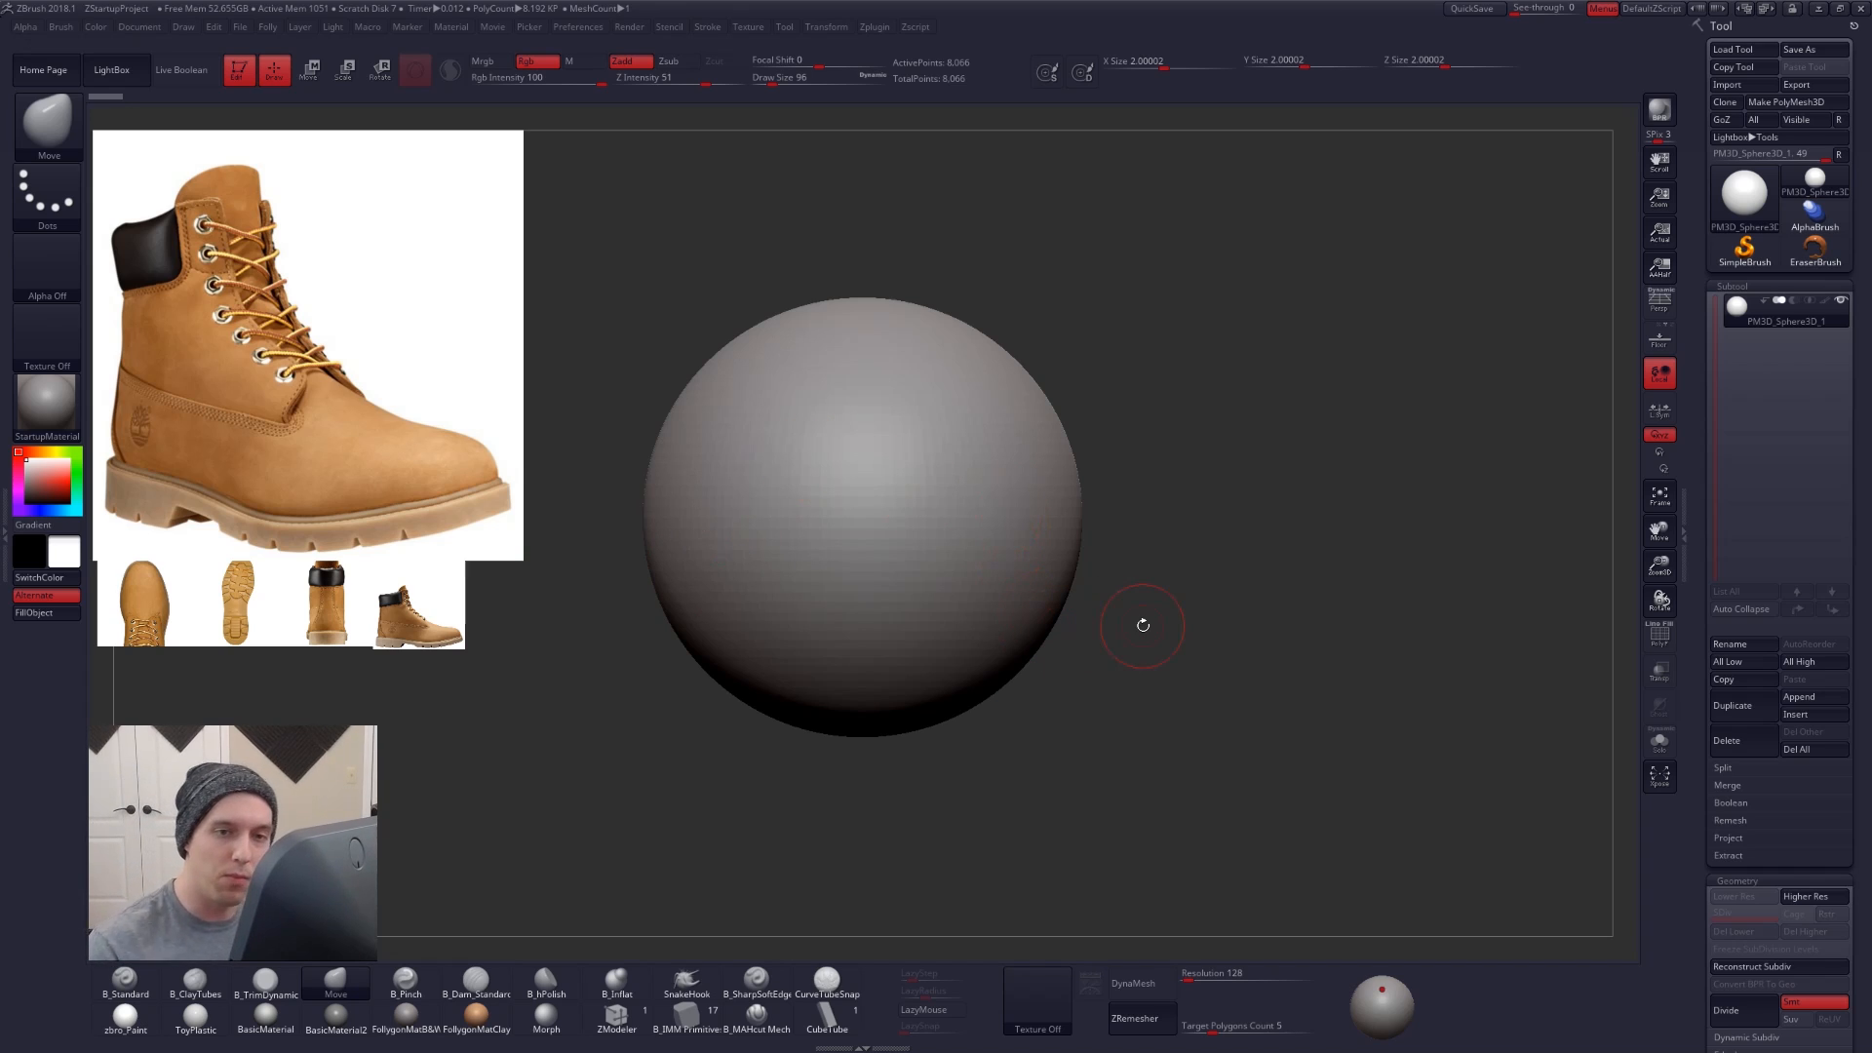
- Increase the Move brush's Draw Size to 537
mouse_move(1096, 508)
left_mouse_down("alt")
mouse_move(1186, 506)
mouse_move(1160, 489)
mouse_move(1187, 511)
mouse_move(1263, 472)
left_mouse_up("alt")
key("space")
key("ctrl+shift+f")
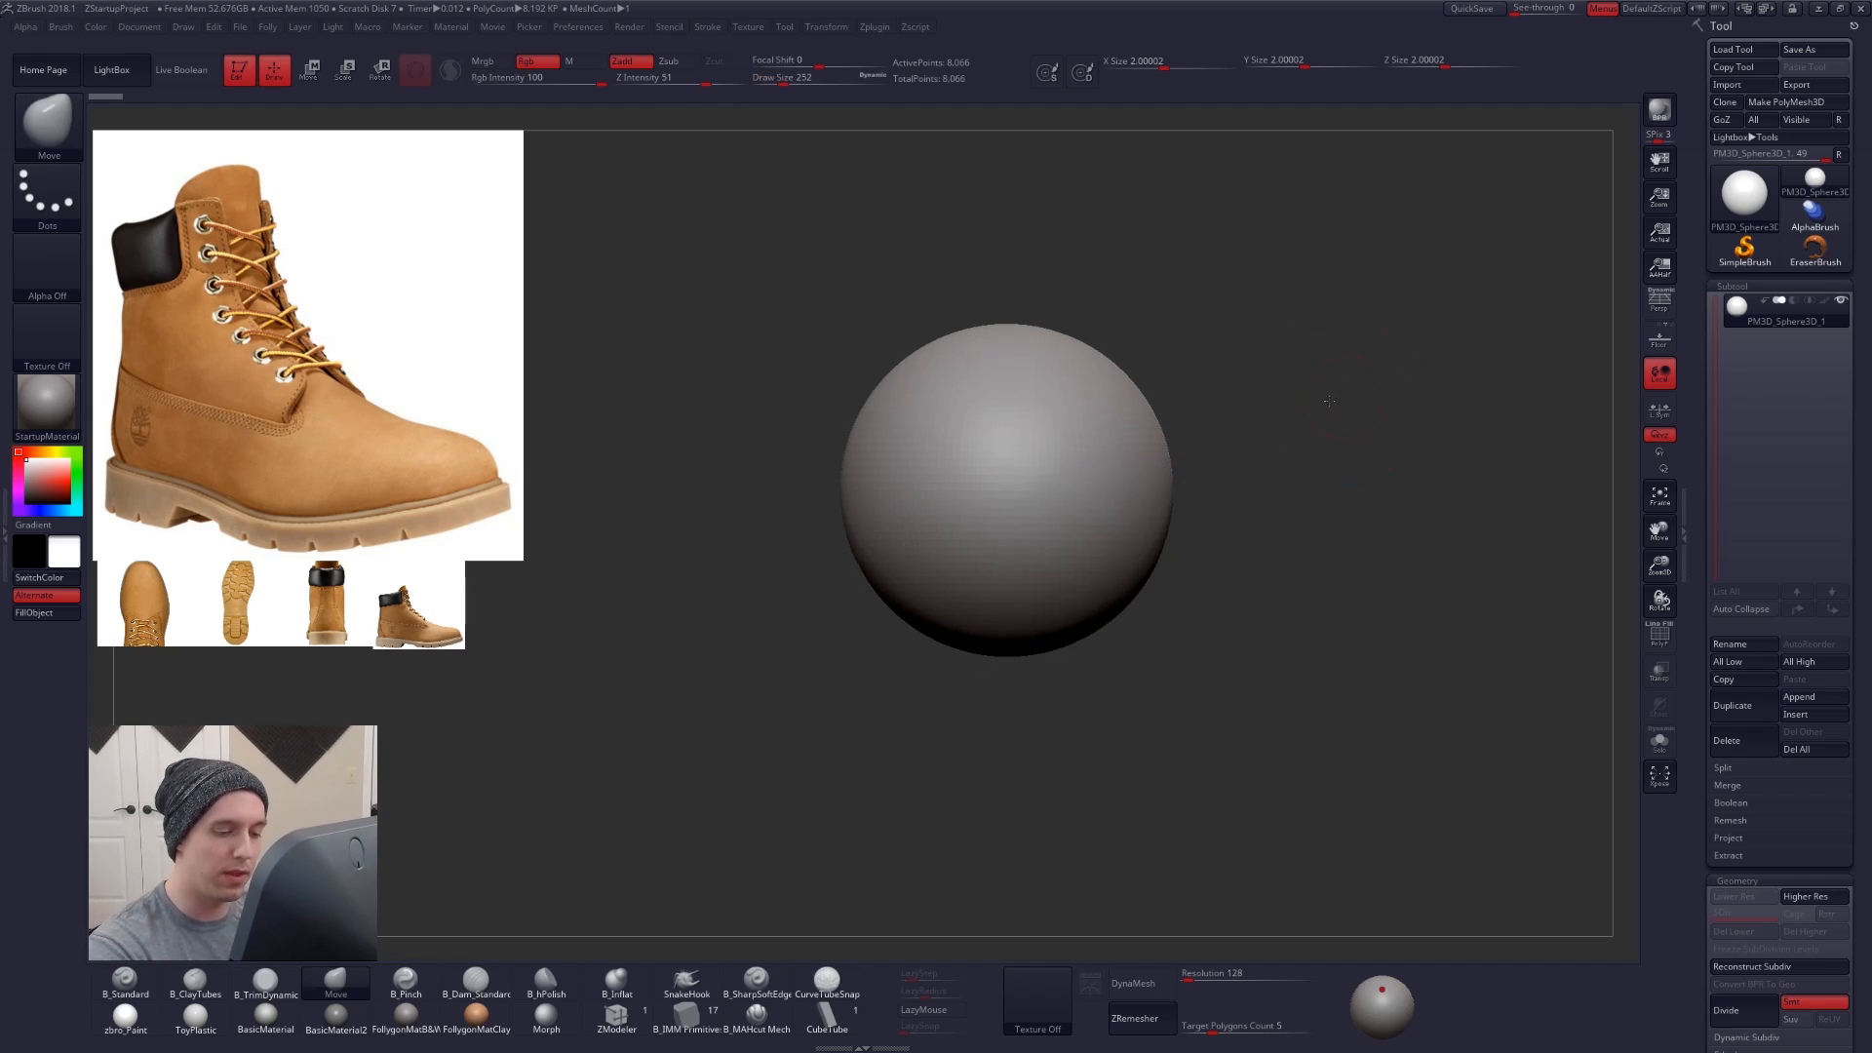
left_click_drag(1329, 405, 1301, 416, "alt")
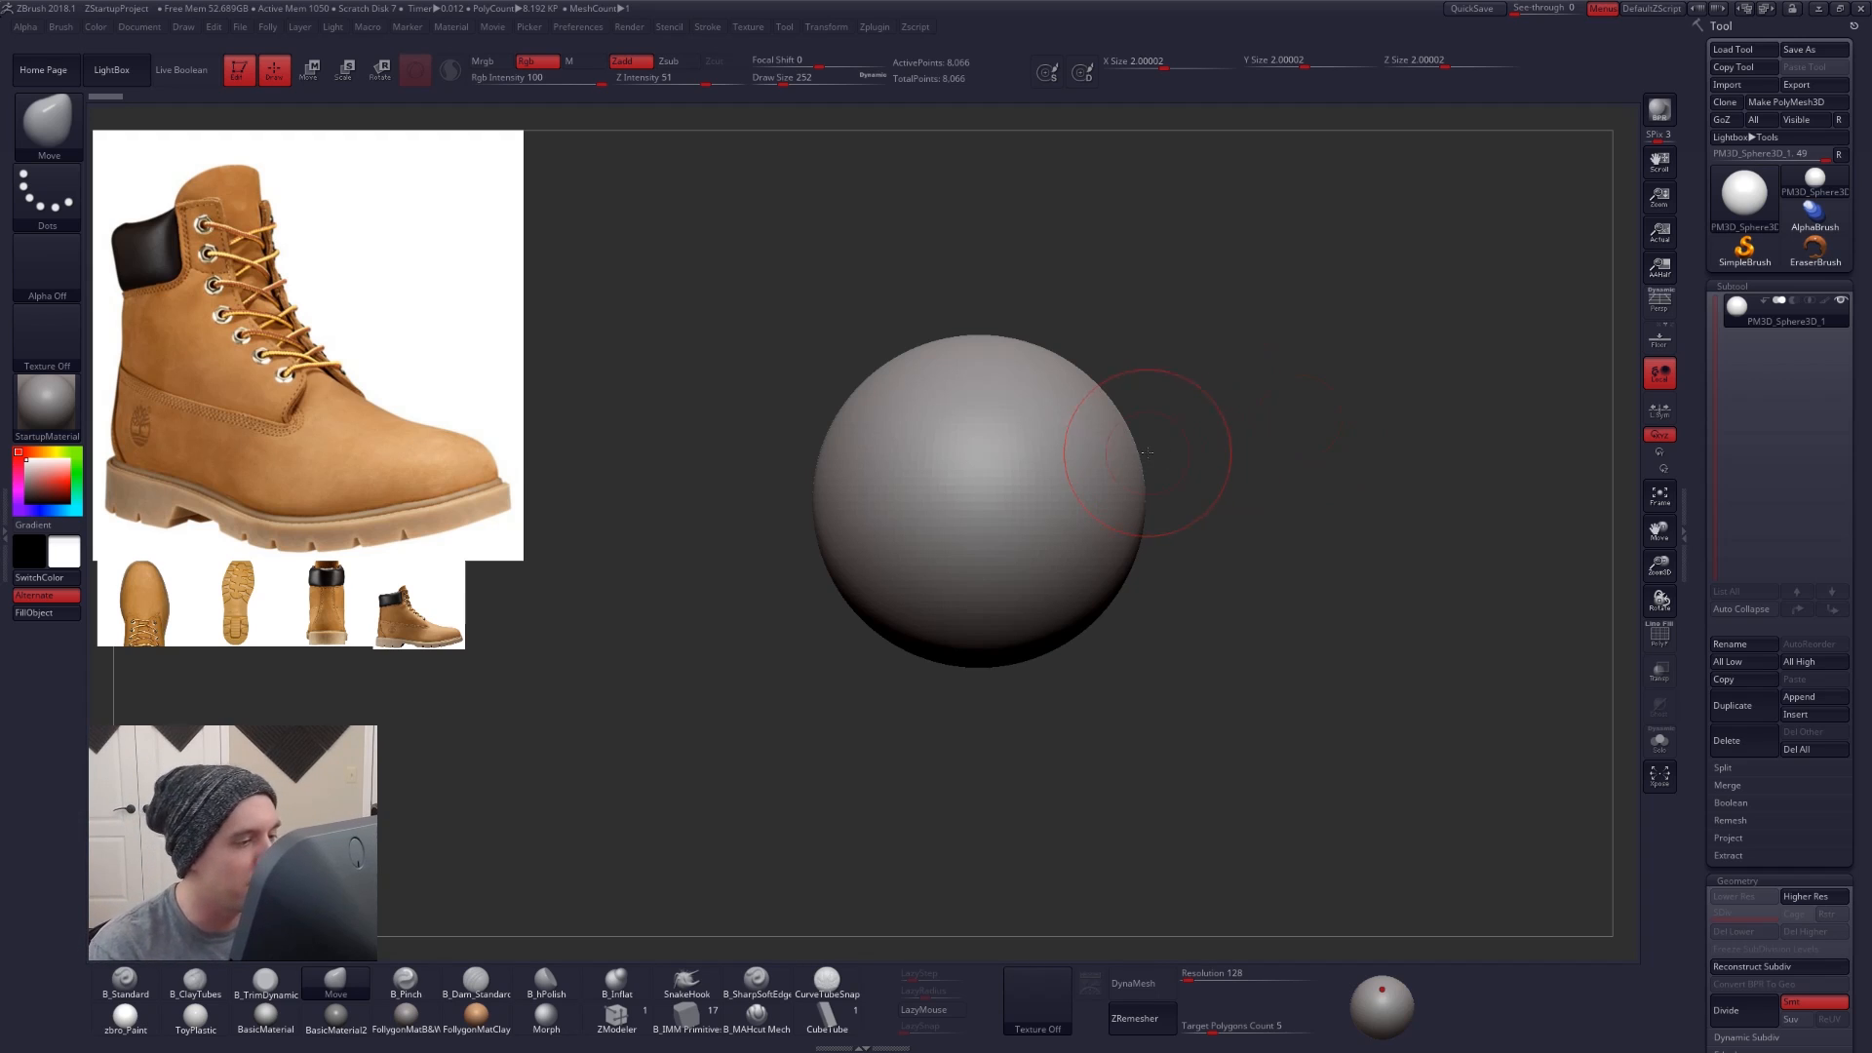
right_click_drag(1066, 492, 1030, 479, "alt")
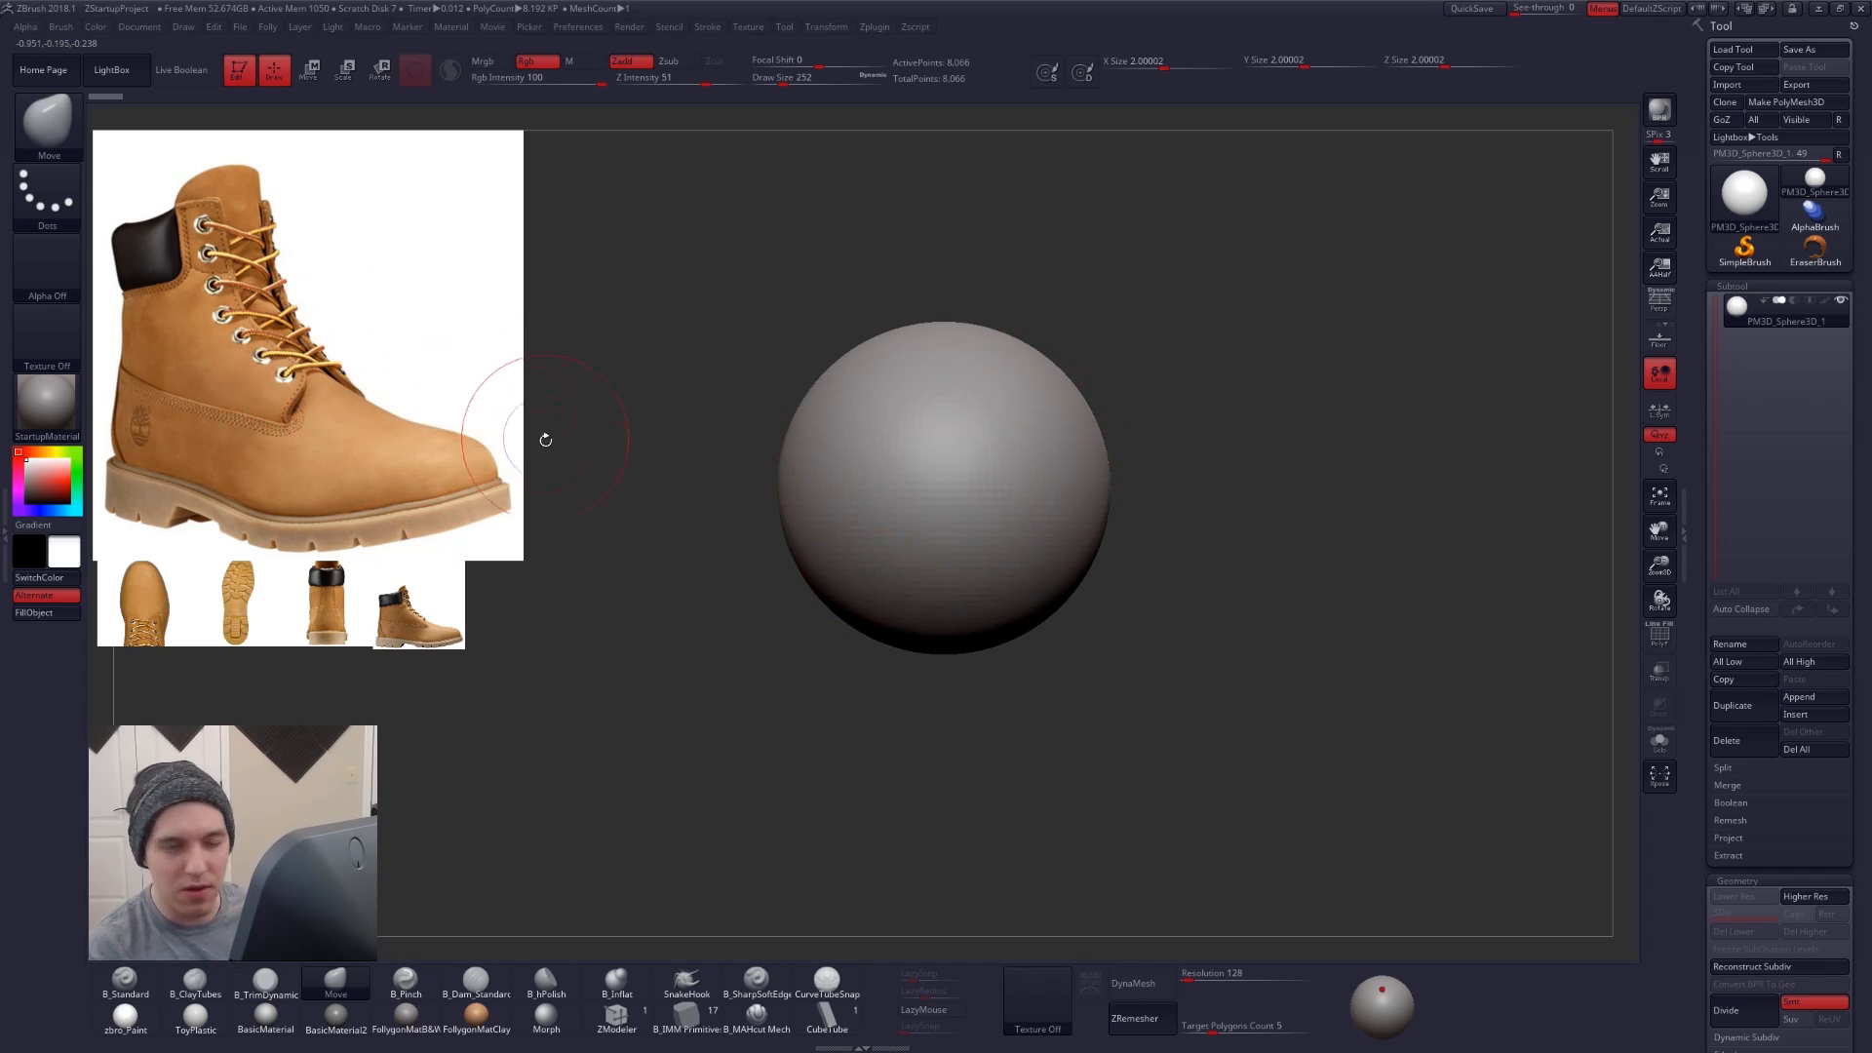
key("z")
key("z")
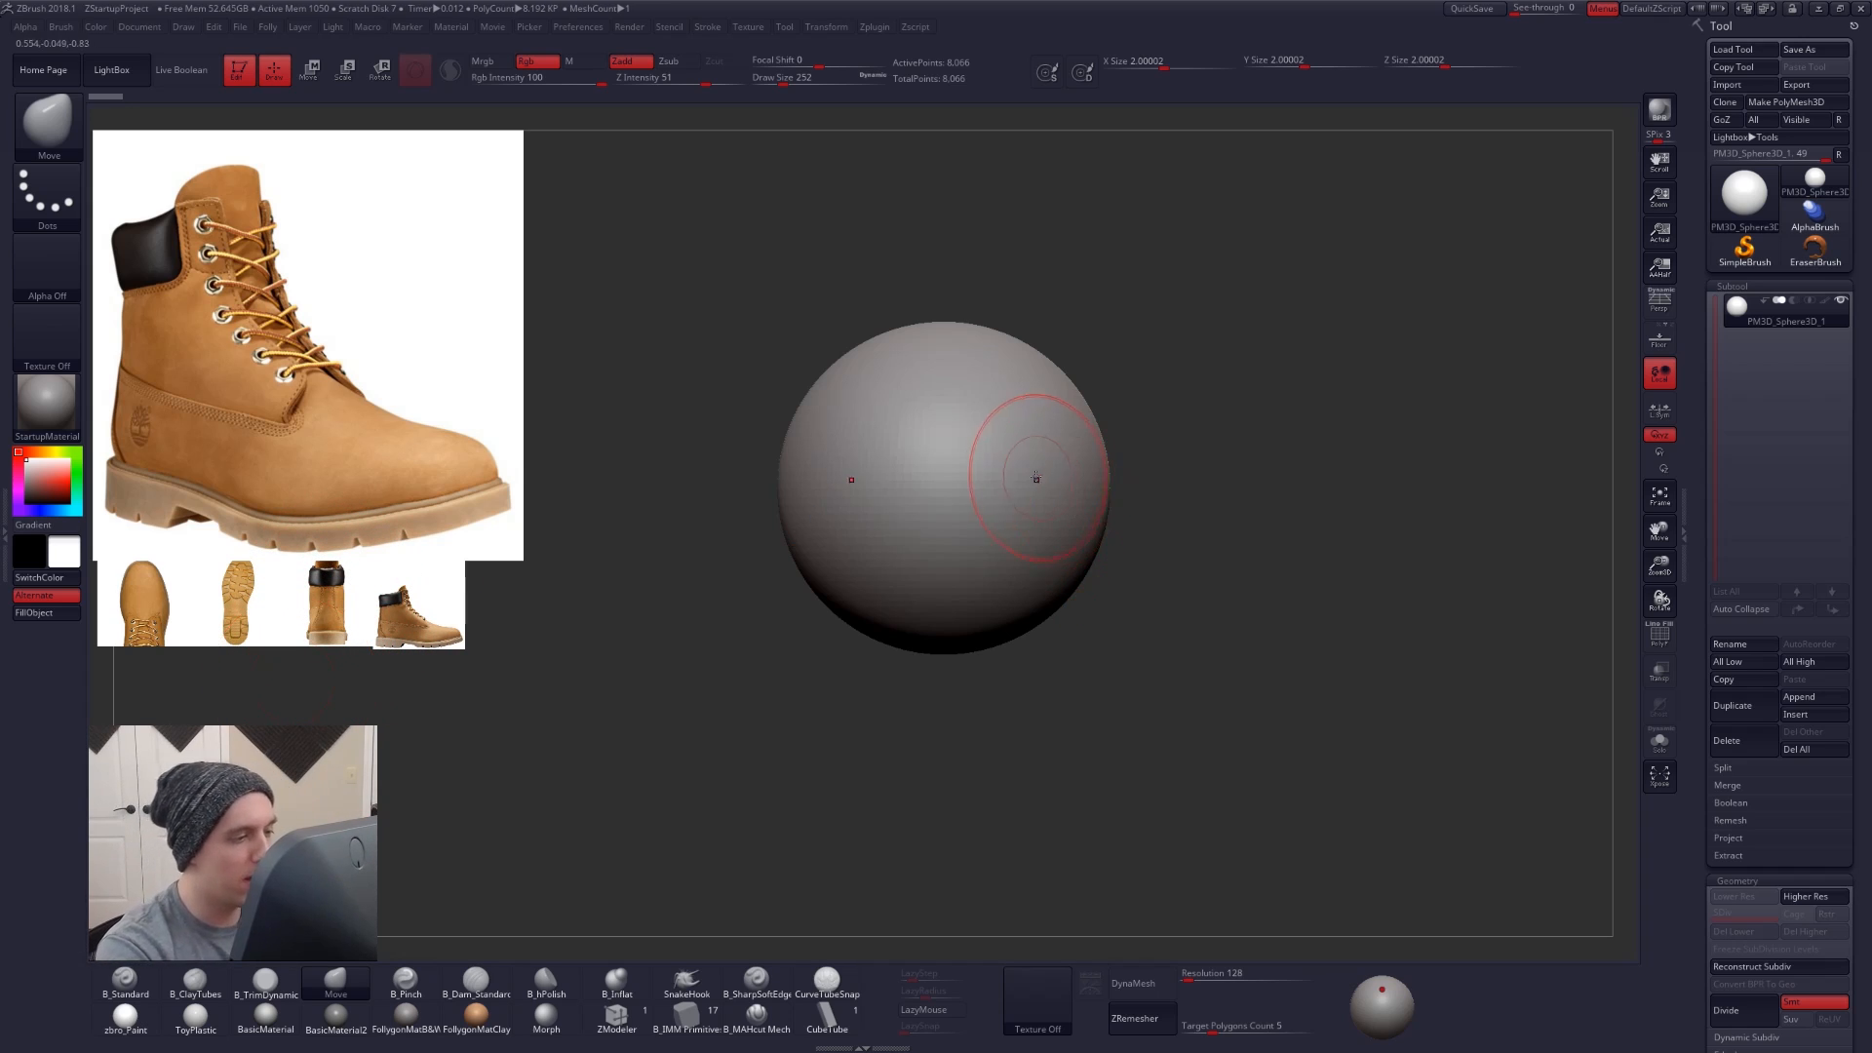
right_click_drag(1036, 477, 1024, 430, "ctrl")
right_click_drag(1037, 673, 970, 643, "alt")
key("space")
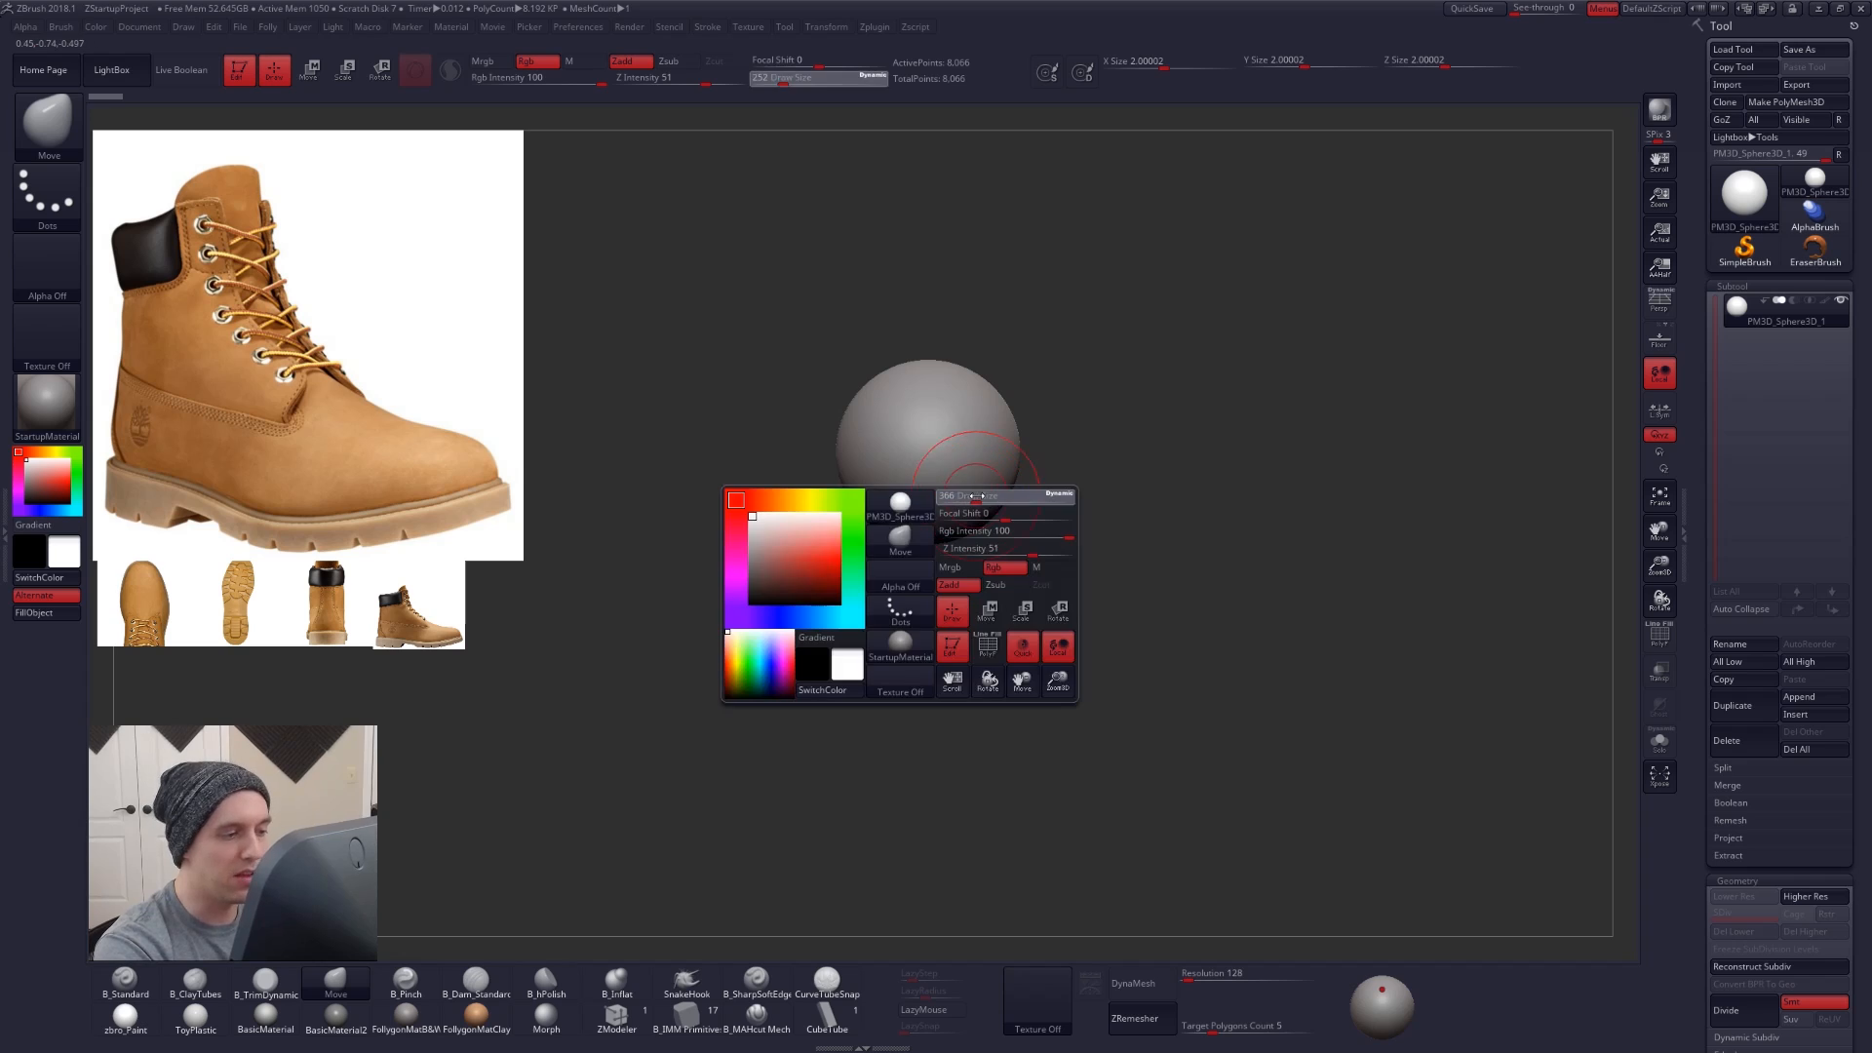
left_click_drag(959, 502, 973, 502)
- Convert the sphere to a DynaMesh with a resolution of 16
left_click(1194, 976)
type("152")
key("Return")
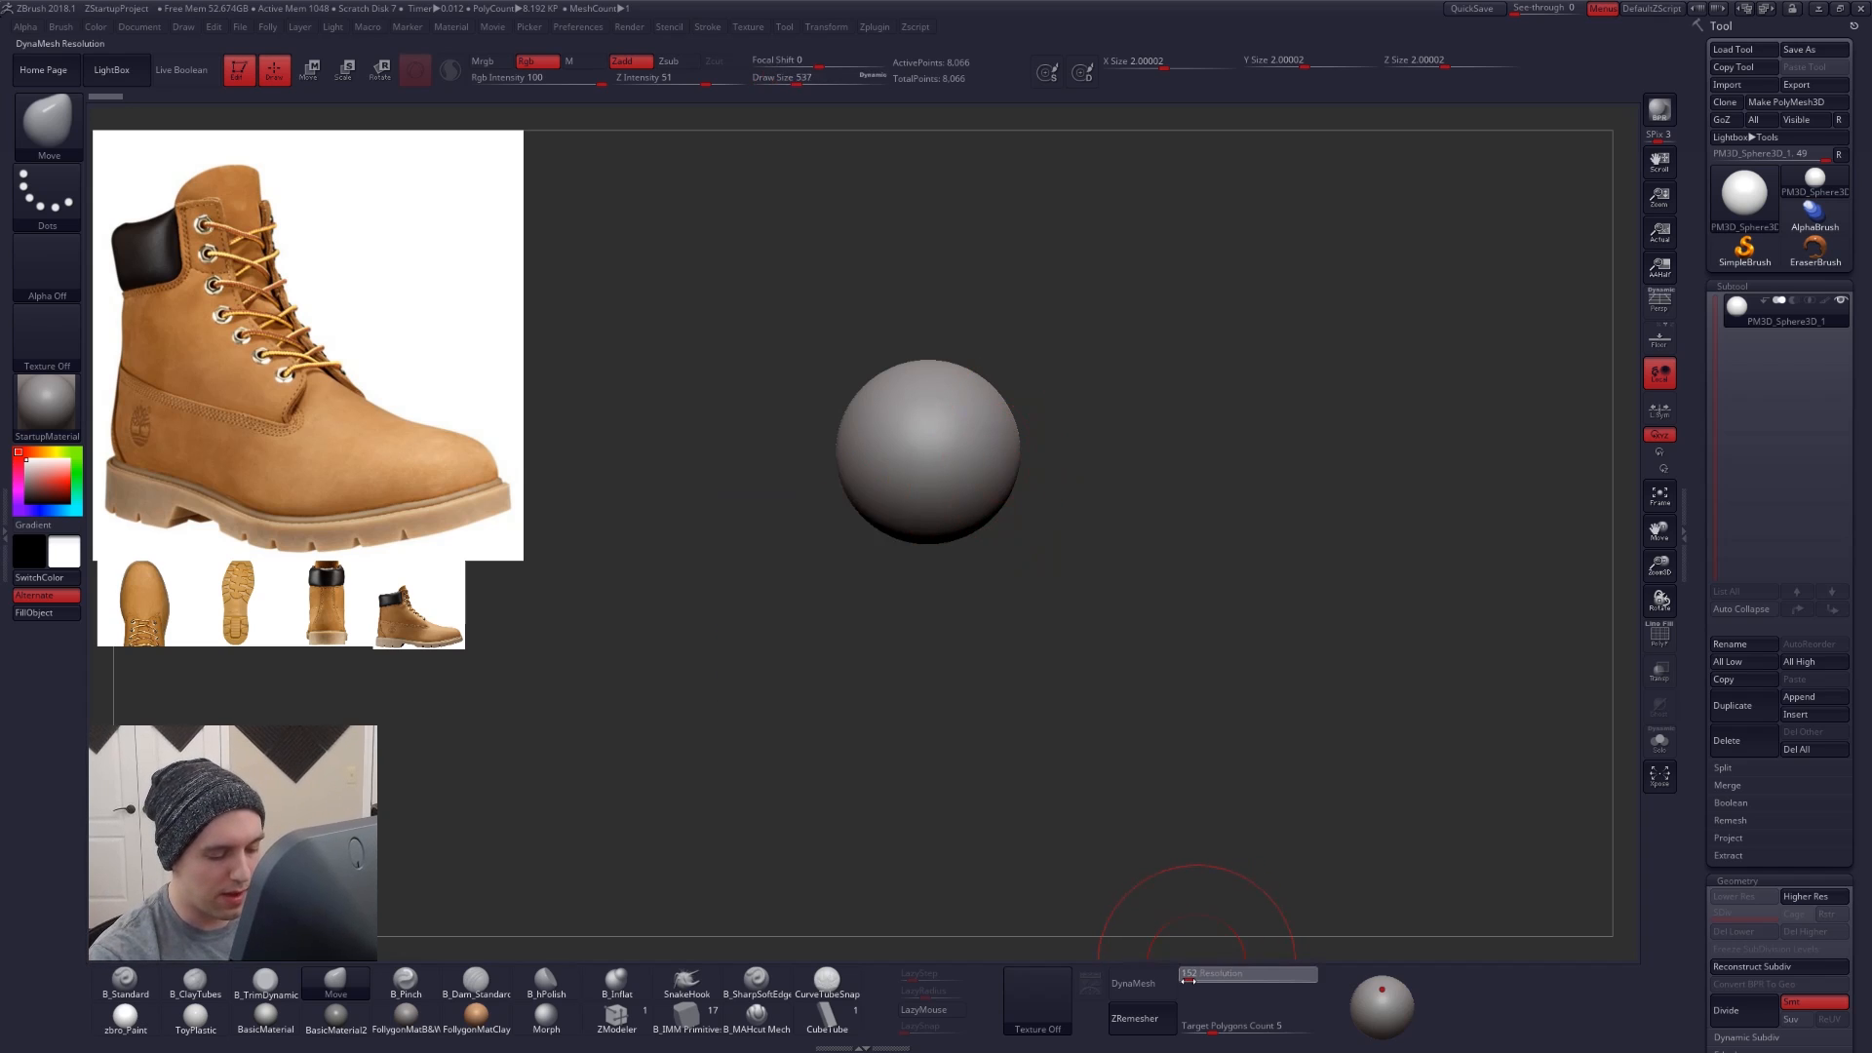
left_click_drag(1186, 981, 1178, 982)
left_click(1133, 983)
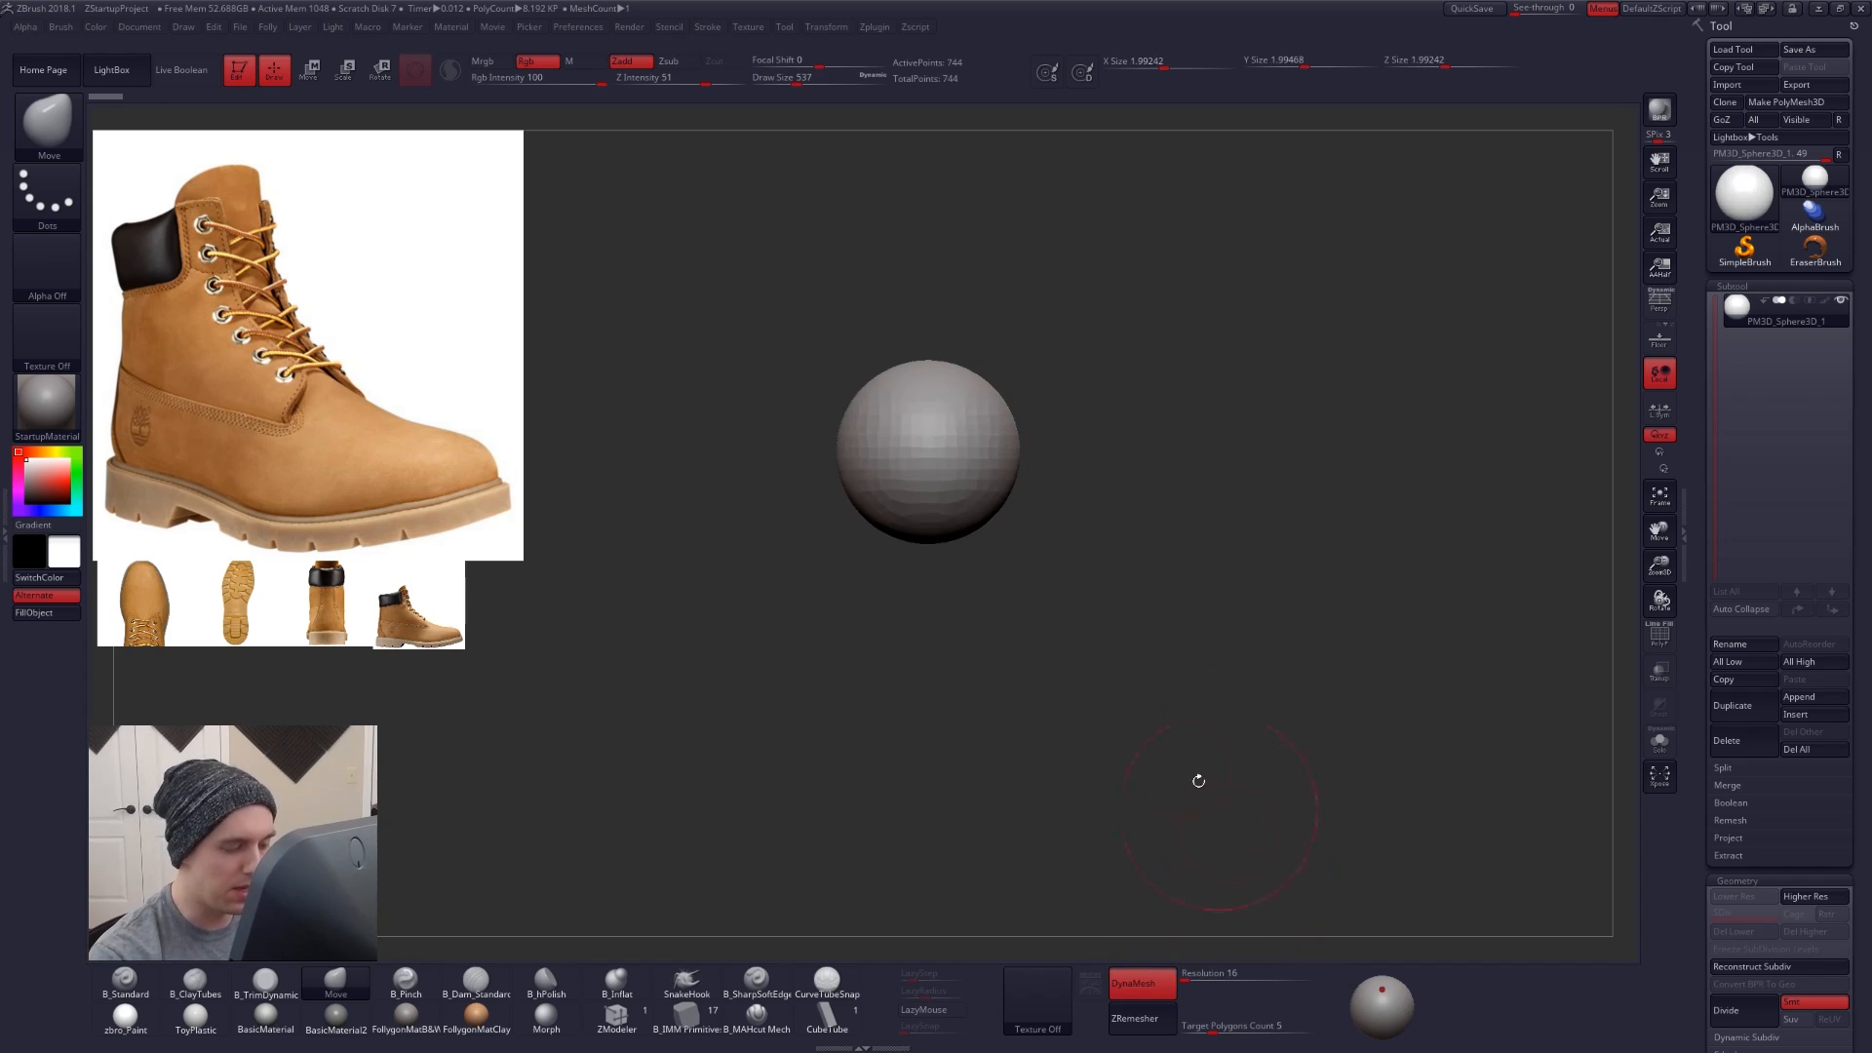
- Set the brush's Draw Size to 699 and mask off the upper half of the sphere
key("space")
left_click_drag(975, 495, 1009, 504)
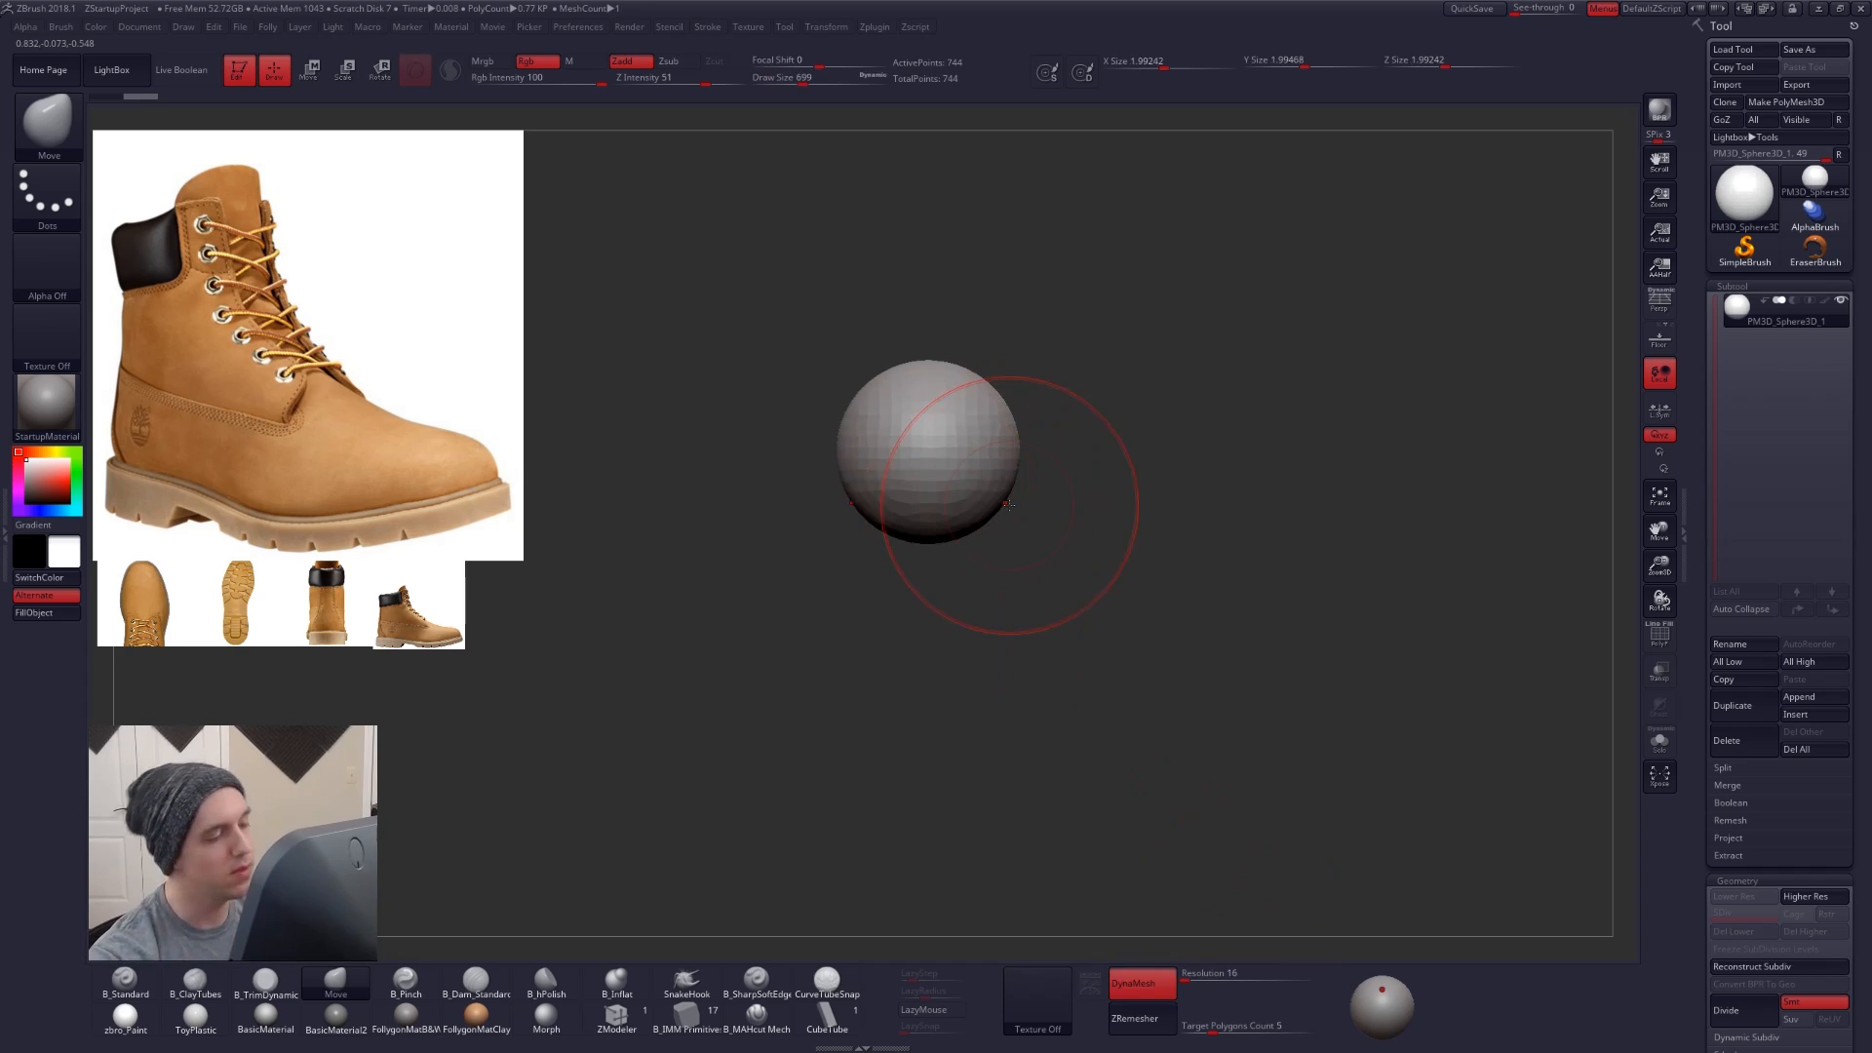
mouse_move(831, 468)
left_mouse_down("ctrl")
mouse_move(870, 601)
mouse_move(1182, 458)
mouse_move(1189, 478)
left_mouse_up("ctrl")
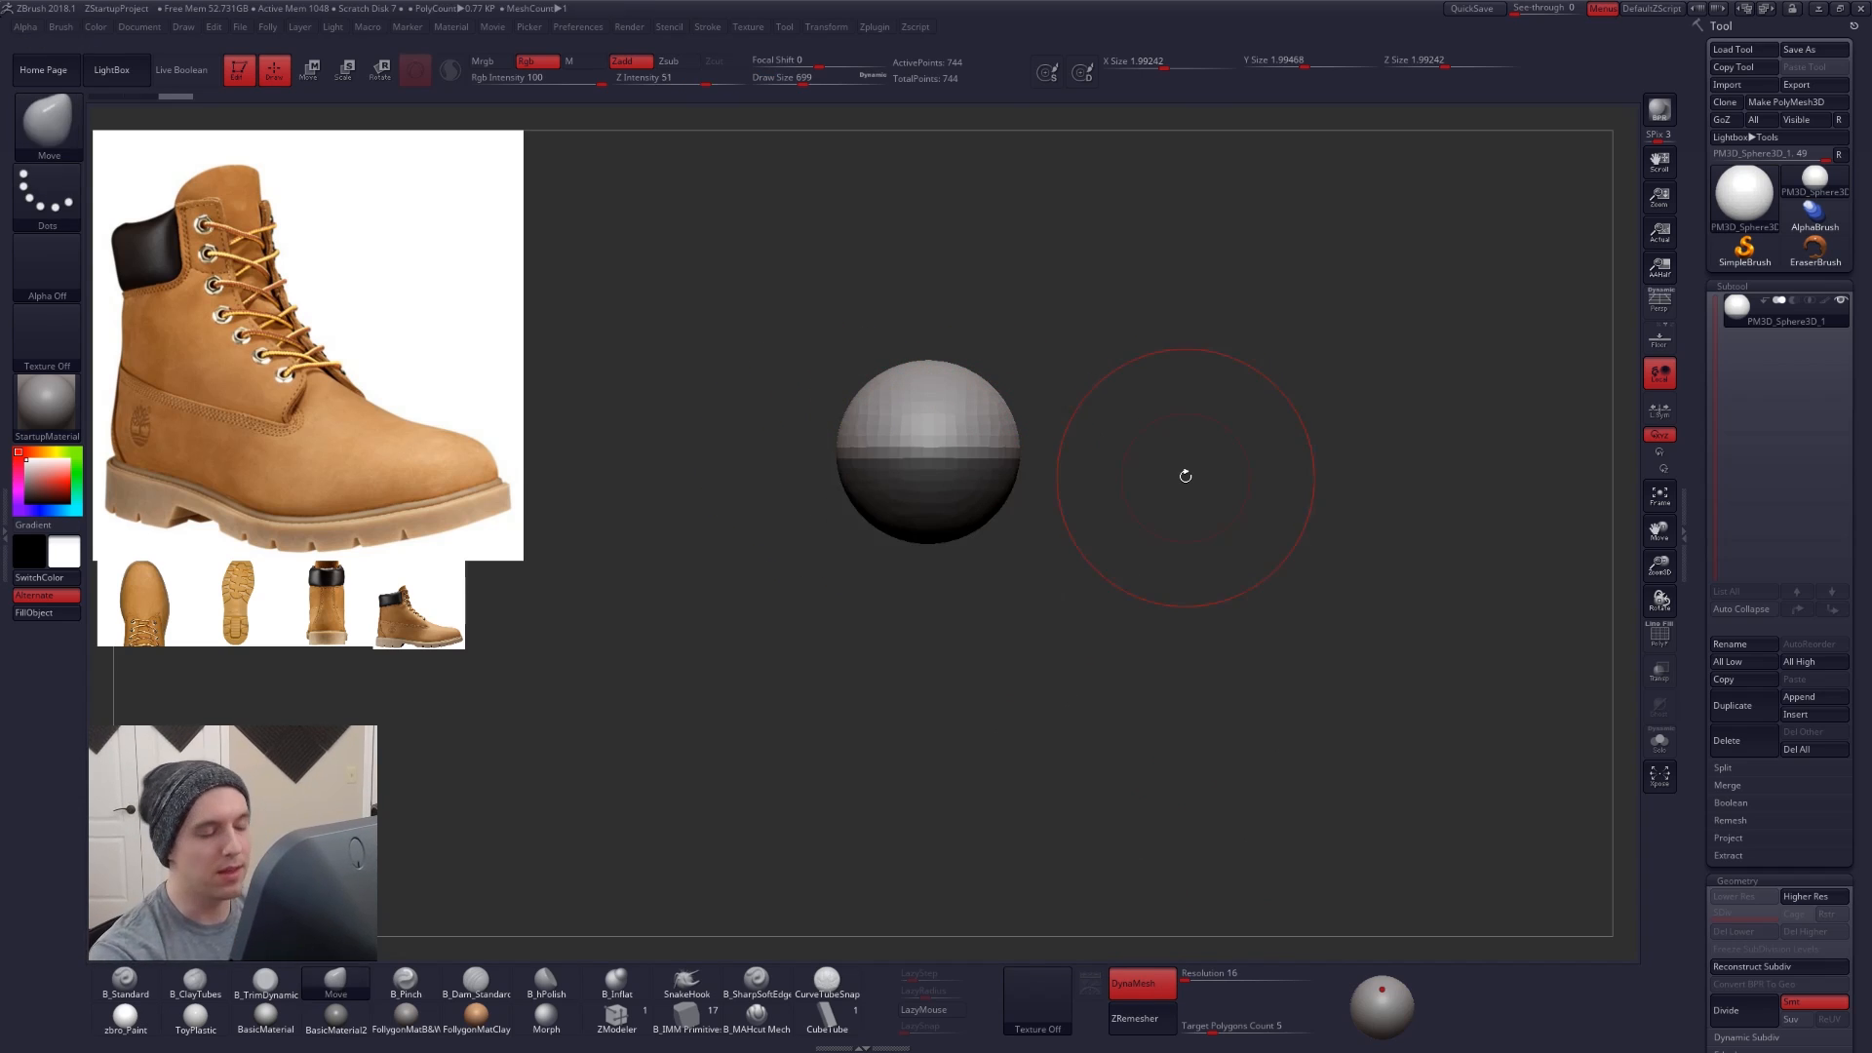
key("ctrl")
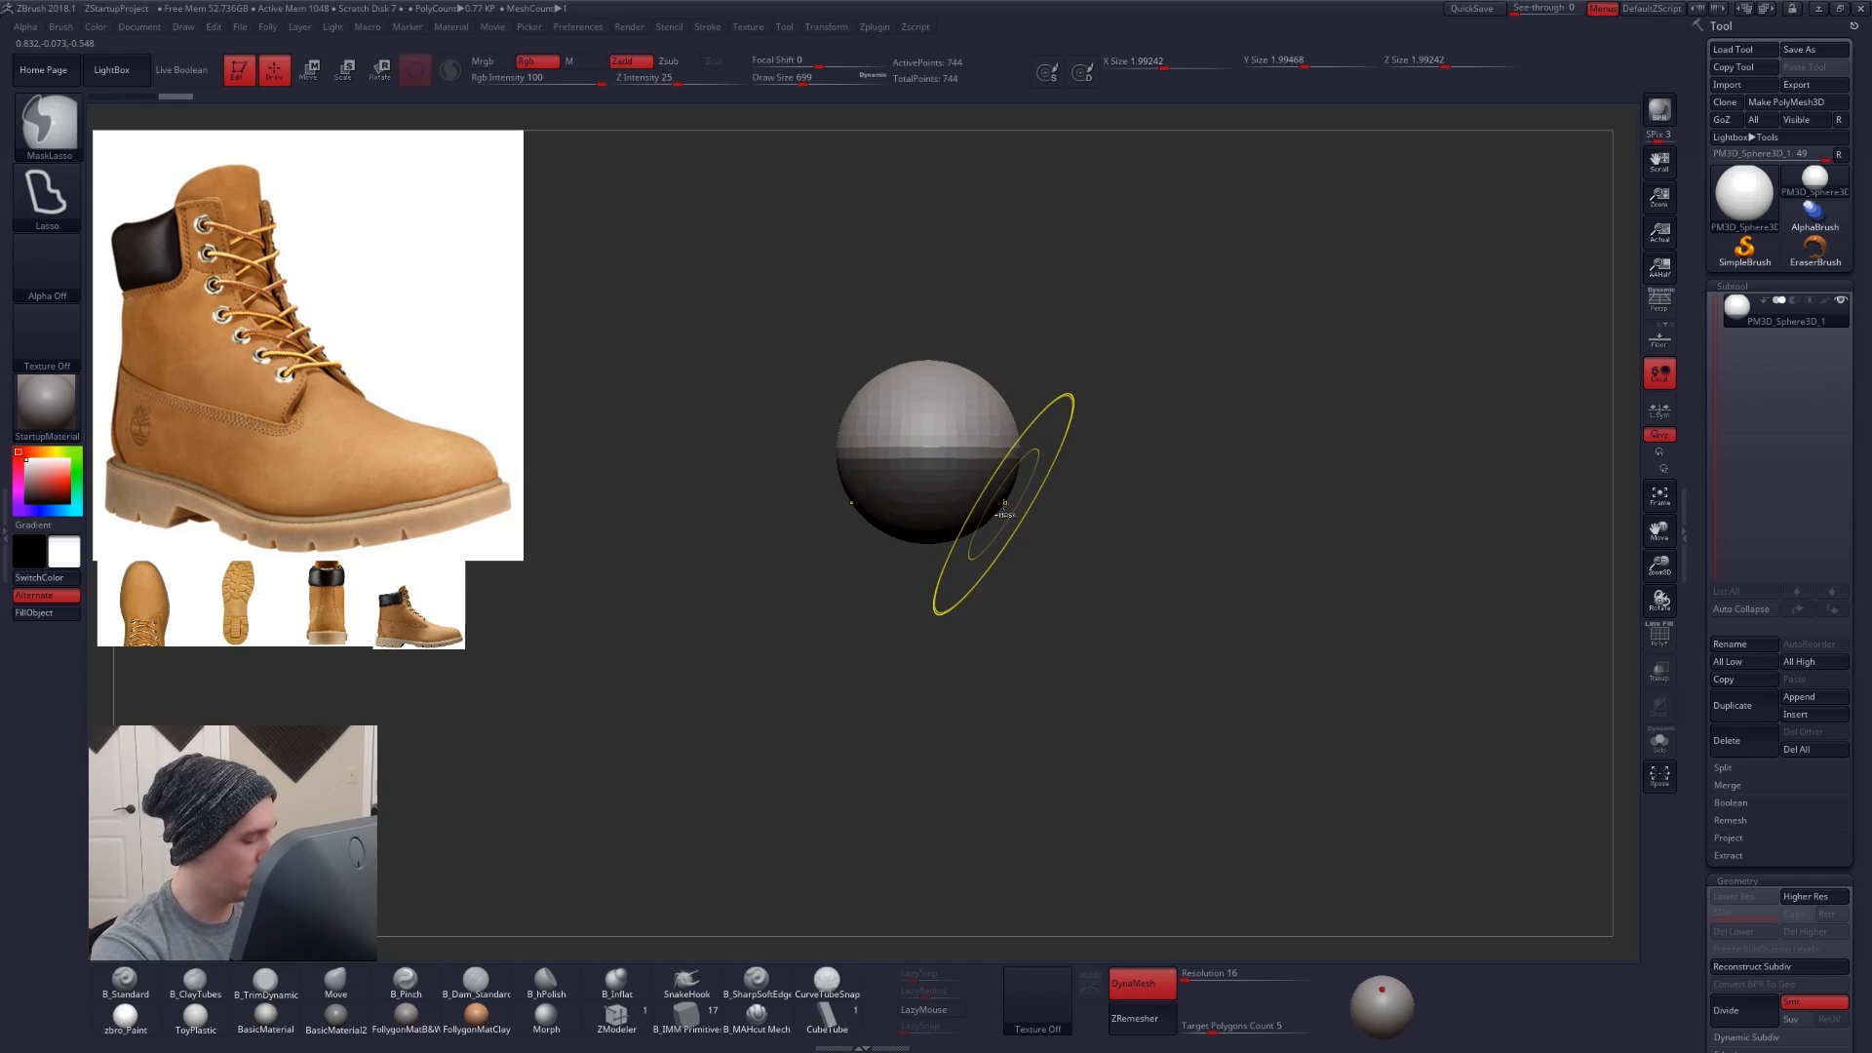
- Stretch the sphere's unmasked half downward with a Transpose move line into a long capsule with a Z size of about 4.43
key("w")
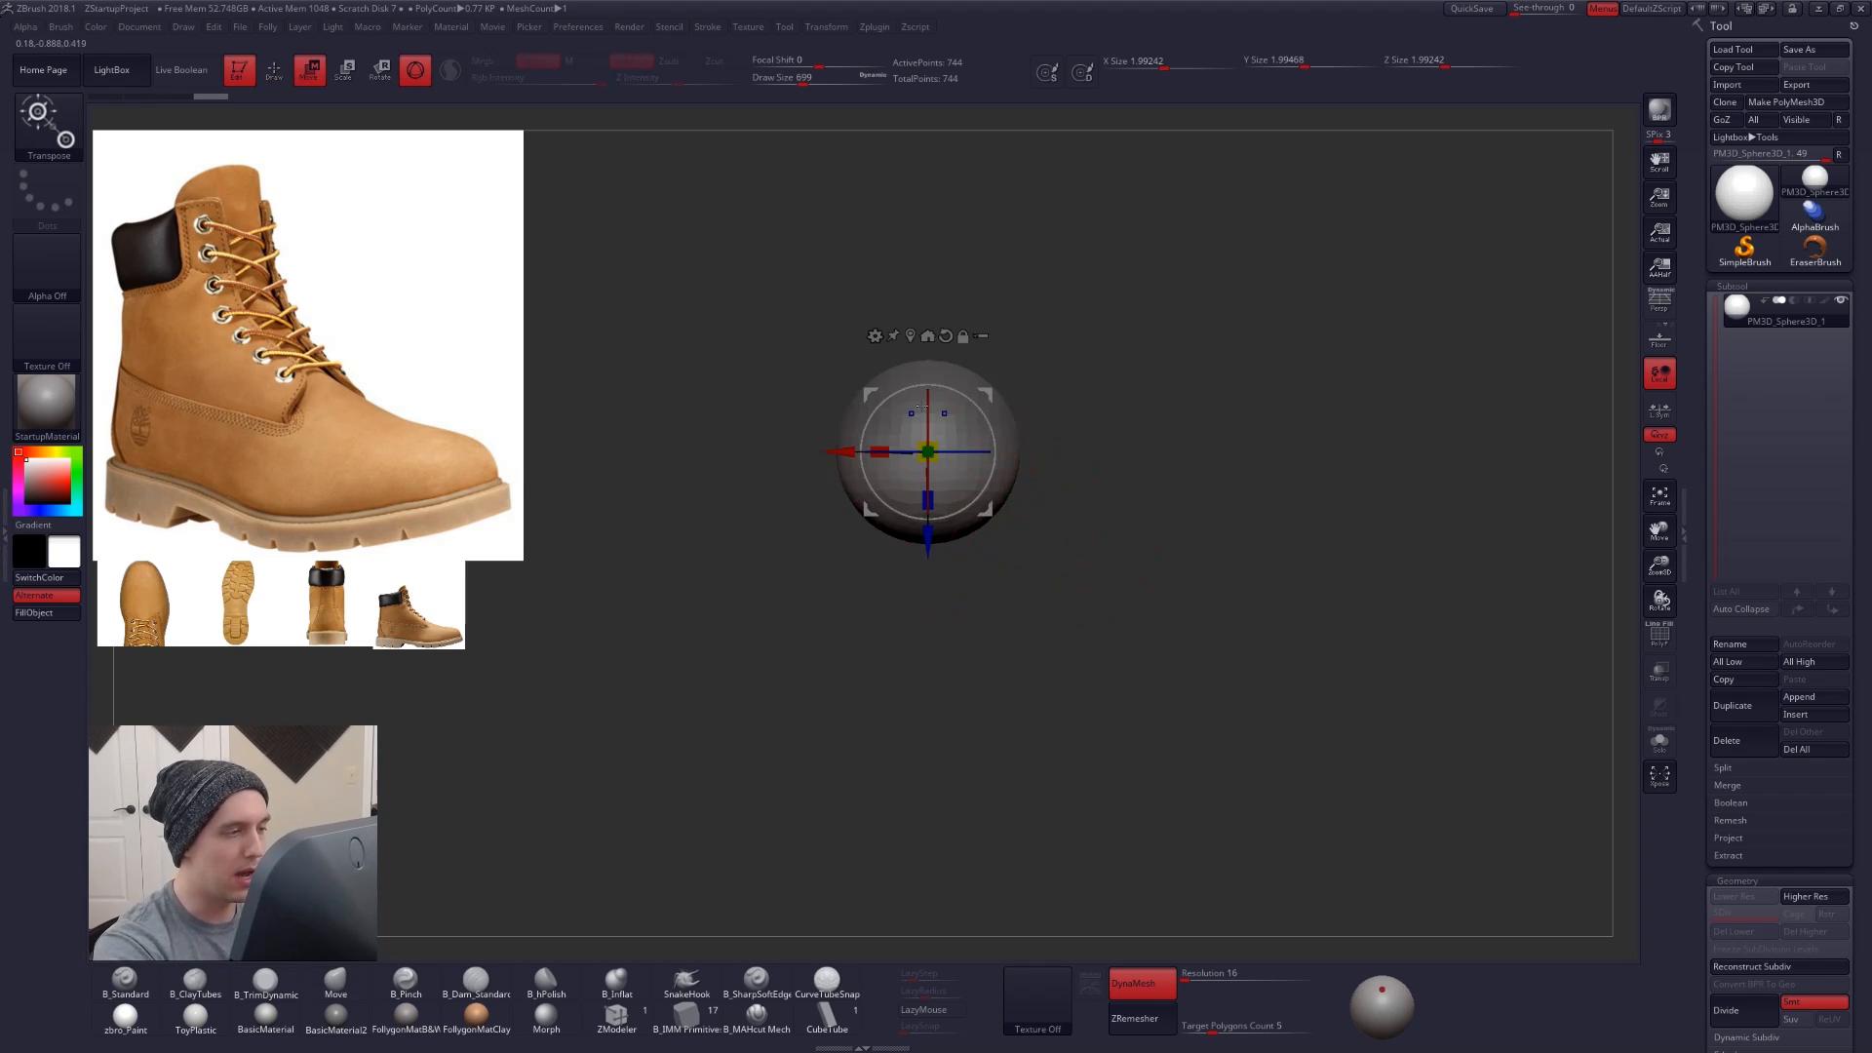
left_click(419, 75)
left_click_drag(1011, 448, 1011, 579, "shift")
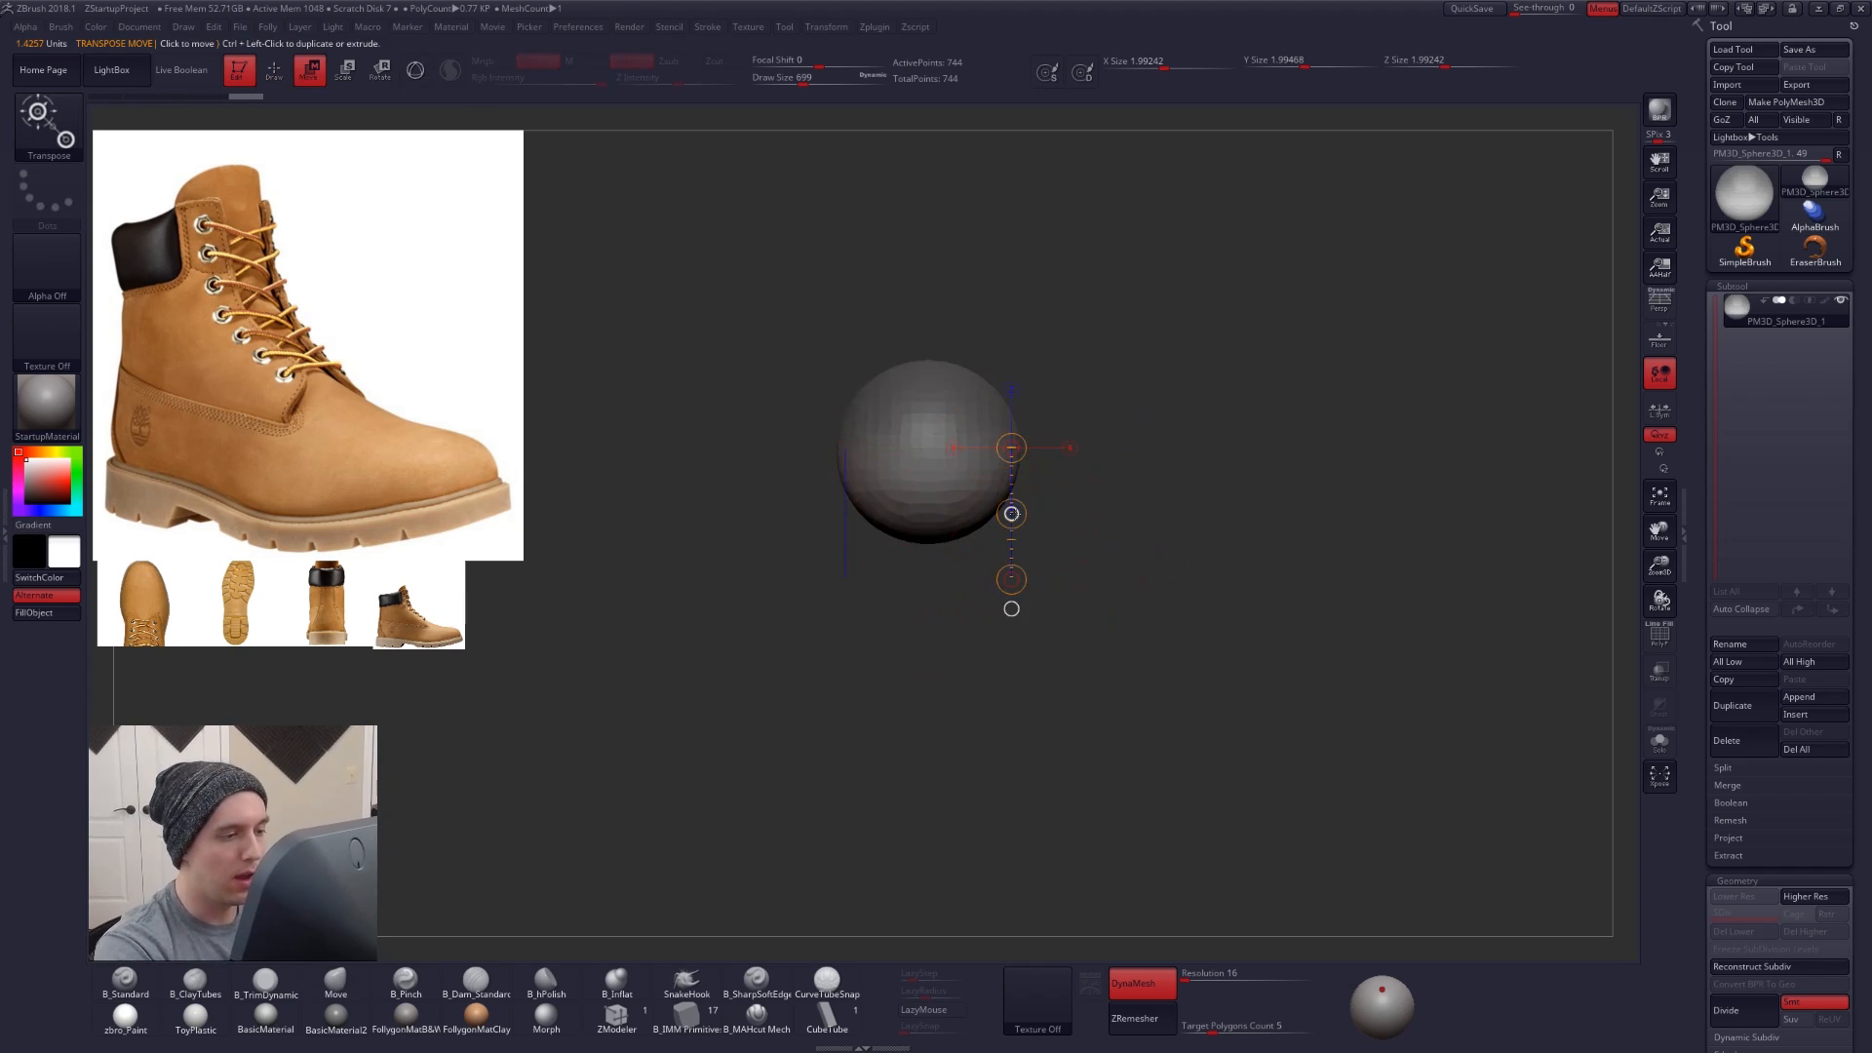
left_click_drag(1011, 513, 1029, 734)
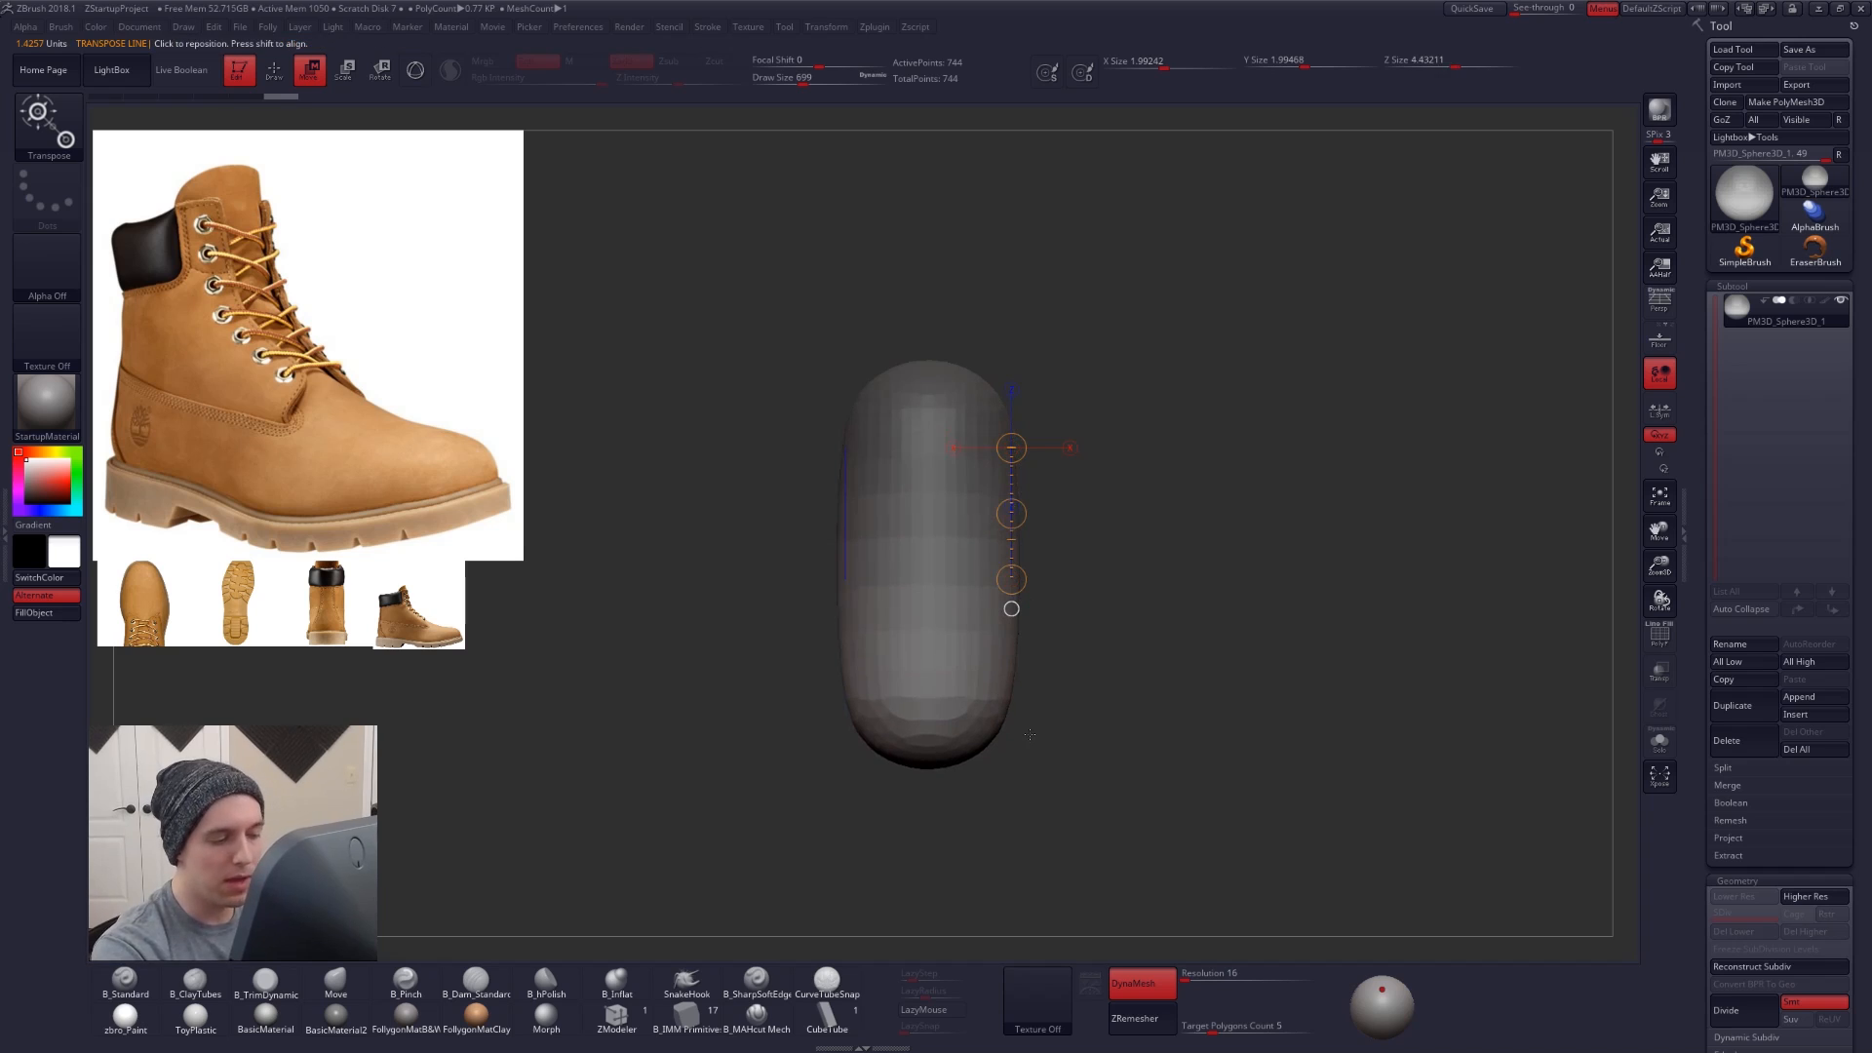
mouse_move(1024, 903)
left_mouse_down("shift")
mouse_move(1121, 507)
mouse_move(1128, 698)
left_mouse_up("shift")
key("q")
left_click_drag(1211, 785, 1175, 799)
- Move the boot sole reference over the capsule in Spotlight and enlarge it to about the capsule's length
key("z")
left_click_drag(237, 605, 864, 824)
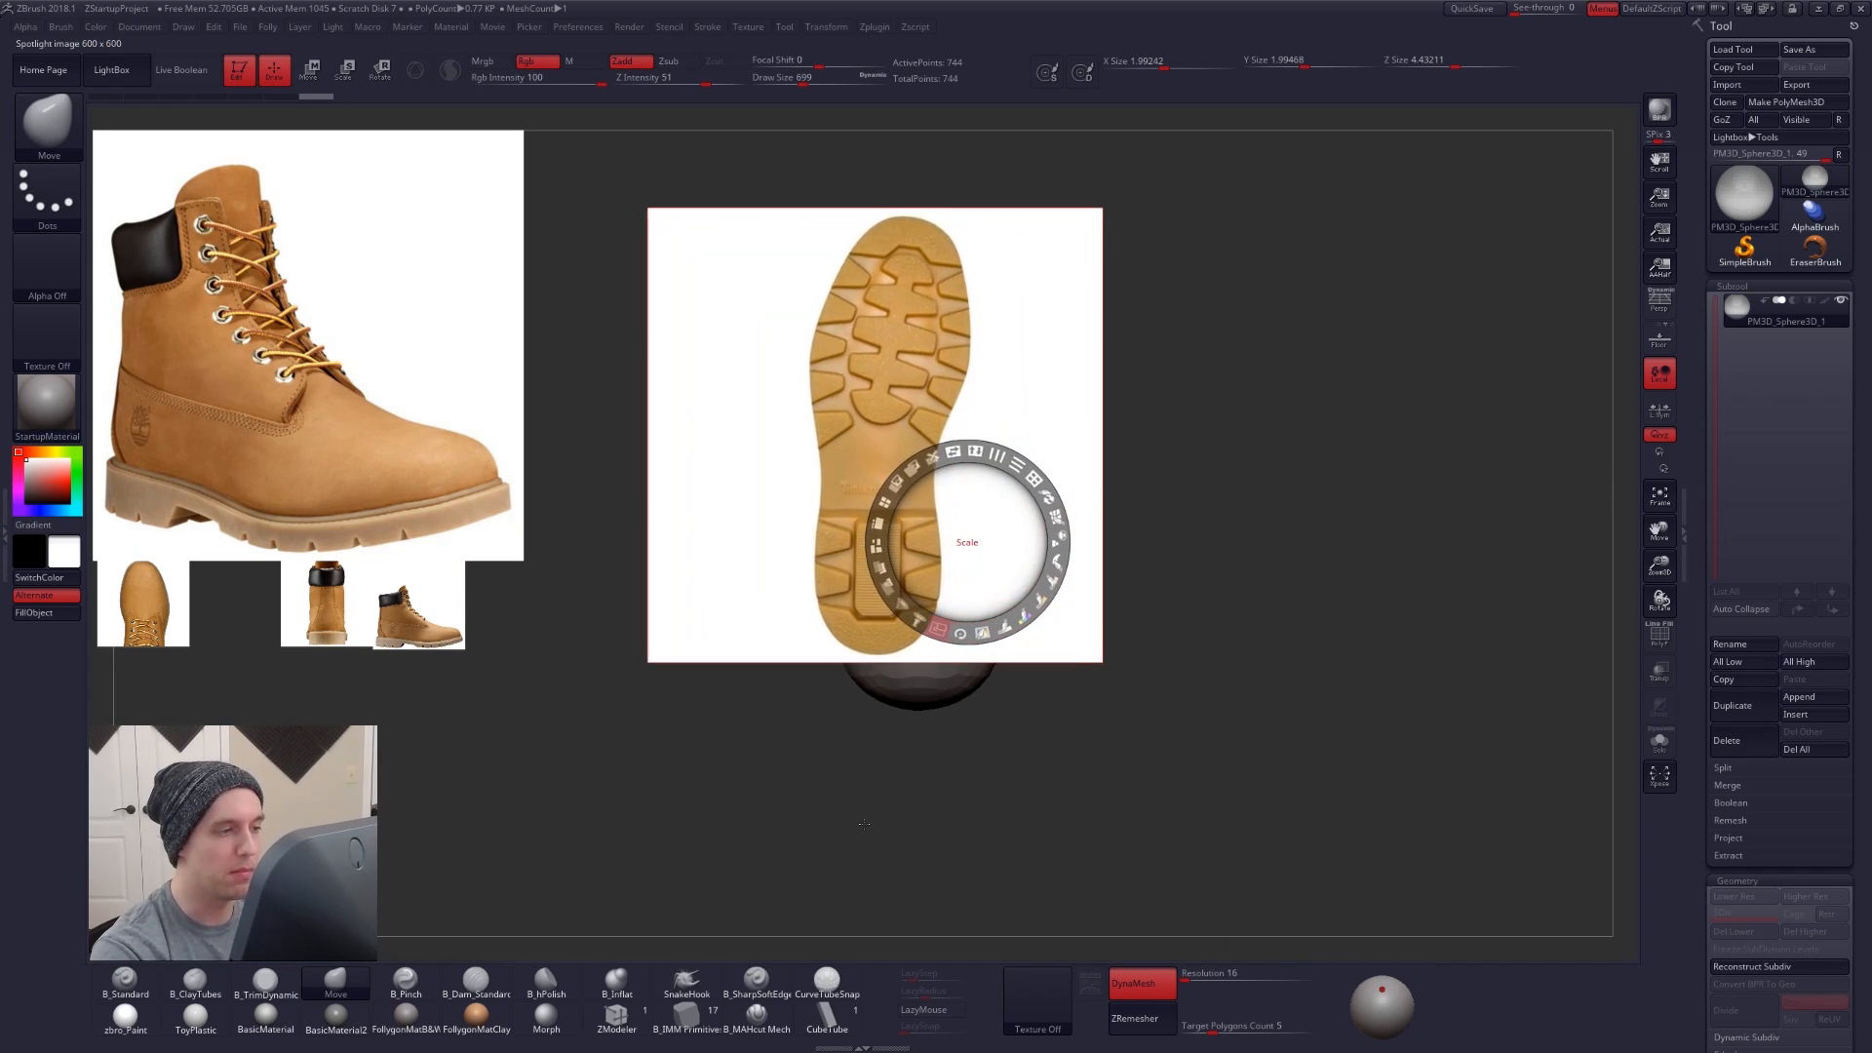
left_click_drag(1081, 649, 1151, 724)
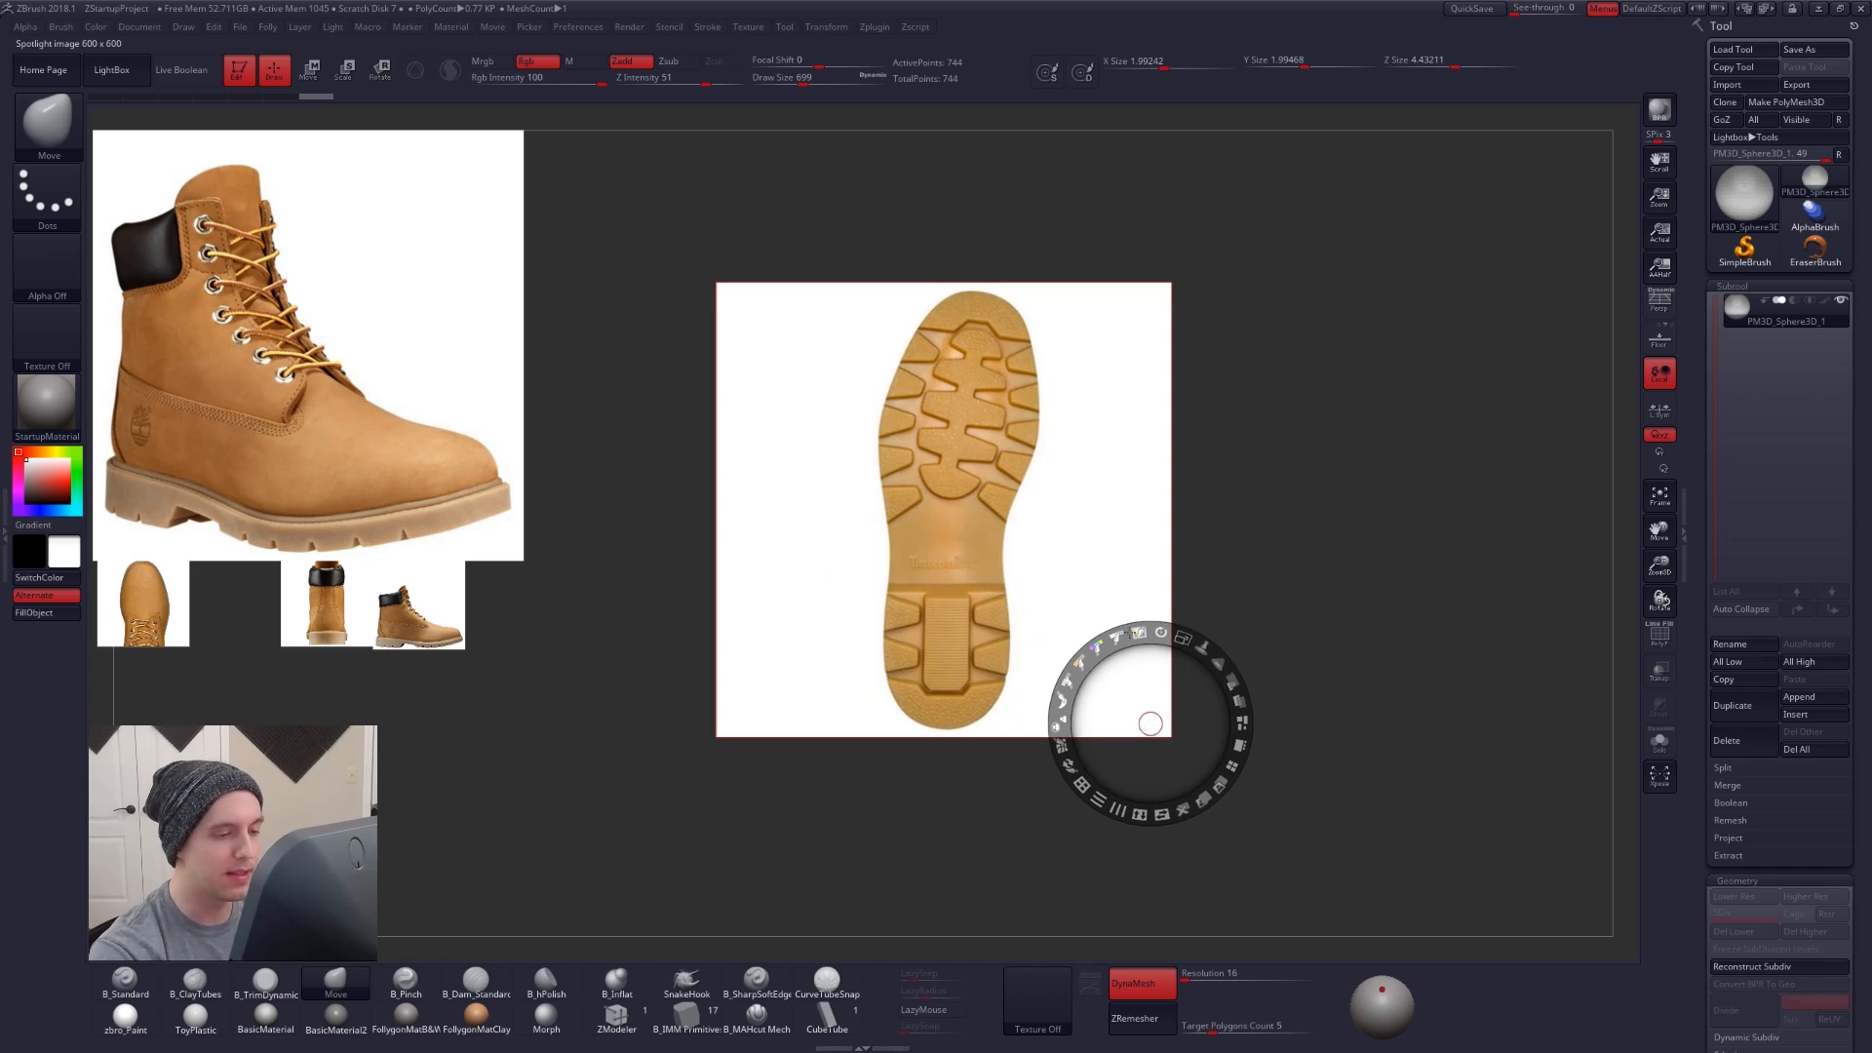
key("z")
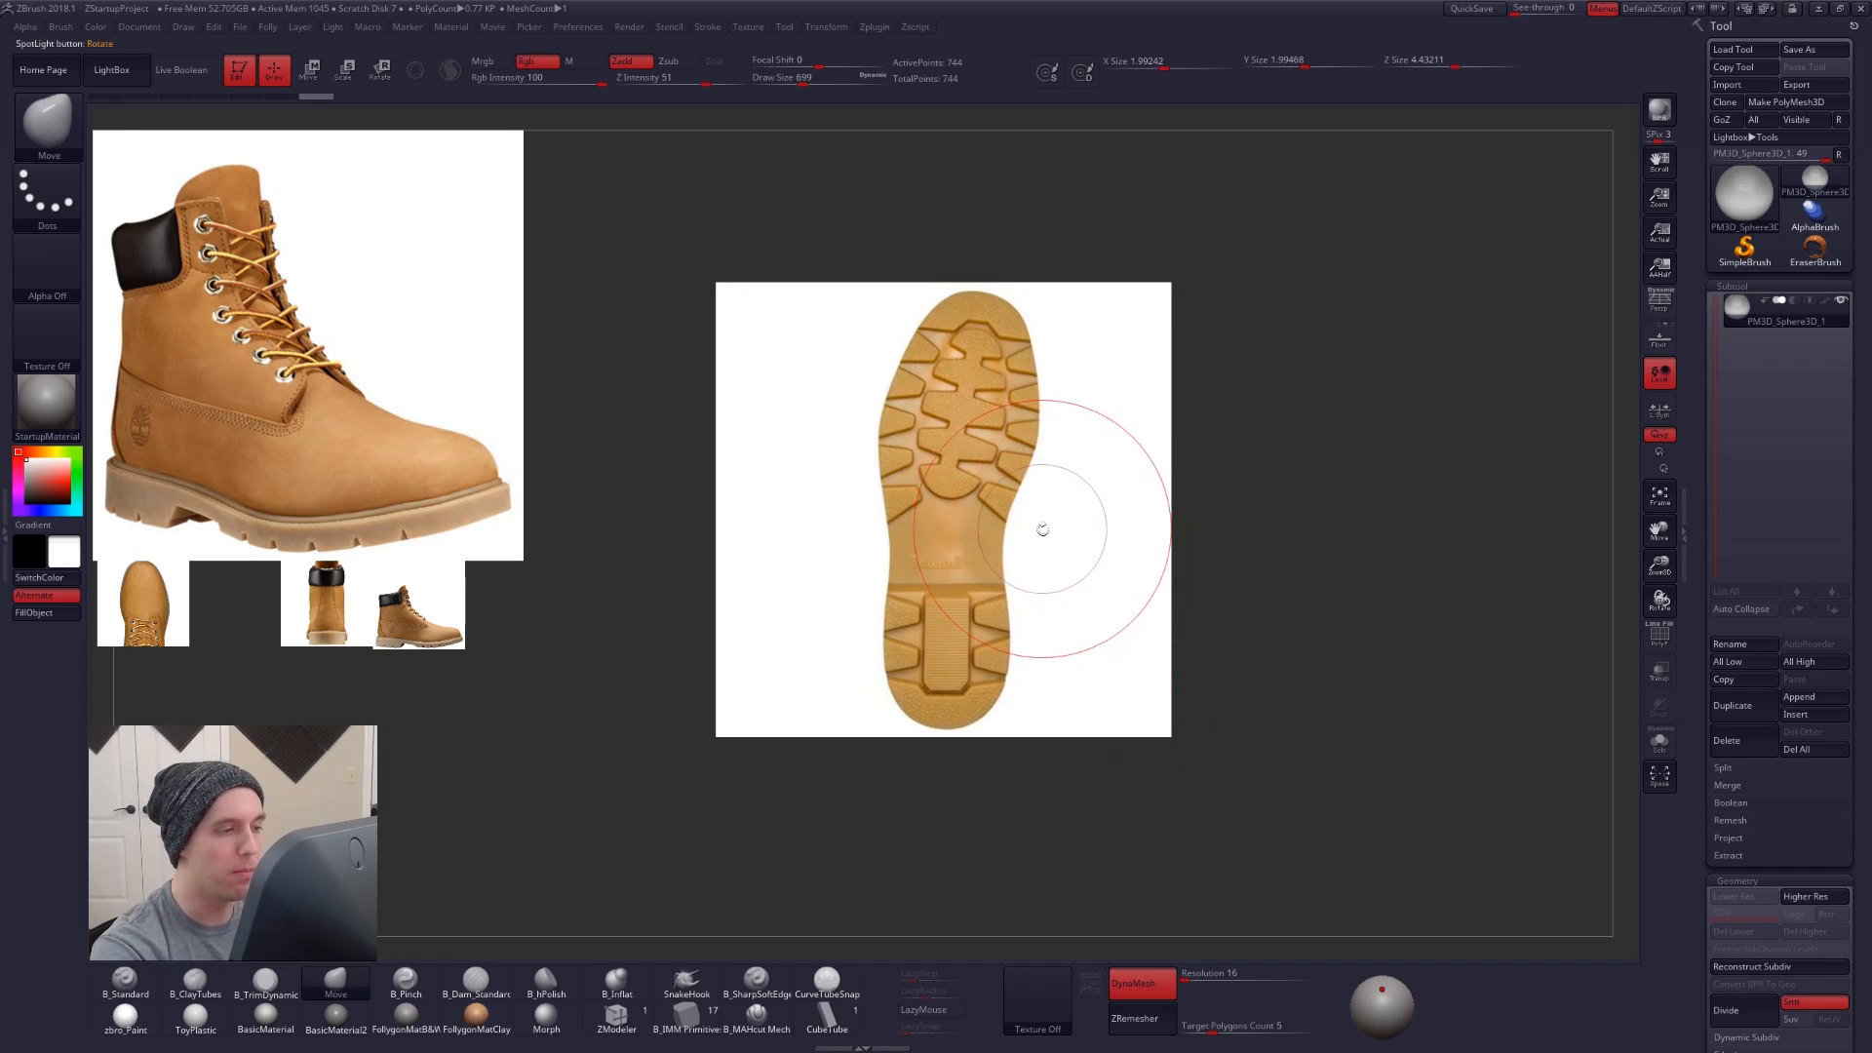
- Toggle Spotlight's edit mode for the boot reference images, leaving it switched on
key("z")
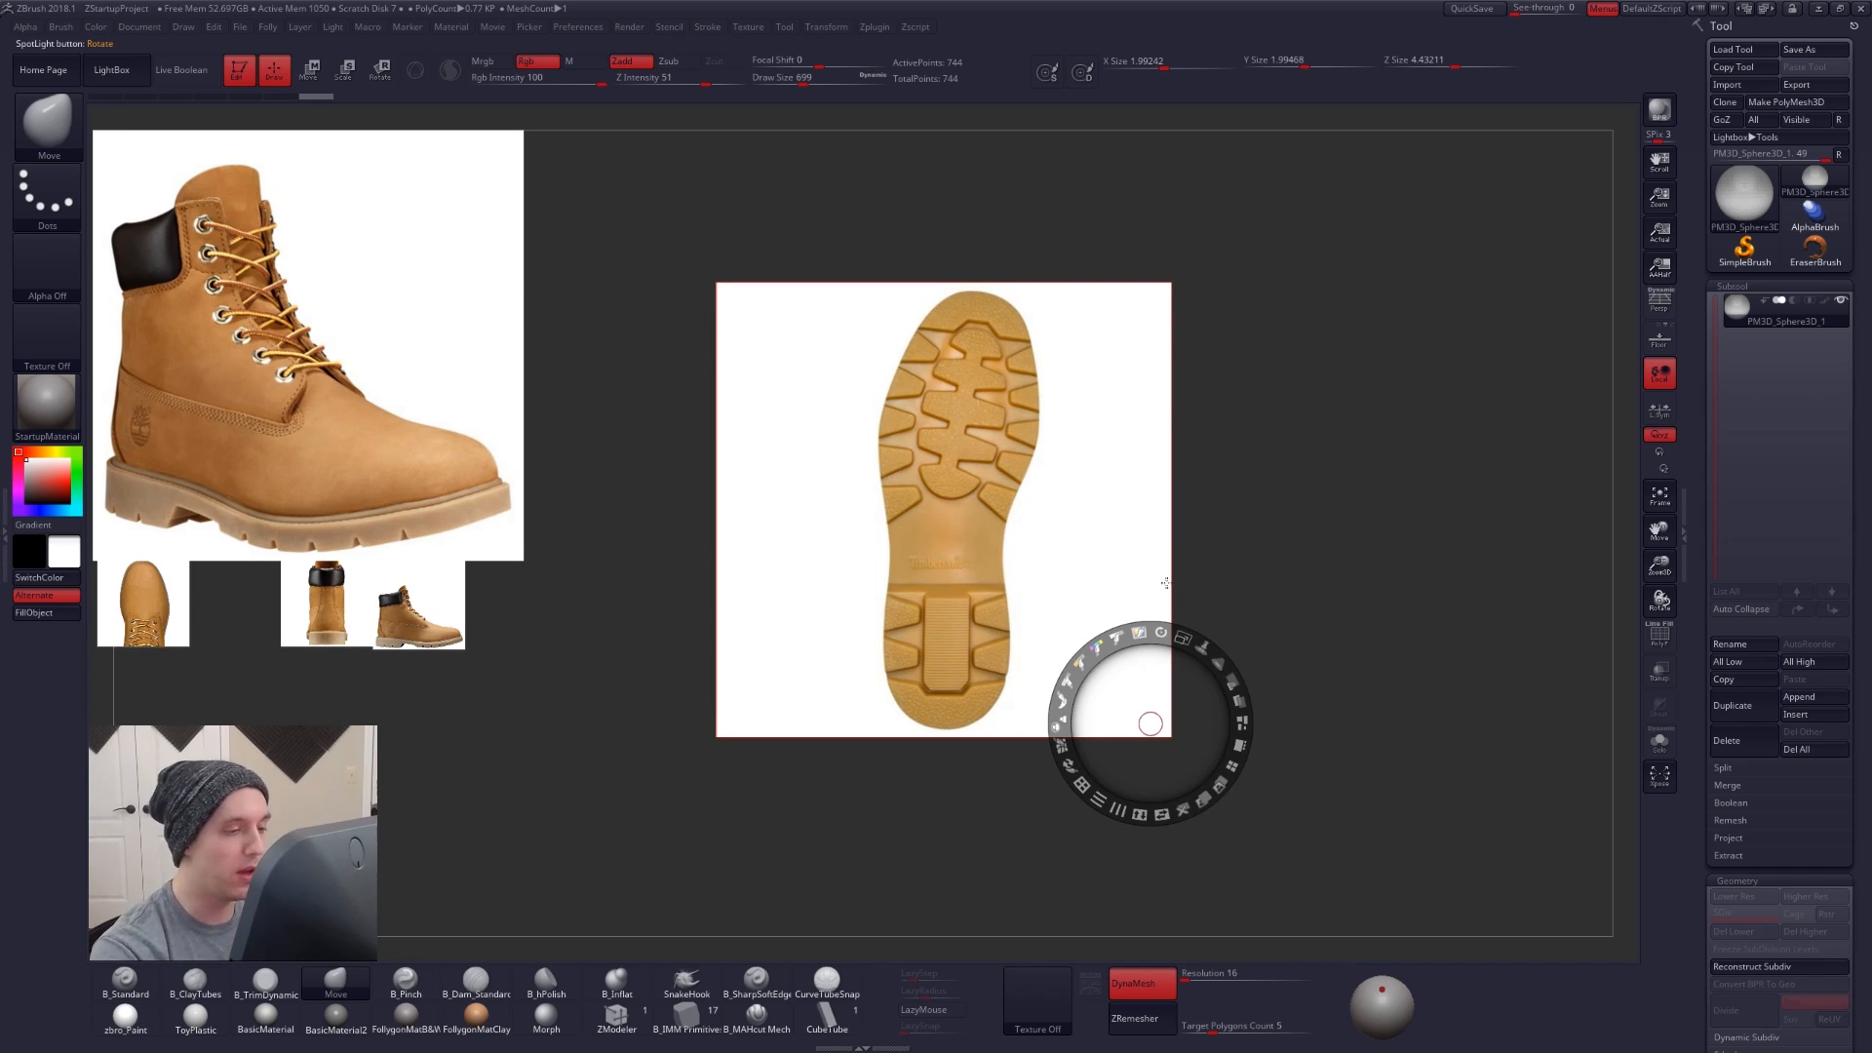
key("z")
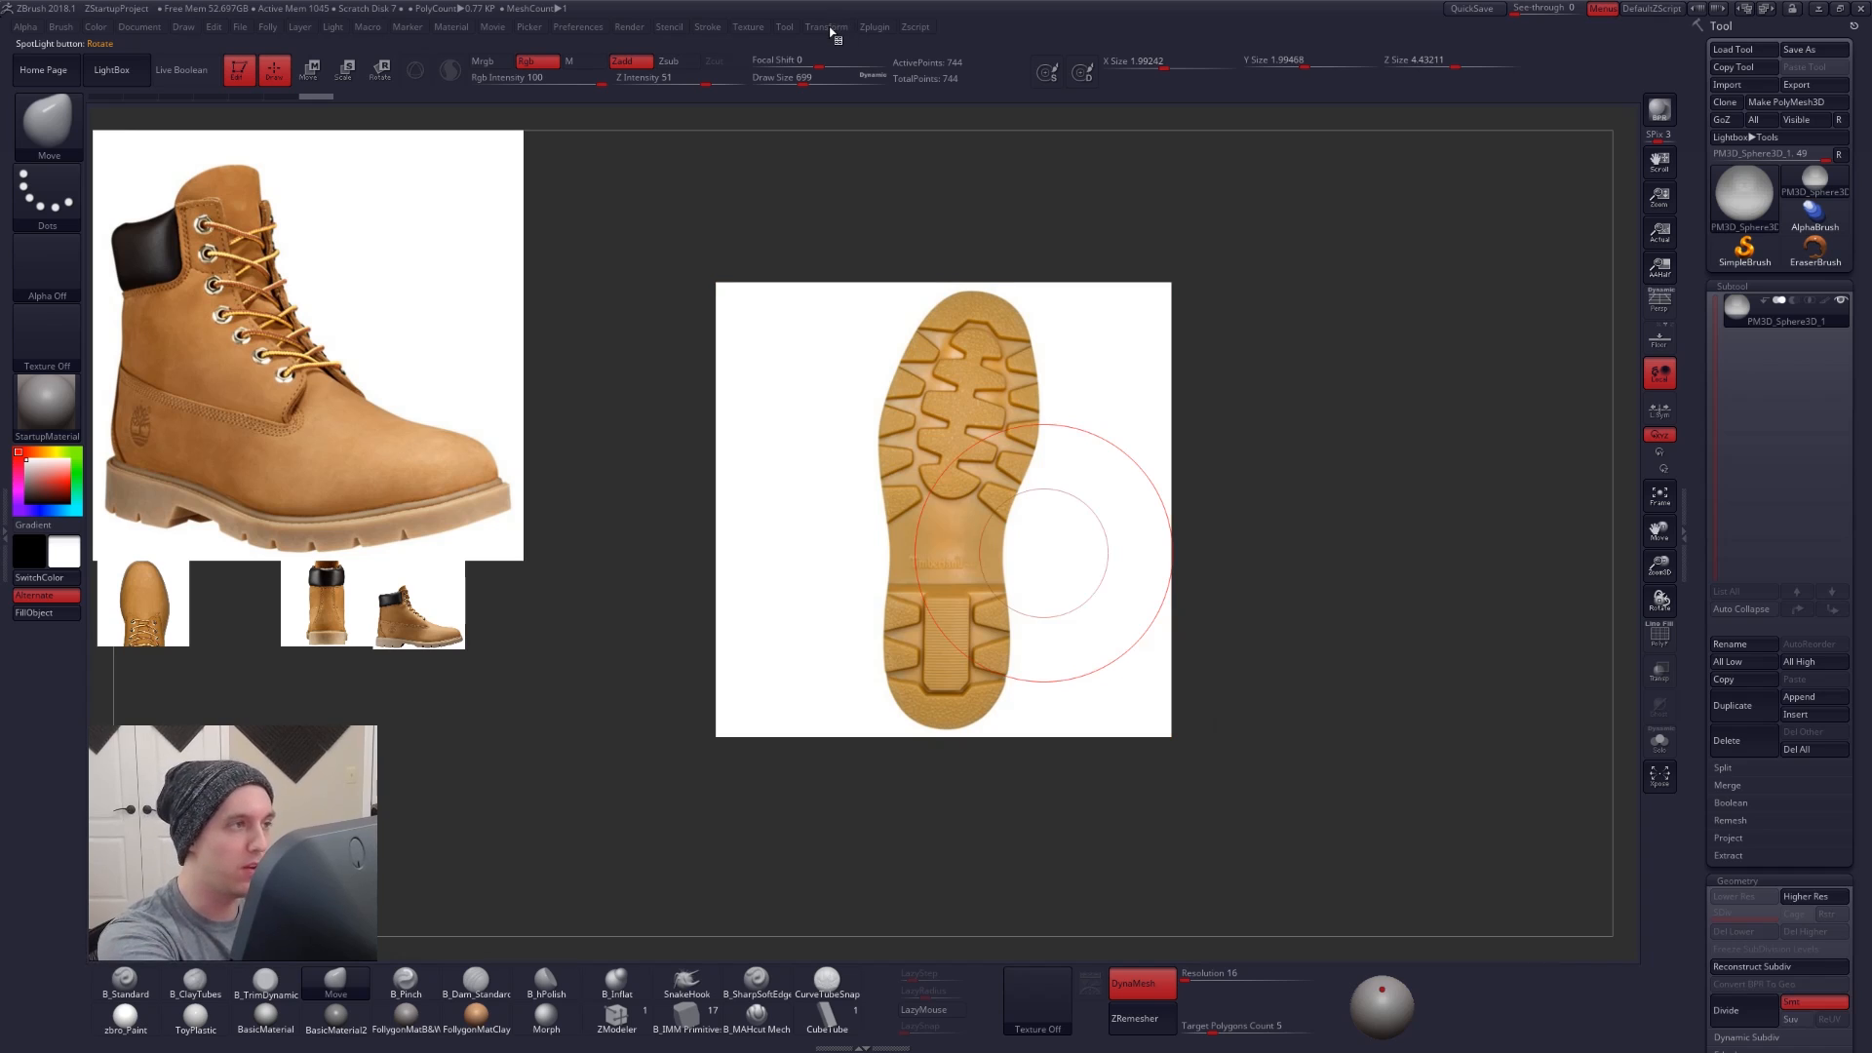
left_click(760, 29)
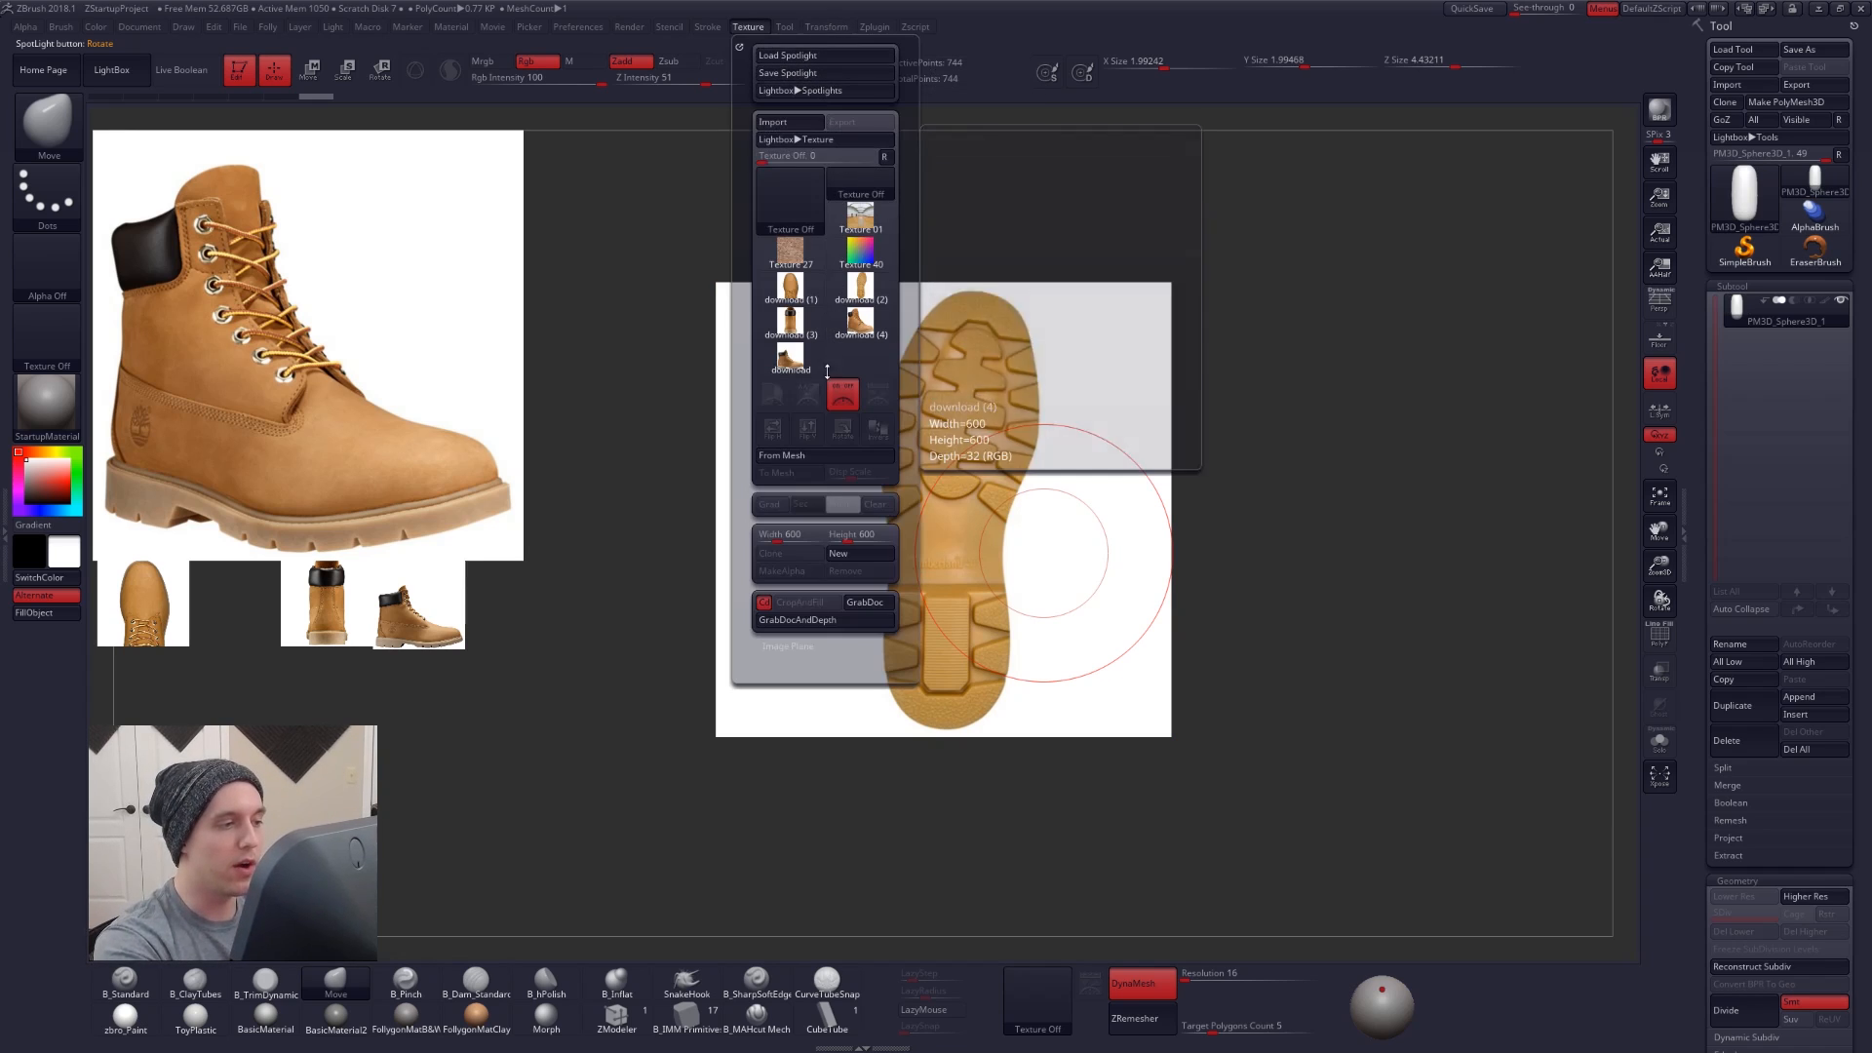
left_click(856, 406)
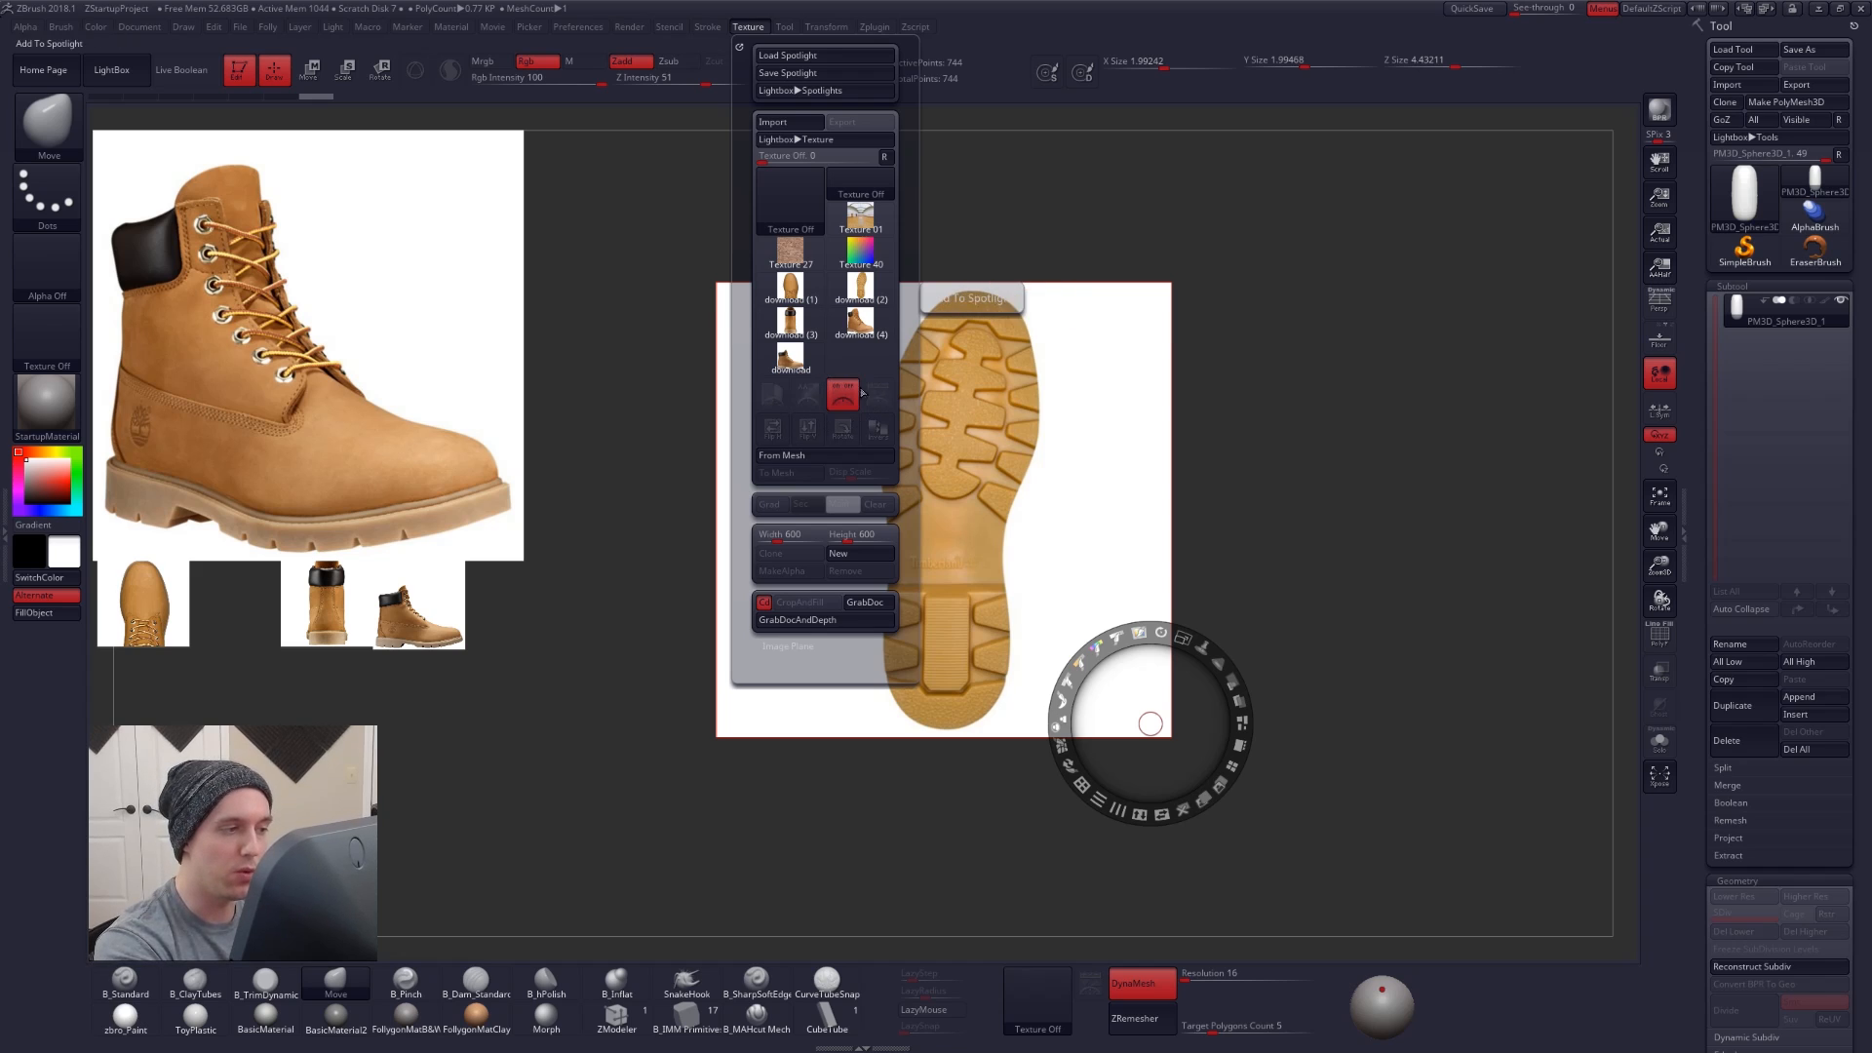
key("z")
key("z")
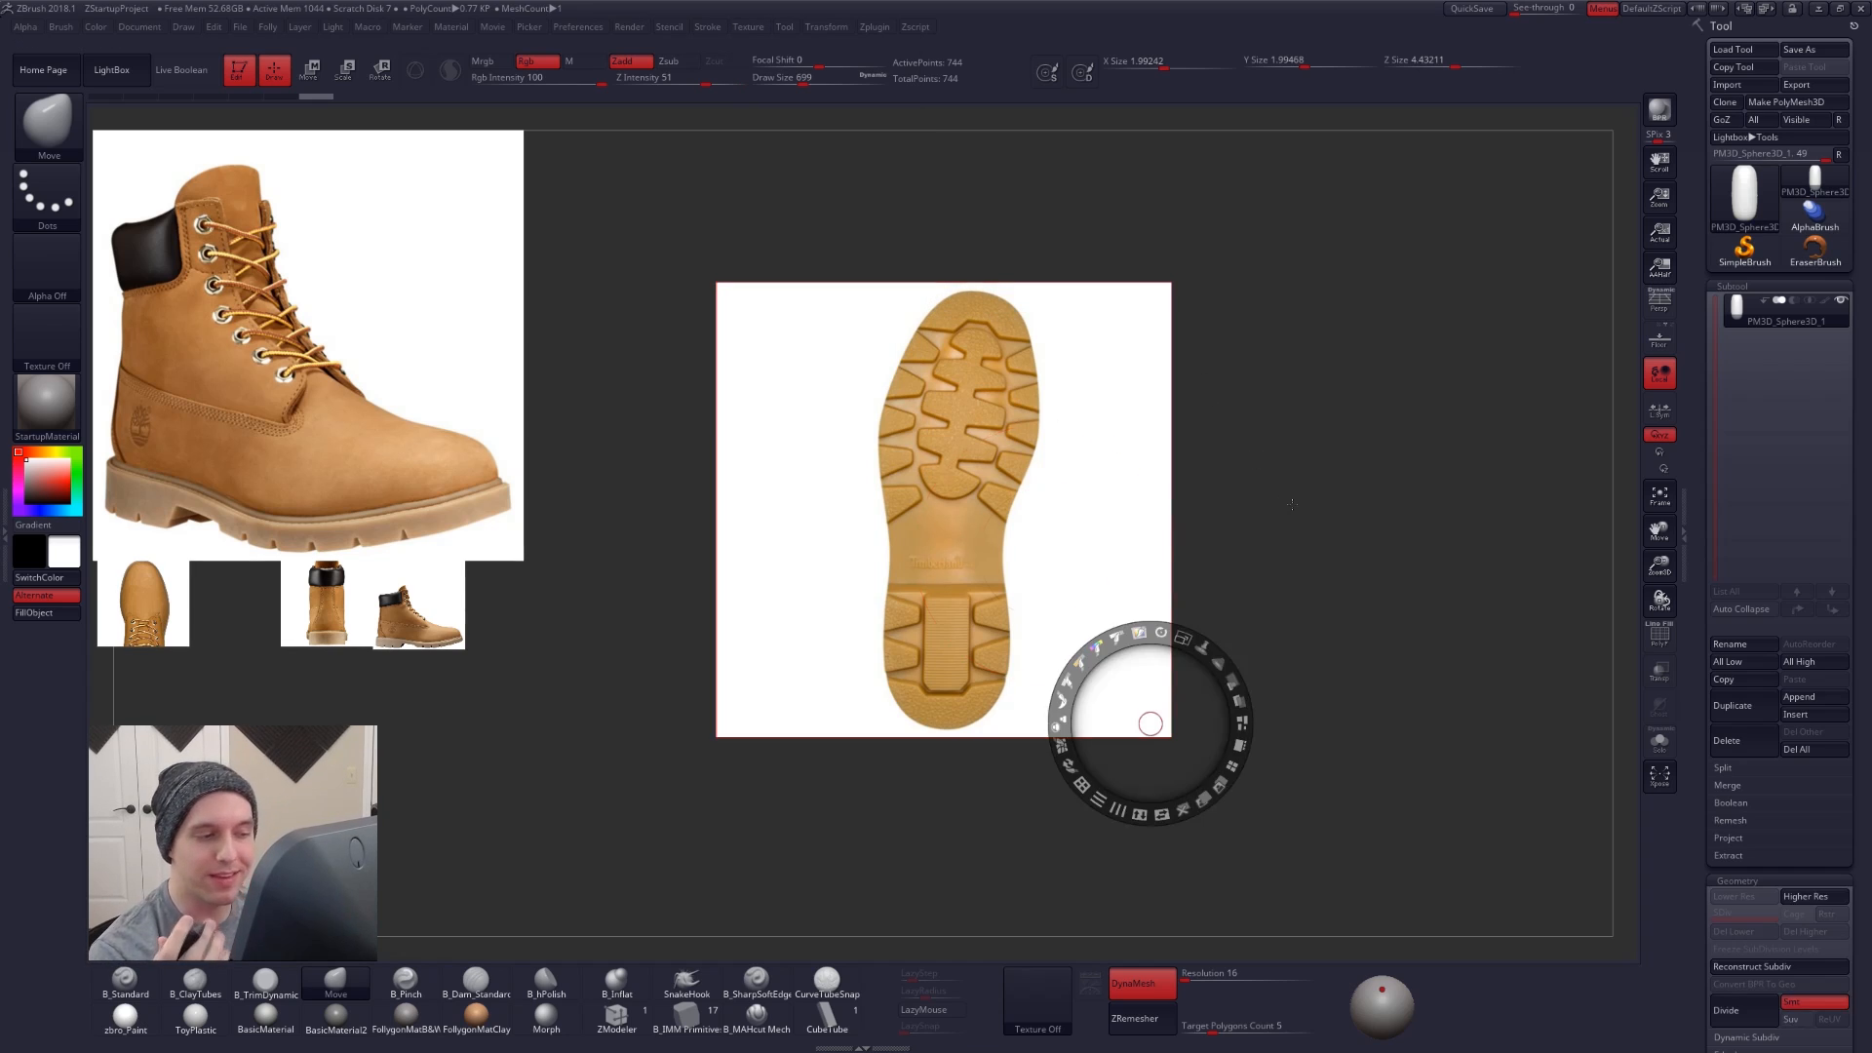
- Make the Spotlight references semi-transparent and resize the sole image over the capsule to about one and a half times the capsule's length
left_click_drag(1131, 525, 1129, 527)
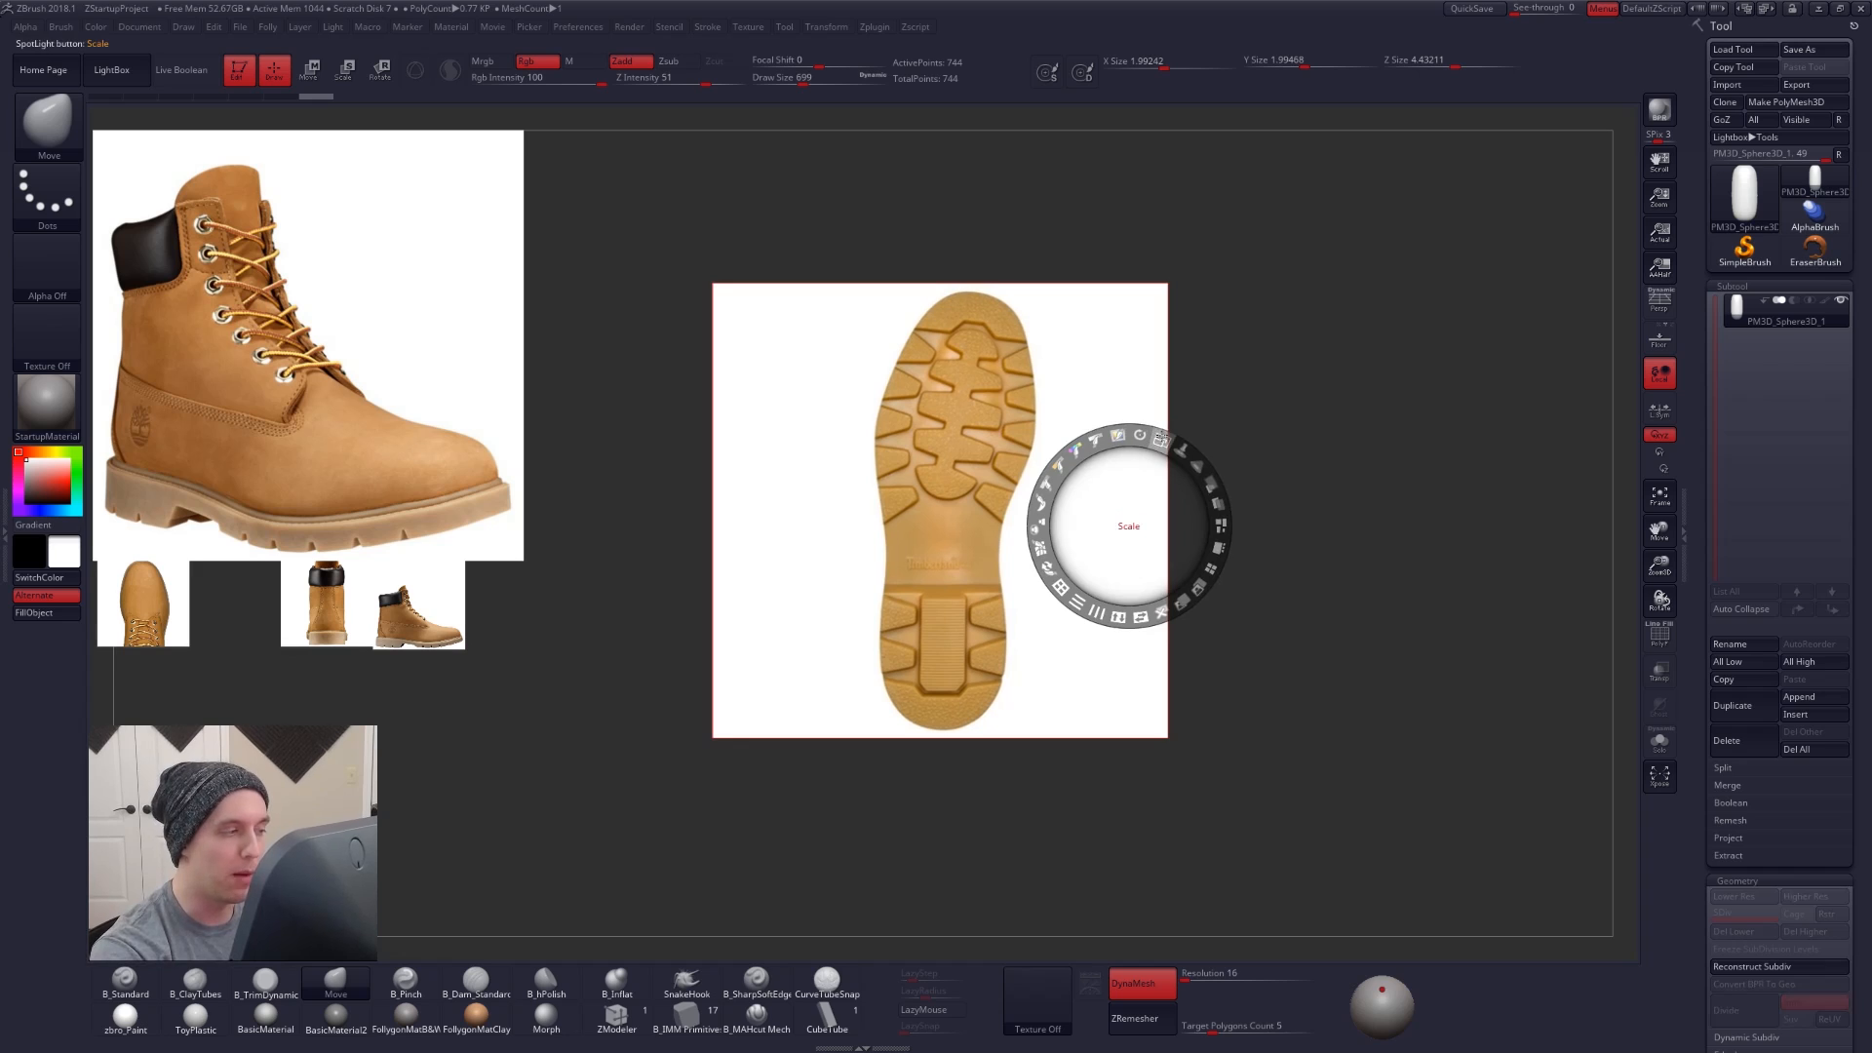
mouse_move(1182, 449)
left_mouse_down()
mouse_move(1173, 416)
mouse_move(1118, 427)
mouse_move(1193, 462)
left_mouse_up()
left_click_drag(950, 524, 1040, 552)
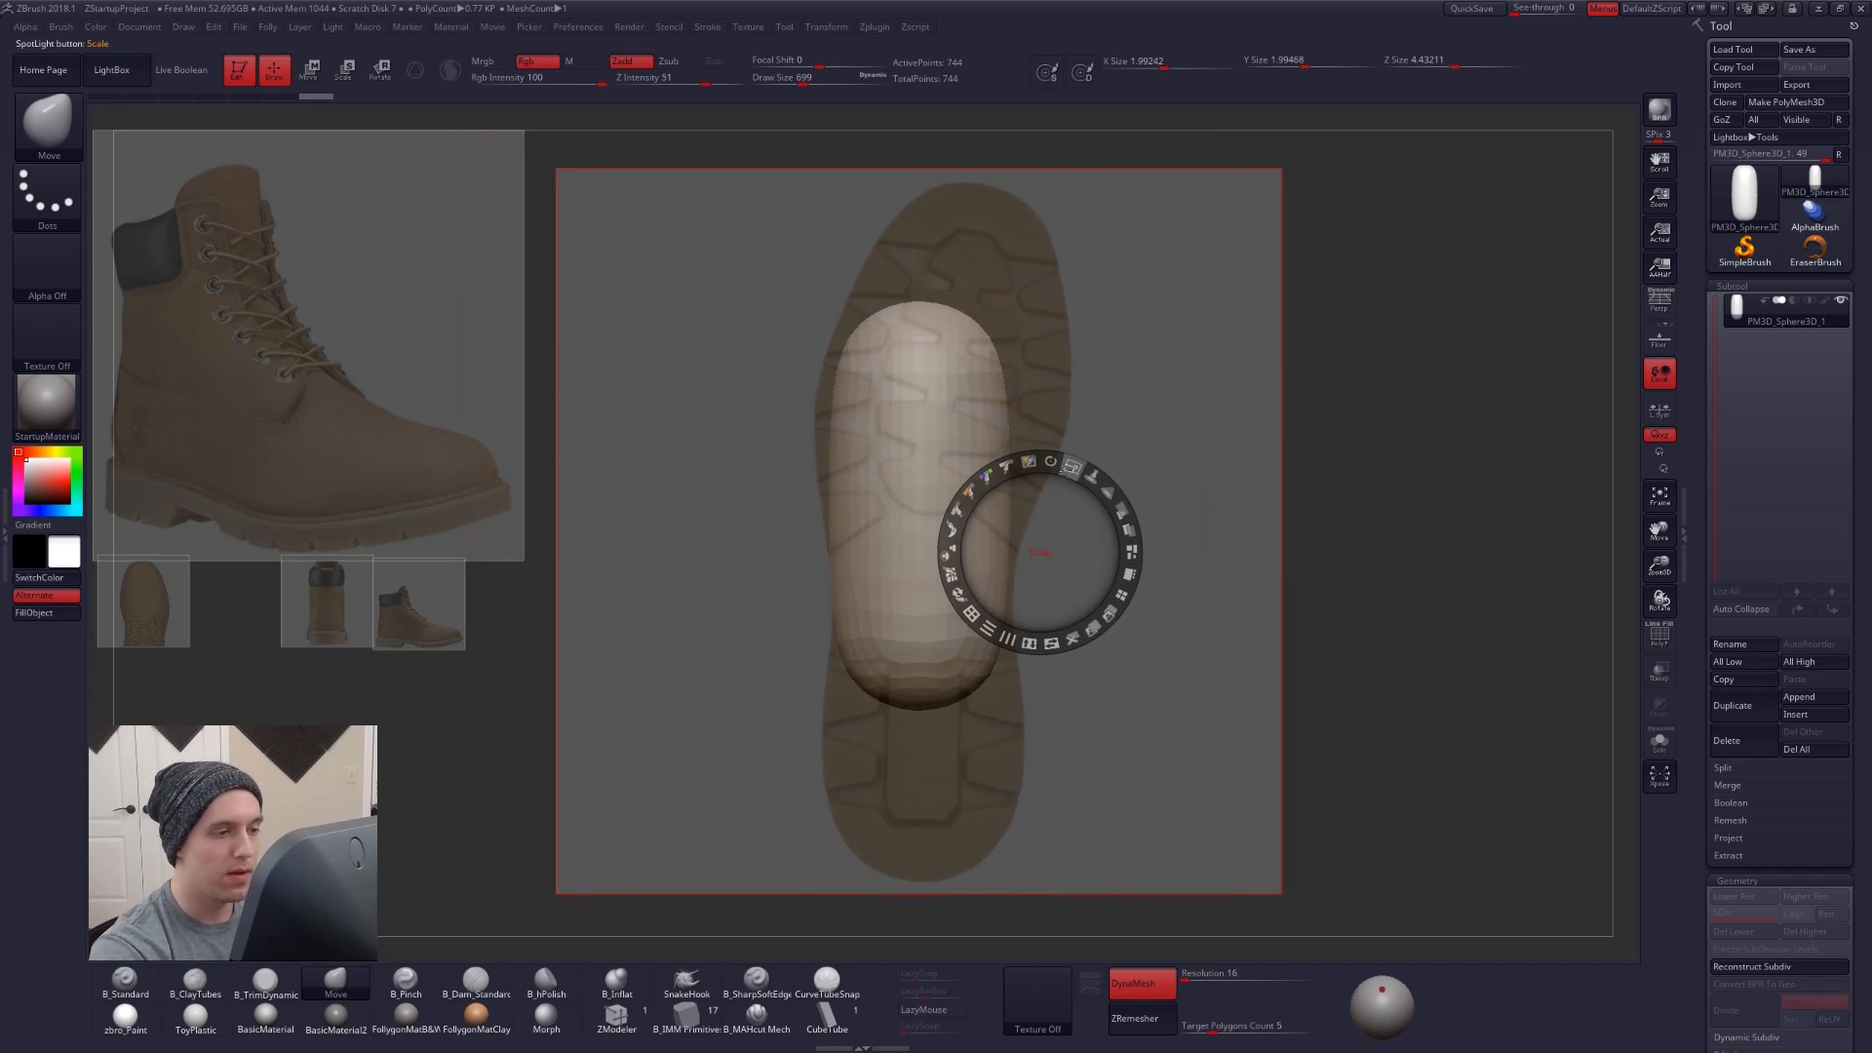
left_click_drag(1071, 466, 1053, 460)
key("z")
- Hide the Spotlight references and flatten the capsule to a Y size of about 0.33 with Transpose
left_click_drag(1033, 610, 1092, 763)
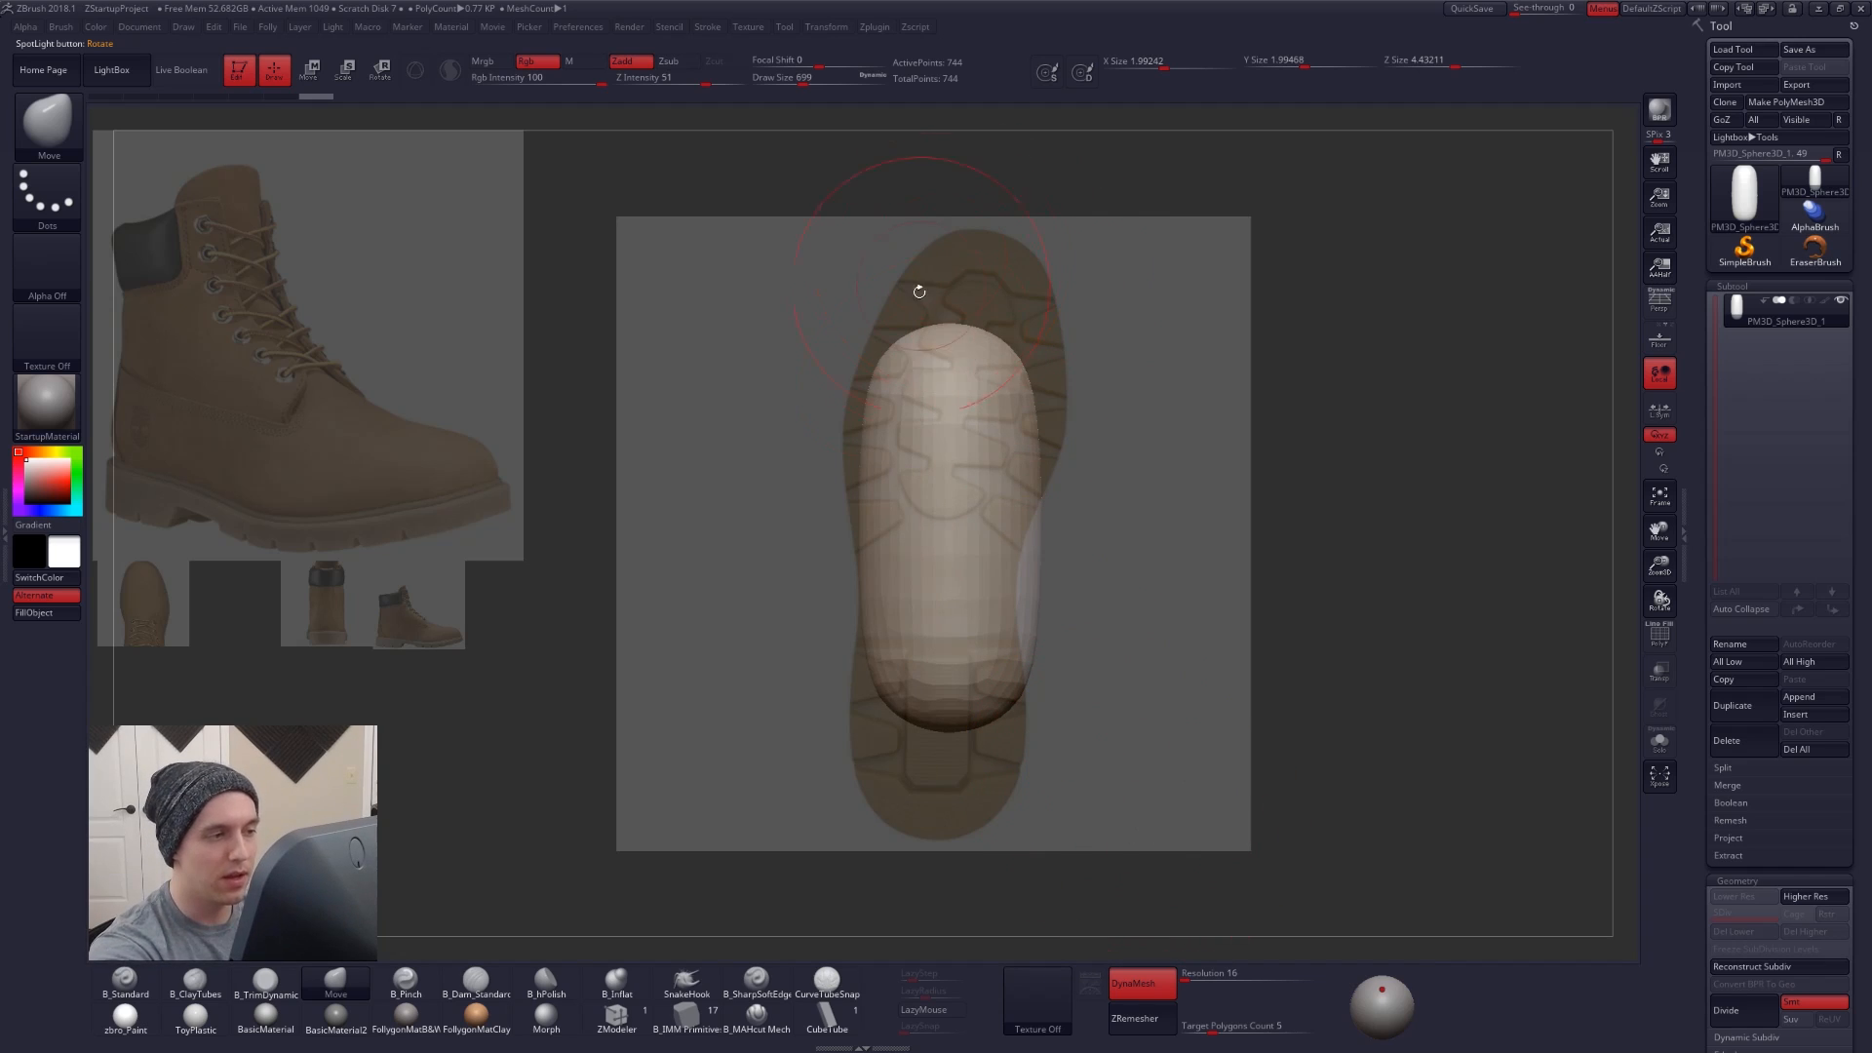
key("shift+z")
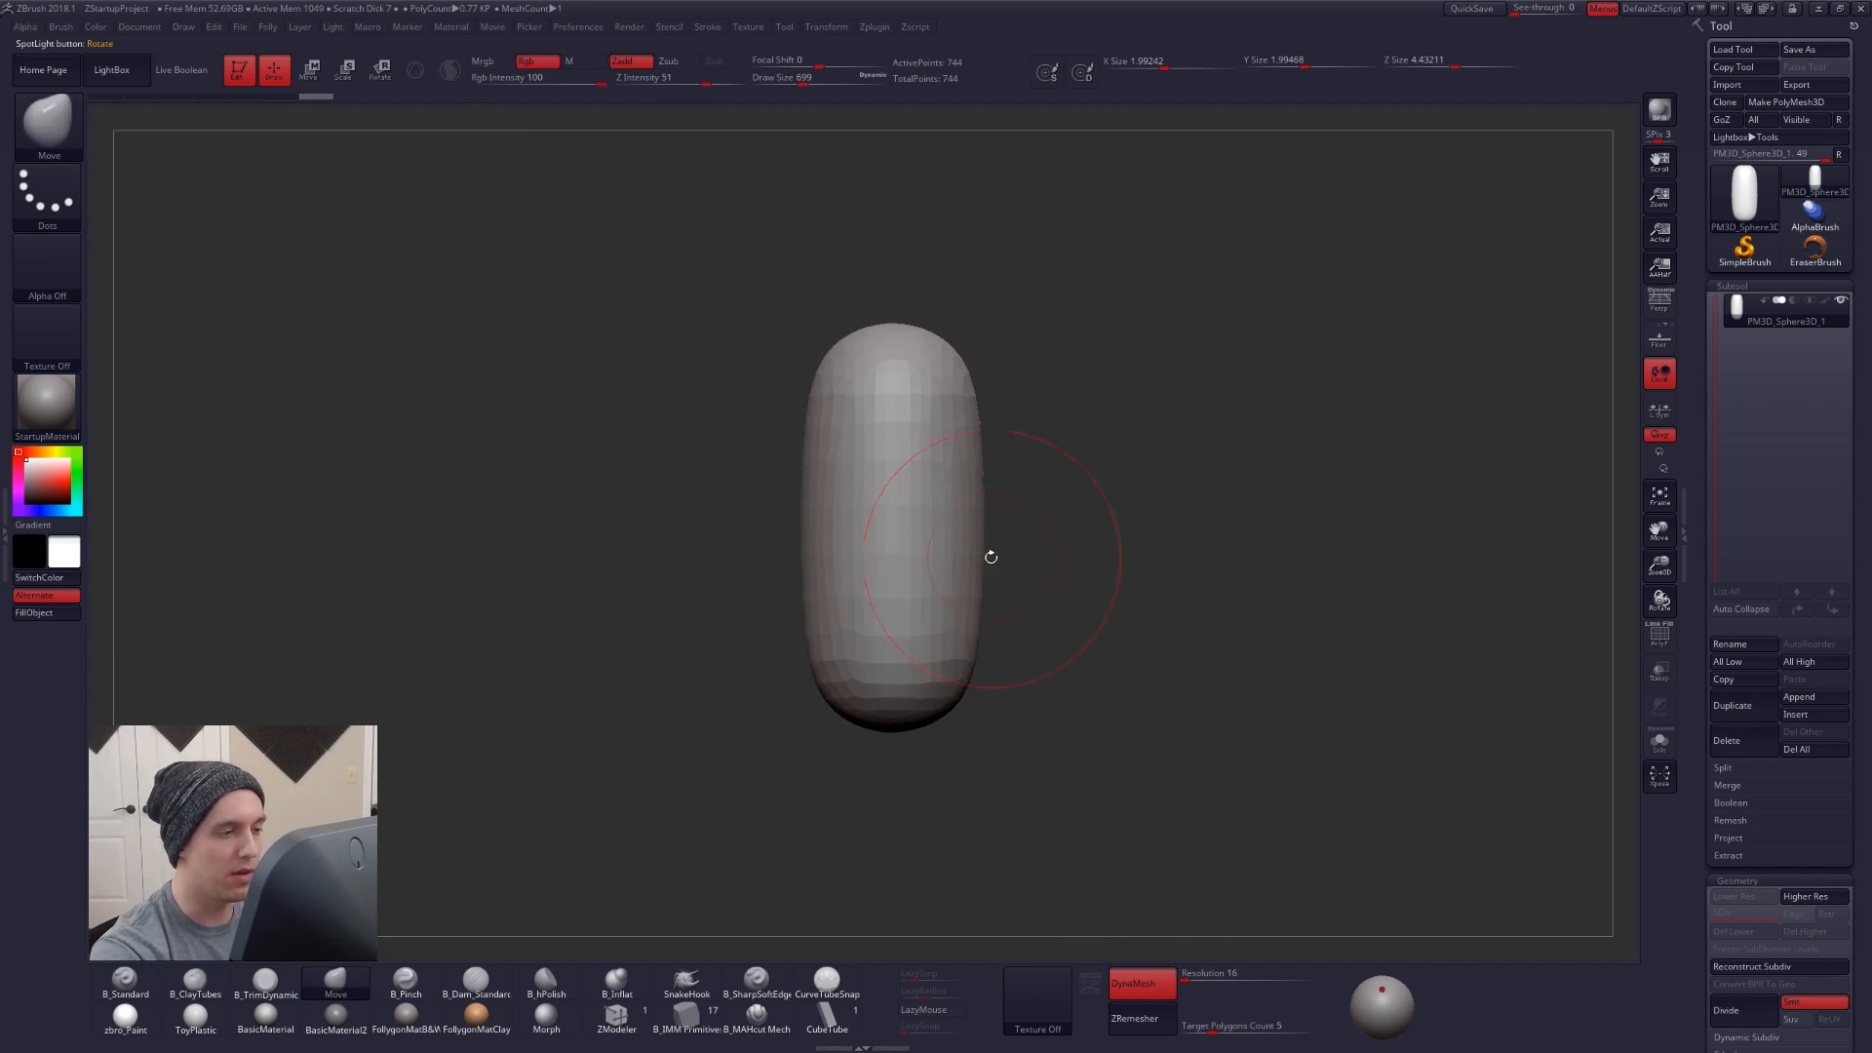
key("w")
mouse_move(943, 553)
left_mouse_down()
mouse_move(1083, 553)
mouse_move(967, 540)
left_mouse_up()
left_click_drag(1096, 682, 1066, 677)
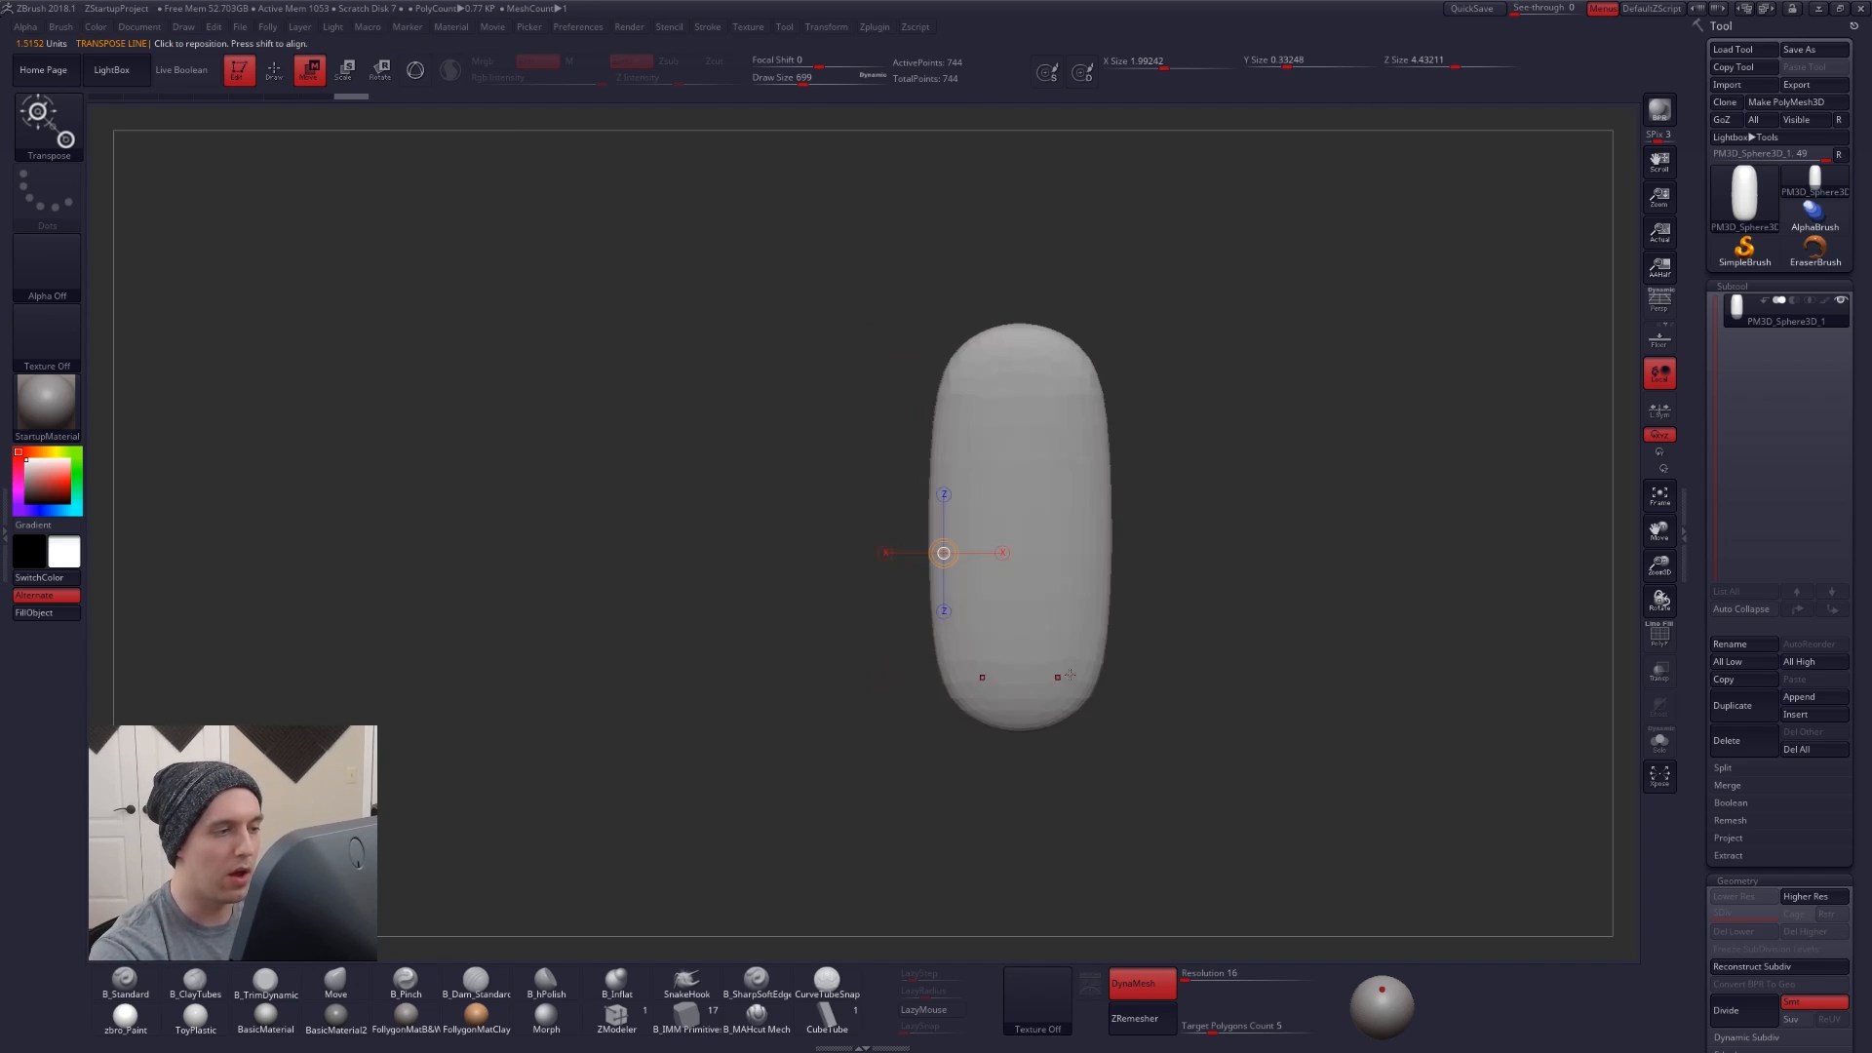
right_click_drag(1066, 677, 975, 689, "alt")
- Return to the Move brush with a Draw Size of 764 and show the Spotlight references again
key("q")
key("space")
mouse_move(1006, 537)
left_mouse_down()
mouse_move(1036, 499)
mouse_move(989, 524)
left_mouse_up()
mouse_move(988, 532)
right_mouse_down()
mouse_move(1066, 540)
mouse_move(997, 552)
right_mouse_up()
key("ctrl+z")
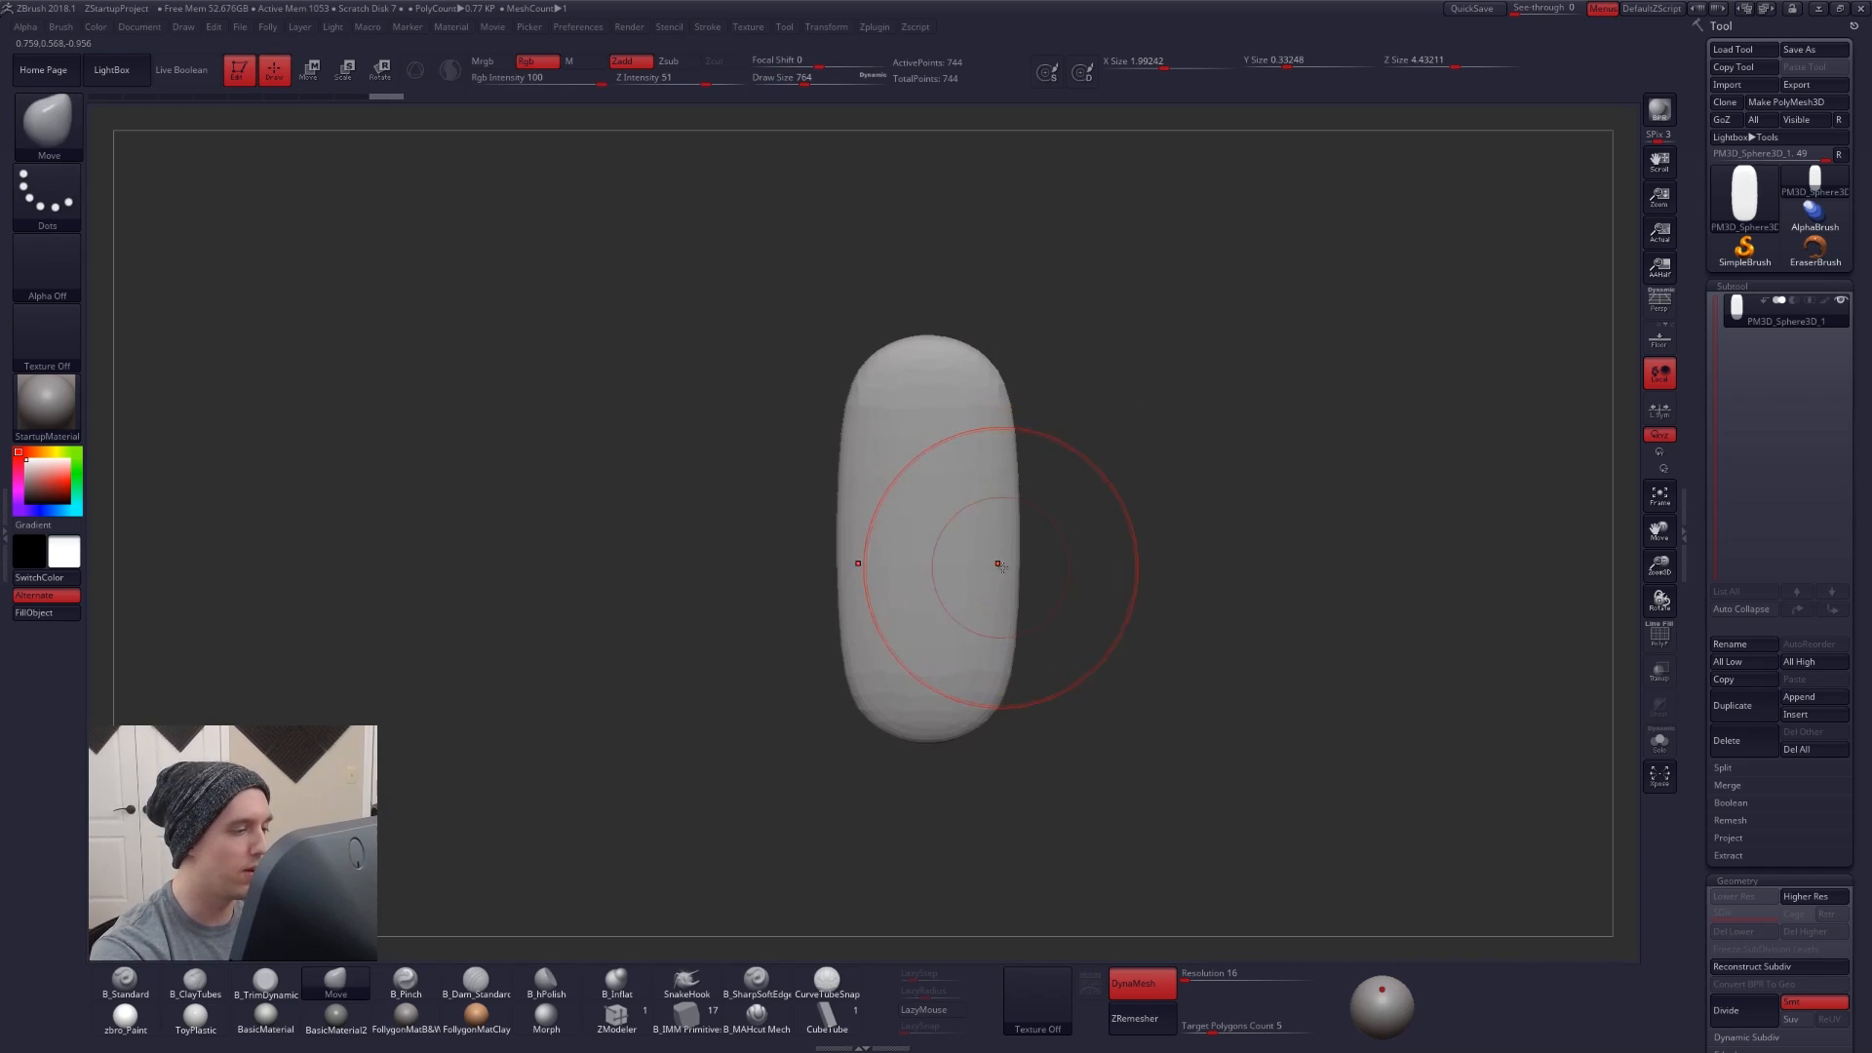
key("shift+z")
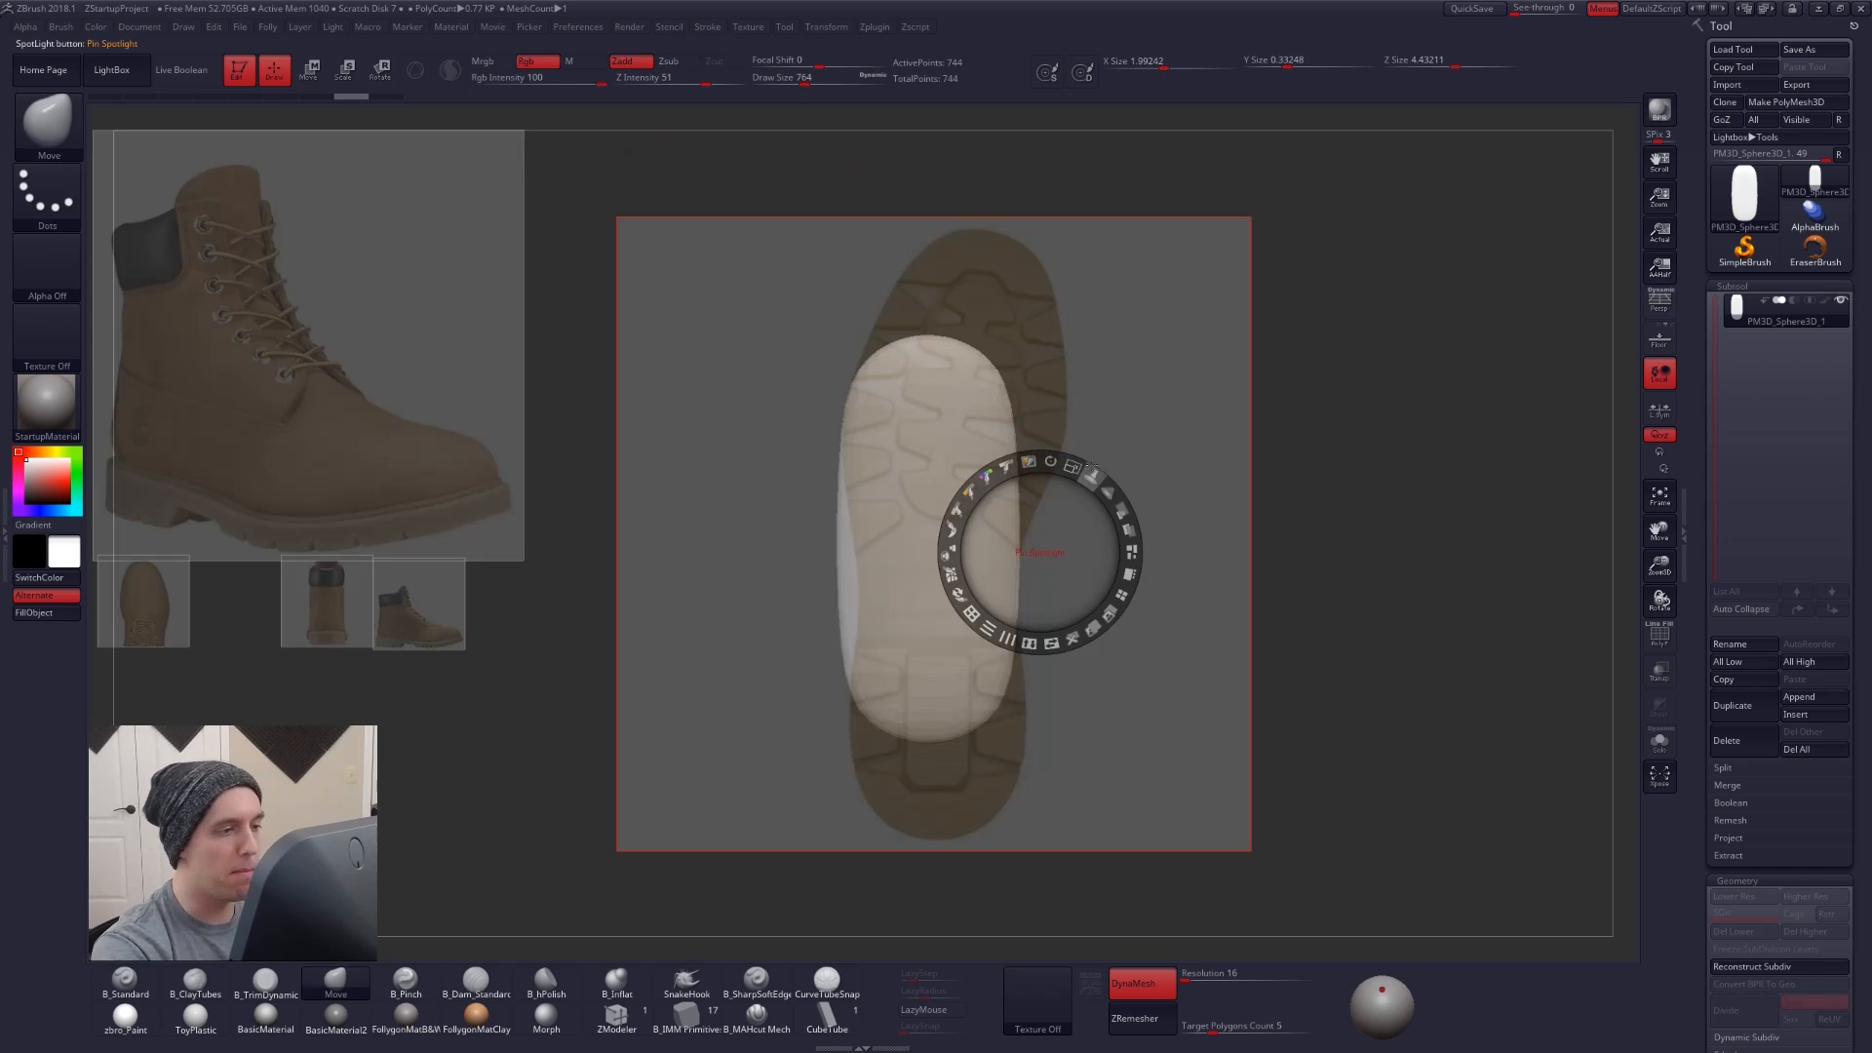
- Show the movie timeline and store a view keyframe in which the capsule covers the heel of the reference sole
left_click(492, 27)
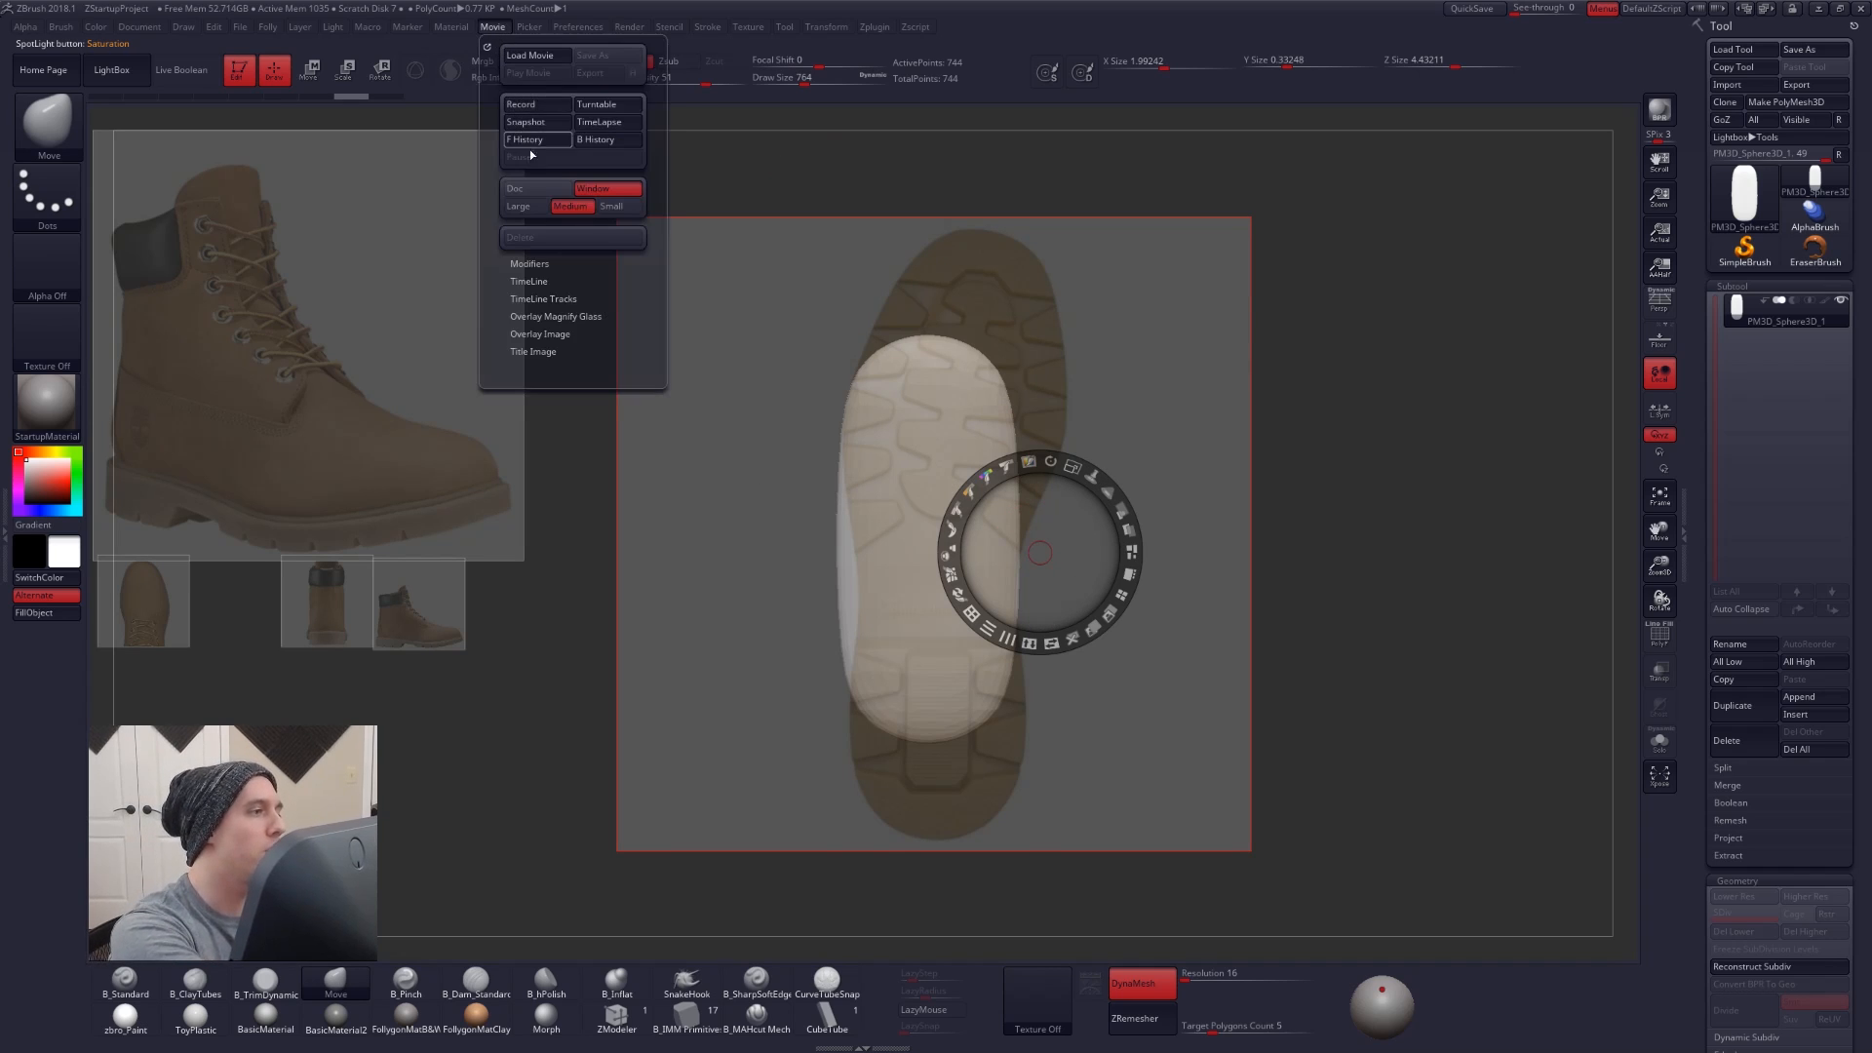
left_click(548, 281)
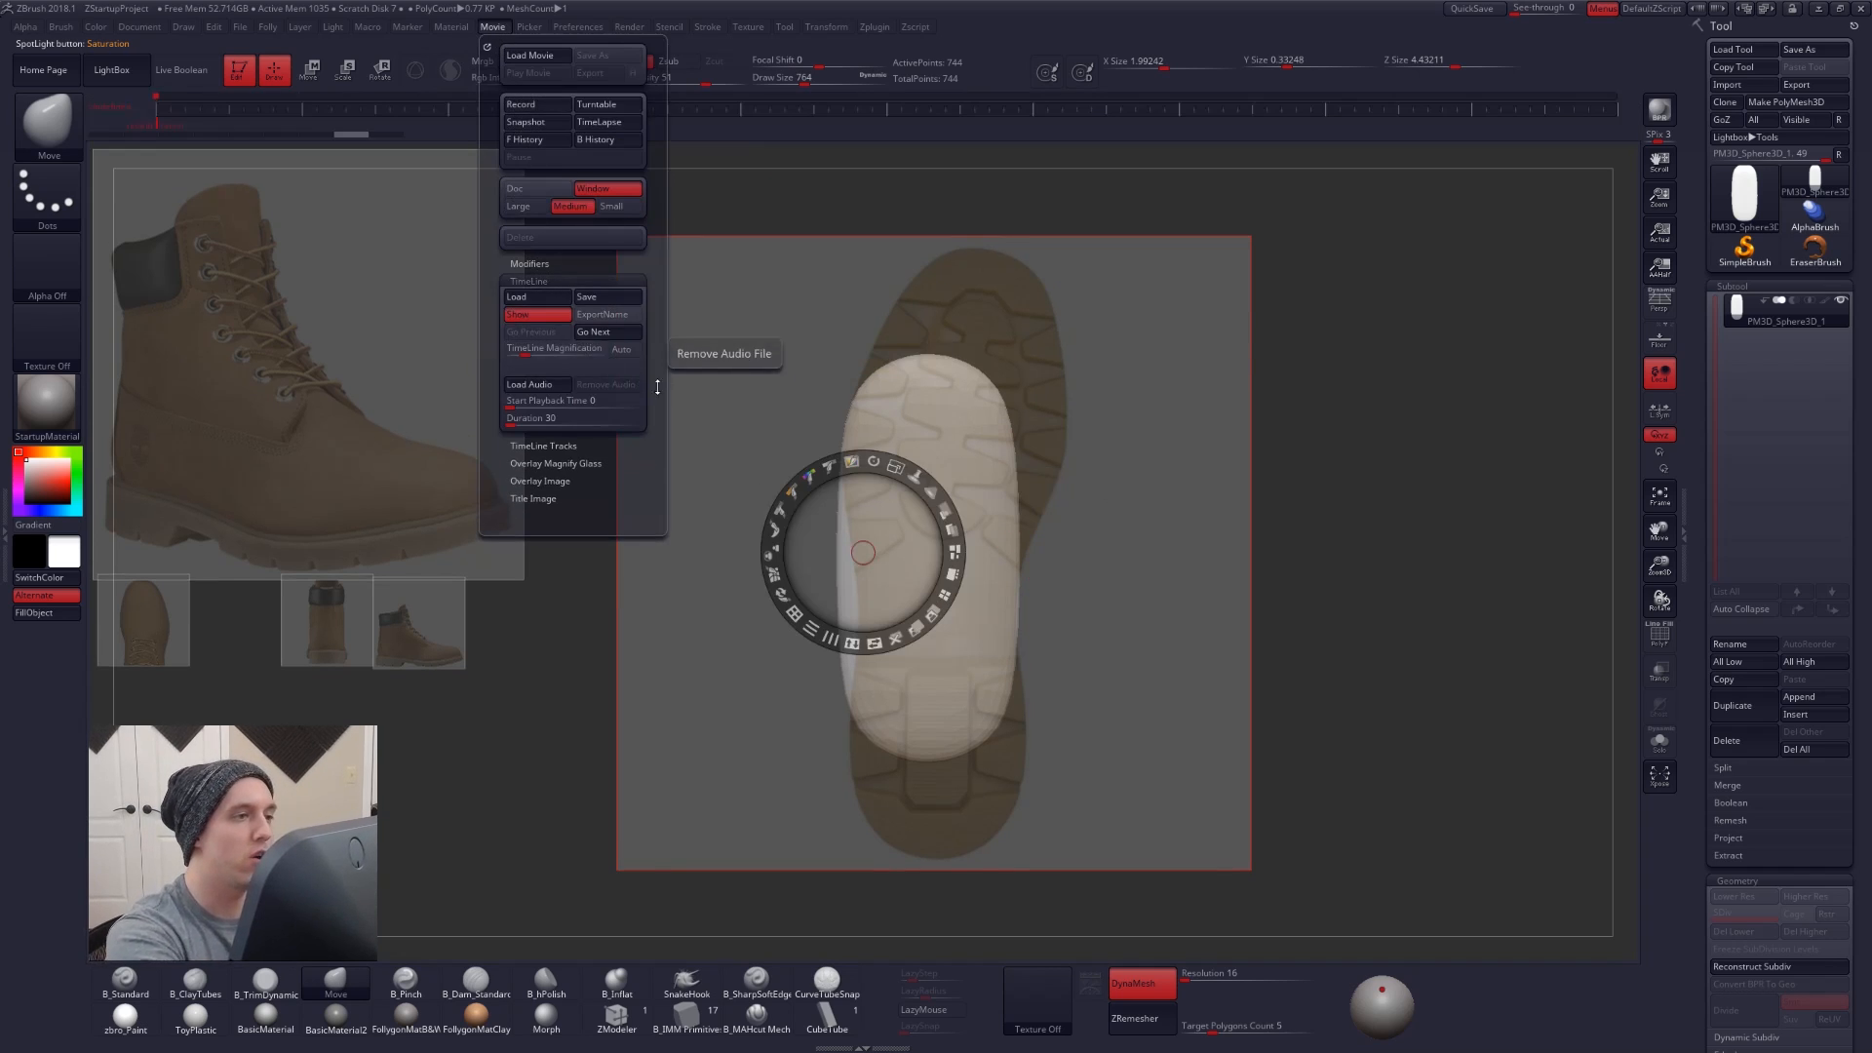
left_click_drag(1050, 505, 1049, 566)
key("z")
mouse_move(982, 453)
right_mouse_down("alt")
mouse_move(1049, 420)
mouse_move(985, 515)
mouse_move(978, 562)
right_mouse_up("alt")
key("z")
key("z")
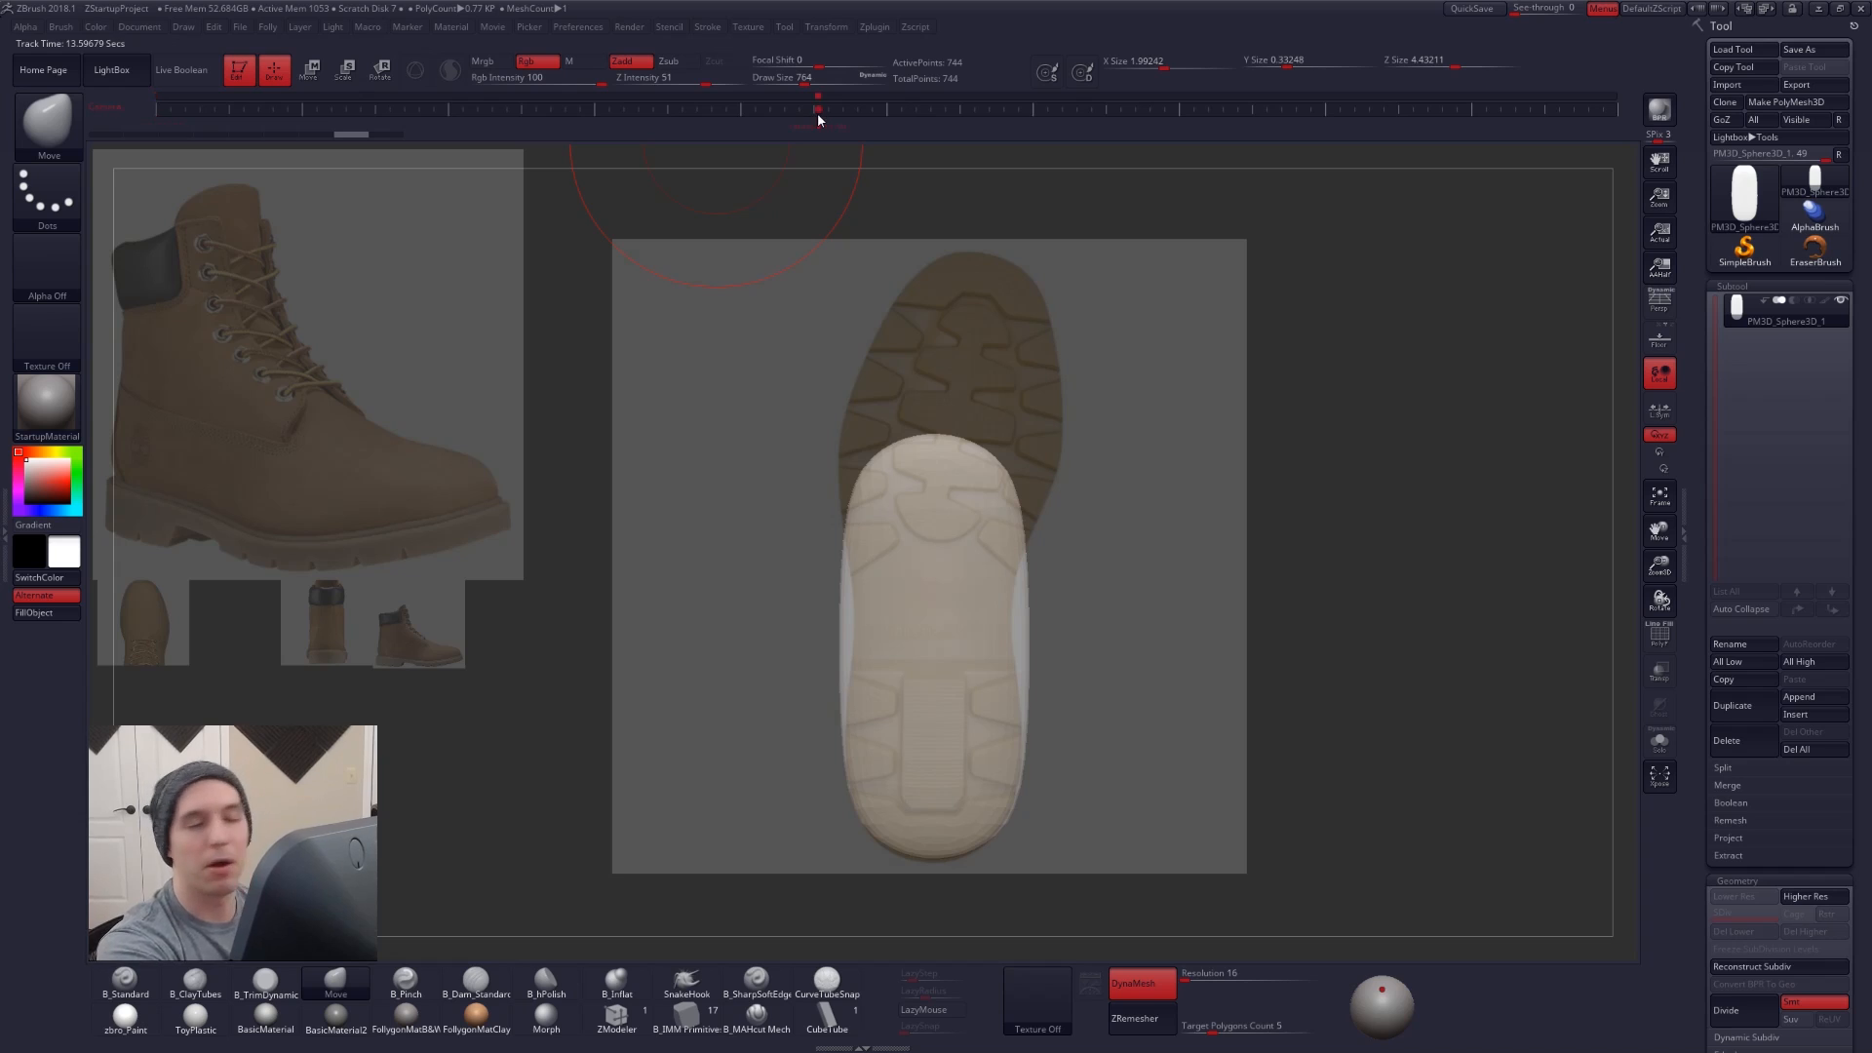
- Move the view away from the sole reference and recall the aligned view from the timeline
left_click_drag(1102, 715, 1312, 581)
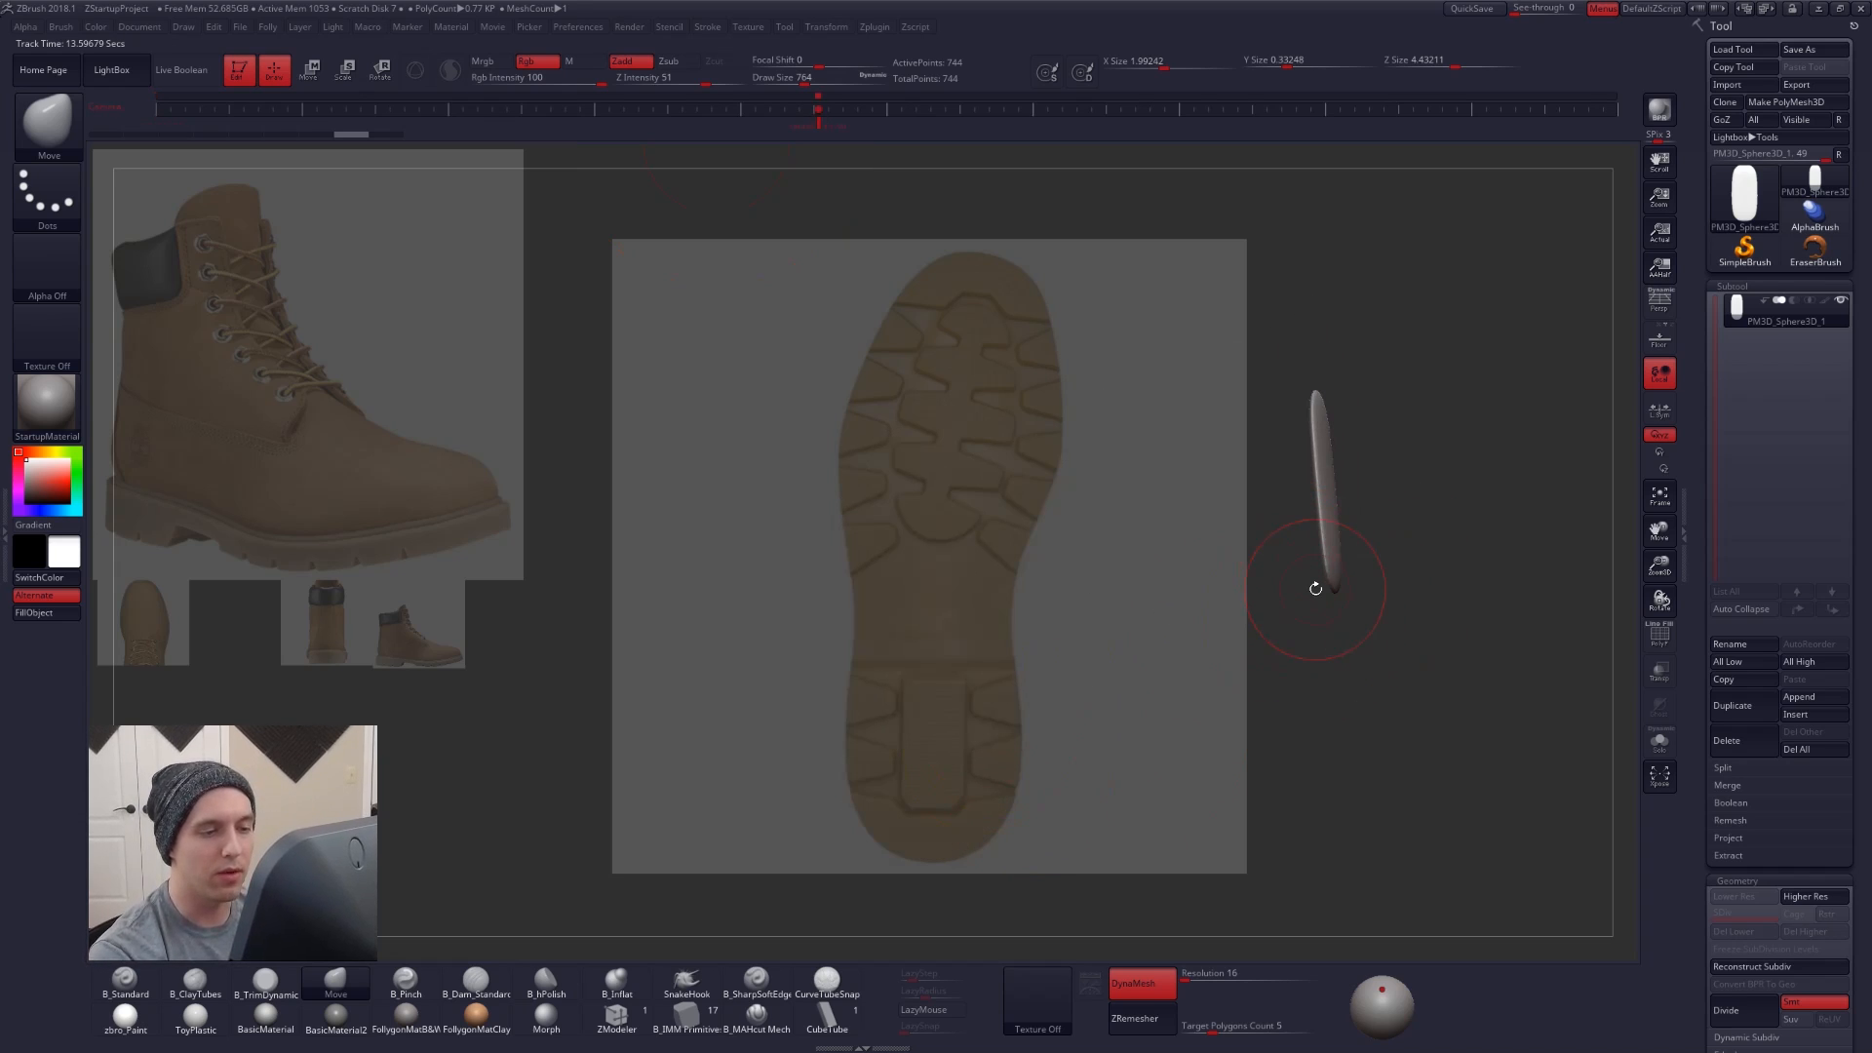
left_click(826, 122)
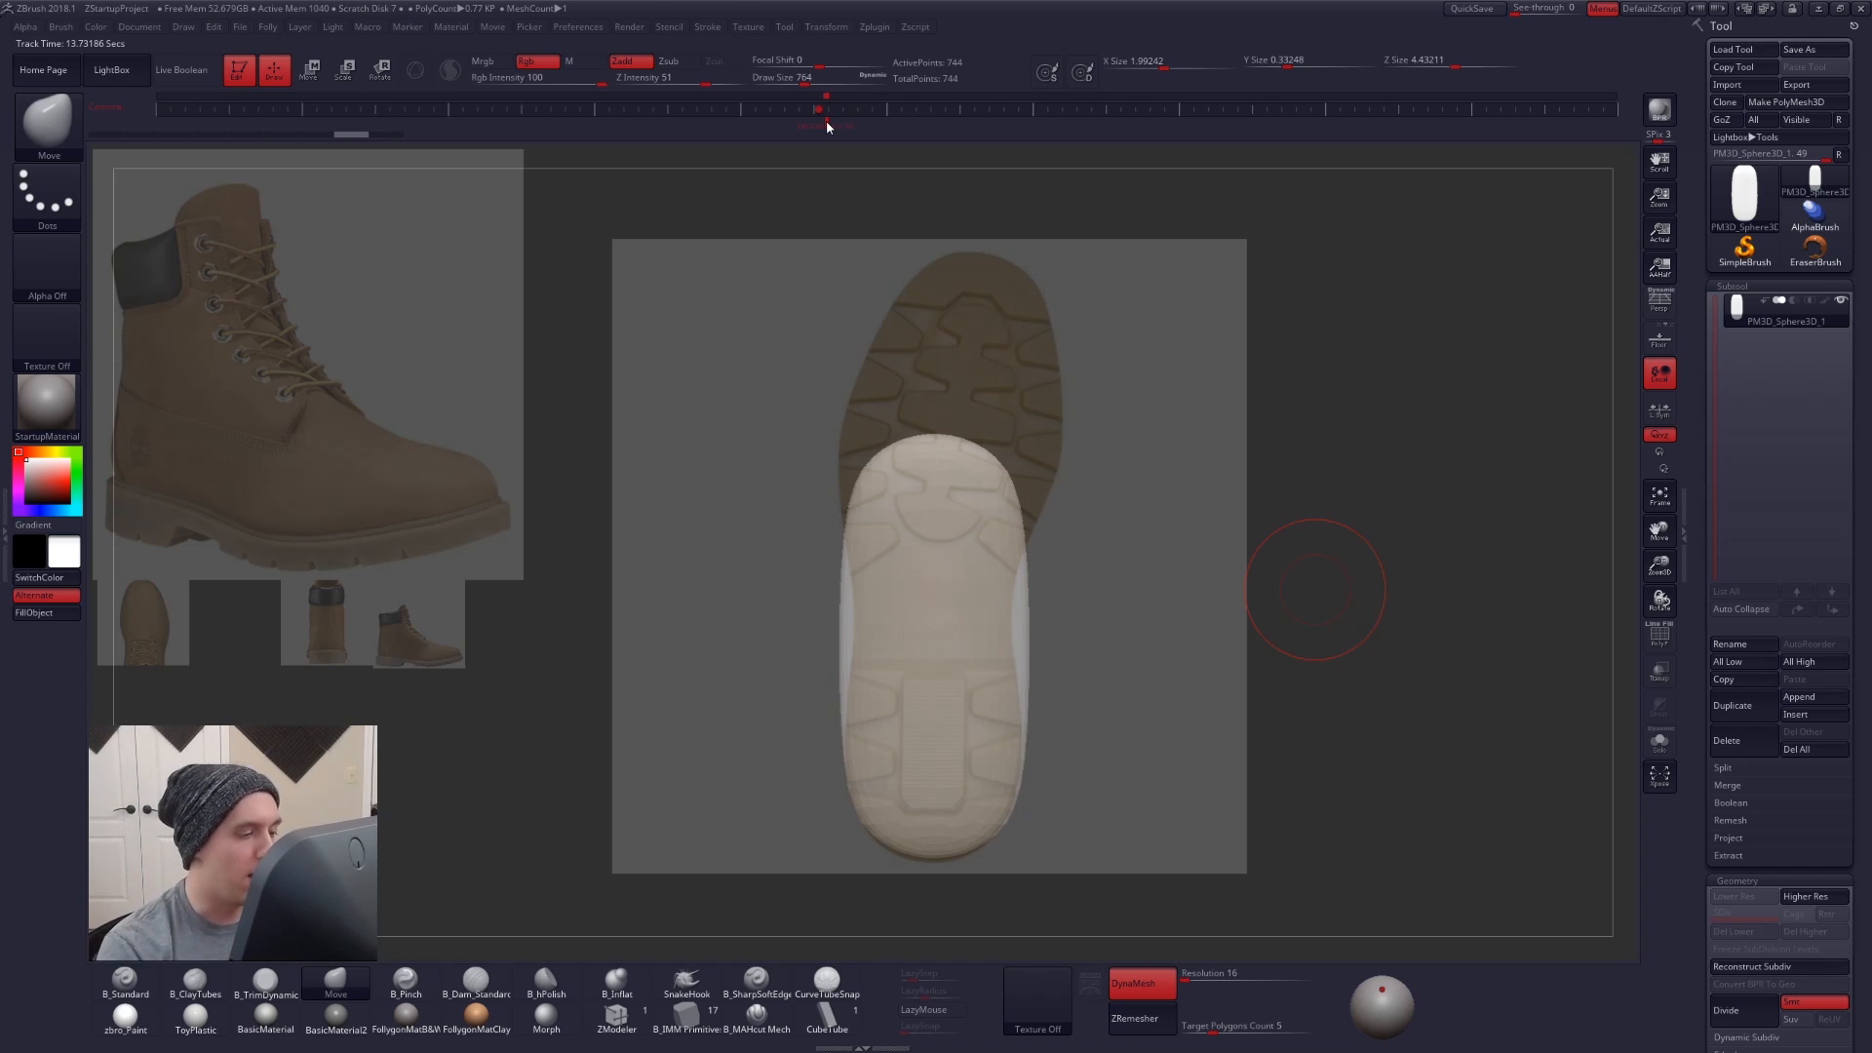
- With the Move brush at Draw Size 699, pull the capsule's sides in to match the reference's heel and arch
key("space")
left_click_drag(1021, 625, 1026, 622)
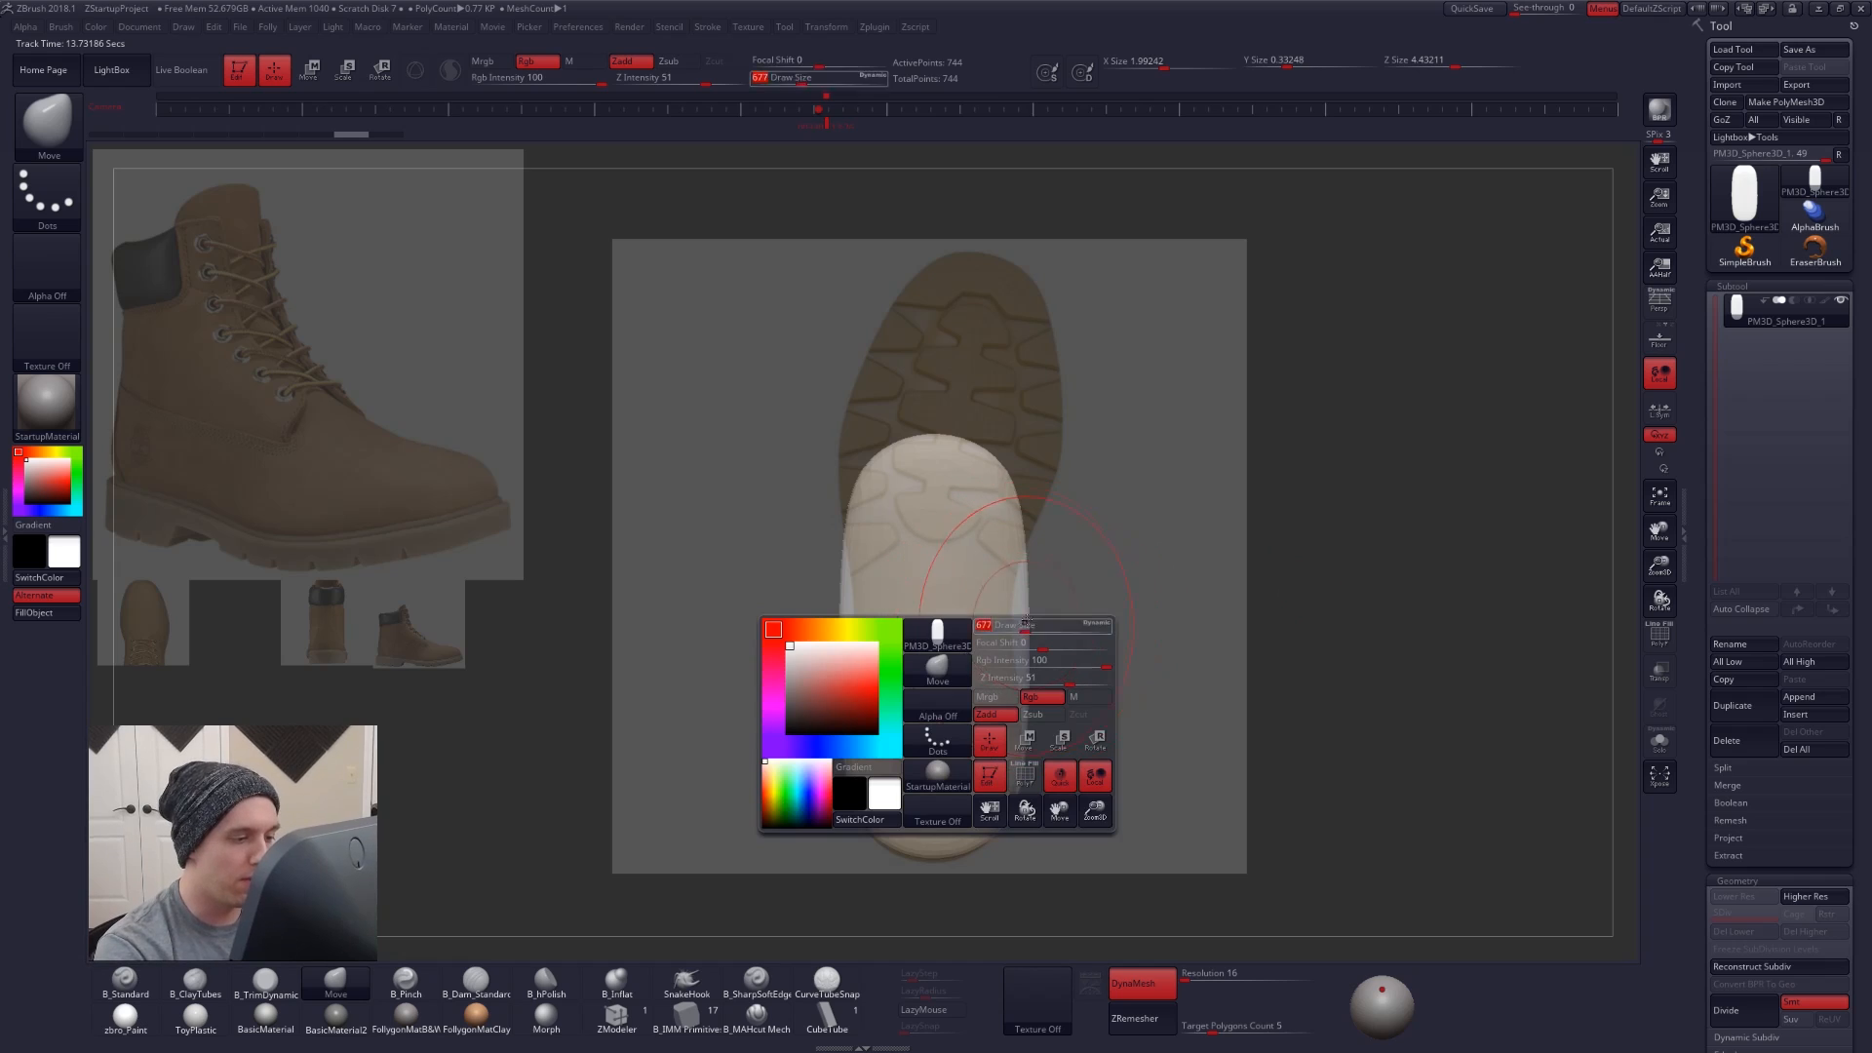
key("space")
left_click_drag(1010, 553, 1016, 553)
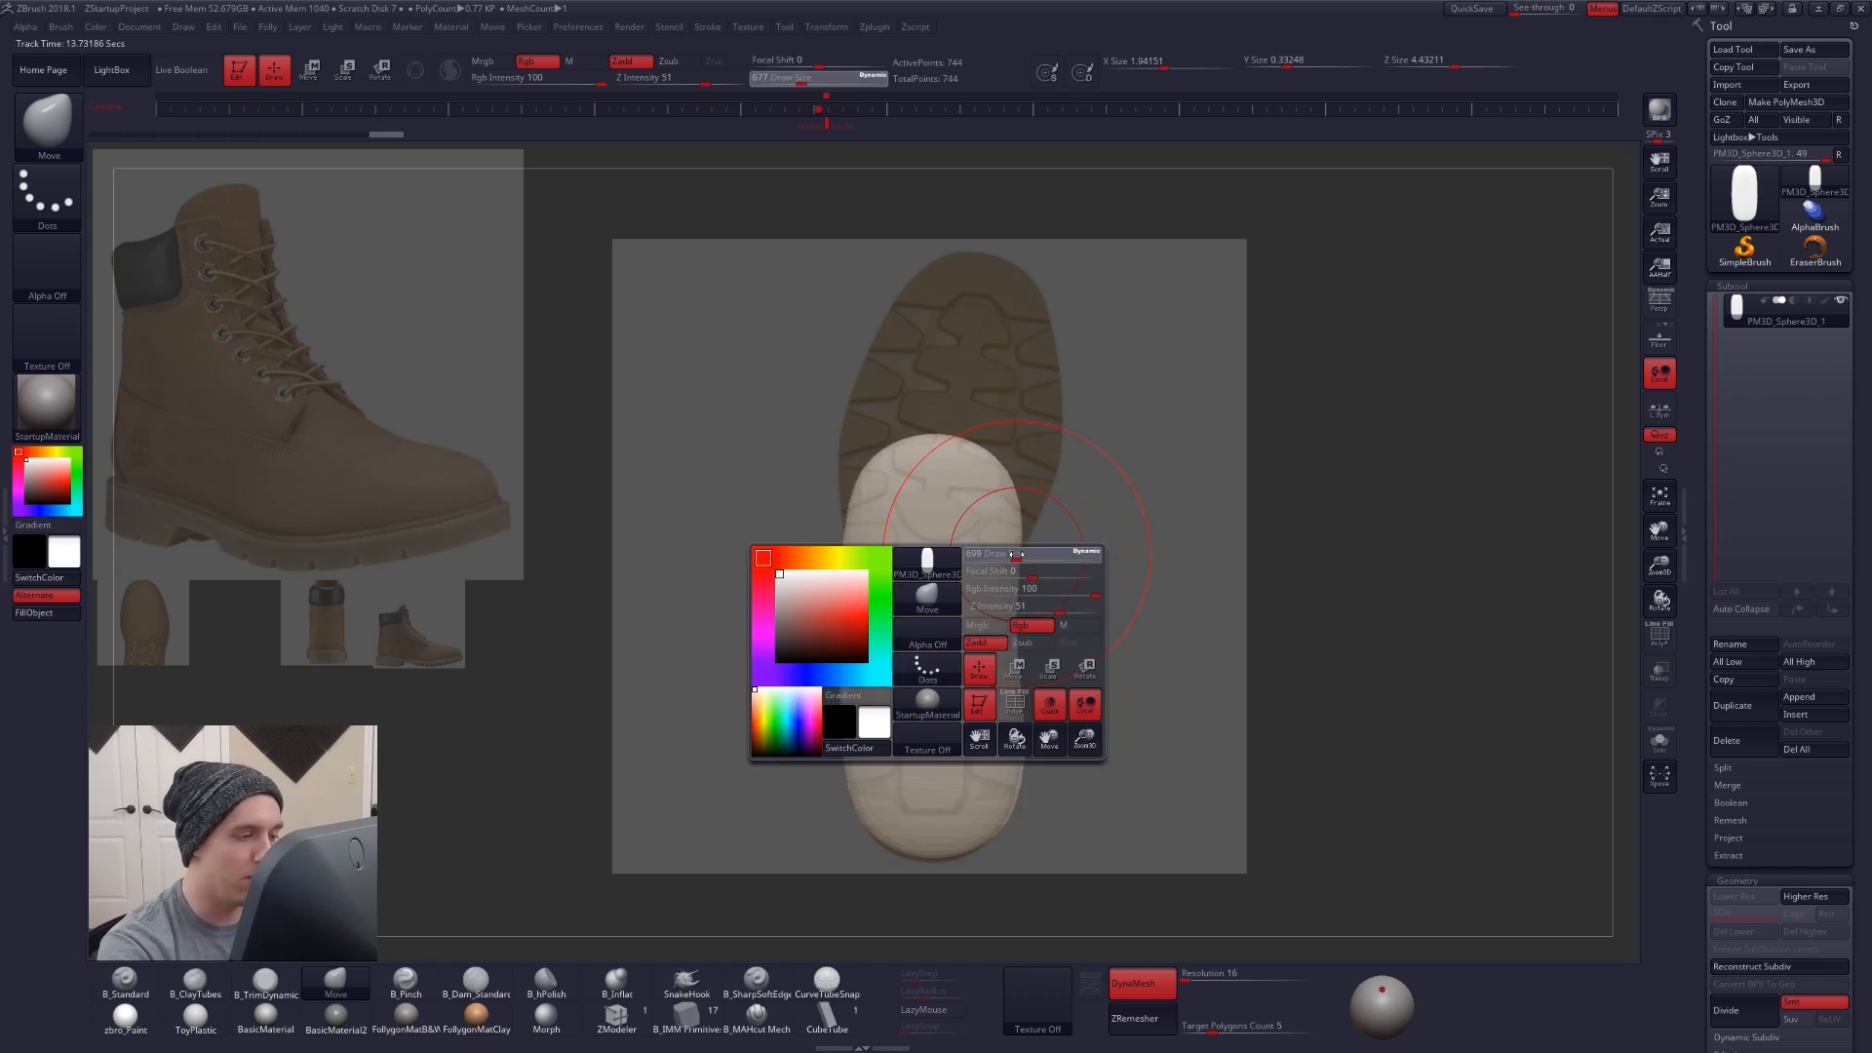
left_click_drag(840, 632, 862, 597)
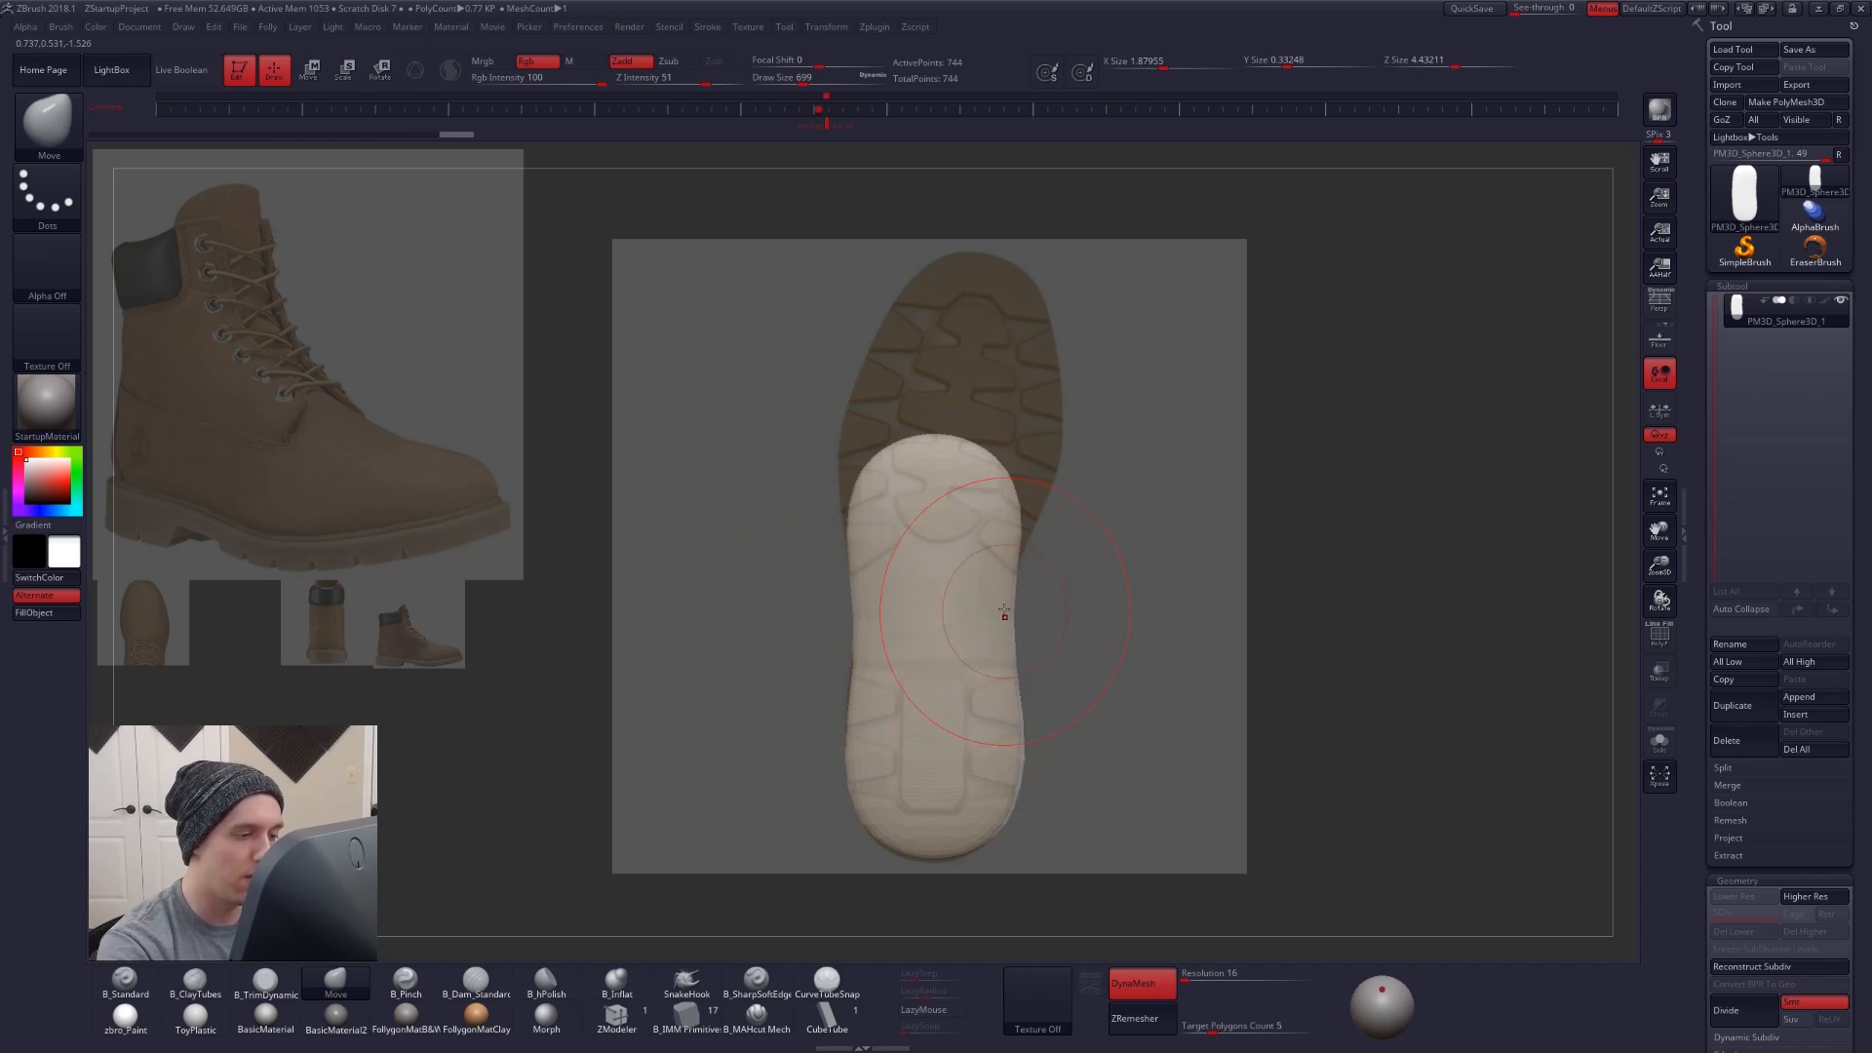
- Mask the lower half of the capsule with a lasso and soften the mask's edge, with the Draw Size set to 720
mouse_move(815, 639)
left_mouse_down("ctrl")
mouse_move(699, 467)
mouse_move(684, 481)
left_mouse_up("ctrl")
key("space")
left_click_drag(947, 622, 963, 622)
left_click(1040, 518, "ctrl")
left_click(1000, 552, "ctrl")
left_click(1013, 538, "ctrl")
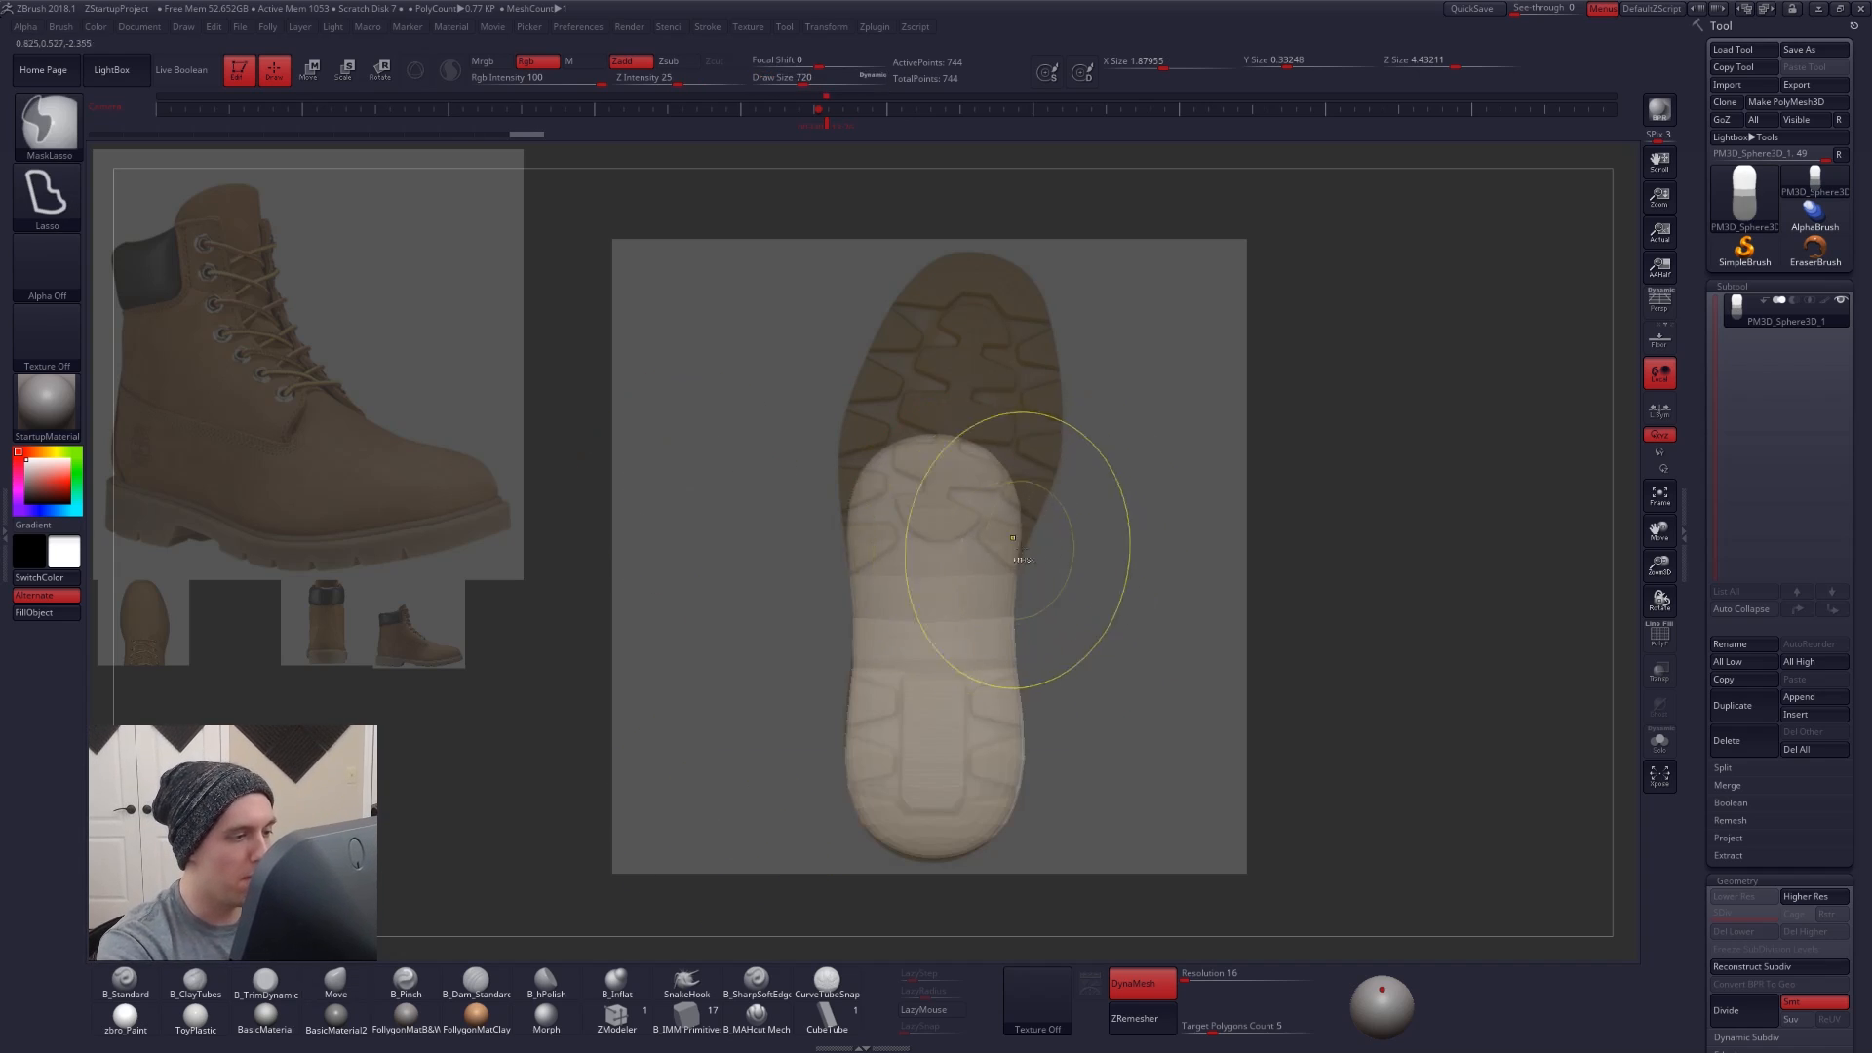
left_click(1013, 538, "ctrl")
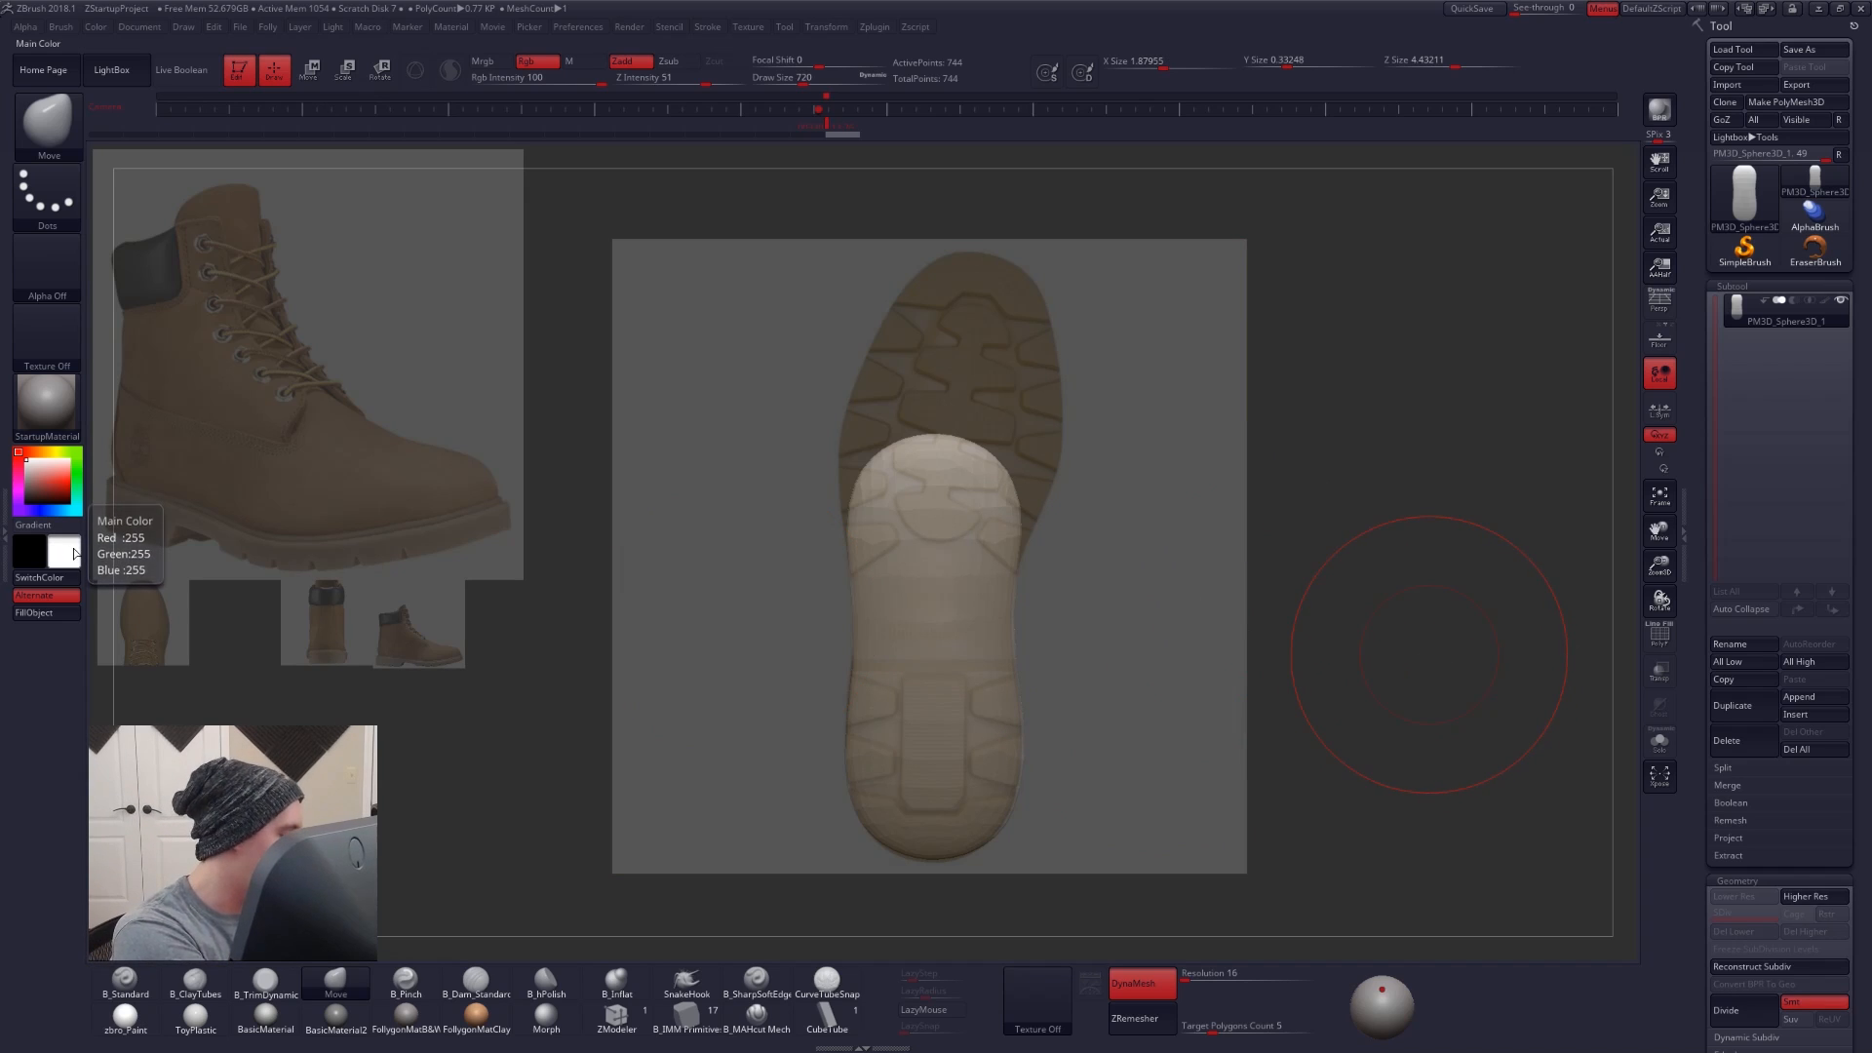
- Try sampling different main colors from the screen and the boot reference images
key("c")
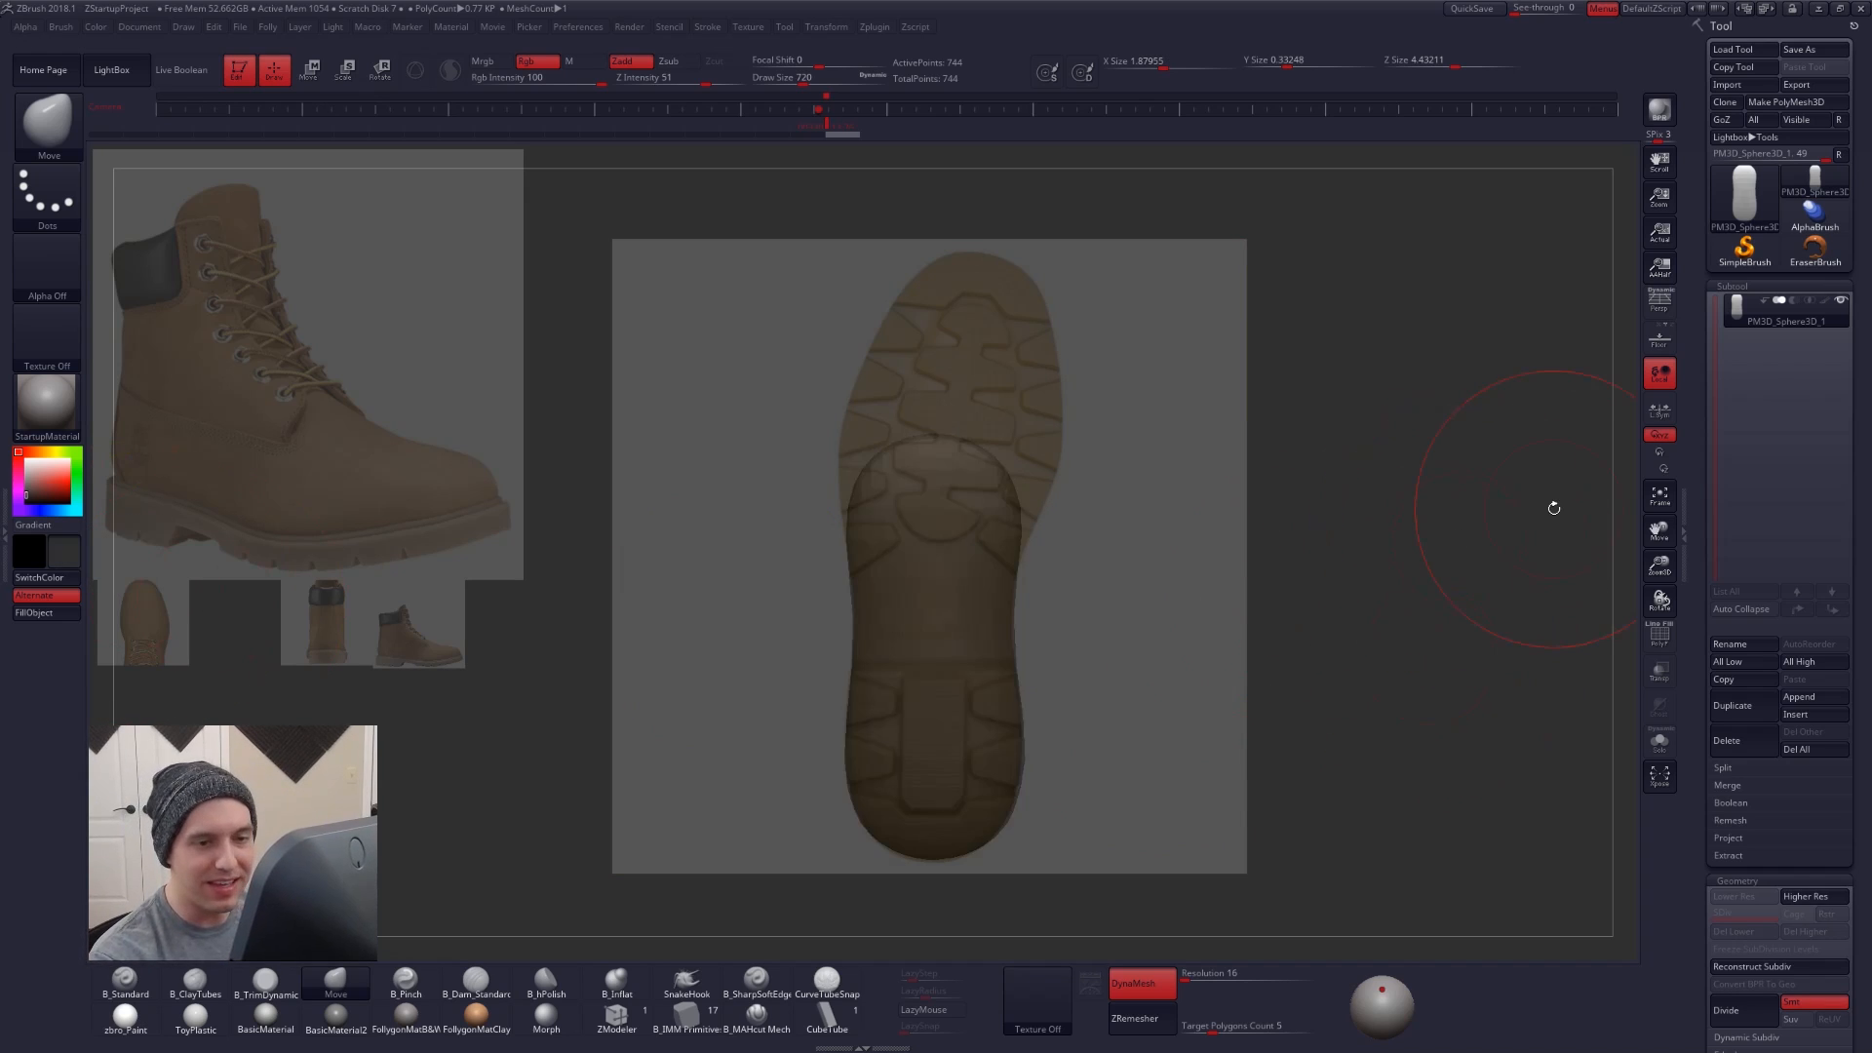
key("c")
key("c")
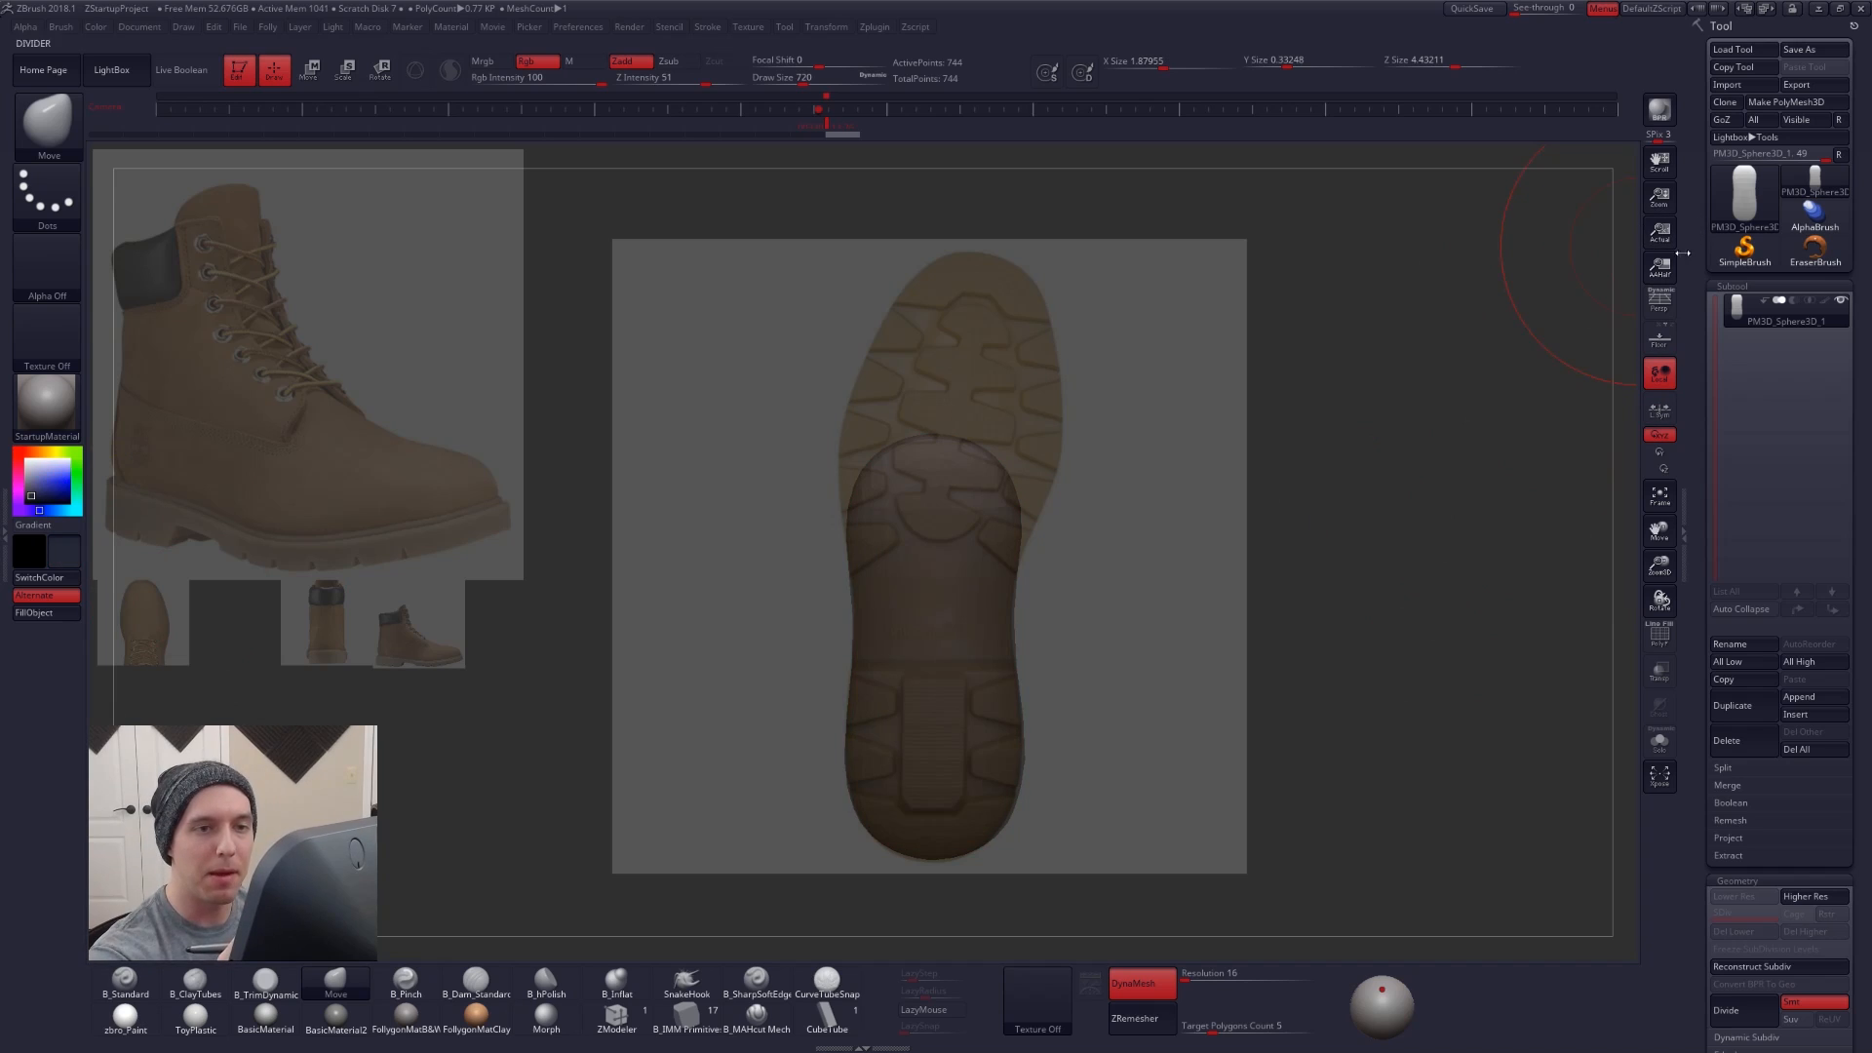
key("c")
key("c")
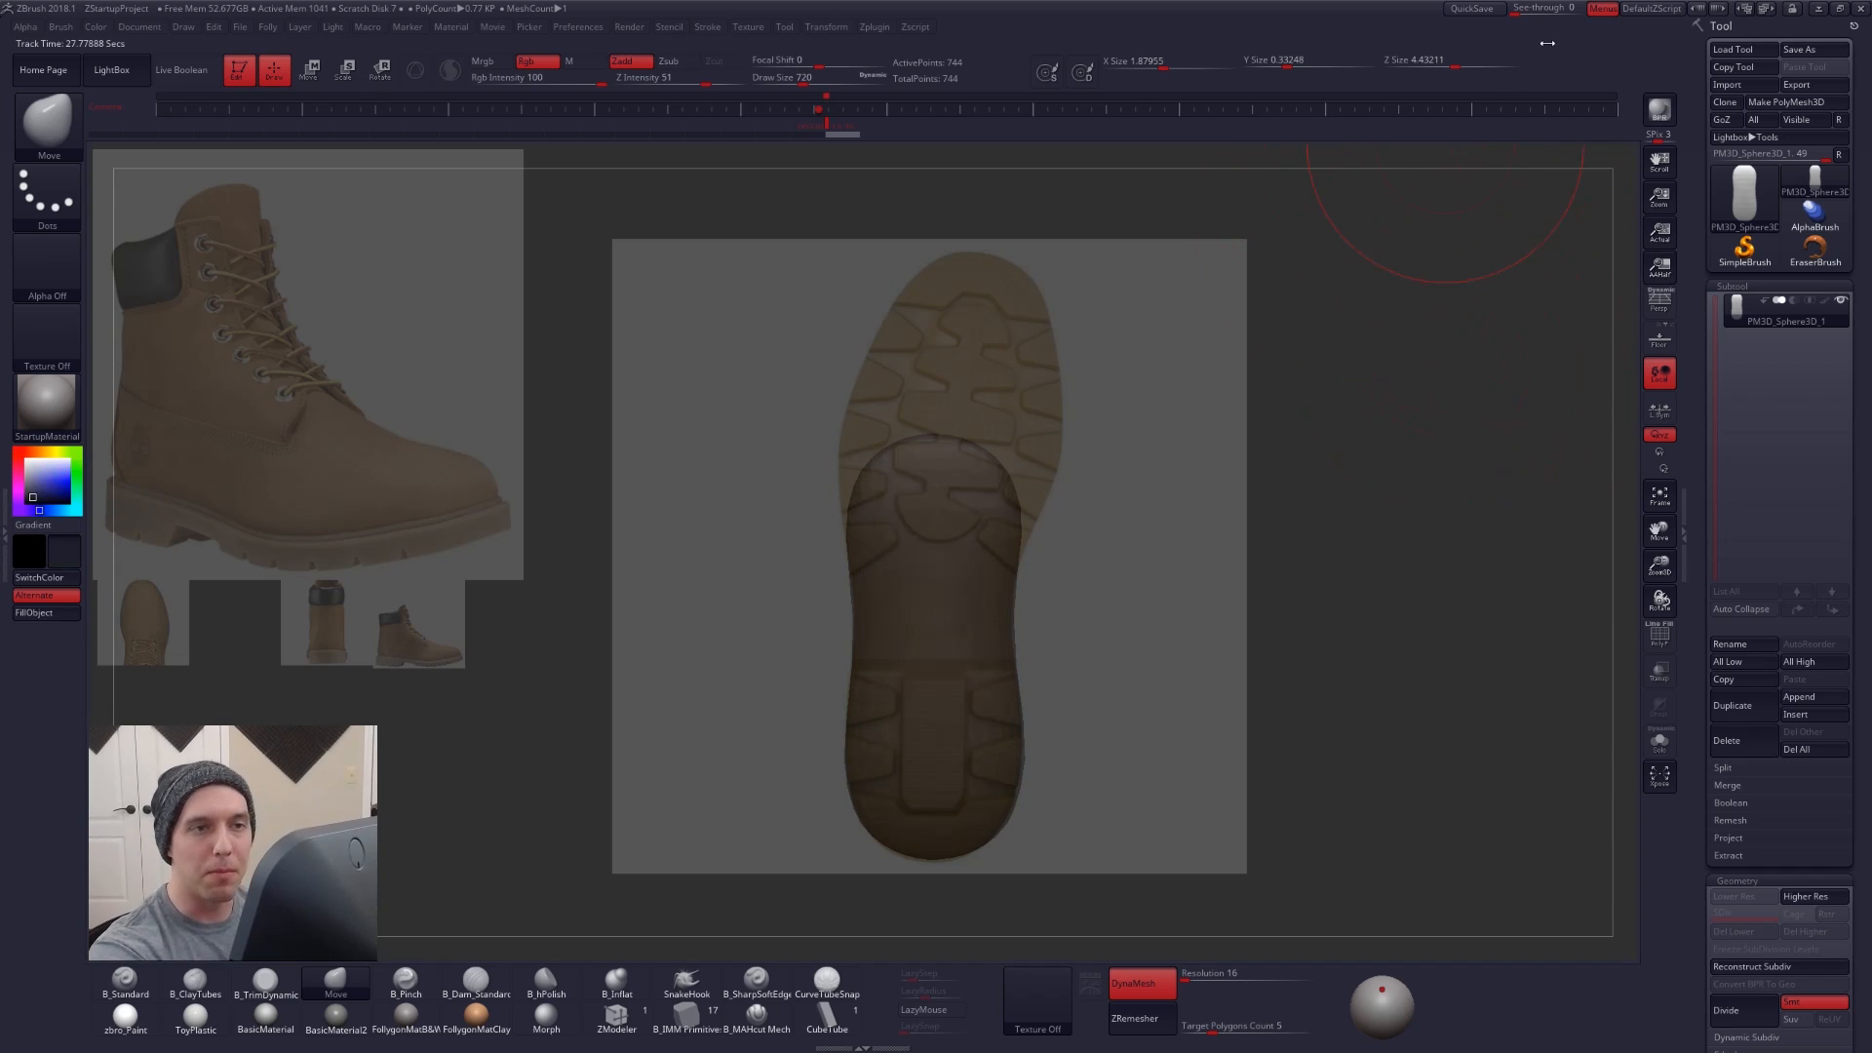
key("c")
key("shift+z")
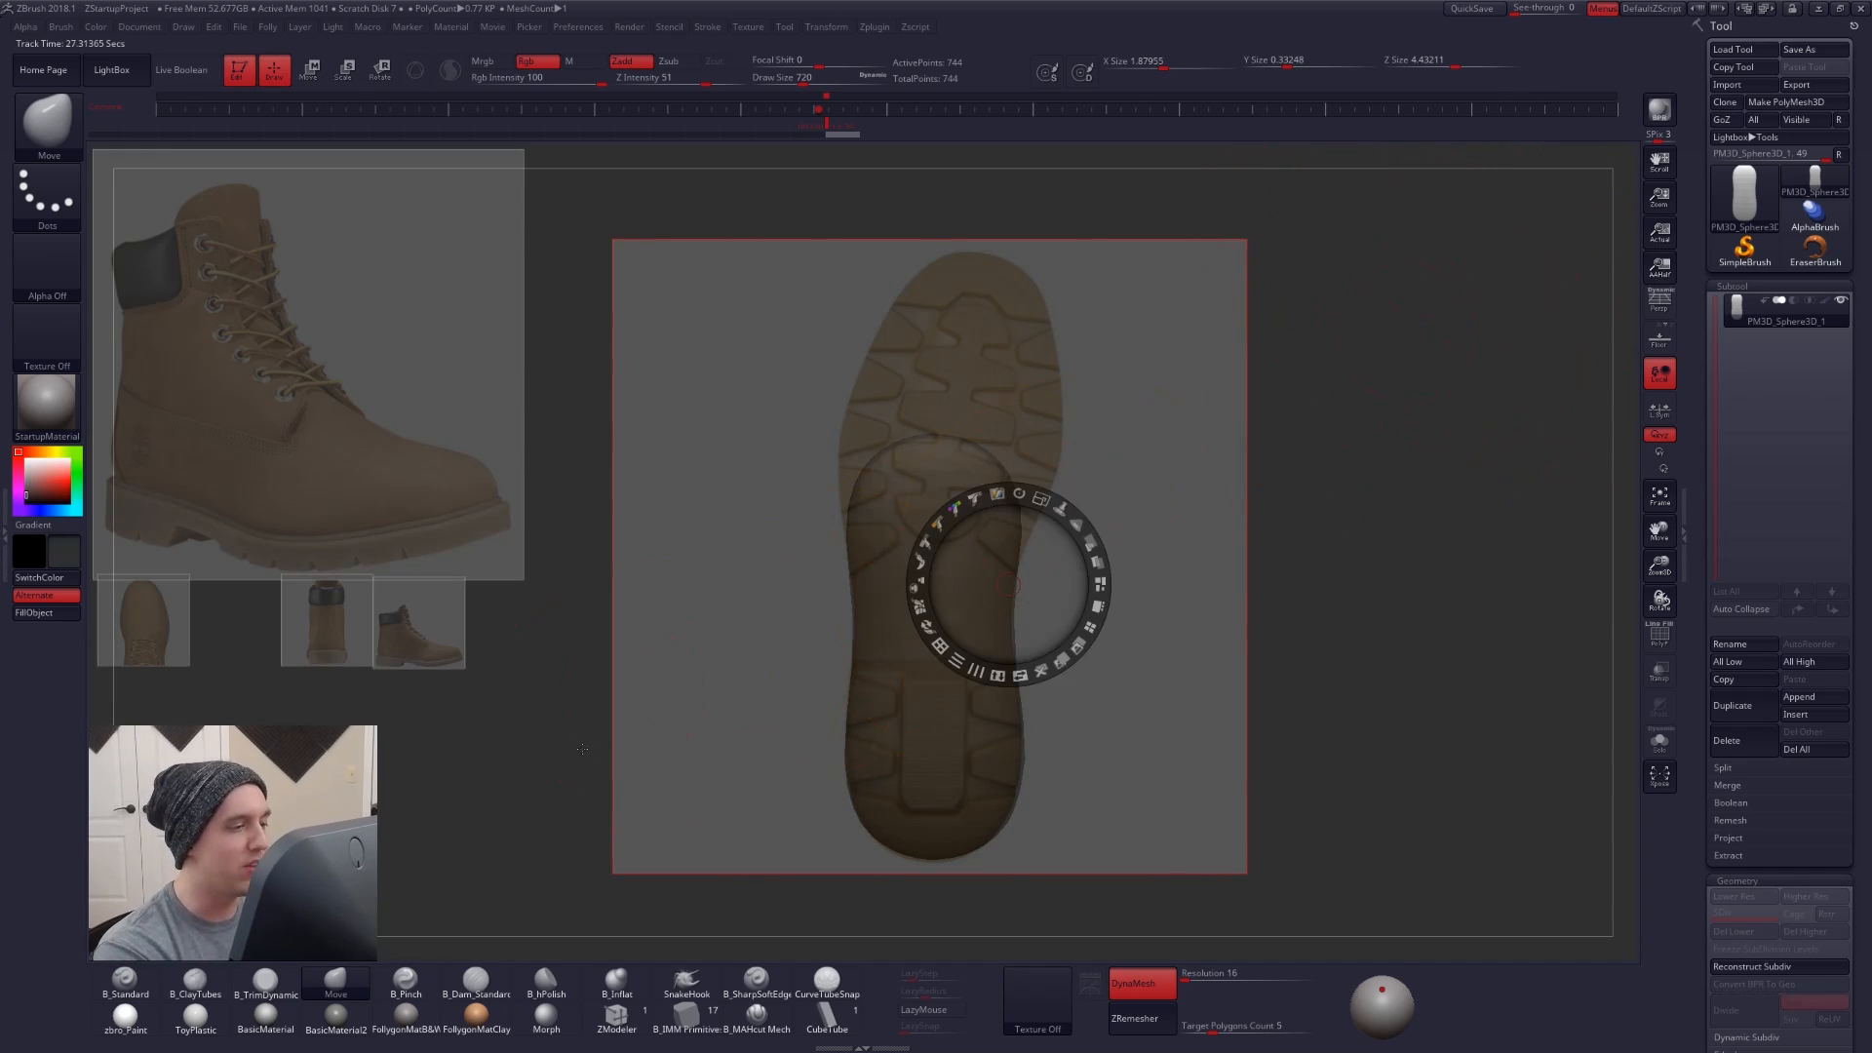
key("c")
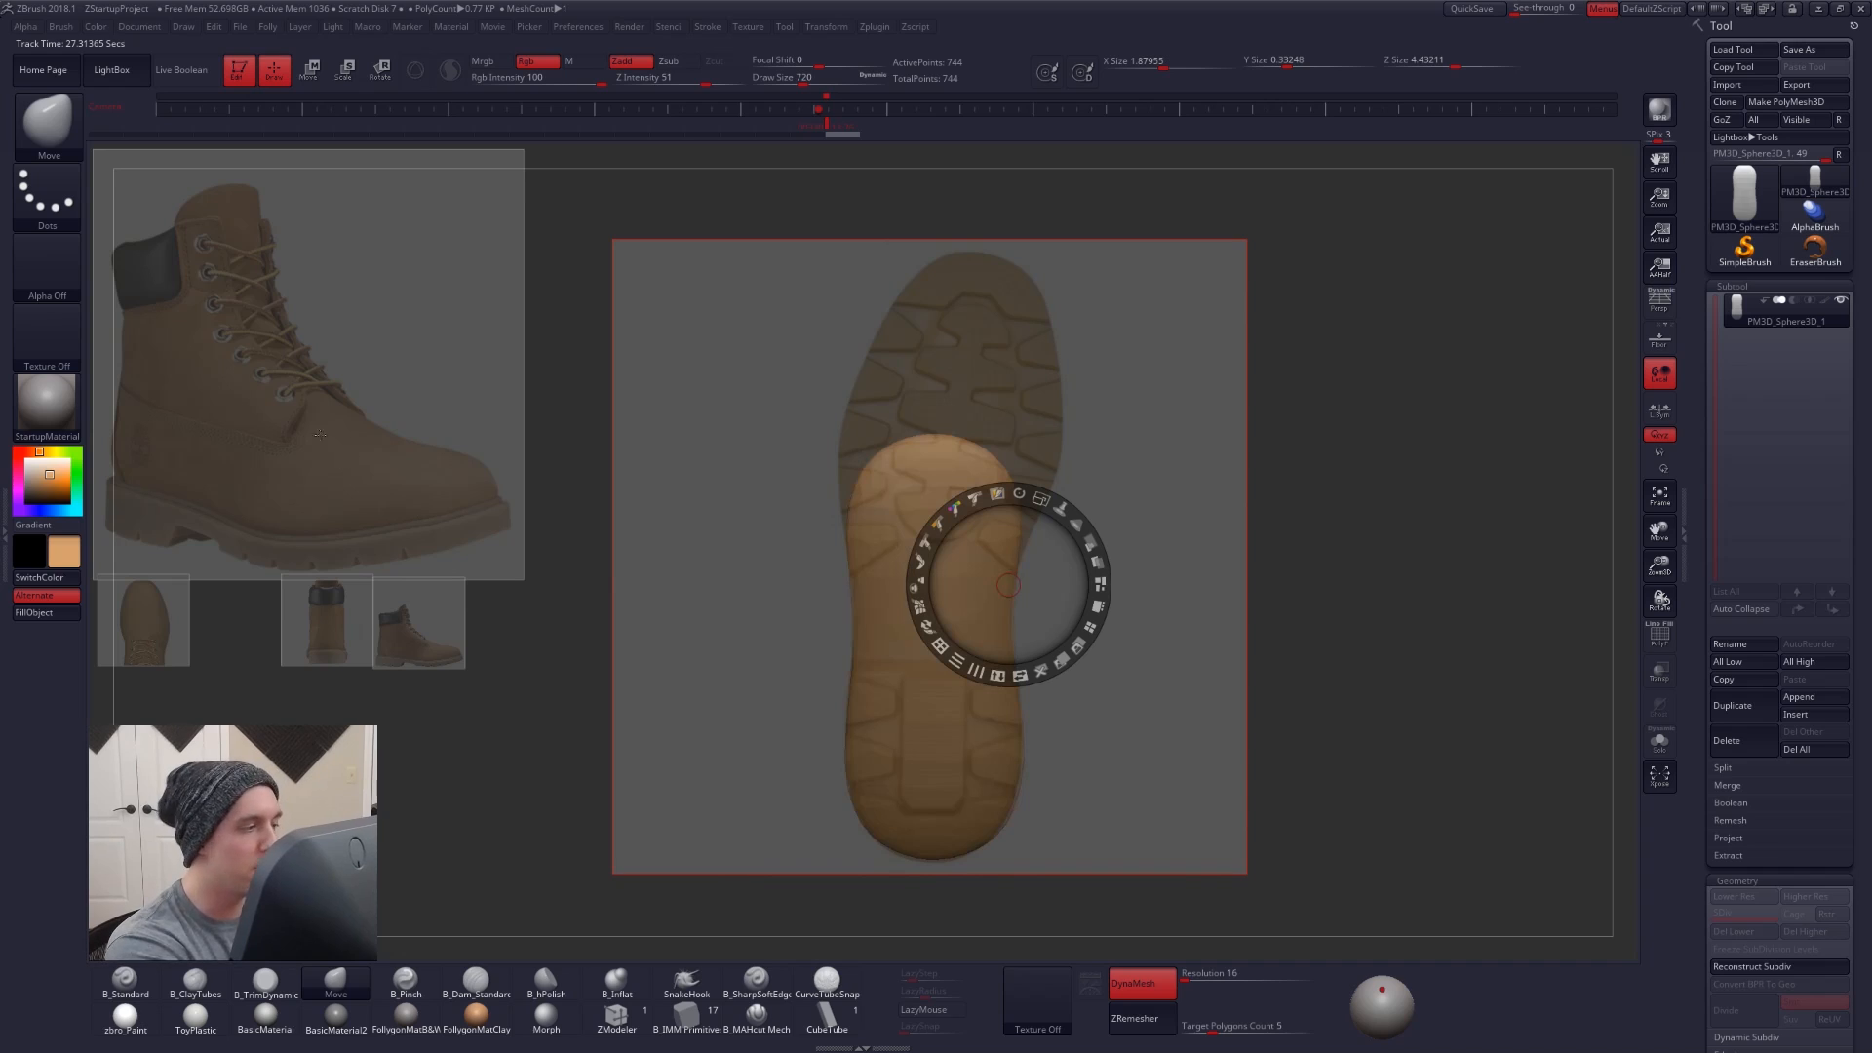
key("c")
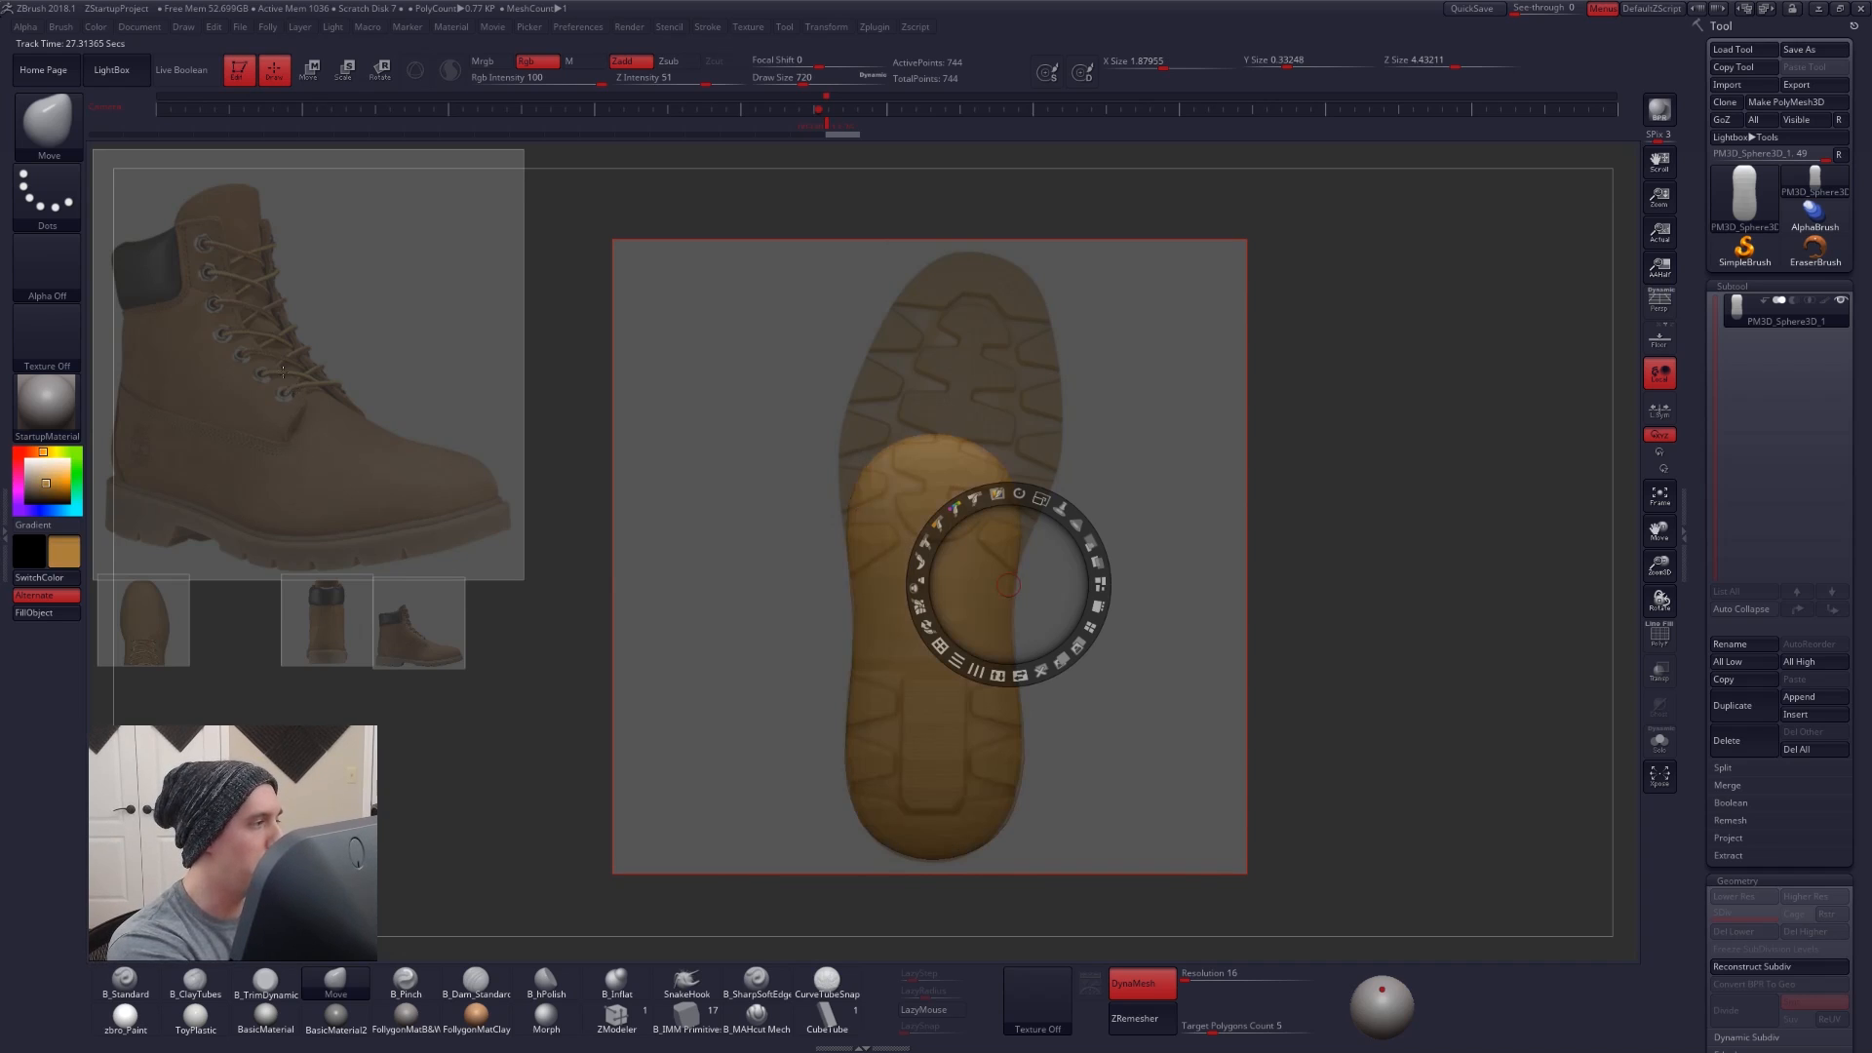
key("c")
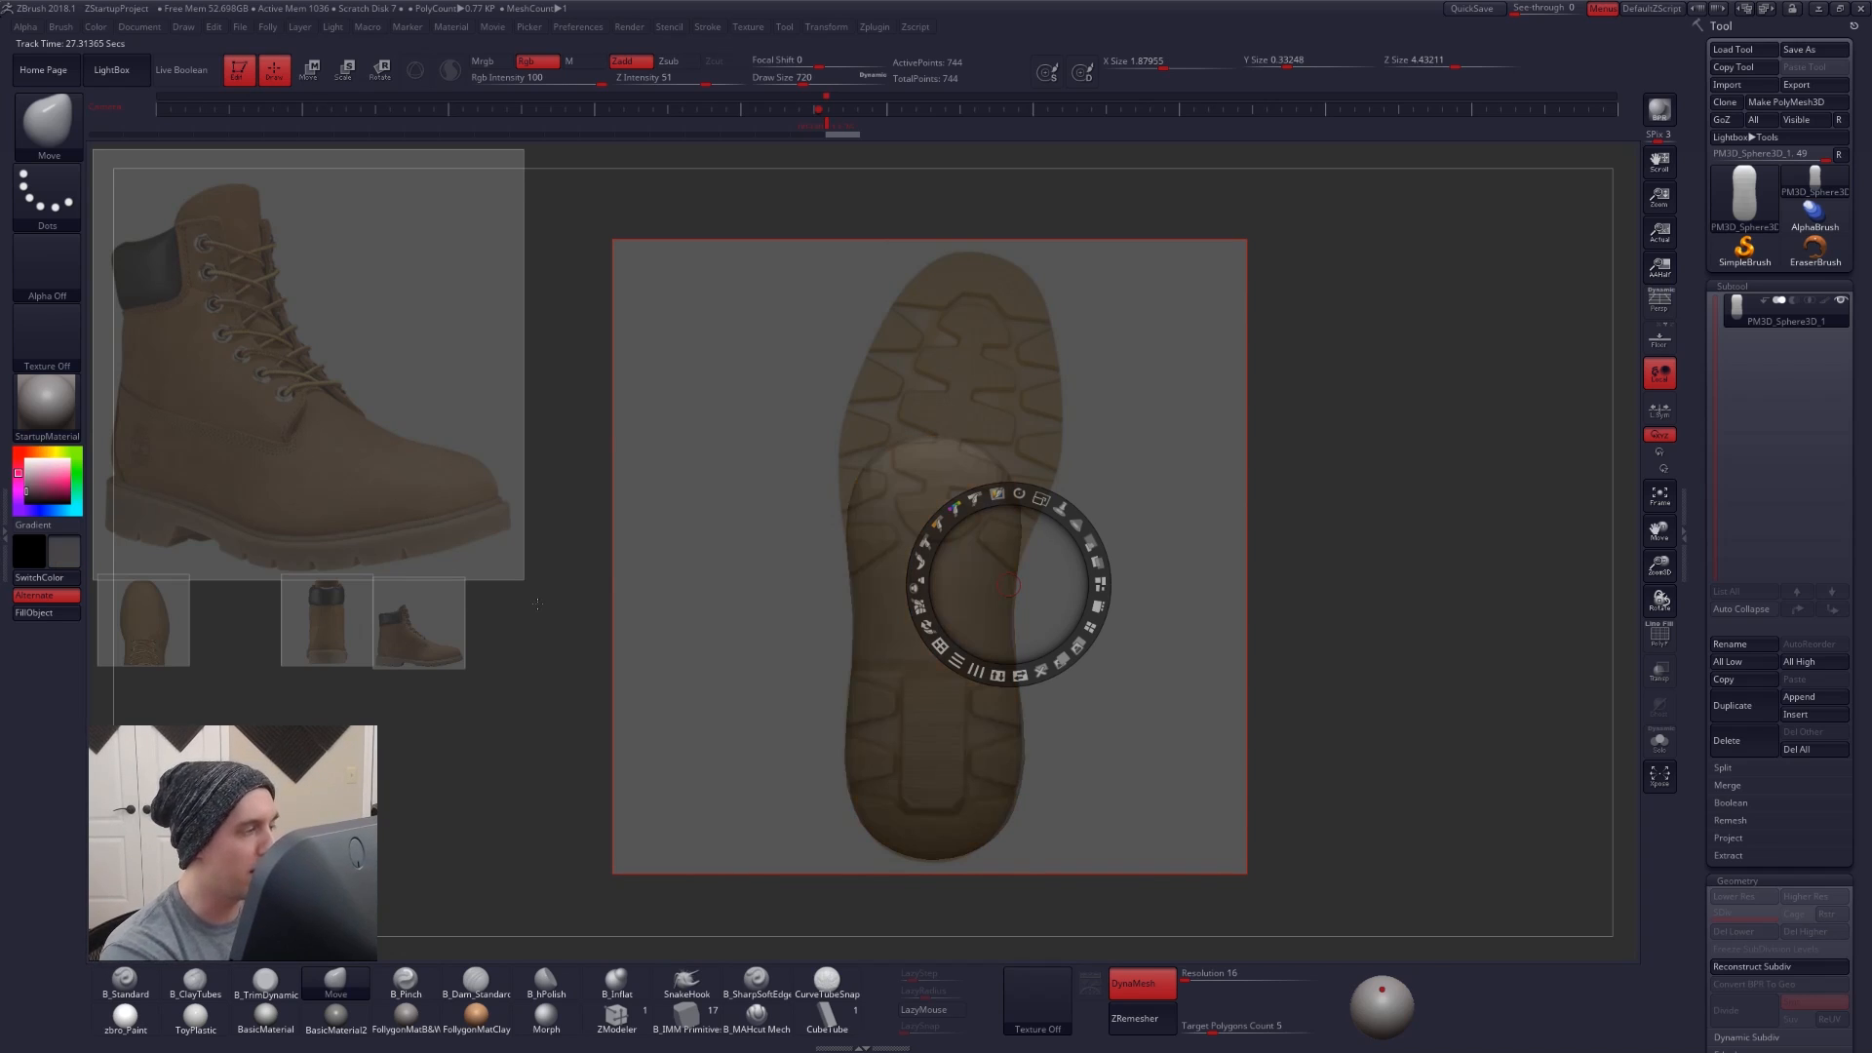
- Set the main color back to white and leave Spotlight's edit mode
left_click(26, 460)
key("z")
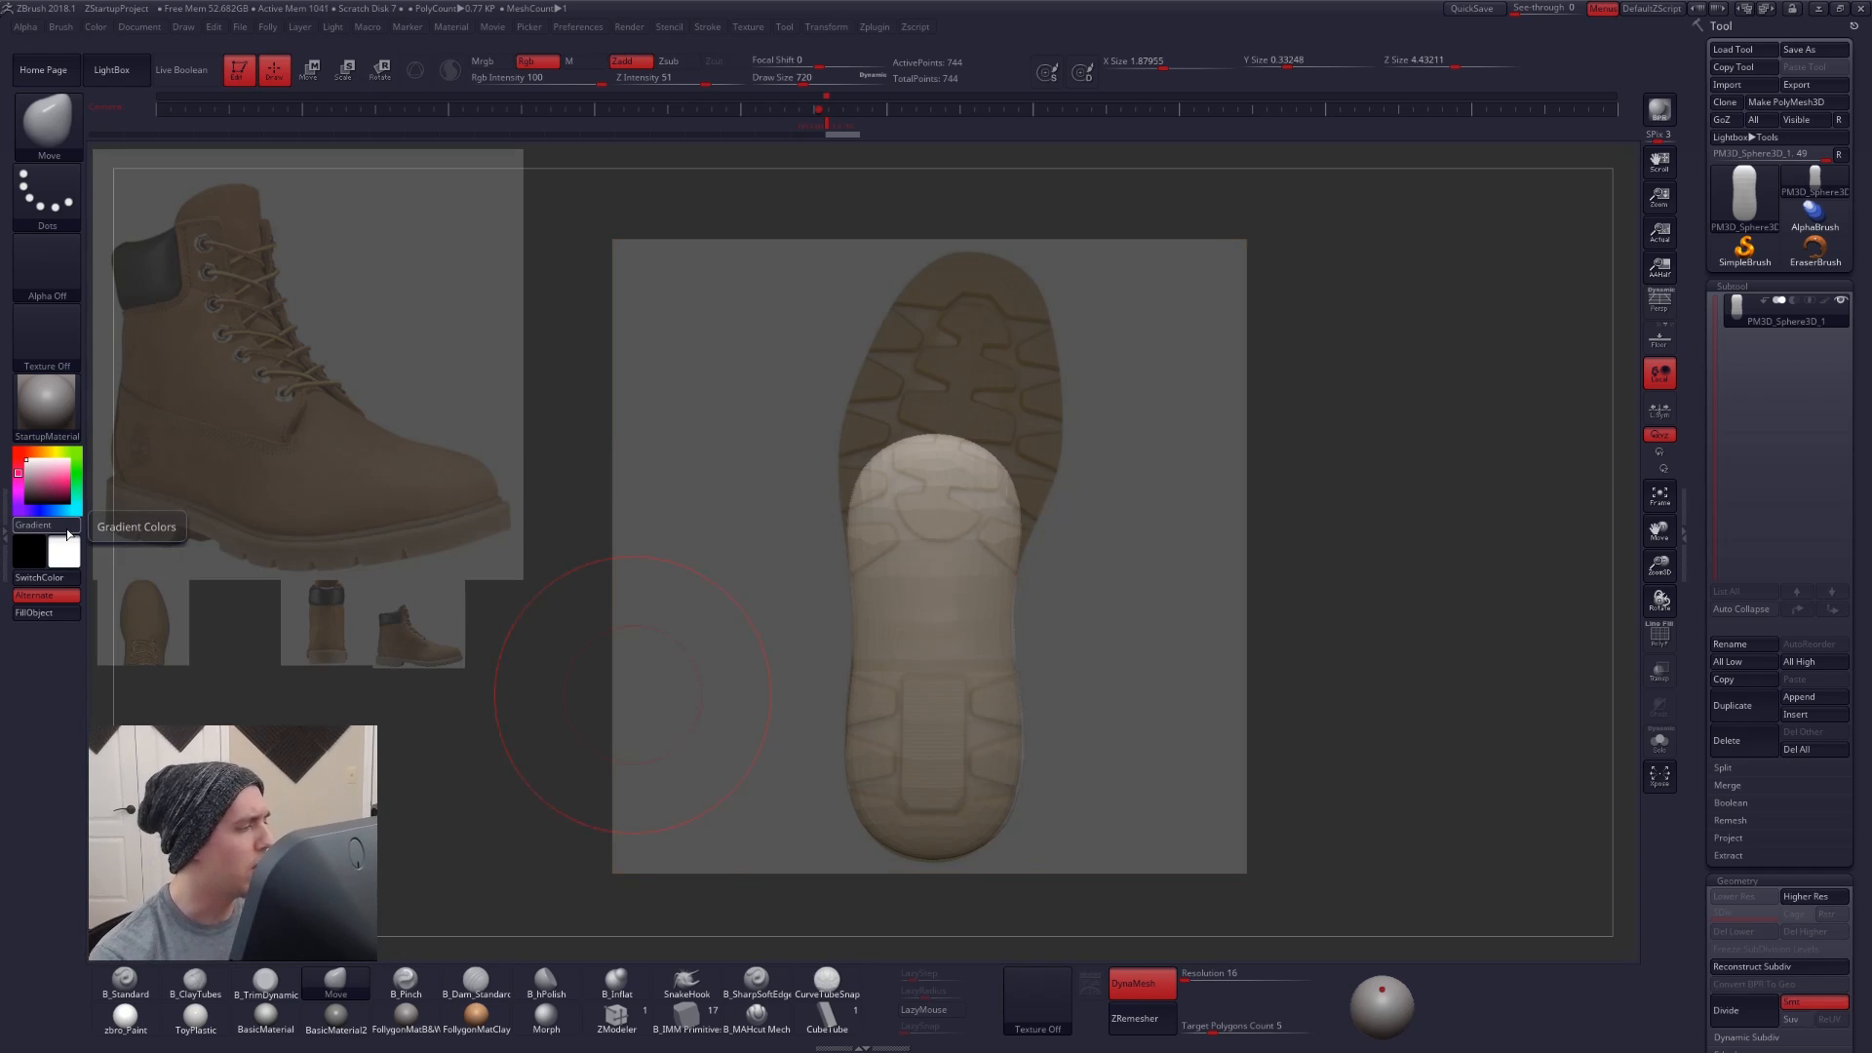
key("z")
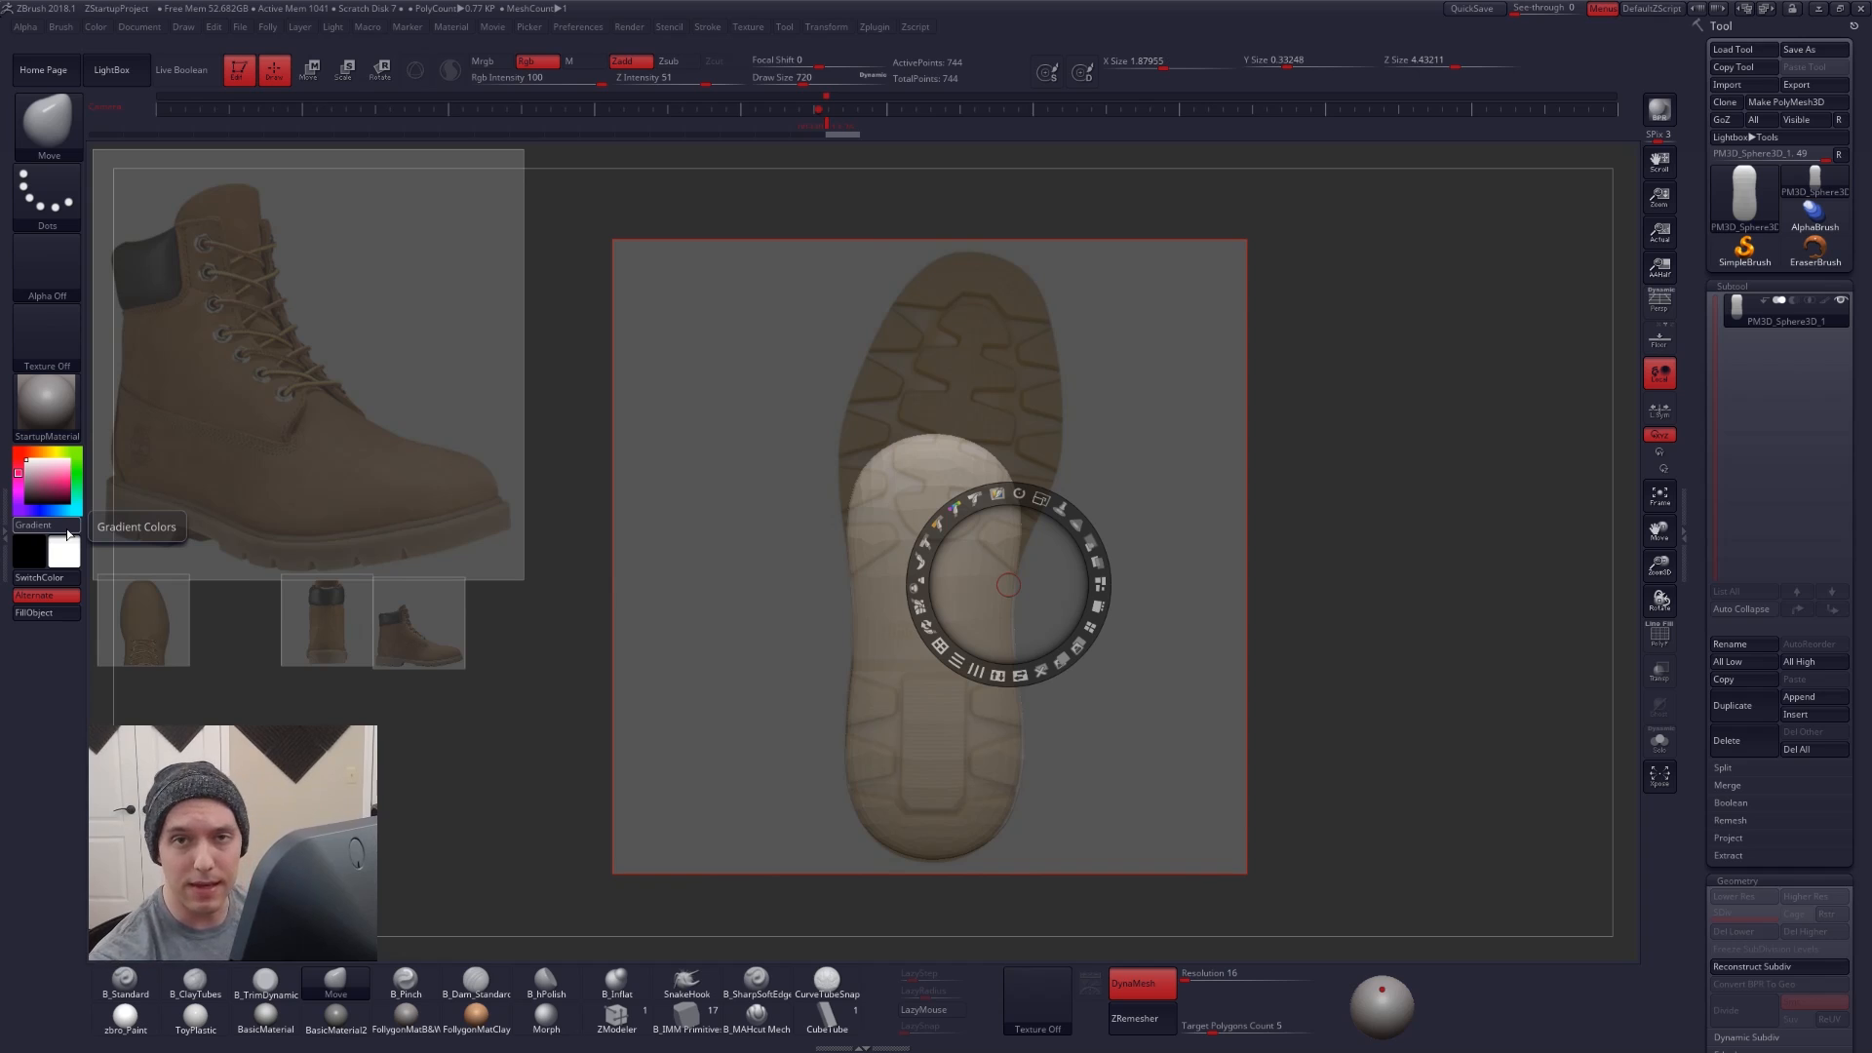
key("z")
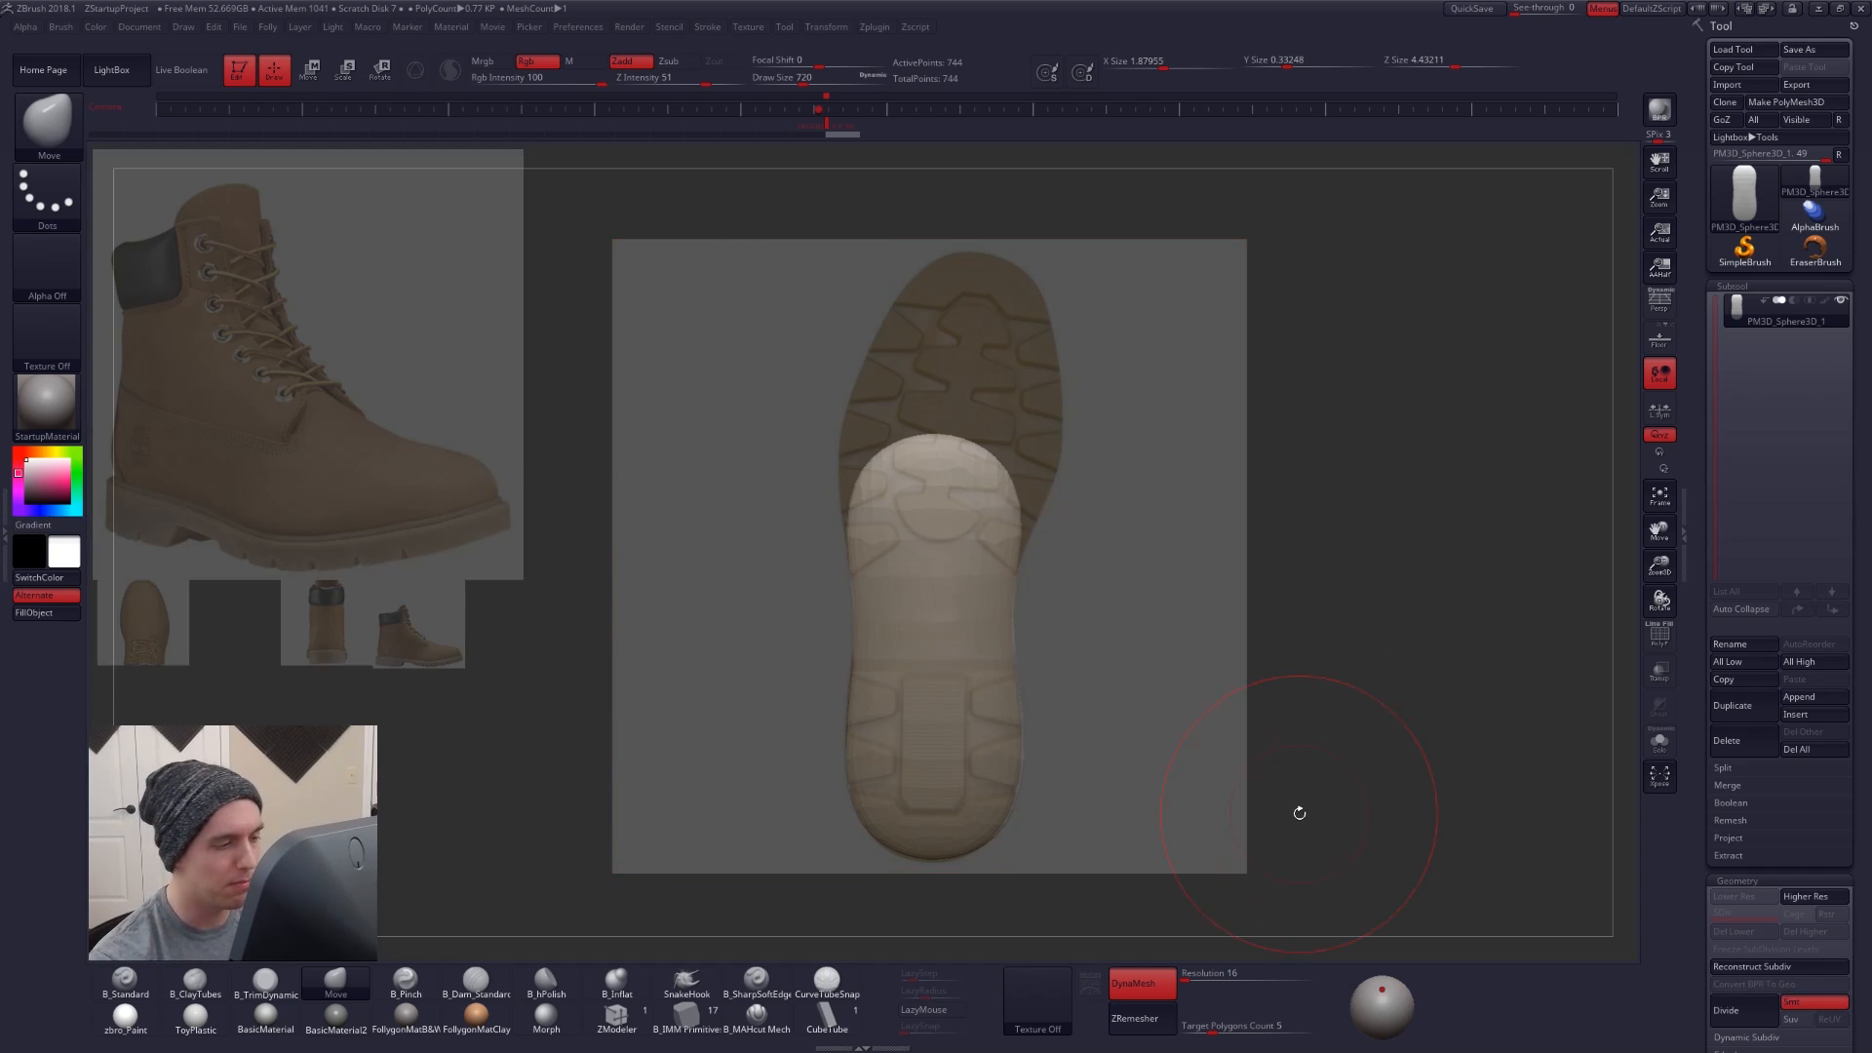
- Pull the capsule's unmasked upper end upward and outward toward the reference's forefoot with the Move brush
key("space")
left_click_drag(898, 485, 908, 486)
mouse_move(914, 473)
left_mouse_down()
mouse_move(892, 443)
mouse_move(860, 450)
left_mouse_up()
mouse_move(994, 480)
left_mouse_down()
mouse_move(1015, 470)
mouse_move(1015, 533)
left_mouse_up()
- Stretch the upper end to the reference's toe outline at Draw Size 930, reaching a Z size of about 6.31, and refine the edges at 720
key("space")
key("space")
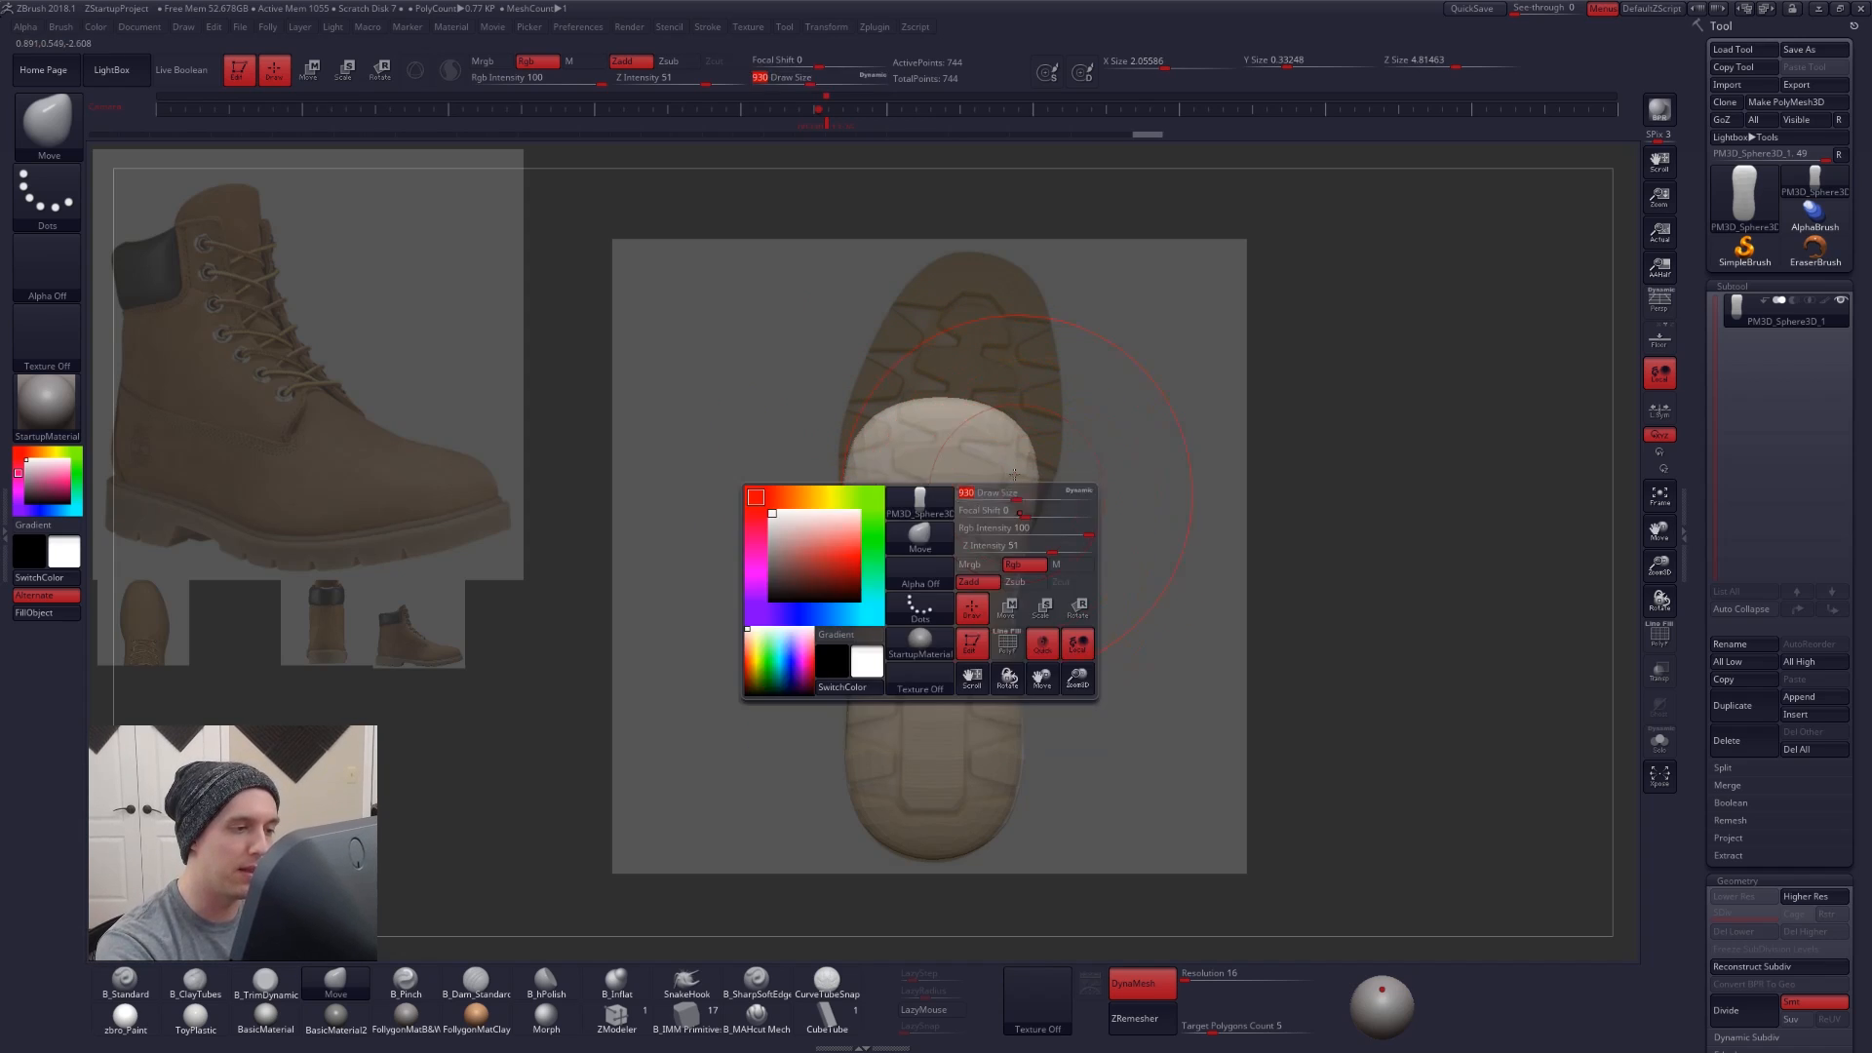
mouse_move(997, 441)
left_mouse_down()
mouse_move(1004, 412)
mouse_move(914, 392)
mouse_move(873, 413)
mouse_move(987, 331)
mouse_move(1043, 394)
mouse_move(1033, 348)
left_mouse_up()
left_click_drag(1004, 326, 977, 284)
left_click_drag(934, 316, 929, 306)
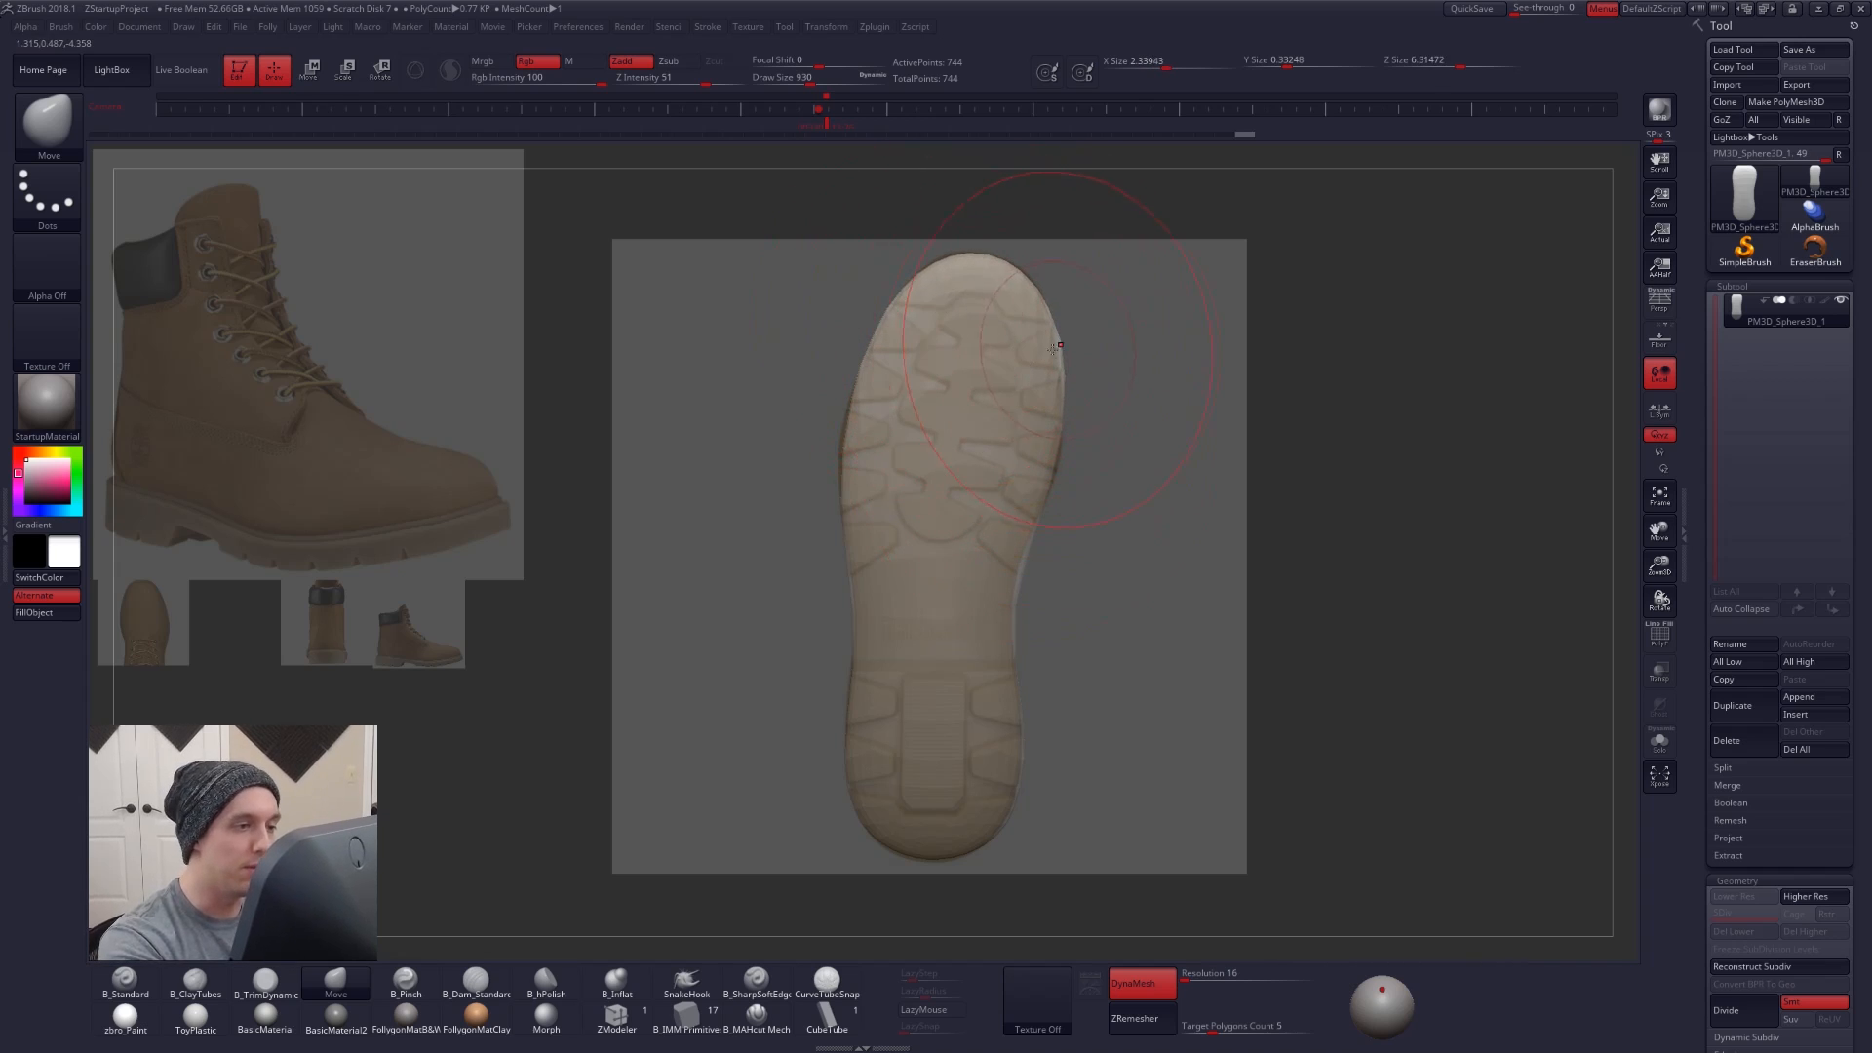
left_click_drag(1052, 348, 1070, 350)
key("space")
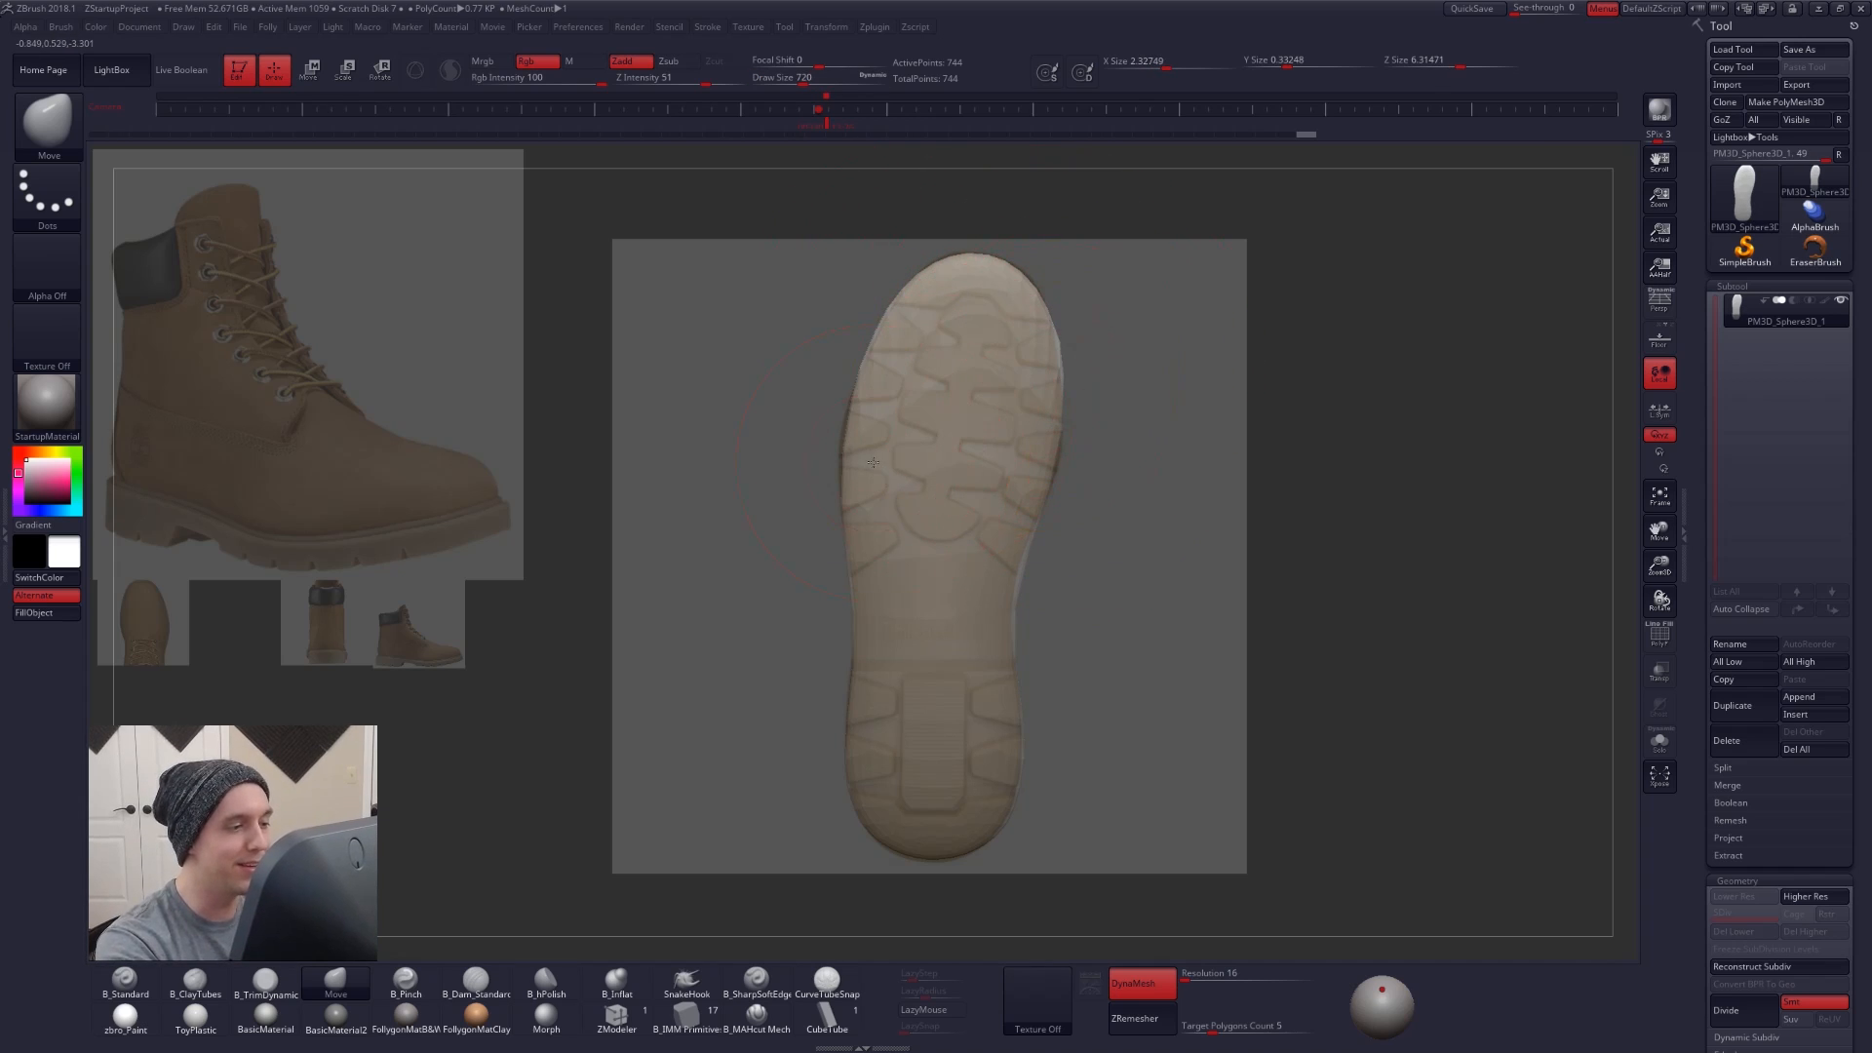
- Refine the forefoot and arch edges of the sole against the reference with the Move brush at Draw Size 720
left_click_drag(873, 462, 861, 455)
left_click_drag(1026, 555, 1019, 574)
left_click_drag(1050, 453, 1047, 429)
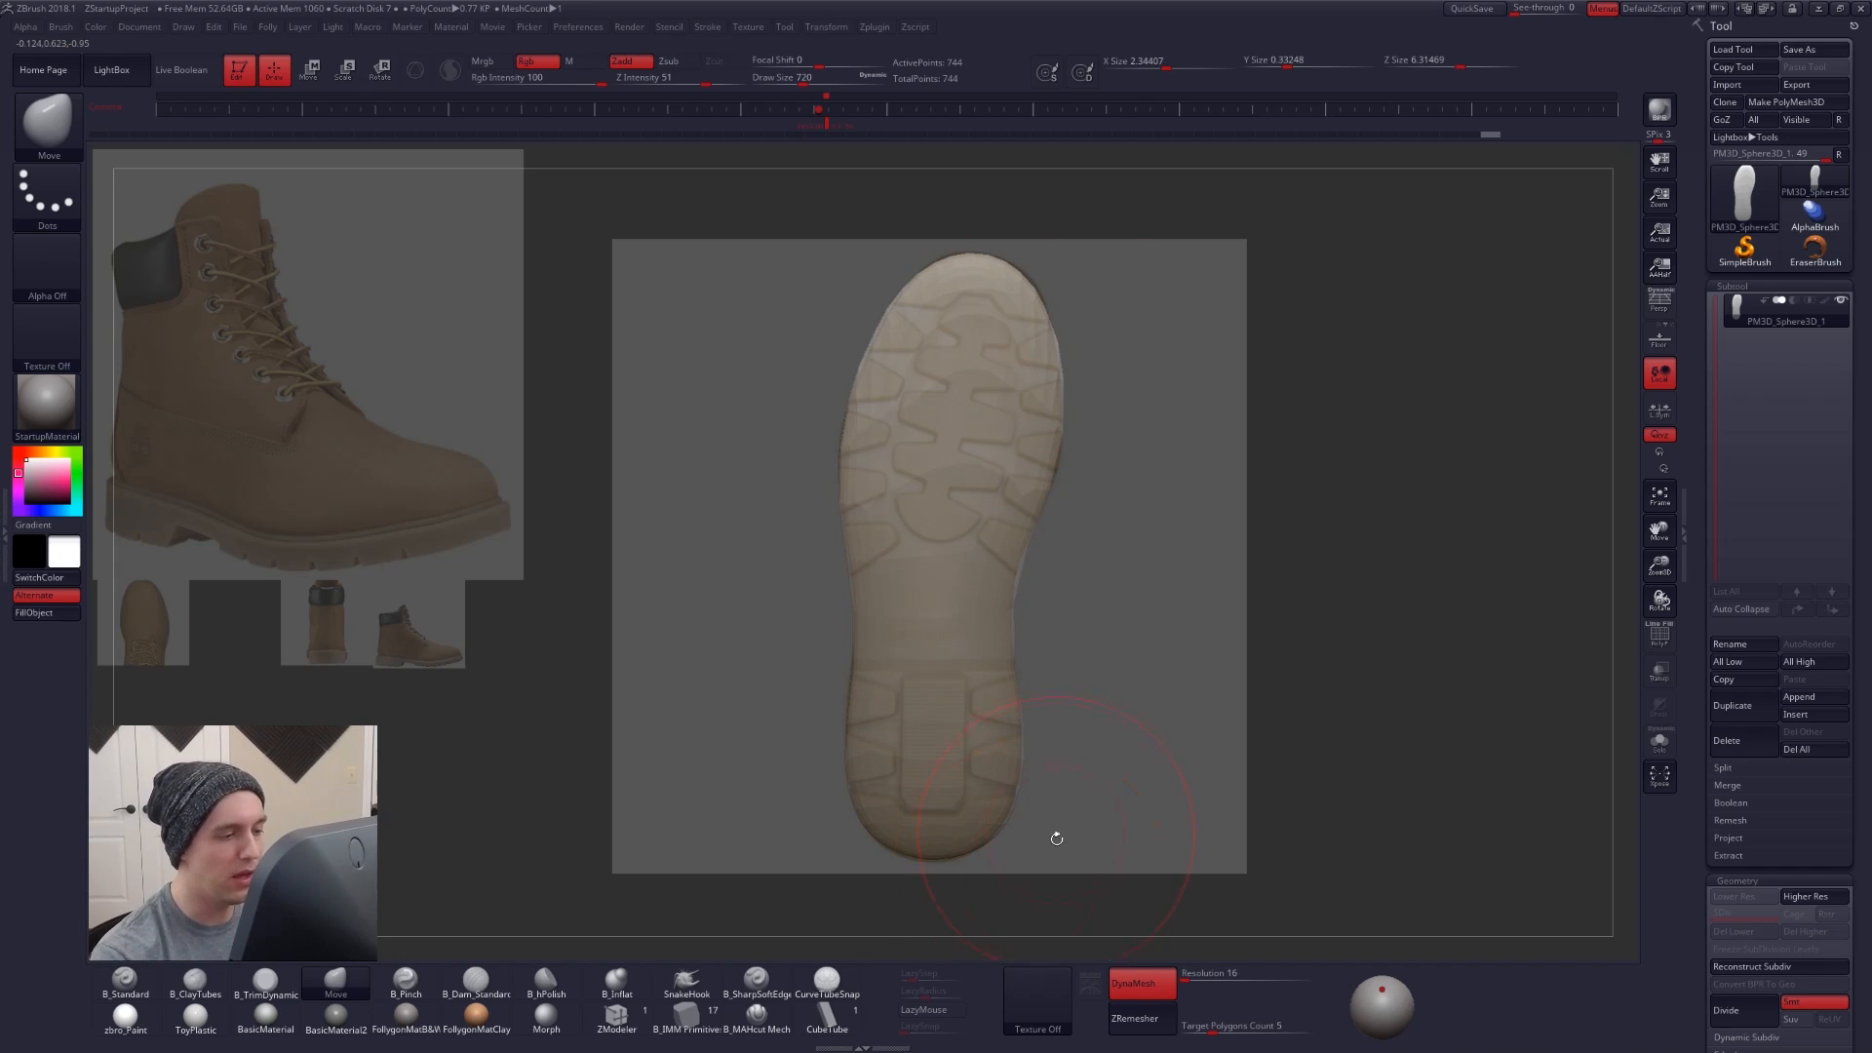
- Restore the Spotlight references to full opacity and move the sole and side-view boot images off the sole mesh
key("z")
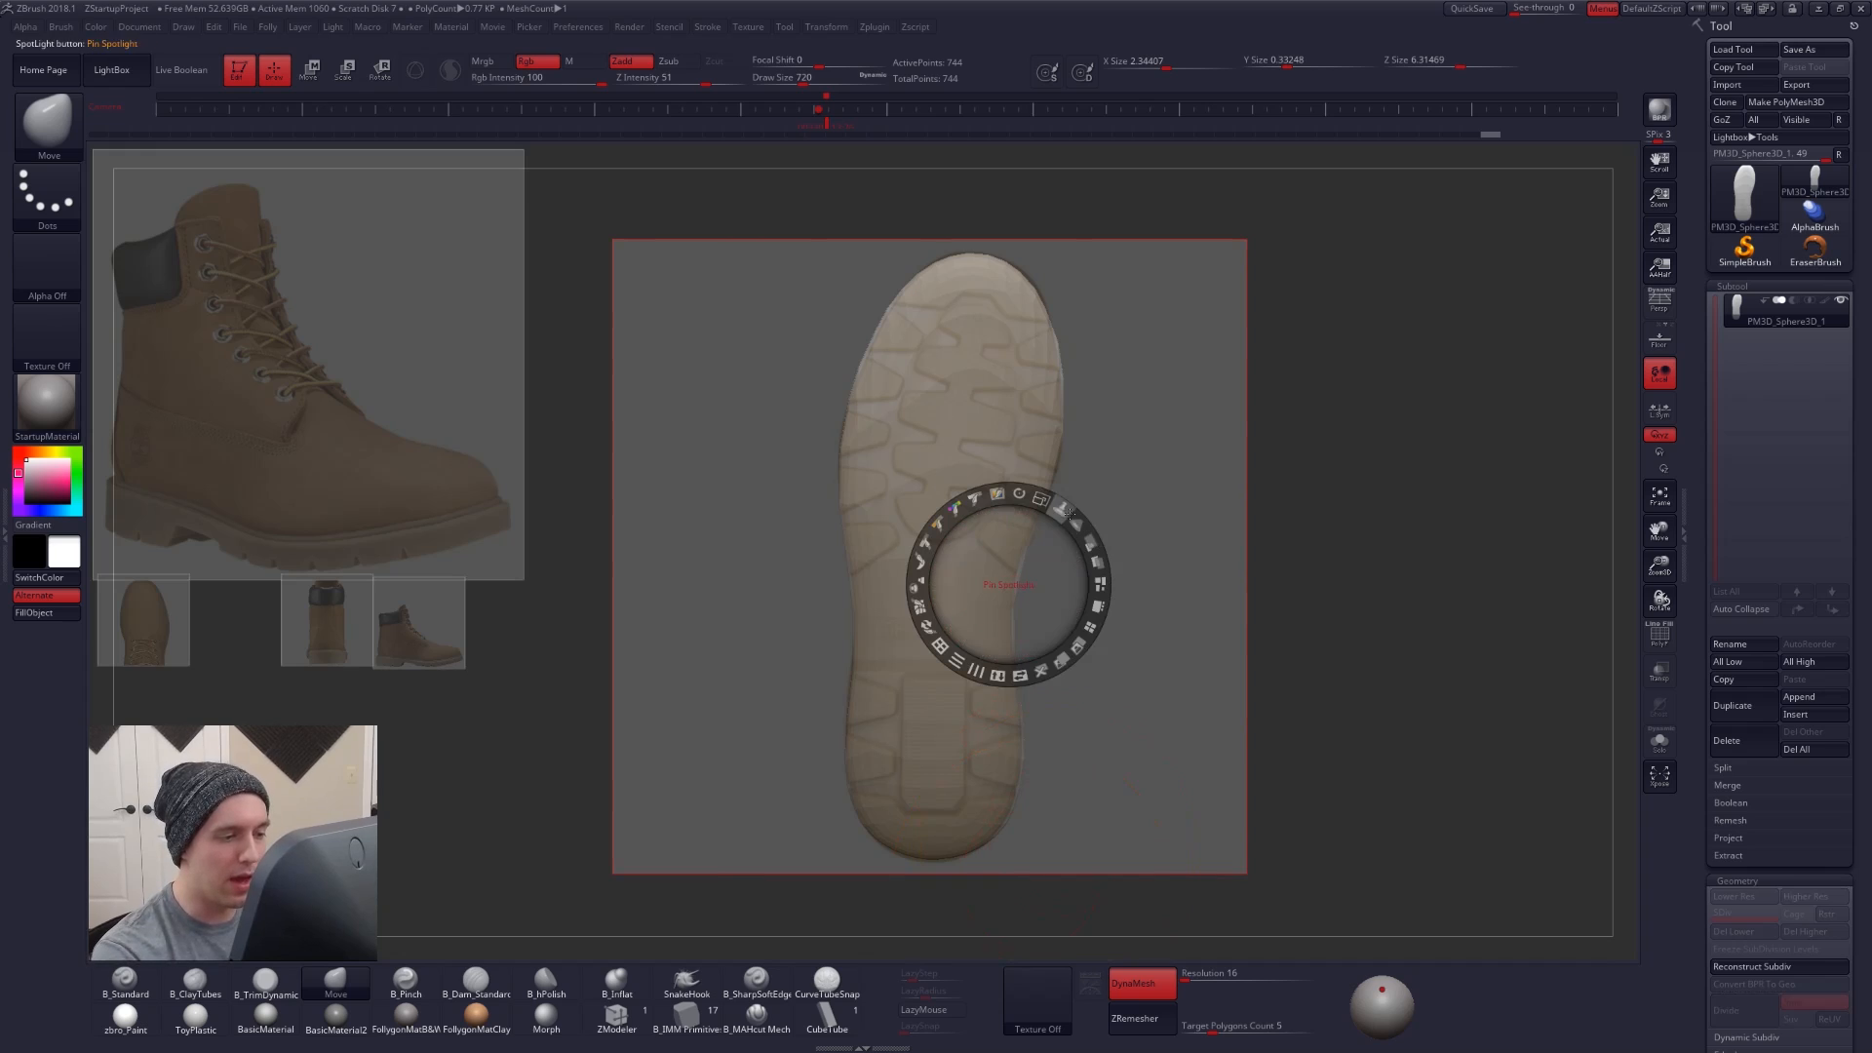
left_click_drag(1090, 546, 1040, 659)
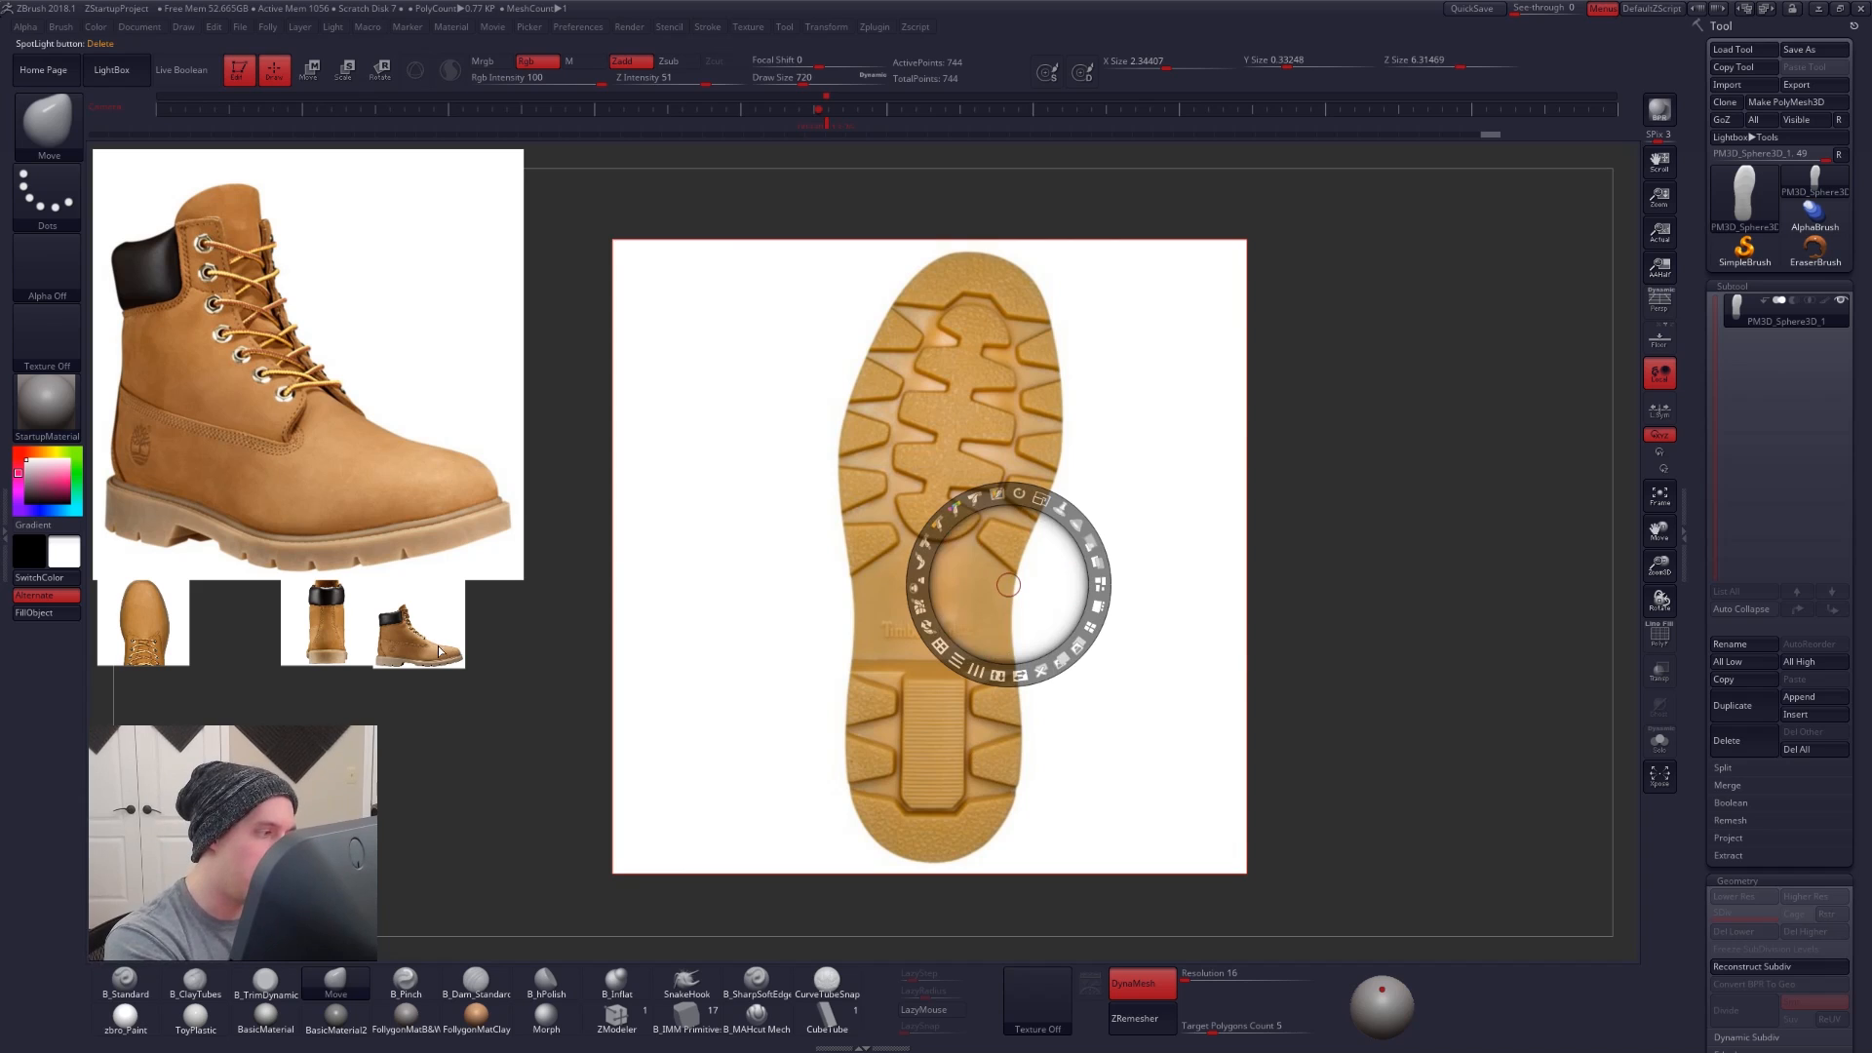
left_click_drag(439, 651, 1404, 500)
key("z")
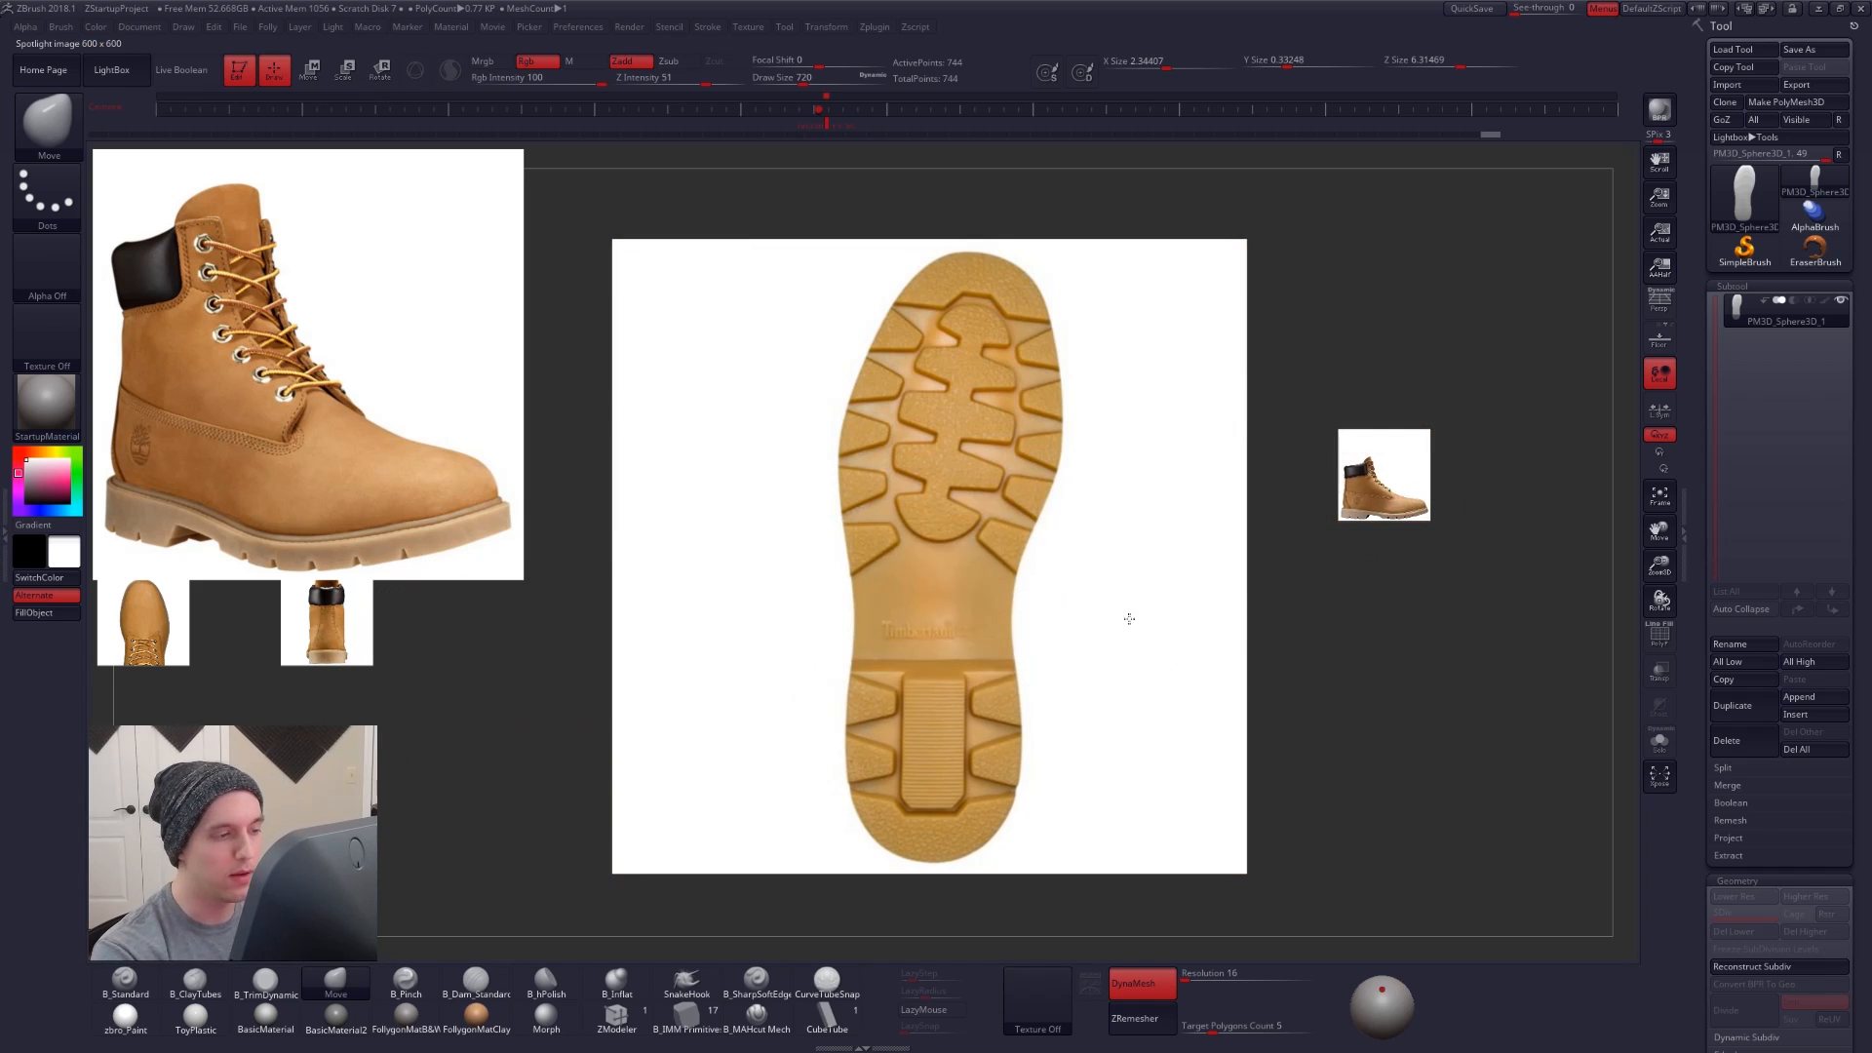
left_click_drag(1129, 618, 755, 605)
left_click_drag(1386, 496, 1254, 494)
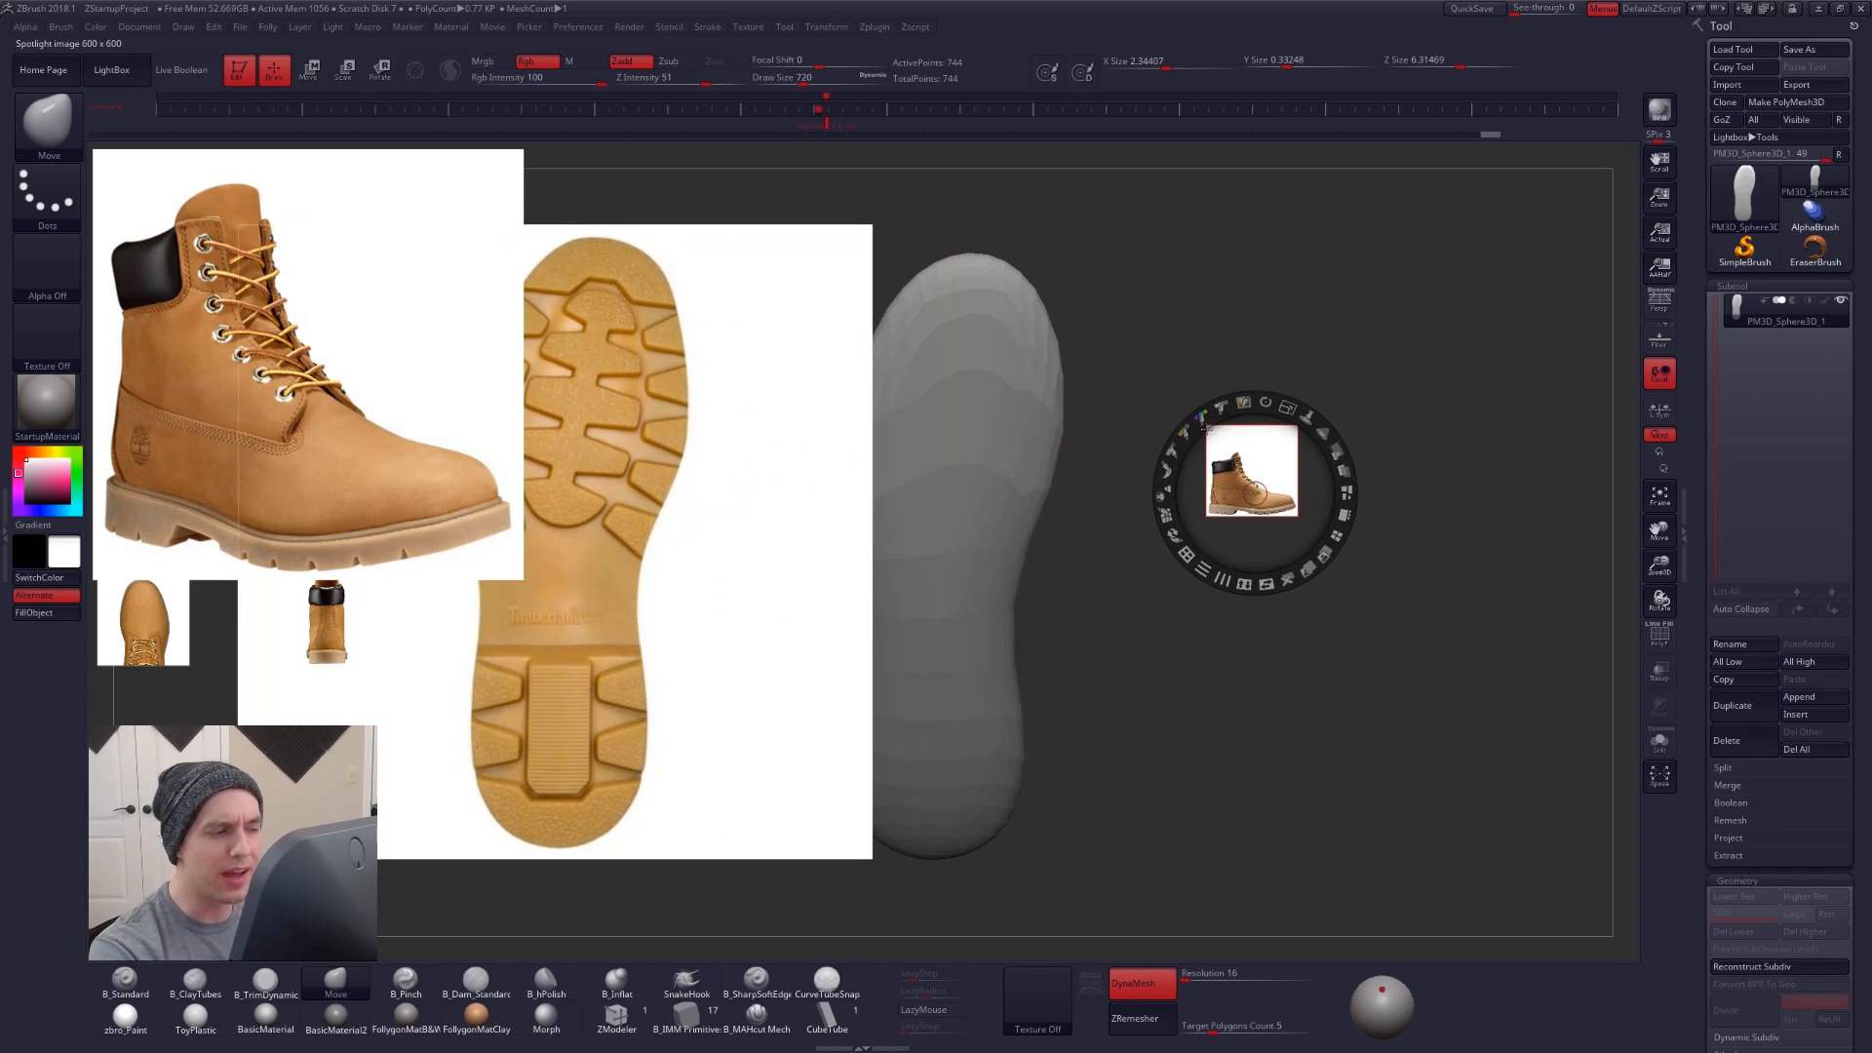
- Shrink the sole image beside the small boot references and reposition the side-view boot image next to the mesh
left_click_drag(805, 530, 834, 537)
left_click_drag(866, 453, 698, 487)
left_click_drag(693, 498, 431, 622)
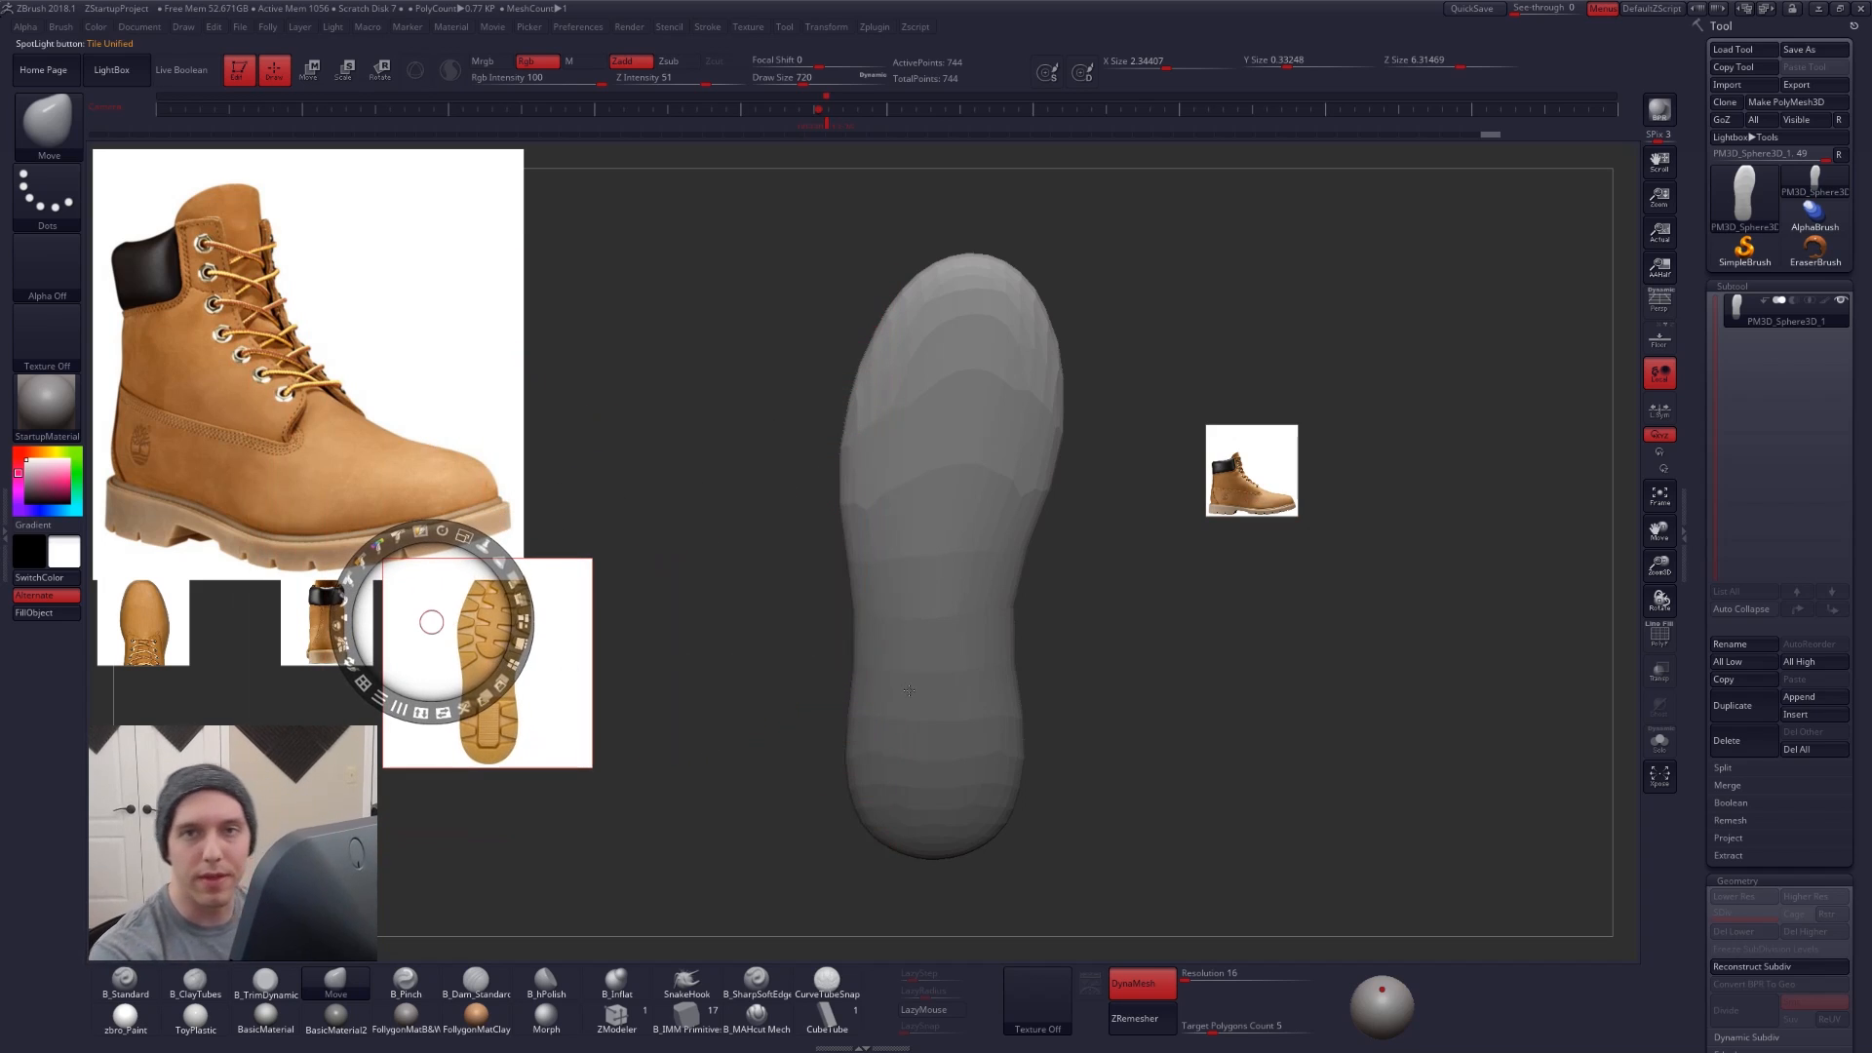
left_click_drag(1267, 478, 1270, 445)
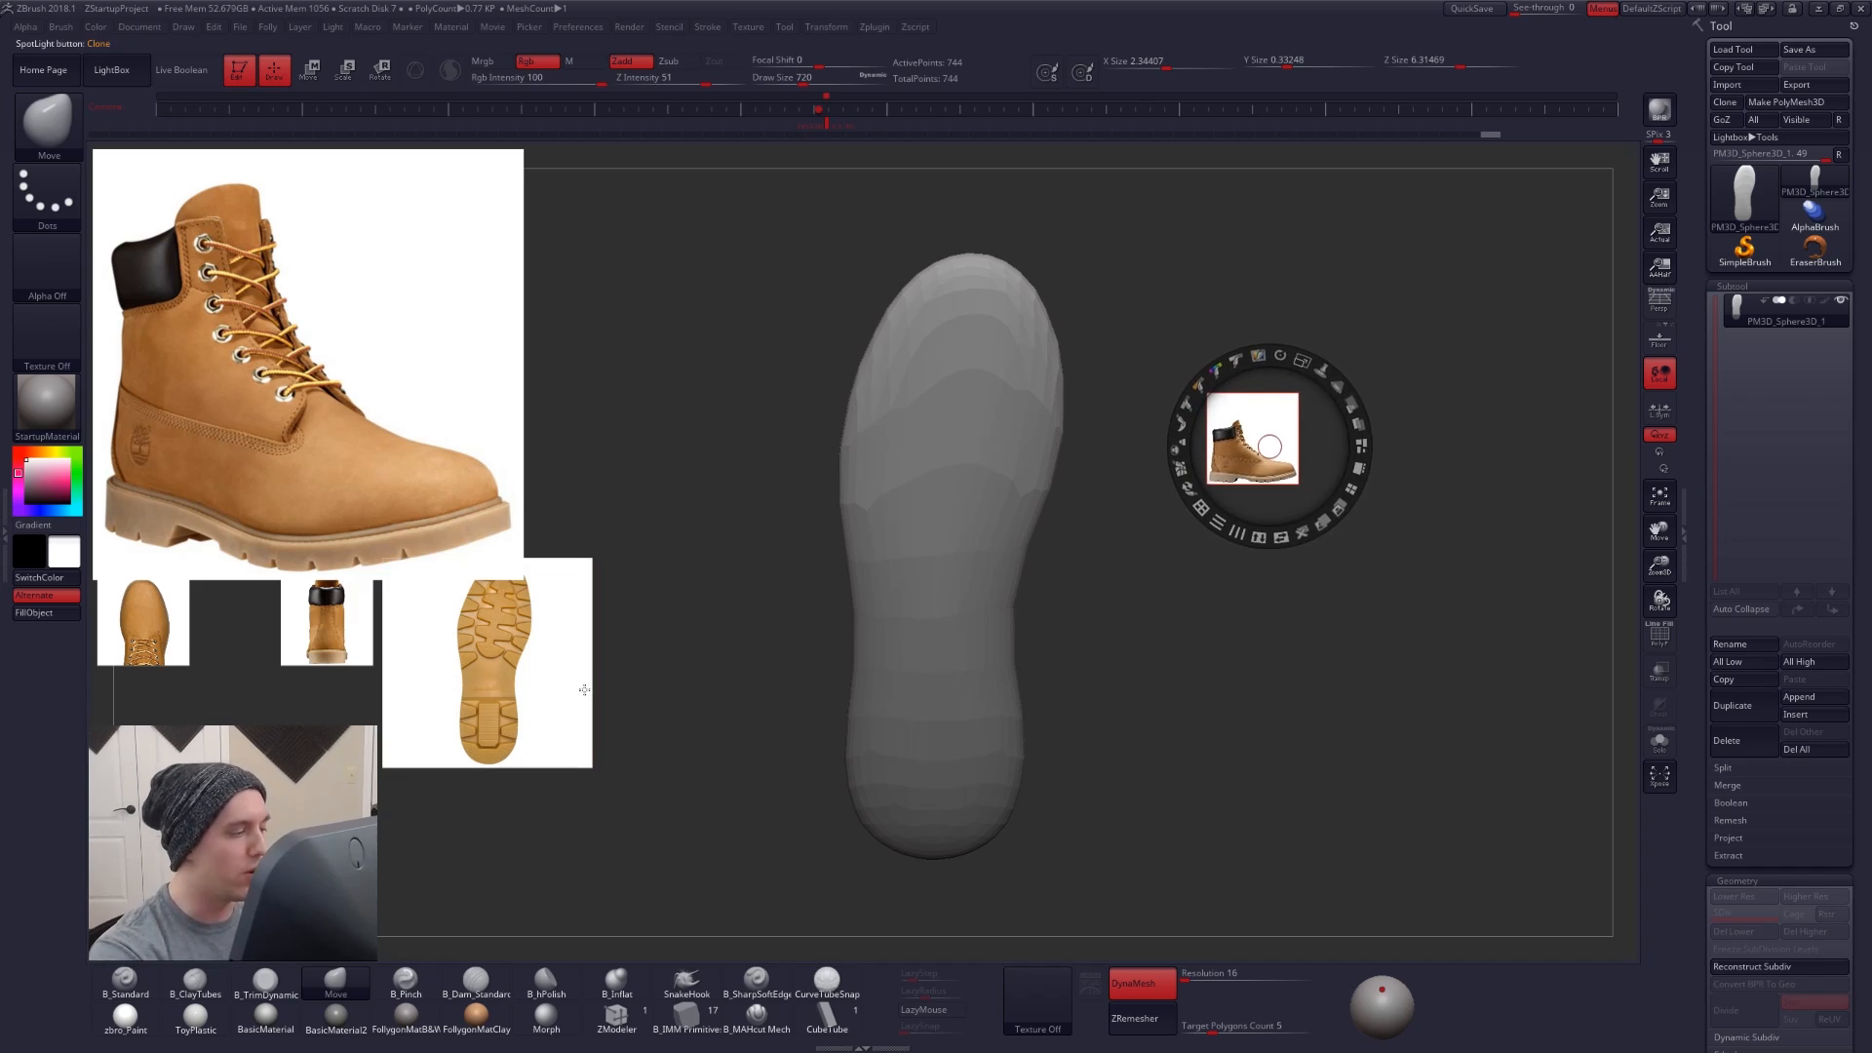
left_click_drag(531, 668, 535, 674)
left_click(1252, 437)
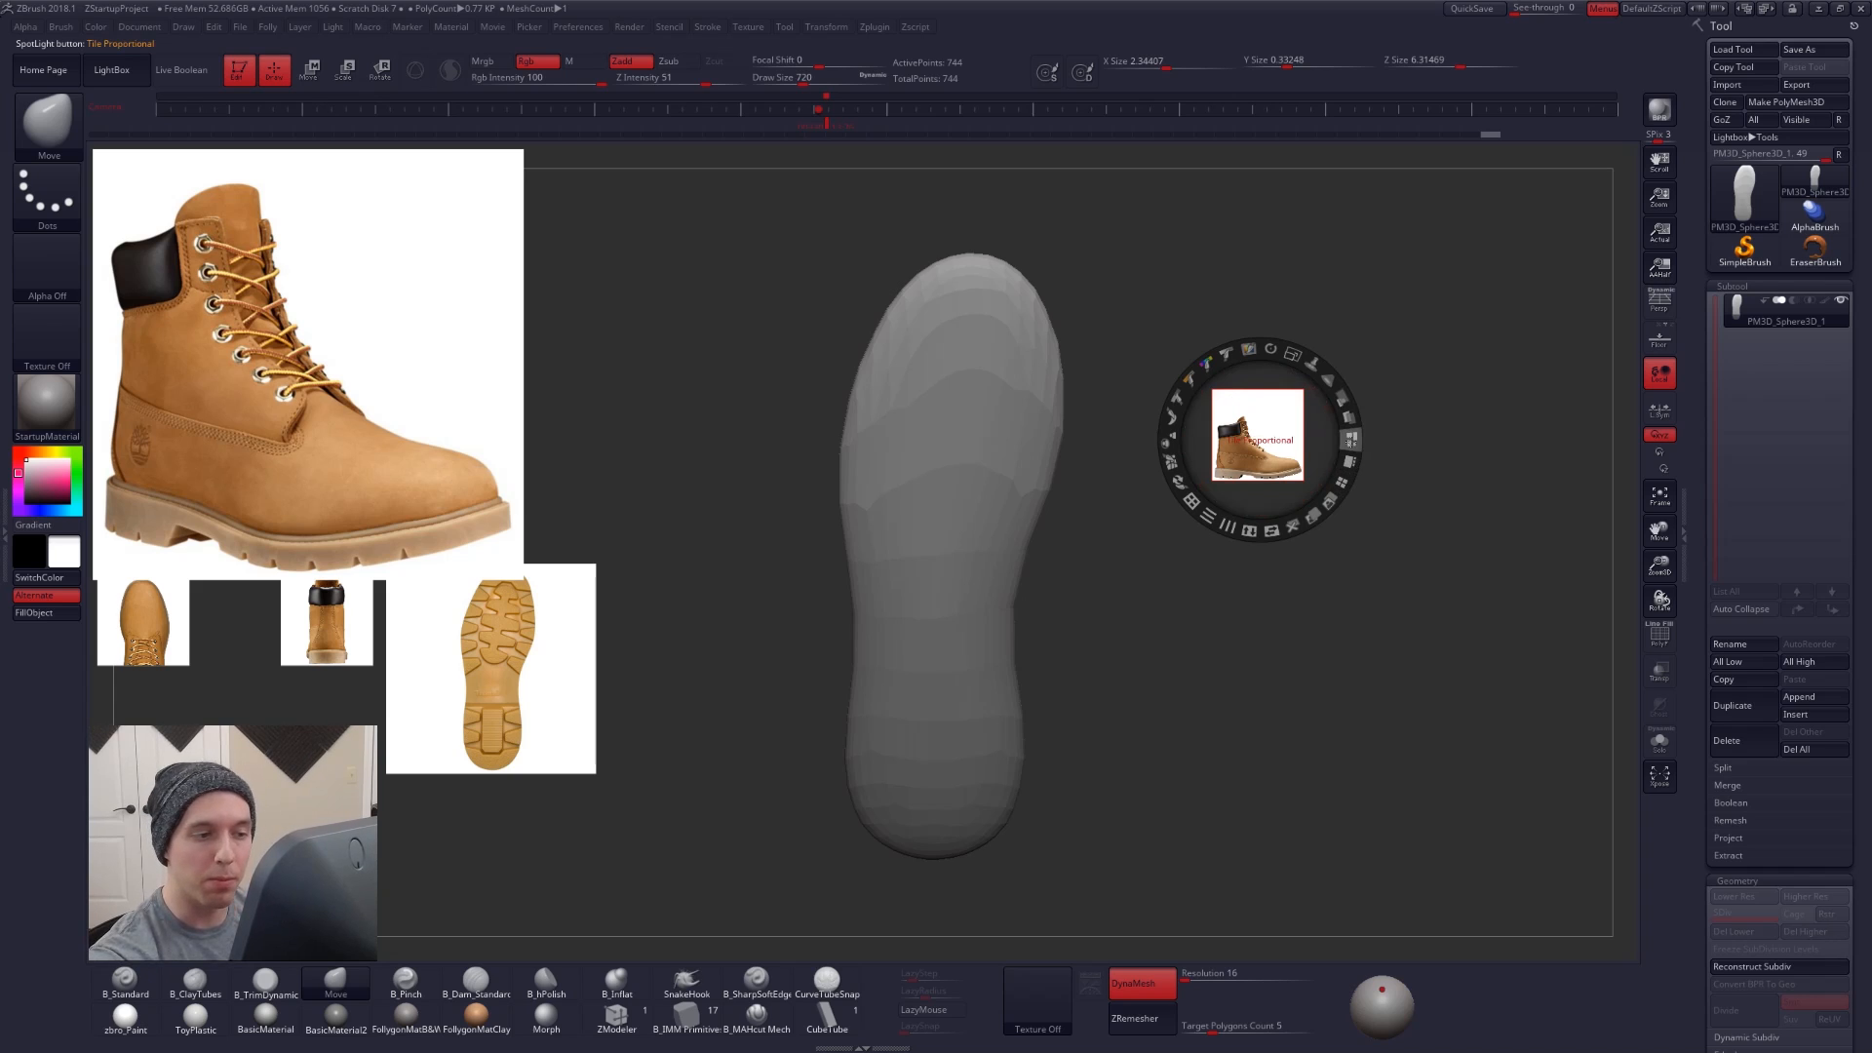
- Tile the Spotlight images proportionally and scale the whole set down beside the sole mesh
left_click(1349, 461)
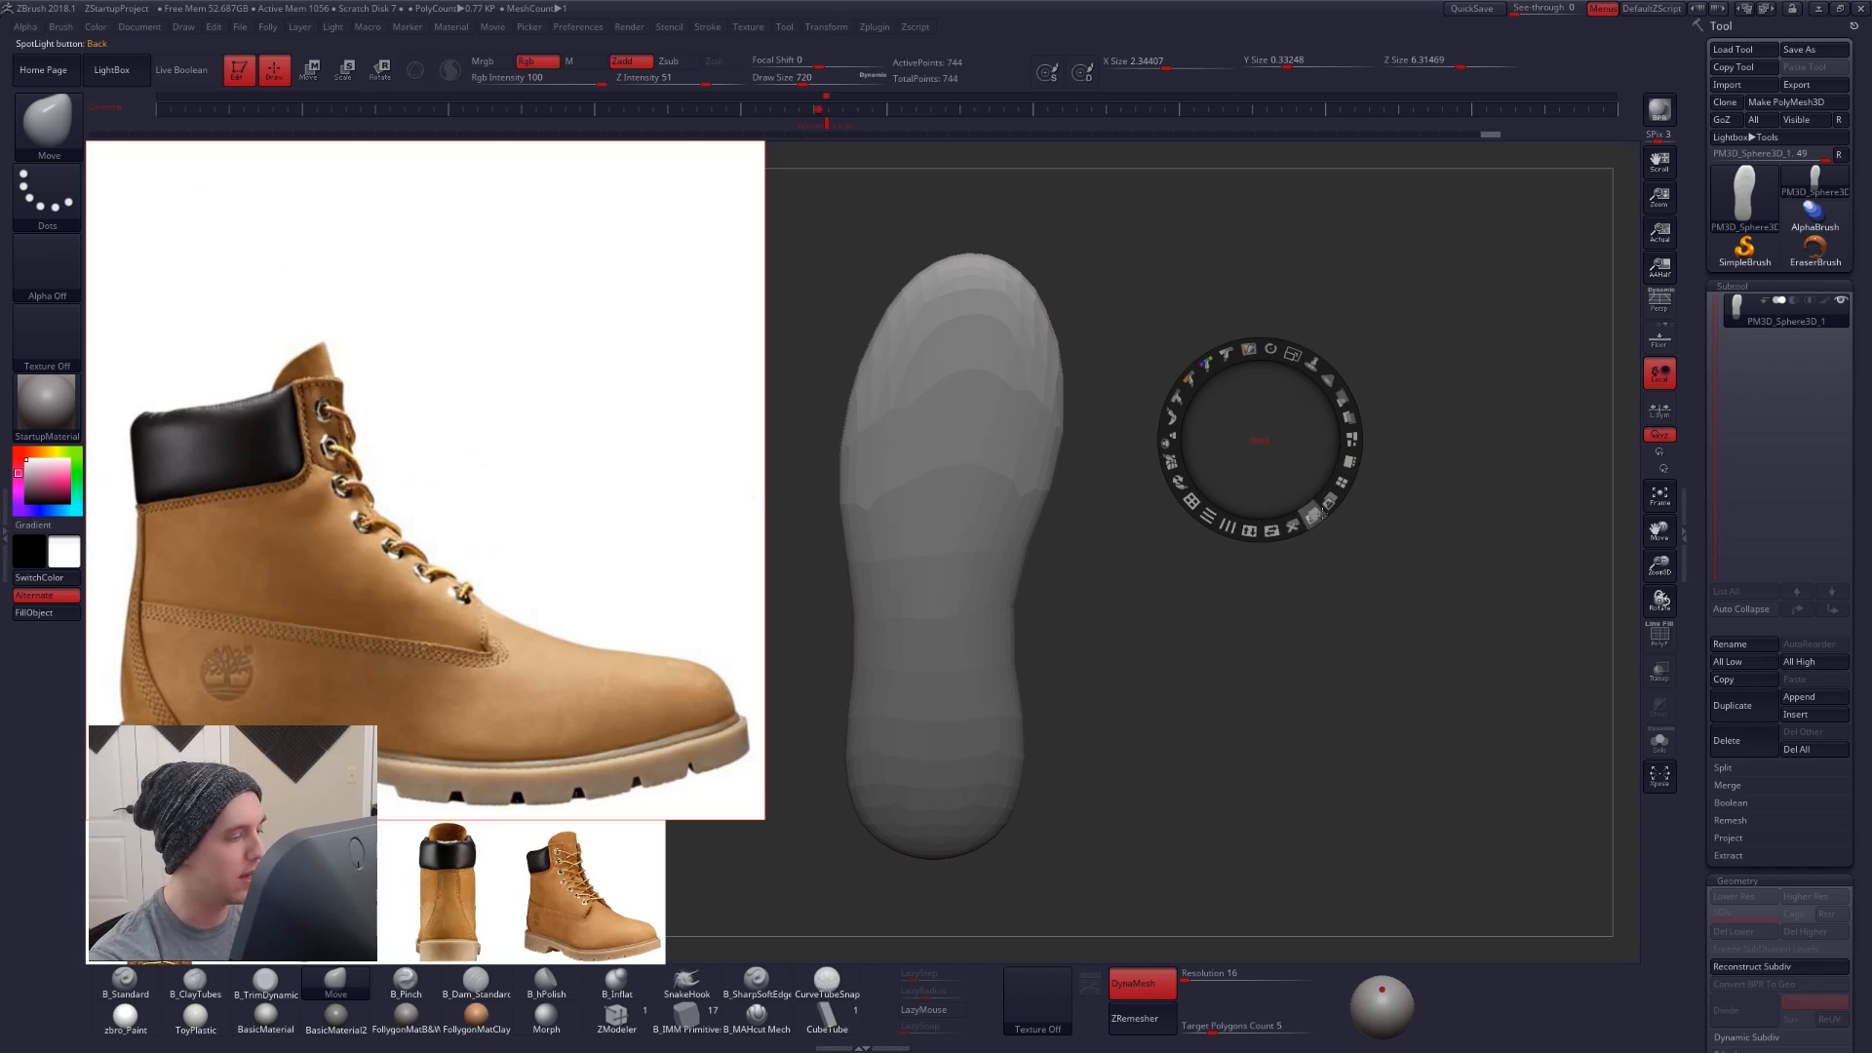
left_click(1269, 349)
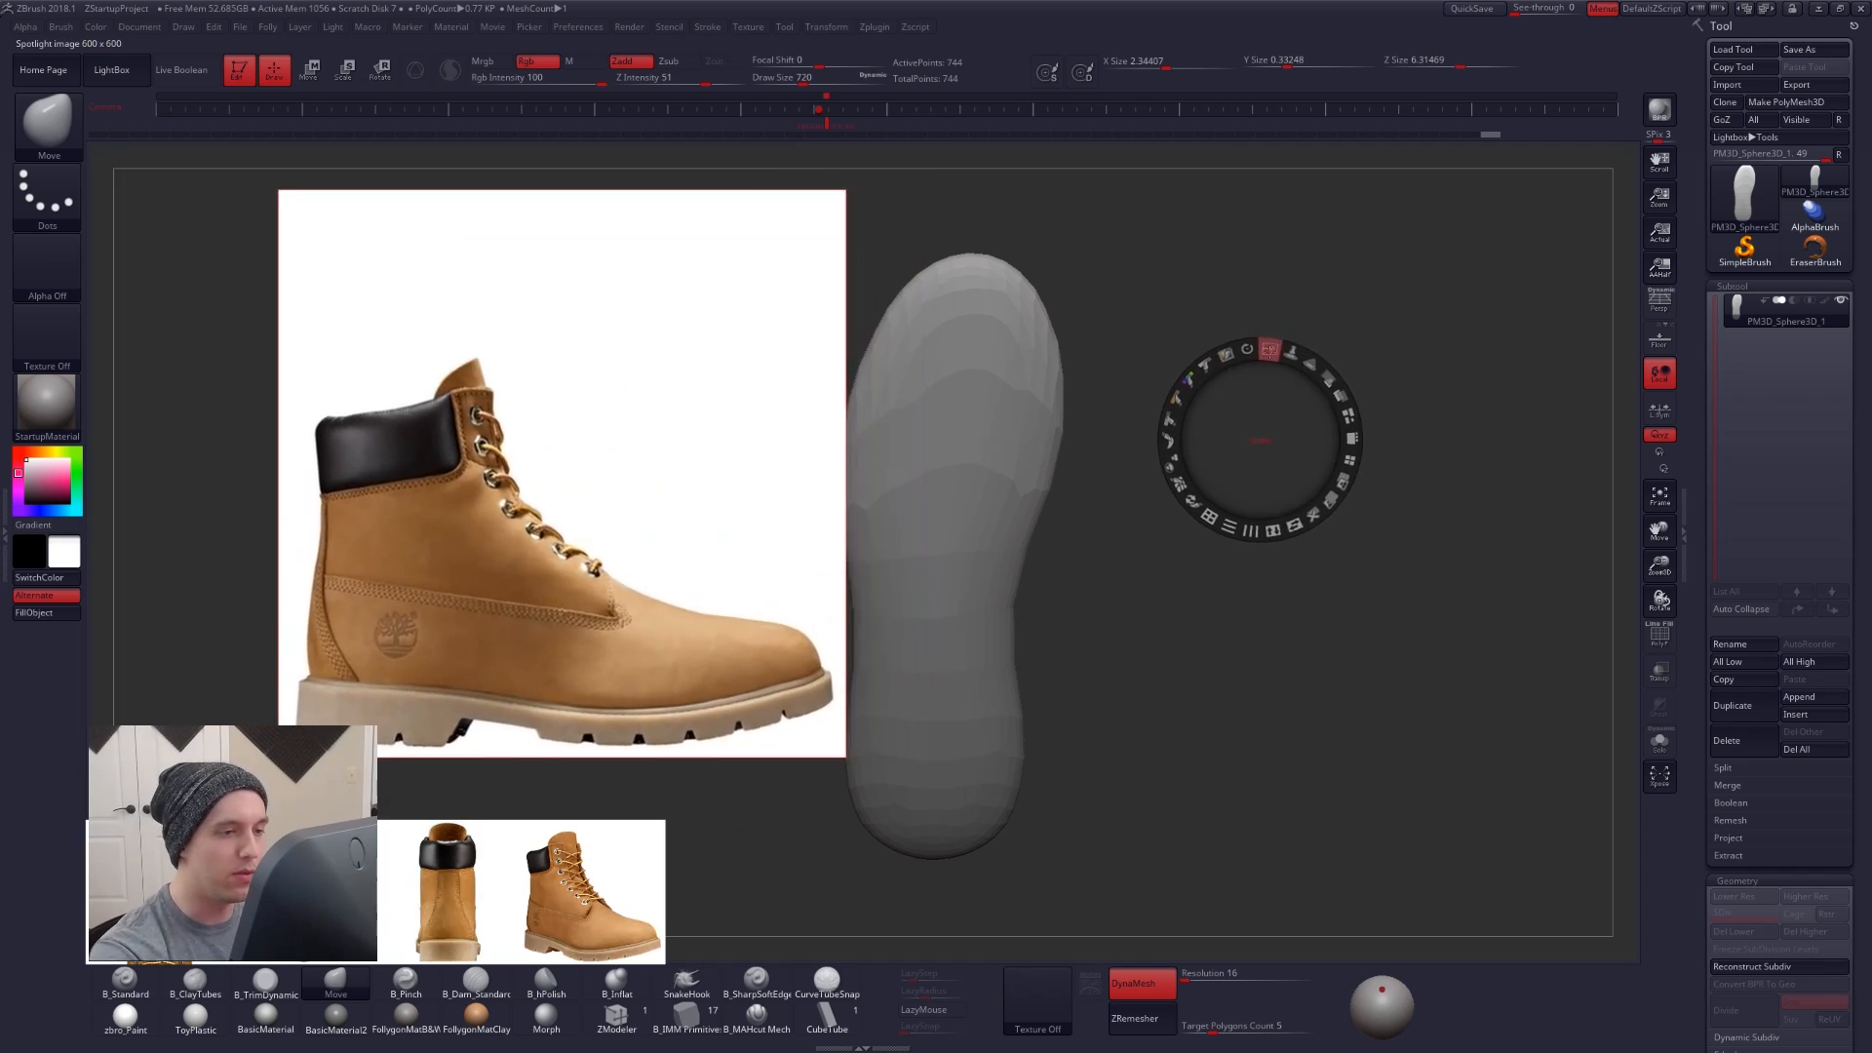
left_click_drag(1268, 349, 1296, 360)
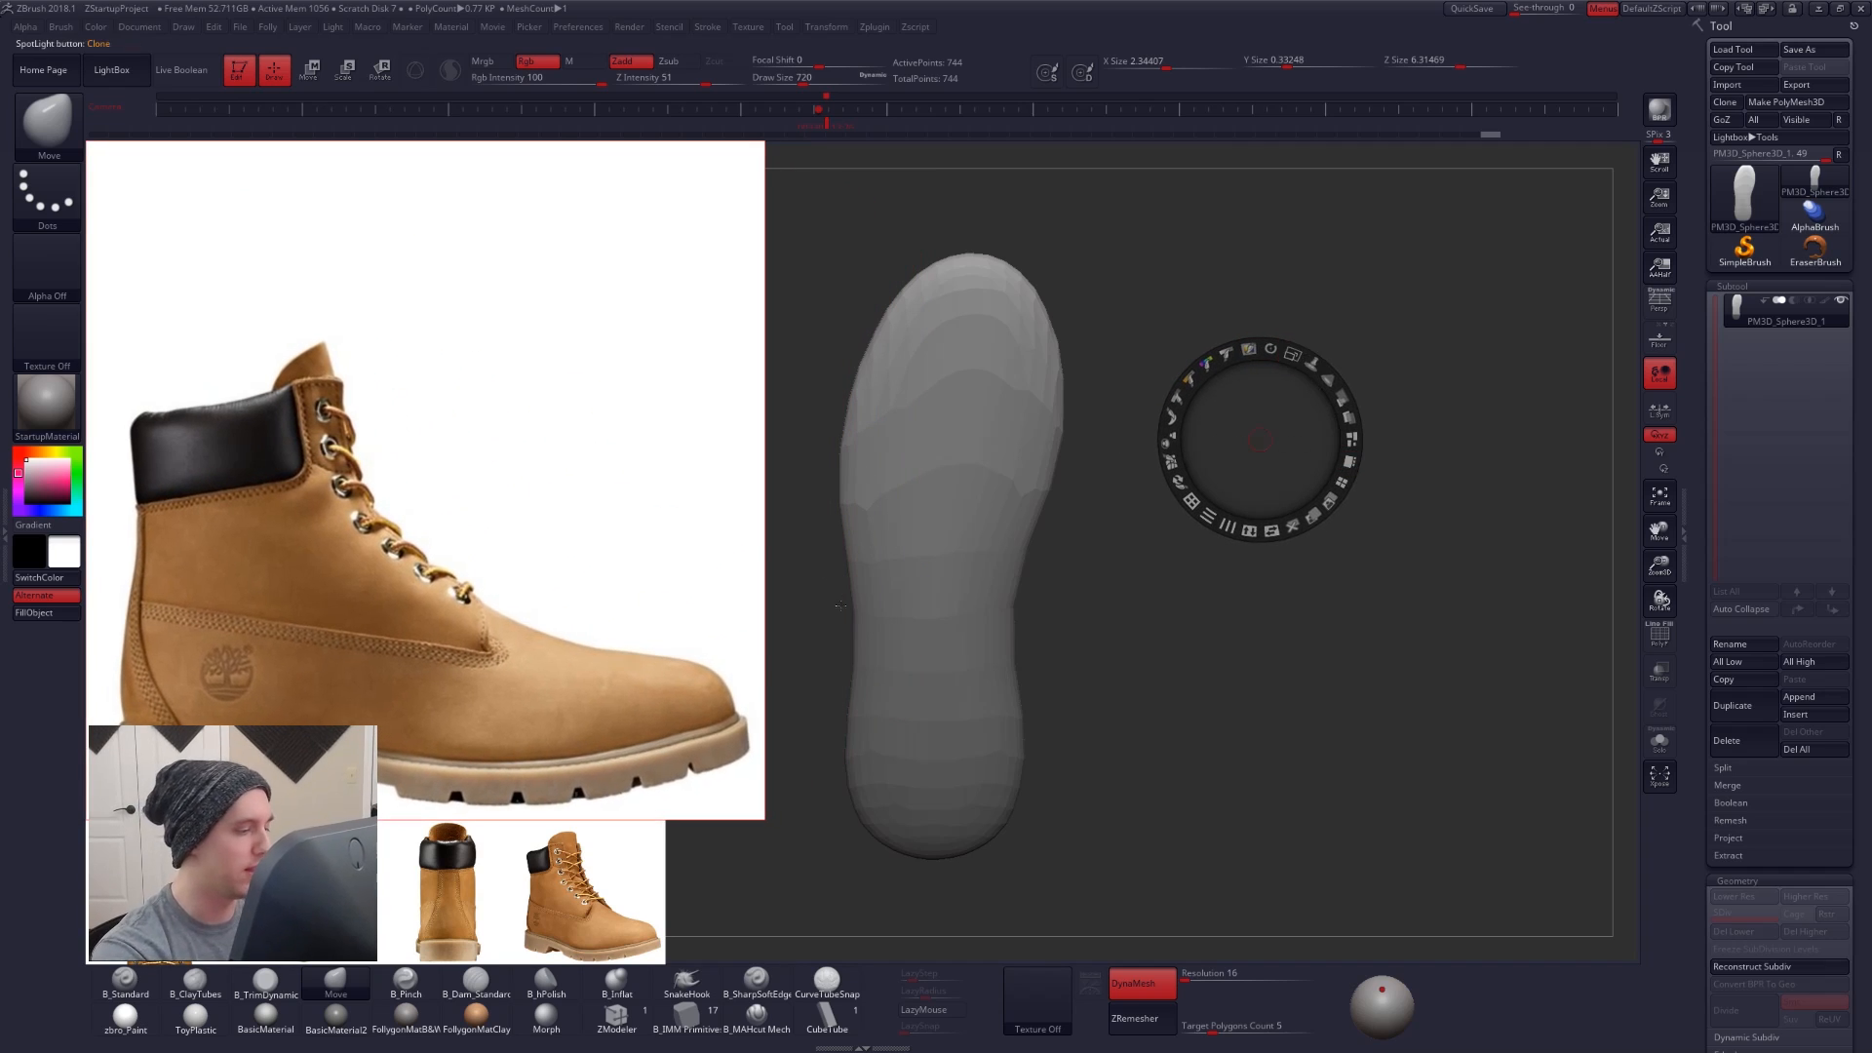
left_click_drag(843, 594, 862, 544)
left_click_drag(1158, 392, 1160, 397)
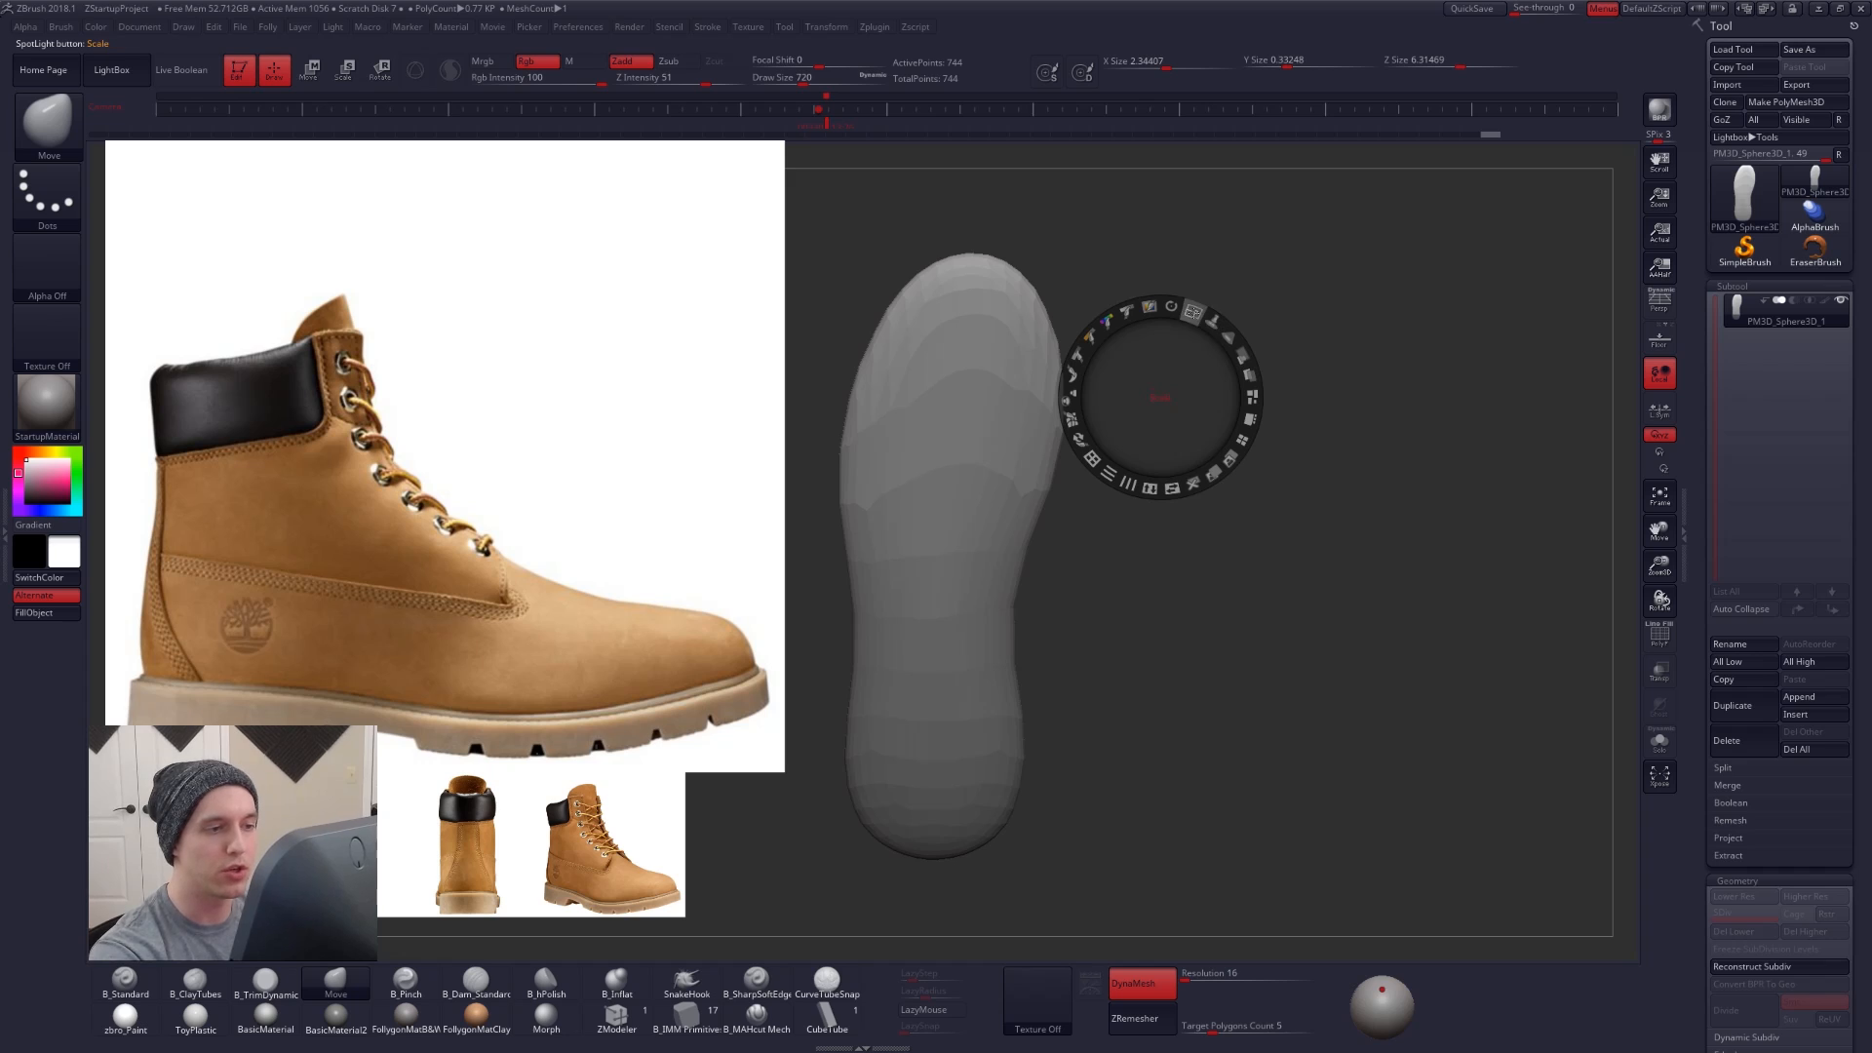
left_click_drag(1193, 312, 1112, 317)
left_click_drag(1096, 578, 541, 508)
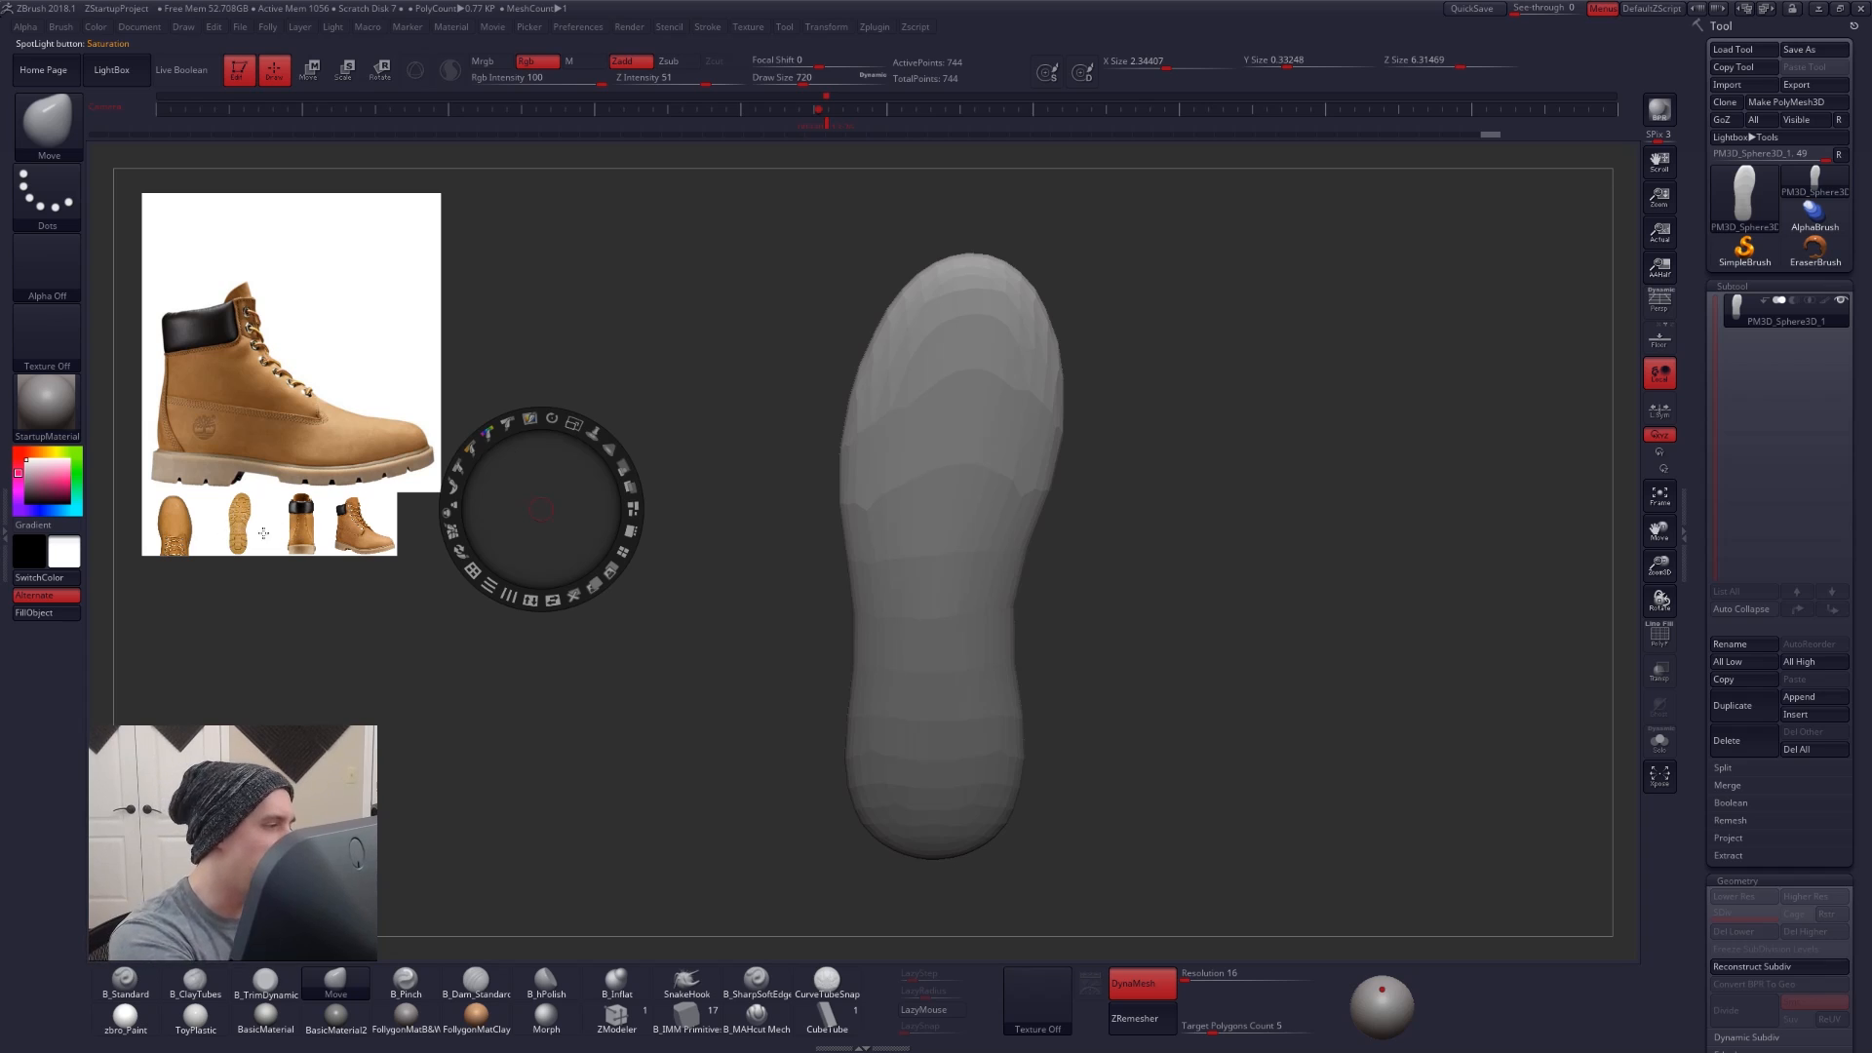
- Move the side-view boot image over the sole mesh, leave Spotlight editing and hide the references
left_click(348, 402)
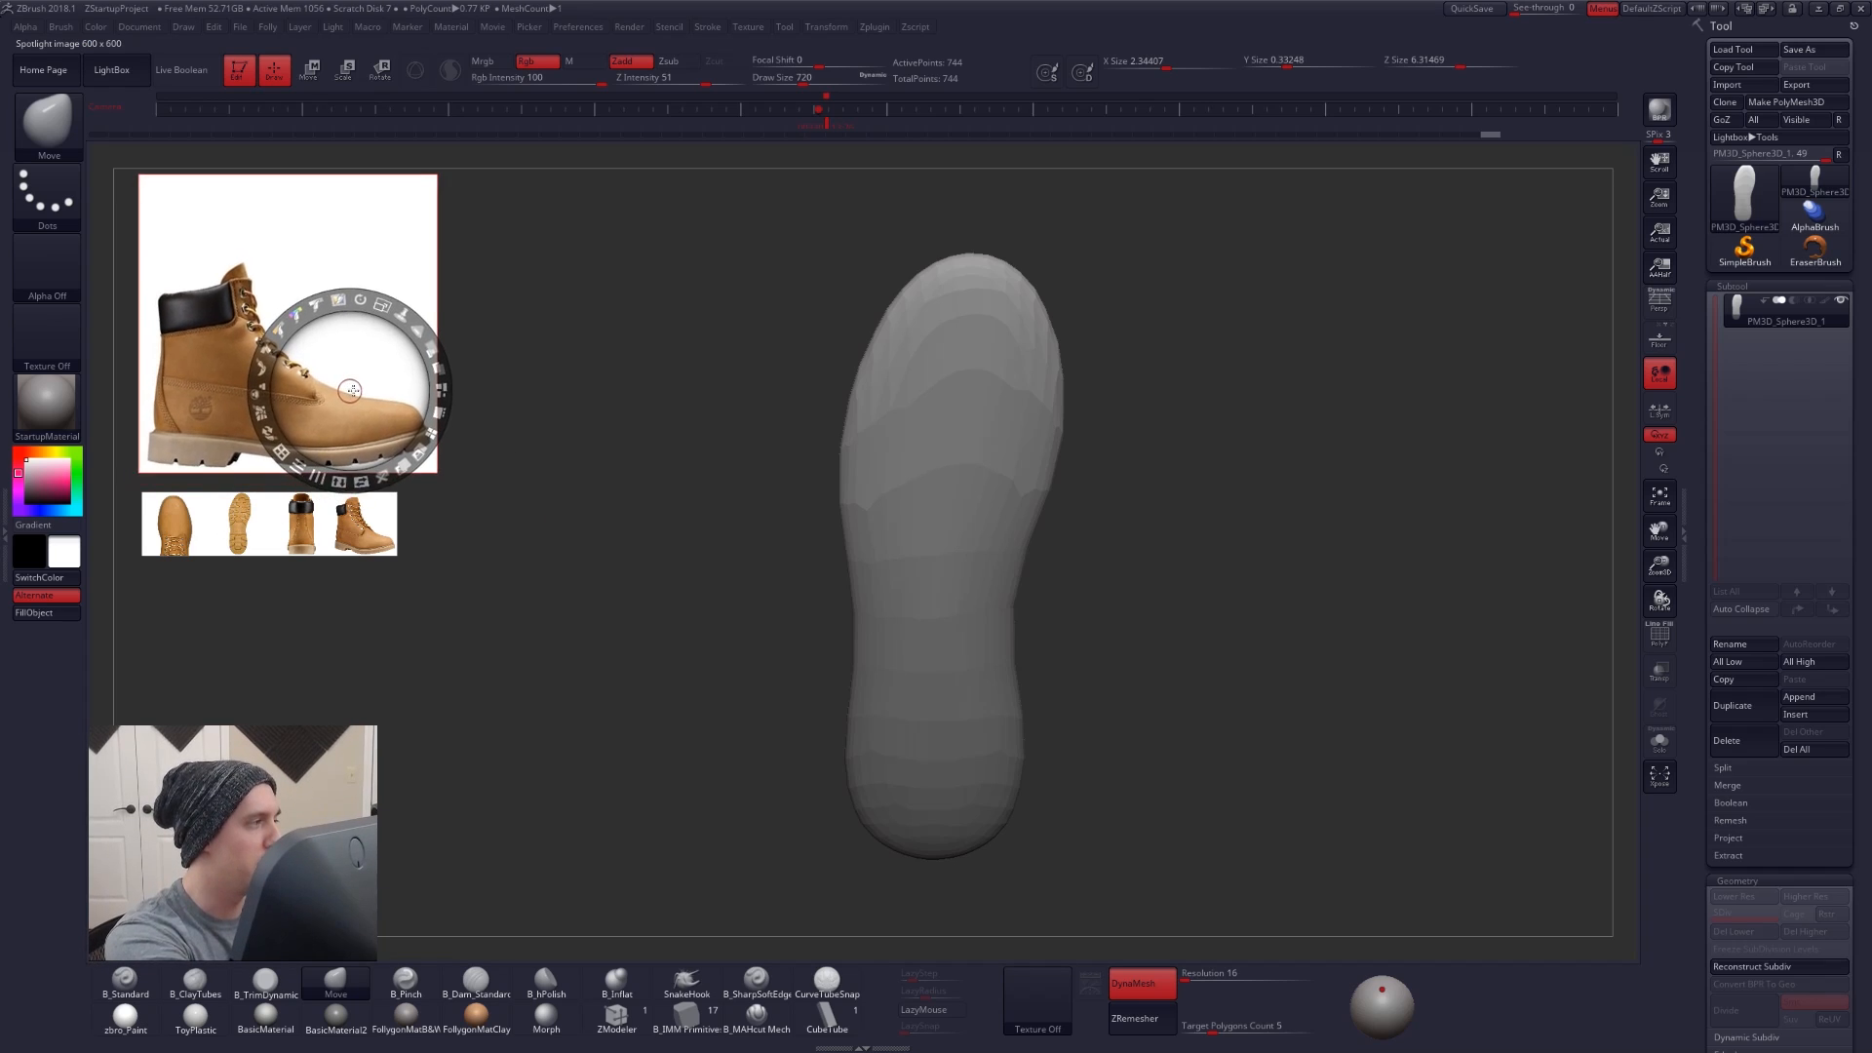
left_click_drag(348, 402, 1032, 573)
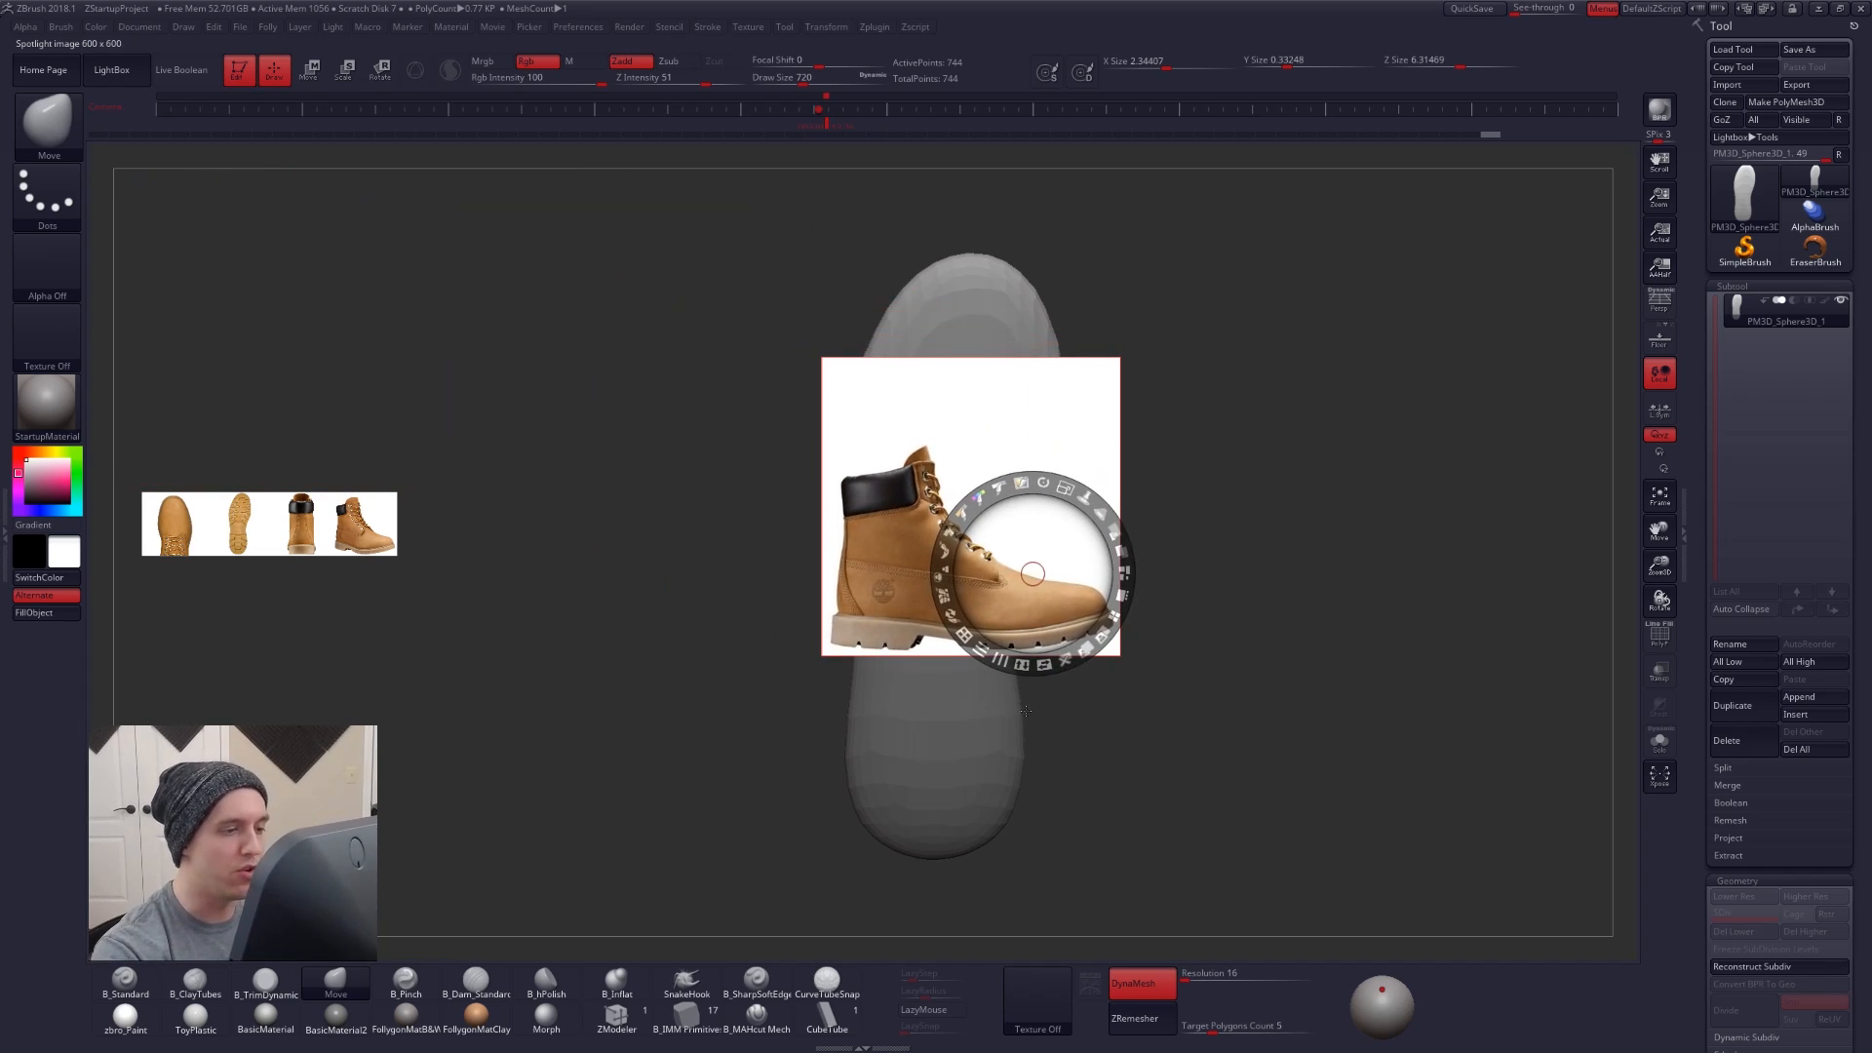
key("z")
key("shift+z")
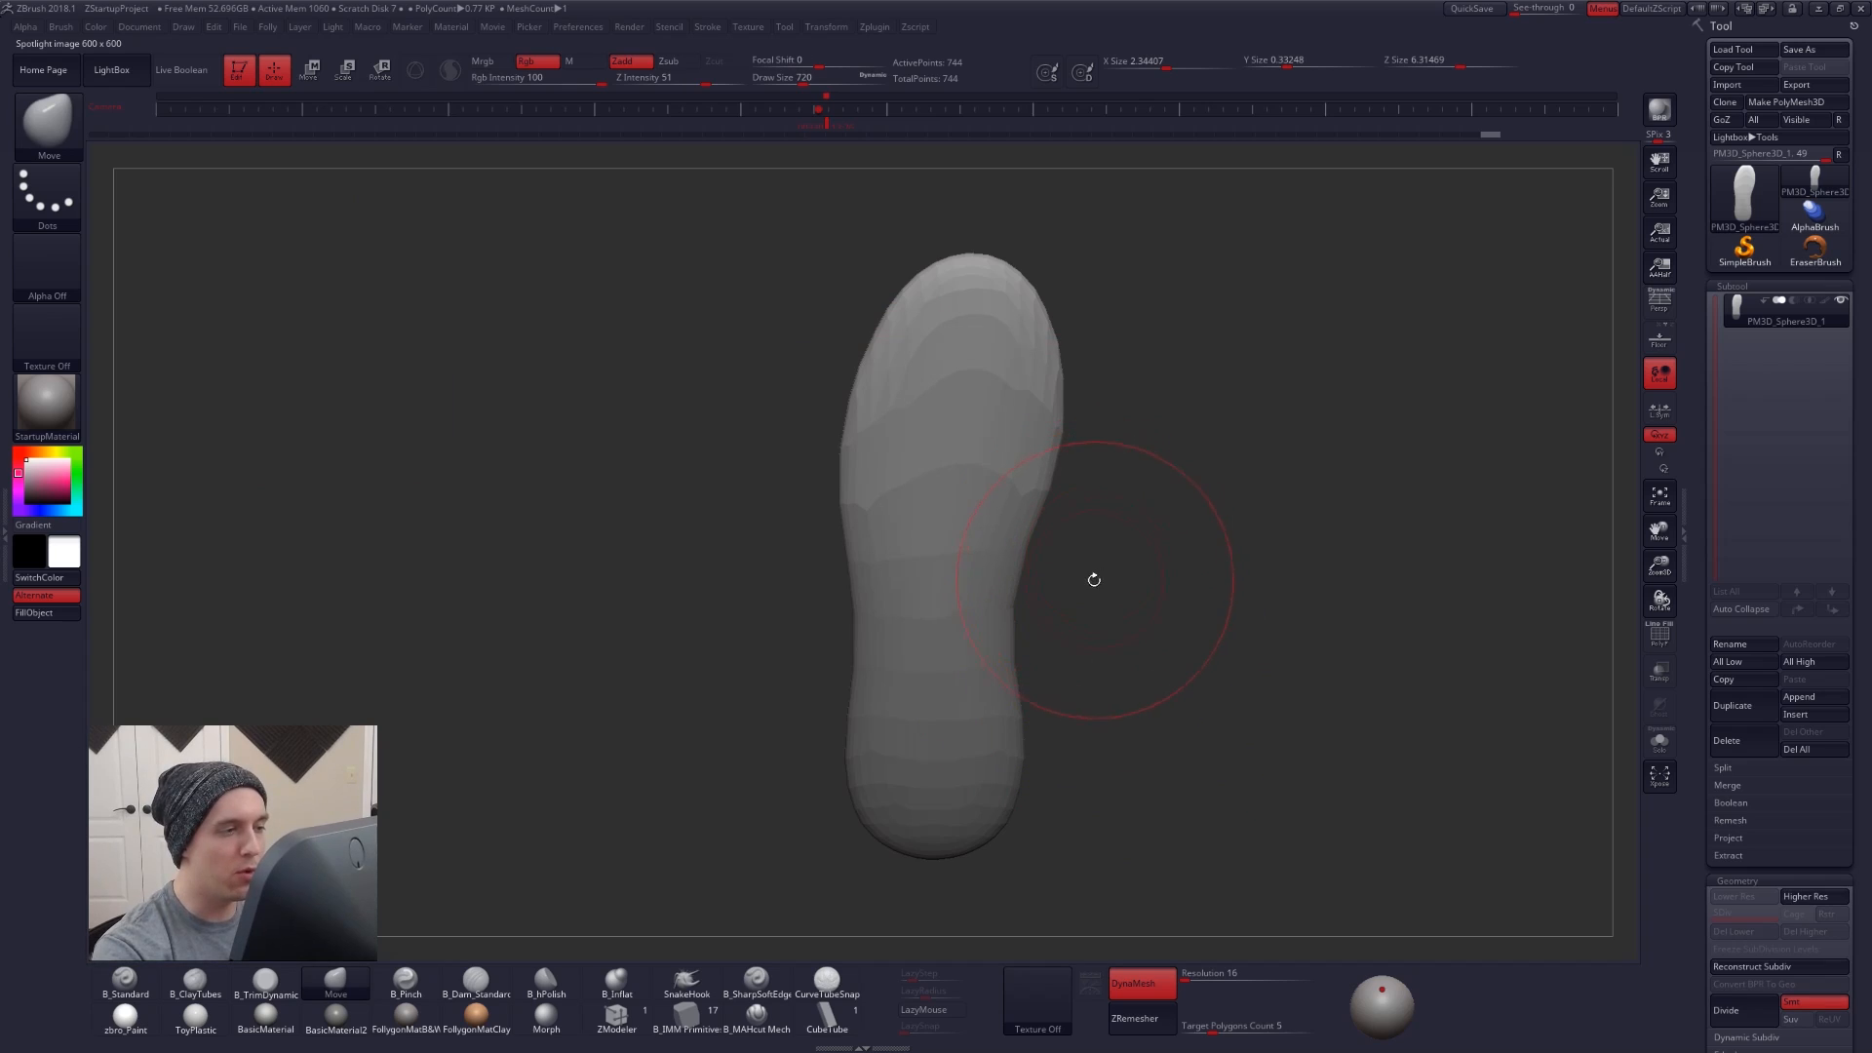
- Snap the sole to its side view, show the references again and store the view as a timeline keyframe at about 19.5 seconds
left_click_drag(1090, 569, 1081, 756)
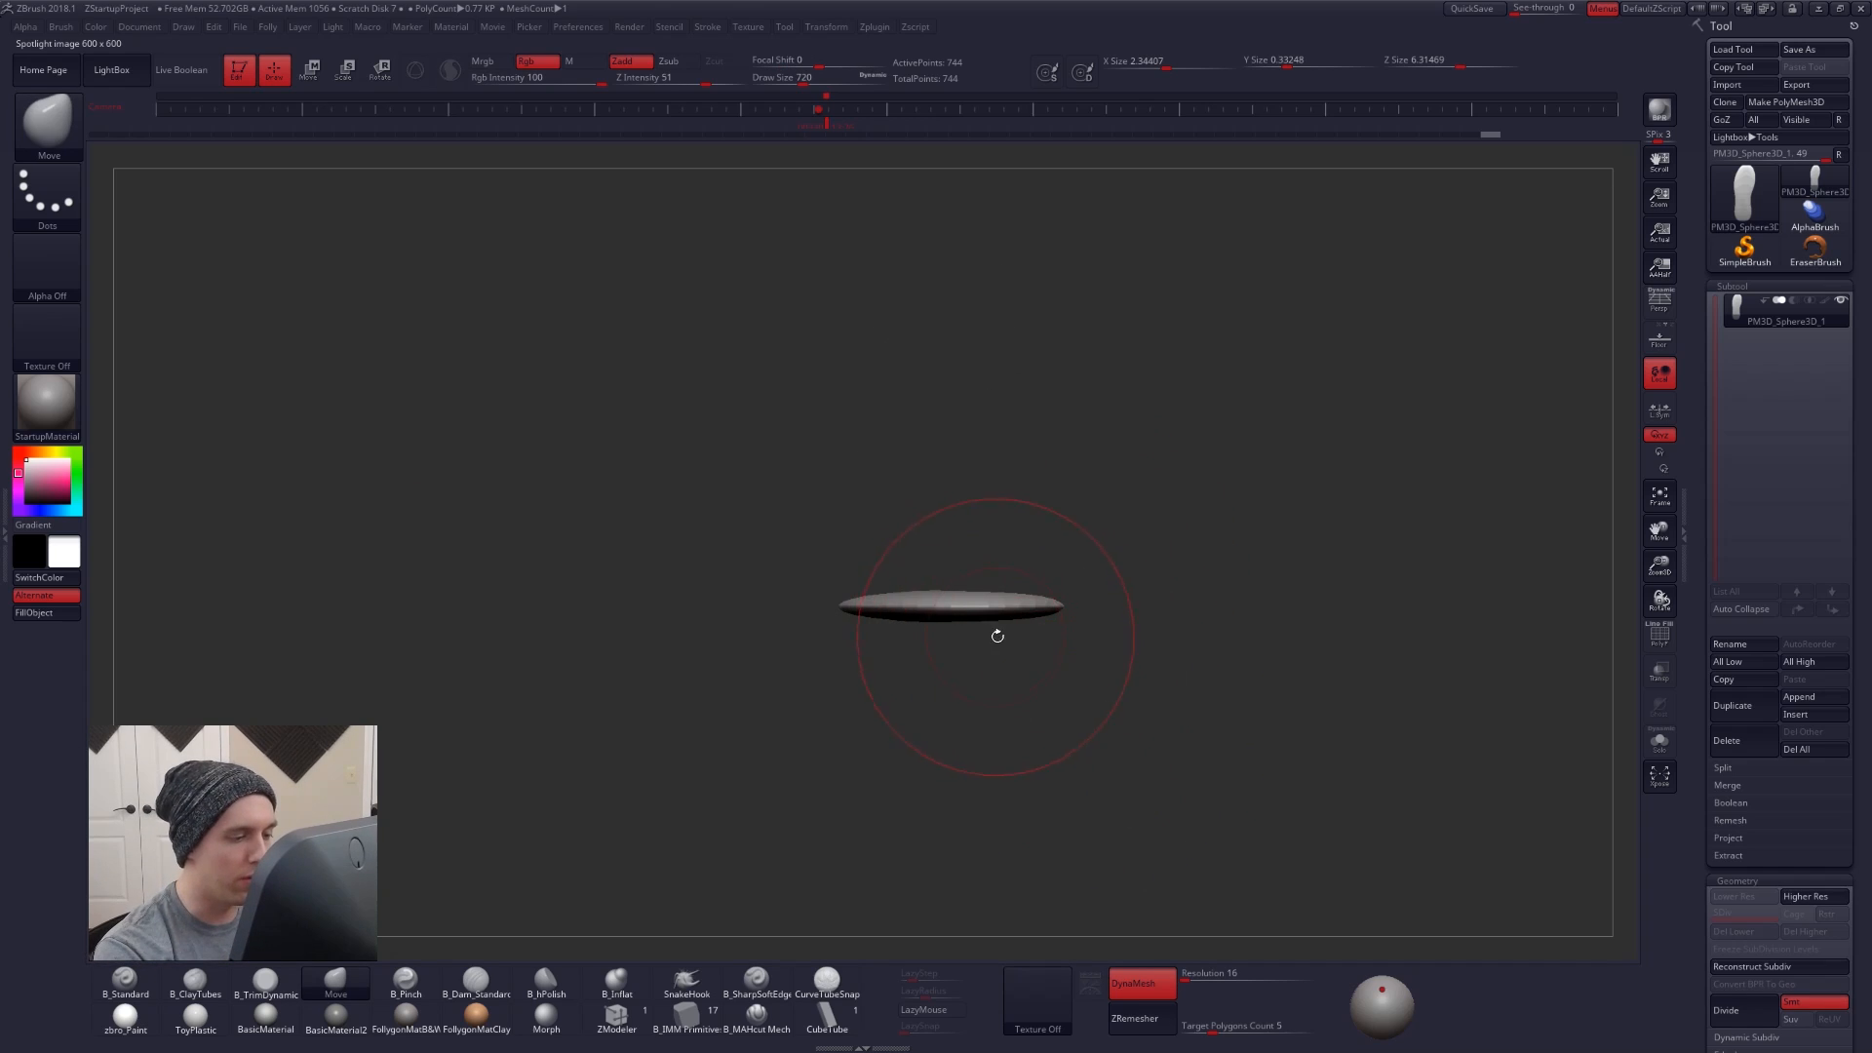
left_click_drag(996, 636, 1051, 644, "shift")
left_click_drag(1257, 682, 1137, 673, "alt")
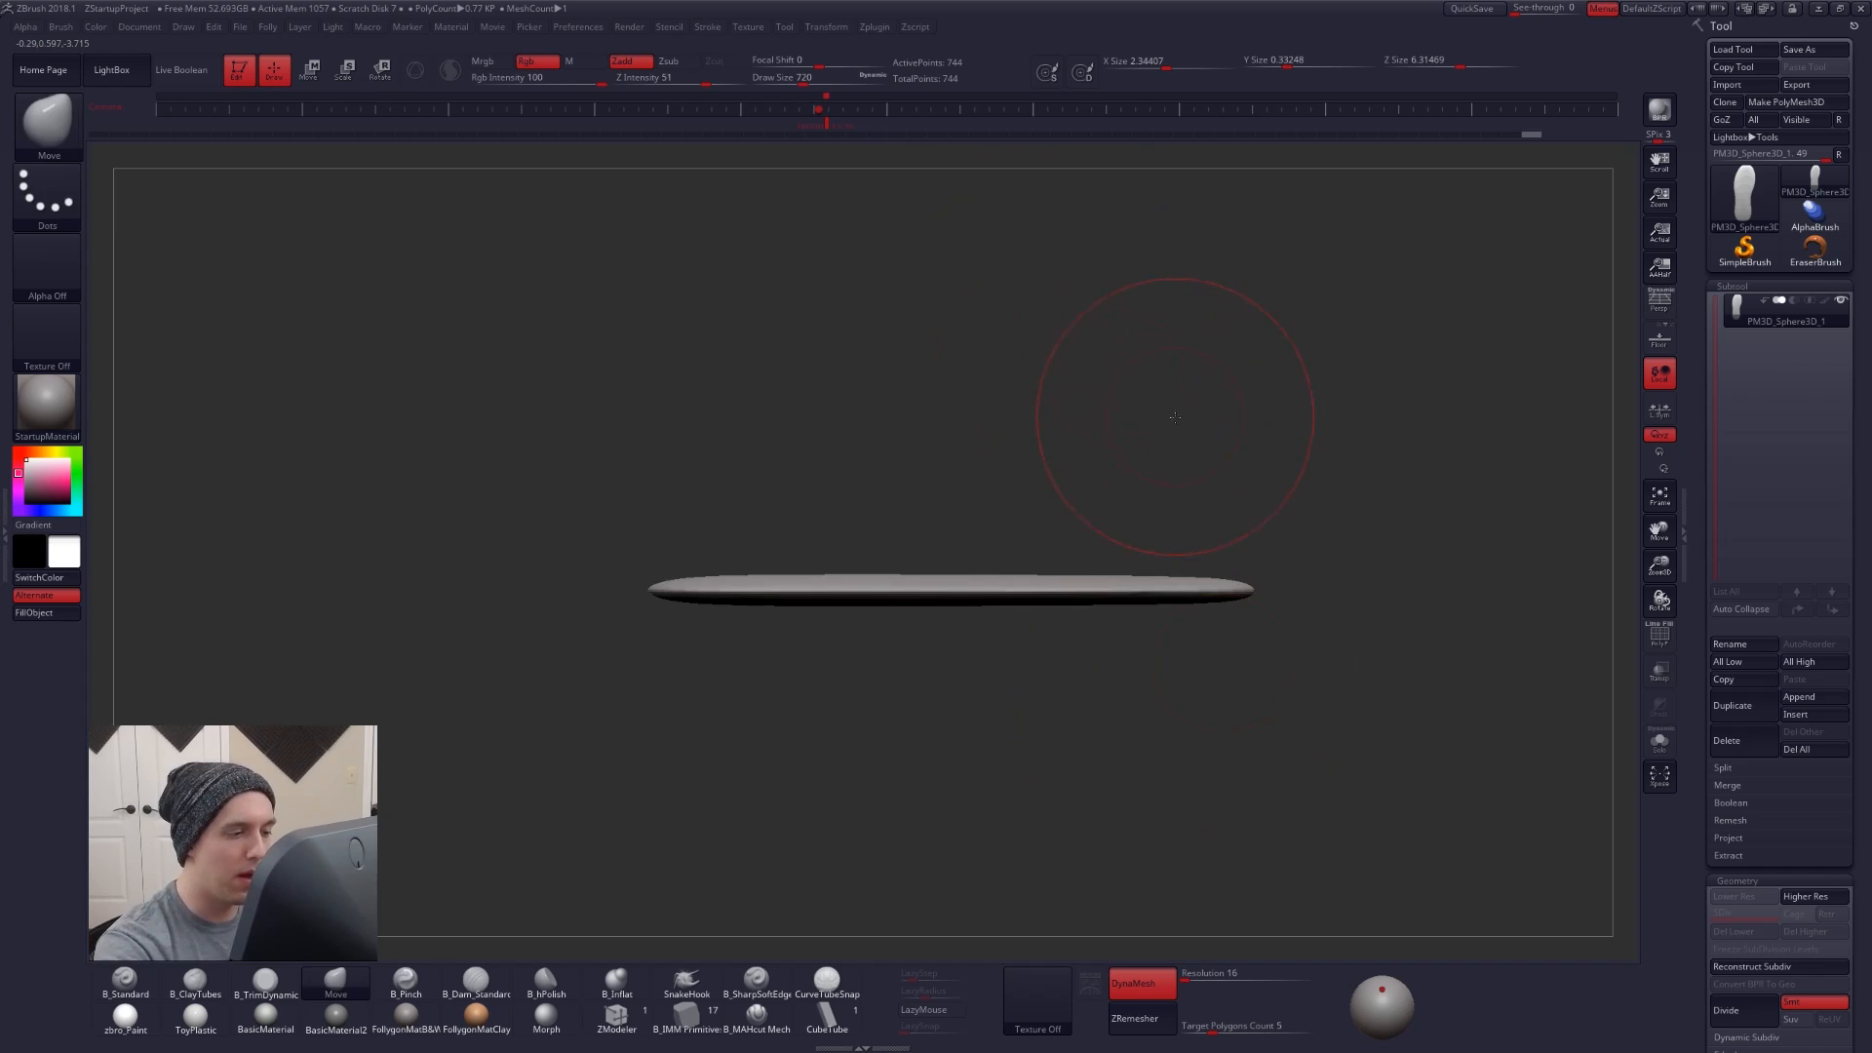
left_click_drag(1178, 398, 1167, 436, "alt")
key("shift+z")
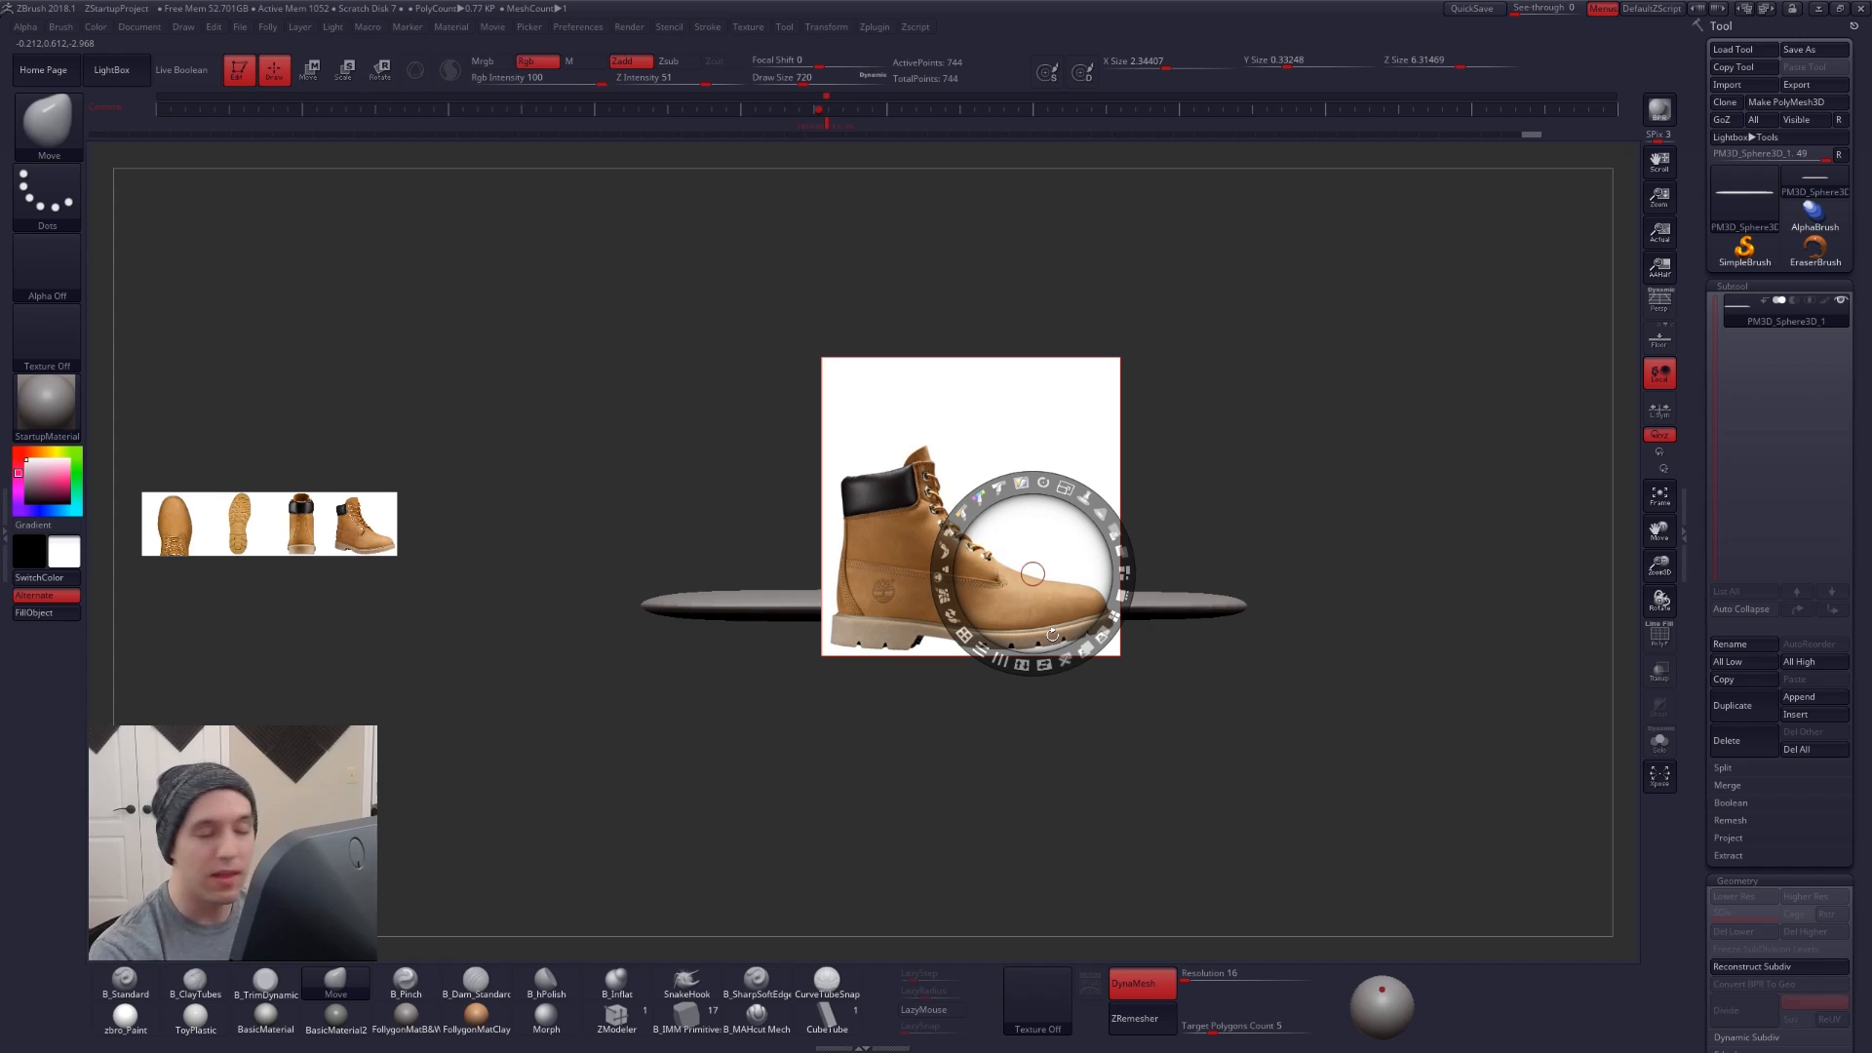
key("z")
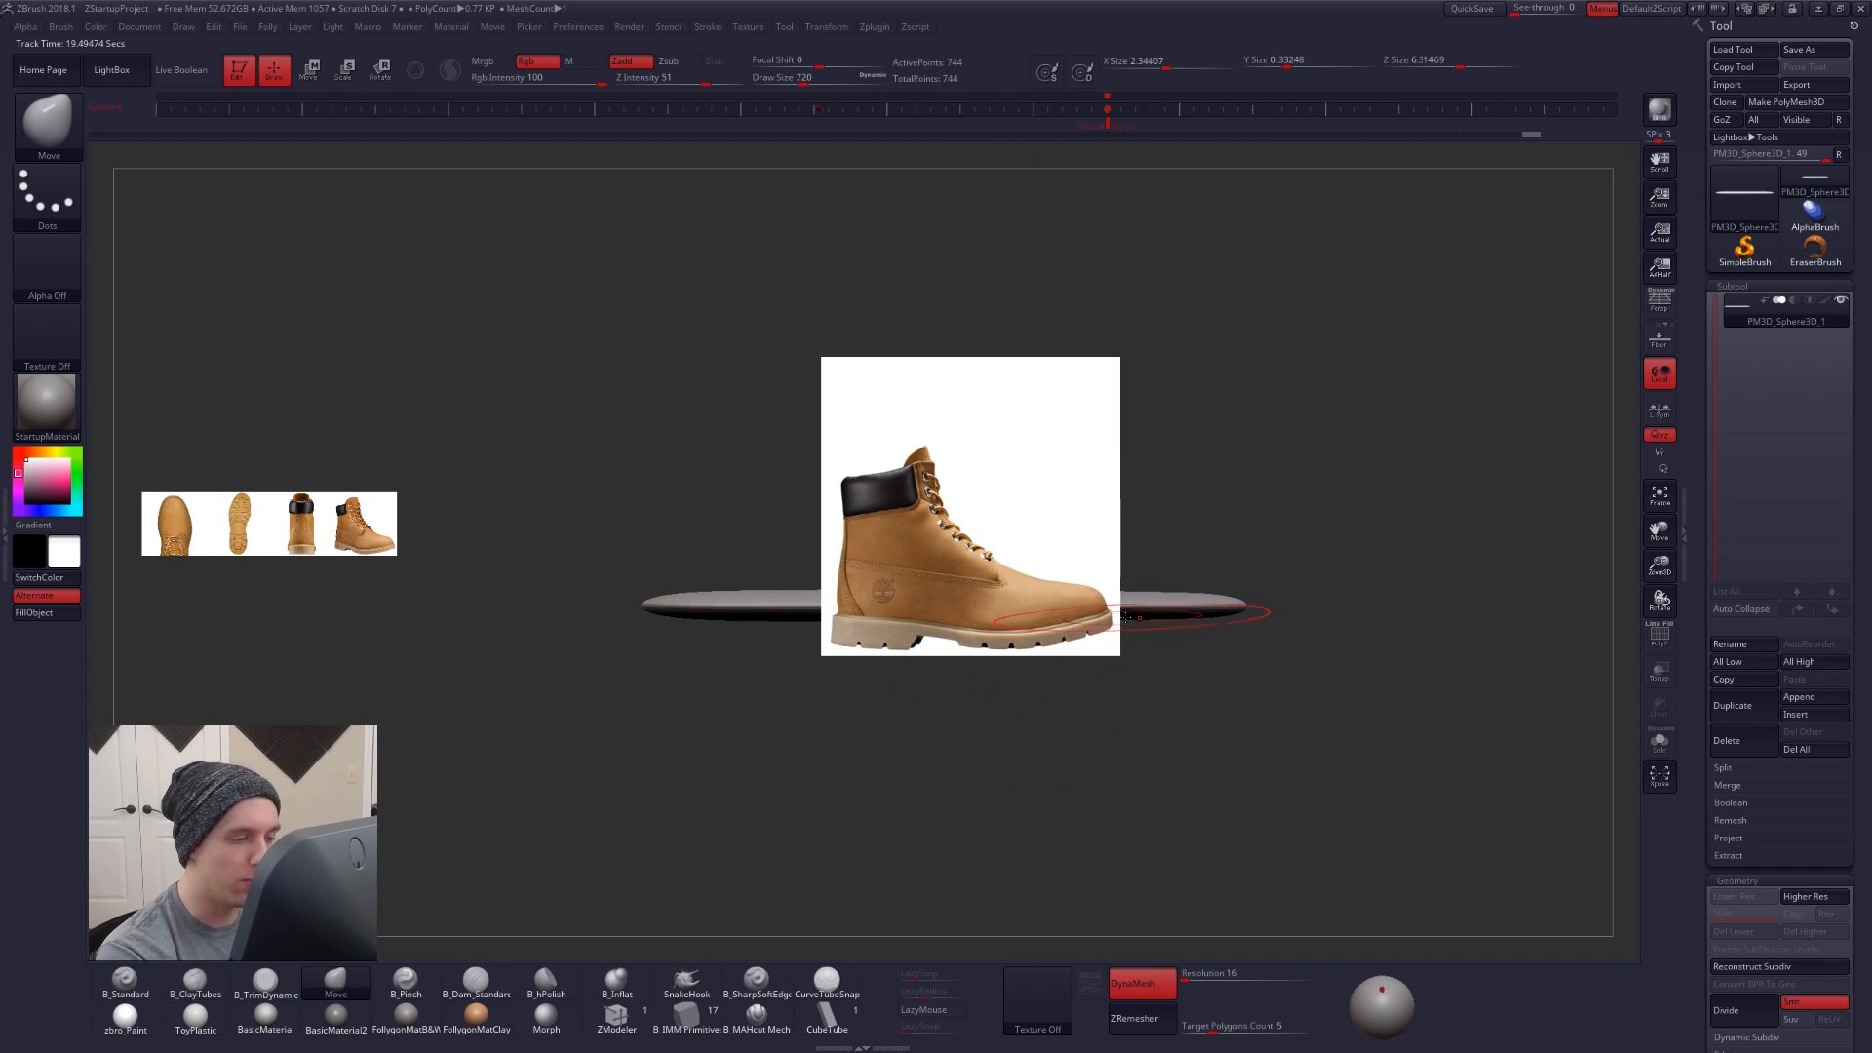
- Make the Spotlight images semi-transparent, then enlarge and position the side-view boot until its sole matches the mesh's length
key("z")
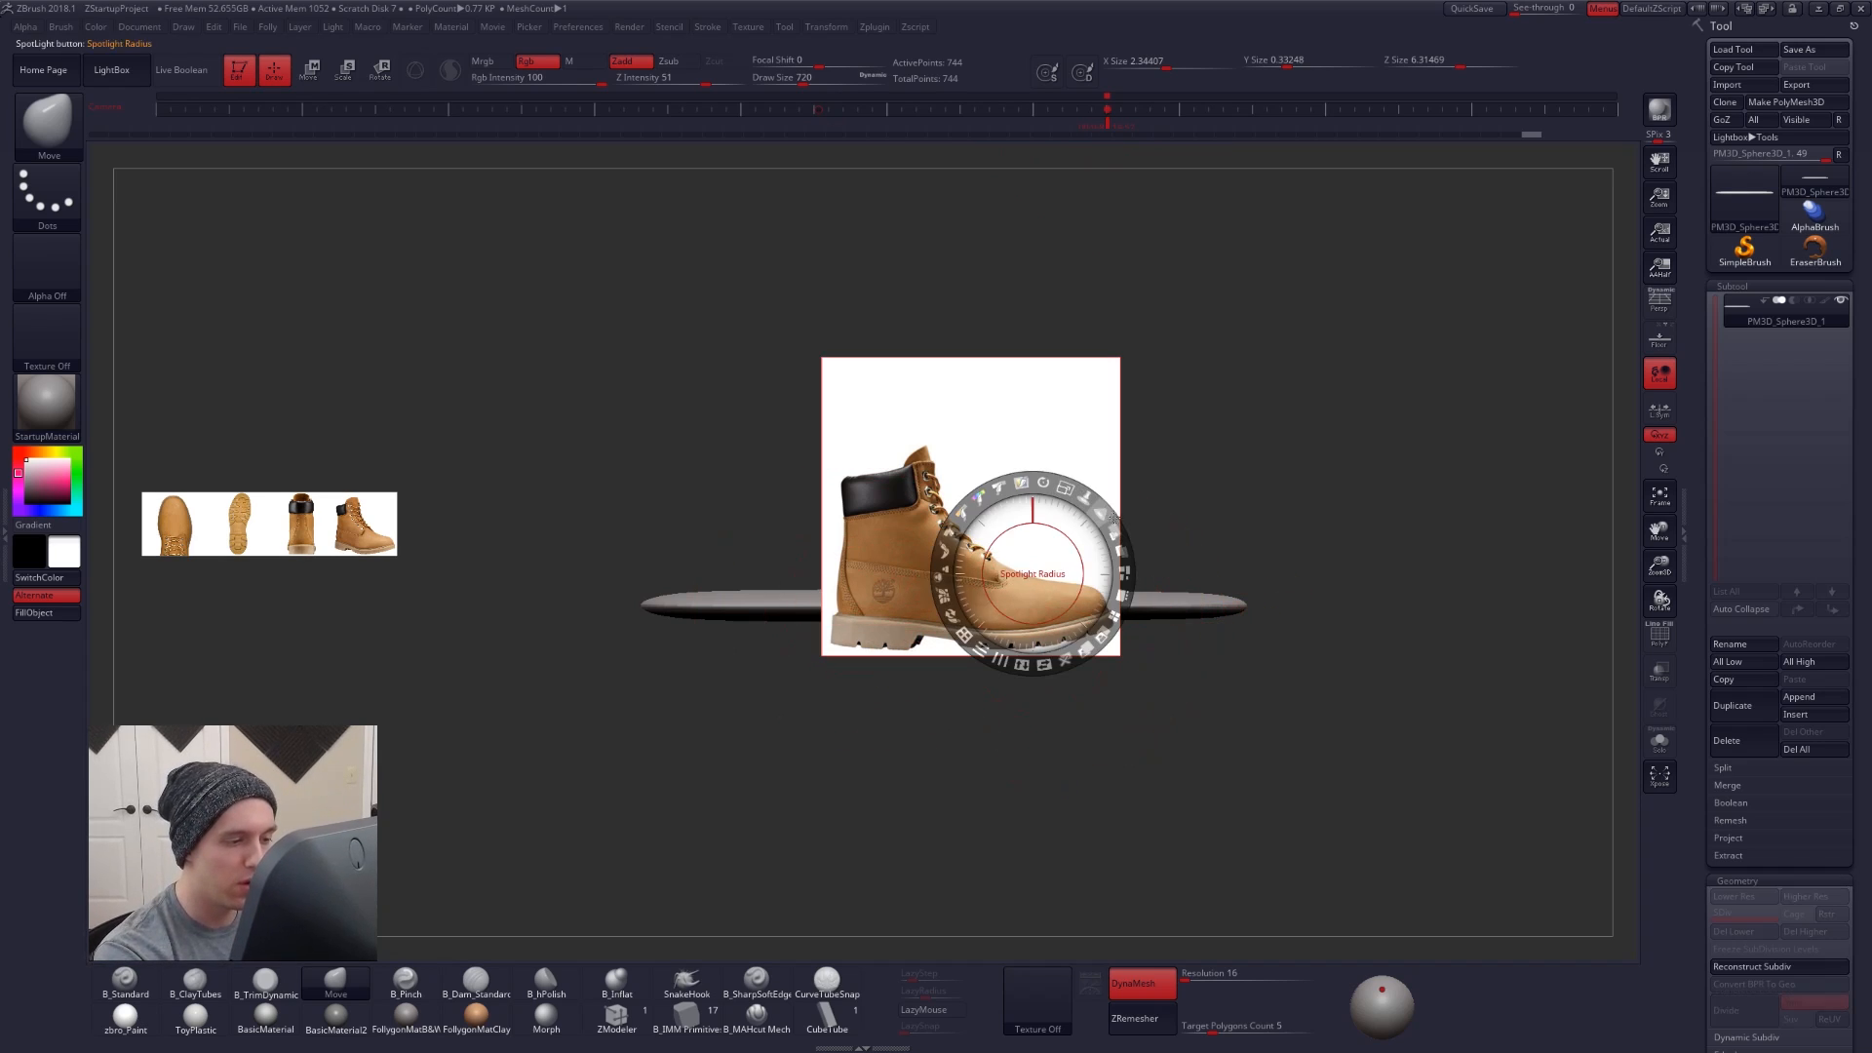
mouse_move(1114, 532)
left_mouse_down()
mouse_move(1039, 484)
mouse_move(1114, 517)
mouse_move(1129, 560)
left_mouse_up()
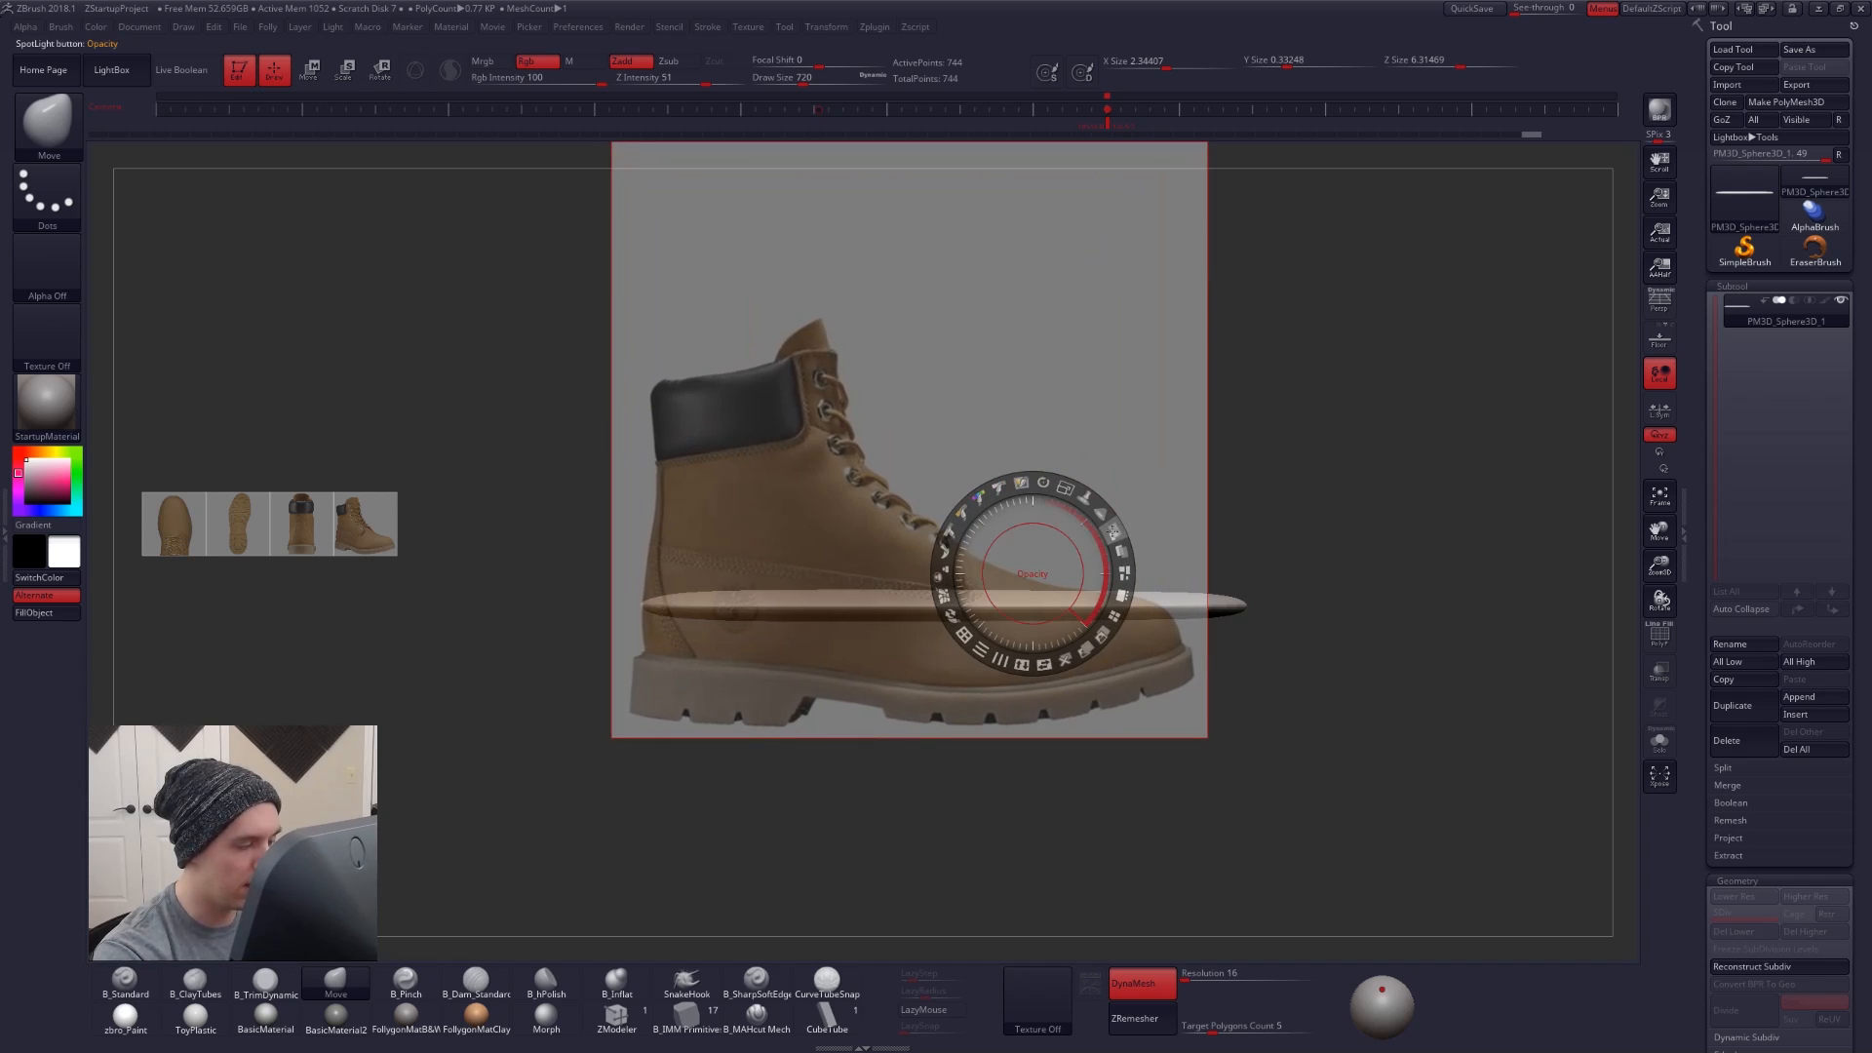
left_click(836, 697)
left_click_drag(836, 697, 643, 608)
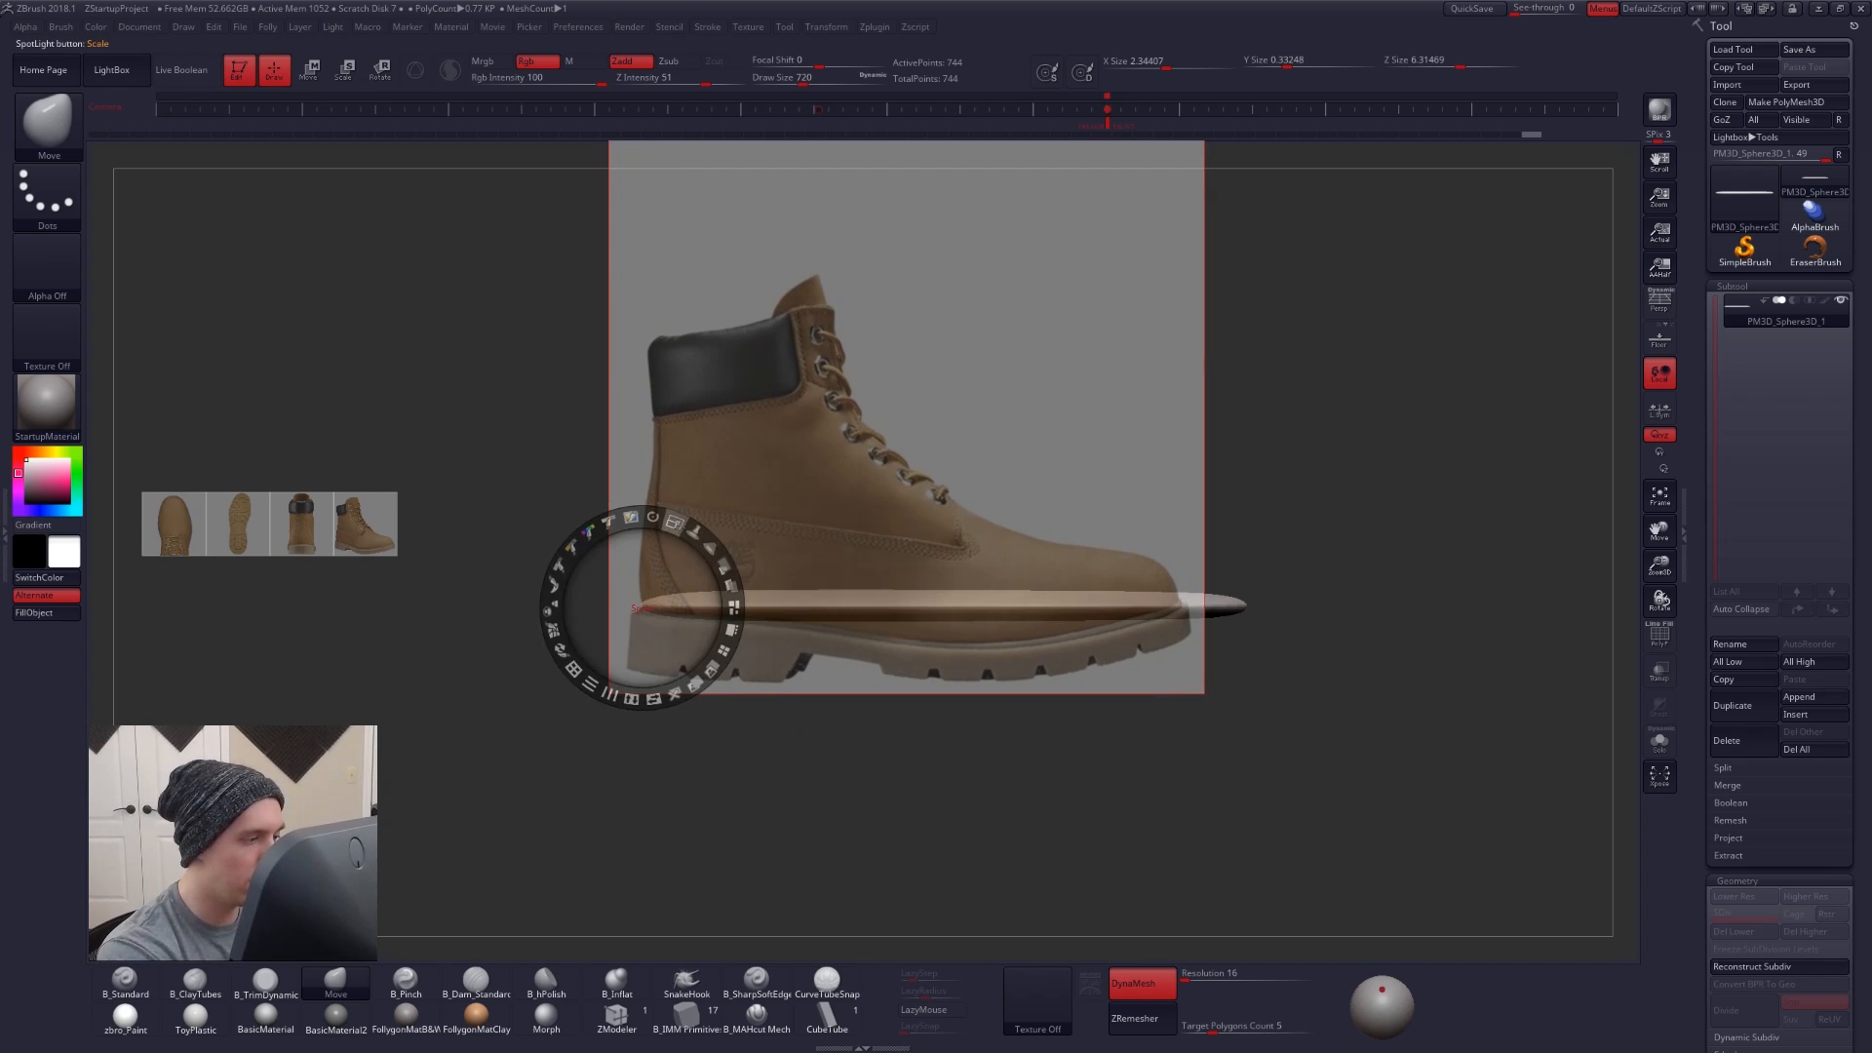
left_click_drag(680, 523, 674, 523)
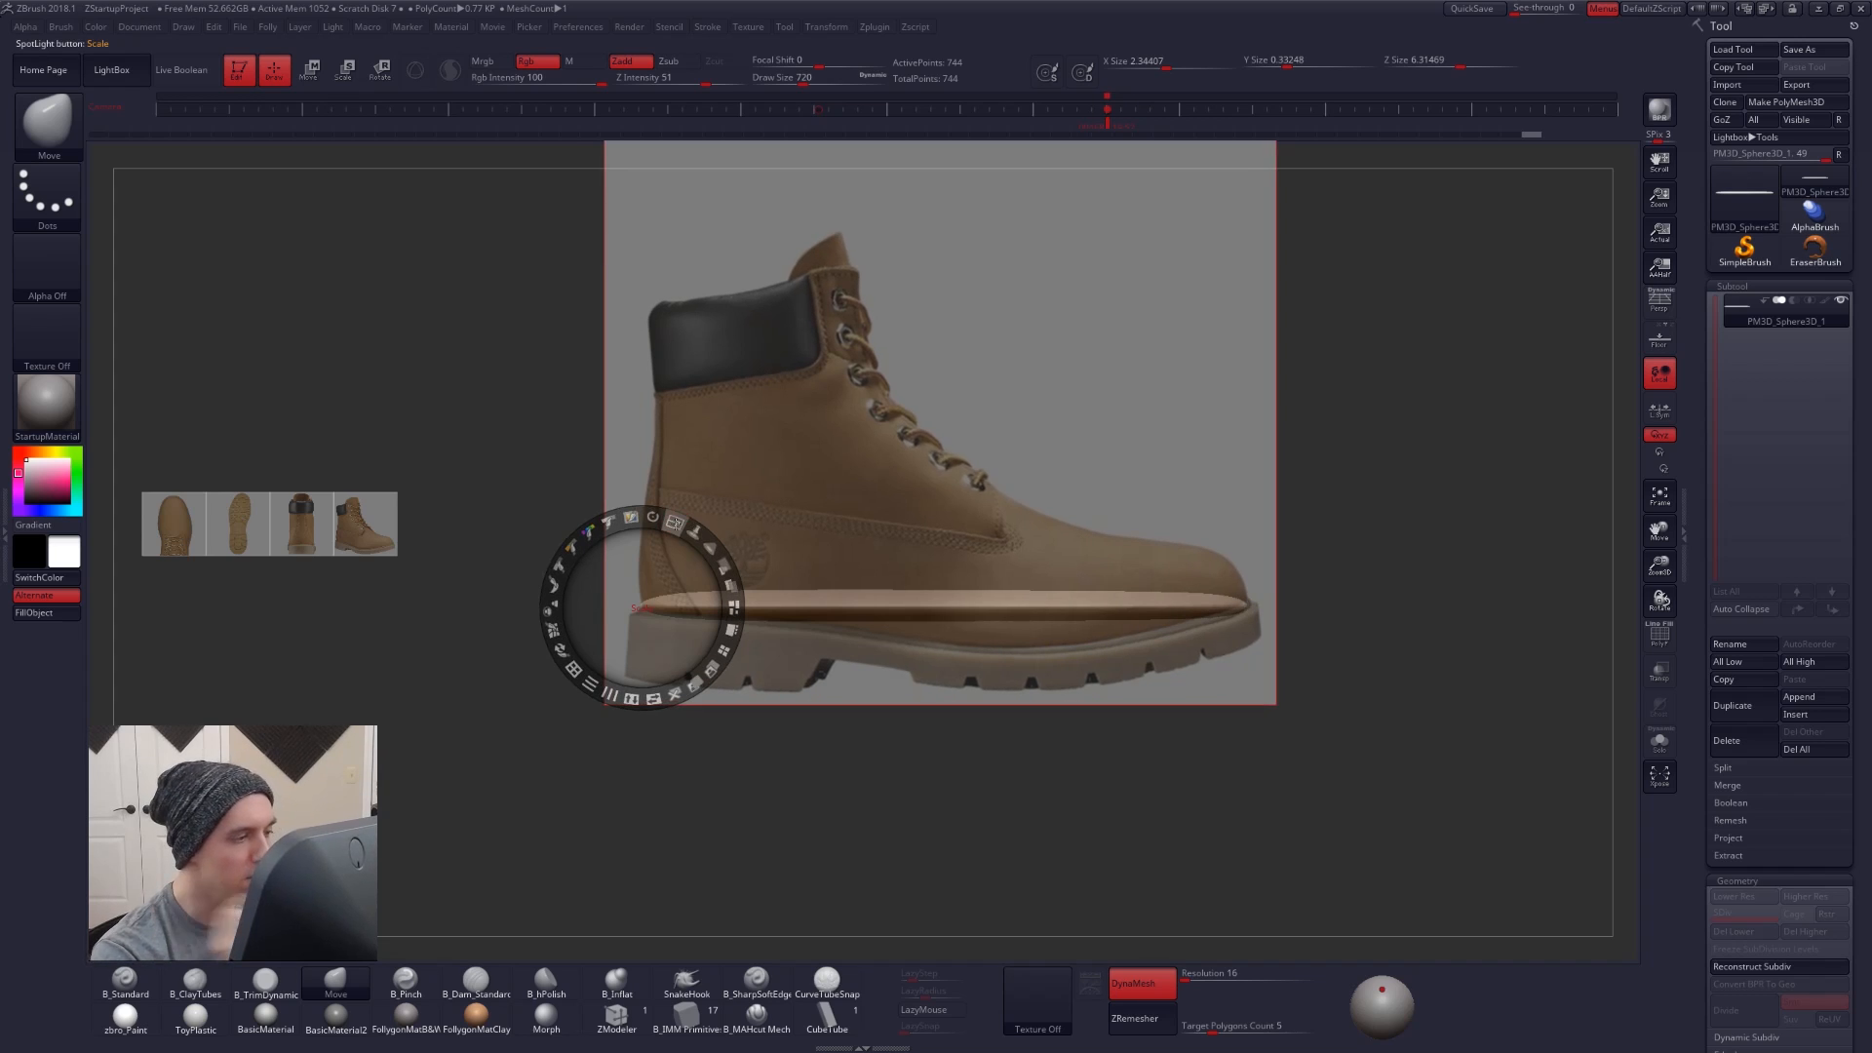
key("z")
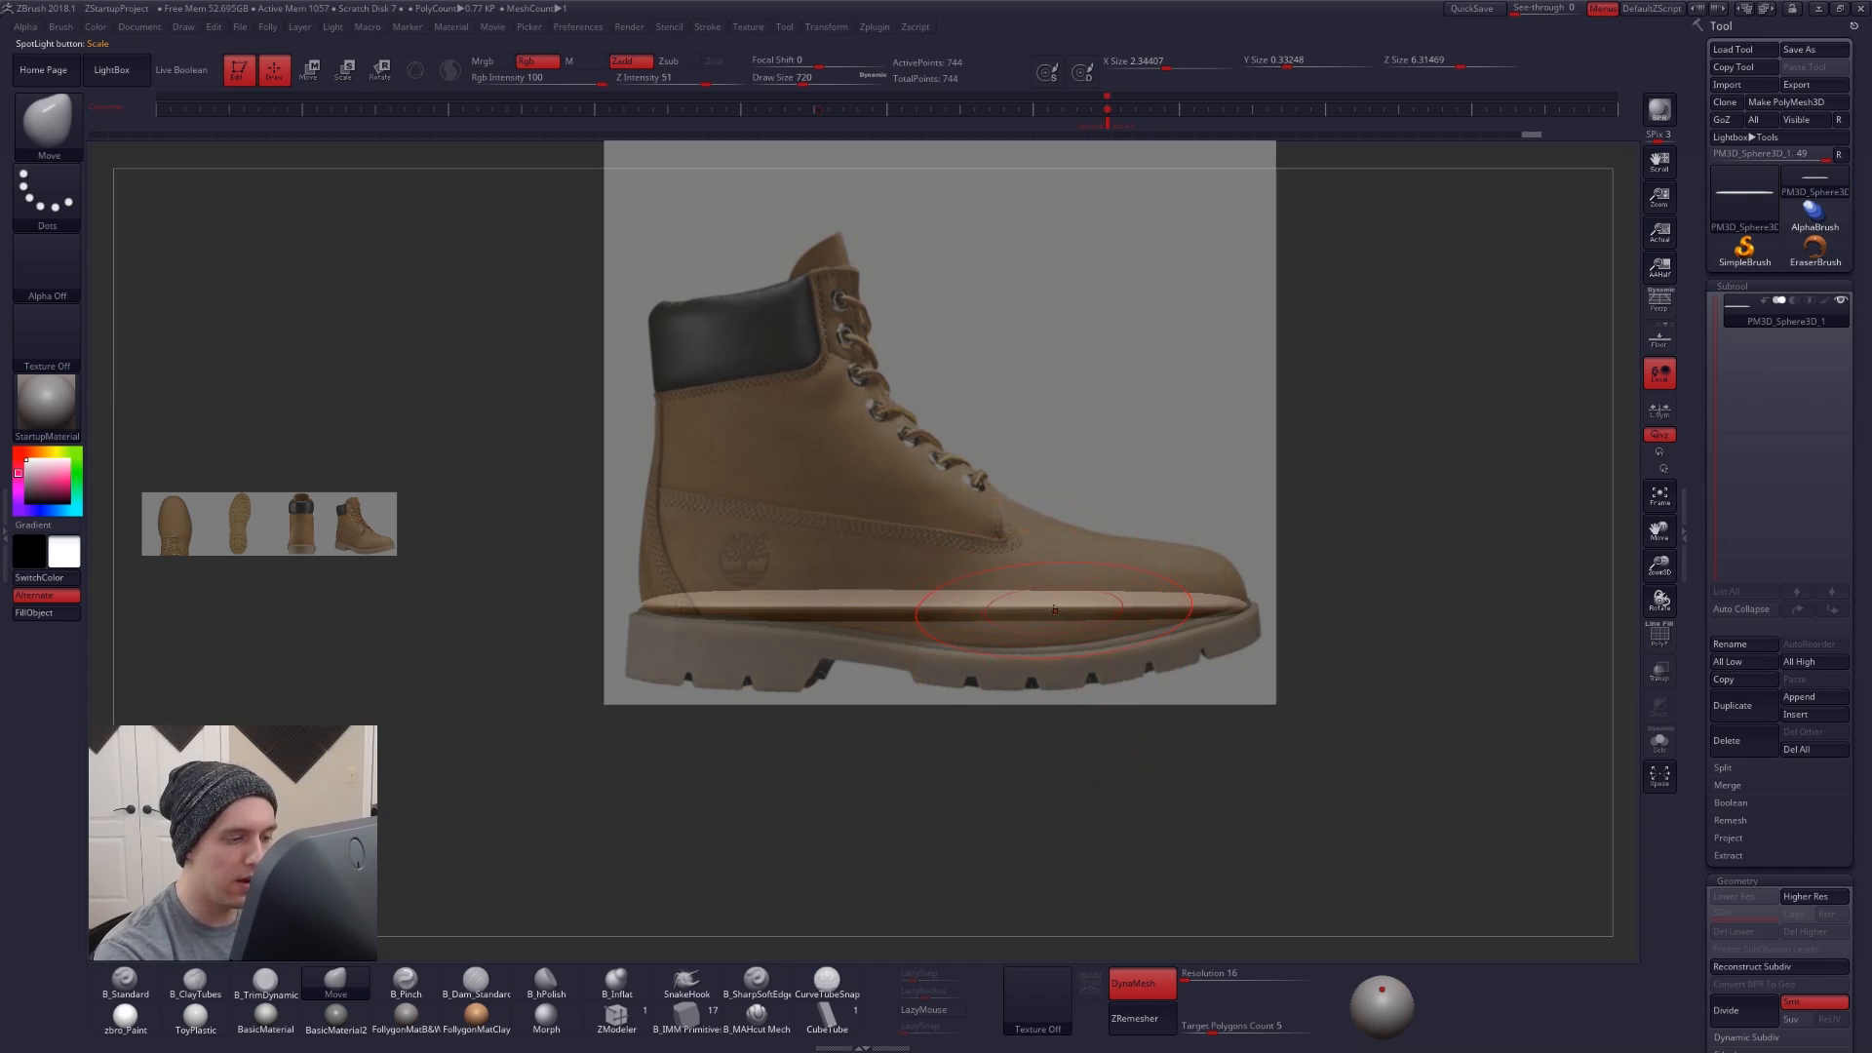
- Enlarge the Move brush to Draw Size 1031 and compare the sole's side profile with the boot reference shown and hidden
key("space")
left_click_drag(1078, 614, 1066, 613)
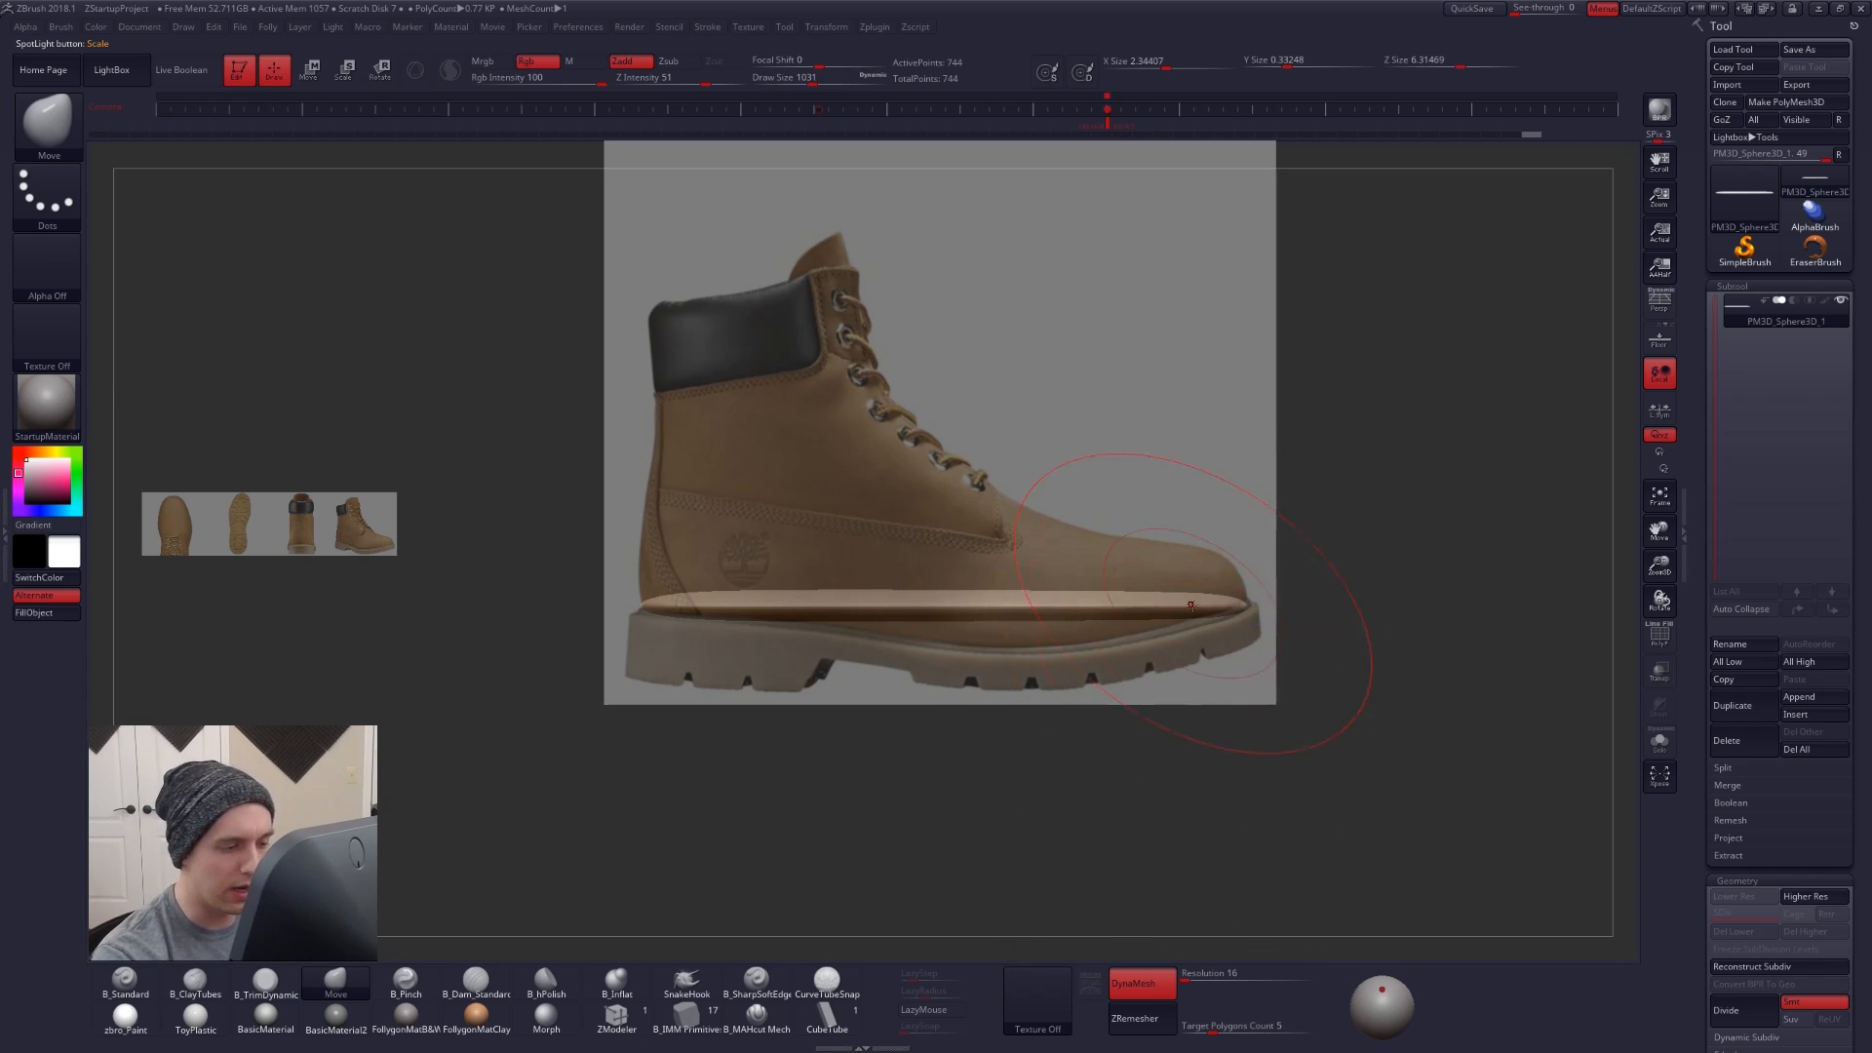
key("shift")
key("shift+z")
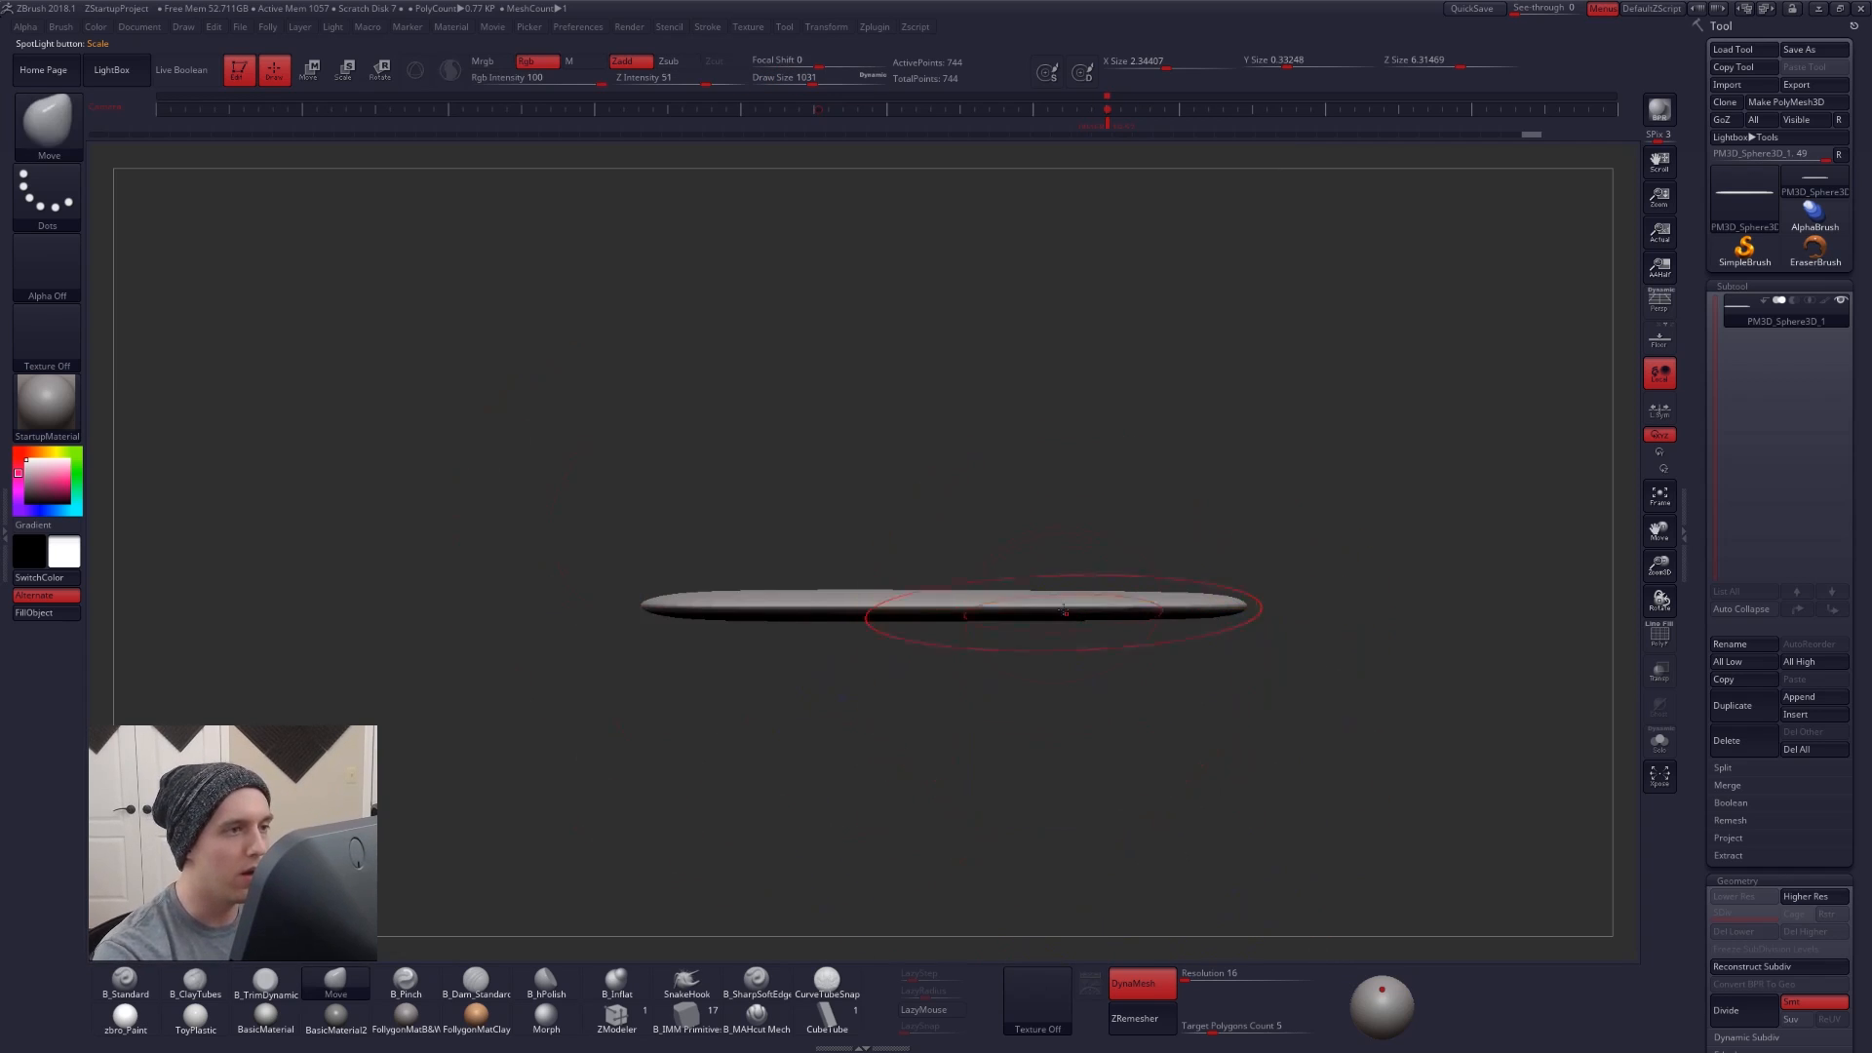
key("shift+z")
key("shift+z")
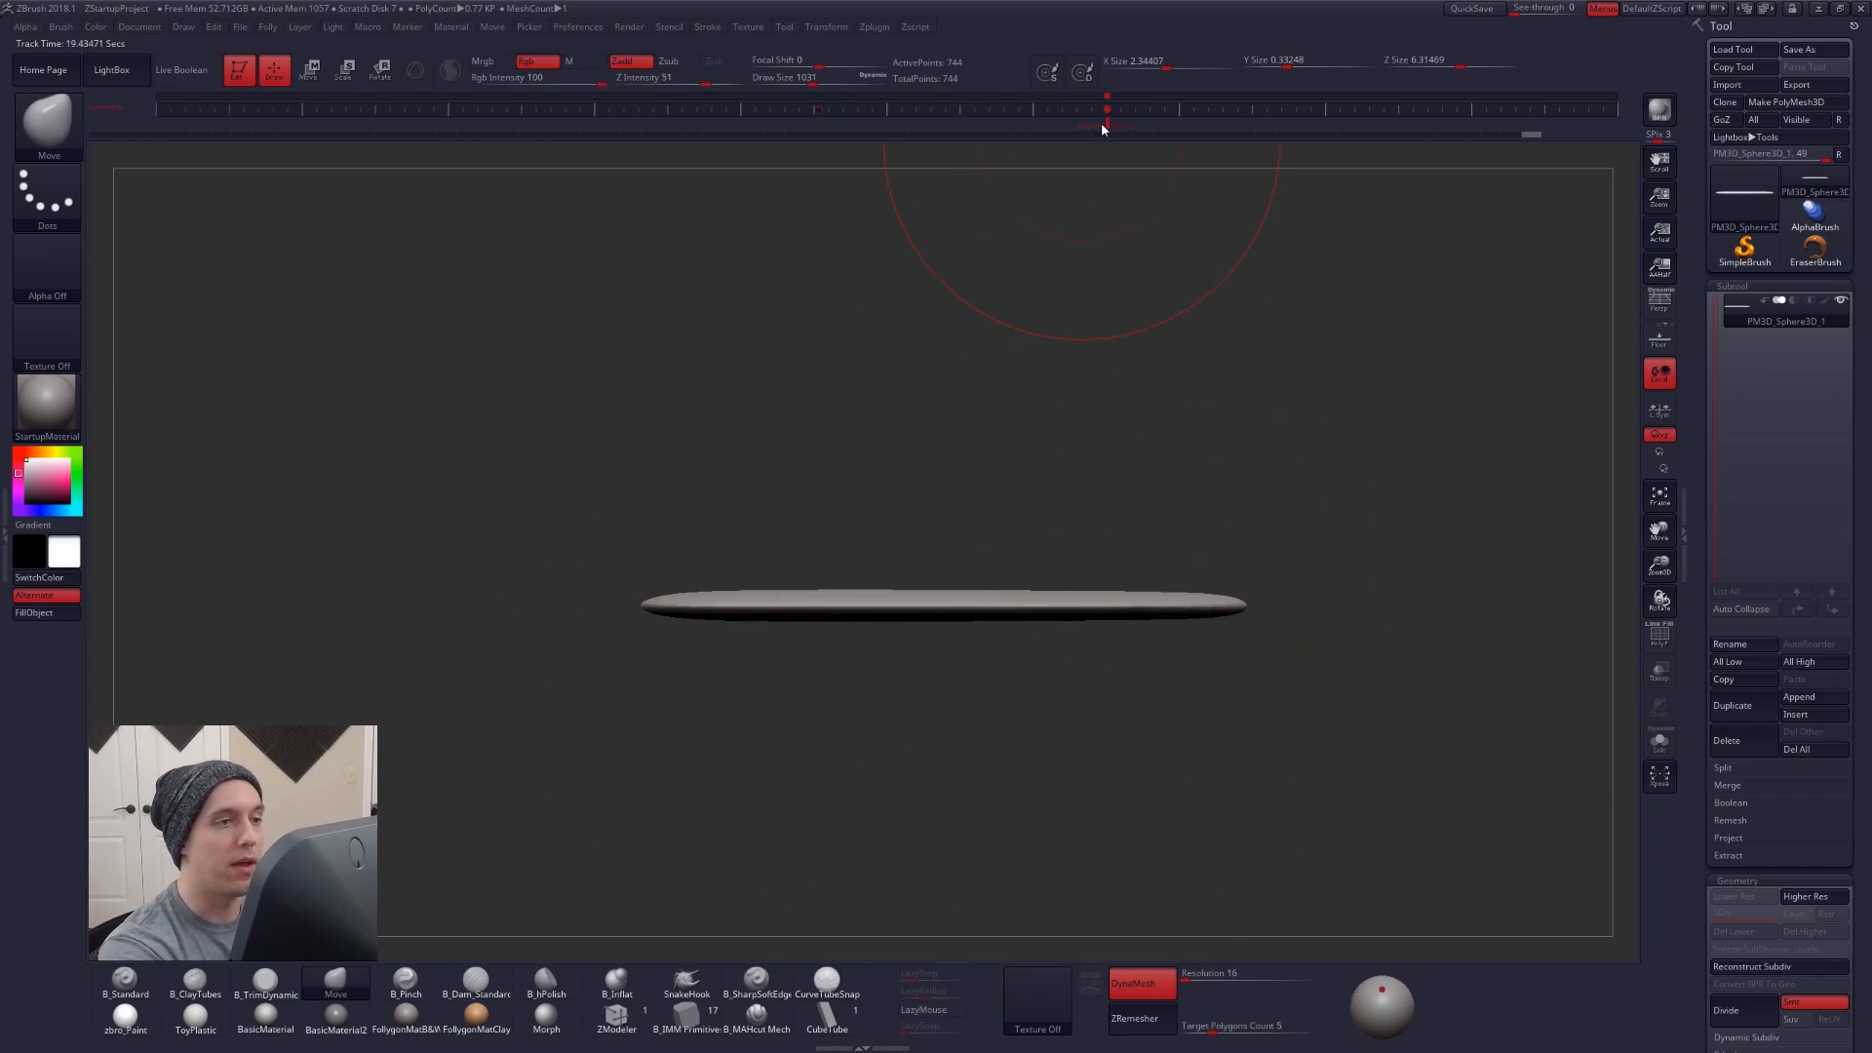
mouse_move(1108, 127)
left_mouse_down()
mouse_move(722, 146)
mouse_move(1117, 132)
left_mouse_up()
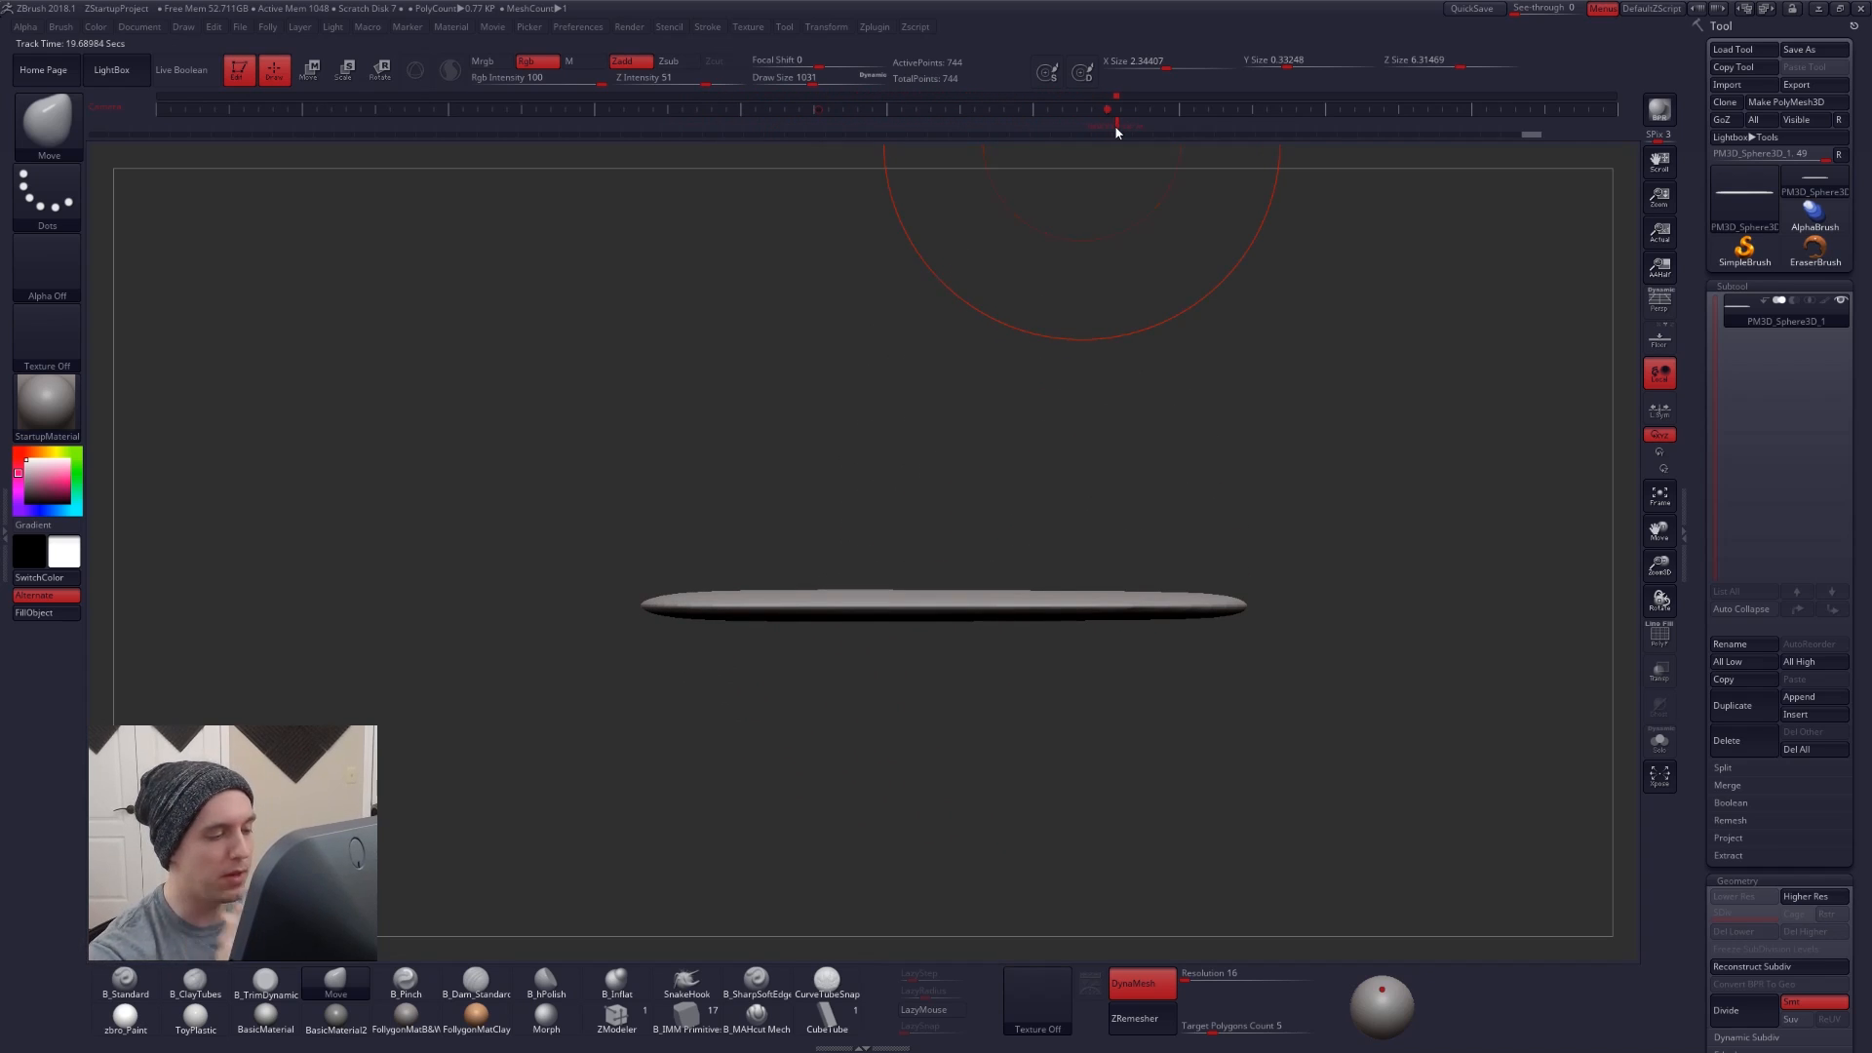
- Set the Move brush's Draw Size to 910 and recheck the side profile against the boot reference before hiding it
key("space")
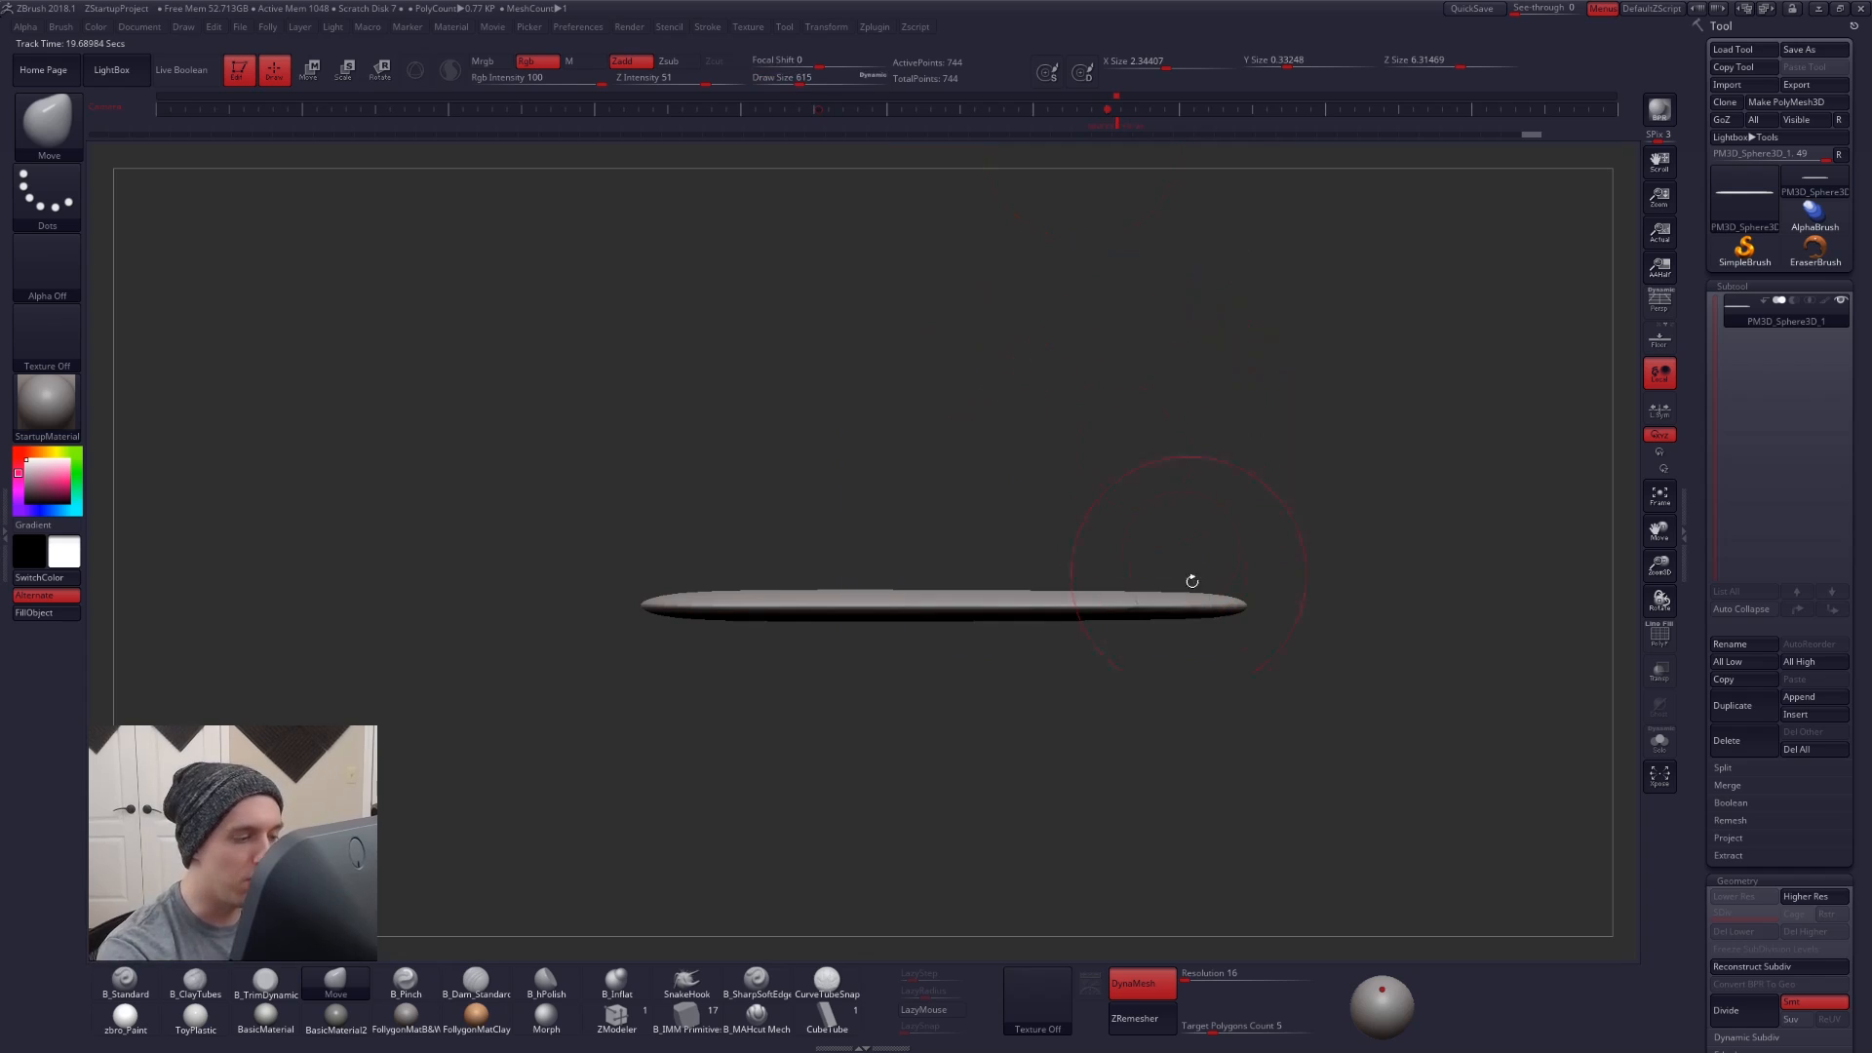
key("shift+z")
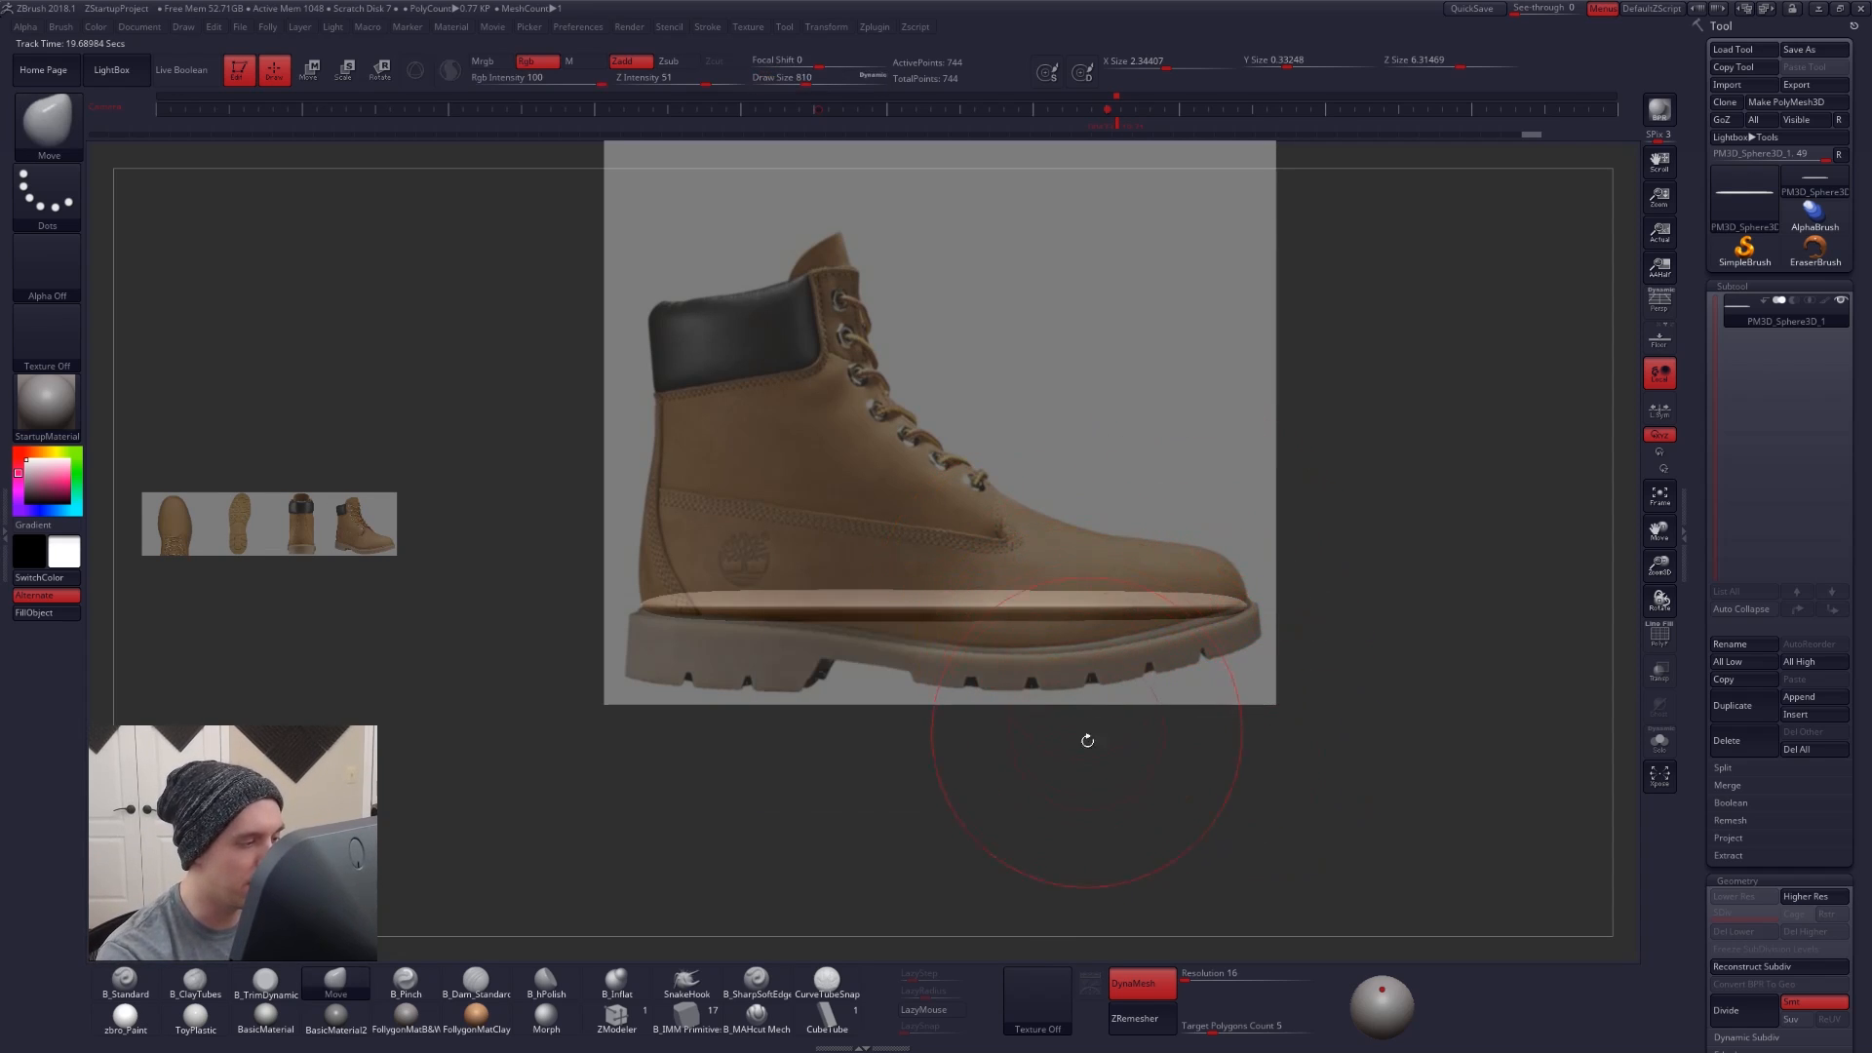
key("shift+z")
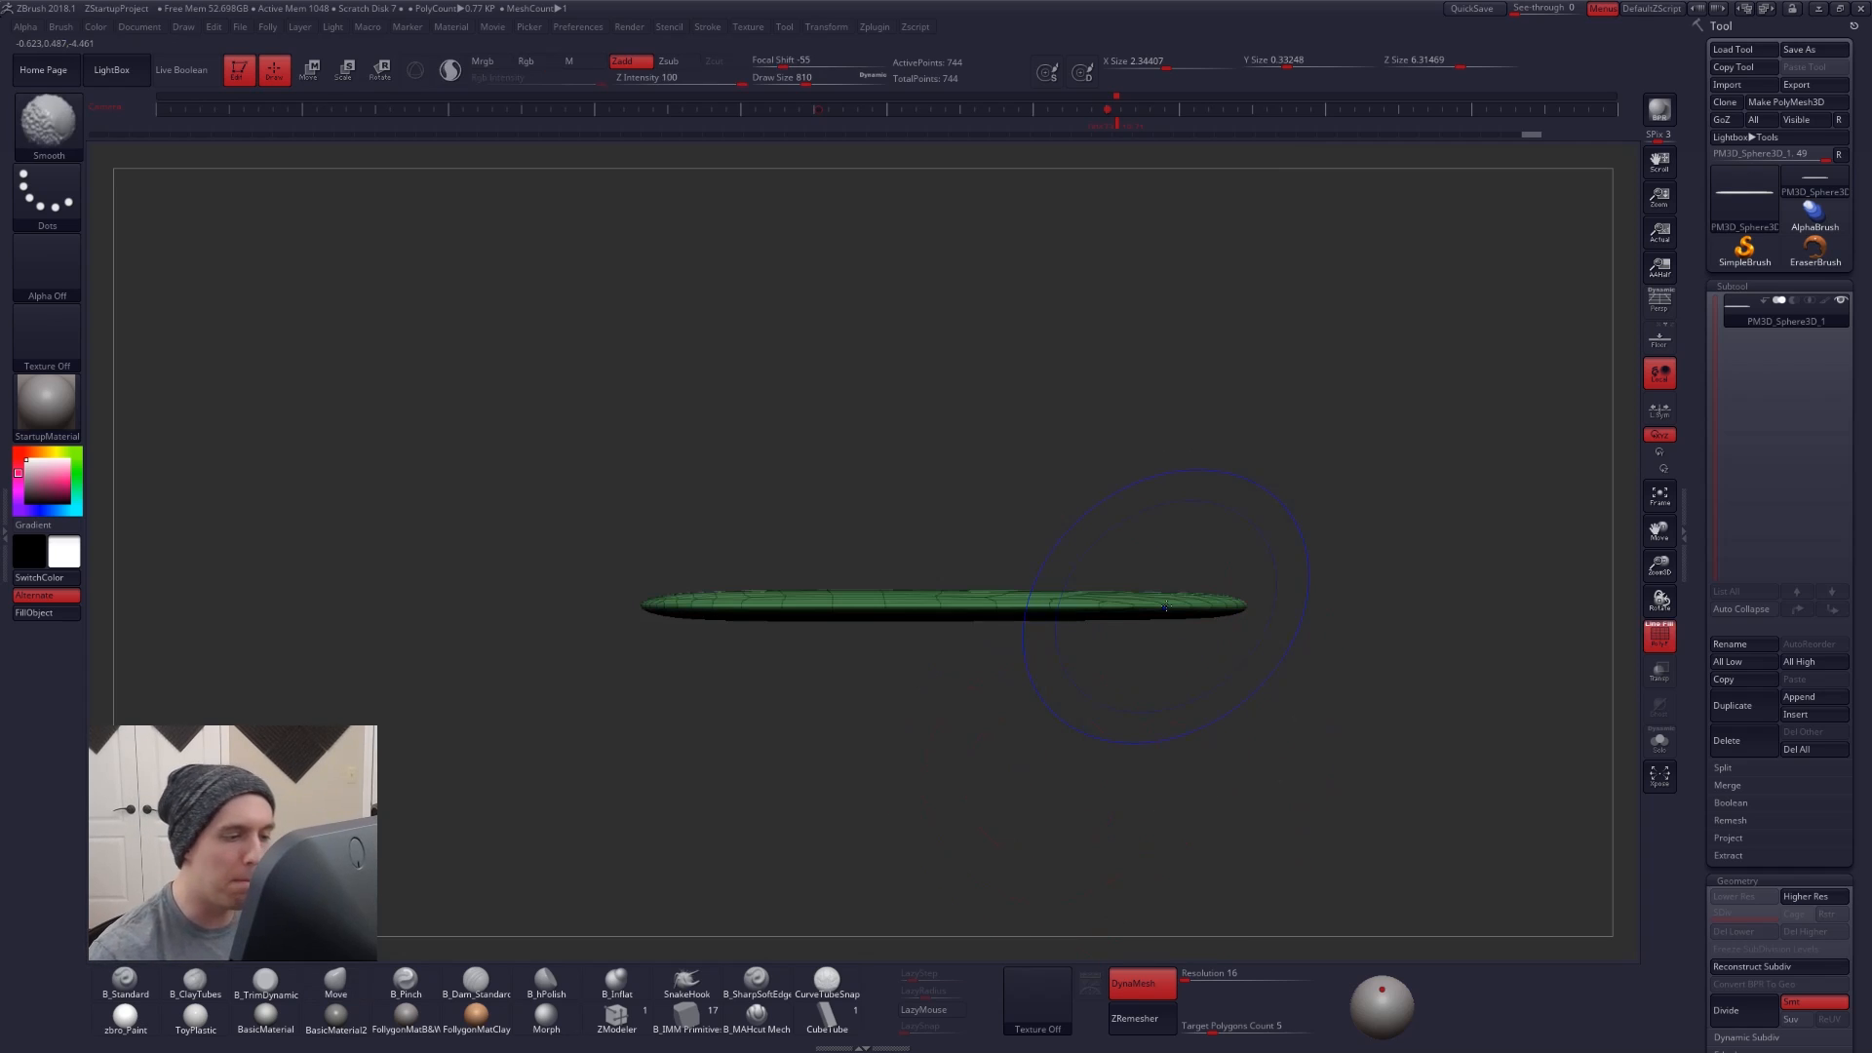
- Centre the transform gizmo on the unmasked sole mesh and apply the Bend Curve deformer to it
mouse_move(1166, 604)
right_mouse_down()
mouse_move(1129, 687)
mouse_move(1128, 511)
mouse_move(1122, 575)
right_mouse_up()
key("shift+f")
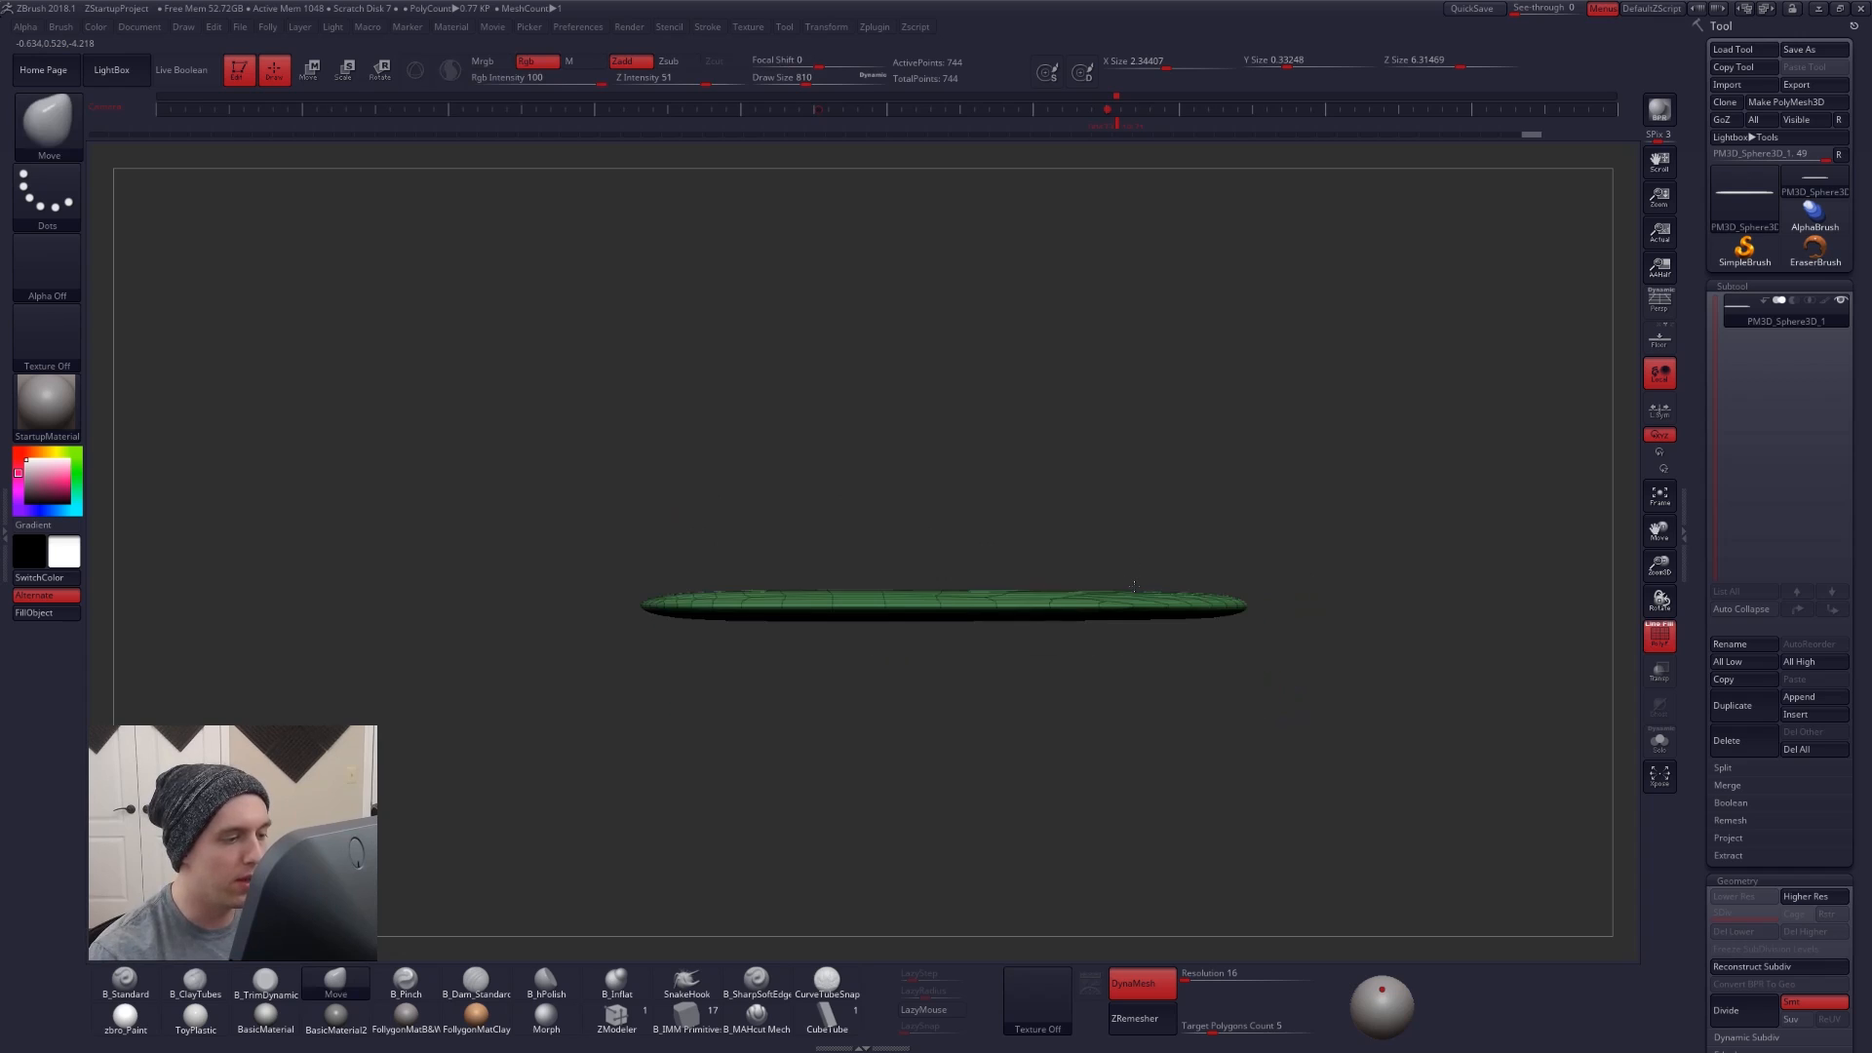
key("w")
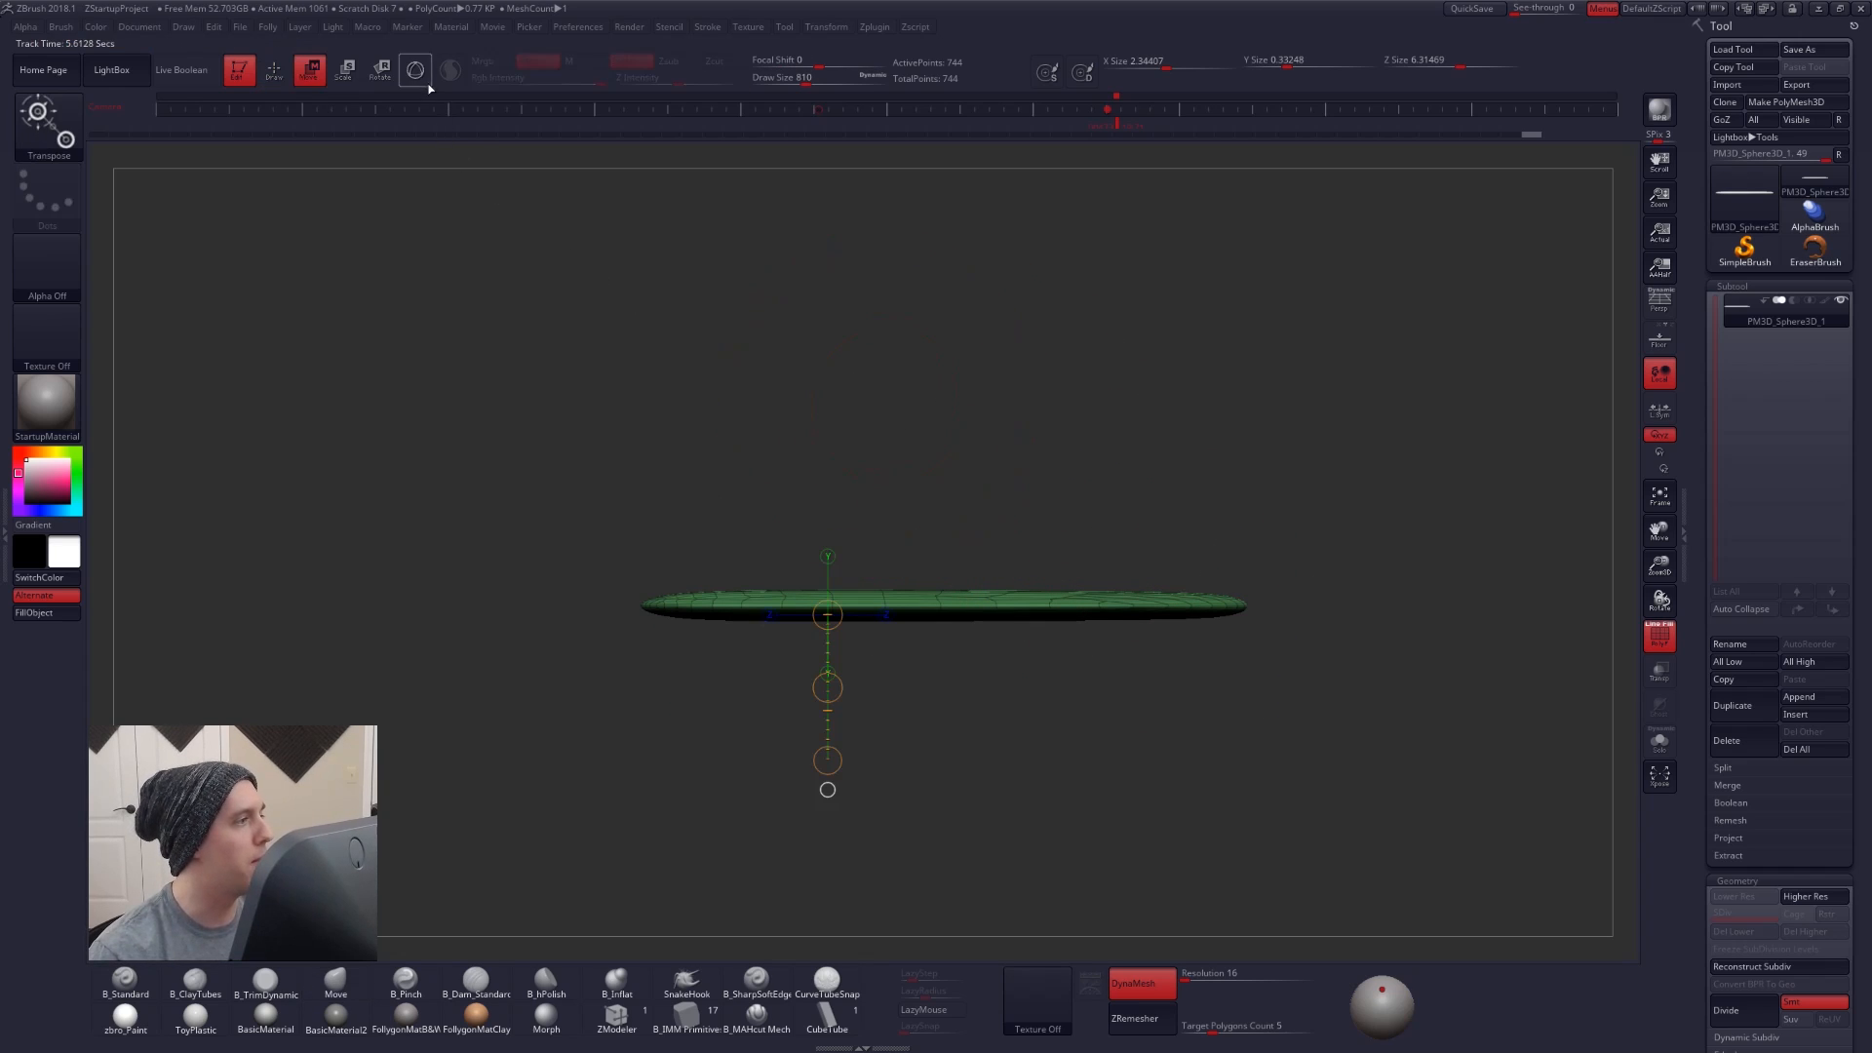
key("y")
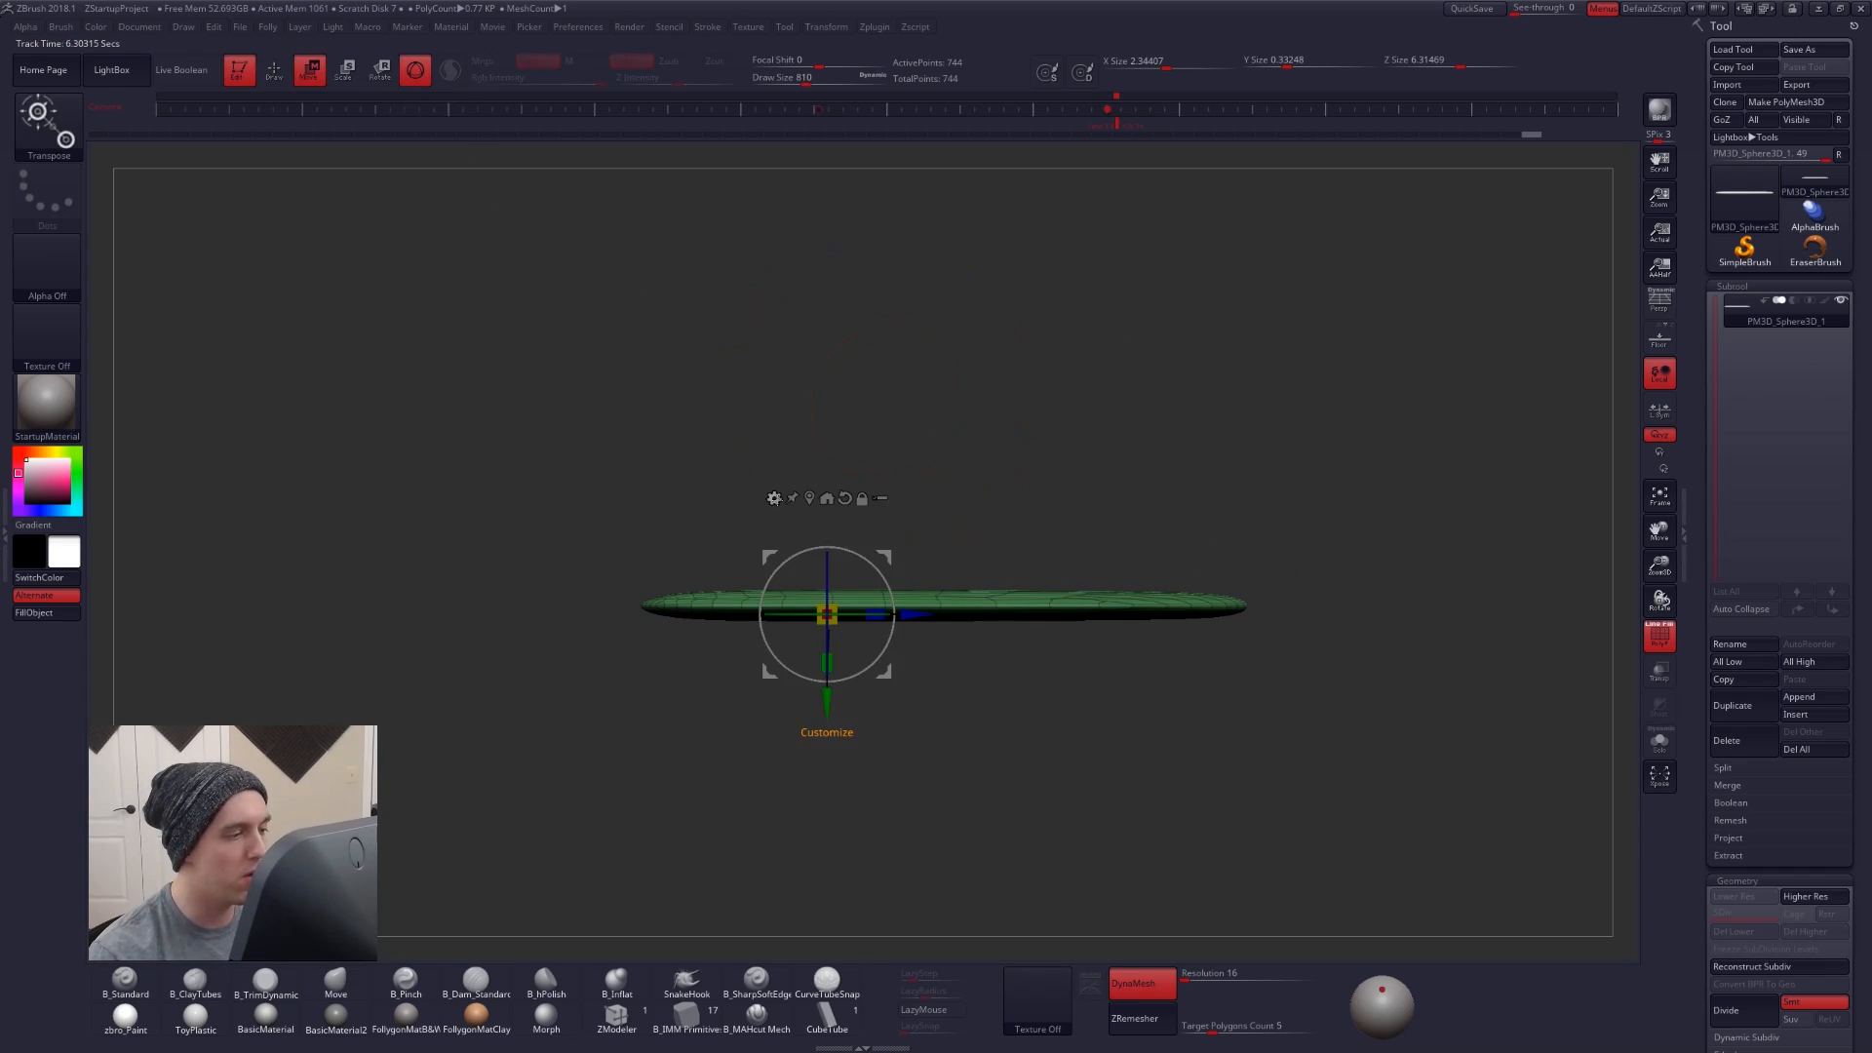
left_click(809, 499)
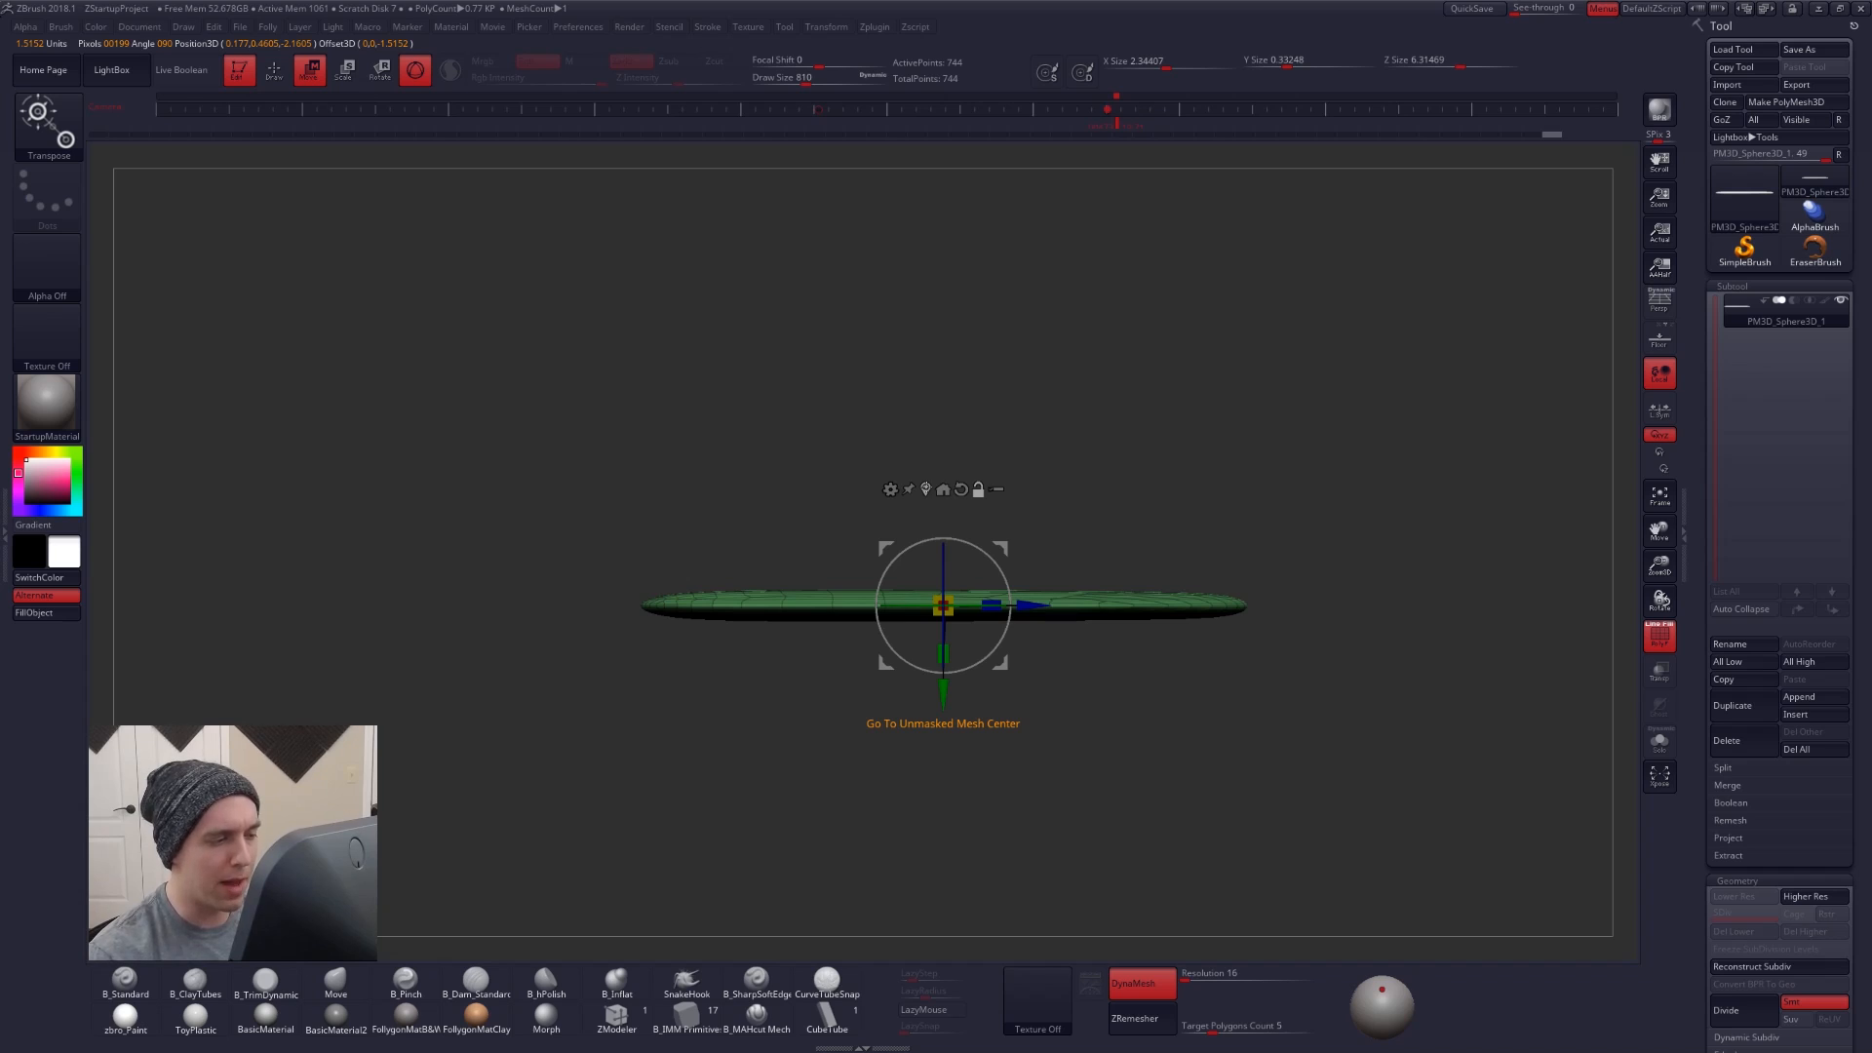
left_click(890, 488)
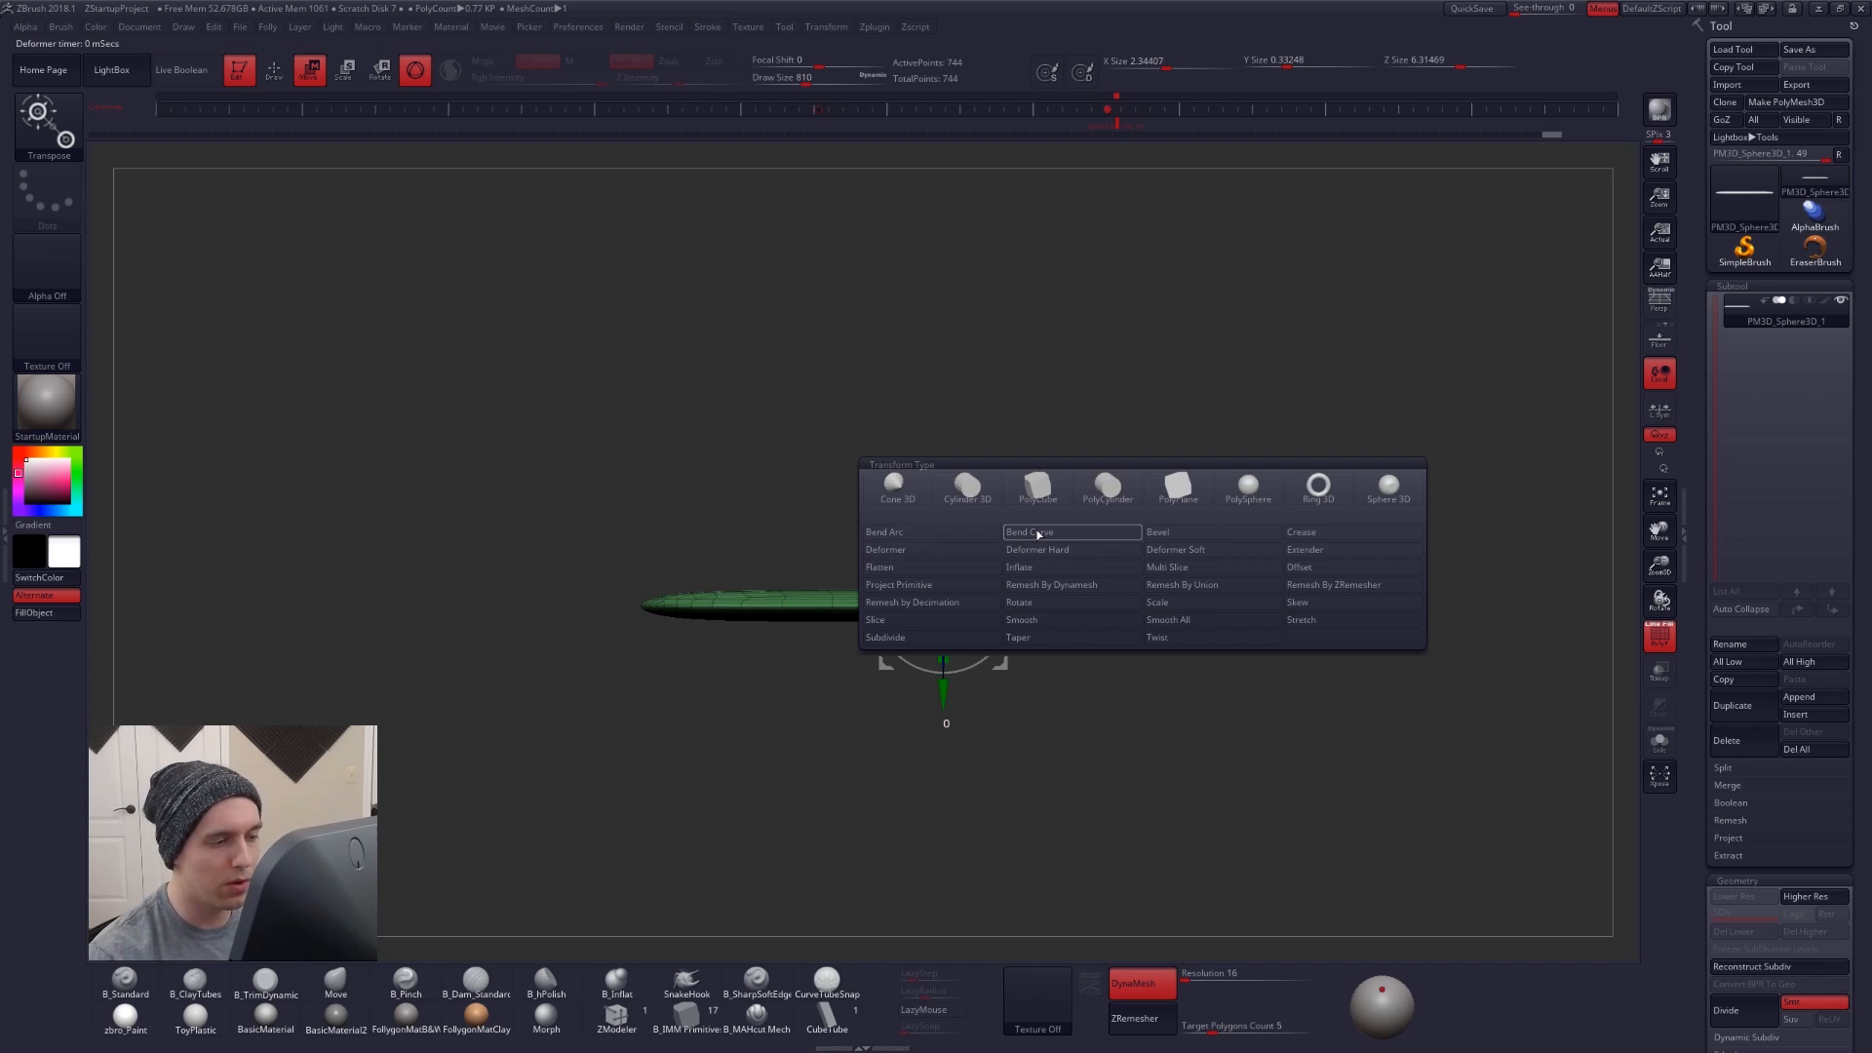
left_click(1080, 531)
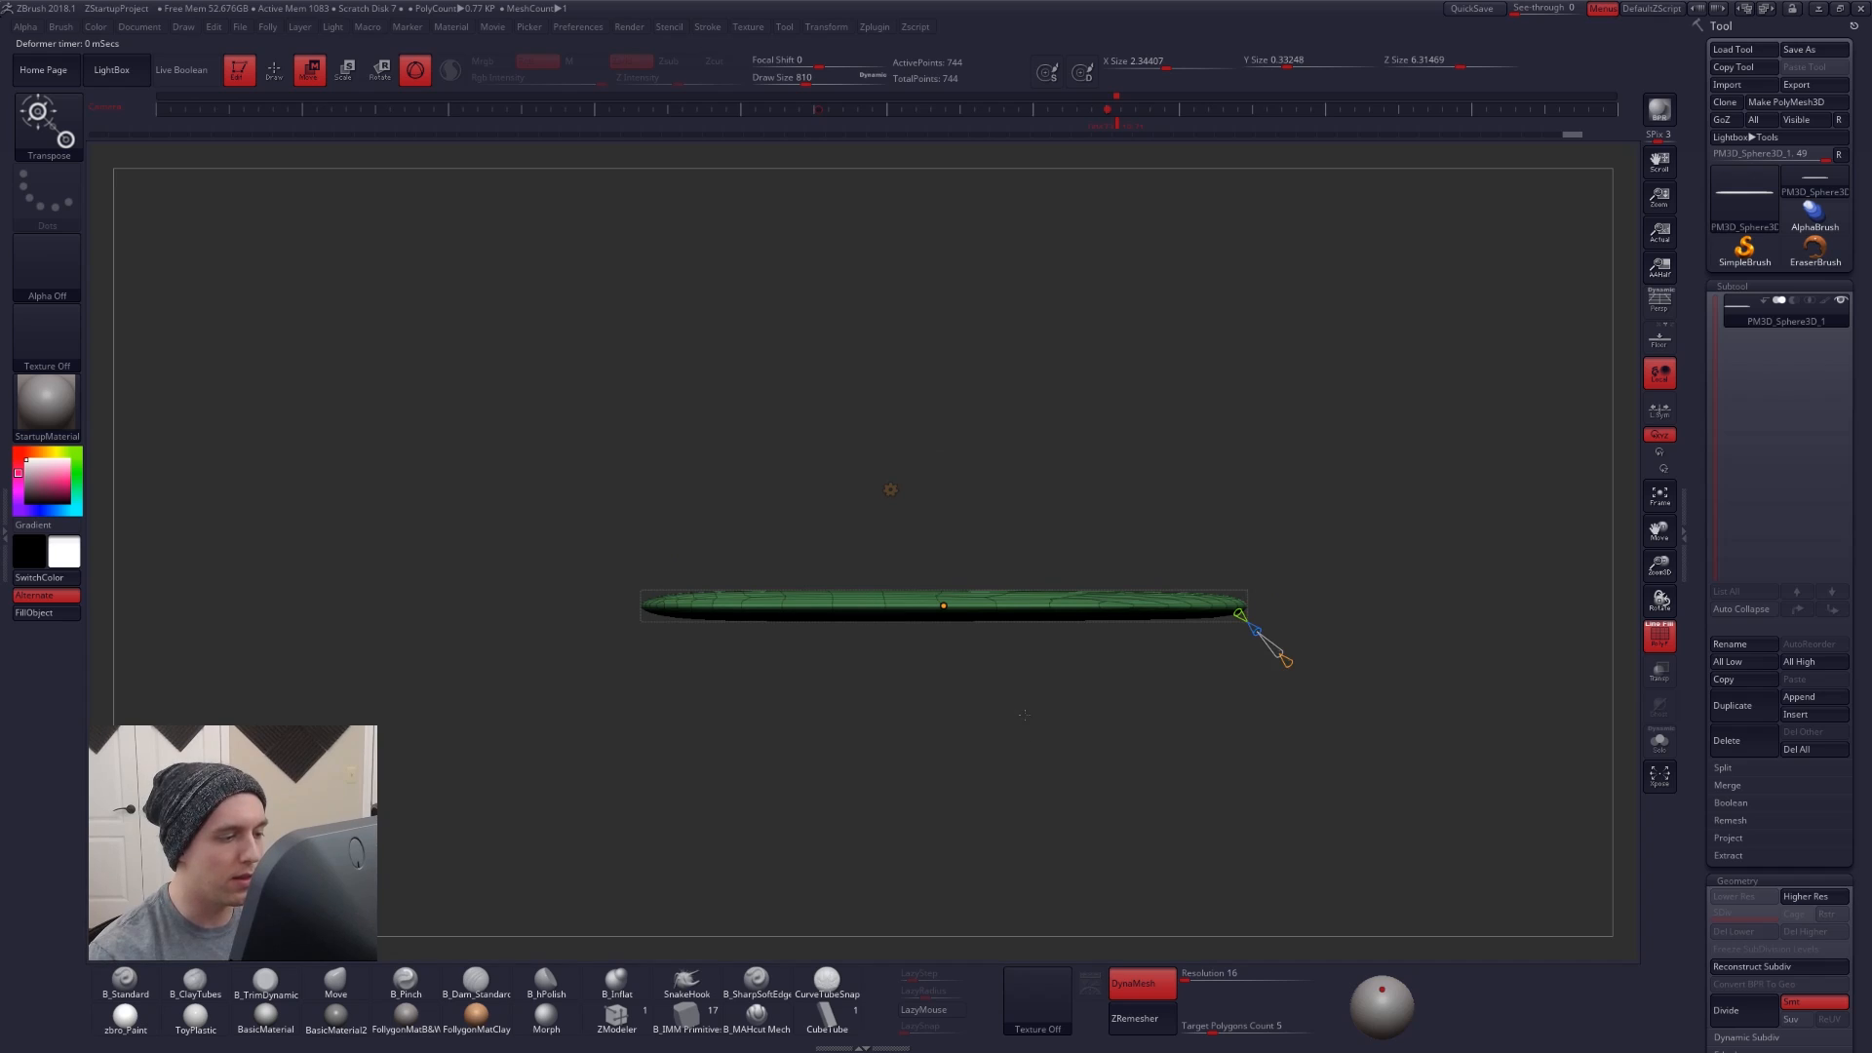
- Align the Bend Curve with the sole's length using three control points, and show the boot reference in side view
left_click_drag(1024, 715, 1047, 750)
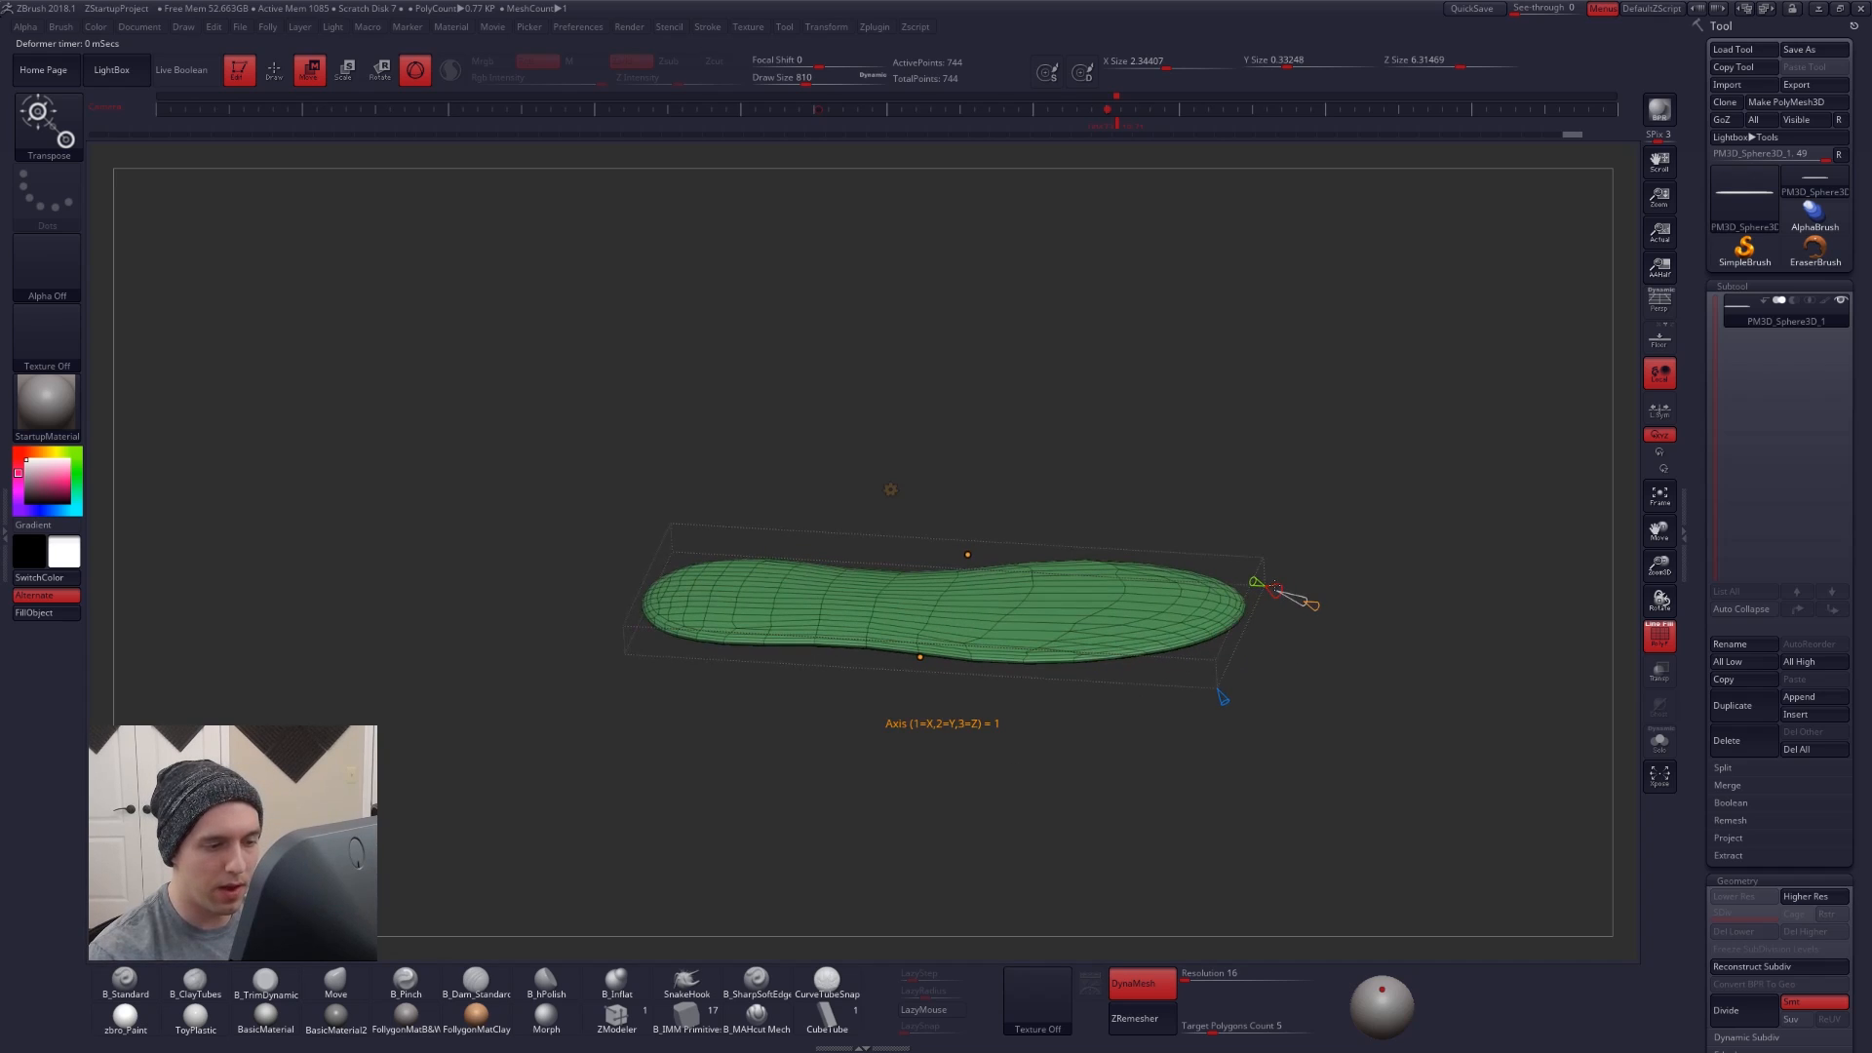
left_click_drag(1275, 590, 1309, 602)
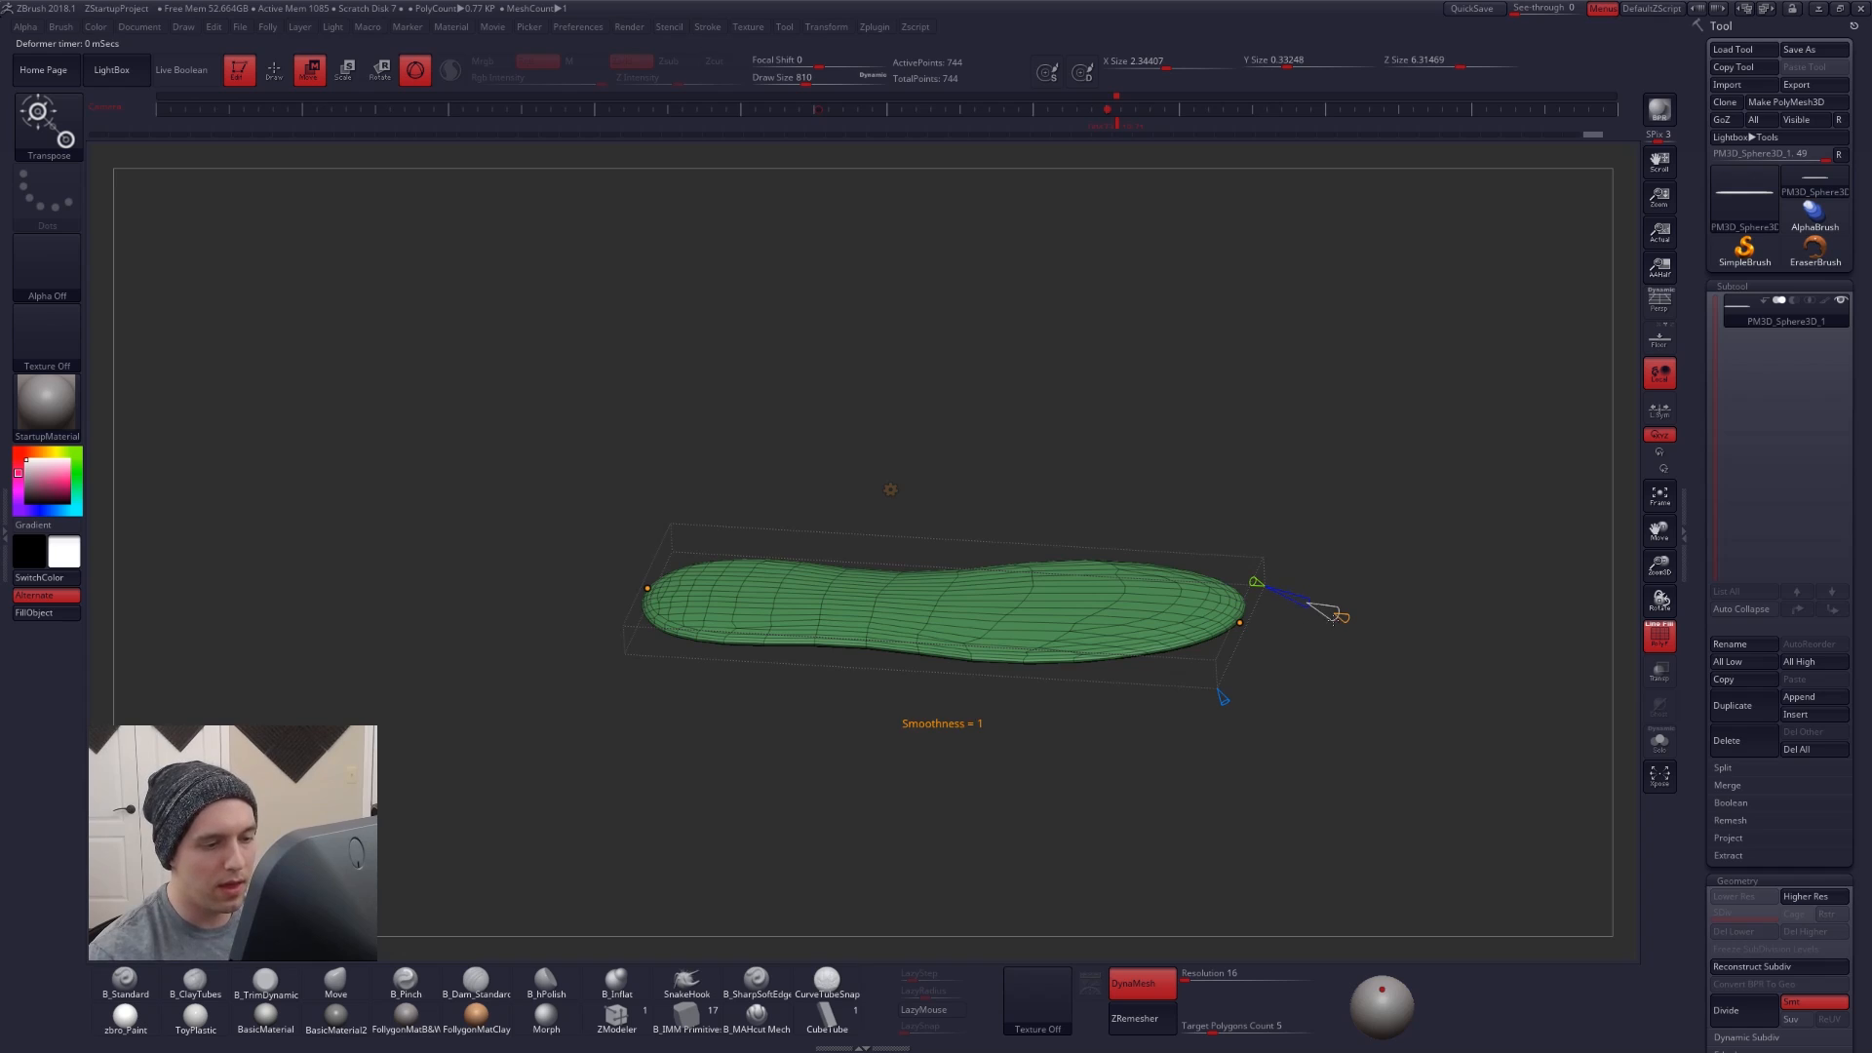
left_click_drag(1343, 618, 1345, 620)
left_click_drag(1360, 712, 1312, 648)
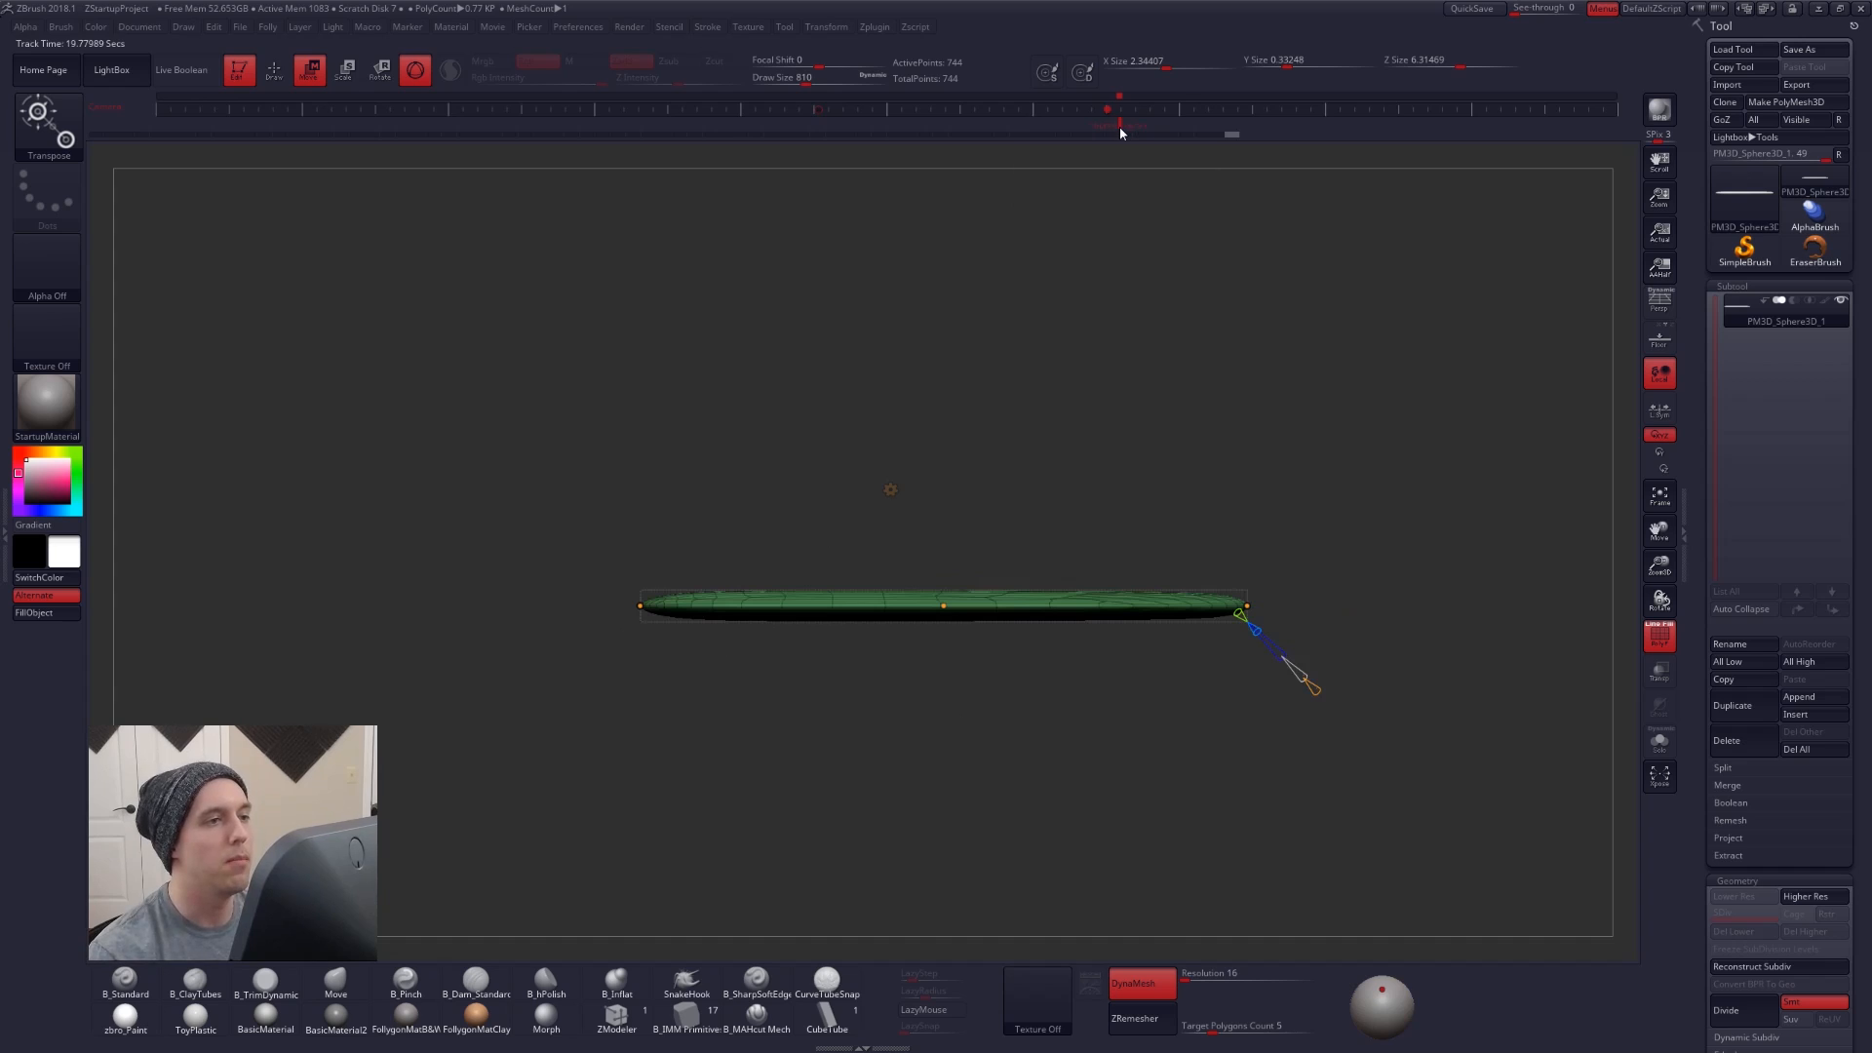
key("shift+z")
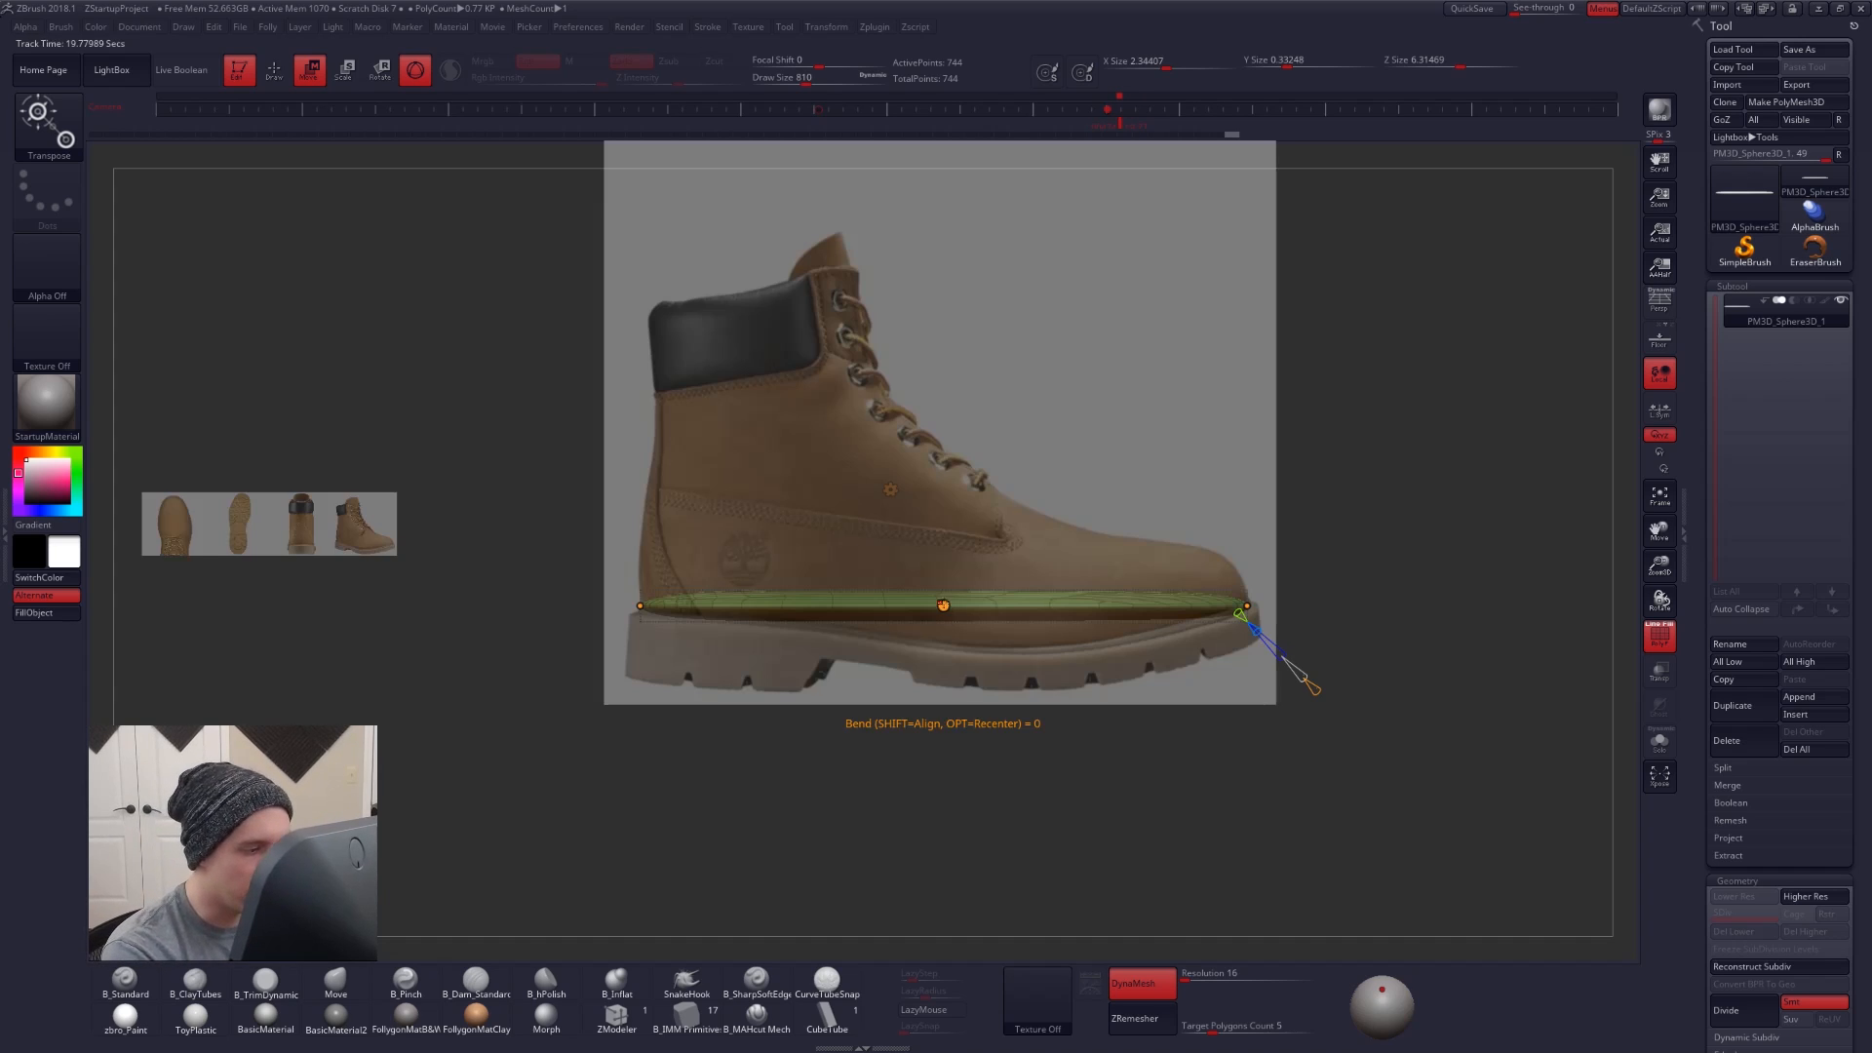
- Bend the sole's middle downward, increase the curve to five control points and fit them to the boot's sole line
left_click_drag(944, 605, 943, 655)
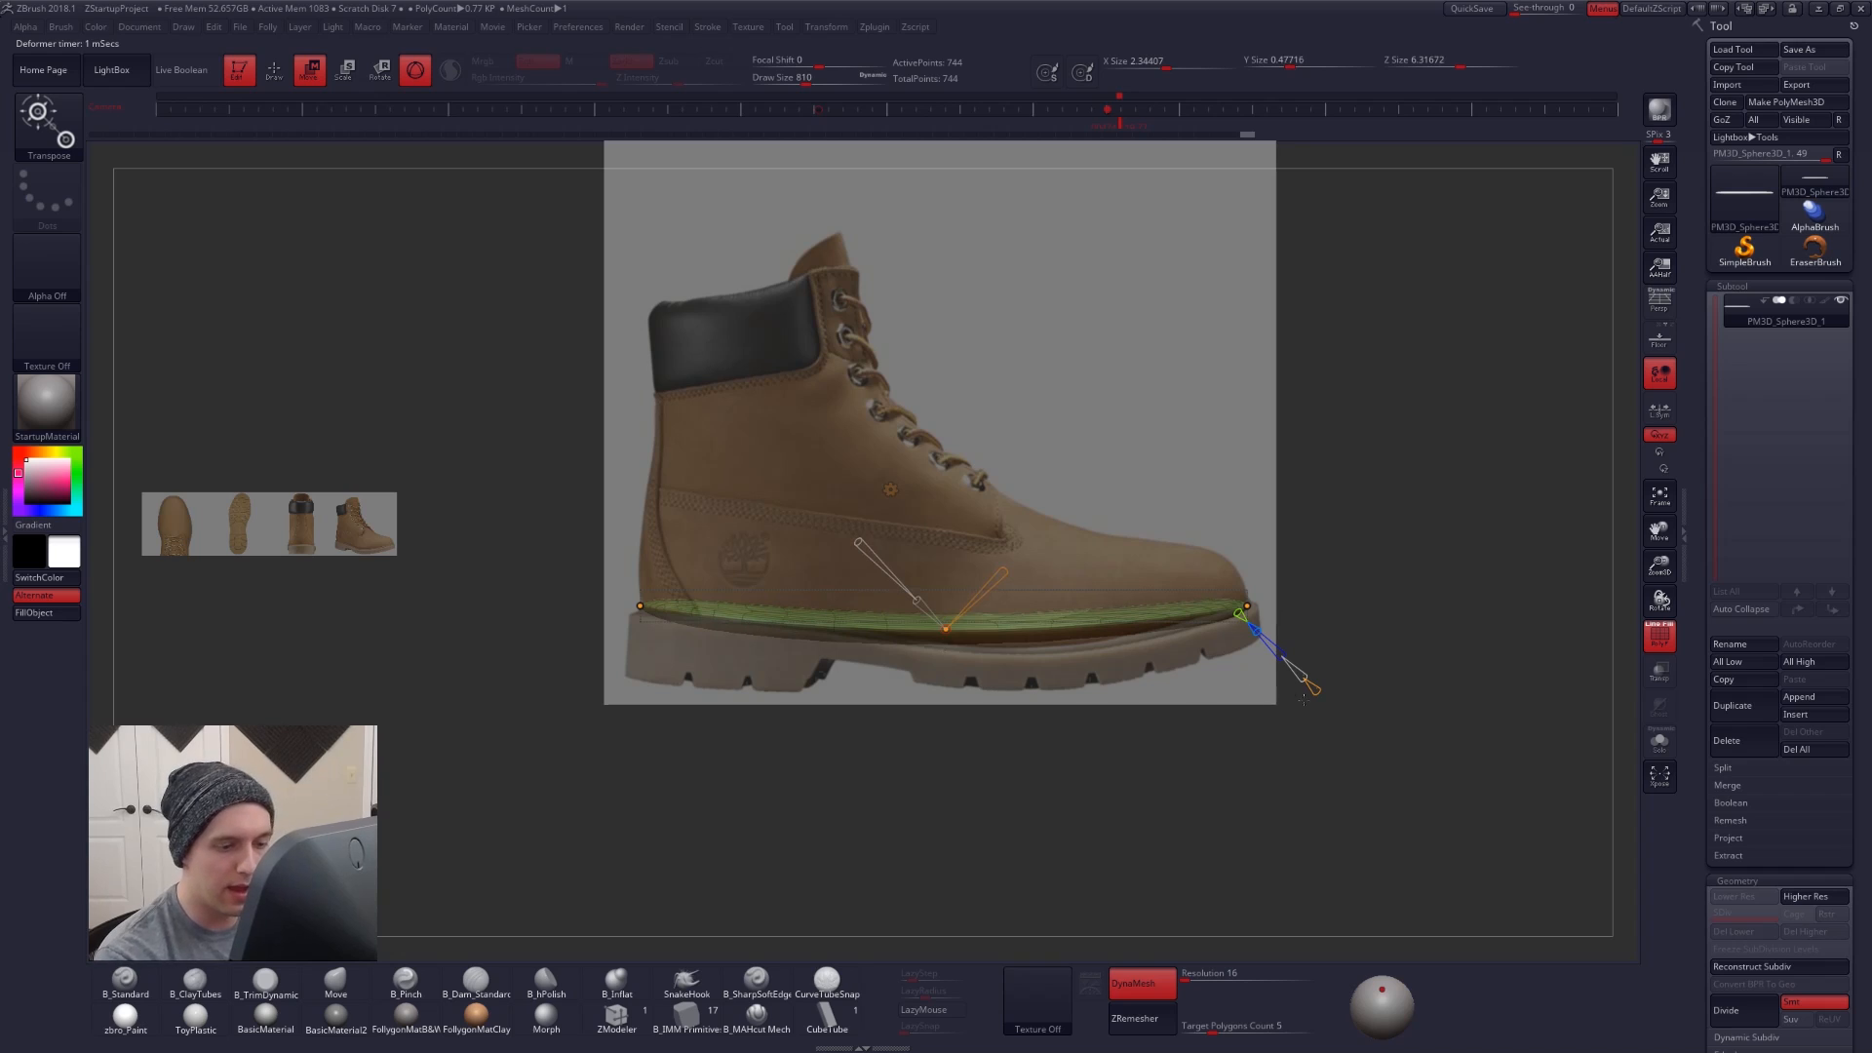
left_click_drag(1314, 688, 1323, 697)
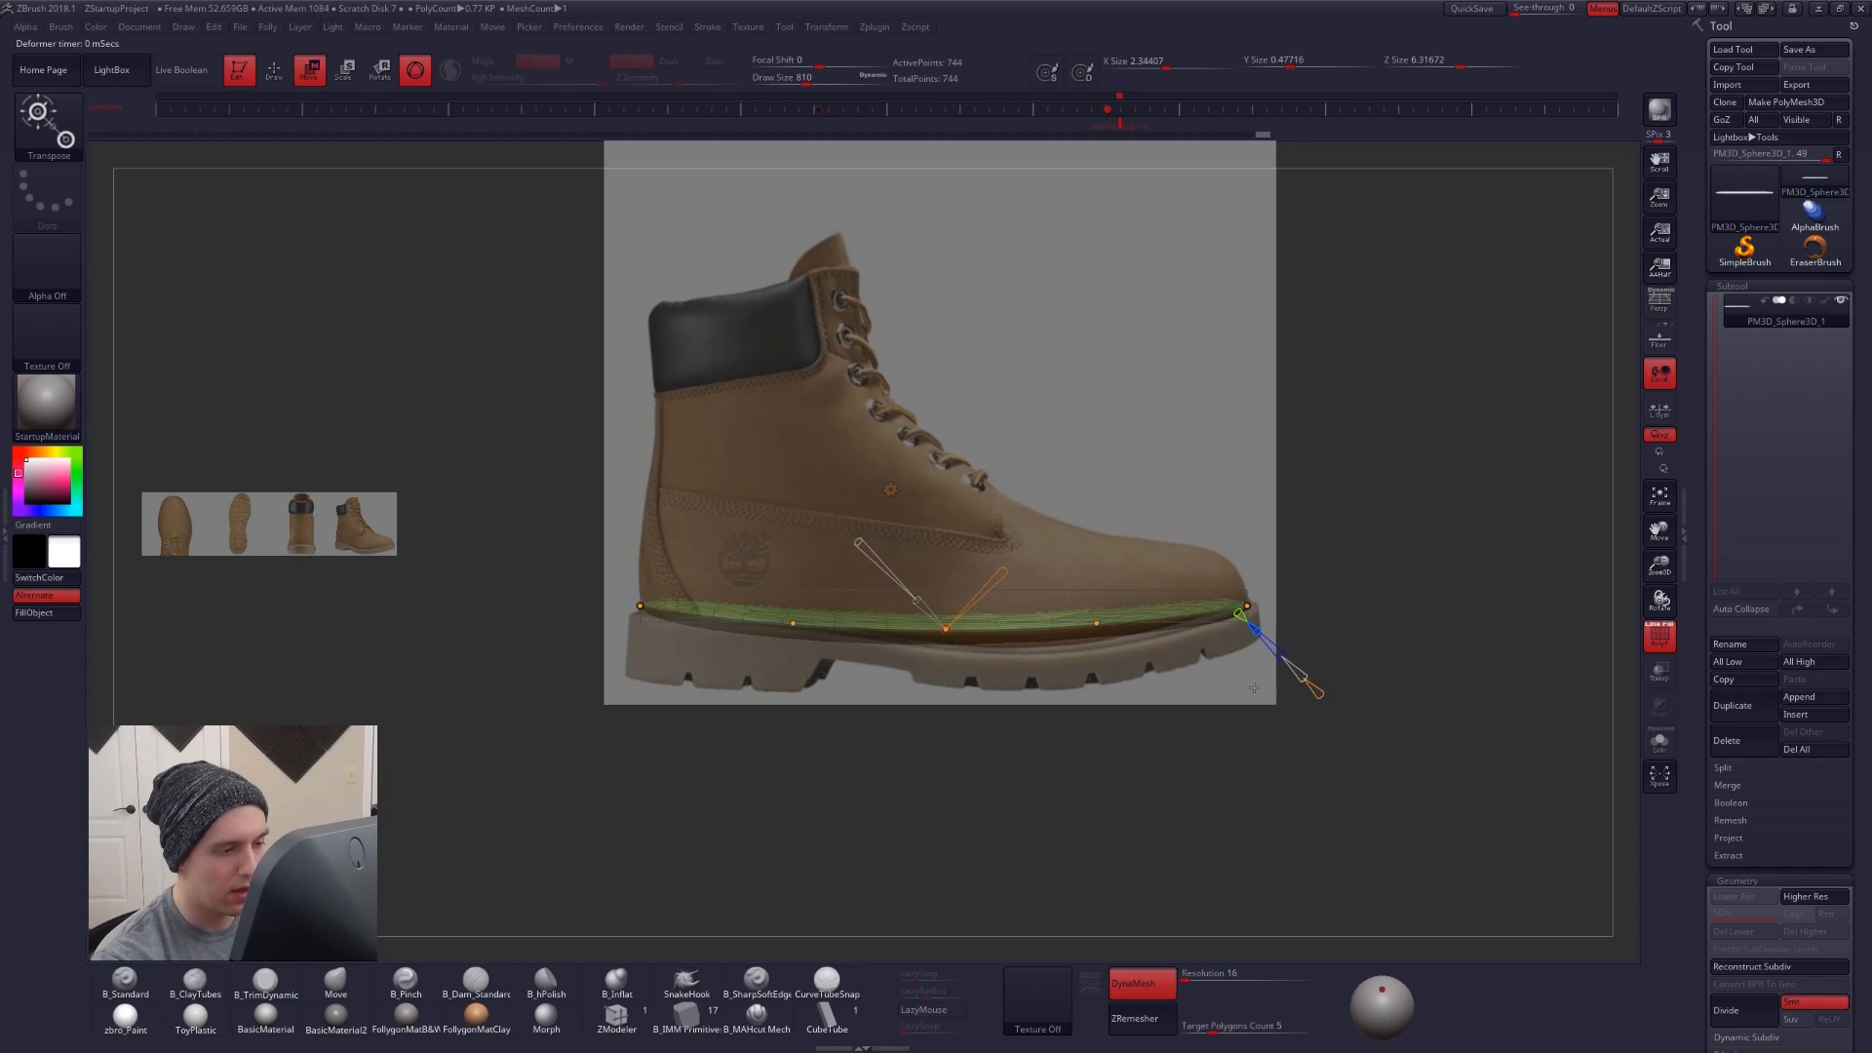
left_click_drag(1099, 627, 1093, 638)
left_click_drag(945, 632, 941, 640)
left_click(792, 625)
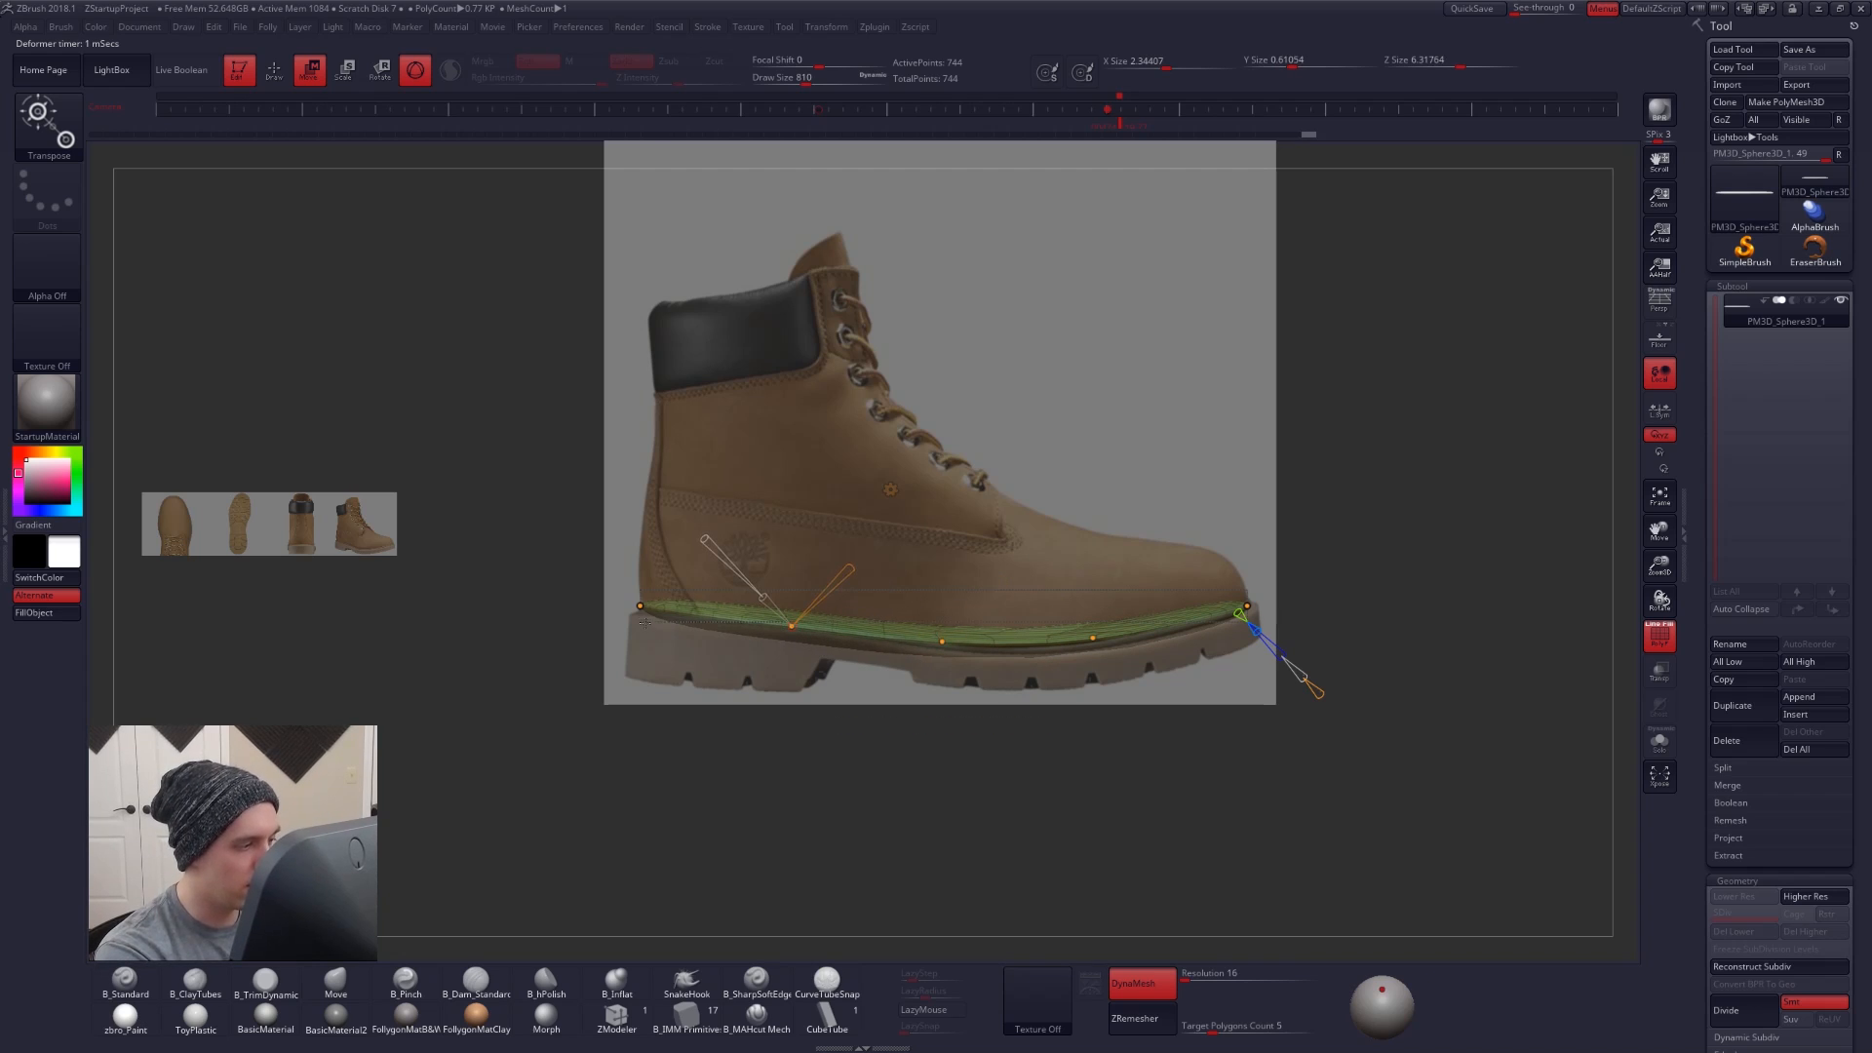
left_click(639, 607)
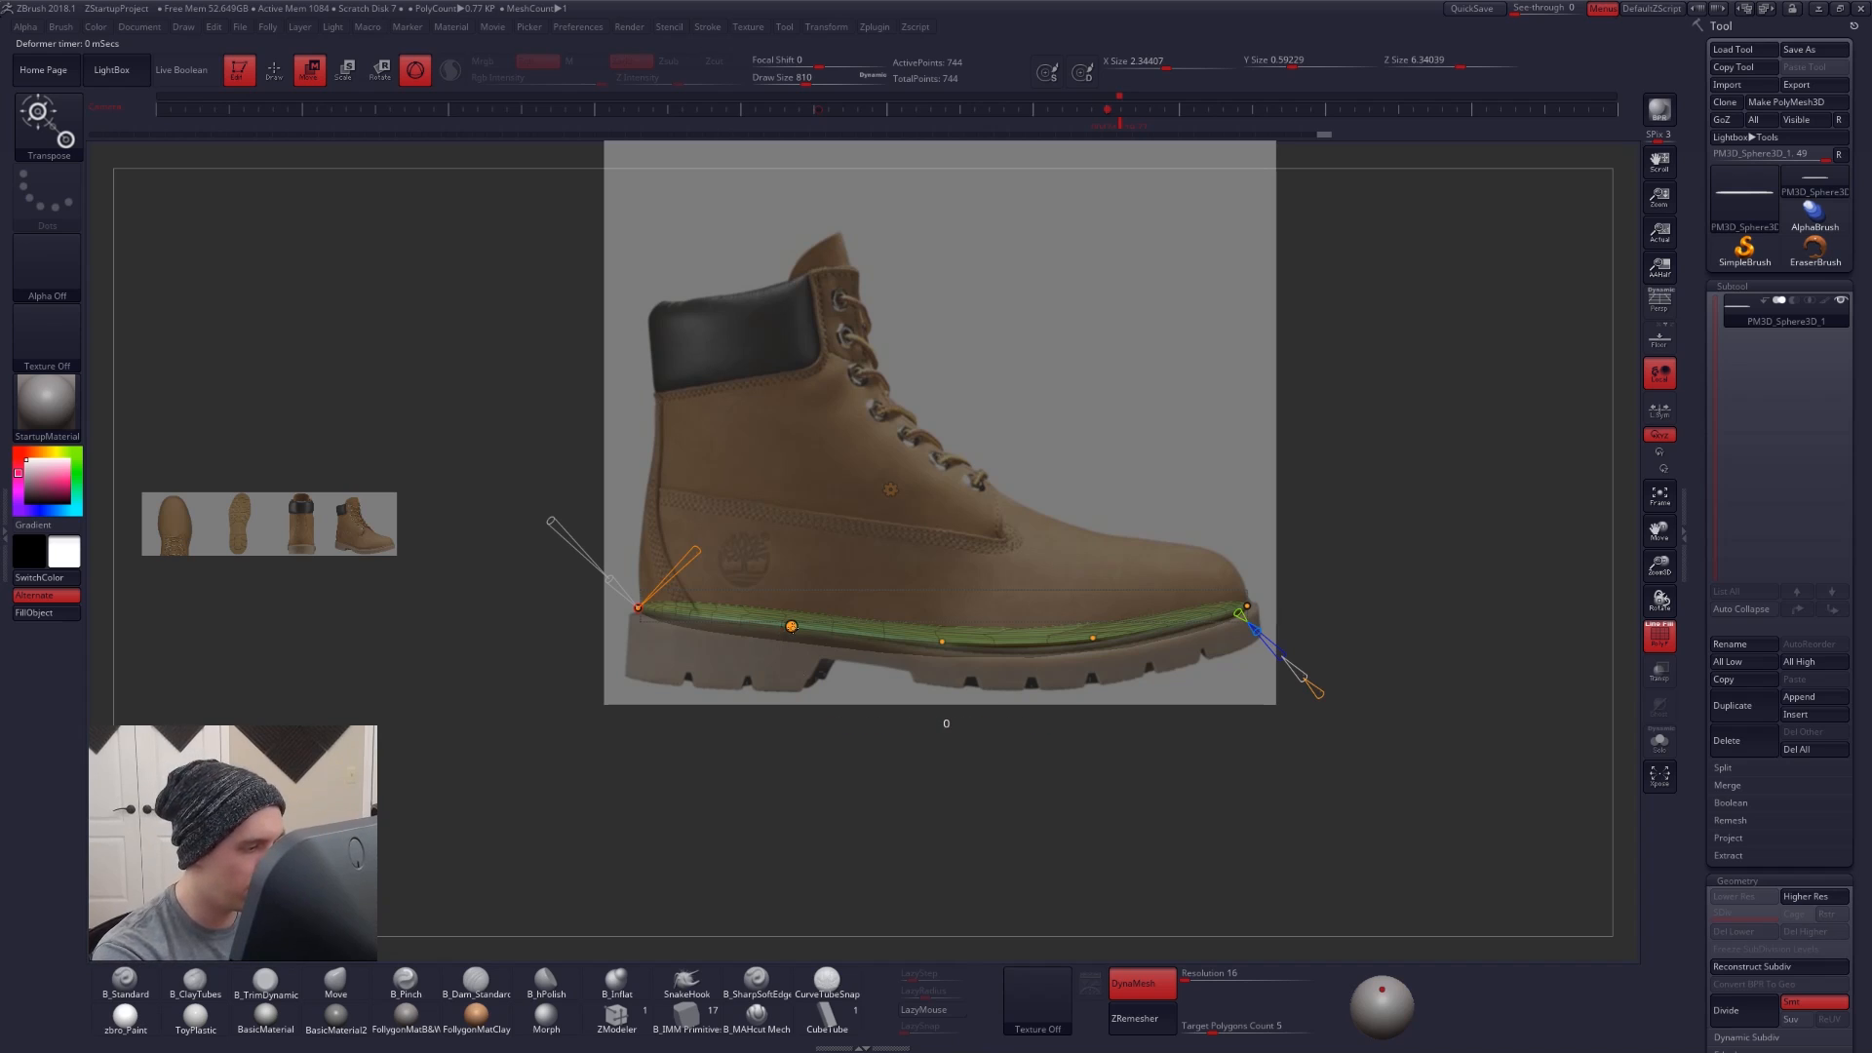
left_click(791, 625)
left_click(942, 640)
left_click(1092, 638)
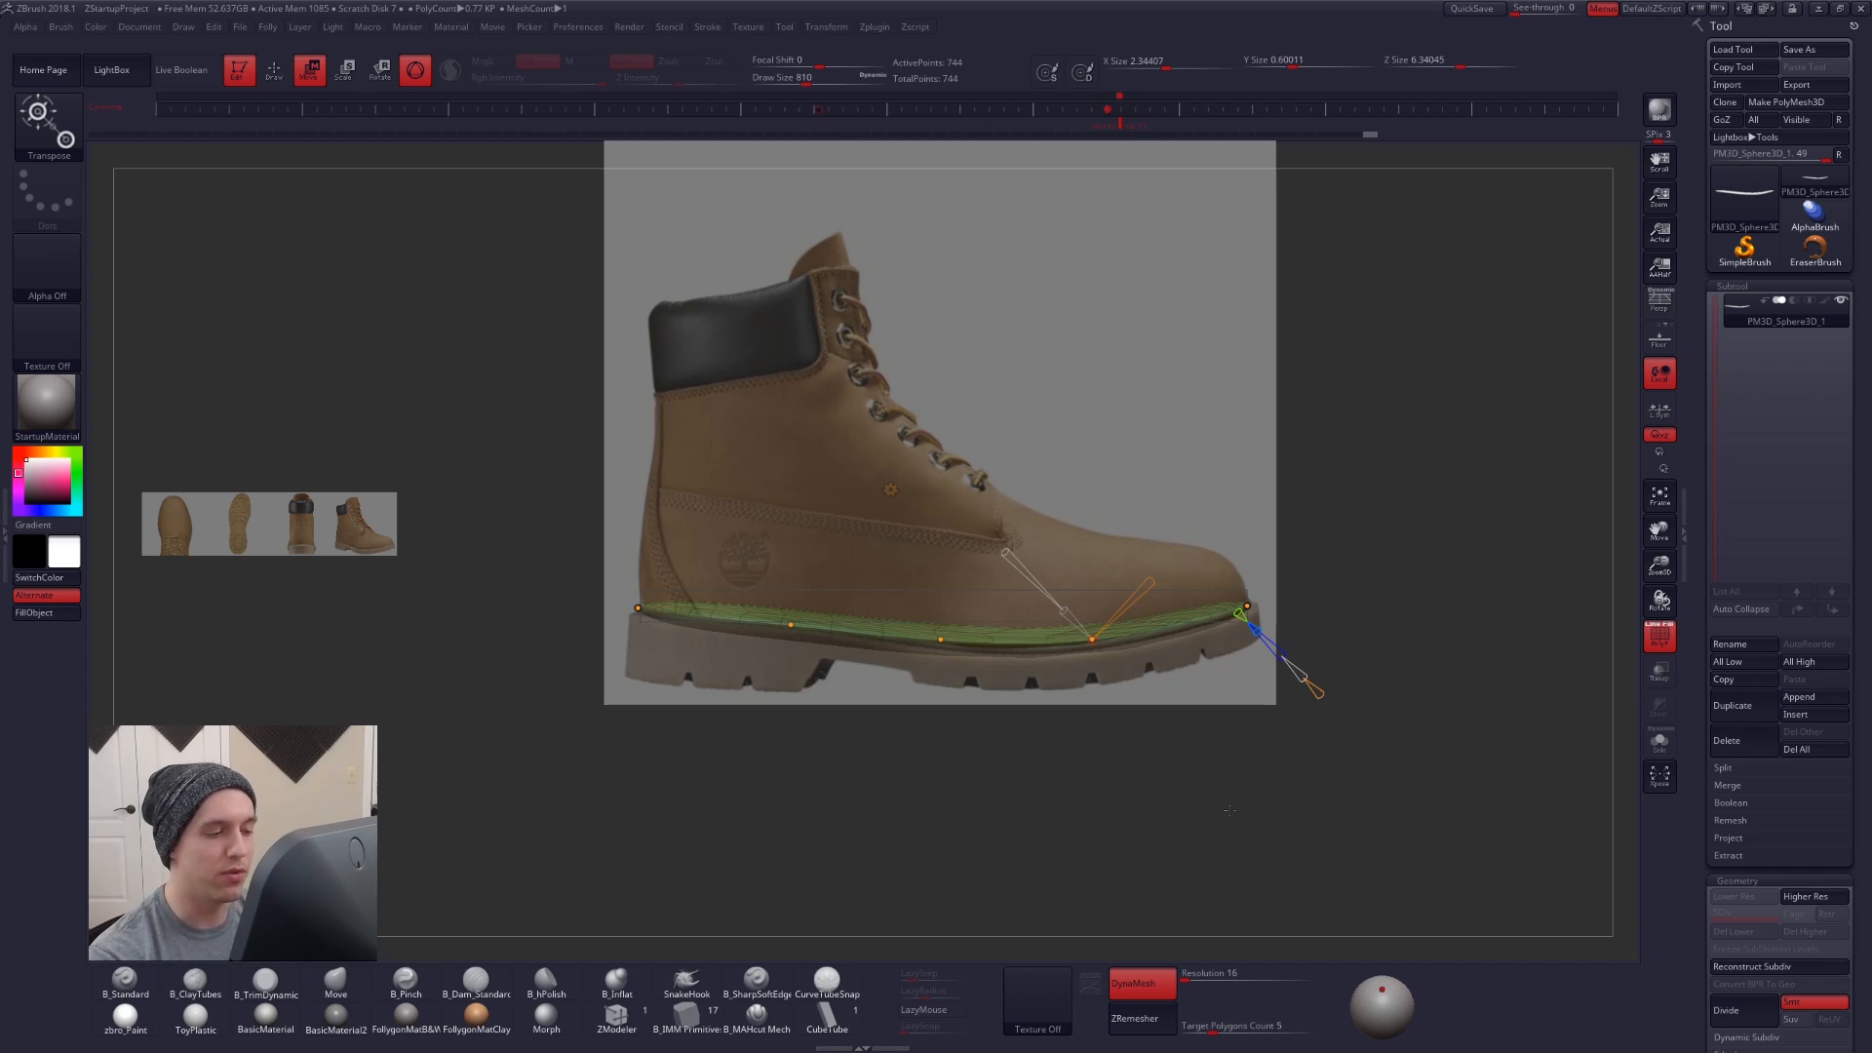
- Increase the bend curve to nine control points and refine the sole's curvature under the midfoot and forefoot
left_click_drag(1316, 691, 1321, 696)
left_click_drag(1016, 644, 1017, 651)
left_click_drag(1169, 625, 1170, 628)
left_click_drag(867, 633, 938, 644)
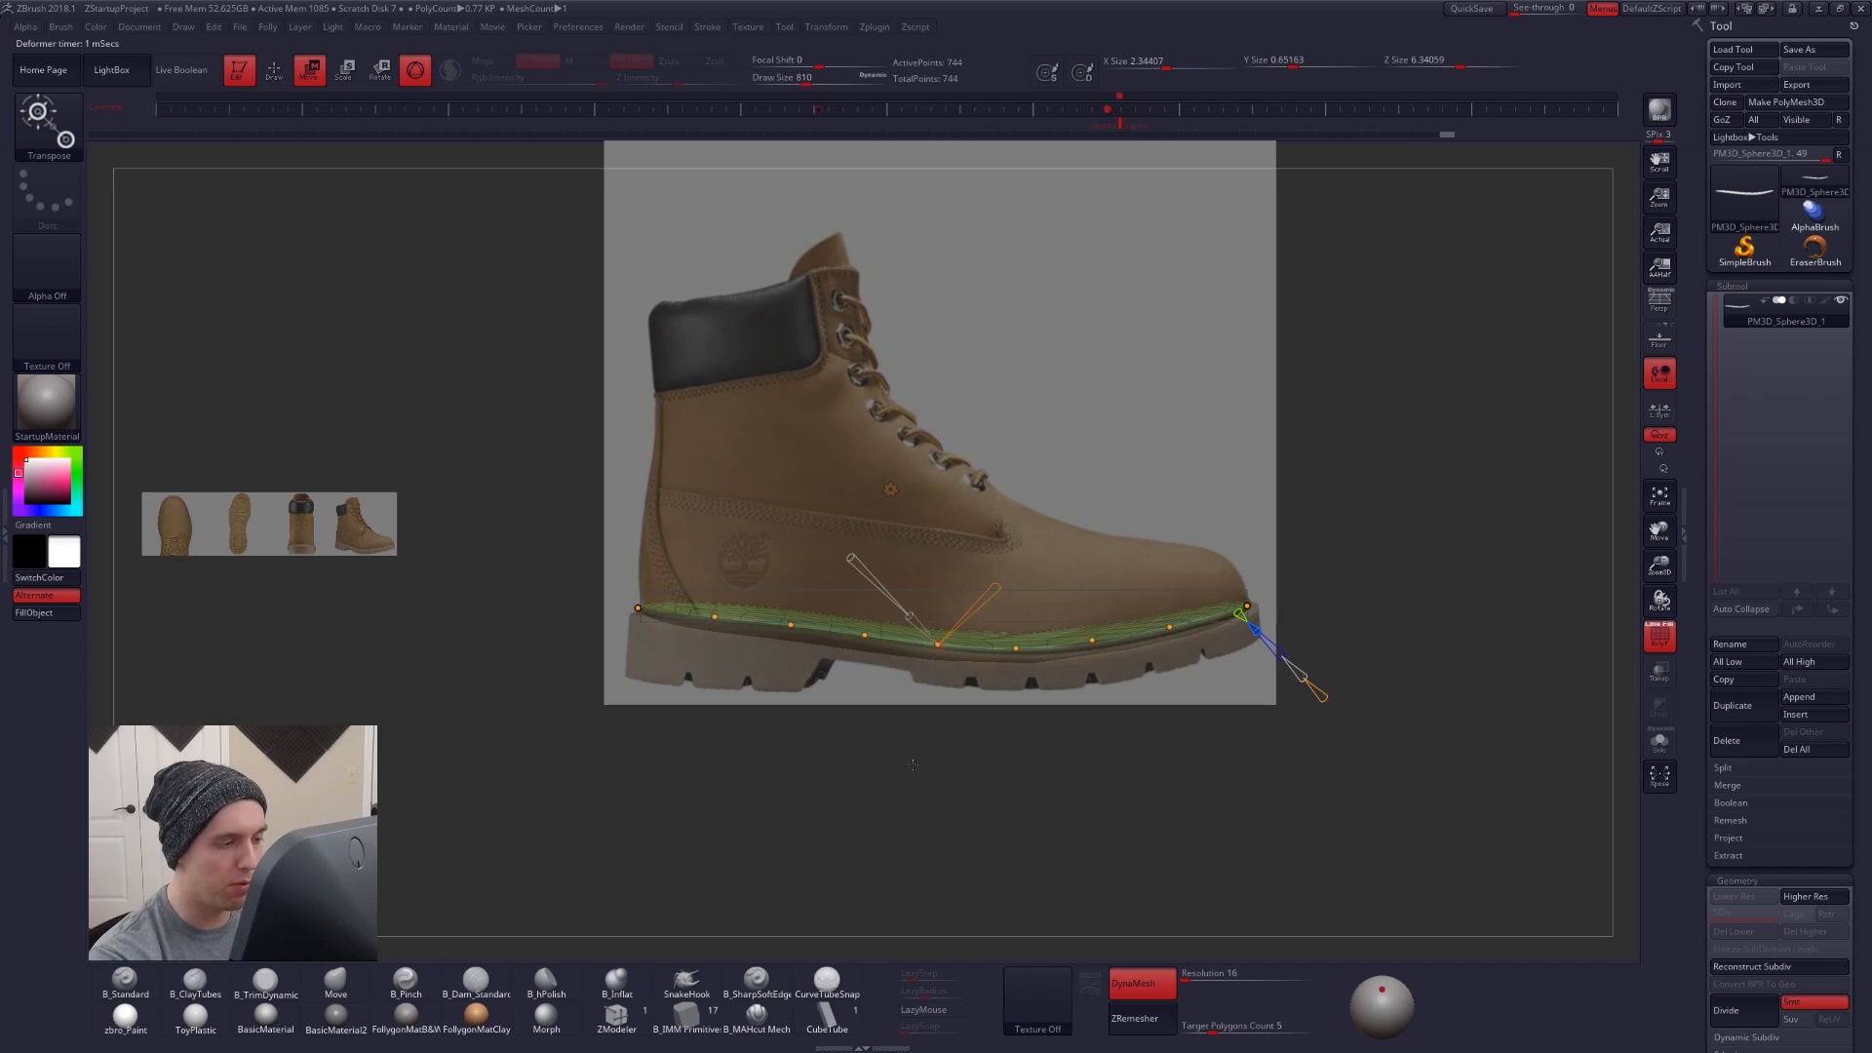
- Hide the boot reference, accept the Bend Curve deformation and return to drawing with the Move brush
key("shift+z")
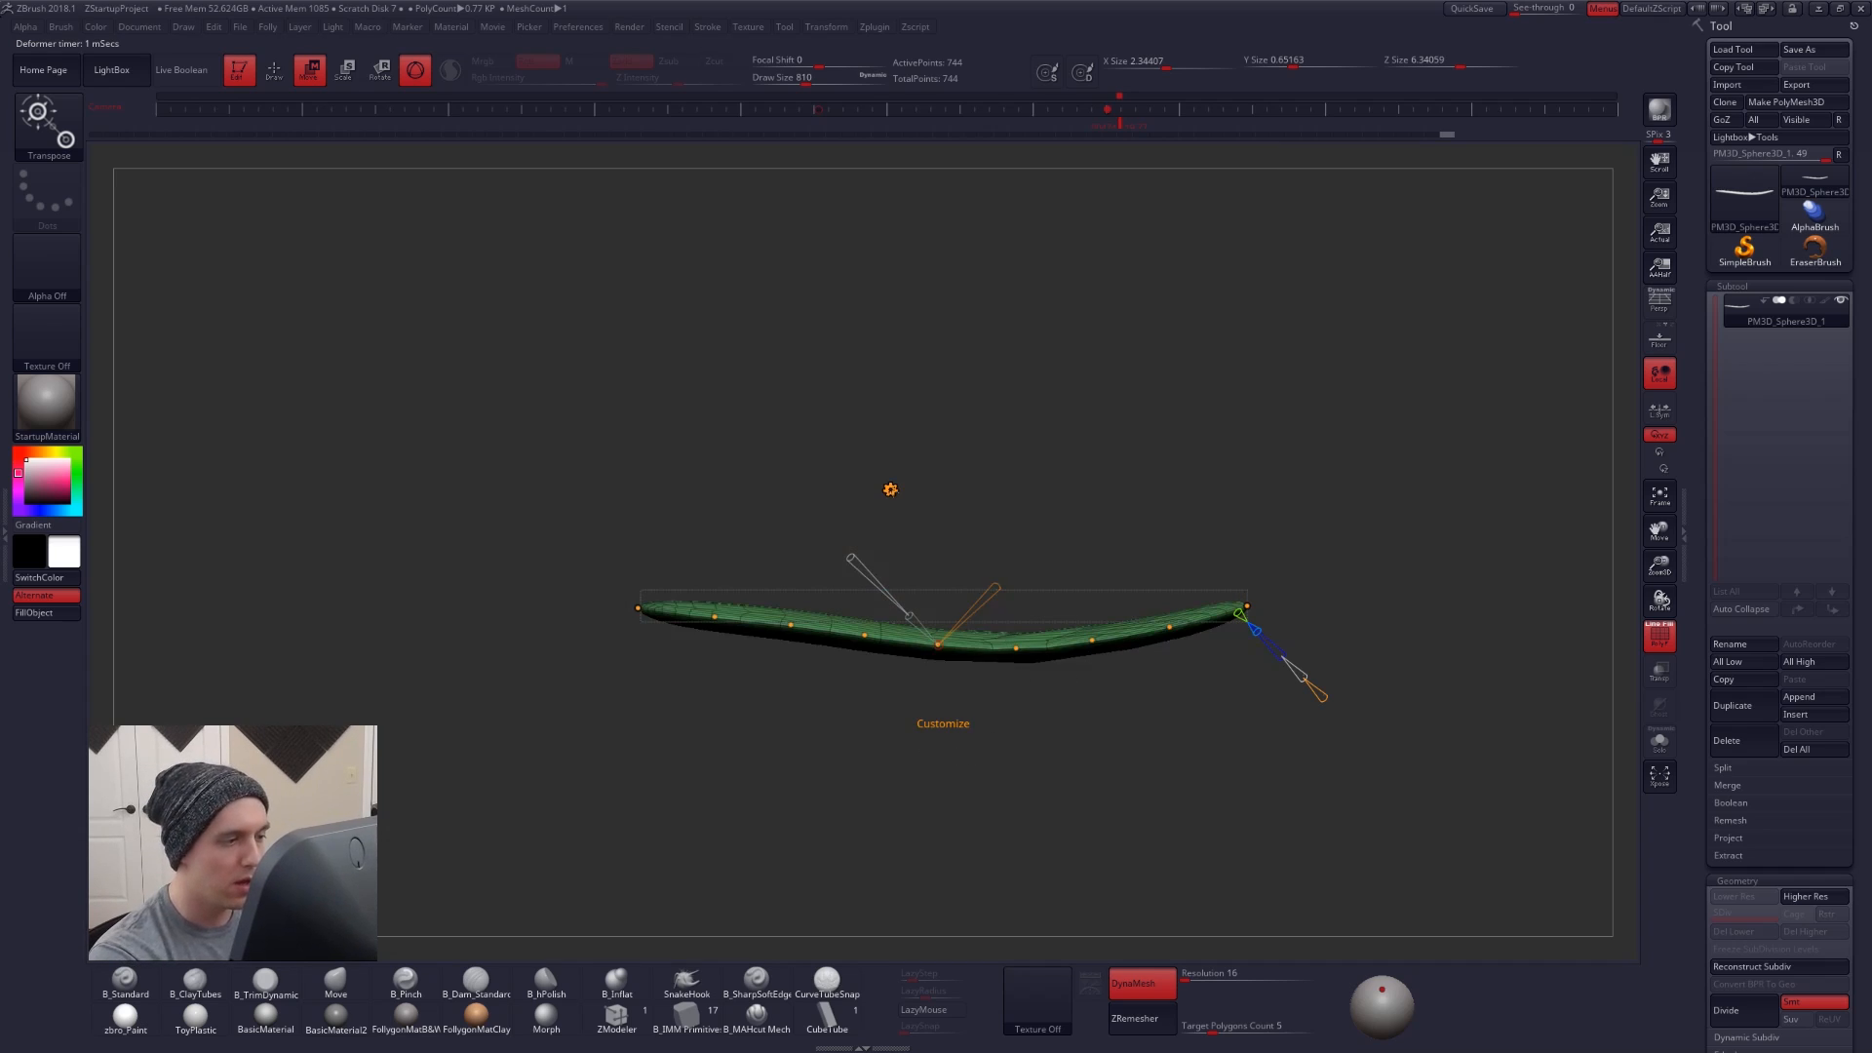
left_click(890, 489)
left_click(895, 492)
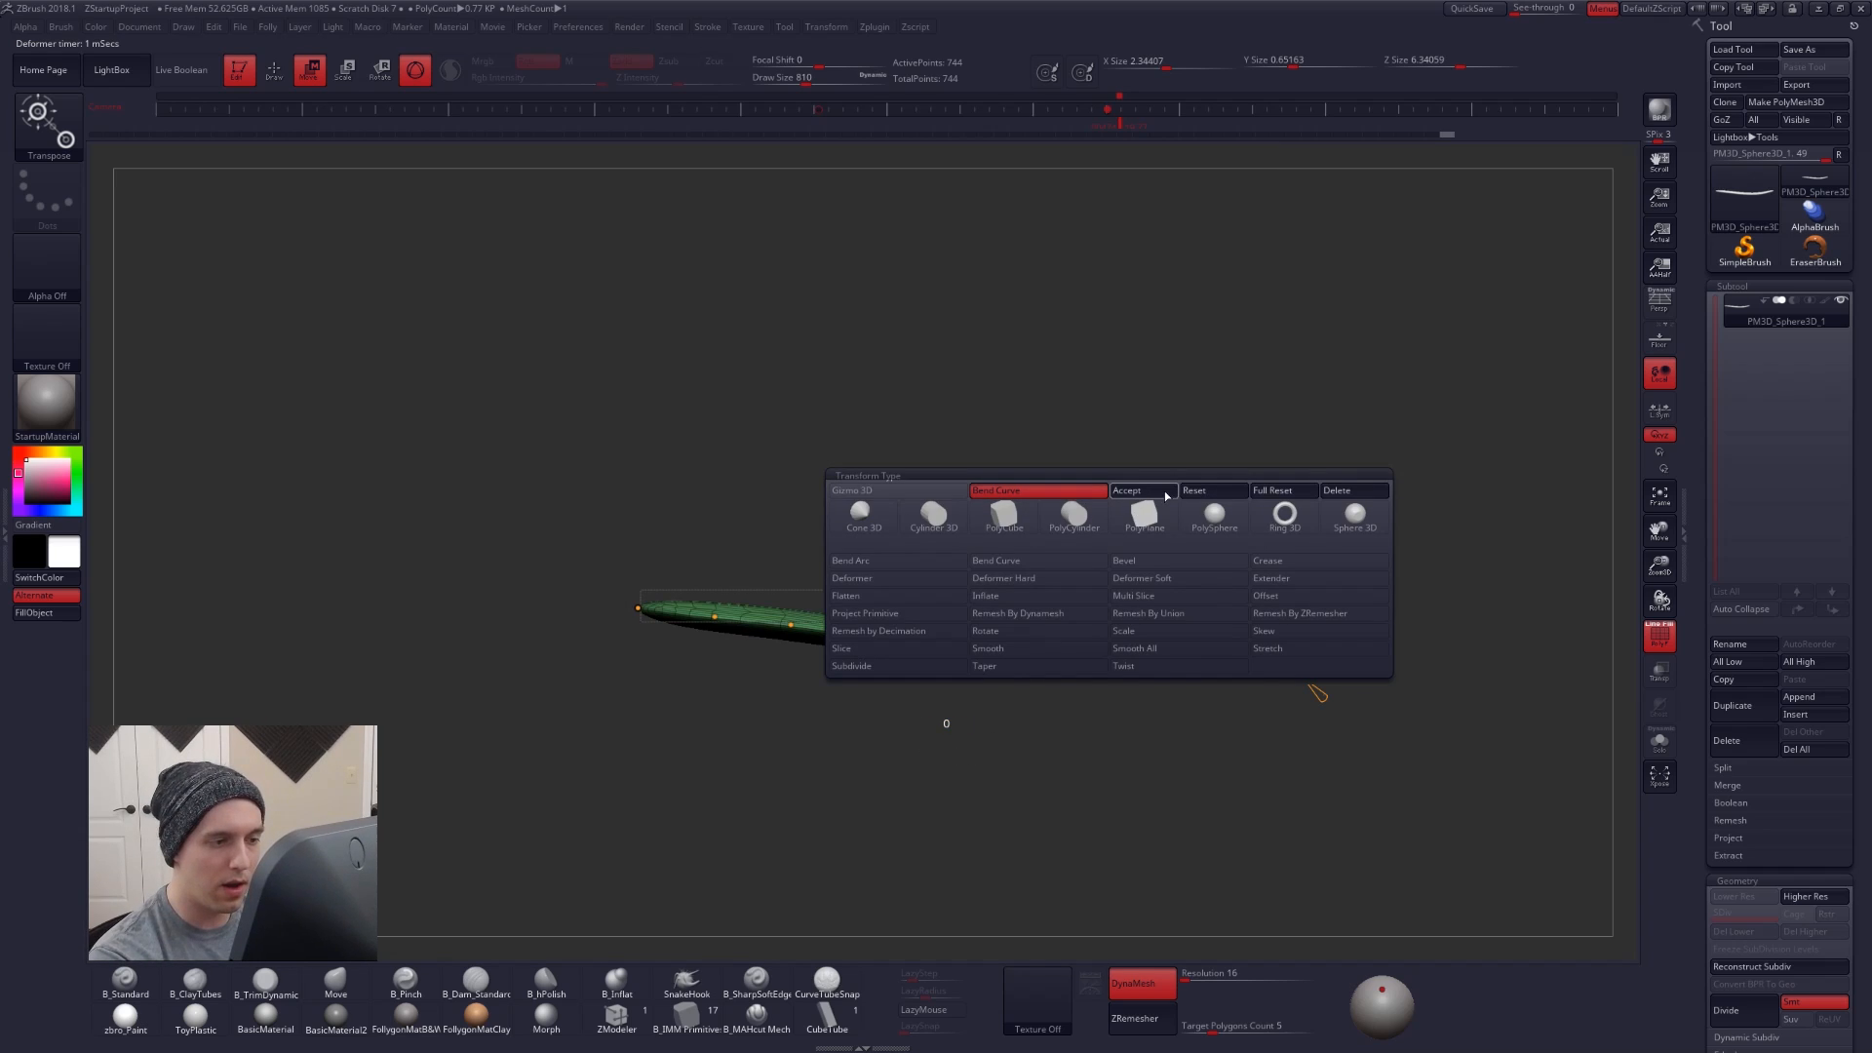
left_click(415, 71)
key("q")
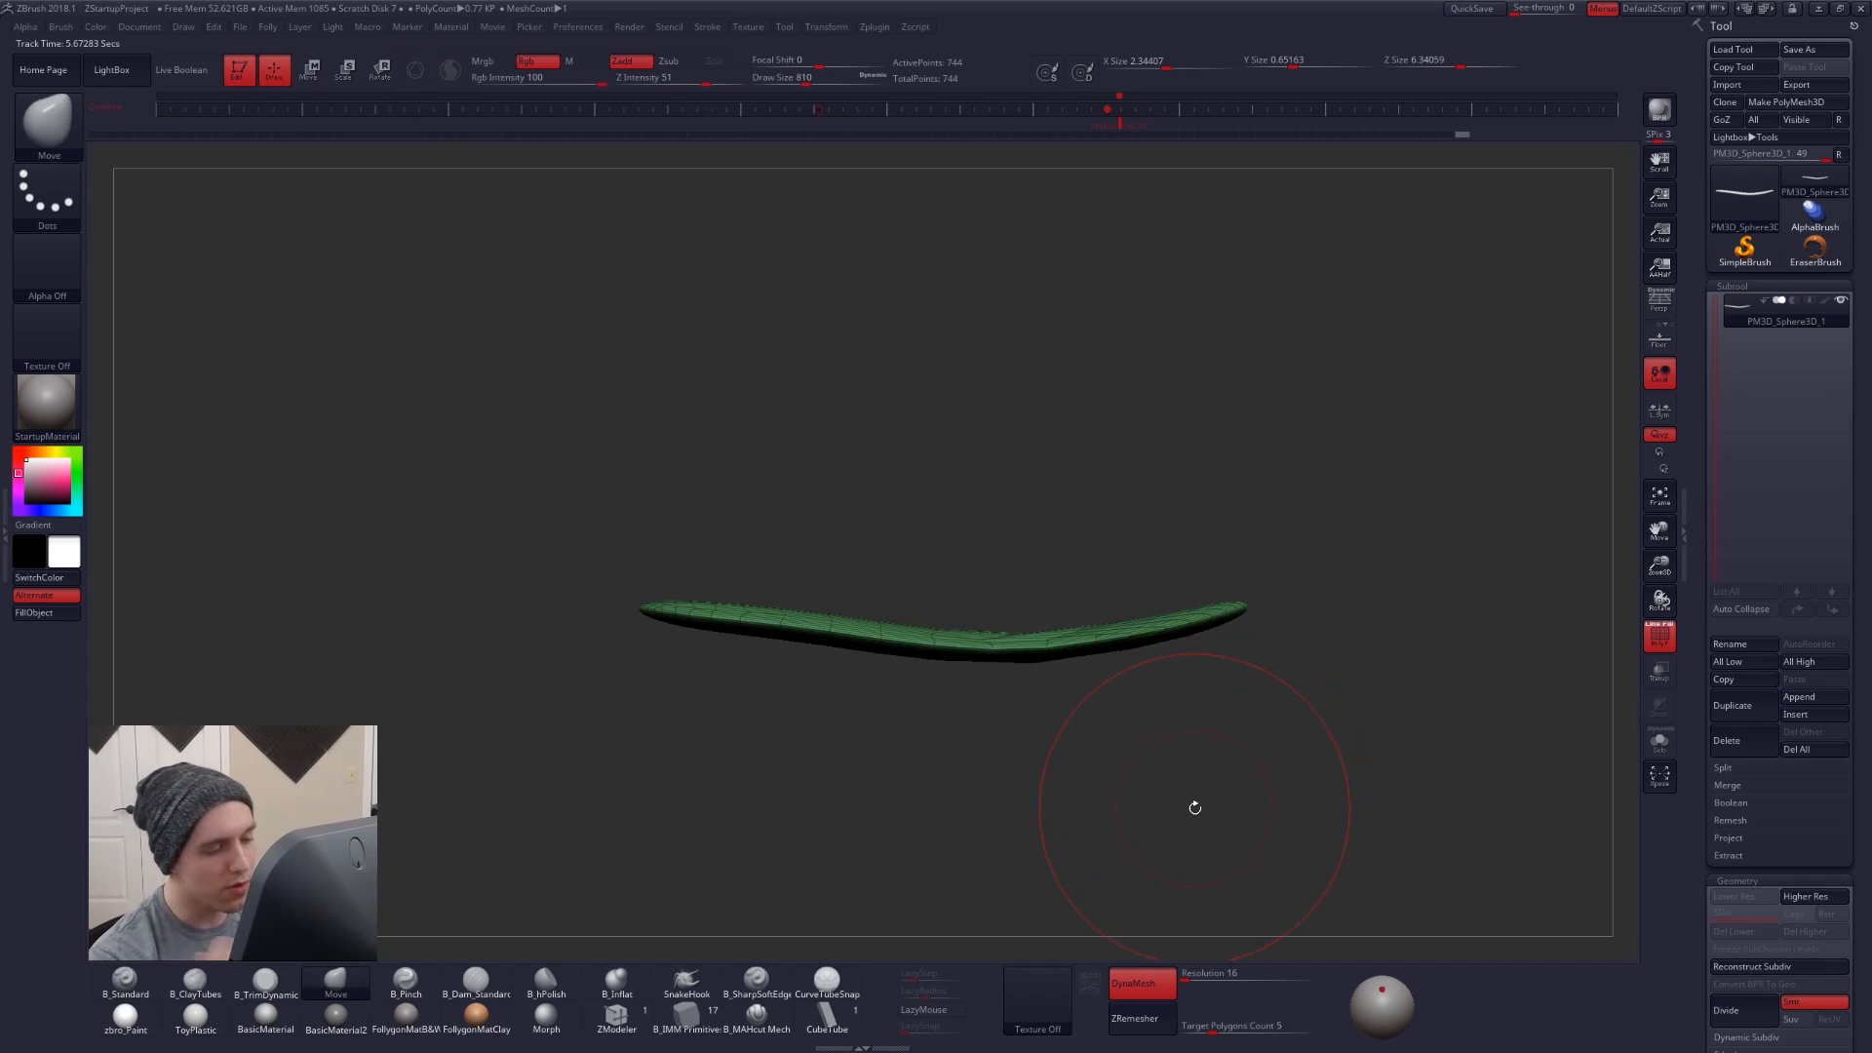
- Restore the stored side view with the boot reference shown and enlarge the Move brush to Draw Size 1194
mouse_move(1153, 689)
left_mouse_down()
mouse_move(1124, 665)
mouse_move(1120, 702)
left_mouse_up()
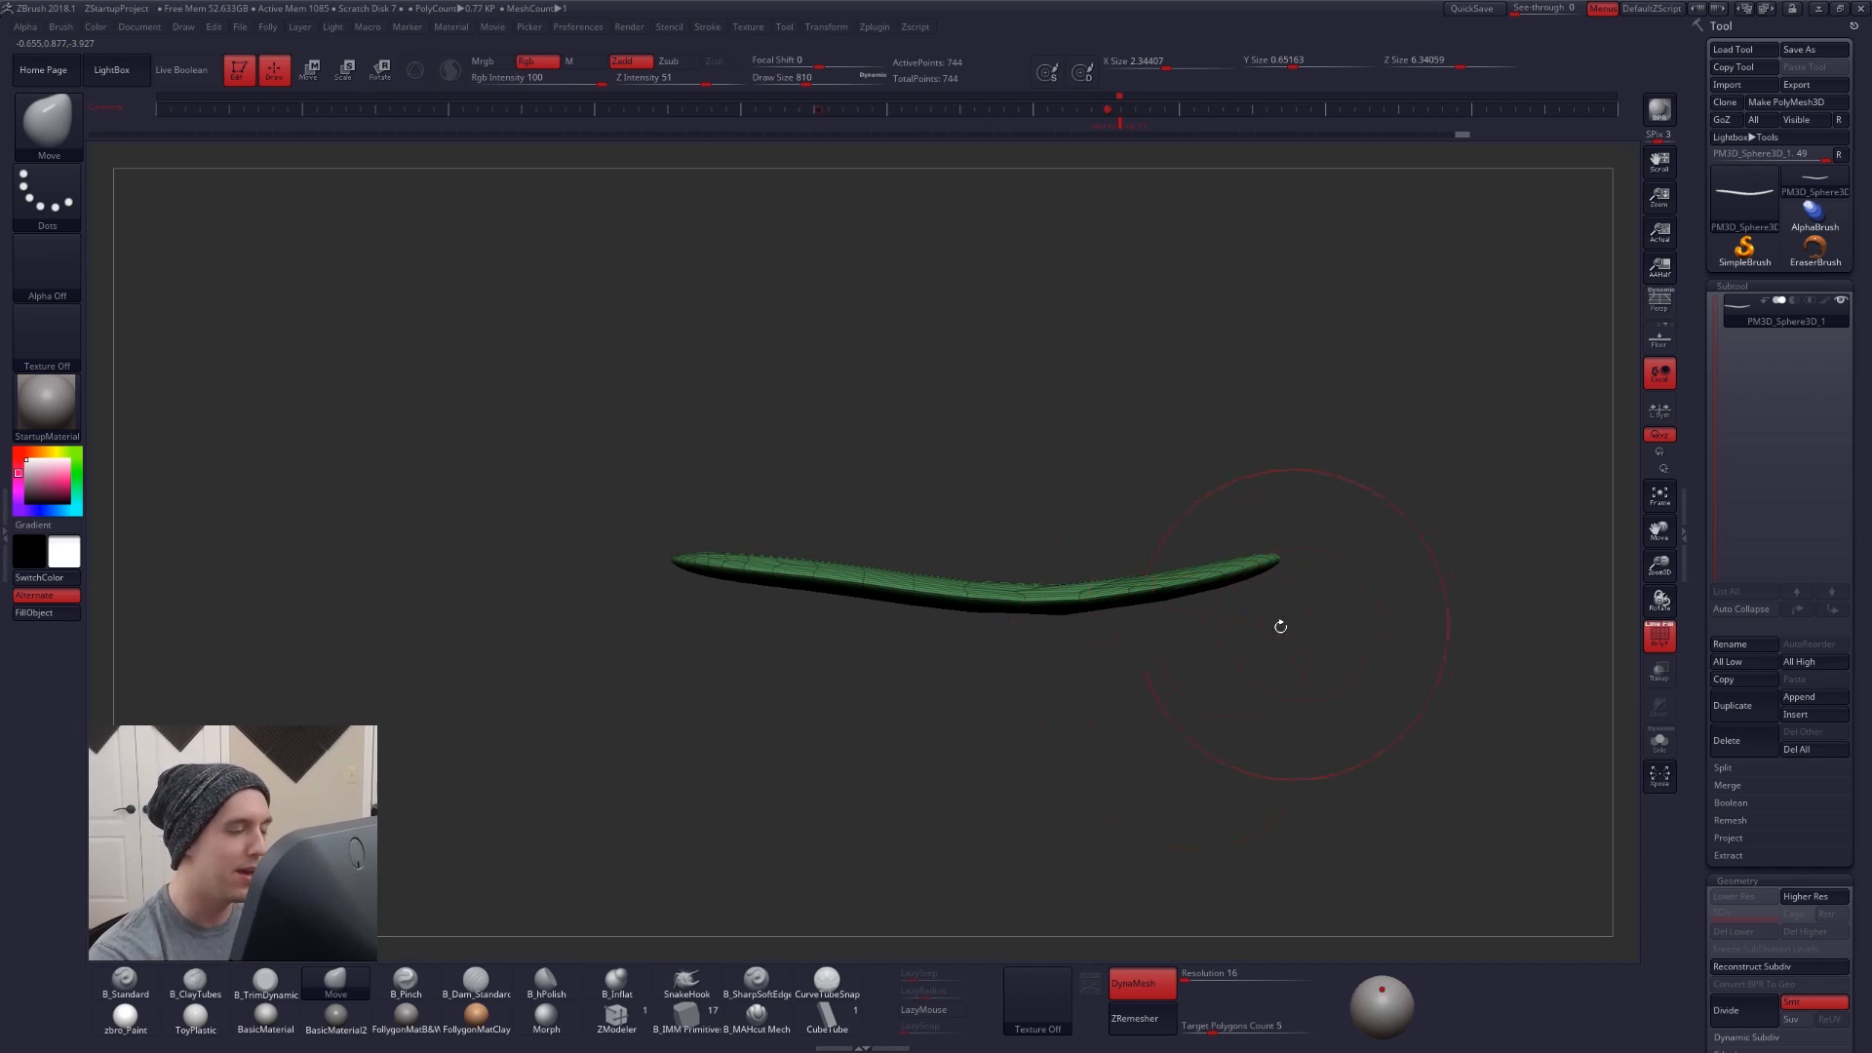
key("space")
left_click_drag(1146, 444, 1133, 442)
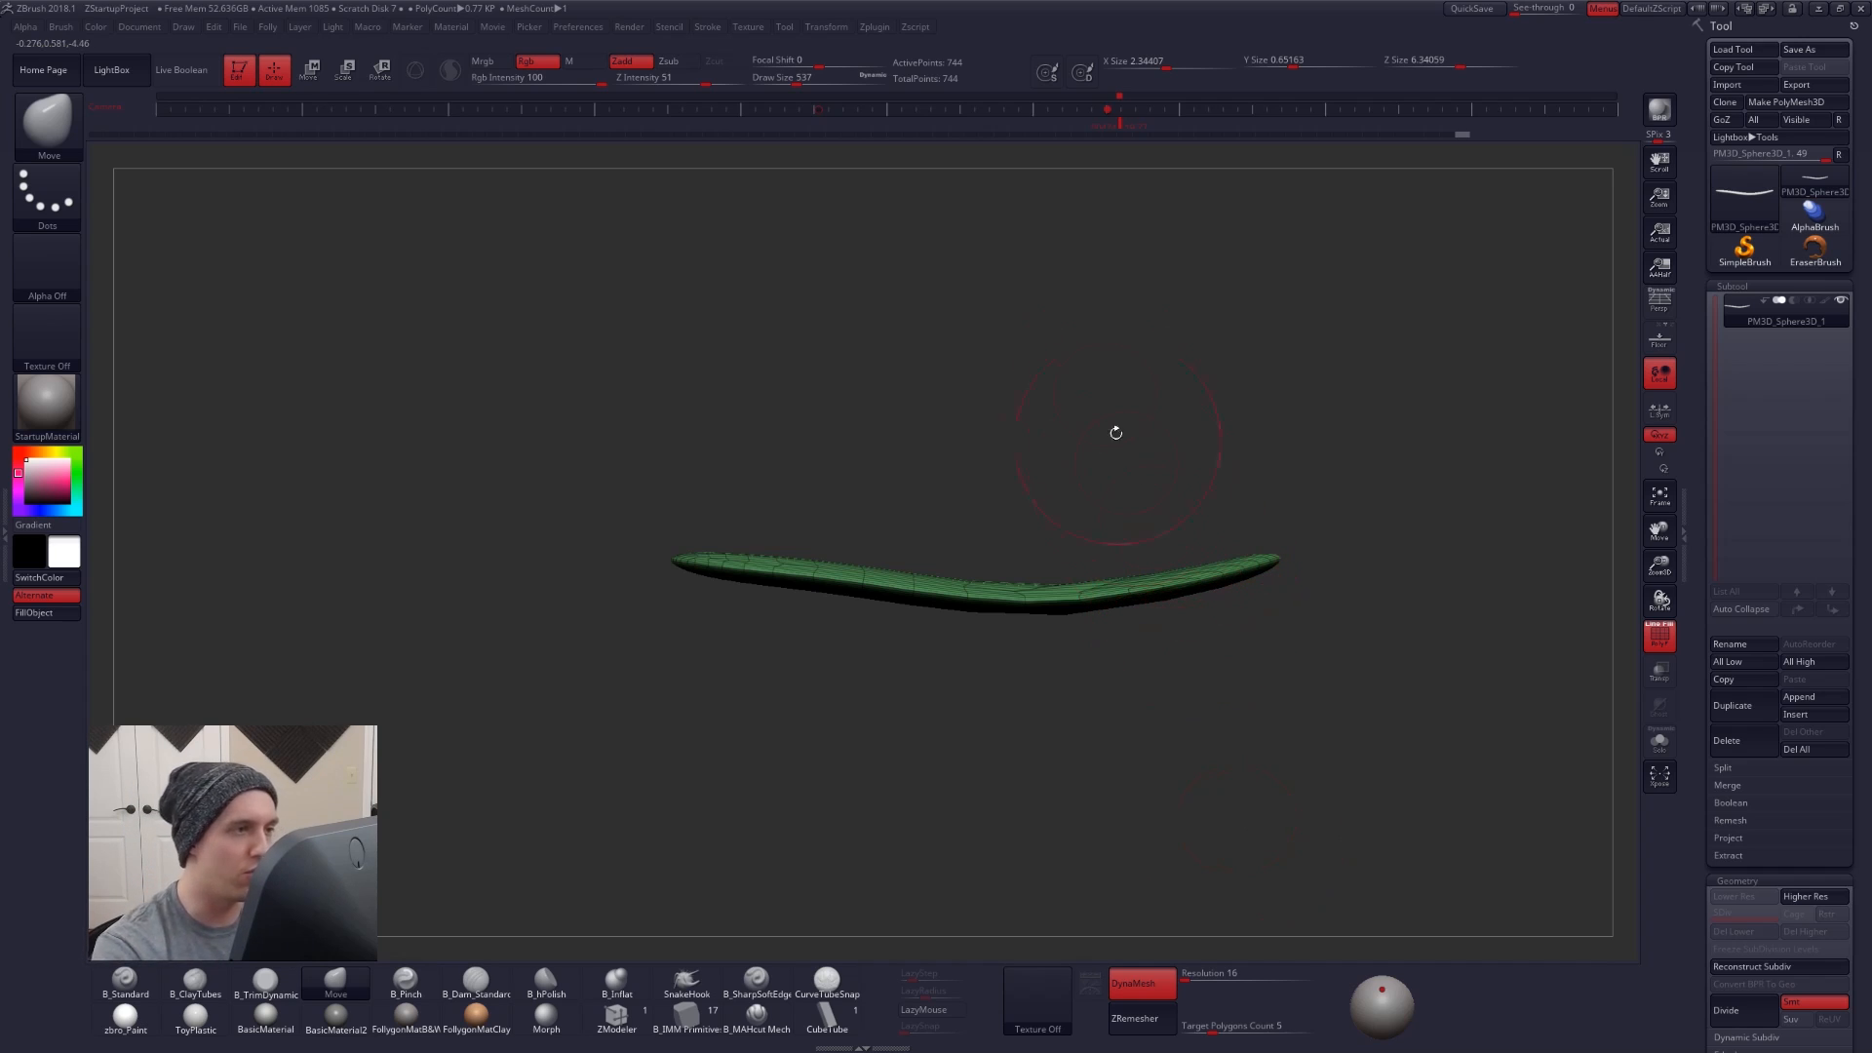
left_click(1126, 127)
key("shift+z")
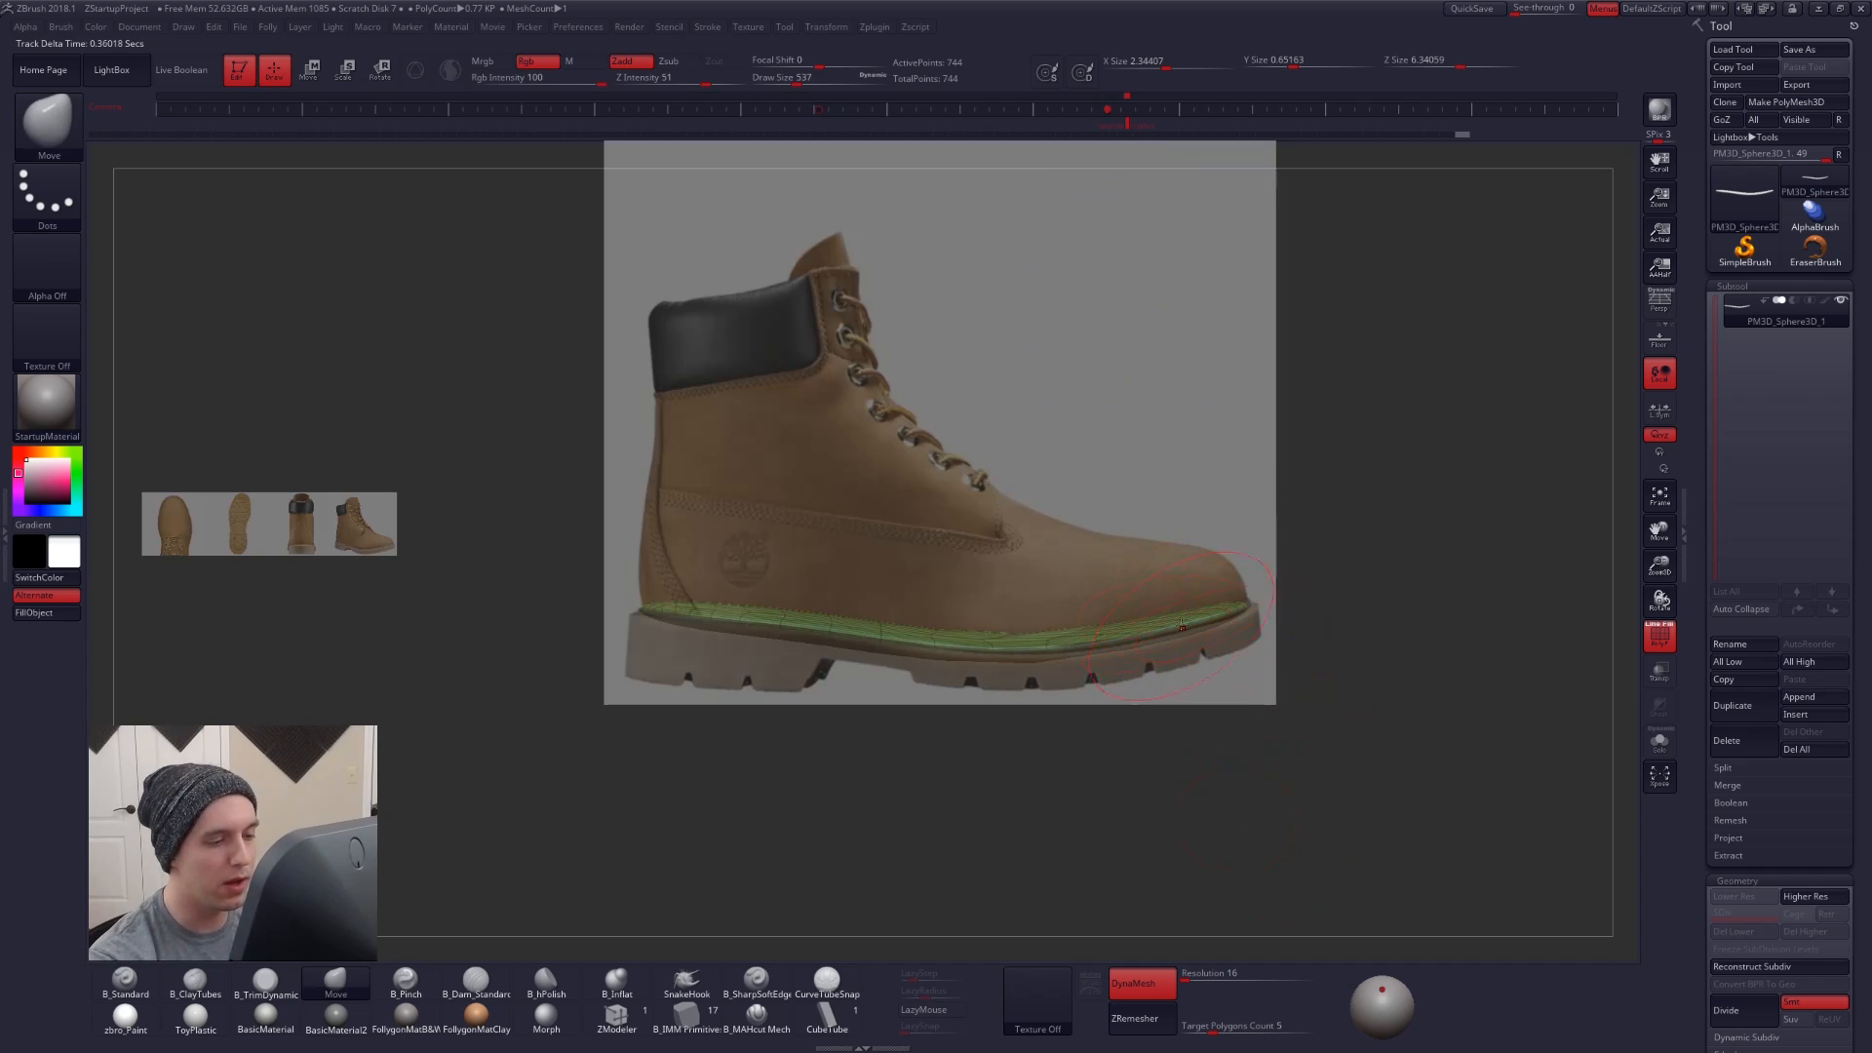
key("space")
left_click_drag(1192, 592, 1207, 592)
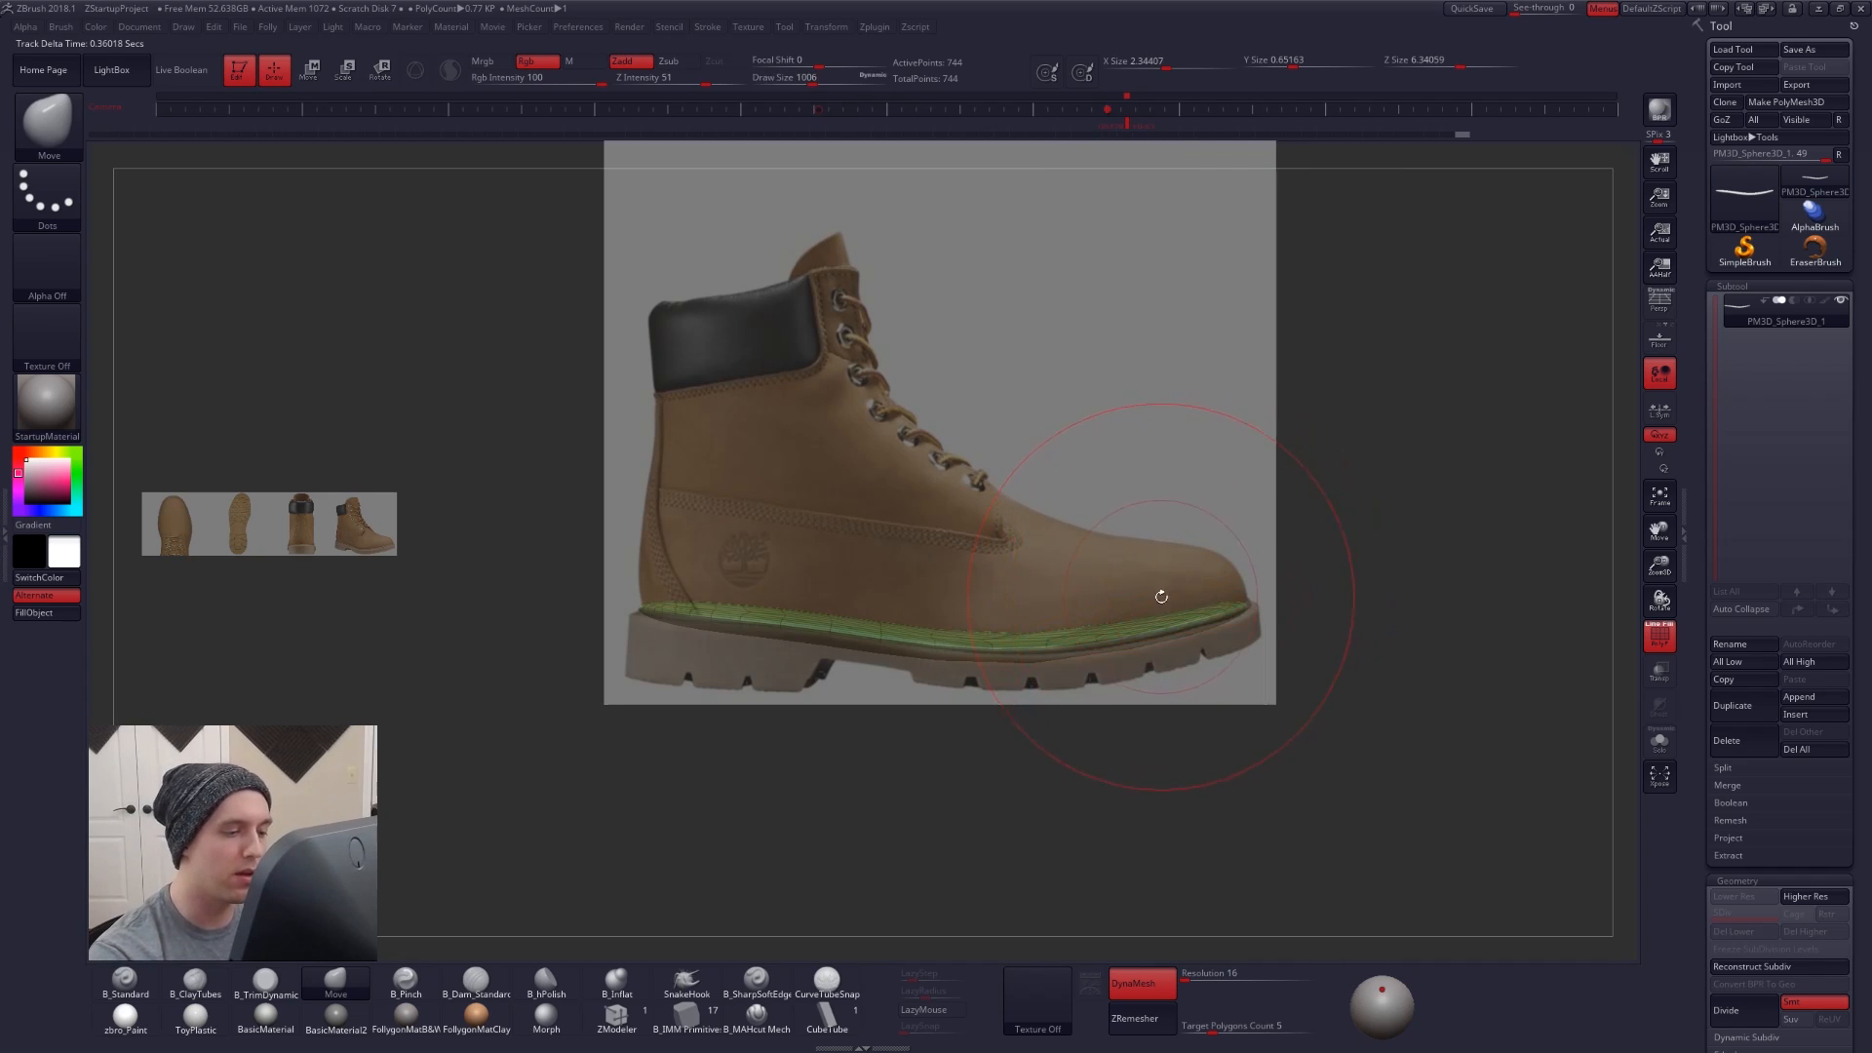
key("alt+space")
key("space")
left_click_drag(1159, 593, 1161, 587)
- Pull the mesh's top up and its heel outward to fill the boot's lower upper in the reference, then hide the reference
mouse_move(1096, 606)
left_mouse_down()
mouse_move(1090, 583)
mouse_move(930, 583)
left_mouse_up()
mouse_move(829, 616)
left_mouse_down()
mouse_move(823, 593)
mouse_move(706, 585)
mouse_move(712, 526)
mouse_move(885, 535)
left_mouse_up()
left_click_drag(940, 555, 935, 542)
left_click_drag(997, 565, 989, 567)
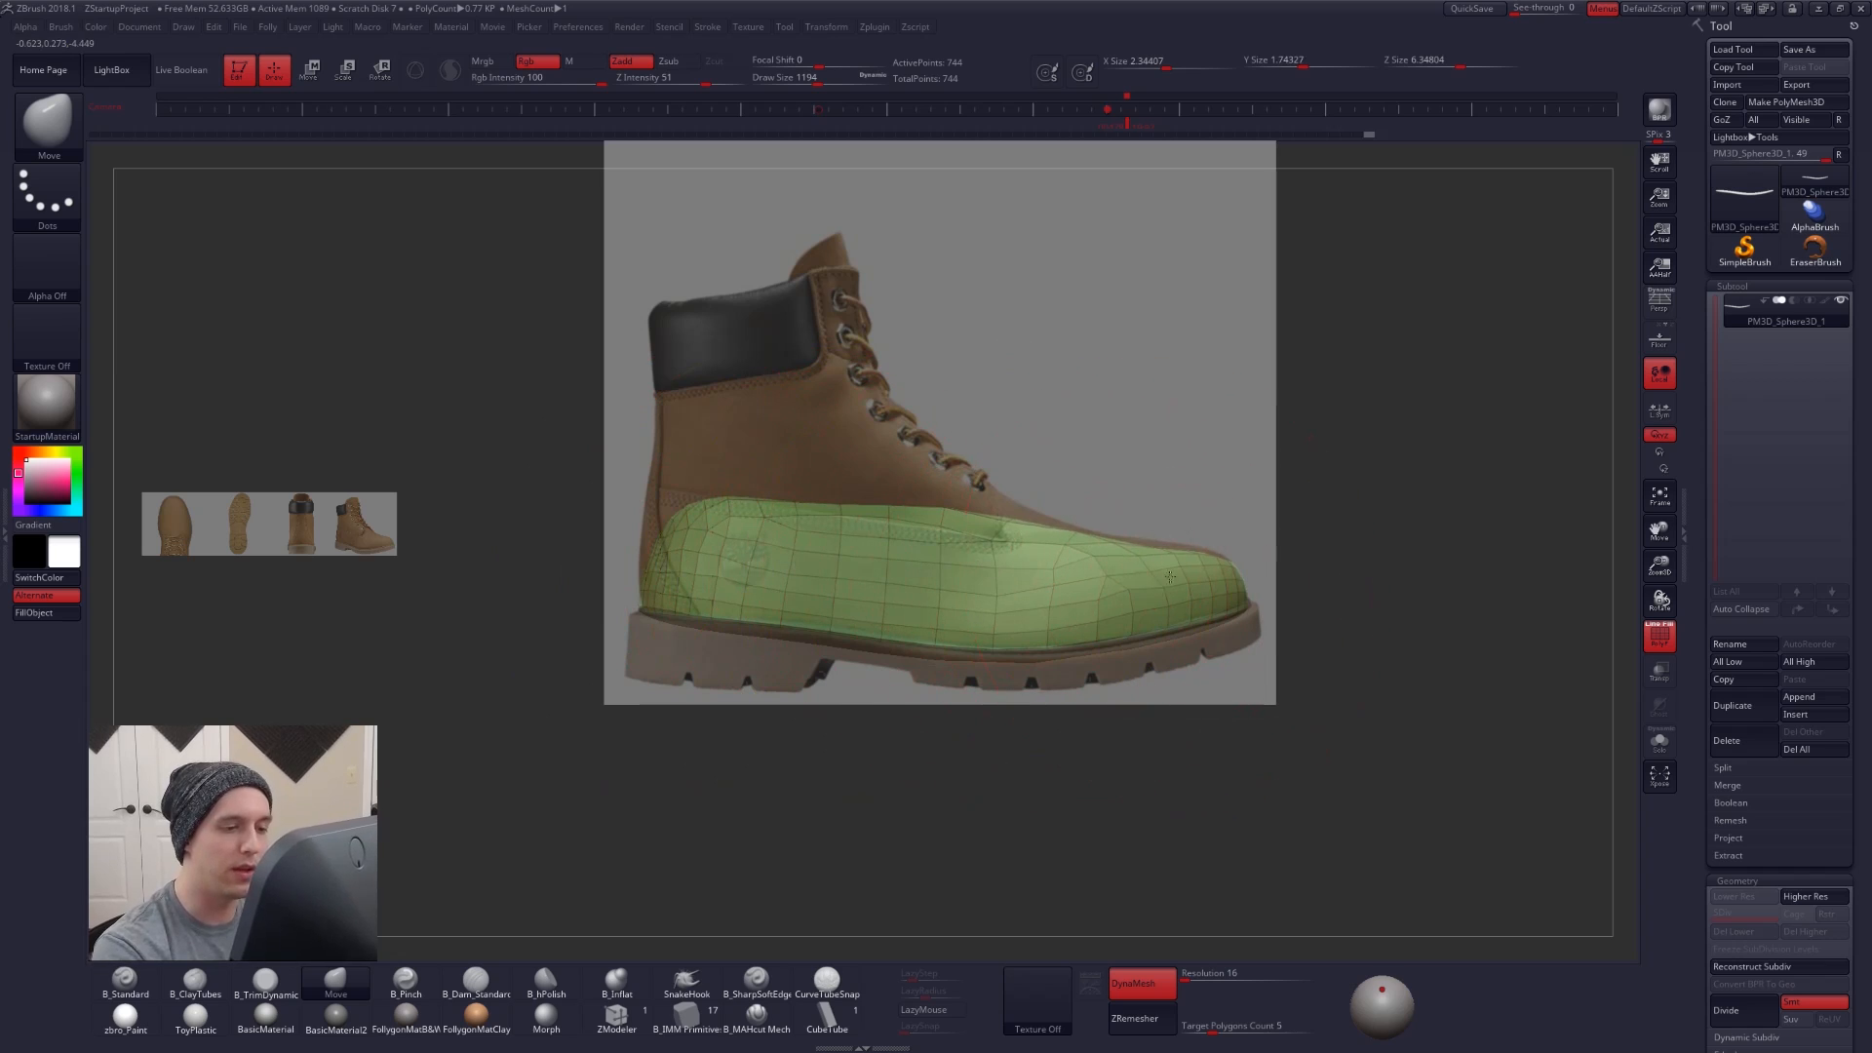
left_click_drag(1170, 576, 1174, 568)
mouse_move(724, 587)
left_mouse_down()
mouse_move(698, 565)
mouse_move(640, 597)
left_mouse_up()
mouse_move(1025, 683)
left_mouse_down()
mouse_move(808, 642)
mouse_move(1158, 624)
left_mouse_up()
key("shift+z")
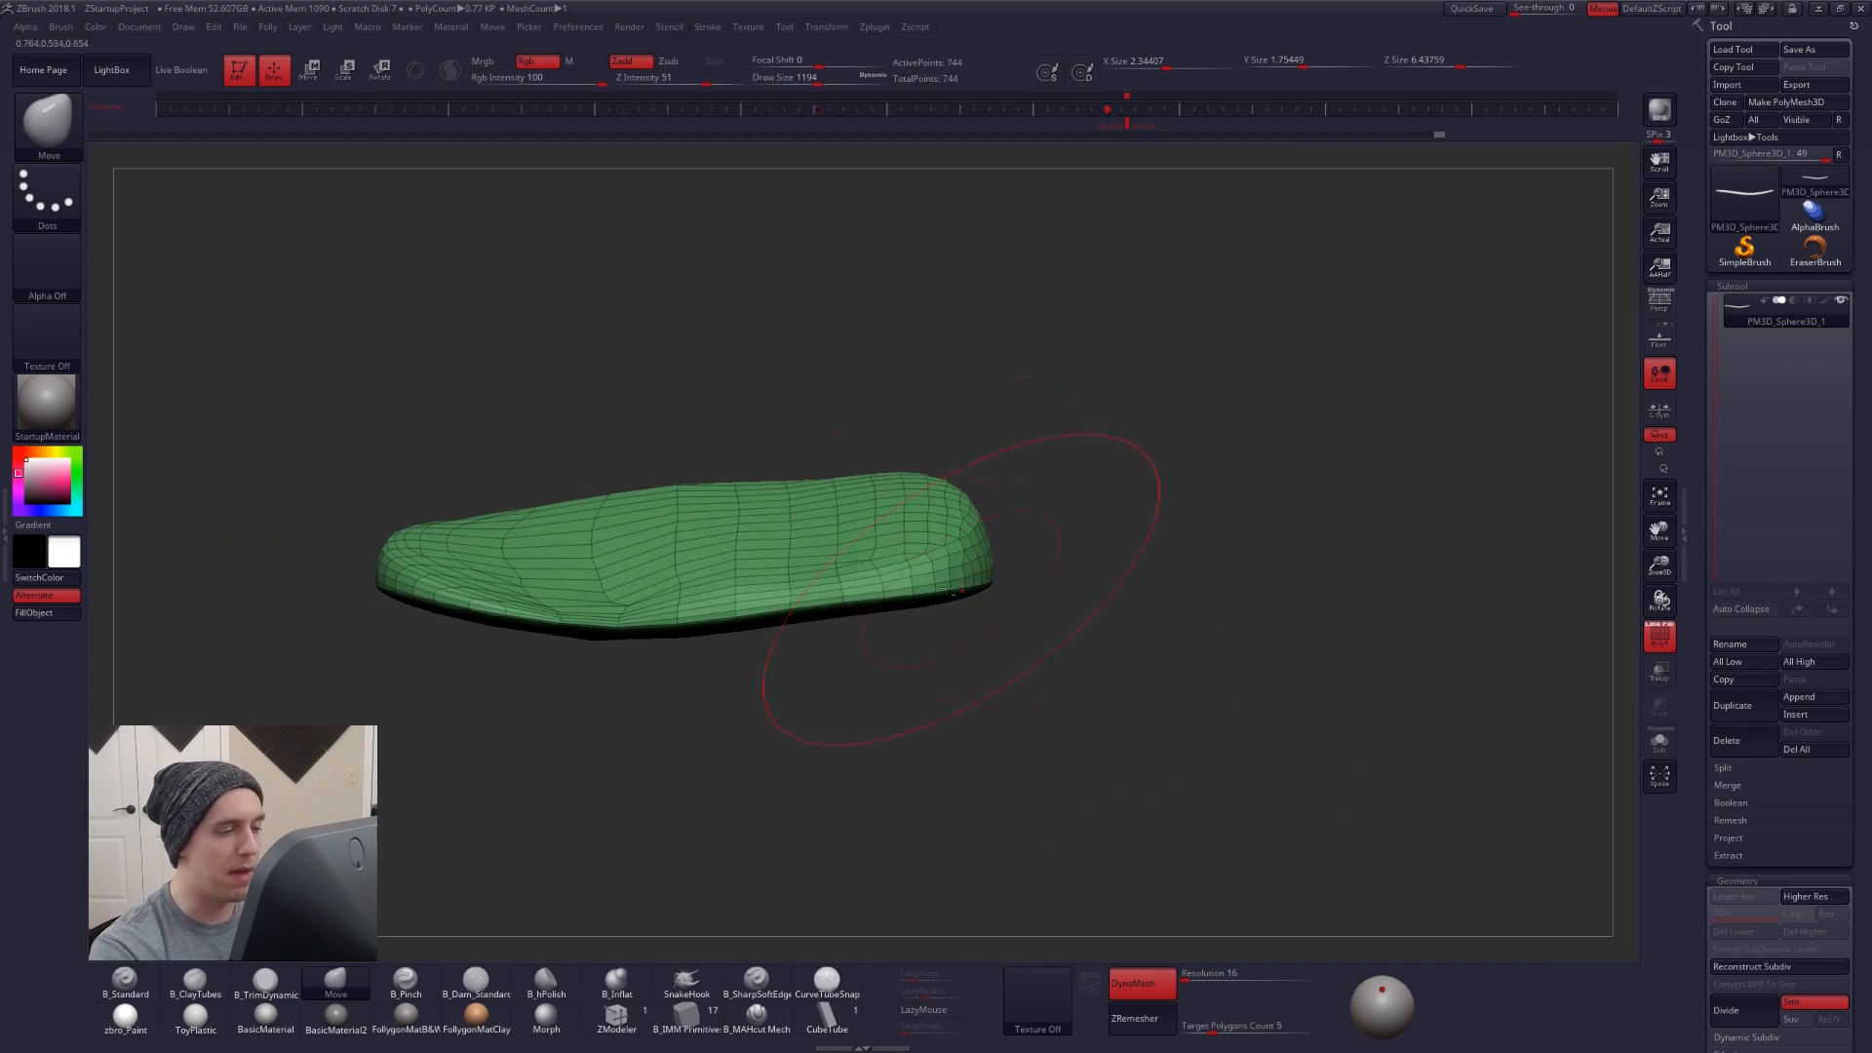
- Set the Move brush's Draw Size to 1058 on the opposite side of the mesh and undo the last stroke
left_click_drag(975, 644, 1112, 648)
left_click_drag(819, 646, 947, 669, "alt")
key("space")
mouse_move(1064, 564)
left_mouse_down()
mouse_move(1045, 564)
mouse_move(989, 726)
mouse_move(1059, 619)
left_mouse_up()
key("2")
mouse_move(1092, 760)
left_mouse_down()
mouse_move(984, 644)
mouse_move(907, 676)
mouse_move(931, 694)
mouse_move(931, 665)
left_mouse_up()
key("space")
left_click(891, 652)
key("1")
key("ctrl+z")
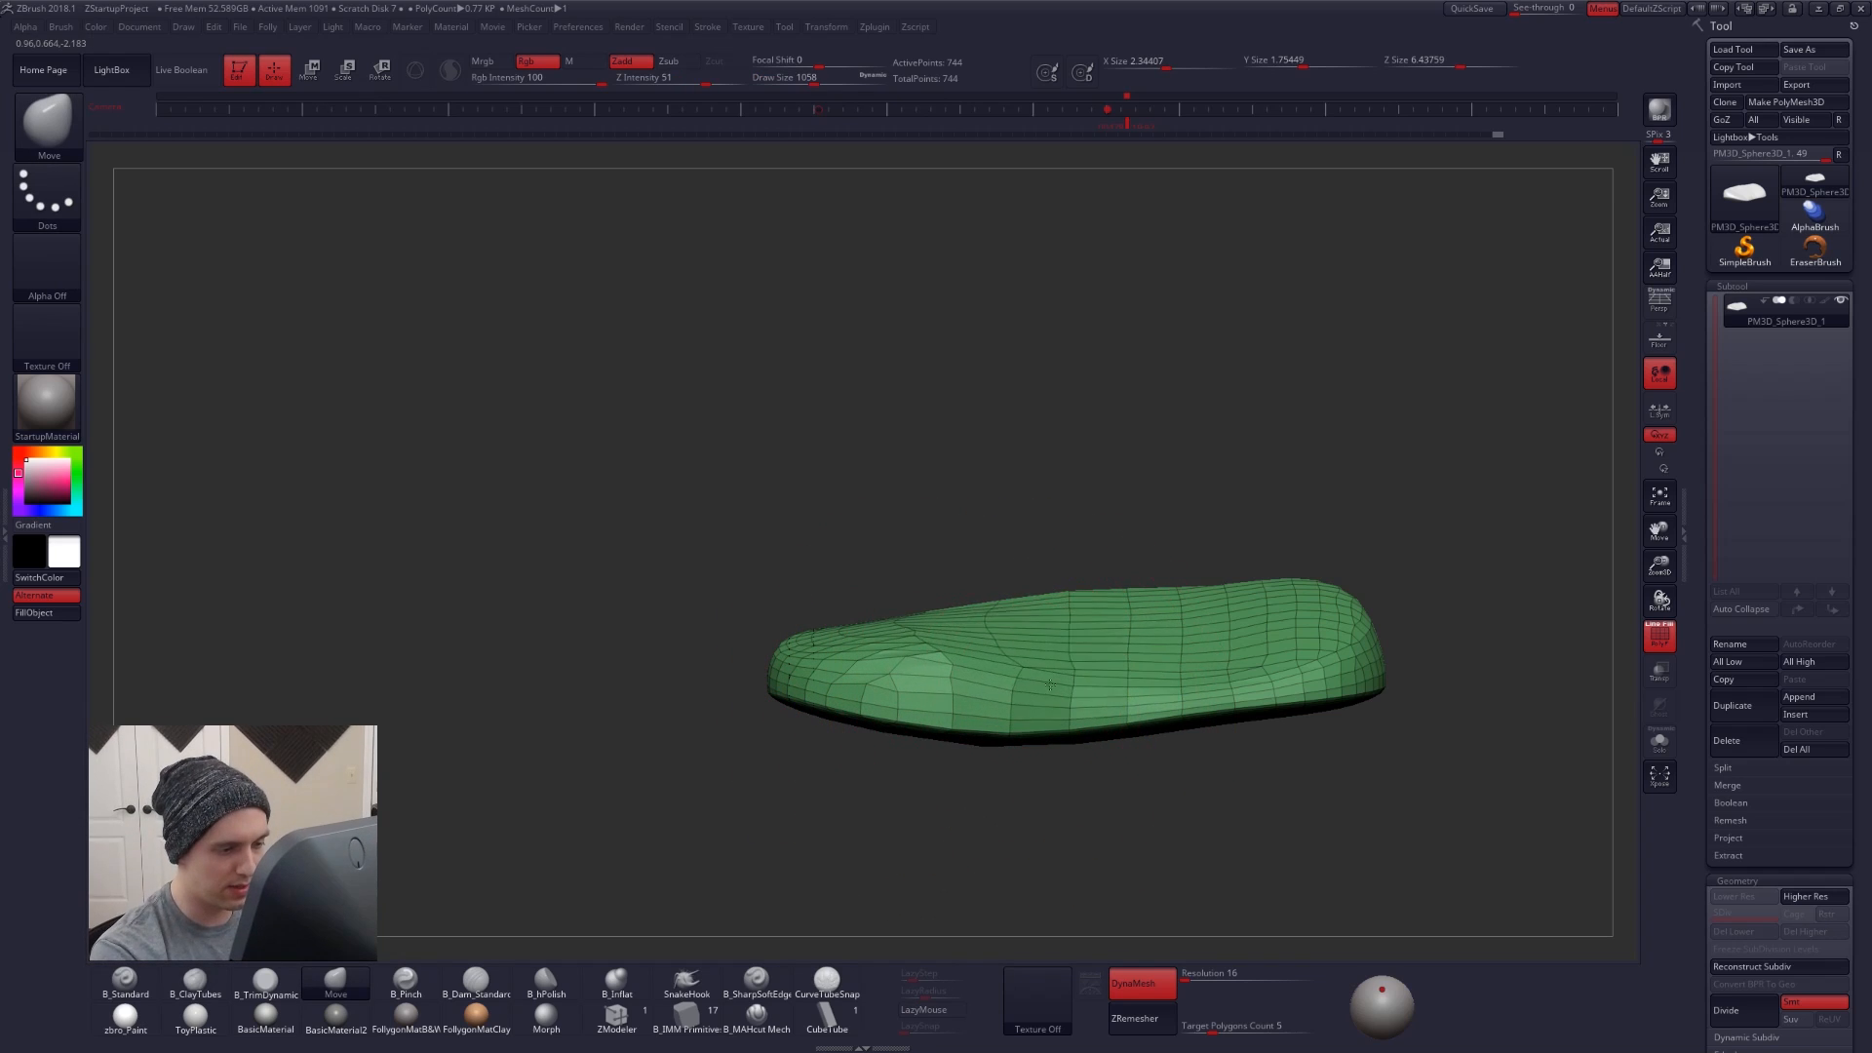
- Even out the sunken side of the foot mesh with Move strokes along the forefoot, midfoot and heel
mouse_move(1160, 676)
left_mouse_down()
mouse_move(1165, 653)
mouse_move(1236, 647)
left_mouse_up()
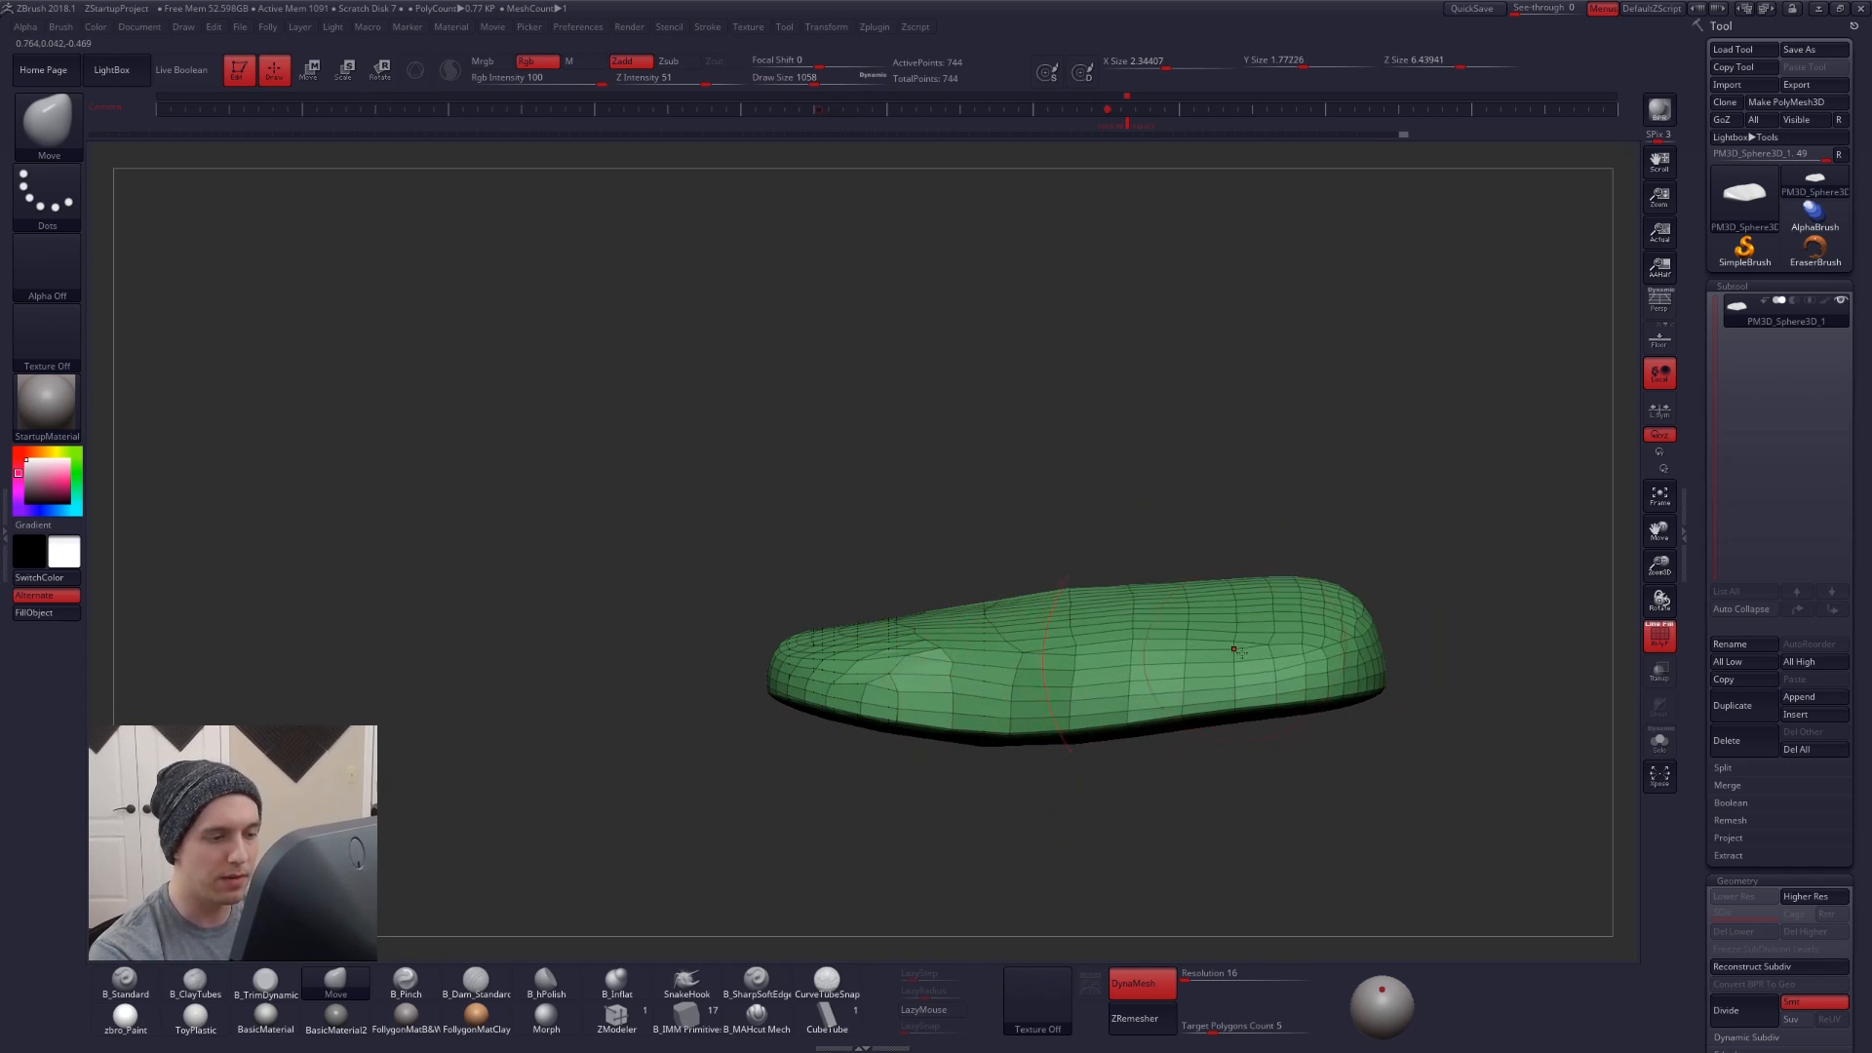
left_click_drag(1004, 674, 1027, 662)
left_click_drag(1167, 674, 1273, 665)
left_click_drag(1009, 669, 1015, 660)
left_click_drag(716, 672, 1088, 686)
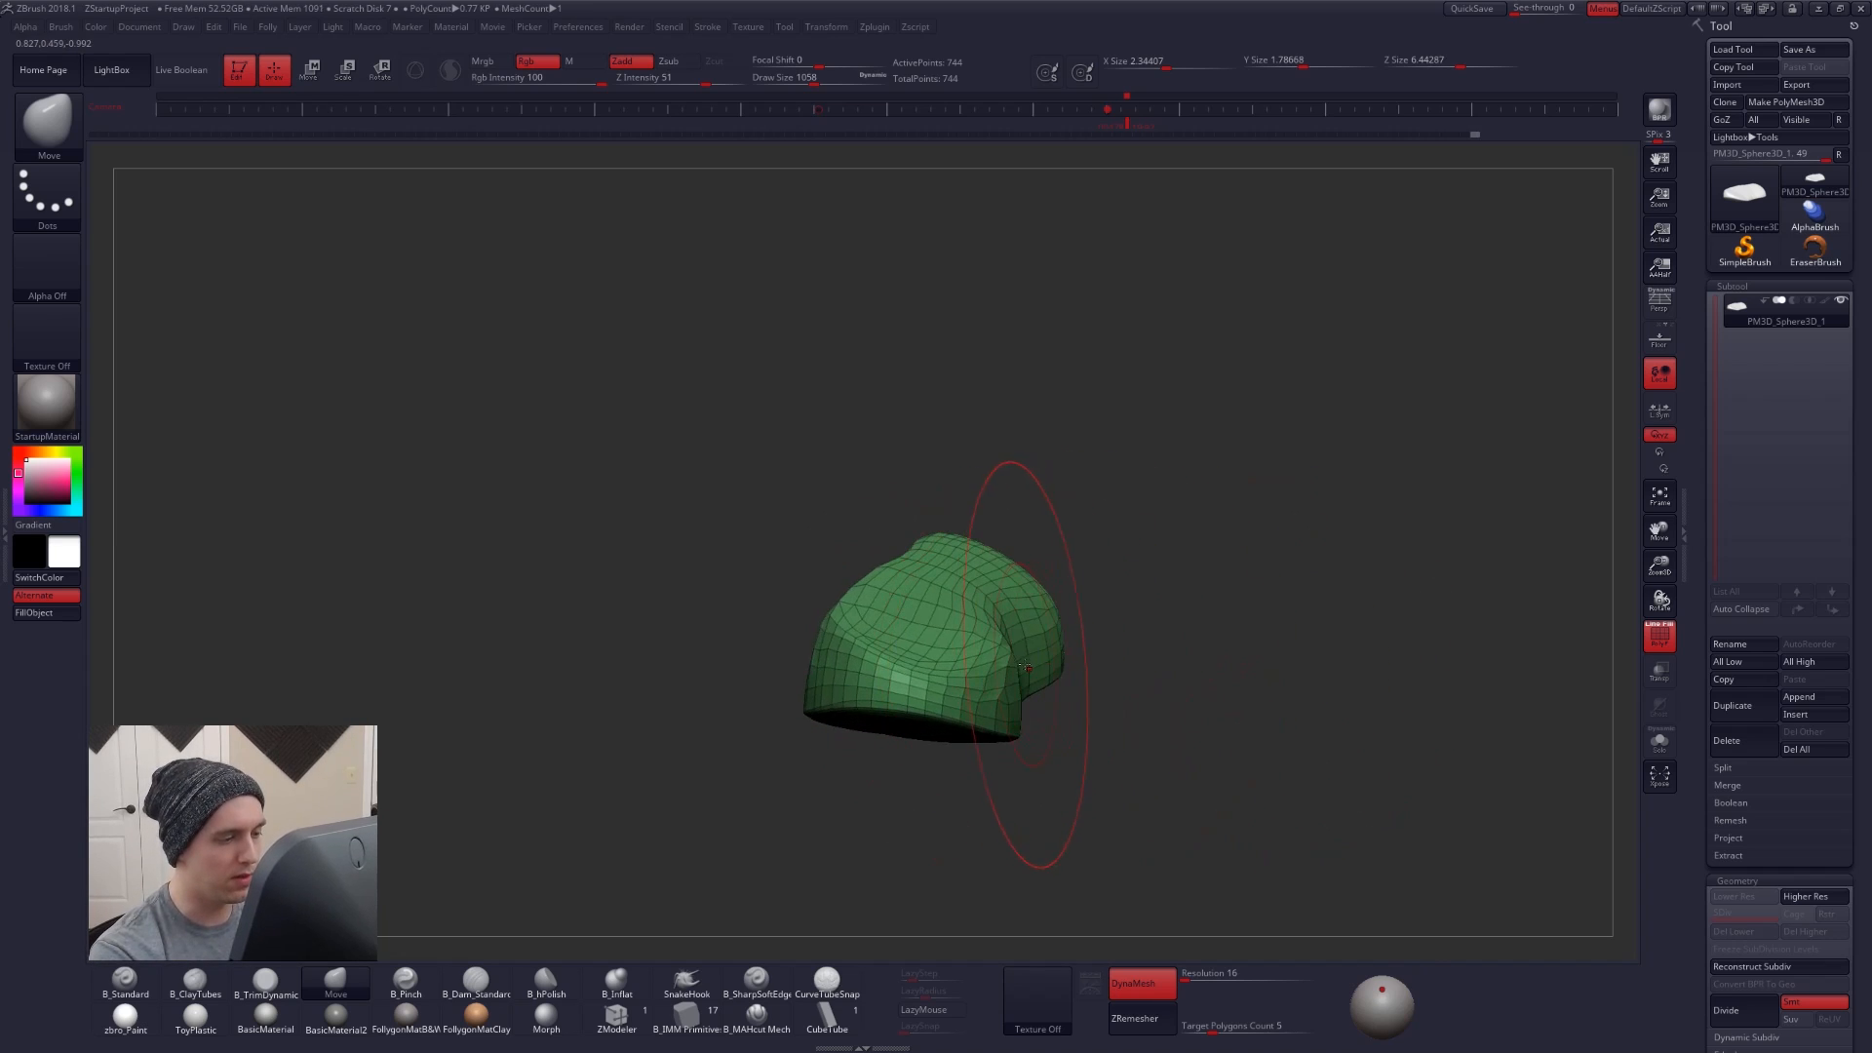
right_click_drag(1031, 663, 952, 663, "shift")
left_click_drag(827, 656, 1016, 635)
left_click_drag(1142, 637, 1146, 627)
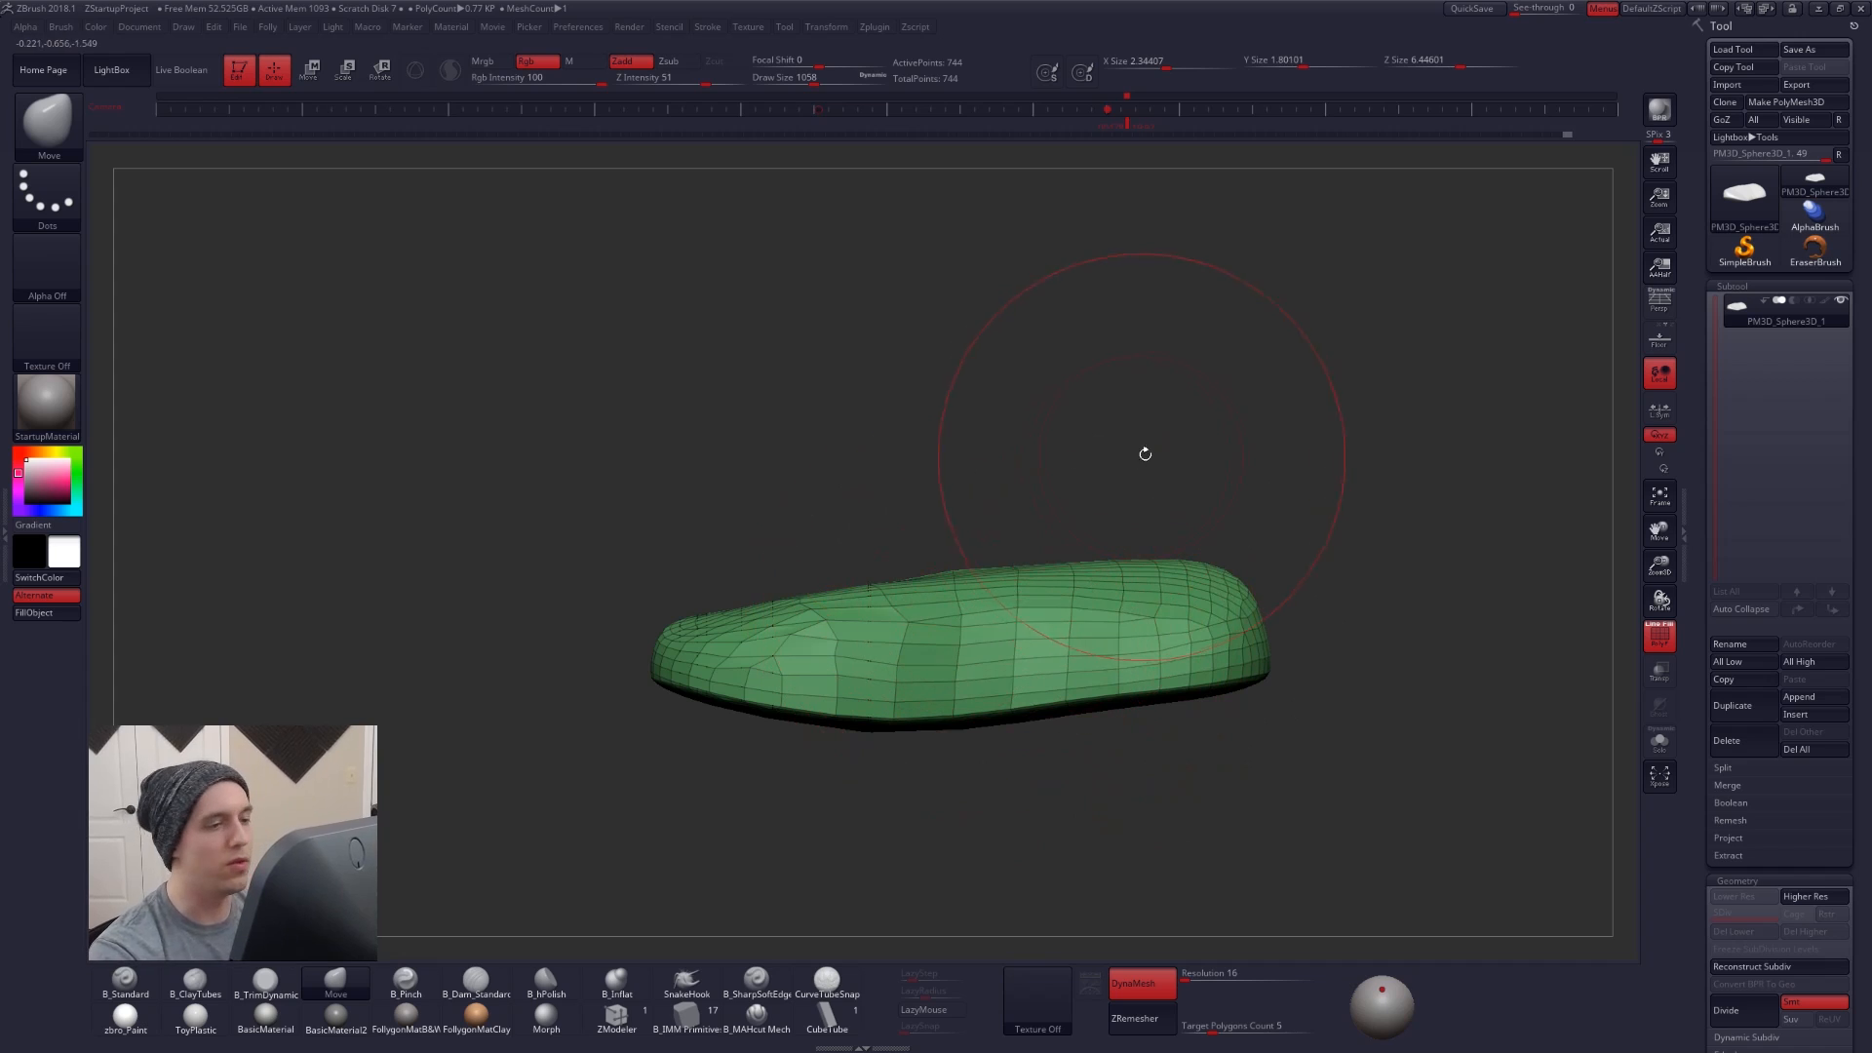
- Set the Move brush's Draw Size to 465 and open its Auto Masking settings
key("space")
left_click_drag(1144, 446, 1132, 439)
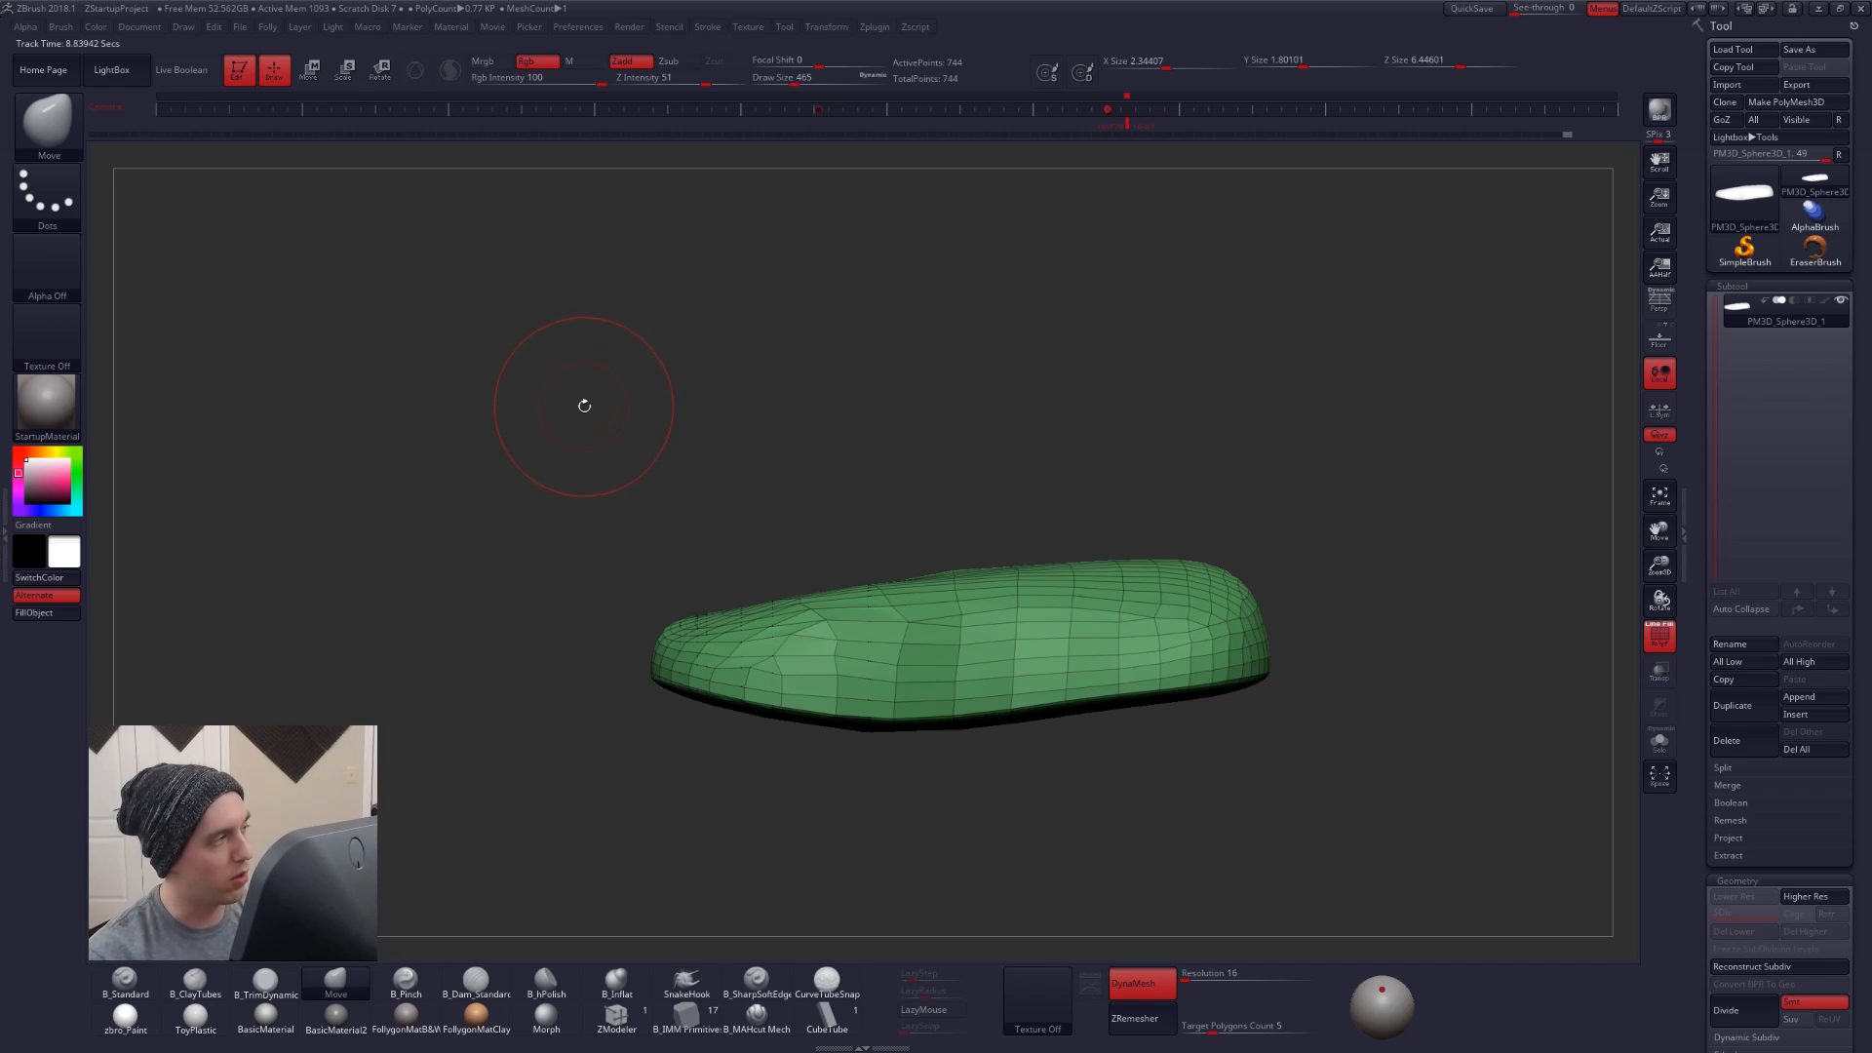
left_click(60, 26)
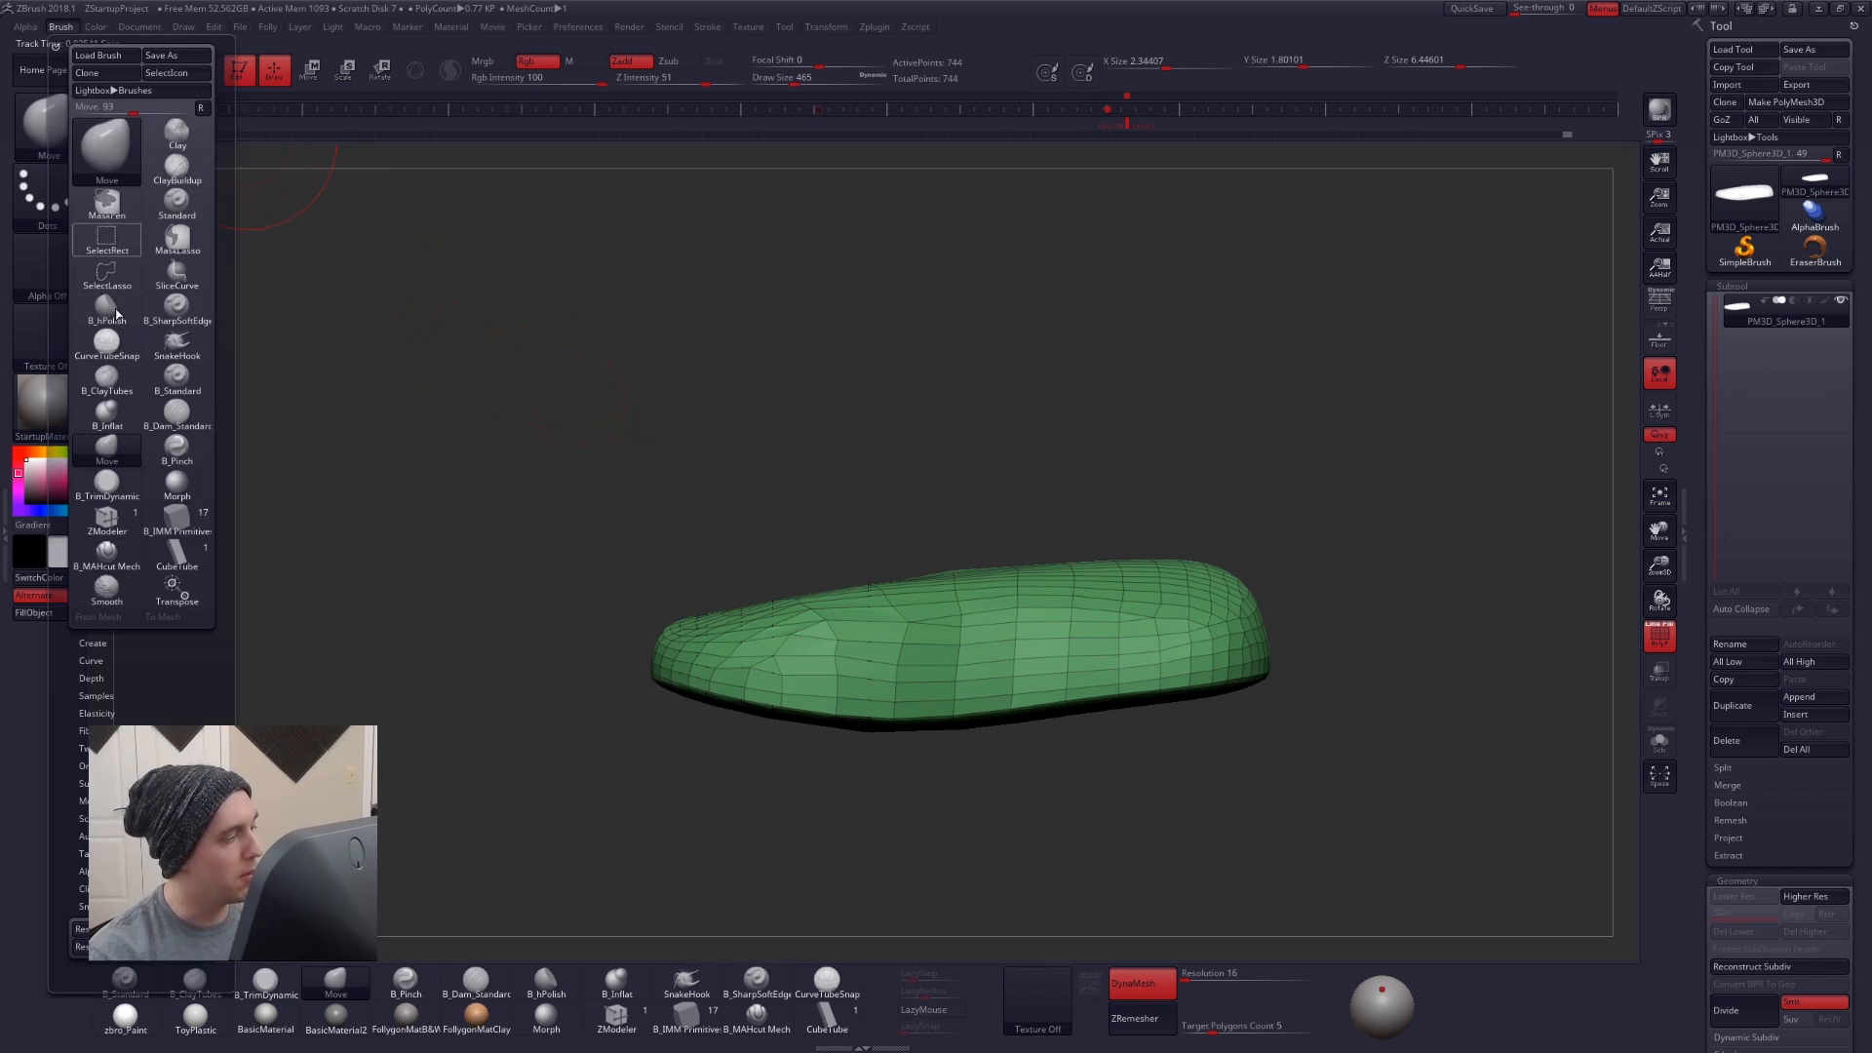
left_click_drag(163, 661, 153, 594)
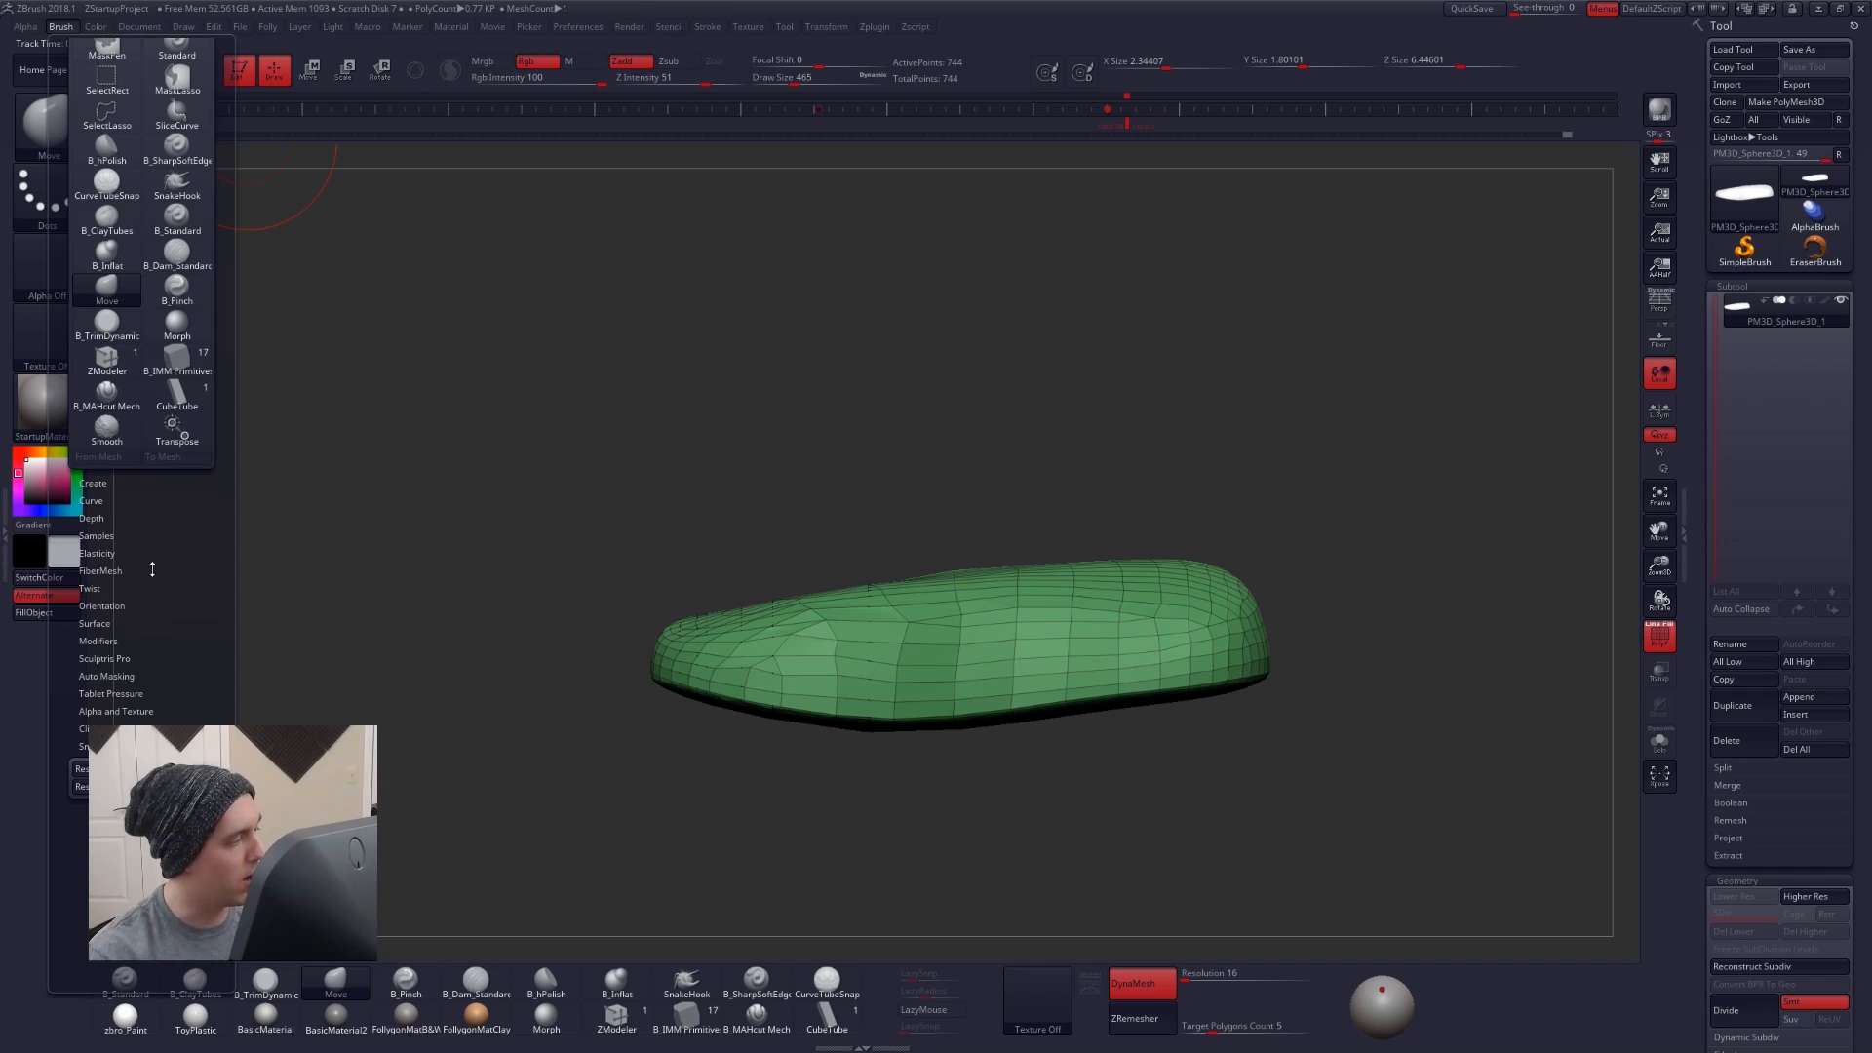
left_click(138, 679)
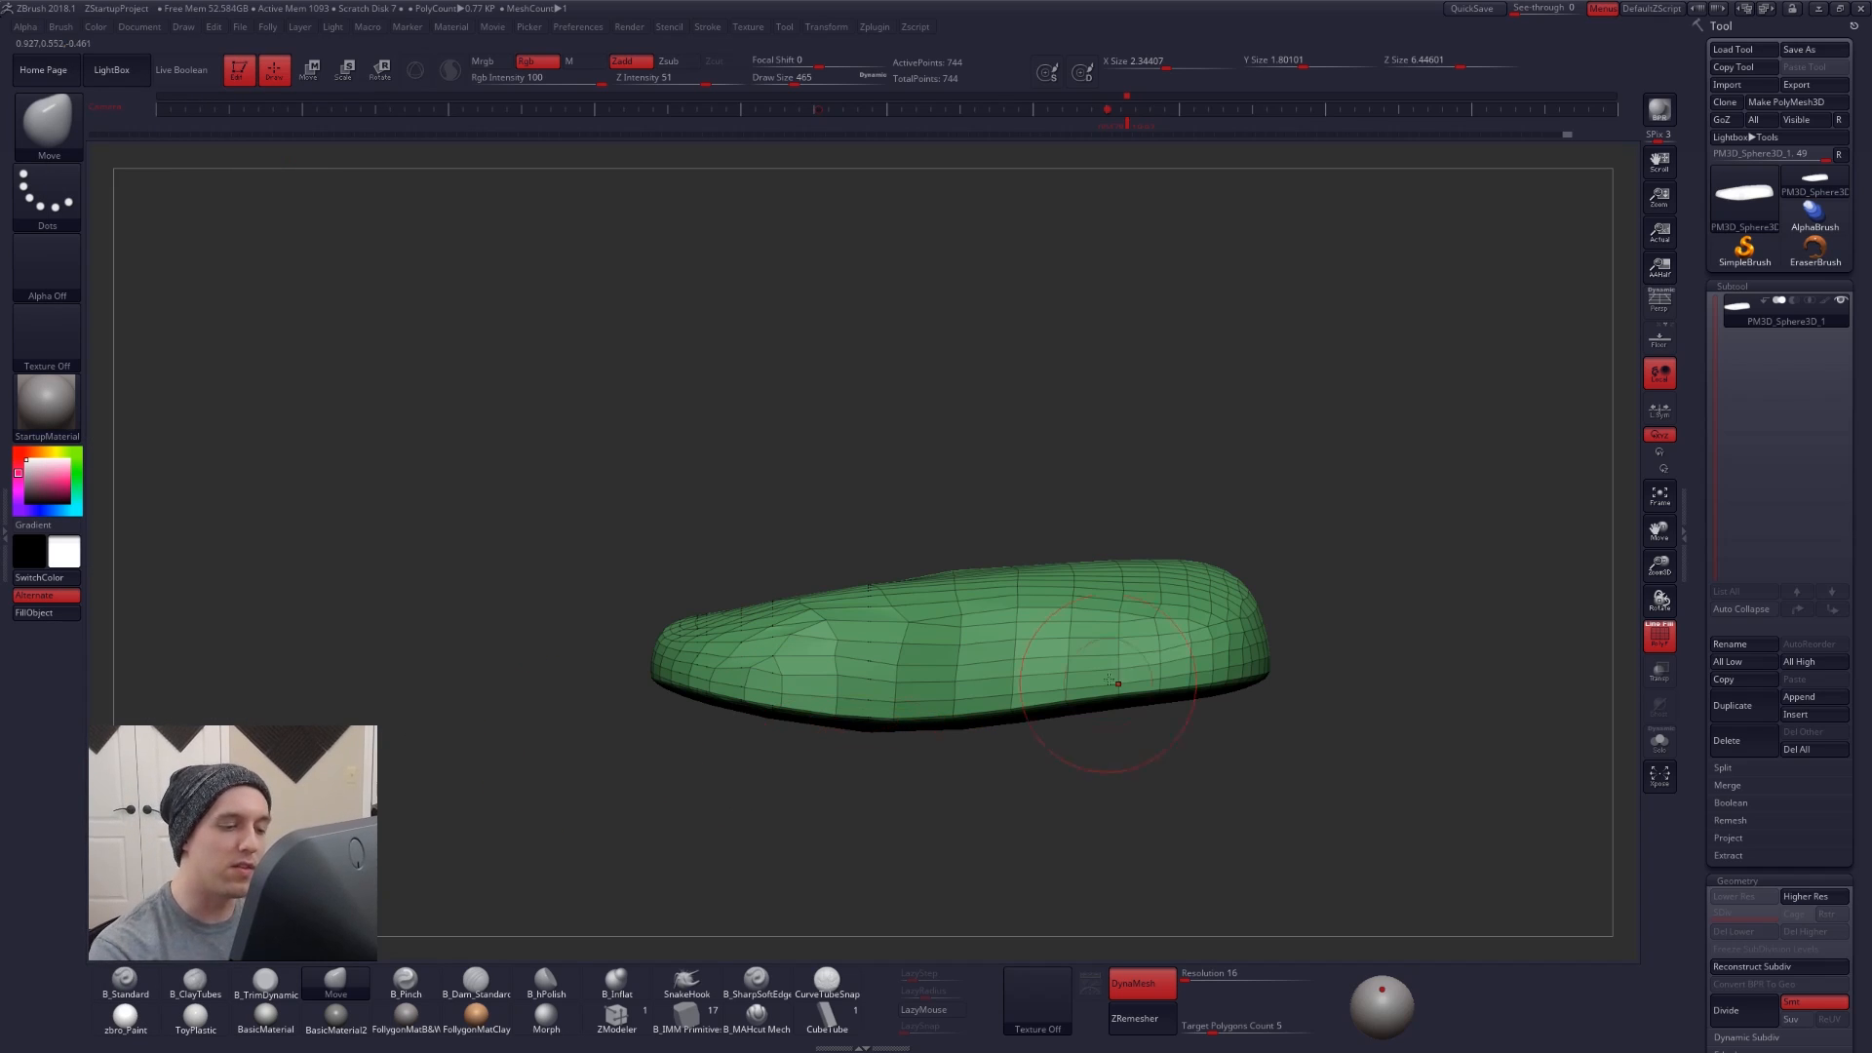
- Set the Move brush's Draw Size to 980 and pull the lower side of the mesh upward near the heel
key("space")
mouse_move(1148, 645)
left_mouse_down()
mouse_move(1201, 590)
mouse_move(1237, 498)
left_mouse_up()
key("ctrl+shift+f")
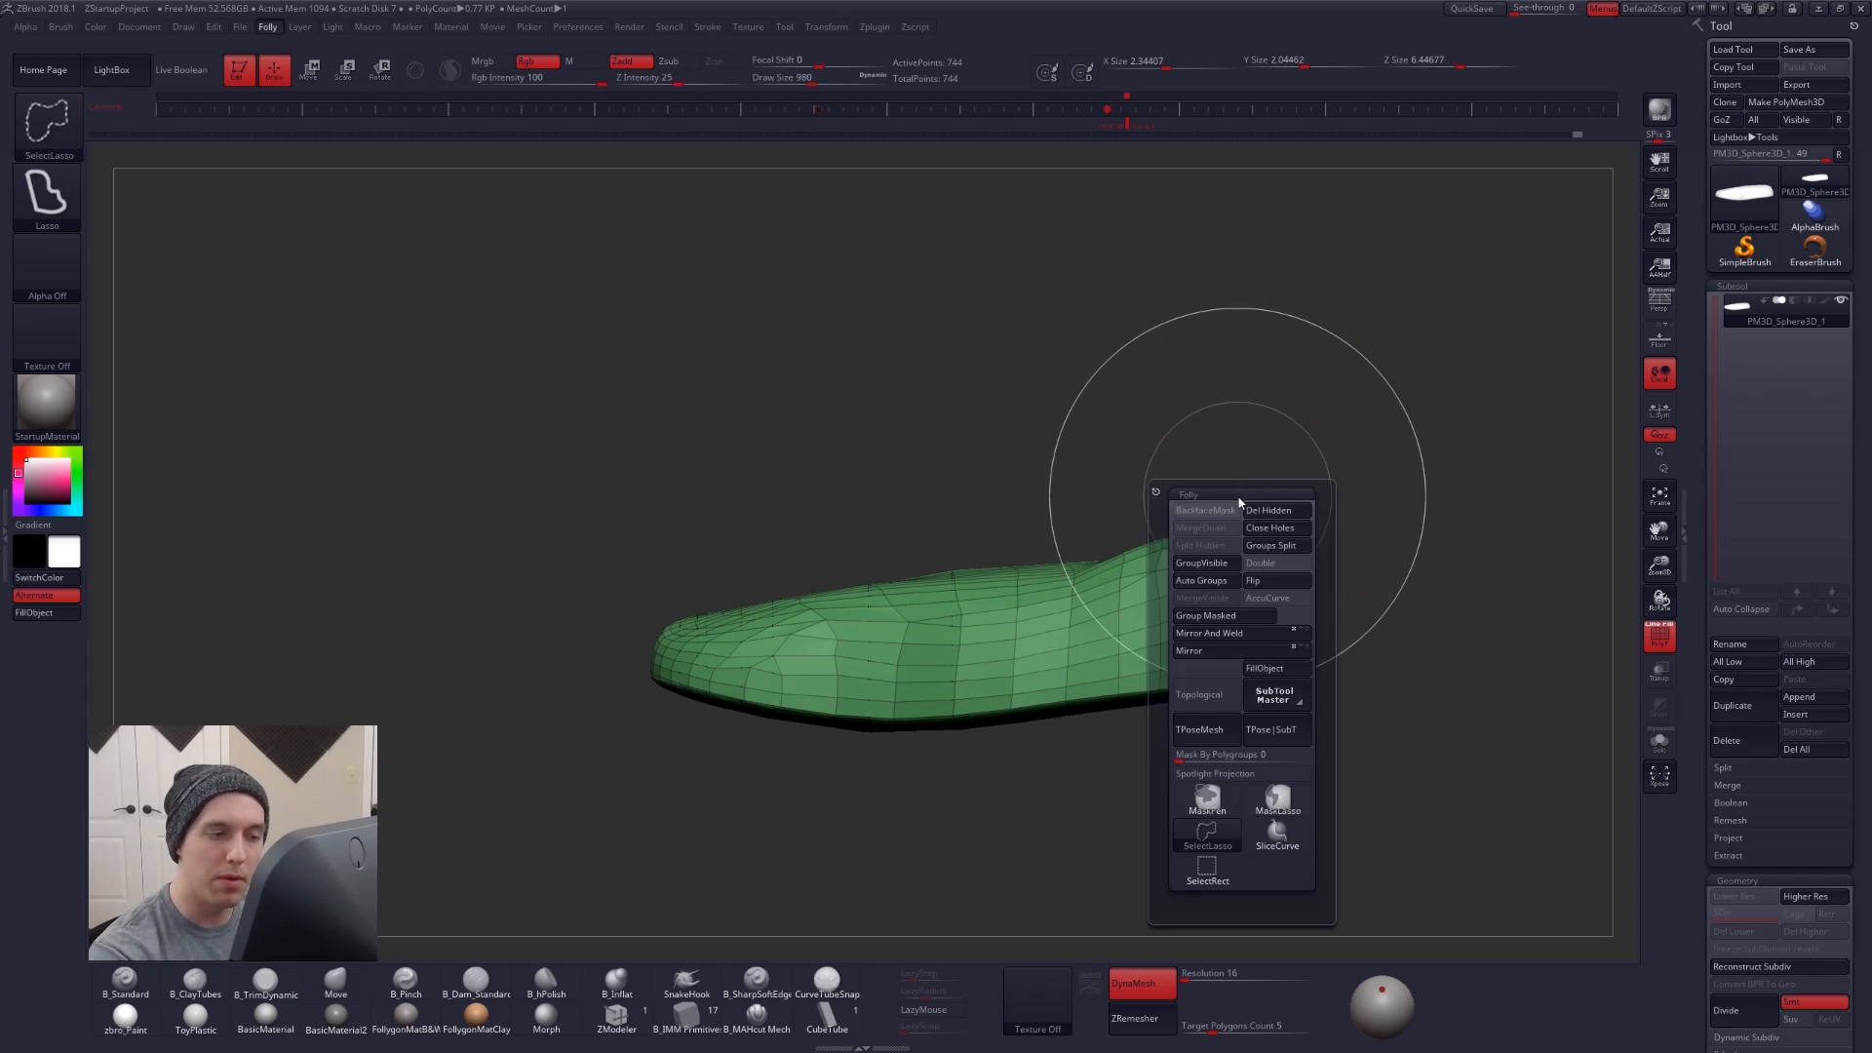
left_click_drag(1183, 679, 1179, 393)
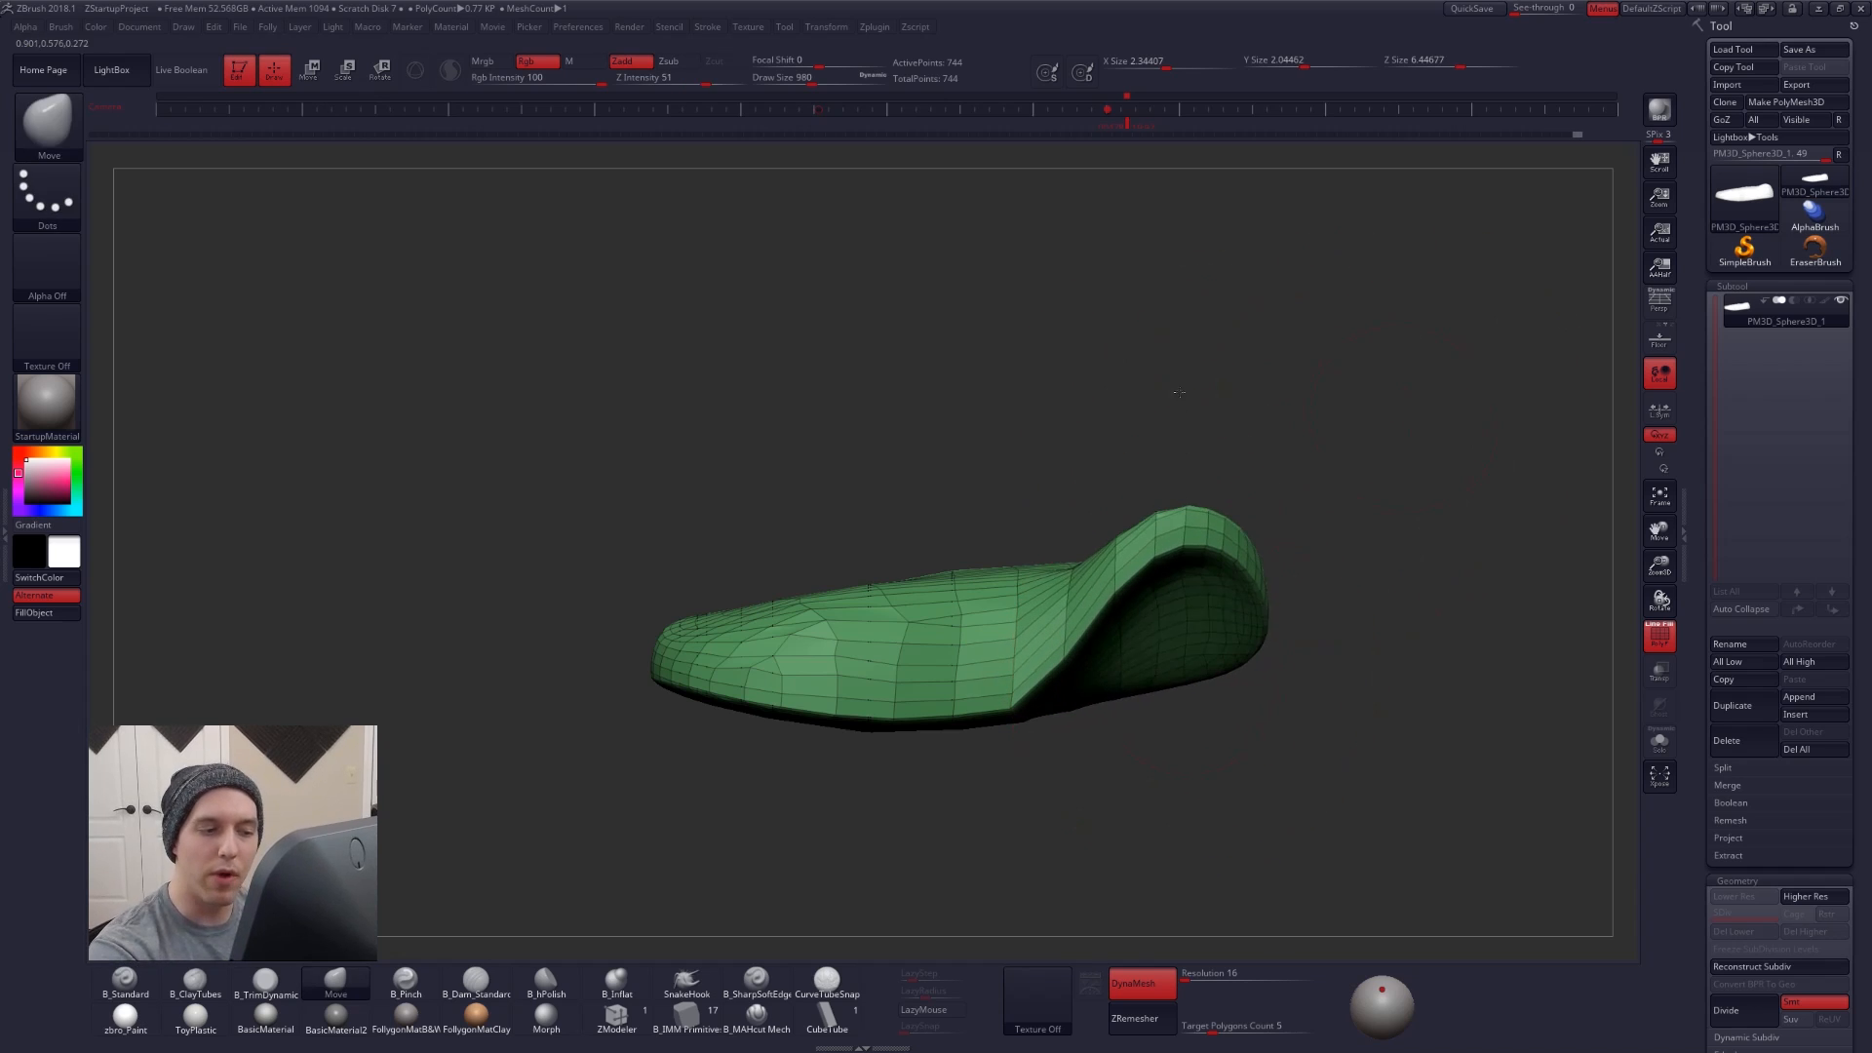
- Undo the recent Move strokes that lifted the heel end of the foot mesh
key("ctrl+z")
key("ctrl+z")
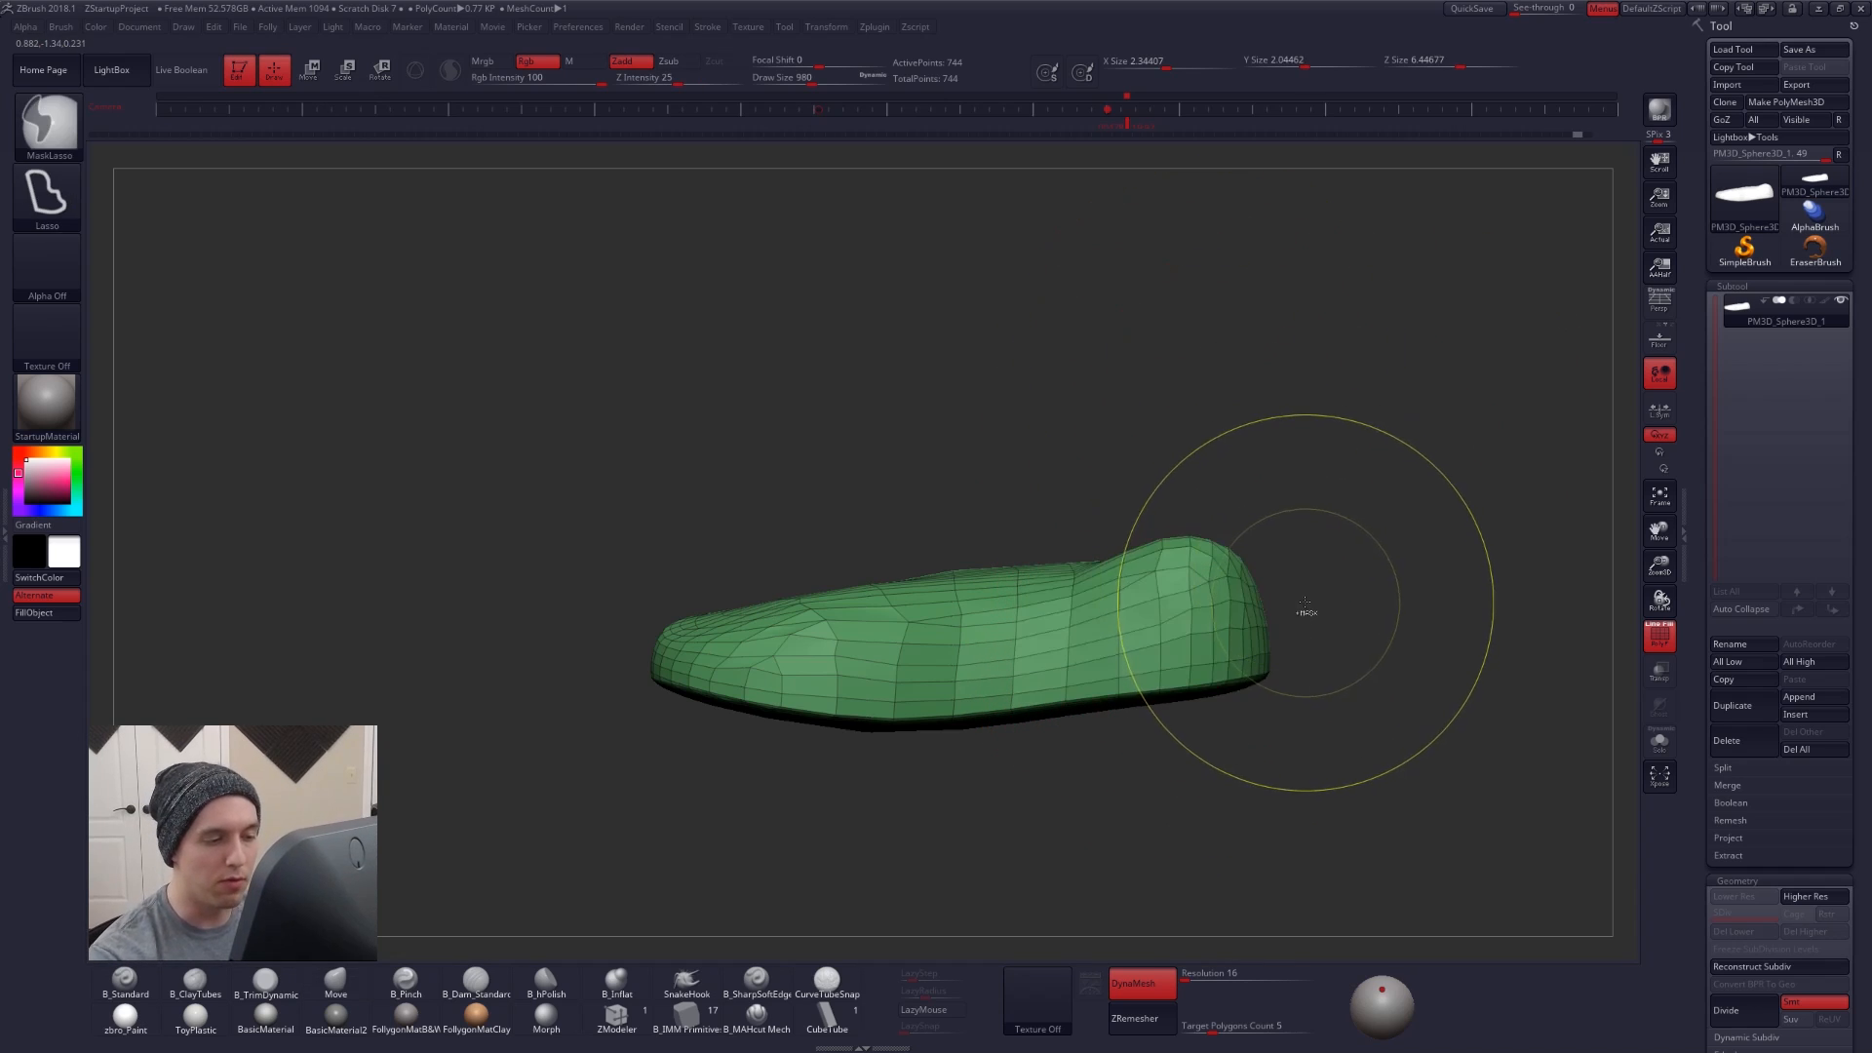
key("ctrl+z")
key("ctrl+shift+f")
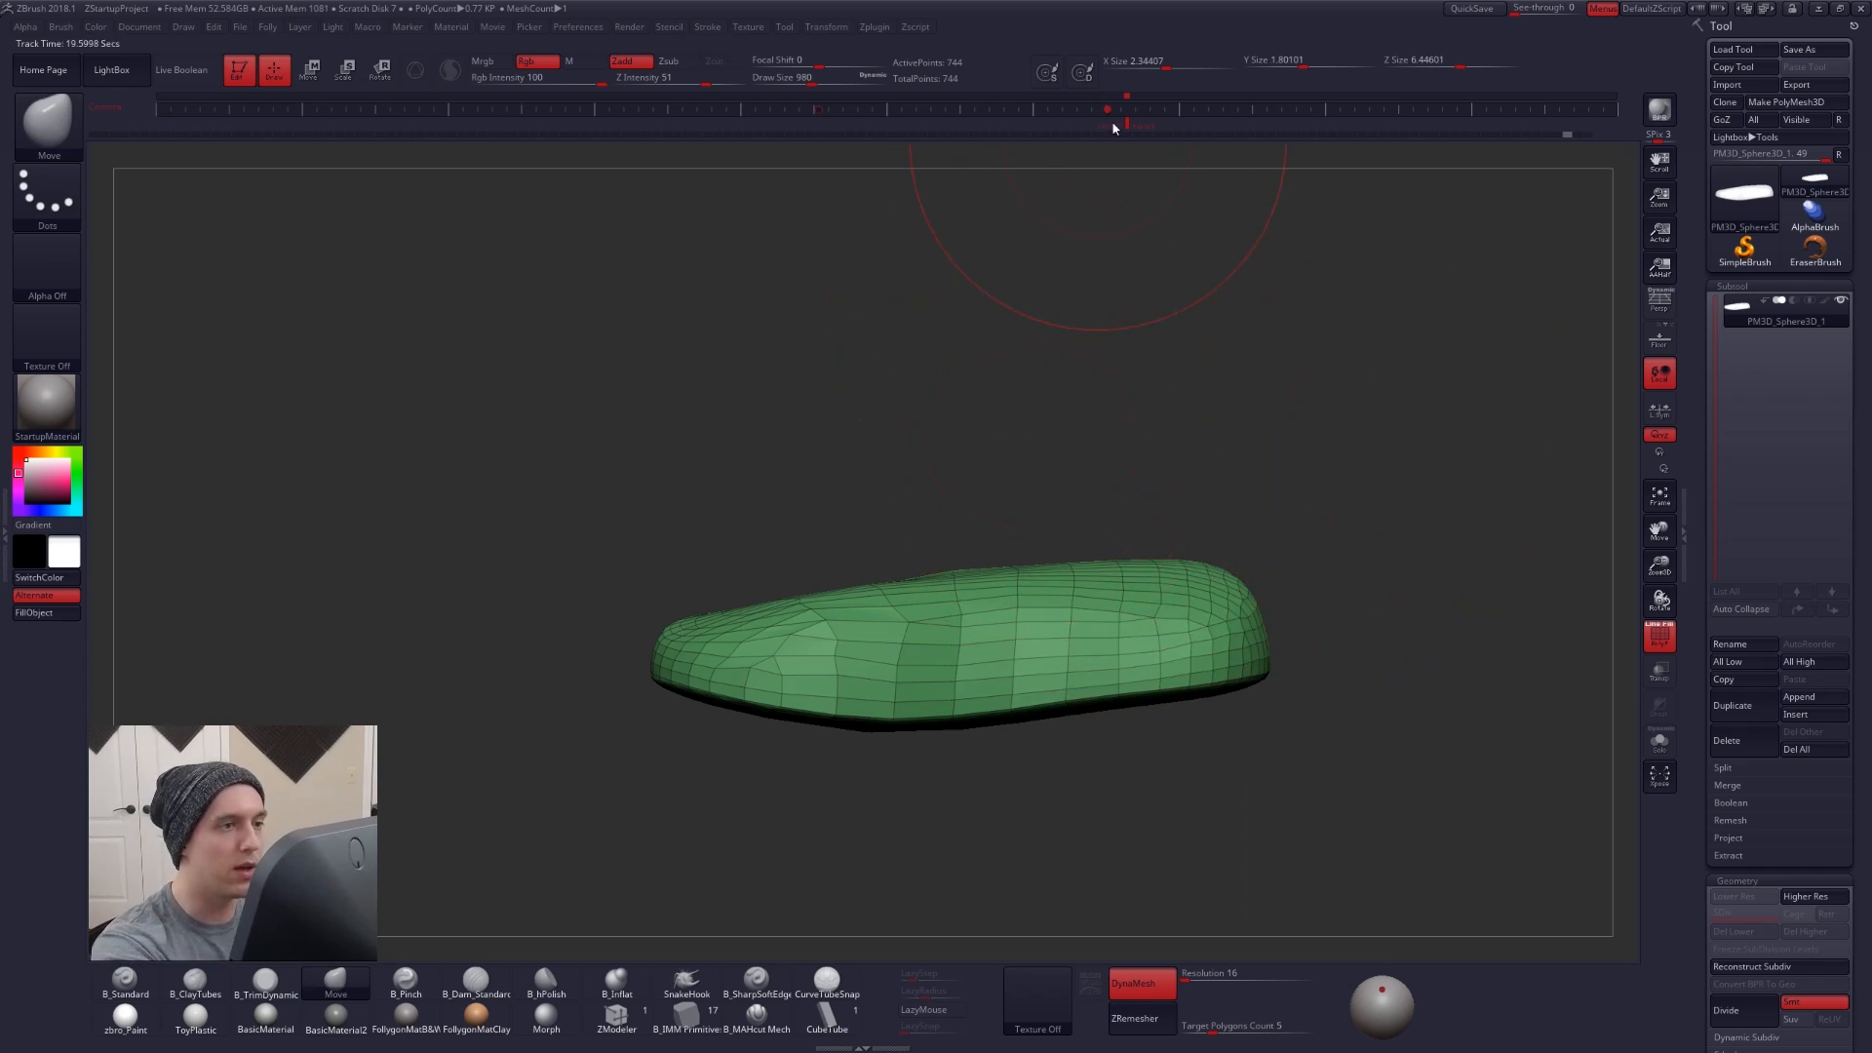
- Return to the saved side view with the boot reference shown, set Draw Size to 787 and remesh the foot with DynaMesh
left_click(1122, 125)
key("shift+z")
key("space")
left_click_drag(895, 513, 890, 513)
left_click_drag(1238, 863, 1389, 701, "ctrl")
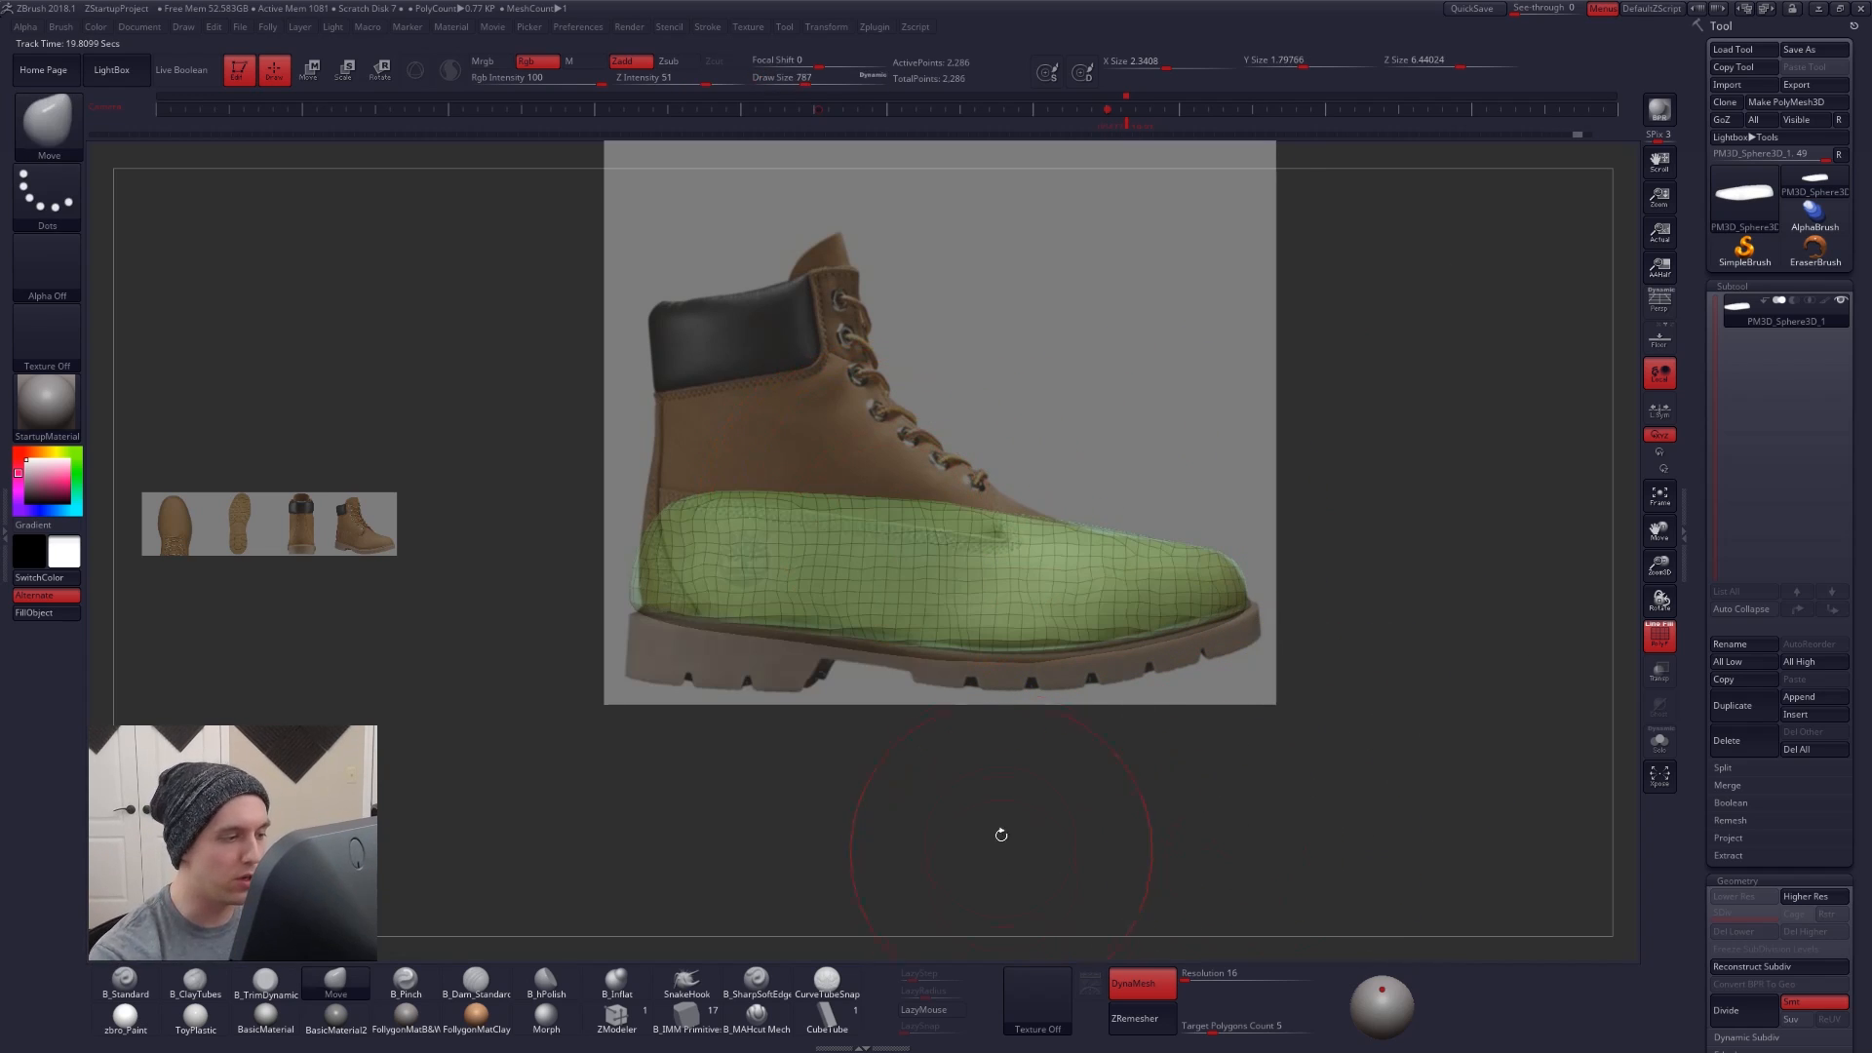
- Pull the heel half of the mesh upward with Move strokes along the boot's upper in the side reference, then hide the reference
mouse_move(724, 509)
left_mouse_down()
mouse_move(731, 458)
mouse_move(951, 484)
mouse_move(817, 429)
left_mouse_up()
mouse_move(724, 455)
left_mouse_down()
mouse_move(719, 411)
mouse_move(827, 384)
mouse_move(817, 366)
mouse_move(723, 367)
mouse_move(842, 332)
left_mouse_up()
key("space")
left_click_drag(1102, 413, 1225, 390)
key("shift+z")
mouse_move(1481, 488)
left_mouse_down()
mouse_move(1297, 463)
mouse_move(1240, 410)
mouse_move(973, 489)
mouse_move(1003, 464)
mouse_move(1008, 803)
left_mouse_up()
- Widen the narrow ridge of the raised upper with Move strokes seen from the front
key("space")
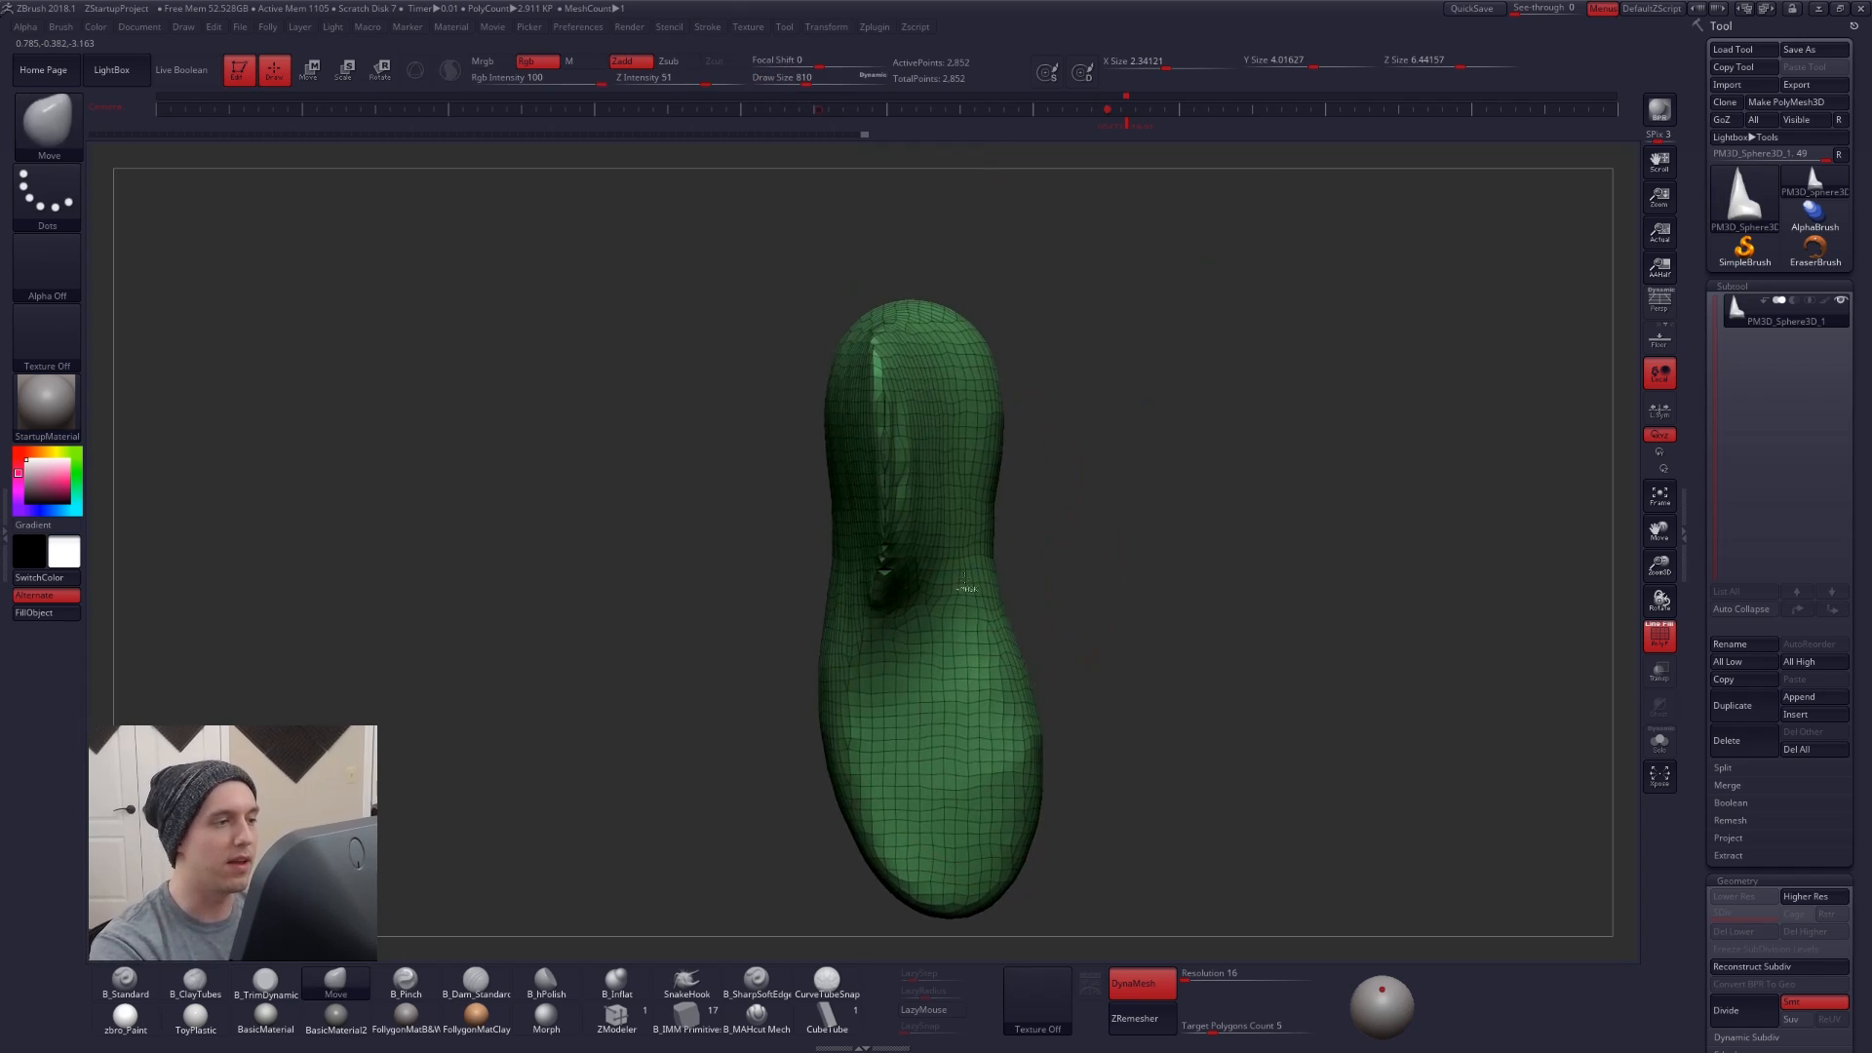
left_click_drag(881, 372, 928, 377)
left_click_drag(895, 456, 948, 481)
mouse_move(1287, 403)
left_mouse_down()
mouse_move(1121, 517)
mouse_move(1056, 491)
mouse_move(1012, 523)
left_mouse_up()
key("space")
- Build up the ridge, instep and sides of the raised upper with ClayTubes strokes
right_click_drag(1012, 517, 975, 443)
key("2")
mouse_move(968, 436)
left_mouse_down()
mouse_move(992, 480)
mouse_move(952, 588)
left_mouse_up()
mouse_move(1043, 439)
left_mouse_down()
mouse_move(1038, 604)
mouse_move(1044, 573)
mouse_move(1019, 634)
left_mouse_up()
left_click_drag(1019, 419, 944, 644)
left_click_drag(1014, 546, 927, 430)
mouse_move(741, 468)
left_mouse_down()
mouse_move(960, 414)
mouse_move(878, 560)
left_mouse_up()
right_click_drag(867, 565, 975, 390)
- Set the ClayTubes Draw Size to 764 and fill out the ankle and midfoot along the side of the boot
key("space")
left_click_drag(963, 521, 965, 521)
mouse_move(970, 565)
right_mouse_down("alt")
mouse_move(1043, 471)
mouse_move(936, 546)
right_mouse_up("alt")
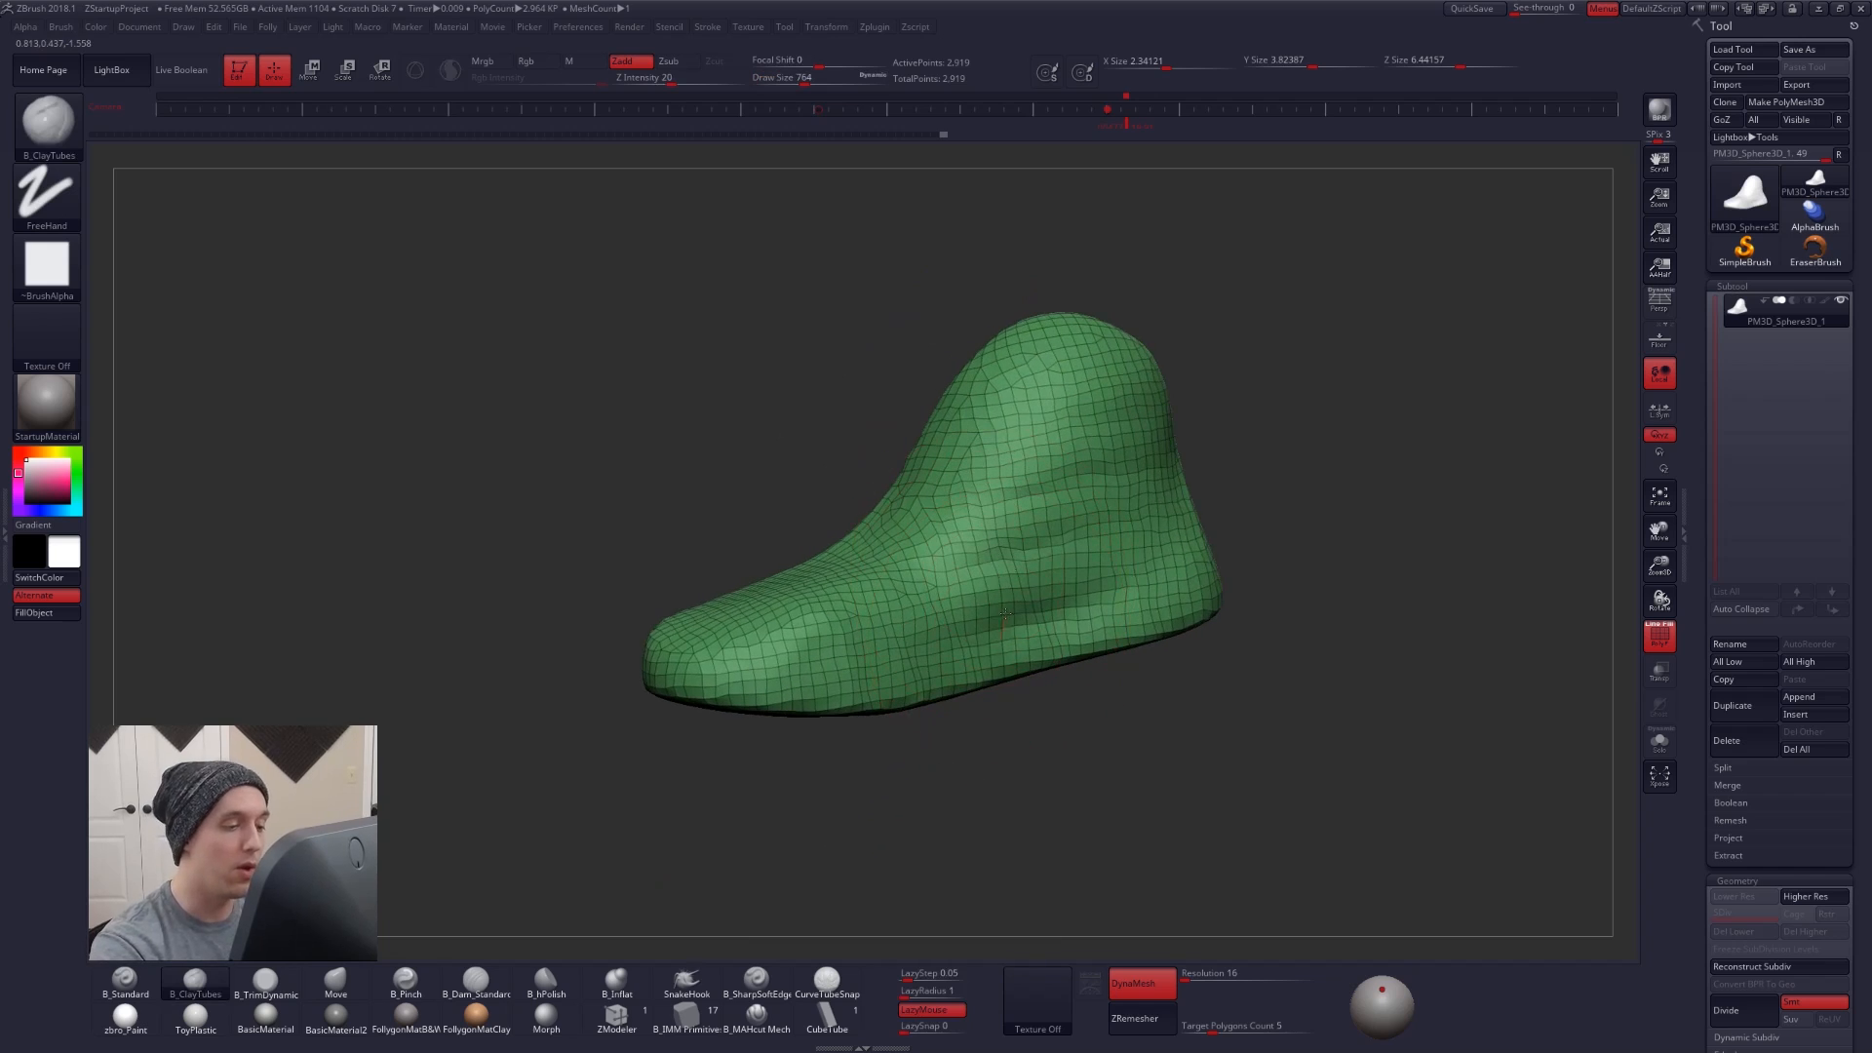
left_click_drag(984, 497, 1048, 610)
right_click_drag(1118, 536, 1012, 575, "alt")
left_click_drag(999, 478, 1009, 624)
mouse_move(1059, 516)
right_mouse_down()
mouse_move(1021, 517)
mouse_move(1082, 606)
right_mouse_up()
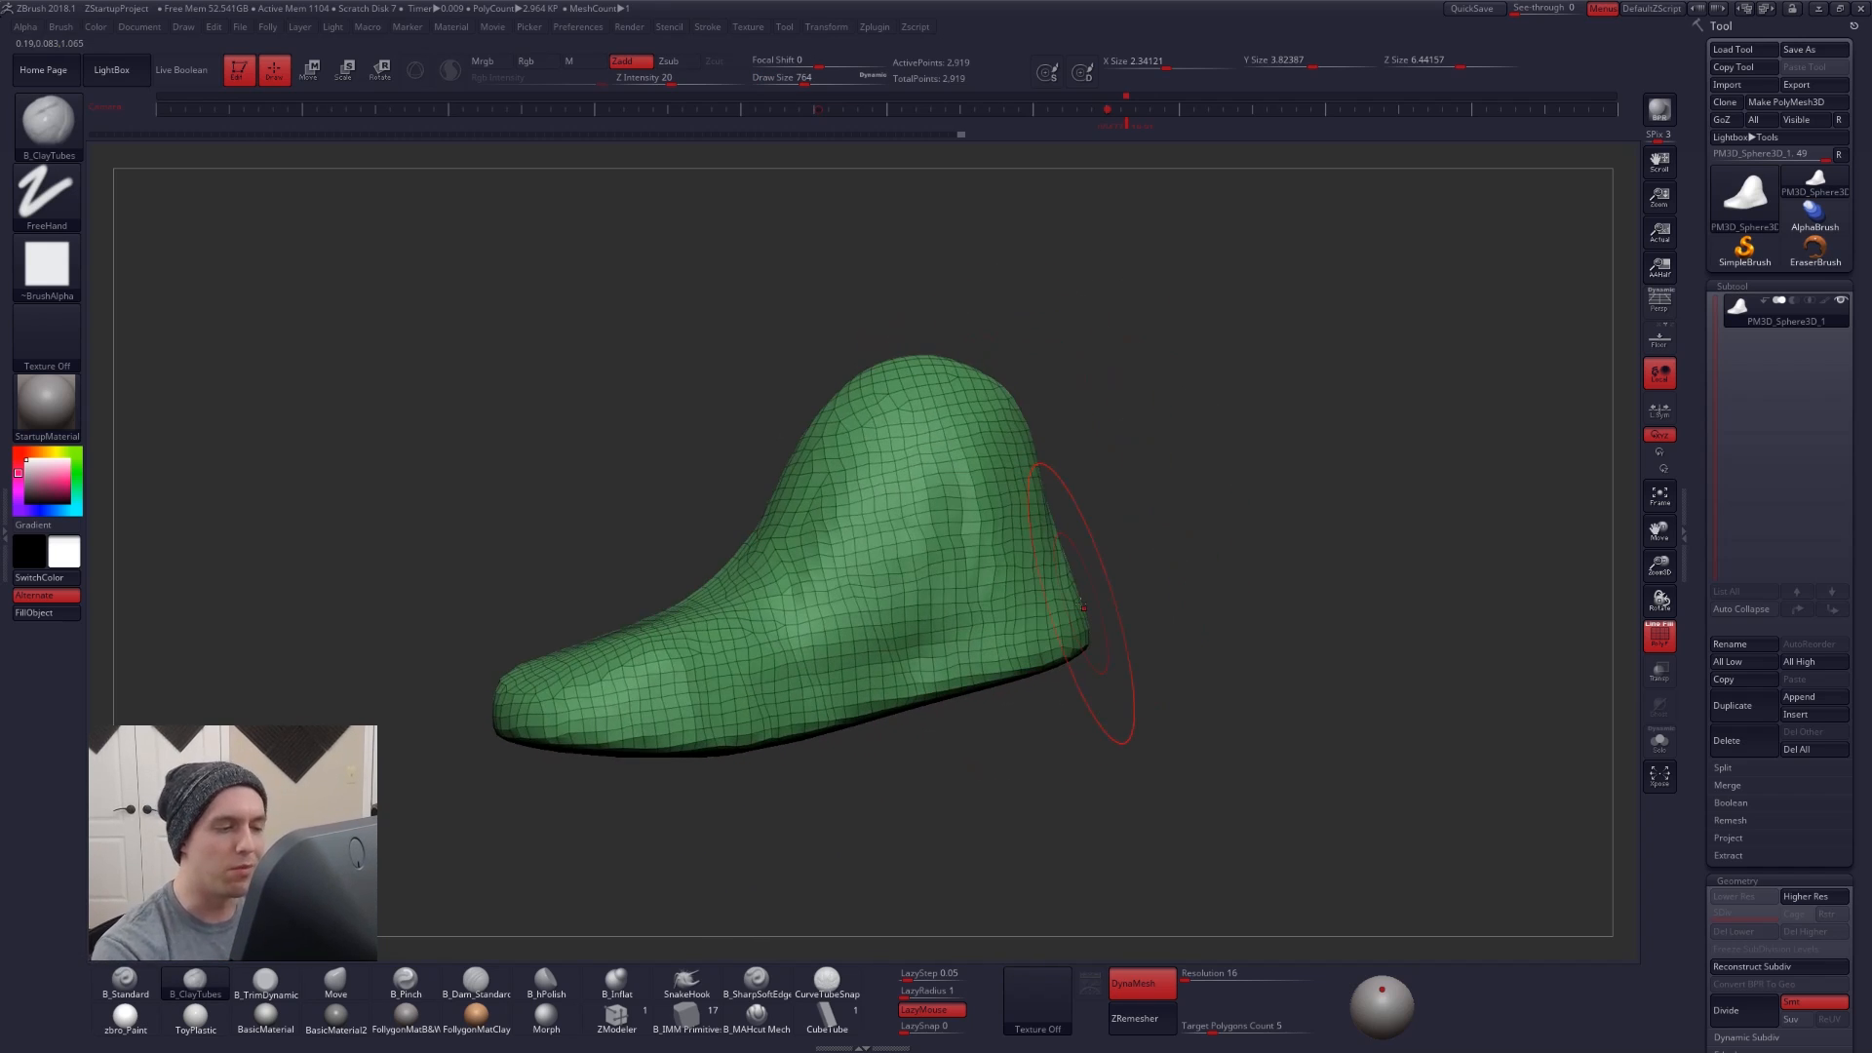
left_click_drag(798, 624, 902, 517)
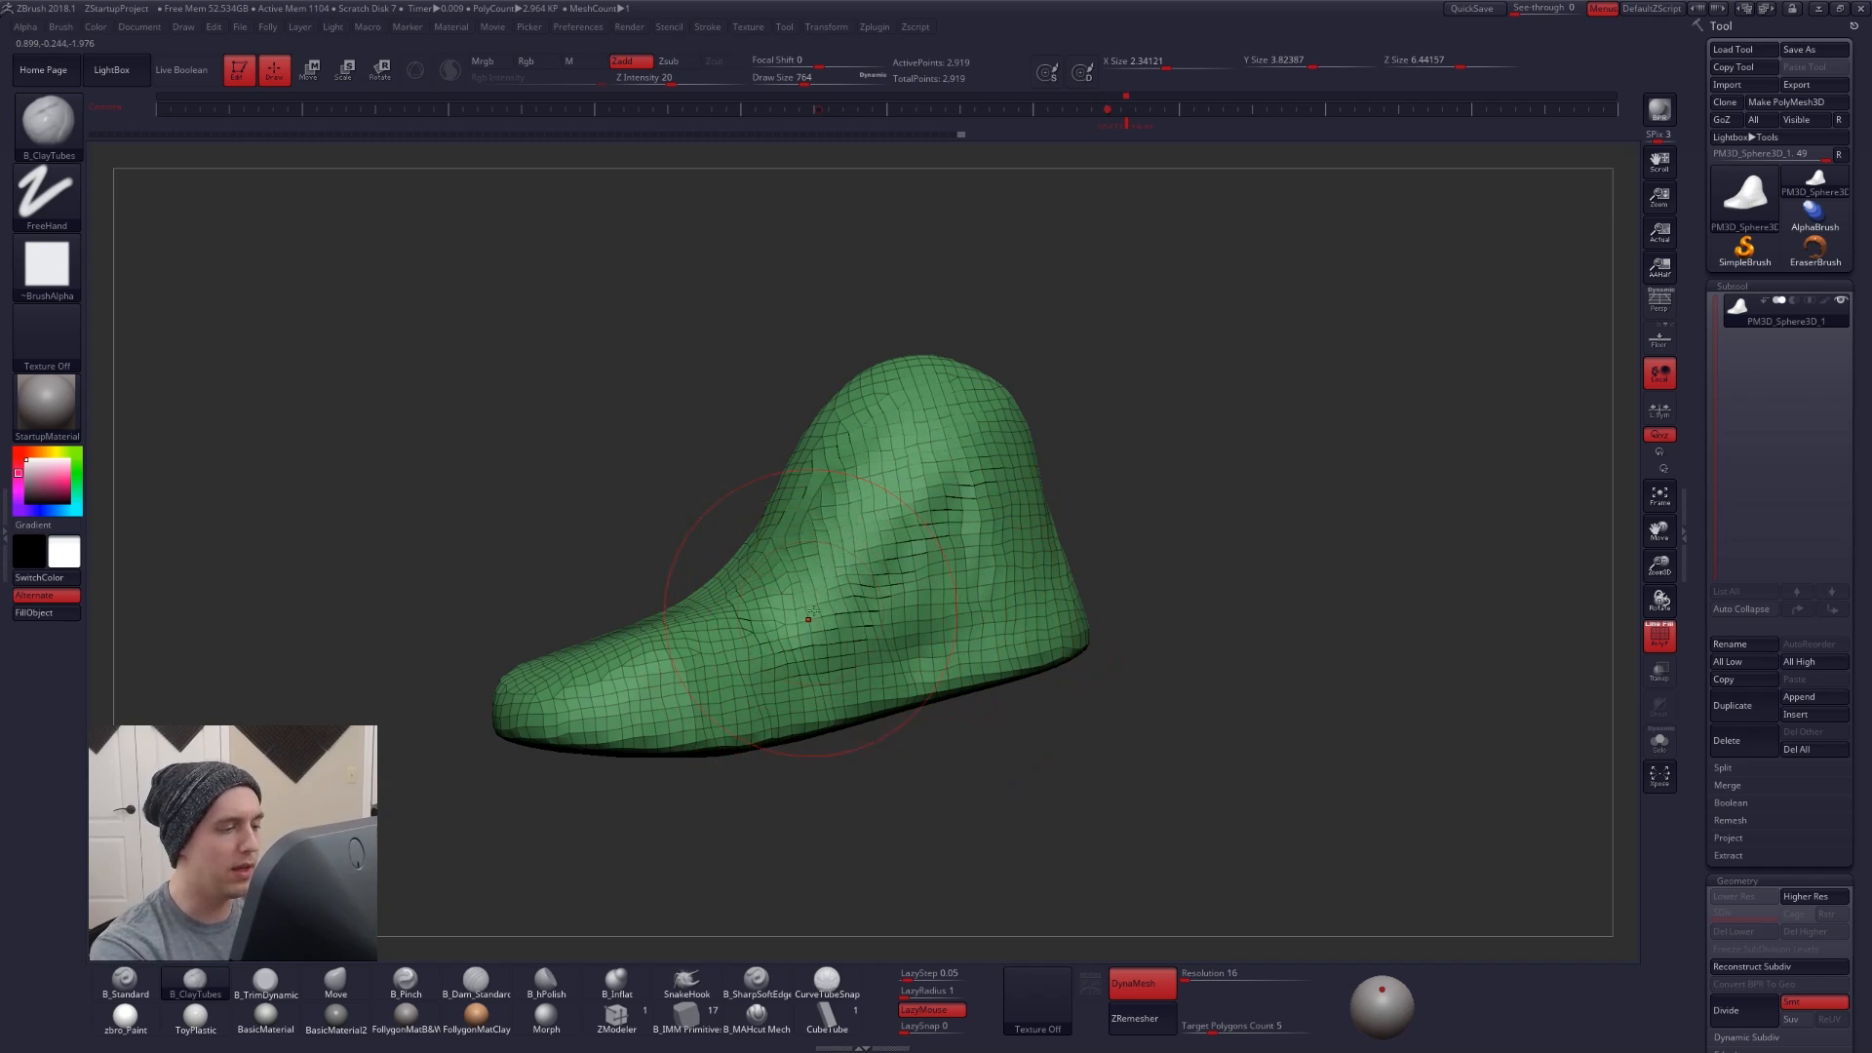
right_click_drag(833, 498, 956, 472, "alt")
left_click_drag(956, 472, 872, 648)
- Set the DynaMesh resolution to 32
left_click(1181, 989)
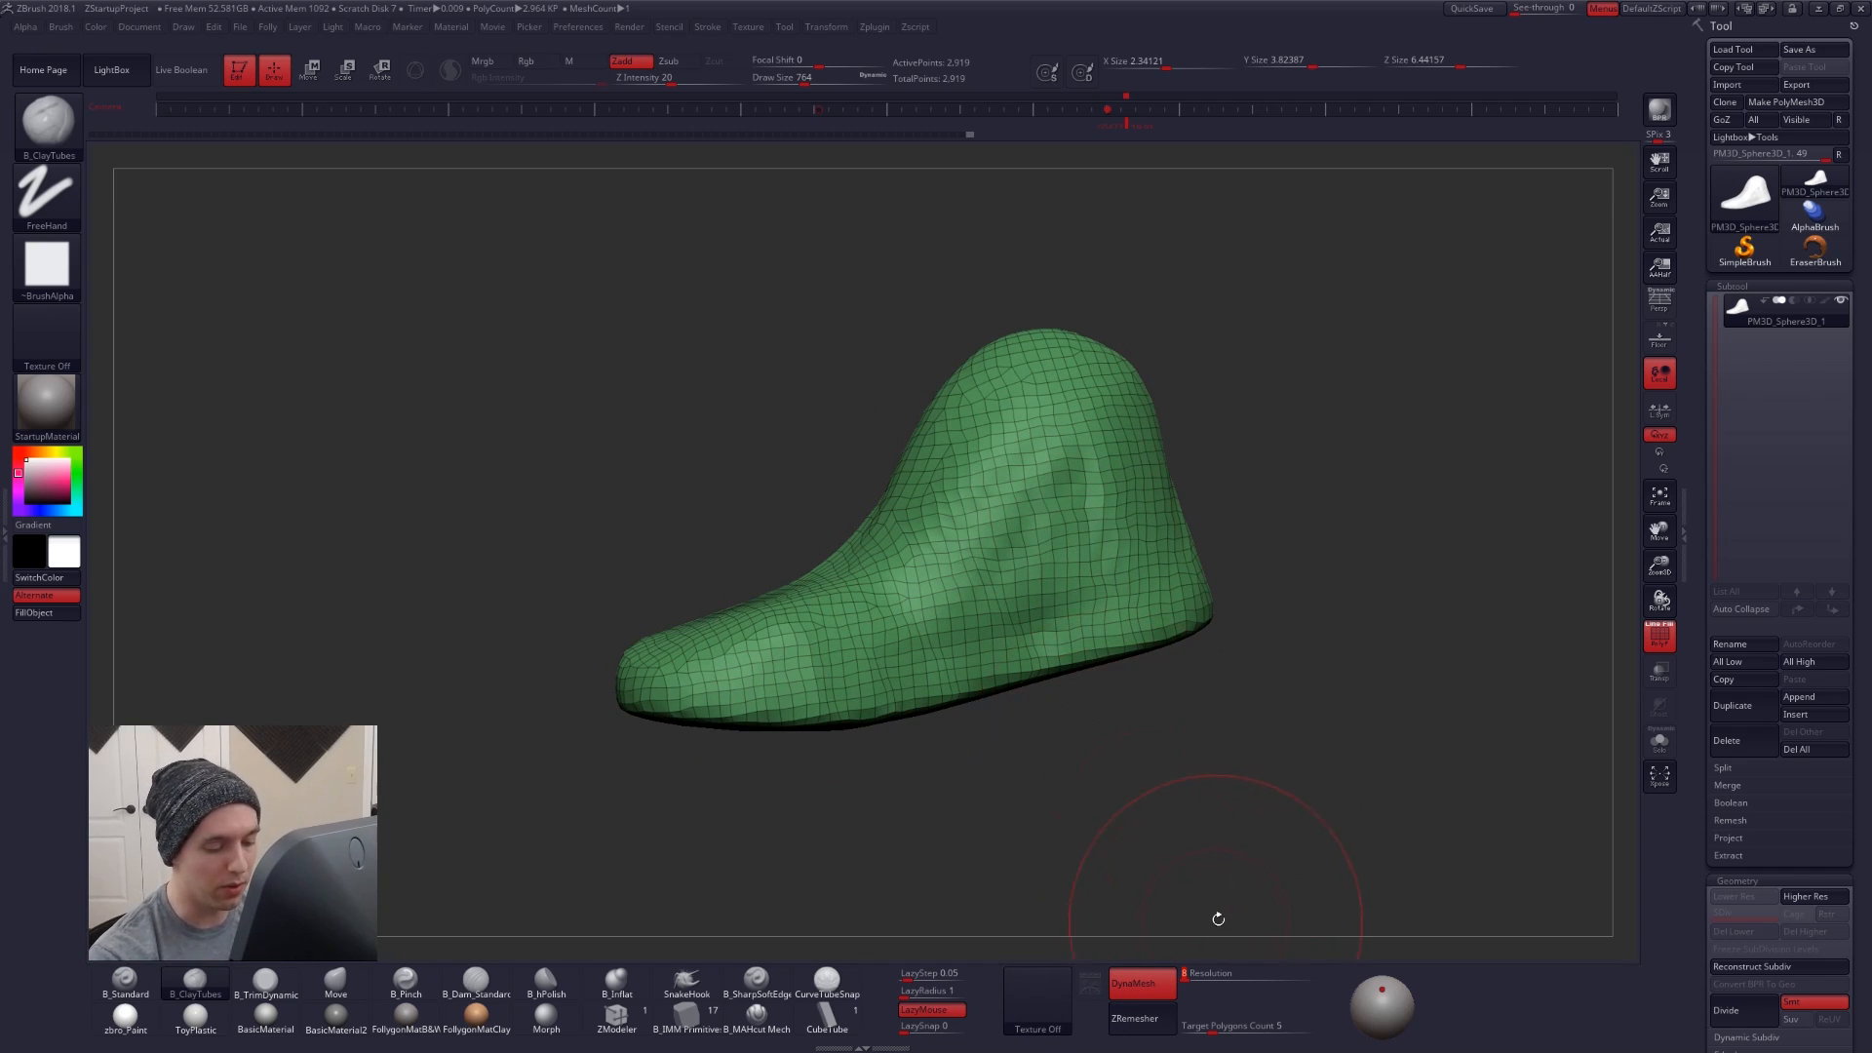
right_click_drag(1206, 907, 1179, 843)
right_click_drag(1105, 624, 1112, 683)
mouse_move(1064, 488)
left_mouse_down()
mouse_move(1056, 444)
mouse_move(1125, 537)
left_mouse_up()
right_click_drag(1340, 609, 1212, 560)
left_click(1192, 985)
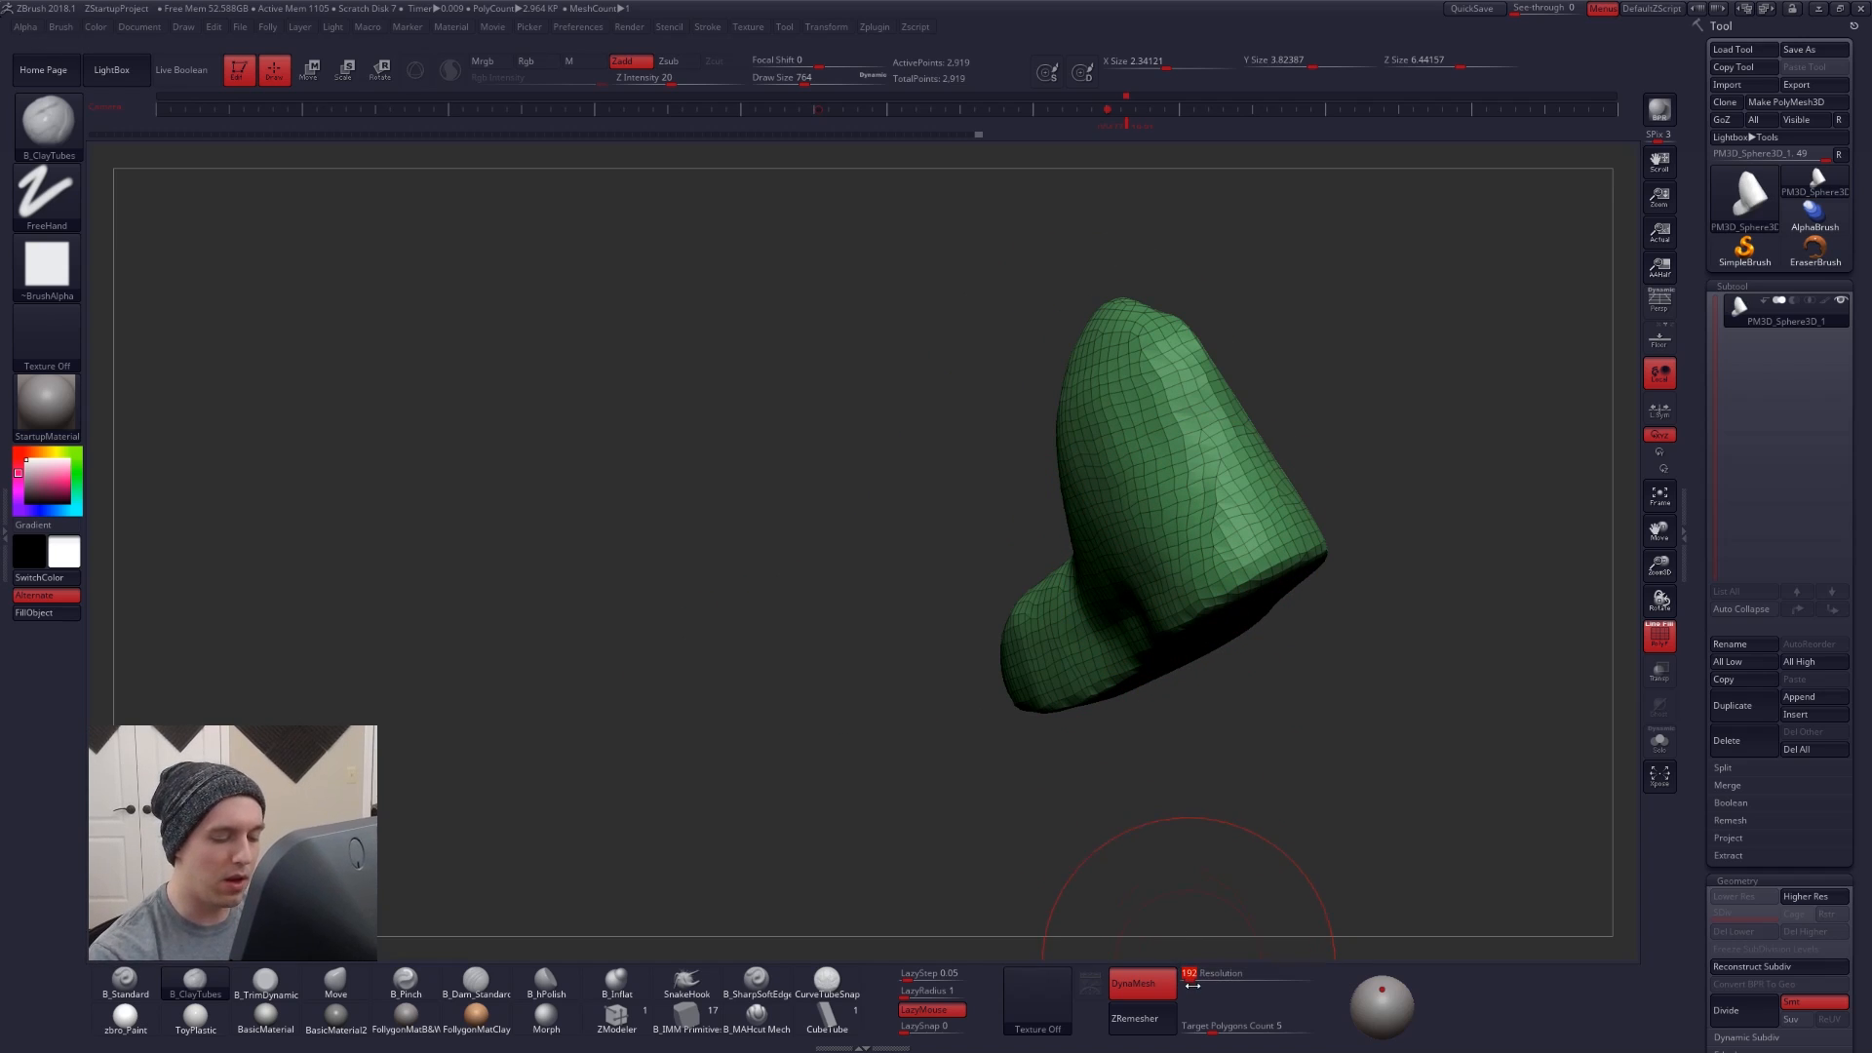
type("32")
key("Return")
- Add ClayTubes strokes over the side of the ankle to fill the hollow above the sole
right_click_drag(1239, 852, 1369, 885)
right_click_drag(1032, 619, 1091, 624)
left_click_drag(1057, 560, 1121, 448)
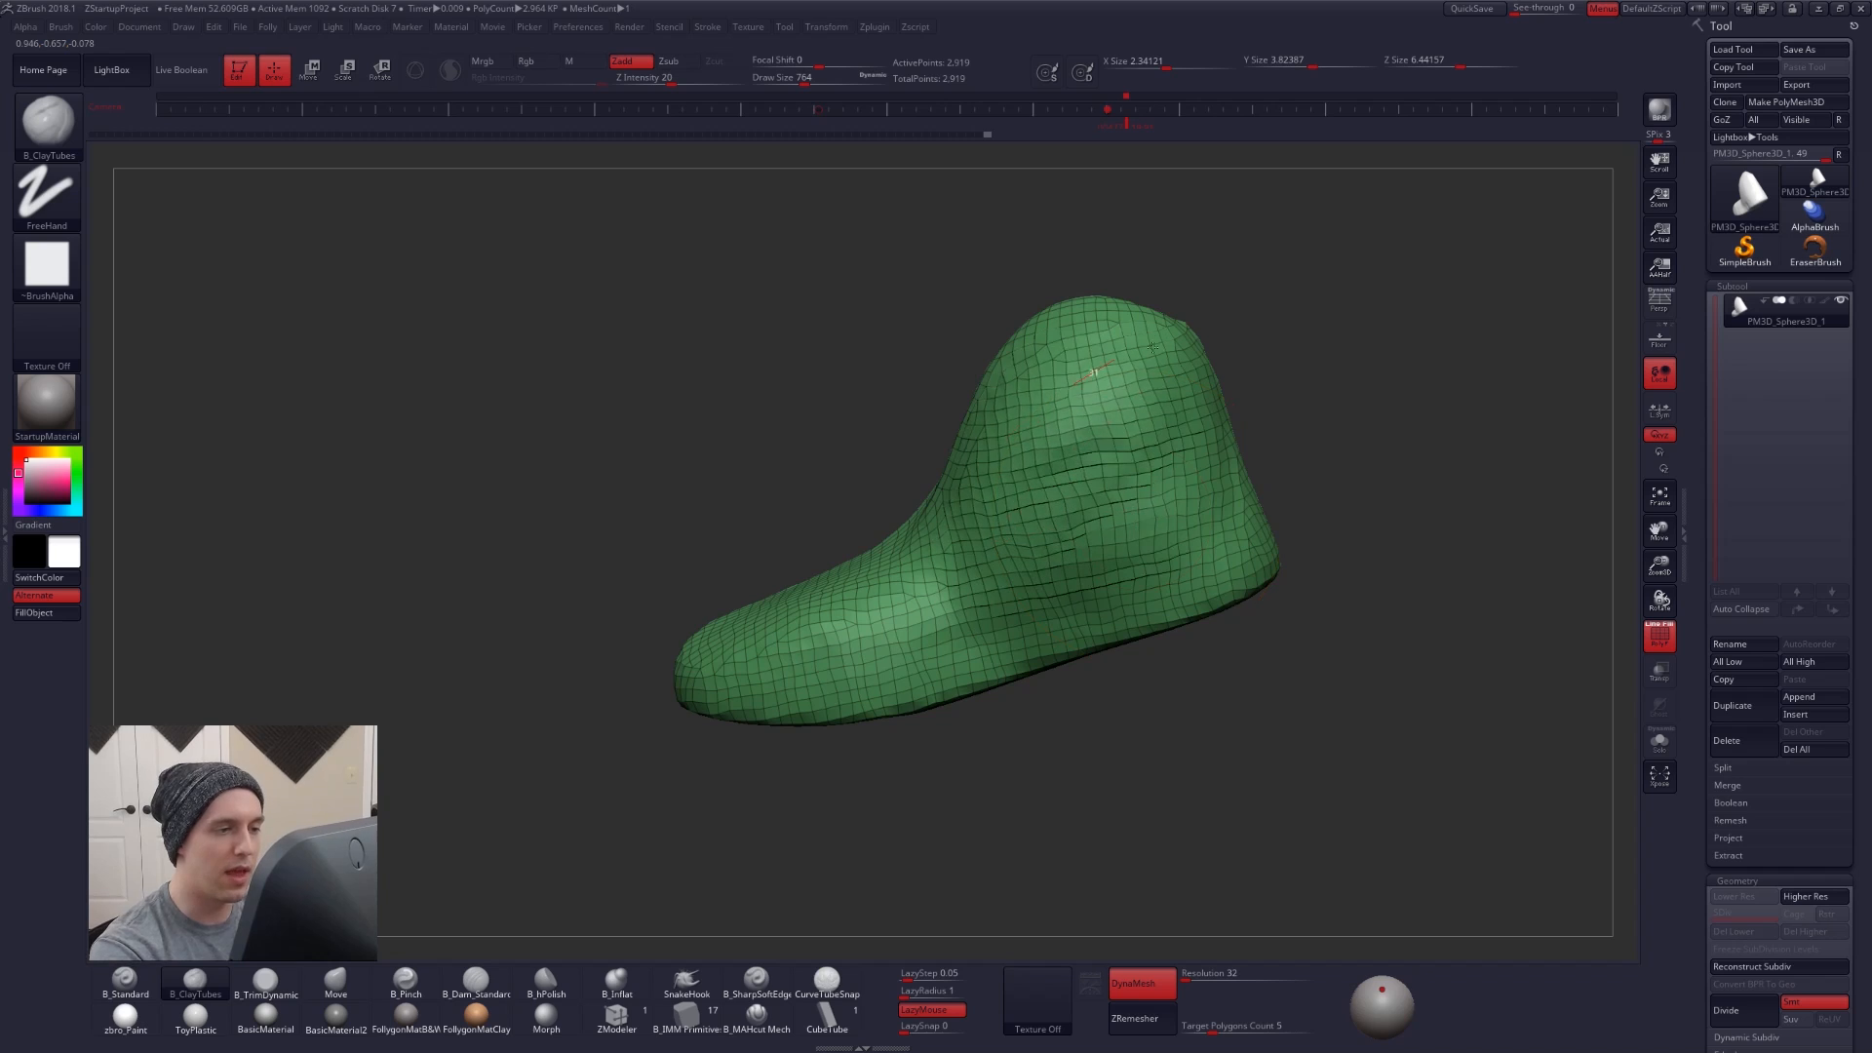
right_click_drag(960, 478, 1124, 443)
left_click_drag(985, 570, 1027, 480)
- Set the Move brush's Draw Size to 881 and reshape the sides of the ankle and instep
right_click_drag(1026, 480, 1010, 378)
key("b")
key("m")
key("v")
key("space")
left_click_drag(1016, 354, 1034, 354)
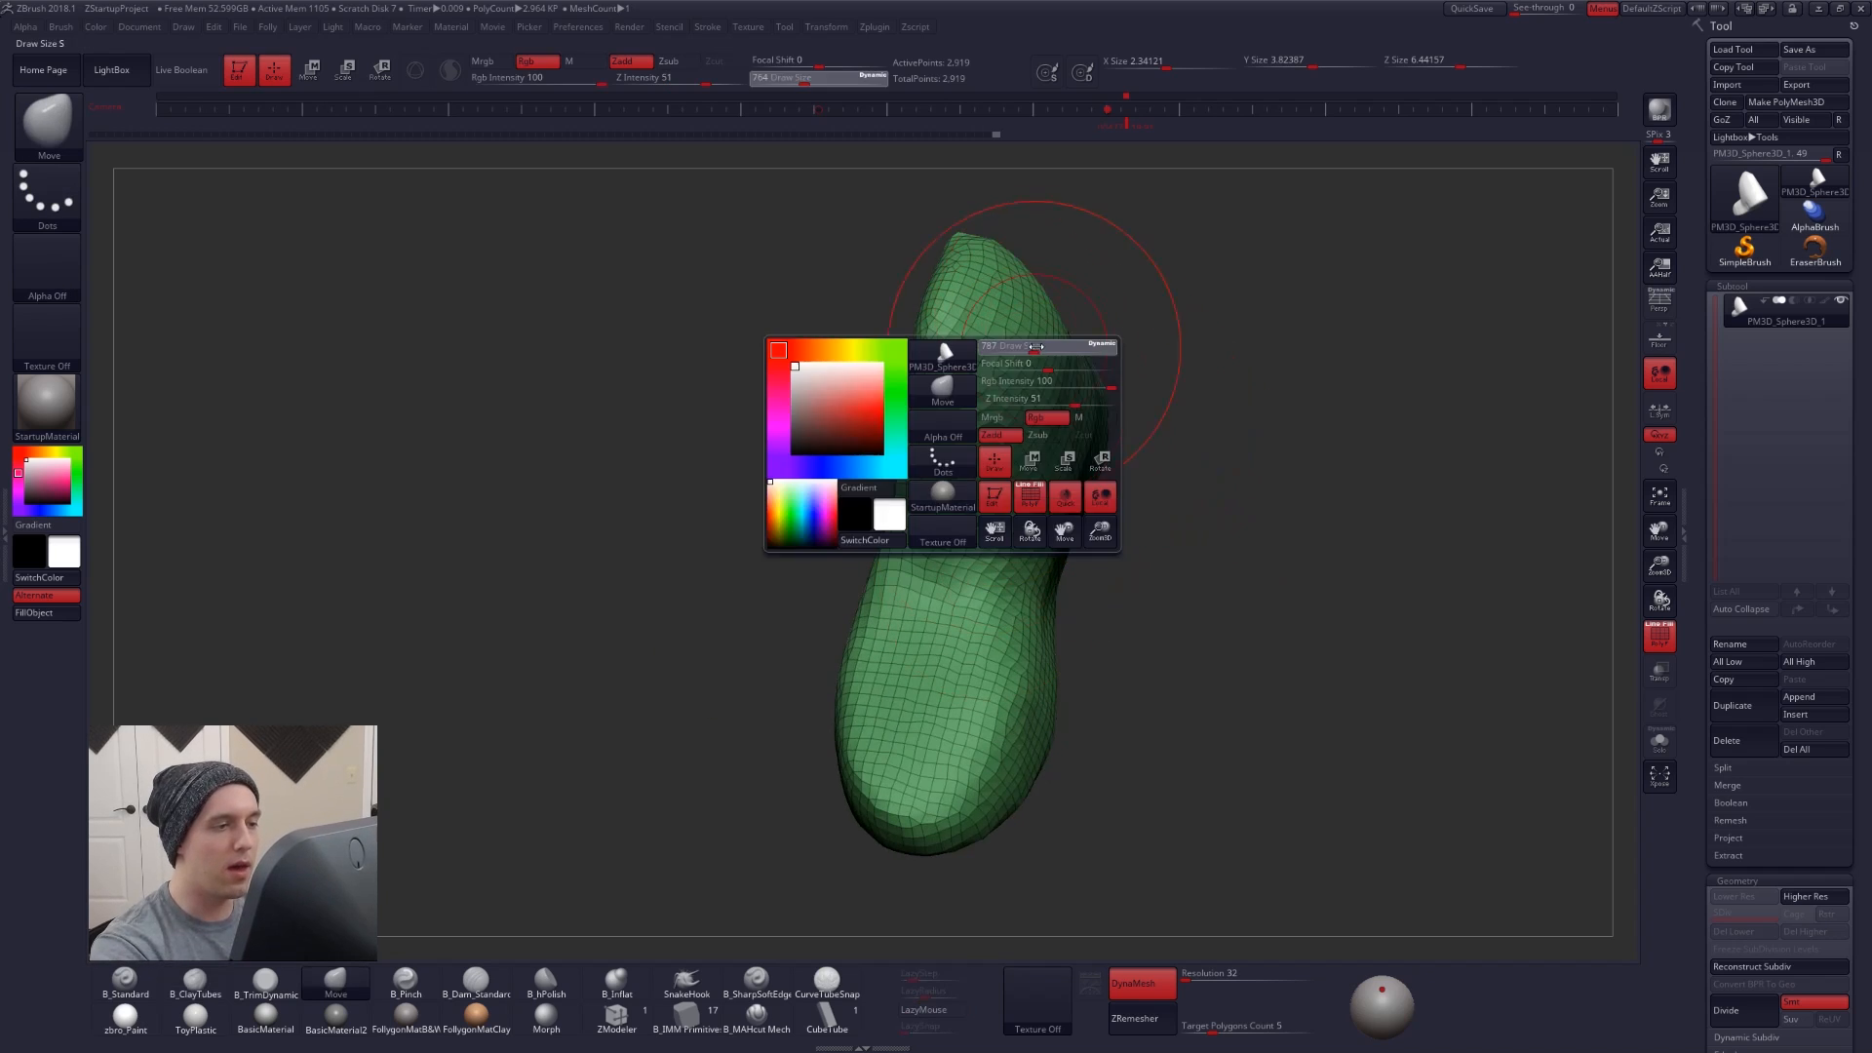
mouse_move(1051, 427)
right_mouse_down("alt")
mouse_move(1028, 568)
mouse_move(1035, 458)
right_mouse_up("alt")
left_click_drag(1057, 429, 1041, 413)
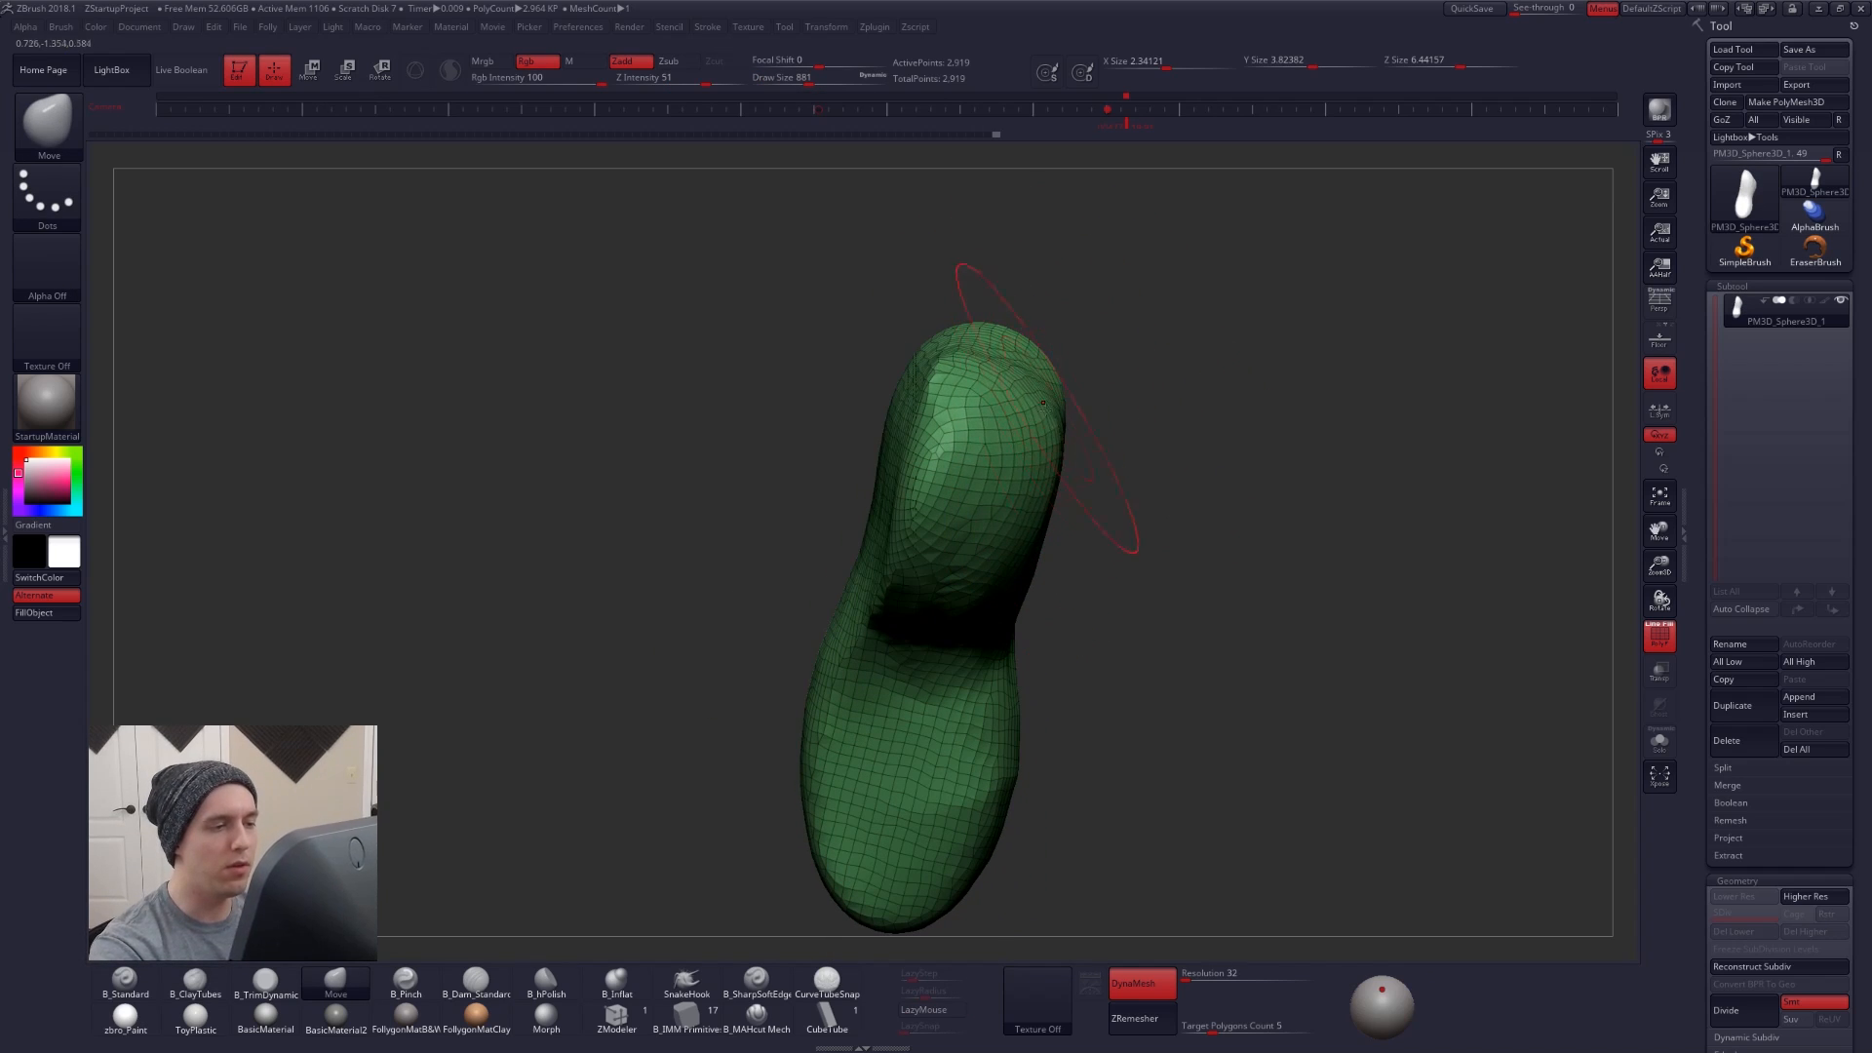
right_click_drag(1021, 554, 1091, 585)
left_click_drag(1057, 507, 1038, 502)
right_click_drag(1082, 546, 999, 517)
left_click_drag(926, 478, 956, 497)
mouse_move(954, 496)
right_mouse_down()
mouse_move(865, 623)
mouse_move(985, 545)
right_mouse_up()
left_click_drag(926, 522, 846, 707)
- Smooth the instep, the ankle and the upper back edge of the boot
key("b")
key("c")
key("t")
mouse_move(882, 751)
right_mouse_down()
mouse_move(917, 766)
mouse_move(931, 595)
mouse_move(971, 614)
mouse_move(950, 575)
right_mouse_up()
left_click_drag(955, 577, 967, 591, "shift")
right_click_drag(967, 591, 982, 565)
left_click_drag(902, 487, 868, 448, "shift")
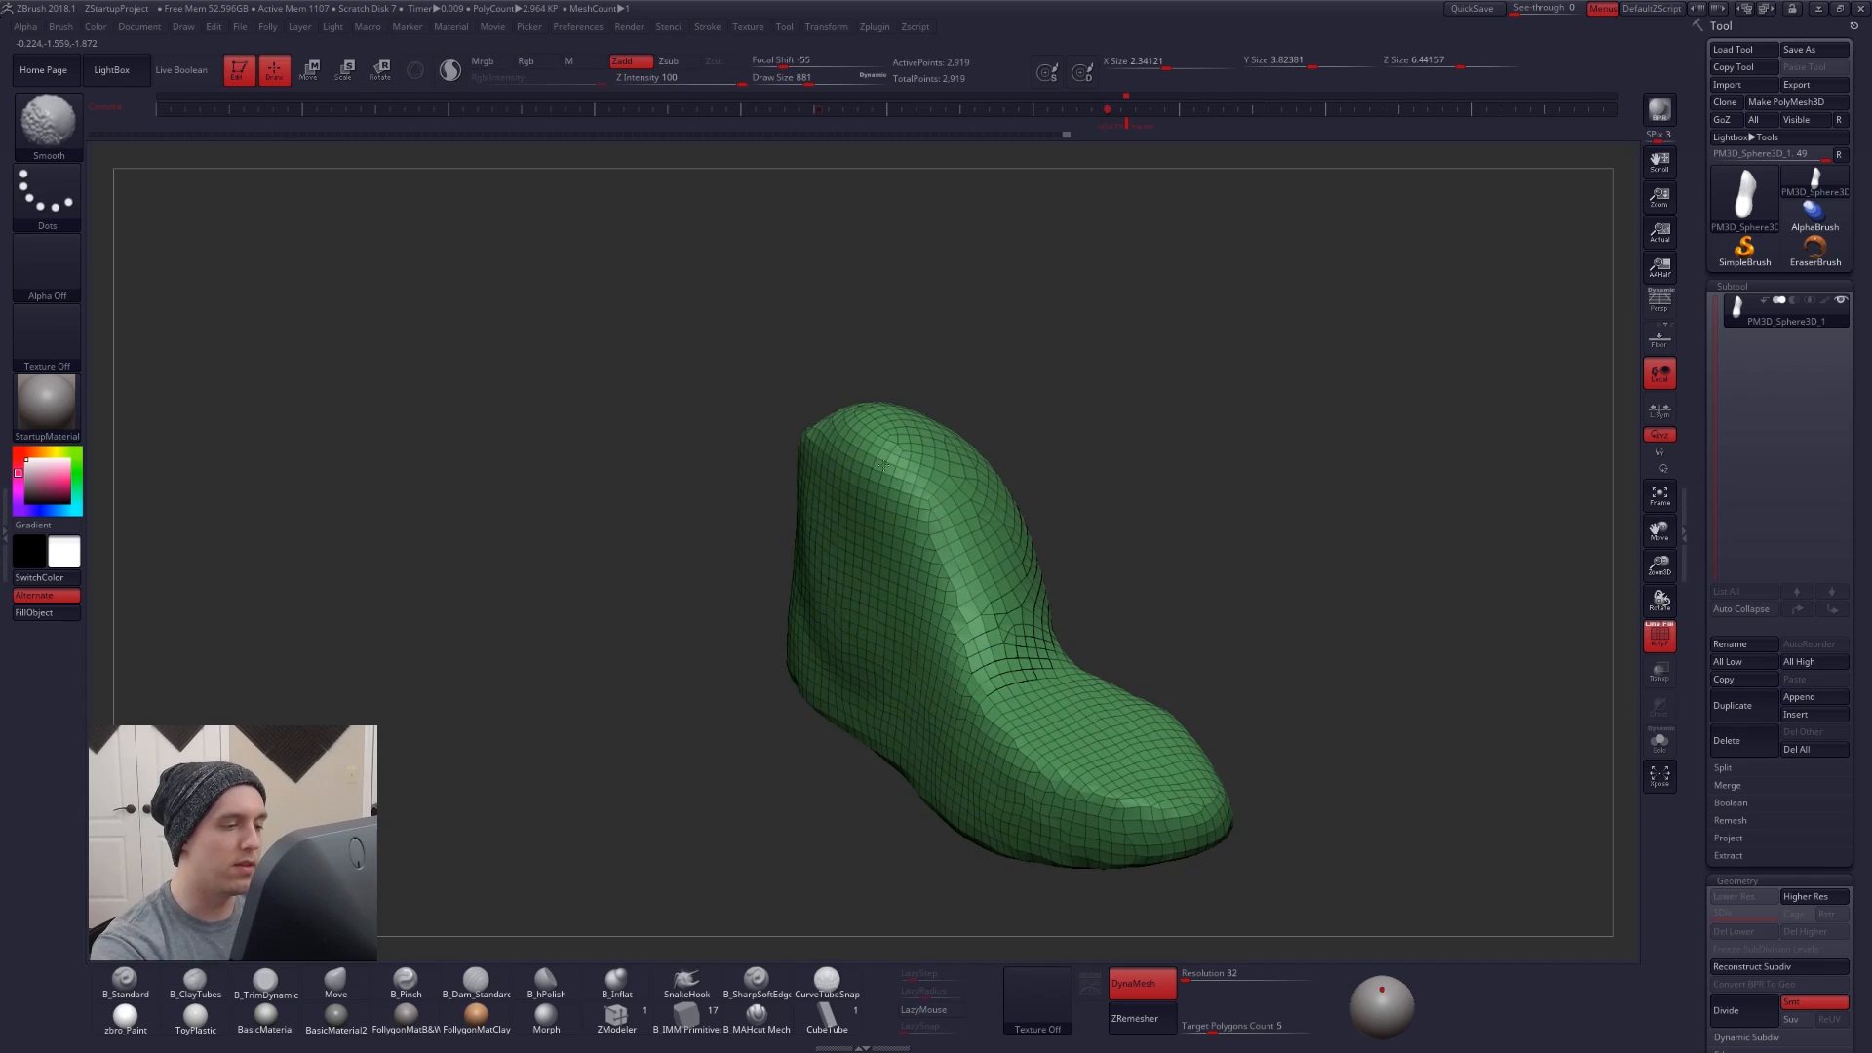
right_click_drag(843, 458, 926, 483)
left_click_drag(775, 453, 754, 465, "shift")
mouse_move(759, 468)
right_mouse_down()
mouse_move(1019, 483)
mouse_move(890, 535)
mouse_move(1002, 499)
right_mouse_up()
- Push the bulging side of the ankle inward with the Move brush and set its Draw Size to 810
key("b")
key("m")
key("v")
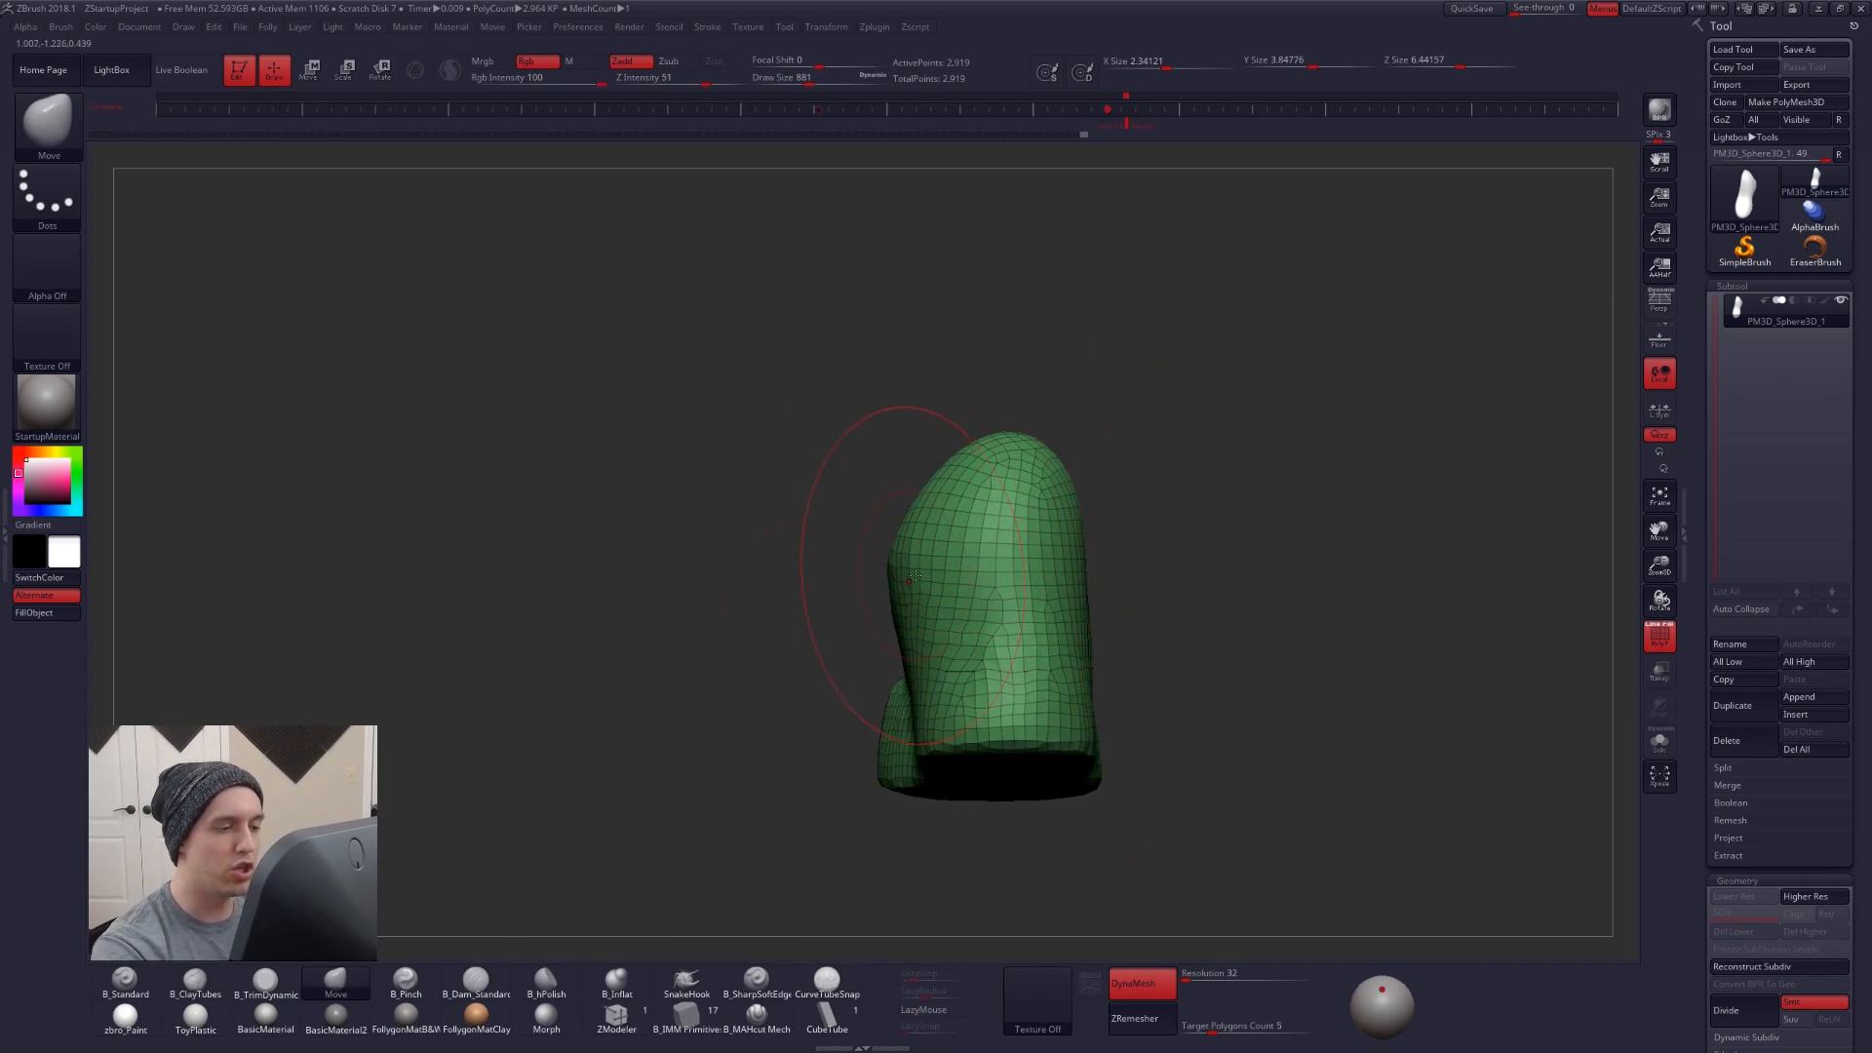
left_click_drag(915, 575, 954, 526)
key("ctrl+space")
key("space")
left_click_drag(909, 551, 921, 547)
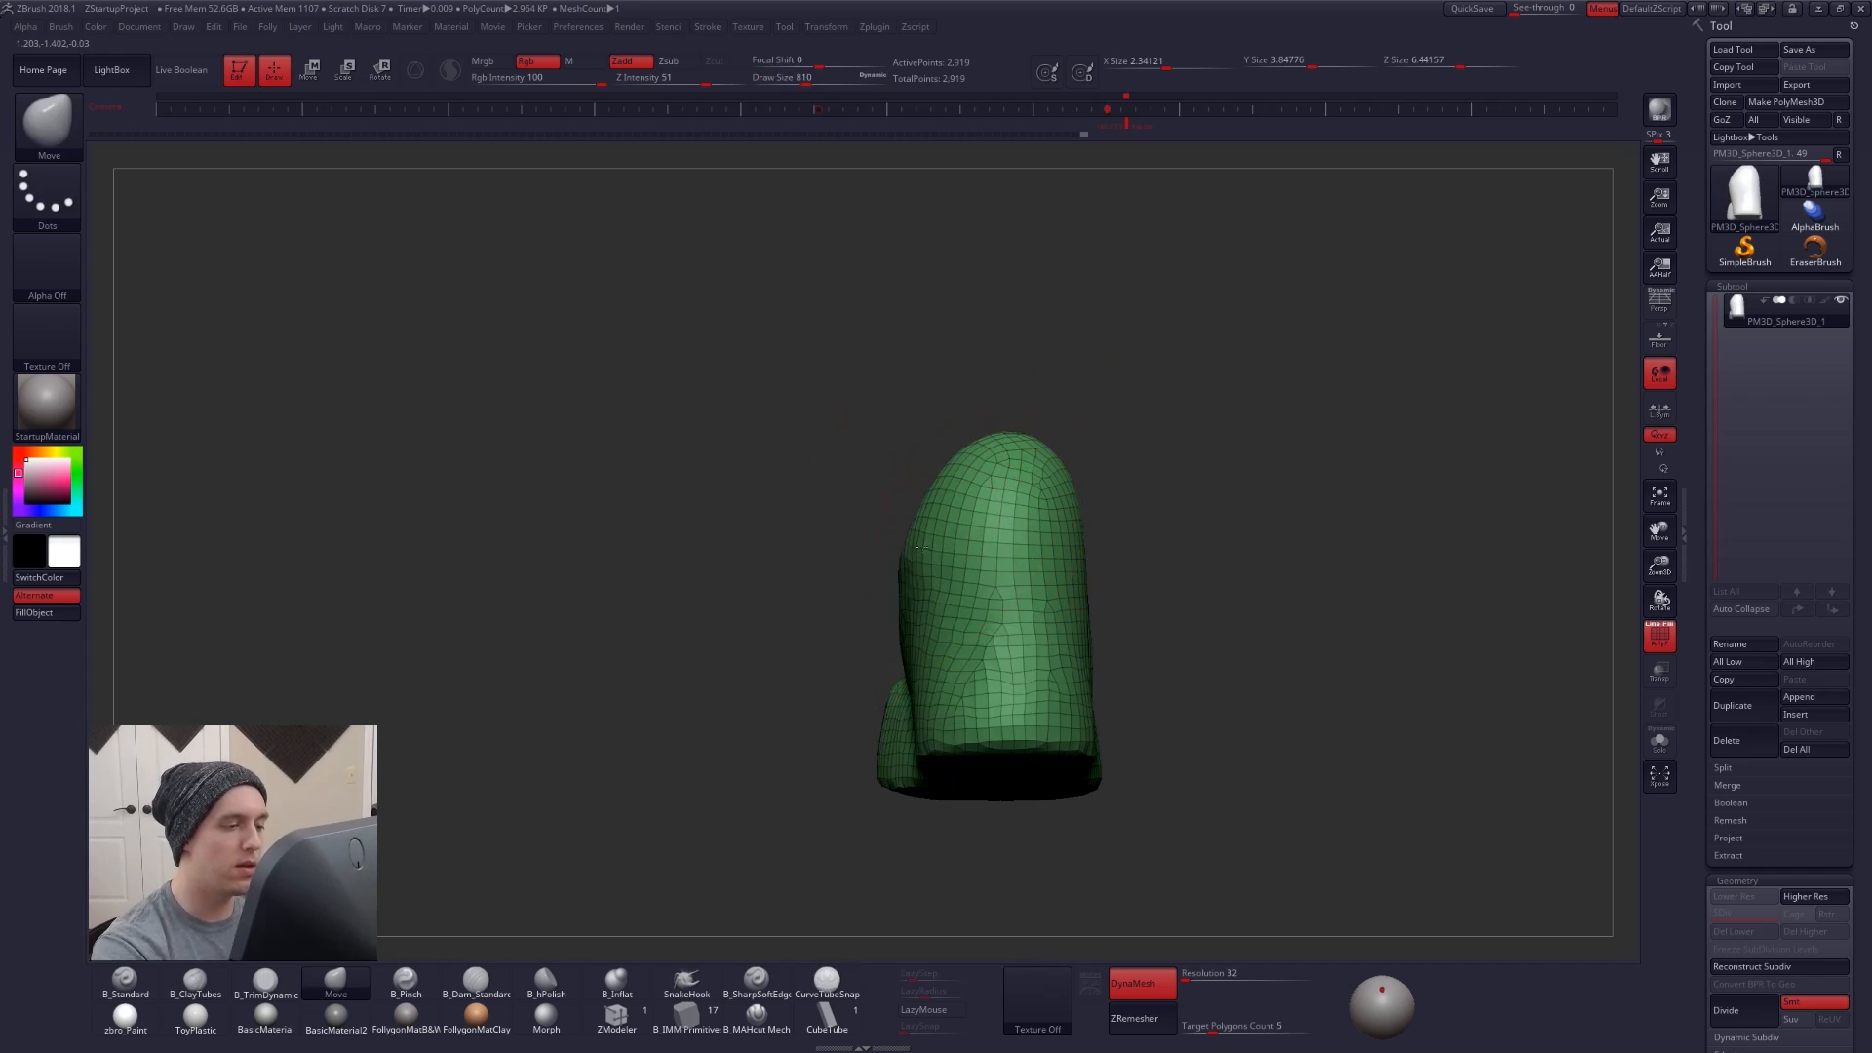
- Check the boot from the front against the reference and adjust its upper with the Move brush at Draw Size 742
mouse_move(956, 770)
right_mouse_down()
mouse_move(844, 639)
mouse_move(1011, 557)
mouse_move(1108, 568)
right_mouse_up()
key("shift+z")
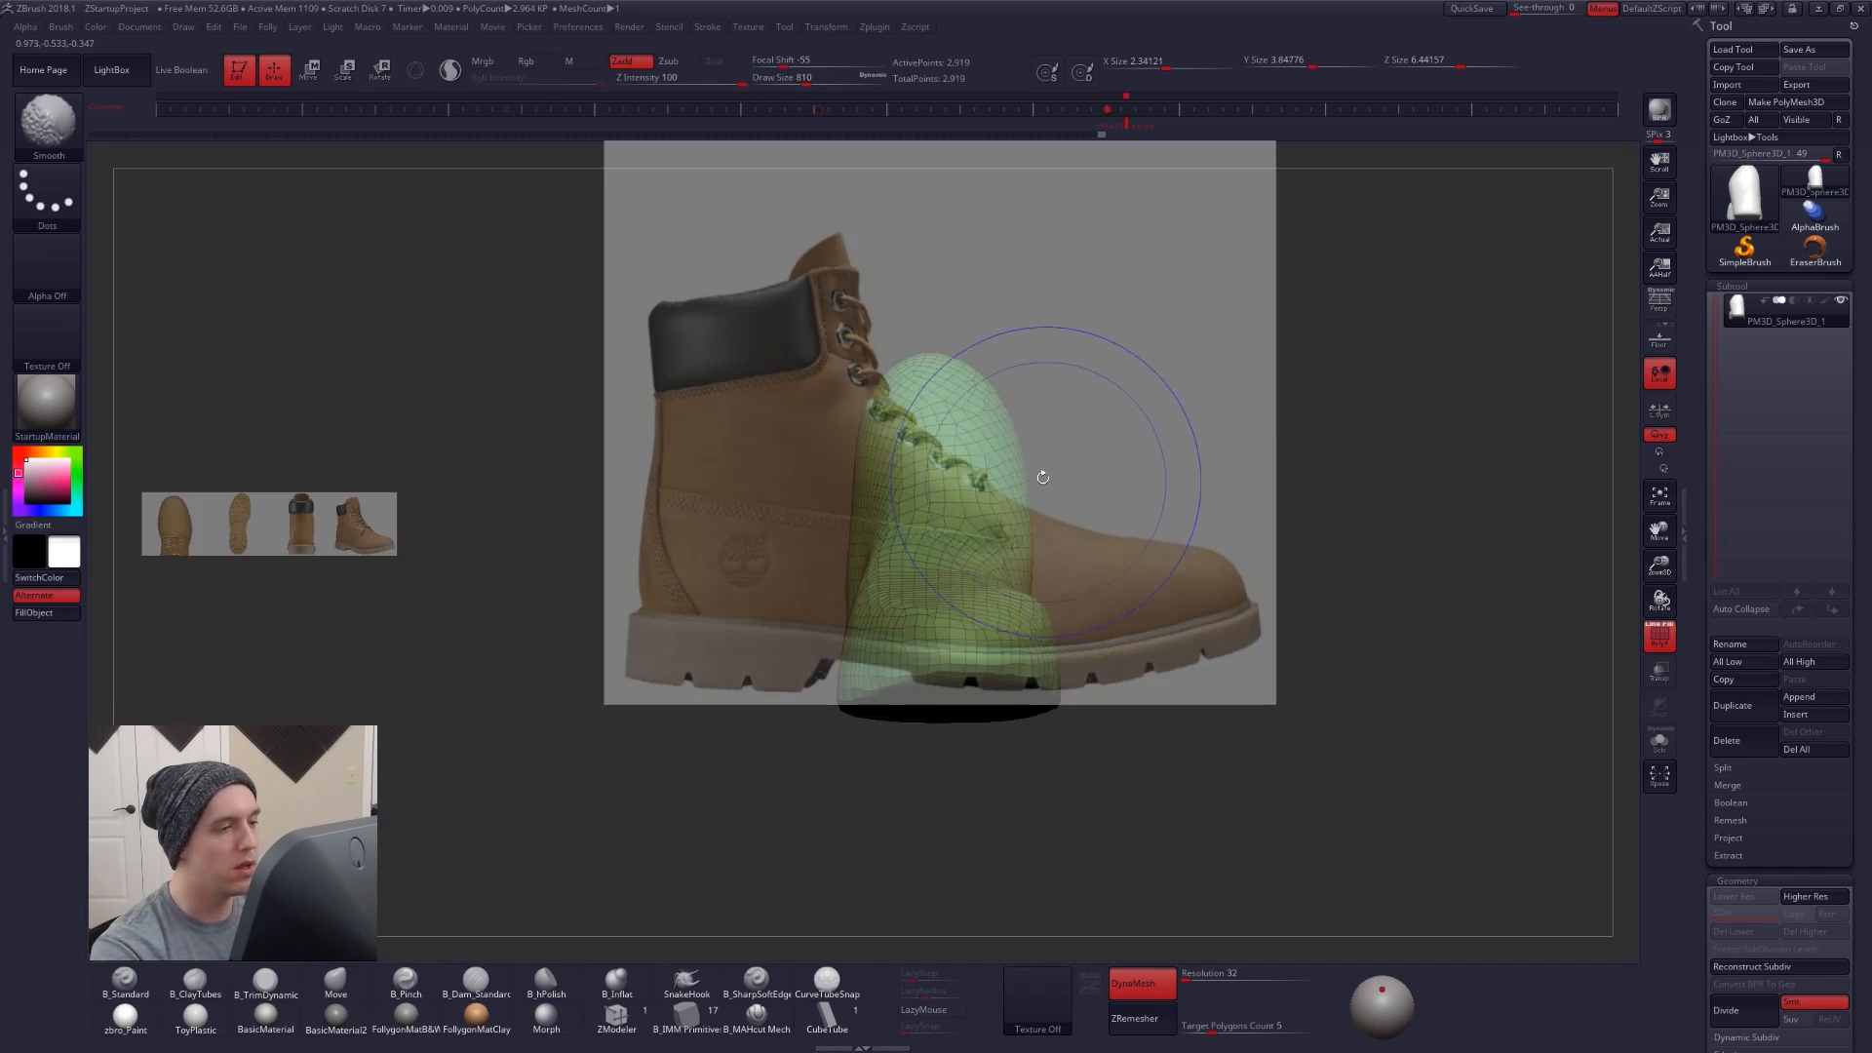
key("shift+z")
key("space")
mouse_move(1023, 432)
left_mouse_down()
mouse_move(1012, 392)
mouse_move(945, 380)
left_mouse_up()
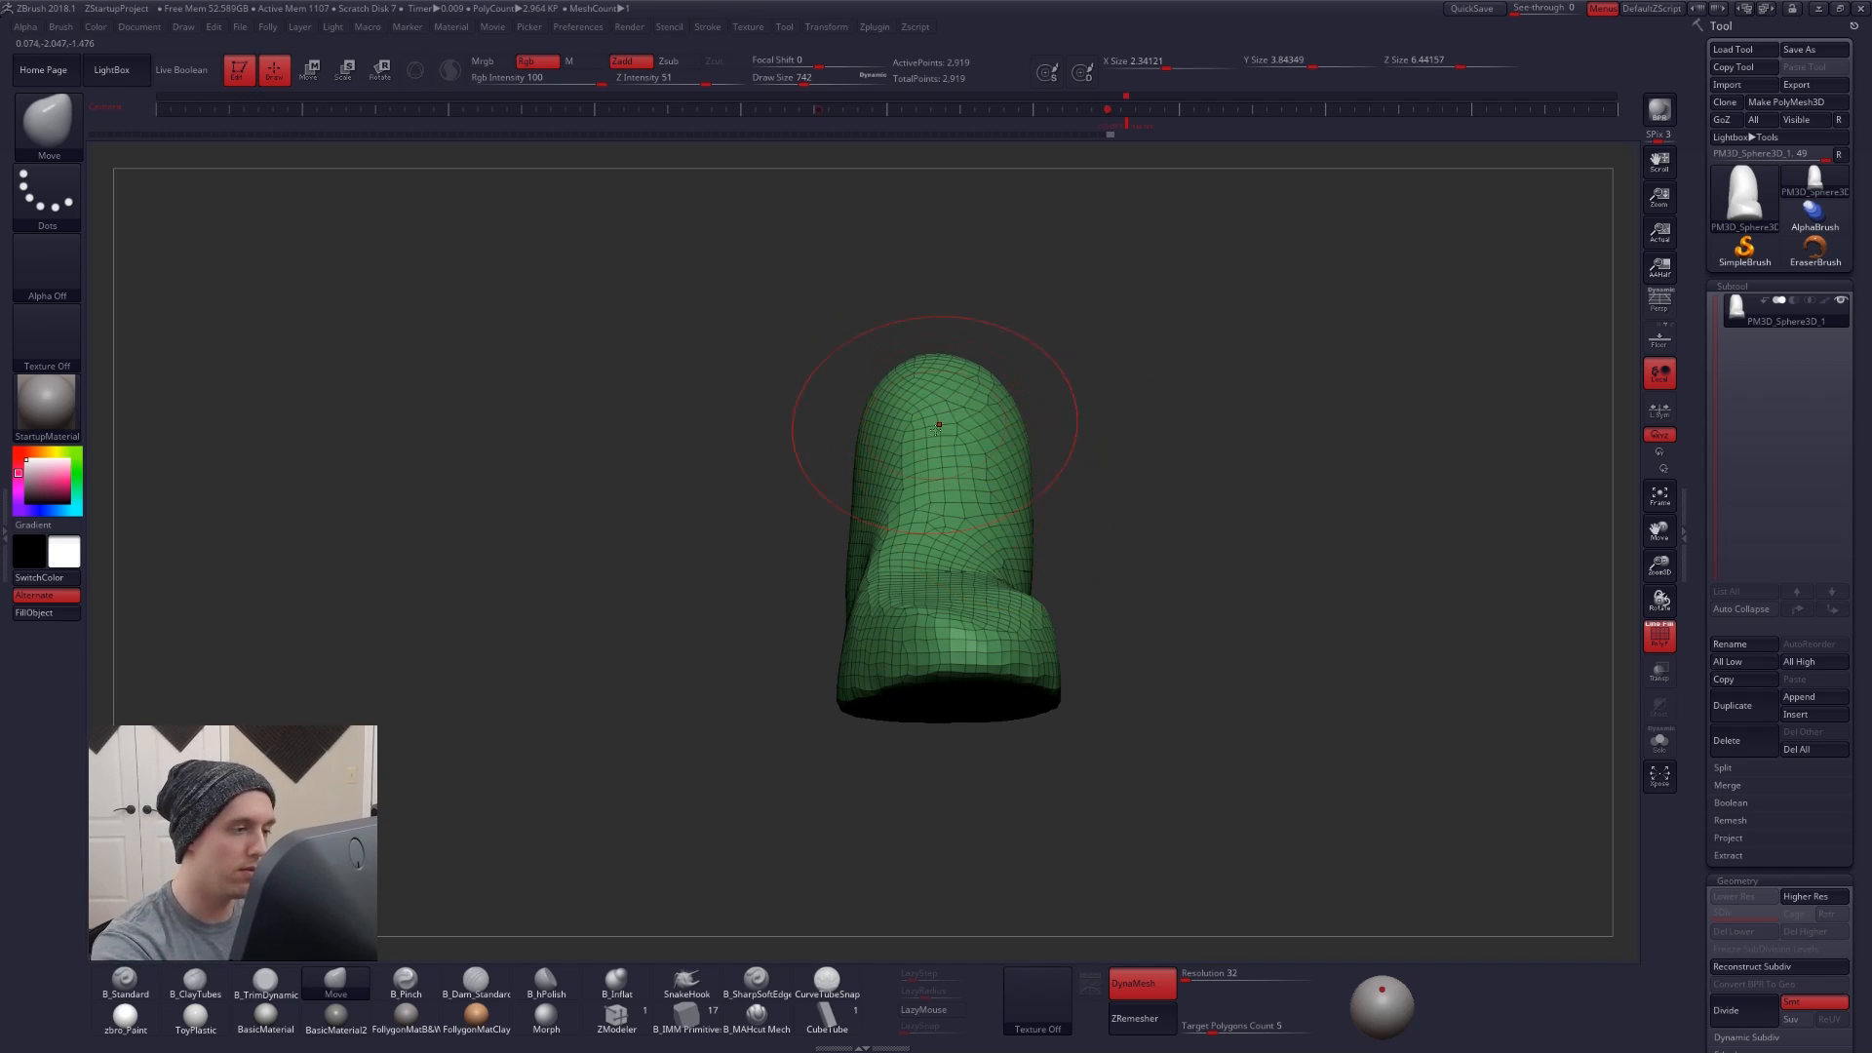
key("space")
right_click_drag(940, 488, 939, 574)
- Build up the instep, forefoot and ankle side with ClayTubes strokes at Draw Size 595
key("space")
left_click_drag(941, 573, 922, 573)
key("2")
mouse_move(924, 655)
left_mouse_down()
mouse_move(943, 575)
mouse_move(983, 673)
mouse_move(975, 627)
left_mouse_up()
key("space")
mouse_move(983, 683)
left_mouse_down()
mouse_move(996, 529)
mouse_move(999, 546)
left_mouse_up()
mouse_move(991, 672)
right_mouse_down()
mouse_move(984, 627)
mouse_move(1097, 590)
mouse_move(941, 638)
mouse_move(975, 641)
right_mouse_up()
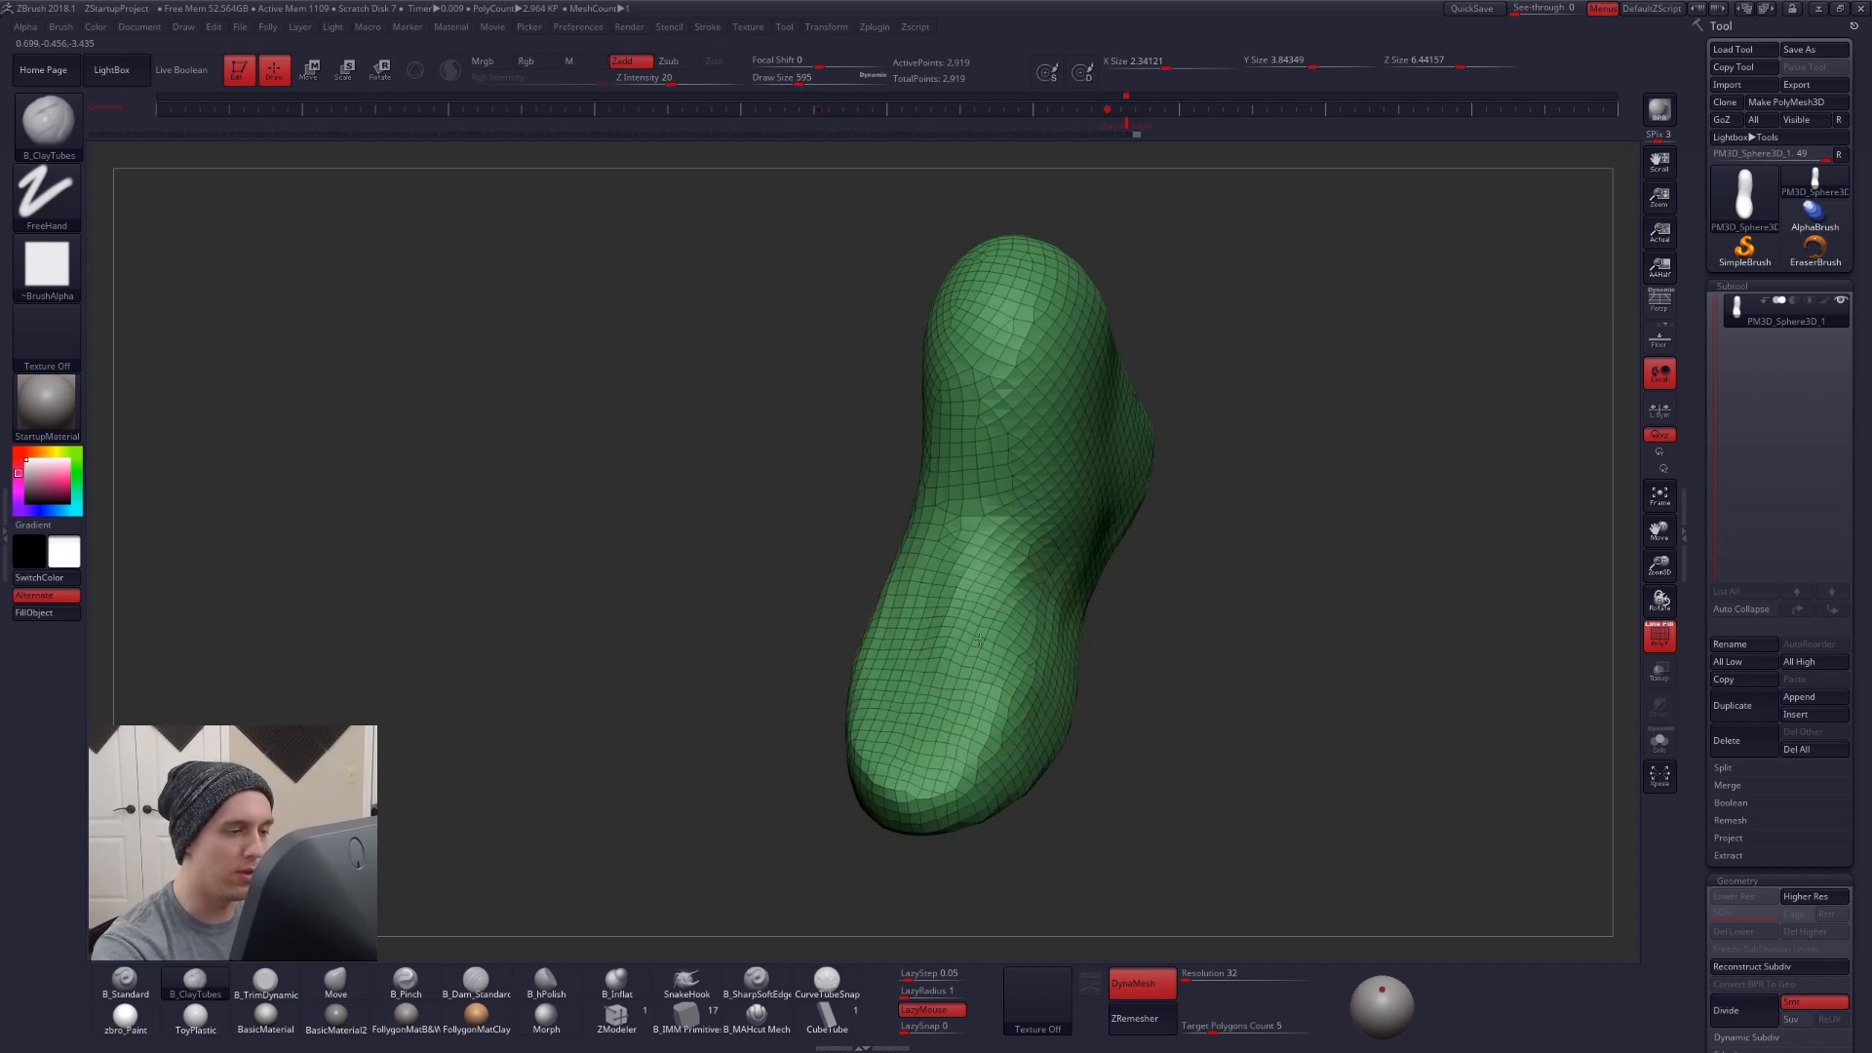
left_click_drag(960, 596, 960, 671)
right_click_drag(965, 663, 1082, 643)
left_click_drag(1194, 410, 1117, 538)
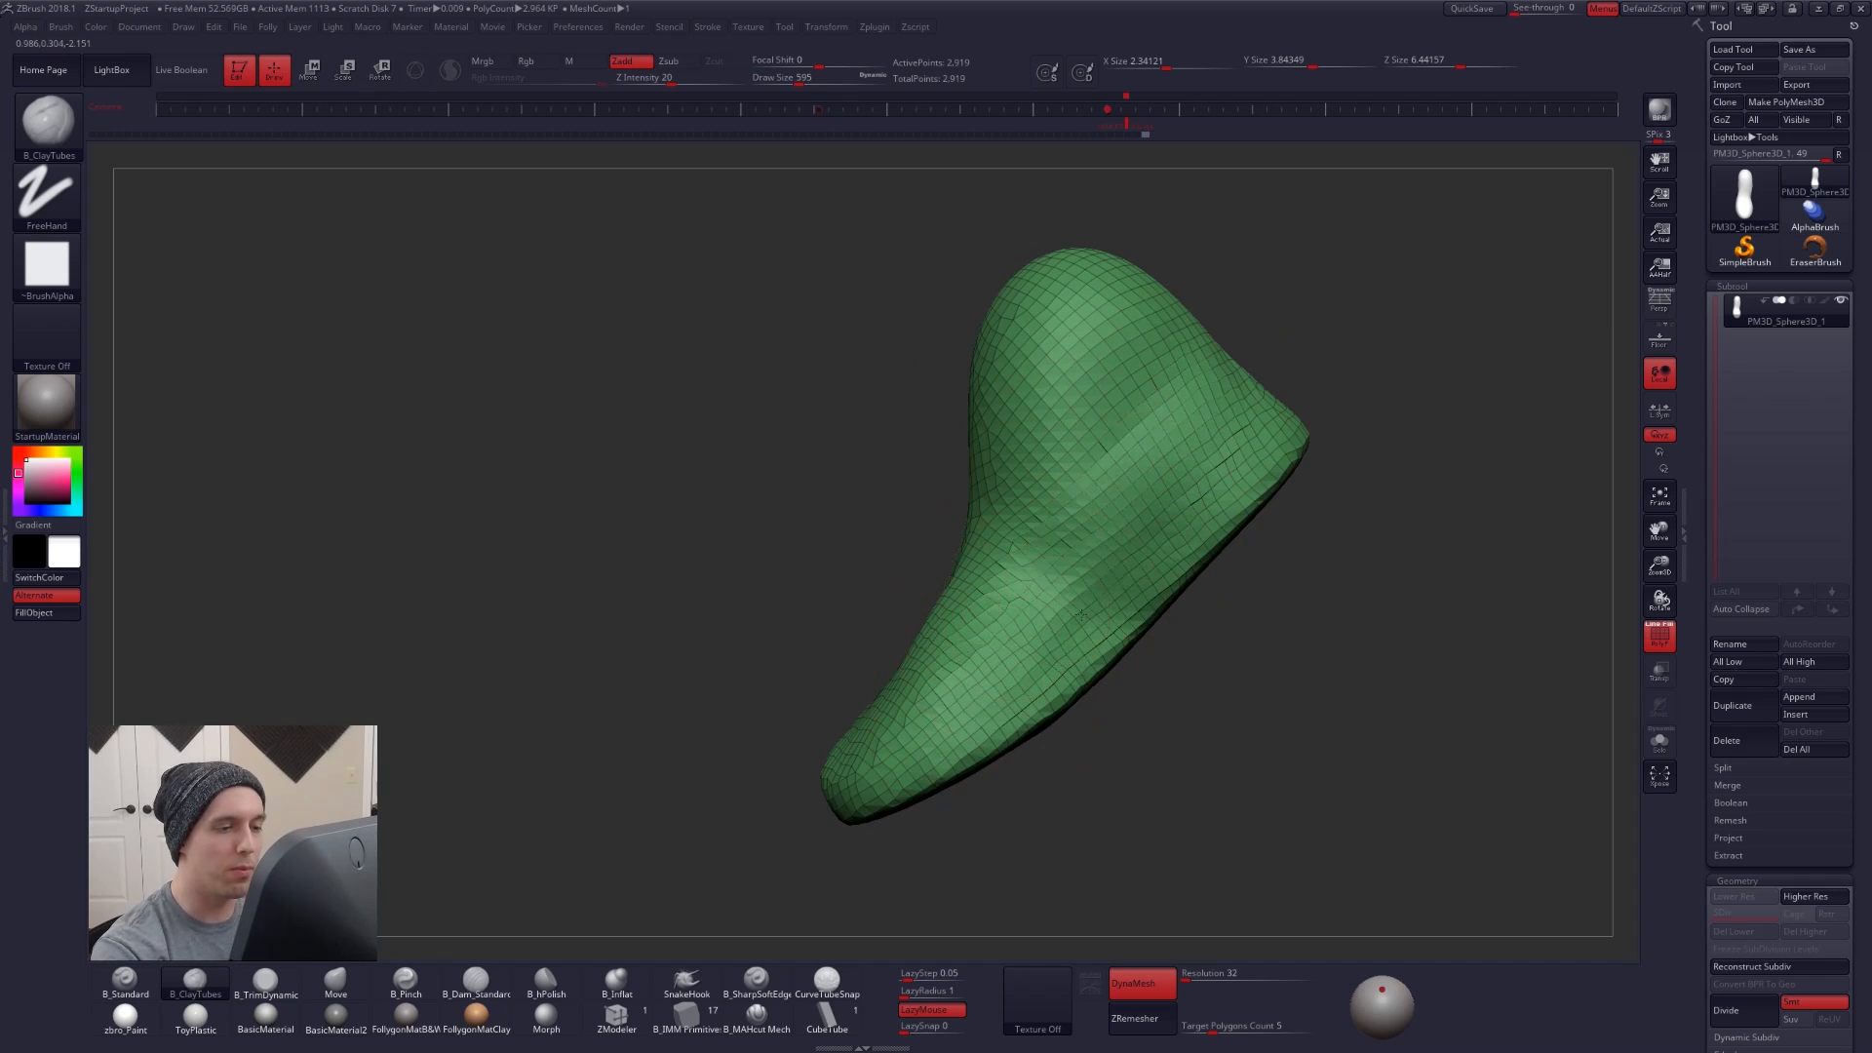
right_click_drag(1117, 537, 1267, 686)
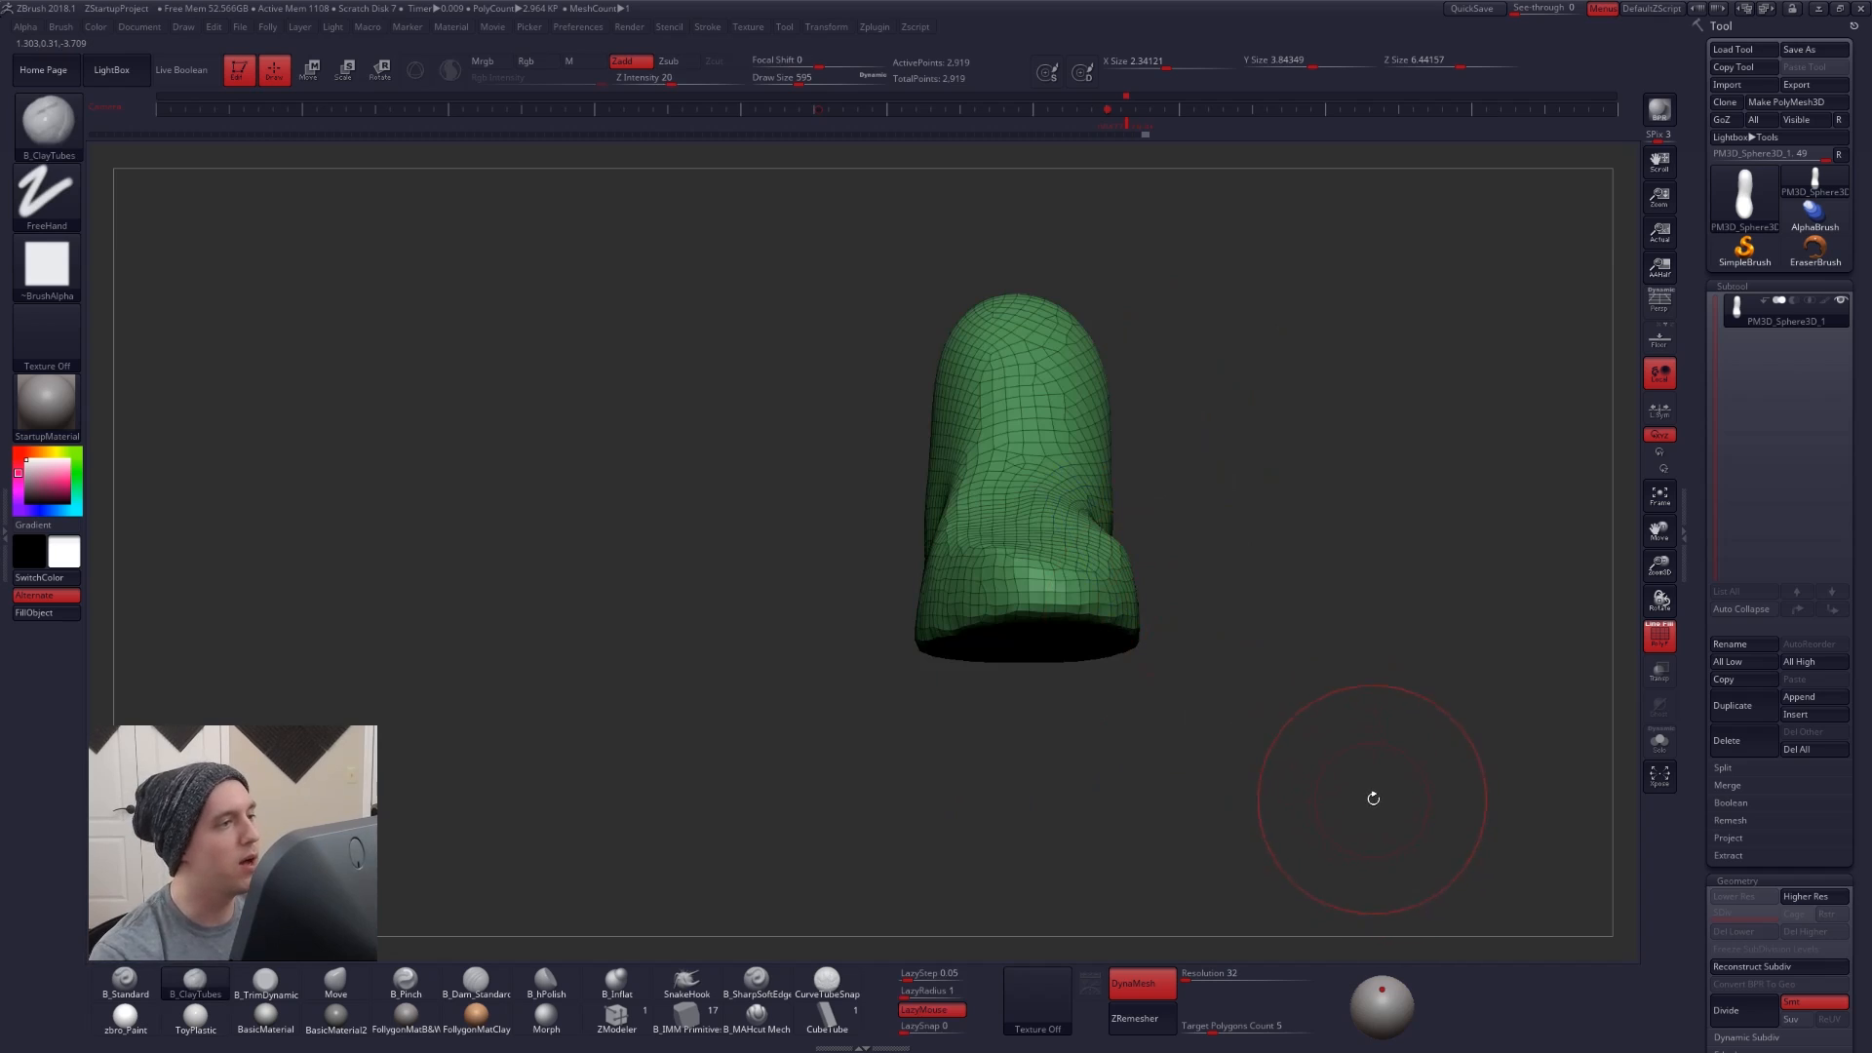
- Pull the back-view boot image out of the Spotlight references, retile the images and position it over the mesh
key("shift+z")
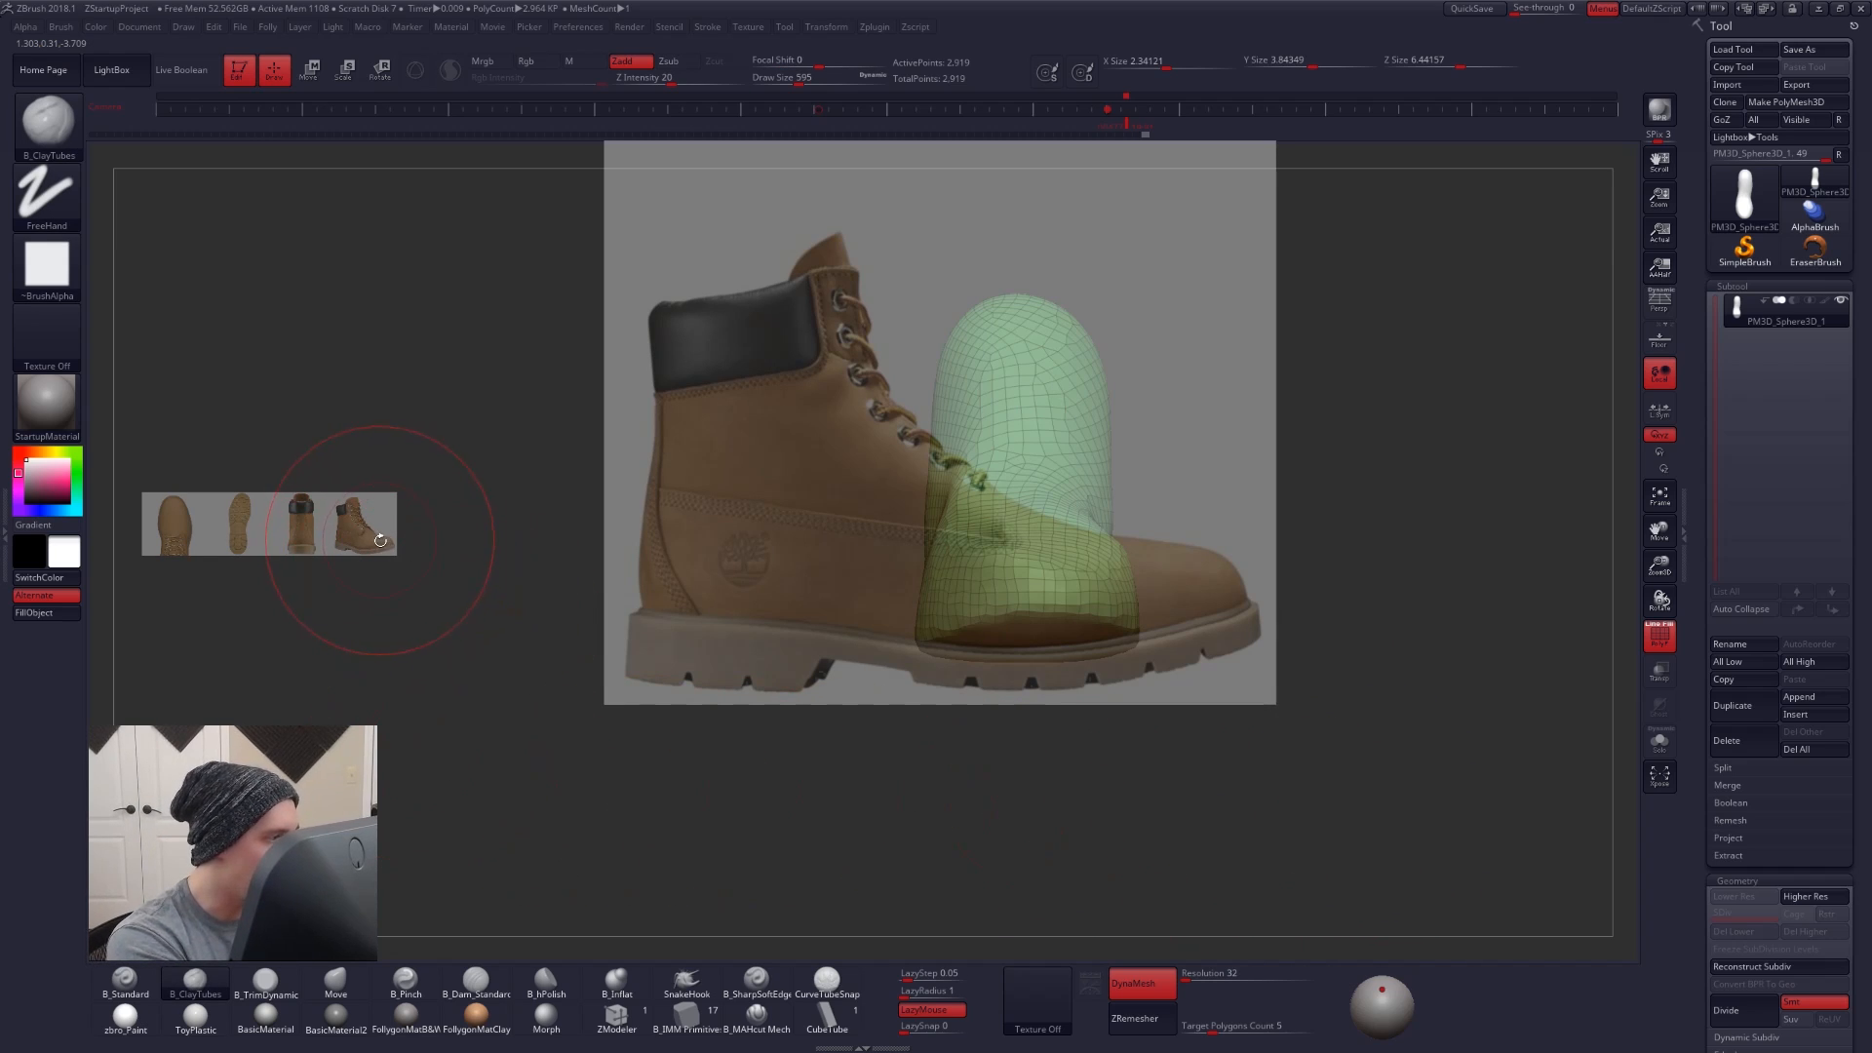
key("z")
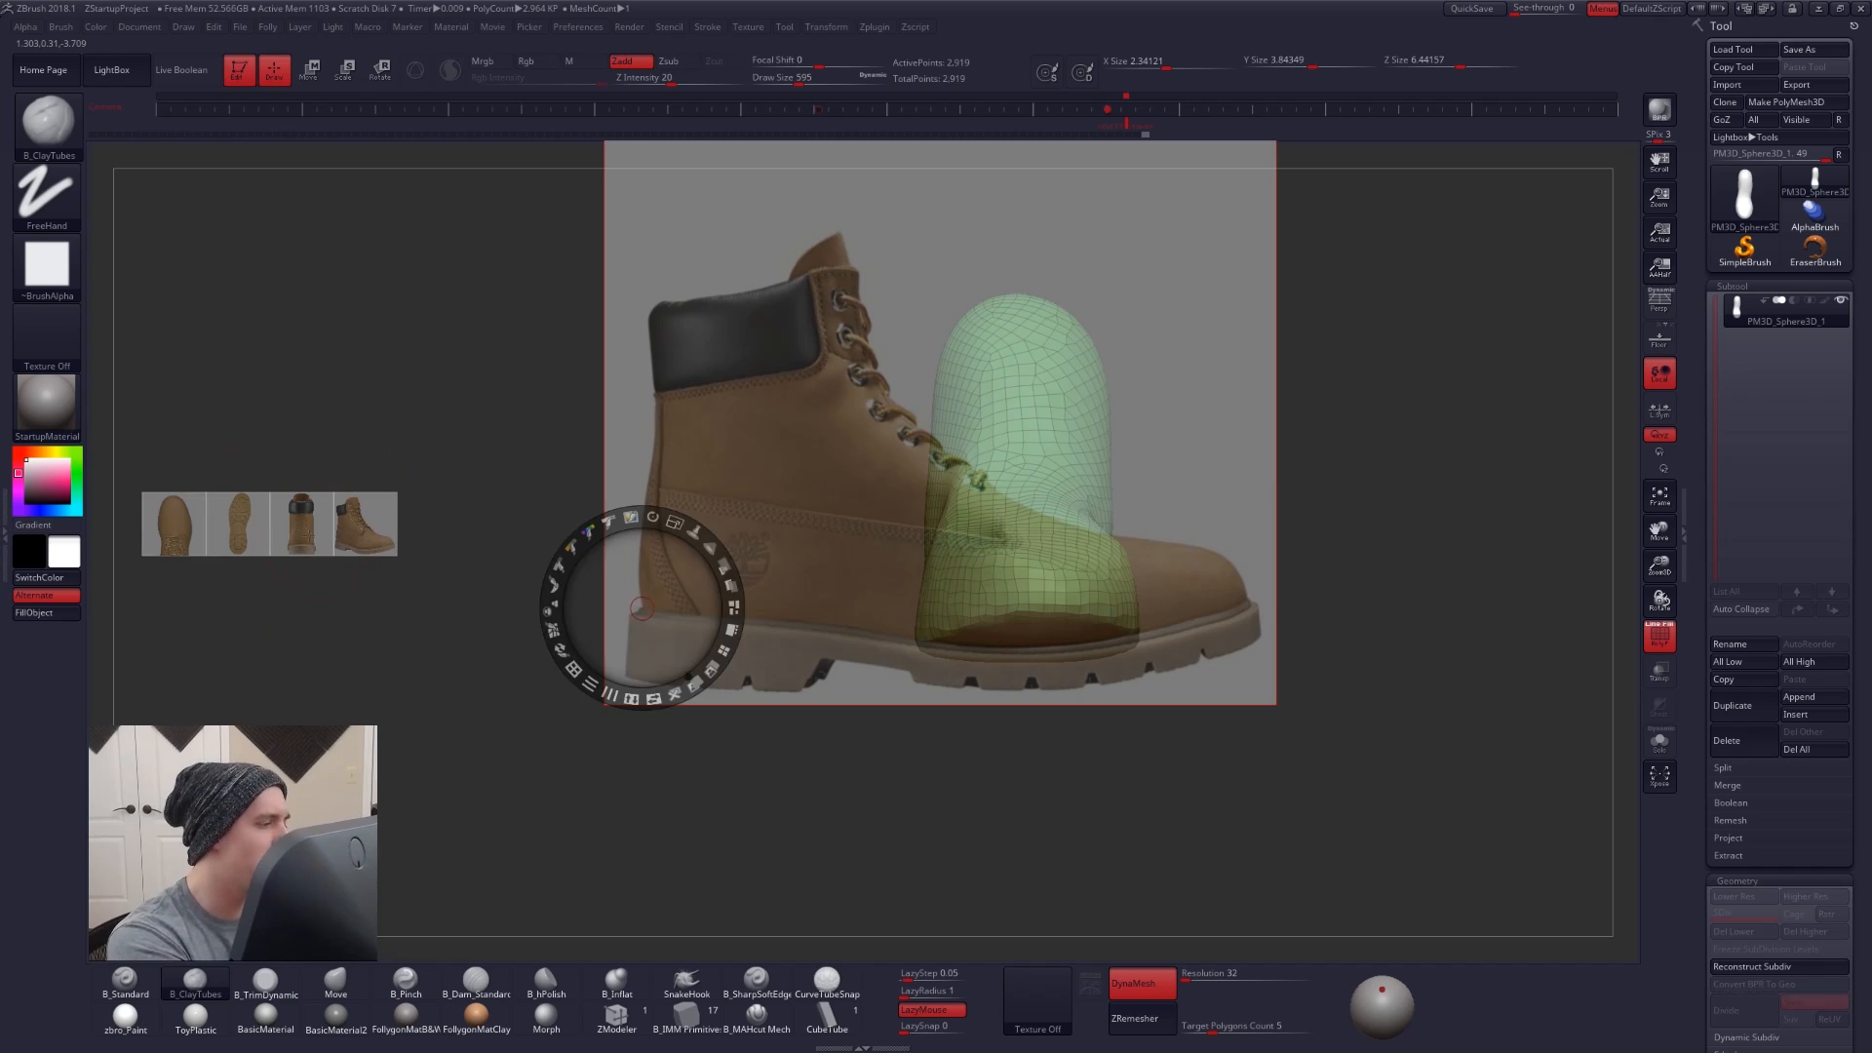
left_click_drag(301, 523, 336, 453)
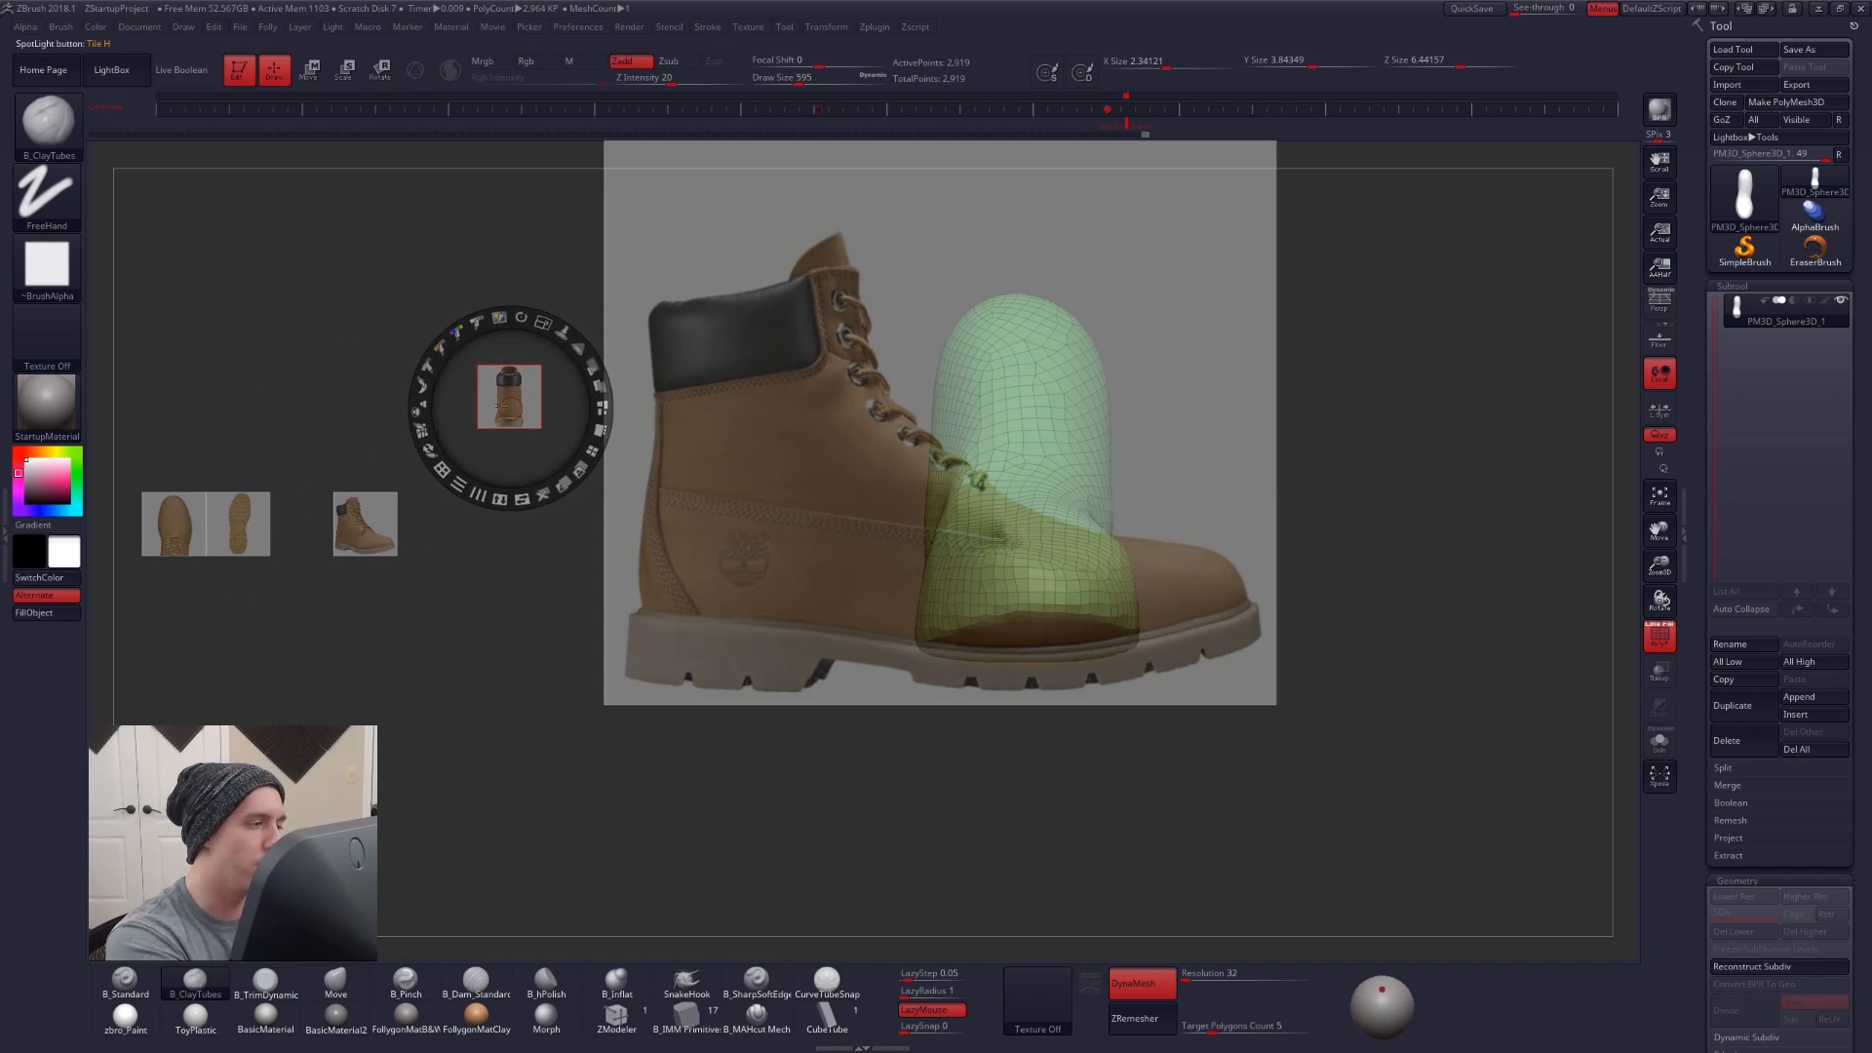
left_click(599, 430)
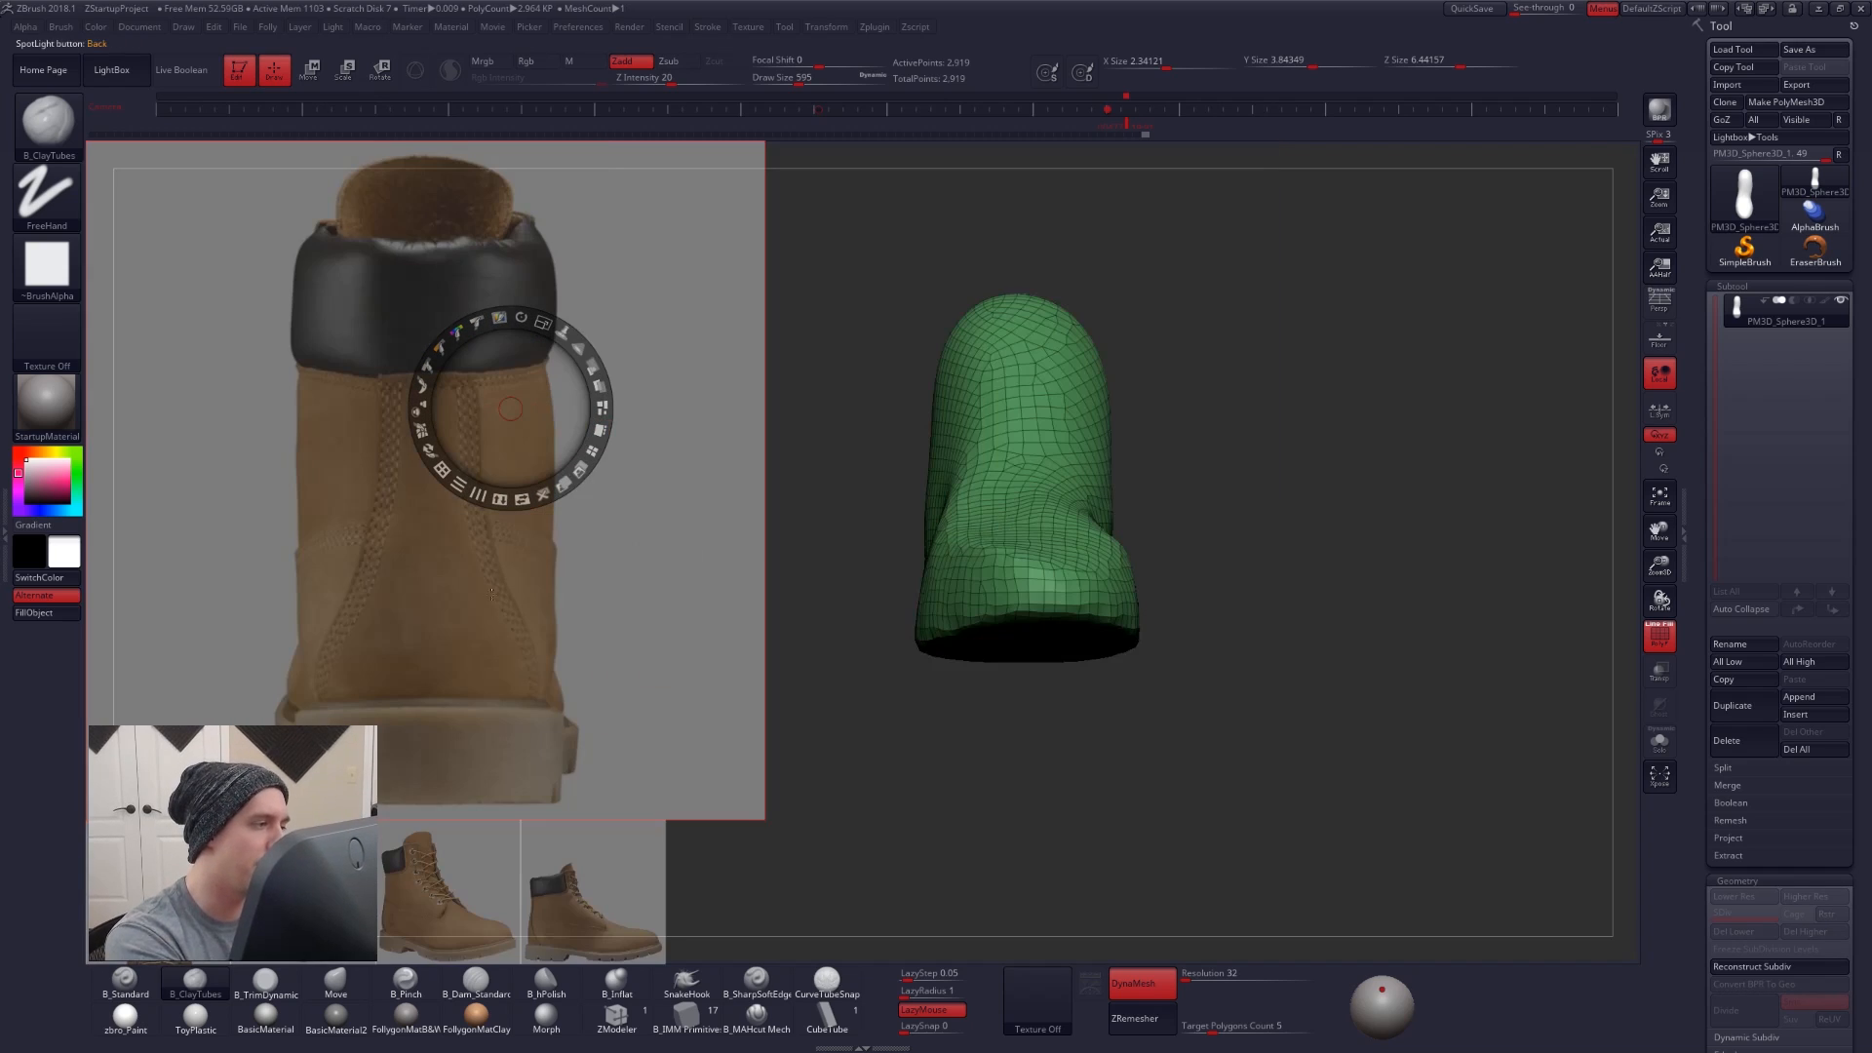
left_click_drag(920, 646, 934, 644)
left_click_drag(968, 558, 906, 556)
left_click_drag(953, 606, 942, 643)
key("shift+z")
- Turn the boot to its back view, store it as a timeline keyframe at about 24 seconds and show the reference
left_click_drag(1119, 141, 1133, 166, "shift")
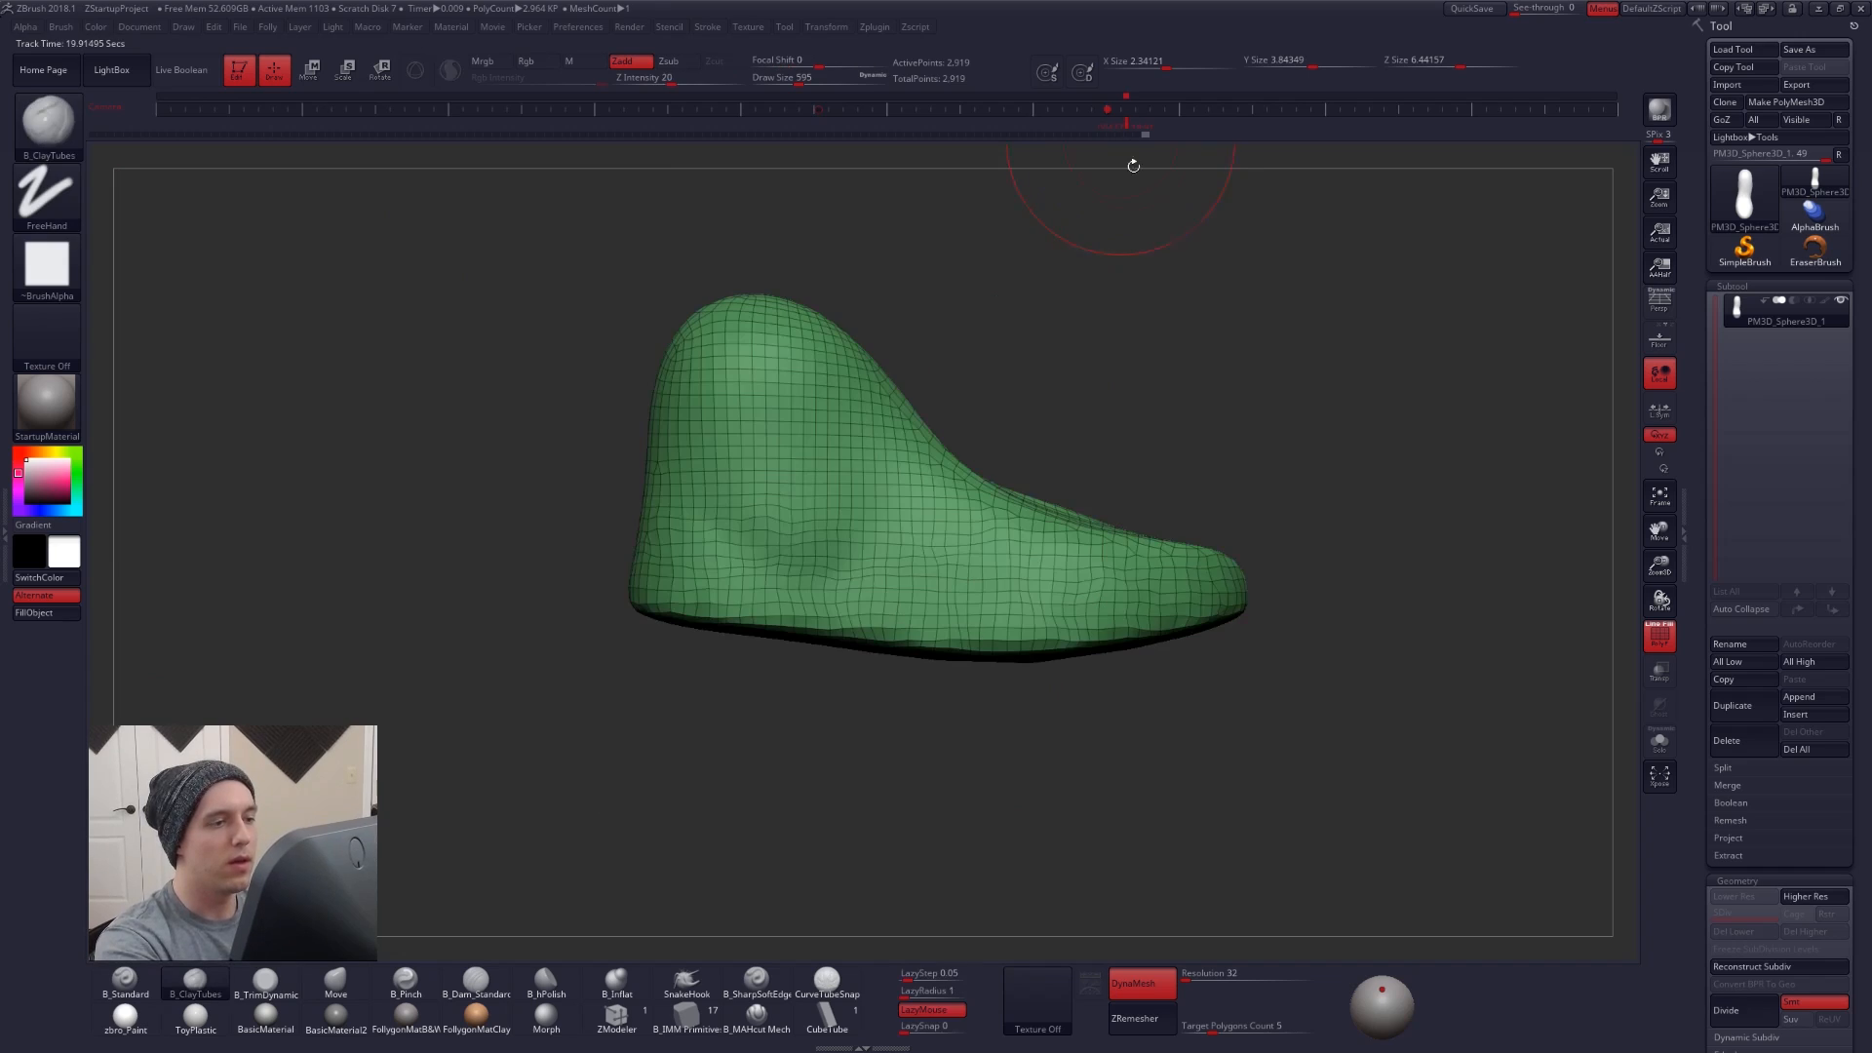
left_click_drag(703, 679, 1109, 612)
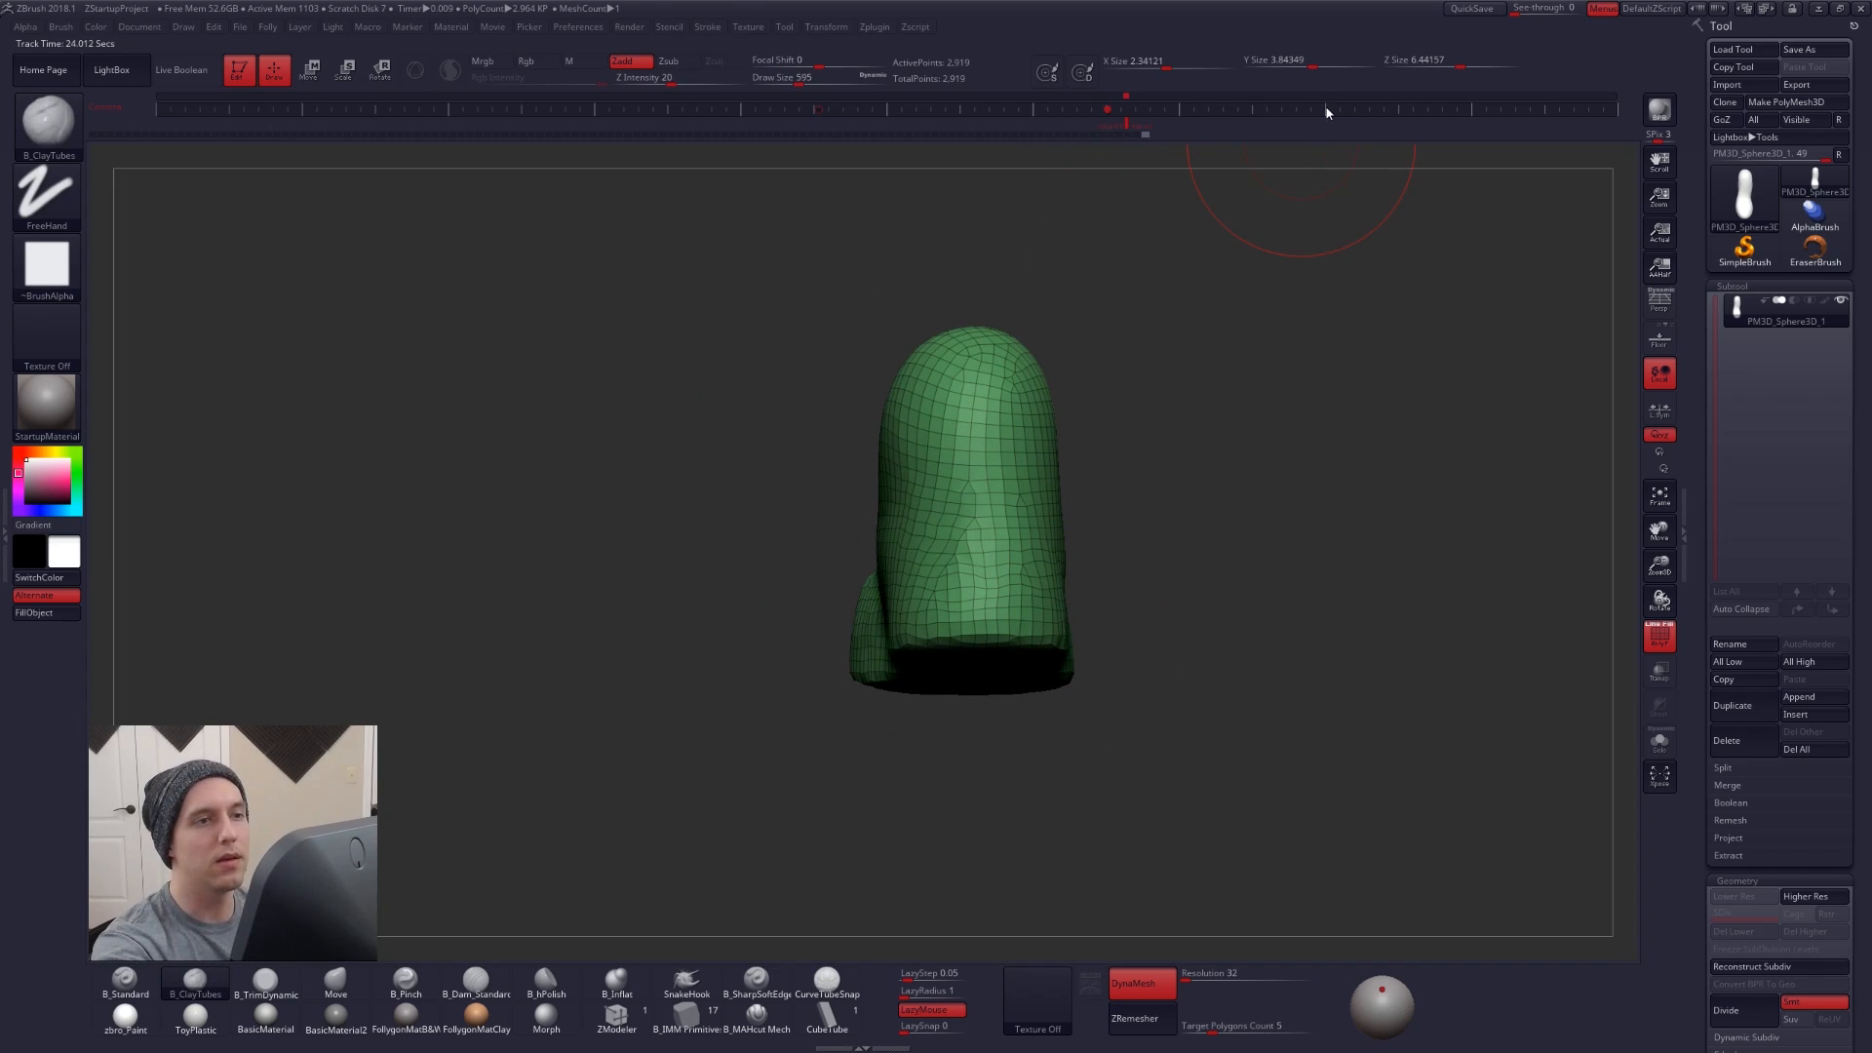
key("shift+z")
- Move and scale the back-view boot image in Spotlight to match the mesh's heel and shaft width
mouse_move(942, 643)
left_mouse_down()
mouse_move(1024, 692)
mouse_move(1094, 660)
mouse_move(1109, 692)
mouse_move(961, 656)
mouse_move(977, 646)
left_mouse_up()
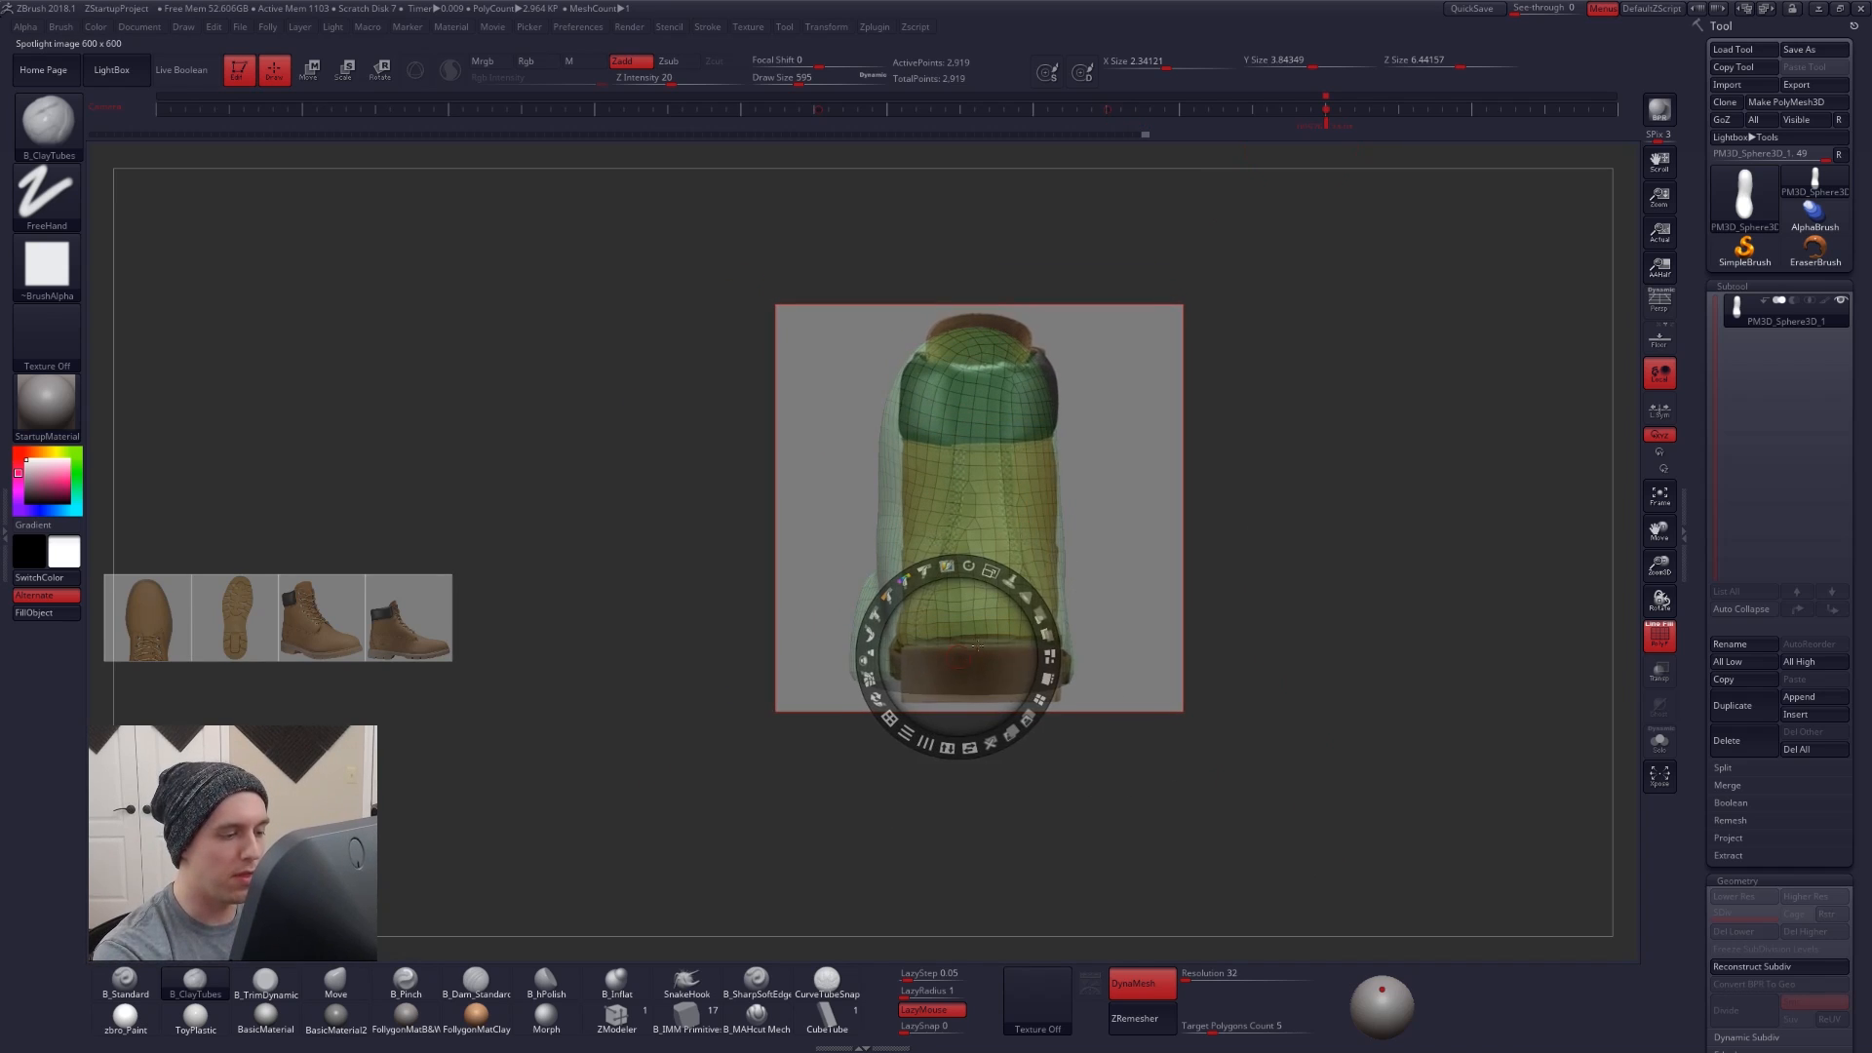
left_click_drag(1120, 649, 1117, 650)
left_click_drag(982, 645, 982, 645)
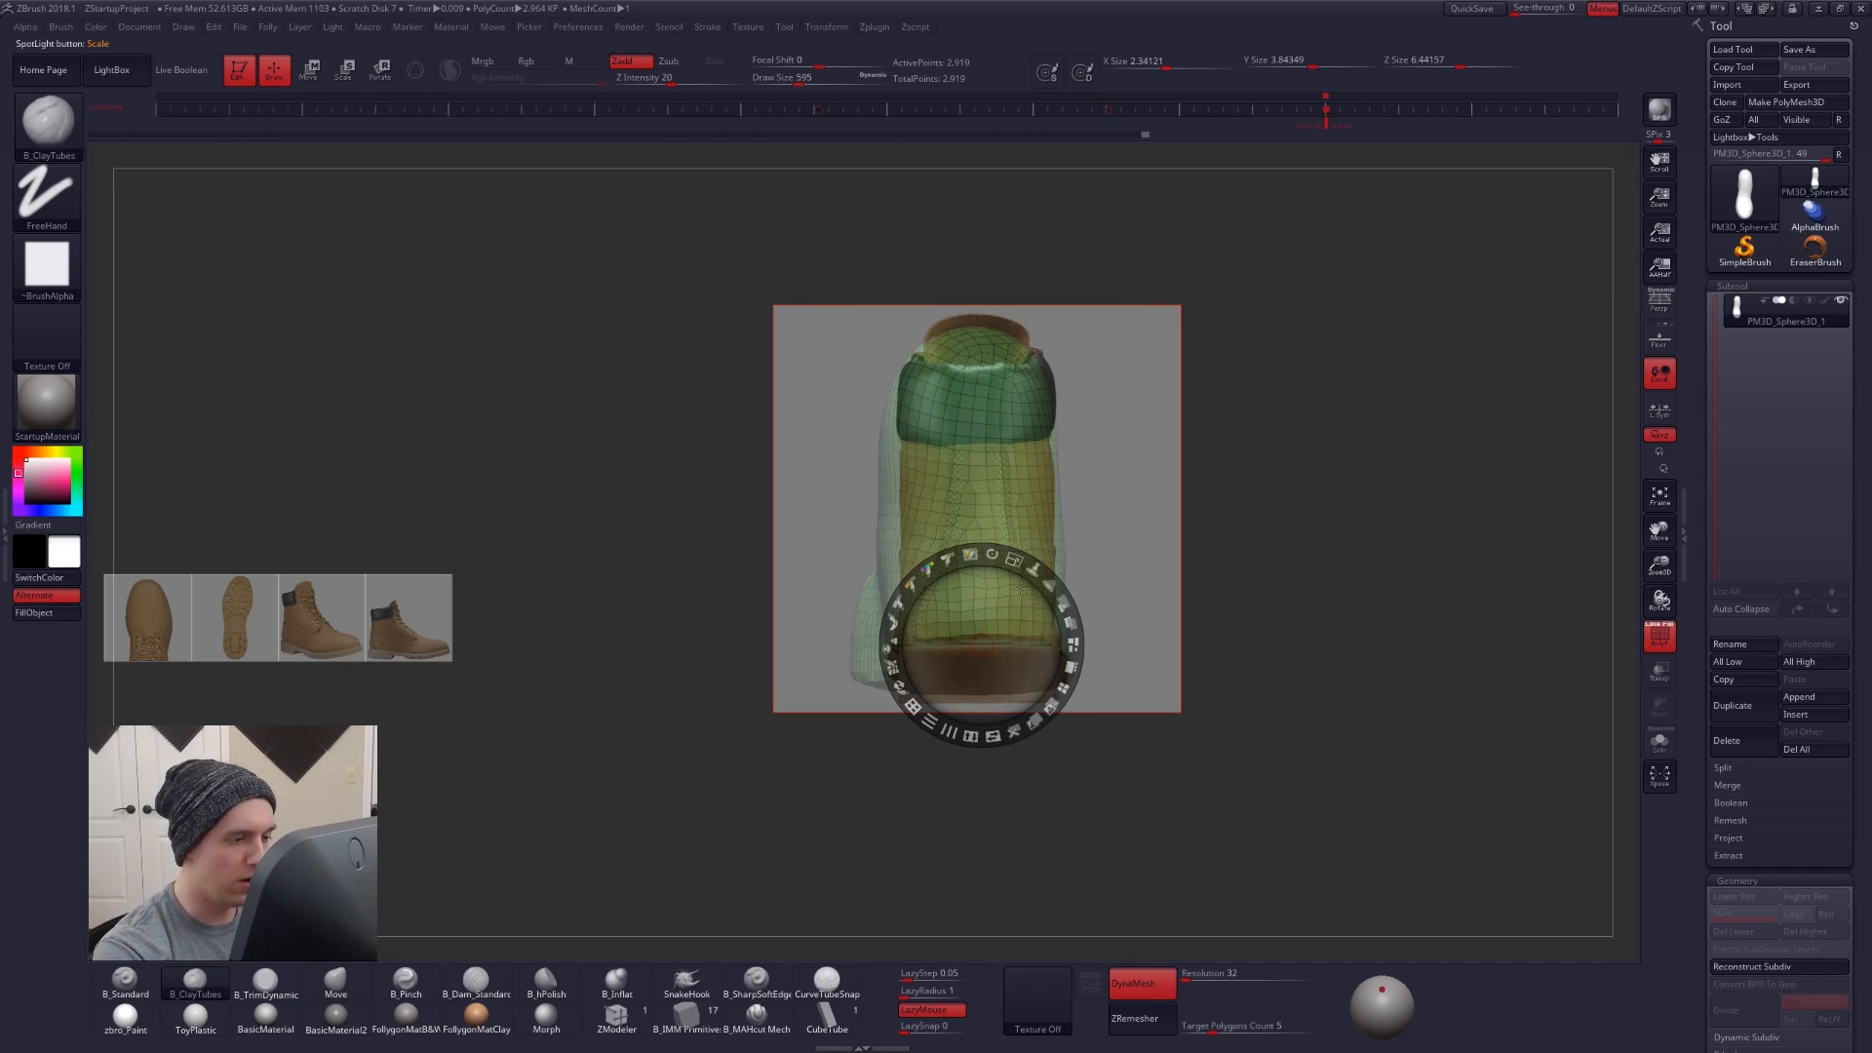
key("shift")
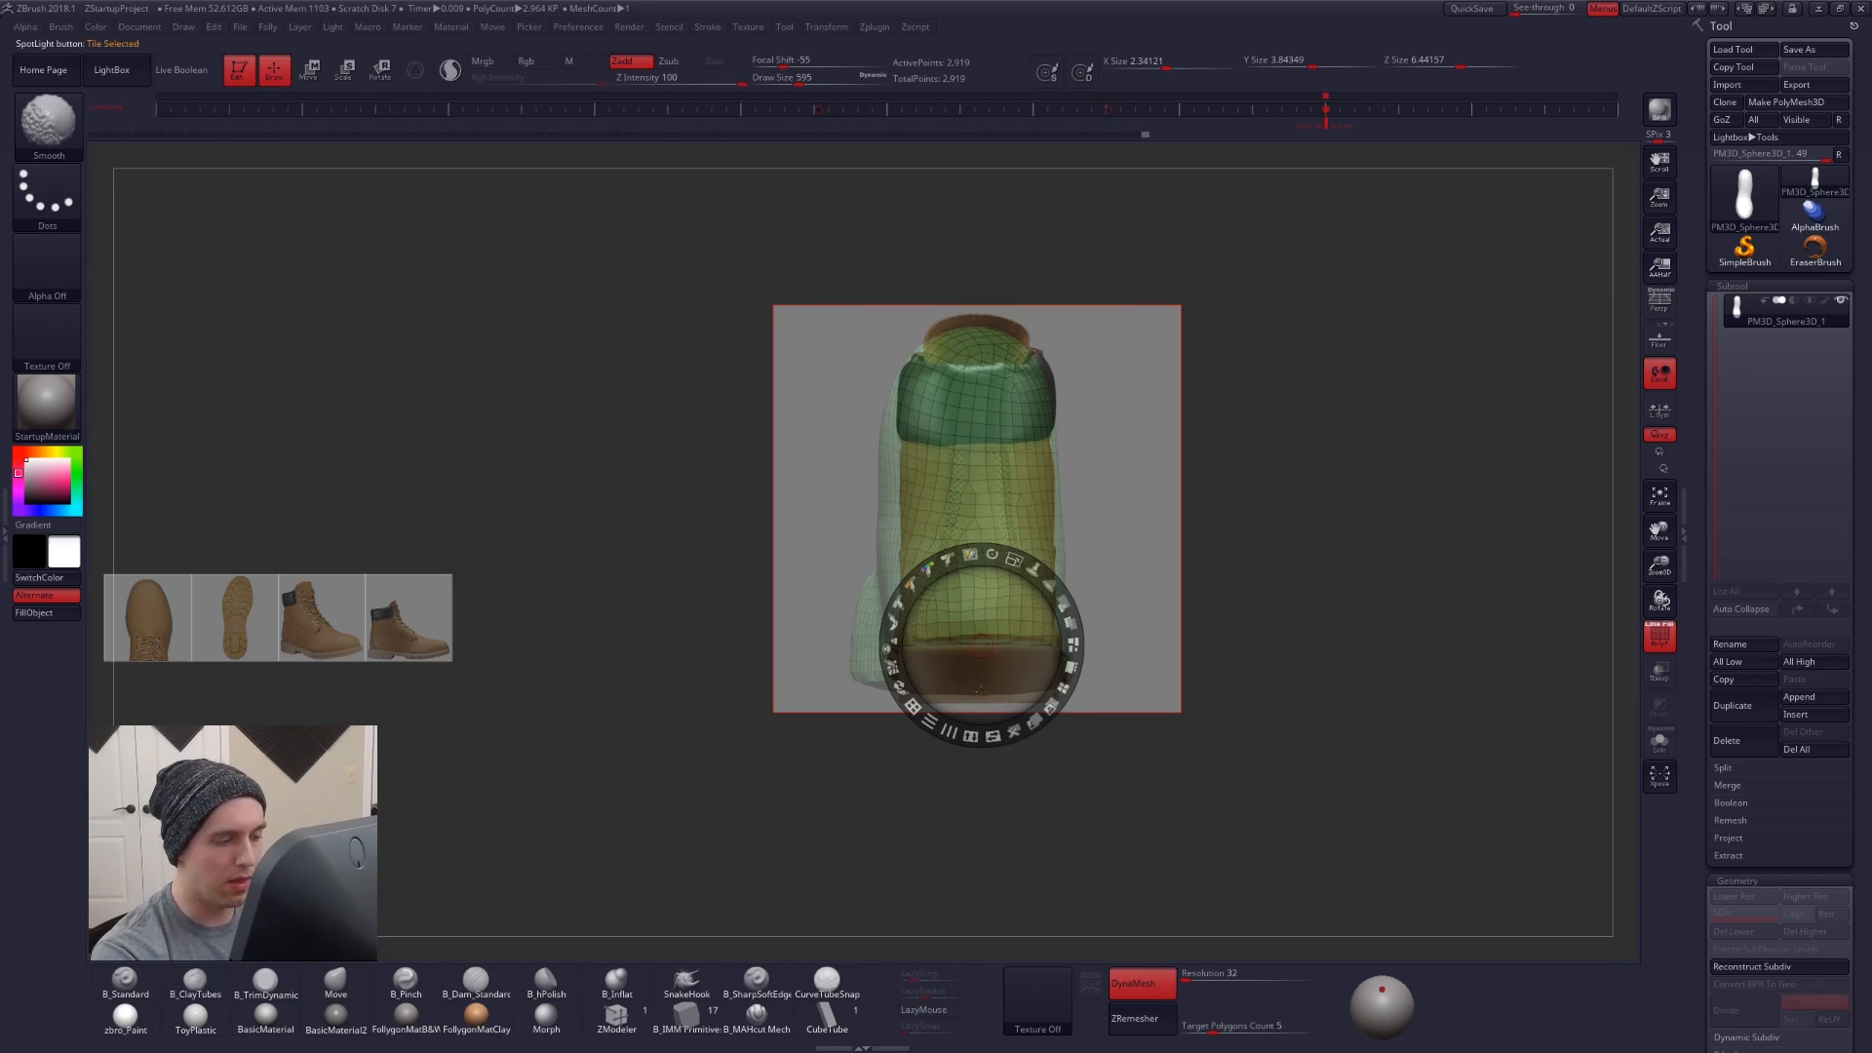
key("shift+z")
key("shift+z")
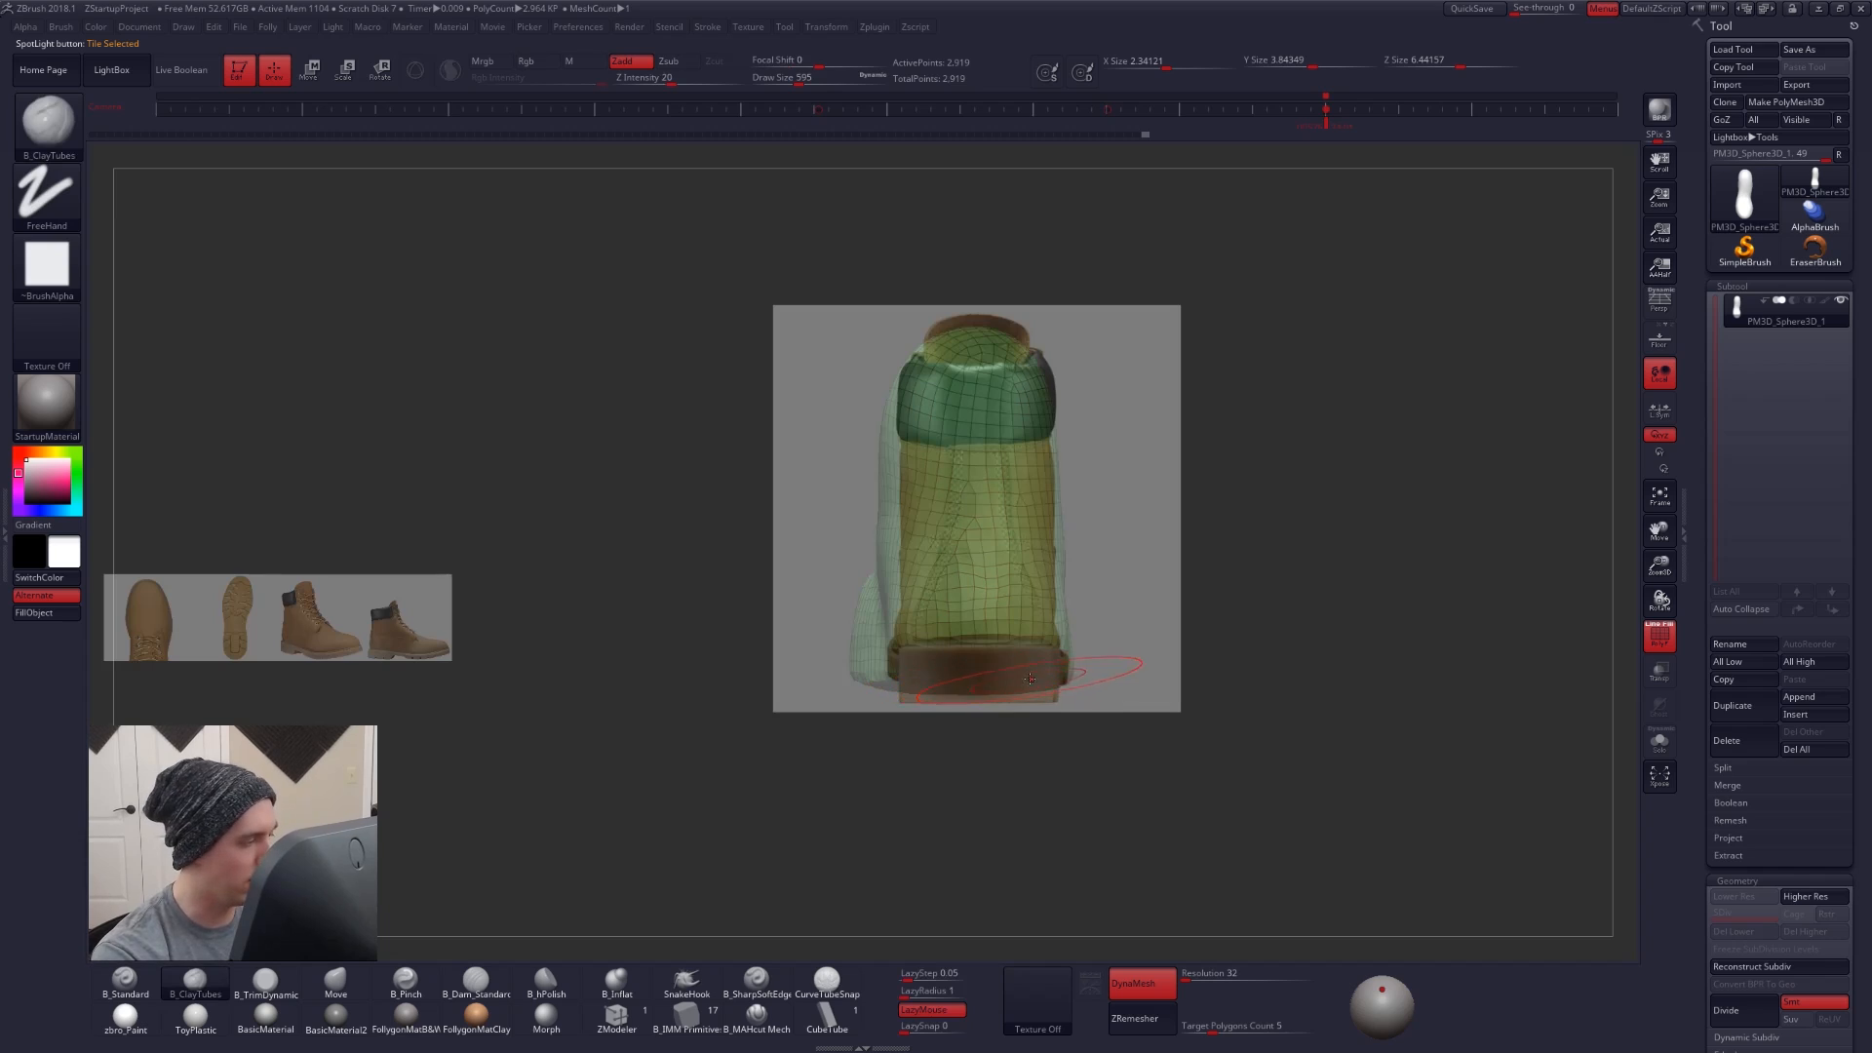
key("z")
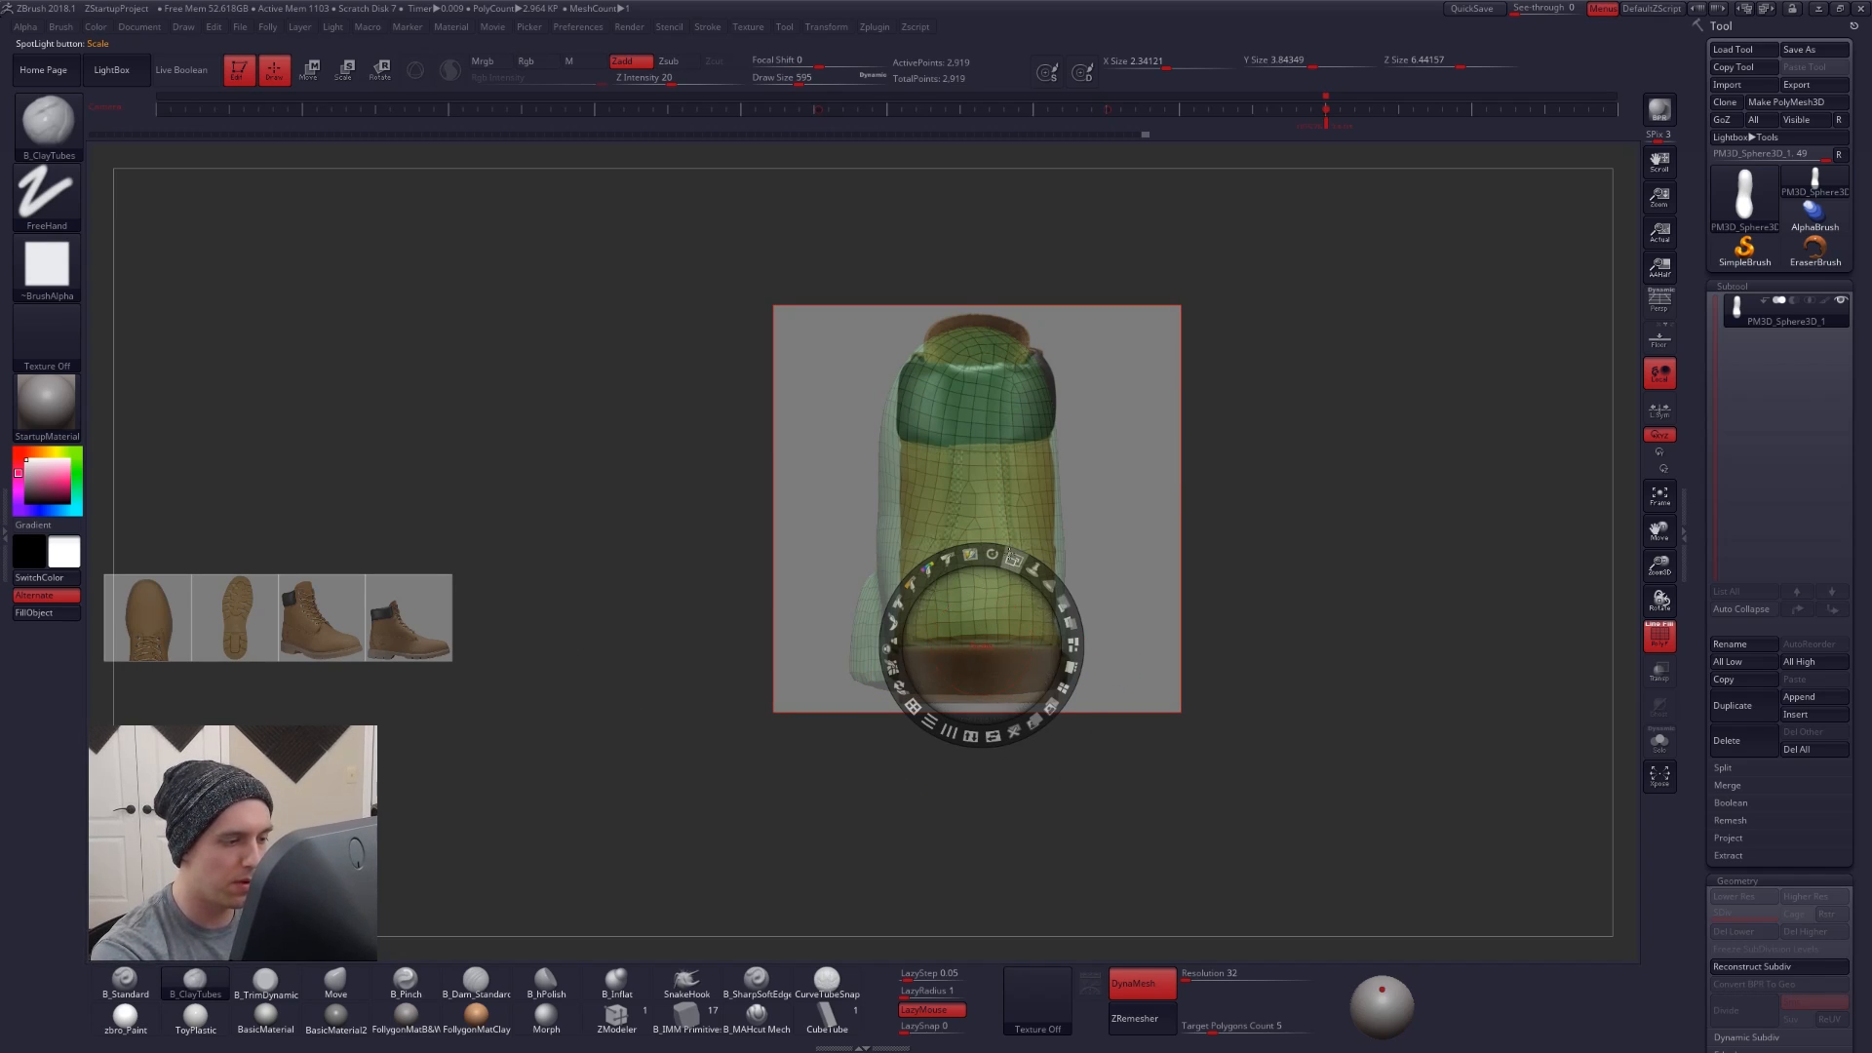
left_click_drag(1014, 559, 1105, 594)
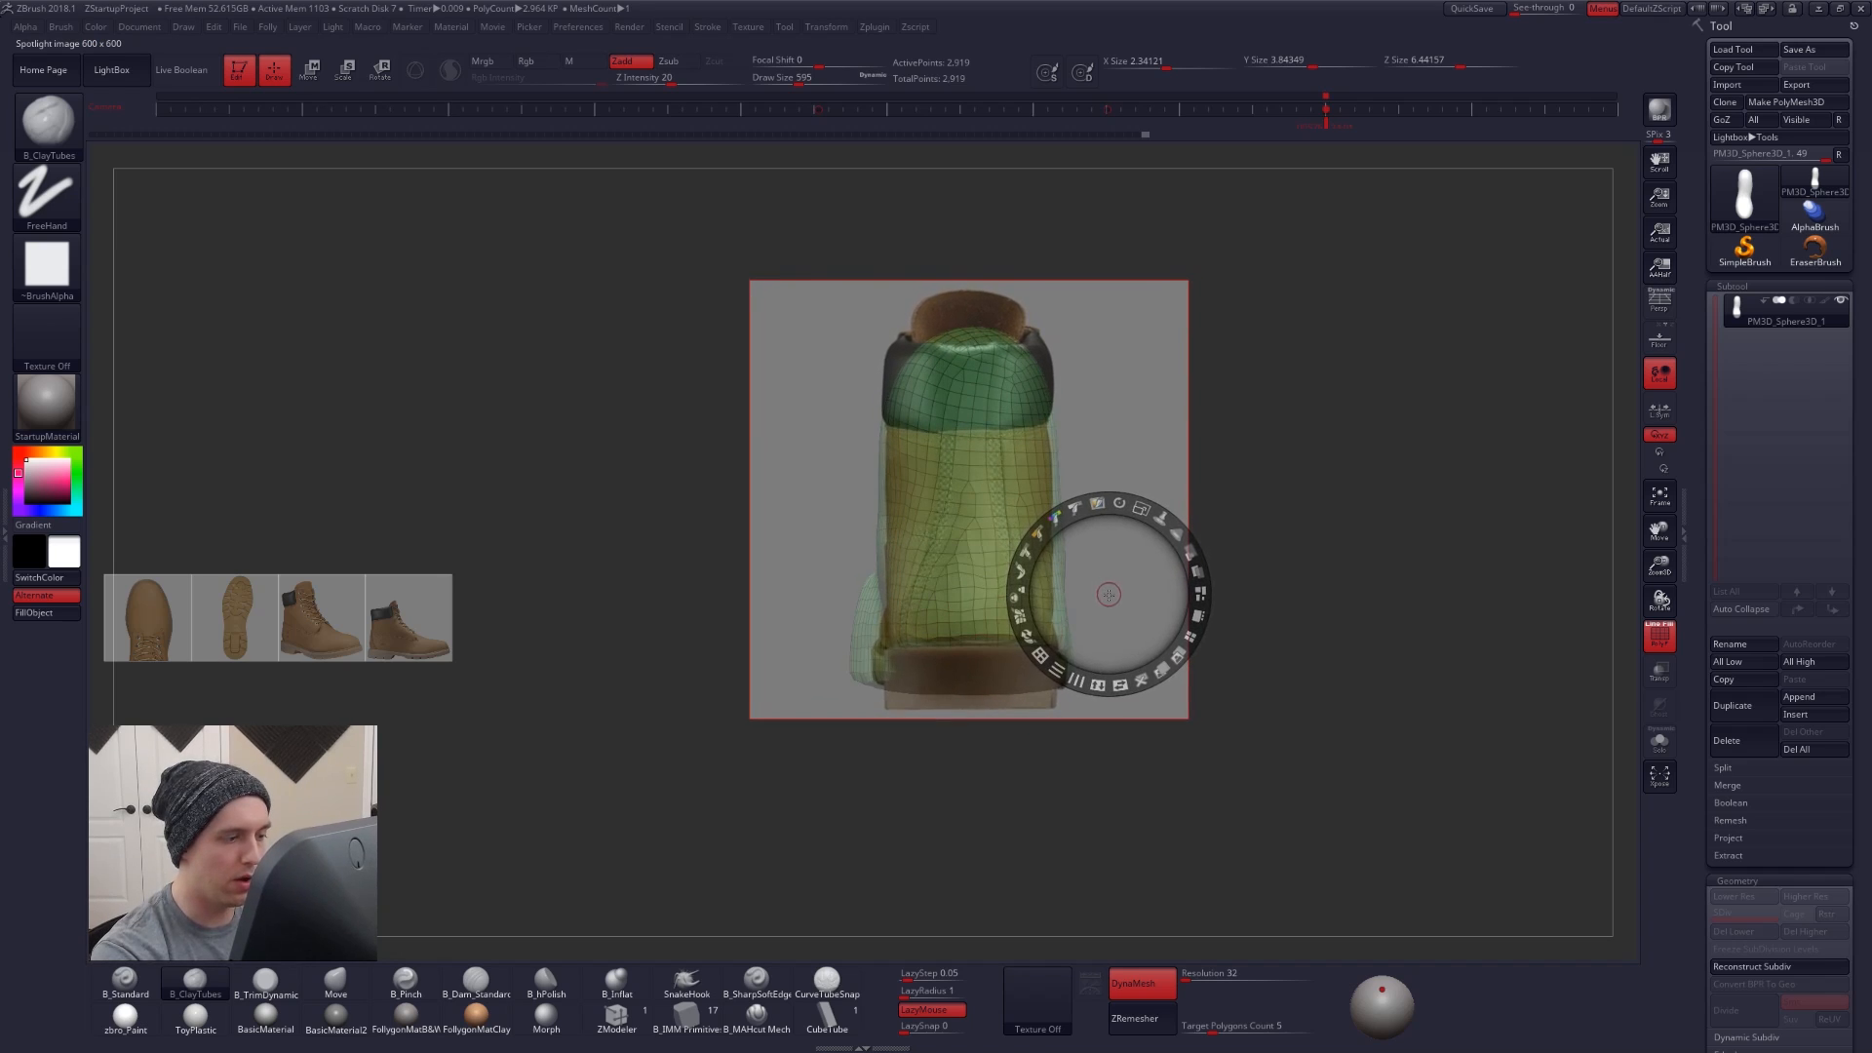
- Set the Move brush's Draw Size to 857 and shape the side of the shaft to the back-view reference
key("z")
key("b")
key("m")
key("v")
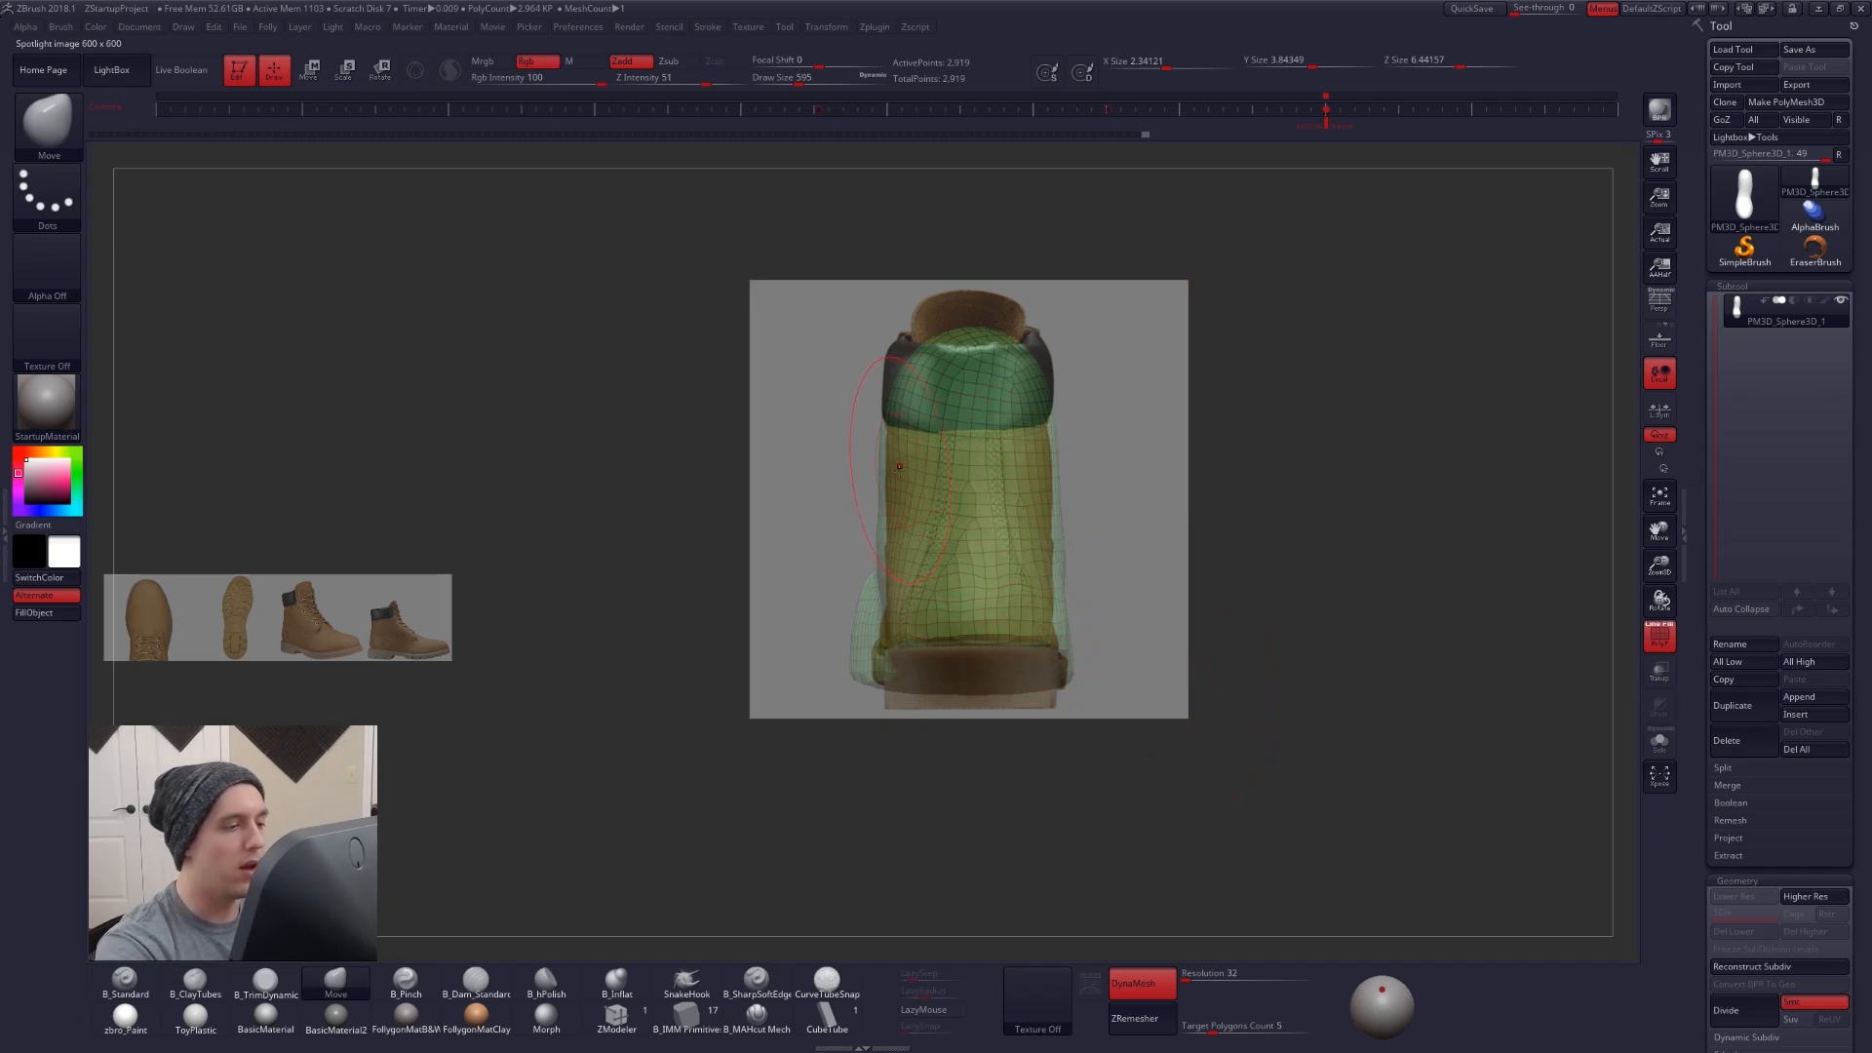
key("space")
left_click_drag(897, 495, 911, 496)
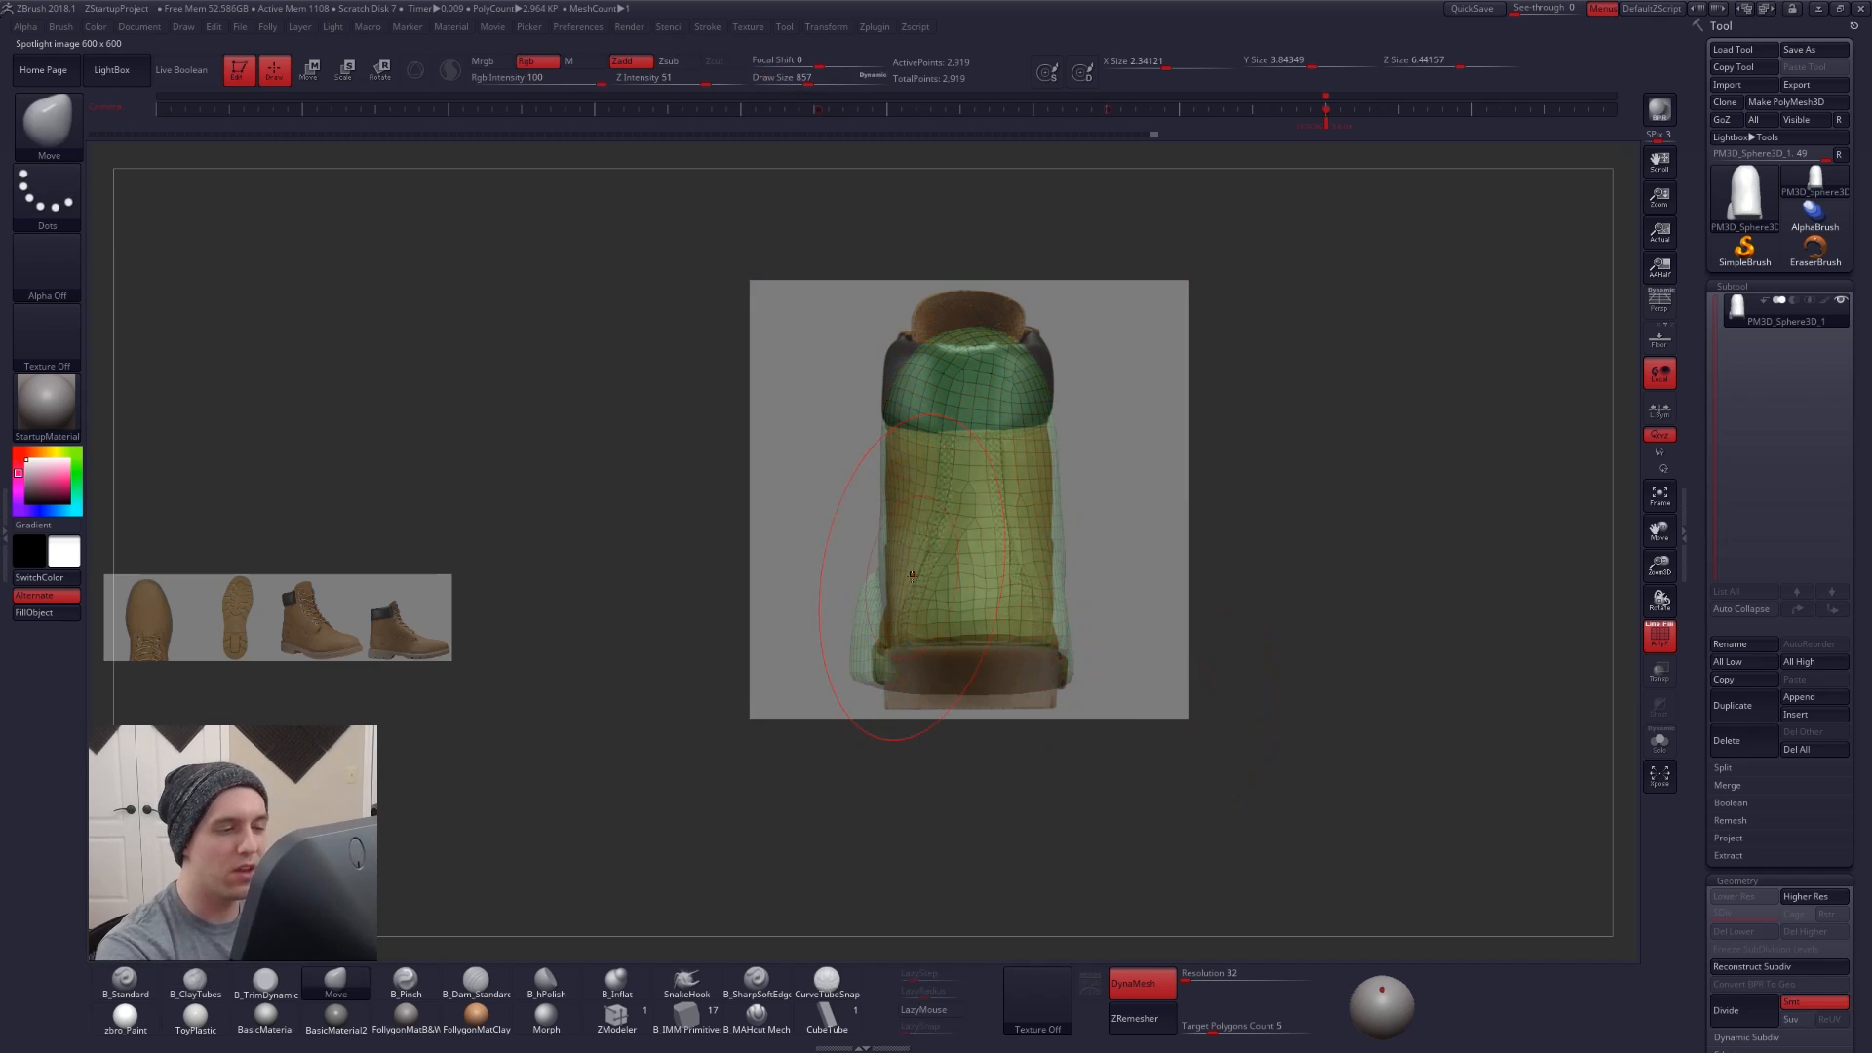
- Slightly enlarge the back-view boot image in Spotlight and adjust the mesh so its shaft width lines up with the reference
key("w")
left_click_drag(986, 634, 1104, 633)
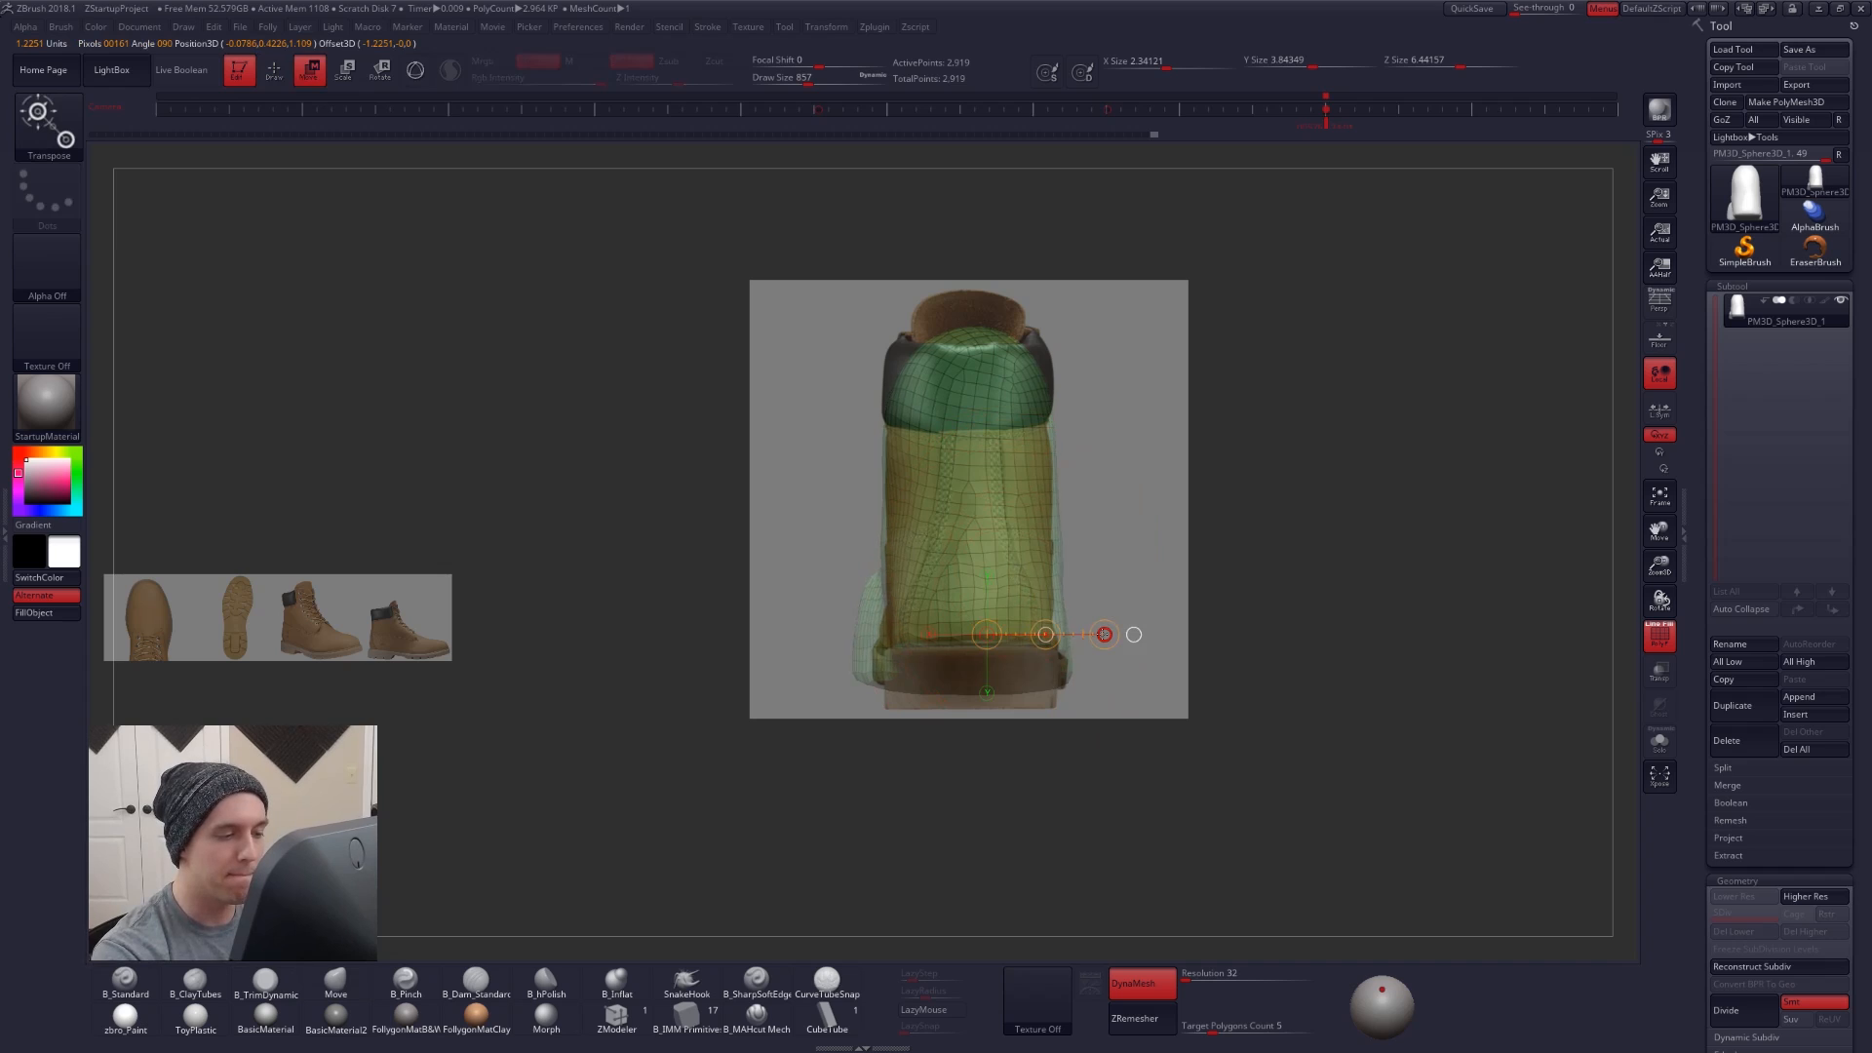
key("q")
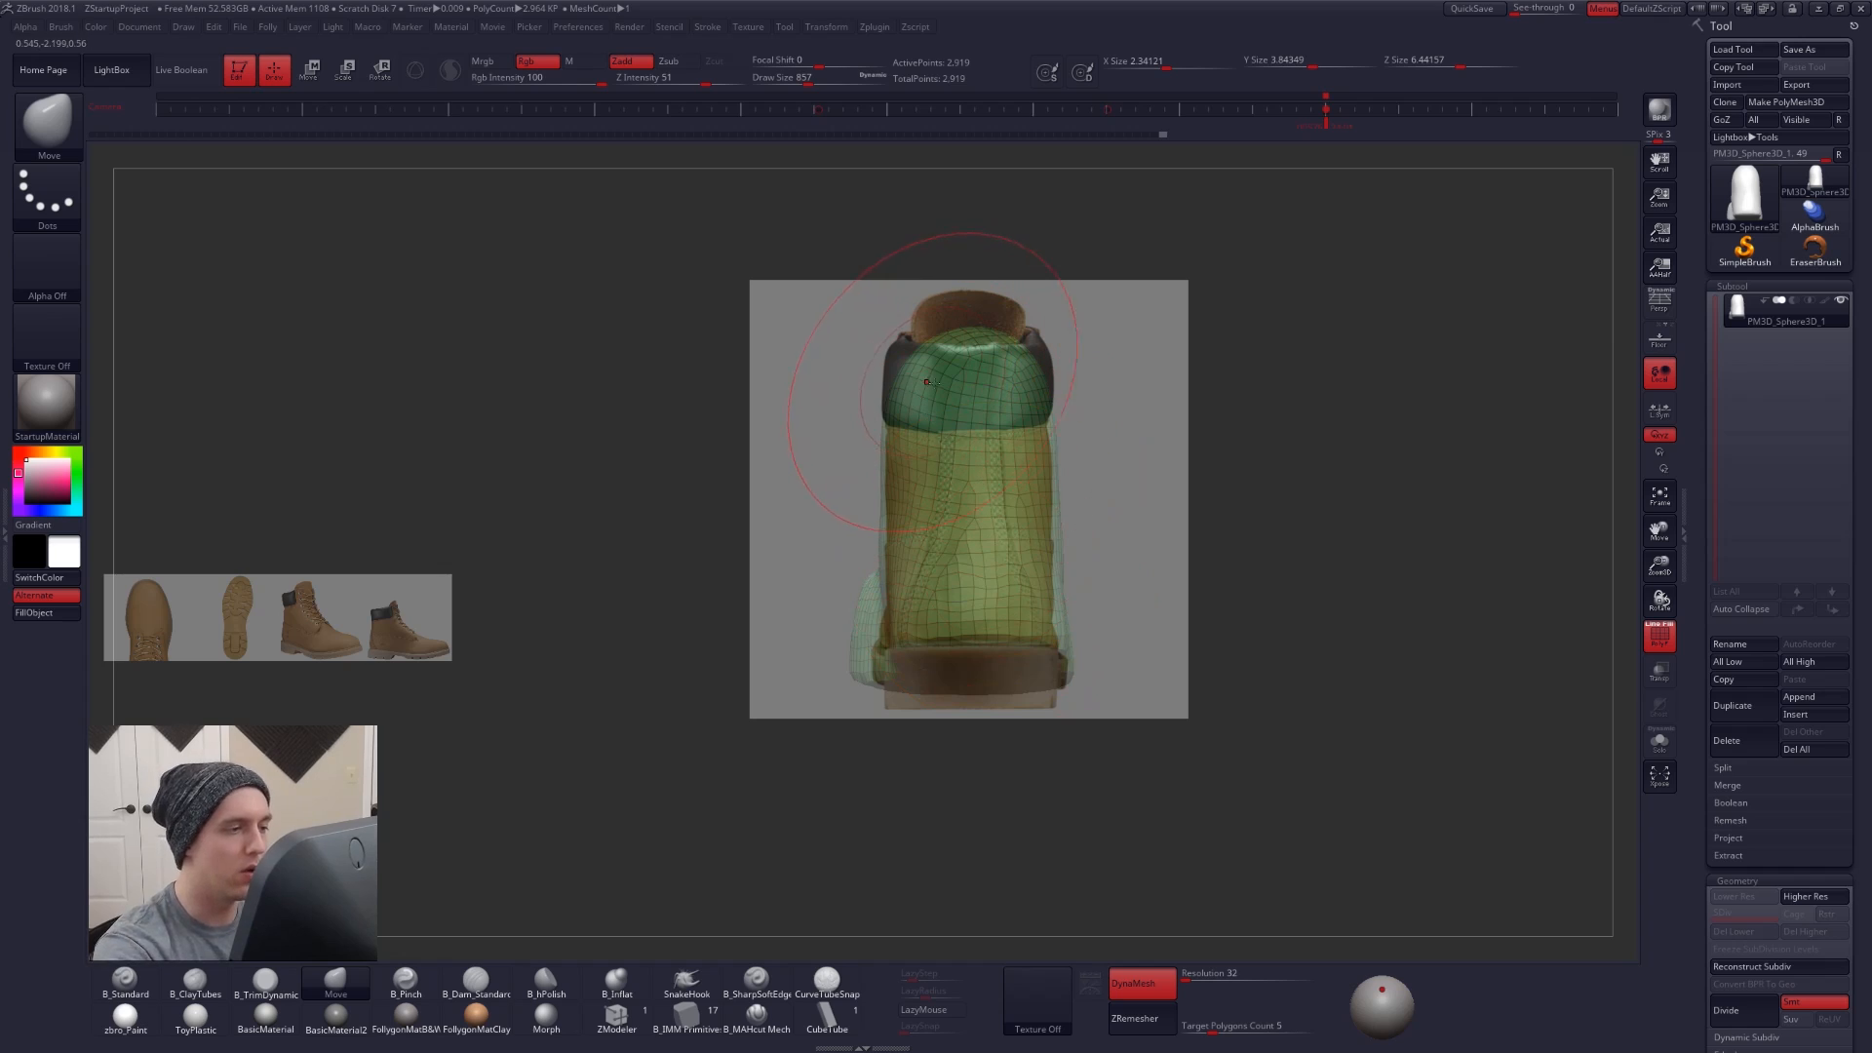
key("shift+z")
left_click(974, 644)
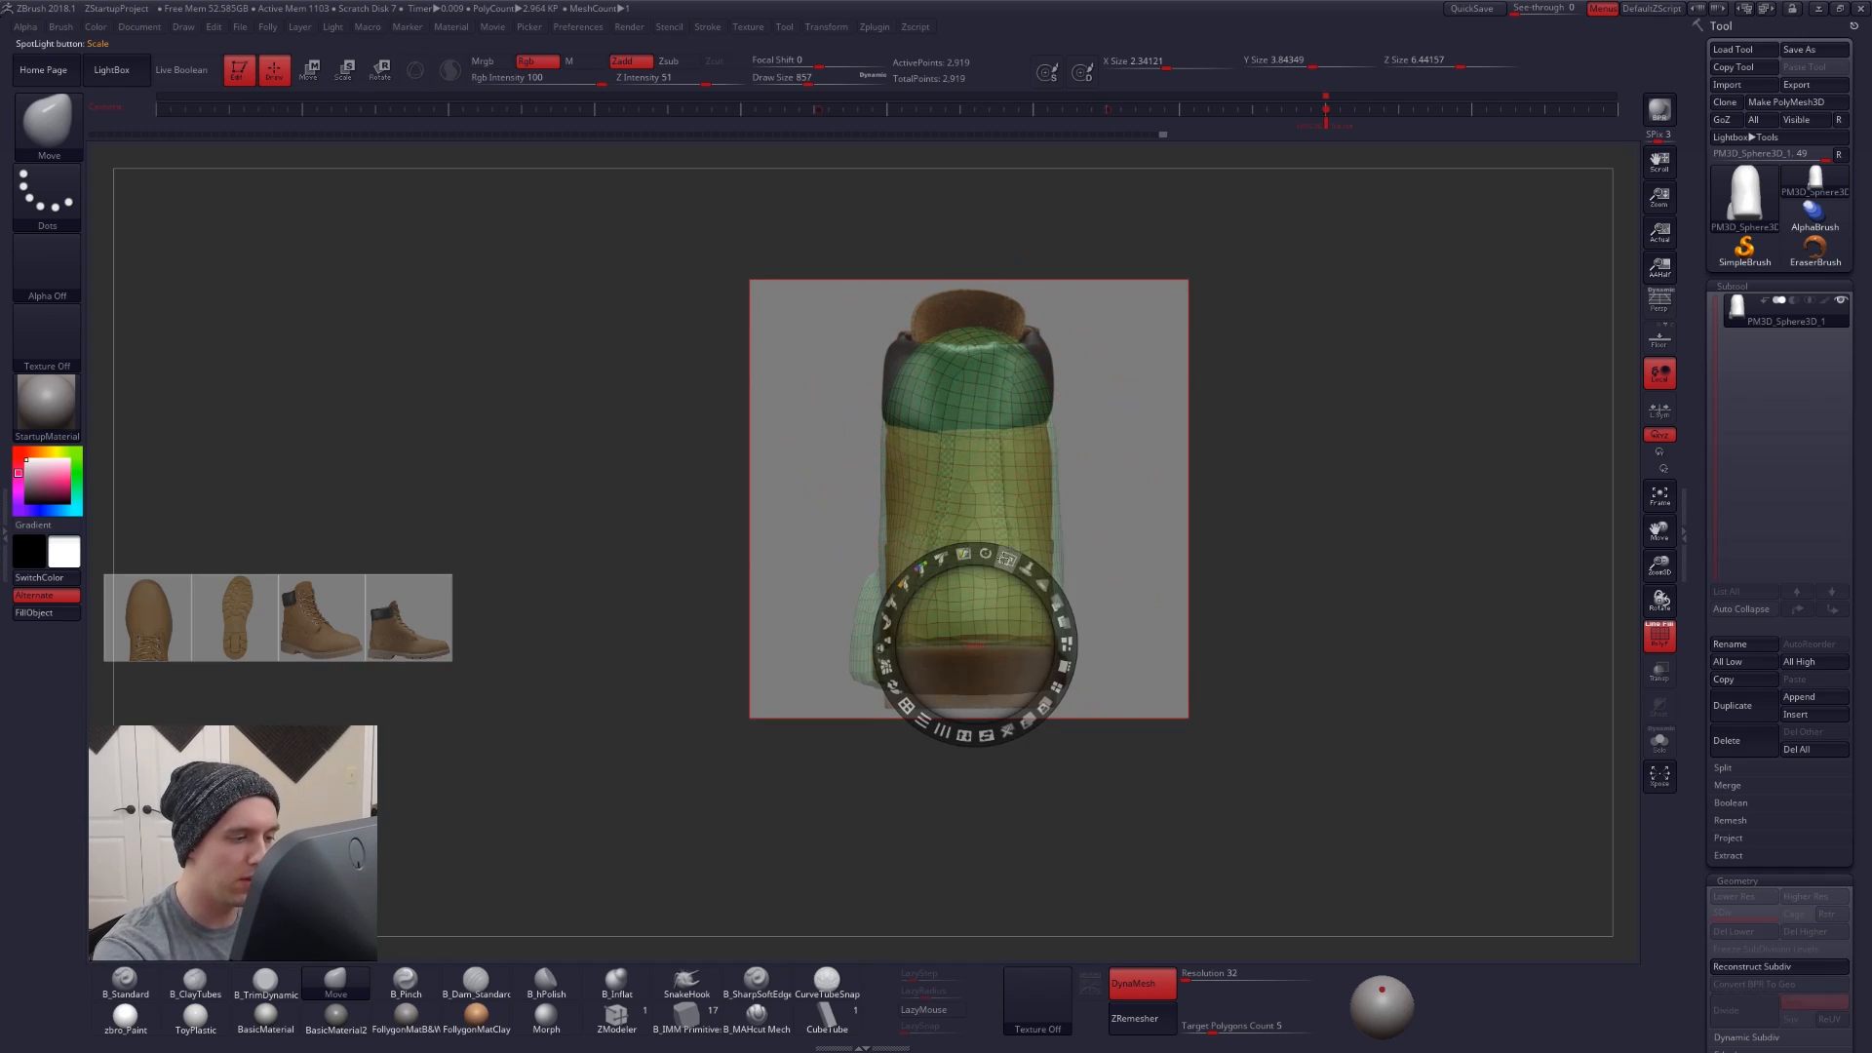
left_click_drag(1003, 559, 1009, 562)
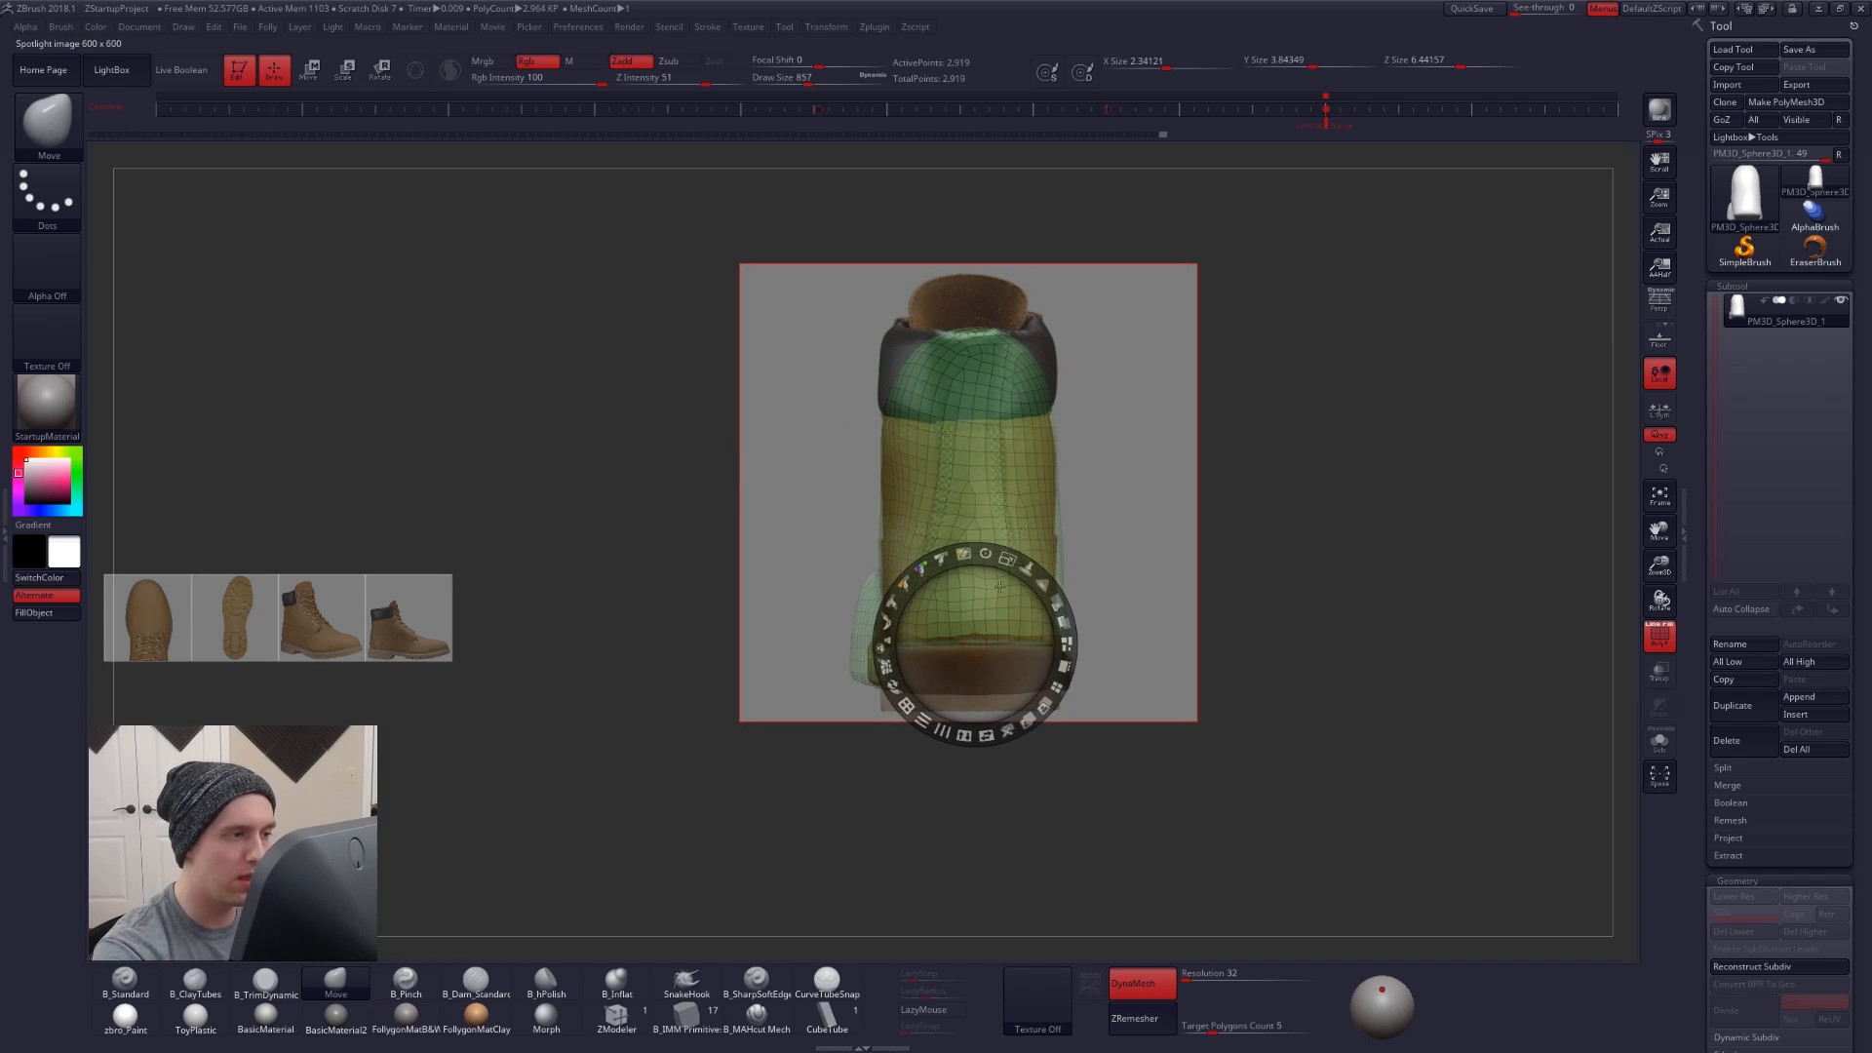
key("shift+z")
key("space")
left_click_drag(966, 431, 959, 431)
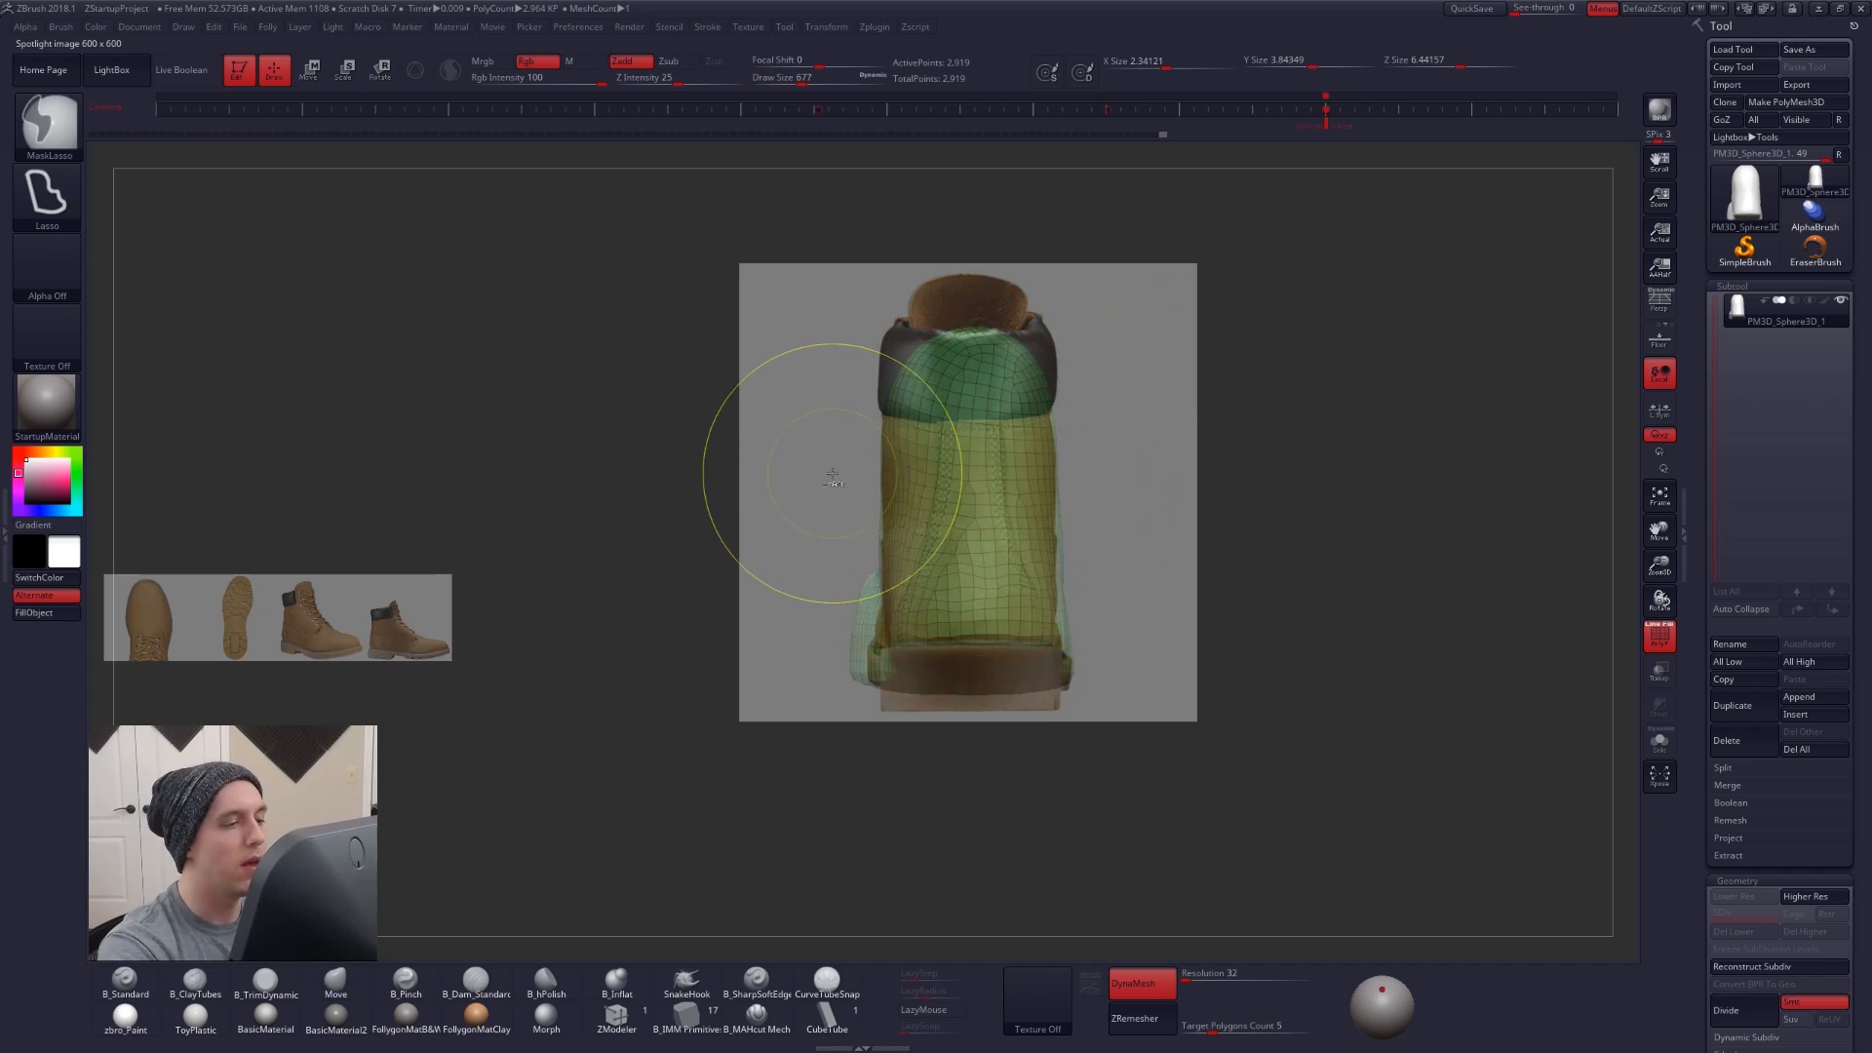
- Mask the lower boot, move the unmasked top of the shaft straight up with the transpose line, and clear the mask
mouse_move(831, 474)
left_mouse_down("ctrl")
mouse_move(970, 280)
mouse_move(878, 316)
left_mouse_up("ctrl")
left_click(542, 514, "ctrl")
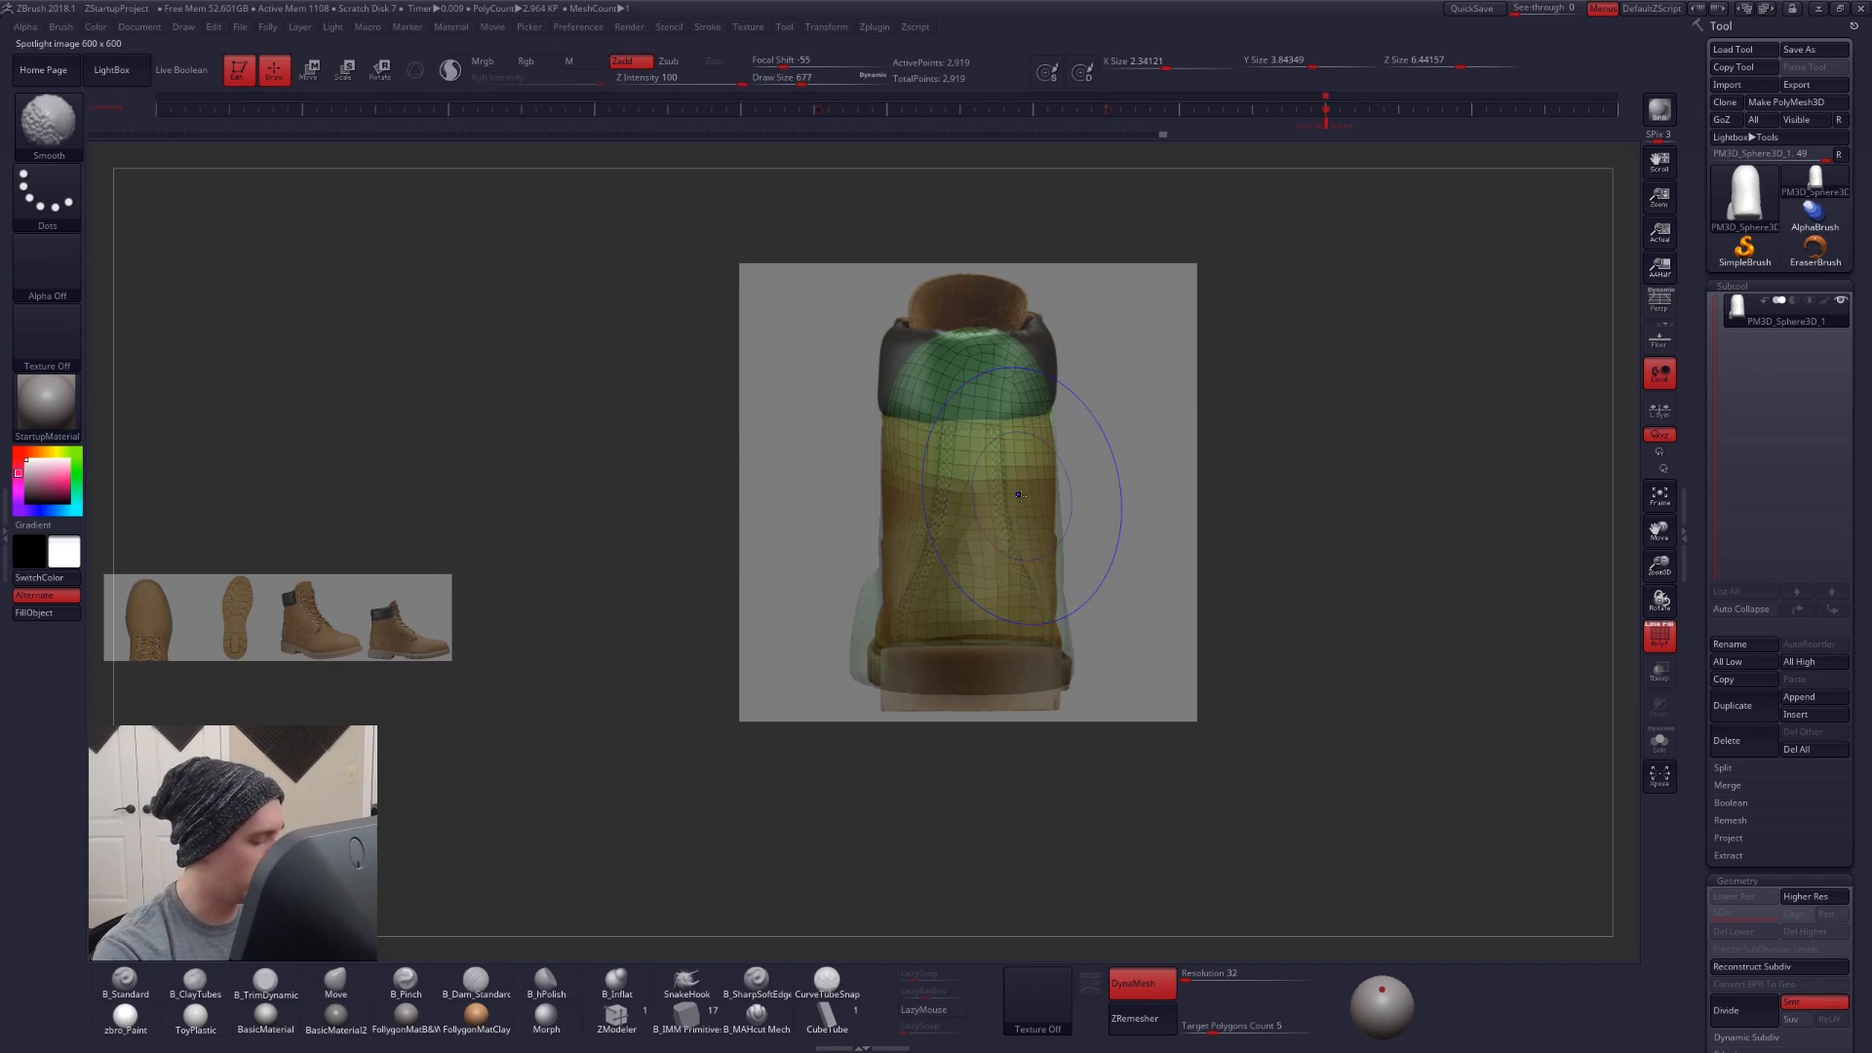
key("shift+z")
left_click(1216, 814, "ctrl")
key("w")
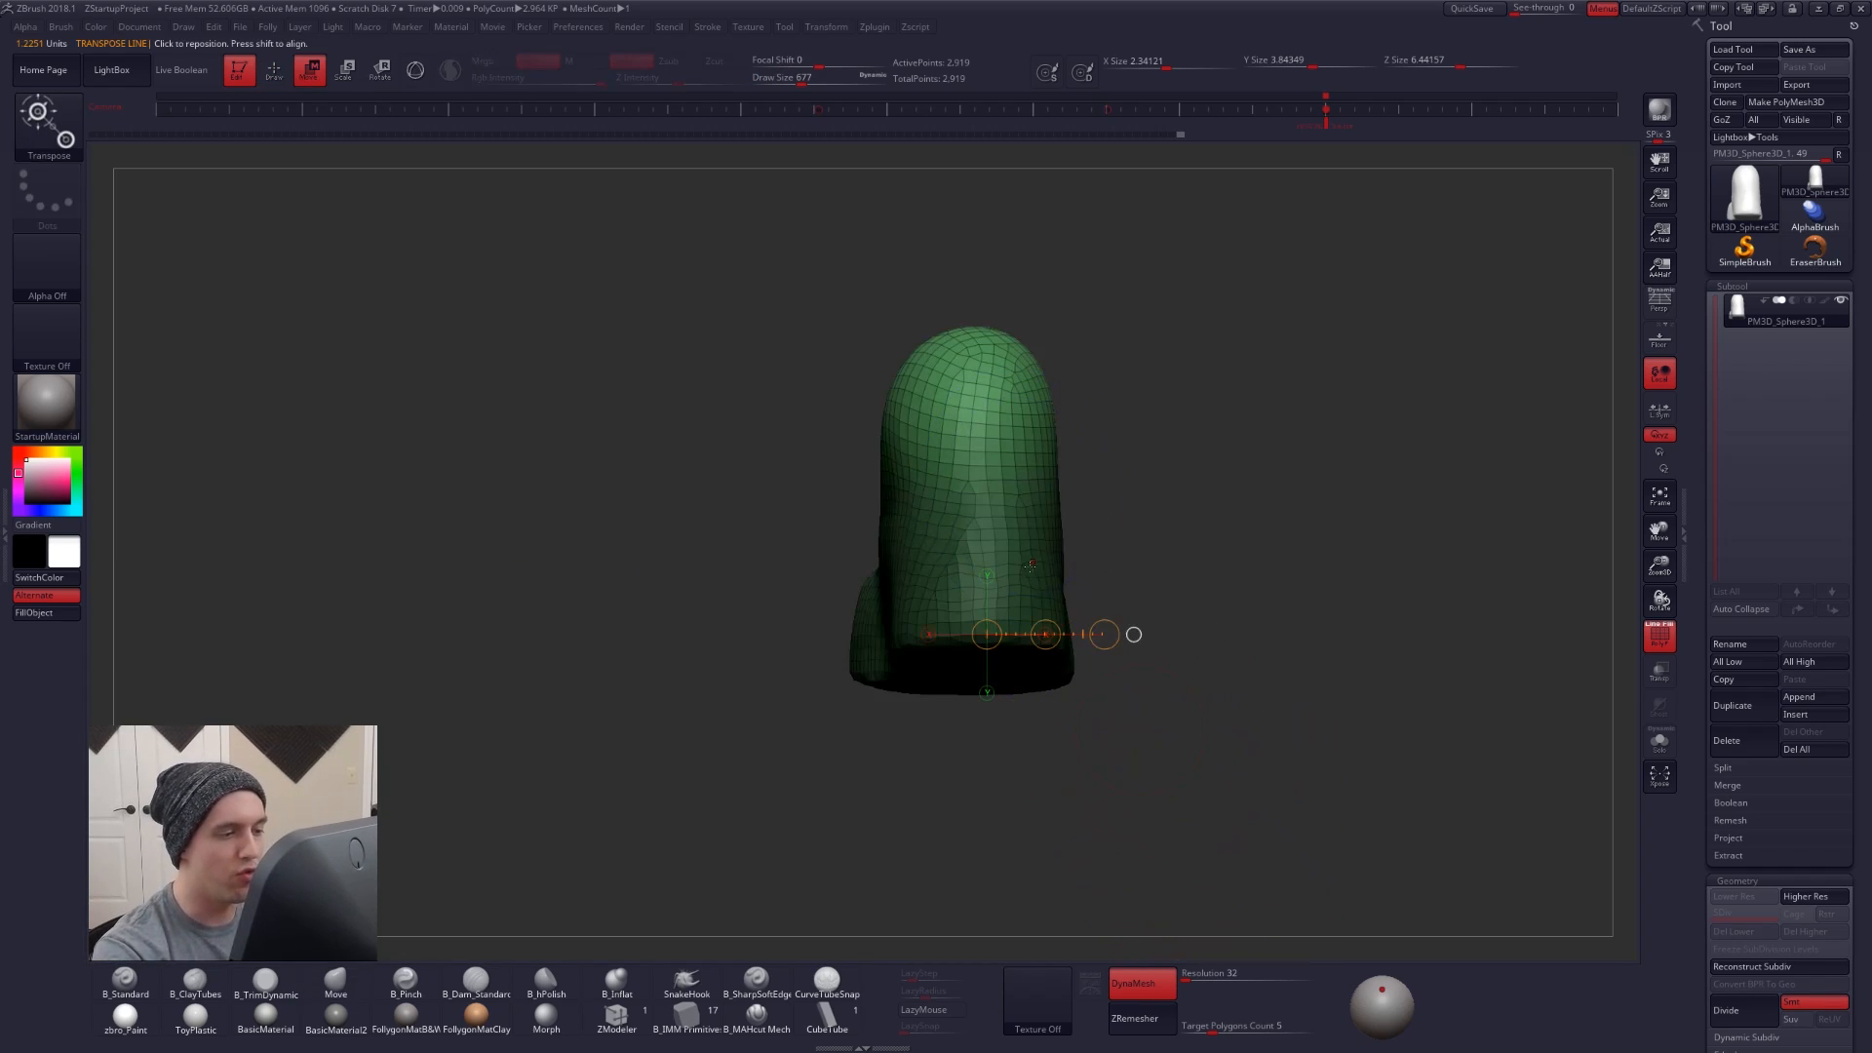
left_click_drag(1033, 562, 1033, 762, "shift")
left_click_drag(1041, 664, 1041, 523, "shift")
key("q")
left_click_drag(1144, 602, 1264, 578, "ctrl")
- Flatten the rounded top of the shaft at the back-view reference's collar using a vertical transpose line
key("shift+z")
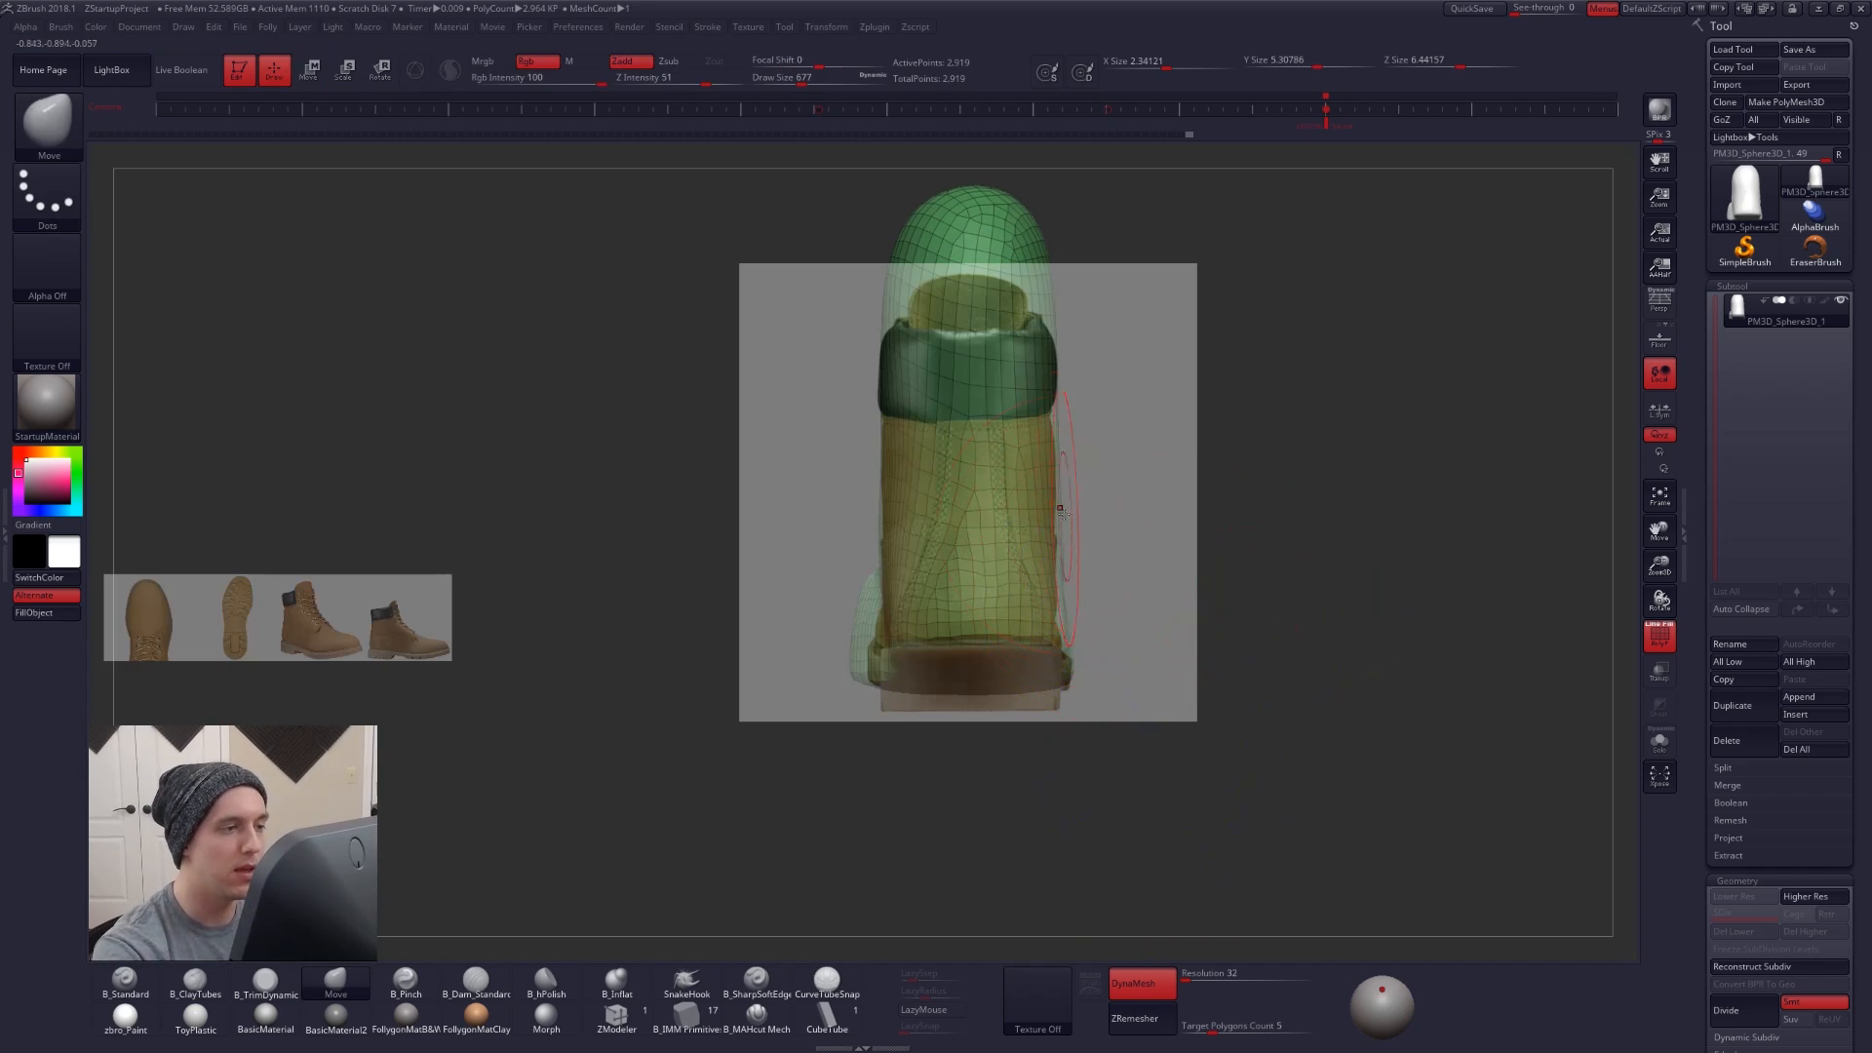
key("w")
left_click_drag(985, 333, 985, 214, "shift")
right_click_drag(985, 214, 984, 220)
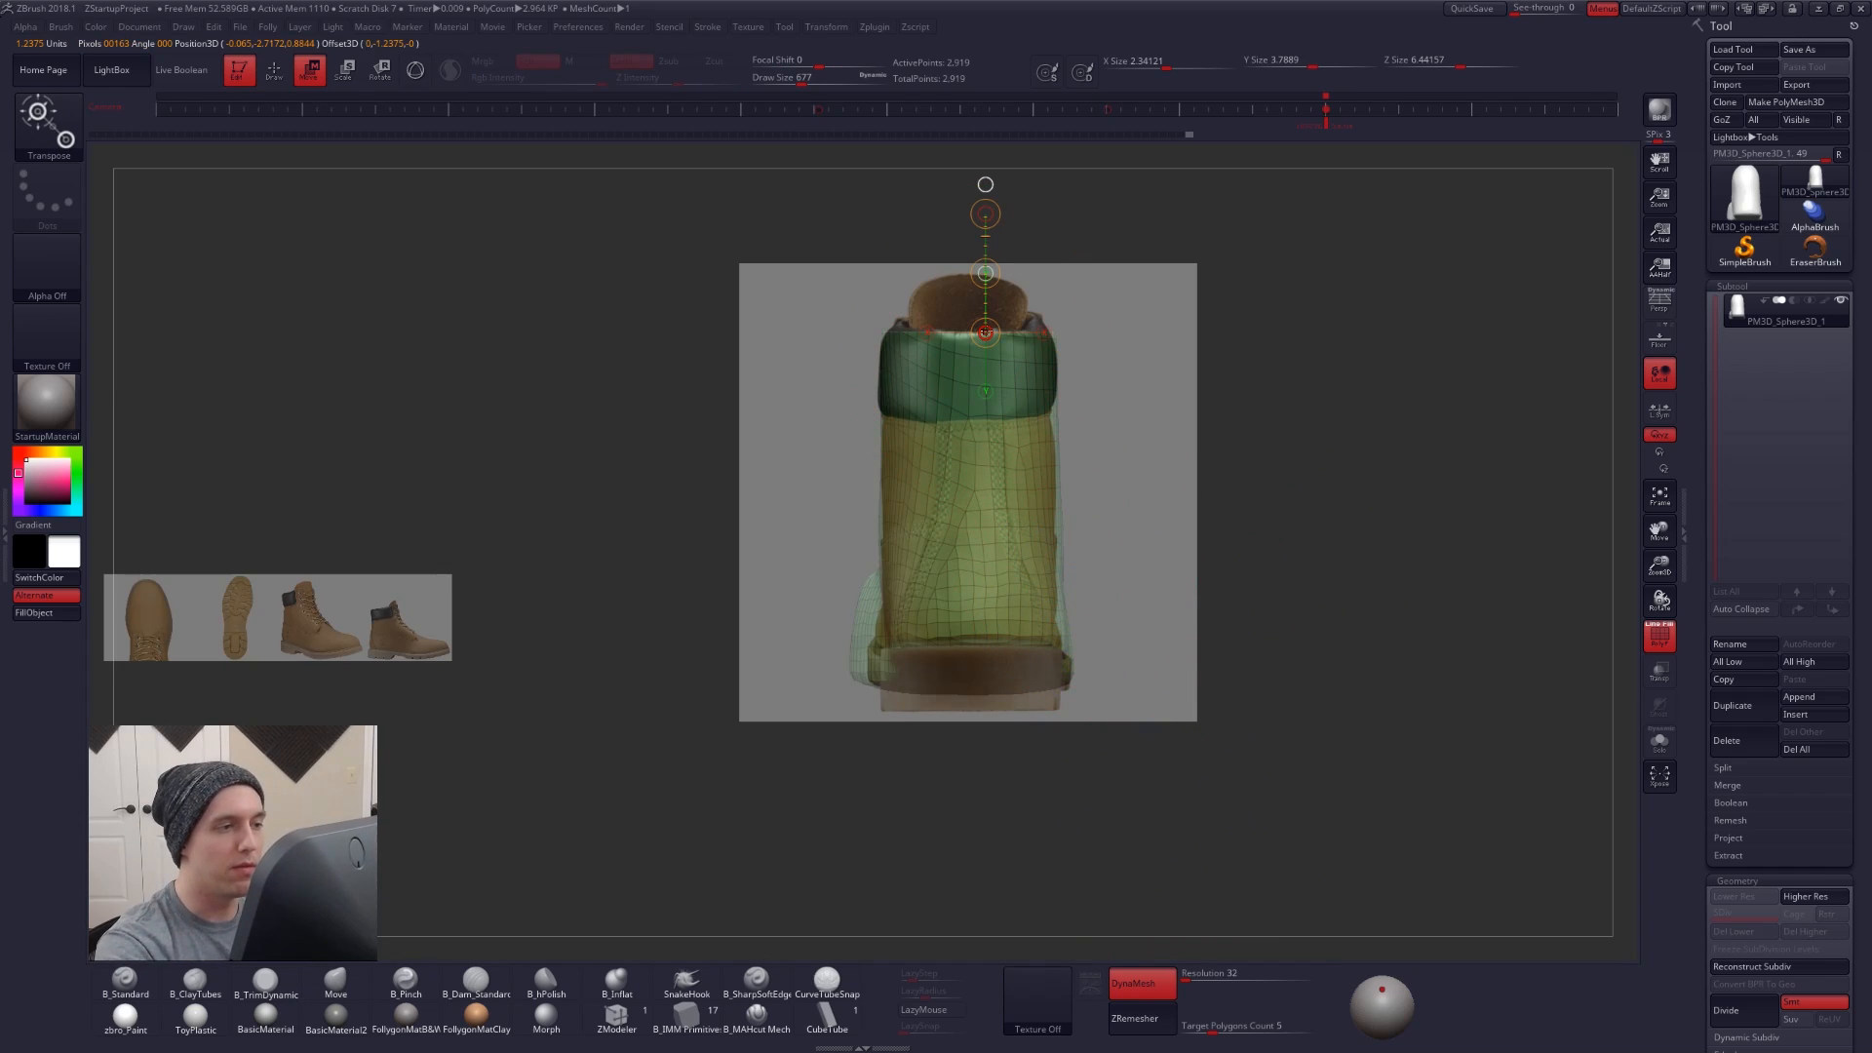
- Return the boot to its side view at the timeline keyframe near 19 seconds and show the Spotlight references
key("shift+z")
left_click_drag(1345, 855, 1160, 825)
left_click_drag(1326, 819, 1041, 806, "alt")
left_click(1107, 108)
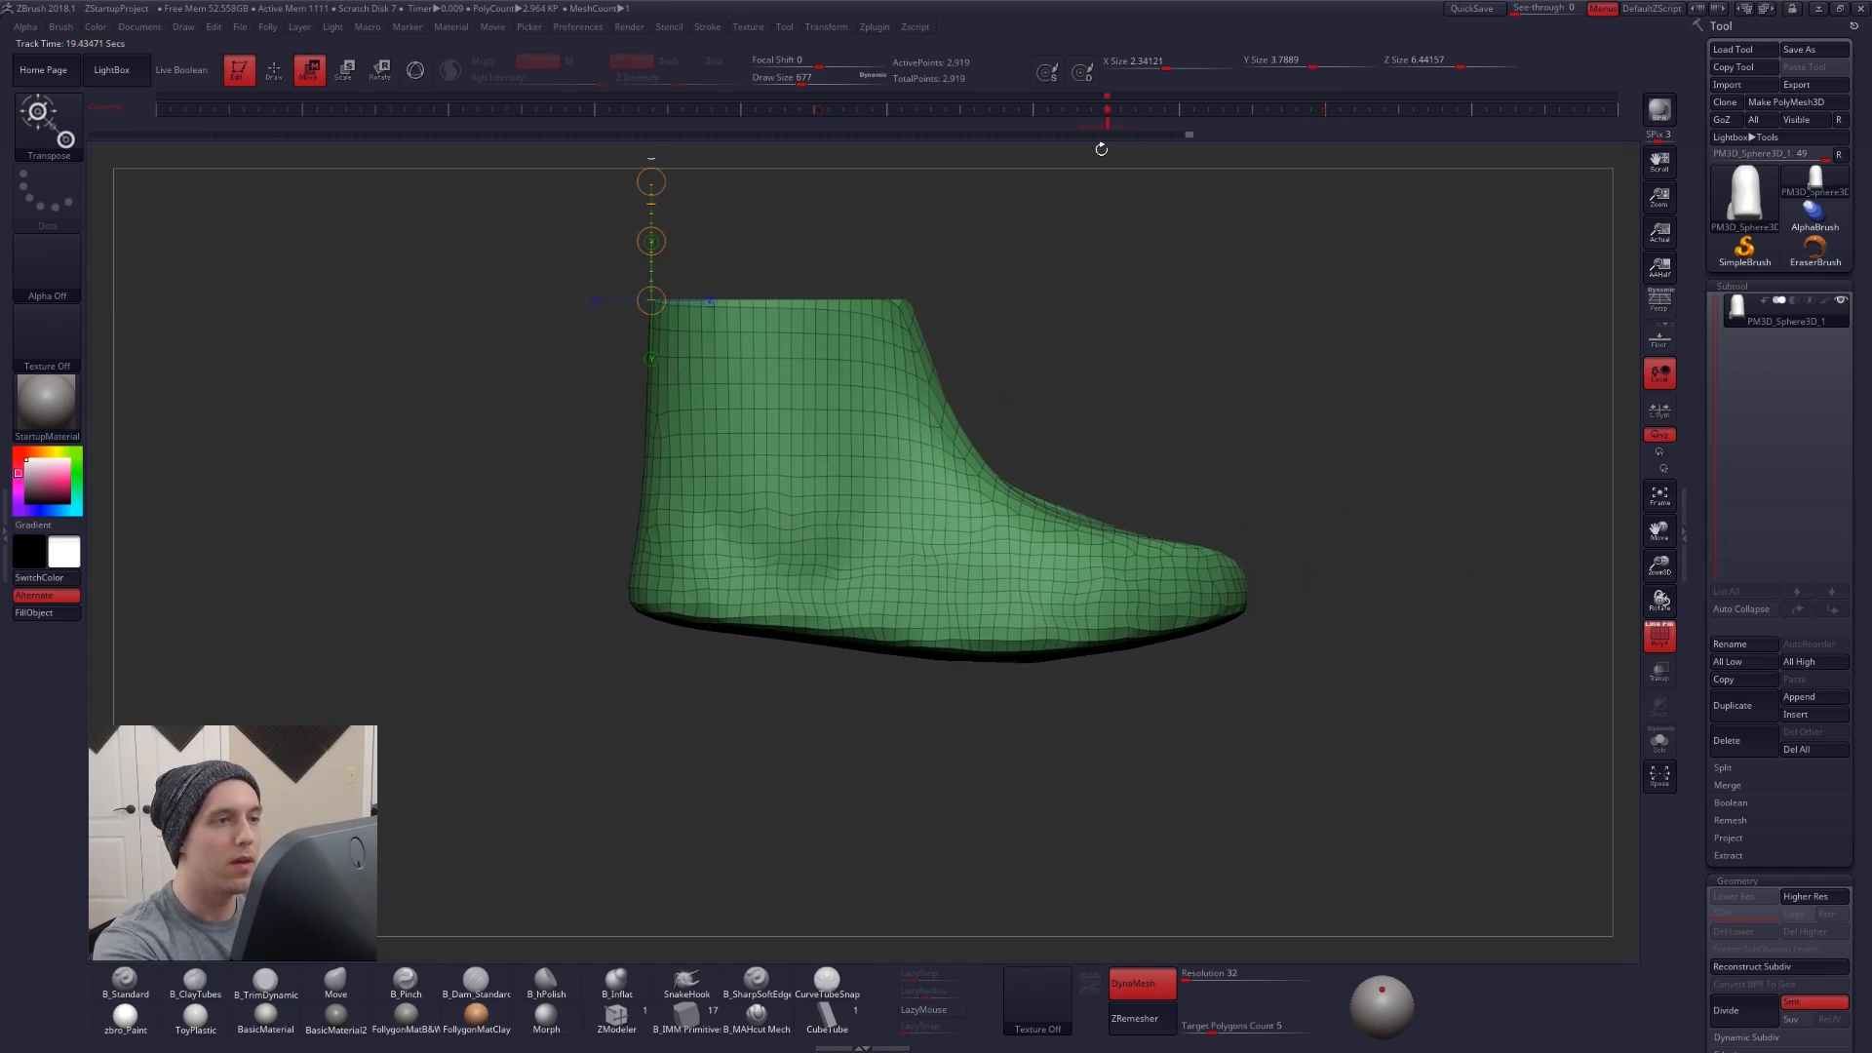
key("shift+z")
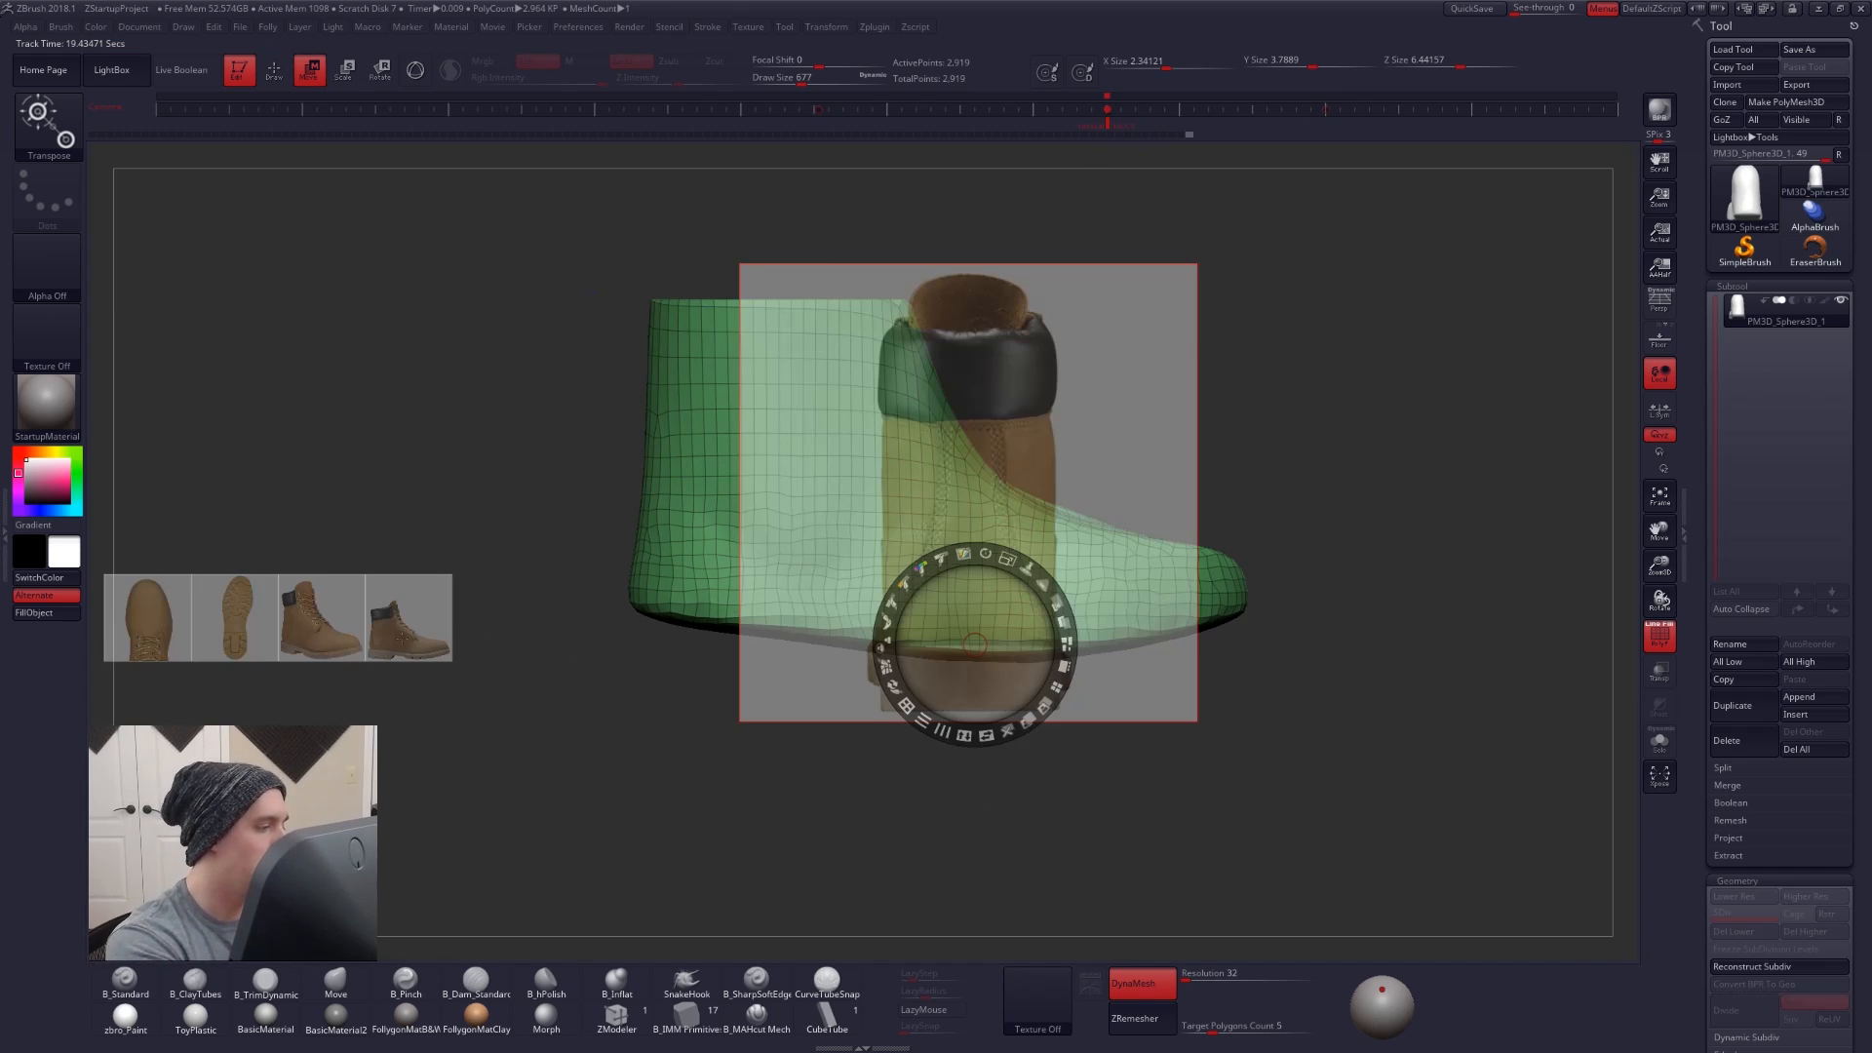
- Pull the side-view boot image out of the Spotlight references, retile the other images and align it over the mesh
left_click_drag(406, 639, 1311, 543)
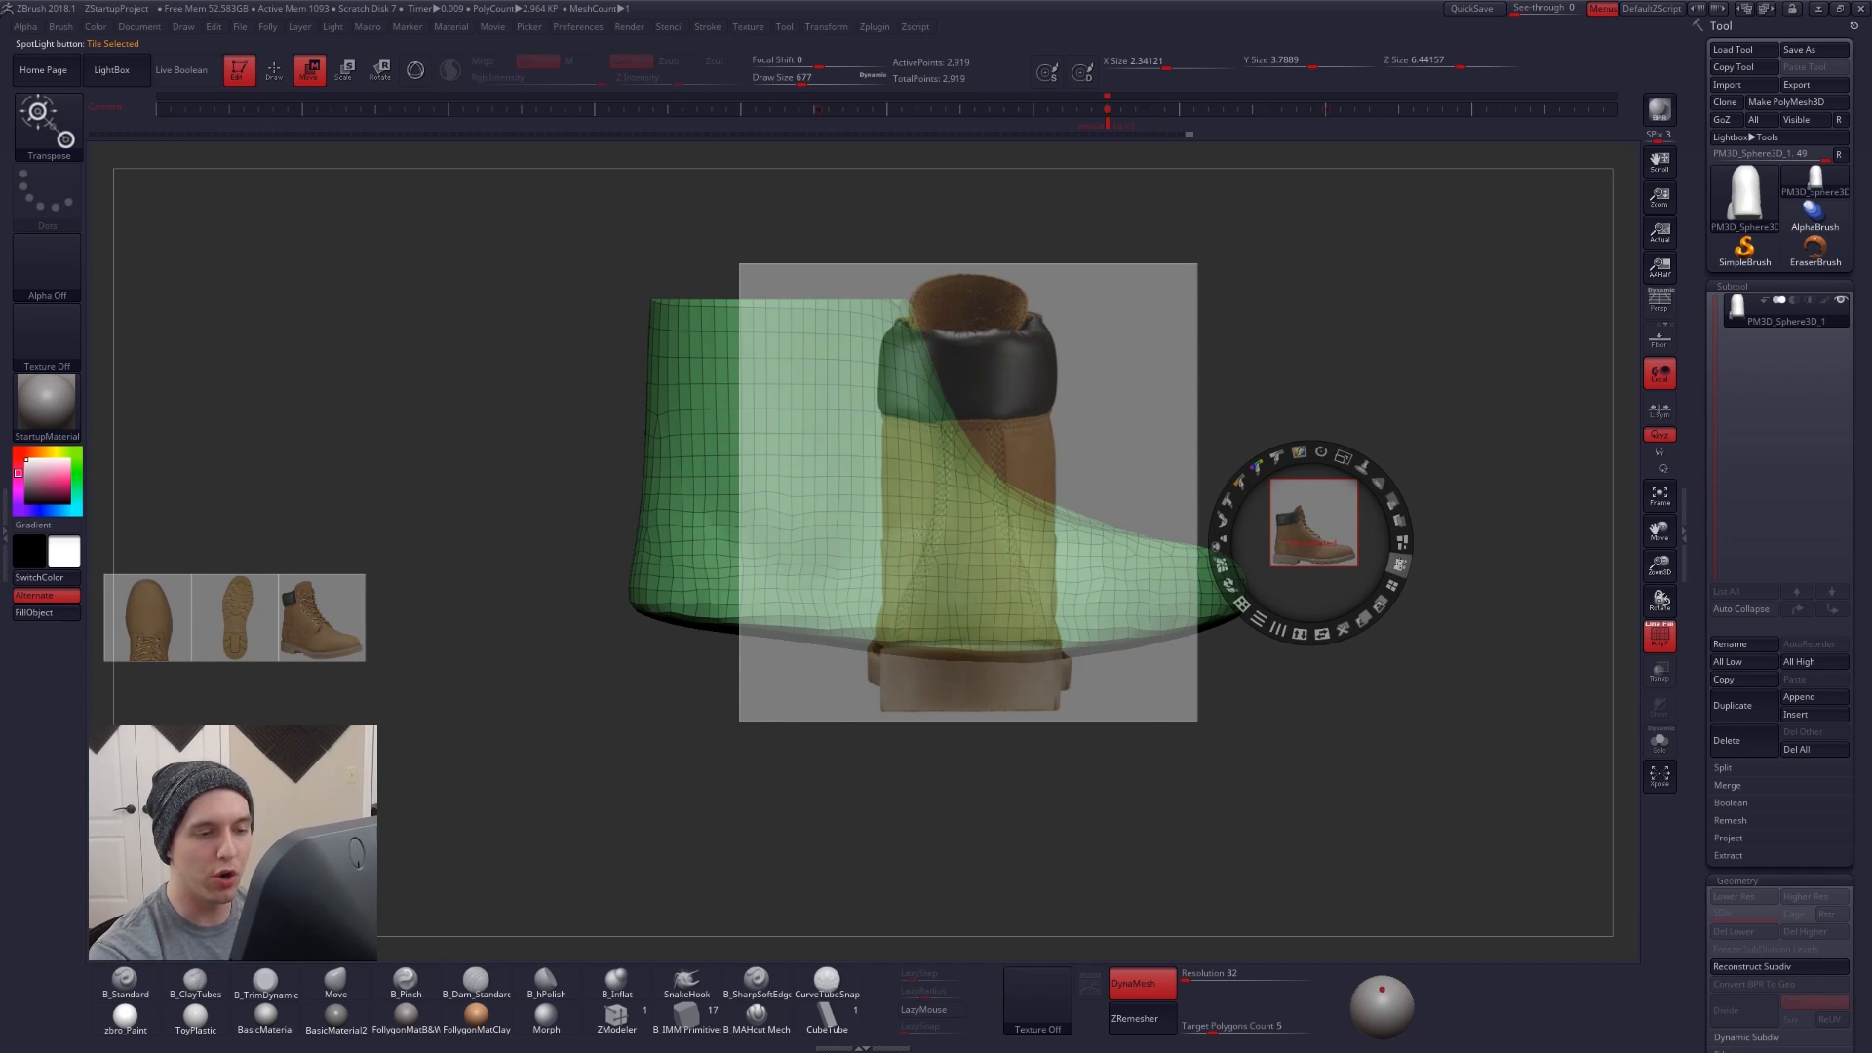
left_click(1393, 583)
left_click_drag(1311, 543, 1200, 595)
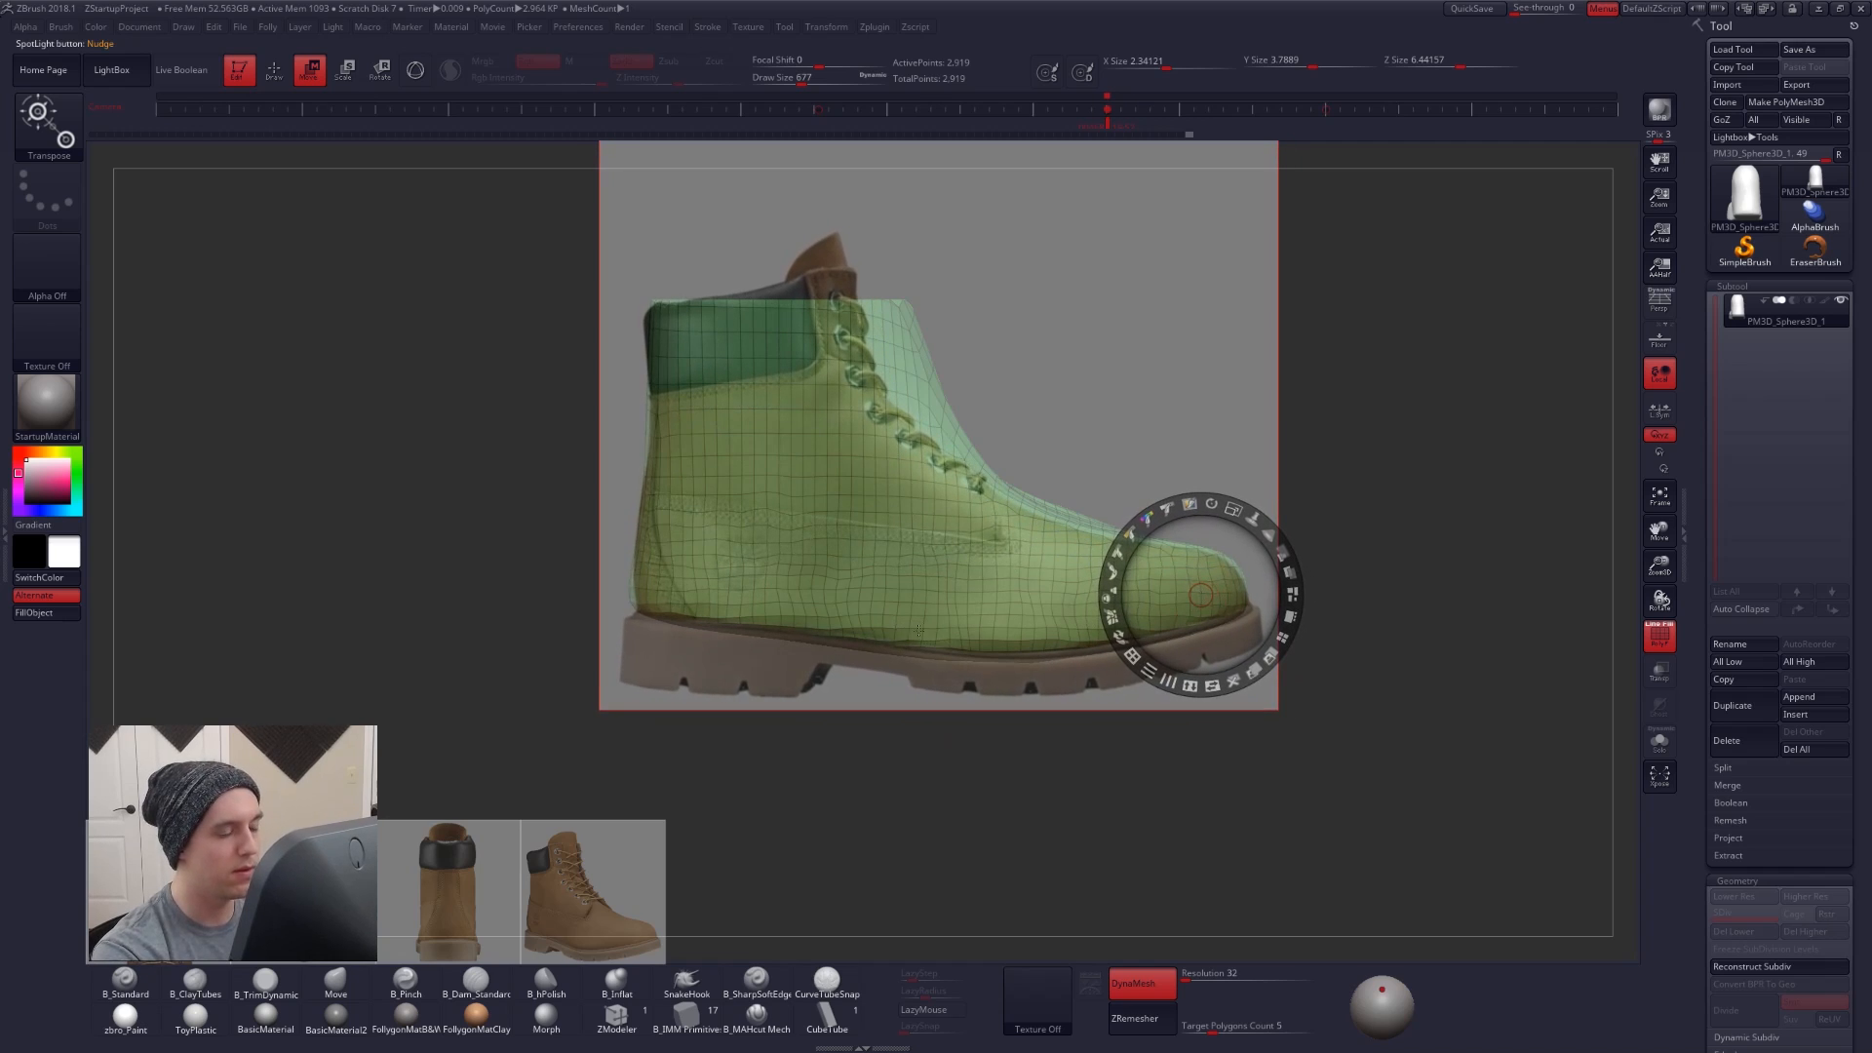
key("shift+z")
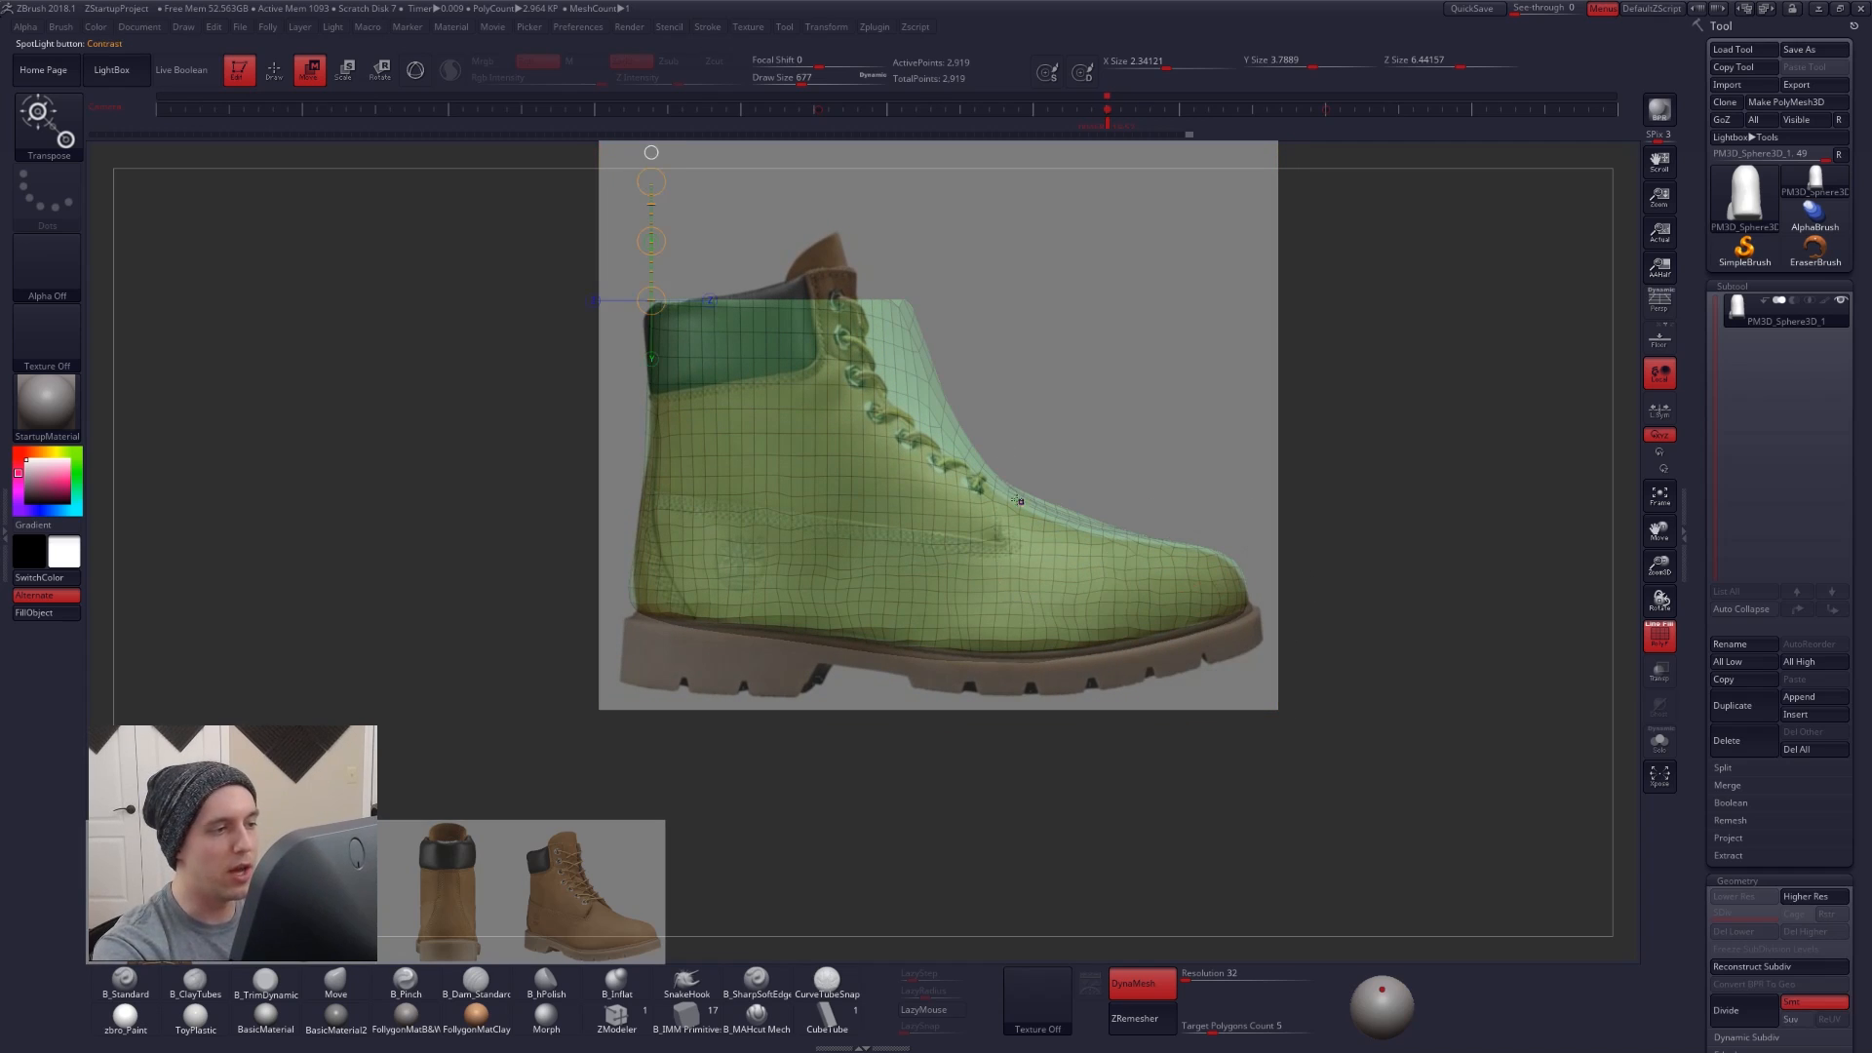
key("shift+z")
key("shift+z")
- Set Draw Size to 1058, mask everything except the front of the shaft and move that area back toward the side-view reference
key("q")
key("space")
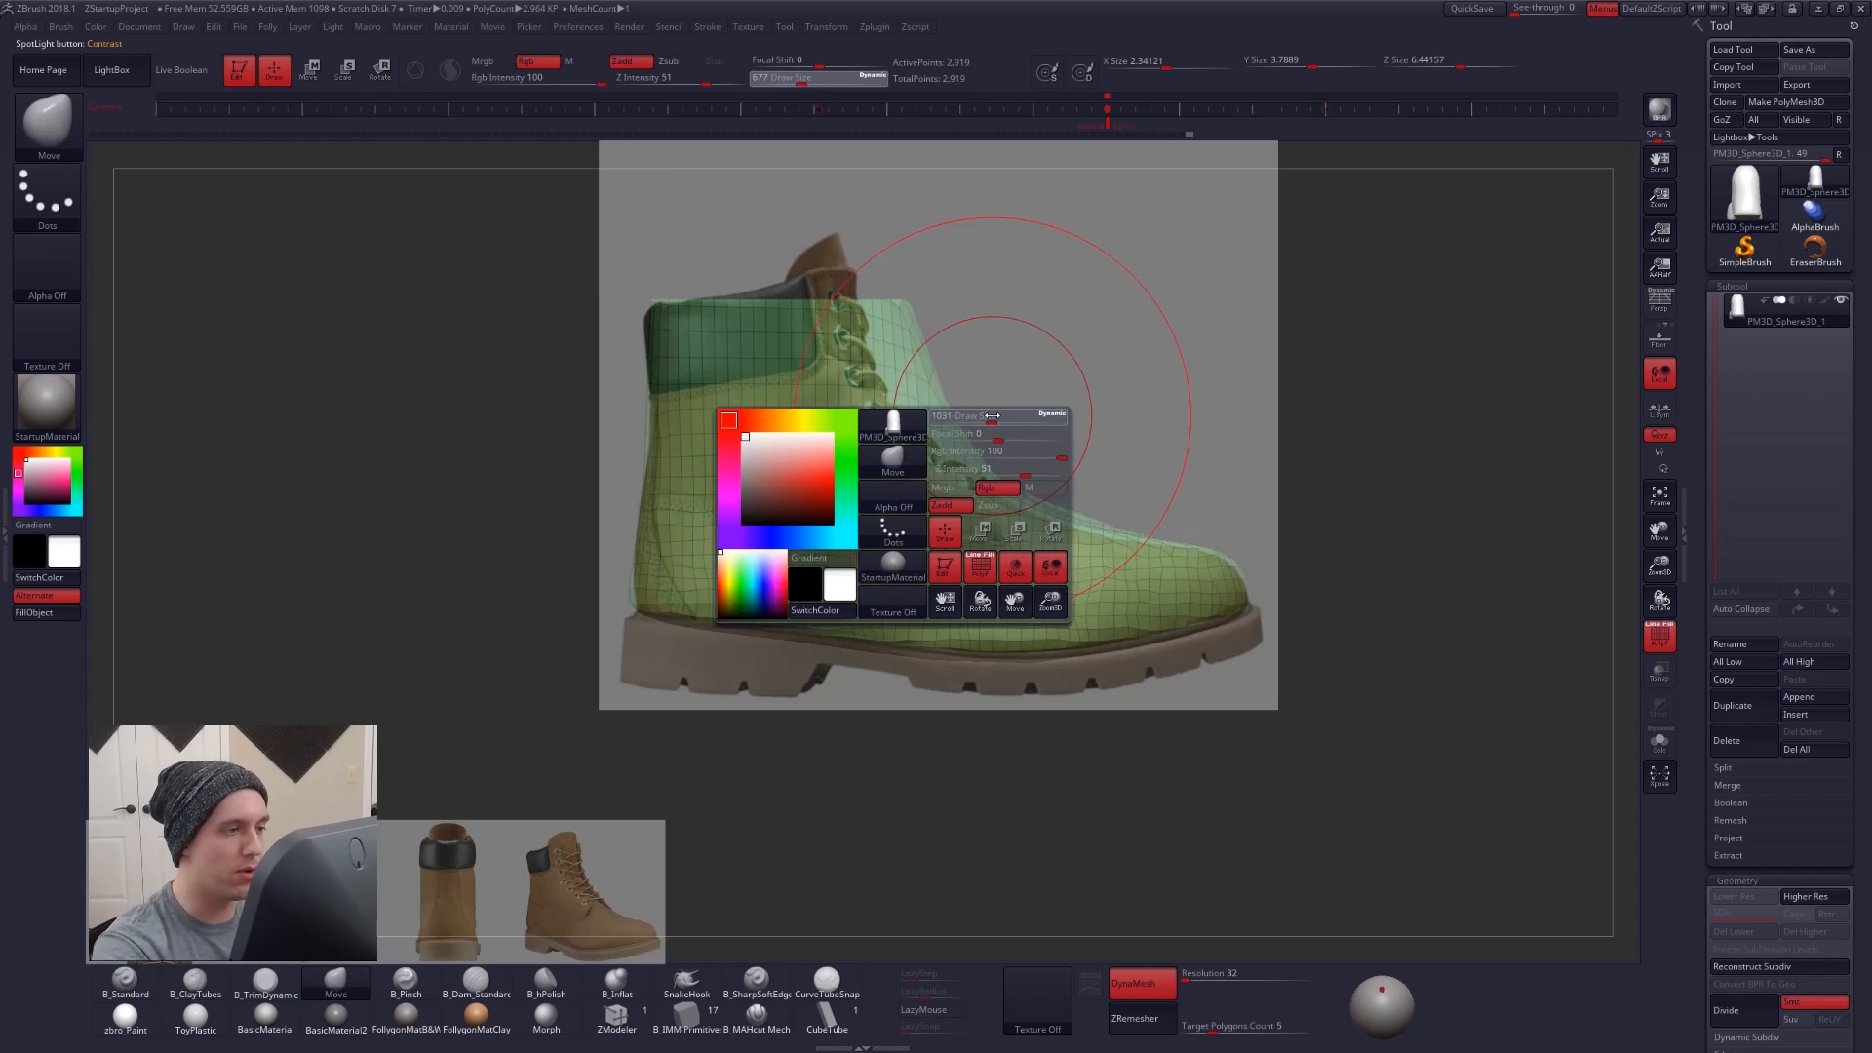
left_click_drag(992, 416, 994, 417)
key("ctrl")
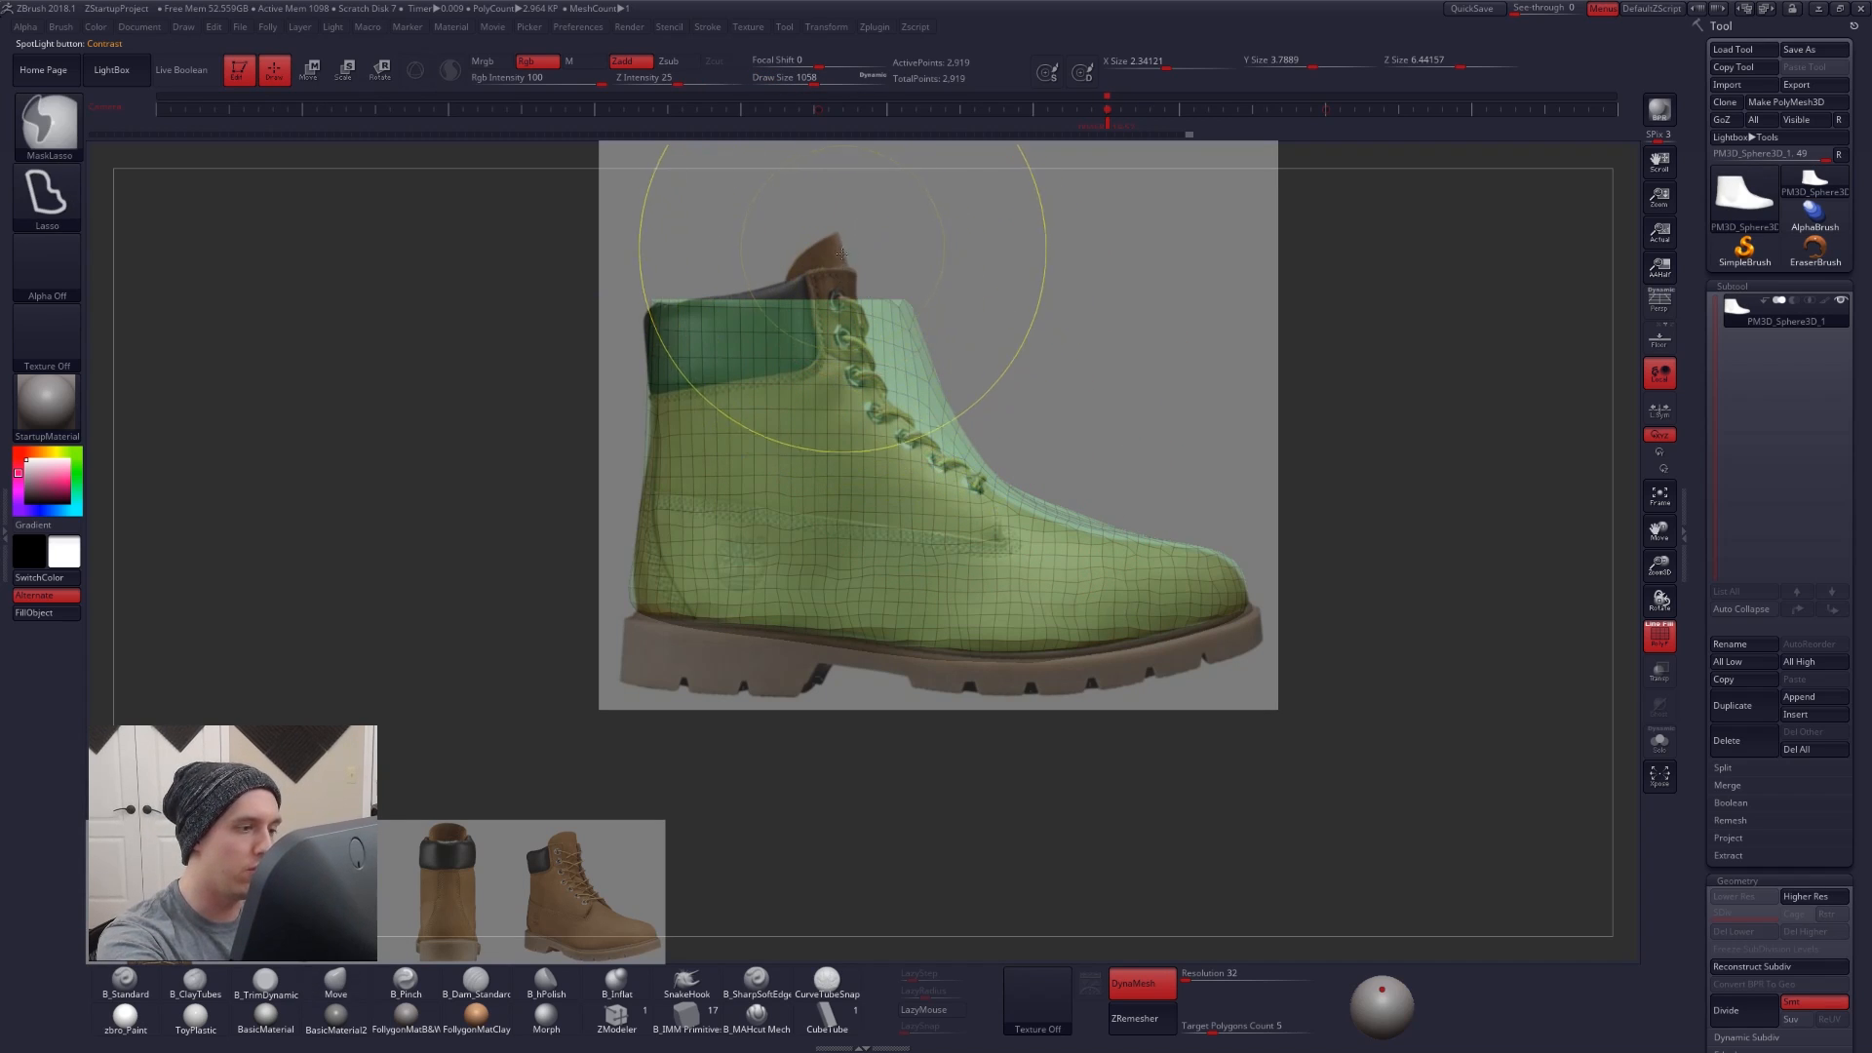
mouse_move(840, 254)
left_mouse_down("ctrl")
mouse_move(892, 395)
mouse_move(994, 498)
mouse_move(1337, 451)
mouse_move(1376, 273)
left_mouse_up("ctrl")
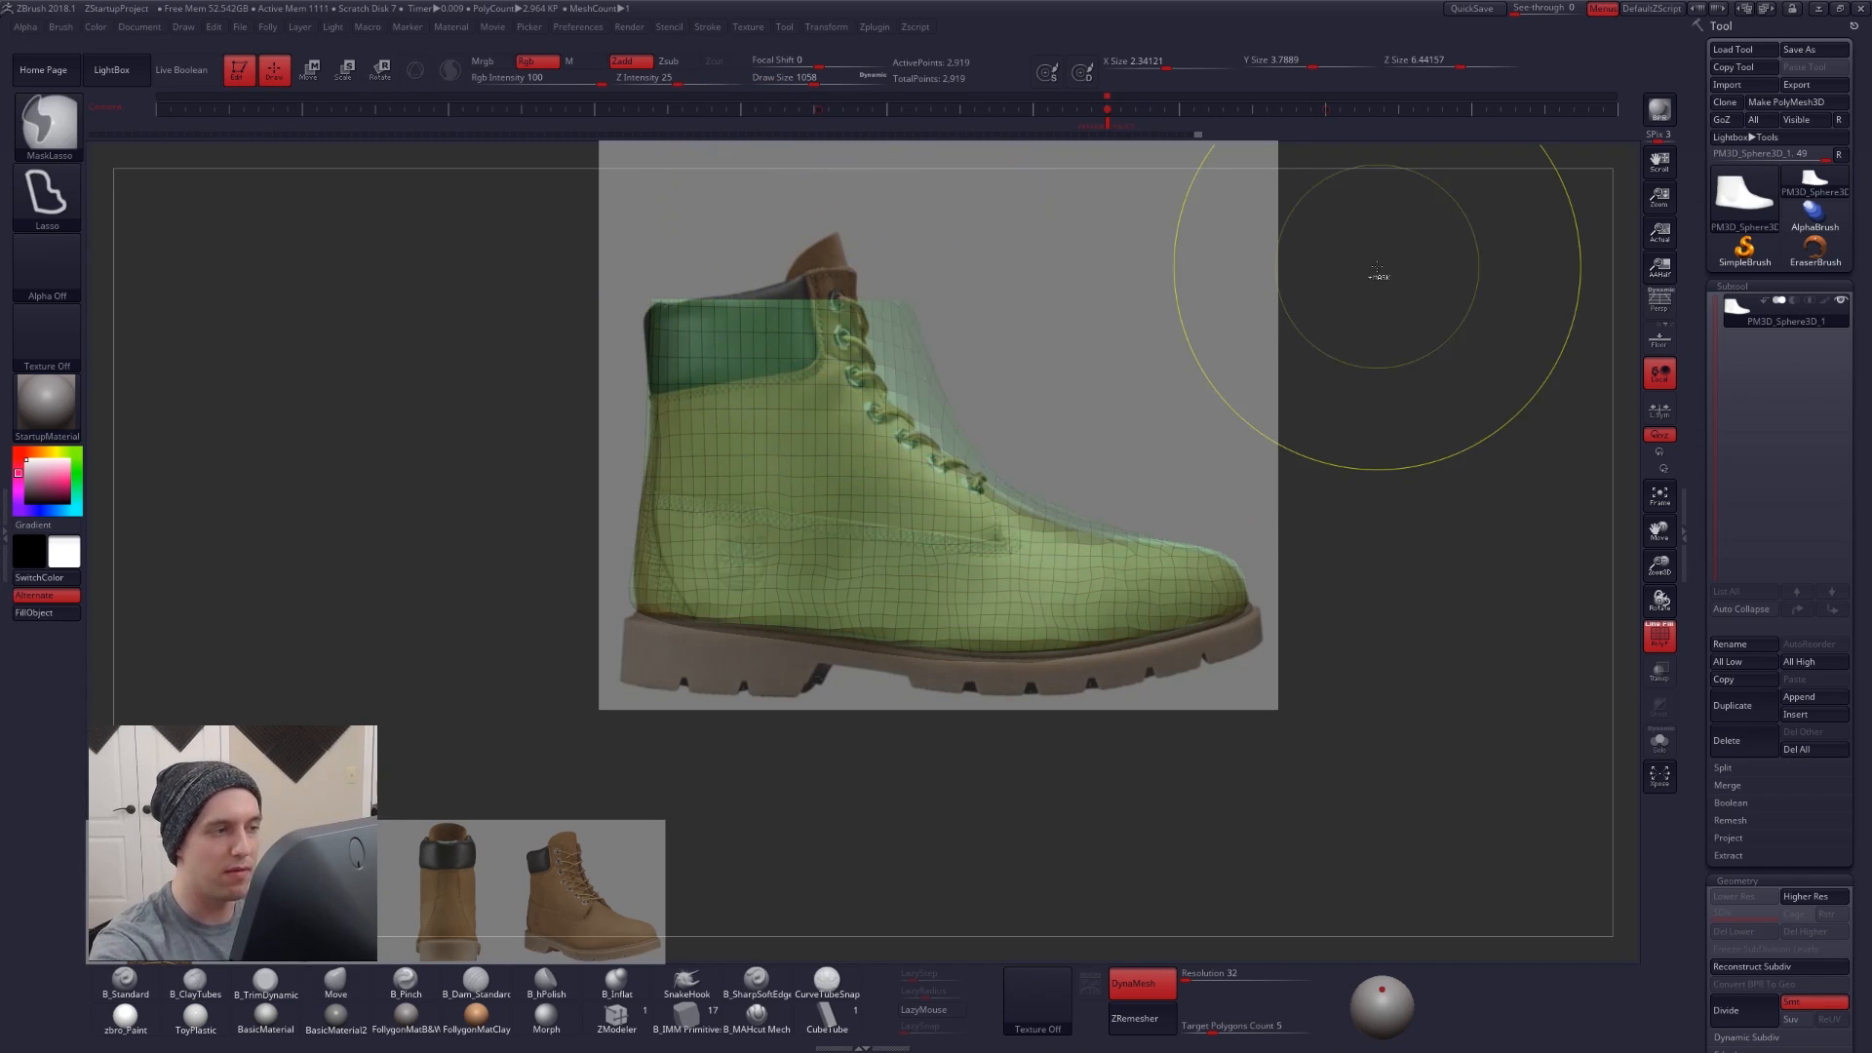
left_click(1180, 439, "ctrl")
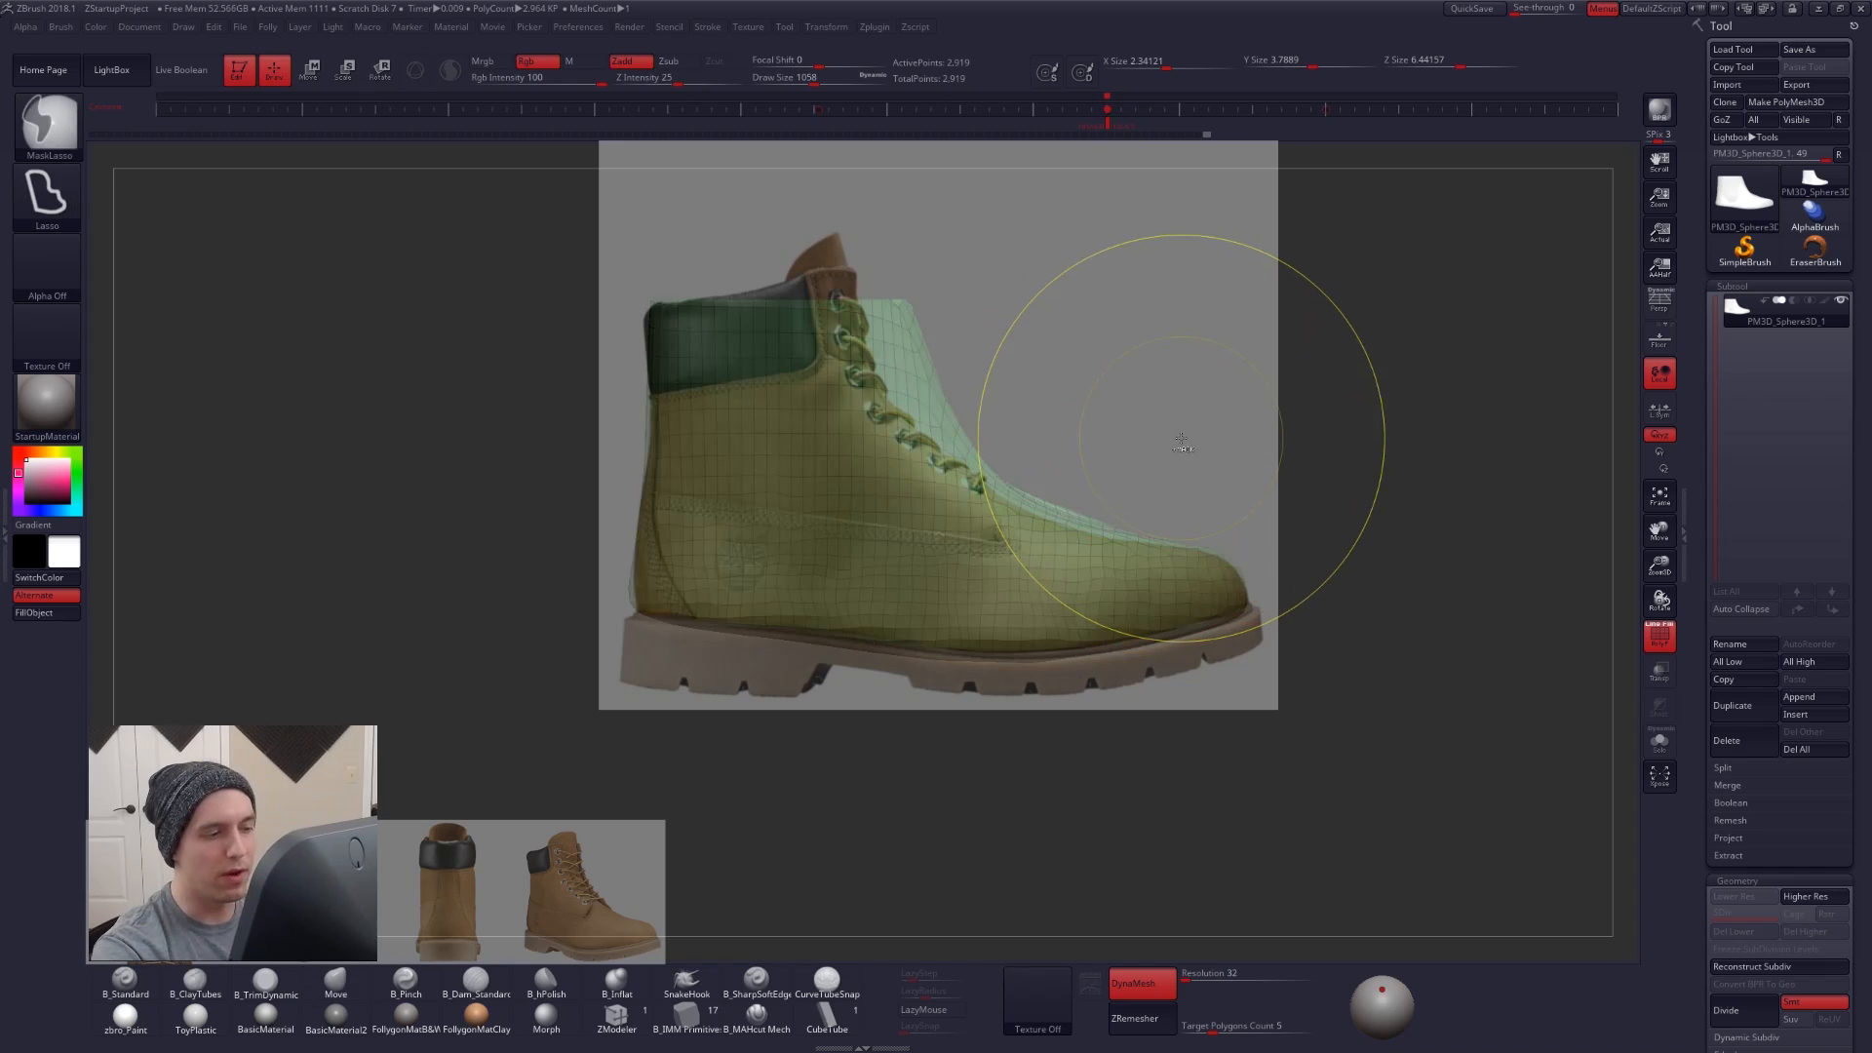
key("w")
left_click_drag(1090, 544, 1326, 544)
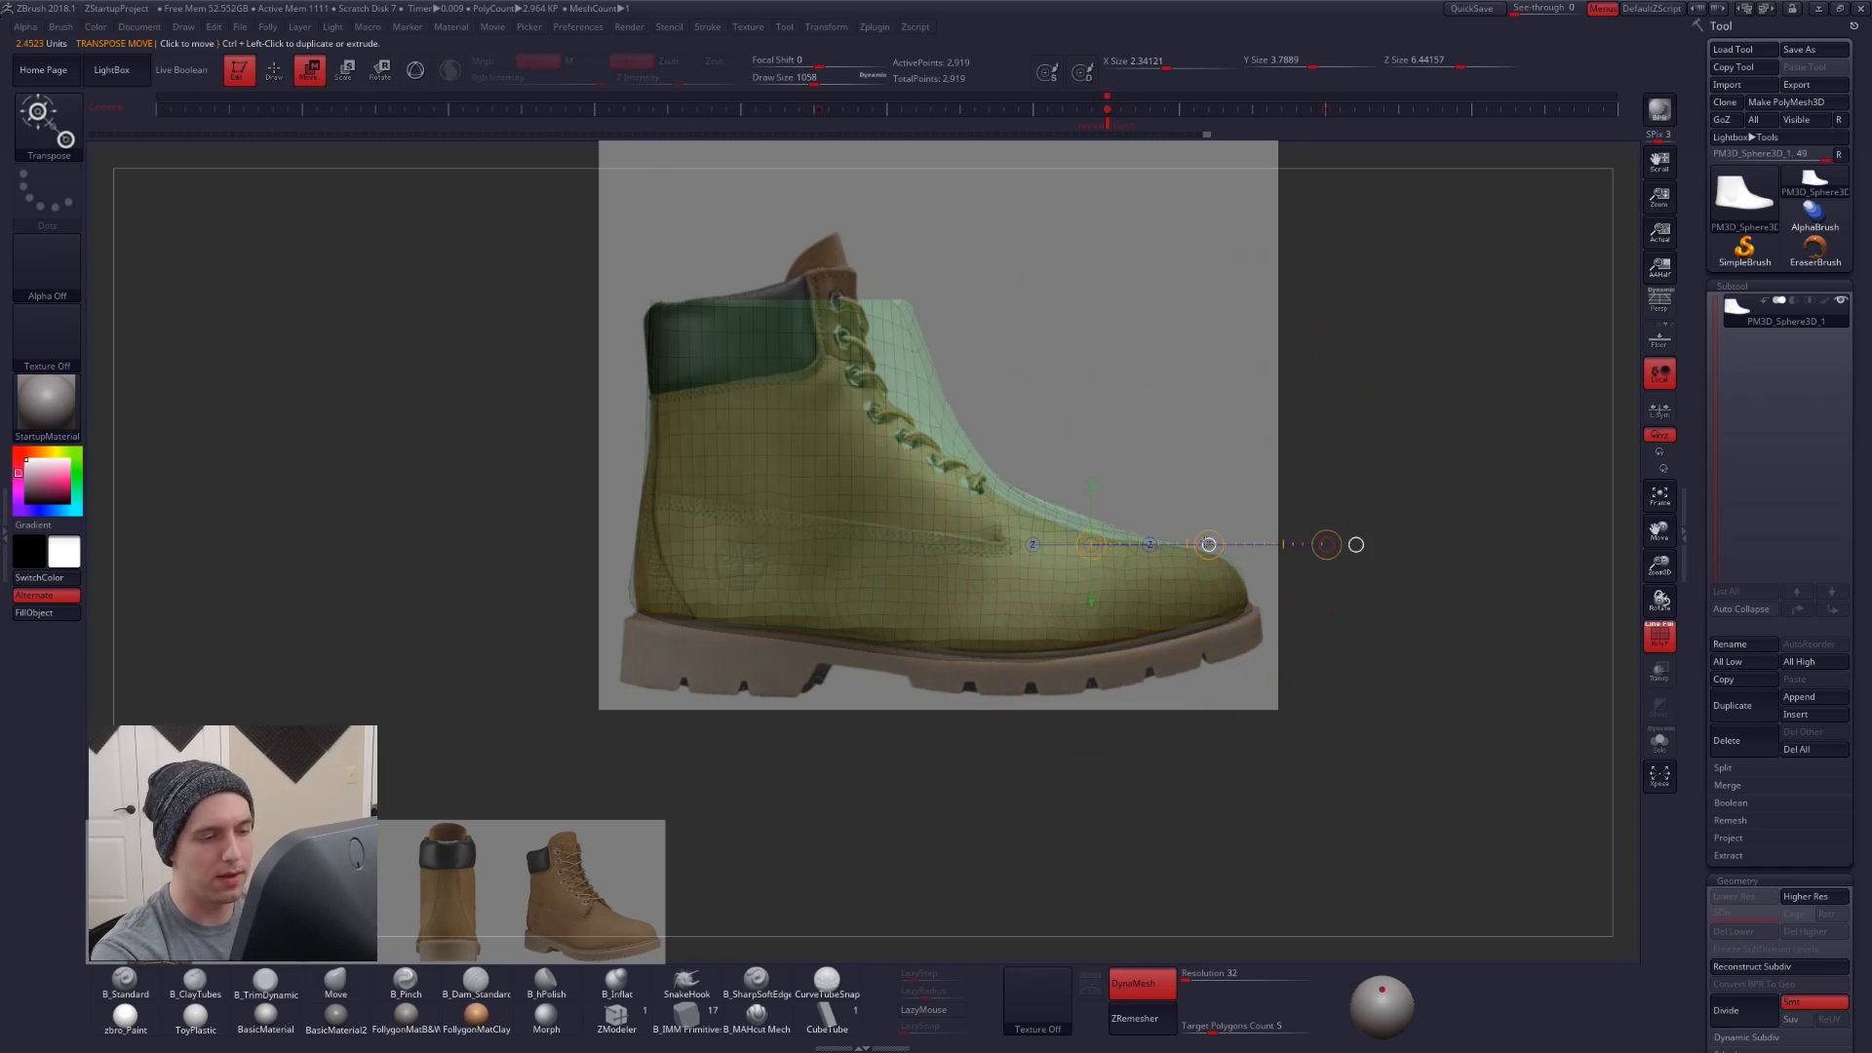
key("q")
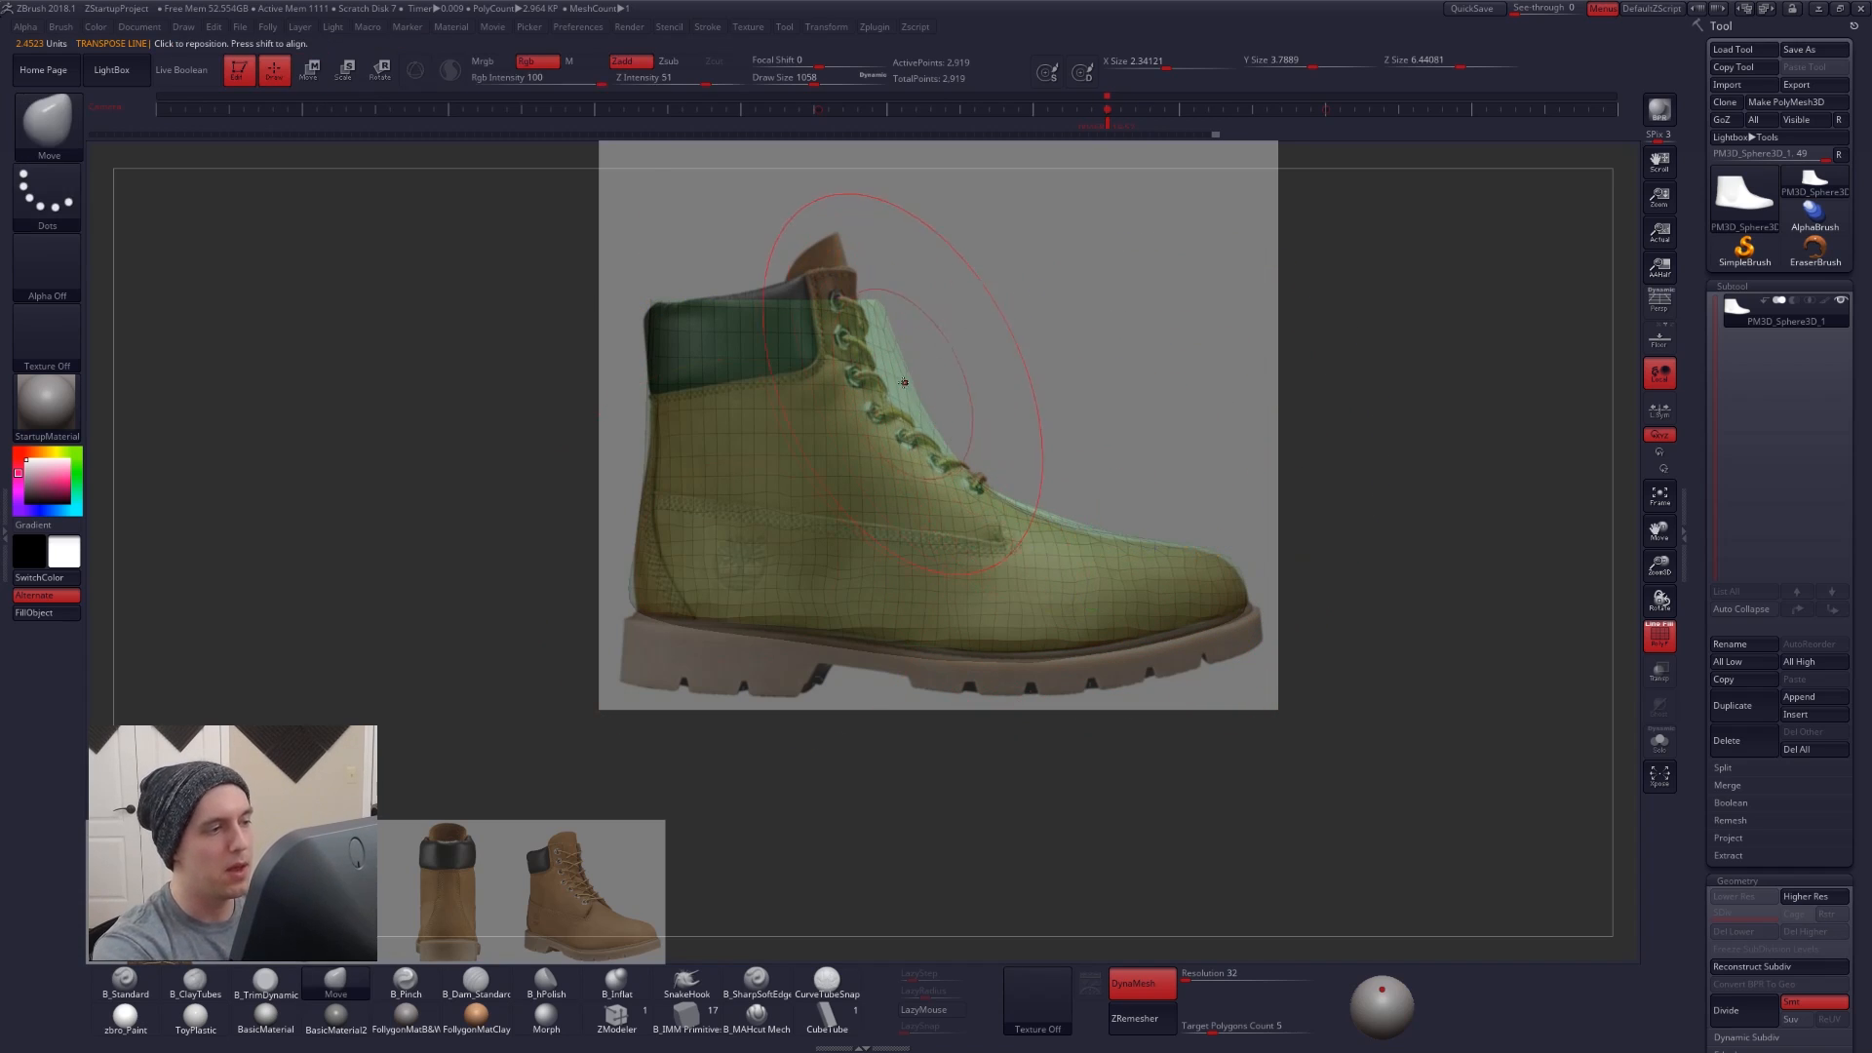
- Shape the front of the shaft and the instep to the side-view reference using the Move brush at Draw Sizes 1251, 677 and 764
key("bracketright")
left_click_drag(904, 370, 880, 367)
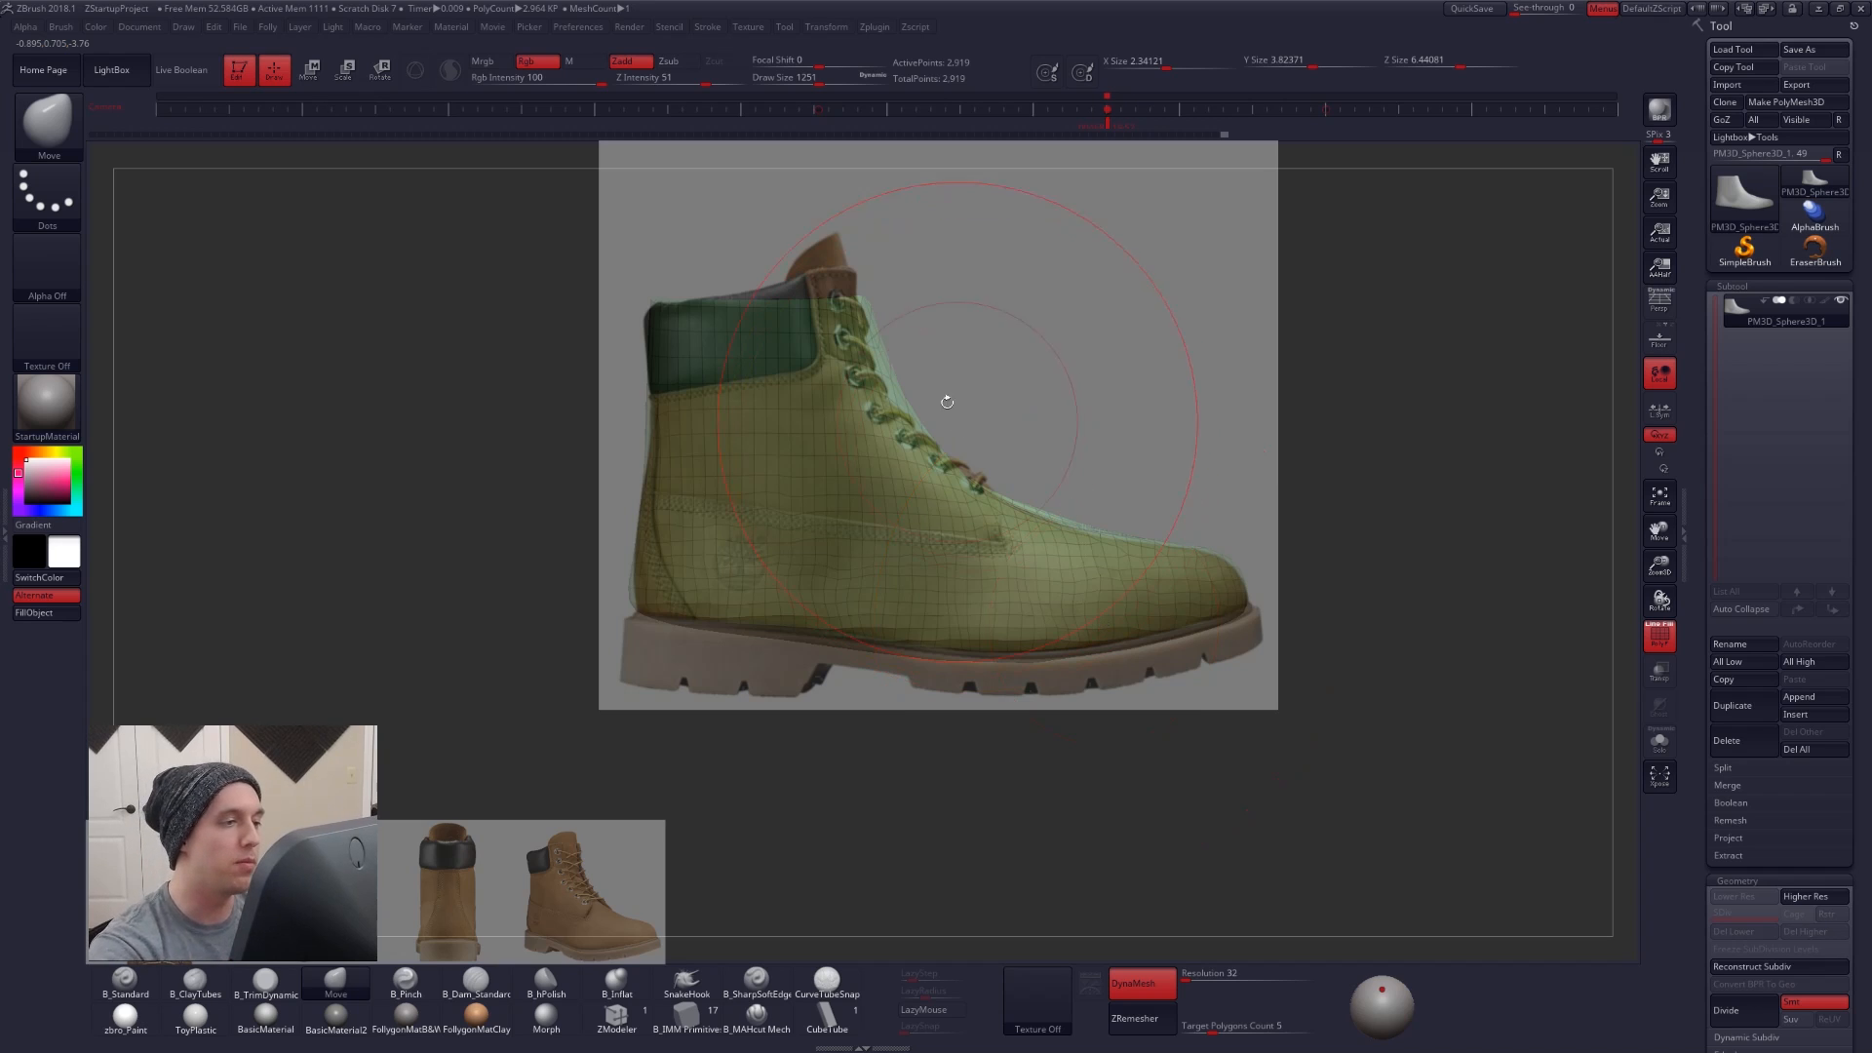
key("space")
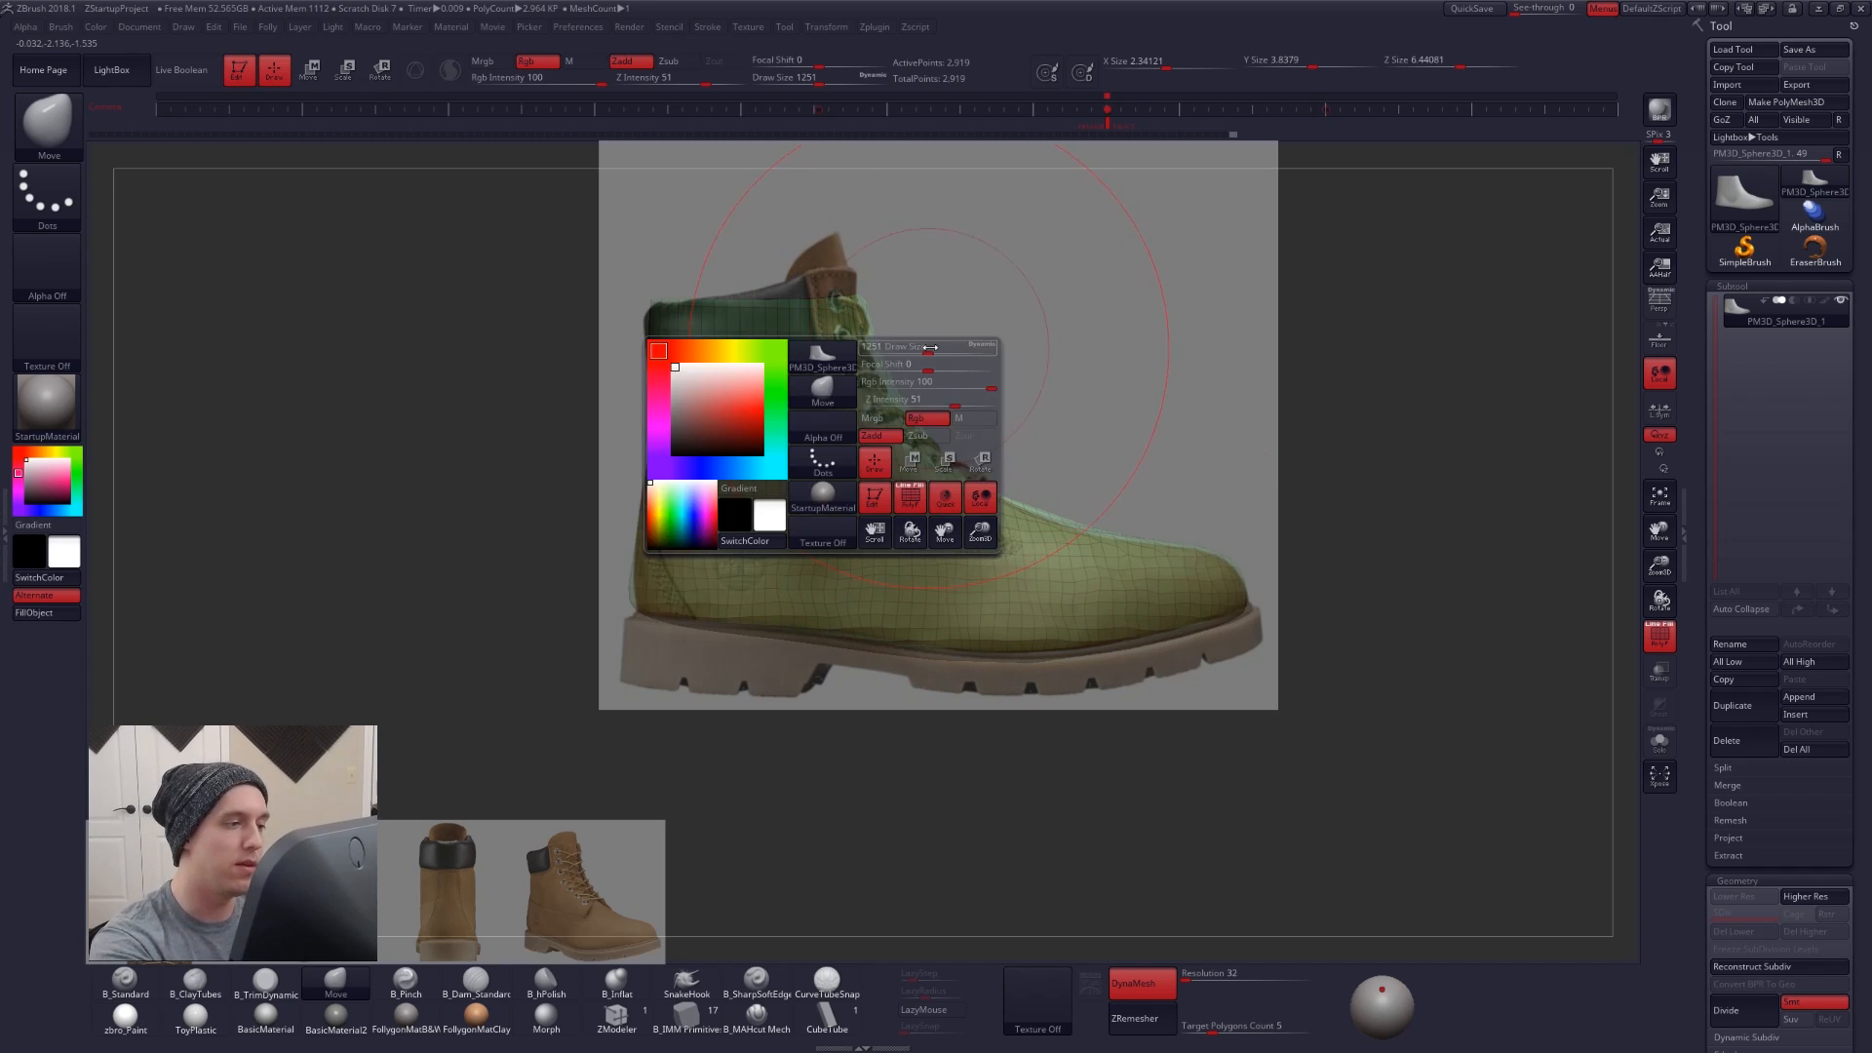
left_click_drag(926, 351, 913, 352)
key("space")
left_click_drag(1073, 446, 1062, 448)
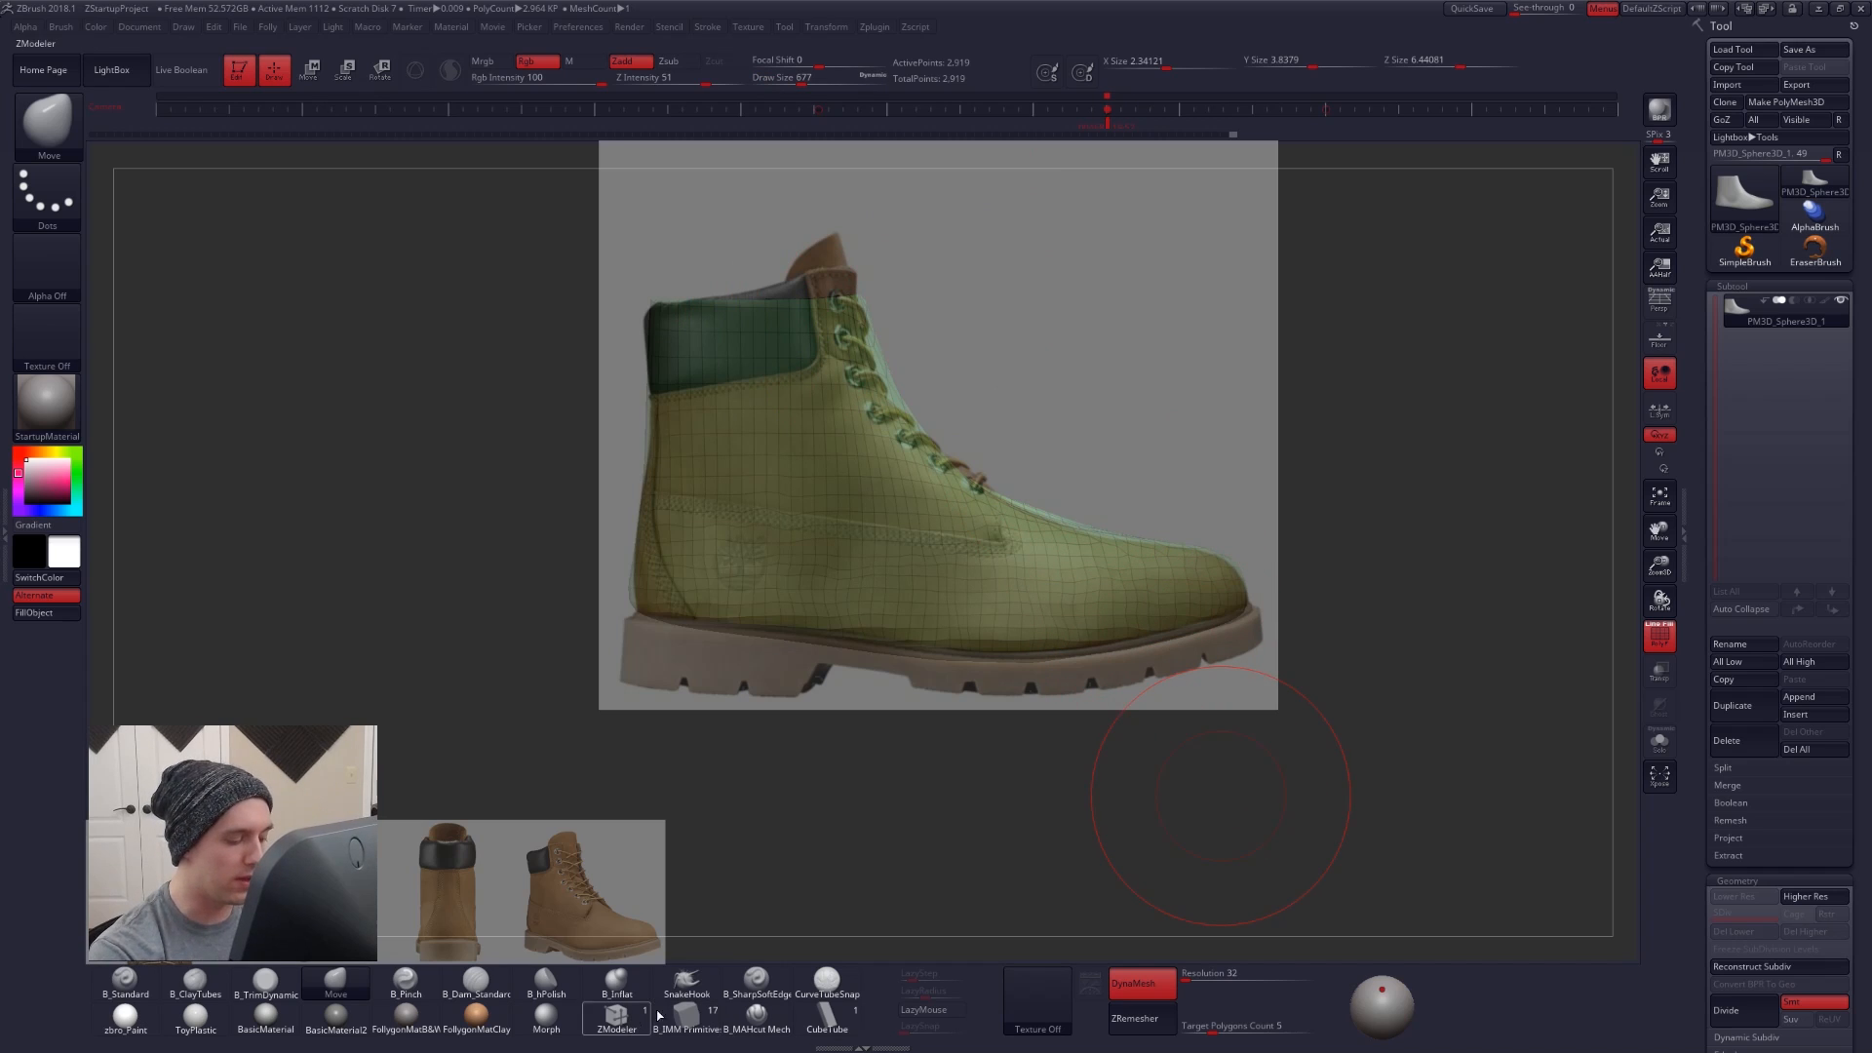
key("space")
left_click_drag(894, 361, 868, 353)
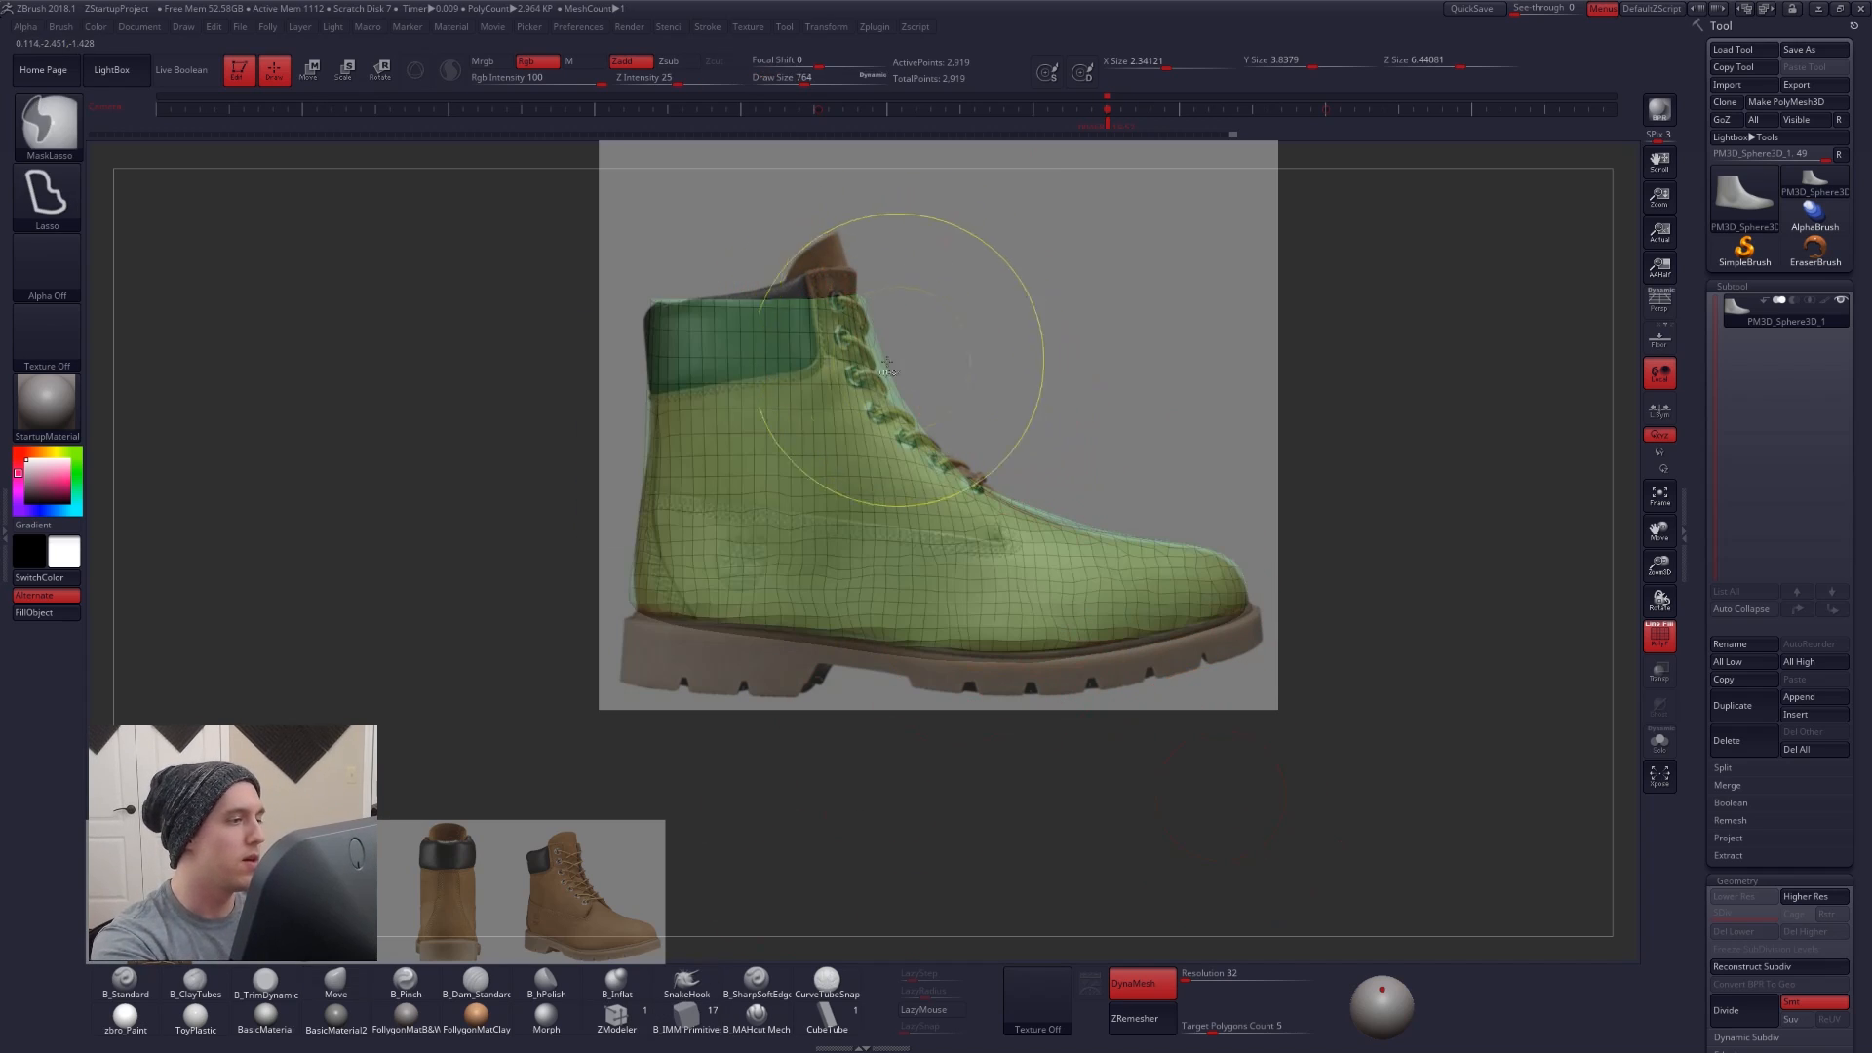
- Mask everything below the collar, rotate the collar from the heel side to follow the reference's slope, and clear the mask
mouse_move(599, 369)
left_mouse_down("ctrl")
mouse_move(710, 213)
mouse_move(566, 336)
left_mouse_up("ctrl")
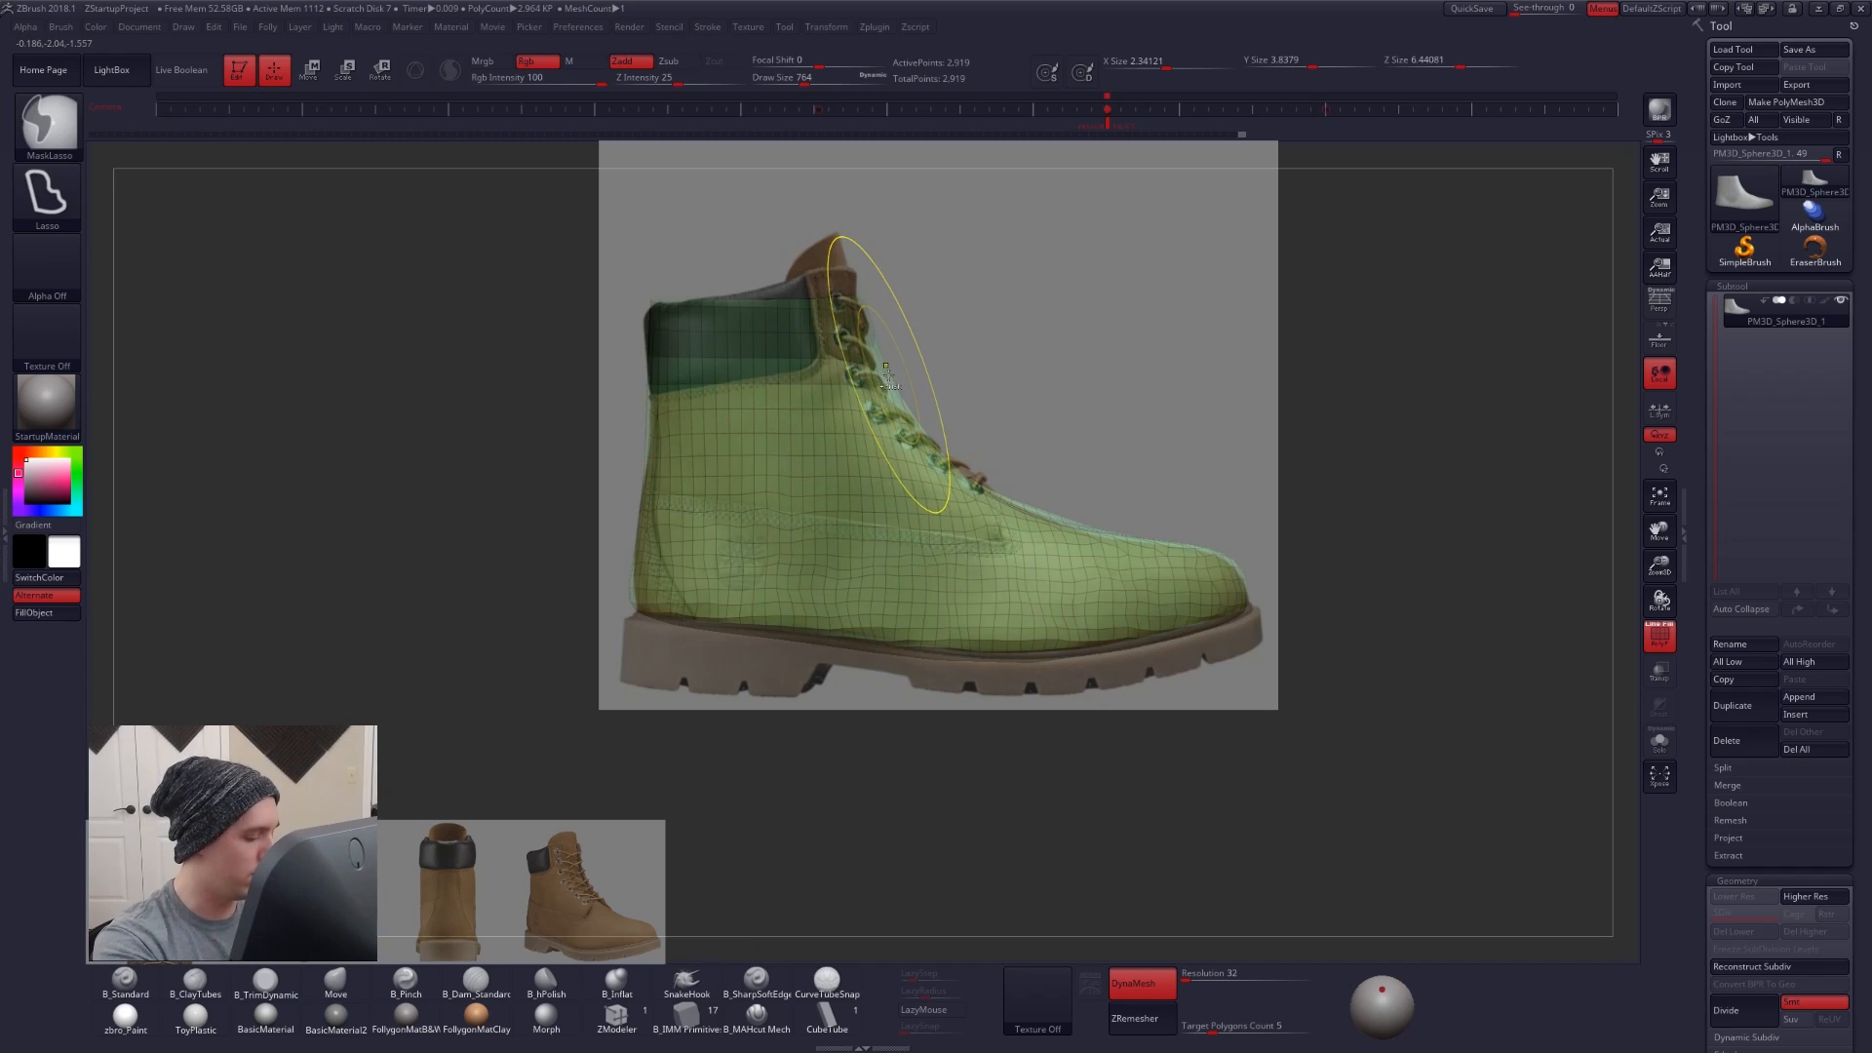
left_click(928, 366, "ctrl")
key("r")
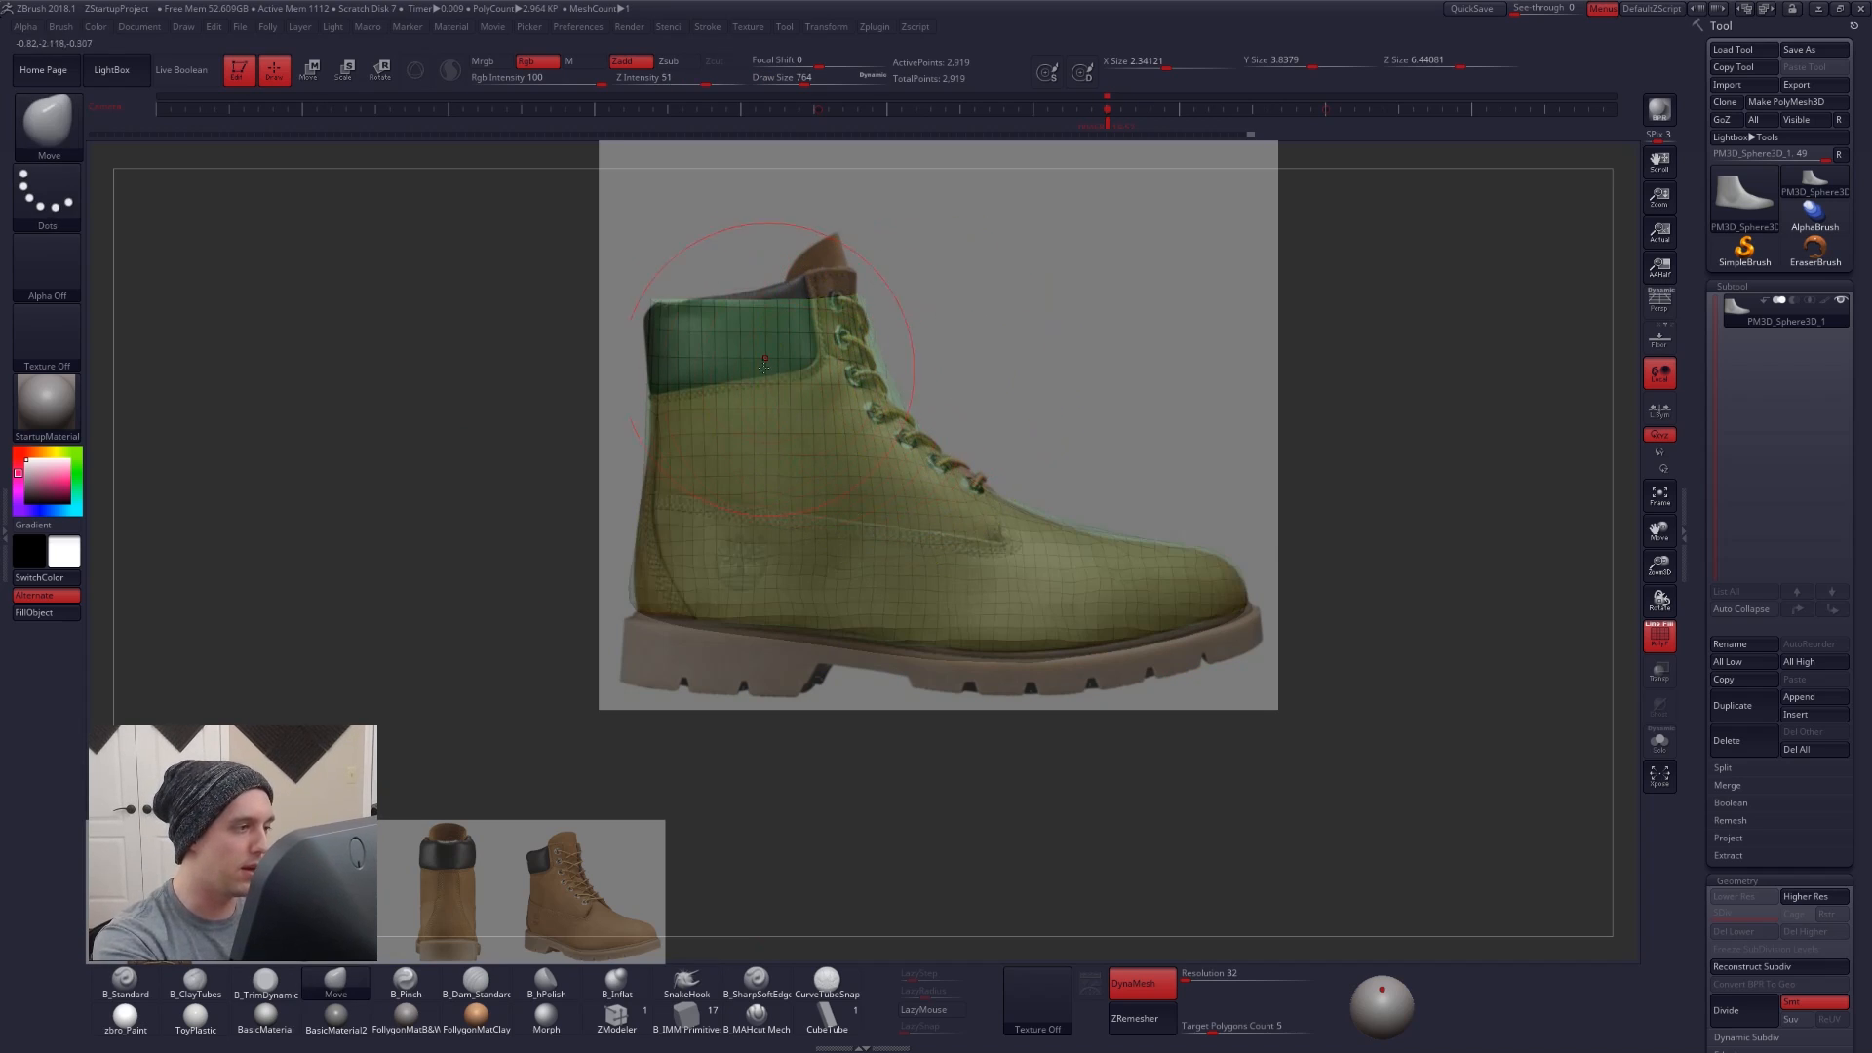
left_click_drag(655, 301, 978, 301)
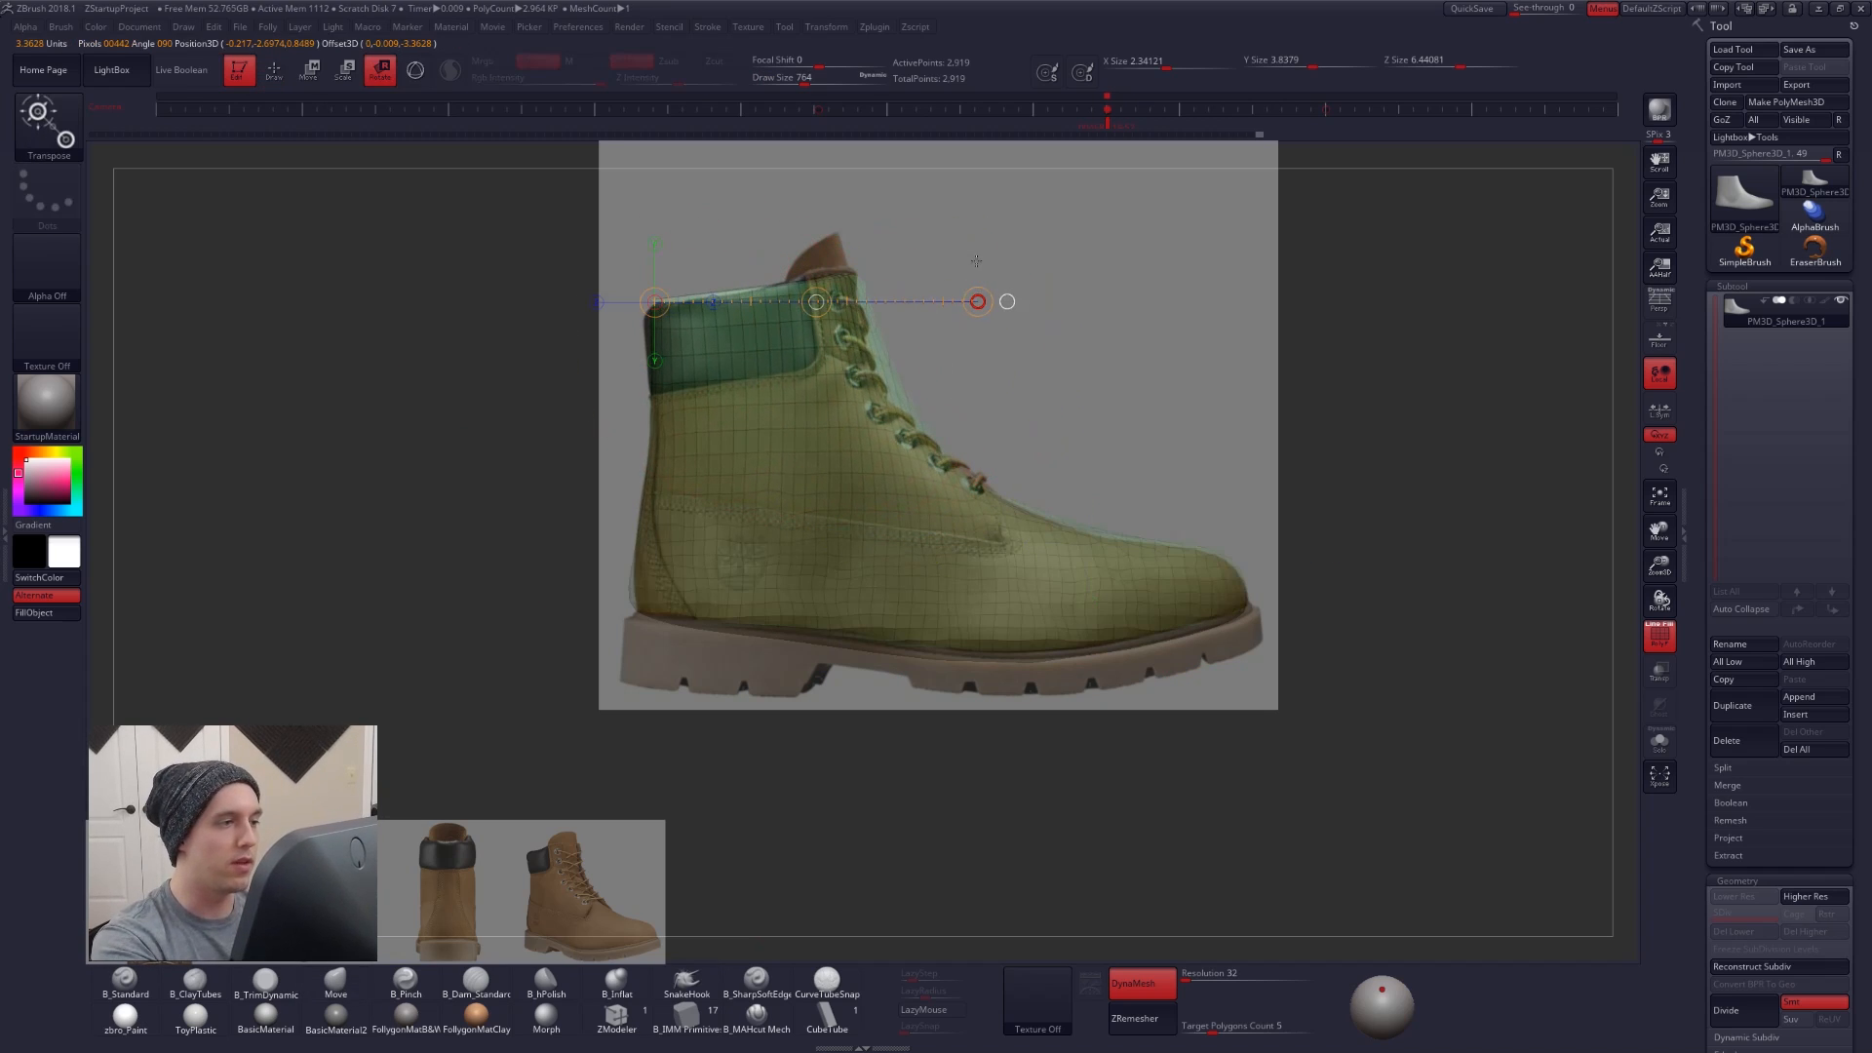
key("q")
left_click(991, 313, "ctrl")
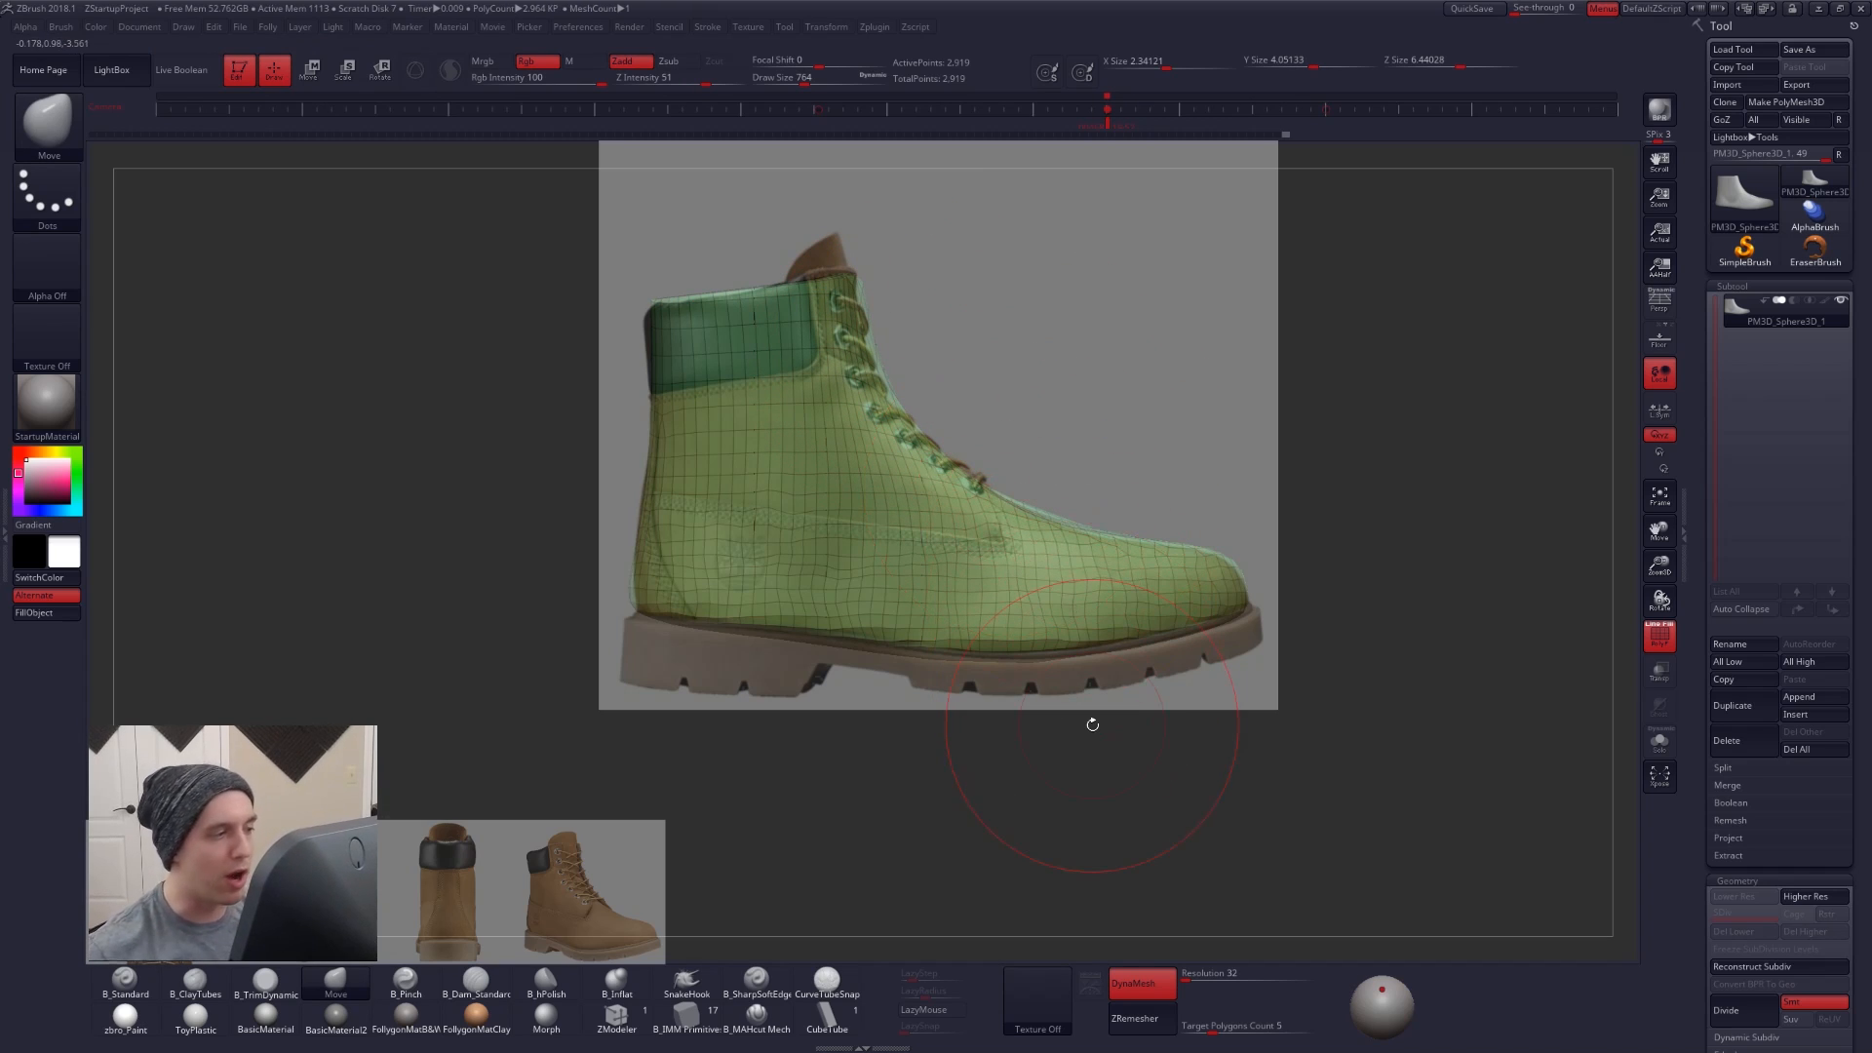
- Switch to the web browser and look through the uploaded videos on the Follygon YouTube channel
key("alt+Tab")
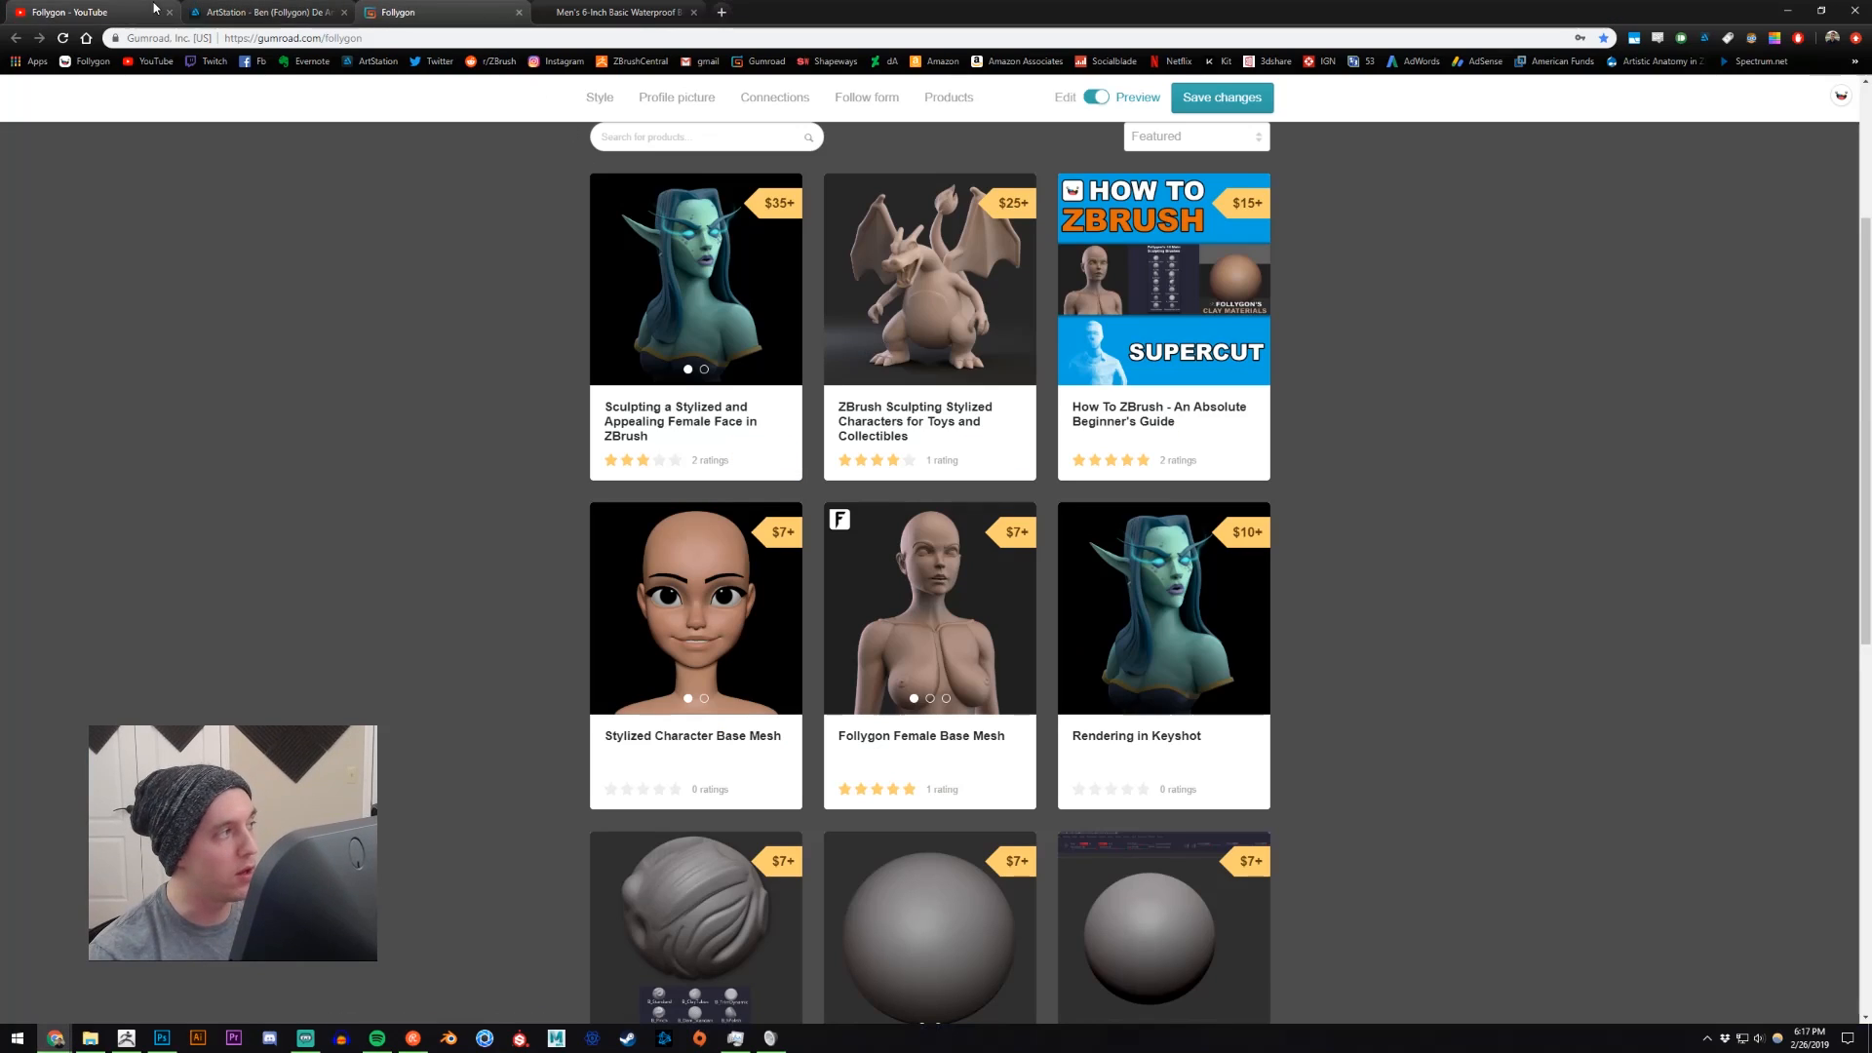
left_click(154, 9)
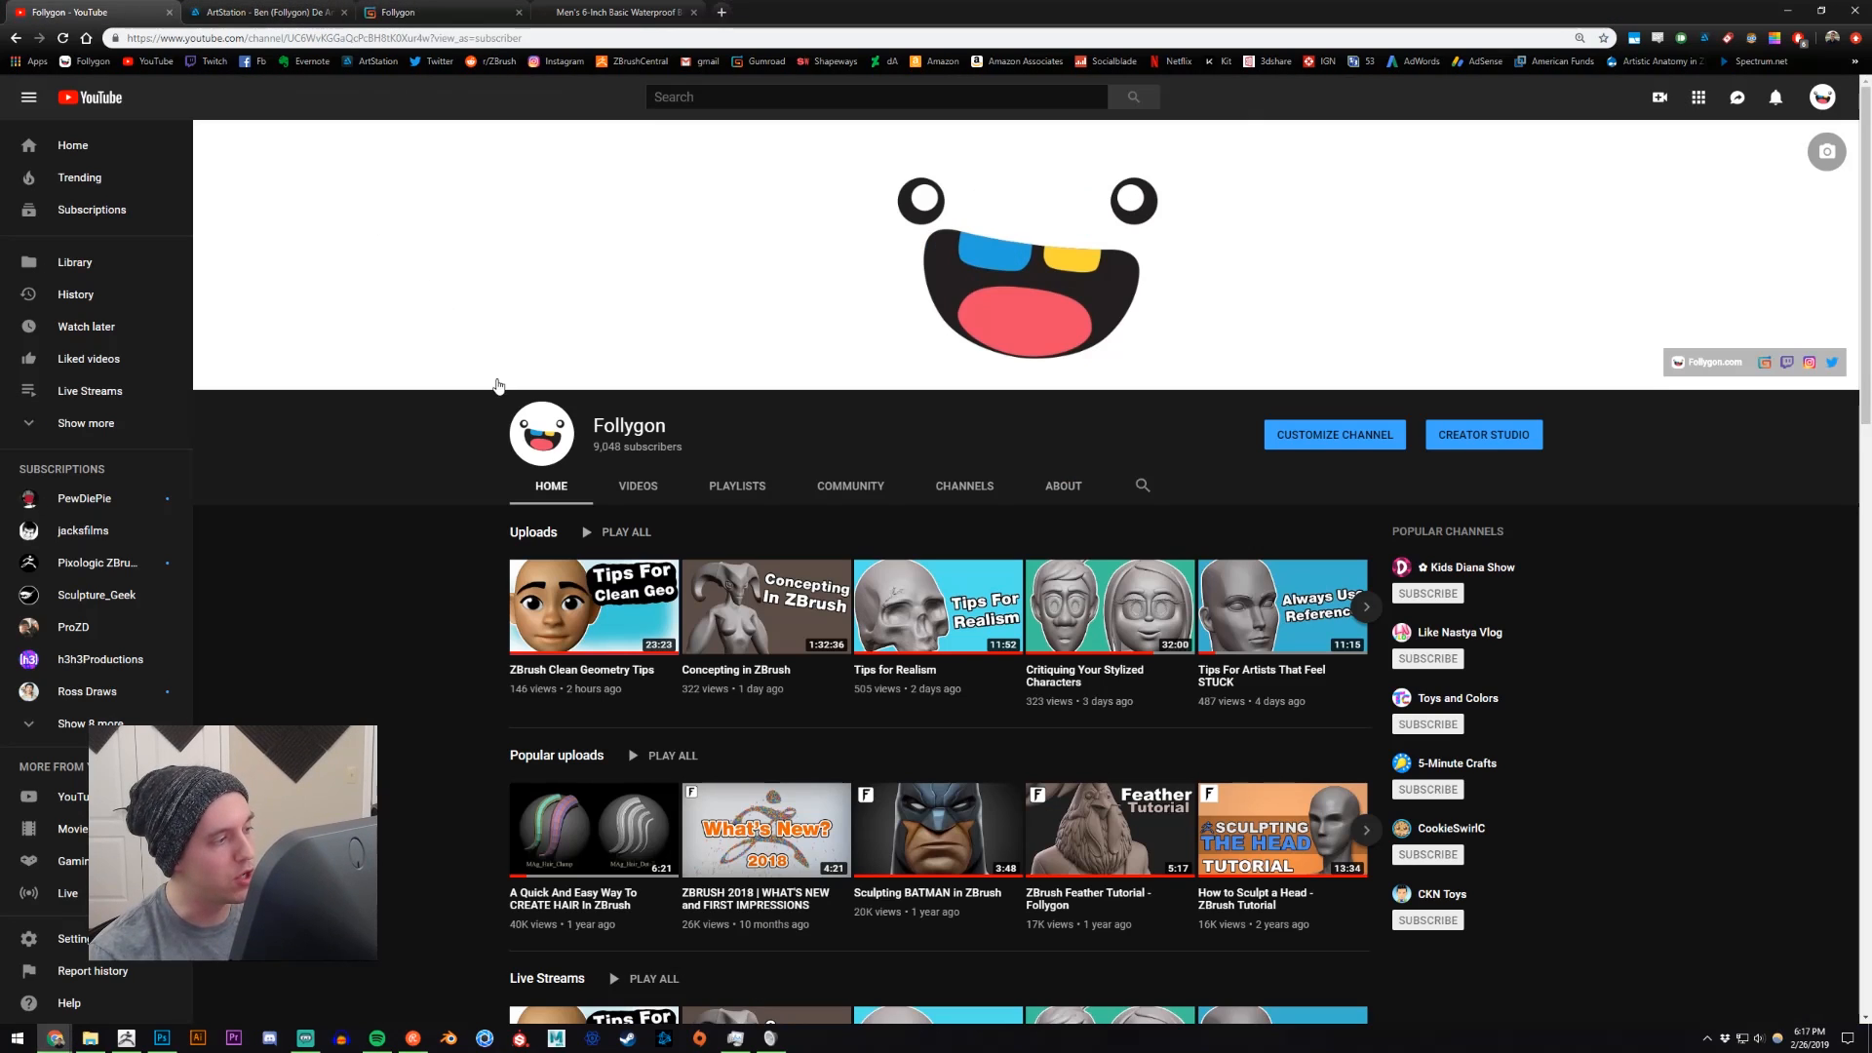
left_click(647, 487)
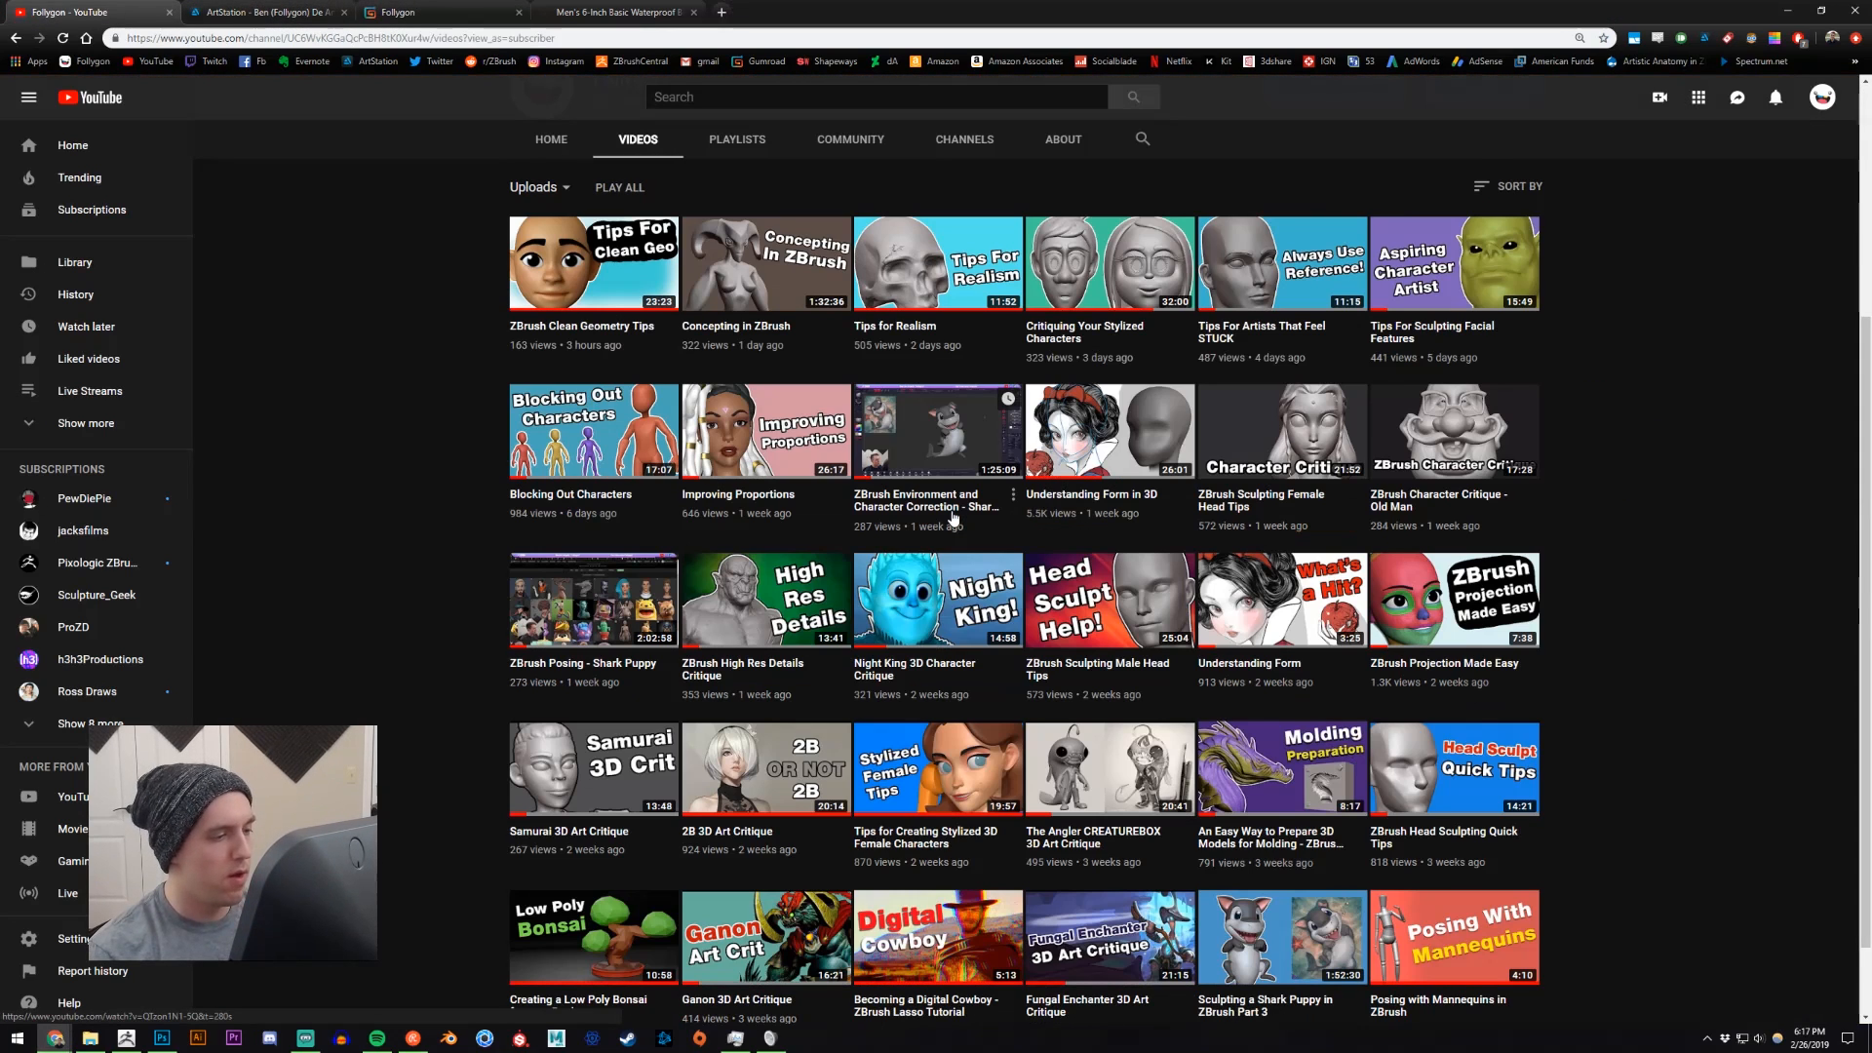
scroll(1111, 526, "down", 2)
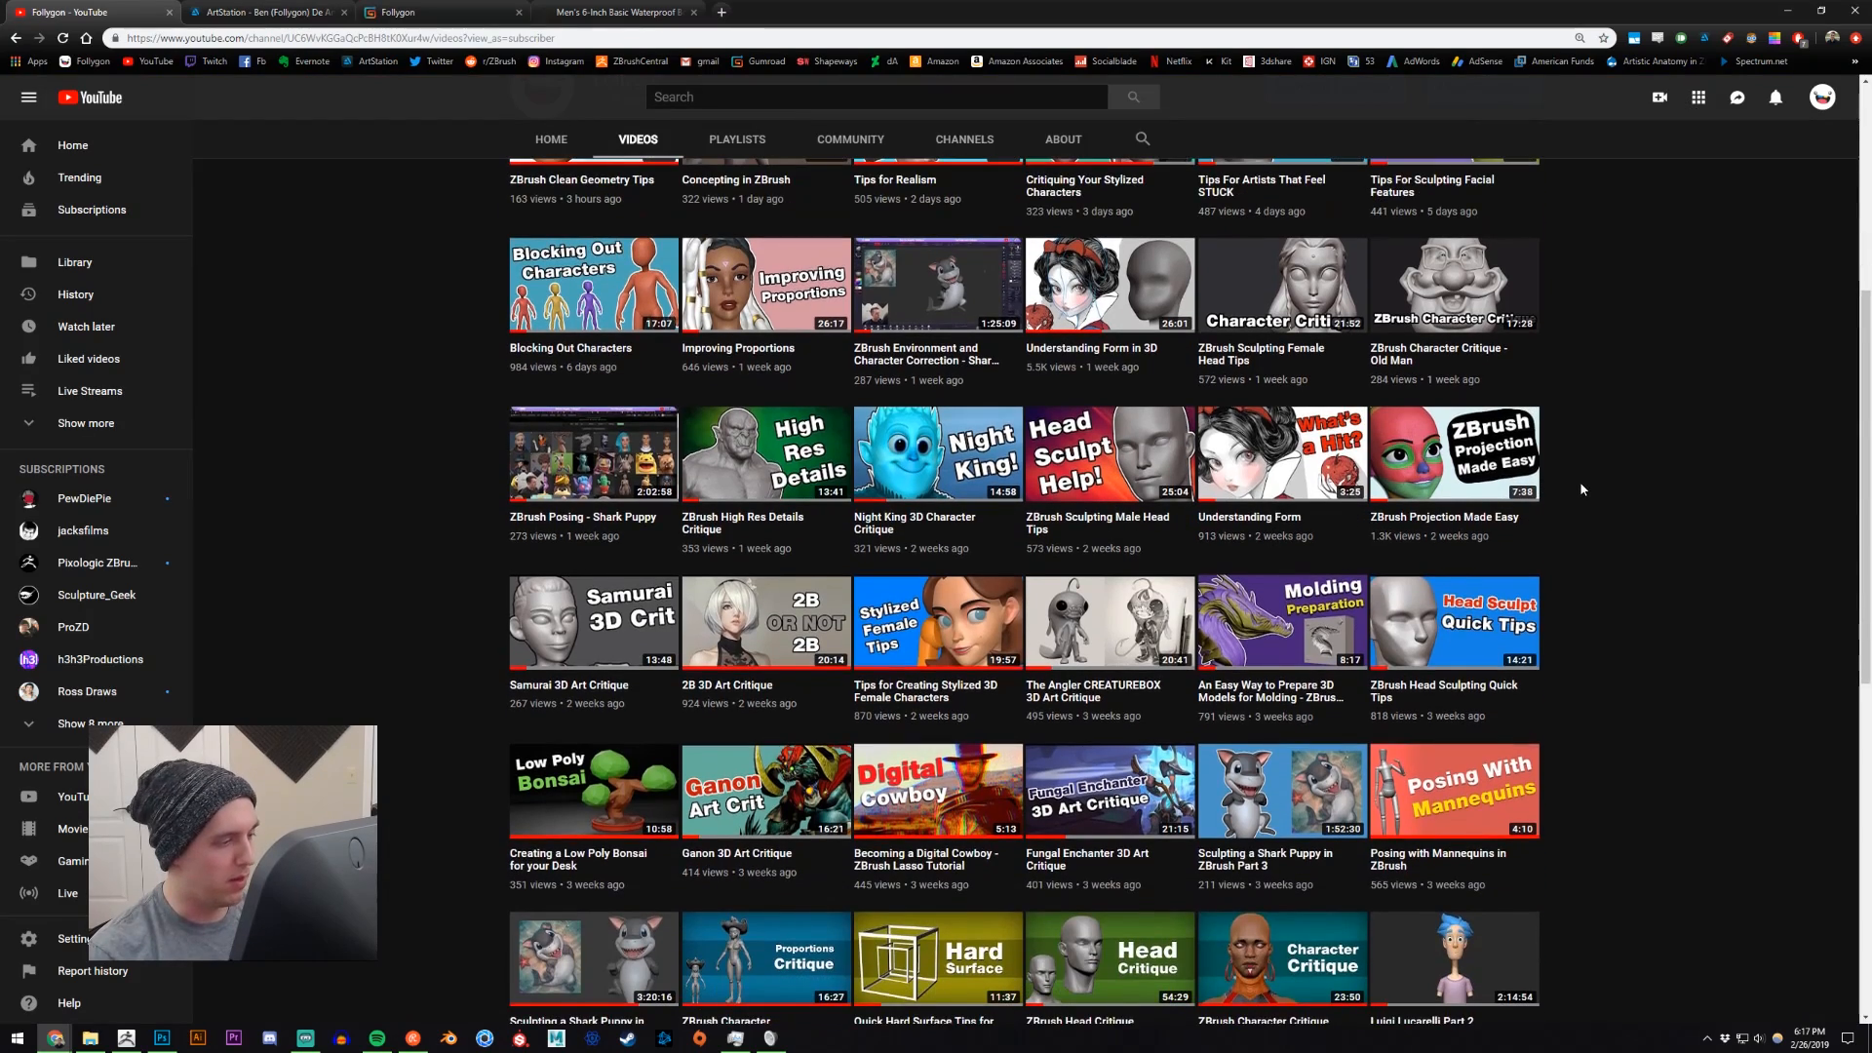
scroll(1579, 482, "down", 3)
scroll(1593, 497, "down", 5)
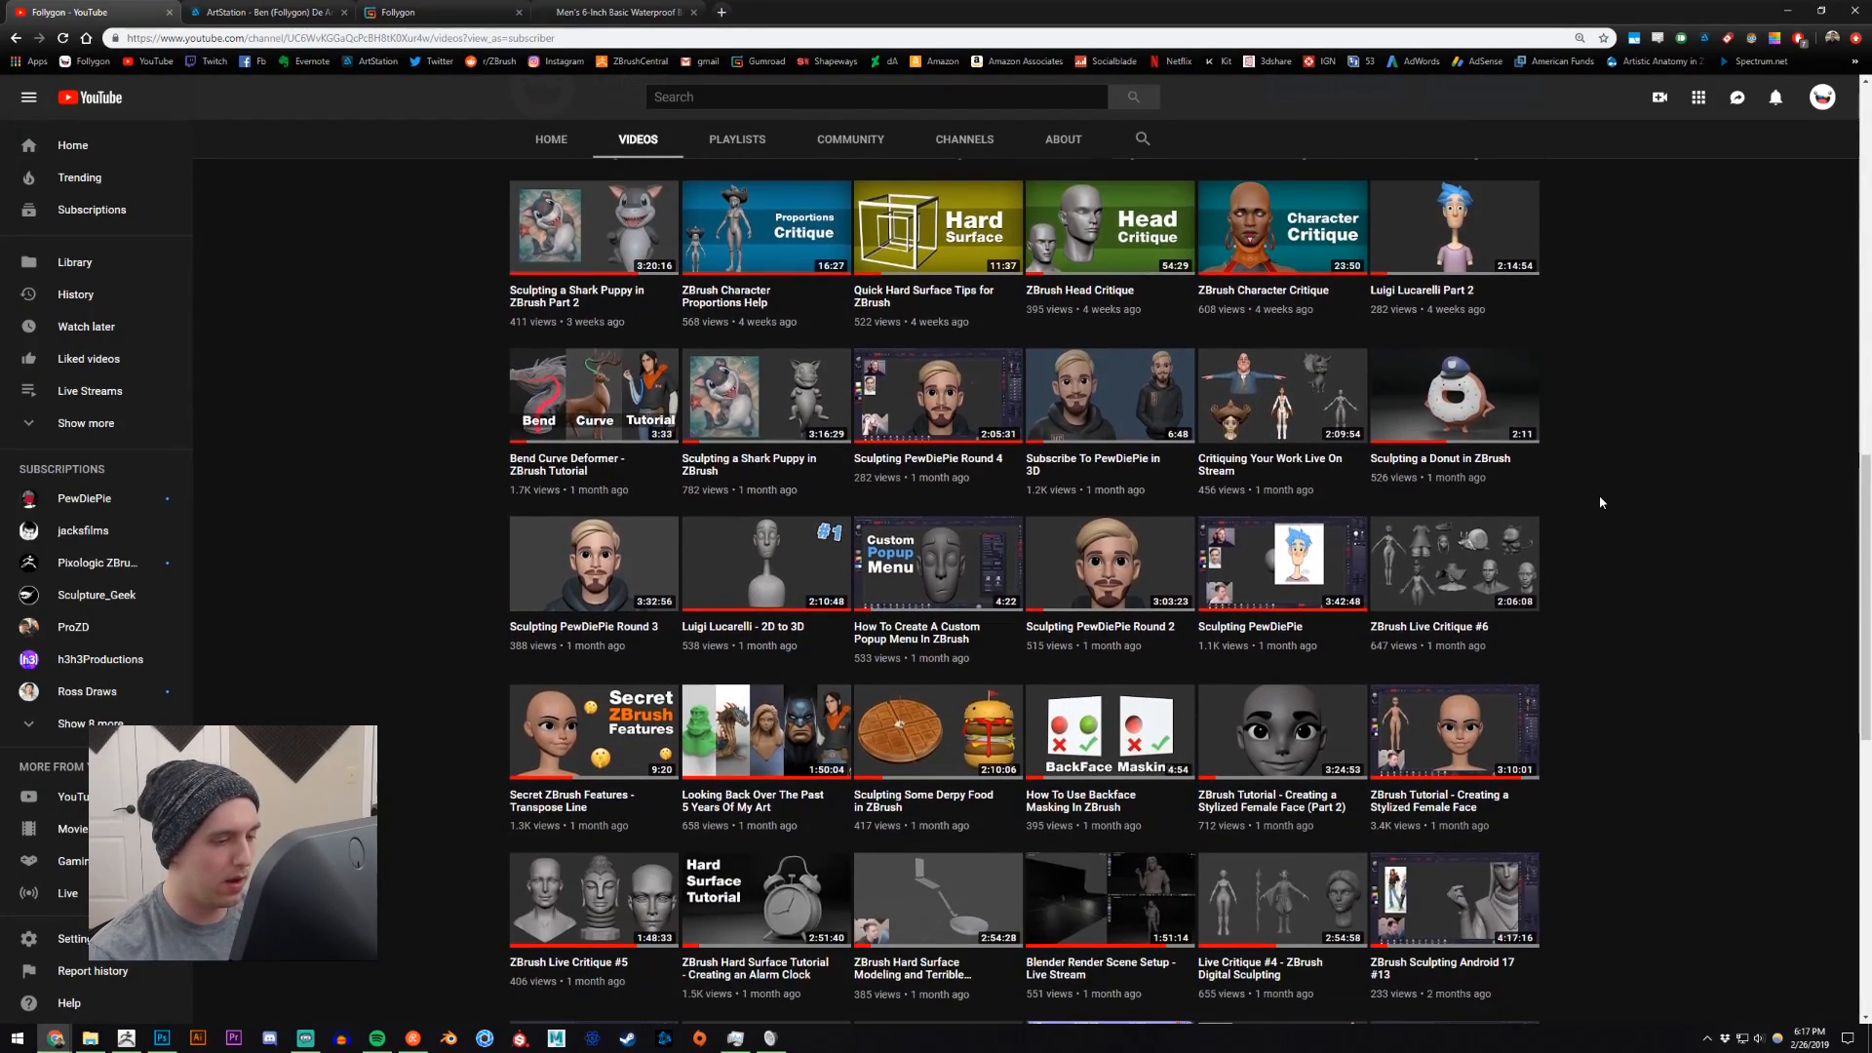
scroll(1600, 502, "down", 3)
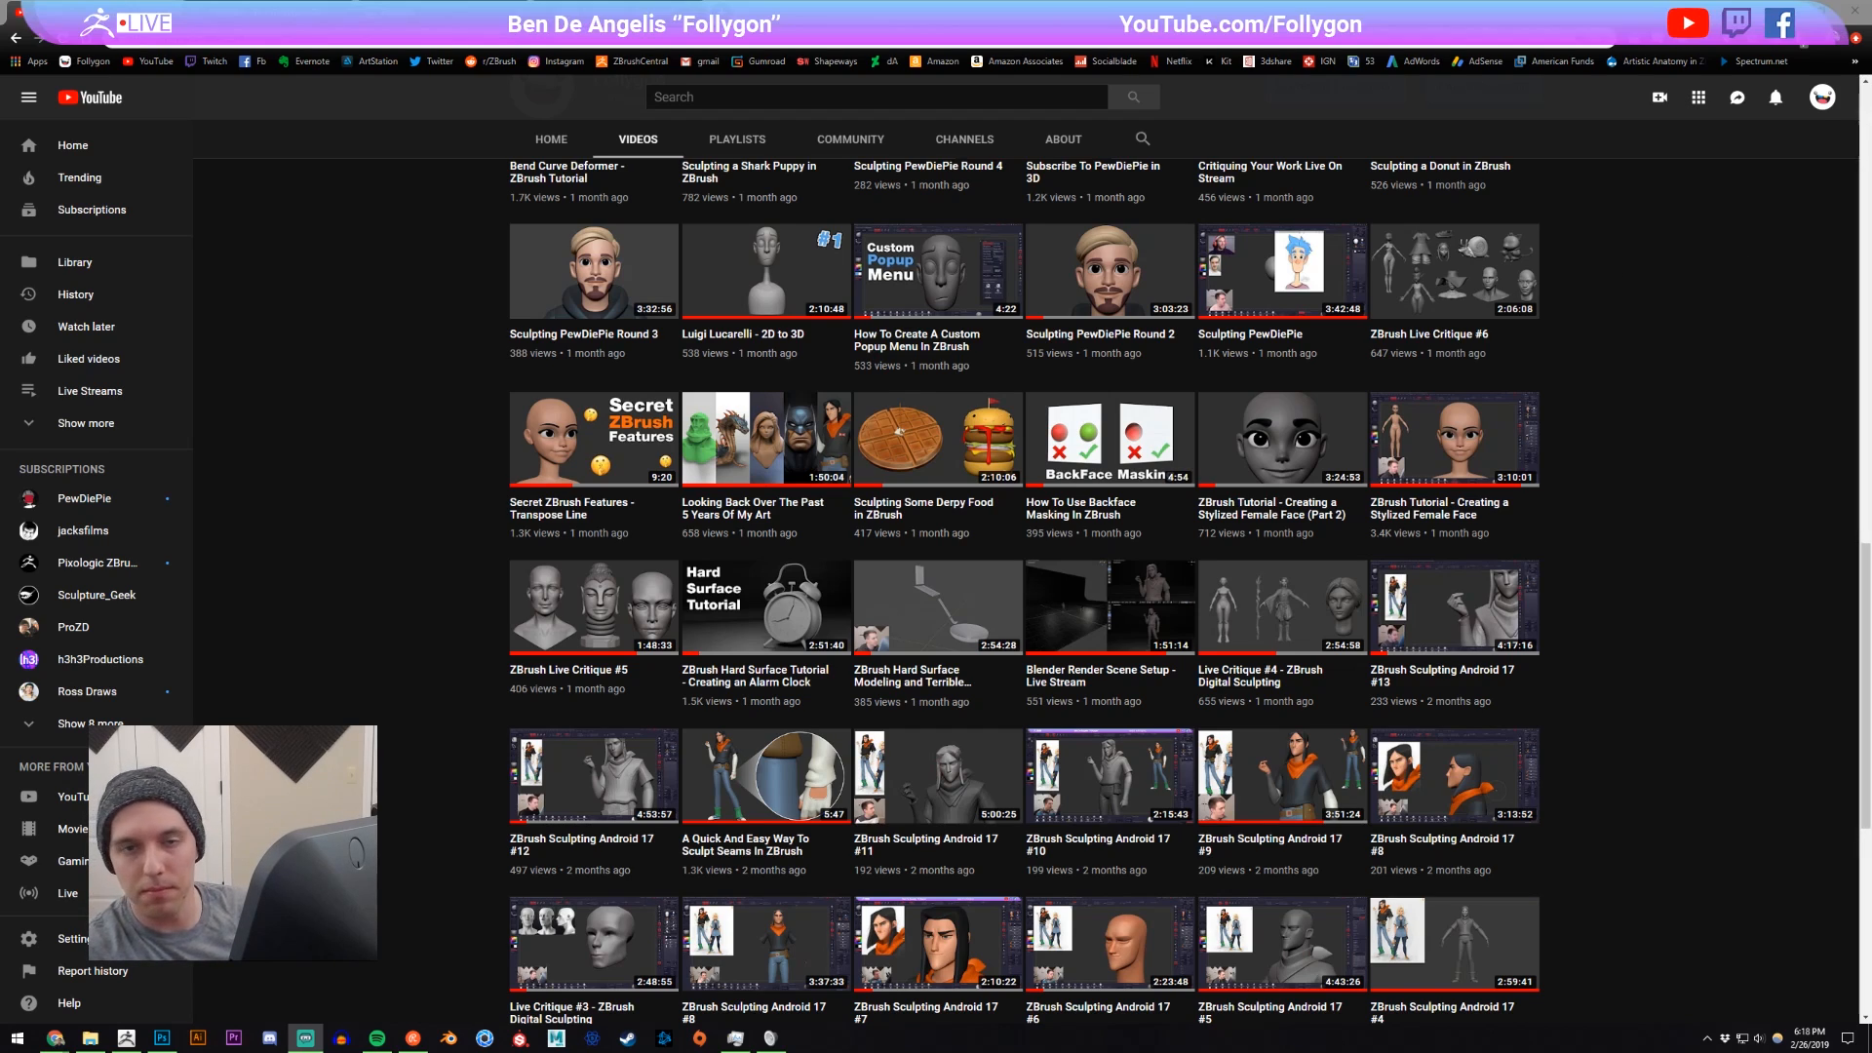
left_click(1574, 245)
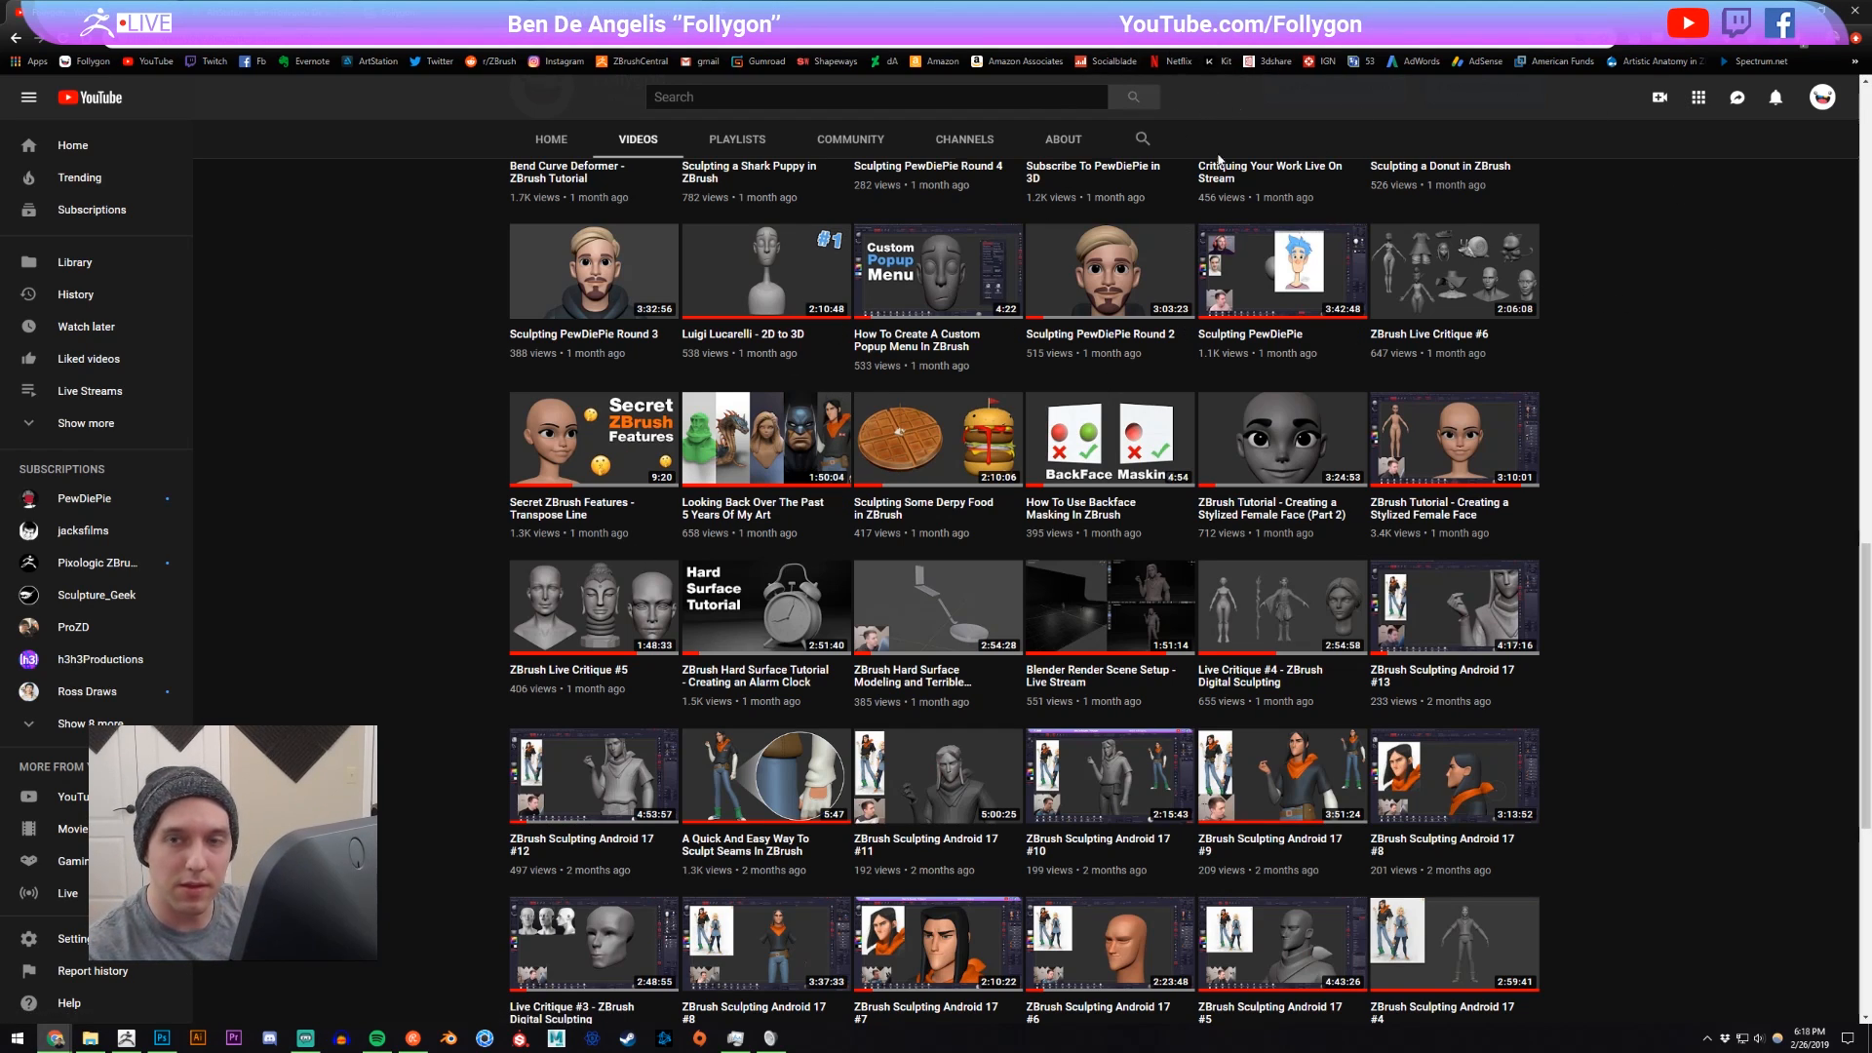
- Switch back to ZBrush, hide the Spotlight references and smooth the instep at Draw Size 430
left_click(127, 1039)
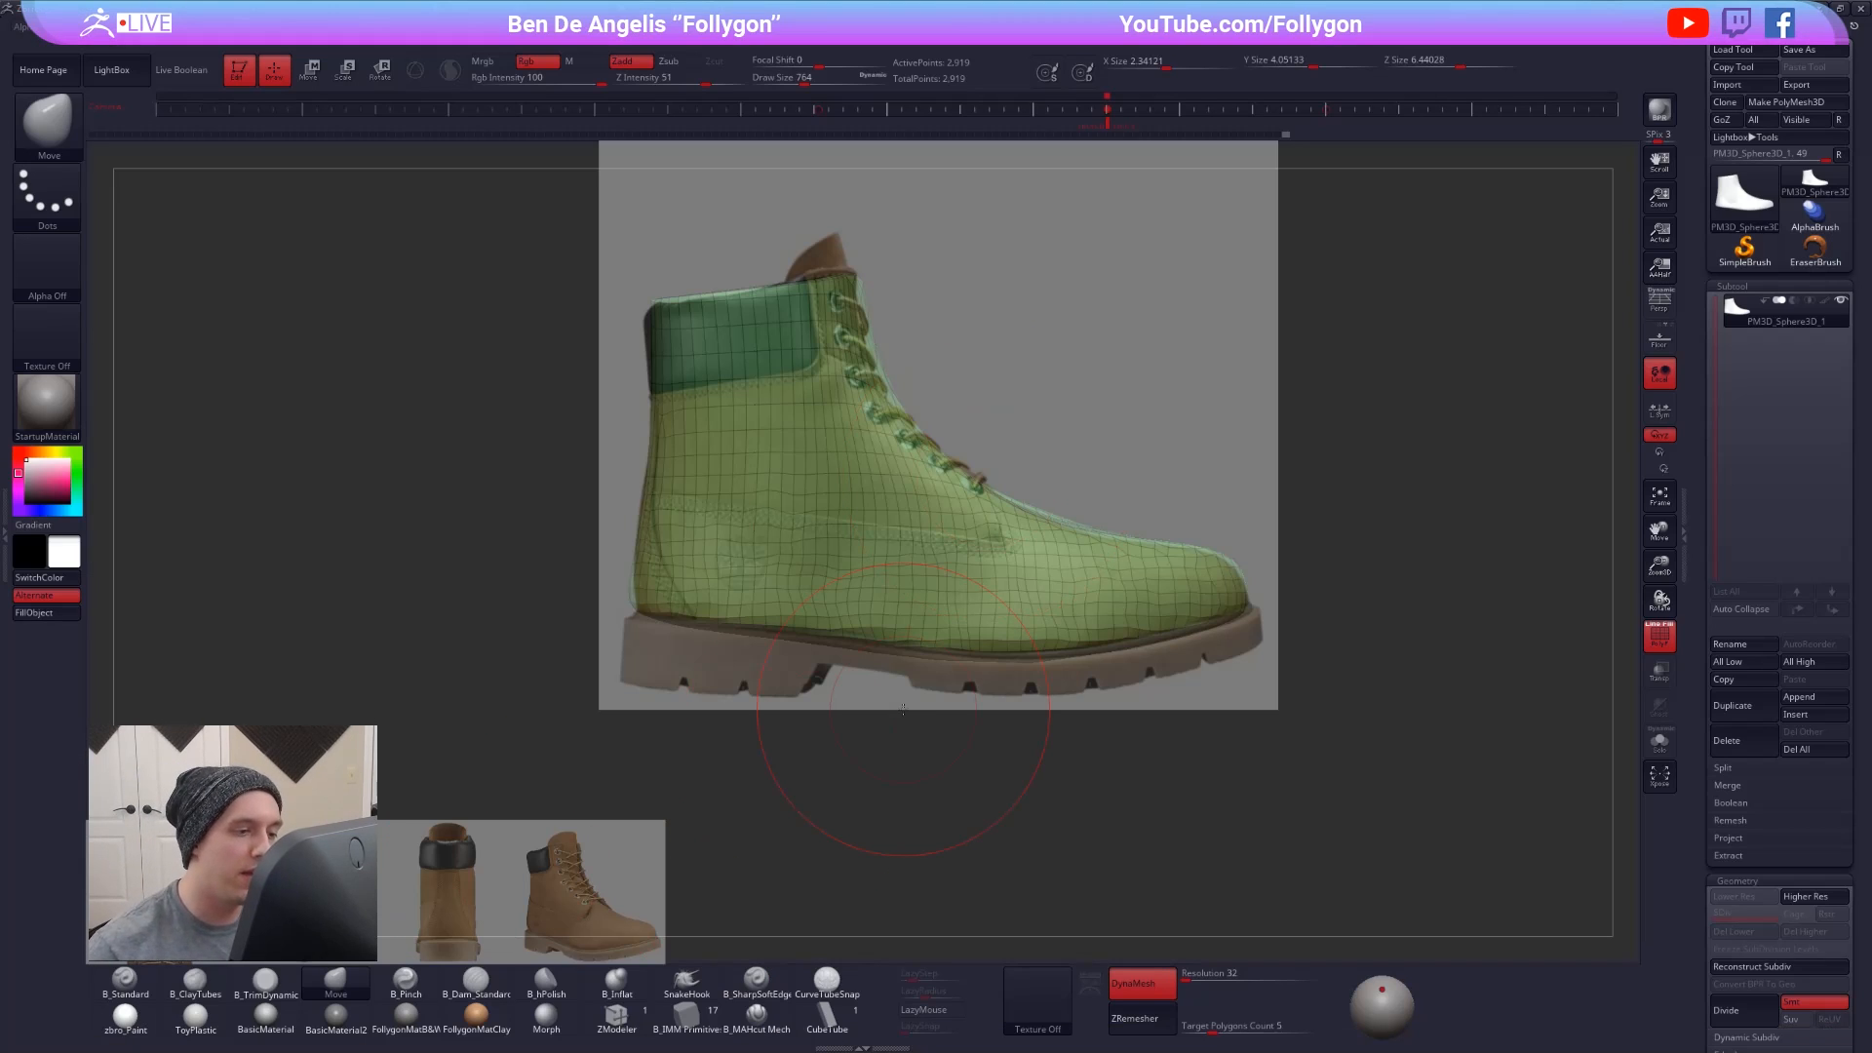
key("shift+z")
left_click_drag(1277, 573, 1001, 631)
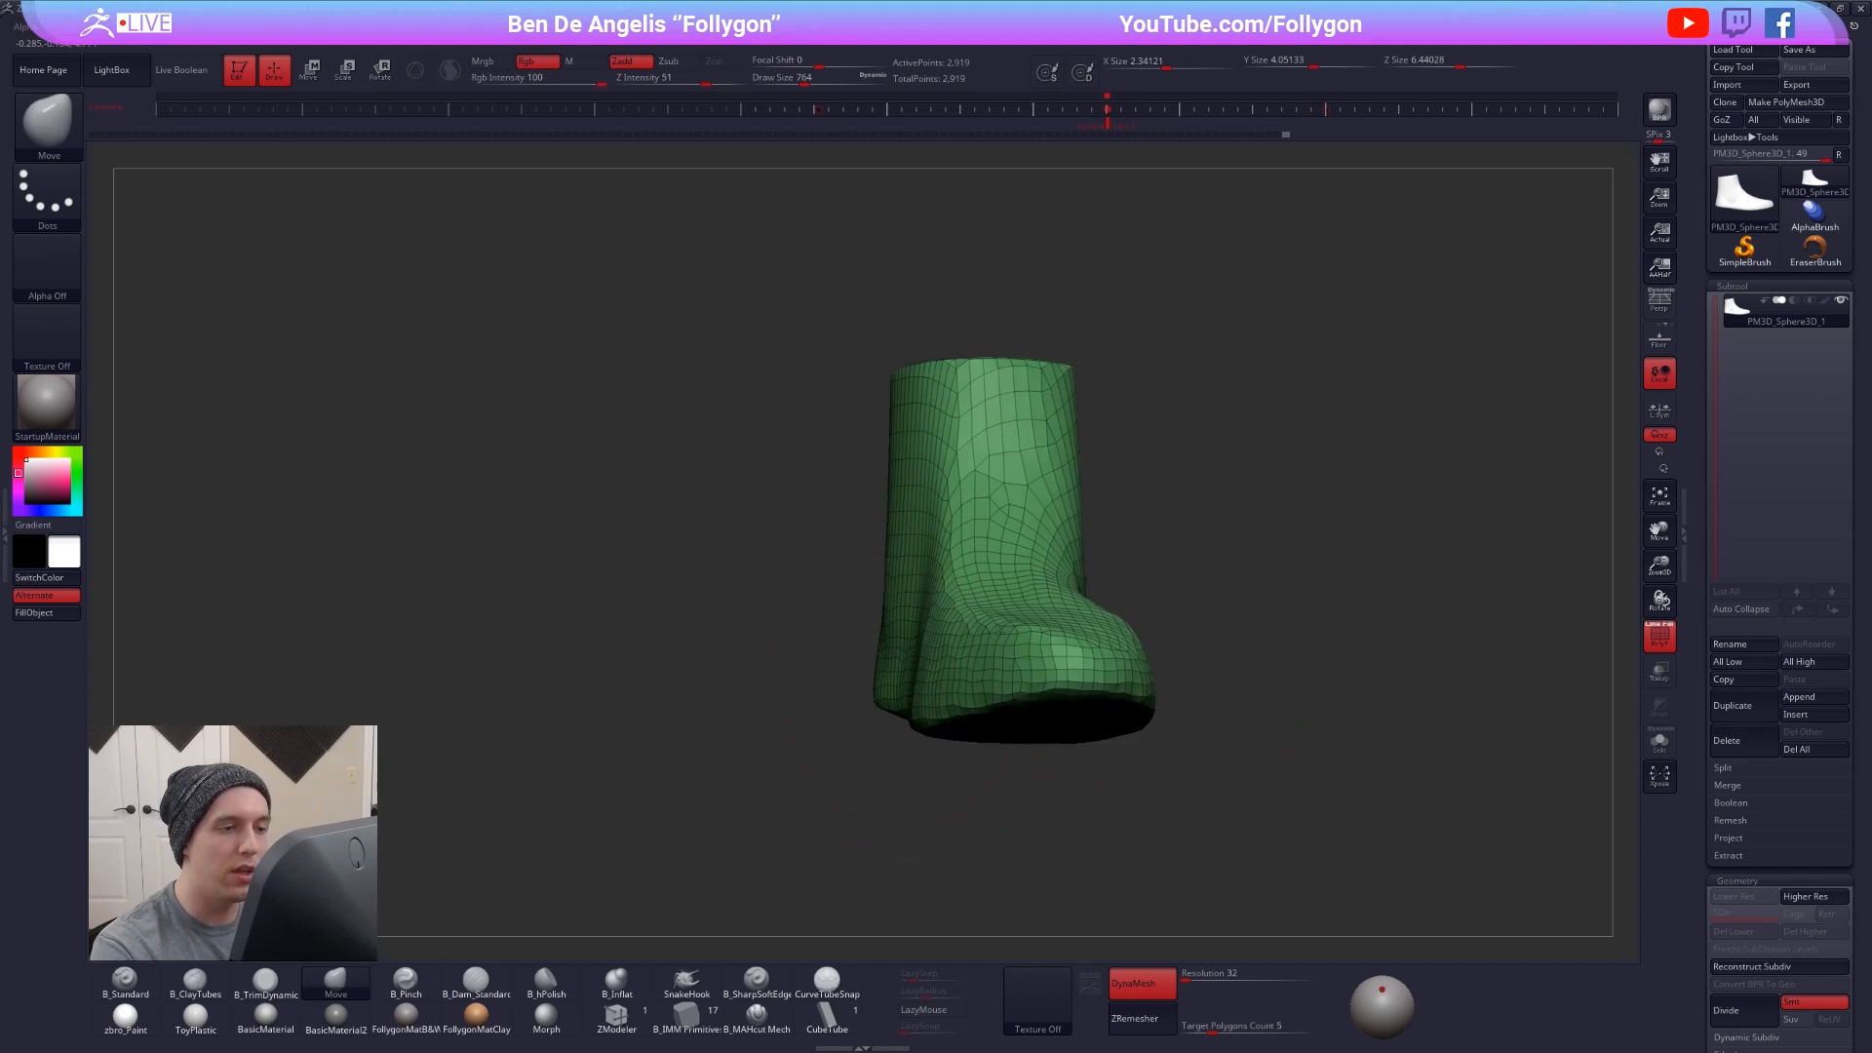
right_click_drag(1001, 631, 1022, 637)
key("space")
left_click_drag(1106, 544, 1090, 544)
mouse_move(1090, 544)
right_mouse_down()
mouse_move(1082, 713)
mouse_move(1090, 564)
mouse_move(1006, 584)
right_mouse_up()
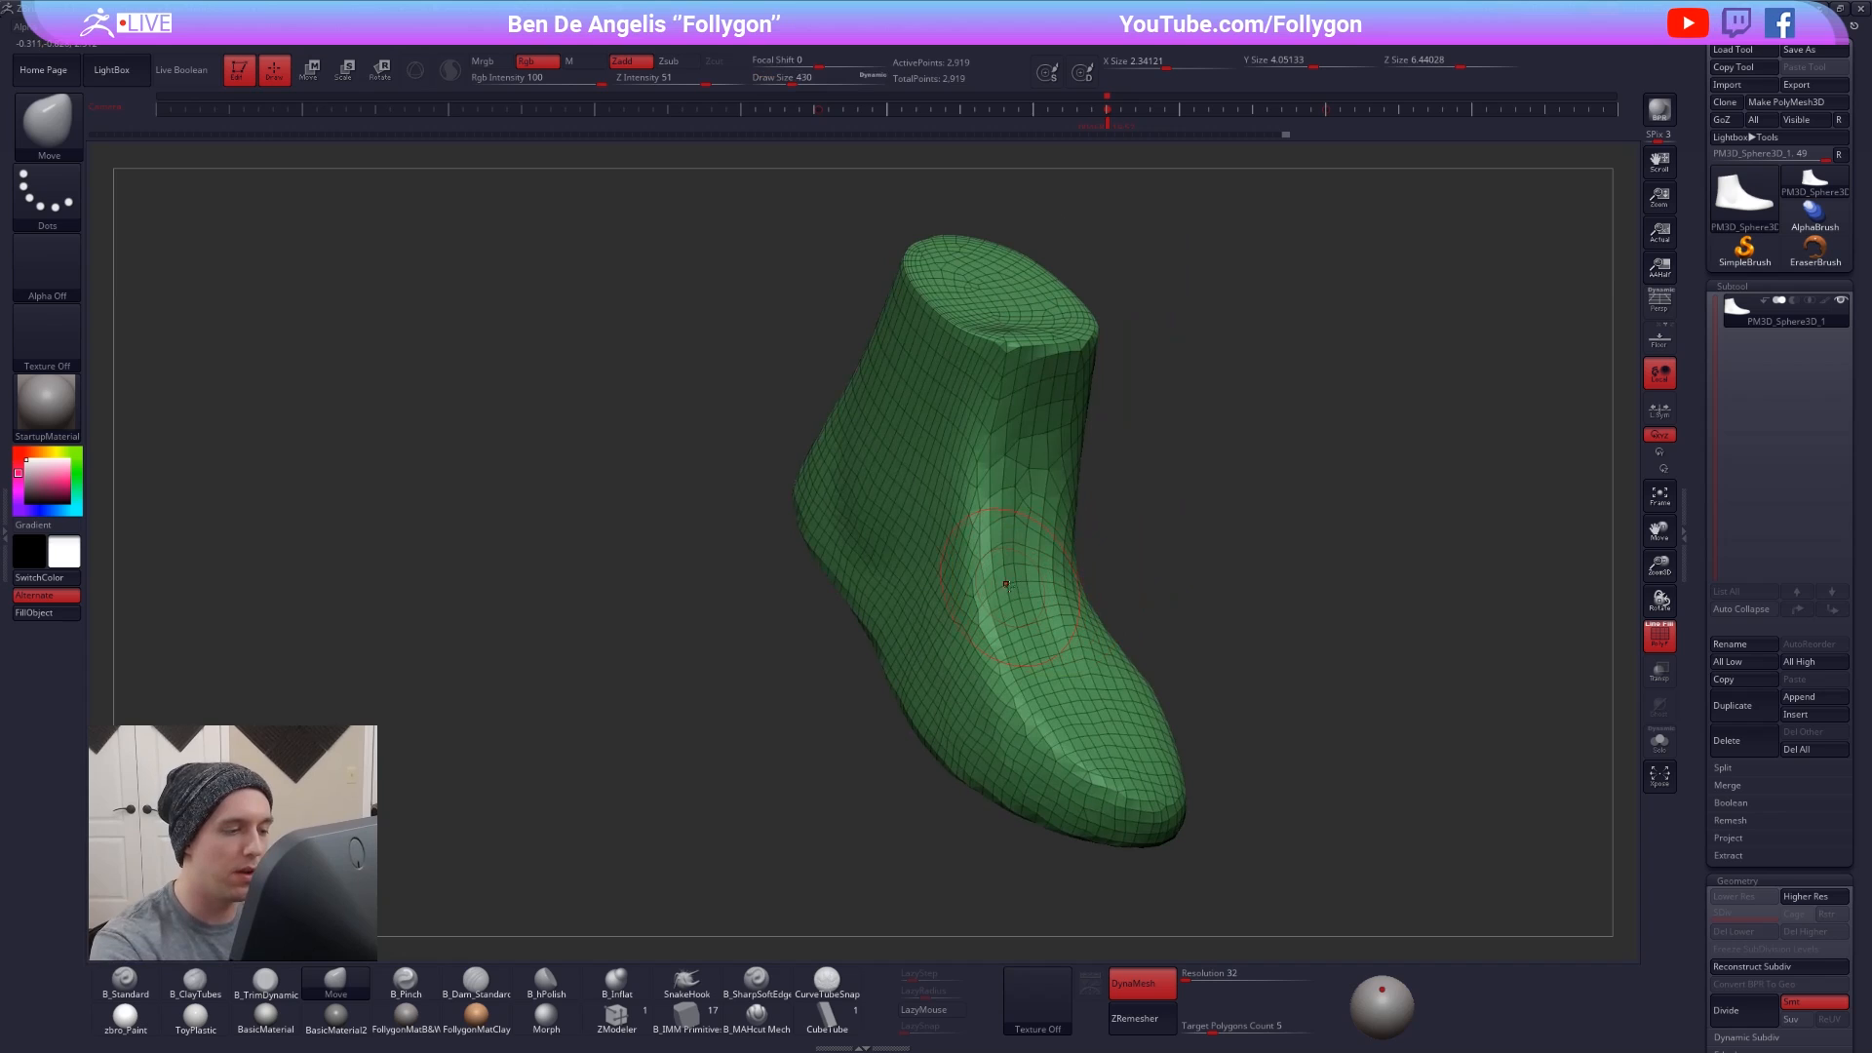
key("3")
mouse_move(1045, 694)
left_mouse_down()
mouse_move(988, 514)
mouse_move(1033, 608)
left_mouse_up()
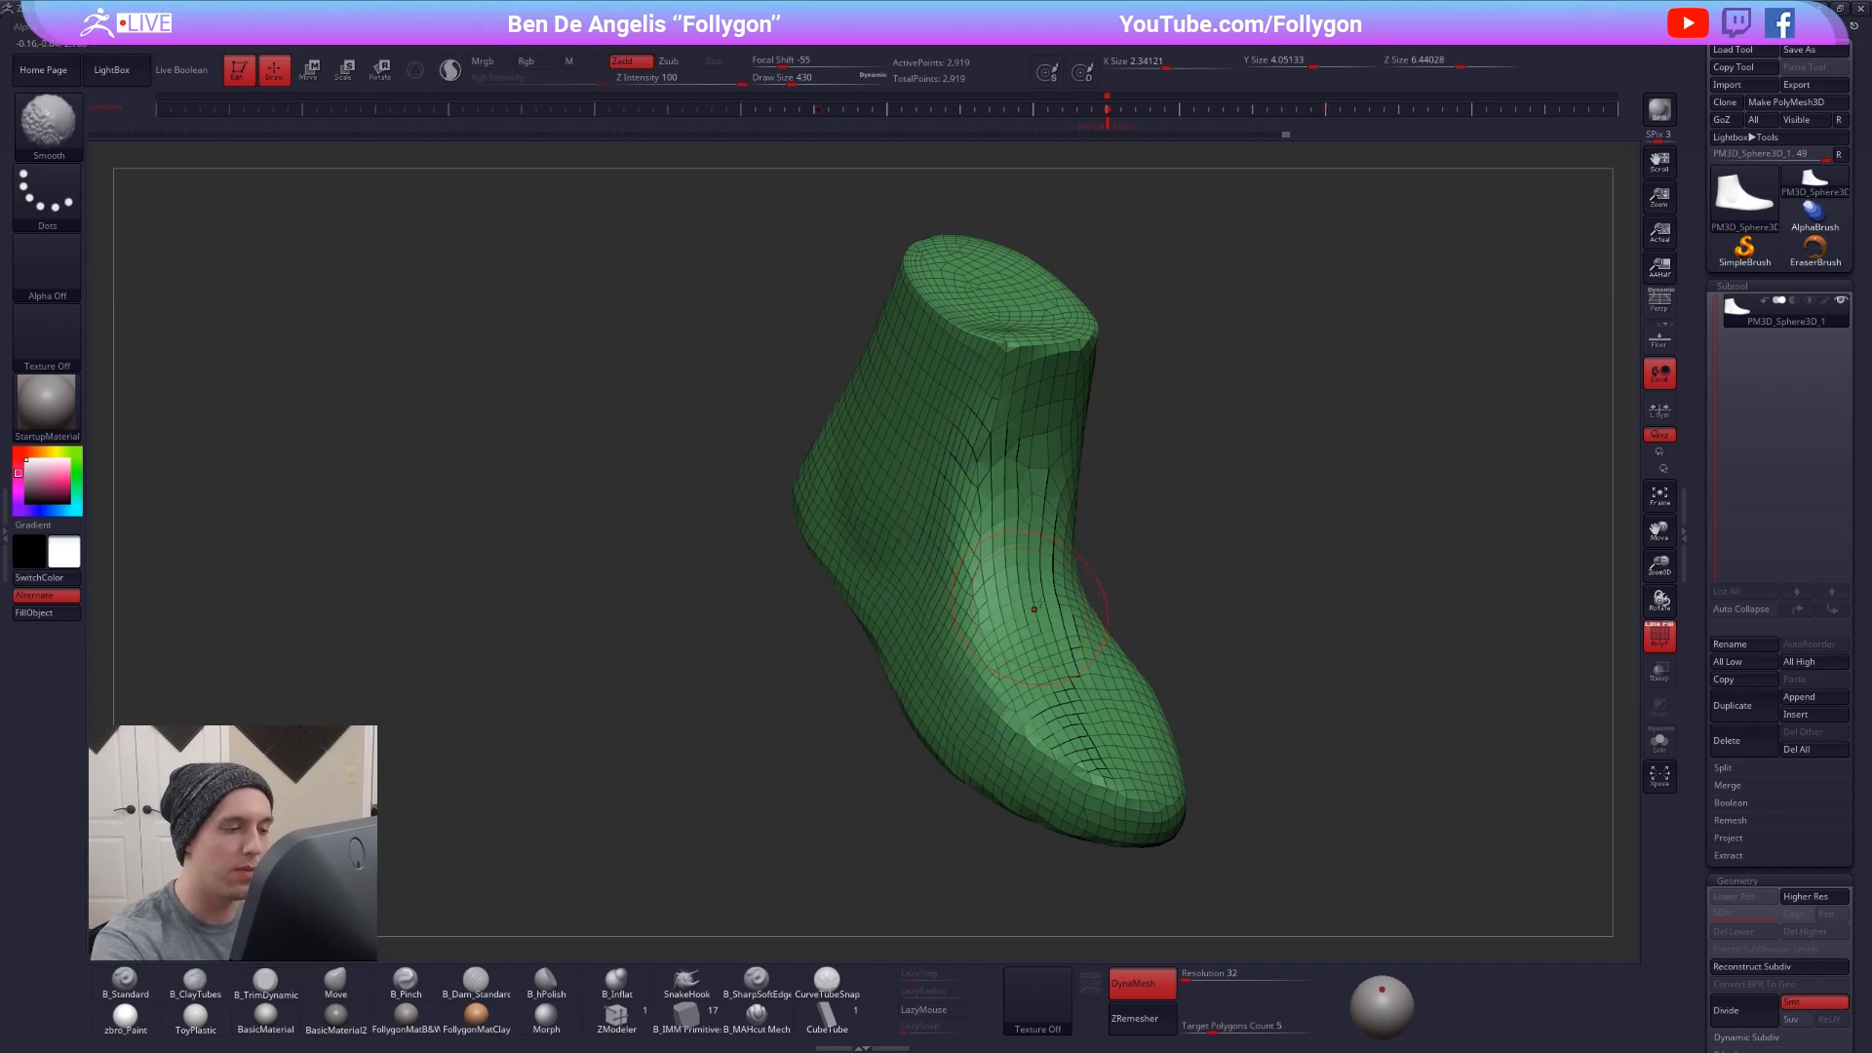
- Check the boot's wireframe and rebuild the mesh with DynaMesh
key("shift+f")
key("shift+f")
left_click_drag(1297, 731, 1459, 621, "ctrl")
key("shift+f")
- Show the Spotlight references, move the three-quarter boot view out and tile the images with it enlarged using Tile Selected
right_click_drag(1371, 810, 1425, 830)
key("shift+z")
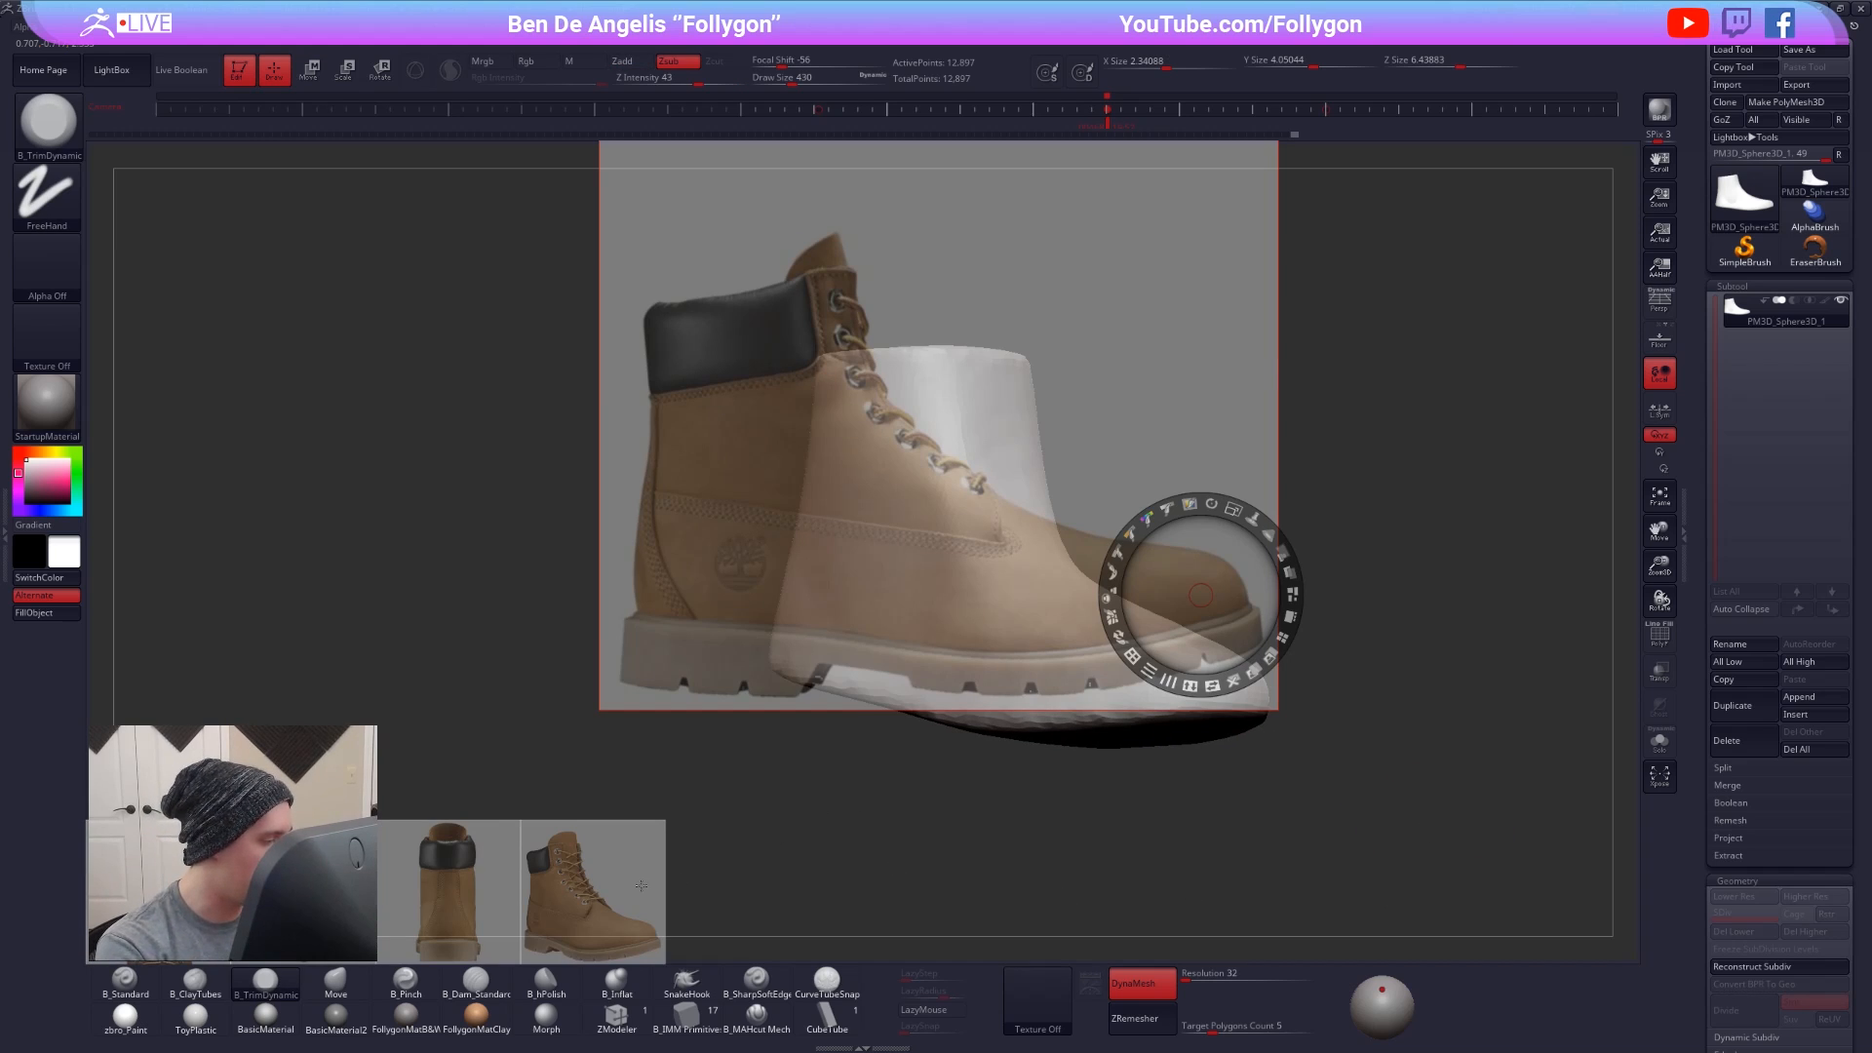
left_click_drag(631, 898, 543, 511)
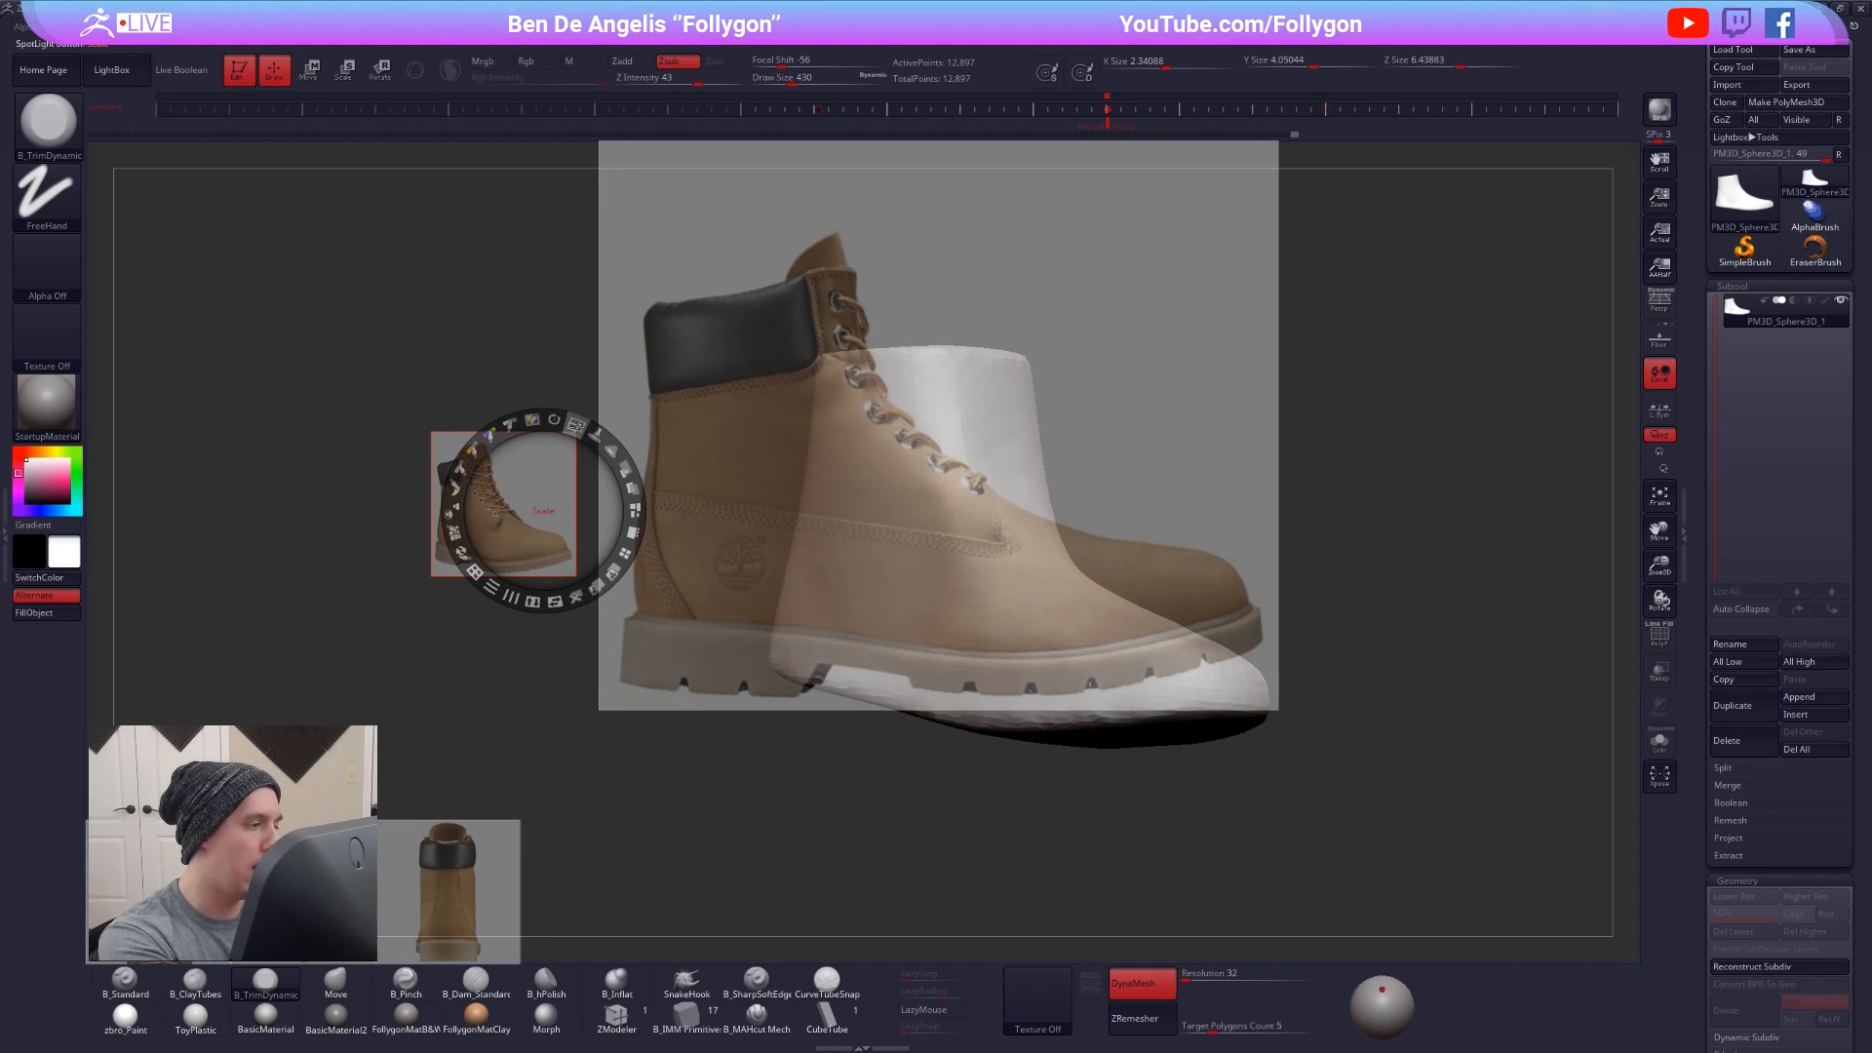
left_click(631, 532)
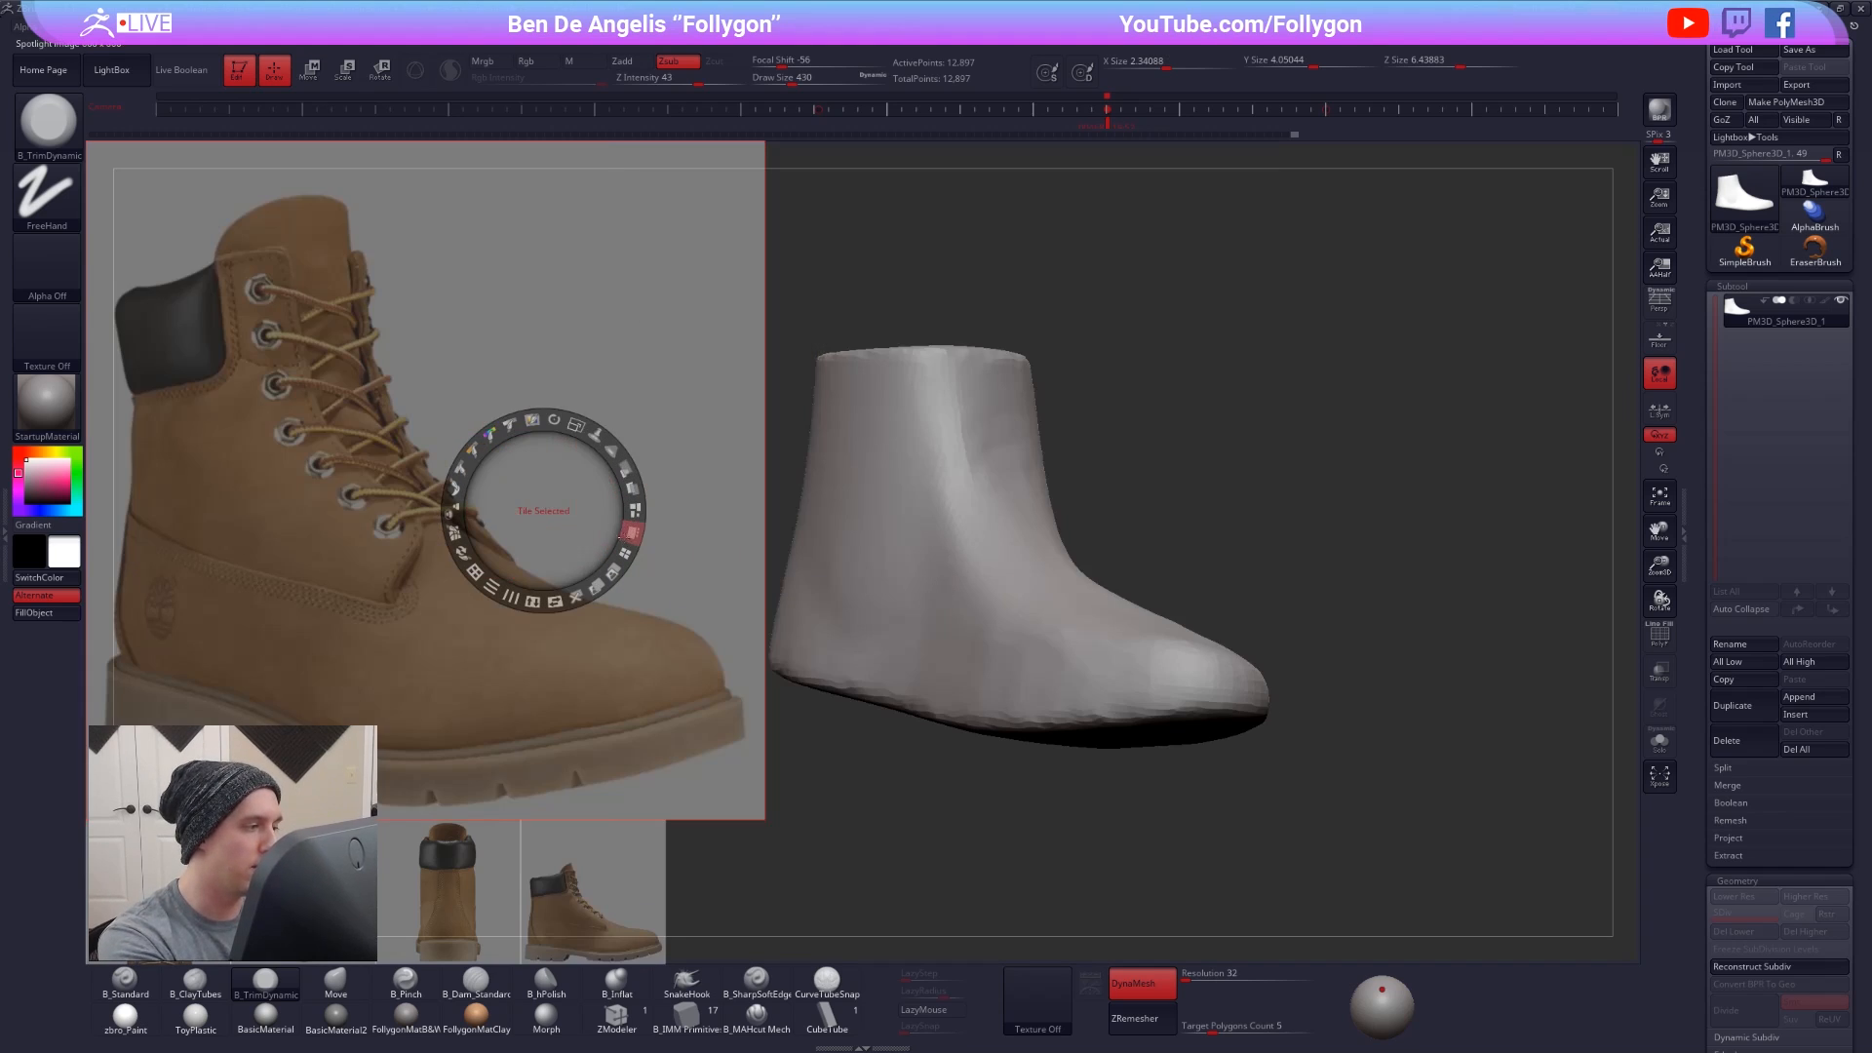
- Scale the tiled references down beside the model, raise their opacity to full and leave Spotlight editing
left_click(979, 753)
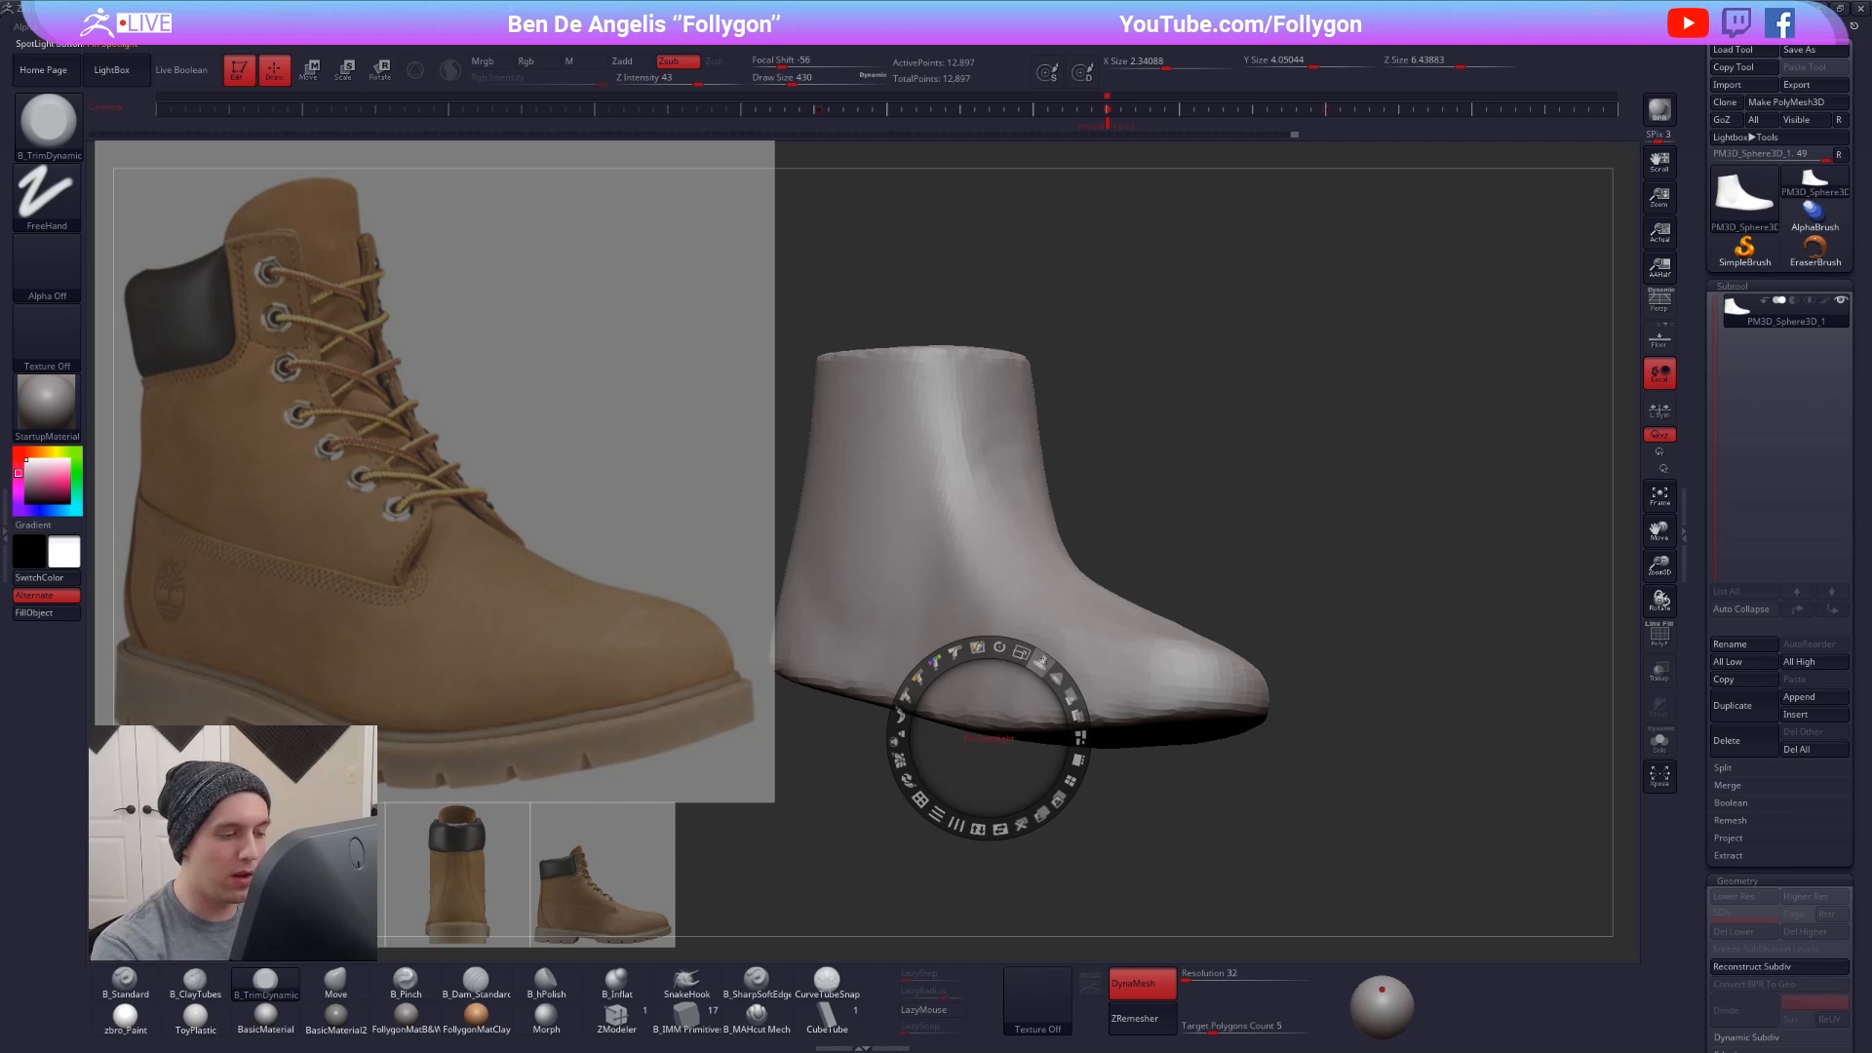
left_click_drag(1020, 653, 557, 409)
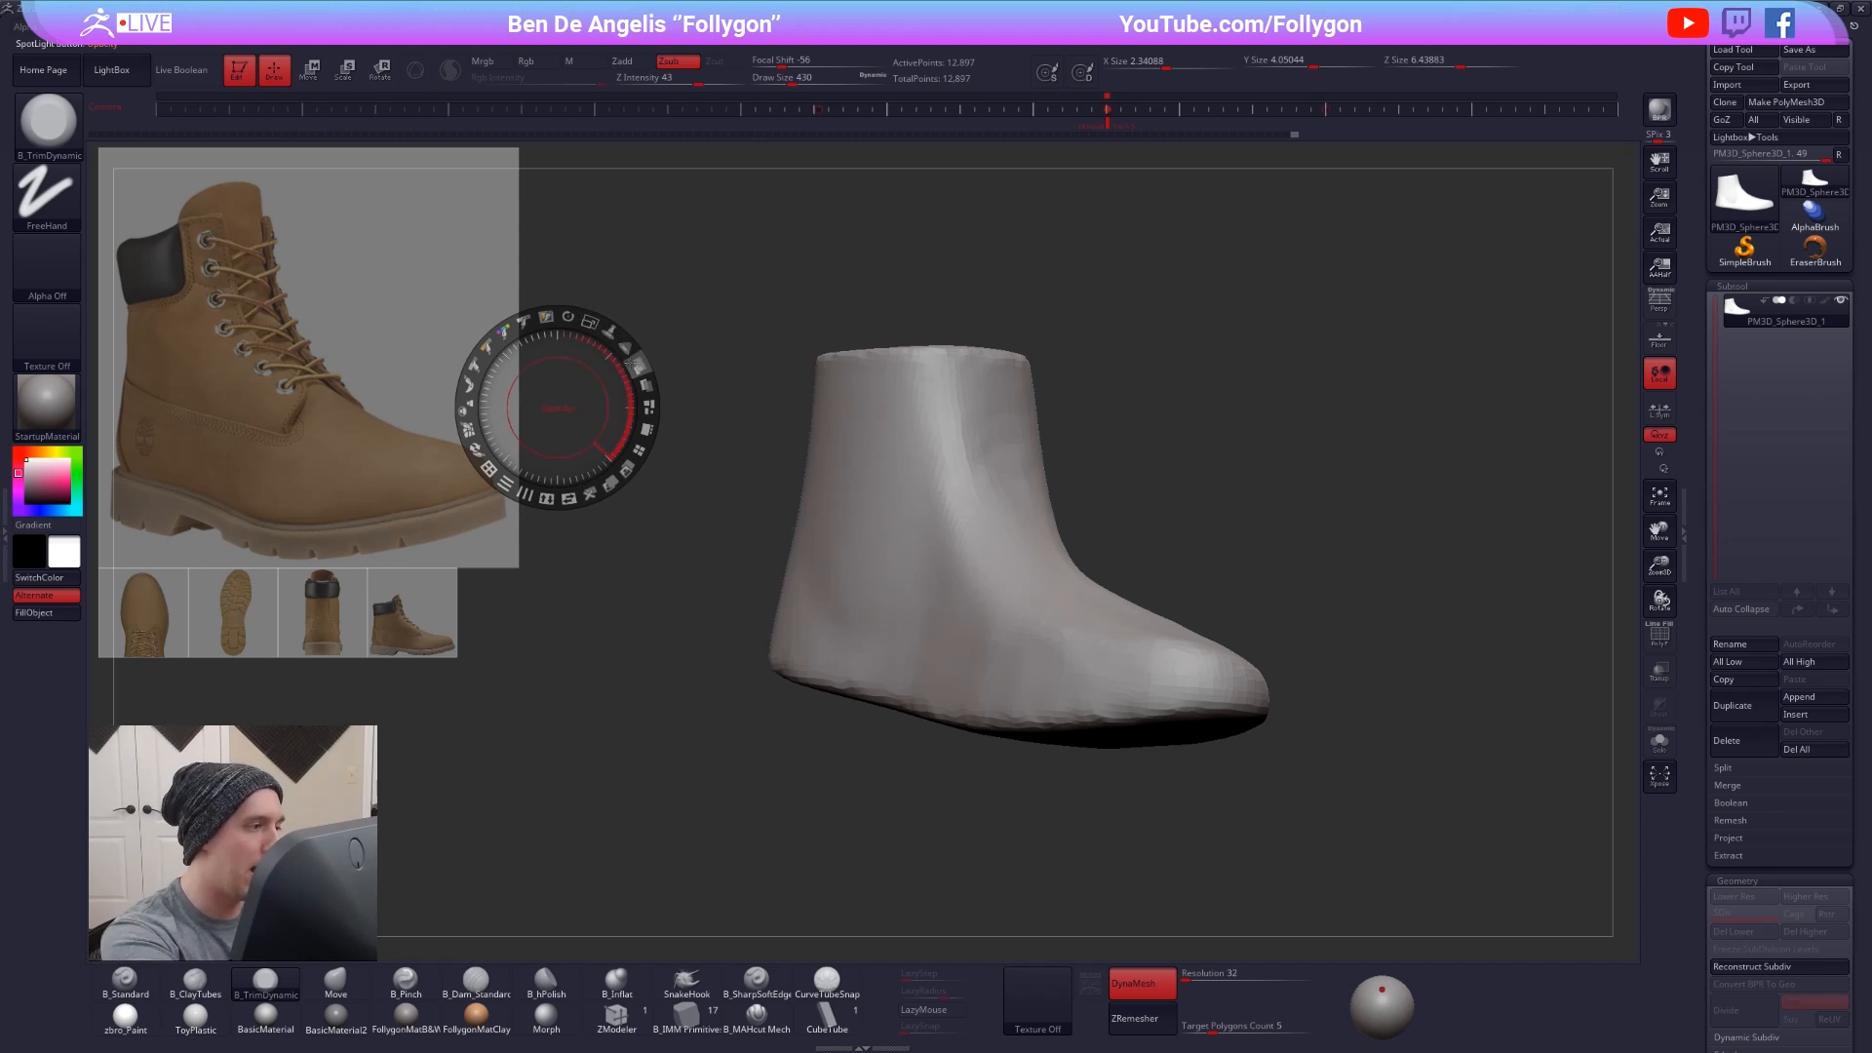
left_click_drag(636, 369, 618, 454)
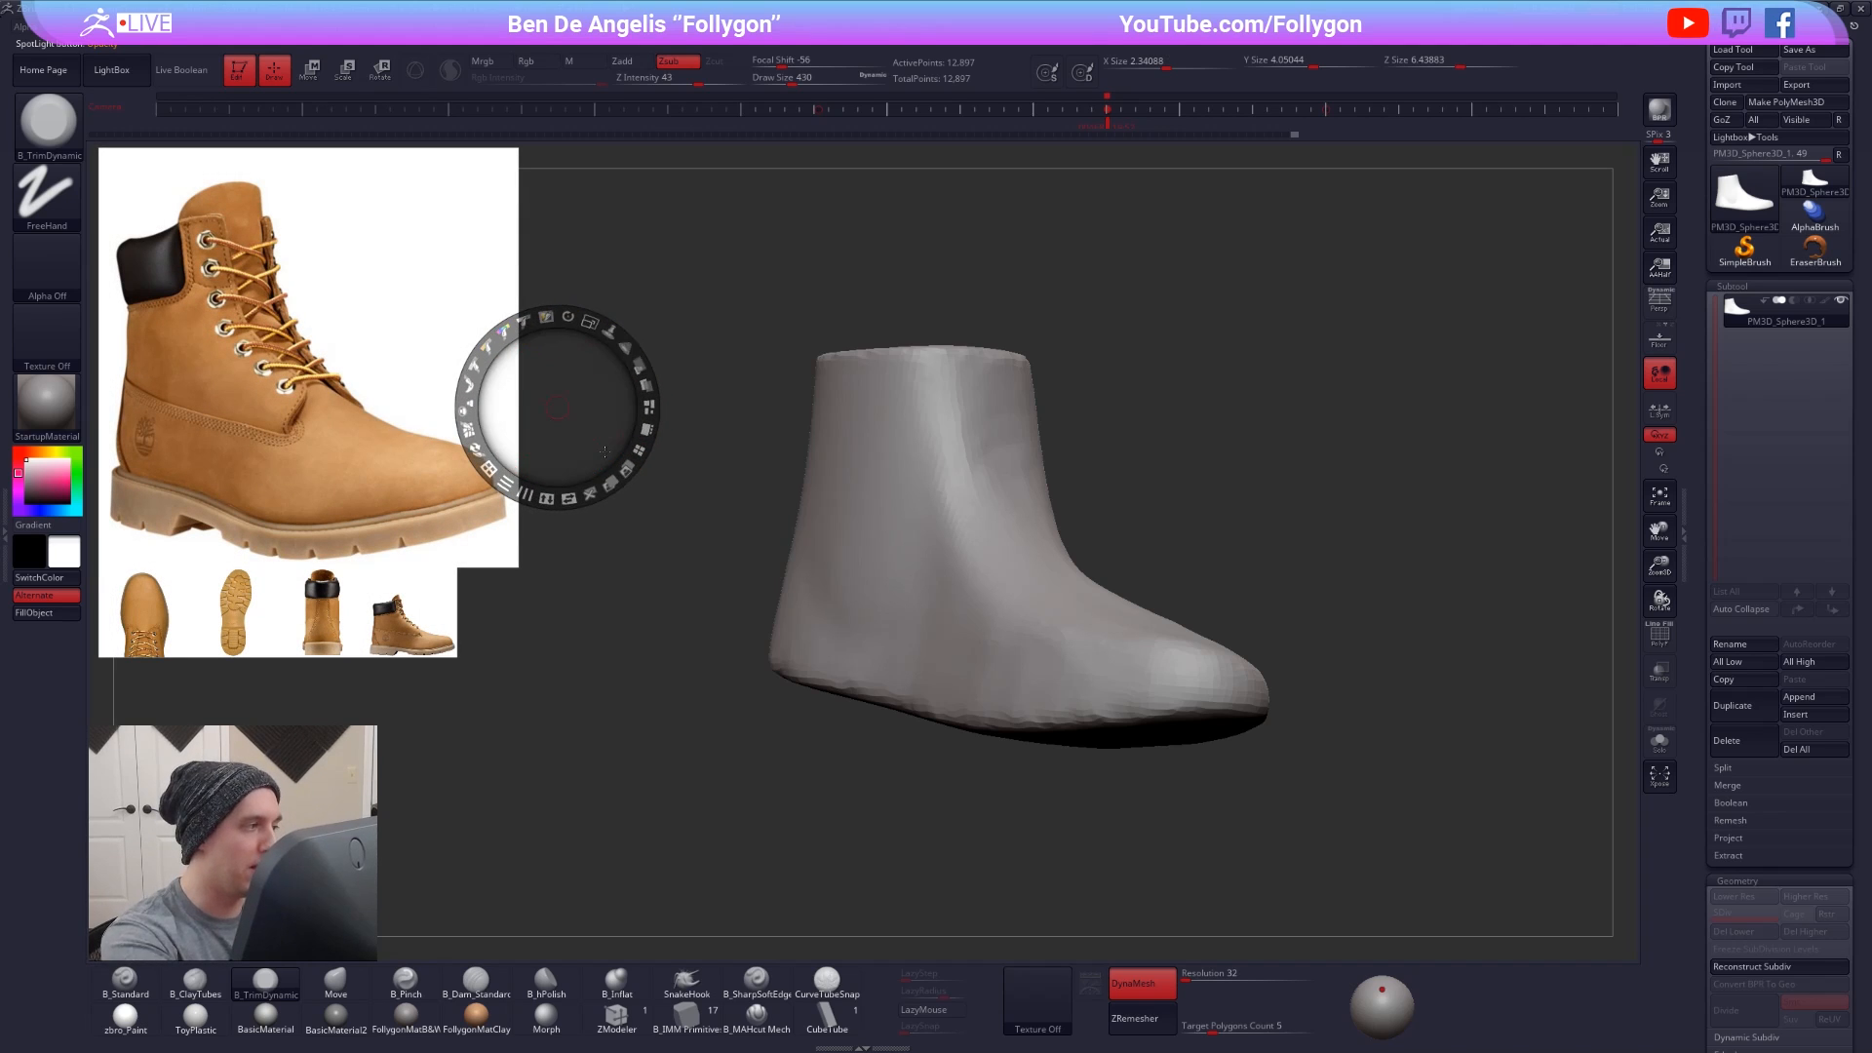
key("z")
- Build up the toe and the side of the instep with the ClayTubes brush at Draw Size 447
left_click_drag(1353, 818, 1323, 840)
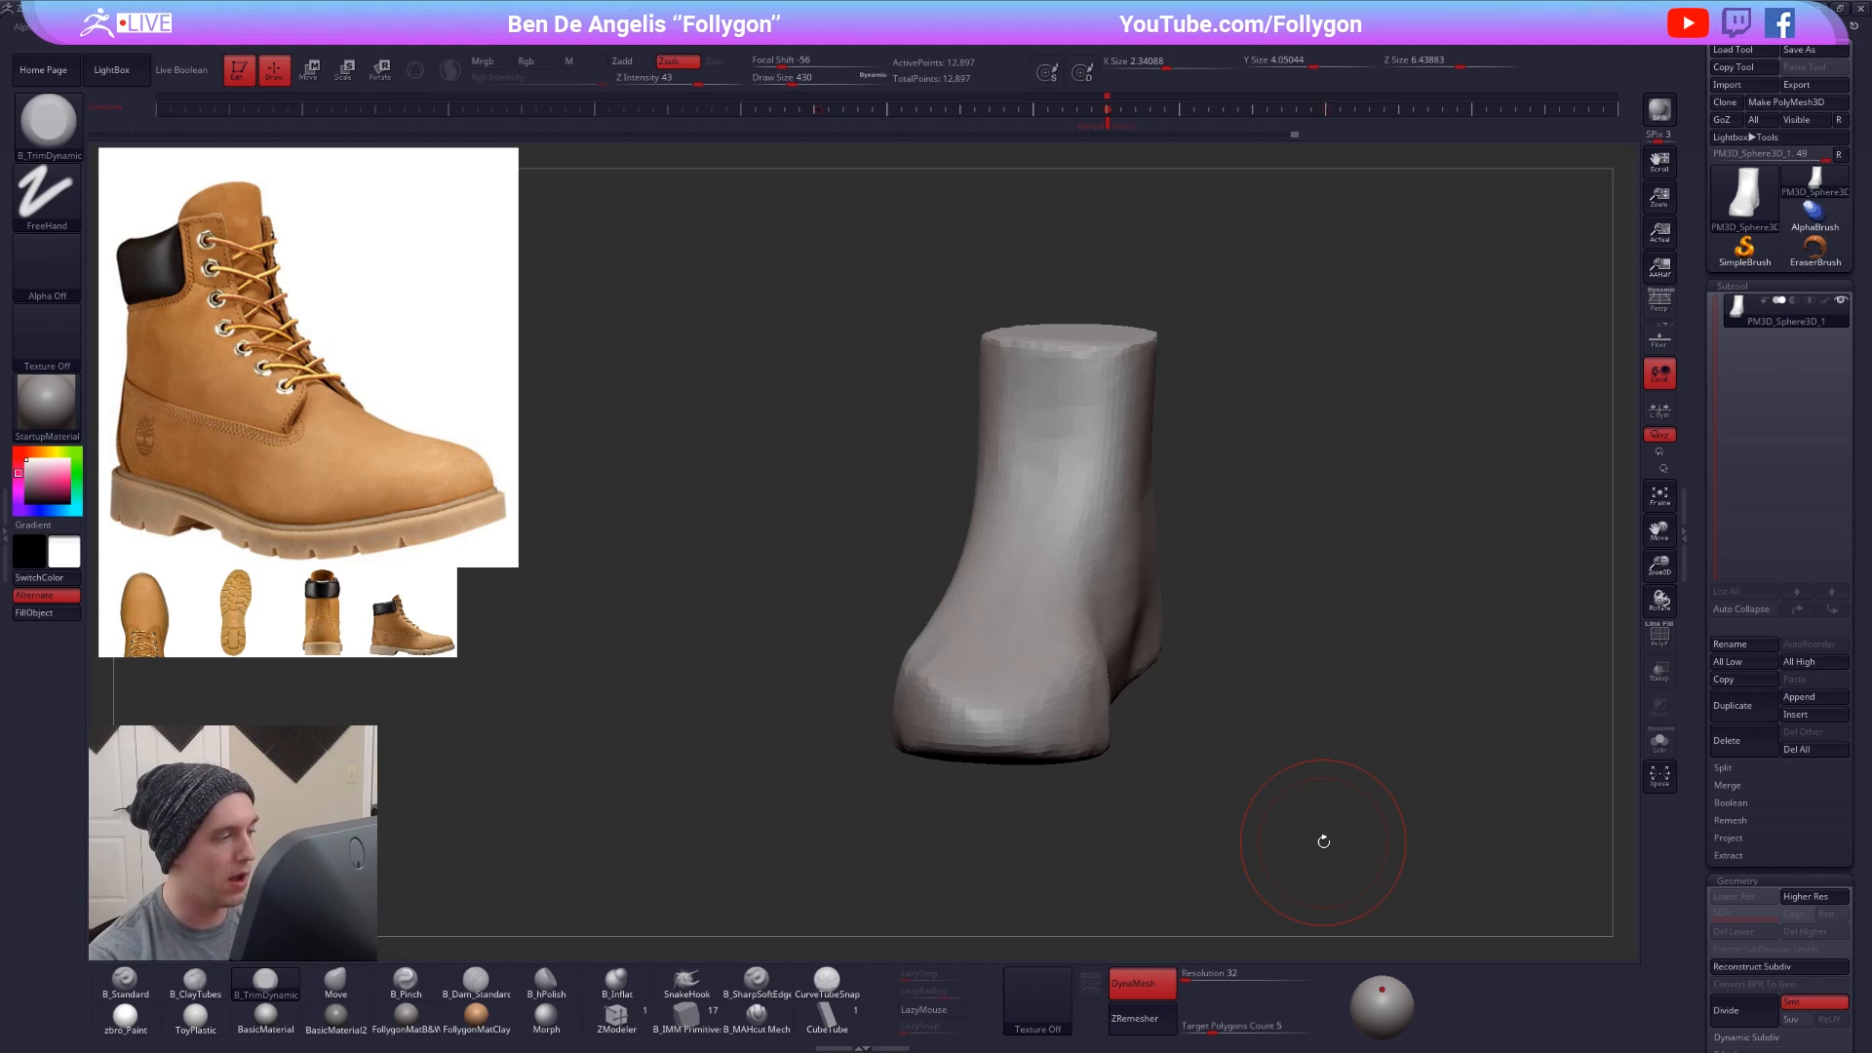
mouse_move(989, 655)
right_mouse_down()
mouse_move(1078, 639)
mouse_move(1011, 740)
mouse_move(1072, 696)
right_mouse_up()
key("2")
key("space")
left_click(1060, 624)
key("space")
left_click_drag(1055, 647, 1075, 649)
right_click_drag(1074, 634, 1092, 675)
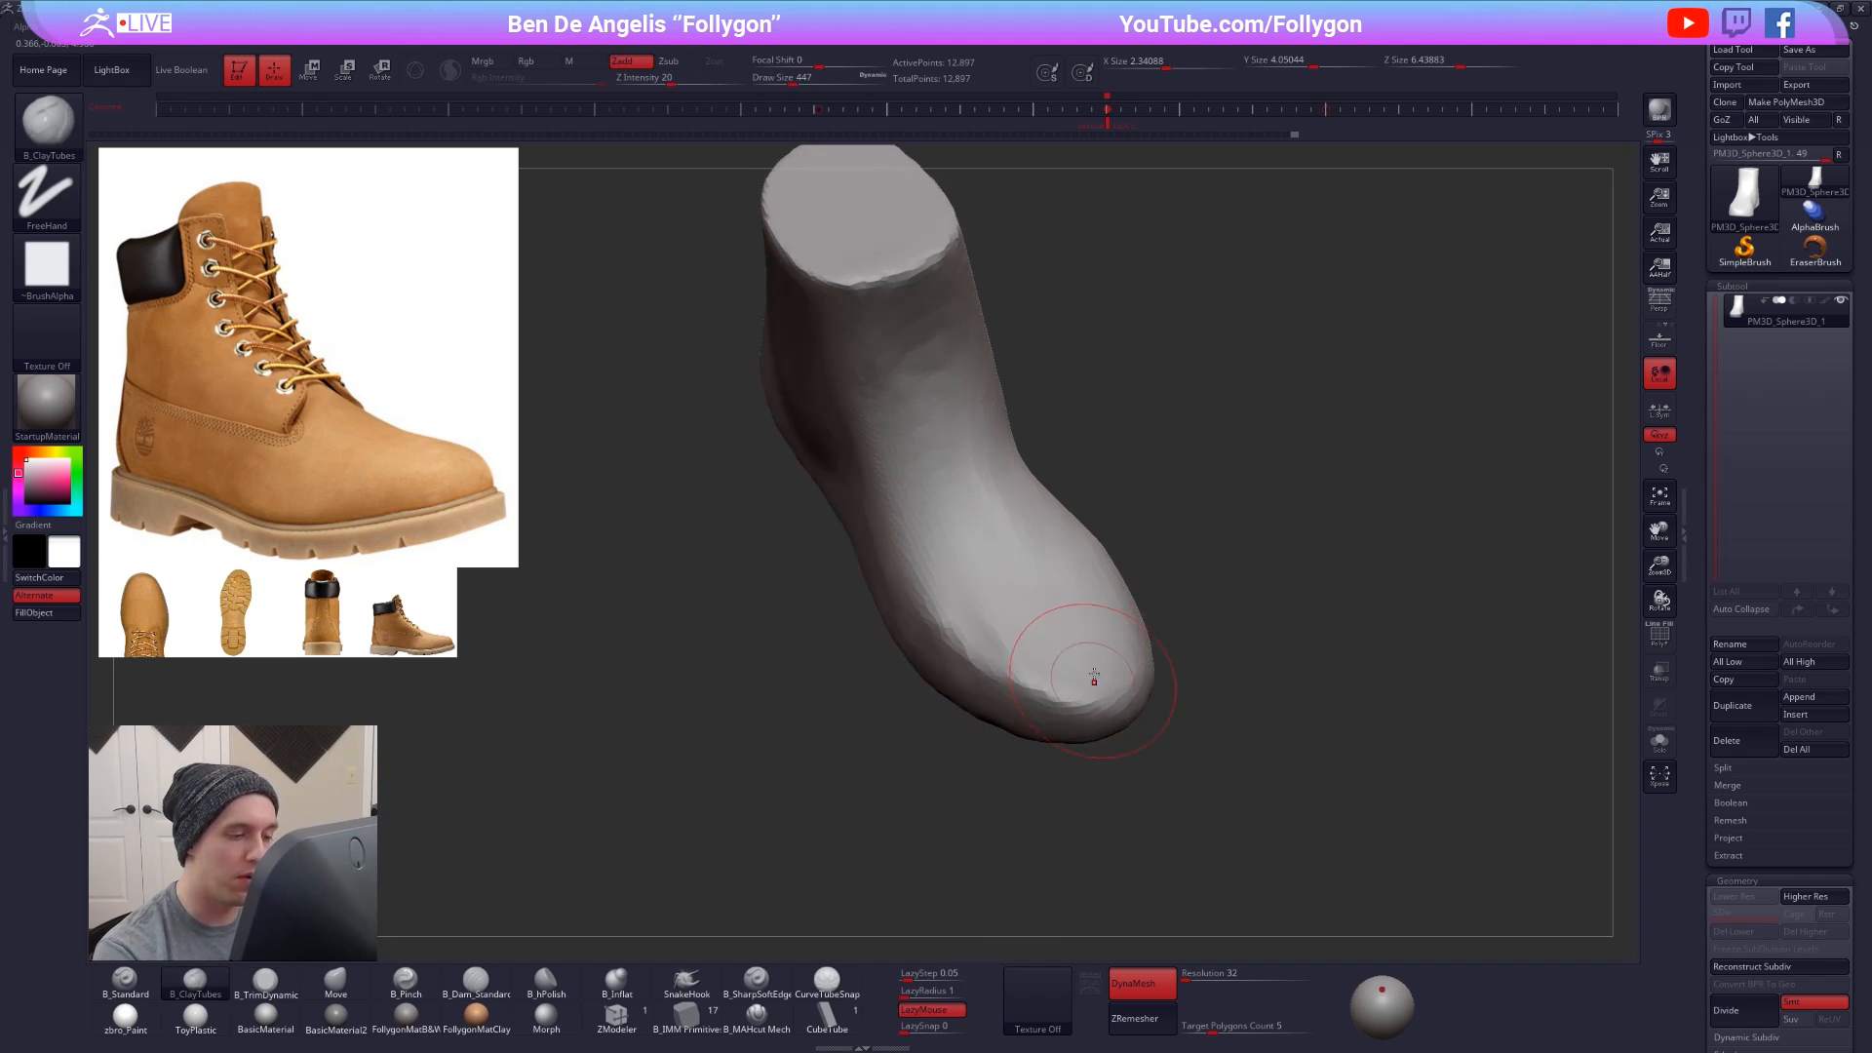
mouse_move(1094, 677)
left_mouse_down()
mouse_move(1073, 664)
mouse_move(1075, 623)
mouse_move(956, 627)
mouse_move(977, 604)
left_mouse_up()
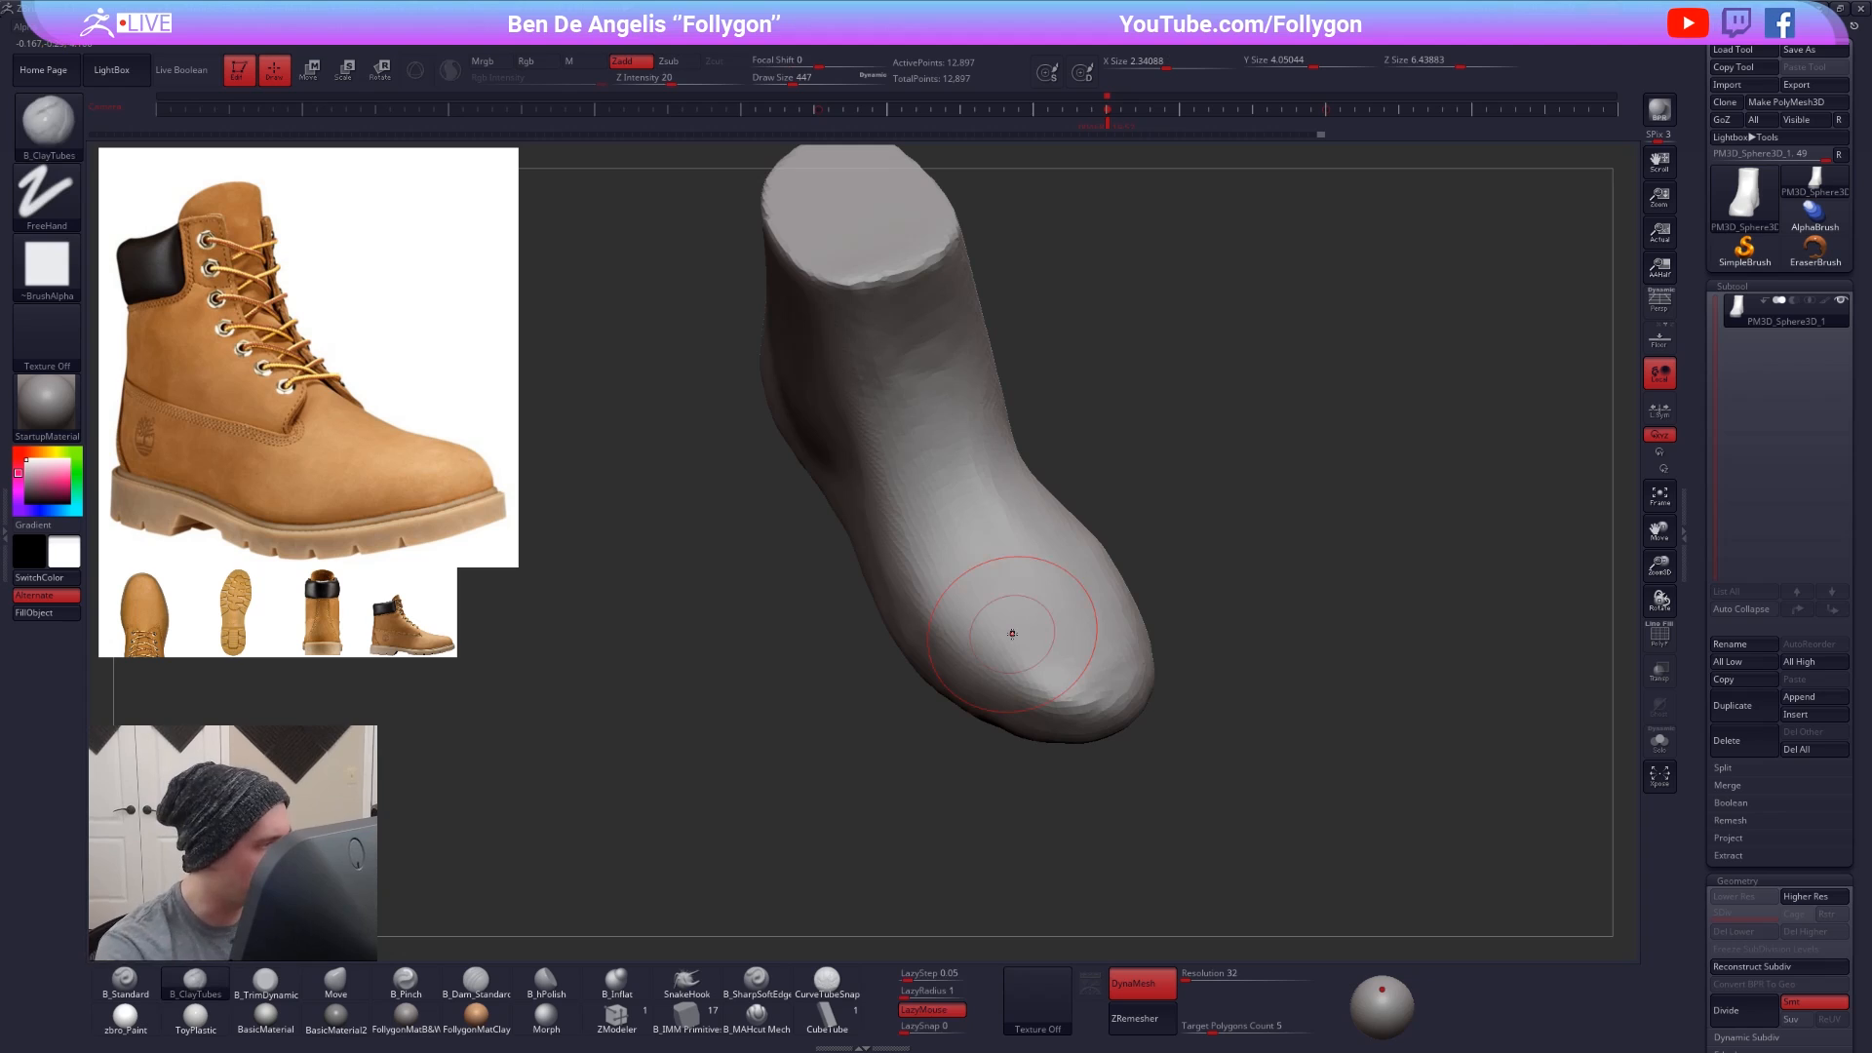
- Flatten the built-up side of the foot with the TrimDynamic brush and smooth it into the instep
right_click_drag(1046, 673, 1097, 638)
key("3")
mouse_move(1047, 698)
left_mouse_down()
mouse_move(988, 681)
mouse_move(863, 527)
mouse_move(874, 561)
left_mouse_up()
left_click_drag(929, 625, 1046, 660, "shift")
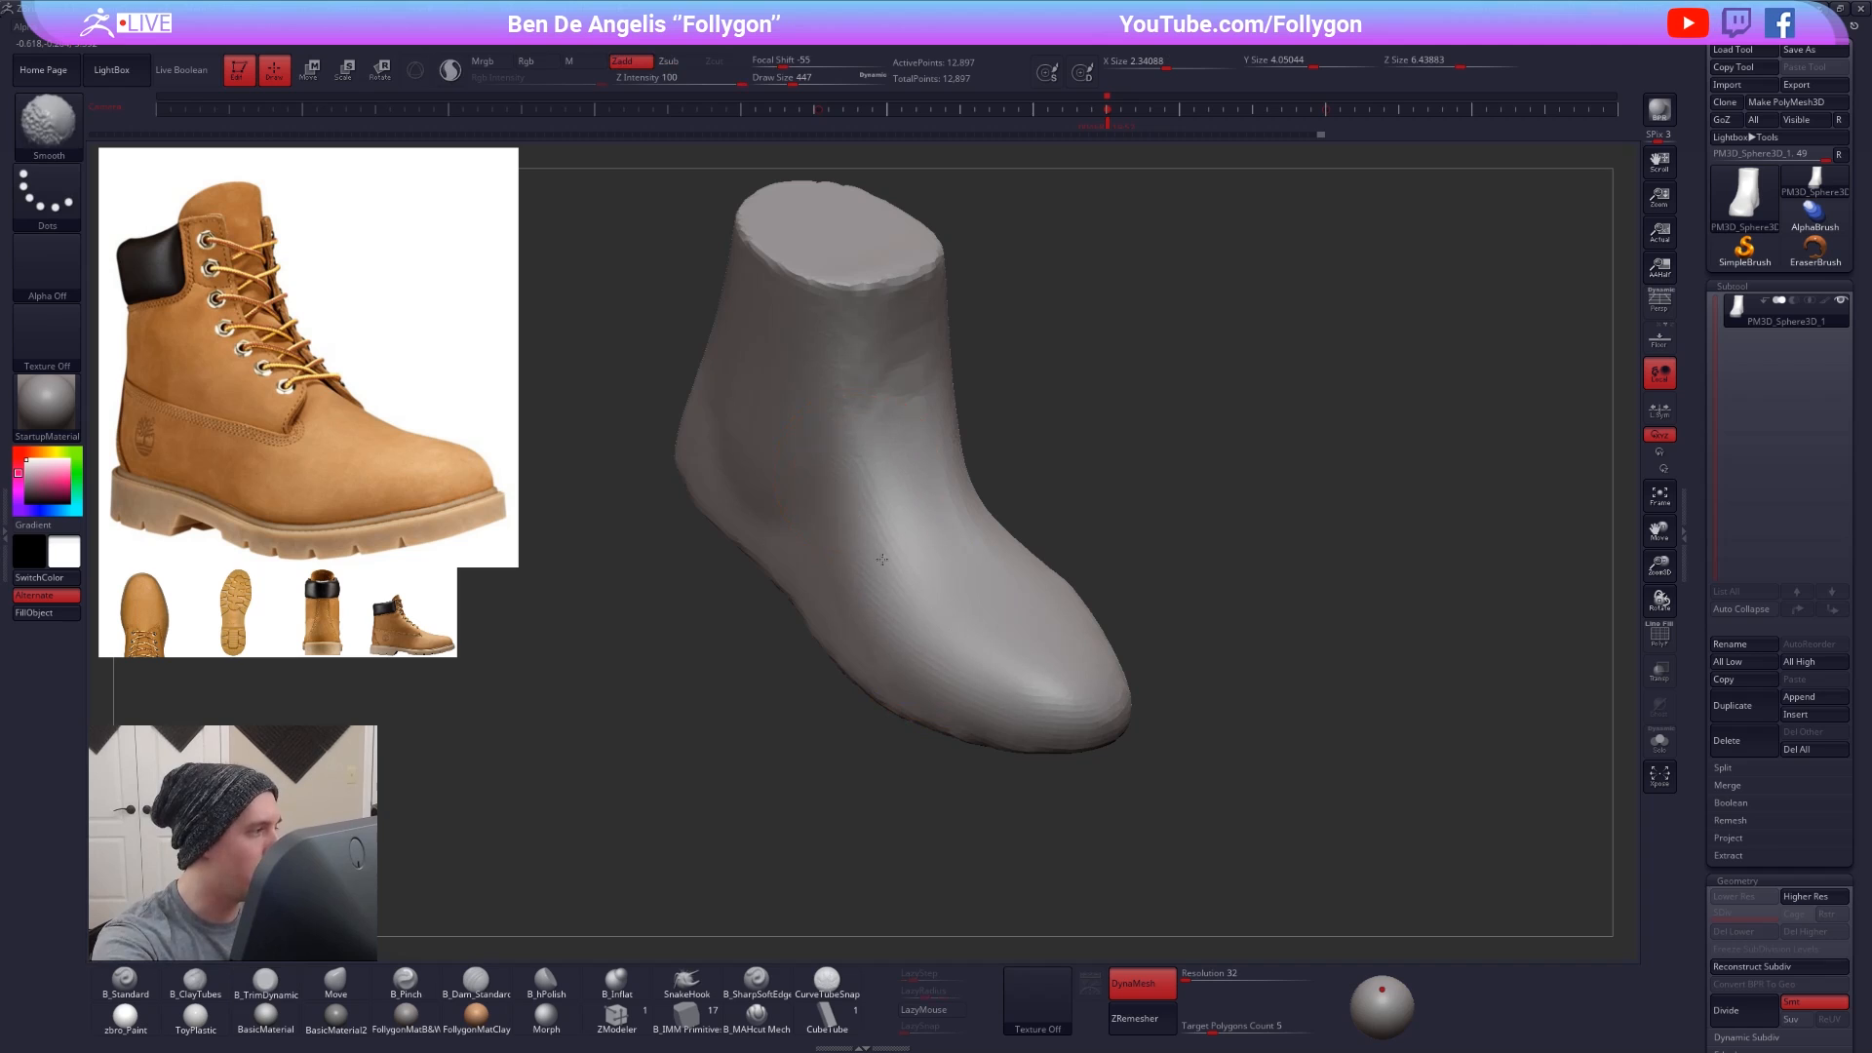
left_click_drag(878, 552, 907, 564, "shift")
- Refine the opposite side of the toe box and instep with smoothing and the TrimDynamic brush, working up toward the shaft
mouse_move(941, 547)
right_mouse_down()
mouse_move(927, 488)
mouse_move(1065, 639)
mouse_move(1034, 629)
mouse_move(980, 686)
right_mouse_up()
key("5")
key("3")
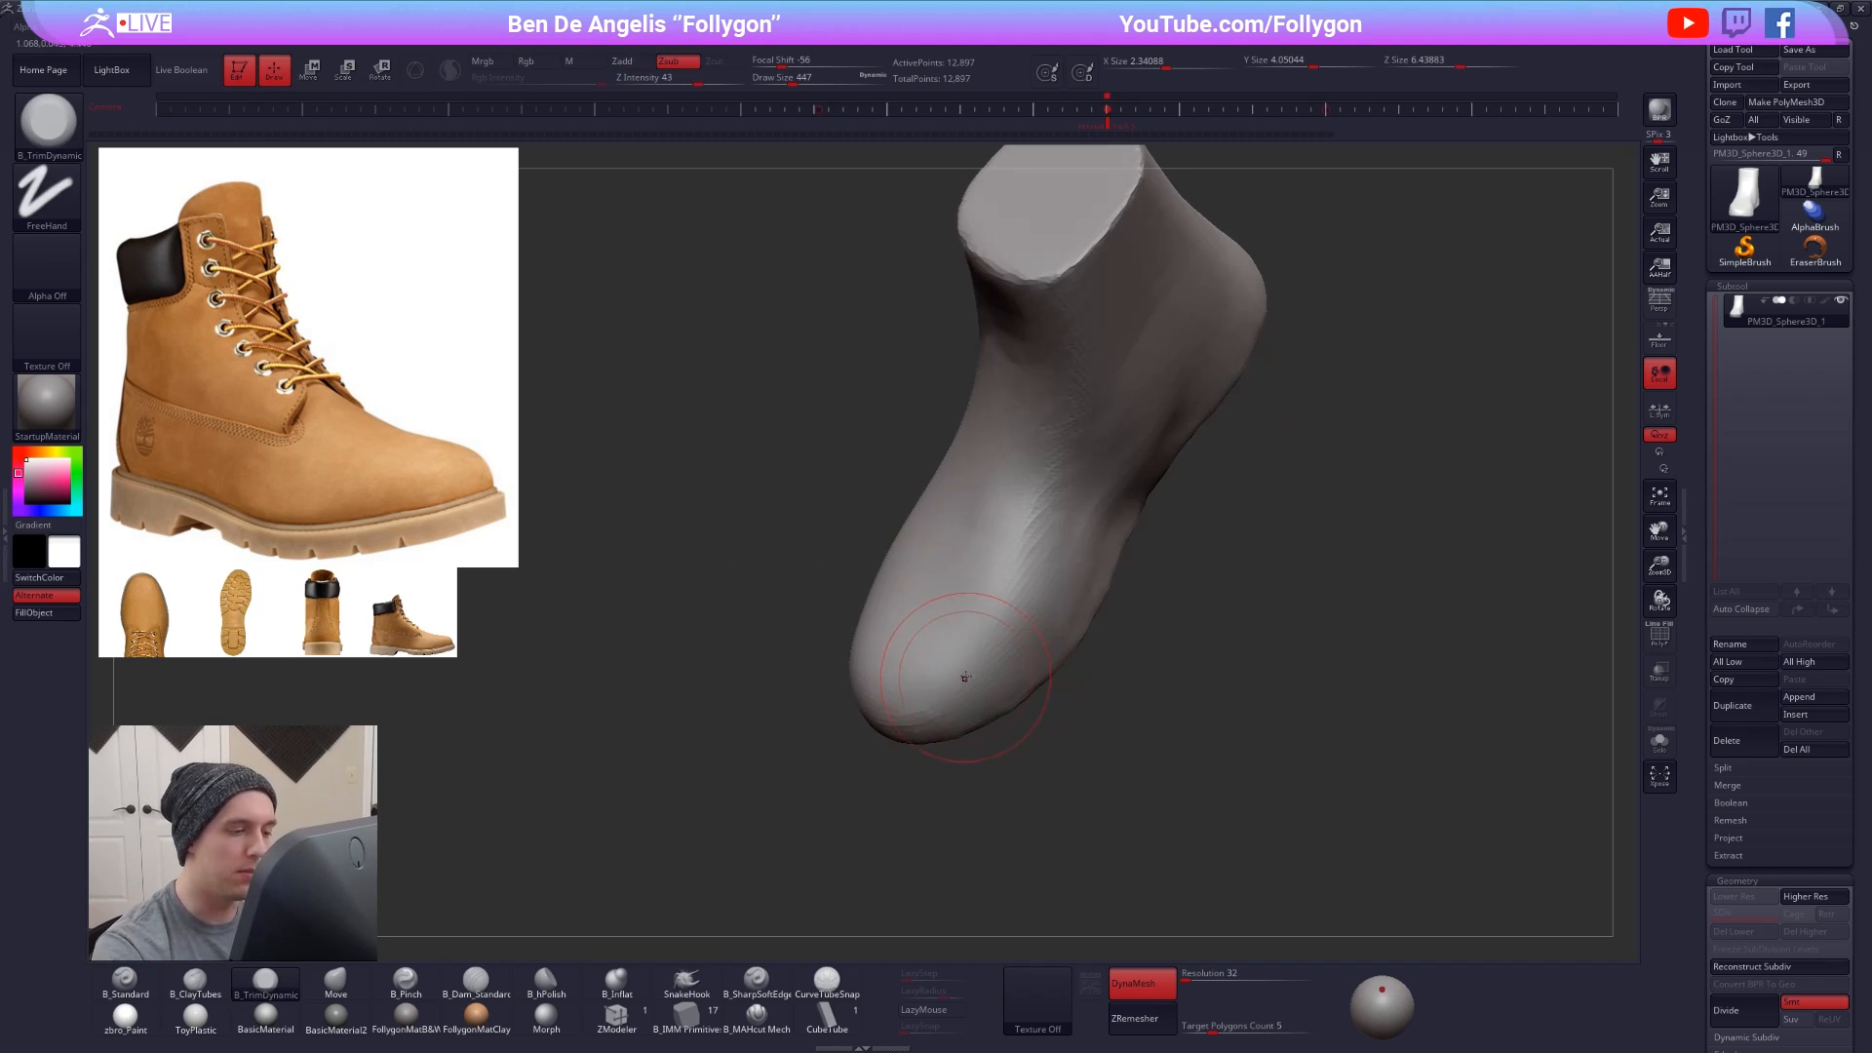
key("5")
right_click_drag(1008, 580, 1052, 362)
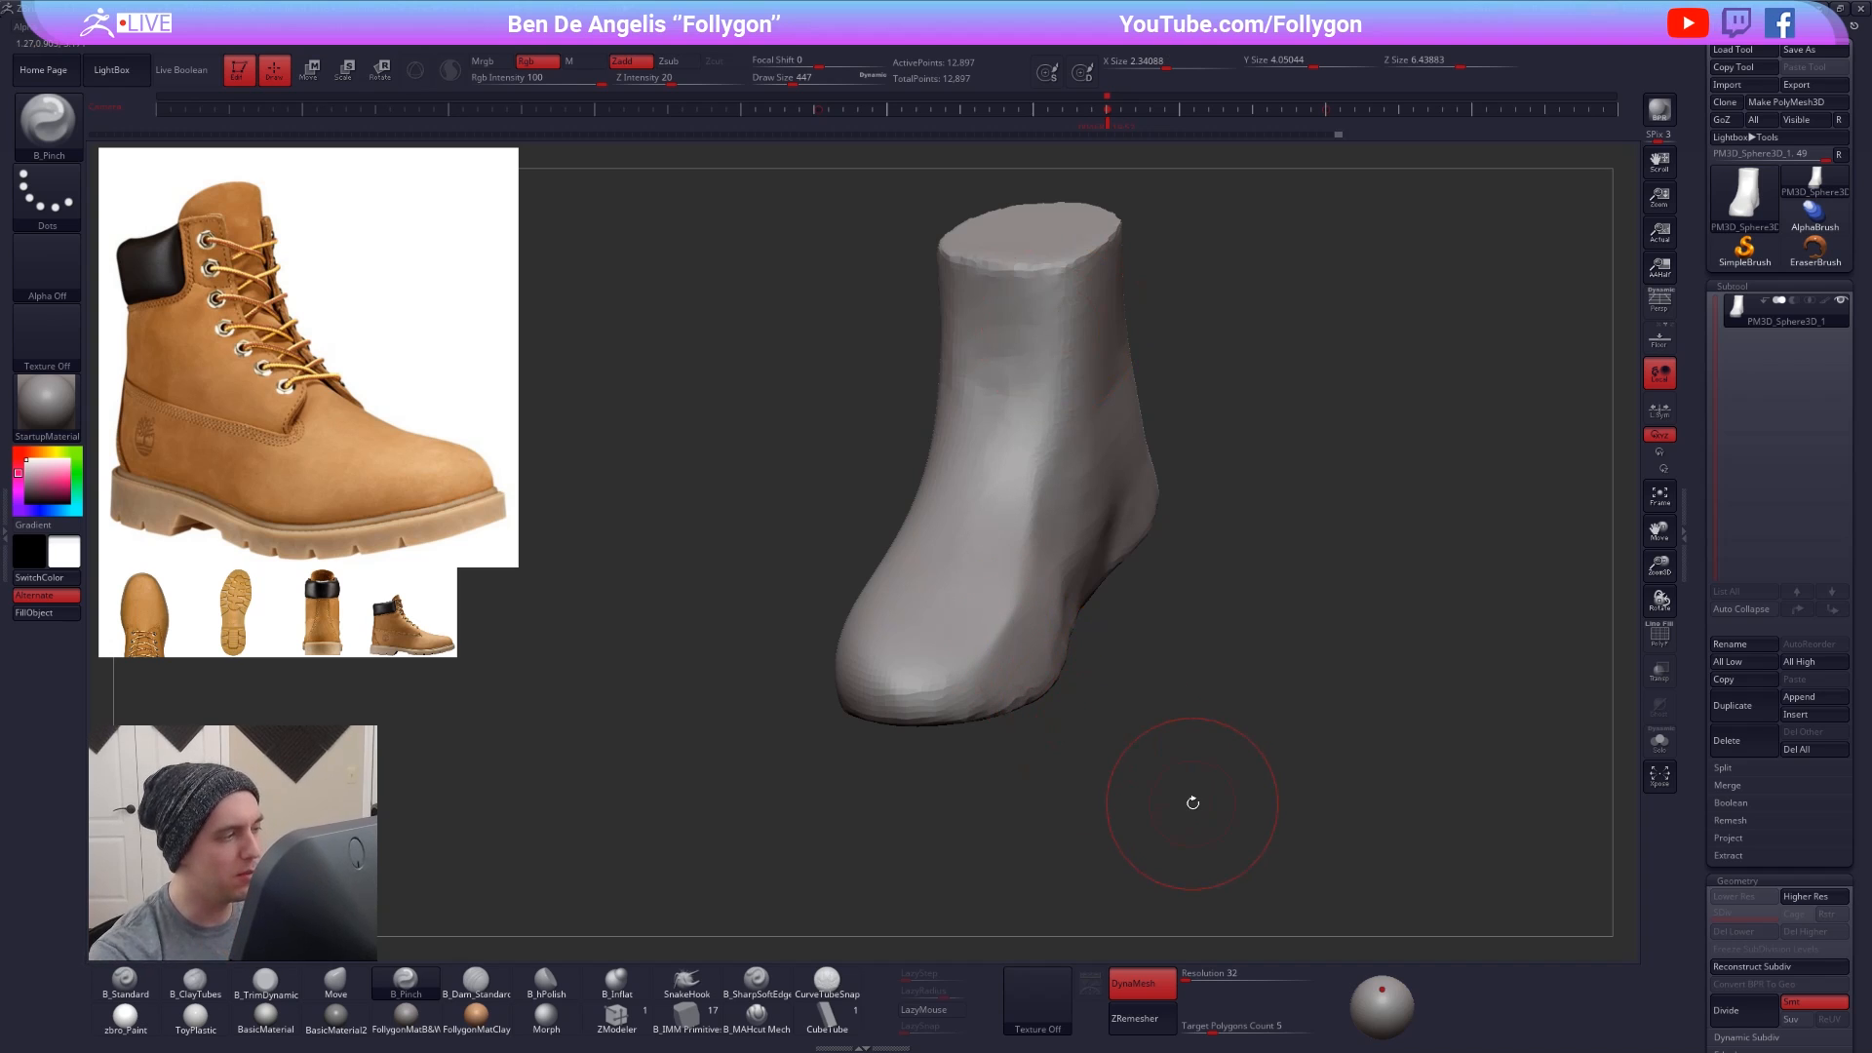
left_click_drag(1035, 704, 1009, 633, "shift")
right_click_drag(1043, 672, 938, 676)
key("3")
left_click_drag(928, 676, 1116, 383)
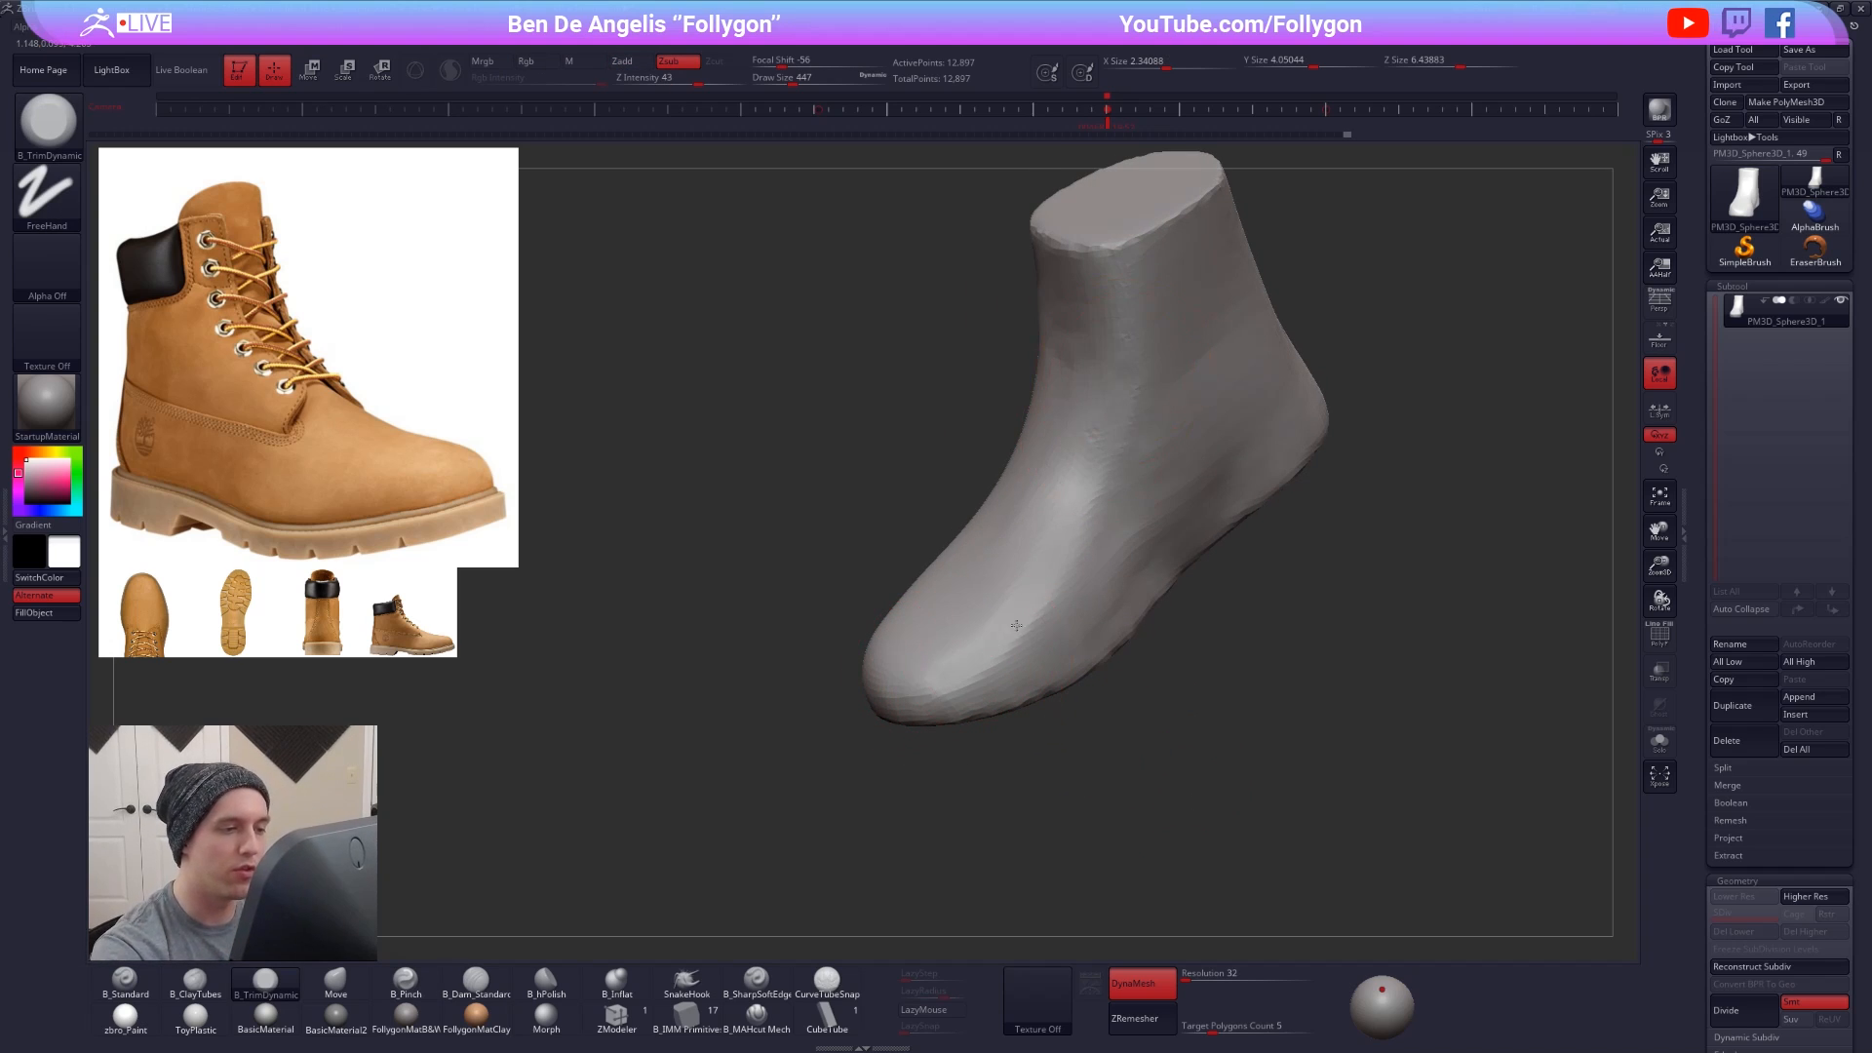
- Smooth the instep, the front of the shaft and the side of the heel
key("shift")
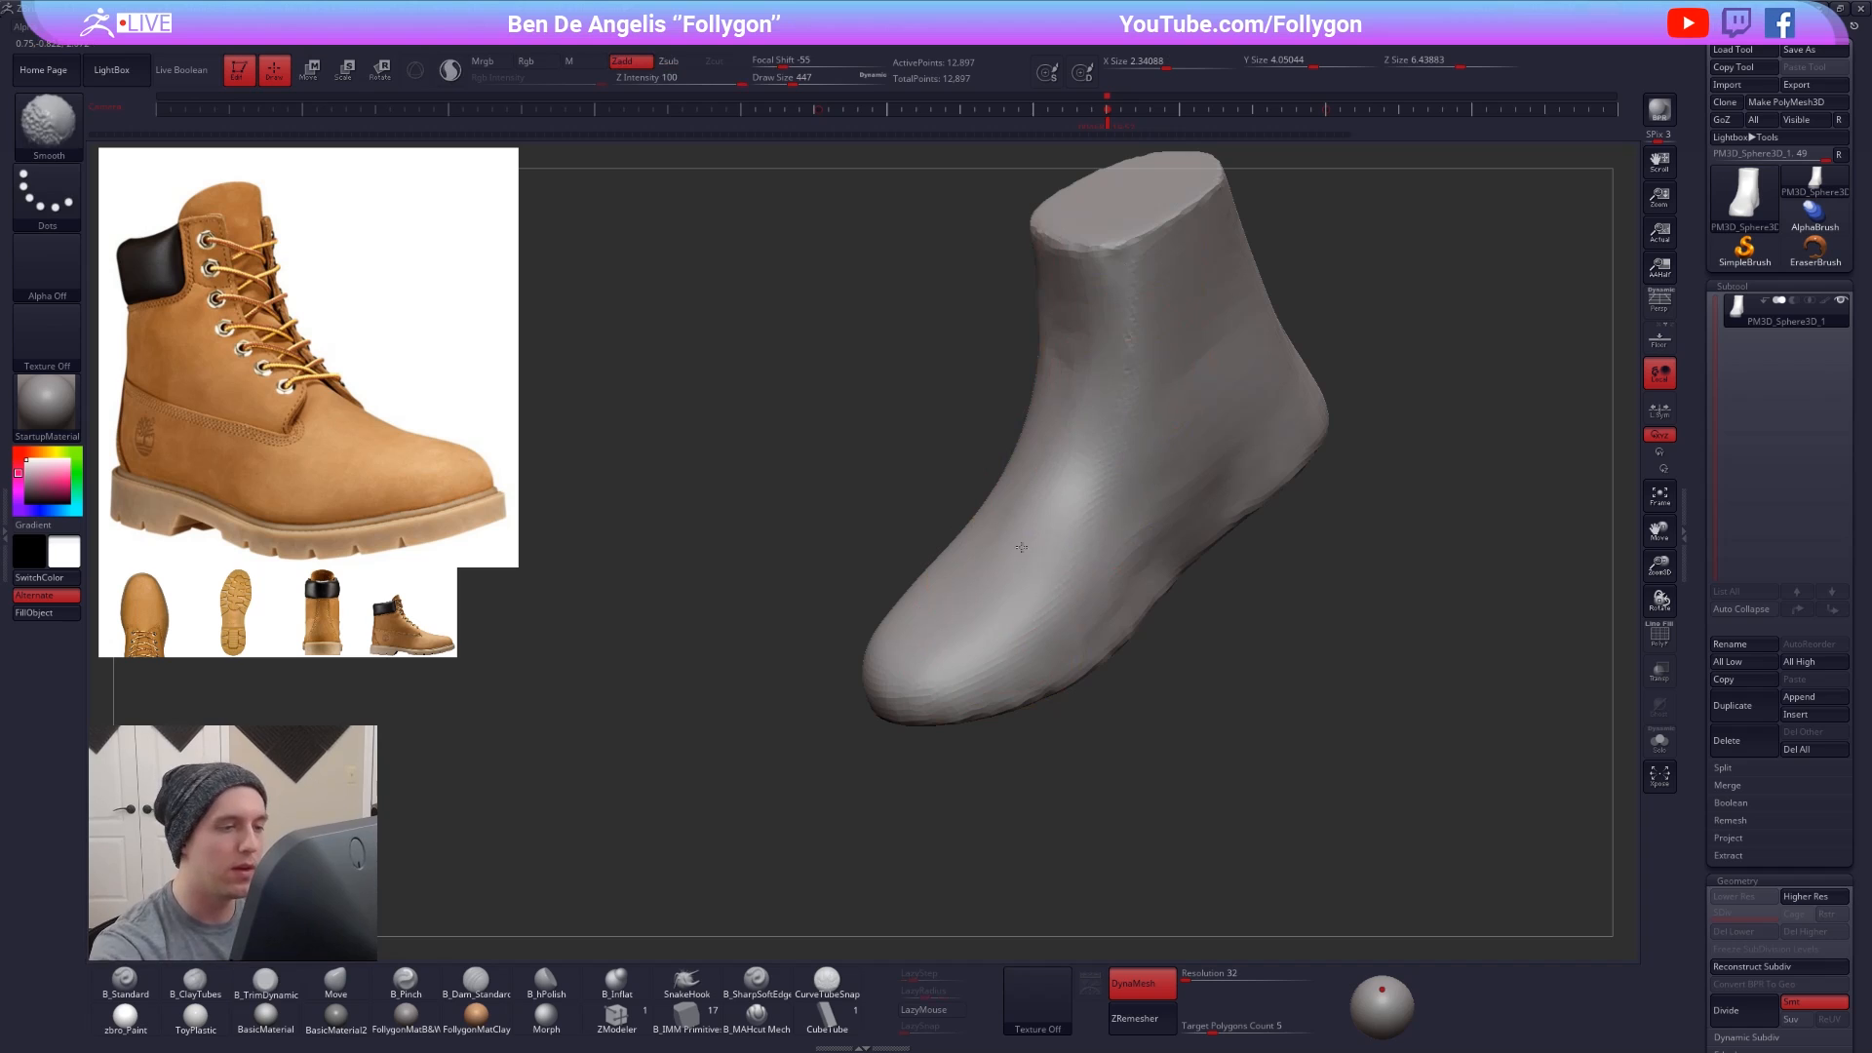
left_click_drag(1020, 546, 1128, 246, "shift")
right_click_drag(1160, 409, 1112, 413)
left_click_drag(1224, 477, 1155, 546, "shift")
right_click_drag(1154, 541, 1097, 569, "alt")
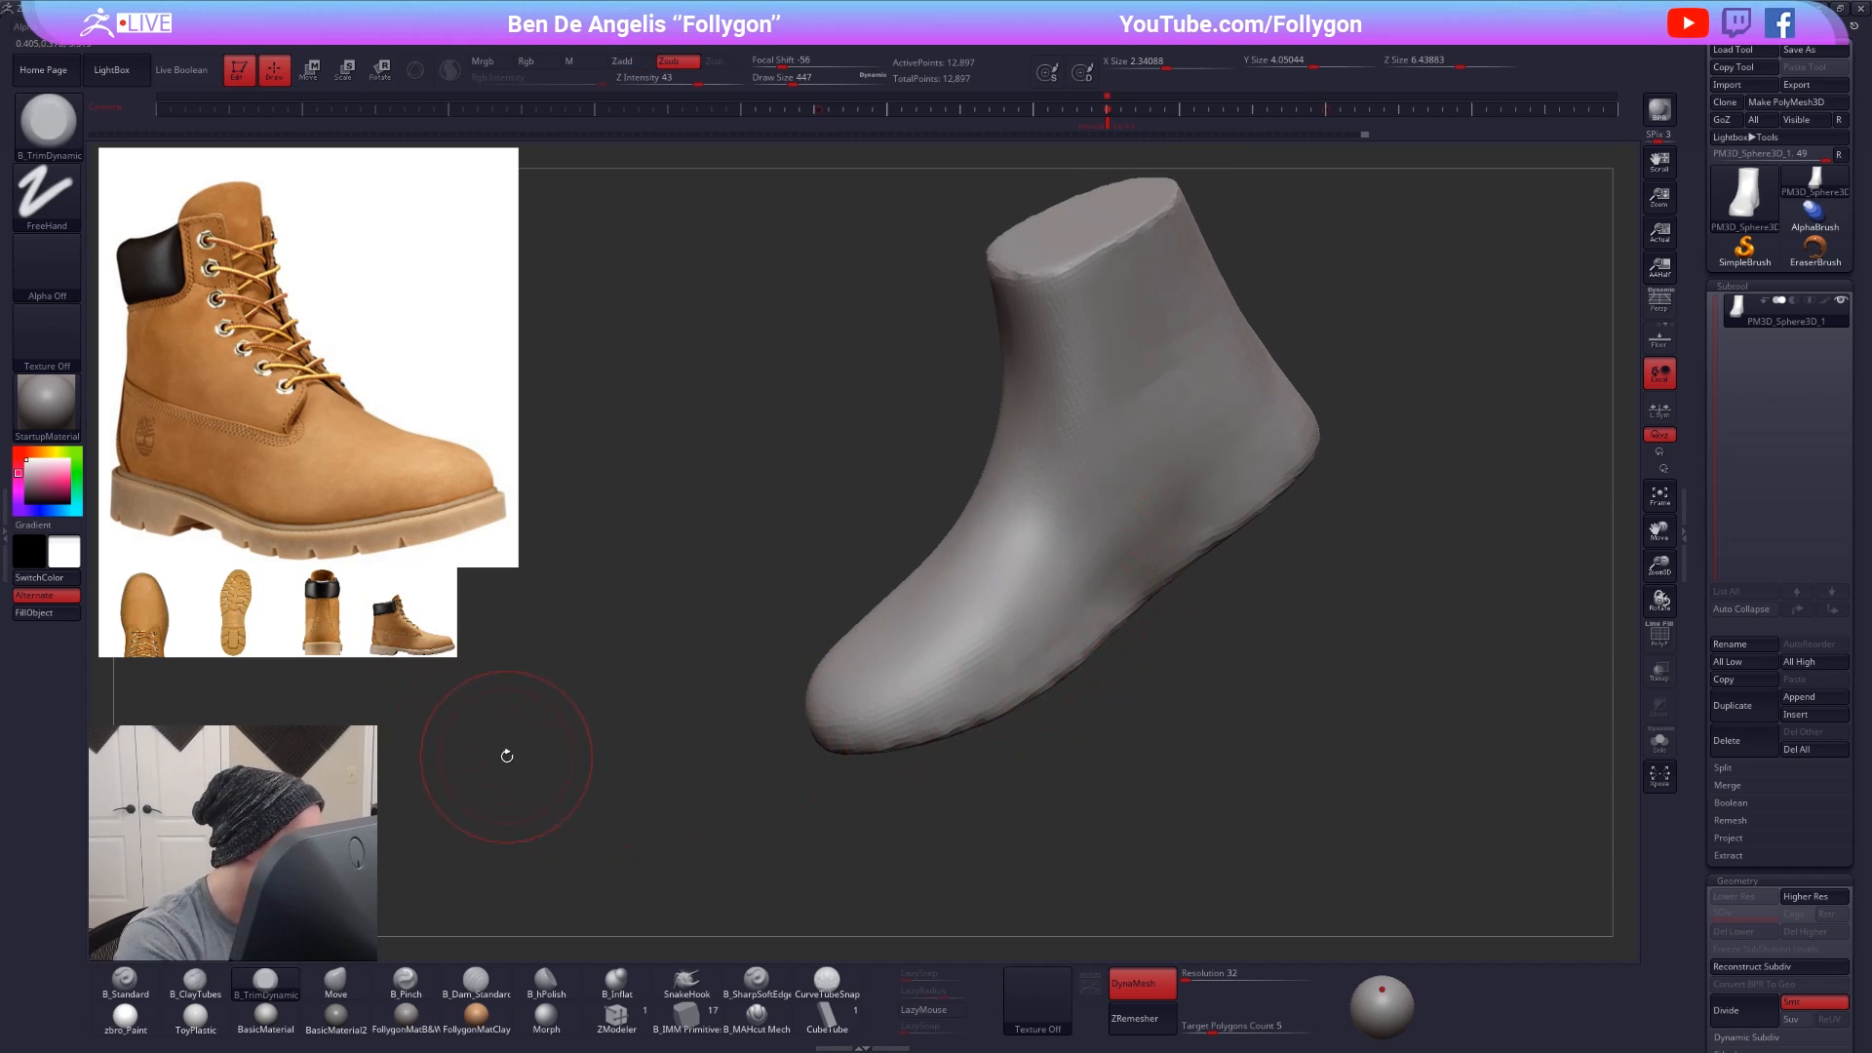
- Shape the arch on the side of the foot with the ClayTubes brush at Draw Size 482 and blend the area
mouse_move(856, 635)
right_mouse_down()
mouse_move(1096, 577)
mouse_move(1027, 592)
right_mouse_up()
key("2")
key("space")
left_click_drag(1072, 634, 1080, 634)
left_click_drag(1136, 558, 1236, 468)
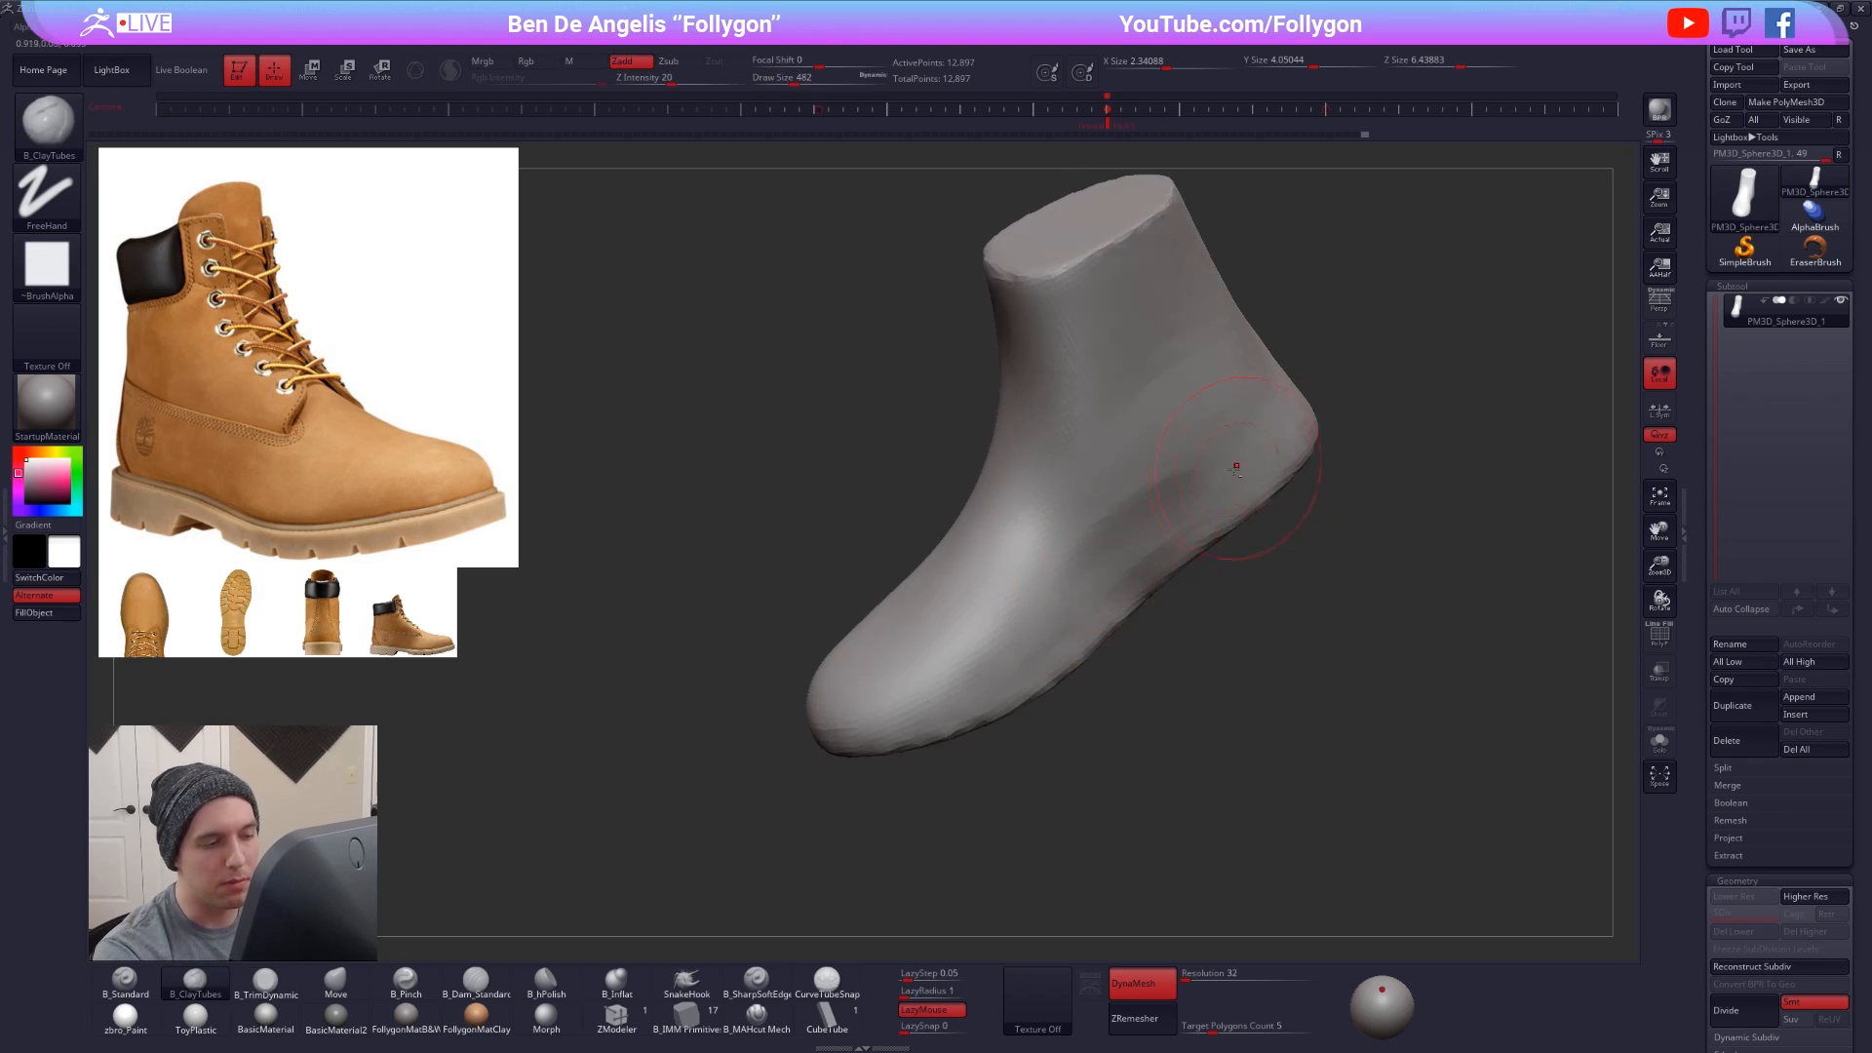
key("3")
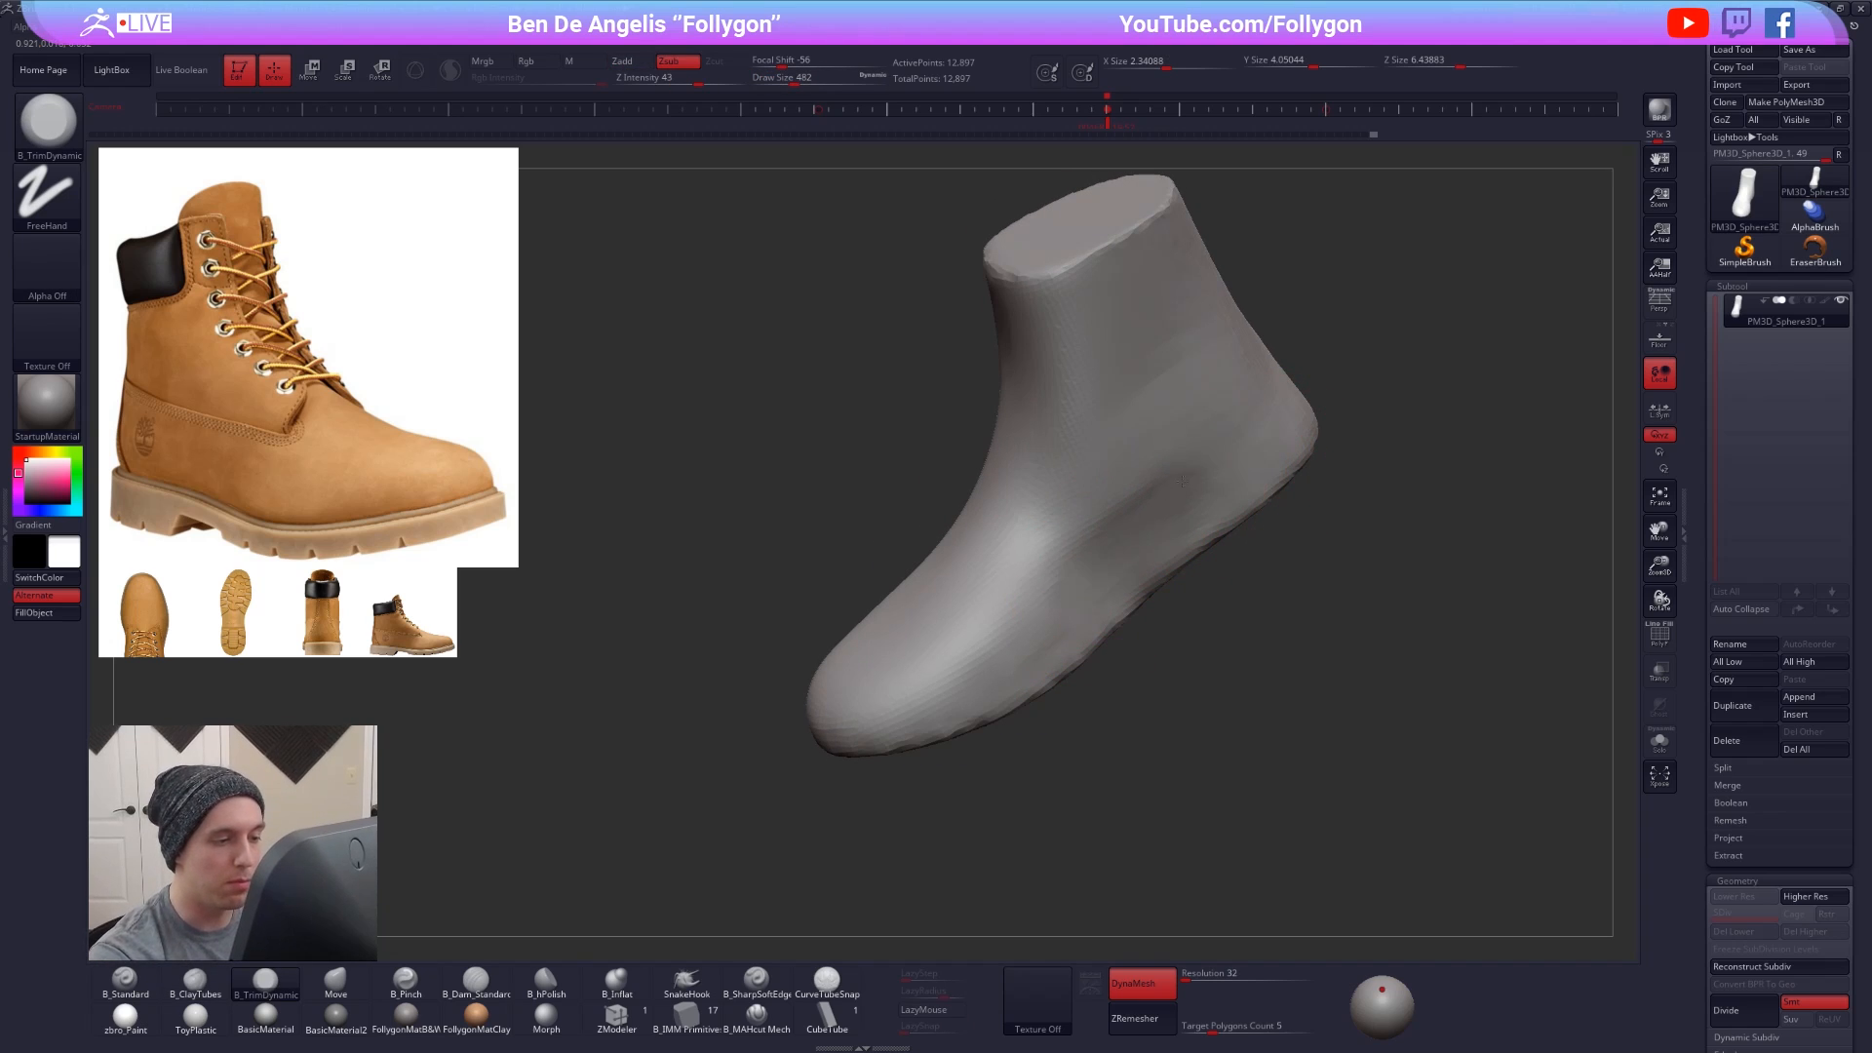
key("shift")
right_click_drag(1094, 533, 1160, 546)
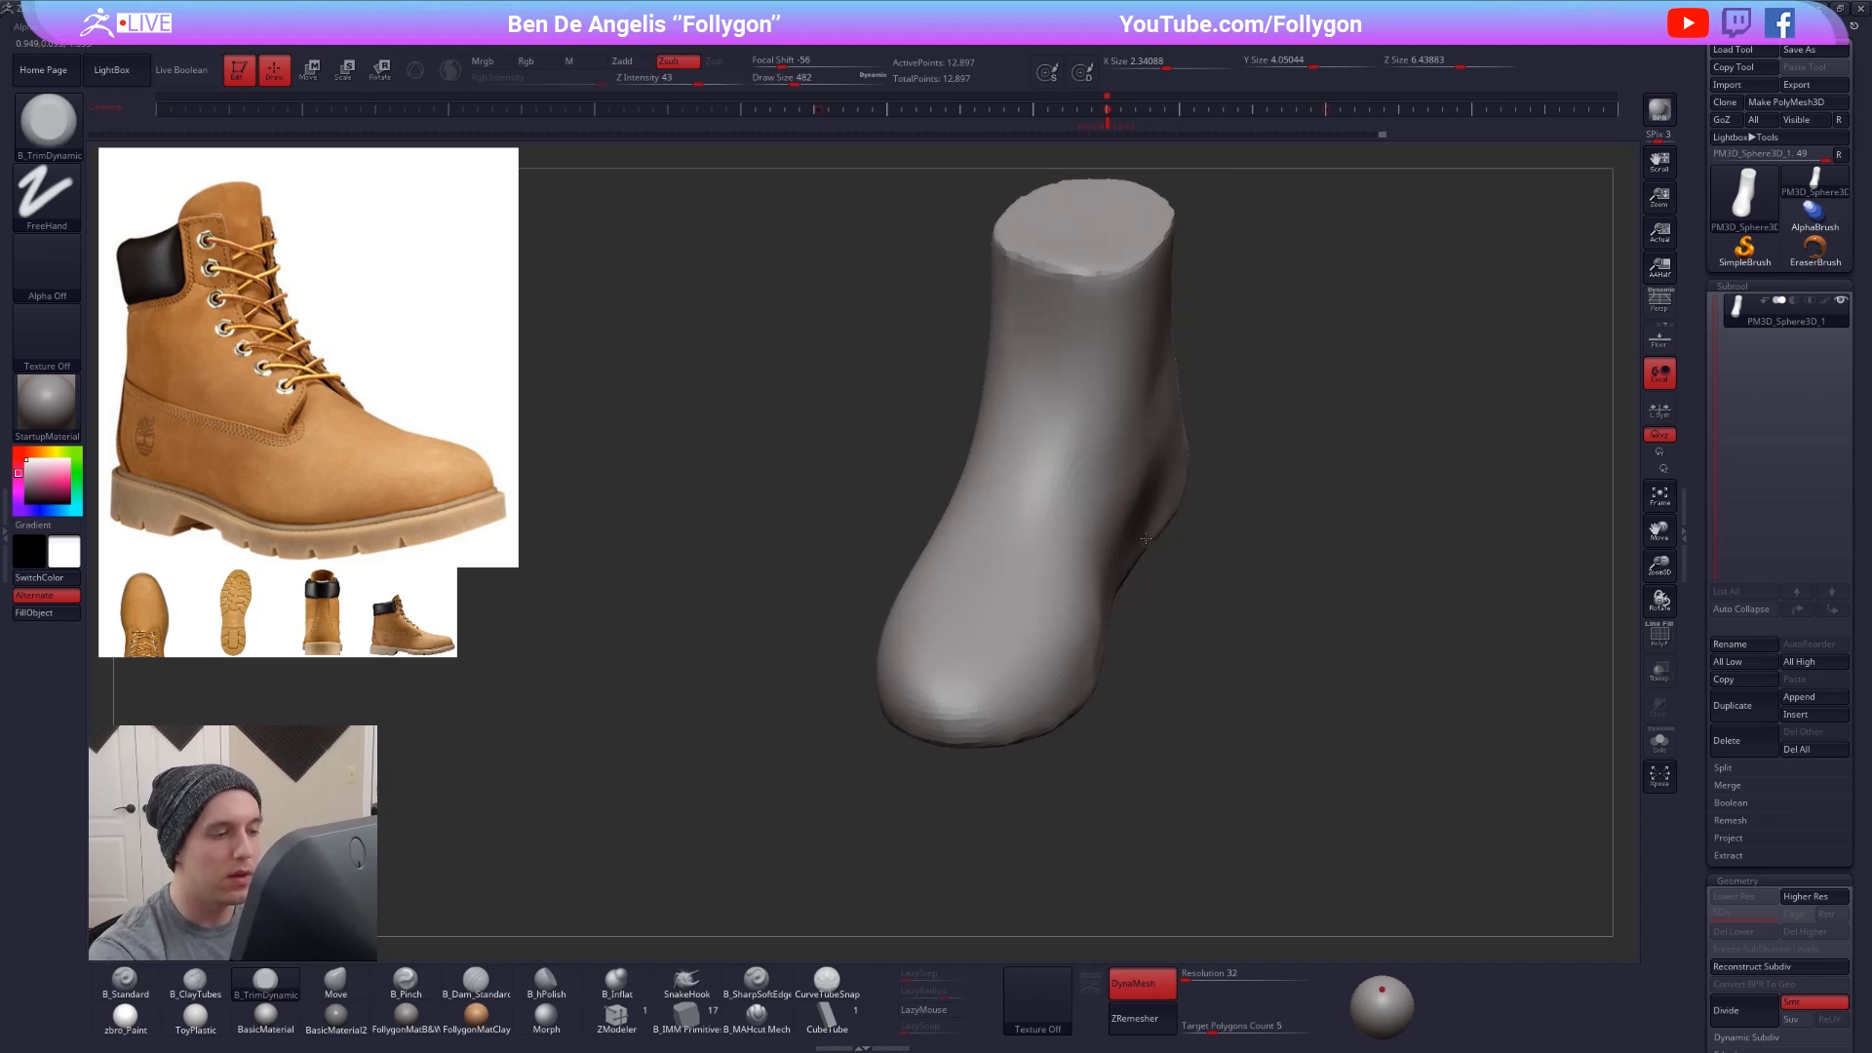
- Flatten and smooth the side between the ankle and the arch with the TrimDynamic brush at Draw Size 519
key("space")
left_click_drag(1068, 615, 1075, 614)
right_click_drag(1146, 565, 1068, 588)
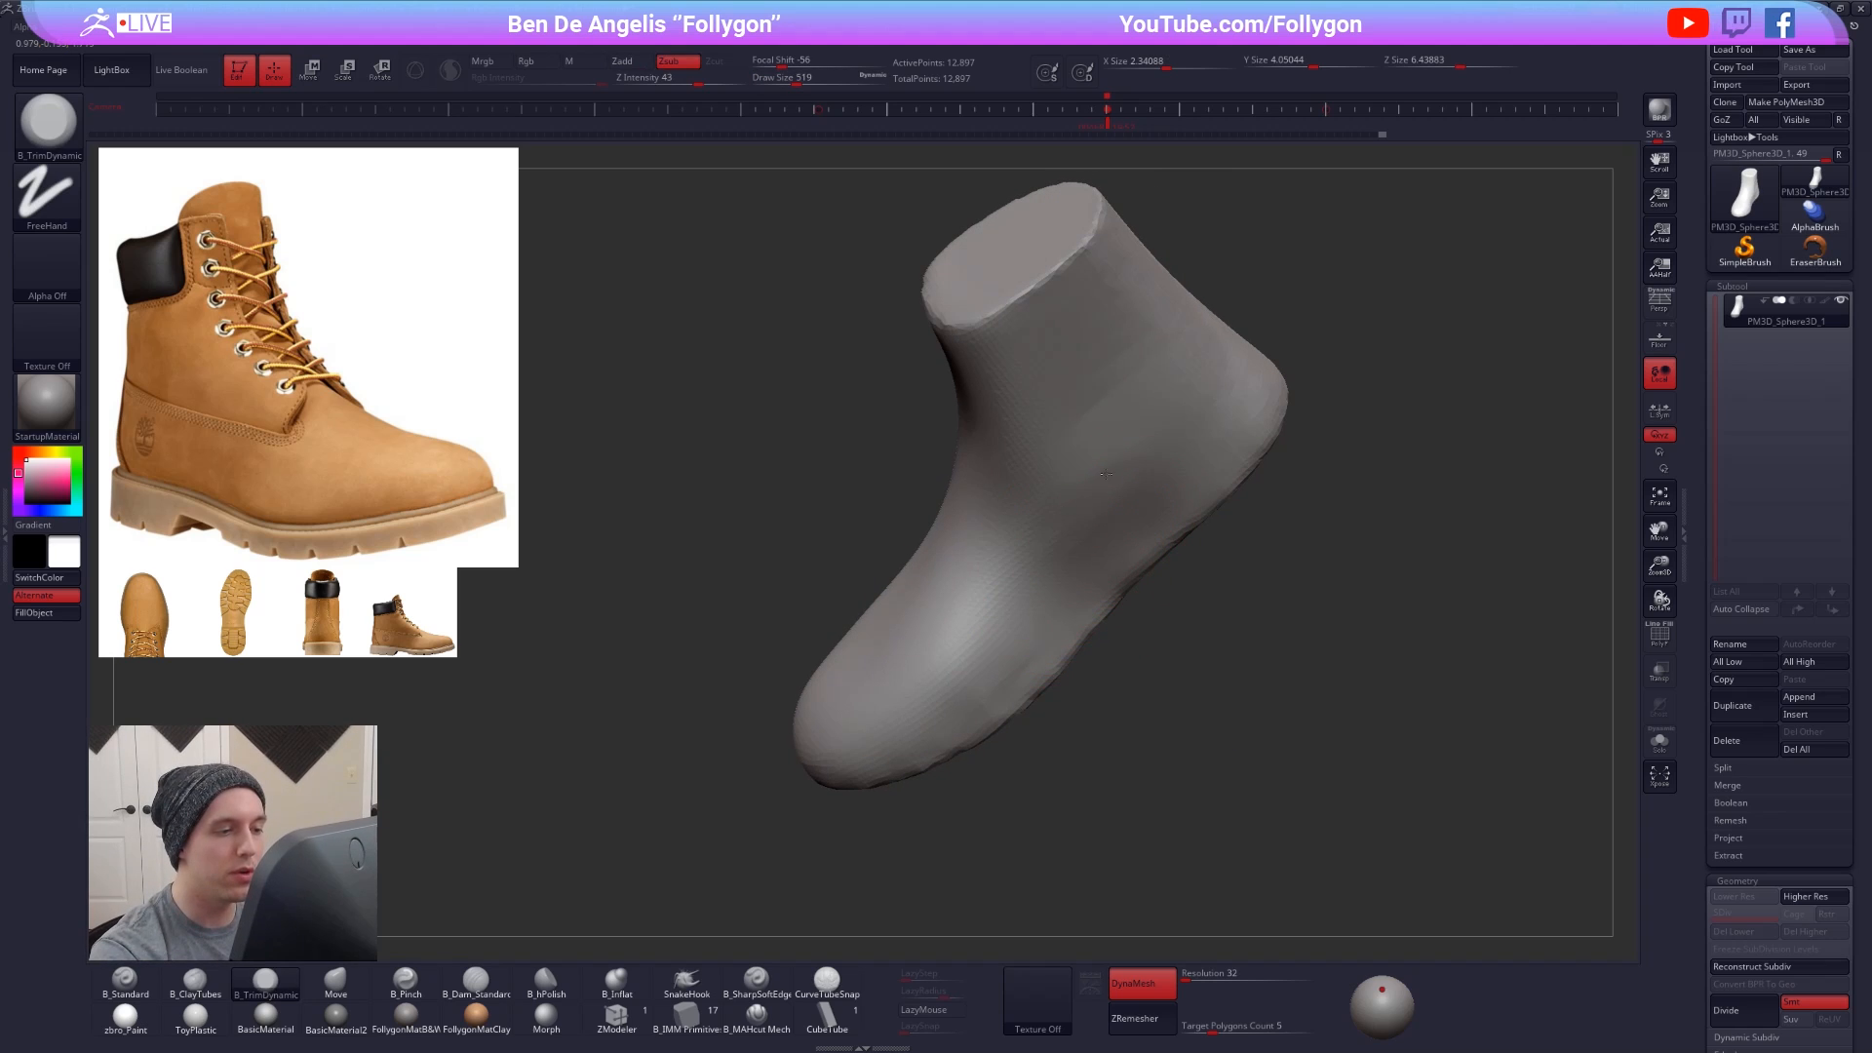
left_click_drag(1106, 474, 1102, 477)
key("shift")
right_click_drag(1045, 527, 1113, 513)
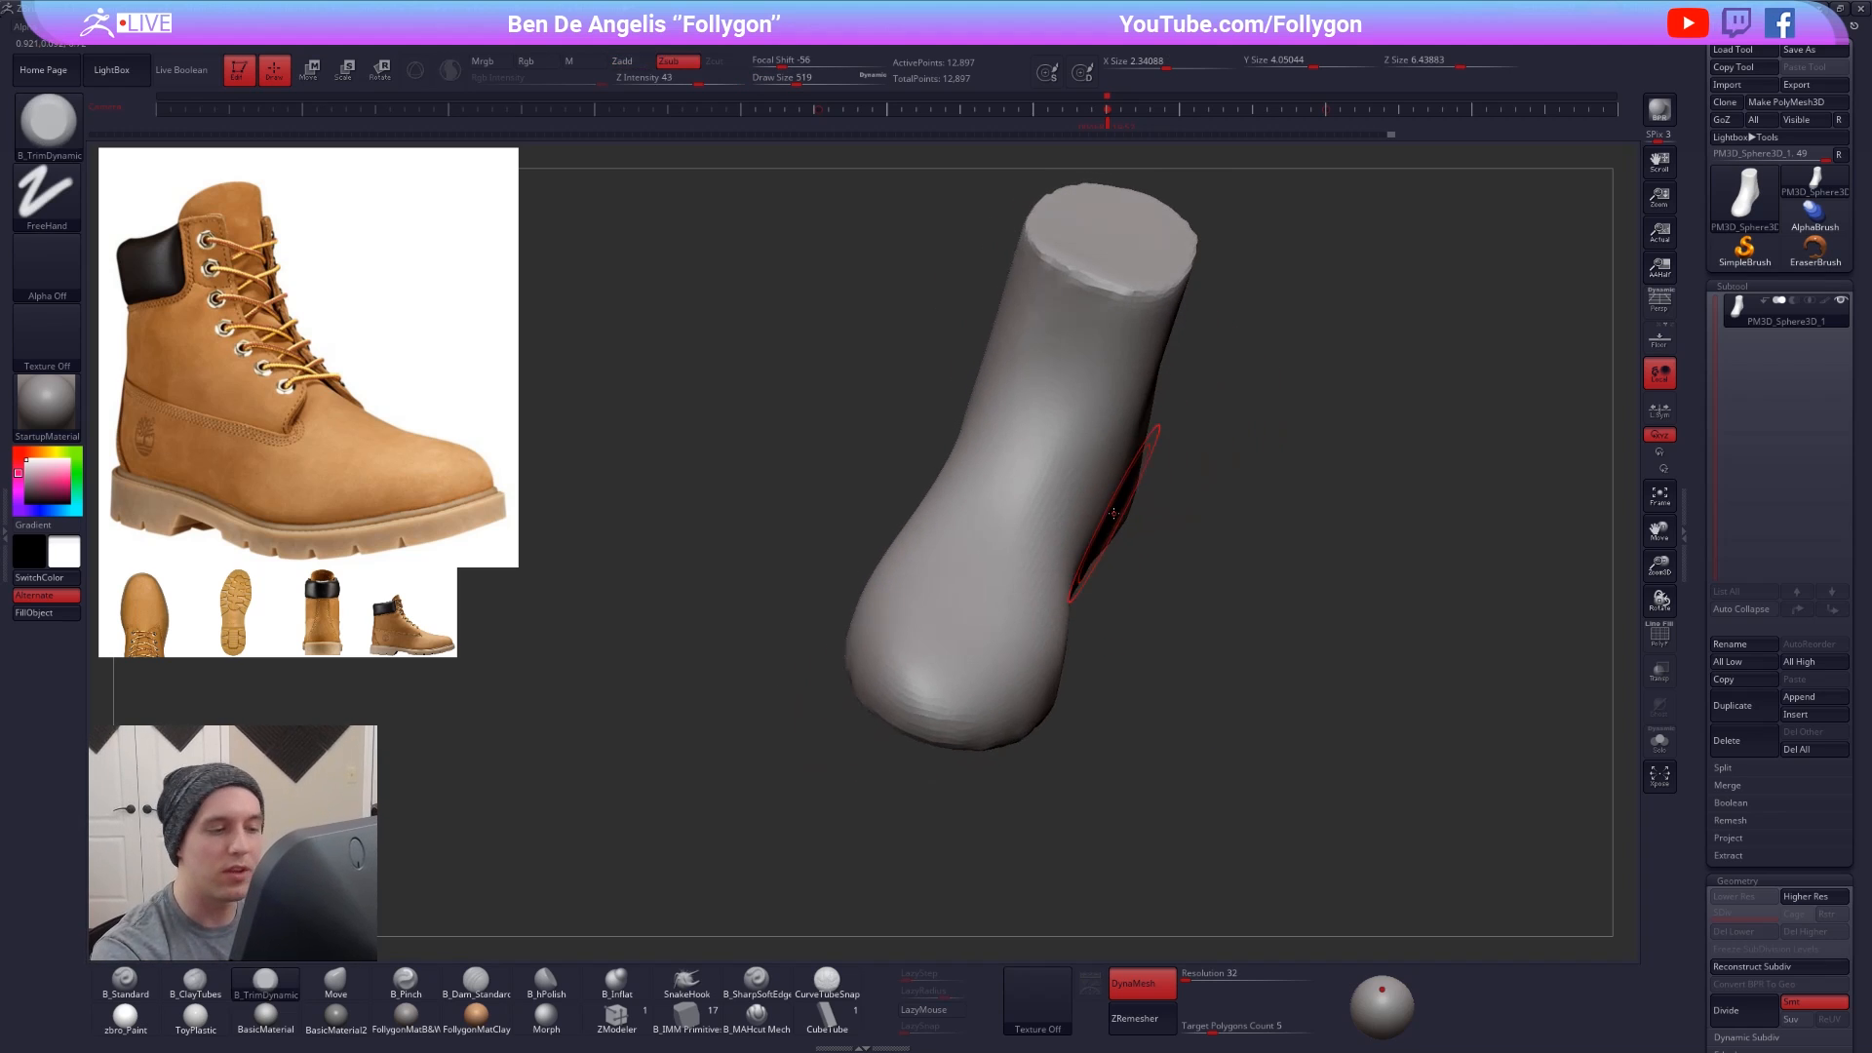
right_click_drag(1091, 626, 1094, 371)
- Adjust the sole edge and toe profile with the Move brush at Draw Sizes 742 and 556, and smooth the top of the toe
right_click_drag(1071, 748, 1098, 606, "alt")
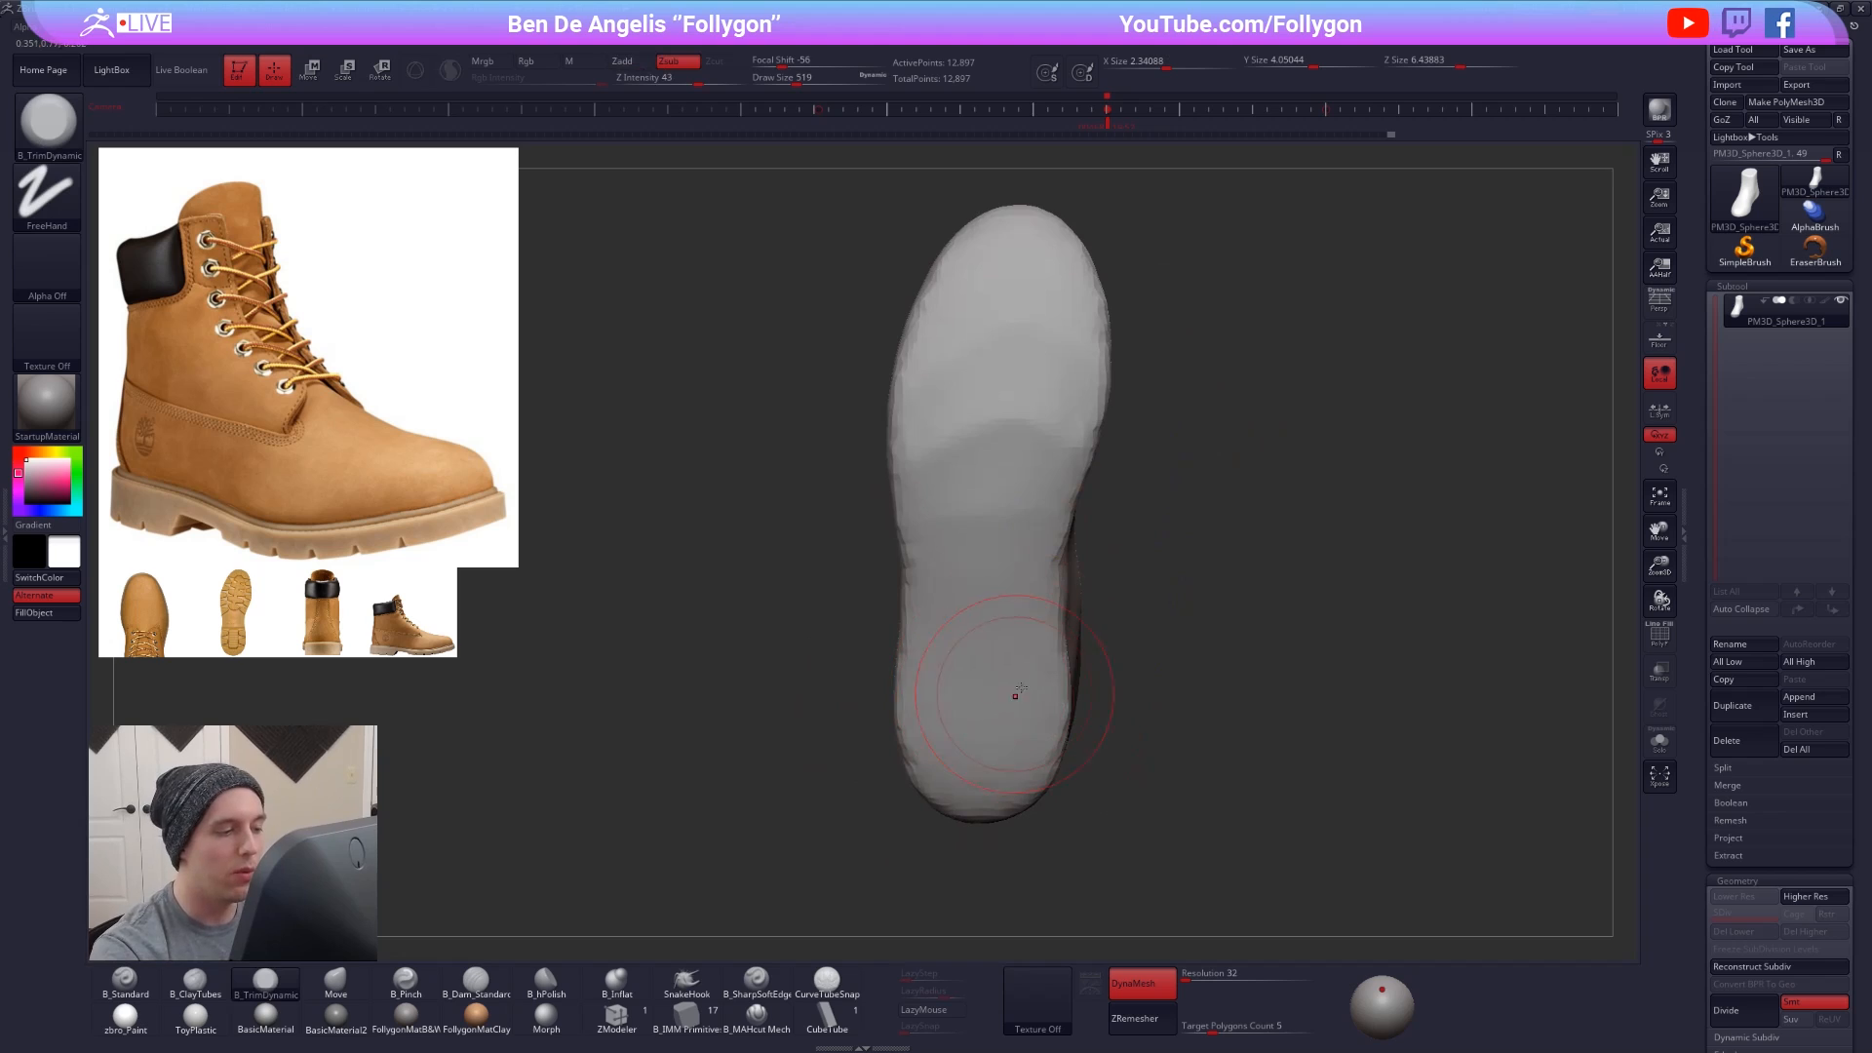
key("b")
key("m")
key("v")
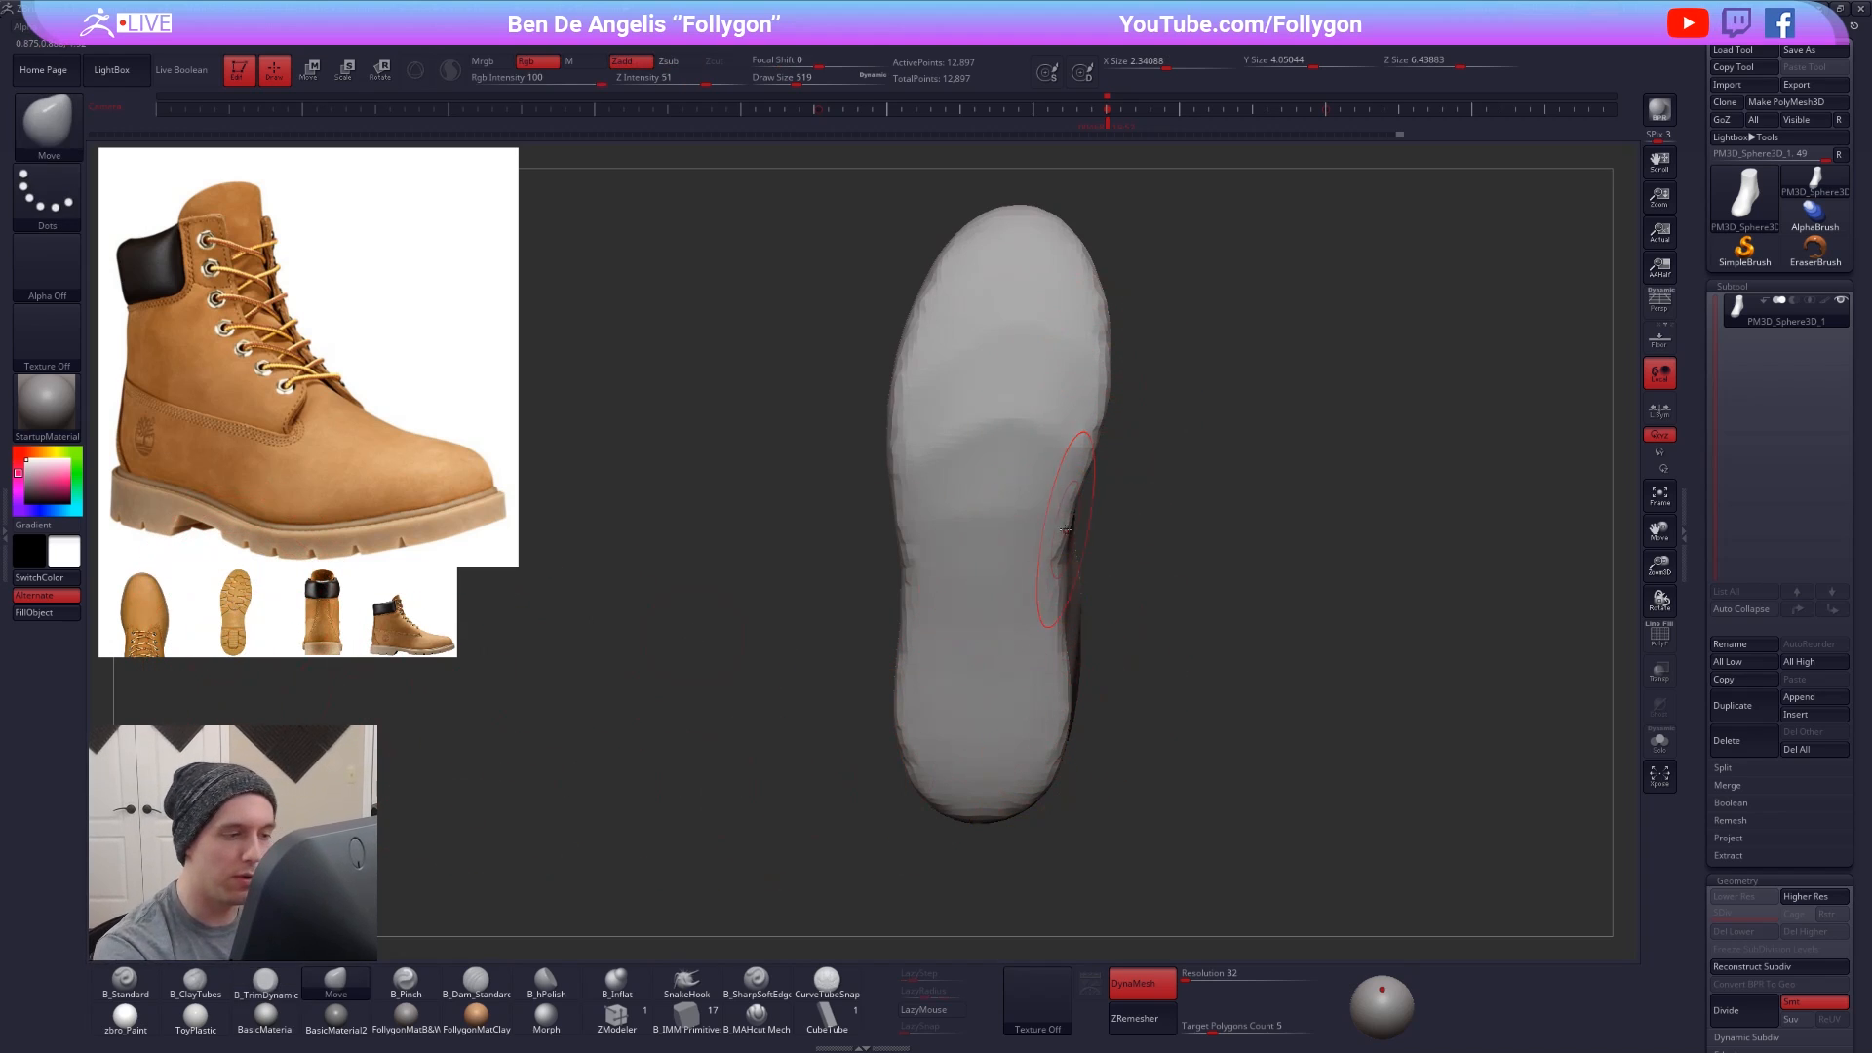
right_click_drag(1067, 529, 1087, 716)
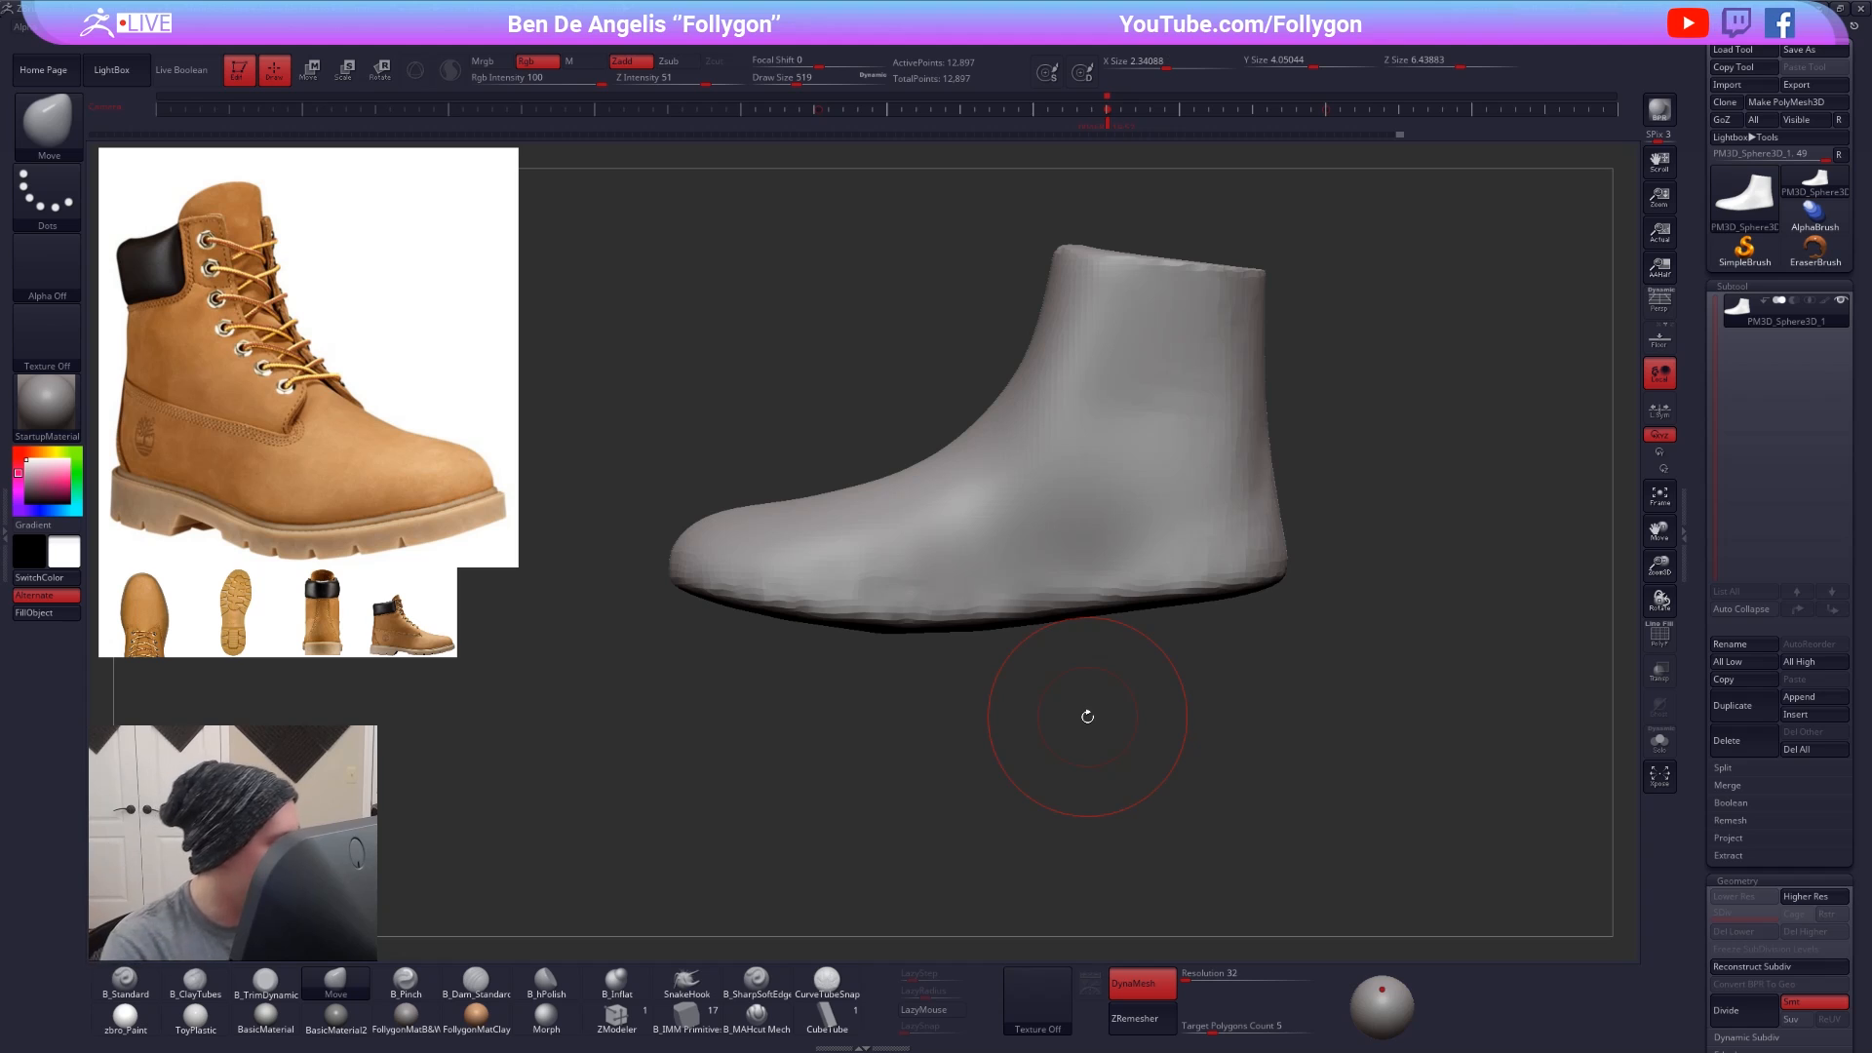
key("space")
left_click_drag(906, 597, 887, 614)
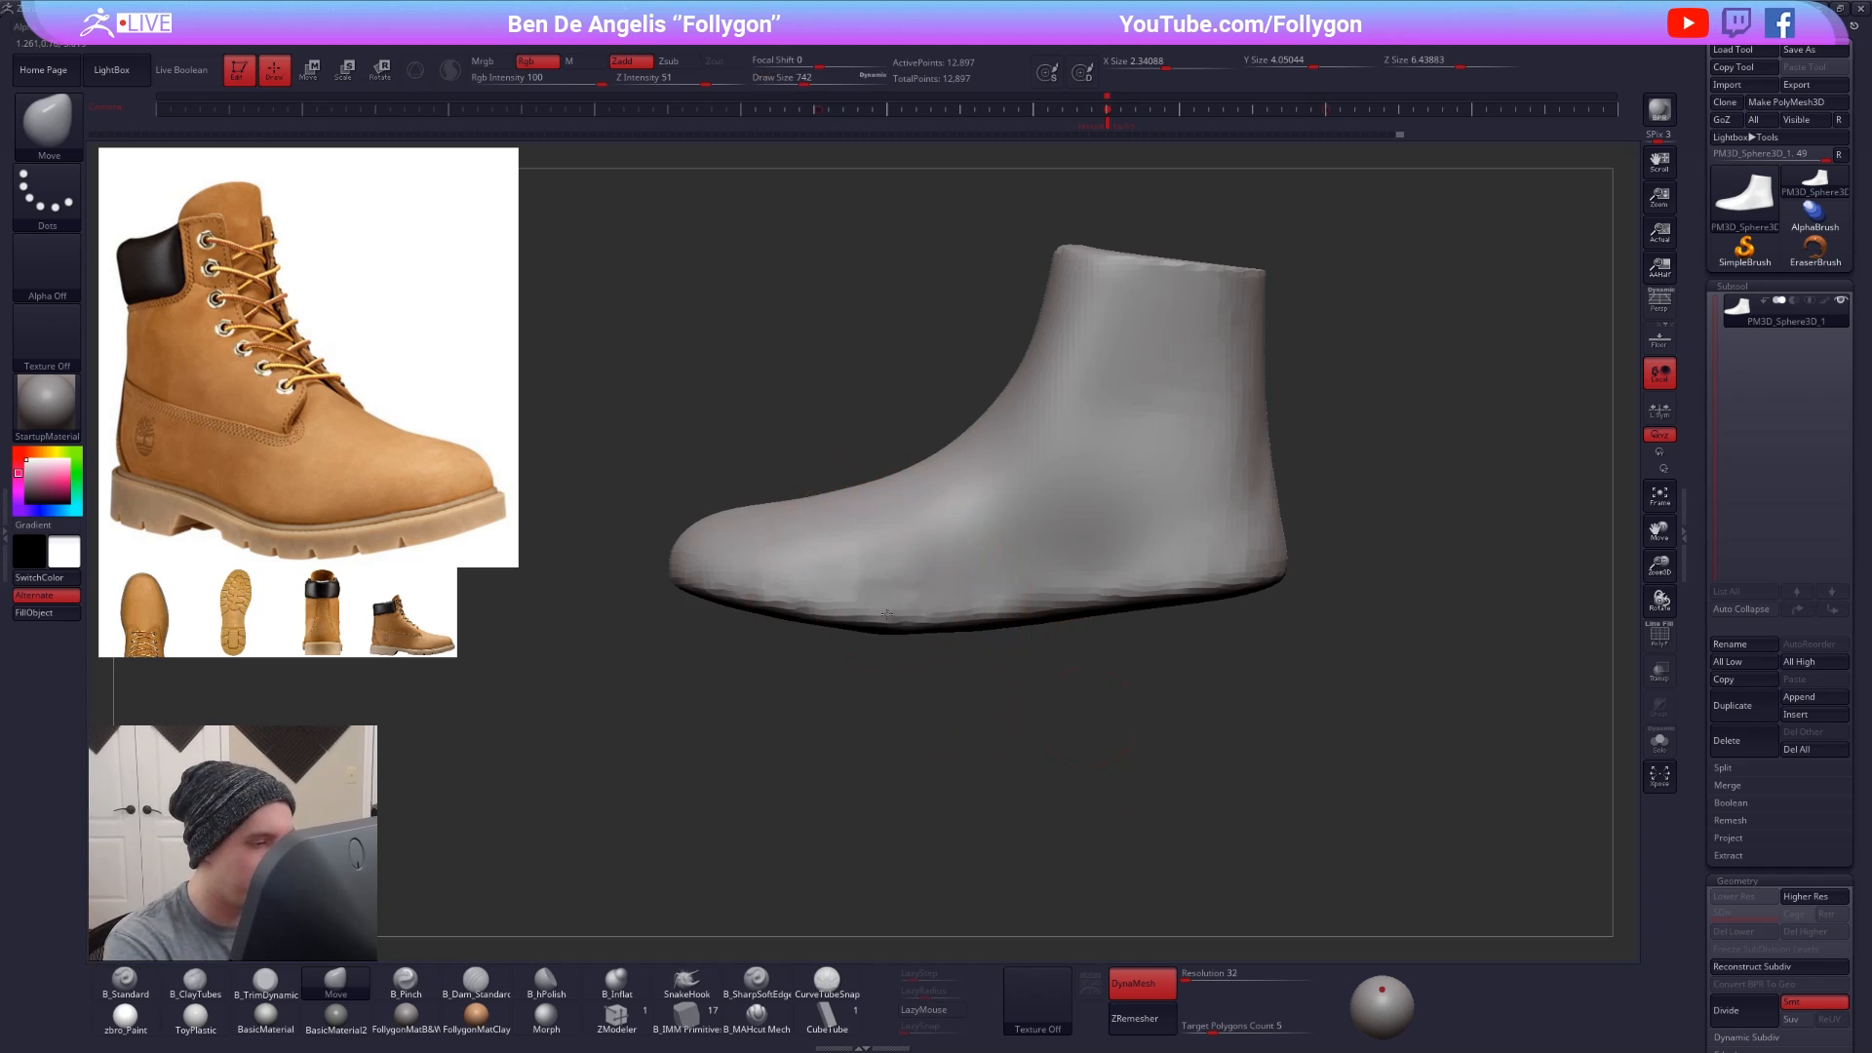
mouse_move(741, 643)
right_mouse_down()
mouse_move(1024, 627)
mouse_move(1038, 594)
mouse_move(1092, 633)
right_mouse_up()
key("space")
key("shift")
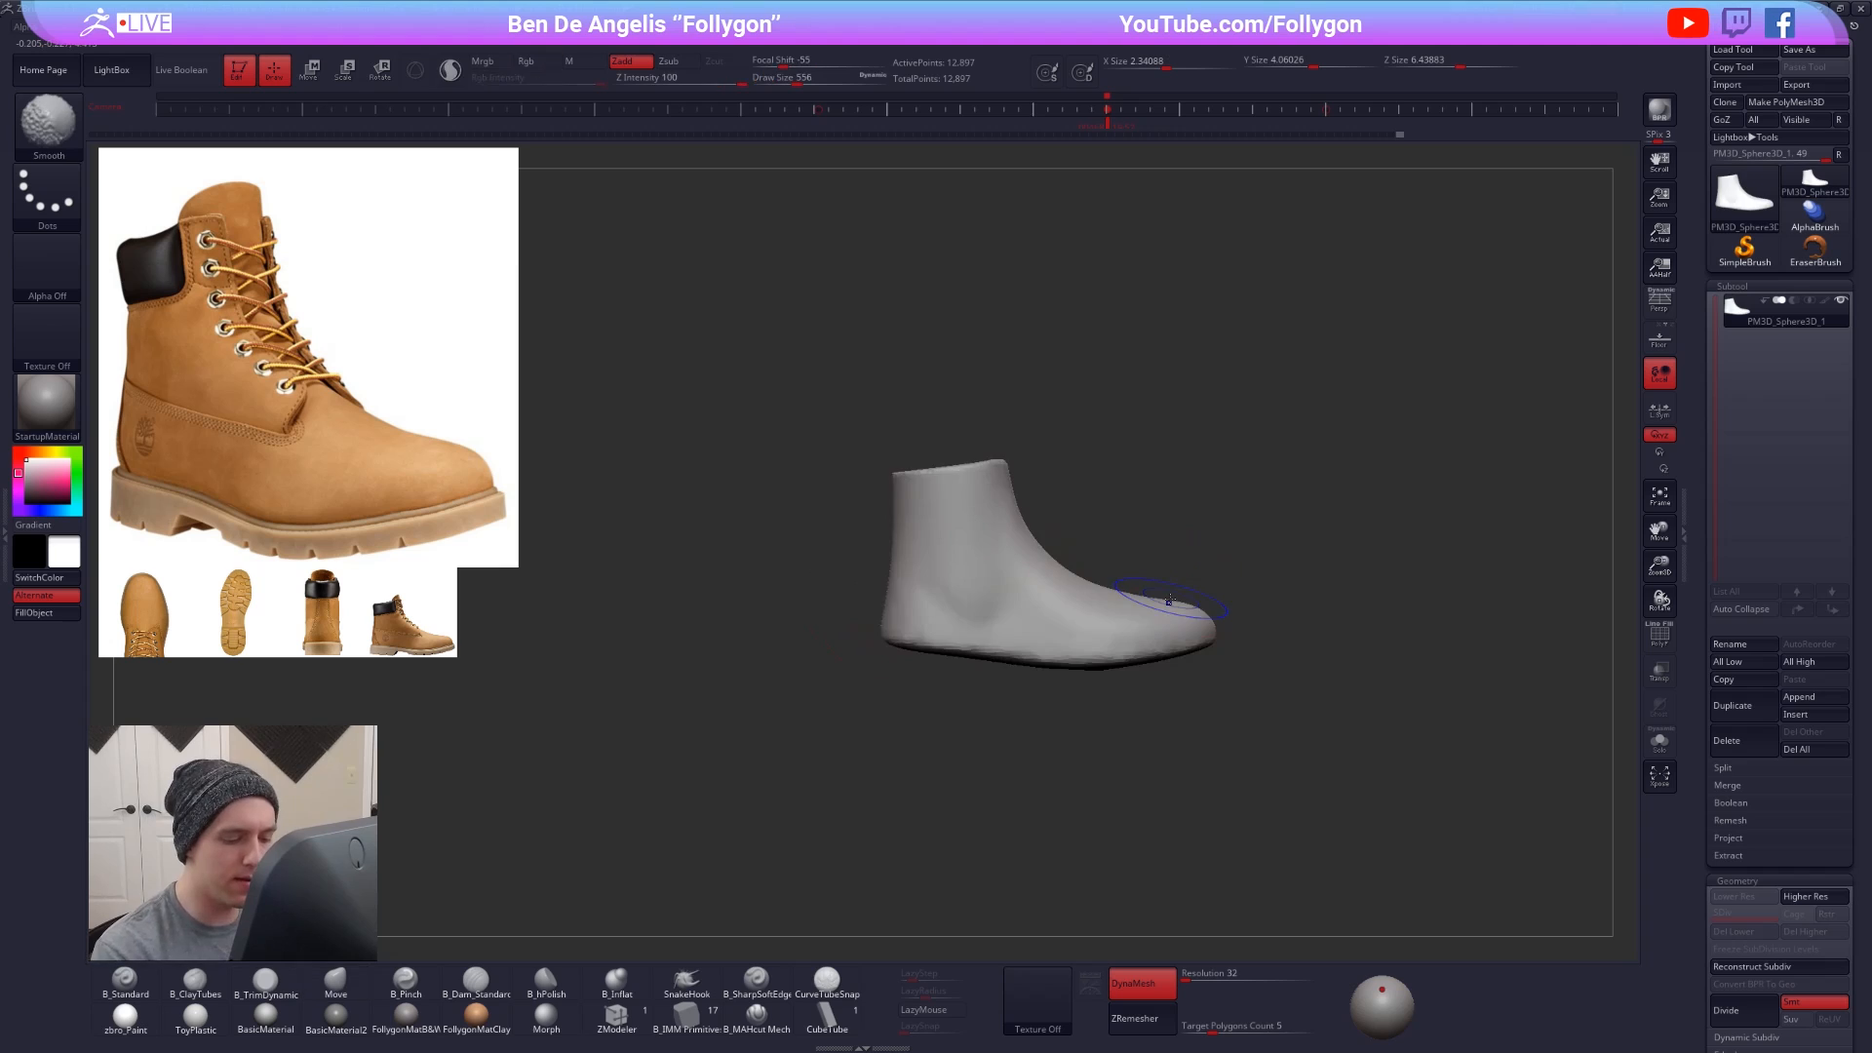
- Inspect the boot's wireframe and assign the whole mesh to a single polygroup
key("shift+f")
key("shift+f")
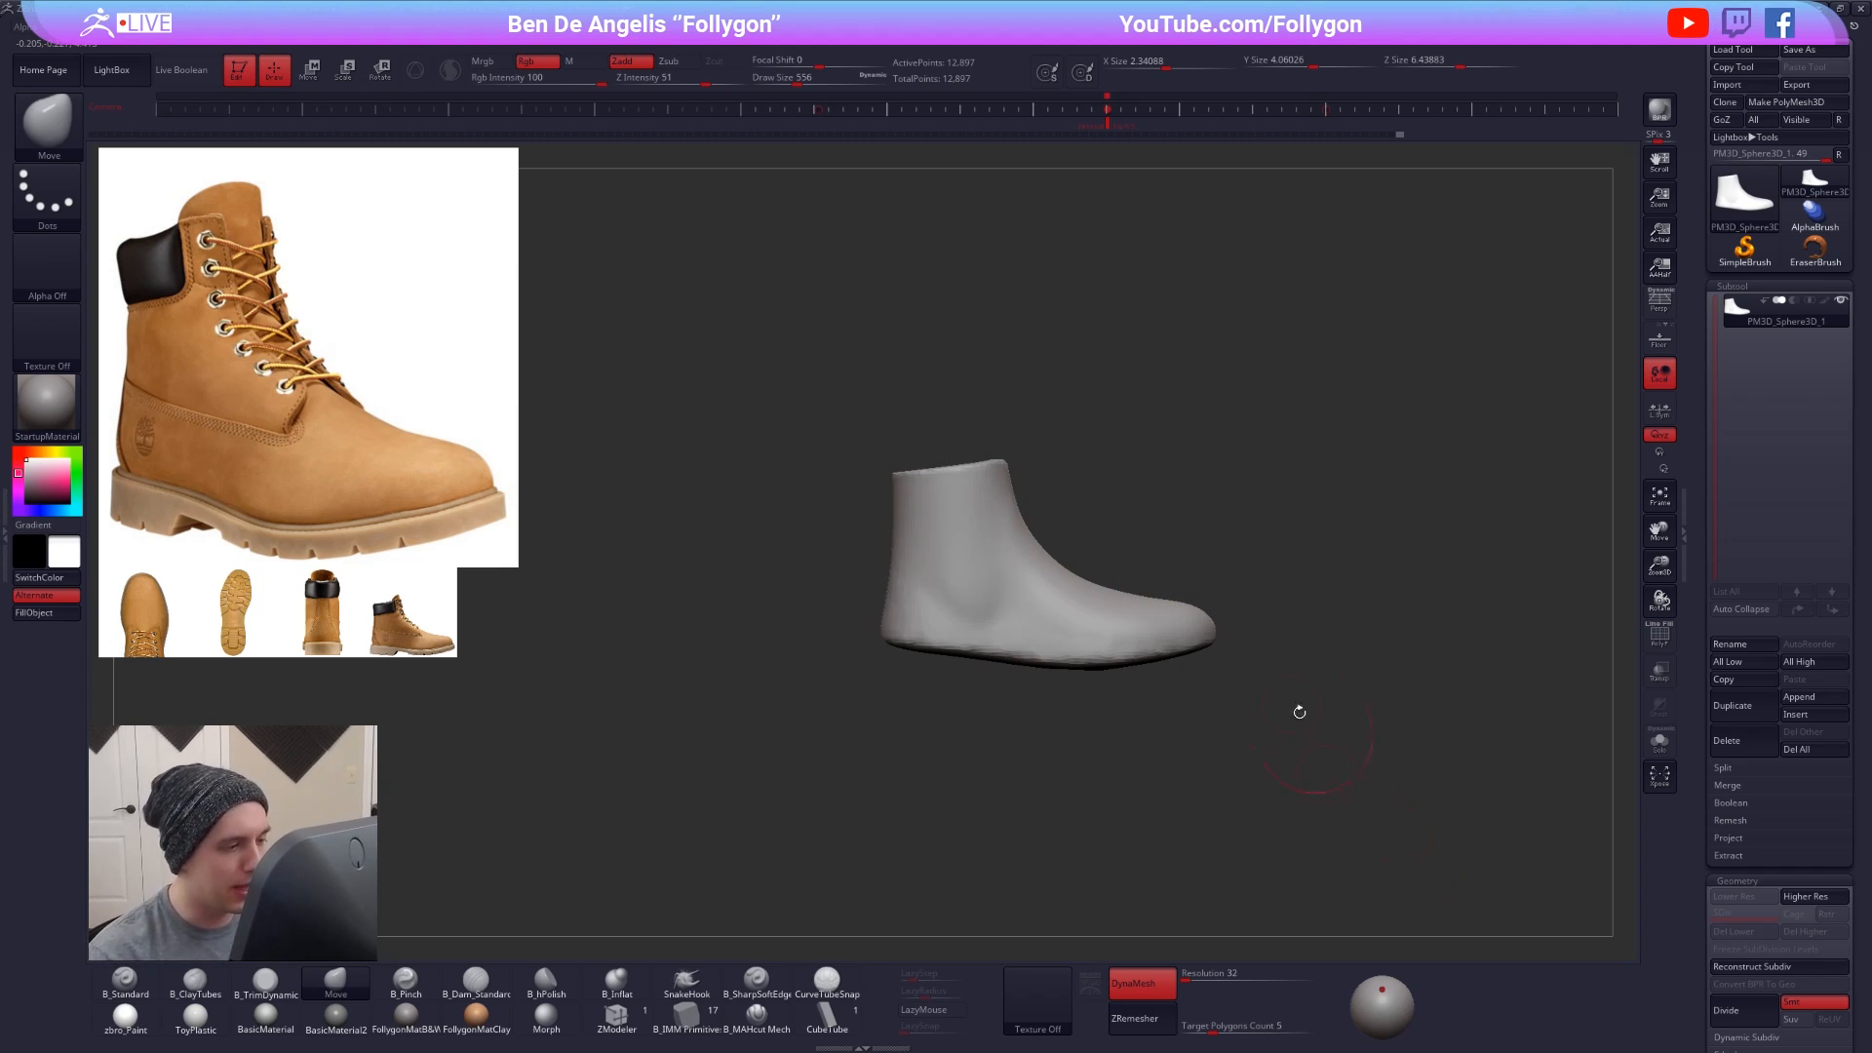
mouse_move(1299, 711)
right_mouse_down()
mouse_move(975, 709)
mouse_move(1143, 711)
mouse_move(1122, 660)
mouse_move(1151, 674)
mouse_move(1149, 572)
mouse_move(1101, 563)
right_mouse_up()
key("shift+f")
key("ctrl+w")
key("shift+f")
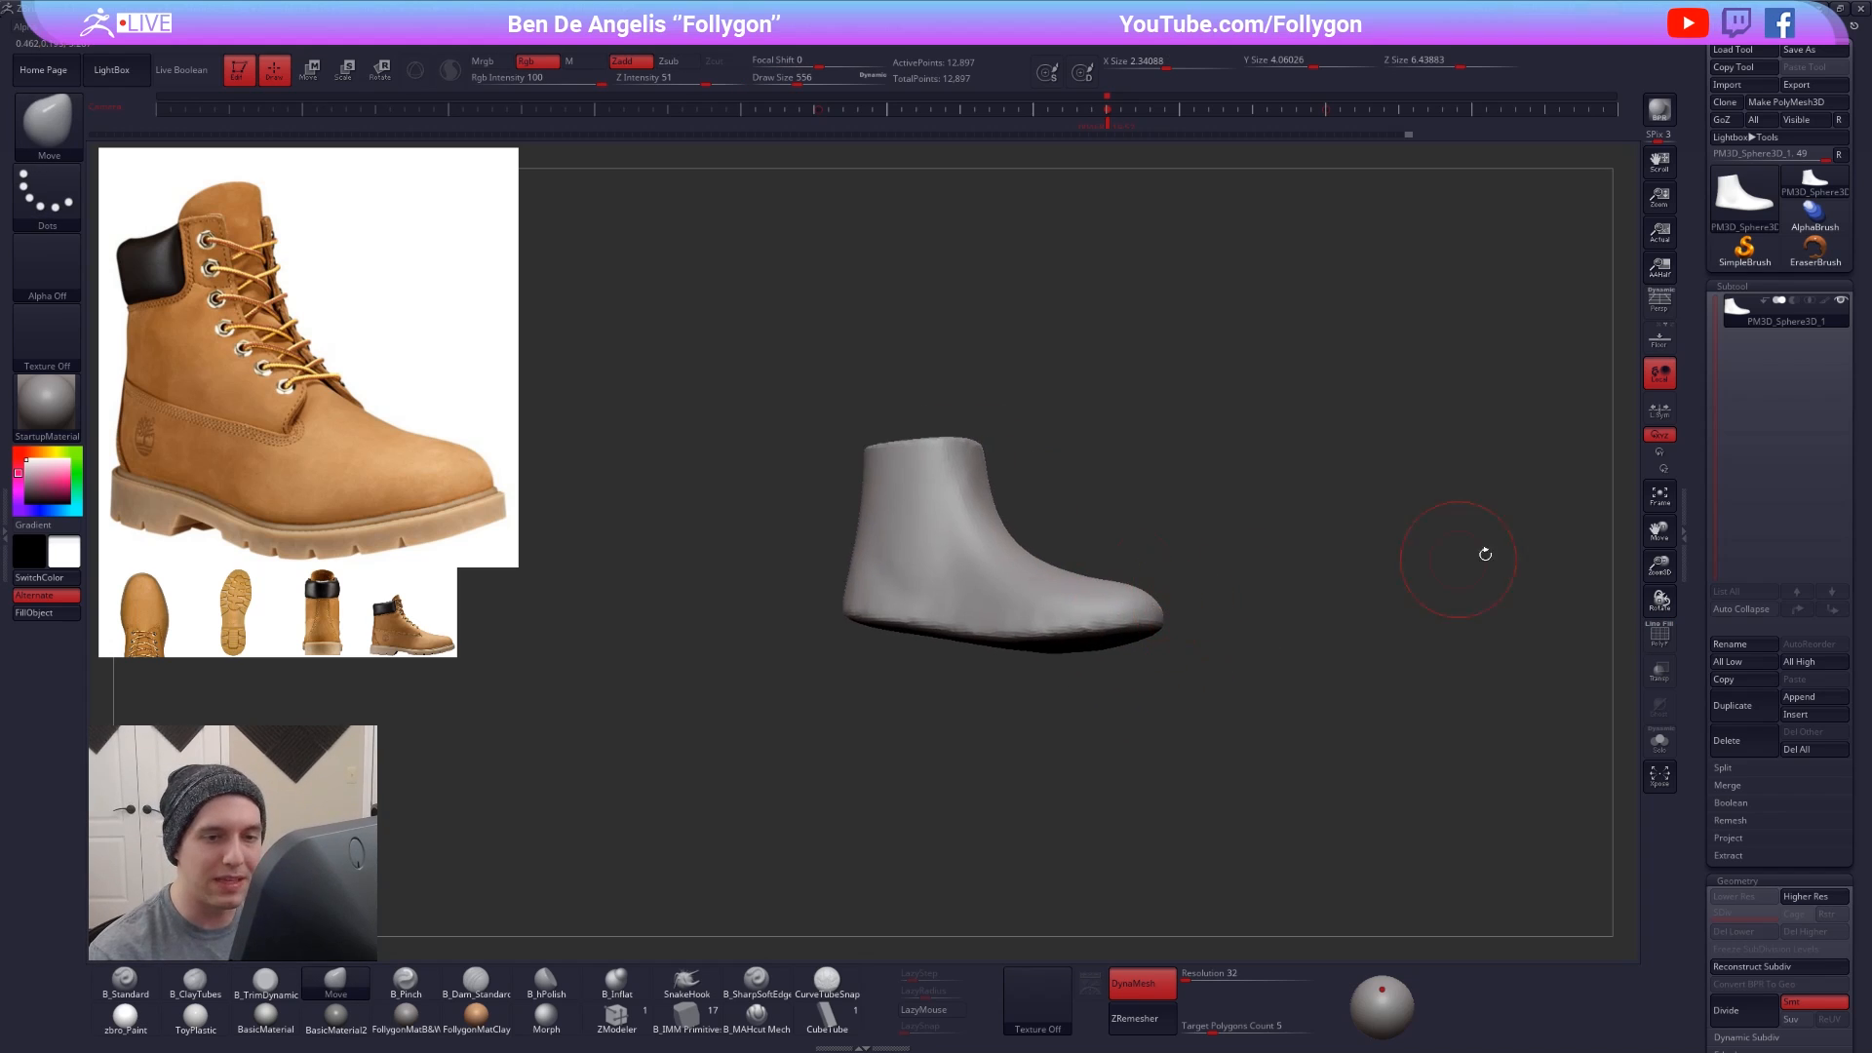
- Set the ZRemesher Target Polygons Count to 0.1 and remesh the boot
scroll(1805, 434, "down", 6)
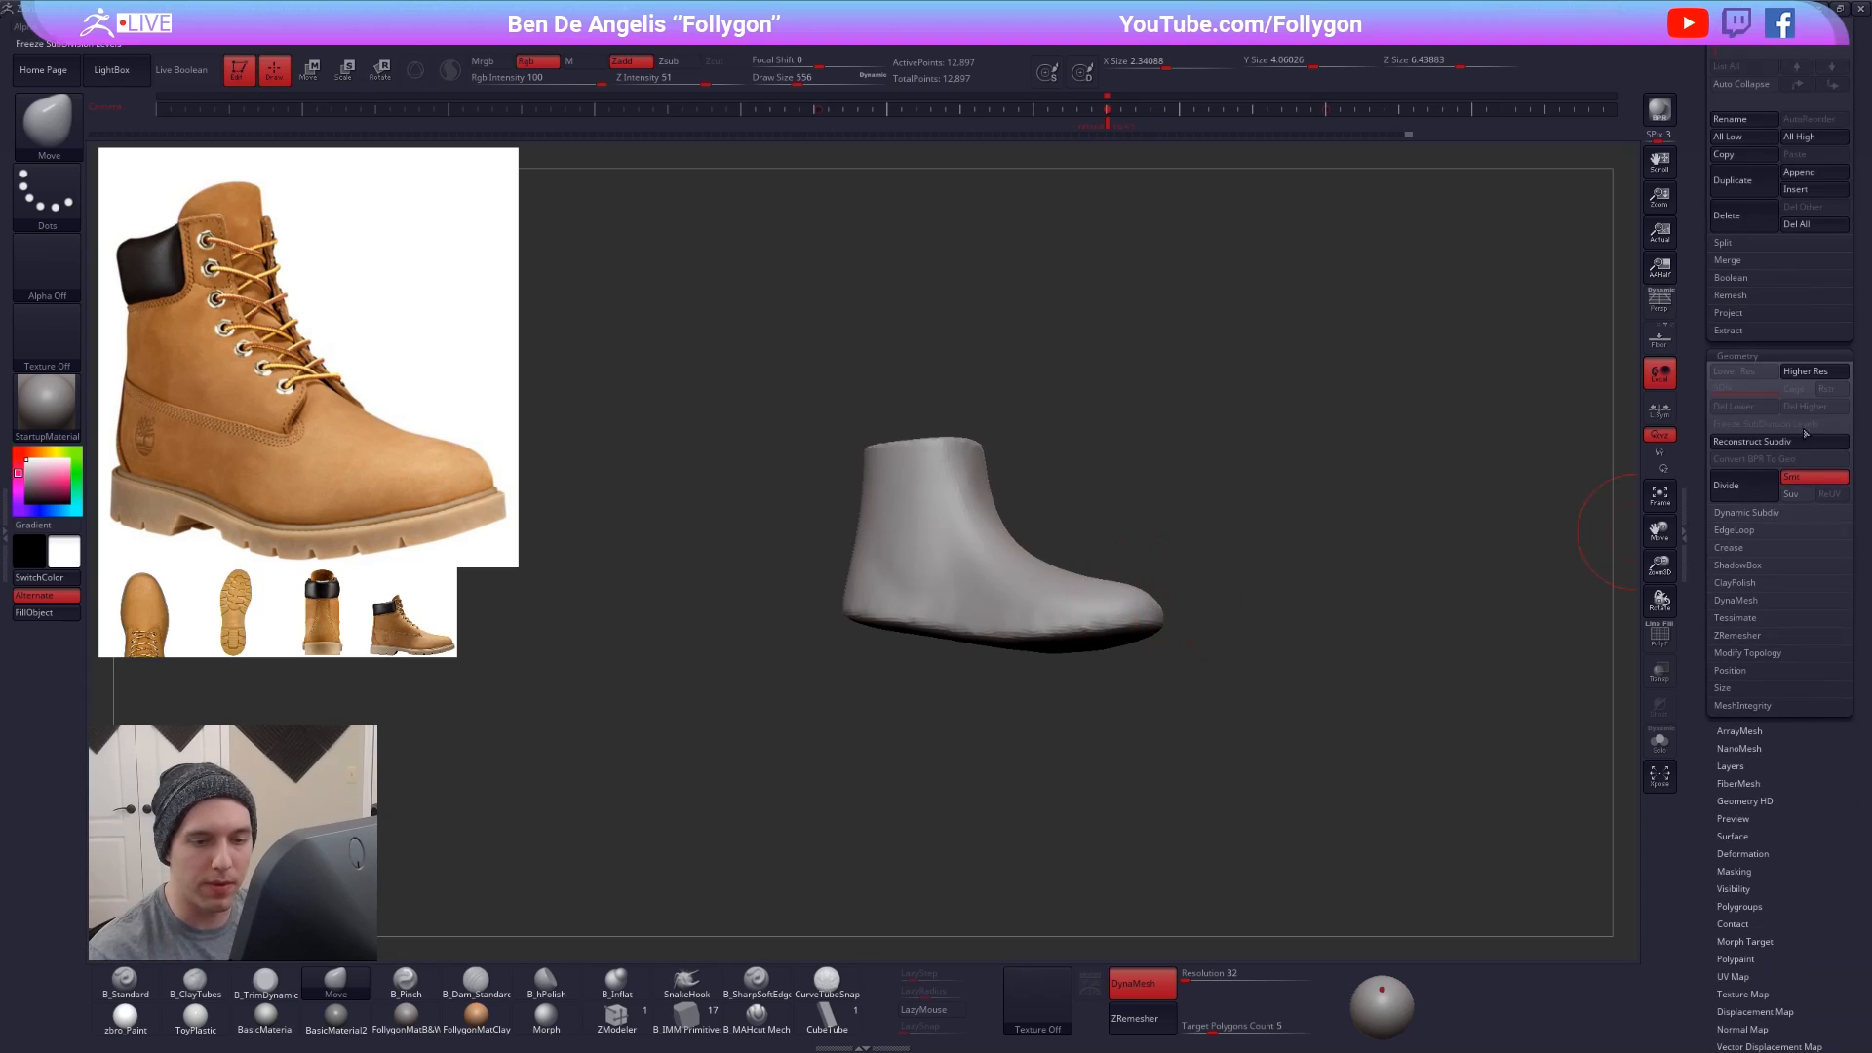
left_click(1737, 635)
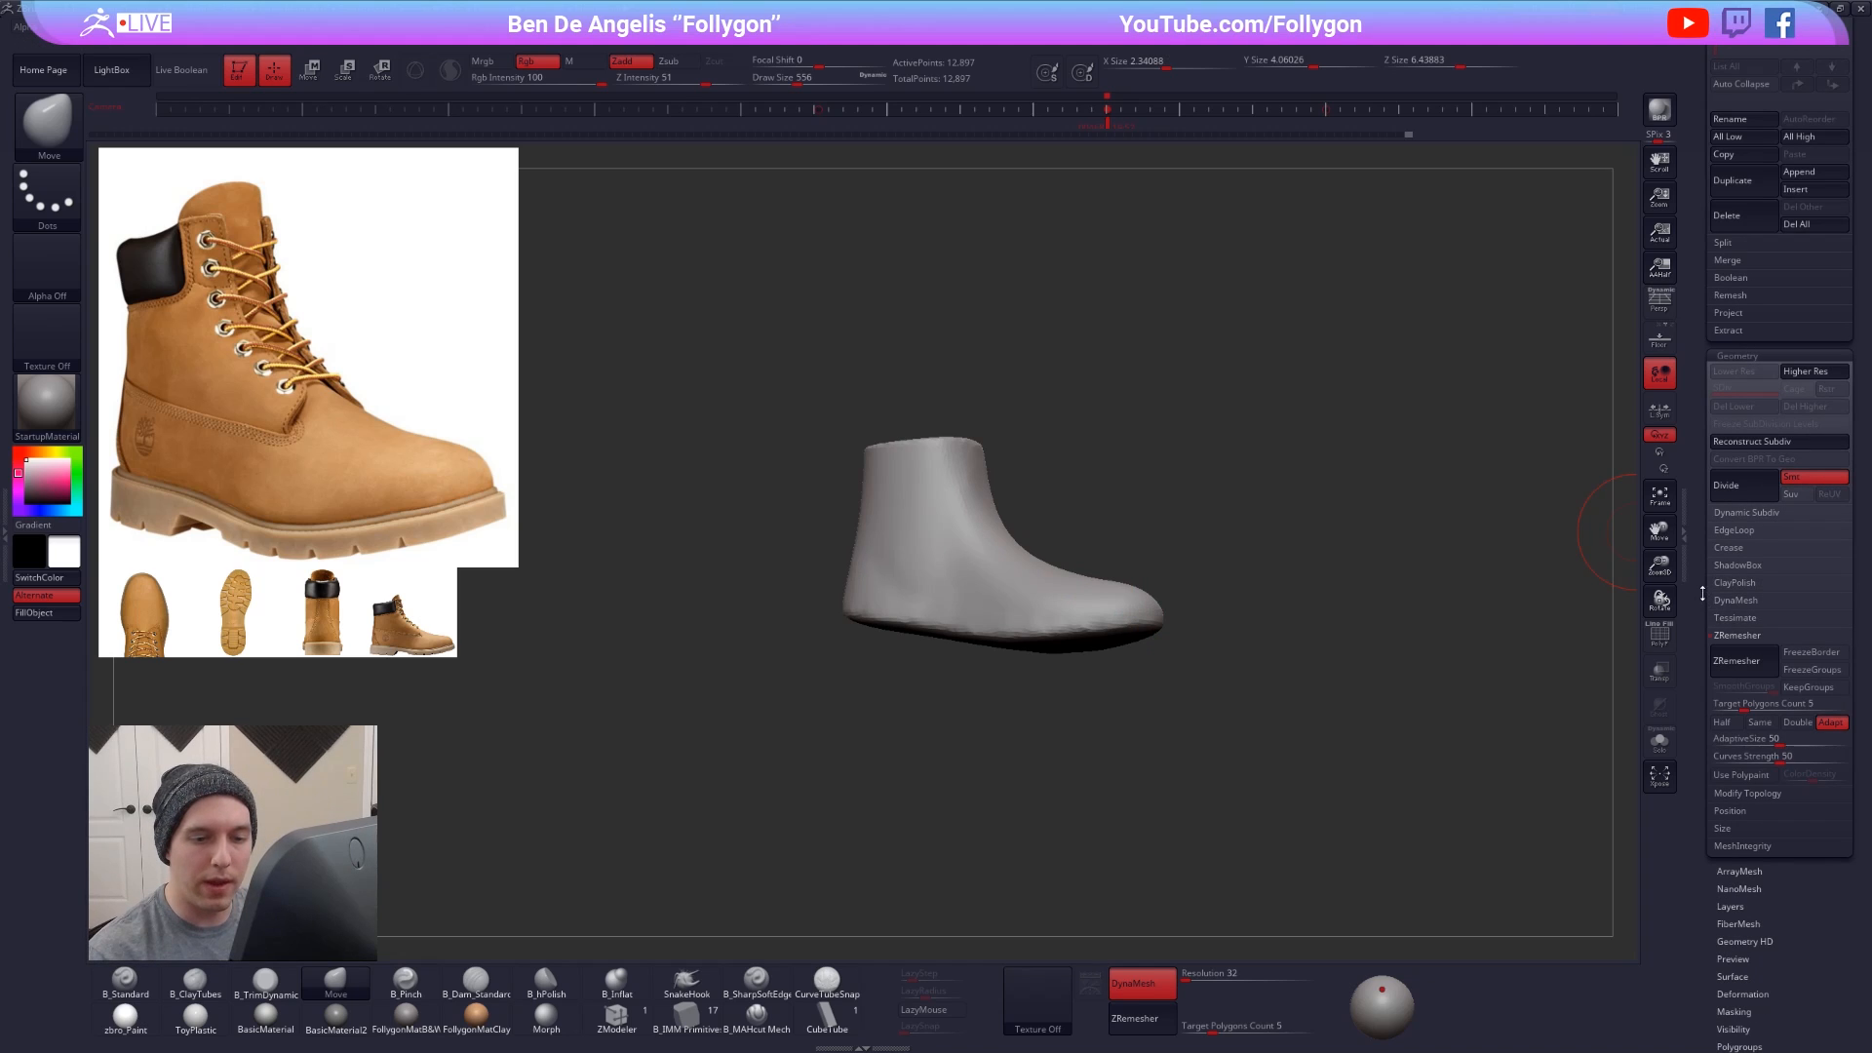
scroll(1702, 593, "down", 3)
left_click(1760, 538)
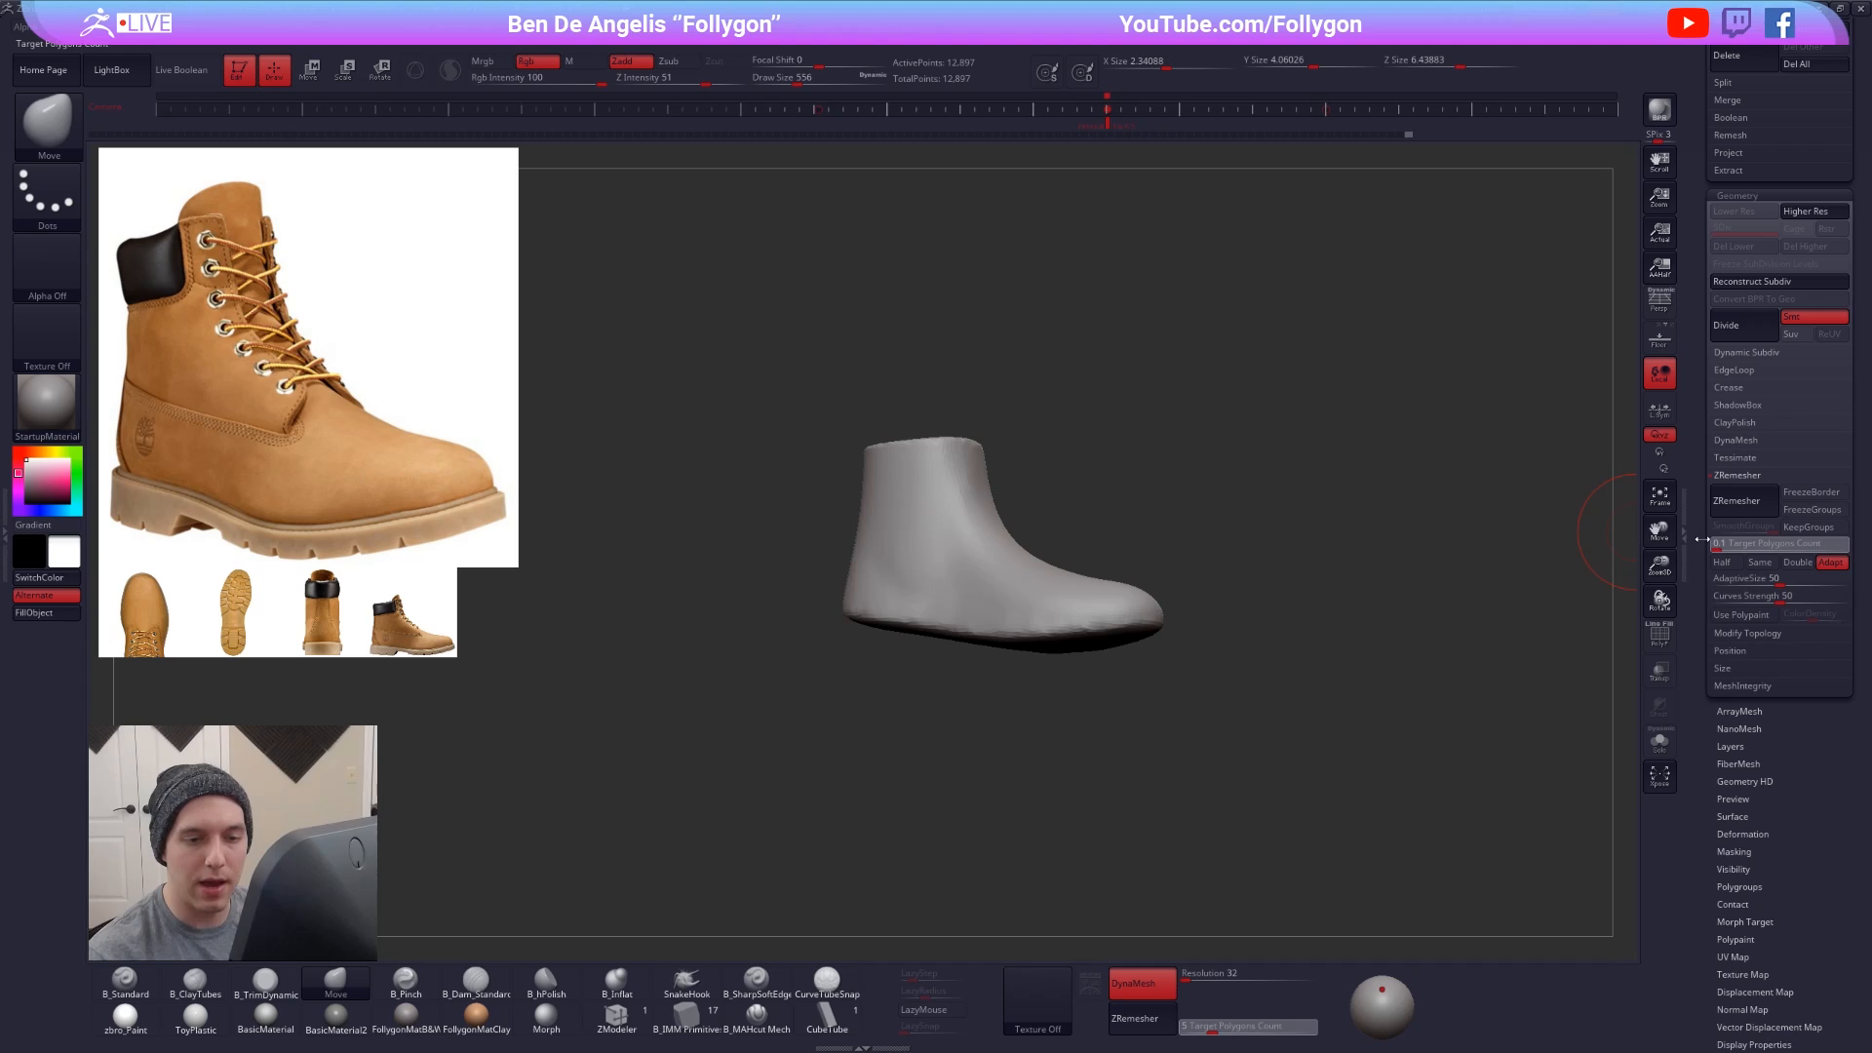
key("Return")
left_click_drag(1207, 546, 1199, 594)
left_click(1743, 501)
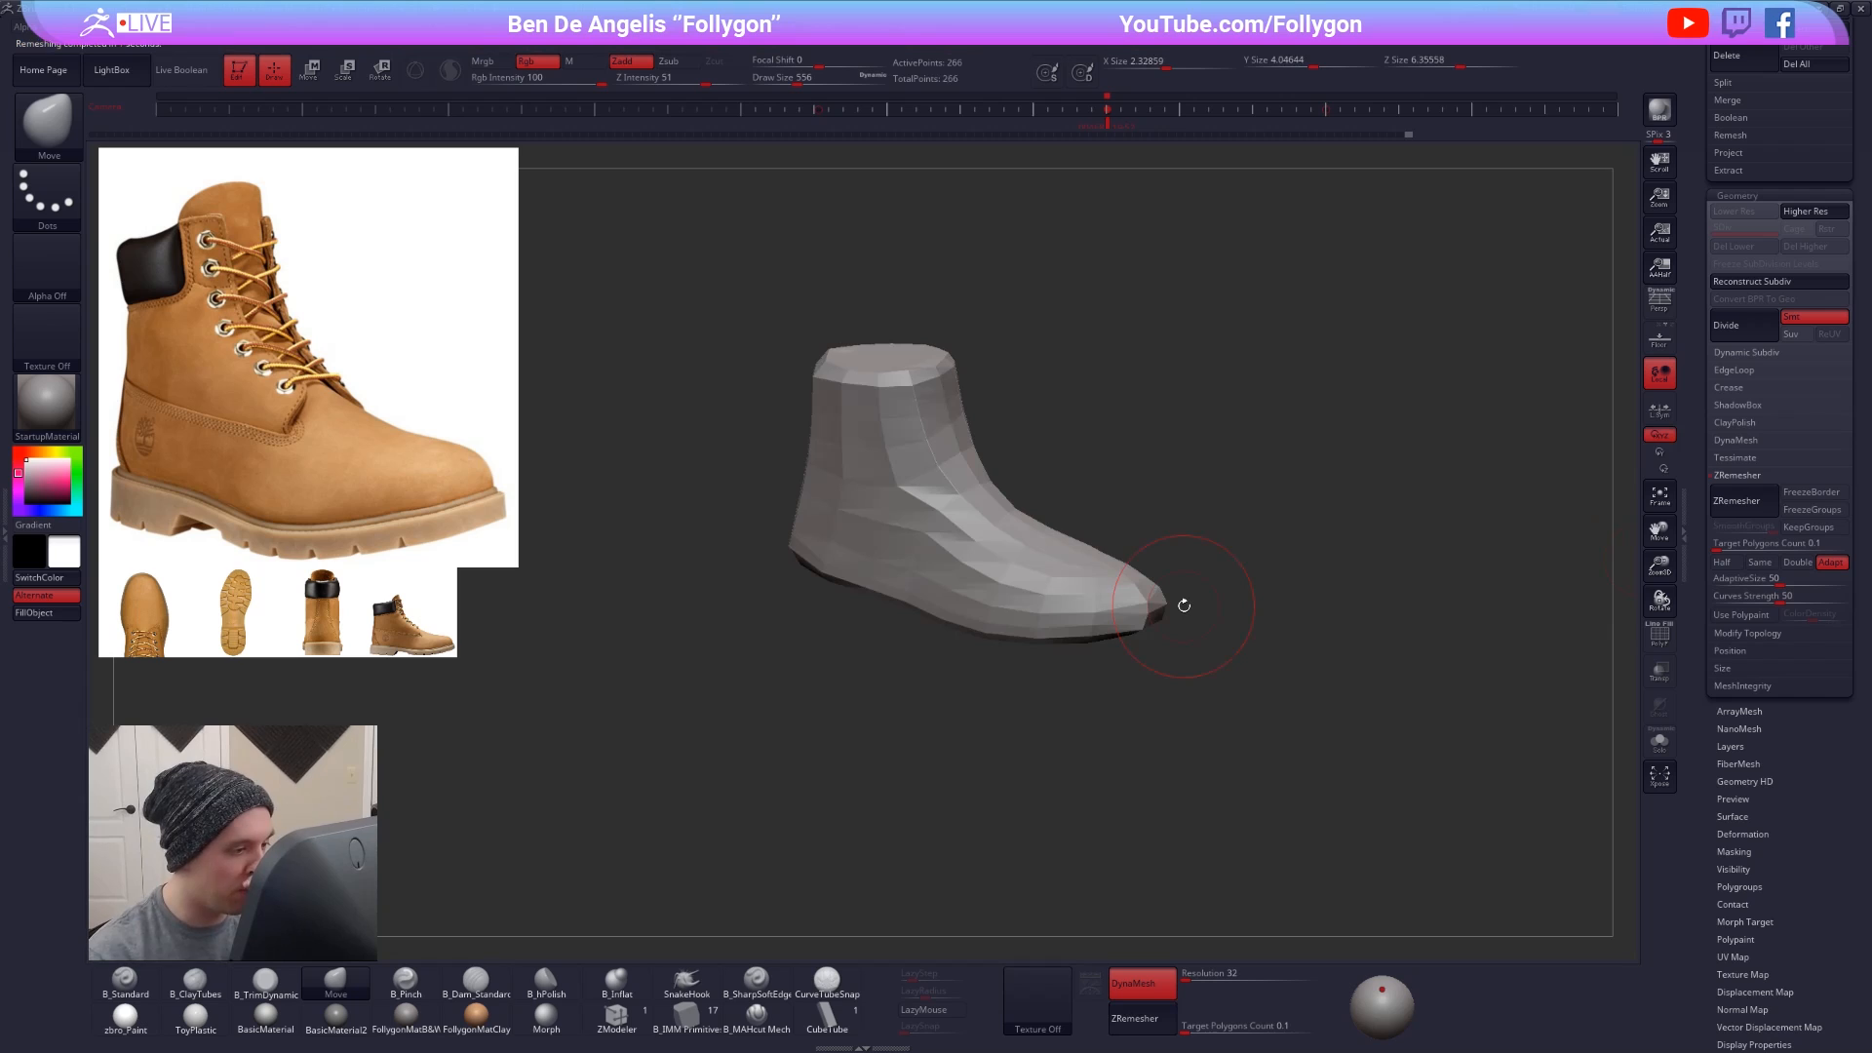
- Activate Dynamic Subdiv on the remeshed boot, always allowing automatic activation, and check the smoothed shape from the front
key("d")
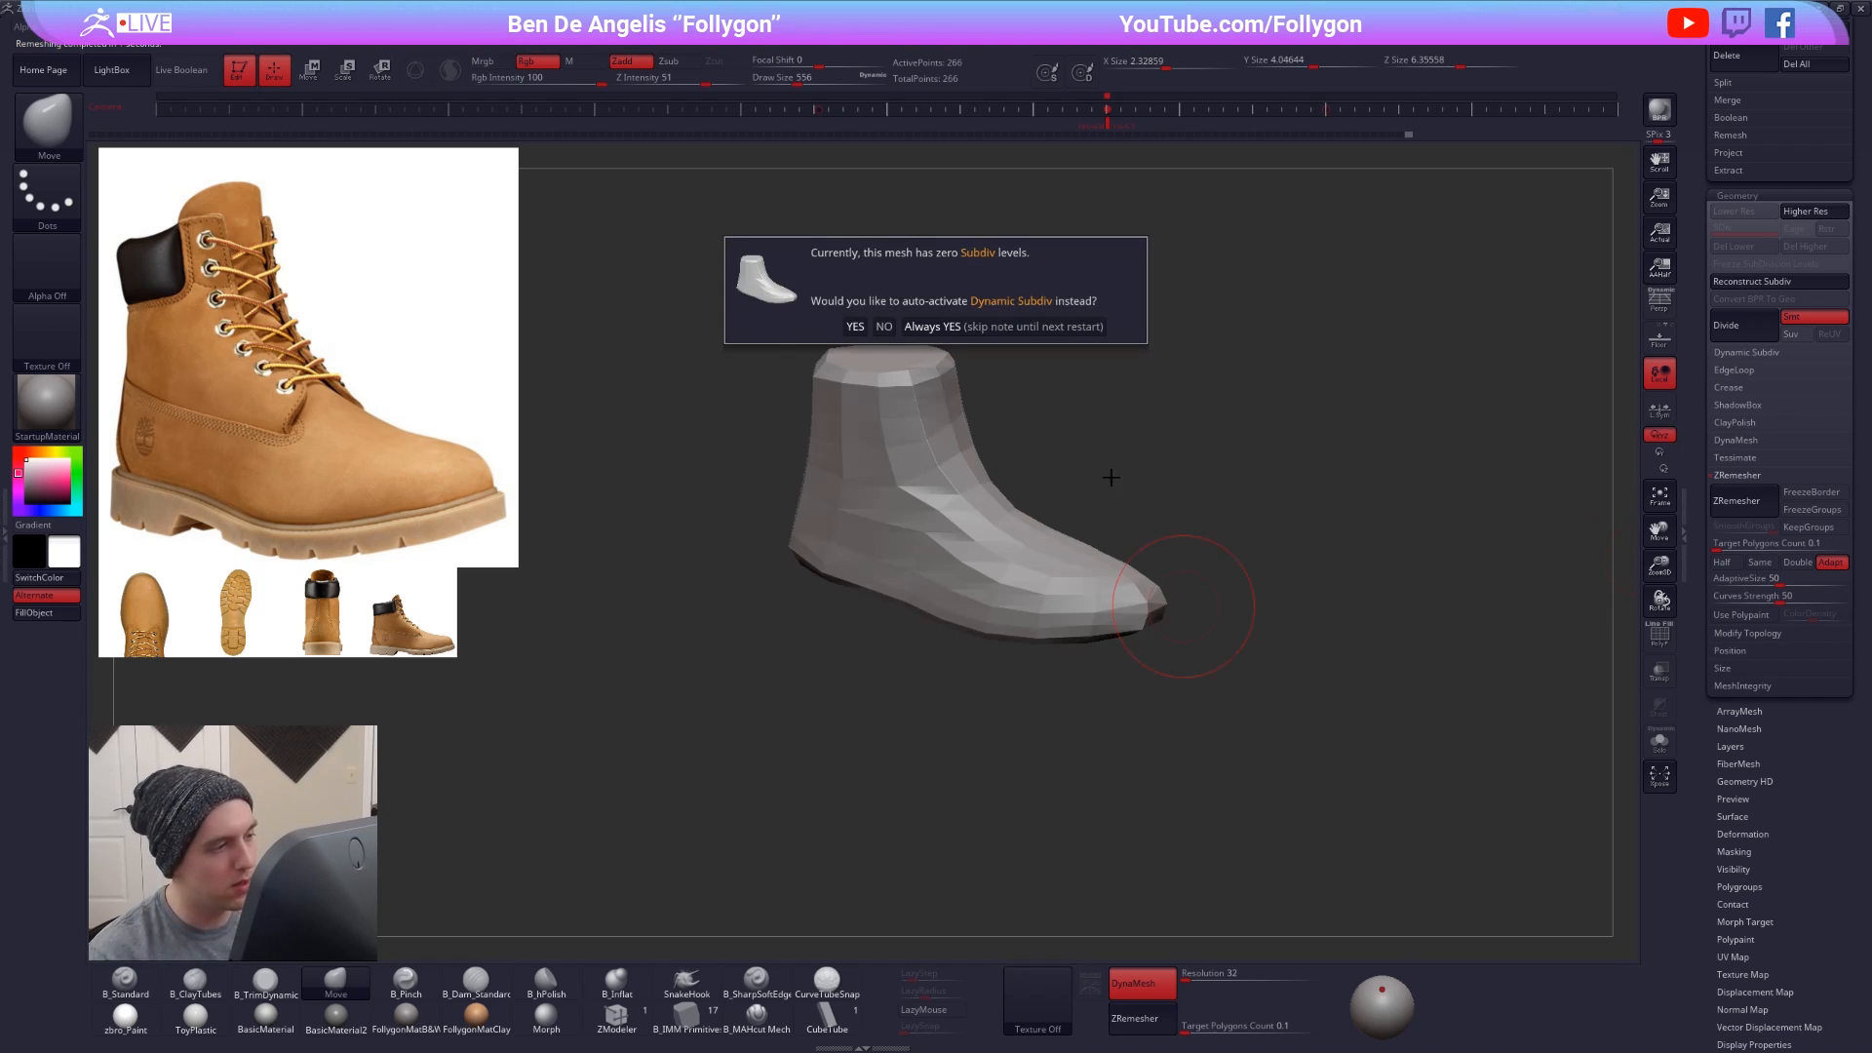
left_click(1022, 327)
left_click_drag(1265, 673, 1022, 604)
key("ctrl+z")
key("ctrl+shift+z")
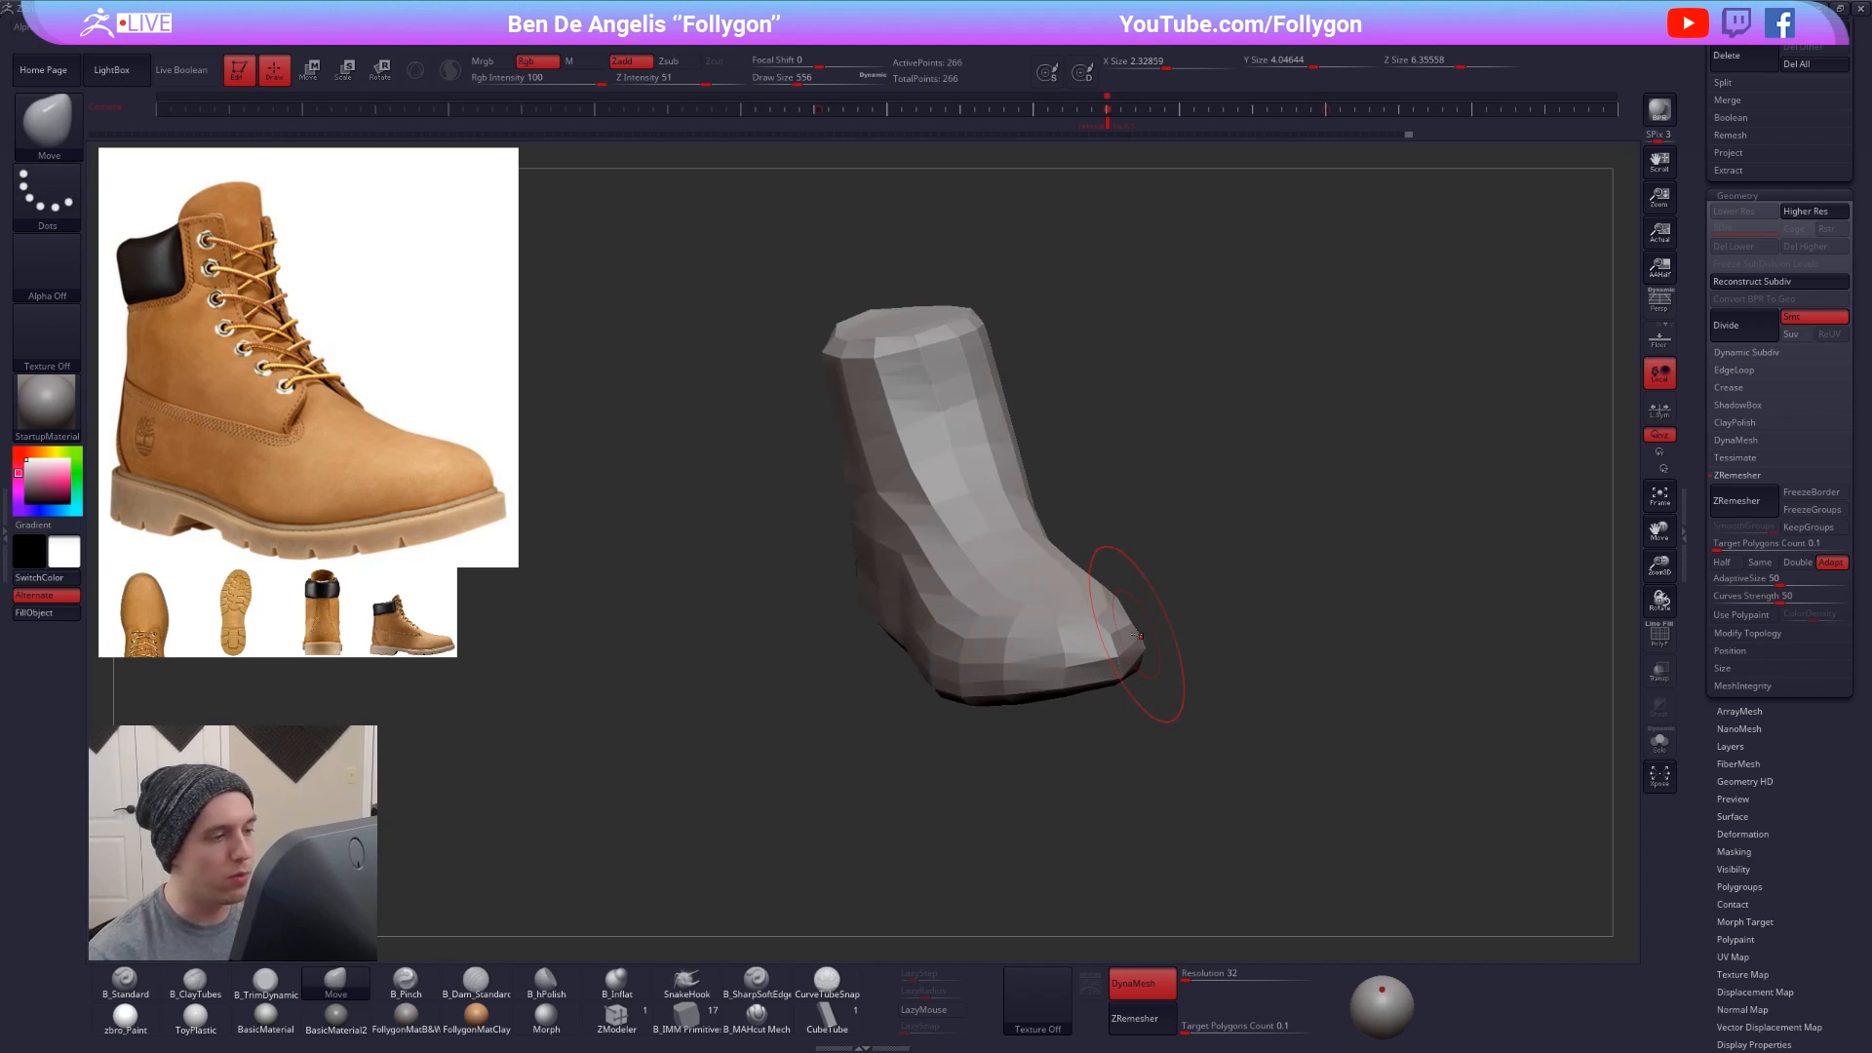
key("d")
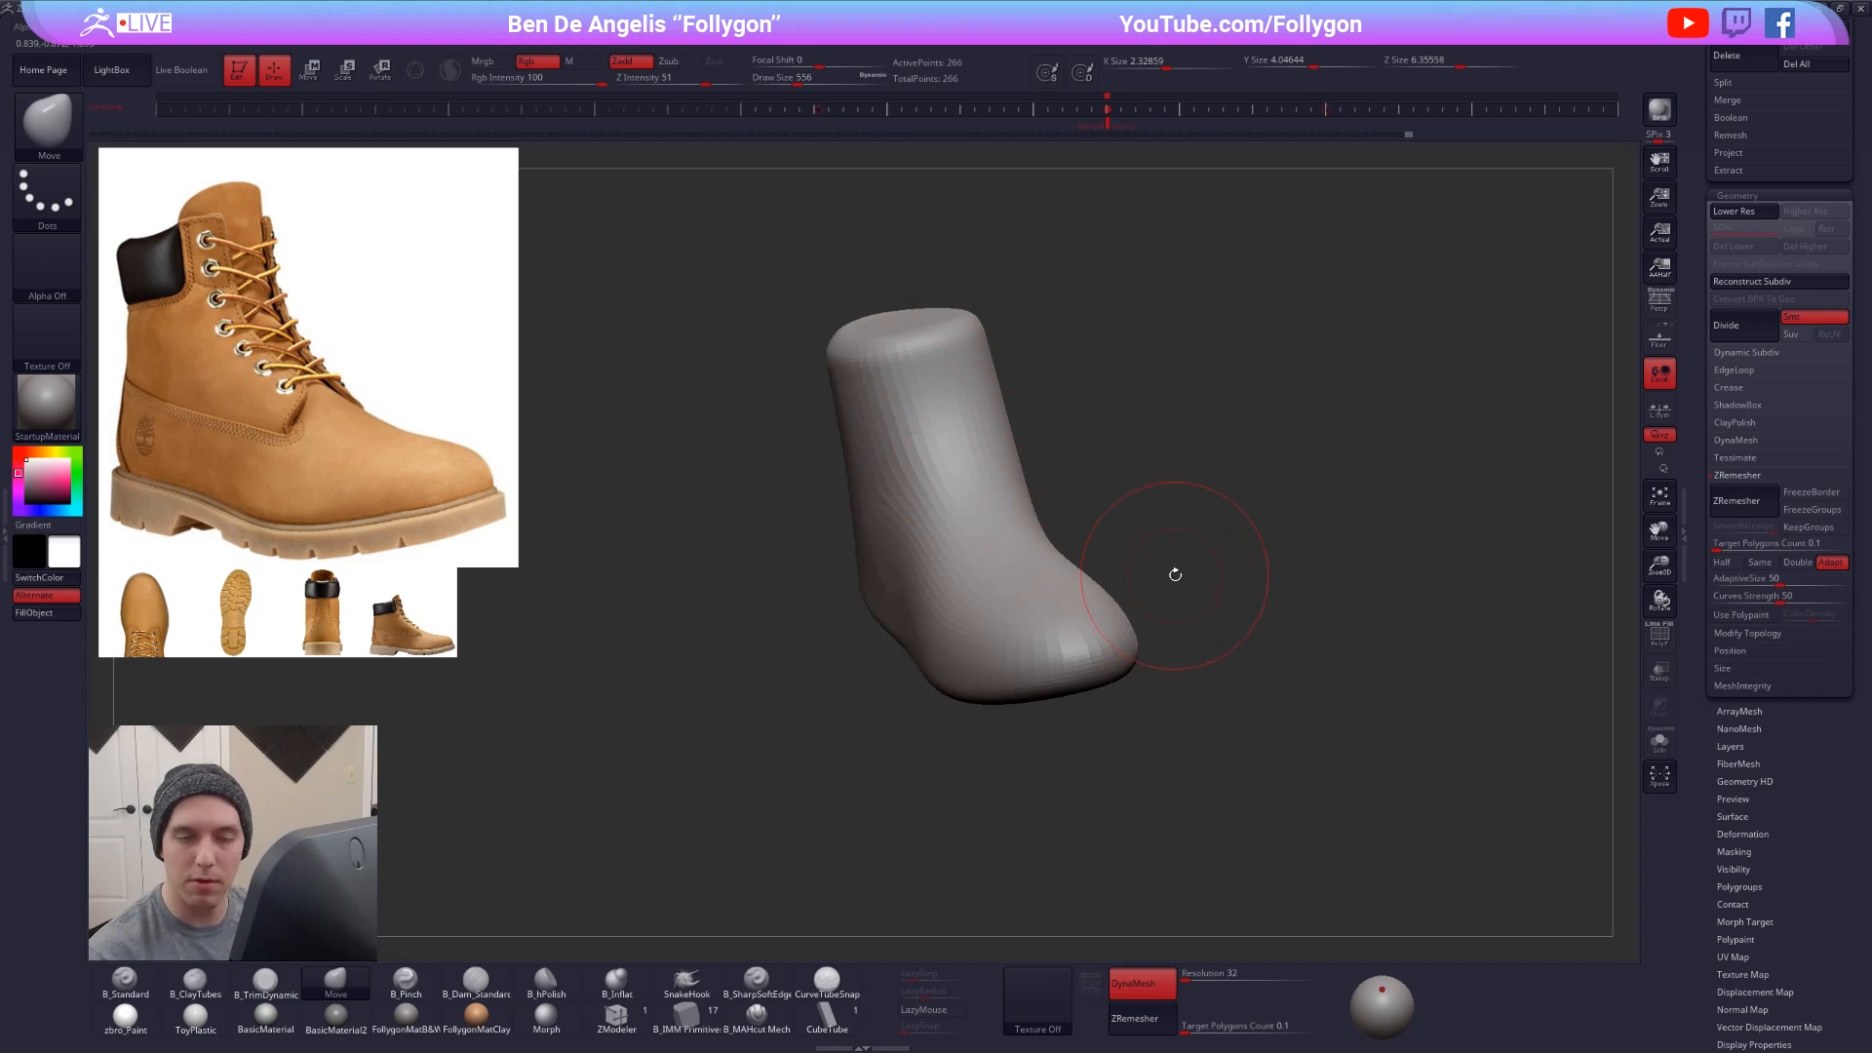
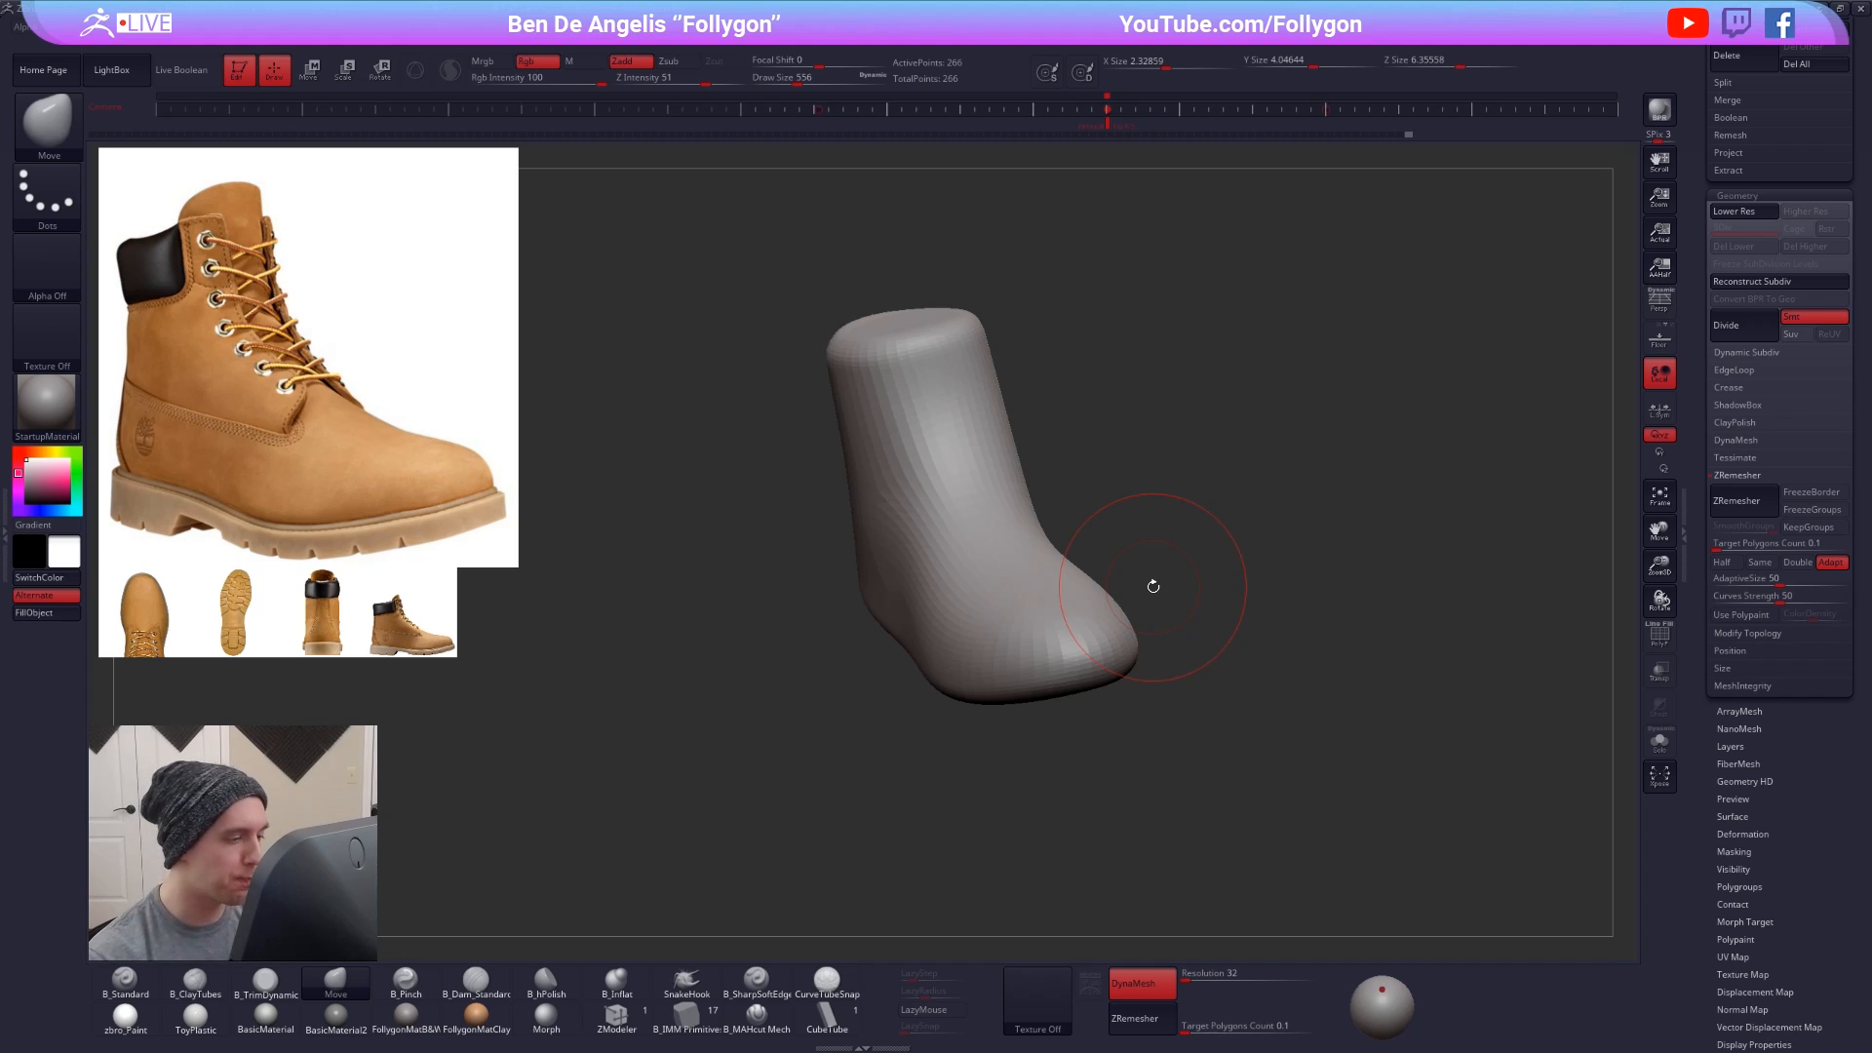
- Compare the low-poly boot with its dense version before remeshing, and undo the last remesh
key("ctrl+z")
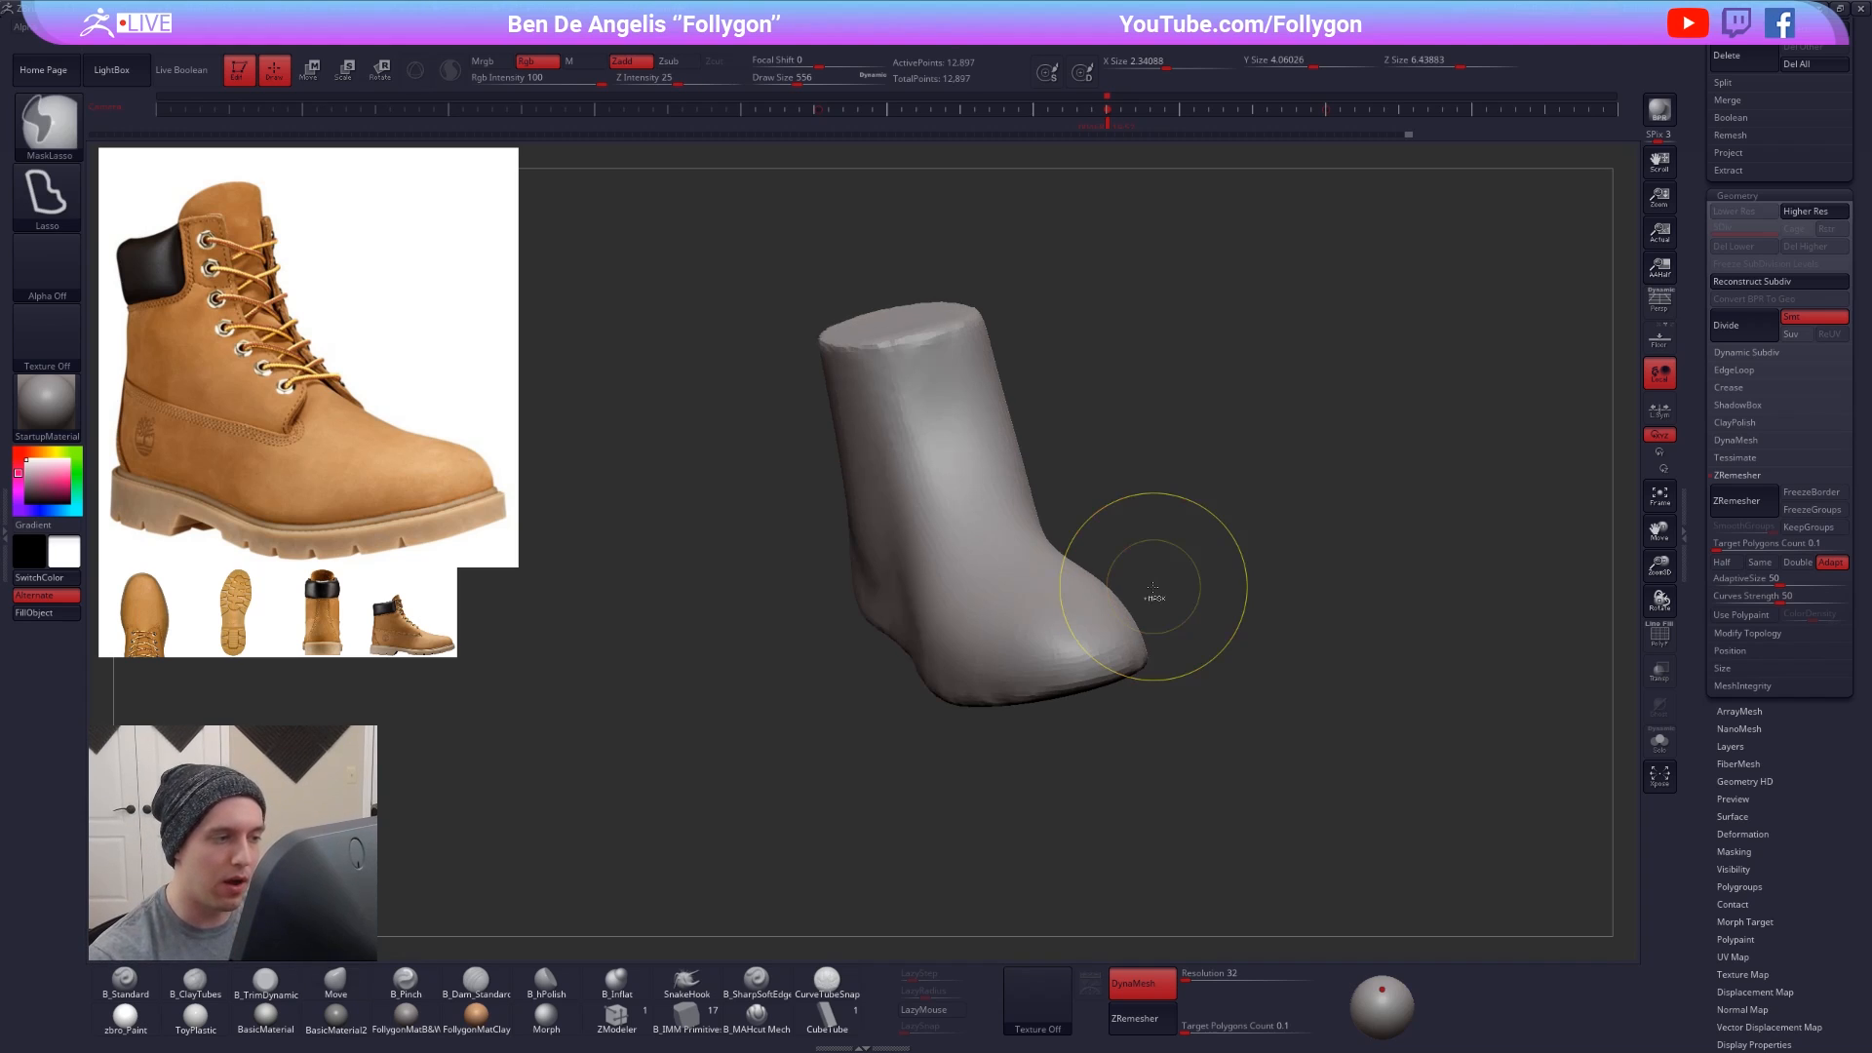
key("ctrl+shift+z")
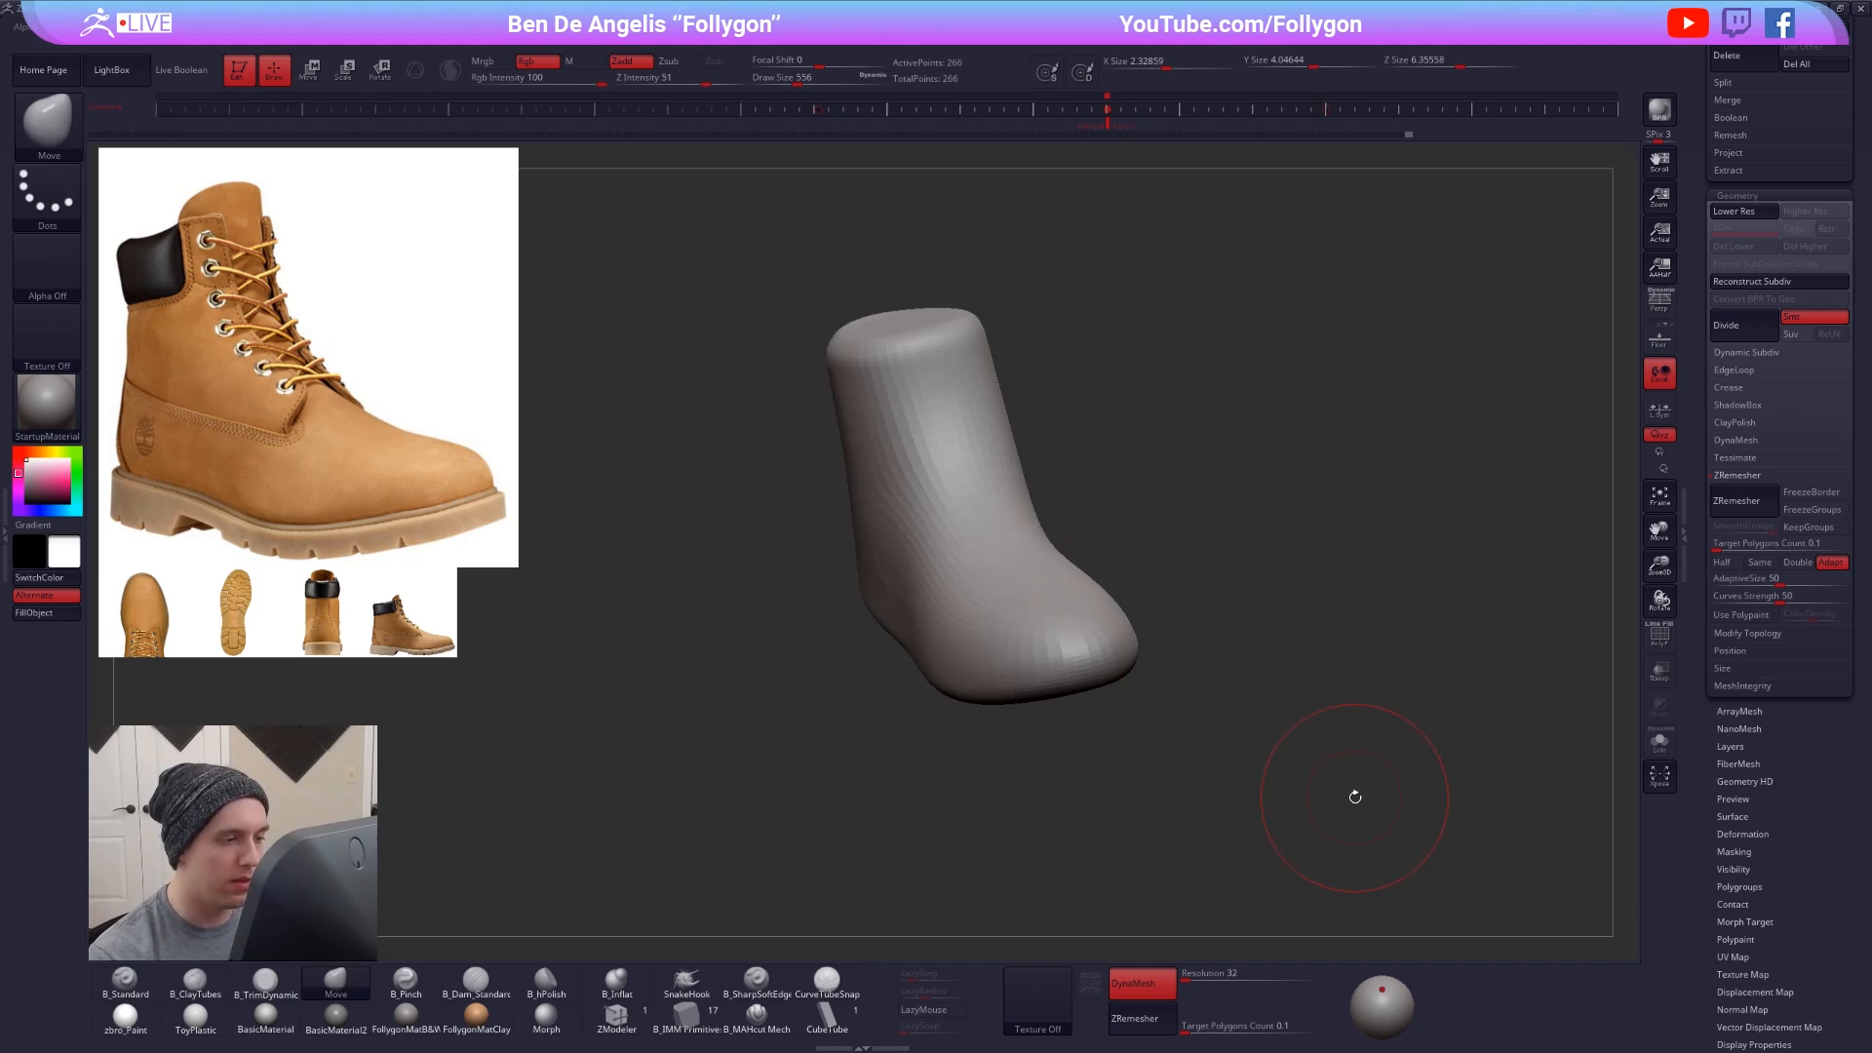
key("ctrl")
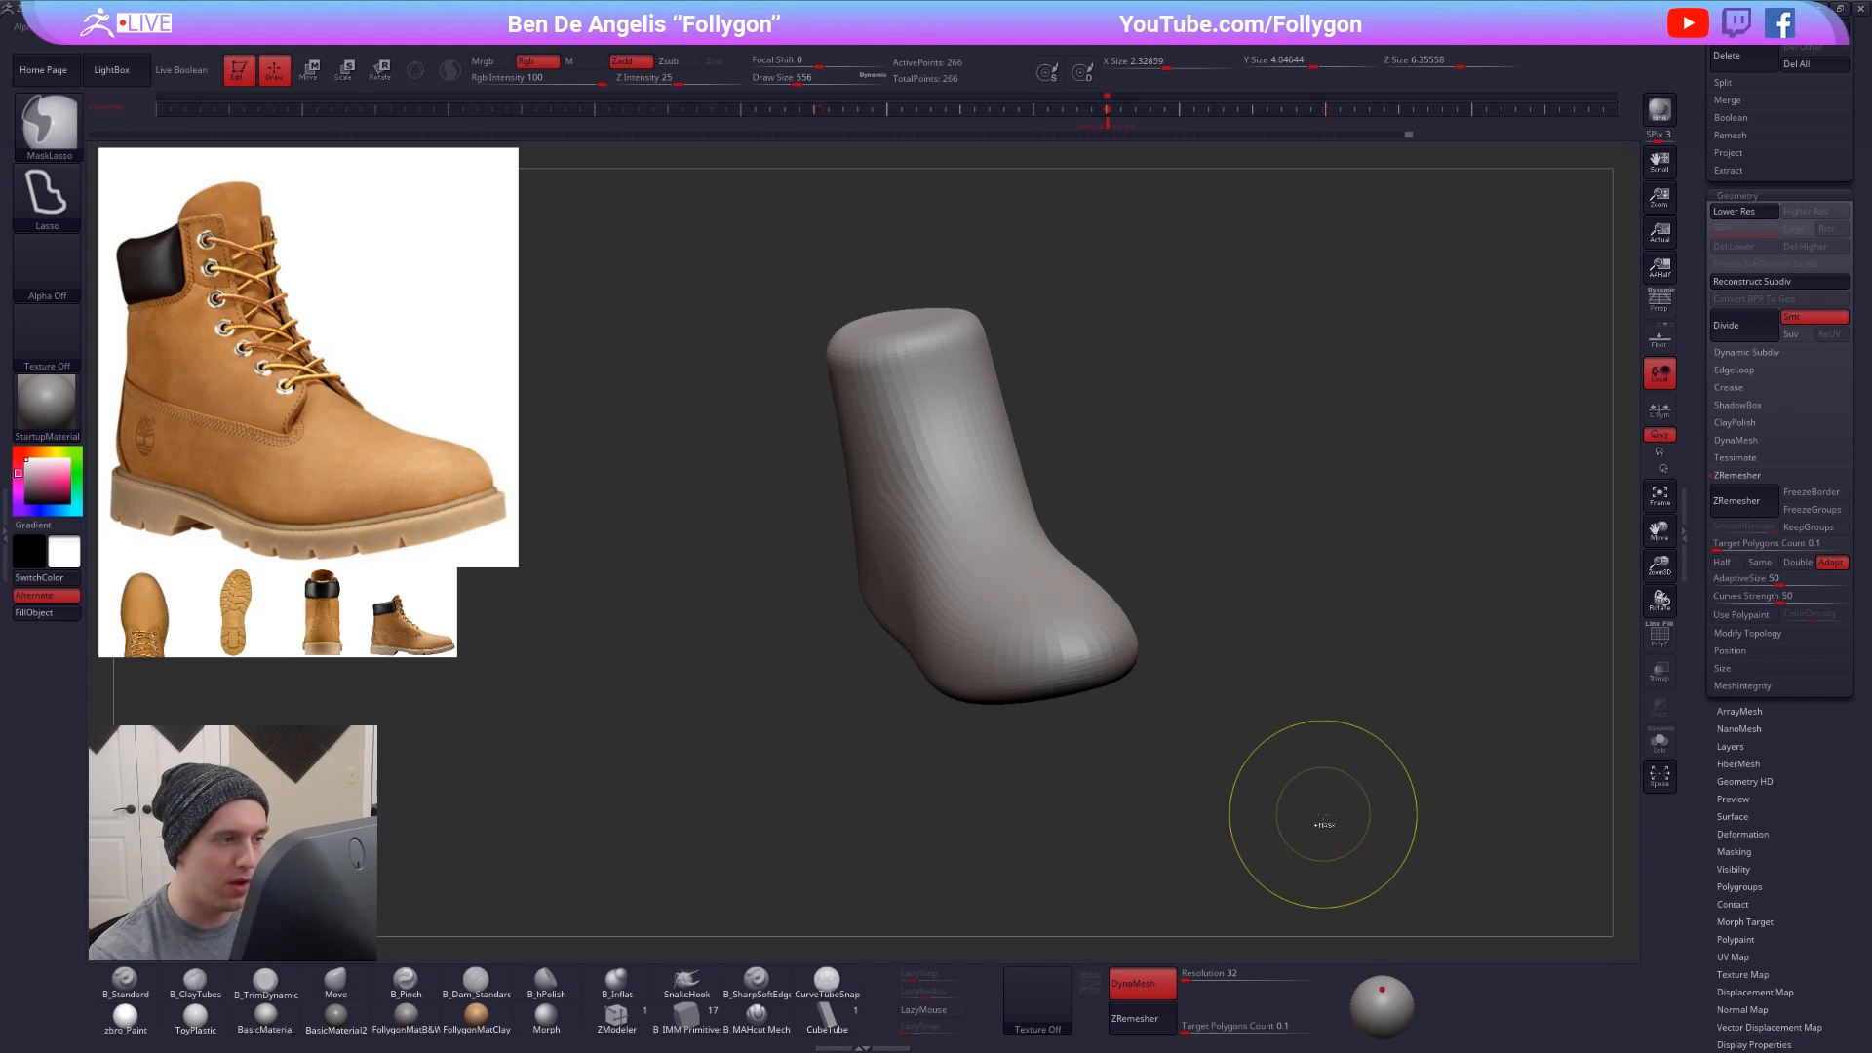
key("ctrl+z")
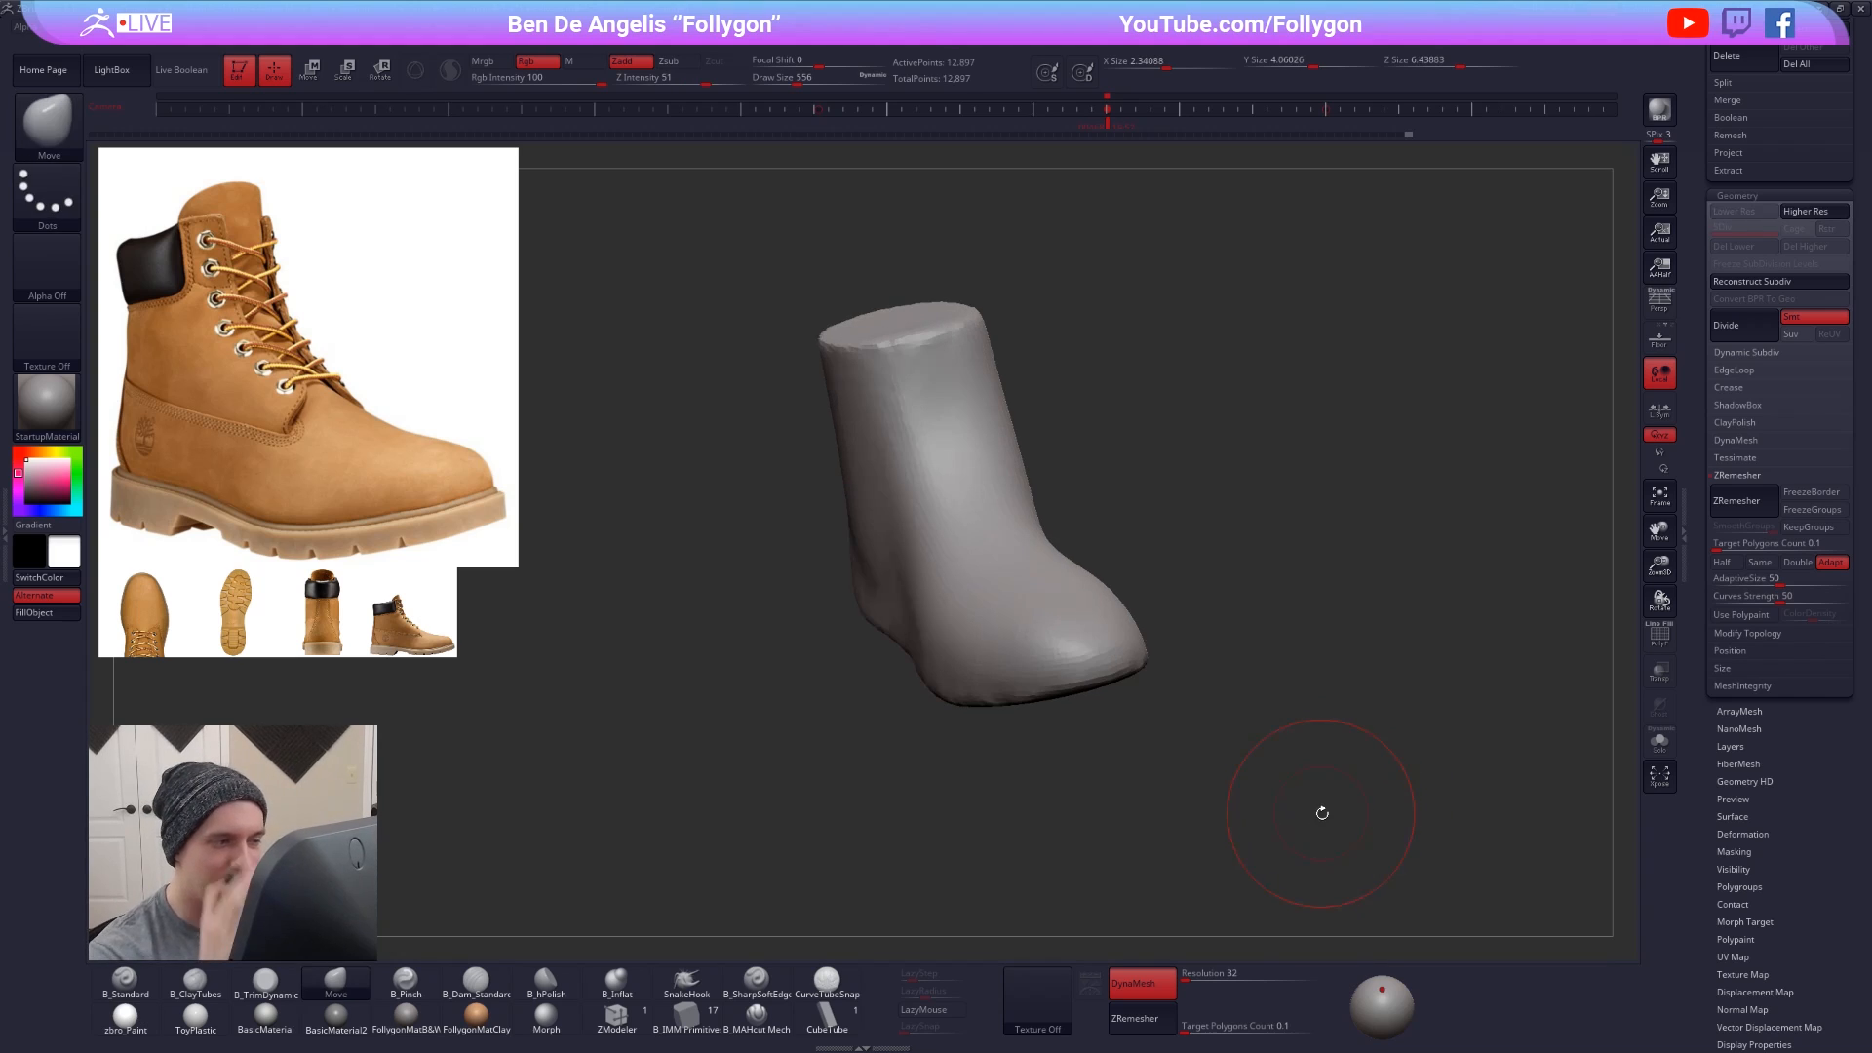
- Set the ZRemesher Target Polygons Count to 0.5 and remesh the boot
left_click(1710, 544)
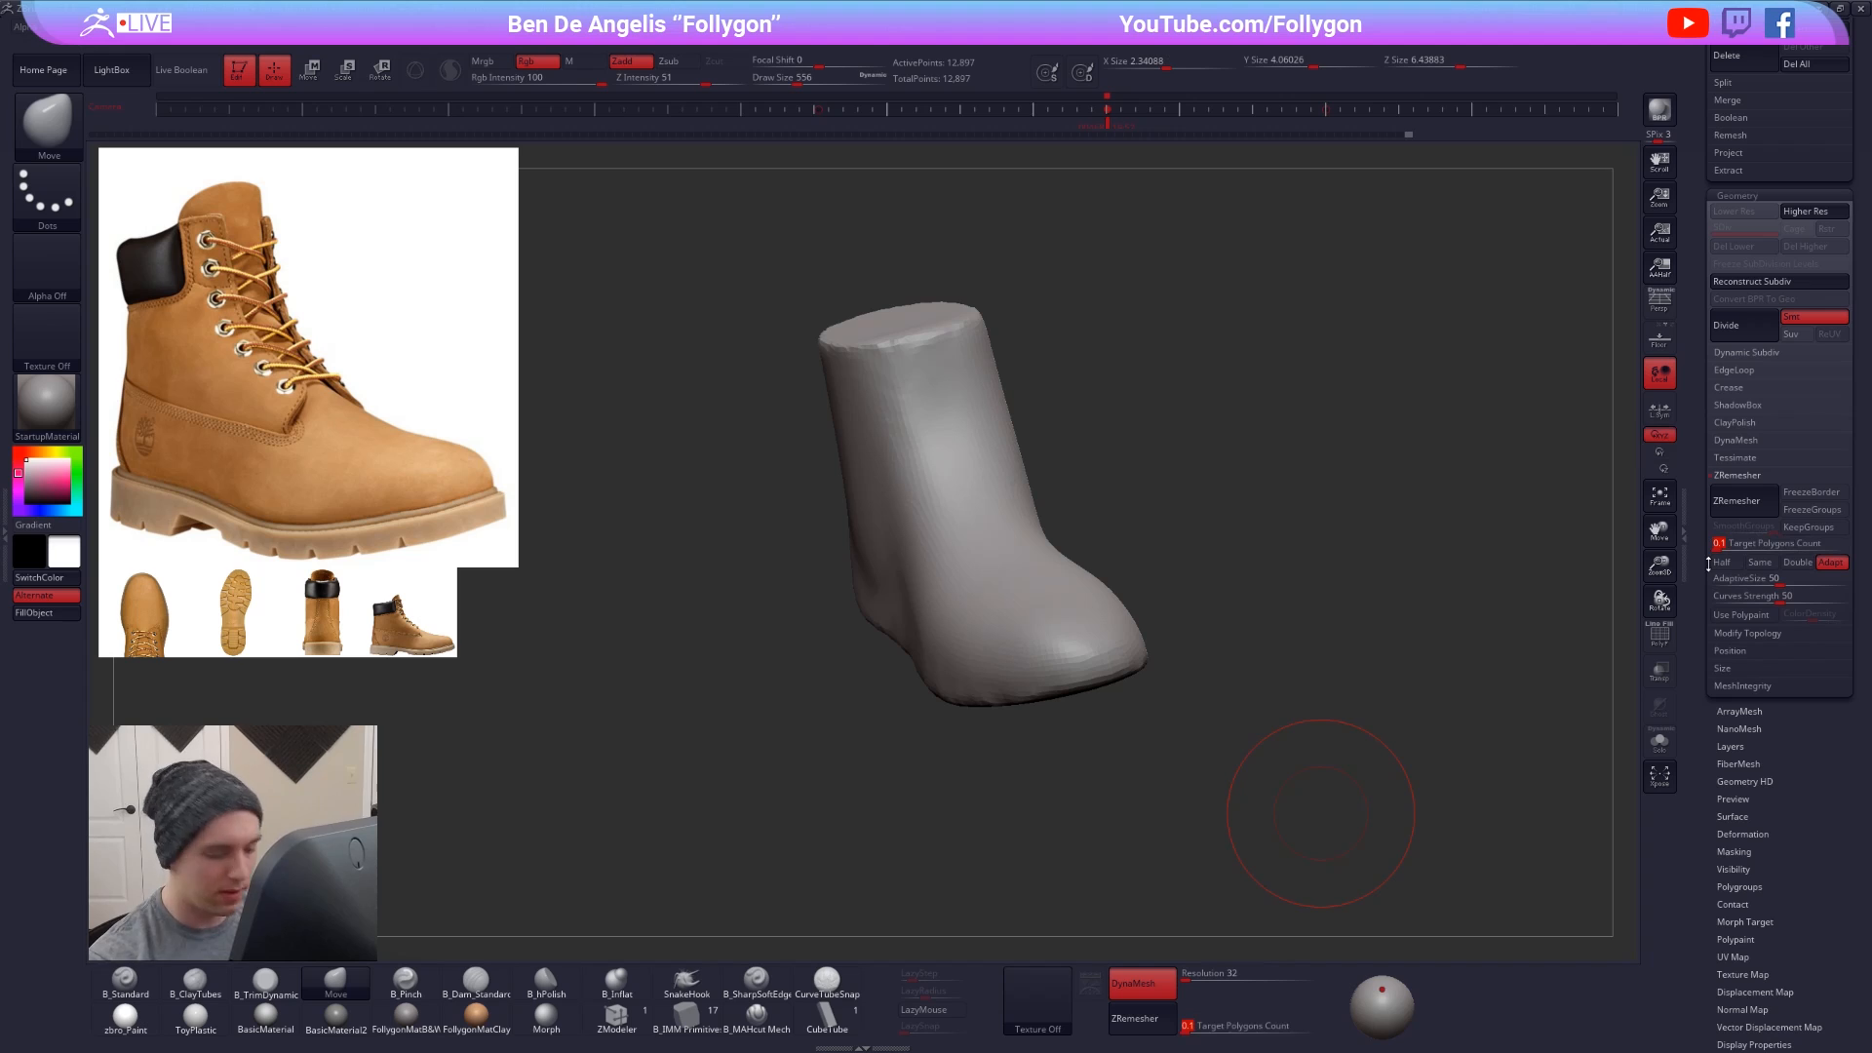
type("0.5")
key("Return")
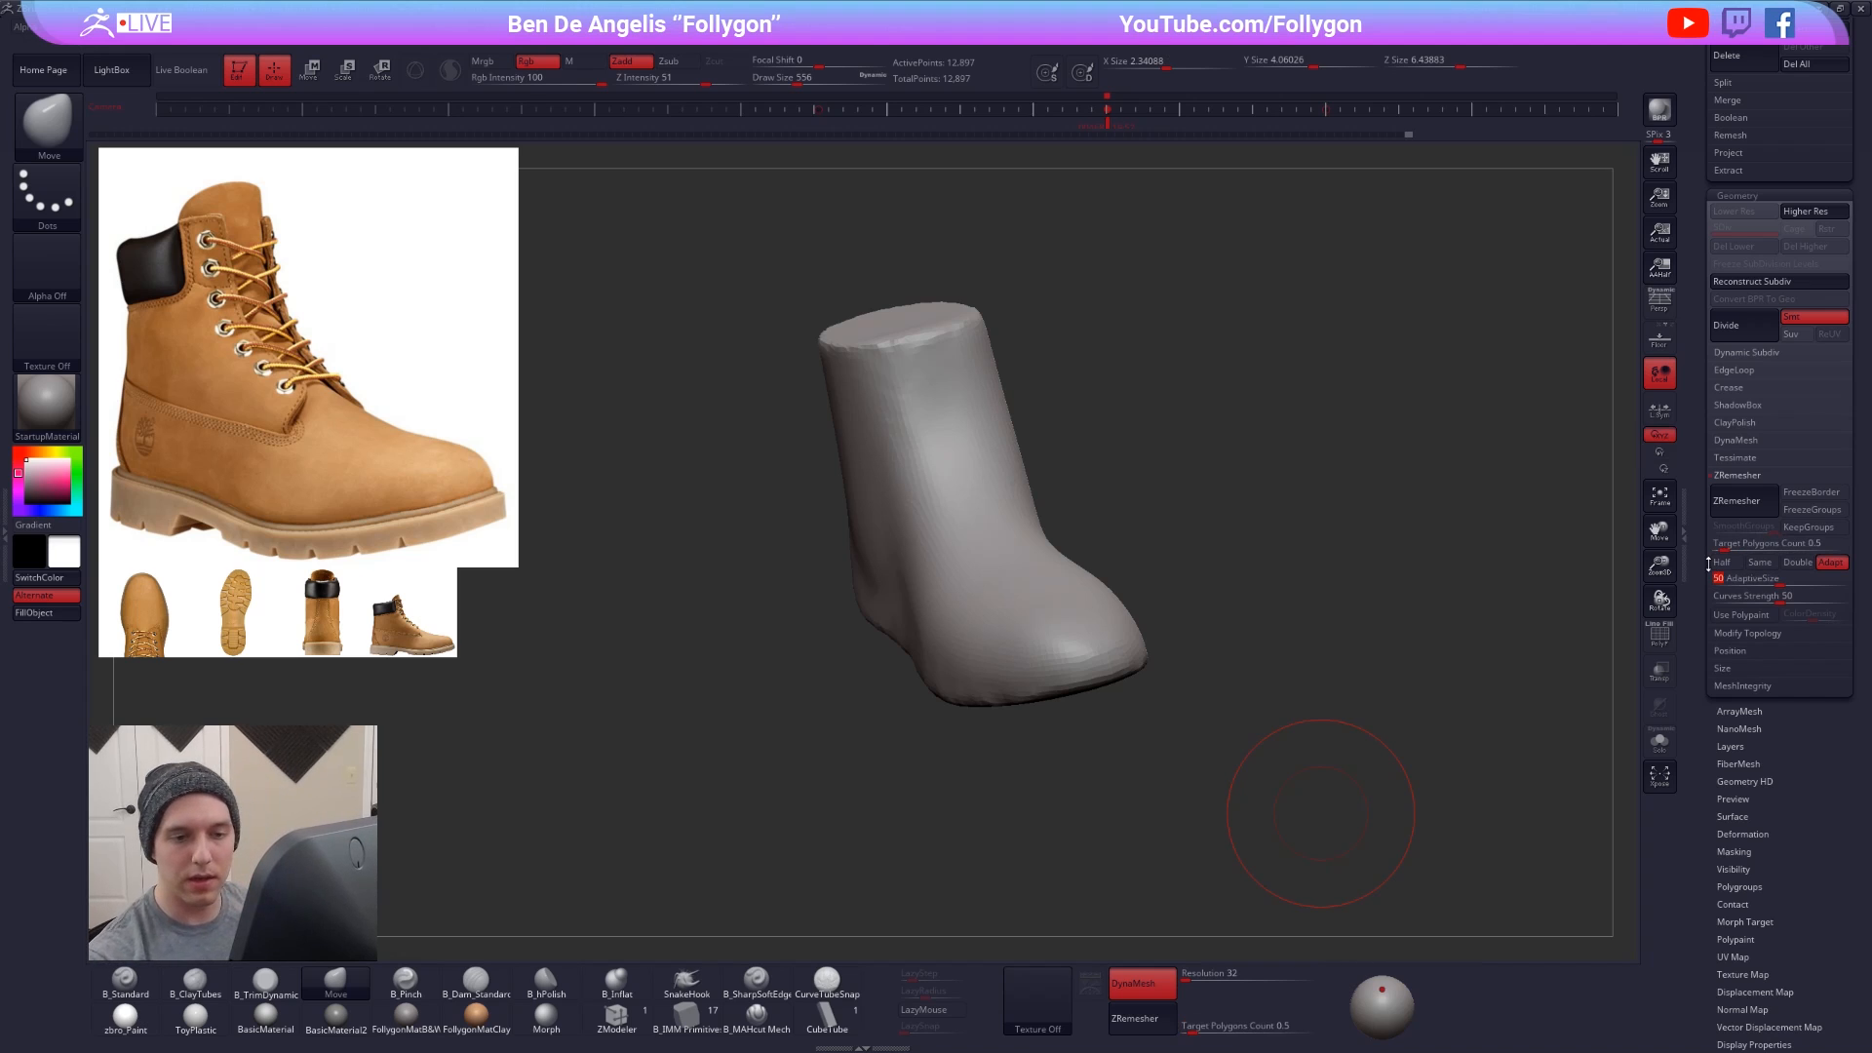
left_click(1740, 501)
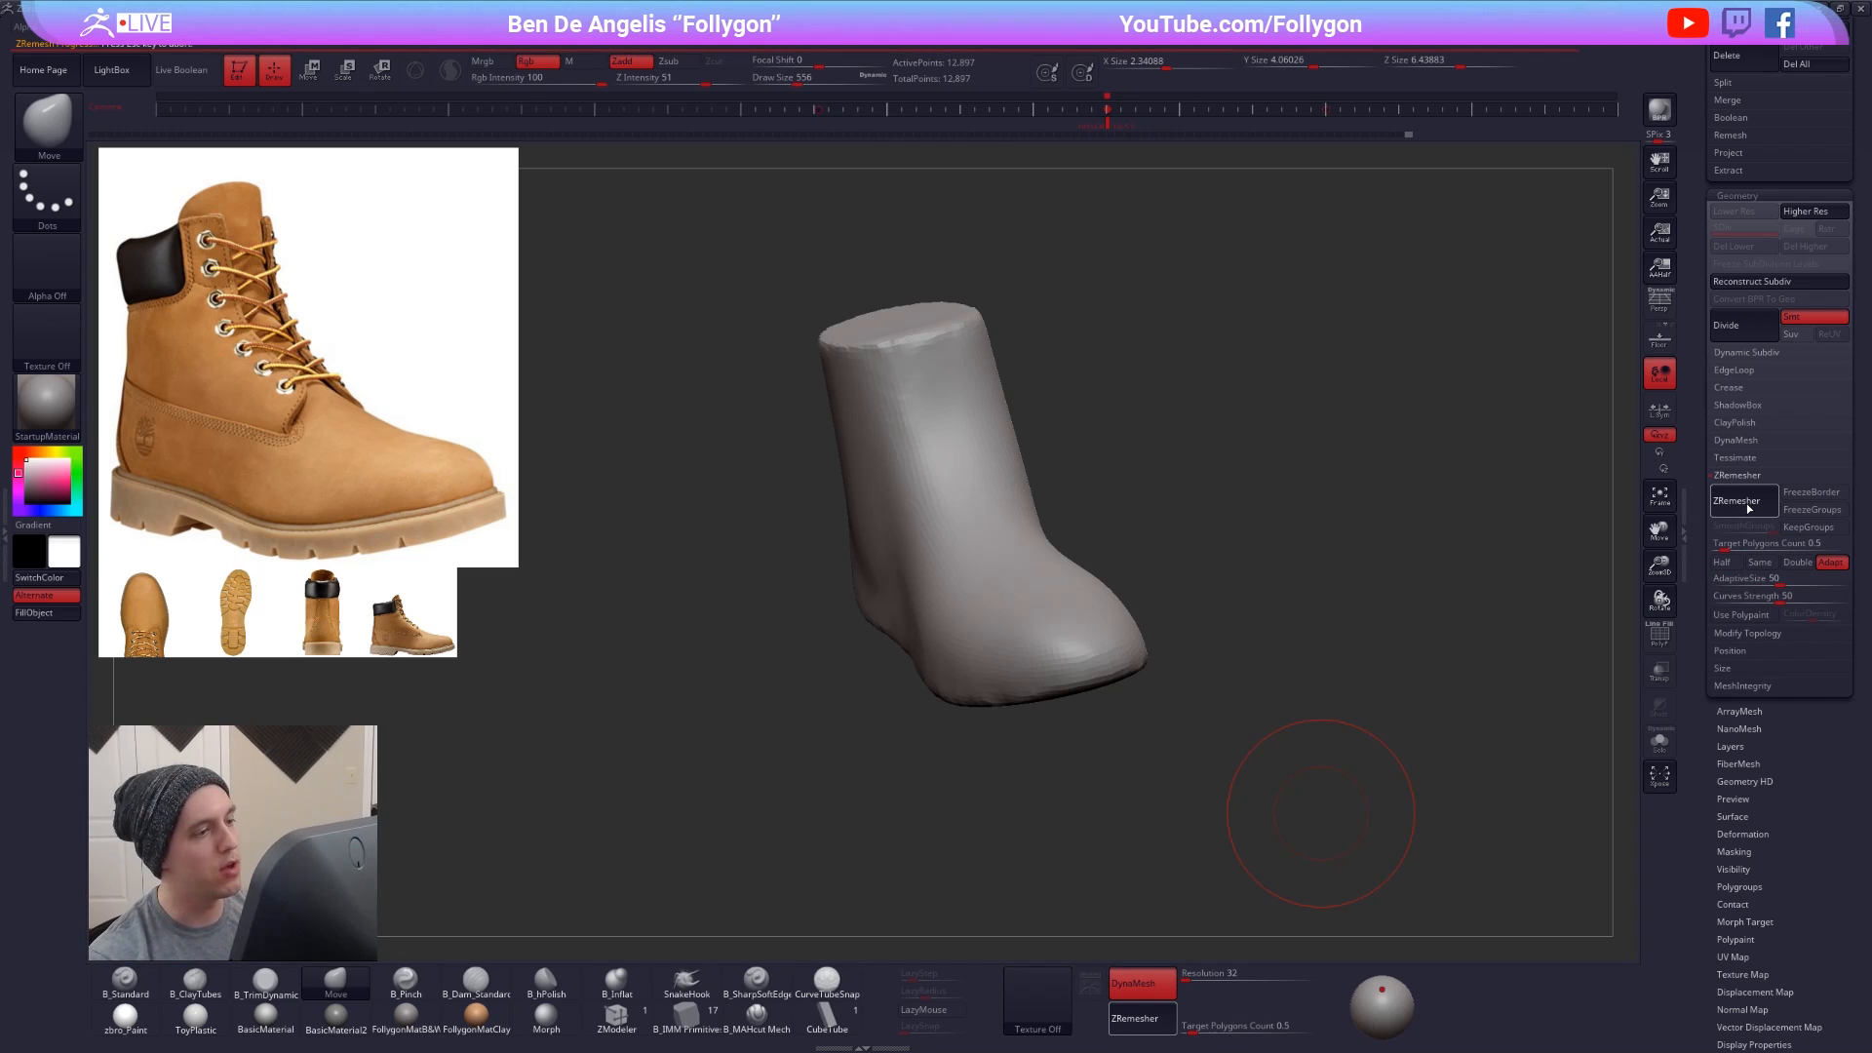
- Compare the boot before and after the remesh and check its wireframe
key("ctrl+z")
key("ctrl+shift+z")
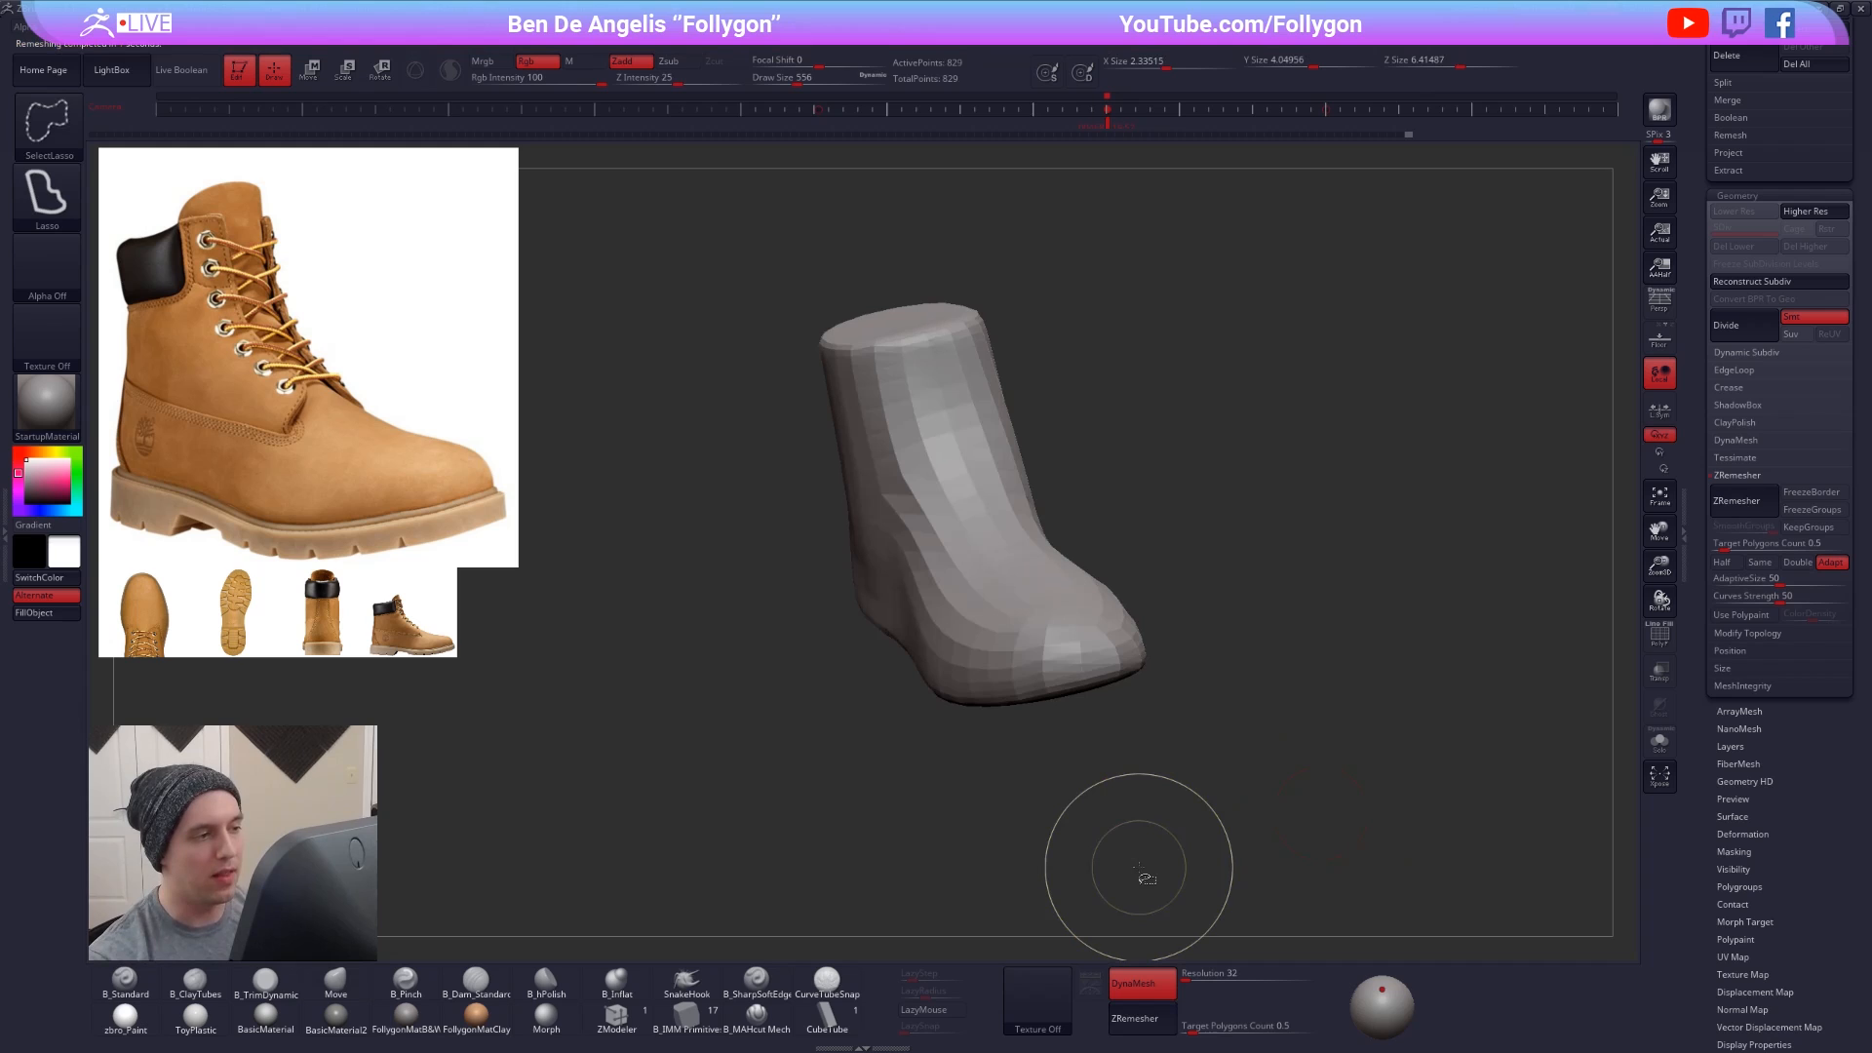
key("ctrl+z")
key("ctrl+shift+z")
key("shift+f")
key("shift+f")
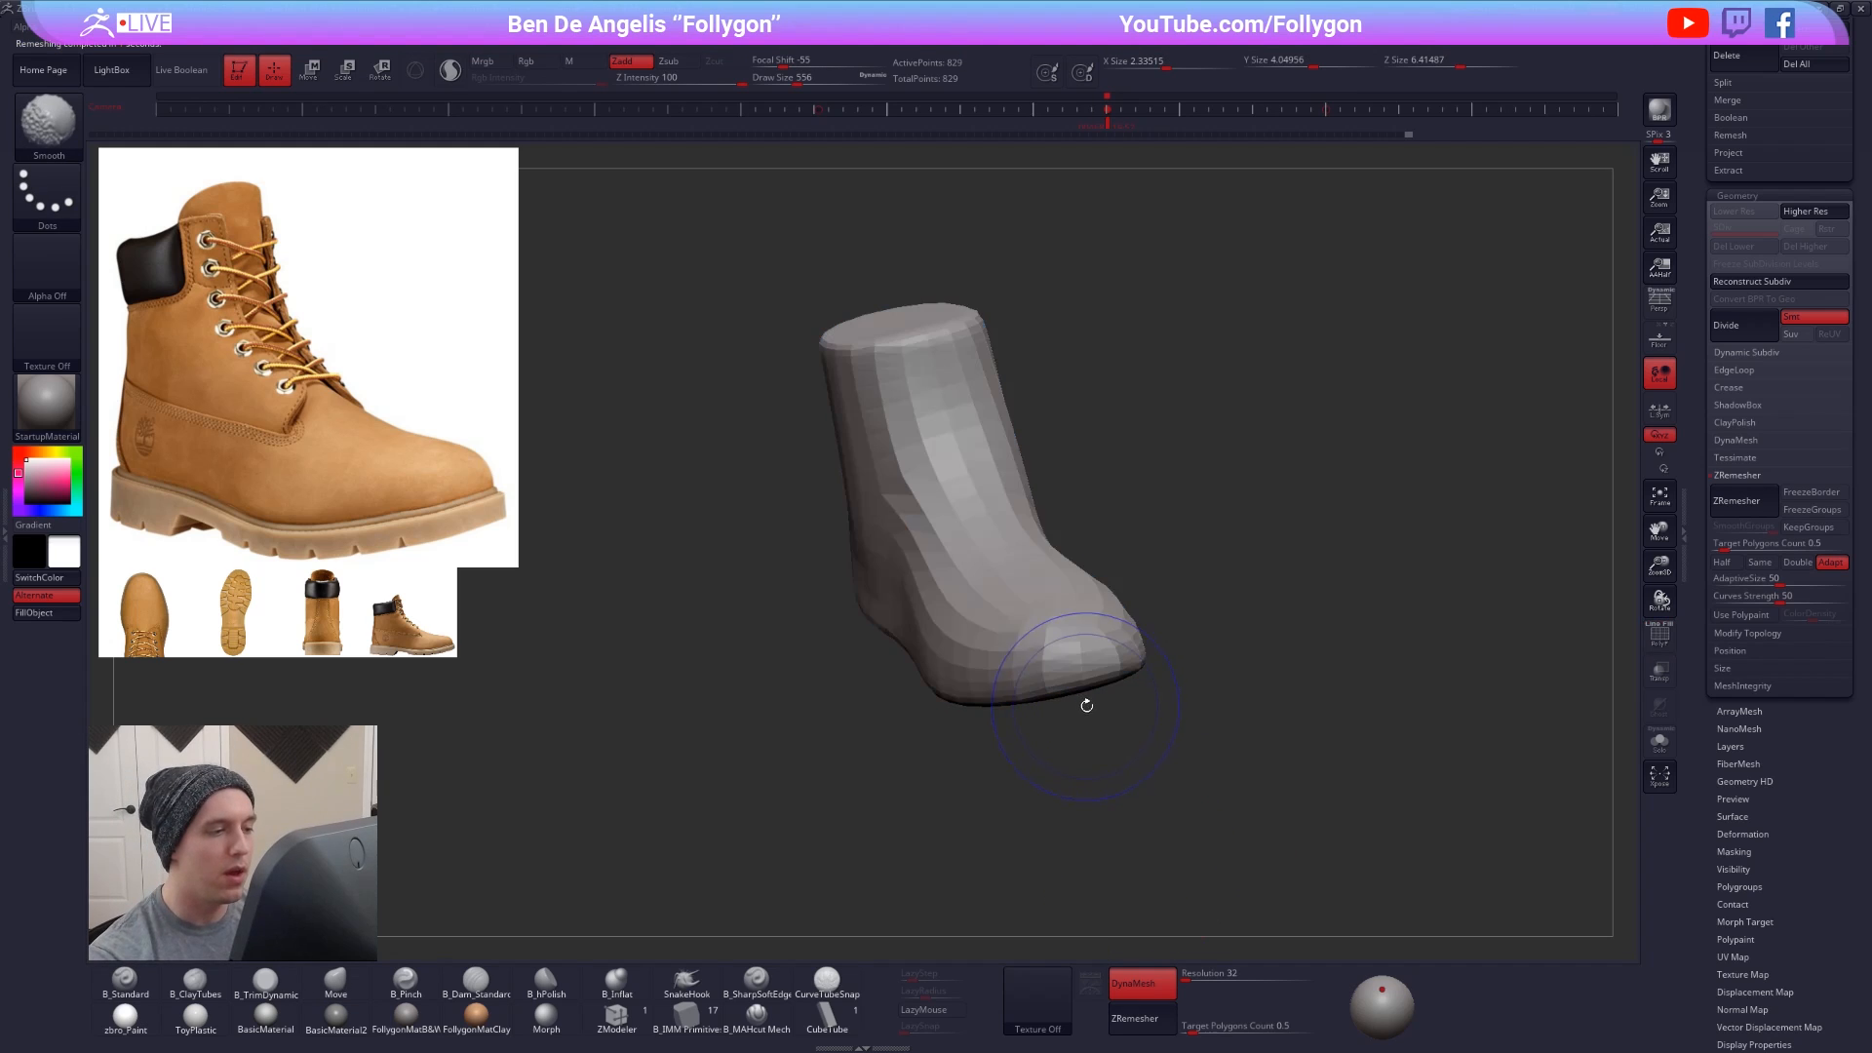
- Select the Move brush, turn on Dynamic Subdiv for the boot, and inspect its wireframe from the side and above
key("b")
key("m")
key("v")
key("d")
key("d")
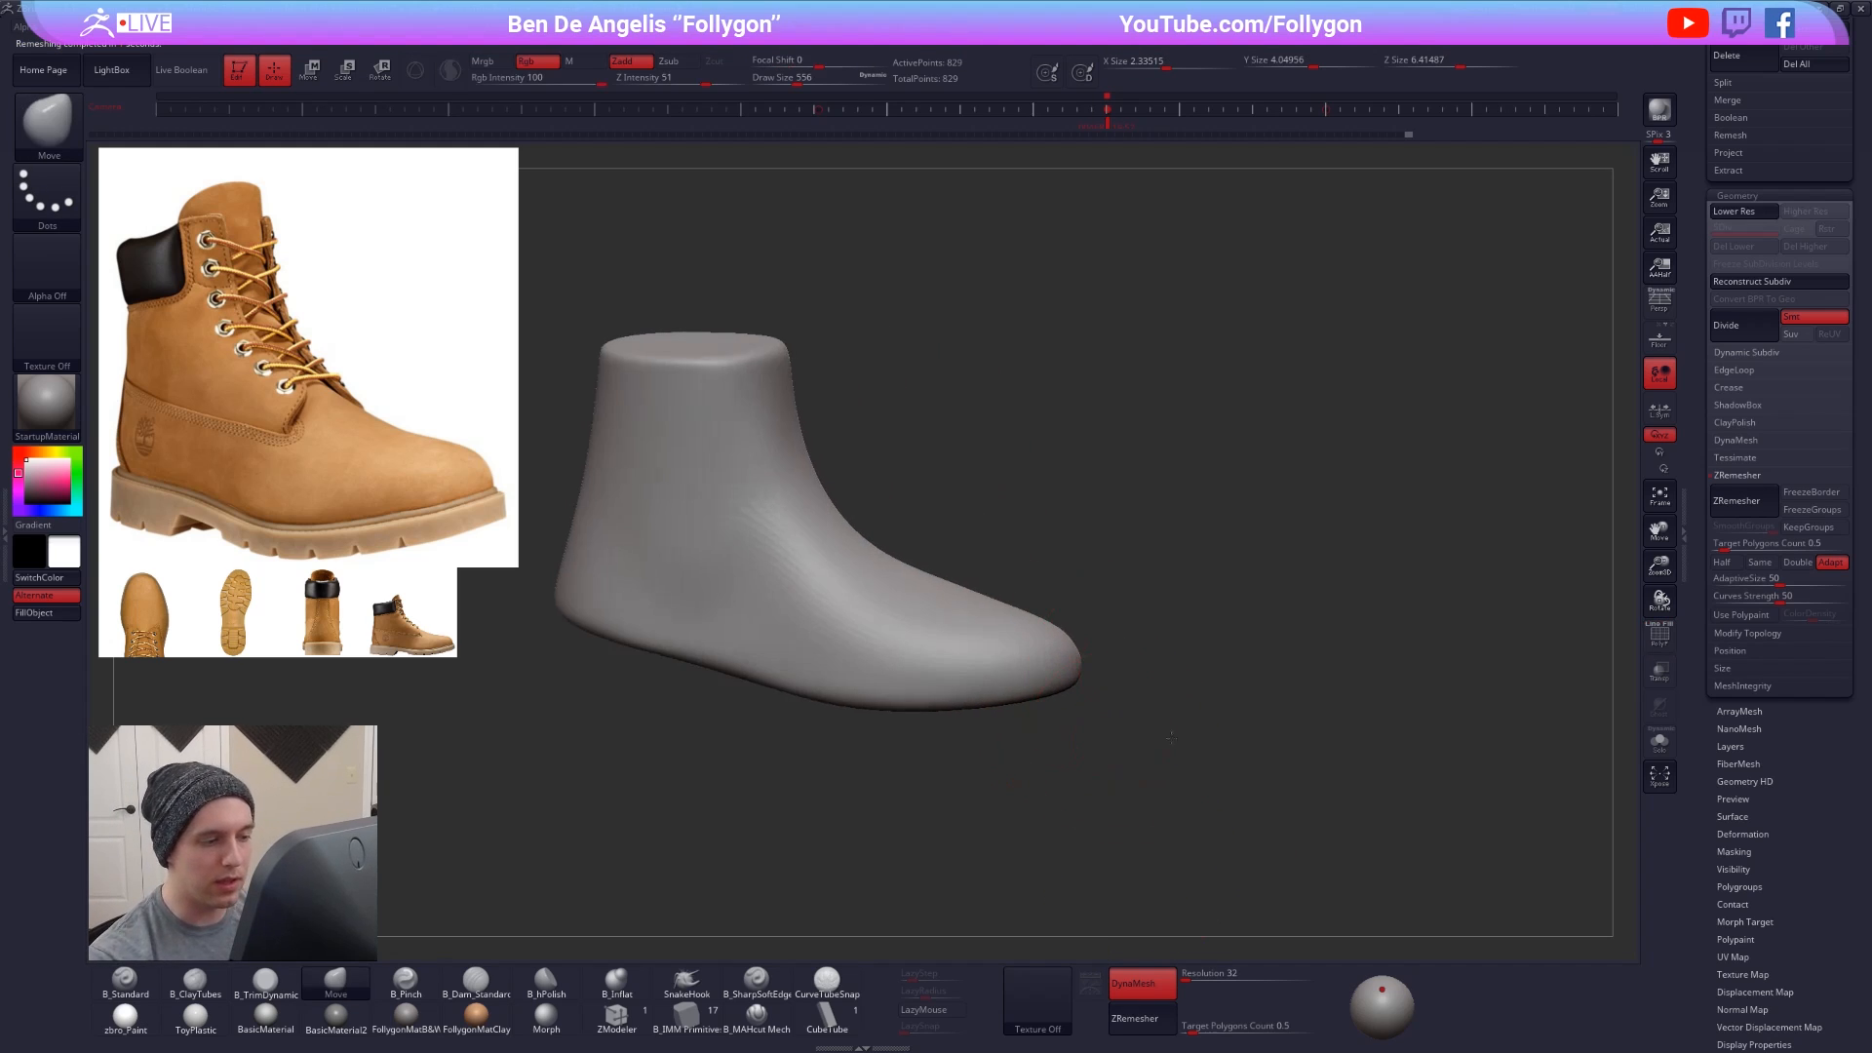
left_click_drag(1171, 738, 1219, 693, "alt")
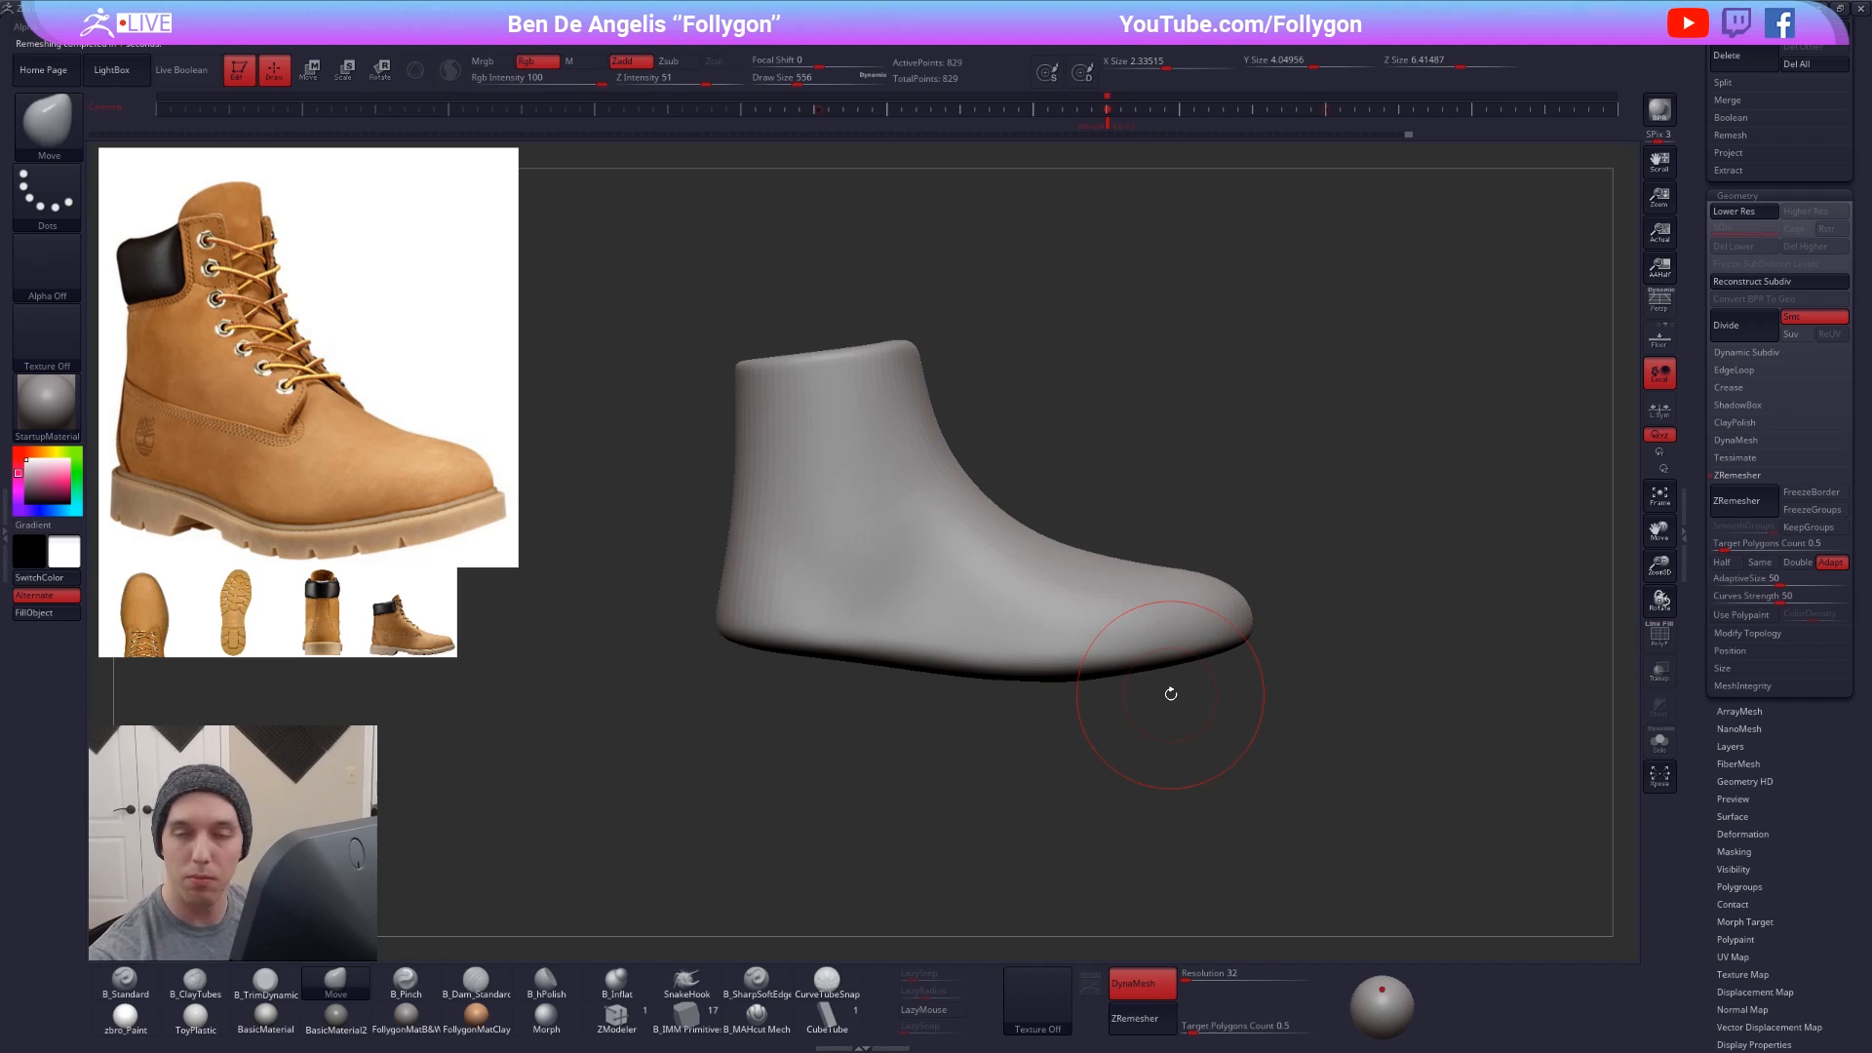
key("shift+f")
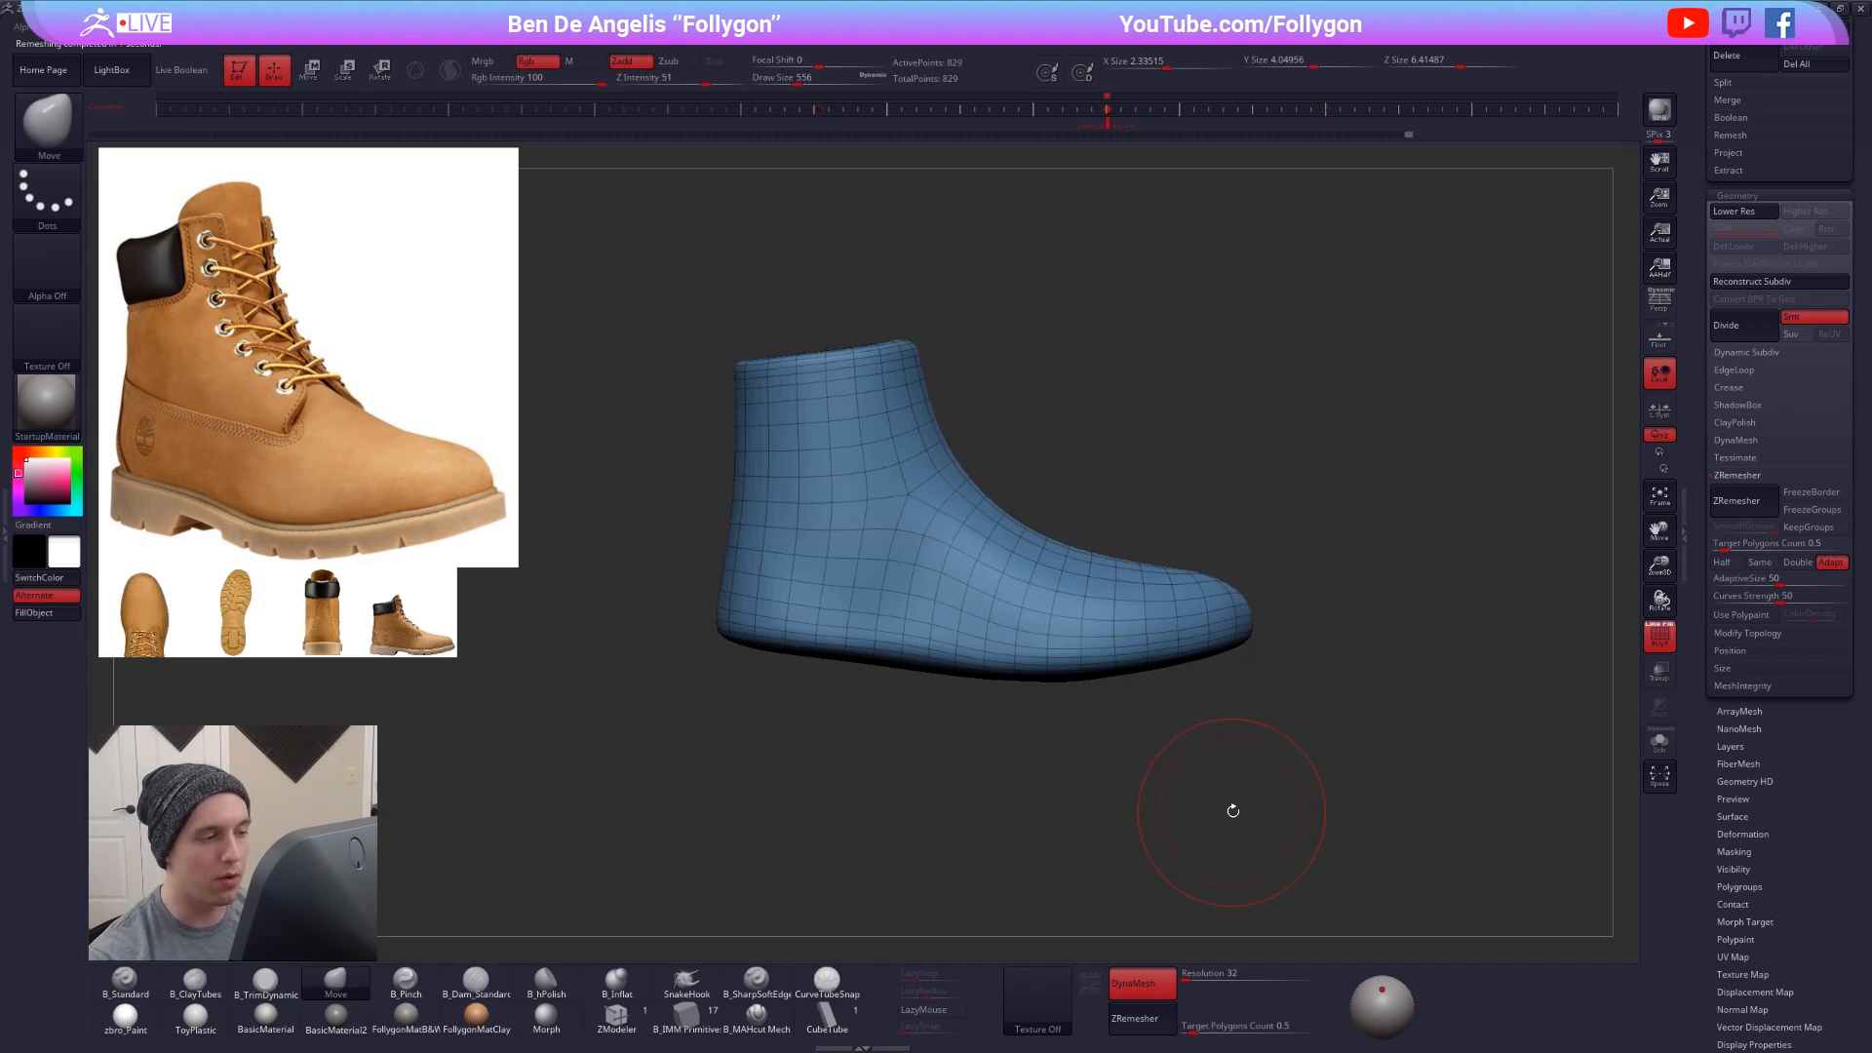
mouse_move(1234, 810)
left_mouse_down()
mouse_move(1396, 478)
mouse_move(1126, 765)
mouse_move(1128, 687)
left_mouse_up()
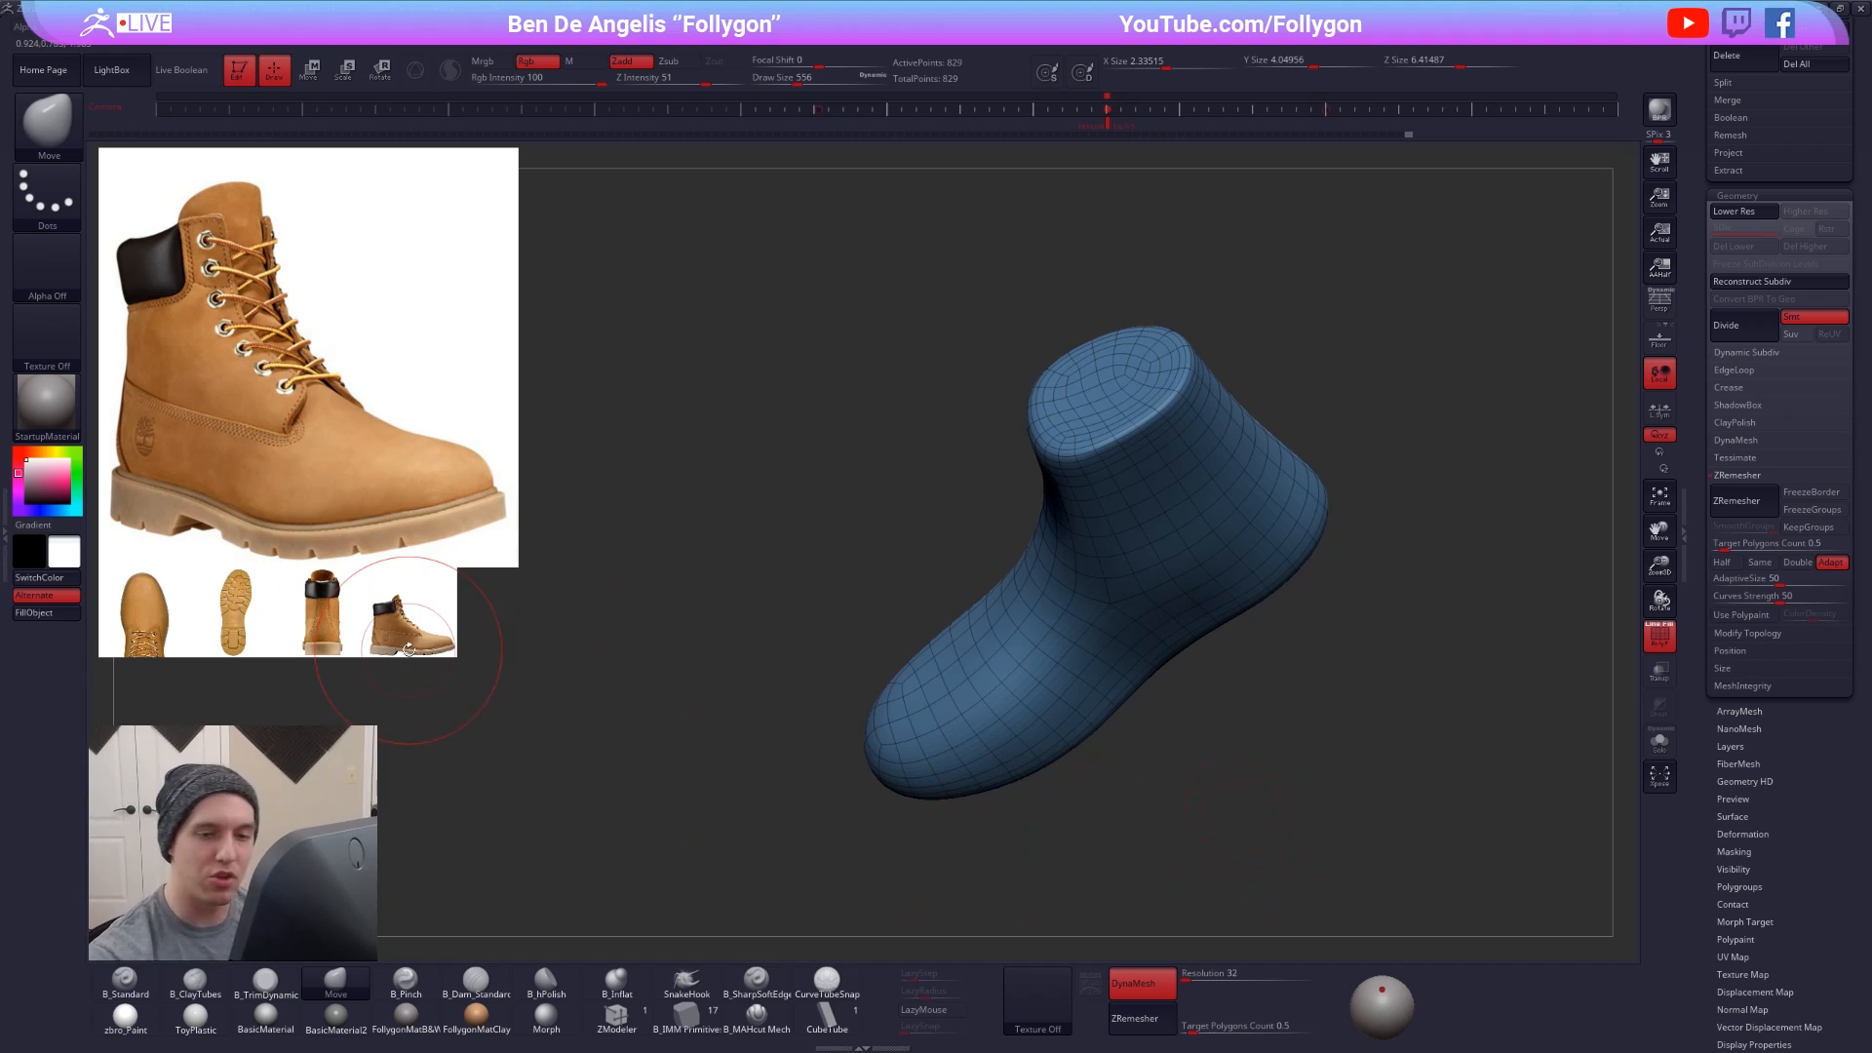
- Hide the wireframe, then adjust and smooth the boot's ankle side and sole with the Move brush
left_click_drag(1691, 509, 1694, 907)
key("shift+f")
left_click_drag(1207, 693, 1180, 545)
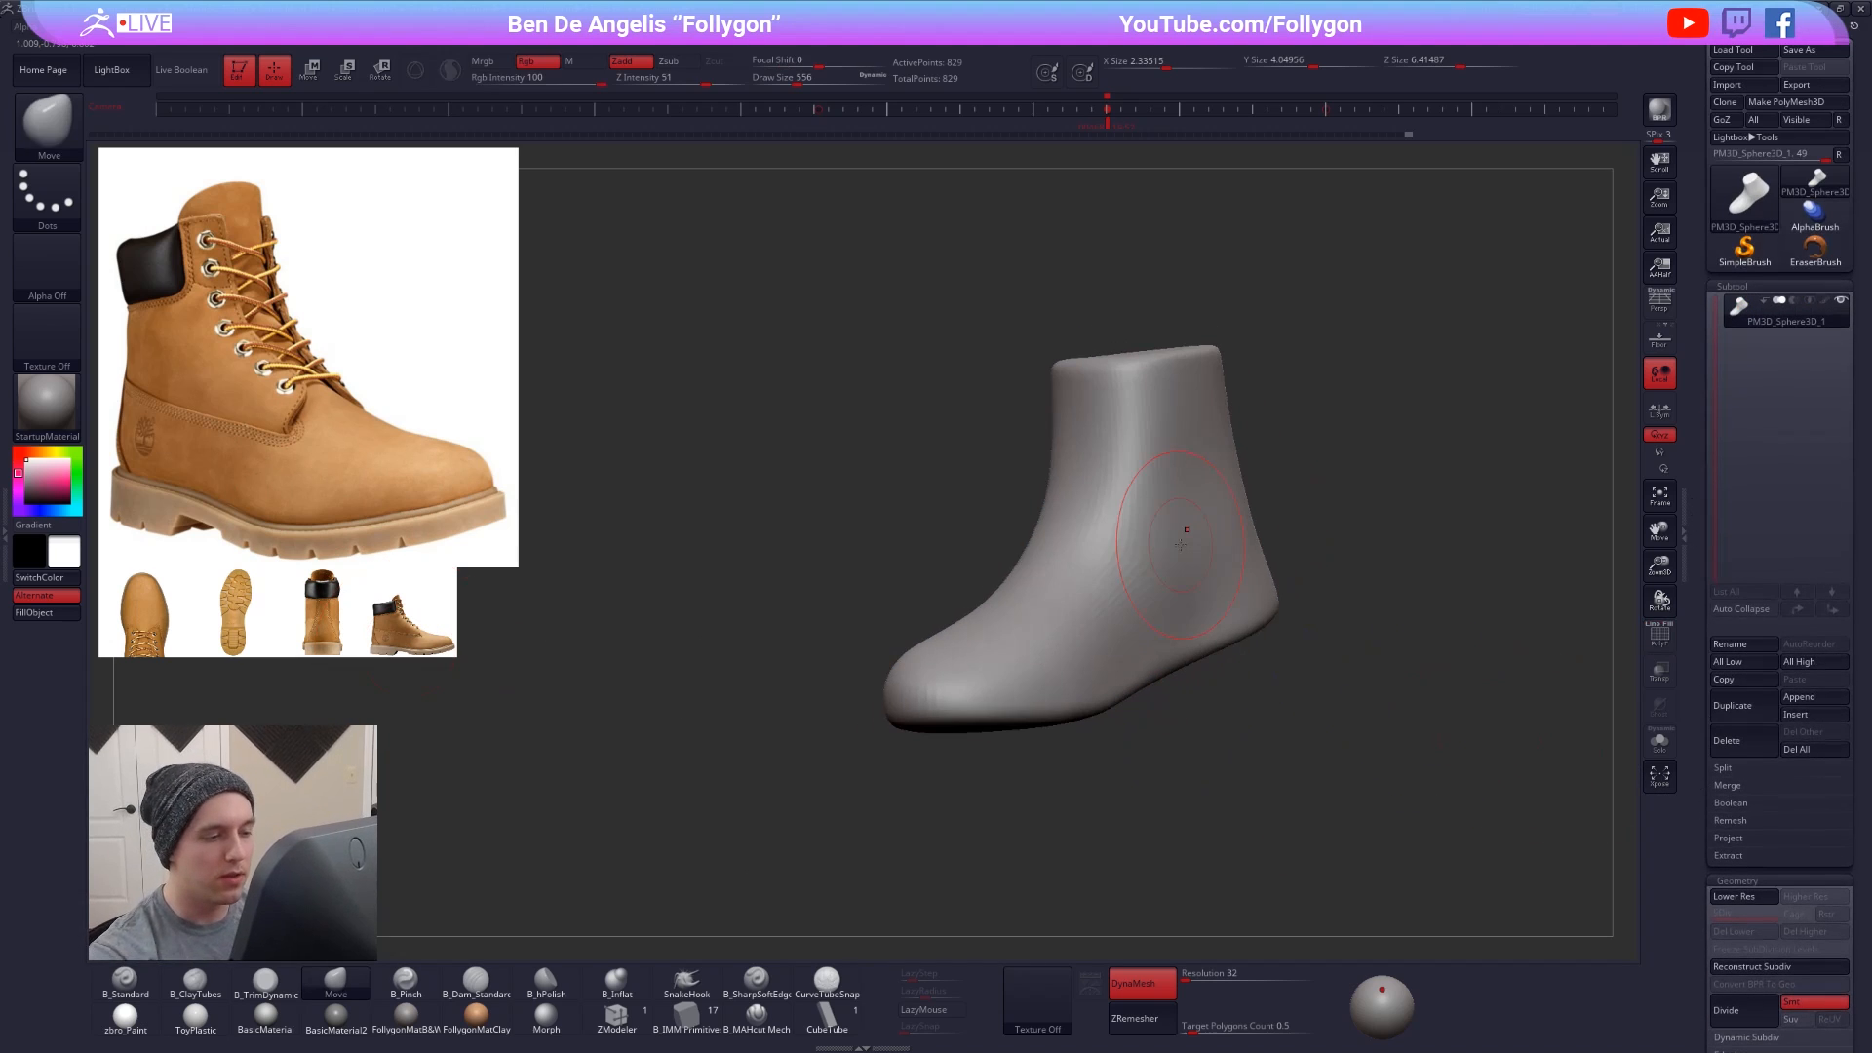
left_click_drag(1128, 689, 1047, 509)
left_click_drag(1121, 644, 1106, 560)
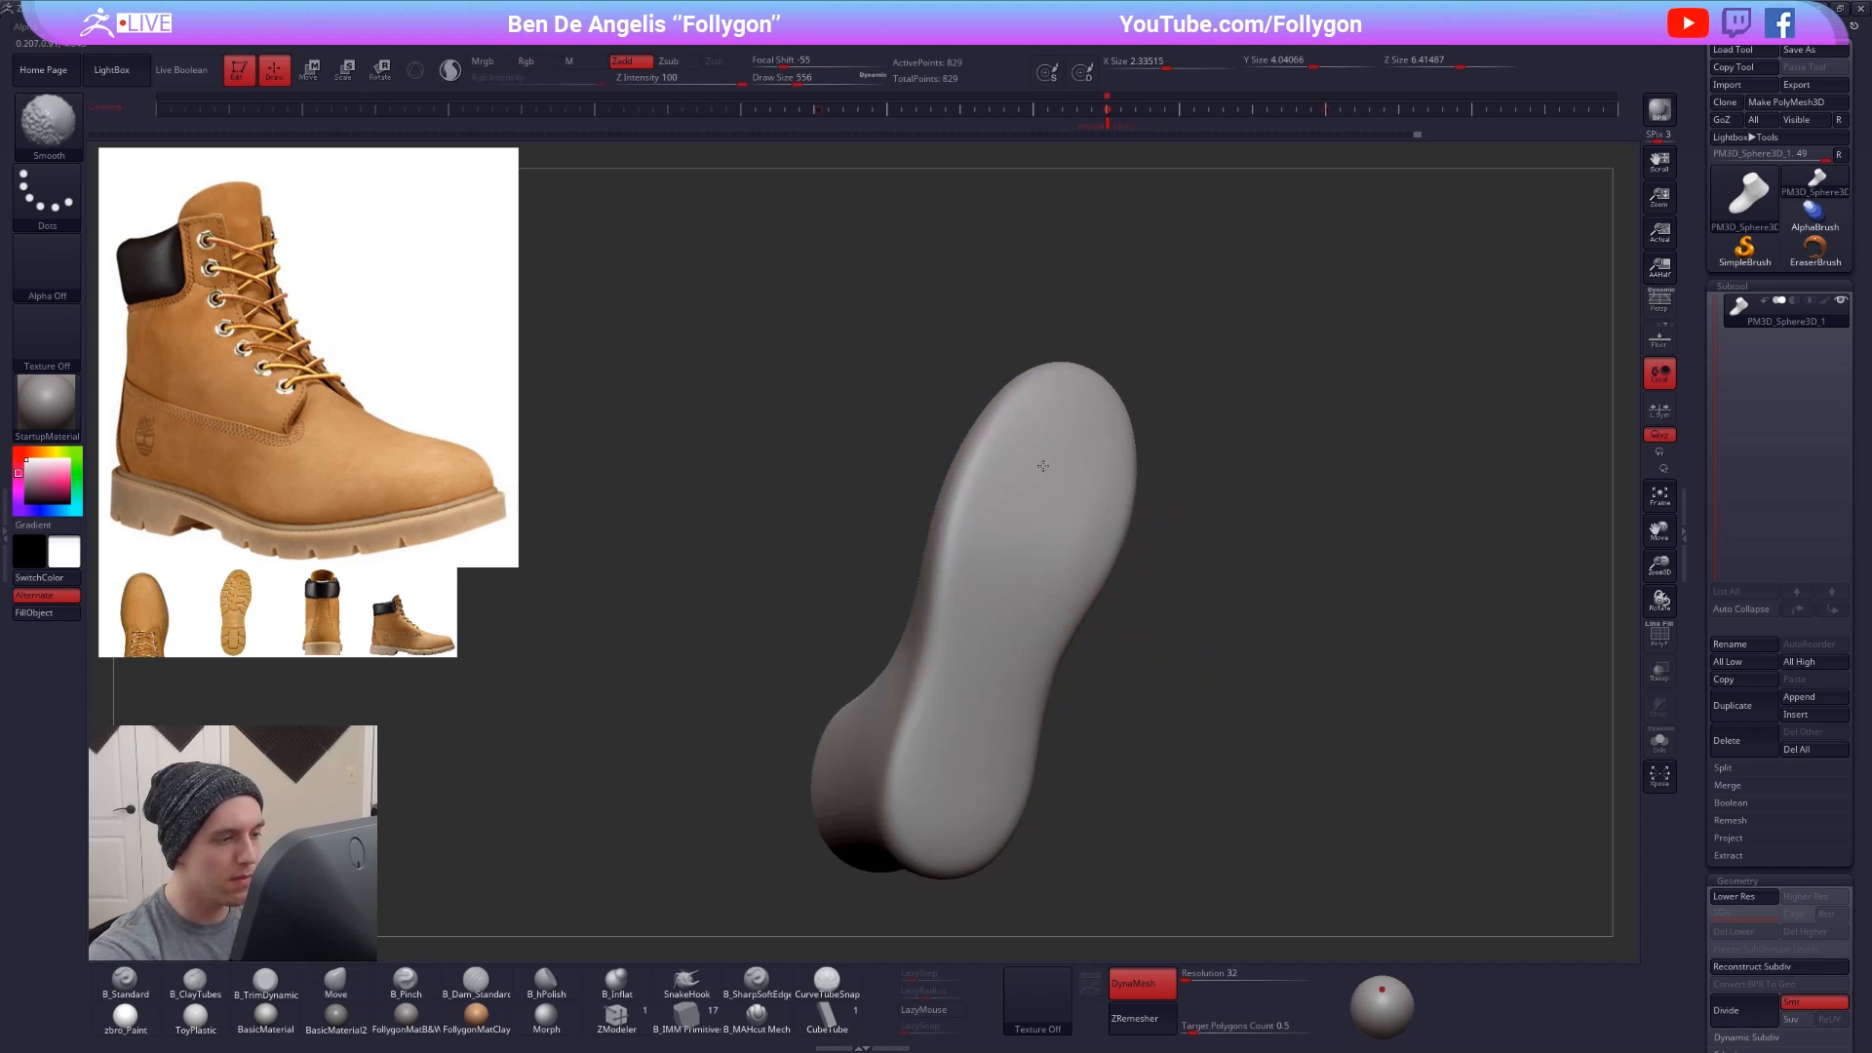
mouse_move(1042, 466)
left_mouse_down()
mouse_move(1075, 654)
mouse_move(1057, 531)
mouse_move(1011, 494)
mouse_move(1071, 508)
left_mouse_up()
- Pull the back of the heel outward with the Move brush at Draw Size 656
key("space")
key("space")
left_click_drag(881, 554, 896, 554)
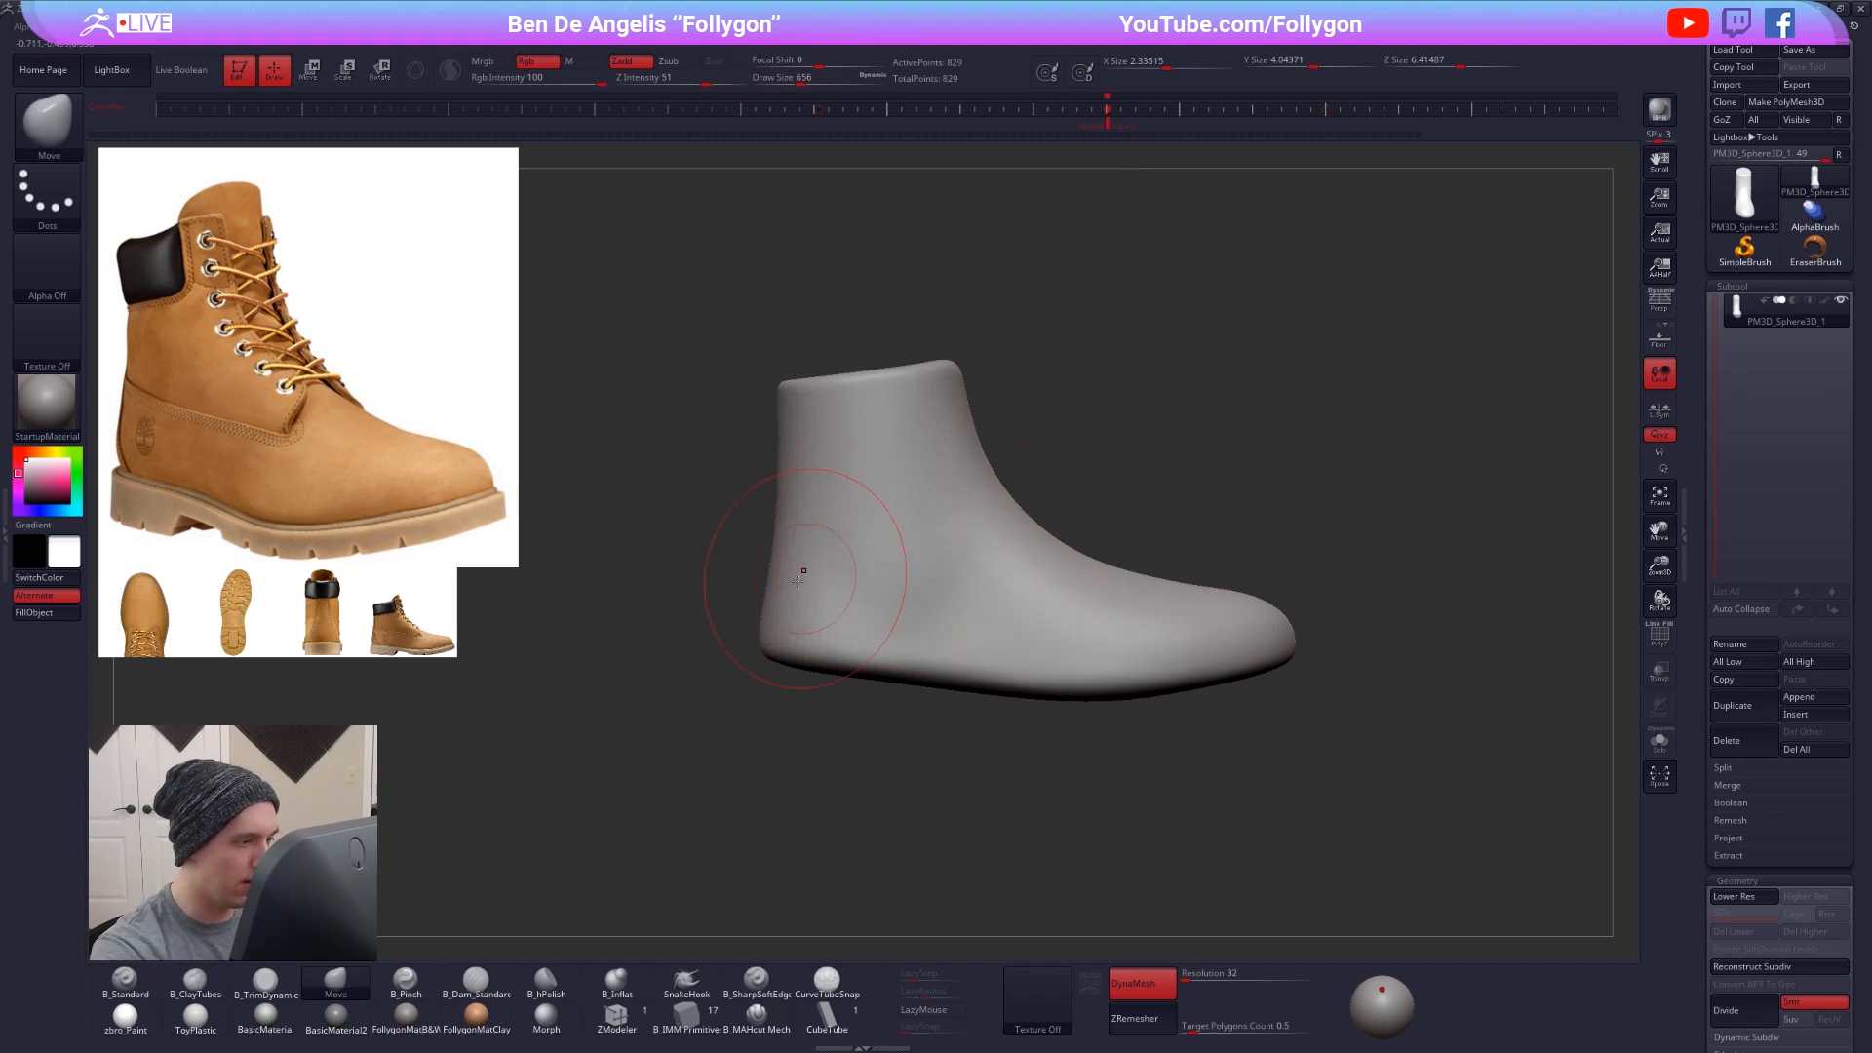
- Turn off Dynamic Subdiv and divide the boot's mesh up to subdivision level 3
key("shift+d")
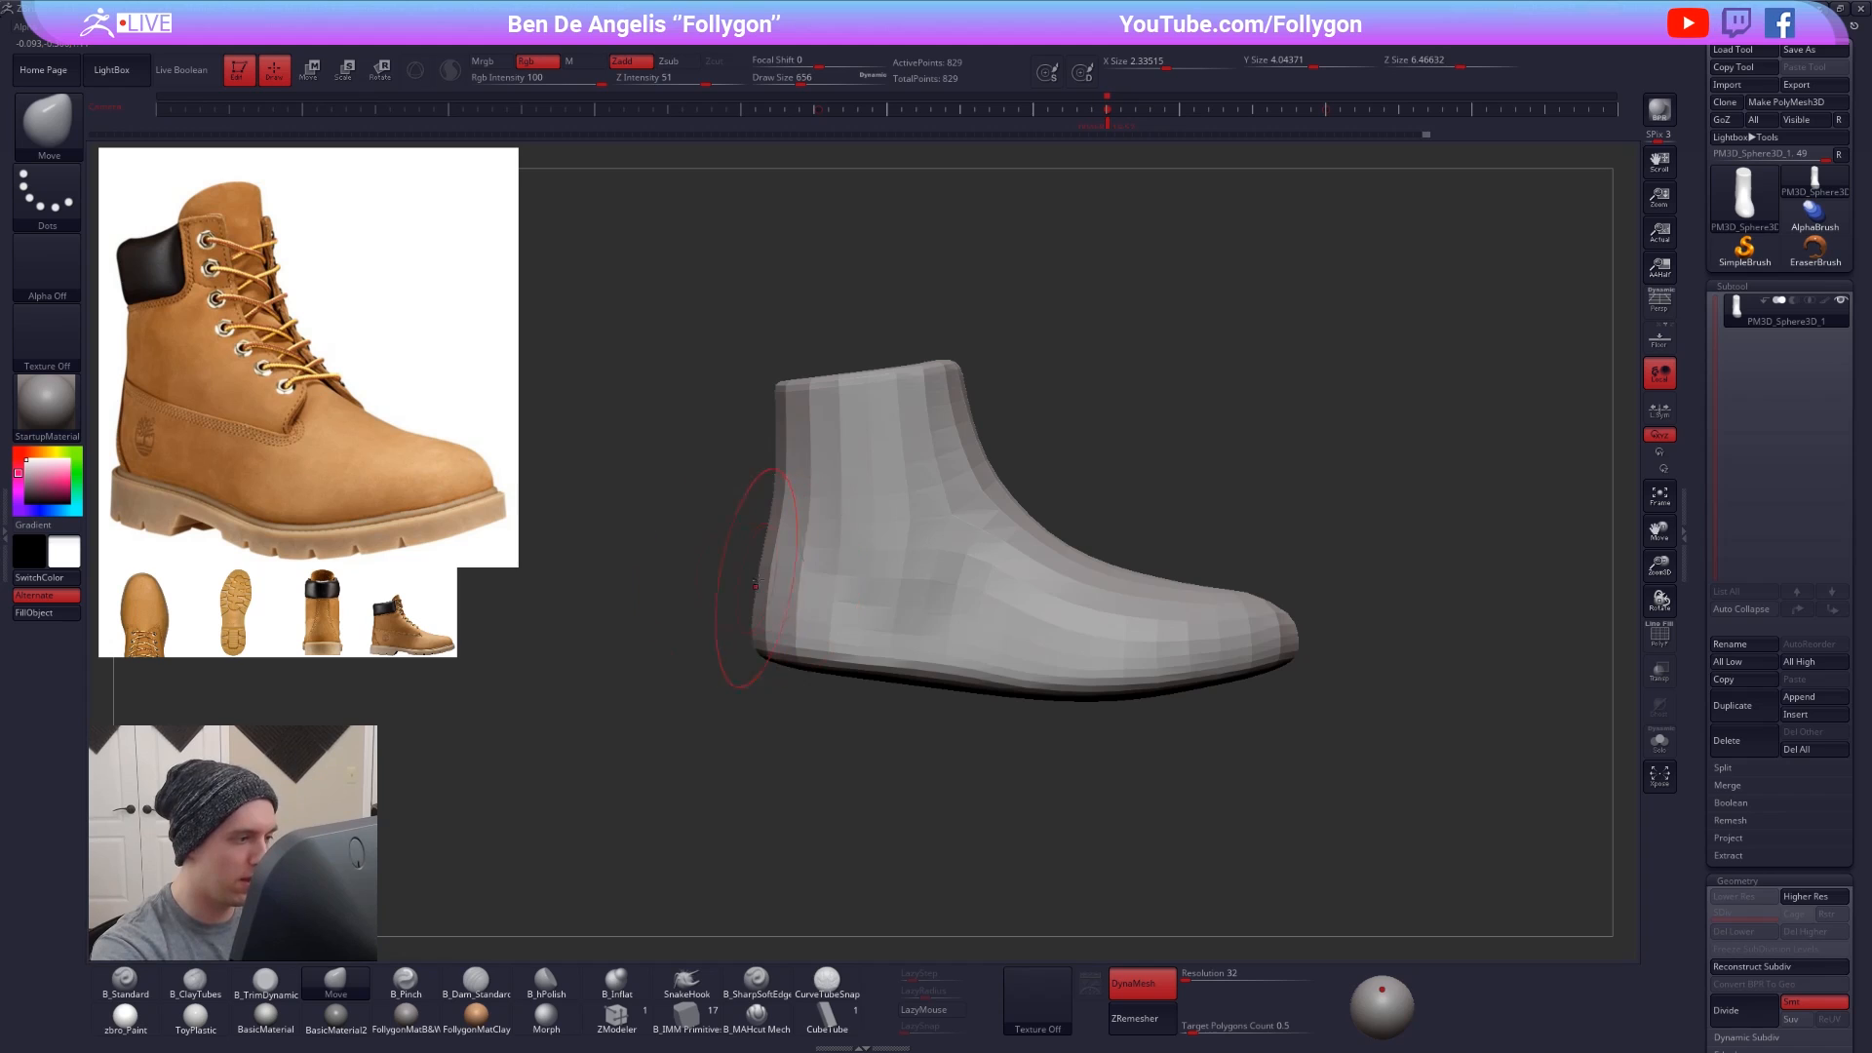
key("d")
mouse_move(828, 631)
right_mouse_down()
mouse_move(1199, 605)
mouse_move(990, 619)
mouse_move(987, 592)
right_mouse_up()
key("shift+d")
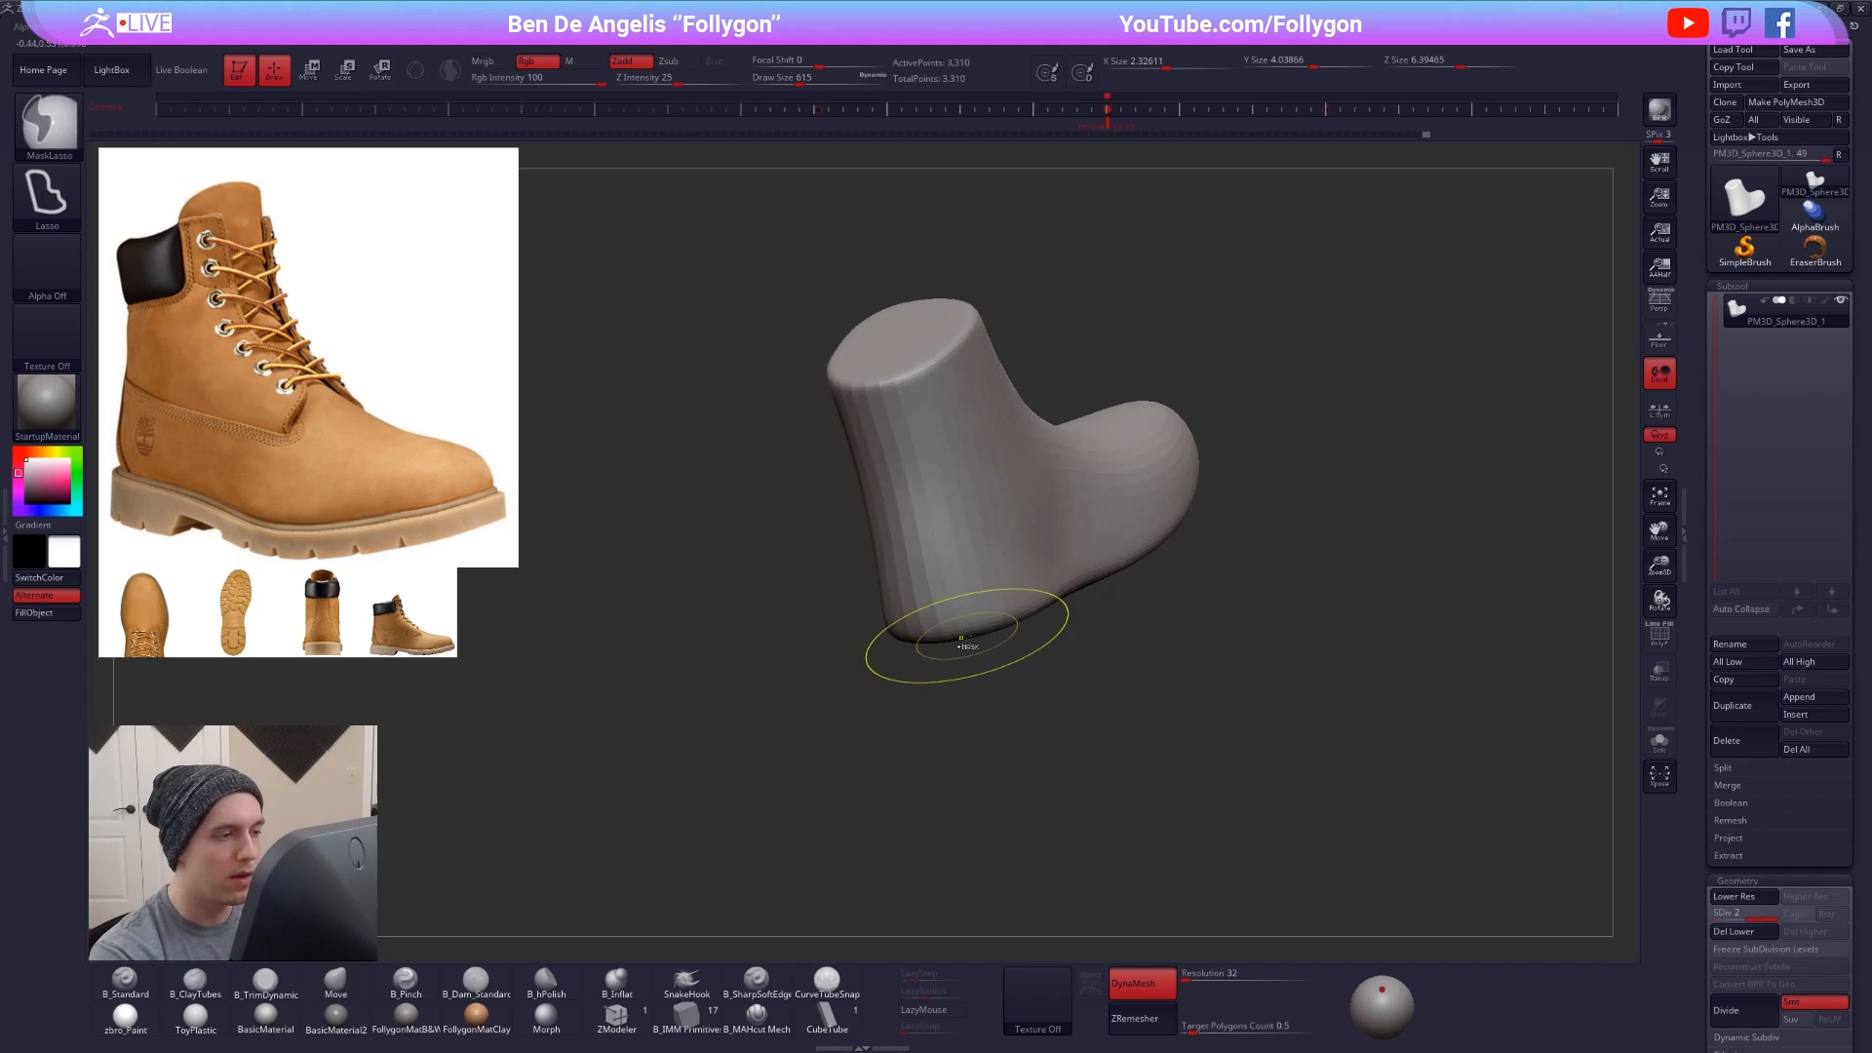
key("d")
key("d")
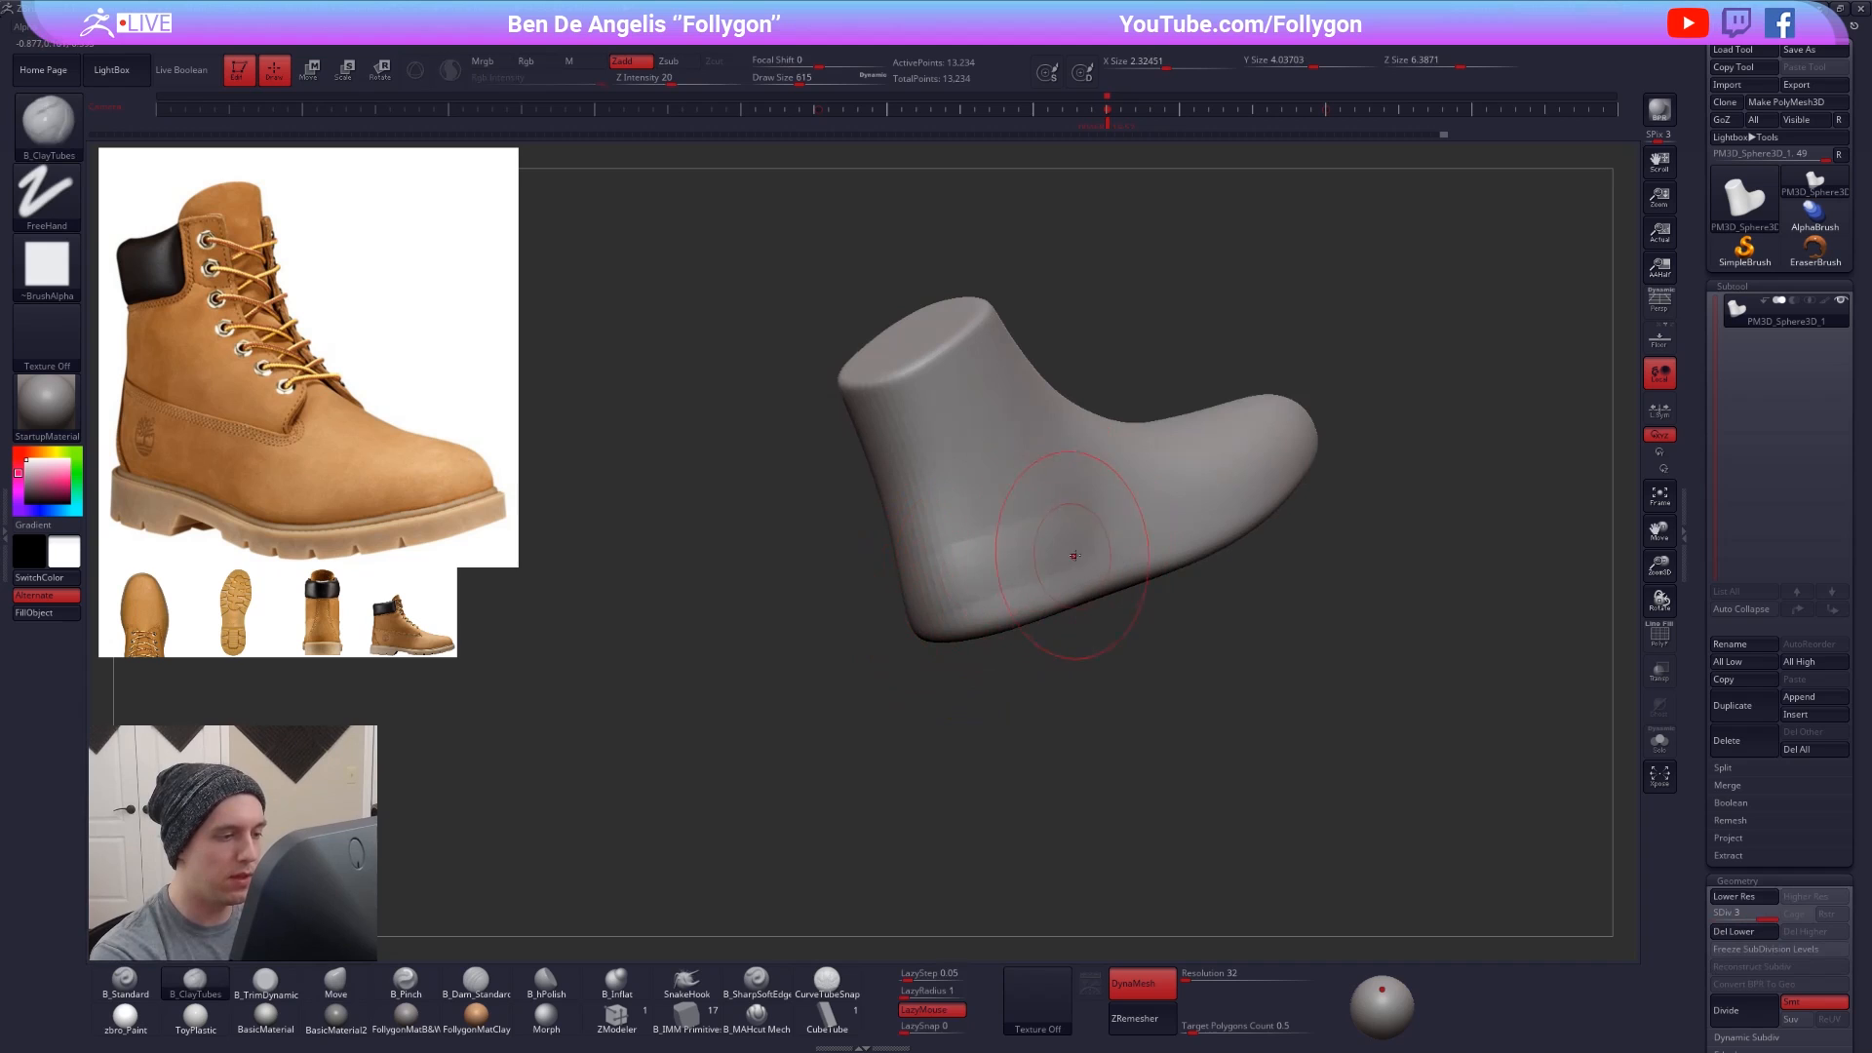
- Build up the side of the heel with the ClayTubes brush at Draw Size 615 and smooth the added volume
left_click_drag(1033, 498, 876, 597)
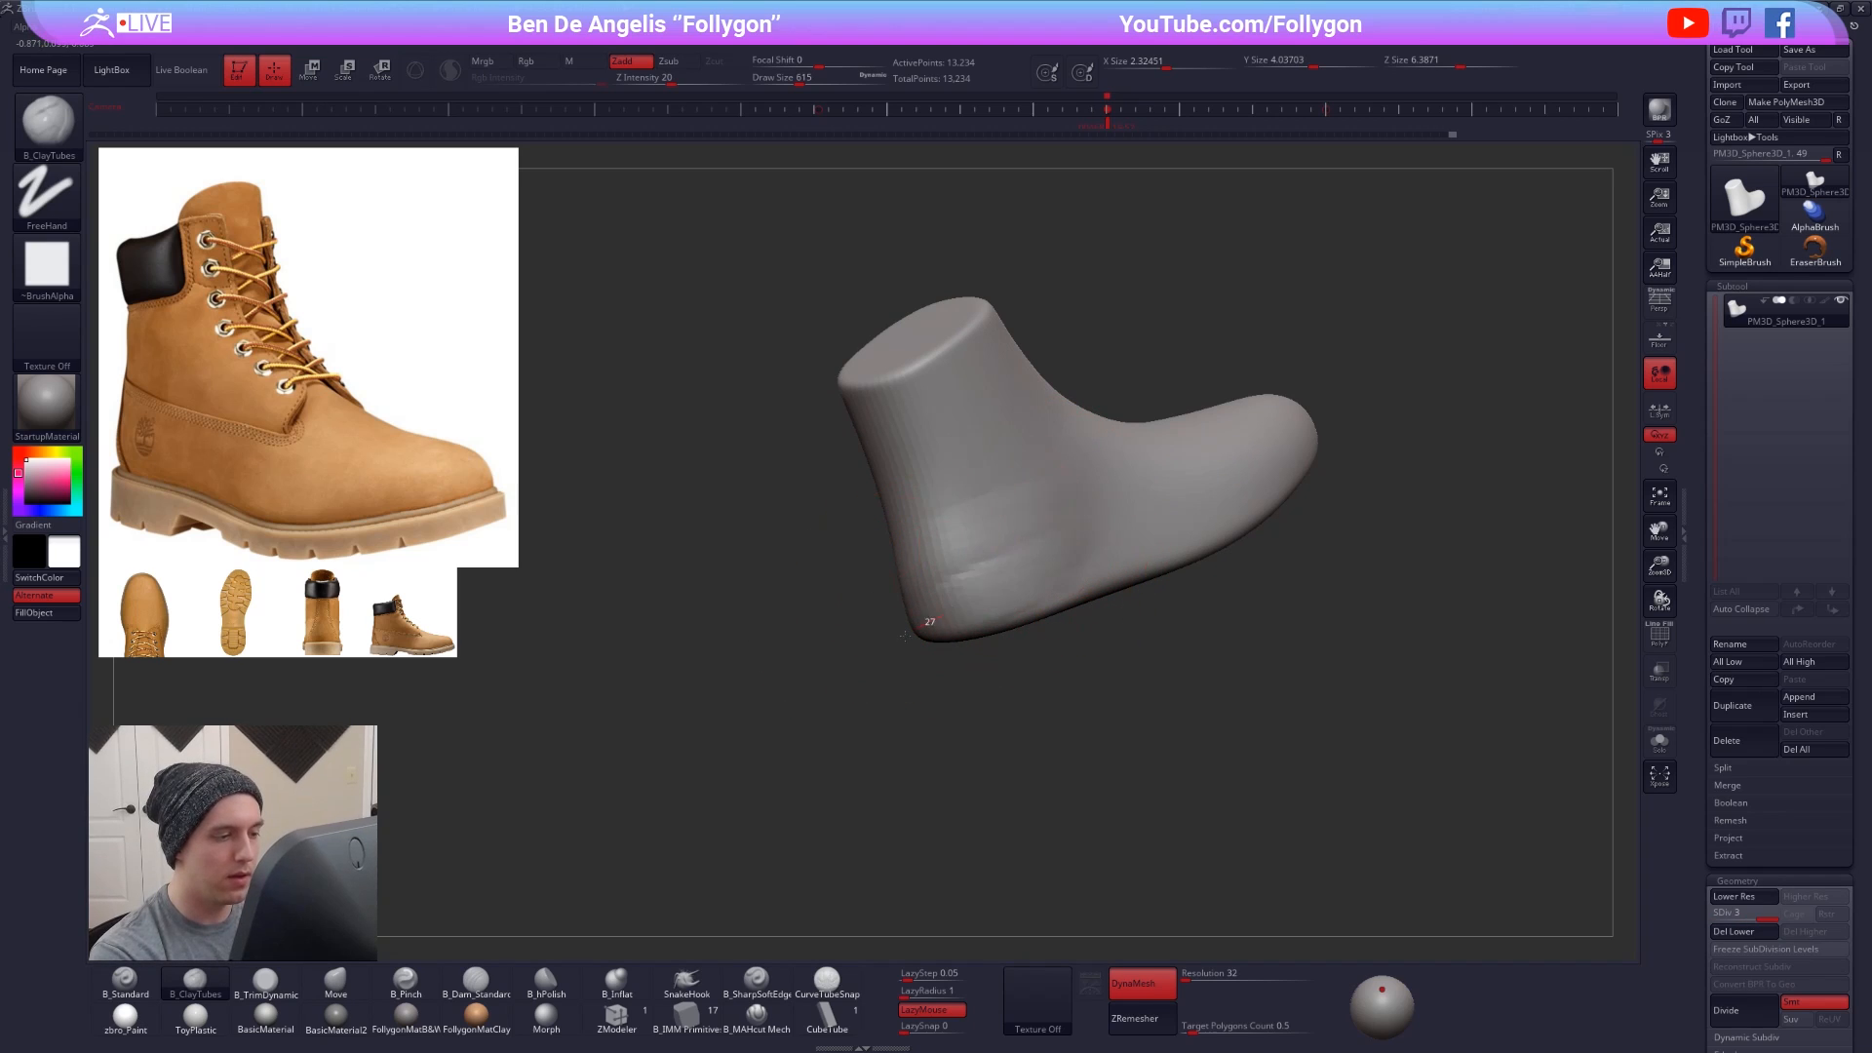
mouse_move(903, 634)
right_mouse_down()
mouse_move(987, 539)
mouse_move(1009, 560)
mouse_move(1070, 535)
right_mouse_up()
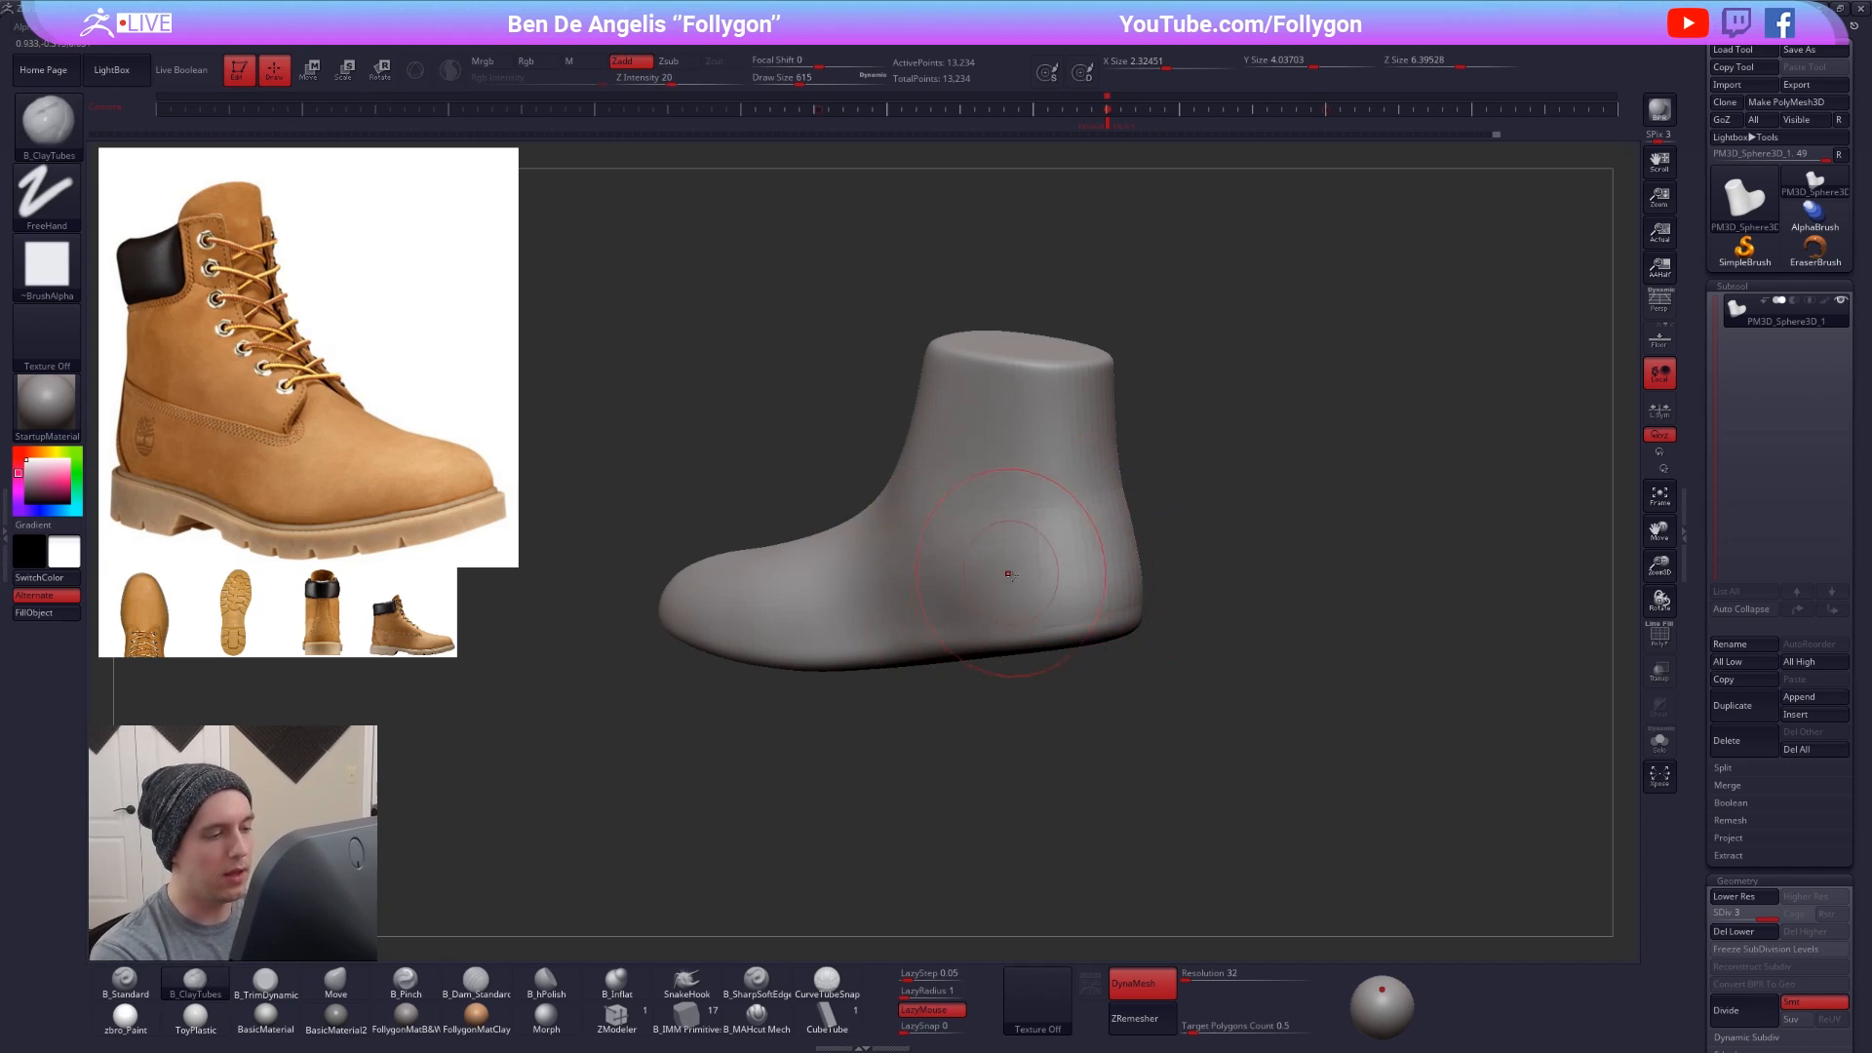
right_click_drag(1015, 547, 1078, 535)
right_click_drag(1095, 601, 1105, 544, "shift")
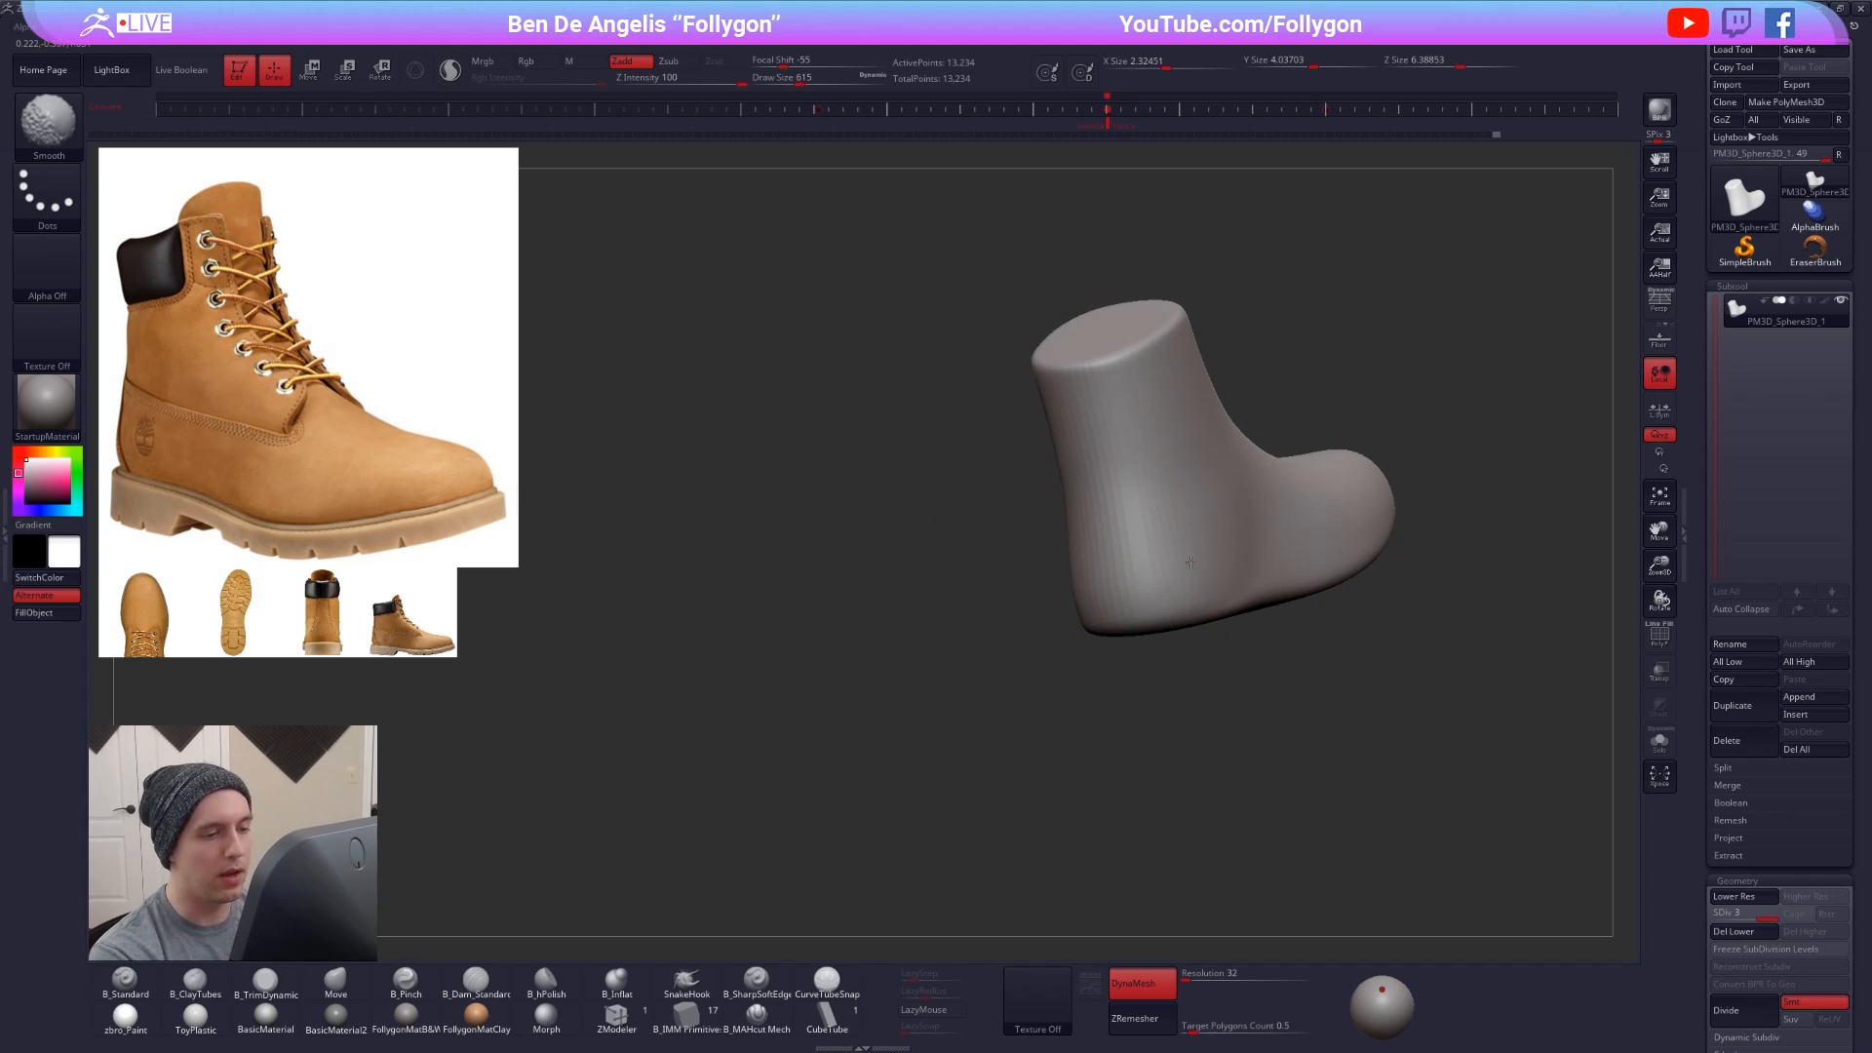
left_click_drag(1190, 562, 1175, 578, "shift")
right_click_drag(1167, 588, 1000, 636, "alt")
right_click_drag(895, 693, 985, 617)
right_click_drag(985, 617, 1133, 591, "alt")
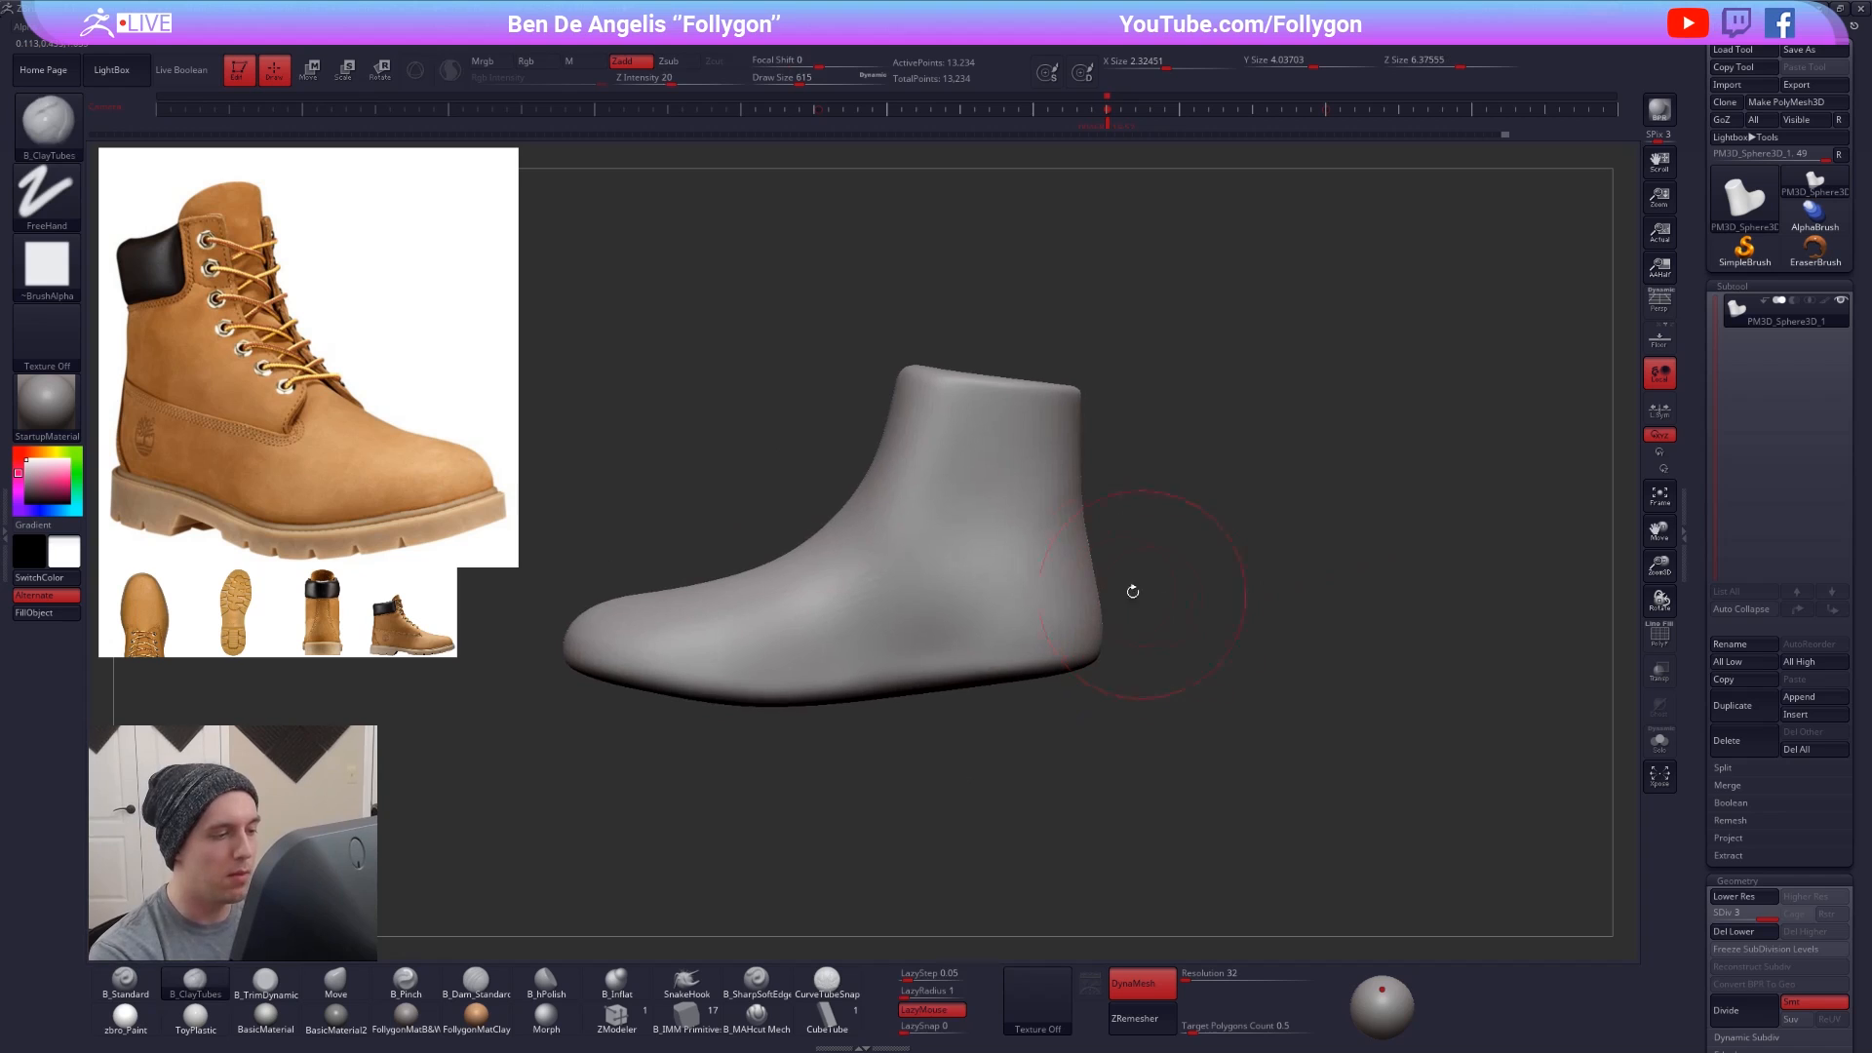
- Refine the back contour of the heel with the Move brush at Draw Size 615 and smooth the ankle
key("b")
key("m")
key("v")
left_click_drag(1094, 558, 1092, 562)
right_click_drag(1091, 566, 1013, 591)
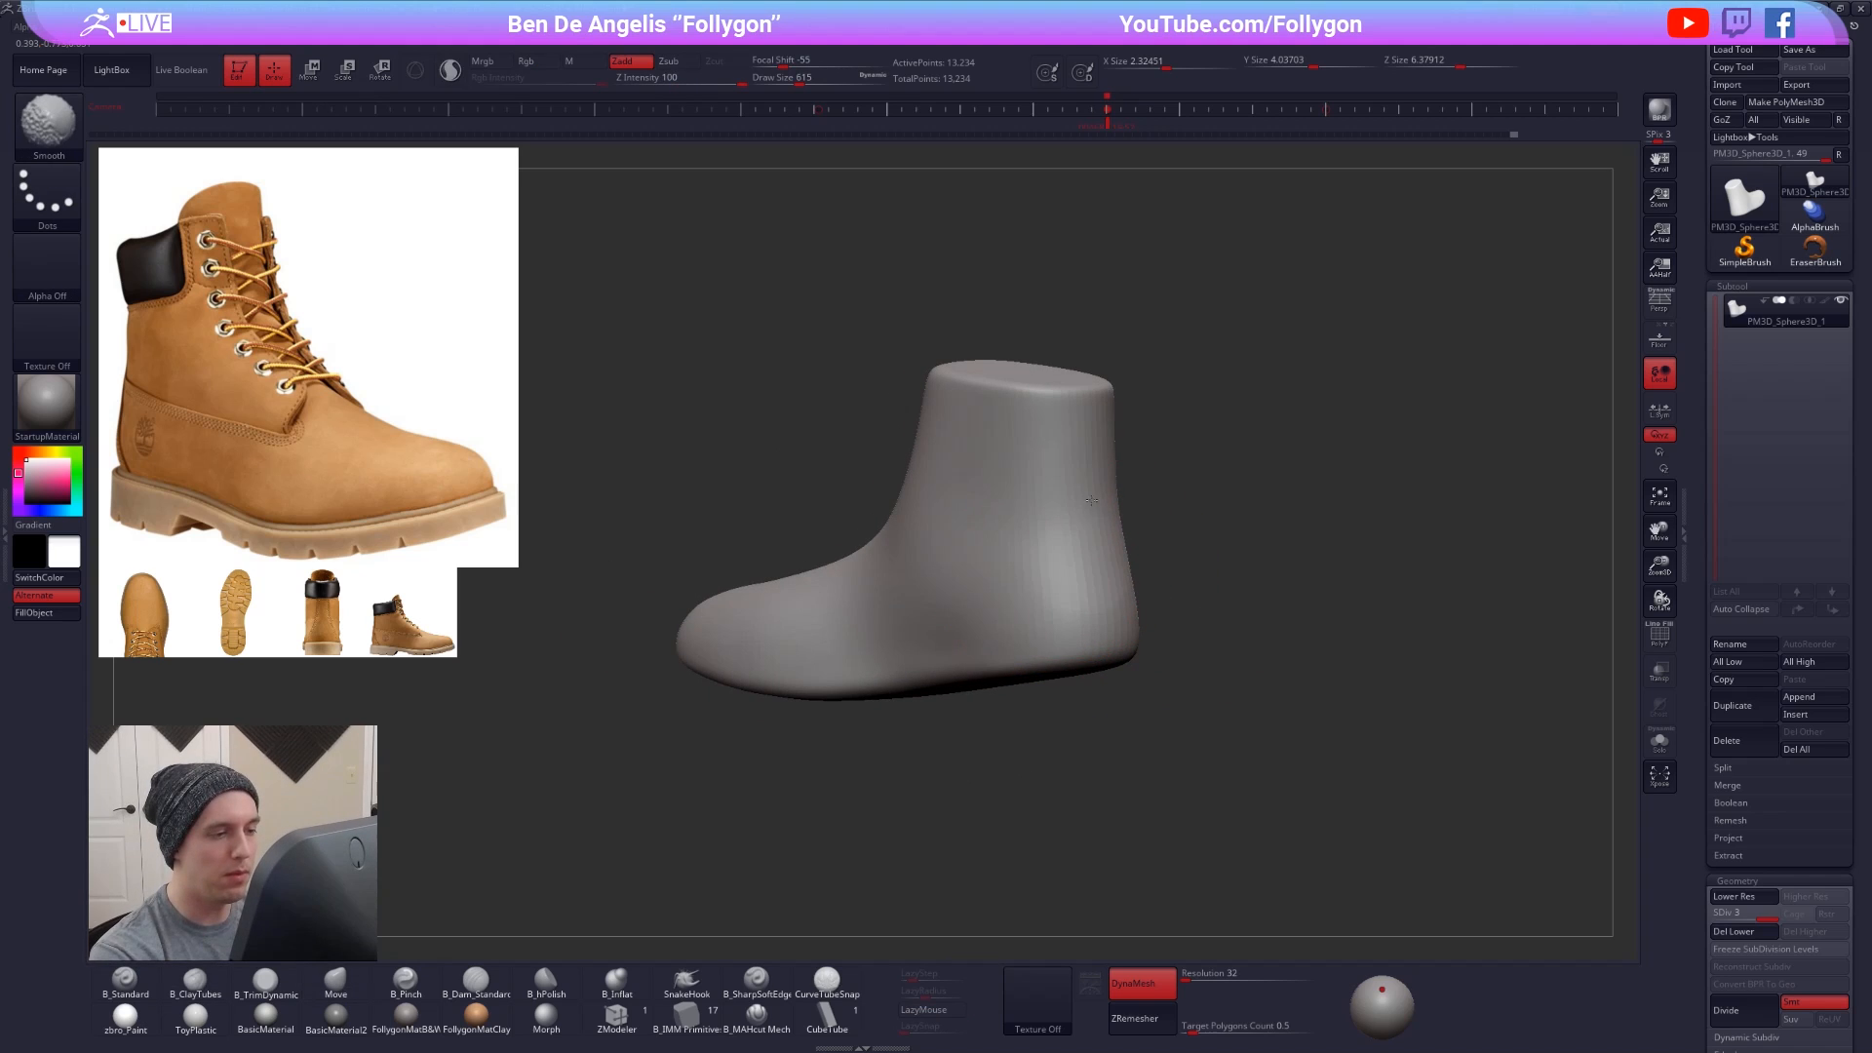
mouse_move(1086, 523)
right_mouse_down("alt")
mouse_move(1072, 559)
mouse_move(1131, 631)
mouse_move(884, 665)
right_mouse_up("alt")
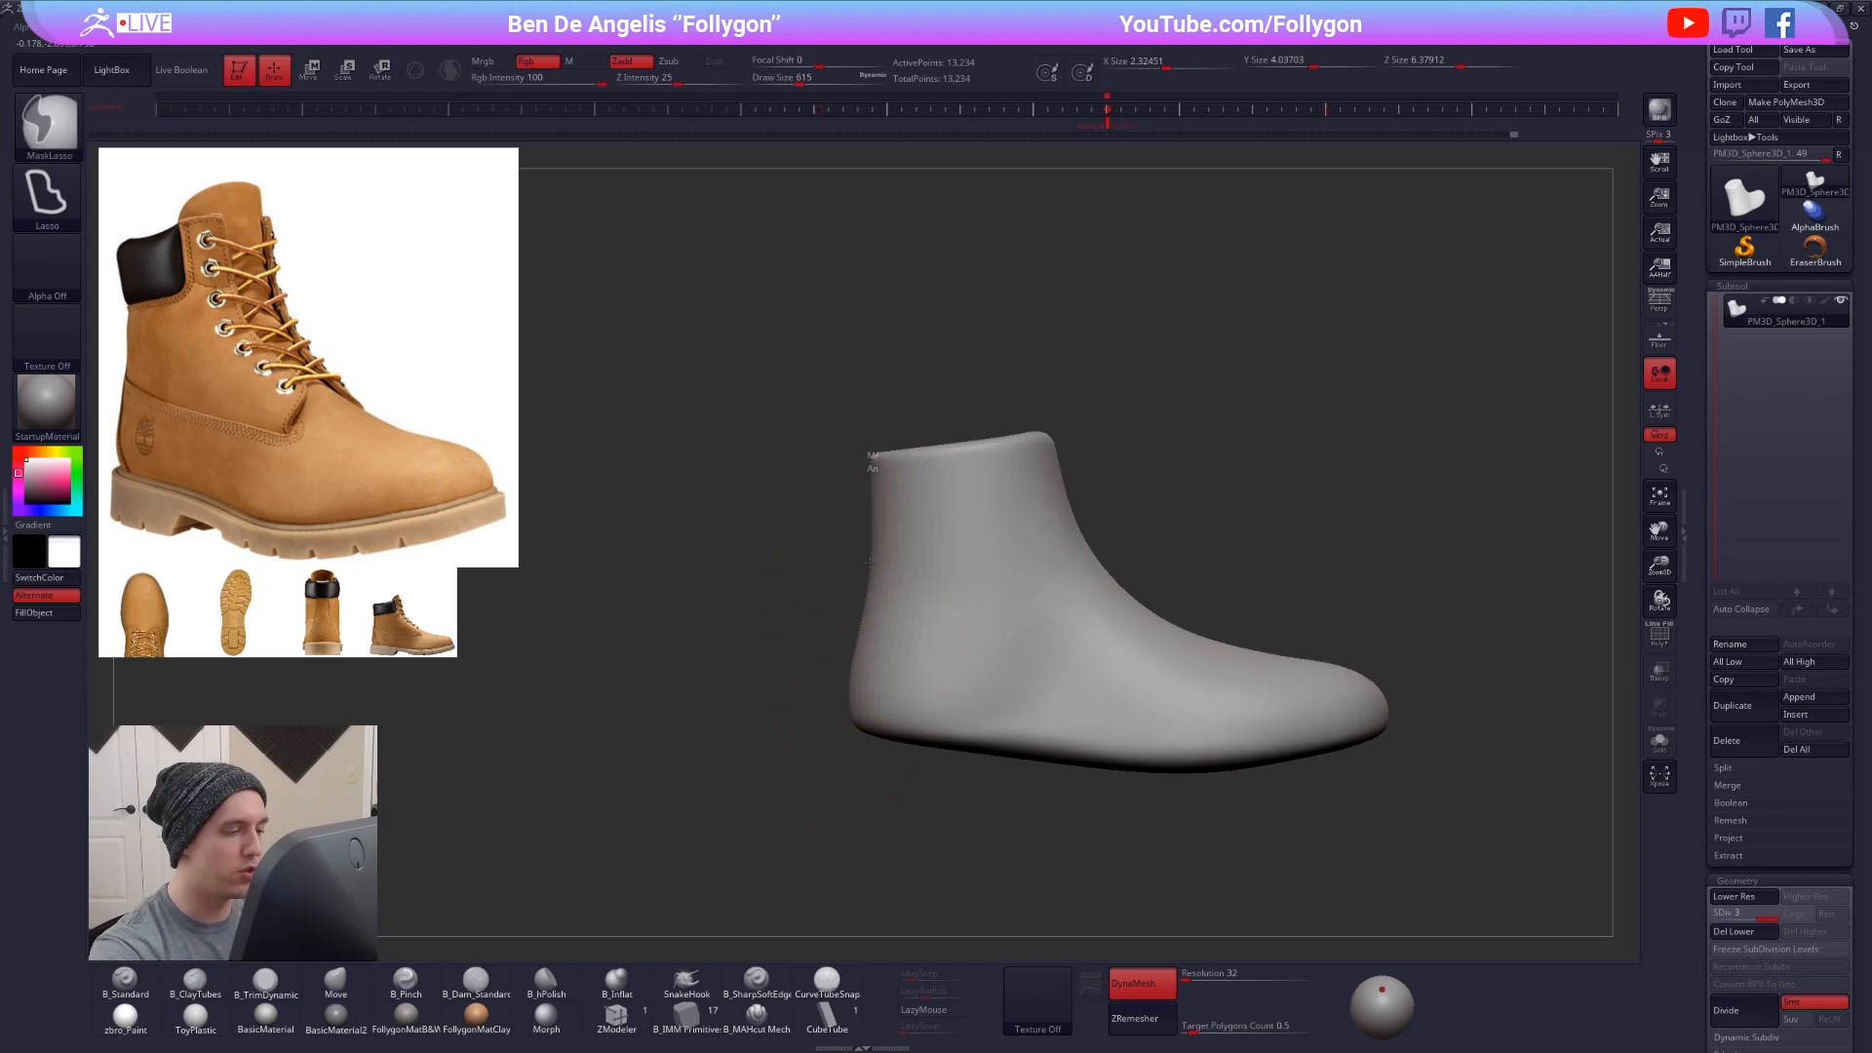
left_click_drag(845, 683, 862, 762, "ctrl")
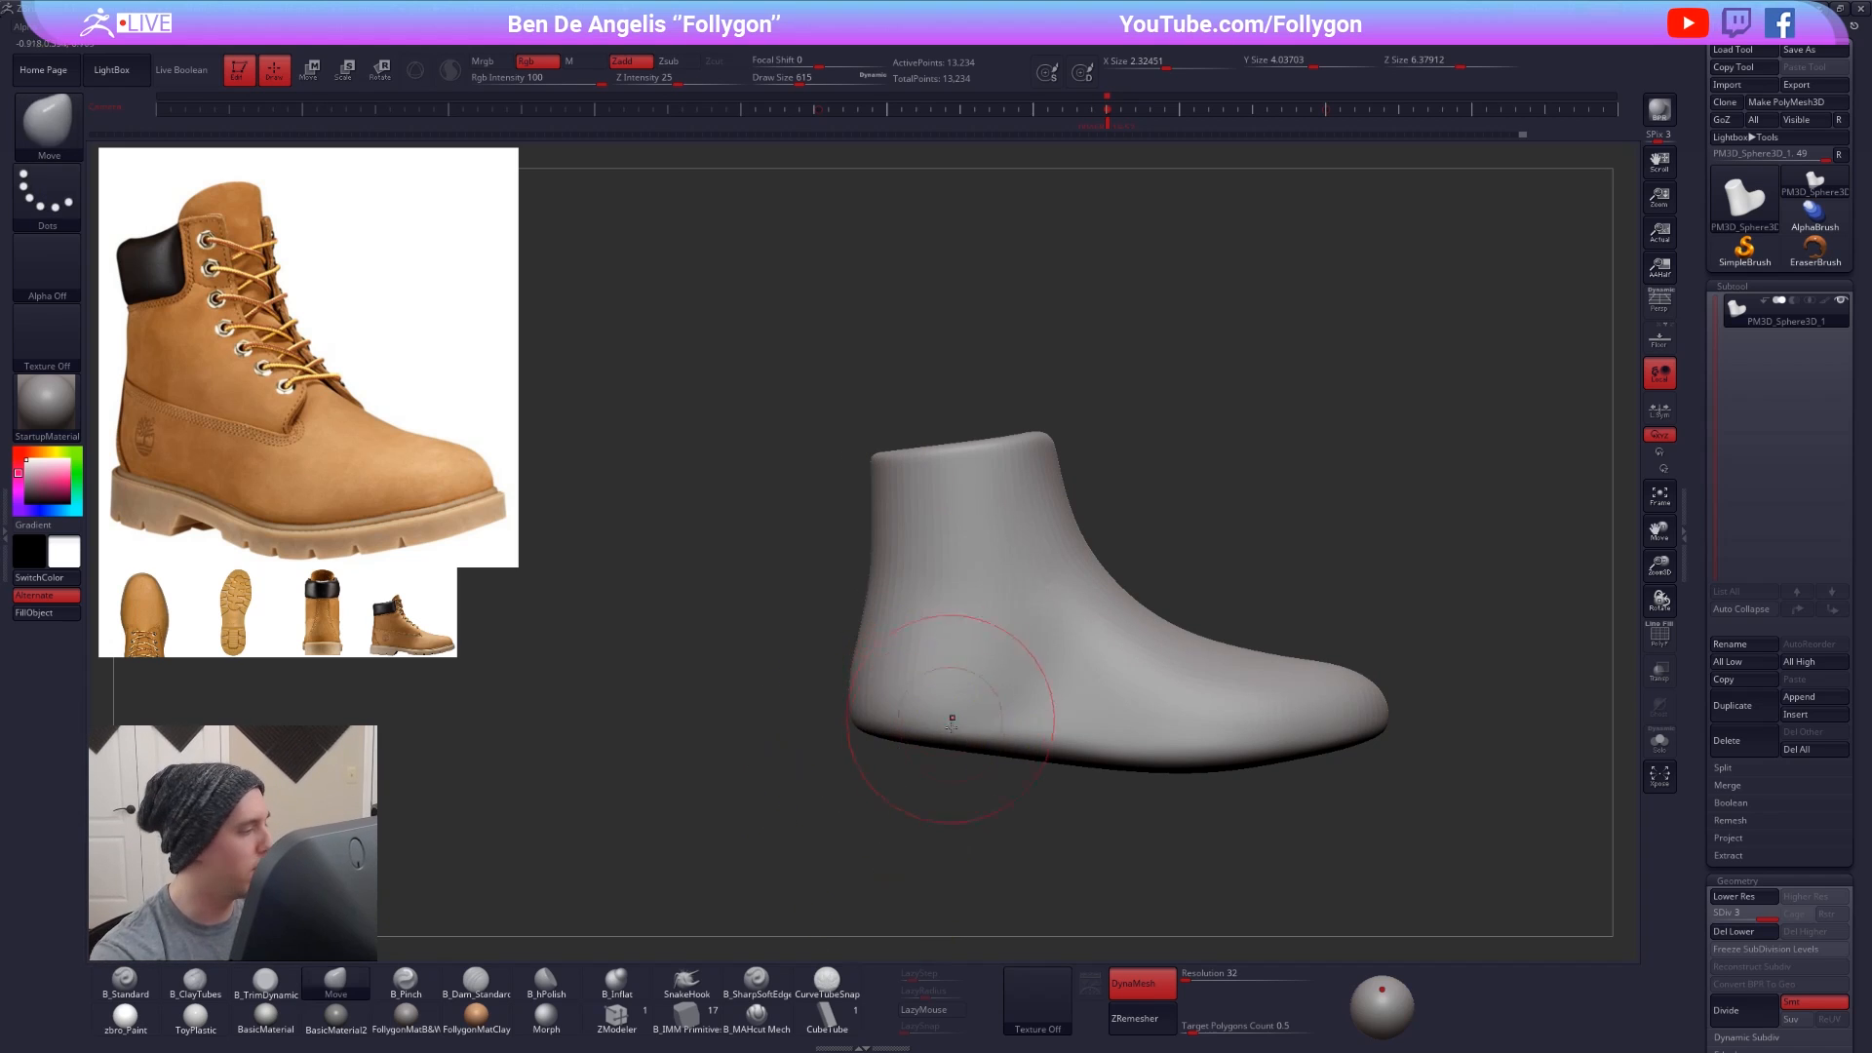
- Turn on the perspective view and divide the boot to subdivision level 4
right_click_drag(937, 768, 931, 699, "alt")
right_click_drag(980, 635, 963, 647)
right_click_drag(1216, 714, 1082, 701, "alt")
left_click(1661, 309)
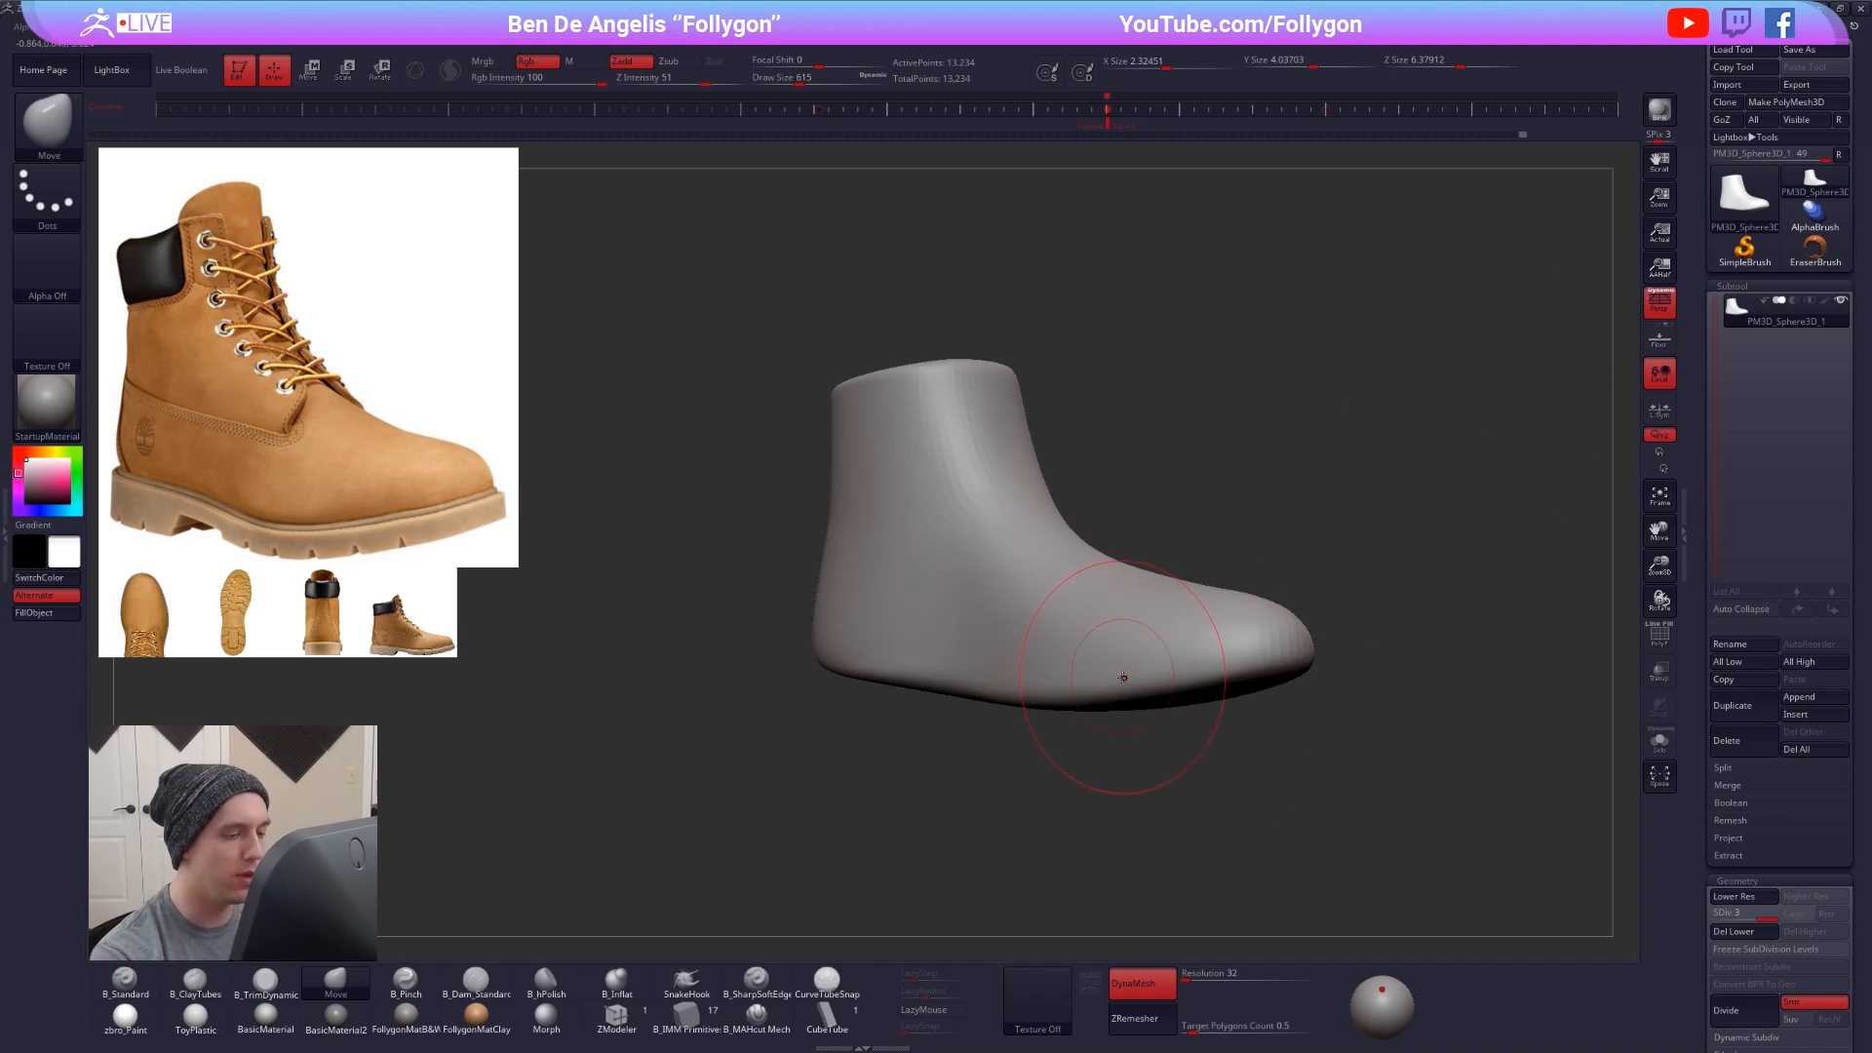
right_click_drag(1106, 679, 1091, 561, "alt")
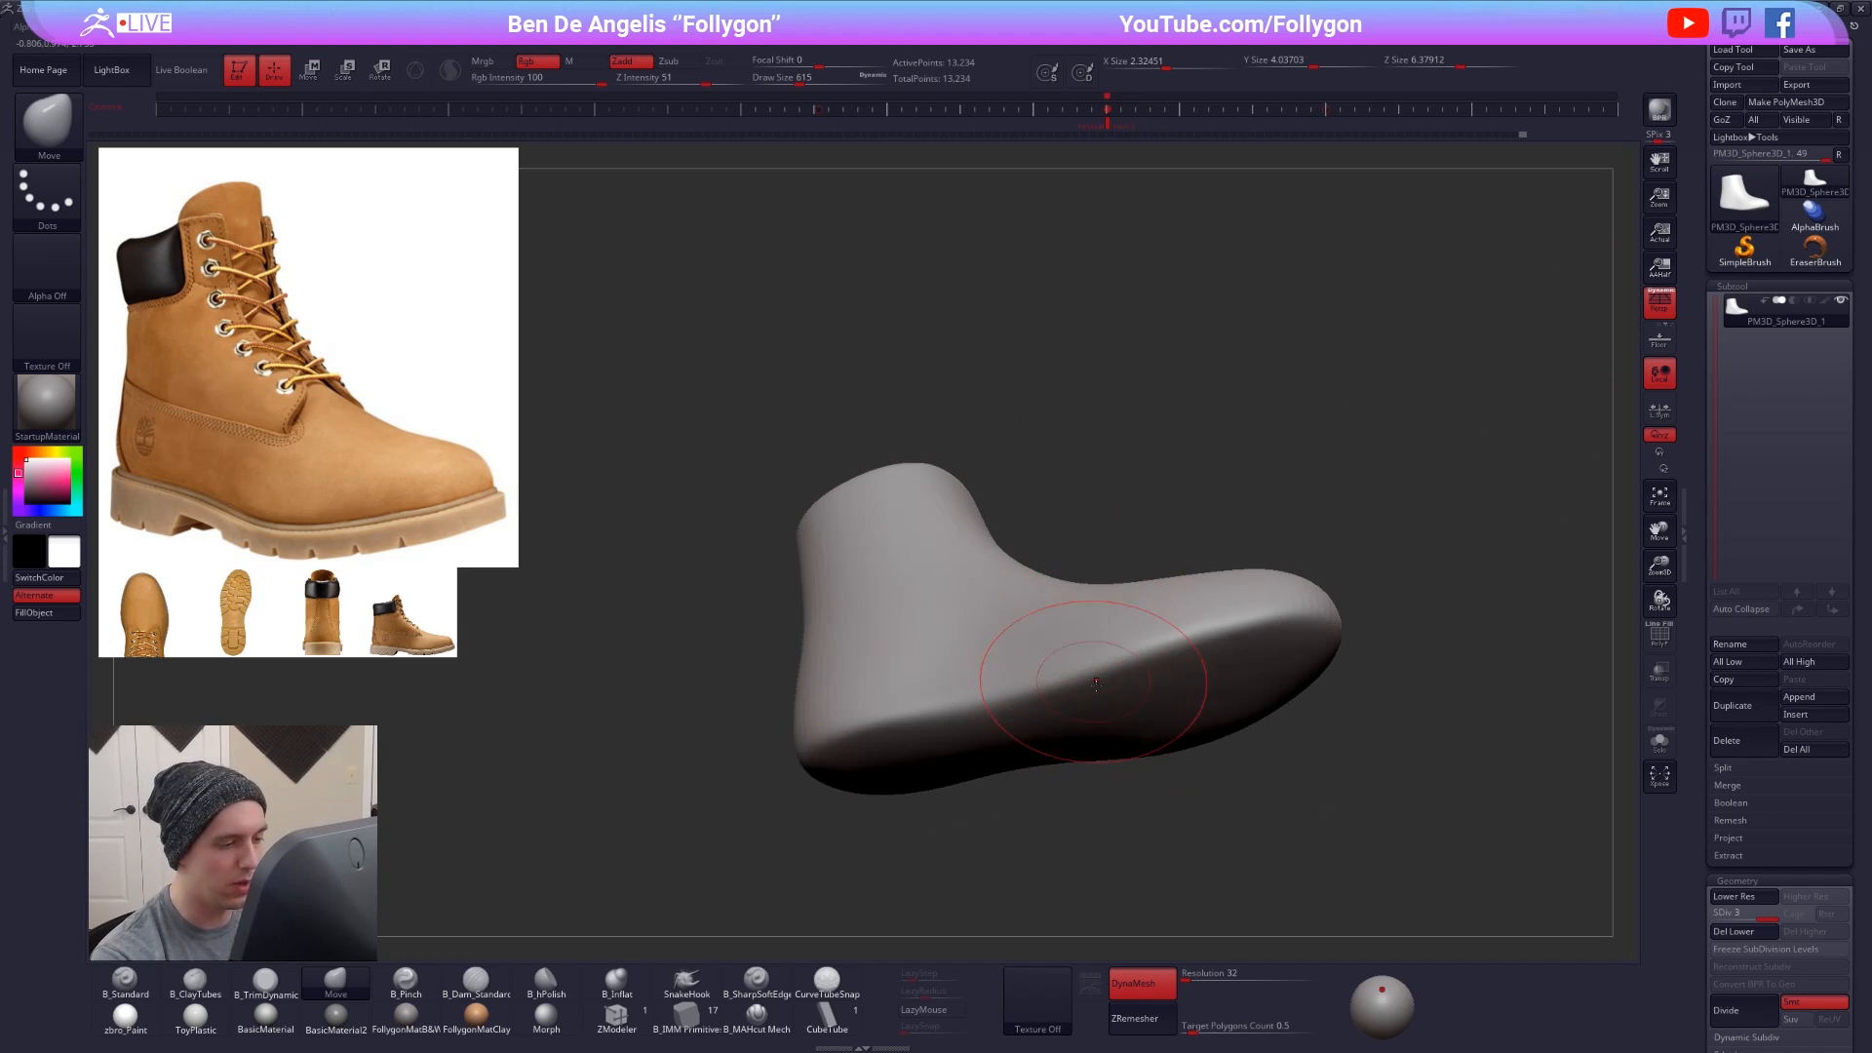
right_click_drag(1094, 711, 1070, 646, "alt")
key("ctrl+d")
- Sharpen the boot's sole edge from heel to toe using the B_Pinch brush with LazyMouse at Draw Size 519
key("b")
key("p")
key("i")
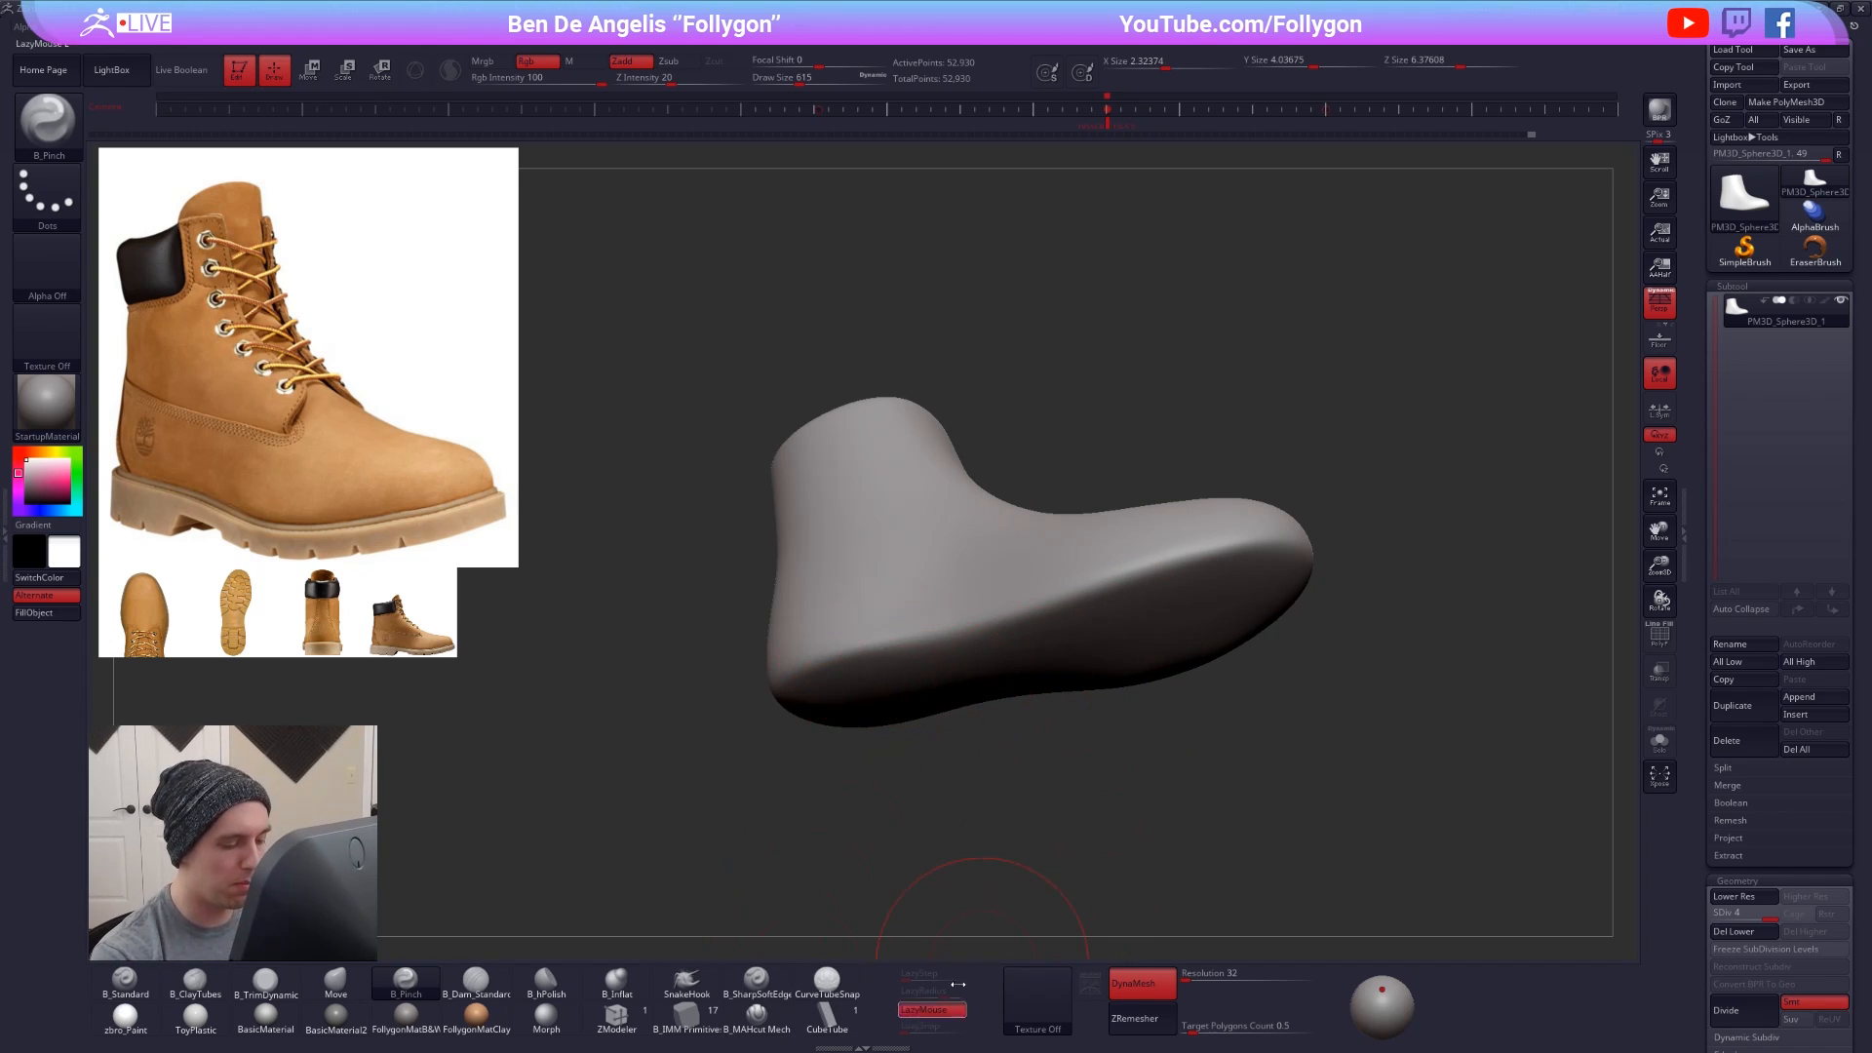
key("space")
left_click_drag(957, 641, 952, 642)
right_click_drag(951, 651, 780, 673)
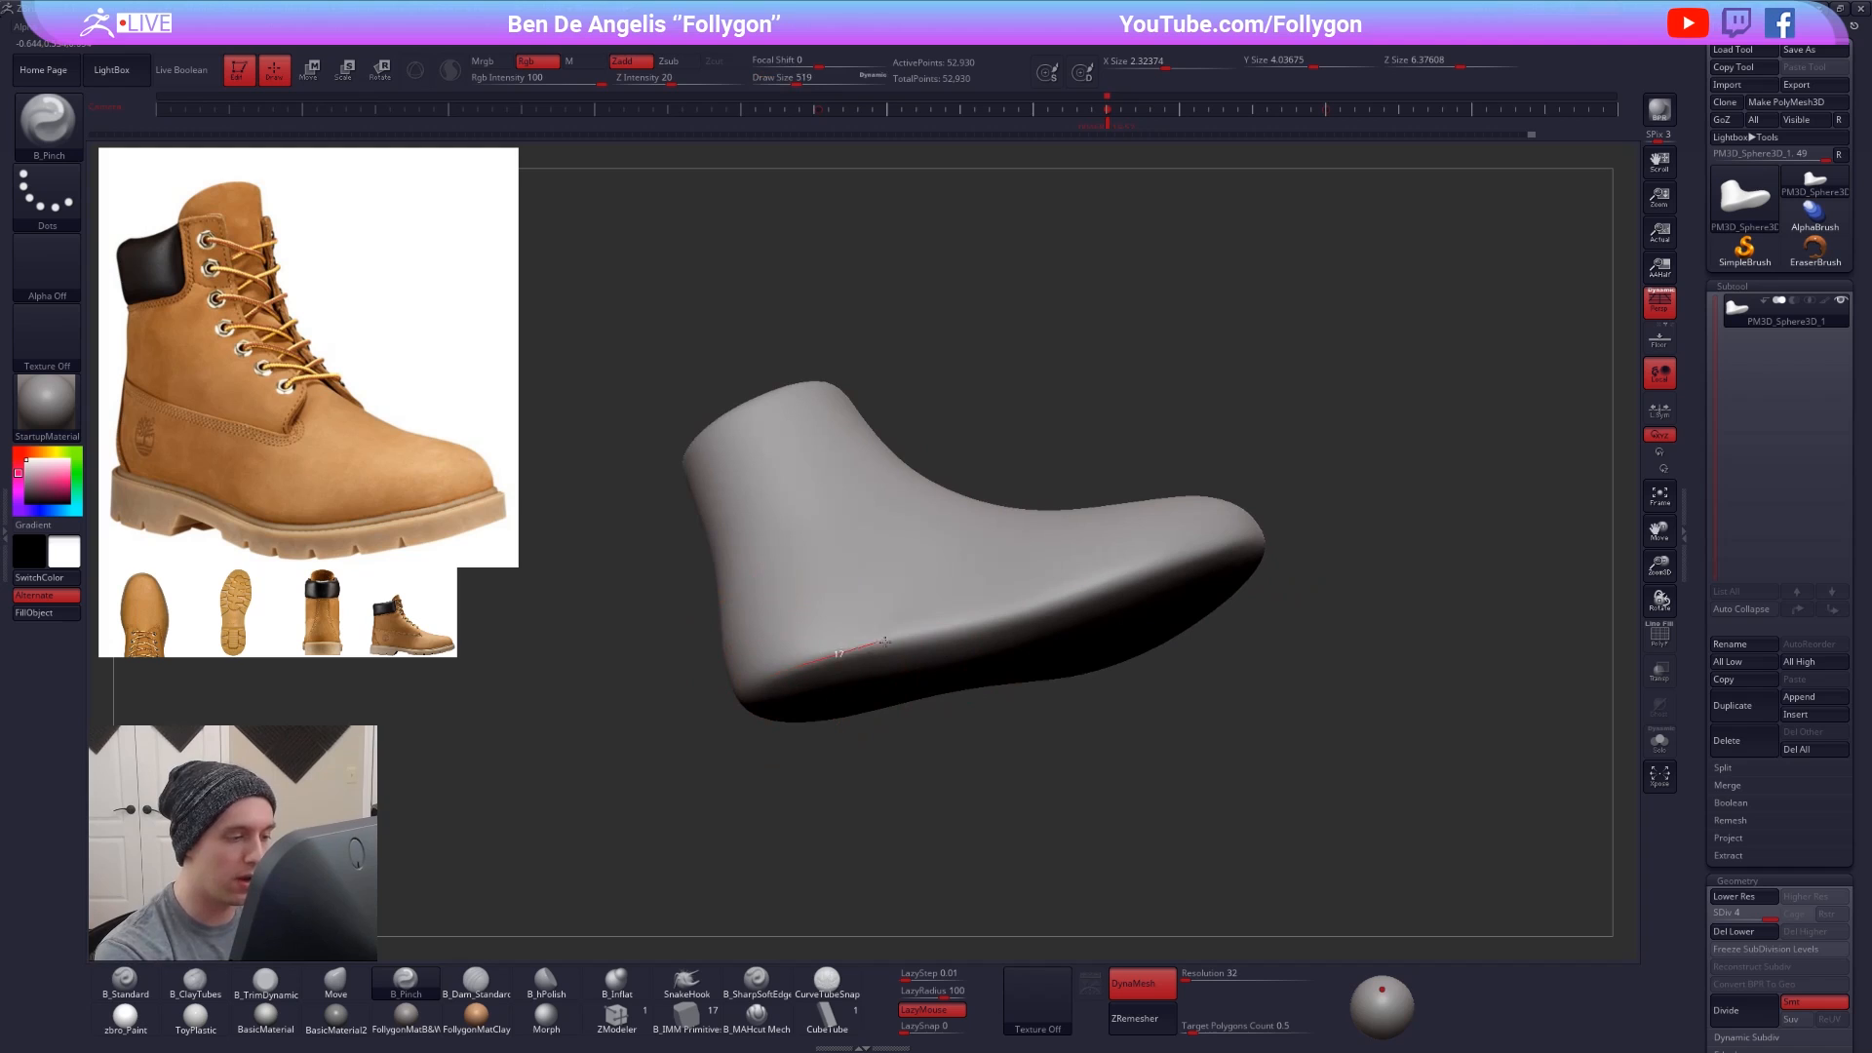
left_click_drag(1065, 597, 1150, 573)
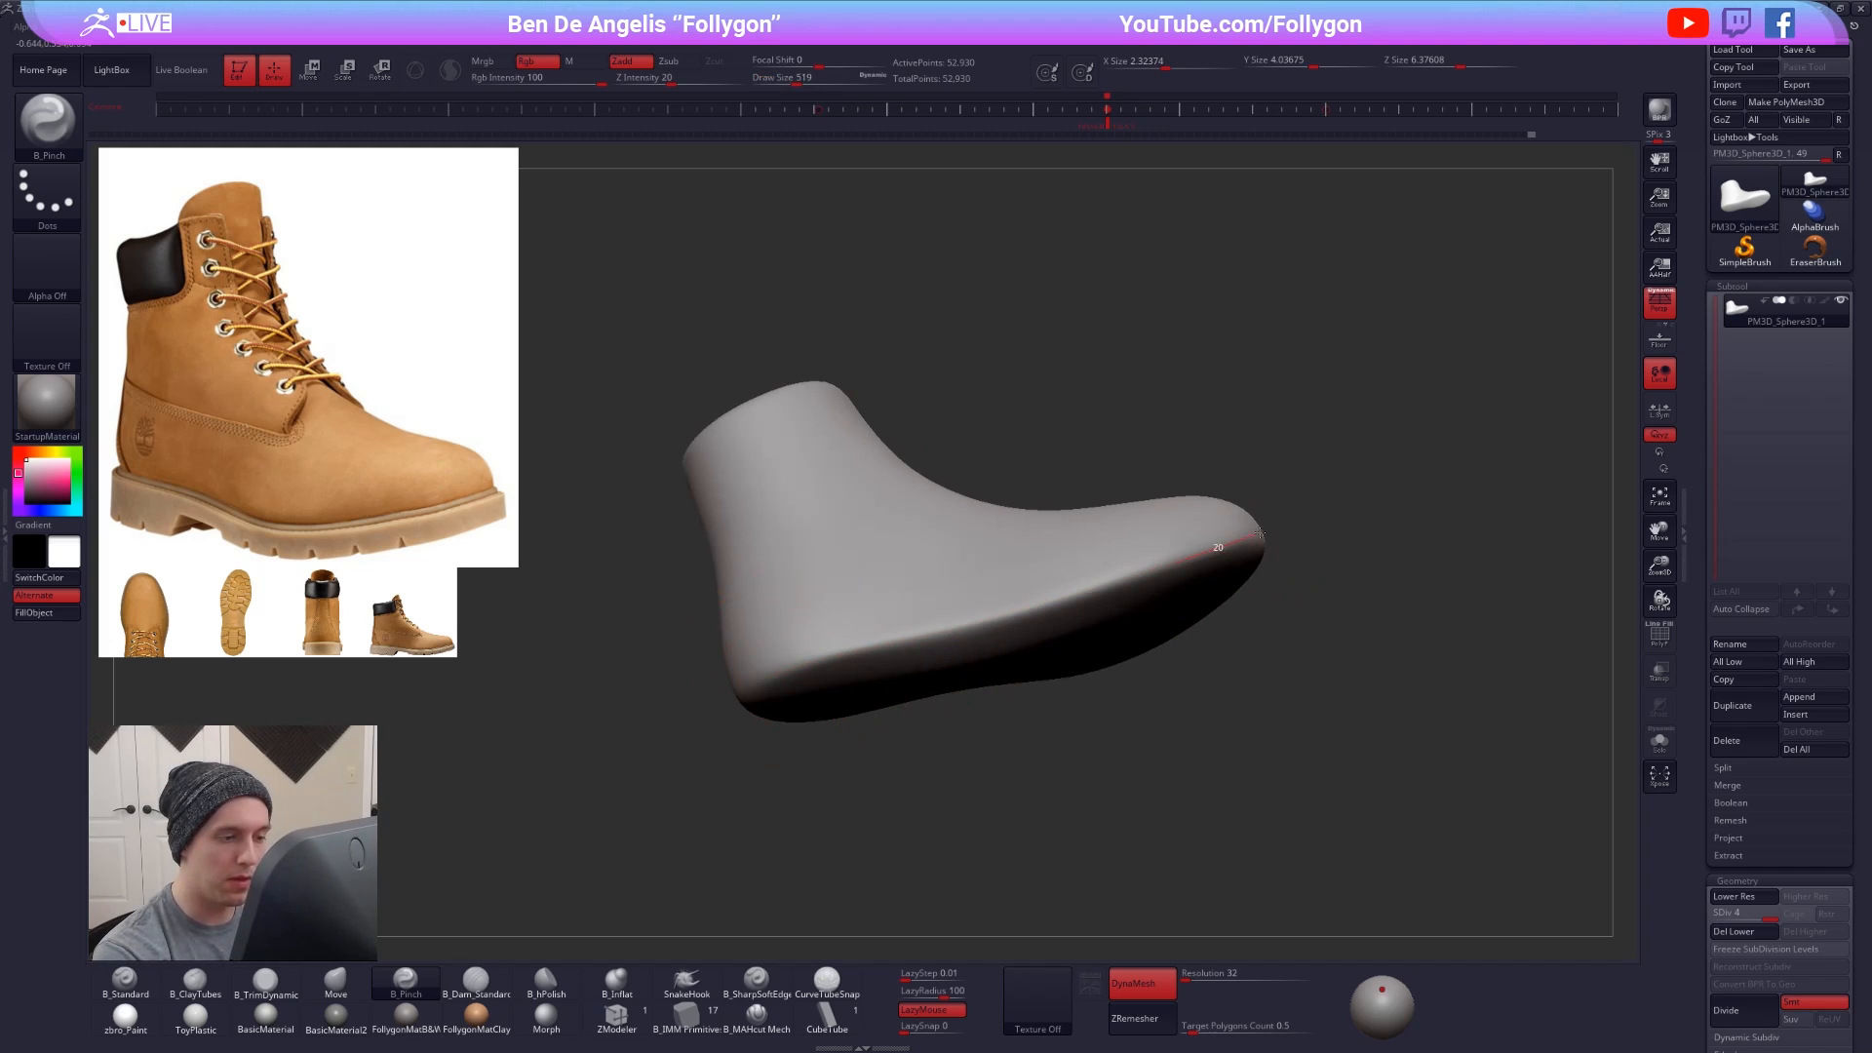
left_click_drag(1260, 534, 1264, 532)
mouse_move(1199, 624)
right_mouse_down("shift")
mouse_move(1141, 660)
mouse_move(1001, 681)
right_mouse_up("shift")
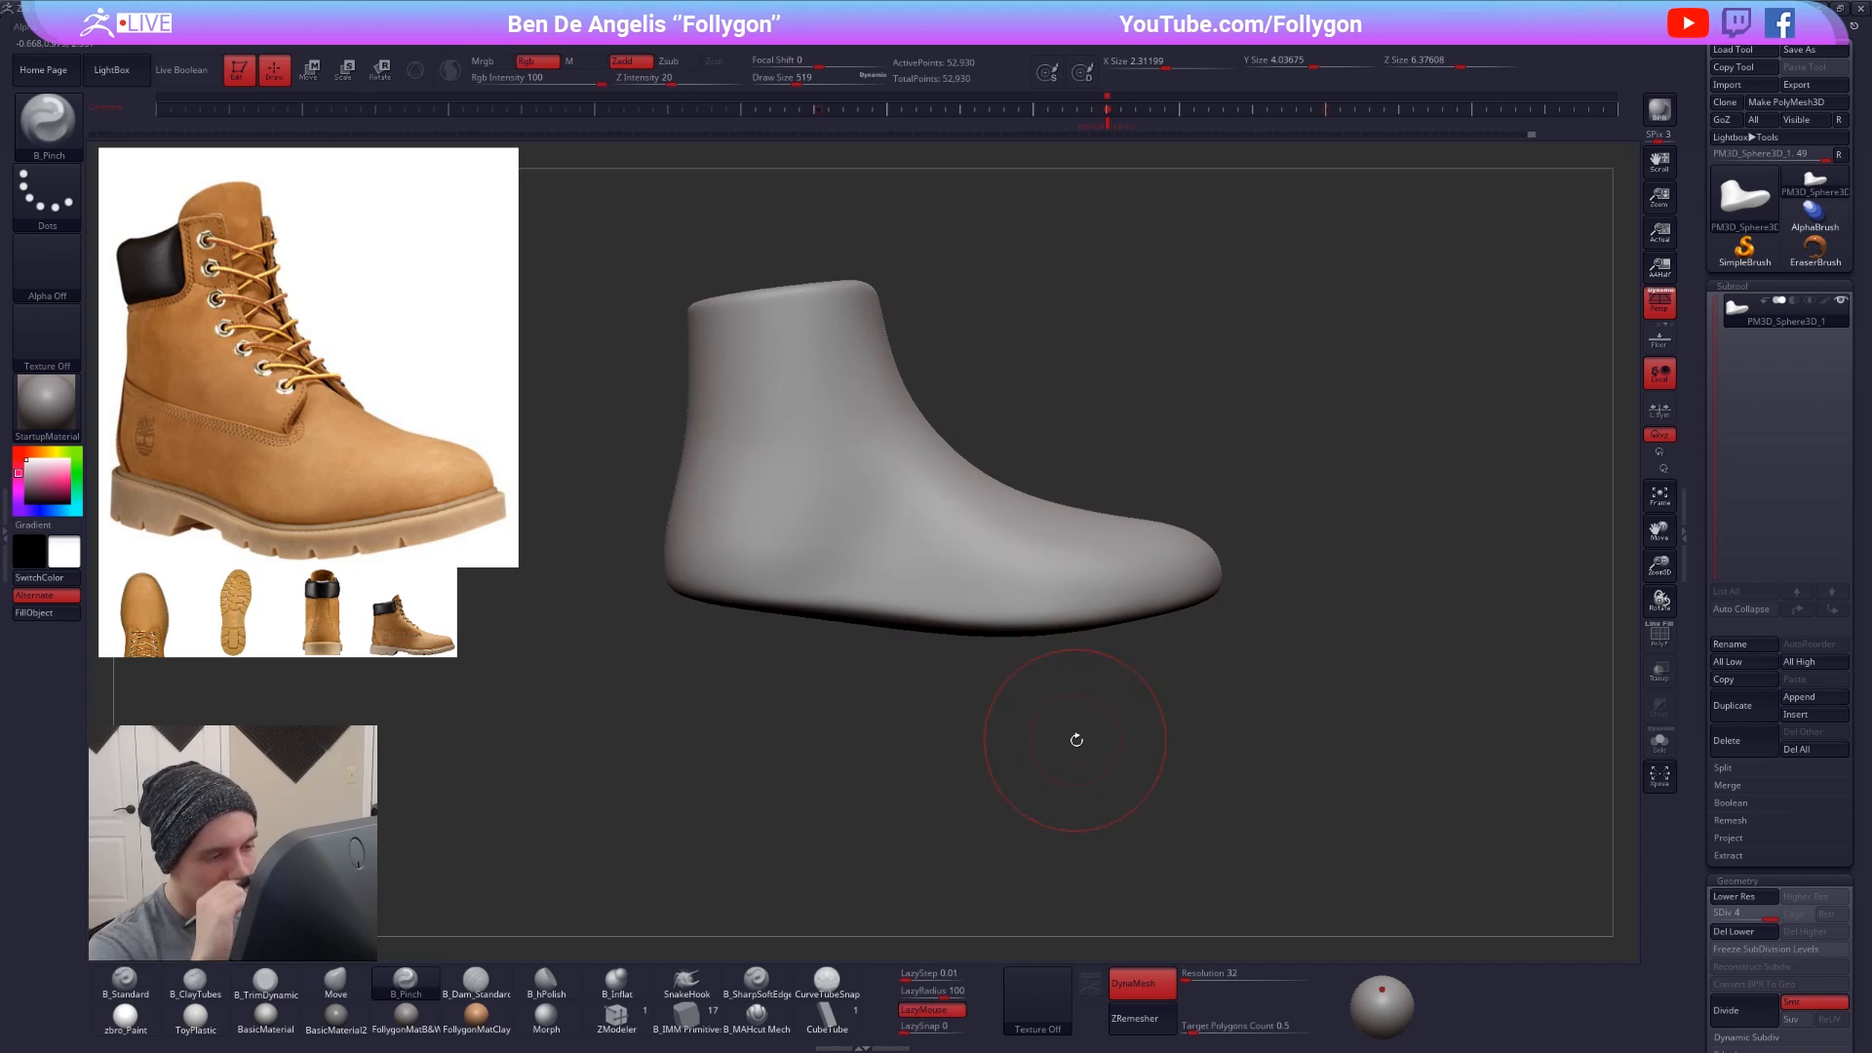
mouse_move(1076, 740)
right_mouse_down()
mouse_move(1046, 598)
mouse_move(1132, 477)
mouse_move(1121, 555)
right_mouse_up()
mouse_move(1119, 635)
right_mouse_down()
mouse_move(1148, 710)
mouse_move(1212, 605)
right_mouse_up()
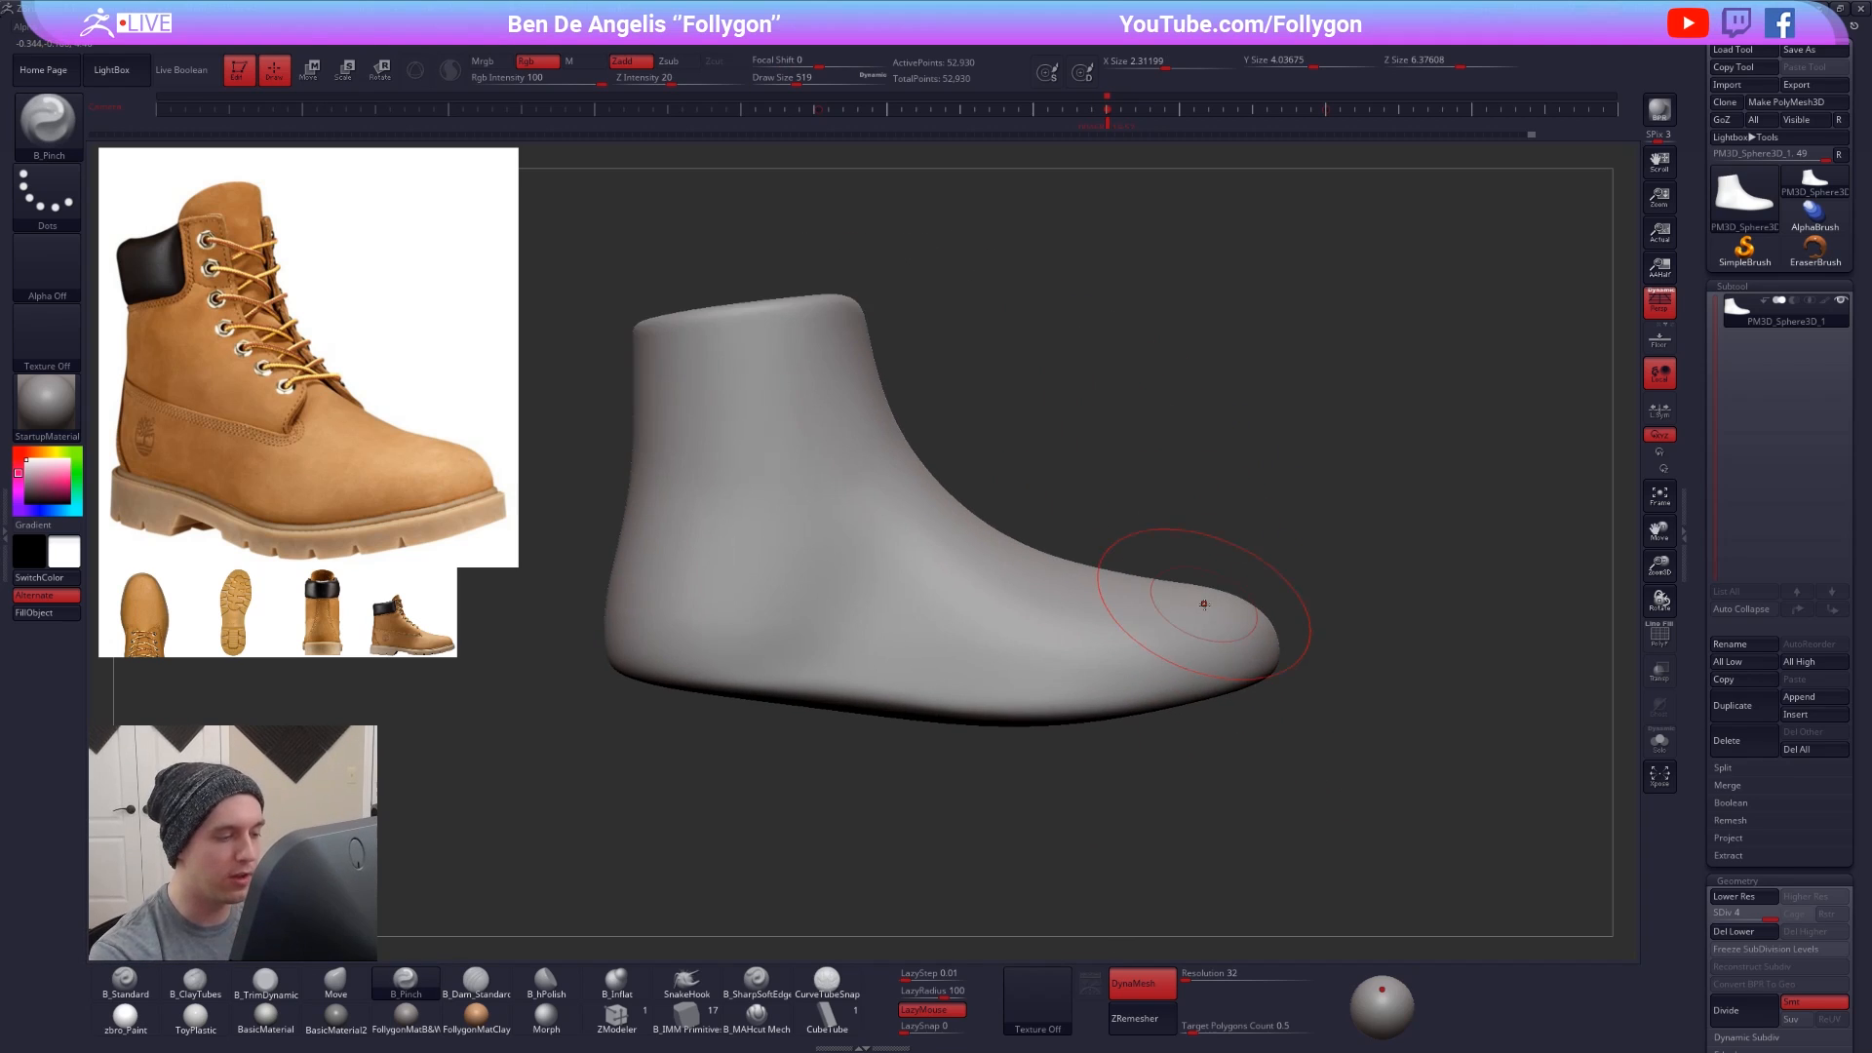
key("ctrl")
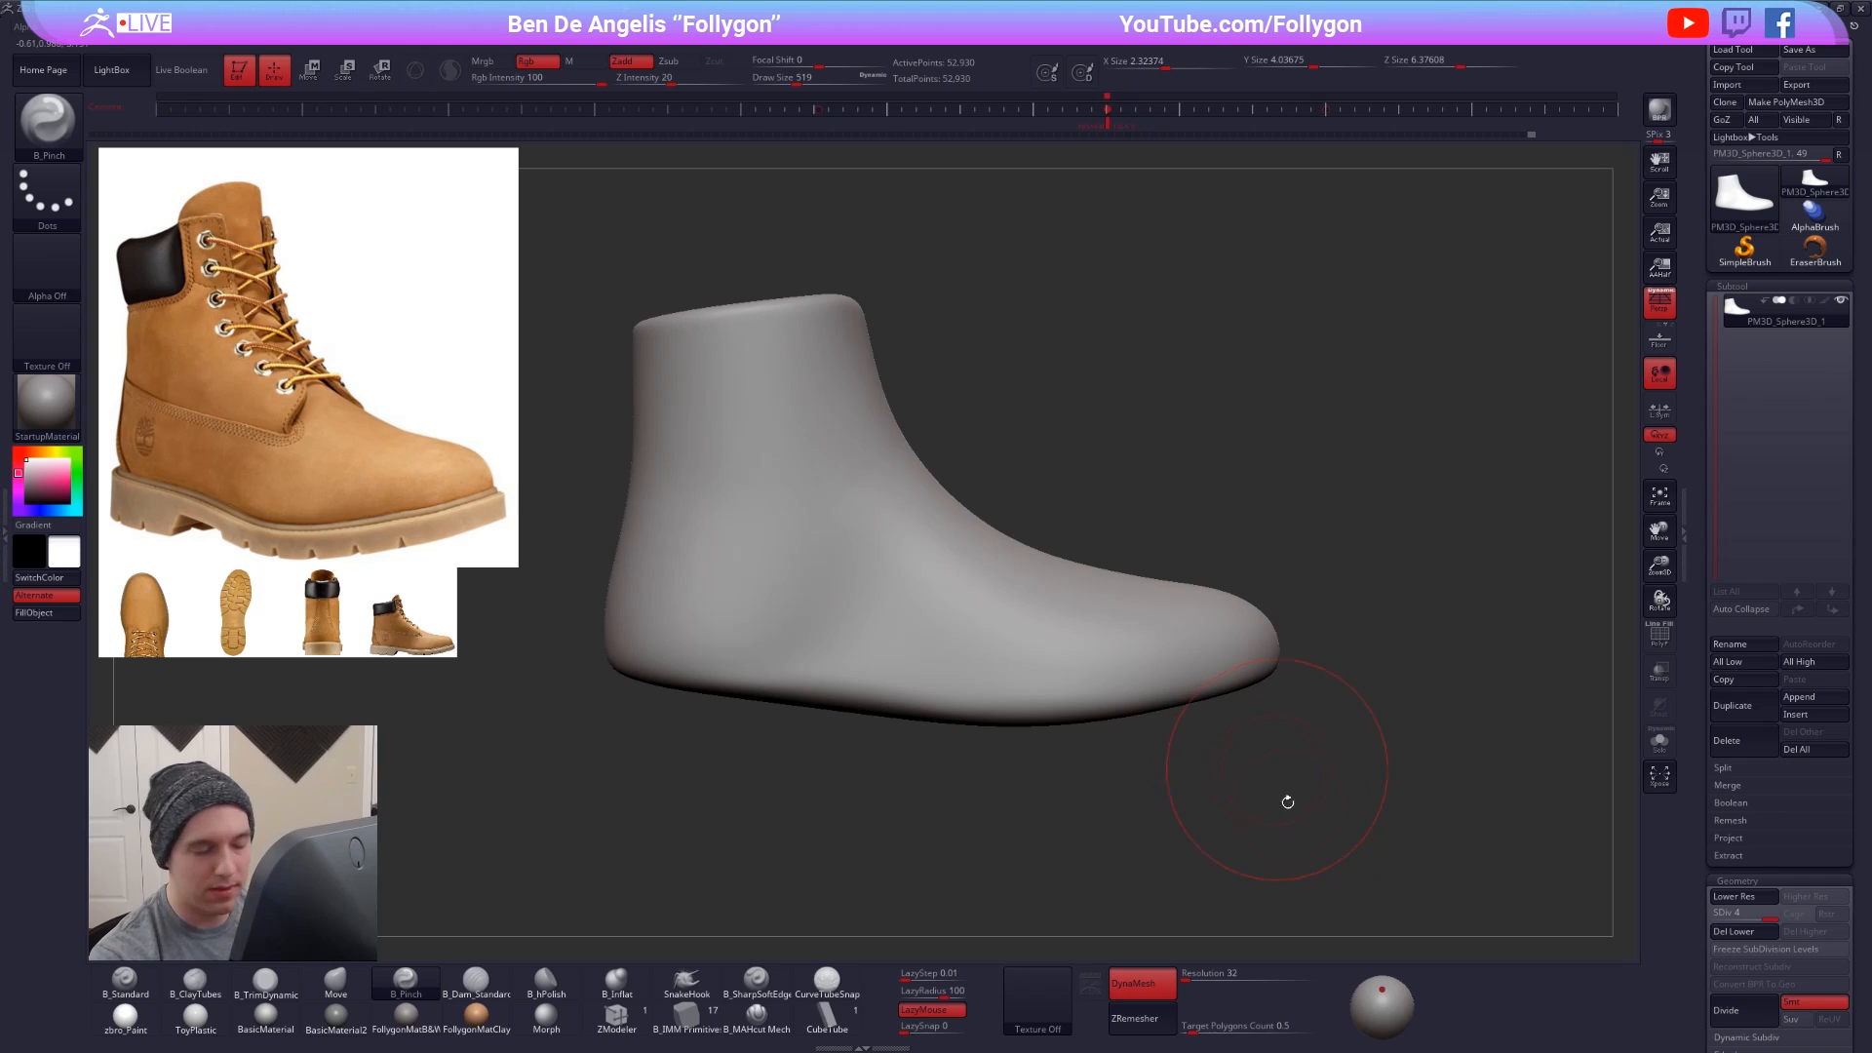
- Turn off the perspective view and lower the boot to subdivision level 2
left_click_drag(1286, 801, 1107, 746)
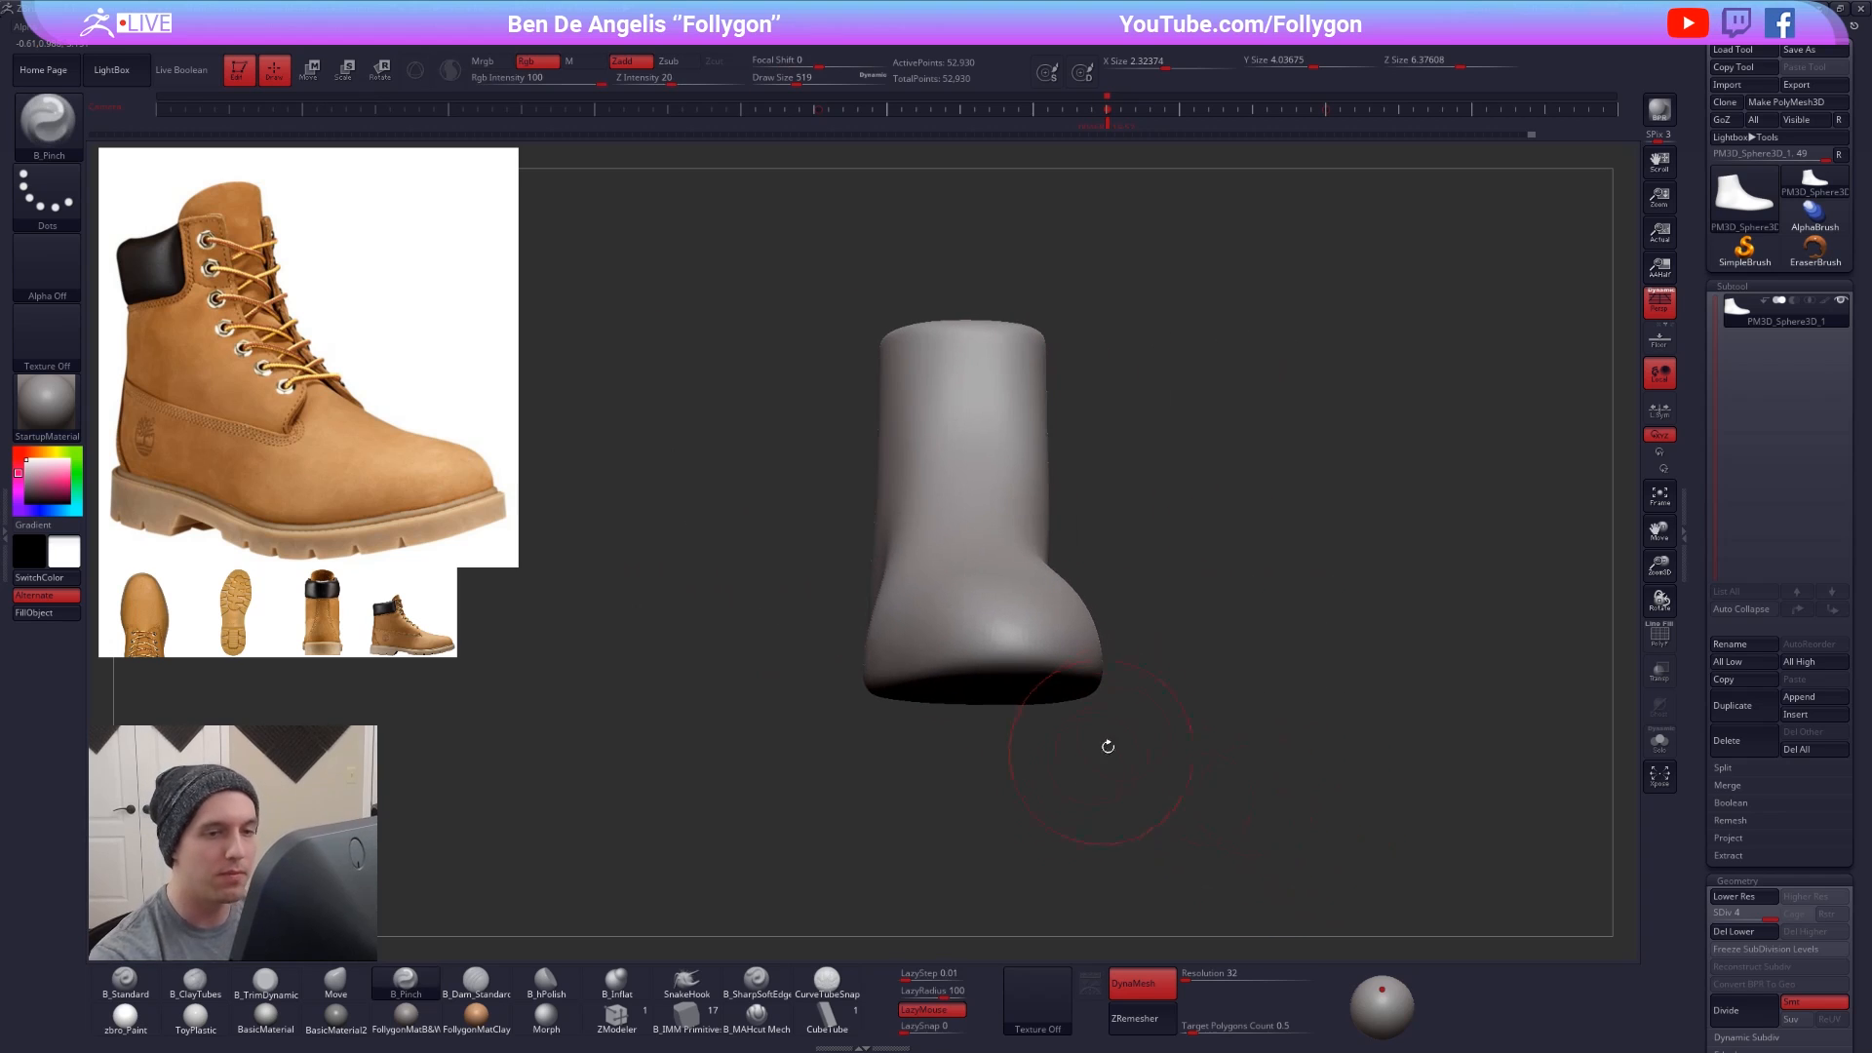
left_click(1658, 306)
left_click_drag(1165, 478, 1134, 748)
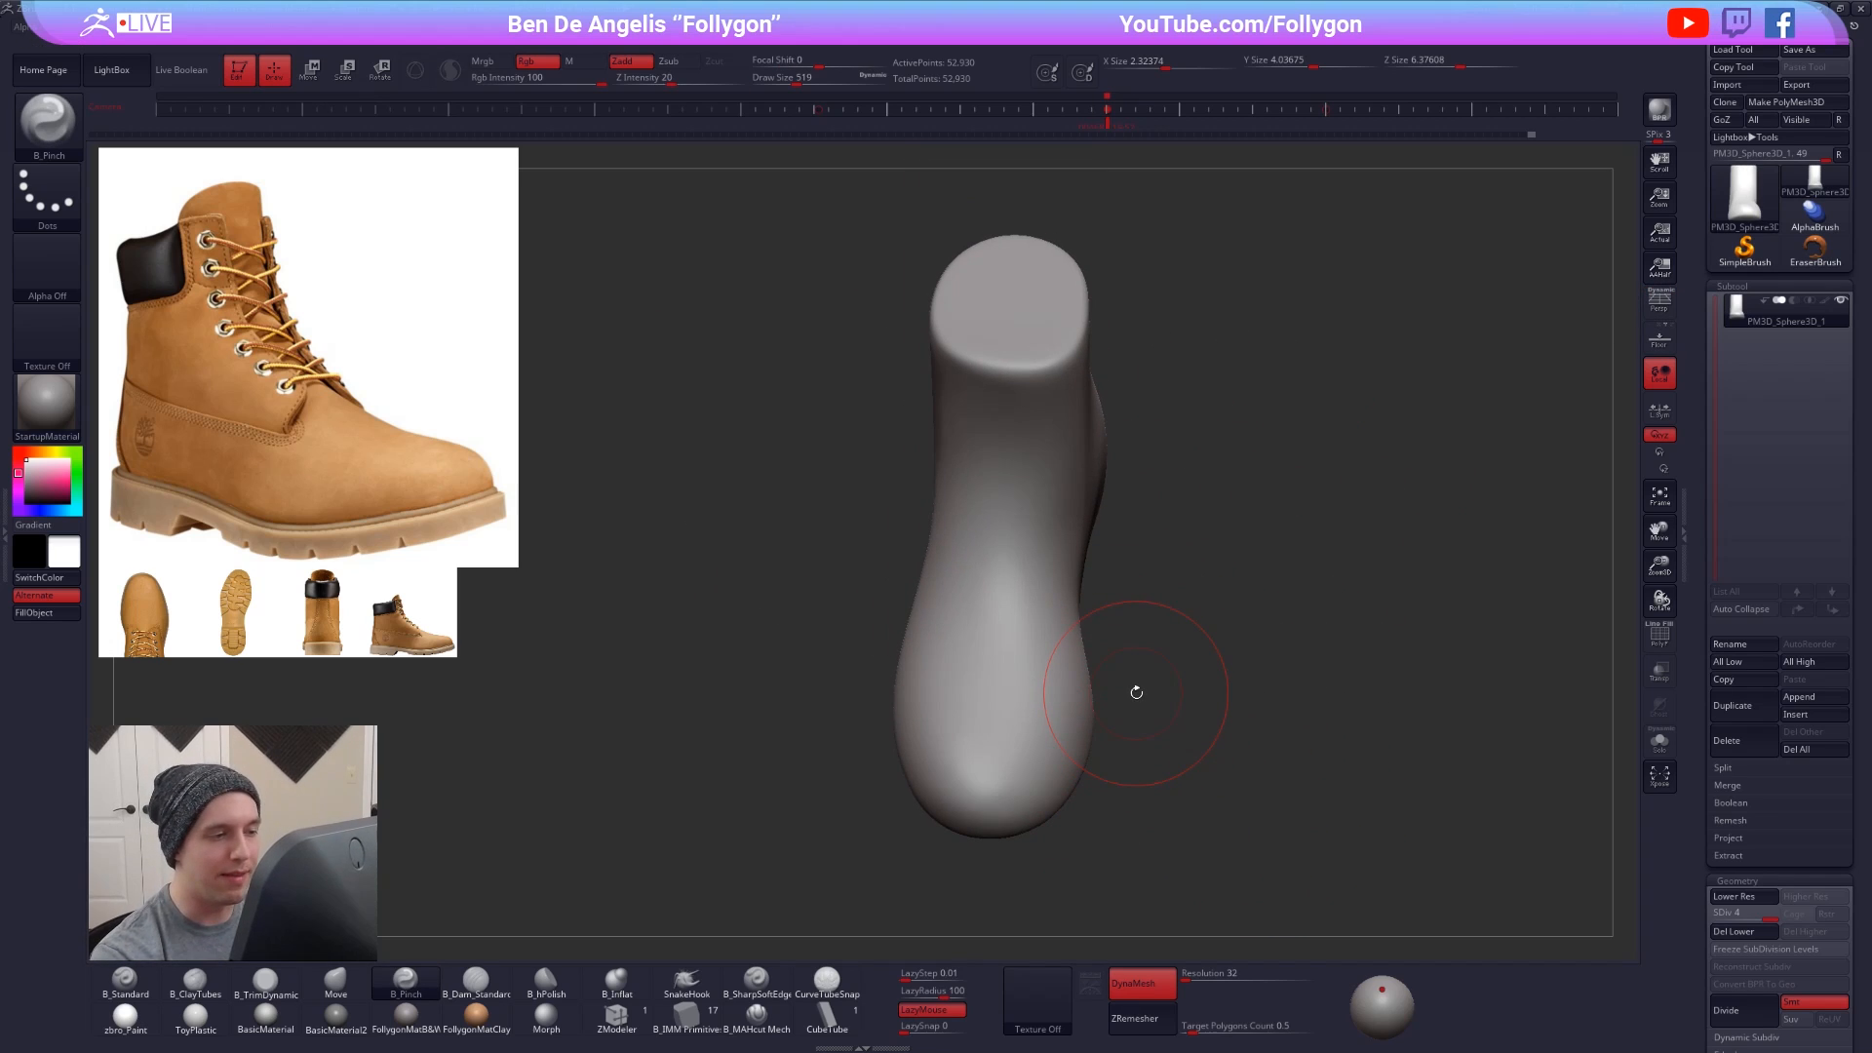
key("shift+d")
key("shift+d")
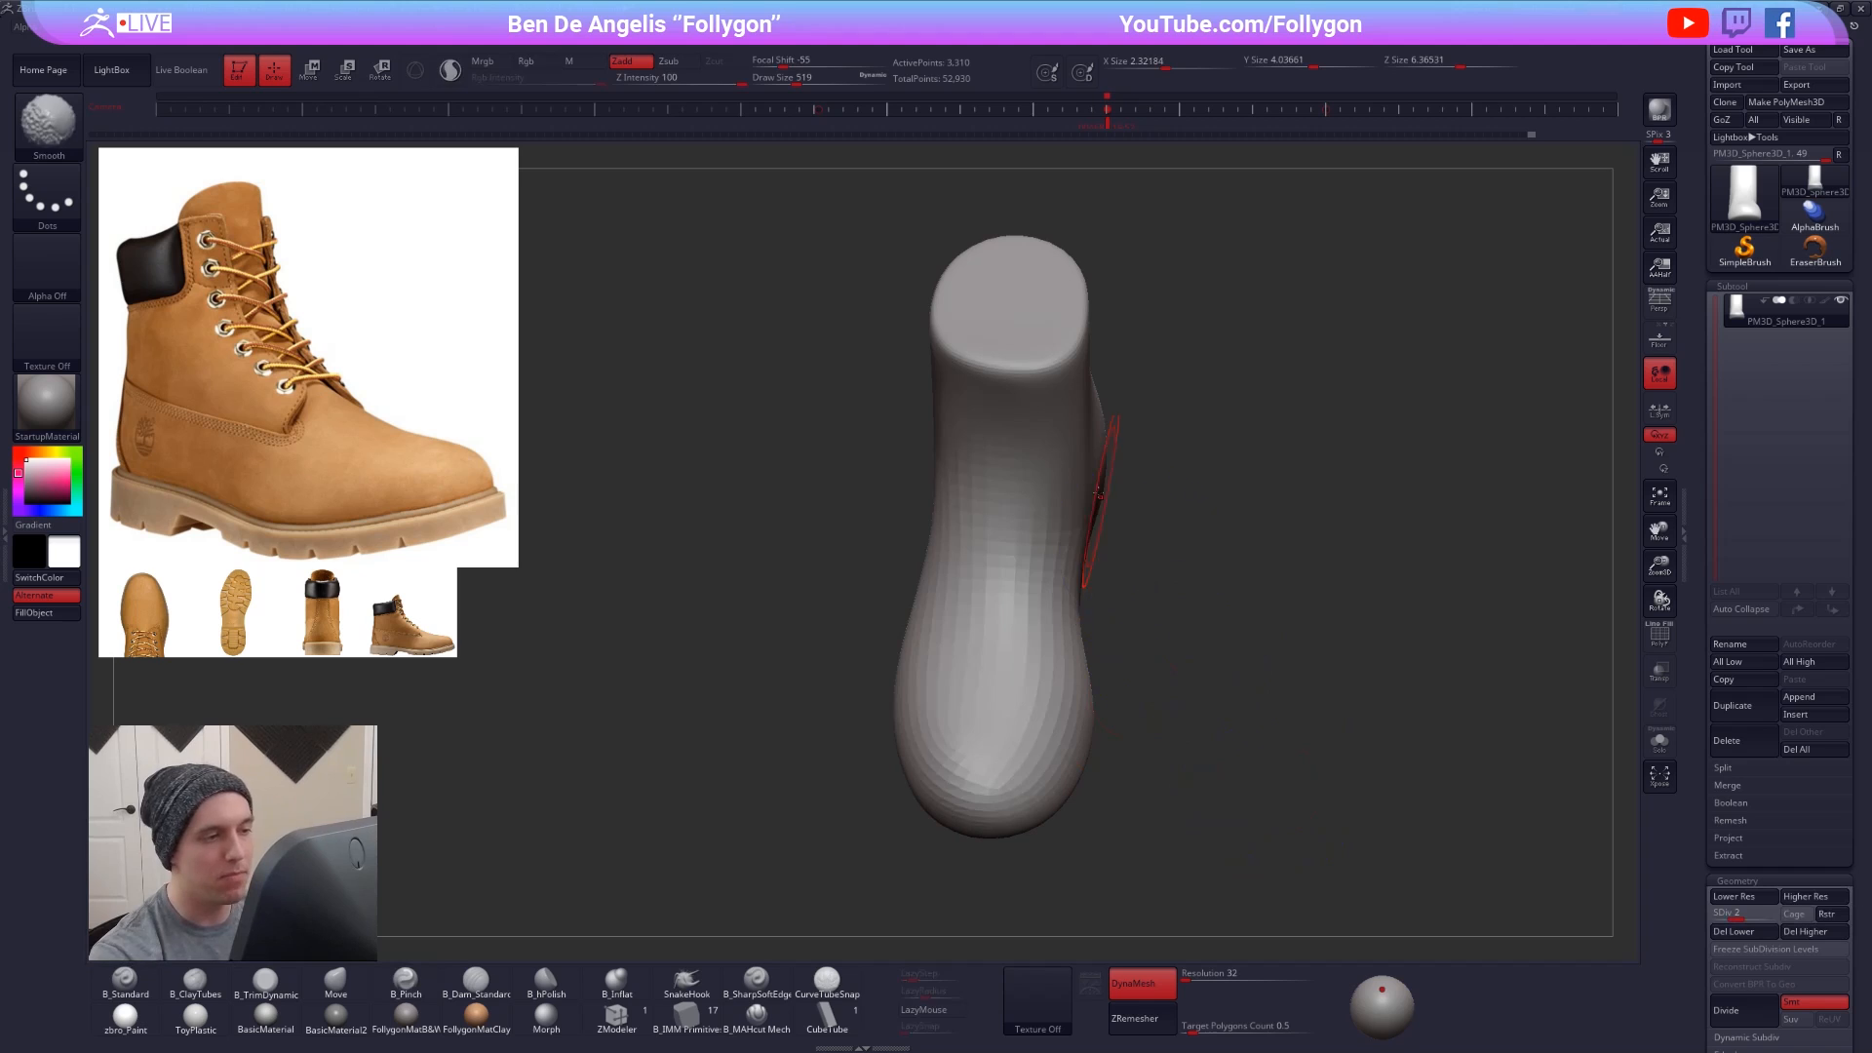
- Reshape the side of the ankle with the Move brush and divide the boot to subdivision level 5
key("b")
key("m")
key("v")
key("space")
left_click_drag(1056, 435, 1079, 516)
mouse_move(1080, 405)
left_mouse_down()
mouse_move(1062, 426)
mouse_move(1136, 393)
left_mouse_up()
key("d")
key("d")
key("space")
left_click_drag(1096, 460, 1090, 460)
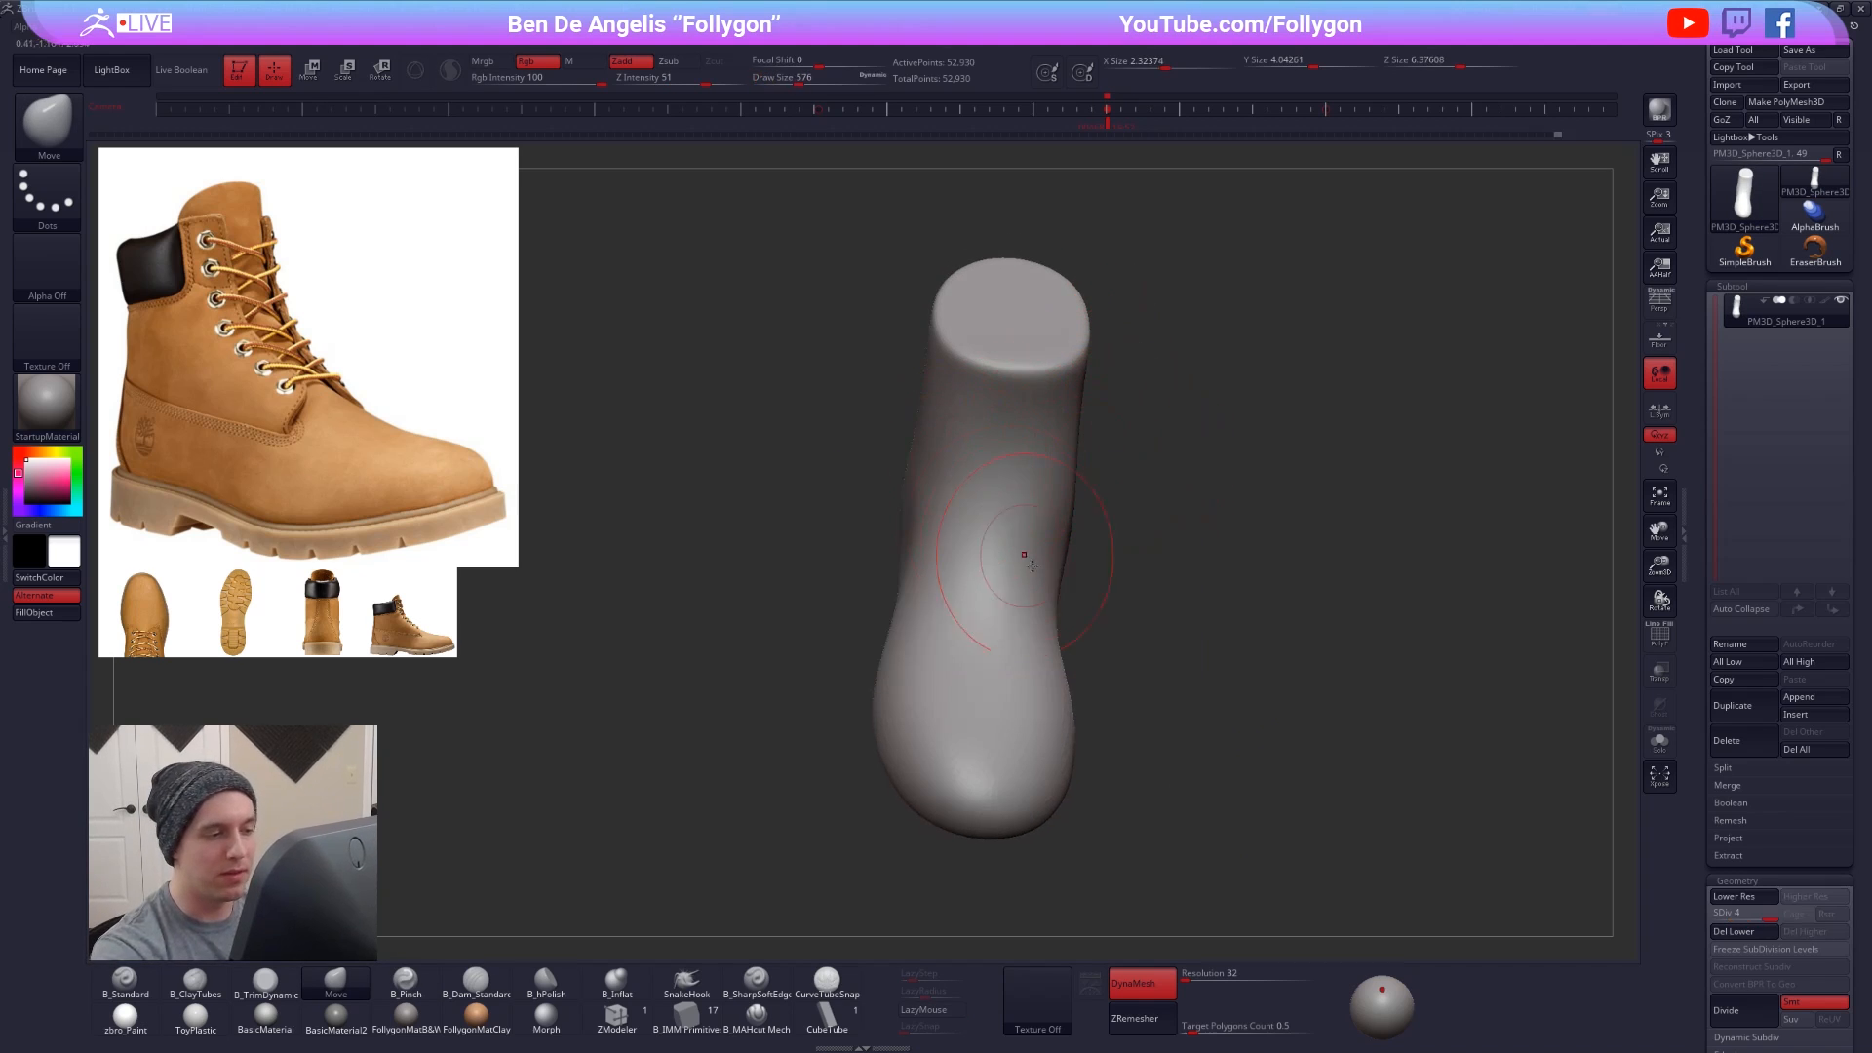
left_click_drag(1090, 624, 1108, 603)
key("ctrl+d")
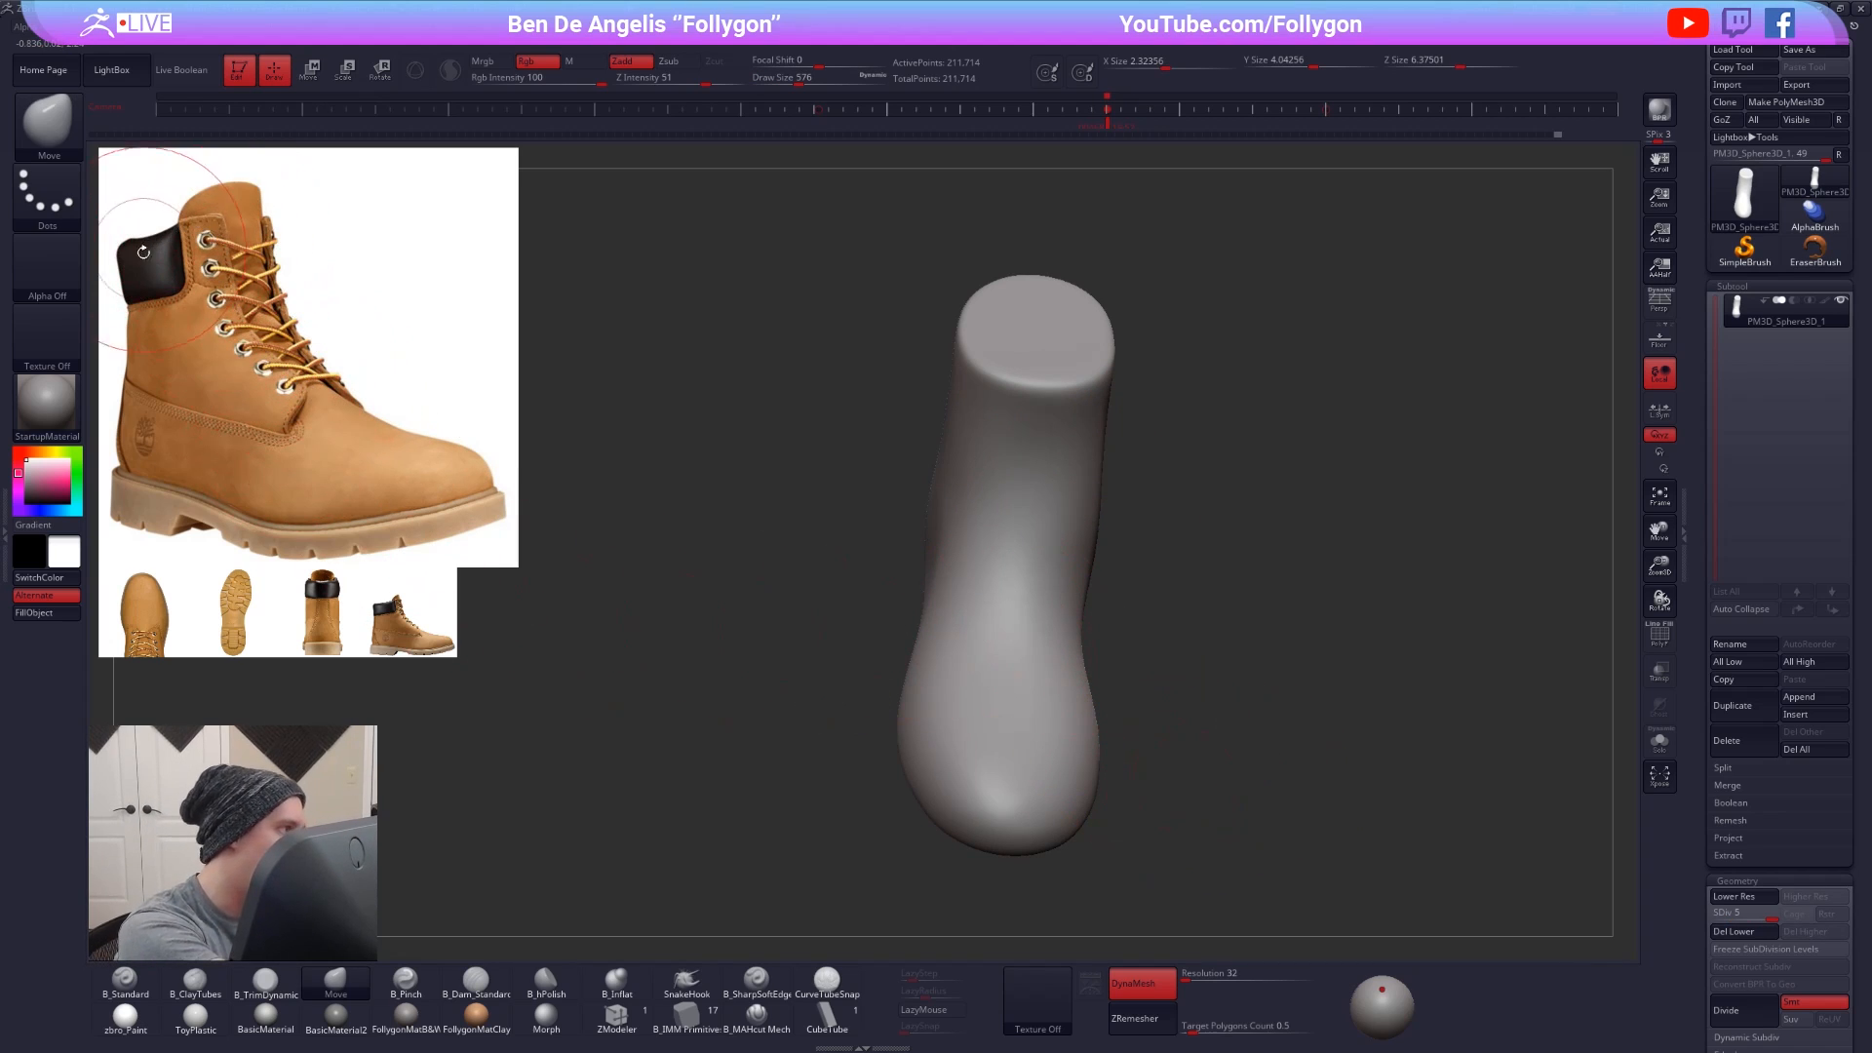
- Mask the boot's shaft above the ankle from the side with the MaskLasso brush
key("space")
left_click(802, 538)
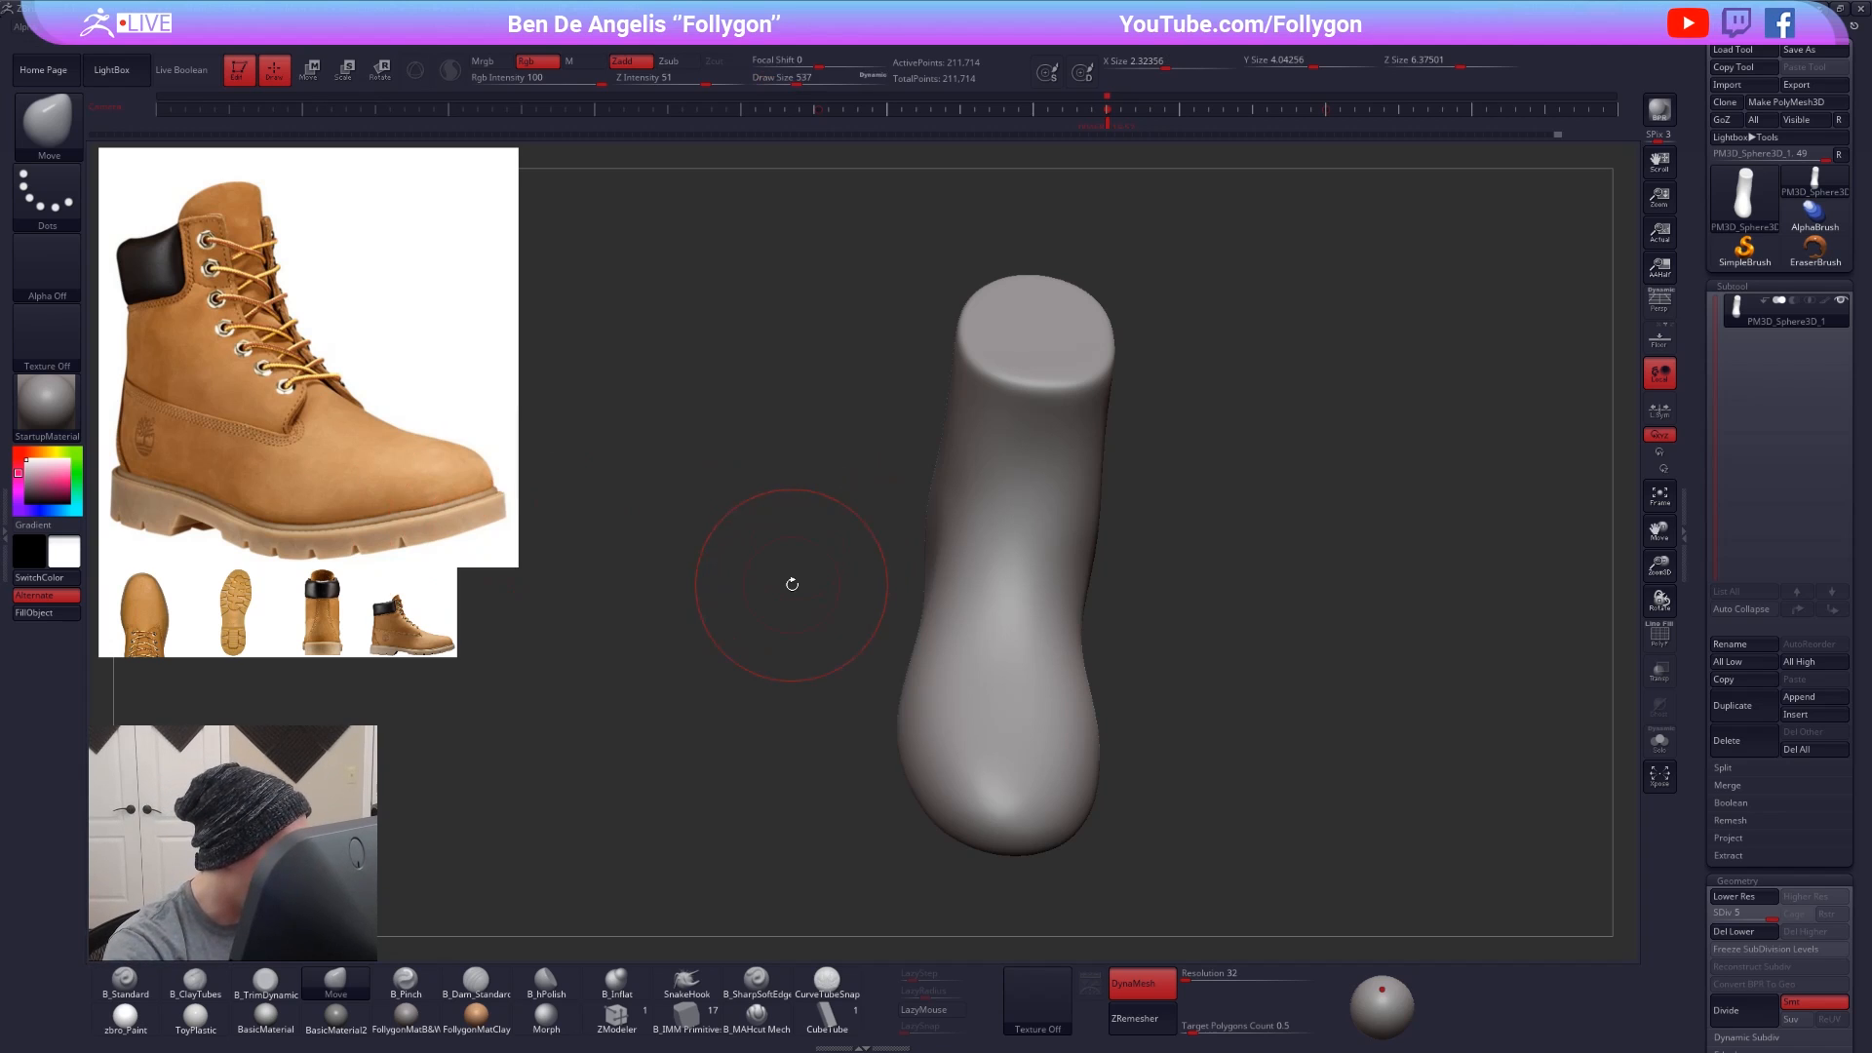
left_click_drag(916, 689, 1120, 618)
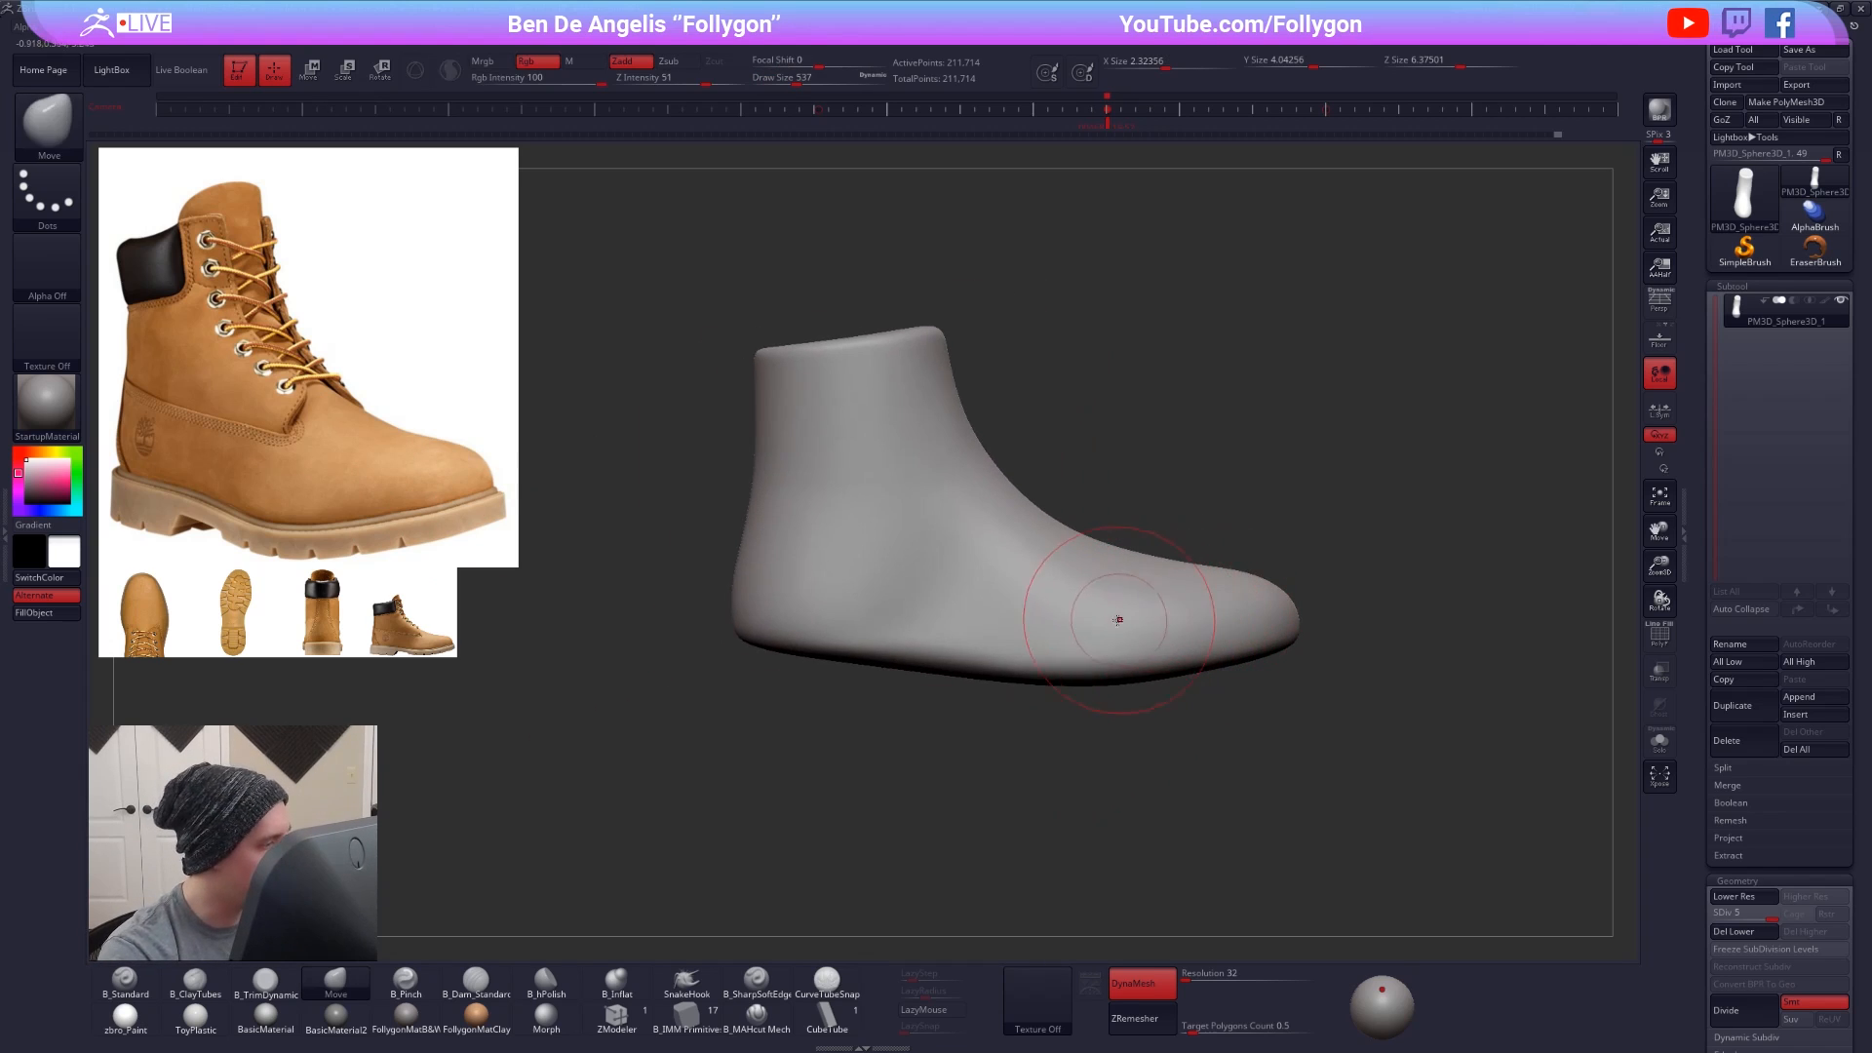
key("ctrl")
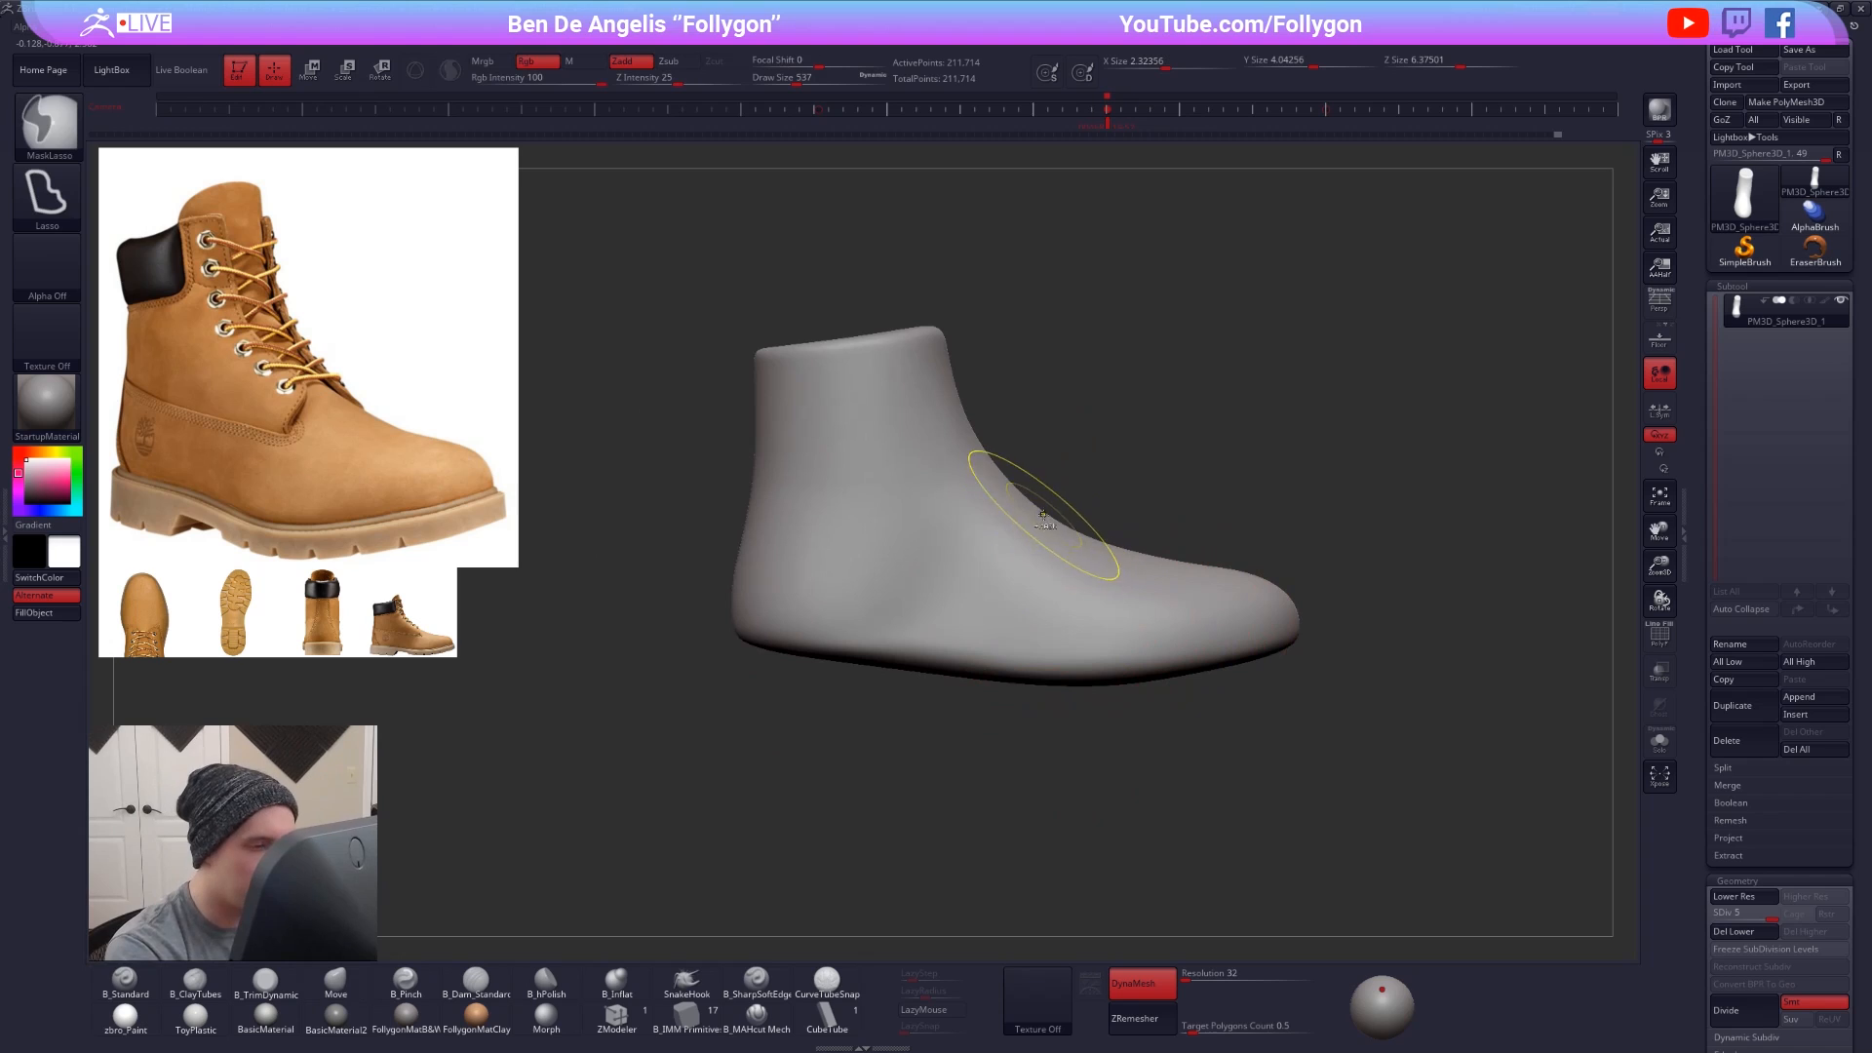
mouse_move(1066, 508)
left_mouse_down("ctrl")
mouse_move(846, 559)
mouse_move(1094, 243)
left_mouse_up("ctrl")
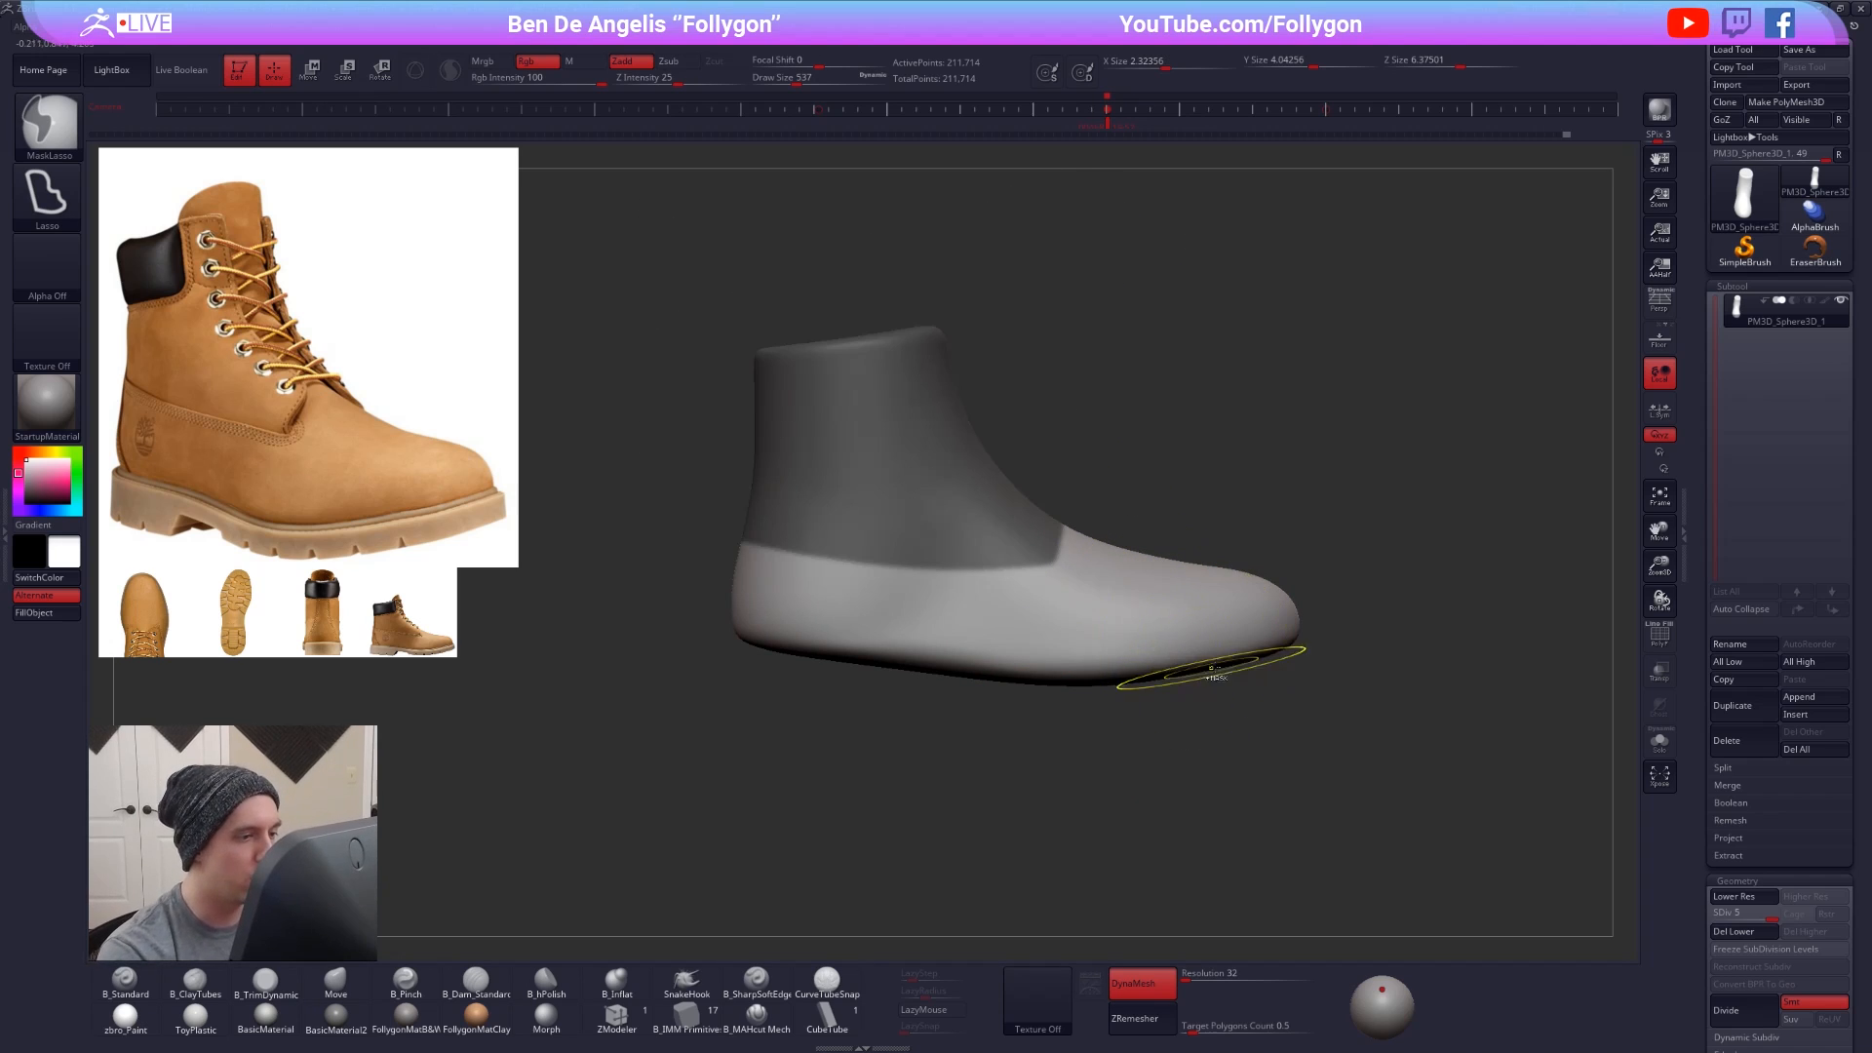
left_click_drag(1216, 669, 988, 713)
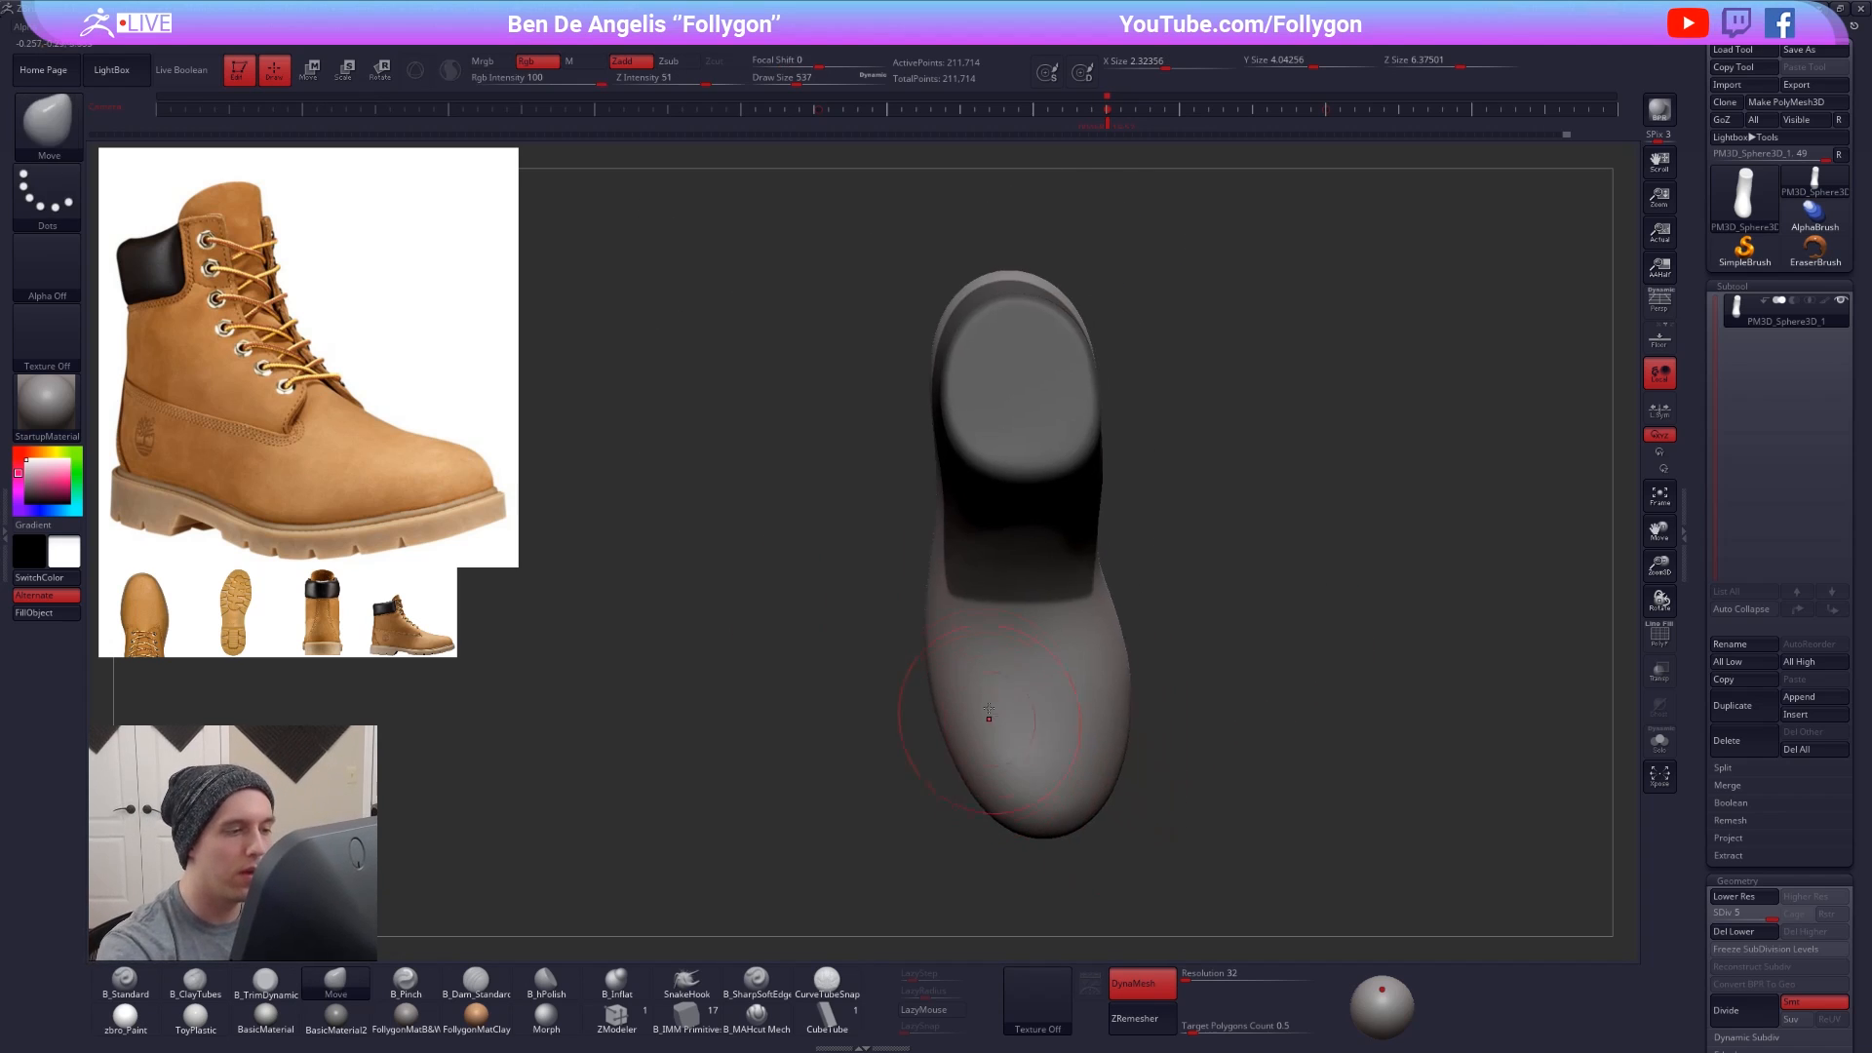
key("ctrl")
right_click_drag(994, 556, 914, 520, "alt")
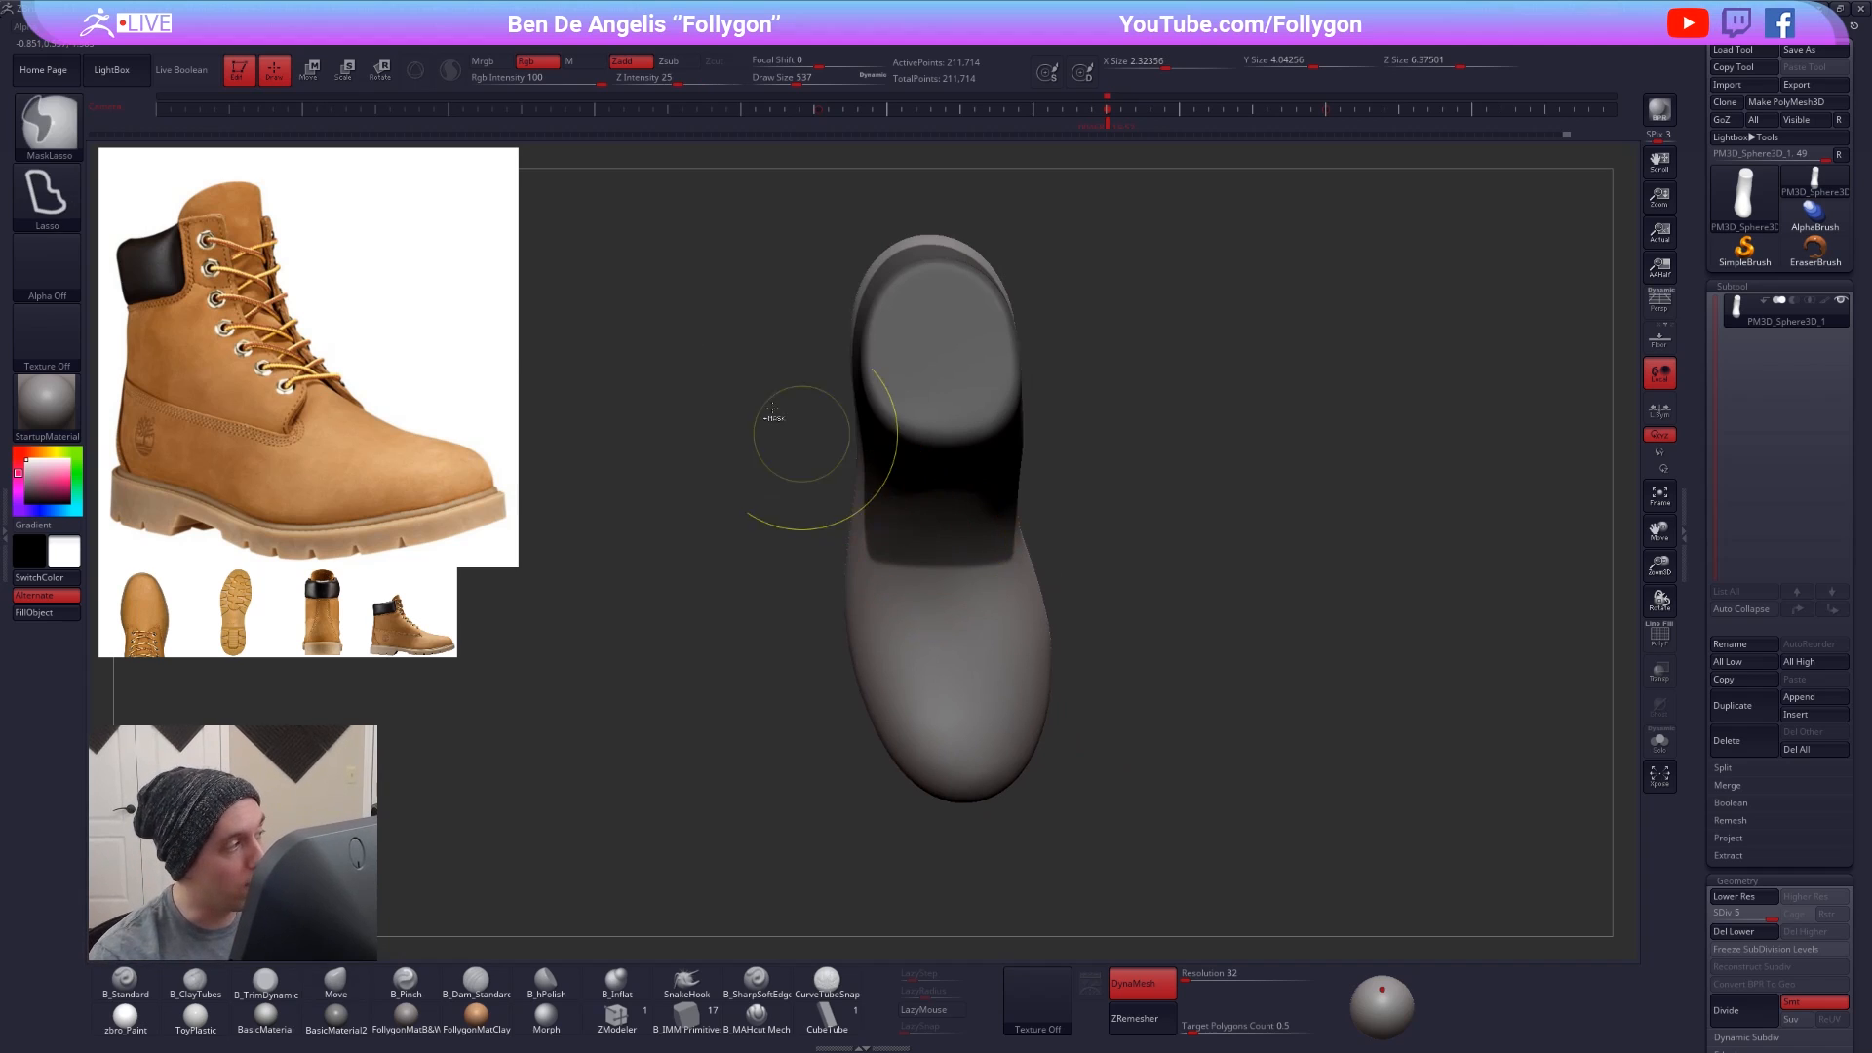
key("ctrl+space")
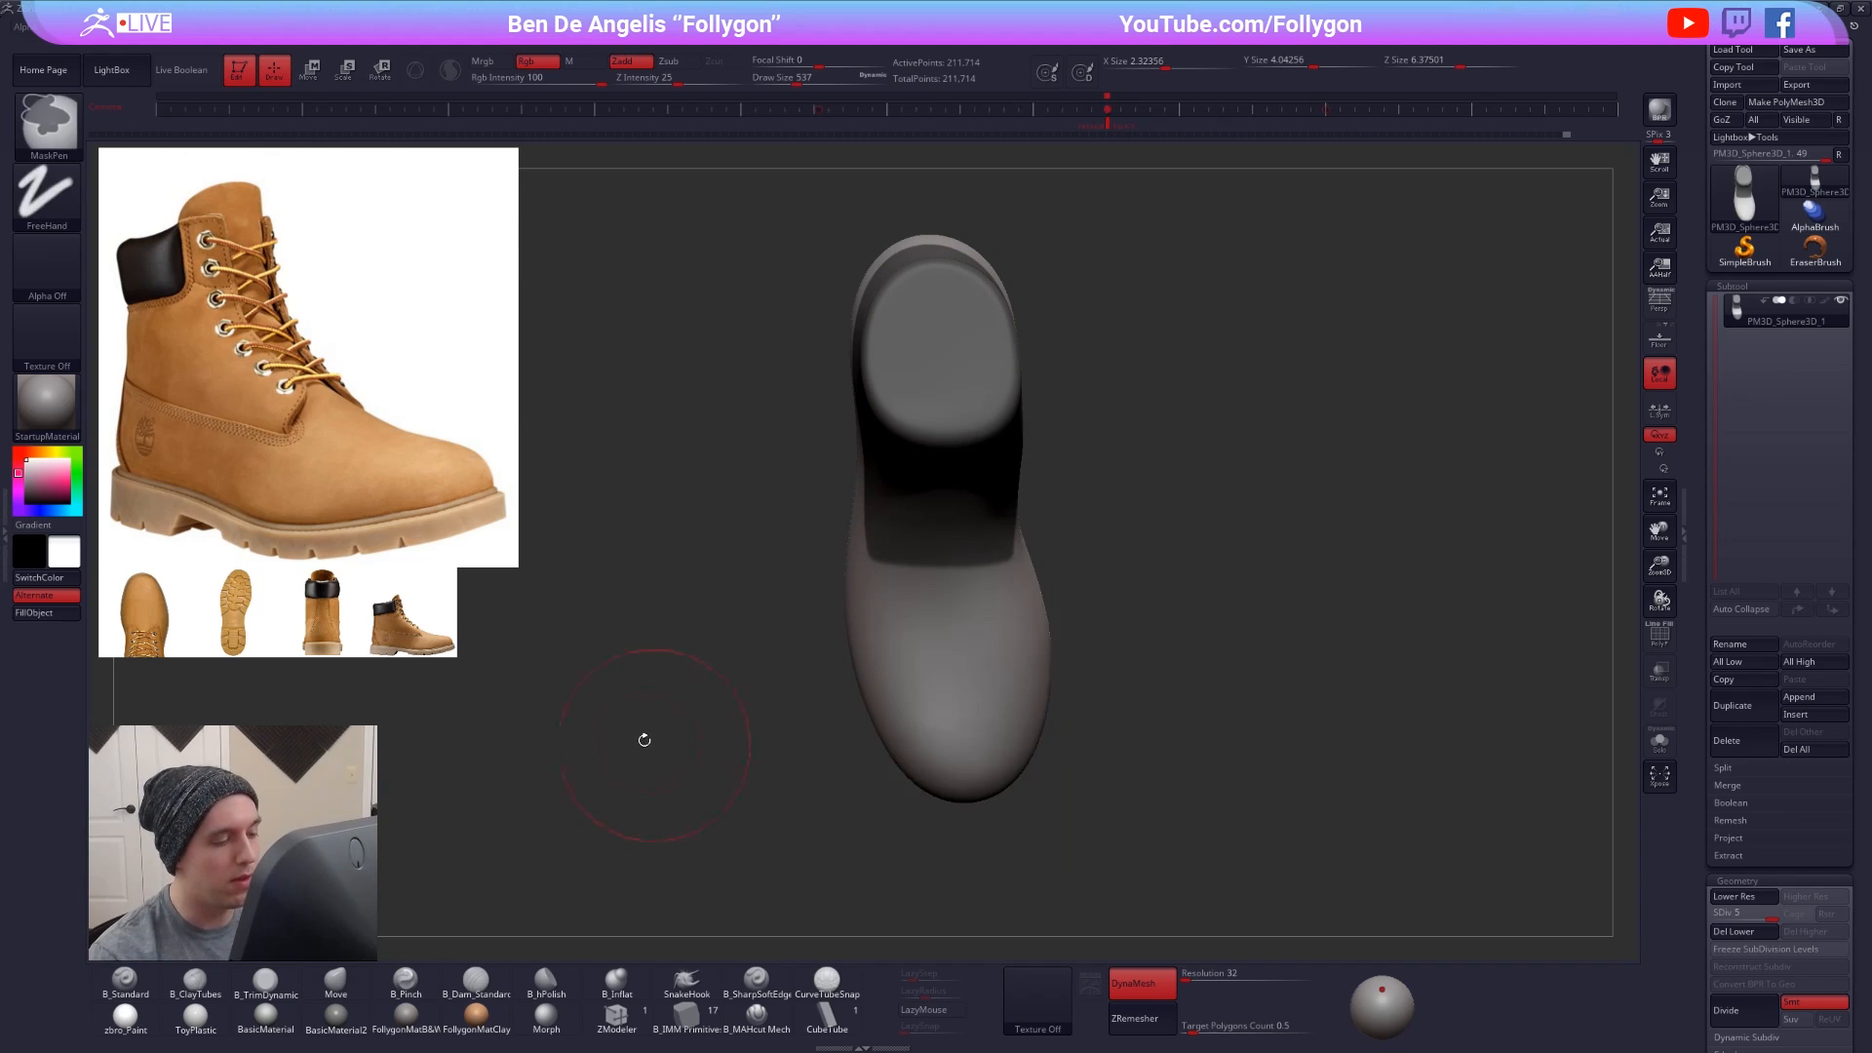
key("space")
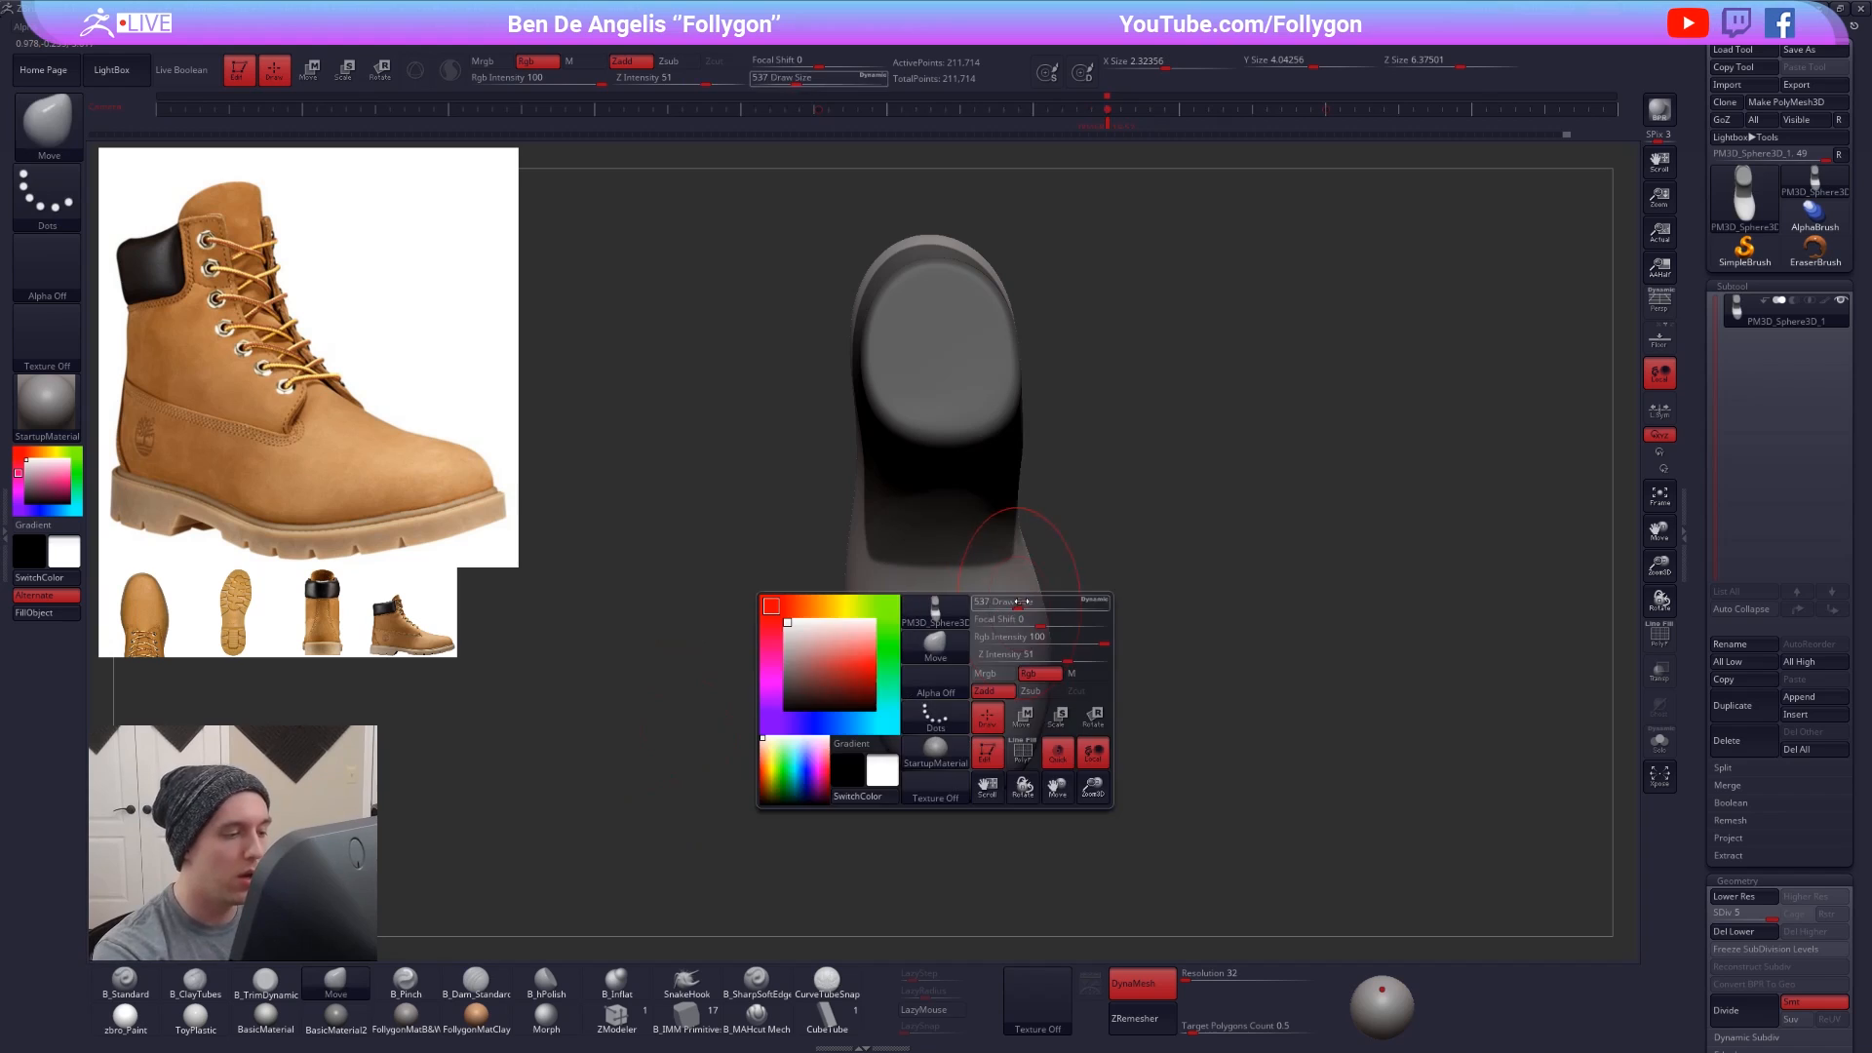
left_click_drag(1020, 603, 912, 645)
left_click_drag(1269, 599, 931, 777, "ctrl")
key("ctrl+z")
key("ctrl+z")
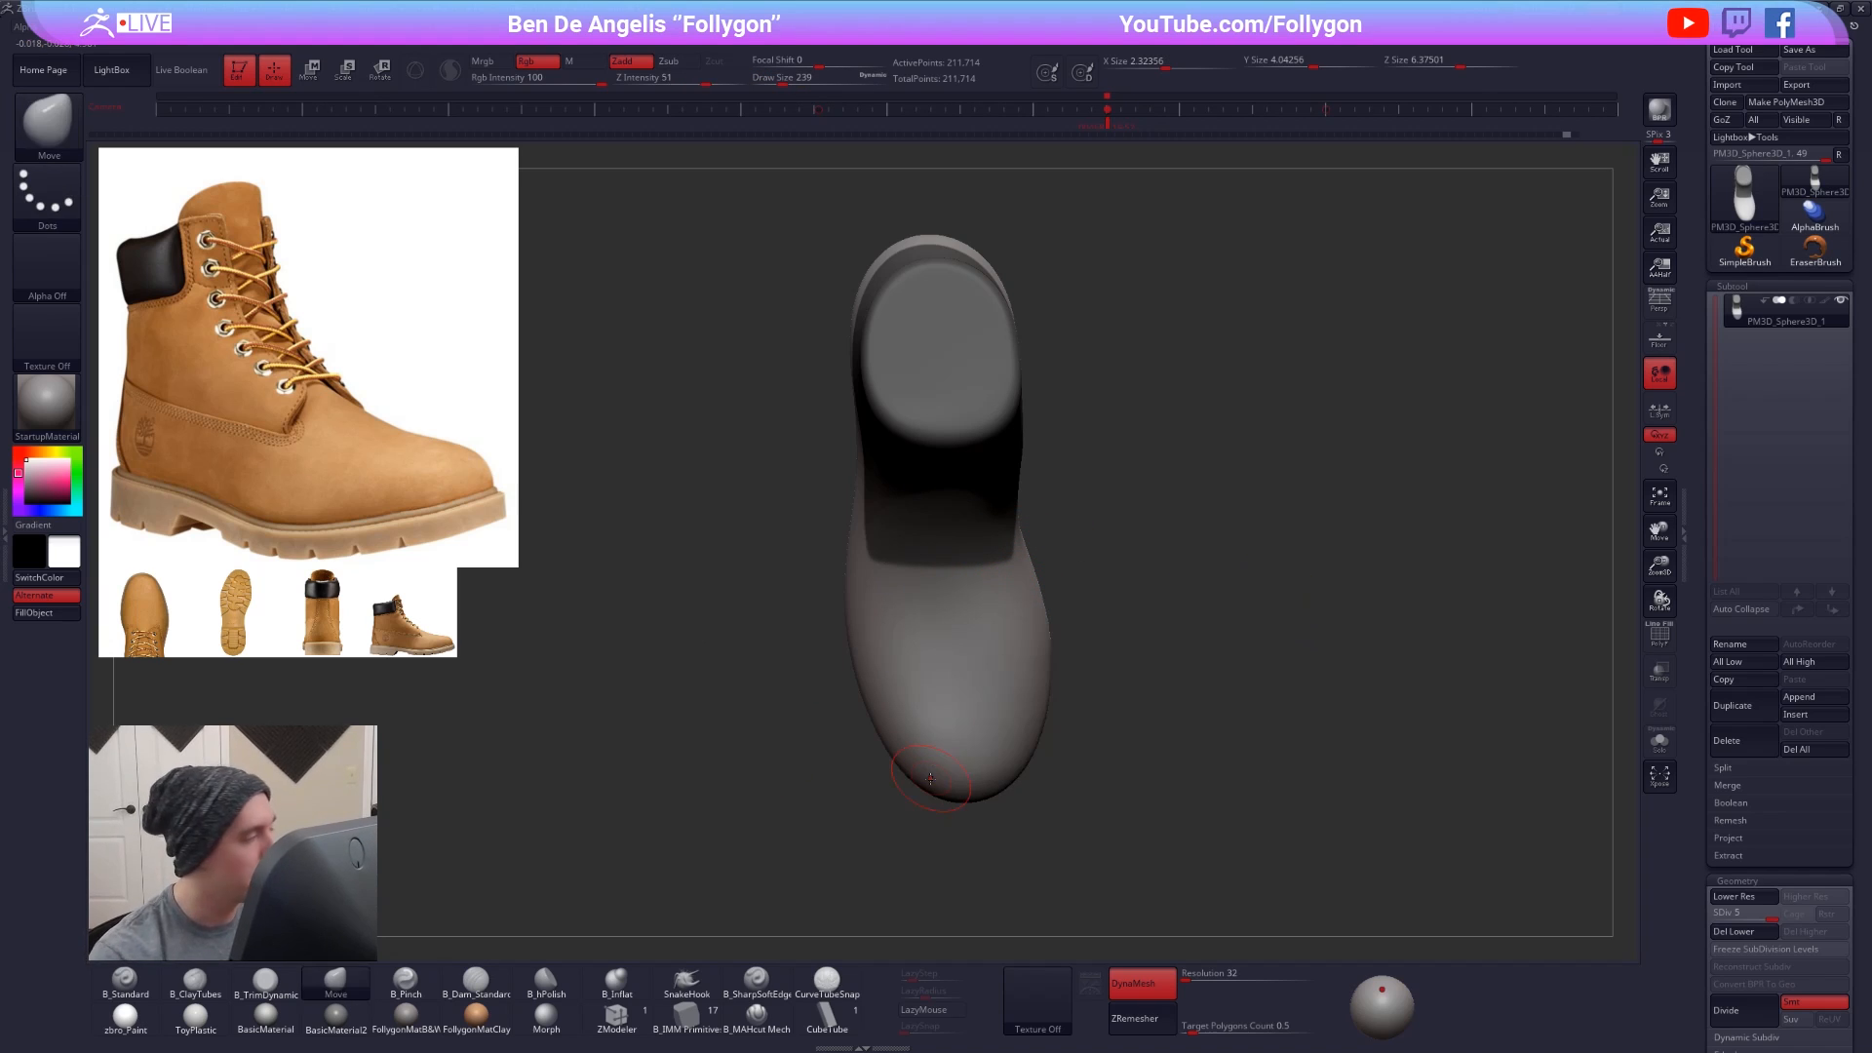
- Clear the mask from a vertical strip down the front centre of the shaft with the MaskLasso brush
left_click(80, 113)
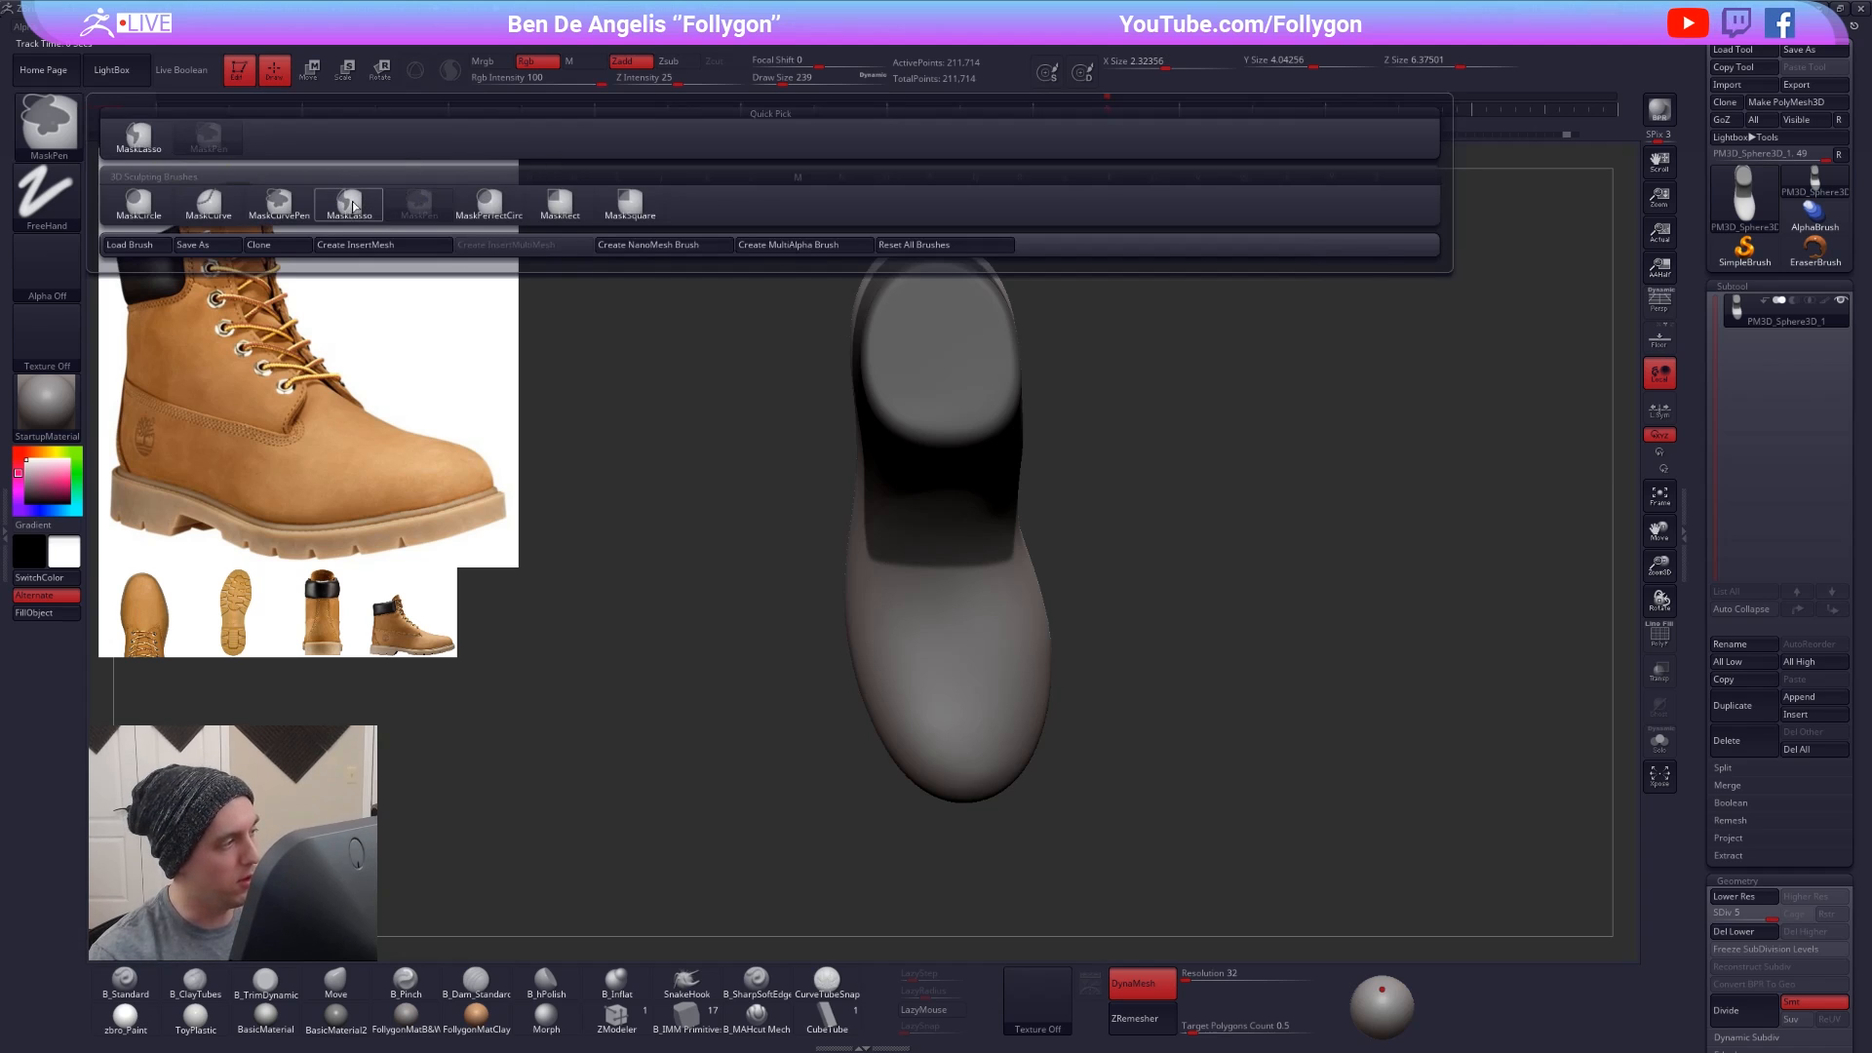
key("v")
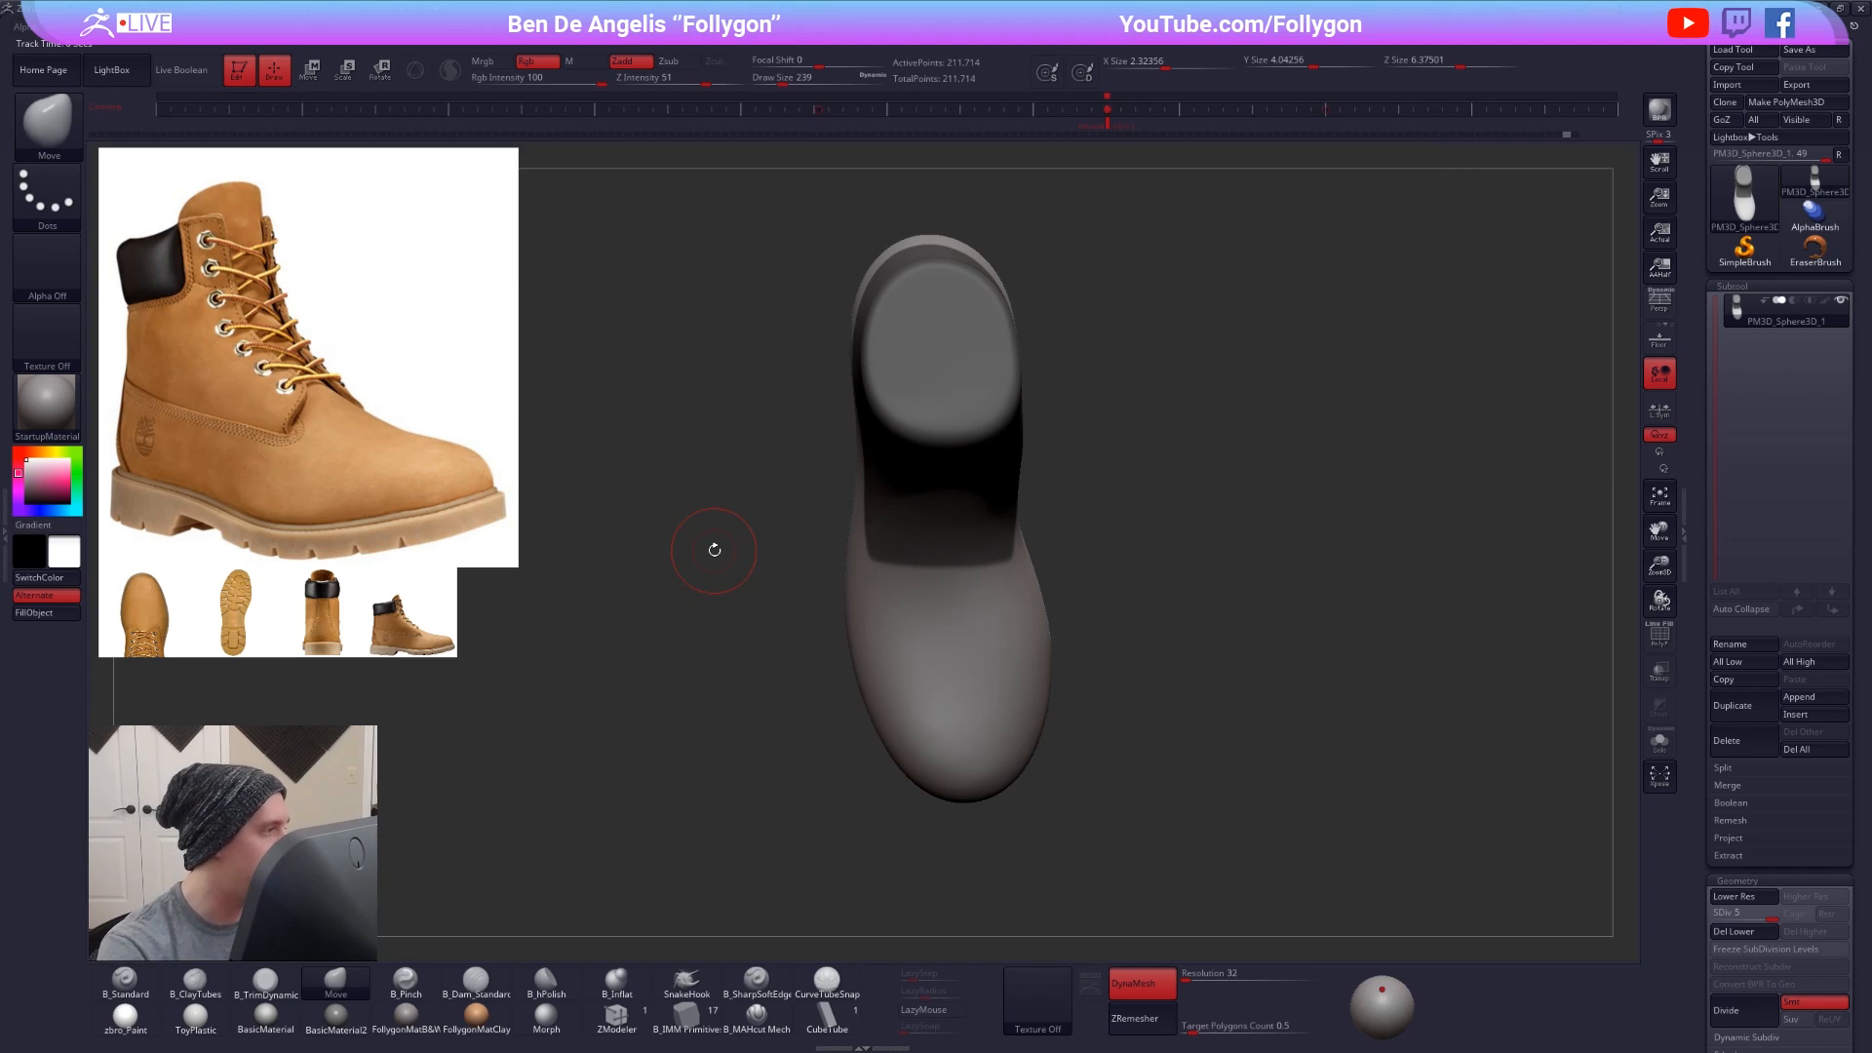
left_click_drag(713, 550, 960, 756)
key("ctrl")
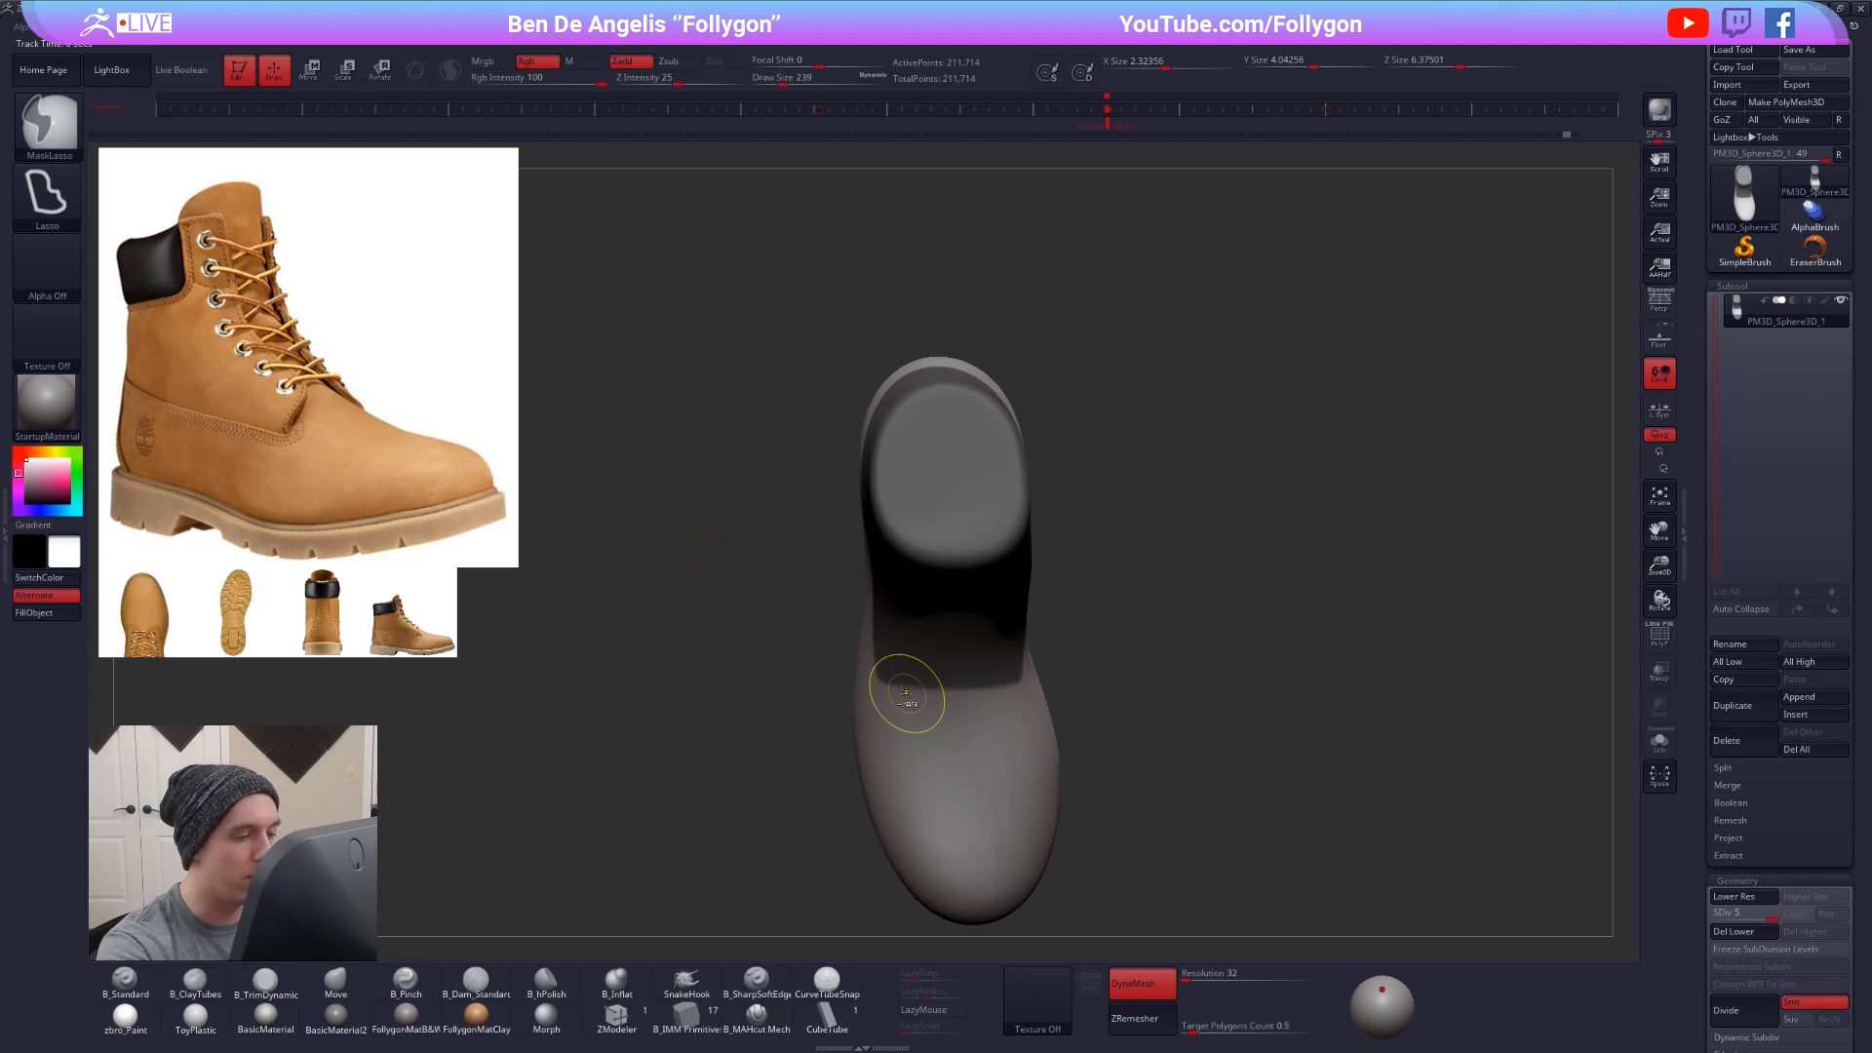
mouse_move(921, 694)
left_mouse_down("ctrl")
mouse_move(924, 543)
mouse_move(976, 587)
mouse_move(978, 696)
left_mouse_up("ctrl")
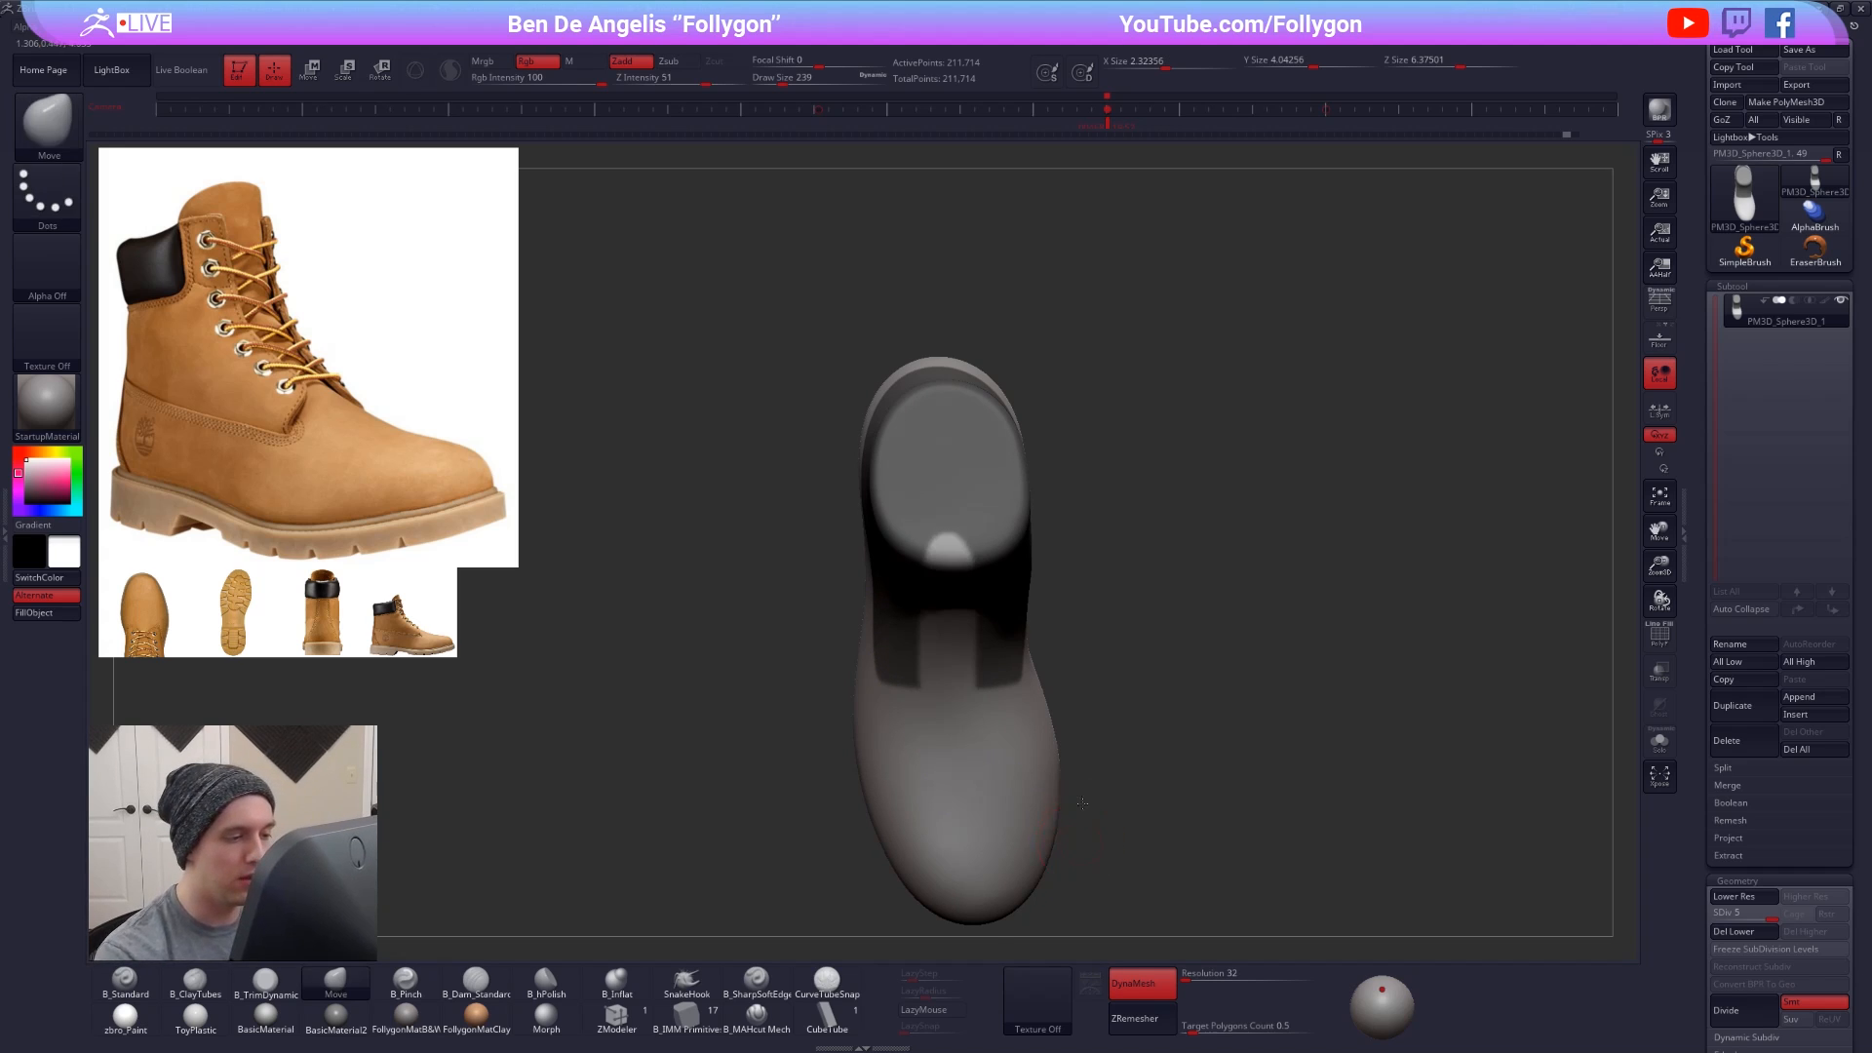
- Erase the mask from the flat top cap of the shaft with the MaskPen brush at Draw Size 140
left_click_drag(1110, 860, 1118, 714)
mouse_move(1208, 838)
left_mouse_down()
mouse_move(1130, 843)
mouse_move(1170, 780)
mouse_move(1208, 857)
mouse_move(731, 848)
mouse_move(1262, 855)
mouse_move(1078, 673)
mouse_move(1146, 870)
left_mouse_up()
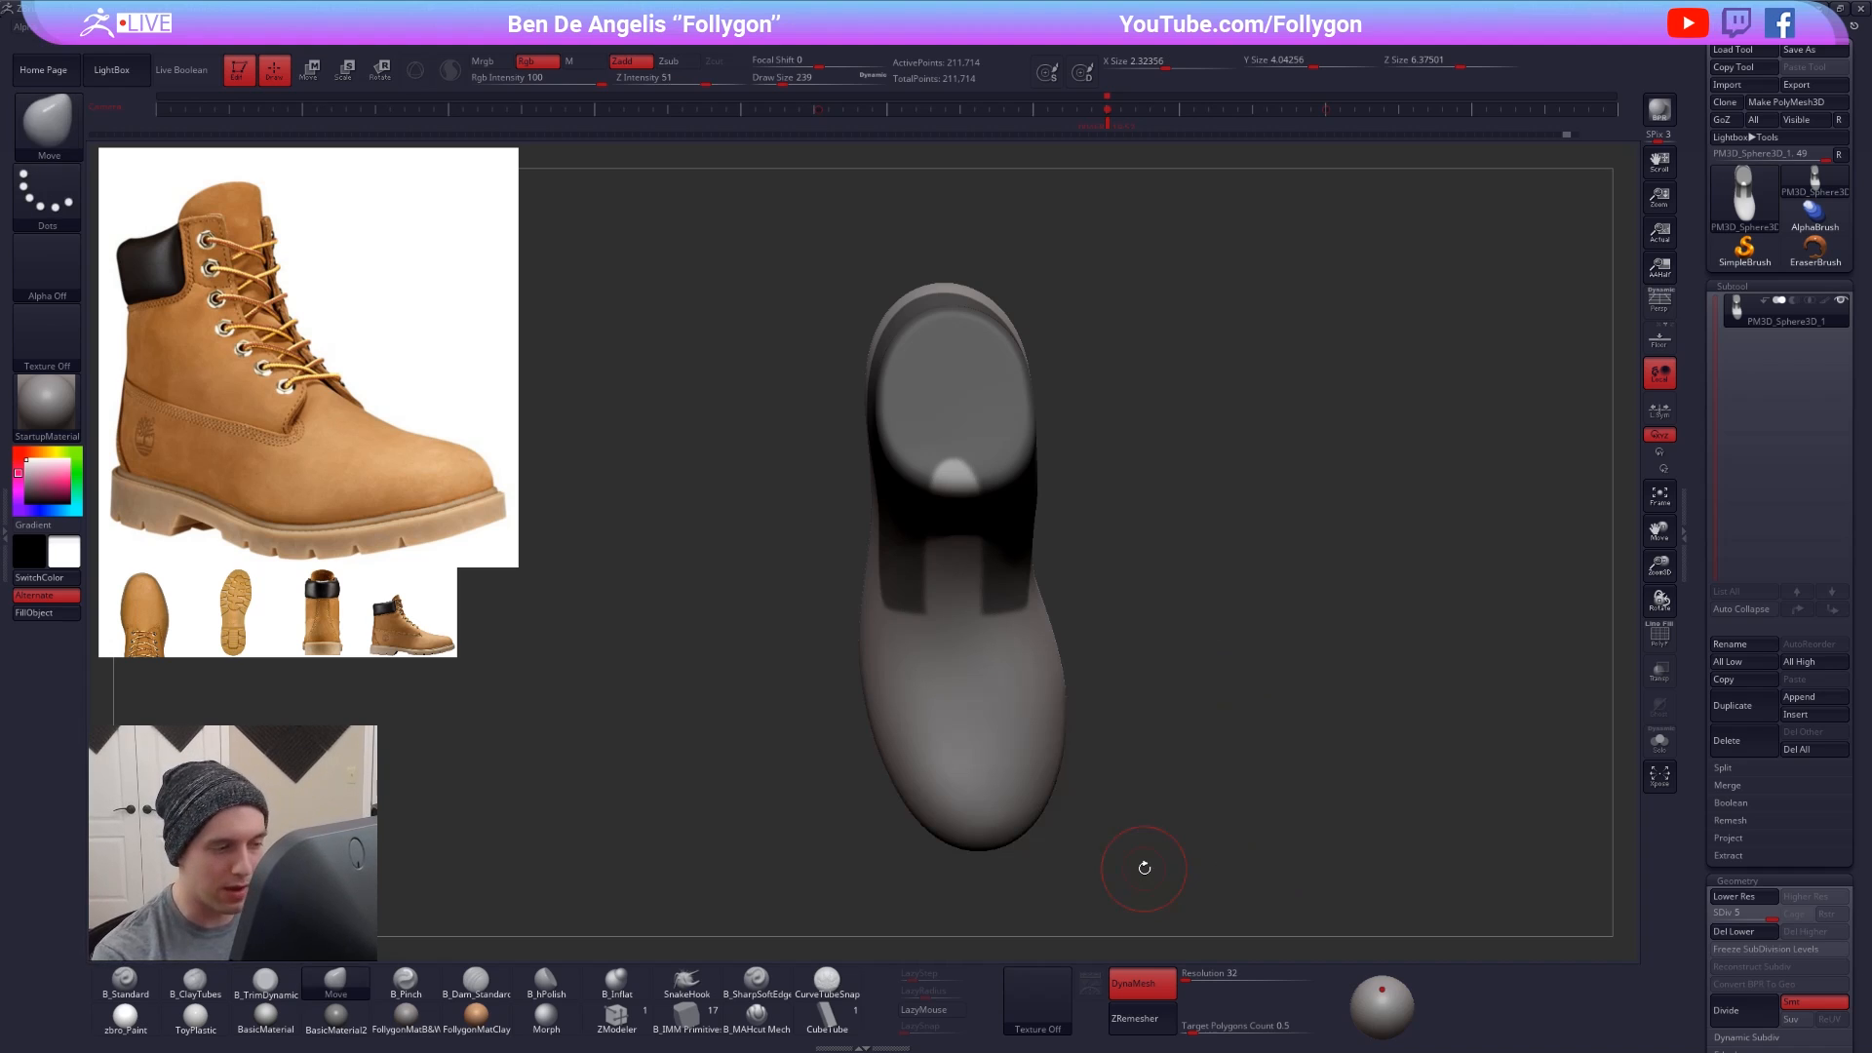
right_click(977, 544, "ctrl")
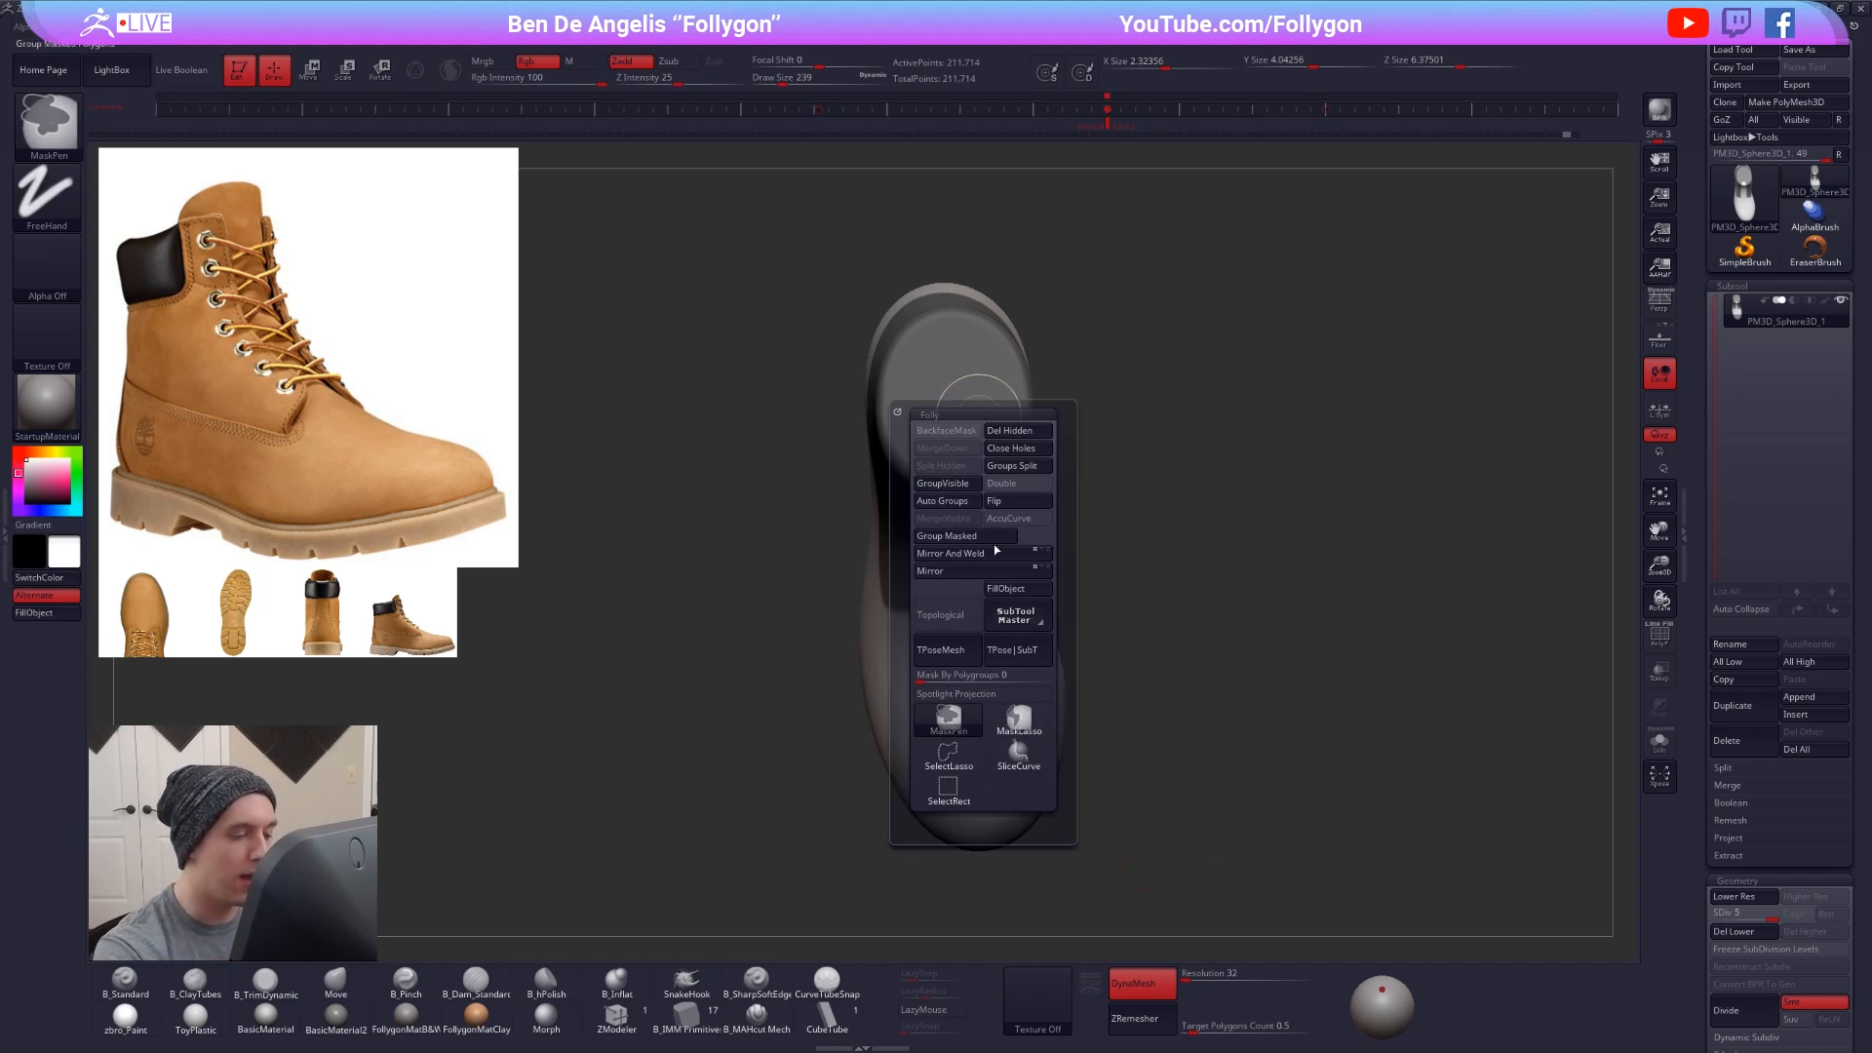
mouse_move(917, 407)
right_mouse_down("alt")
mouse_move(985, 522)
mouse_move(943, 593)
right_mouse_up("alt")
right_click(944, 593)
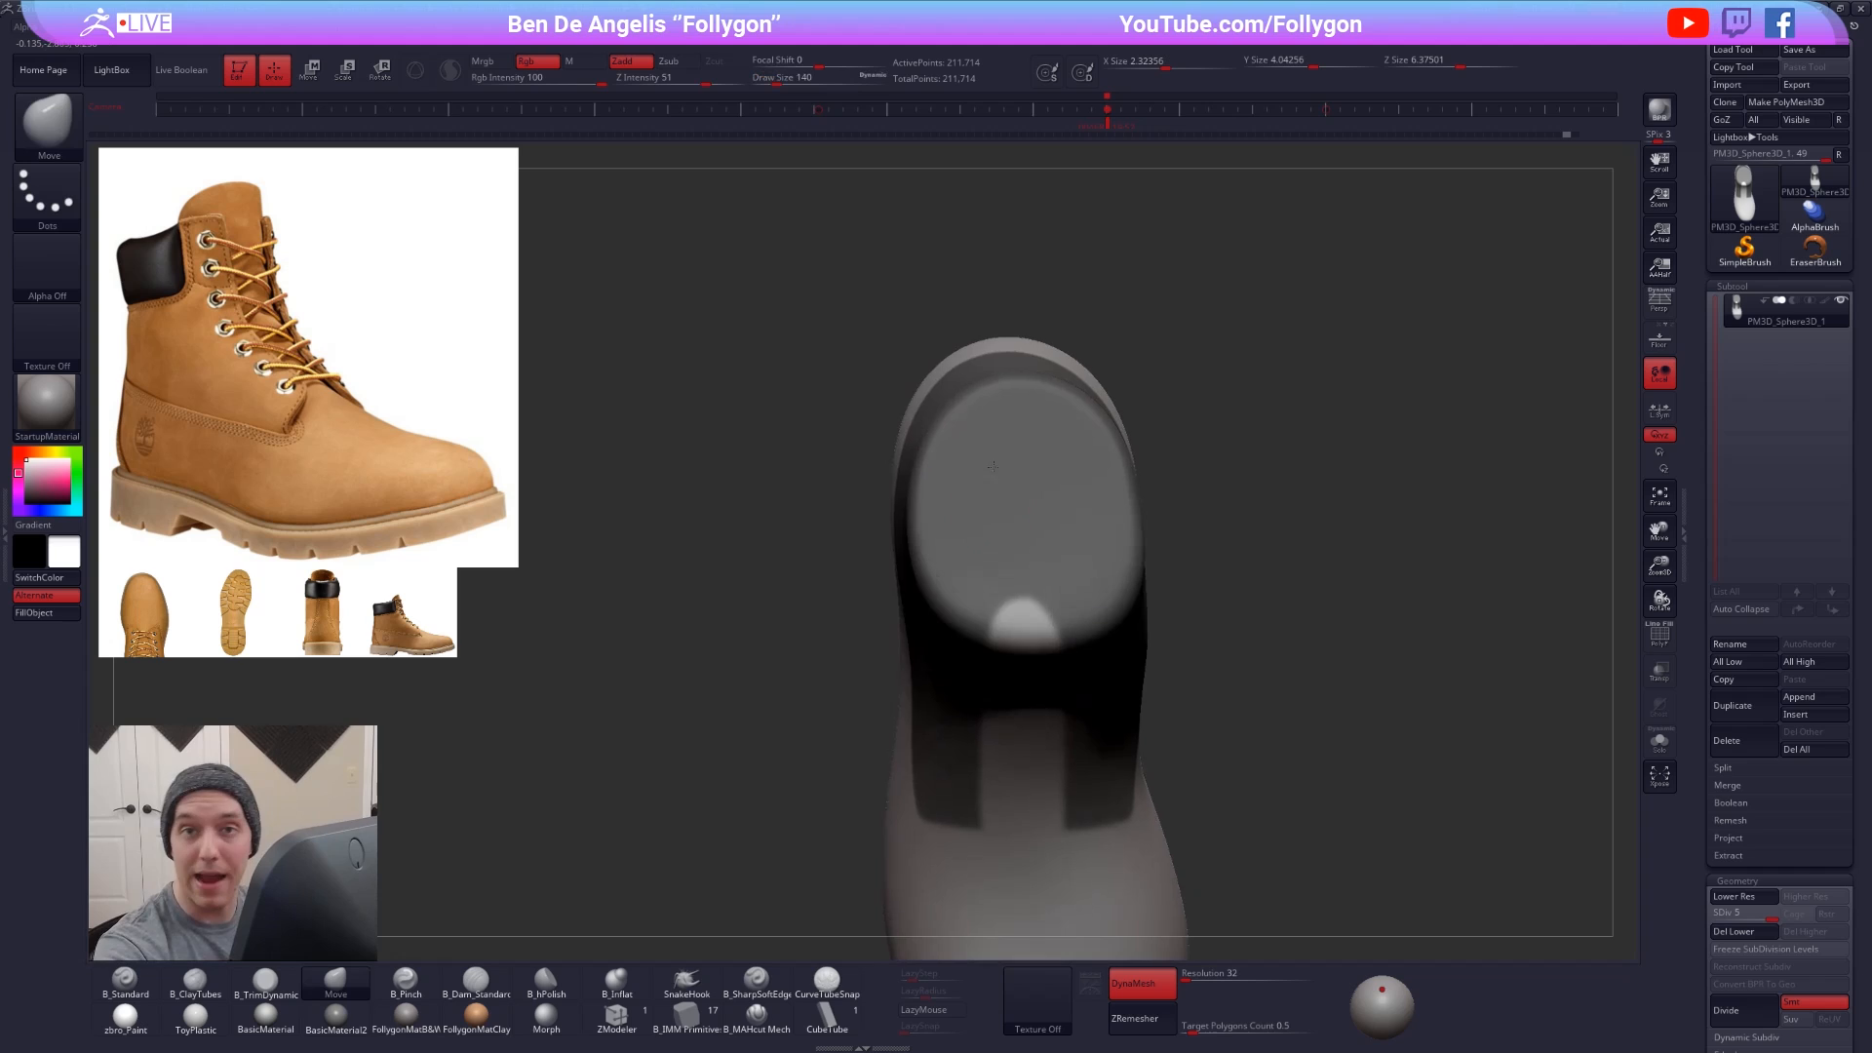
right_click_drag(1001, 538, 998, 477, "alt")
mouse_move(1003, 487)
left_mouse_down("ctrl+alt")
mouse_move(1037, 521)
mouse_move(970, 549)
mouse_move(938, 429)
mouse_move(984, 356)
mouse_move(1056, 371)
mouse_move(1072, 409)
mouse_move(1048, 492)
mouse_move(1063, 556)
mouse_move(1092, 516)
mouse_move(1094, 451)
left_mouse_up("ctrl+alt")
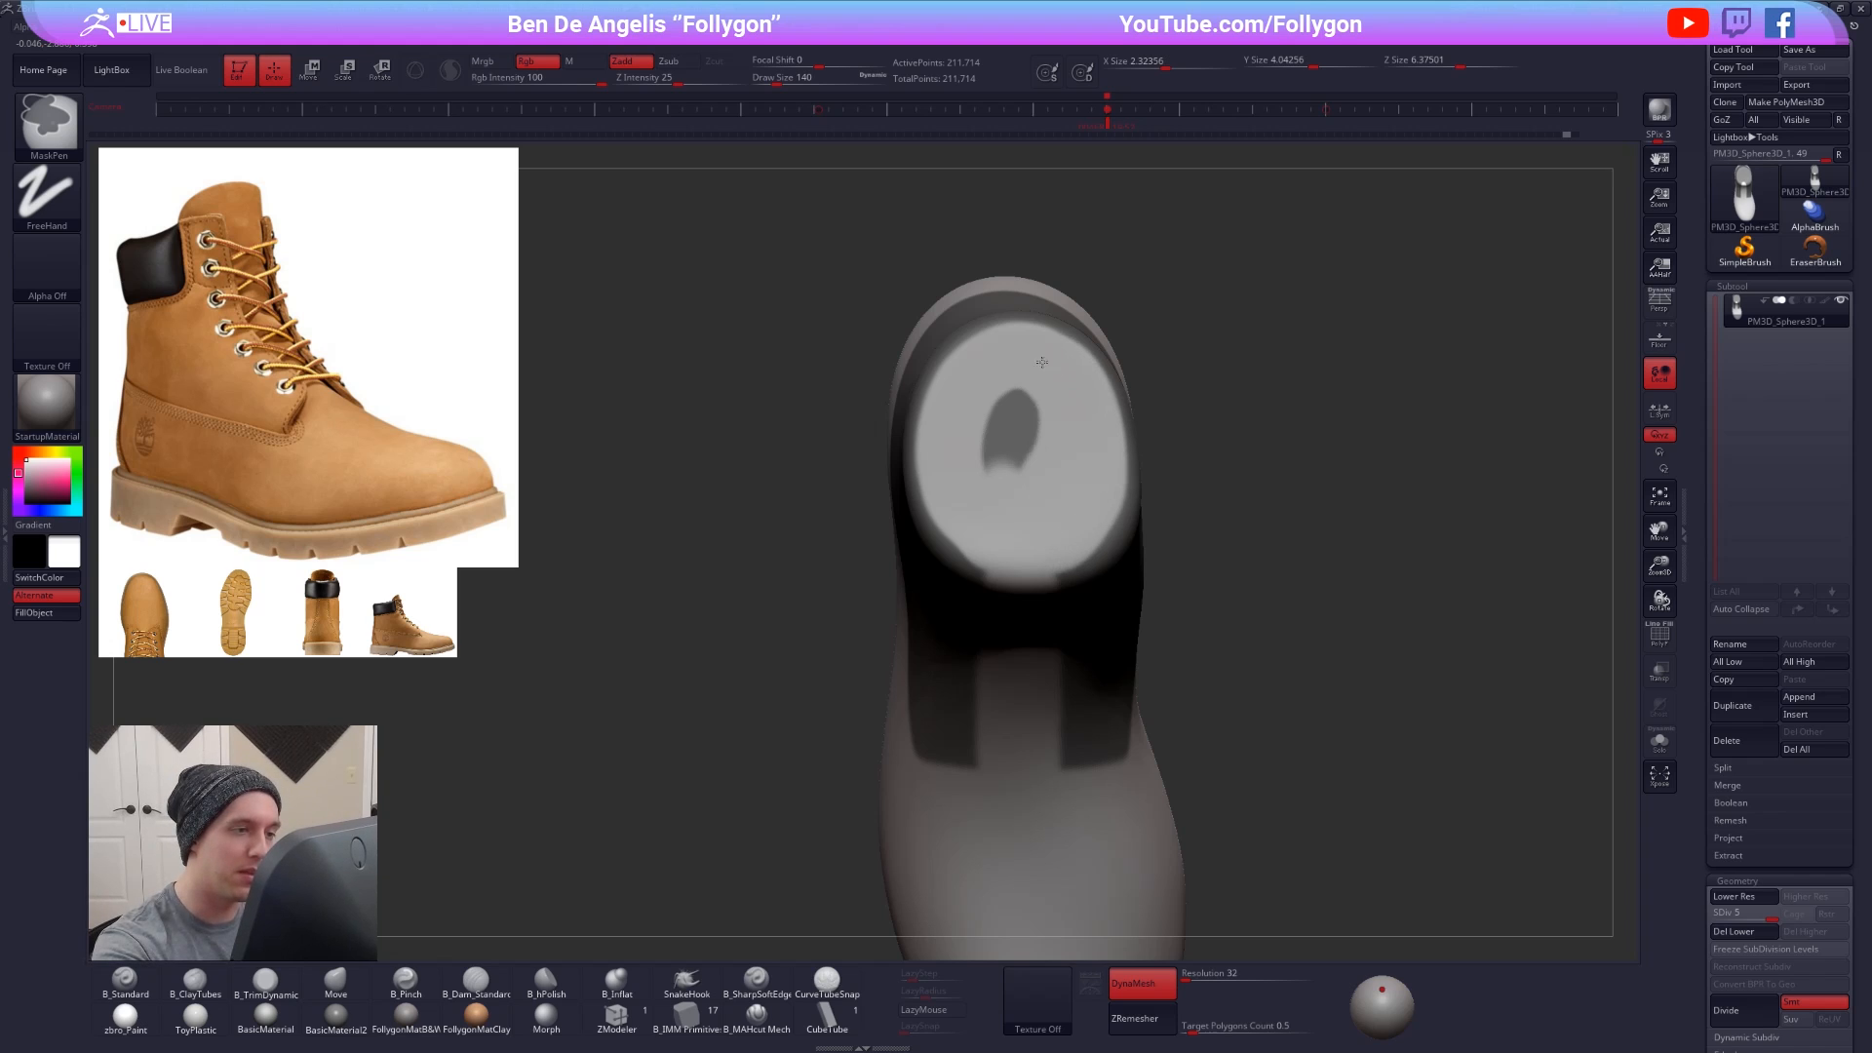
left_click_drag(1041, 362, 1024, 427, "ctrl+alt")
right_click_drag(1023, 431, 1080, 390)
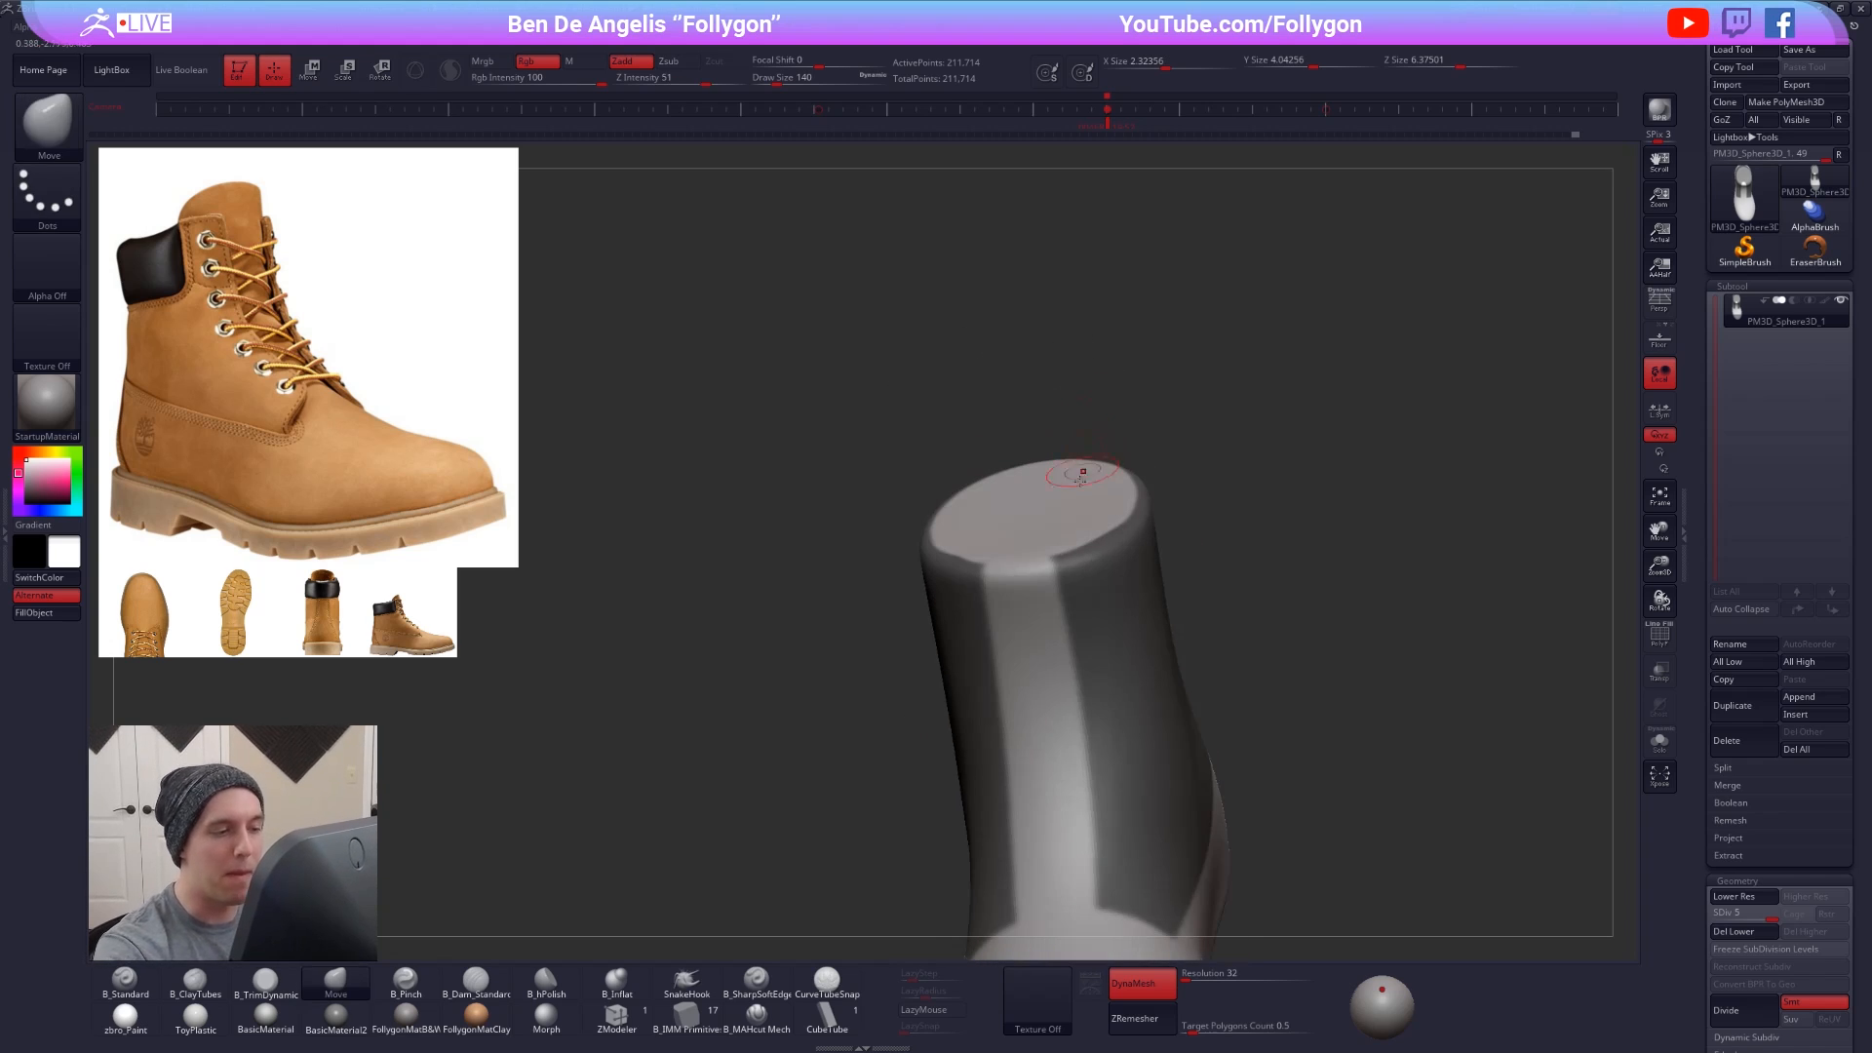
right_click(1018, 513)
right_click_drag(1017, 514, 1004, 608)
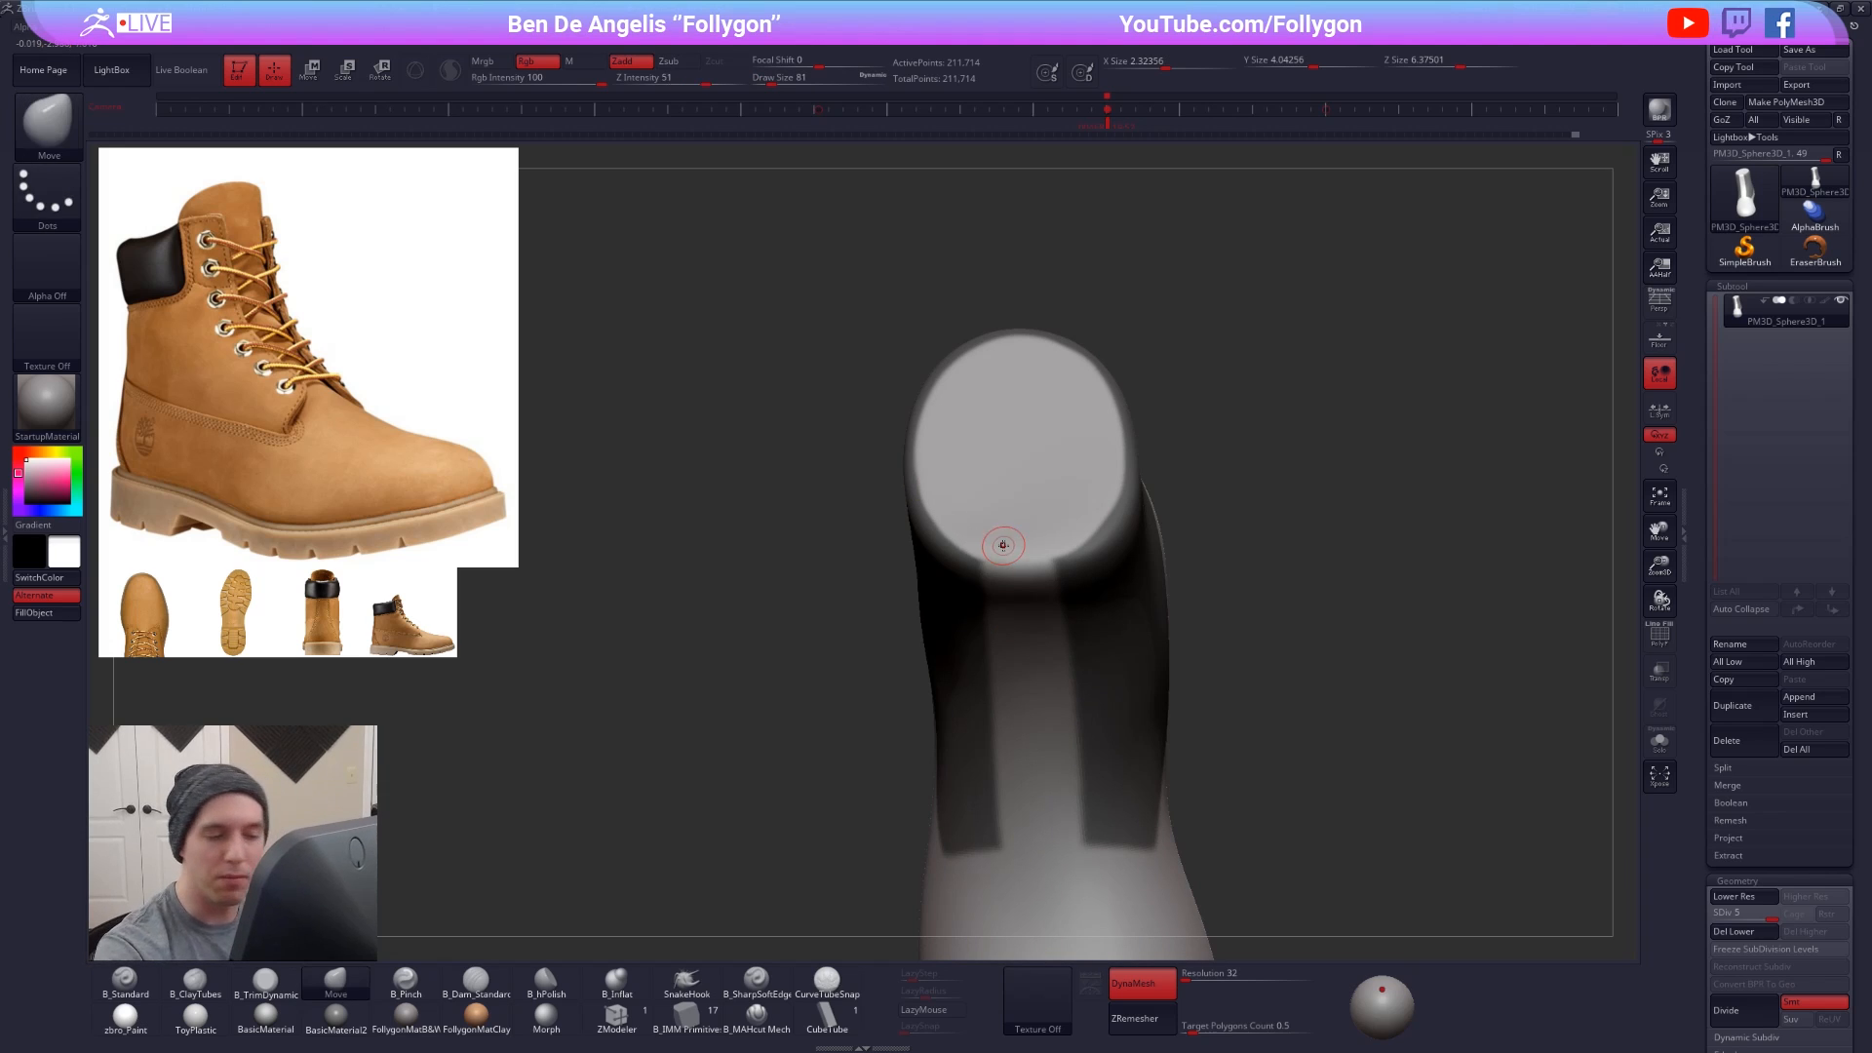
- Check the masked boot's wireframe and delete its lower subdivision levels
mouse_move(1039, 672)
right_mouse_down()
mouse_move(1111, 624)
mouse_move(1206, 785)
right_mouse_up()
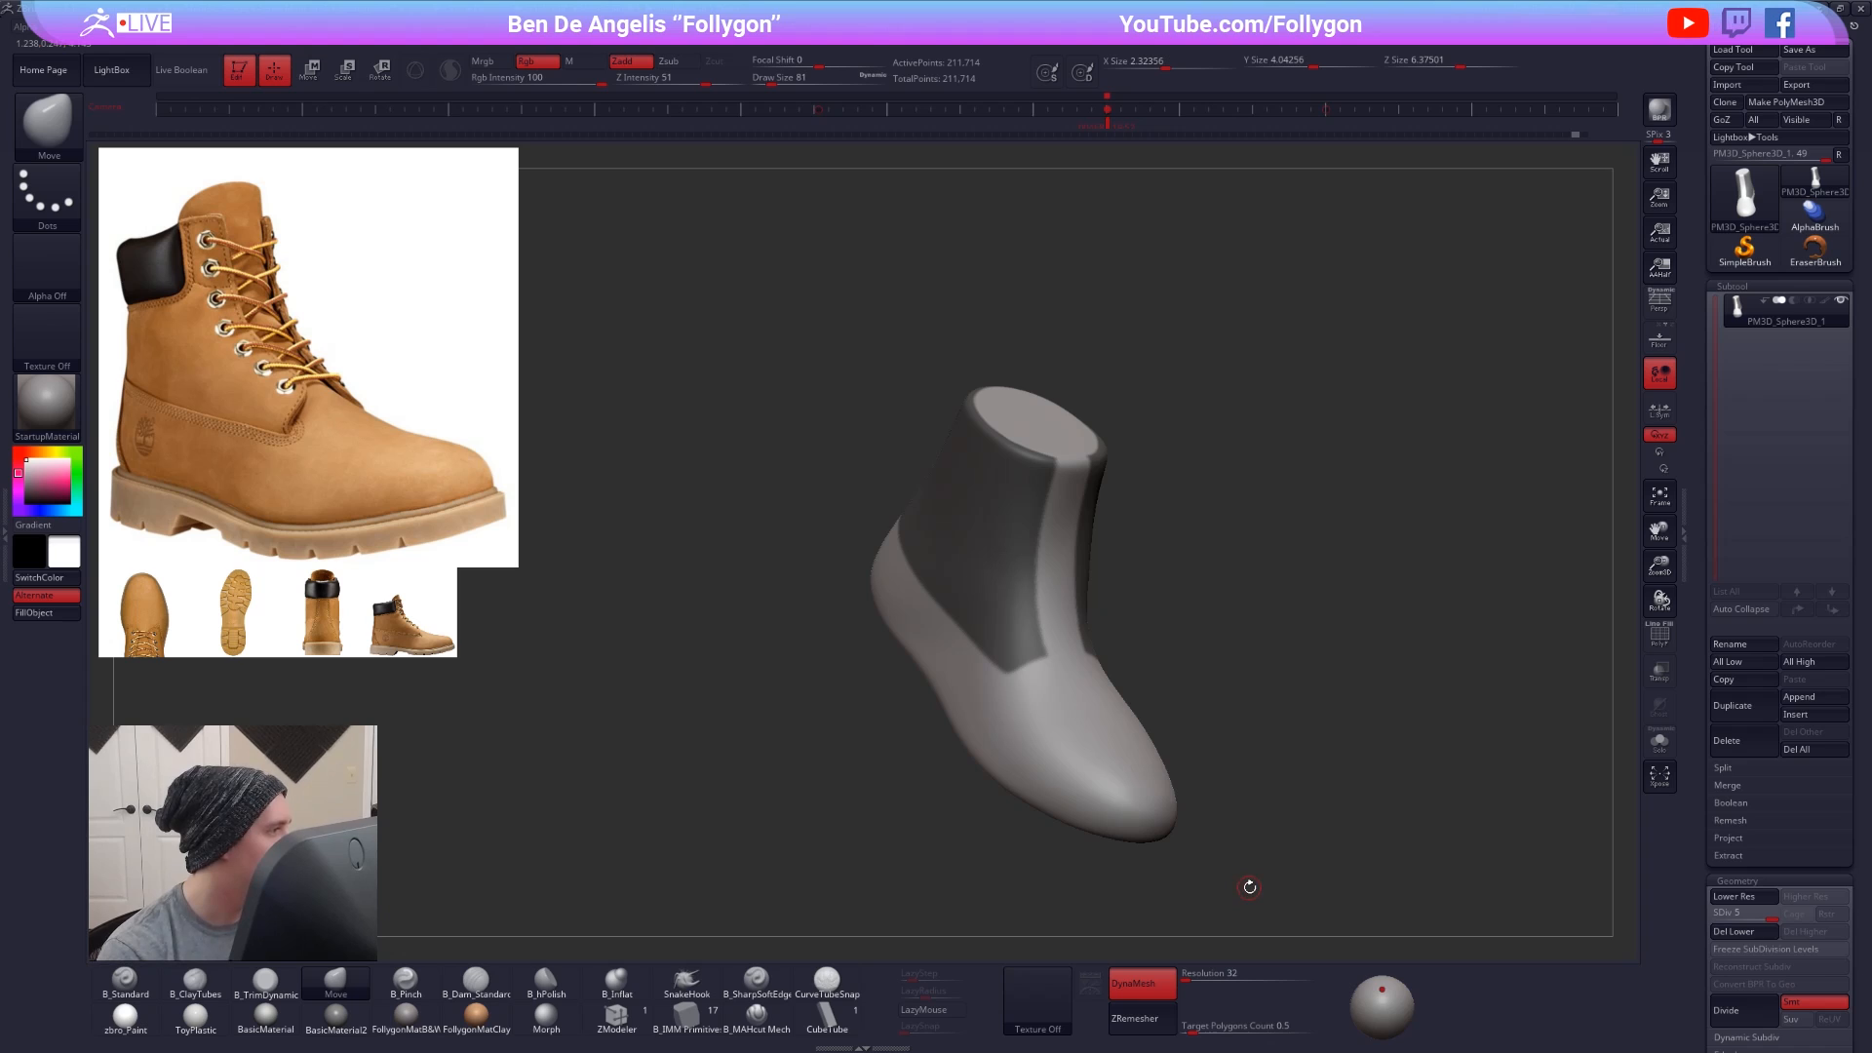
right_click_drag(1268, 869, 1185, 739)
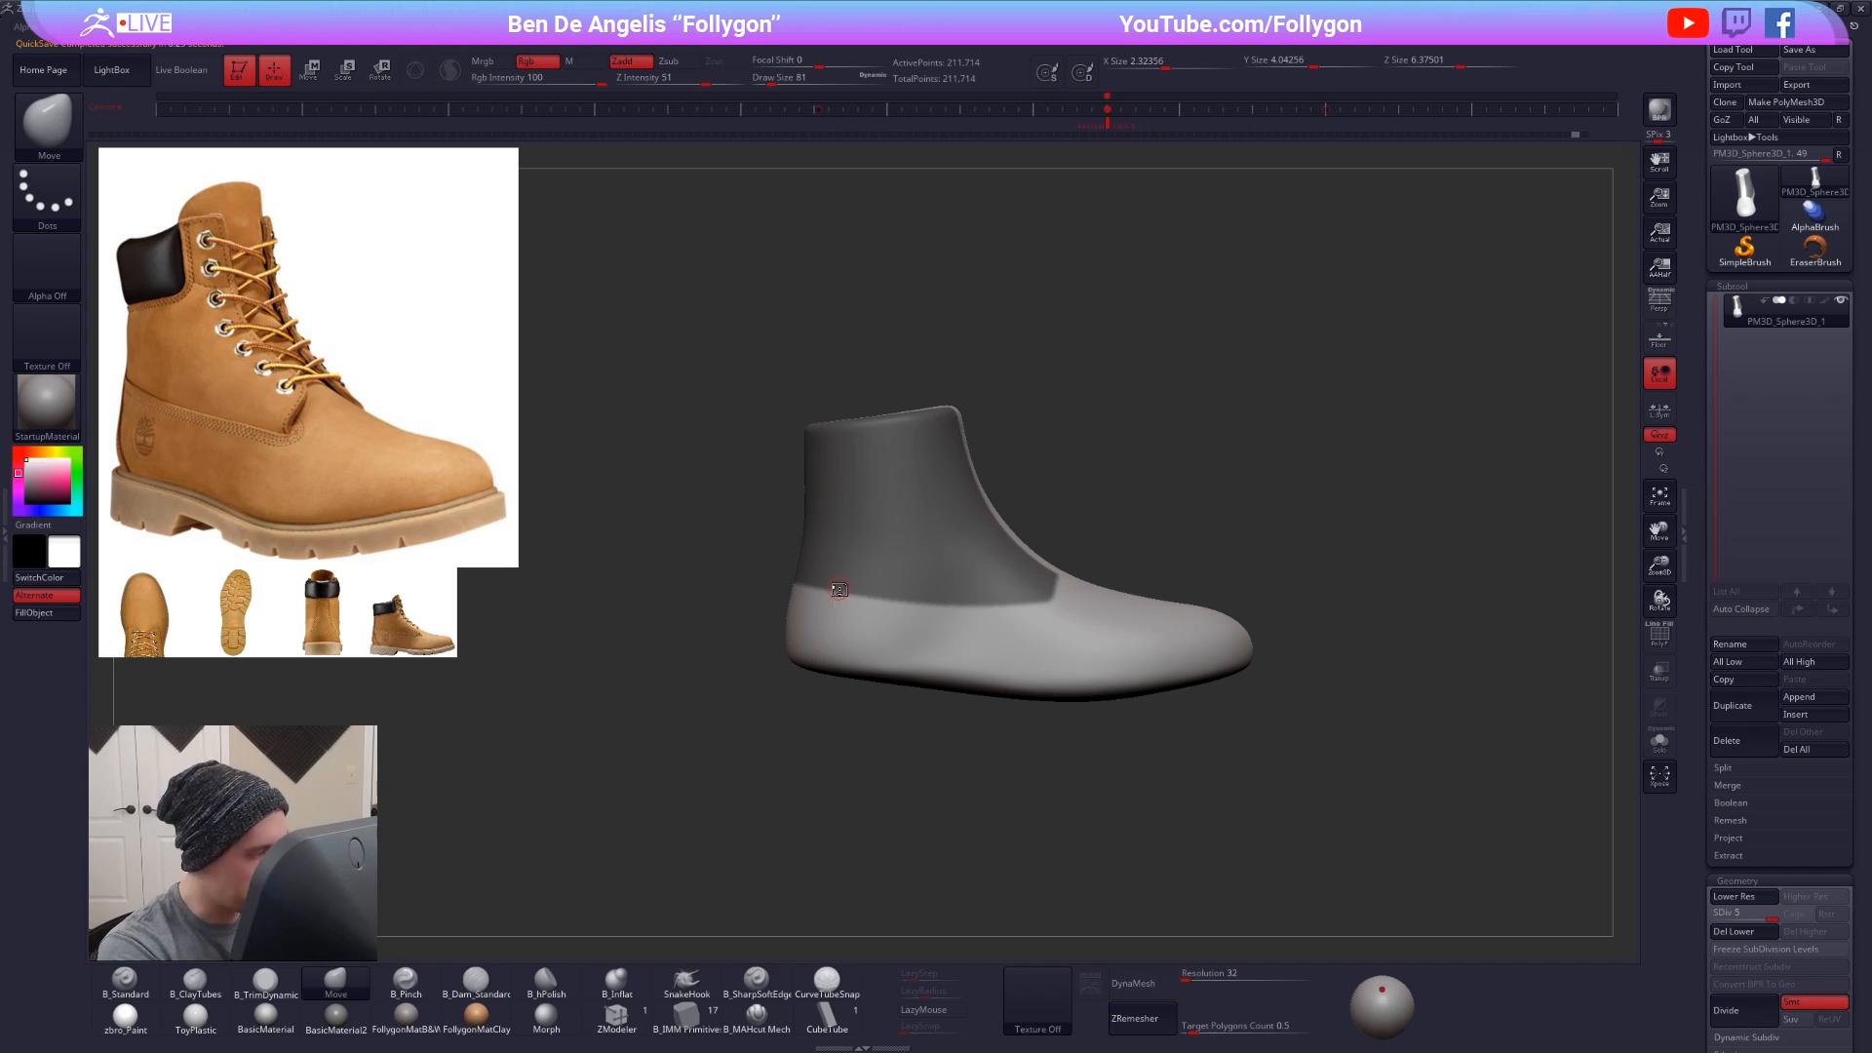
right_click_drag(1095, 715, 961, 738, "alt")
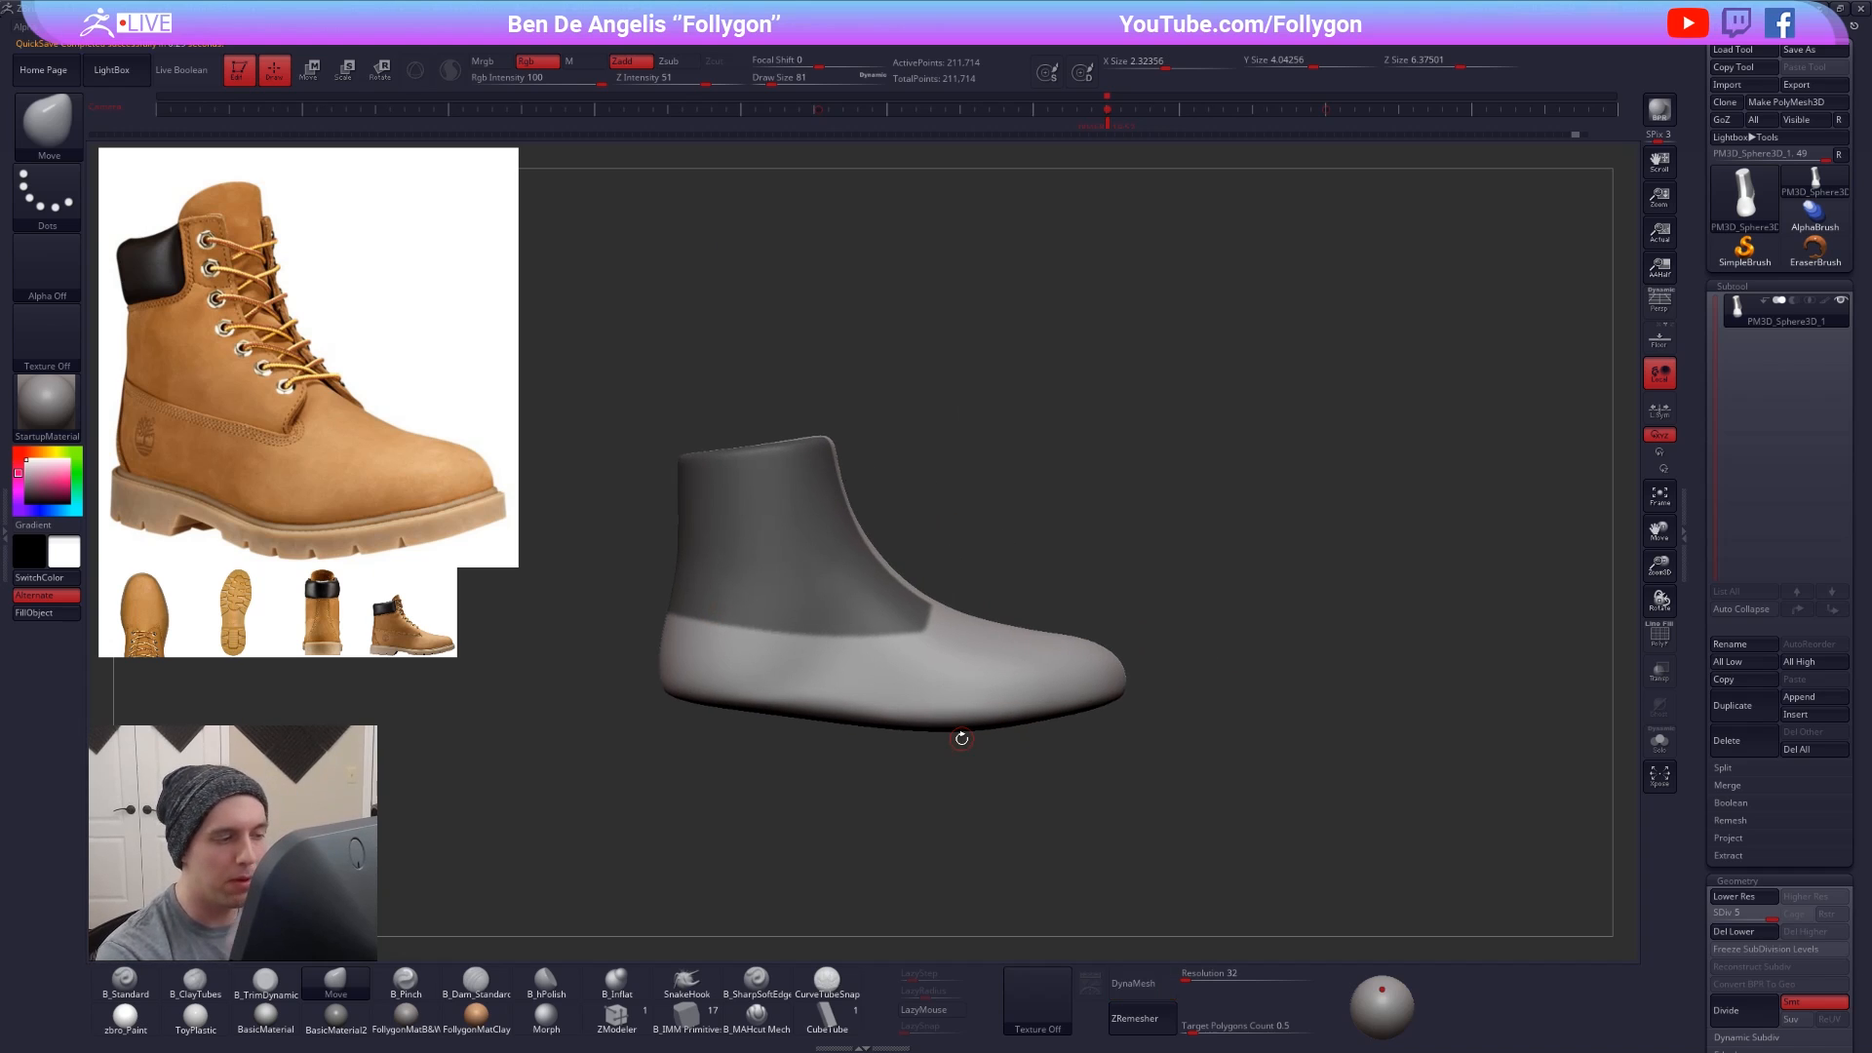
key("shift+f")
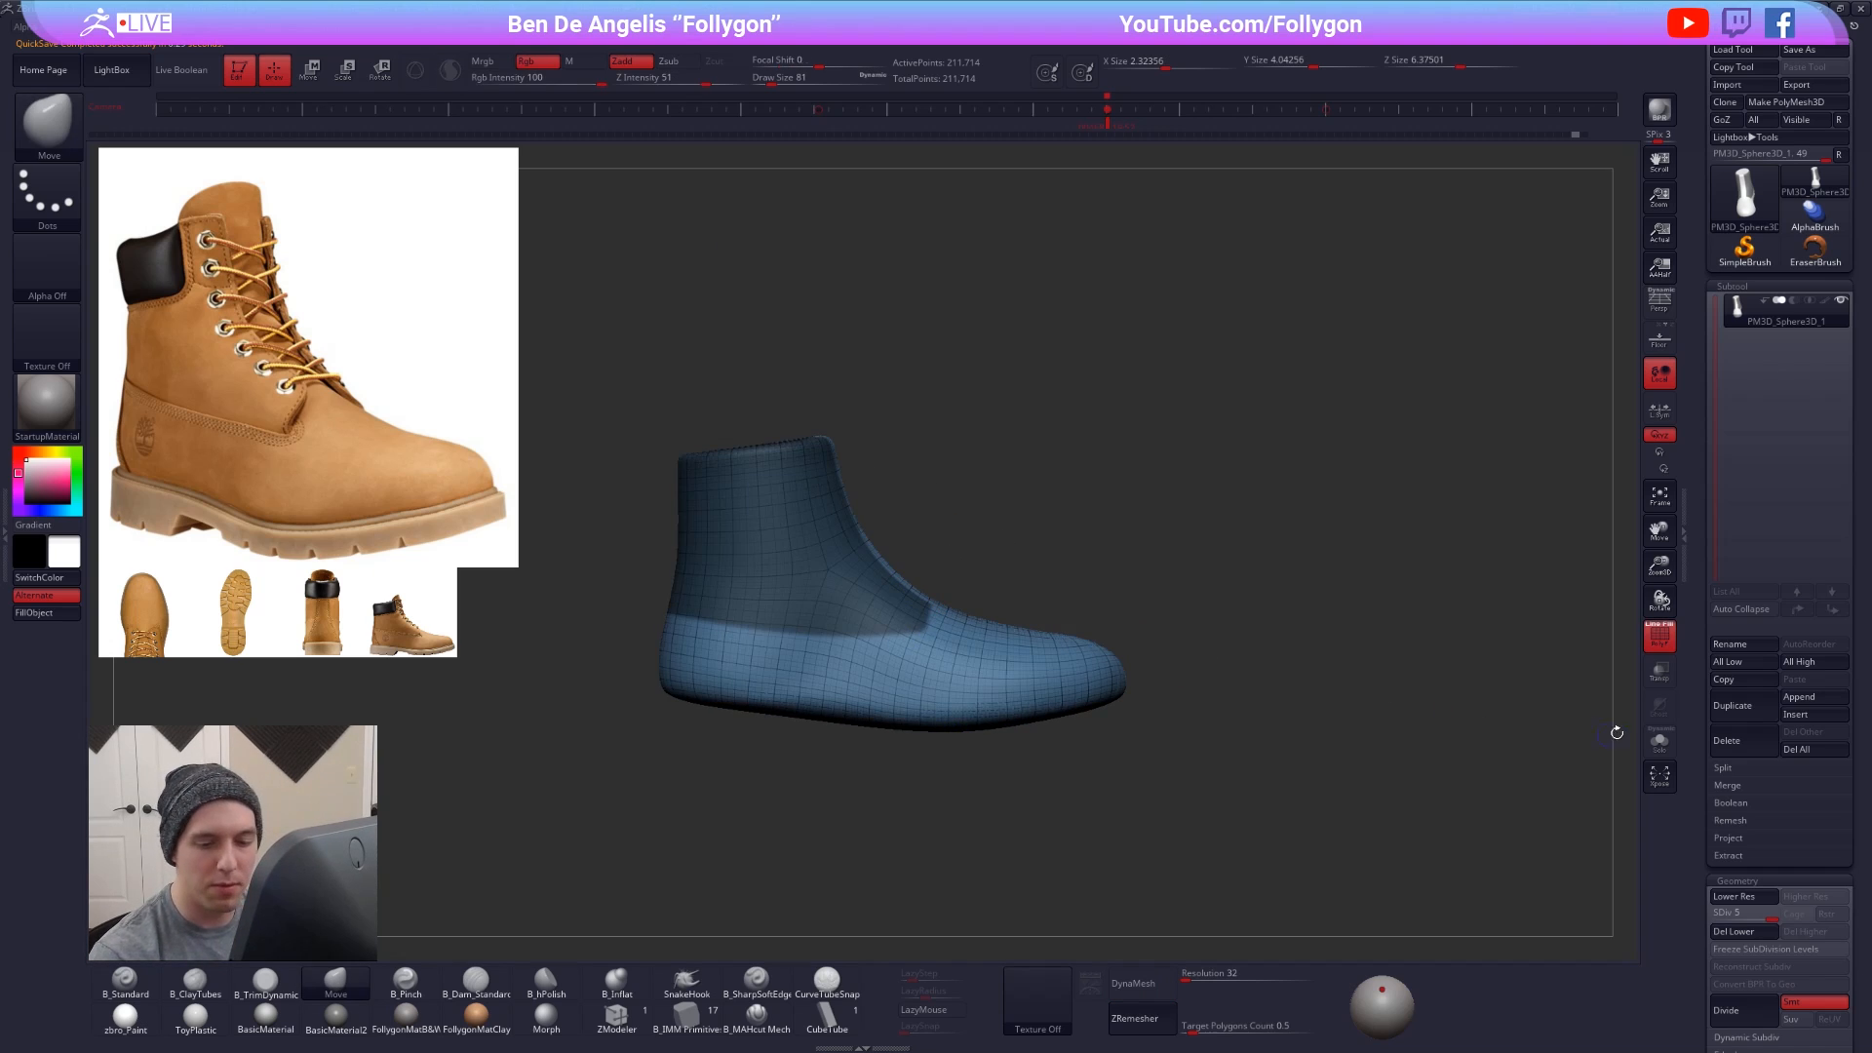
key("shift+f")
left_click(1733, 932)
right_click_drag(1072, 736, 986, 739)
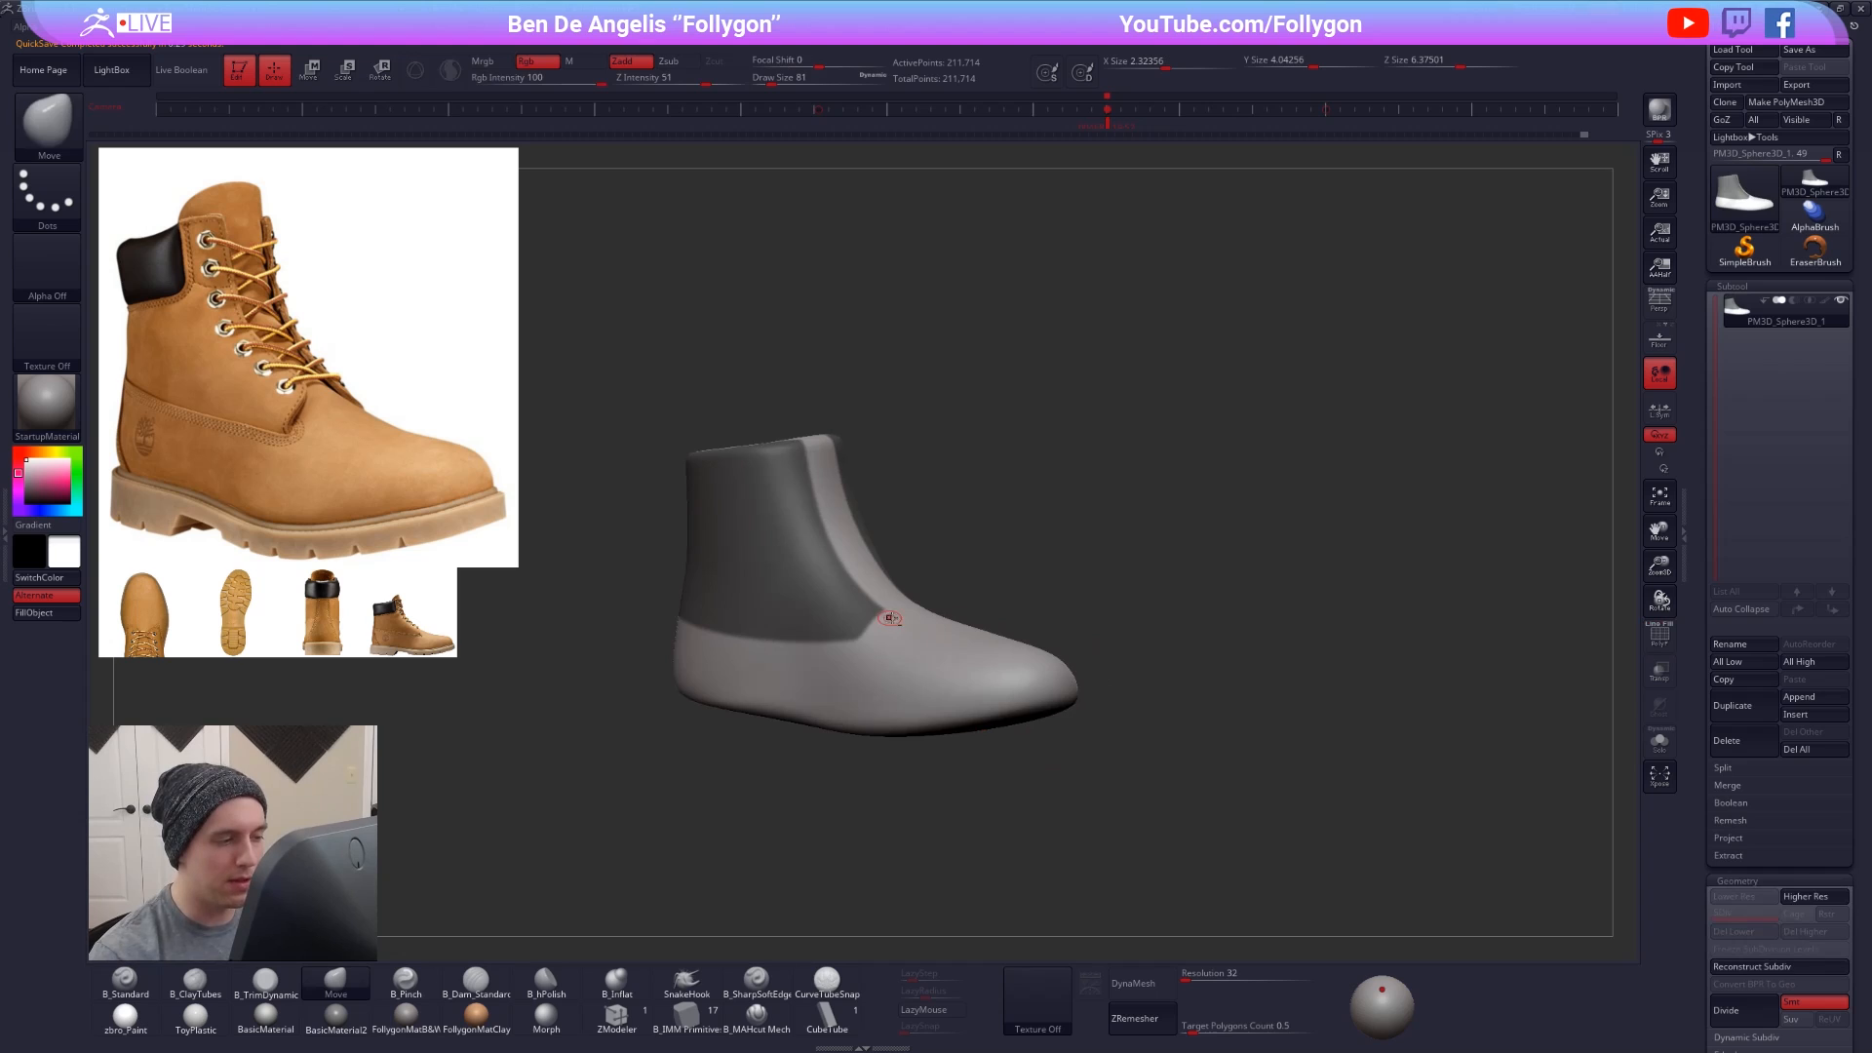
- Turn the boot's masked shaft area into its own polygroup with the polyframe display on
right_click_drag(889, 618, 1019, 594, "alt")
key("shift+f")
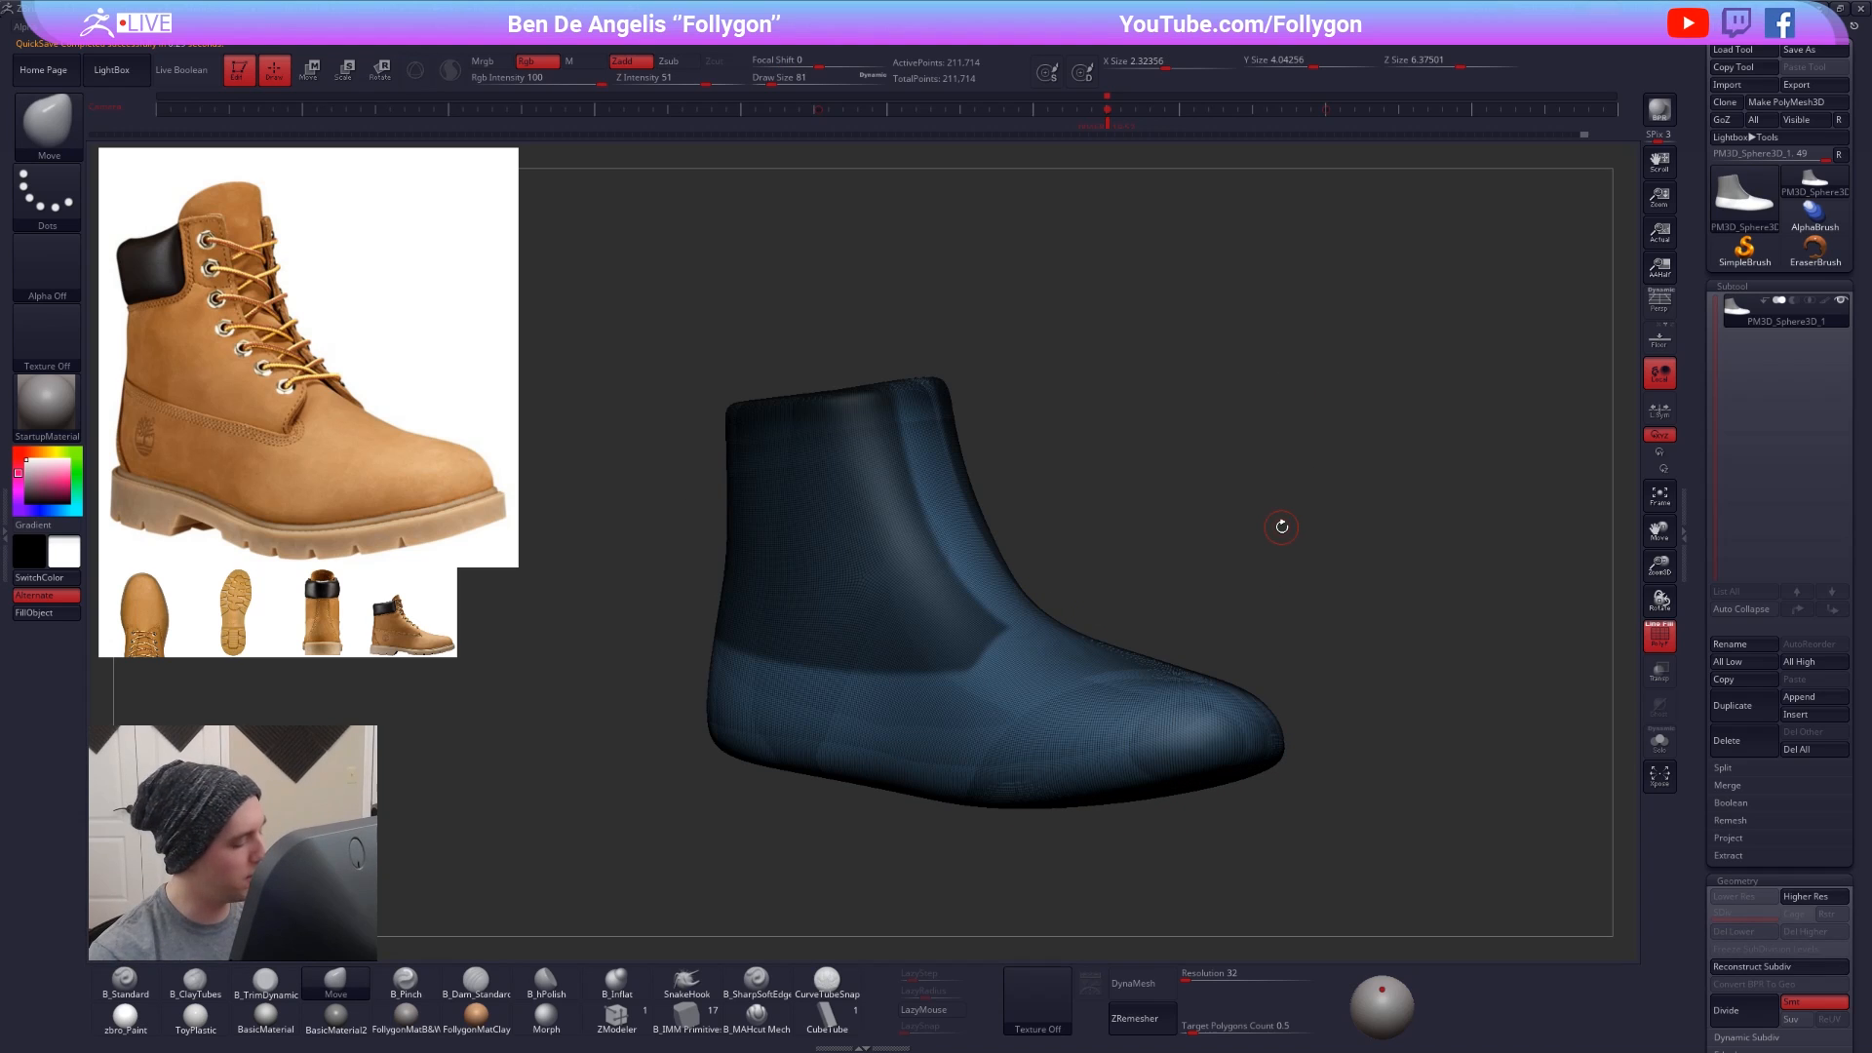
key("ctrl+w")
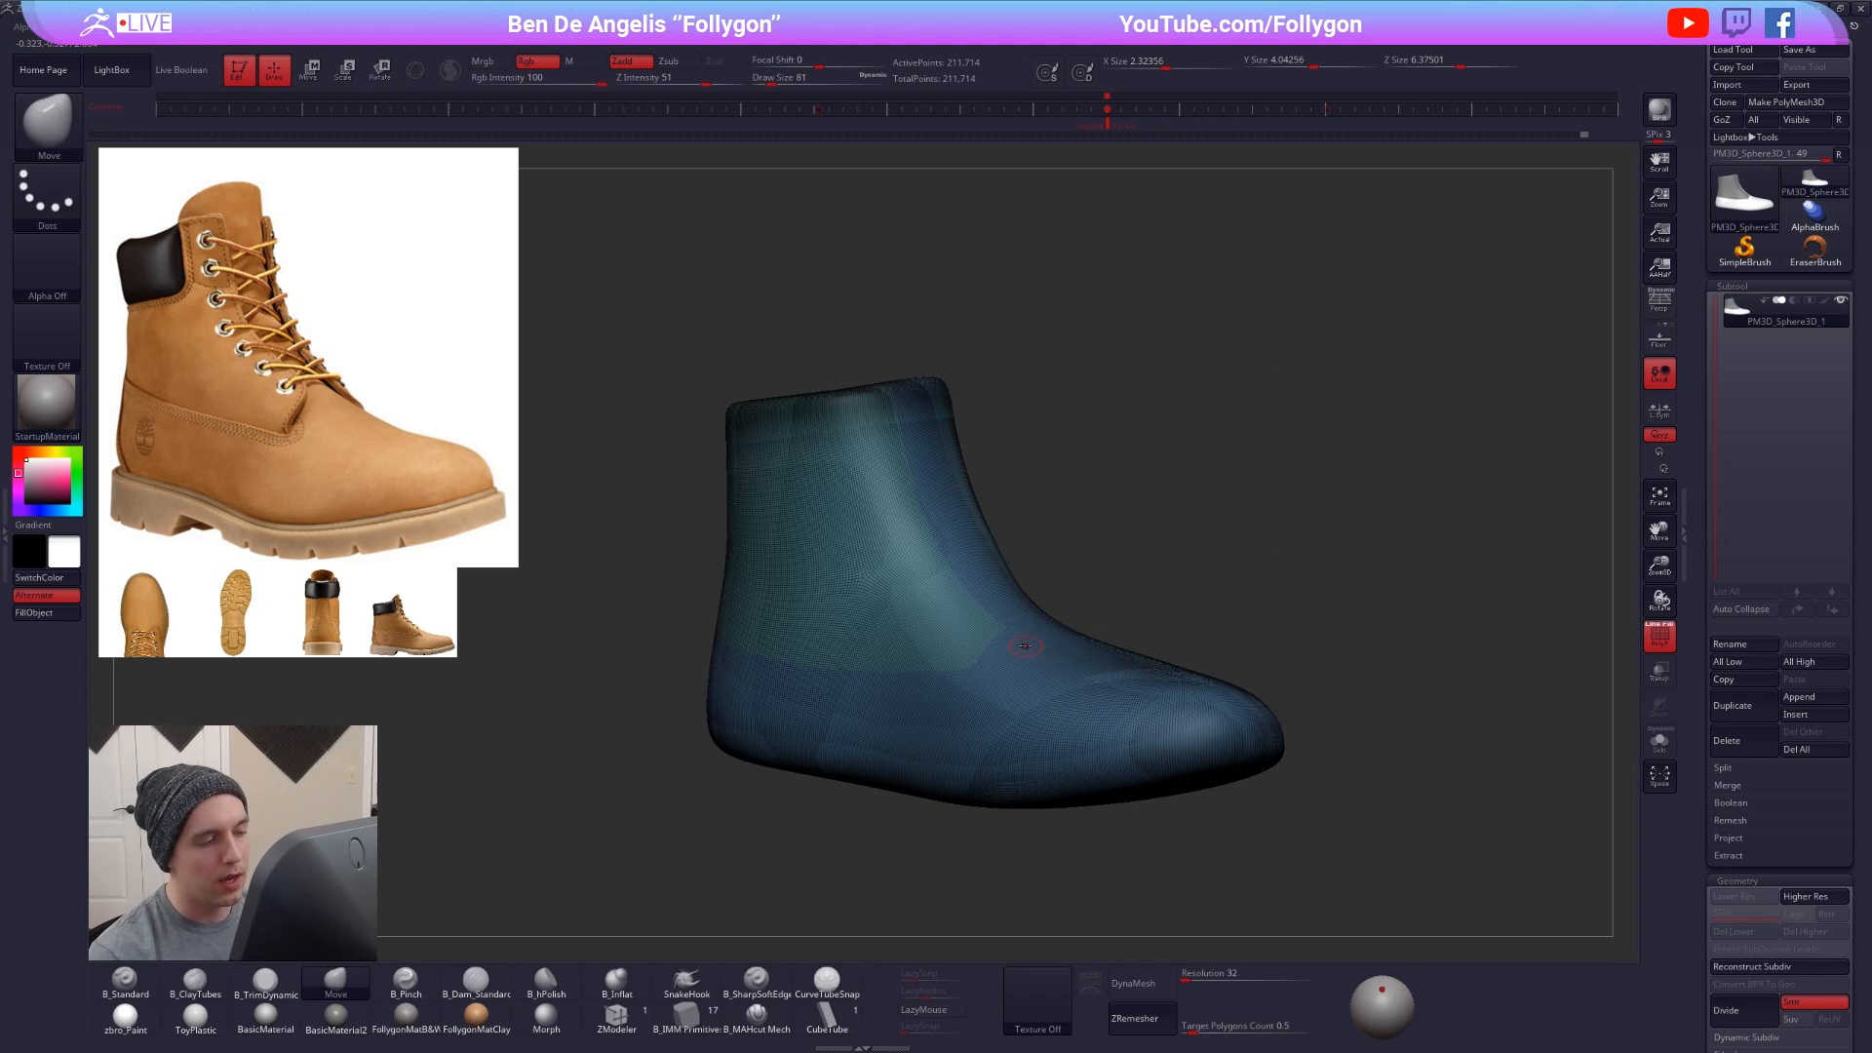
mouse_move(1099, 676)
right_mouse_down()
mouse_move(1035, 662)
mouse_move(1027, 634)
mouse_move(1424, 597)
right_mouse_up()
key("ctrl+z")
key("ctrl+w")
right_click_drag(1034, 524, 946, 500, "alt")
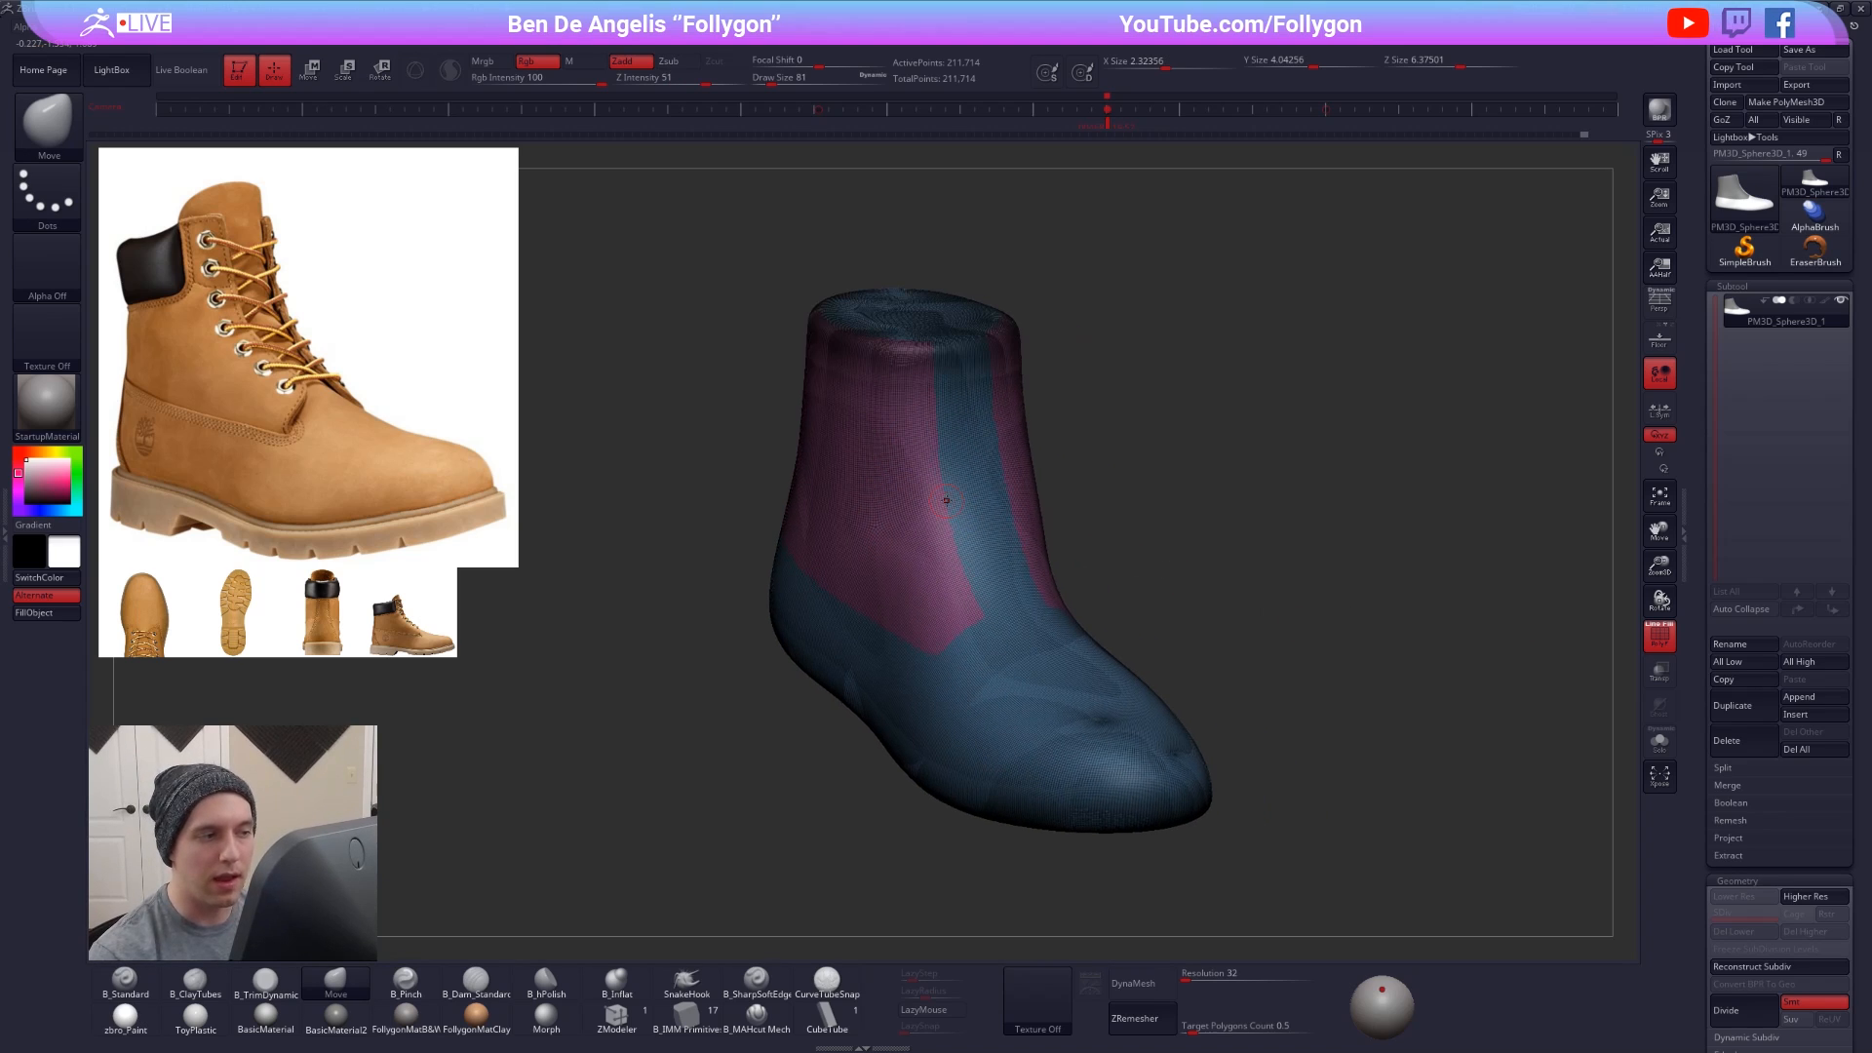
key("shift+f")
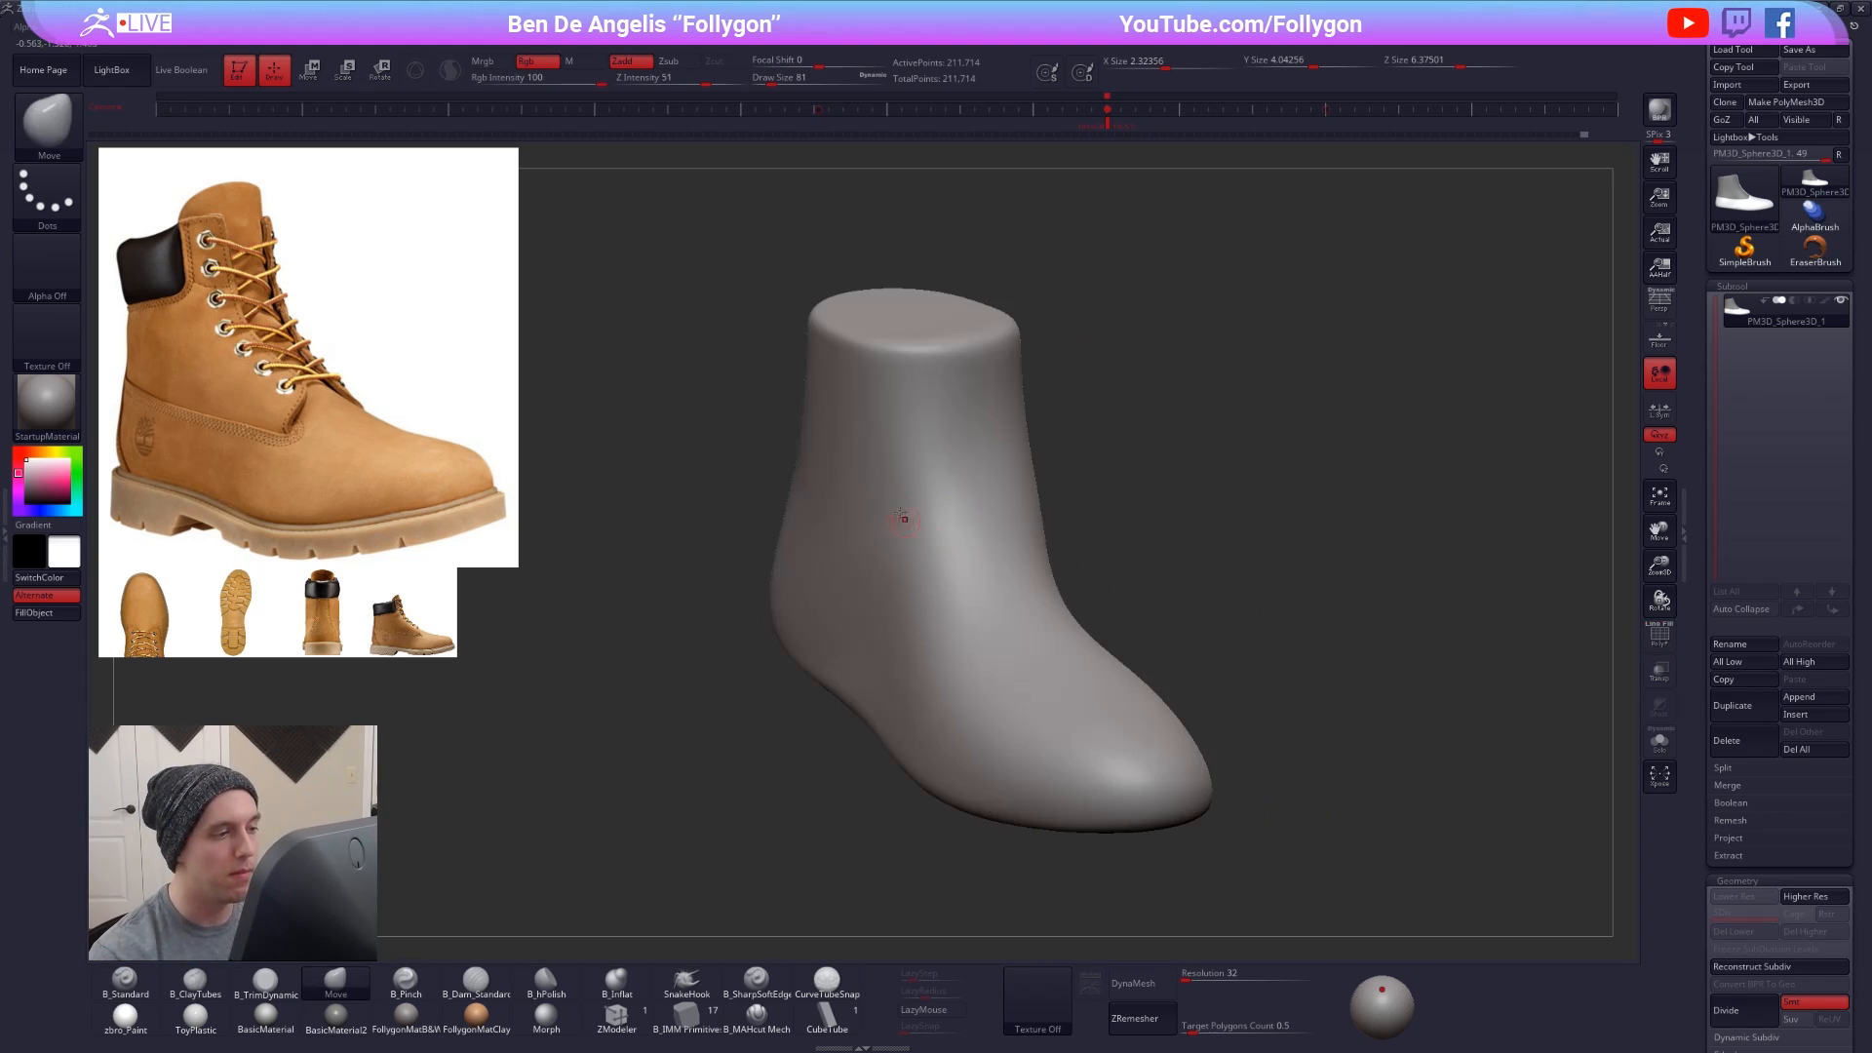
key("shift+f")
- Isolate the shaft polygroup using the SelectRect brush and turn on double-sided display
key("ctrl+shift")
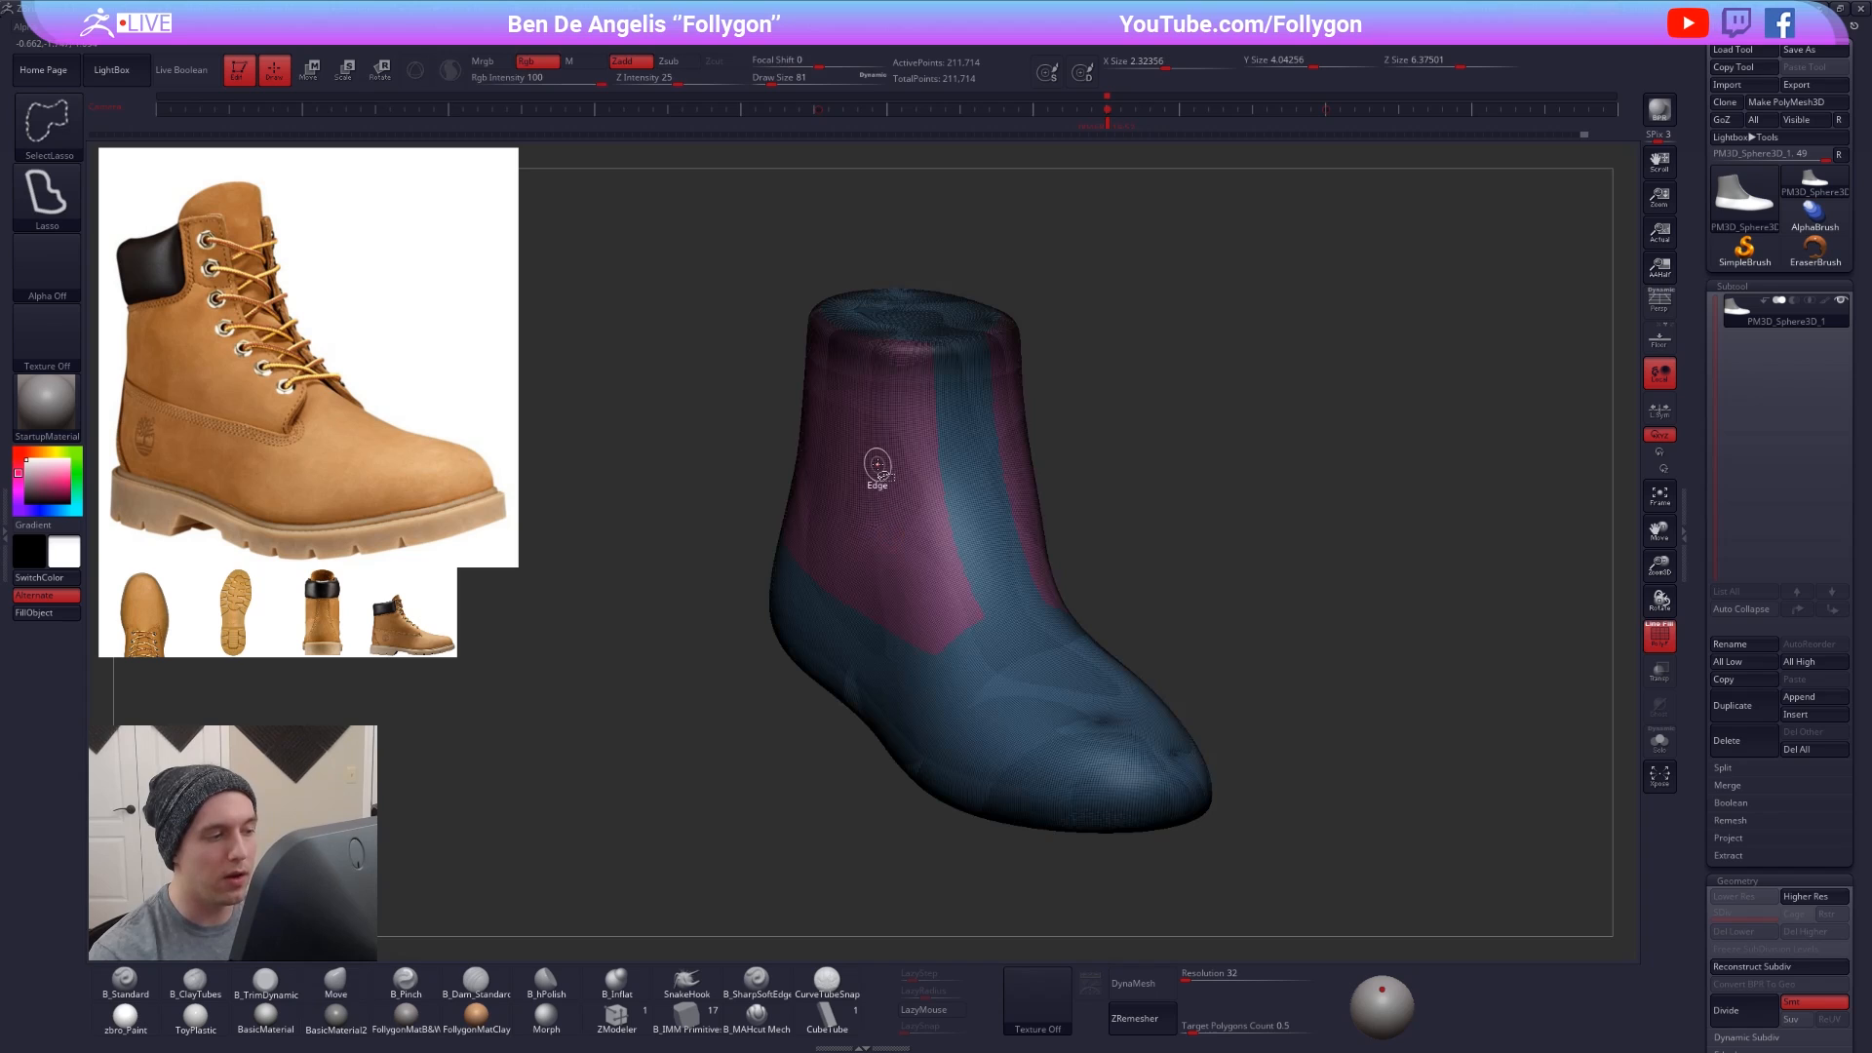
key("ctrl+shift+space")
left_click(851, 837)
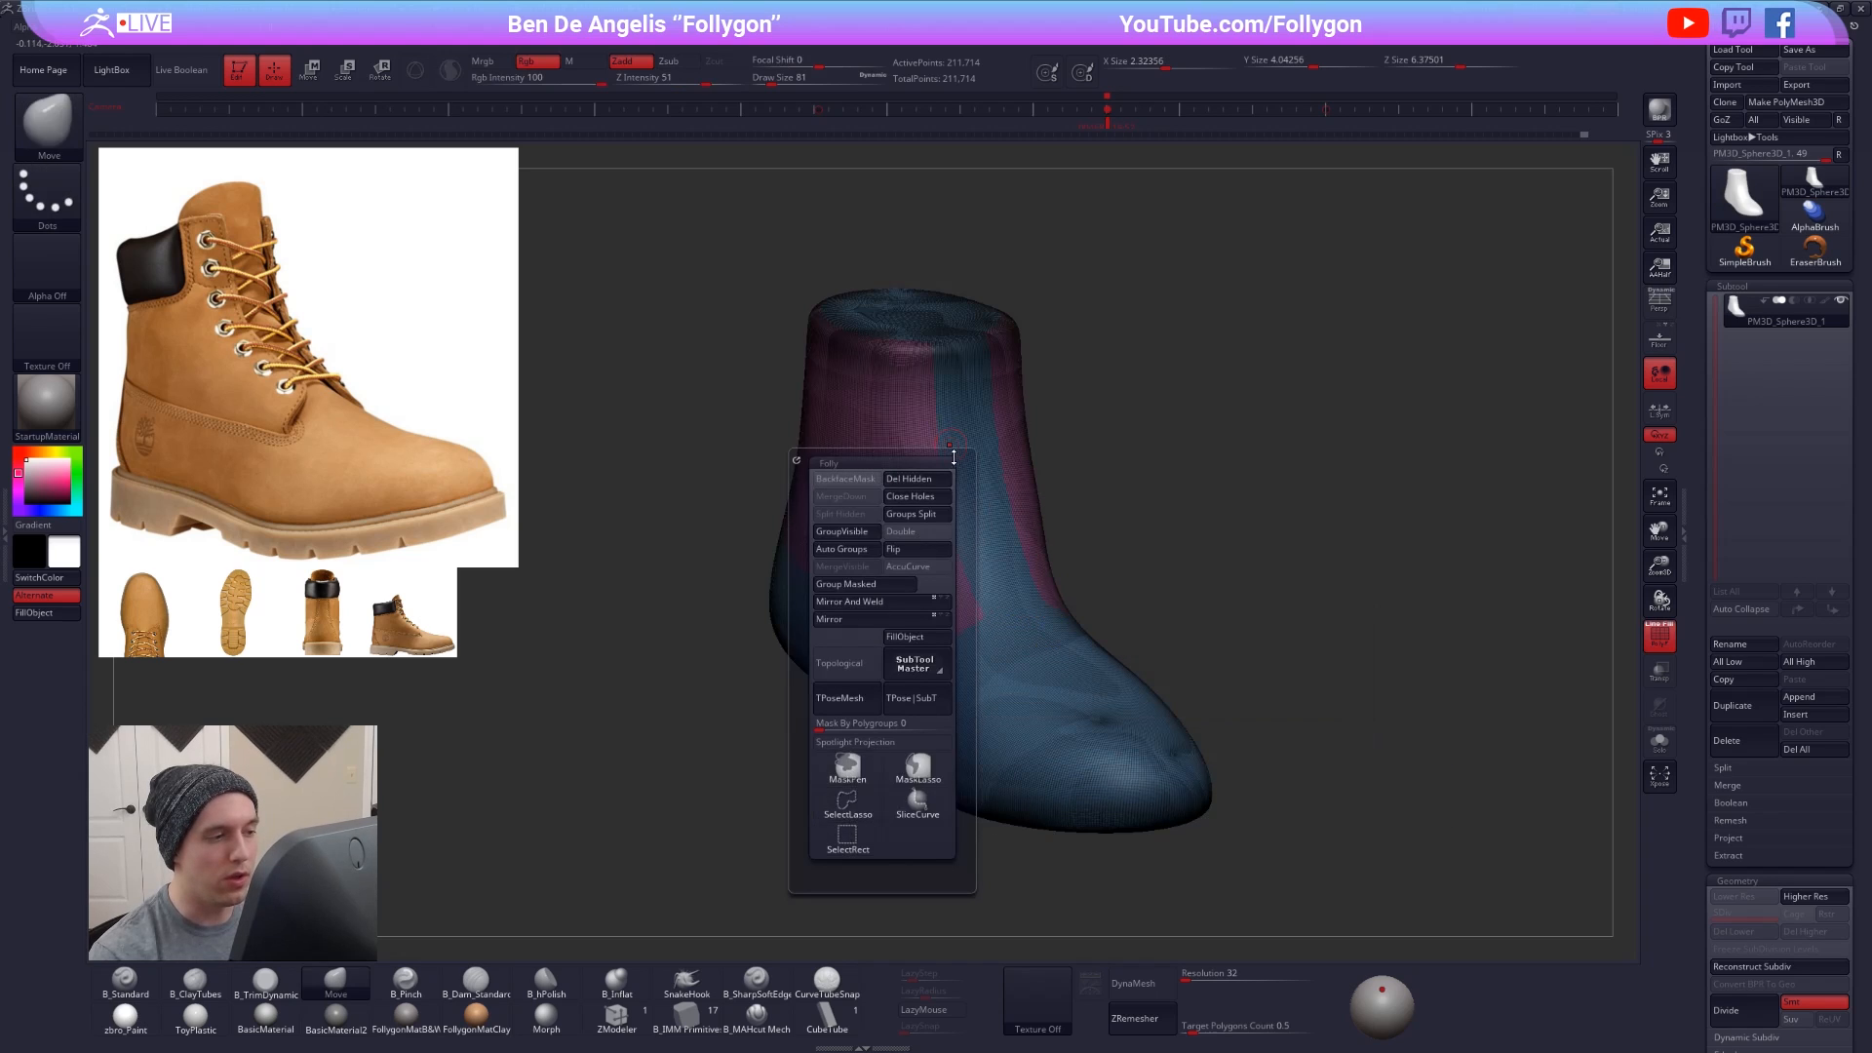
key("ctrl+shift")
left_click(875, 452, "ctrl+shift")
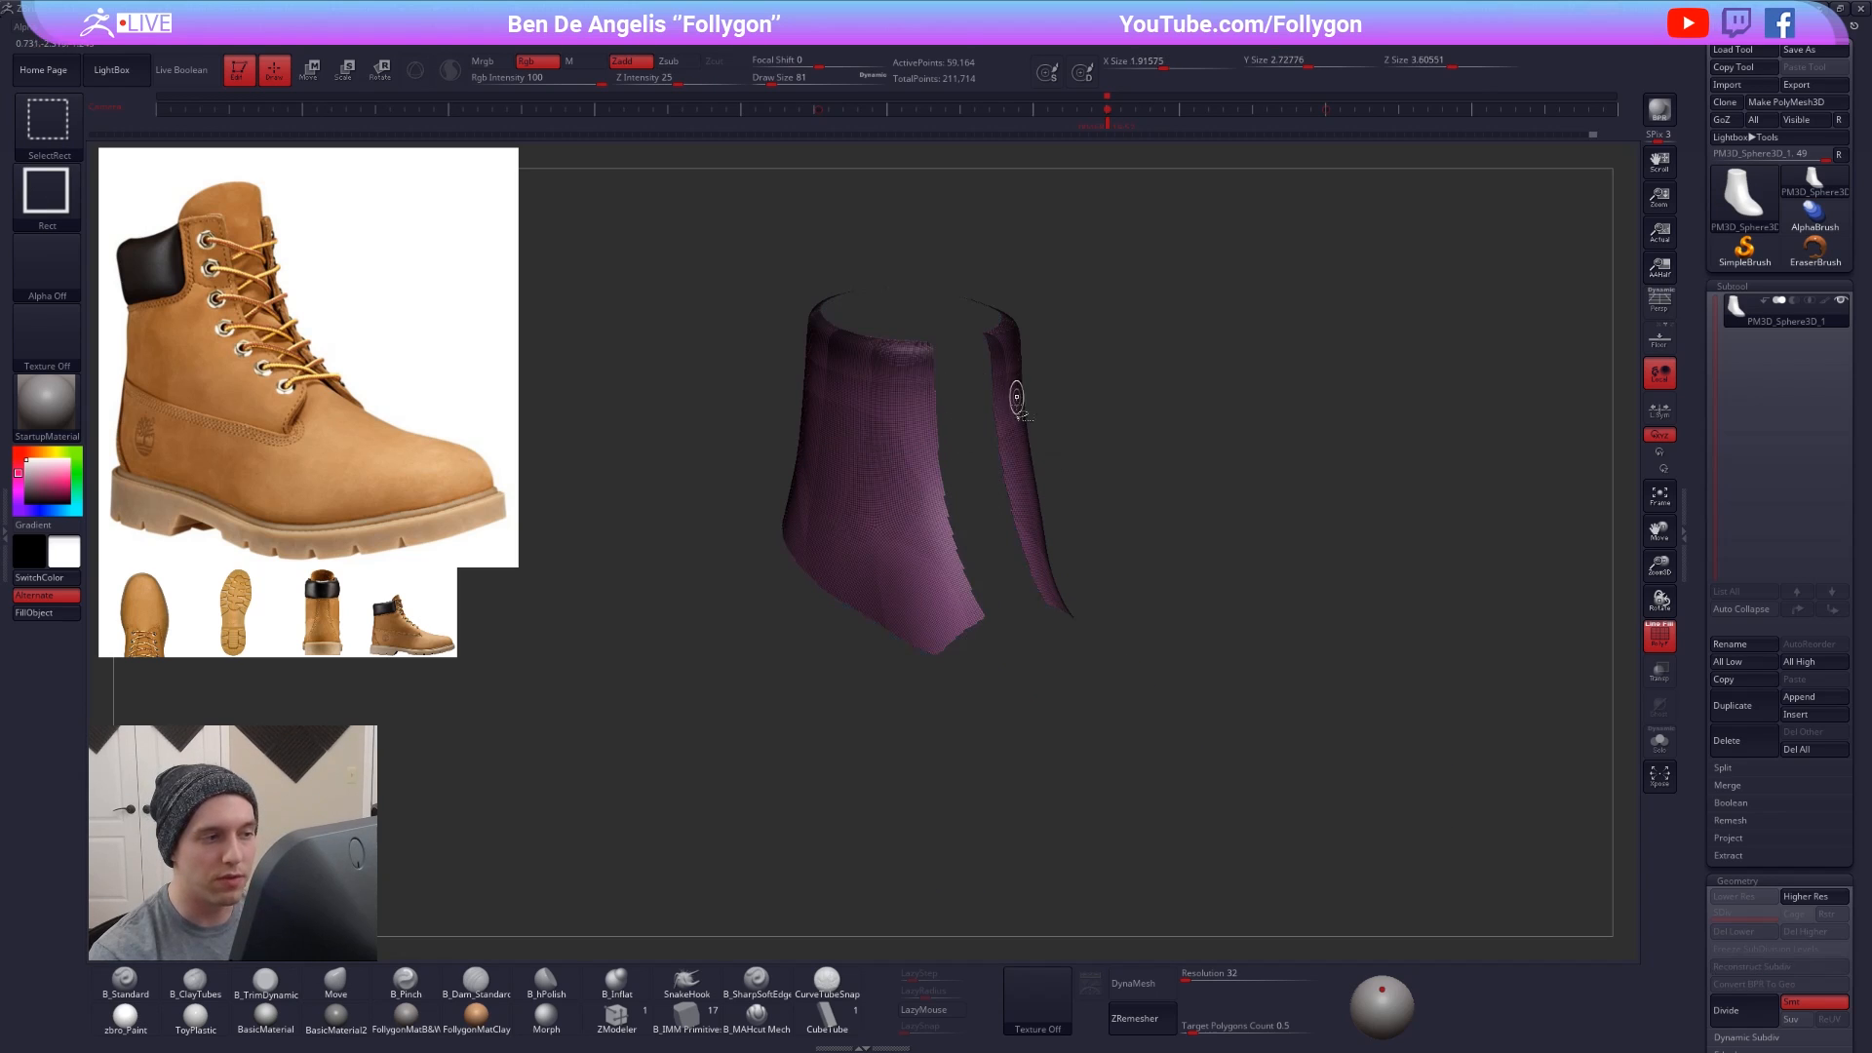
key("space")
left_click(1178, 530)
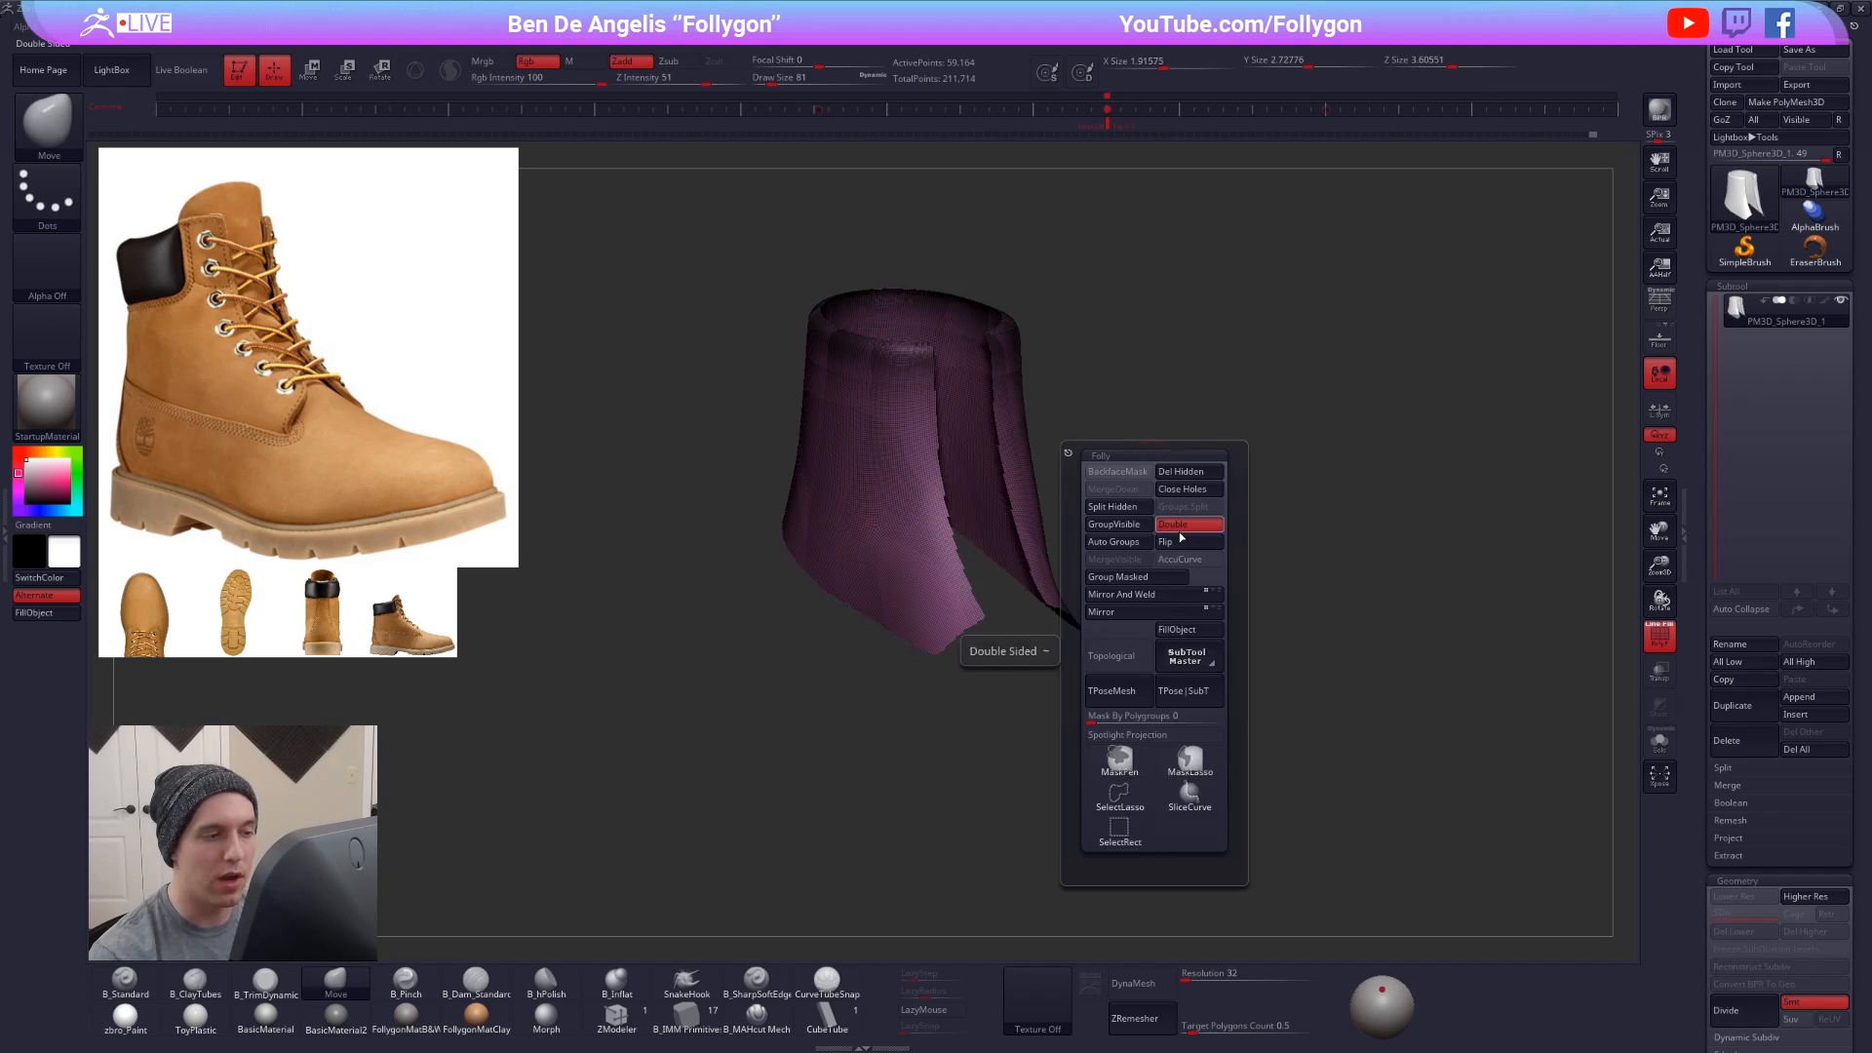
- Locate the Double Sided option in the tool's display properties and toggle it off and on
left_click_drag(1705, 592, 1703, 292)
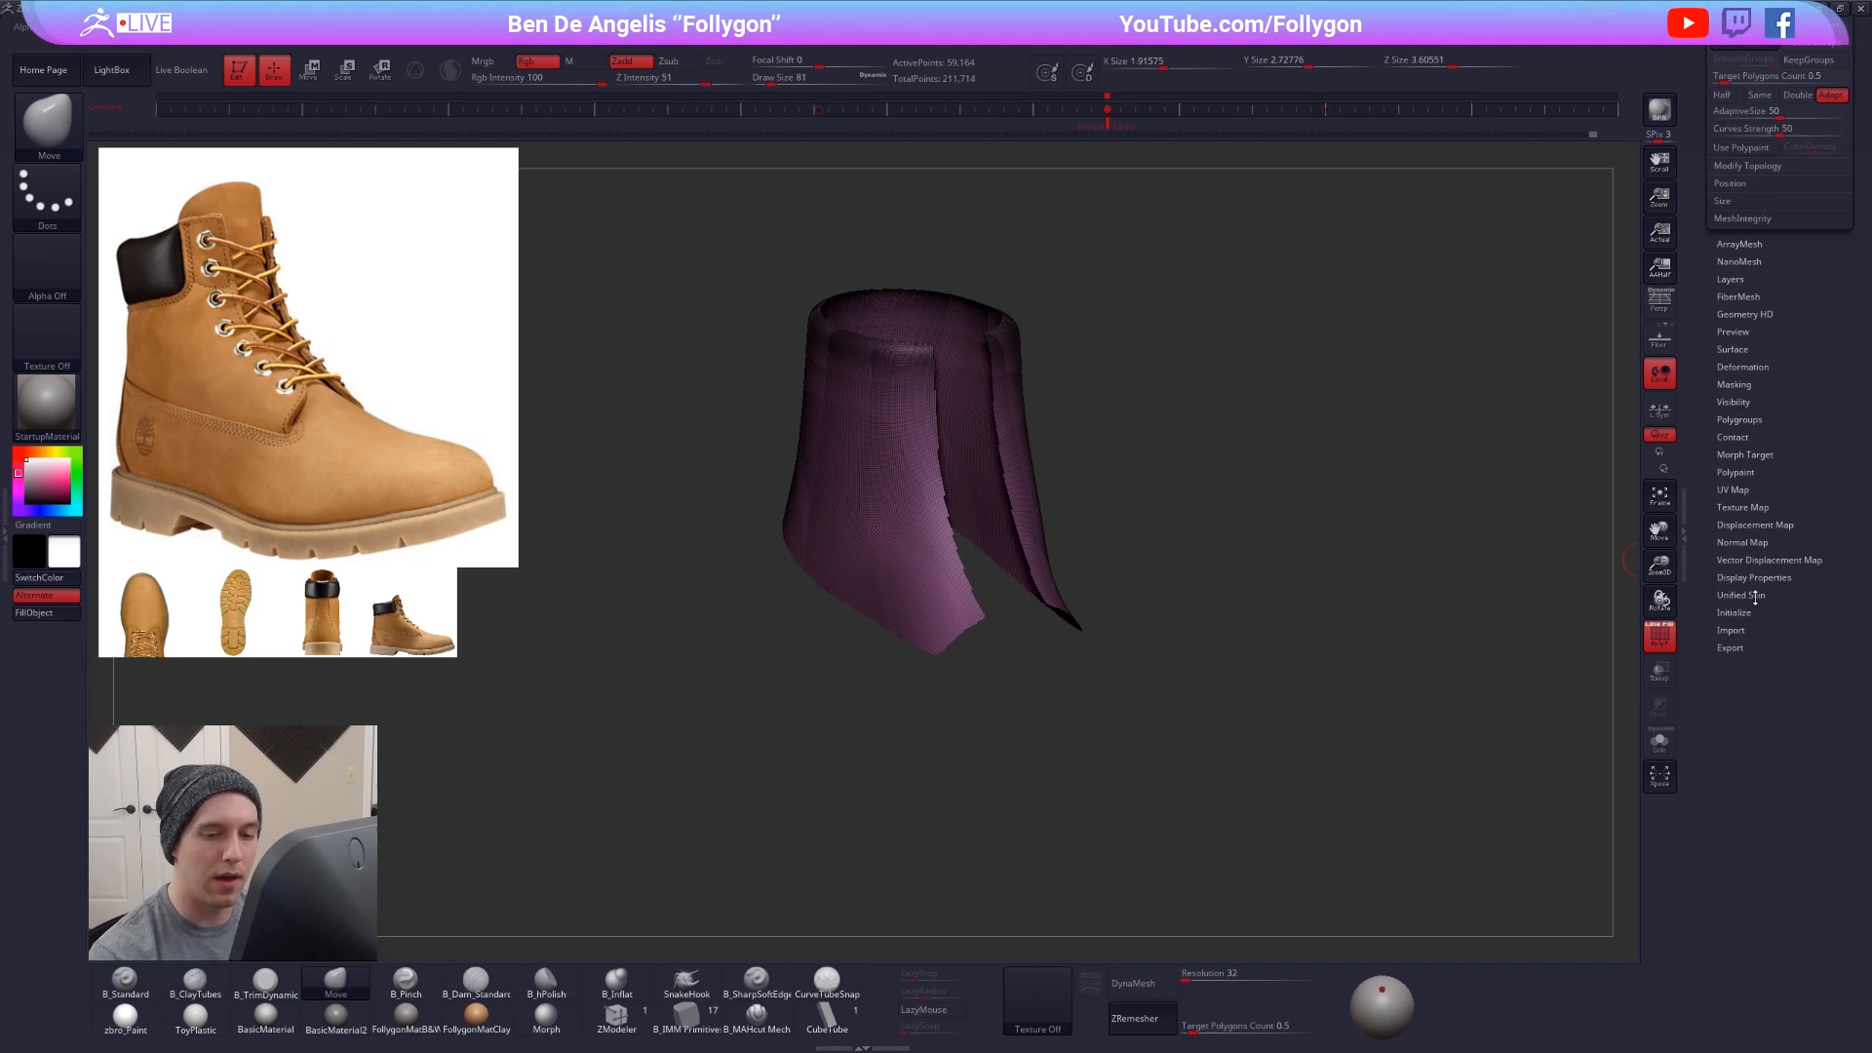
left_click(1753, 578)
left_click(1745, 629)
left_click(1745, 629)
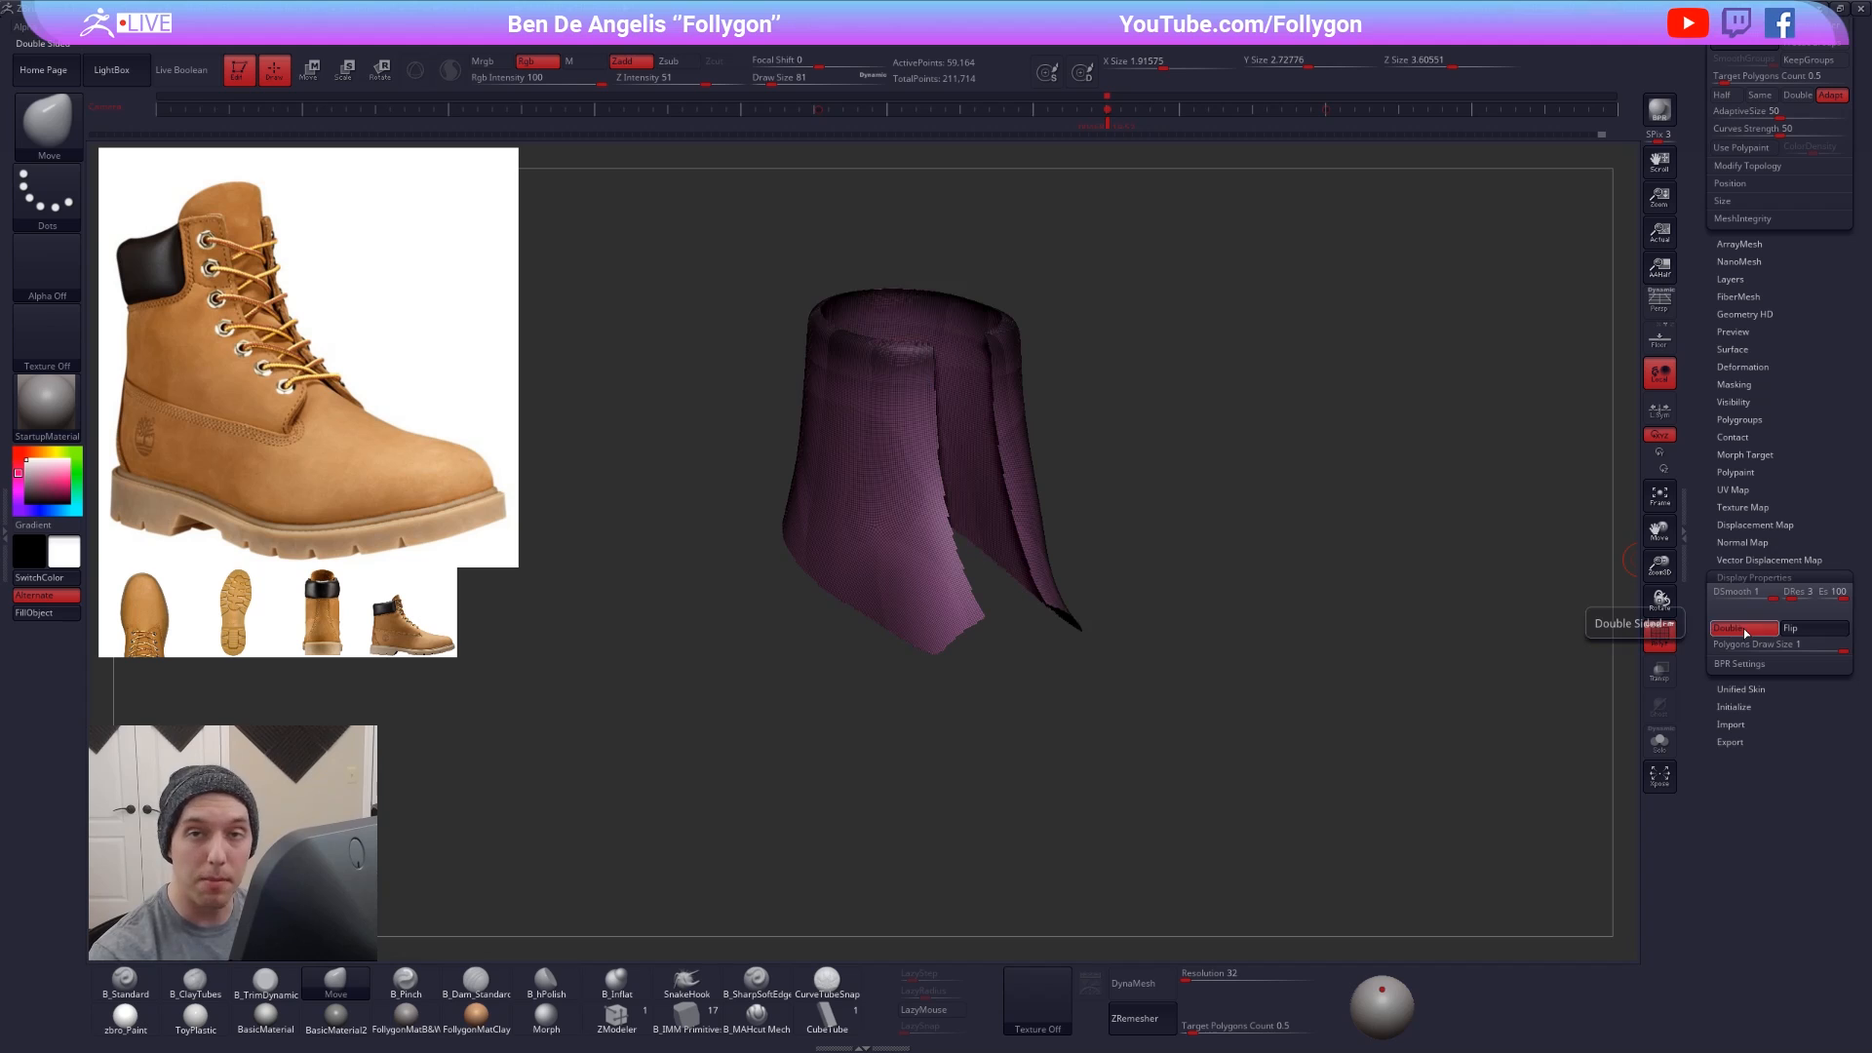
left_click(1745, 578)
left_click_drag(1710, 531, 1730, 741)
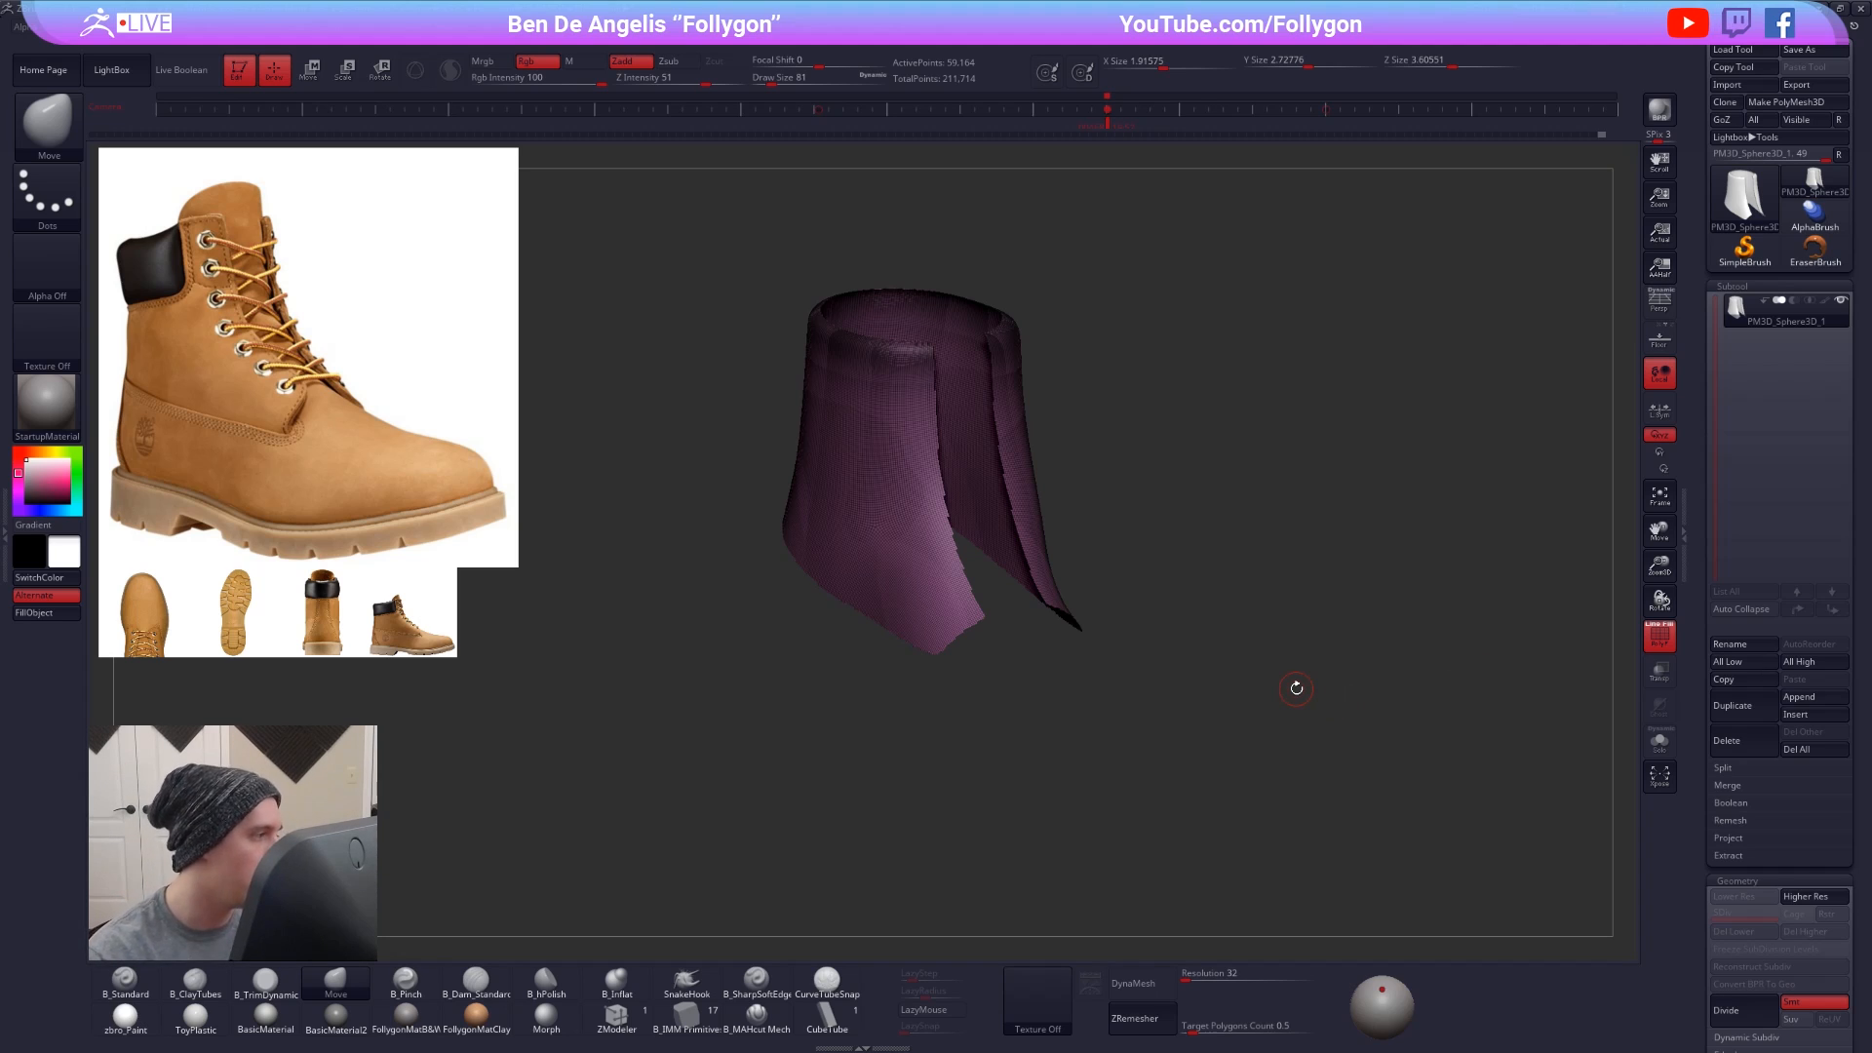
- Split the hidden foot geometry into a separate subtool and solo the shaft panel
left_click_drag(1296, 688, 1397, 511)
key("ctrl+shift+f")
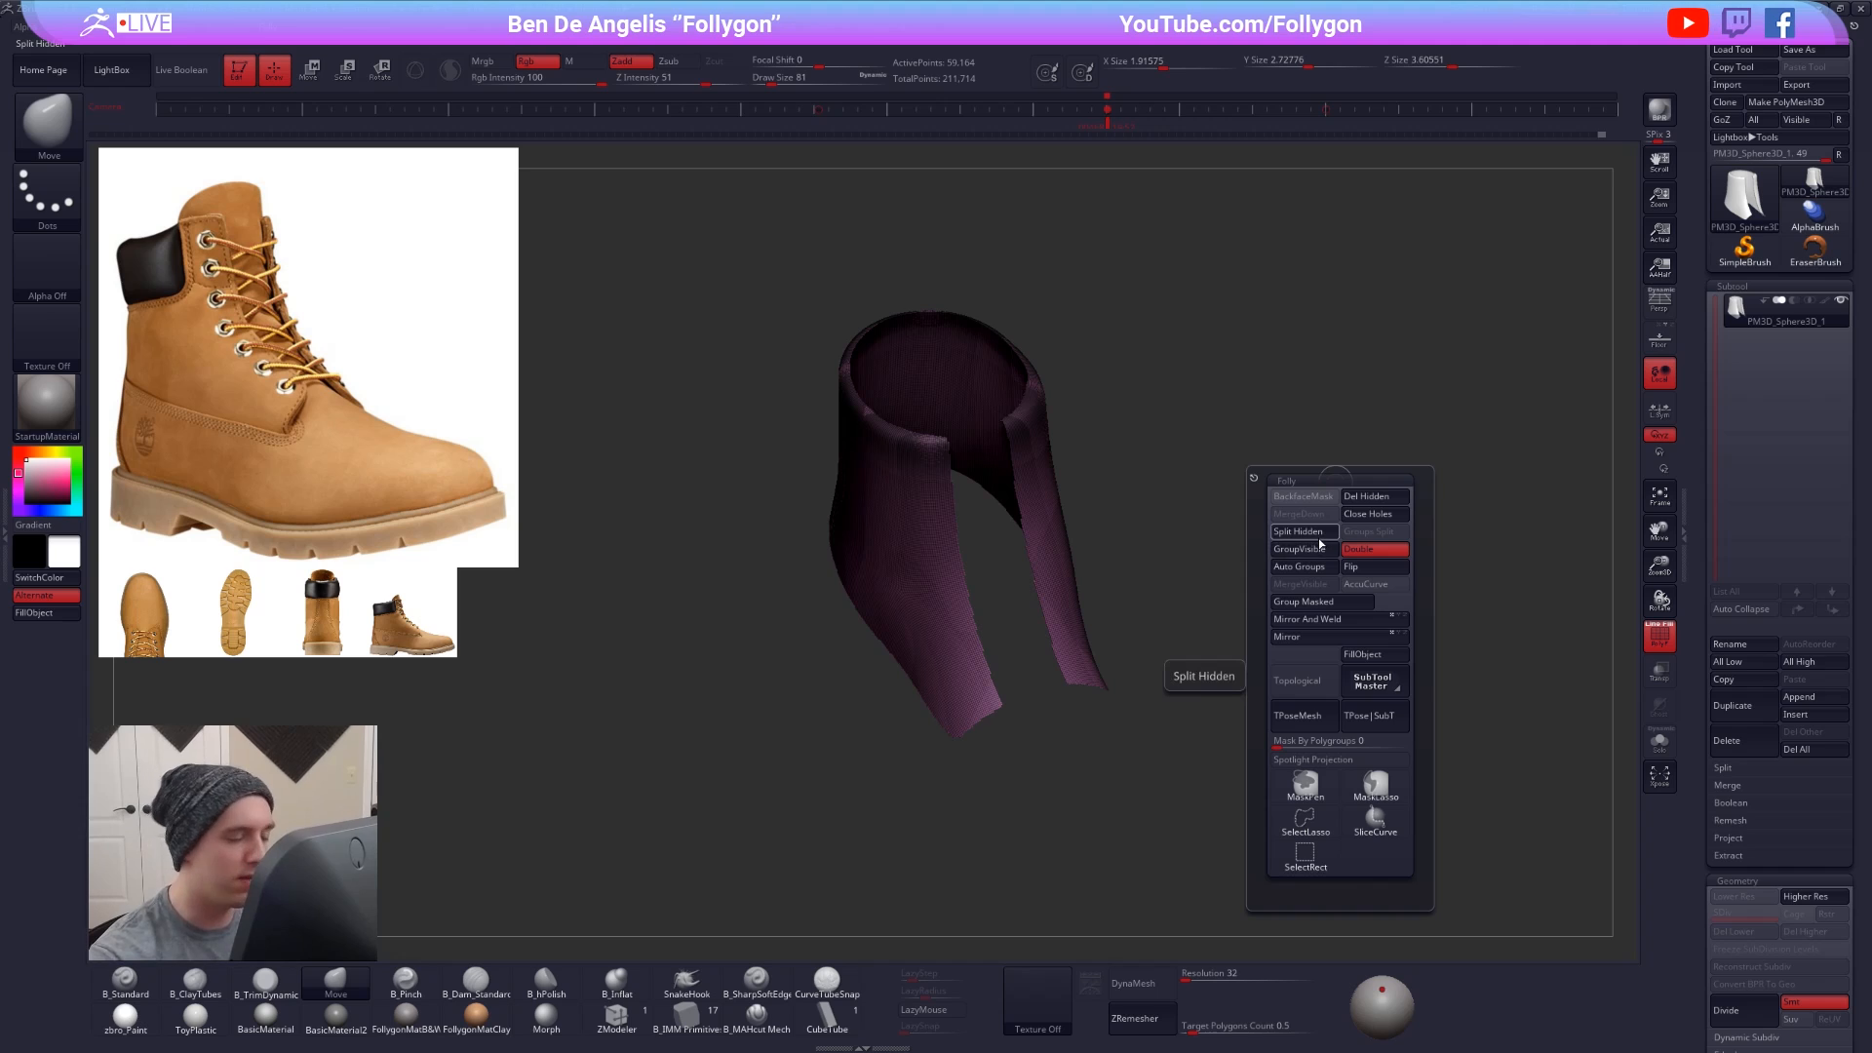
left_click(1319, 535)
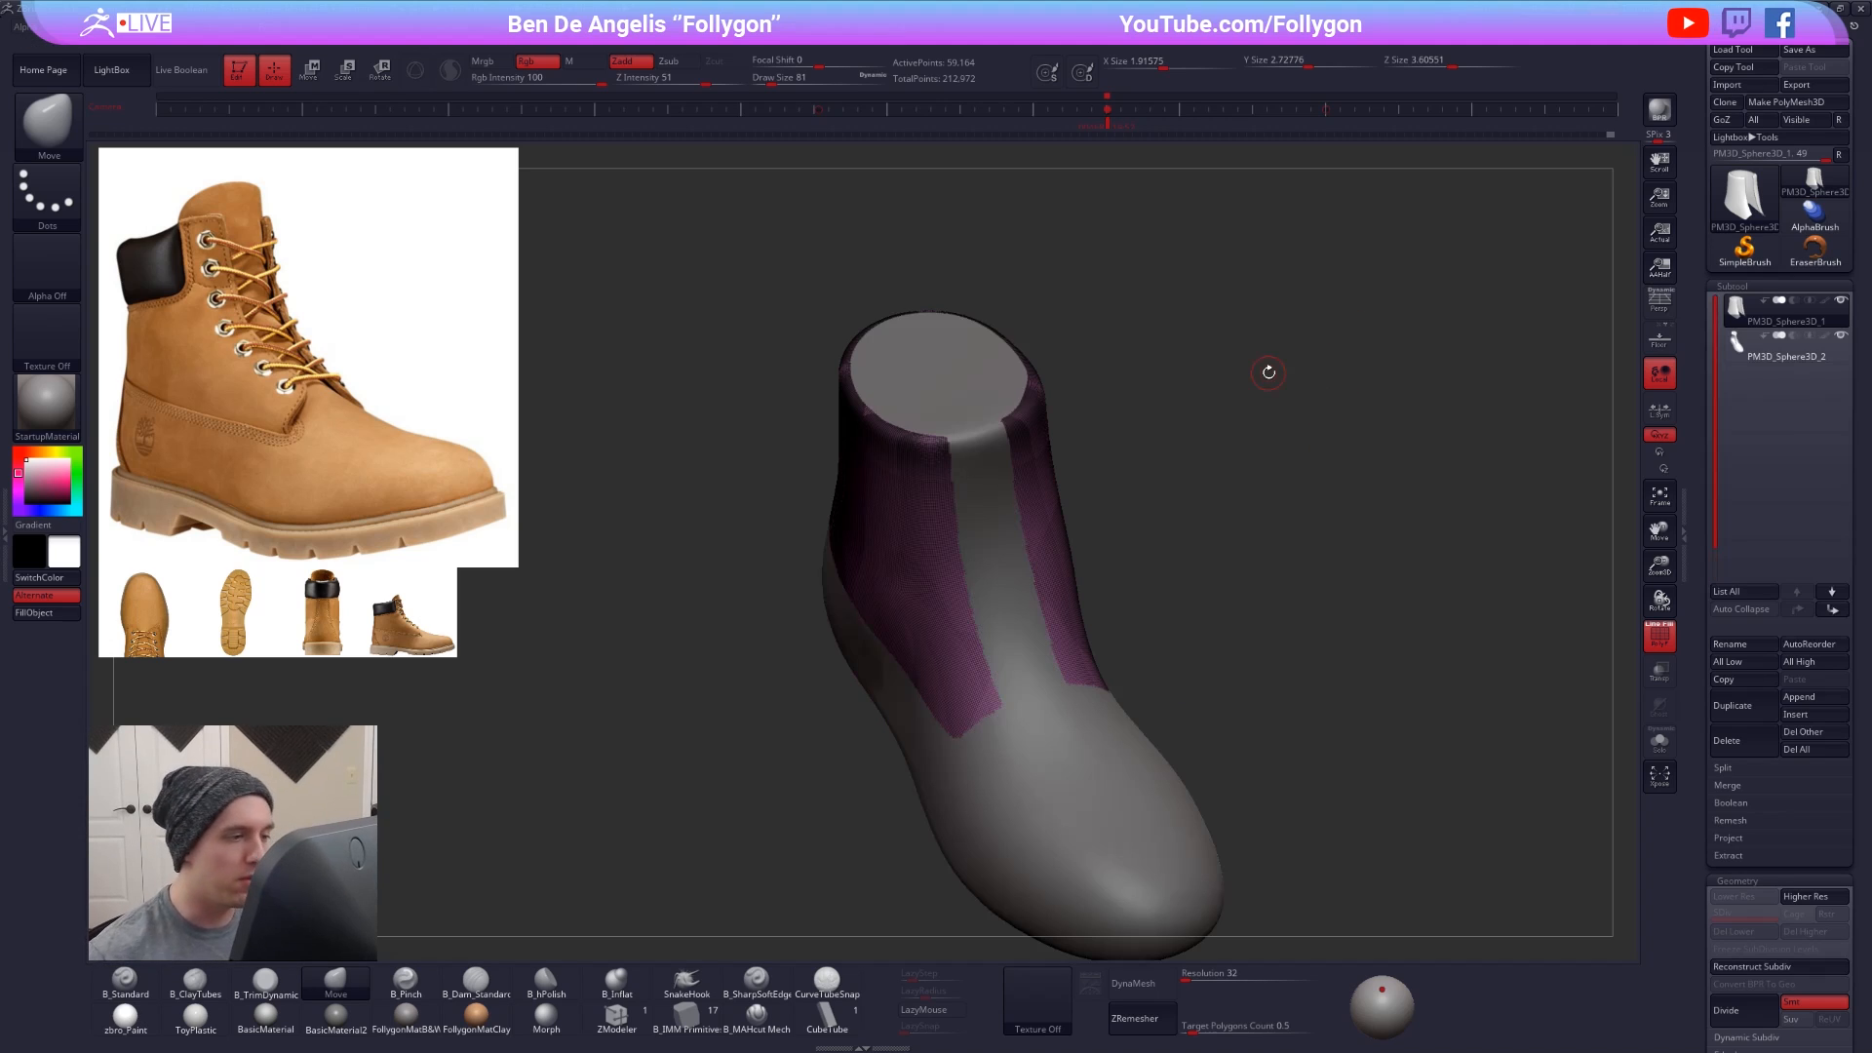
key("shift+s")
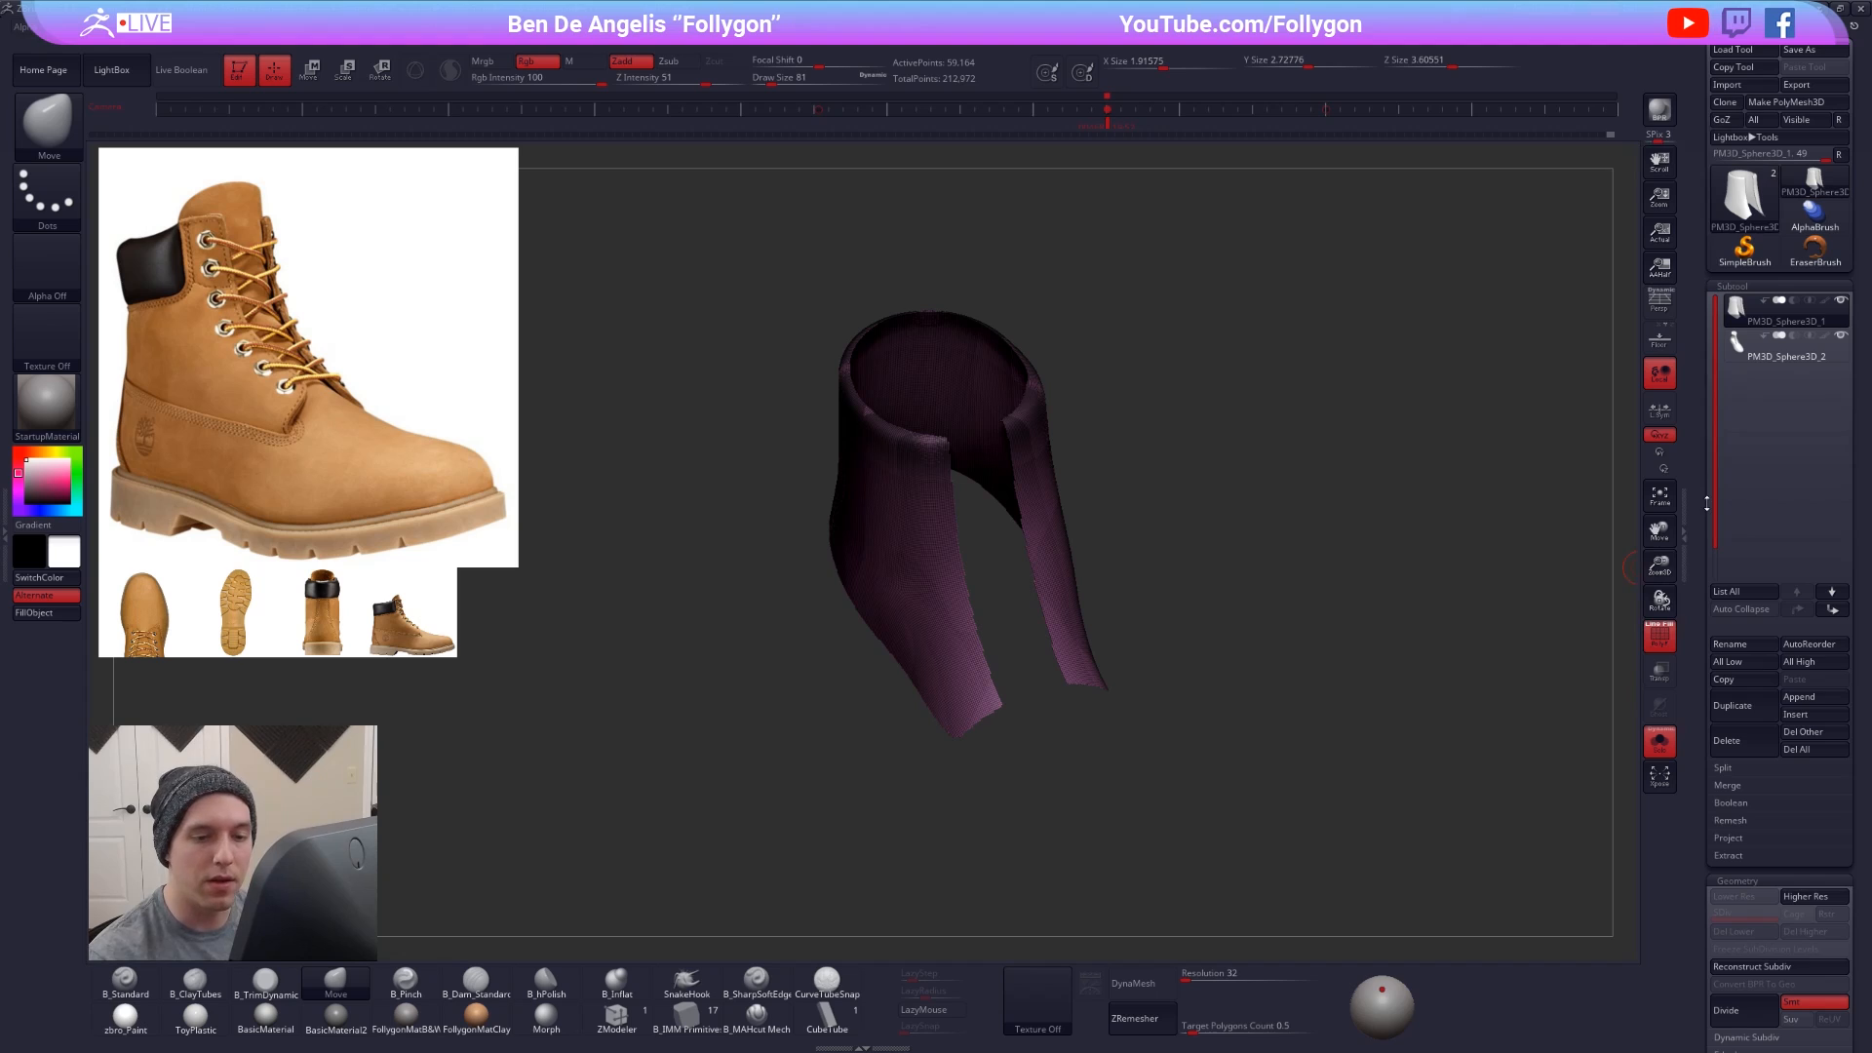
- Examine the Split options available for the subtool
scroll(1706, 503, "down", 3)
left_click(1744, 651)
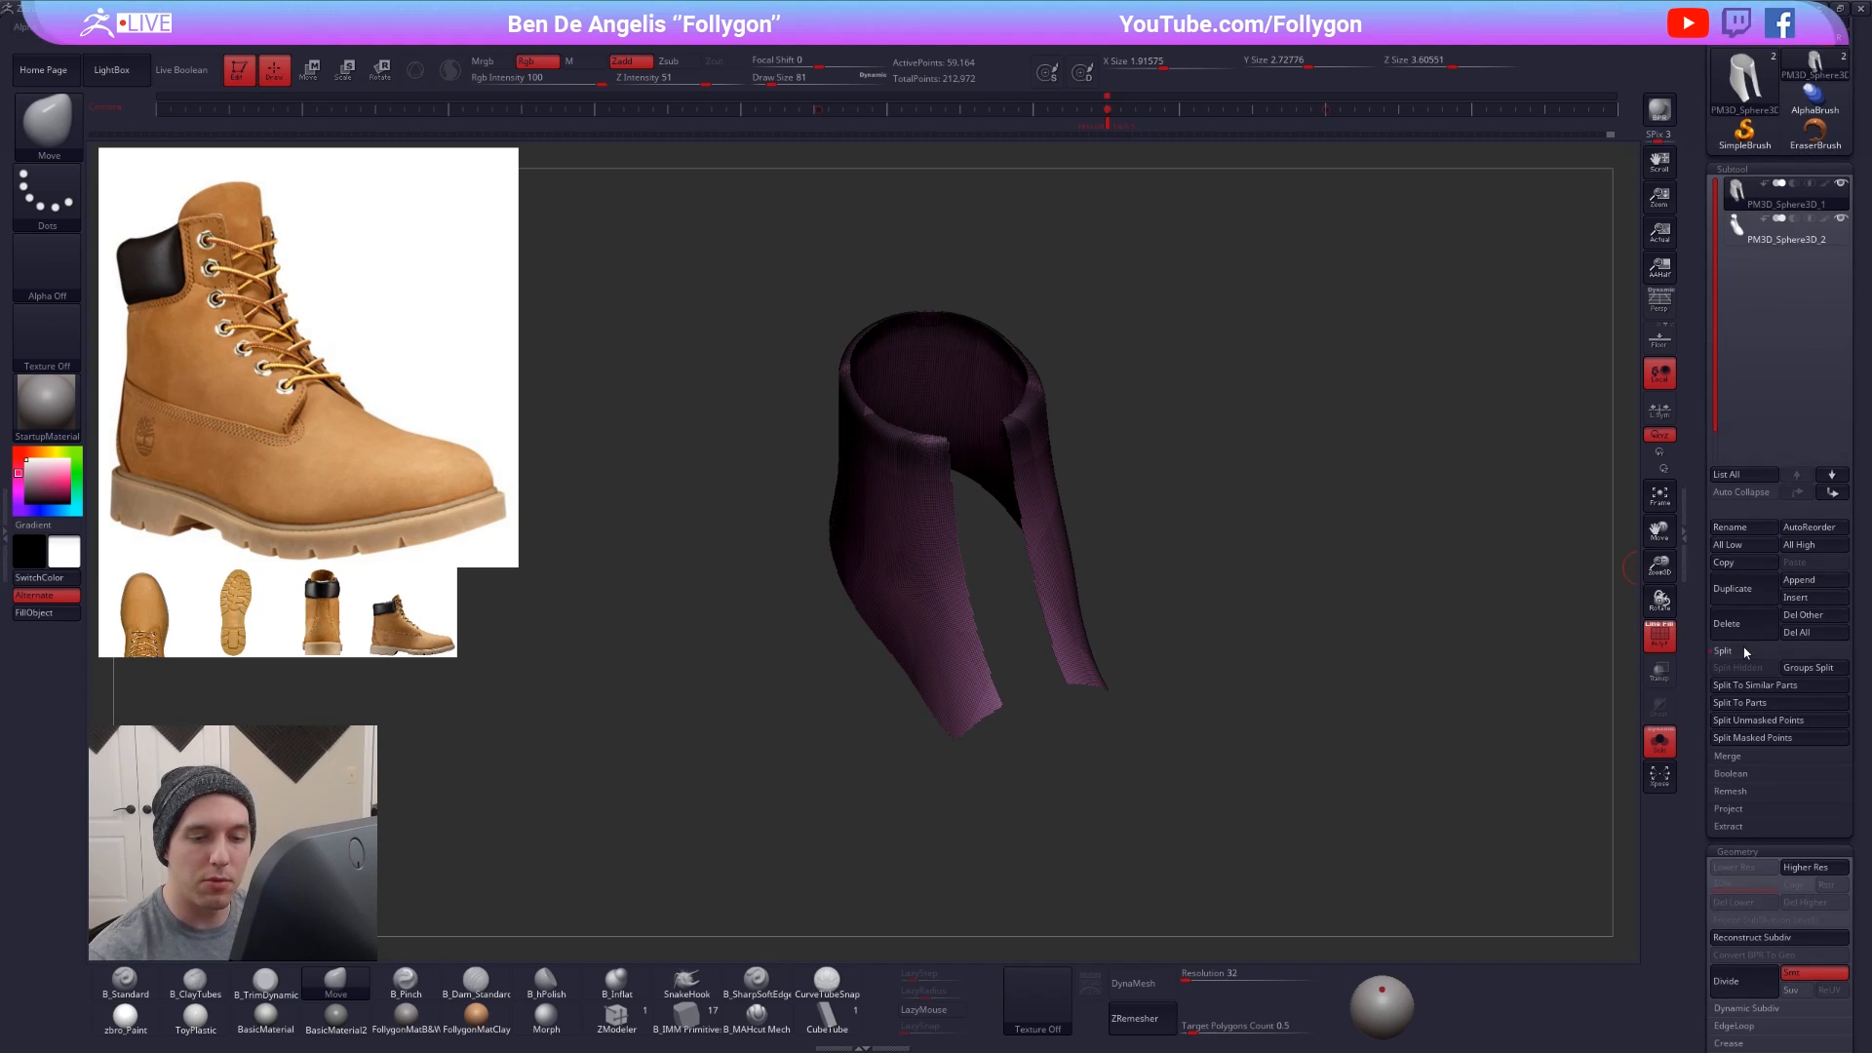
left_click(1740, 650)
left_click_drag(1704, 669, 1704, 787)
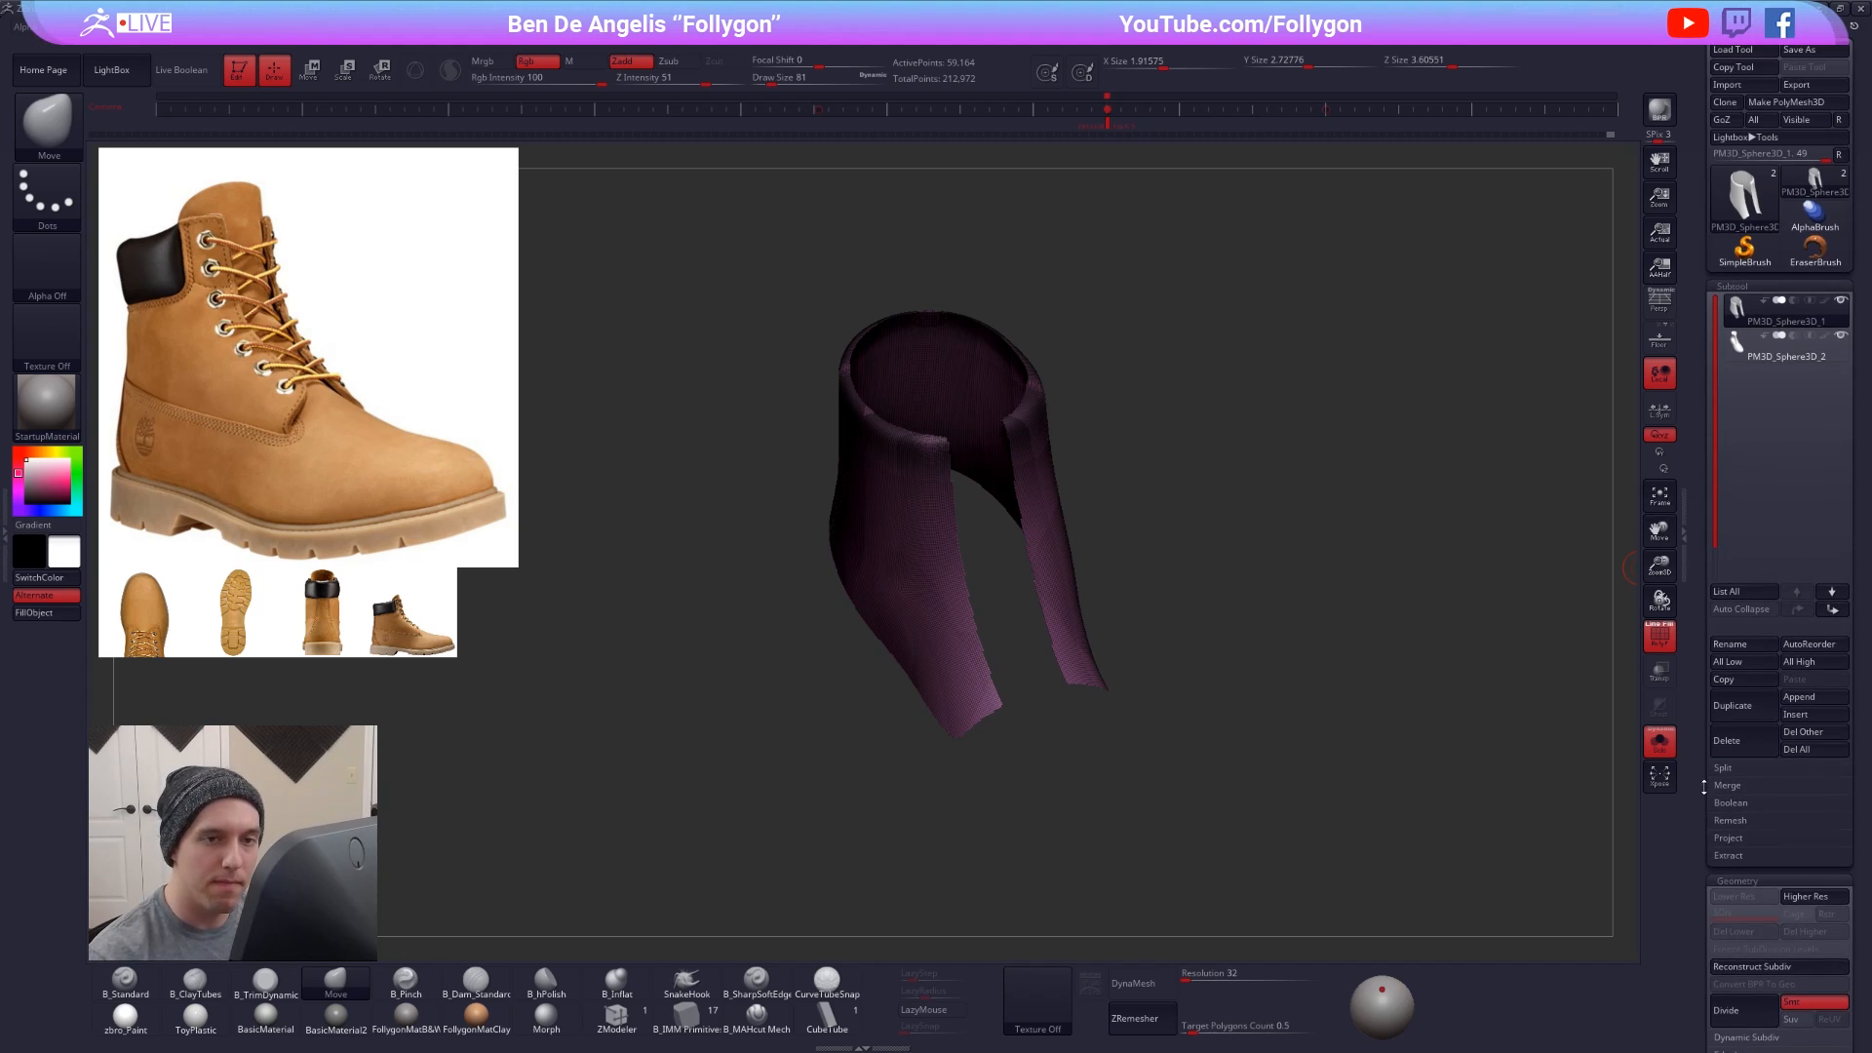
- Hide the flat top cap of the foot subtool with the SelectLasso brush and delete the hidden geometry
key("Down")
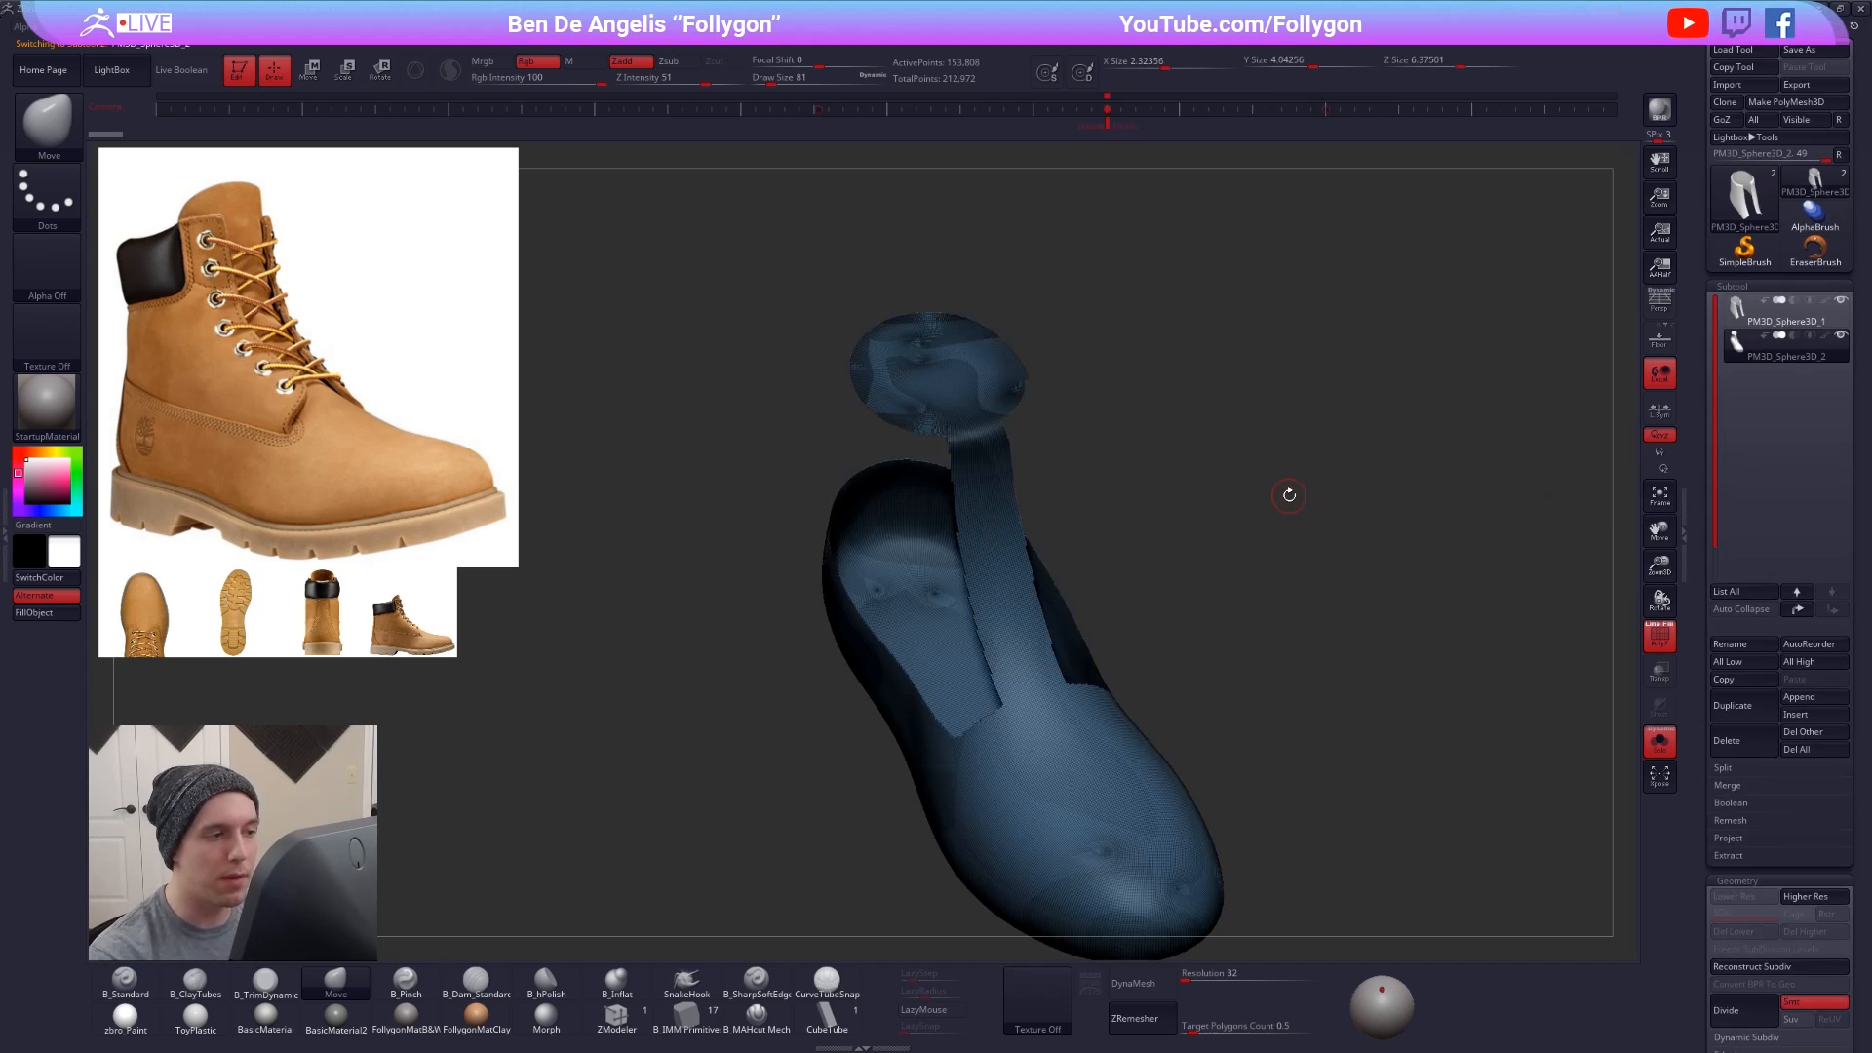
key("Up")
key("Down")
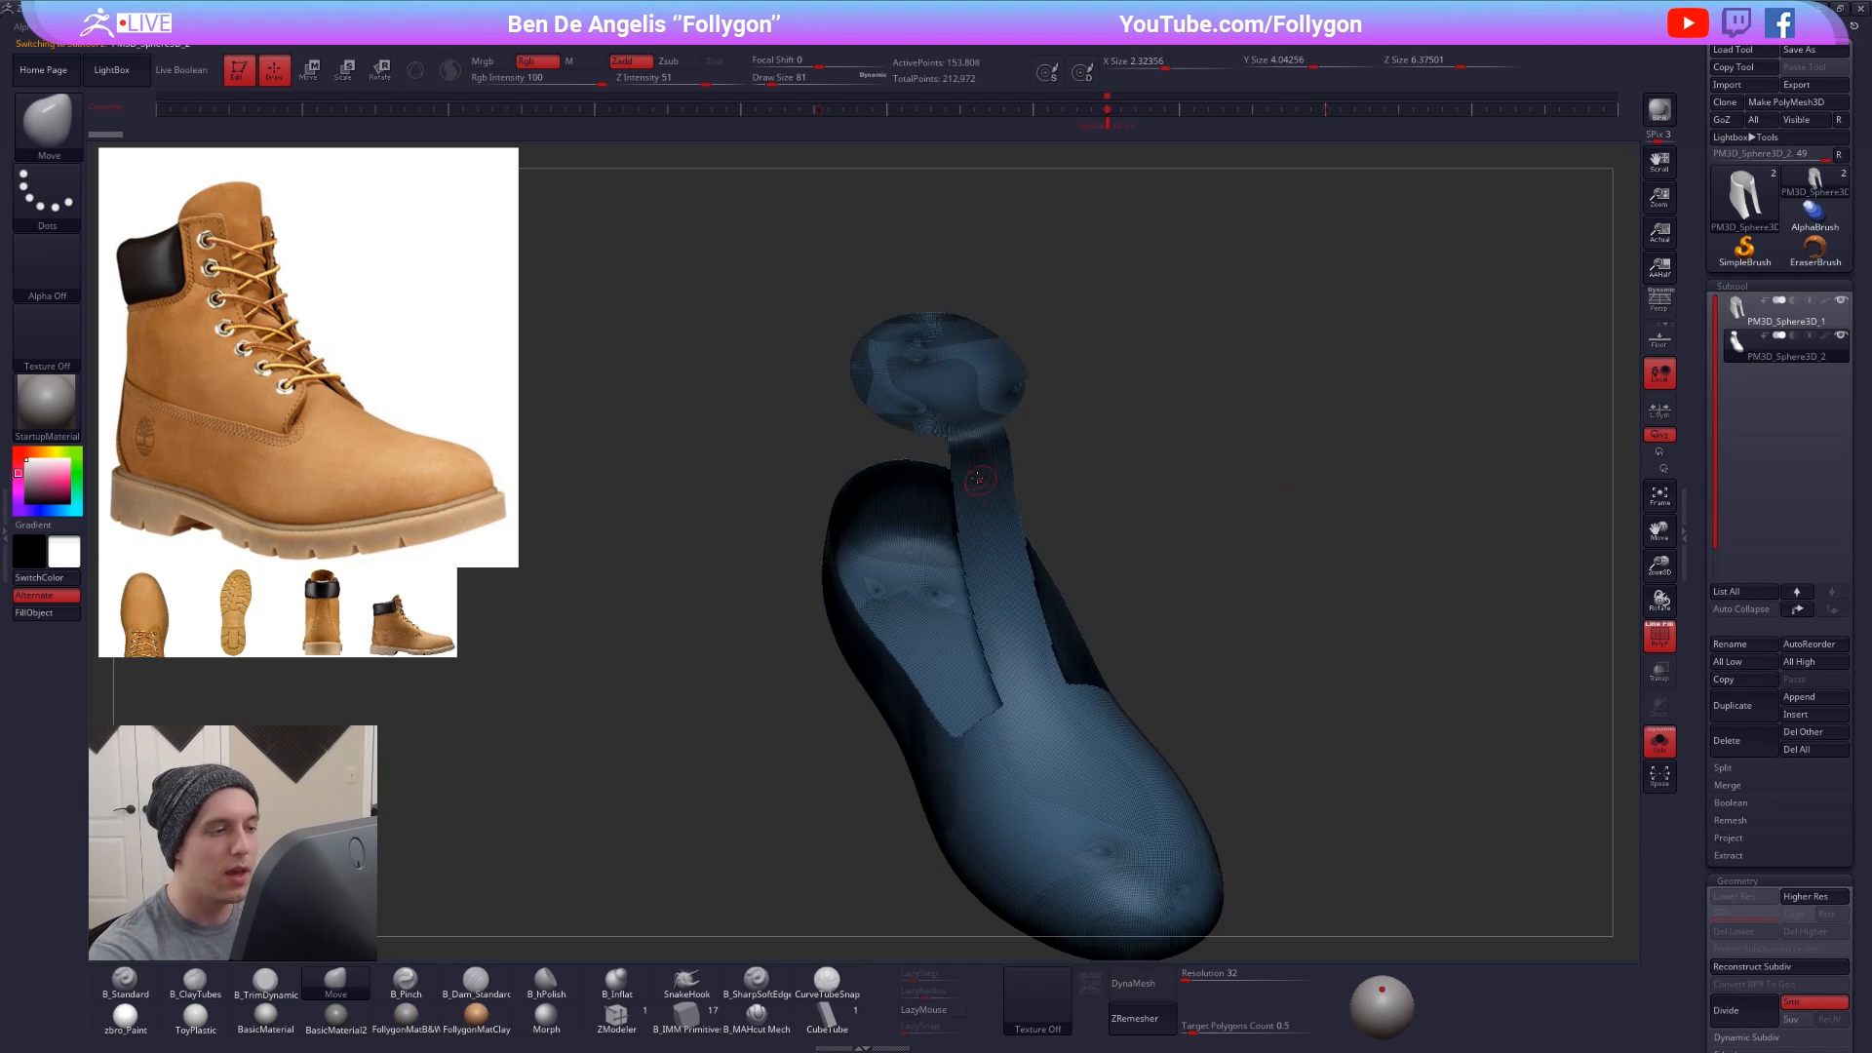
mouse_move(1288, 495)
left_mouse_down("shift")
mouse_move(1365, 444)
mouse_move(1435, 491)
left_mouse_up("shift")
key("ctrl+shift+f")
left_click(994, 821)
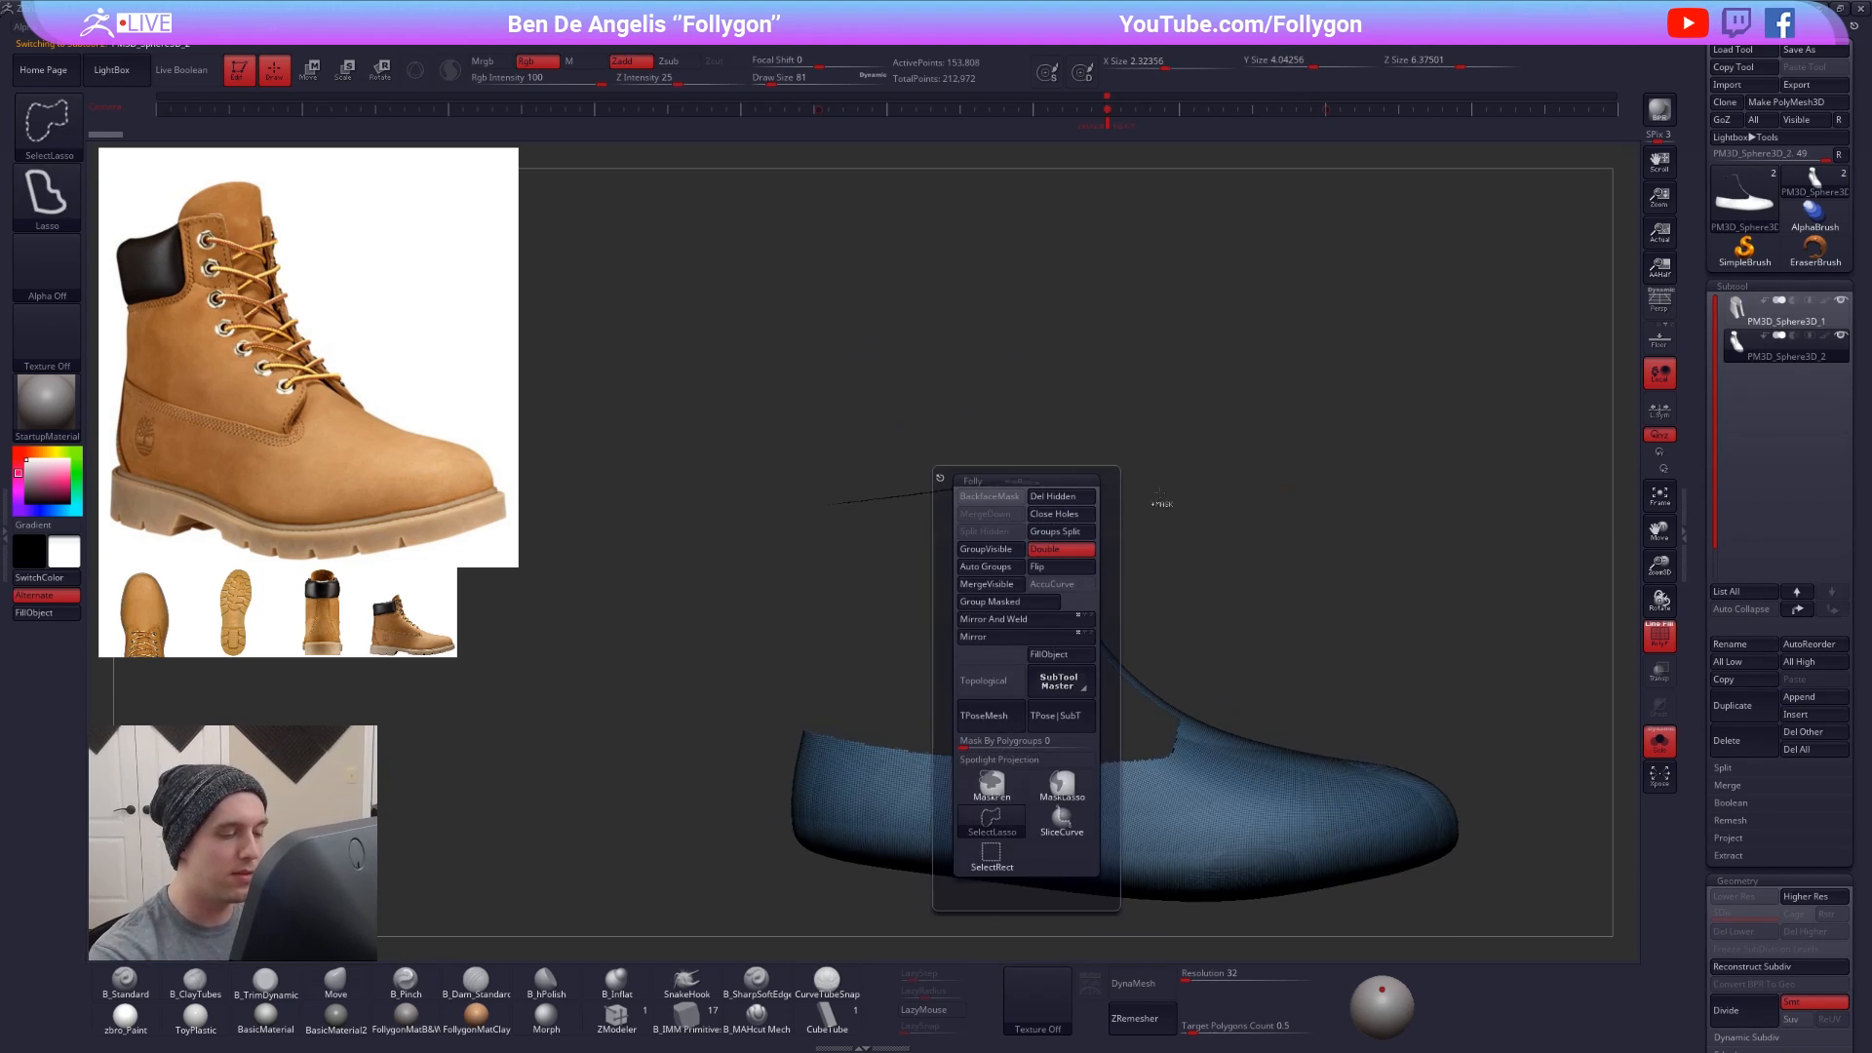
left_click_drag(1161, 504, 1101, 546)
mouse_move(1072, 458)
left_mouse_down("alt")
mouse_move(1030, 527)
mouse_move(1012, 503)
mouse_move(1062, 433)
mouse_move(702, 429)
mouse_move(965, 536)
mouse_move(1276, 484)
mouse_move(1246, 460)
left_mouse_up("alt")
key("ctrl+shift+space")
left_click(1275, 491)
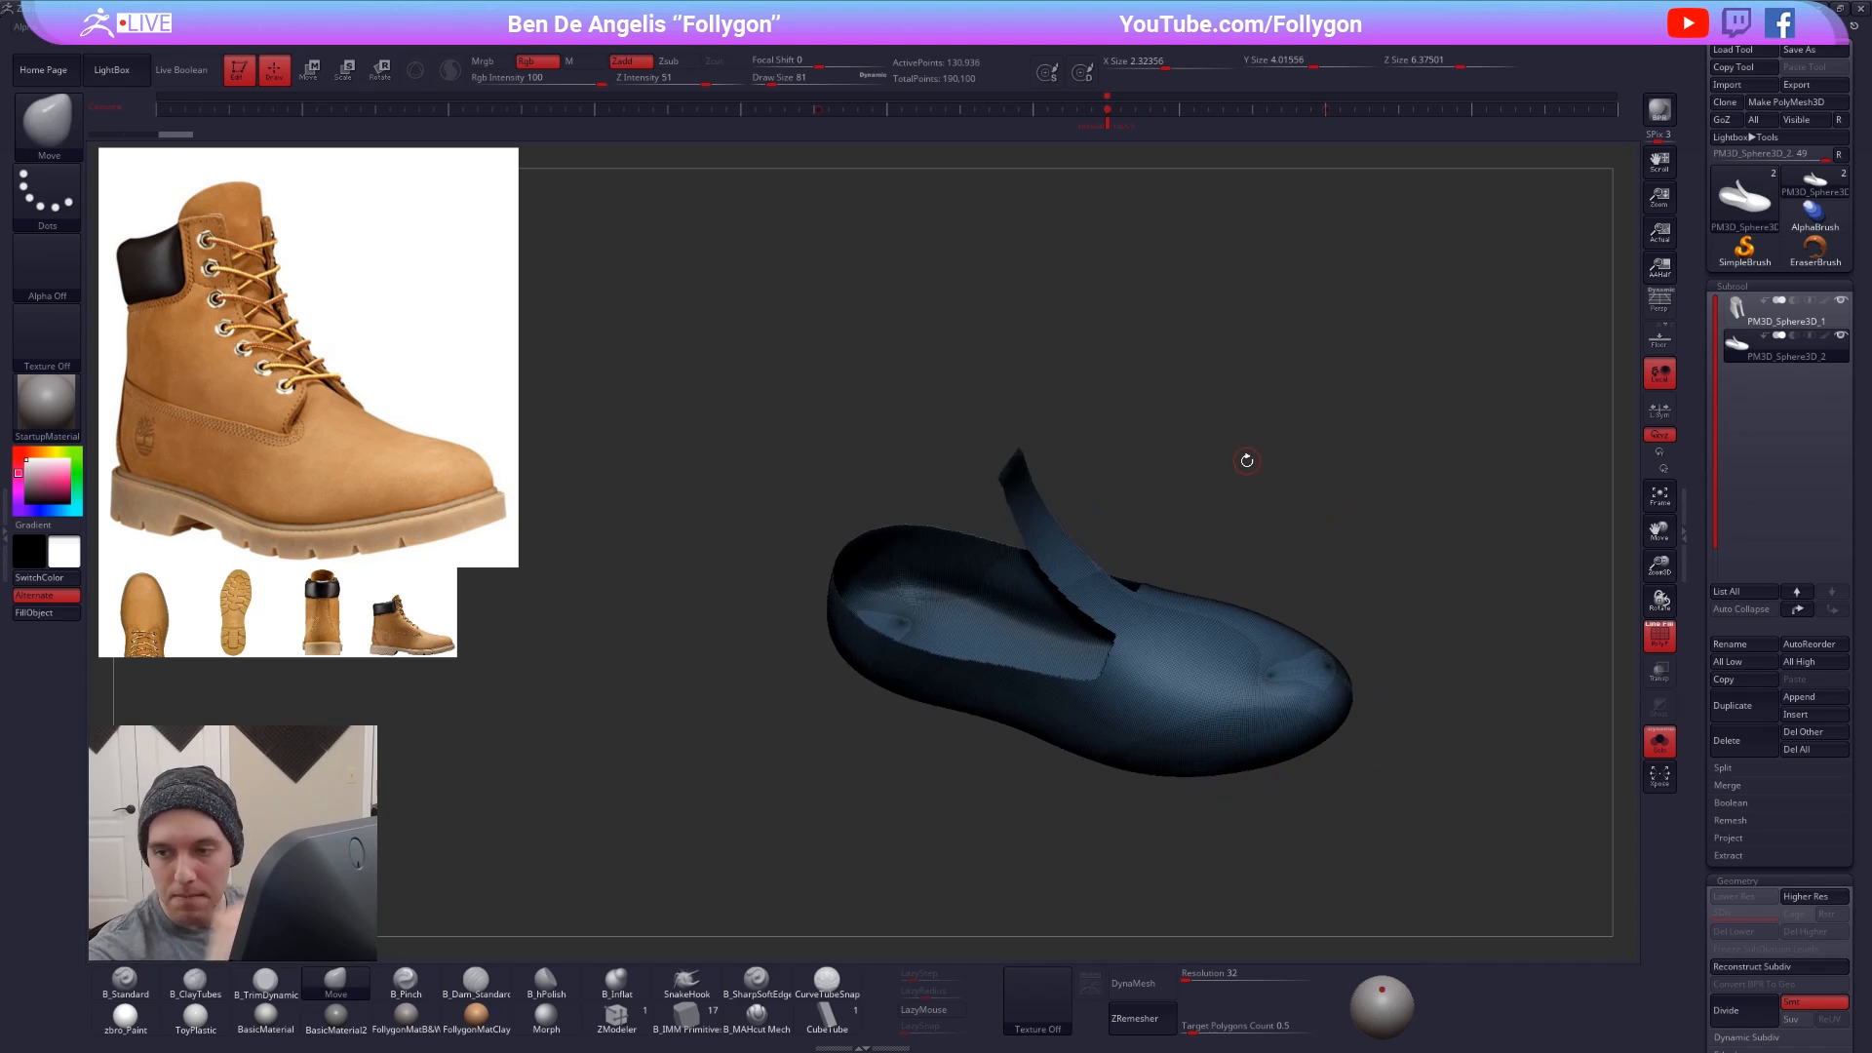
- Check the foot and shaft pieces together, select the shaft panel subtool and solo it
key("alt+s")
right_click_drag(1186, 626, 1147, 605, "alt")
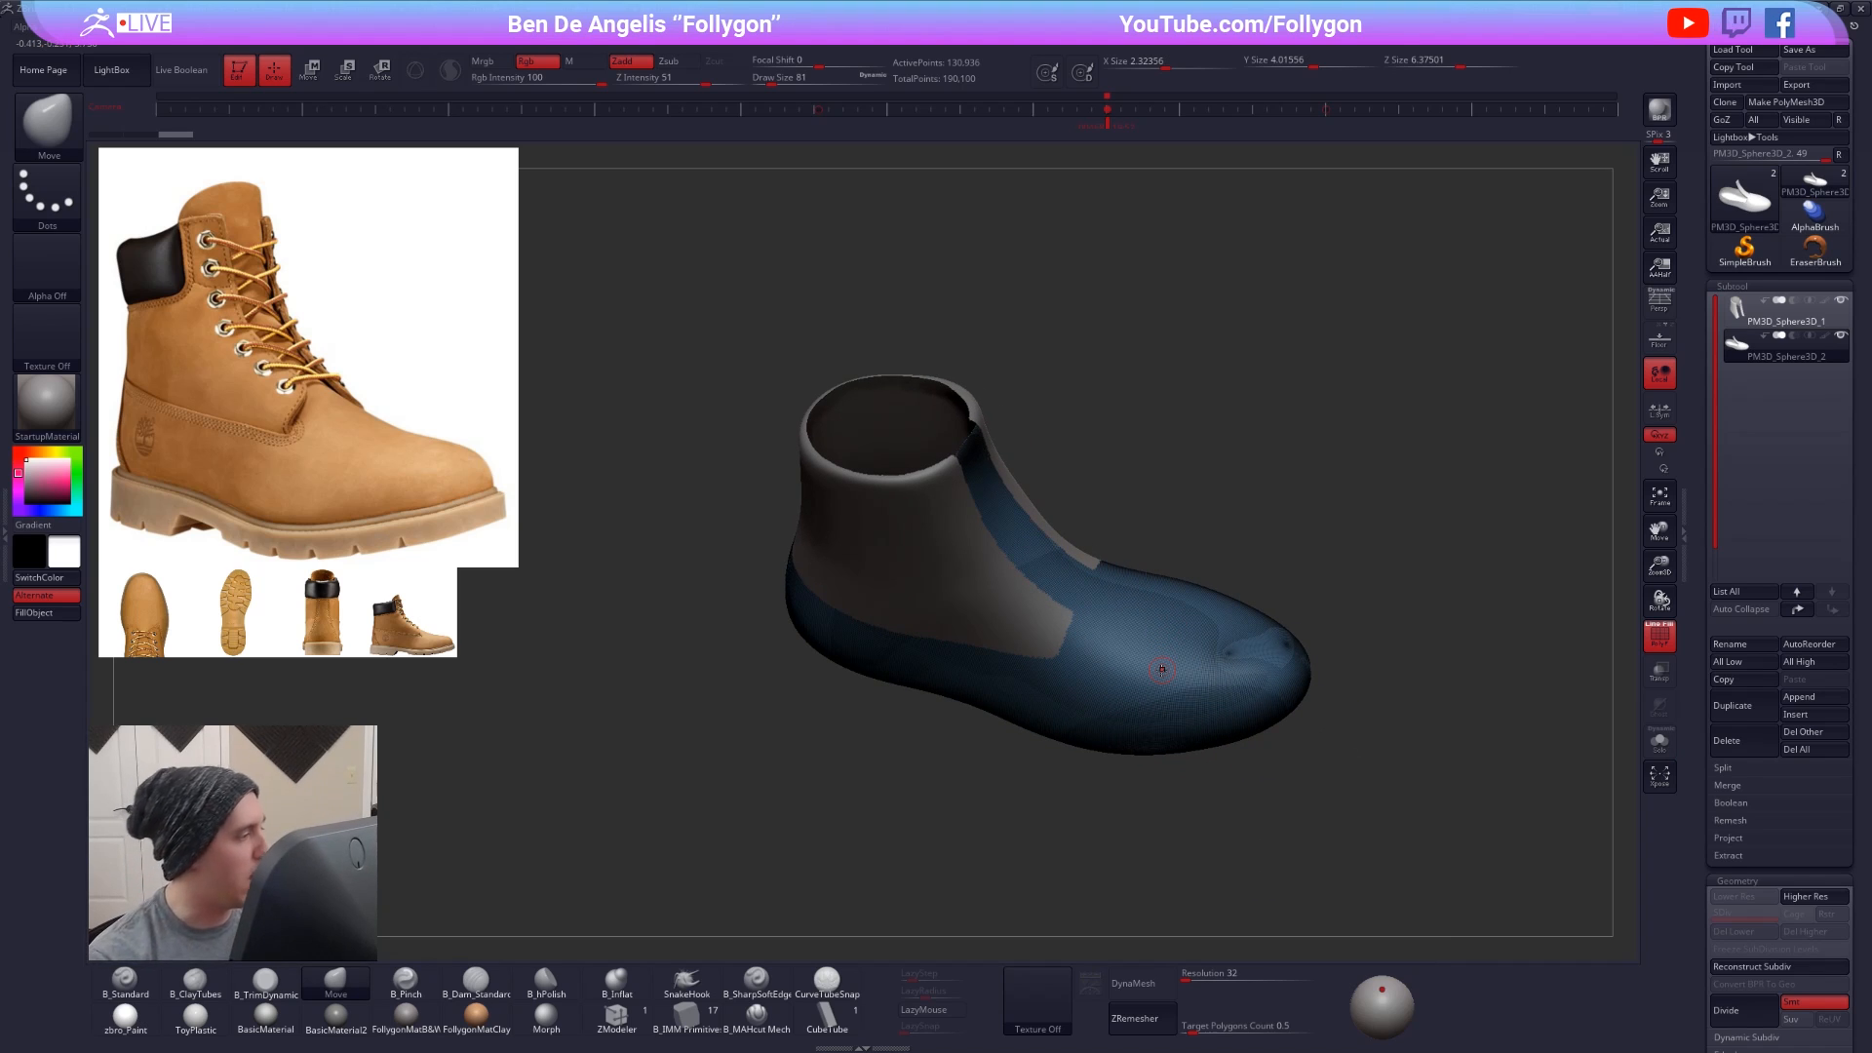
right_click_drag(1161, 669, 1169, 707)
left_click(1041, 648, "alt")
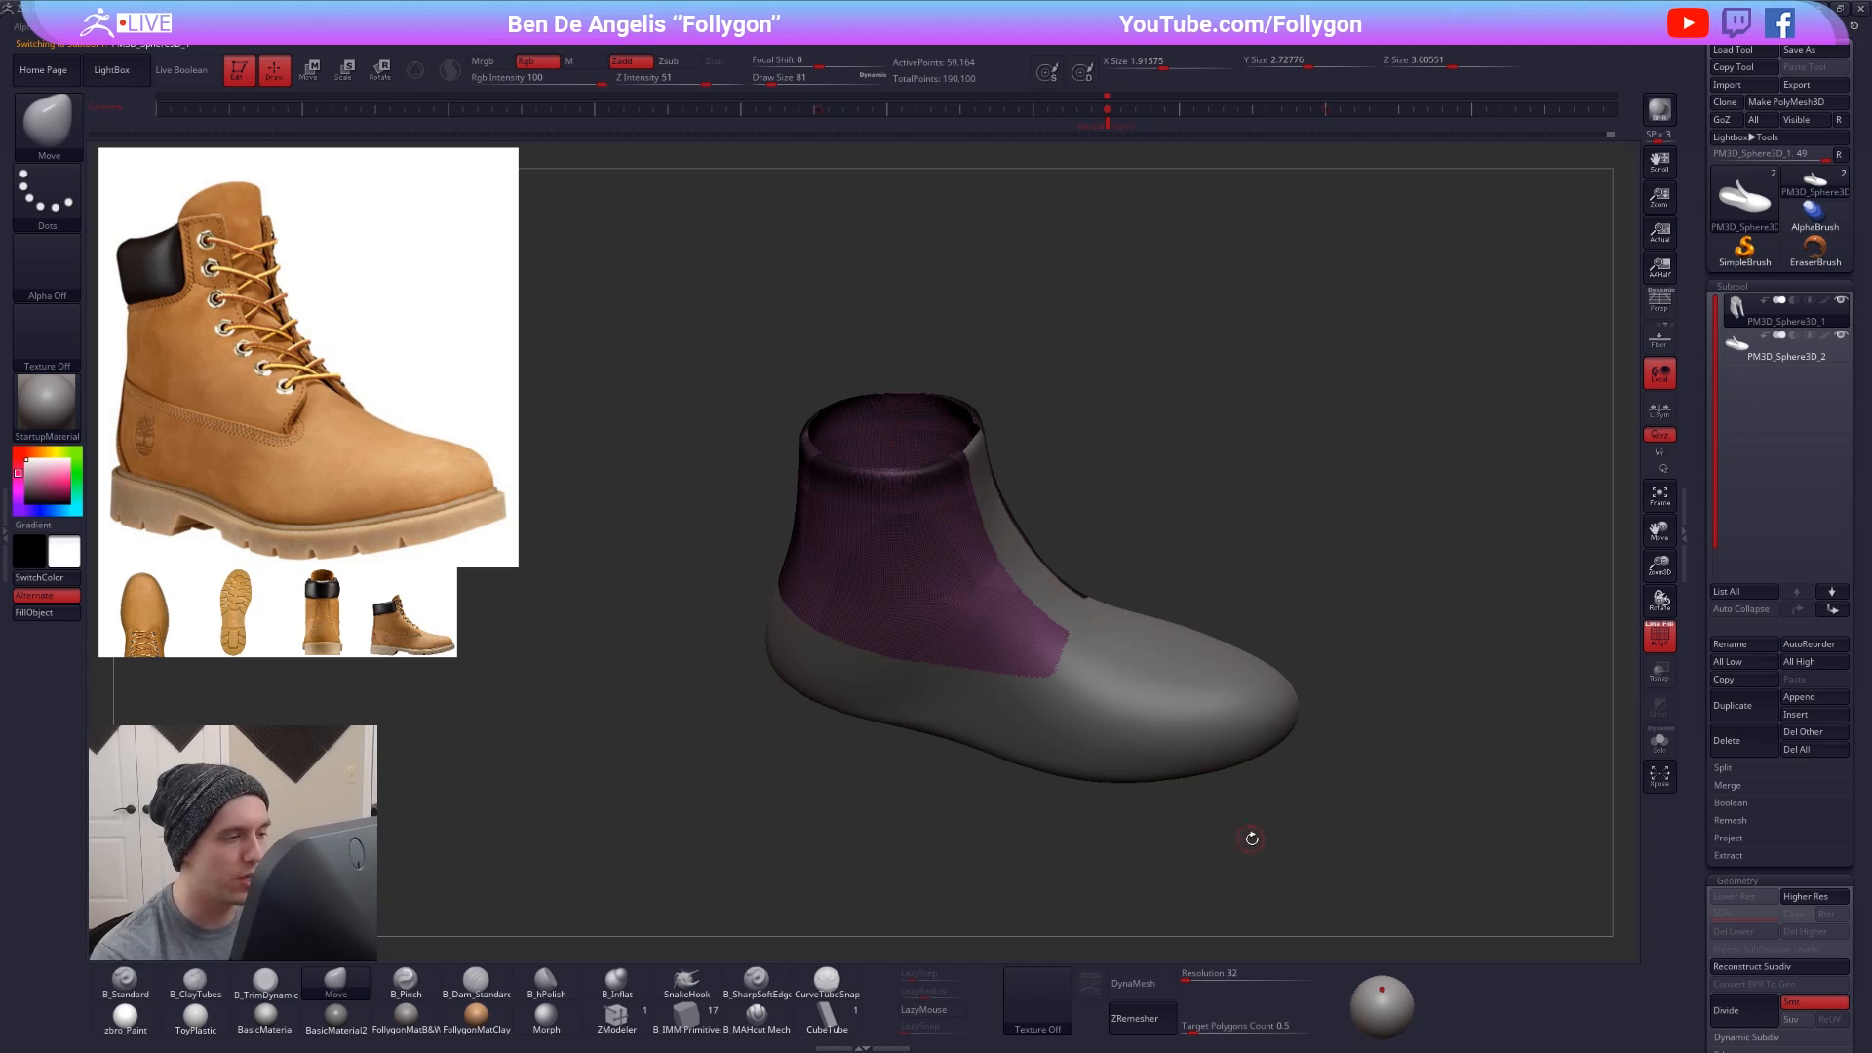
left_click_drag(1262, 869, 1249, 867)
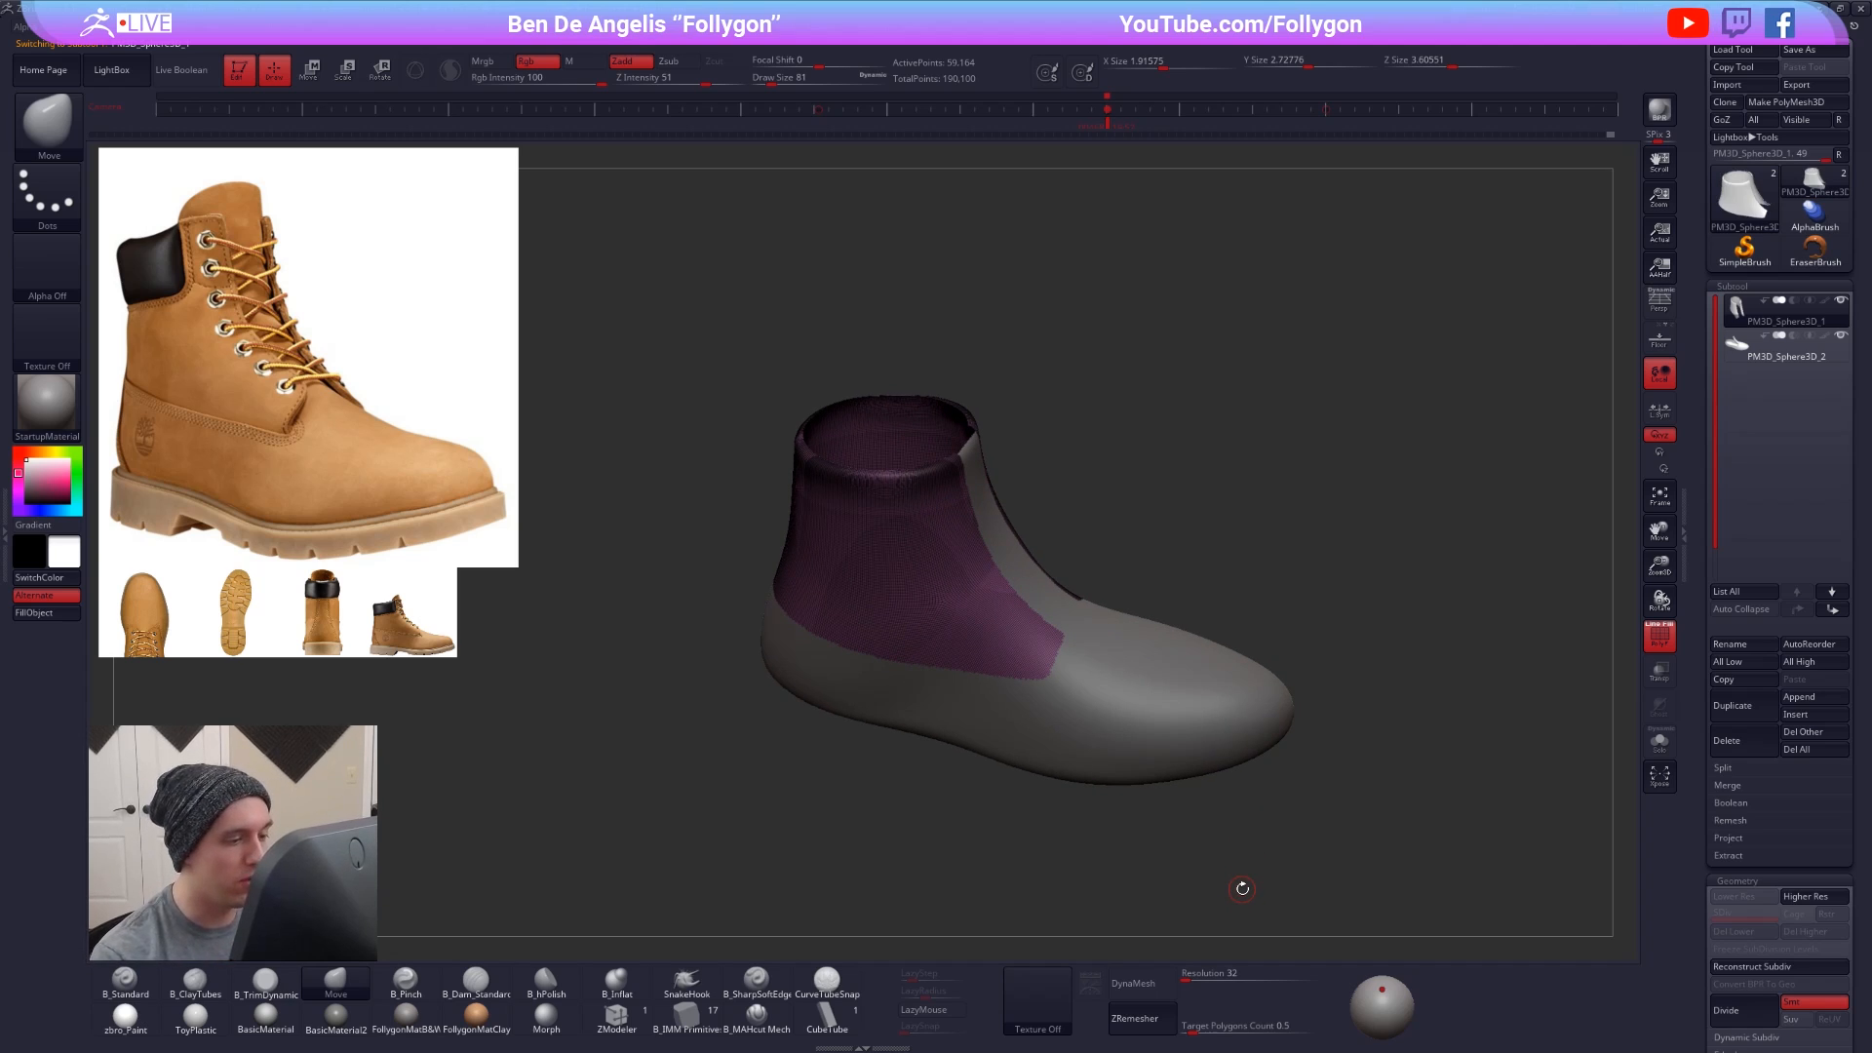
key("alt+s")
mouse_move(1027, 689)
left_mouse_down()
mouse_move(992, 663)
mouse_move(1019, 695)
mouse_move(1047, 673)
left_mouse_up()
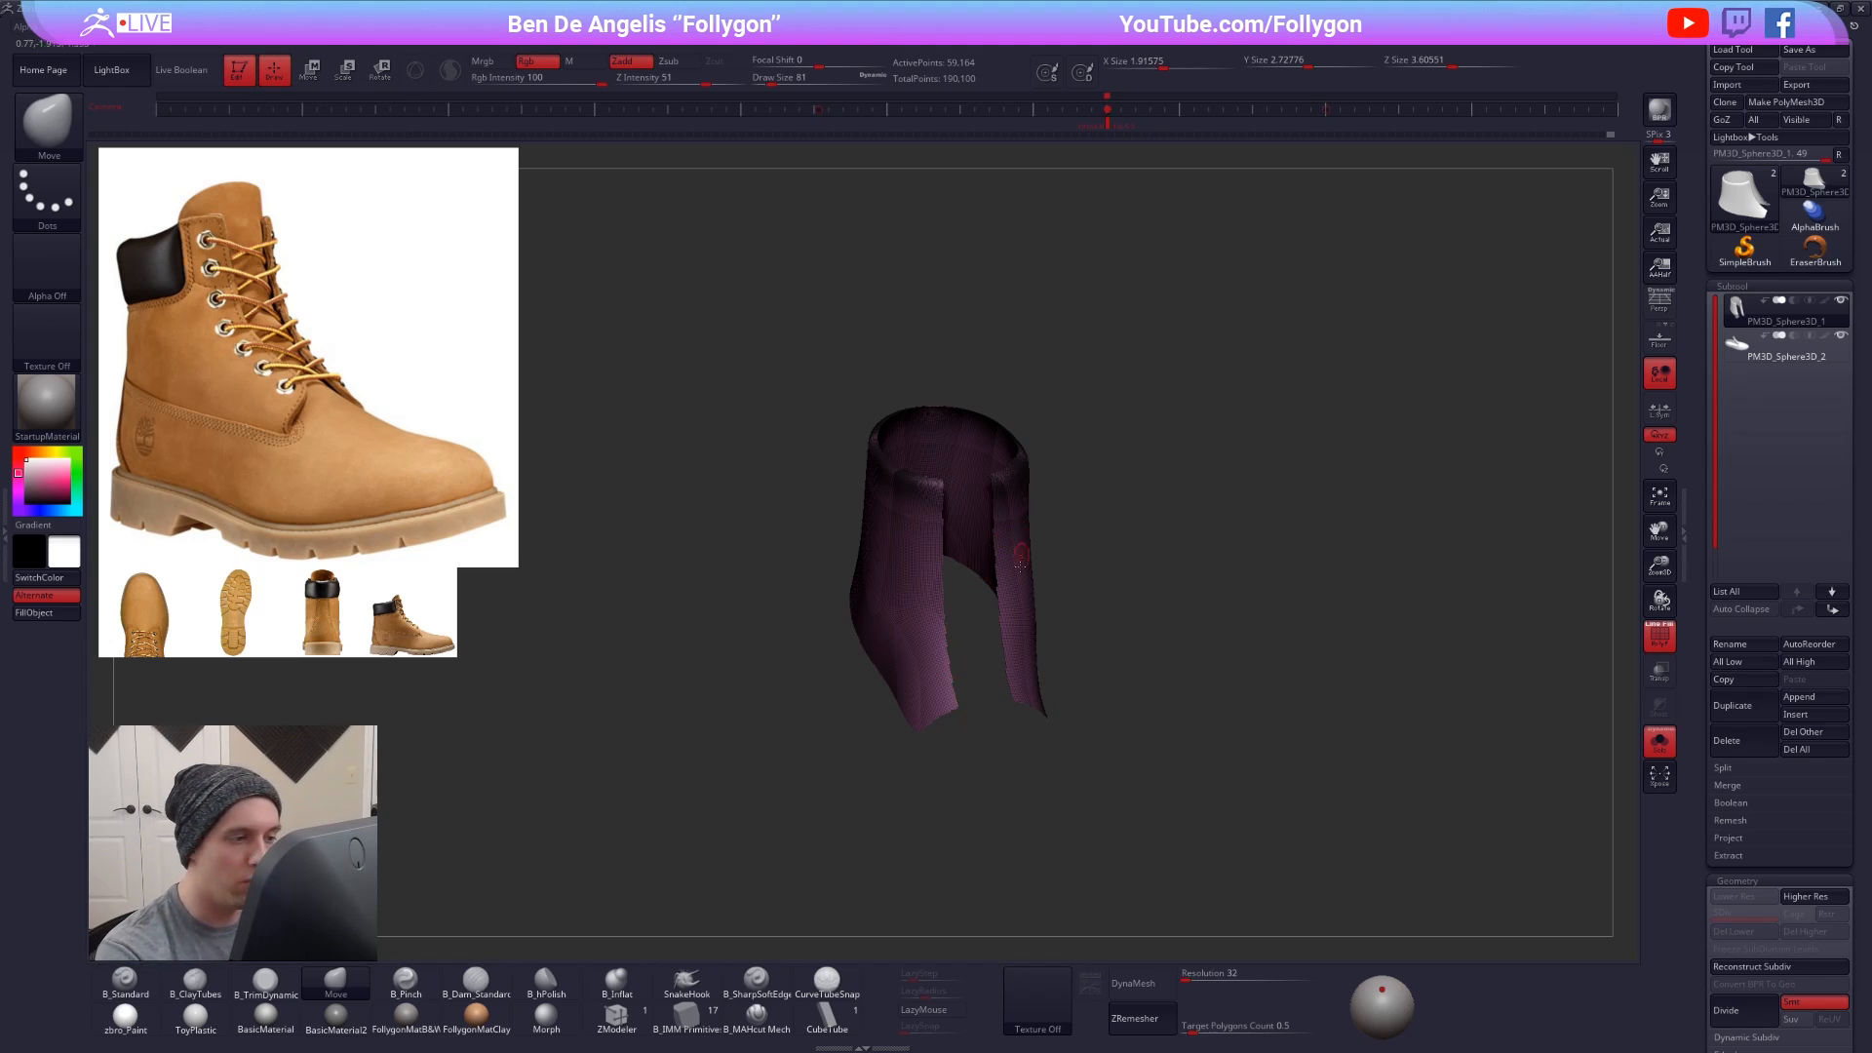
- Apply GroupsLoops with 4 loops and GPolish 50 to the shaft panel, and assign it a new single polygroup
scroll(1716, 588, "down", 5)
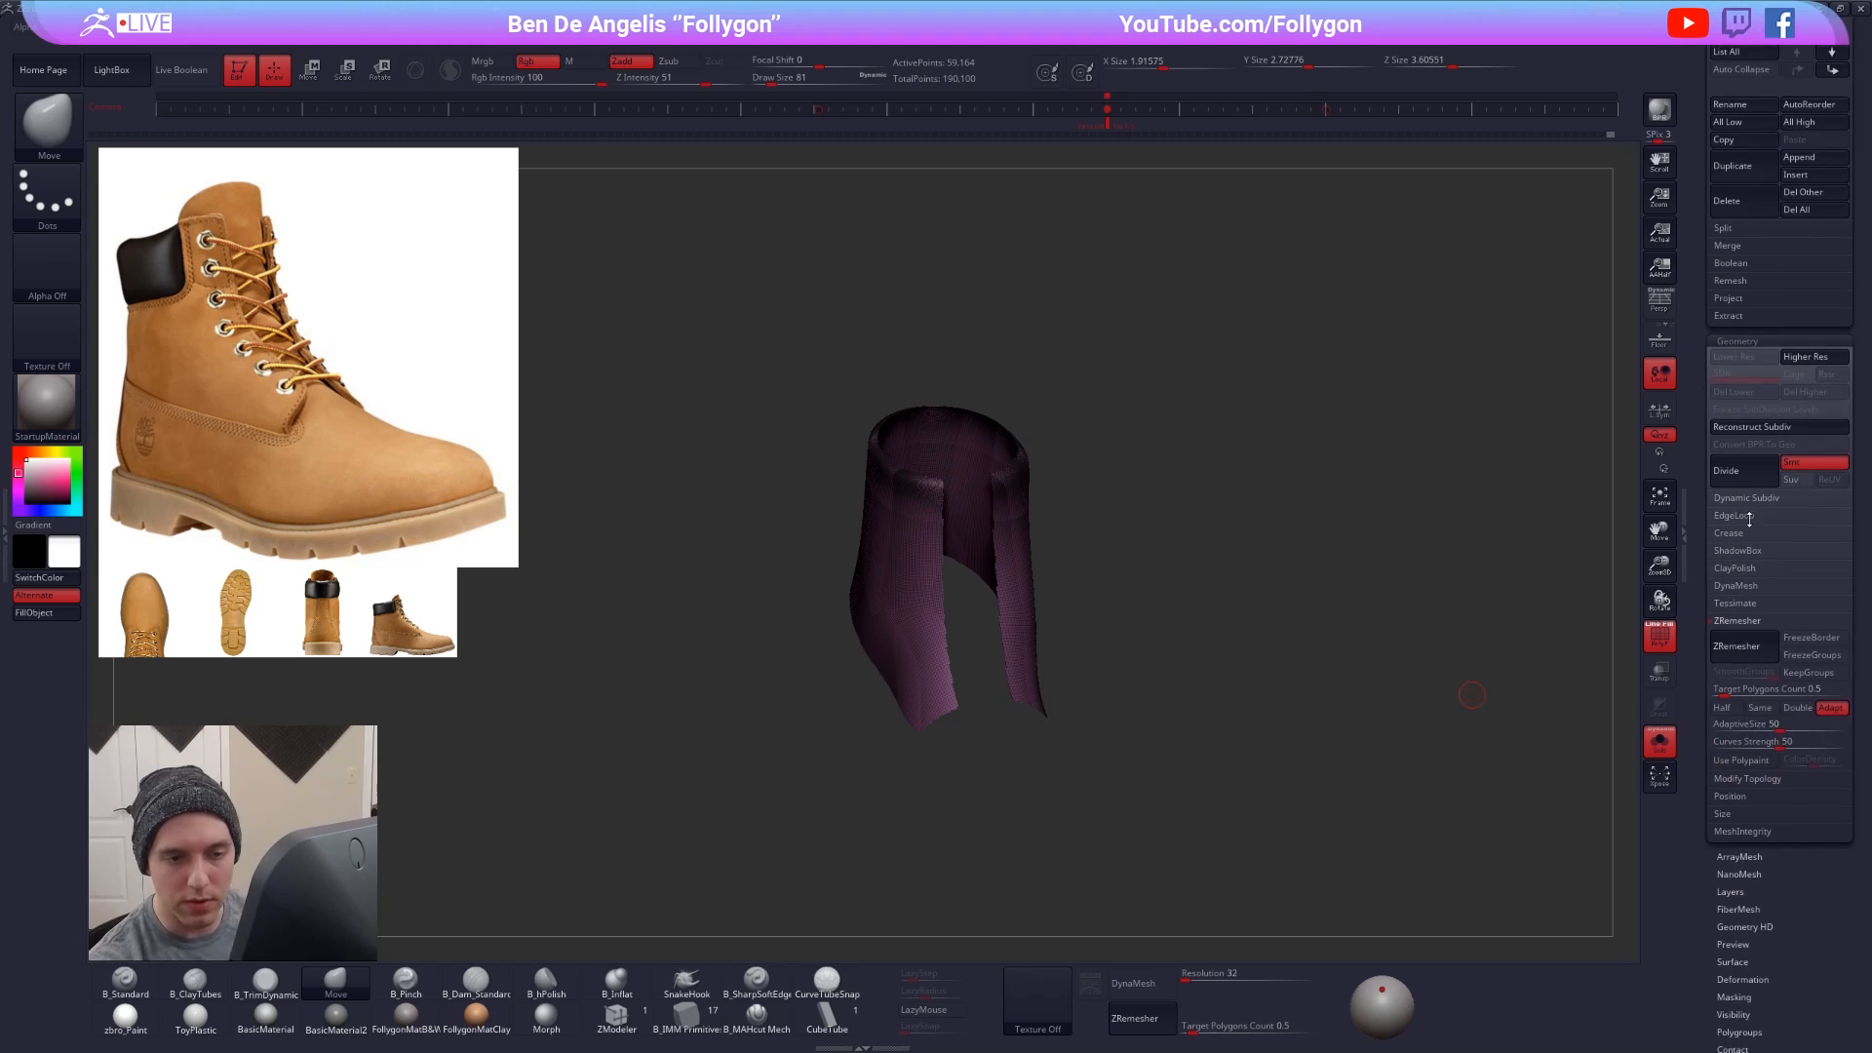
left_click(1725, 516)
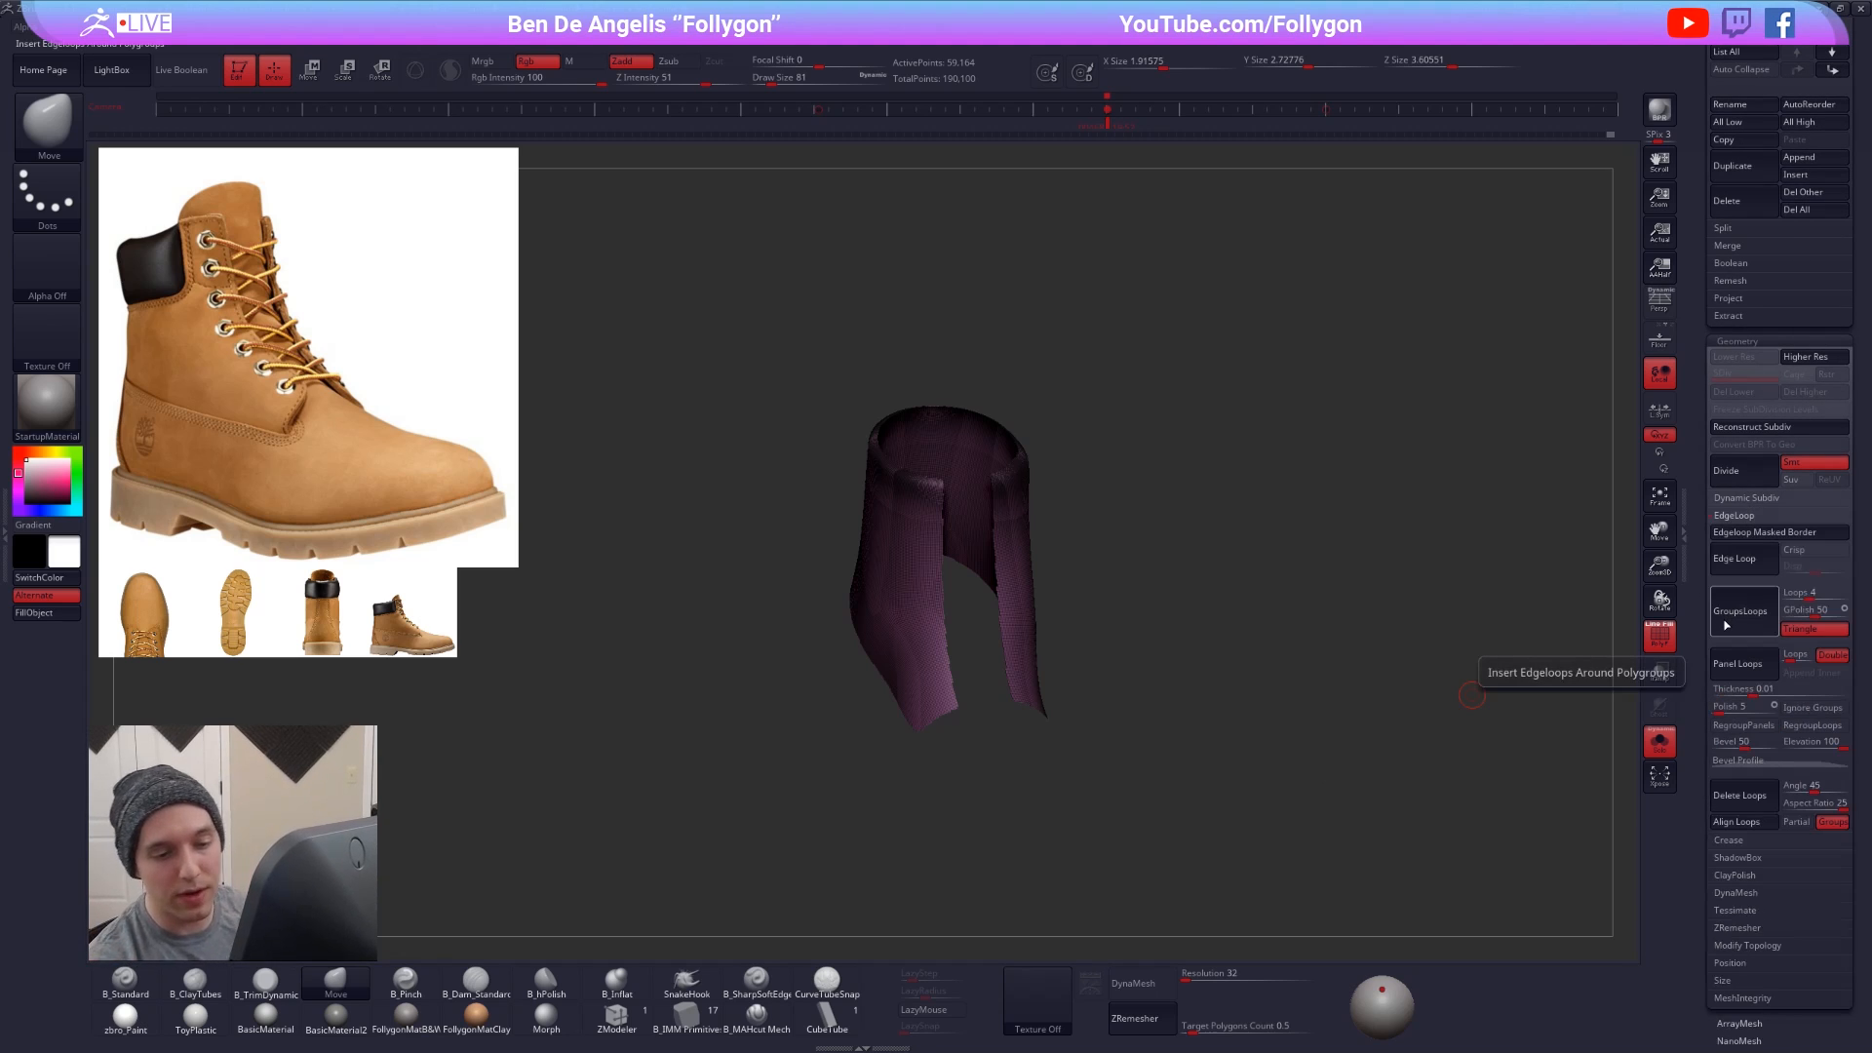
left_click(1758, 623)
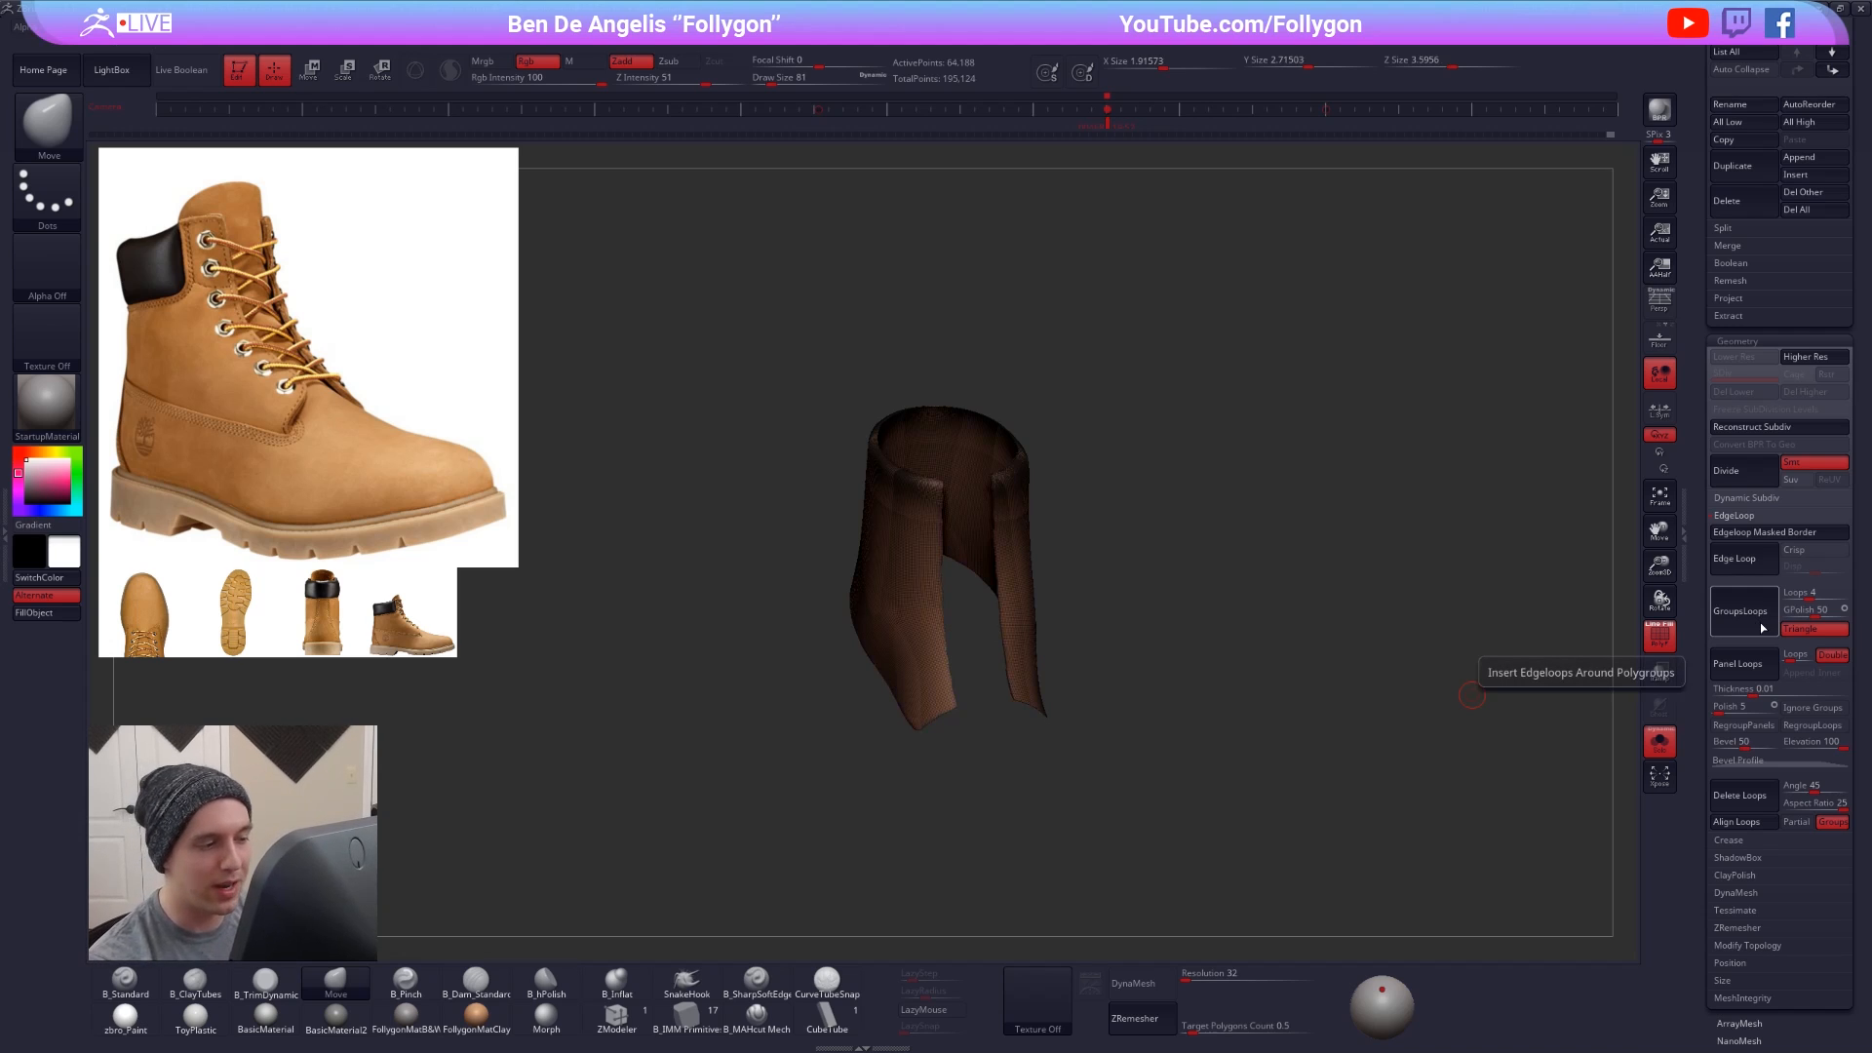
mouse_move(1033, 410)
right_mouse_down("alt")
mouse_move(1019, 454)
mouse_move(1064, 416)
right_mouse_up("alt")
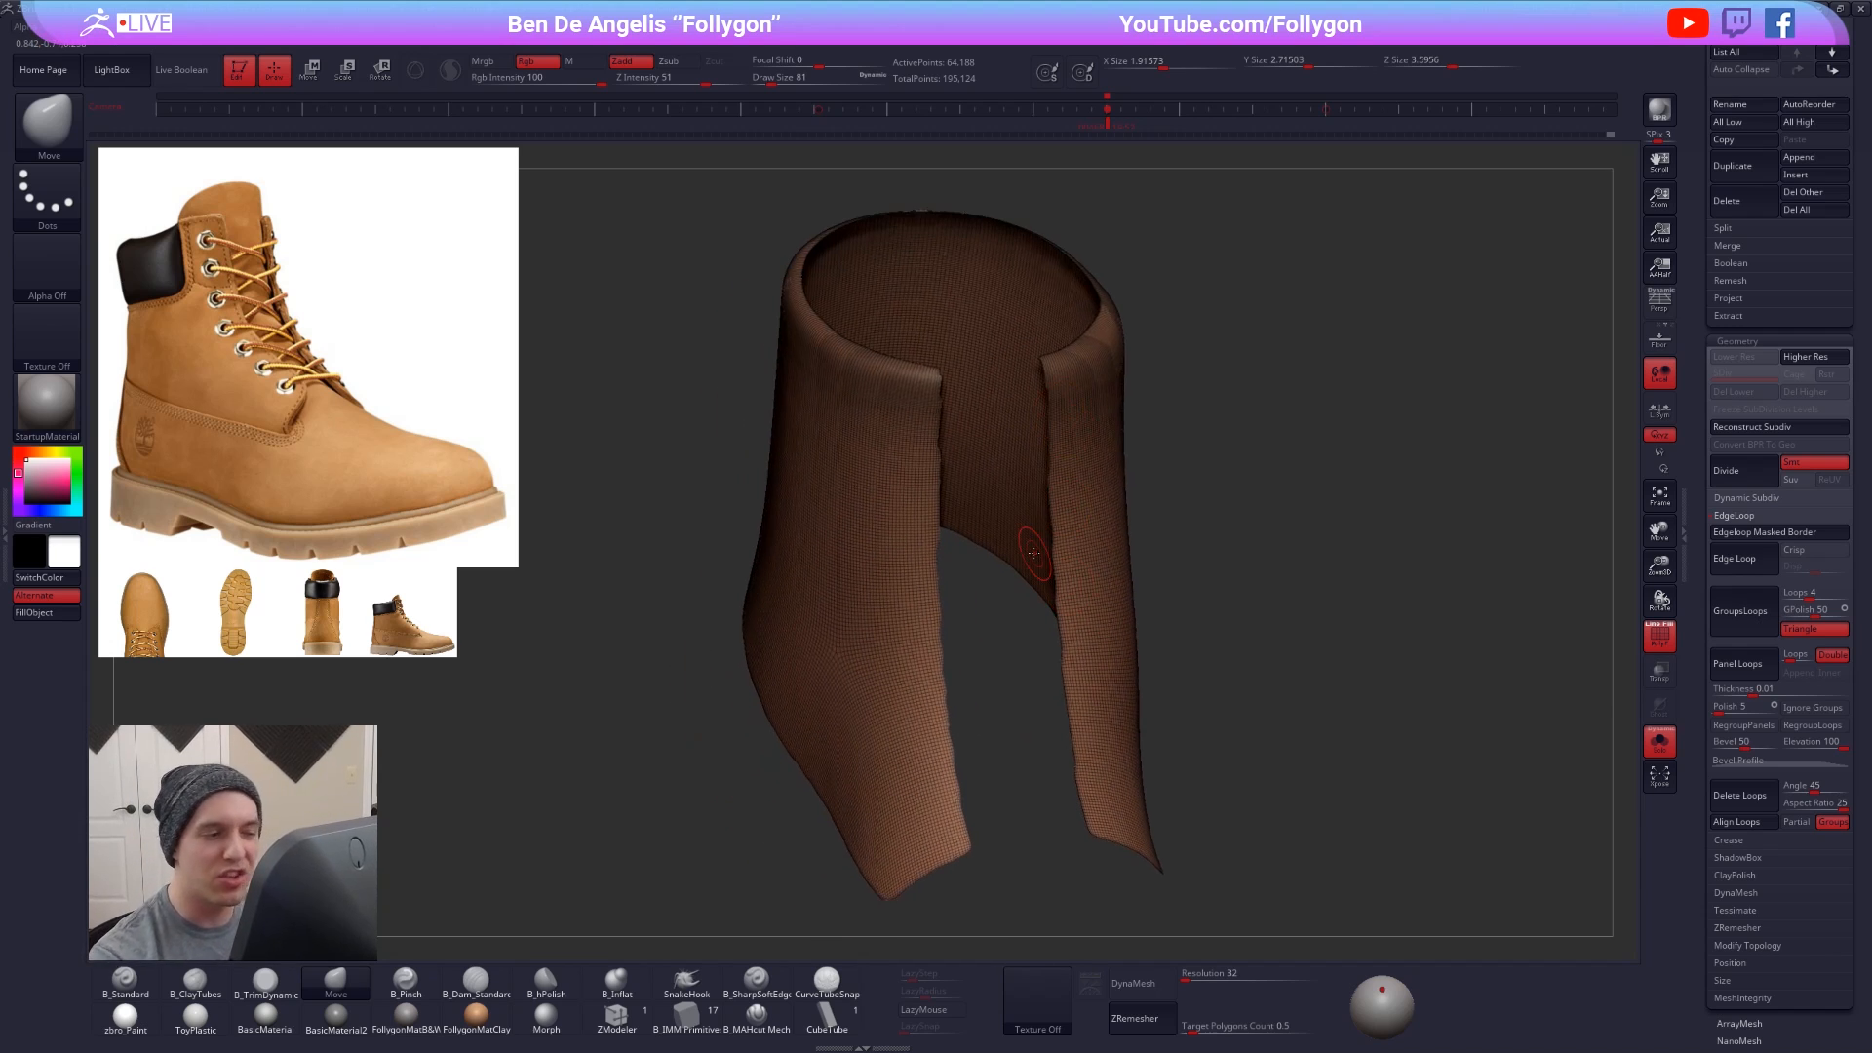
left_click(1735, 515)
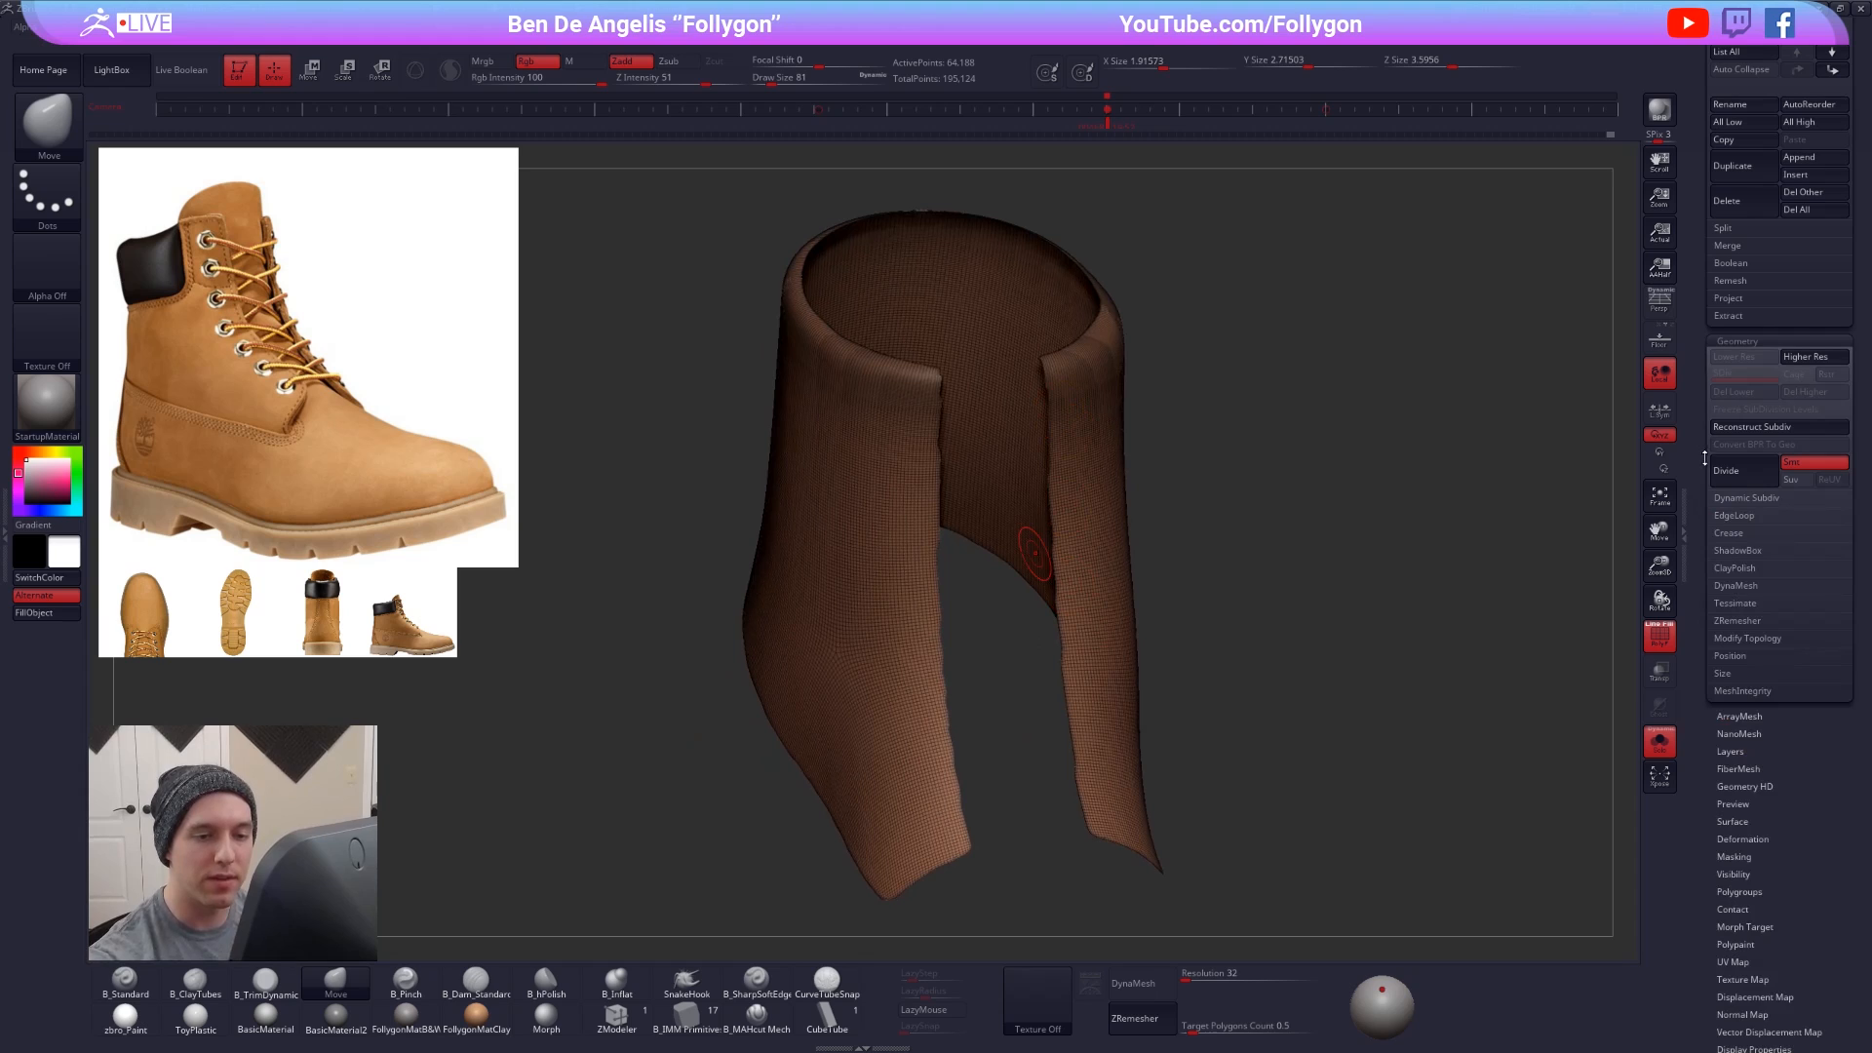
key("ctrl+w")
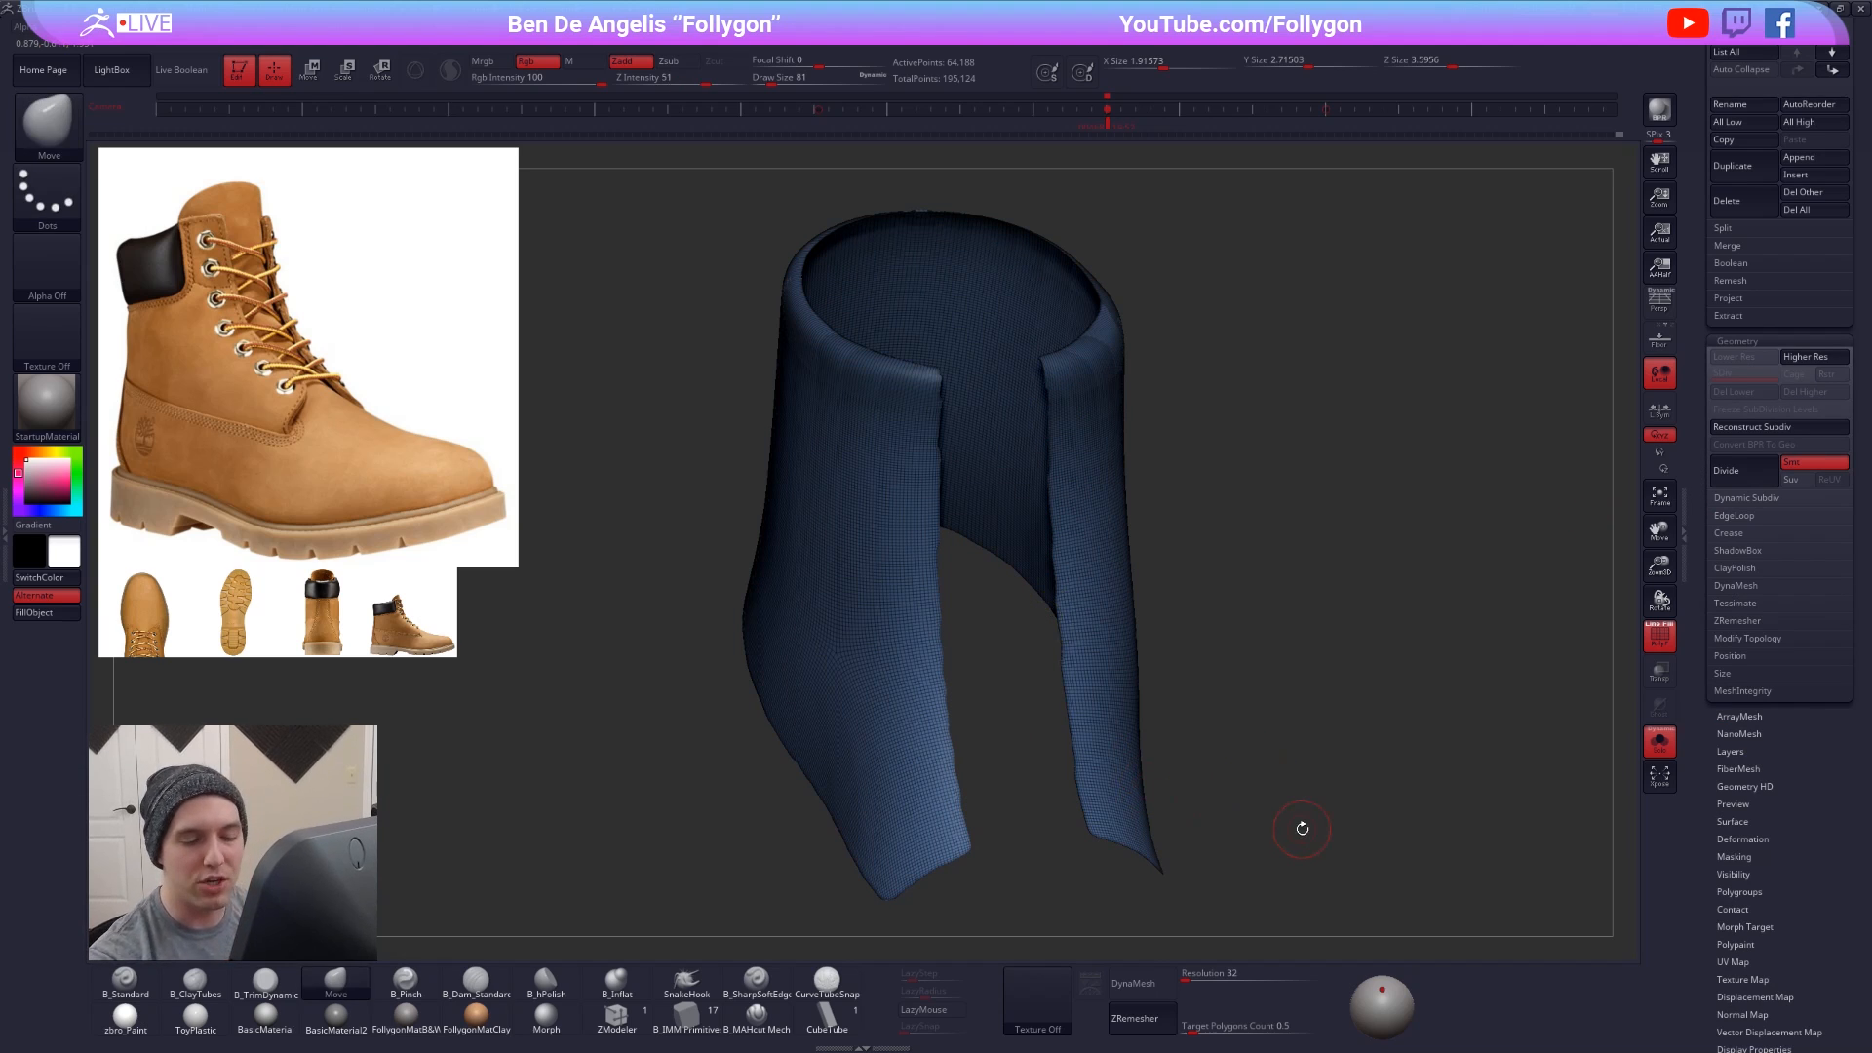
- Try remeshing the shaft panel with ZRemesher at a target polygon count of 0.5 and previewing it with Dynamic Subdiv
left_click(1746, 622)
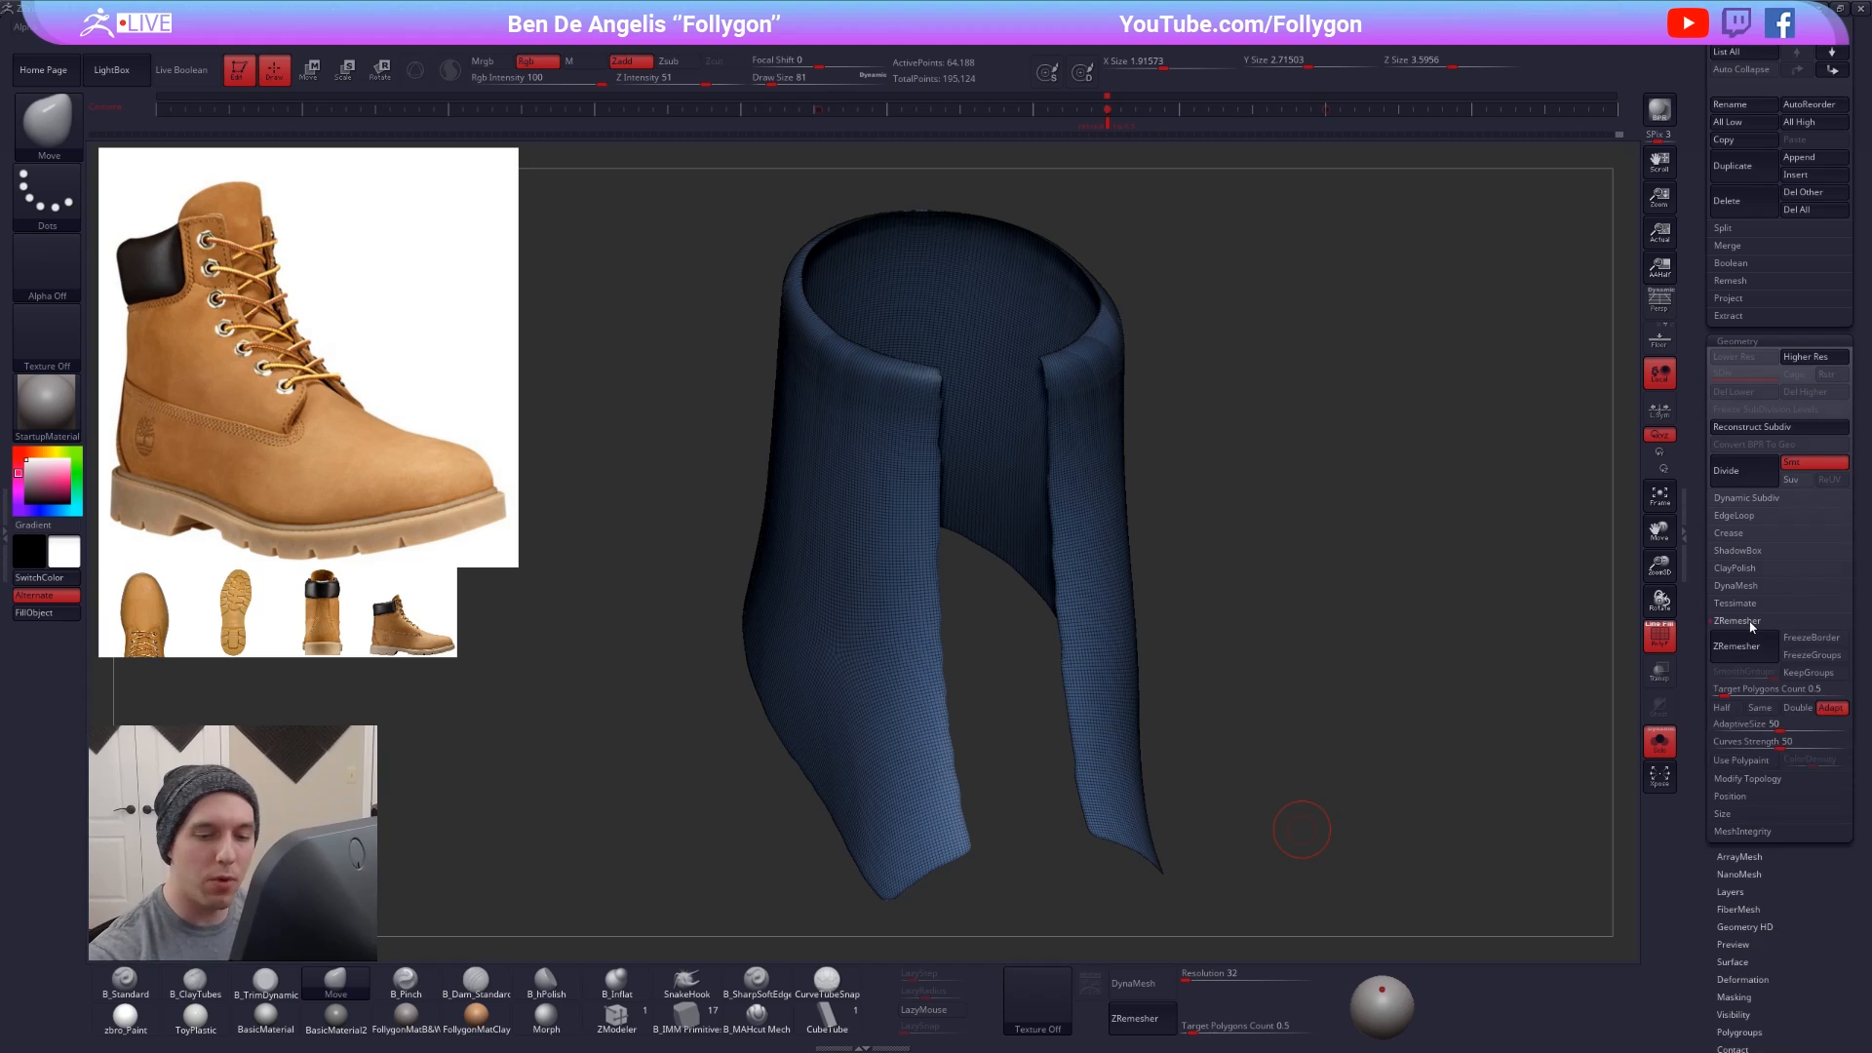
left_click(1743, 651)
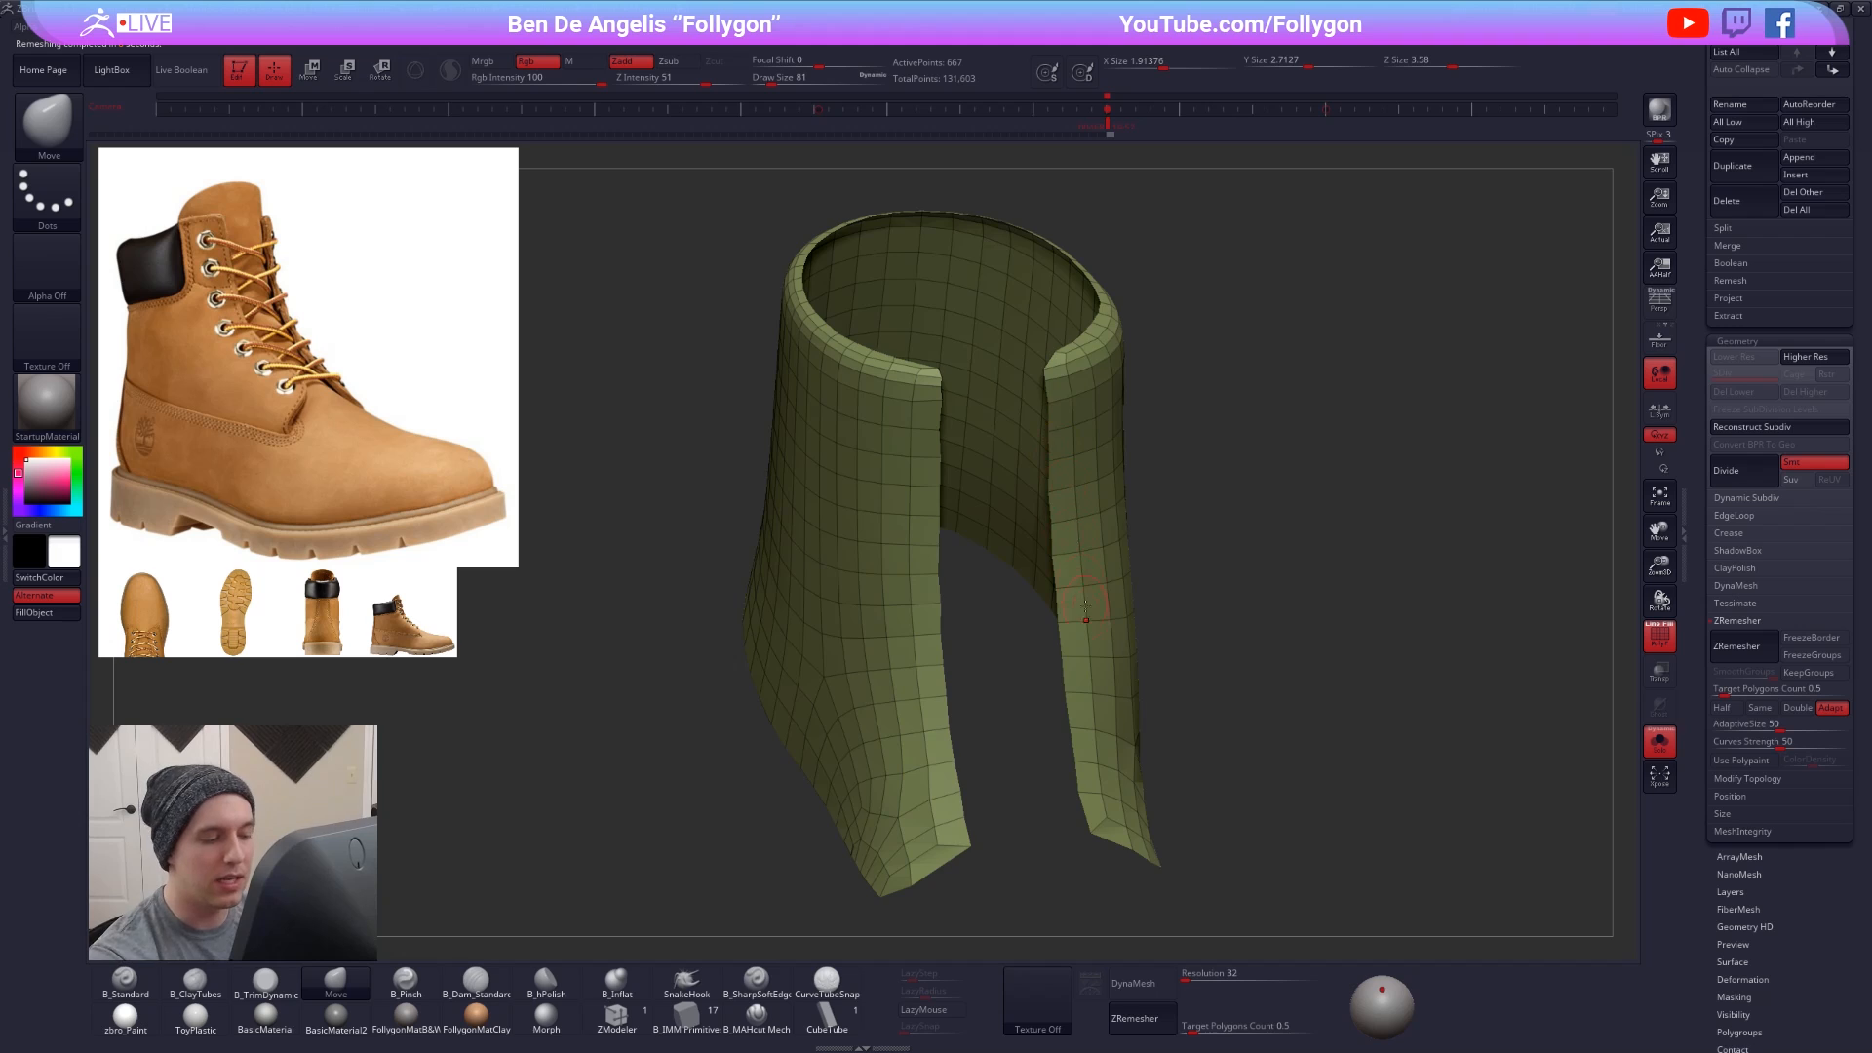
right_click_drag(1085, 607, 1114, 707, "ctrl")
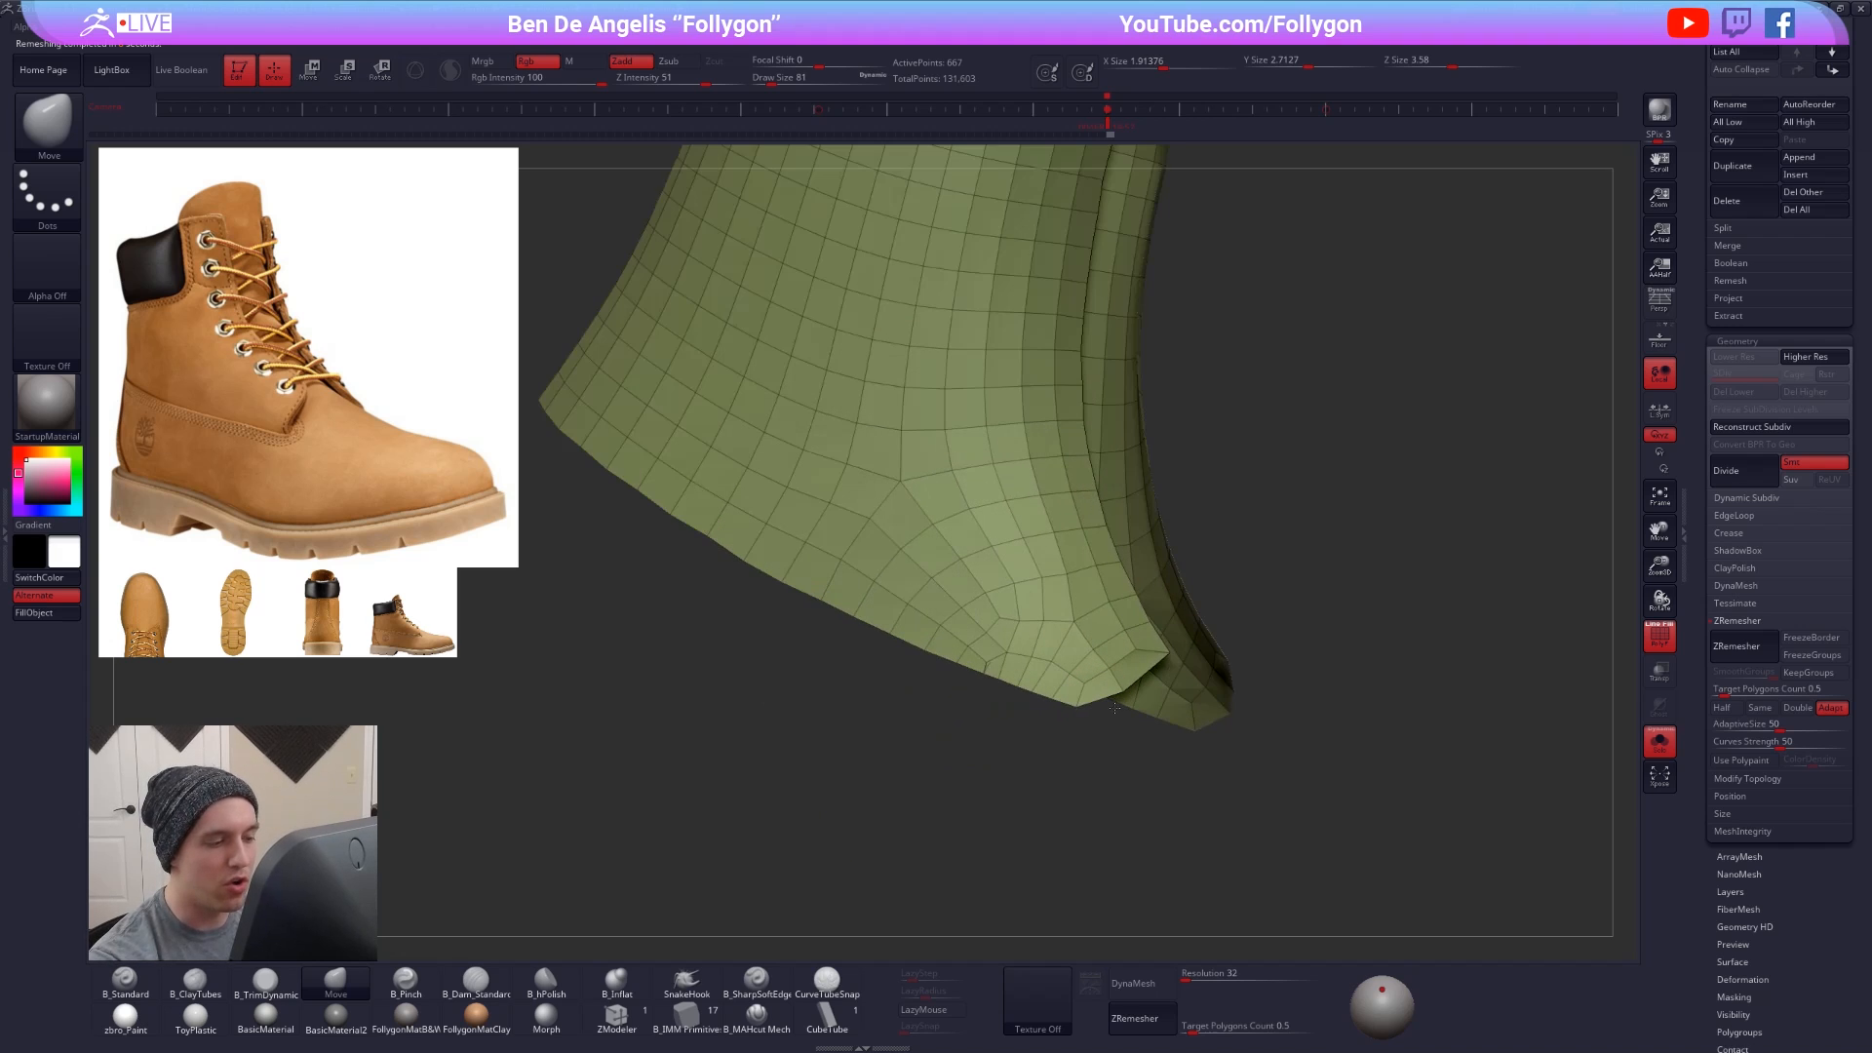
key("d")
key("shift+d")
right_click_drag(984, 655, 1110, 611)
key("ctrl+z")
key("ctrl+z")
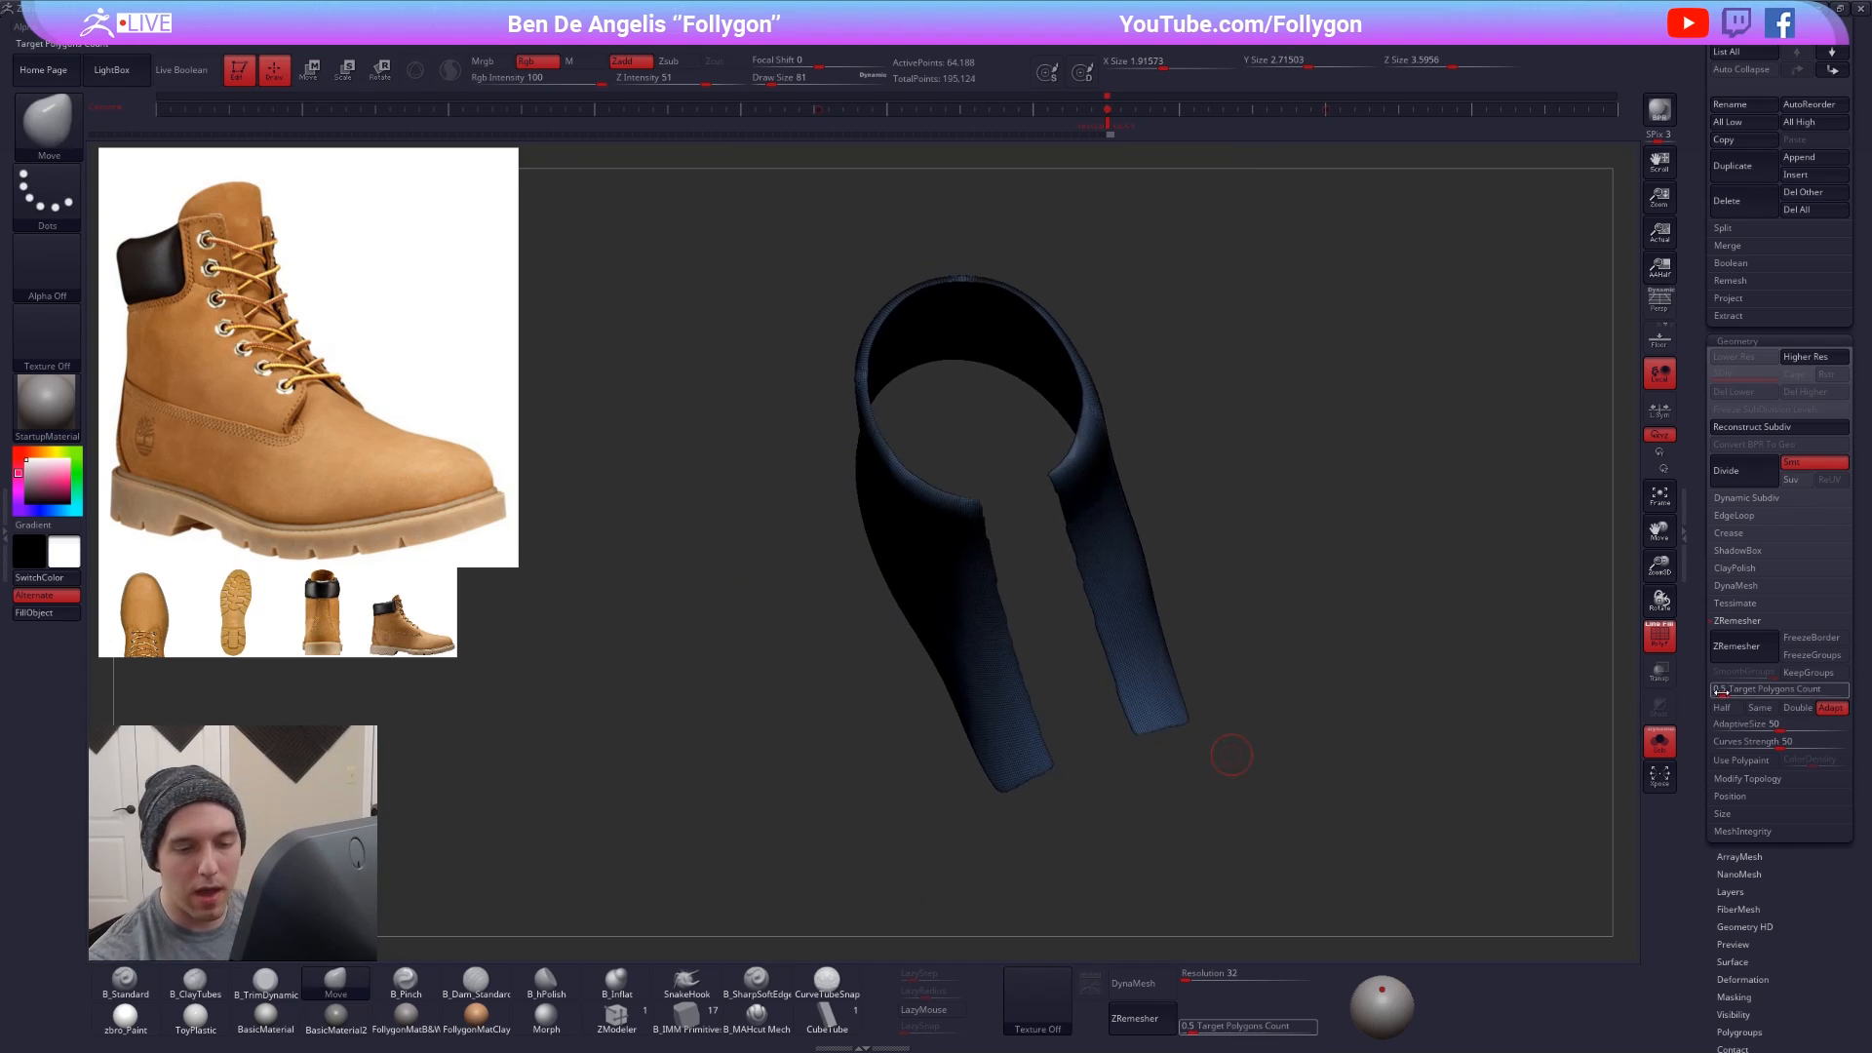
- Try remeshing the shaft panel with ZRemesher at a target polygon count of 0.4, and undo the remesh
left_click_drag(1721, 690, 1723, 696)
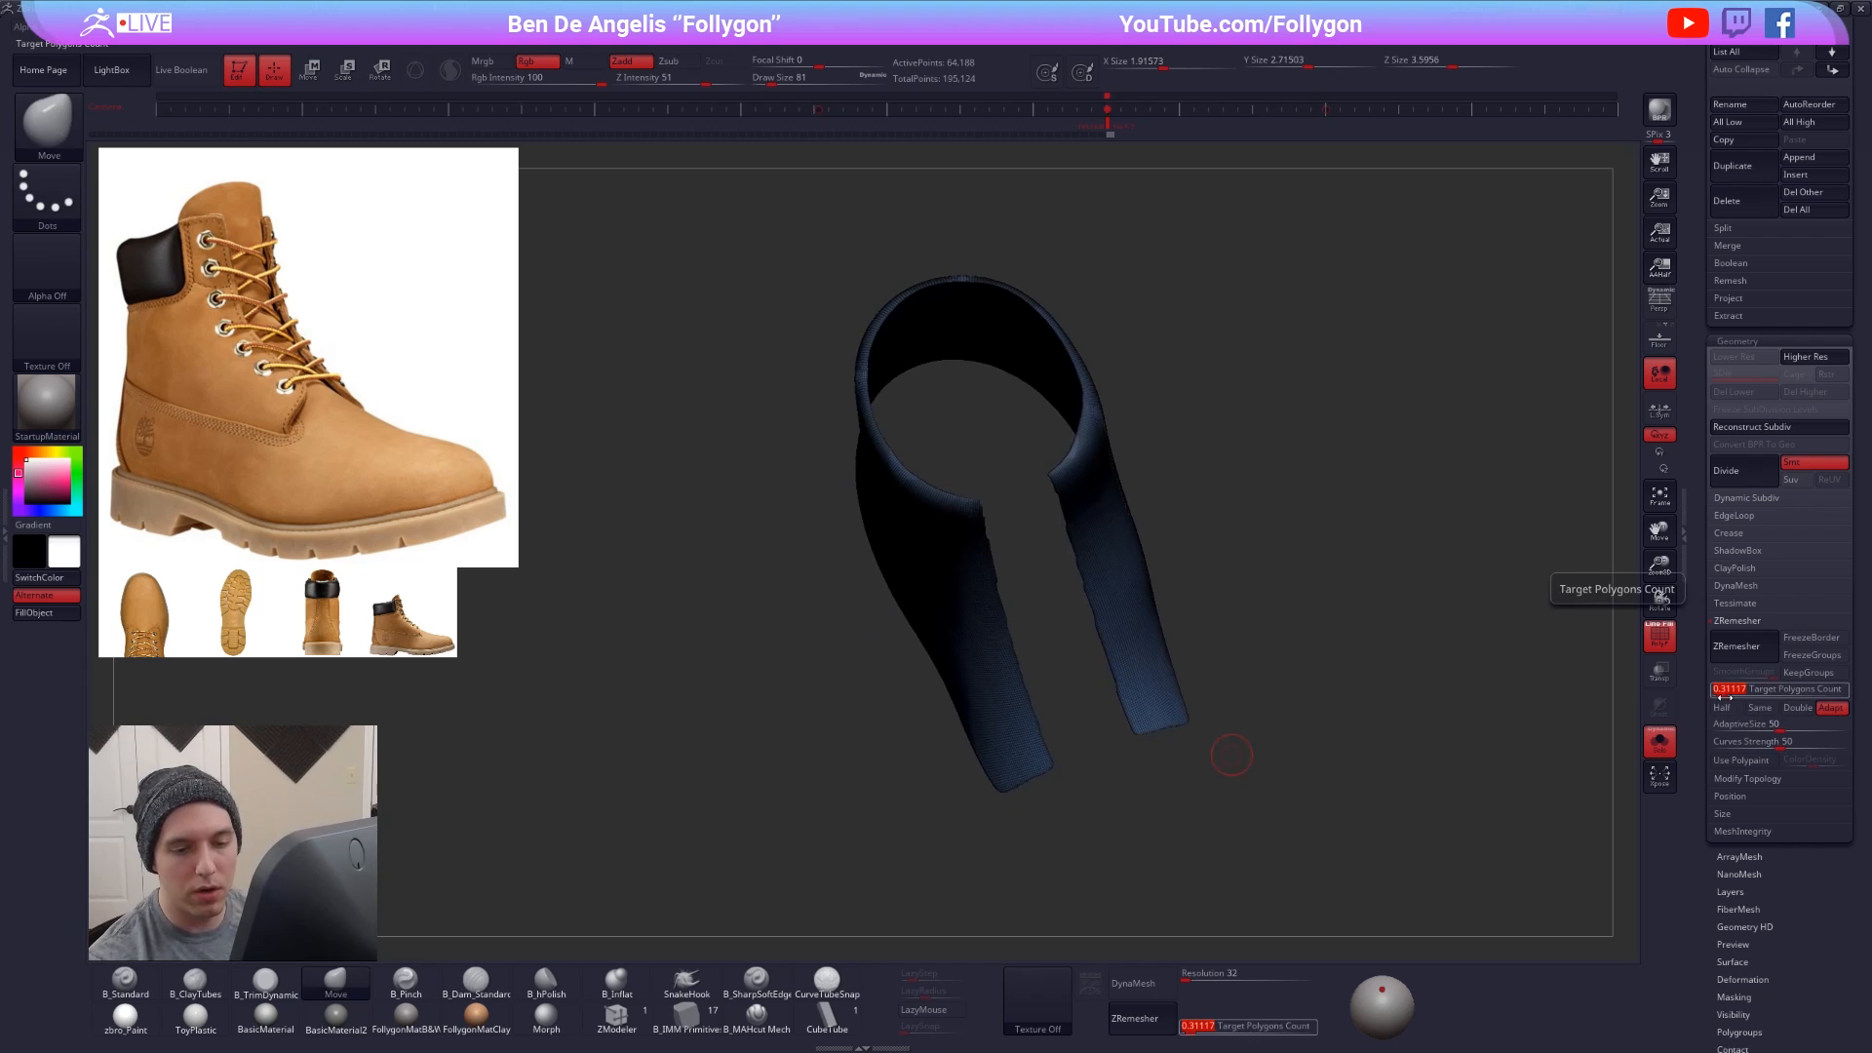
type("0.4")
key("Return")
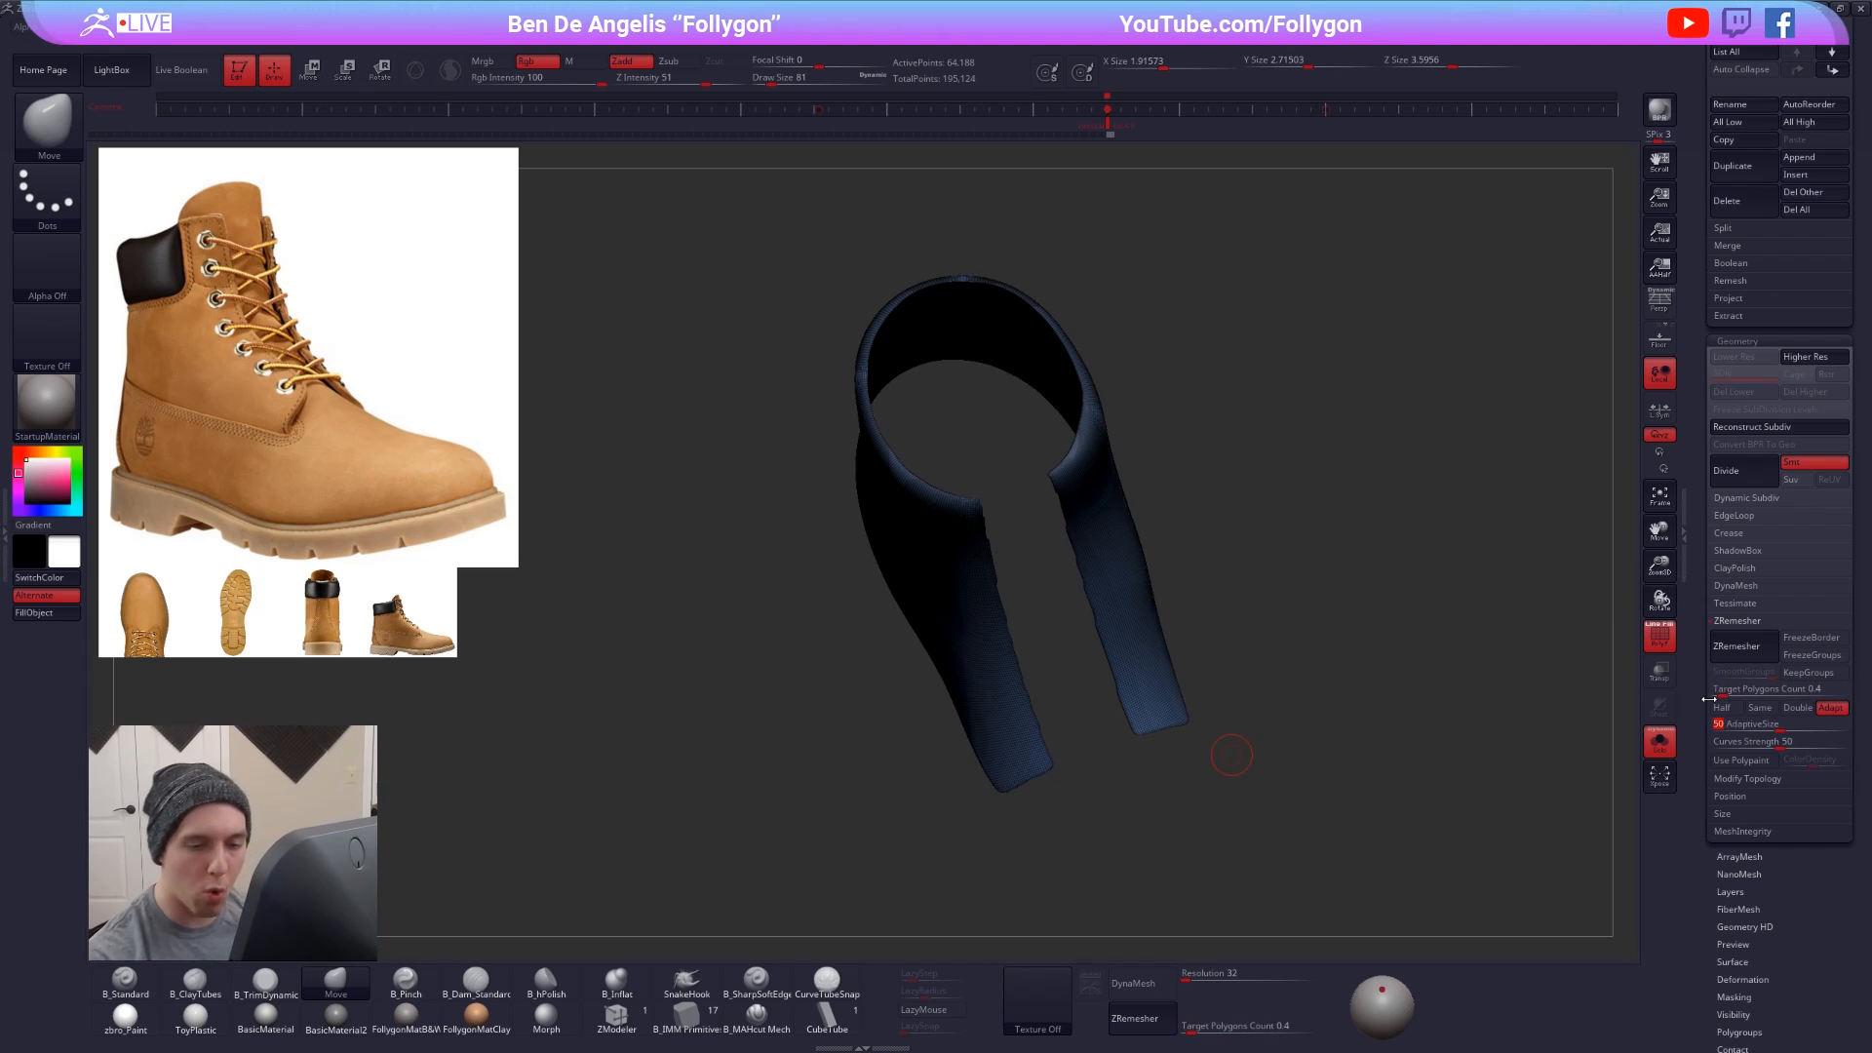
left_click(1718, 647)
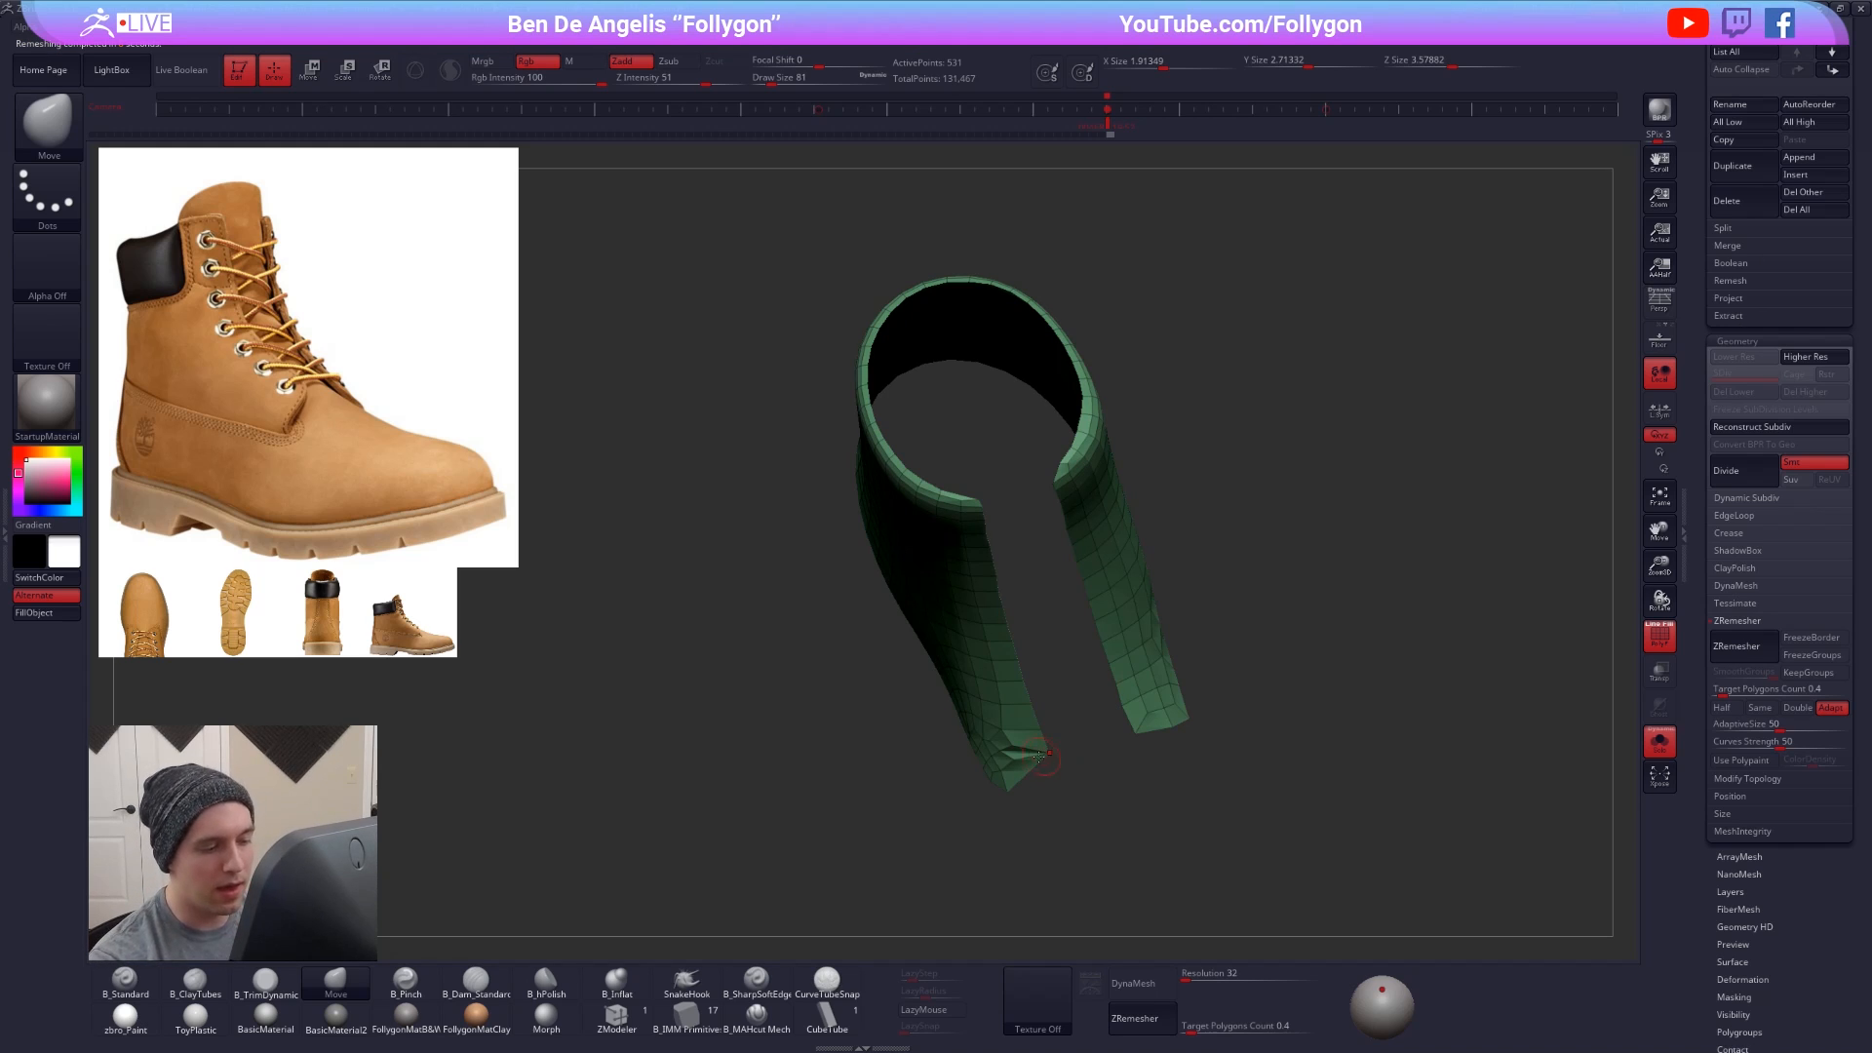
left_click_drag(1041, 756, 1120, 756)
key("d")
key("ctrl+z")
key("ctrl+z")
key("ctrl+z")
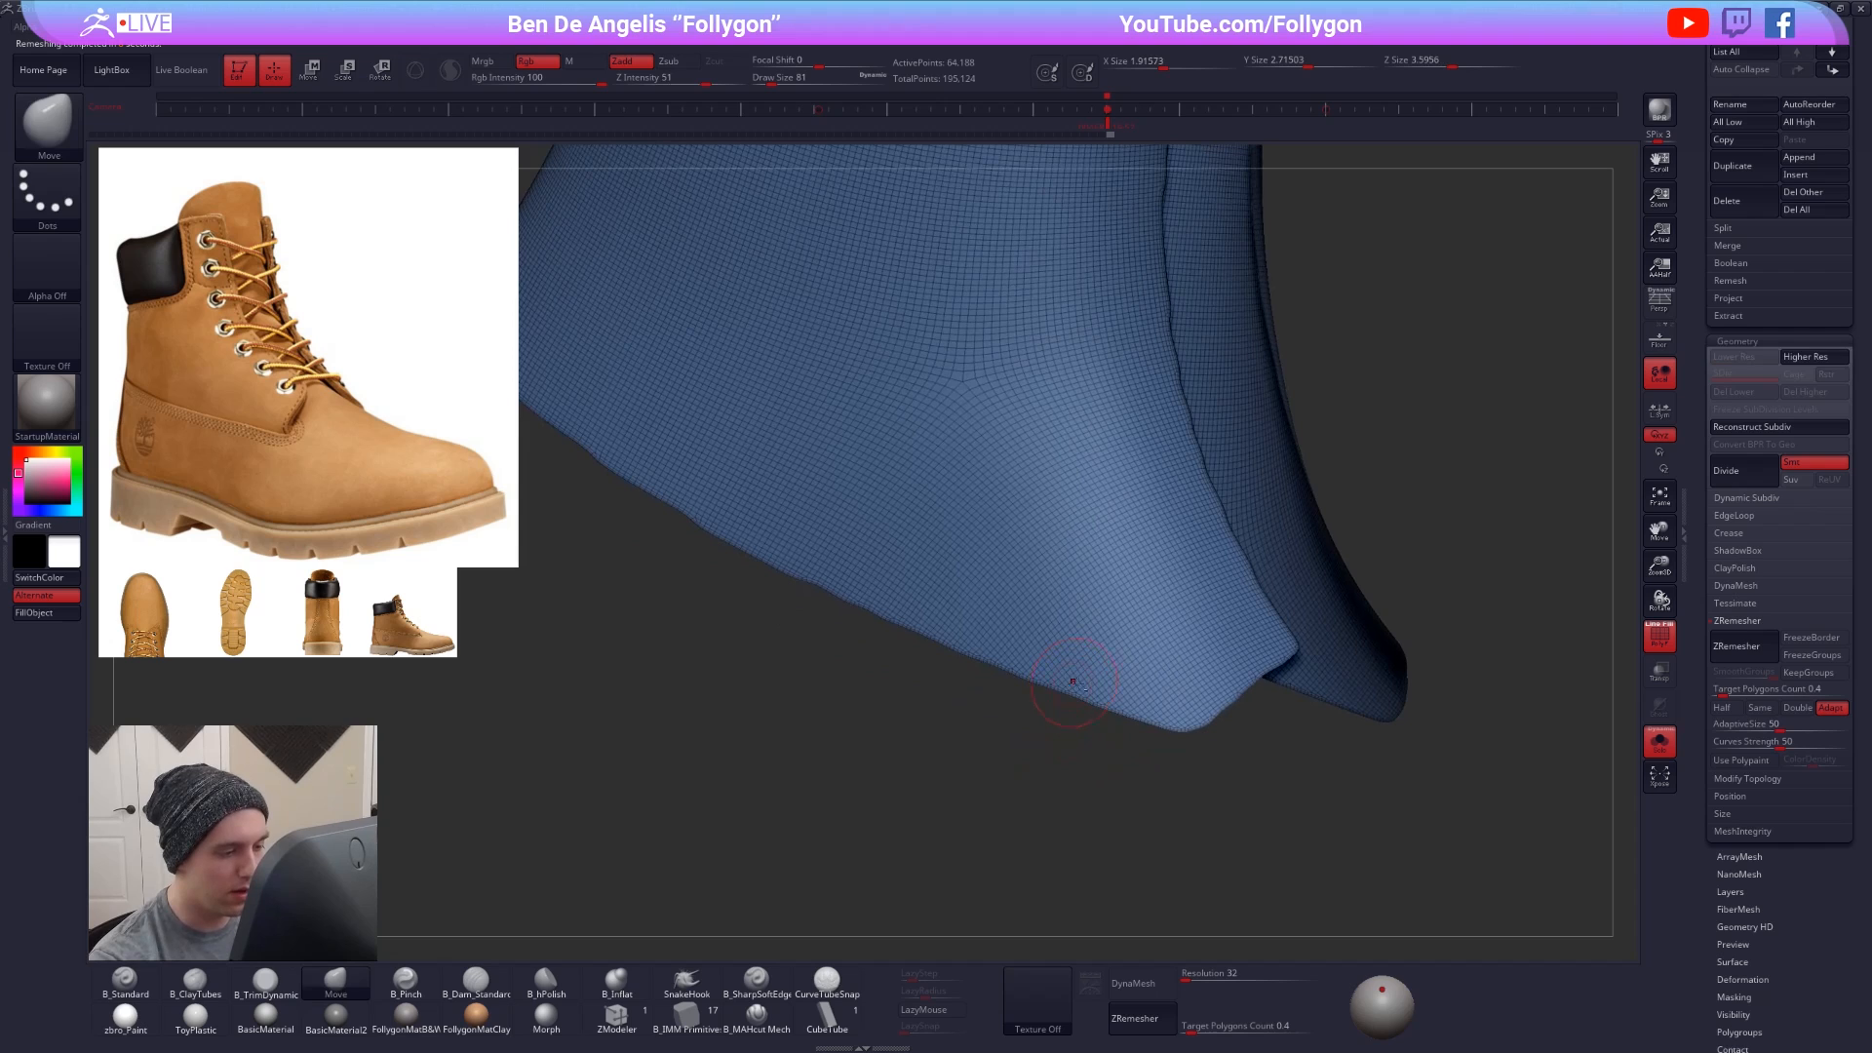
- Remesh the shaft panel with ZRemesher at a target polygon count of 1 and preview it with Dynamic Subdiv
left_click_drag(978, 681, 978, 703, "alt")
mouse_move(1070, 643)
left_mouse_down("shift")
mouse_move(1040, 671)
mouse_move(1079, 663)
left_mouse_up("shift")
left_click(1728, 690)
type("1")
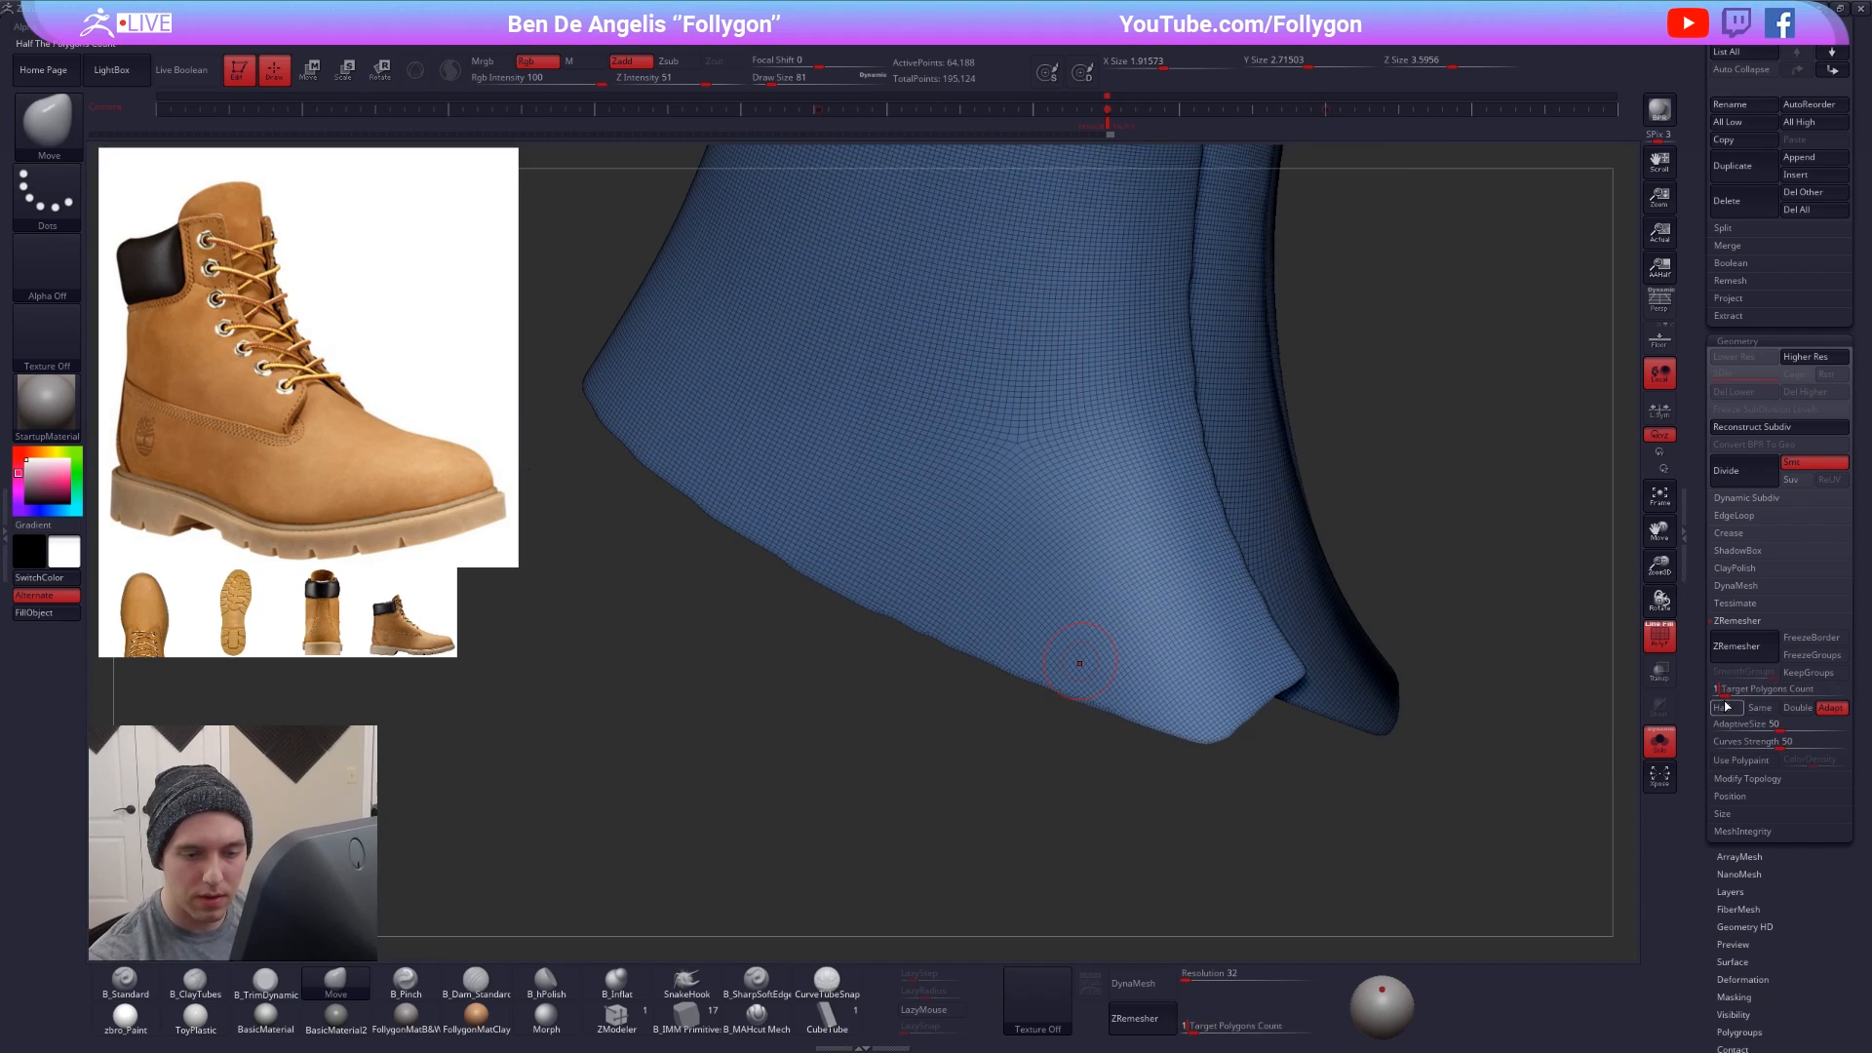
key("Return")
left_click(1734, 658)
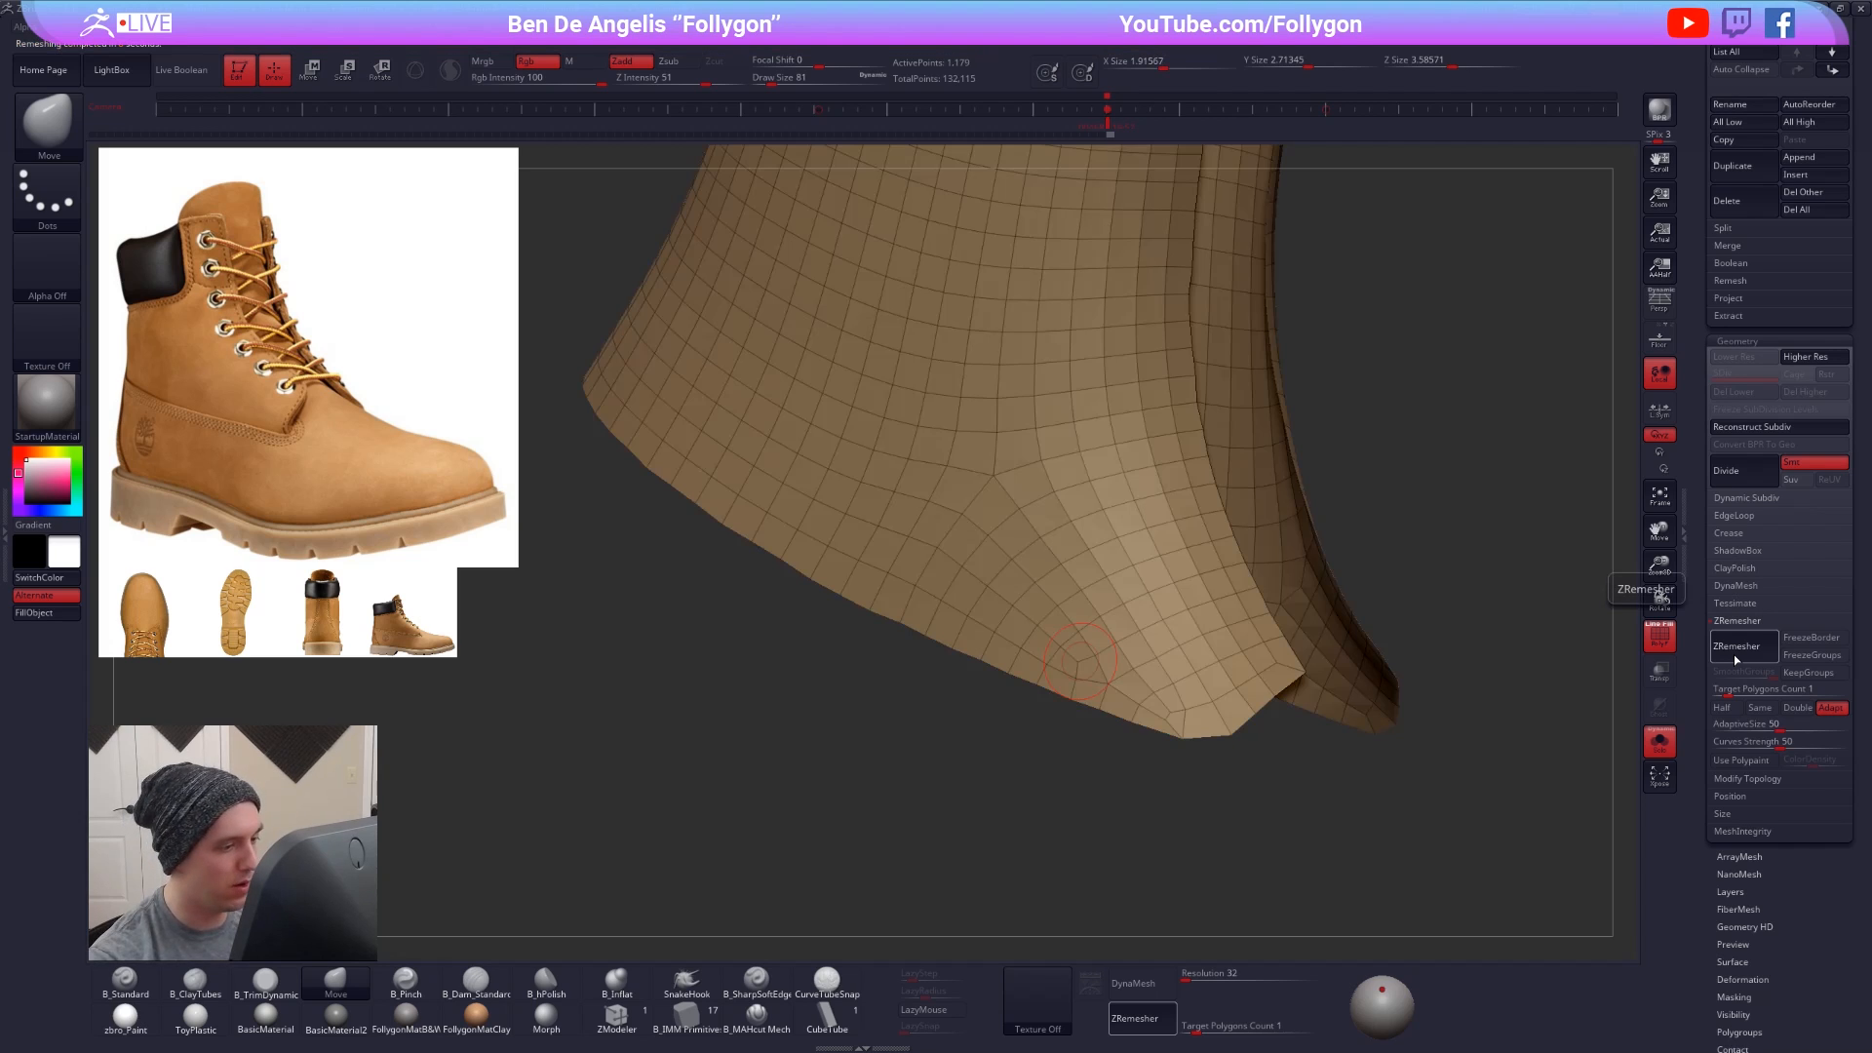
right_click_drag(1175, 743, 981, 848)
key("d")
key("shift+d")
right_click_drag(1311, 710, 1345, 566)
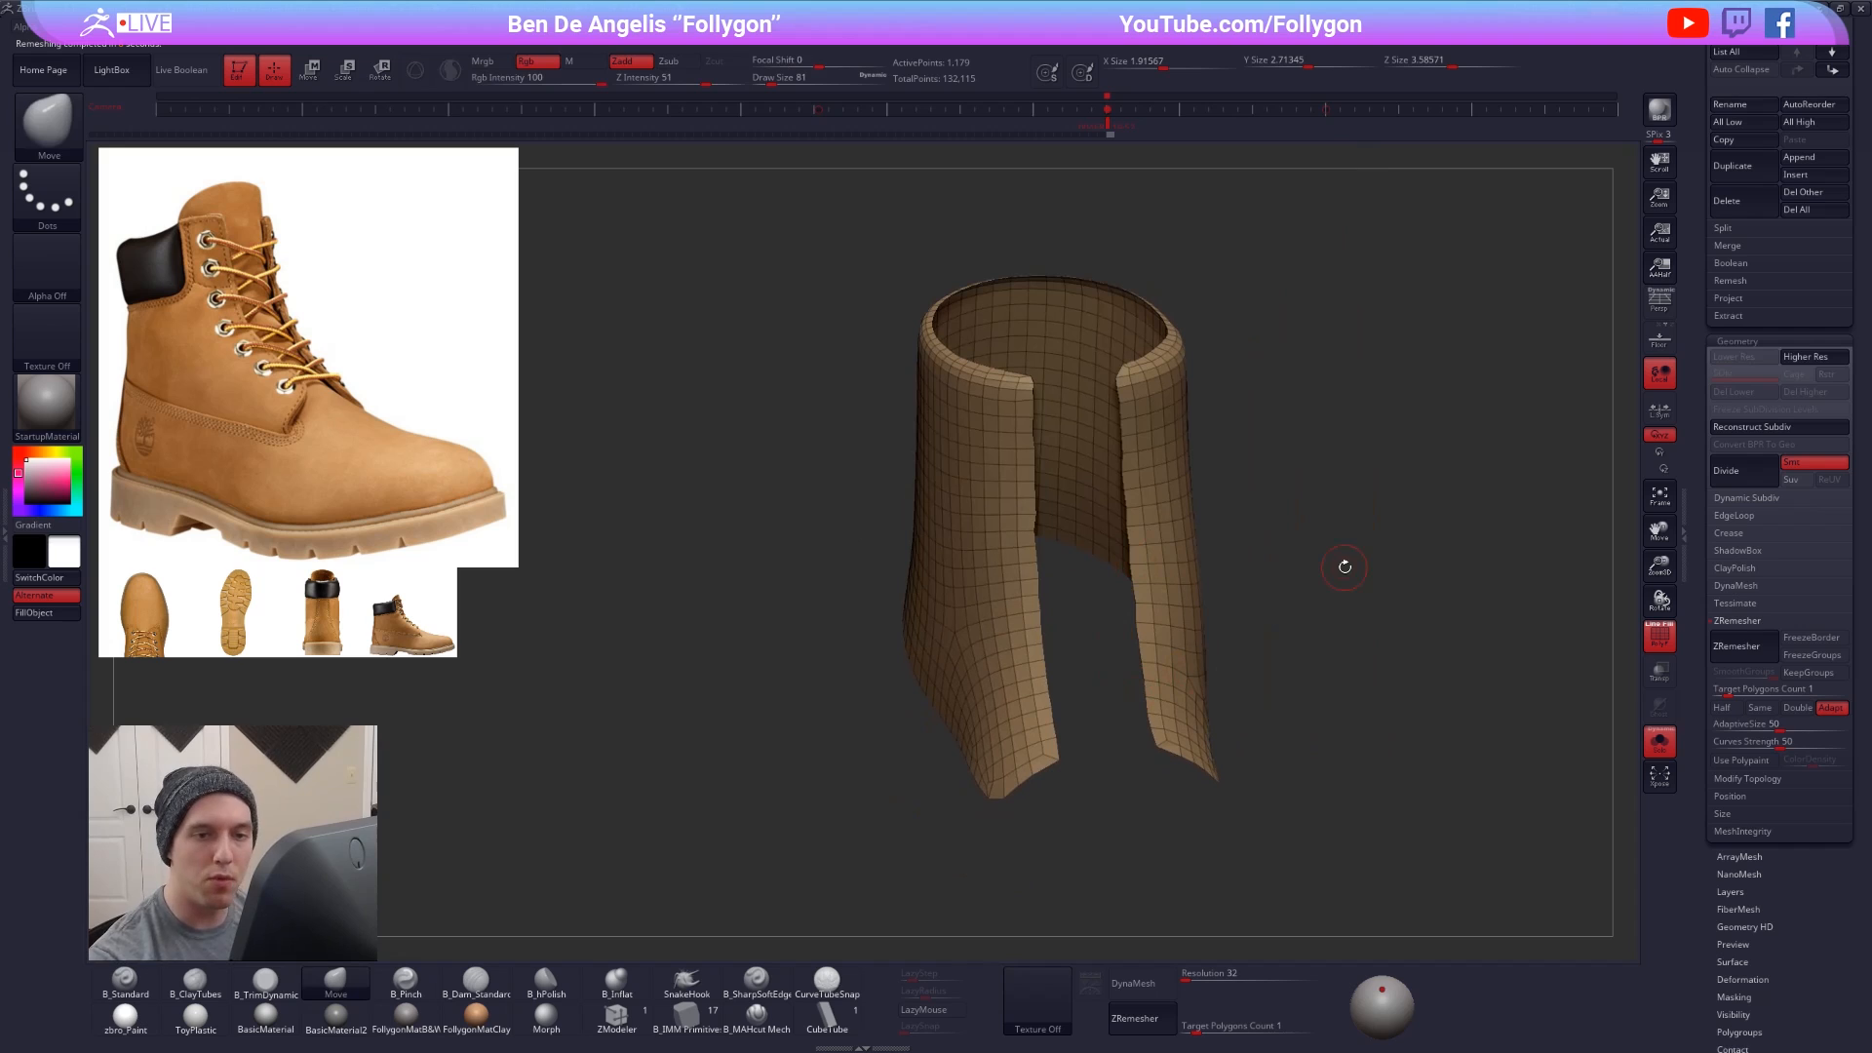
- Show all subtools again and check the fit of the remeshed shaft panel against the foot
left_click_drag(1860, 380, 1860, 920)
key("alt+shift+s")
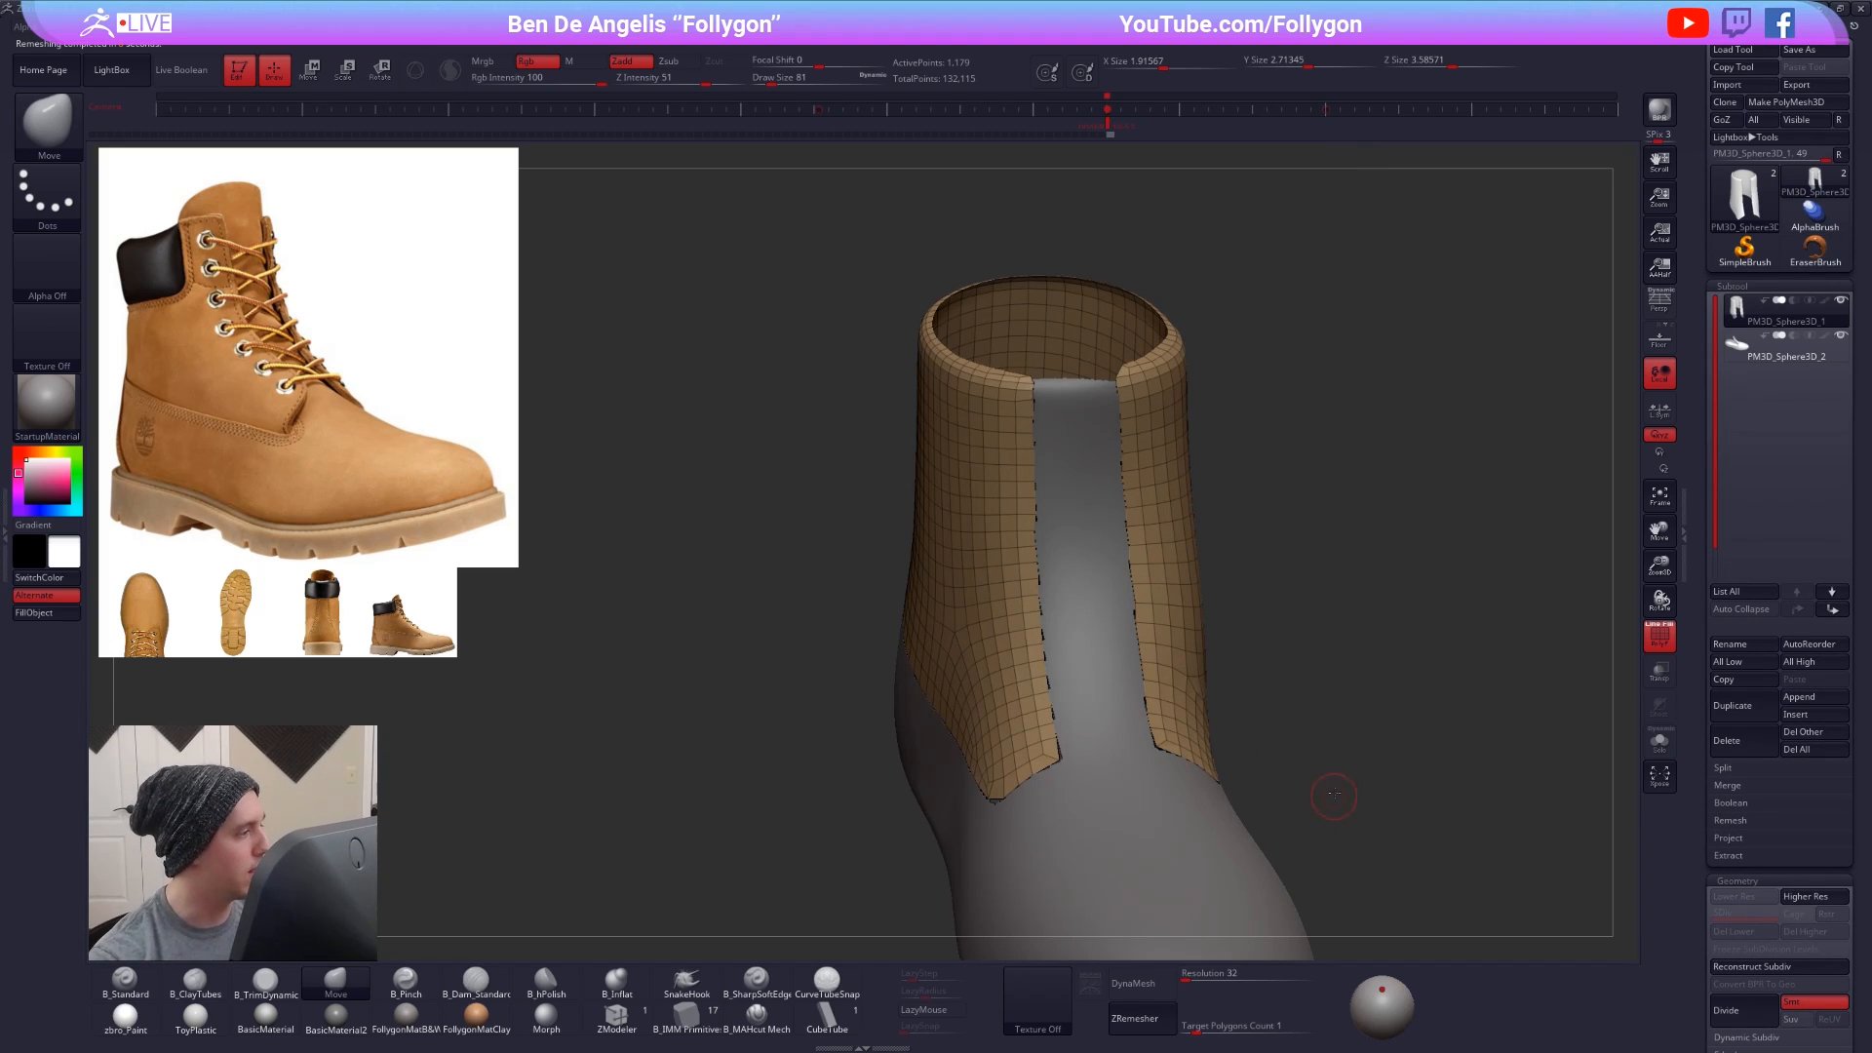
right_click_drag(1333, 795, 1316, 773, "ctrl")
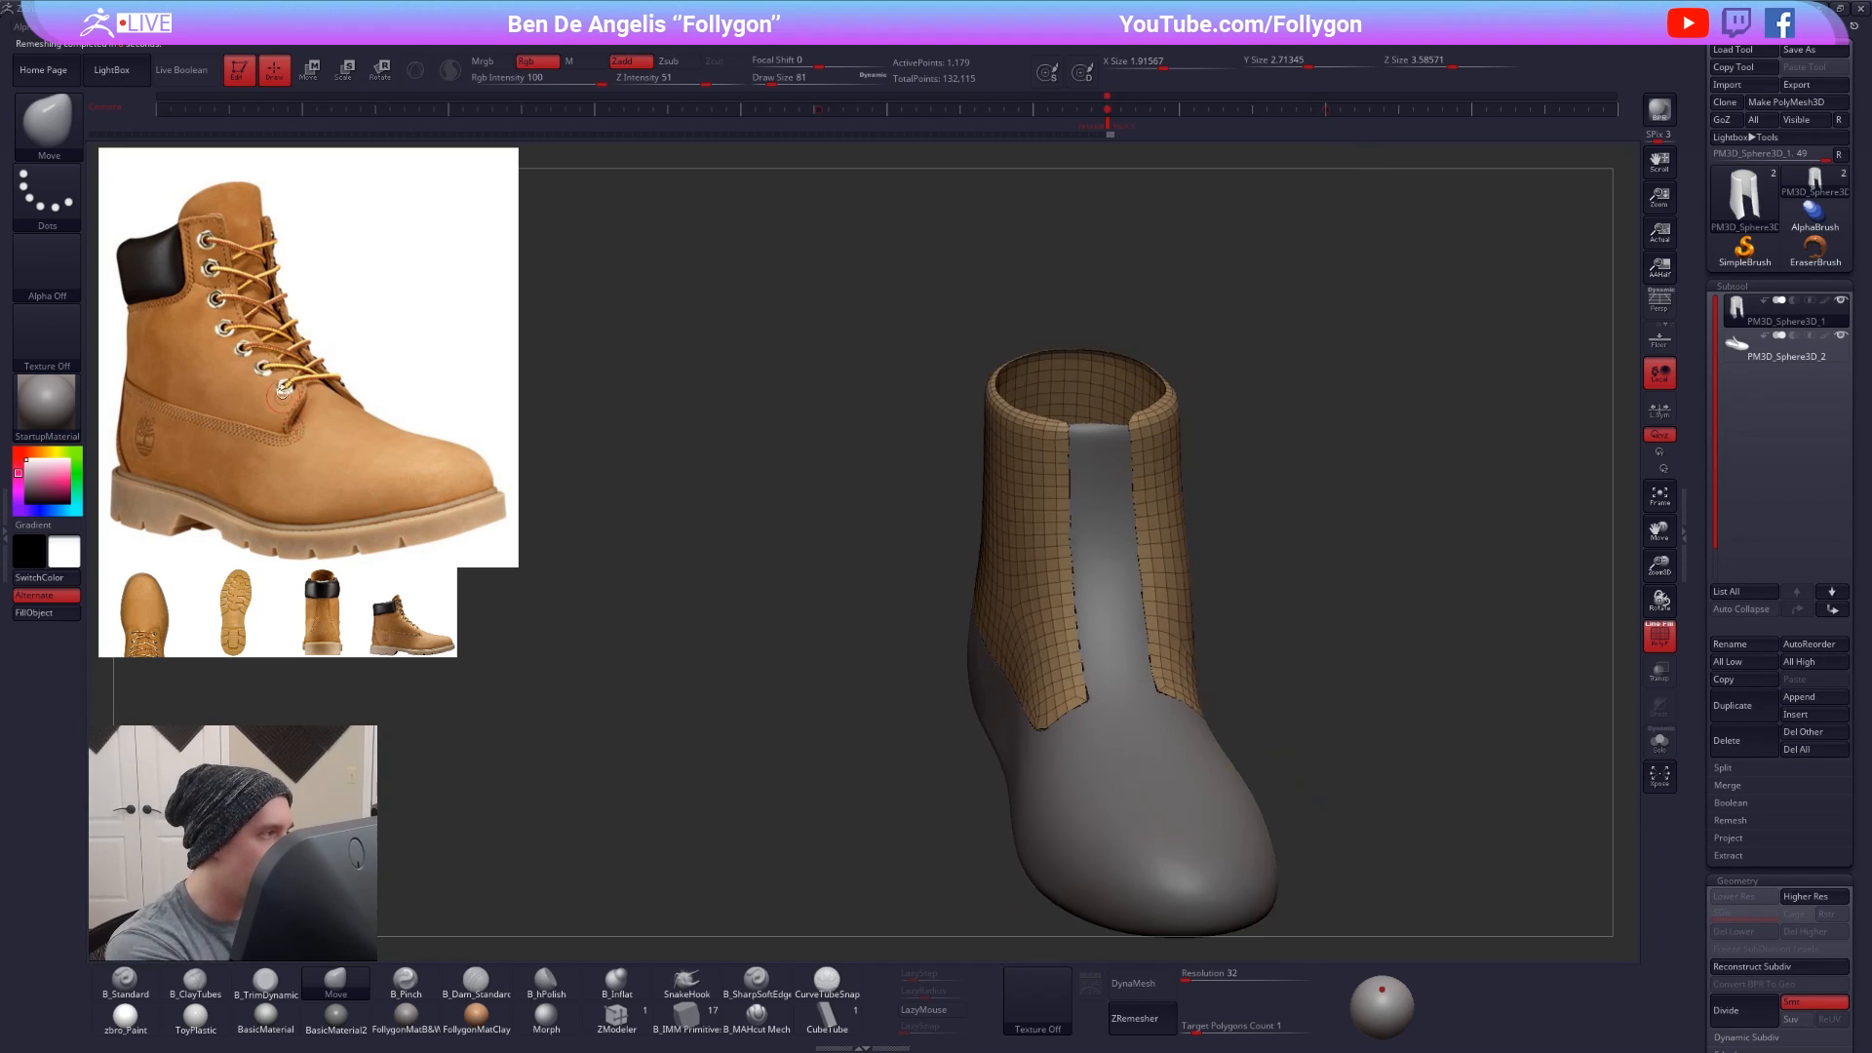
right_click_drag(1074, 603, 1044, 585)
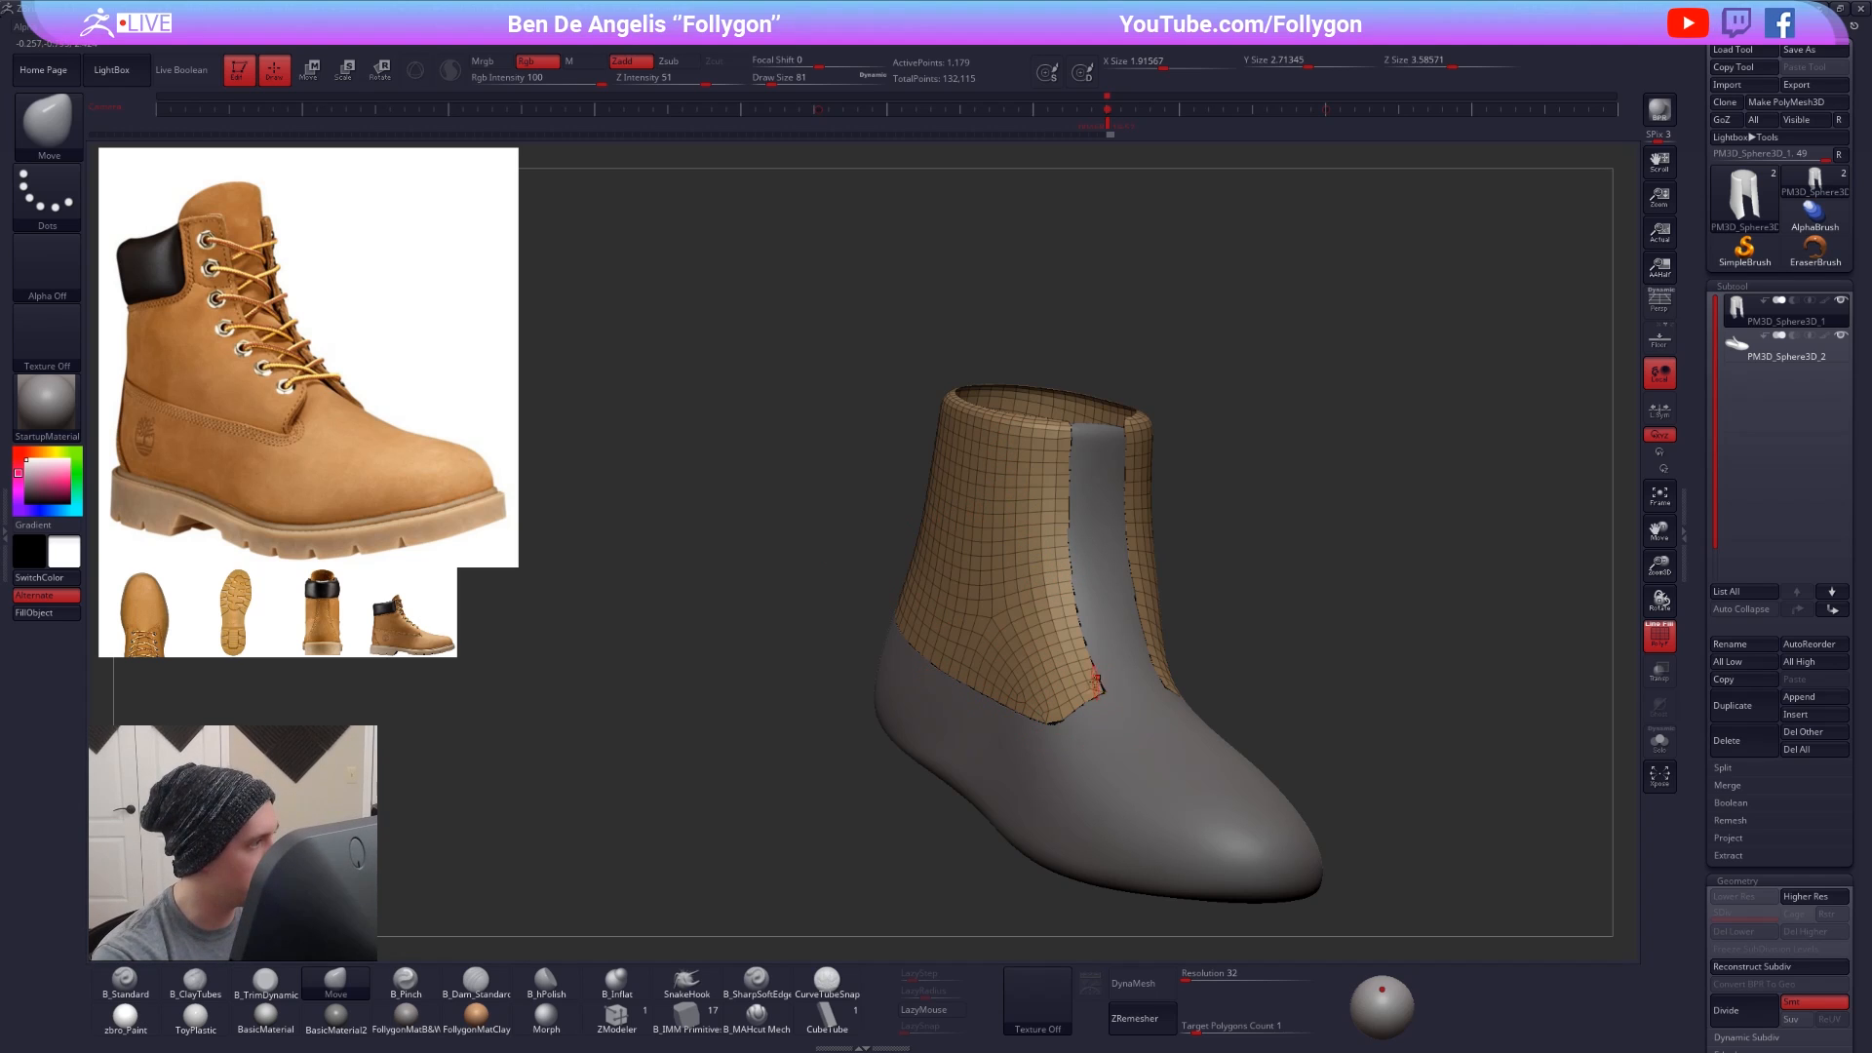
- Select the foot subtool, set the draw size to 140, and inspect the tongue edge both soloed and with the shaft shown
left_click(1138, 719, "alt")
key("alt+s")
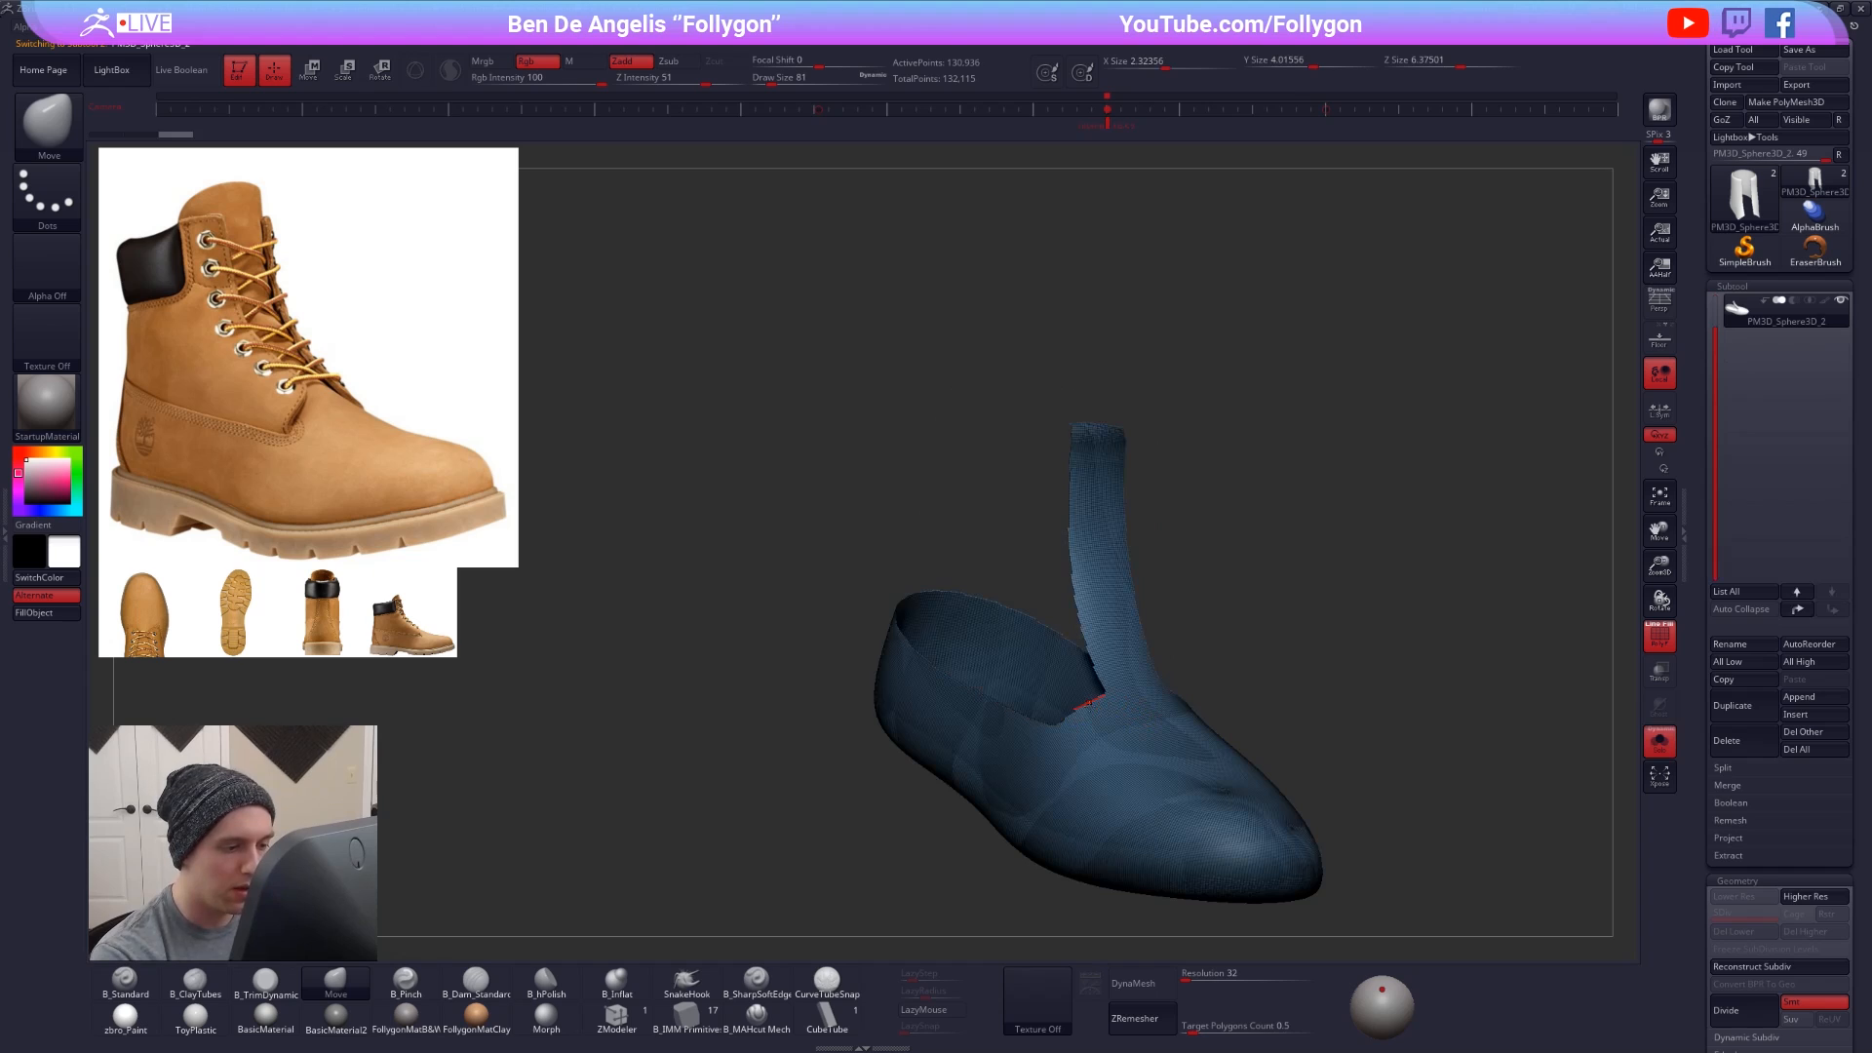
right_click_drag(1137, 687, 1120, 701)
key("space")
left_click_drag(1117, 701, 1128, 700)
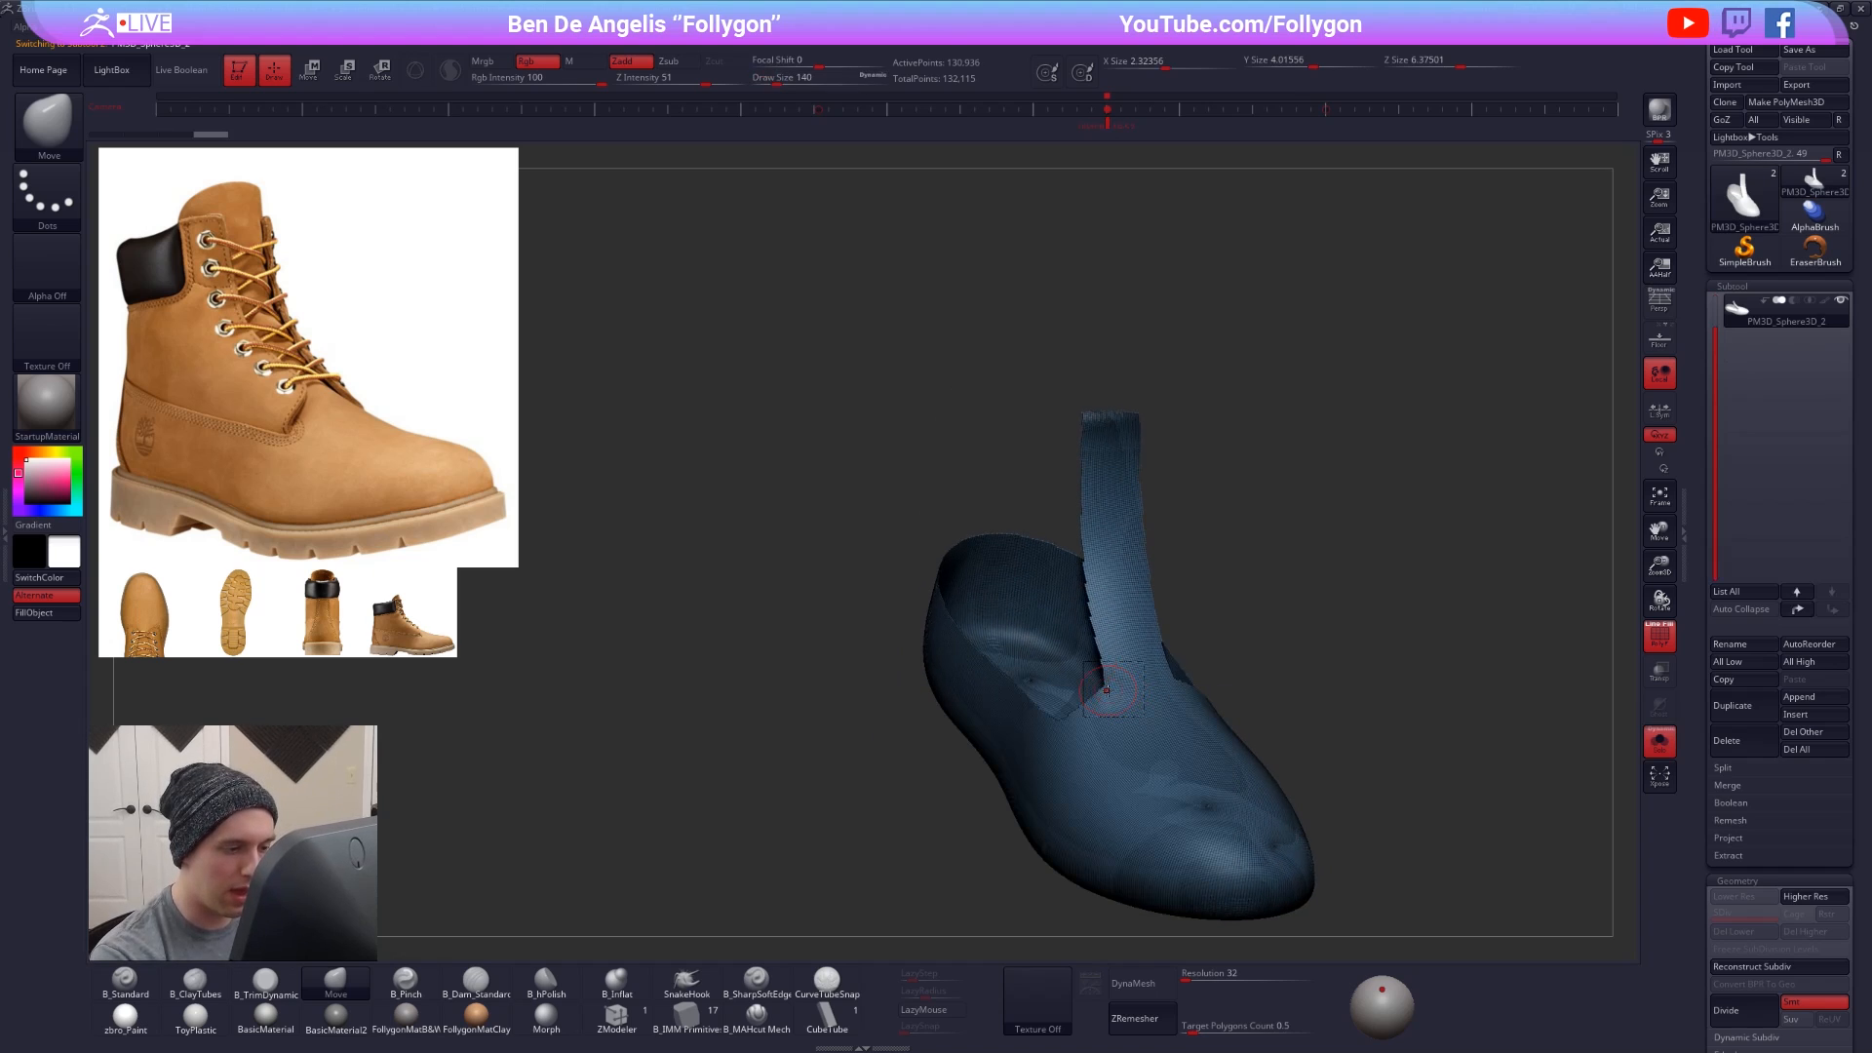
key("alt+s")
right_click_drag(1111, 680, 1202, 672)
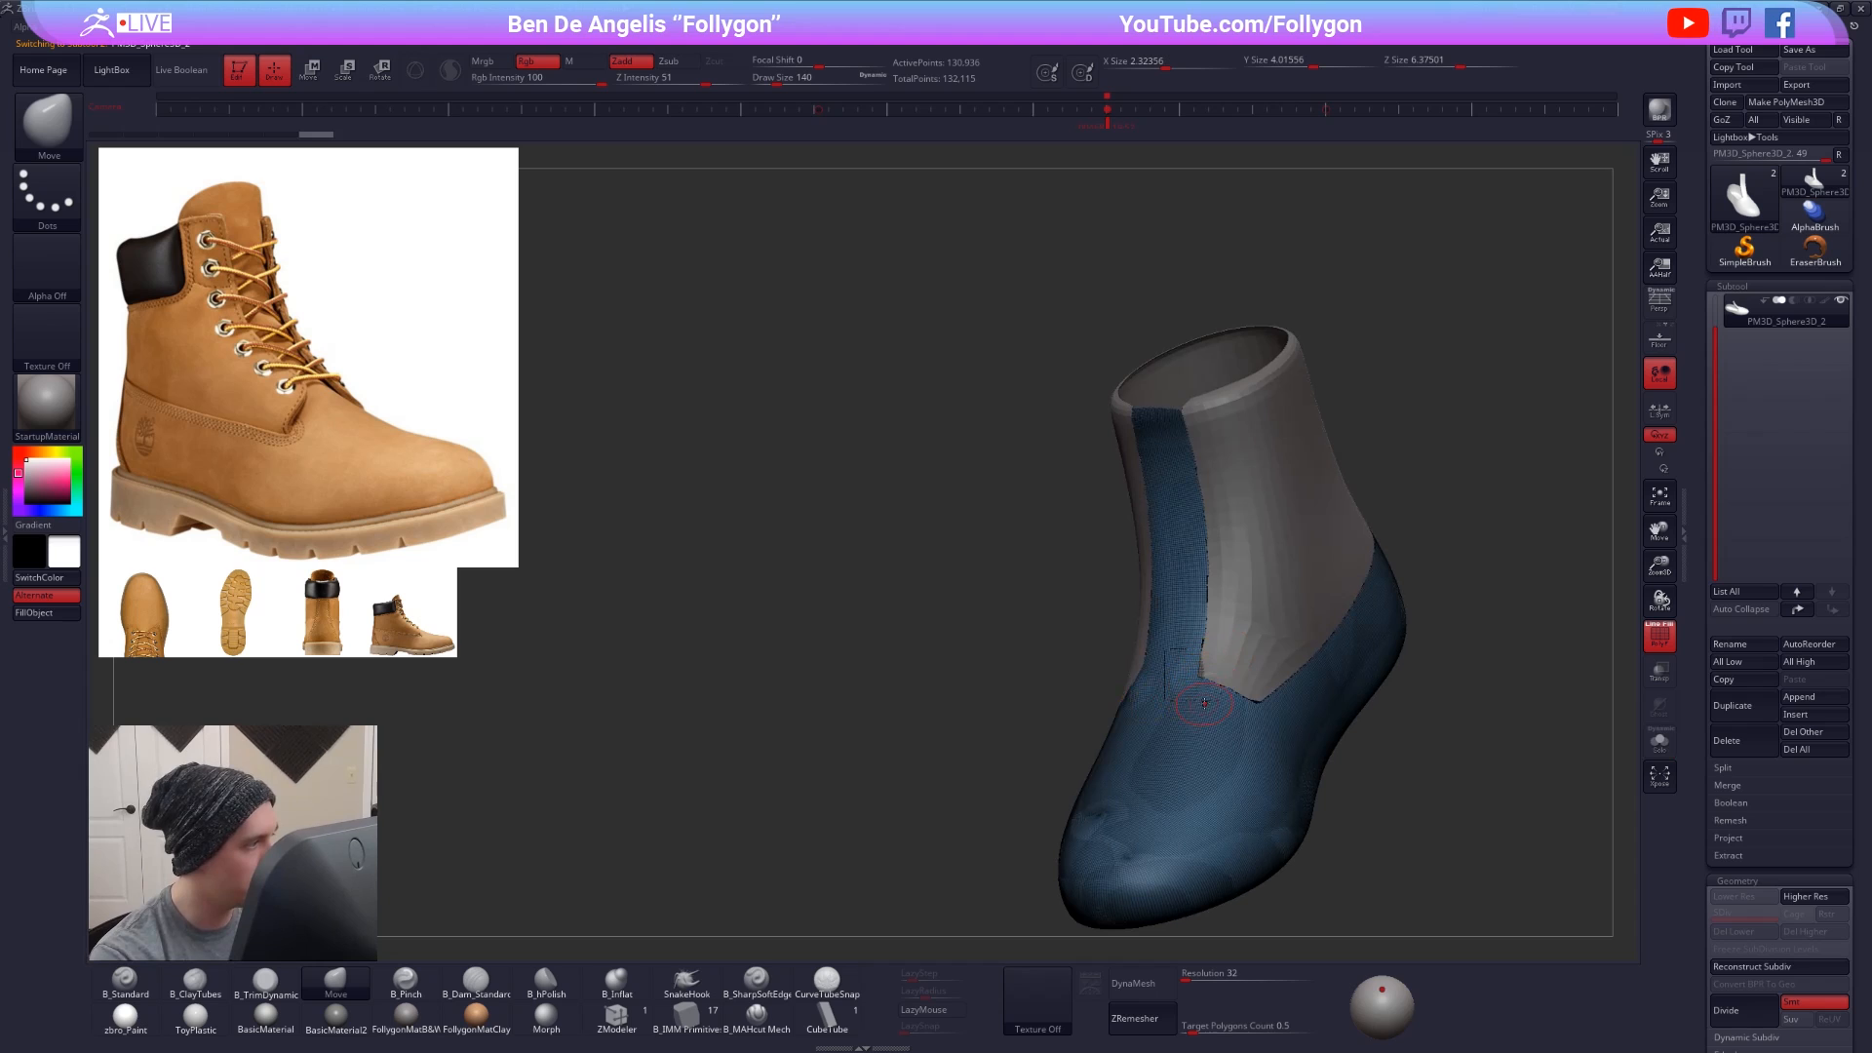
- Isolate the piece with the foot and tongue in Solo mode and switch the masking brush to MaskLasso
key("alt+s")
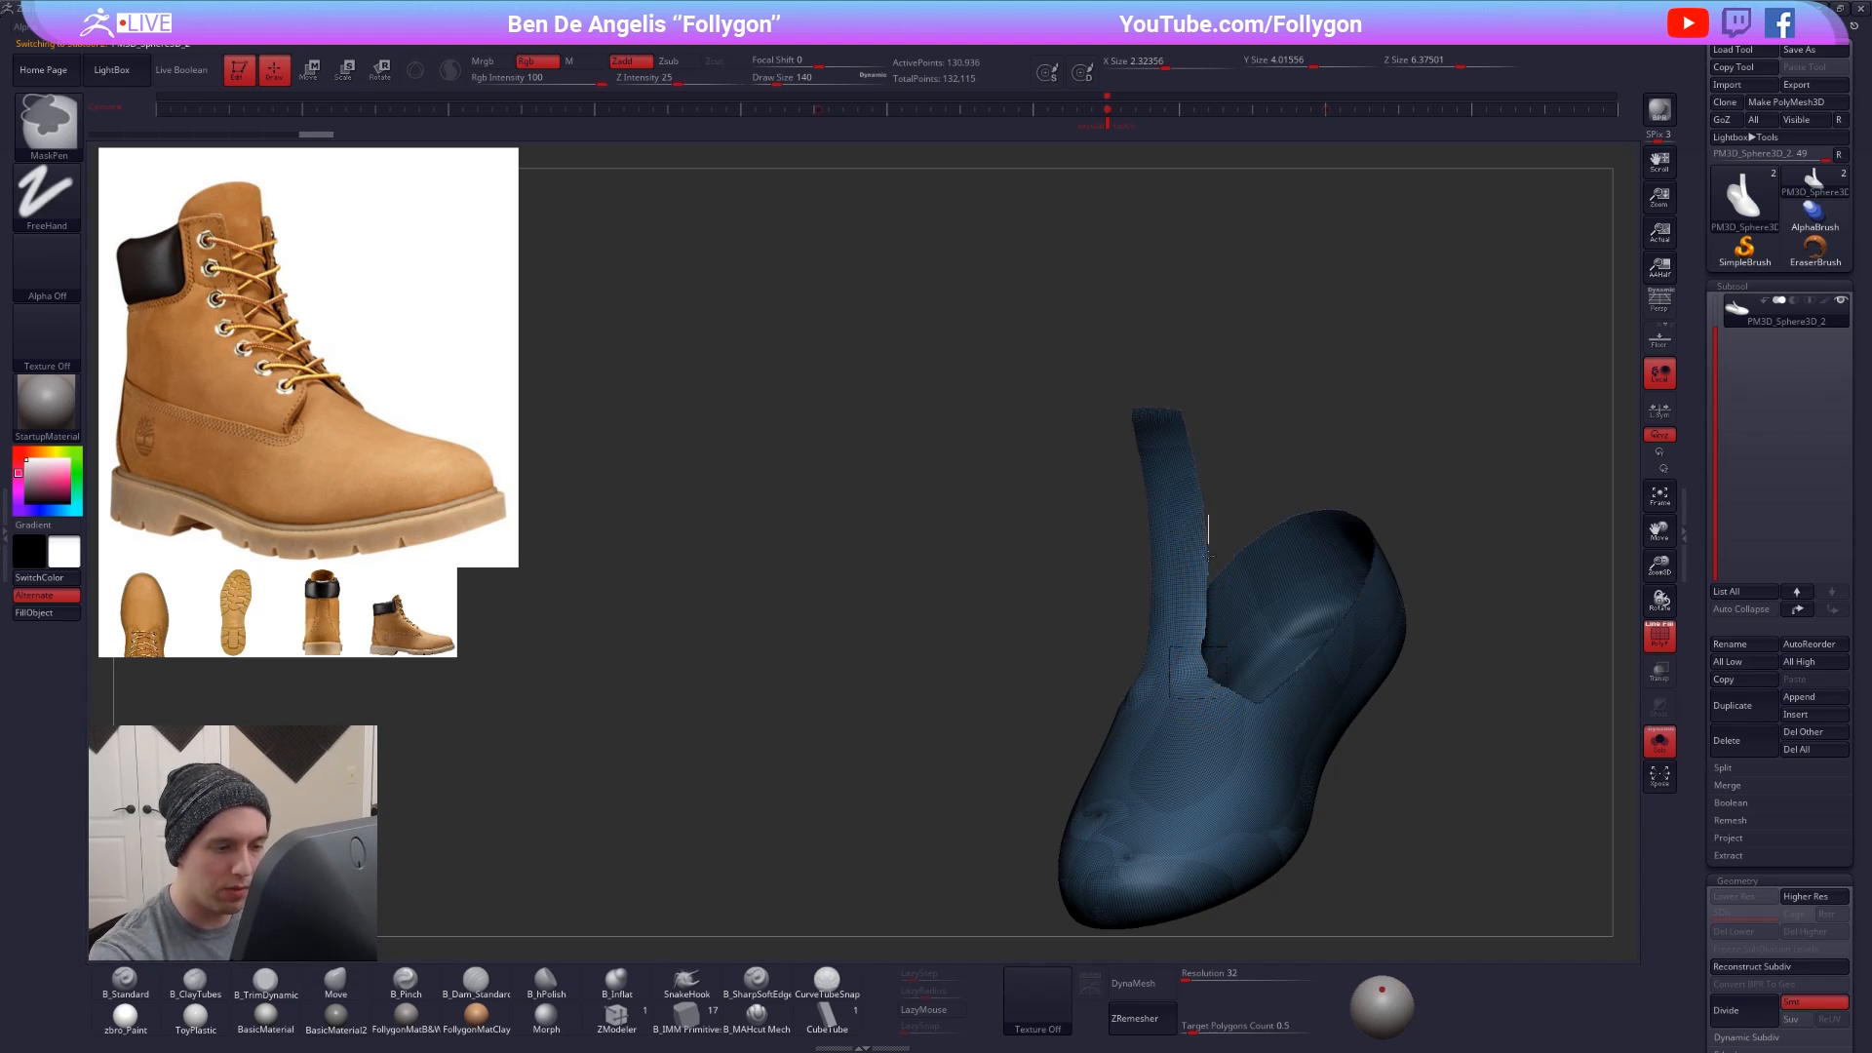
left_click_drag(1208, 515, 1294, 773, "ctrl")
key("ctrl+z")
key("1")
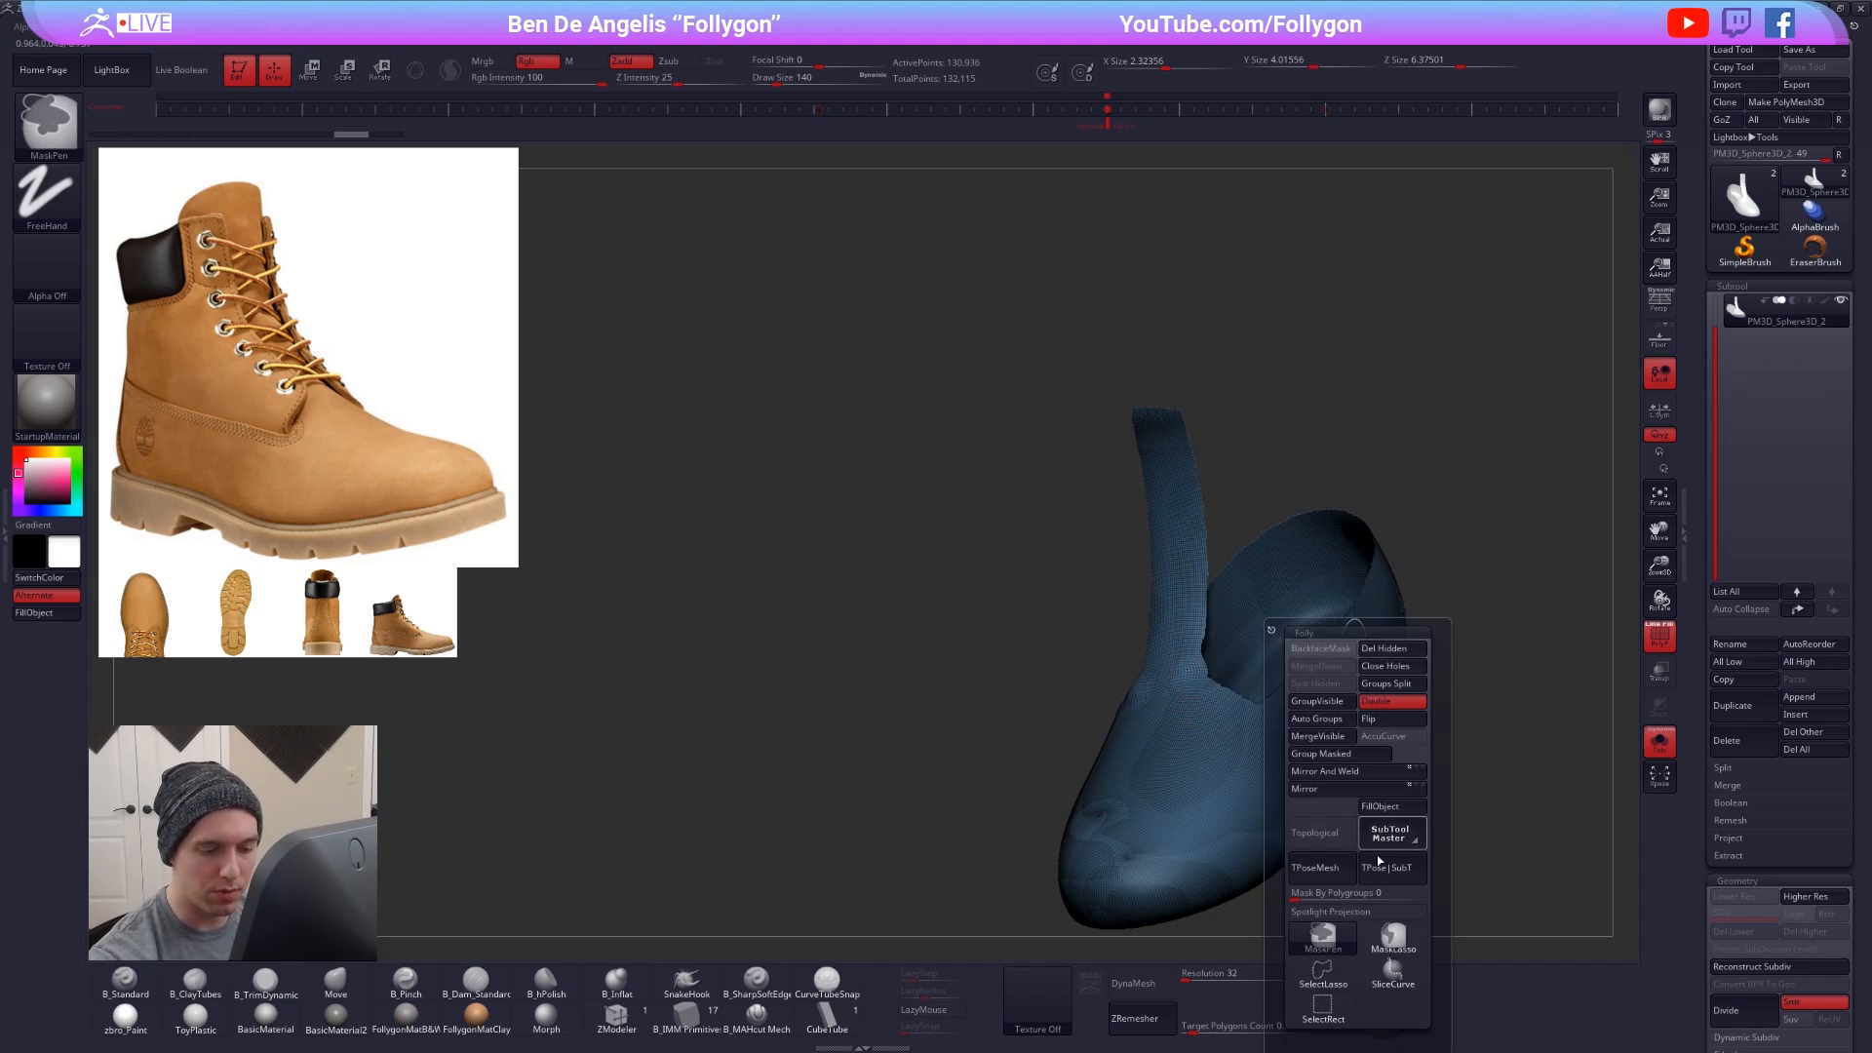
left_click(1393, 938, "ctrl")
- Hide the wireframe, try a lasso mask along the tongue's side edge, and undo it
right_click_drag(1186, 459, 1099, 360, "alt")
key("shift+f")
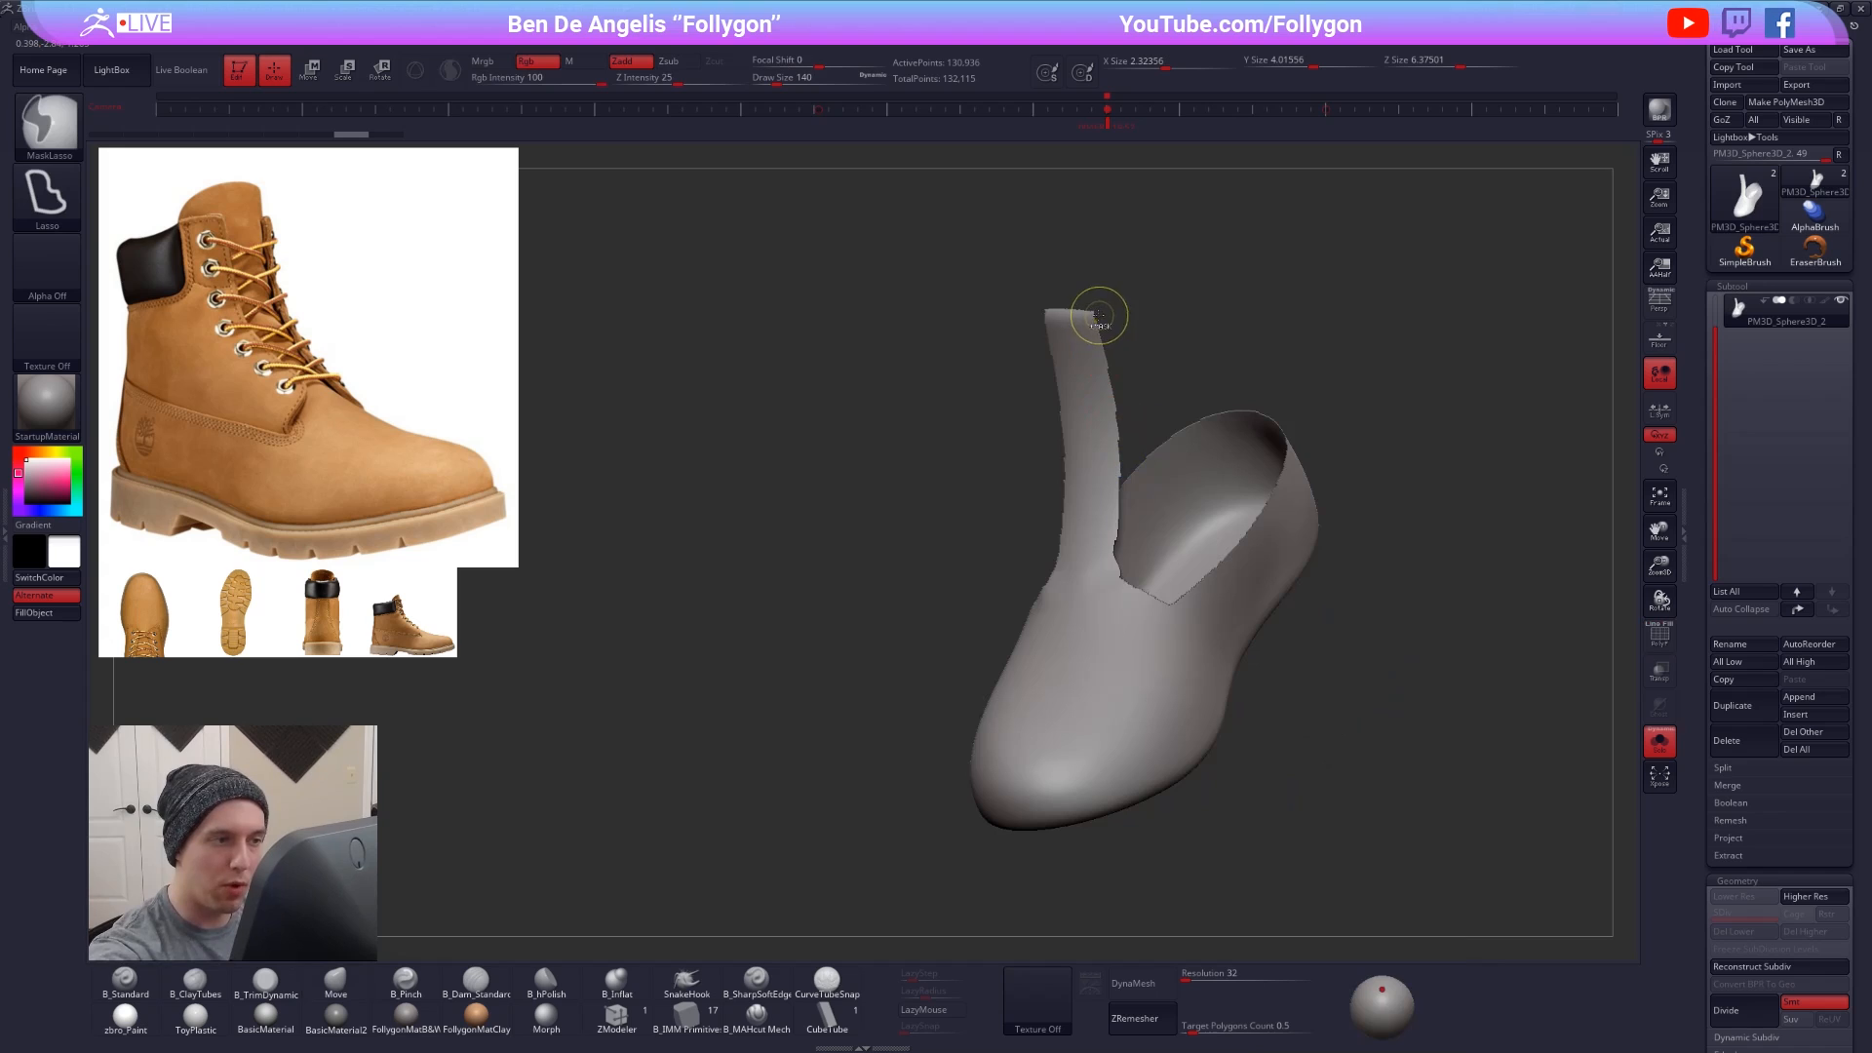
mouse_move(1095, 315)
left_mouse_down("ctrl")
mouse_move(1132, 524)
mouse_move(1206, 612)
mouse_move(1219, 546)
left_mouse_up("ctrl")
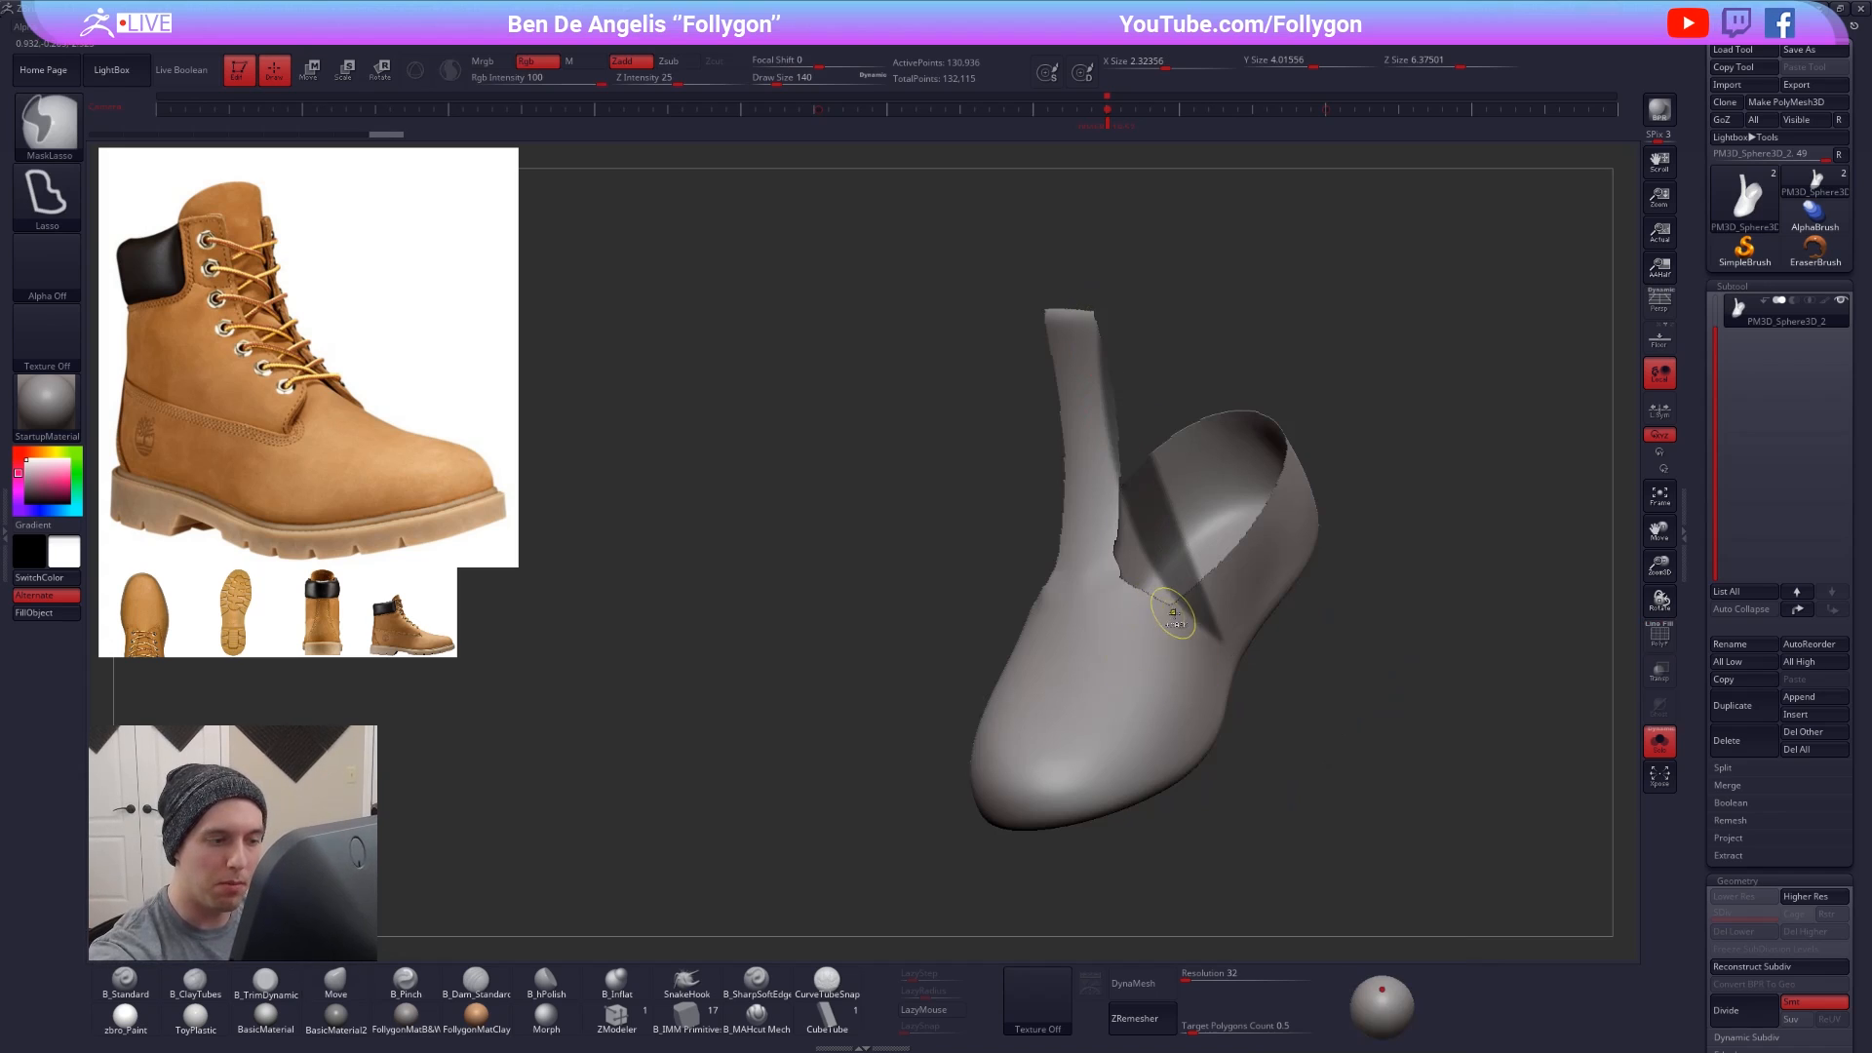
key("ctrl+z")
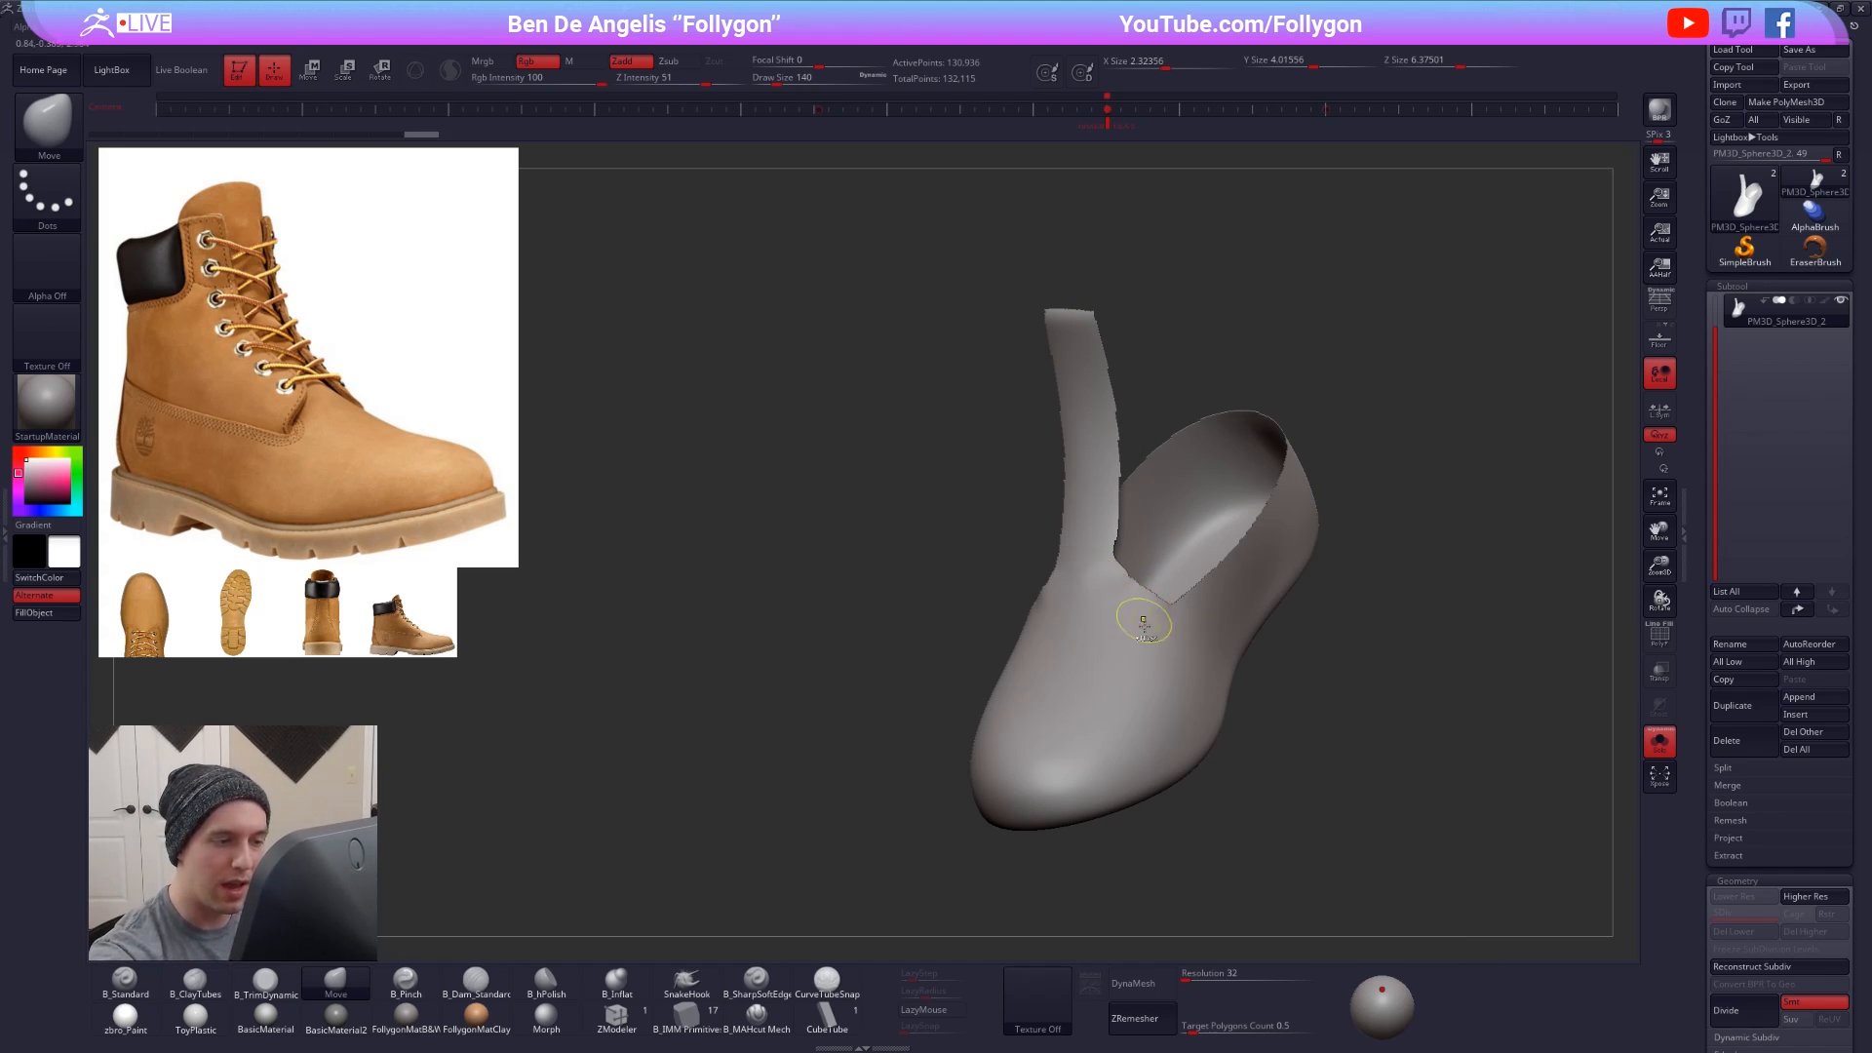
- Clean up the jagged open borders of the isolated piece by adding an edge loop with Edge Loop
key("ctrl")
right_click_drag(1111, 718, 1182, 718)
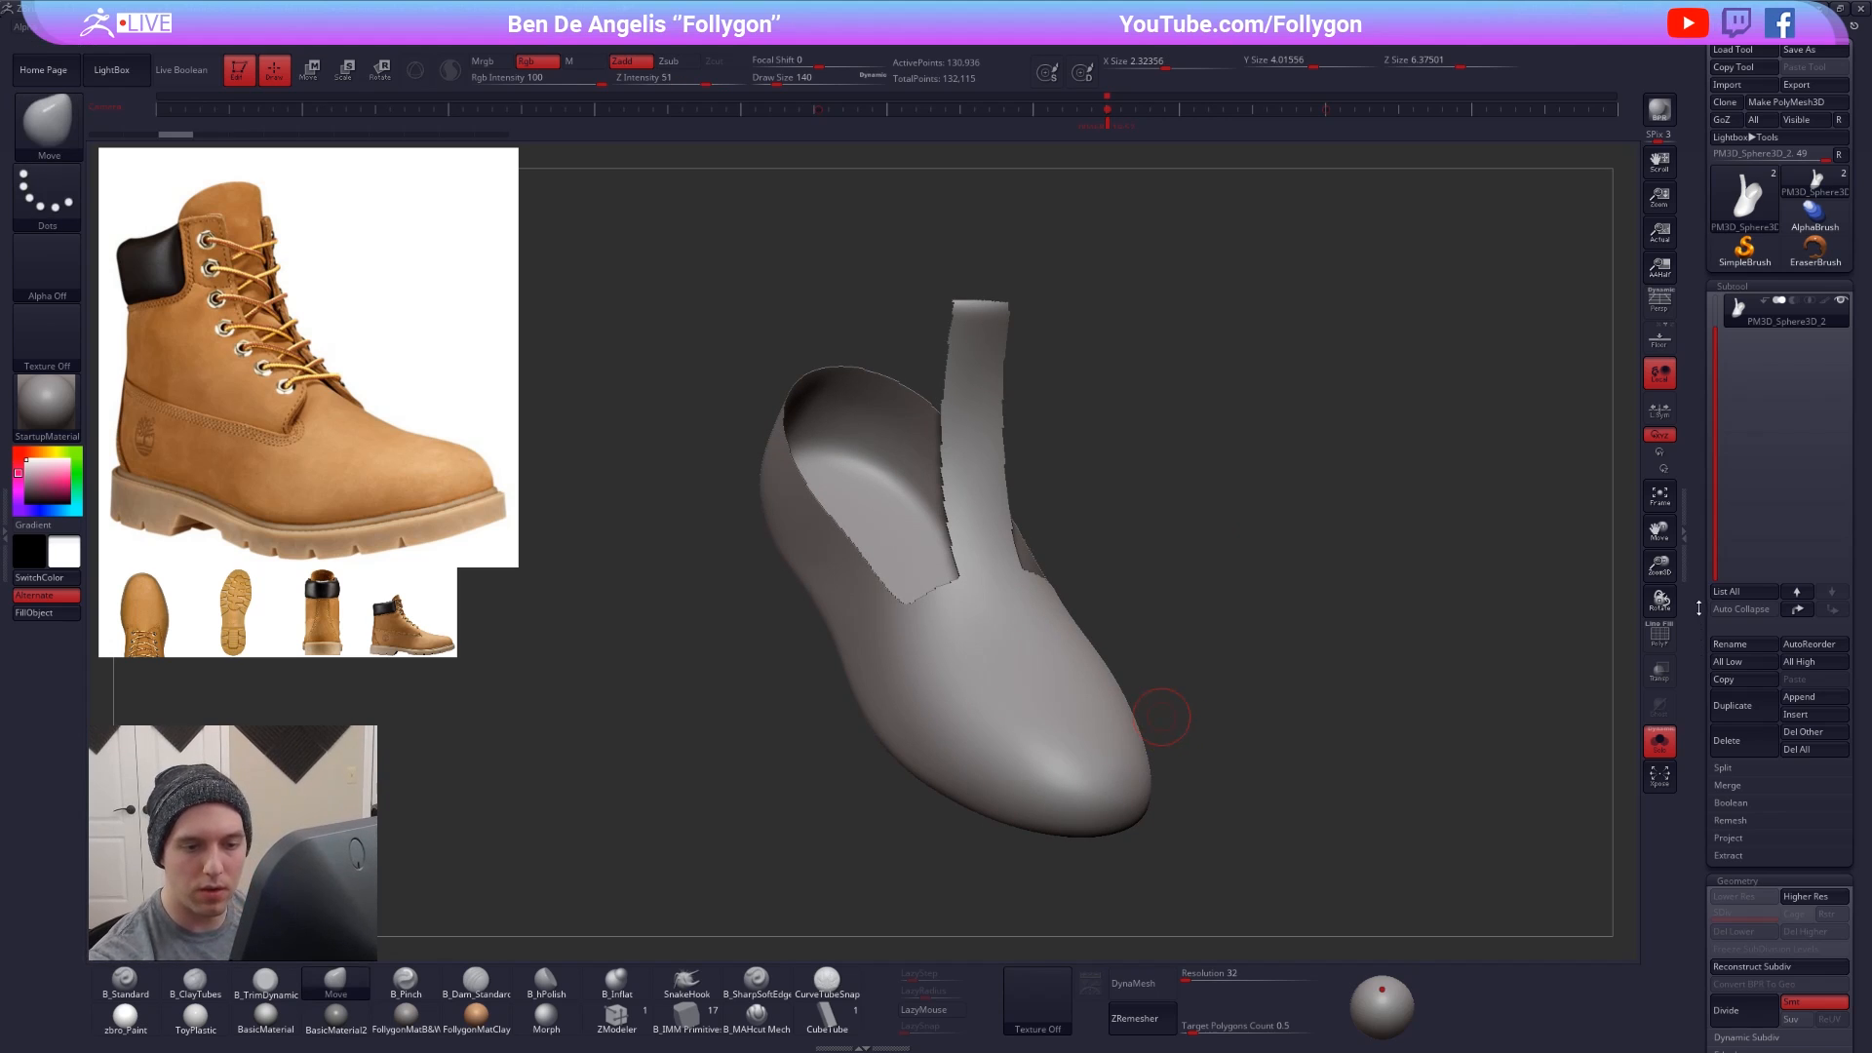
left_click_drag(1720, 784, 1720, 499)
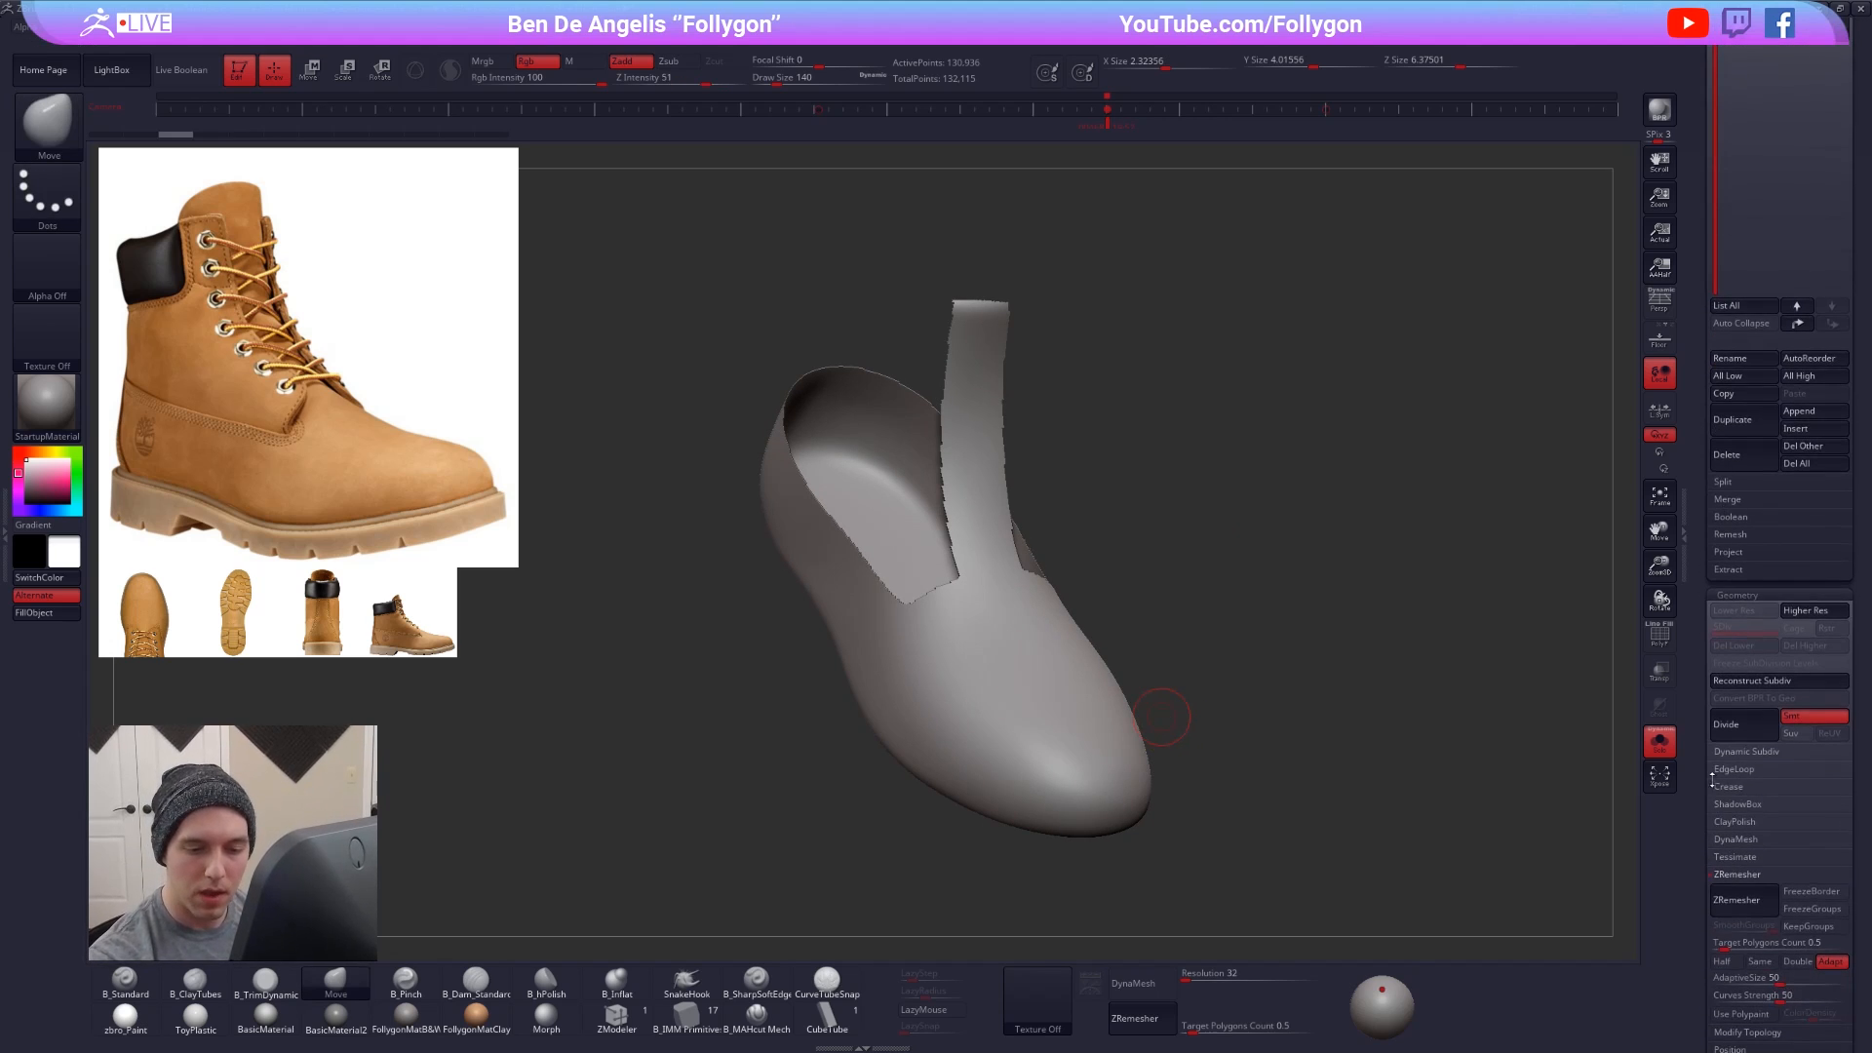
left_click_drag(1712, 781, 1709, 727)
left_click(1757, 700)
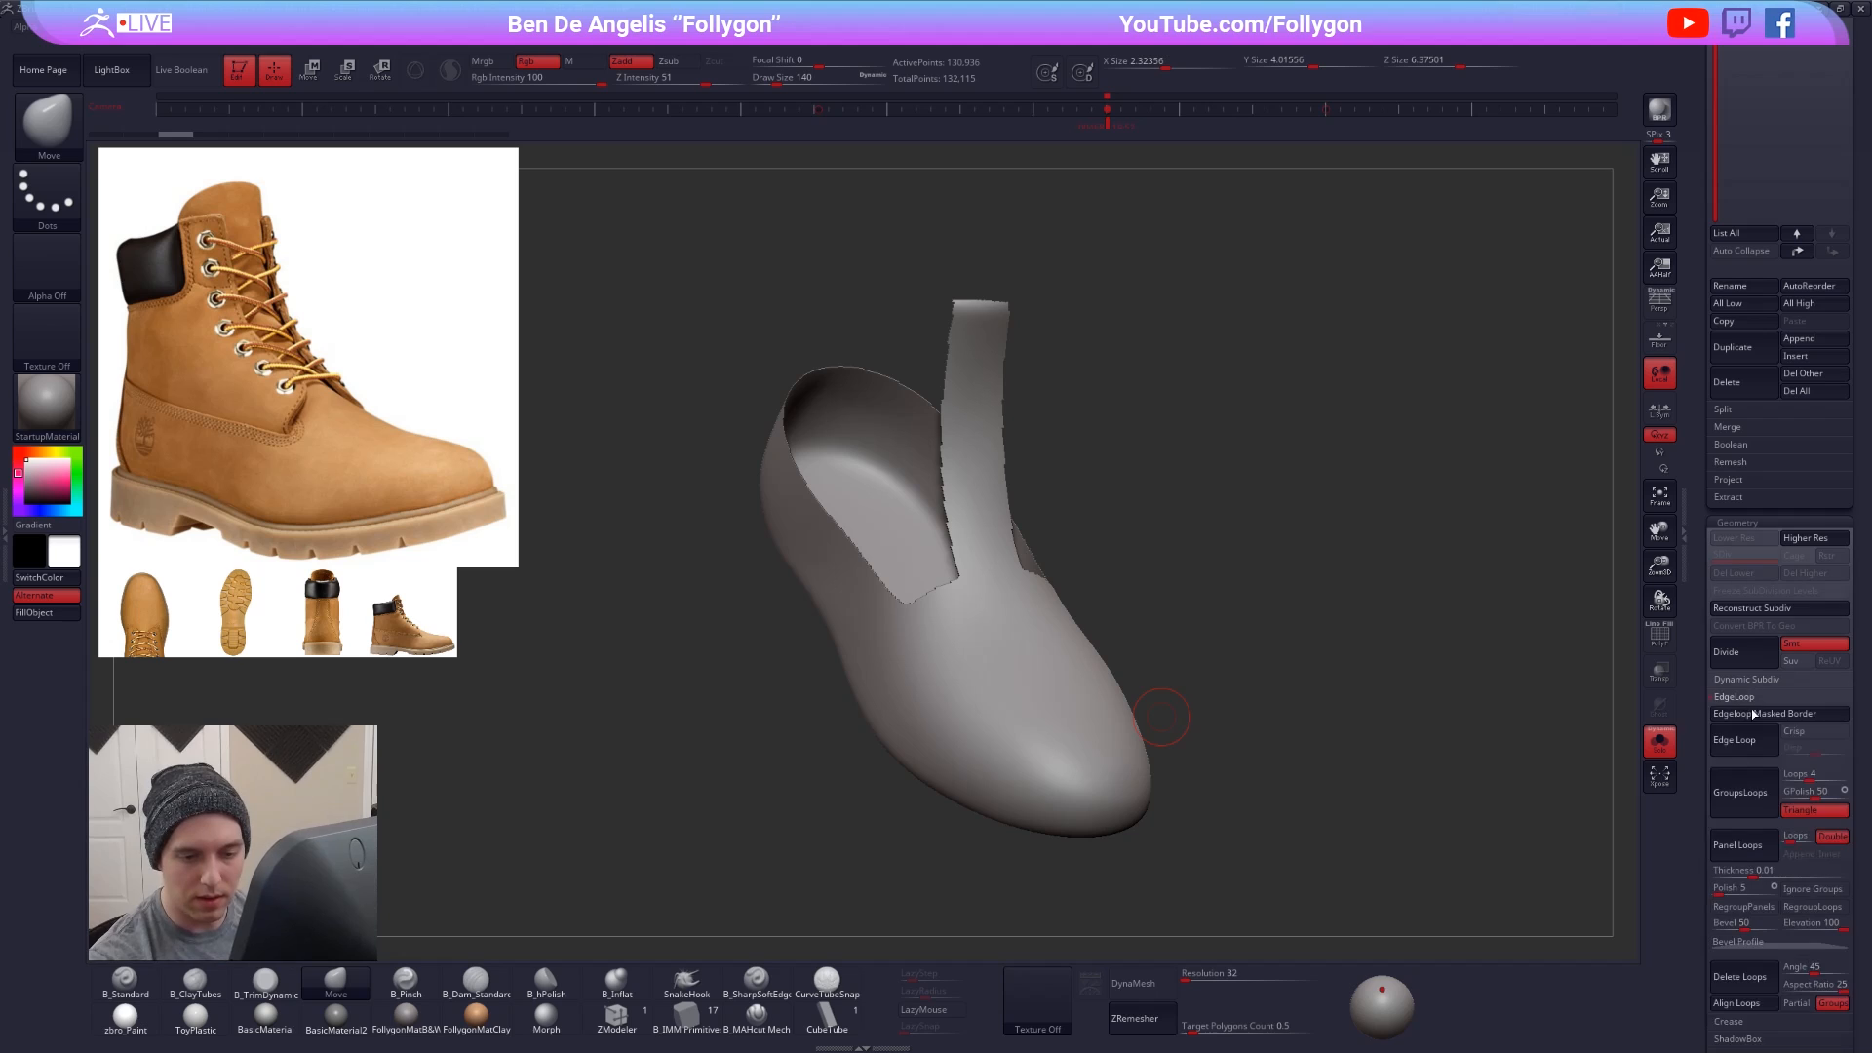
left_click(1755, 811)
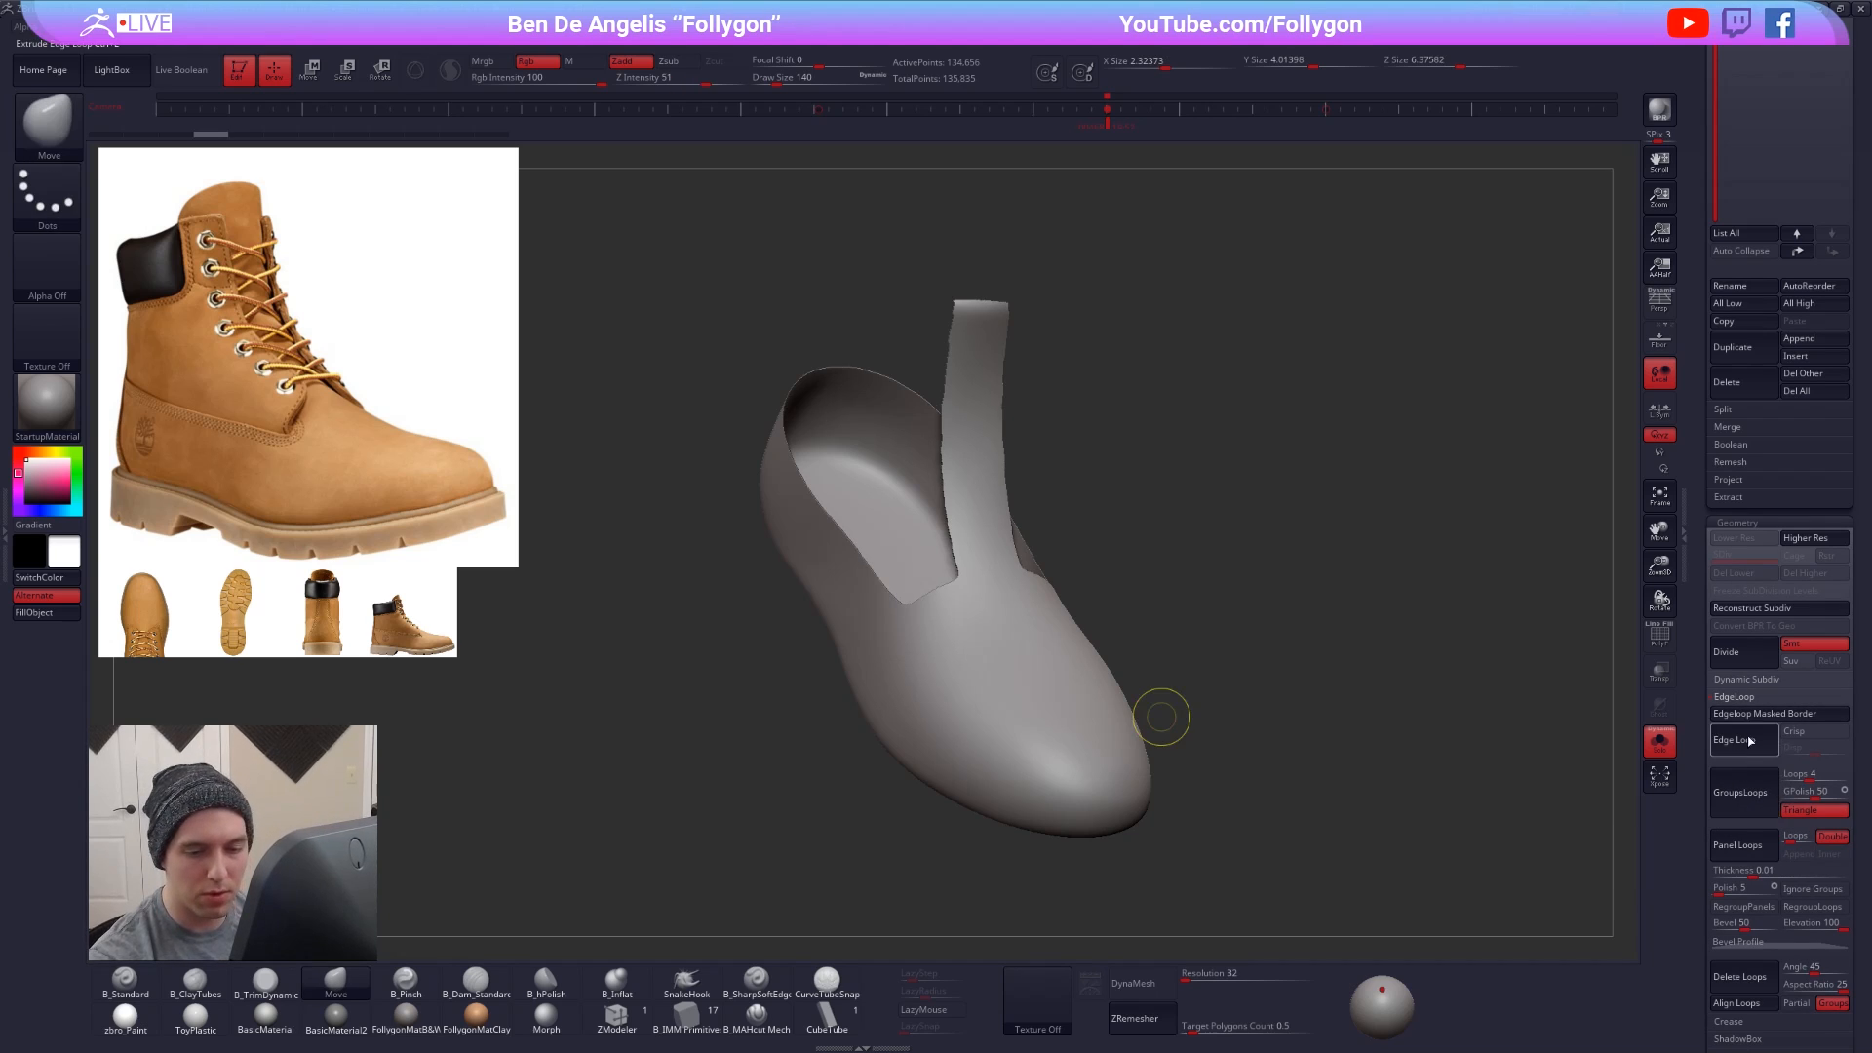
- ZRemesh the isolated piece with a target polygons count of 0.5
left_click(1735, 696)
left_click_drag(1708, 749, 1706, 720)
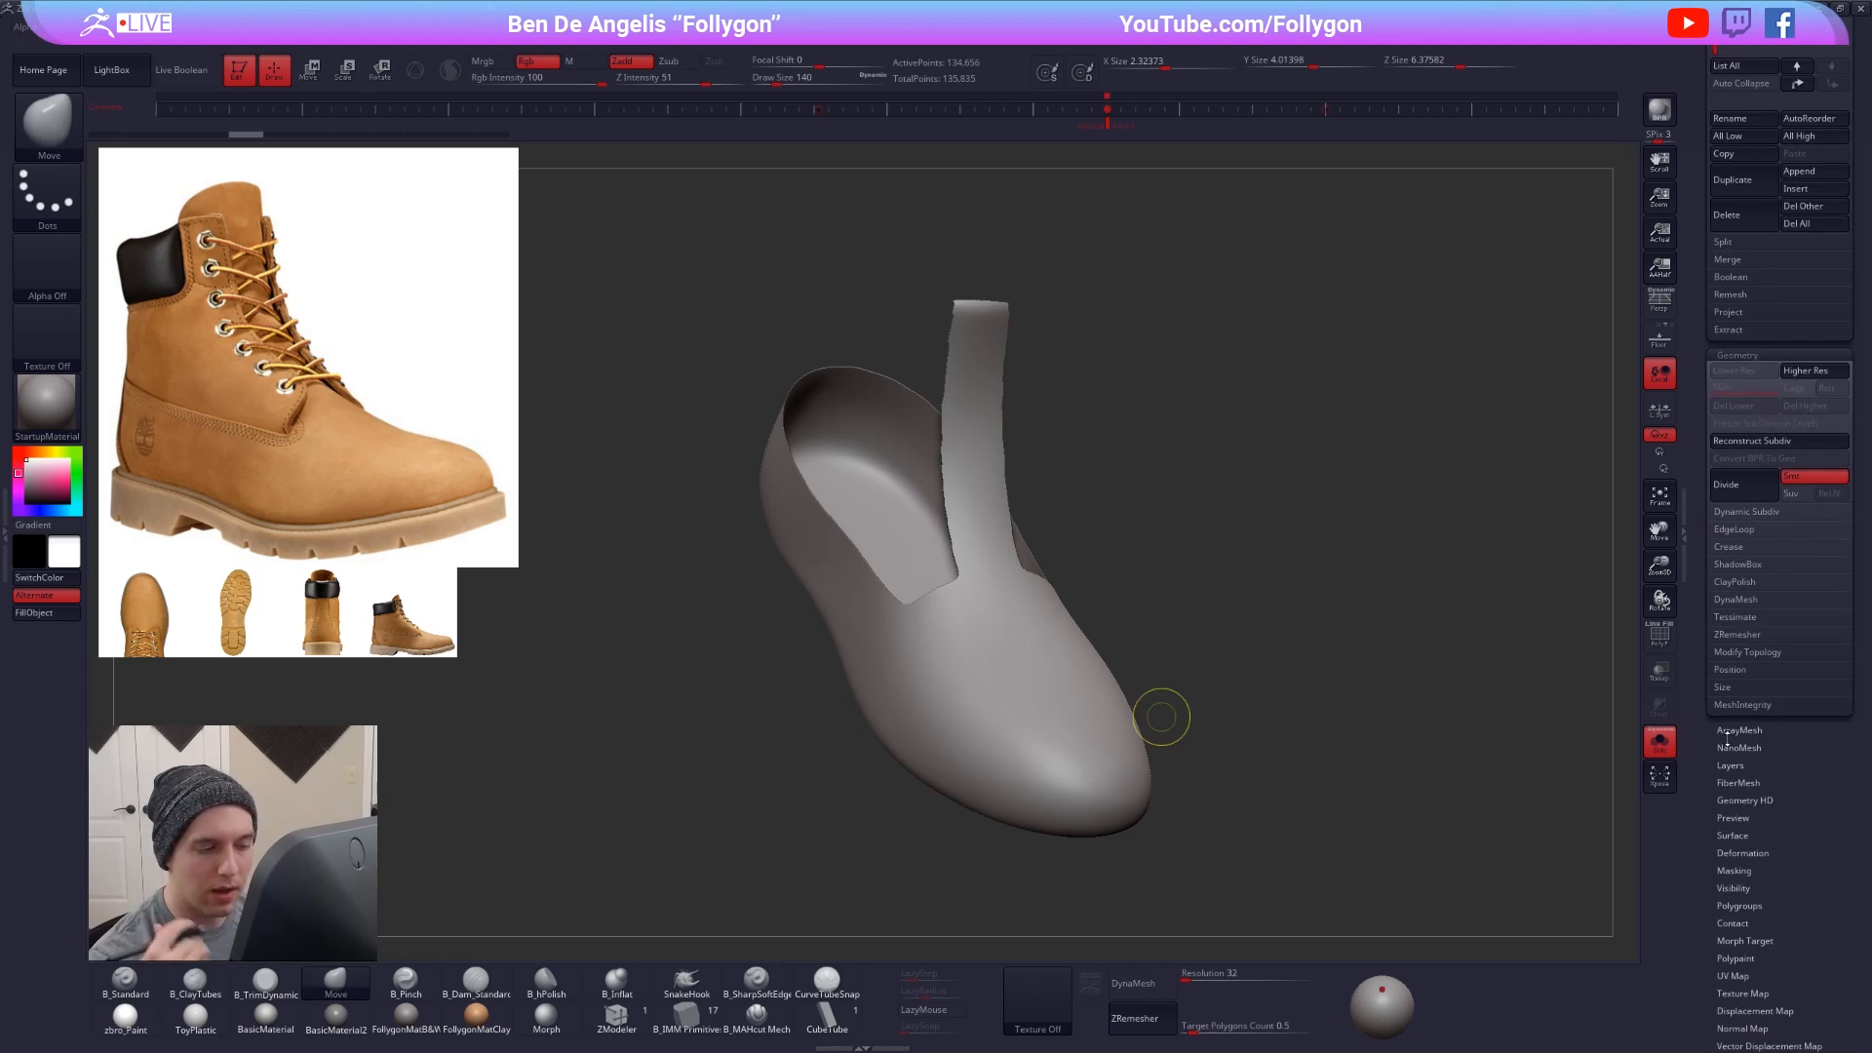
left_click_drag(1721, 769, 1708, 736)
left_click(1737, 613)
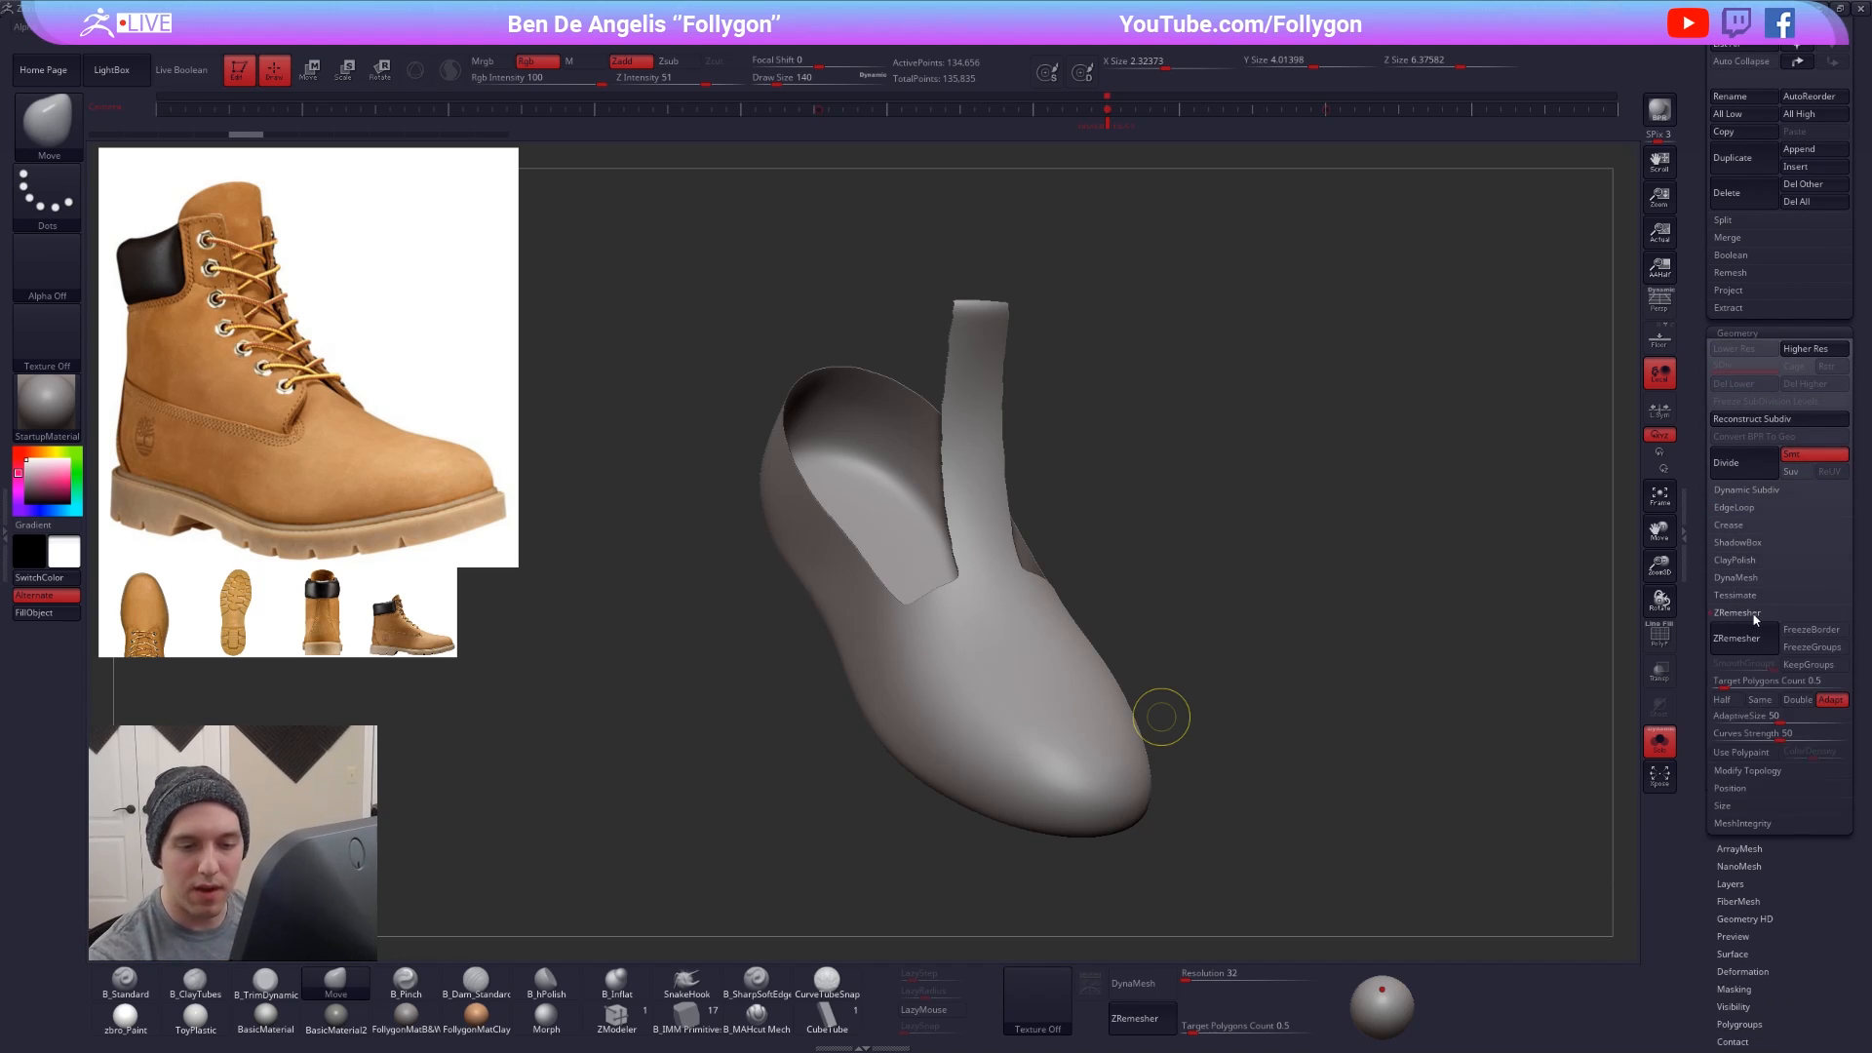
left_click(1741, 643)
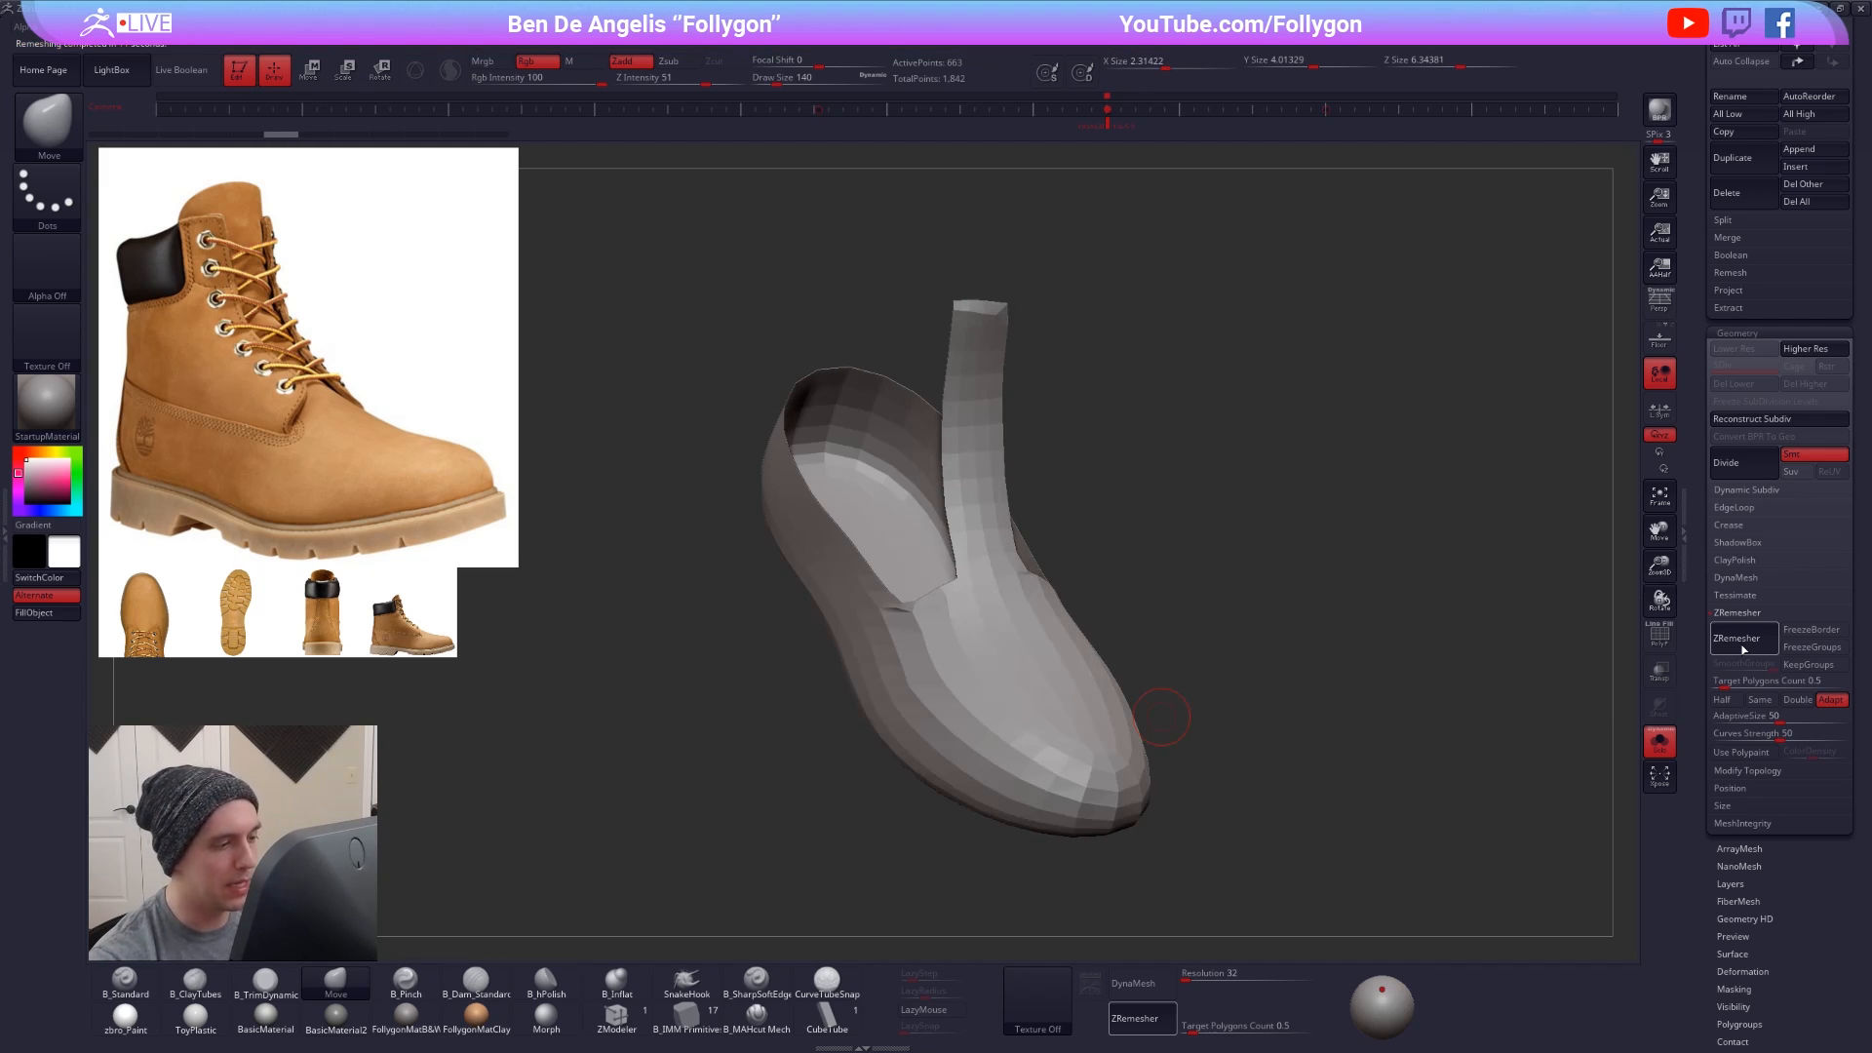
- Pull the top end of the tongue upward with the Move brush at draw size 239, with the wireframe shown
key("shift+f")
right_click_drag(1257, 546, 1072, 507)
key("alt+s")
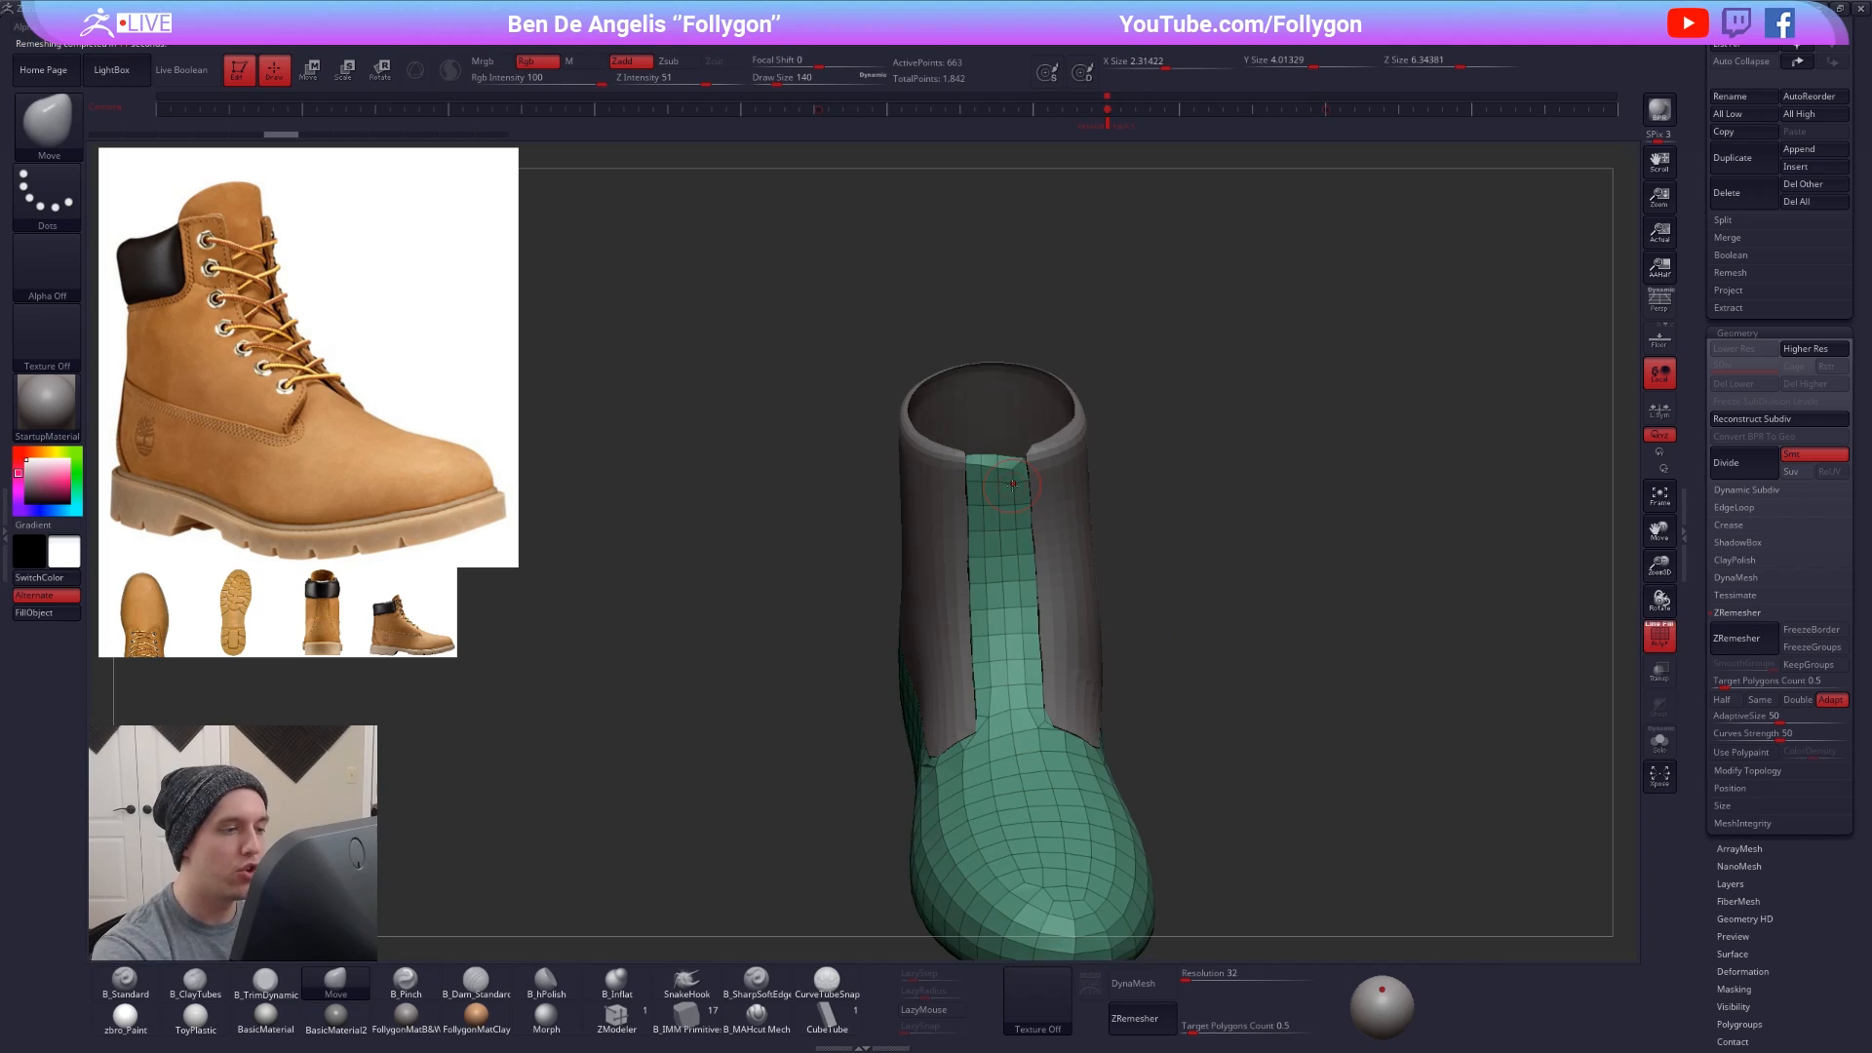
right_click_drag(1033, 429, 1026, 486, "ctrl")
key("space")
left_click(1030, 470)
left_click_drag(1033, 449, 998, 422)
key("alt+s")
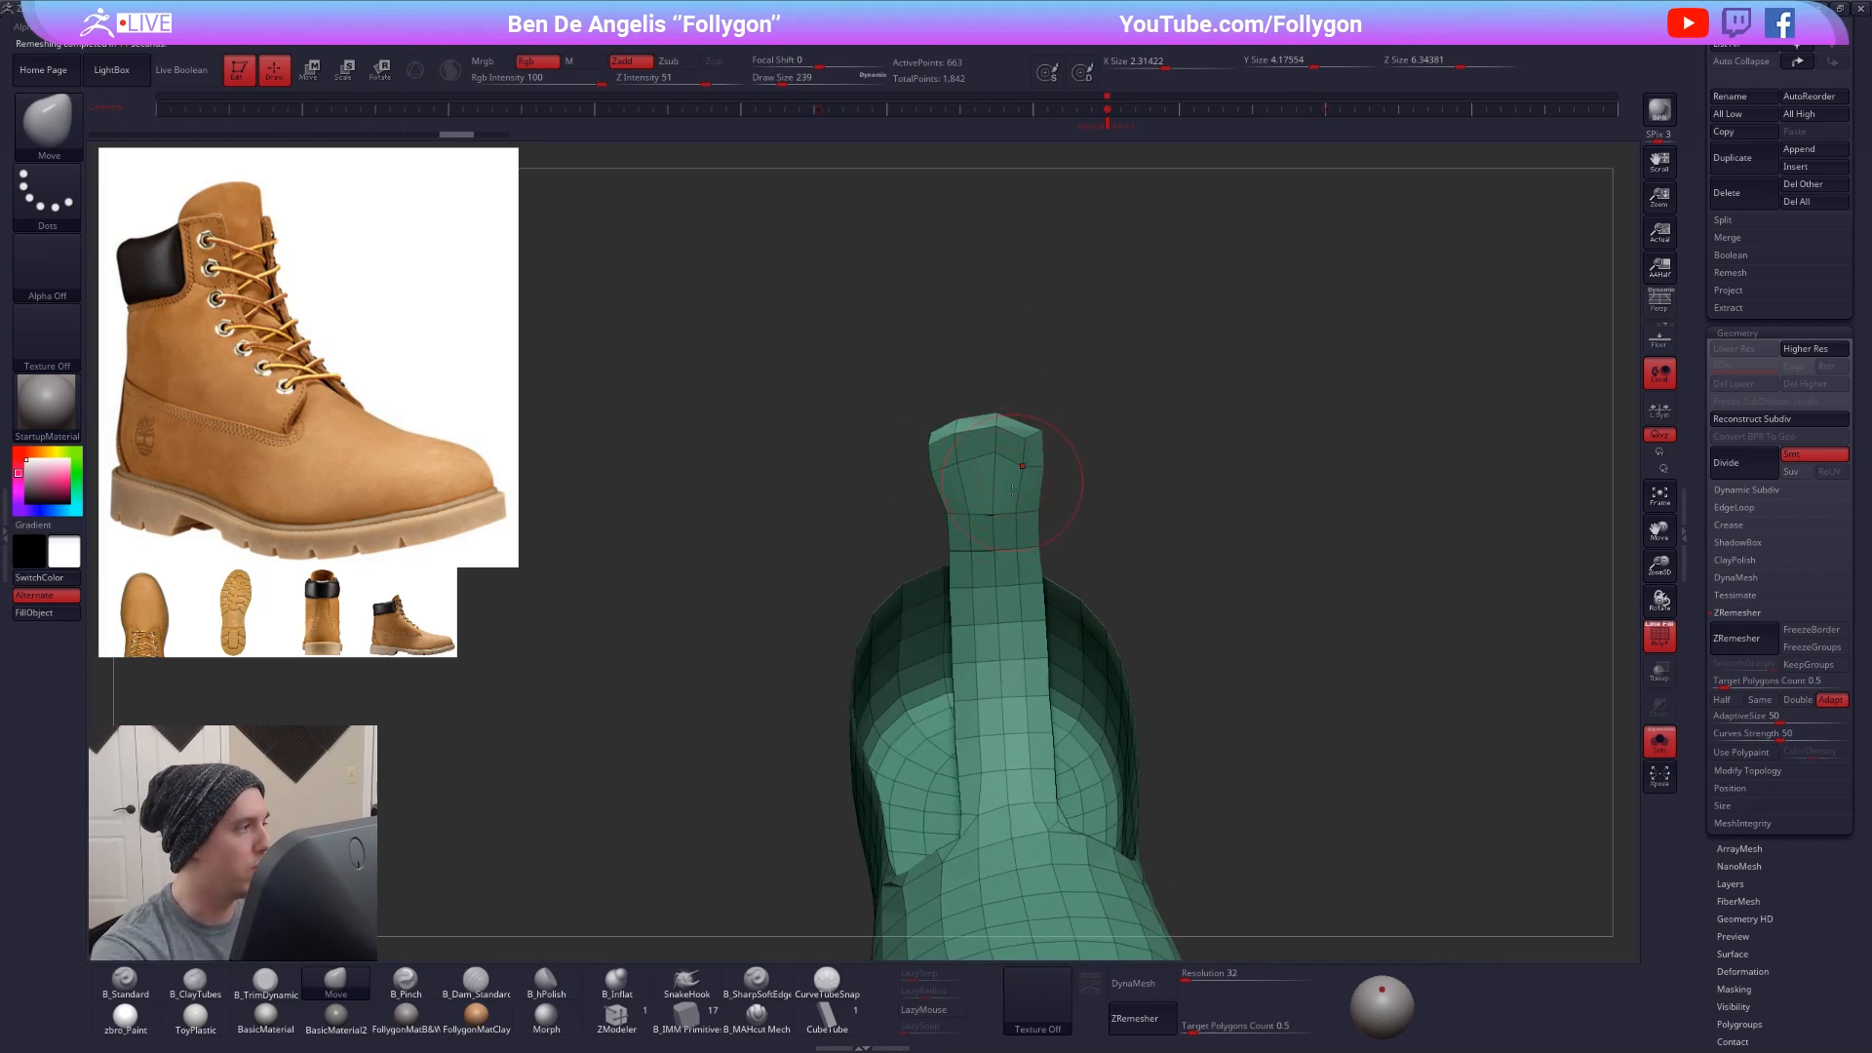
- Widen the tongue by moving its side edges outward, and reduce the draw size to 113
left_click_drag(942, 519, 924, 519)
left_click_drag(1041, 519, 1056, 519)
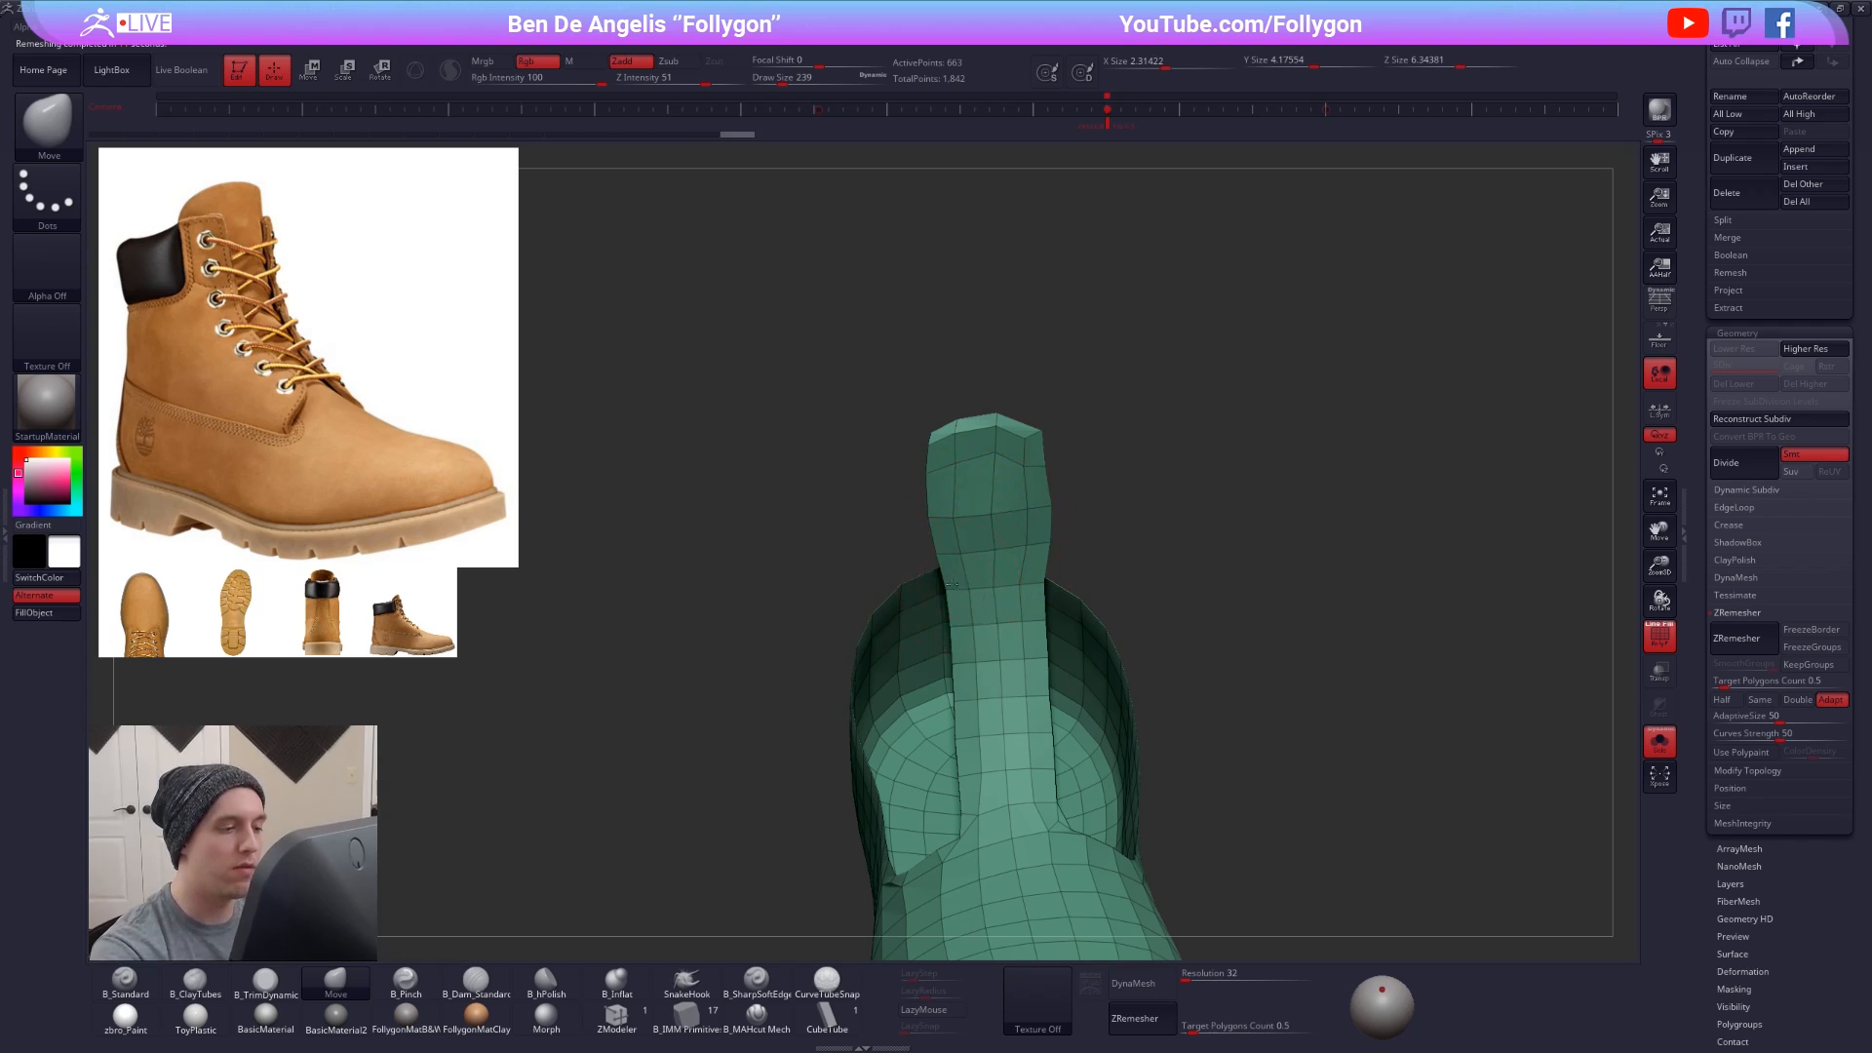
left_click_drag(1046, 614, 1054, 614)
left_click_drag(945, 624, 934, 667)
left_click_drag(957, 753, 1049, 721)
key("space")
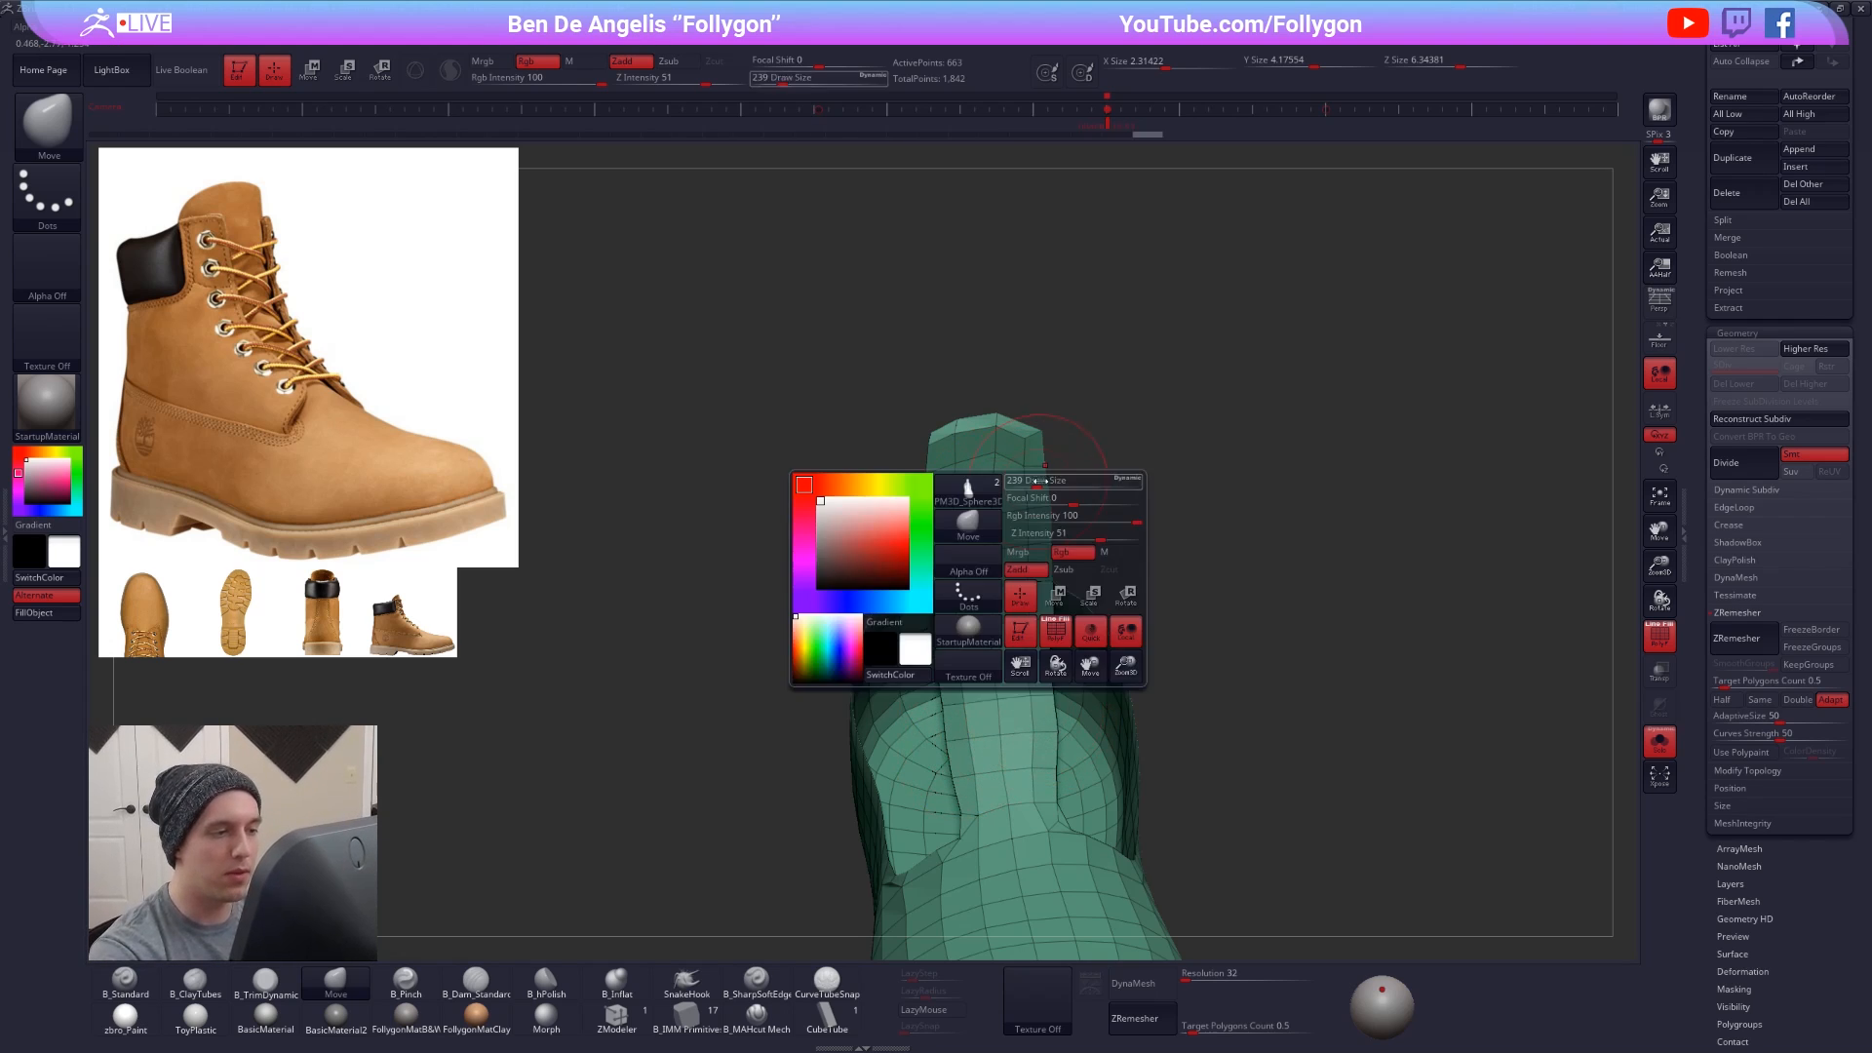
left_click_drag(1034, 484, 1025, 484)
left_click_drag(1091, 342, 1047, 534, "alt")
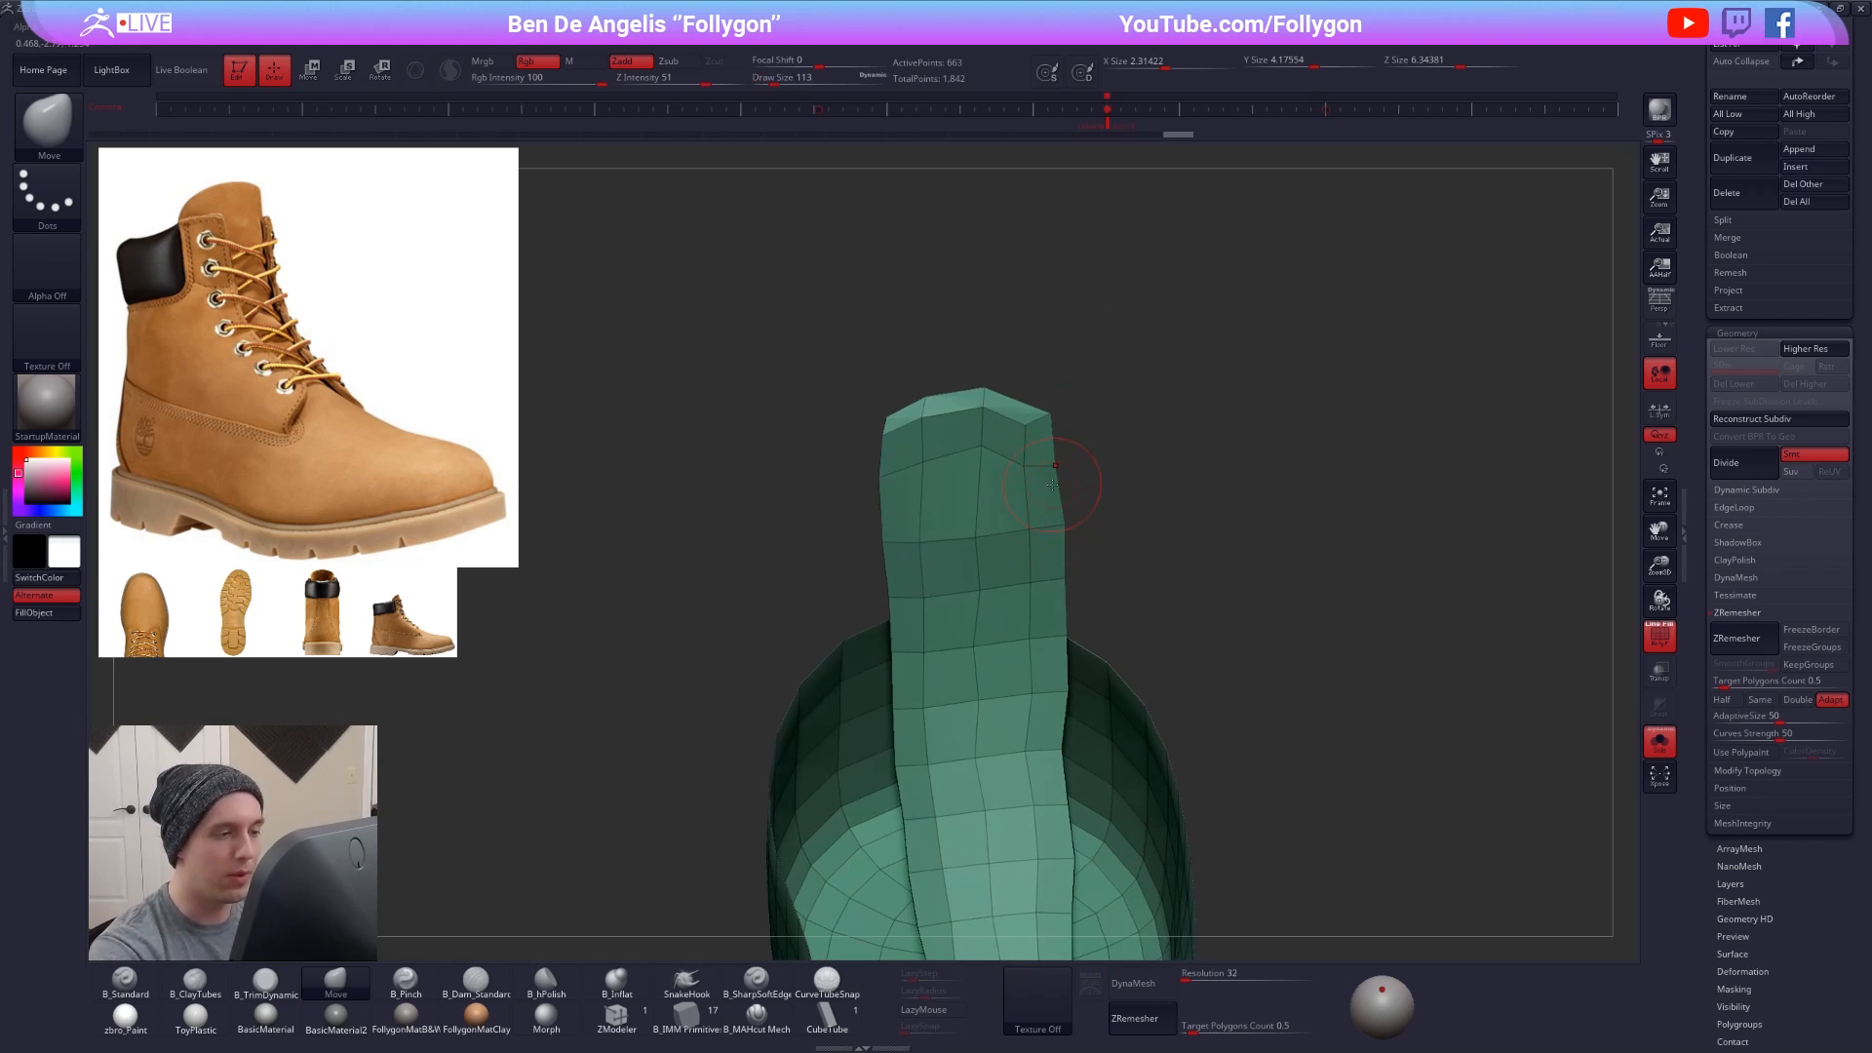
- Try deleting a crosswise edge loop near the tongue's top with ZModeler's Delete action targeting EdgeLoop Complete, and undo it
left_click(617, 1020)
key("space")
left_click(883, 578)
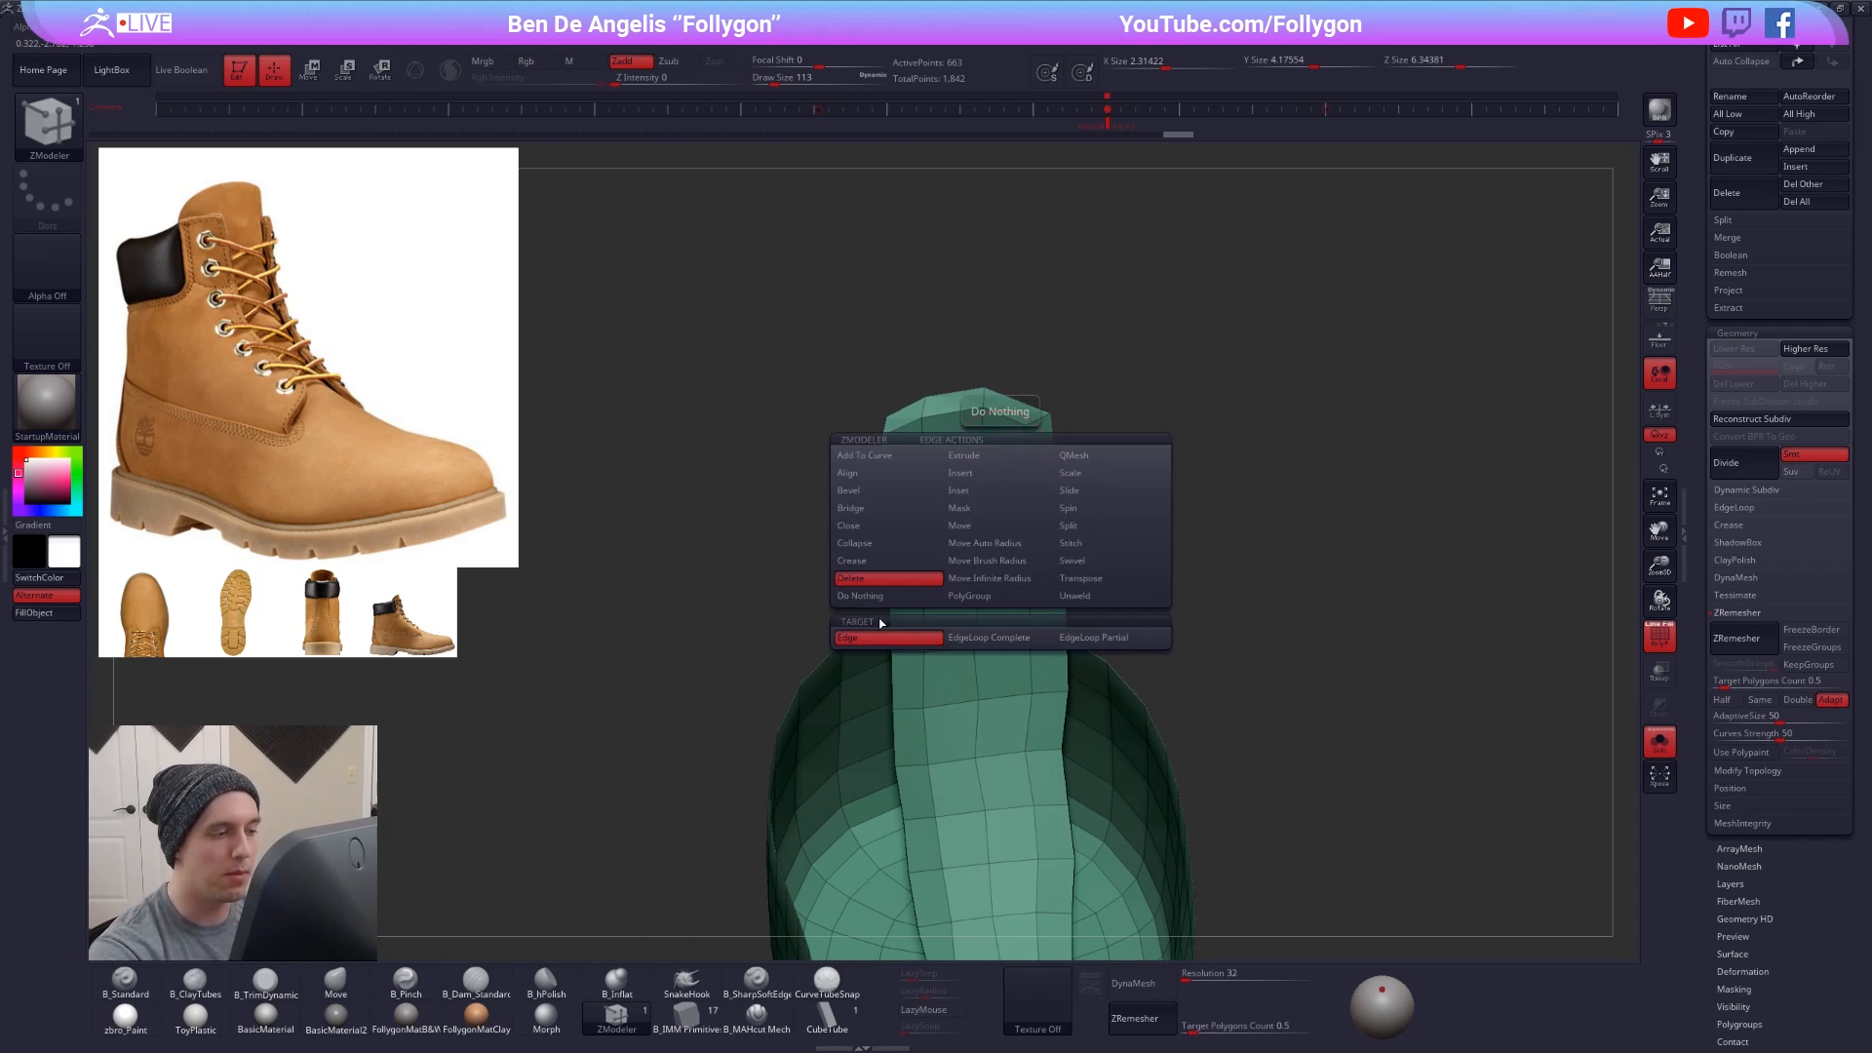
left_click(969, 640)
left_click(1002, 524)
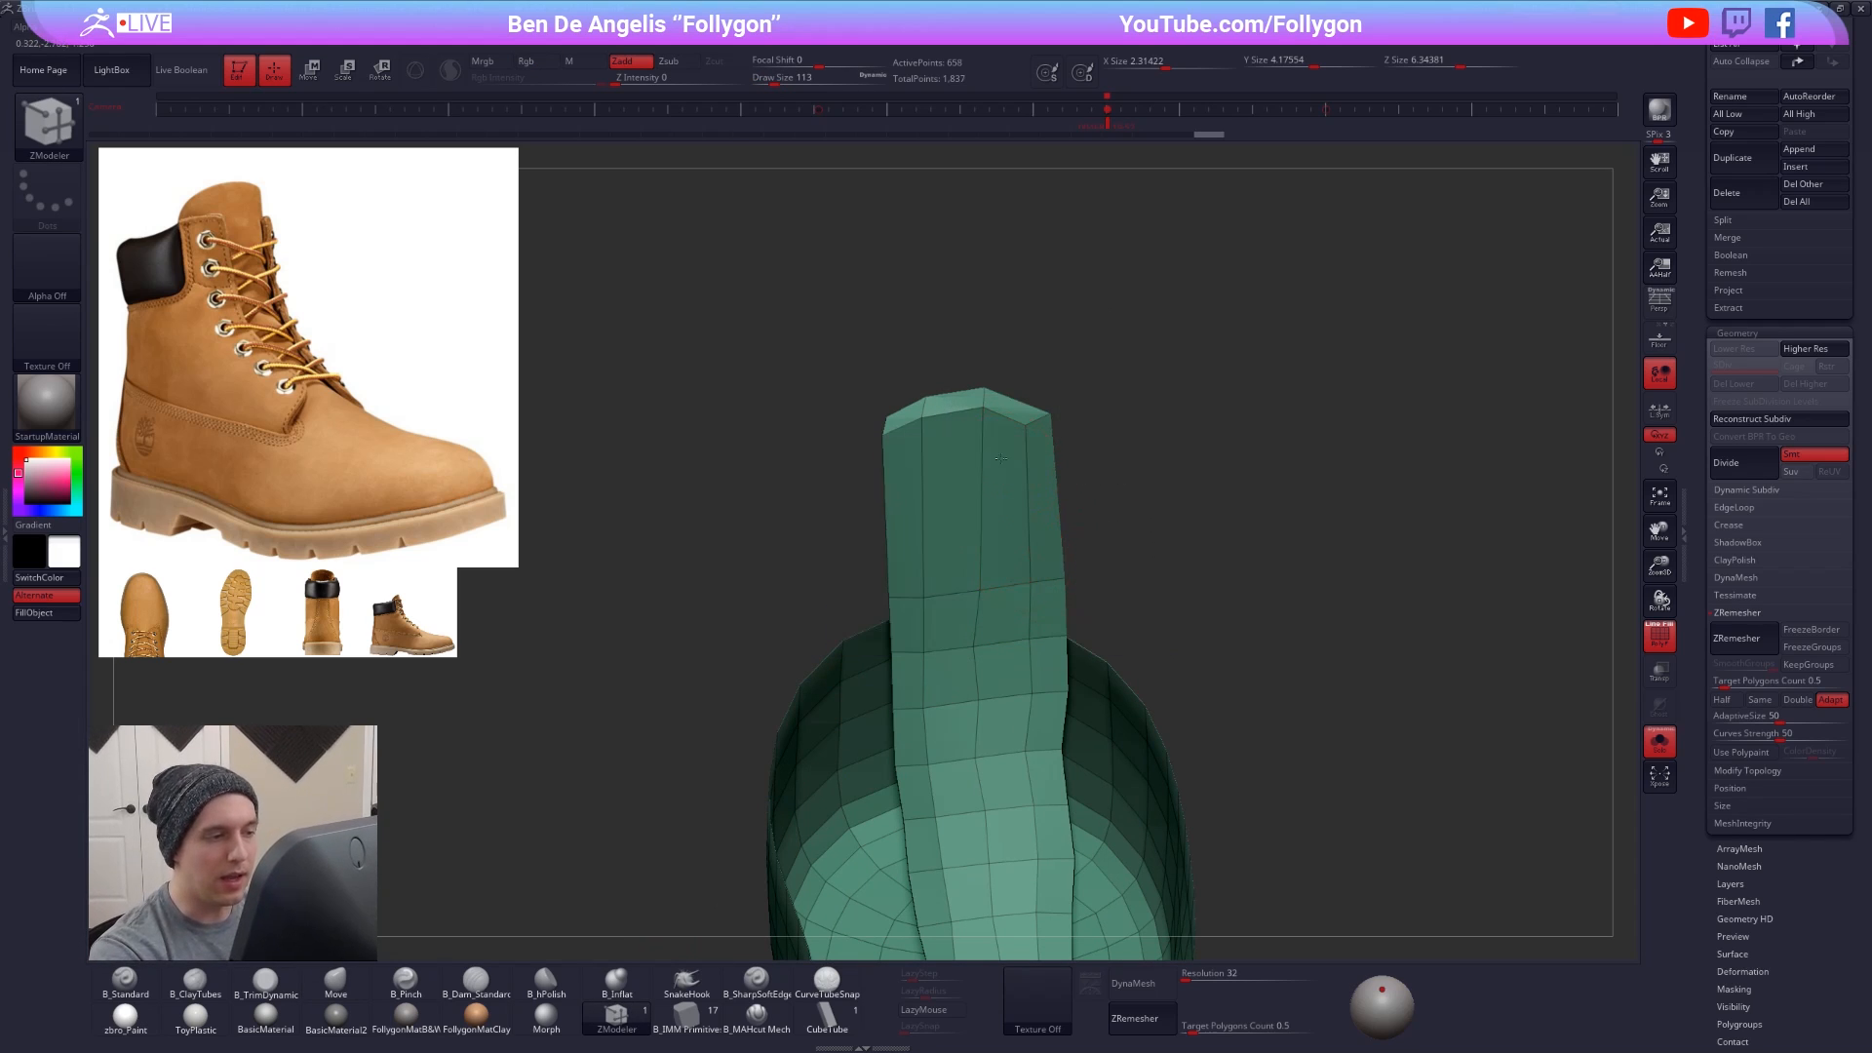
key("ctrl+z")
left_click_drag(1206, 446, 987, 476)
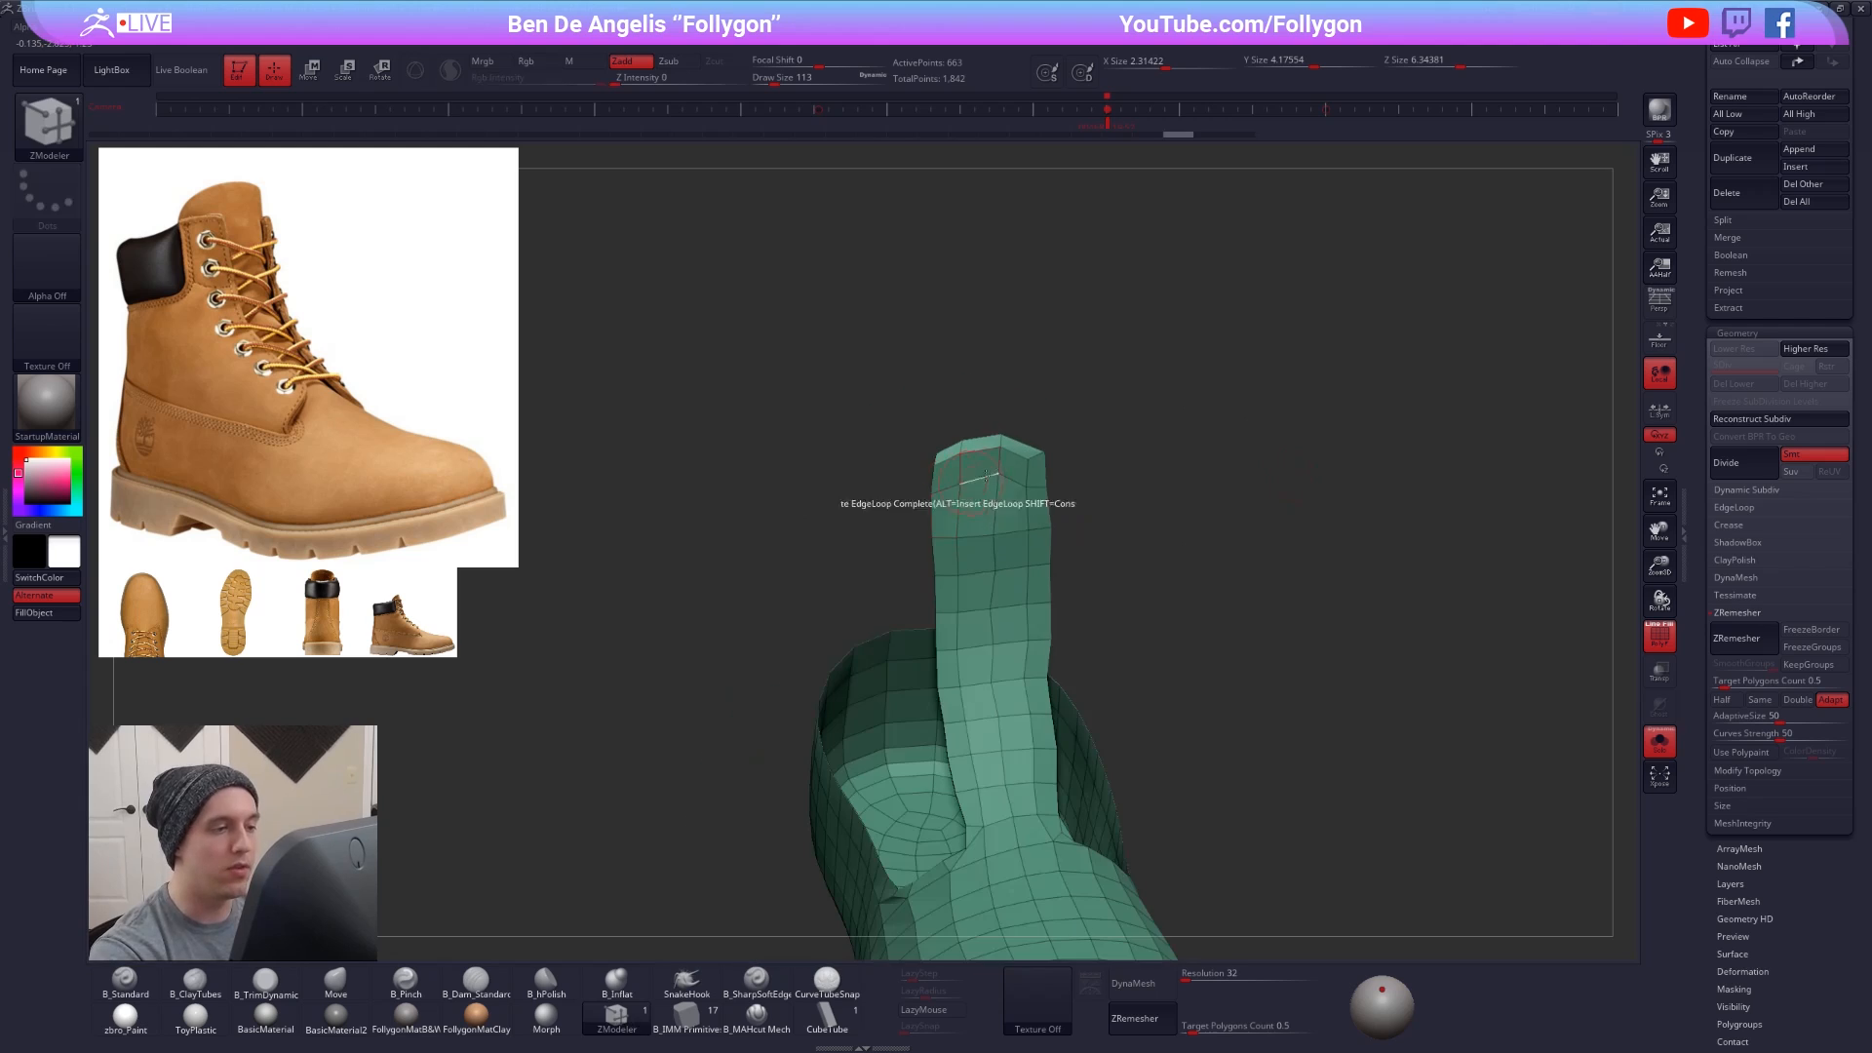
- Flare the tongue's top corners outward with the Move brush at draw size 121
key("b")
key("m")
key("v")
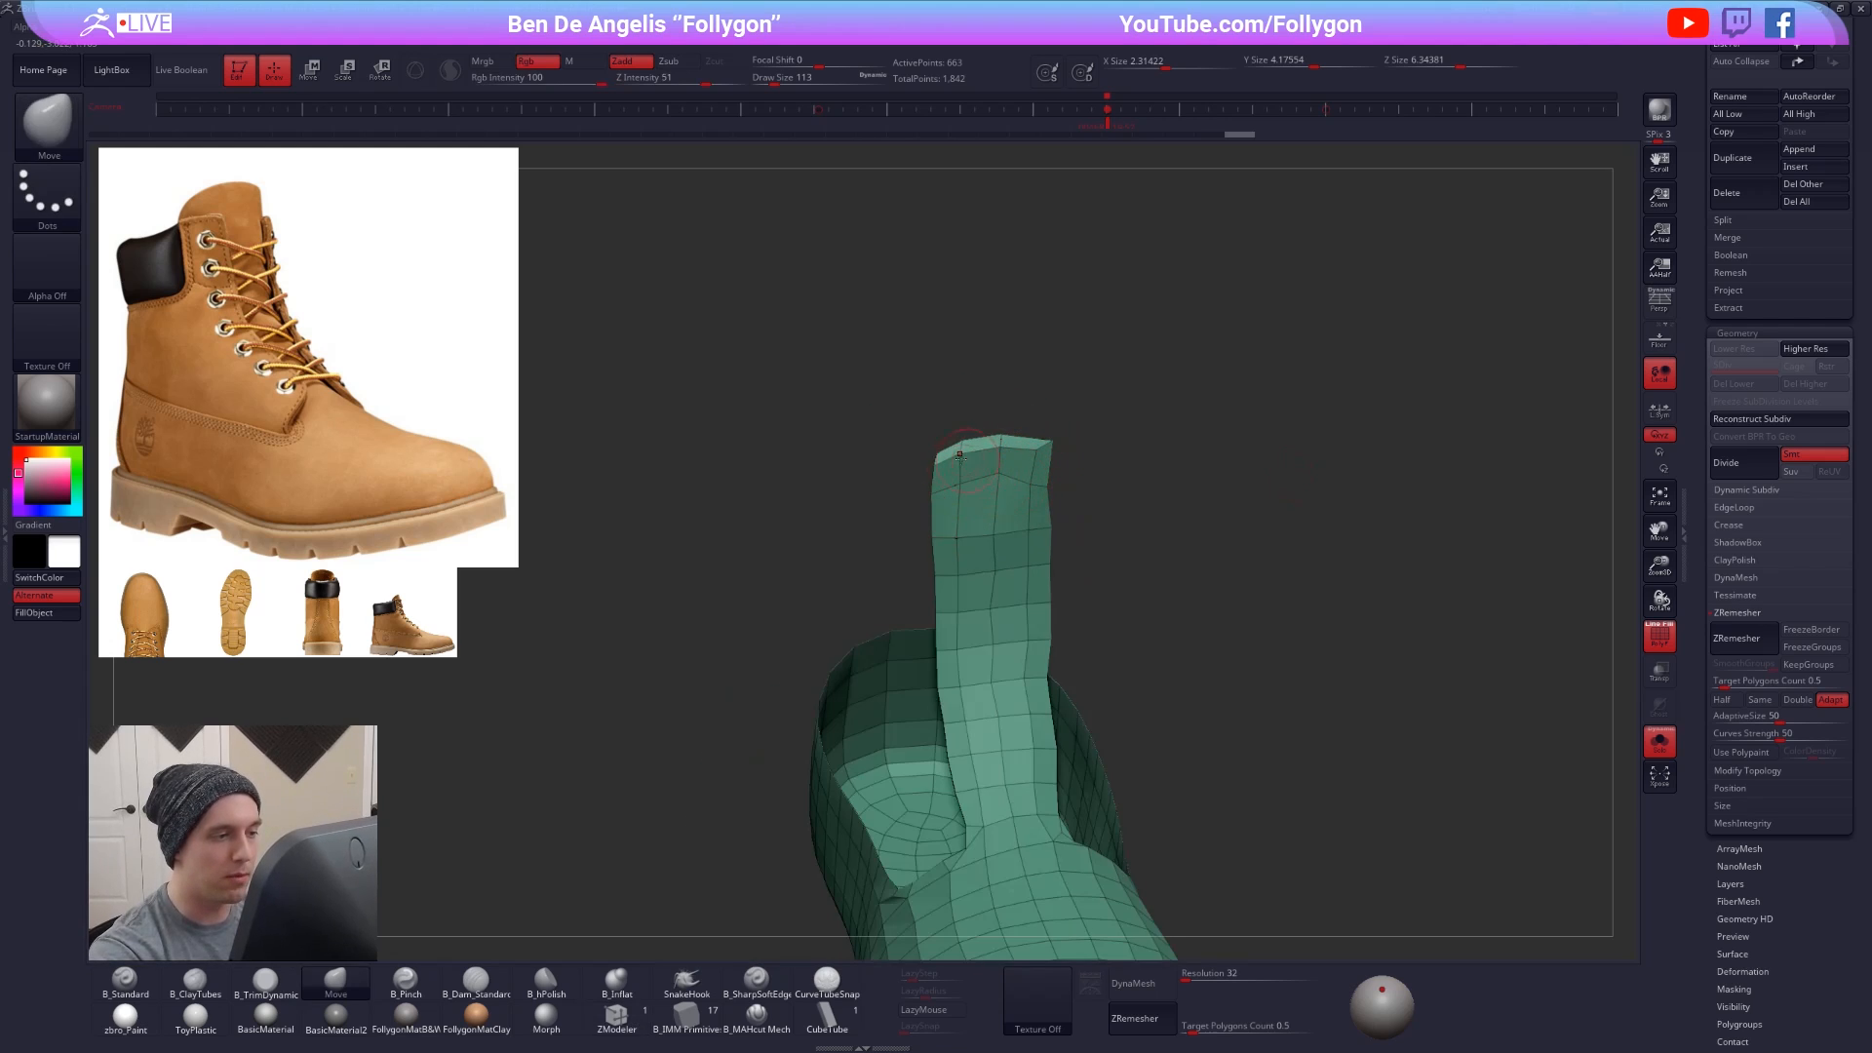
key("space")
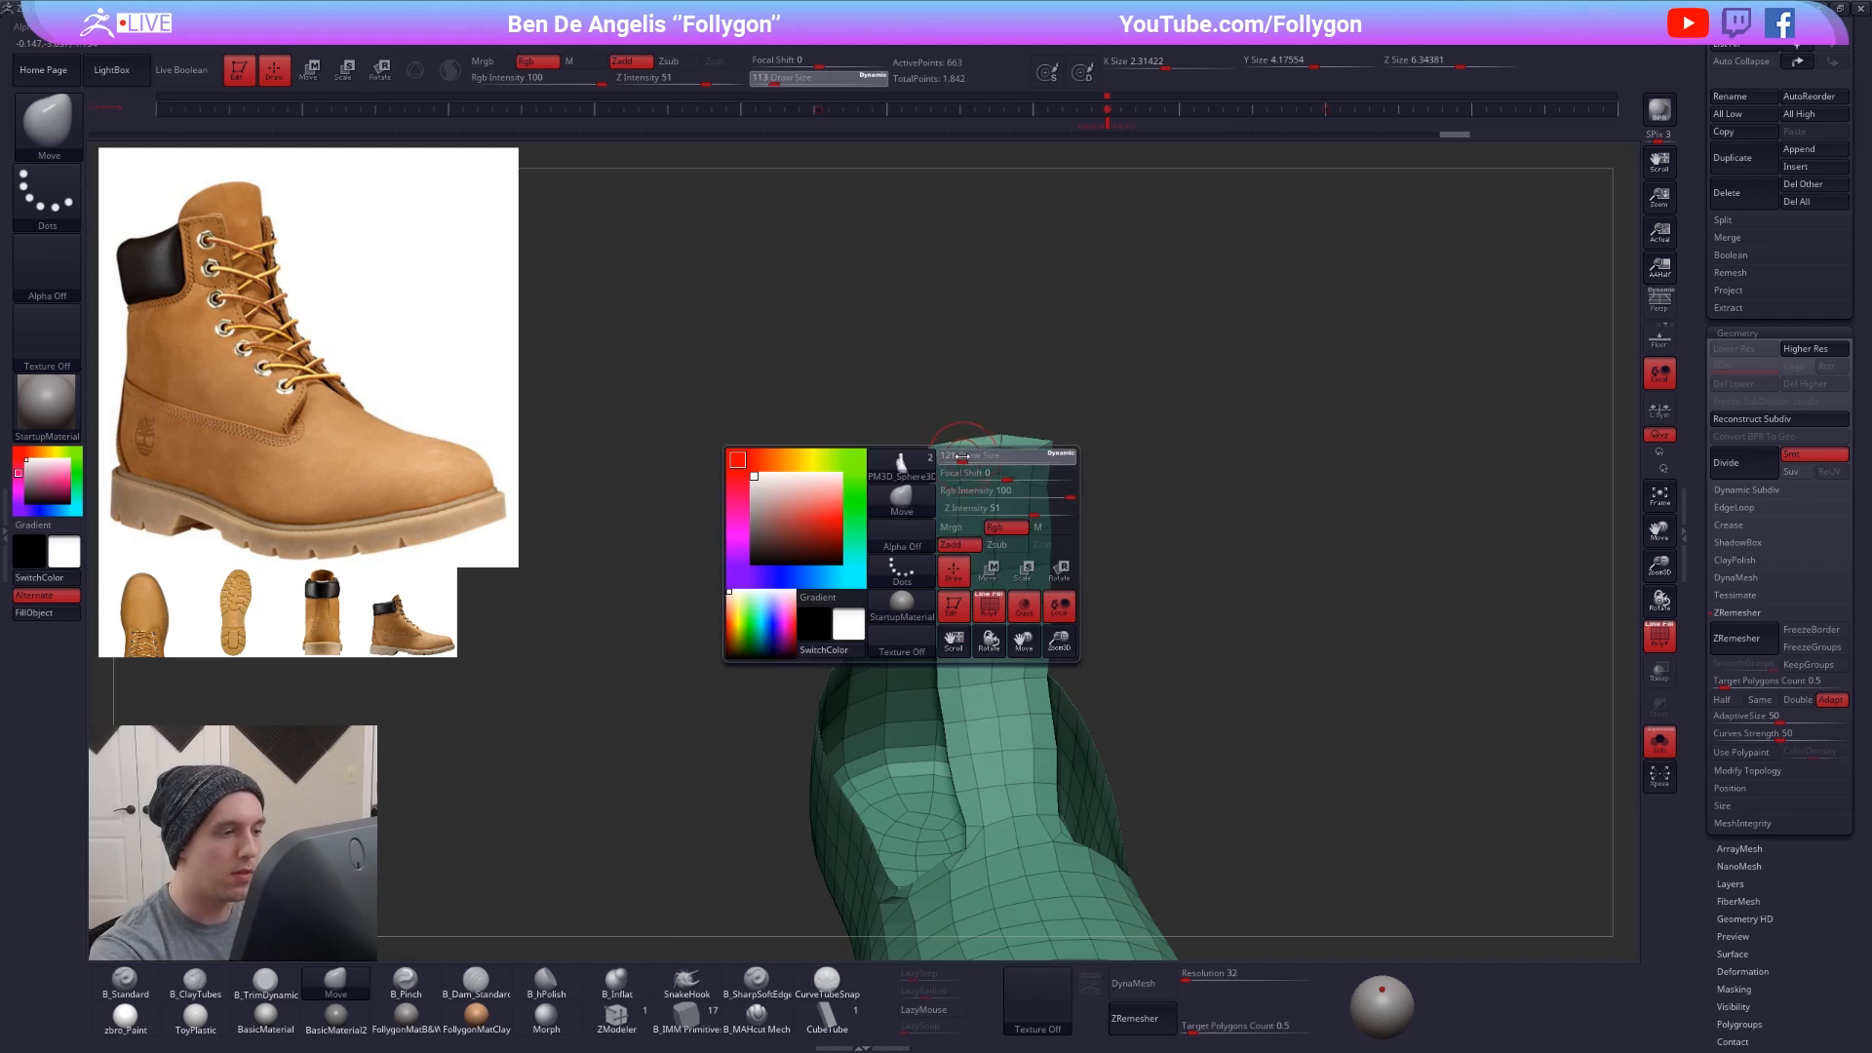
left_click_drag(961, 518, 950, 474)
key("space")
left_click_drag(955, 450, 954, 445)
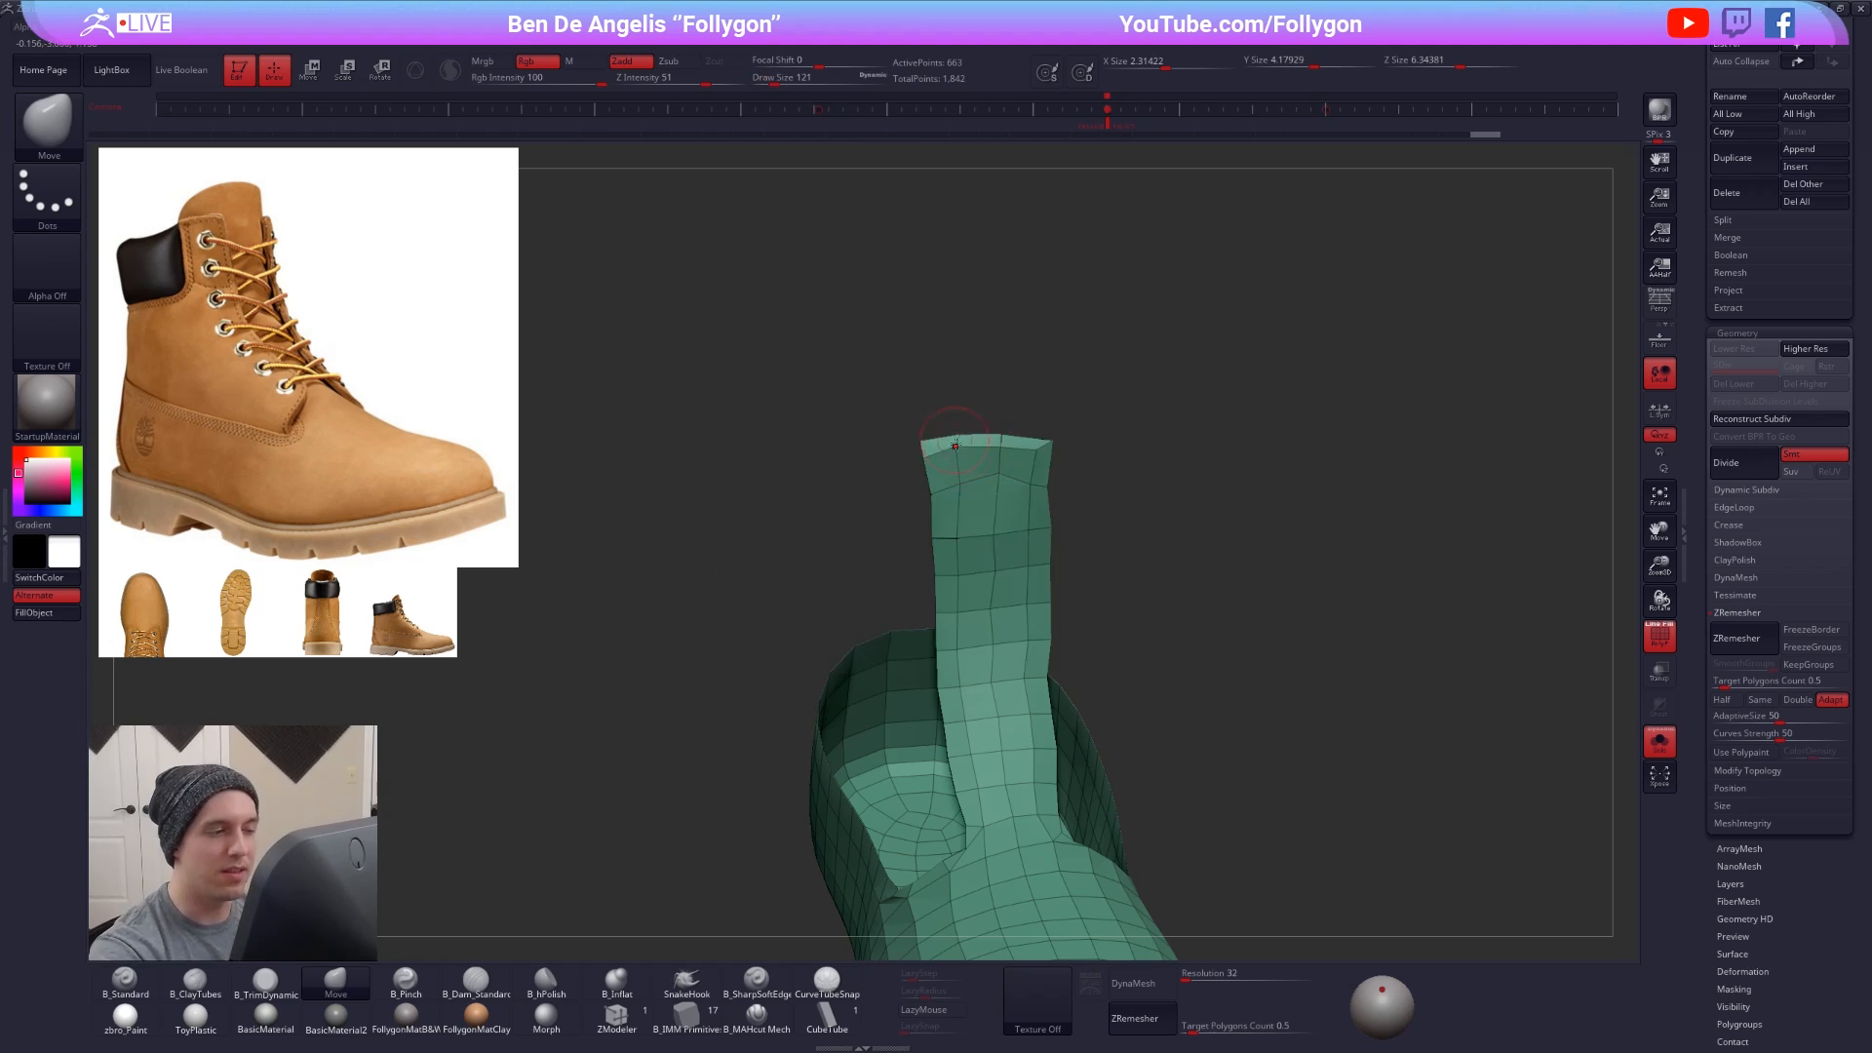
- Show the whole boot without wireframe and raise the tongue's top end with the Move brush at draw size 537
key("alt+s")
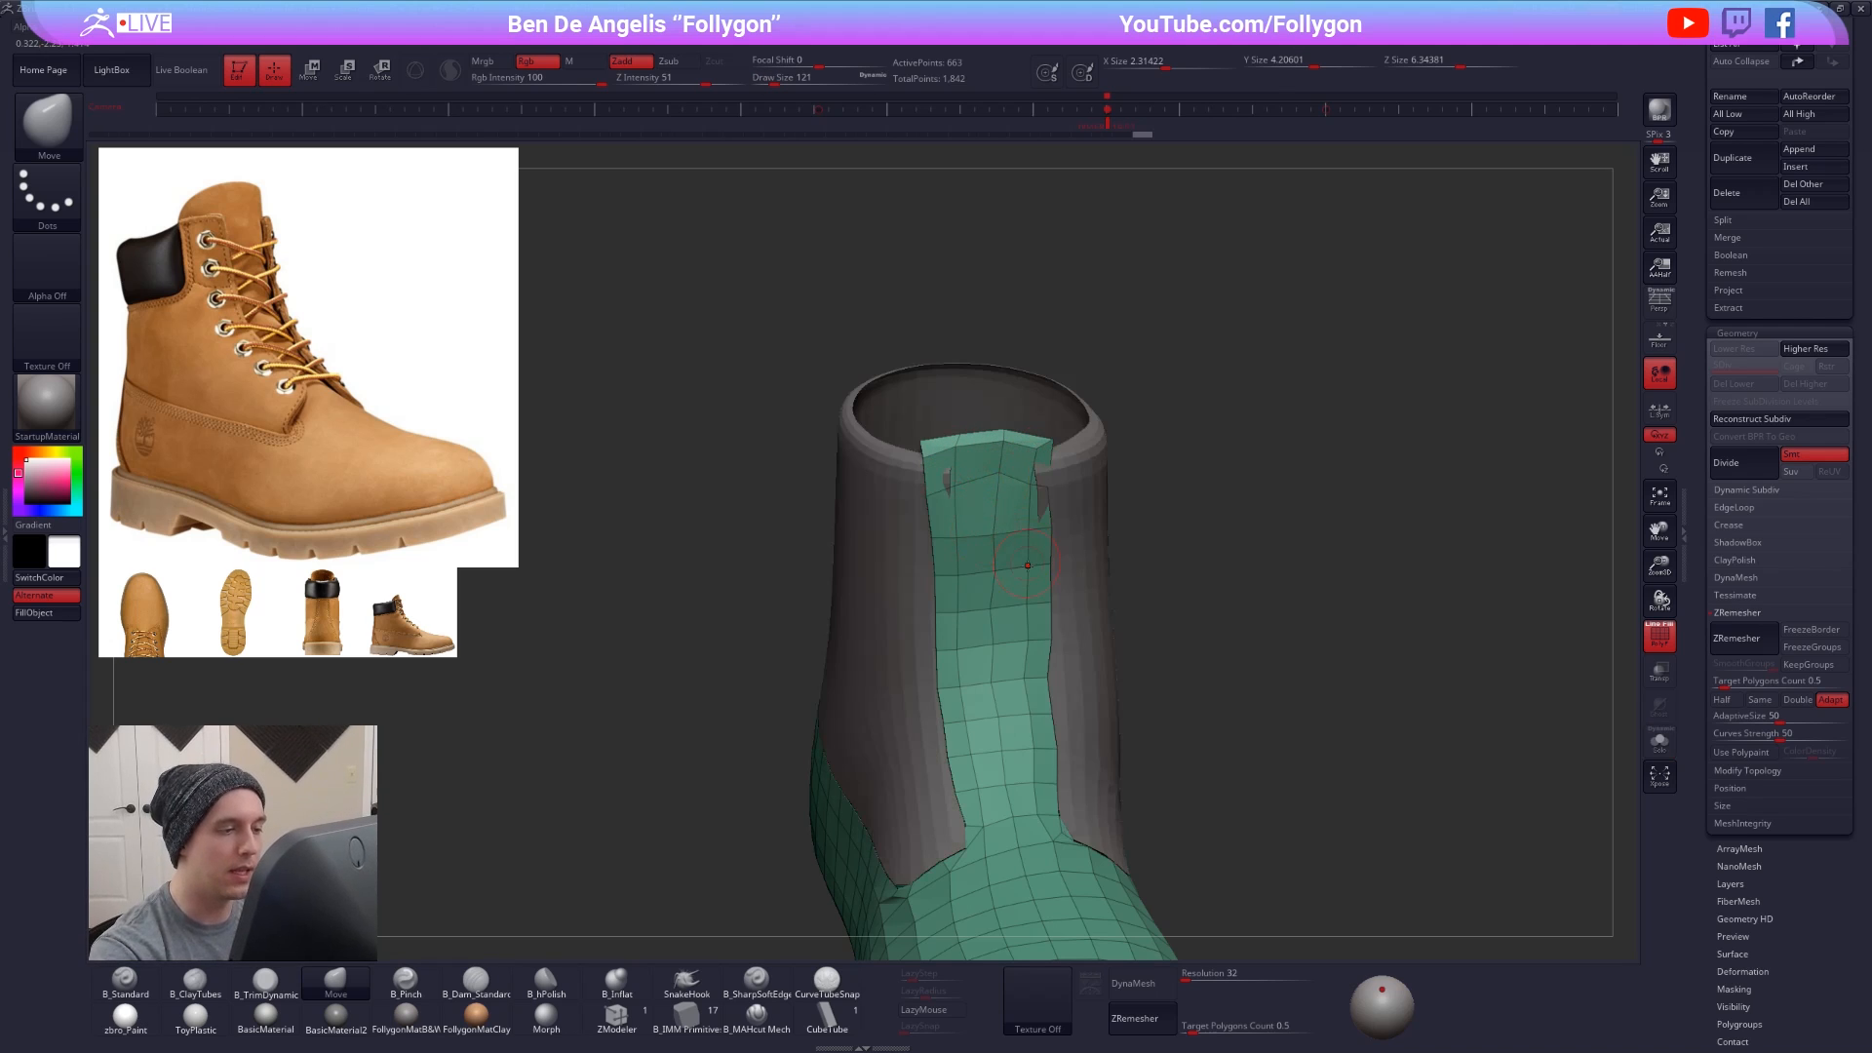
key("shift+f")
key("space")
left_click_drag(1010, 526, 1032, 524)
left_click_drag(976, 461, 975, 434)
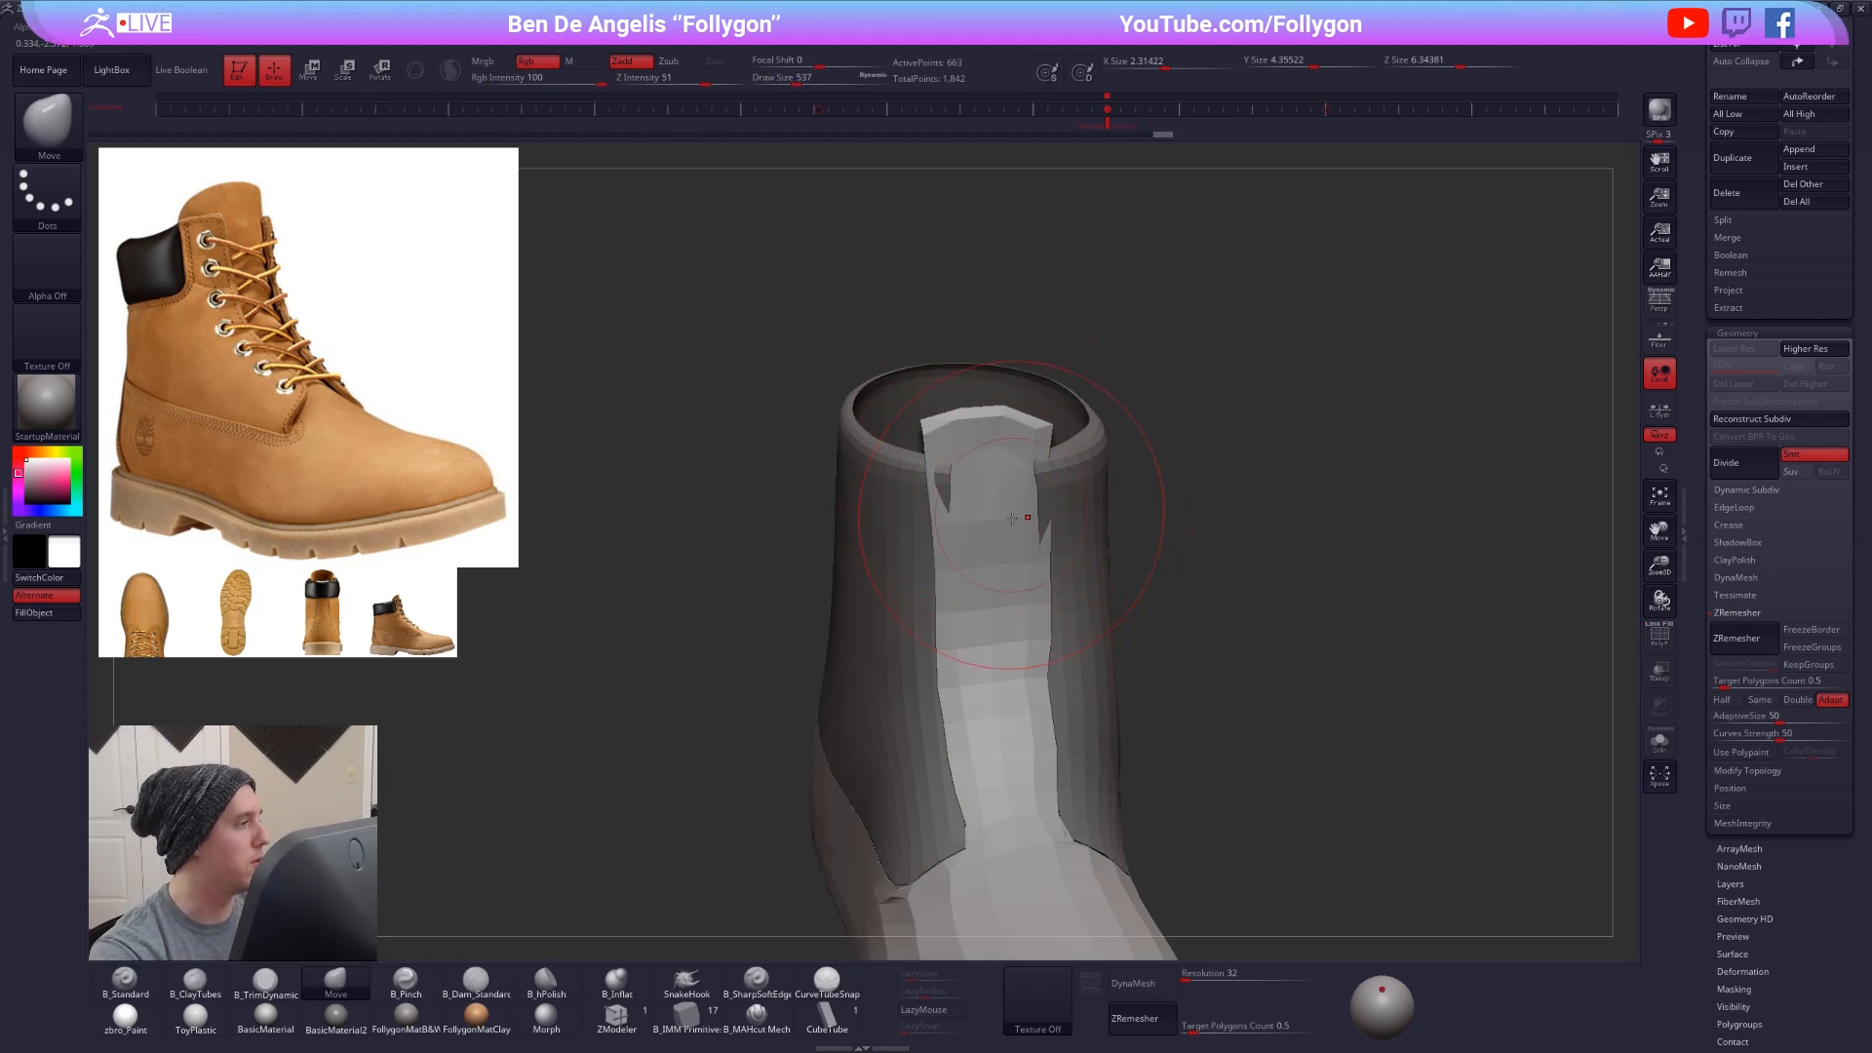
- Raise and shape the tongue's tip further above the collar with the Move brush at draw size 321
right_click_drag(1004, 510, 996, 460)
key("space")
left_click_drag(989, 527, 979, 526)
left_click_drag(1014, 486, 1022, 469)
right_click_drag(1021, 469, 975, 458)
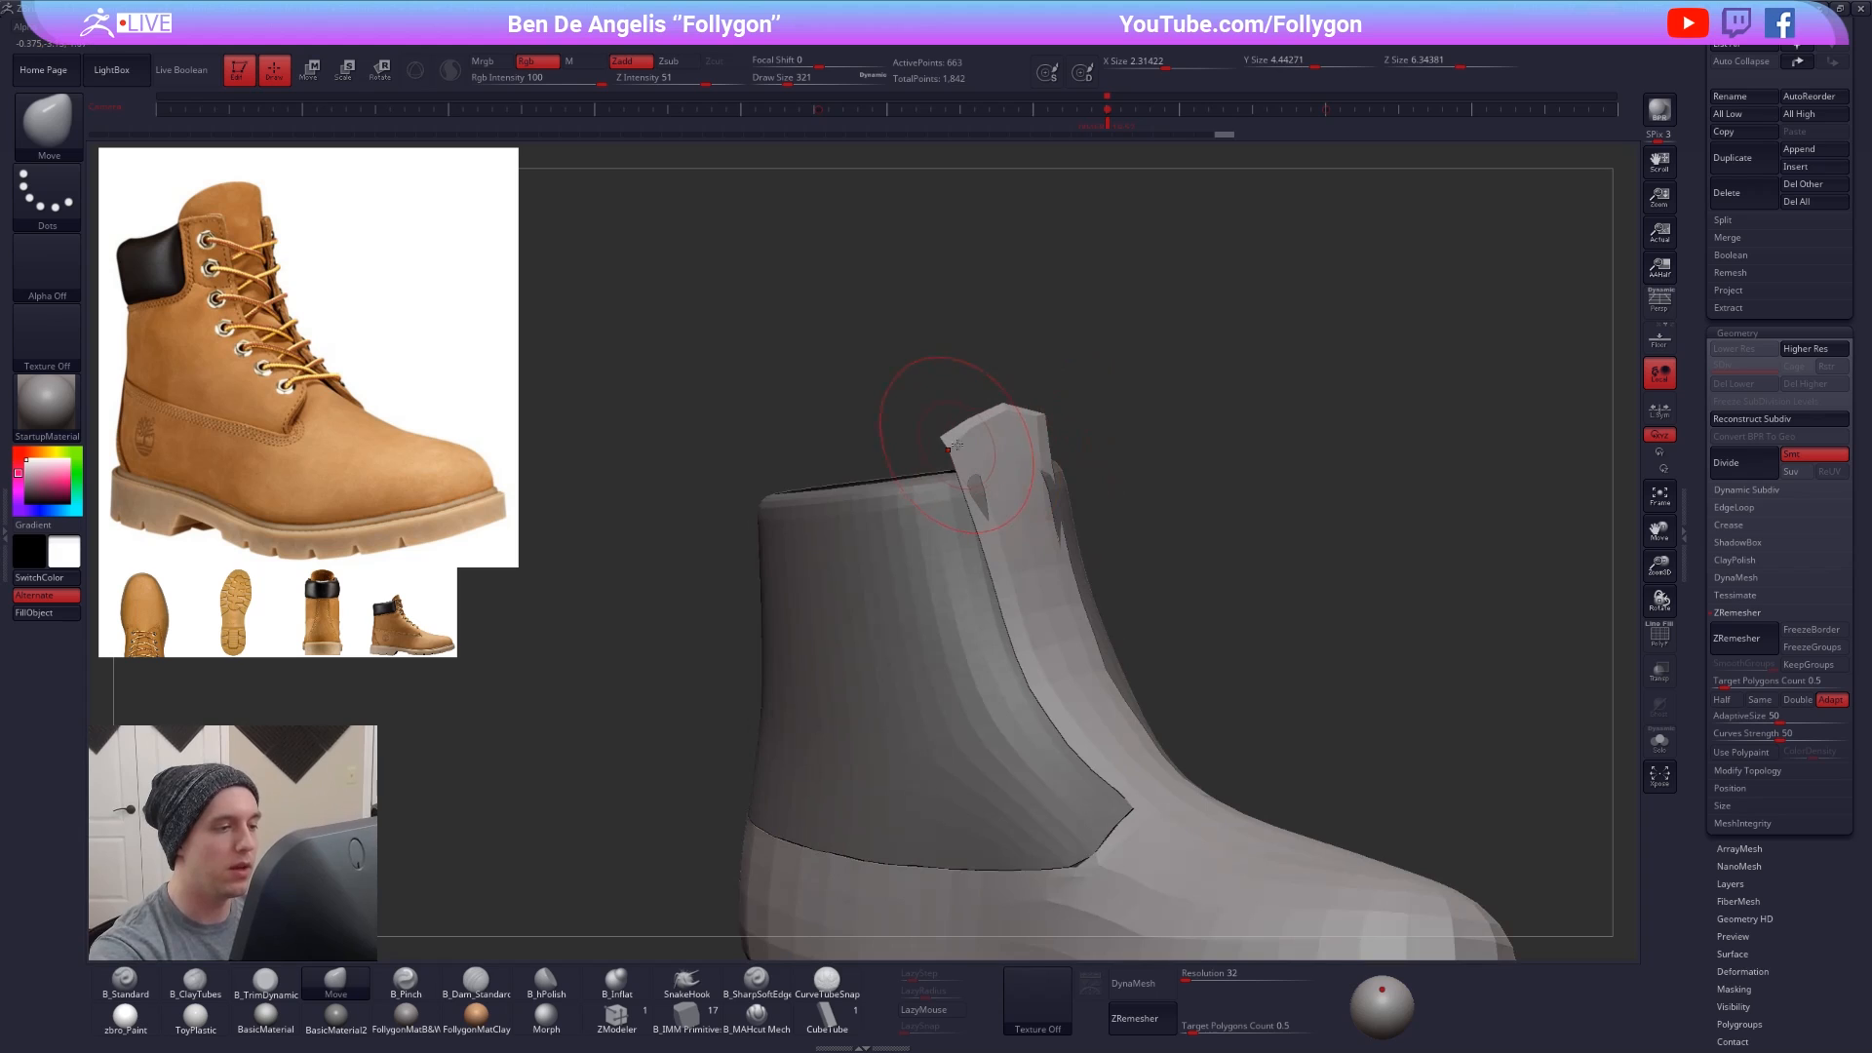
mouse_move(1107, 501)
right_mouse_down()
mouse_move(1296, 572)
mouse_move(1082, 521)
right_mouse_up()
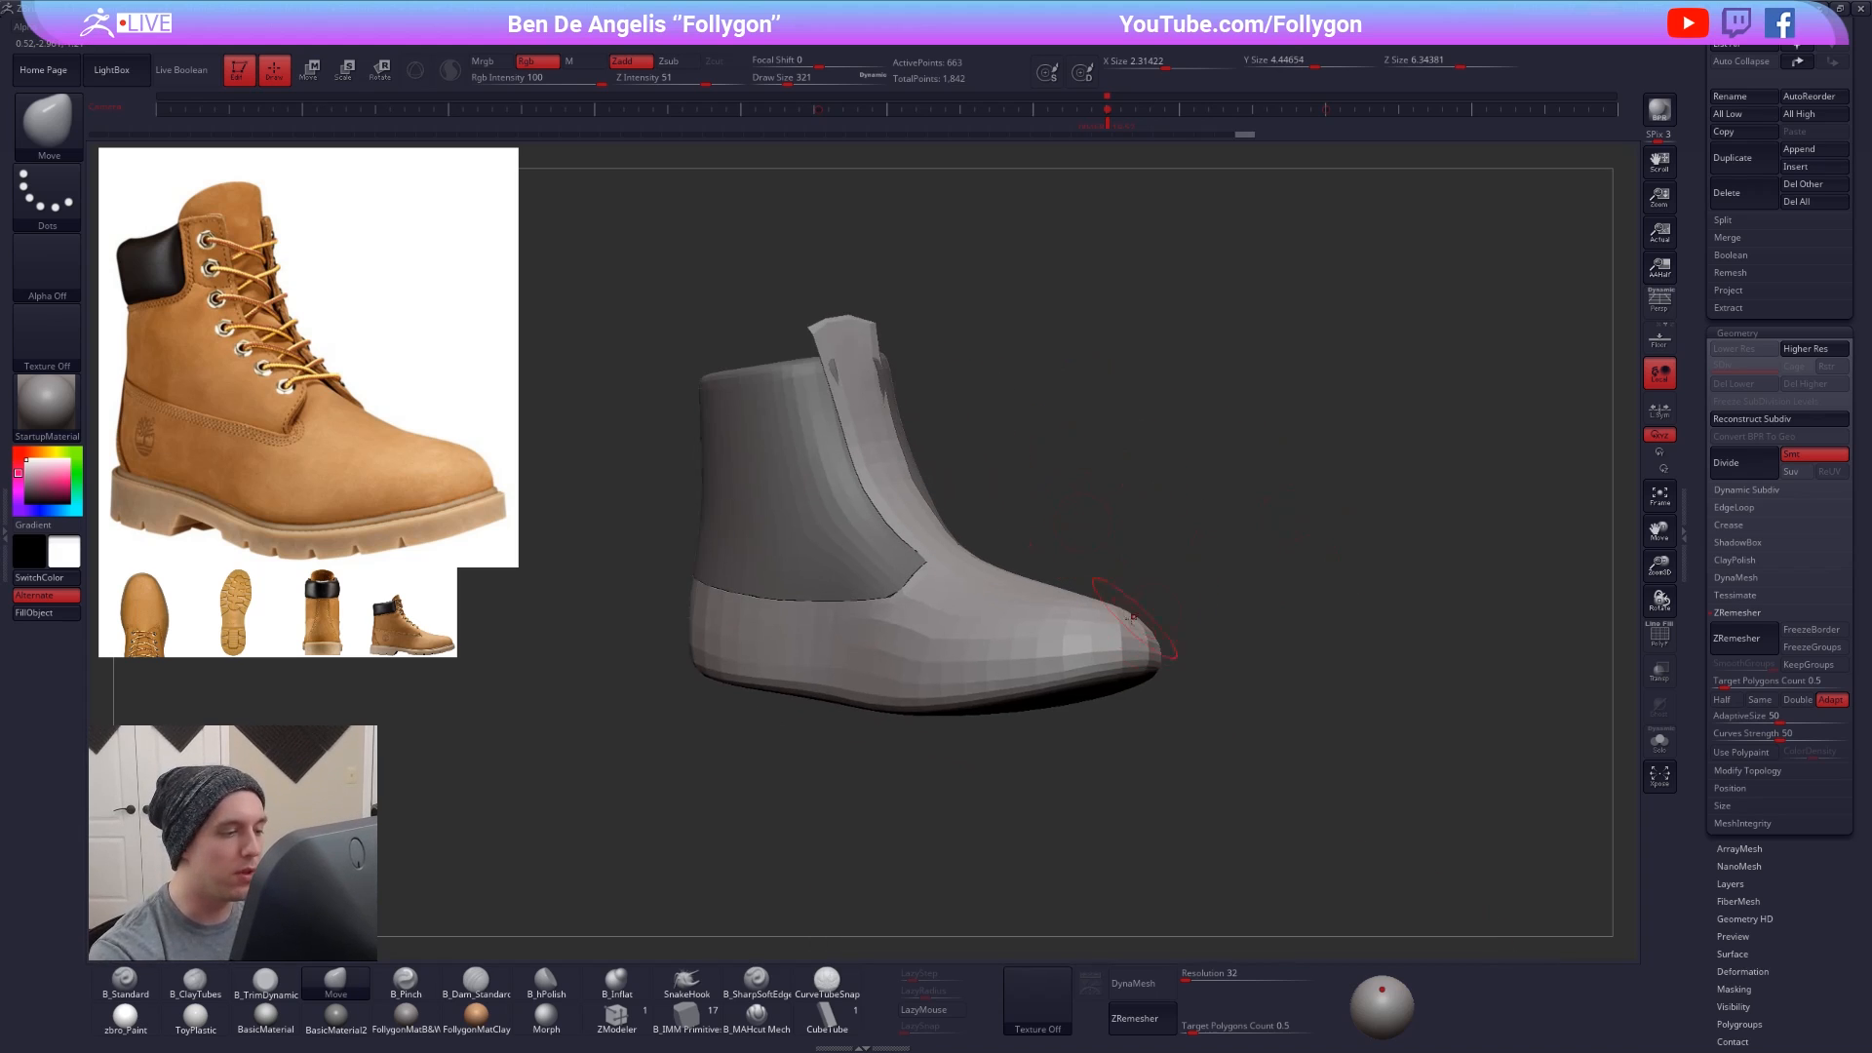
- Isolate the foot and tongue piece again with its wireframe shown and set the draw size to 381
right_click_drag(1130, 618, 960, 612)
right_click_drag(961, 612, 683, 809, "alt")
right_click_drag(683, 809, 858, 751)
key("alt+s")
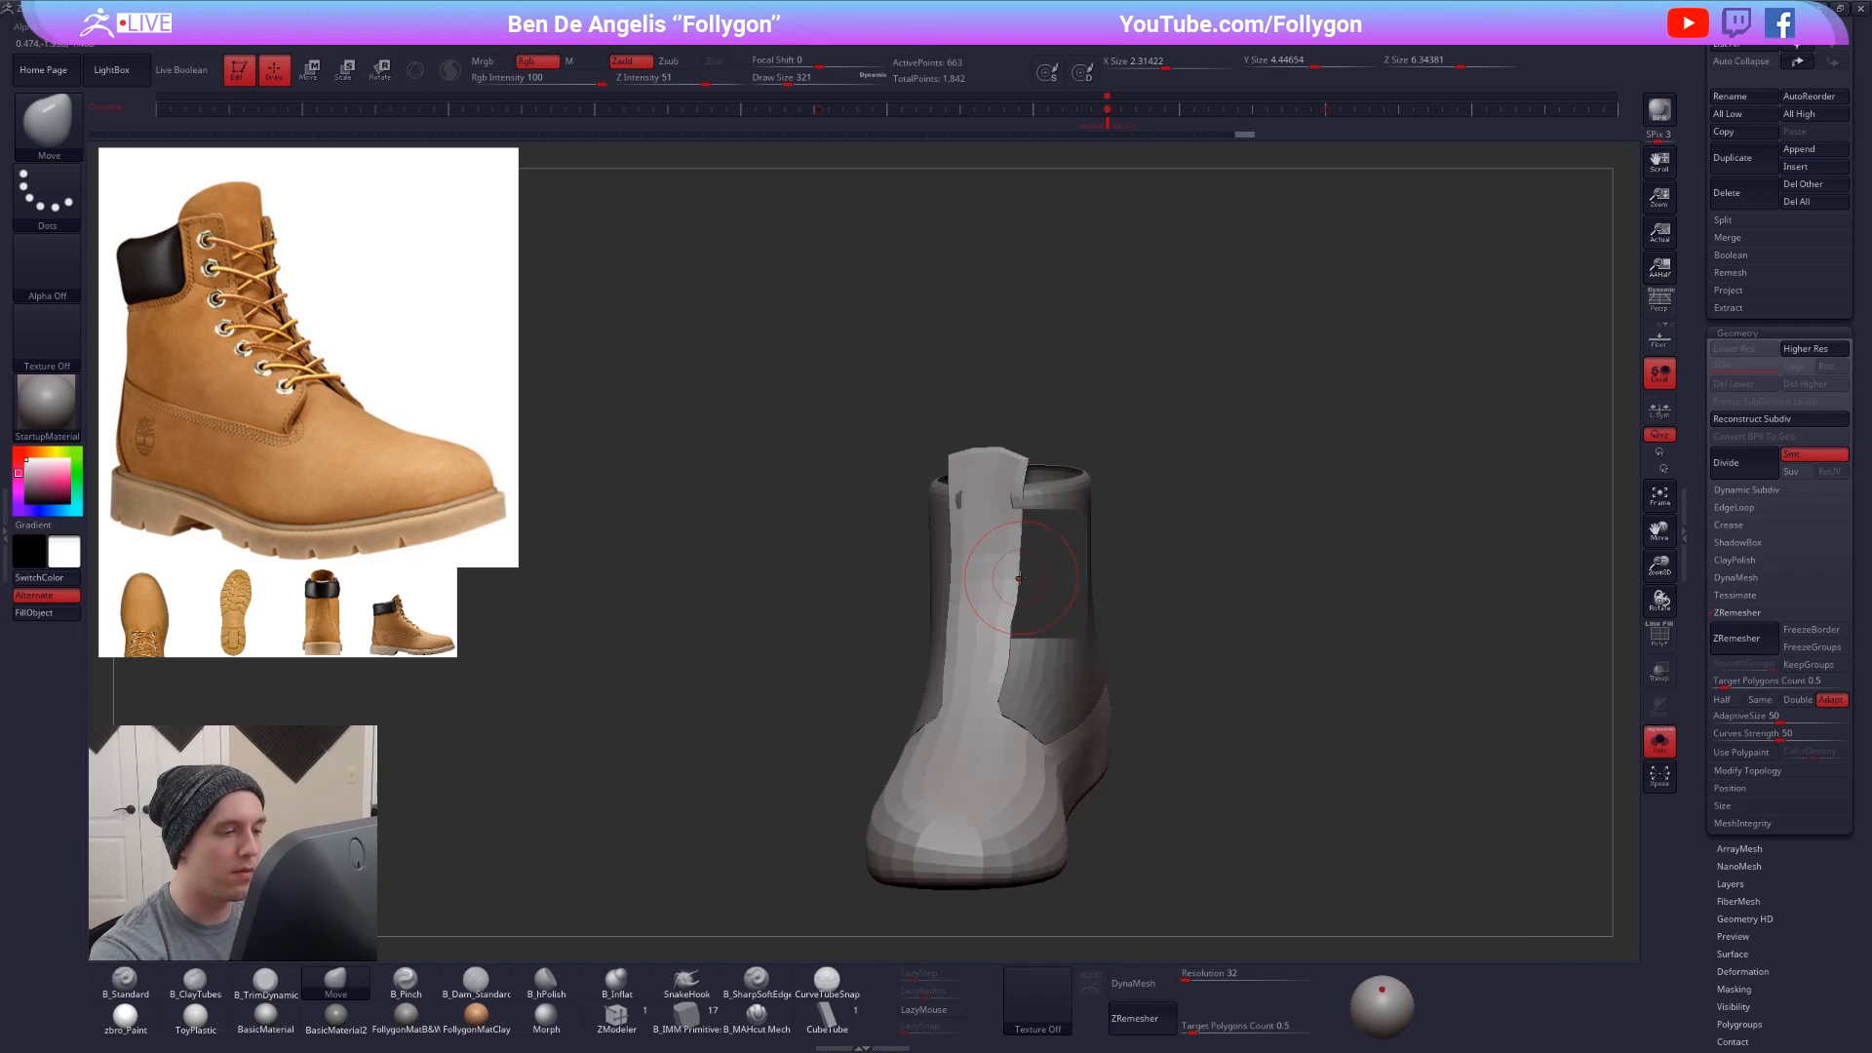
key("space")
left_click_drag(974, 672, 981, 673)
mouse_move(877, 672)
right_mouse_down()
mouse_move(1023, 673)
mouse_move(1067, 702)
right_mouse_up()
key("shift+f")
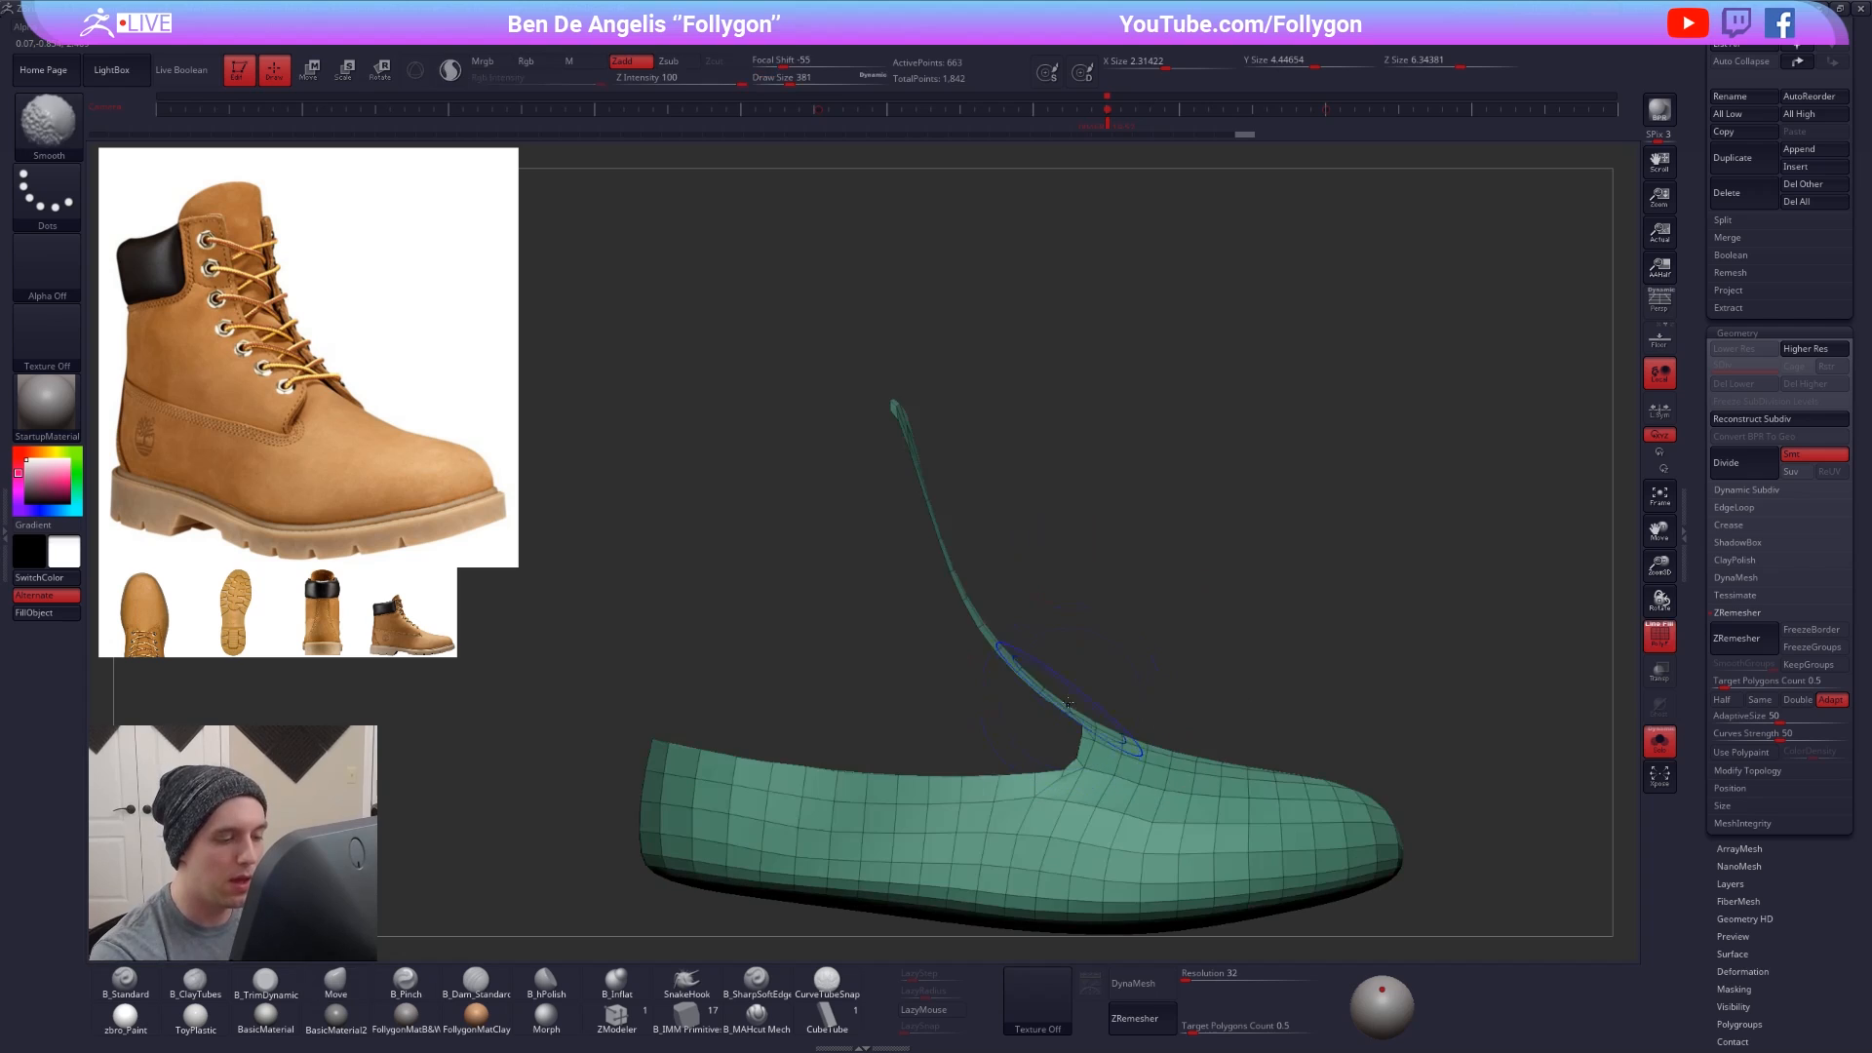
- Lasso-mask the tongue and invert the mask so that only the tongue stays editable
key("ctrl")
left_click_drag(1032, 720, 952, 283, "ctrl")
left_click(953, 276, "ctrl")
right_click_drag(1199, 599, 1062, 605)
left_click_drag(1063, 612, 1084, 648, "ctrl")
mouse_move(1084, 648)
right_mouse_down()
mouse_move(1058, 692)
mouse_move(1017, 638)
right_mouse_up()
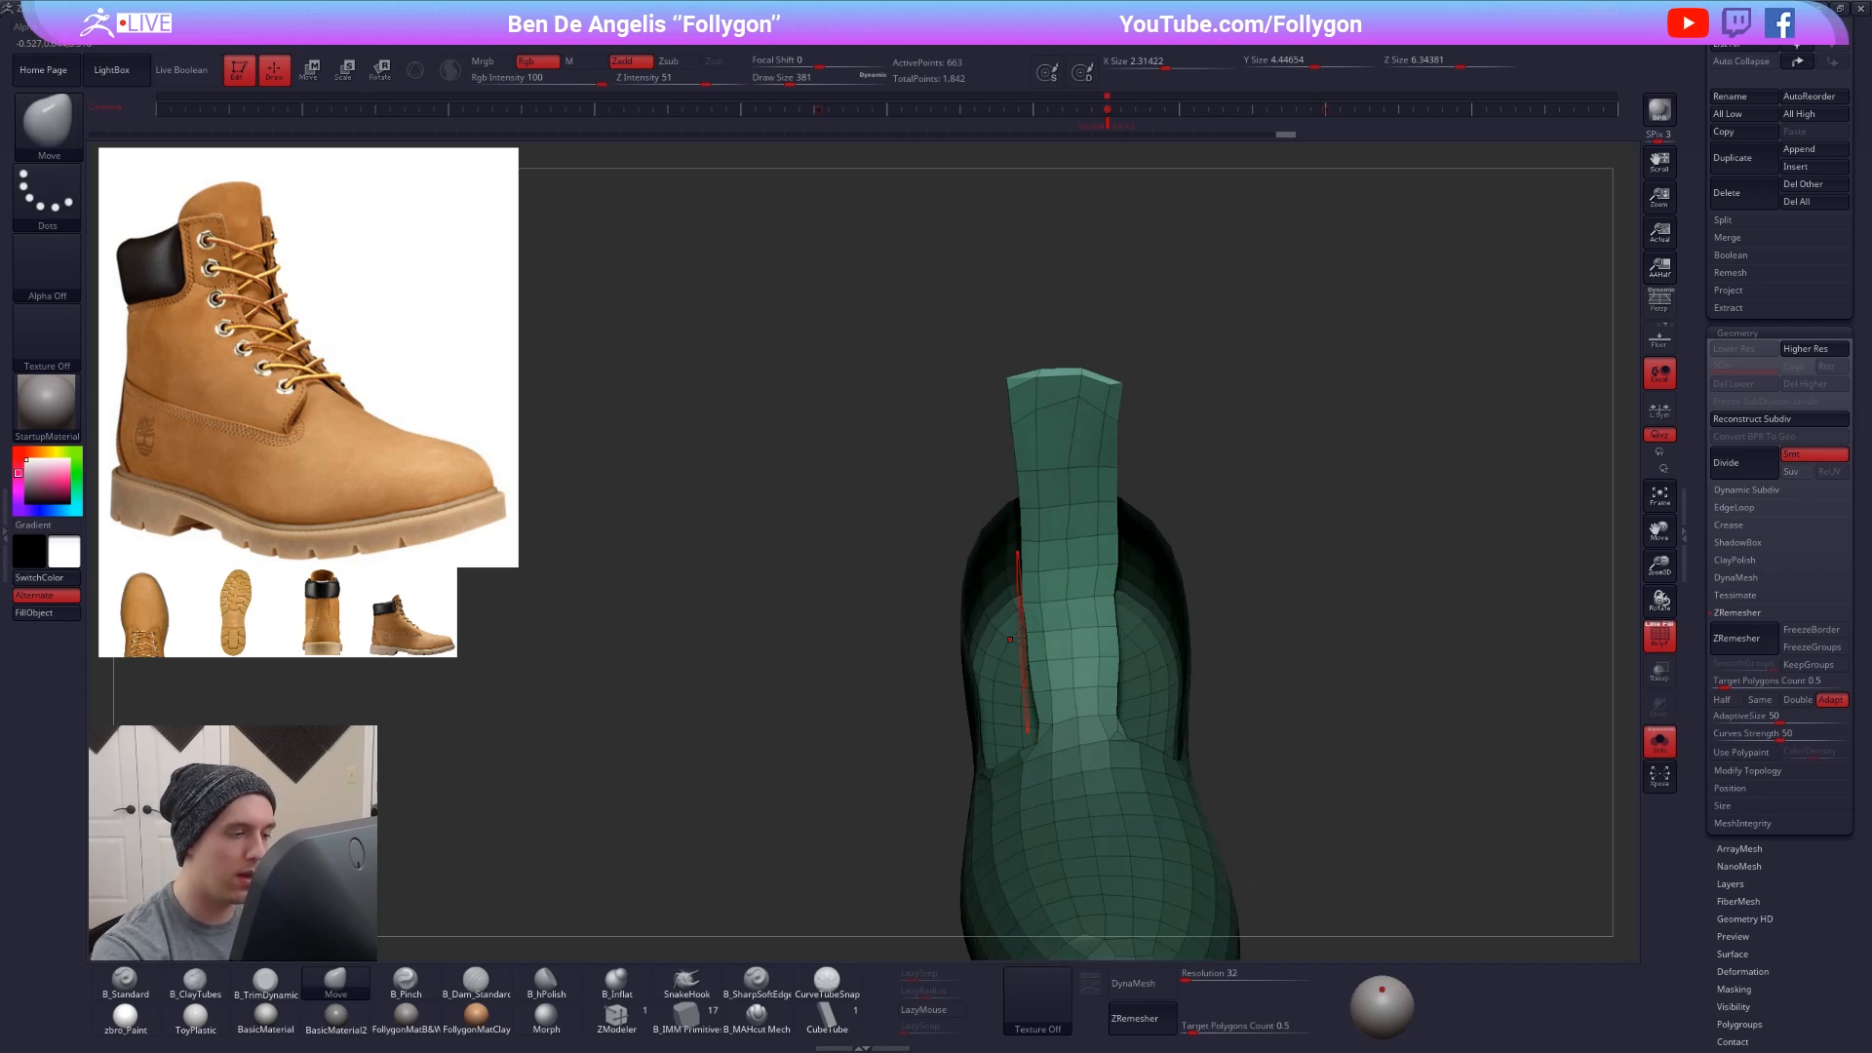
- Scale the unmasked tongue wider with the transform gizmo and return to Draw mode
key("e")
mouse_move(1289, 578)
left_mouse_down()
mouse_move(1369, 578)
mouse_move(1279, 579)
left_mouse_up()
key("ctrl+z")
key("w")
key("q")
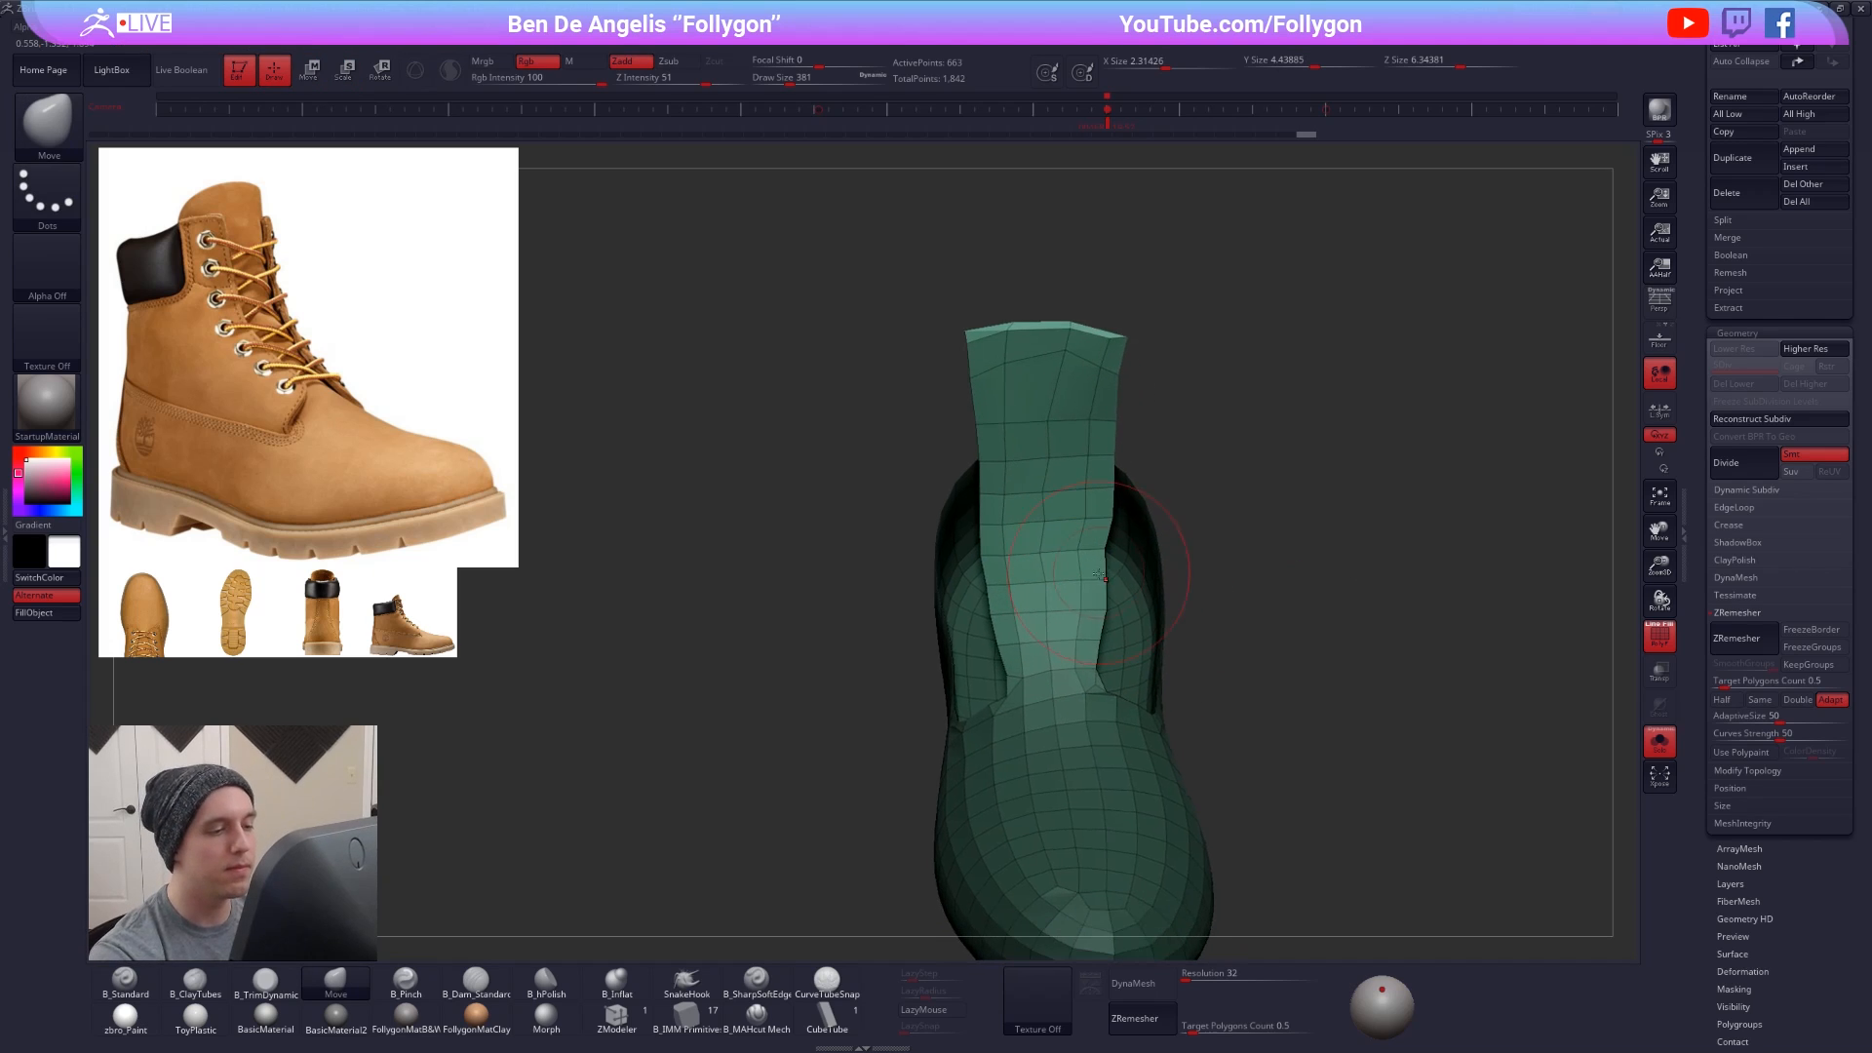
- Nudge the tongue's side edge outward with the Move brush, set the draw size to 335, and check the fit against the boot shaft
left_click_drag(1103, 556, 1112, 556)
left_click(1240, 522, "ctrl+shift")
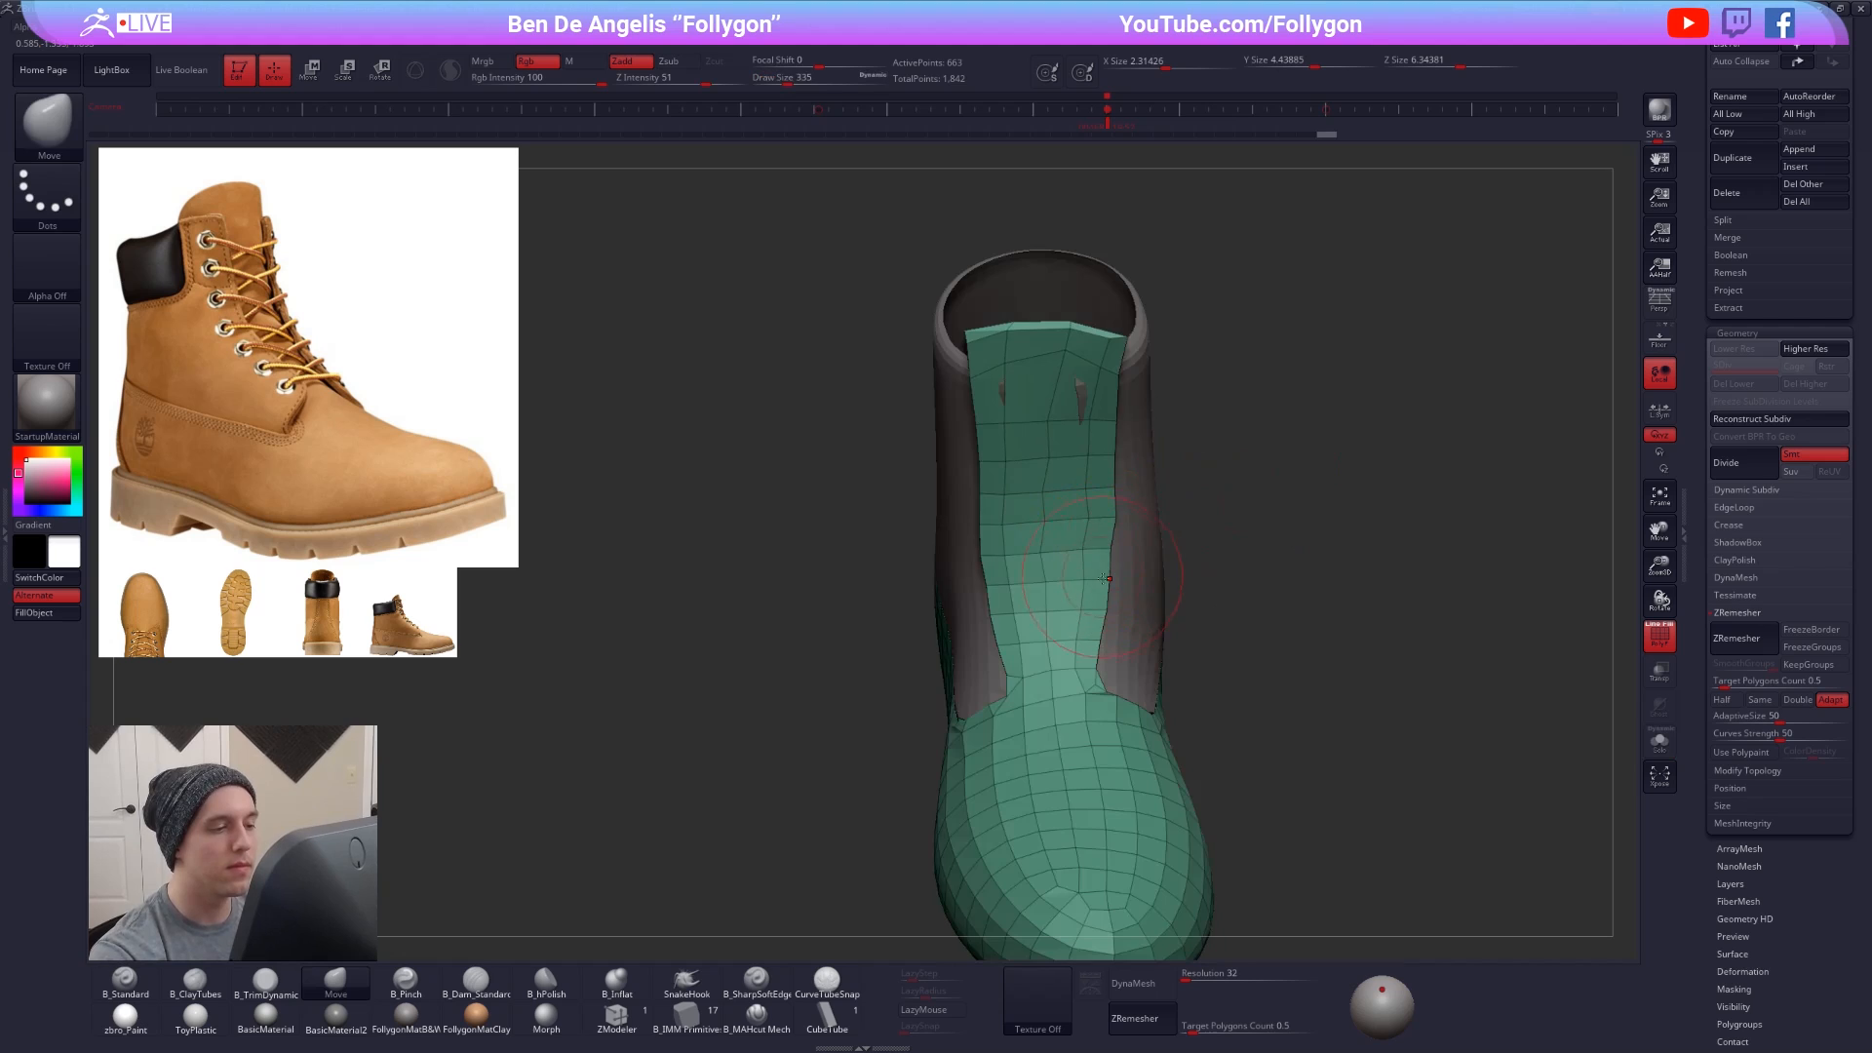
mouse_move(1258, 624)
left_mouse_down()
mouse_move(1297, 527)
mouse_move(1079, 643)
left_mouse_up()
right_click_drag(1079, 643, 1087, 672)
key("alt+s")
right_click_drag(1084, 556, 1009, 546, "alt")
key("ctrl+z")
right_click_drag(1037, 447, 1052, 451)
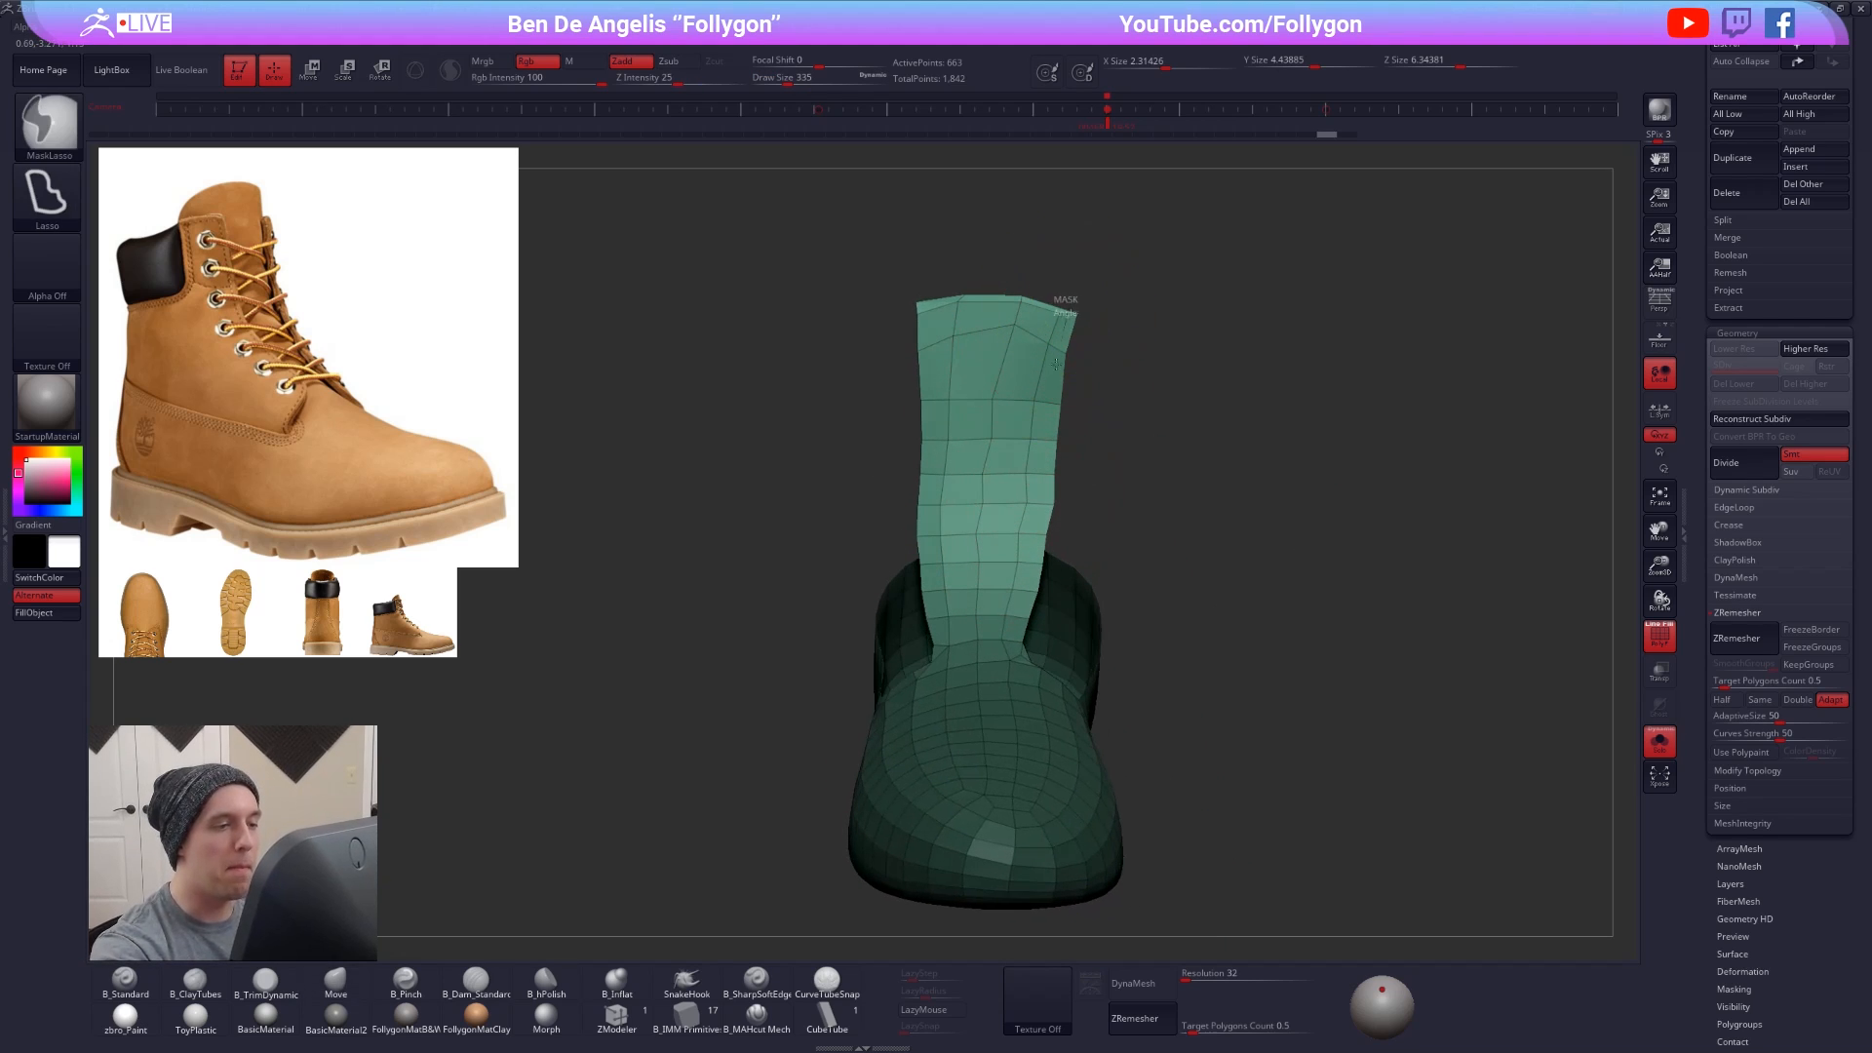
- Lasso-mask both side strips of the tongue, invert the mask, and set the draw size to 252
mouse_move(1073, 297)
left_mouse_down("ctrl")
mouse_move(1030, 560)
mouse_move(1208, 888)
left_mouse_up("ctrl")
mouse_move(936, 293)
left_mouse_down("ctrl")
mouse_move(948, 715)
mouse_move(819, 263)
mouse_move(877, 224)
left_mouse_up("ctrl")
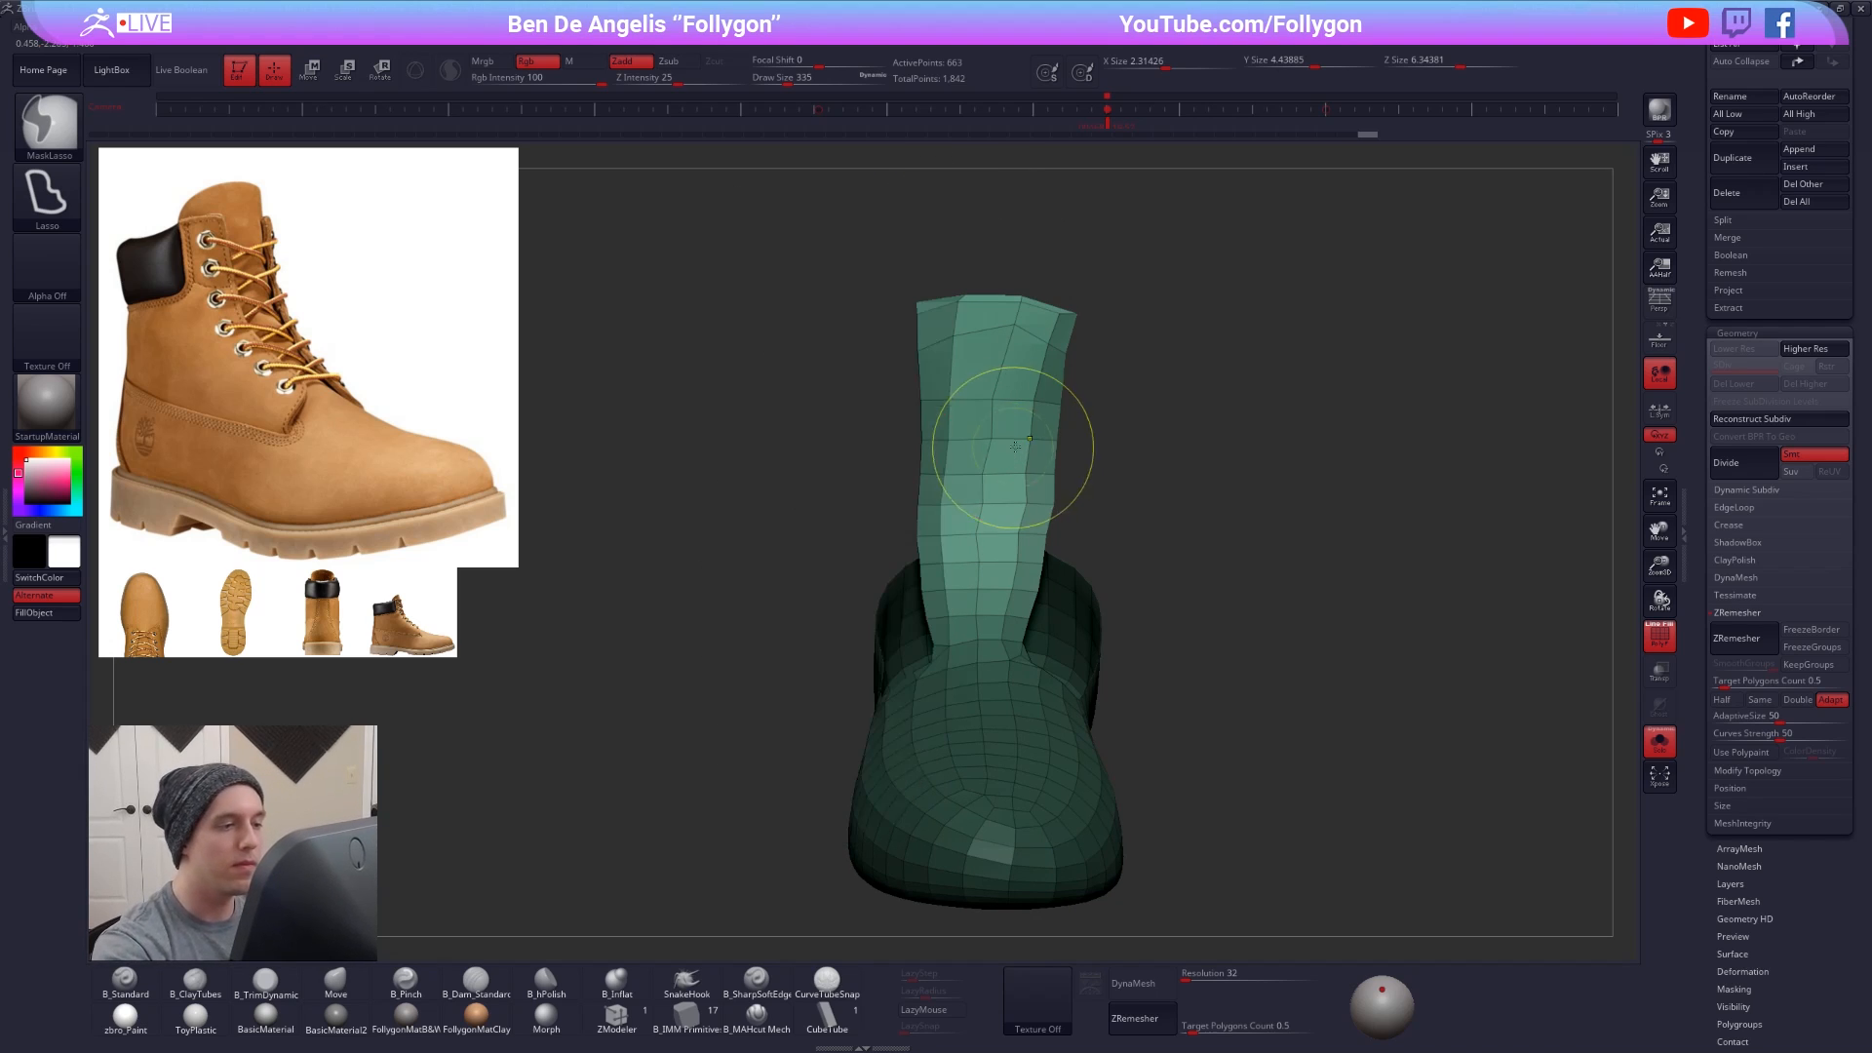
mouse_move(1012, 448)
right_mouse_down()
mouse_move(1086, 428)
mouse_move(1005, 430)
mouse_move(1014, 444)
right_mouse_up()
left_click(1102, 421, "ctrl")
key("space")
left_click_drag(1018, 563, 1011, 563)
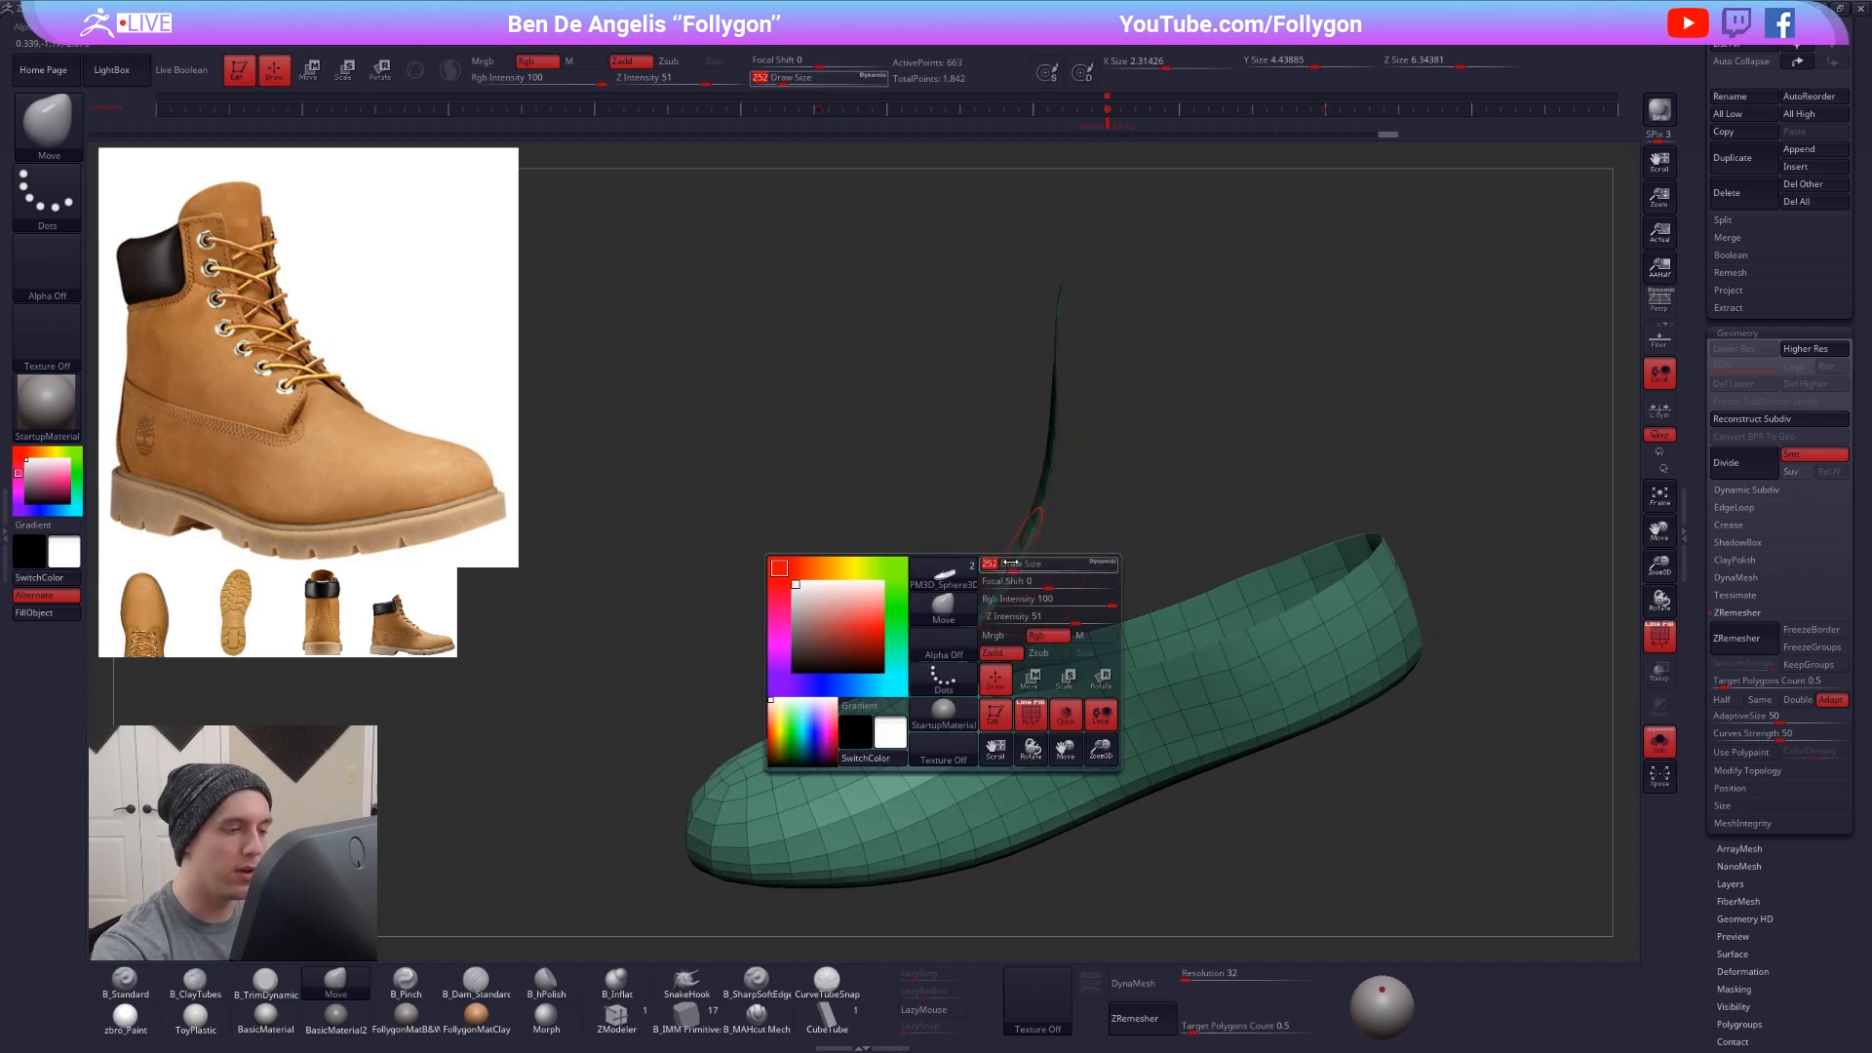
- Pull the tongue's upper and middle side edge outward with the Move brush at draw size 335
right_click_drag(963, 625, 981, 631, "alt")
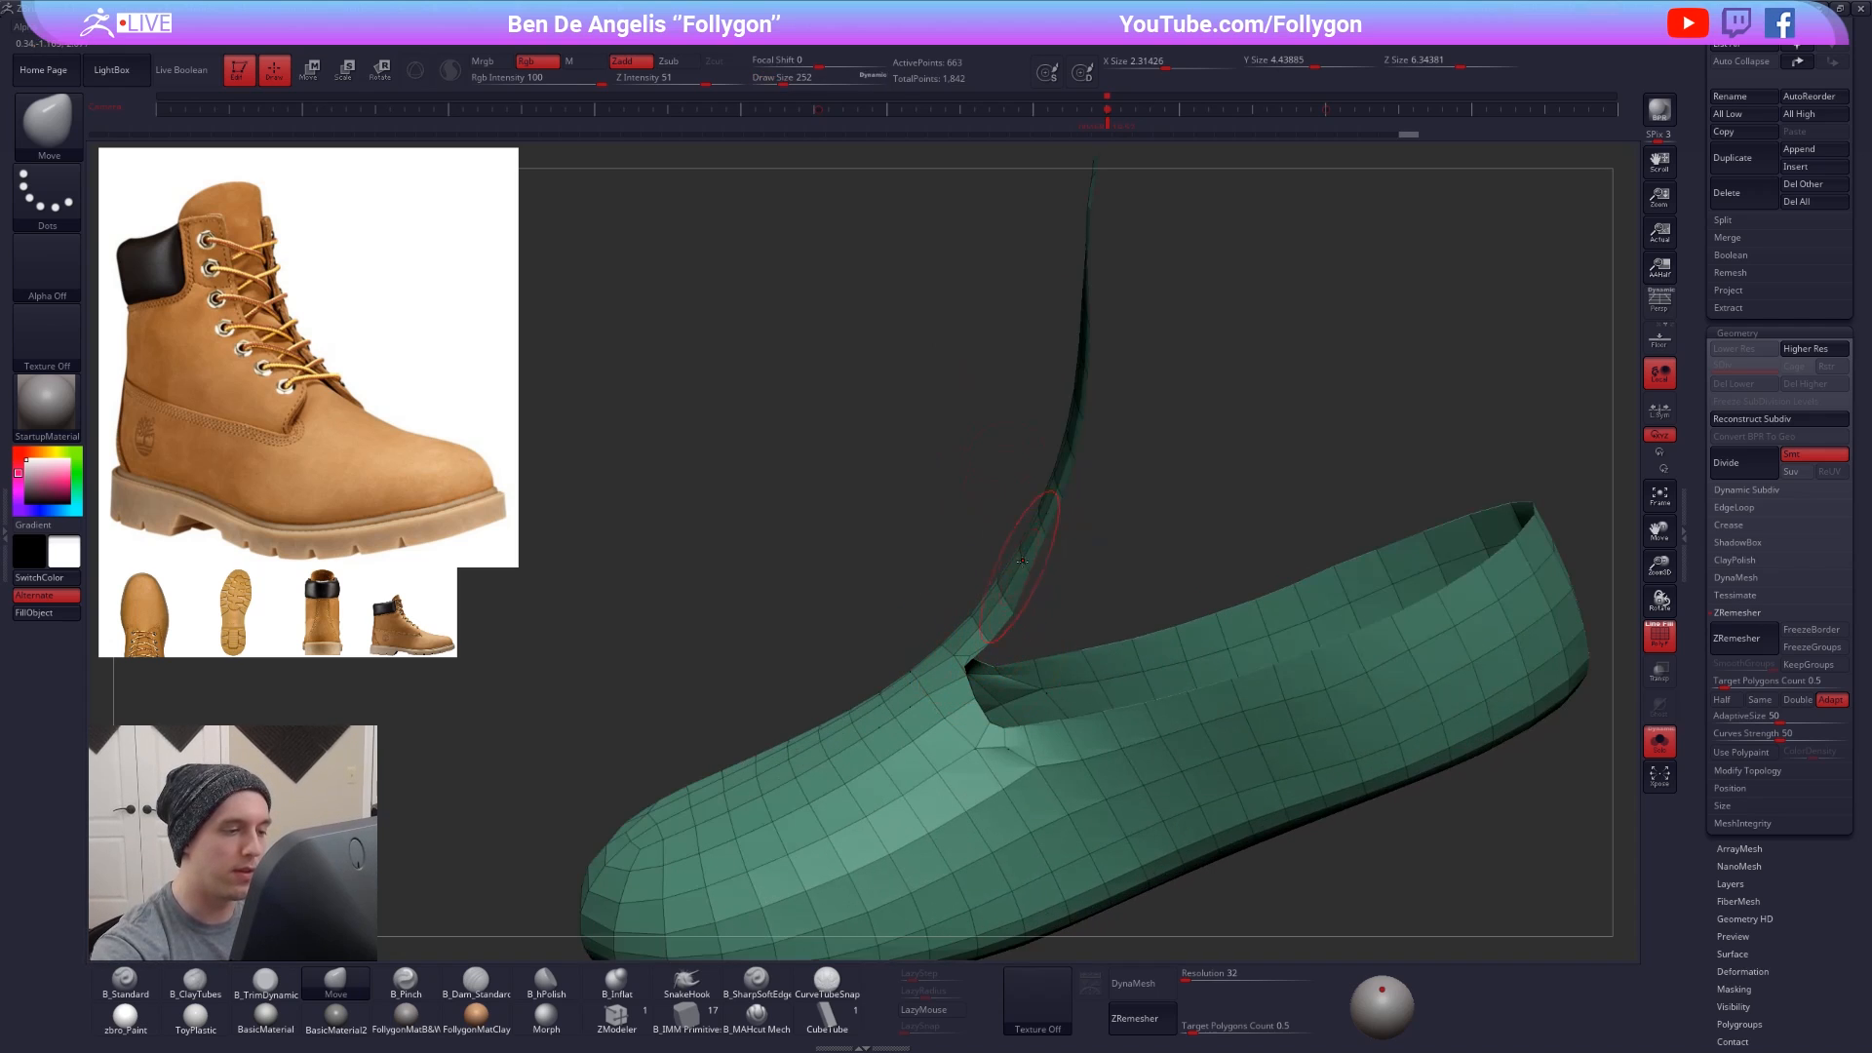
key("space")
left_click_drag(1065, 554, 1071, 554)
right_click_drag(1072, 361, 1069, 478, "alt")
mouse_move(1068, 478)
right_mouse_down()
mouse_move(1024, 447)
mouse_move(1102, 455)
right_mouse_up()
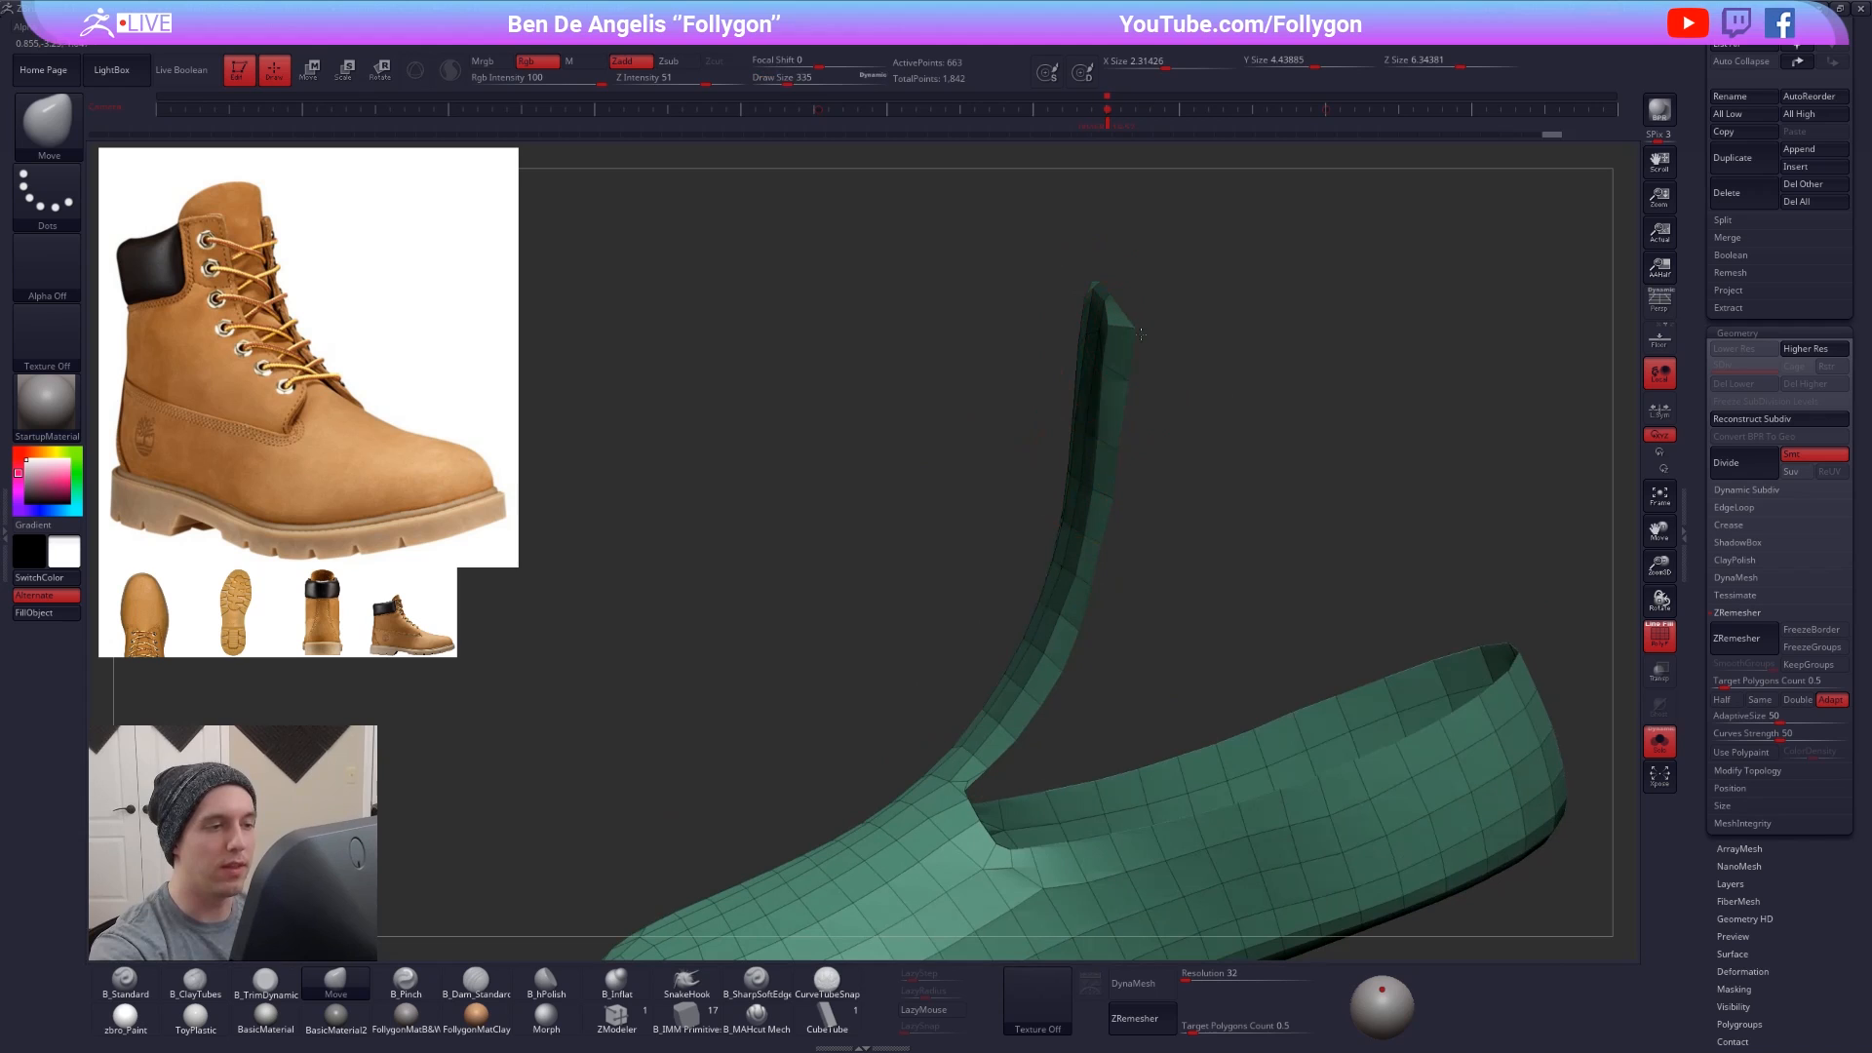
left_click_drag(1109, 426, 1121, 425)
left_click_drag(1071, 536, 1084, 534)
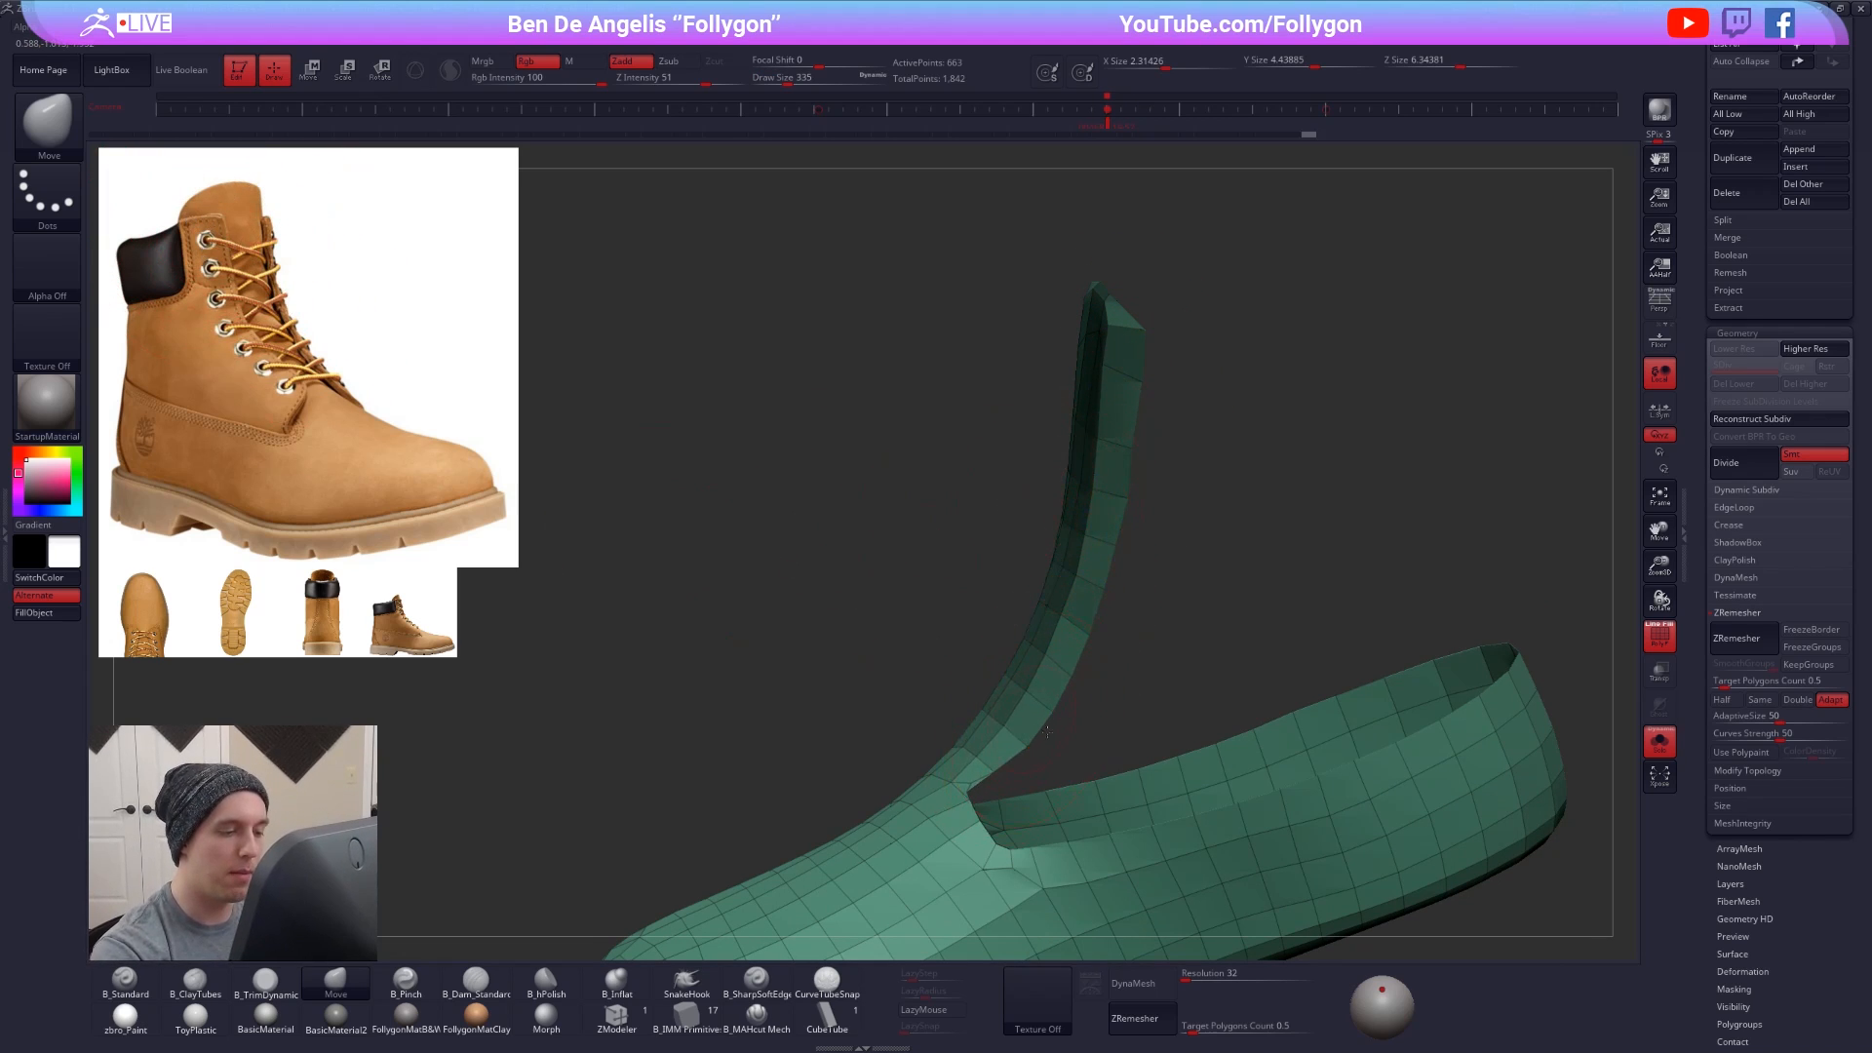
- Set the draw size to 308 and widen the tongue's side edge down toward its base with the Move brush
key("alt+s")
right_click_drag(1047, 731, 1082, 702)
key("alt+s")
mouse_move(1083, 468)
right_mouse_down()
mouse_move(1102, 453)
mouse_move(1044, 417)
mouse_move(1031, 310)
mouse_move(1009, 387)
right_mouse_up()
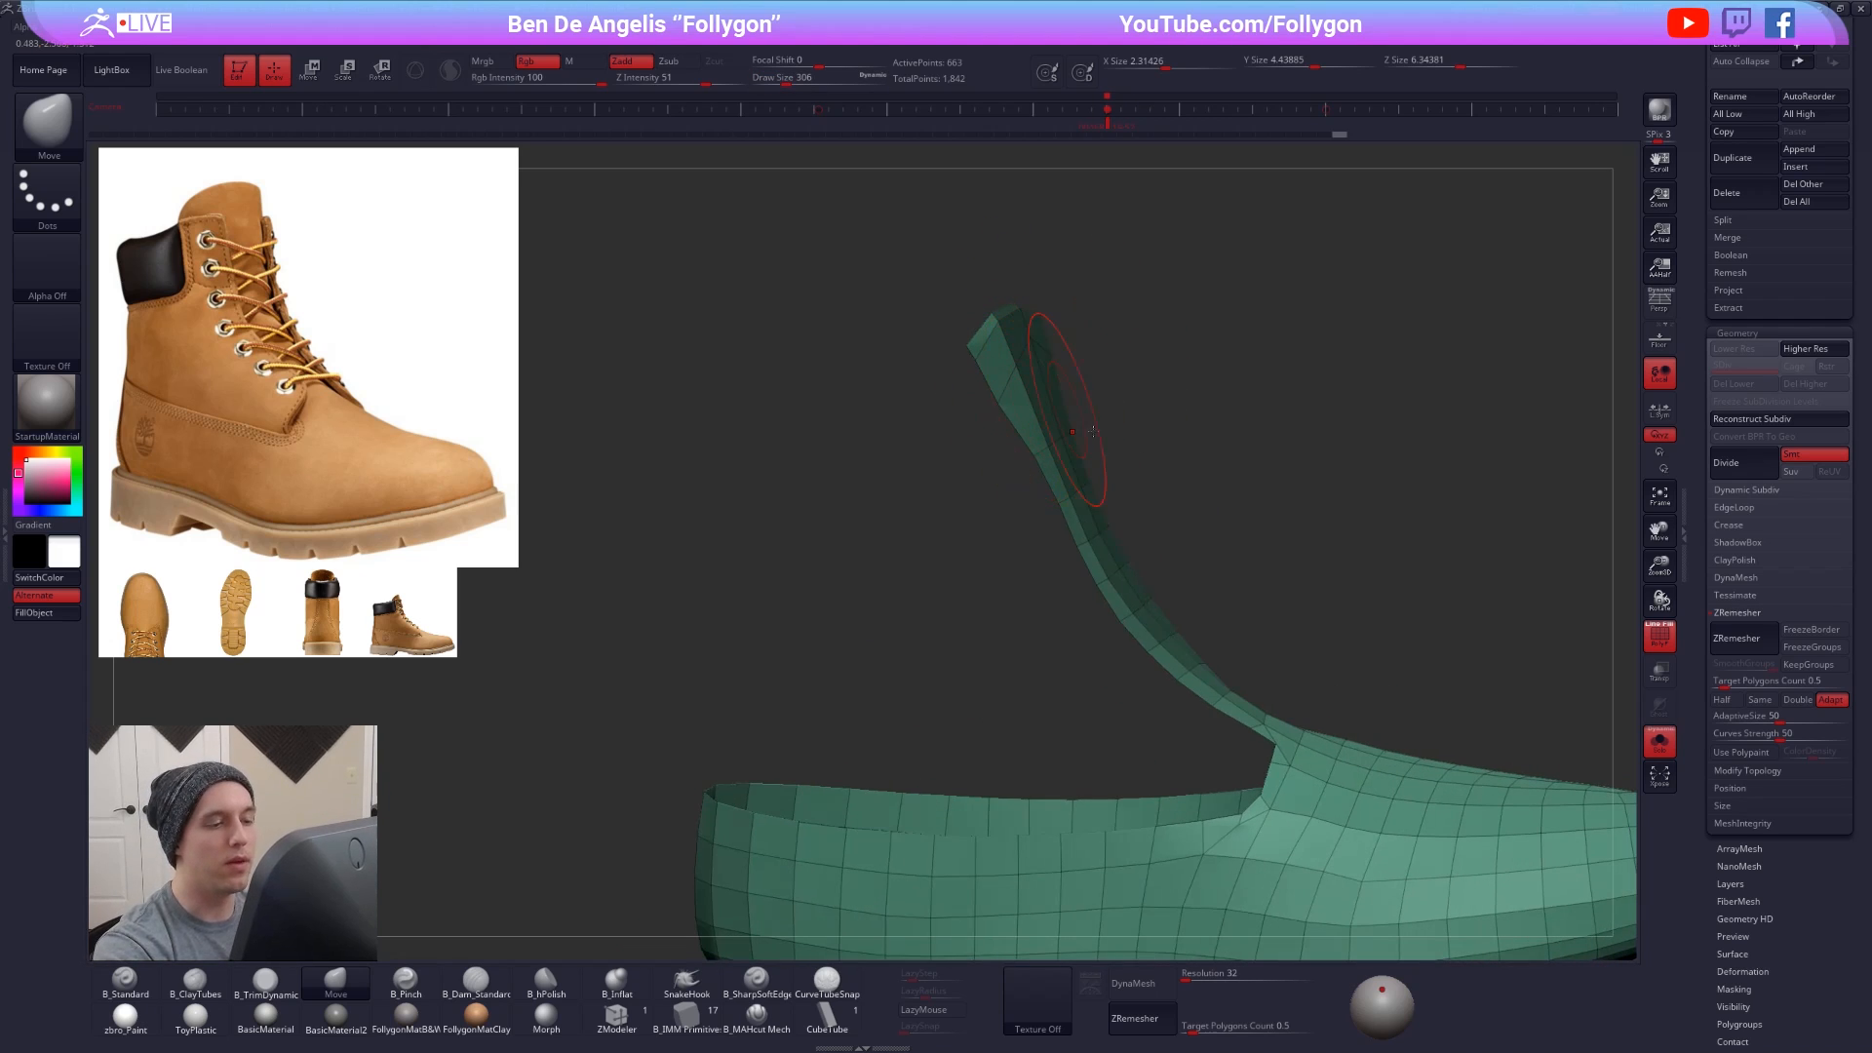
key("alt+s")
key("alt+s")
mouse_move(1043, 513)
left_mouse_down()
mouse_move(1095, 639)
mouse_move(1224, 734)
left_mouse_up()
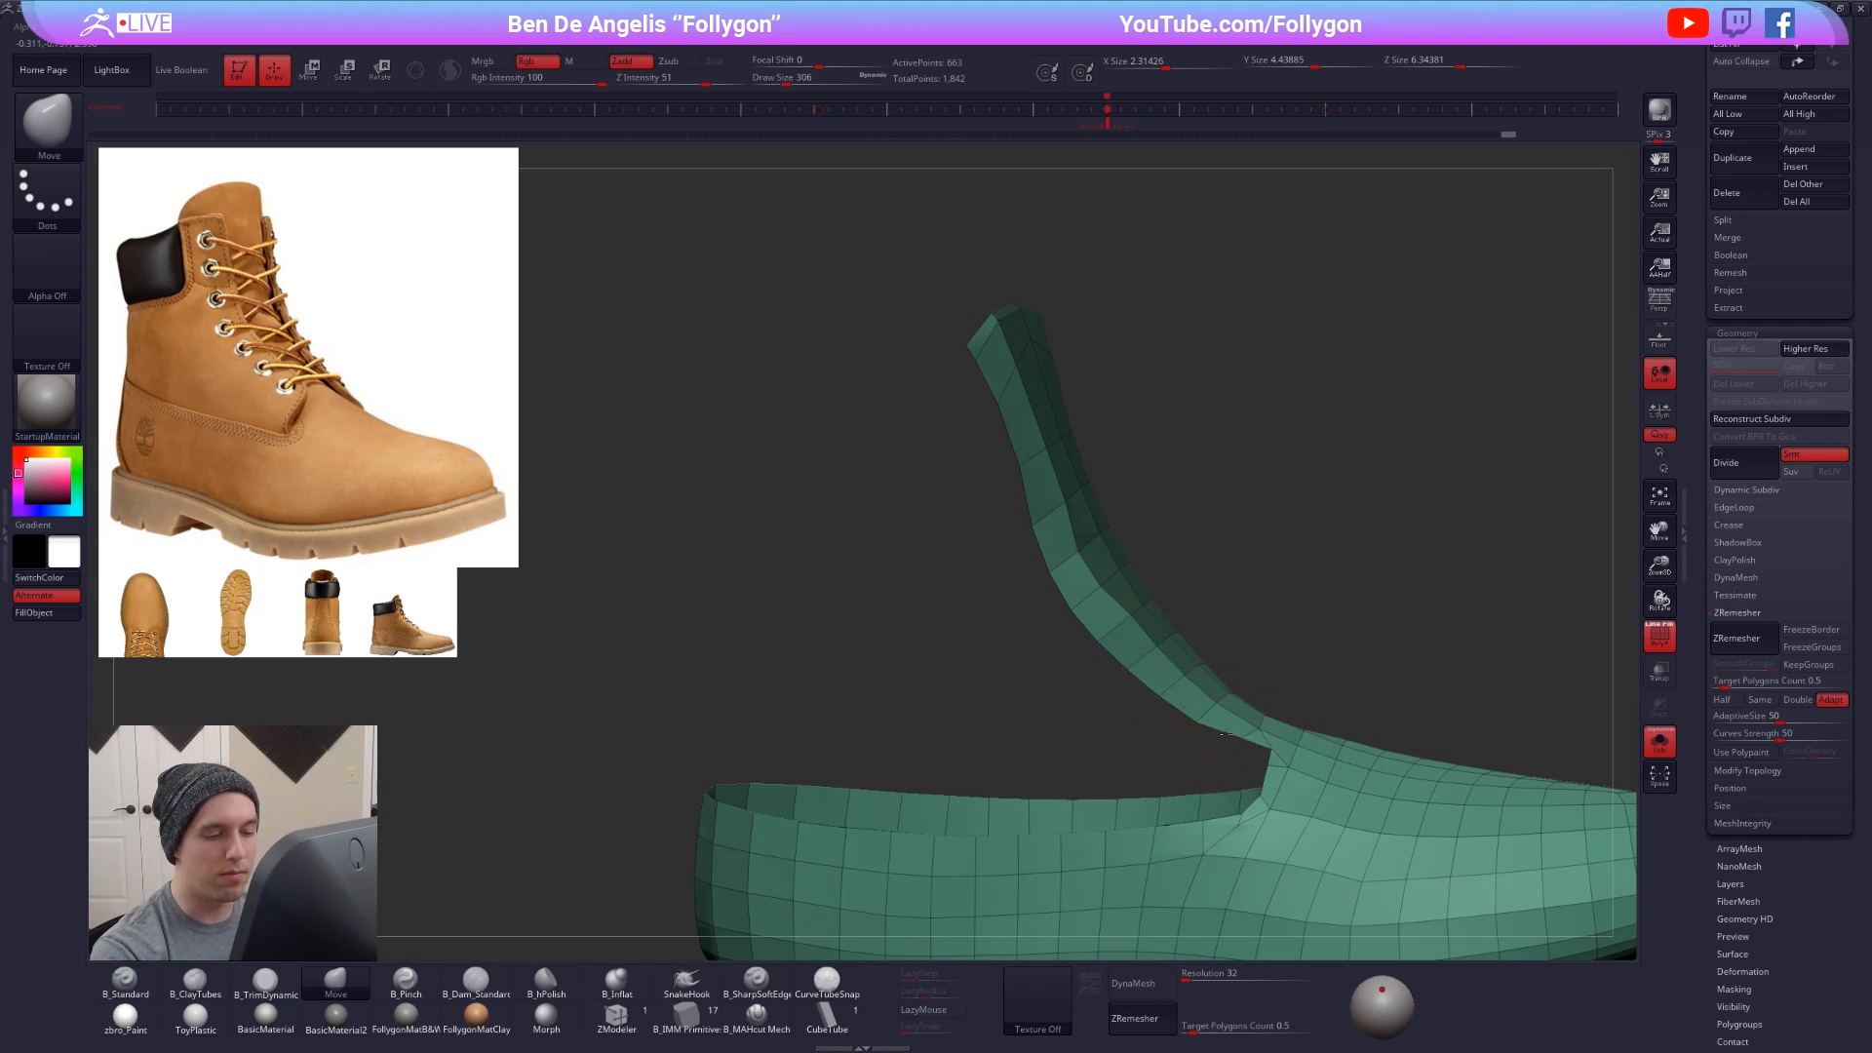
- Invert the mask, reshape the tongue's centre with the Move brush at draw size 335, and reduce the draw size to 215
key("space")
left_click(1224, 601, "ctrl")
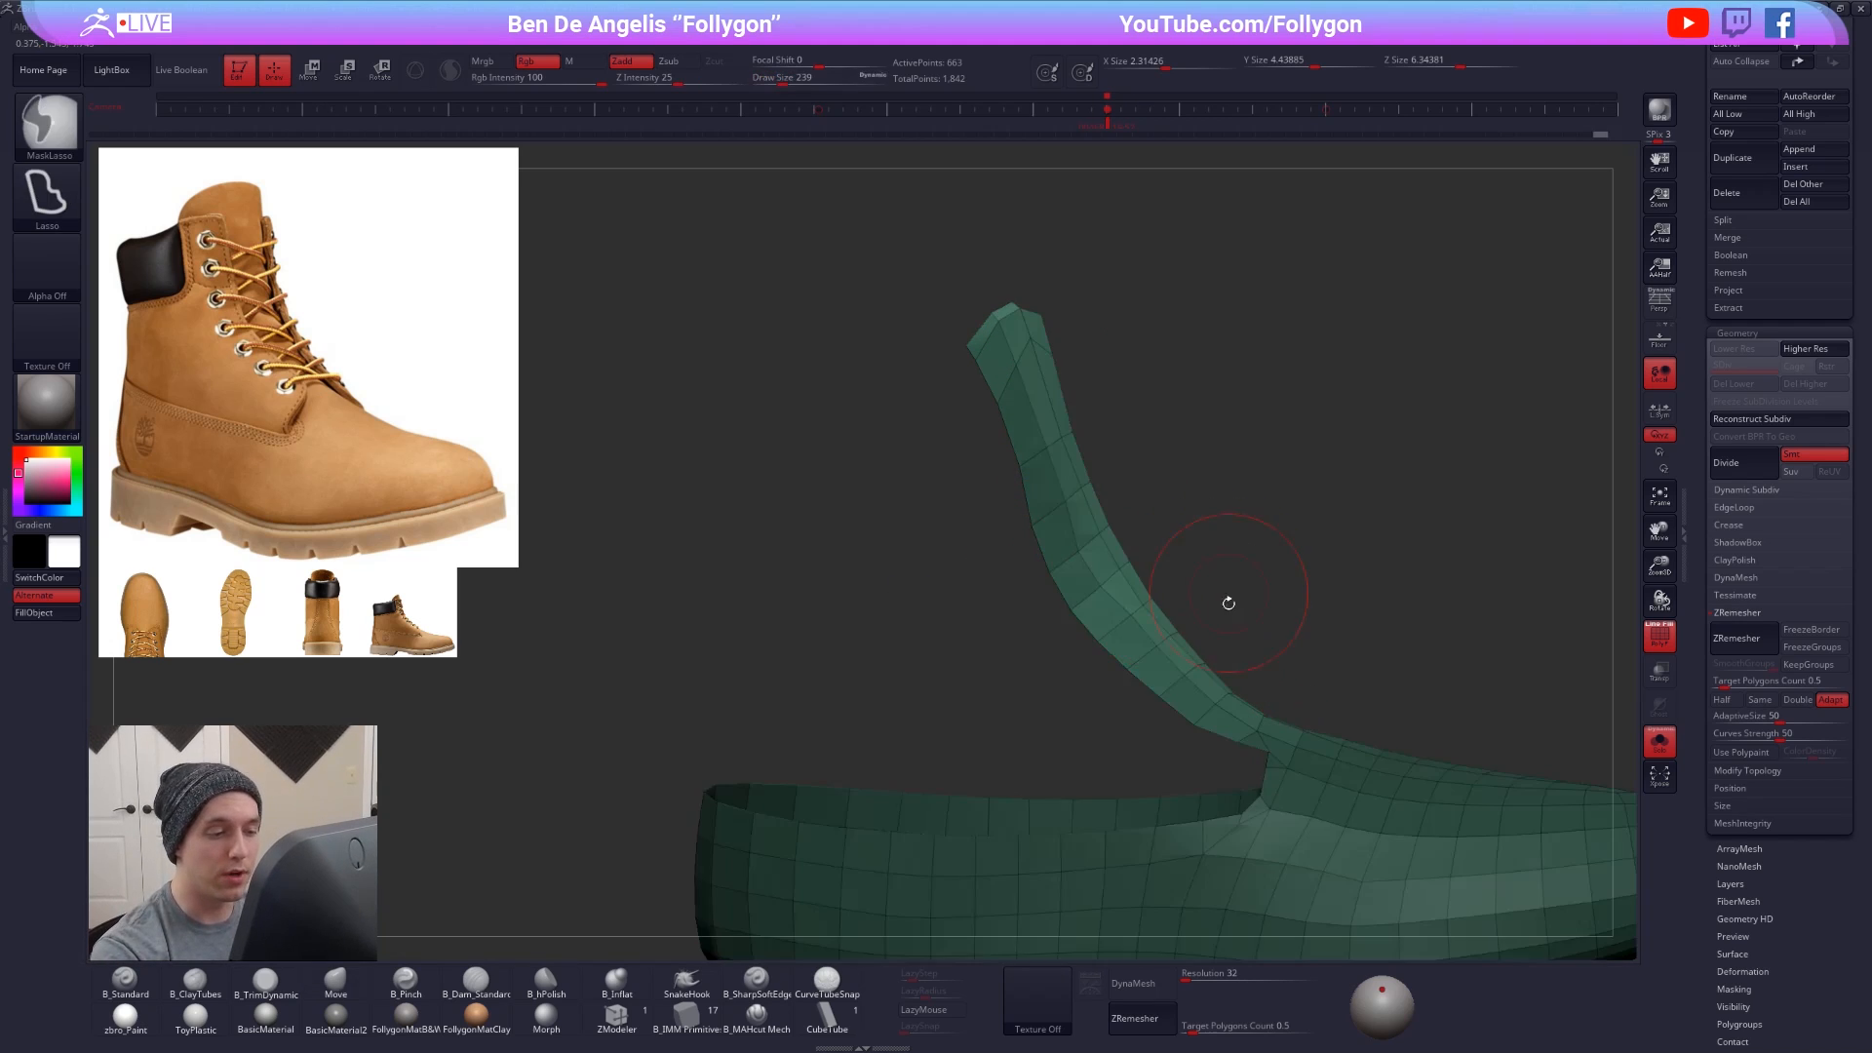
left_click_drag(1224, 601, 1043, 624)
key("space")
left_click_drag(1029, 596, 1032, 597)
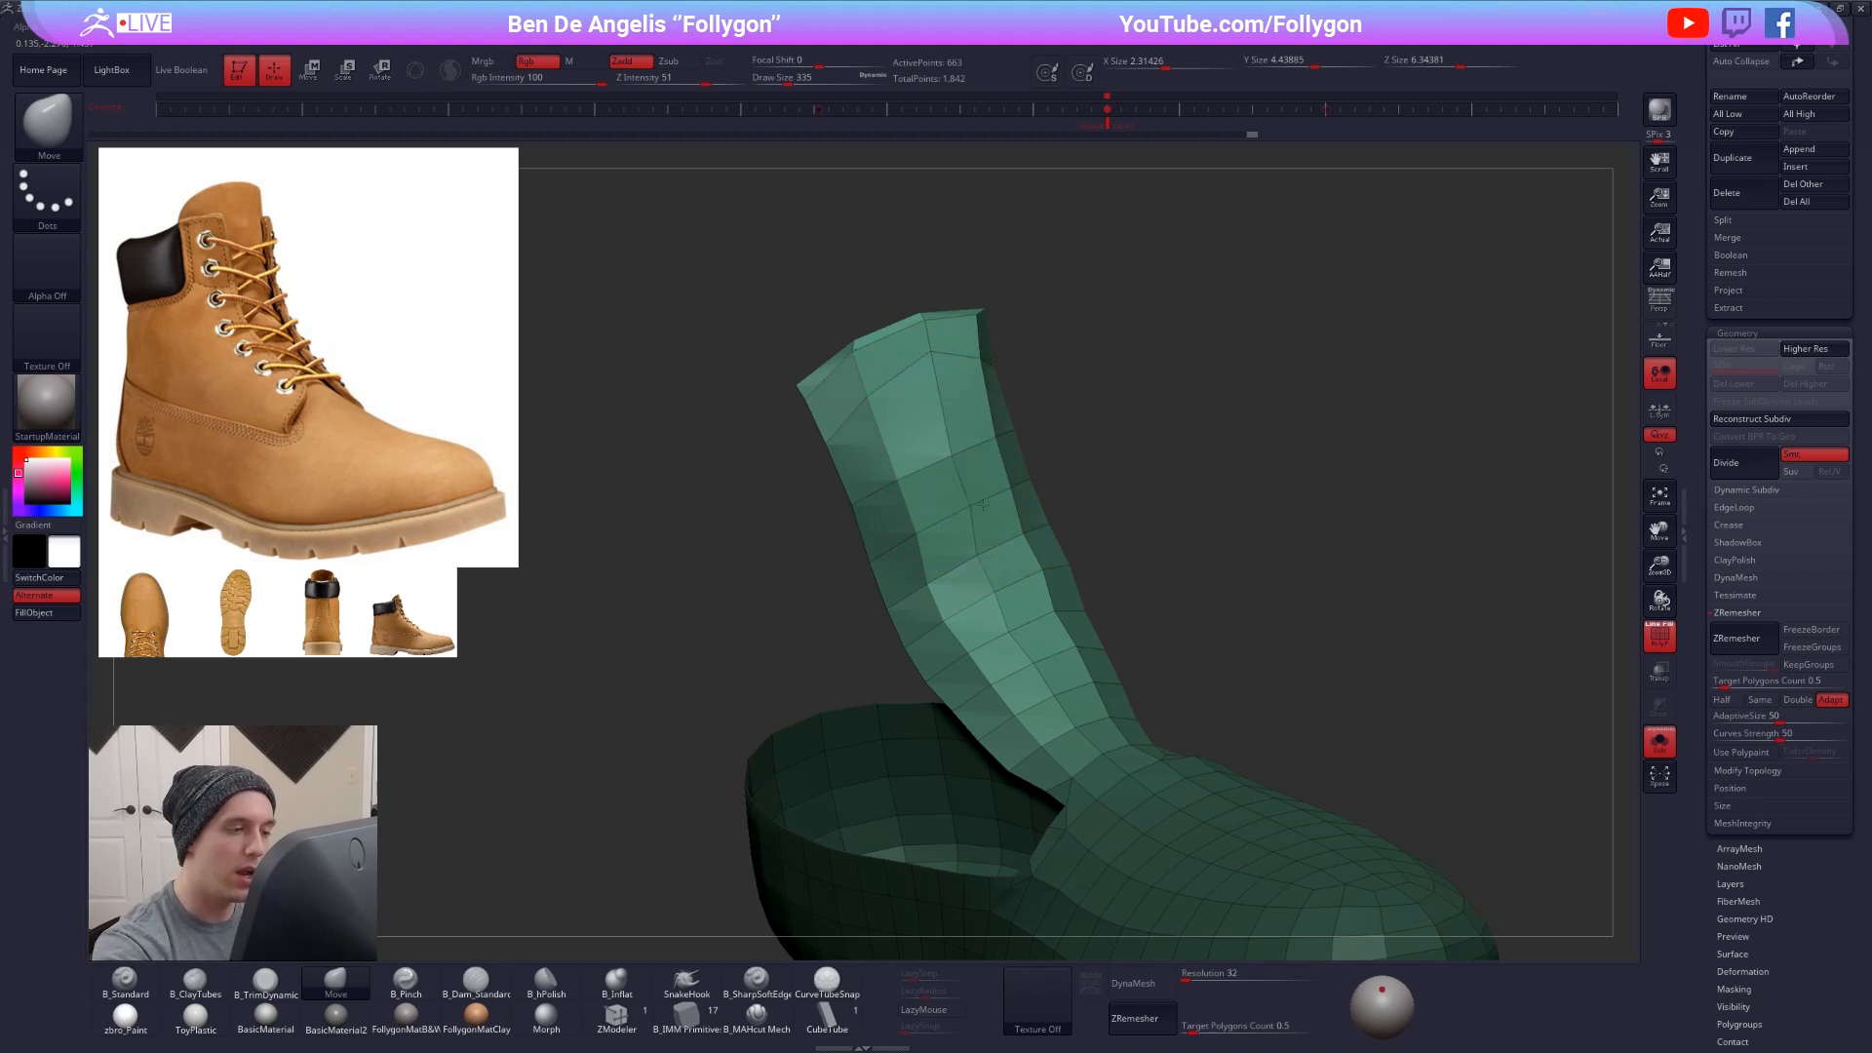
left_click_drag(983, 504, 1001, 589)
right_click_drag(1030, 651, 944, 702)
key("space")
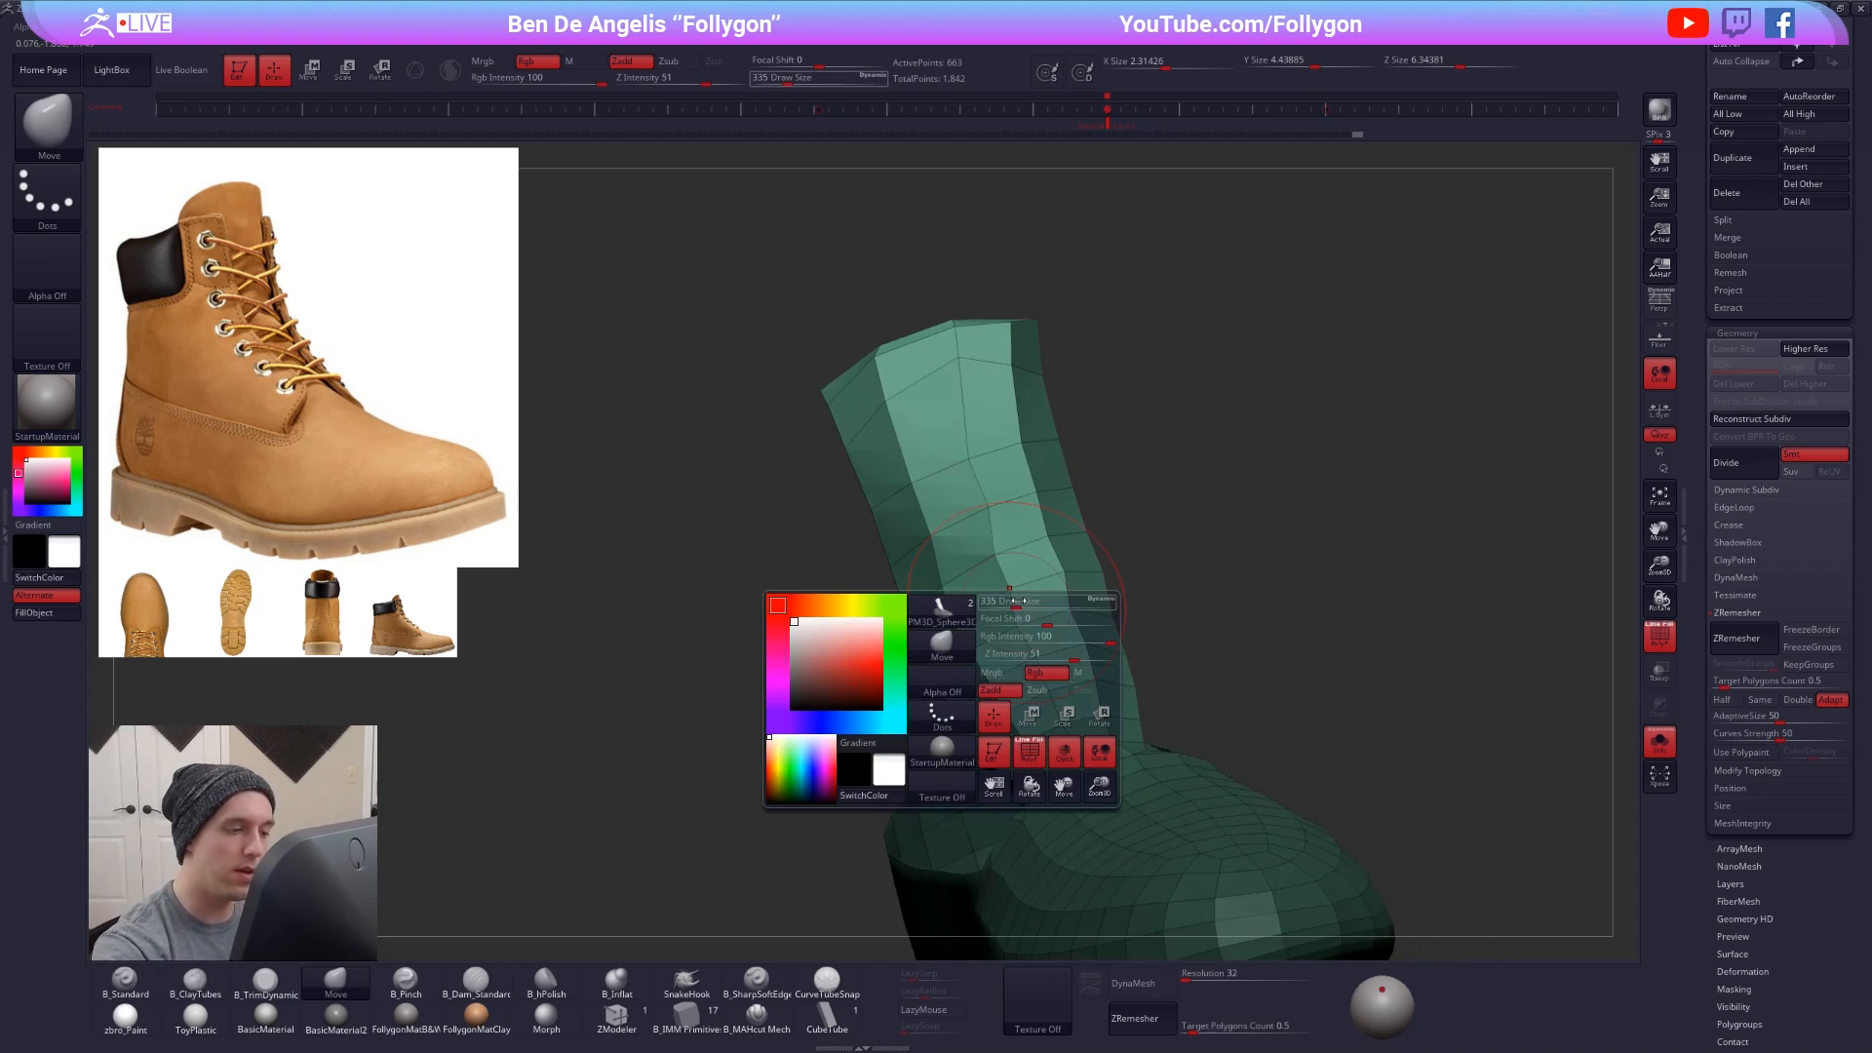
left_click_drag(1017, 605, 1011, 606)
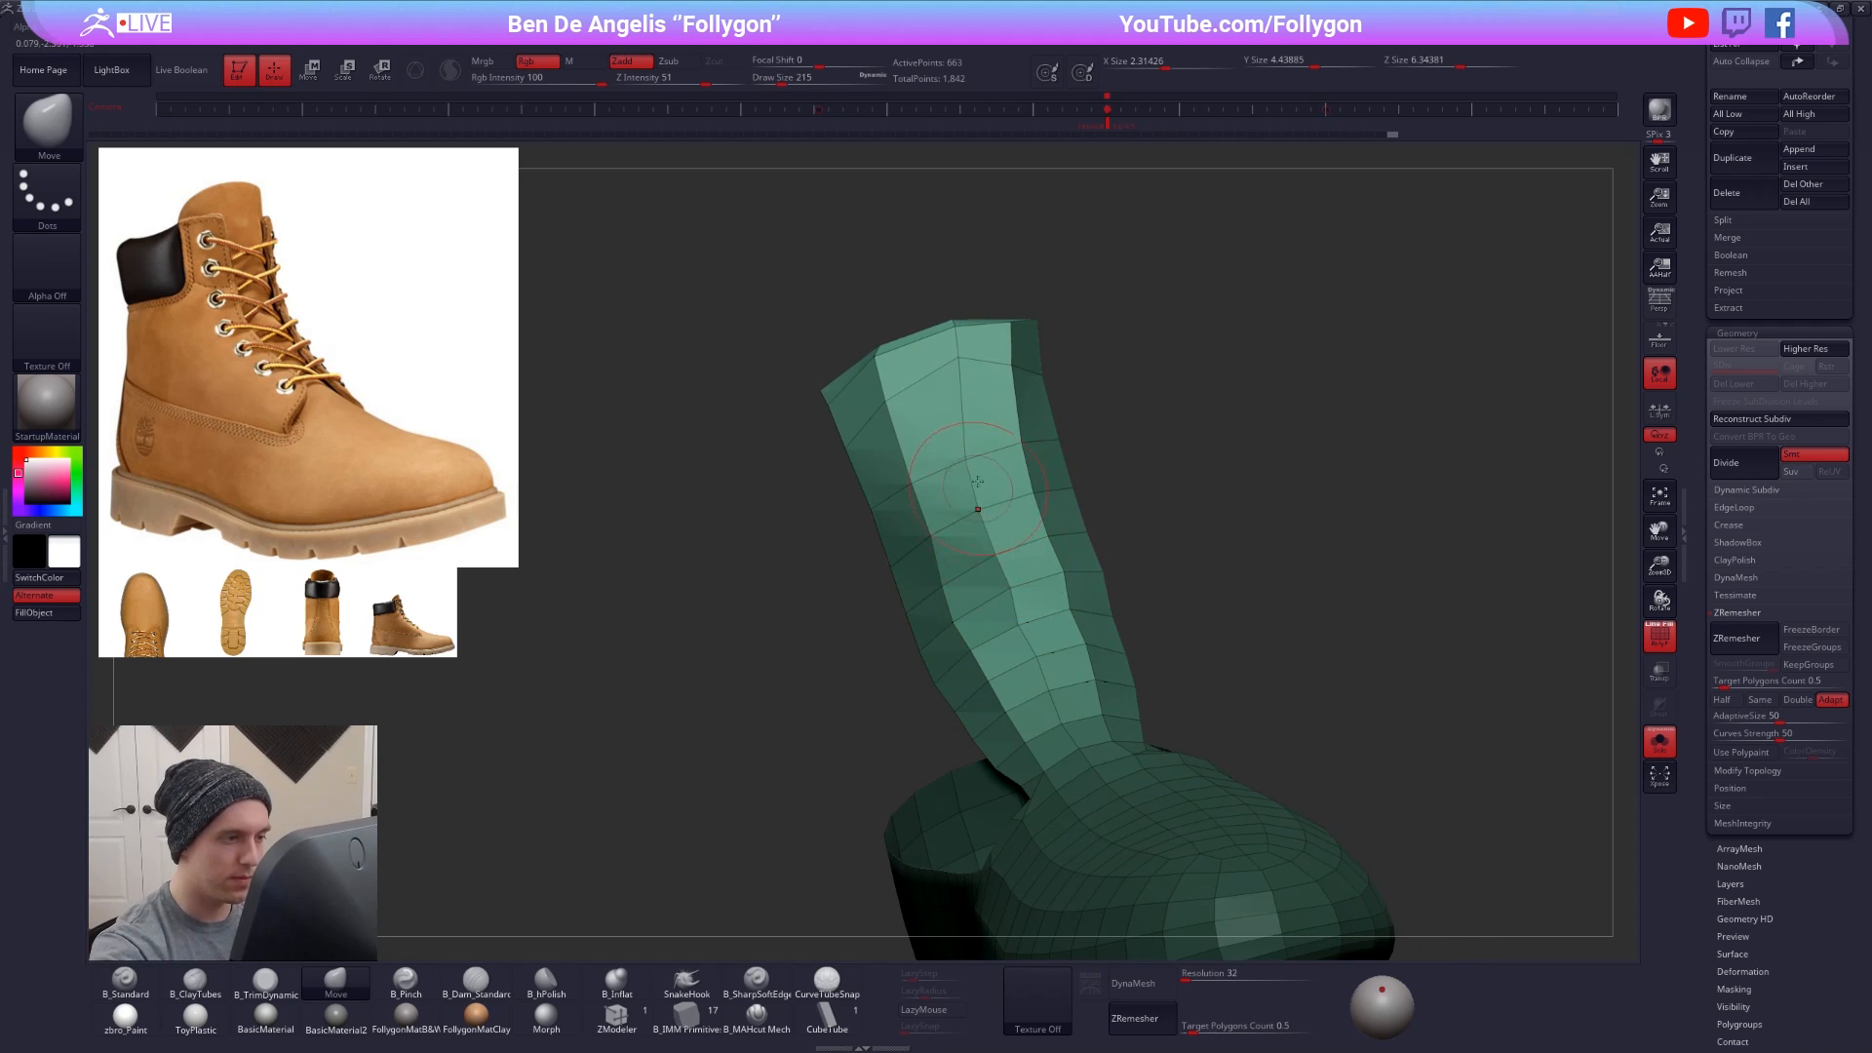
- Step the foot piece up a subdivision level without polyframe and check the tongue's fit against the boot shaft
key("d")
right_click_drag(957, 335, 1004, 585)
key("shift+f")
right_click_drag(1257, 448, 1155, 595, "alt")
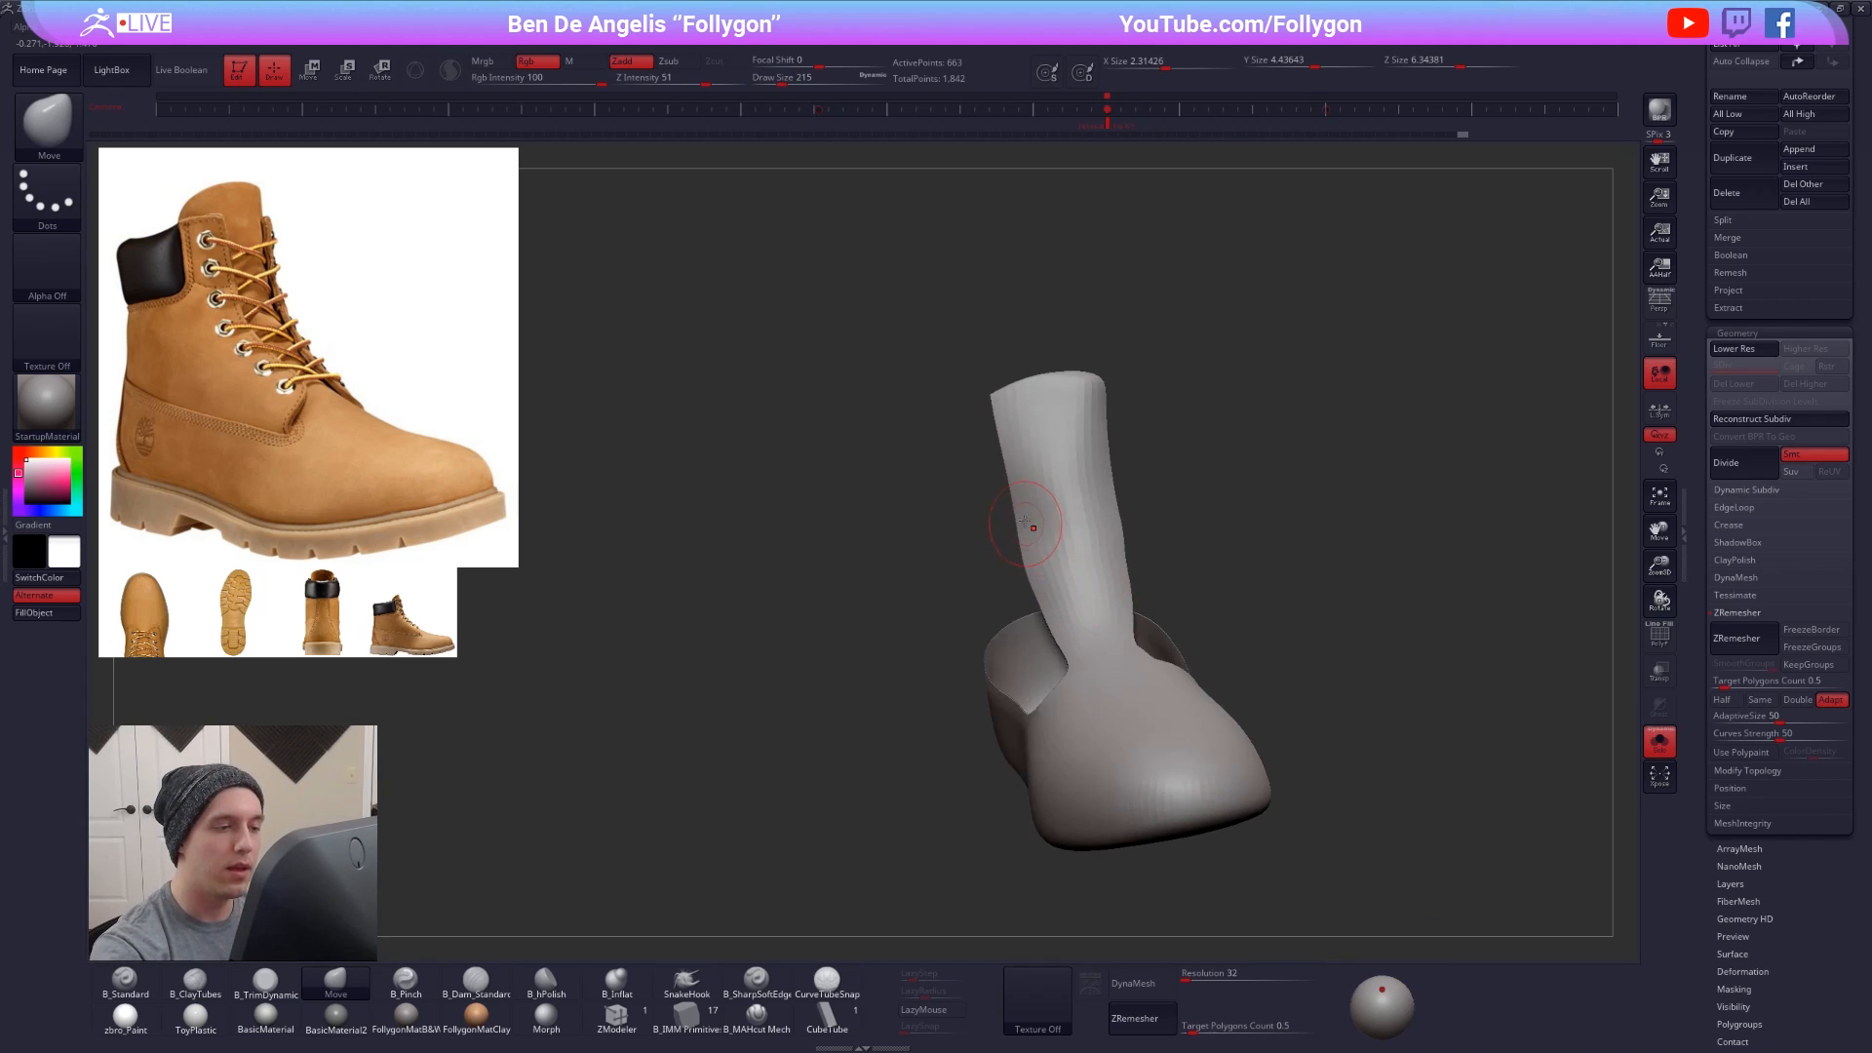
key("space")
left_click_drag(1094, 527, 1107, 531)
key("alt+s")
right_click_drag(1063, 585, 1165, 655)
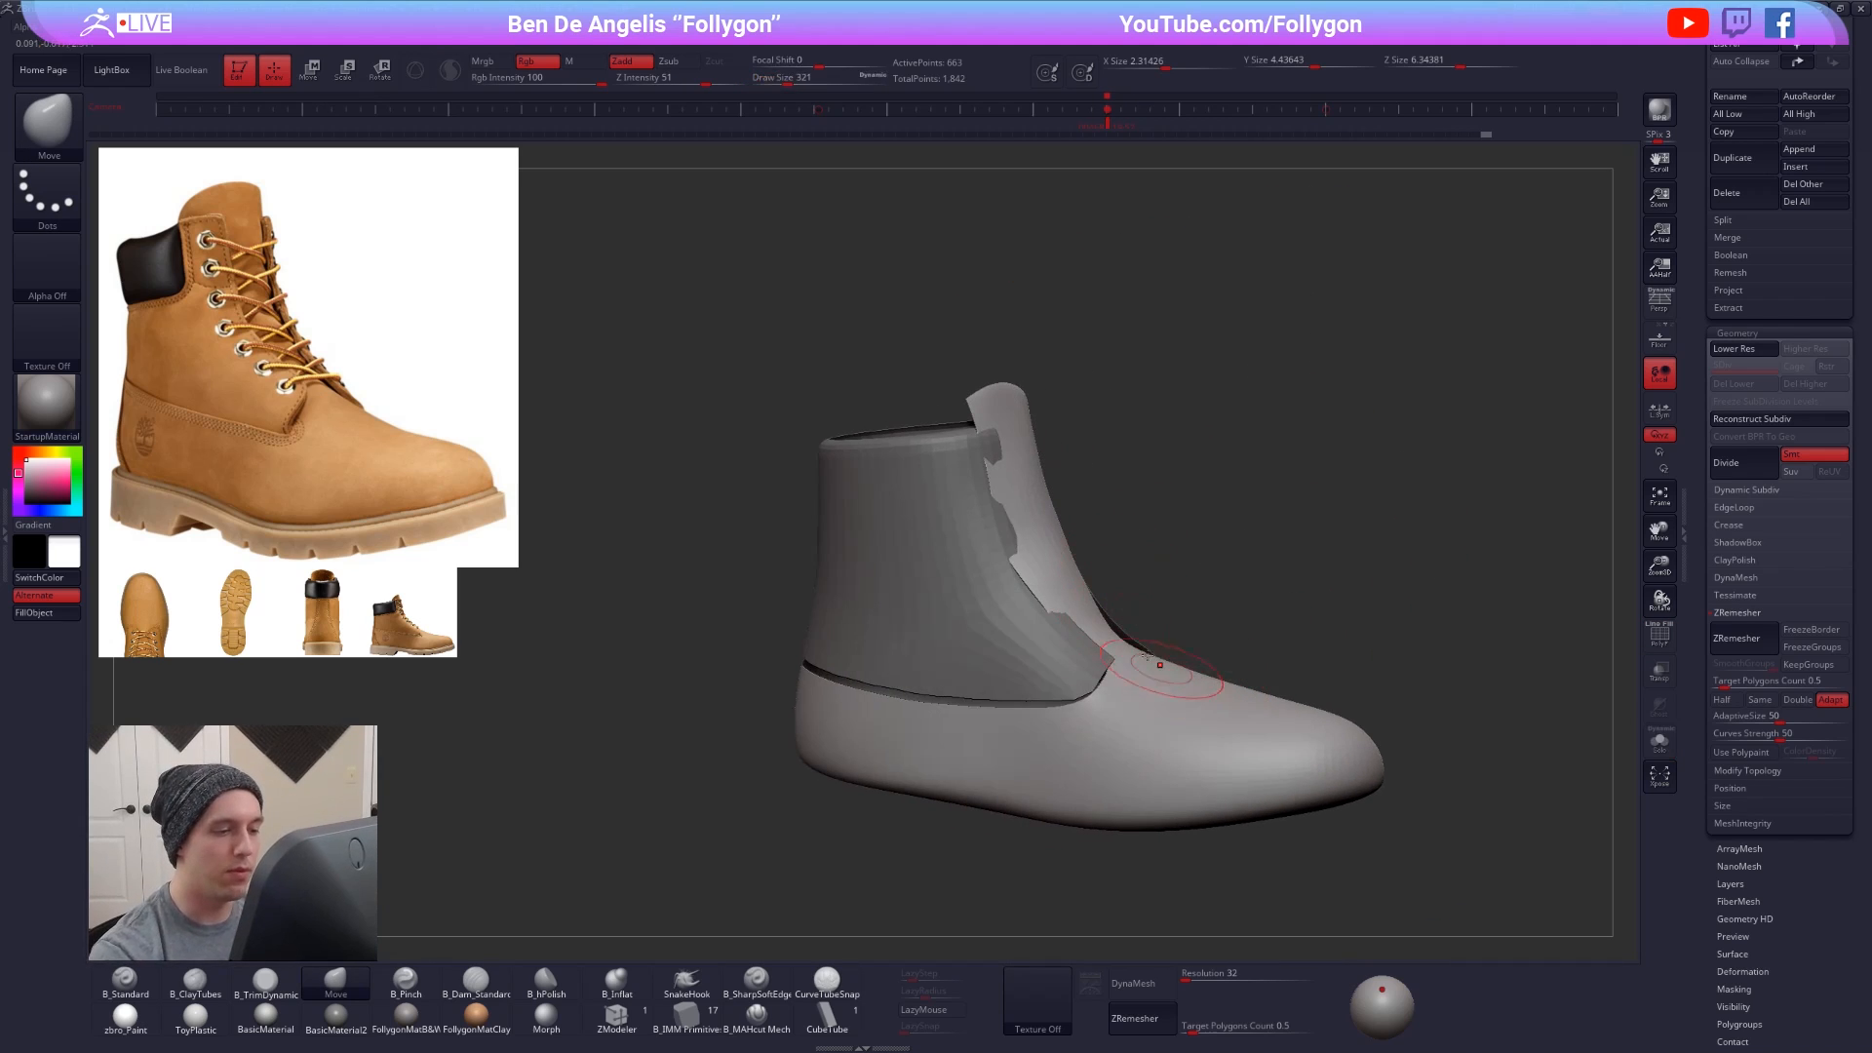
- Set the draw size to 519, snap to the side view, and return the foot piece to its lower subdivision level
key("space")
left_click_drag(1100, 631, 1114, 632)
right_click_drag(1115, 631, 1189, 682, "shift")
right_click_drag(1220, 858, 1199, 815, "alt")
key("shift+d")
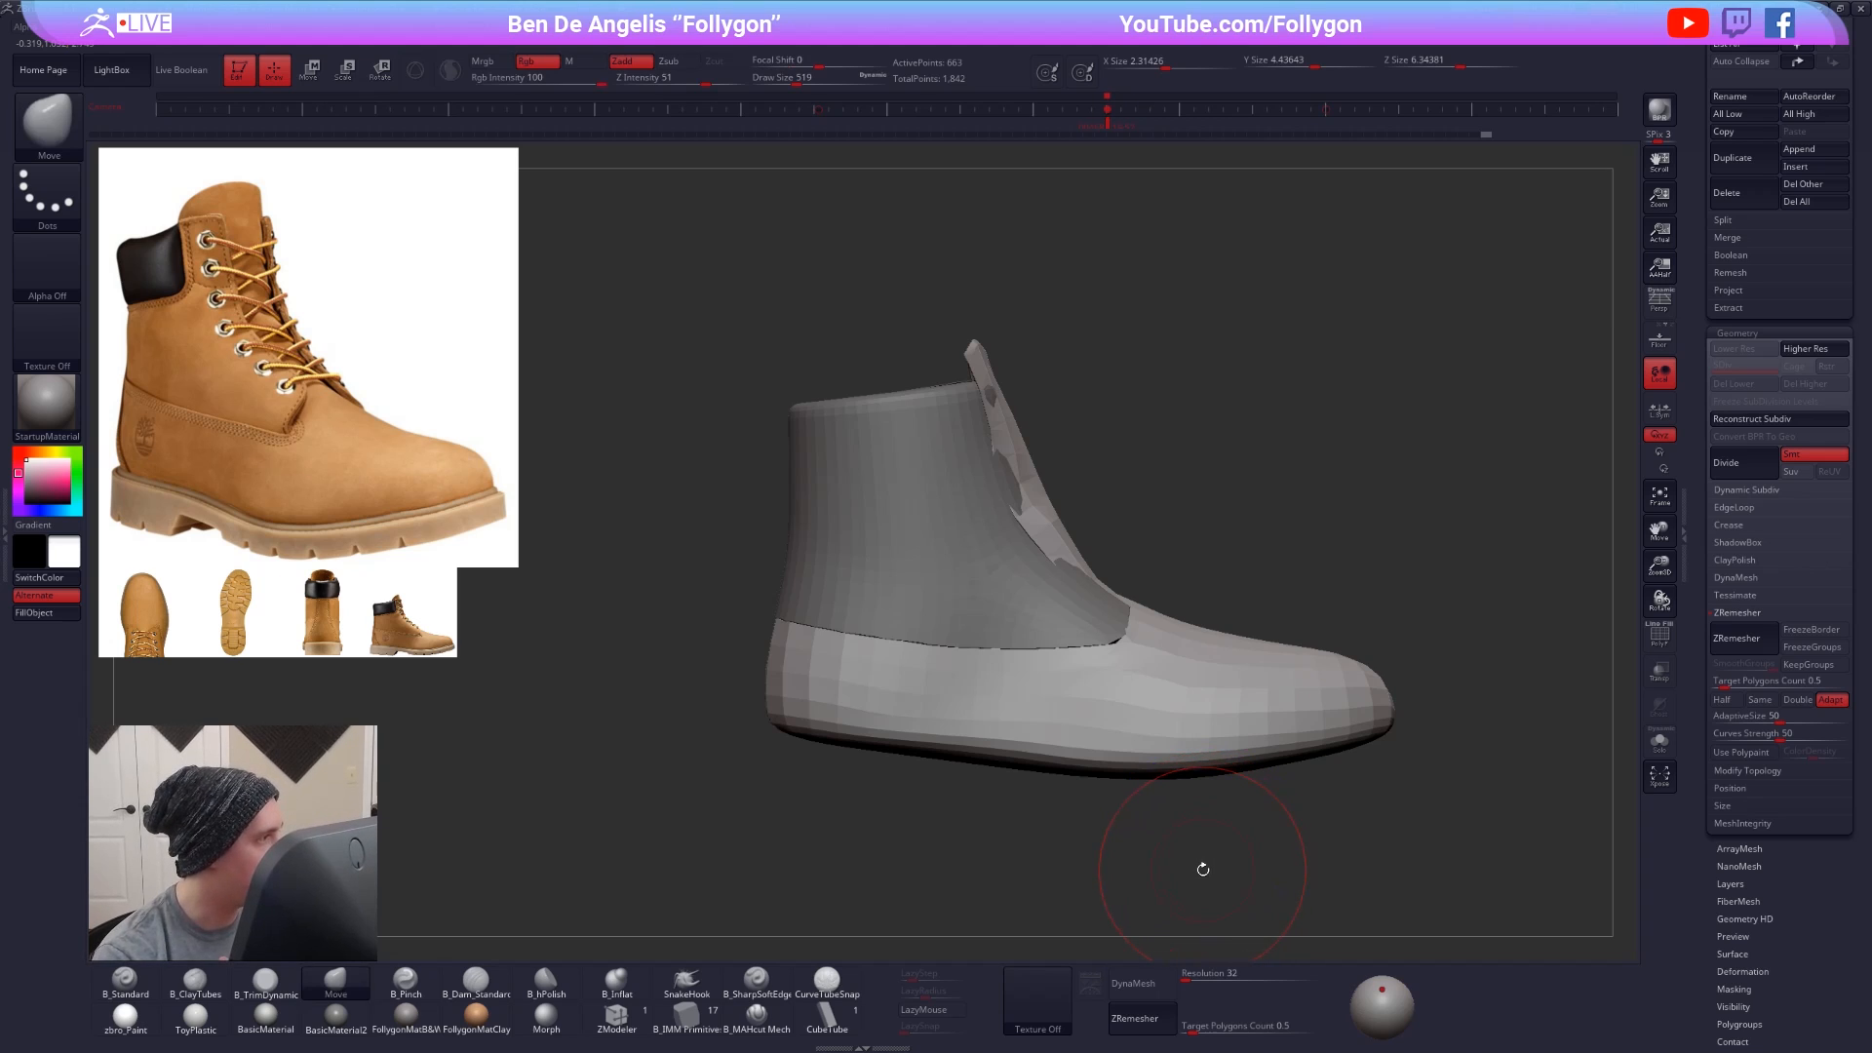
- Make the boot shaft the active subtool, display its polyframe, and switch to the ZModeler brush
left_click(1003, 588, "alt")
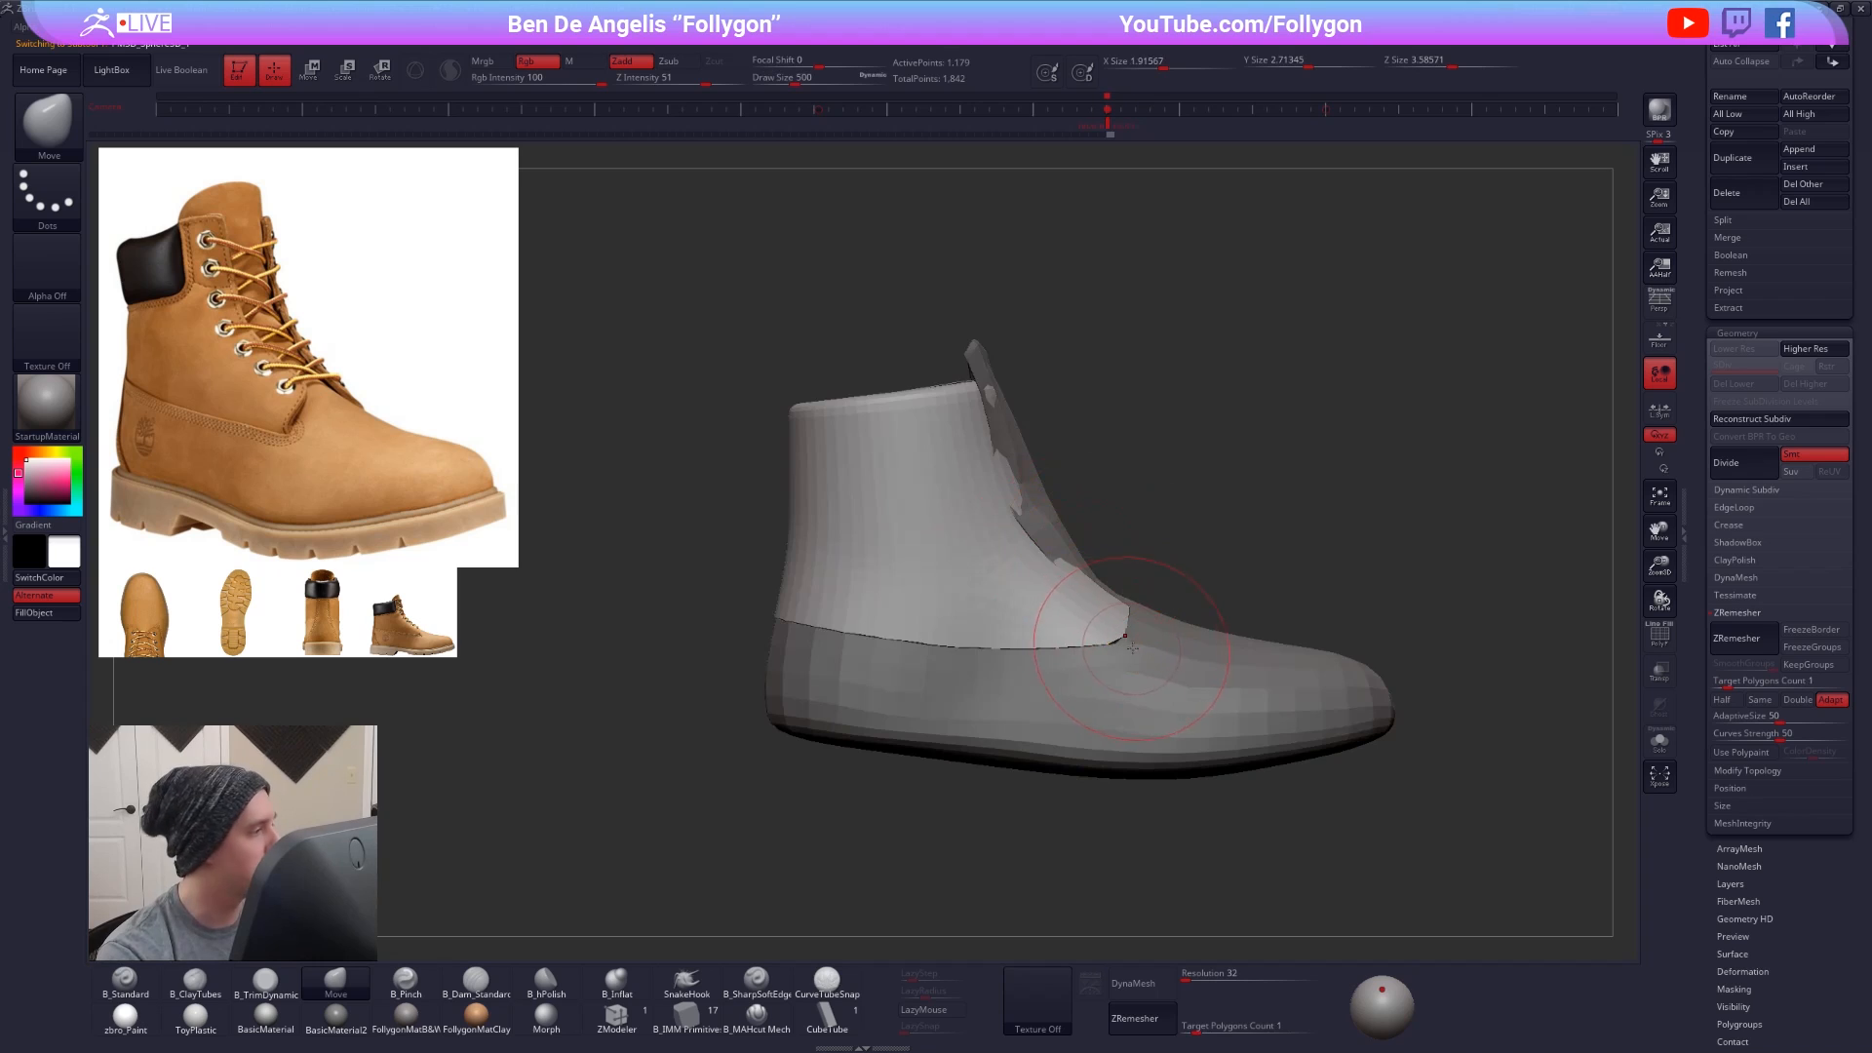
right_click_drag(1132, 646, 1024, 622, "alt")
key("shift+f")
key("shift+s")
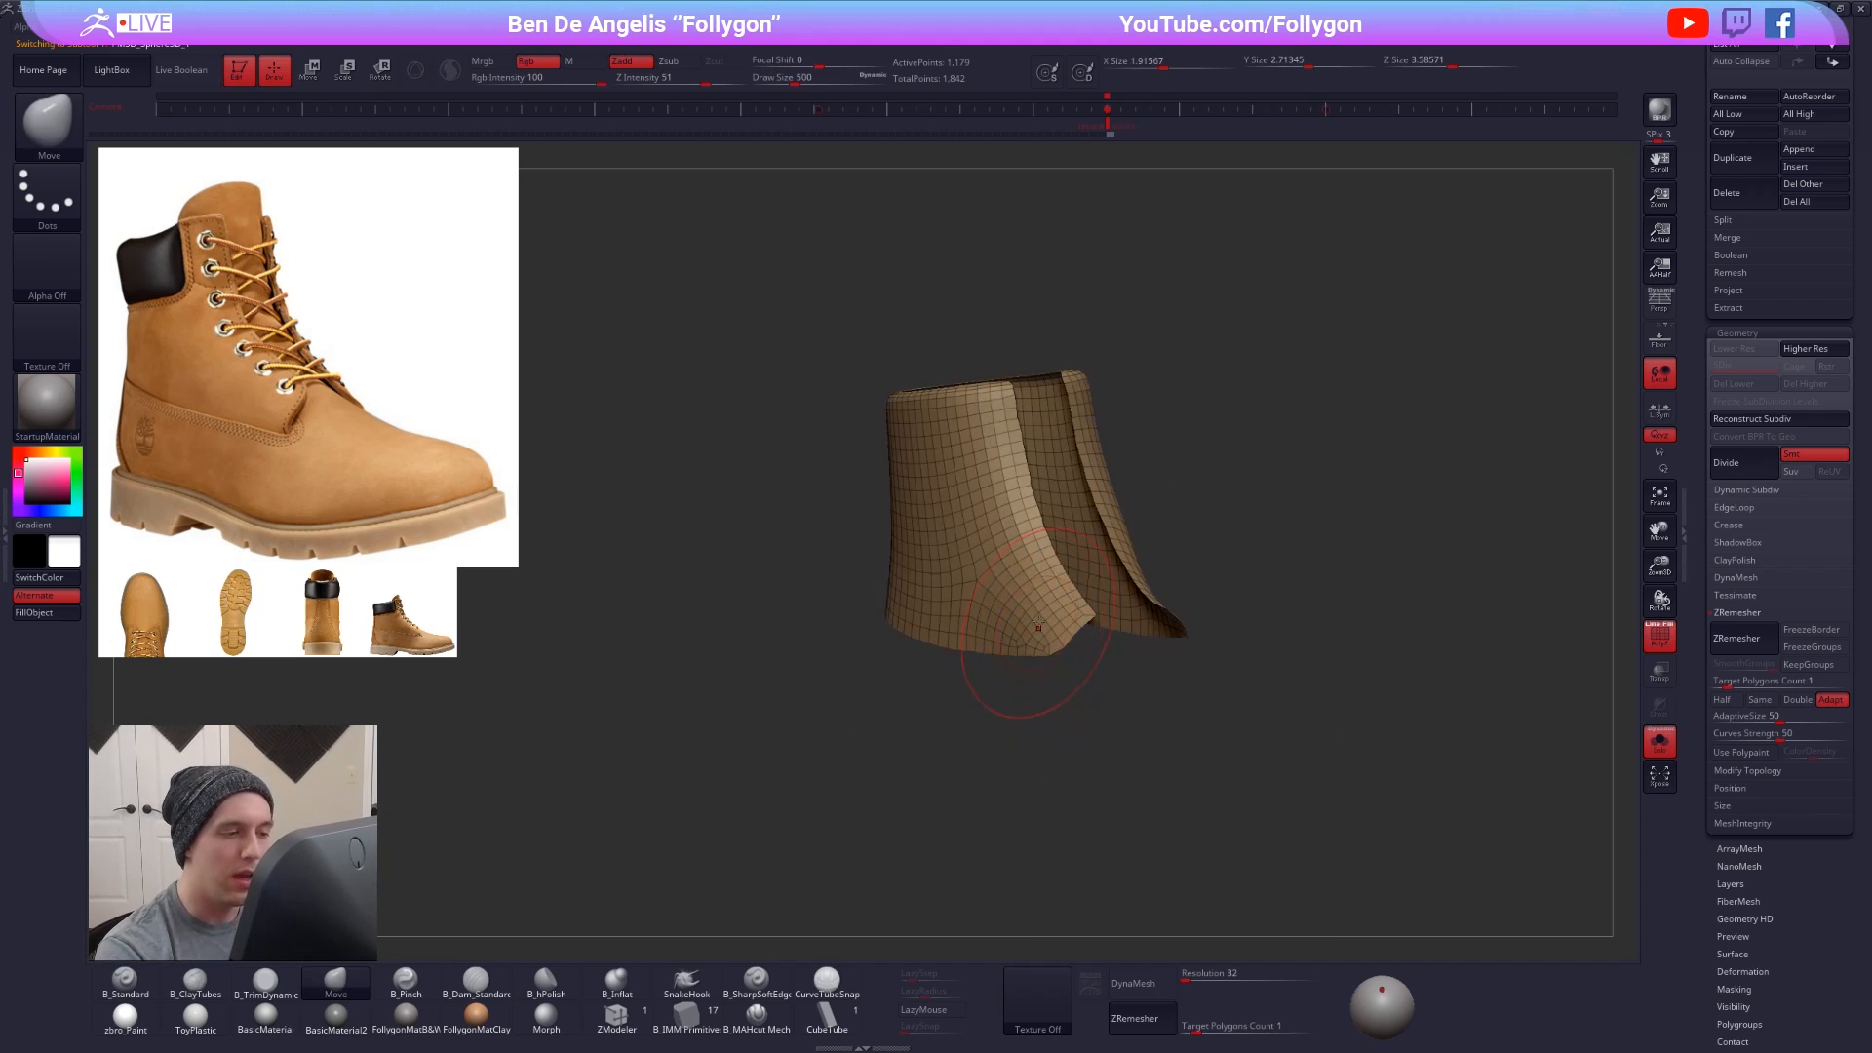
left_click(646, 1004)
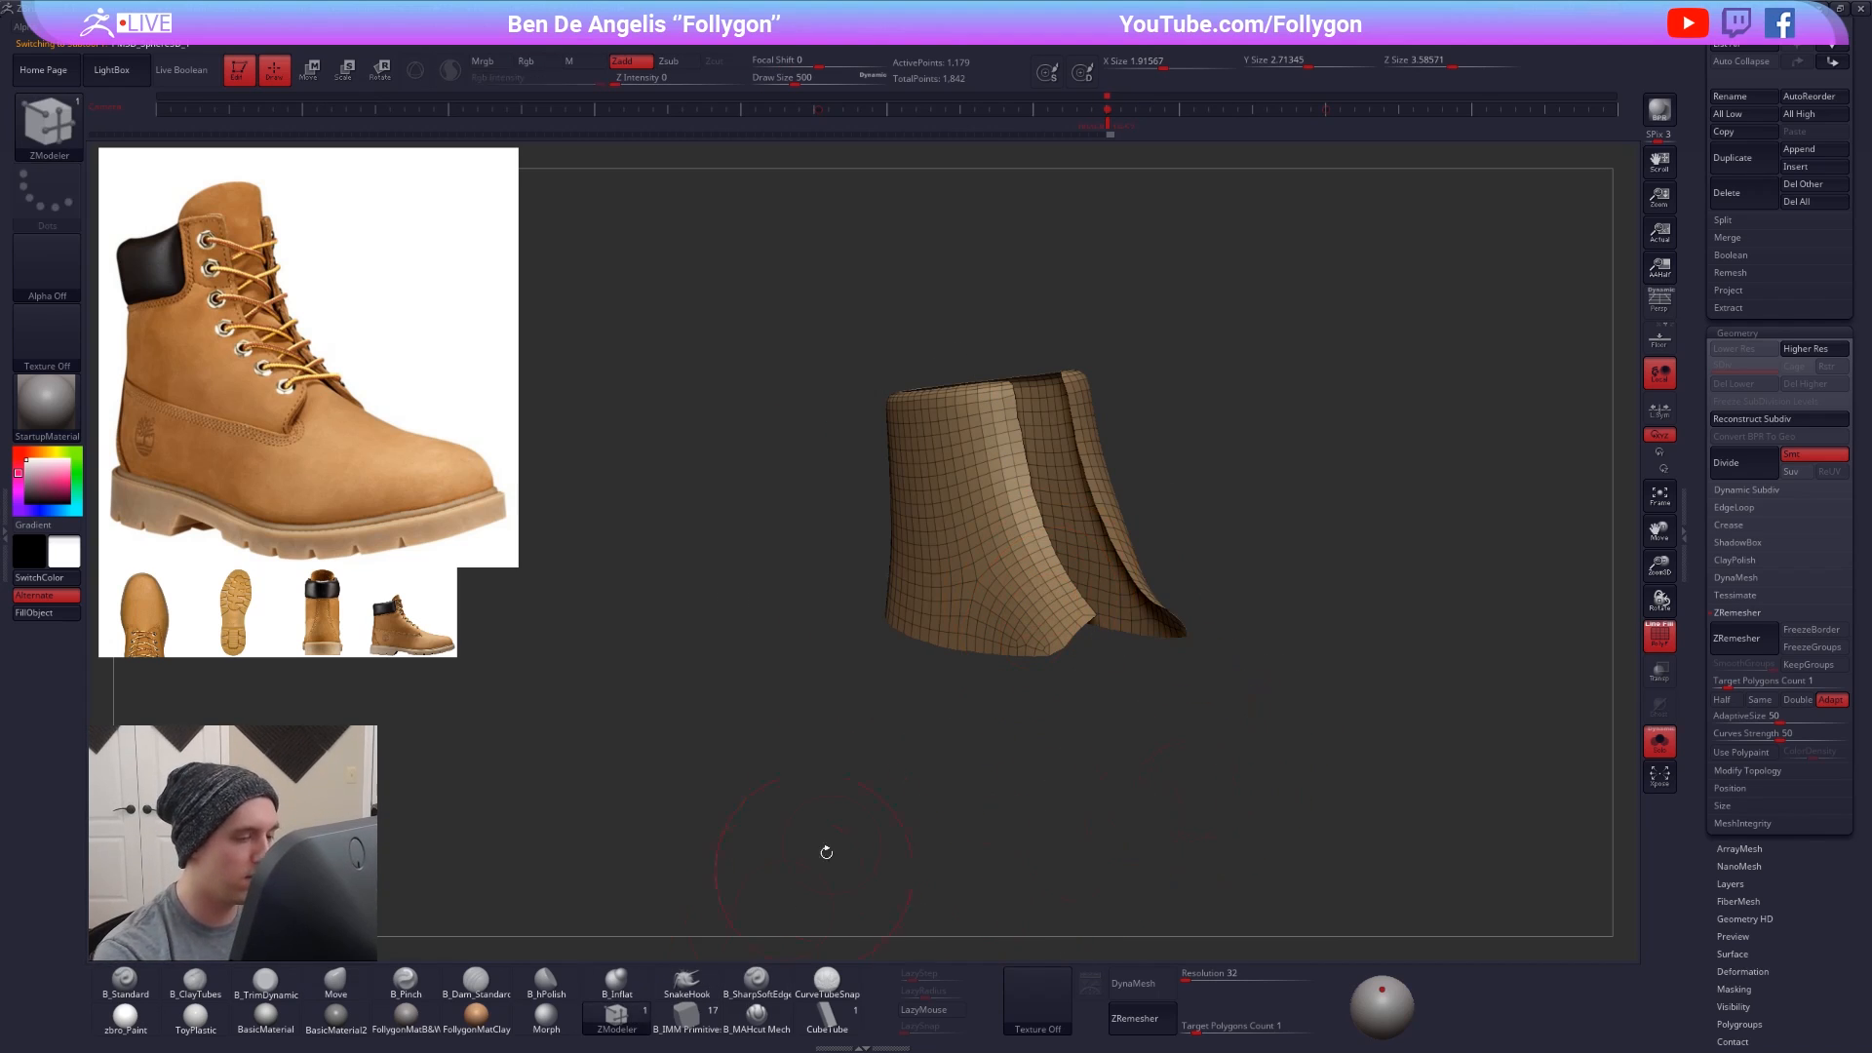
key("shift+s")
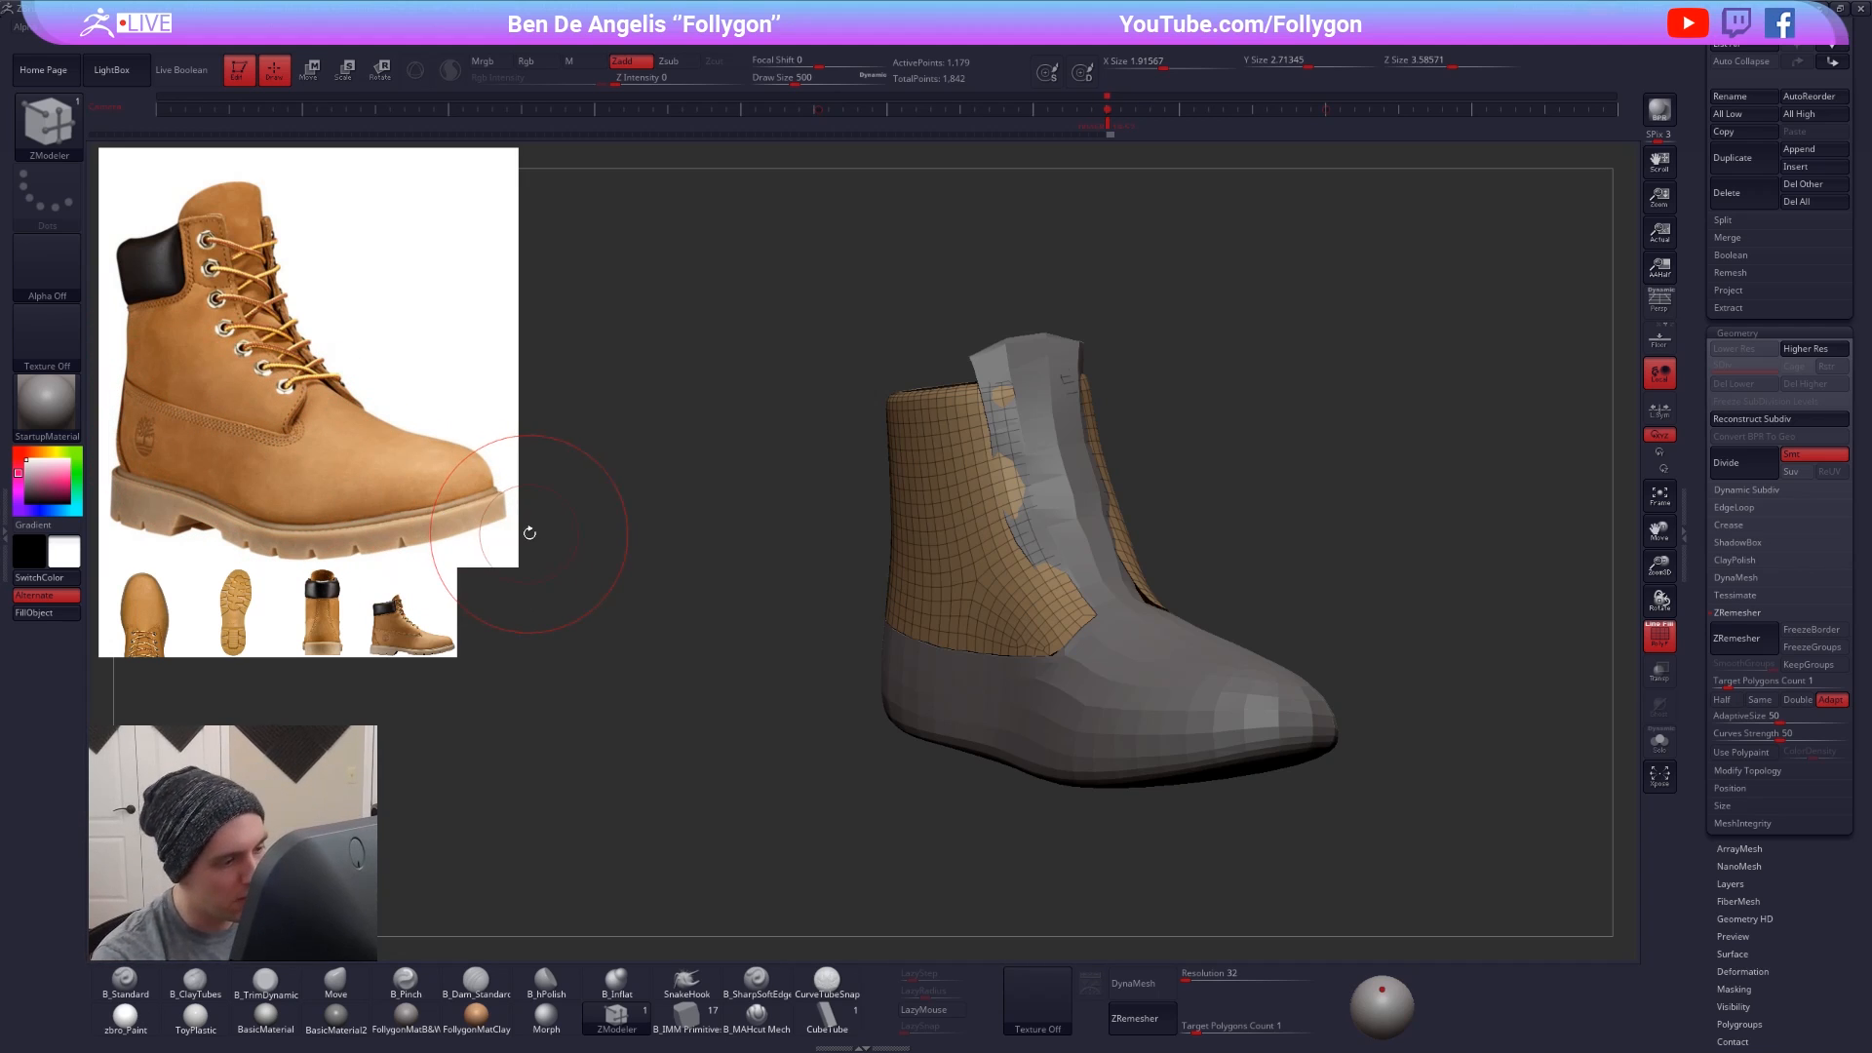
- Set the ZModeler polygon action to Extrude with All Polygons as the target
mouse_move(1026, 655)
right_mouse_down("alt")
mouse_move(1049, 675)
mouse_move(963, 659)
mouse_move(928, 602)
right_mouse_up("alt")
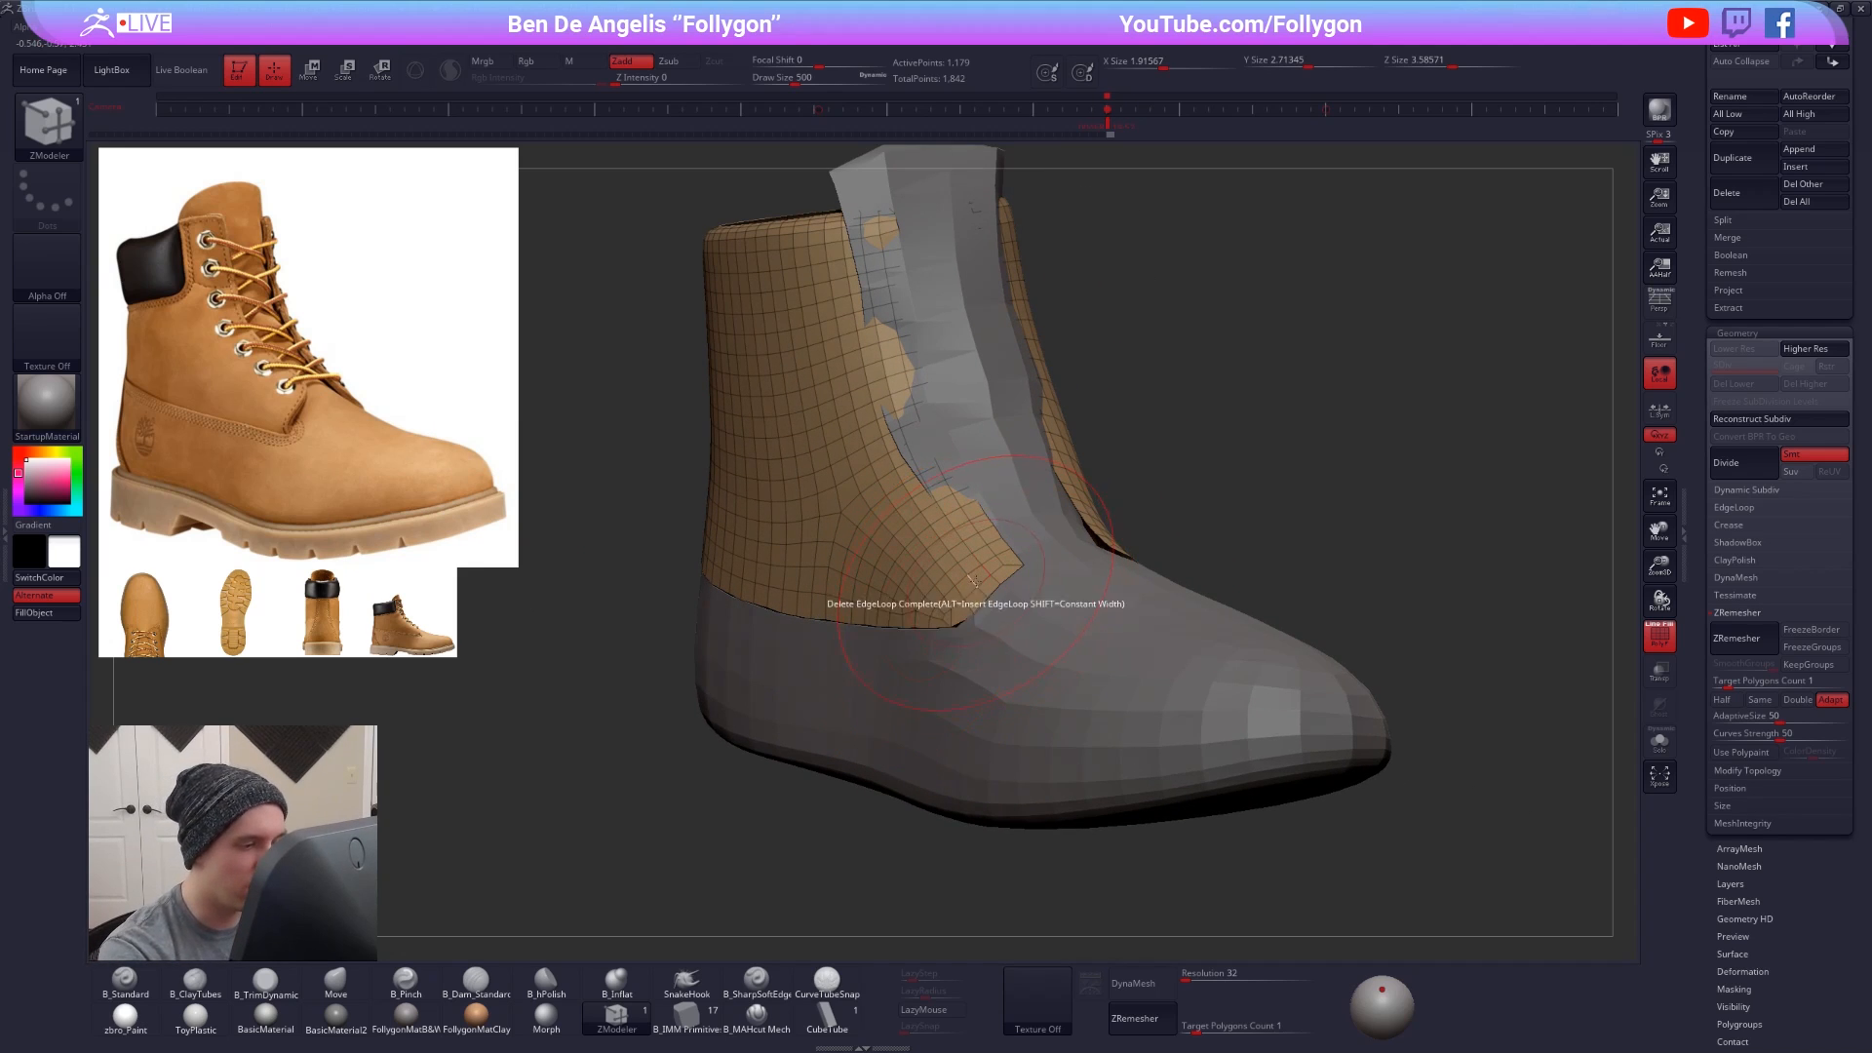
key("alt+s")
mouse_move(976, 583)
right_mouse_down("ctrl")
mouse_move(998, 612)
mouse_move(958, 598)
right_mouse_up("ctrl")
key("space")
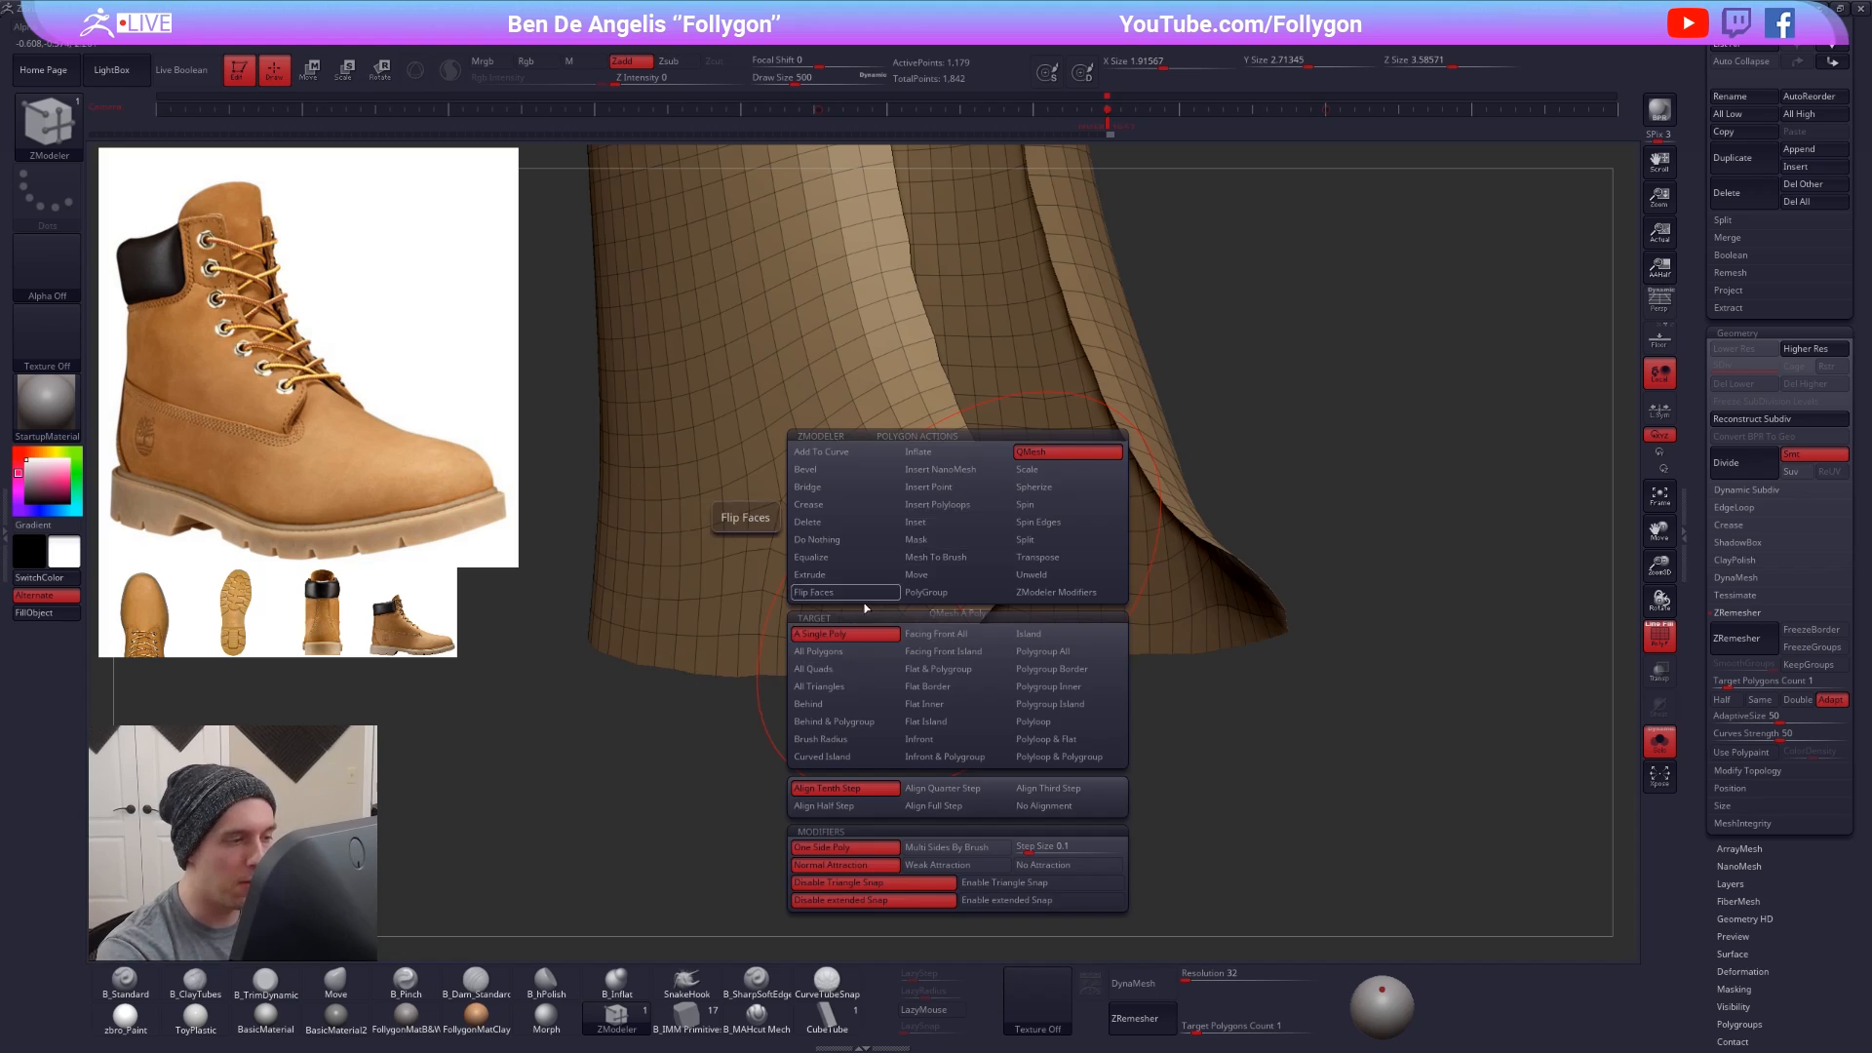
right_click_drag(908, 771, 885, 598)
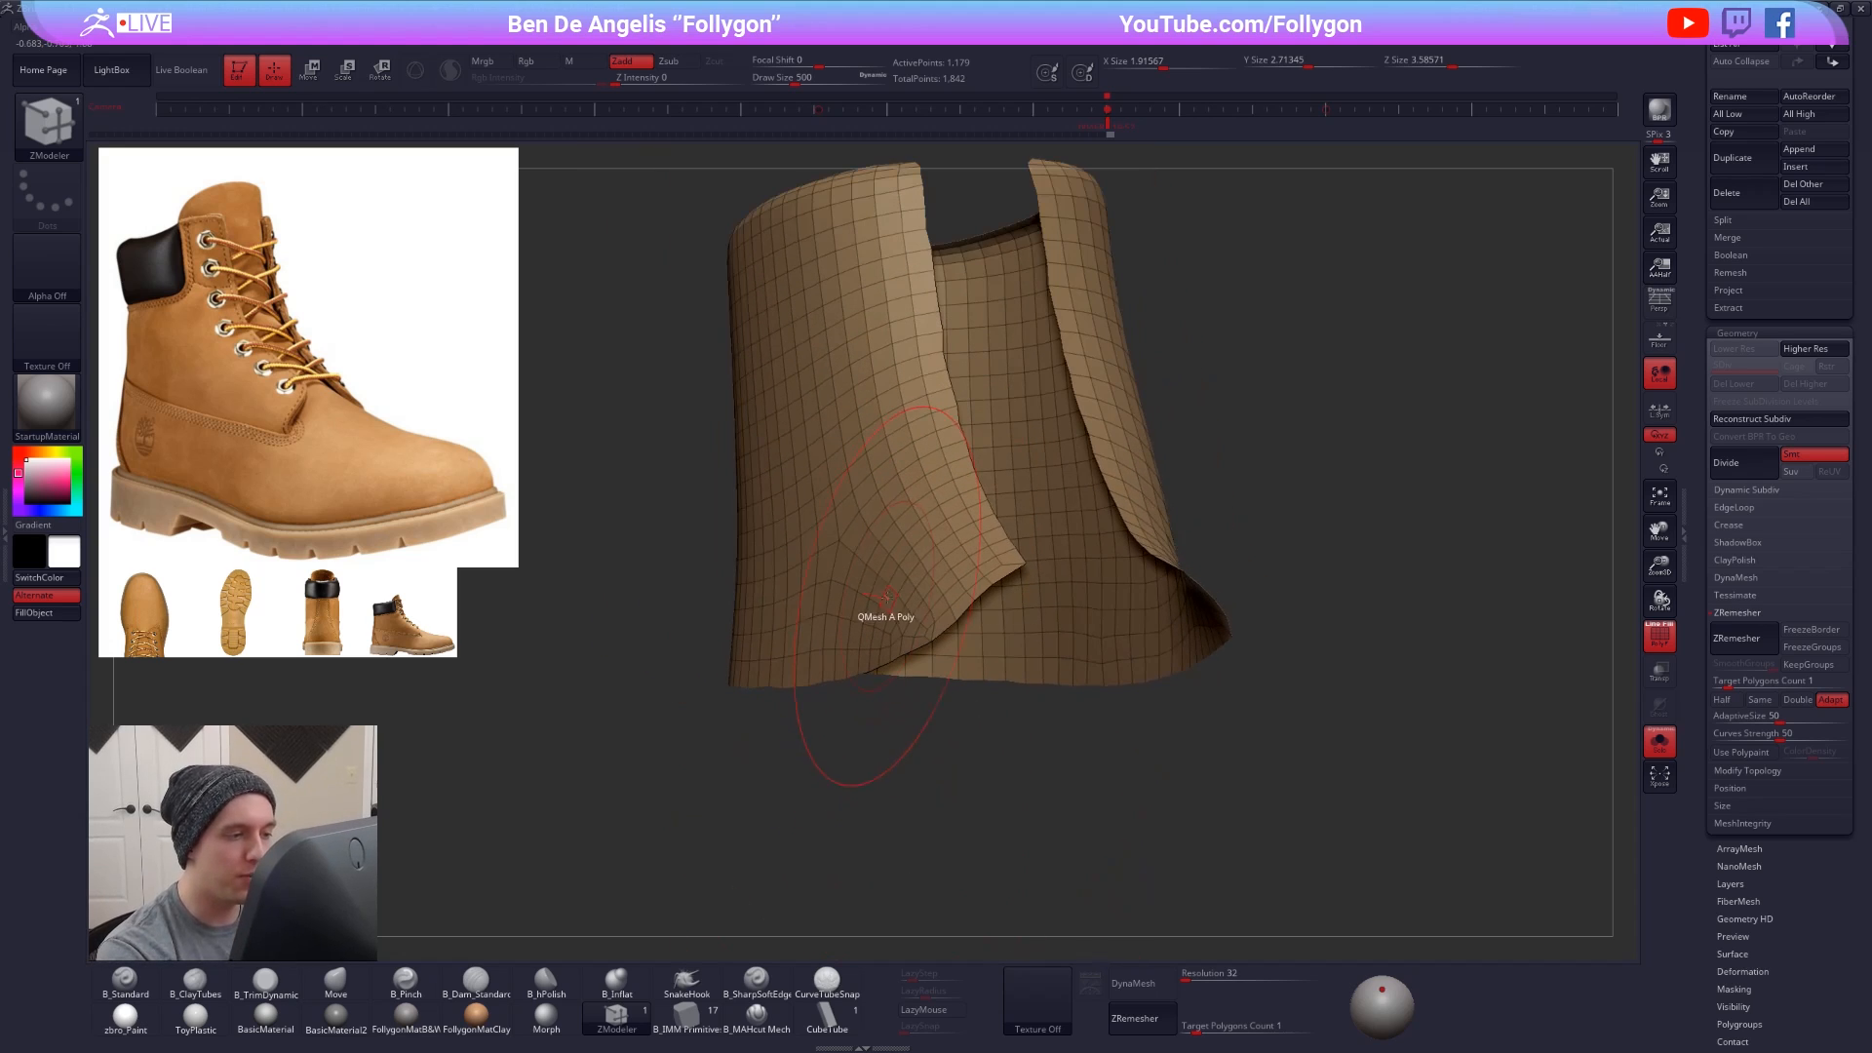
key("space")
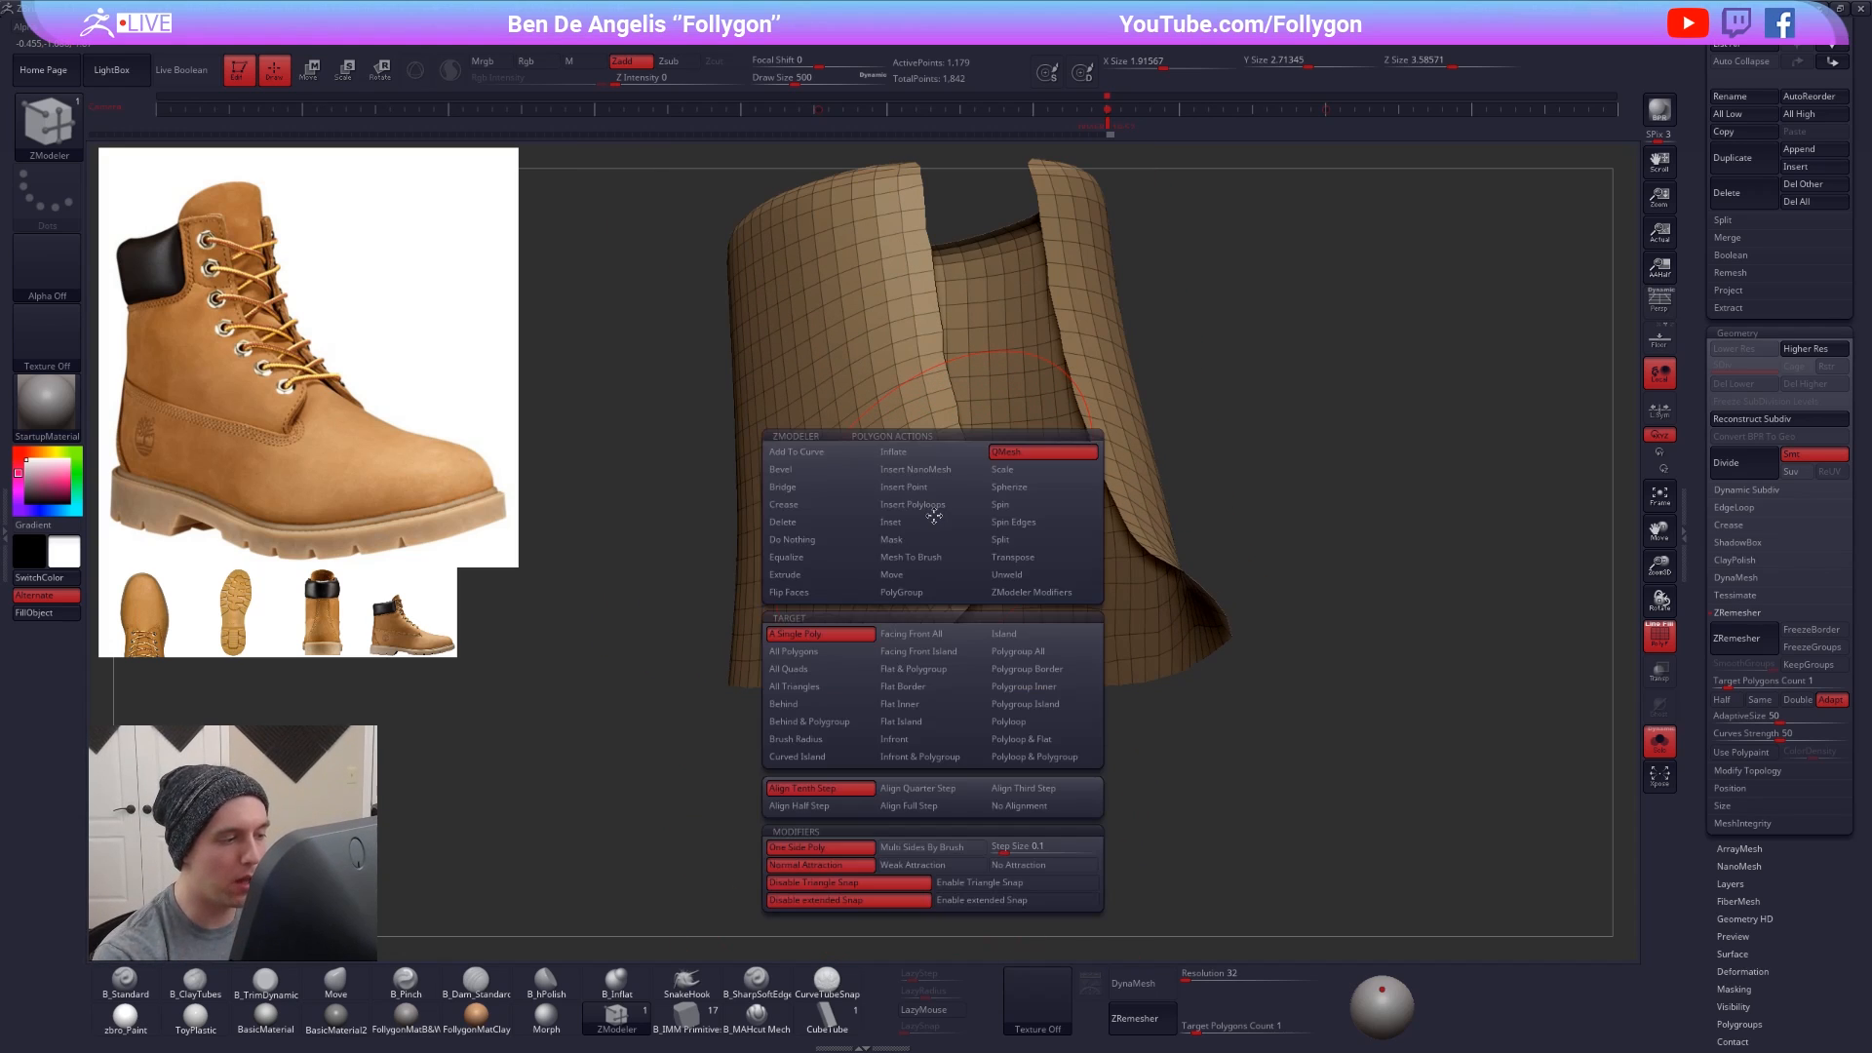
left_click(822, 651)
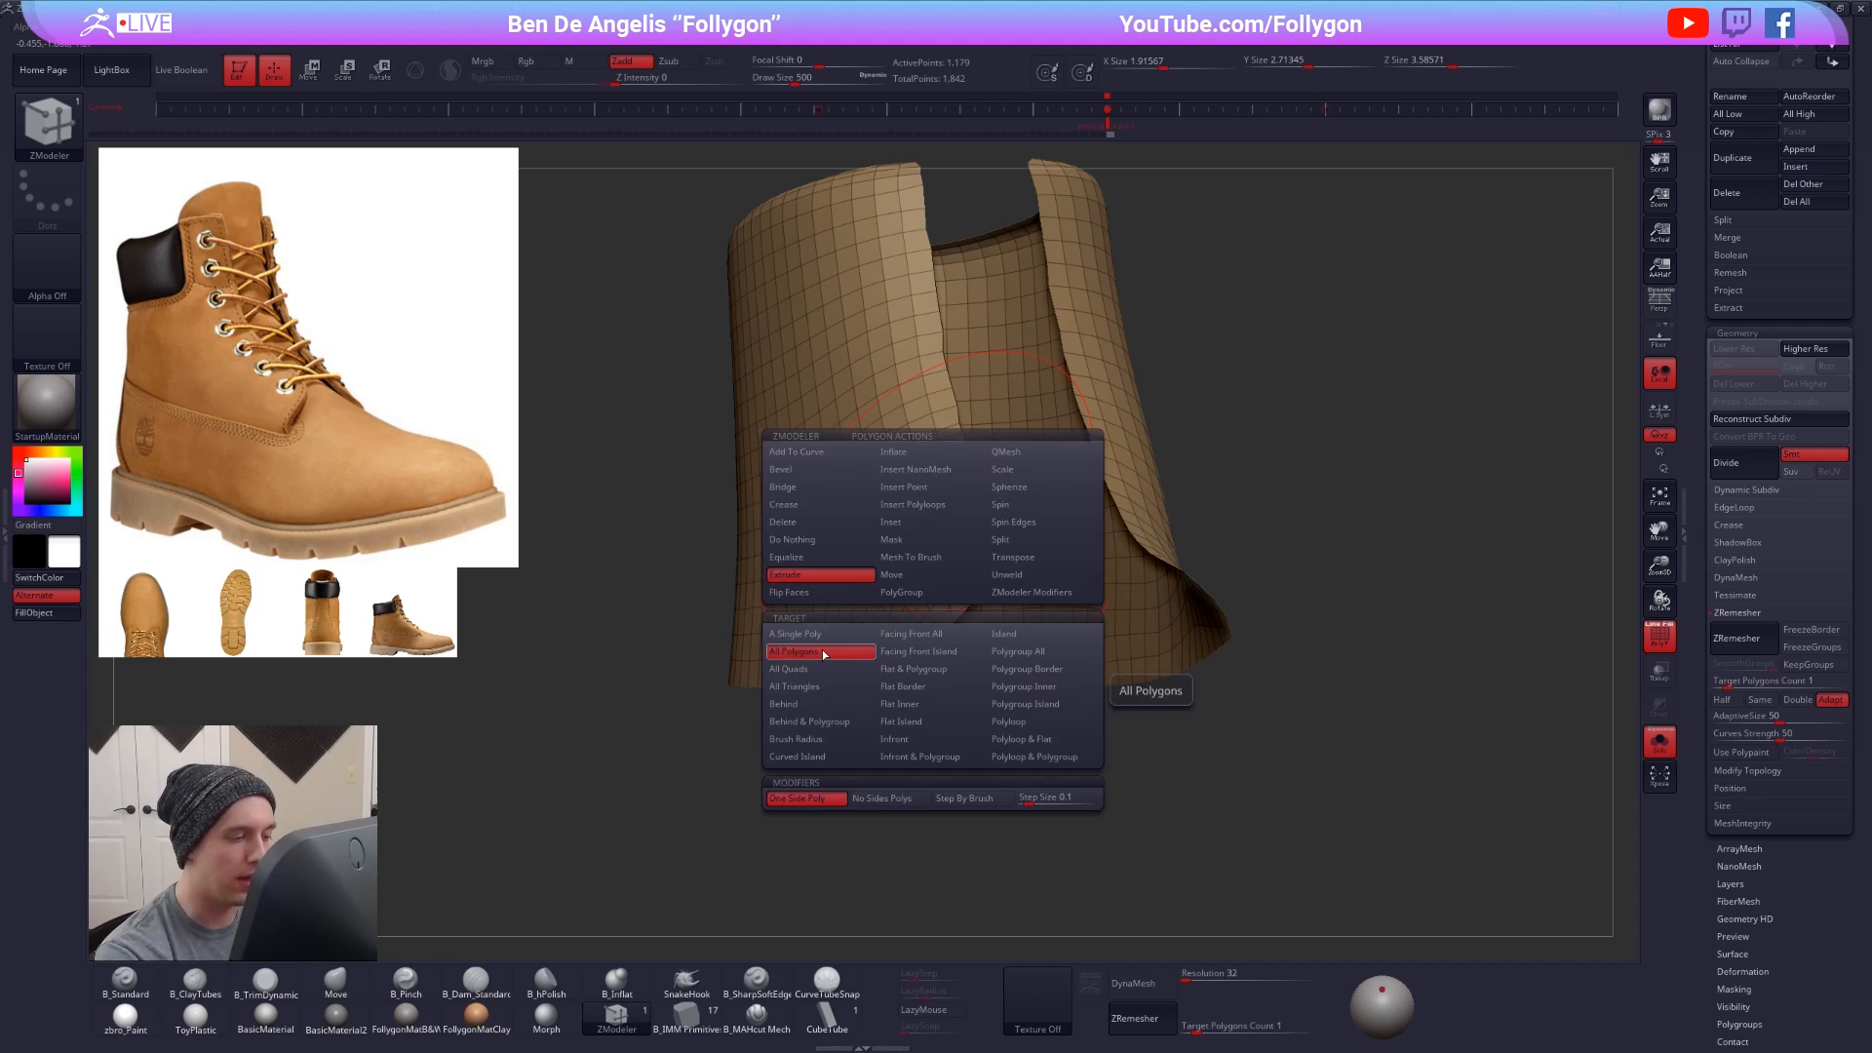
- Extrude all polygons of the boot shaft to give it thickness, hide the polyframe, and step up a subdivision level
right_click_drag(921, 517, 910, 579, "ctrl")
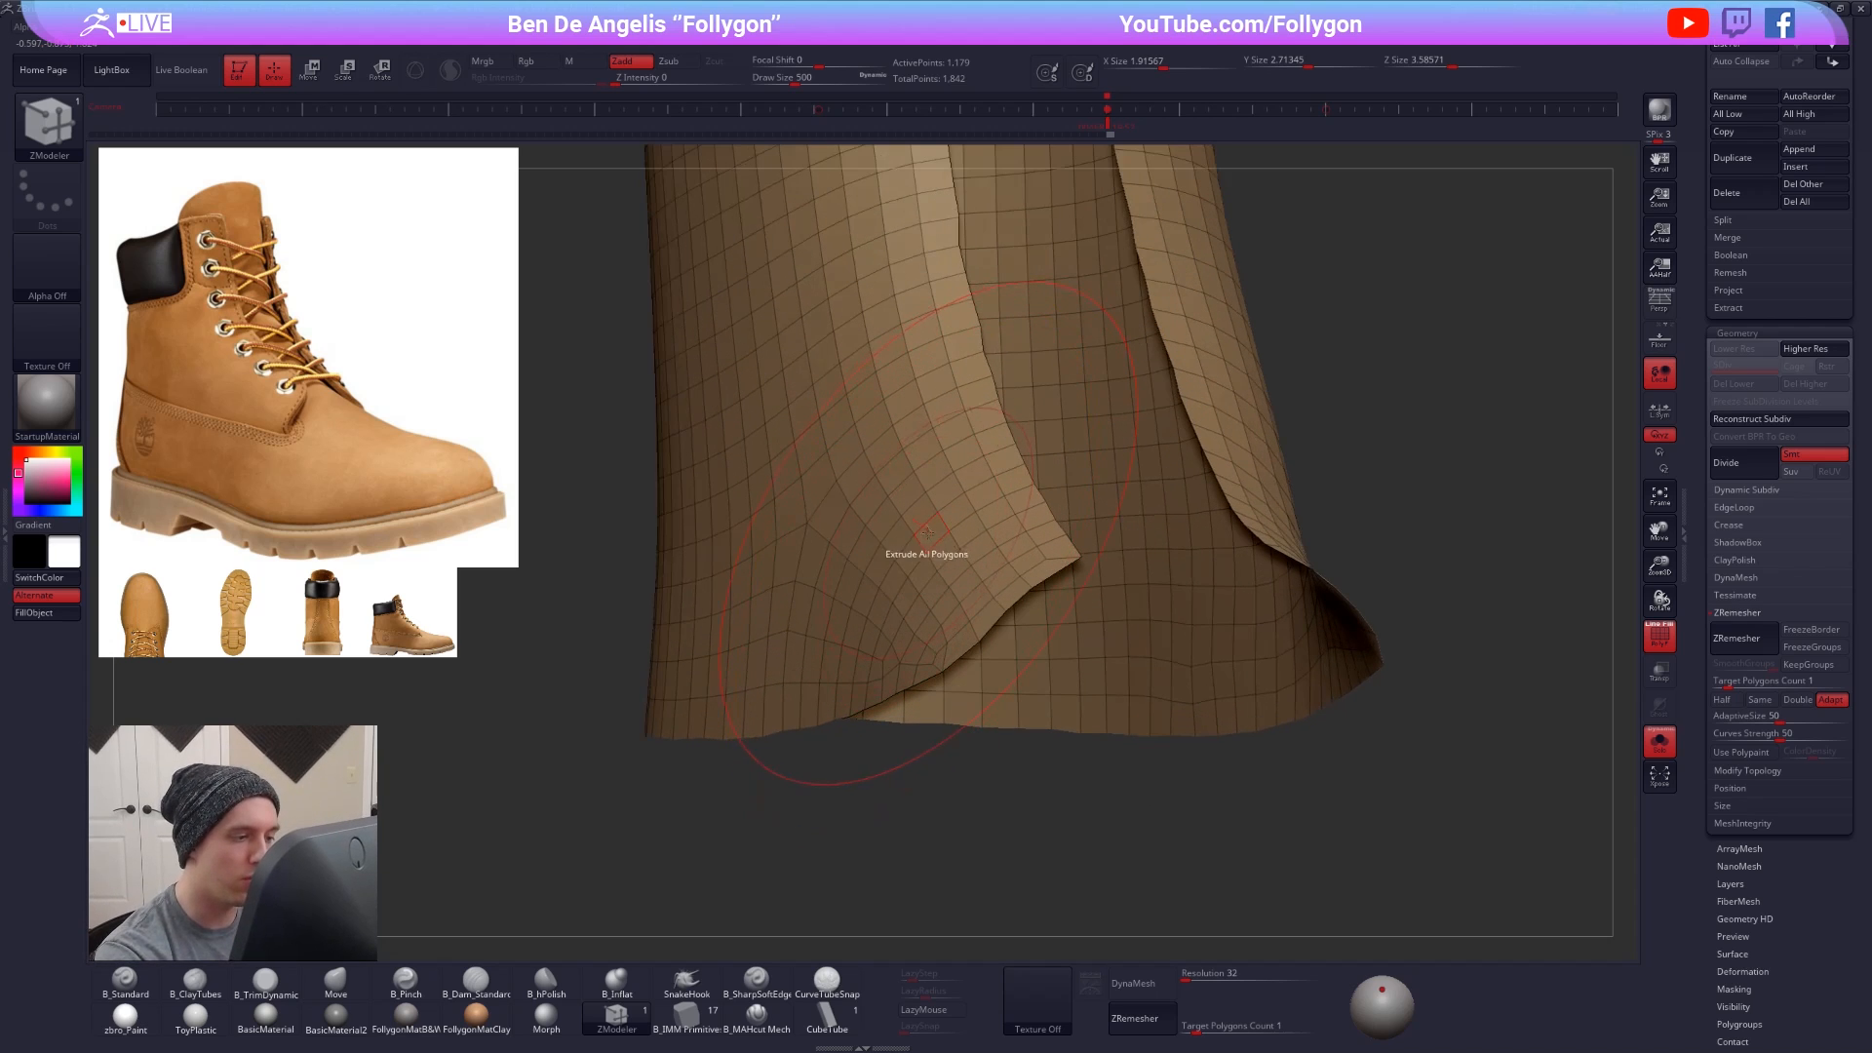
left_click_drag(927, 532, 898, 526)
right_click_drag(921, 596, 898, 538, "ctrl")
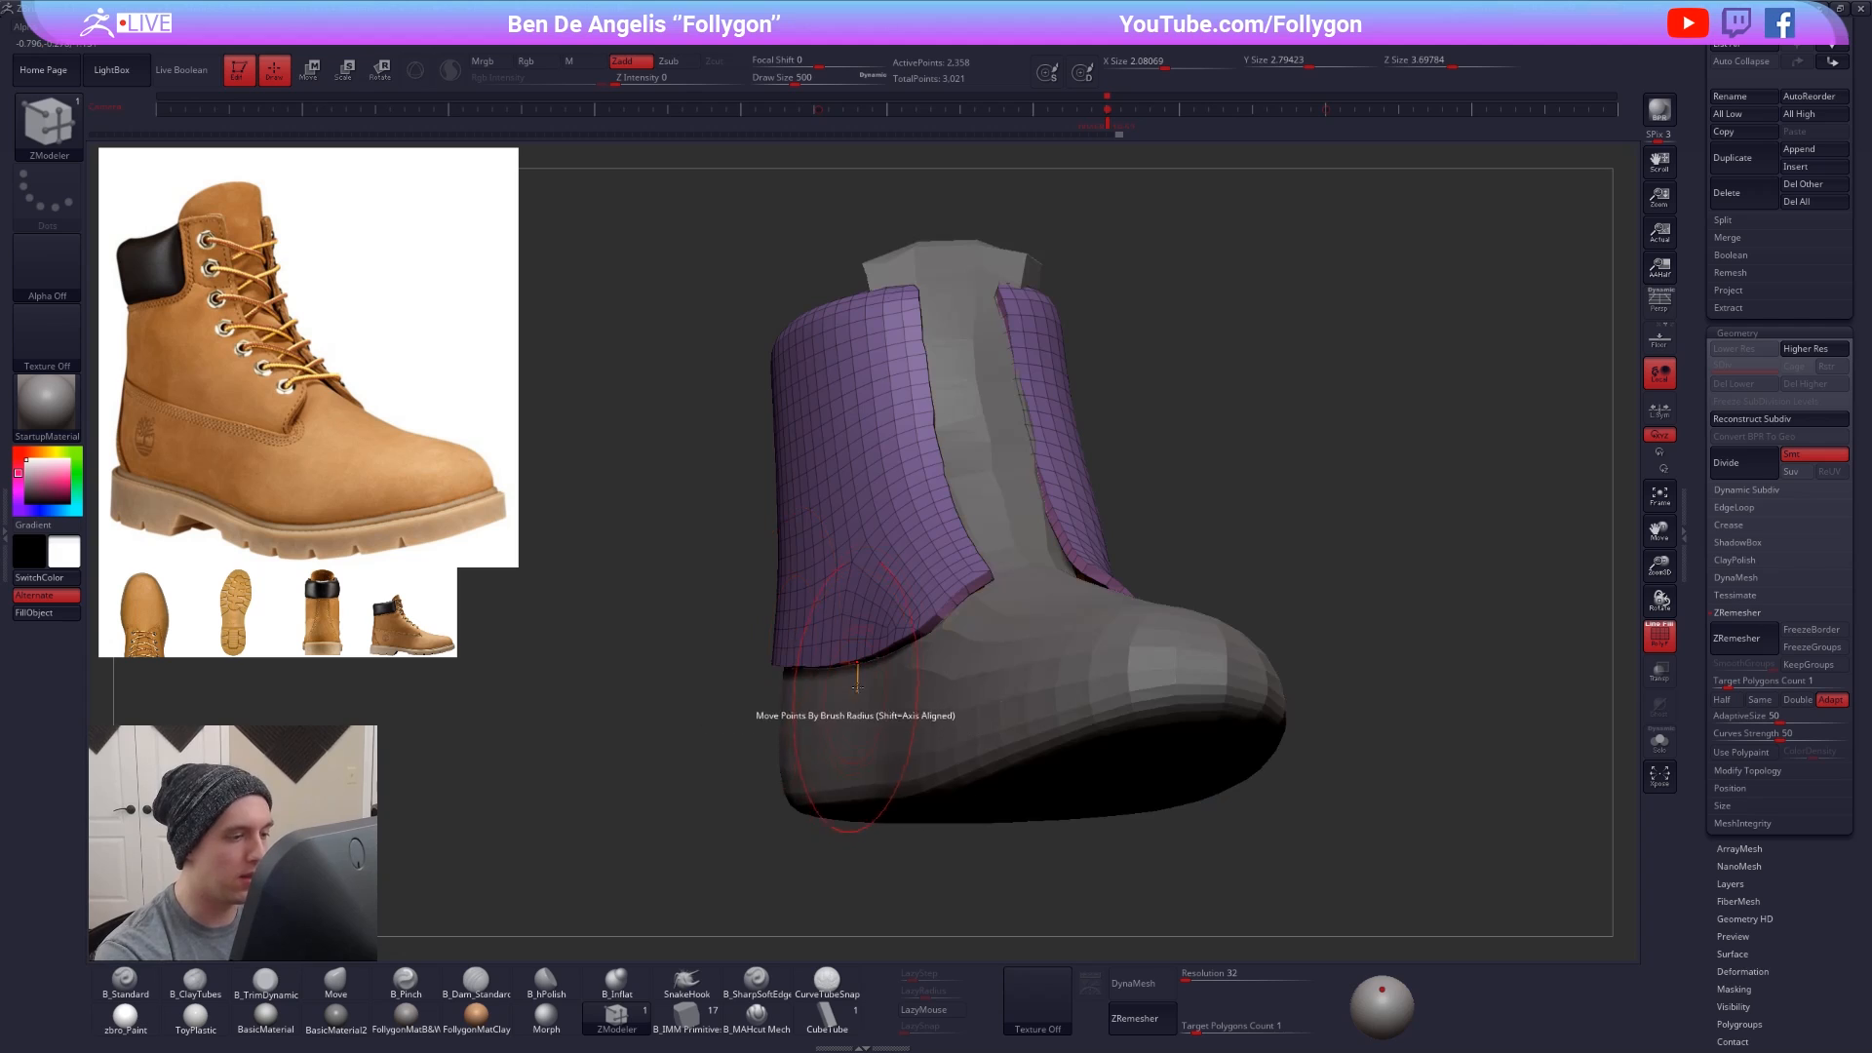
key("shift+f")
key("d")
right_click_drag(883, 695, 878, 585)
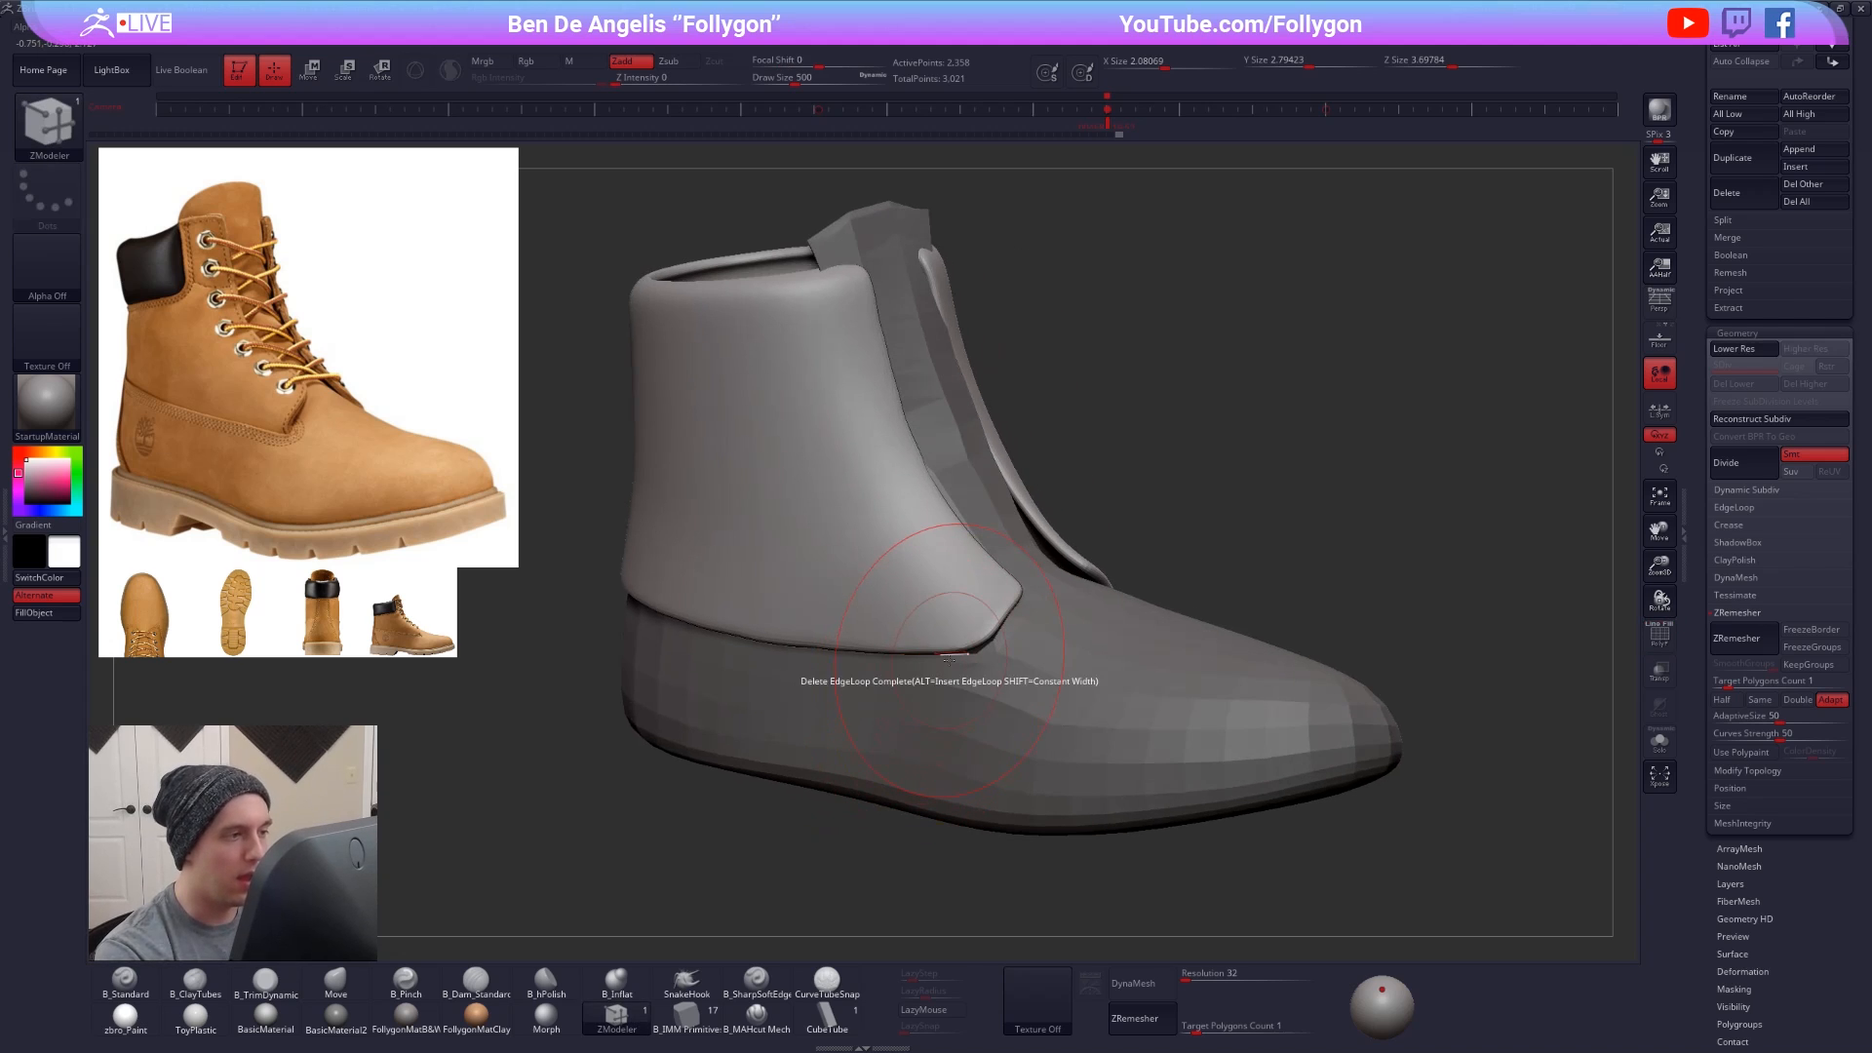
- Switch to the Move brush, adjust the shaft's front lower corner over the foot, and set the draw size to 321
key("b")
key("m")
key("v")
key("space")
key("space")
left_click_drag(1000, 616, 1012, 609)
mouse_move(926, 653)
right_mouse_down()
mouse_move(961, 656)
mouse_move(980, 629)
mouse_move(1048, 634)
right_mouse_up()
key("space")
left_click_drag(1038, 650, 1044, 650)
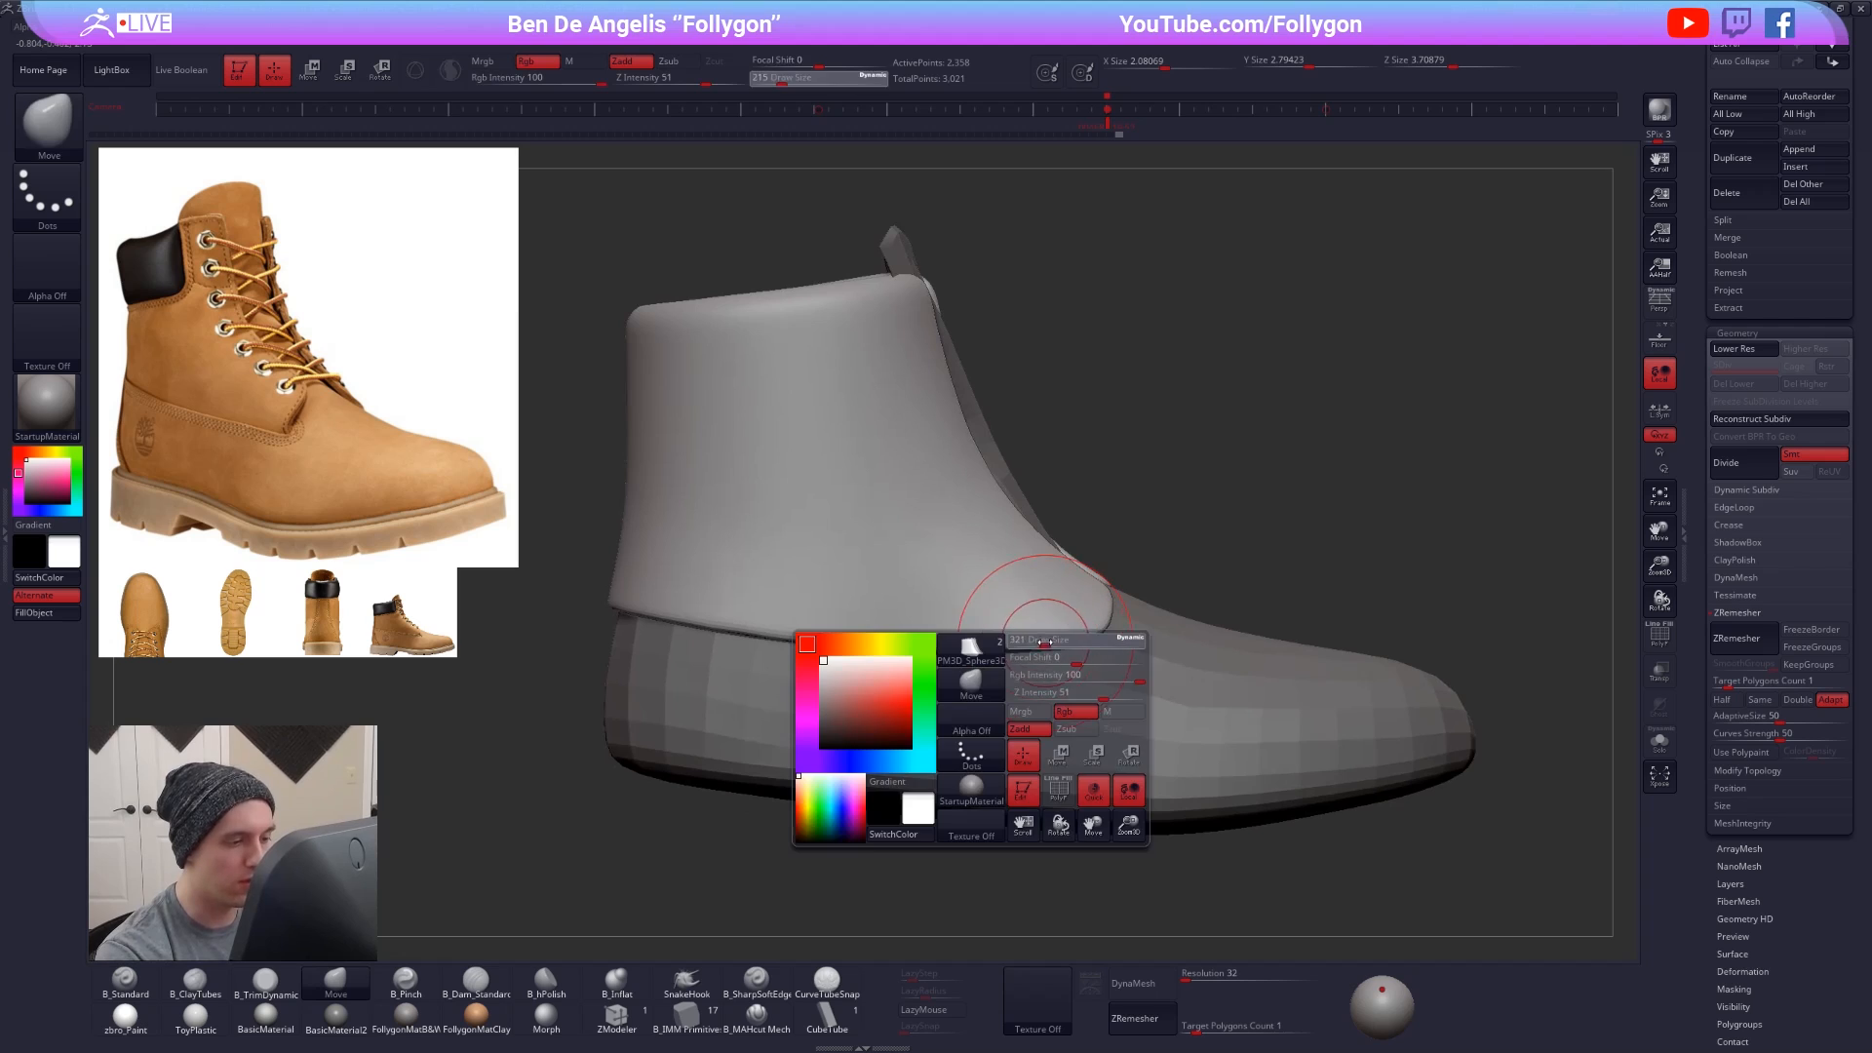
- Reshape the shaft's lower rim along the side and heel with the Move brush, raising the draw size to 500
left_click_drag(919, 646, 793, 637)
right_click_drag(779, 634, 1072, 633, "alt")
key("space")
left_click_drag(901, 640, 863, 644)
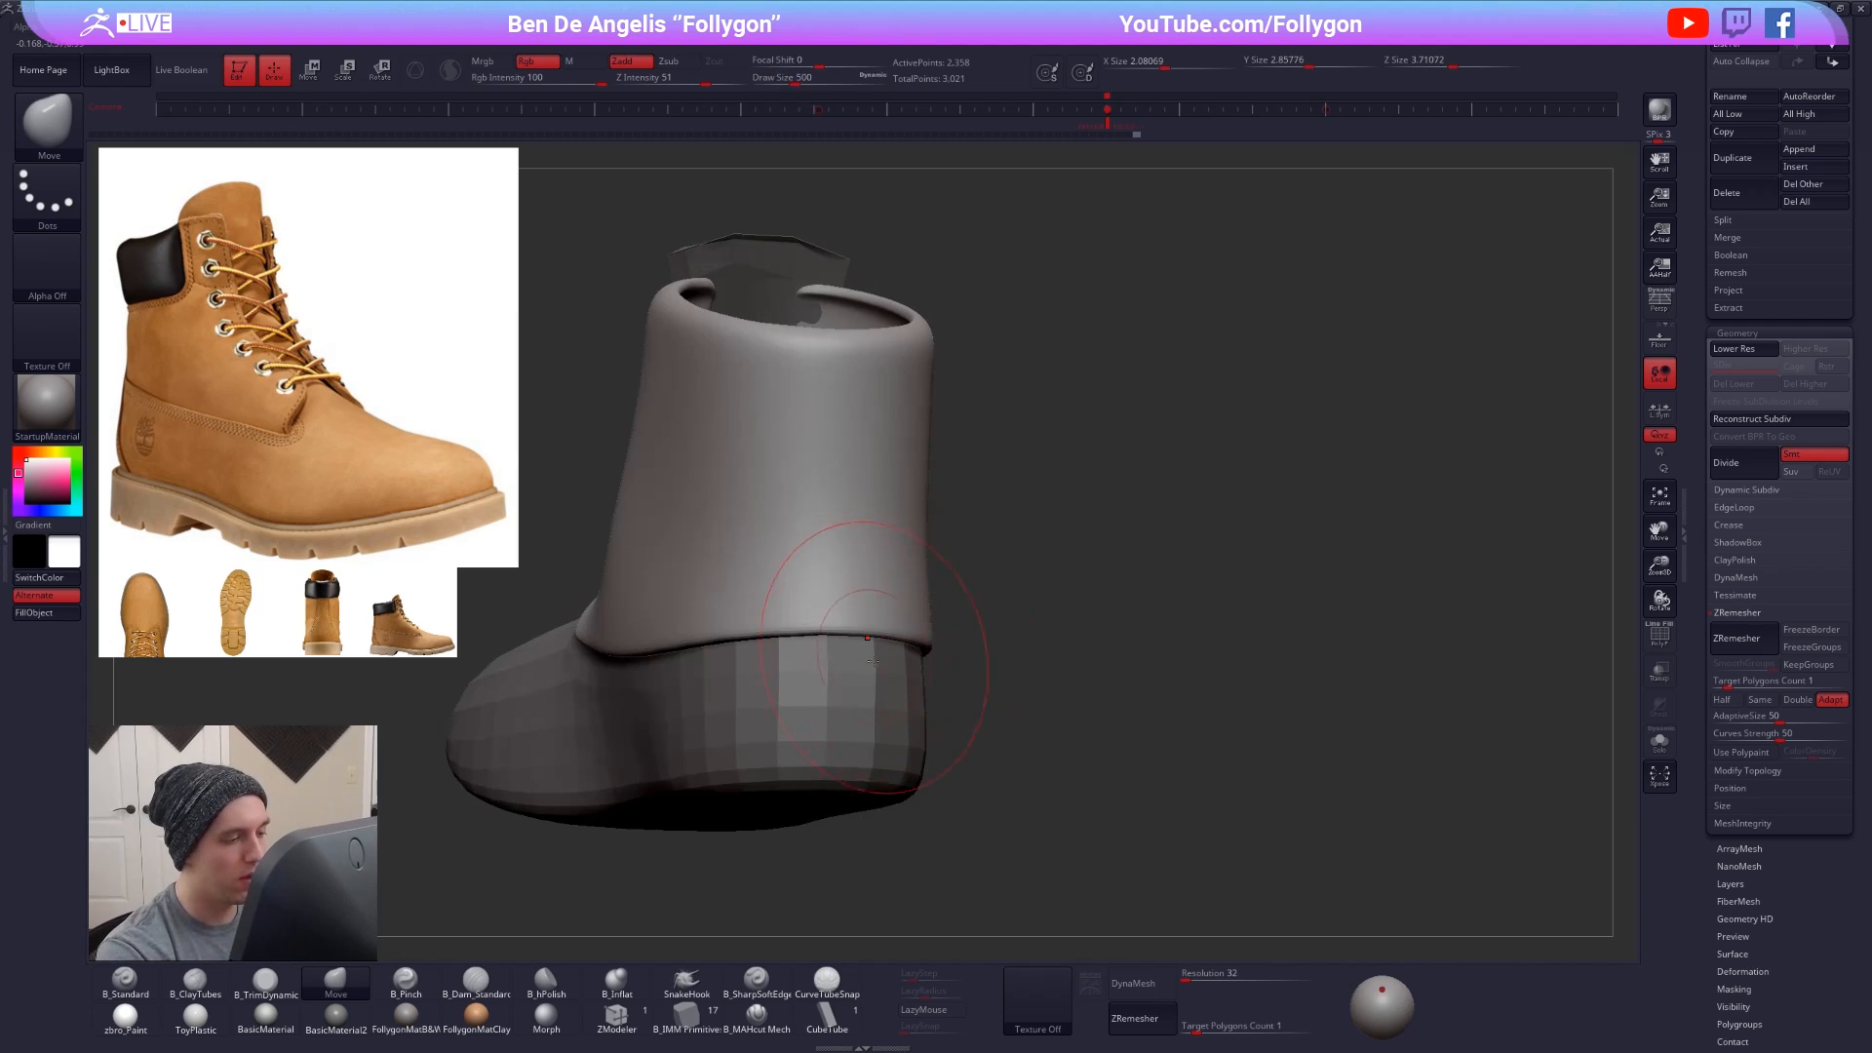
mouse_move(868, 653)
right_mouse_down()
mouse_move(994, 687)
mouse_move(1233, 675)
right_mouse_up()
right_click_drag(775, 697, 948, 684, "alt")
- Compare the foot and shaft at their smoothed levels, return both to the lower subdivision level, and reselect the shaft
left_click(946, 683, "alt")
key("d")
left_click(952, 632, "alt")
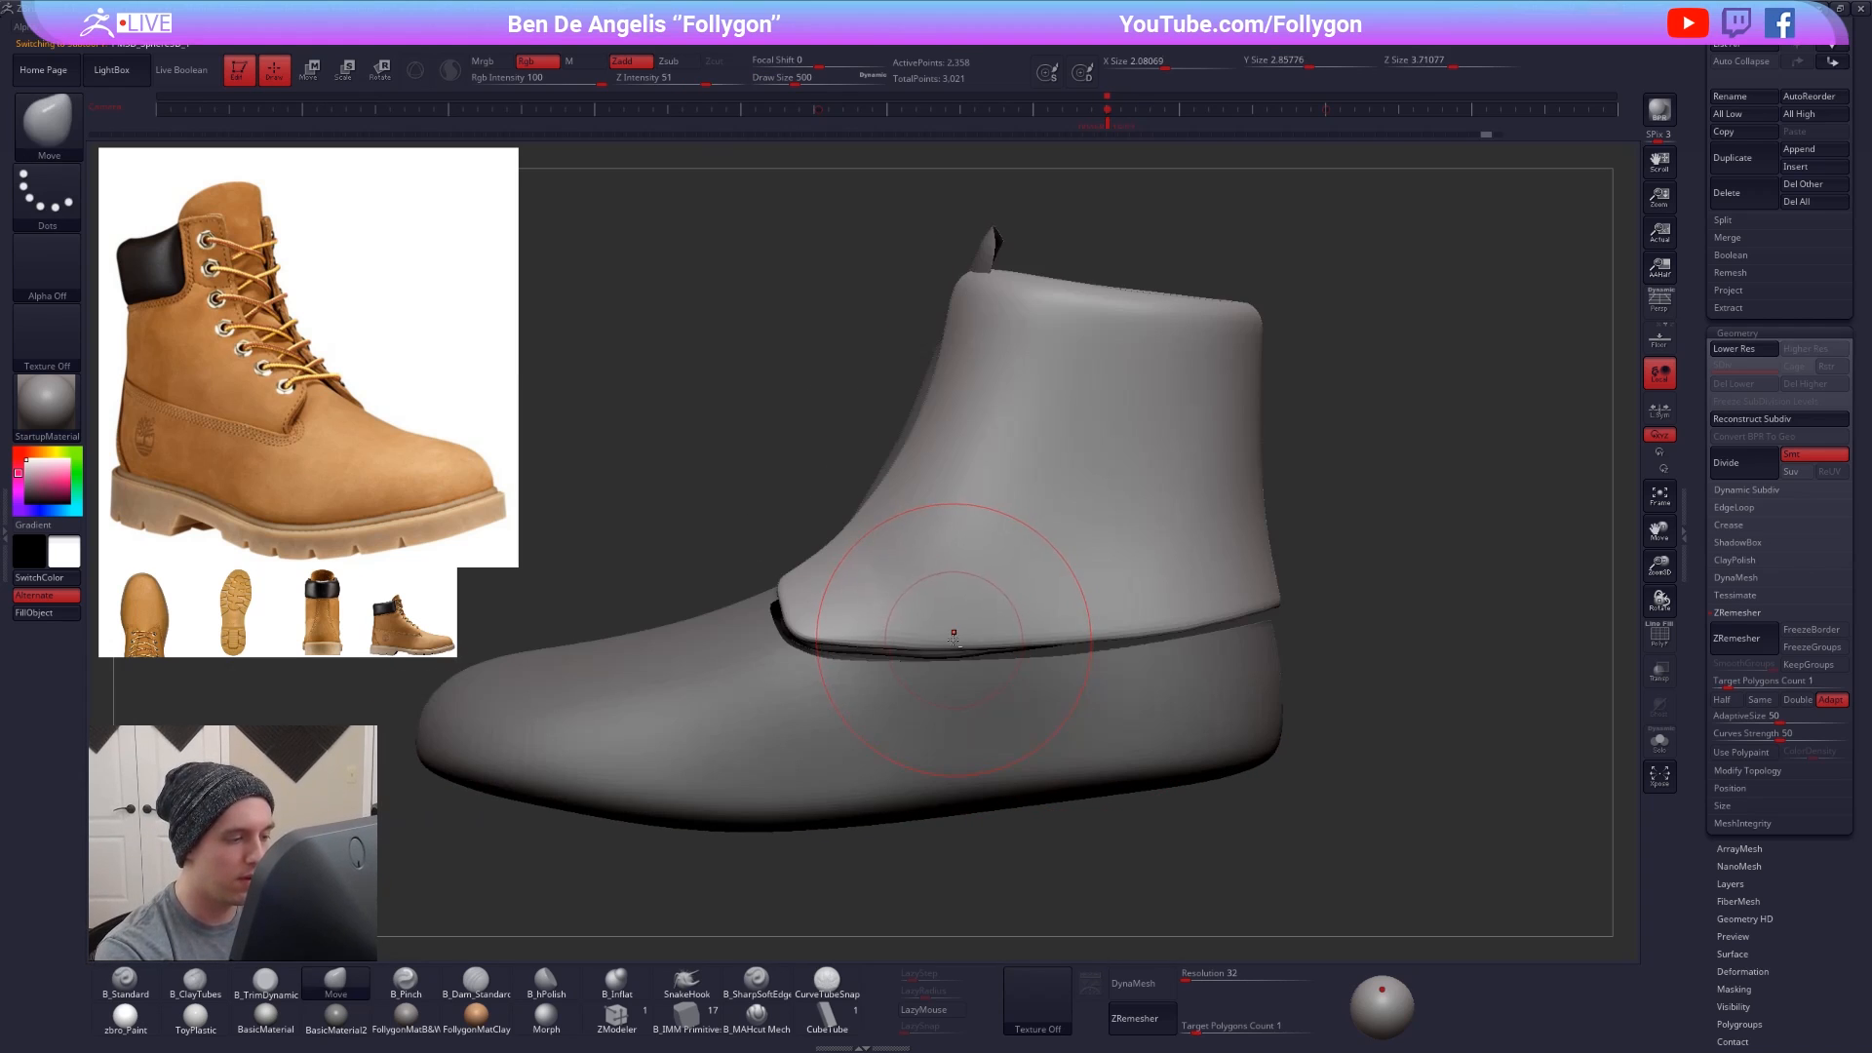
key("shift+d")
left_click(908, 696, "alt")
key("shift+d")
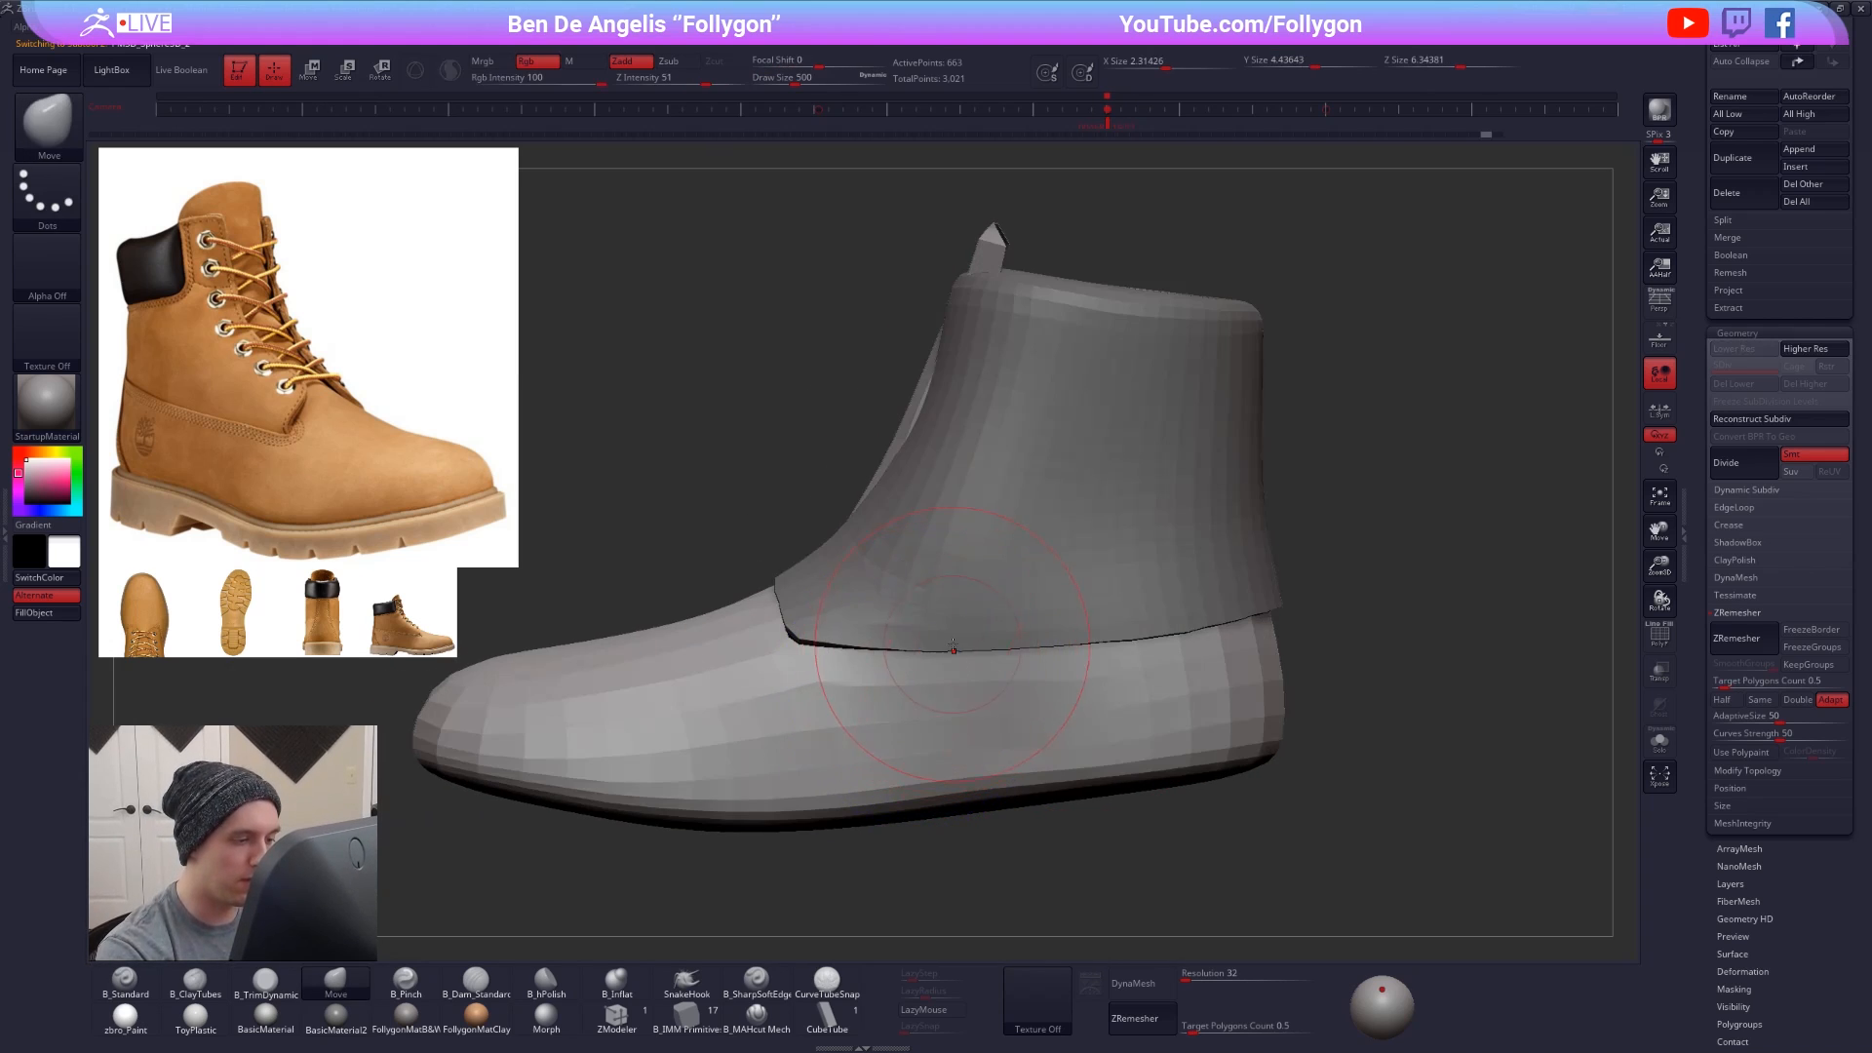
left_click(952, 650, "alt")
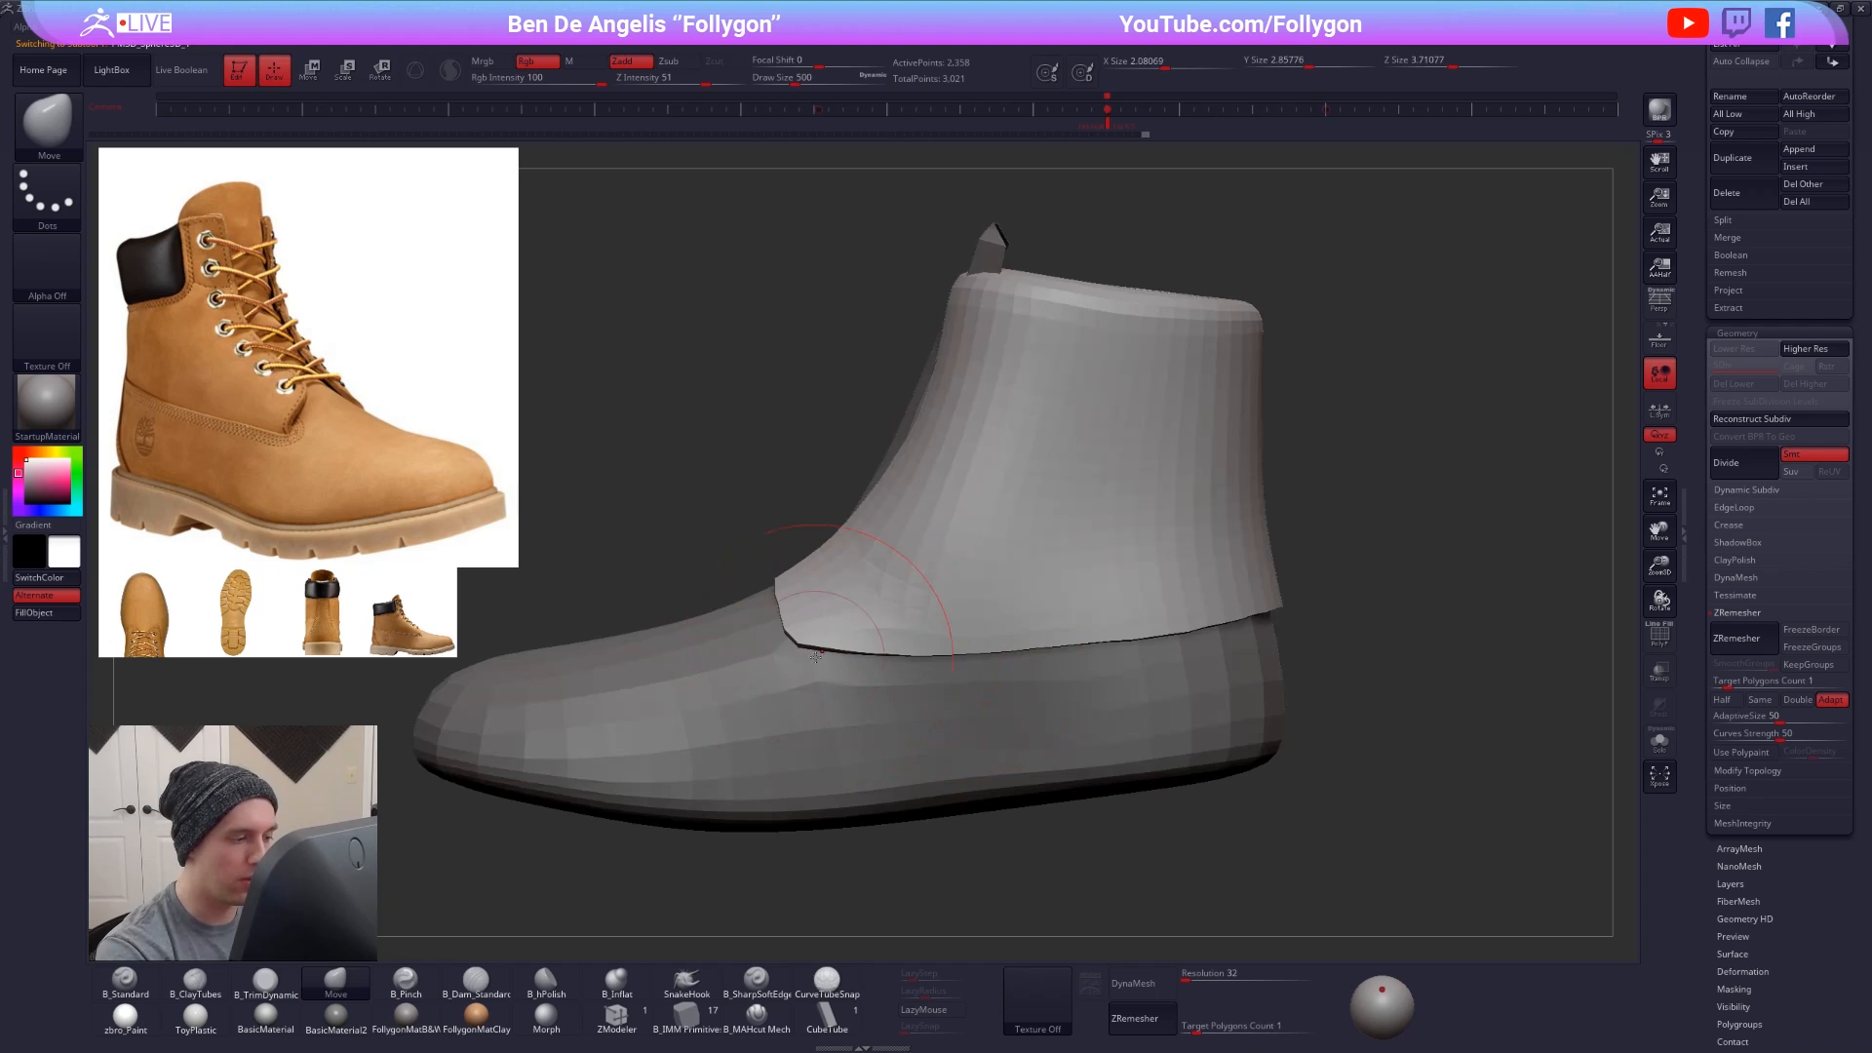
- Step the shaft up a subdivision level, refine its outline with the Move brush, and set the draw size to 500
key("space")
left_click_drag(1207, 629, 1236, 626)
right_click_drag(1236, 626, 1174, 560, "alt")
key("d")
key("space")
left_click_drag(1017, 562, 1041, 523)
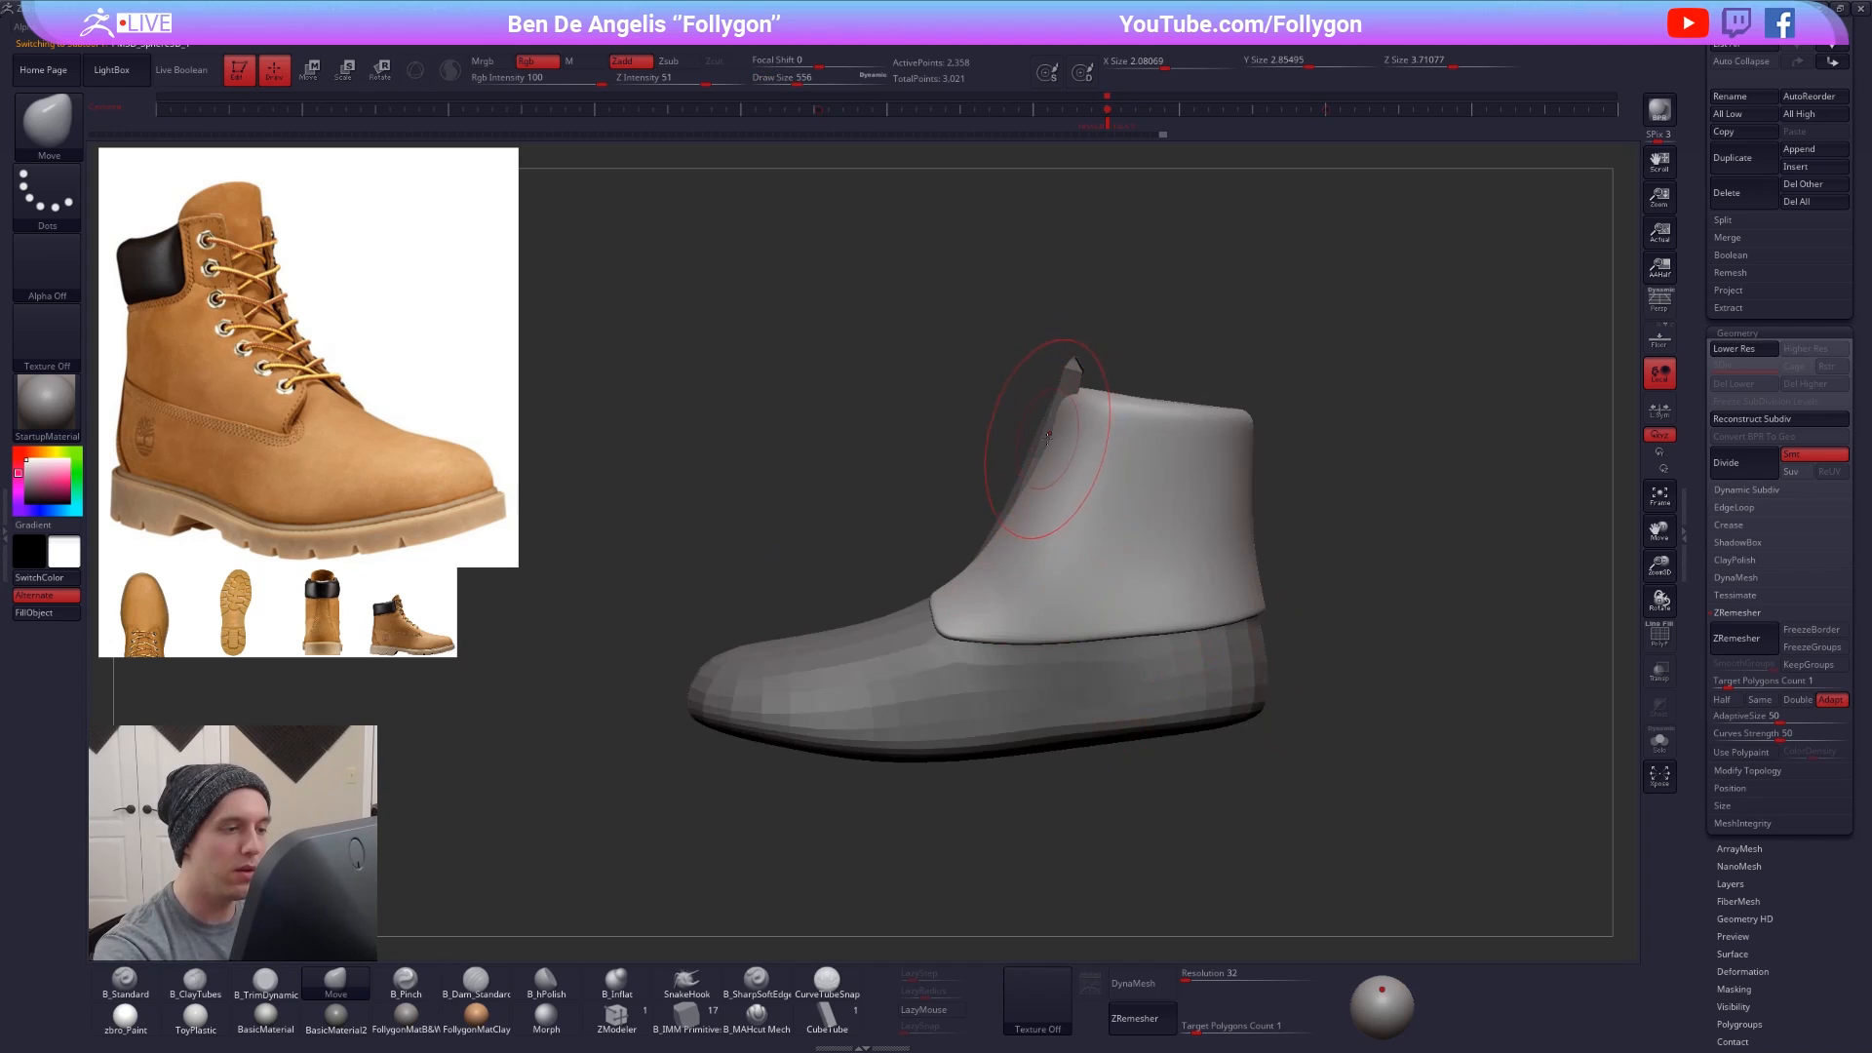
right_click_drag(1019, 508, 1055, 558, "alt")
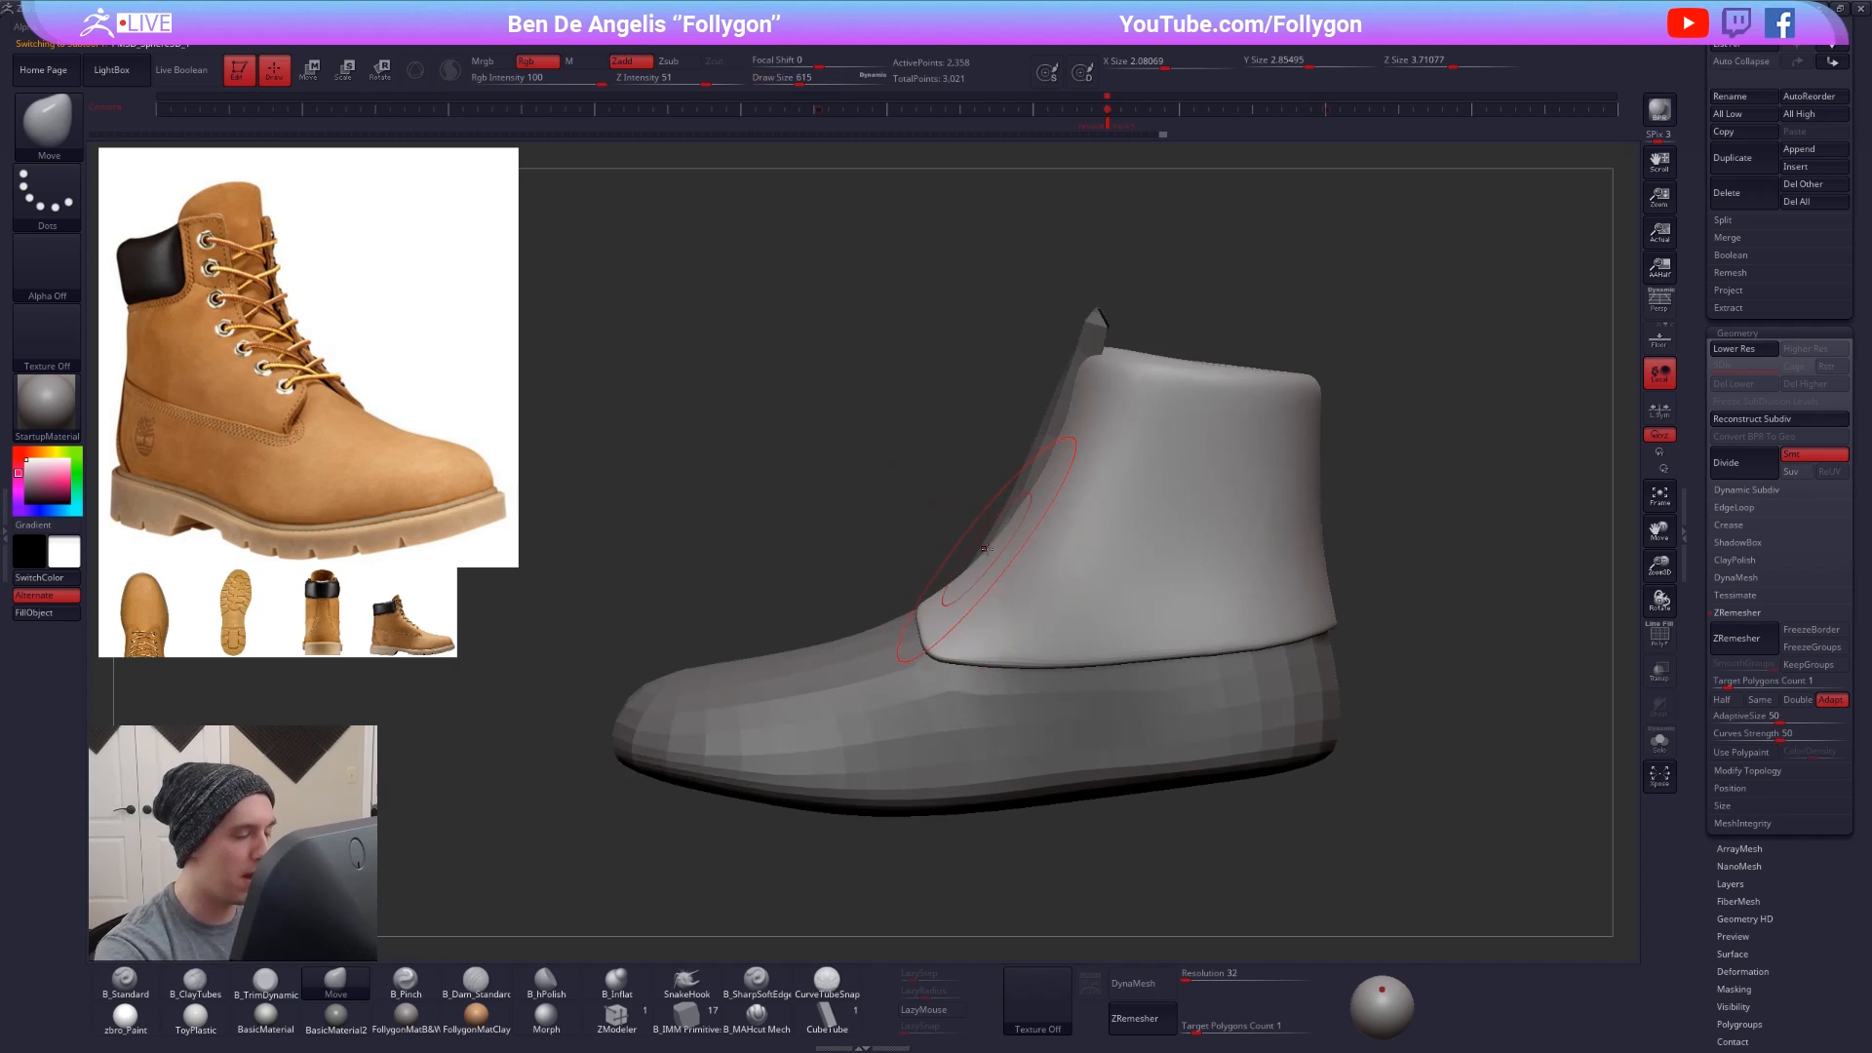
right_click_drag(948, 522, 1002, 546)
key("space")
left_click_drag(1049, 470, 1039, 470)
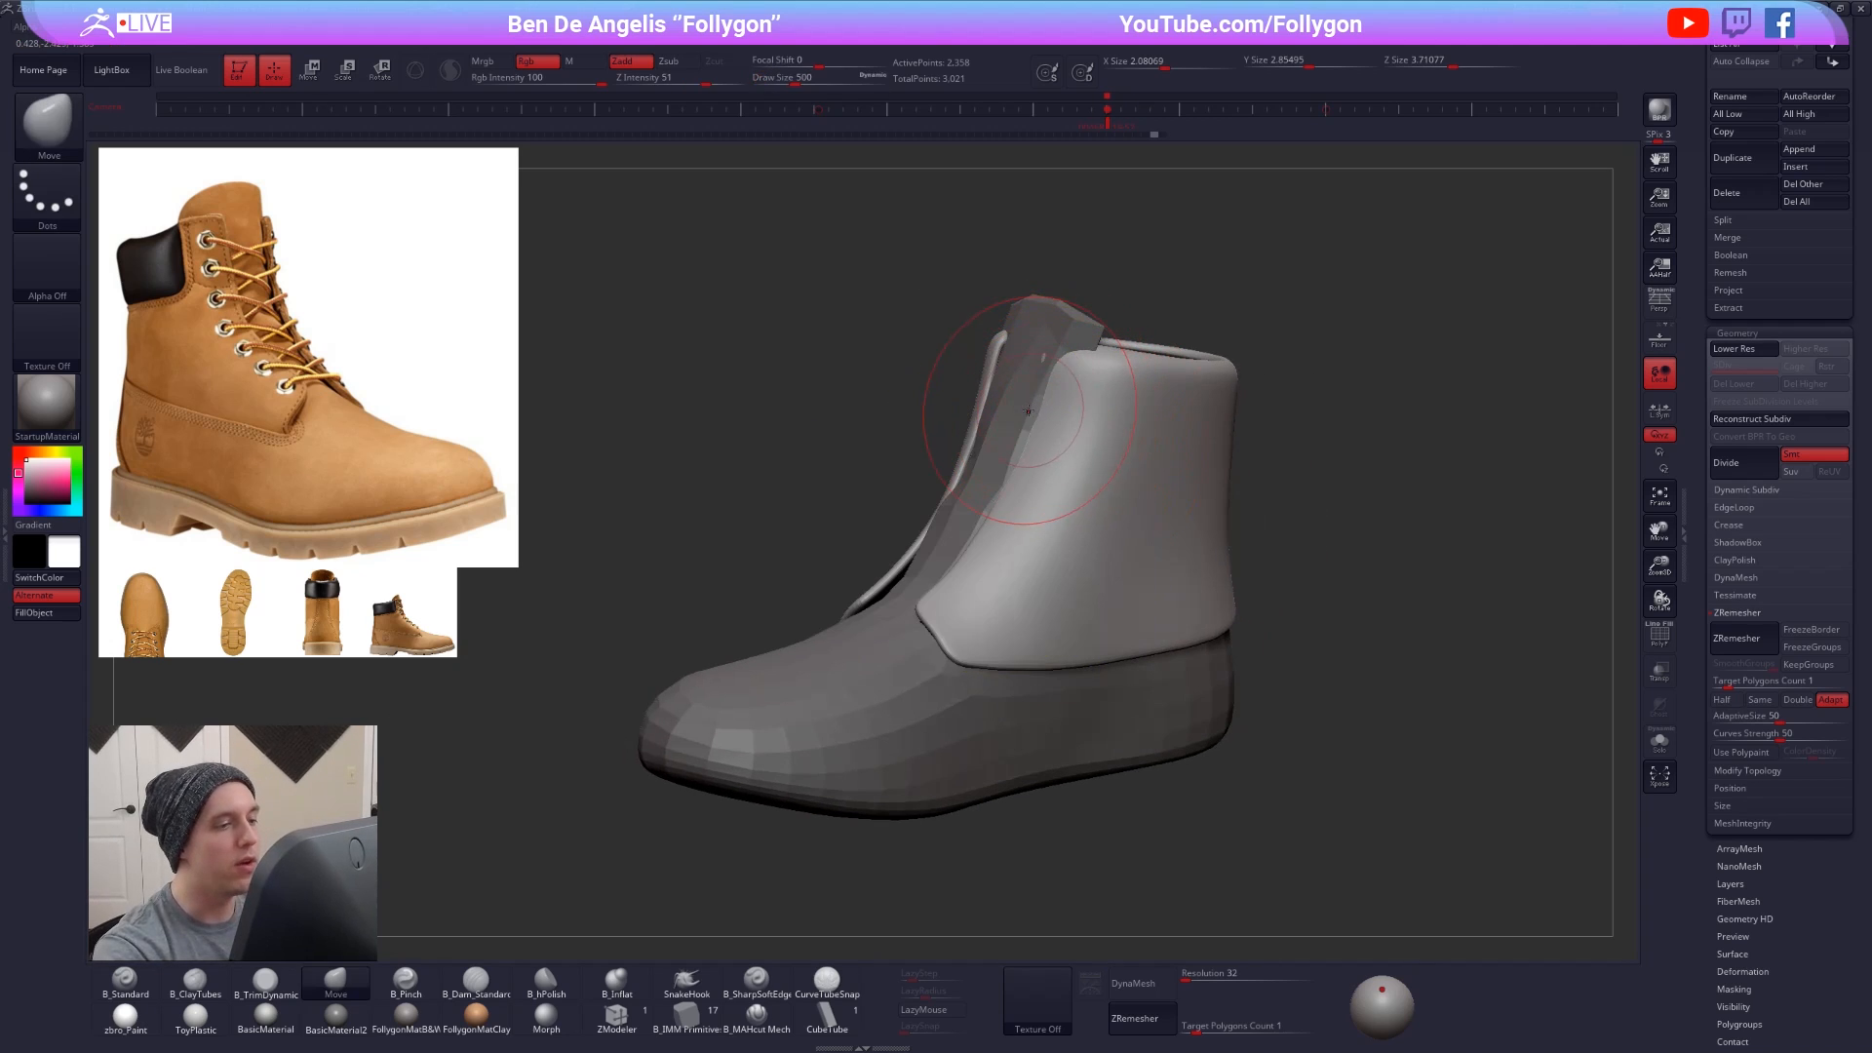
- Select the foot piece, step it up a subdivision level, and adjust the tongue with the Move brush at draw size 465
left_click(1028, 409, "alt")
key("d")
key("s")
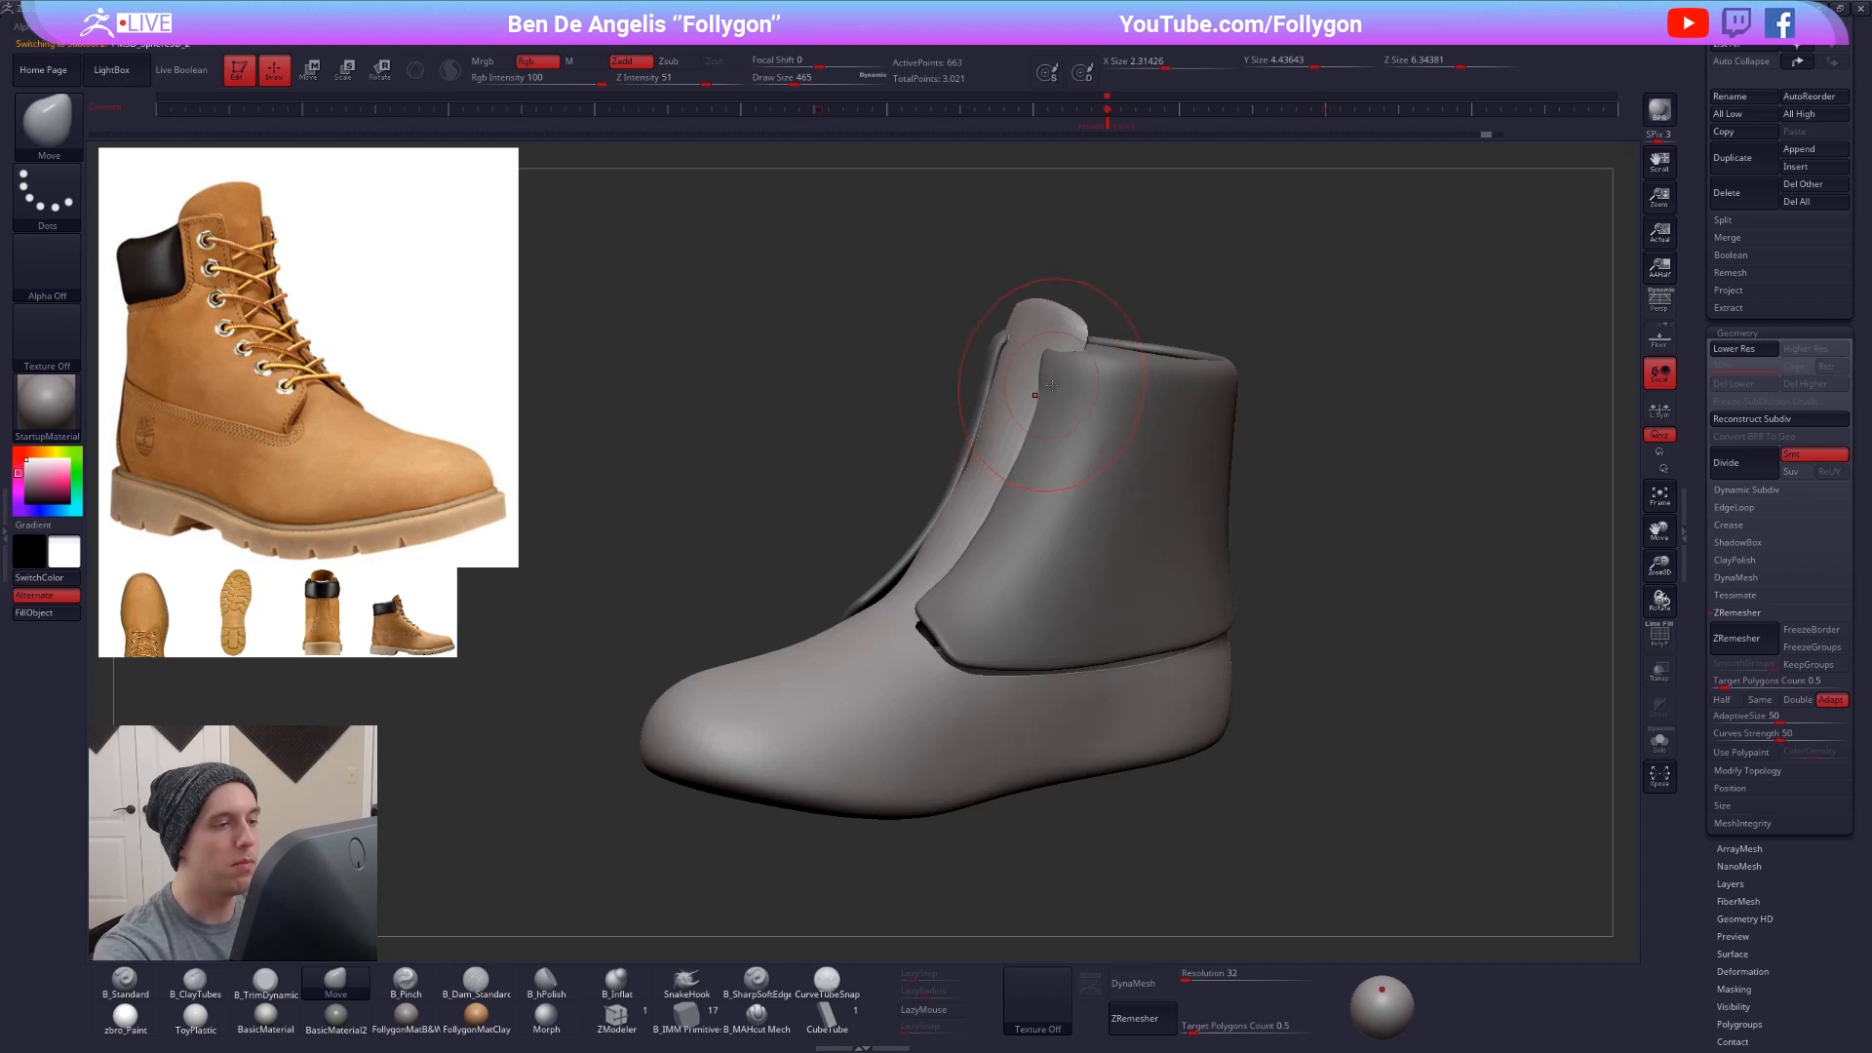
right_click_drag(1051, 386, 1060, 370)
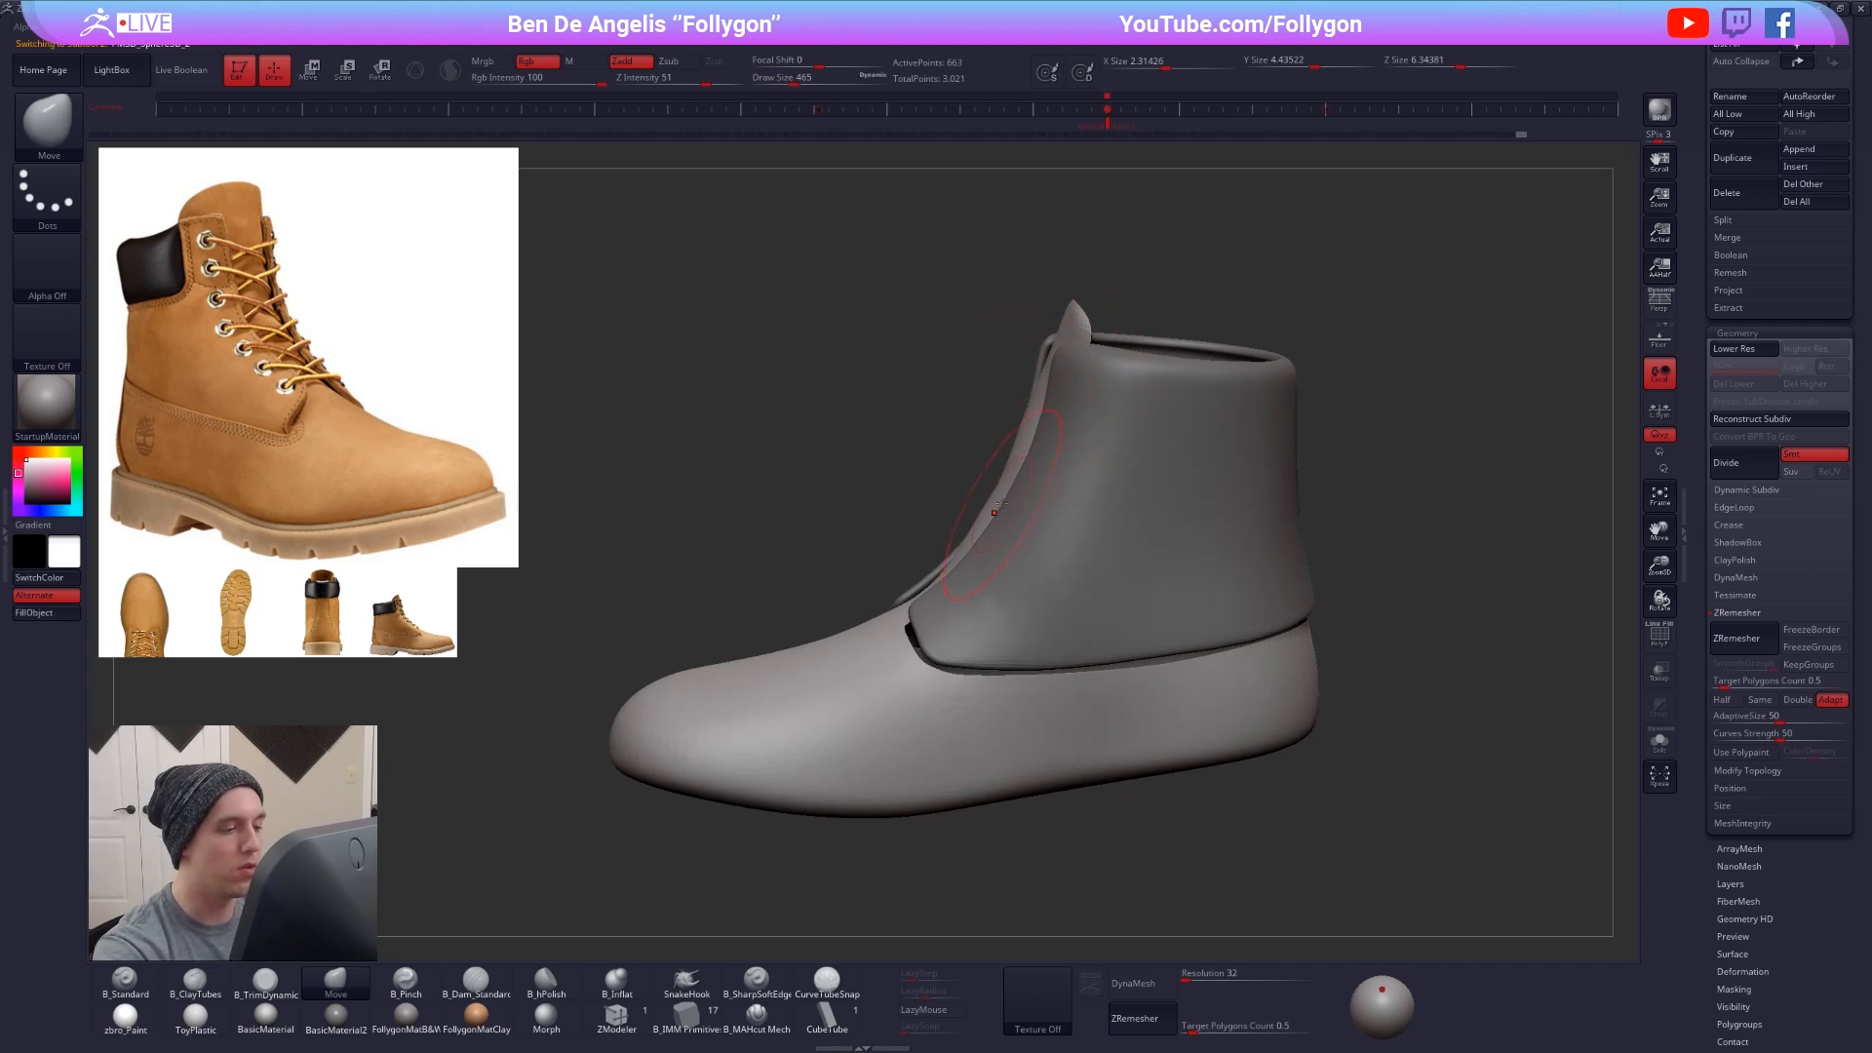
- Return the foot piece and the shaft to their lower subdivision levels and isolate the shaft
key("shift+d")
left_click(1128, 432, "alt")
key("shift+d")
key("v")
right_click_drag(1170, 369, 1089, 490, "alt")
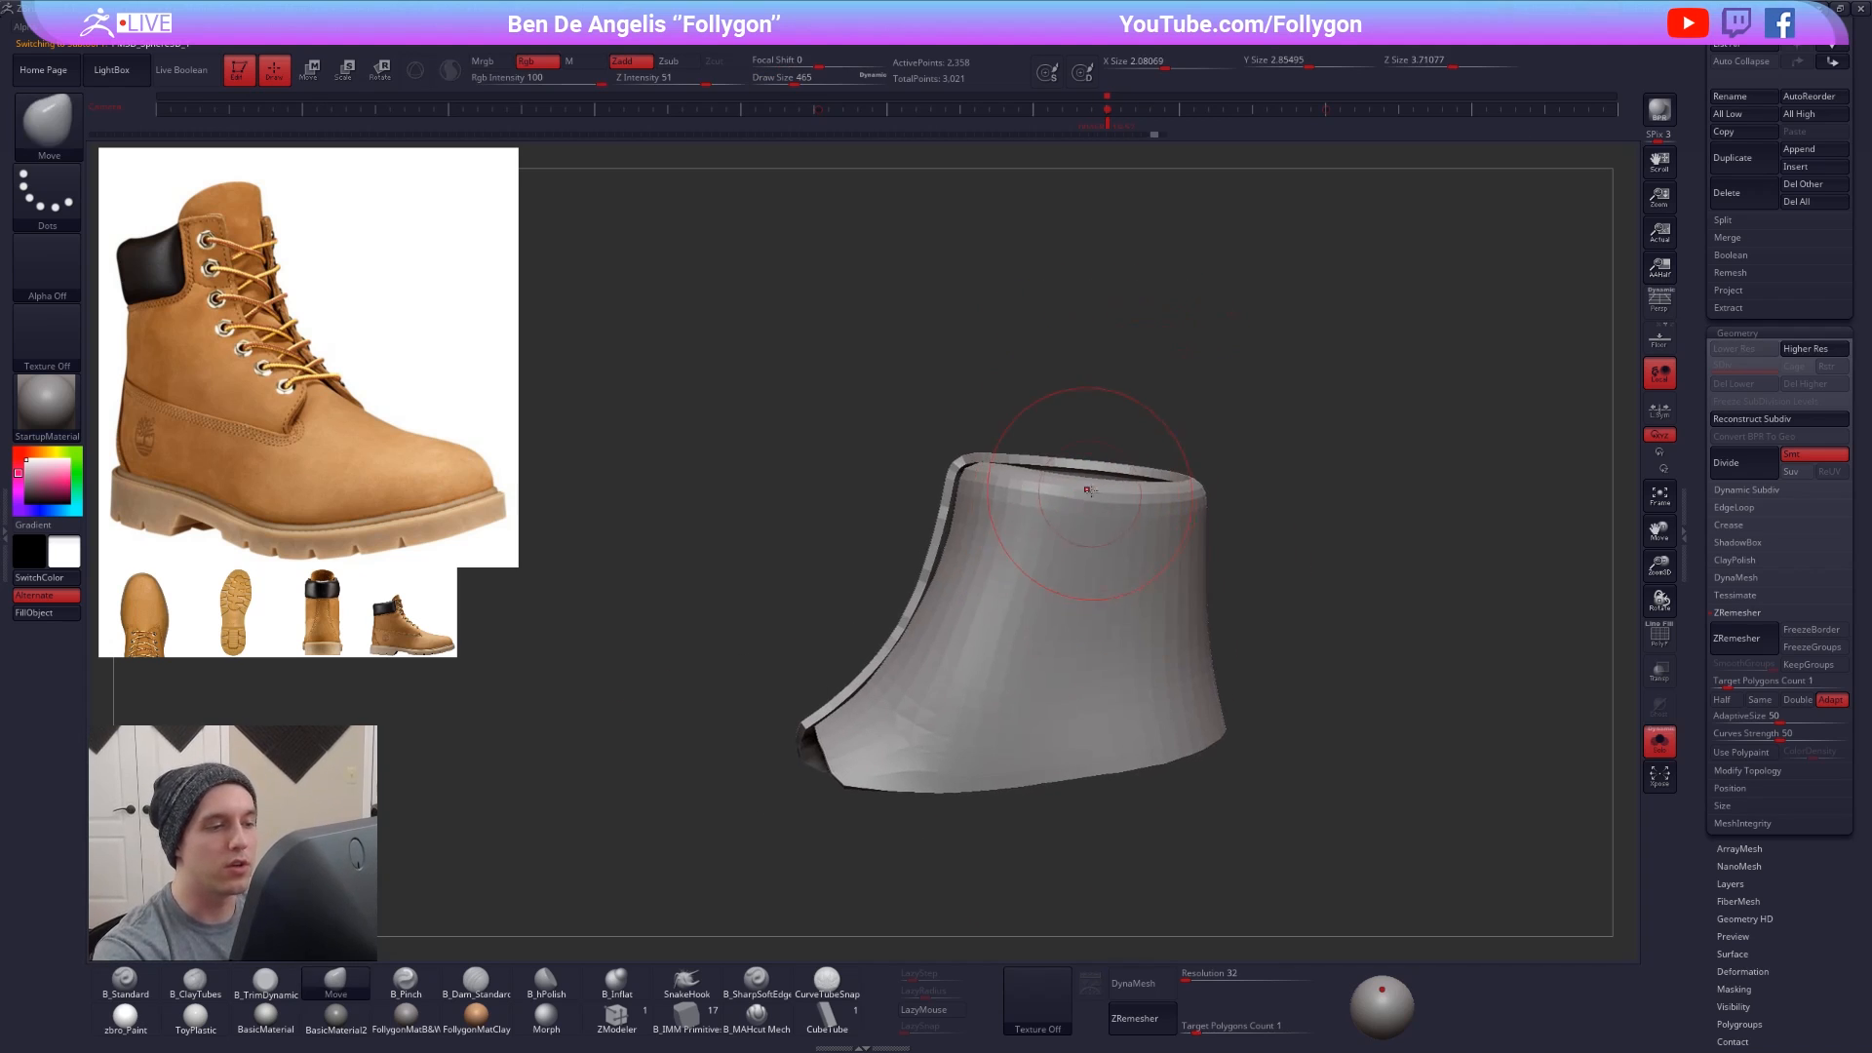
- Set the draw size to 265, display the shaft's wireframe, and delete complete edge loops around its rim with ZModeler
key("s")
left_click_drag(1089, 491, 1075, 487)
mouse_move(1074, 480)
right_mouse_down()
mouse_move(1118, 468)
mouse_move(1101, 546)
right_mouse_up()
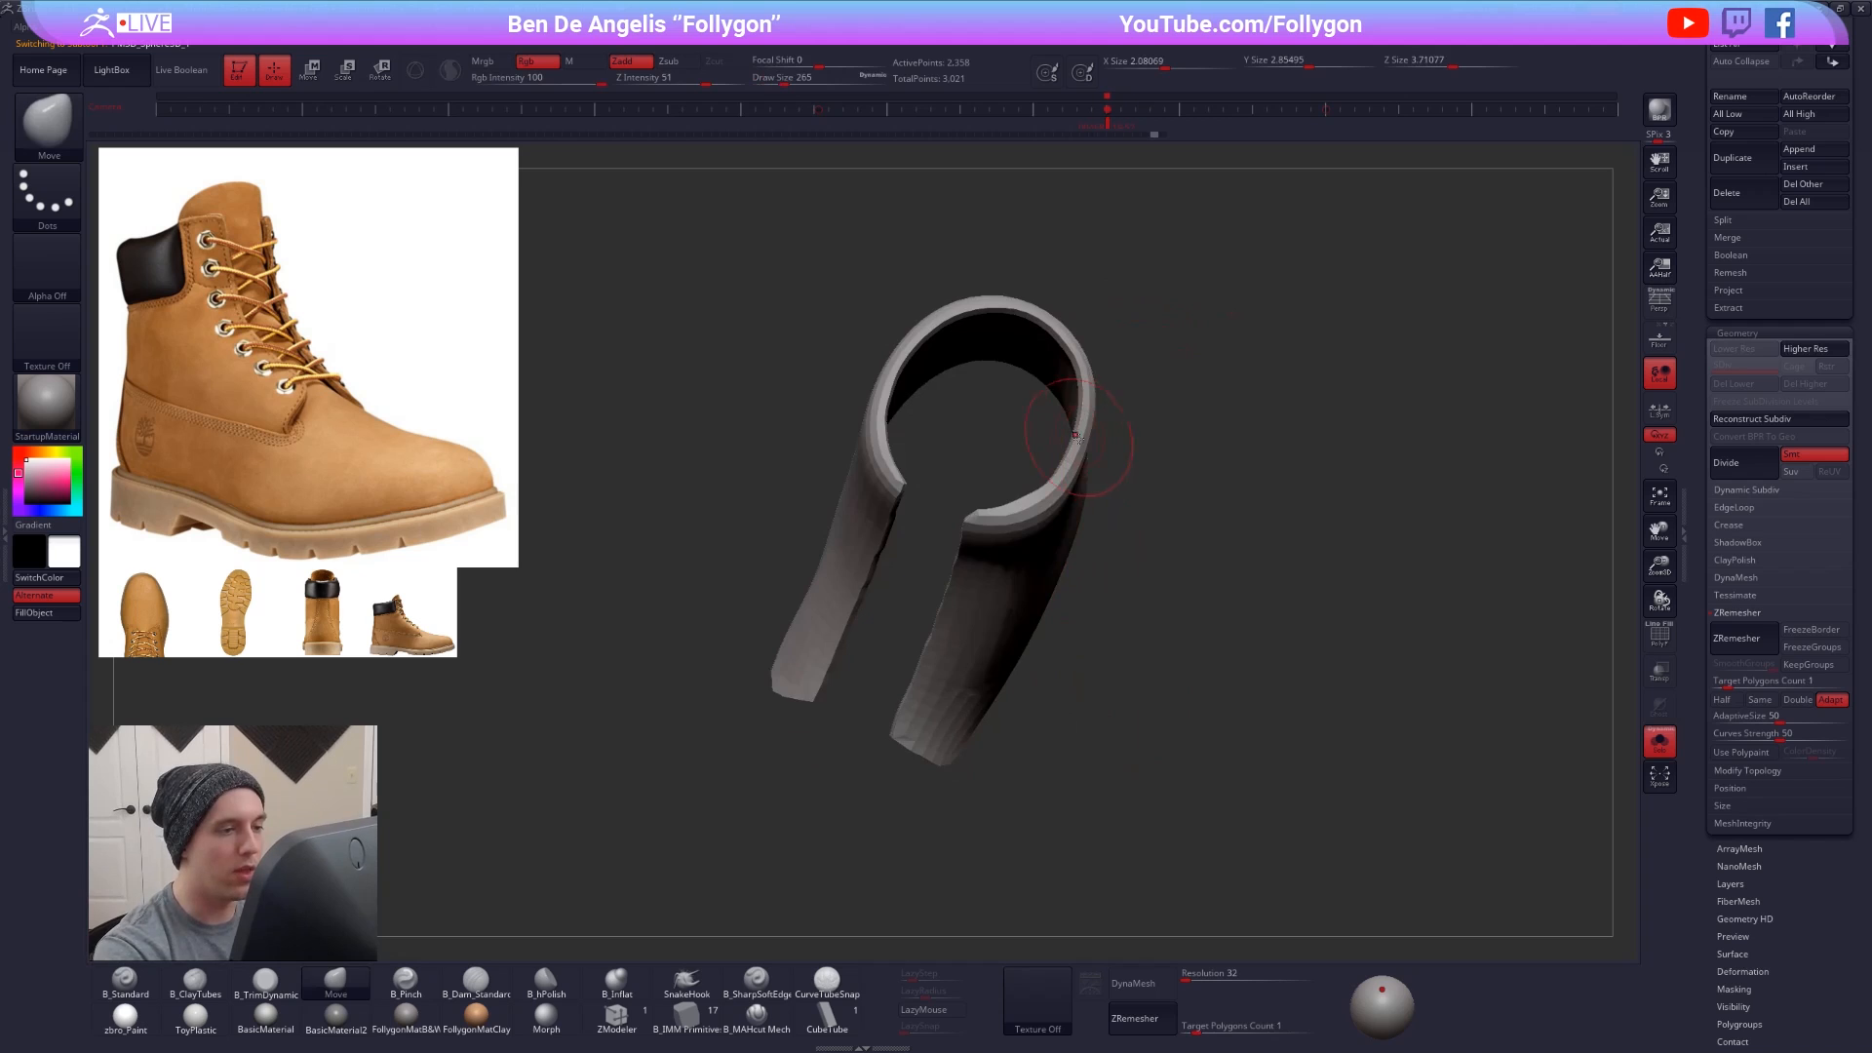
mouse_move(1077, 436)
right_mouse_down()
mouse_move(1109, 416)
mouse_move(1083, 567)
mouse_move(1081, 383)
mouse_move(1129, 426)
mouse_move(1106, 522)
right_mouse_up()
key("shift+f")
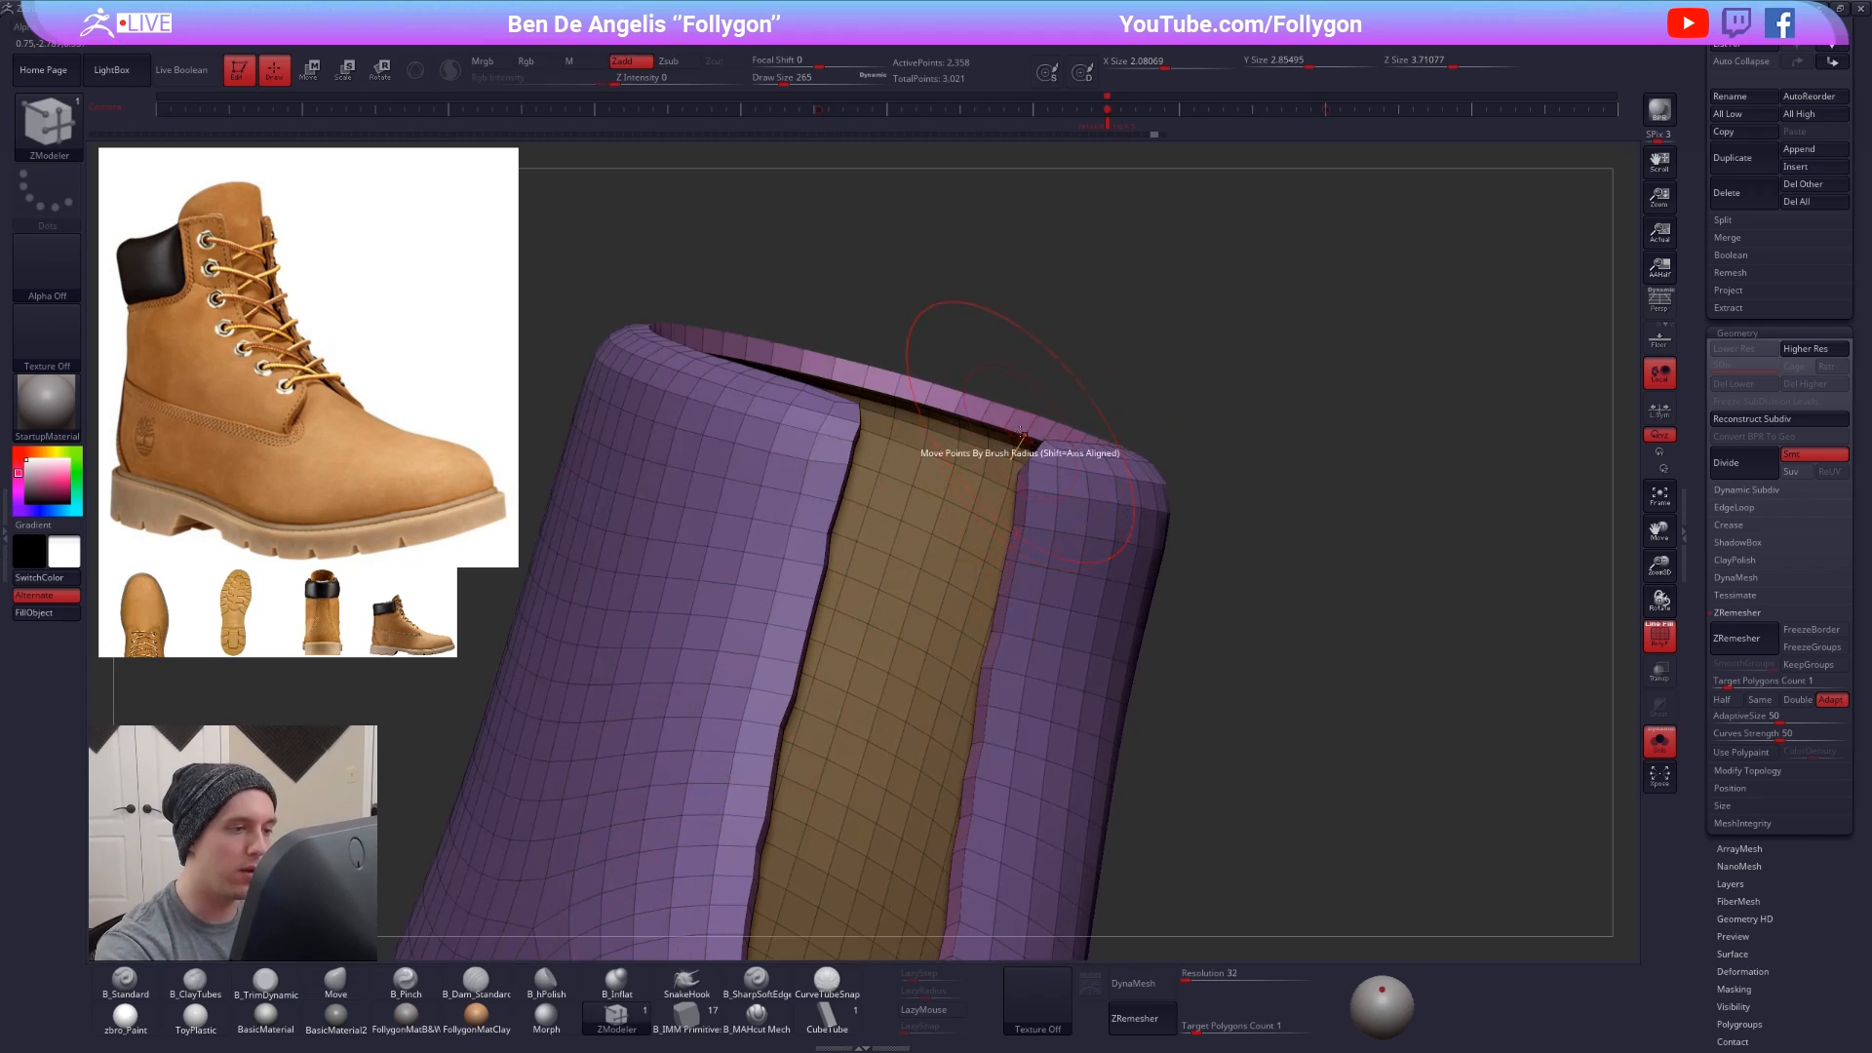
key("space")
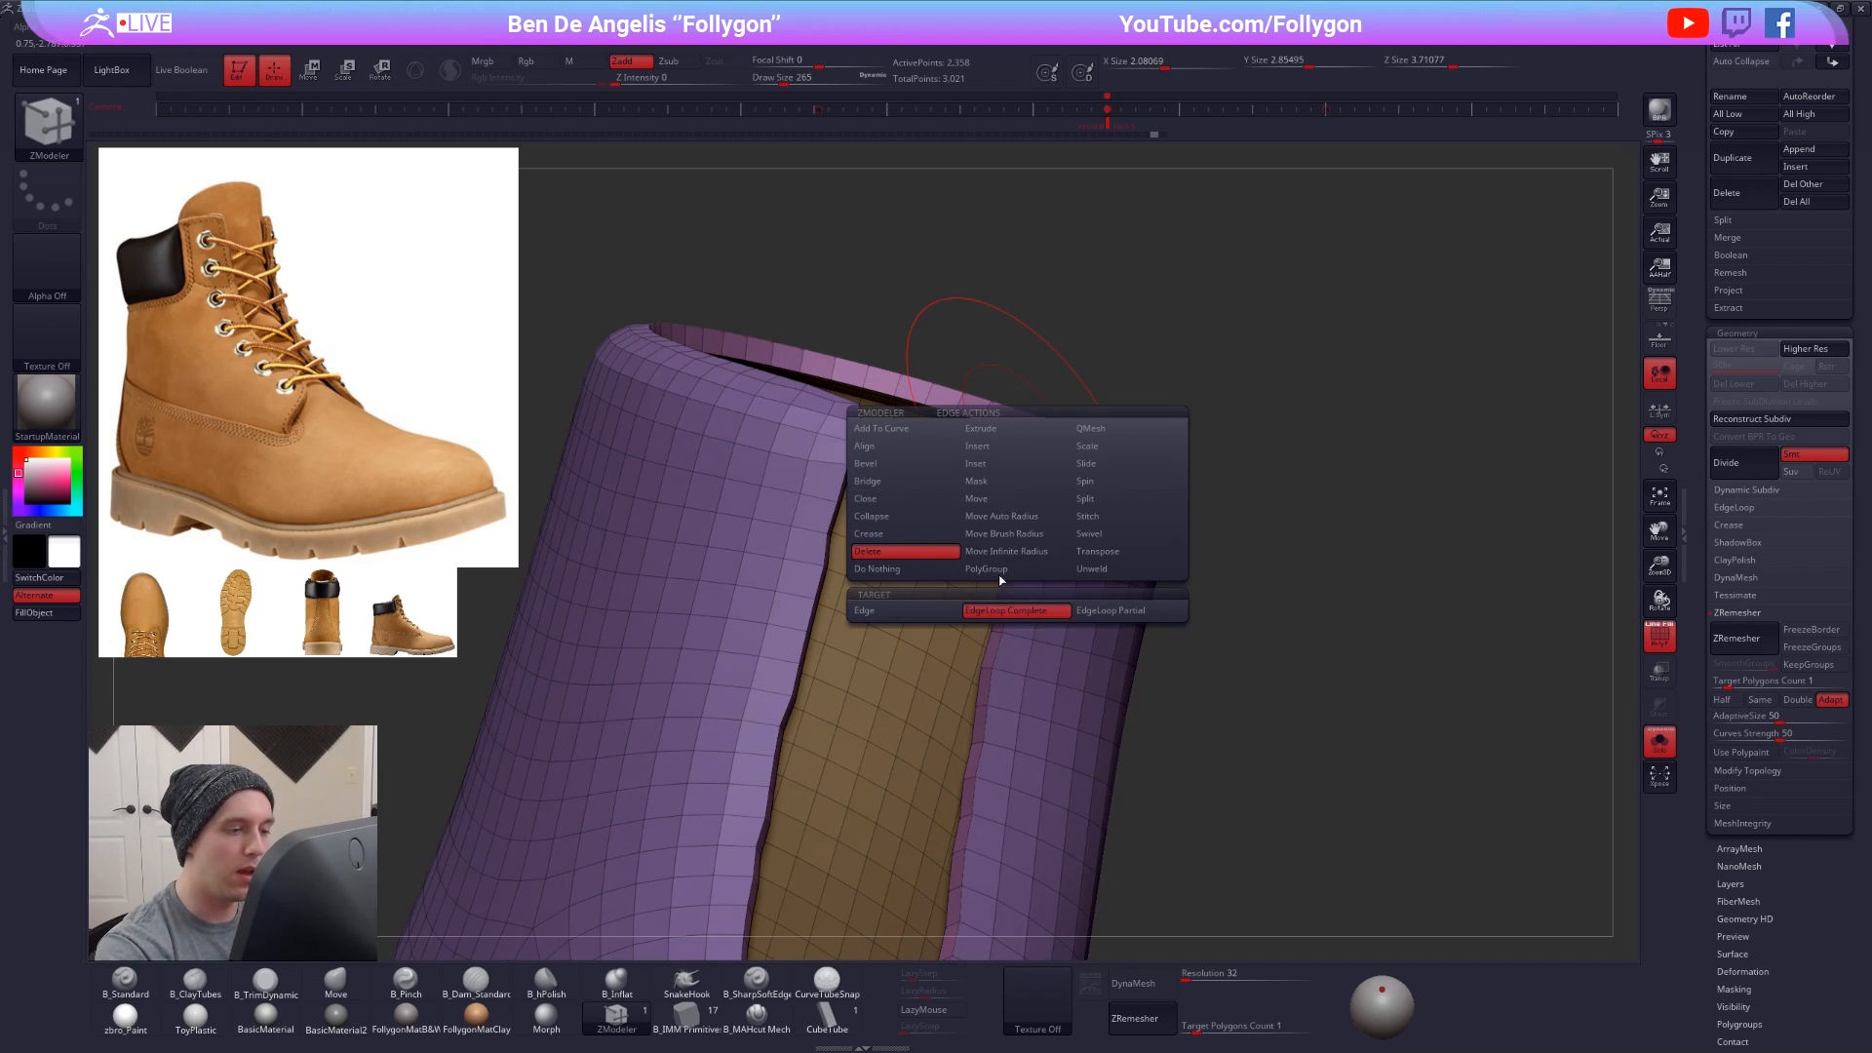
left_click_drag(1036, 390, 1090, 353)
left_click(1018, 432)
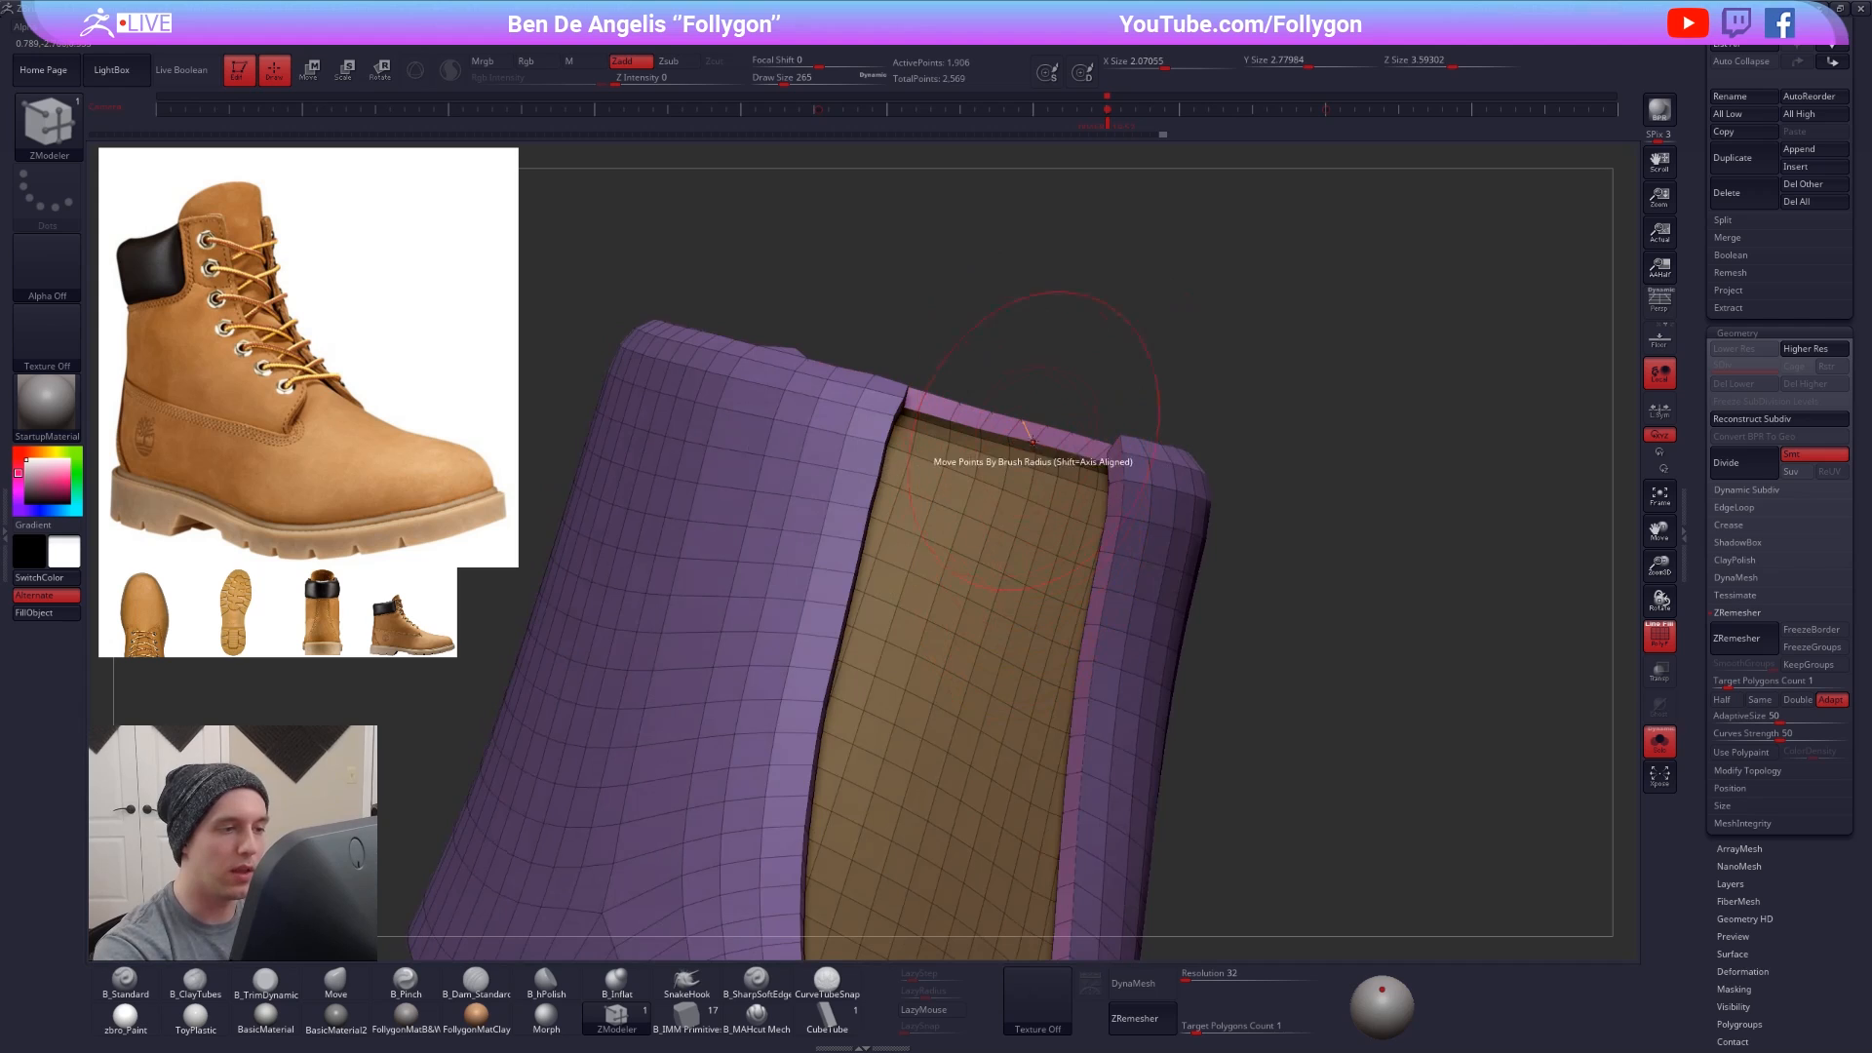
- Delete another complete edge loop along the shaft's edge, then check the shaft at its higher subdivision level and return to the lower one
left_click_drag(1025, 428, 1018, 444)
mouse_move(1026, 592)
right_mouse_down()
mouse_move(901, 672)
mouse_move(863, 634)
mouse_move(1033, 592)
mouse_move(980, 651)
mouse_move(994, 670)
right_mouse_up()
key("ctrl+z")
key("ctrl+shift+z")
key("d")
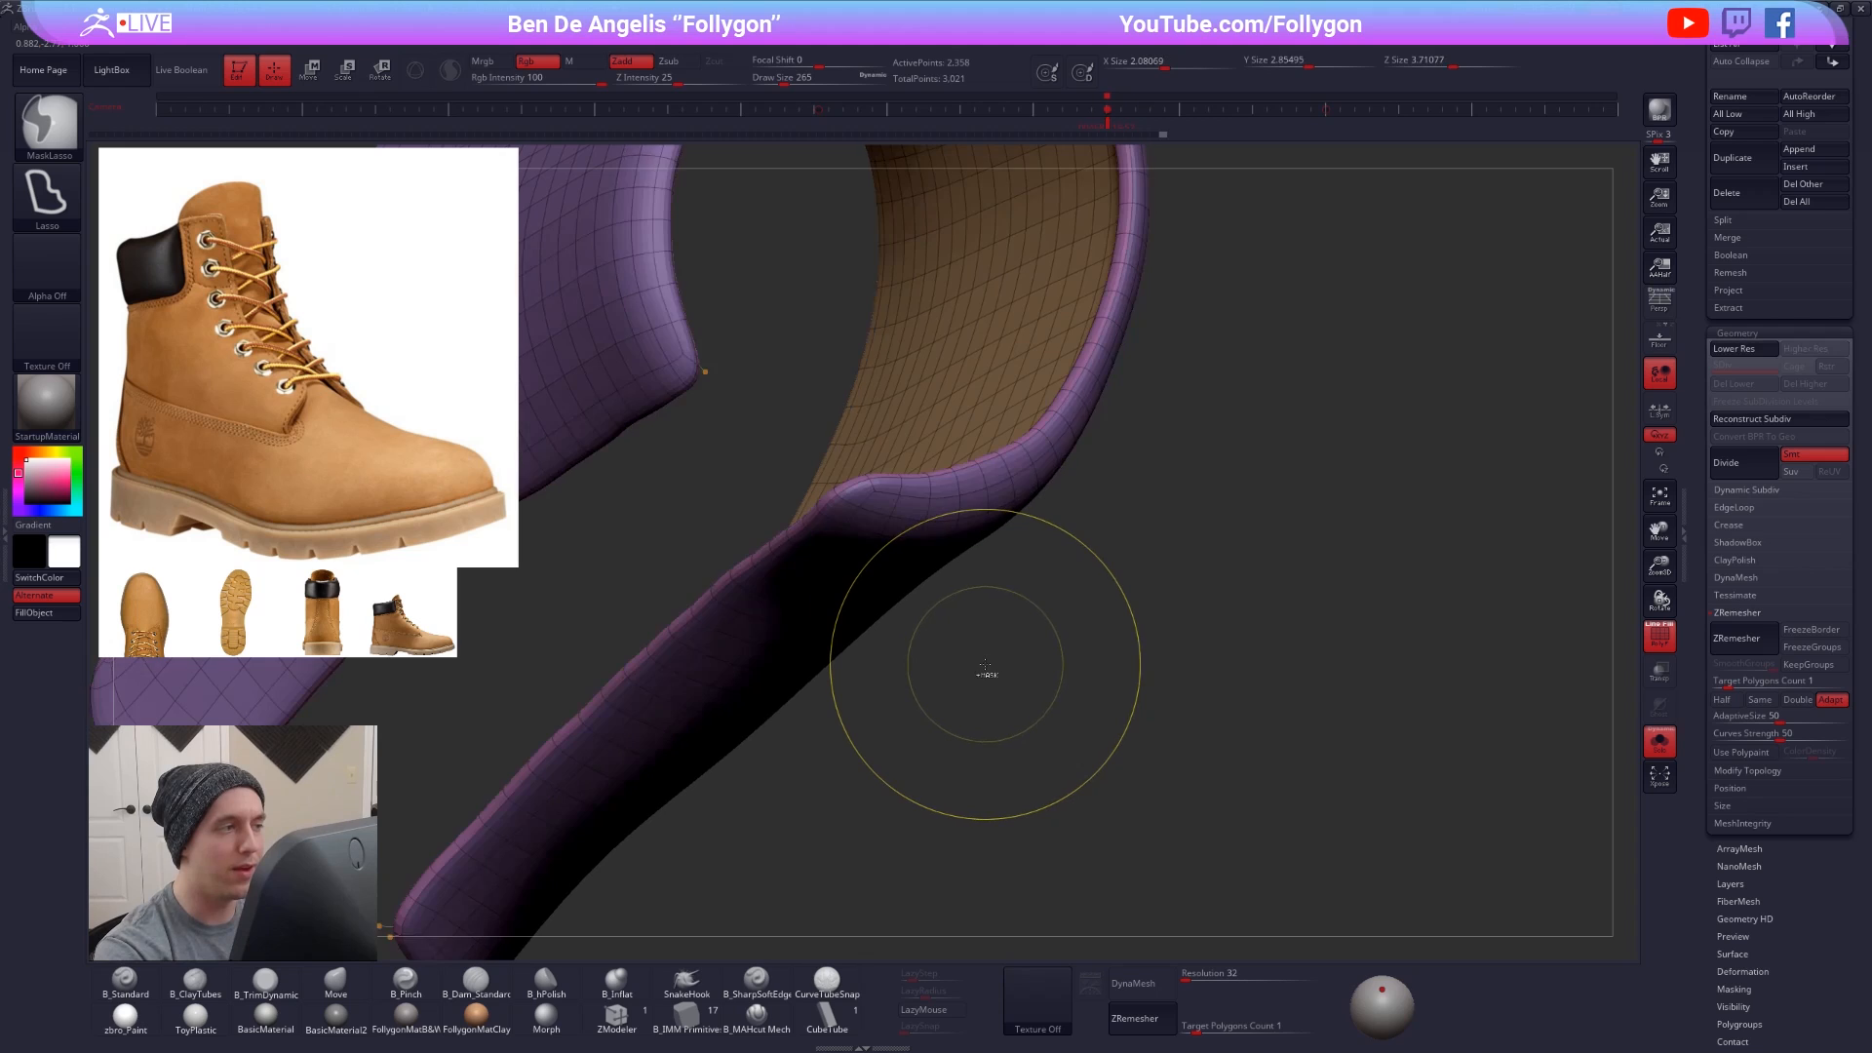
key("shift+d")
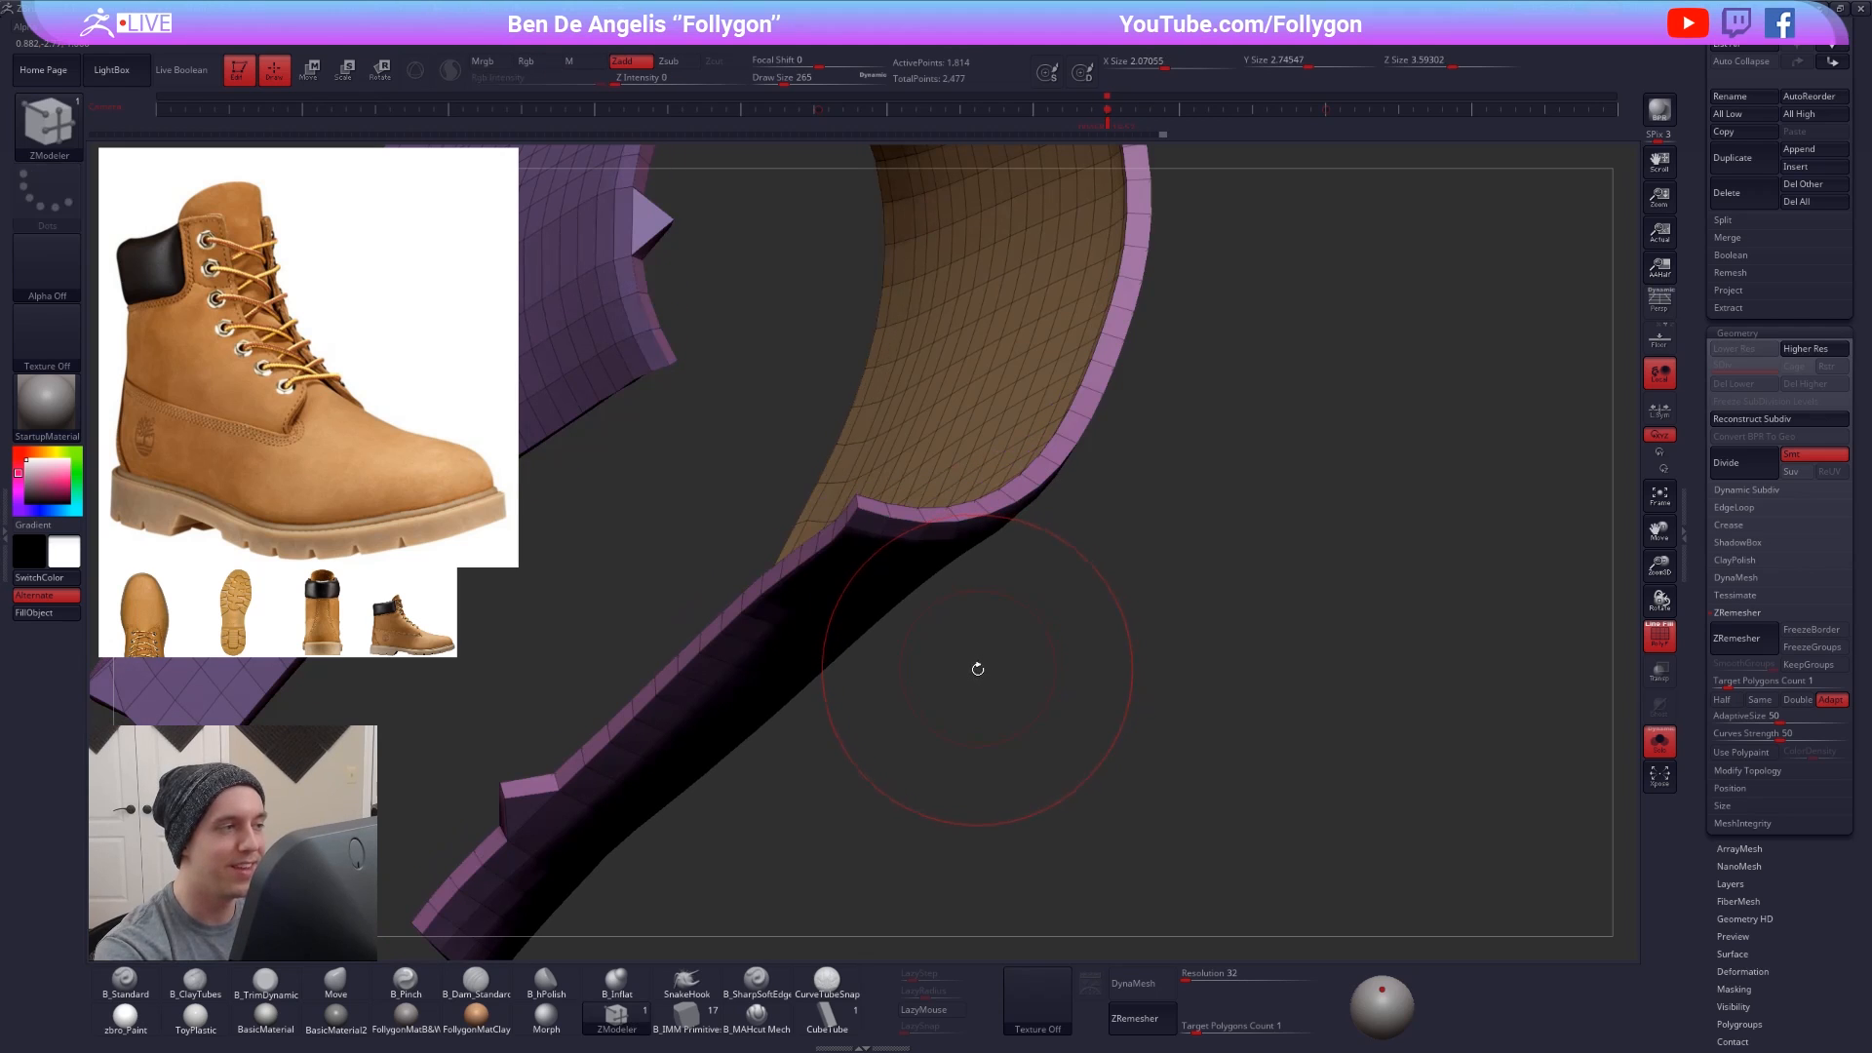
- Remove one more edge loop from the shaft's edge and cut away the stray spiked polygons on its top rim
right_click_drag(969, 660, 1165, 753)
left_click(943, 524, "alt")
mouse_move(924, 534)
right_mouse_down()
mouse_move(1068, 532)
mouse_move(868, 564)
mouse_move(858, 443)
right_mouse_up()
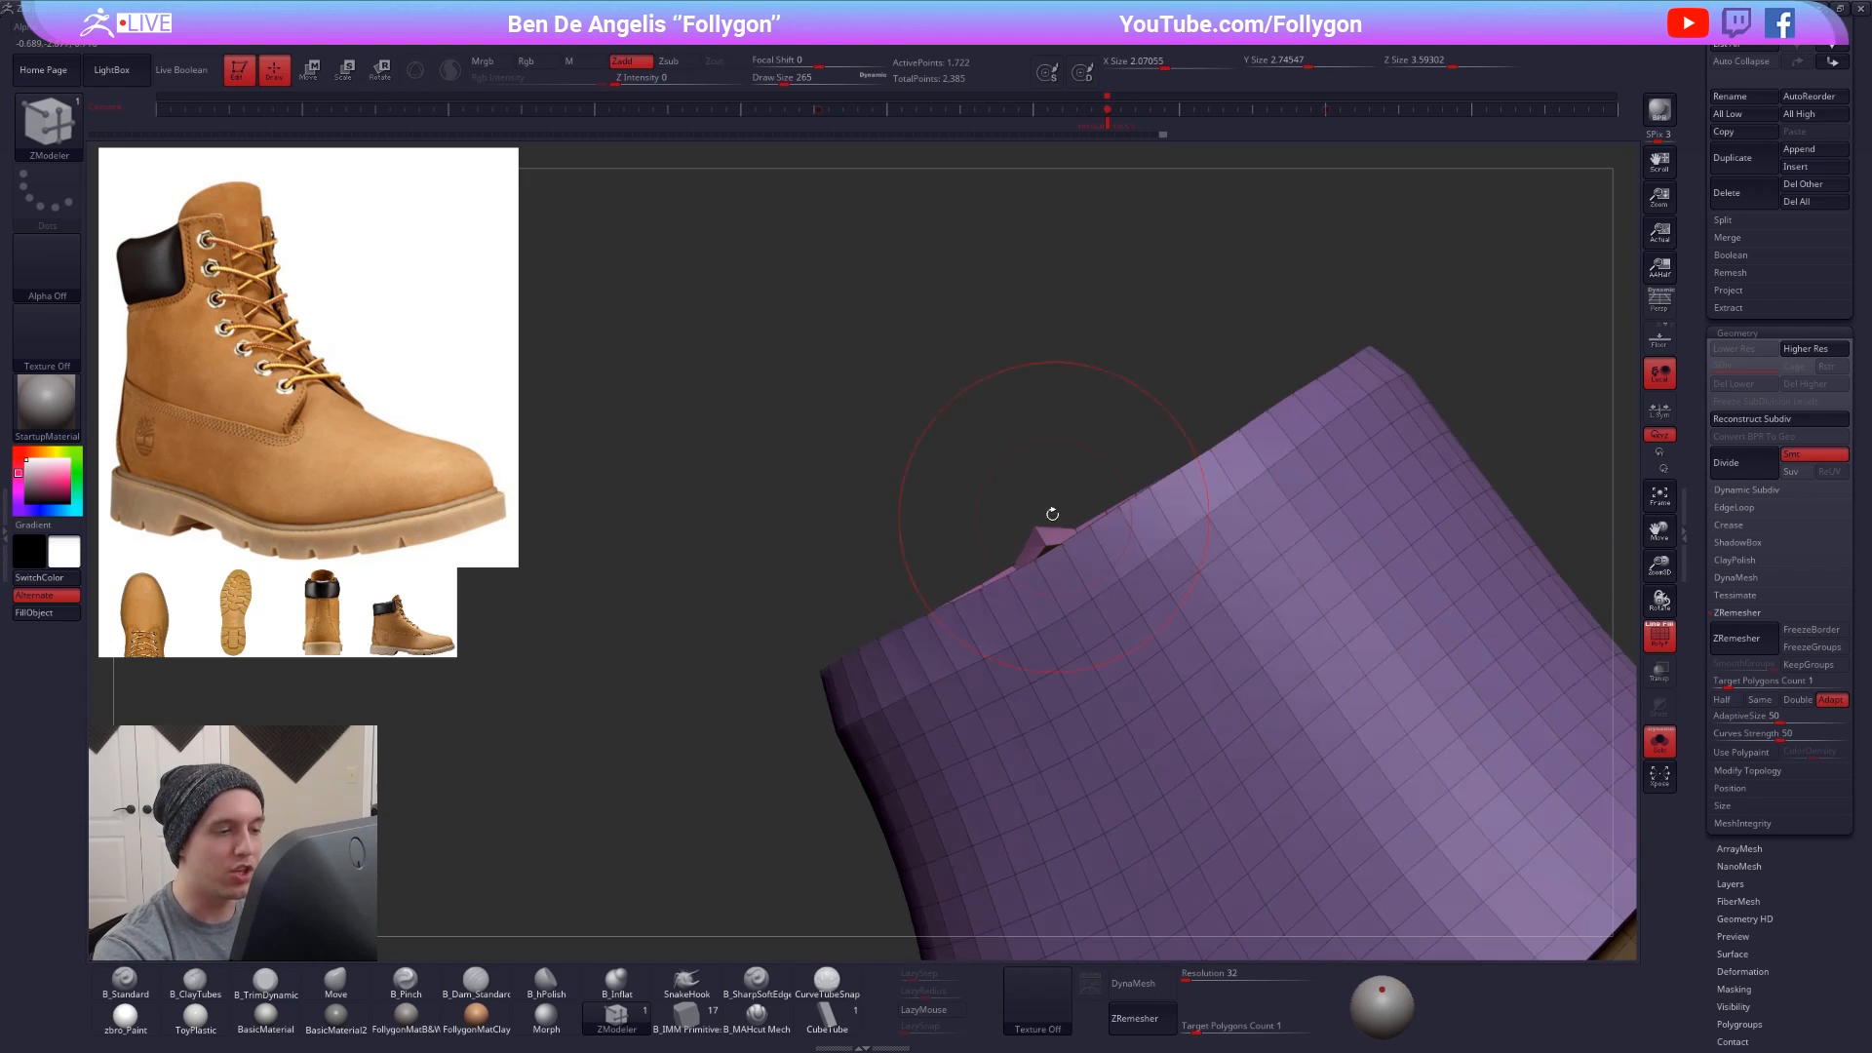
mouse_move(1037, 507)
left_mouse_down("ctrl+alt+shift")
mouse_move(1019, 546)
mouse_move(1055, 535)
left_mouse_up("ctrl+alt+shift")
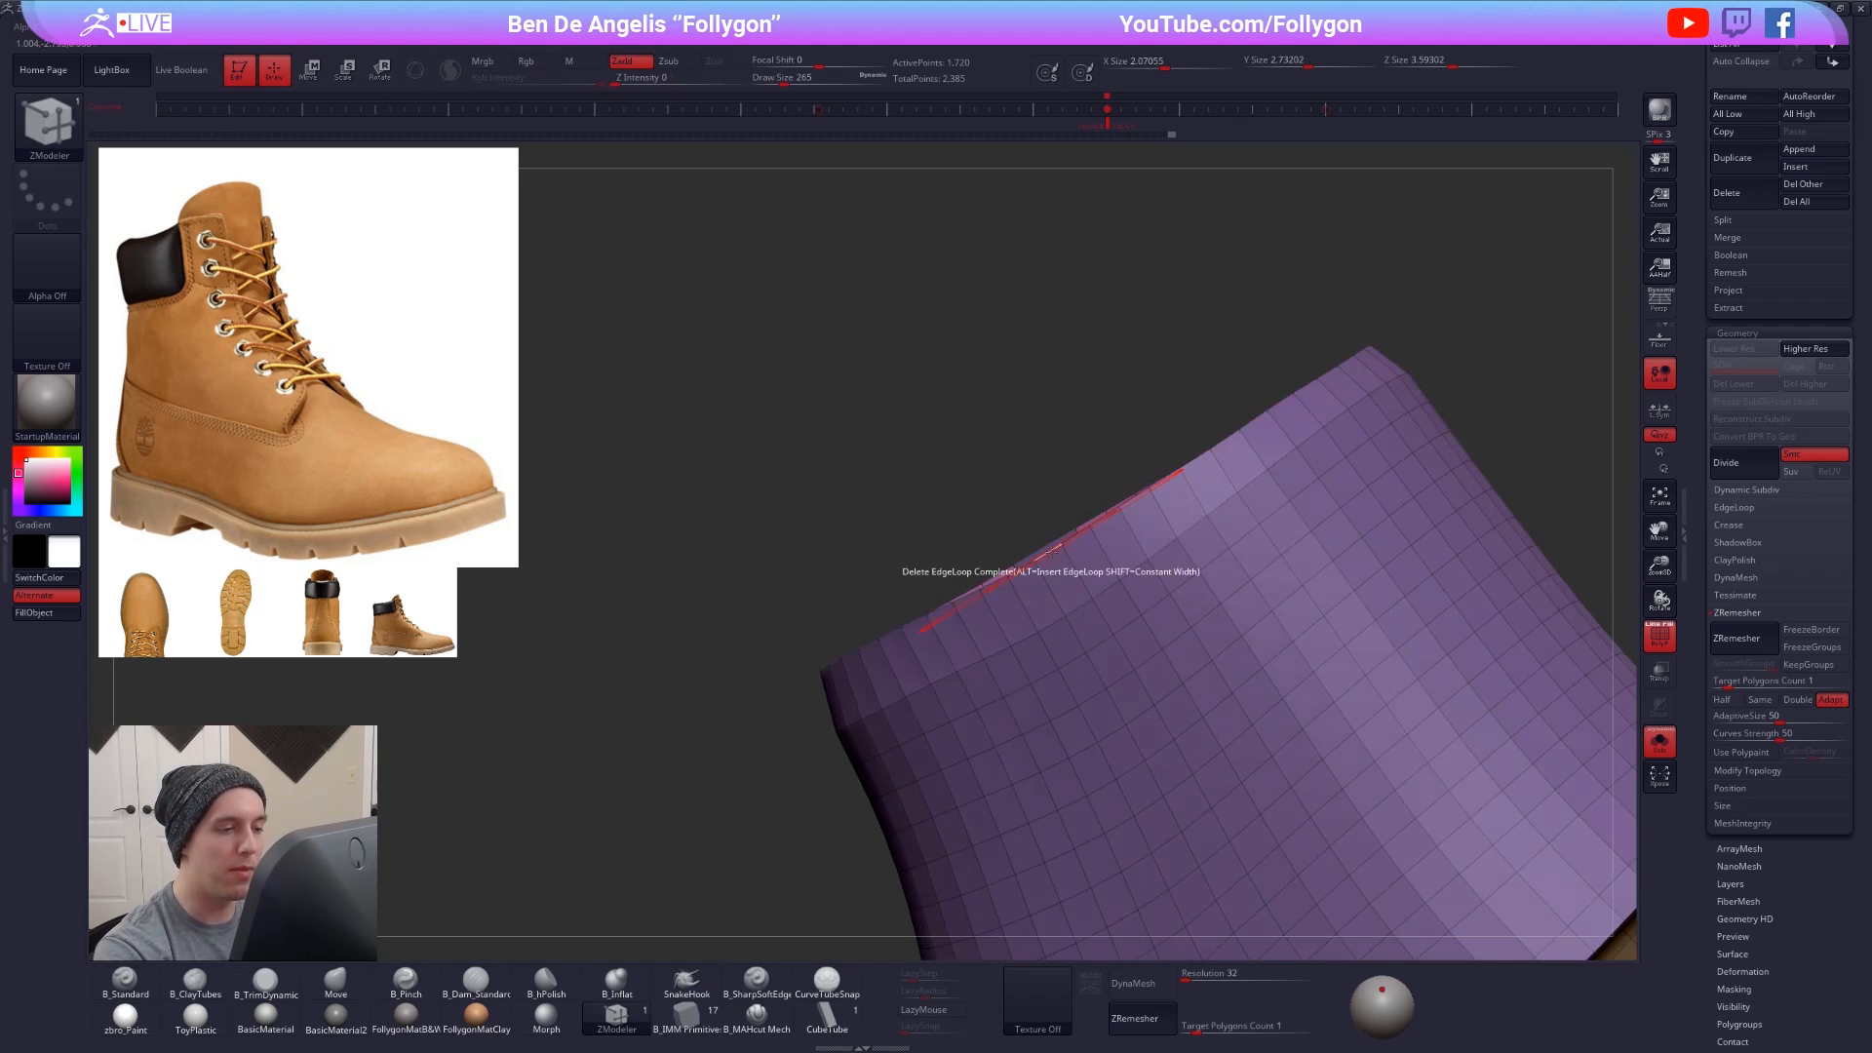
right_click_drag(1056, 535, 1014, 644)
right_click_drag(882, 417, 1052, 512, "alt")
- Reduce the draw size and fill the gap in the shaft's top rim with ZModeler
key("space")
left_click(1078, 447)
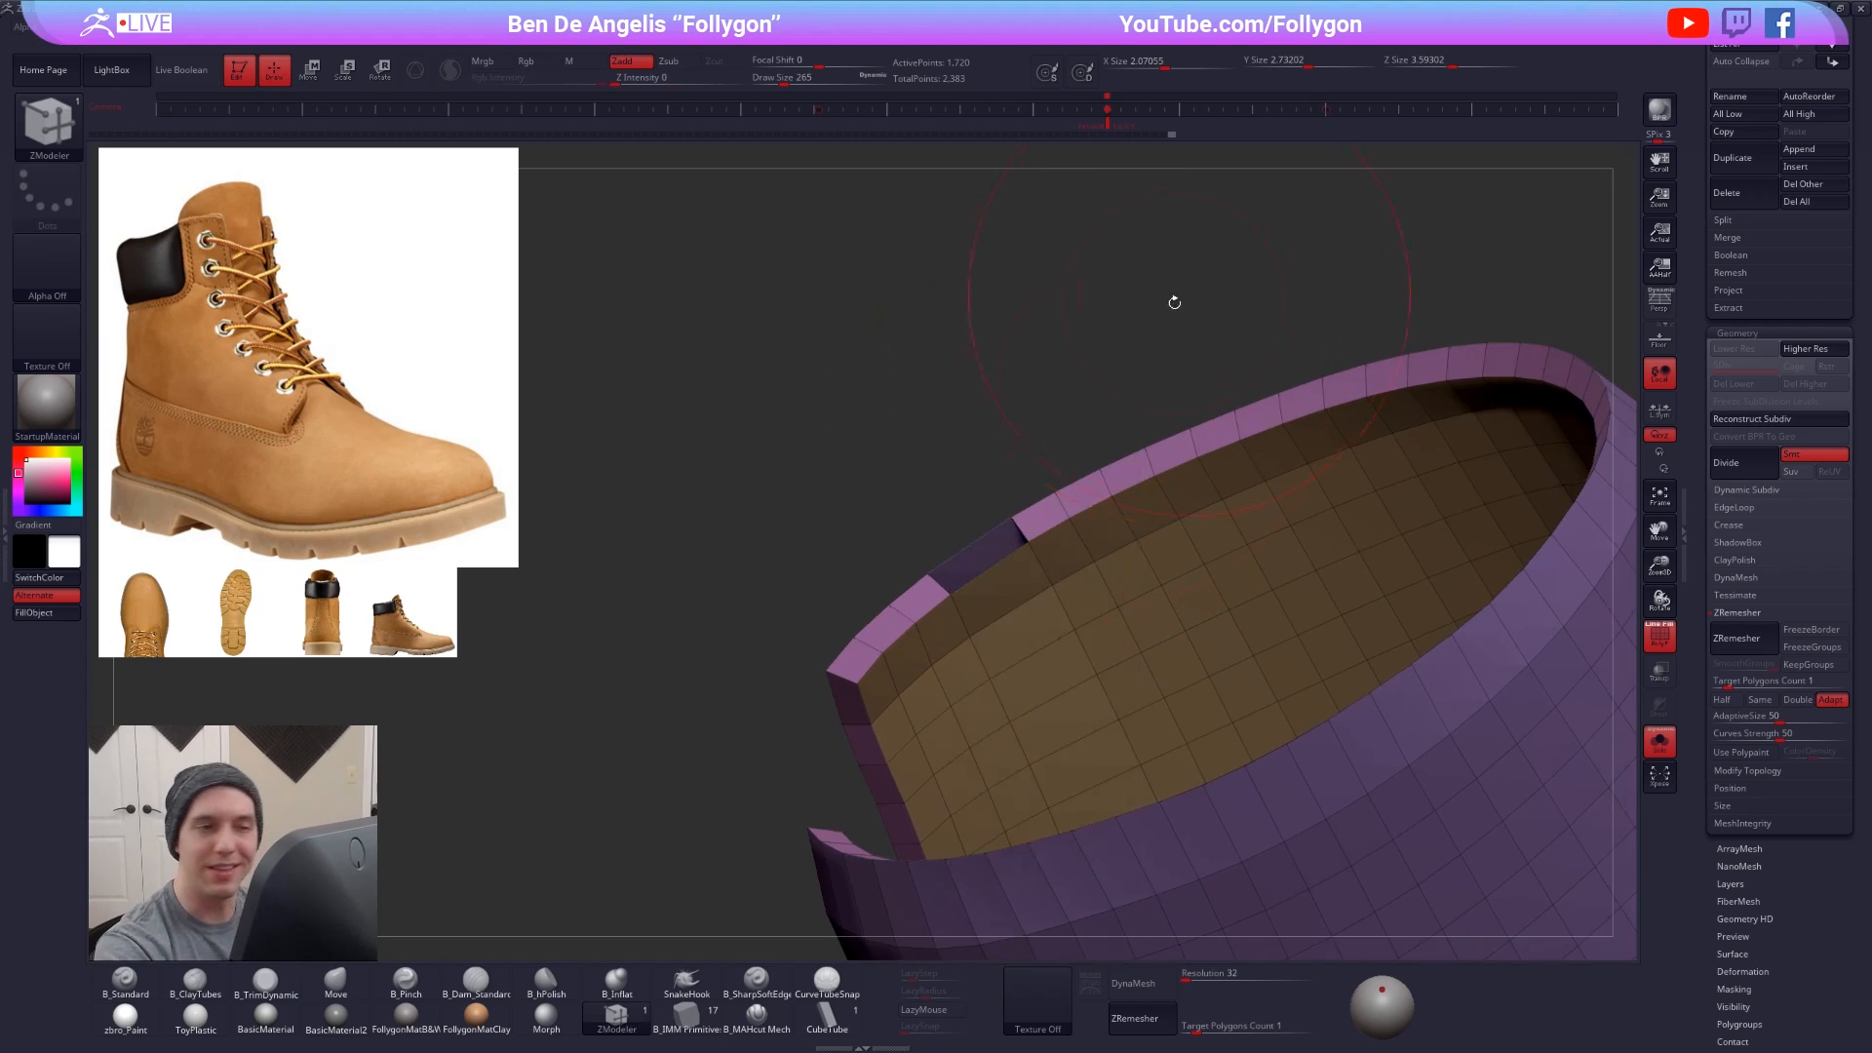
key("space")
left_click(1017, 418)
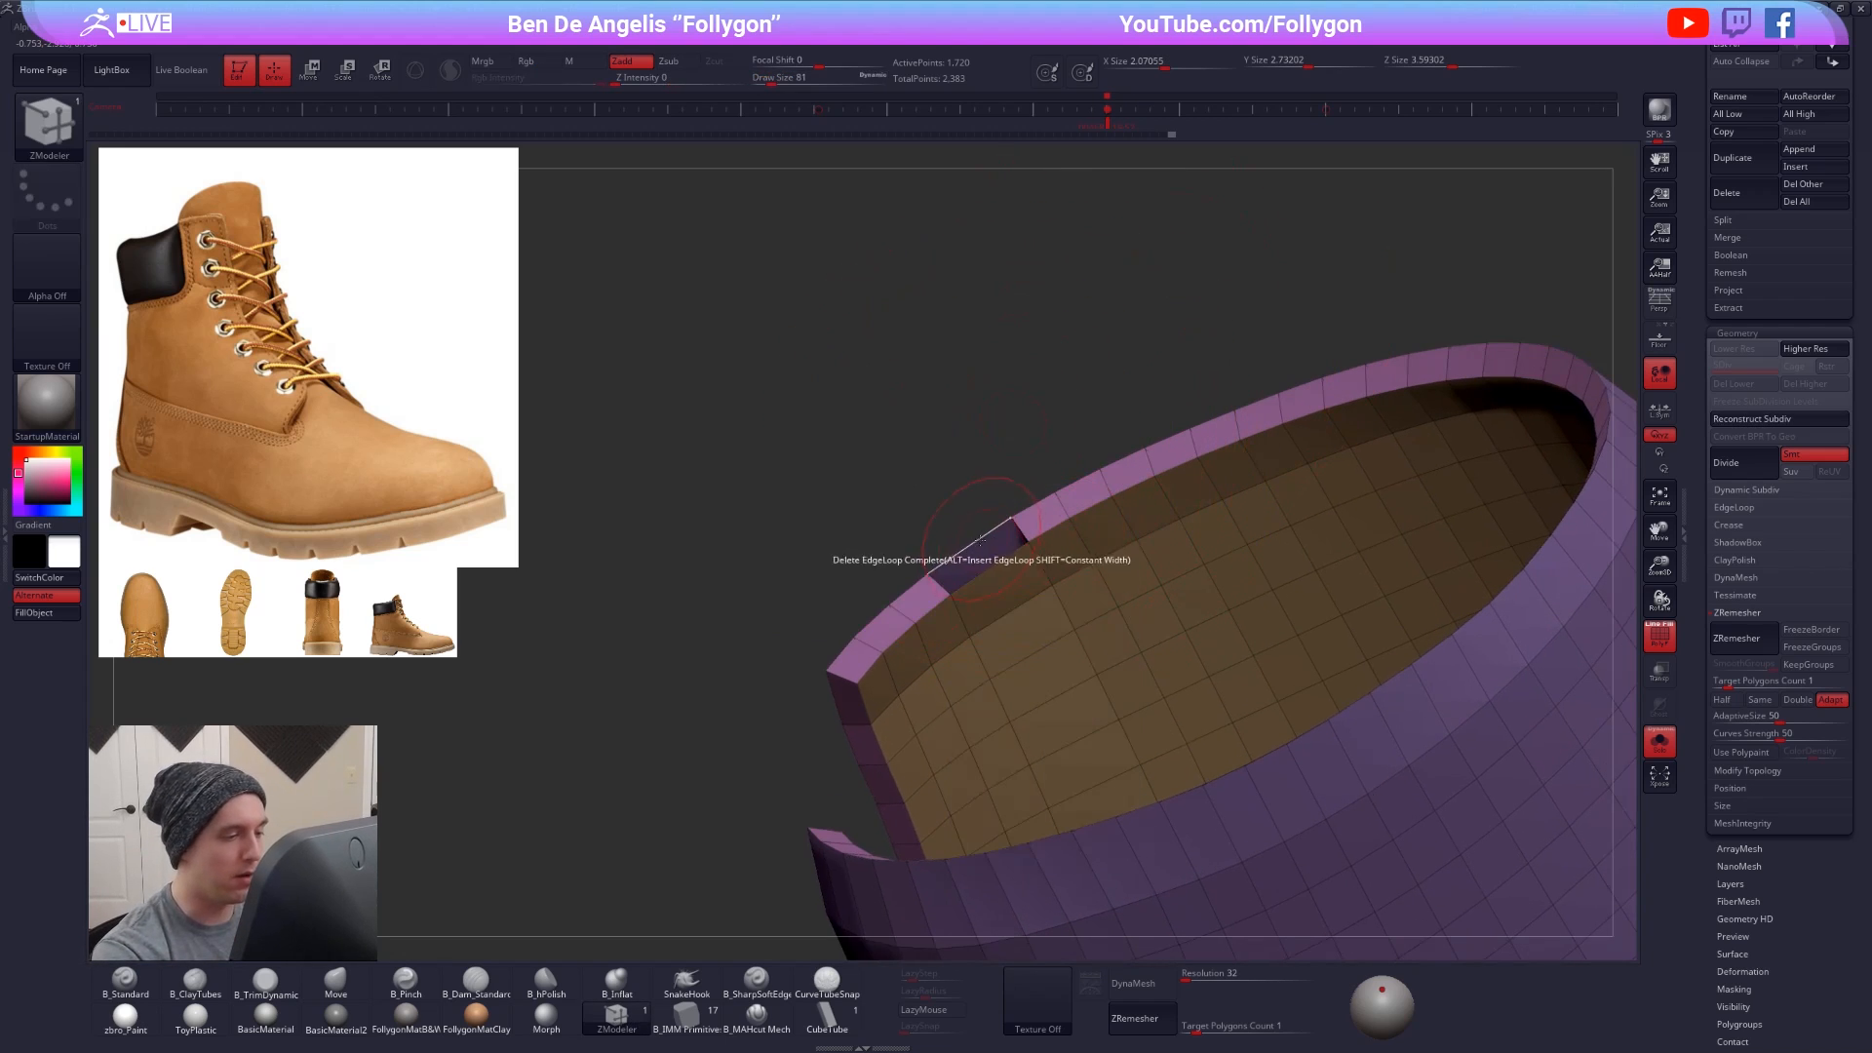
key("space")
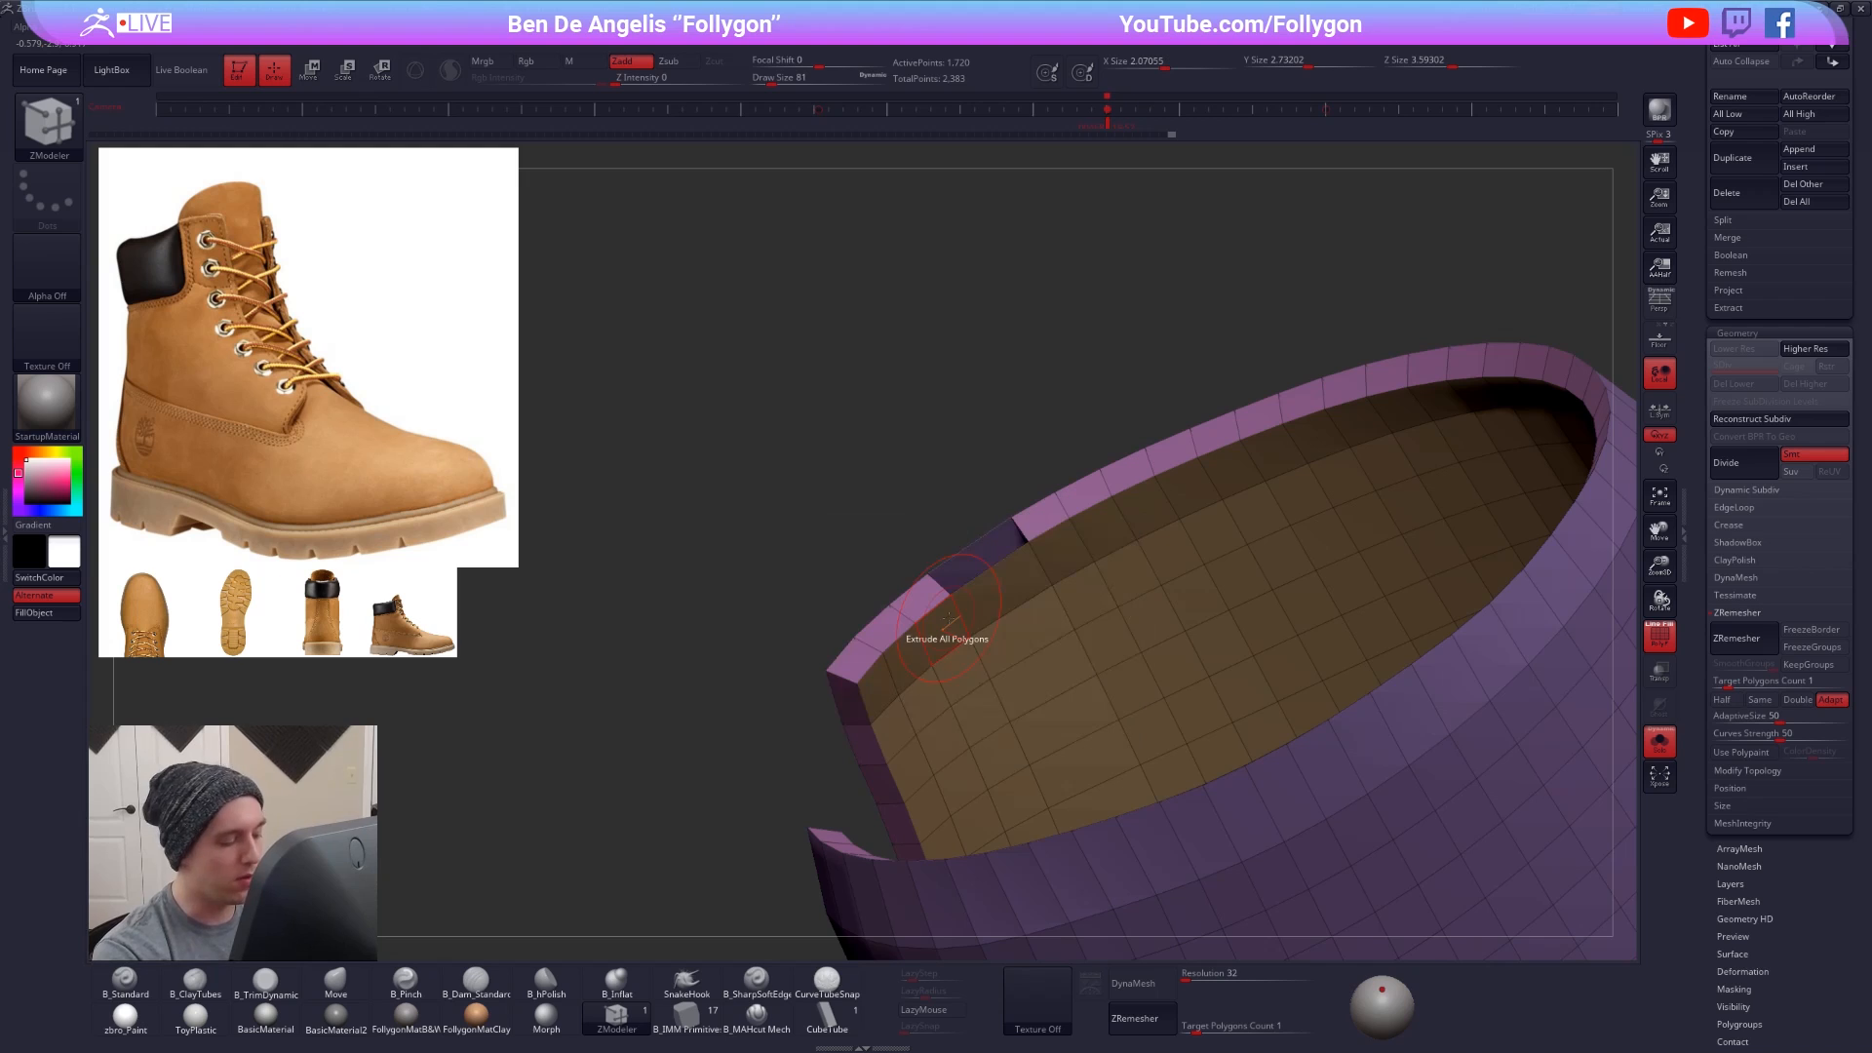
key("space")
left_click(877, 583)
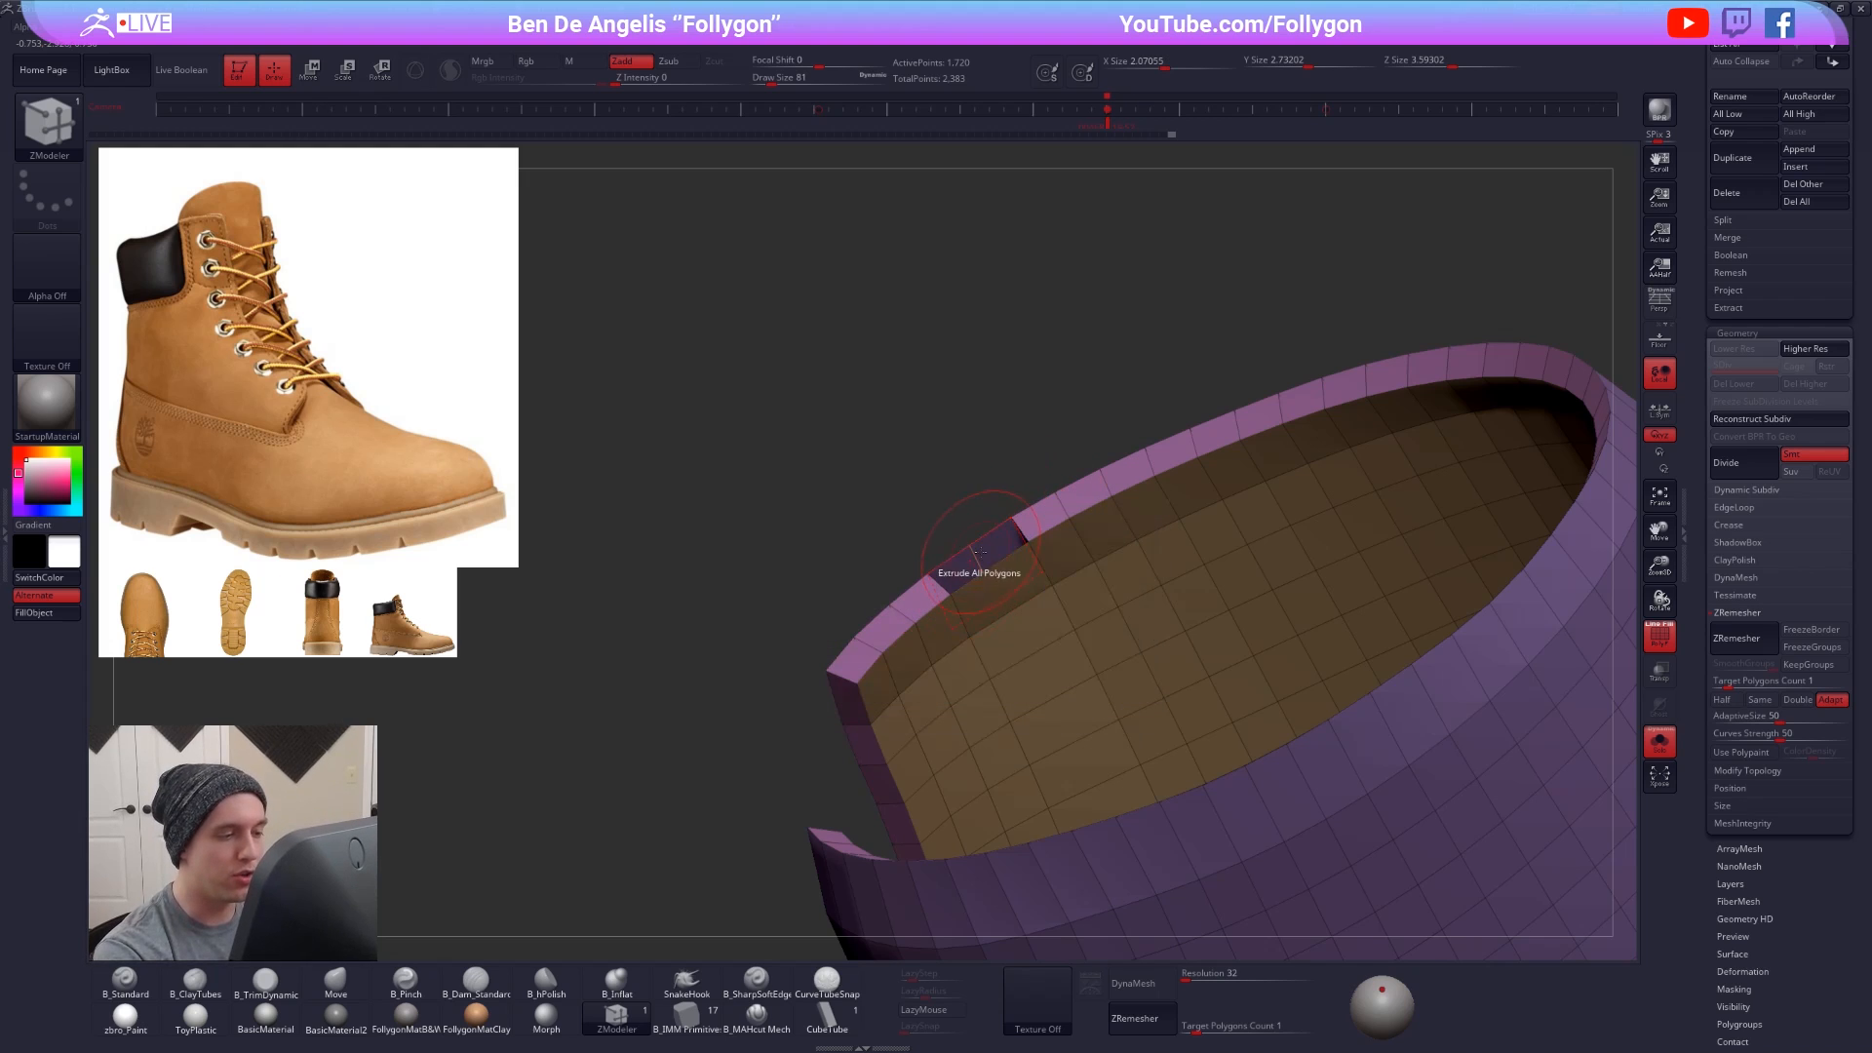
left_click(977, 586)
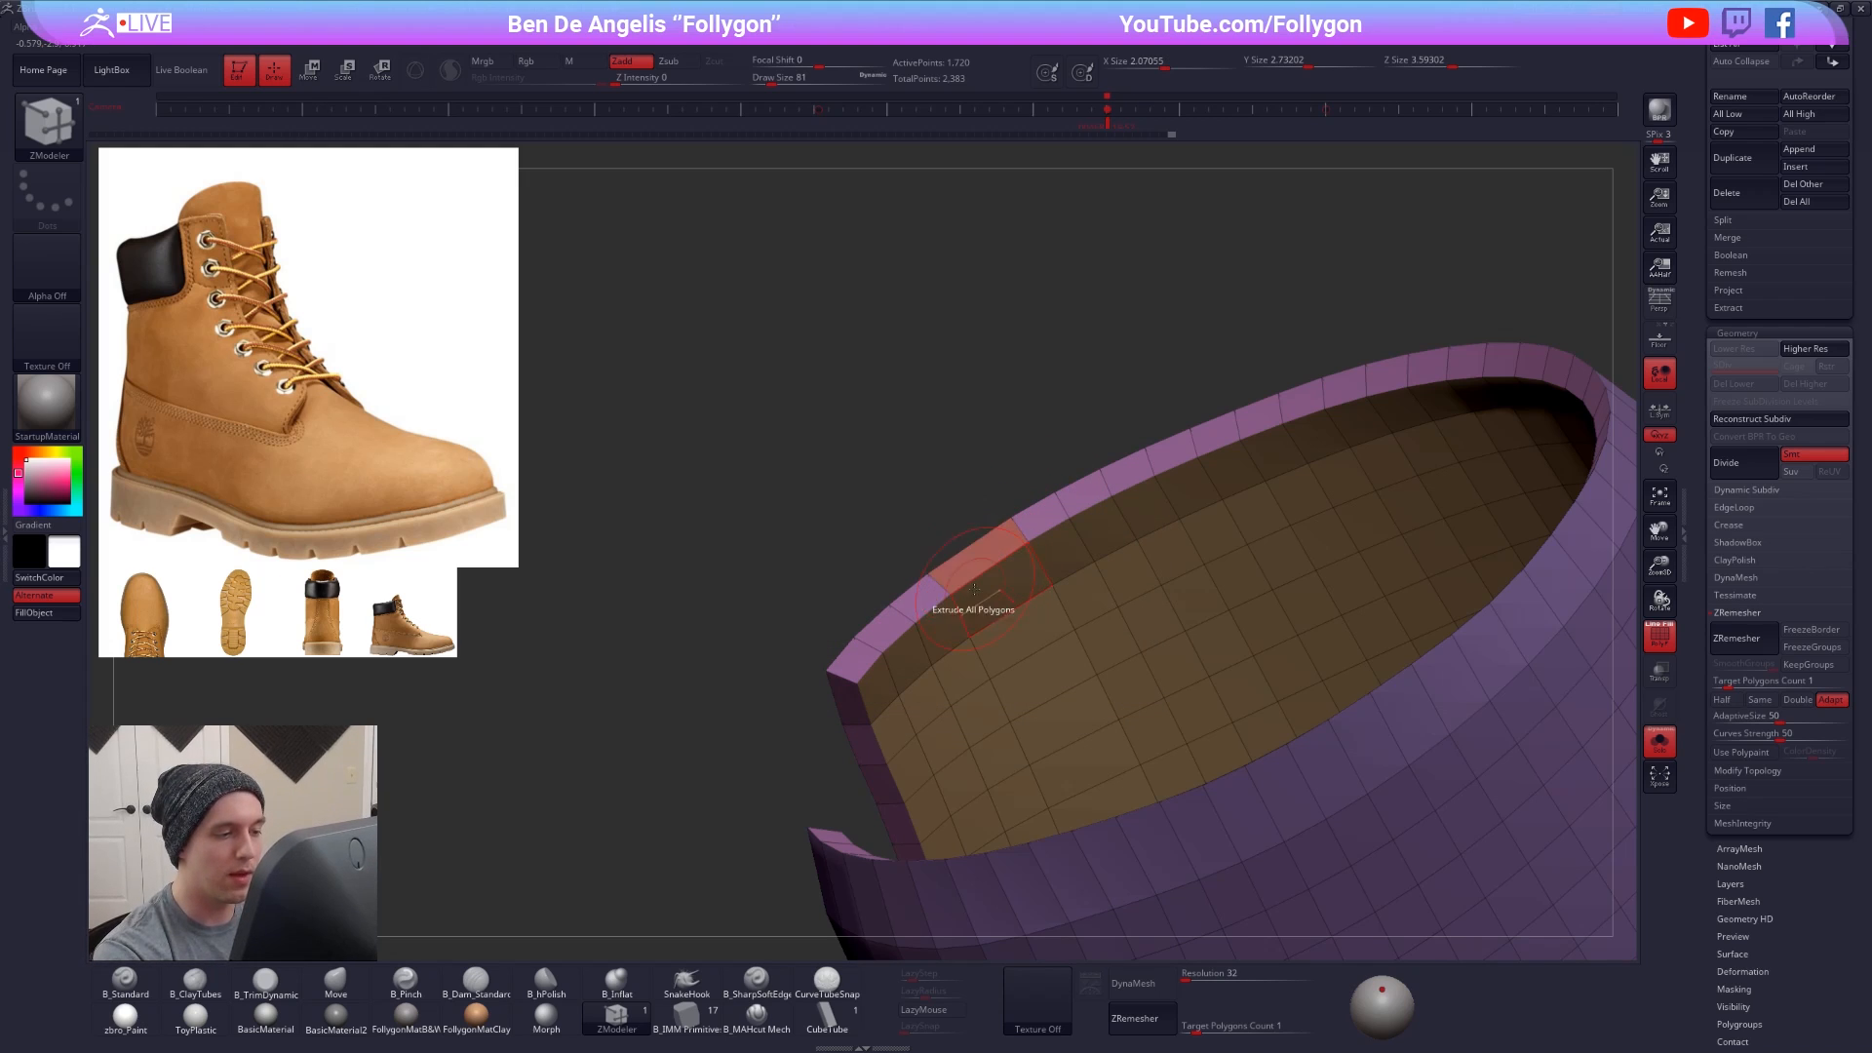
- Check the filled rim at the higher subdivision level, hide the wireframe, and remove the stray polygons at the shaft's lower front tip
right_click_drag(977, 600, 1173, 575)
key("d")
key("shift+d")
key("shift+f")
right_click_drag(1145, 752, 1108, 706)
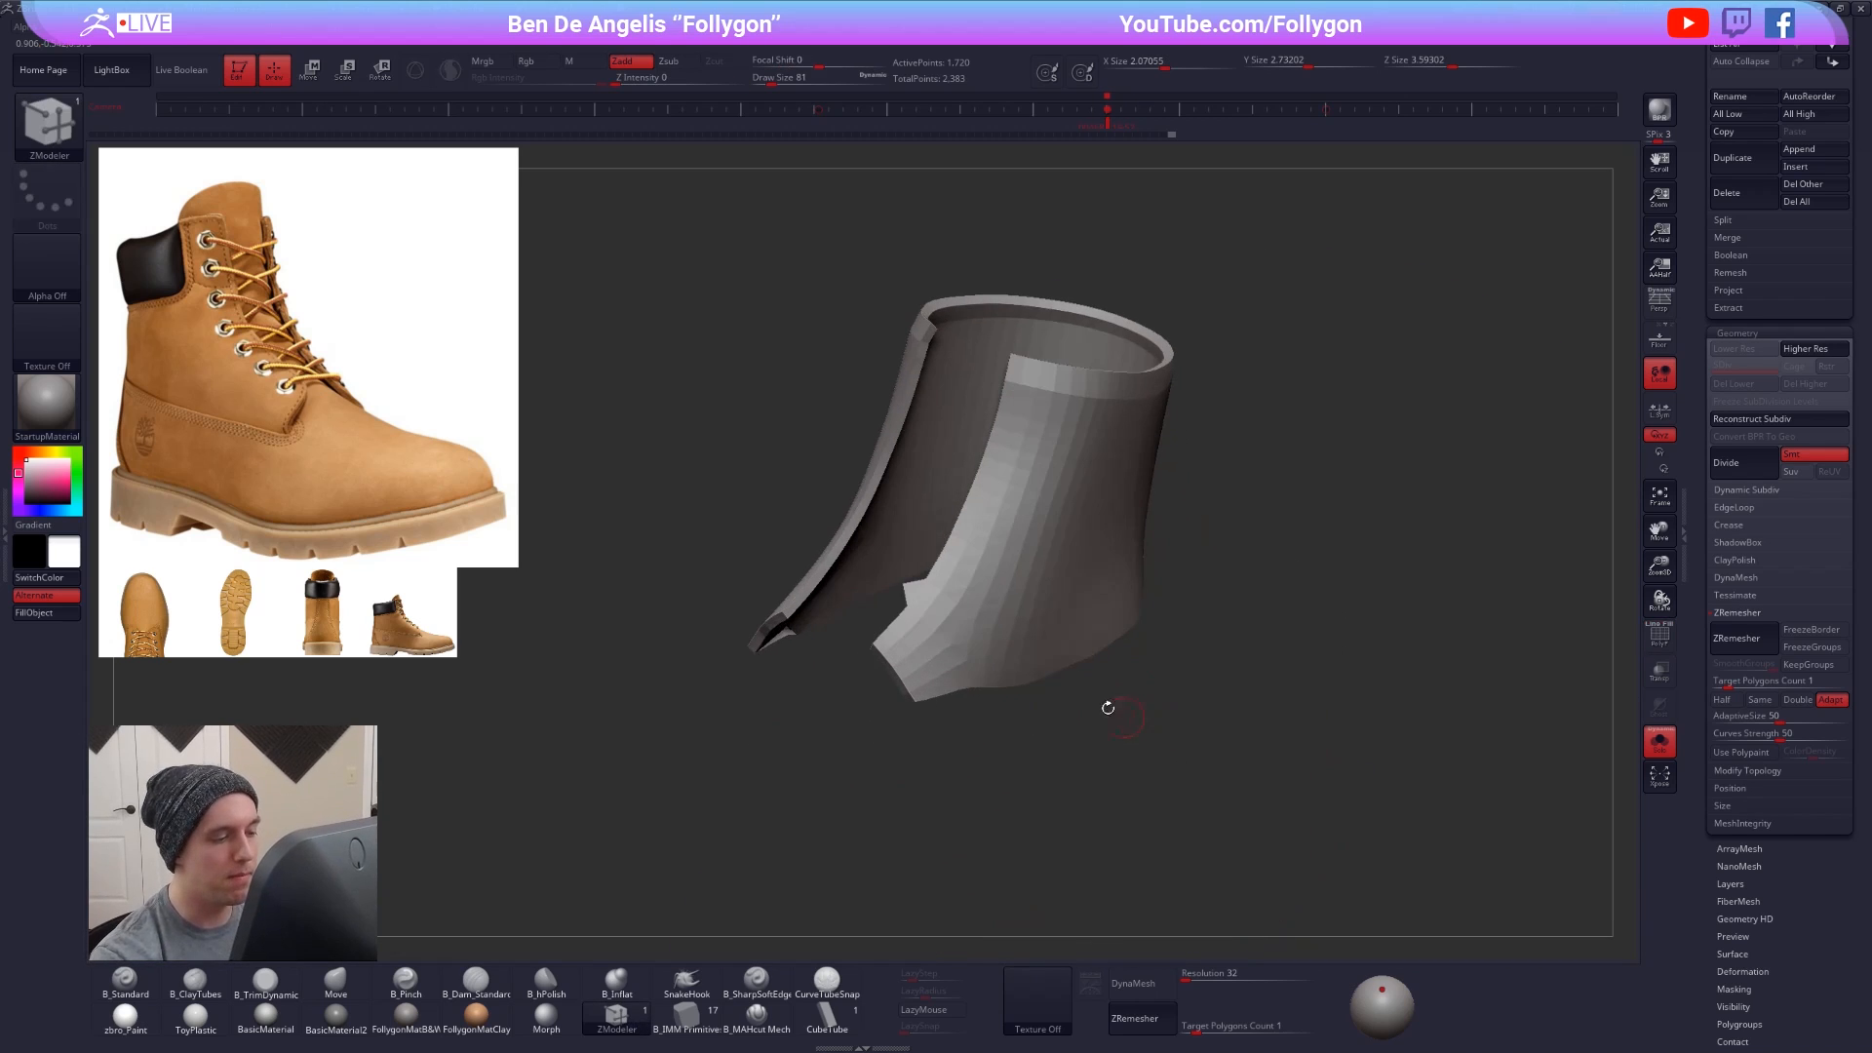
right_click_drag(959, 662, 852, 589, "alt")
left_click_drag(852, 588, 854, 569, "ctrl+alt+shift")
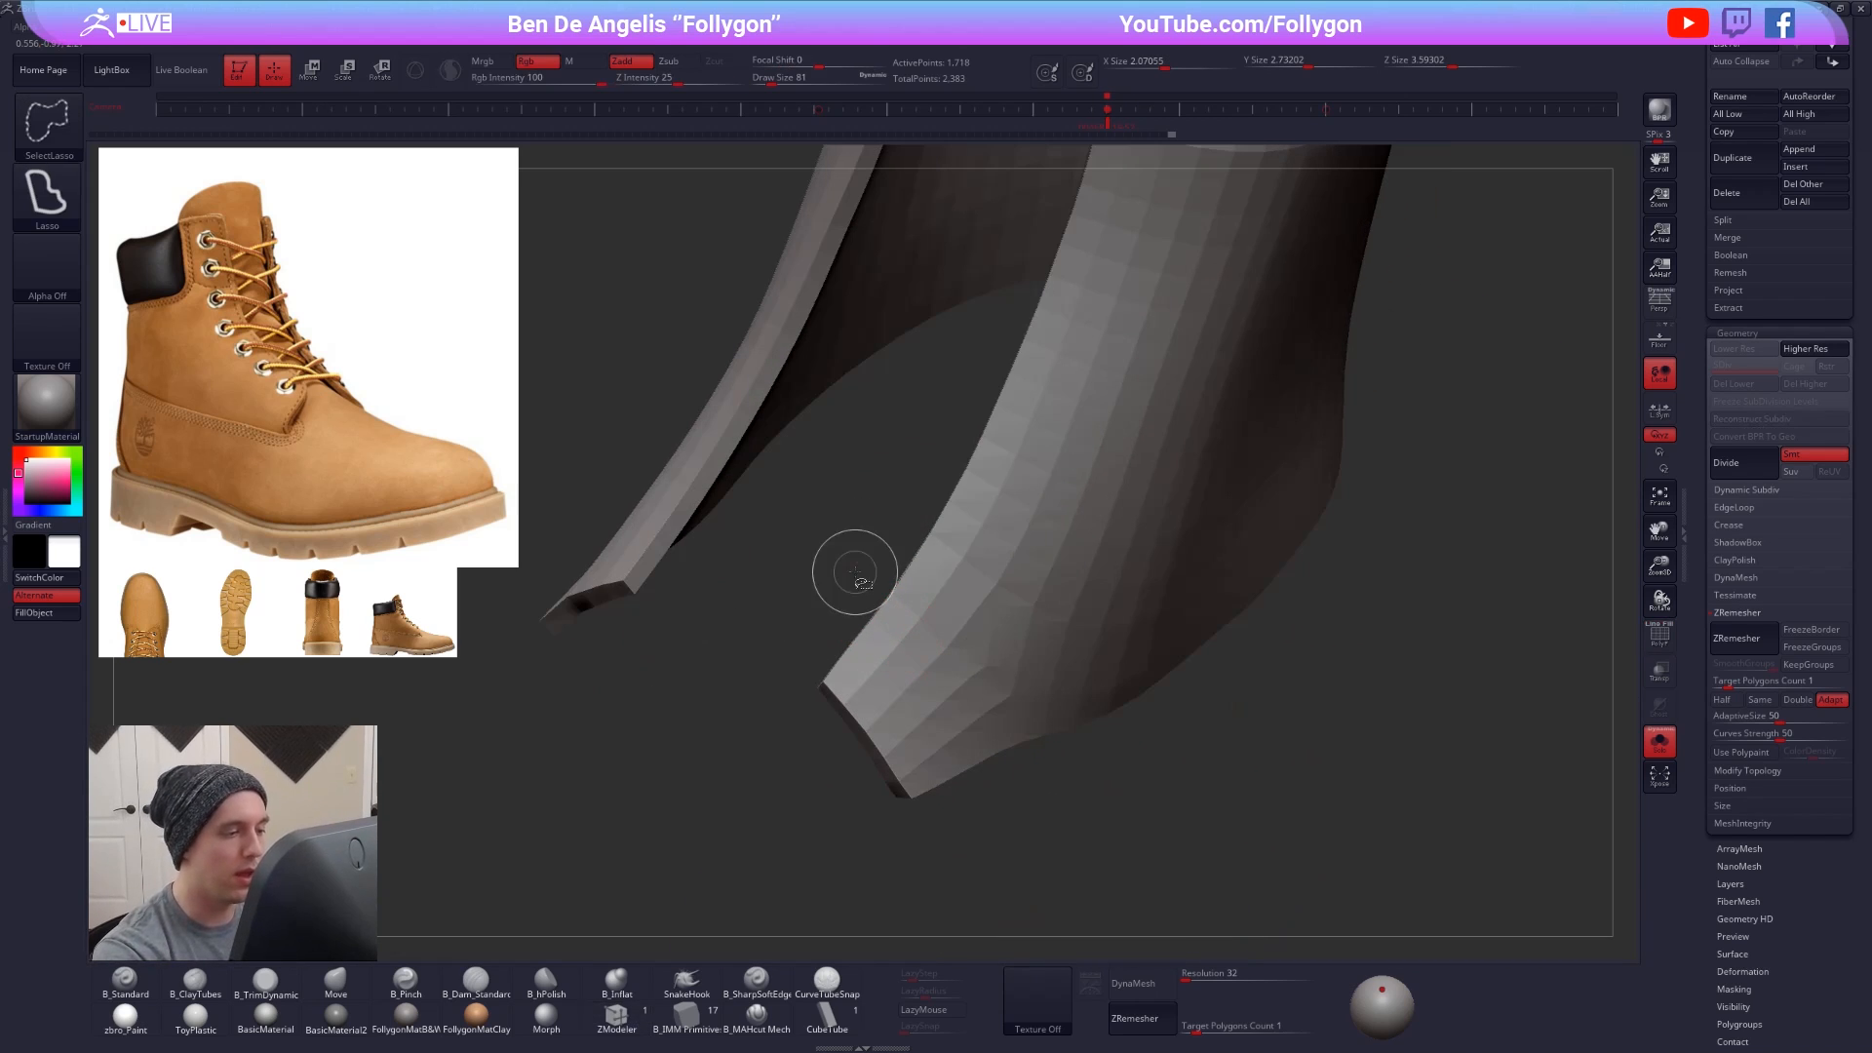
key("space")
left_click(966, 557)
- Show the wireframe and close the hole at the shaft's lower front tip with ZModeler
right_click_drag(966, 557, 1074, 627, "ctrl")
key("shift+f")
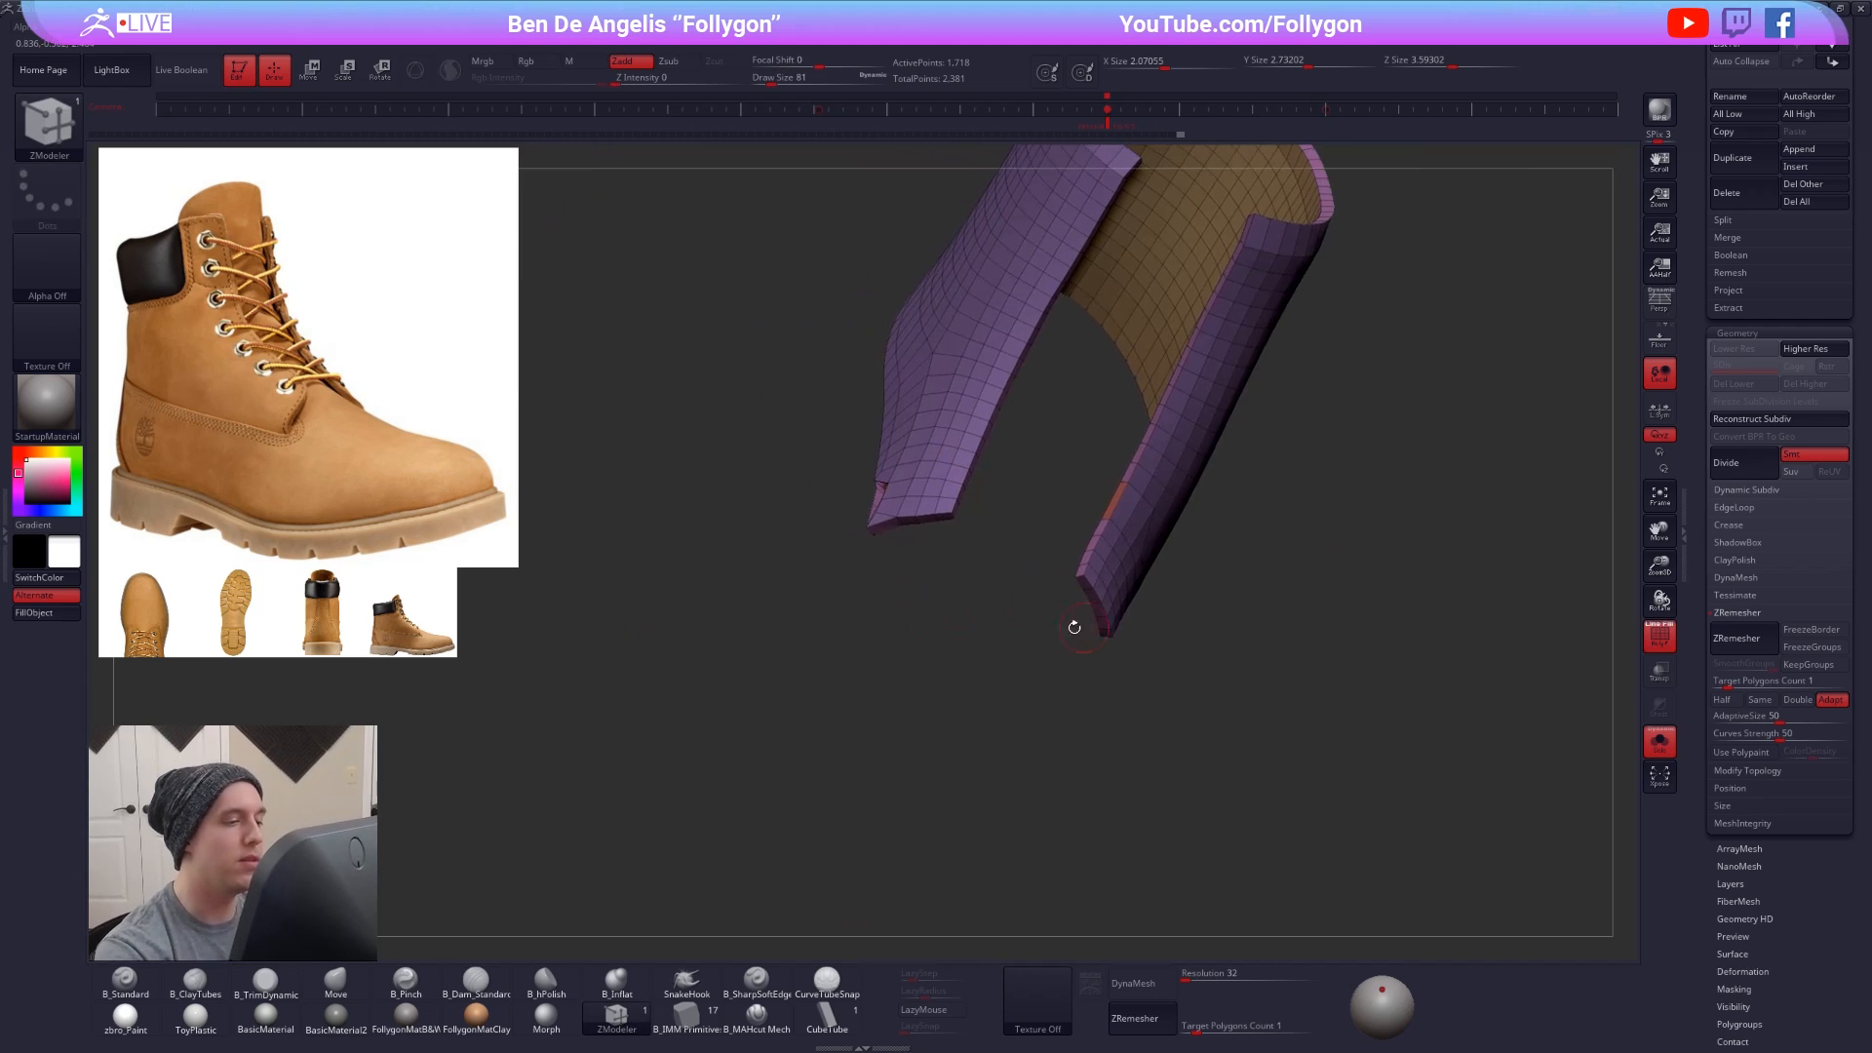
mouse_move(916, 519)
right_mouse_down()
mouse_move(872, 493)
mouse_move(858, 531)
mouse_move(940, 539)
mouse_move(907, 526)
right_mouse_up()
key("d")
key("shift+d")
key("space")
left_click(1007, 530)
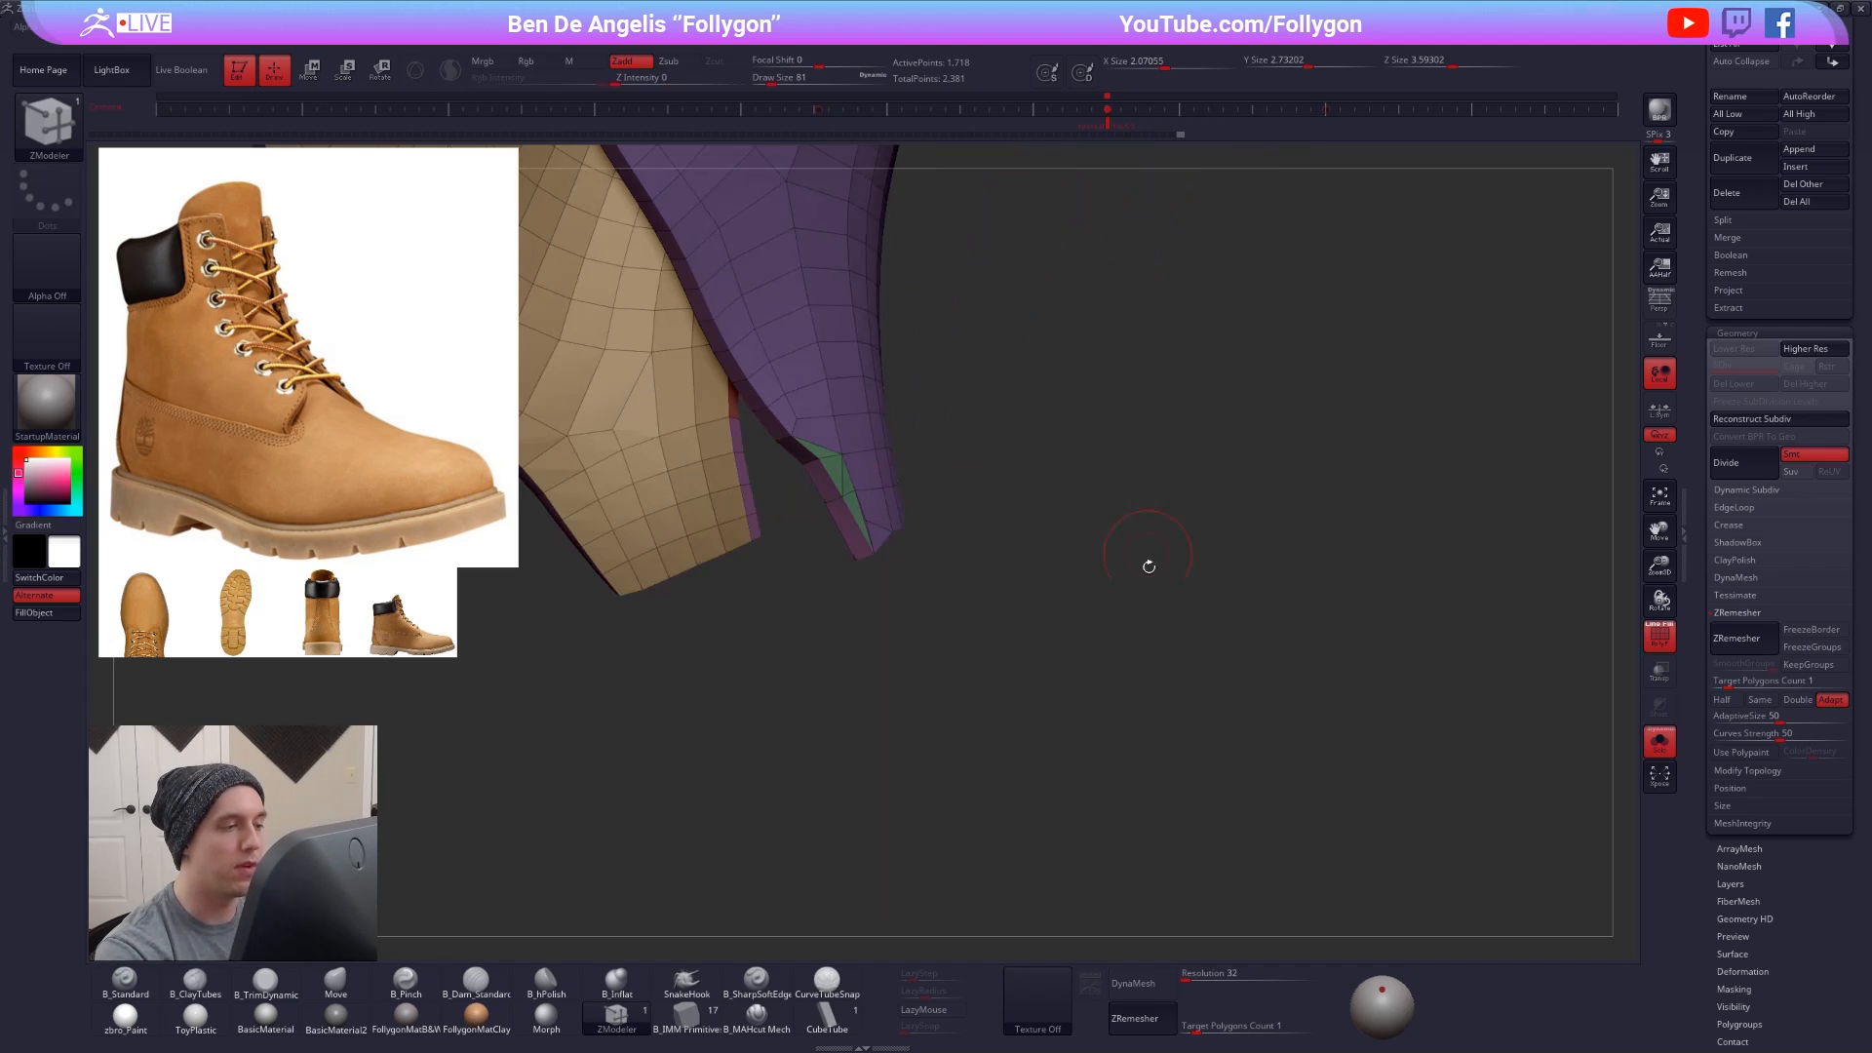
- Check the shaft at its higher subdivision level without the wireframe, then return it to the lower level
right_click_drag(1148, 563, 1209, 812)
key("d")
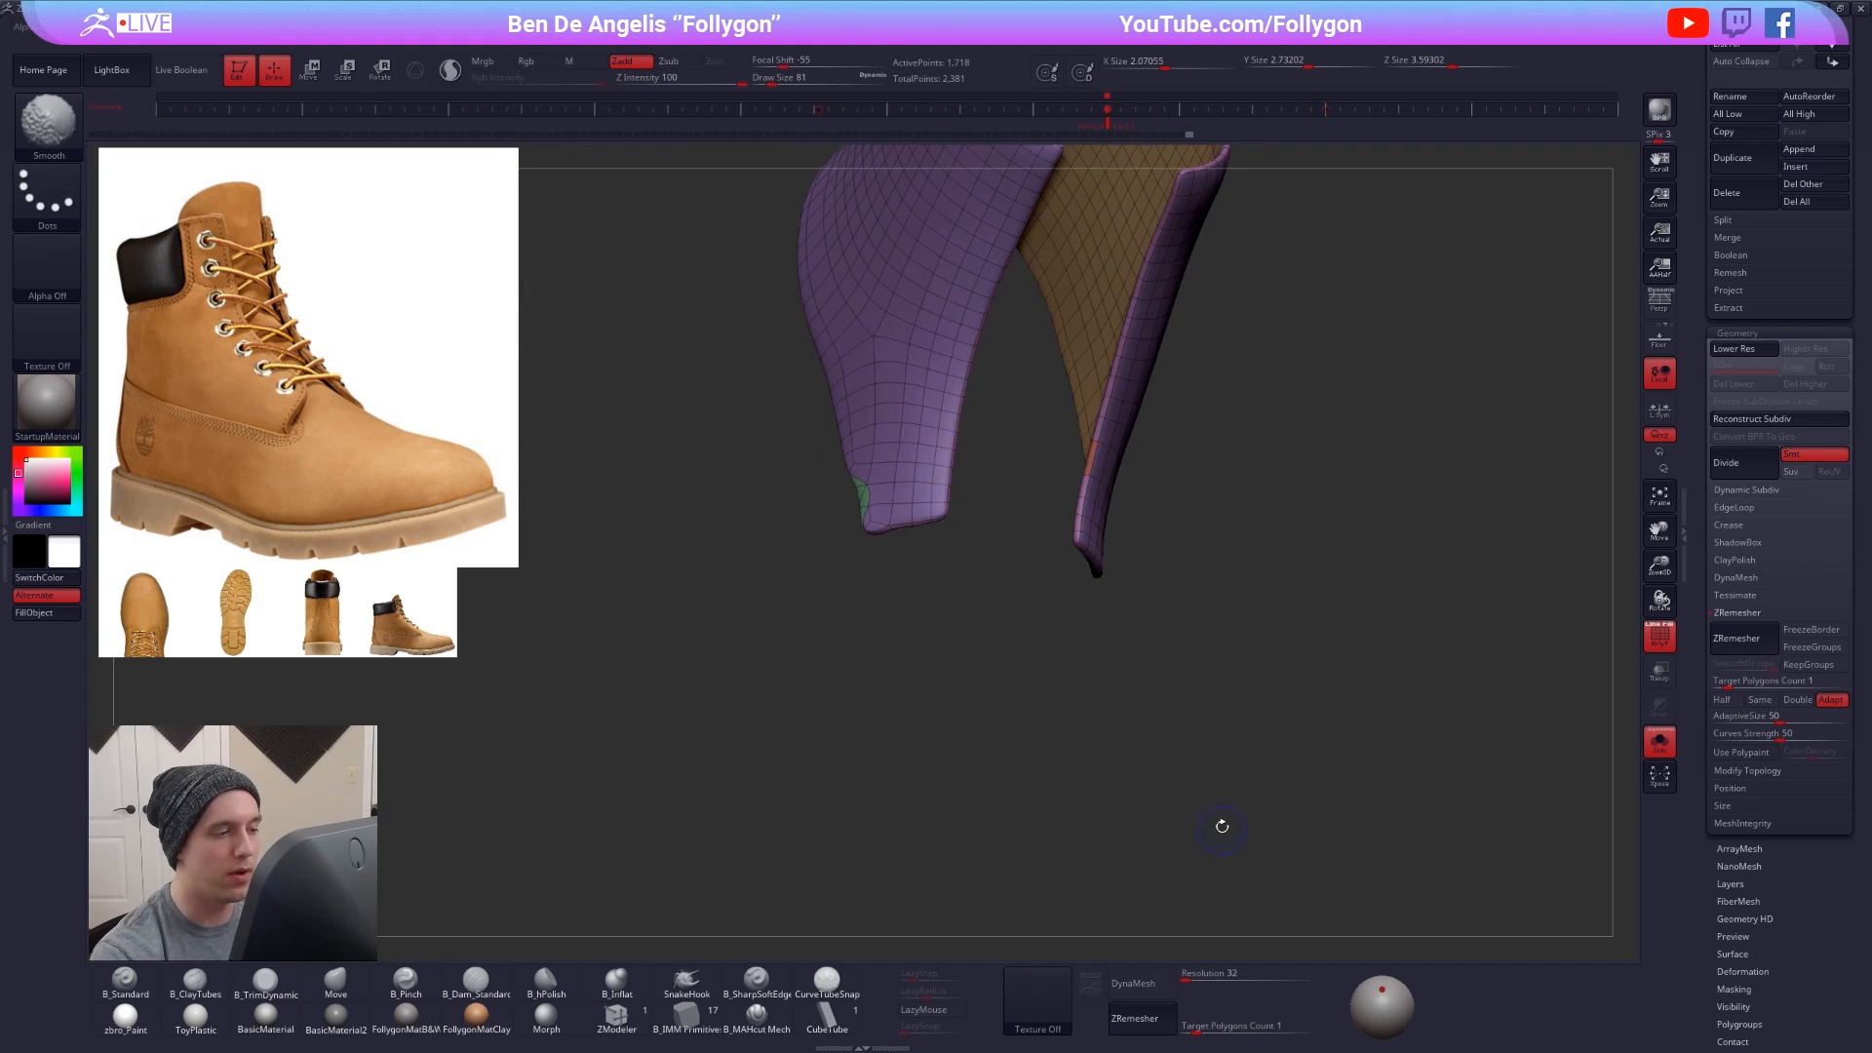
key("shift+f")
mouse_move(1032, 681)
right_mouse_down()
mouse_move(961, 565)
mouse_move(965, 490)
mouse_move(1107, 488)
mouse_move(1157, 509)
mouse_move(1104, 472)
mouse_move(1140, 633)
right_mouse_up()
key("shift+d")
- Switch to the Move brush, compare the shaft against the foot, set the draw size to 279, and isolate the shaft
key("b")
key("m")
key("v")
key("]")
key("alt+s")
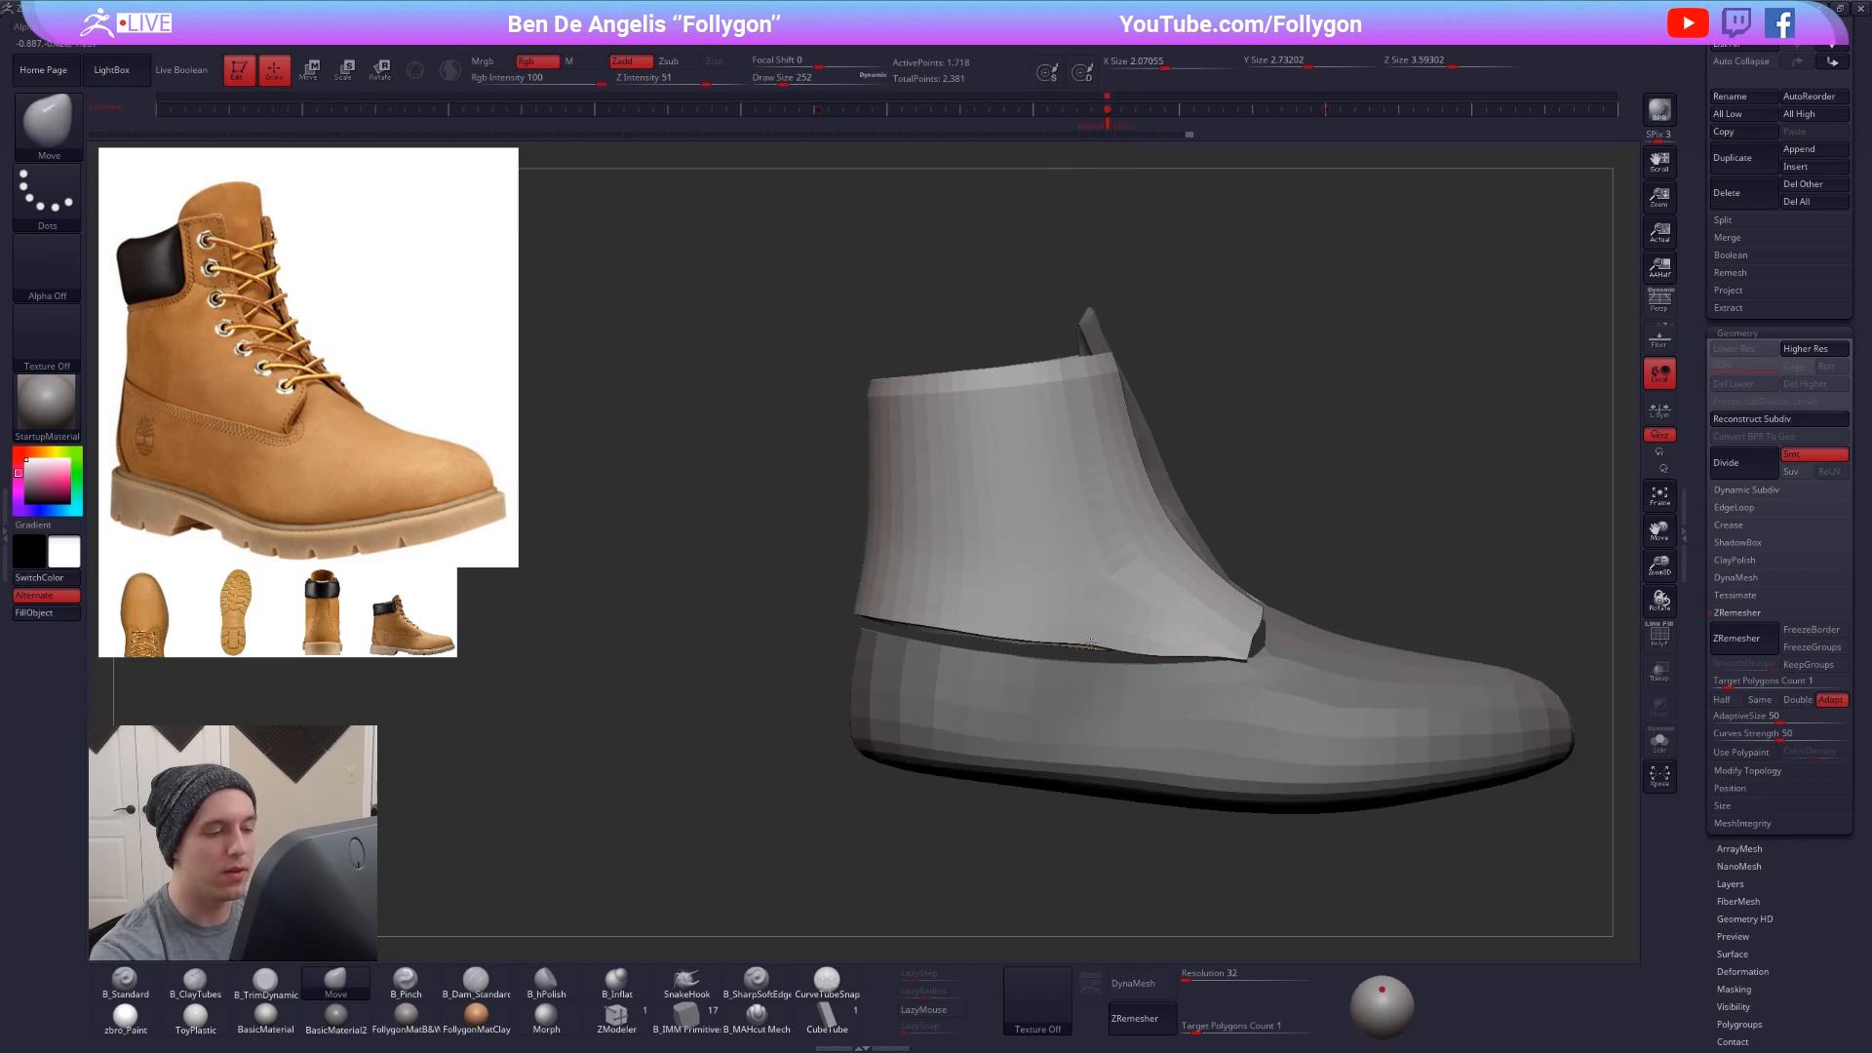
key("]")
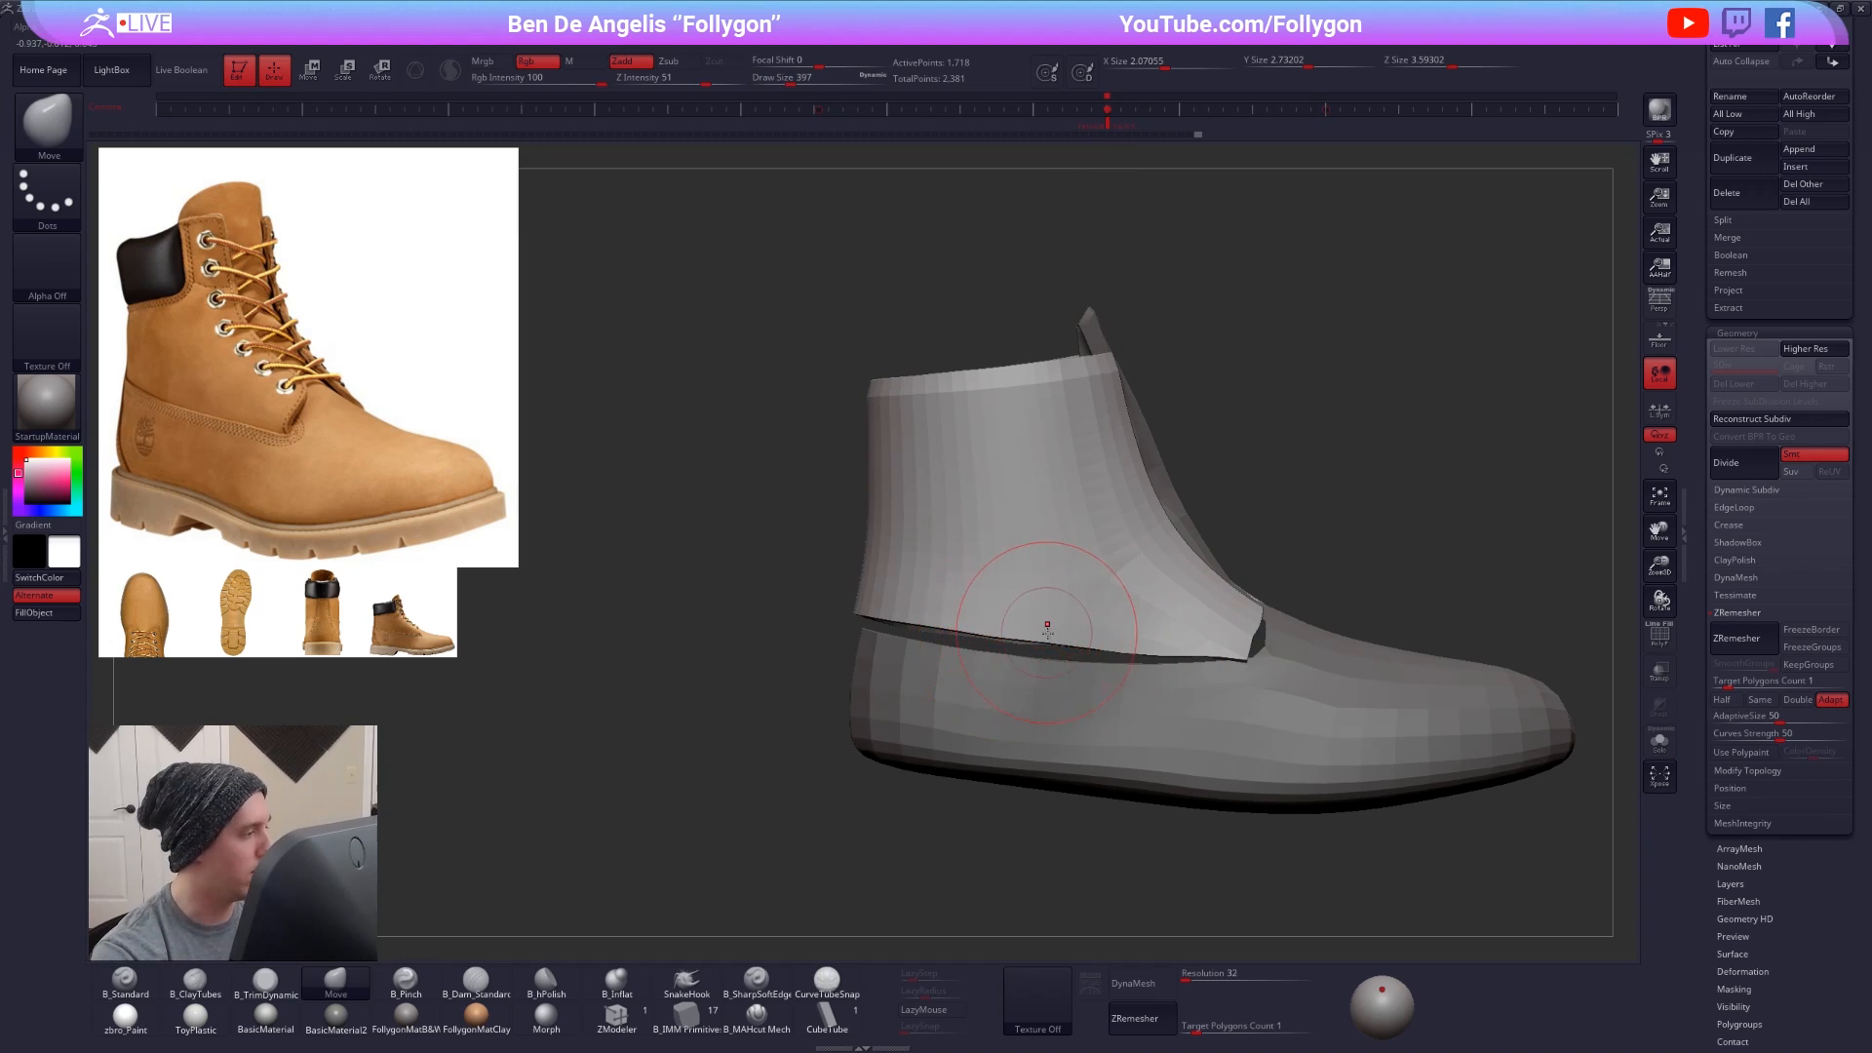
key("[")
key("alt+s")
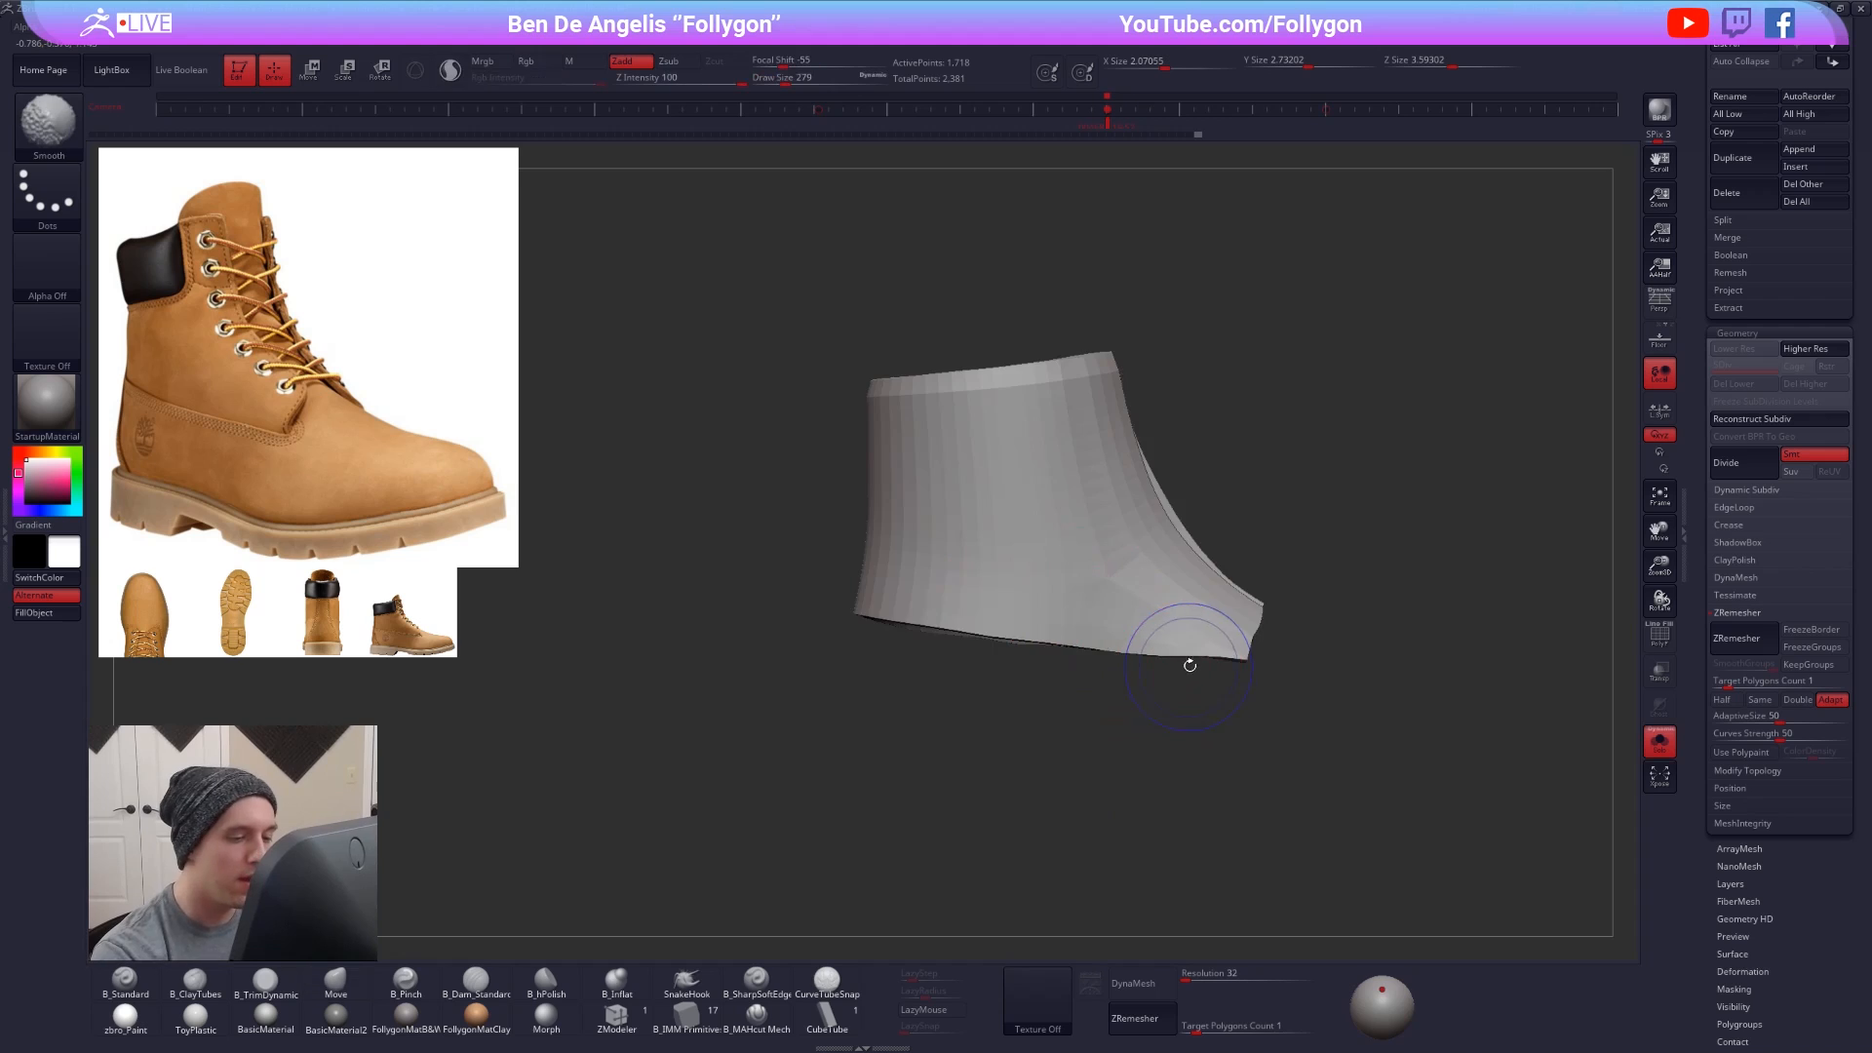
- Show the wireframe, merge the shaft into one polygroup, and mask everything except its bottom band
key("shift+f")
key("ctrl+w")
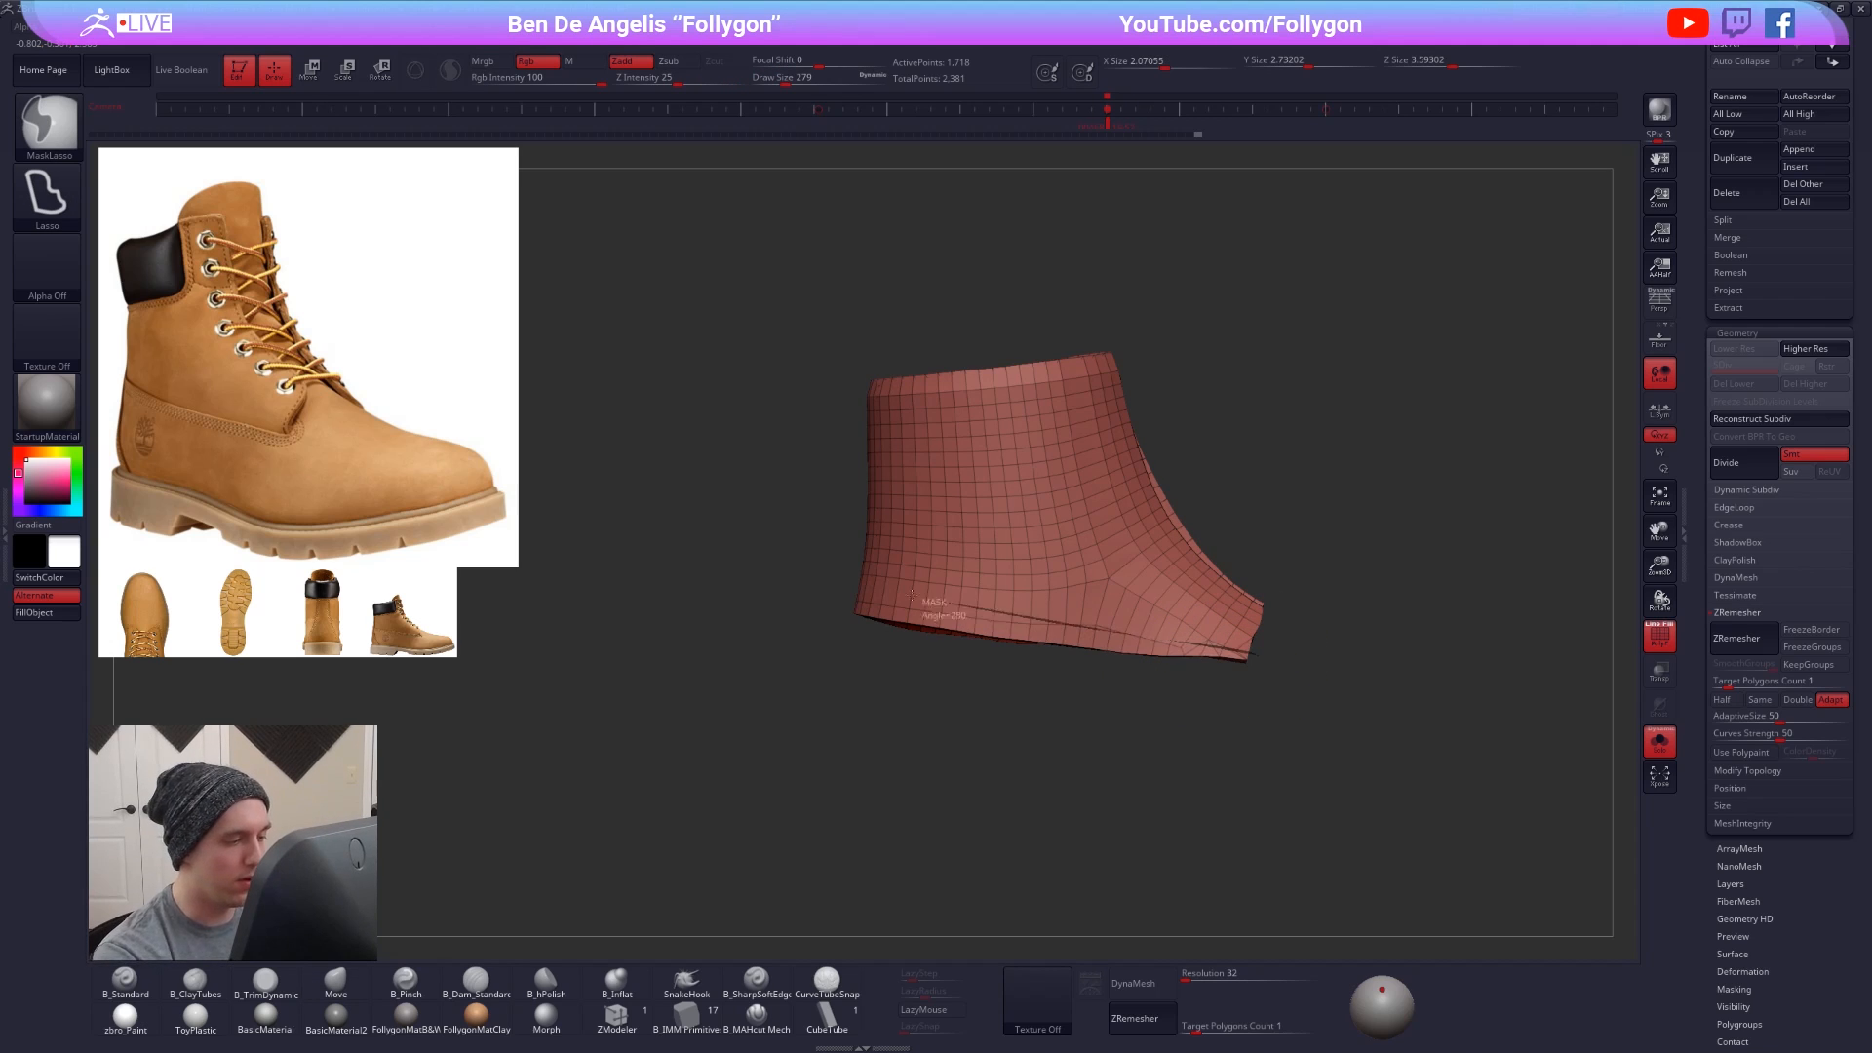
mouse_move(912, 594)
left_mouse_down("ctrl")
mouse_move(1257, 770)
mouse_move(1262, 624)
left_mouse_up("ctrl")
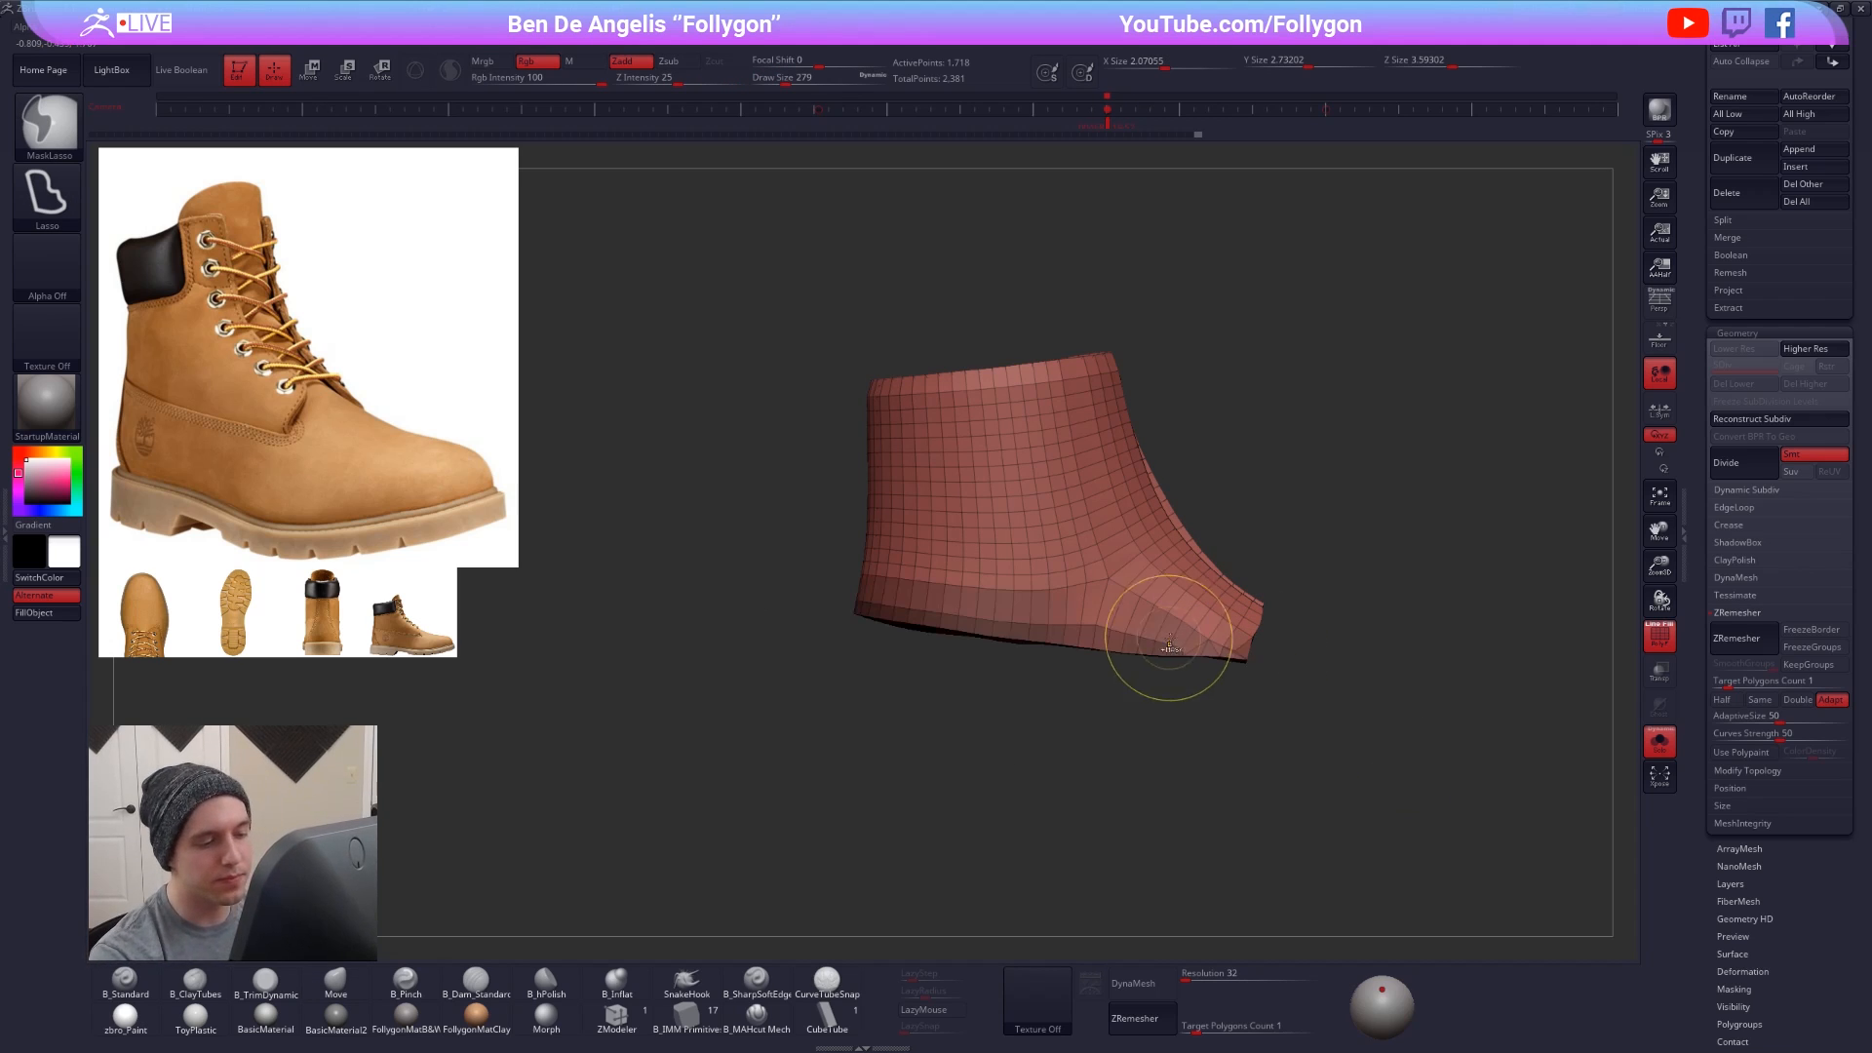
left_click(1157, 715, "ctrl")
- Bring the foot back into view, enlarge the Move brush, and pull the shaft's unmasked bottom edge down on both sides
key("space")
key("alt+s")
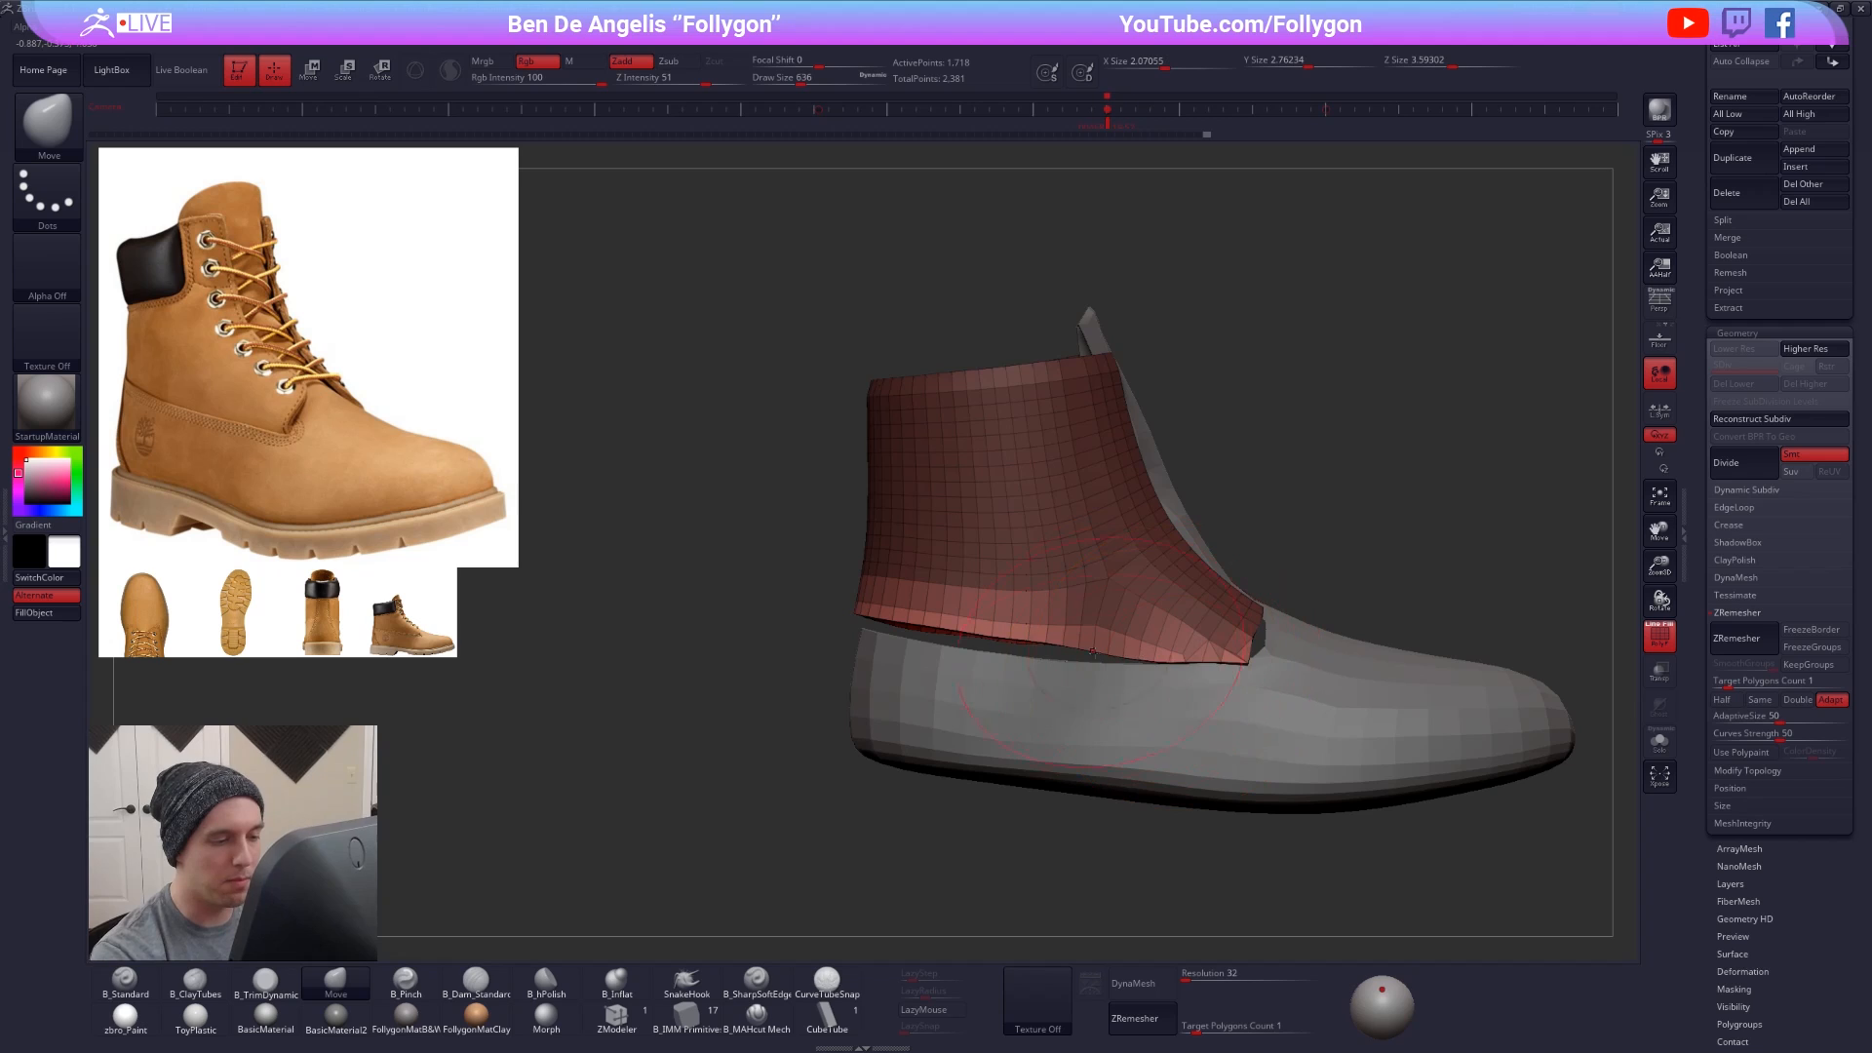
left_click_drag(894, 610, 894, 624)
right_click_drag(895, 624, 1073, 624)
right_click_drag(853, 661, 1011, 669, "alt")
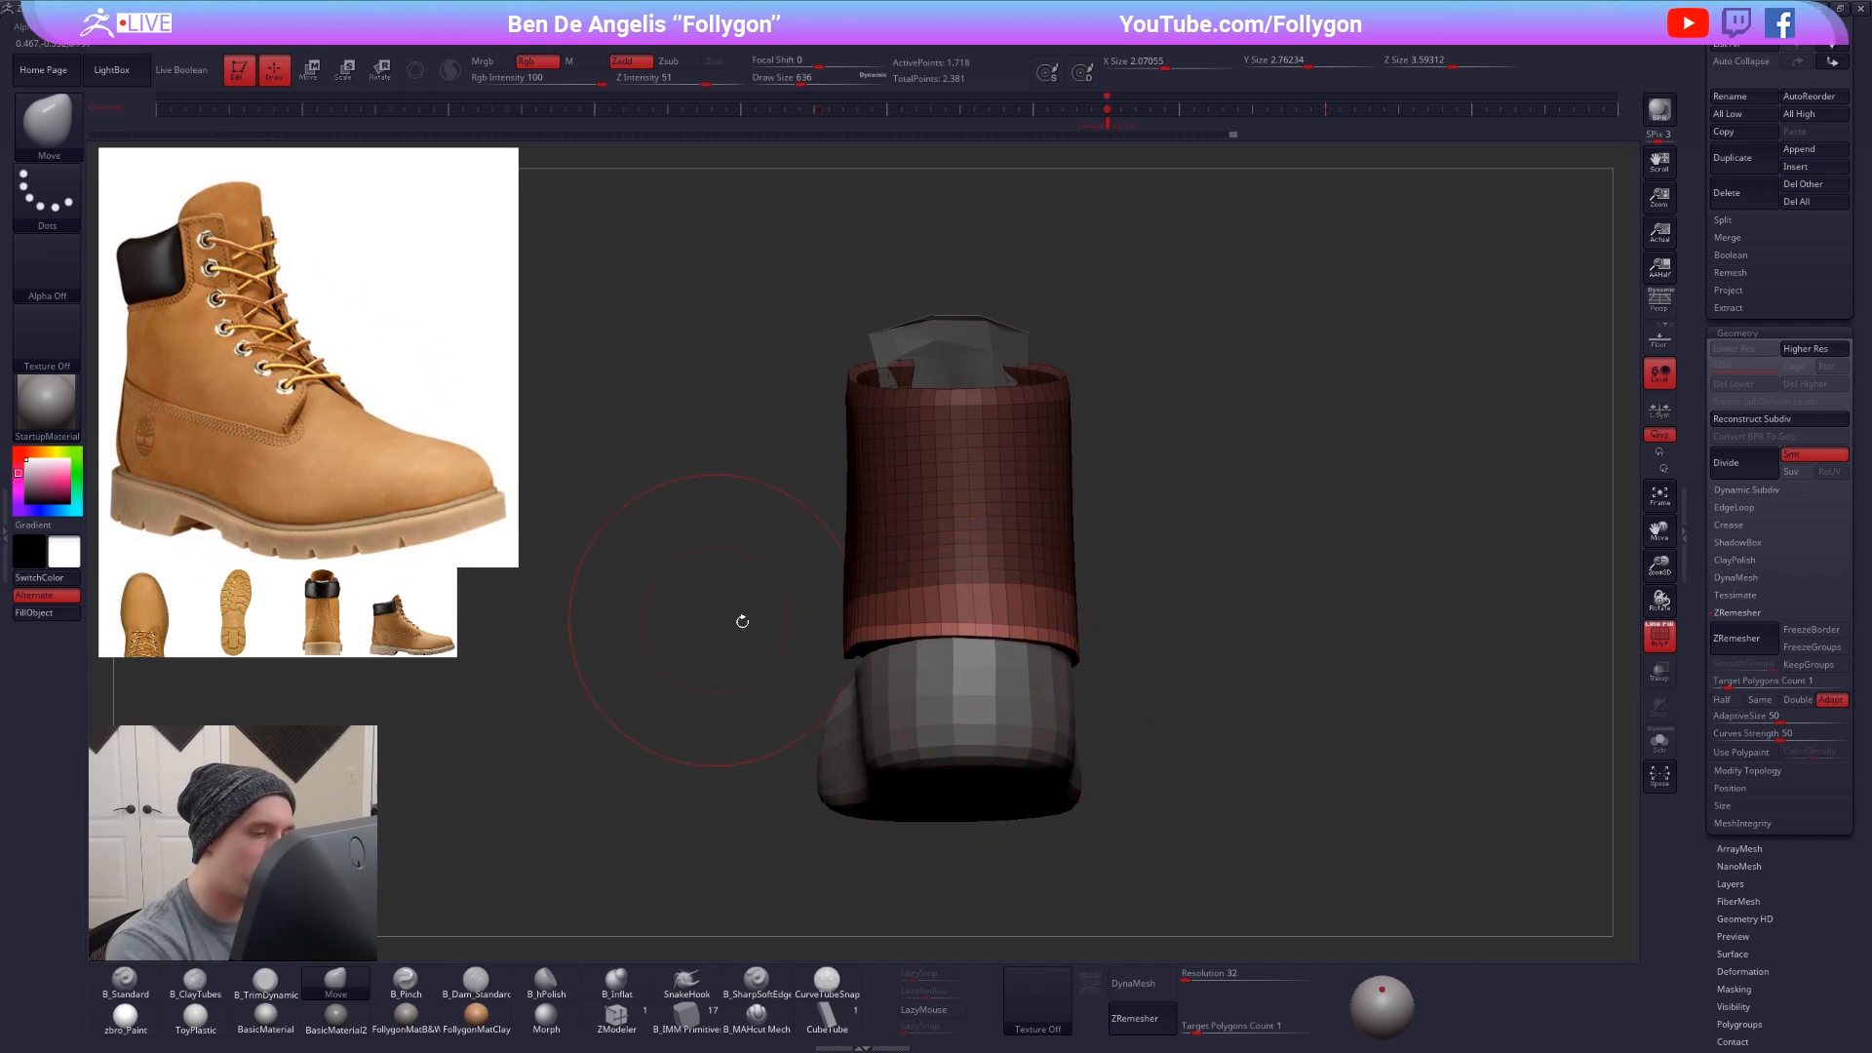
right_click_drag(914, 655, 844, 649)
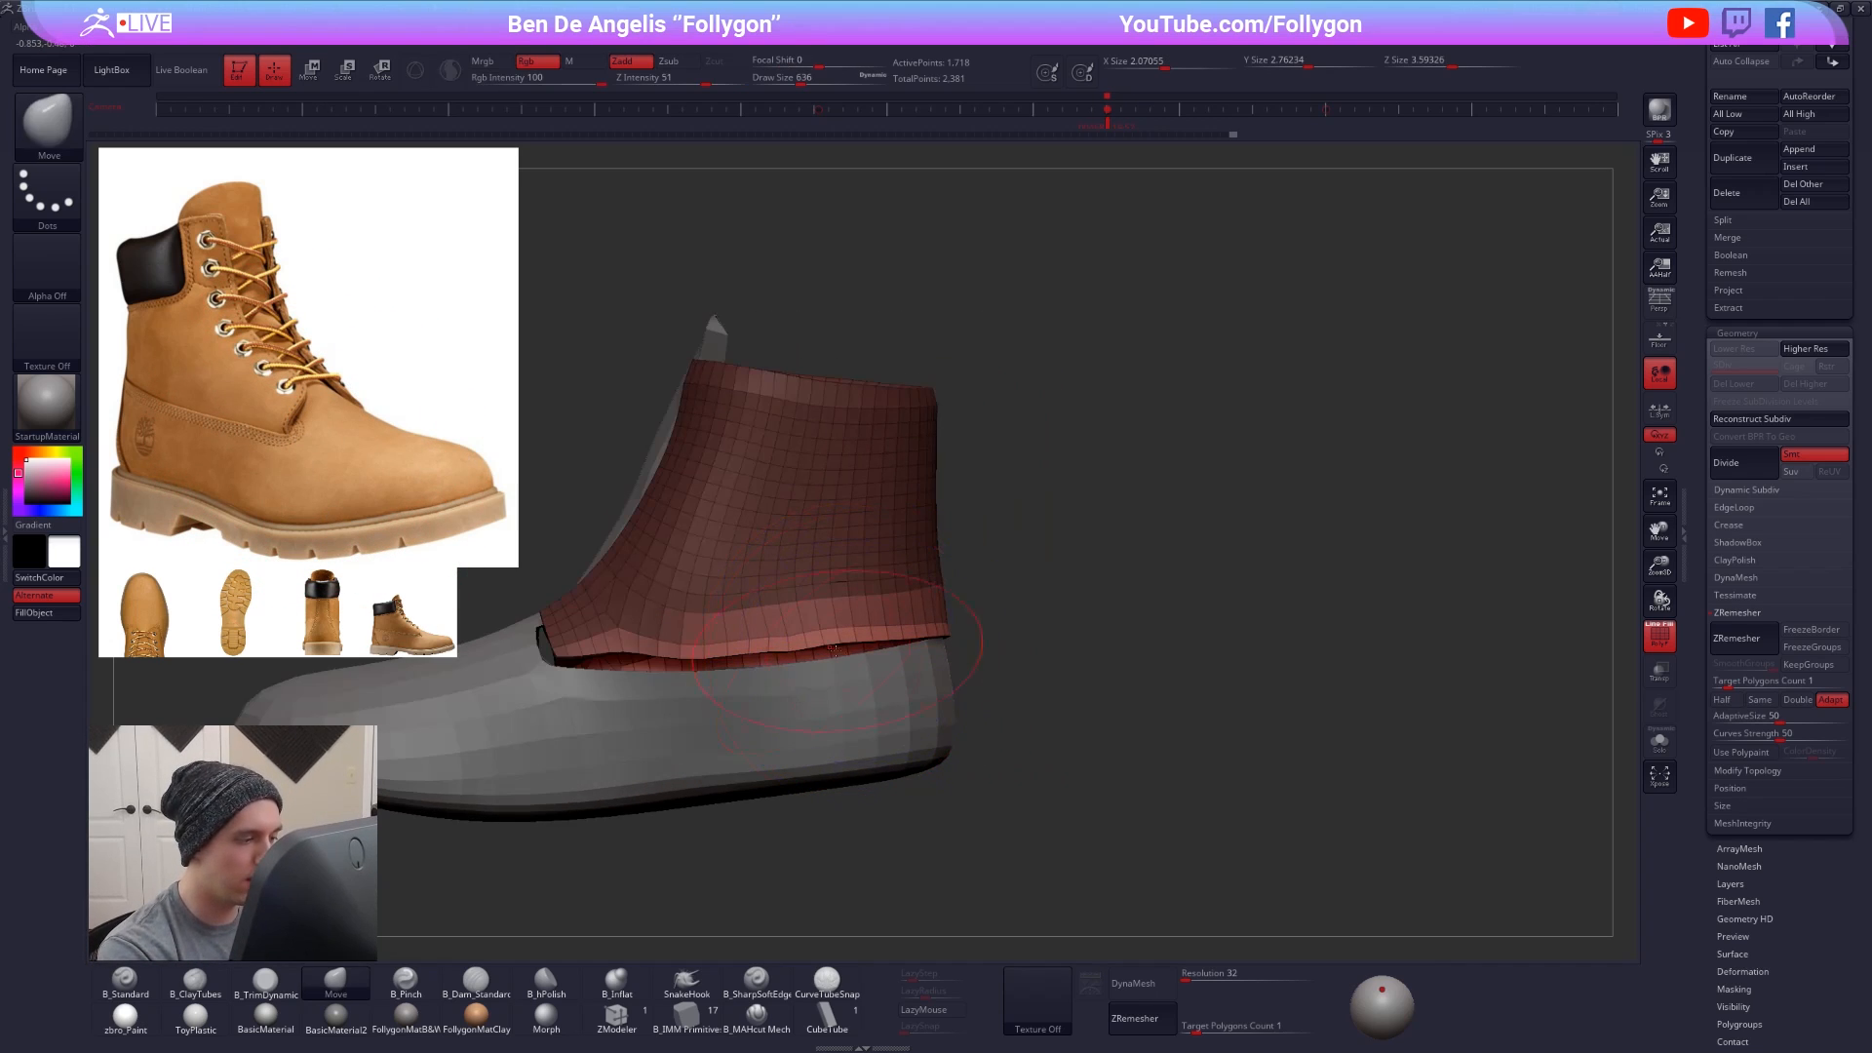
left_click_drag(837, 643, 841, 653)
- Refine the shaft's bottom edge against the foot with the Move brush at draw size 430, then clear the mask
key("space")
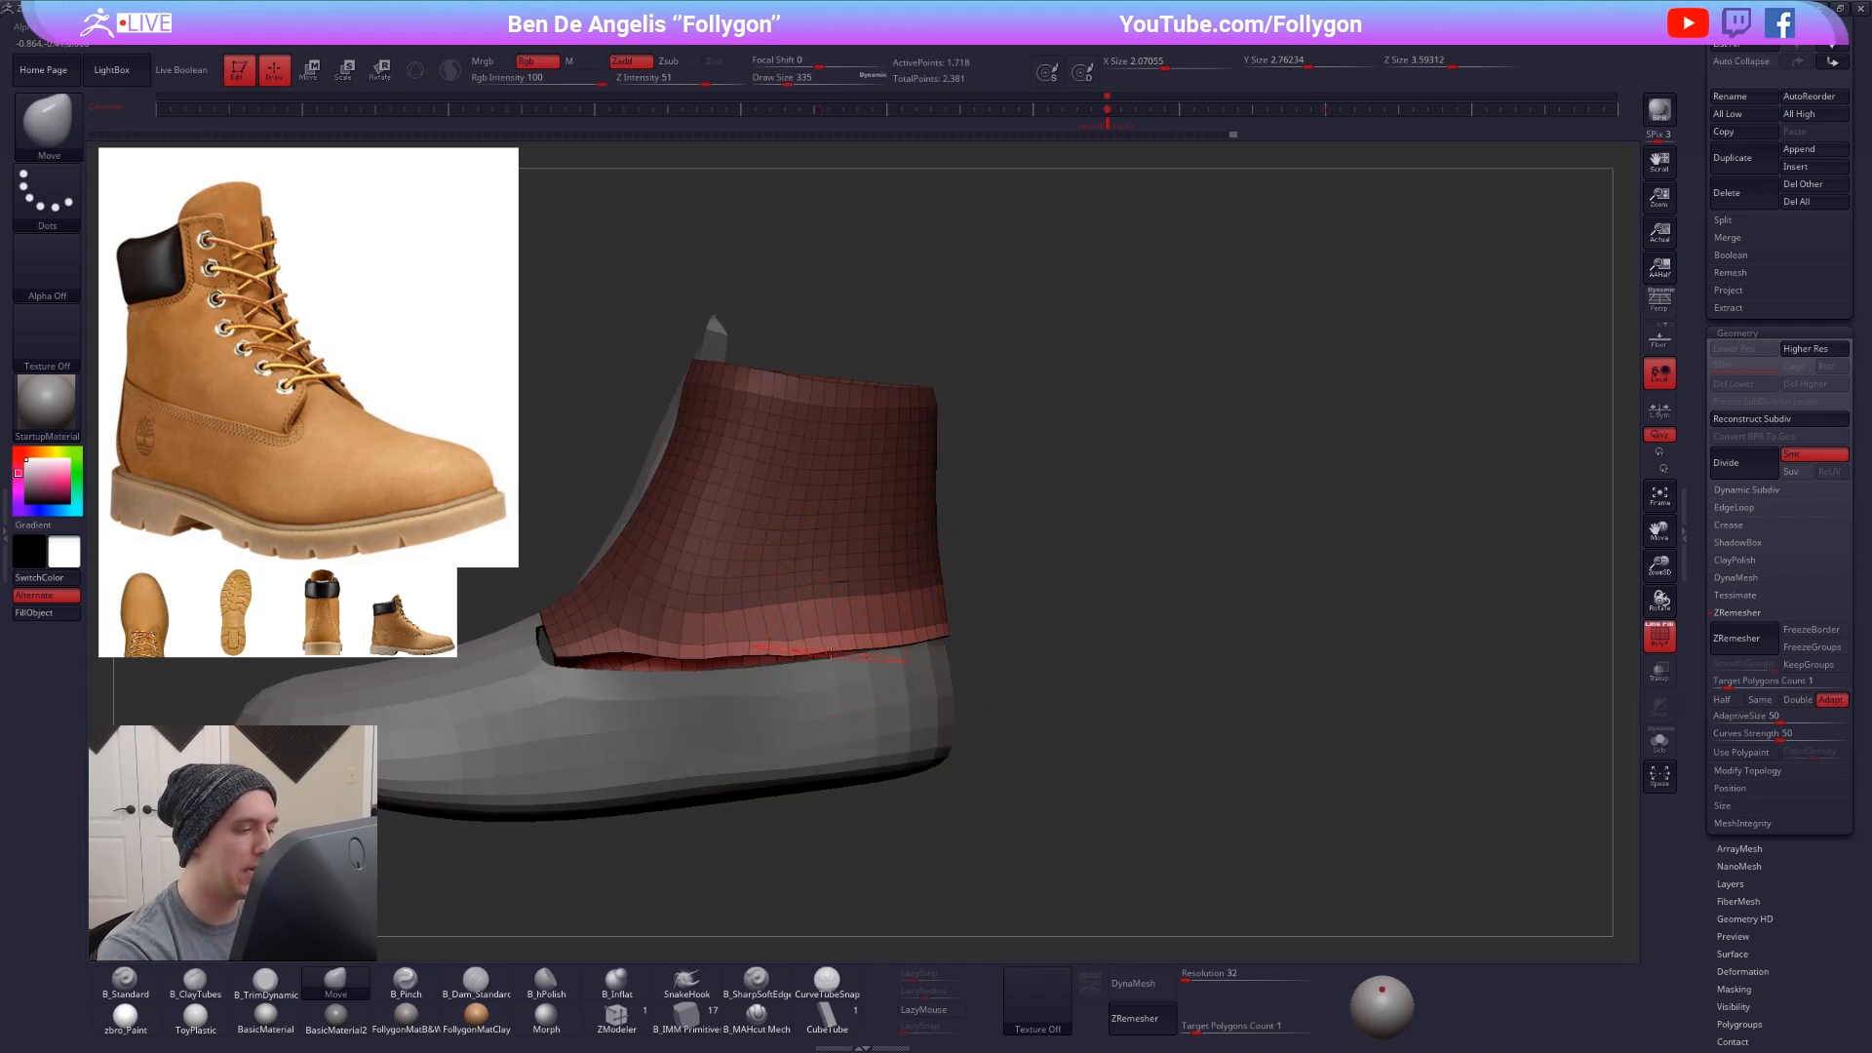
right_click_drag(848, 658, 963, 657, "alt")
key("space")
left_click_drag(872, 652, 878, 656)
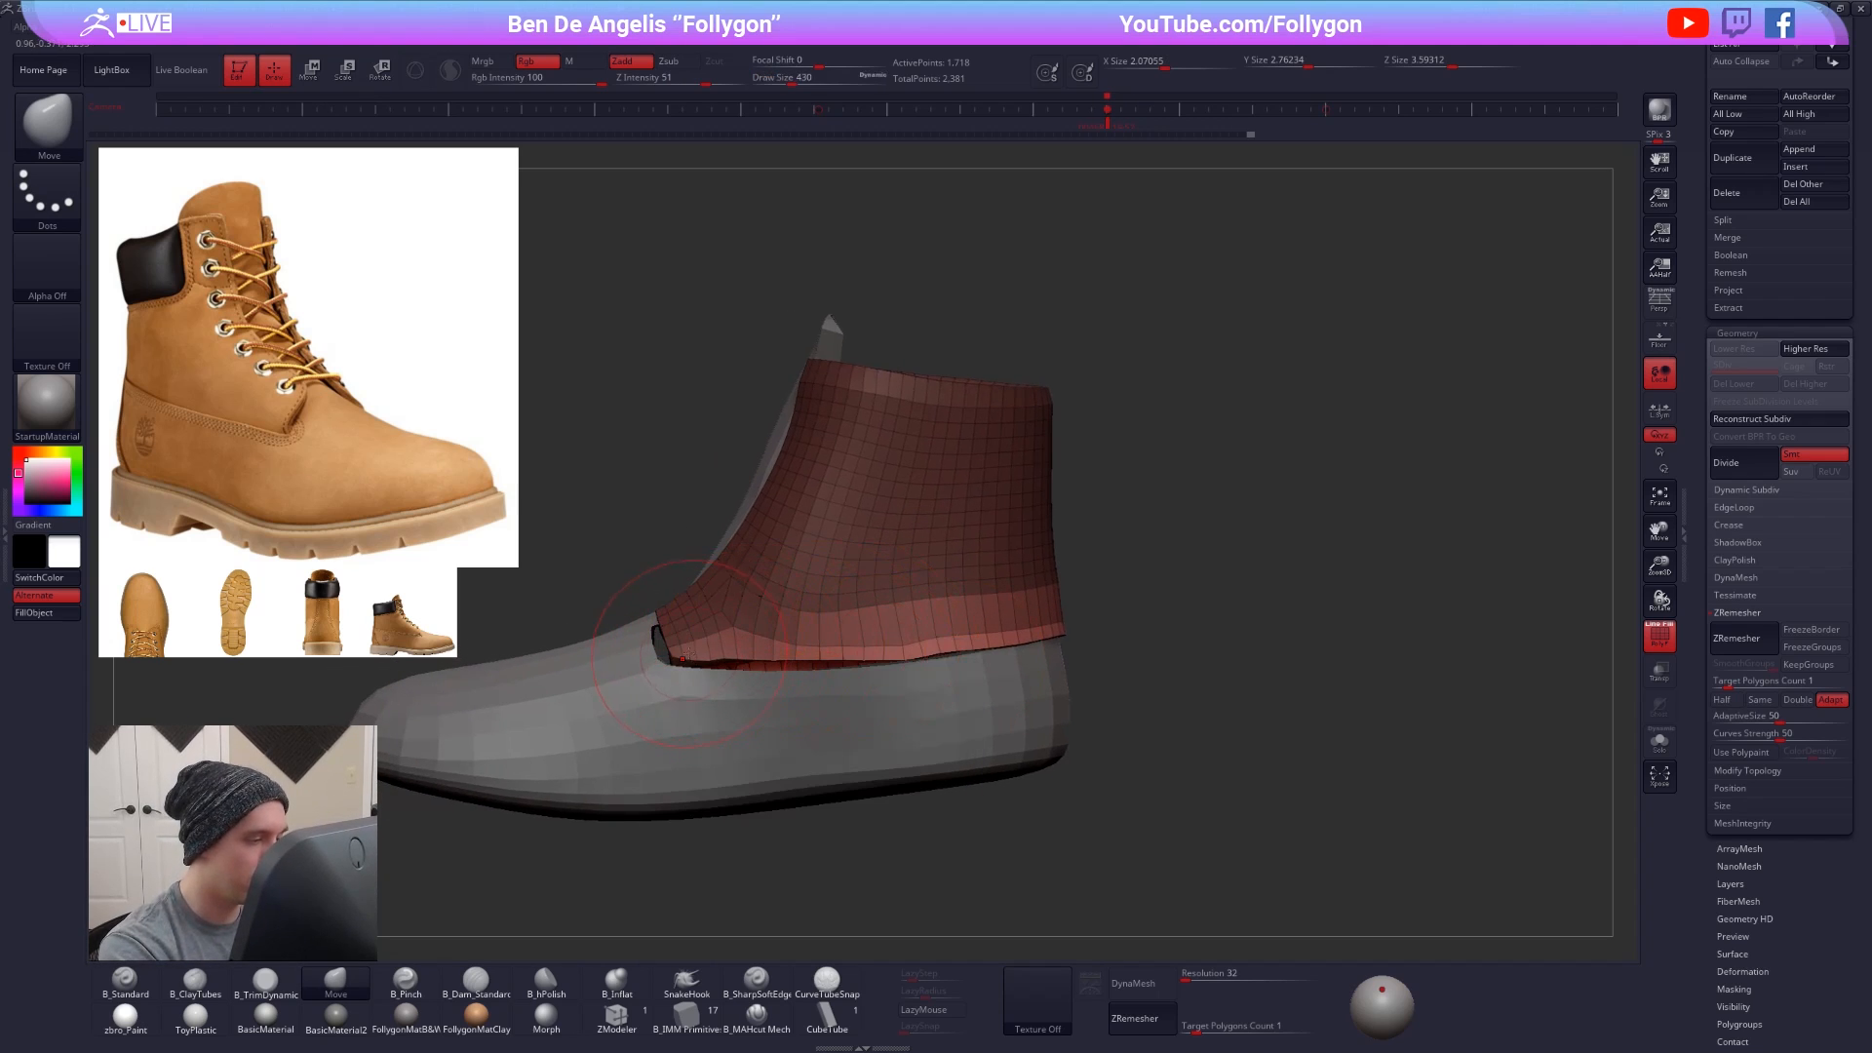
left_click_drag(752, 650, 752, 654)
left_click_drag(640, 546, 665, 569, "ctrl")
- Reduce the Move brush's draw size and adjust the shaft's lower front edge
right_click_drag(673, 565, 816, 581, "alt")
key("space")
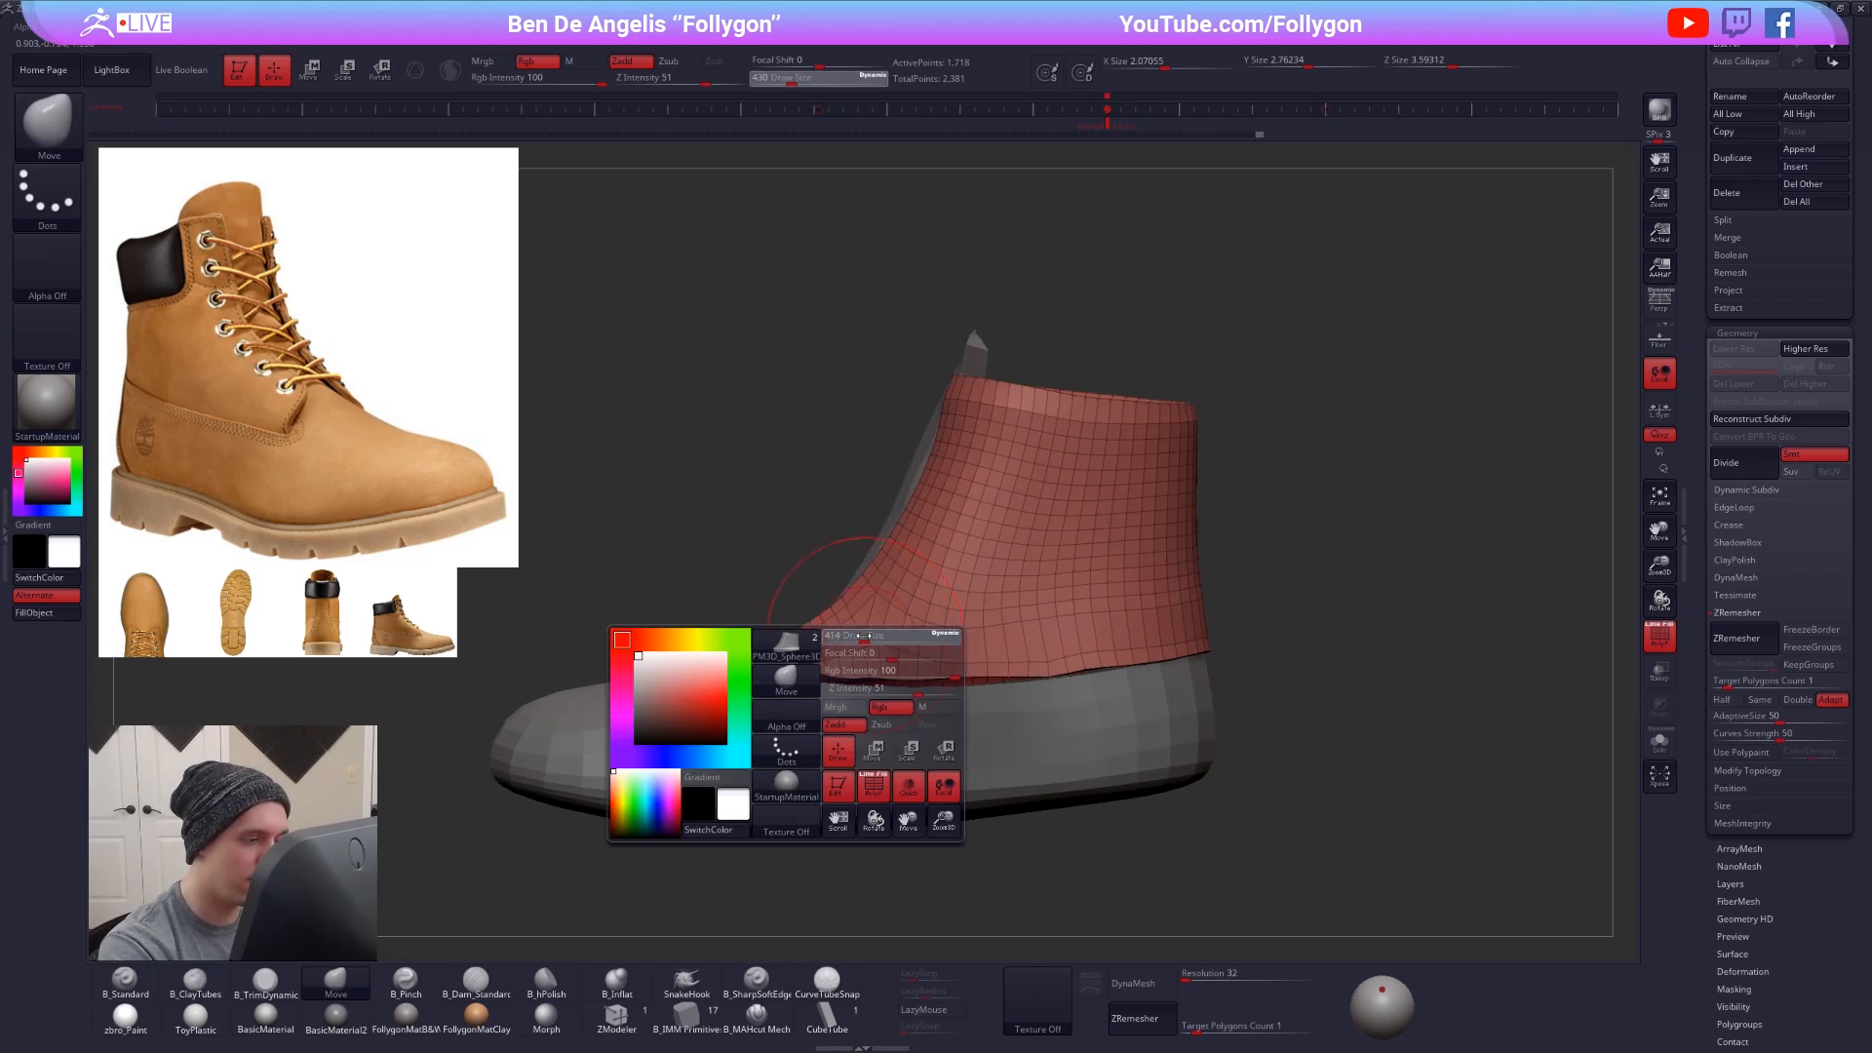
left_click_drag(869, 641, 818, 677)
key("space")
left_click_drag(869, 739, 872, 739)
left_click_drag(872, 671, 874, 676)
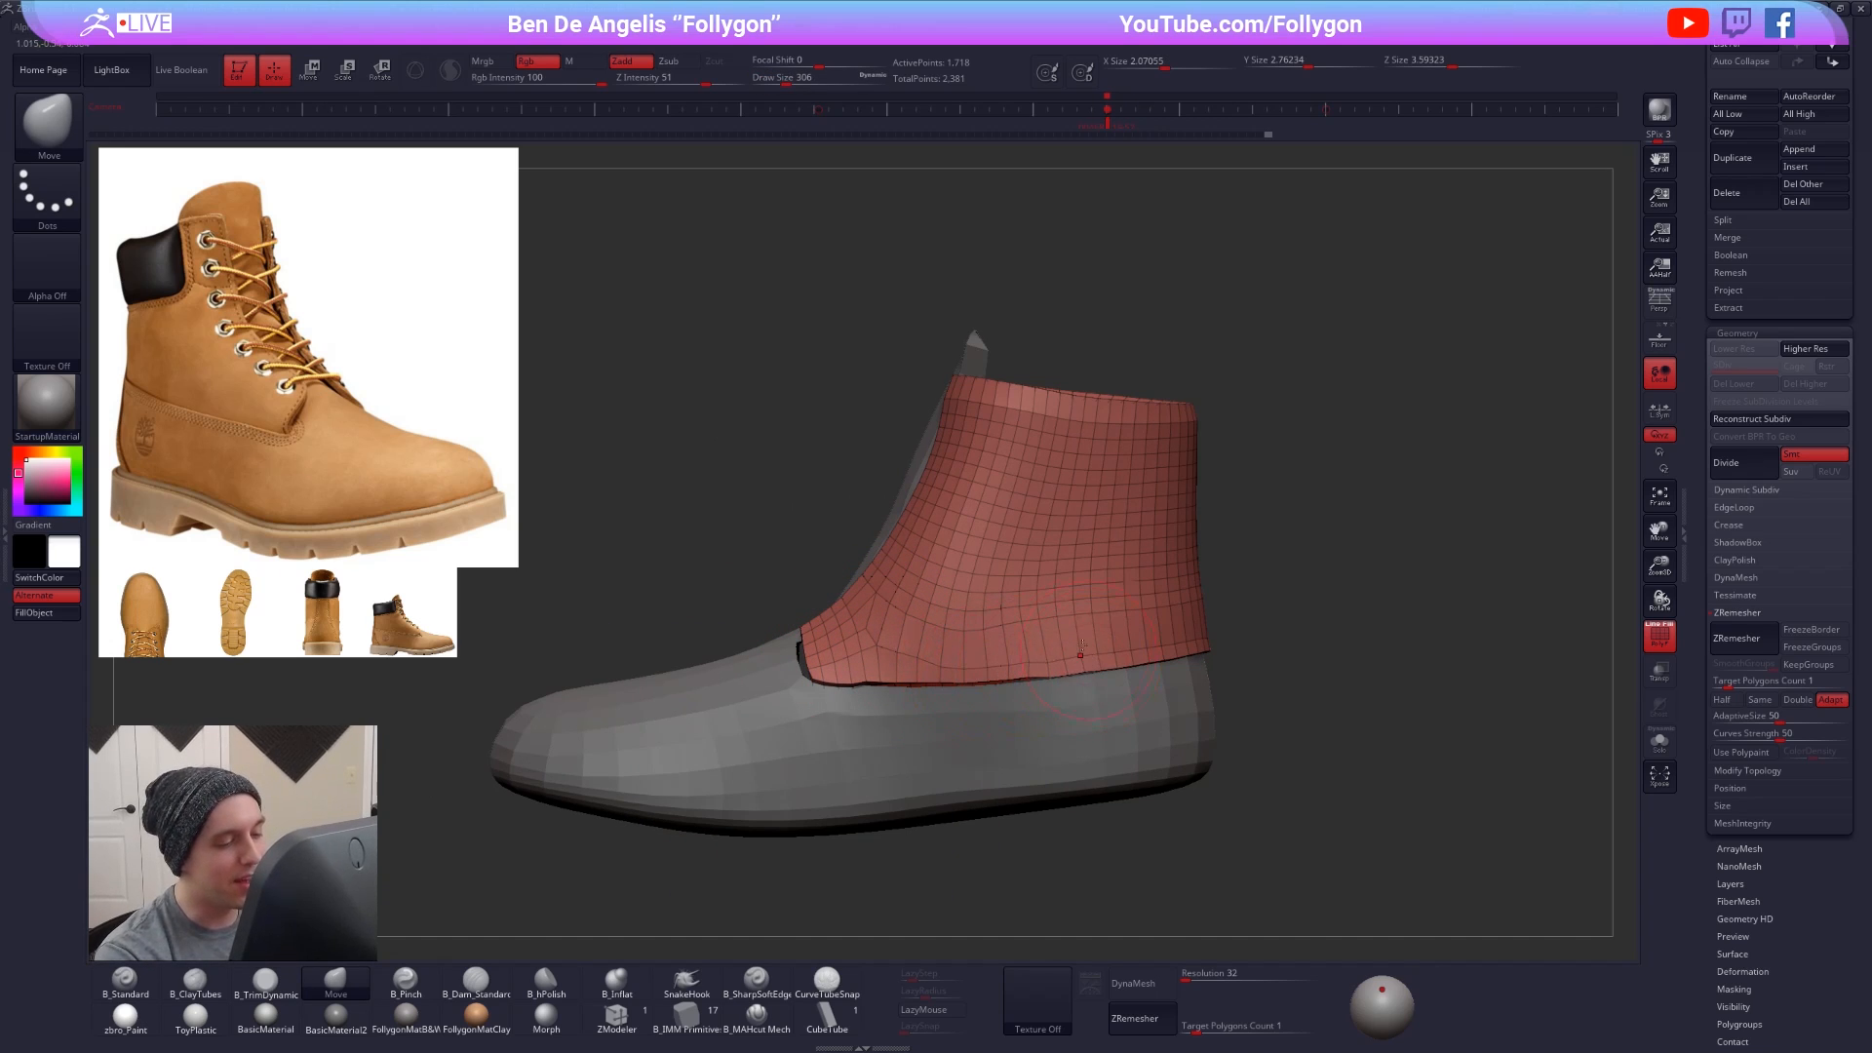
- Hide the wireframe, inspect the shaft's fit, select the foot piece, and check it at its higher subdivision level before returning to the lower
mouse_move(1082, 644)
right_mouse_down("alt")
mouse_move(1120, 653)
mouse_move(939, 666)
mouse_move(1004, 732)
right_mouse_up("alt")
key("shift+f")
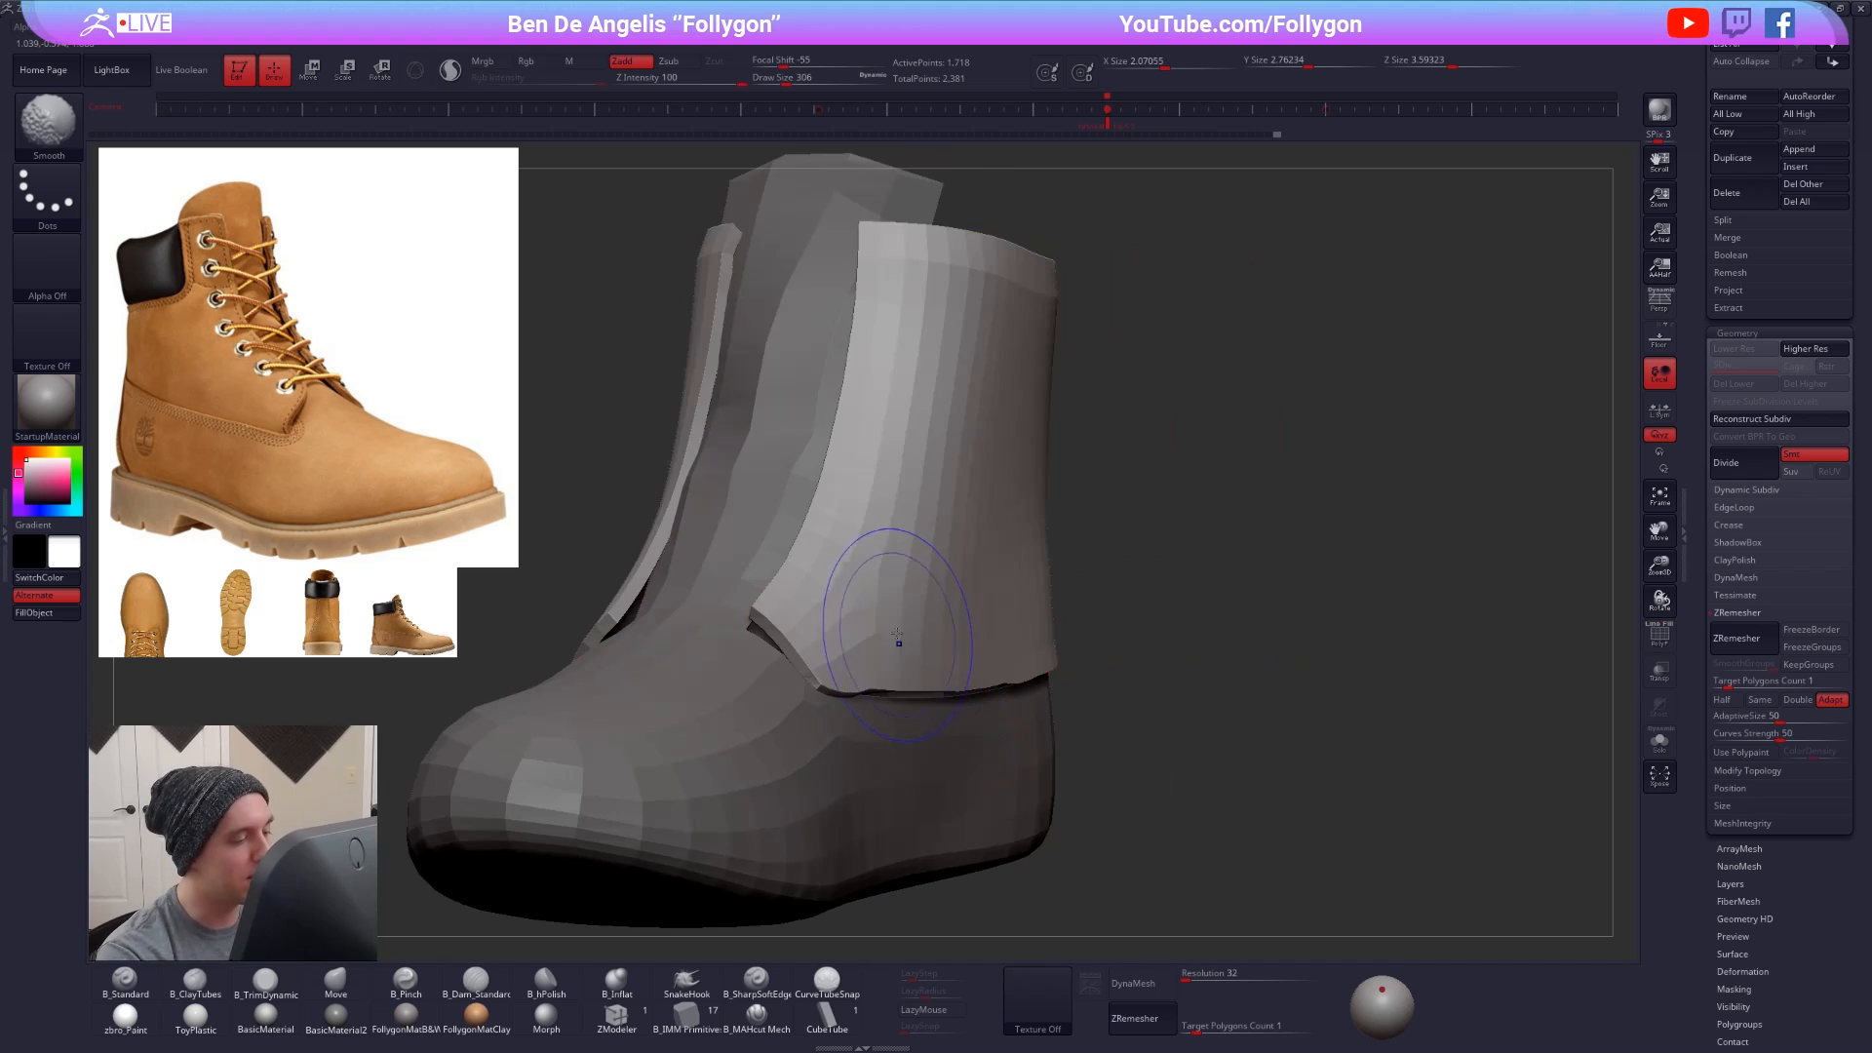
right_click_drag(882, 624, 1006, 644, "alt")
mouse_move(1006, 643)
right_mouse_down()
mouse_move(1026, 643)
mouse_move(829, 629)
right_mouse_up()
mouse_move(829, 629)
right_mouse_down()
mouse_move(903, 639)
mouse_move(976, 712)
mouse_move(1071, 731)
mouse_move(1061, 815)
right_mouse_up()
left_click(903, 641, "alt")
key("d")
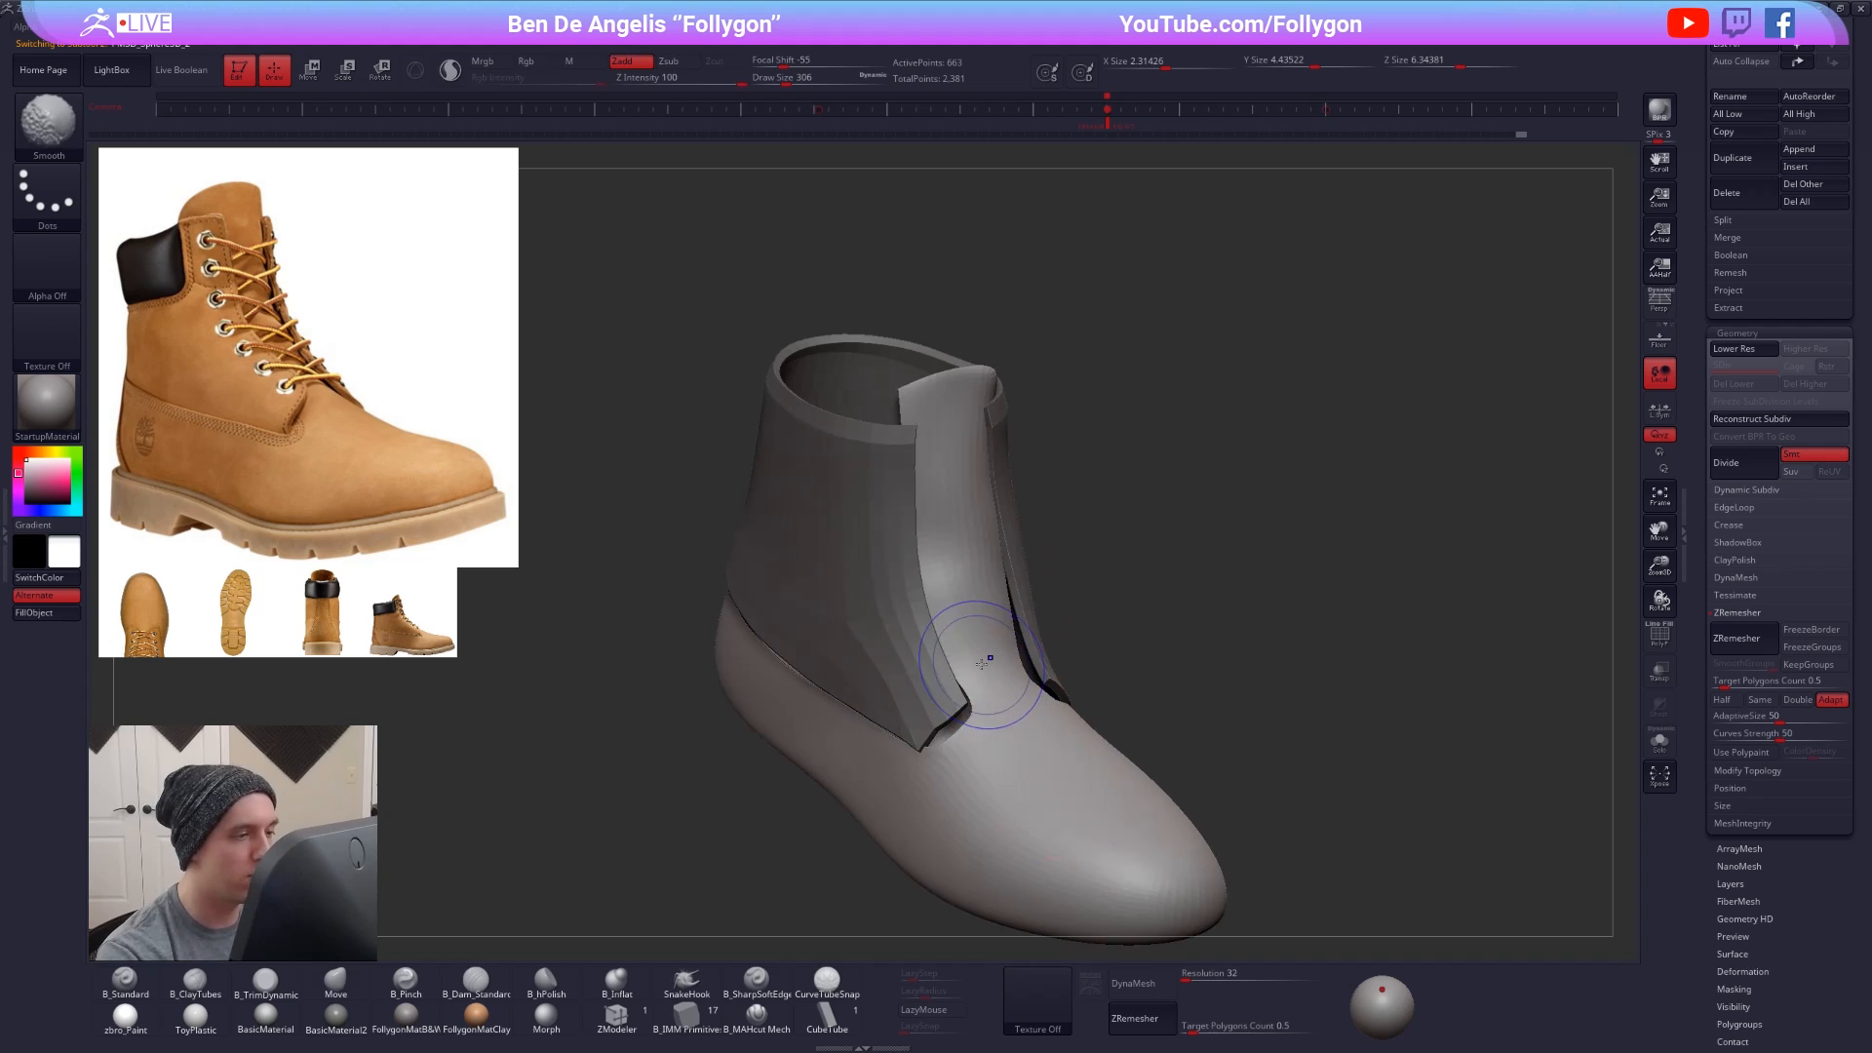
key("shift+d")
- Isolate the foot piece with its wireframe shown and extrude all its polygons with ZModeler to give the shell thickness
key("alt+s")
key("shift+f")
left_click(617, 1017)
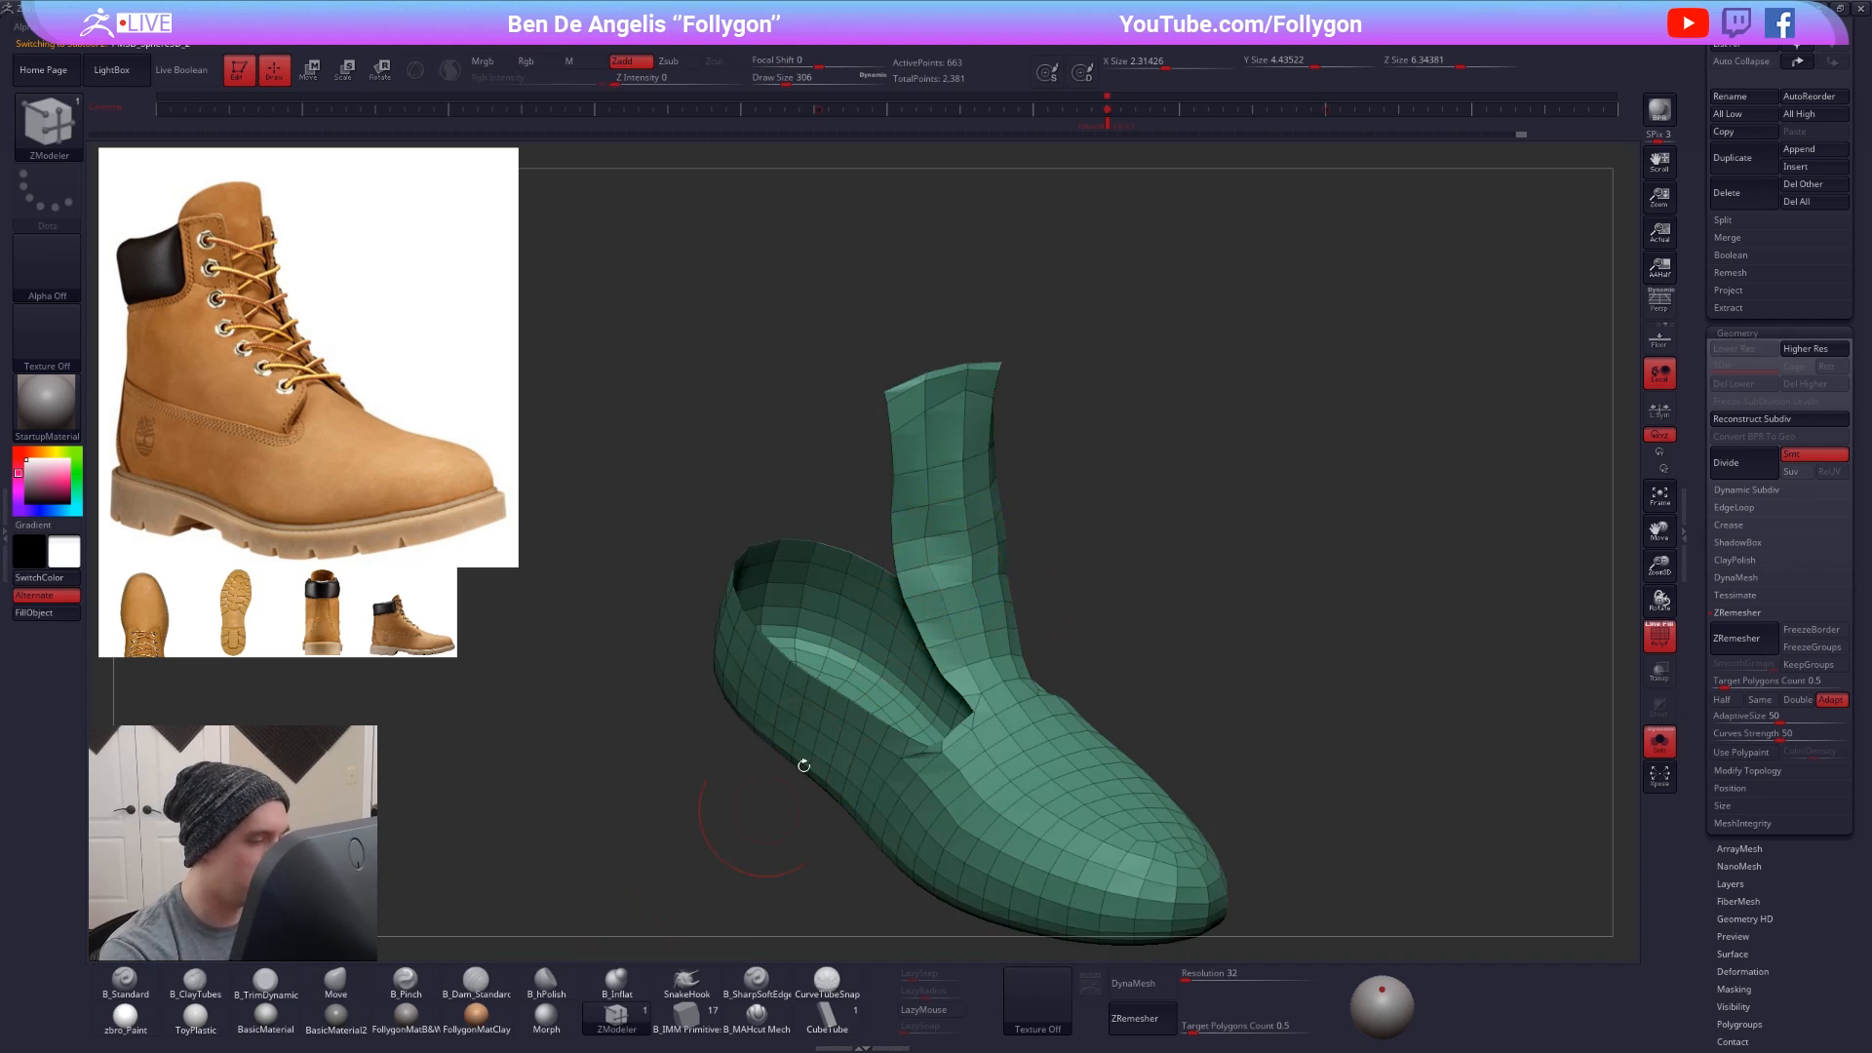
right_click_drag(947, 558, 964, 548)
key("space")
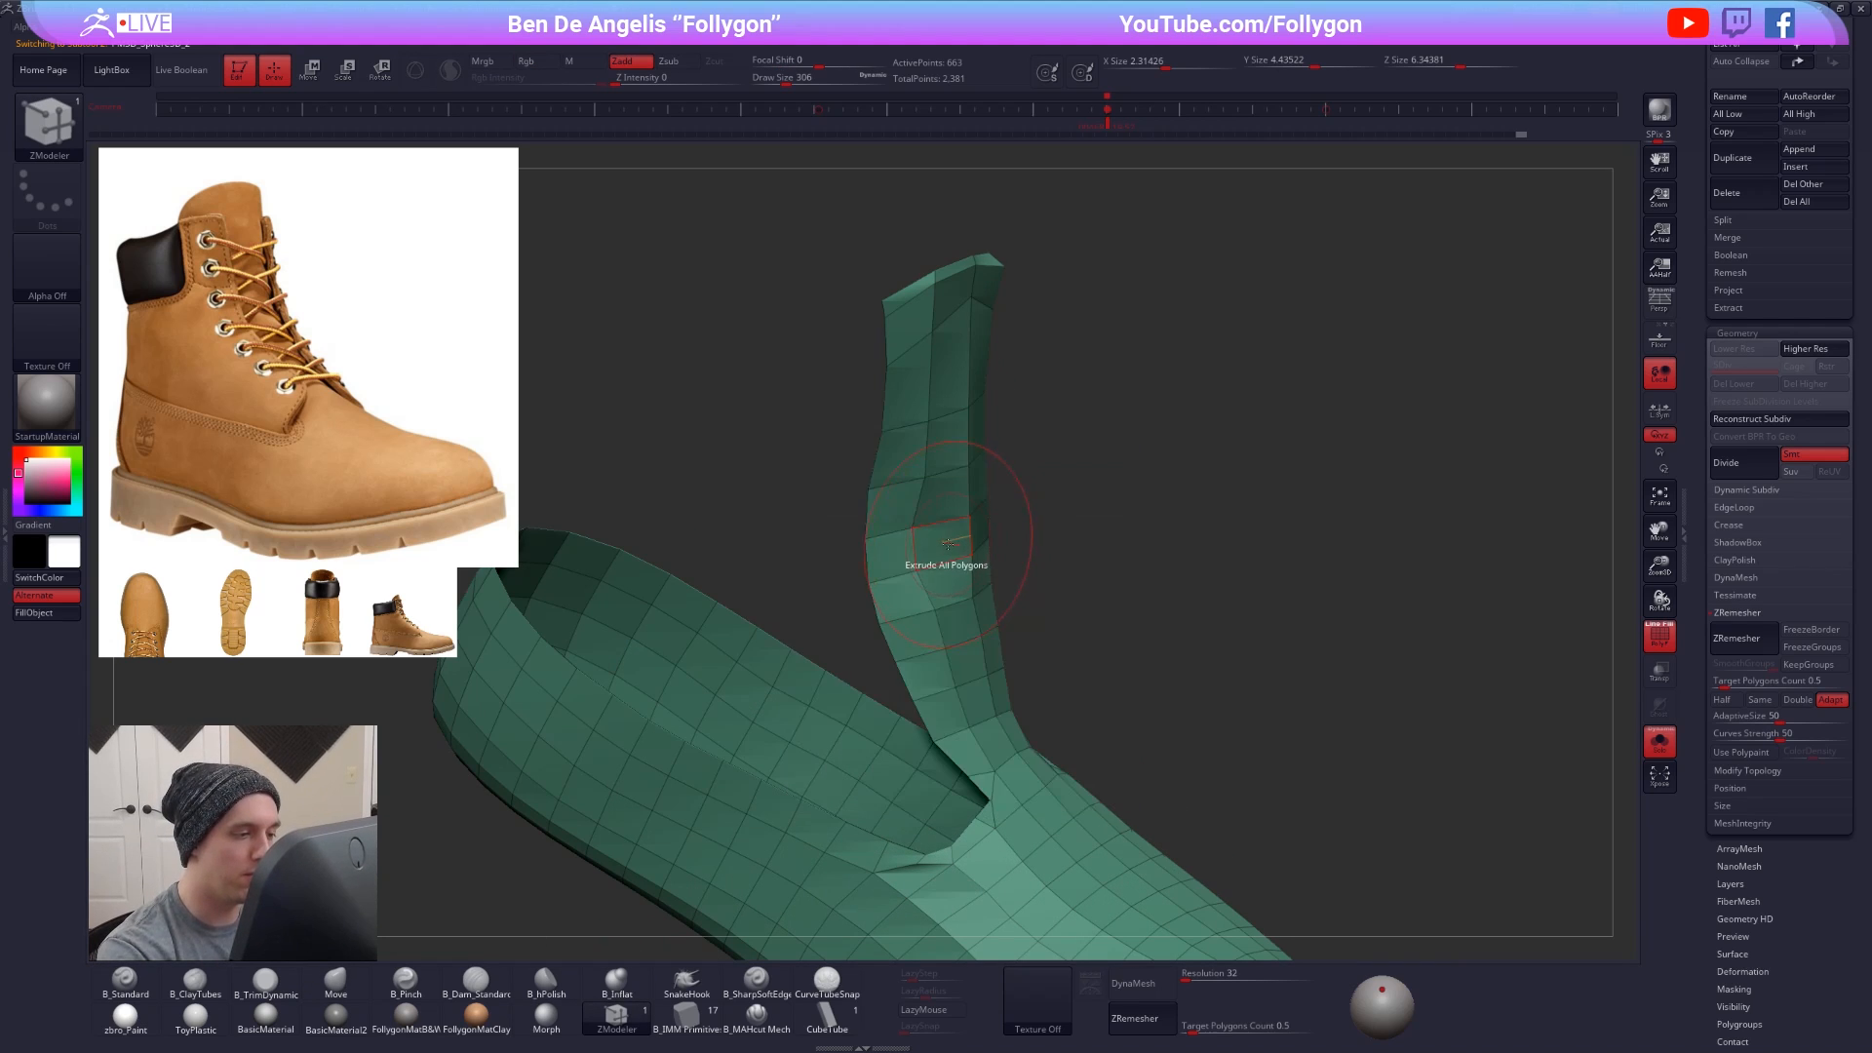
key("space")
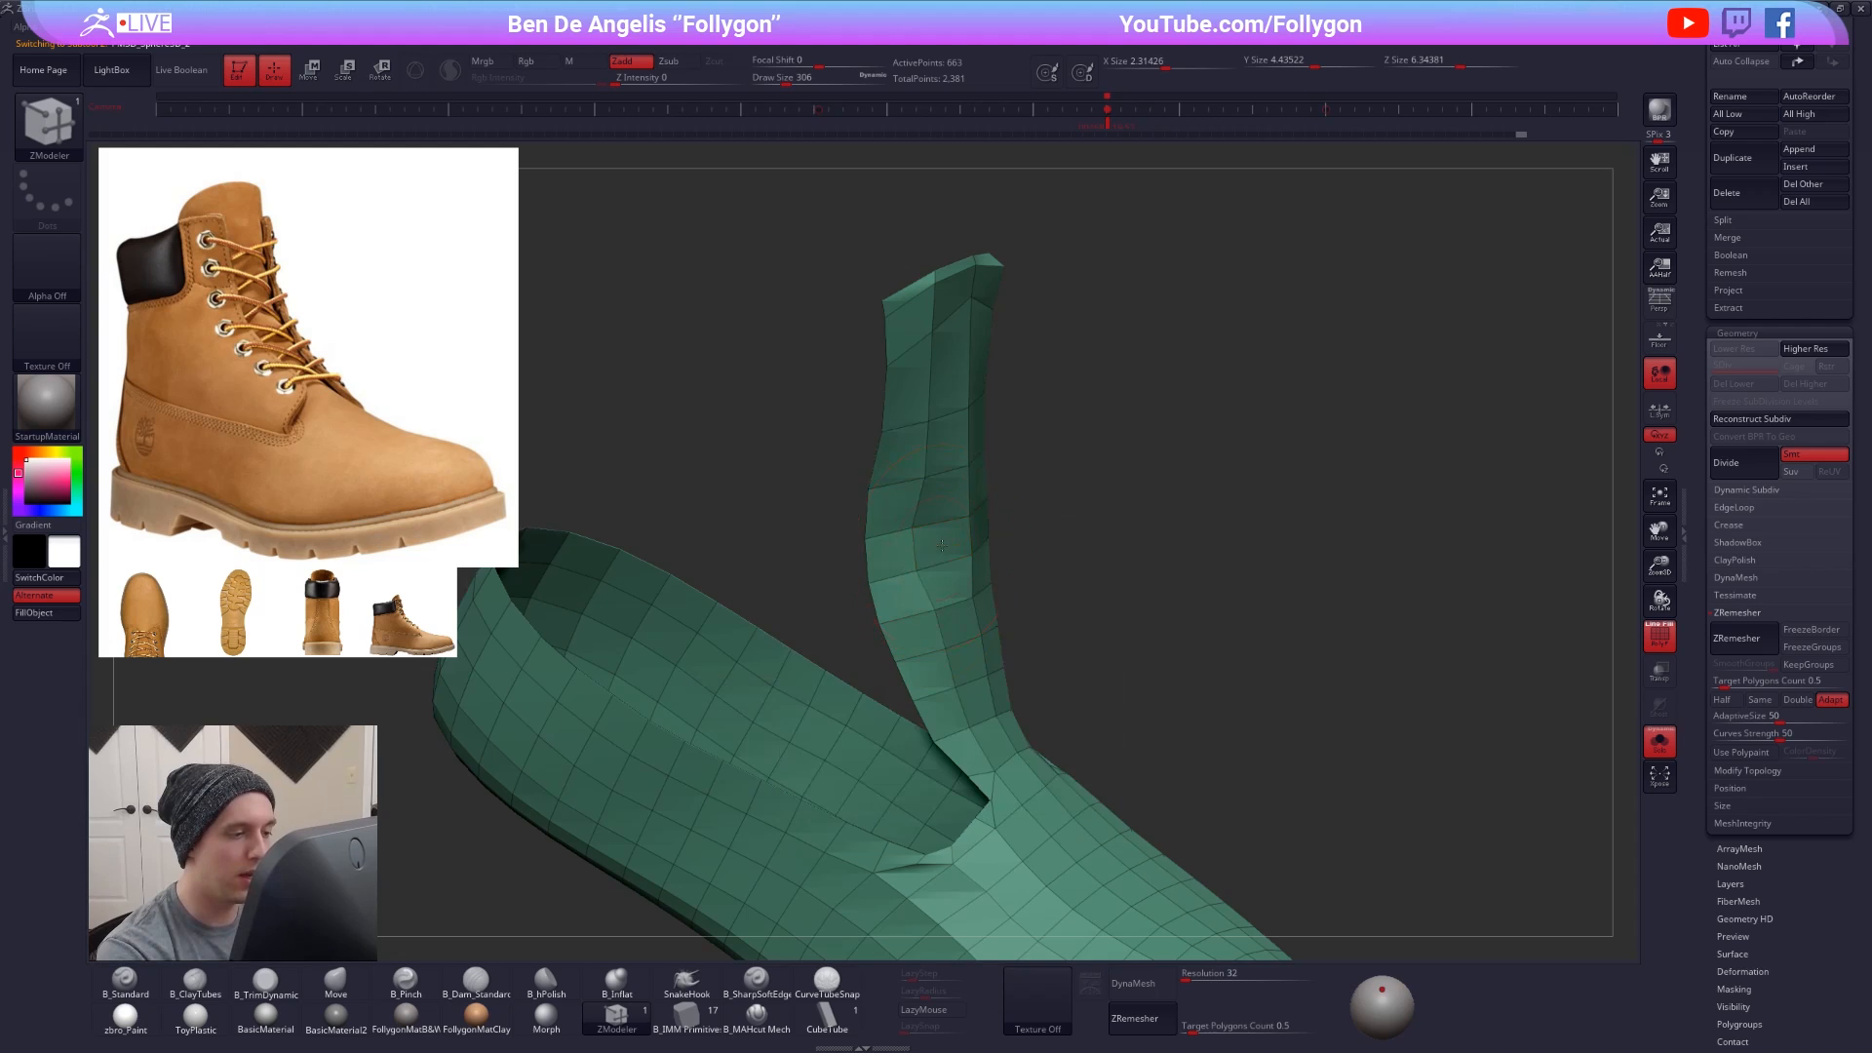
right_click_drag(941, 544, 936, 548)
left_click_drag(936, 548, 903, 549)
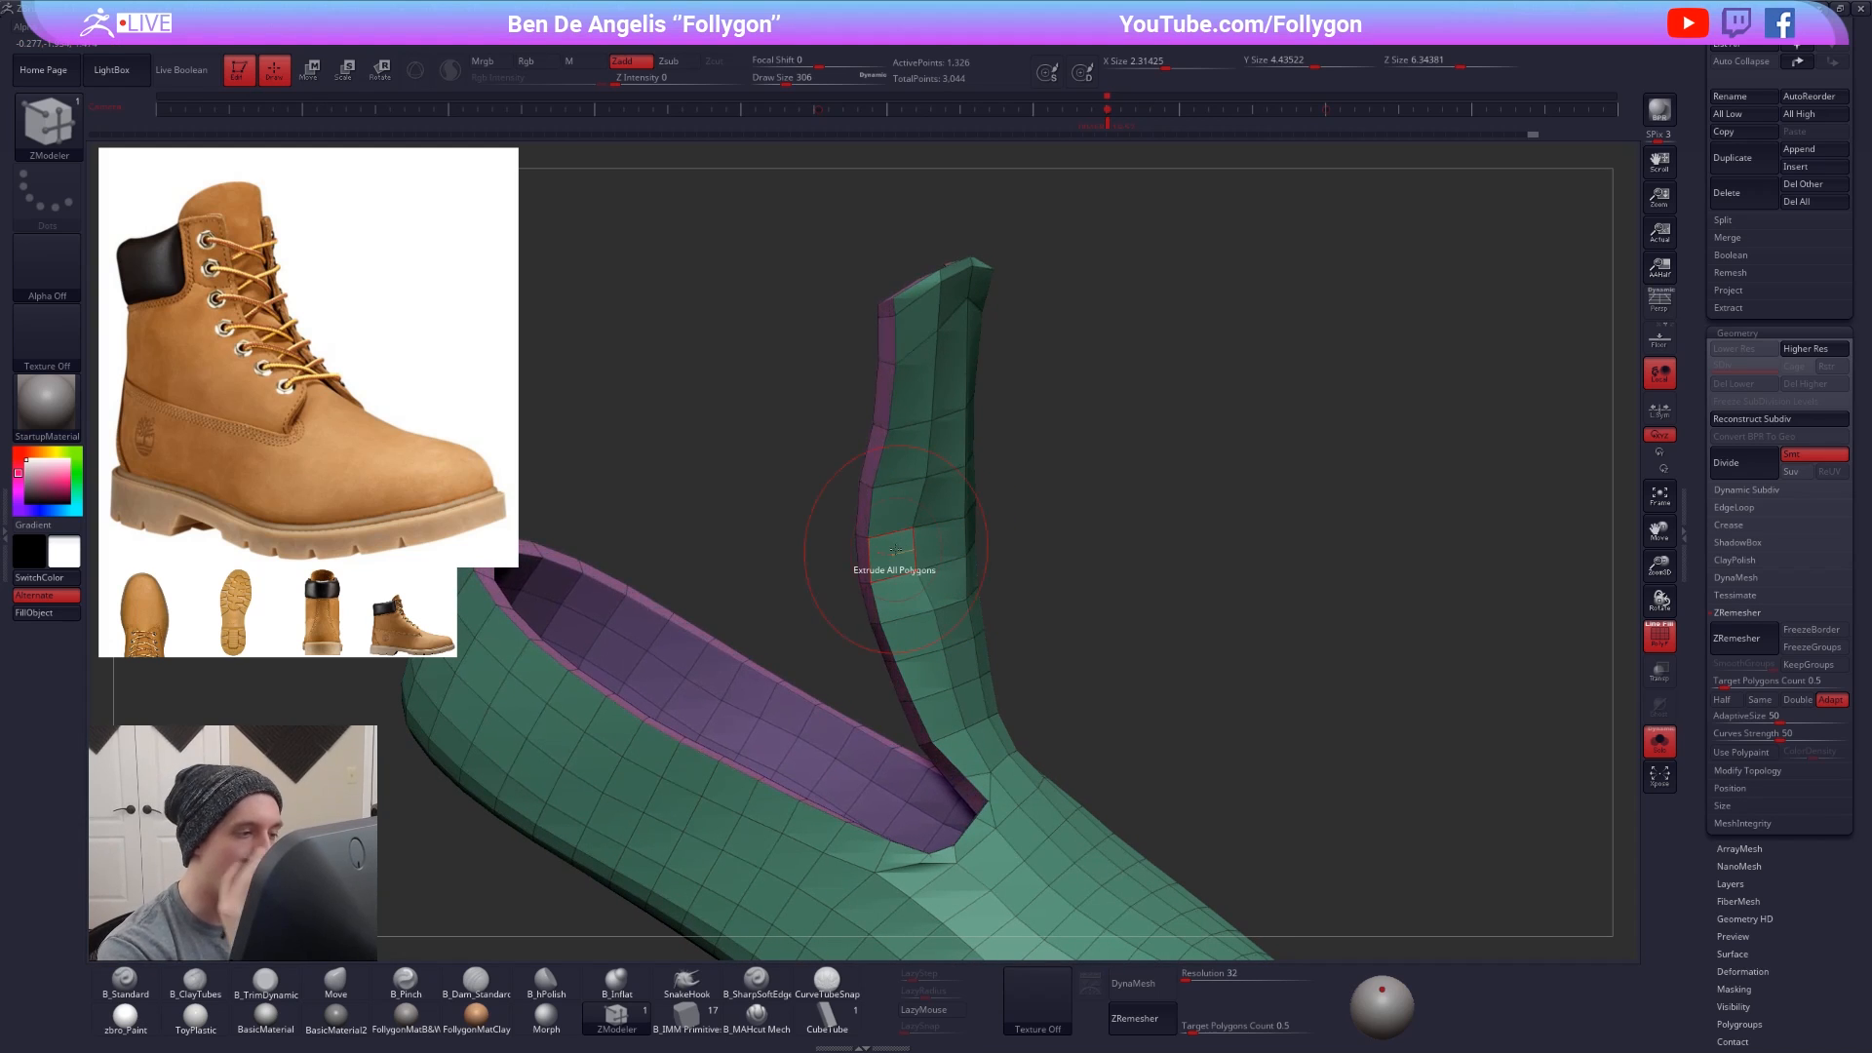
- Check the thickened foot with the shaft and on its own, comparing its higher and lower subdivision levels
right_click_drag(895, 550, 1224, 690, "ctrl")
key("alt+s")
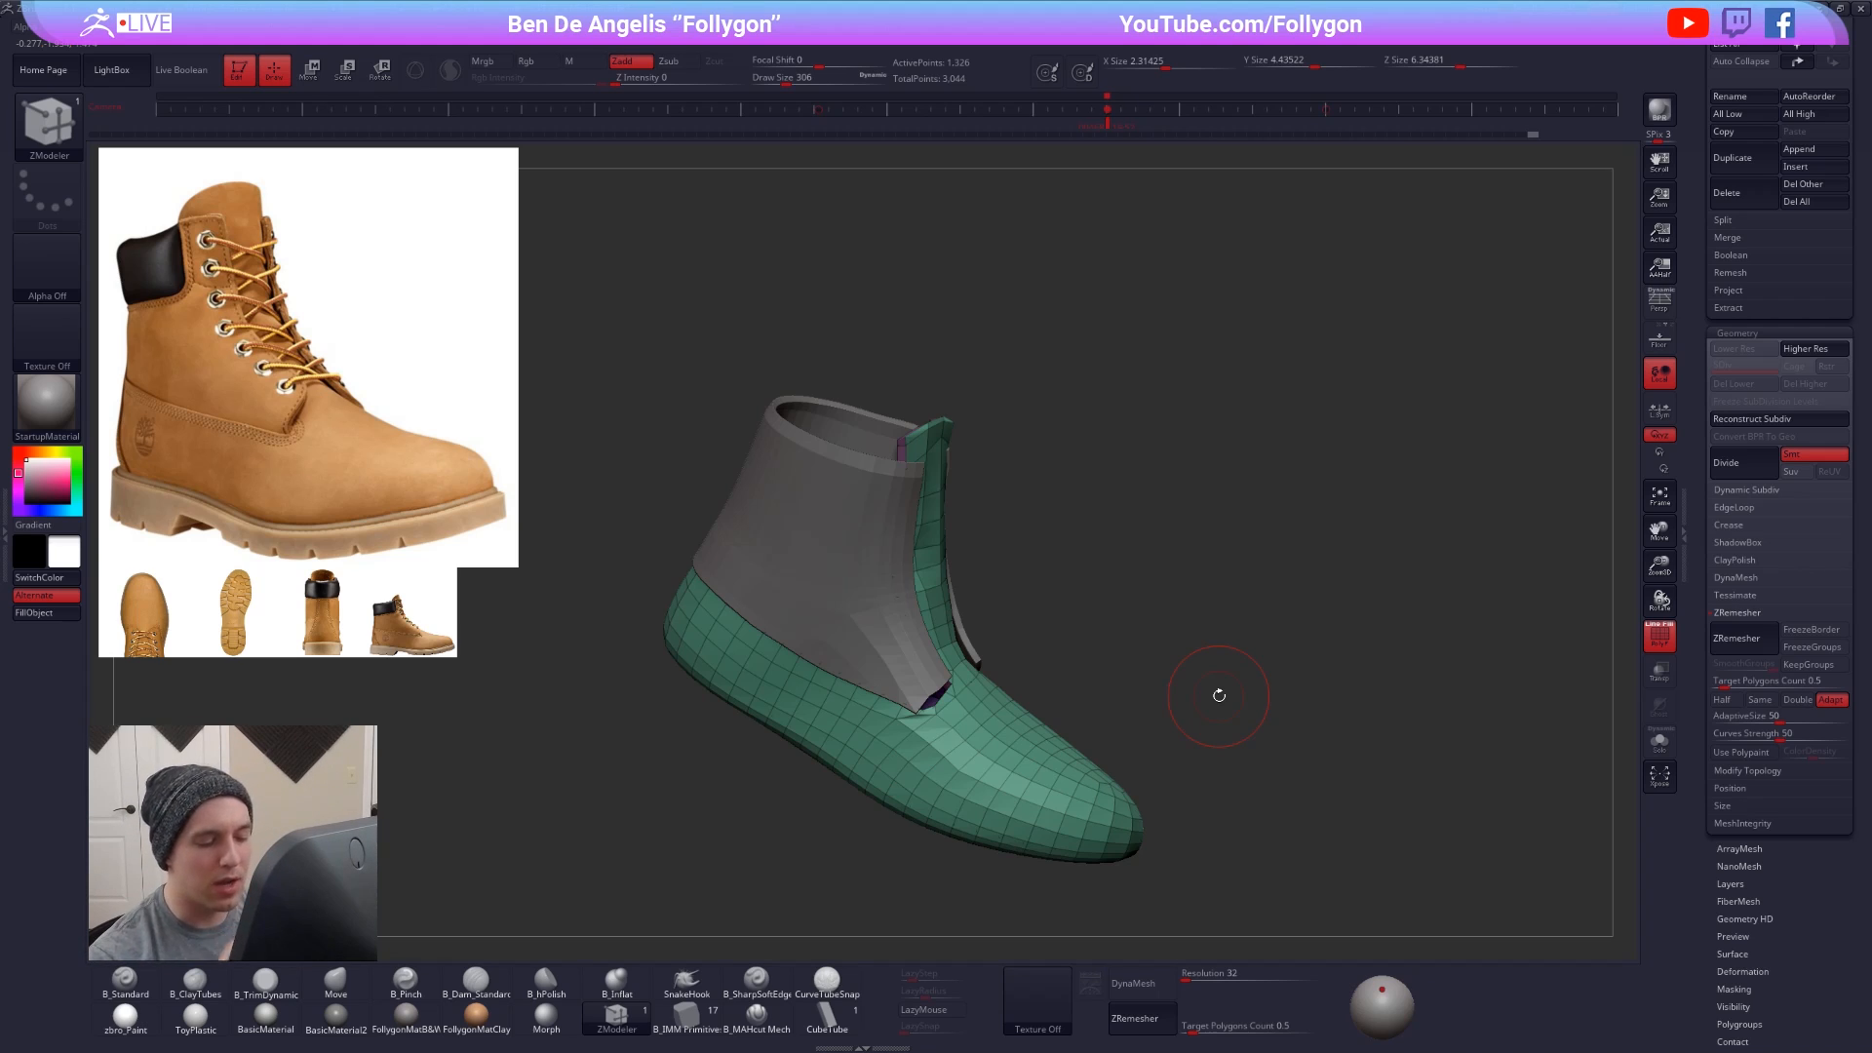
left_click_drag(1219, 695, 995, 722)
key("alt+s")
left_click_drag(1234, 797, 1264, 825)
key("d")
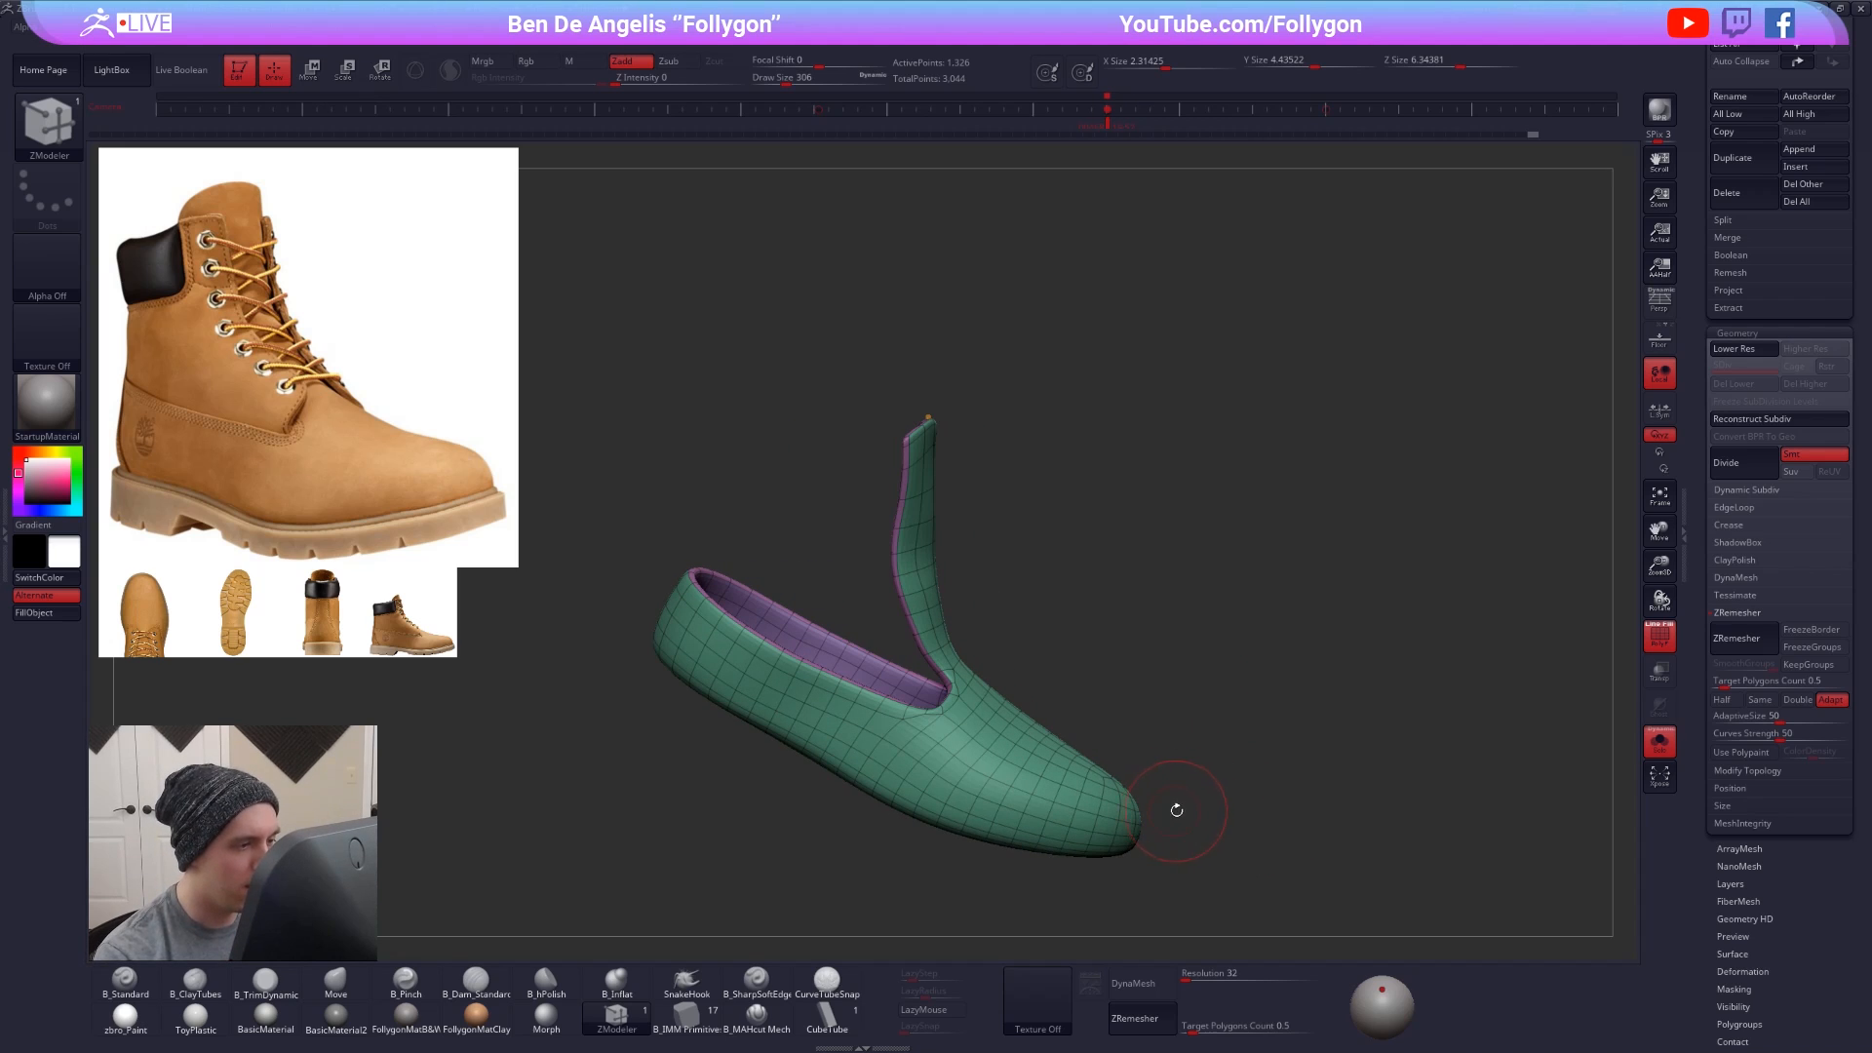
key("shift+d")
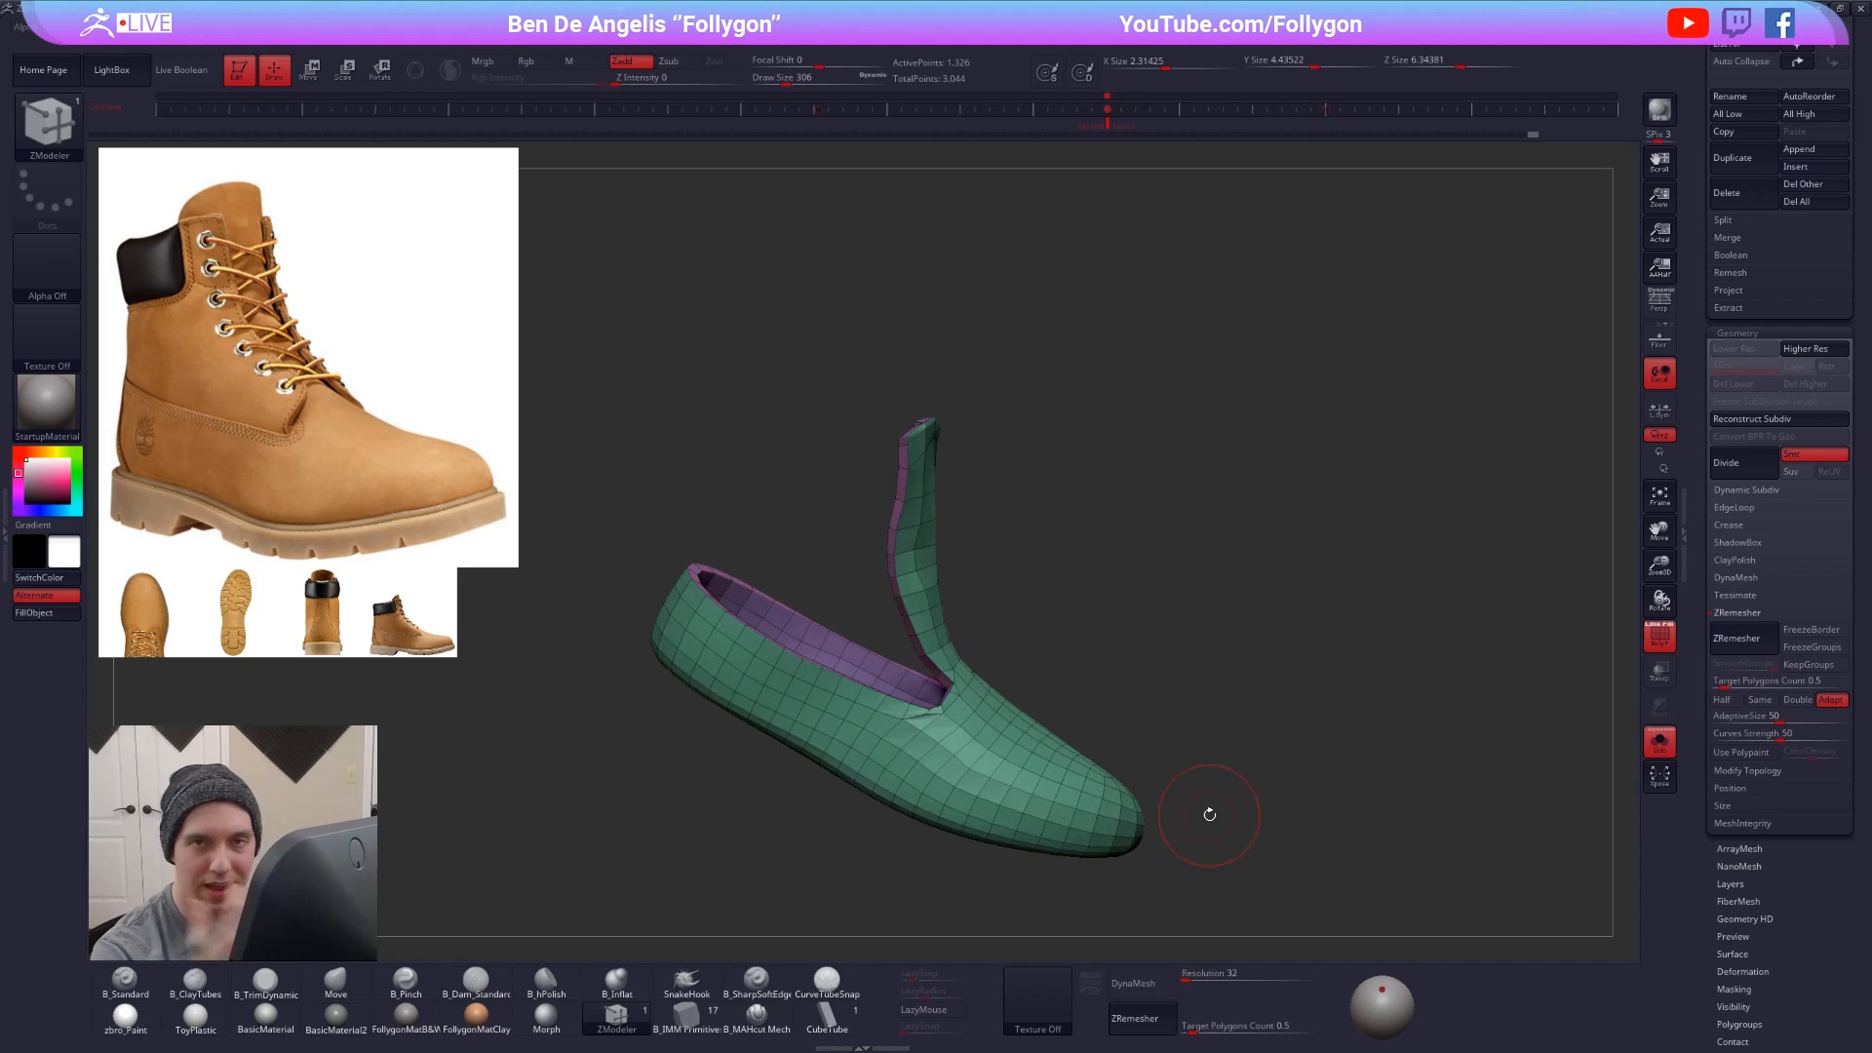
right_click_drag(978, 668, 1004, 636)
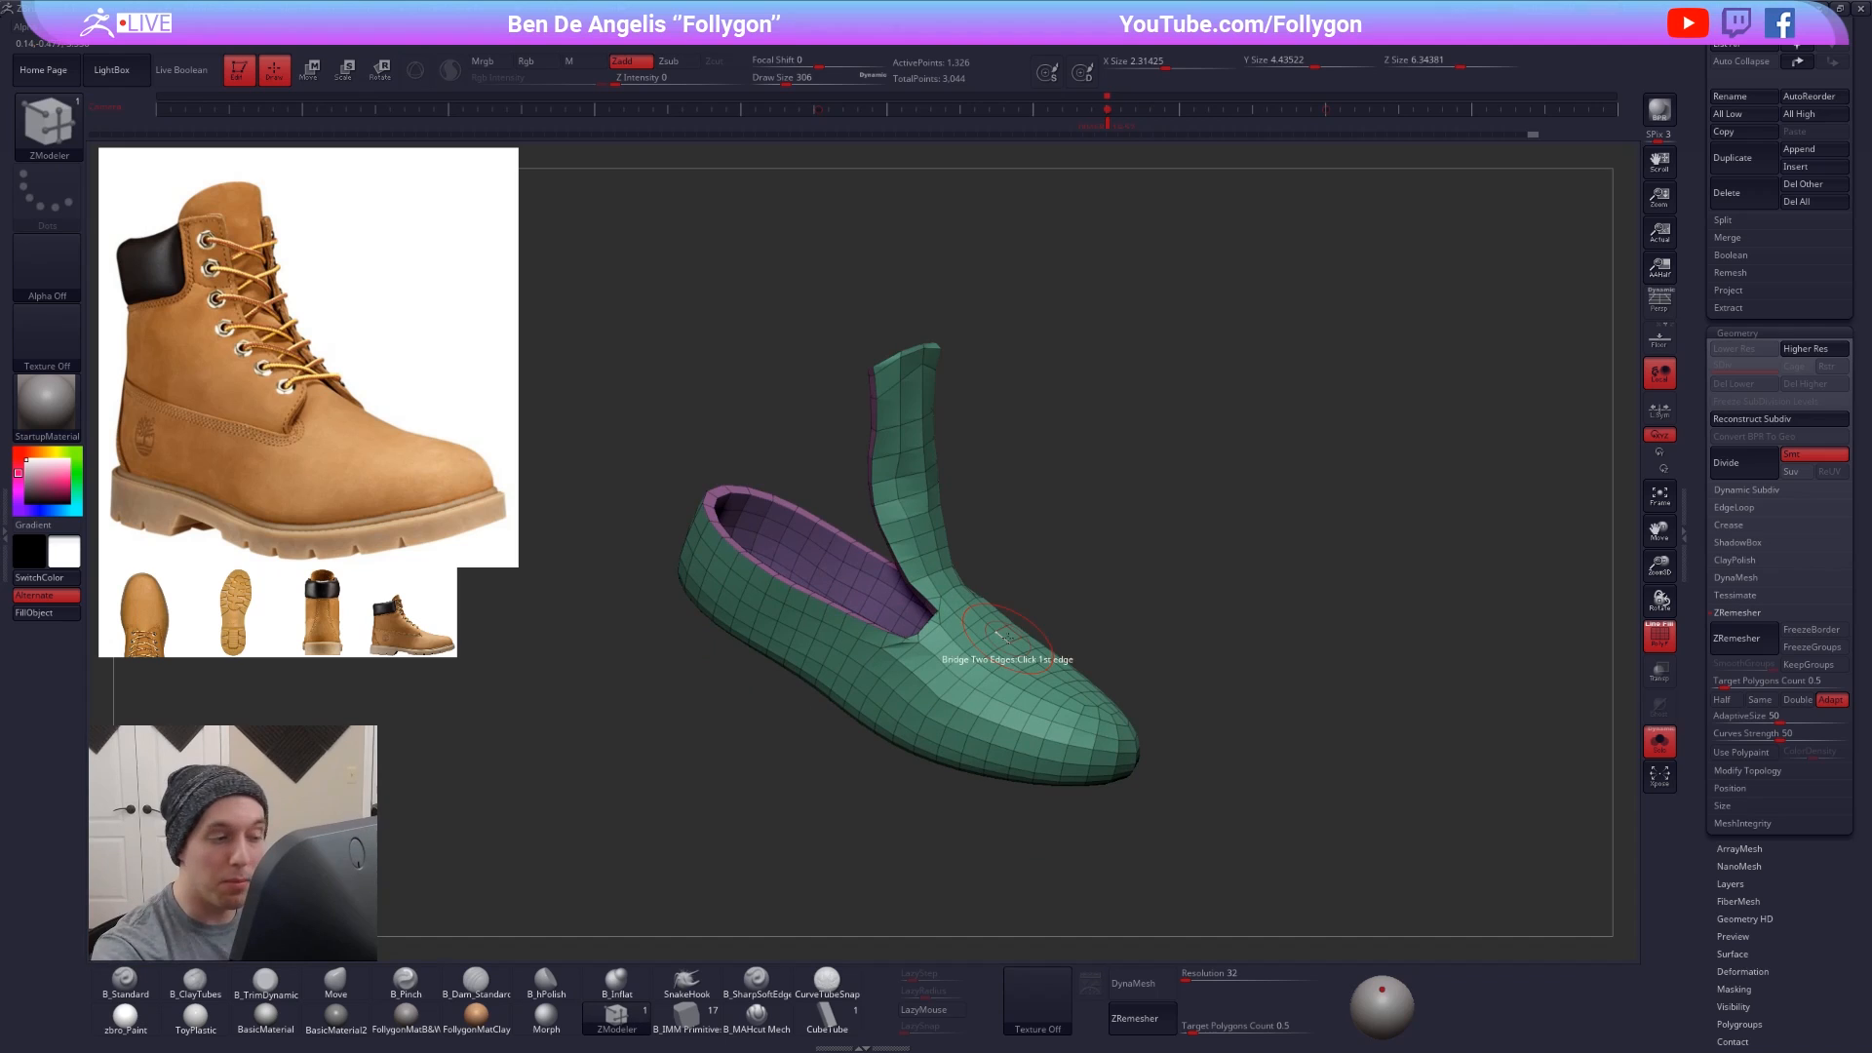
- Flip the foot's surface normals in its display properties and leave double-sided display on
scroll(1716, 614, "down", 6)
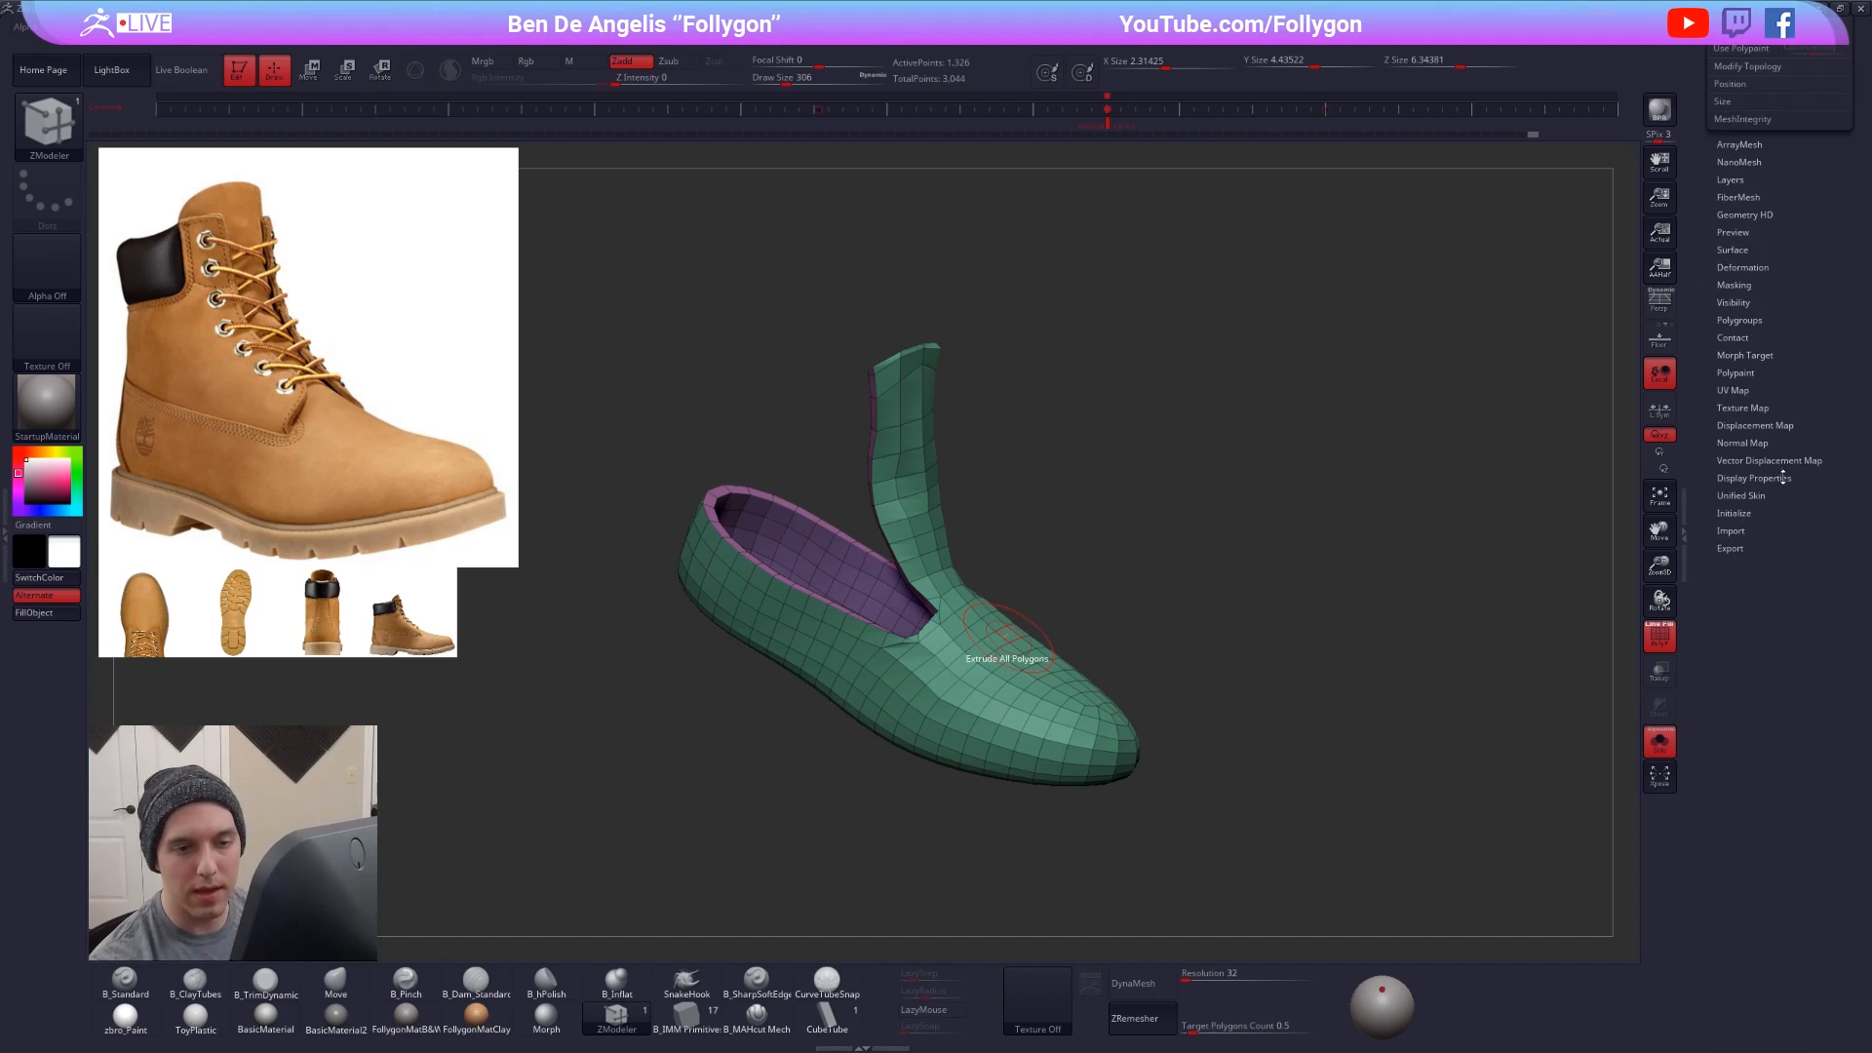
left_click(1783, 478)
left_click(1745, 531)
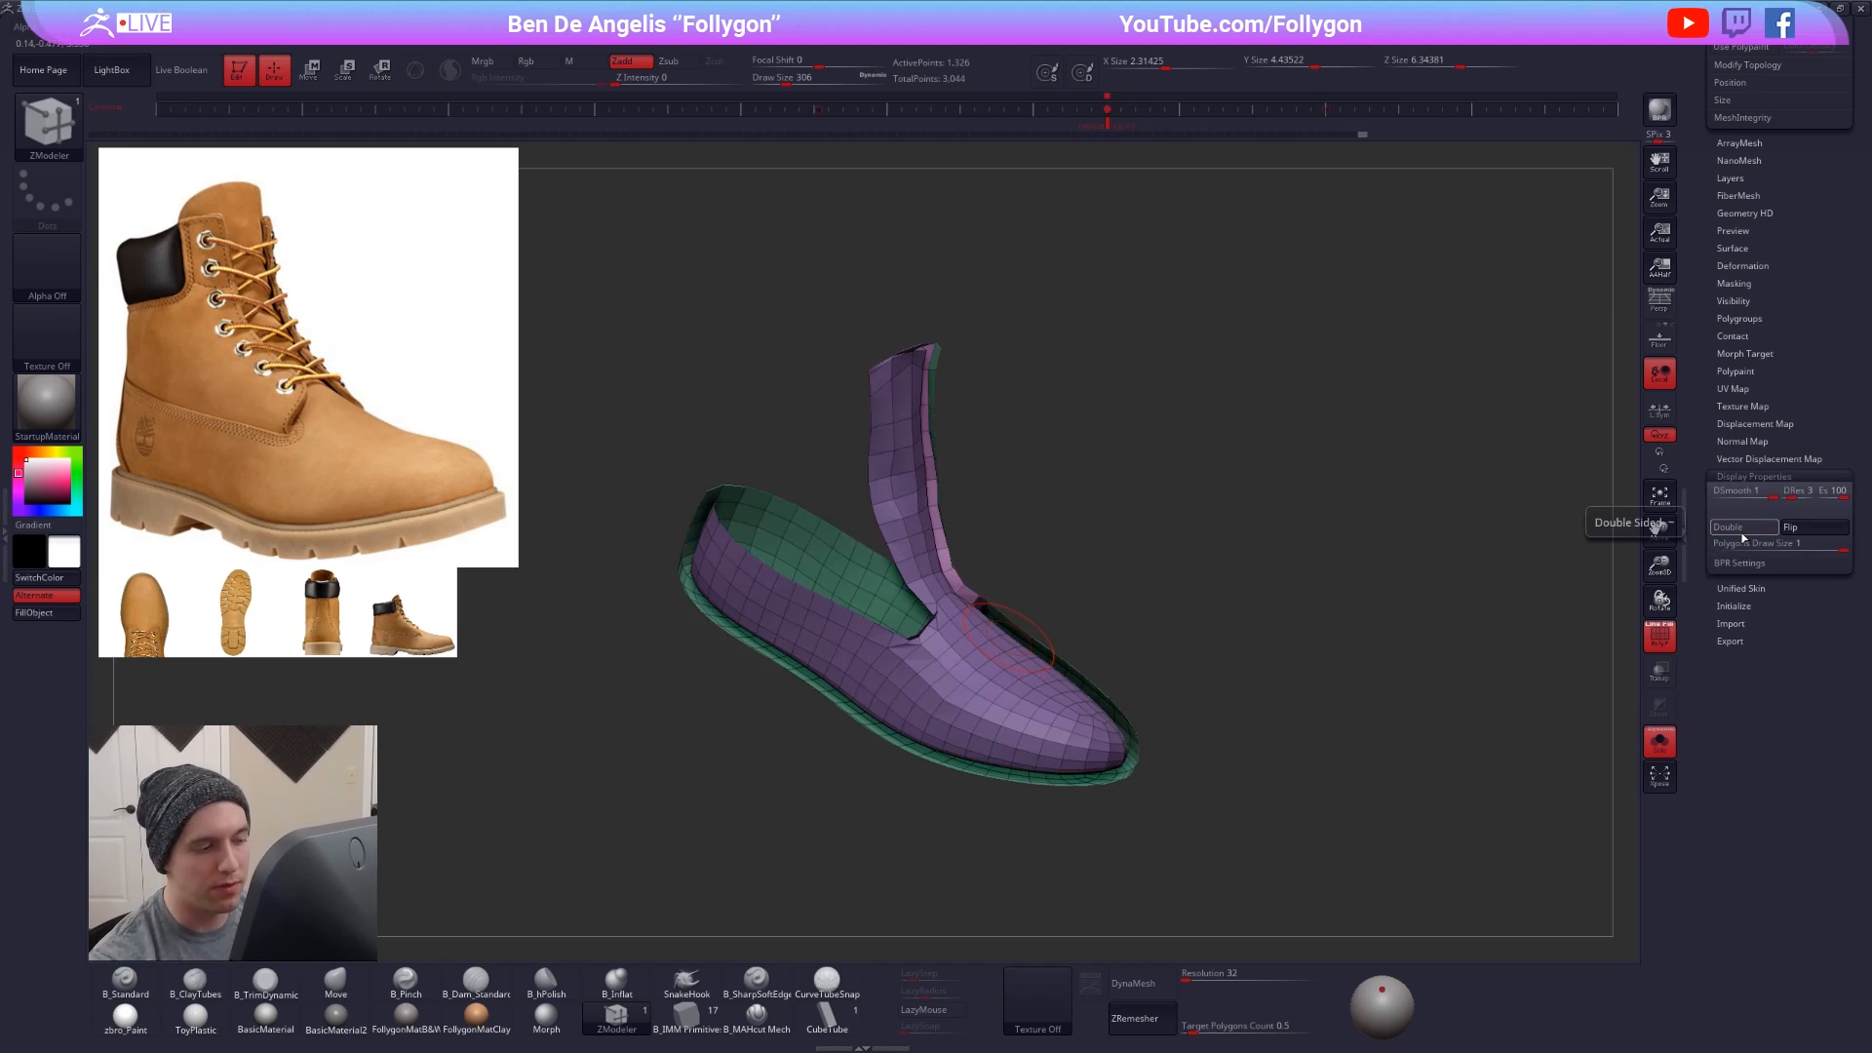
left_click_drag(1179, 777, 1478, 628)
left_click(1815, 531)
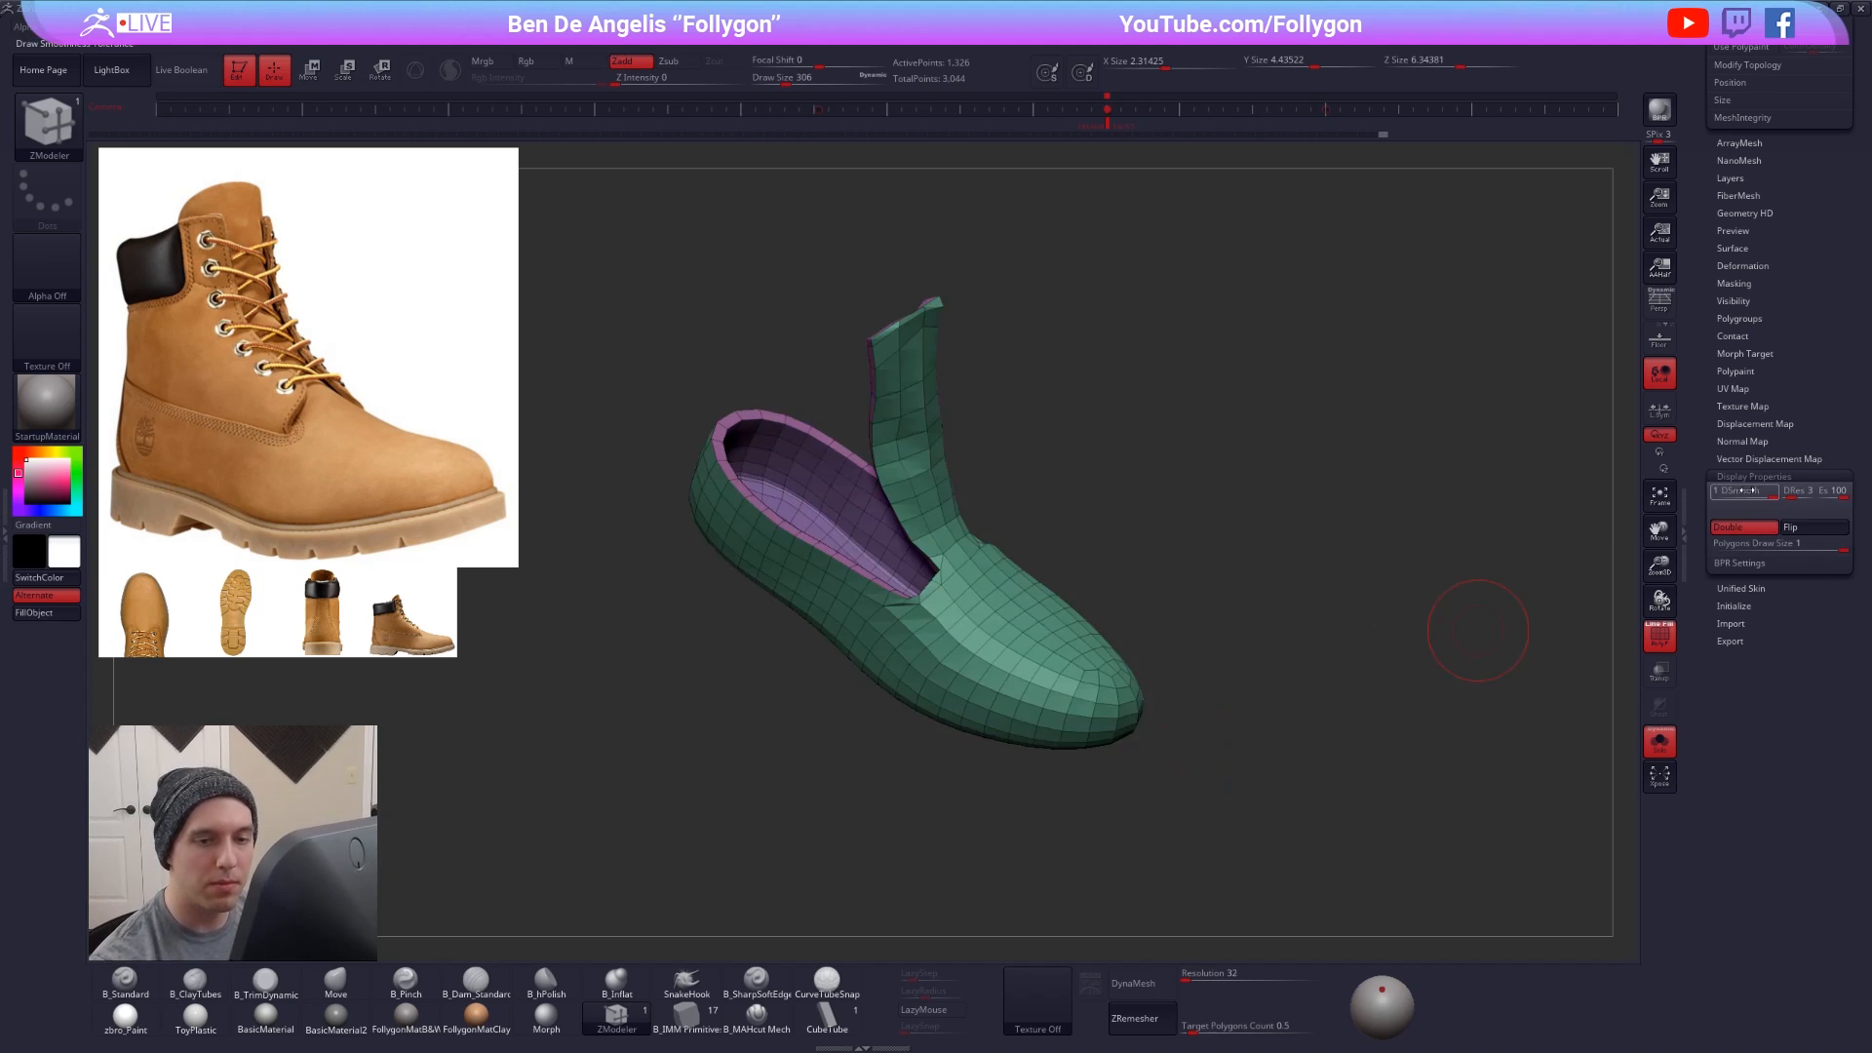
left_click_drag(1750, 476, 1692, 795)
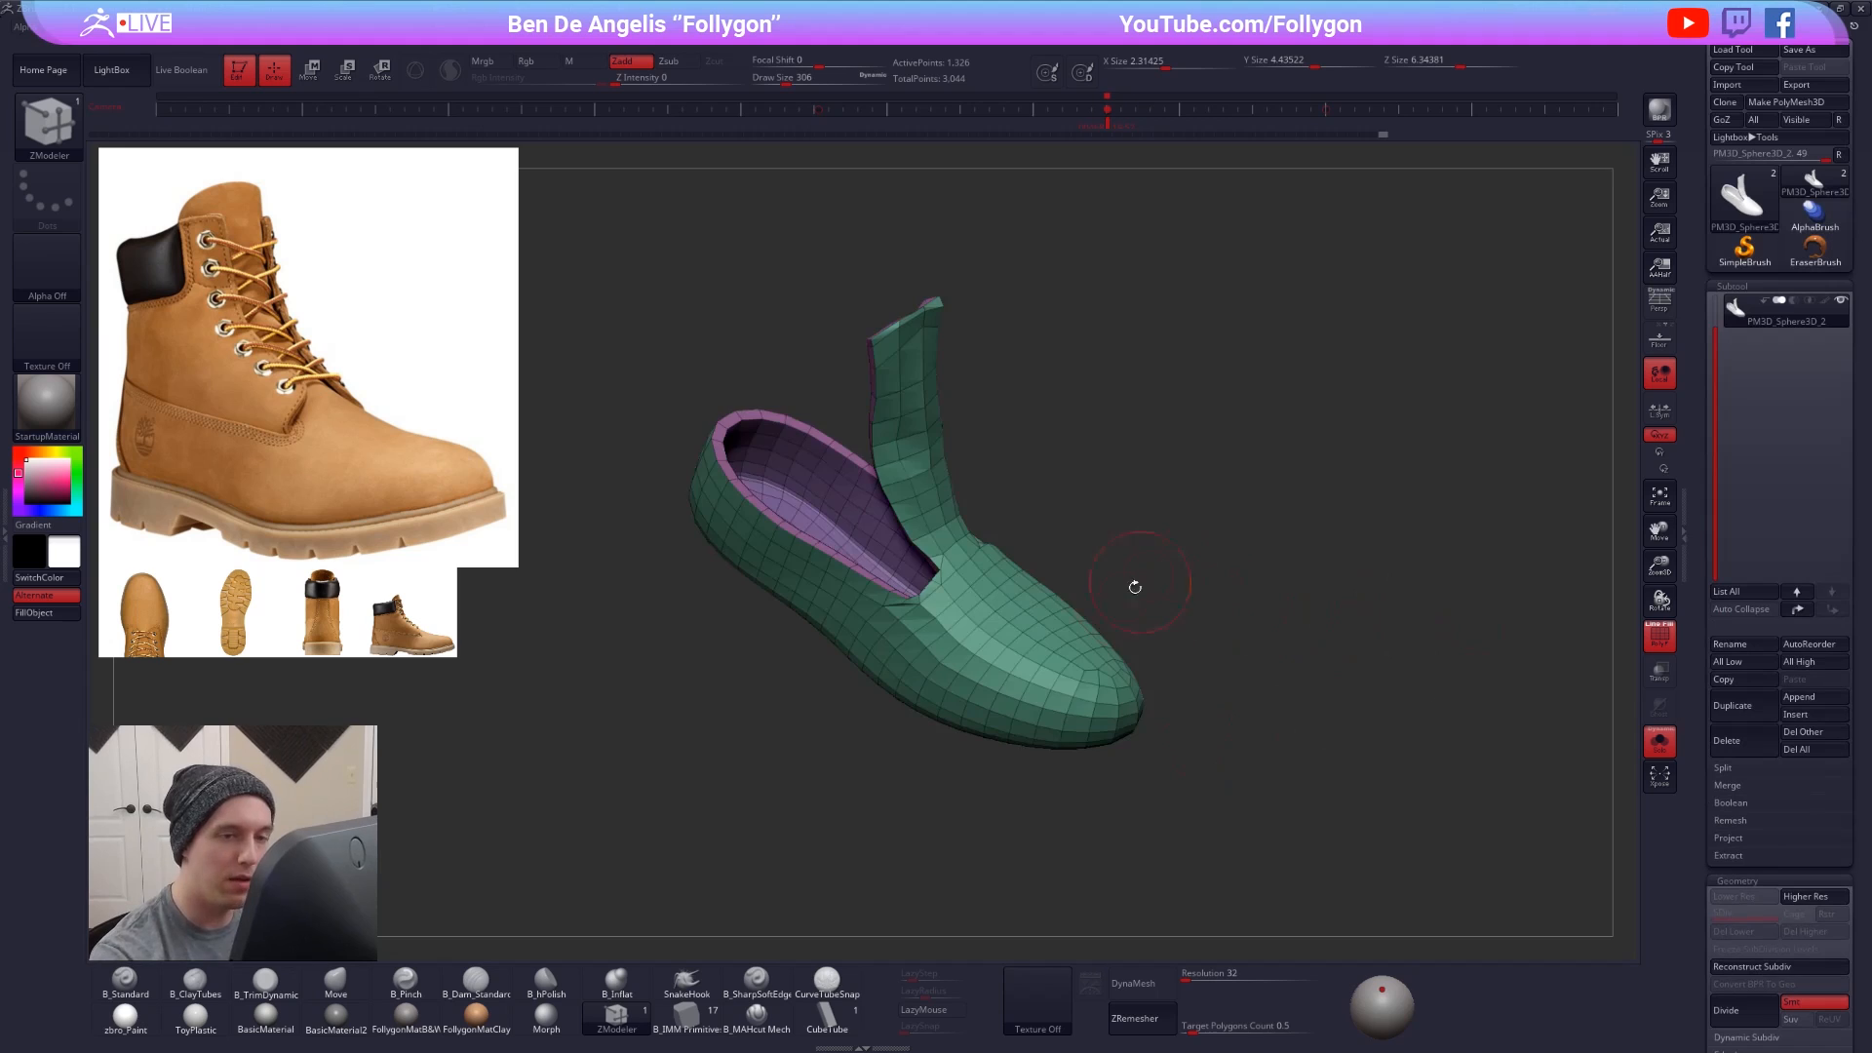
- Bring the shaft back into view and inspect its fit around the tongue with the foot at its higher subdivision level
left_click_drag(1134, 587, 1033, 585)
left_click_drag(1033, 585, 1171, 634, "alt")
key("shift+s")
key("d")
right_click_drag(1080, 541, 1065, 533)
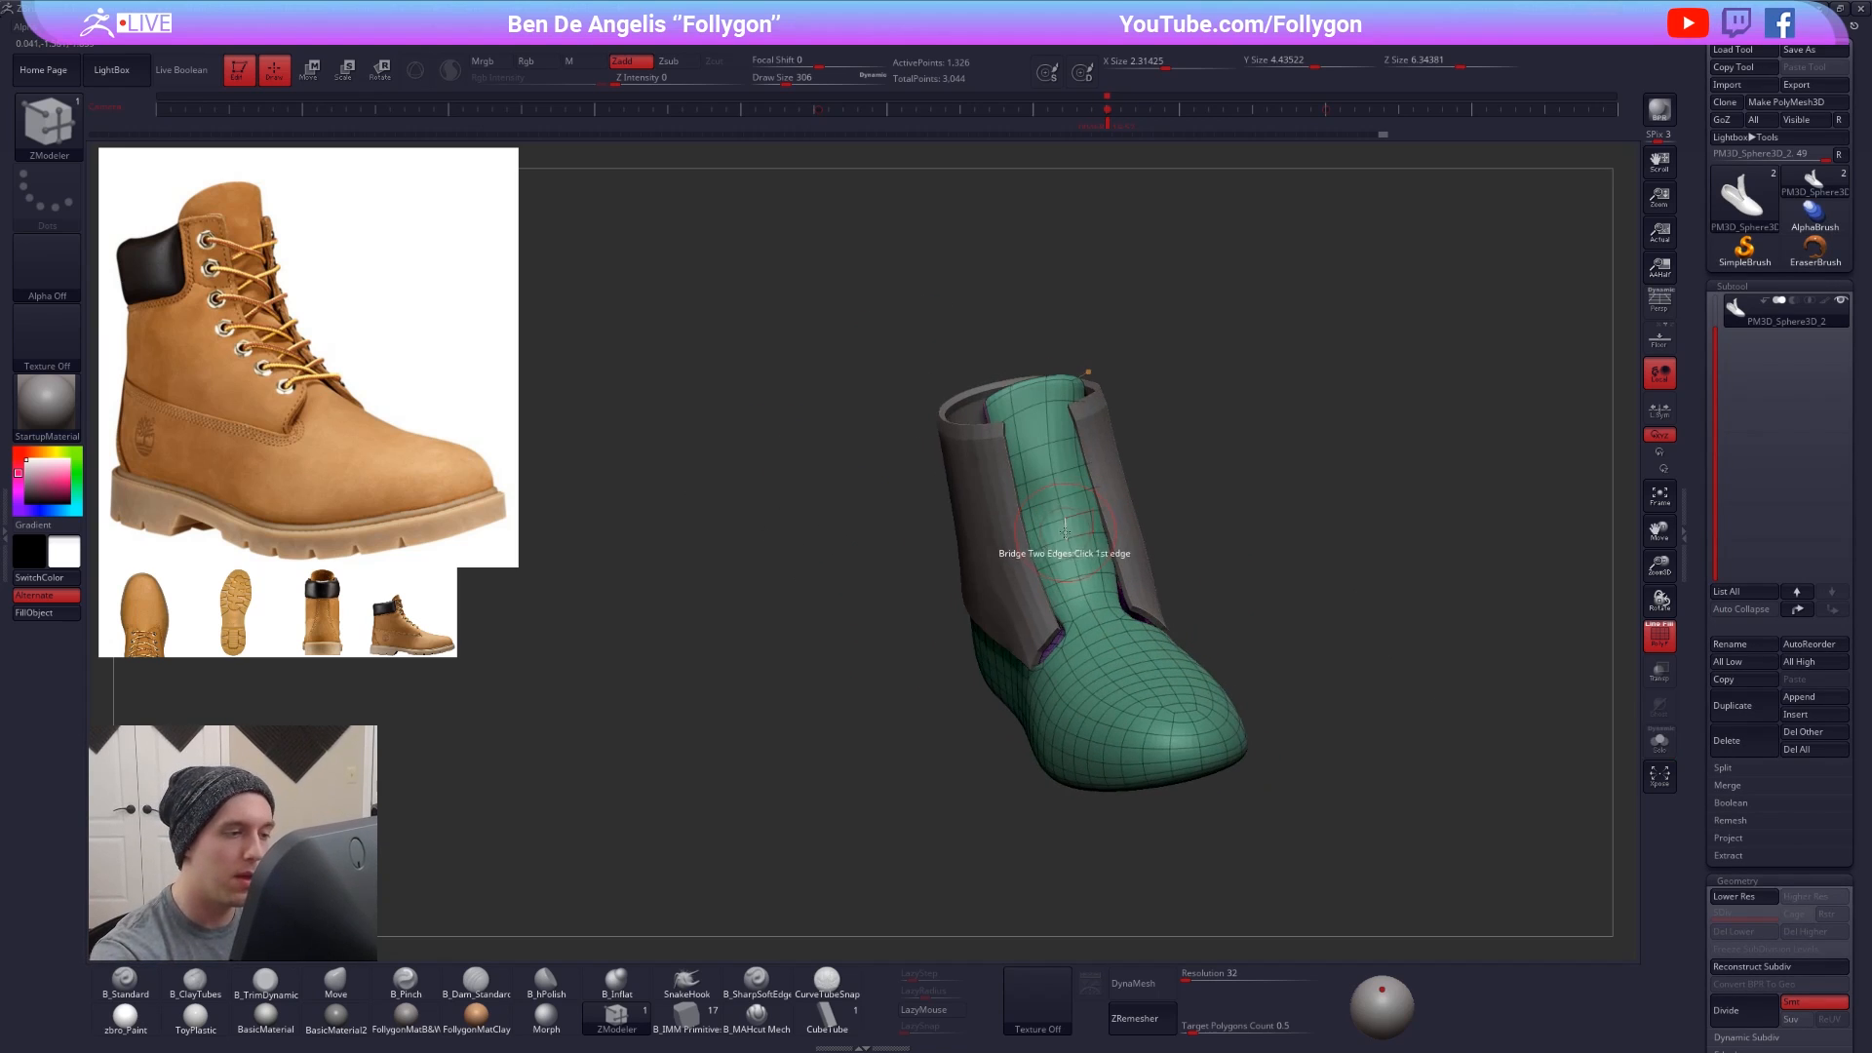
key("1")
key("space")
left_click_drag(1016, 582, 1027, 582)
key("2")
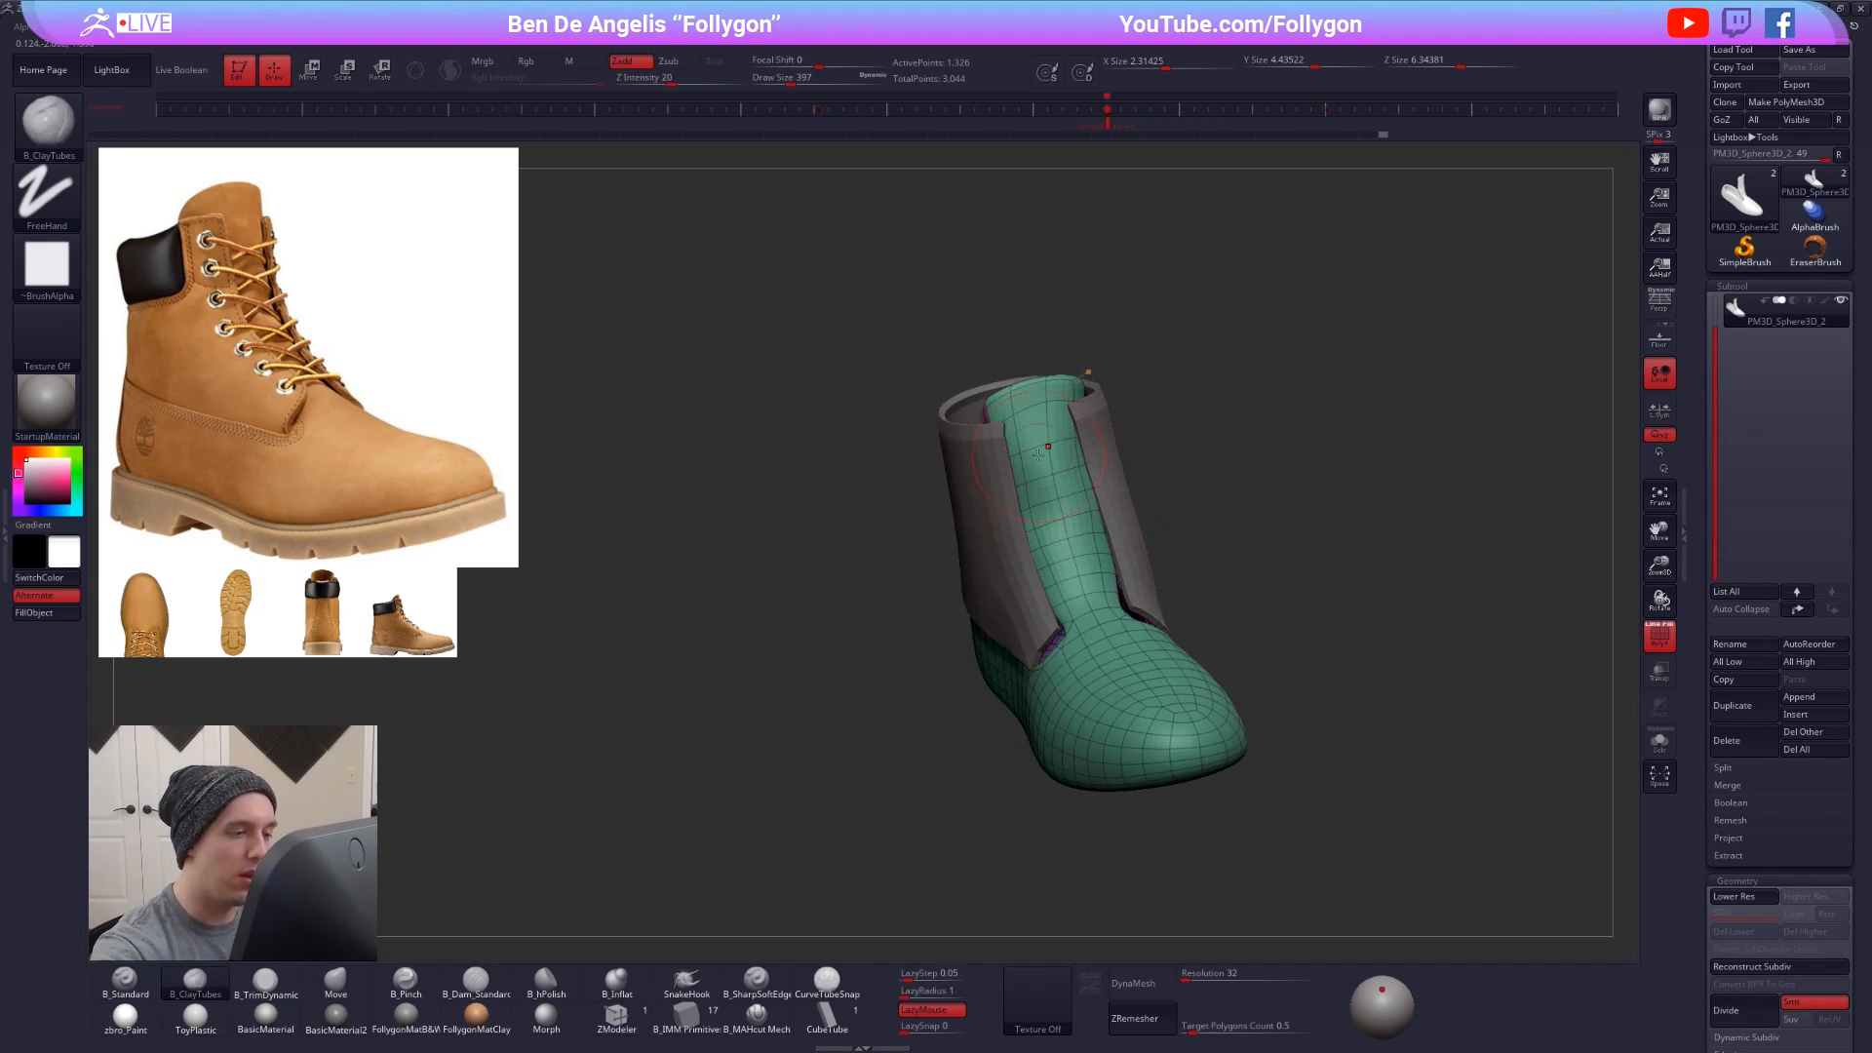
right_click_drag(1056, 485, 1088, 540)
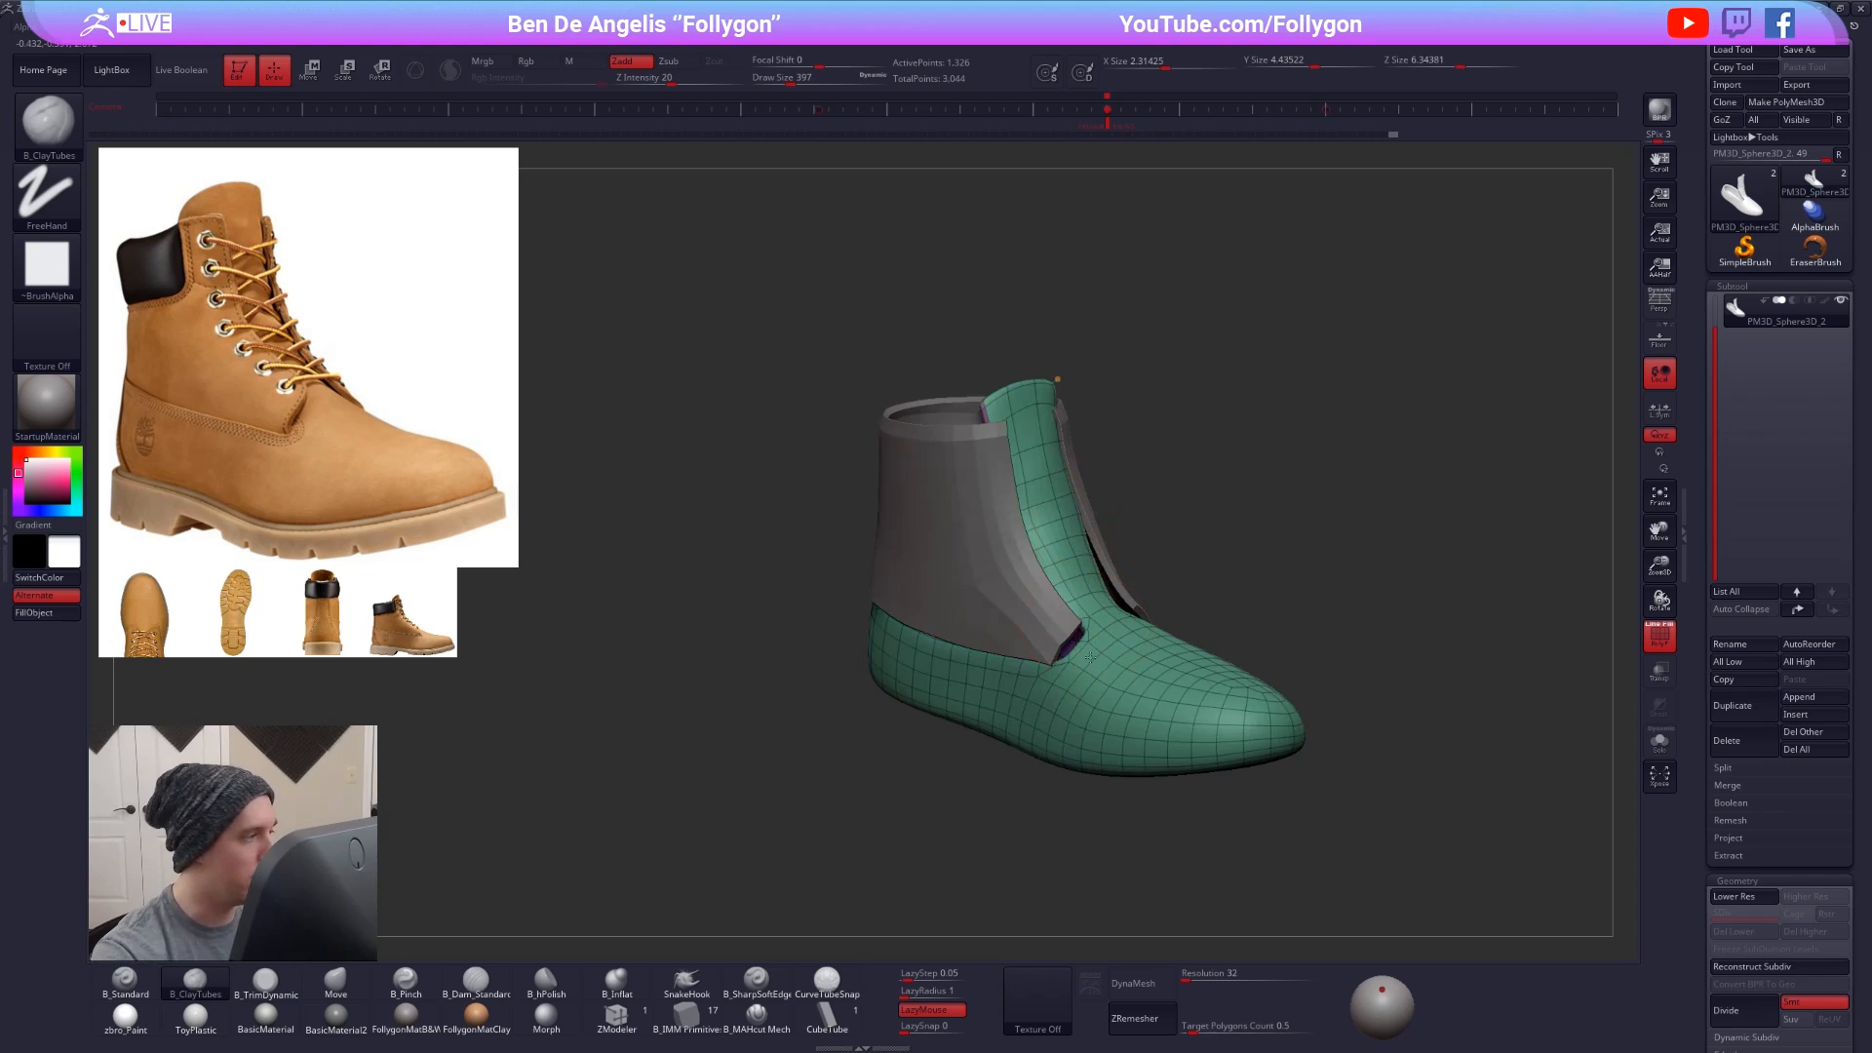
- Isolate the foot at its lower subdivision level, mask its side beside the tongue's base, and set the Move brush's draw size to 265
right_click_drag(1089, 657, 1092, 688)
right_click_drag(1092, 688, 1095, 741, "ctrl")
key("1")
key("space")
left_click_drag(1098, 611, 1090, 611)
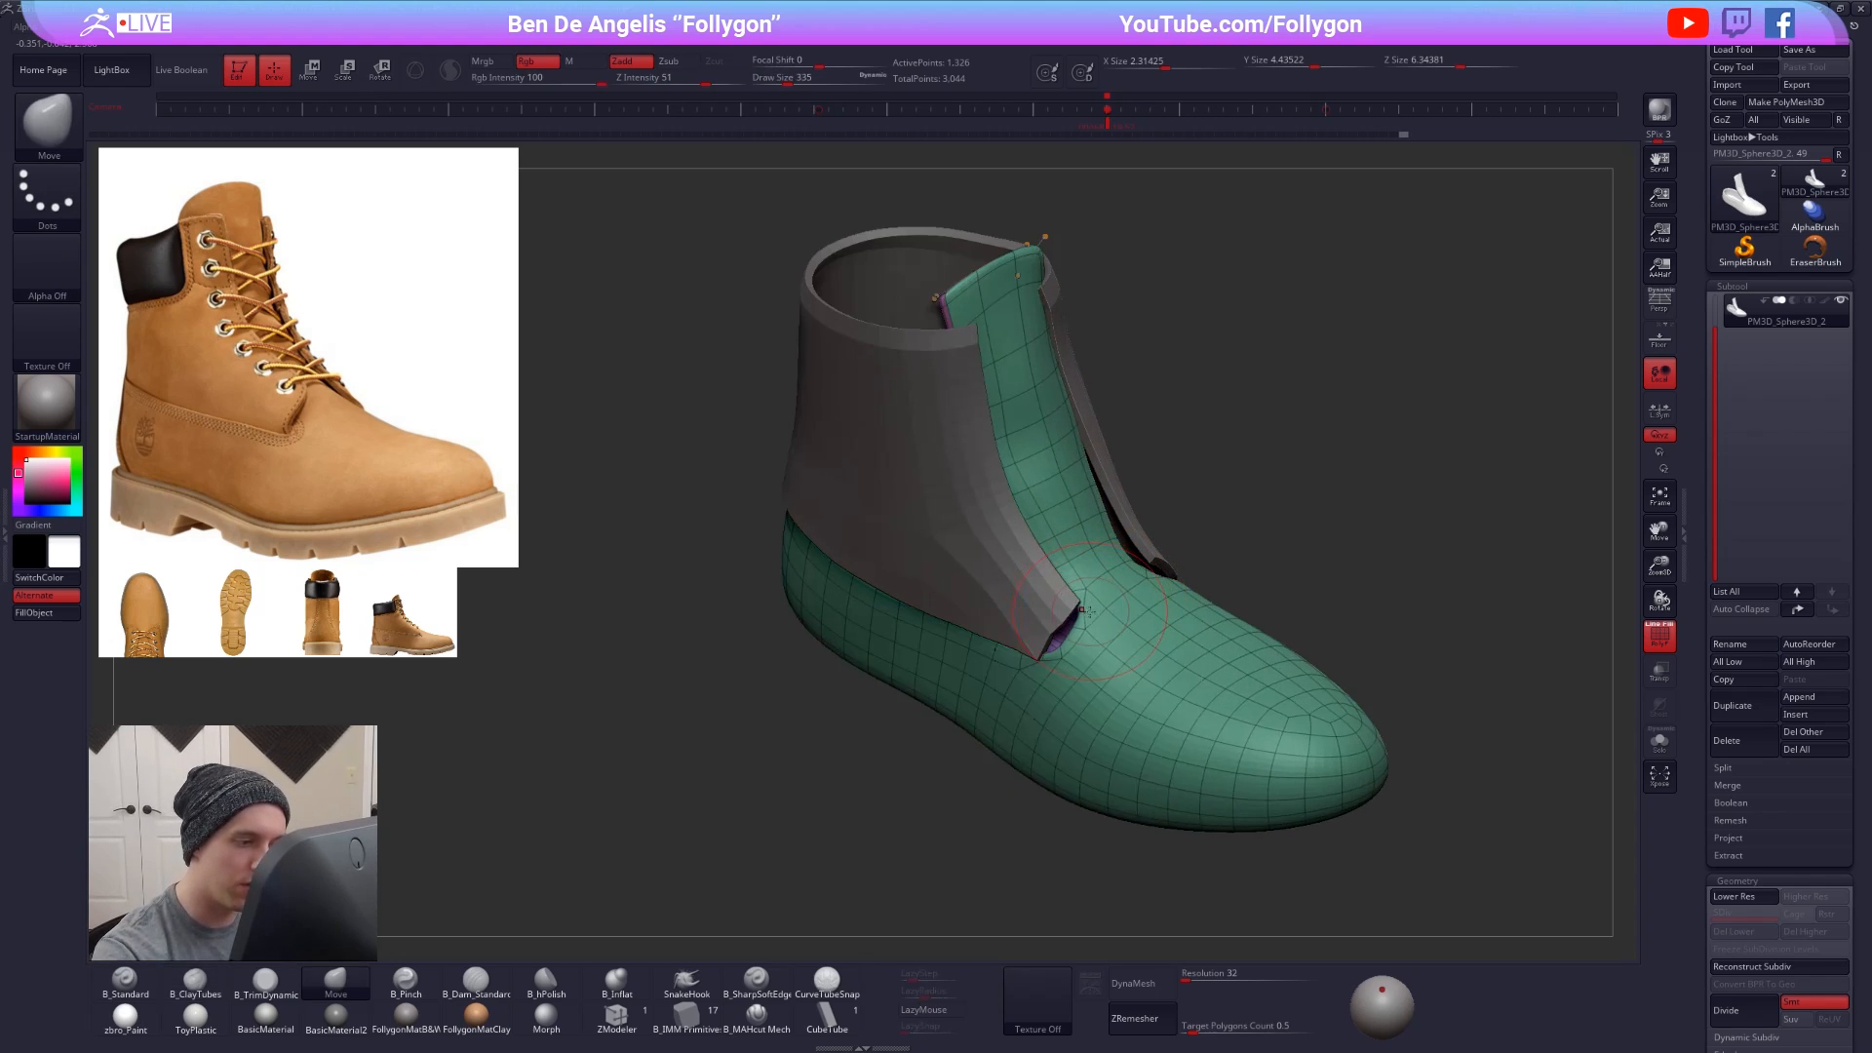
key("alt+s")
mouse_move(1067, 614)
right_mouse_down()
mouse_move(1097, 629)
mouse_move(1057, 642)
right_mouse_up()
key("shift+d")
mouse_move(1059, 653)
left_mouse_down("ctrl")
mouse_move(1156, 824)
mouse_move(794, 780)
left_mouse_up("ctrl")
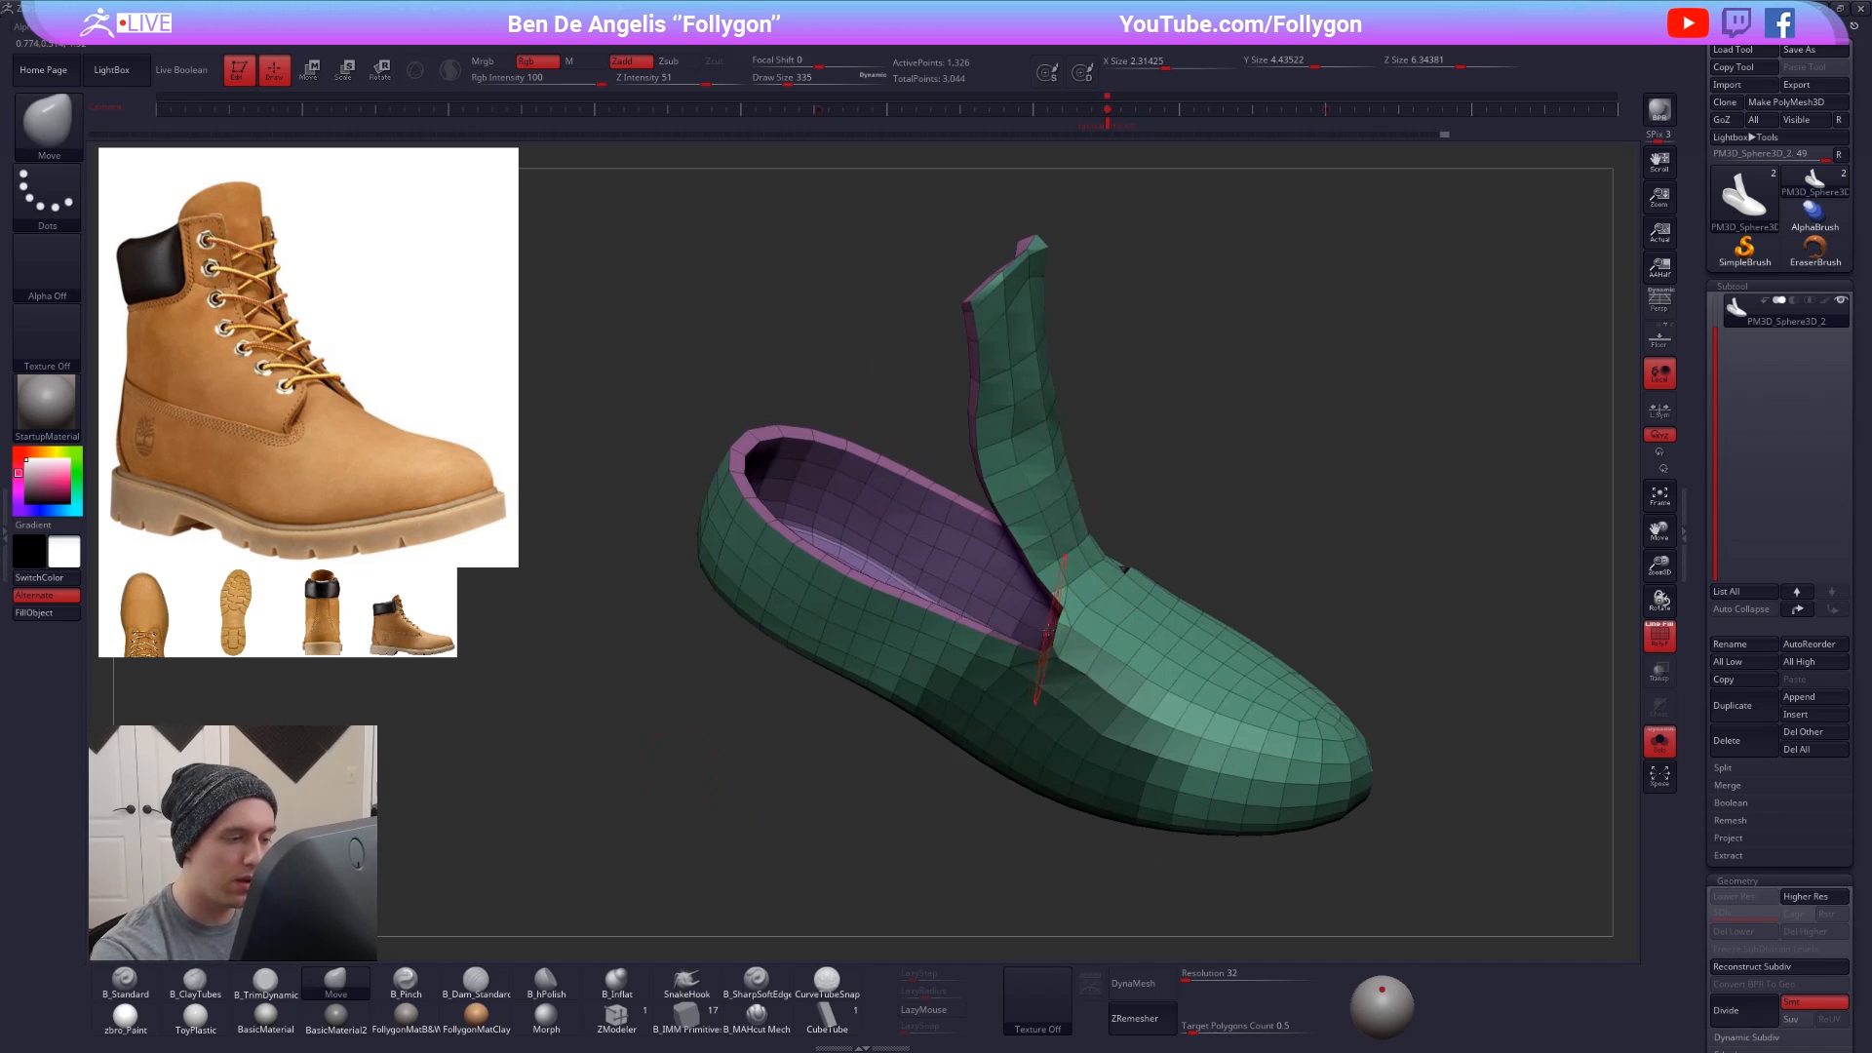
mouse_move(1036, 625)
left_mouse_down("ctrl")
mouse_move(638, 684)
mouse_move(1060, 780)
left_mouse_up("ctrl")
key("space")
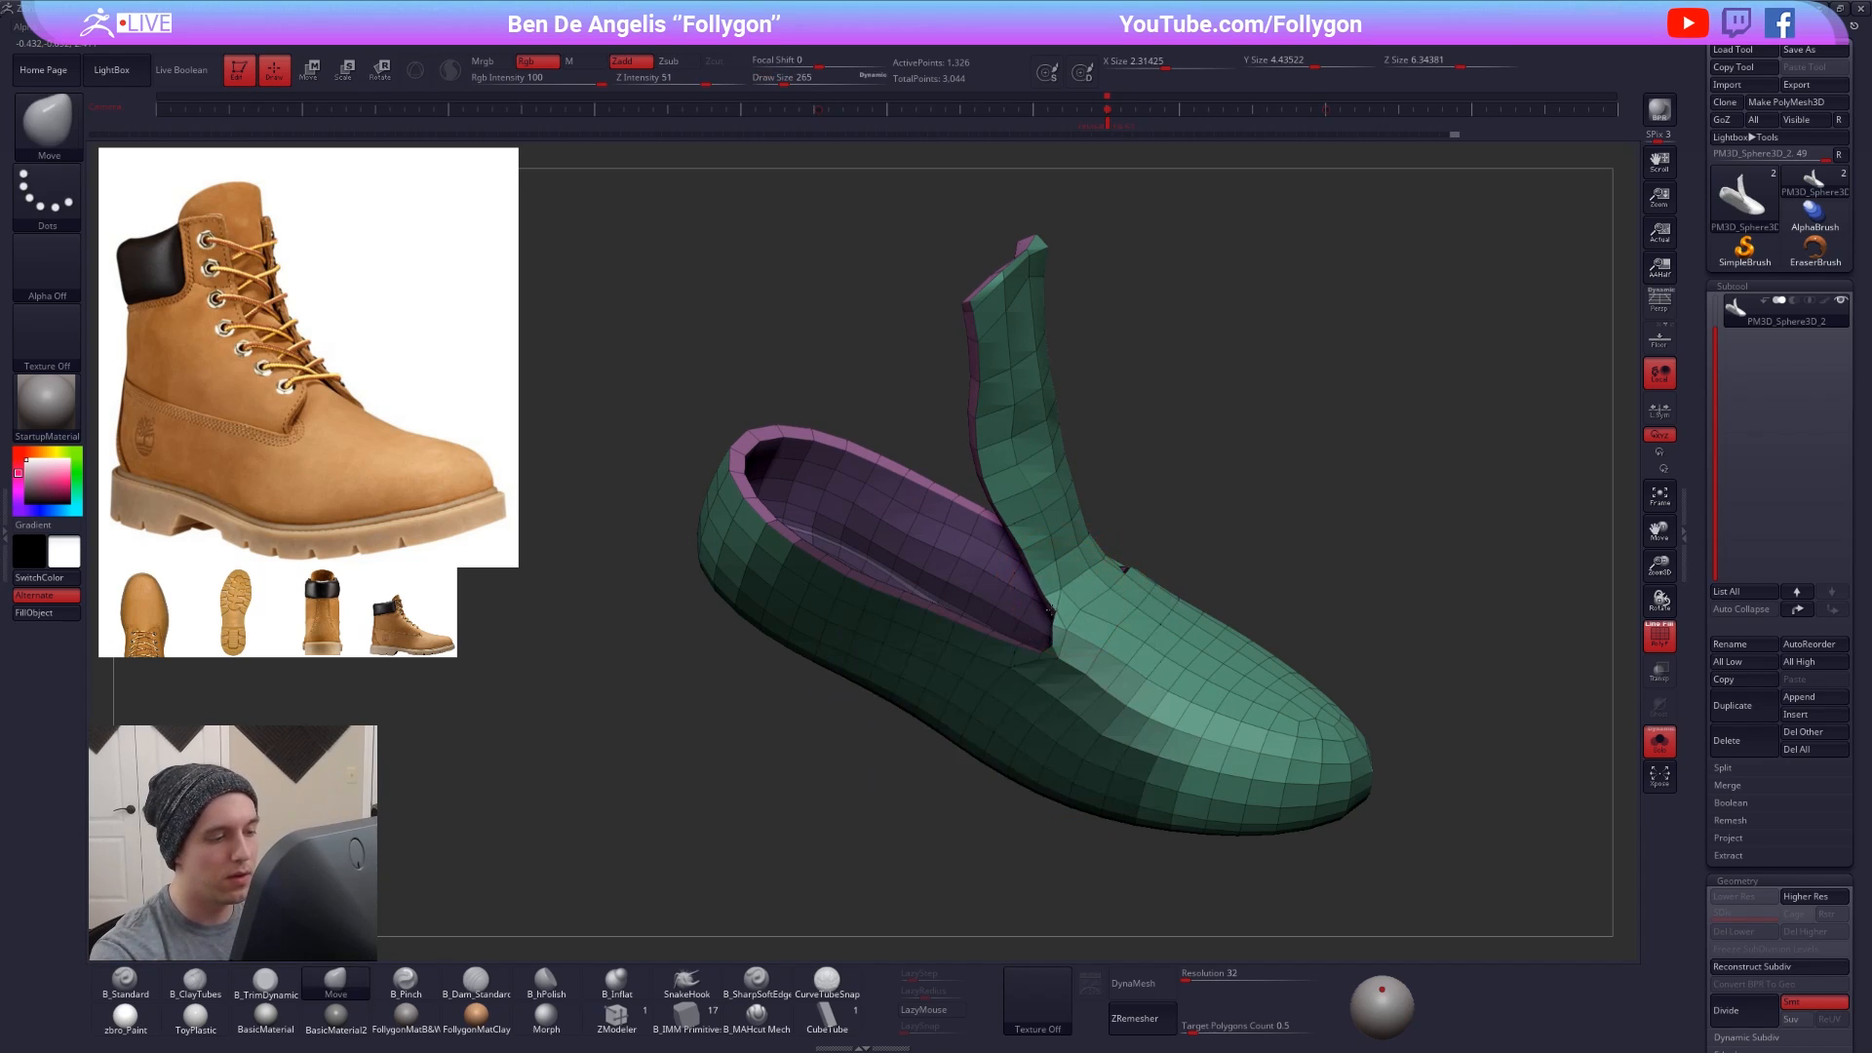
- Extend the mask along the opposite side of the foot, up to the notch at the tongue's base
mouse_move(1049, 616)
right_mouse_down()
mouse_move(1048, 516)
mouse_move(1107, 414)
mouse_move(1123, 456)
right_mouse_up()
mouse_move(1060, 549)
left_mouse_down("ctrl")
mouse_move(1289, 829)
mouse_move(1465, 504)
left_mouse_up("ctrl")
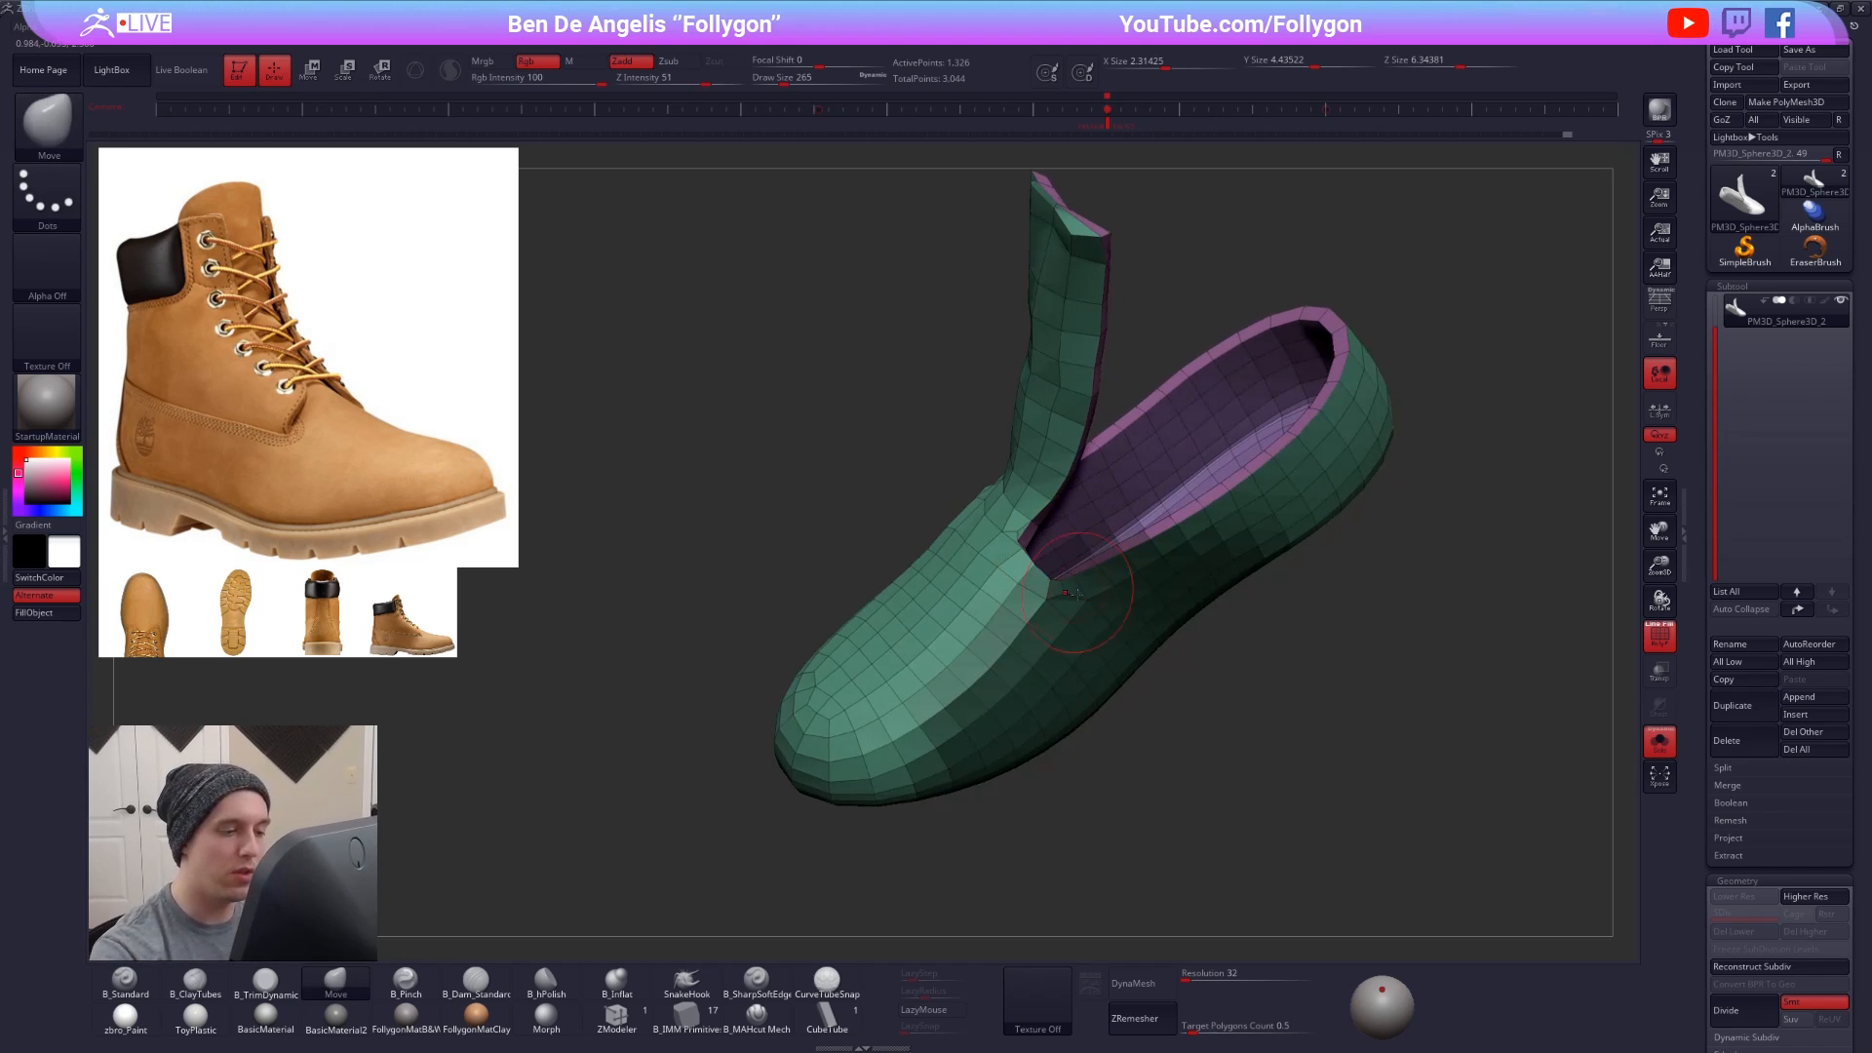
right_click_drag(1072, 593, 1055, 673, "alt")
mouse_move(1058, 555)
left_mouse_down("ctrl")
mouse_move(1369, 643)
mouse_move(1453, 463)
left_mouse_up("ctrl")
right_click_drag(985, 629, 1029, 624)
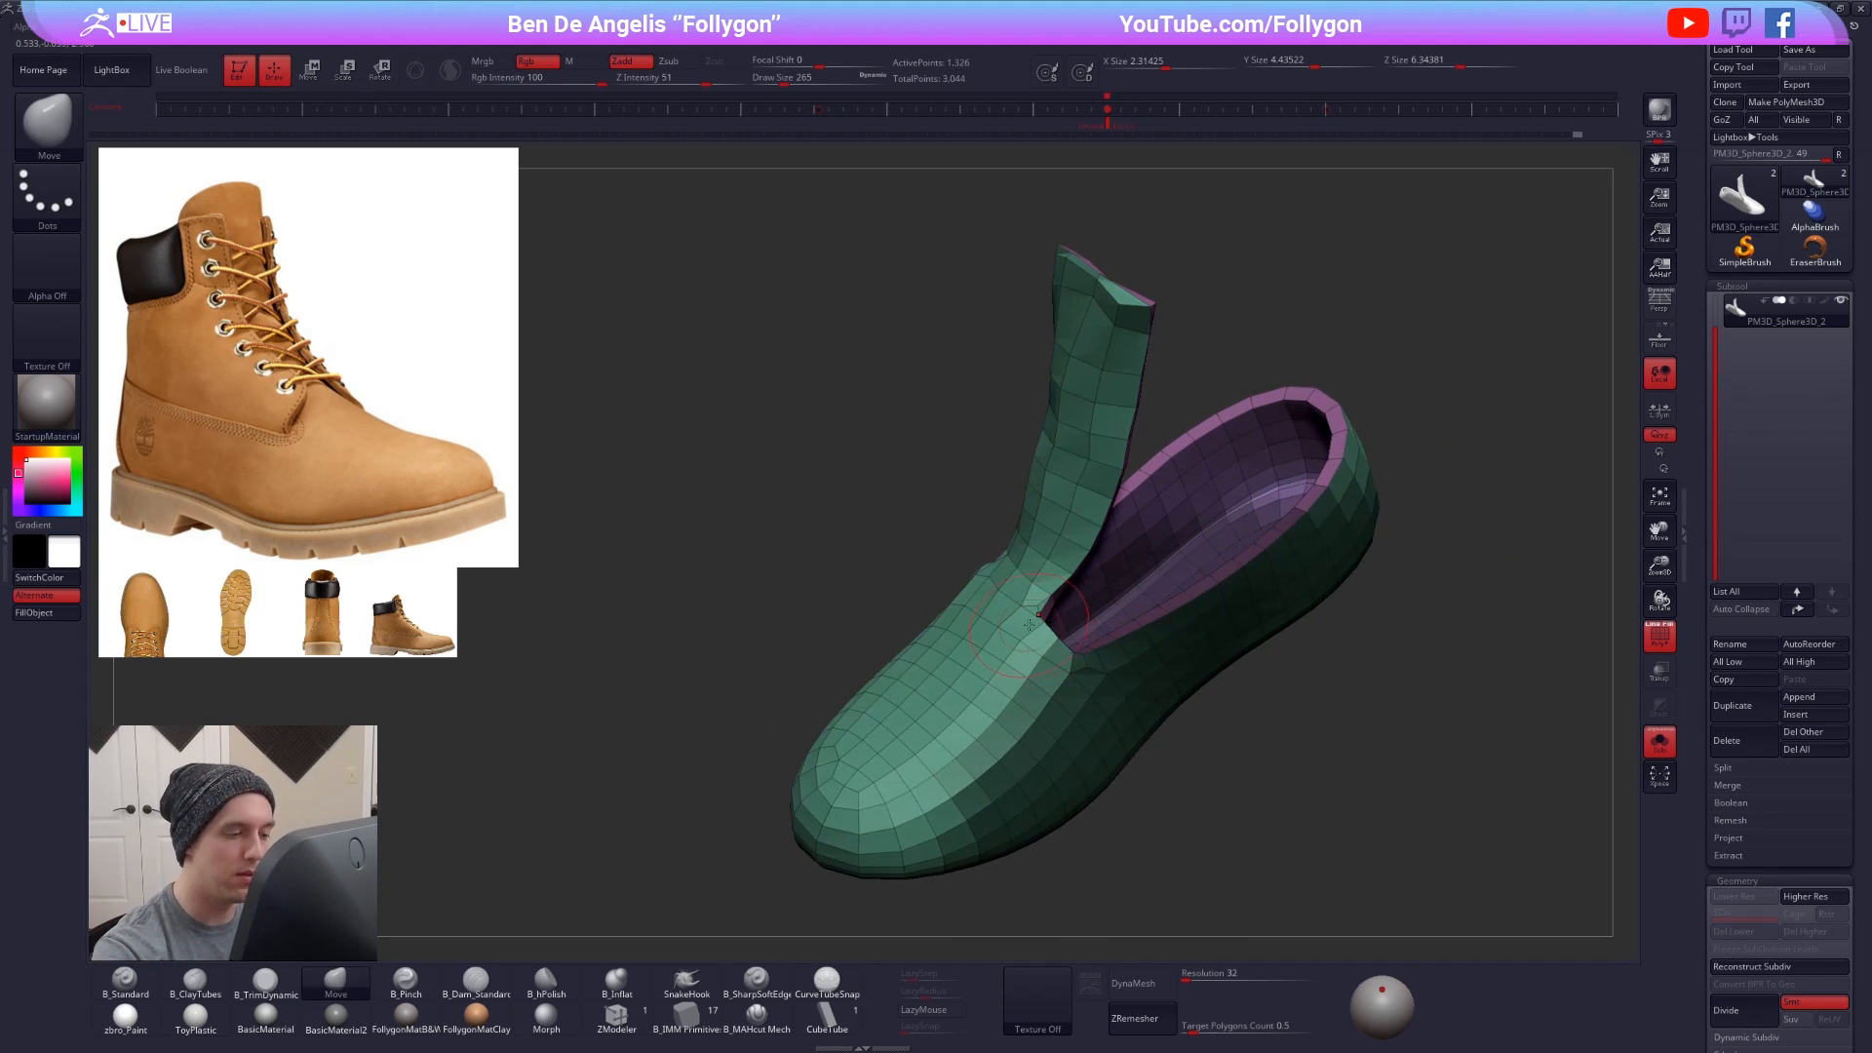
- Pull the tongue's base edge outward over the notch with the Move brush, adjusting its draw size
key("bracketright")
left_click_drag(1039, 622, 1053, 616)
right_click_drag(1030, 616, 1053, 612)
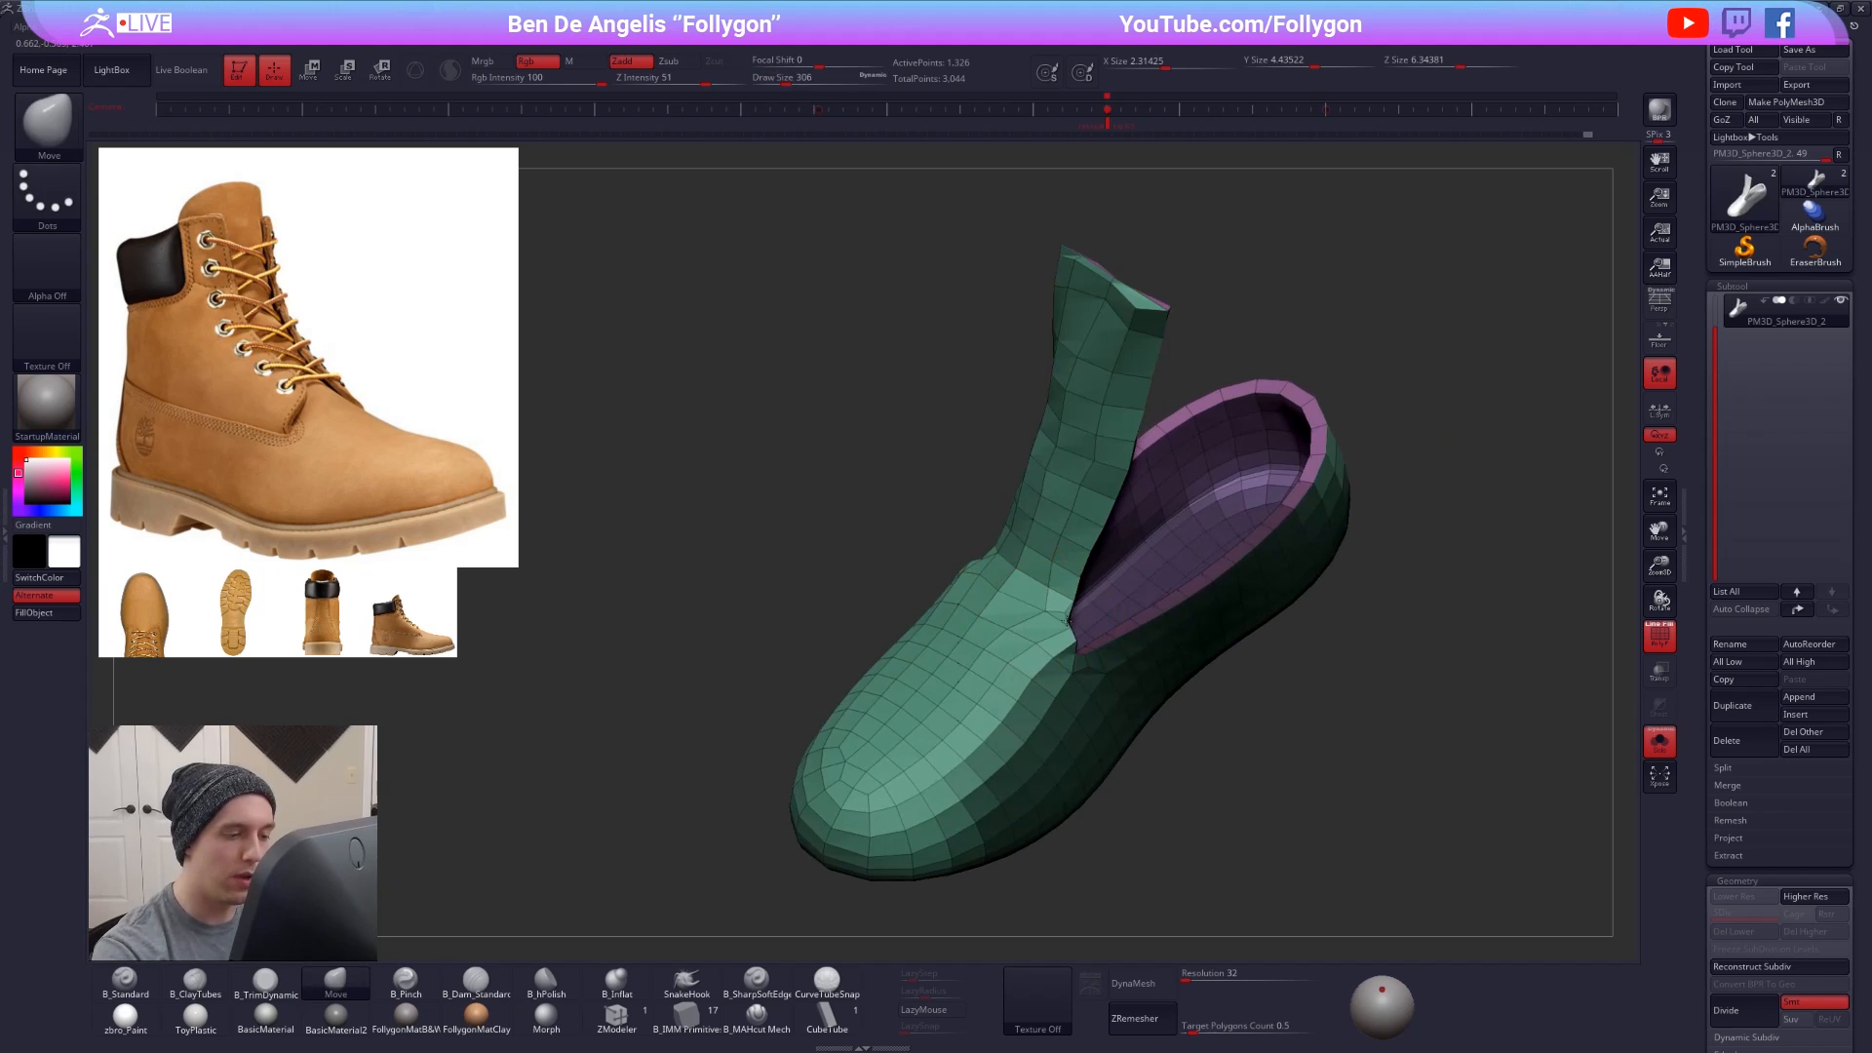
key("space")
left_click_drag(1065, 620, 1086, 579)
key("space")
left_click_drag(1076, 602, 1082, 600)
- Smooth the foot's surface around the junction between the tongue's base and the side opening
mouse_move(1084, 616)
right_mouse_down()
mouse_move(1078, 587)
mouse_move(1063, 650)
right_mouse_up()
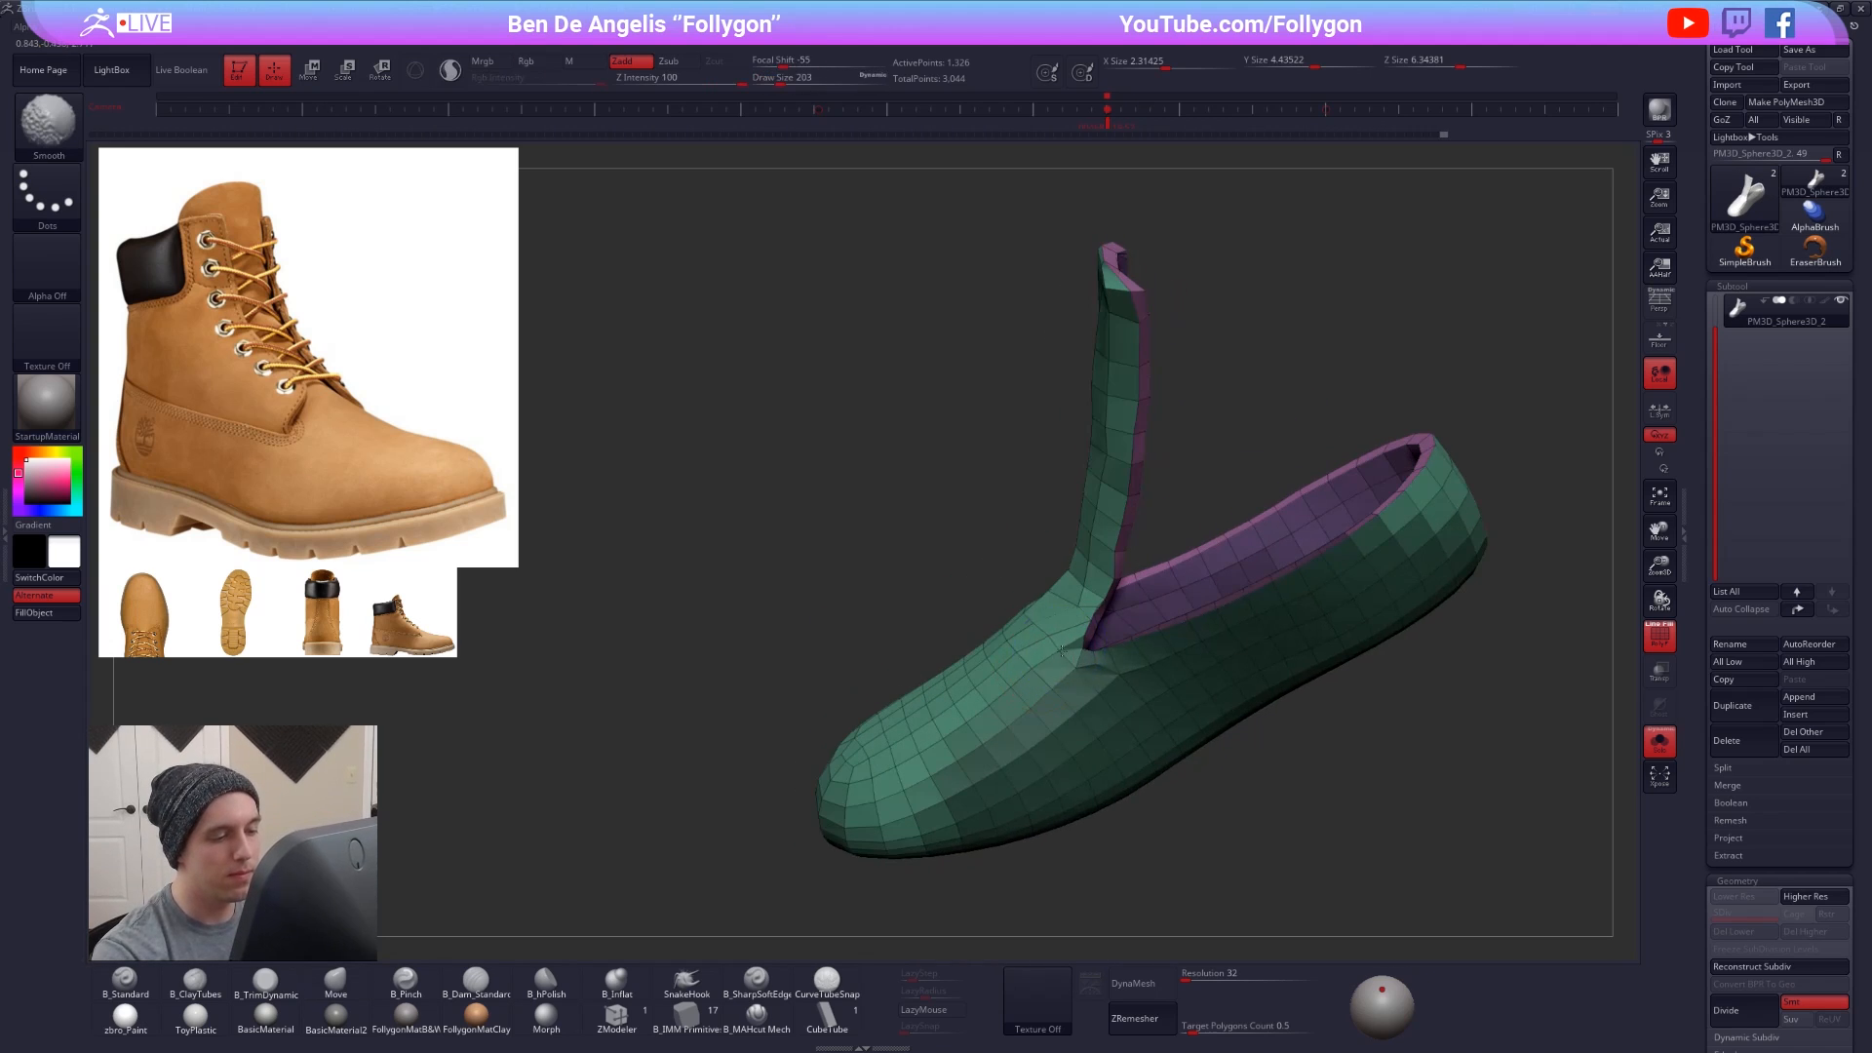
left_click_drag(1067, 664, 1076, 657, "shift")
right_click_drag(1076, 657, 1035, 647)
left_click_drag(1084, 635, 1096, 628, "shift")
right_click_drag(1088, 629, 1137, 616)
- Show the shaft again and check the tongue junction at the foot's higher subdivision level, with the Move brush at draw size 279
right_click_drag(1224, 530, 1365, 624)
key("d")
key("alt+s")
right_click_drag(1052, 608, 983, 683)
key("space")
left_click_drag(1049, 618, 1057, 618)
mouse_move(1057, 623)
right_mouse_down()
mouse_move(1003, 649)
mouse_move(1040, 700)
mouse_move(1073, 673)
mouse_move(950, 736)
right_mouse_up()
- Select the shaft, hide the wireframe, and adjust the shaft's form with the Move brush at draw size 447
left_click(1057, 546, "alt")
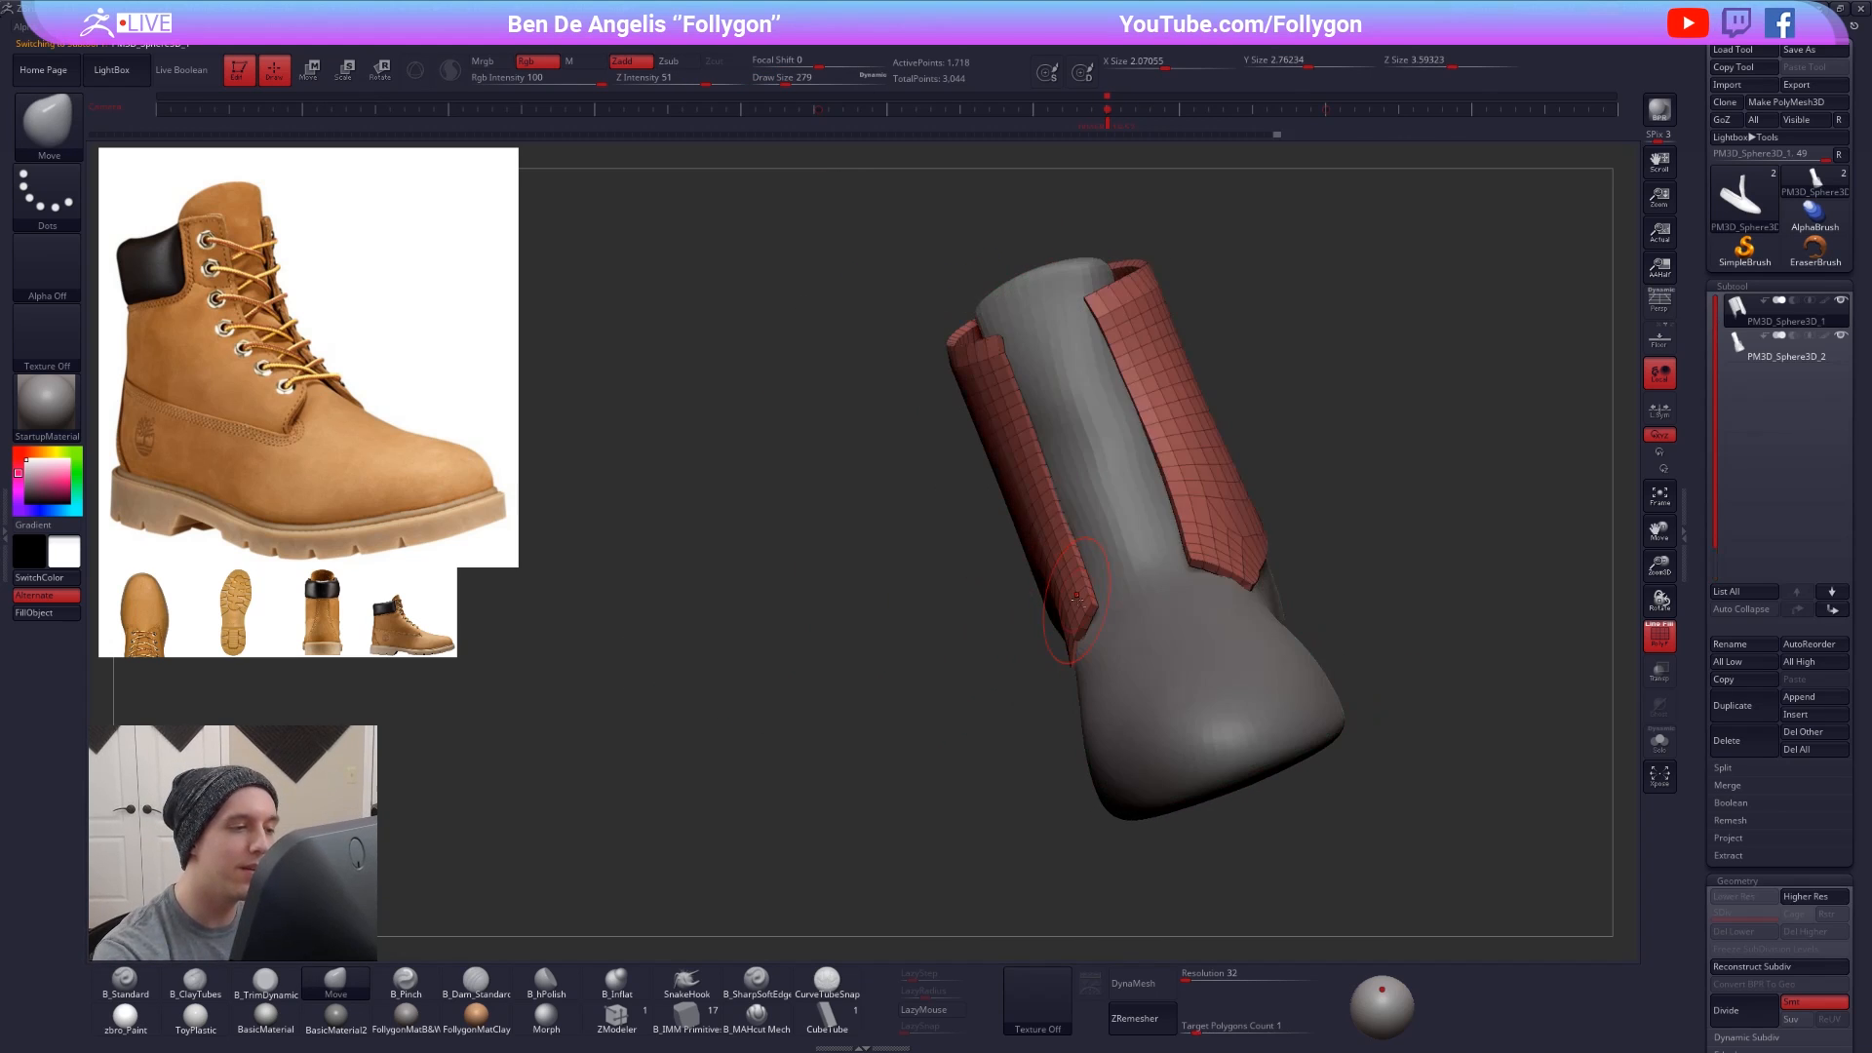
right_click_drag(1038, 585, 1100, 567)
key("space")
left_click_drag(1099, 568, 1110, 568)
key("shift+f")
right_click_drag(1063, 555, 1120, 525)
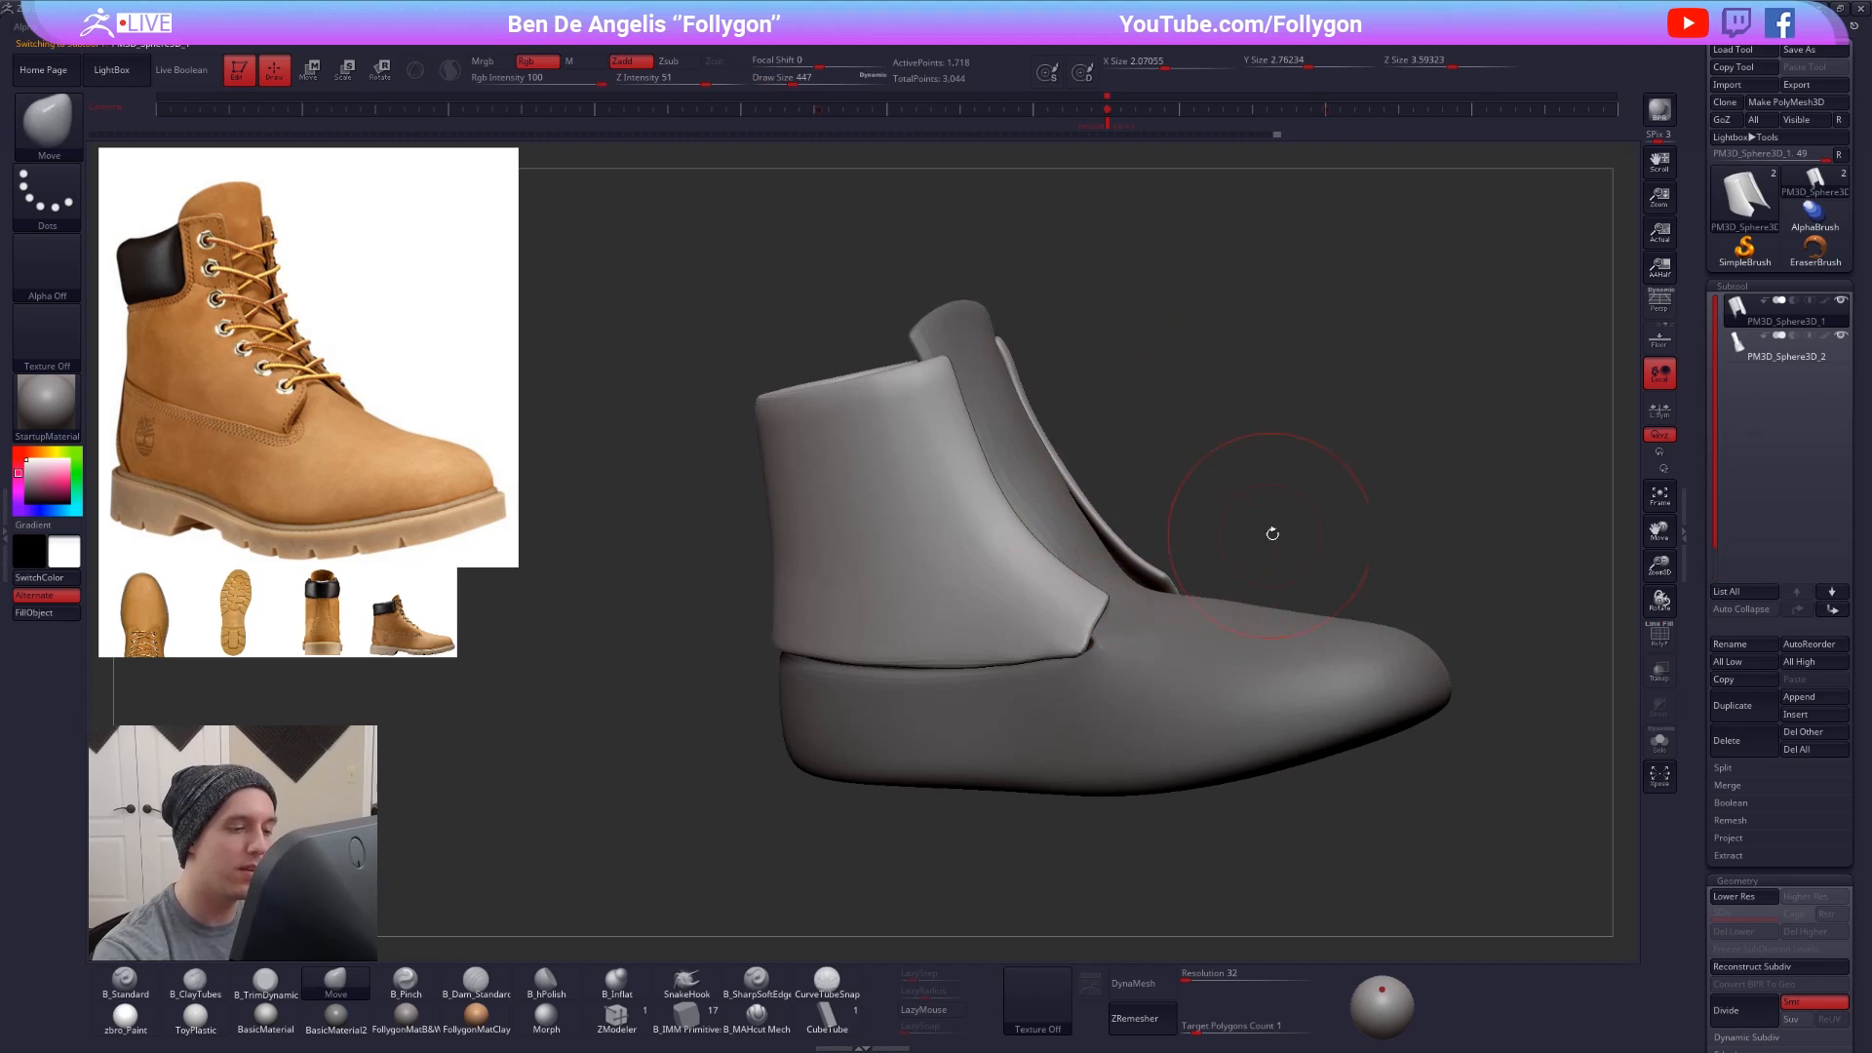
- Refine the shaft's bottom and front edges against the foot with the Move brush, reducing its draw size to 279
key("space")
left_click_drag(1043, 686, 1033, 686)
right_click_drag(1052, 668, 1084, 680)
right_click_drag(1038, 595, 1027, 641, "alt")
key("space")
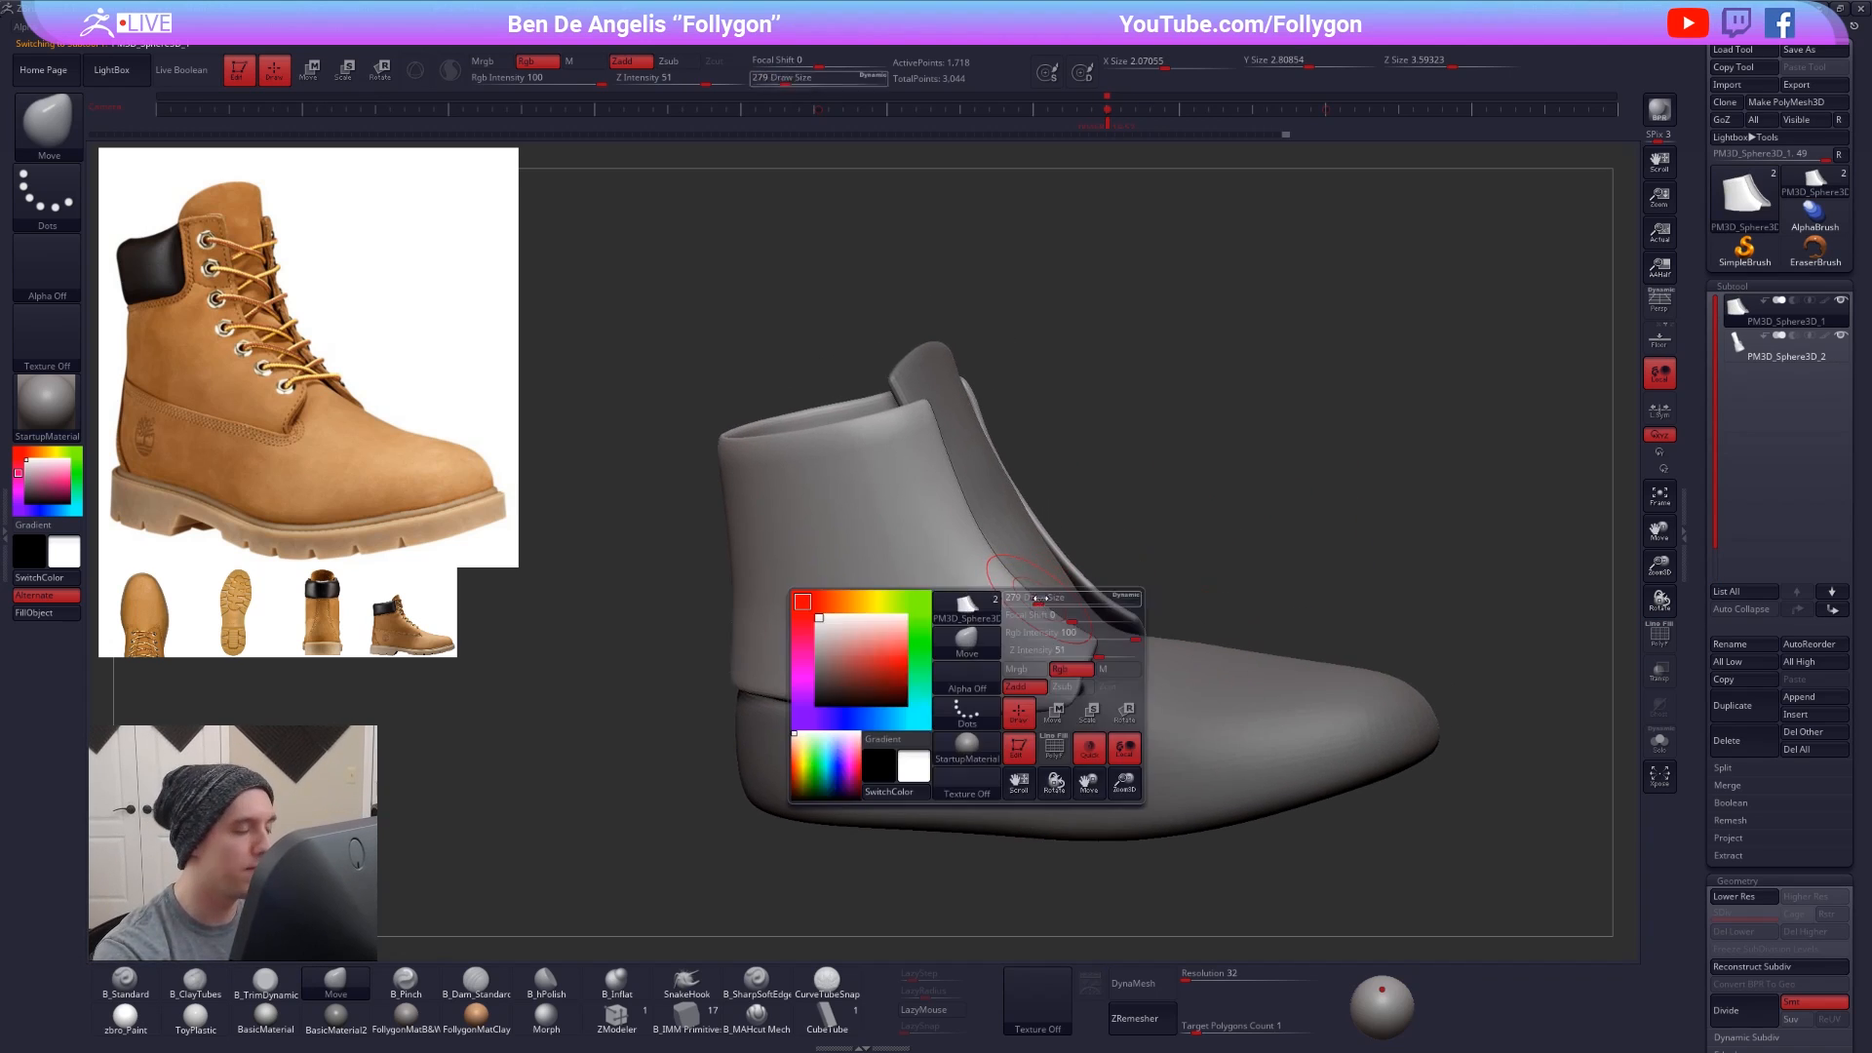
left_click_drag(1028, 642, 1035, 642)
right_click_drag(1013, 607, 912, 585)
- Select the foot, adjust the tongue inside the shaft opening with the Move brush at draw size 482, and reselect the shaft
left_click(1074, 565, "alt")
right_click_drag(1073, 565, 1174, 554)
key("space")
left_click_drag(1063, 542, 1068, 542)
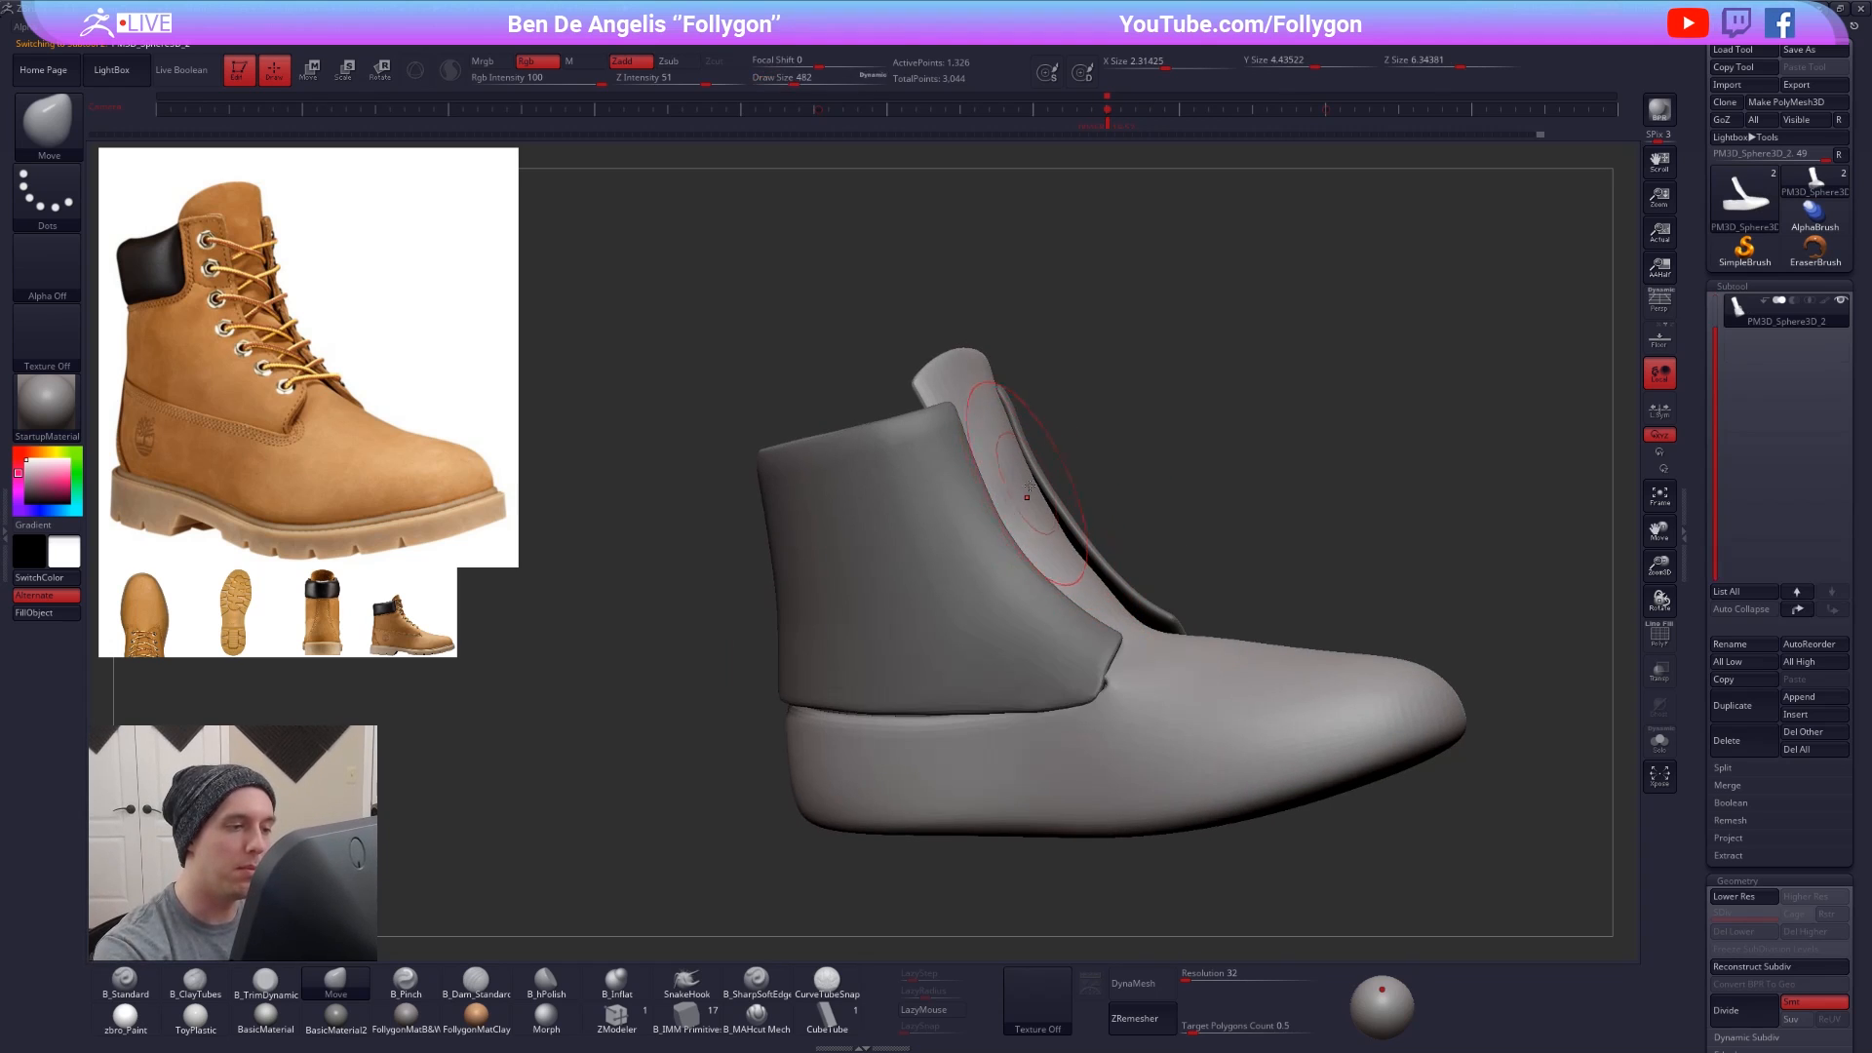
right_click_drag(1084, 559, 1173, 772)
left_click(1183, 546, "alt")
right_click_drag(1183, 838, 1178, 804, "alt")
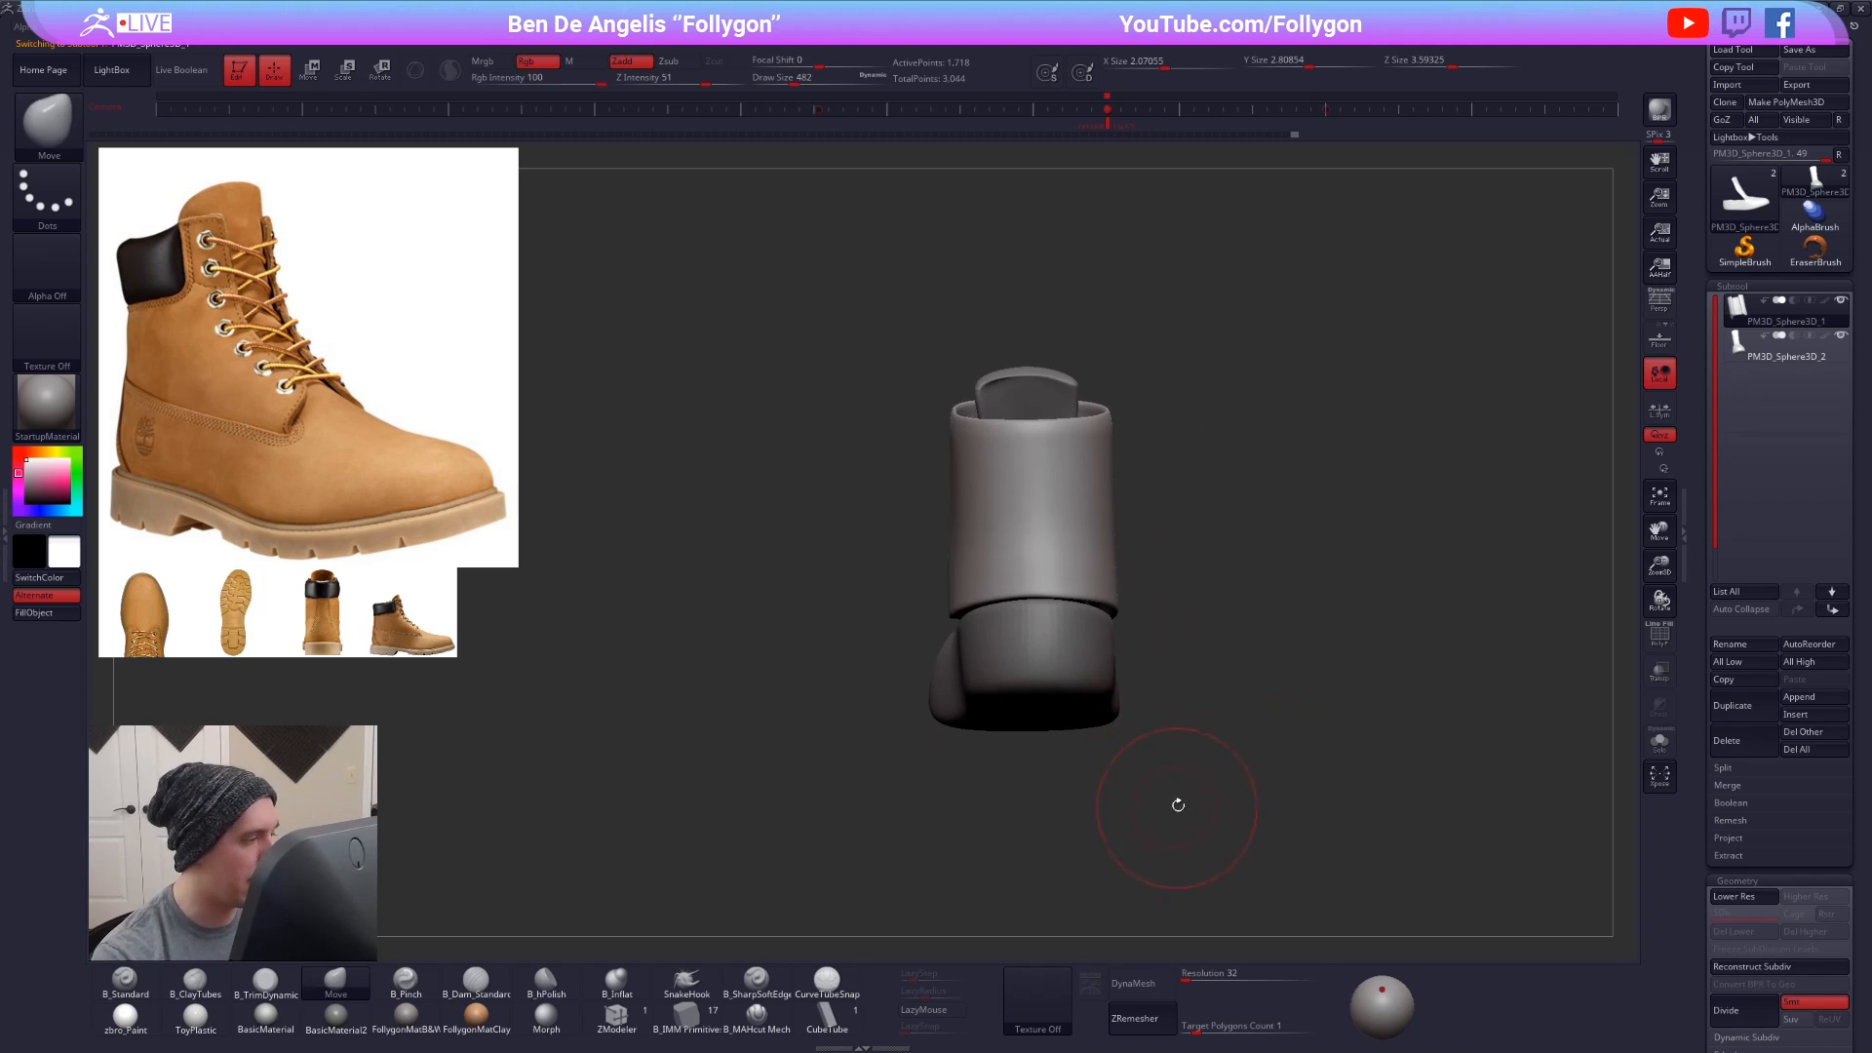
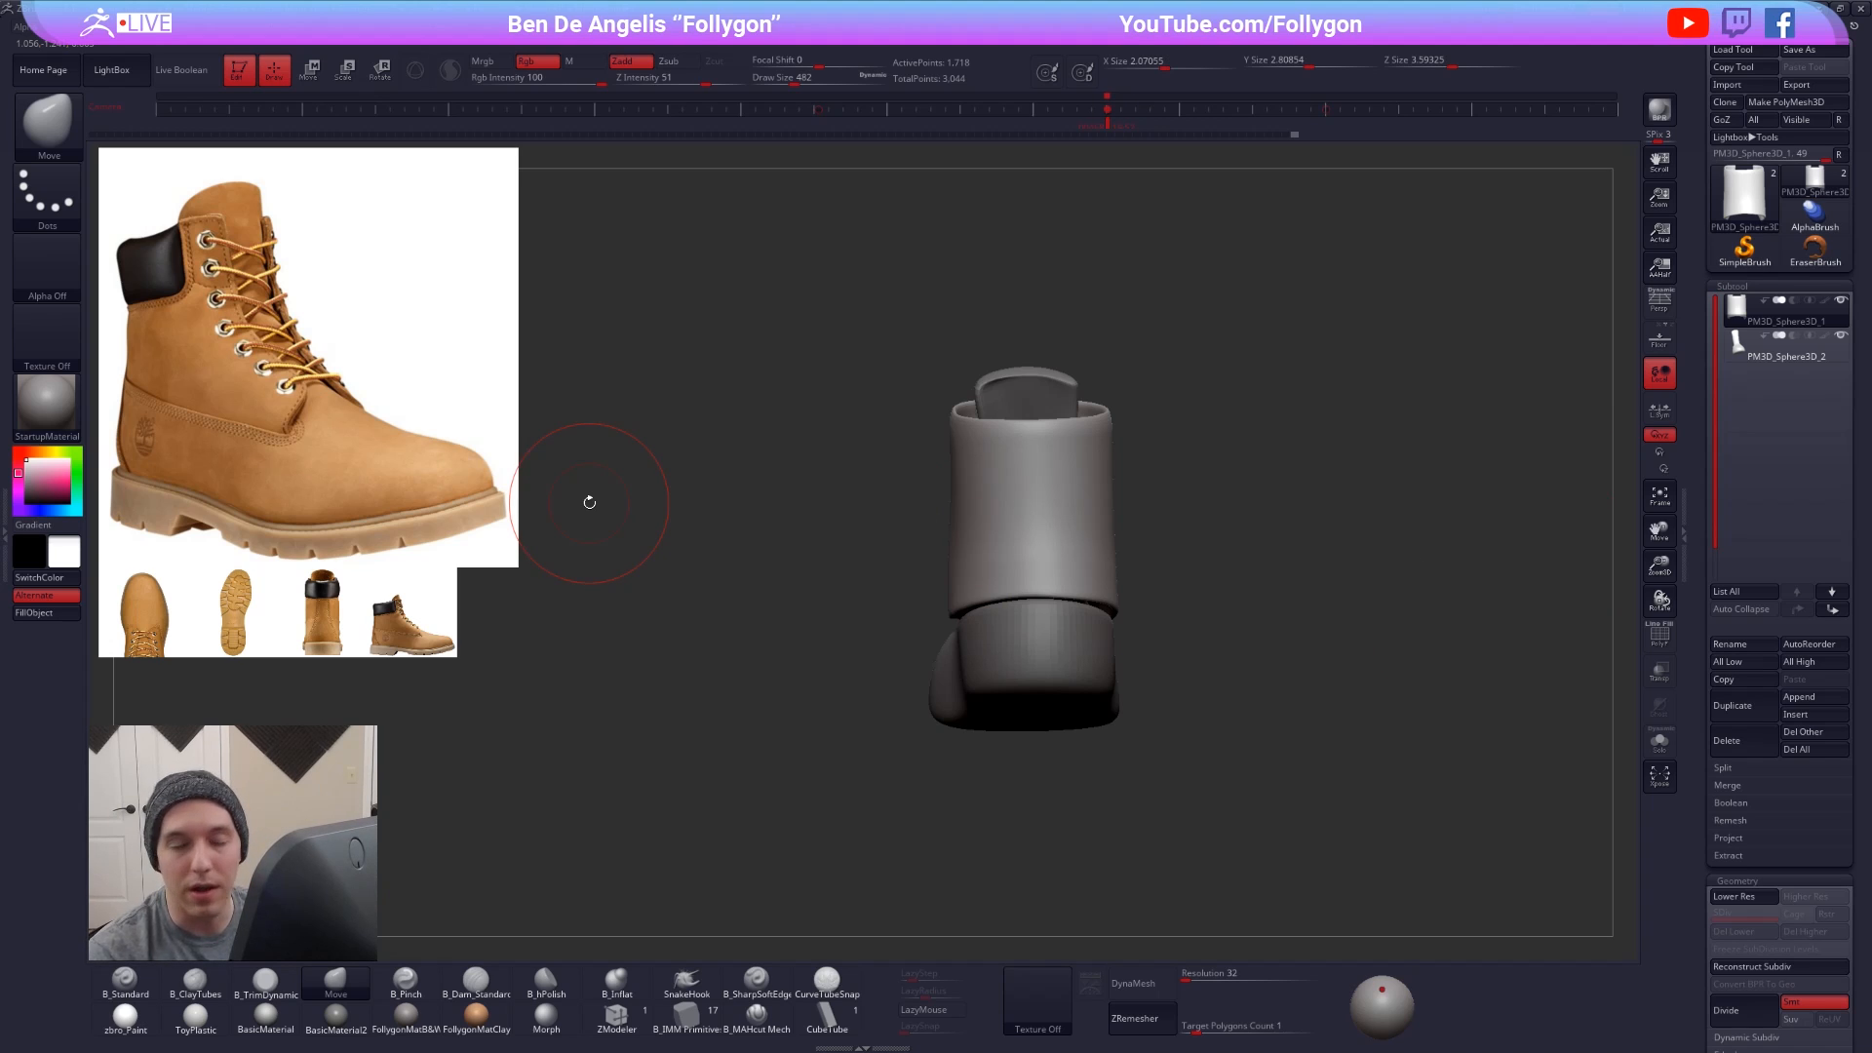
- Examine the stroke curve functions and the Move brush's auto-masking settings
left_click(4, 536)
scroll(104, 685, "down", 14)
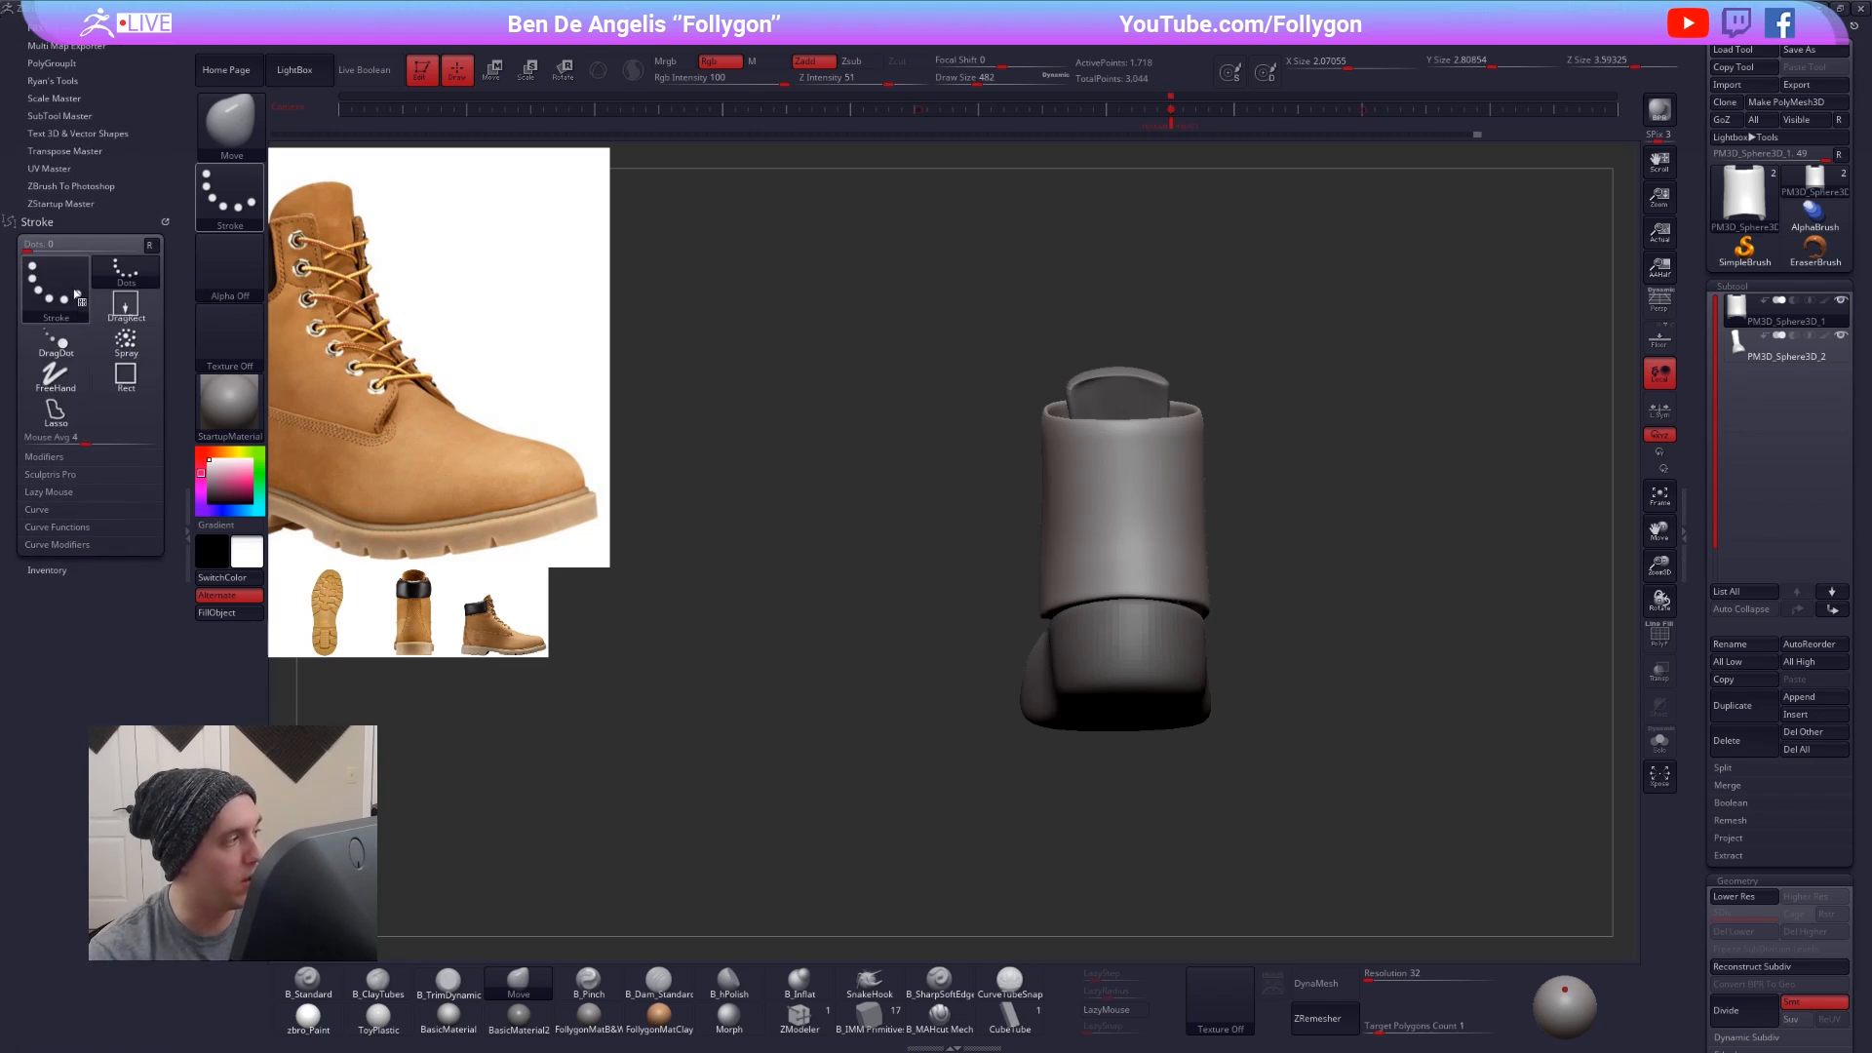
left_click(50, 510)
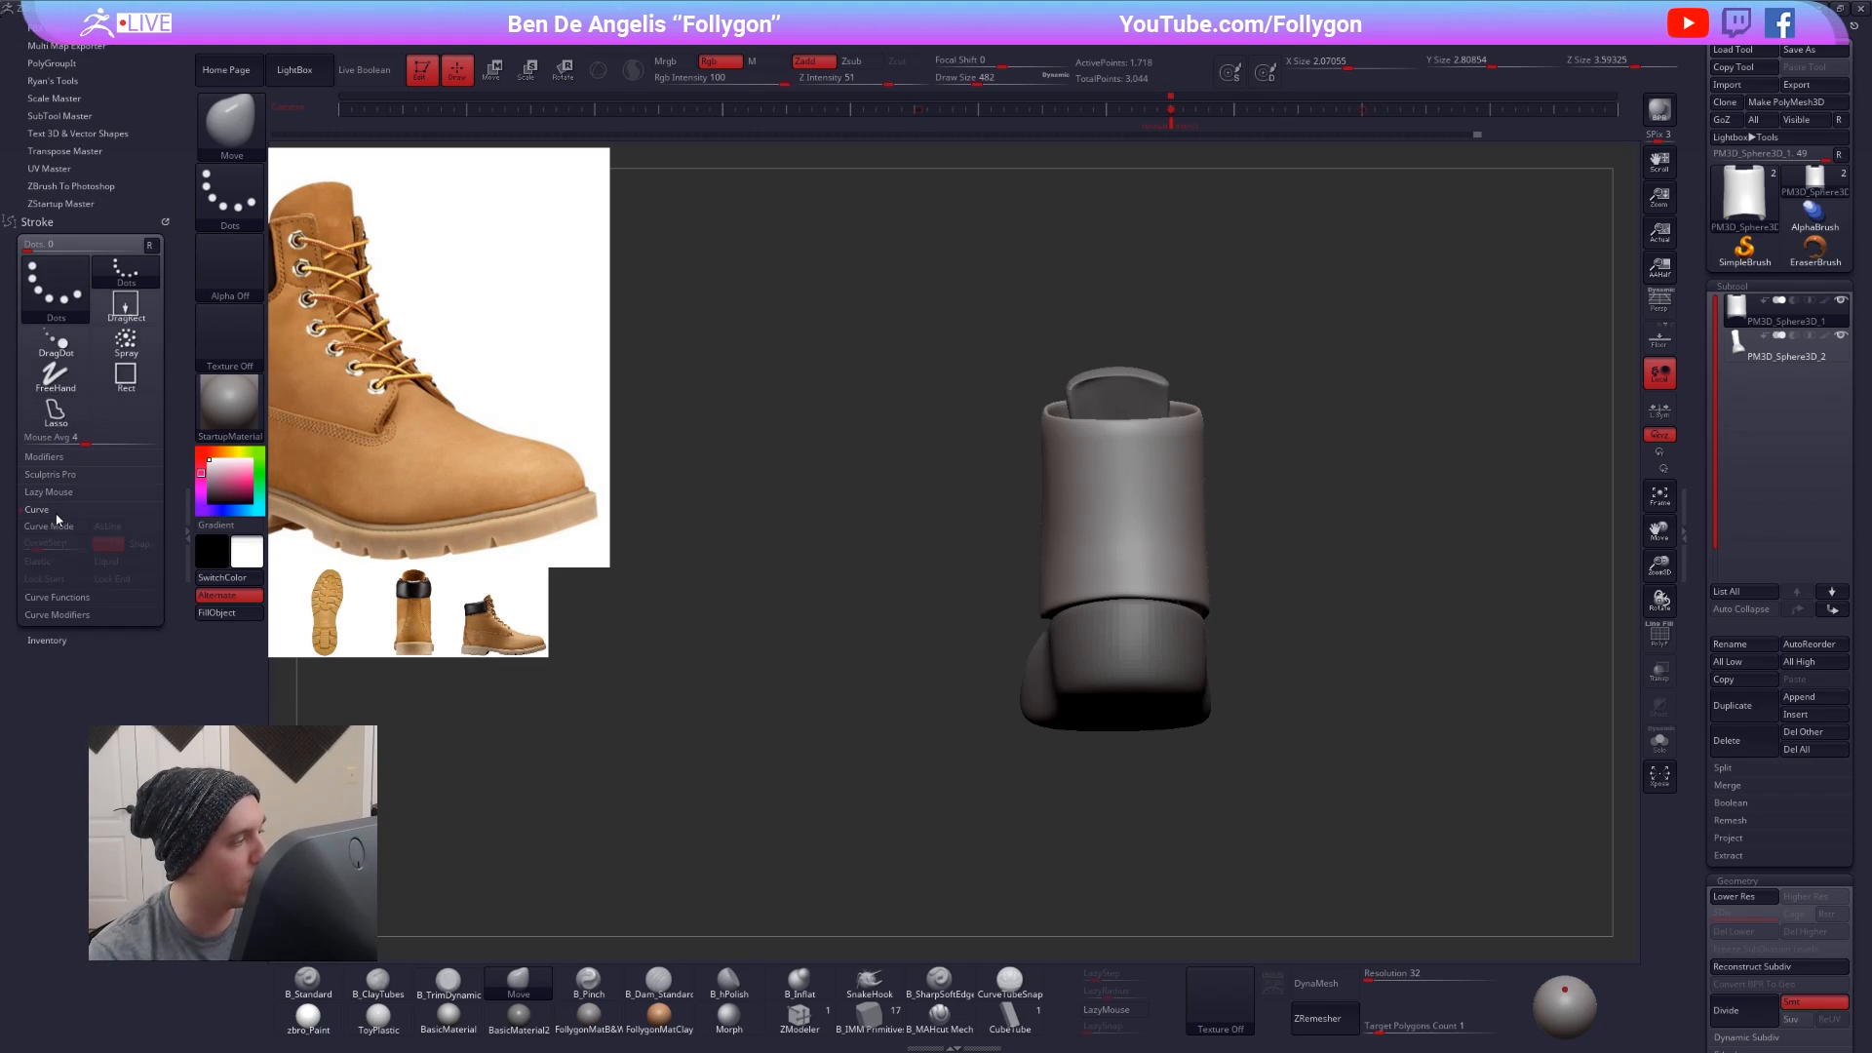
left_click(75, 598)
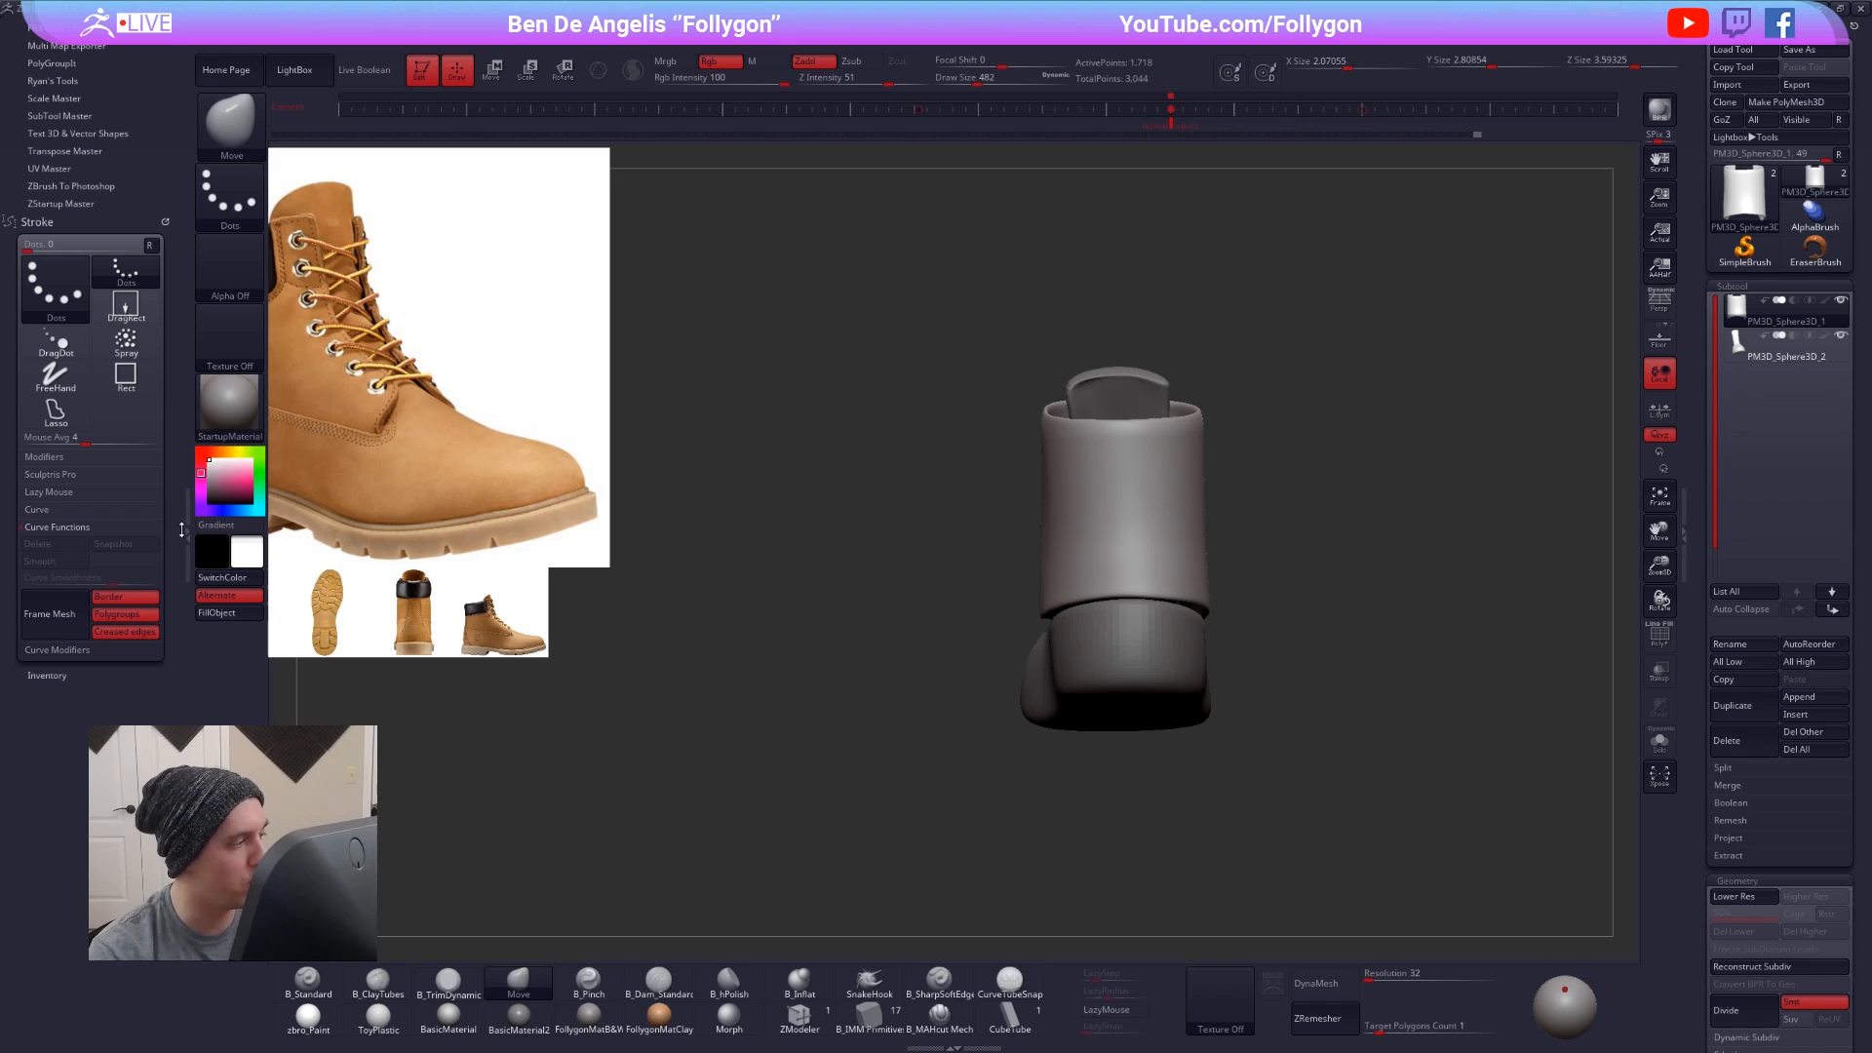
left_click_drag(177, 531, 175, 955)
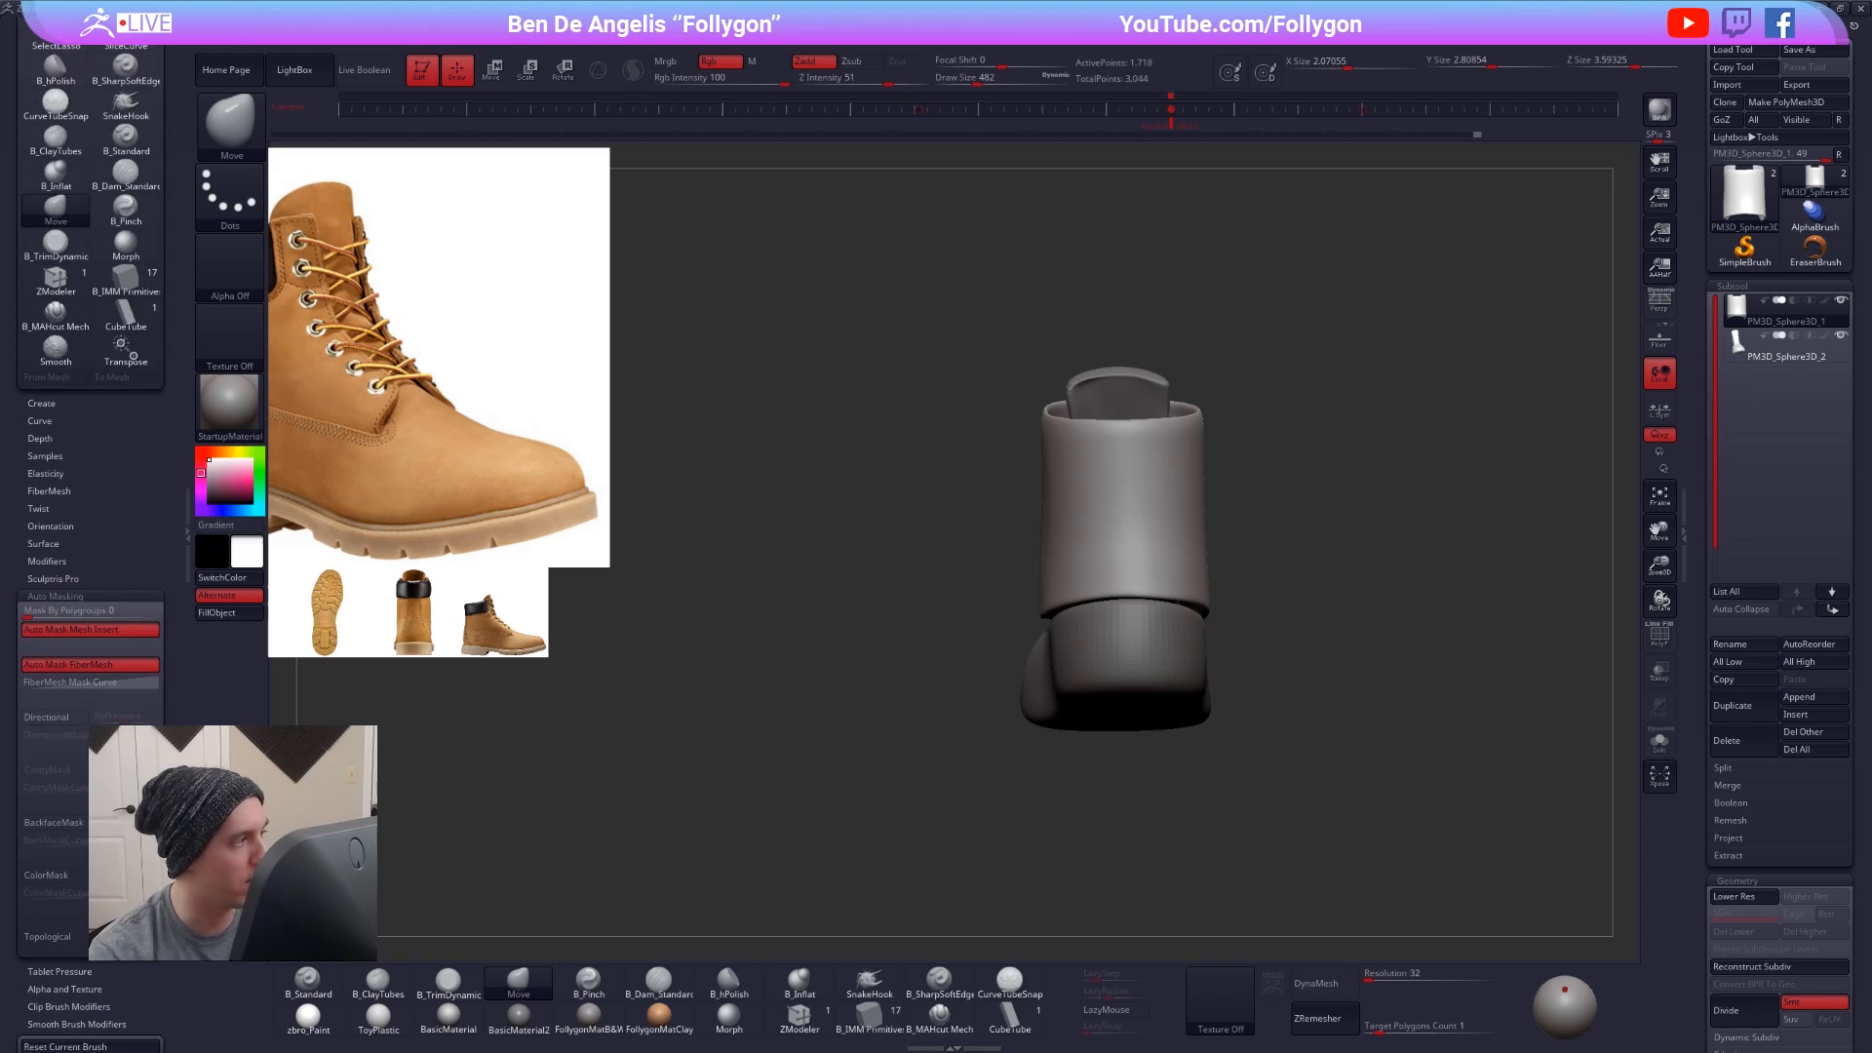
left_click_drag(176, 292, 175, 531)
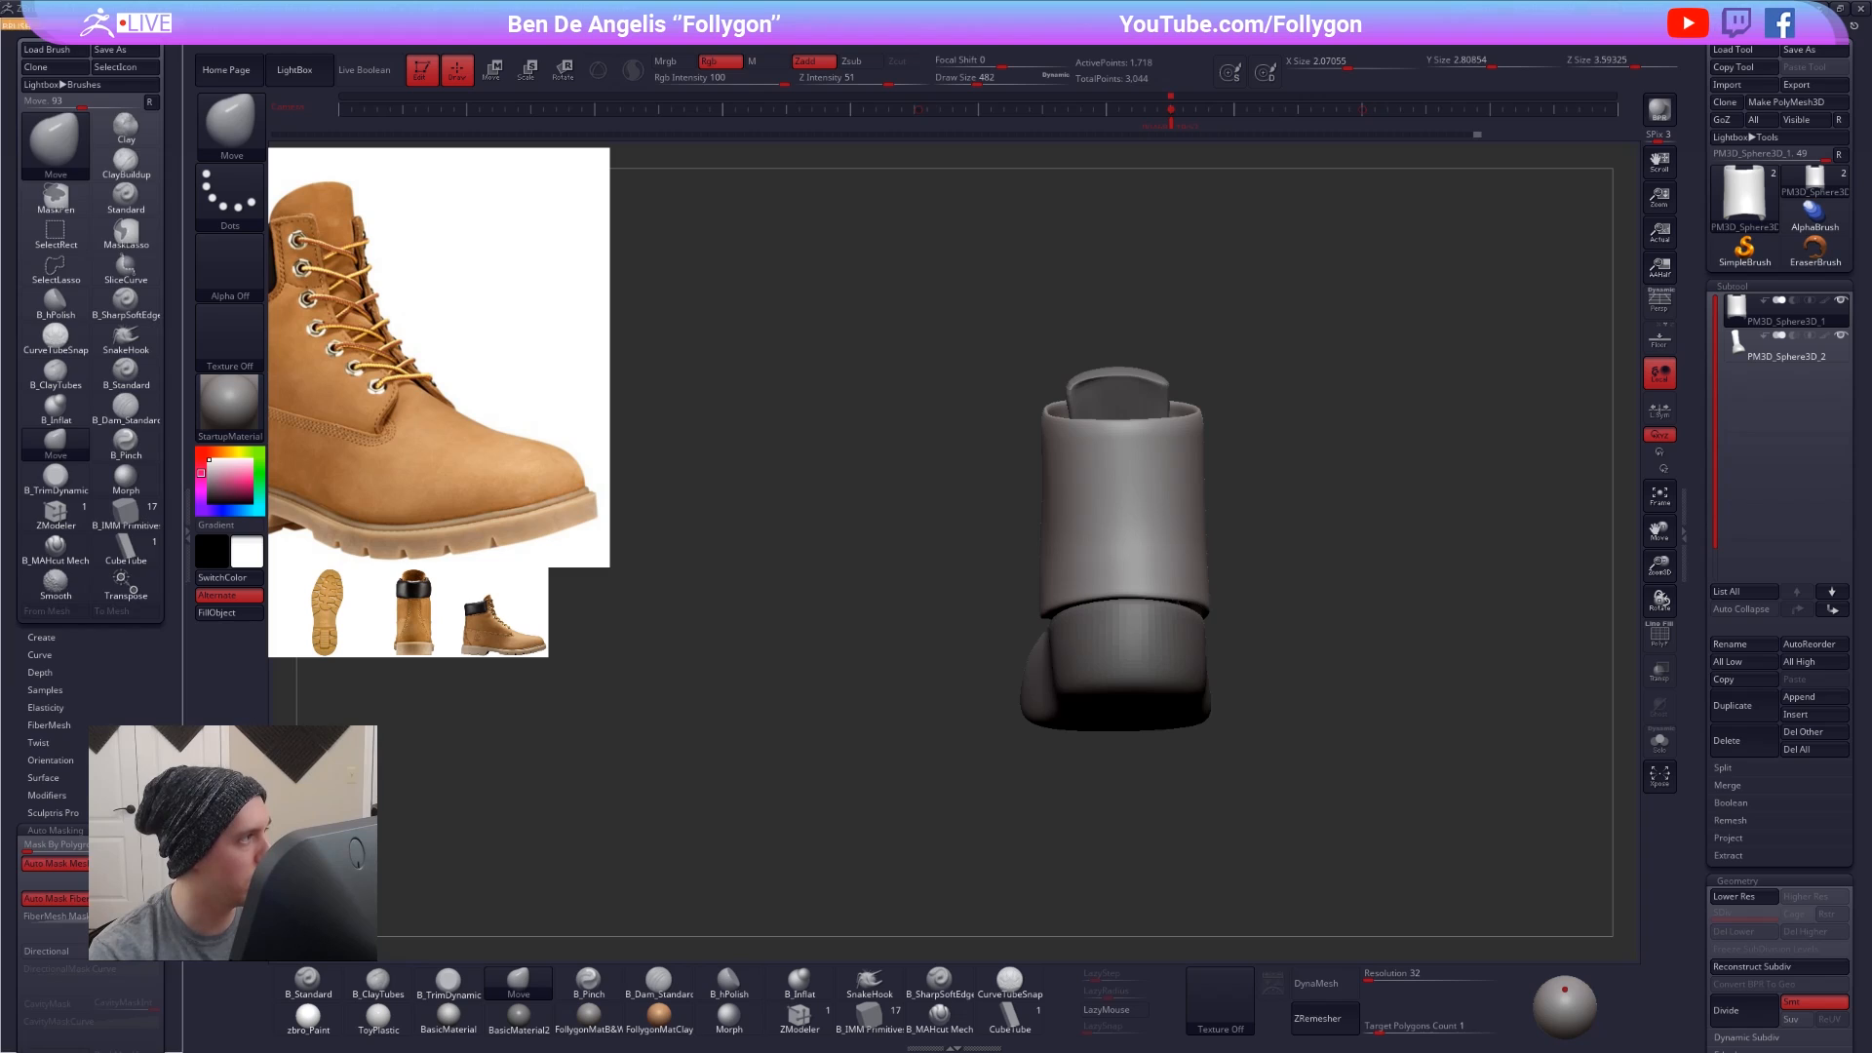
left_click(165, 26)
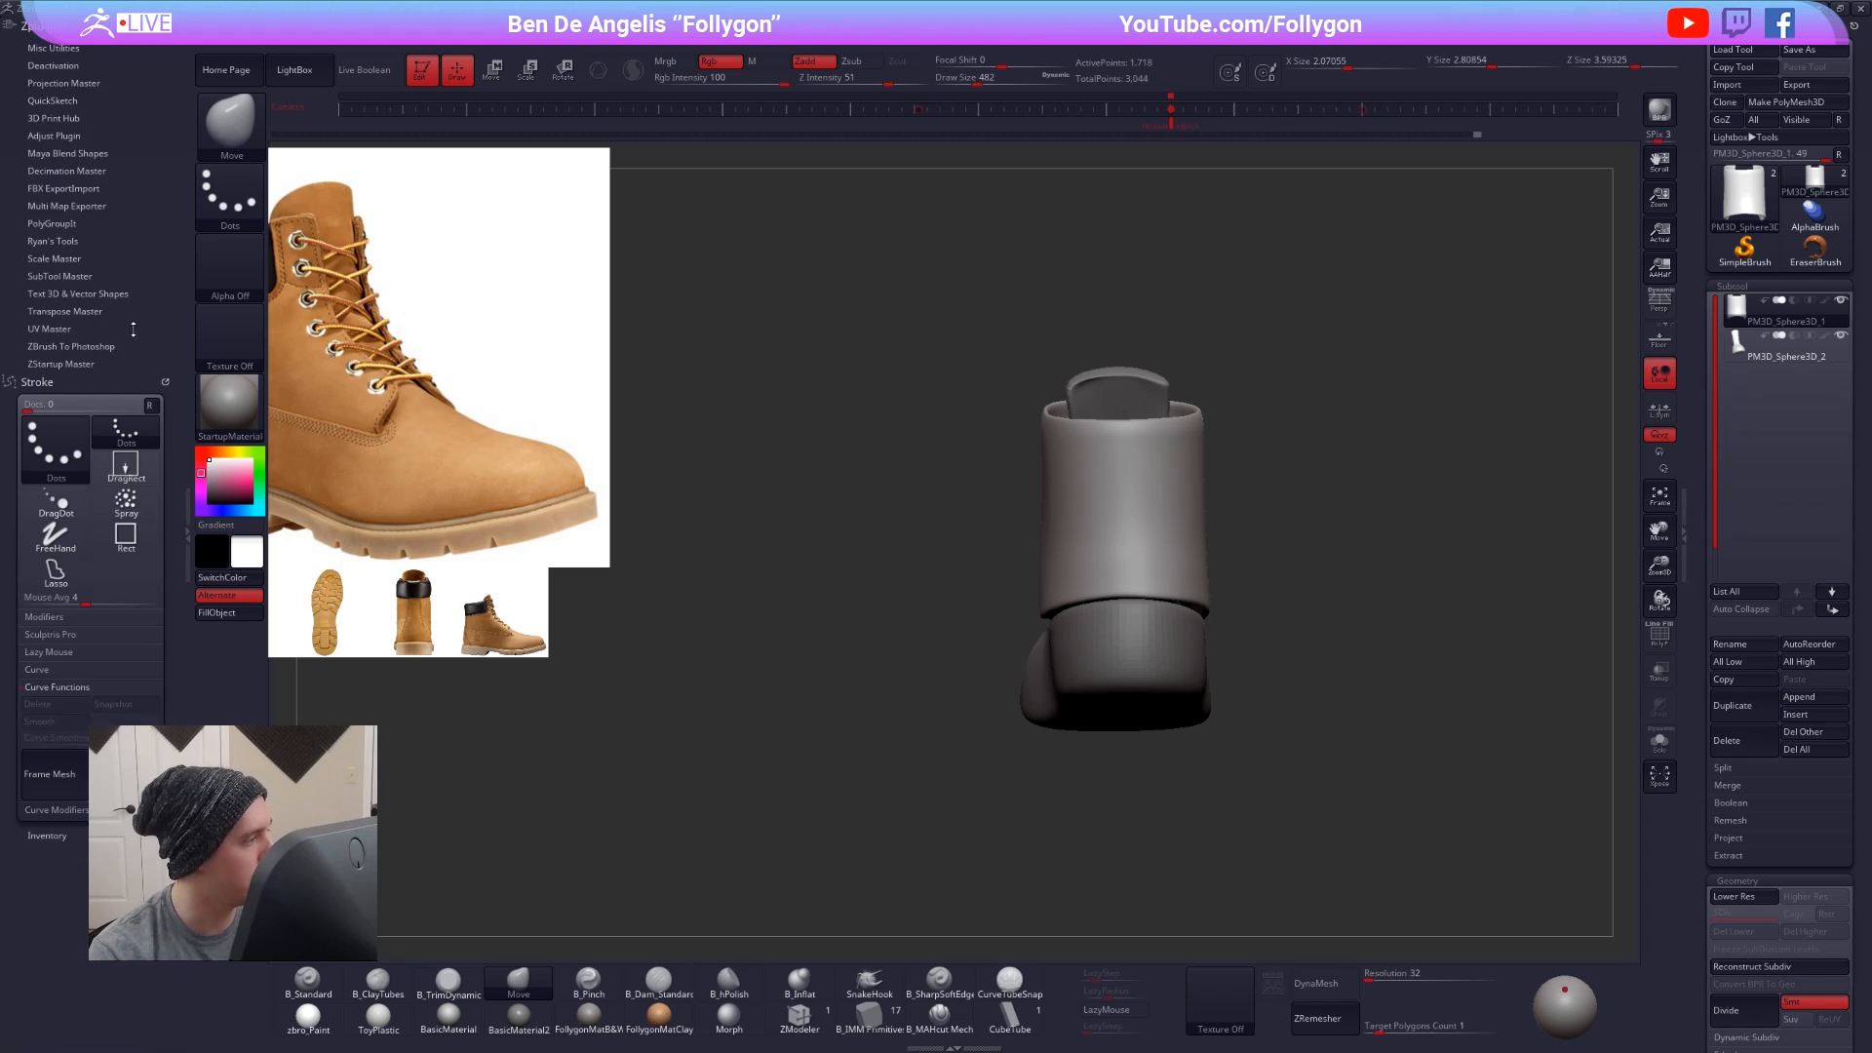
left_click(187, 532)
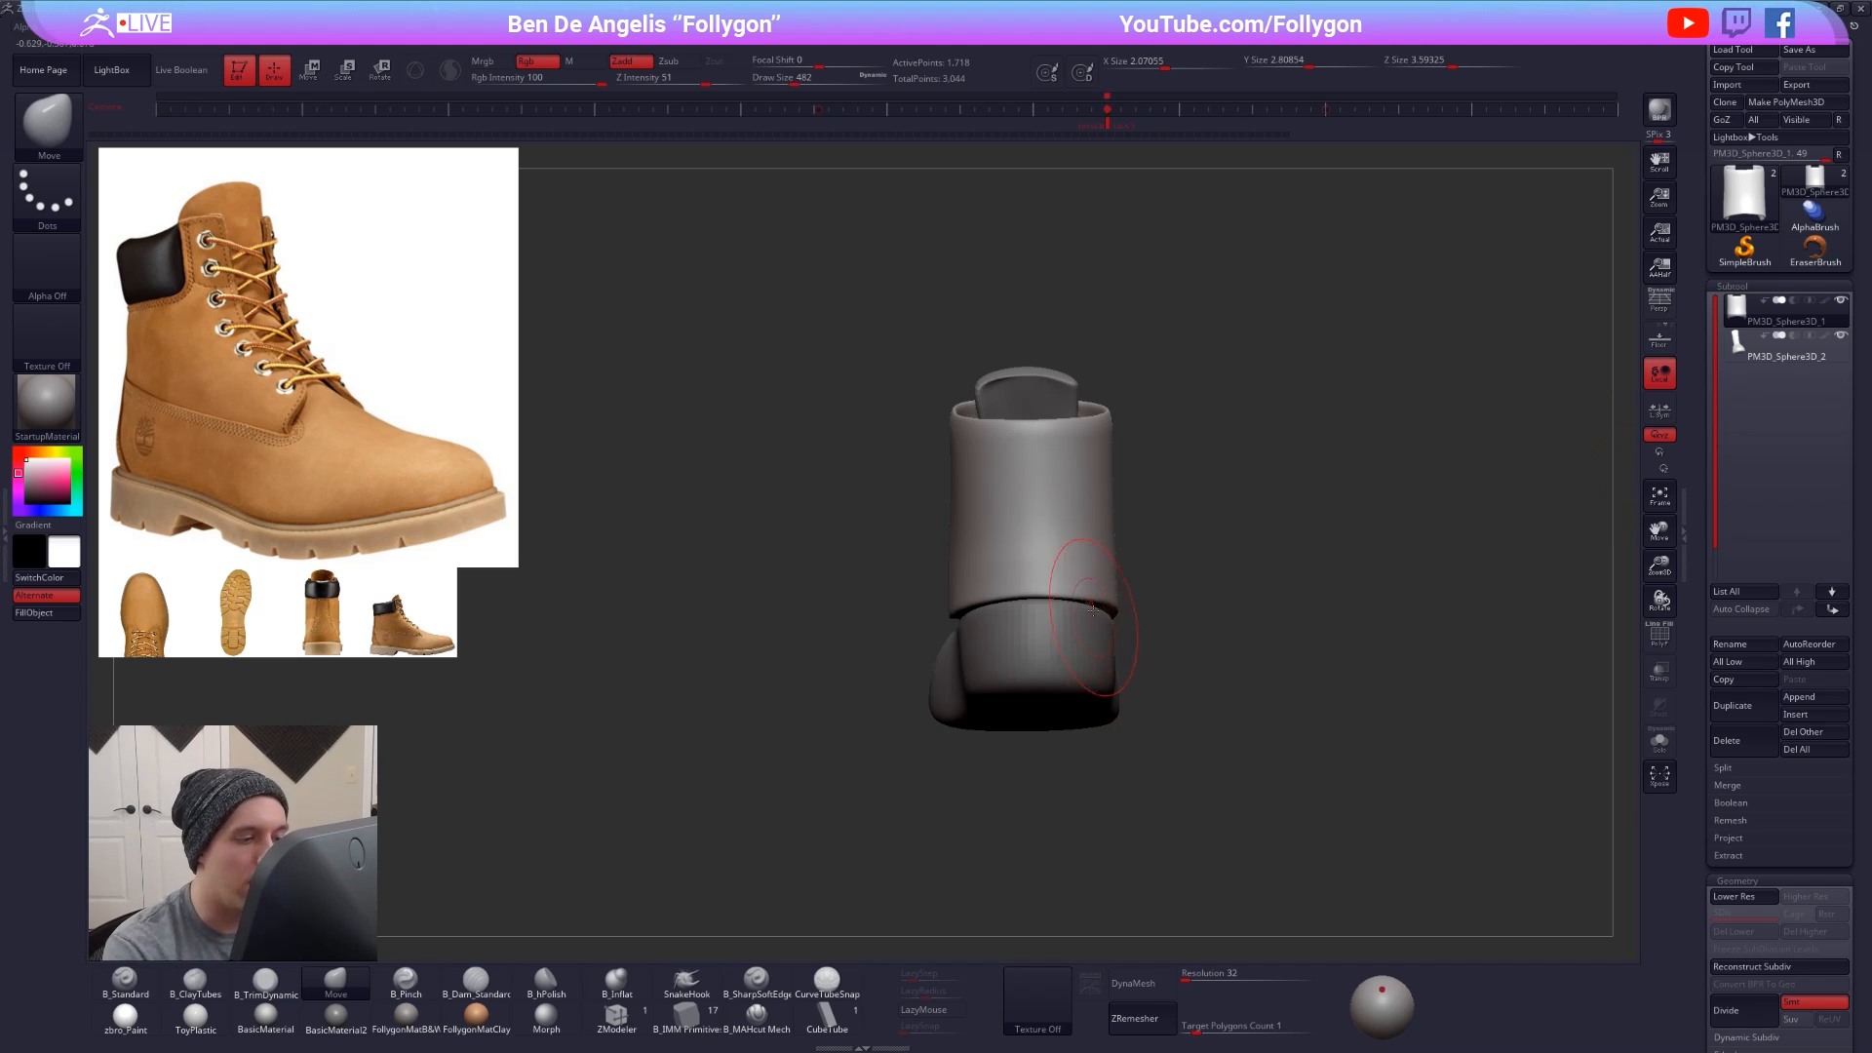
- Adjust the shaft's lower edge around the heel with the Move brush, reducing the draw size to 335
right_click_drag(1090, 569, 1111, 634)
left_click_drag(1121, 617, 1218, 623)
key("space")
key("space")
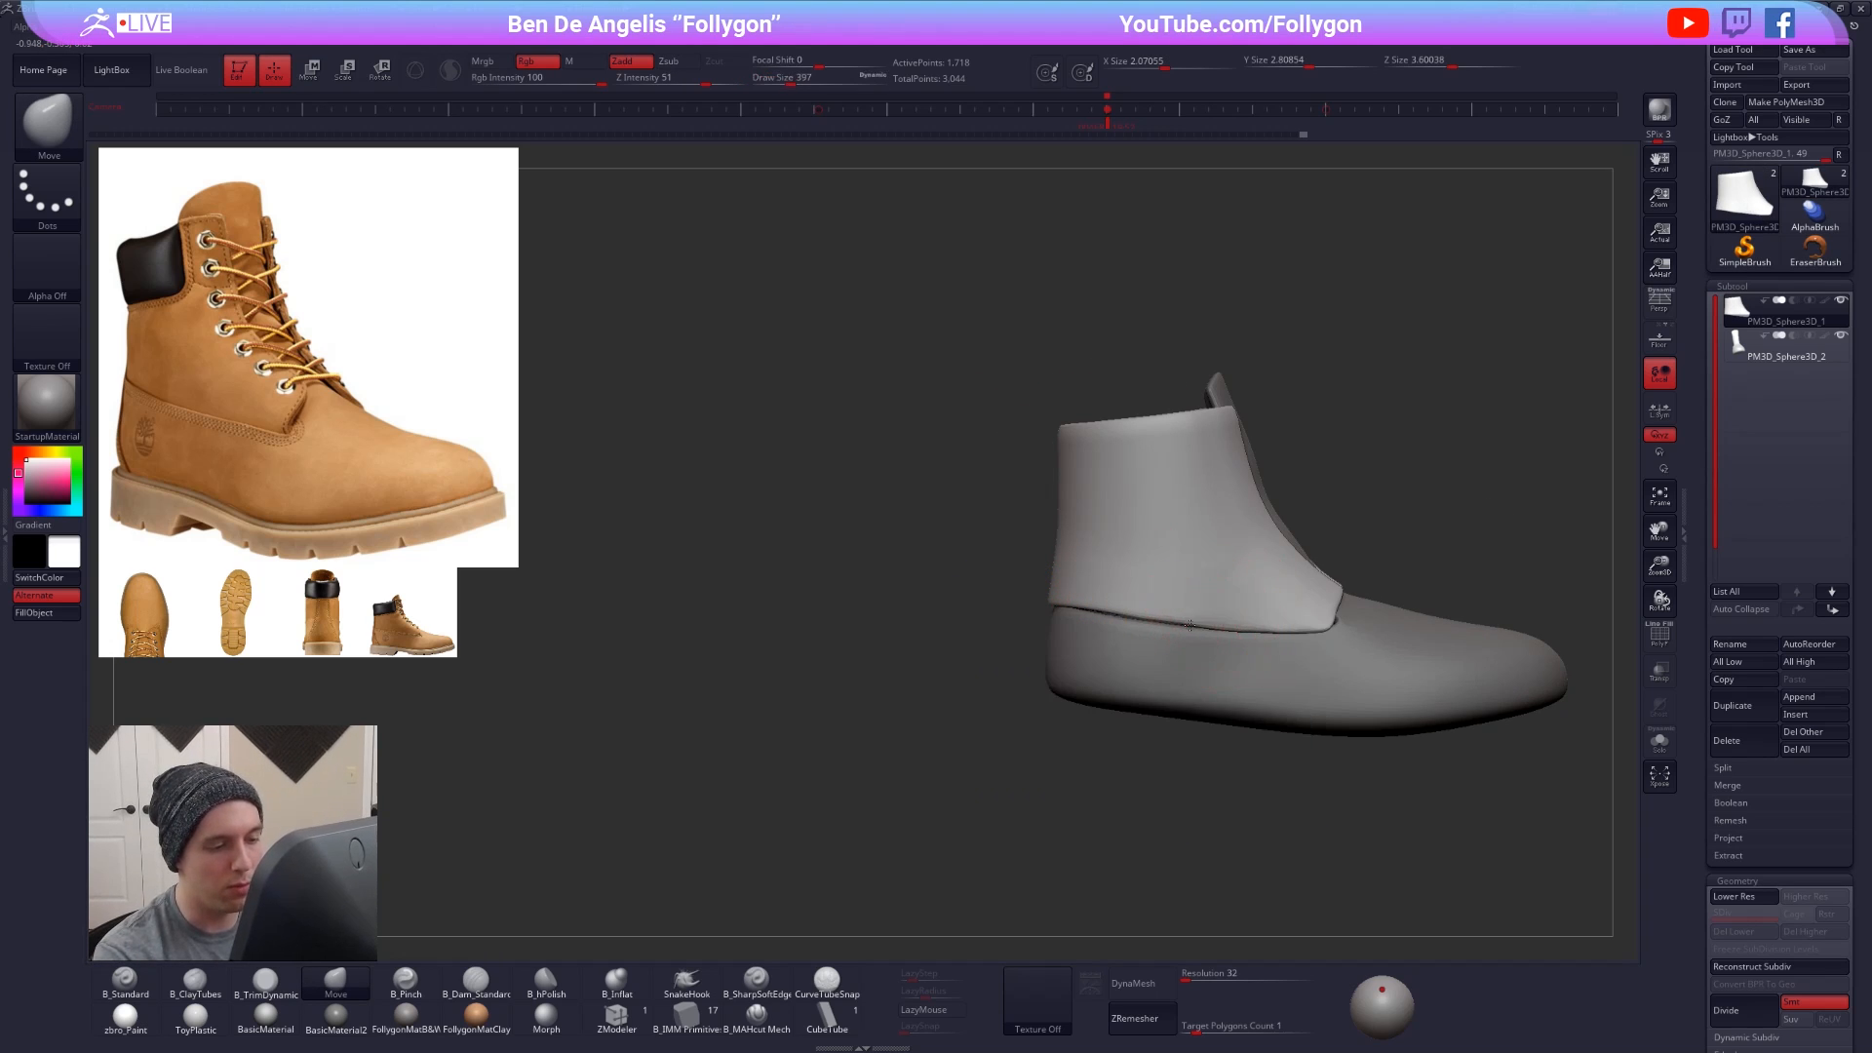
mouse_move(1219, 629)
right_mouse_down()
mouse_move(1299, 627)
mouse_move(1209, 649)
right_mouse_up()
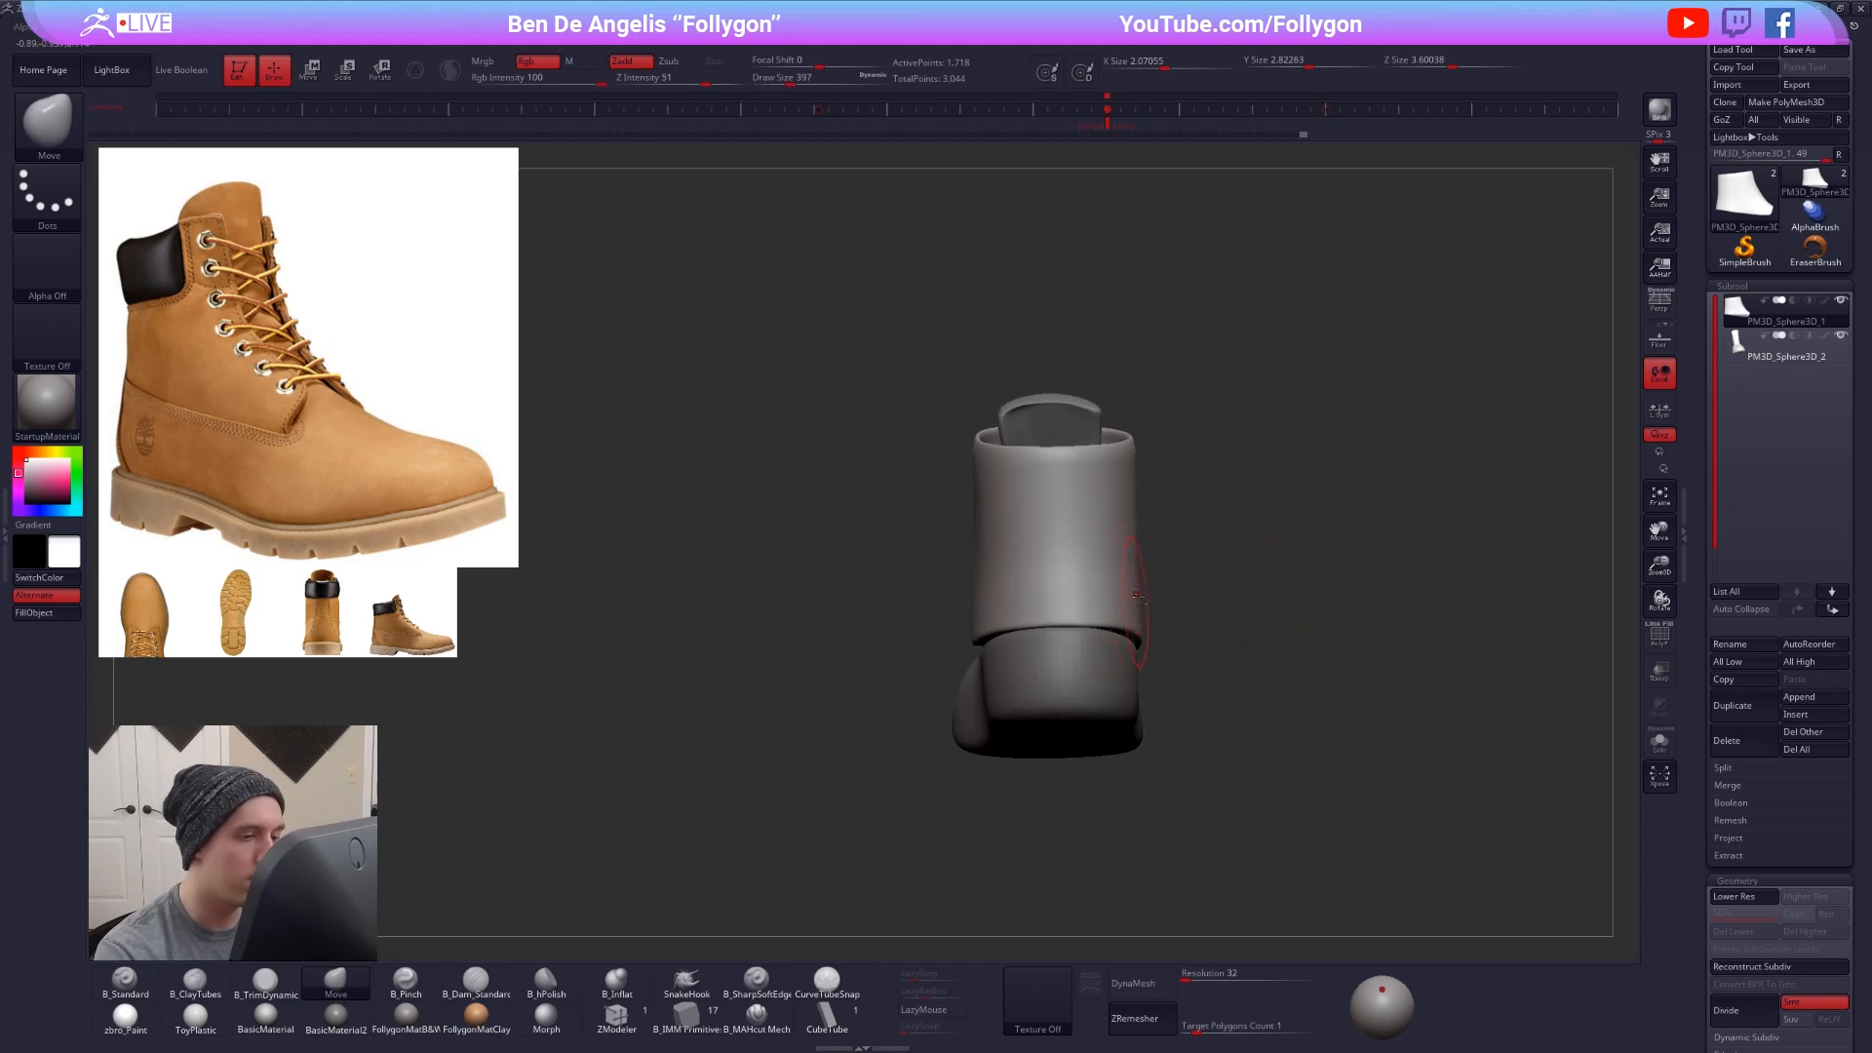
key("space")
left_click_drag(1156, 624, 1152, 624)
right_click_drag(1169, 548, 1118, 647, "ctrl")
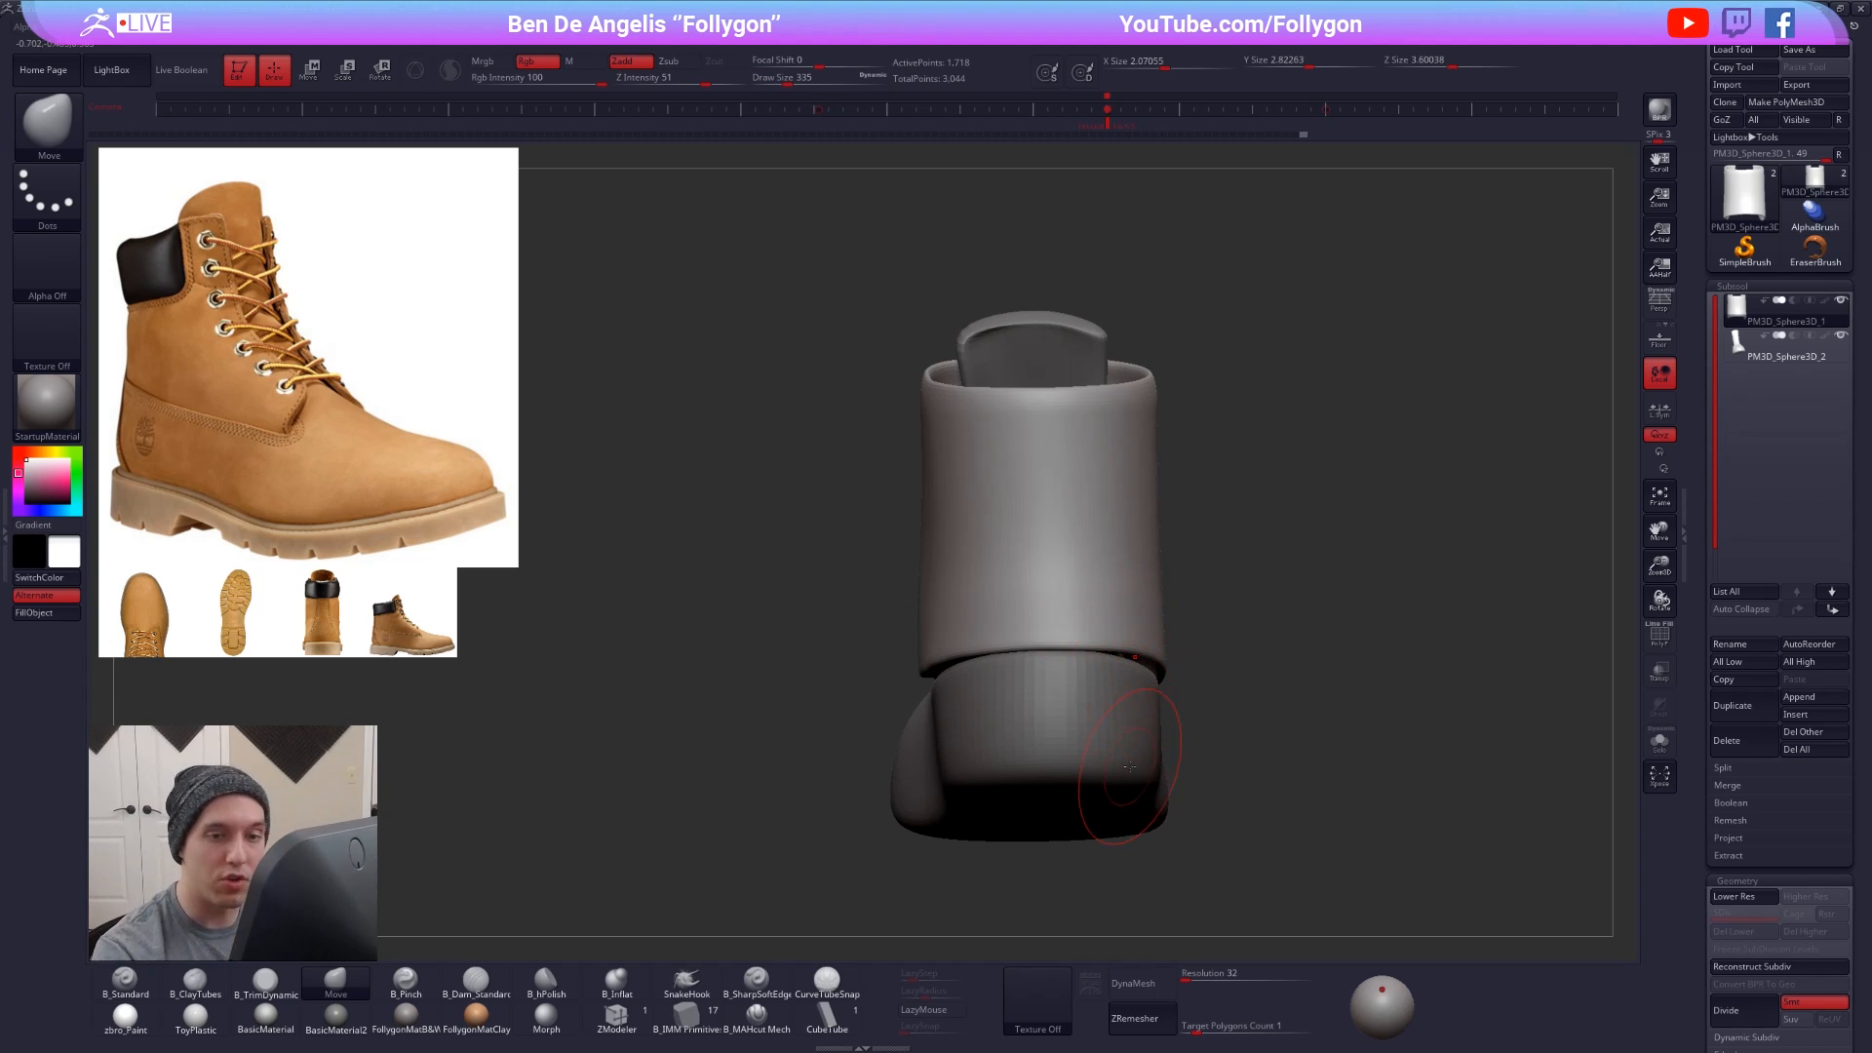
right_click_drag(1300, 702, 1270, 672, "alt")
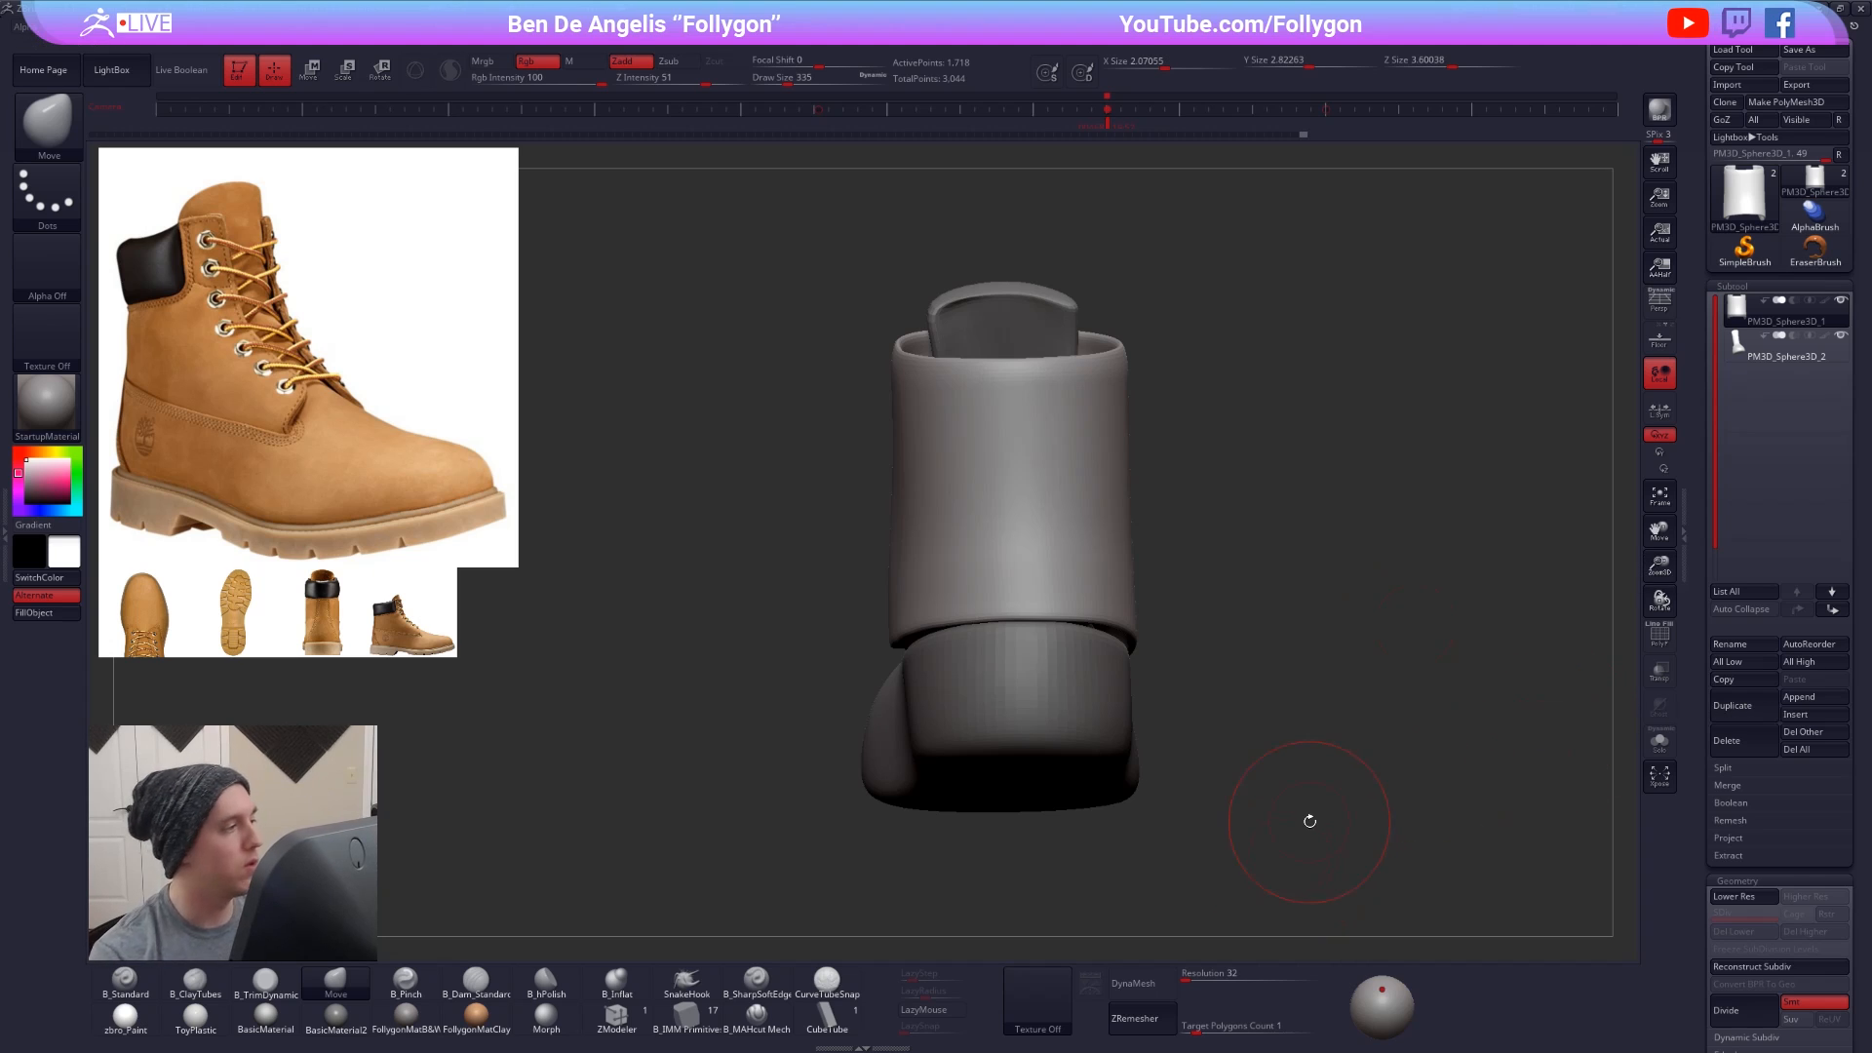
- Duplicate the uncut full foot from the shaft's undo history, restore the cut shaft, and place the duplicate last in the subtool list
key("shift+z")
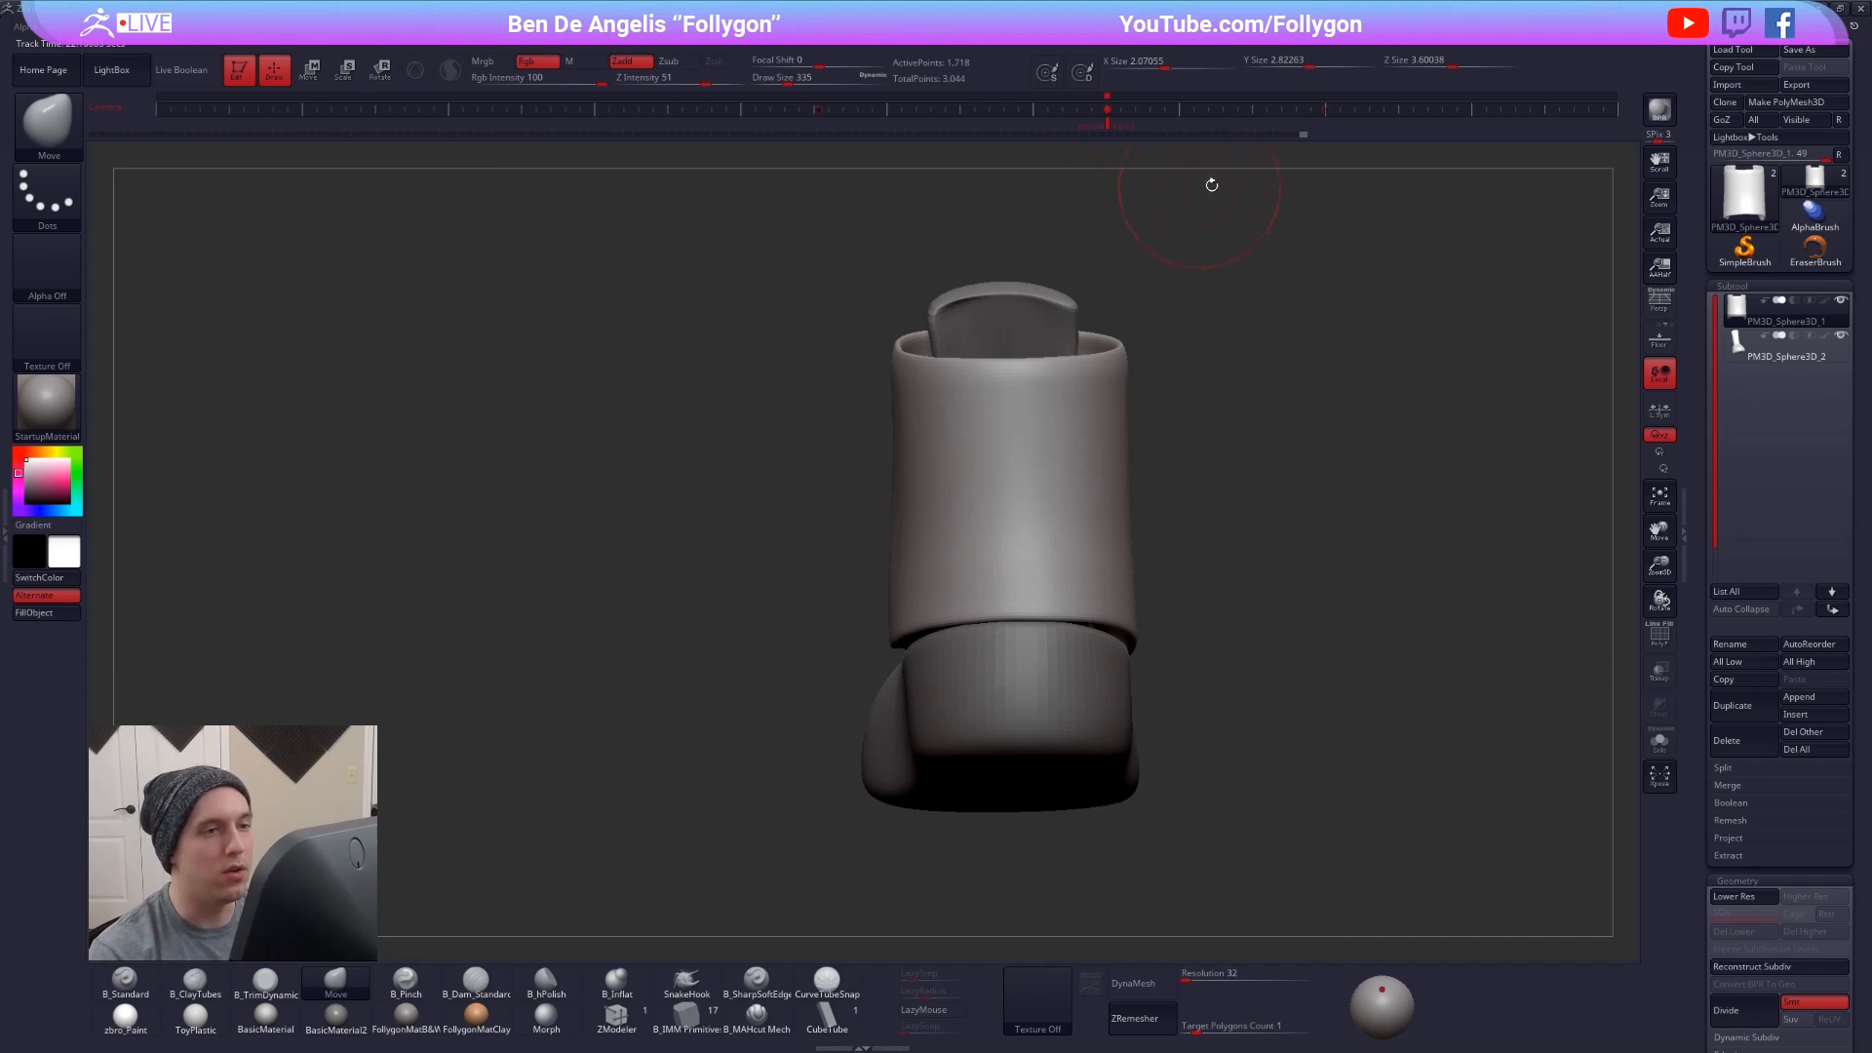
mouse_move(1306, 130)
left_mouse_down()
mouse_move(1203, 159)
mouse_move(943, 169)
mouse_move(1119, 172)
mouse_move(1084, 132)
left_mouse_up()
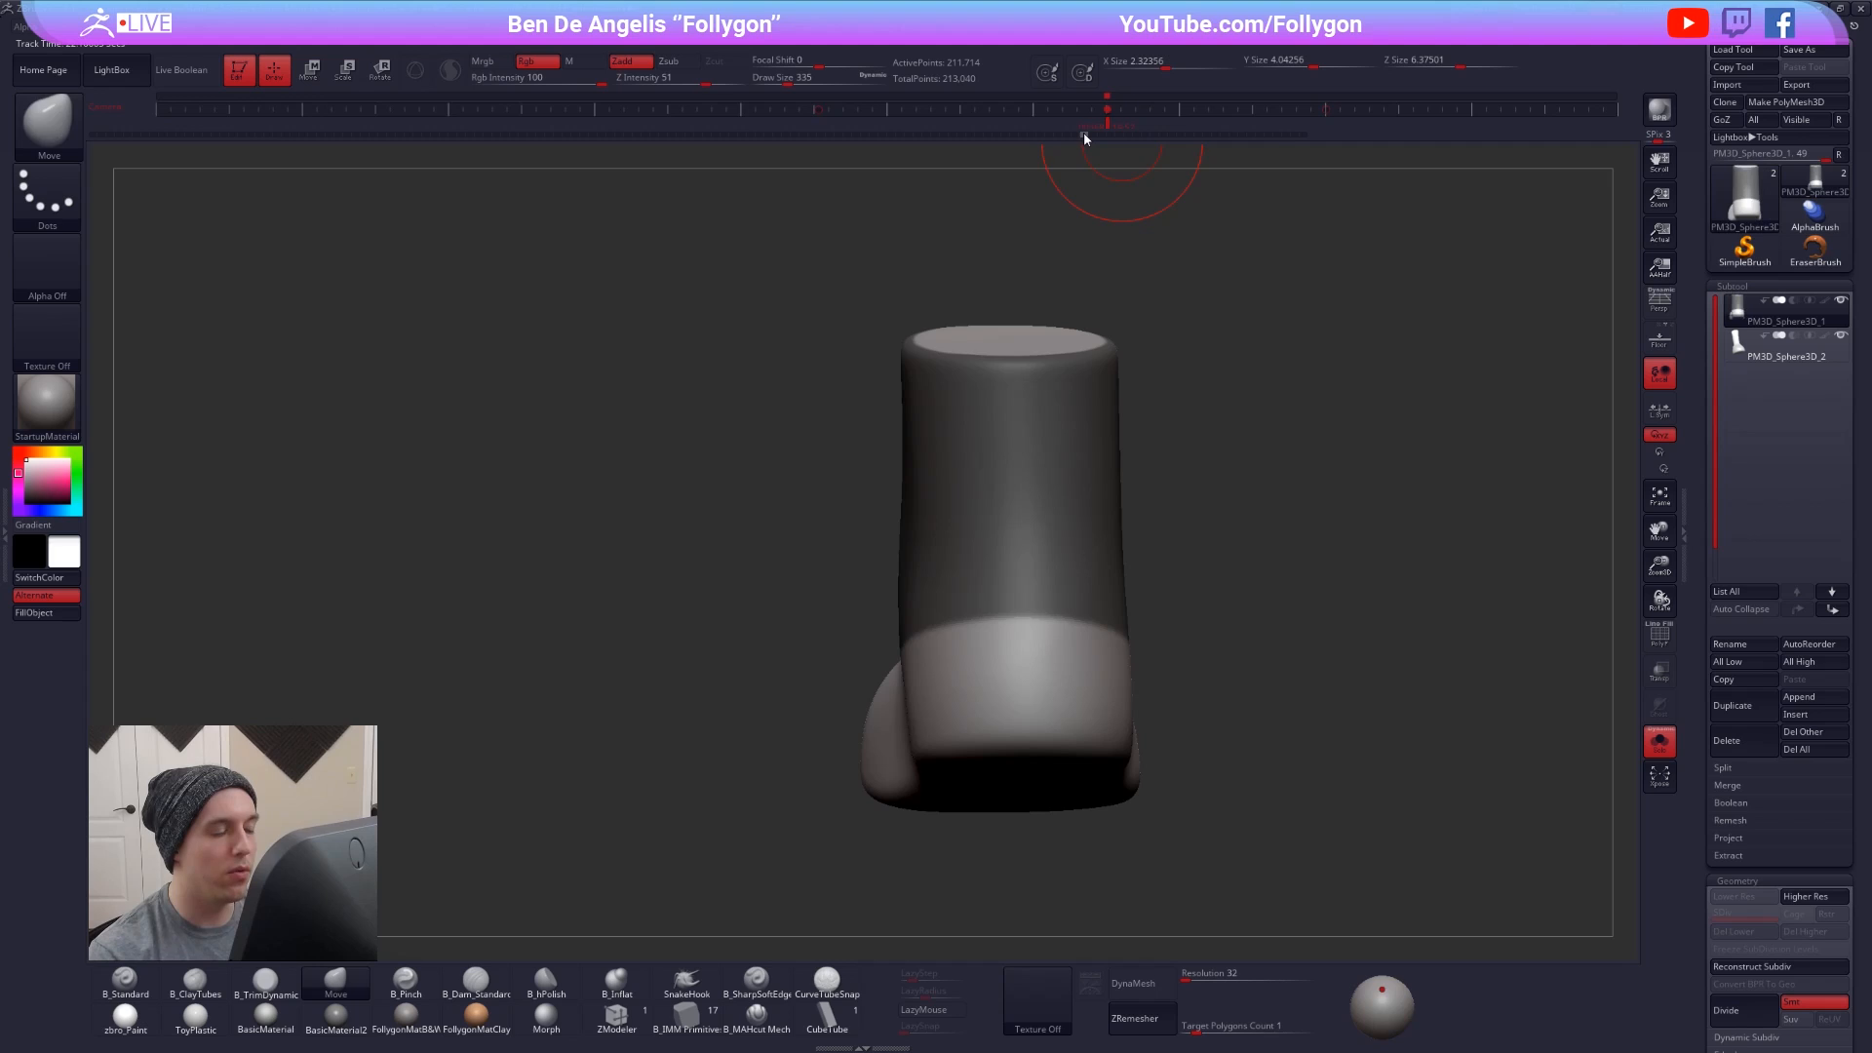
left_click(1733, 705)
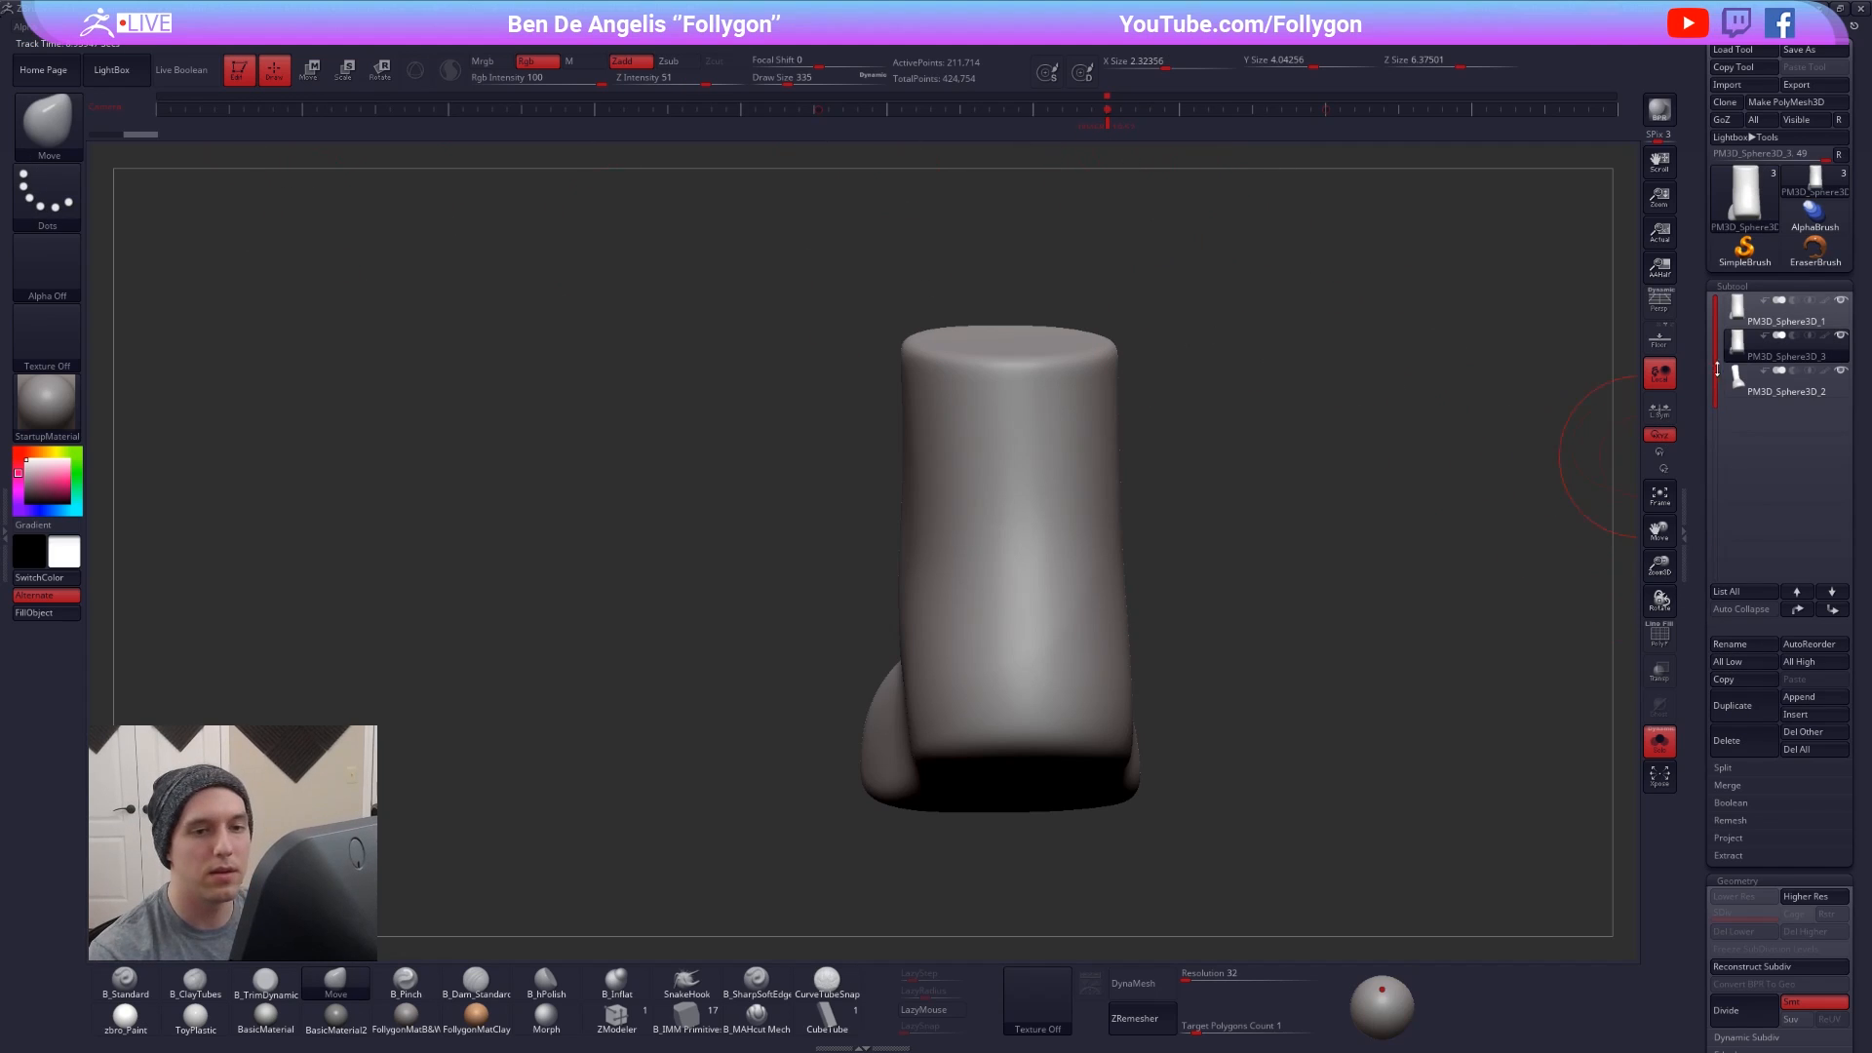
left_click(1735, 314)
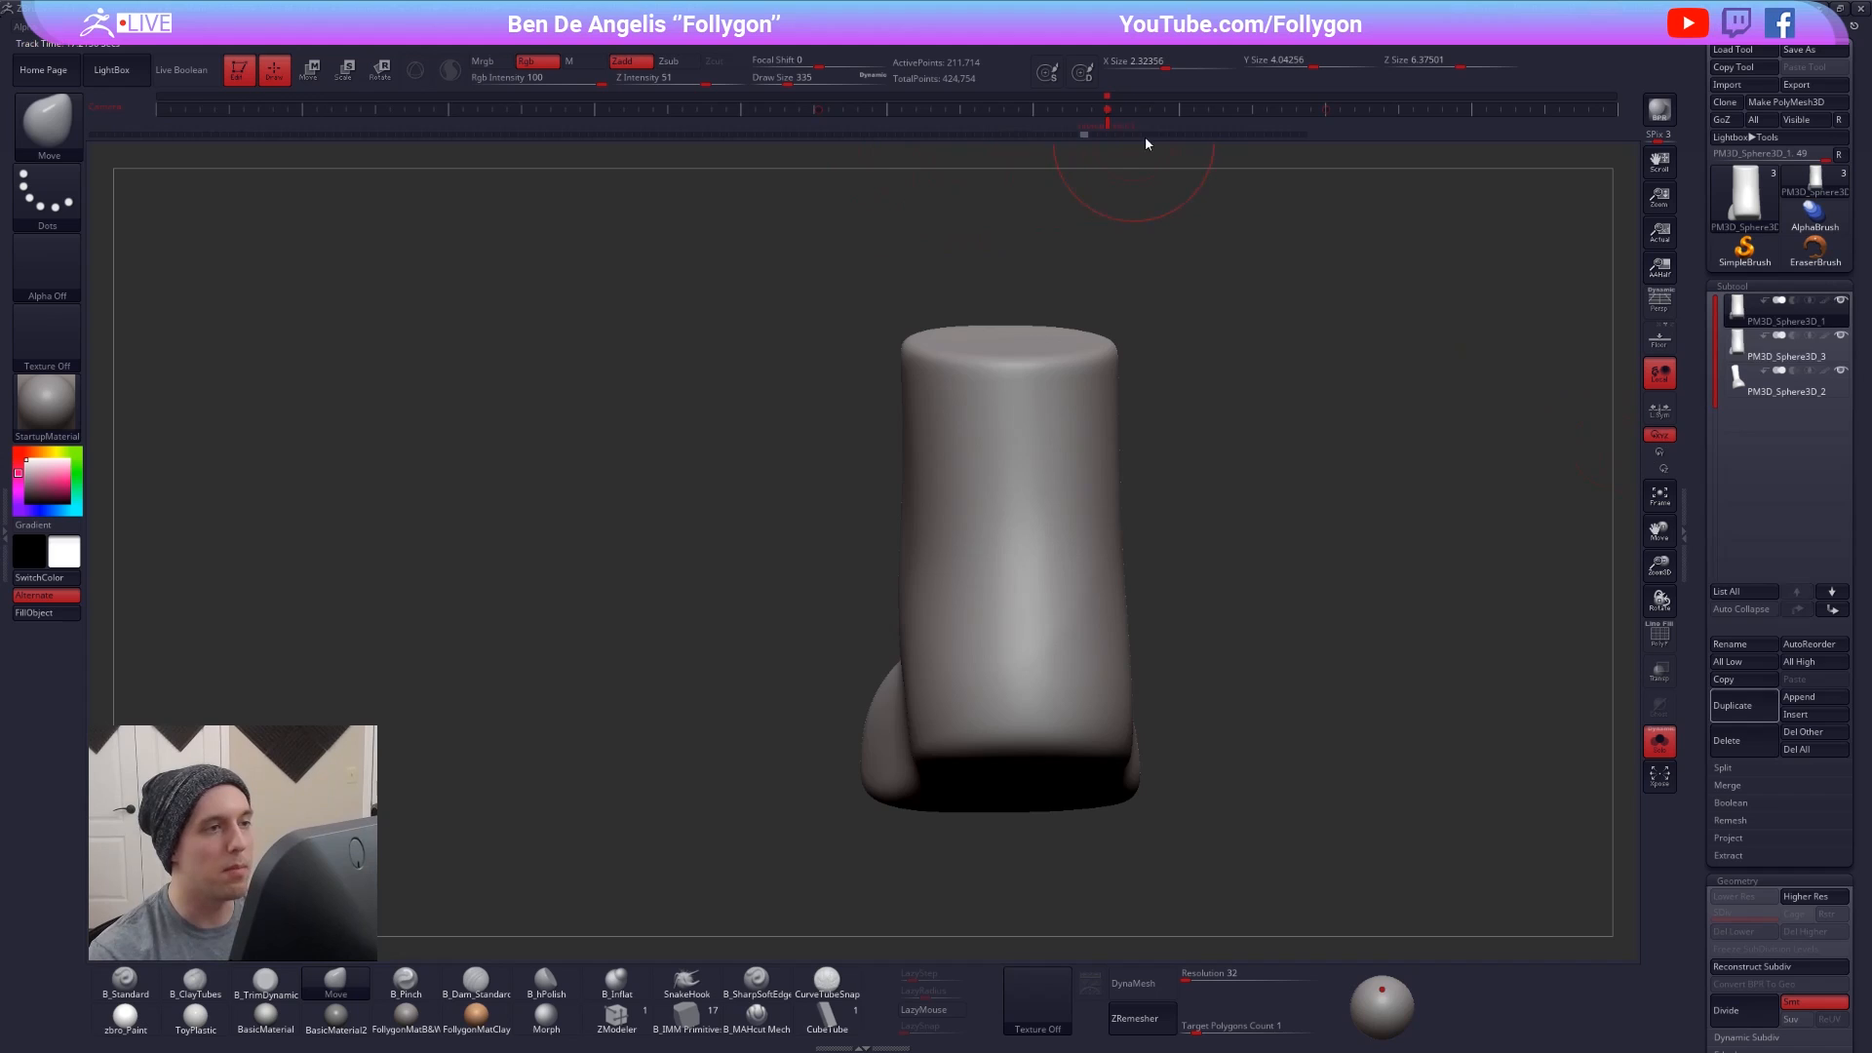
left_click_drag(1144, 135, 1311, 148)
left_click(1754, 349)
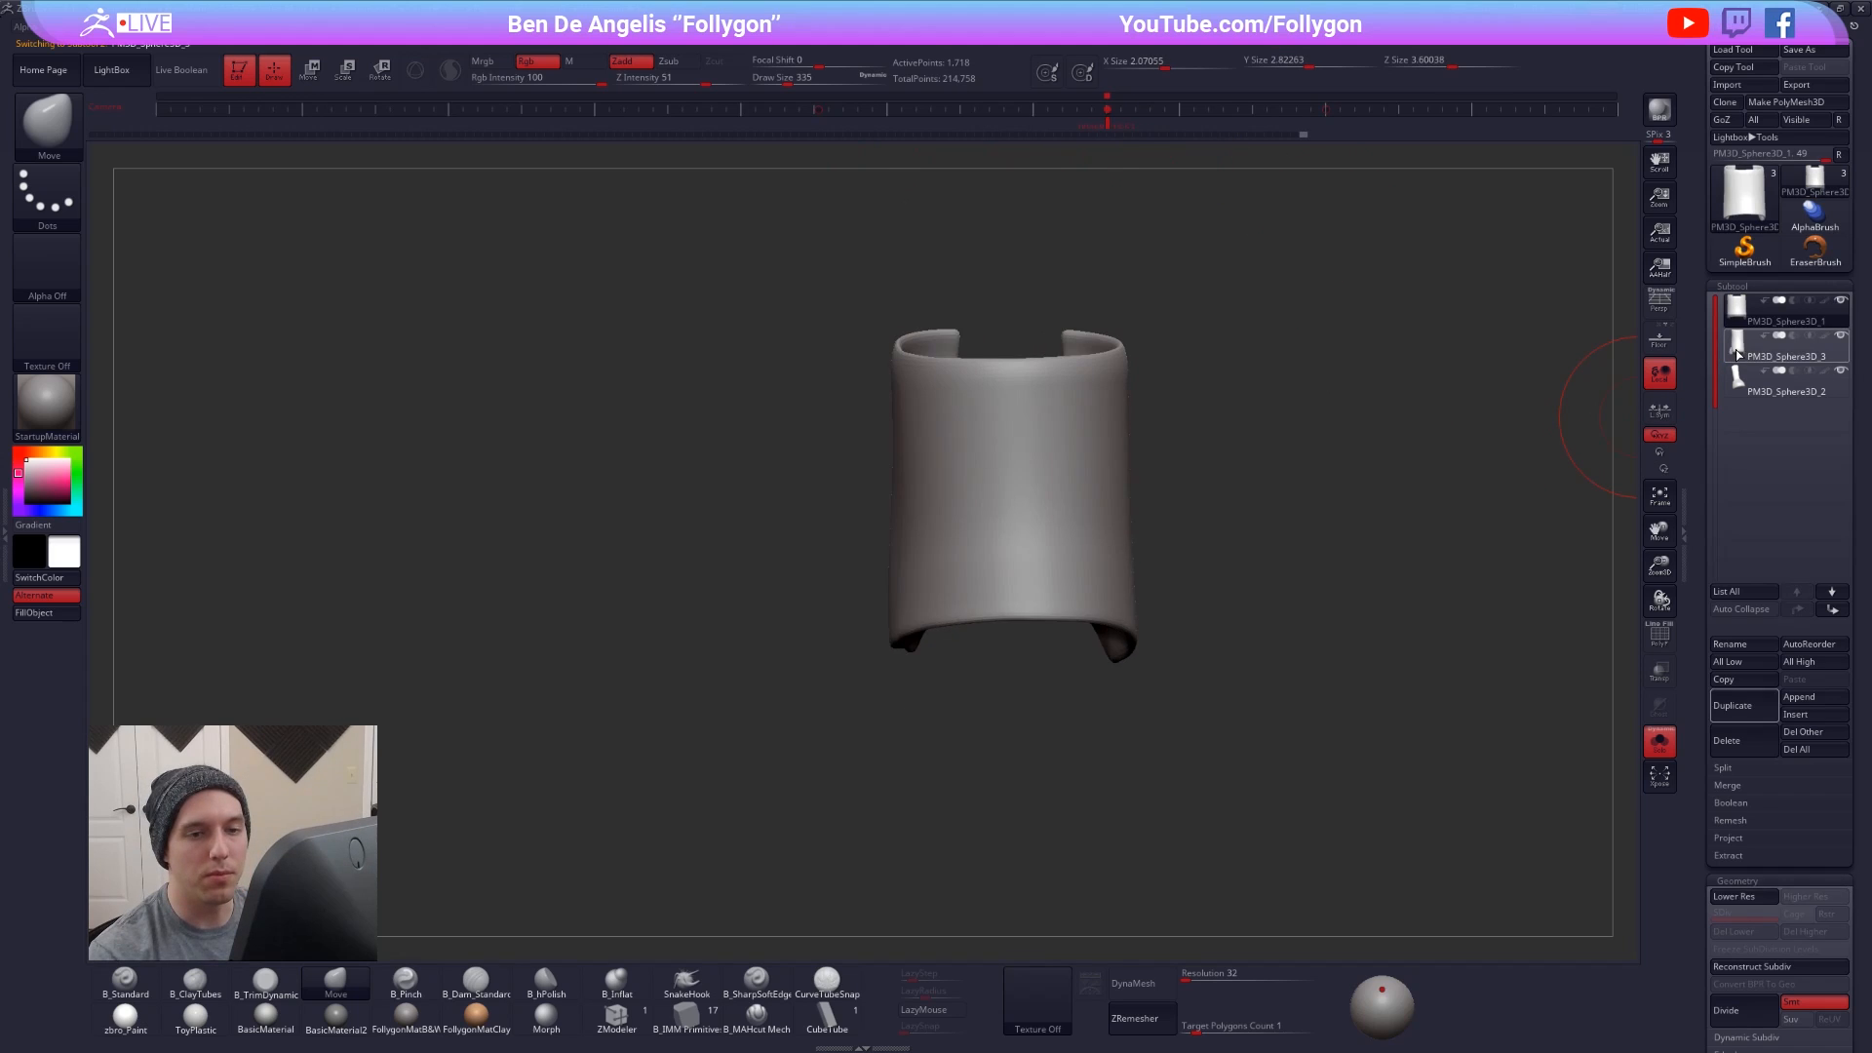
left_click(1831, 591)
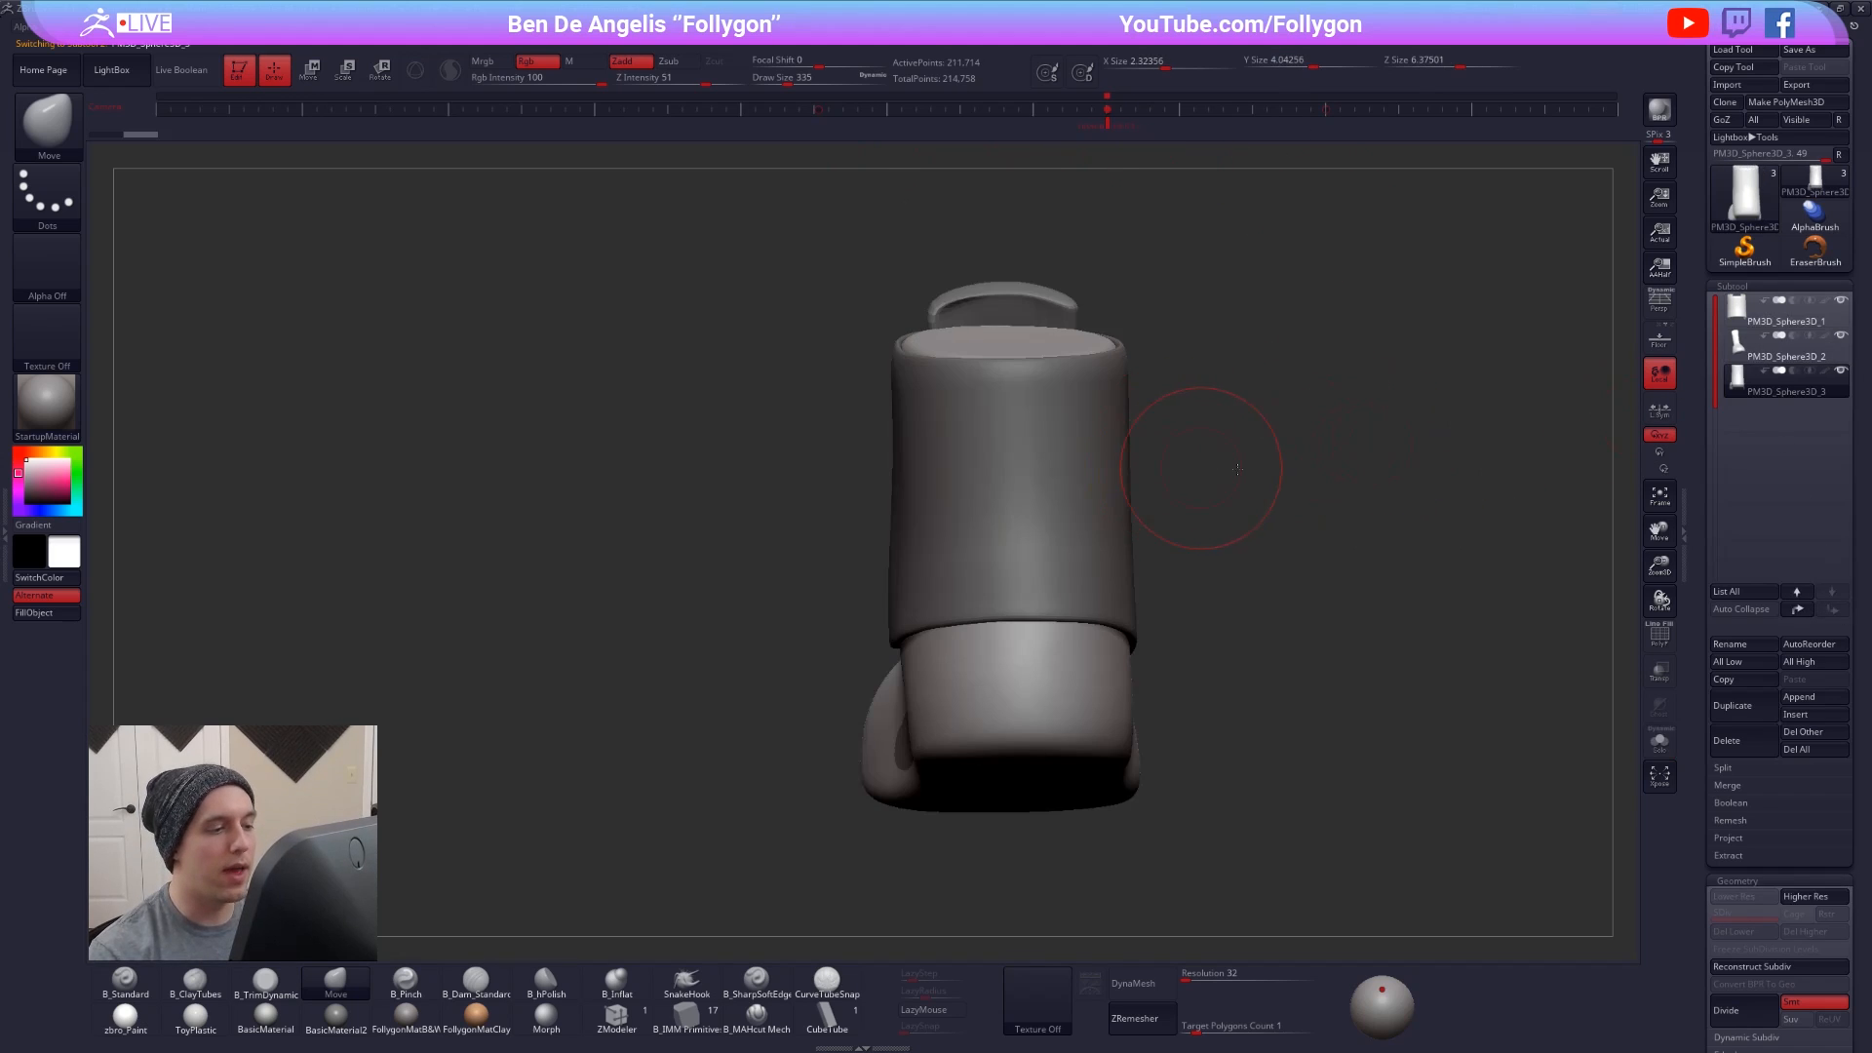
- Check the duplicated foot, show the reference images again, and place the enlarged back-view boot photo over the model
mouse_move(1212, 417)
left_mouse_down()
mouse_move(1282, 471)
mouse_move(1249, 547)
left_mouse_up()
key("shift+s")
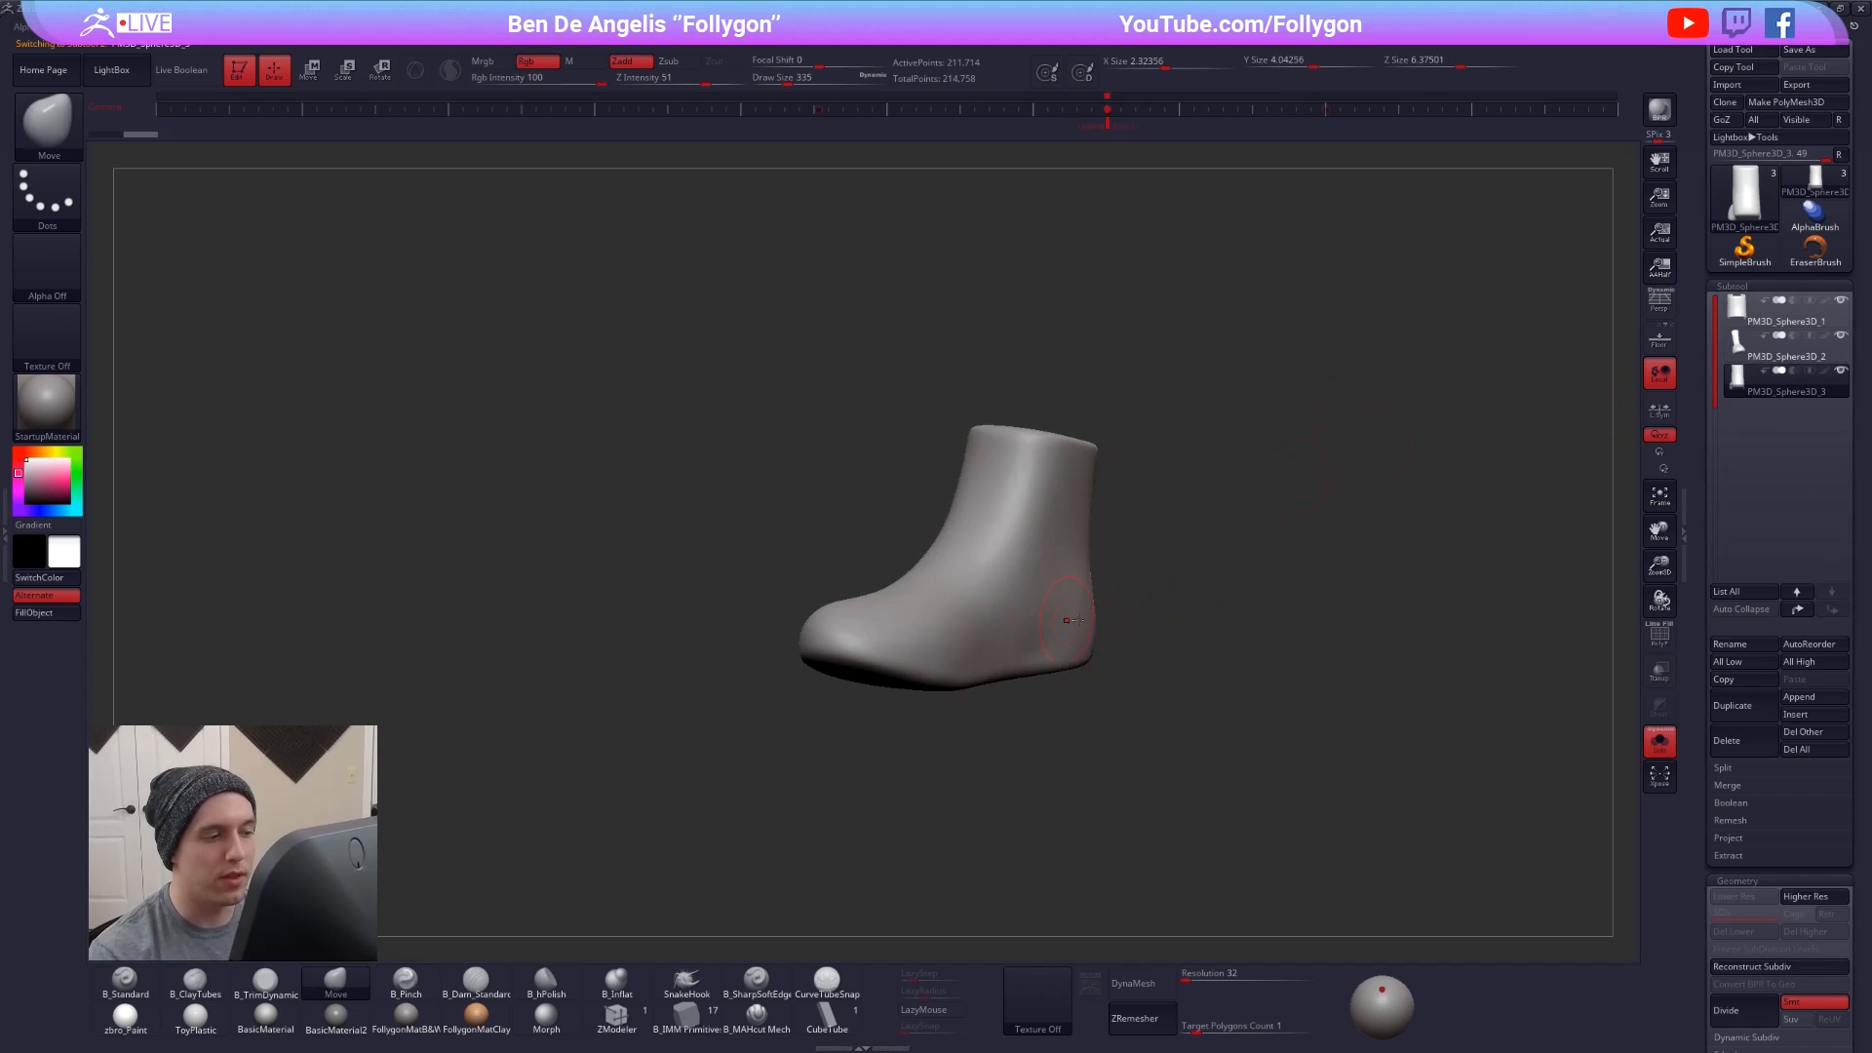
key("shift+f")
key("shift+f")
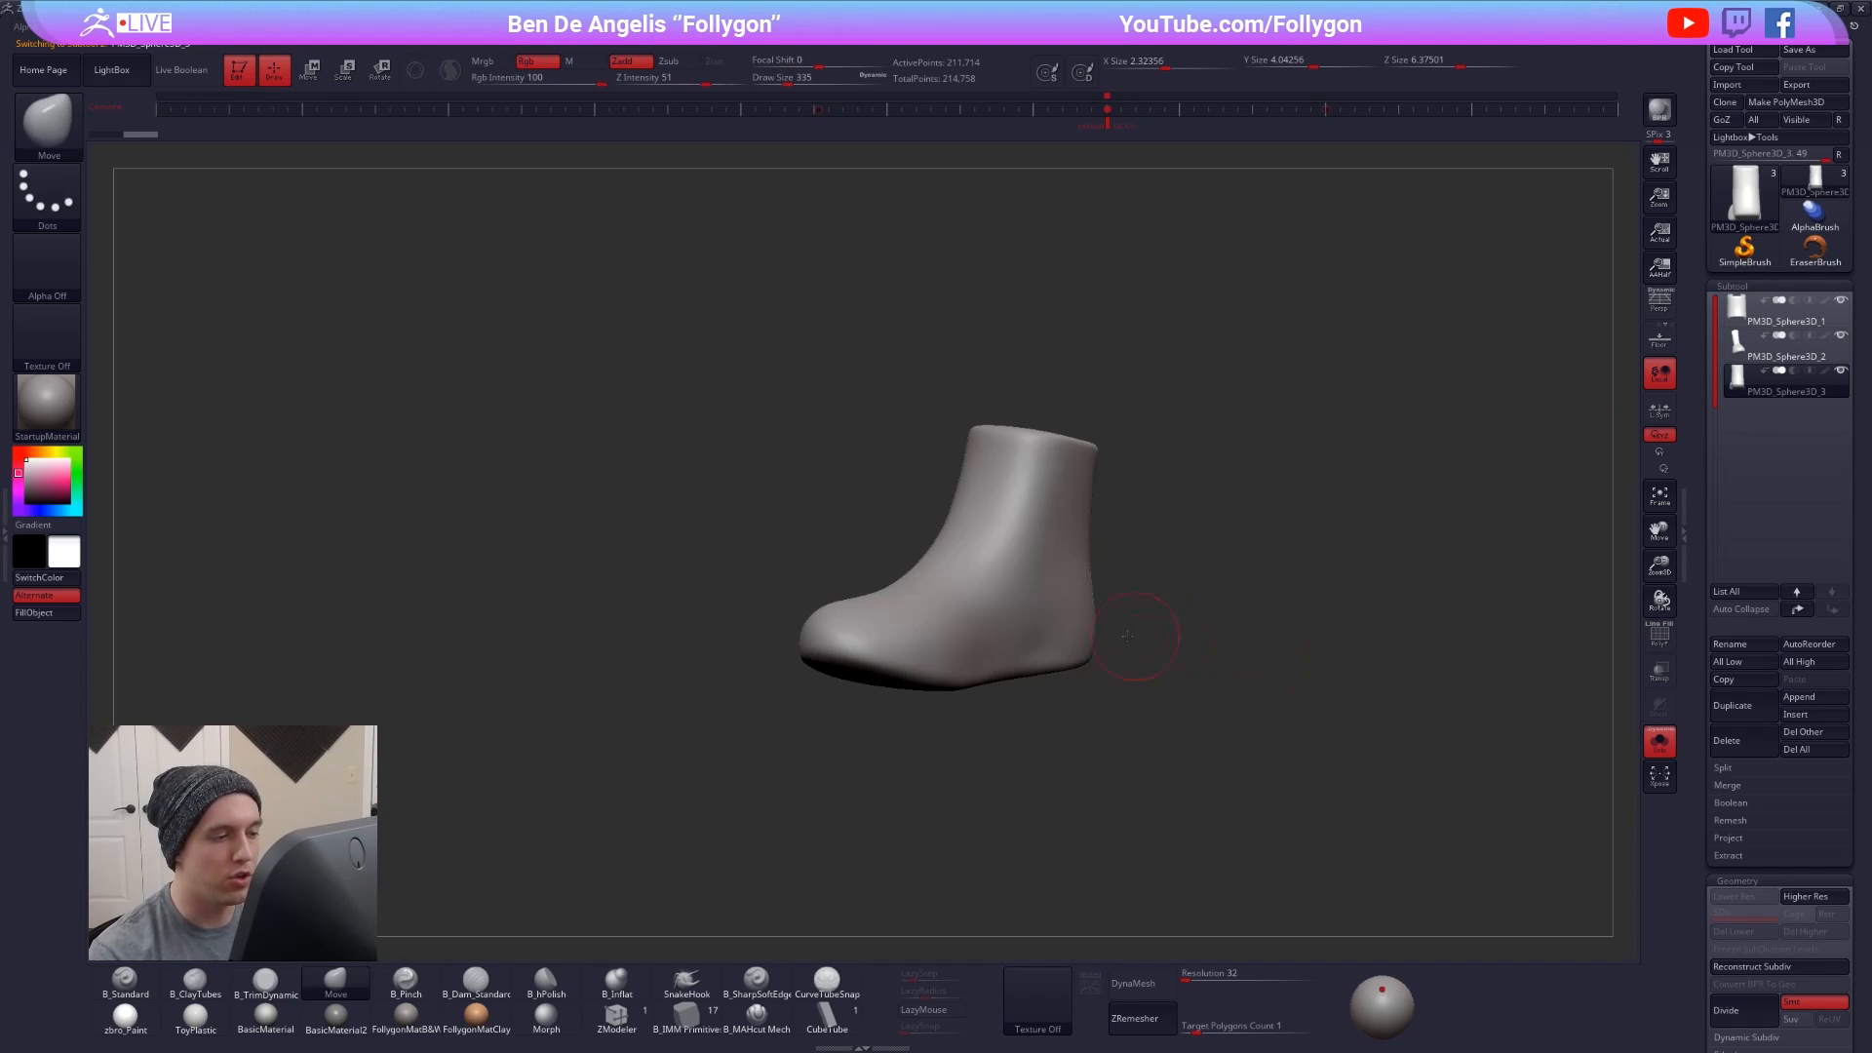
left_click_drag(1160, 633, 1040, 623)
key("shift+s")
key("shift+z")
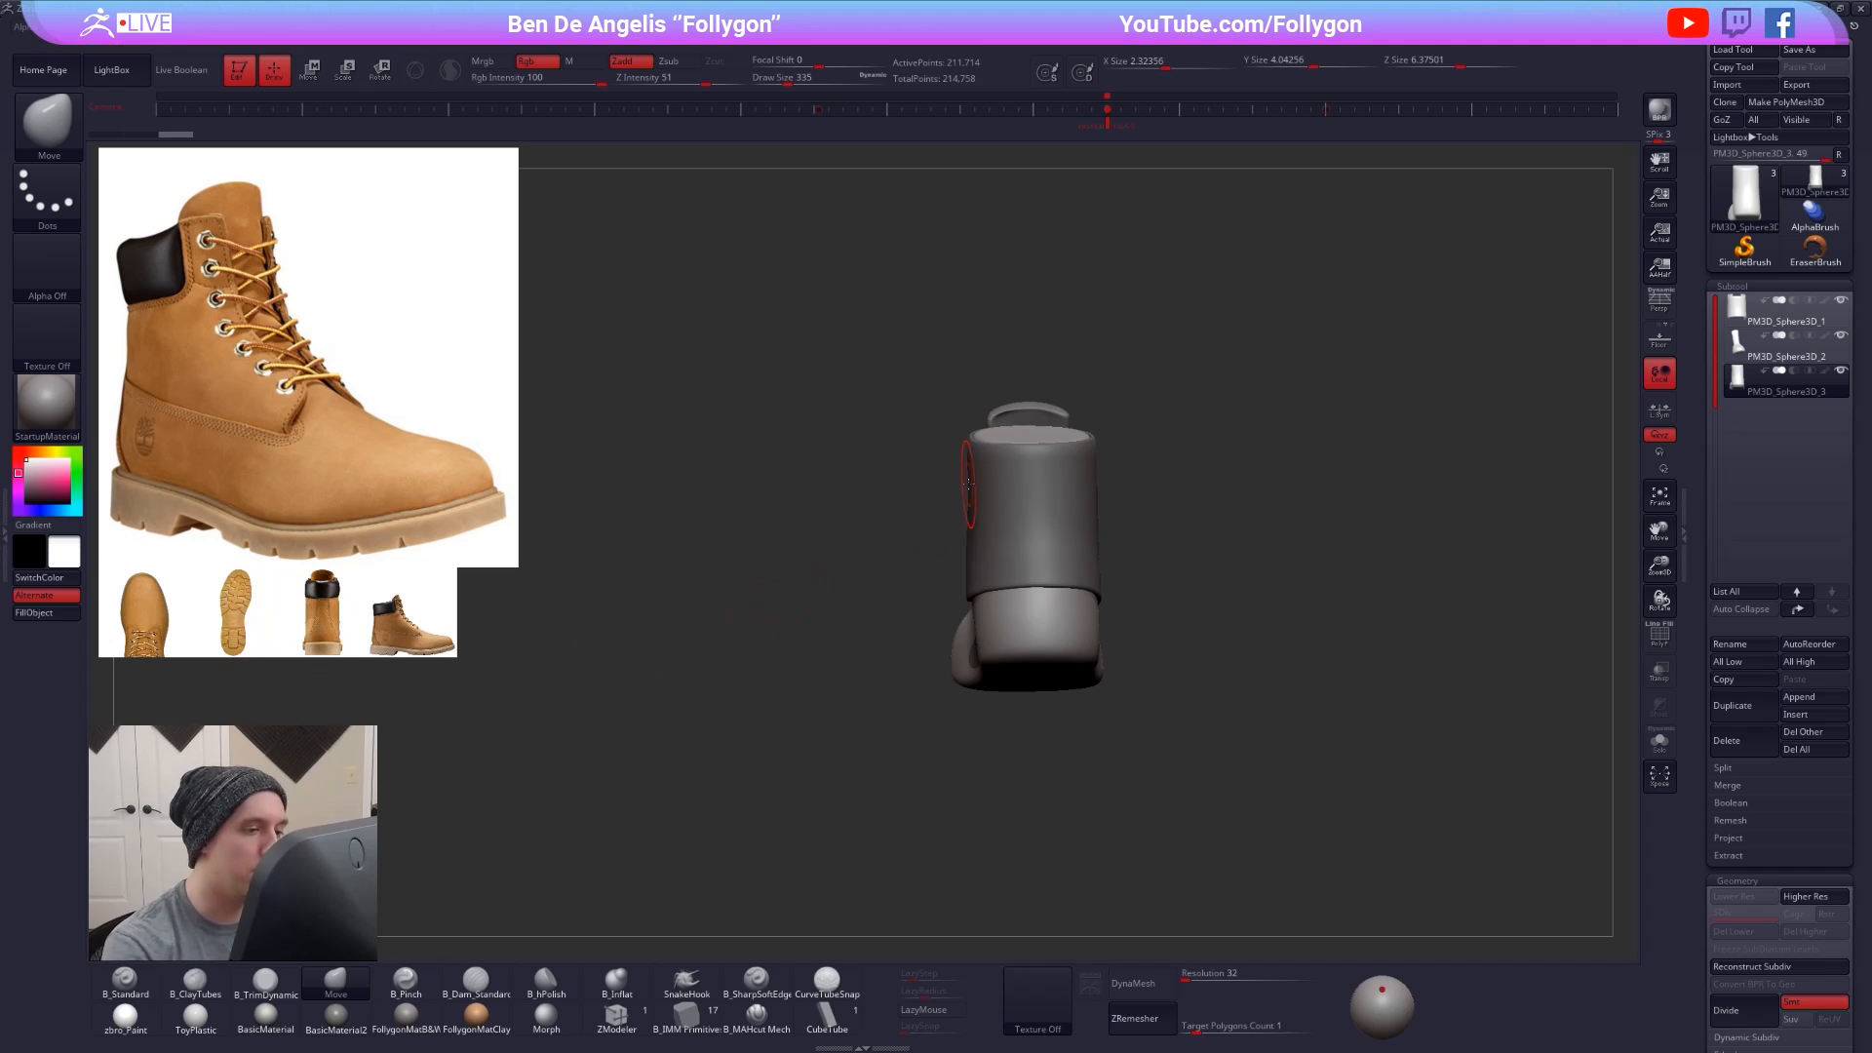
left_click_drag(886, 697, 828, 676, "alt")
key("z")
left_click_drag(333, 628, 1054, 531)
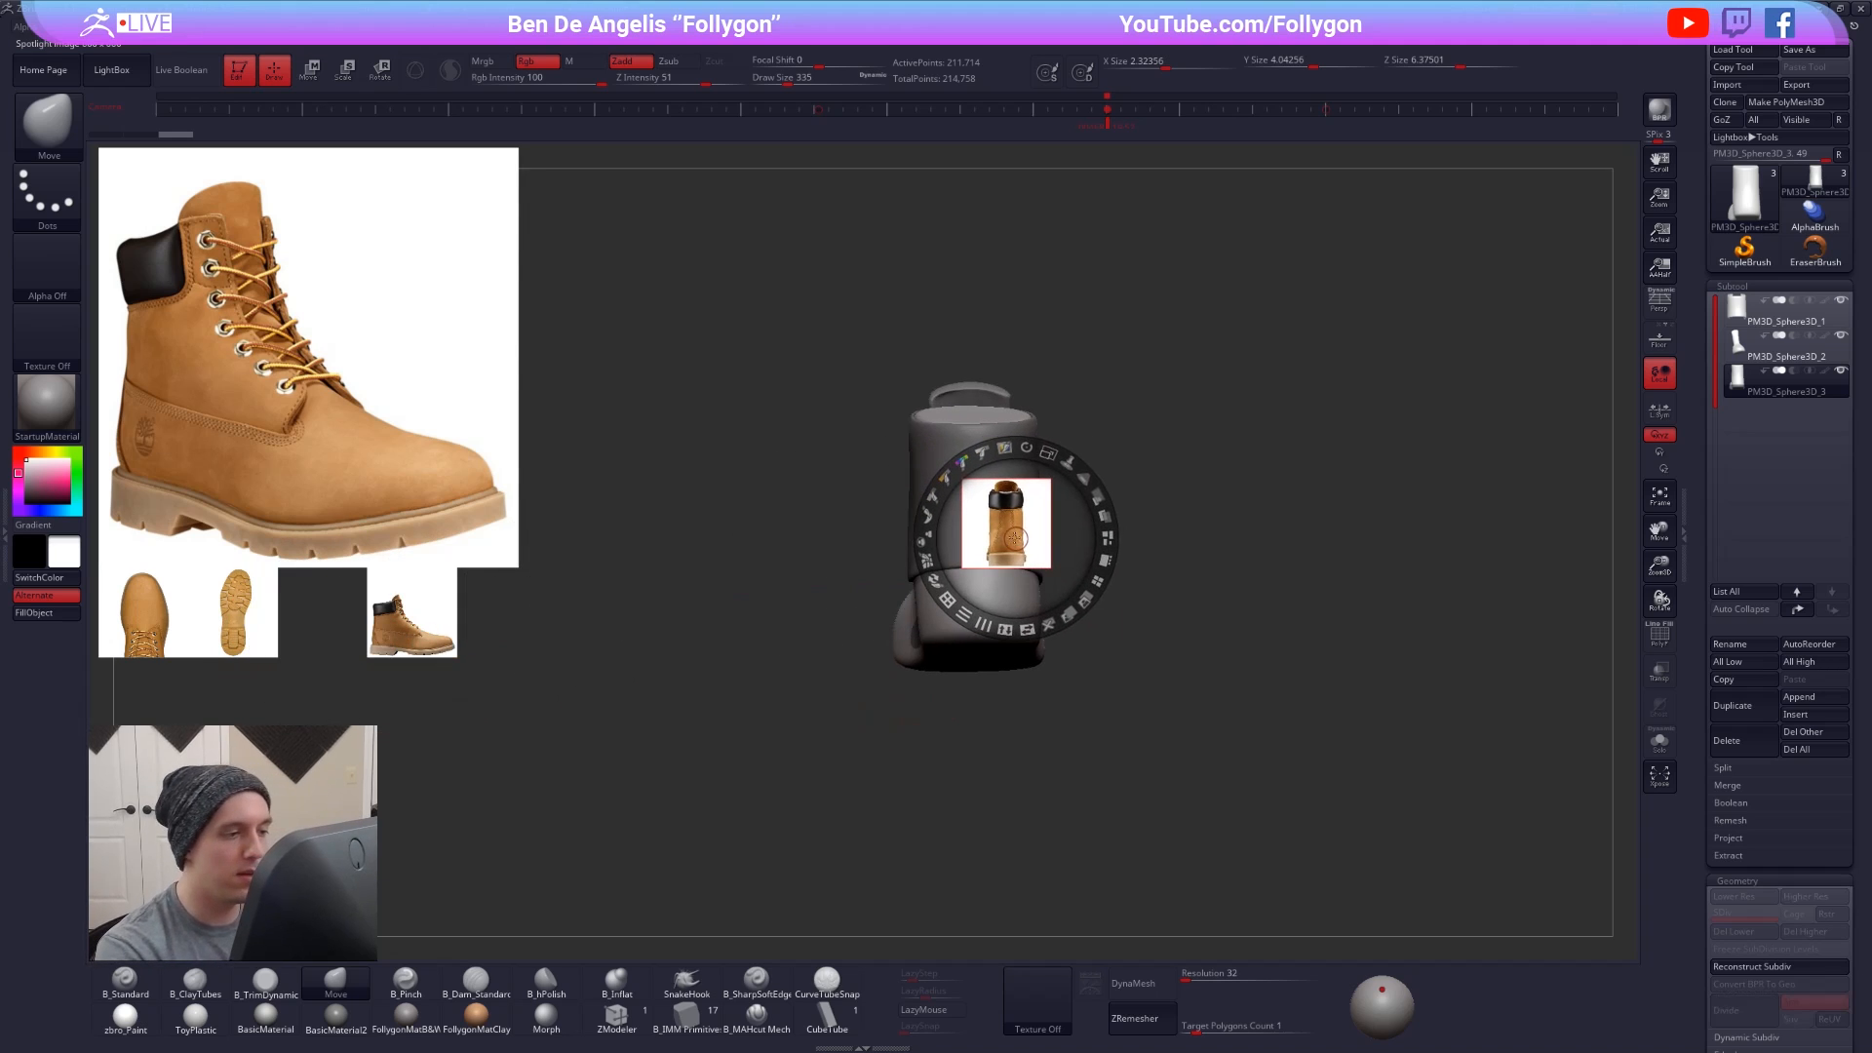
left_click_drag(1050, 457, 1076, 606)
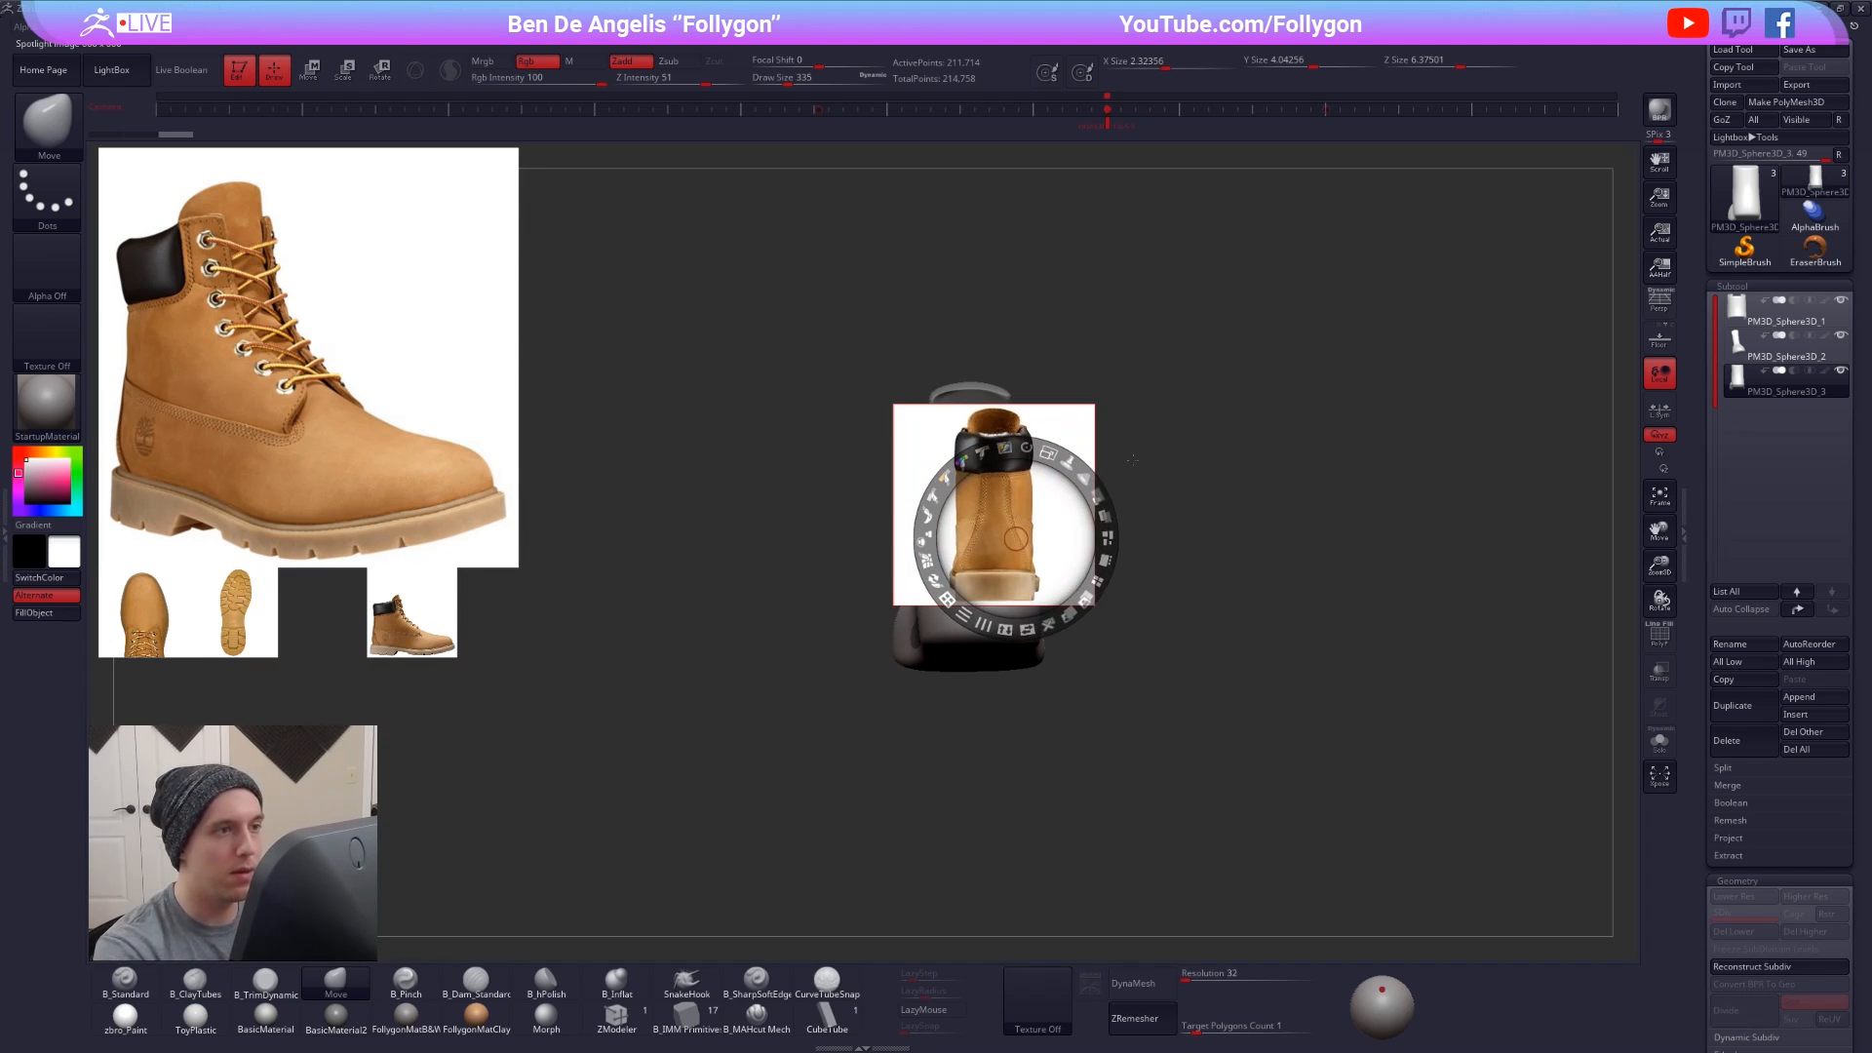
- Recall the stored back view, make the references semi-transparent, and scale and align the back-view photo to the model
left_click(1114, 119)
left_click(1336, 108)
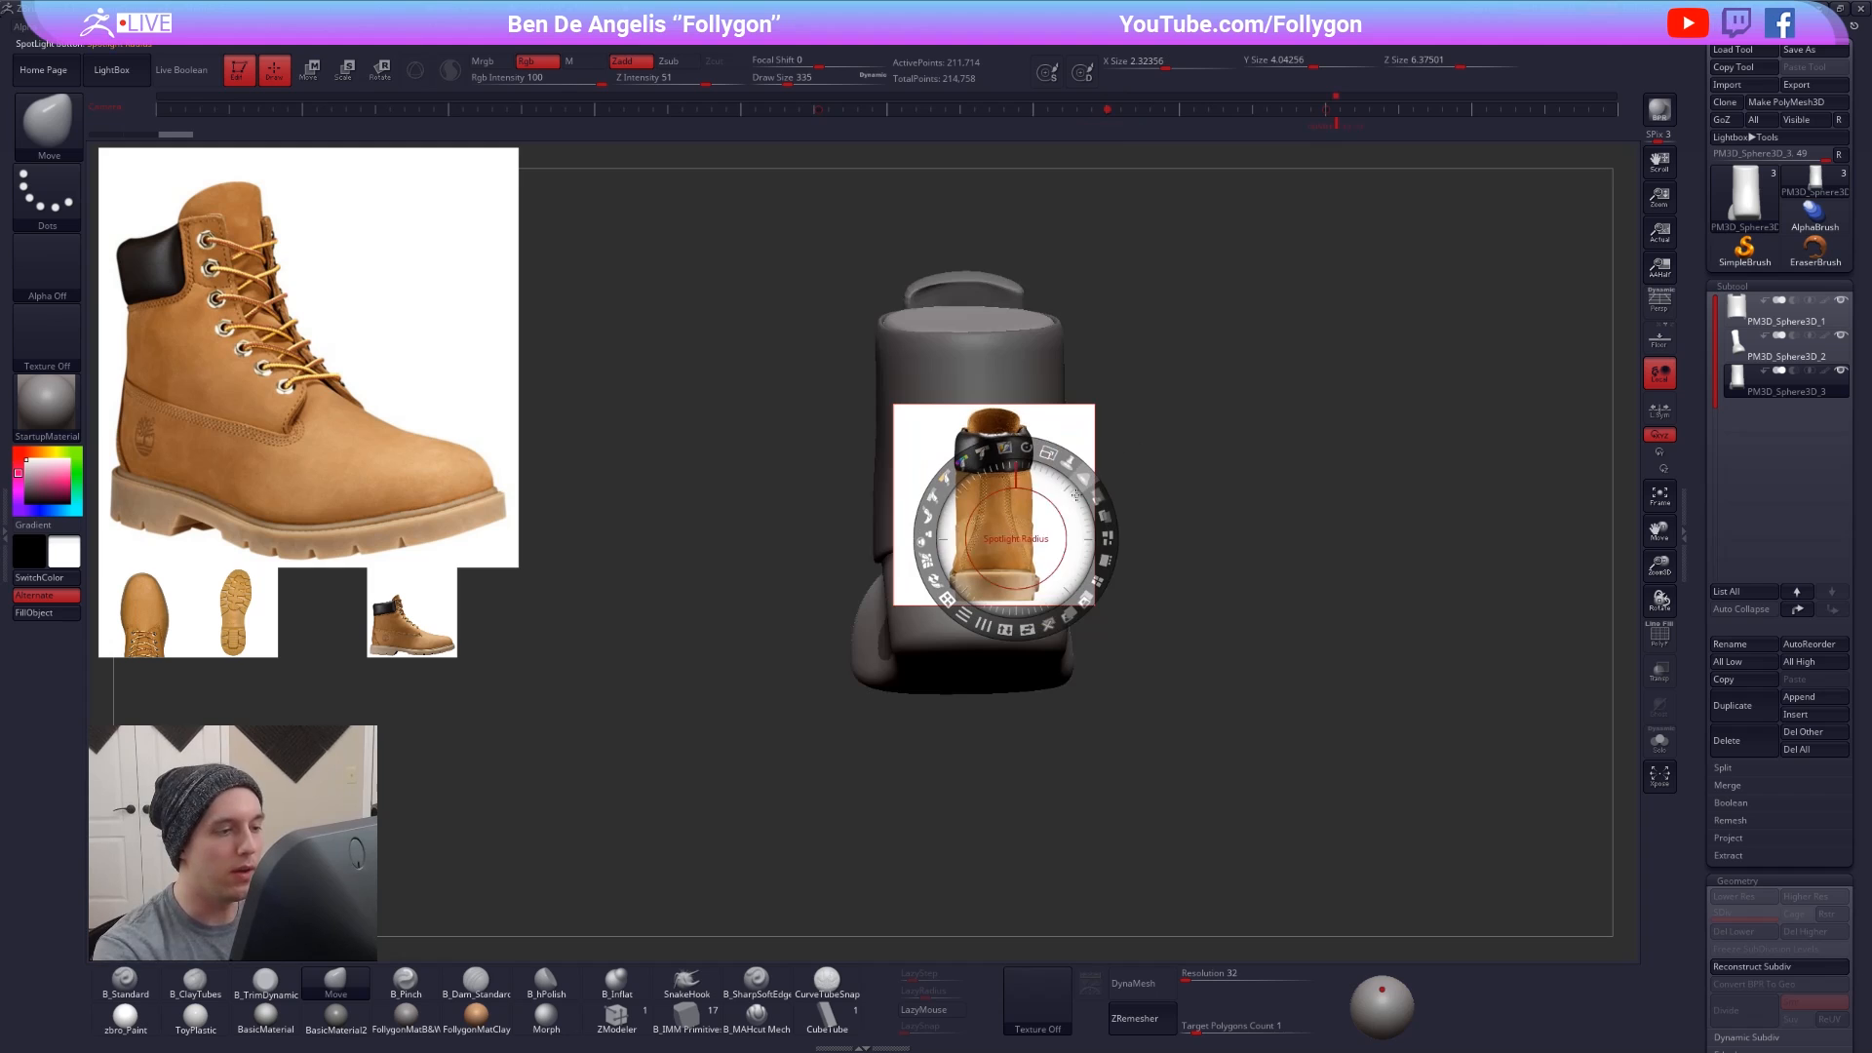
left_click_drag(1100, 503, 924, 561)
left_click_drag(1049, 454, 1180, 570)
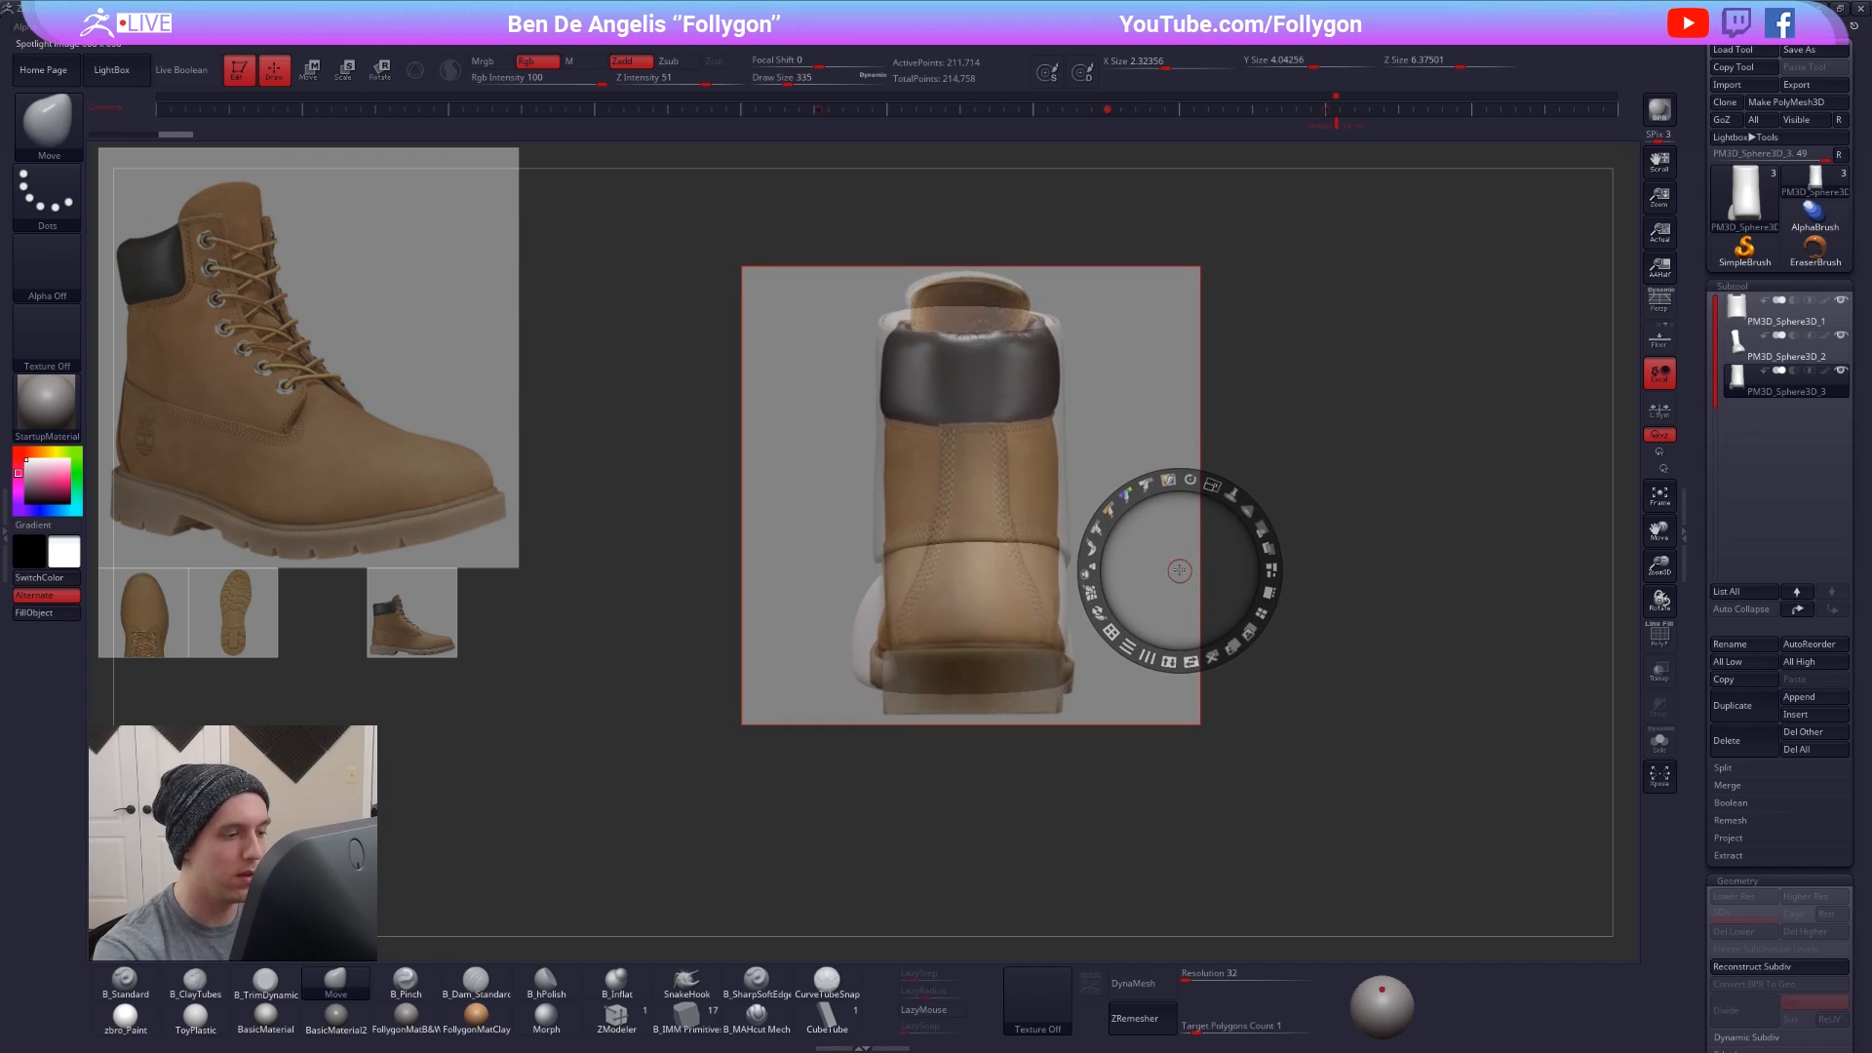
left_click(974, 640)
left_click_drag(1008, 555, 1015, 557)
key("z")
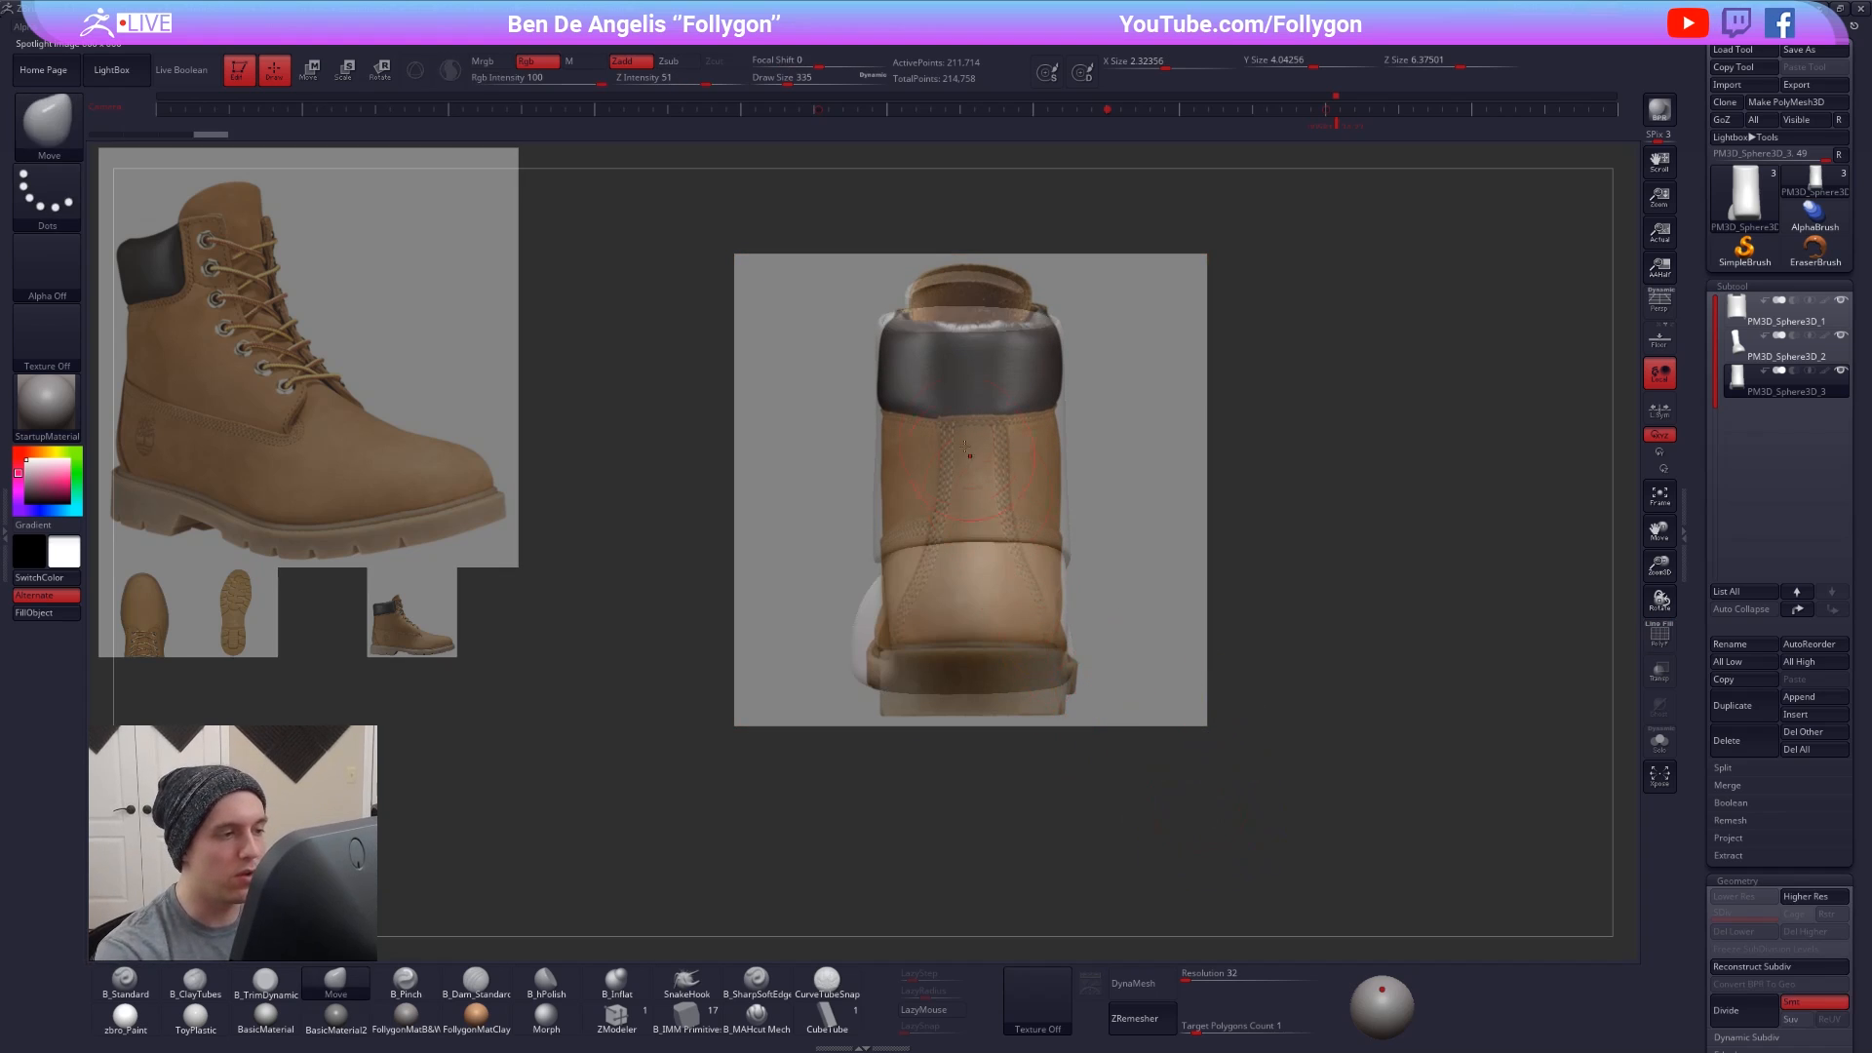
- Lasso-mask both sides of the duplicated foot along the heel panel's seams in the back-view photo, hiding the references once masked
mouse_move(940, 327)
left_mouse_down("ctrl")
mouse_move(934, 483)
mouse_move(895, 609)
mouse_move(724, 696)
left_mouse_up("ctrl")
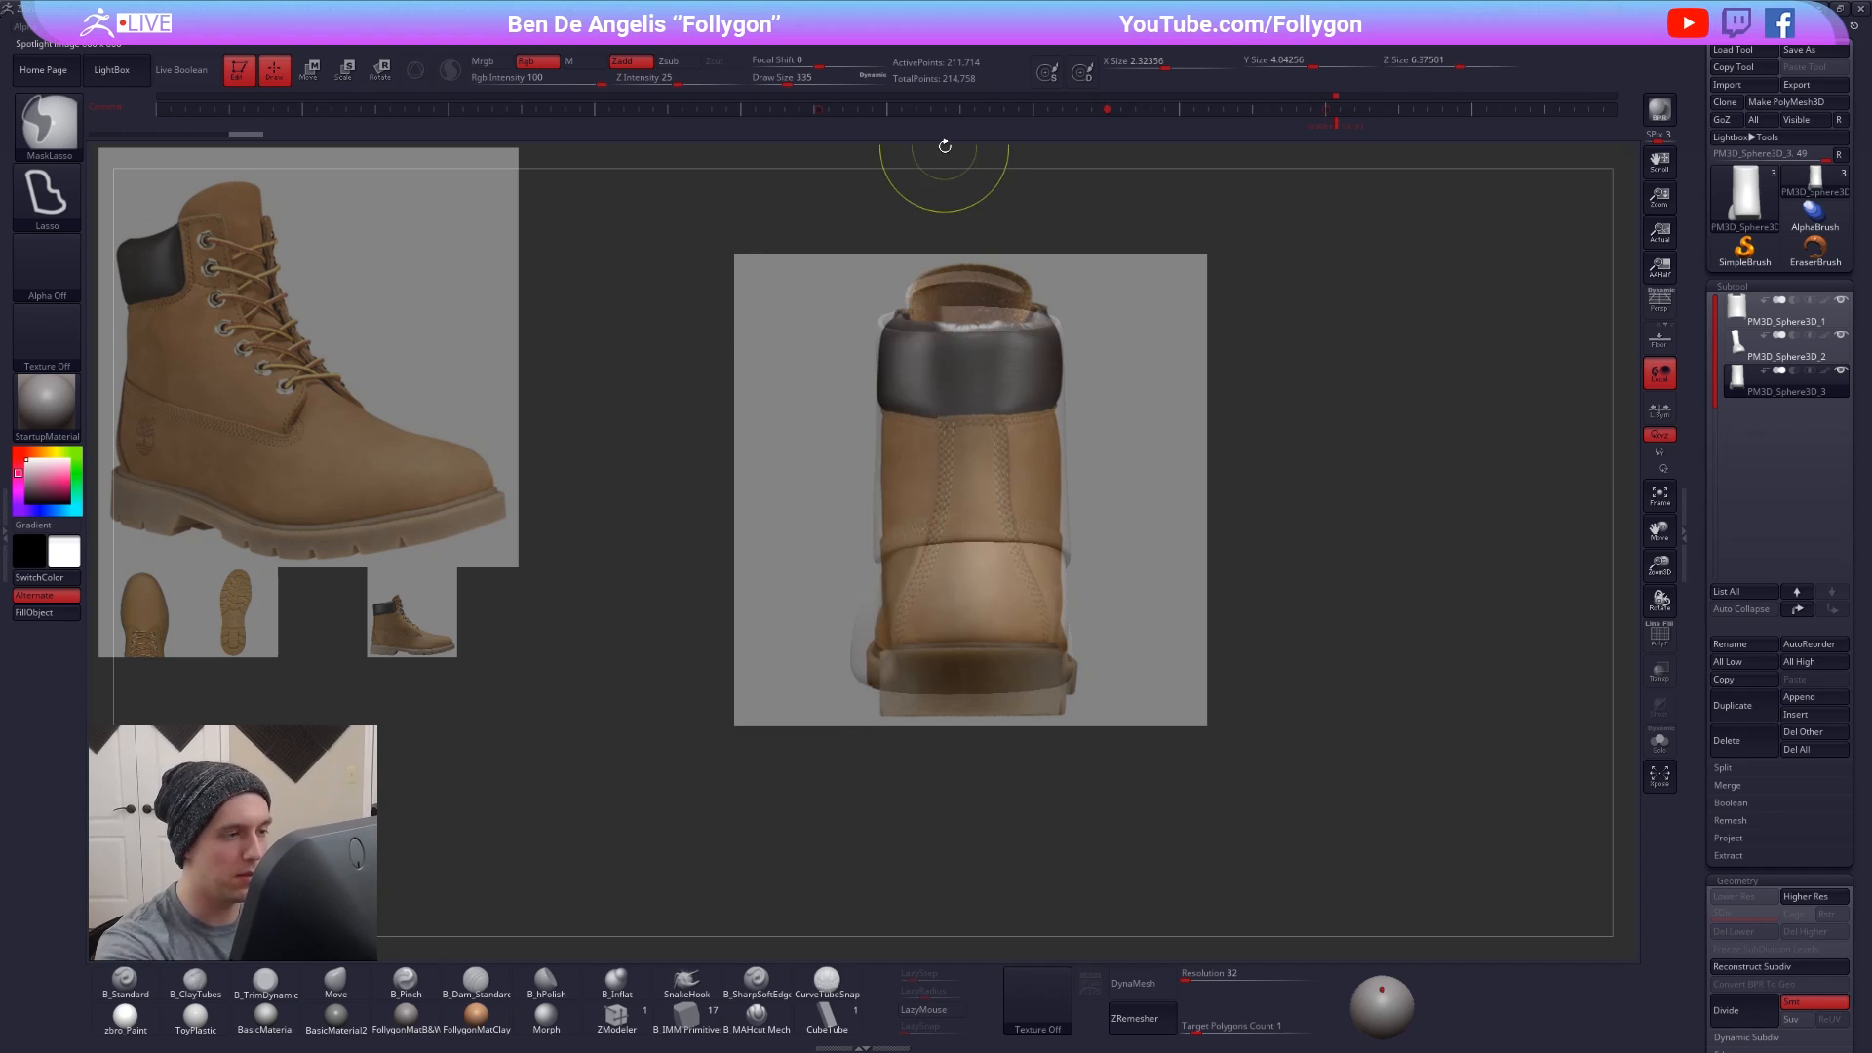
mouse_move(1008, 293)
left_mouse_down("ctrl")
mouse_move(1007, 500)
mouse_move(1111, 792)
mouse_move(1345, 410)
left_mouse_up("ctrl")
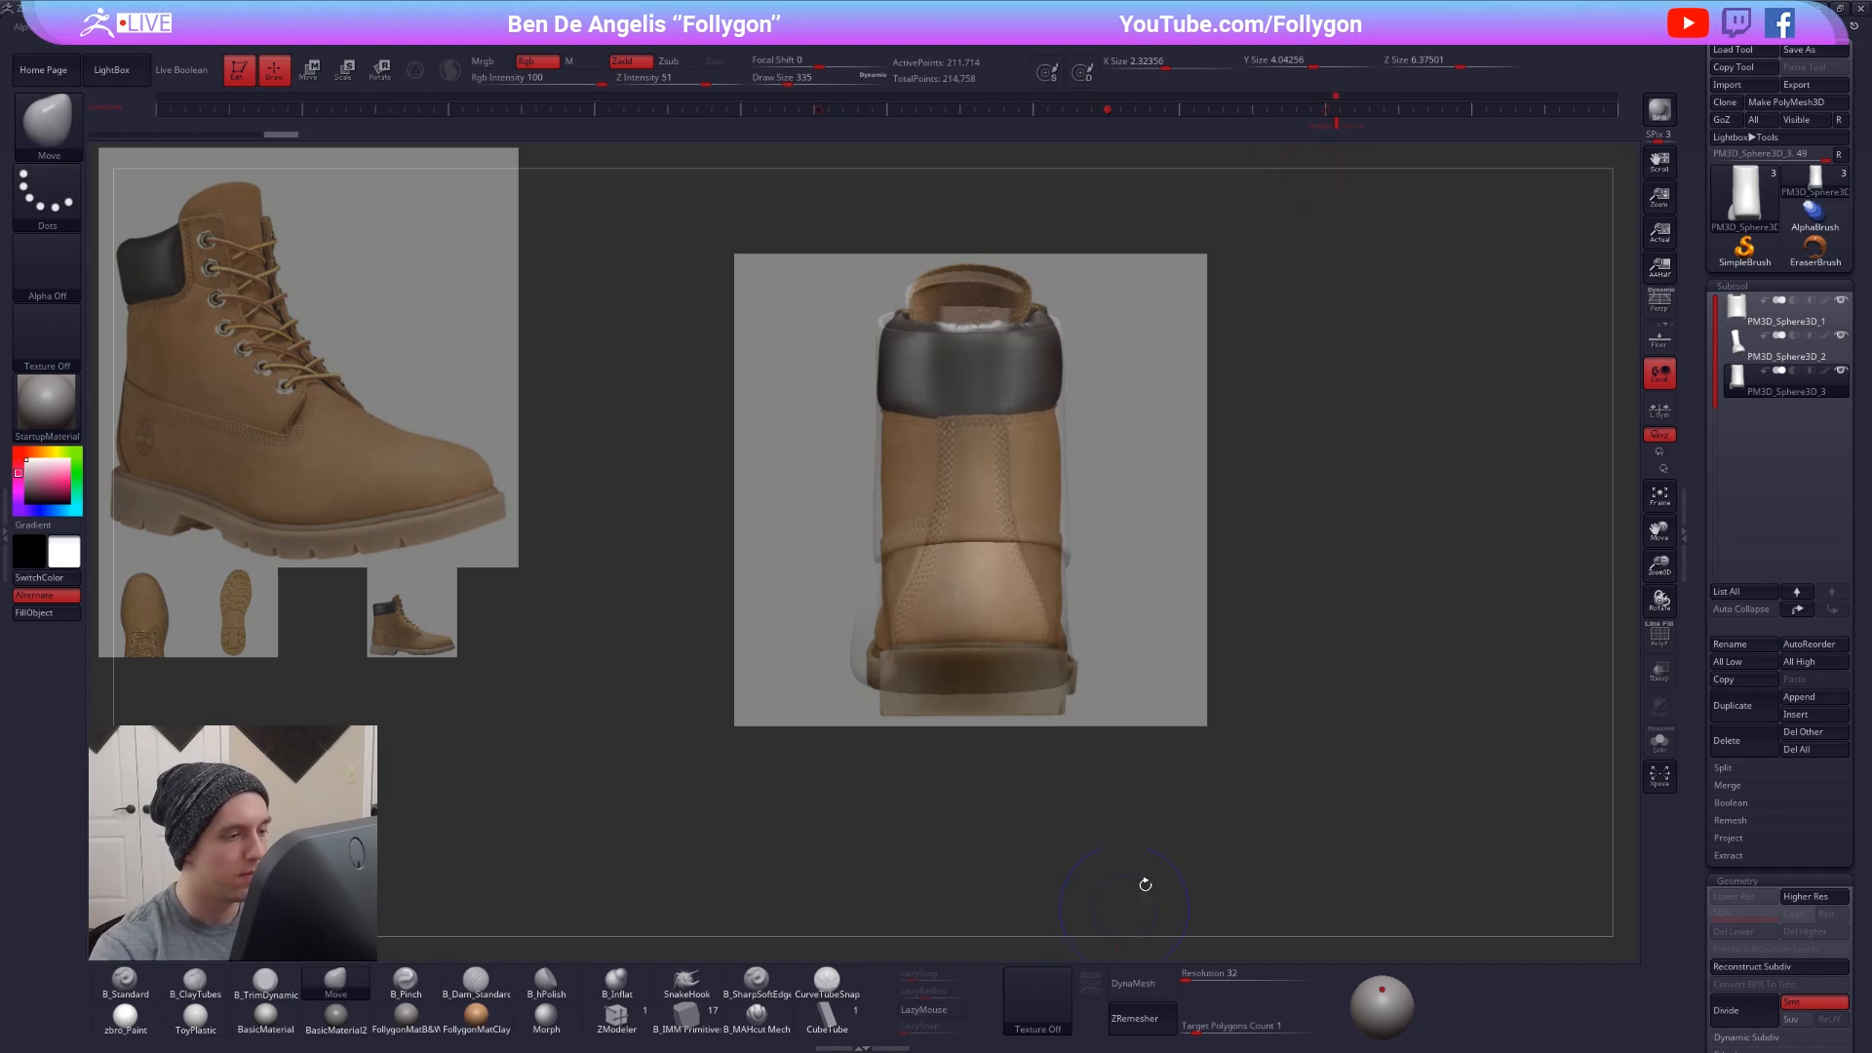
key("shift+z")
key("b")
key("m")
key("v")
key("alt+s")
mouse_move(1024, 590)
right_mouse_down()
mouse_move(1048, 626)
mouse_move(1073, 570)
right_mouse_up()
- Extend the lasso mask over the front of the foot from the side view, leaving only the heel panel unmasked
left_click_drag(1045, 352, 704, 319, "ctrl")
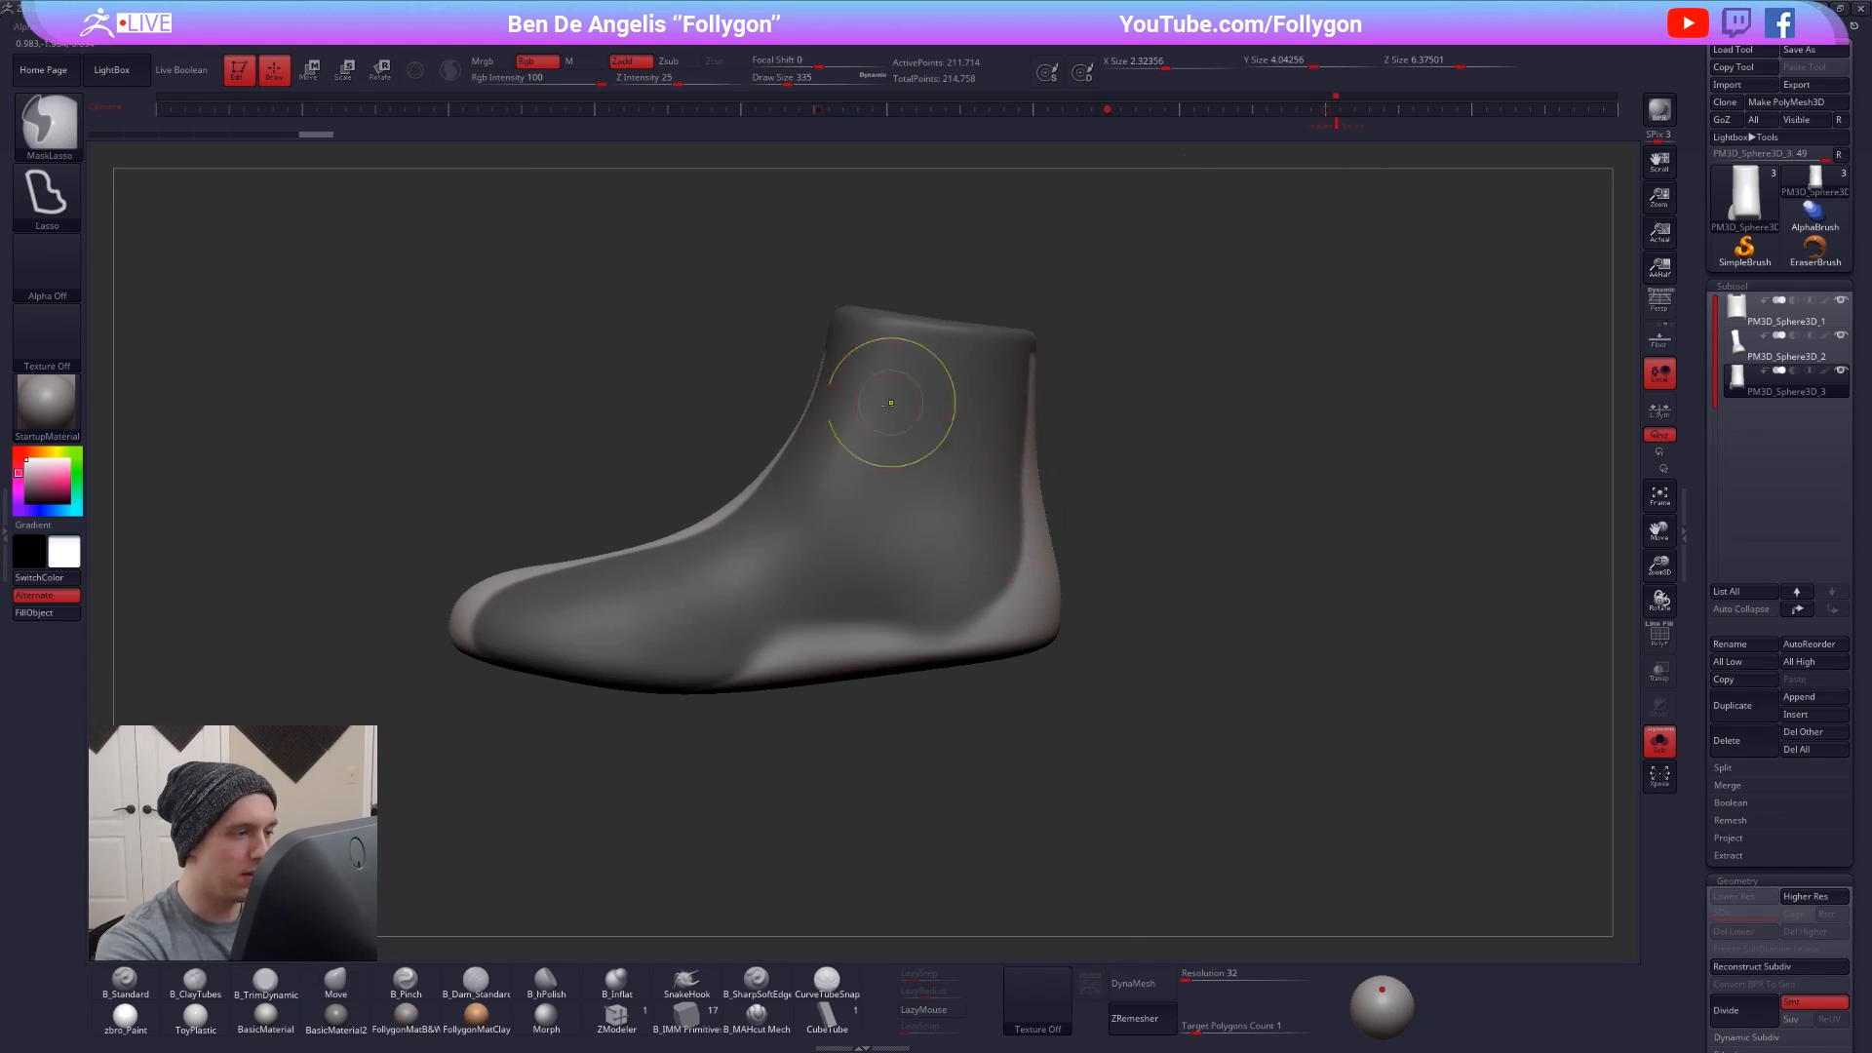
key("b")
key("m")
key("v")
mouse_move(950, 594)
left_mouse_down("ctrl")
mouse_move(955, 746)
mouse_move(563, 385)
mouse_move(907, 259)
left_mouse_up("ctrl")
mouse_move(1169, 614)
right_mouse_down()
mouse_move(950, 660)
mouse_move(1150, 519)
mouse_move(981, 764)
right_mouse_up()
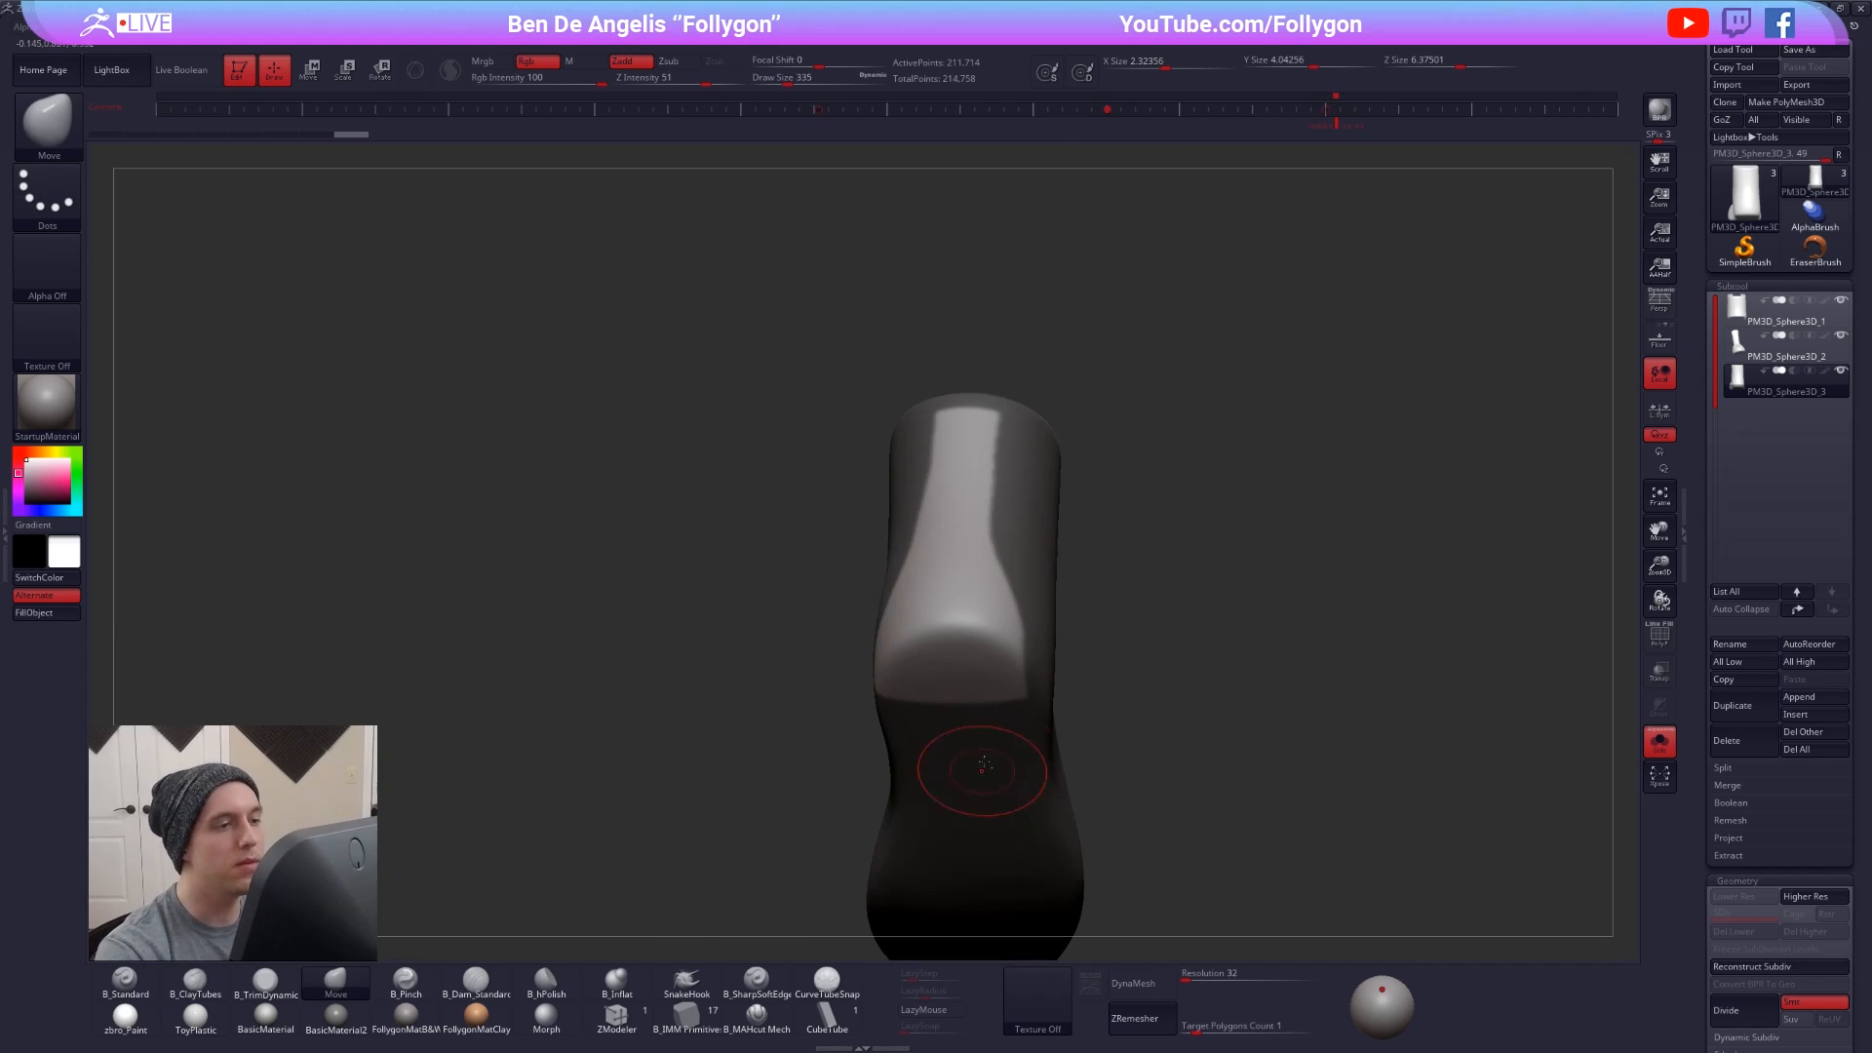
- Turn the heel panel into its own polygroup, isolate it, and remove the rest of the duplicated foot
key("shift+f")
right_click_drag(1040, 681, 1082, 581, "alt")
left_click(1160, 595, "ctrl")
key("ctrl+w")
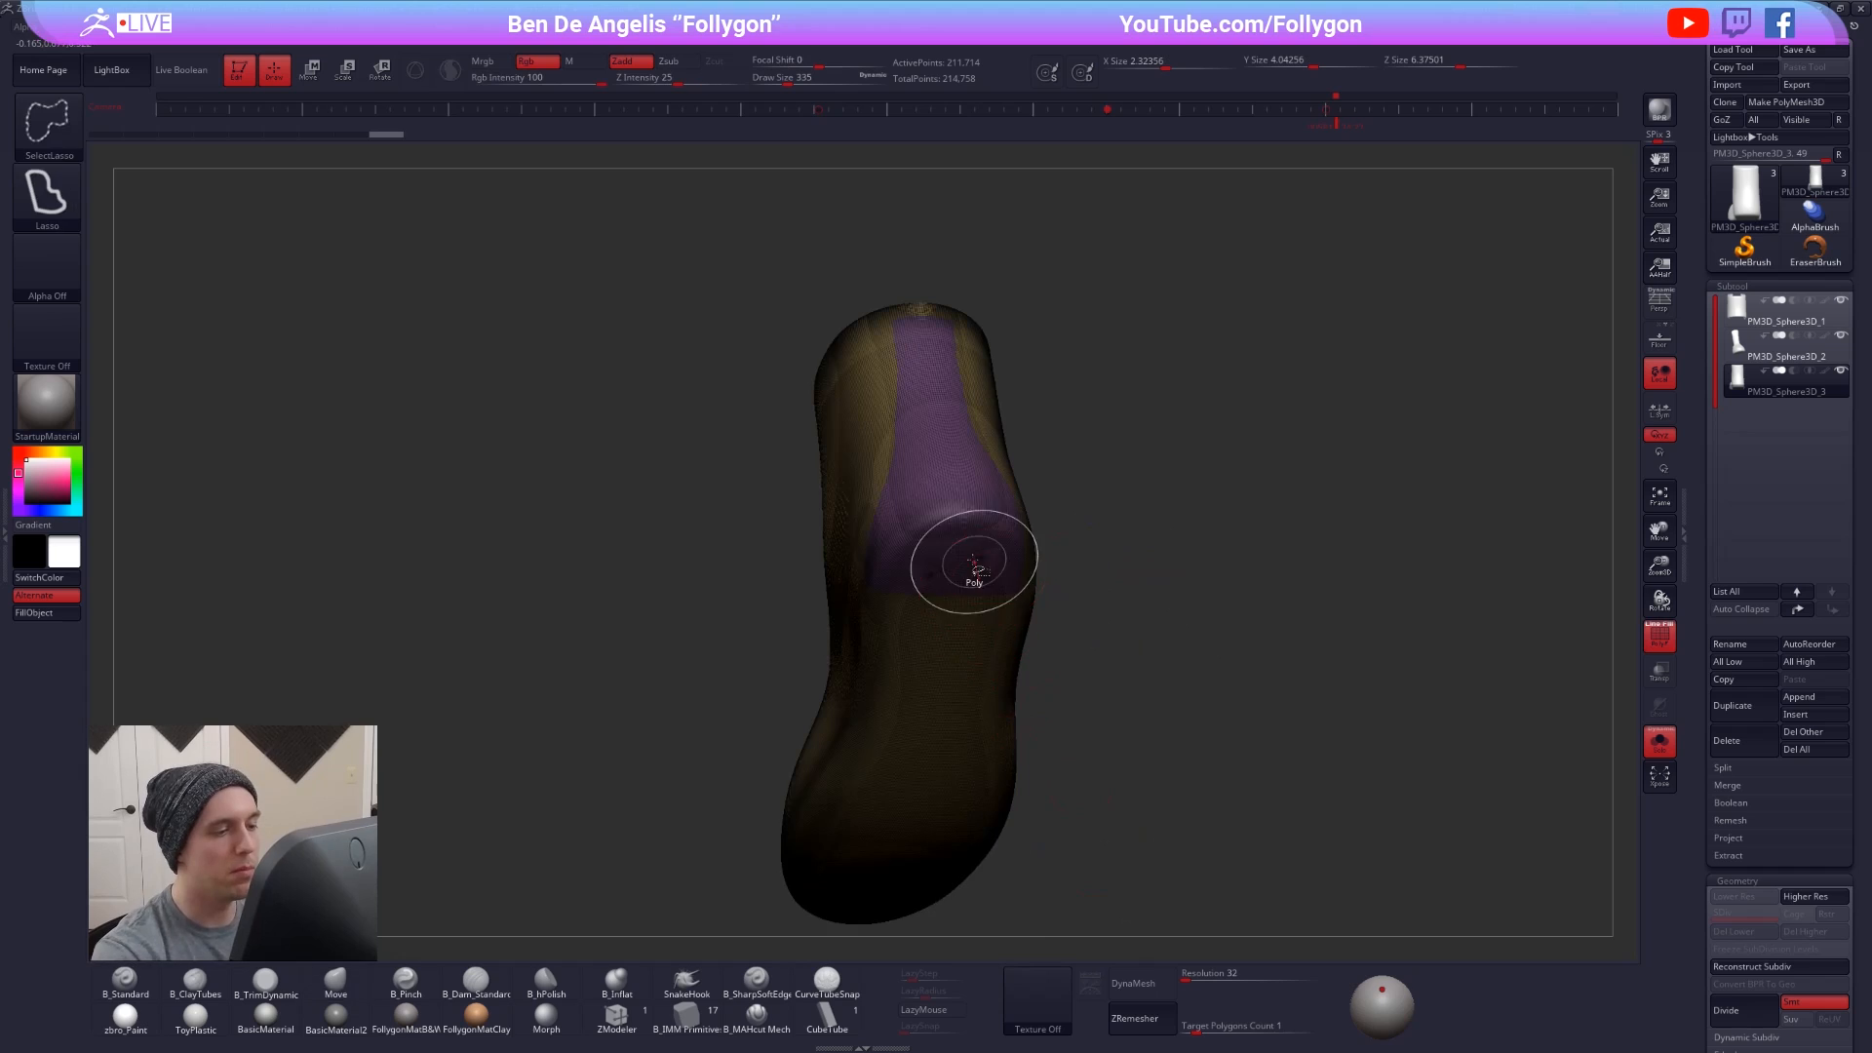
left_click(985, 546, "ctrl+shift")
key("space")
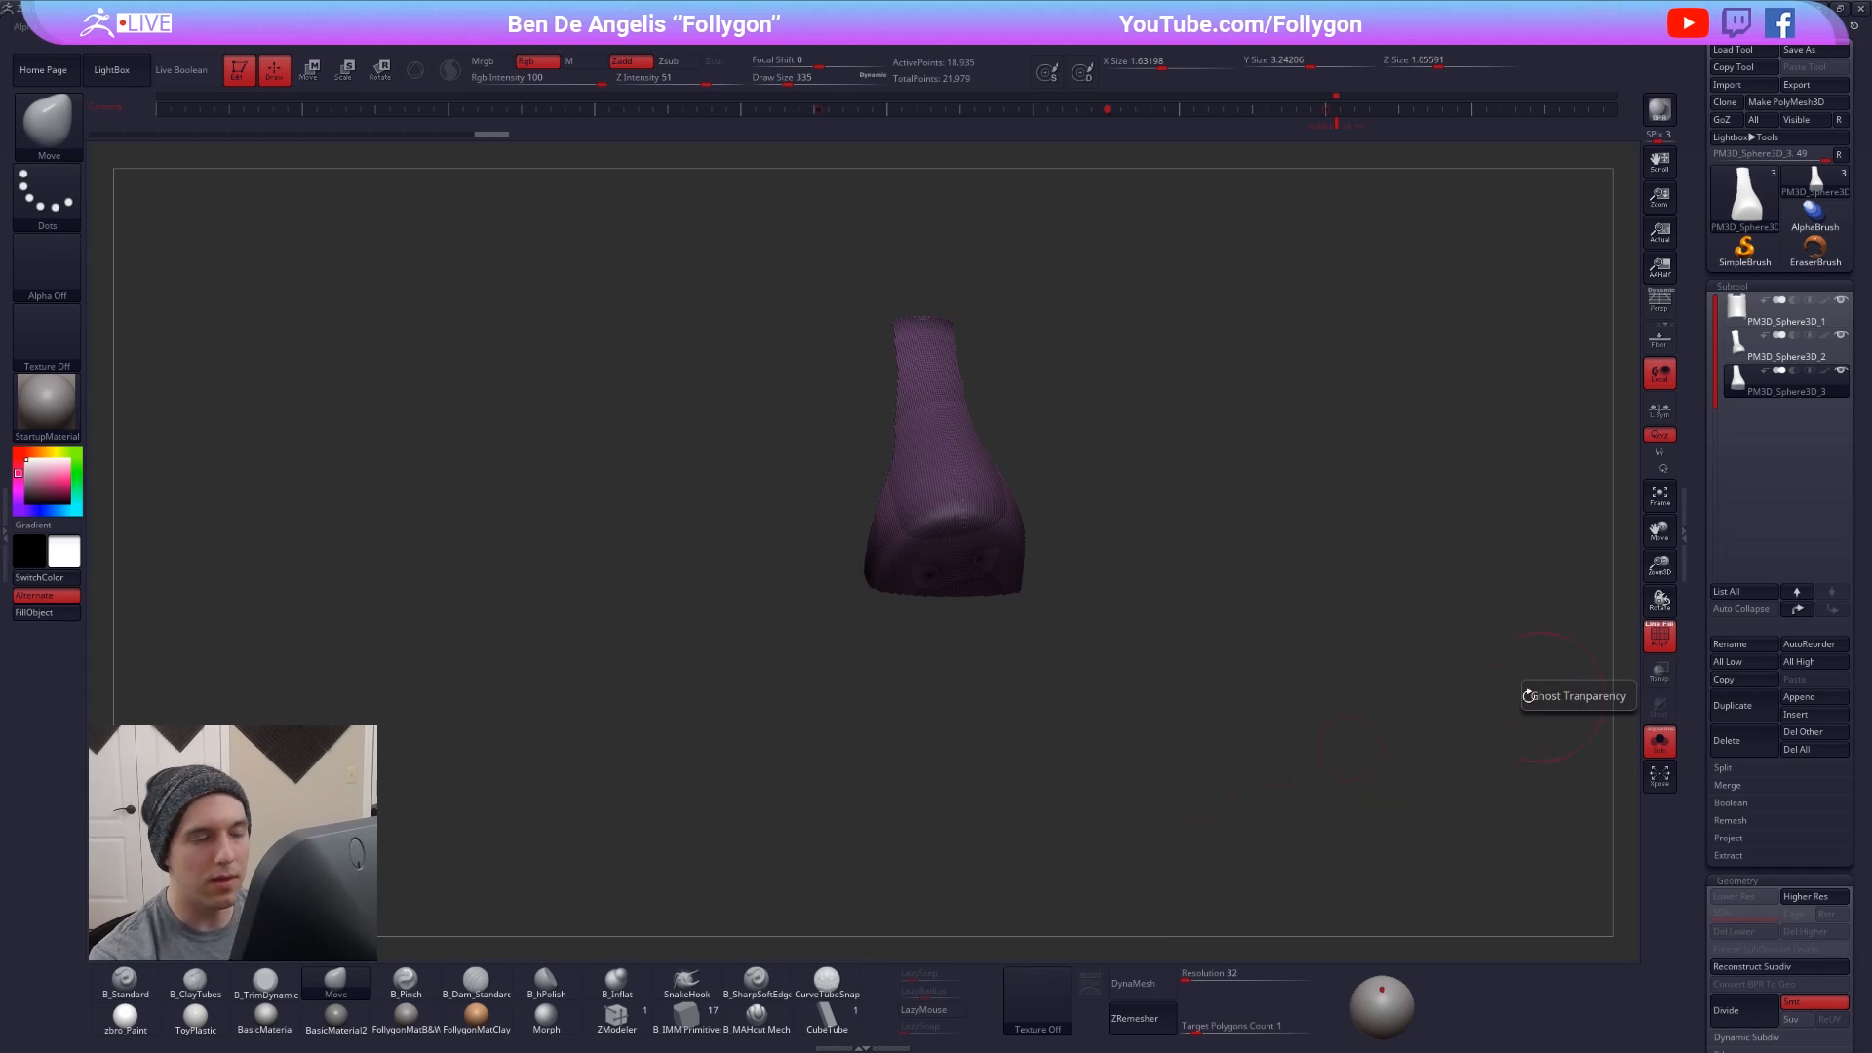
- Duplicate the full foot from the heel piece's undo history as a backup, and restore the cut heel panel on the original
mouse_move(491, 133)
left_mouse_down()
mouse_move(368, 167)
mouse_move(347, 230)
mouse_move(351, 138)
mouse_move(176, 140)
left_mouse_up()
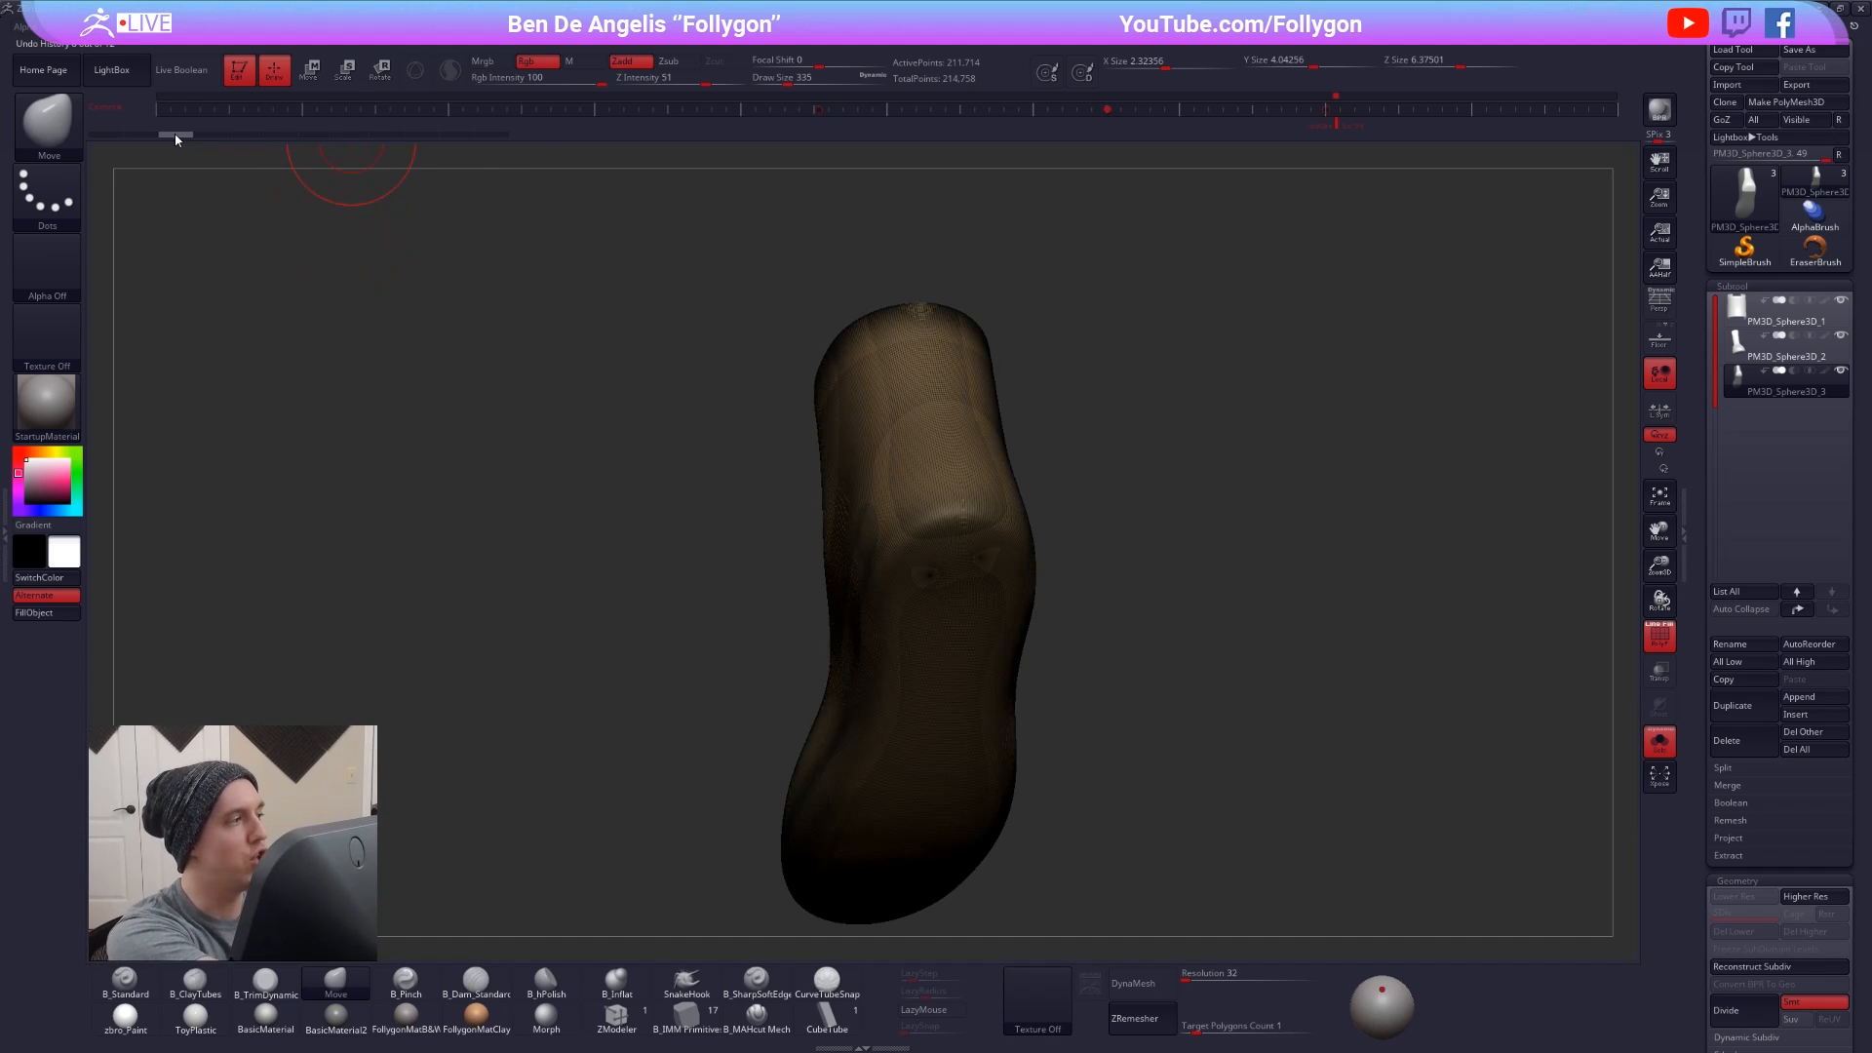
left_click(1744, 706)
left_click(1760, 382)
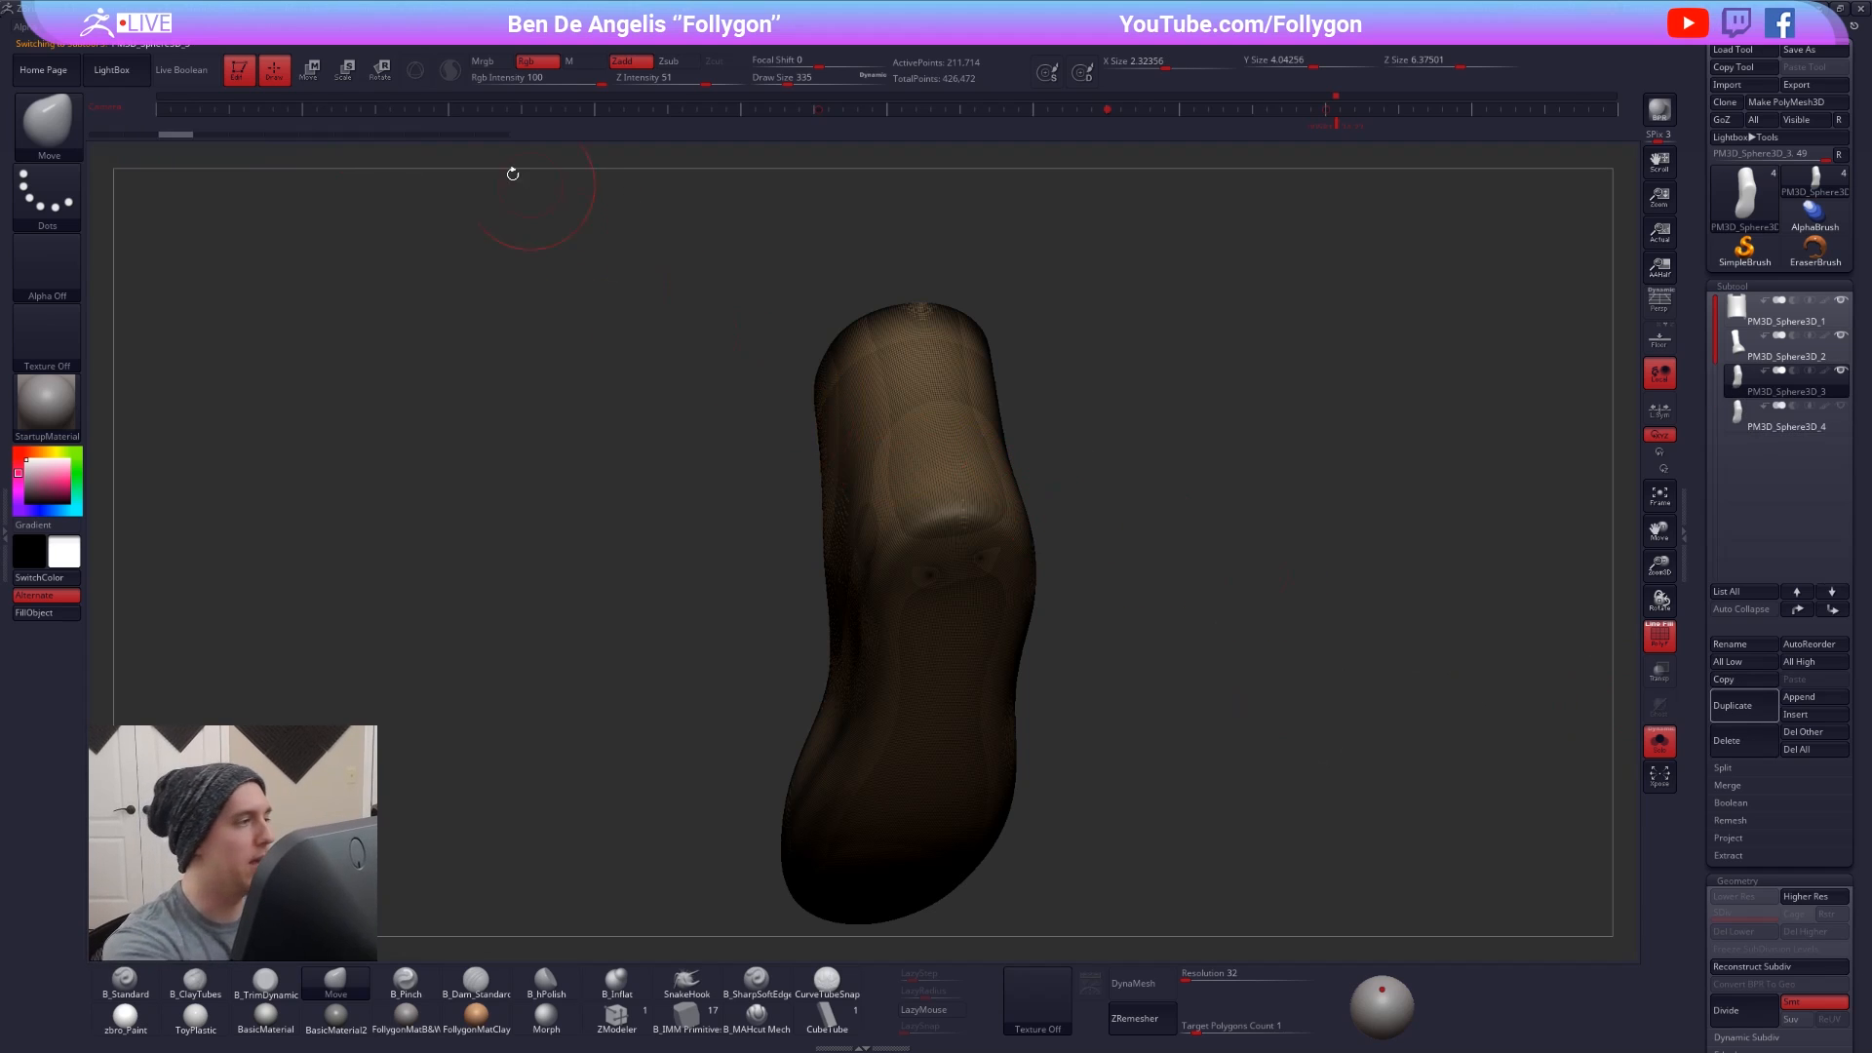
left_click(488, 125)
left_click(500, 133)
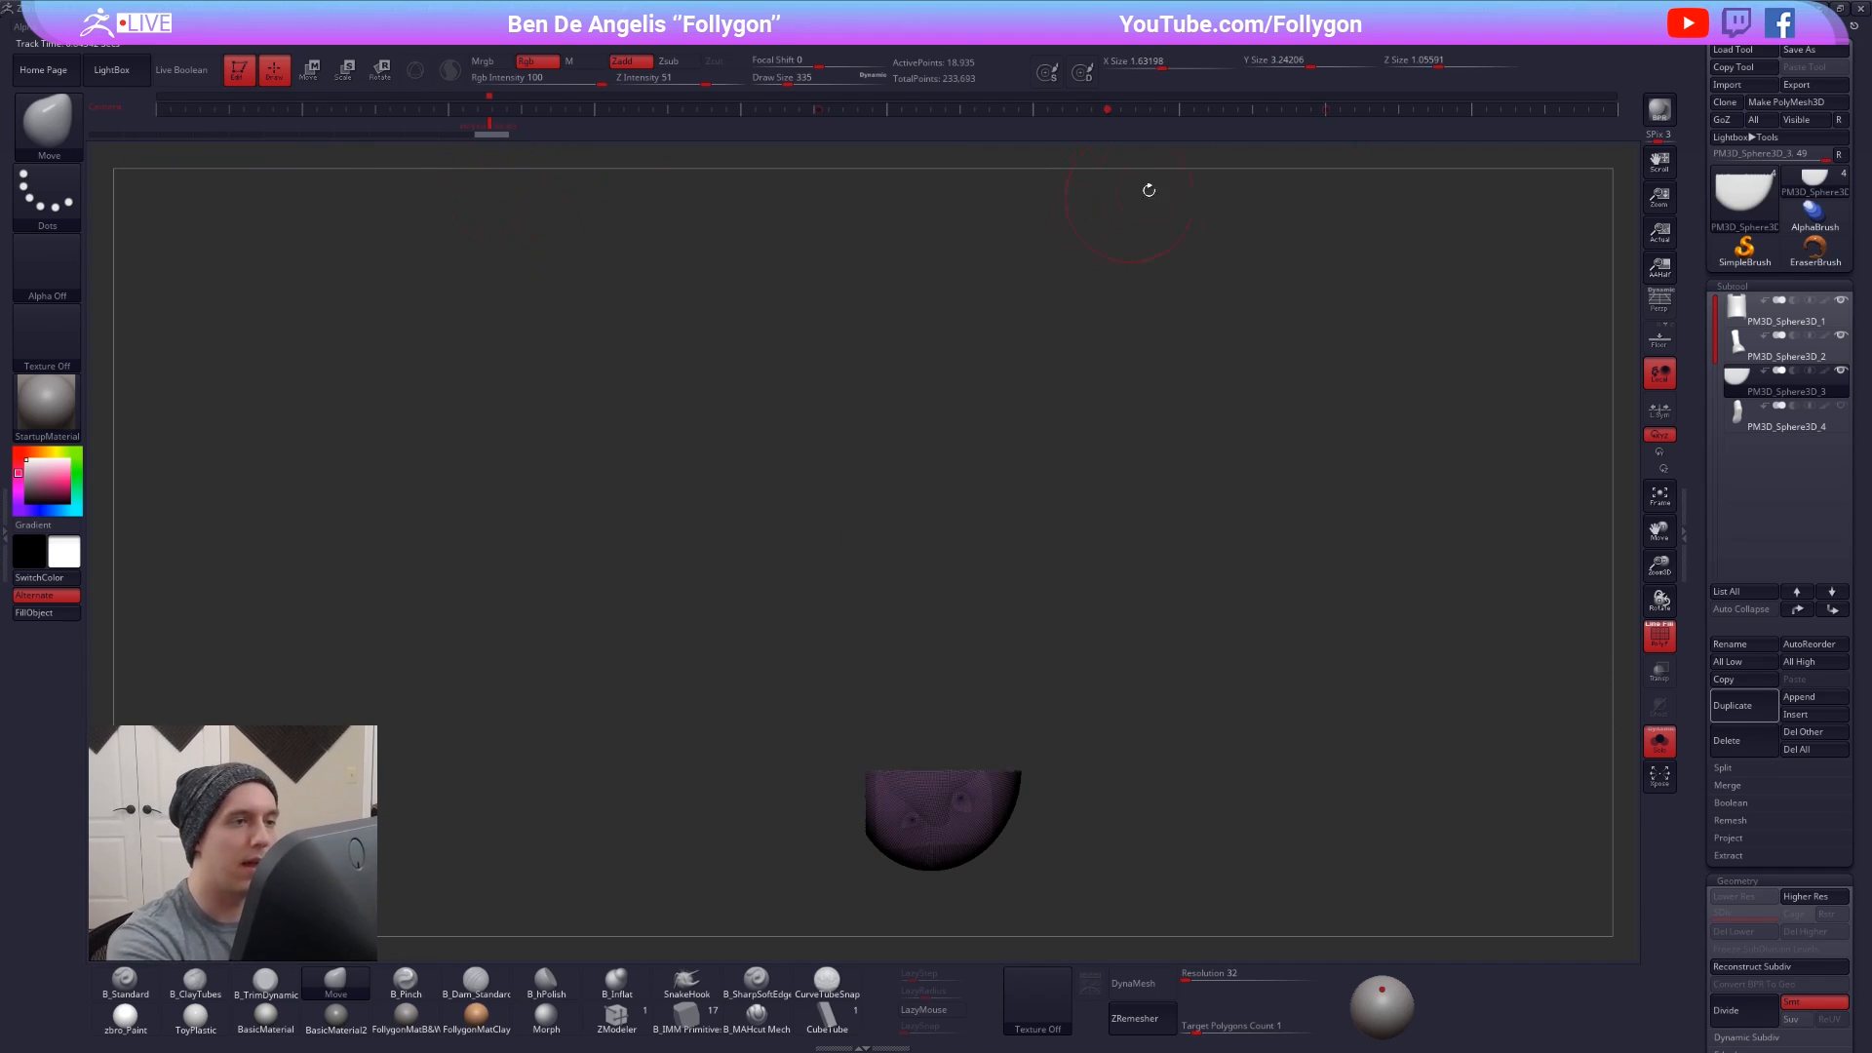
left_click(1342, 125)
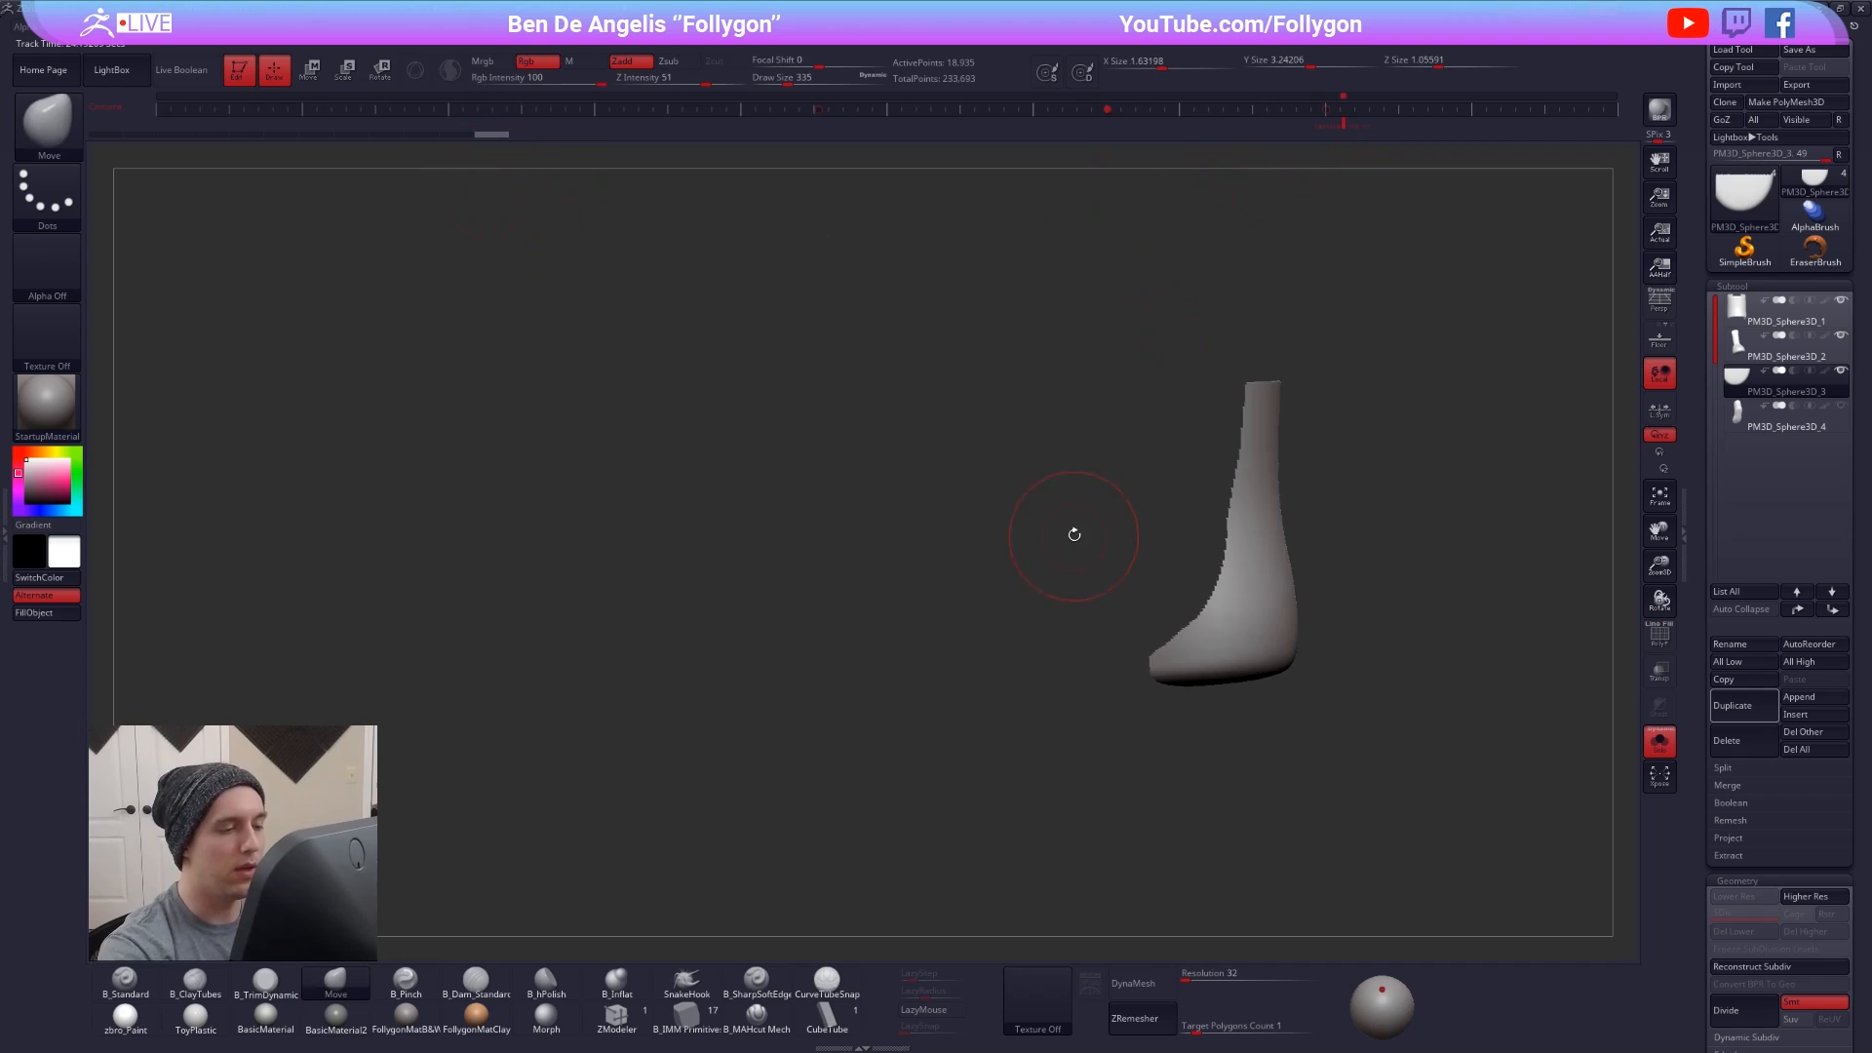
left_click_drag(1287, 686, 1116, 688, "alt")
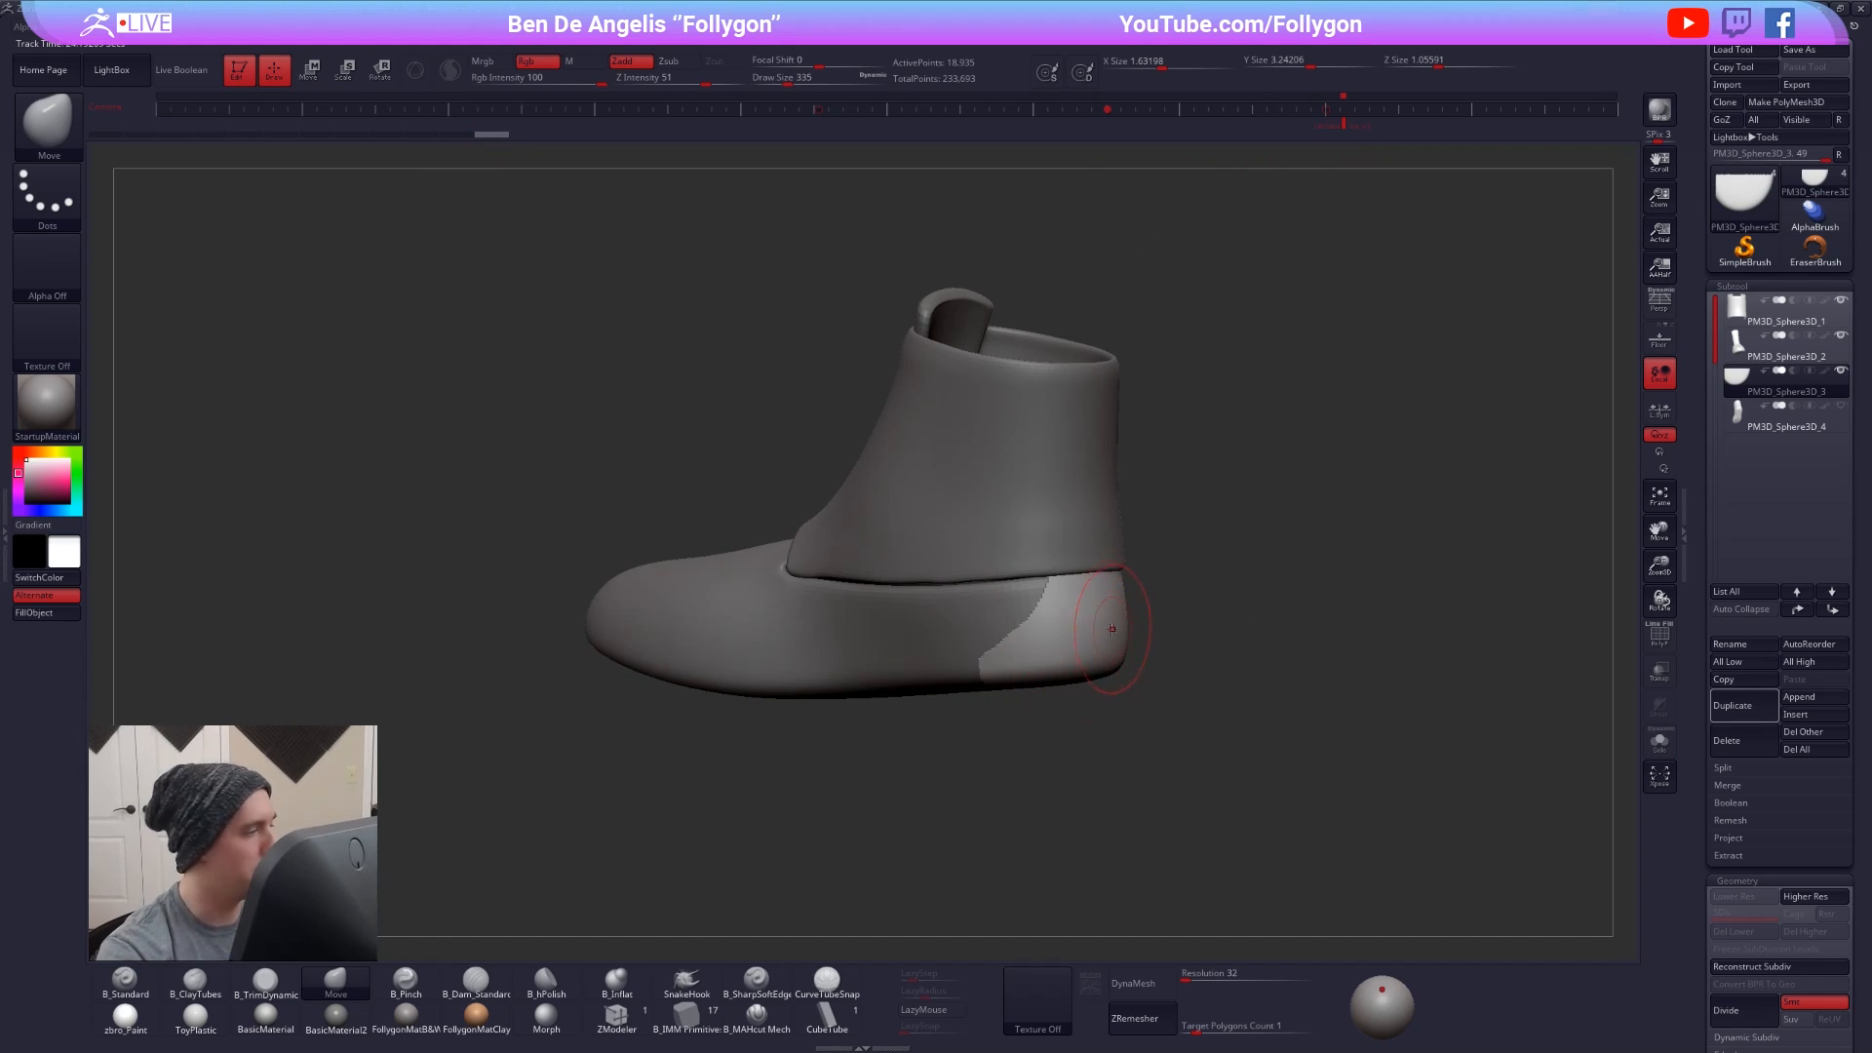
- Show the reference images over the boot and restore their full opacity
key("shift+z")
key("z")
left_click_drag(470, 351, 474, 353)
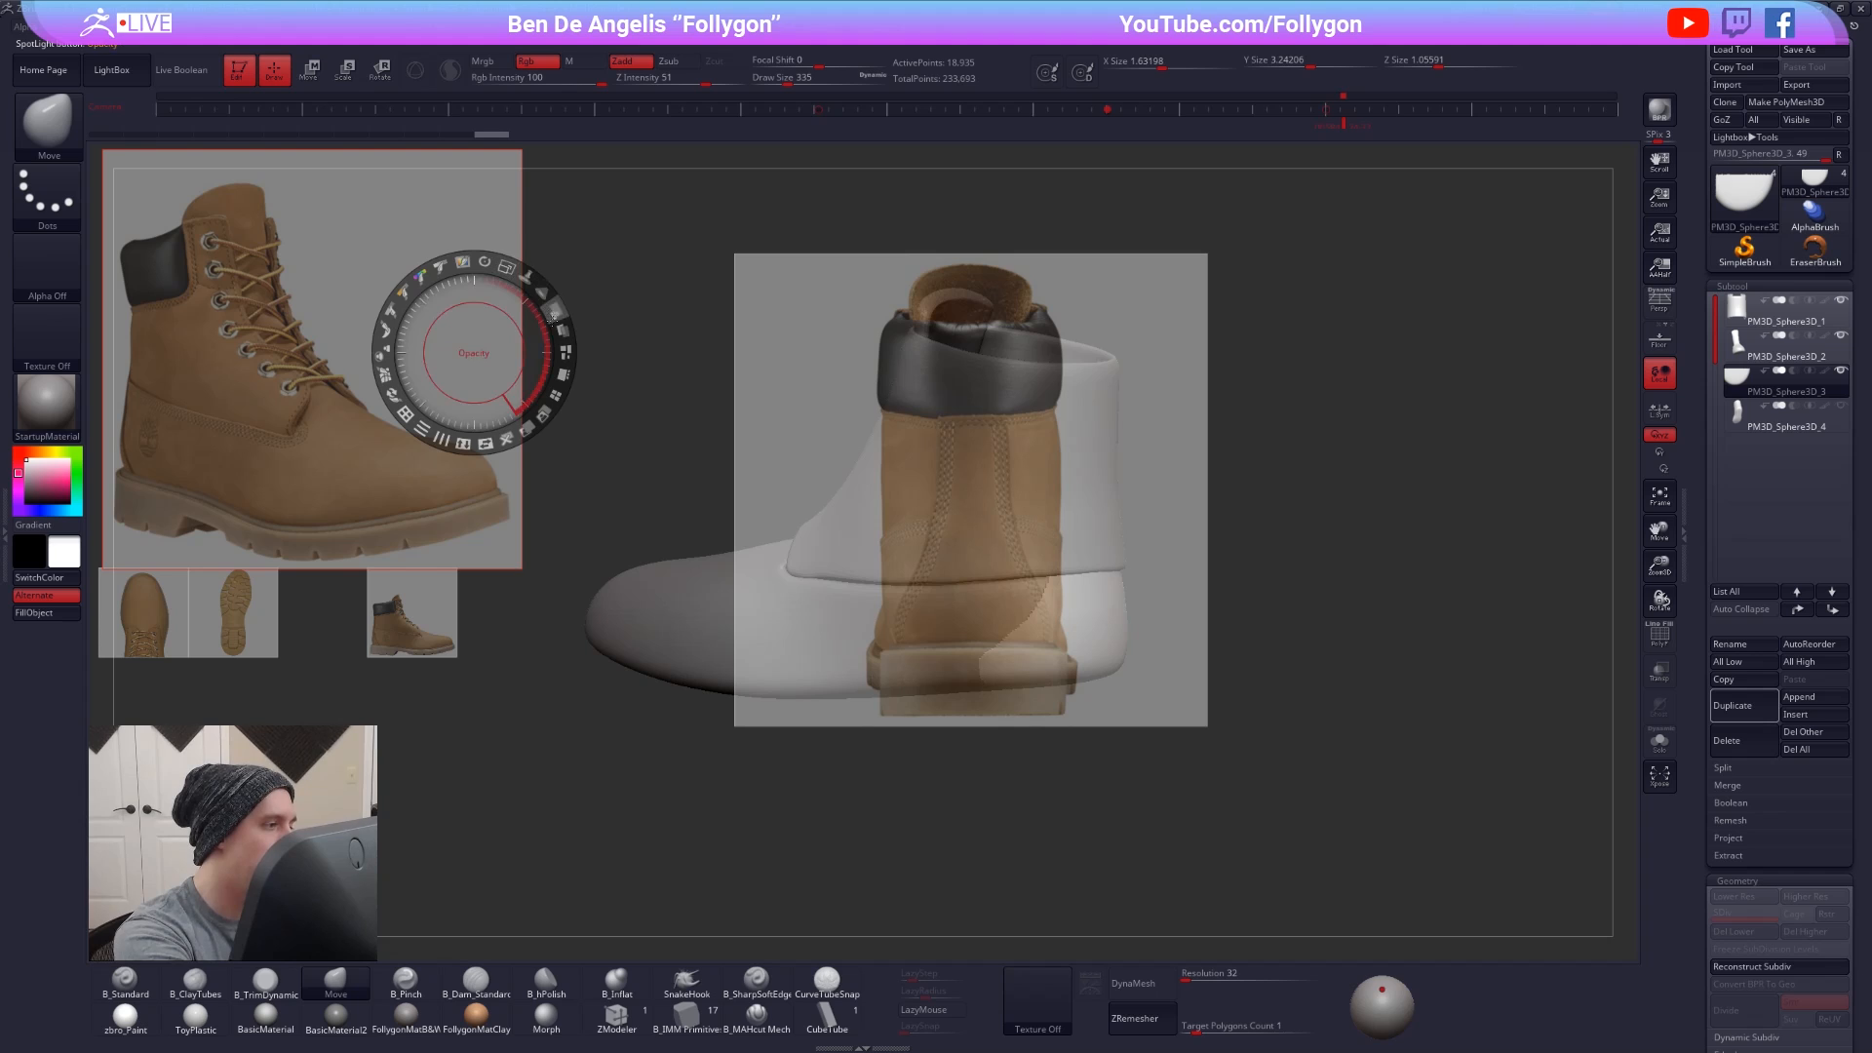
left_click_drag(555, 313, 521, 410)
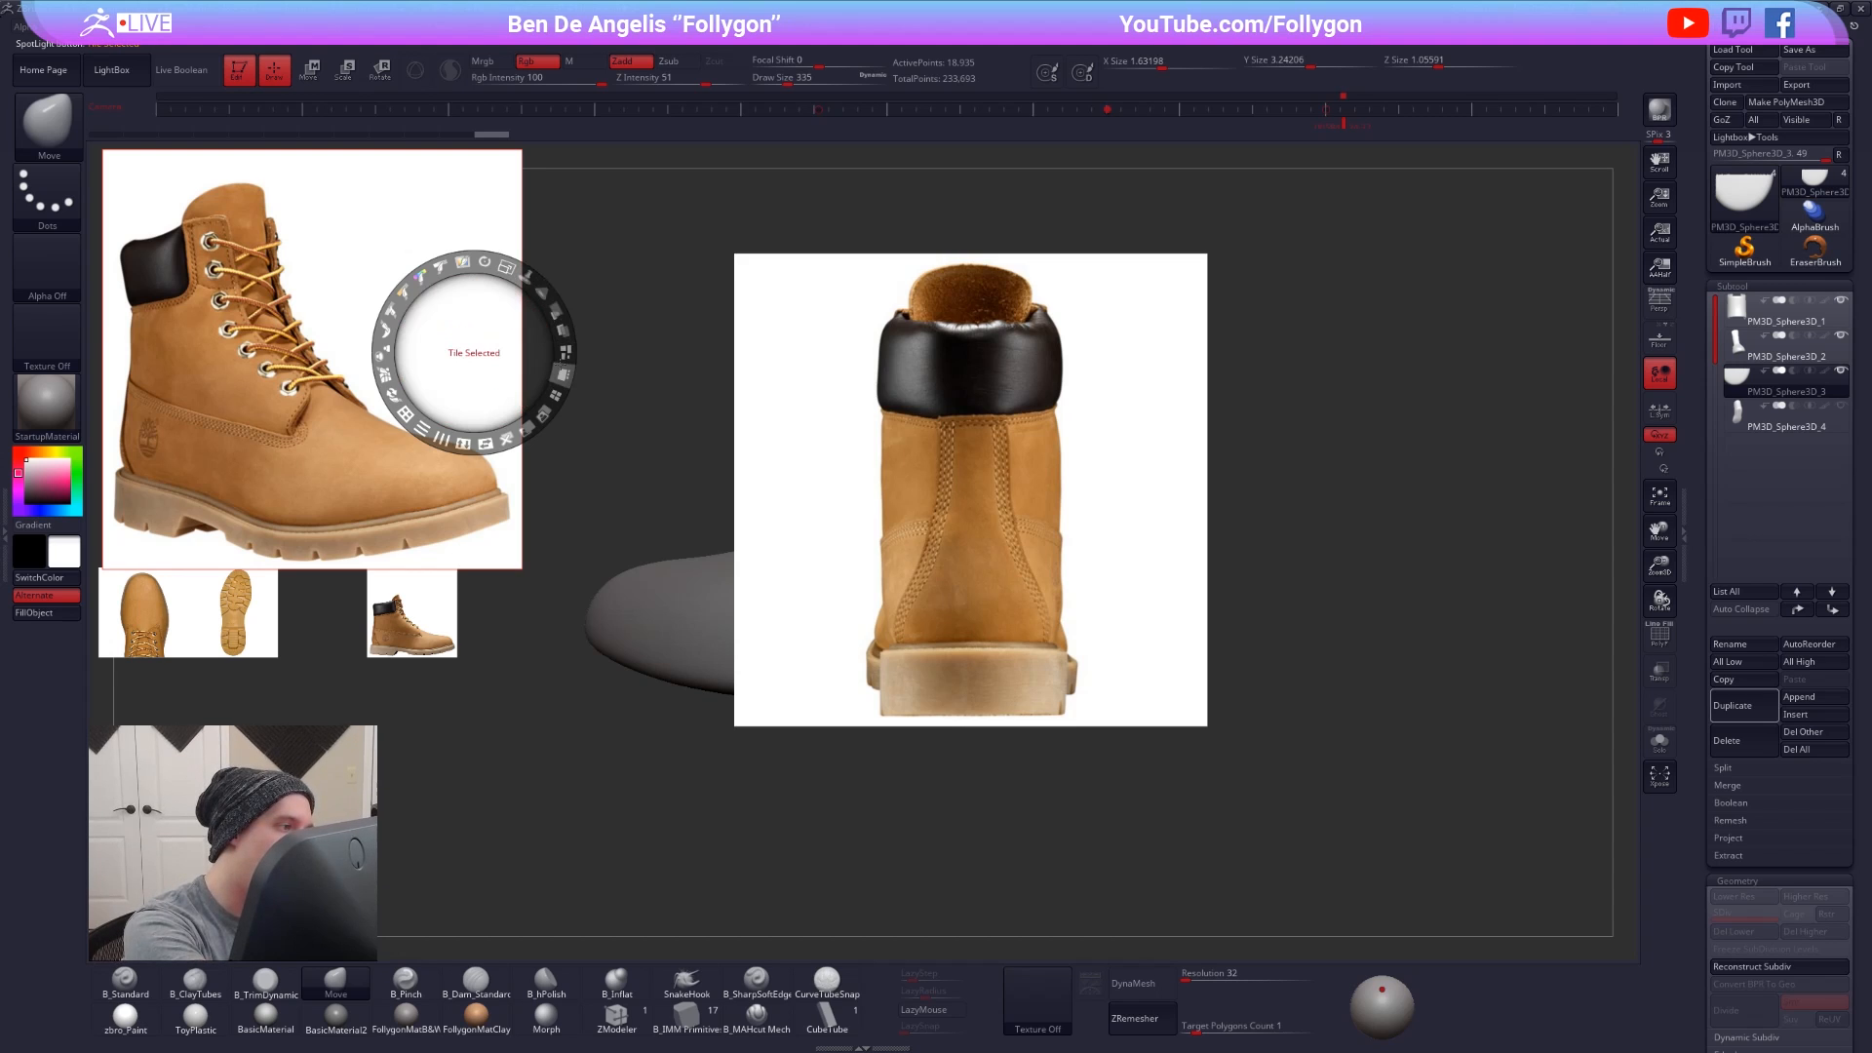
- Tile the reference images together, scale them down, and place the group beside the boot model
left_click(563, 374)
left_click(909, 263)
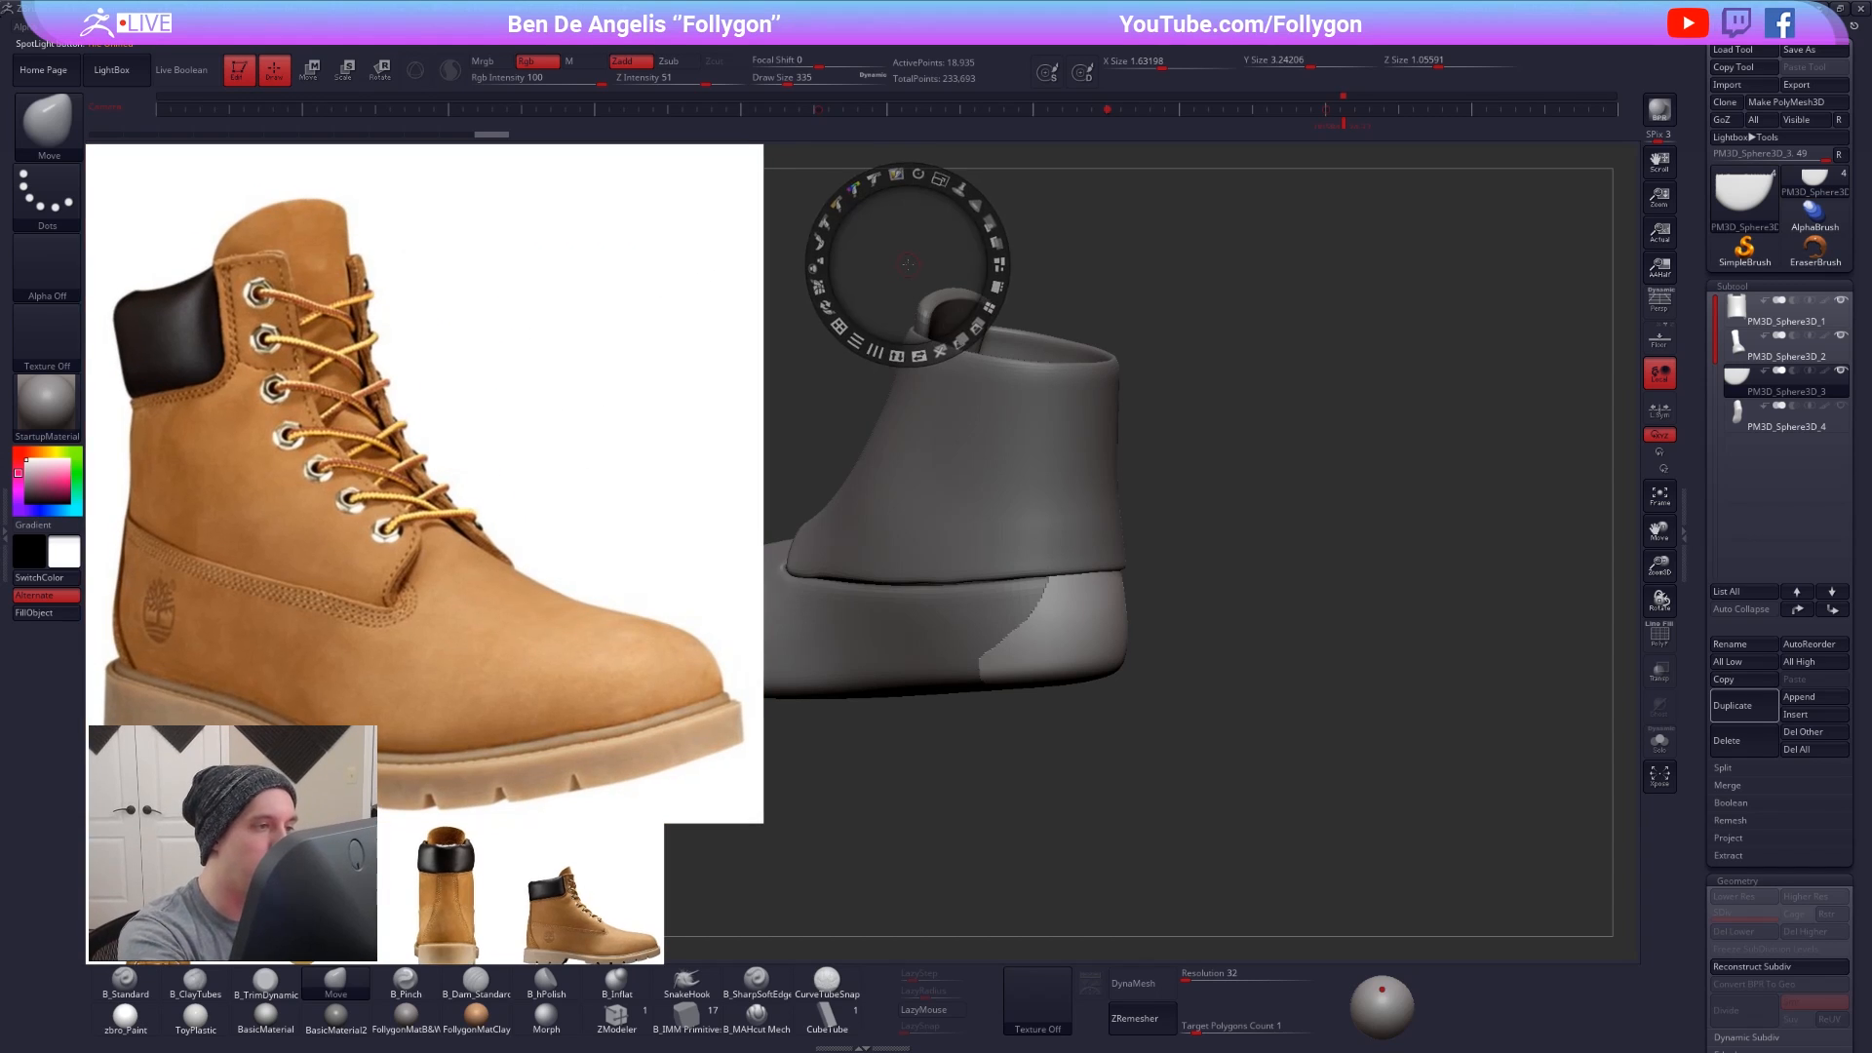
left_click_drag(939, 180, 873, 180)
left_click_drag(948, 440, 587, 408)
key("z")
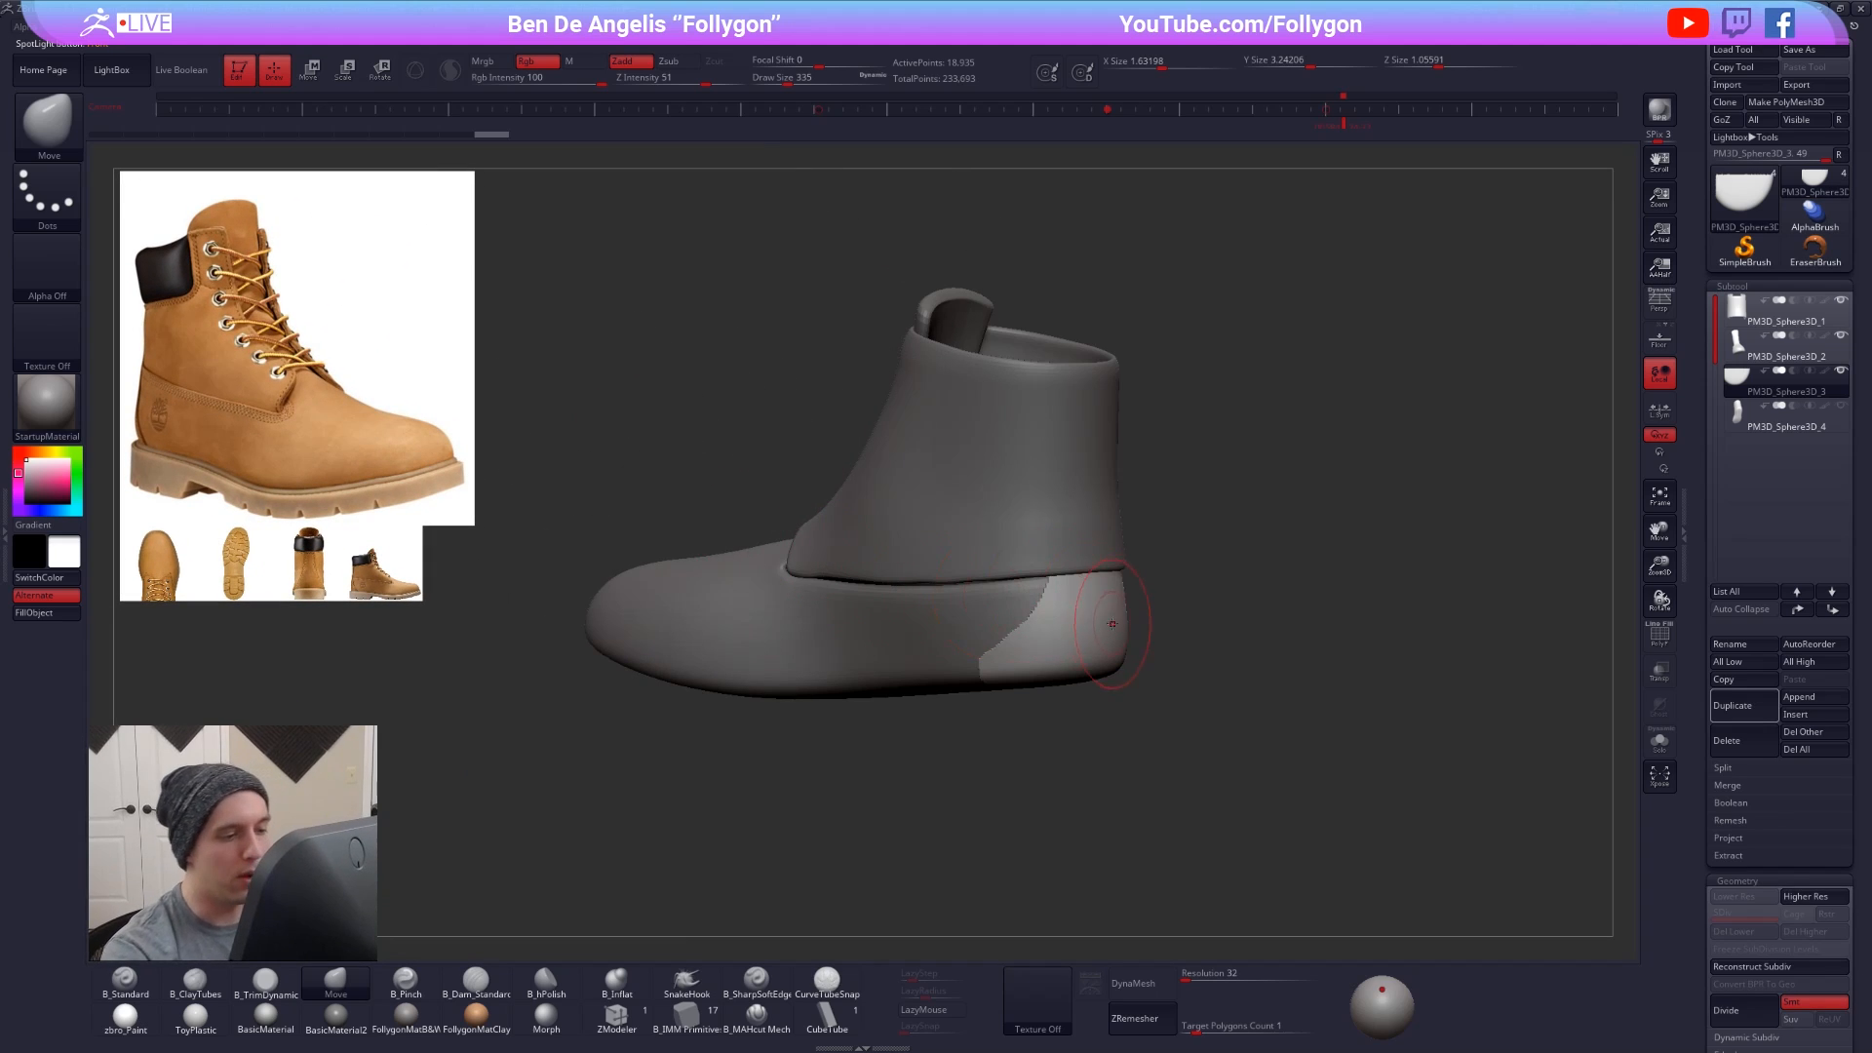
mouse_move(1218, 614)
right_mouse_down()
mouse_move(1073, 631)
mouse_move(1048, 665)
mouse_move(1068, 671)
right_mouse_up()
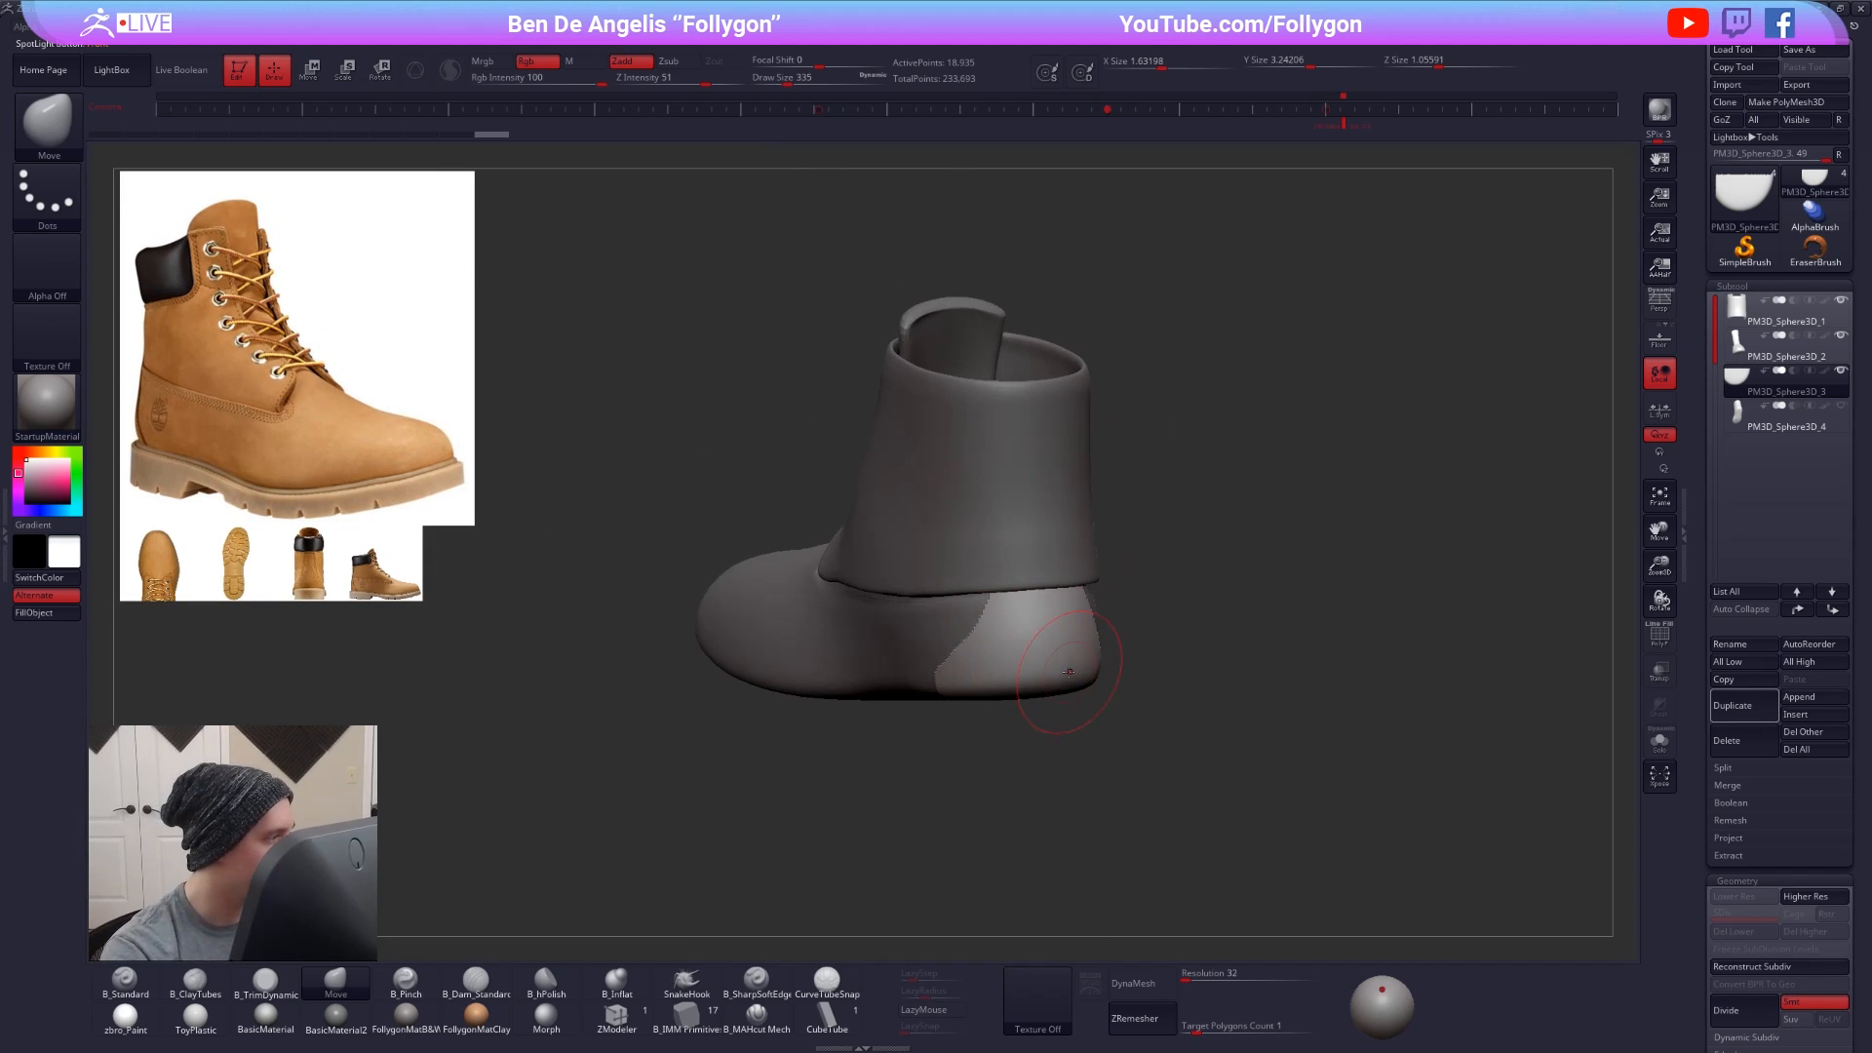
right_click_drag(979, 720, 973, 694)
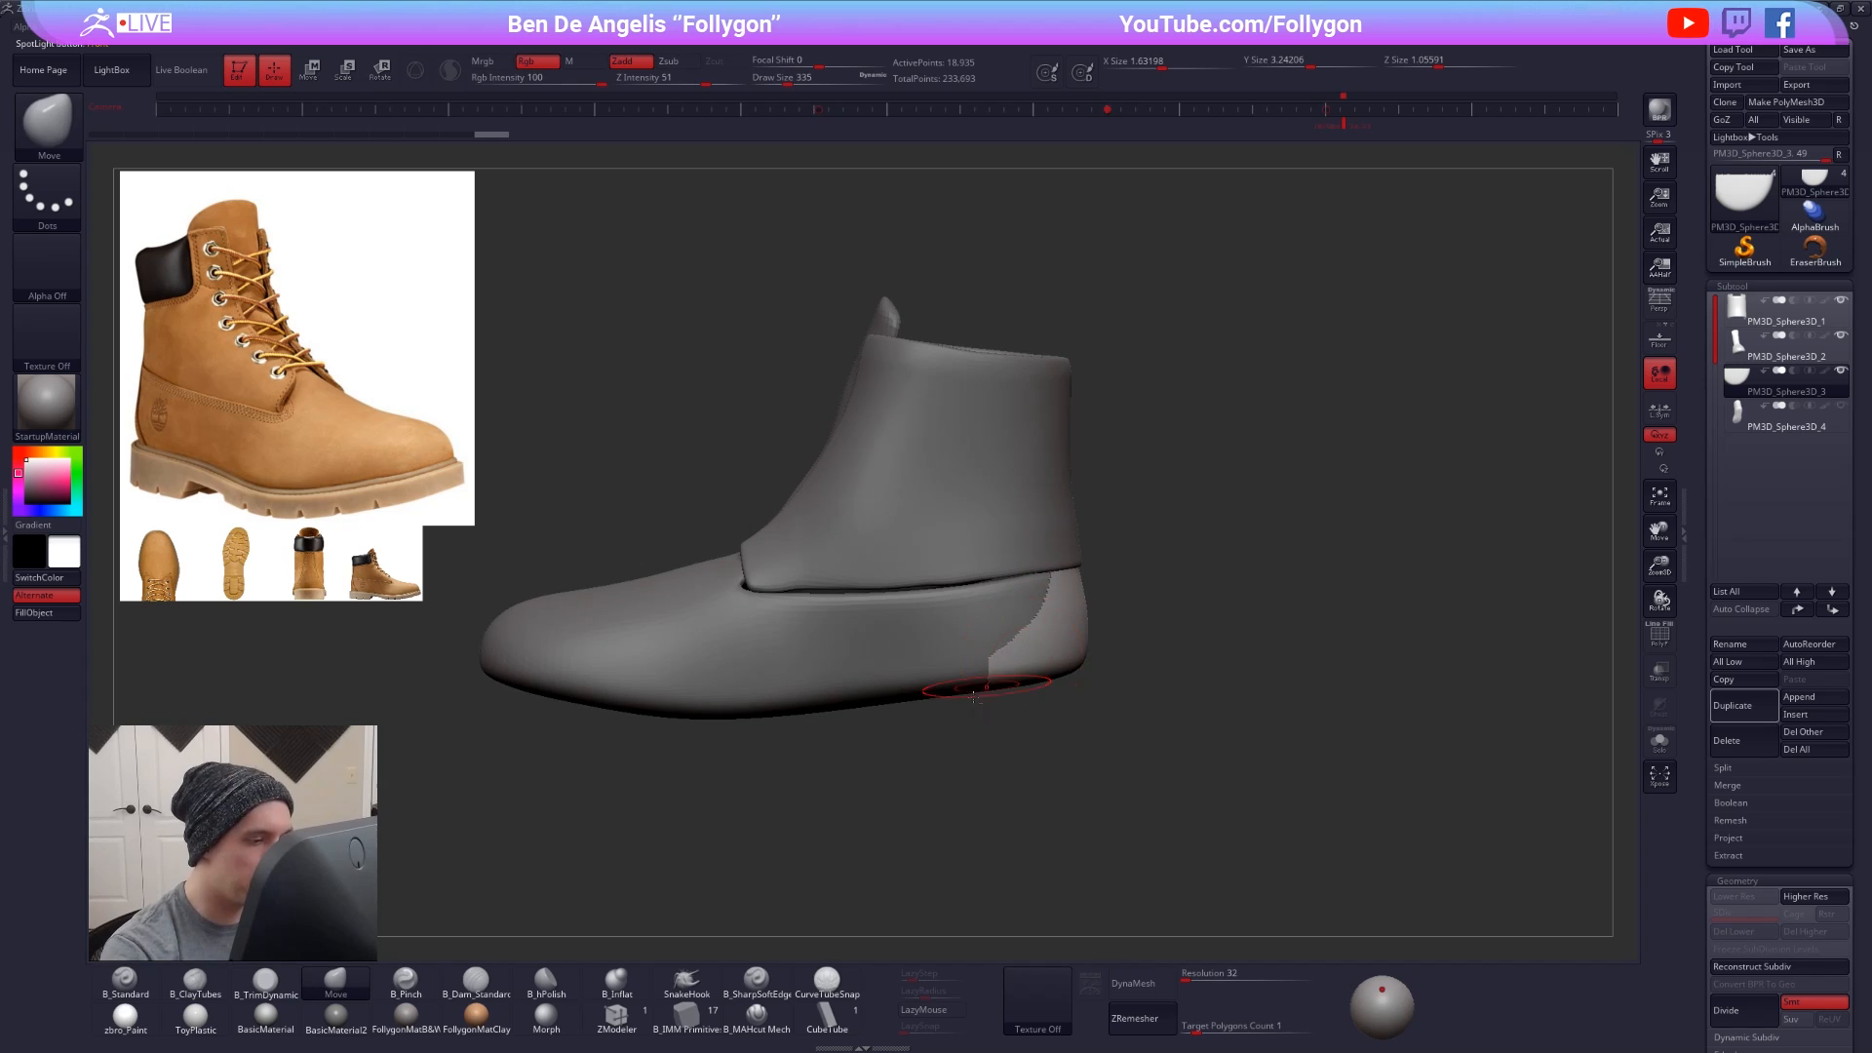
- Lasso away the jagged strip along the heel panel's lower edge and delete the hidden polygons
mouse_move(1045, 587)
left_mouse_down("ctrl+alt+shift")
mouse_move(898, 748)
mouse_move(774, 788)
left_mouse_up("ctrl+alt+shift")
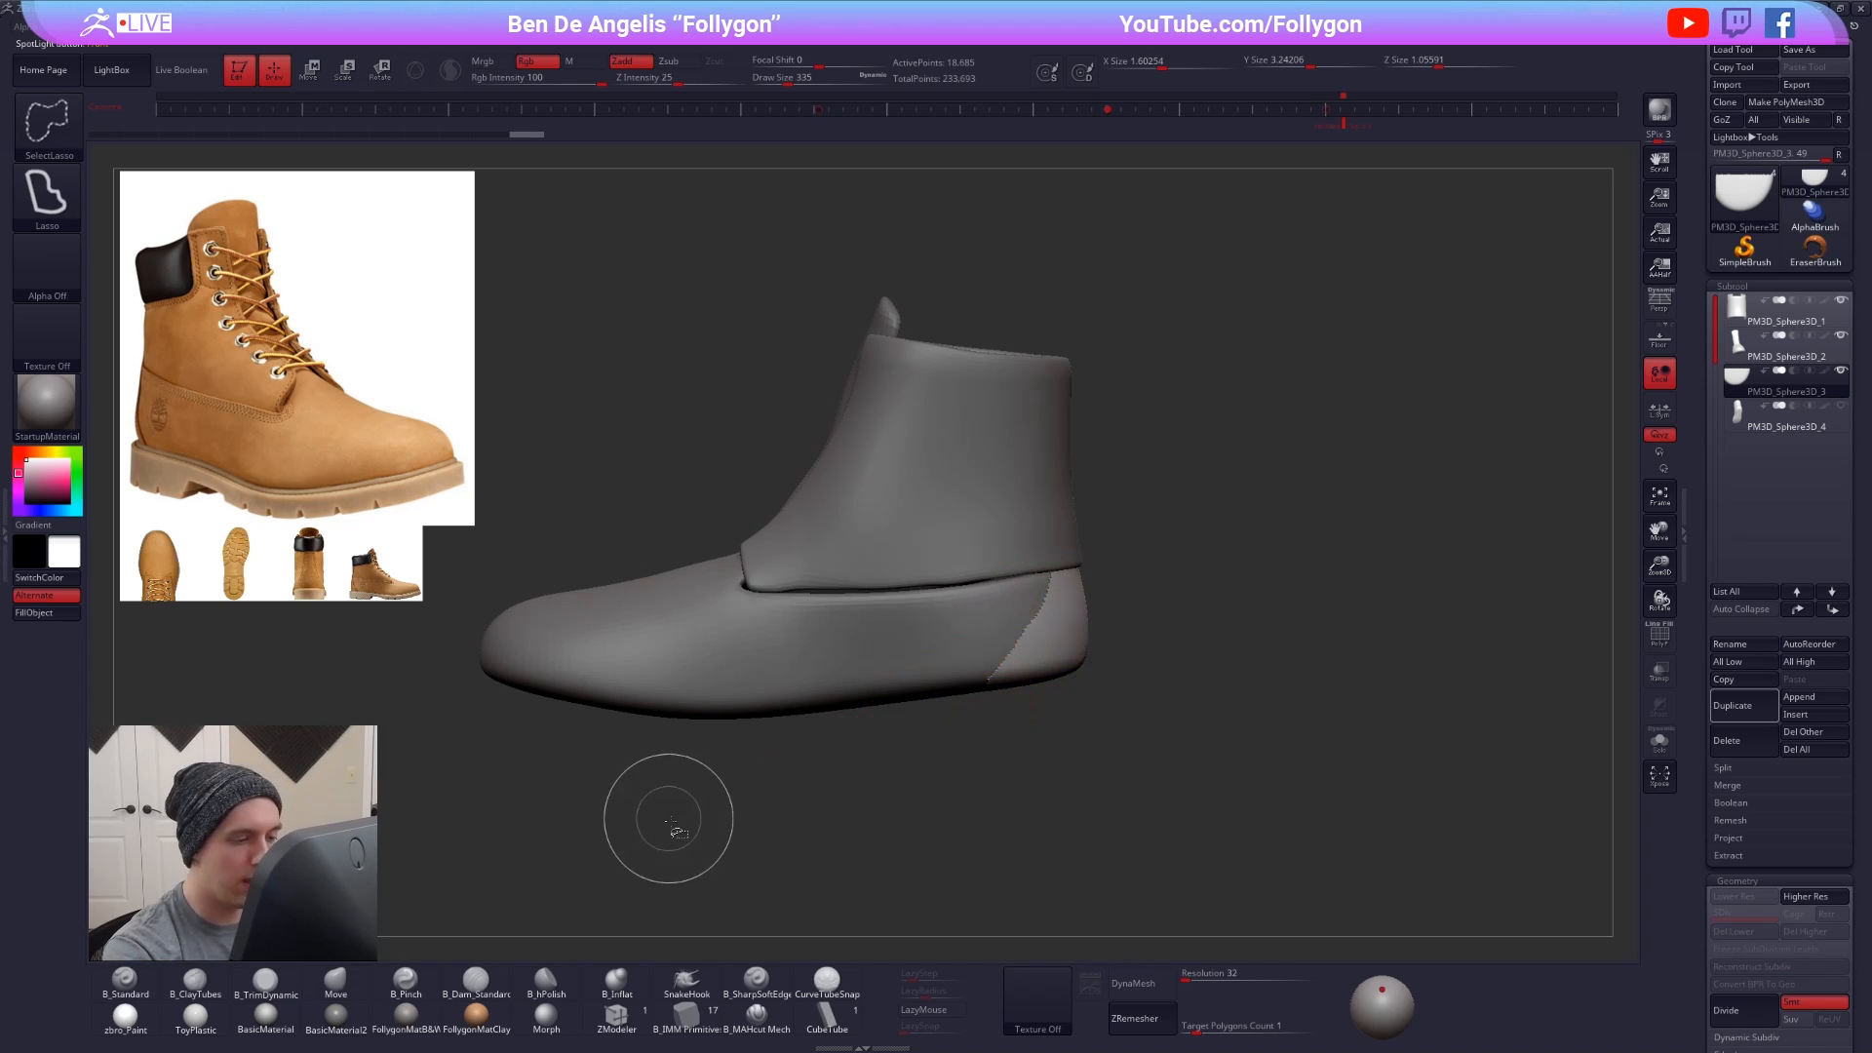
mouse_move(936, 719)
right_mouse_down()
mouse_move(952, 756)
mouse_move(974, 706)
mouse_move(961, 781)
mouse_move(945, 760)
mouse_move(975, 709)
mouse_move(1004, 766)
mouse_move(980, 777)
mouse_move(990, 744)
mouse_move(926, 696)
mouse_move(1098, 550)
right_mouse_up()
key("ctrl+space")
left_click(1035, 658)
key("shift+s")
key("space")
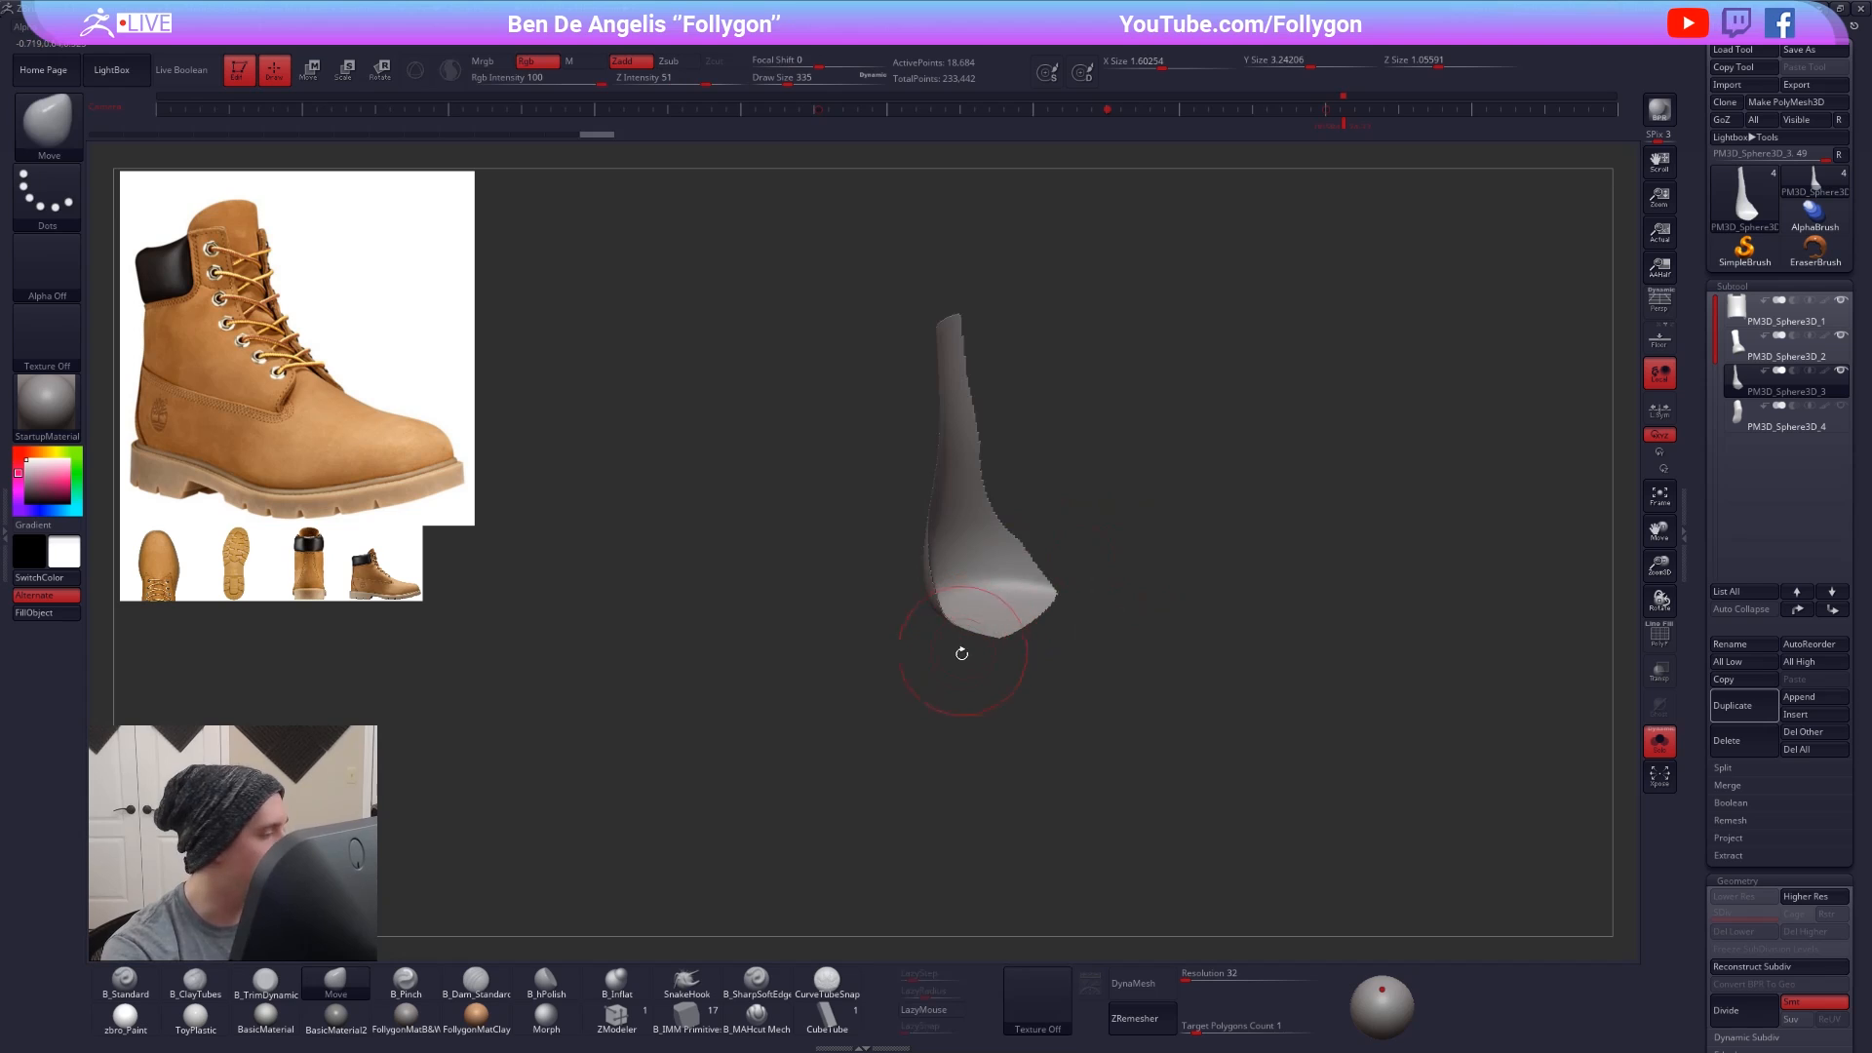
- Hide the polygons wrapping under the sole of the heel panel and delete the hidden geometry
right_click_drag(726, 651, 829, 638)
key("shift+s")
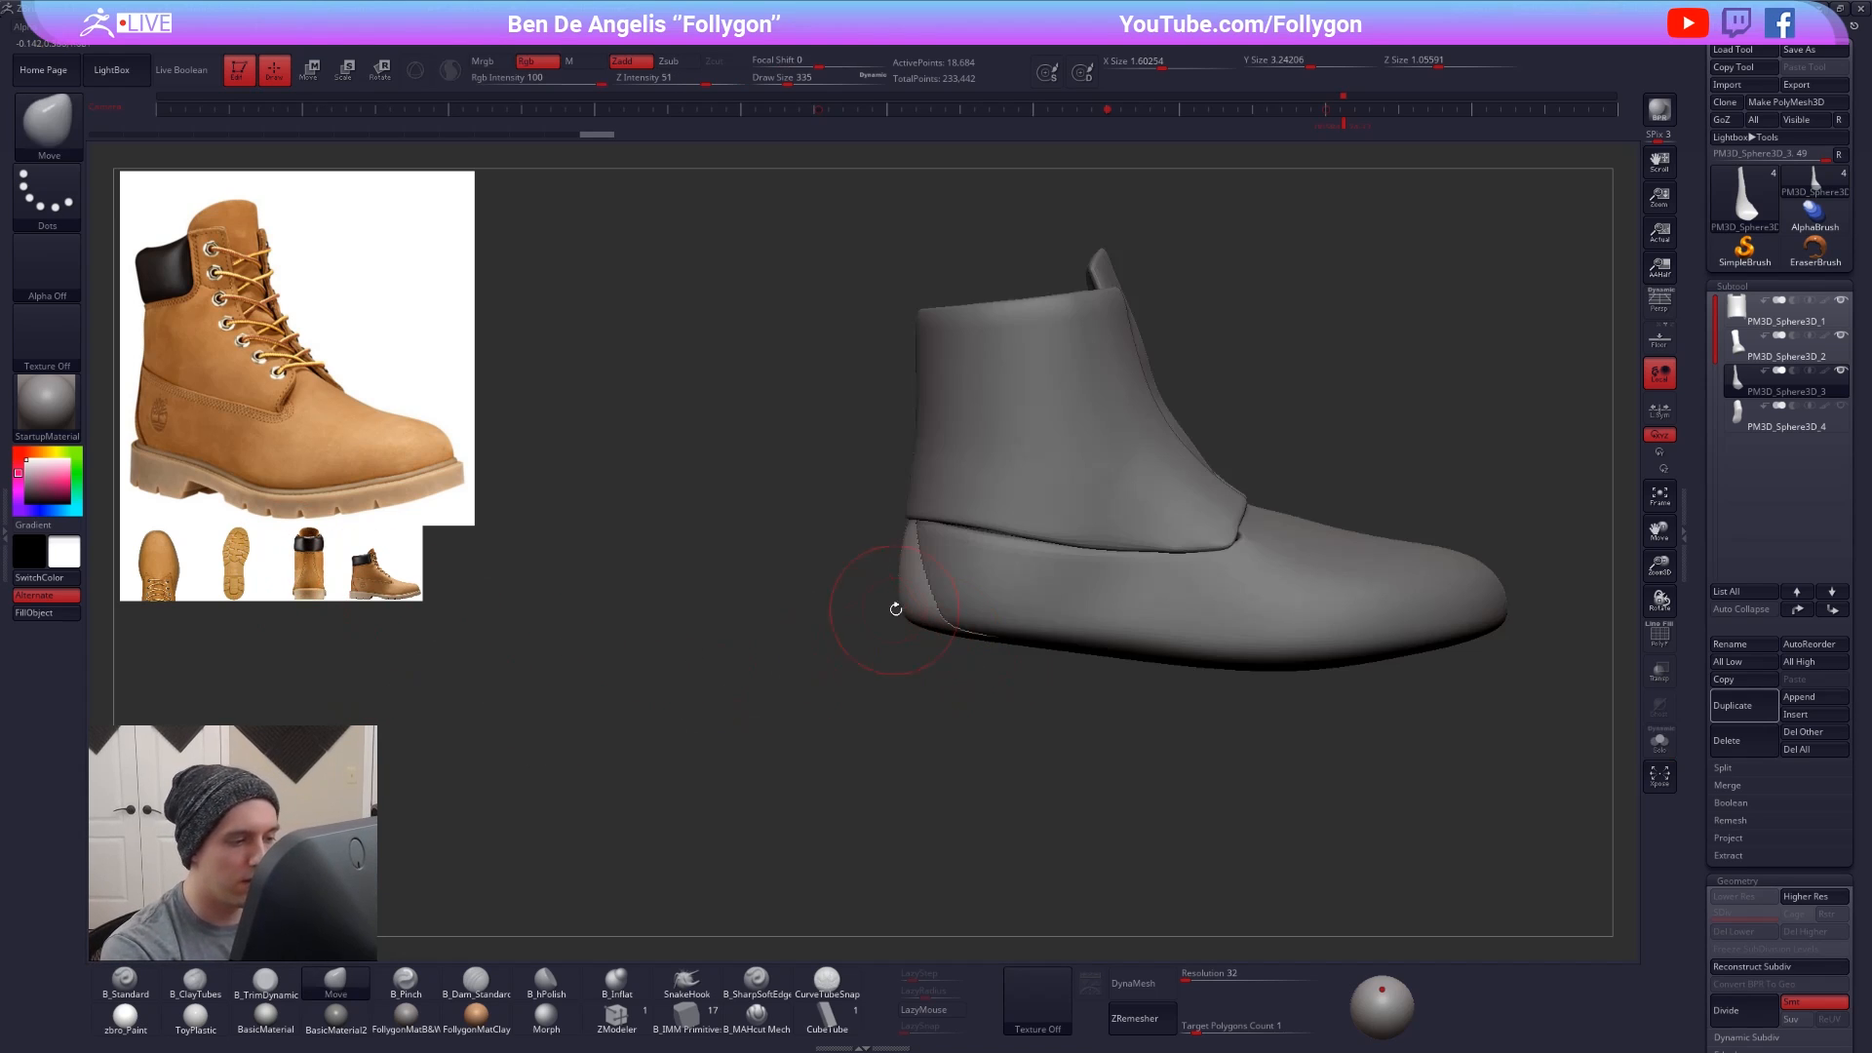
right_click_drag(943, 631, 893, 591)
key("shift+s")
key("ctrl+shift")
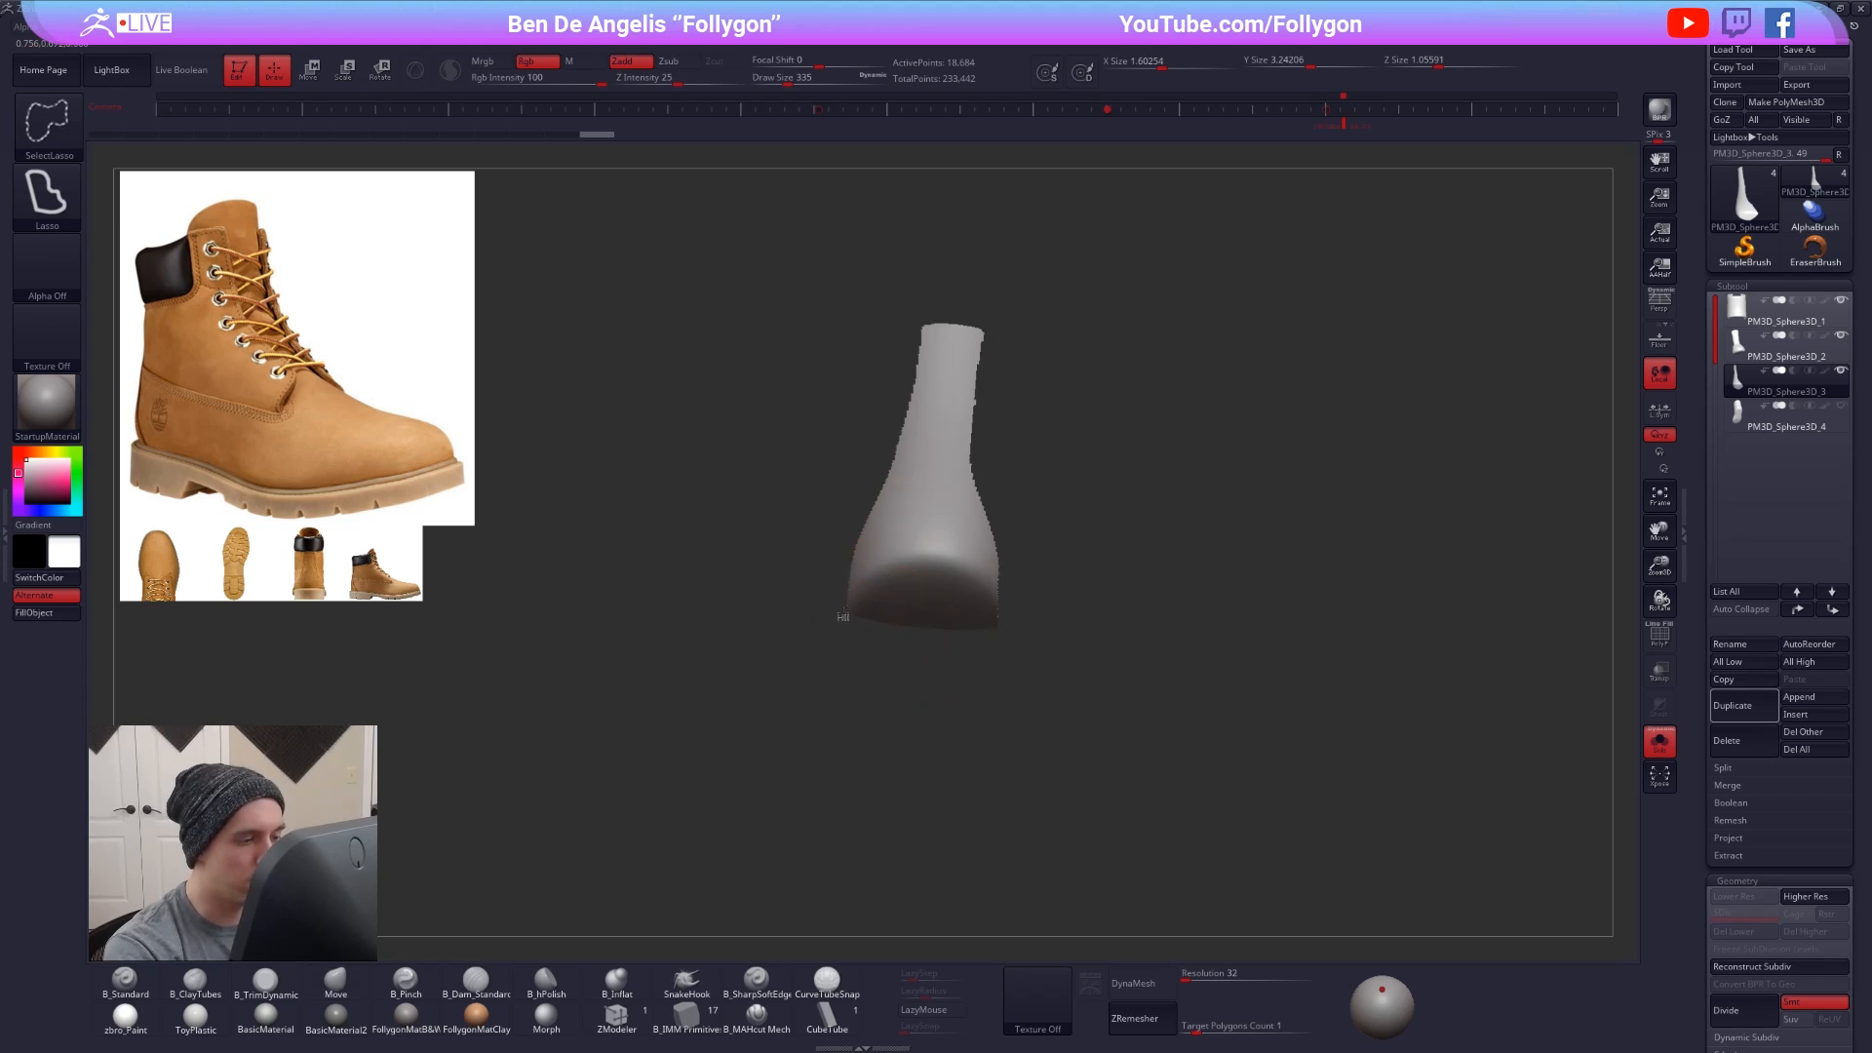
left_click_drag(994, 624, 992, 626)
mouse_move(941, 648)
right_mouse_down()
mouse_move(1003, 614)
mouse_move(941, 666)
mouse_move(1000, 615)
right_mouse_up()
key("alt+s")
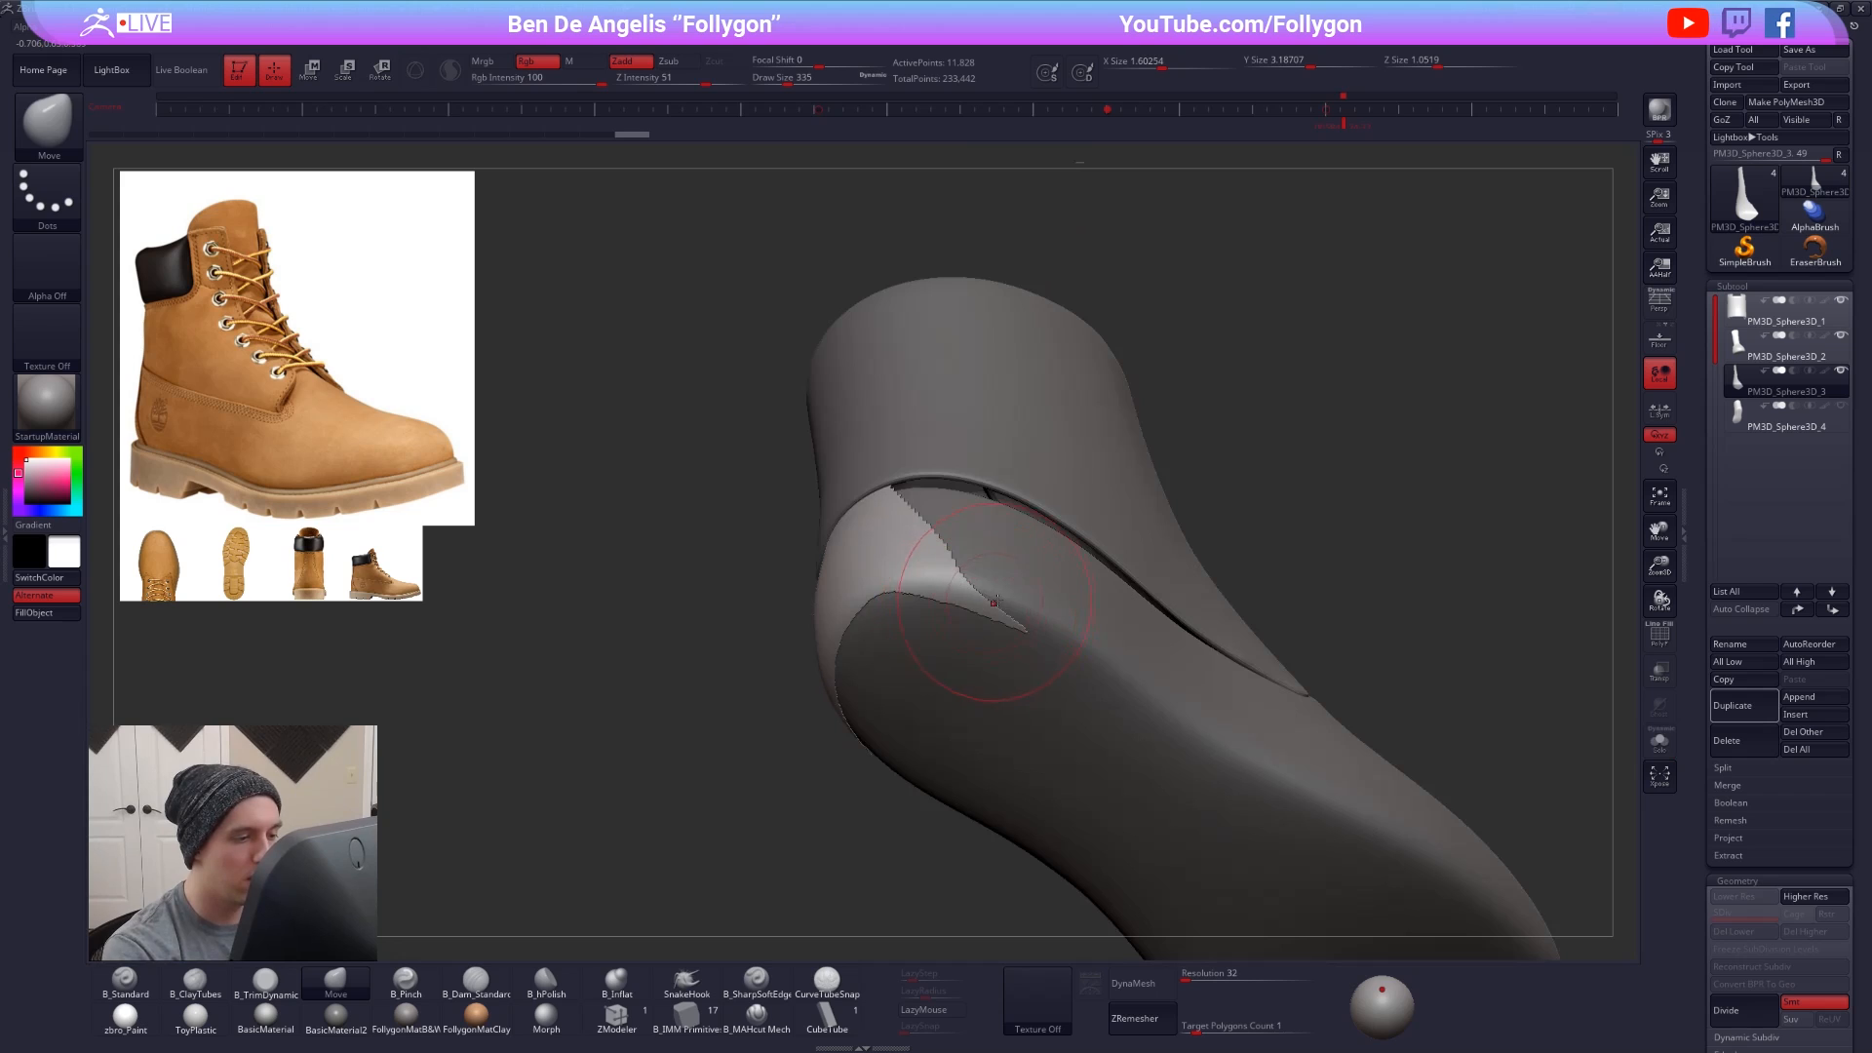
key("ctrl+shift")
left_click_drag(876, 618, 999, 714, "ctrl+alt+shift")
mouse_move(1106, 685)
right_mouse_down()
mouse_move(936, 633)
mouse_move(1055, 579)
right_mouse_up()
key("space")
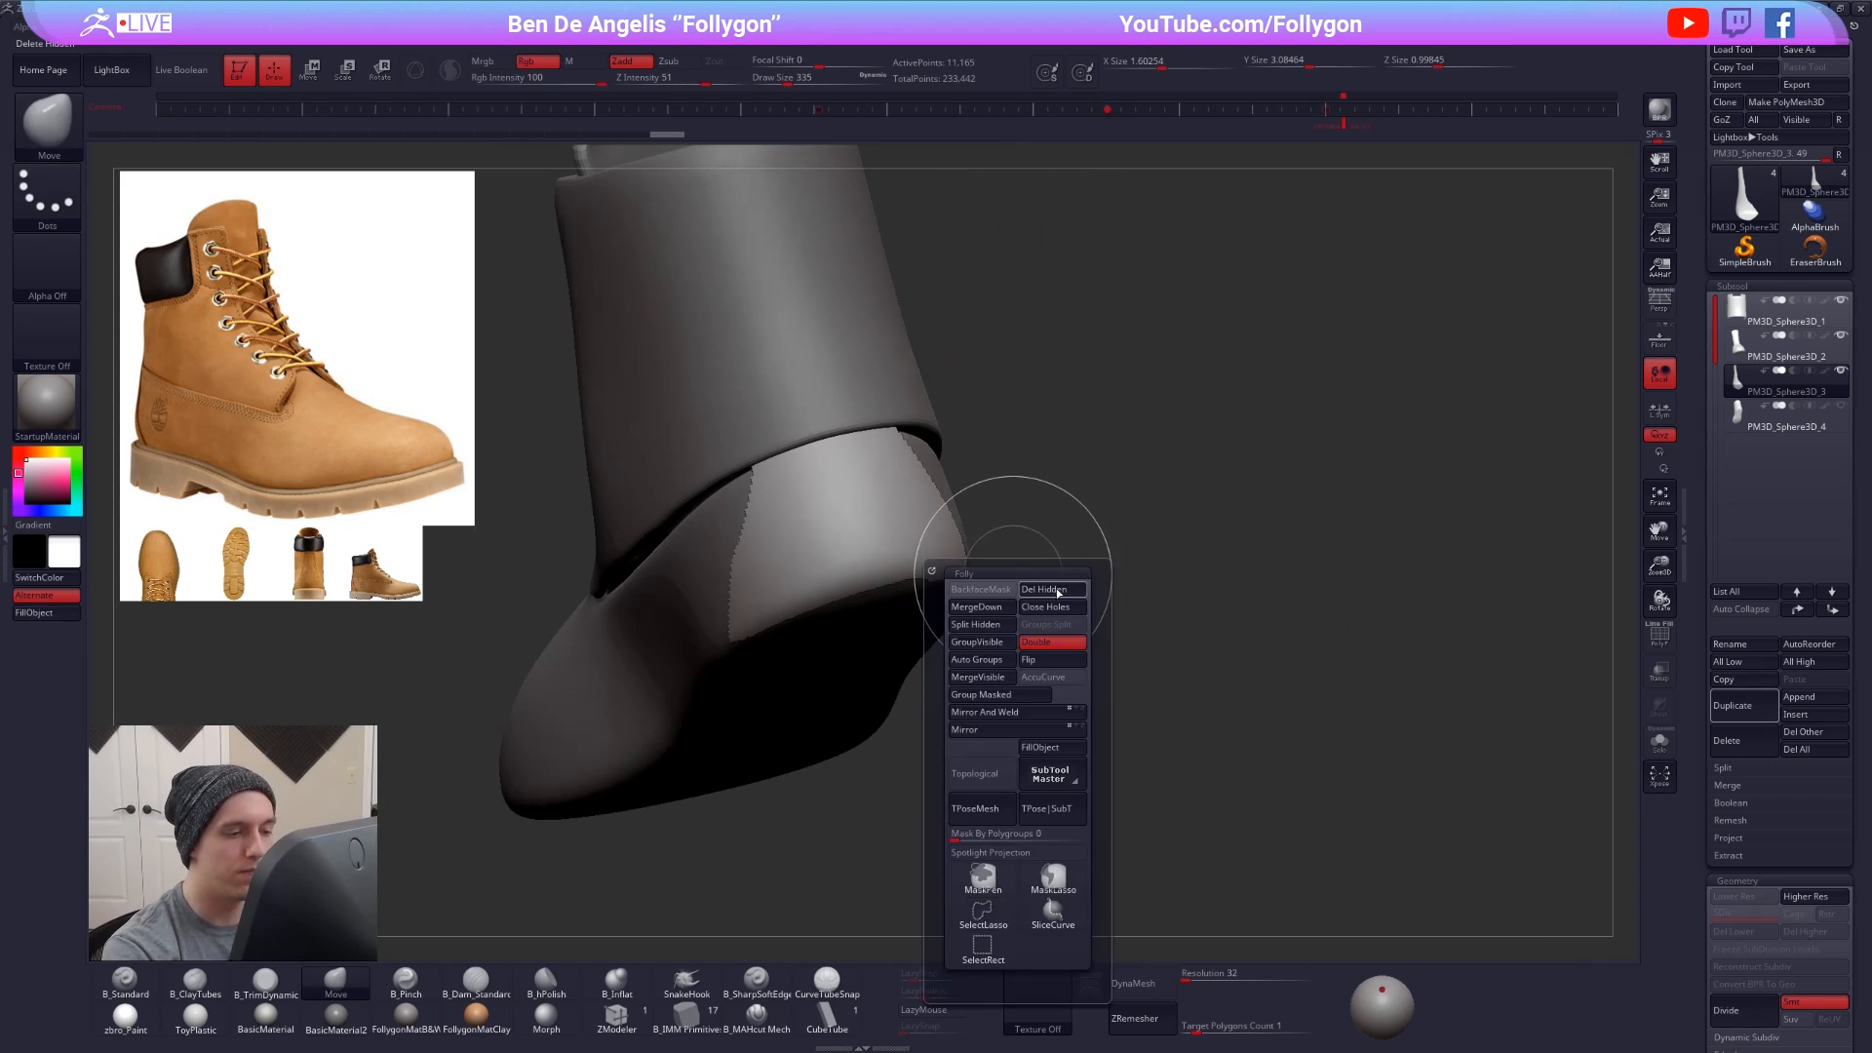
left_click(1057, 591)
- Isolate the heel panel and clean up its border using GroupsLoops with 4 loops
key("f")
right_click_drag(1445, 639, 1477, 634)
scroll(1717, 578, "down", 5)
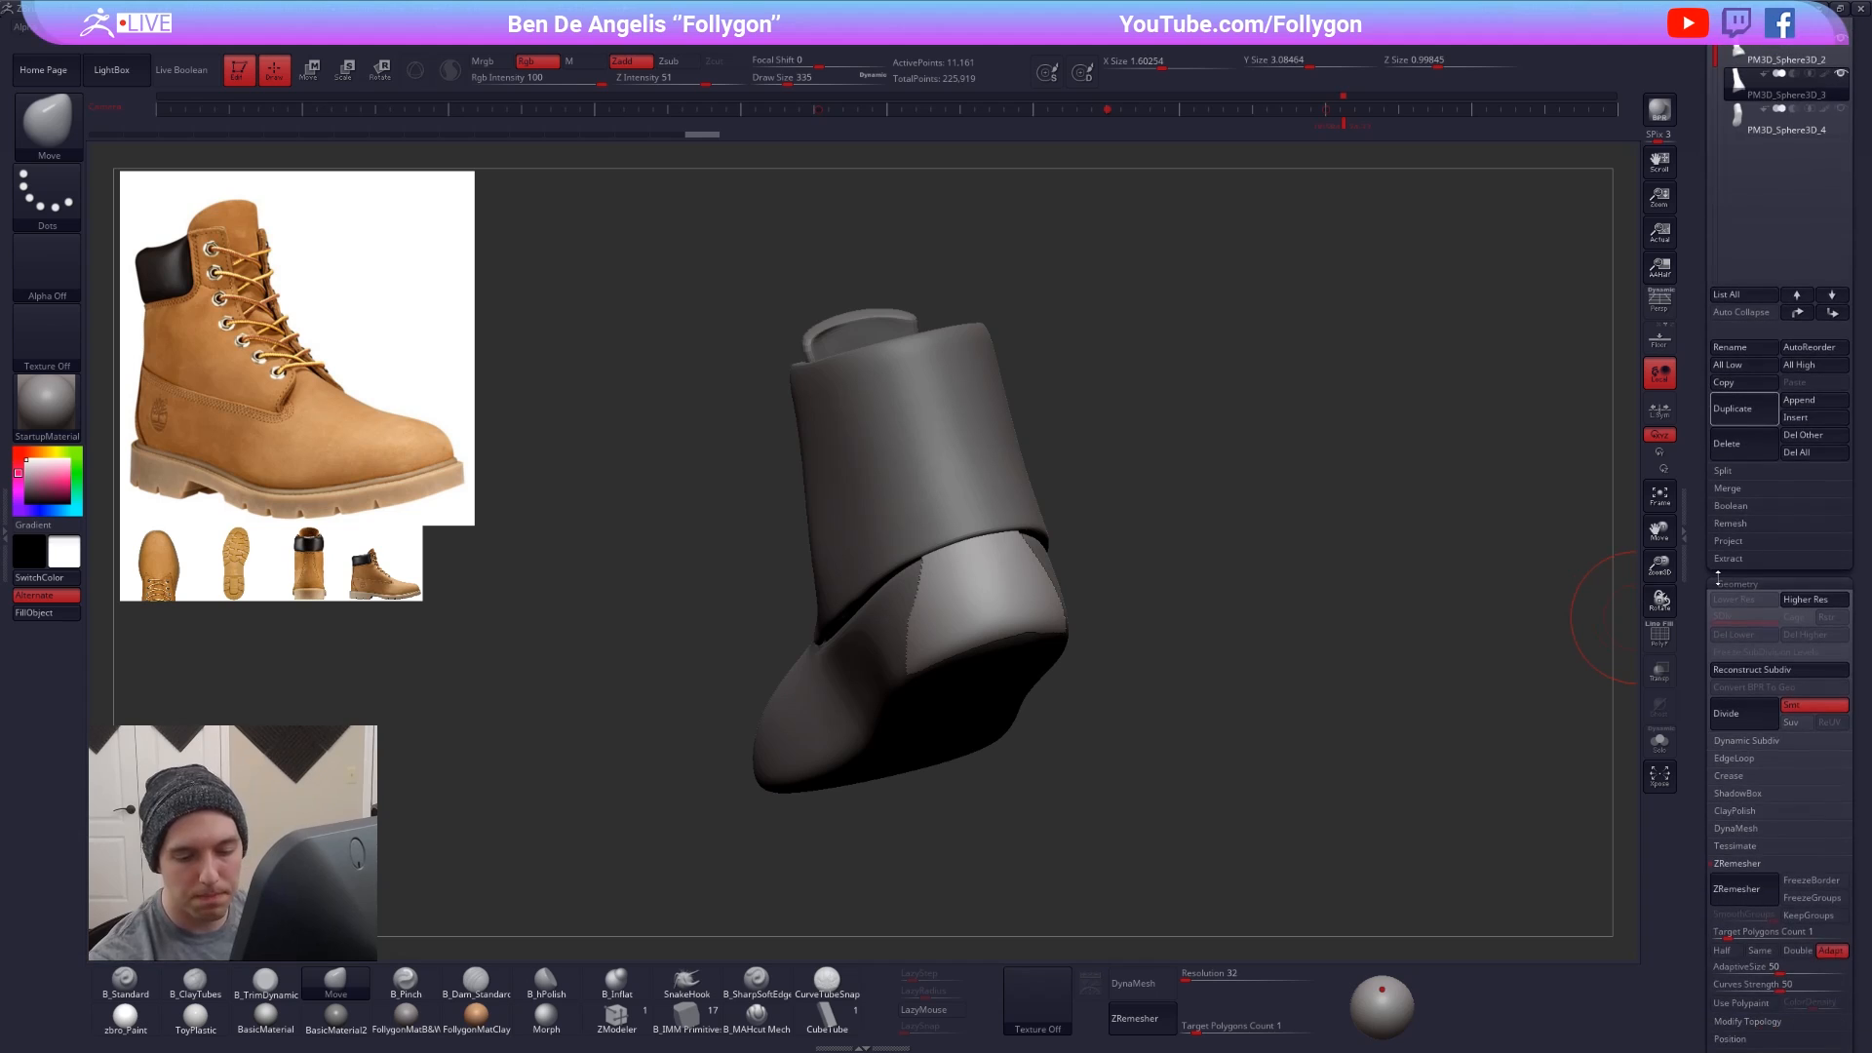
left_click(1740, 758)
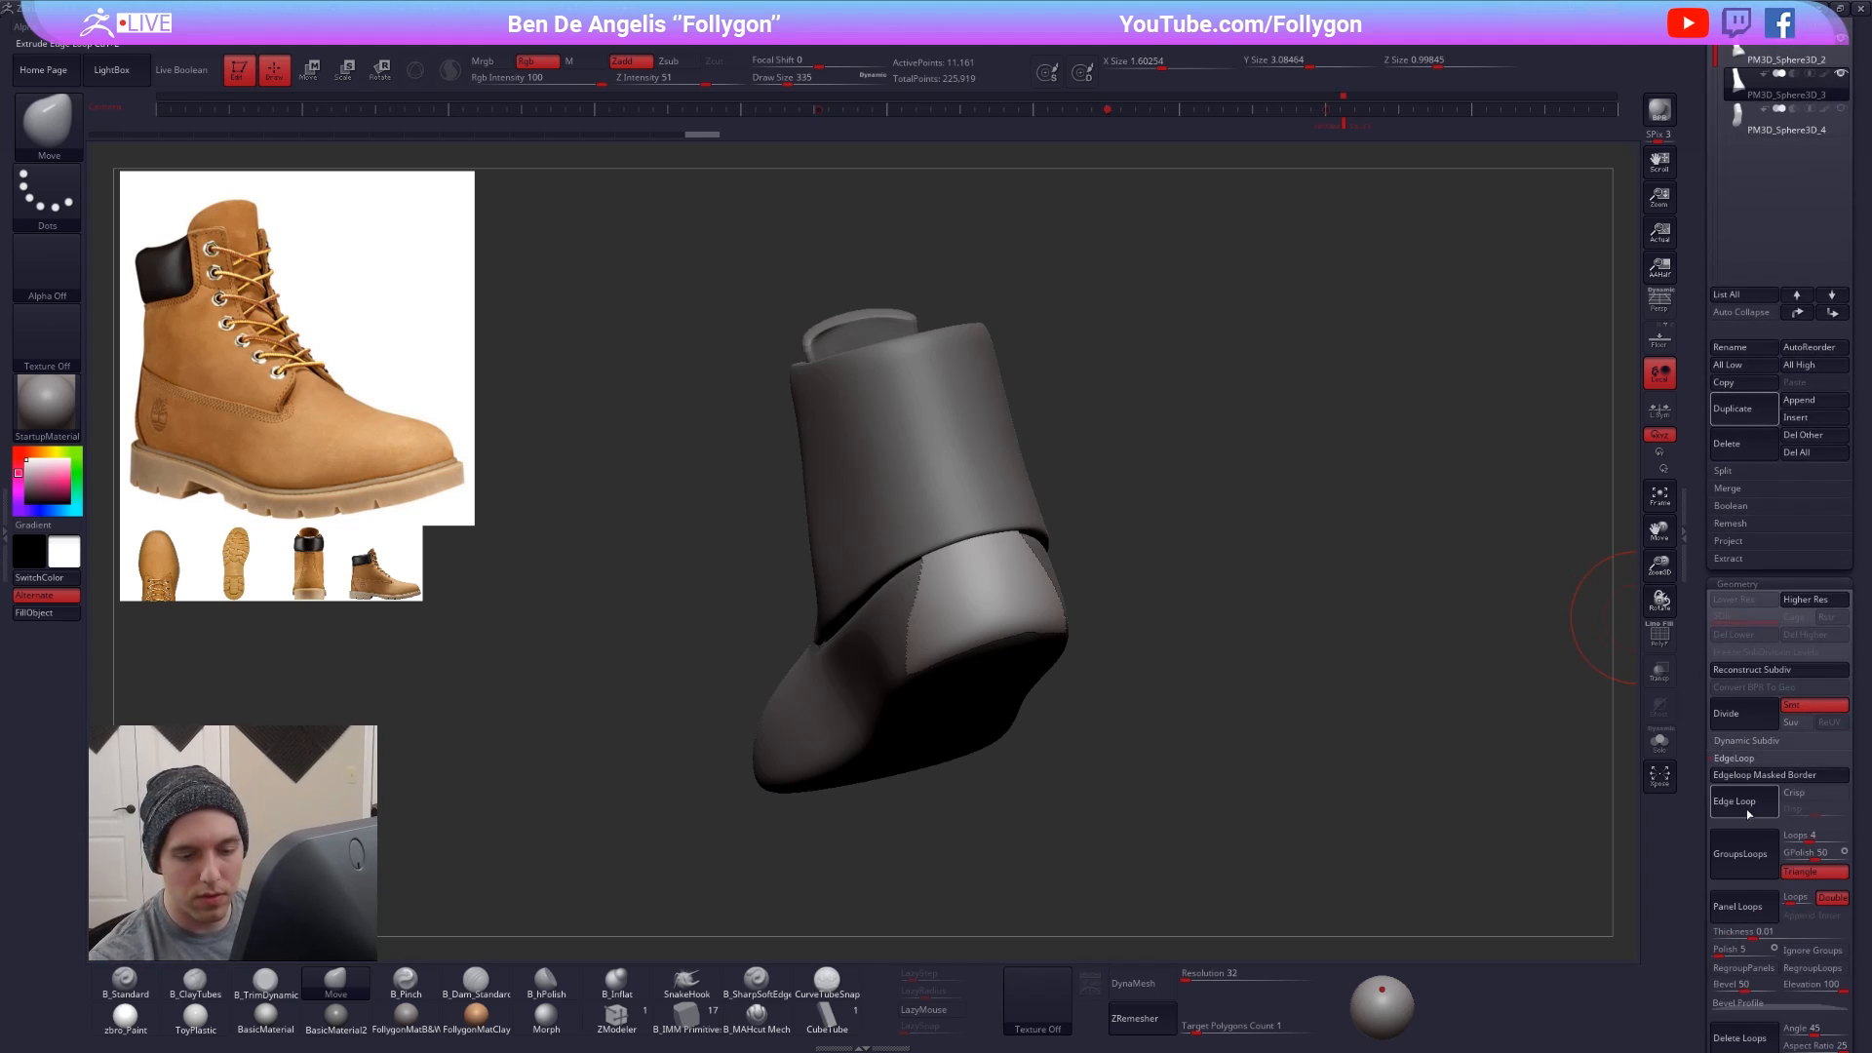
left_click(1659, 744)
key("shift+f")
key("ctrl+z")
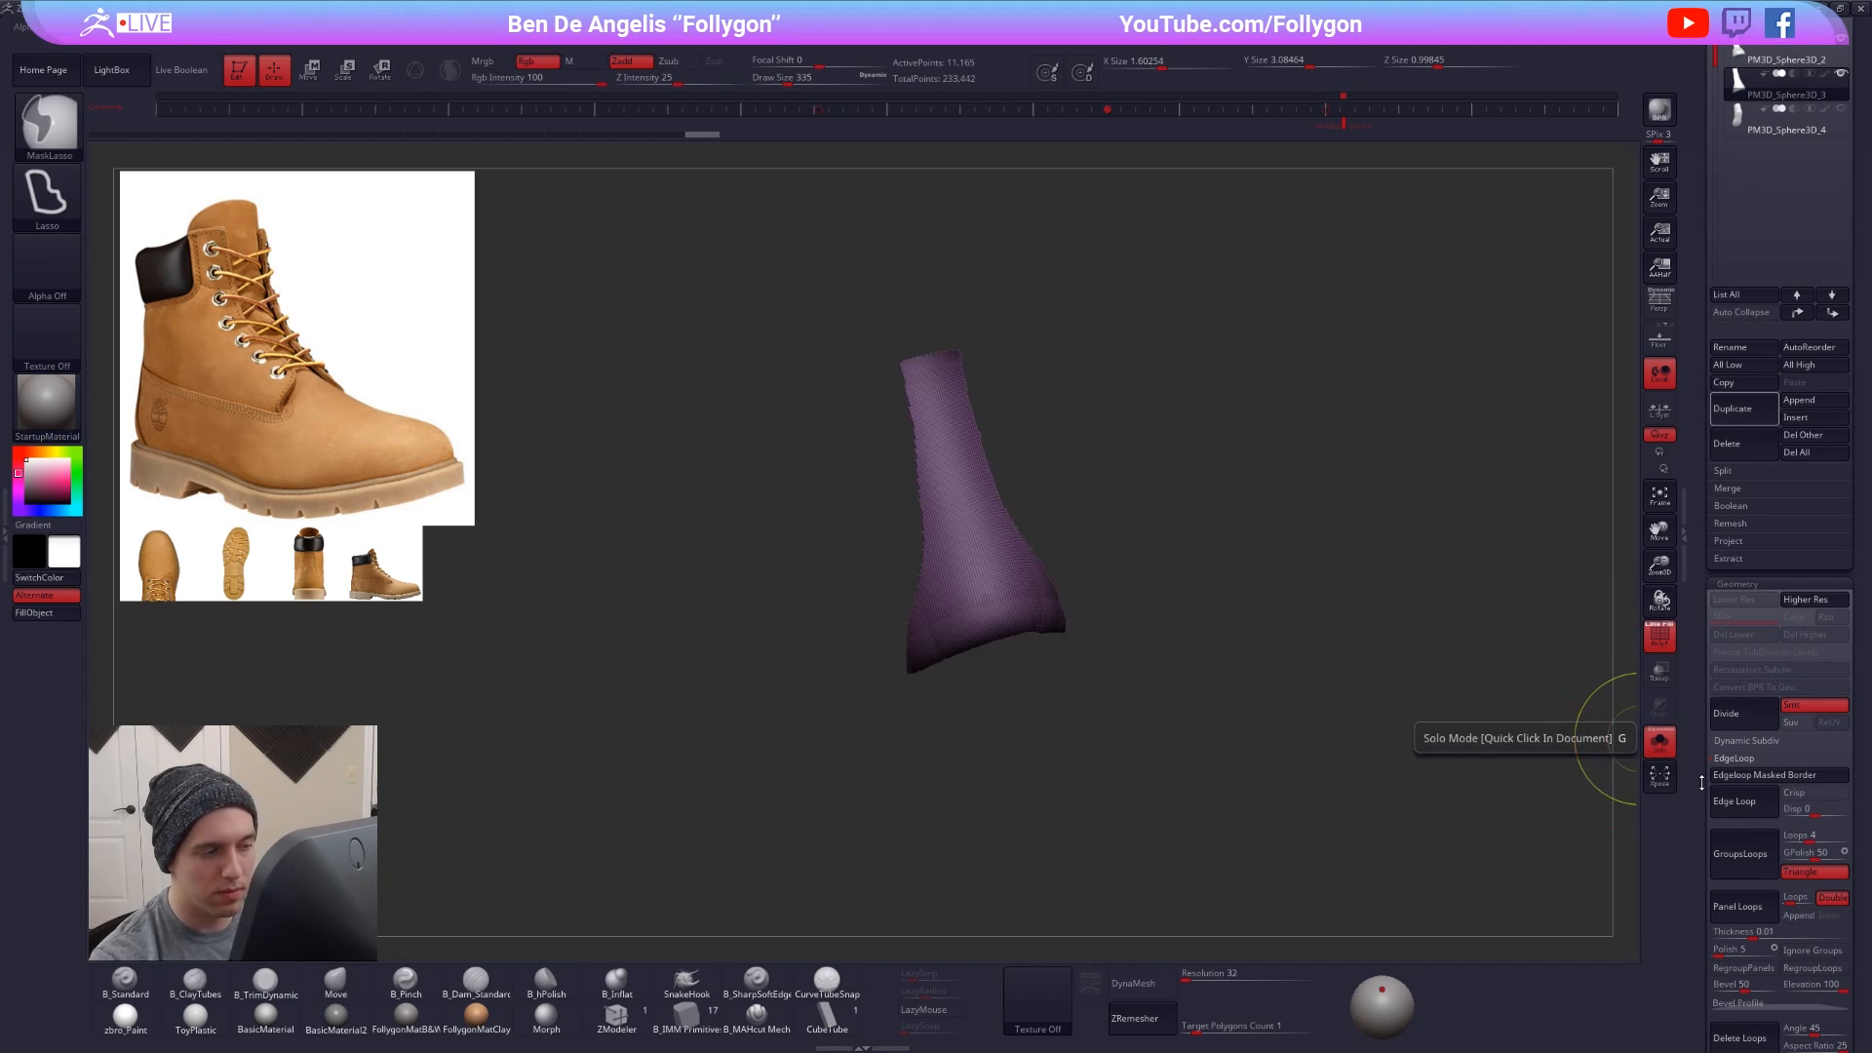
left_click(1743, 865)
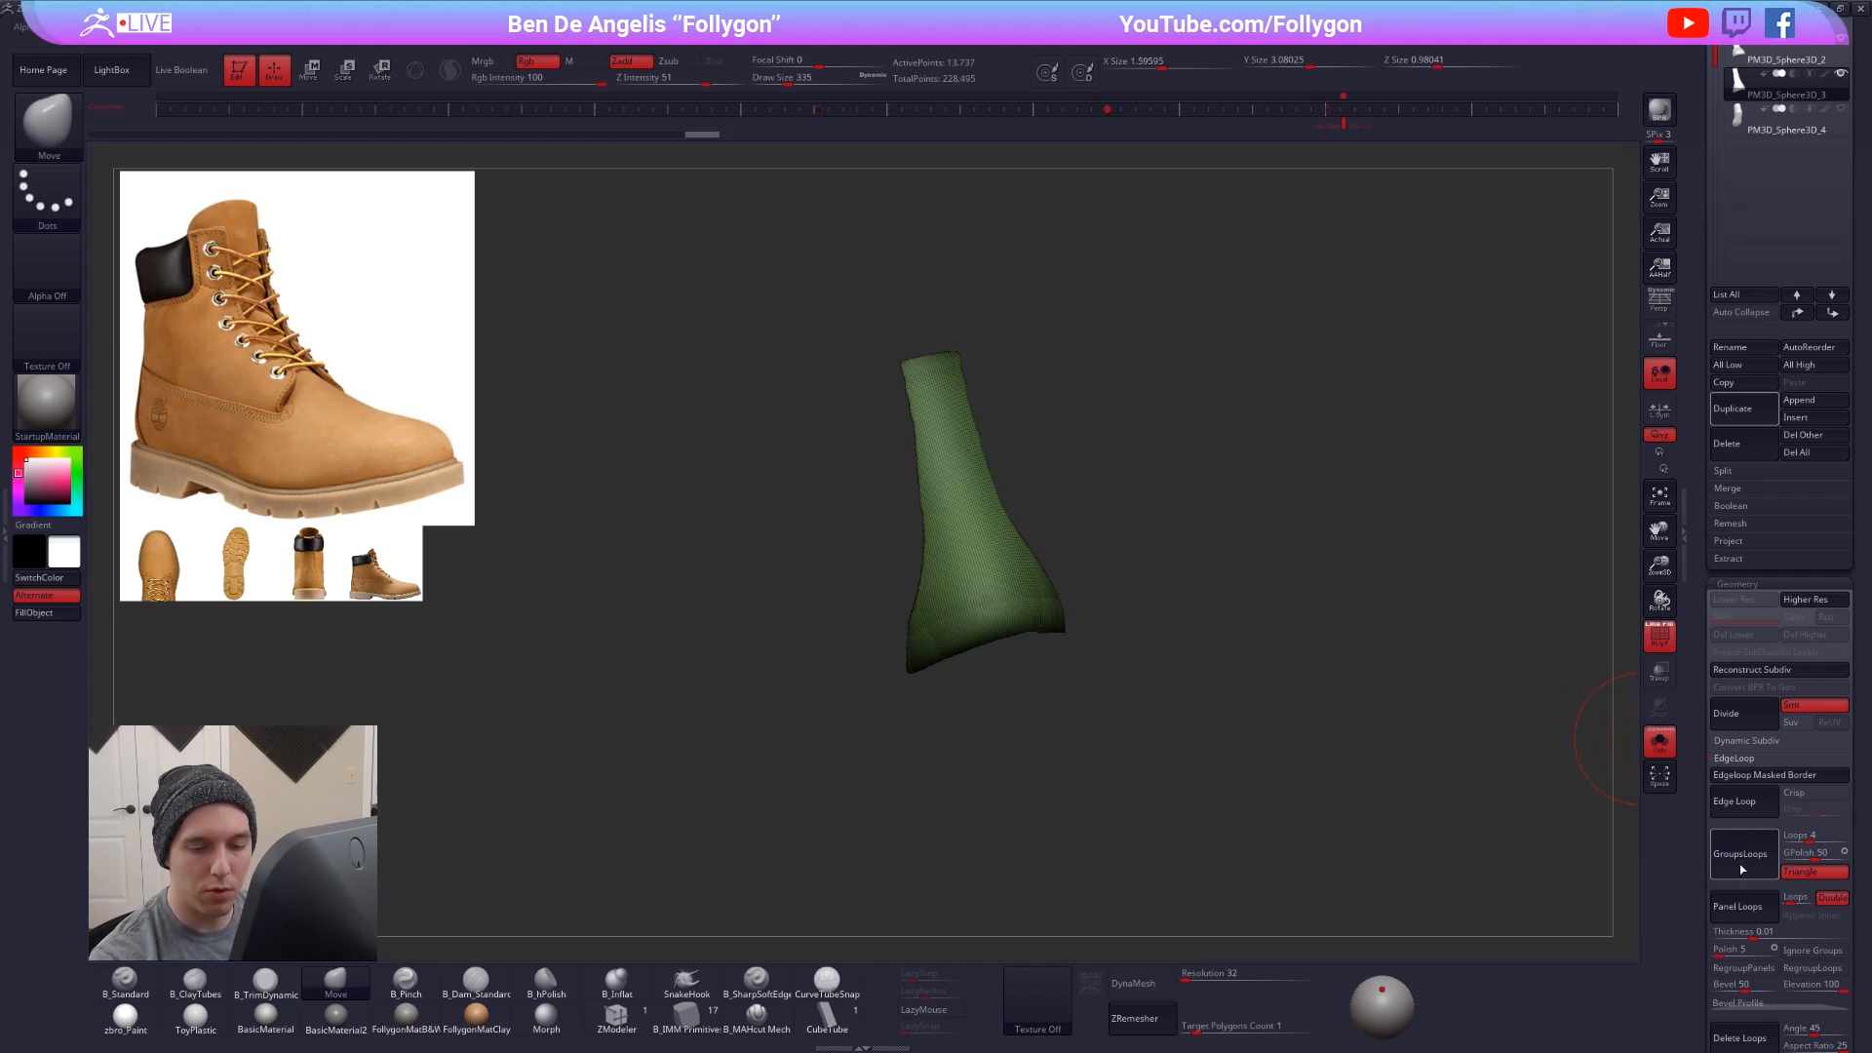
- Remesh the heel panel with ZRemesher at a target polygon count of 0.5
scroll(1731, 770, "up", 5)
key("shift")
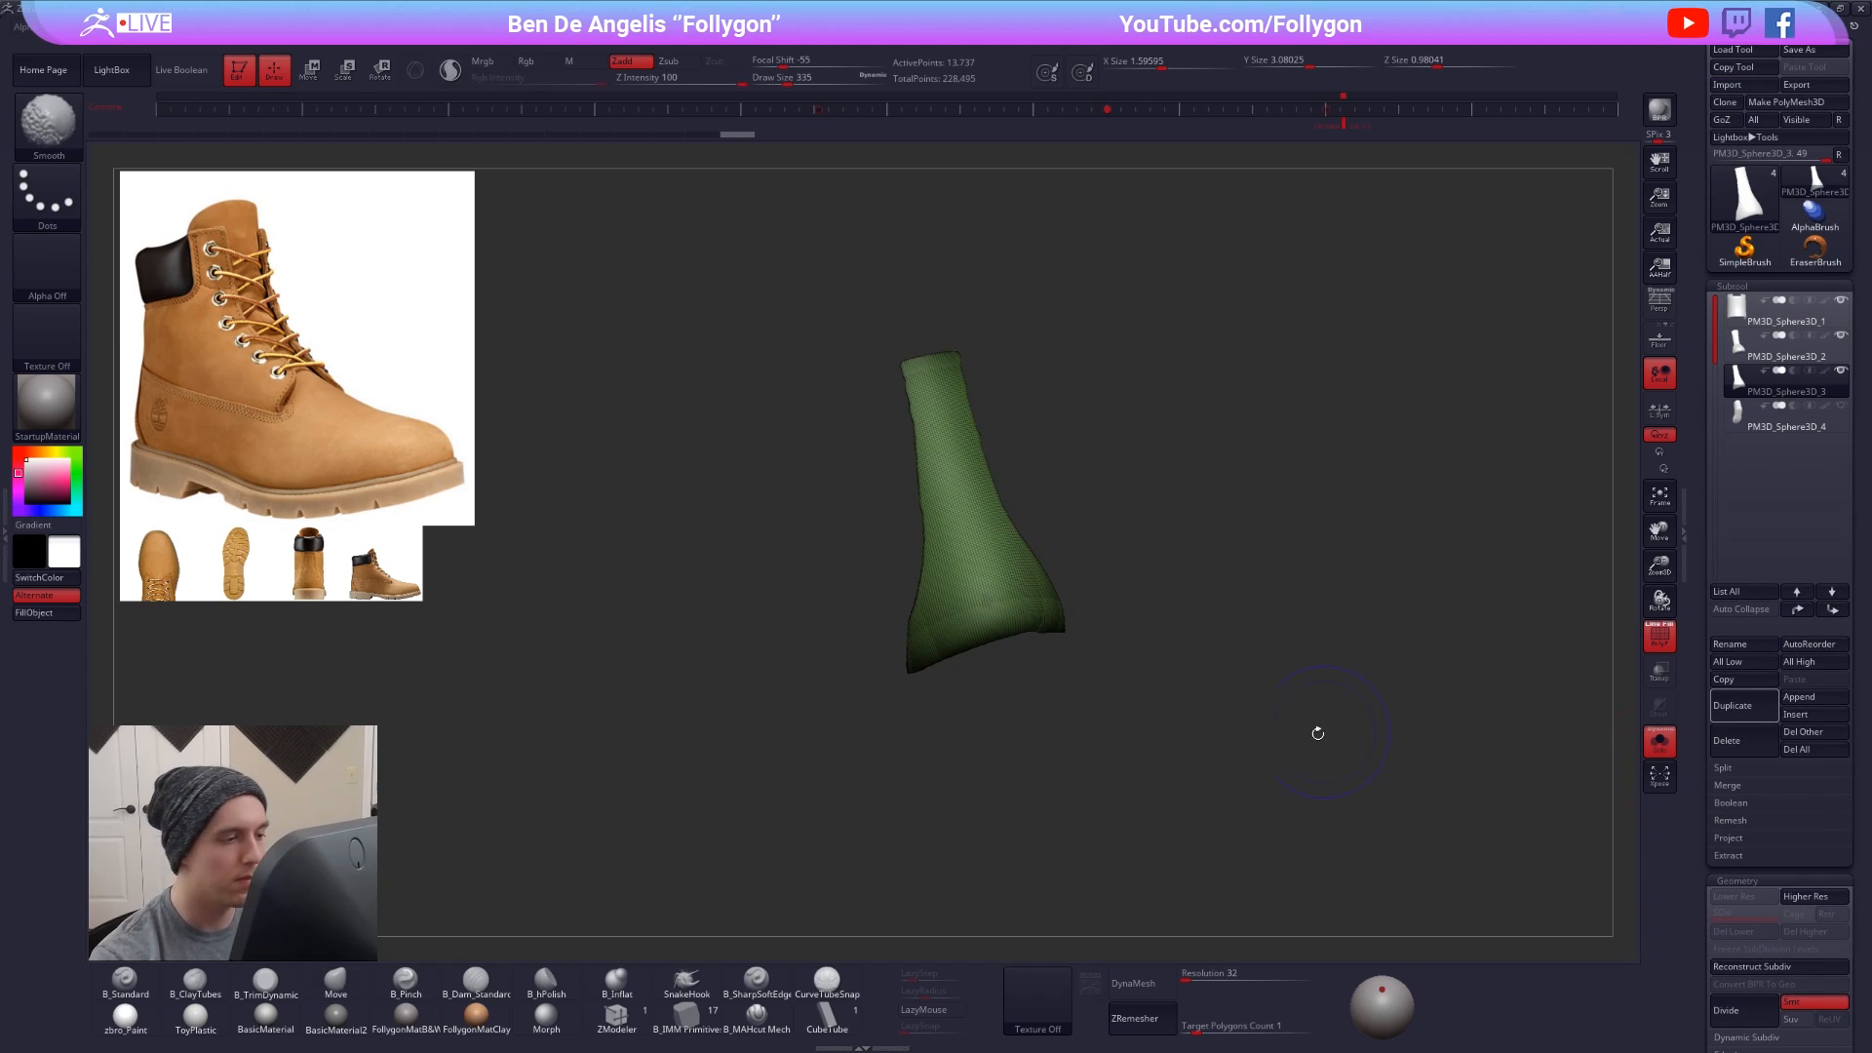
key("shift+f")
mouse_move(1318, 734)
right_mouse_down()
mouse_move(1194, 716)
mouse_move(1161, 619)
right_mouse_up()
left_click_drag(1161, 616, 1226, 677, "ctrl")
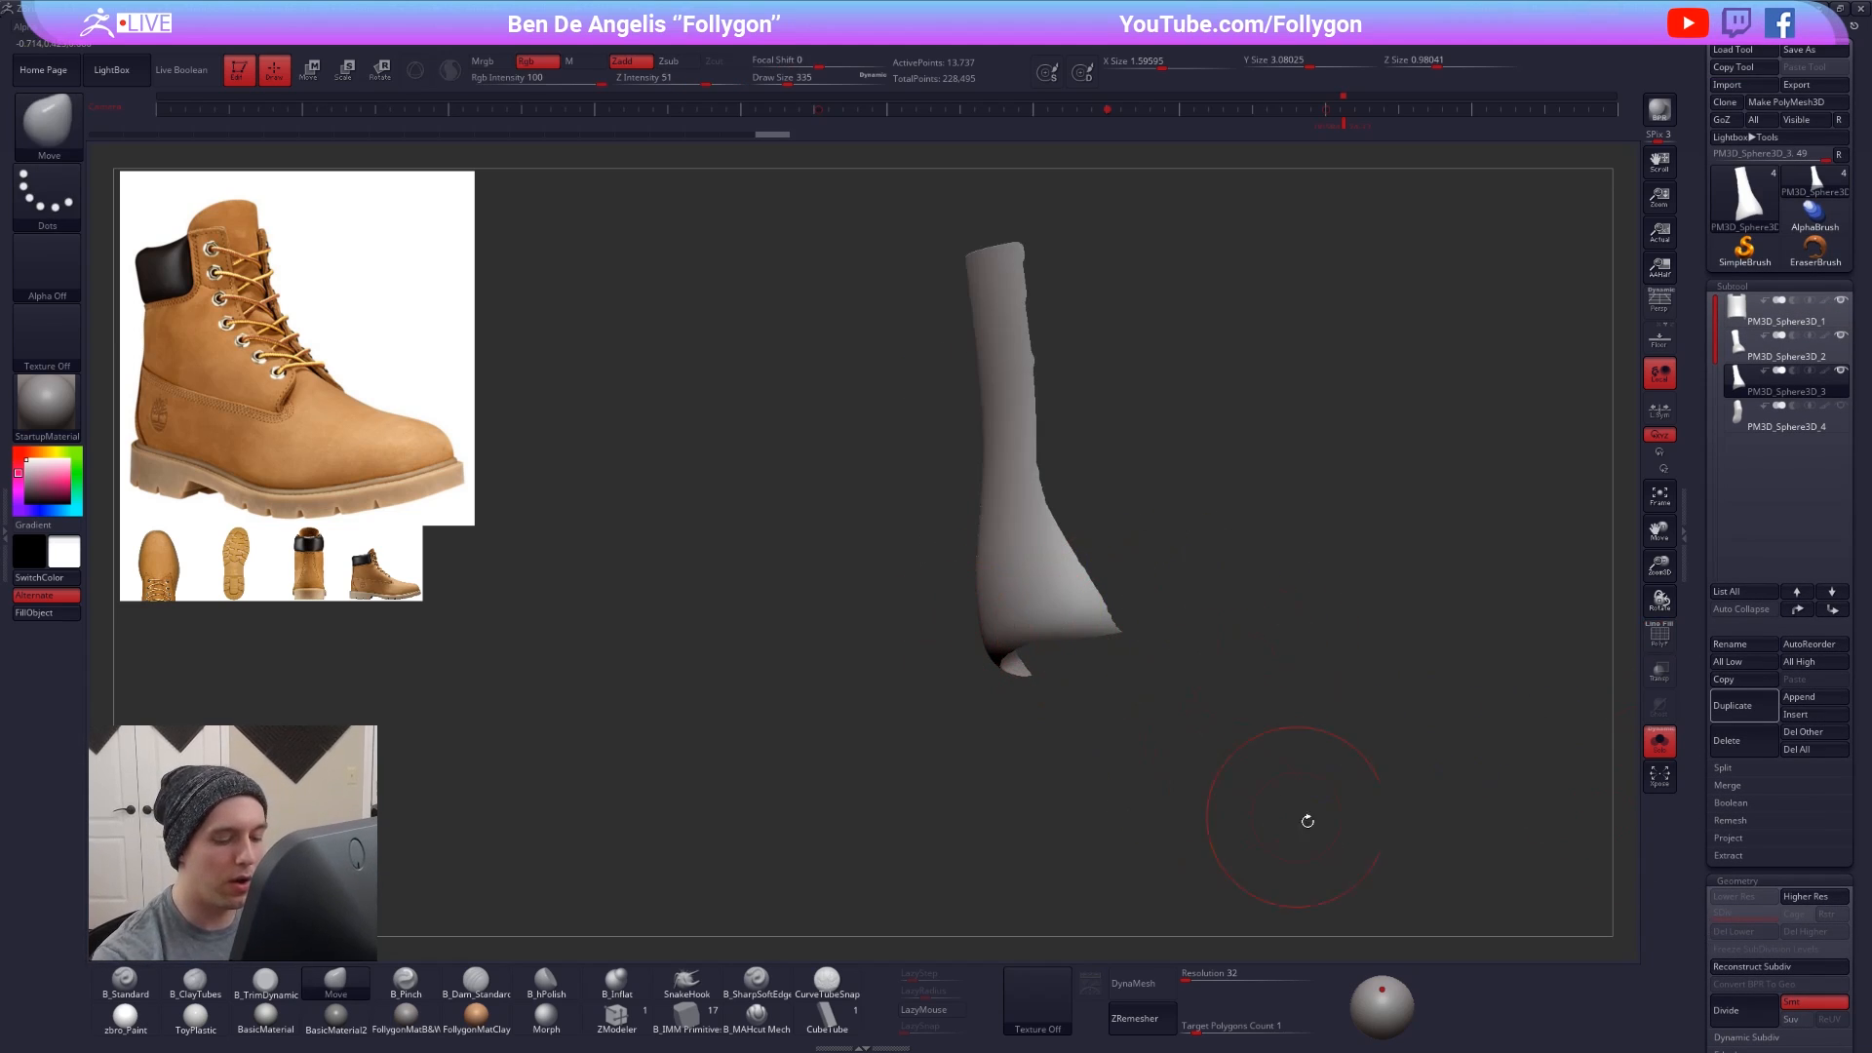
left_click_drag(1194, 1030, 1175, 1027)
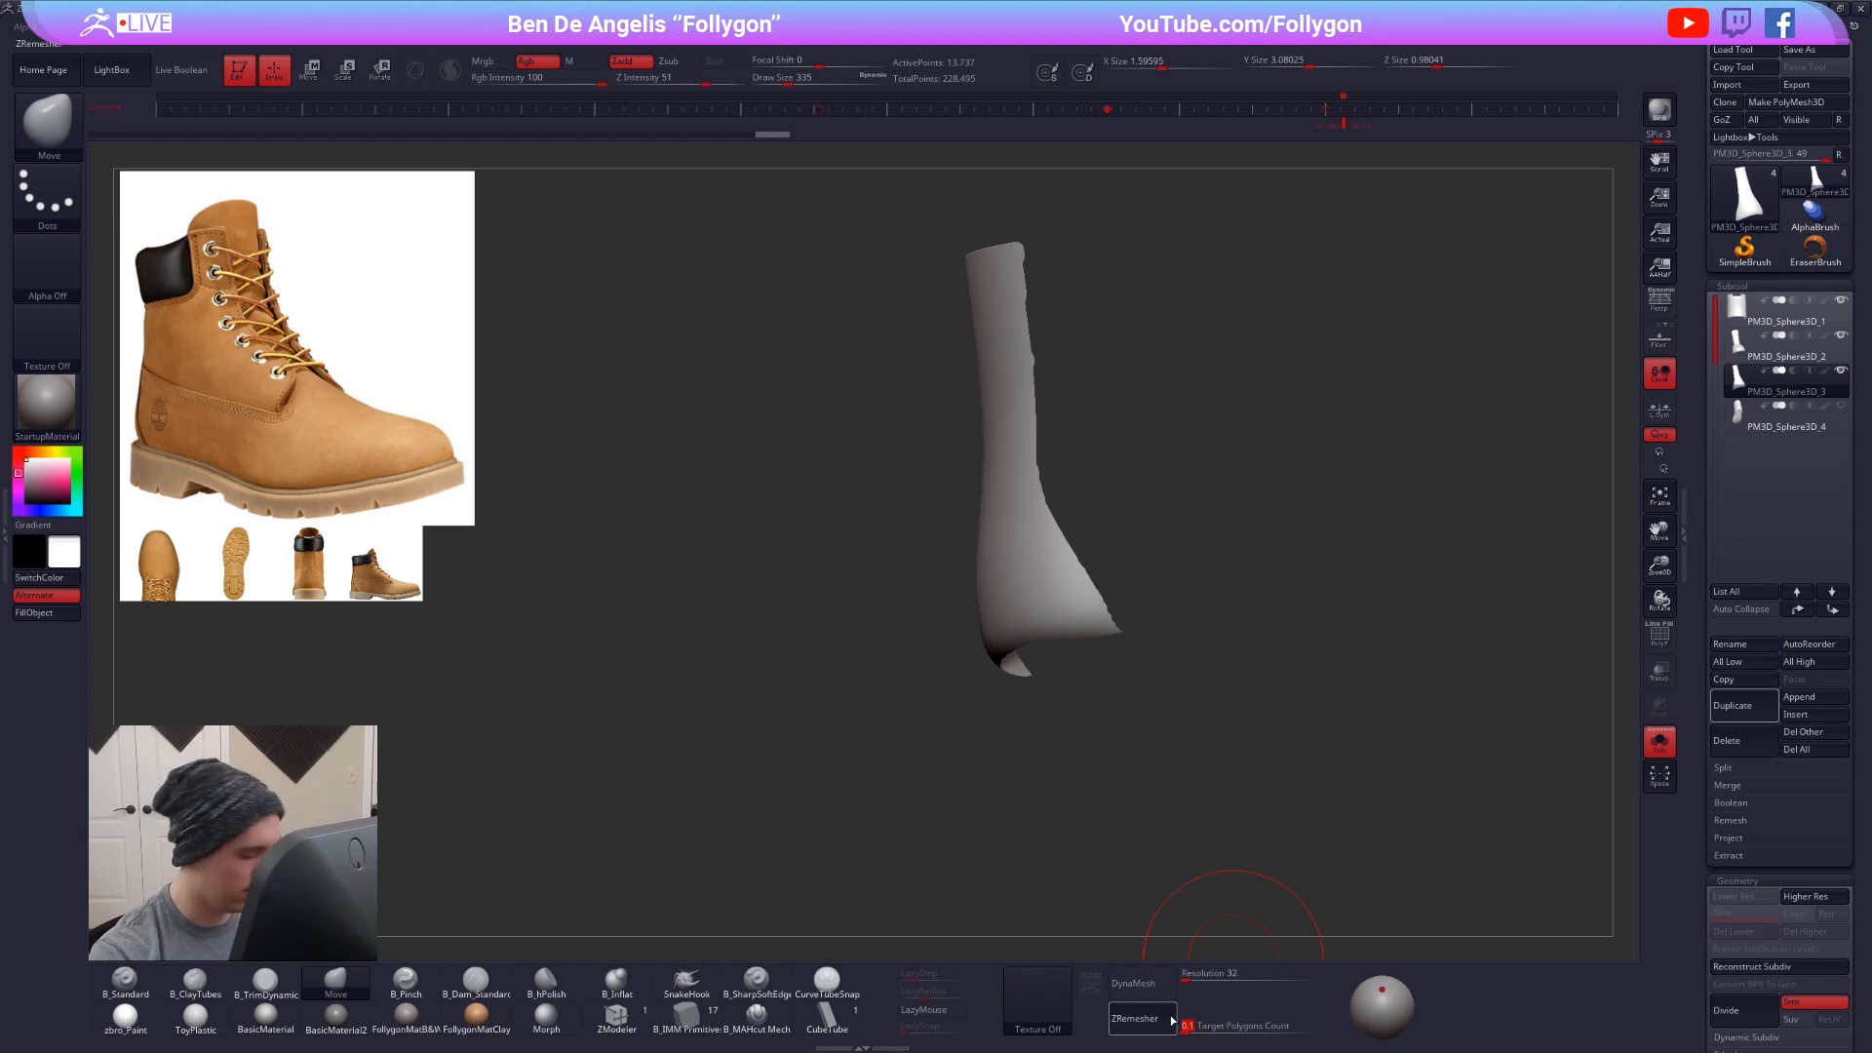
left_click(1172, 1020)
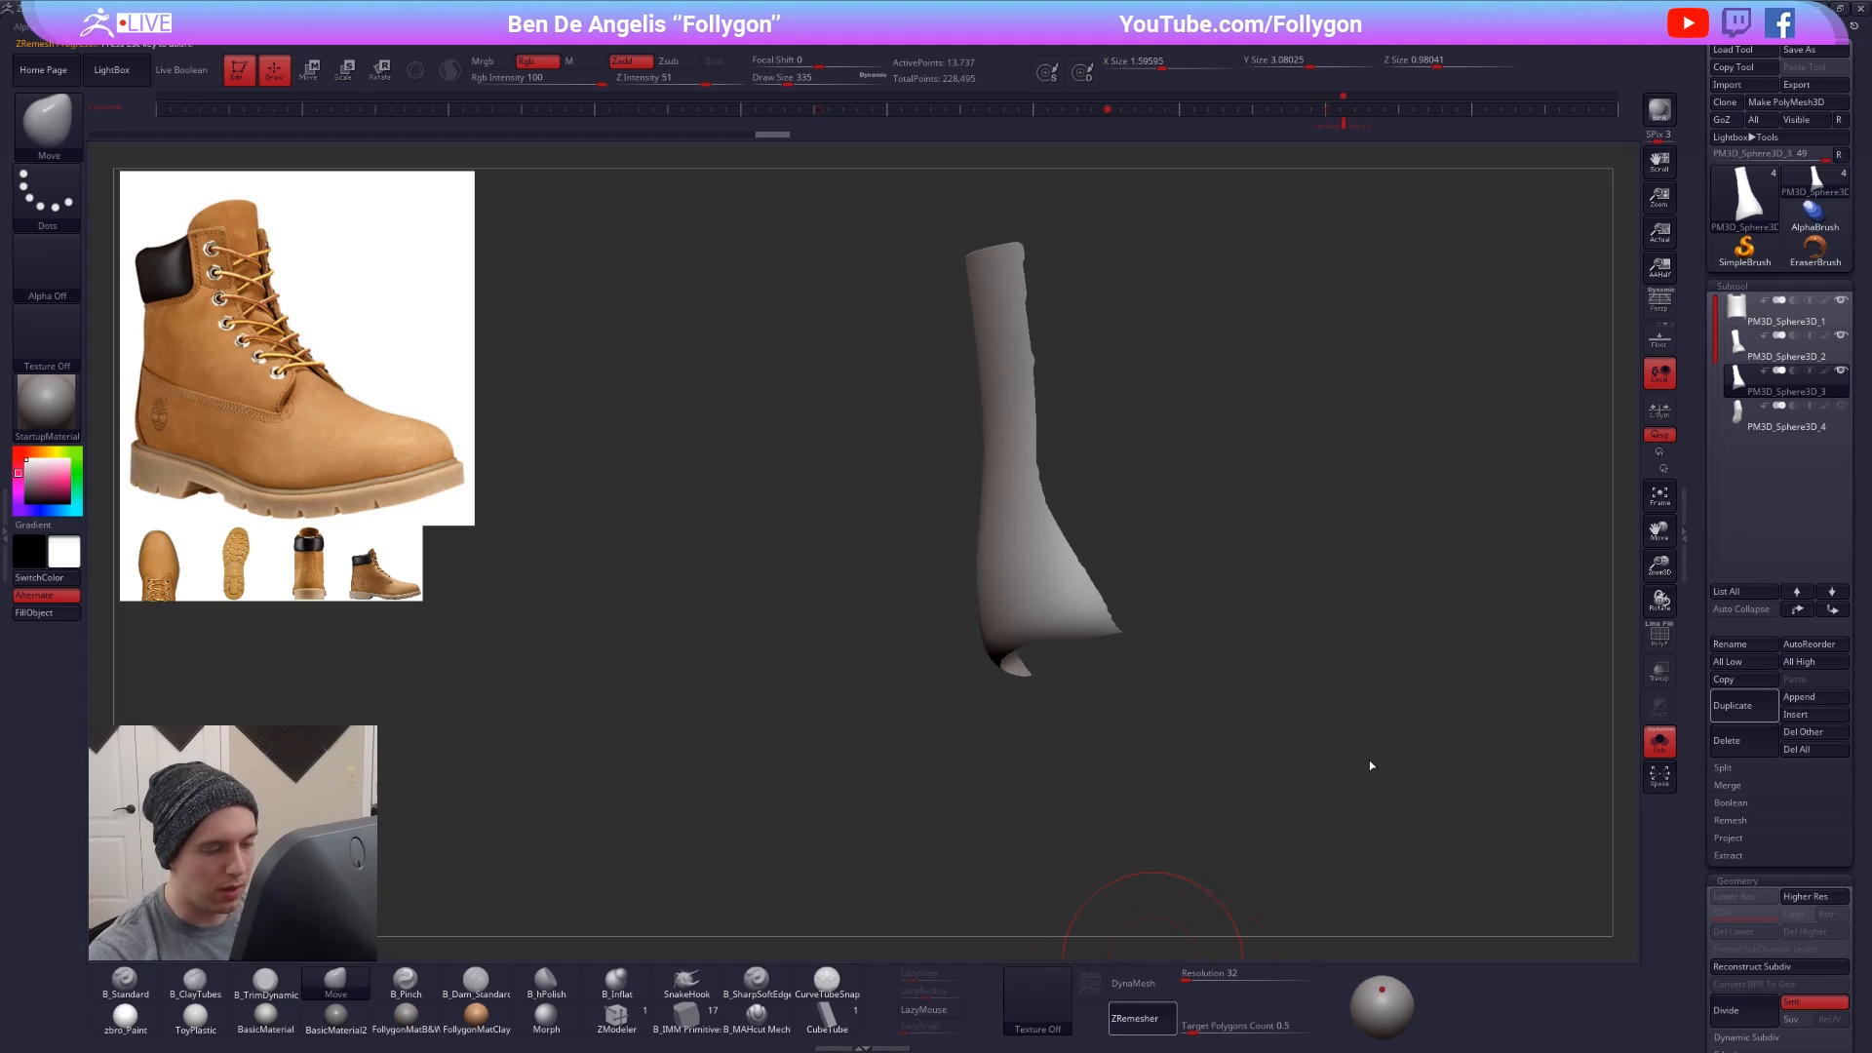
key("shift+f")
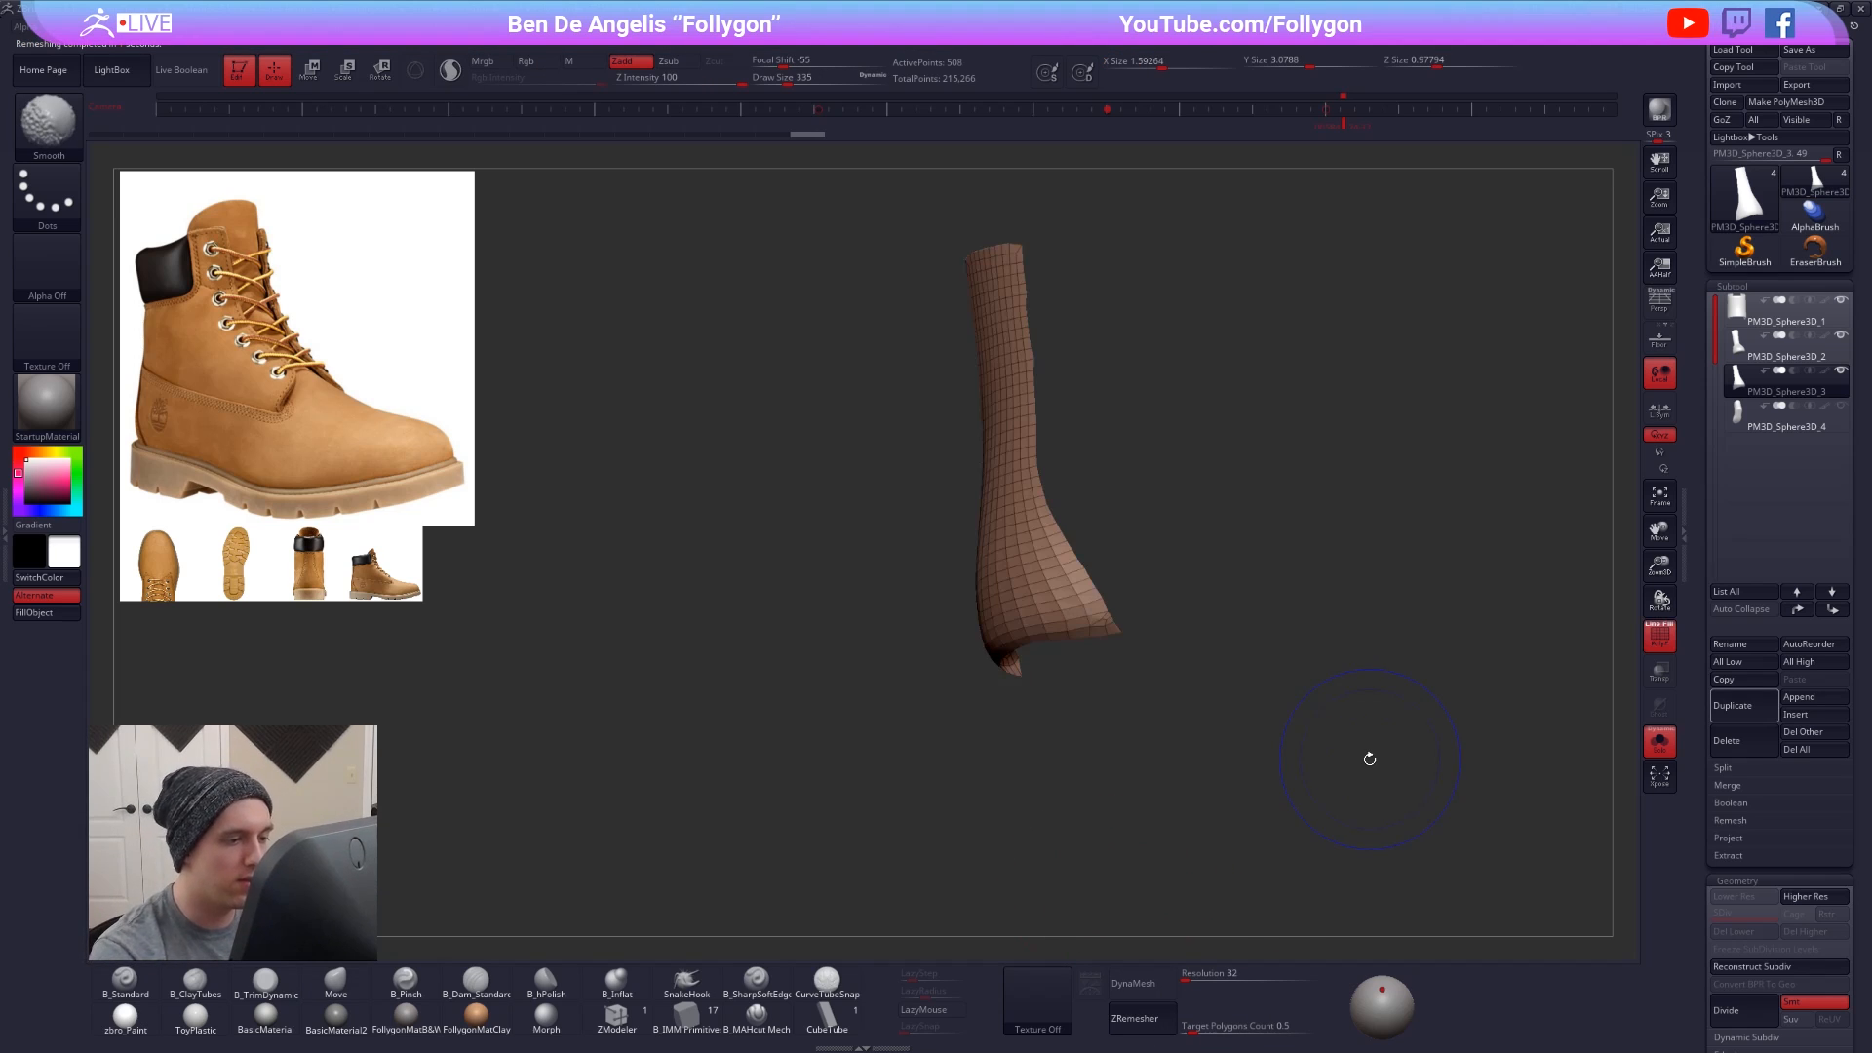
- Nudge the lower edge and front corner of the heel panel into shape with the Move brush
key("space")
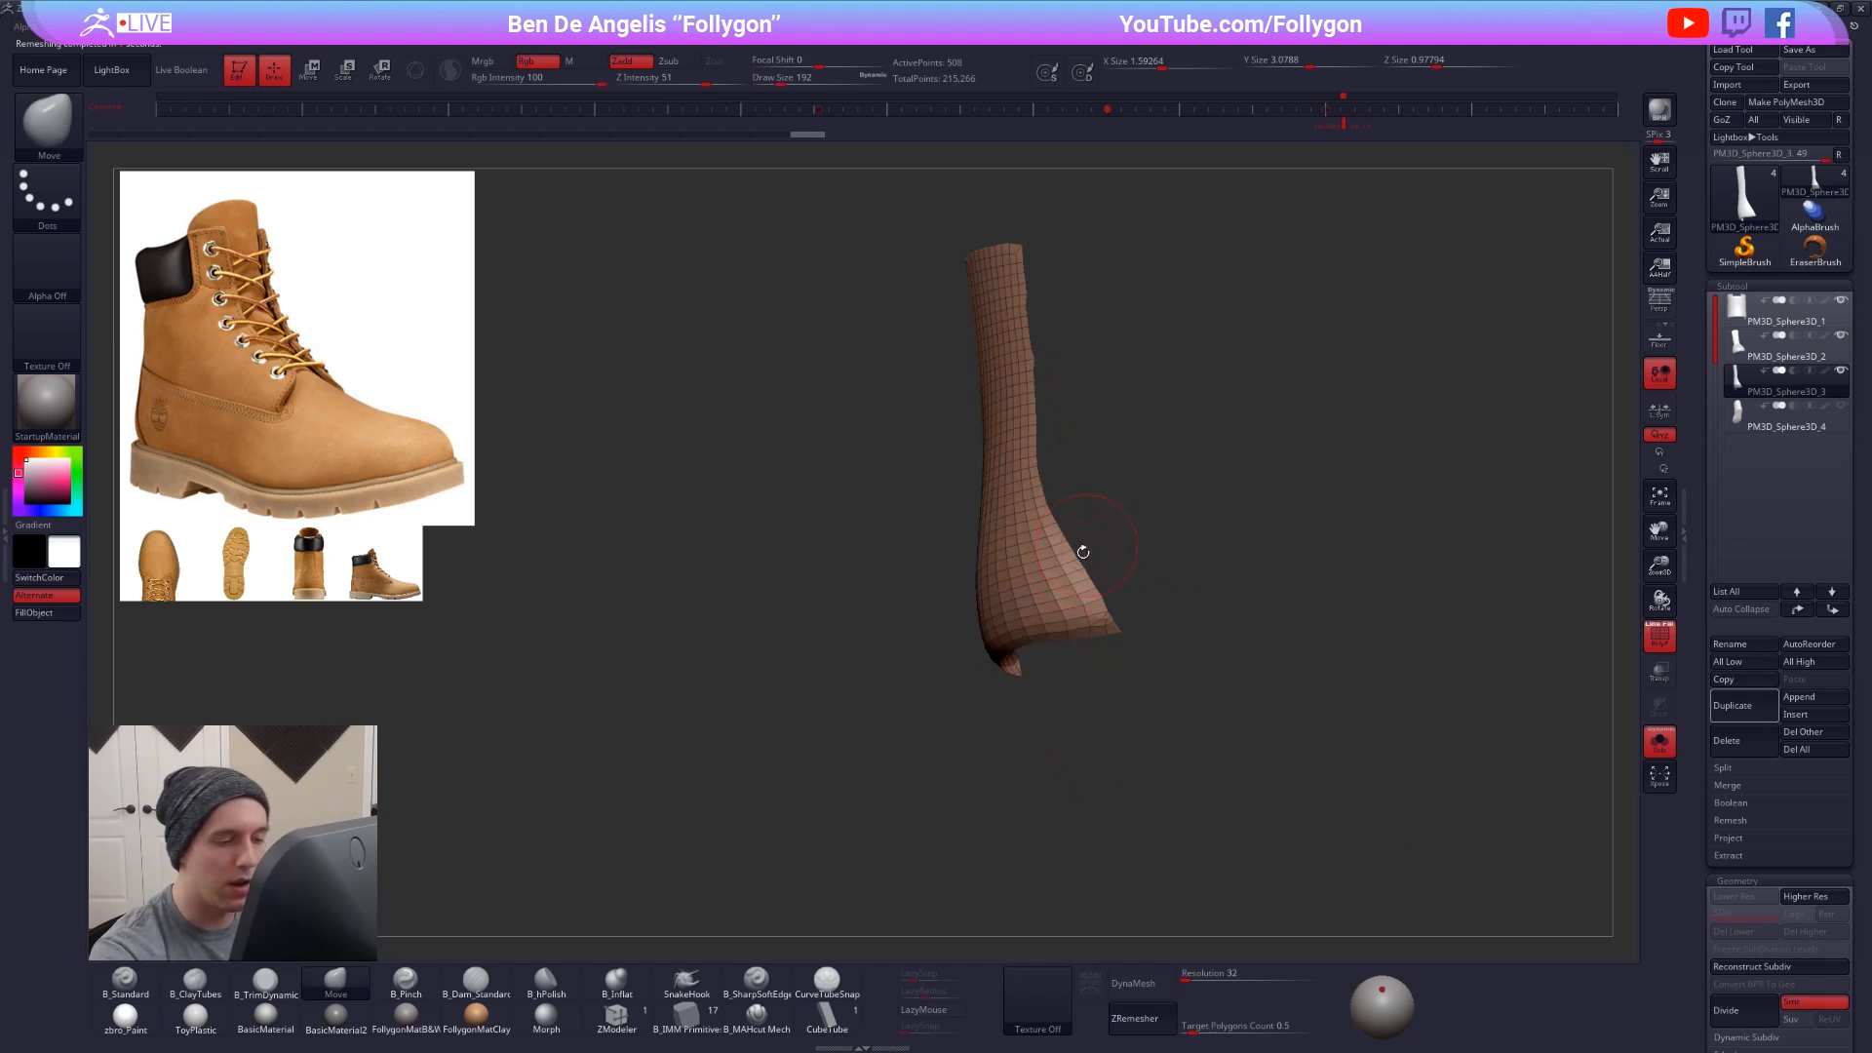
left_click_drag(1126, 636, 1105, 644)
right_click_drag(1073, 643, 1099, 647)
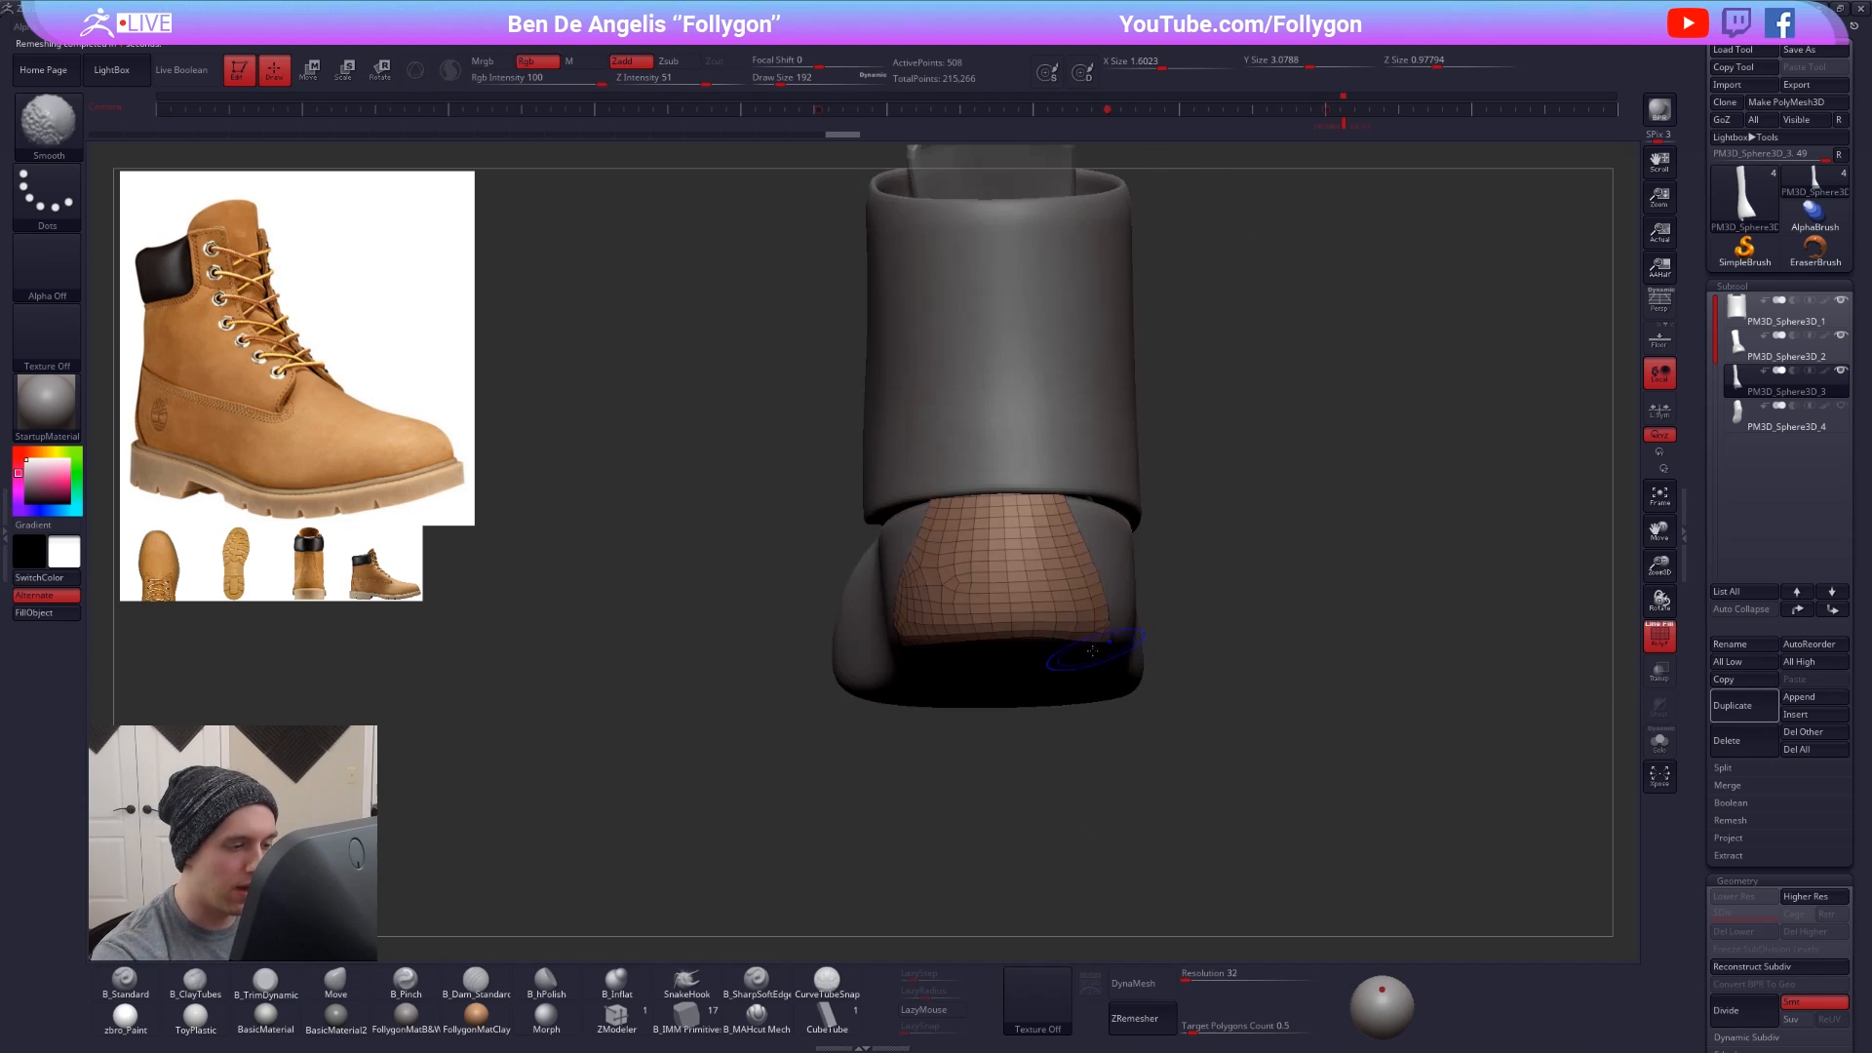
right_click_drag(934, 611, 1072, 633)
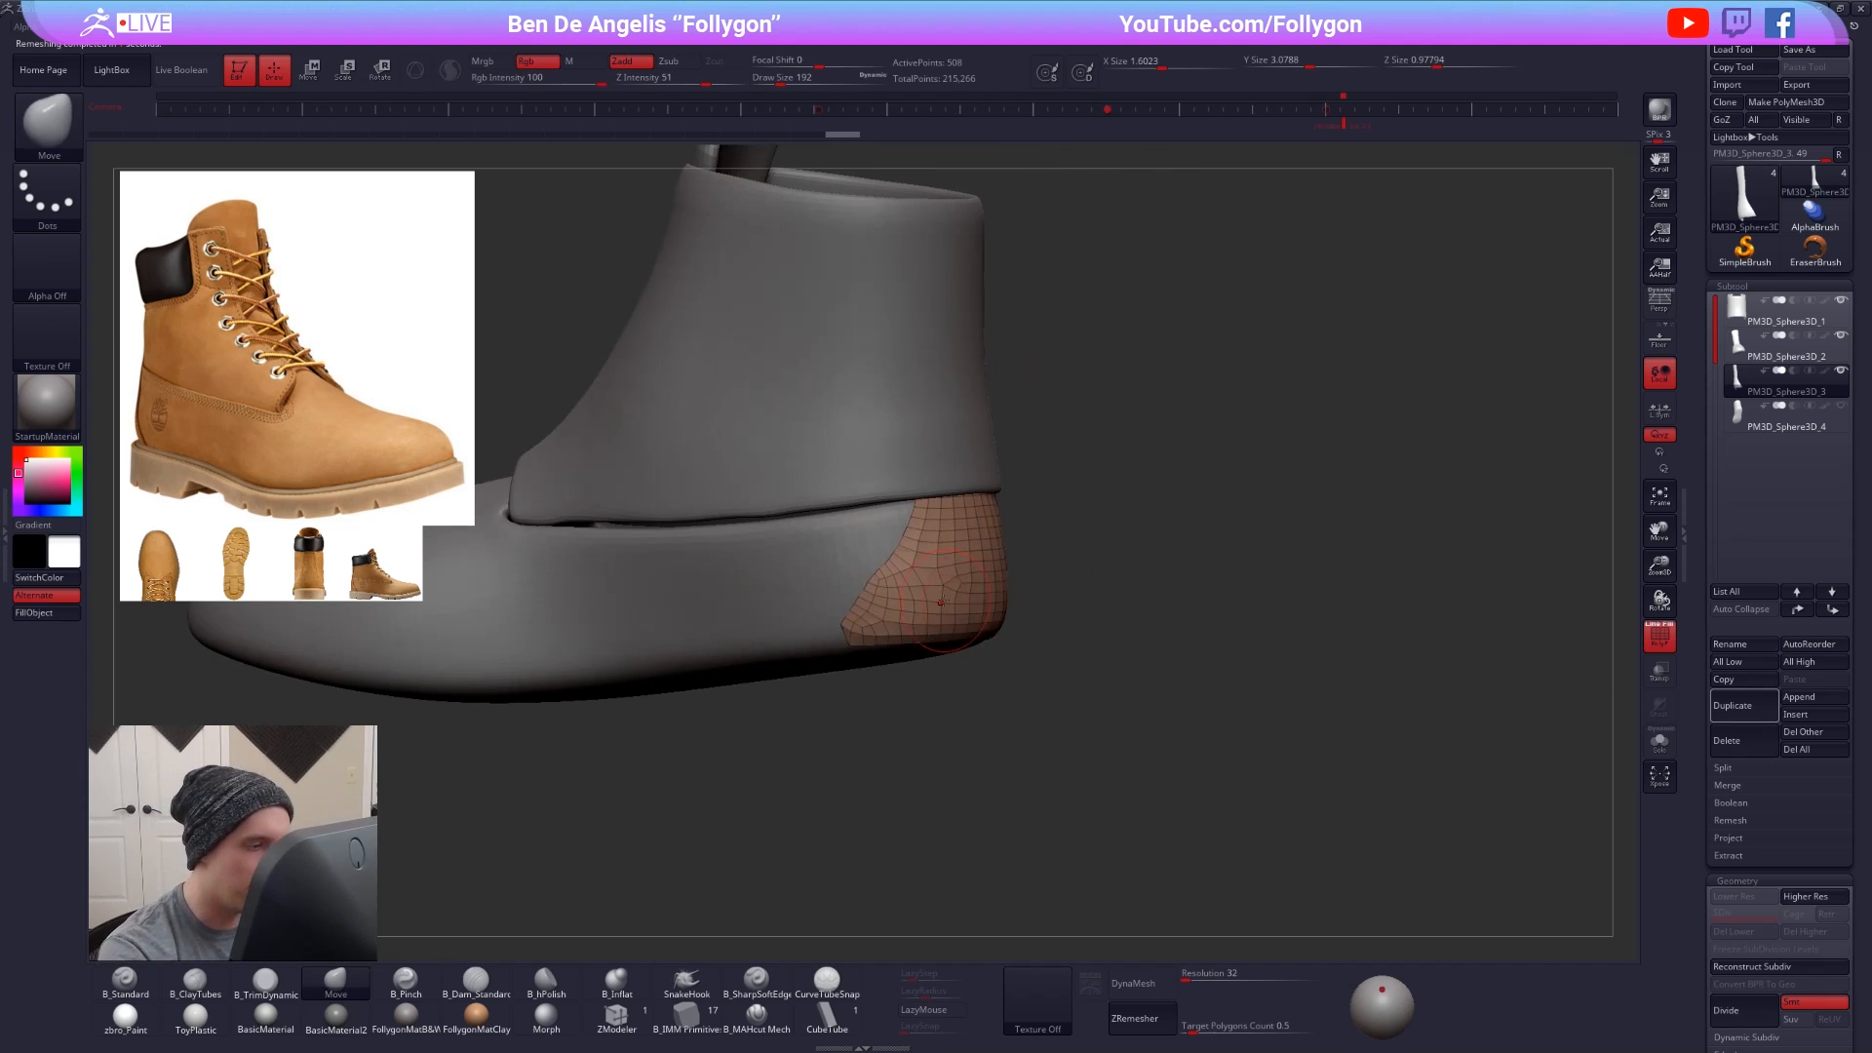
key("space")
left_click_drag(915, 651, 840, 663)
key("space")
right_click_drag(994, 647, 1209, 927)
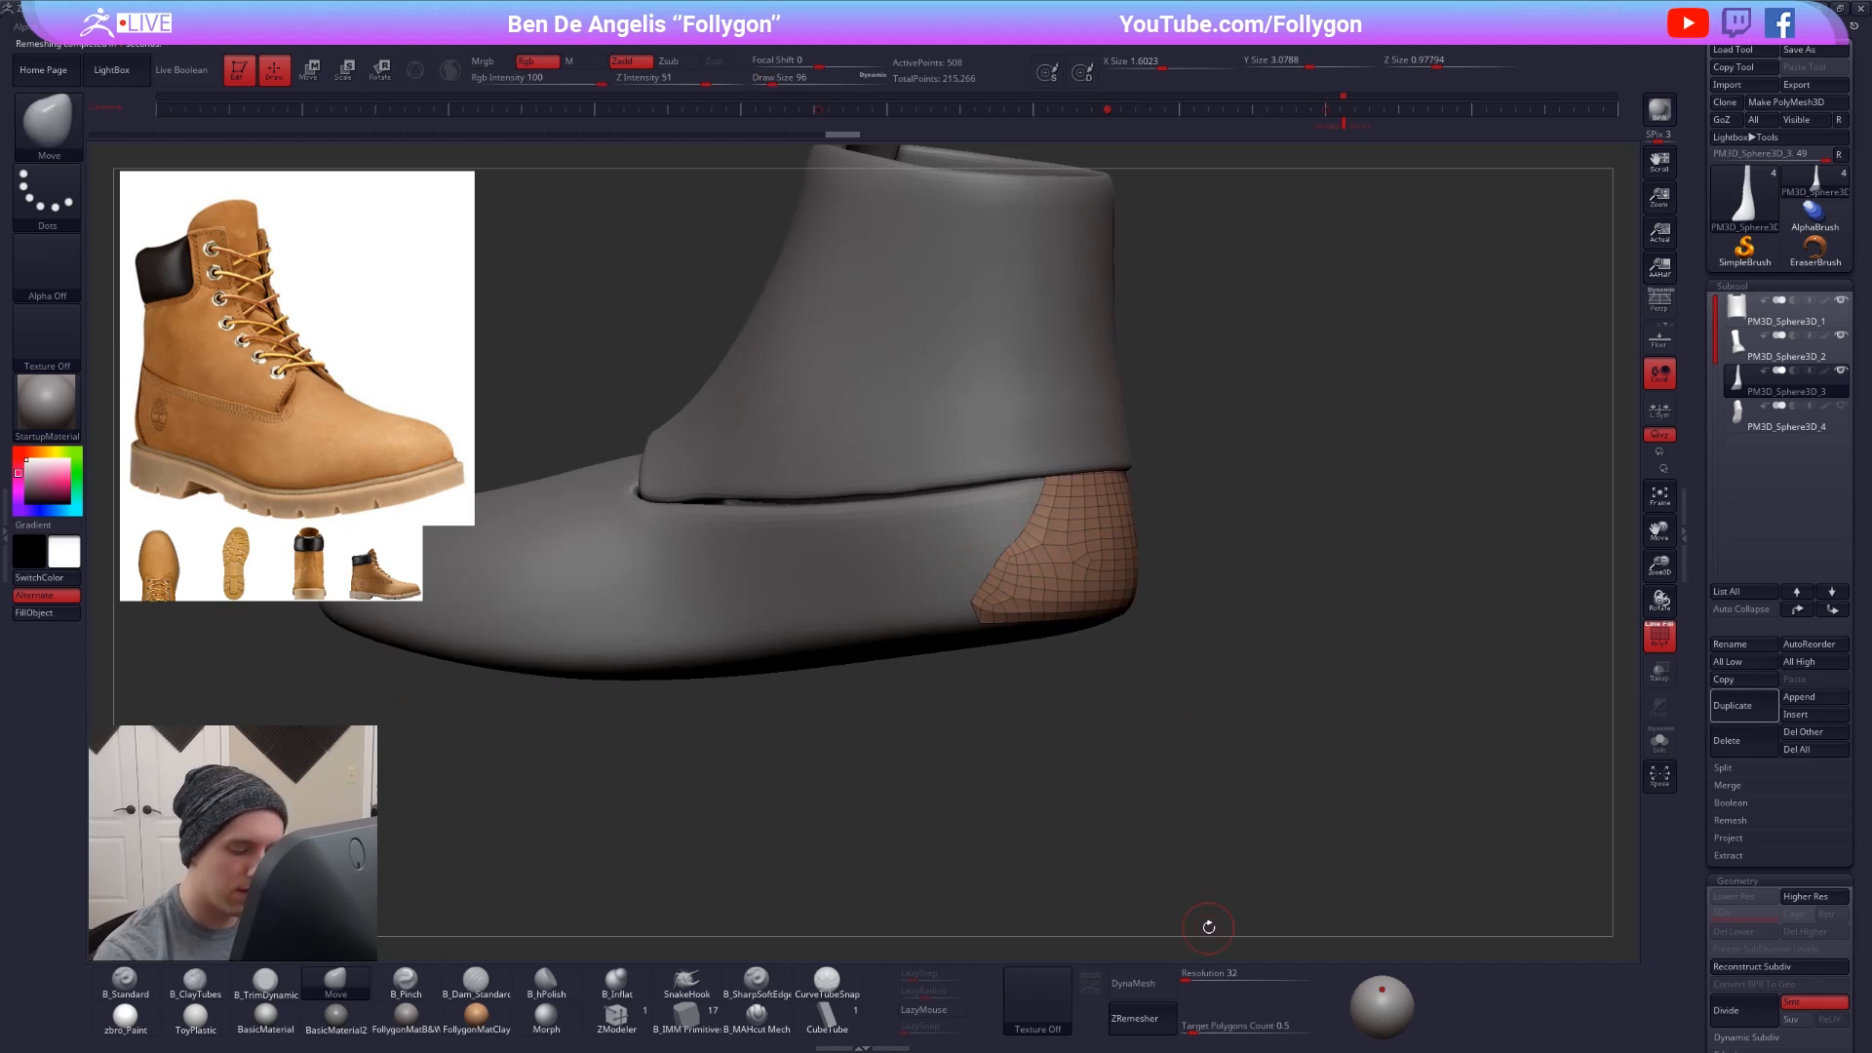
- Try remeshing the heel panel at a target polygon count of 0.31117, and undo back past the Move brush edits
left_click_drag(1189, 1029, 1187, 1029)
left_click(1147, 1022)
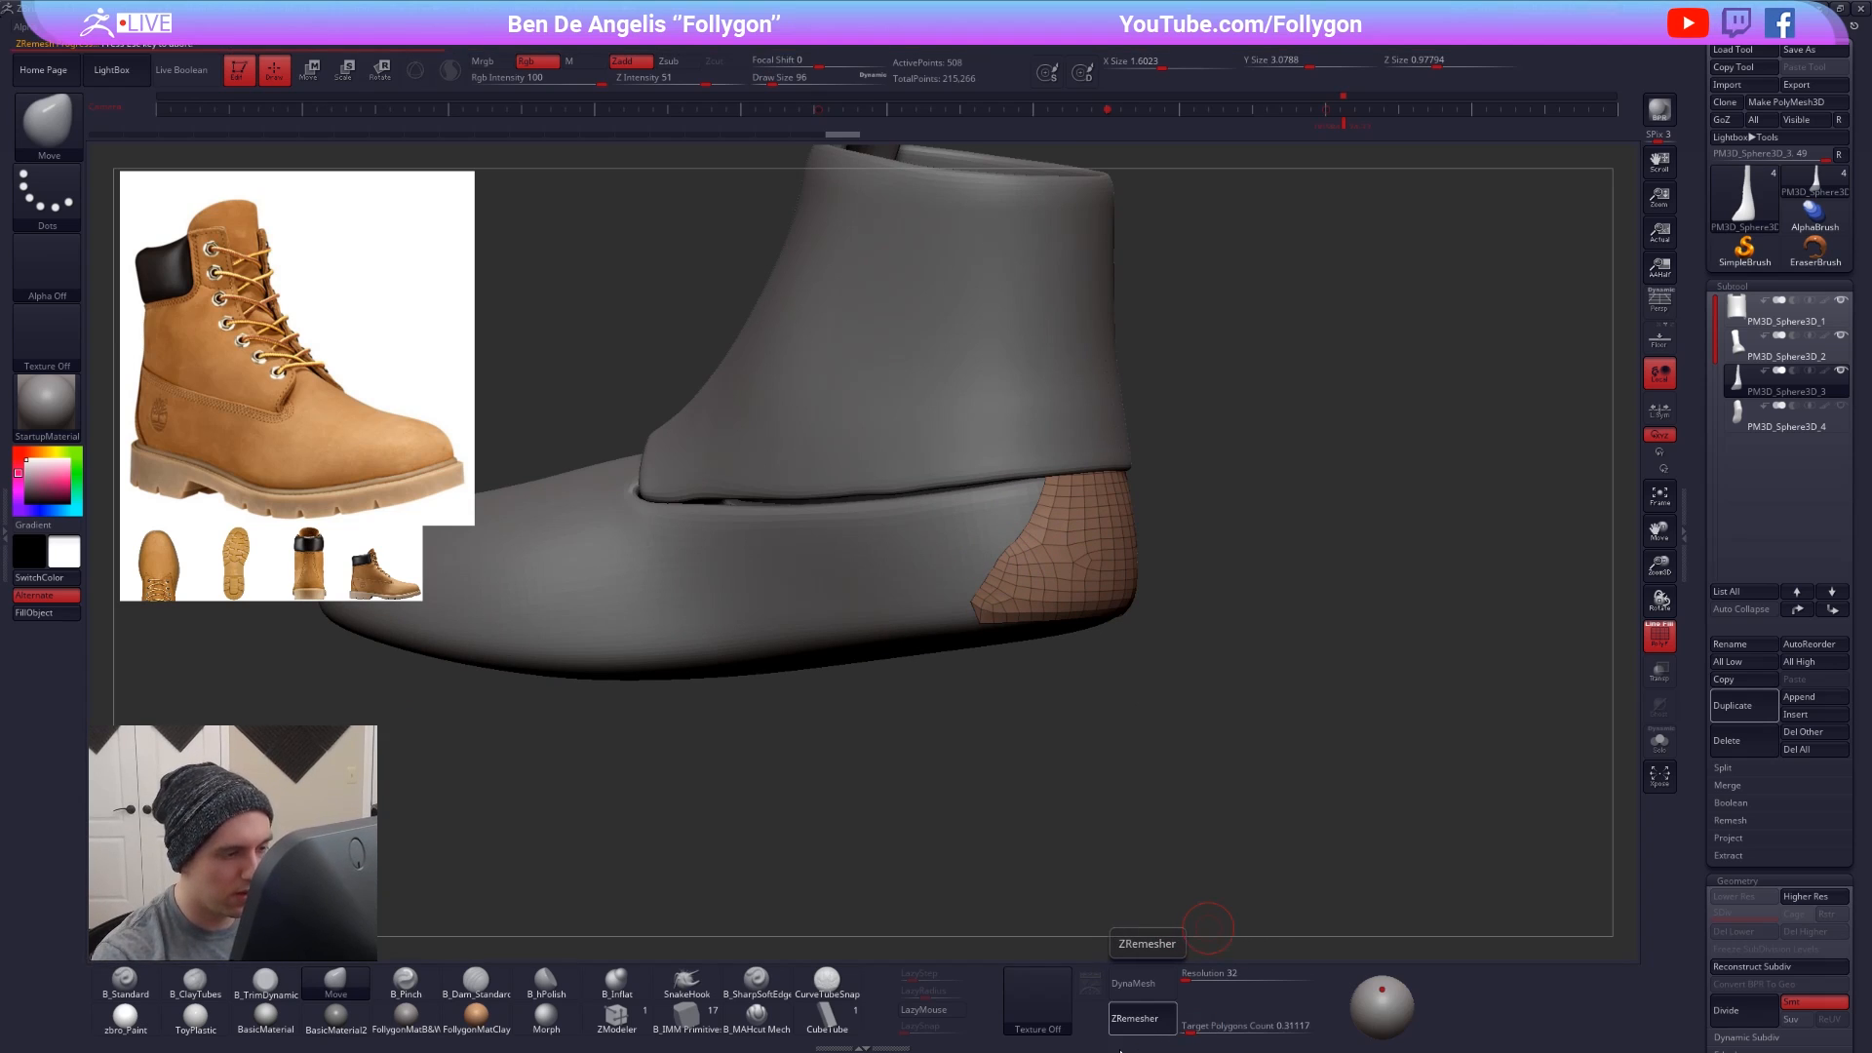
key("ctrl+w")
key("ctrl+z")
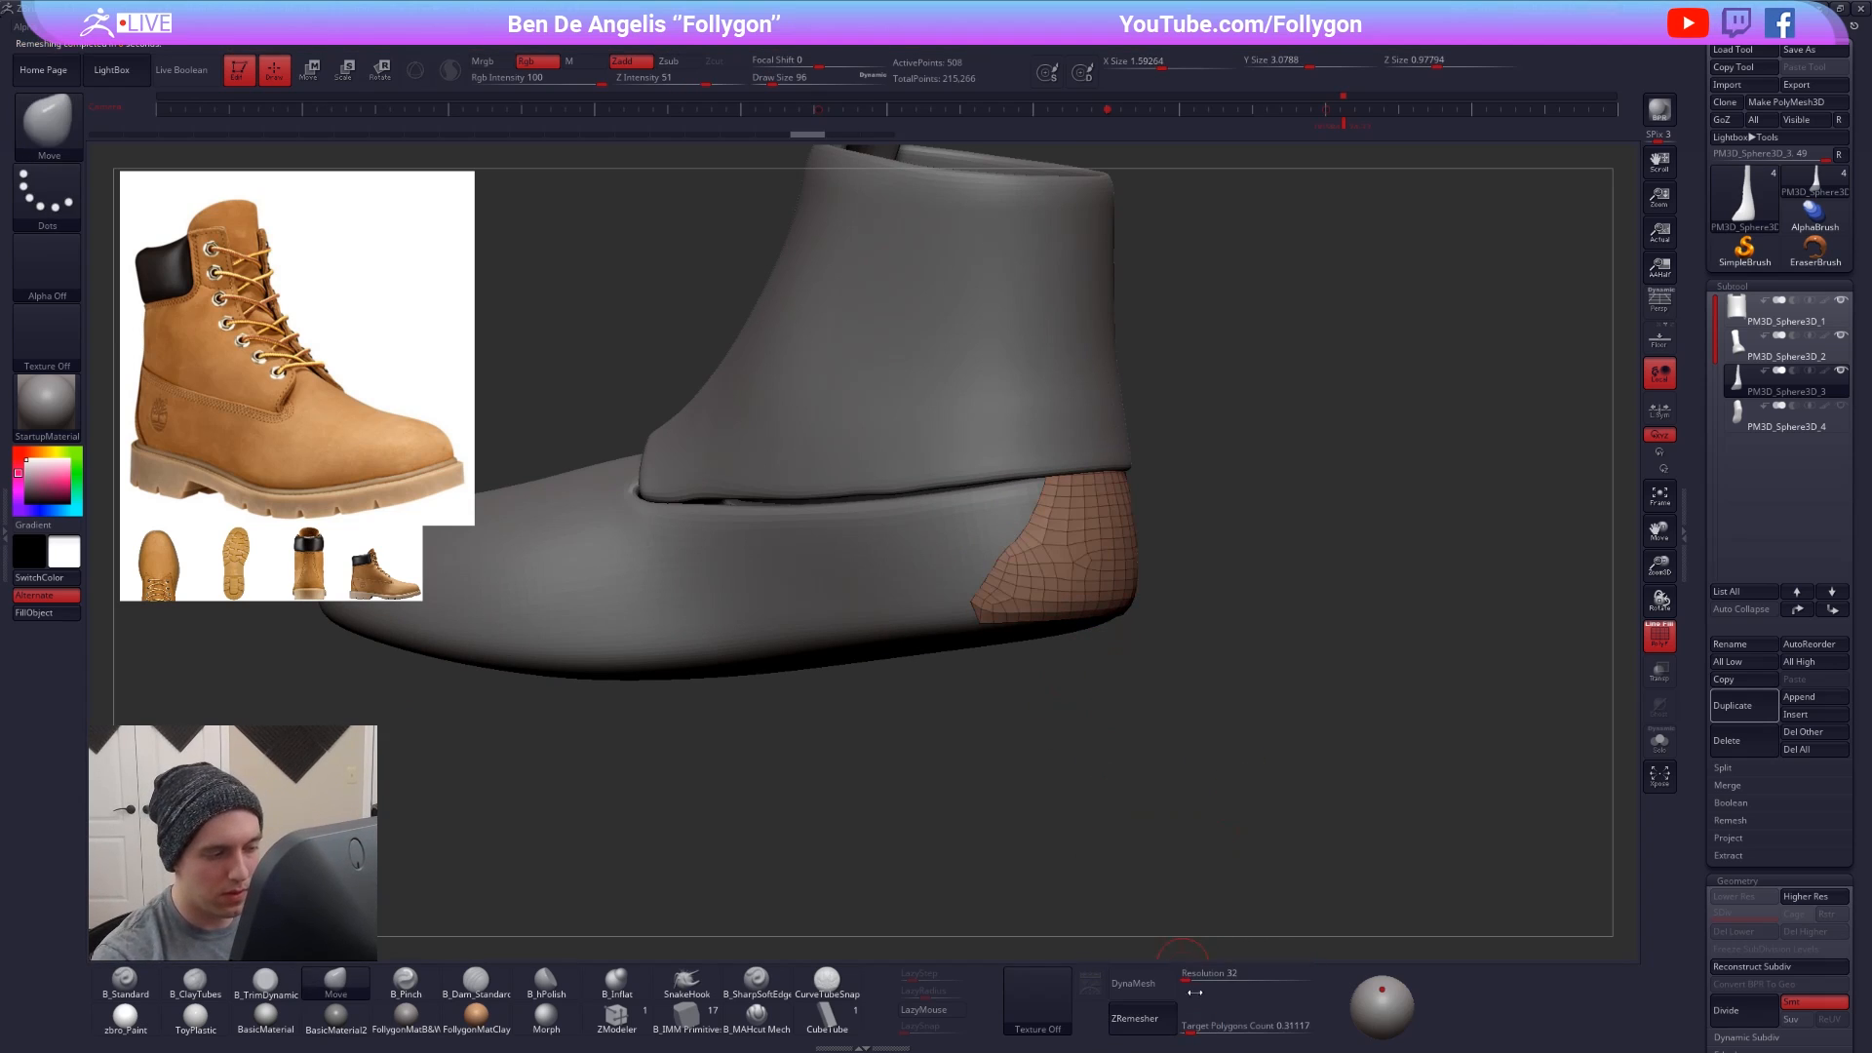
key("ctrl+z")
- Remesh the heel panel at a target polygon count of 0.18249 and pull its edges around the heel with the Move brush
left_click_drag(1193, 1032, 1187, 1032)
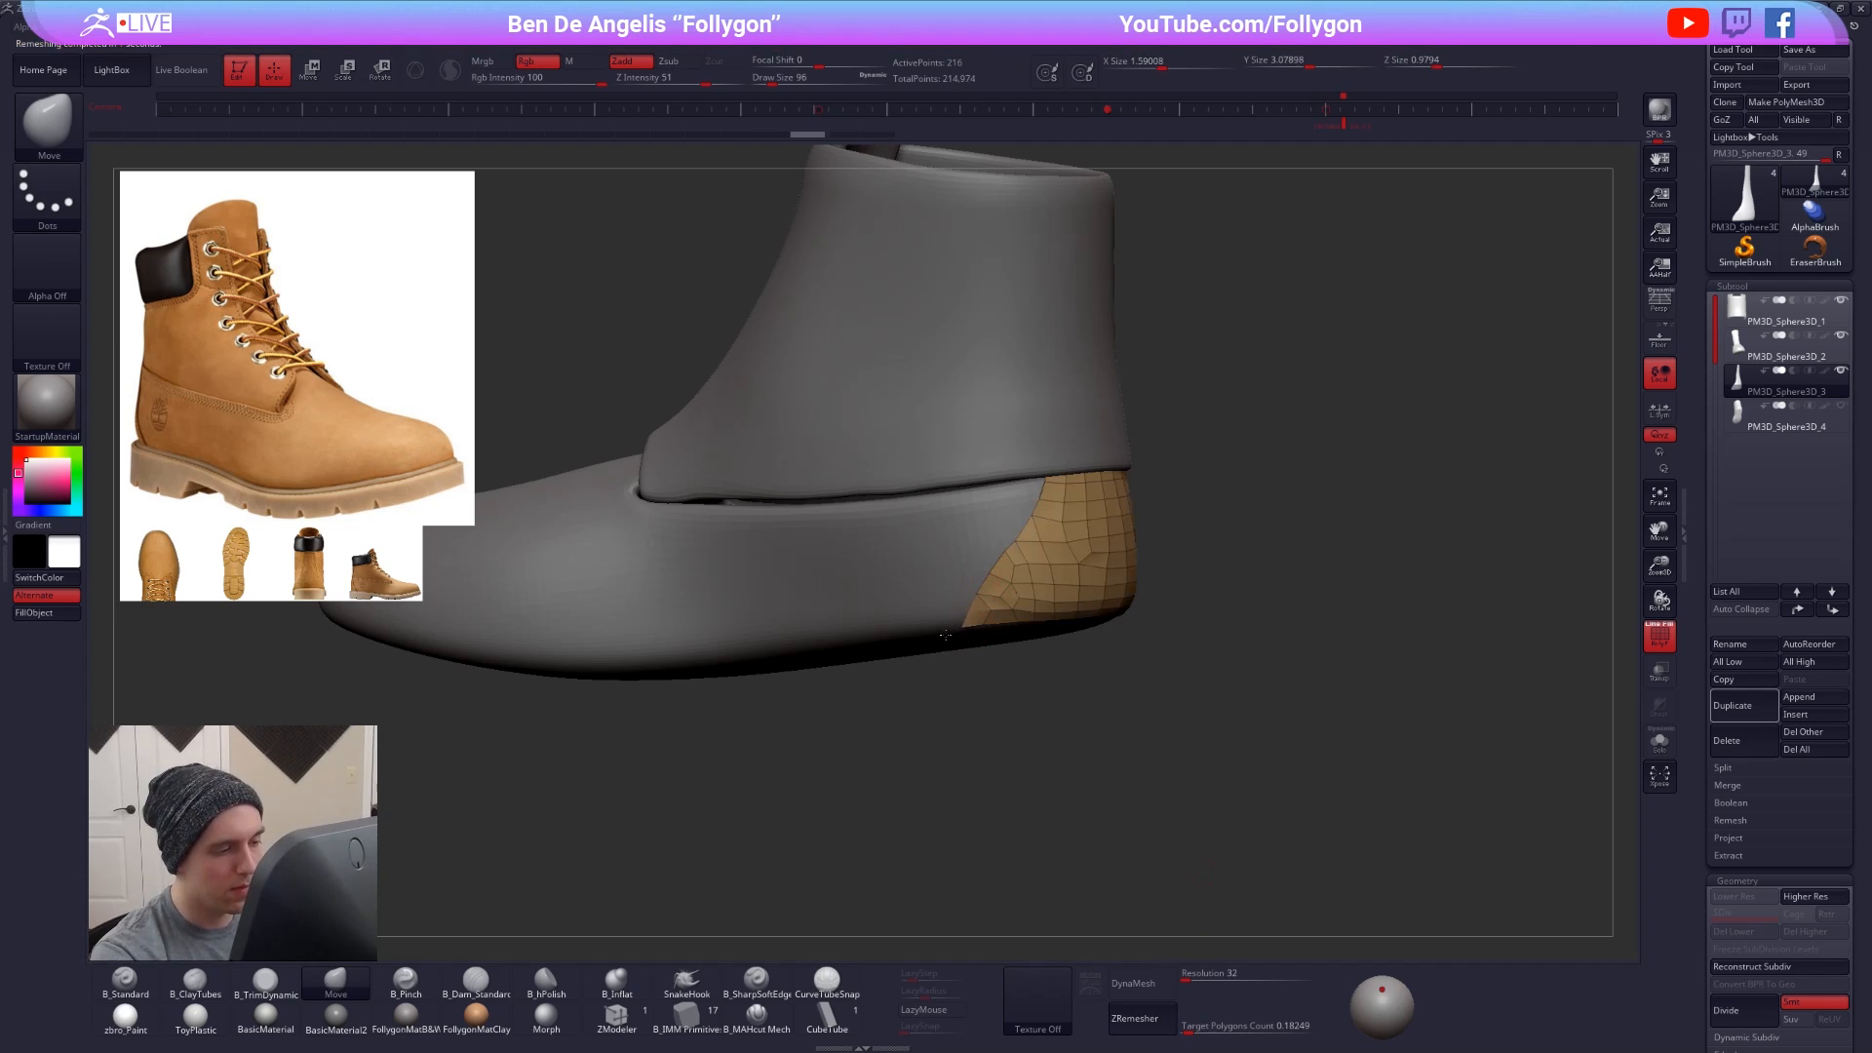
key("space")
left_click_drag(946, 635, 976, 635)
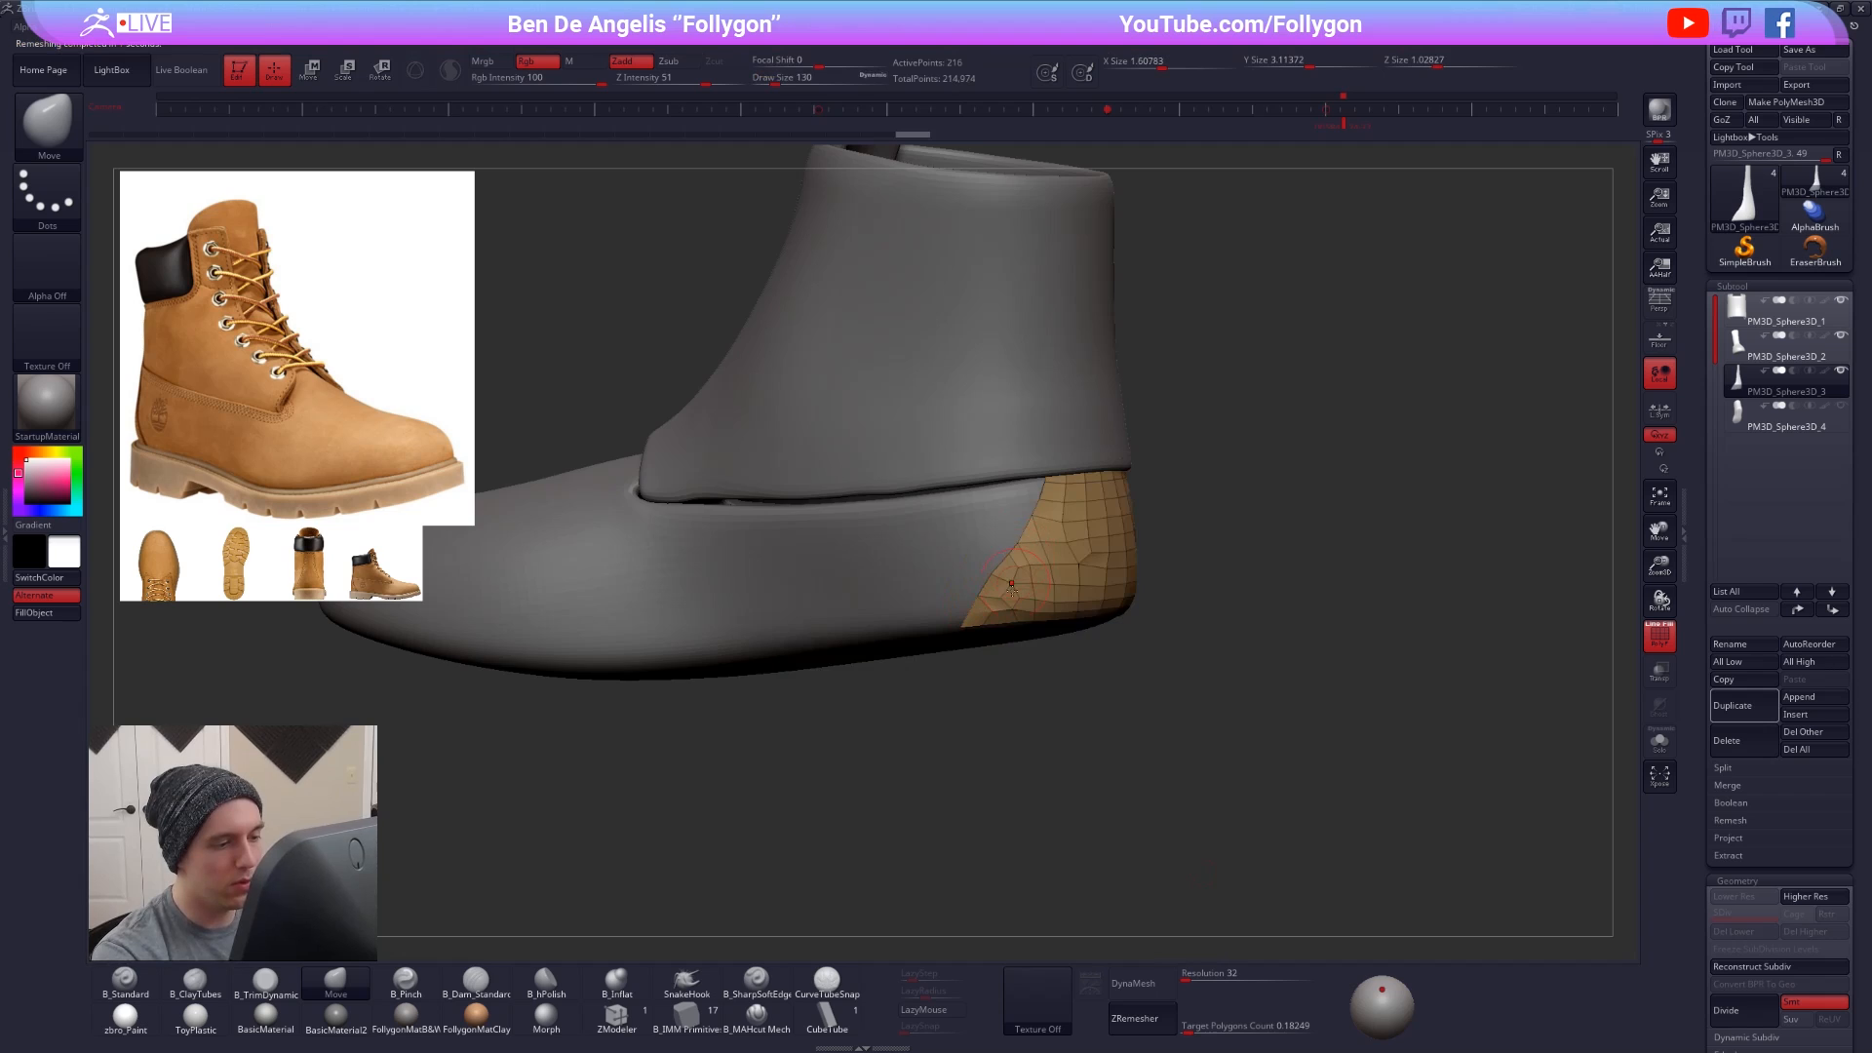
left_click_drag(1214, 616, 897, 618)
left_click_drag(1108, 624, 1111, 625)
key("ctrl+shift+s")
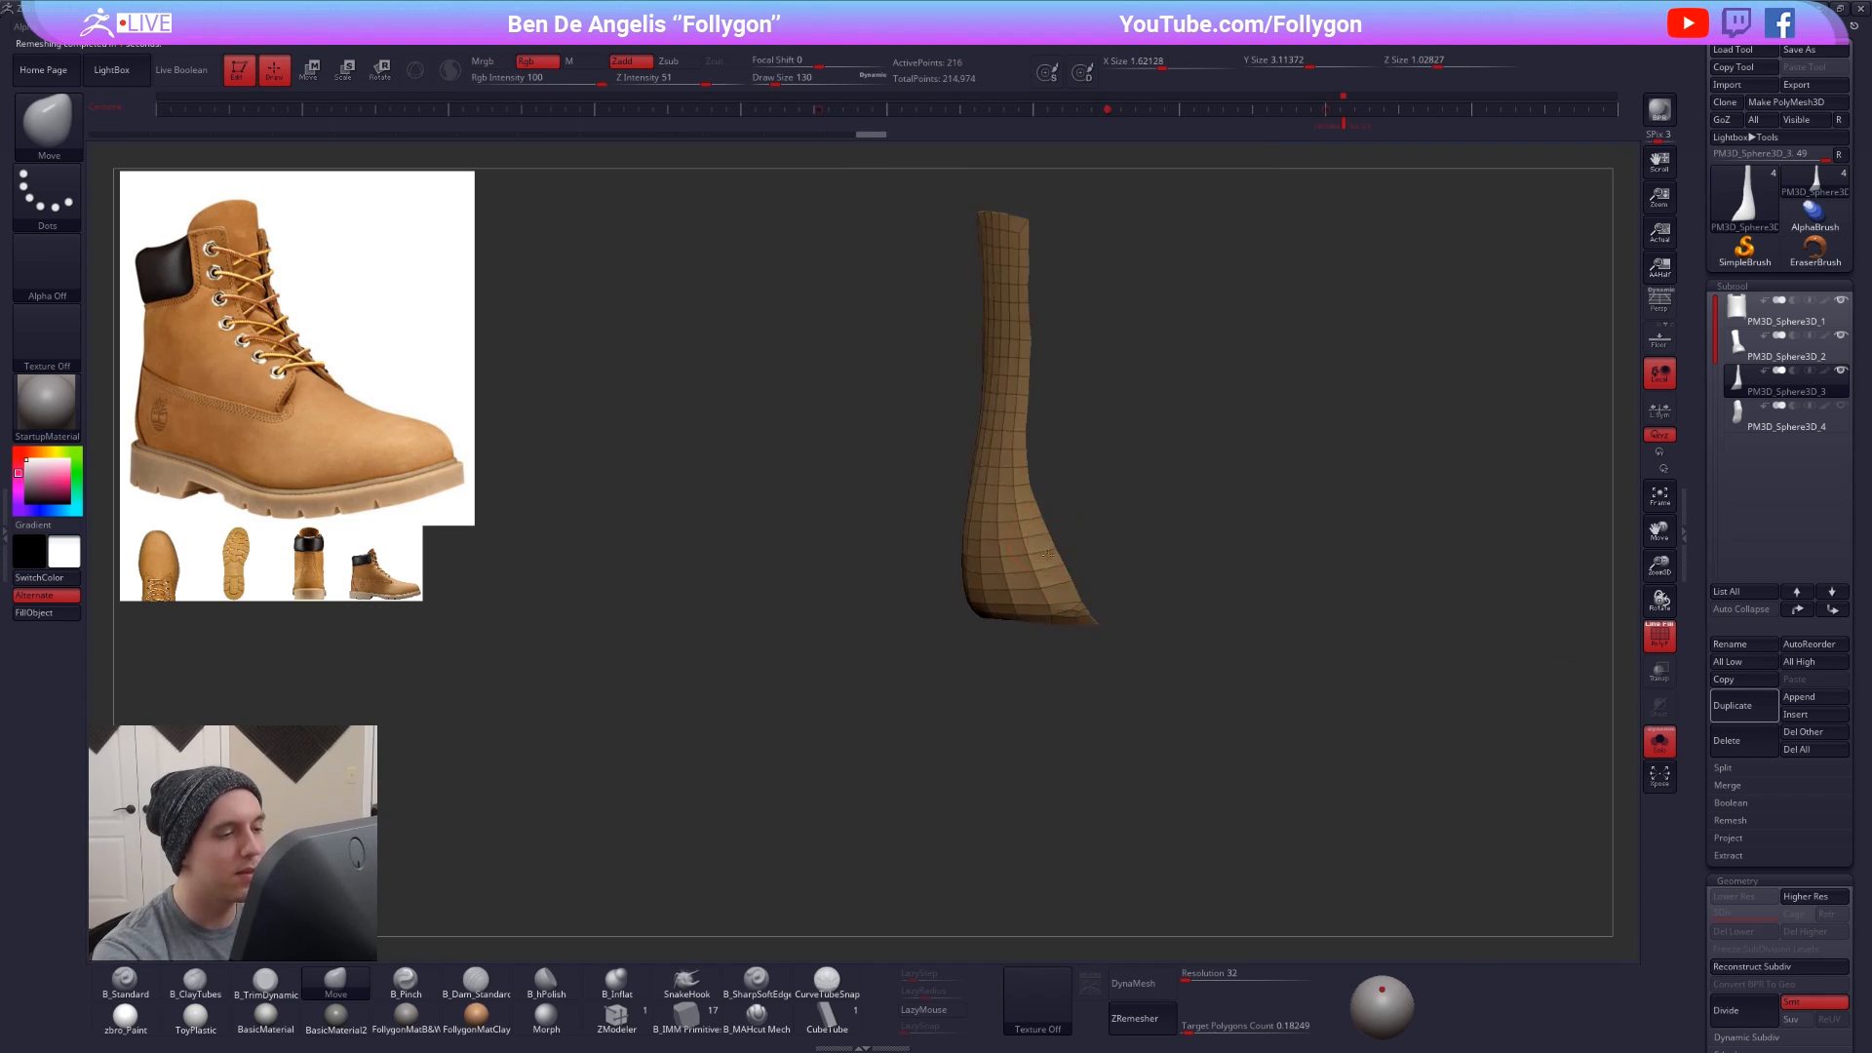
- Thicken the isolated heel panel by extruding all its polygons with ZModeler
key("shift+f")
mouse_move(1170, 506)
left_mouse_down()
mouse_move(1021, 501)
mouse_move(1107, 463)
mouse_move(1057, 536)
mouse_move(1071, 624)
mouse_move(1087, 569)
left_mouse_up()
key("shift+f")
left_click_drag(963, 648, 987, 716)
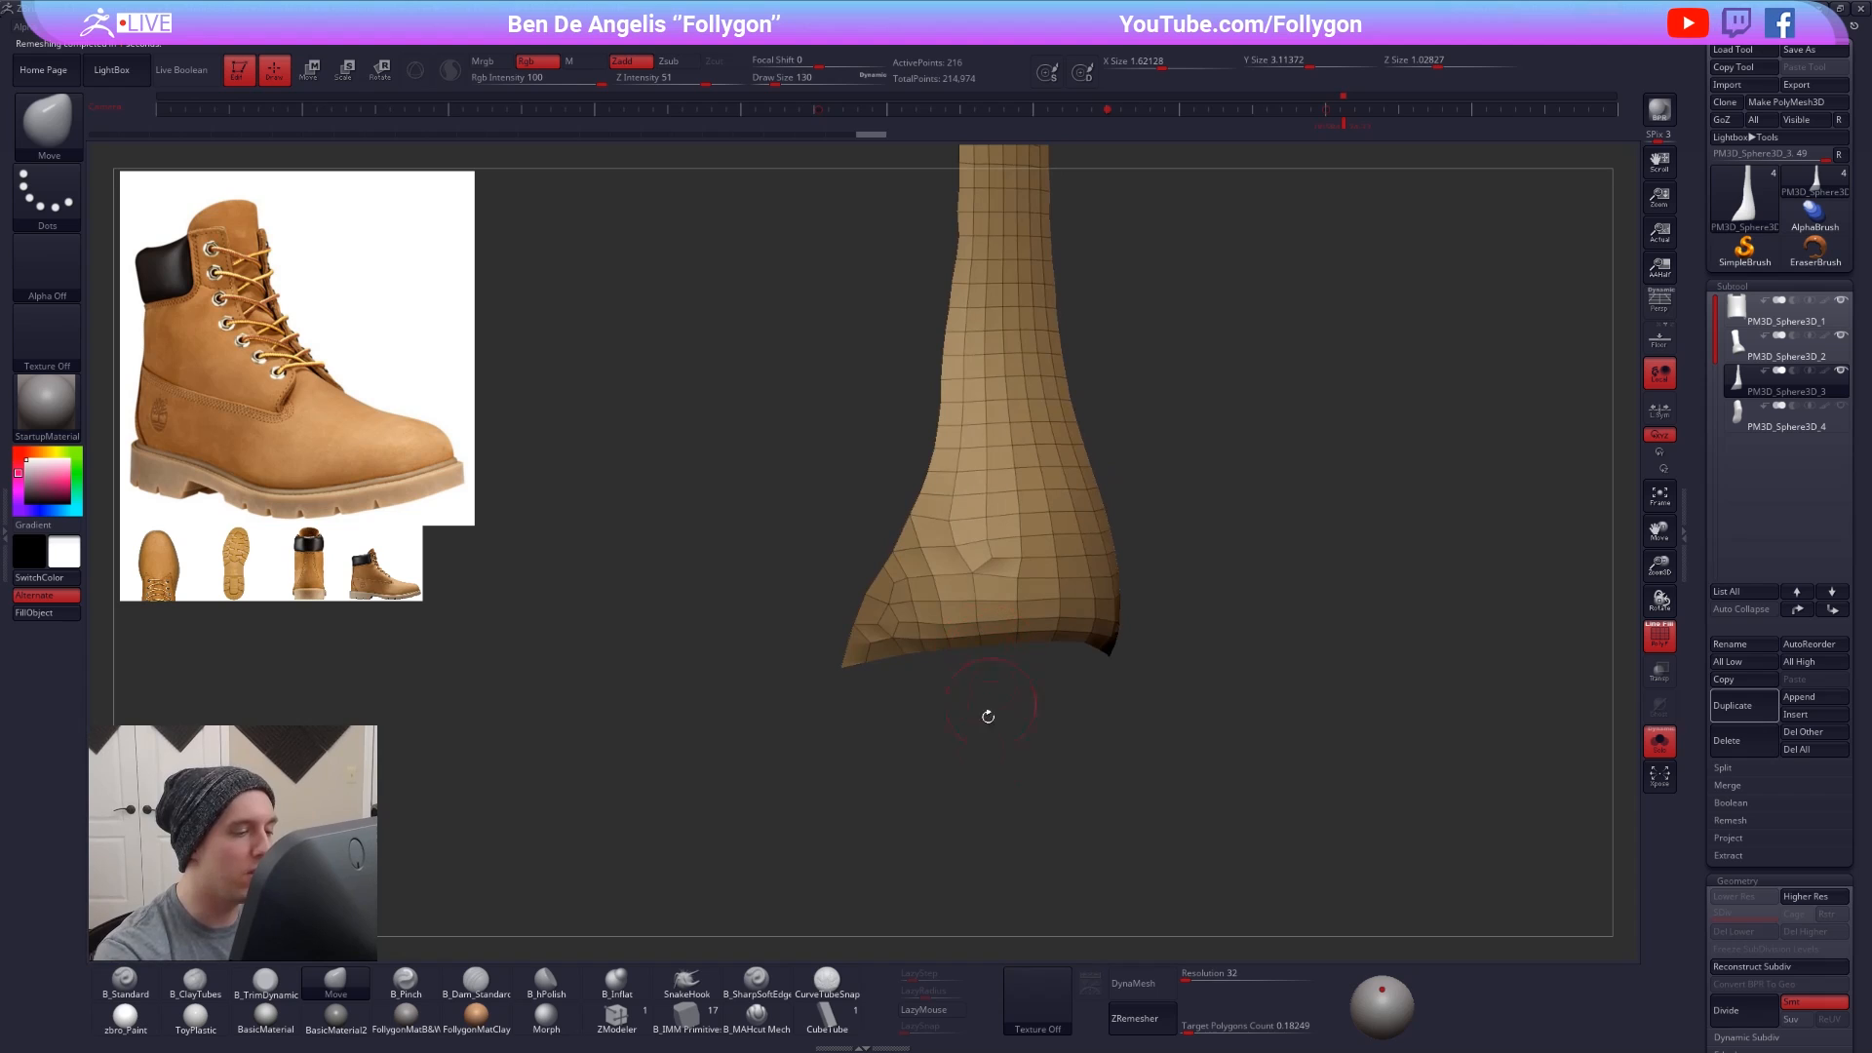
left_click(641, 1029)
left_click_drag(882, 775, 960, 732)
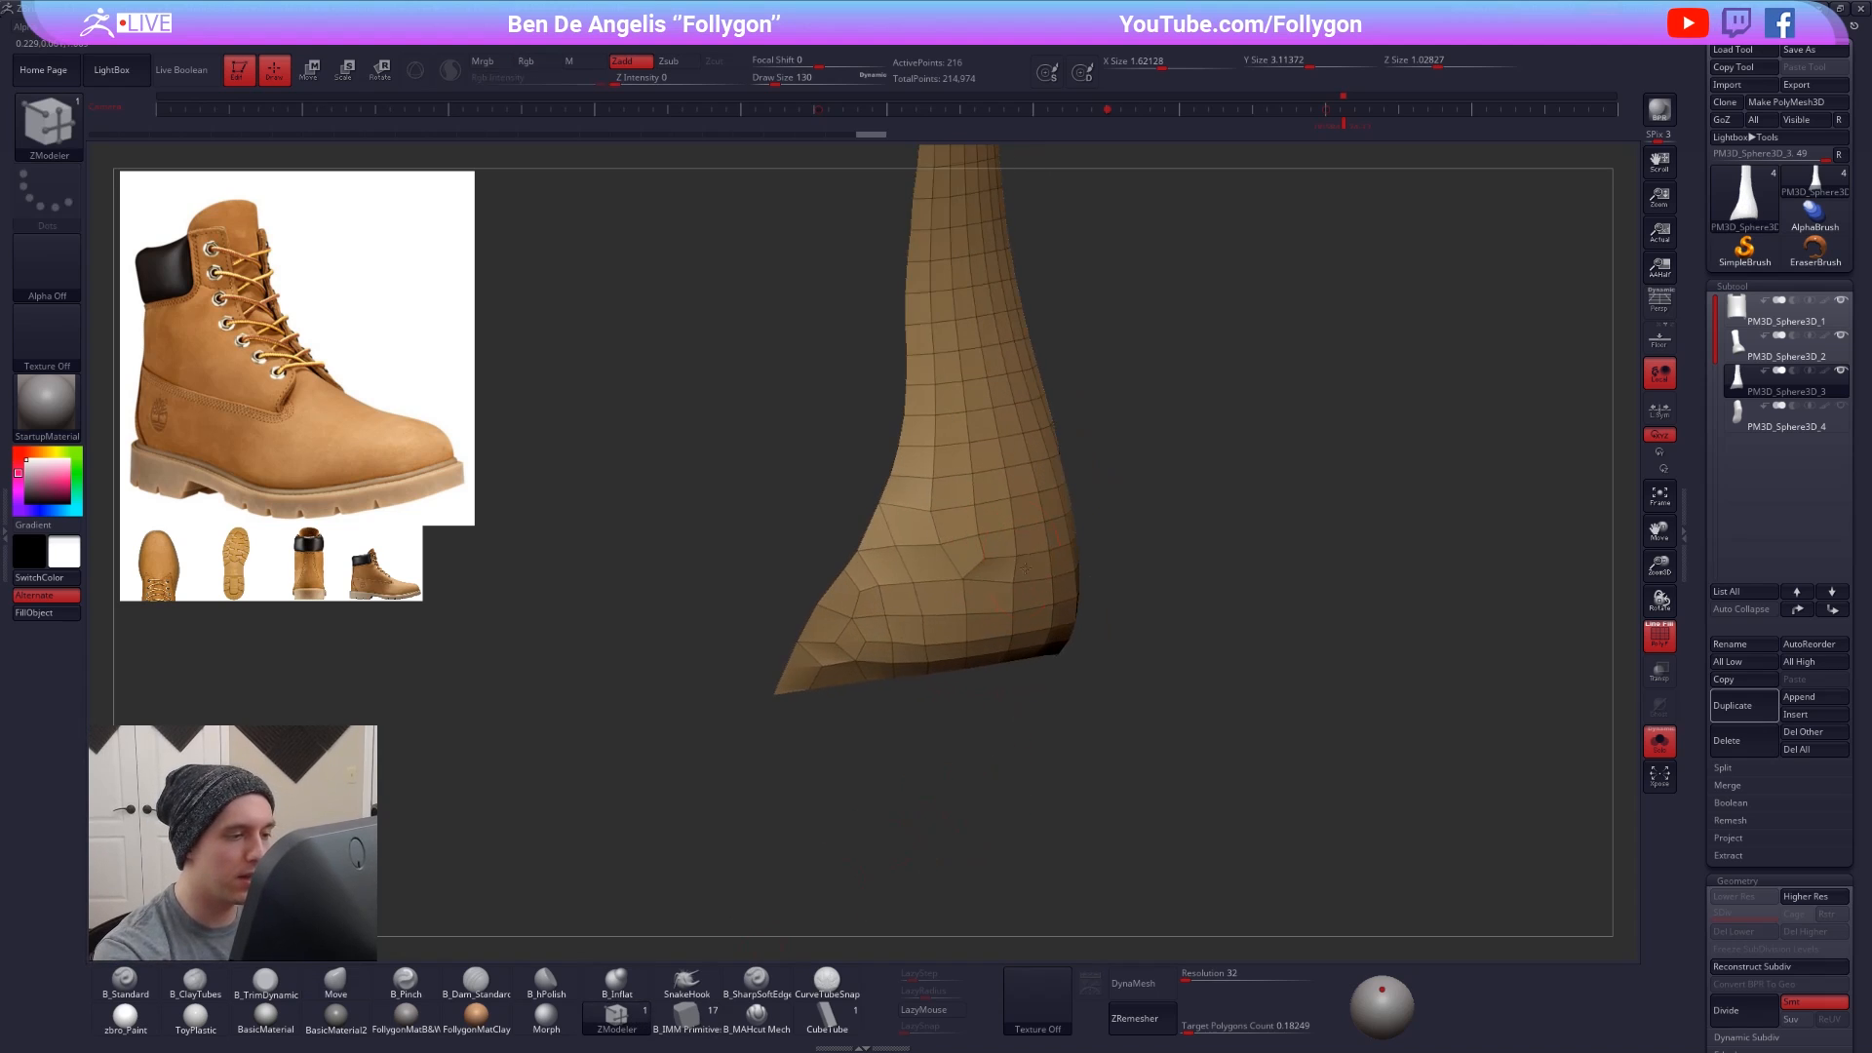
key("space")
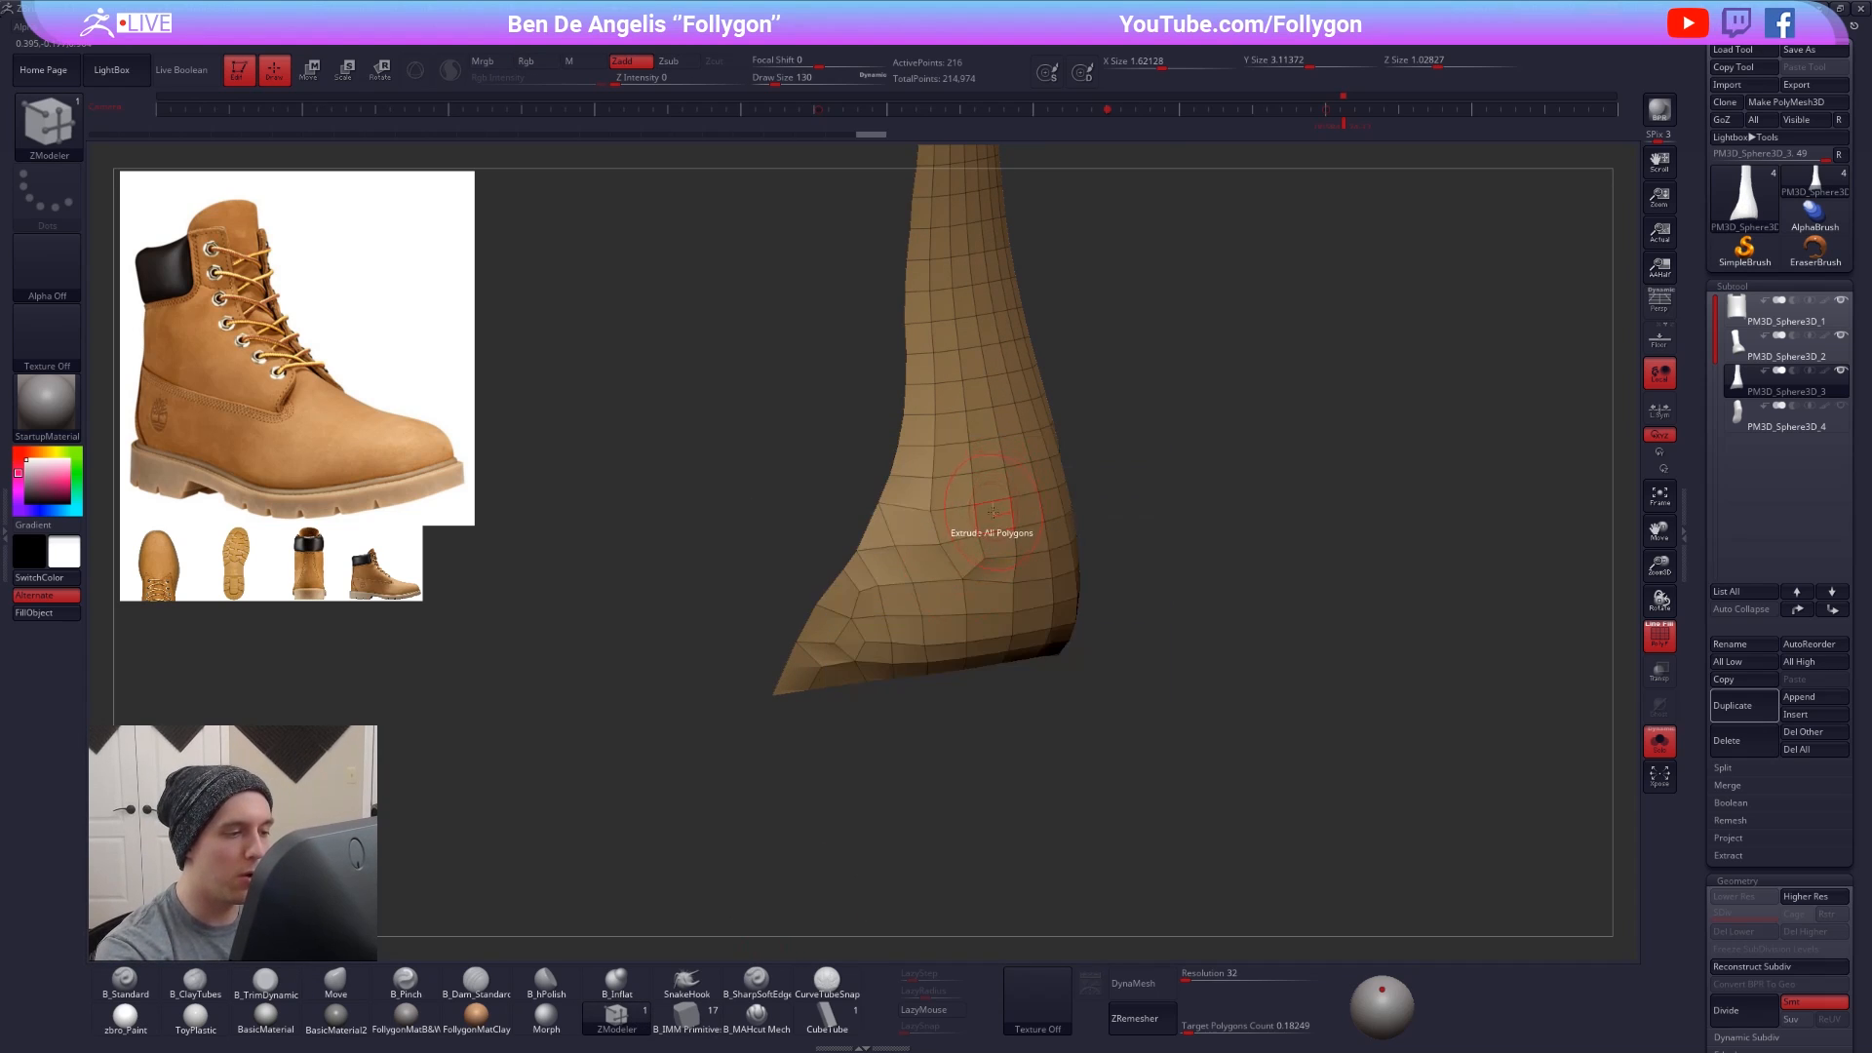
left_click_drag(755, 745, 960, 738)
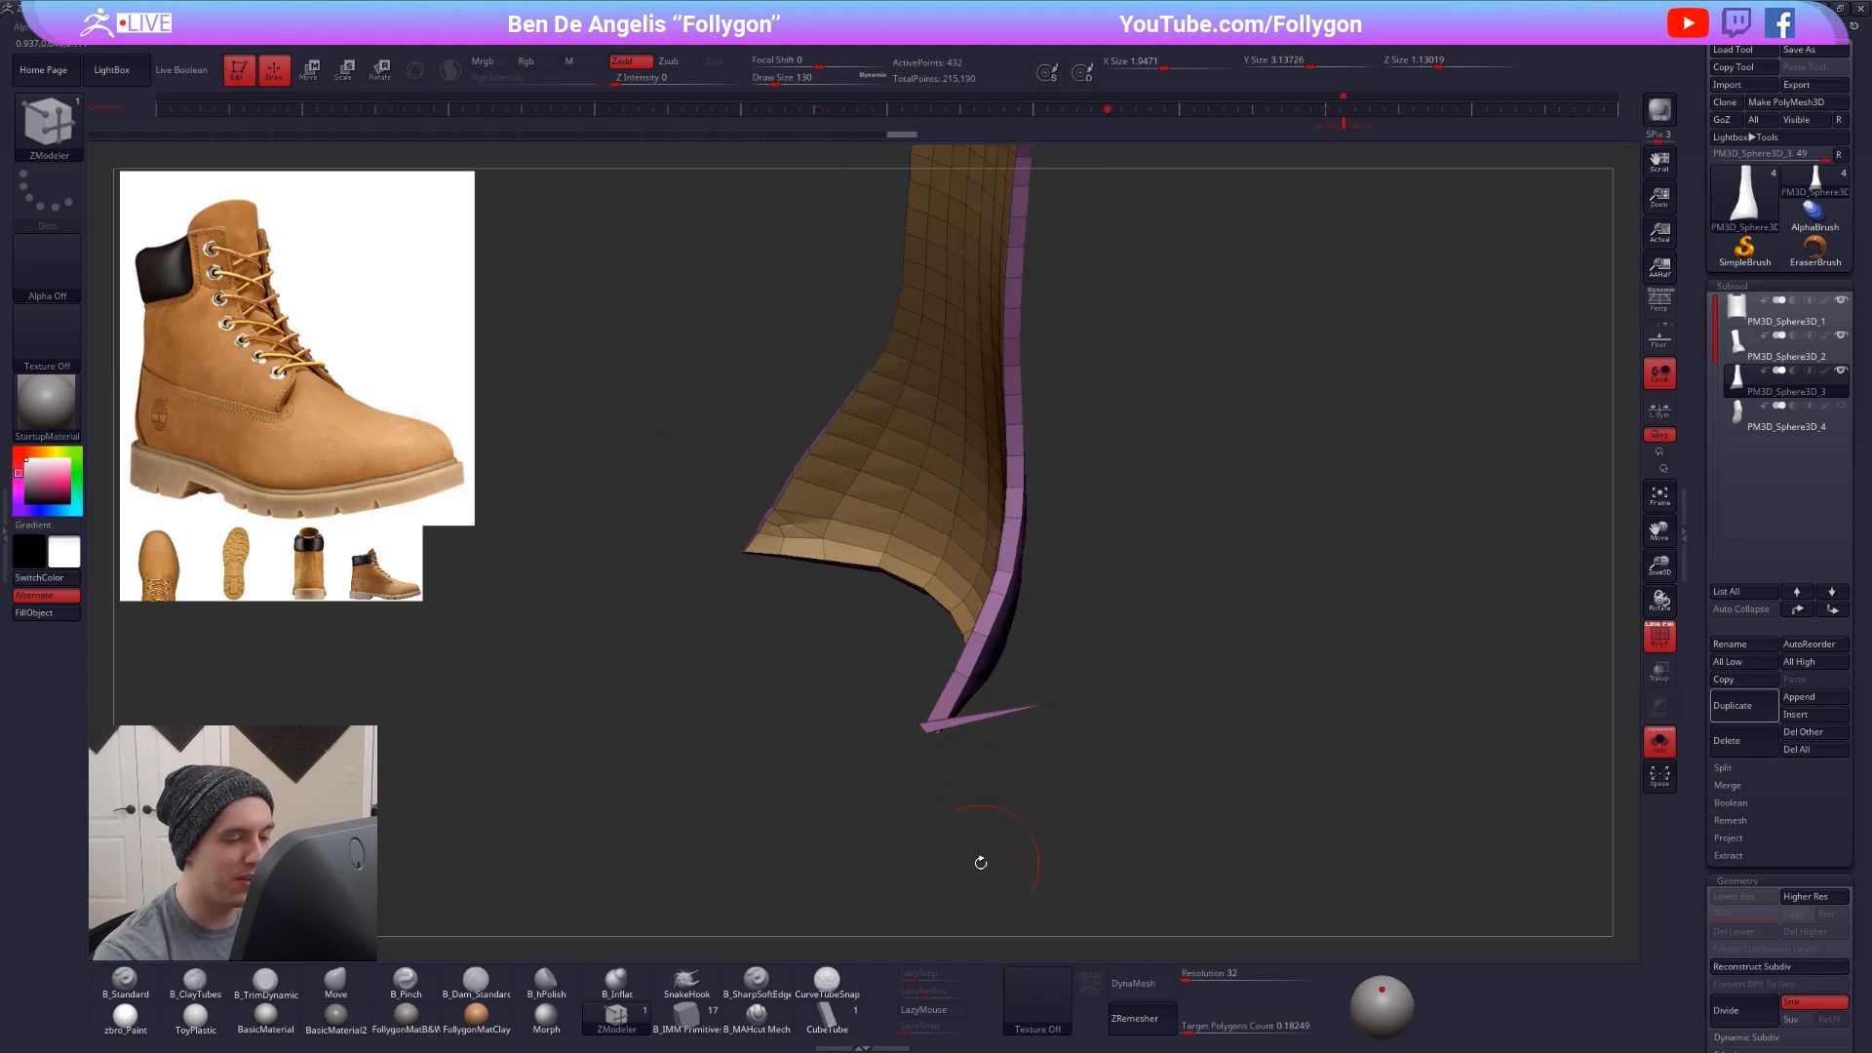
- Try Auto Groups on the extruded heel panel, and undo the regrouping
left_click_drag(980, 863, 1240, 708)
key("ctrl+space")
left_click(1073, 656)
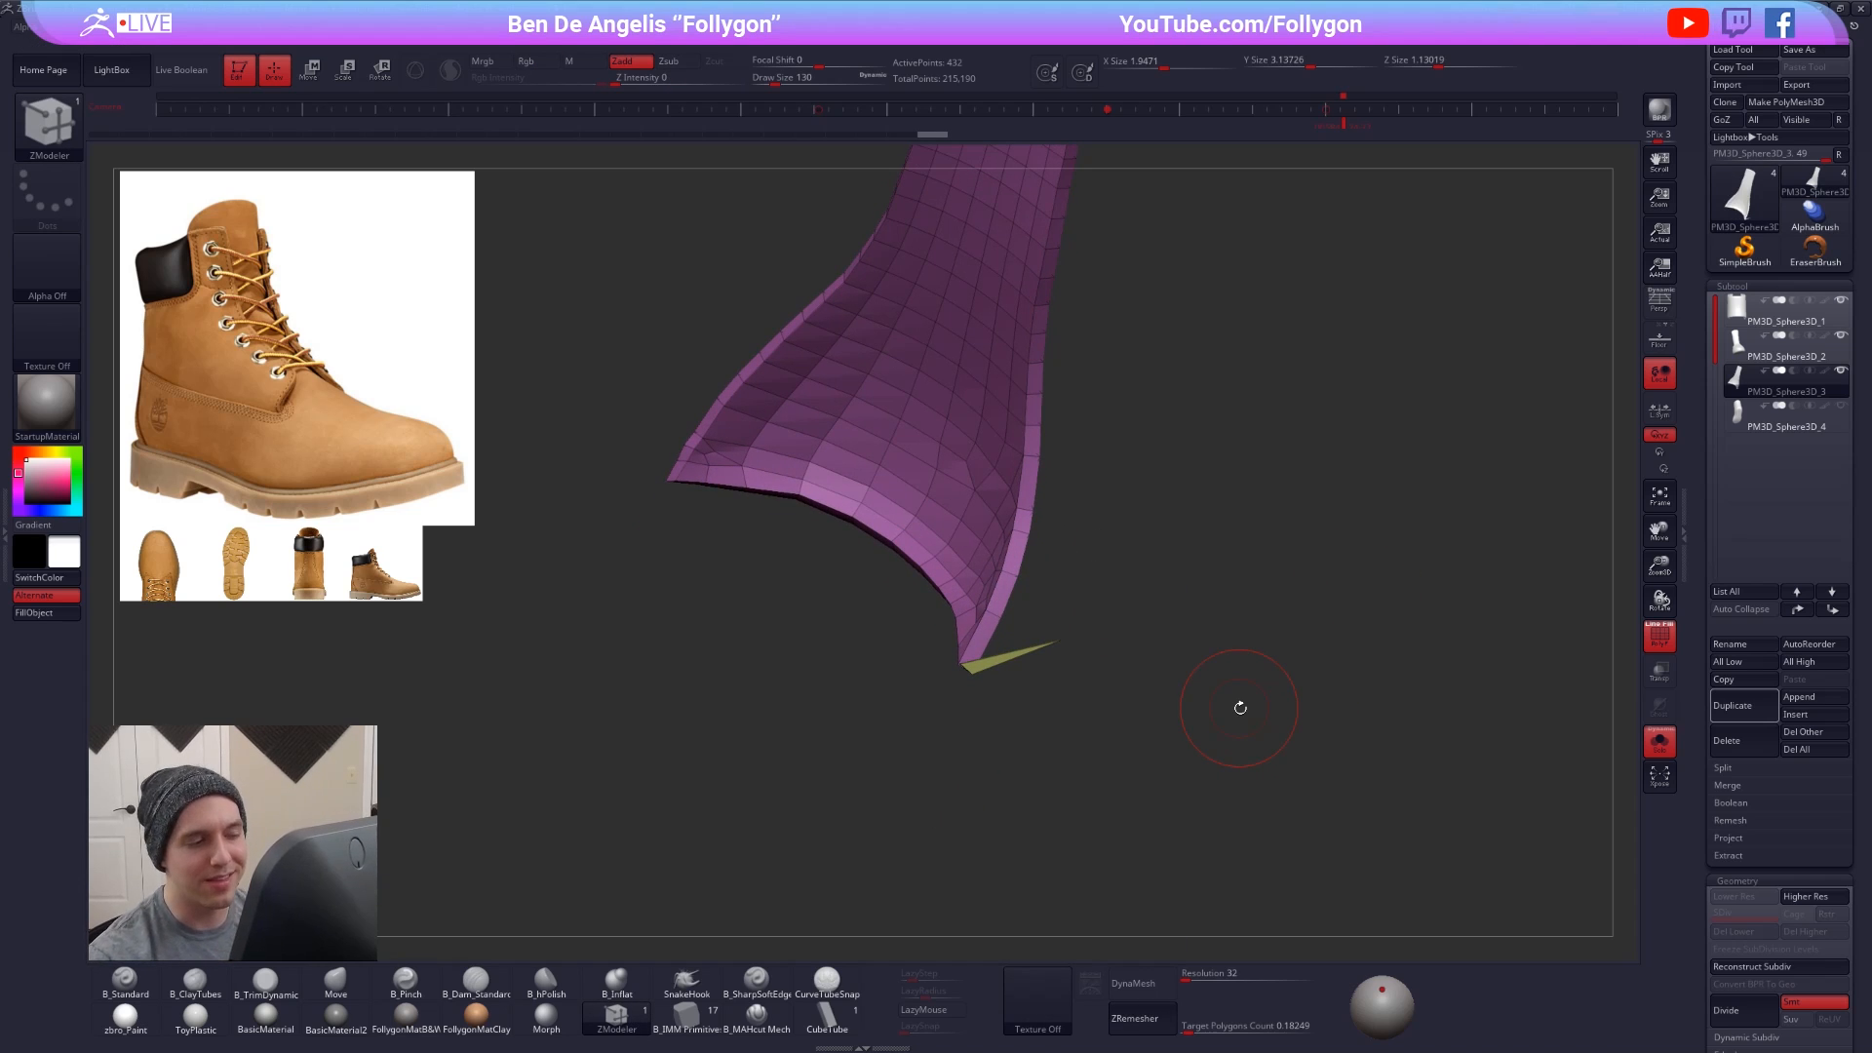
key("ctrl+z")
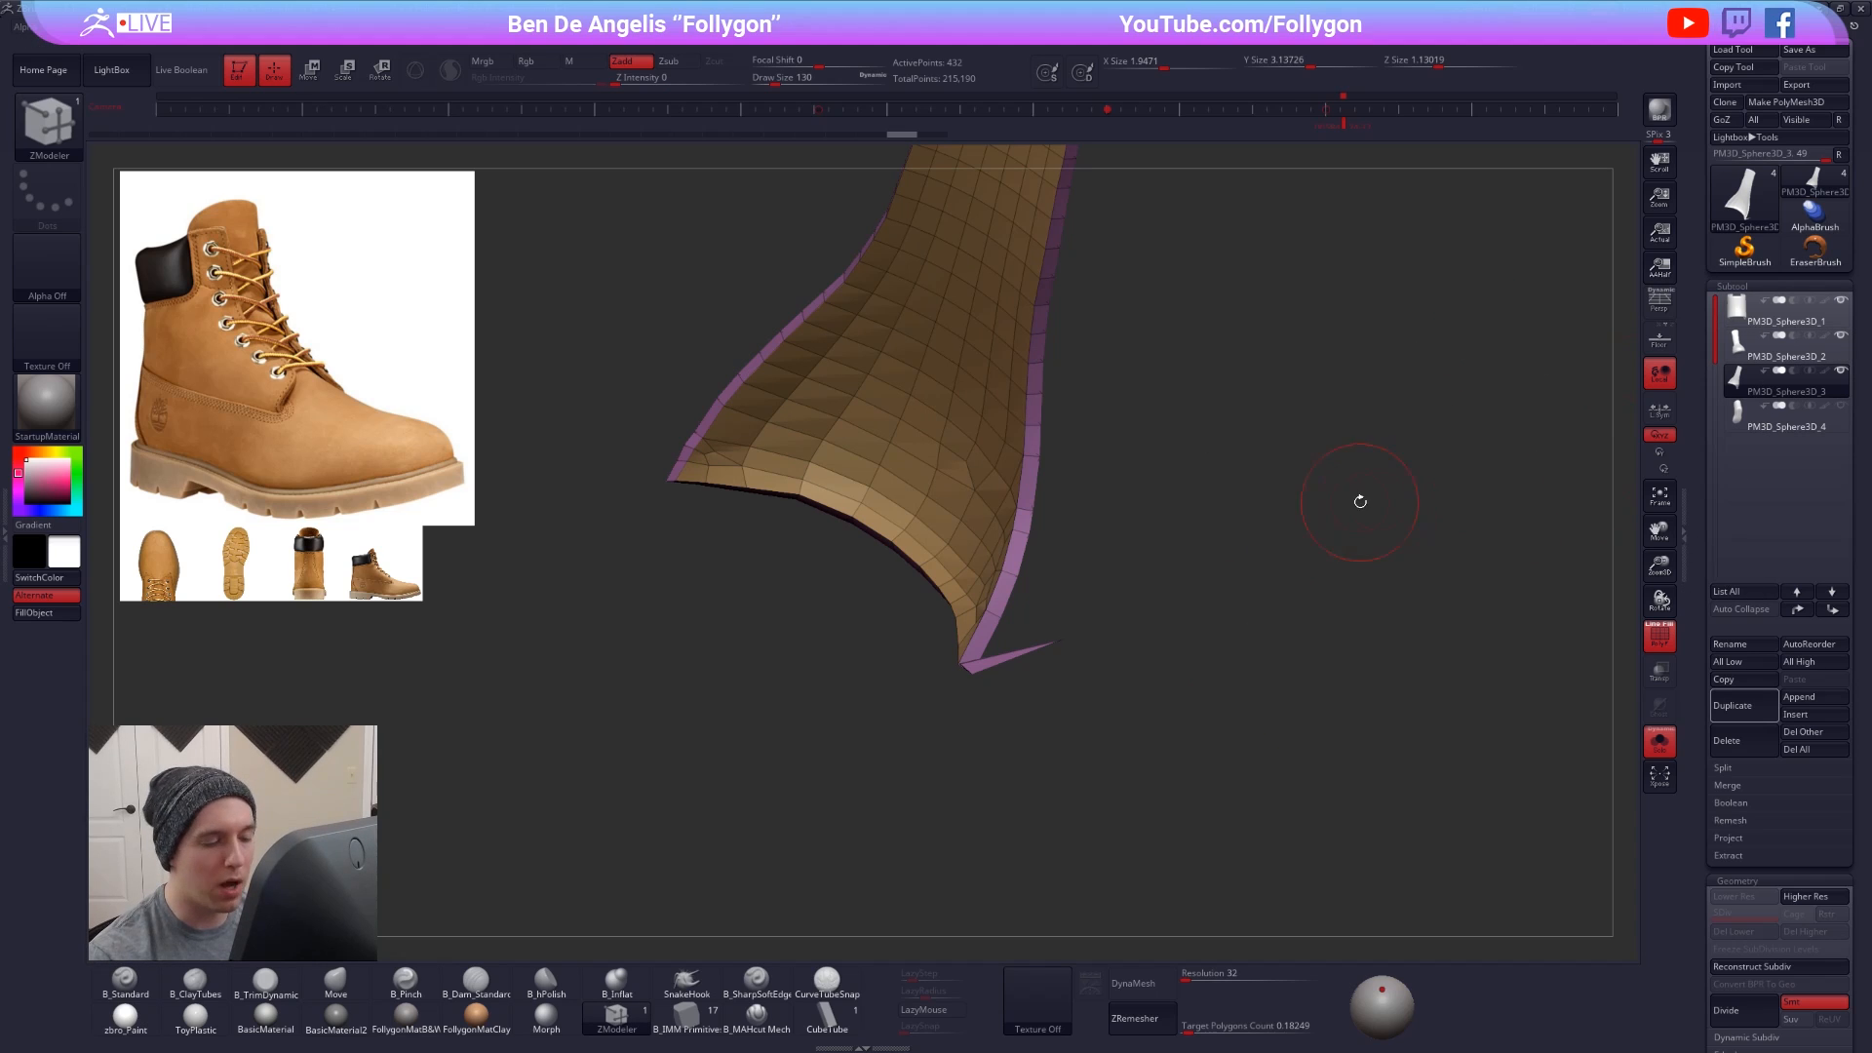
key("ctrl+shift+f")
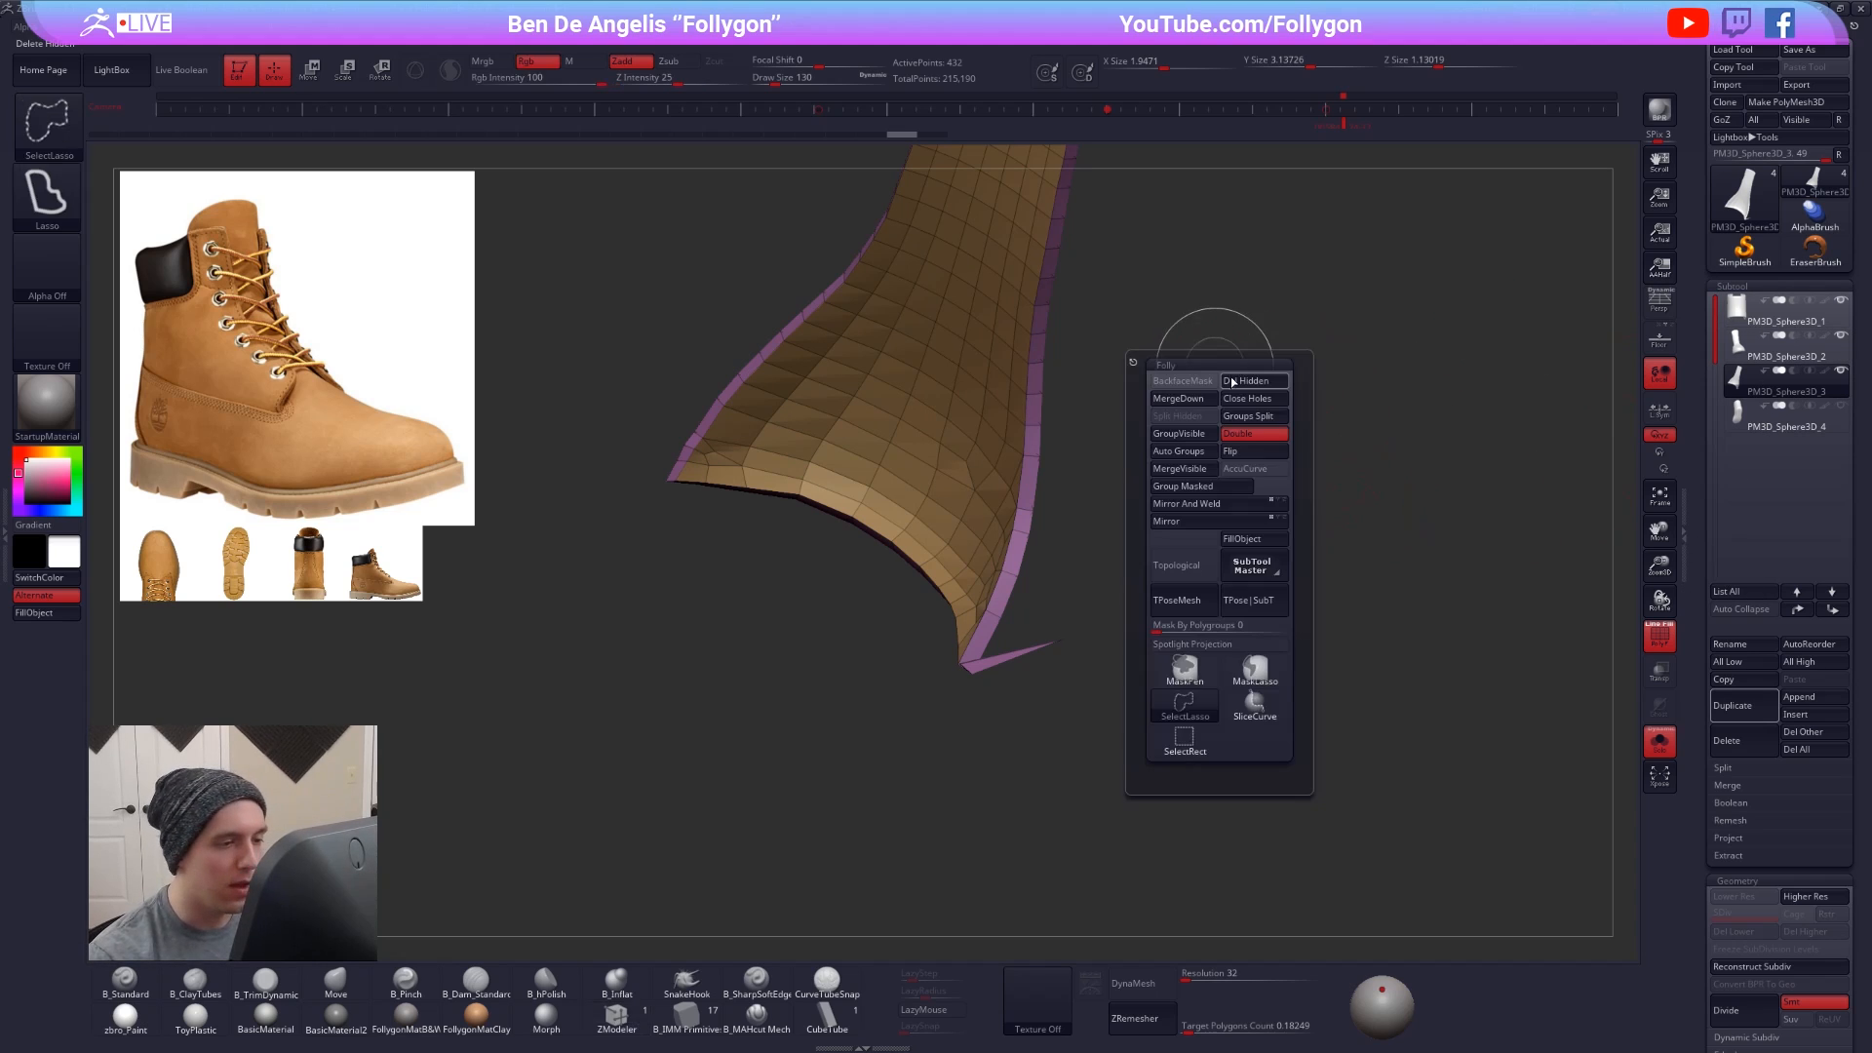
left_click(1203, 441)
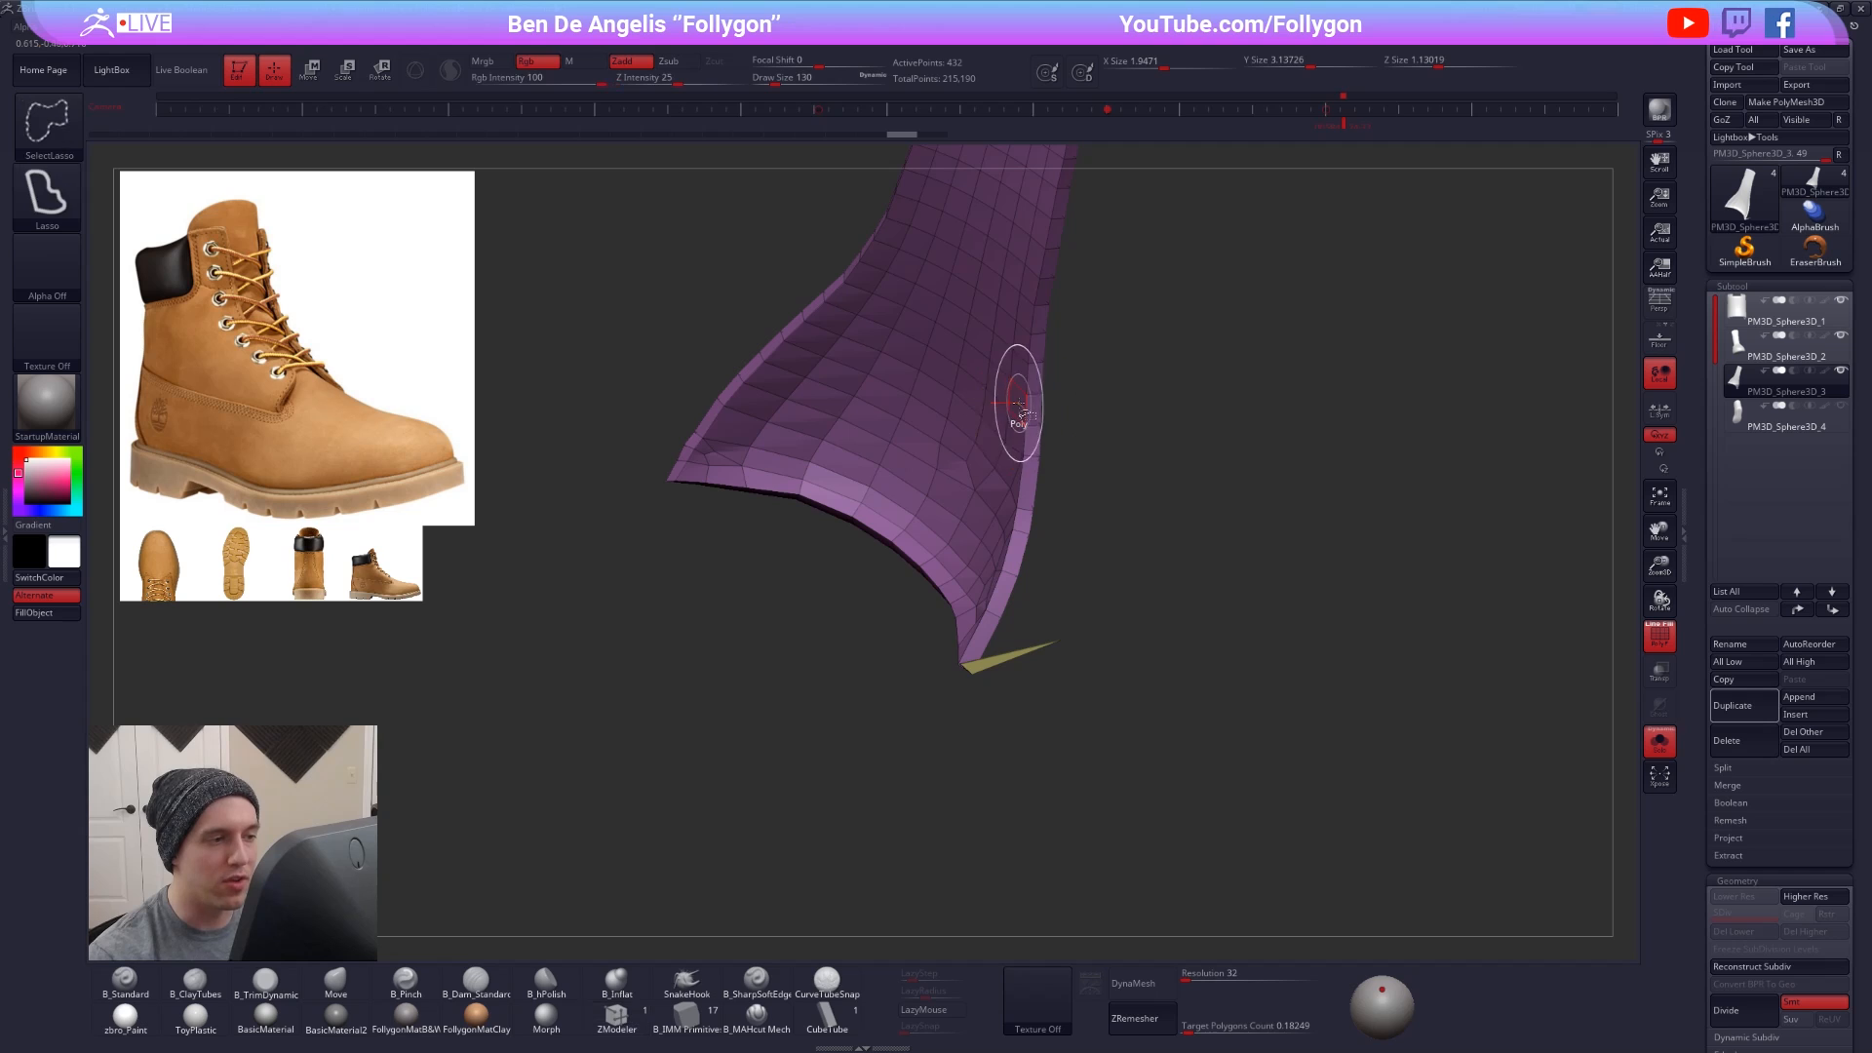
right_click_drag(1025, 394, 1052, 474, "alt")
key("ctrl+z")
key("ctrl+z")
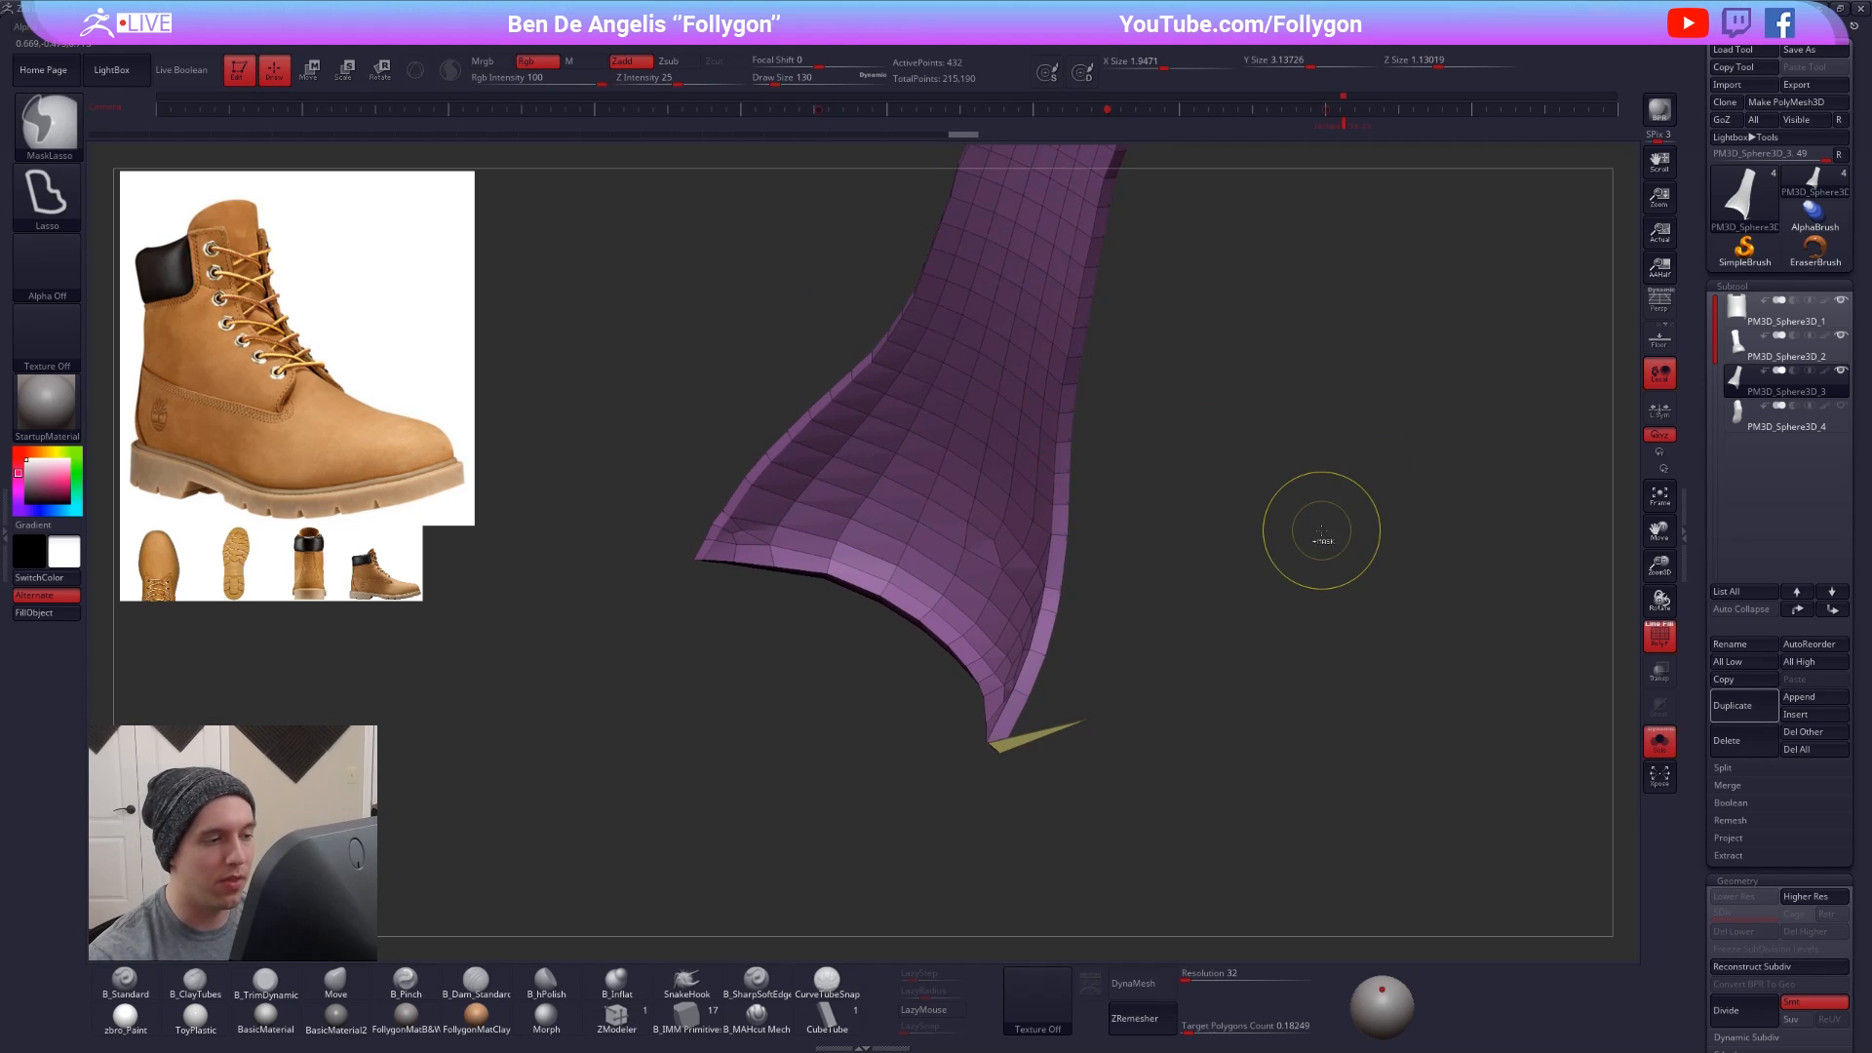
- Hide the stray spike at the heel panel's lower corner and delete the hidden polygons
mouse_move(1041, 715)
right_mouse_down()
mouse_move(1074, 792)
mouse_move(1082, 755)
right_mouse_up()
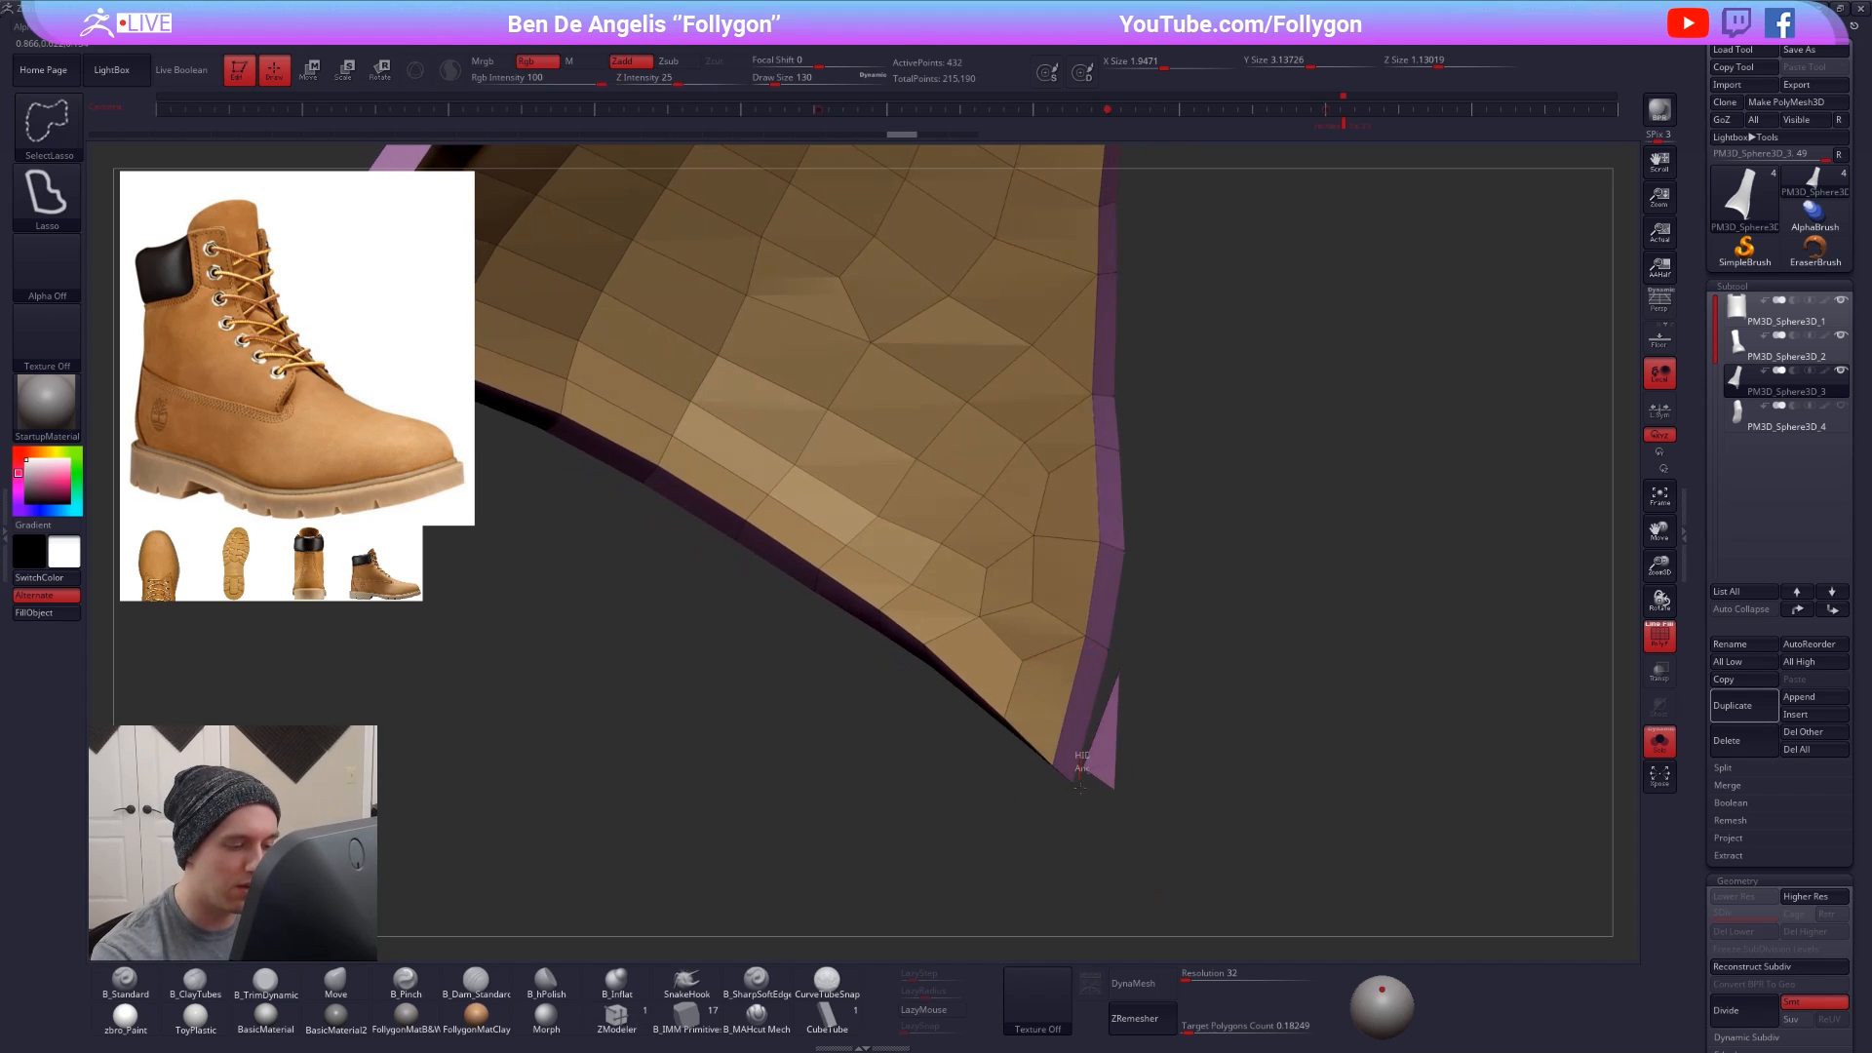
left_click_drag(1133, 627, 1112, 639, "ctrl+alt+shift")
mouse_move(1292, 663)
right_mouse_down("ctrl")
mouse_move(1250, 541)
mouse_move(1121, 663)
mouse_move(1126, 607)
right_mouse_up("ctrl")
key("space")
left_click(1230, 590)
- Turn on dynamic subdivision for the heel panel and show it with the whole boot, without the polygon frame
key("alt+s")
key("d")
key("shift+f")
right_click_drag(1160, 543, 1037, 606, "alt")
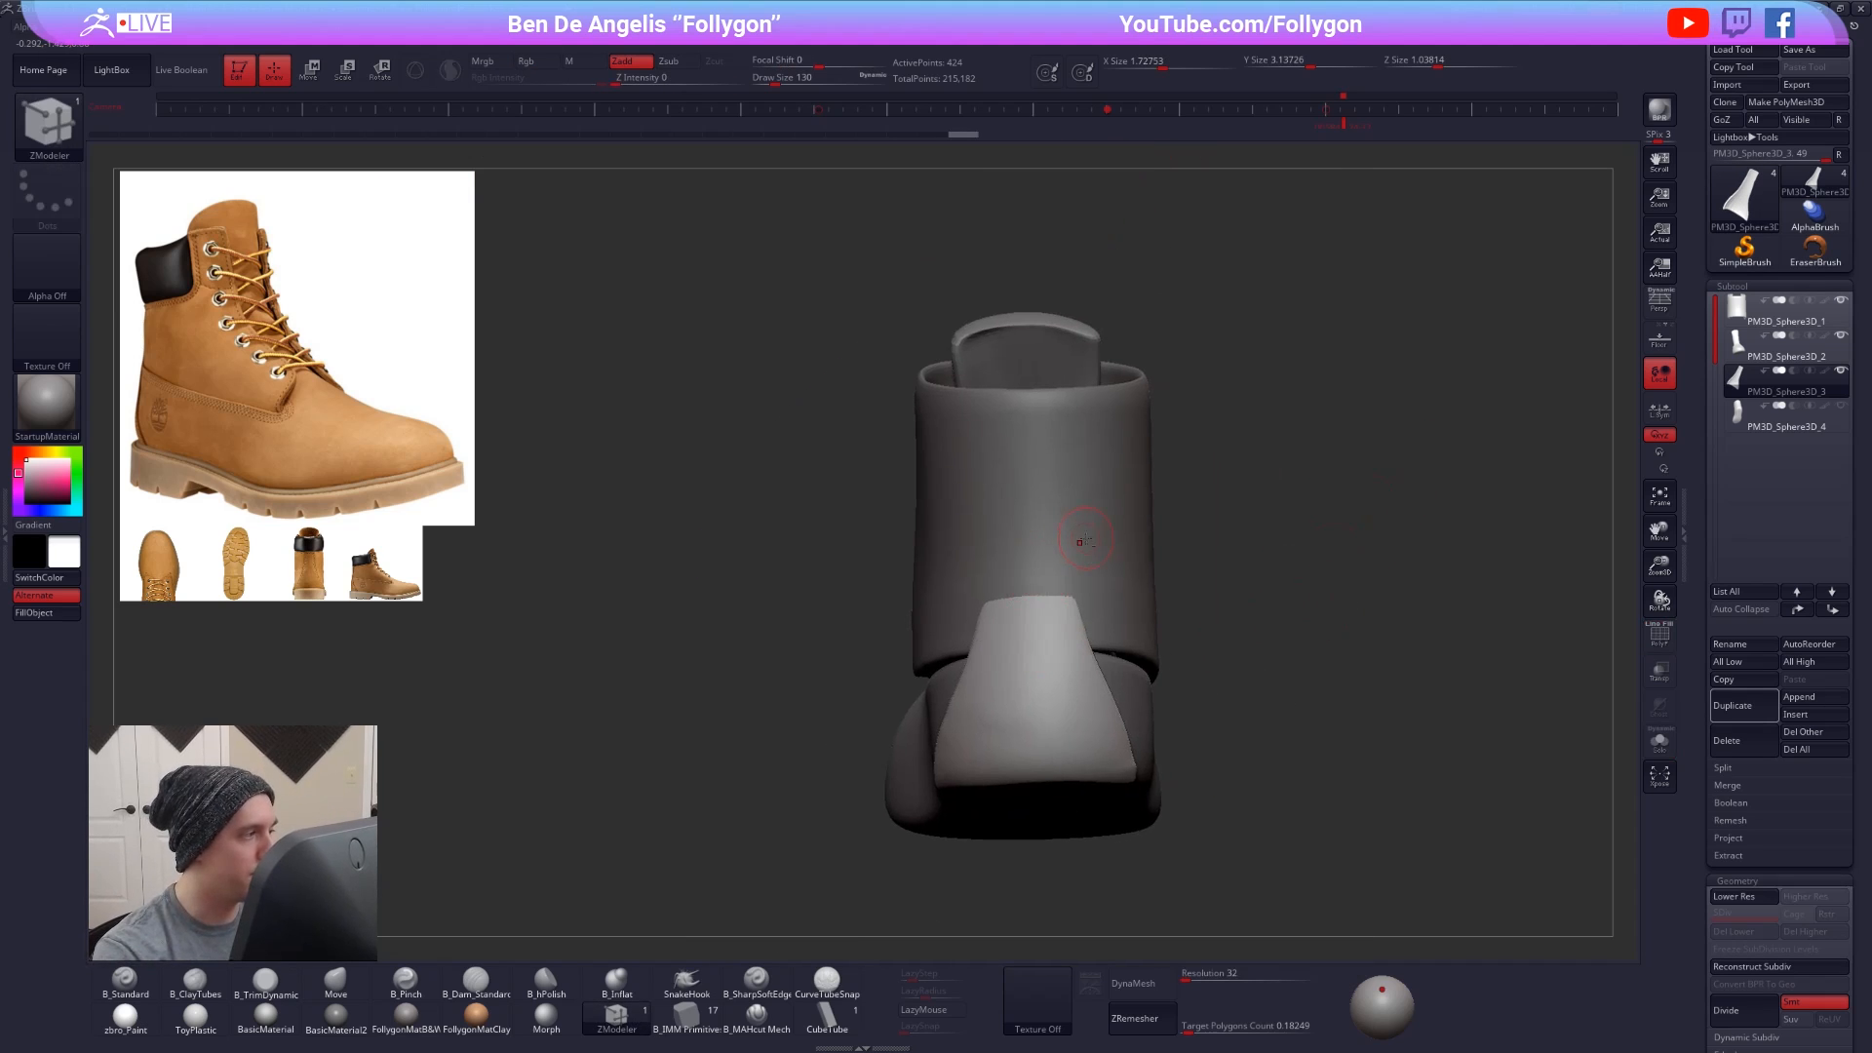
- Select the boot shaft and nudge its surface around the heel panel with a large Move brush
left_click(1085, 539, "alt")
key("space")
key("b")
key("m")
key("v")
key("space")
left_click_drag(1107, 518, 1123, 523)
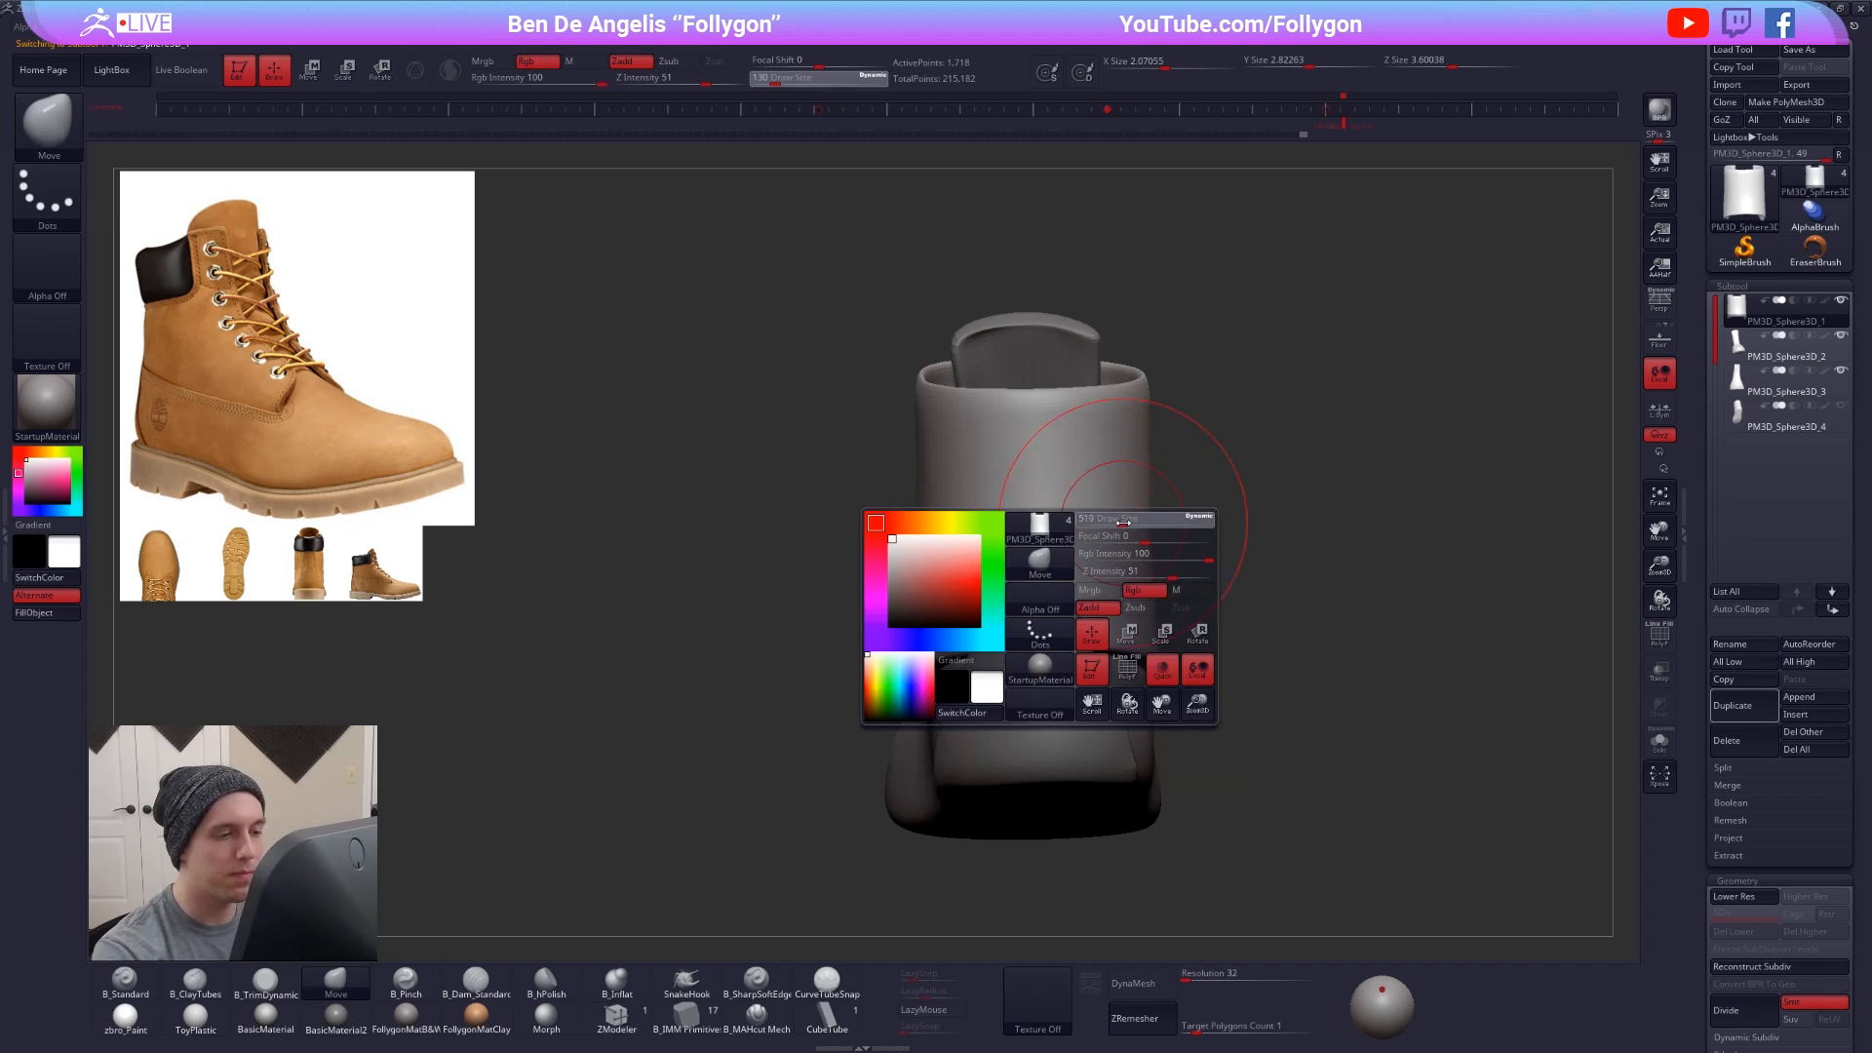
right_click_drag(838, 590, 1004, 634)
key("space")
left_click(1085, 537)
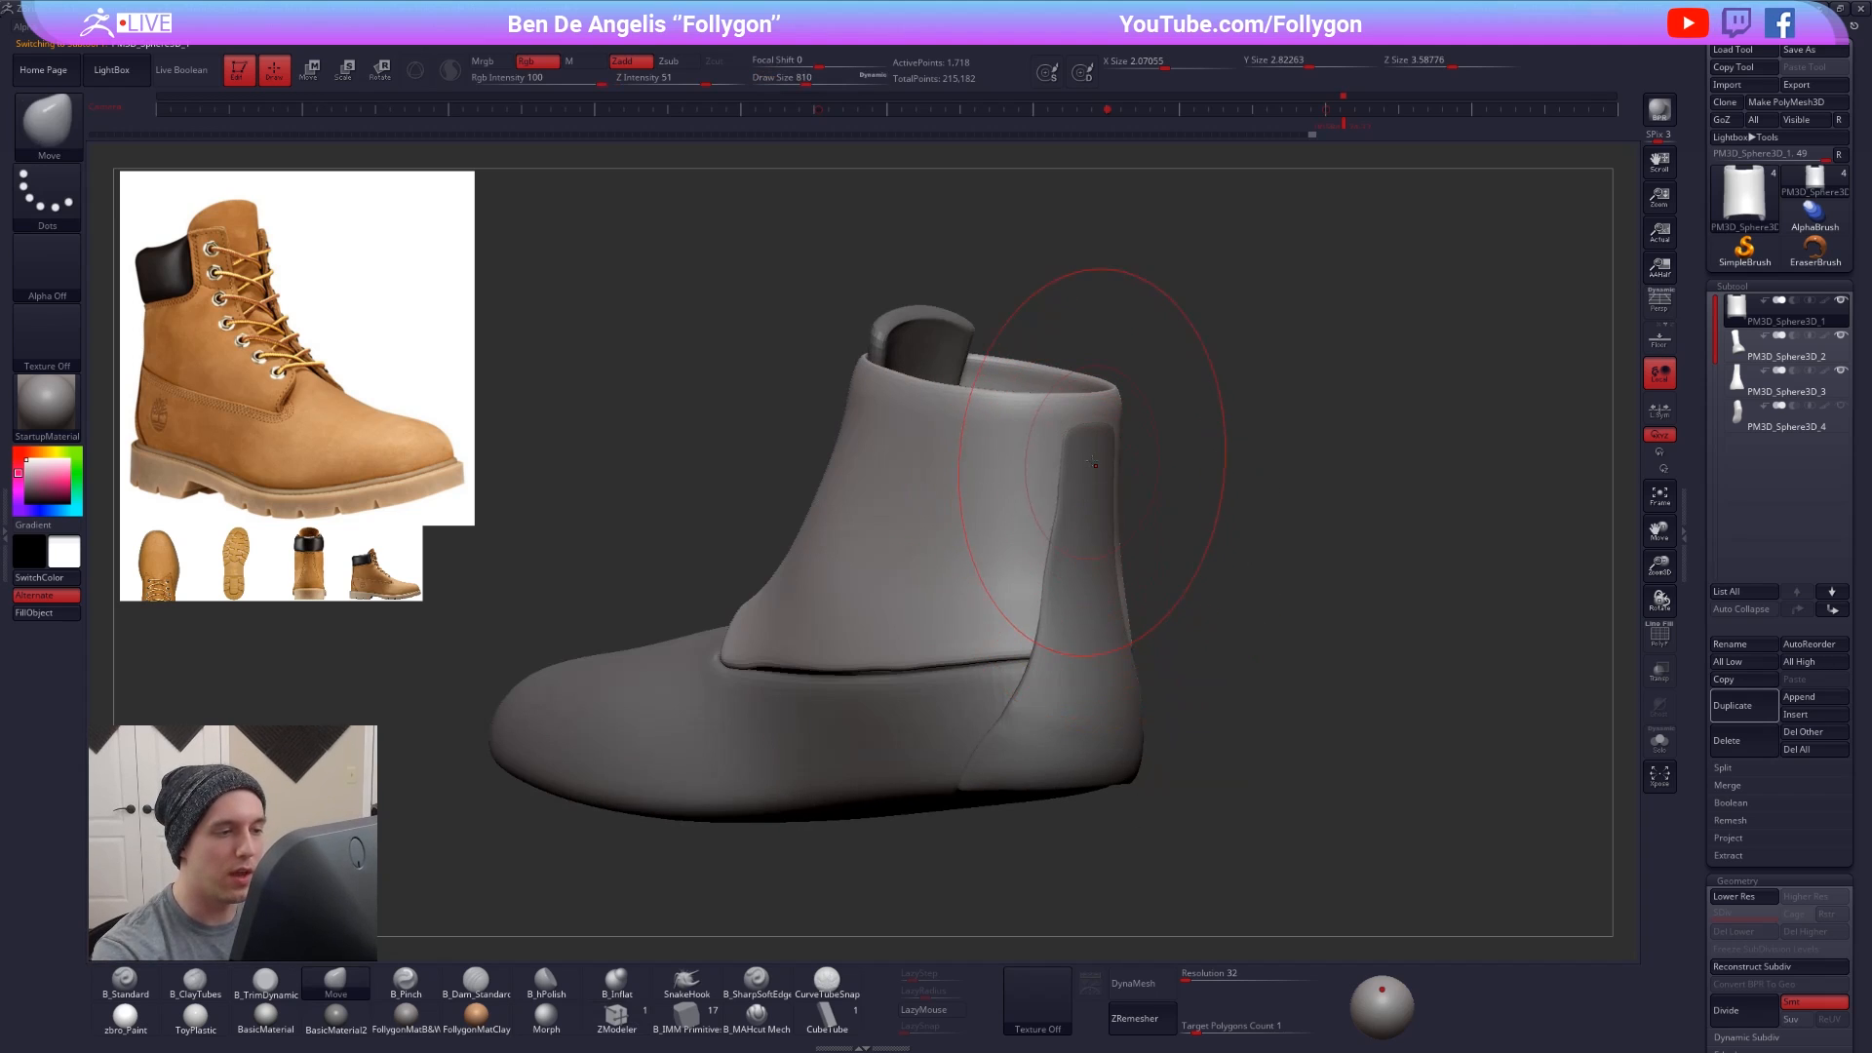
key("space")
left_click(1082, 535)
right_click_drag(1128, 568, 967, 585)
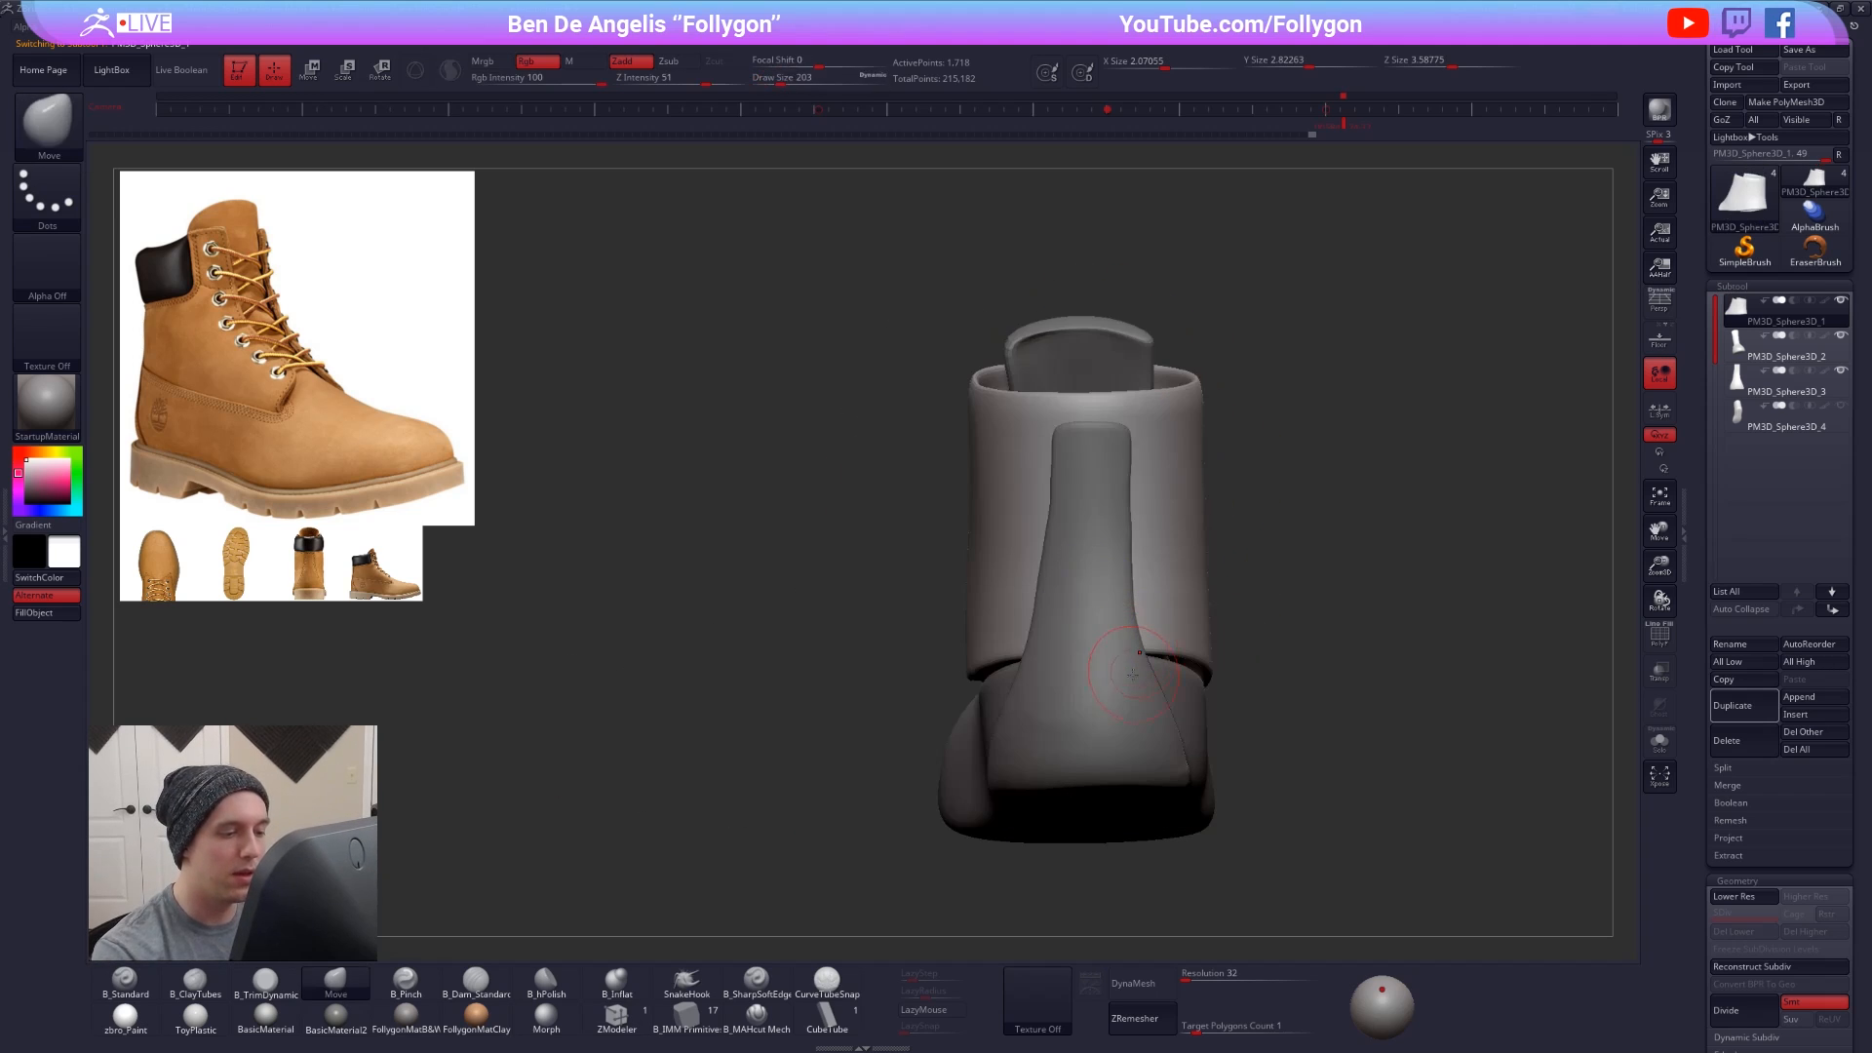
- Select the heel panel and refine its side edge and rear profile with a smaller Move brush
left_click(1141, 698, "alt")
key("bracketright")
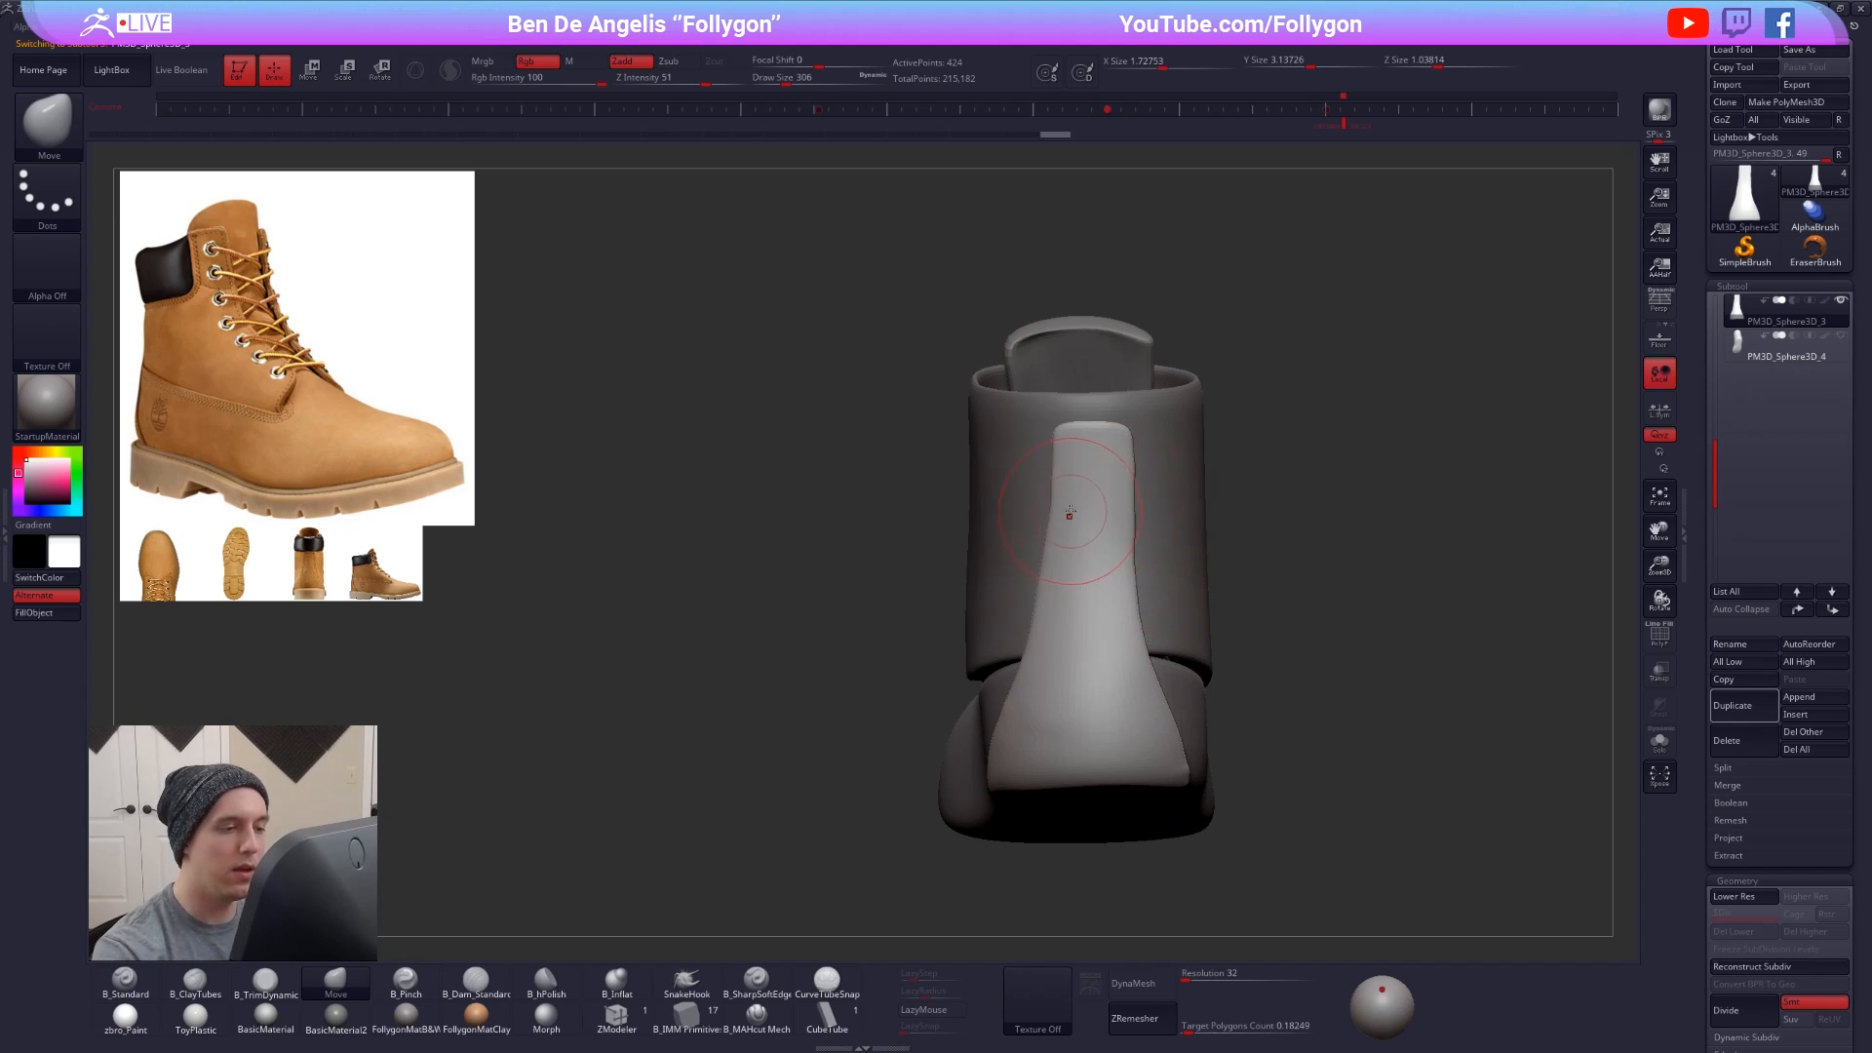
key("bracketleft")
key("space")
left_click(1064, 593)
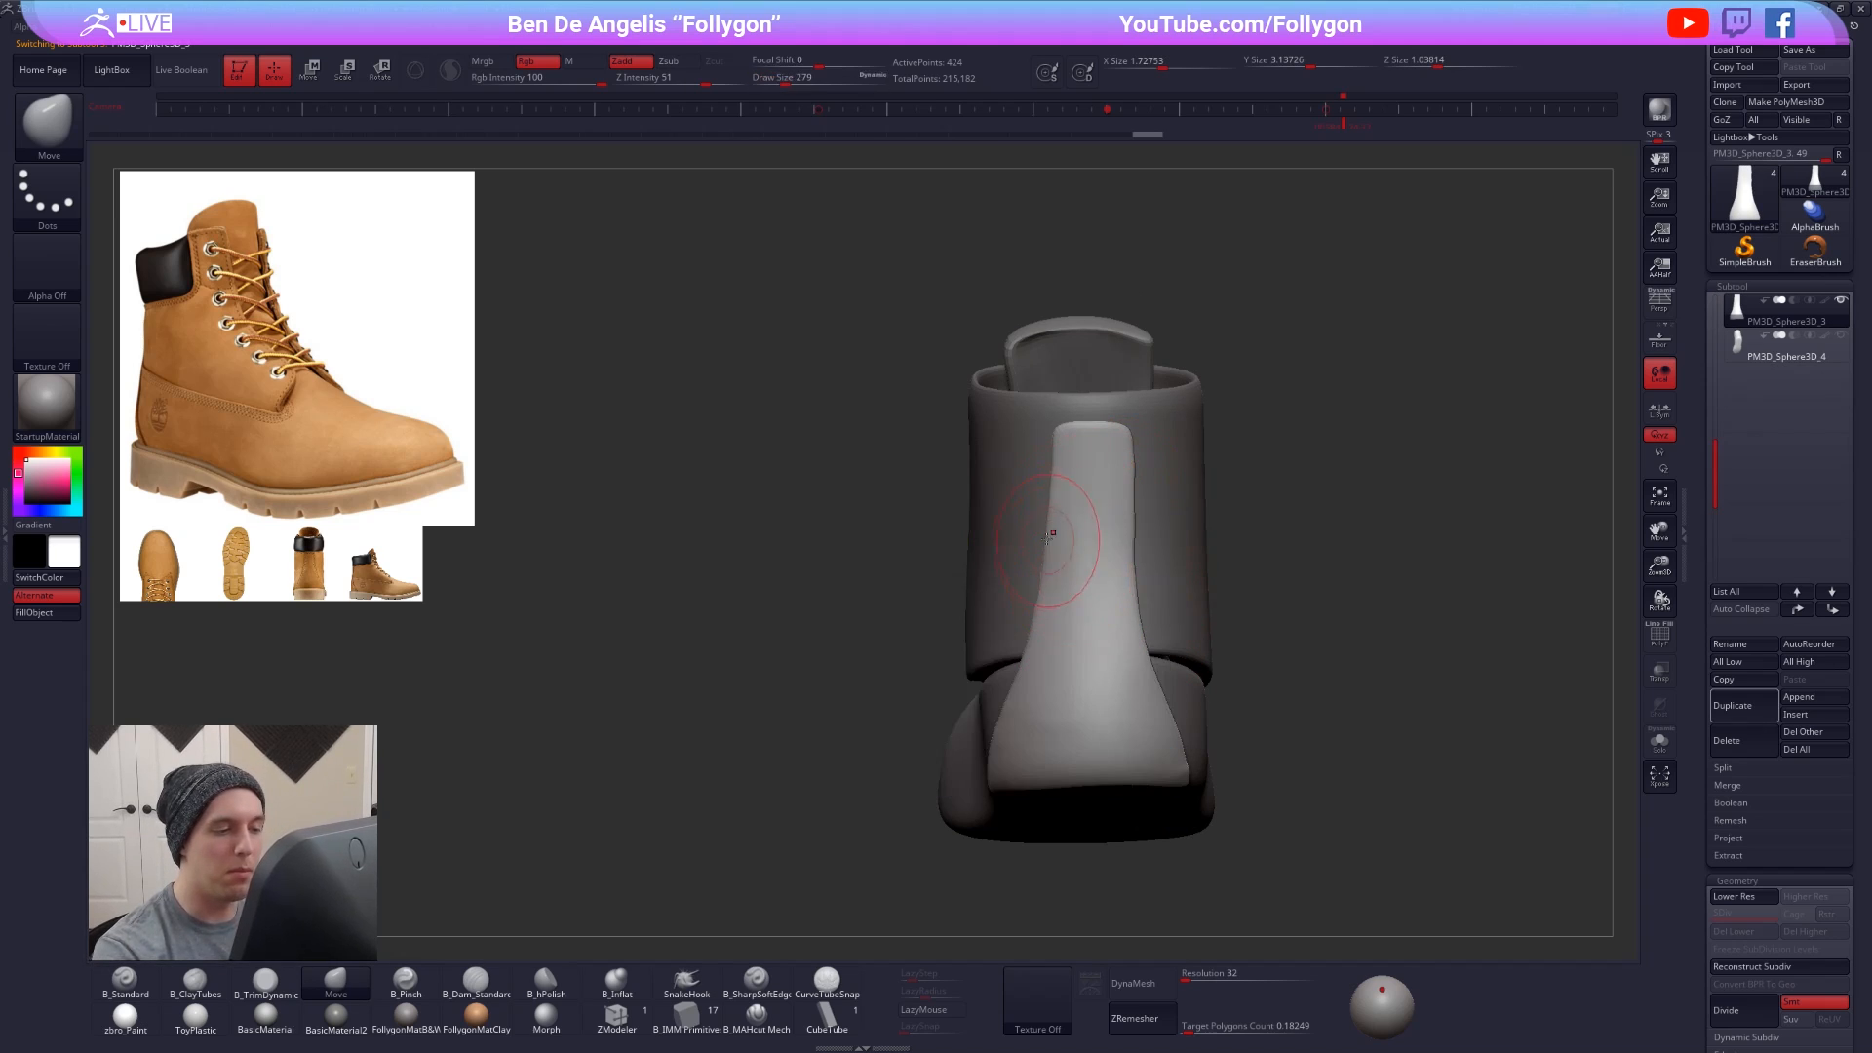
left_click_drag(1046, 533, 1059, 529)
right_click_drag(1055, 590, 1131, 585)
left_click_drag(1087, 583, 1107, 578)
mouse_move(1009, 591)
right_mouse_down()
mouse_move(1065, 587)
mouse_move(1069, 570)
right_mouse_up()
key("space")
left_click(1064, 587)
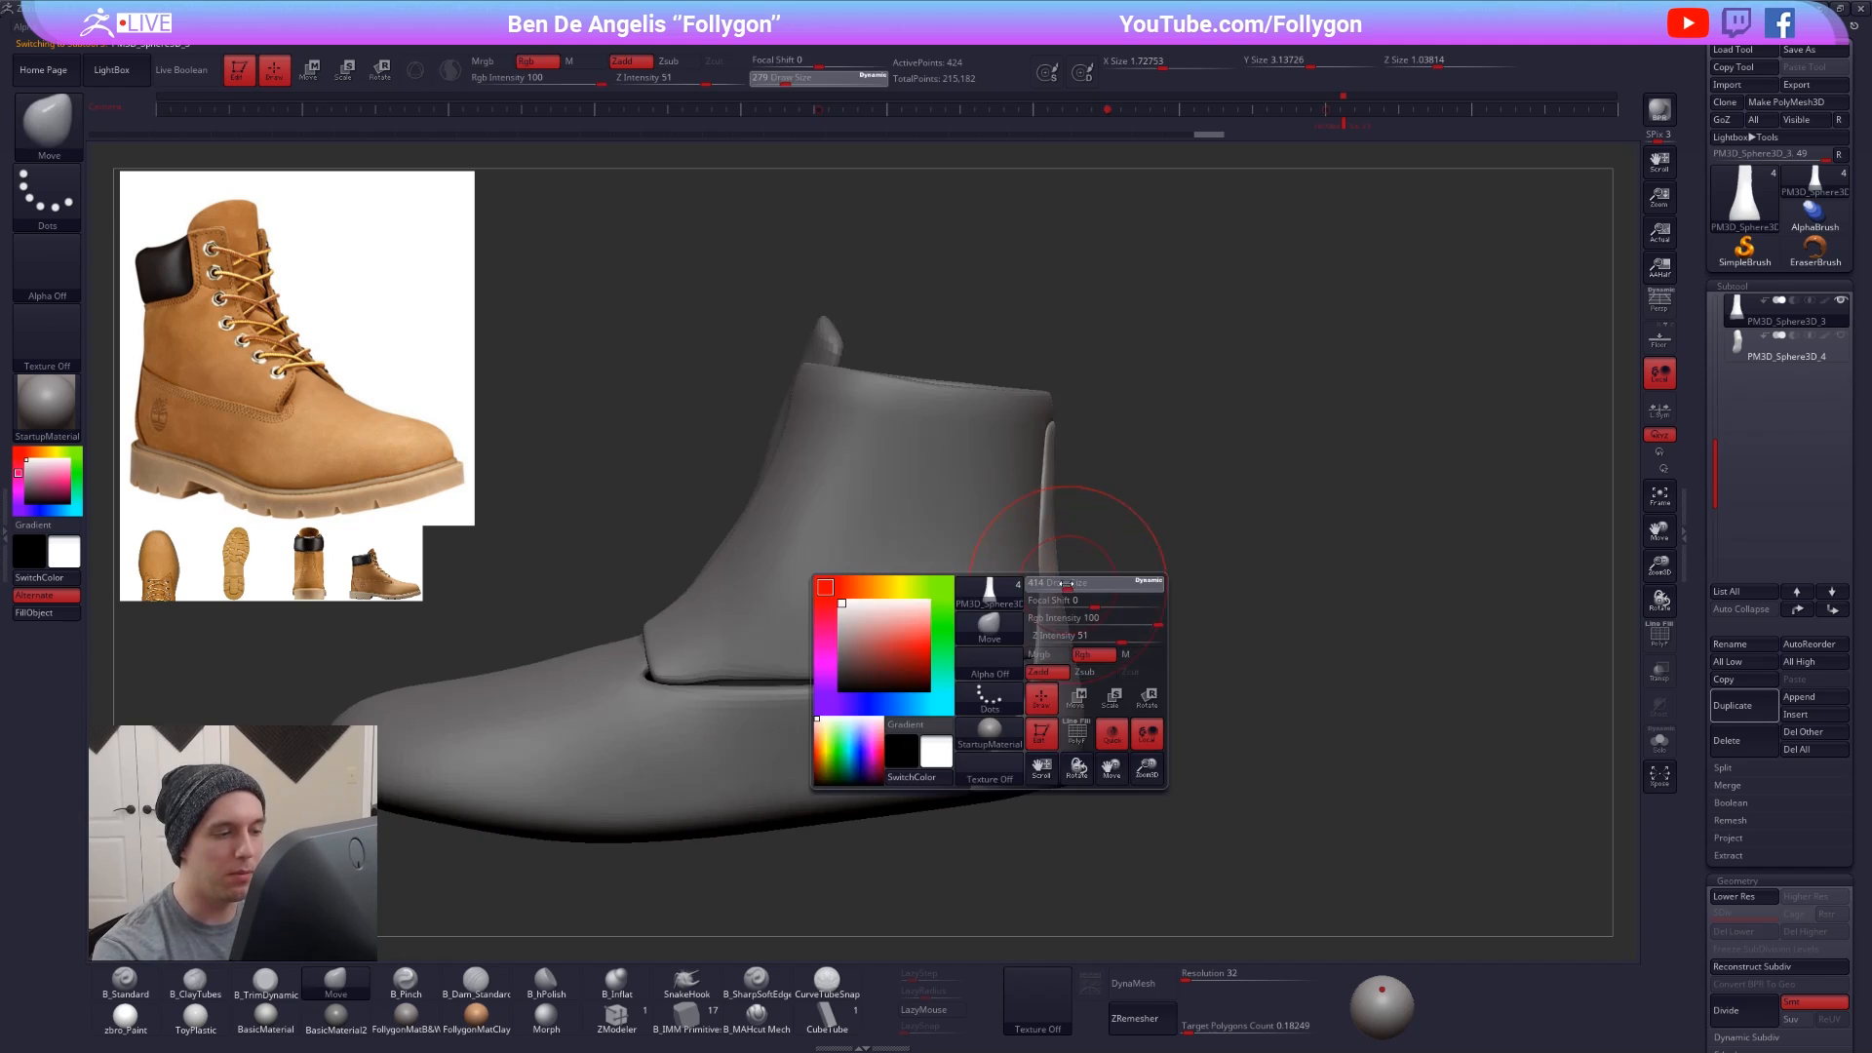
left_click_drag(1047, 592, 1037, 595)
mouse_move(1209, 702)
right_mouse_down()
mouse_move(1258, 717)
mouse_move(1283, 671)
right_mouse_up()
- Isolate the heel panel with its polygon frame shown and dynamic subdivision off
key("shift+f")
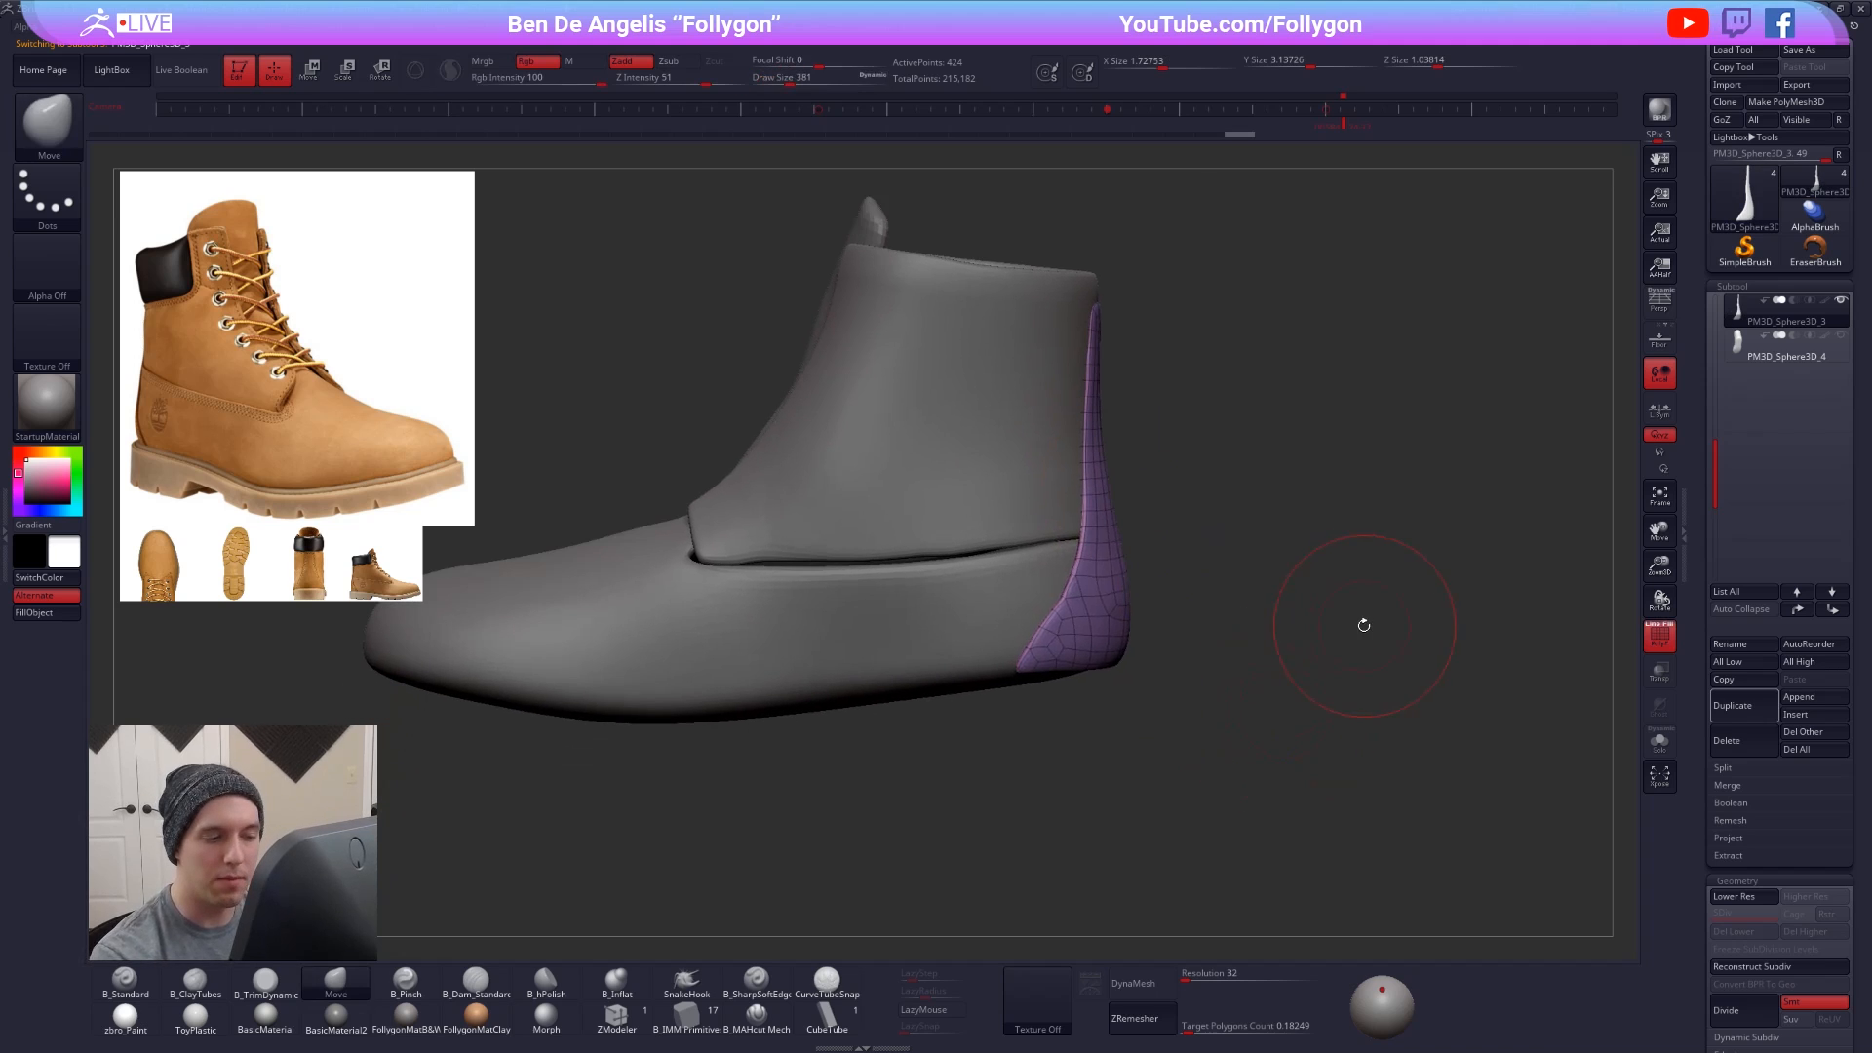
key("shift+d")
key("alt+s")
key("alt+s")
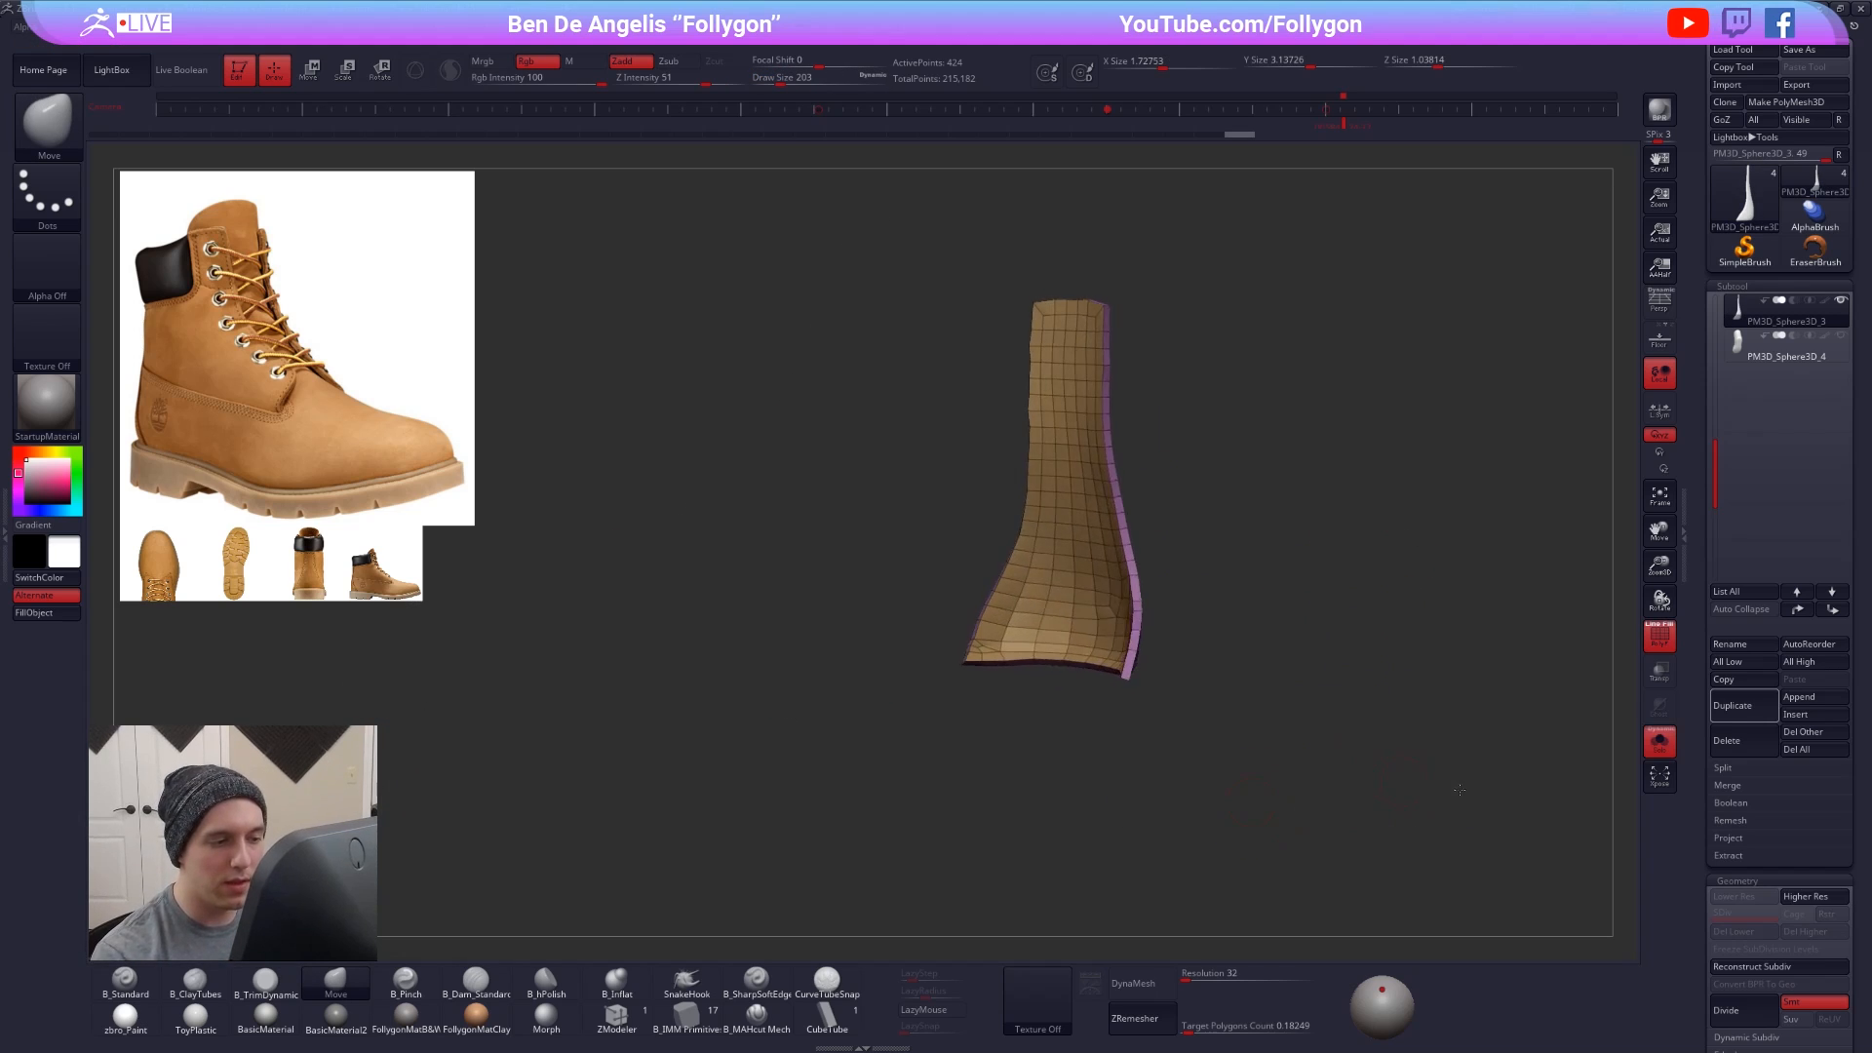
right_click_drag(1398, 773, 1419, 743)
scroll(1699, 746, "down", 5)
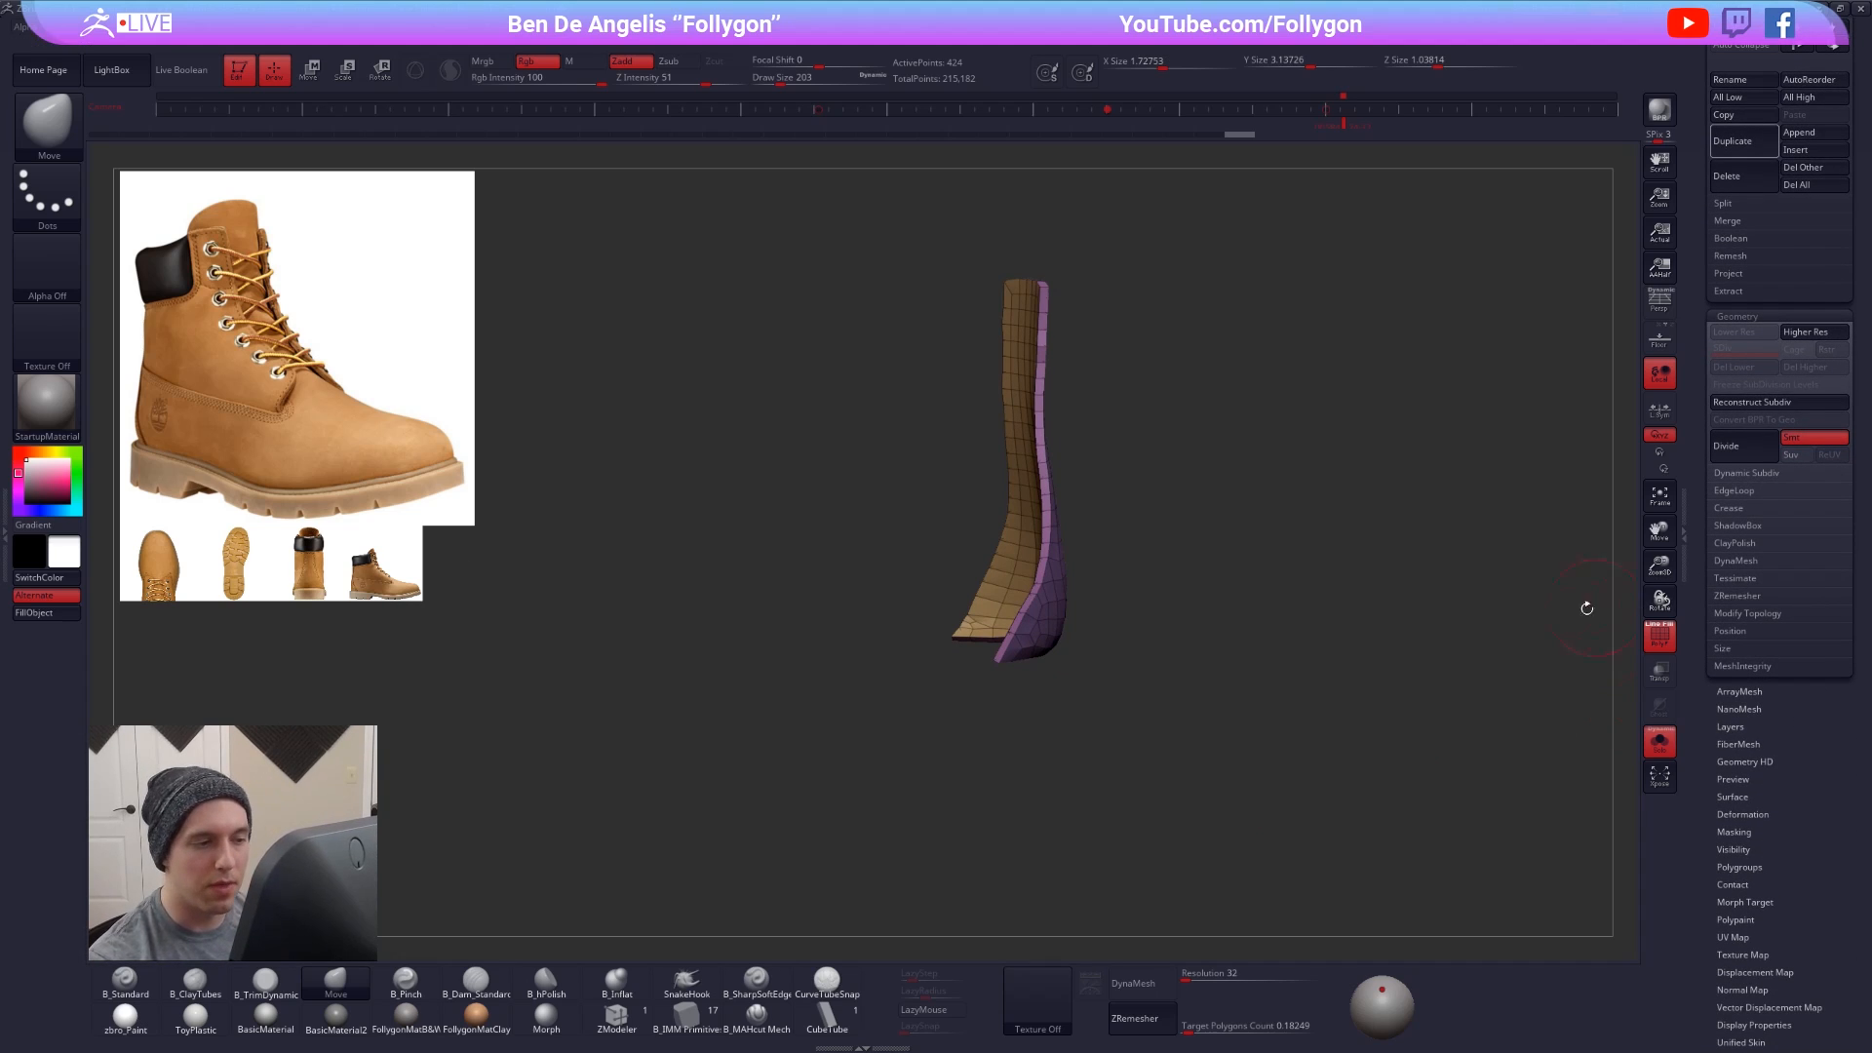
- Try to ZRemesh the heel panel with a target polygon count of 1, and undo the remesh
key("ctrl+shift+f")
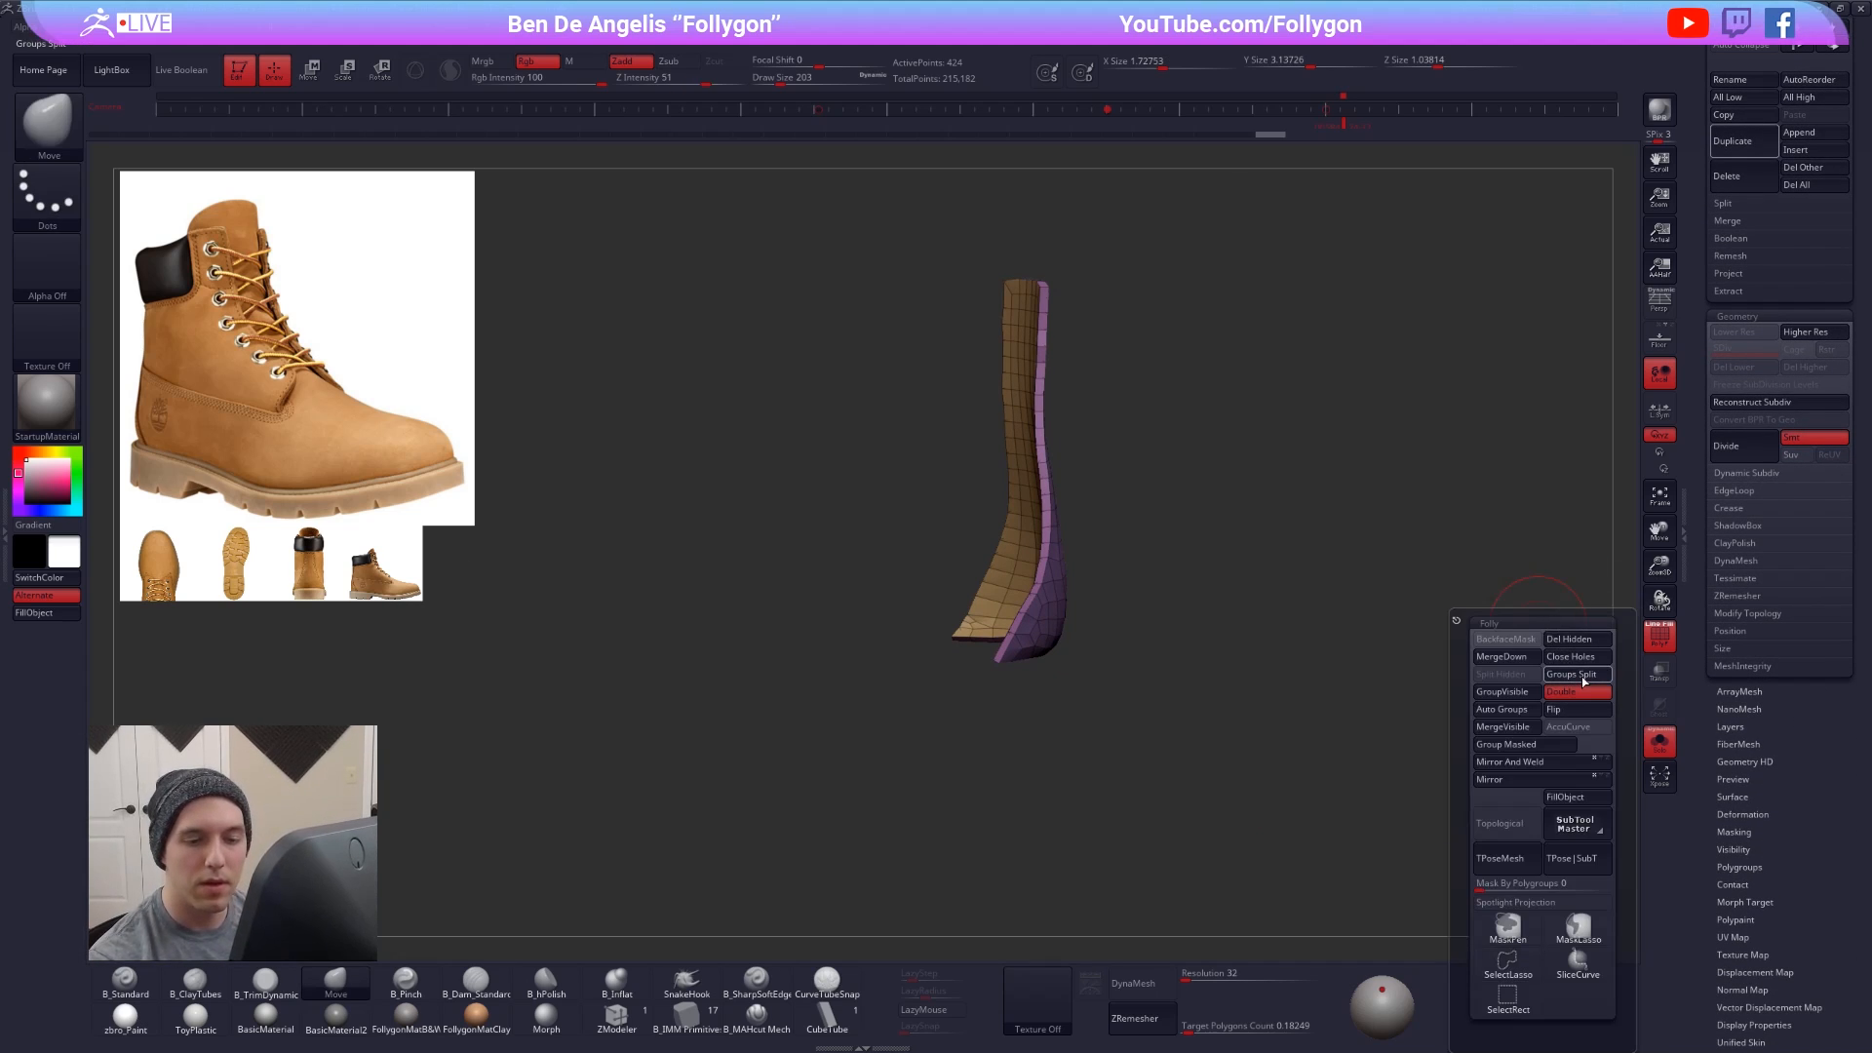
left_click(1737, 596)
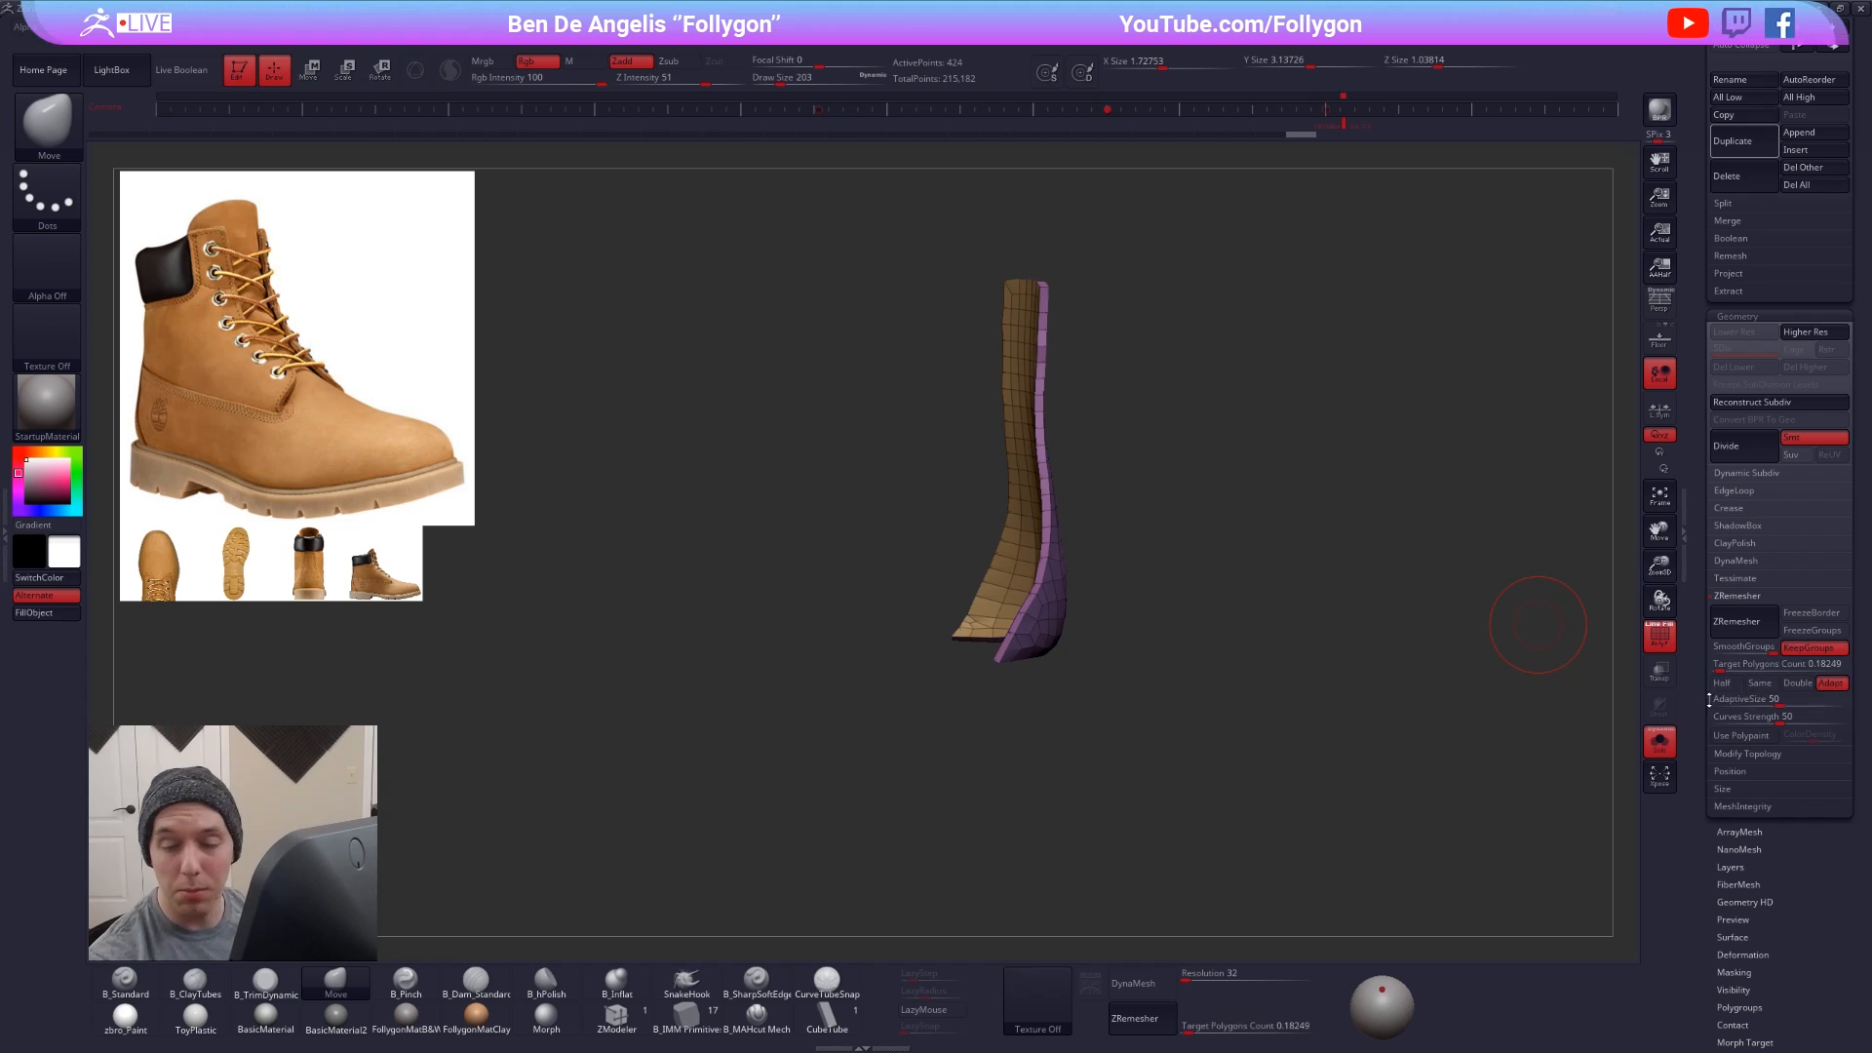
left_click(1722, 666)
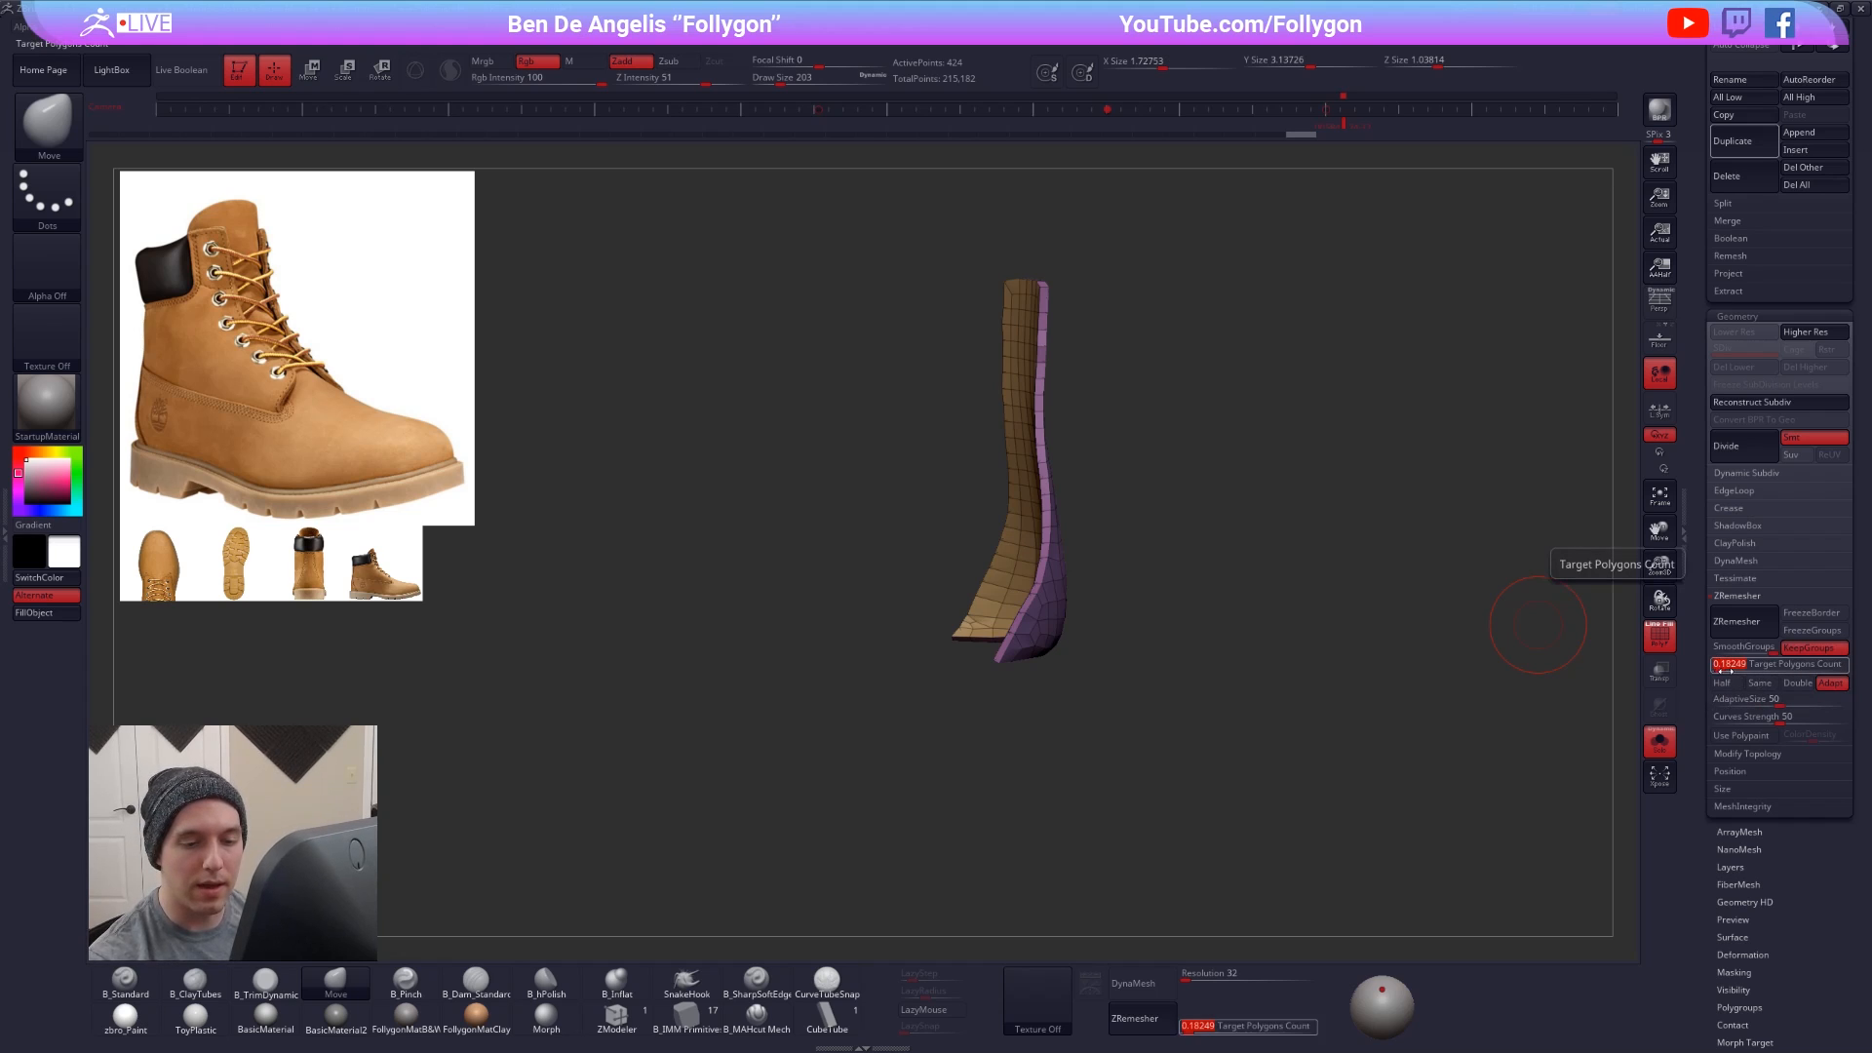
right_click_drag(1084, 624, 1084, 672, "ctrl")
right_click_drag(1084, 673, 1145, 610)
right_click_drag(1066, 470, 1093, 572, "alt")
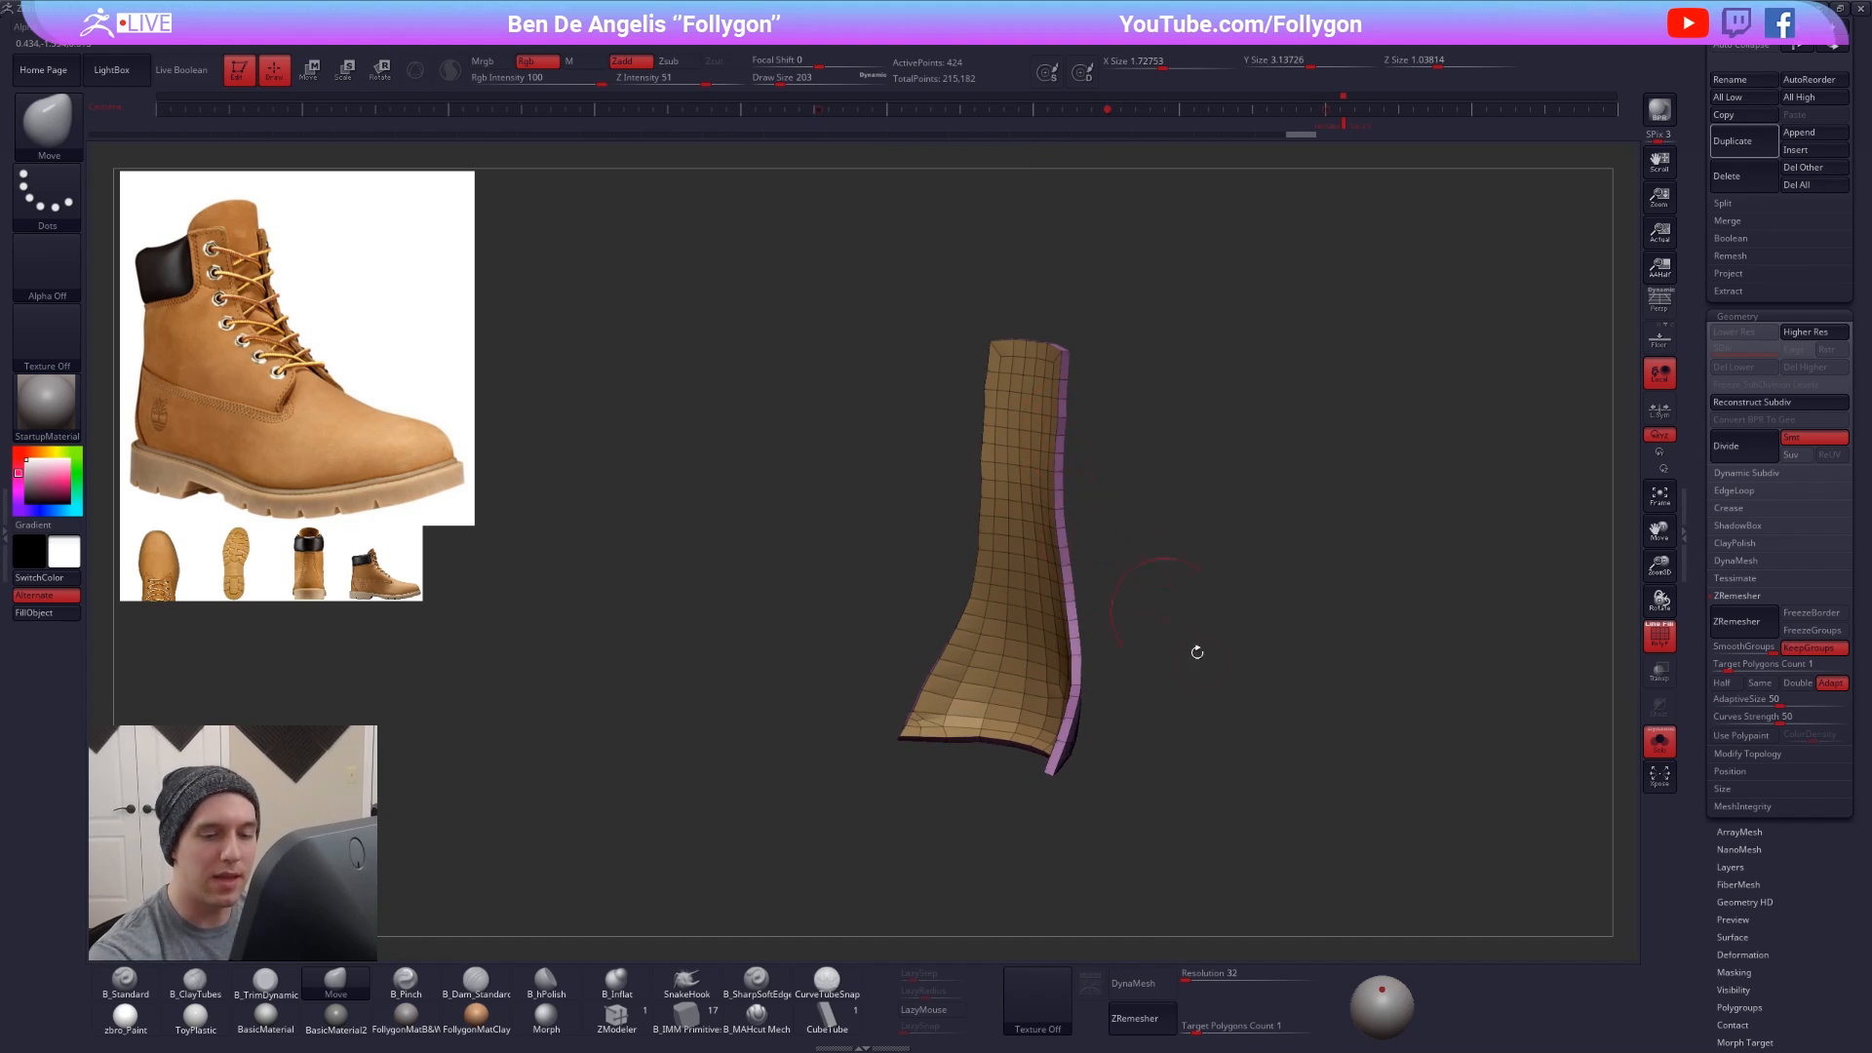
left_click(1752, 632)
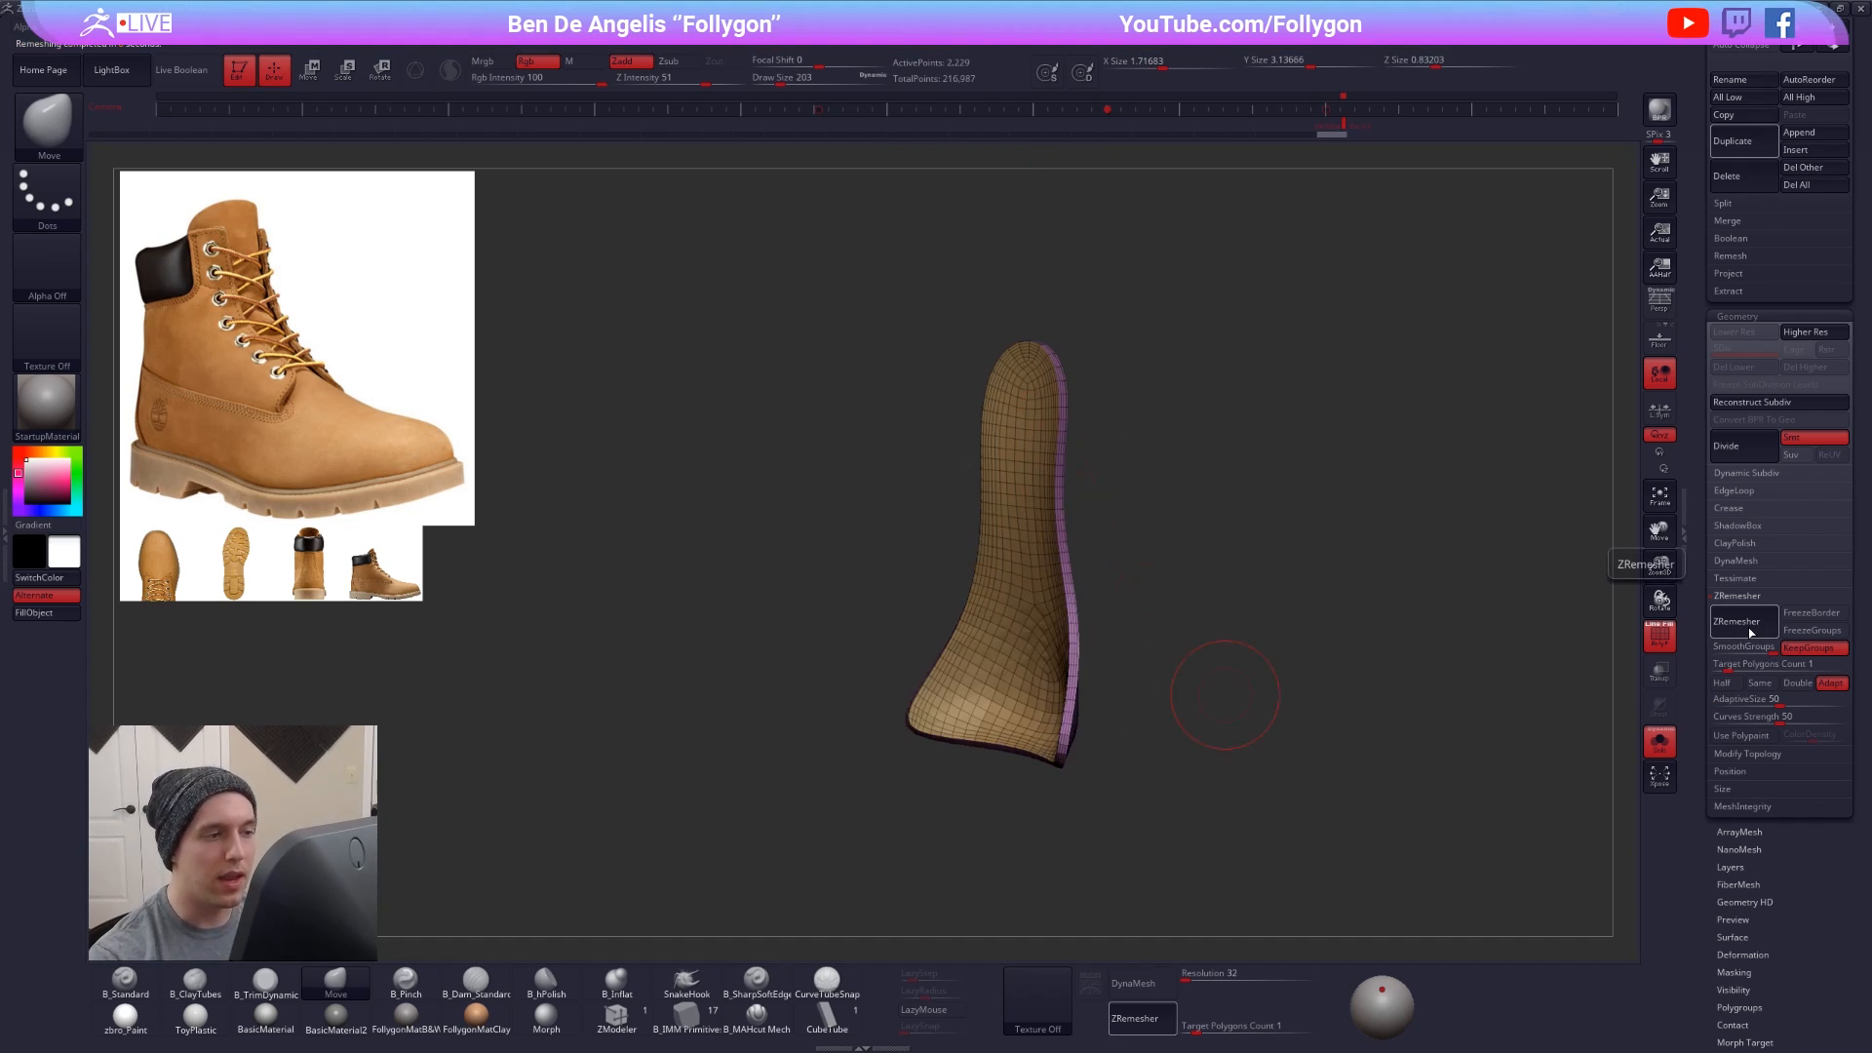
mouse_move(1118, 702)
right_mouse_down()
mouse_move(1085, 683)
mouse_move(1120, 710)
right_mouse_up()
key("ctrl+z")
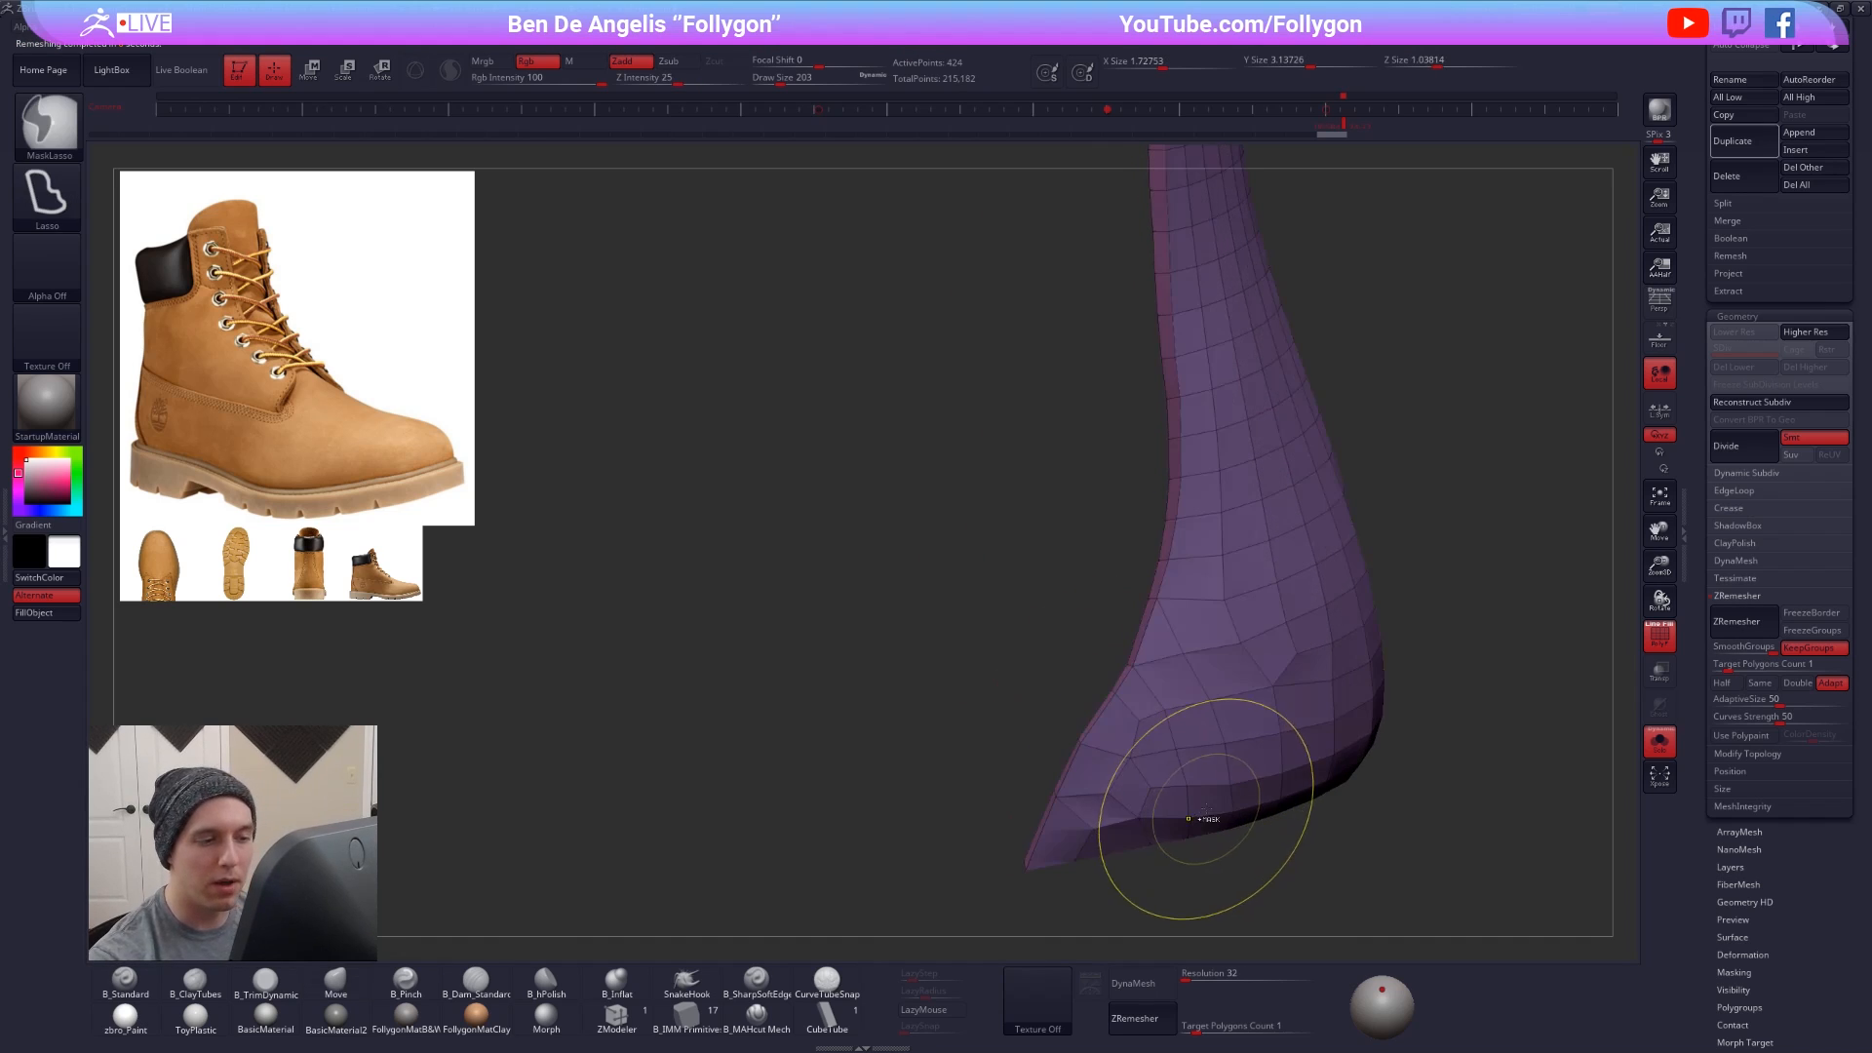
- Try to ZRemesh the heel panel with a target polygon count of 0.2, compare it against the boot, and undo it
right_click_drag(1202, 807, 1399, 687)
left_click(1723, 666)
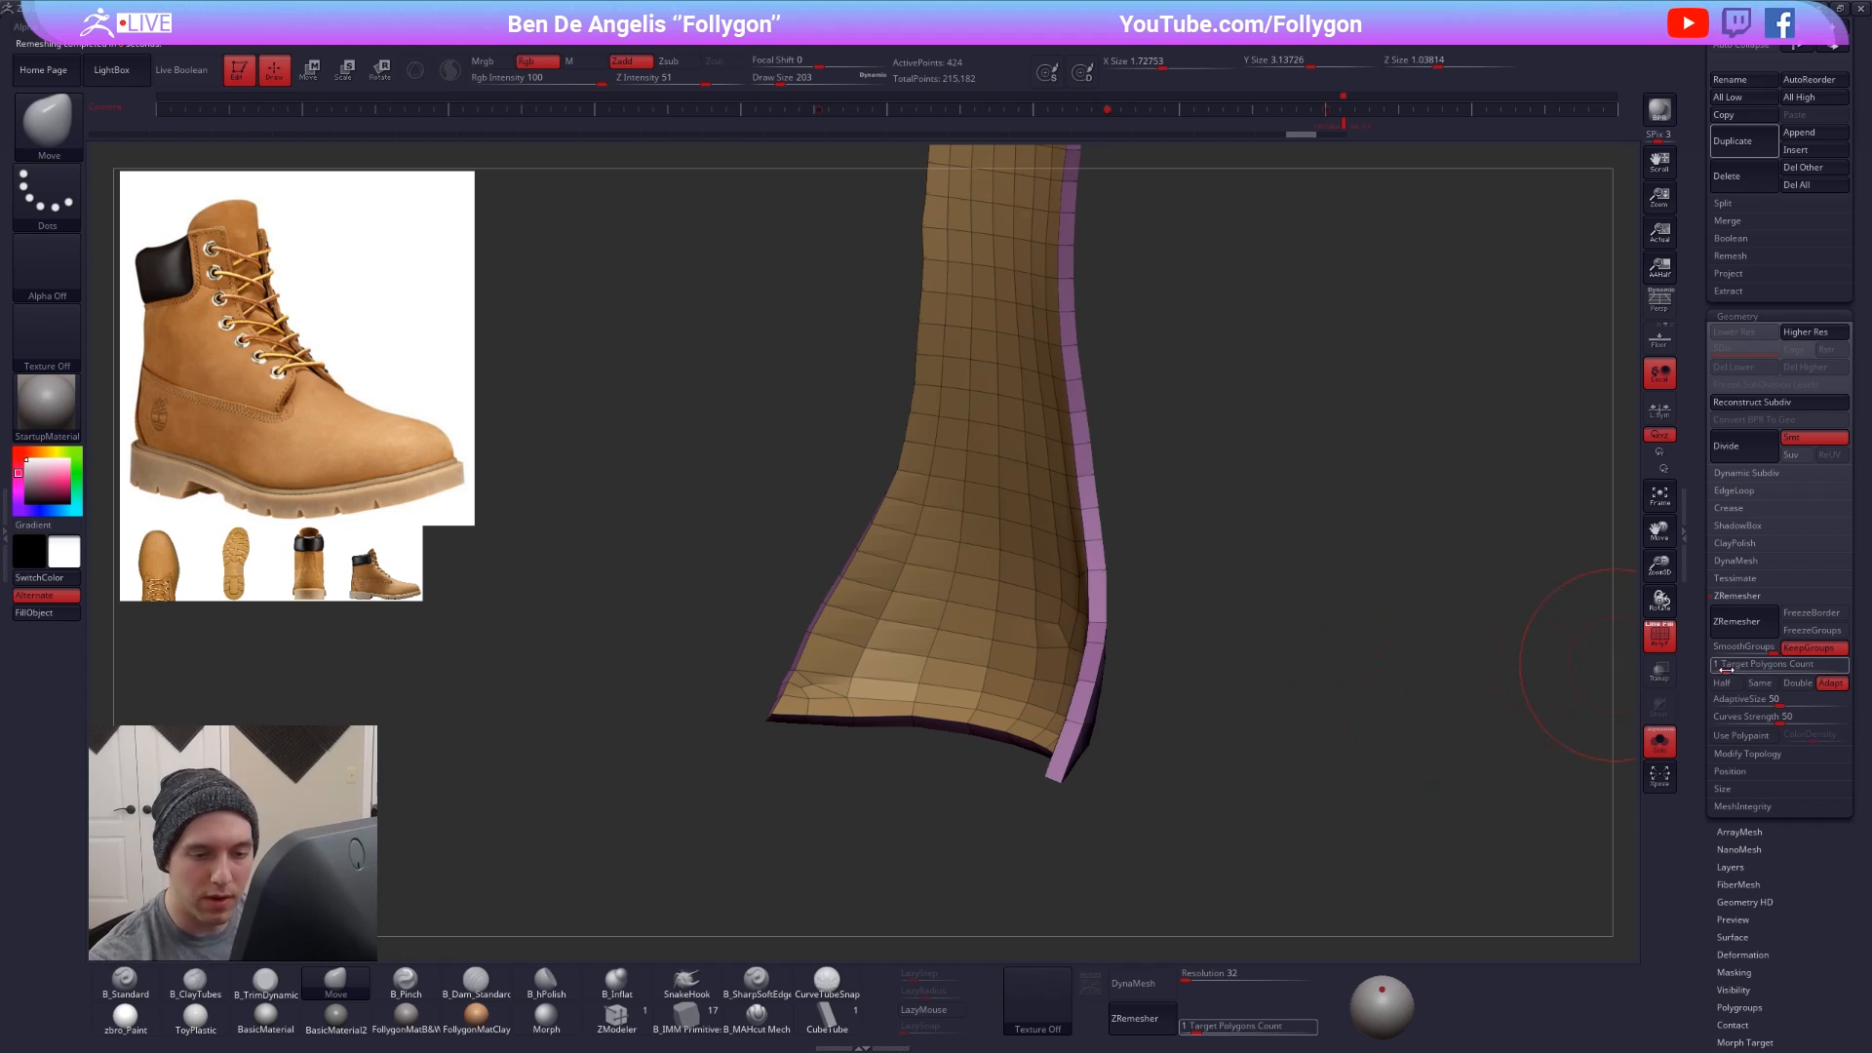
left_click(1726, 668)
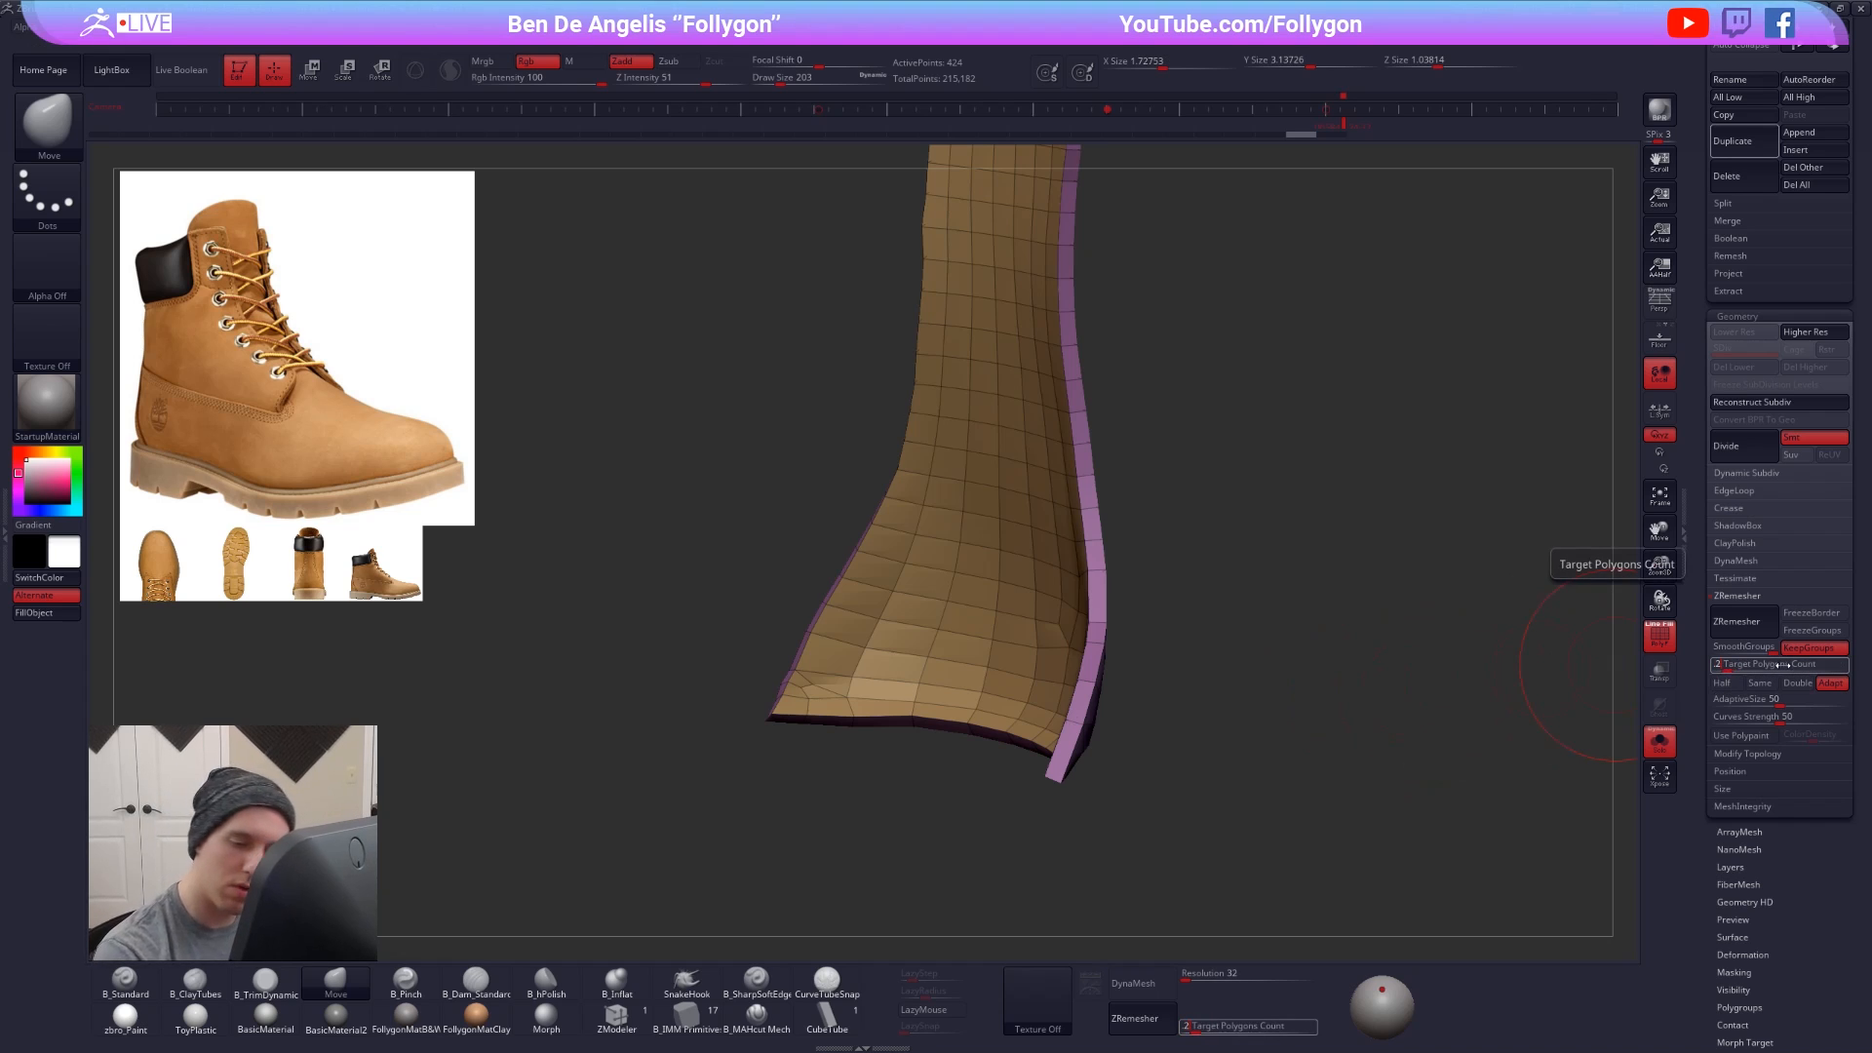
left_click(1740, 631)
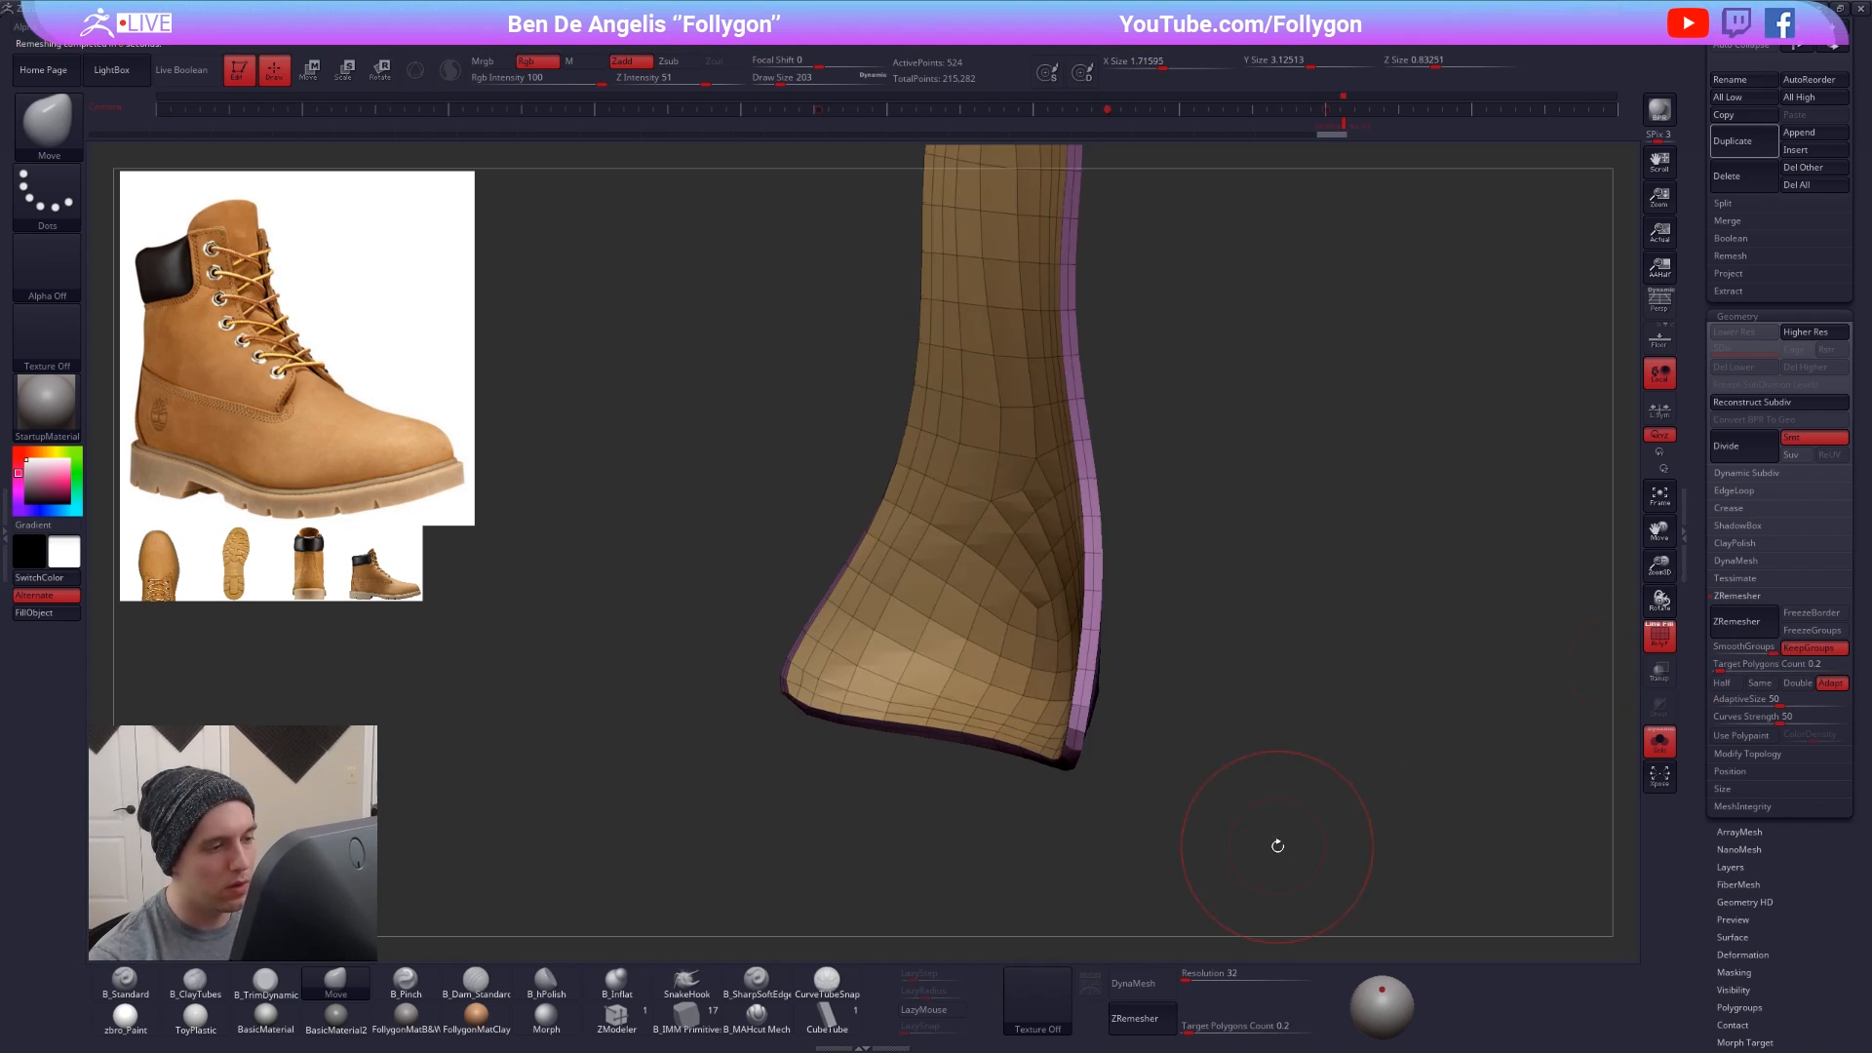
mouse_move(1285, 790)
left_mouse_down()
mouse_move(1245, 781)
mouse_move(1245, 811)
left_mouse_up()
key("ctrl+z")
key("alt+s")
key("ctrl+shift+z")
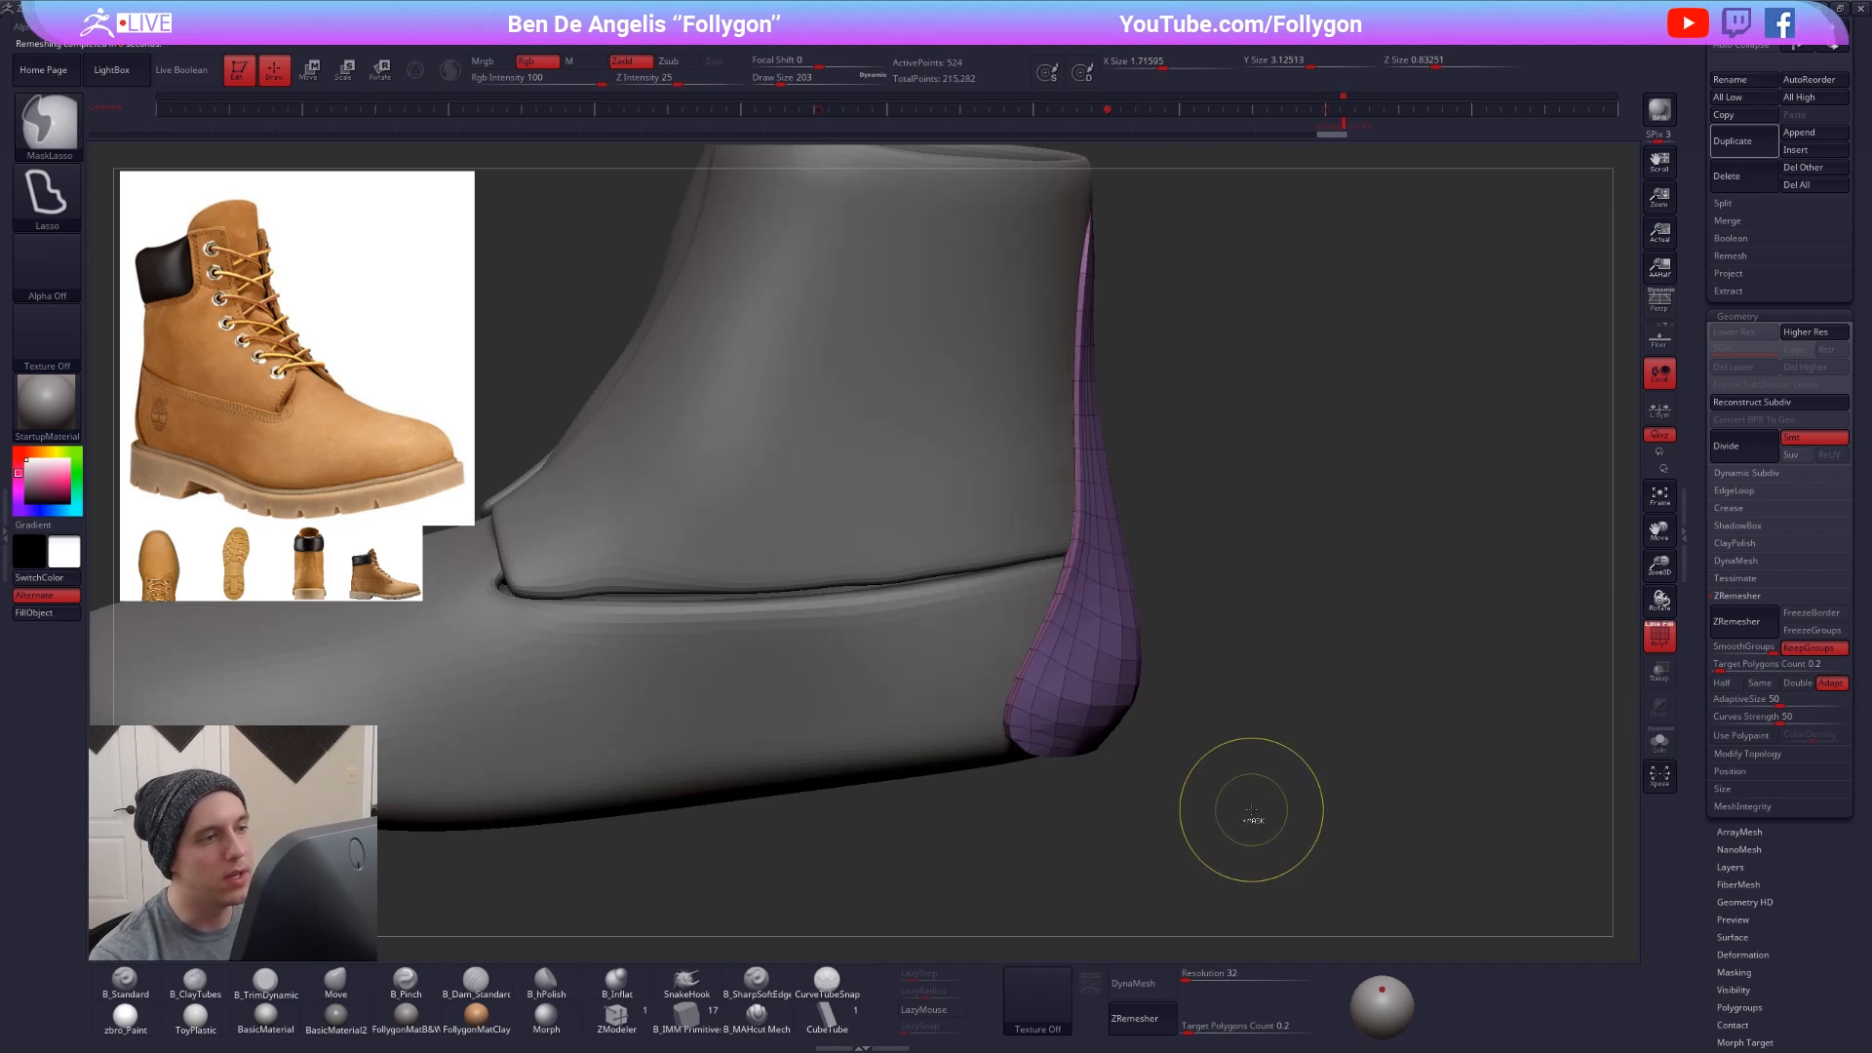
key("ctrl+z")
- Try to subdivide the heel panel repeatedly and DynaMesh it at resolution 552 without freezing subdivision levels, and isolate it
key("ctrl+d")
key("ctrl+d")
key("ctrl+d")
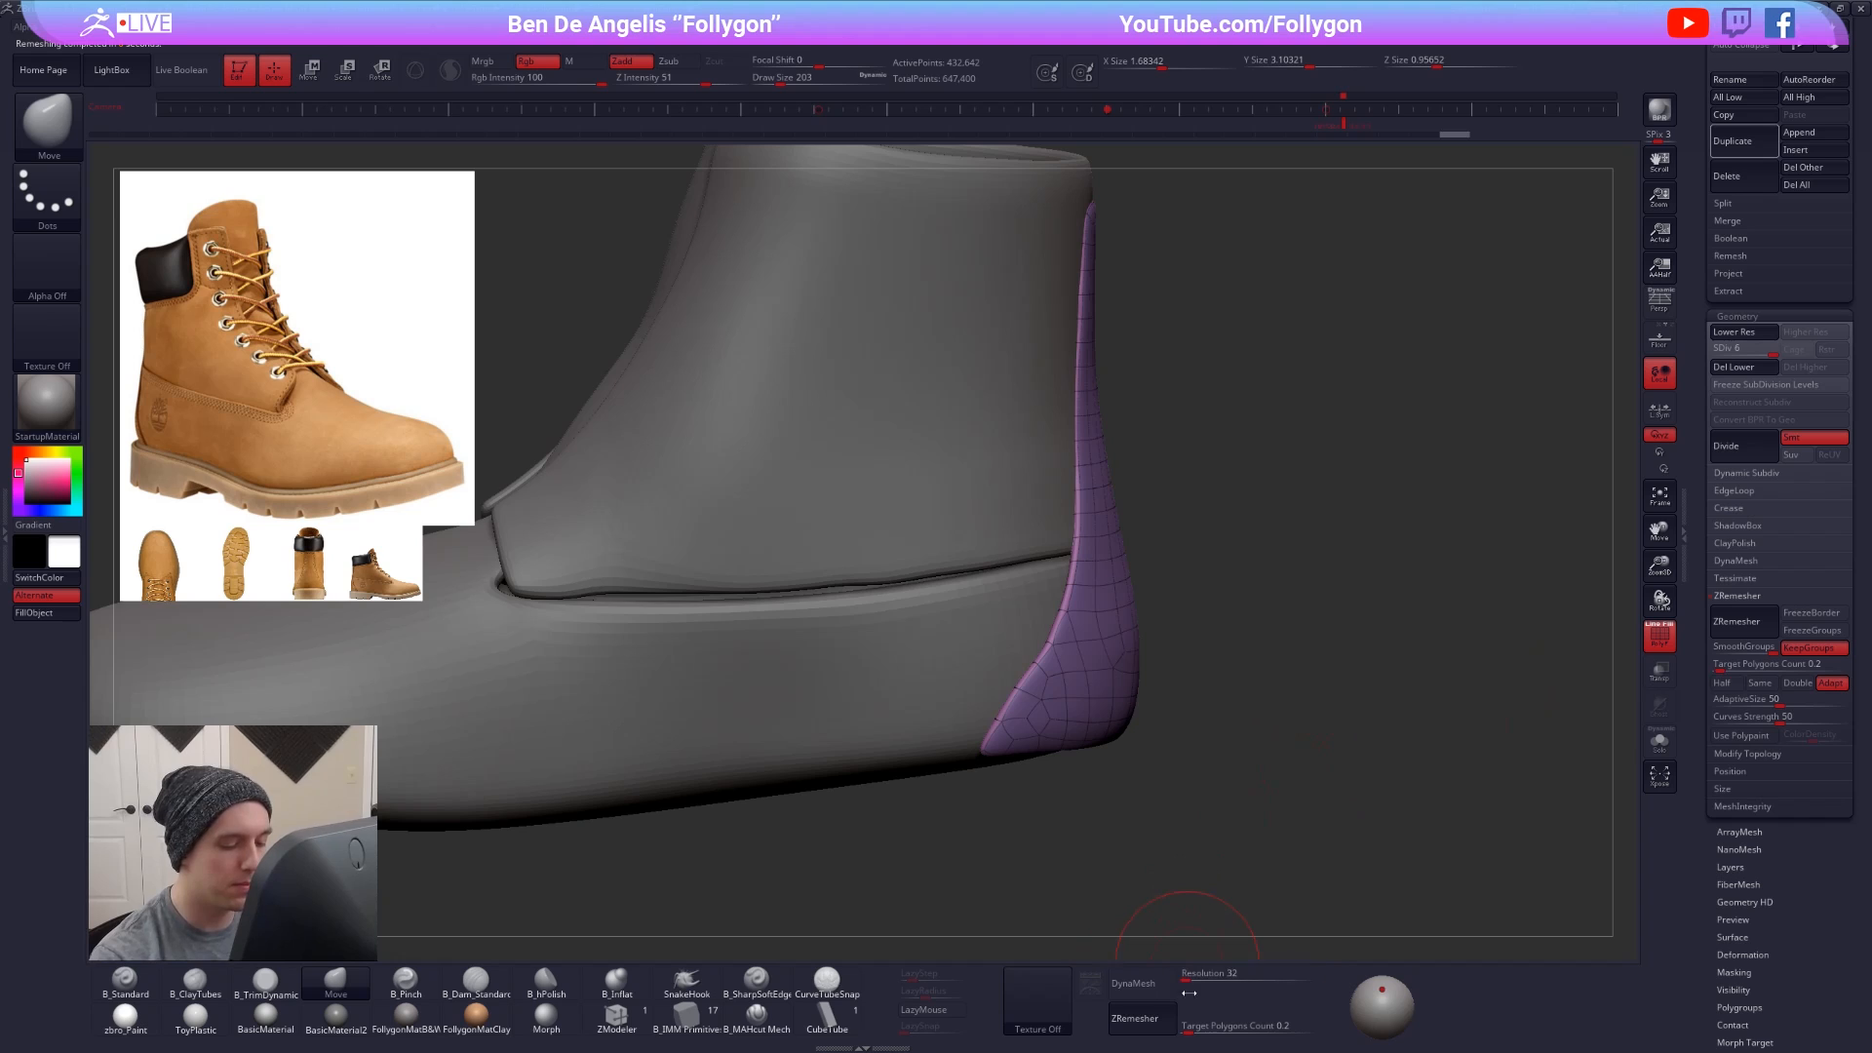
left_click_drag(1187, 974, 1200, 975)
left_click(1154, 983)
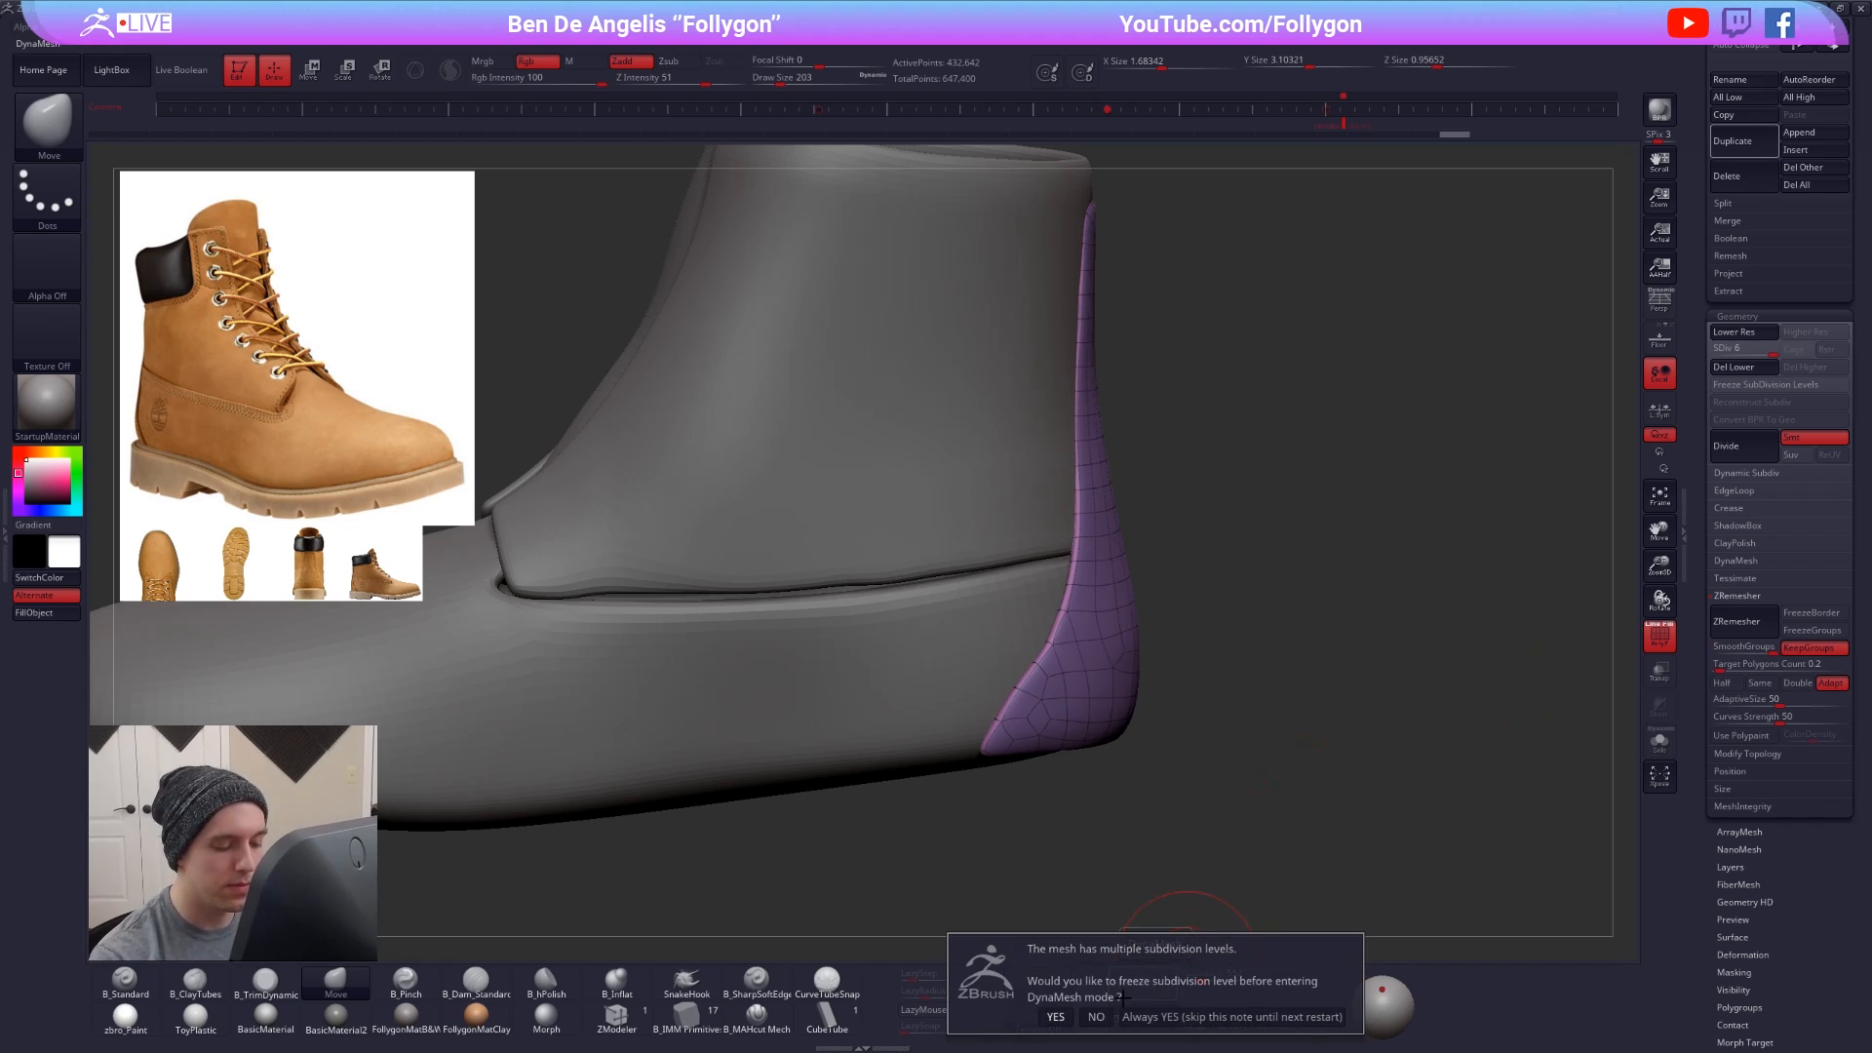
left_click(1099, 1020)
key("shift+f")
key("alt+s")
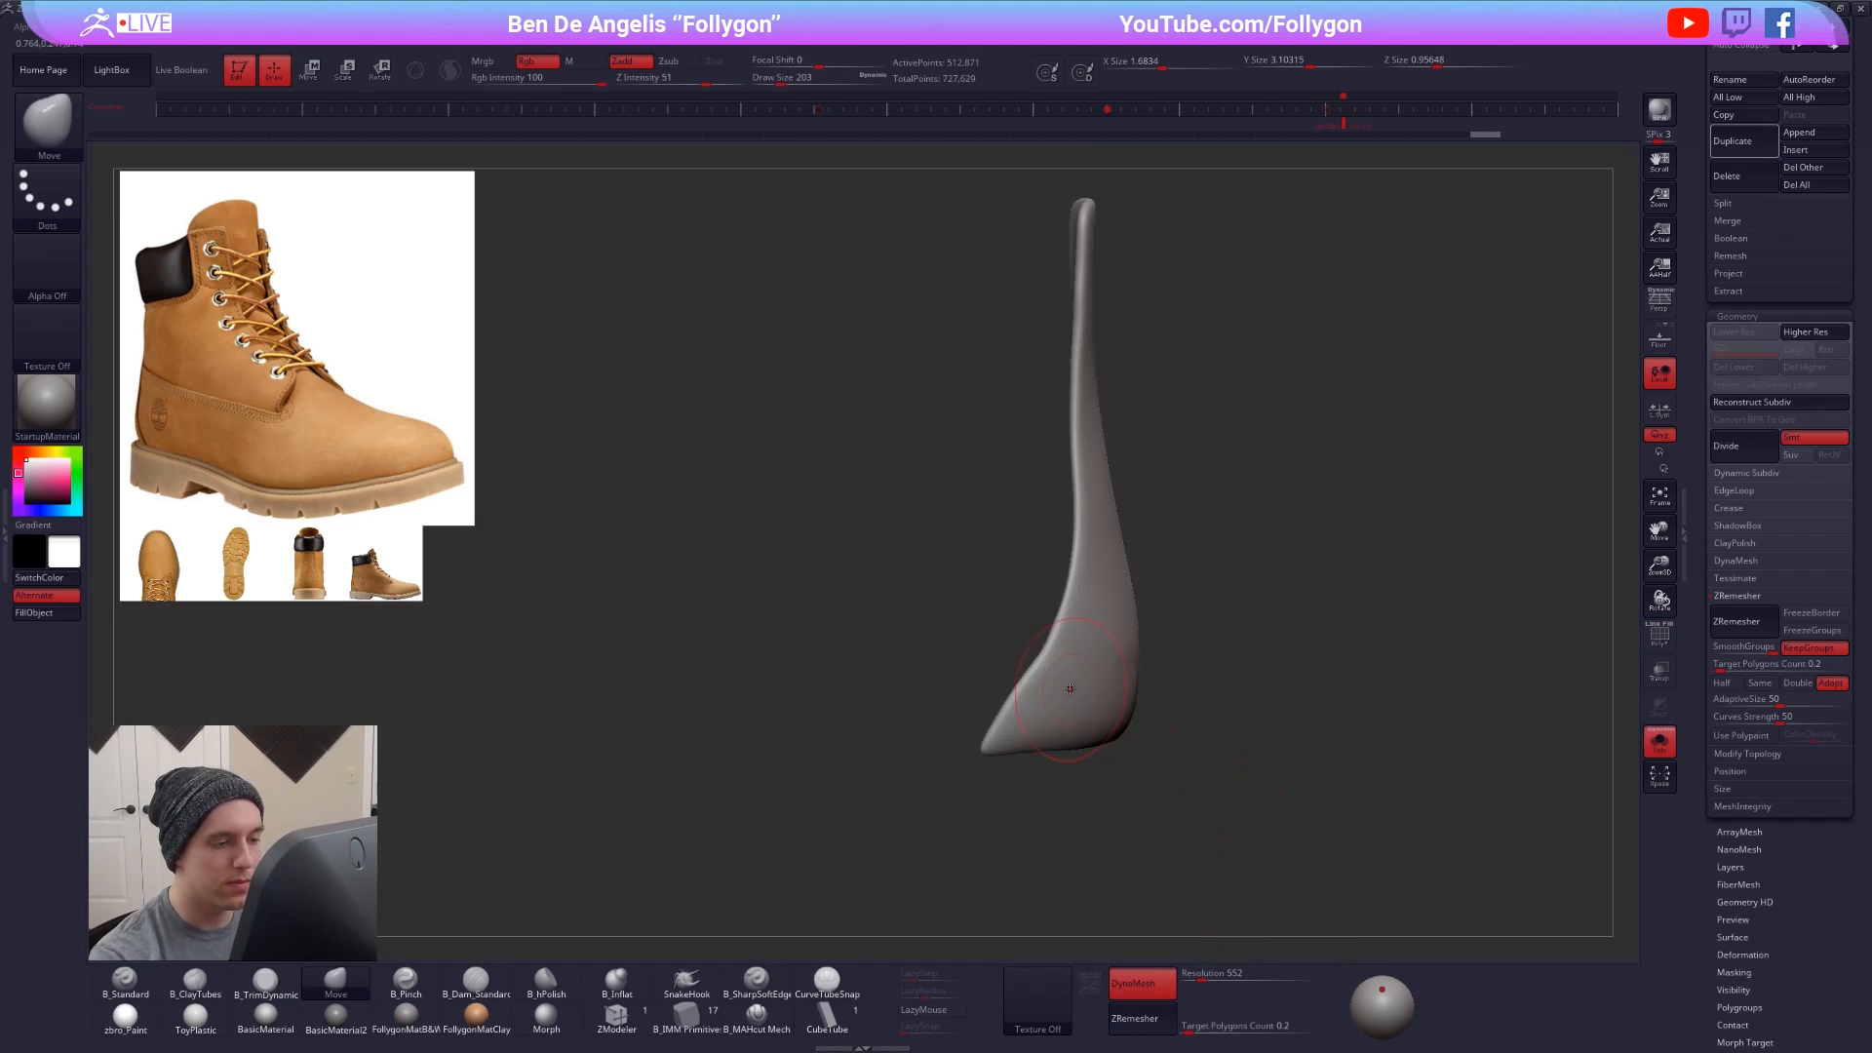
- Try to ZRemesh the DynaMeshed heel panel, cancel it, and undo back to the original low-poly panel
key("shift+f")
right_click_drag(1061, 692, 1129, 692)
key("shift+f")
key("s")
left_click_drag(1143, 682, 1137, 674)
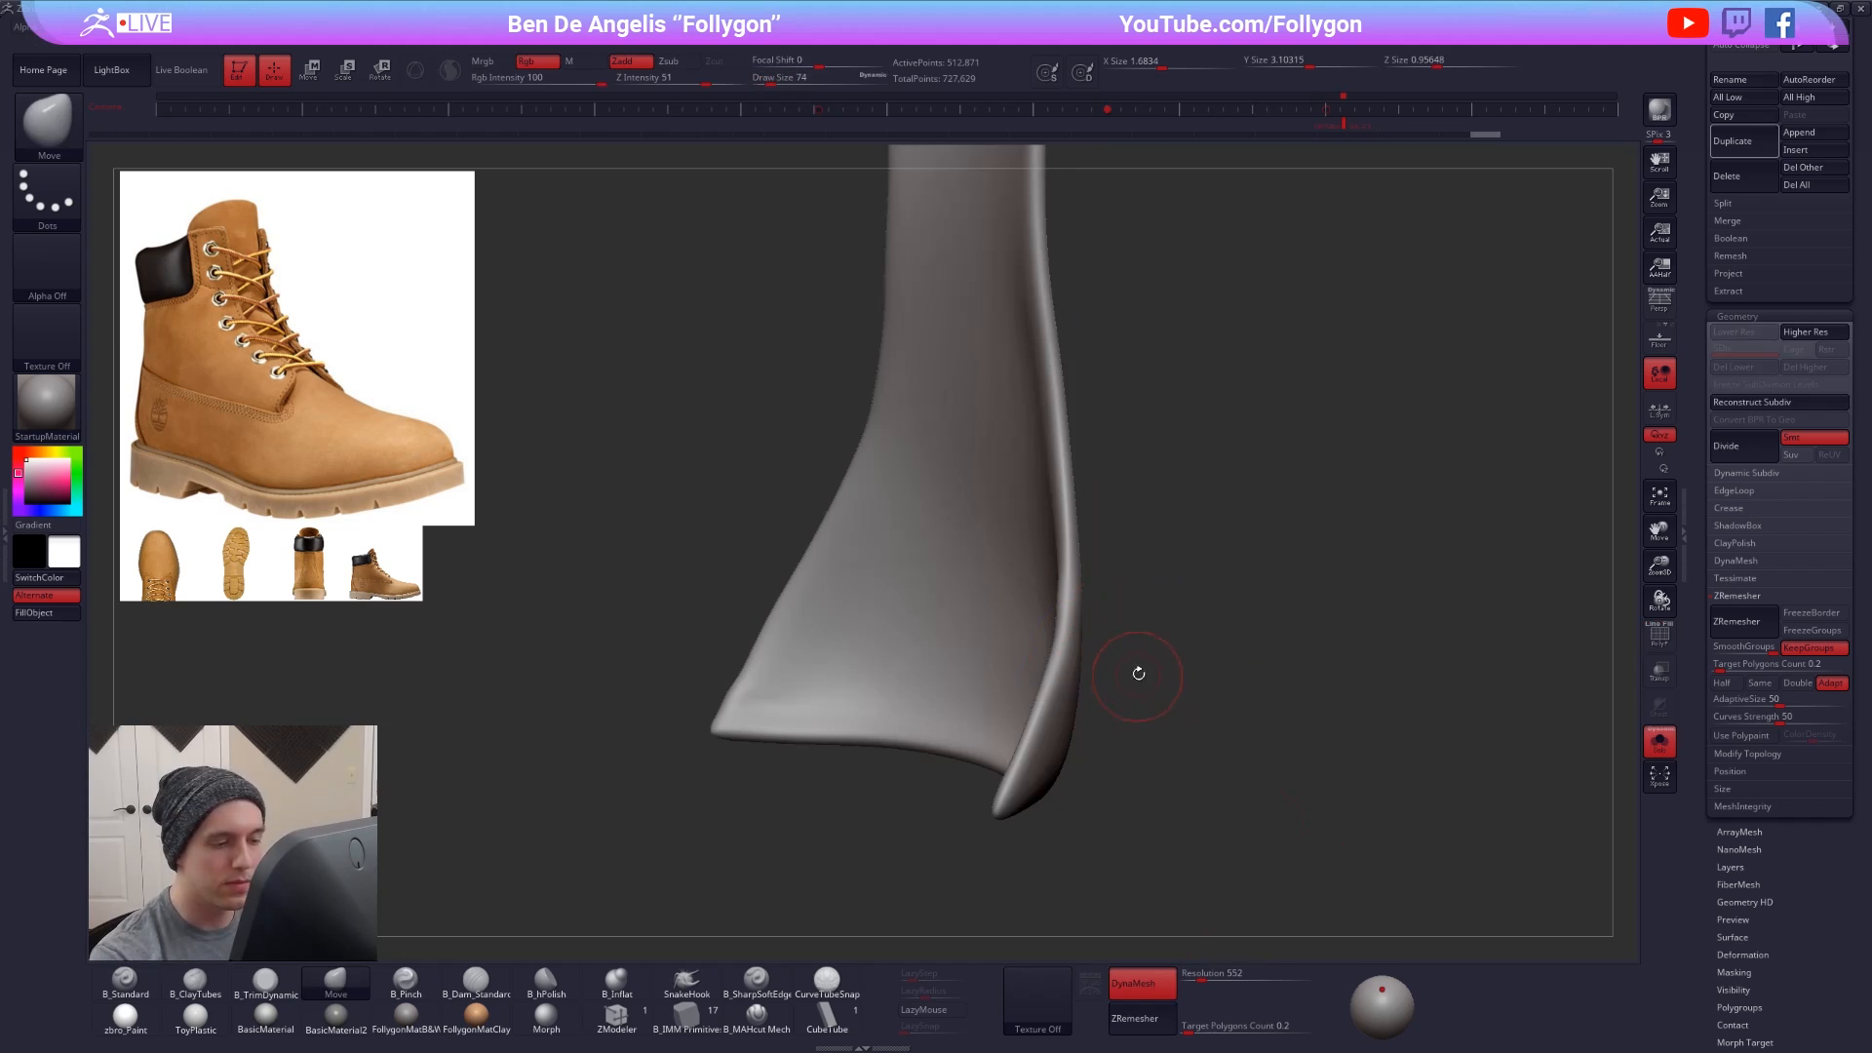
left_click(1744, 634)
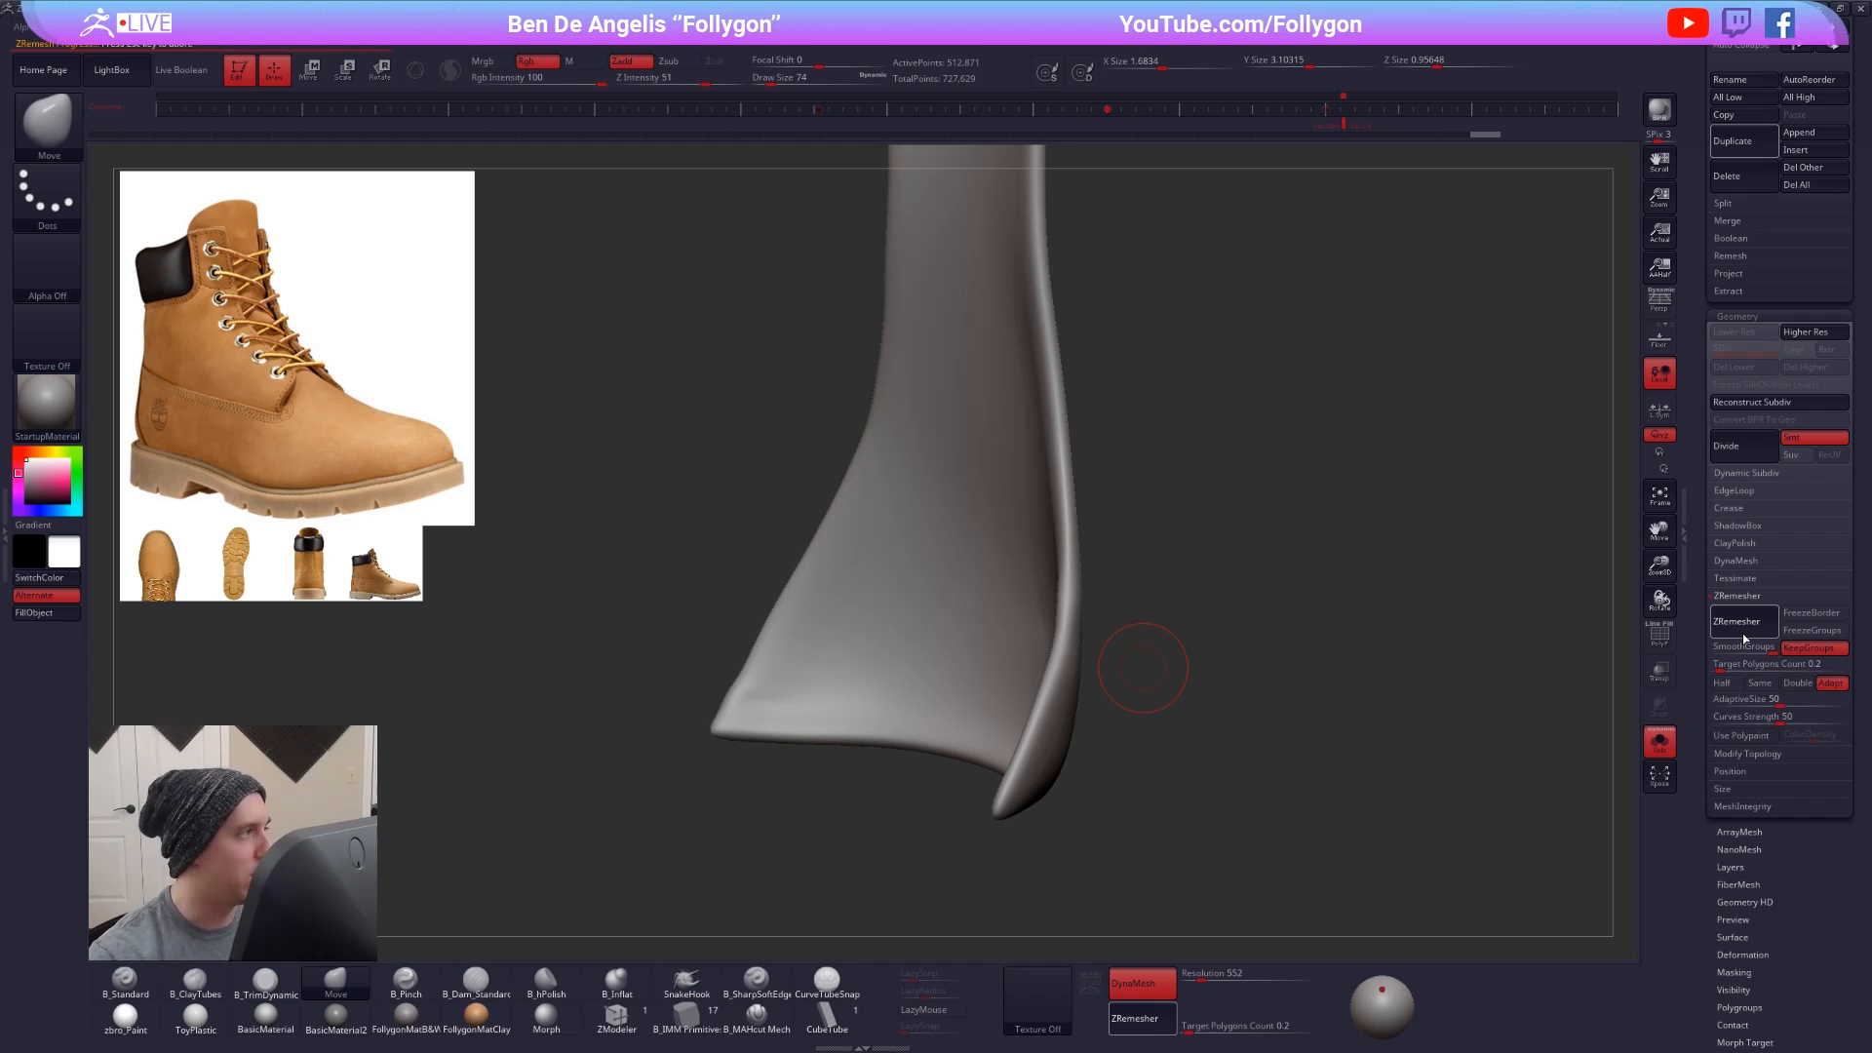
key("Escape")
key("ctrl+z")
key("ctrl+z")
key("ctrl+z")
key("ctrl+z")
key("ctrl+z")
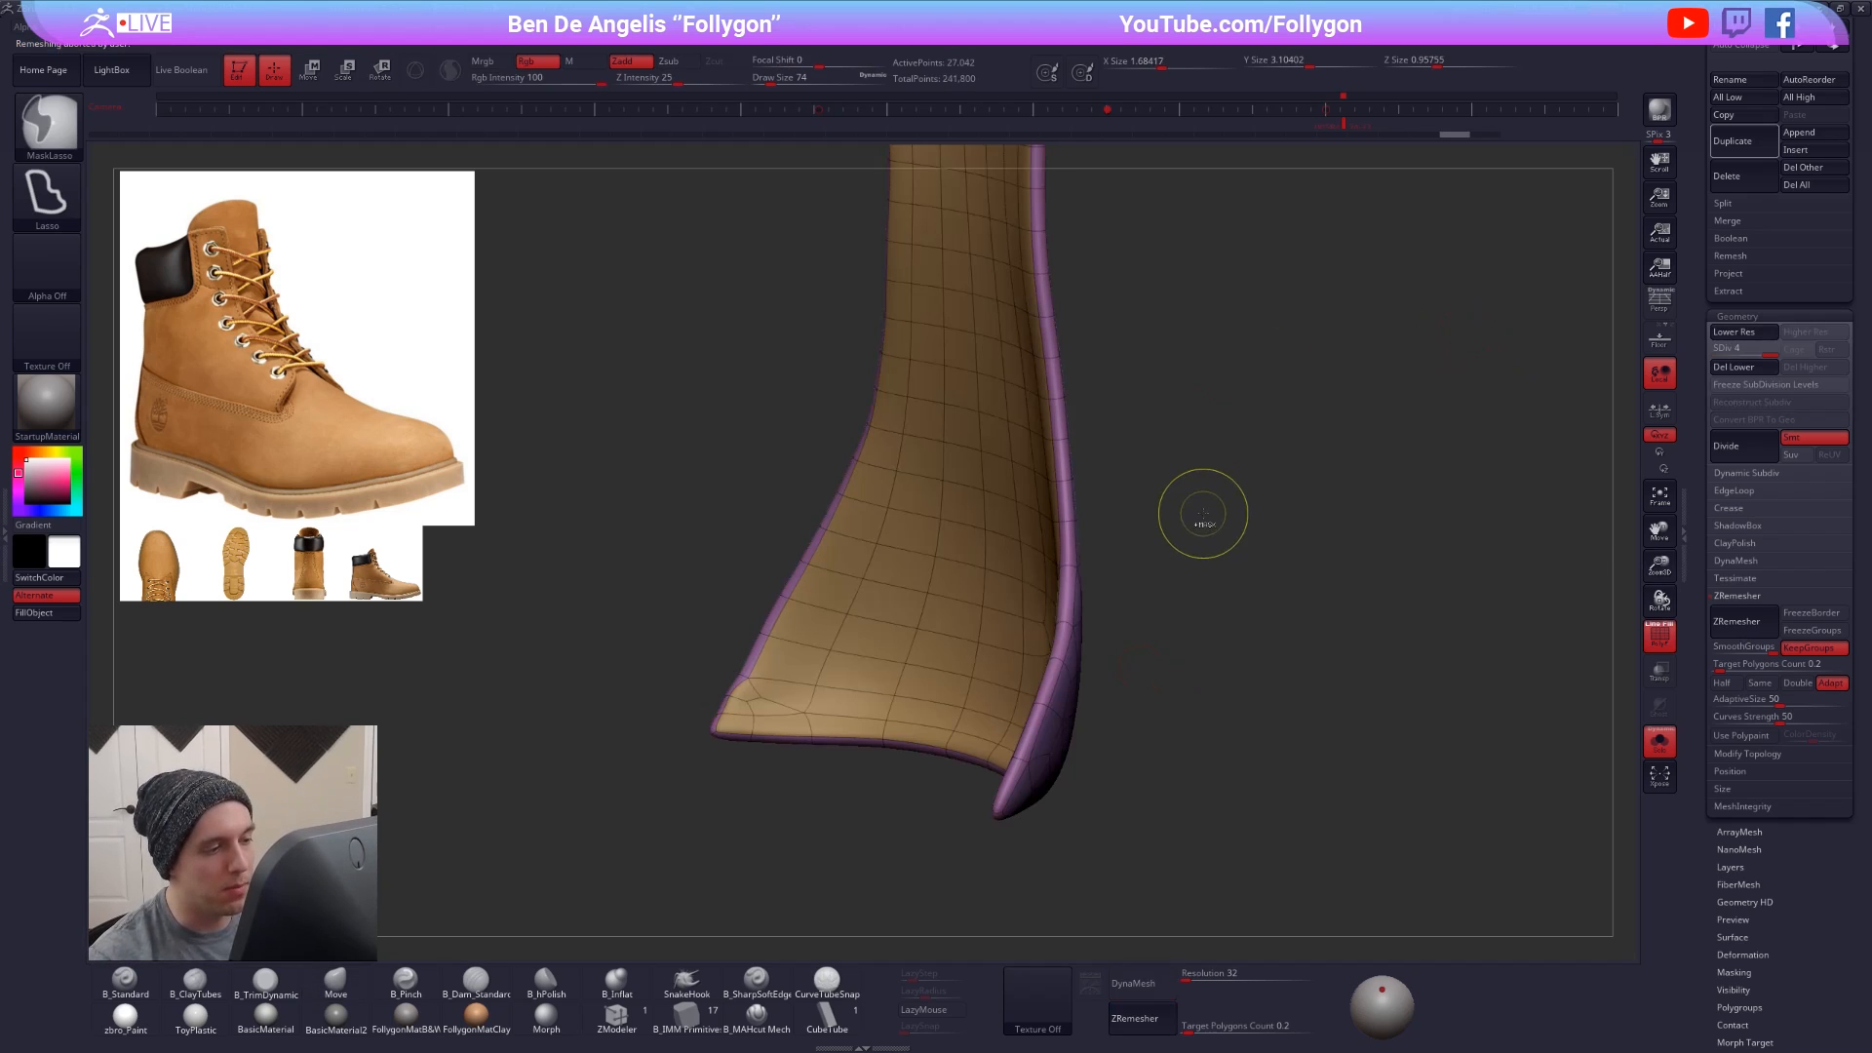
- Crease the border of the heel panel's isolated inner-face polygroup, and show the whole panel with dynamic subdivision on
left_click_drag(1198, 569, 1125, 577)
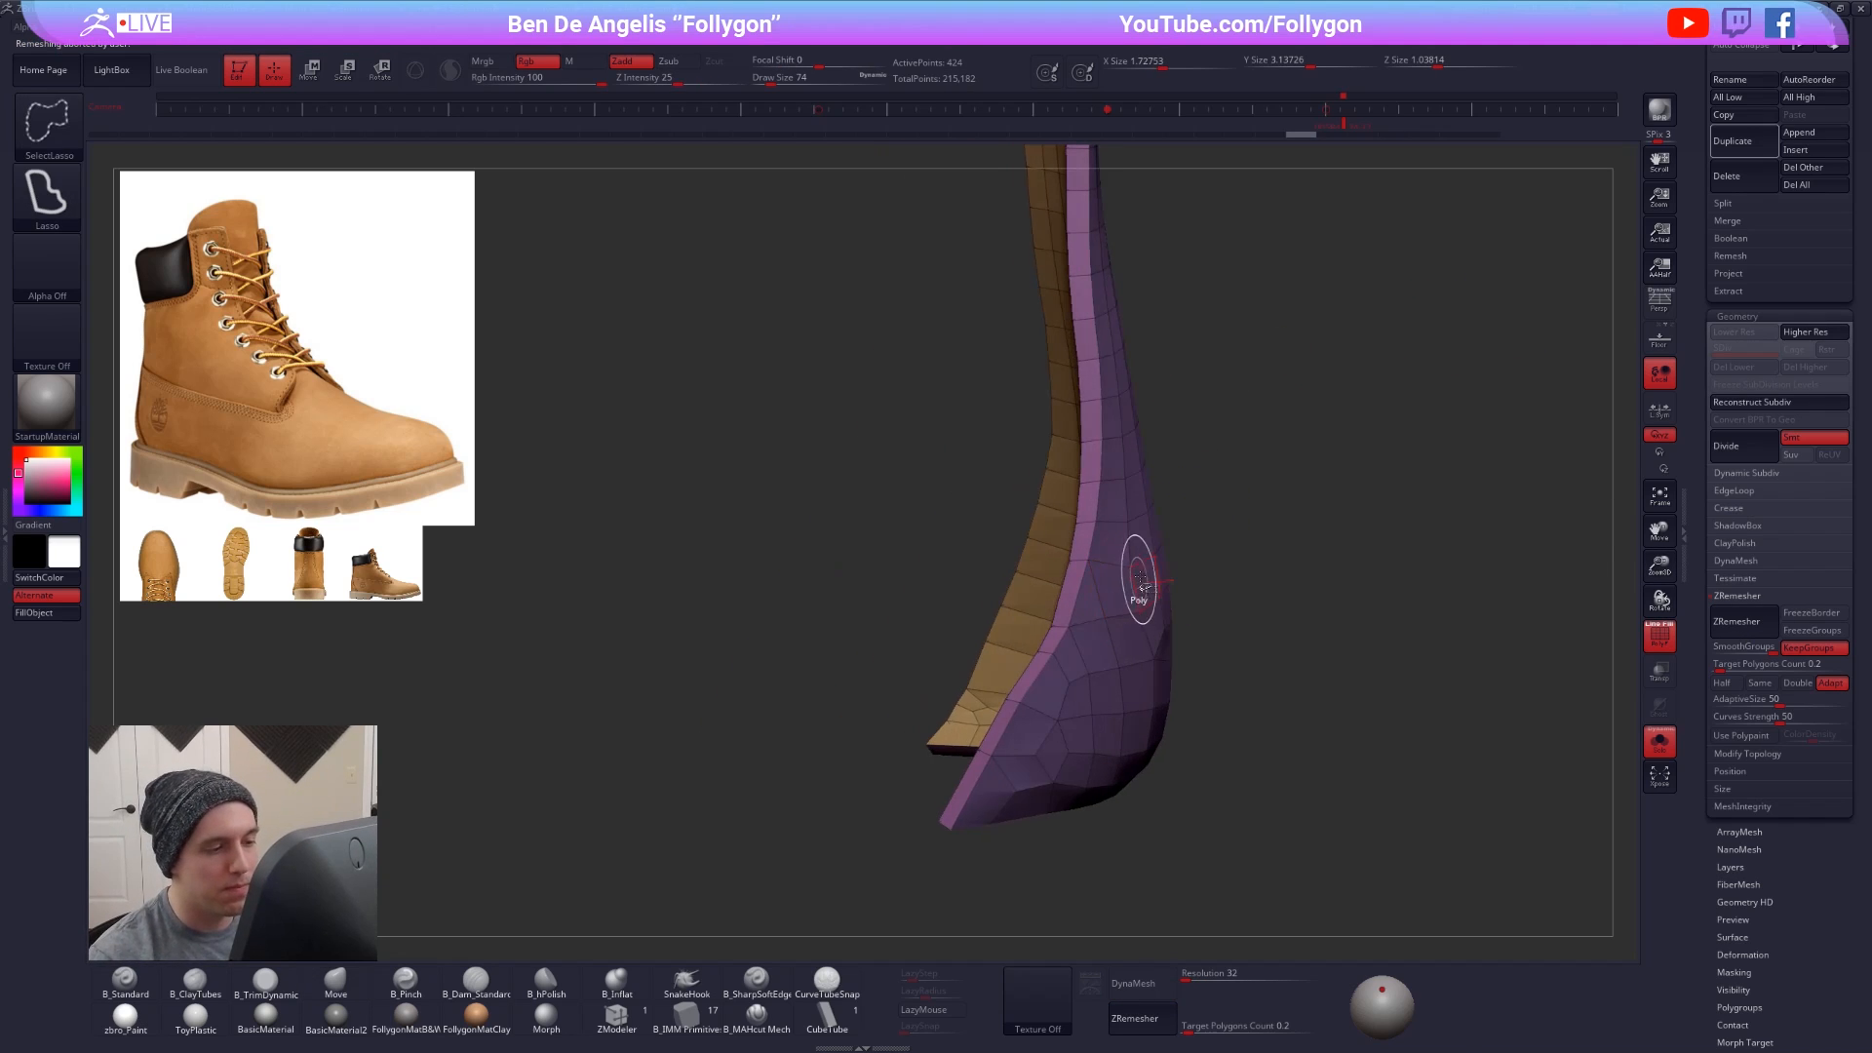
left_click(1128, 570, "ctrl+shift")
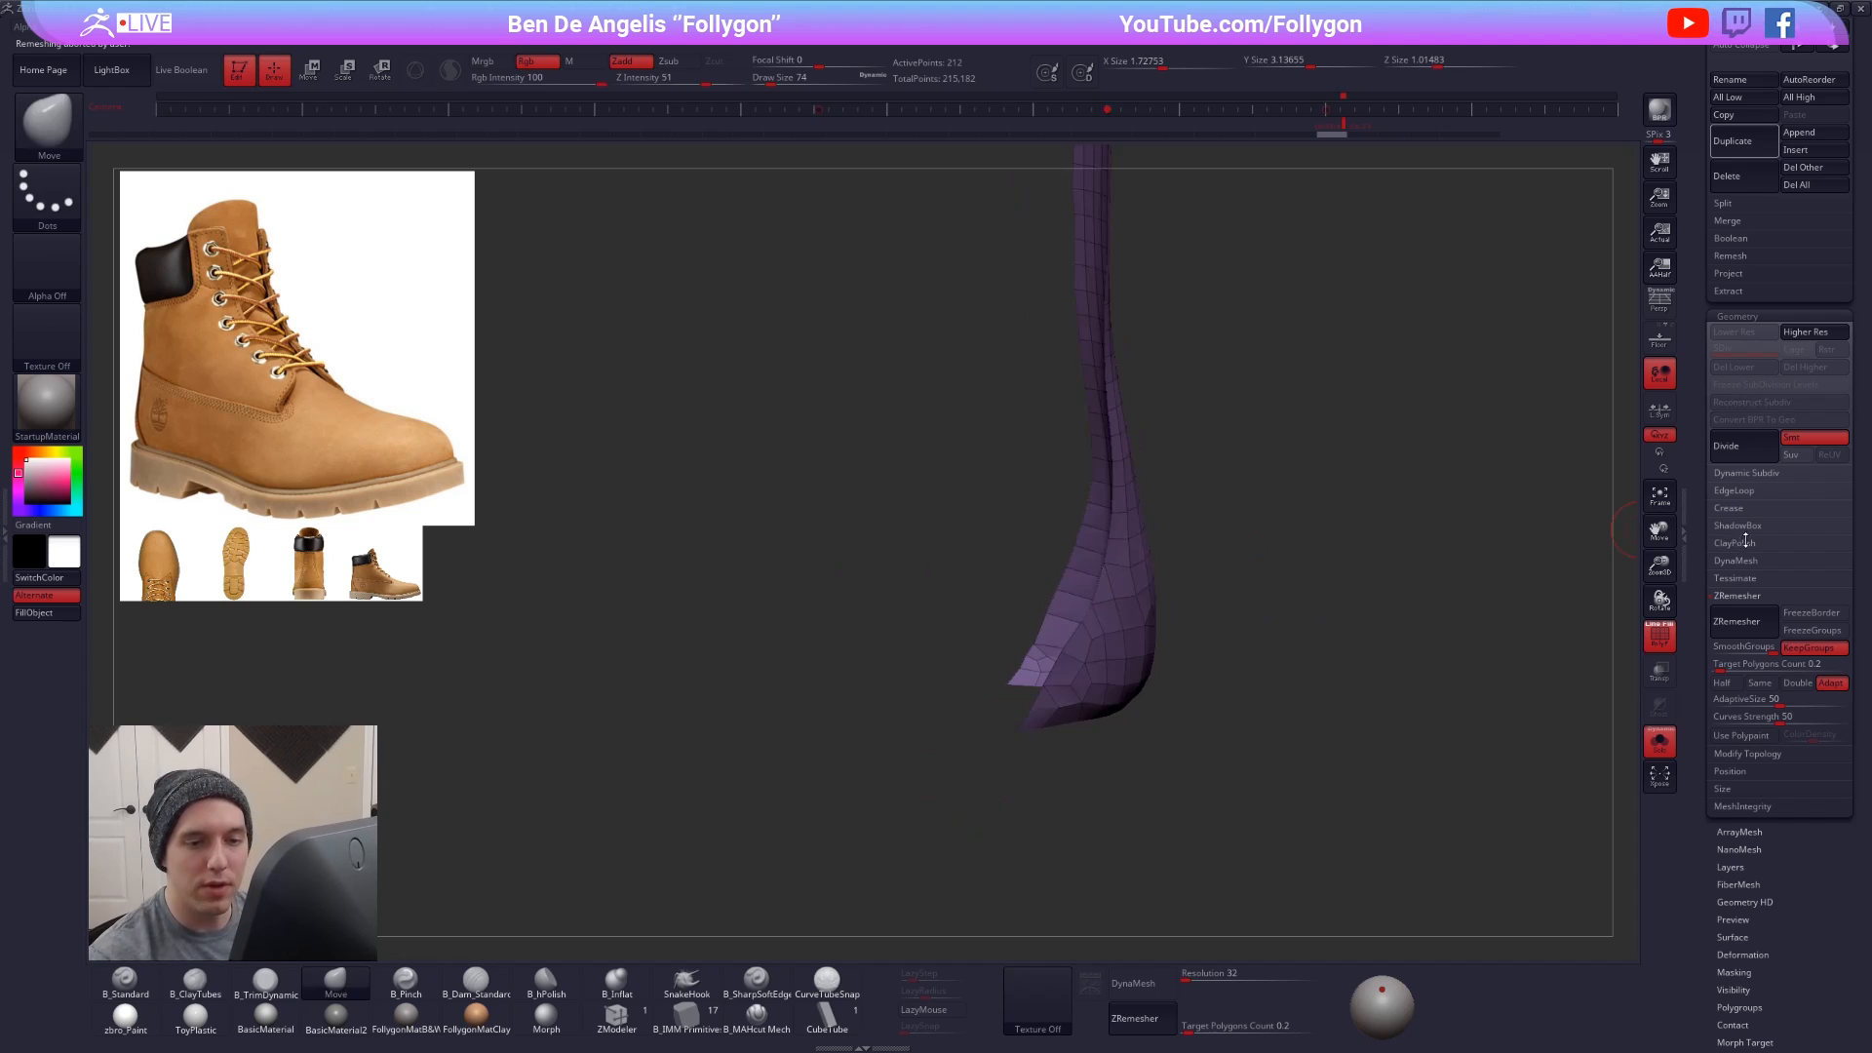
left_click(1728, 508)
left_click(1267, 551, "ctrl+shift")
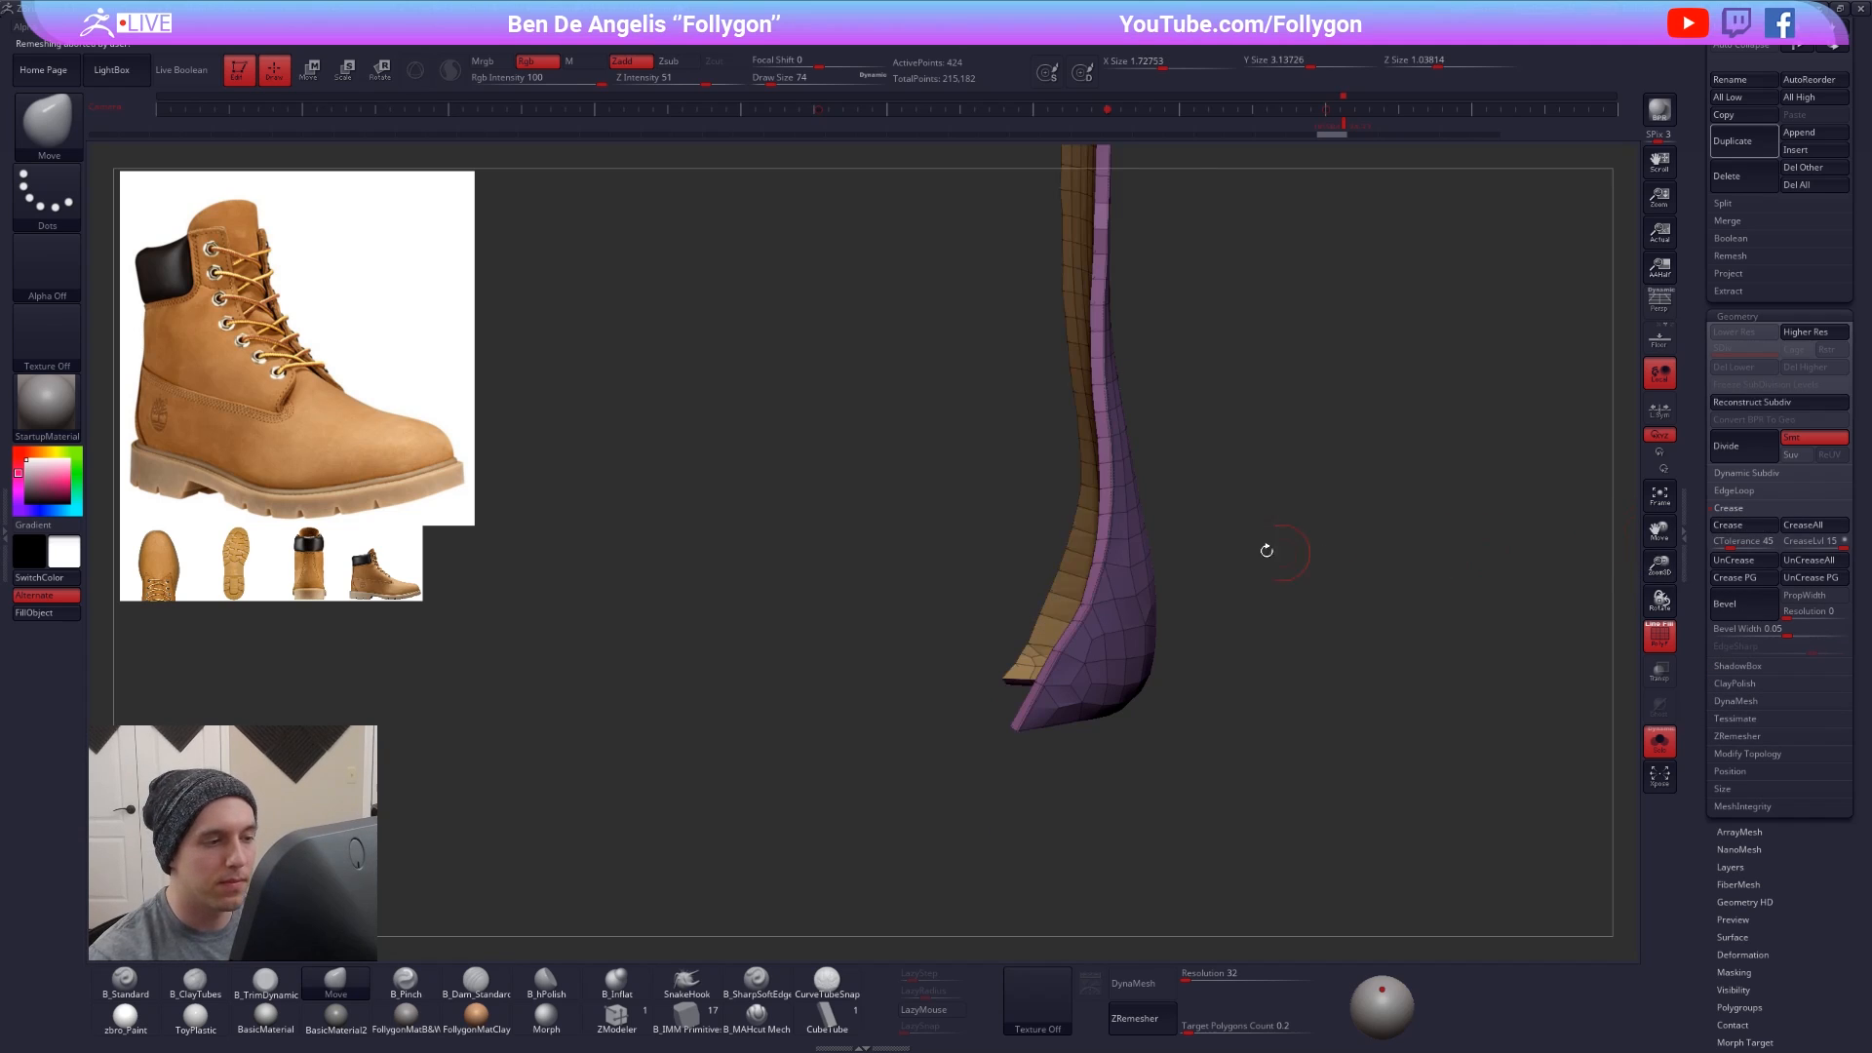
left_click_drag(1267, 551, 1353, 554)
left_click(1143, 506, "ctrl+shift")
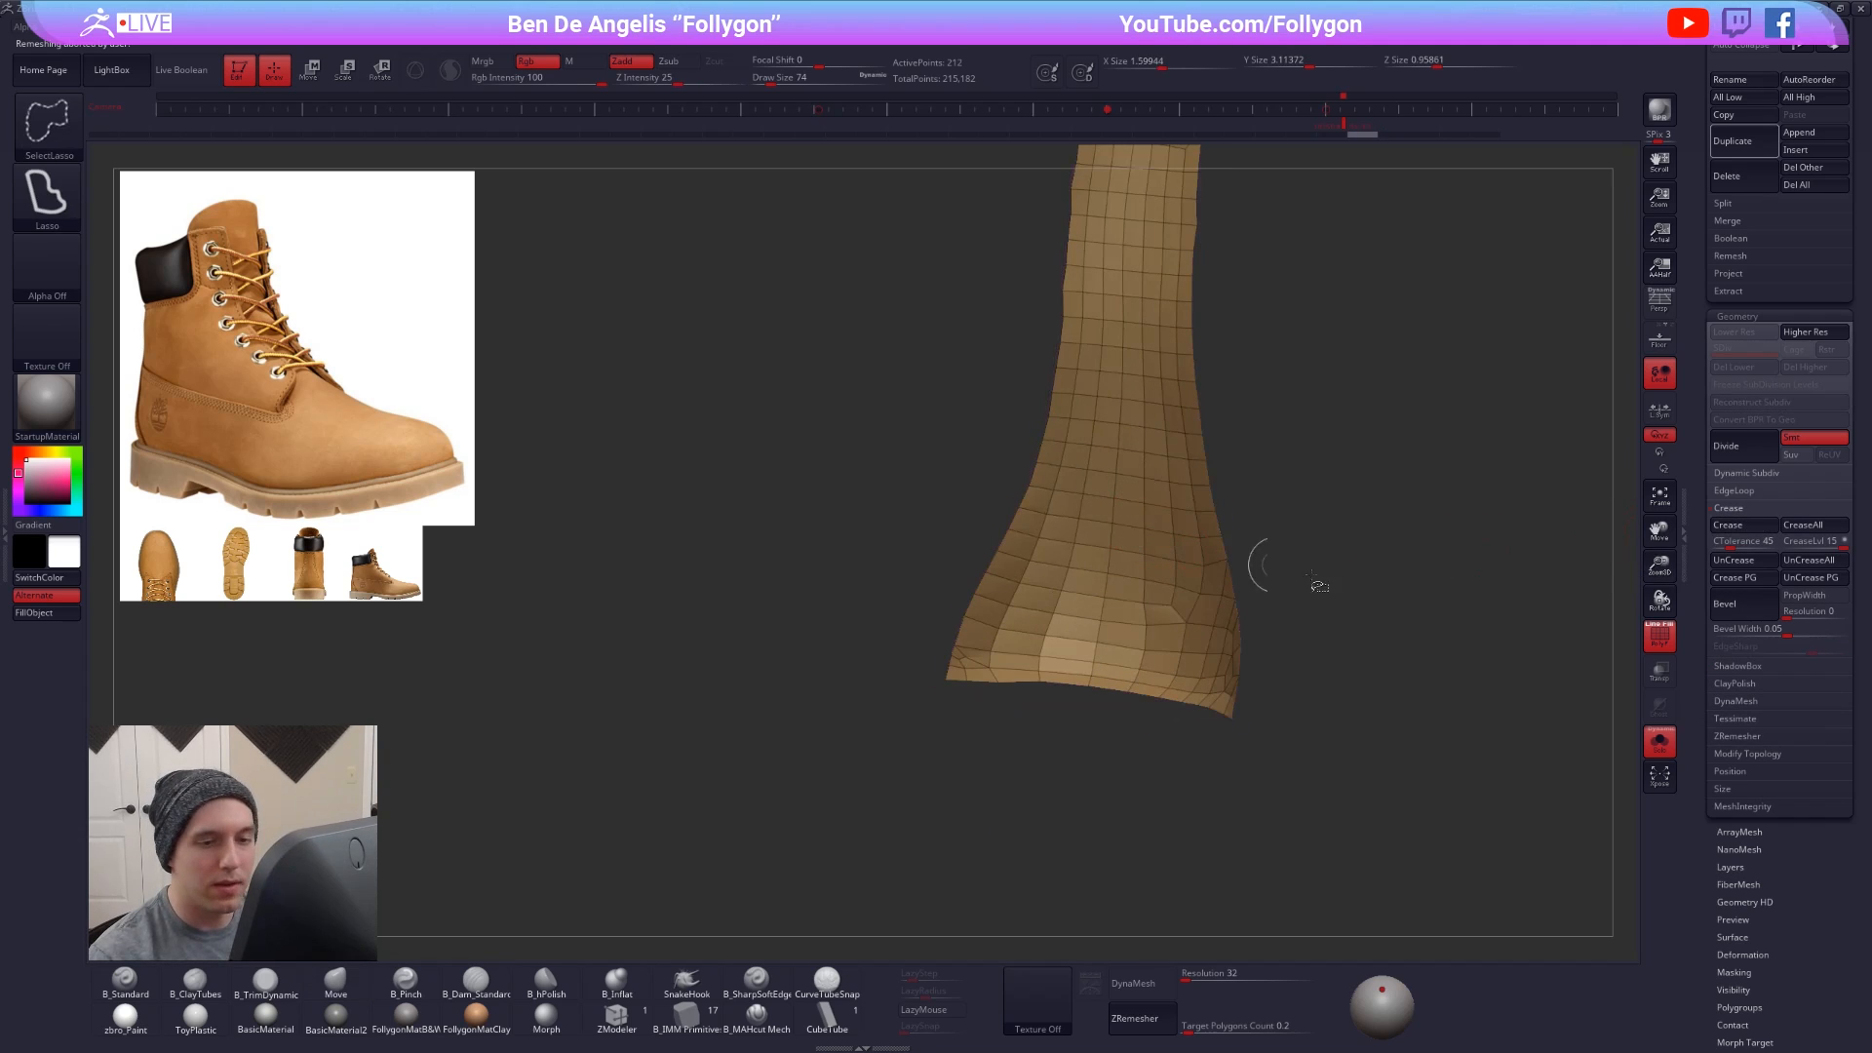
left_click(1728, 524)
left_click(1727, 510)
key("d")
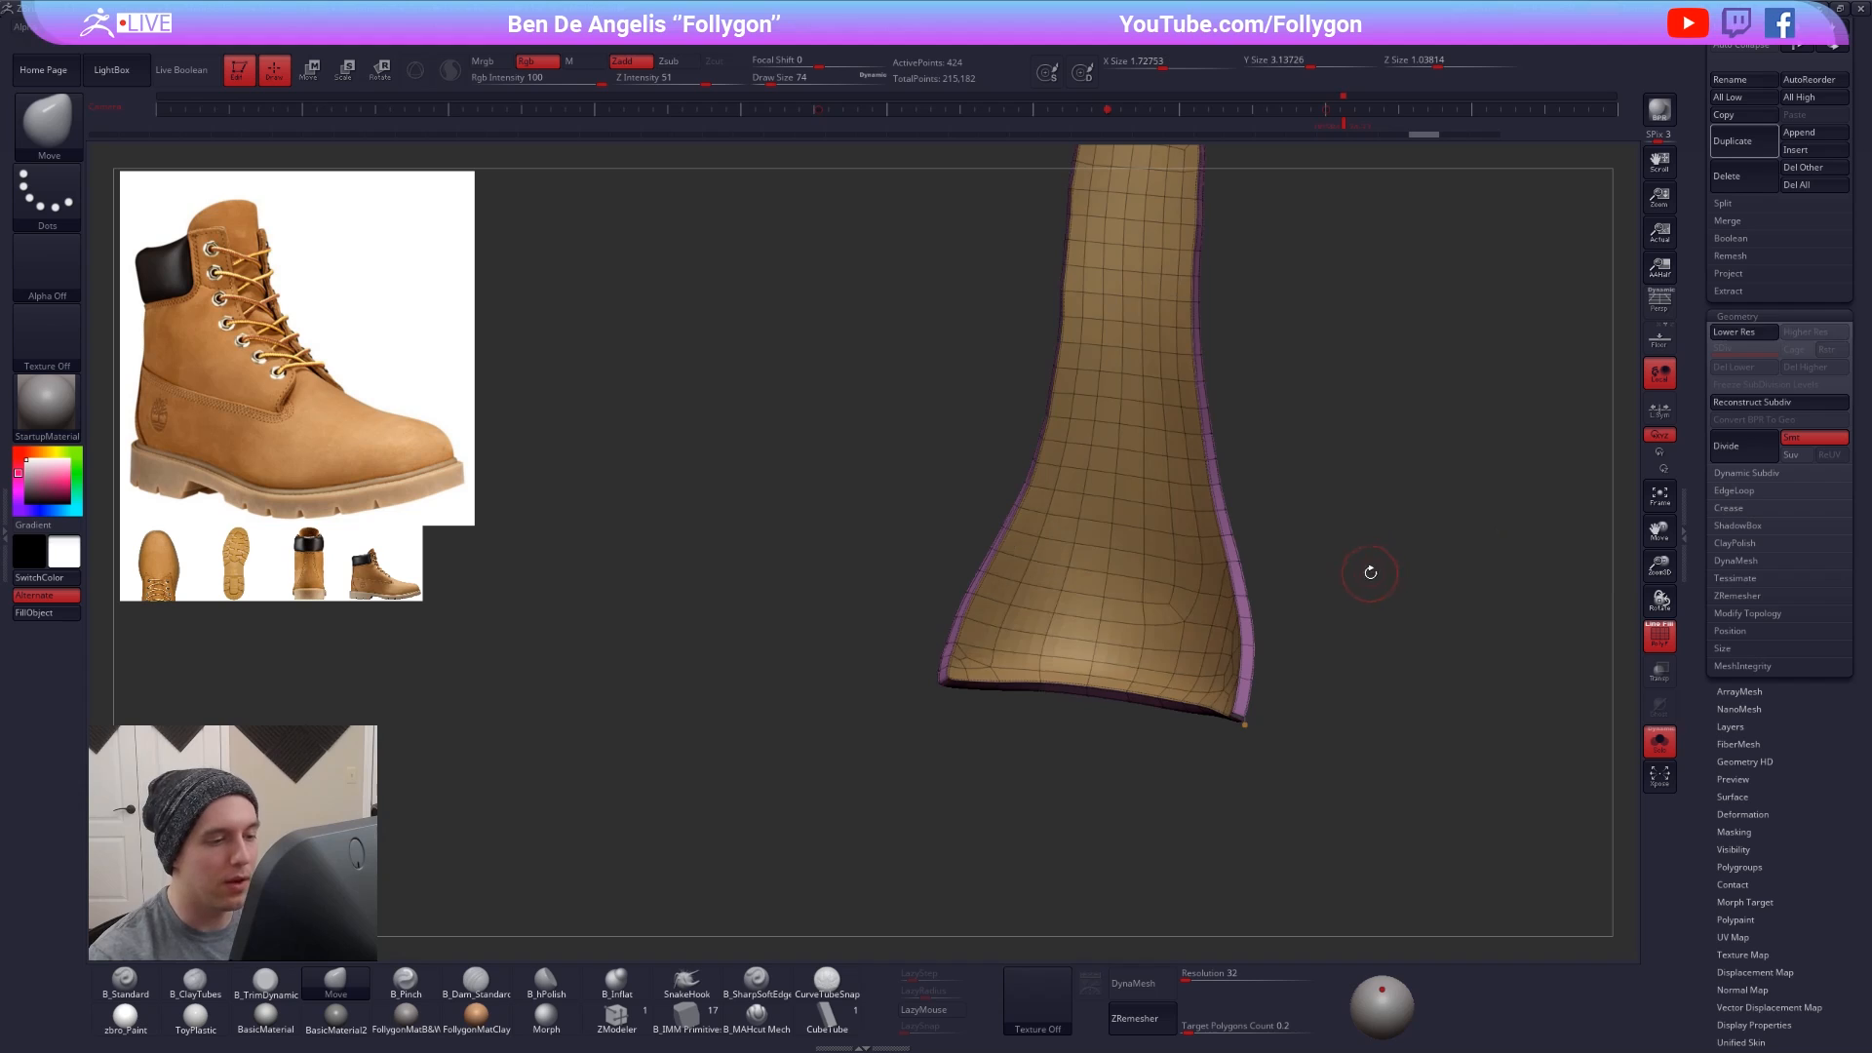
- Crease the short edge at one lower corner of the heel panel with ZModeler's single-edge Crease action, and preview it with dynamic subdivision
left_click_drag(1370, 572, 1268, 594)
key("shift+d")
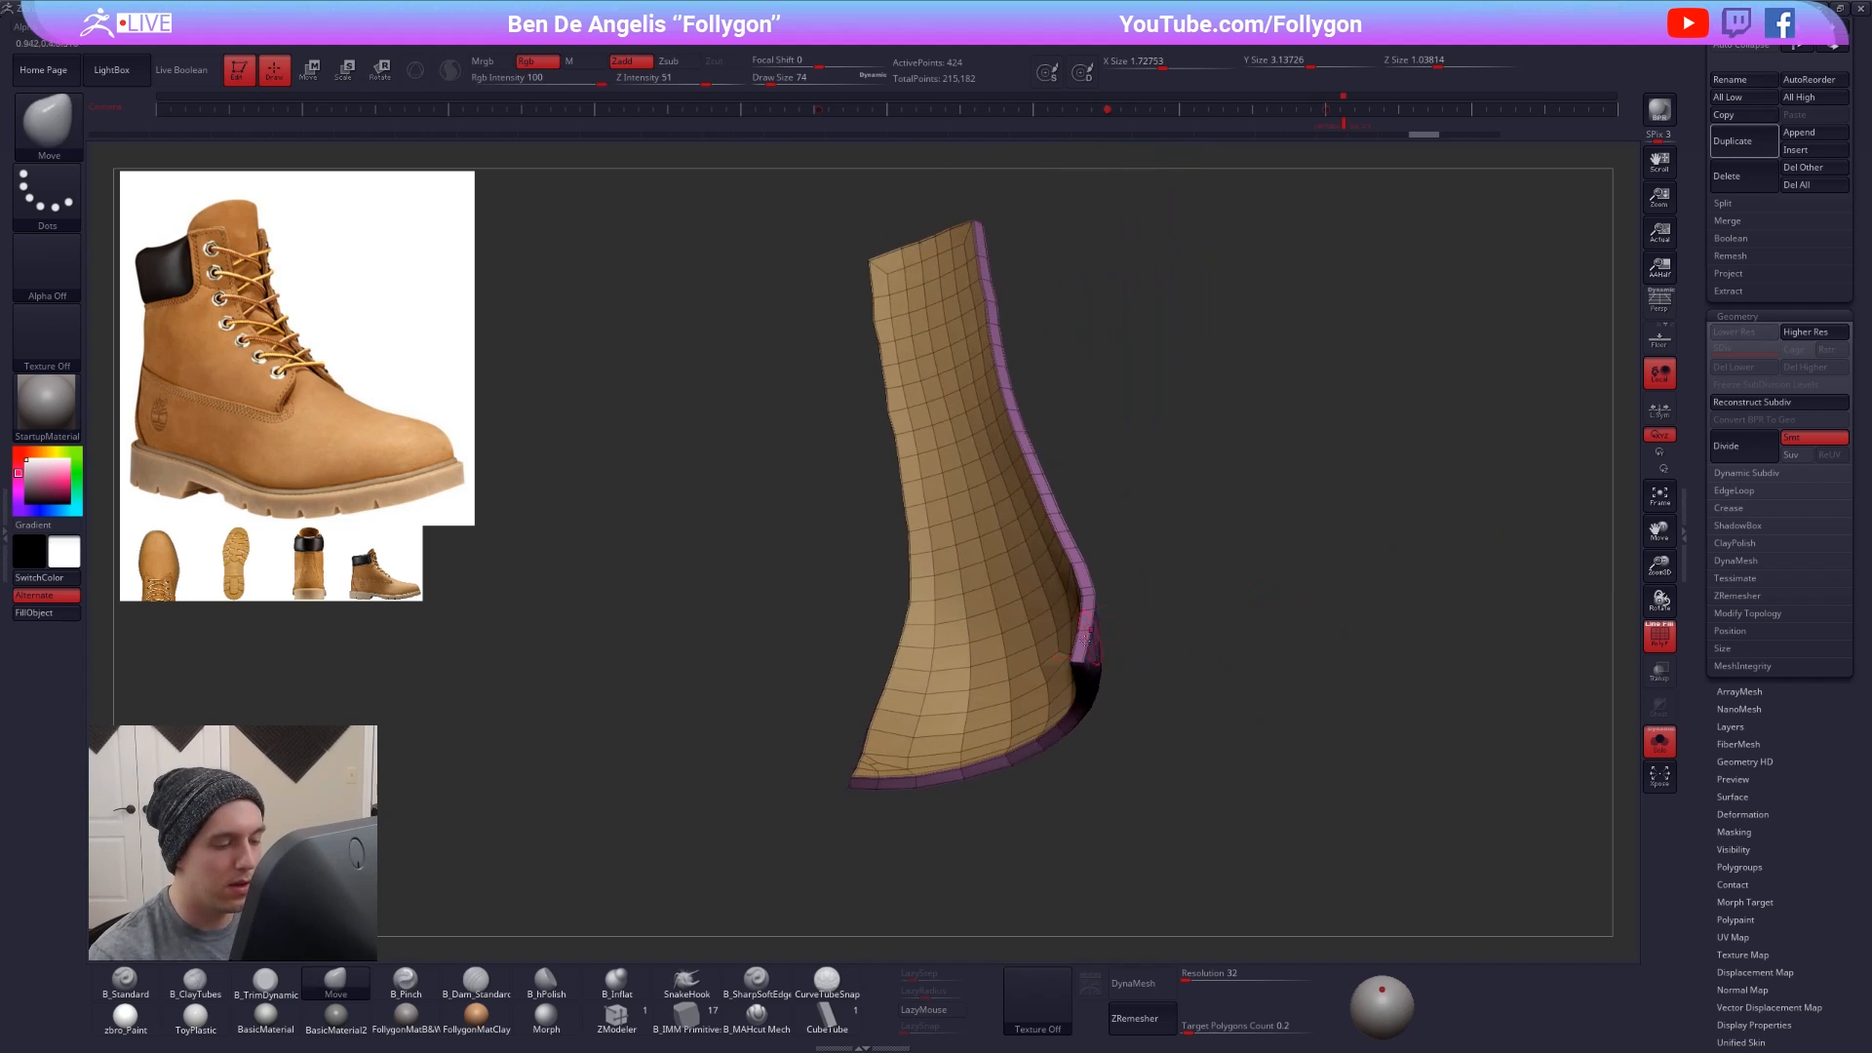
left_click_drag(1104, 651, 1127, 687, "alt")
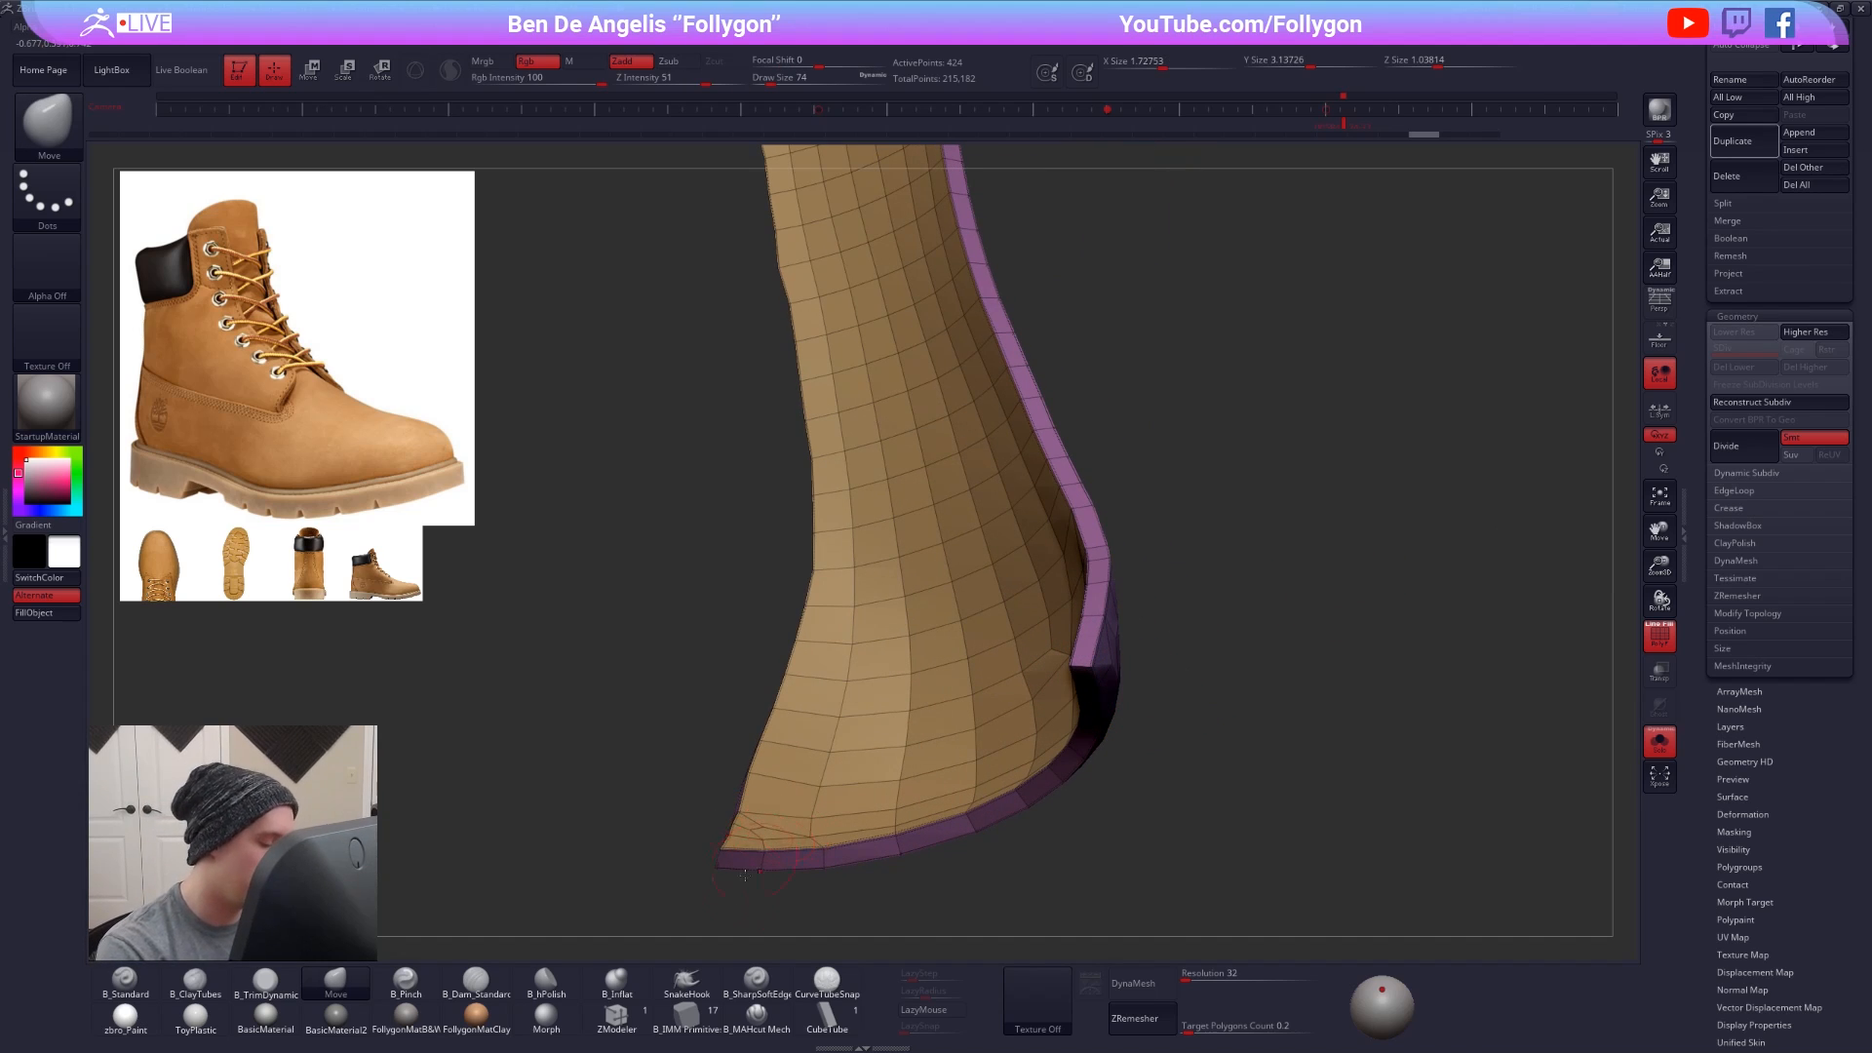
left_click(604, 1024)
key("space")
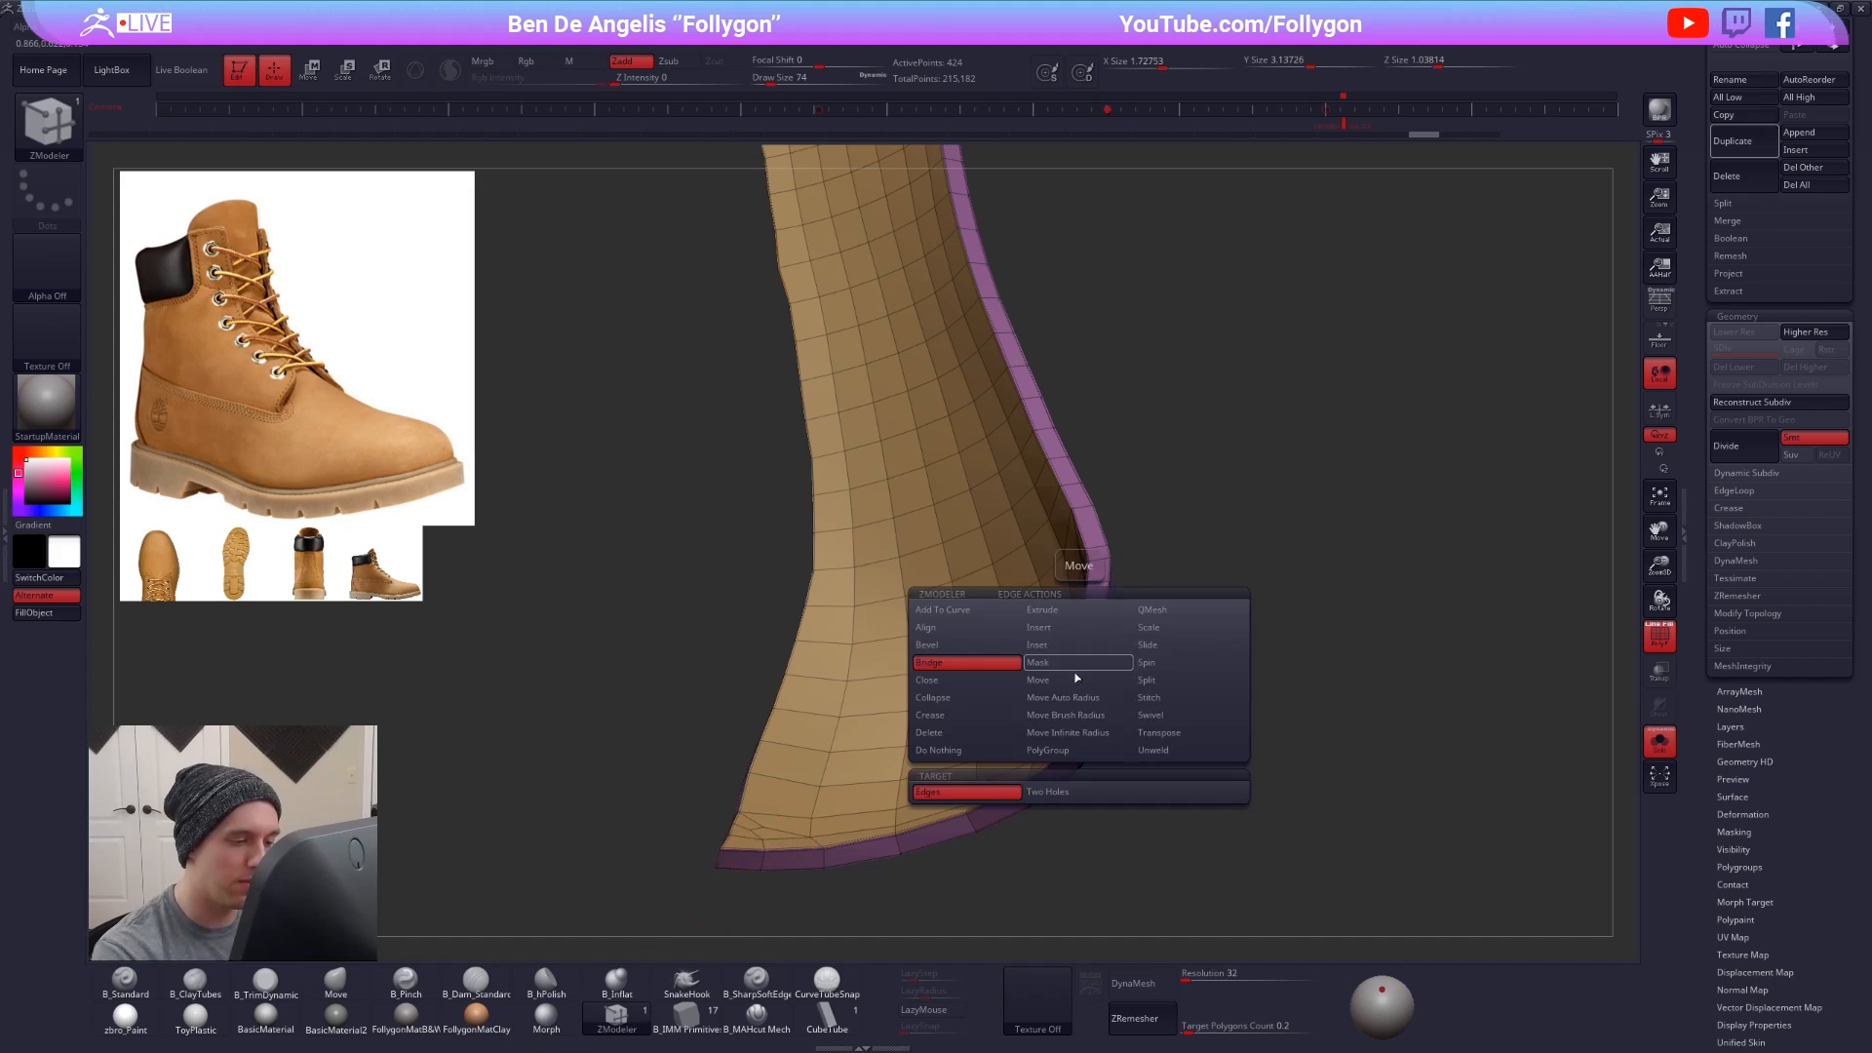
left_click(983, 716)
left_click(973, 791)
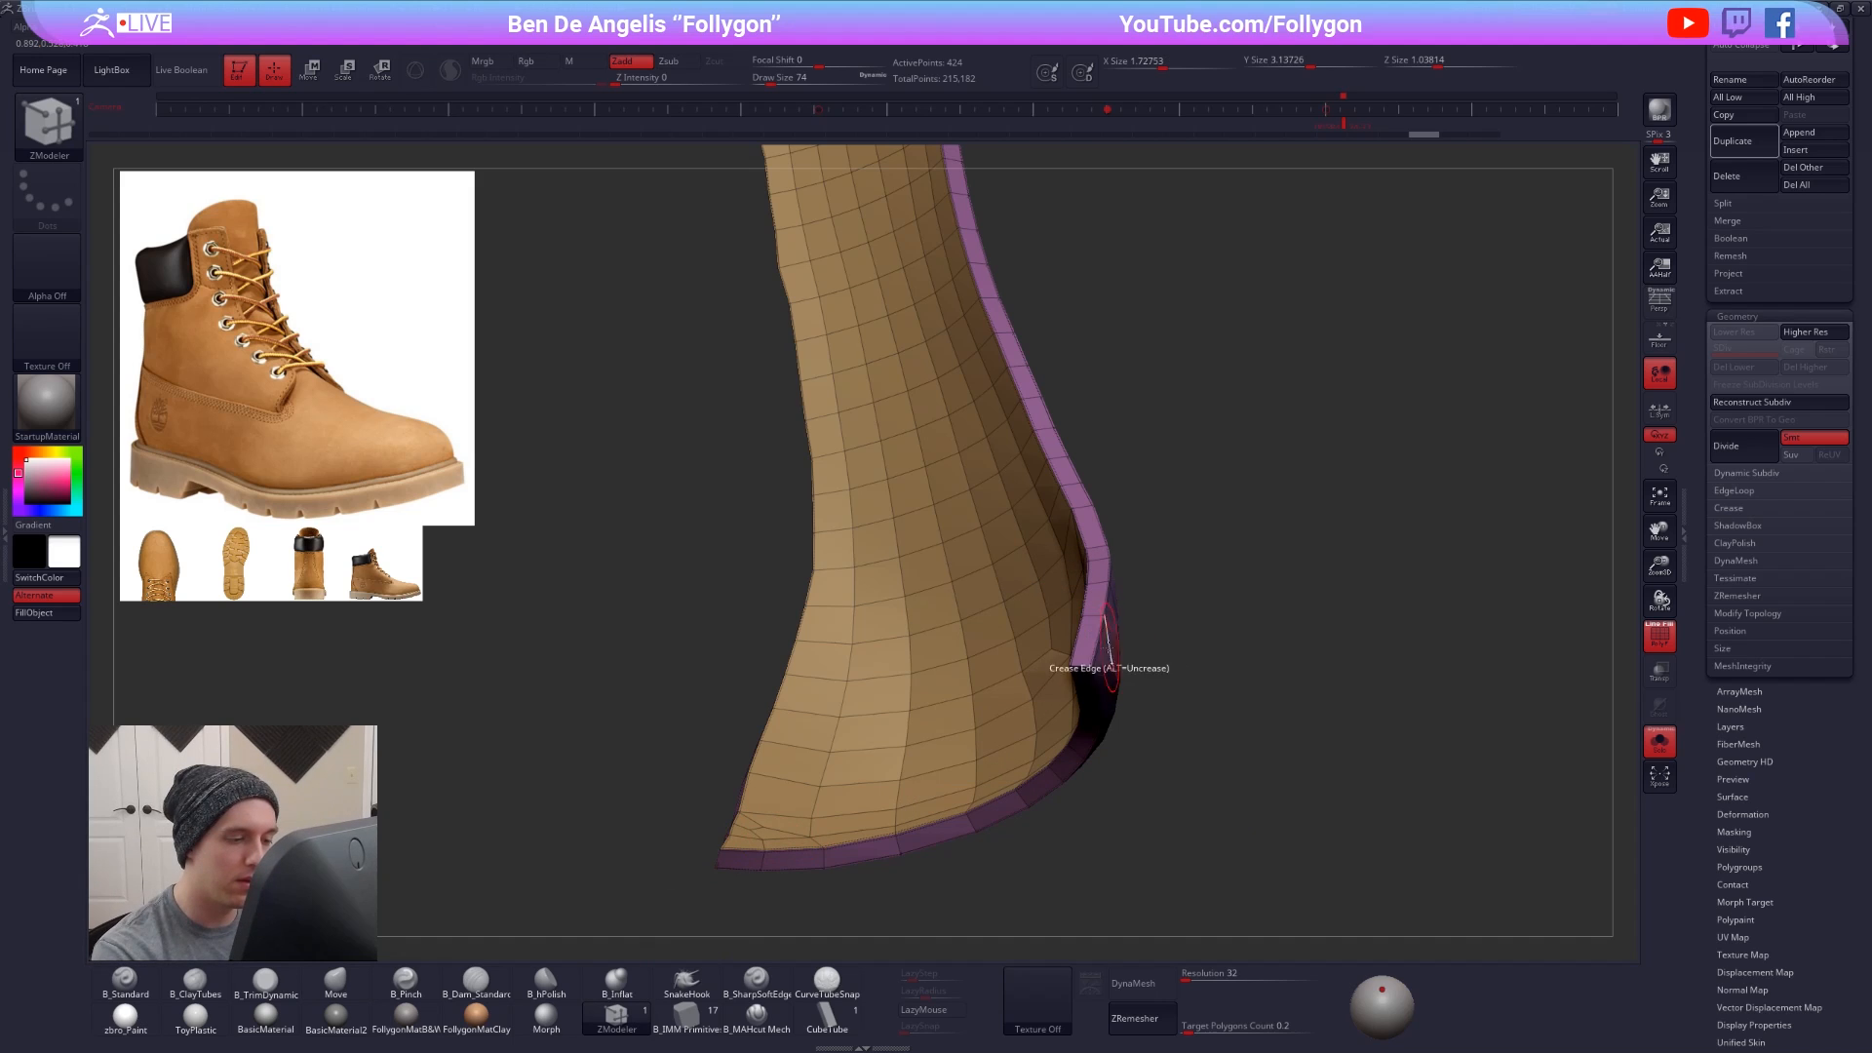
left_click(1082, 664)
left_click_drag(1136, 675, 1351, 566, "alt")
key("d")
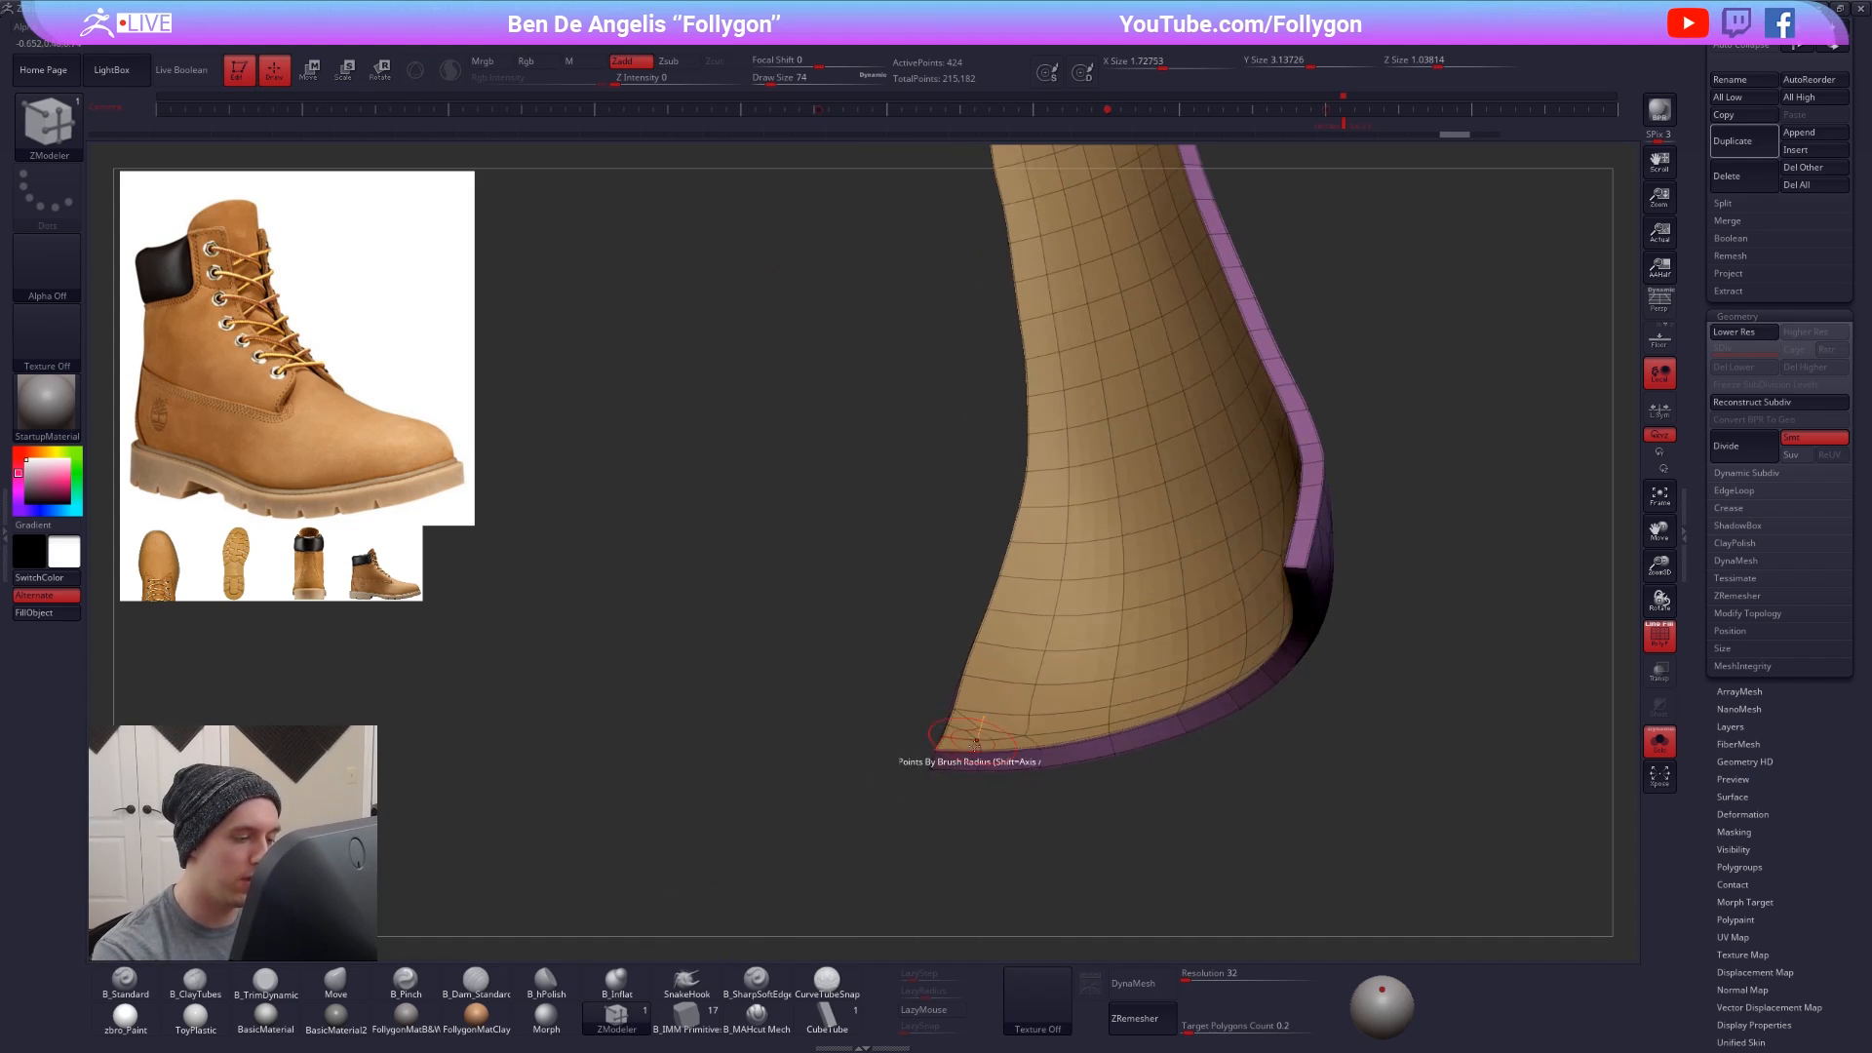
- Crease the short edges at the heel panel's two upper corners and check them with dynamic subdivision
left_click_drag(878, 779, 941, 653)
key("shift+d")
left_click_drag(877, 546, 868, 624, "alt")
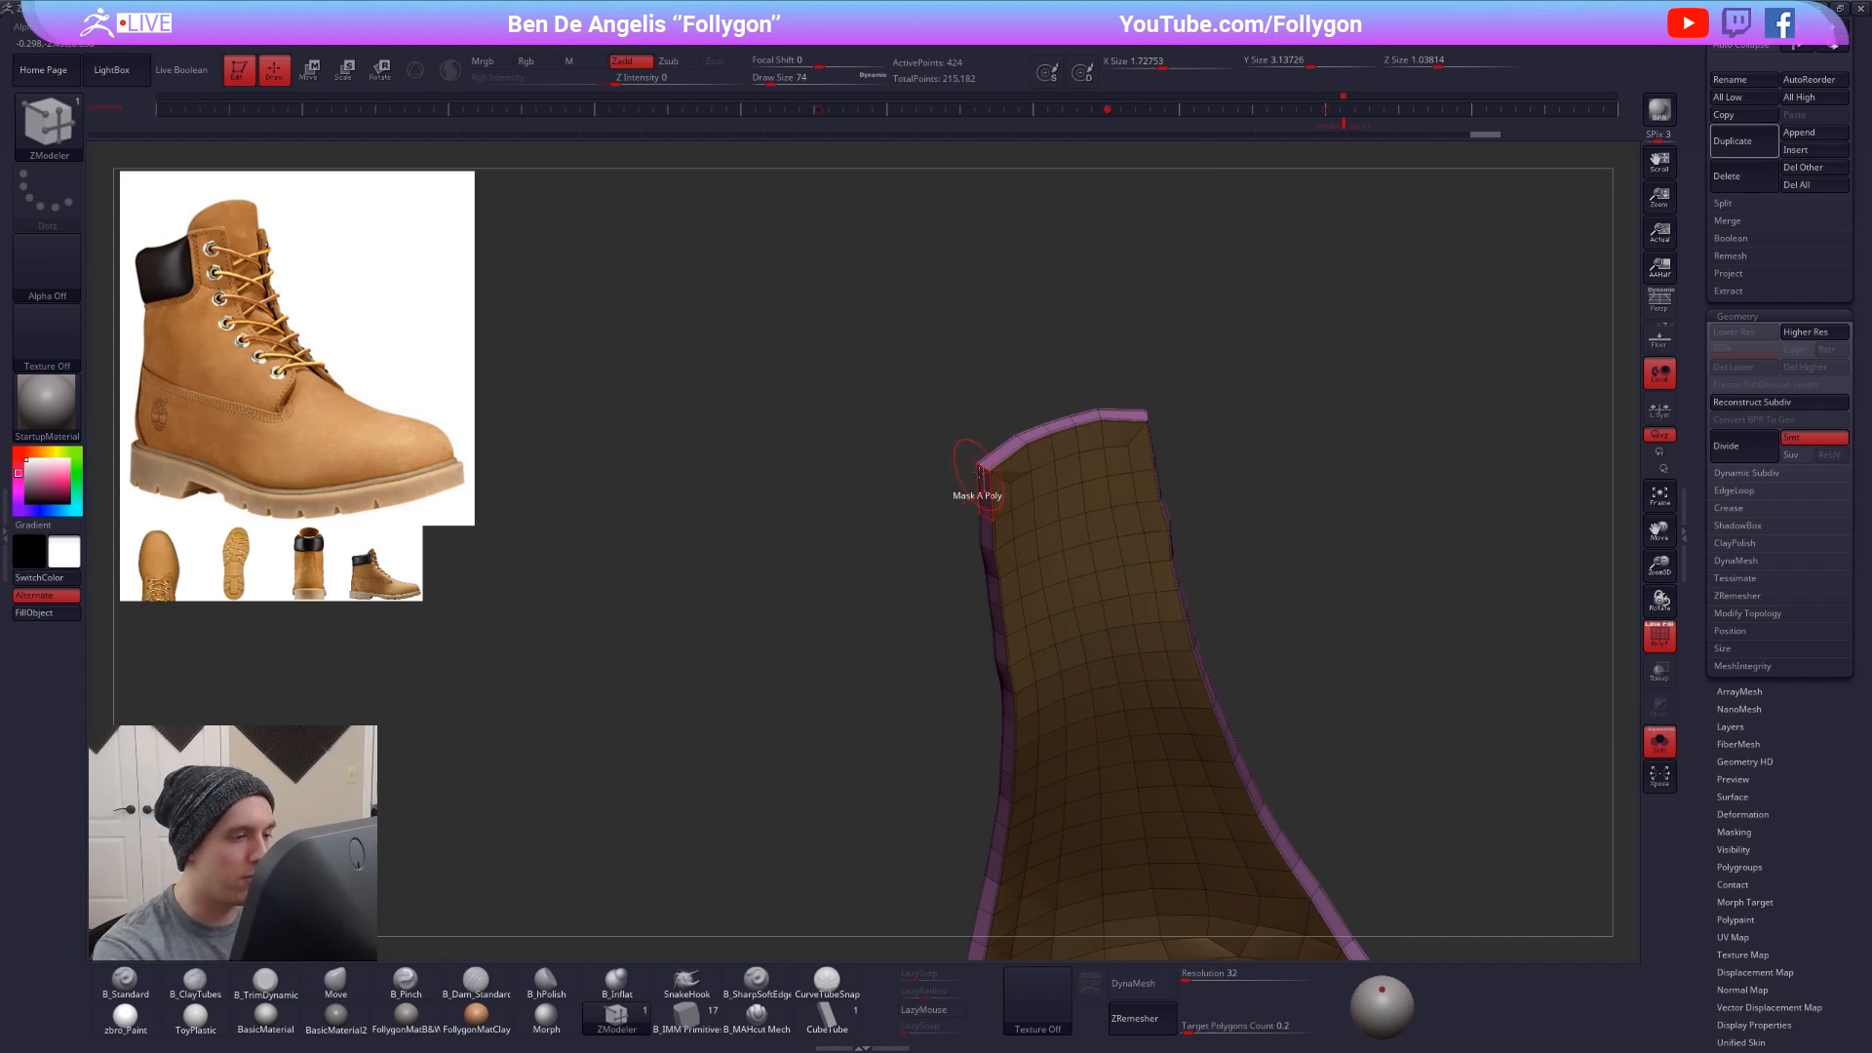
left_click(1021, 462)
left_click(1121, 435)
key("d")
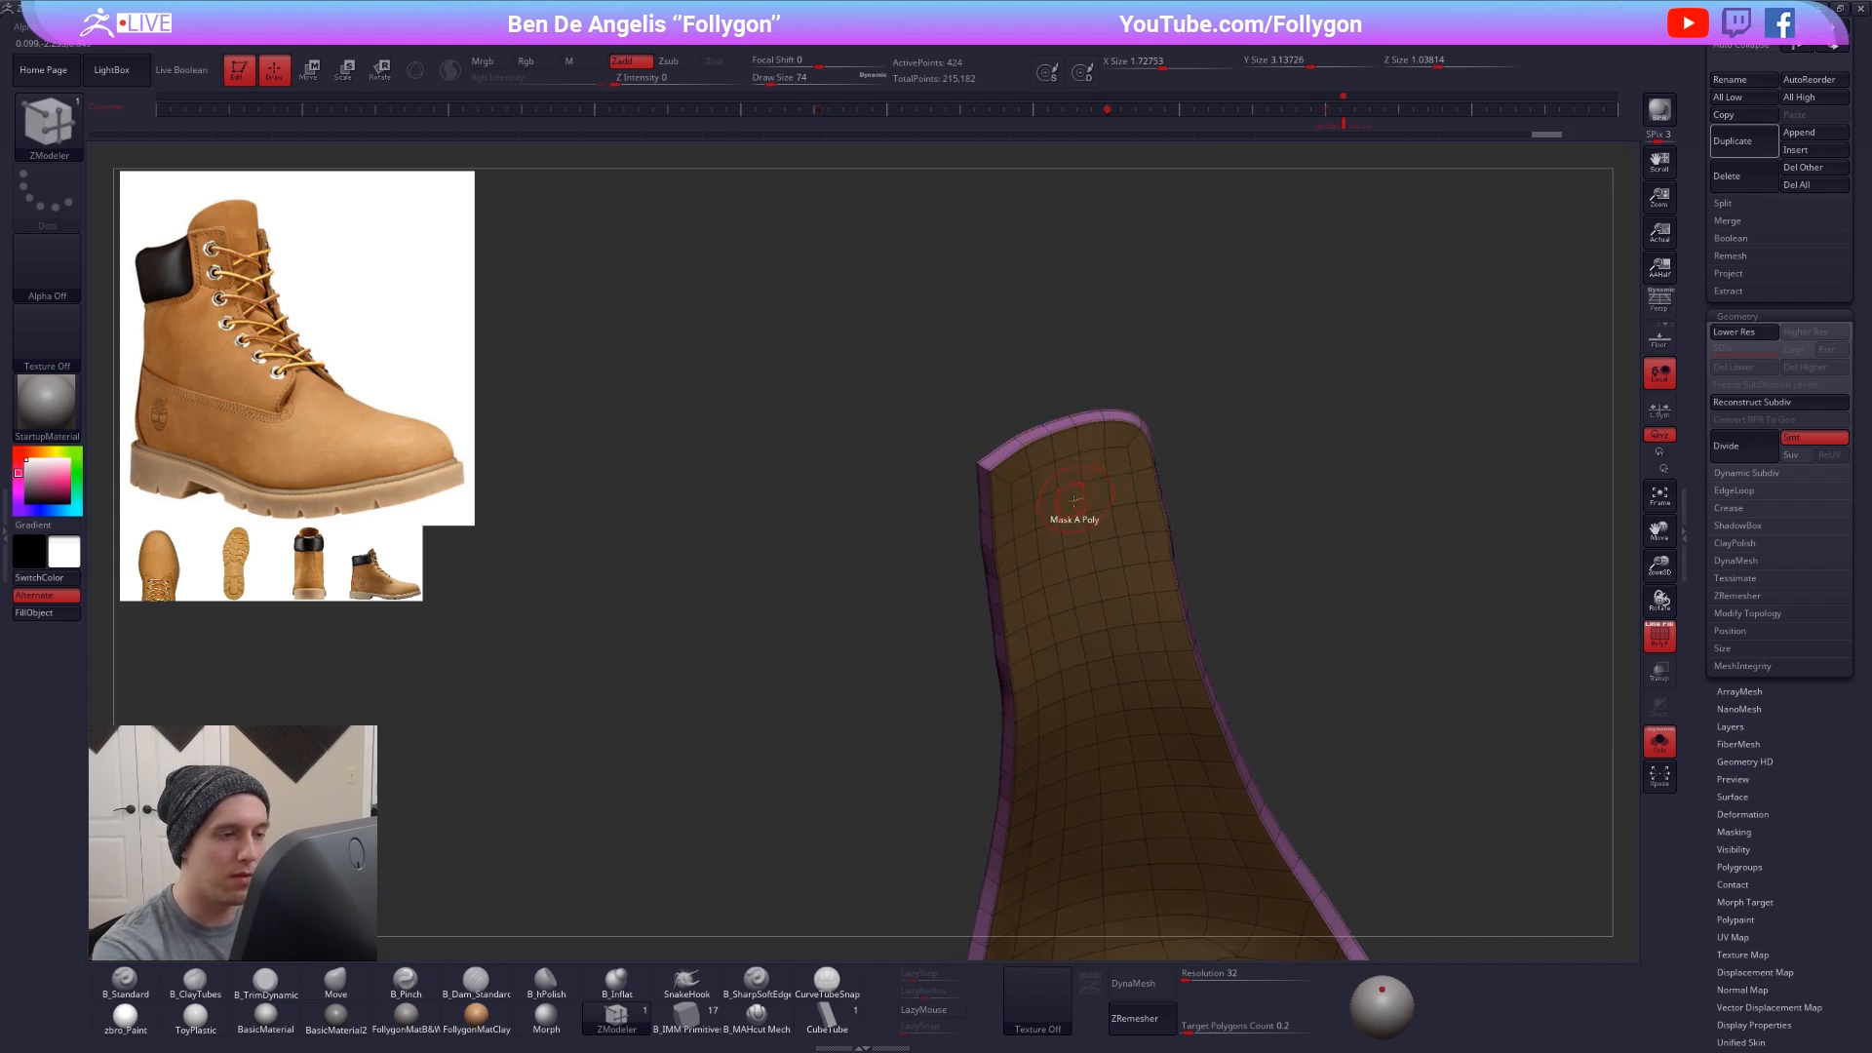
left_click_drag(921, 526, 1063, 463)
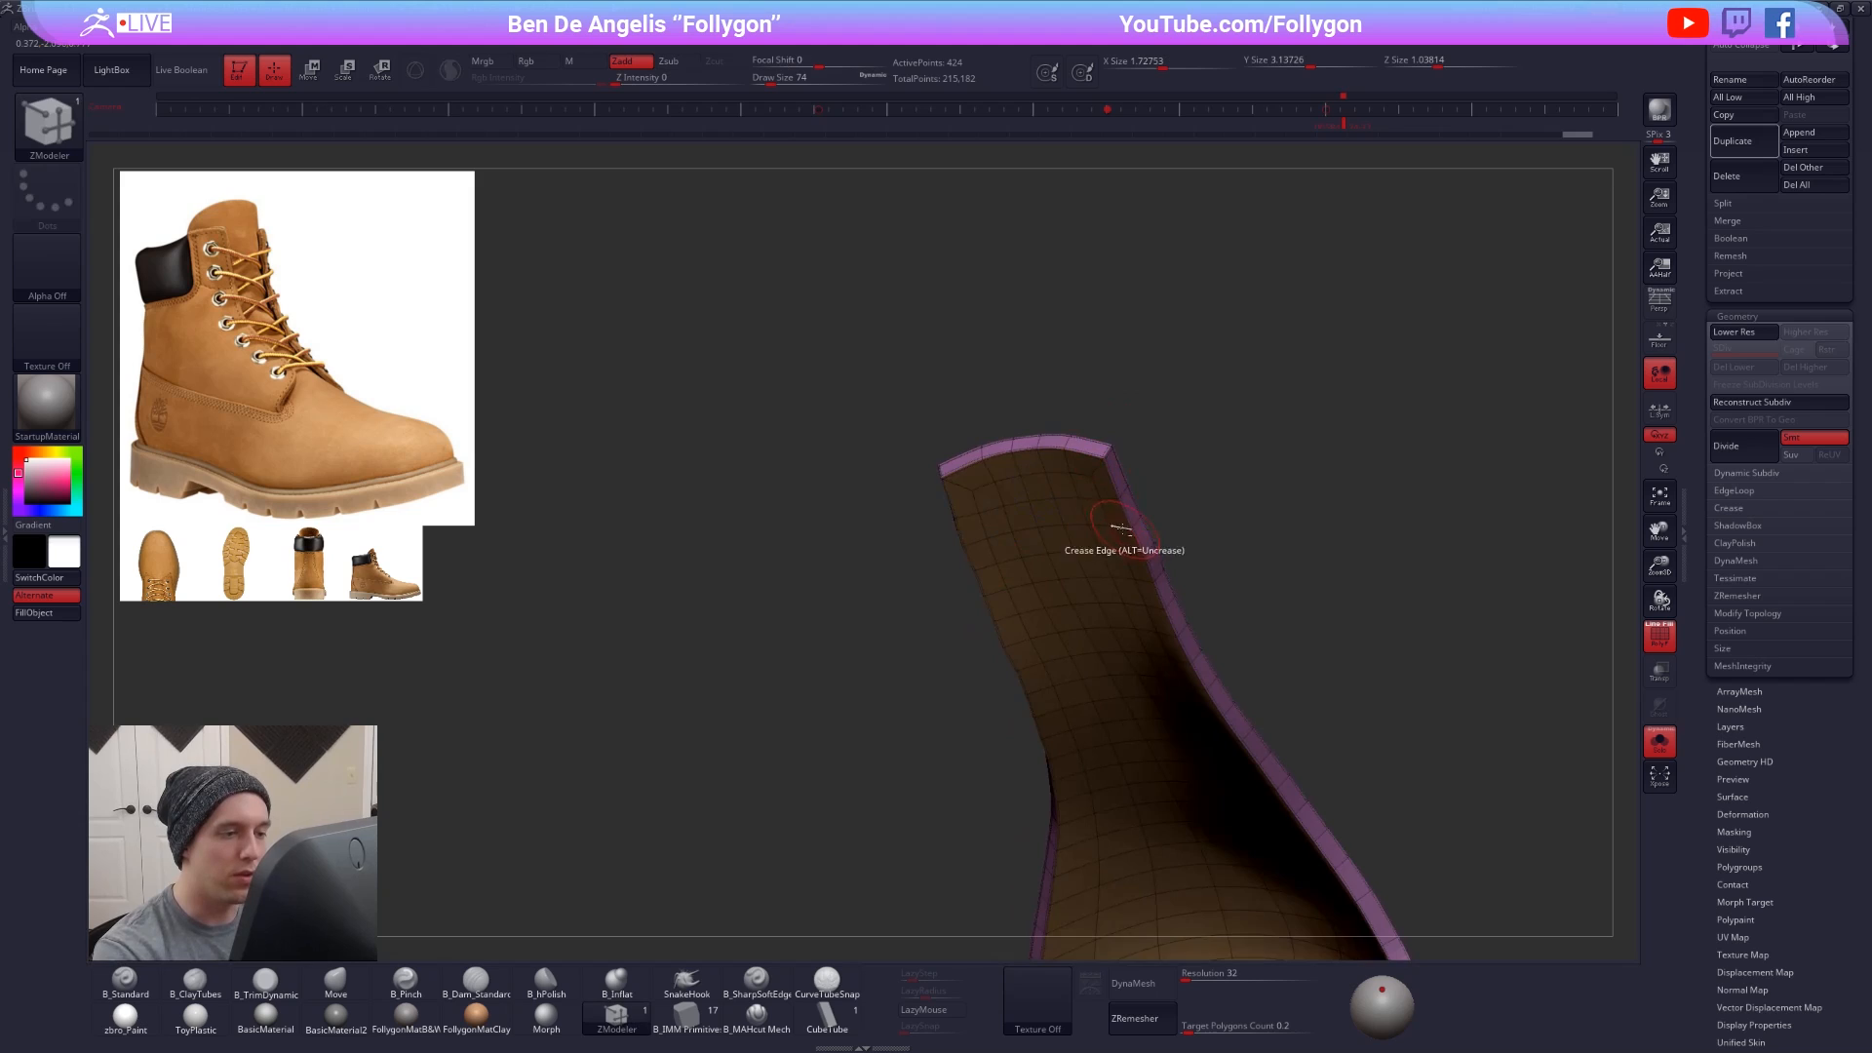
- Hide the heel panel's wireframe and switch to the Move brush with a draw size of 252
key("shift+f")
right_click_drag(1167, 656, 982, 698)
key("b")
key("m")
key("v")
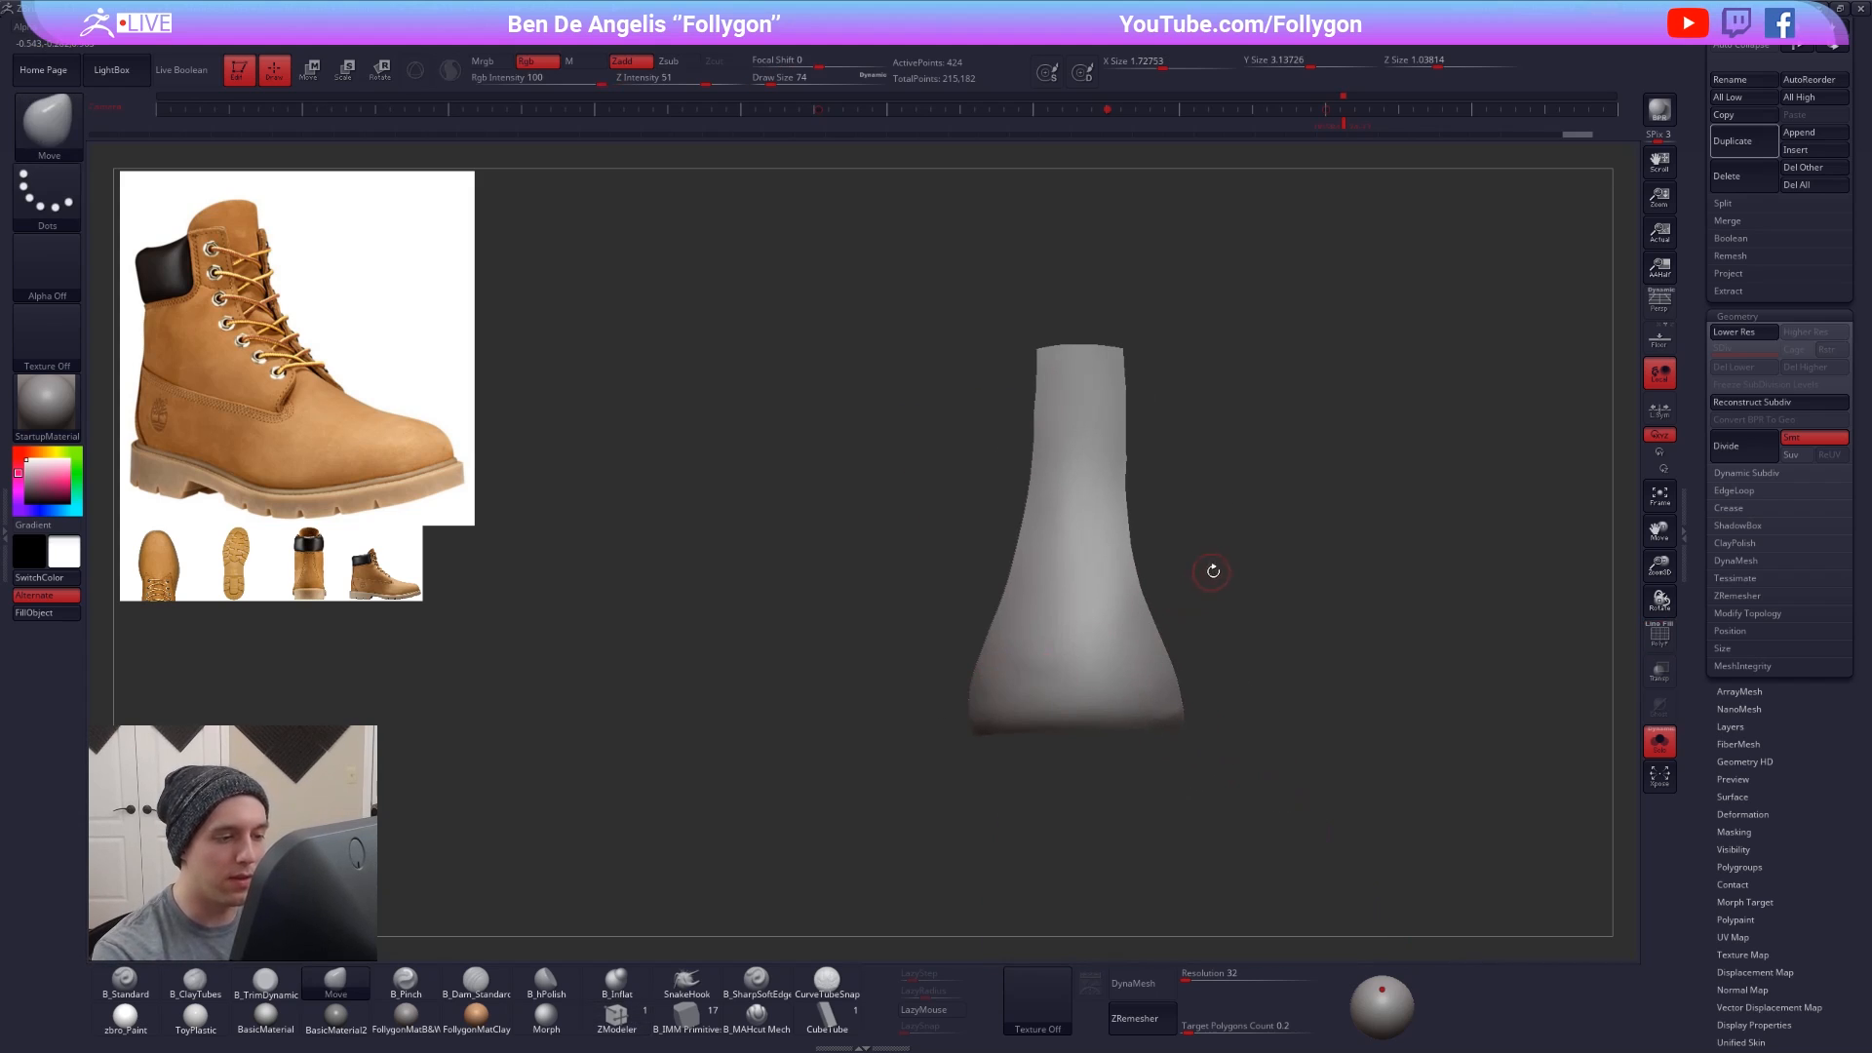
key("s")
left_click(1177, 582)
right_click_drag(1172, 582, 1287, 585)
key("s")
left_click(1155, 585)
left_click_drag(1138, 588, 1160, 570)
right_click_drag(1345, 633, 1253, 643)
right_click_drag(1133, 506, 1079, 435, "alt")
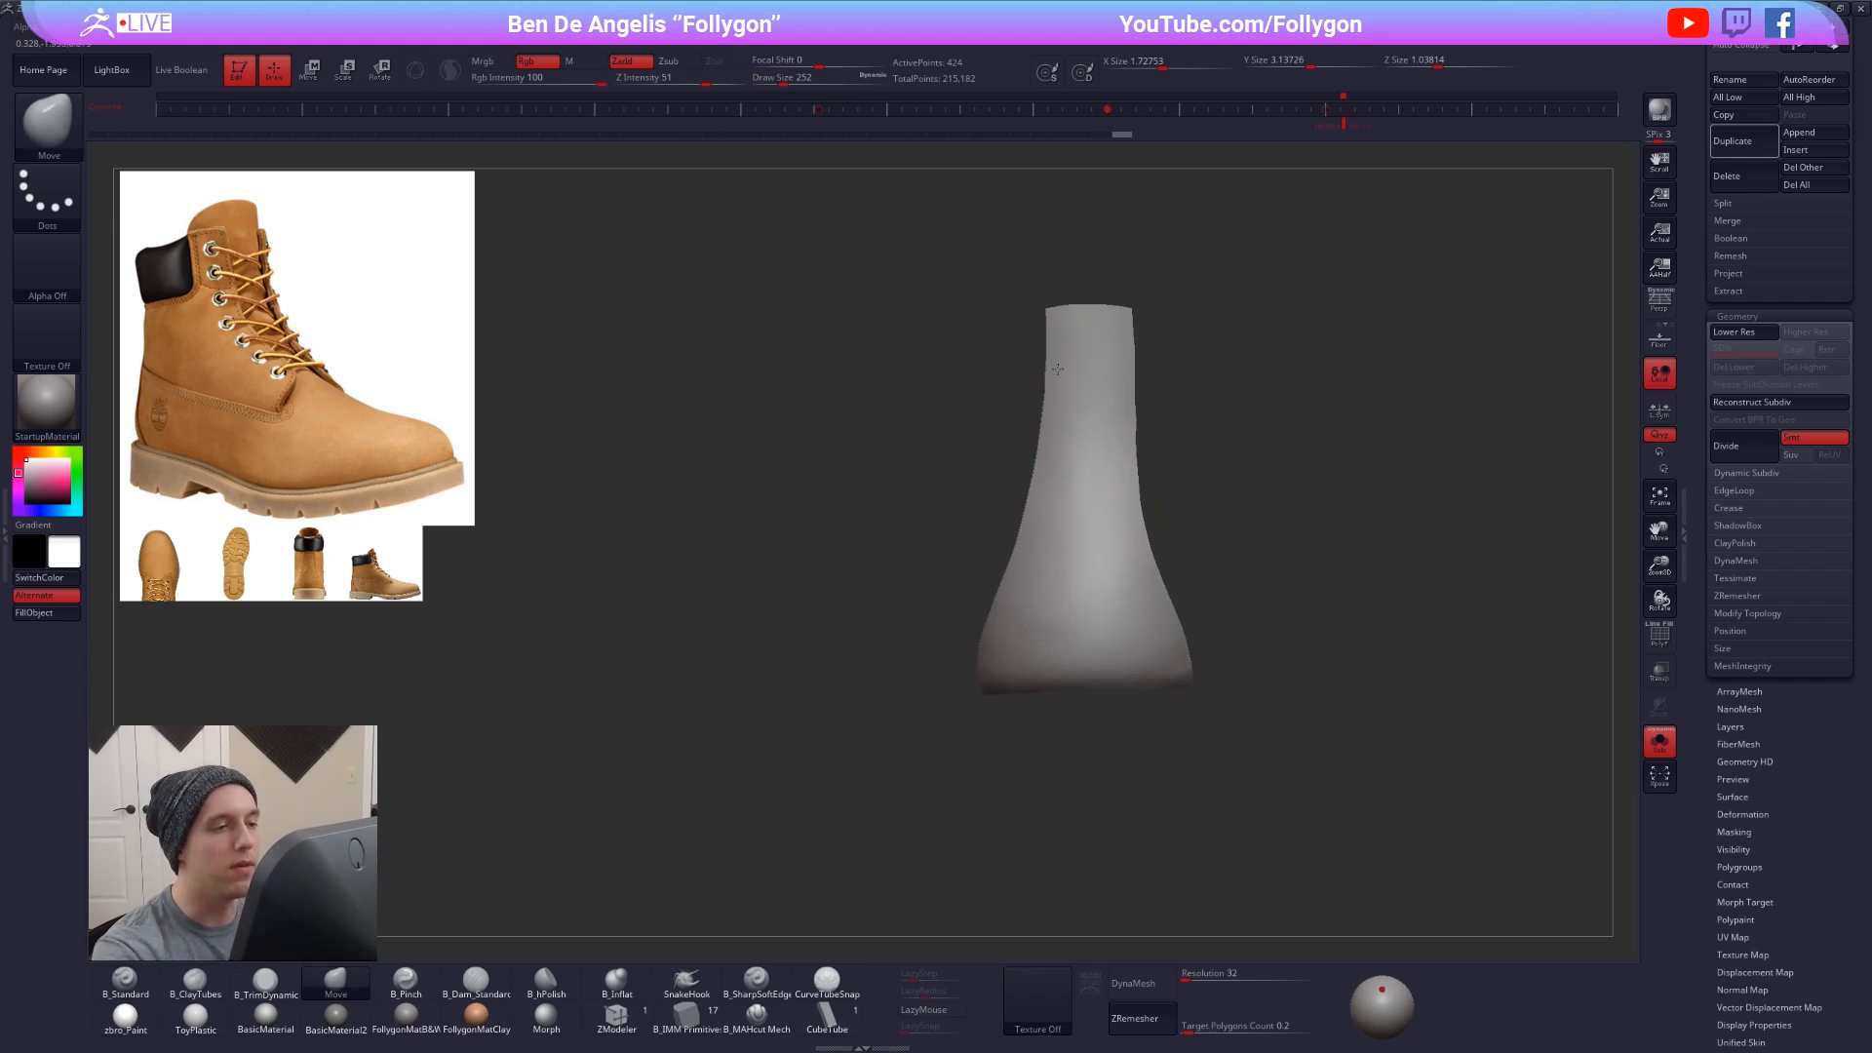
- Subdivide the heel panel four times with the whole boot shown, and isolate the panel again
key("alt+s")
key("shift+d")
key("ctrl+d")
key("ctrl+d")
key("ctrl+d")
key("ctrl+d")
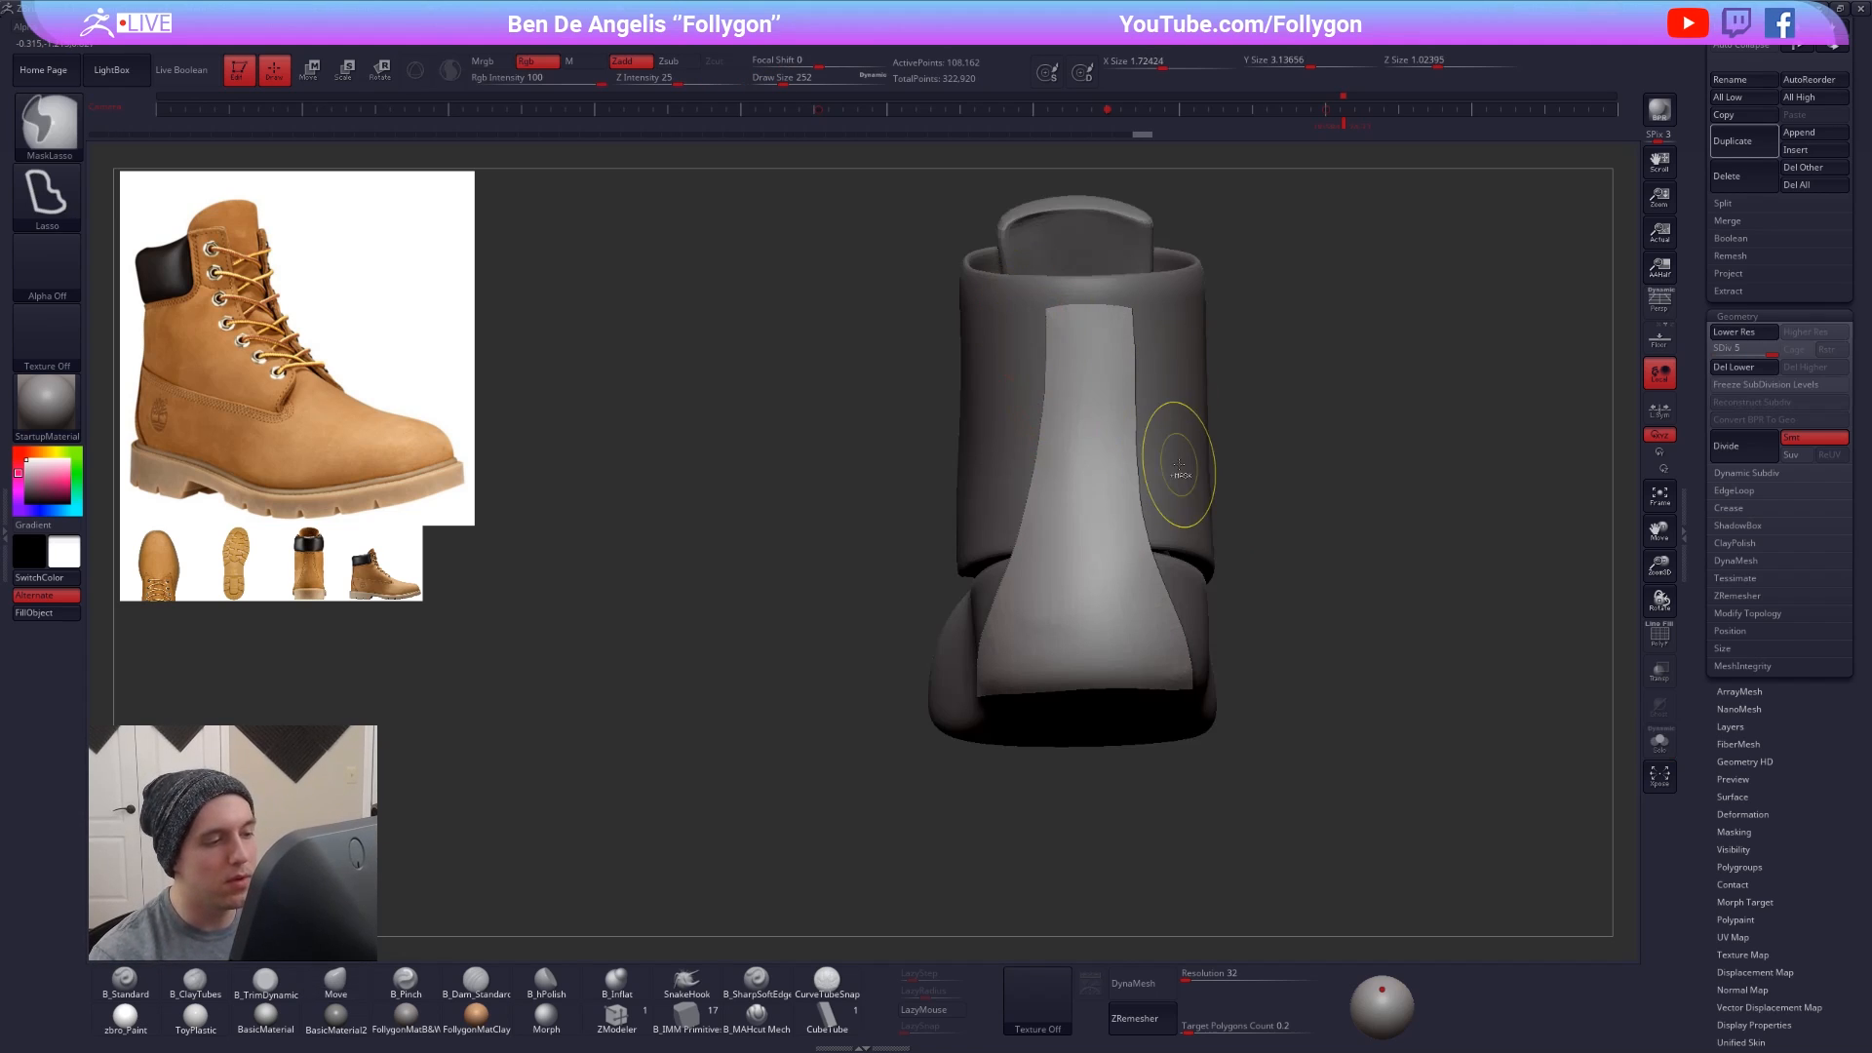
right_click_drag(1249, 642, 1307, 639)
key("alt+s")
right_click_drag(1075, 575, 1061, 506, "ctrl")
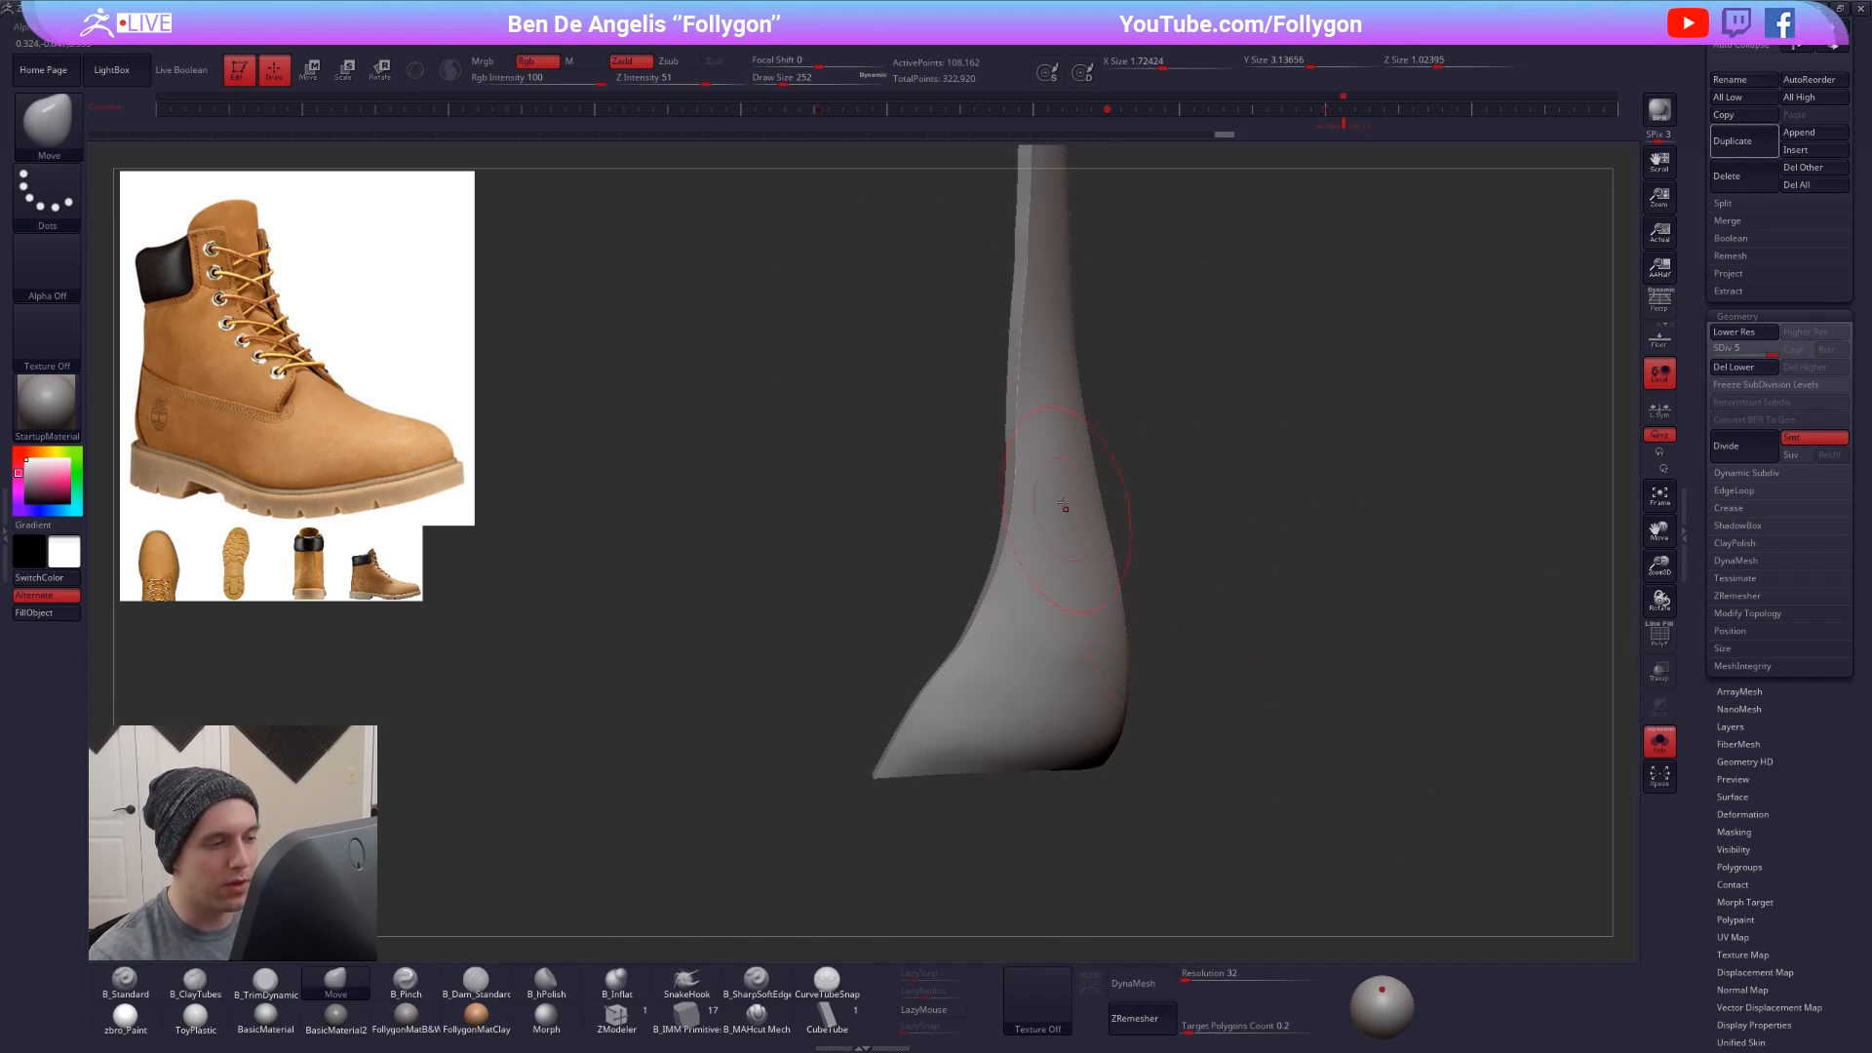
- DynaMesh the heel panel at resolution 552 without freezing subdivision levels, and turn DynaMesh mode off
key("shift+f")
right_click_drag(1057, 630, 1166, 652)
key("shift+f")
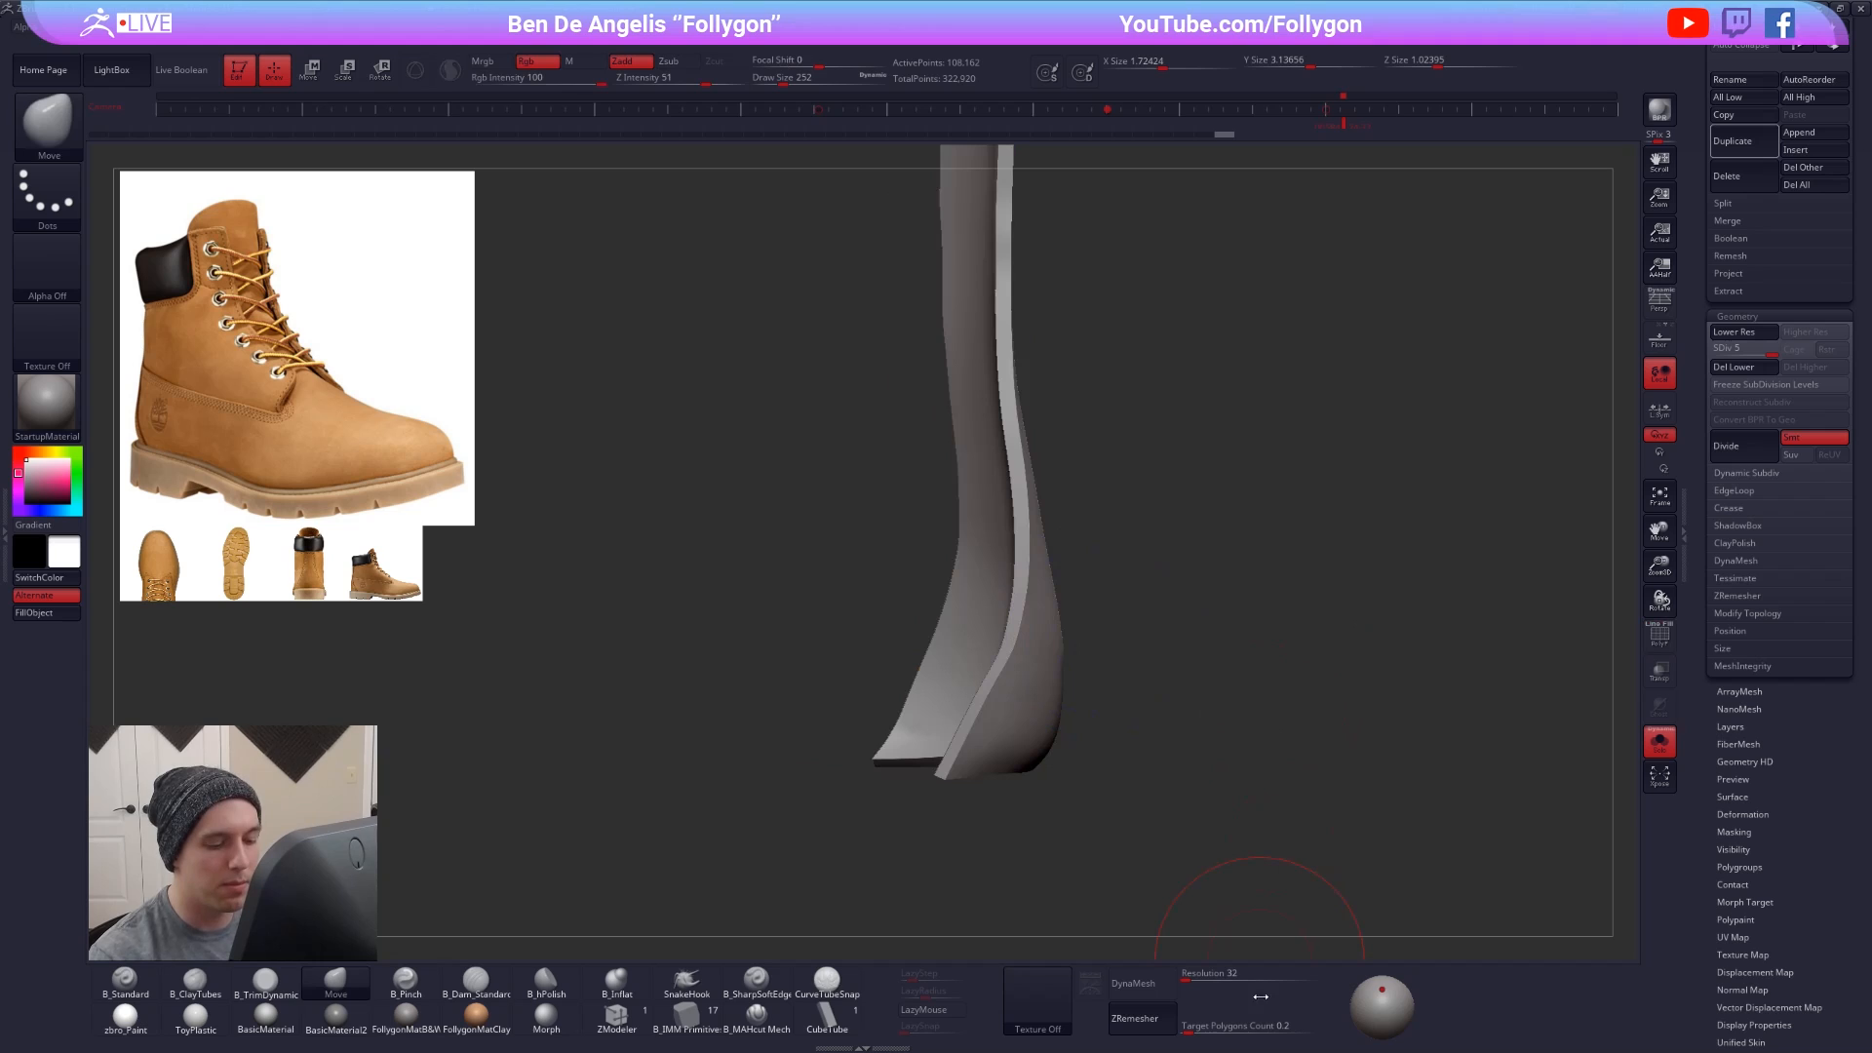
left_click(1206, 979)
left_click(1164, 983)
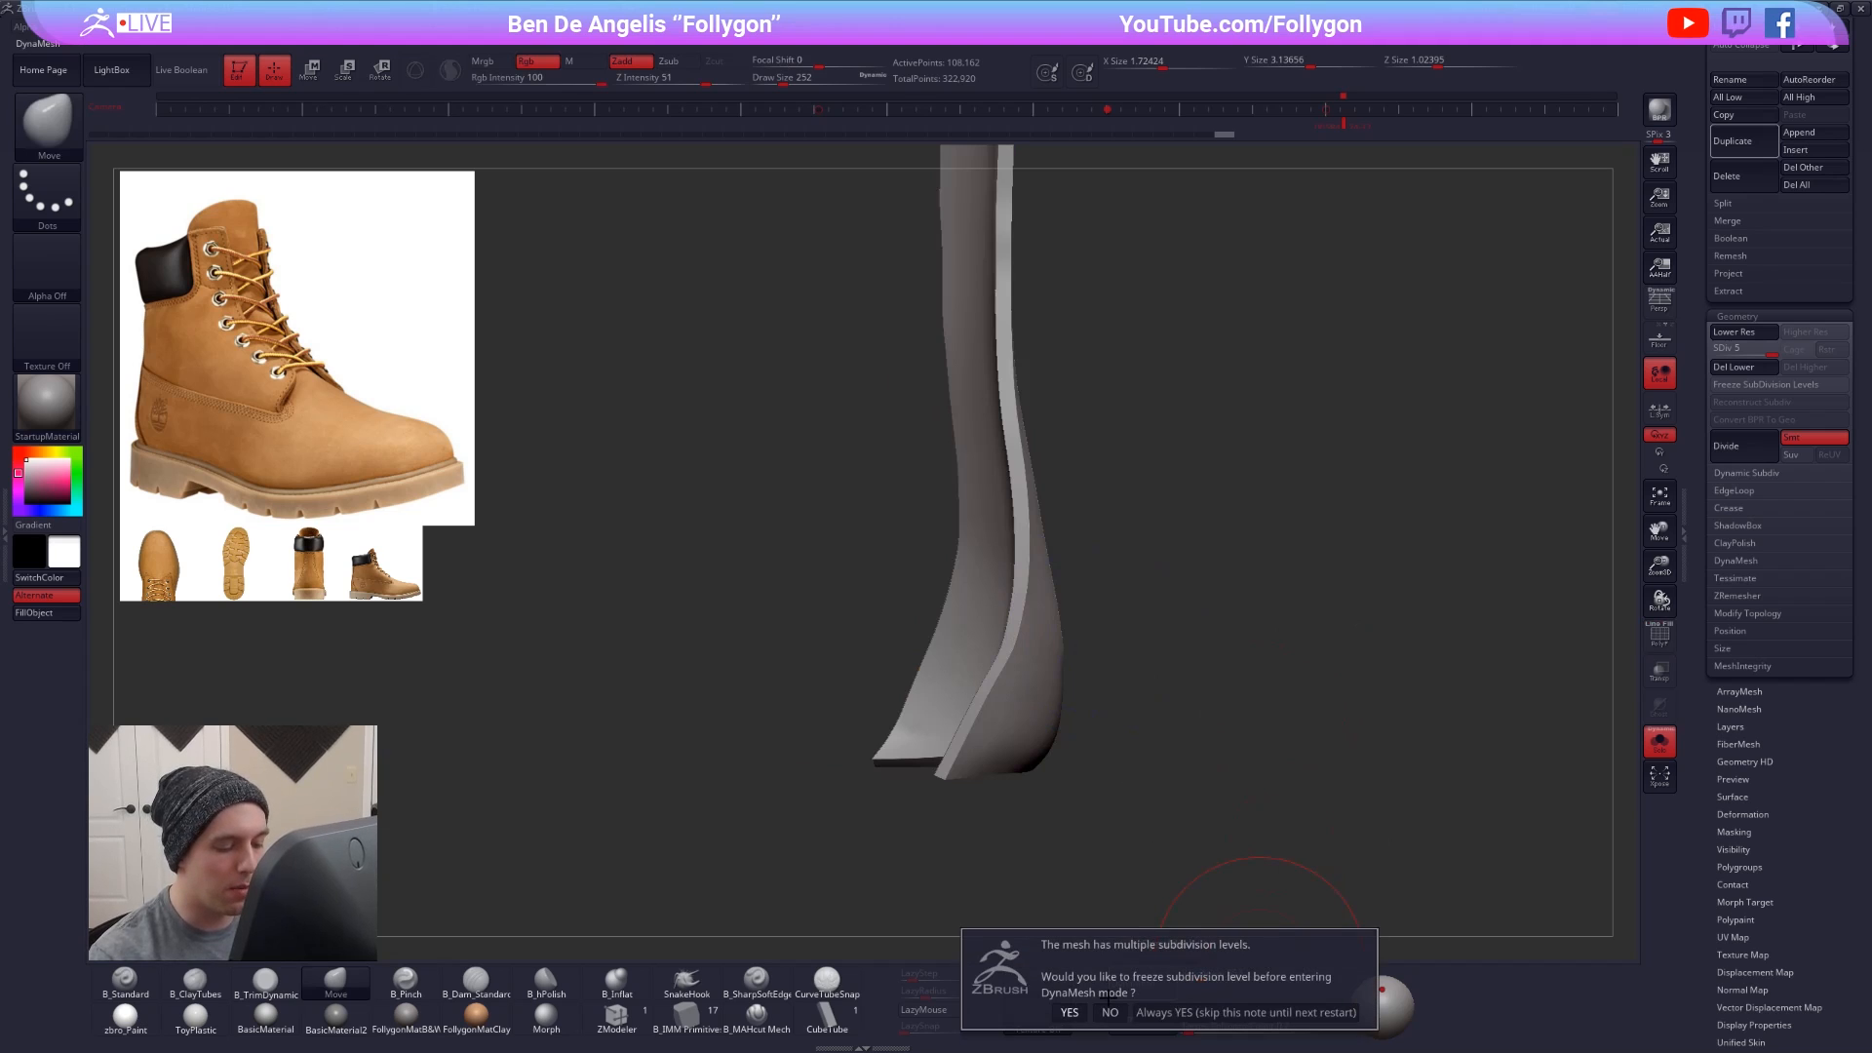
left_click(1111, 1011)
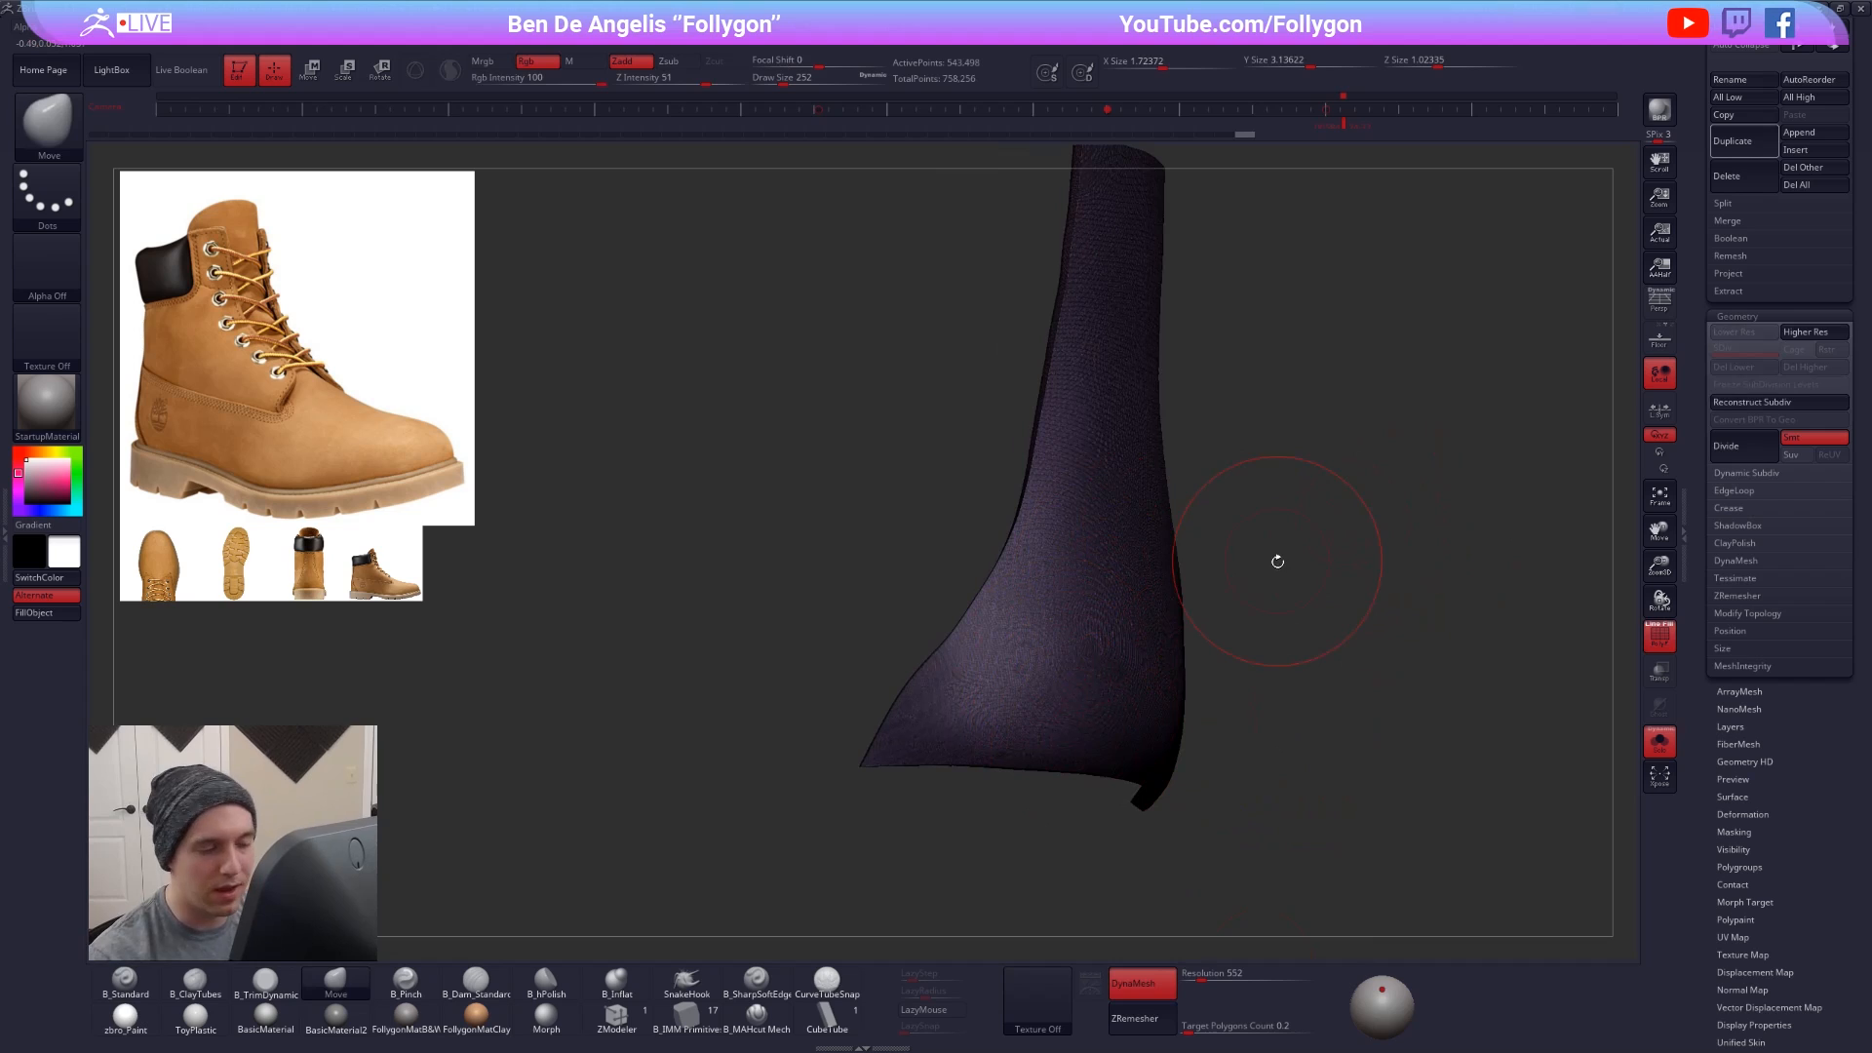
key("shift+f")
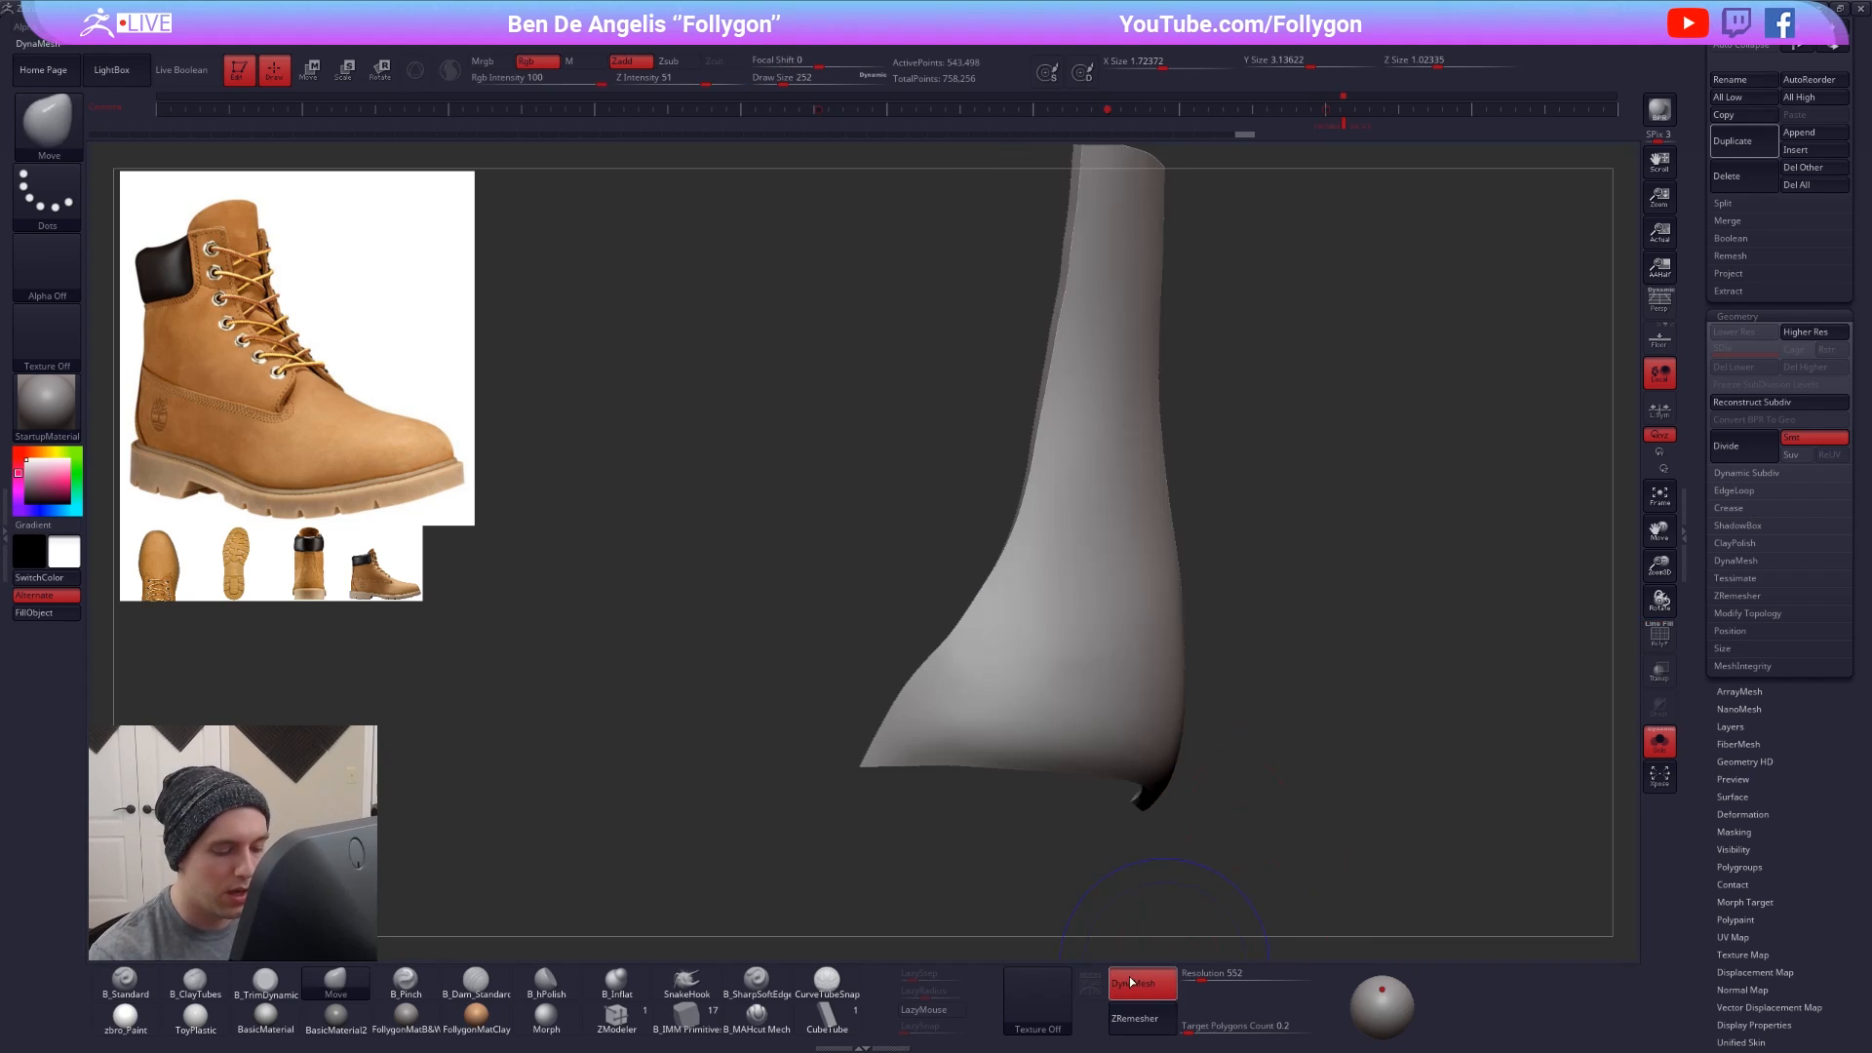
left_click(1141, 985)
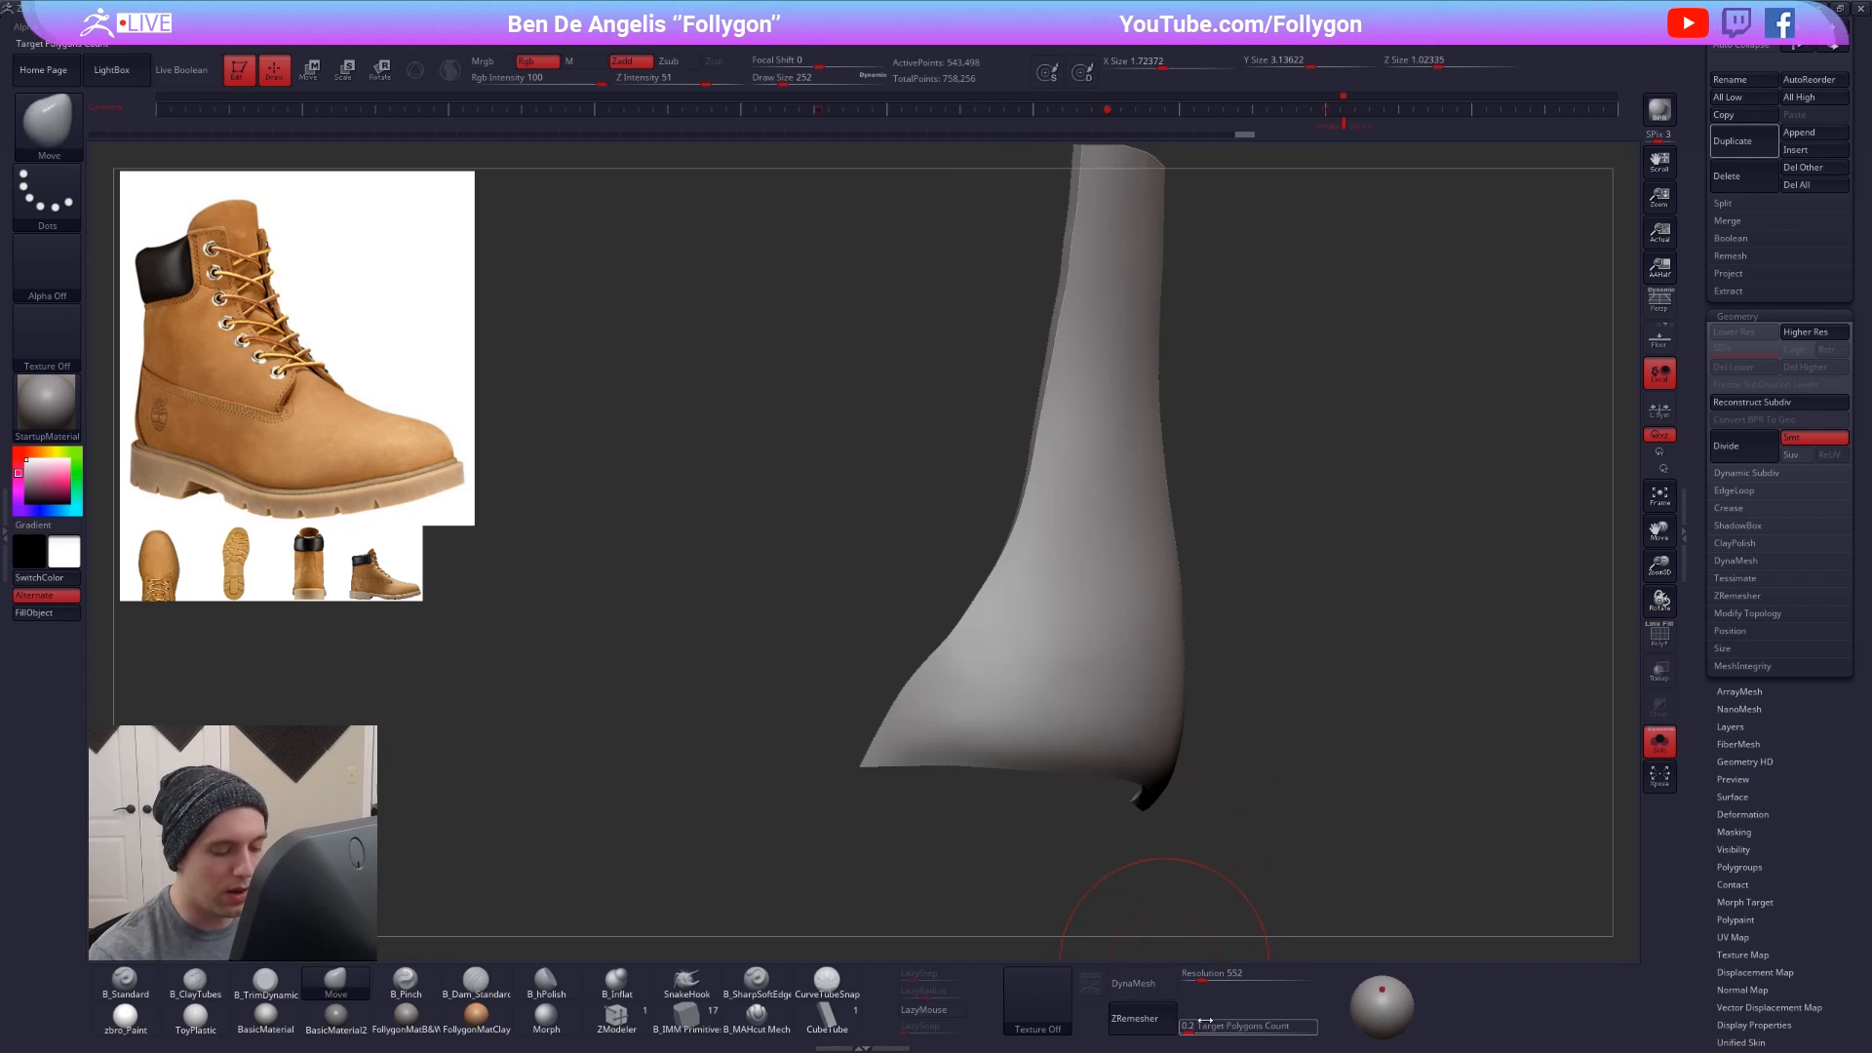
- Try to ZRemesh the heel panel with a target polygon count of 0.2, compare it with the earlier topology, and undo the remesh
left_click(1745, 596)
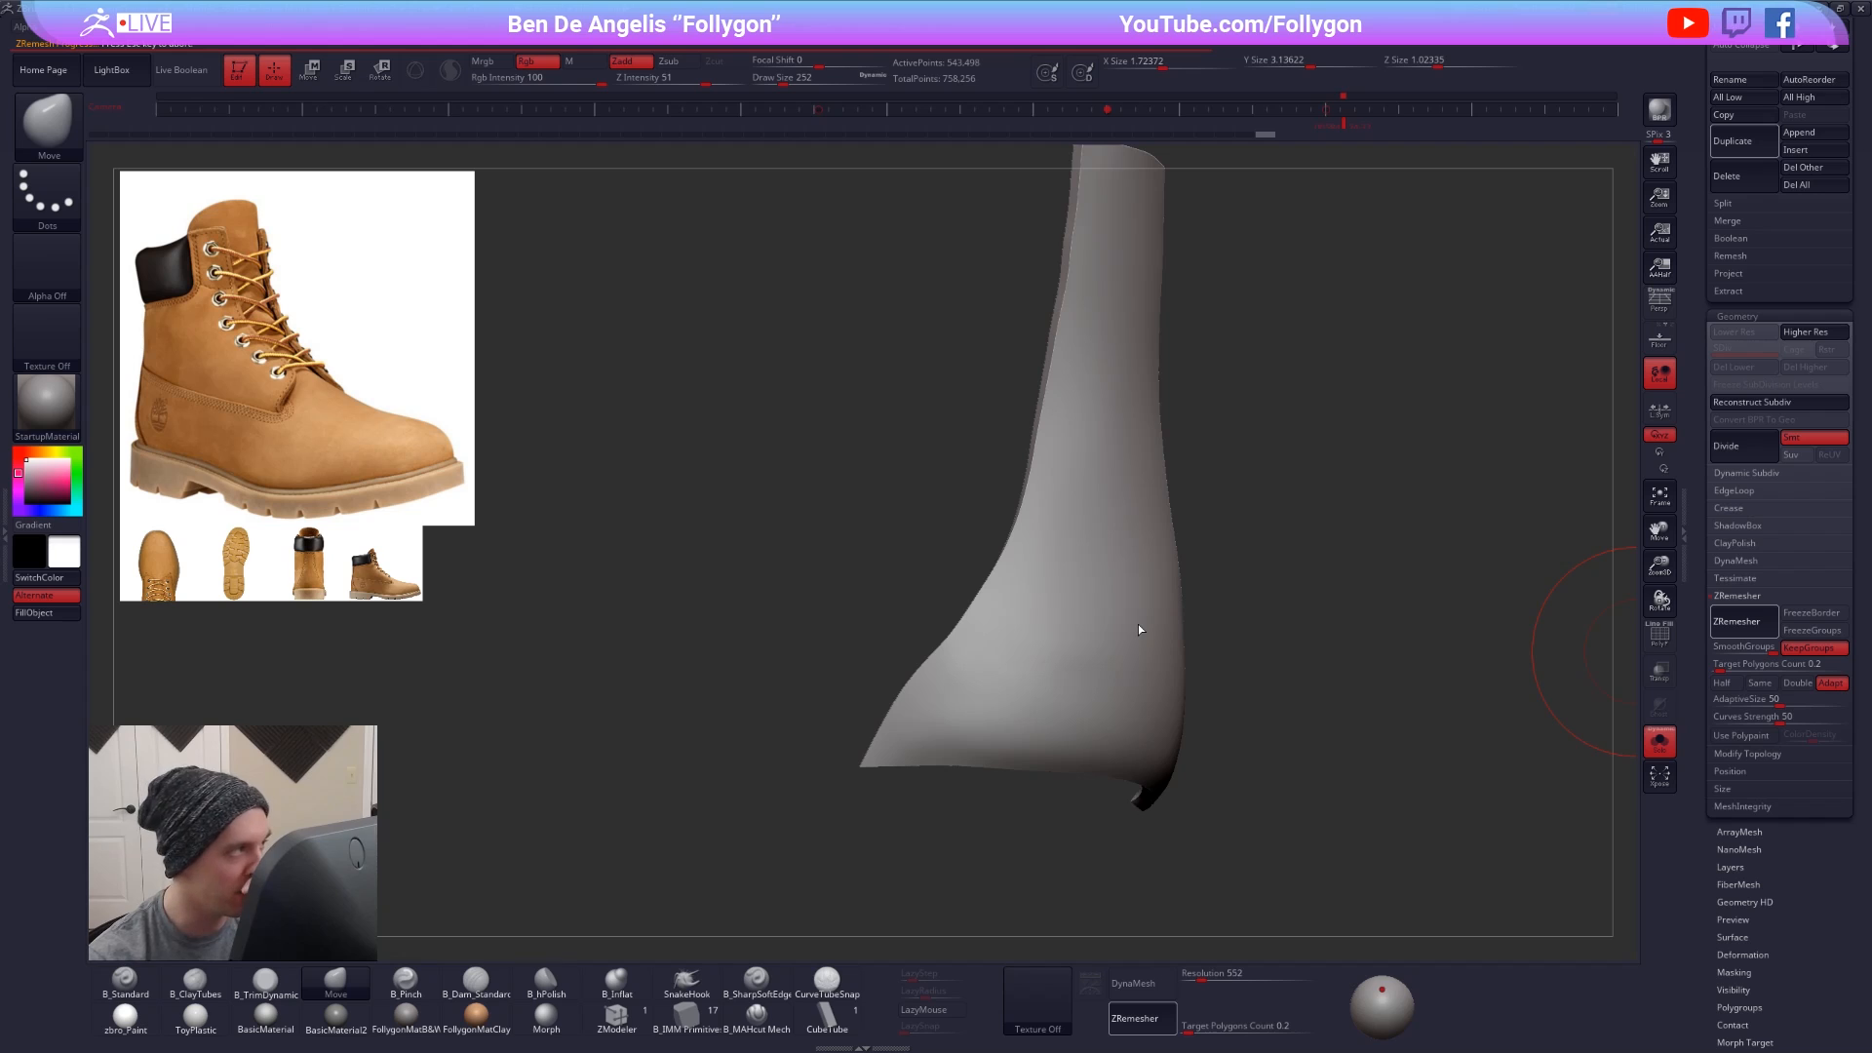
key("shift+f")
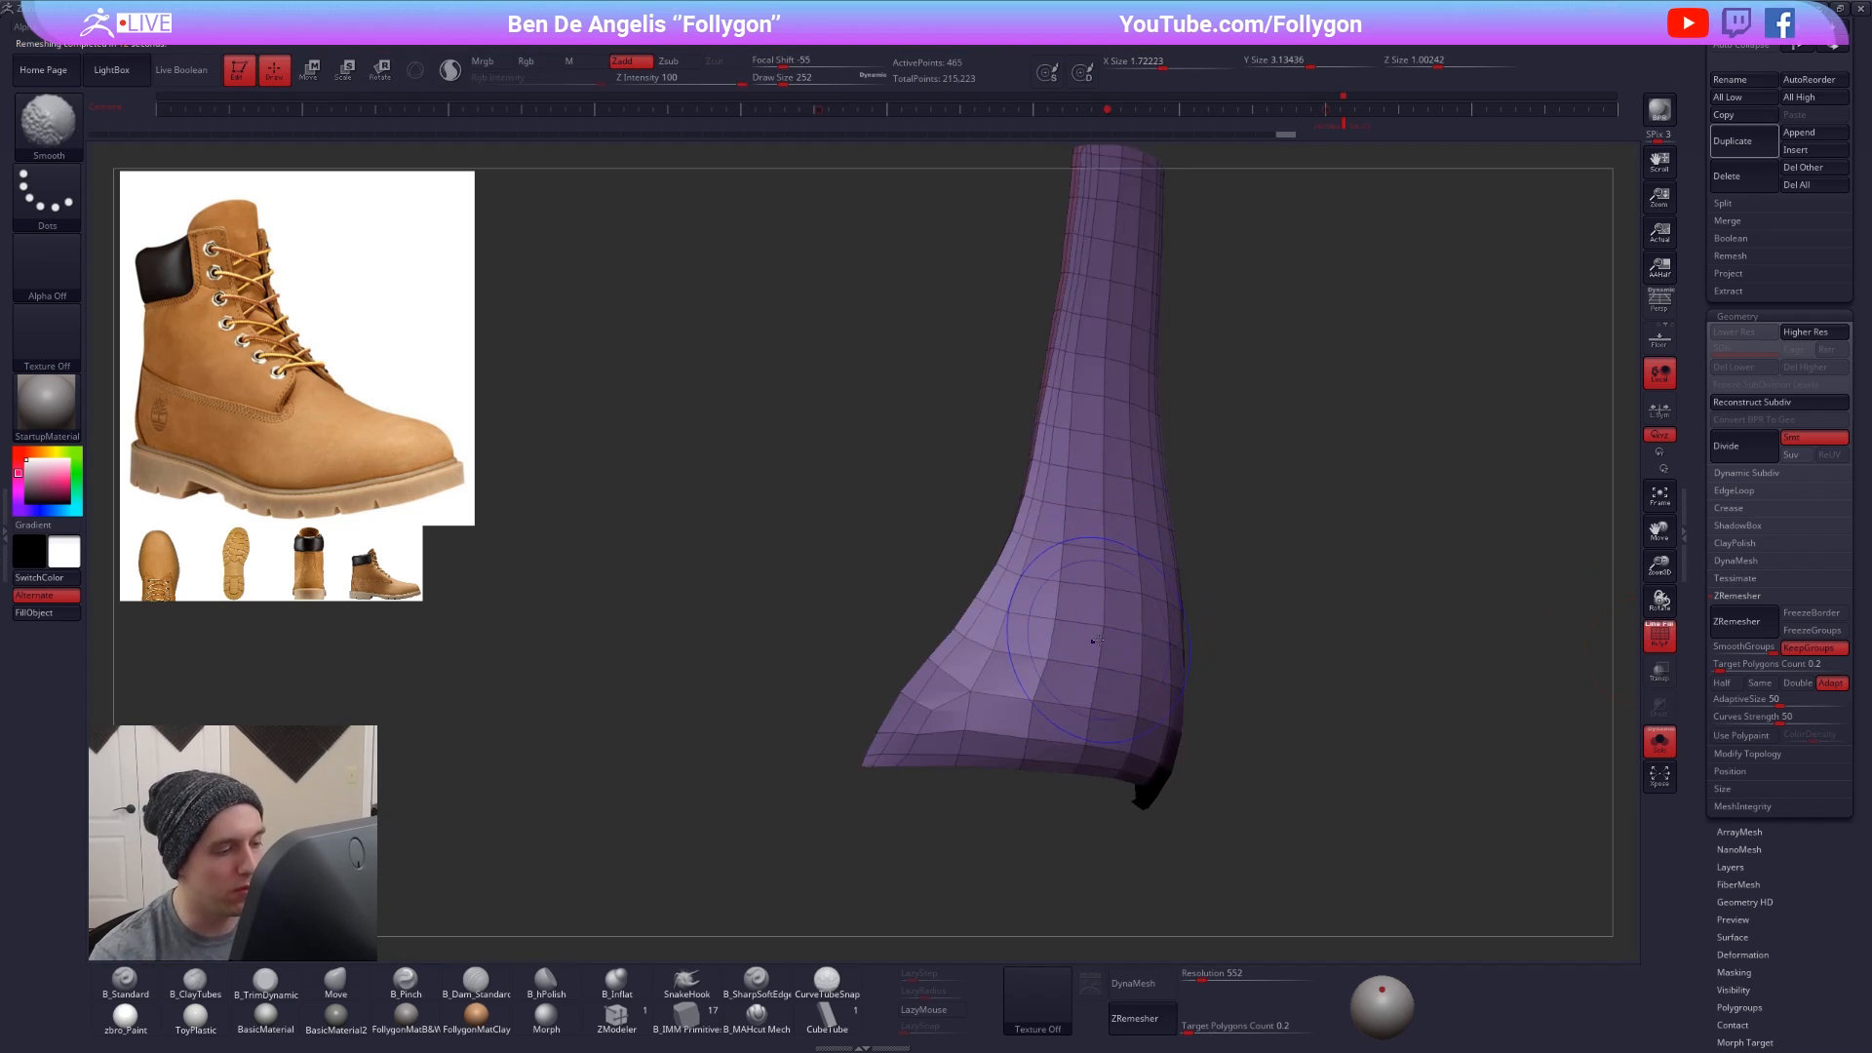
right_click_drag(1128, 546, 1163, 754)
key("ctrl+z")
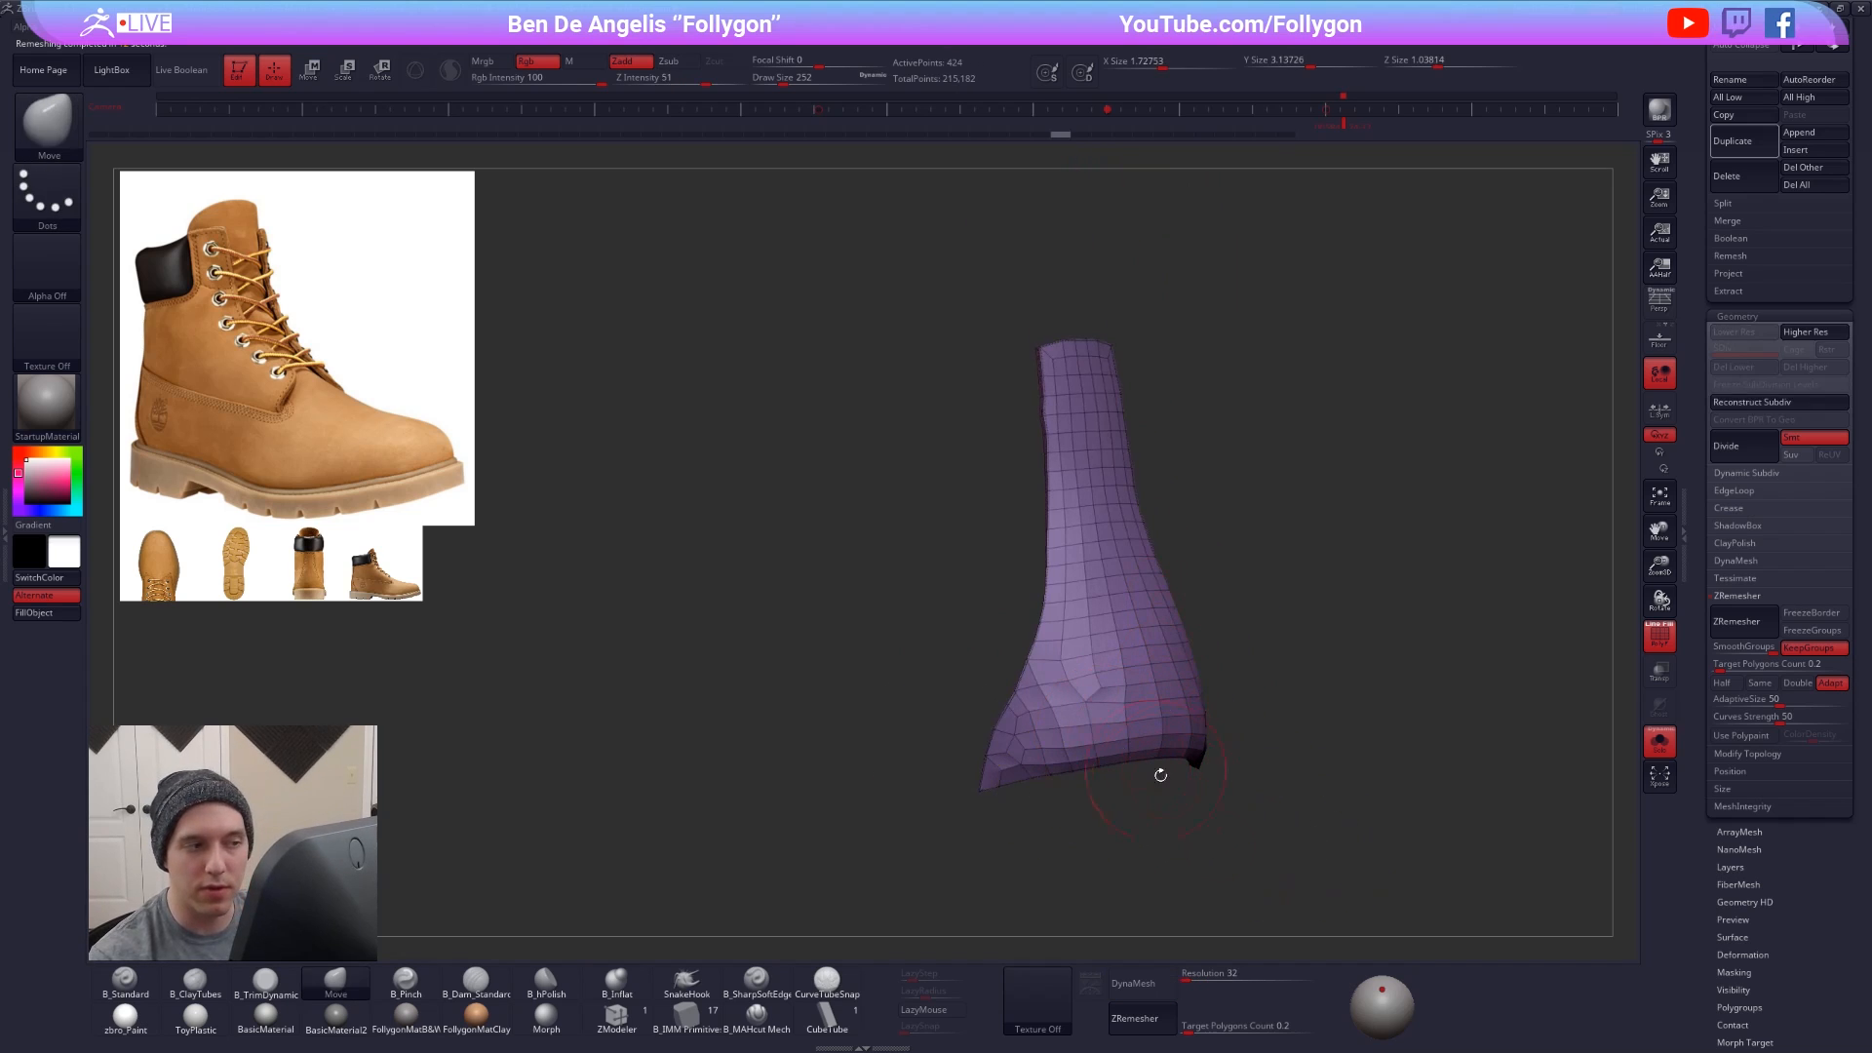
key("ctrl+shift+z")
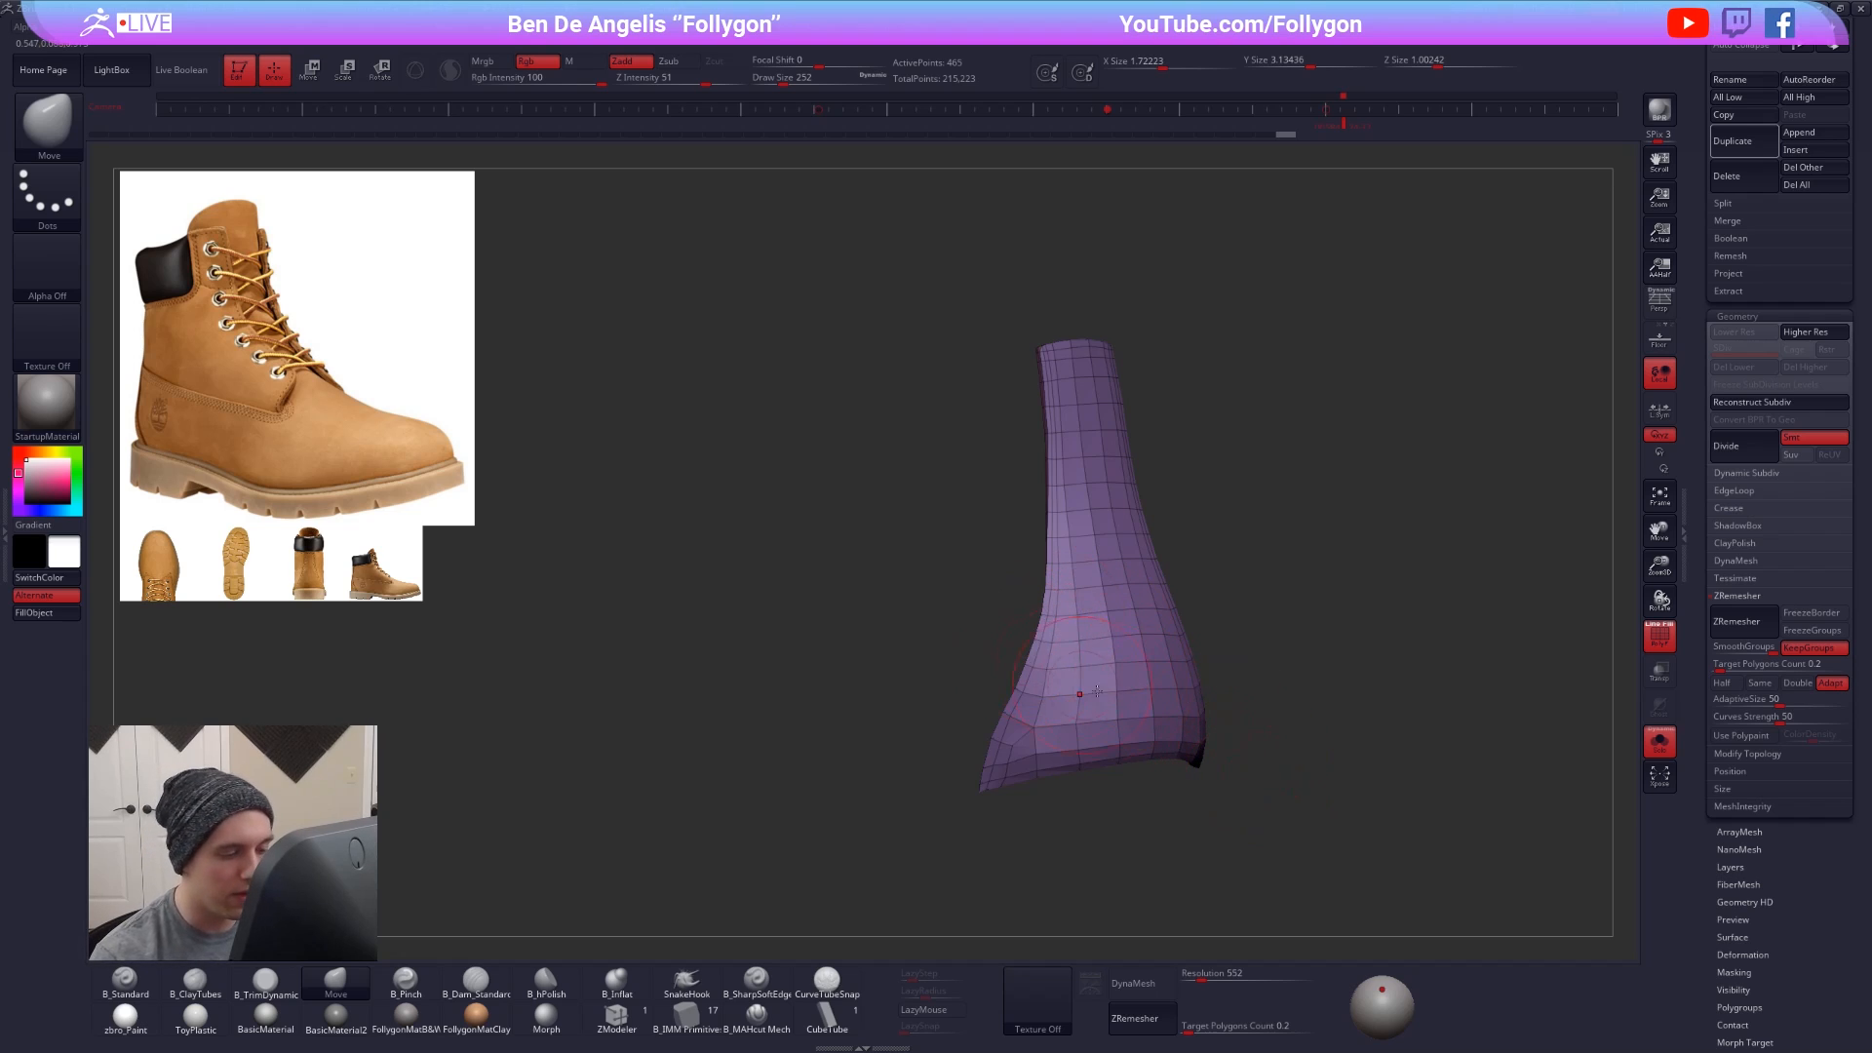
left_click_drag(1233, 687, 1131, 687)
key("d")
key("shift+d")
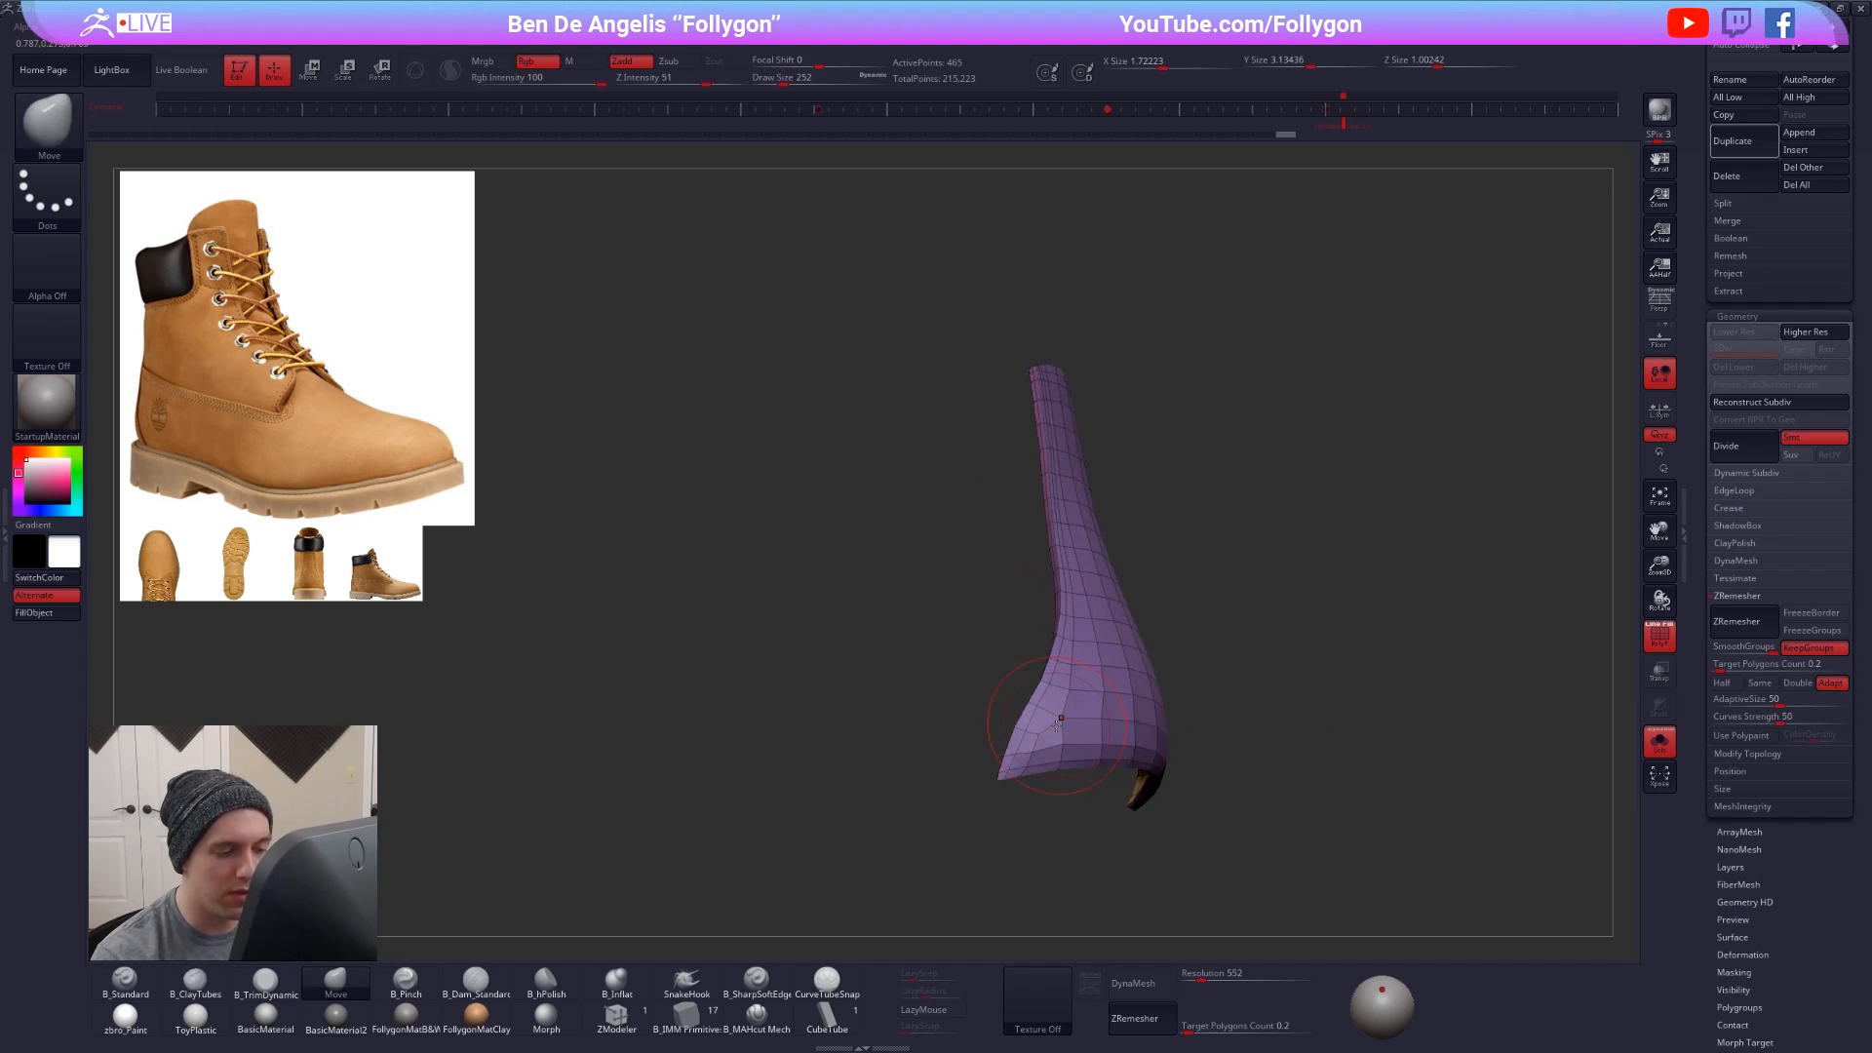
key("d")
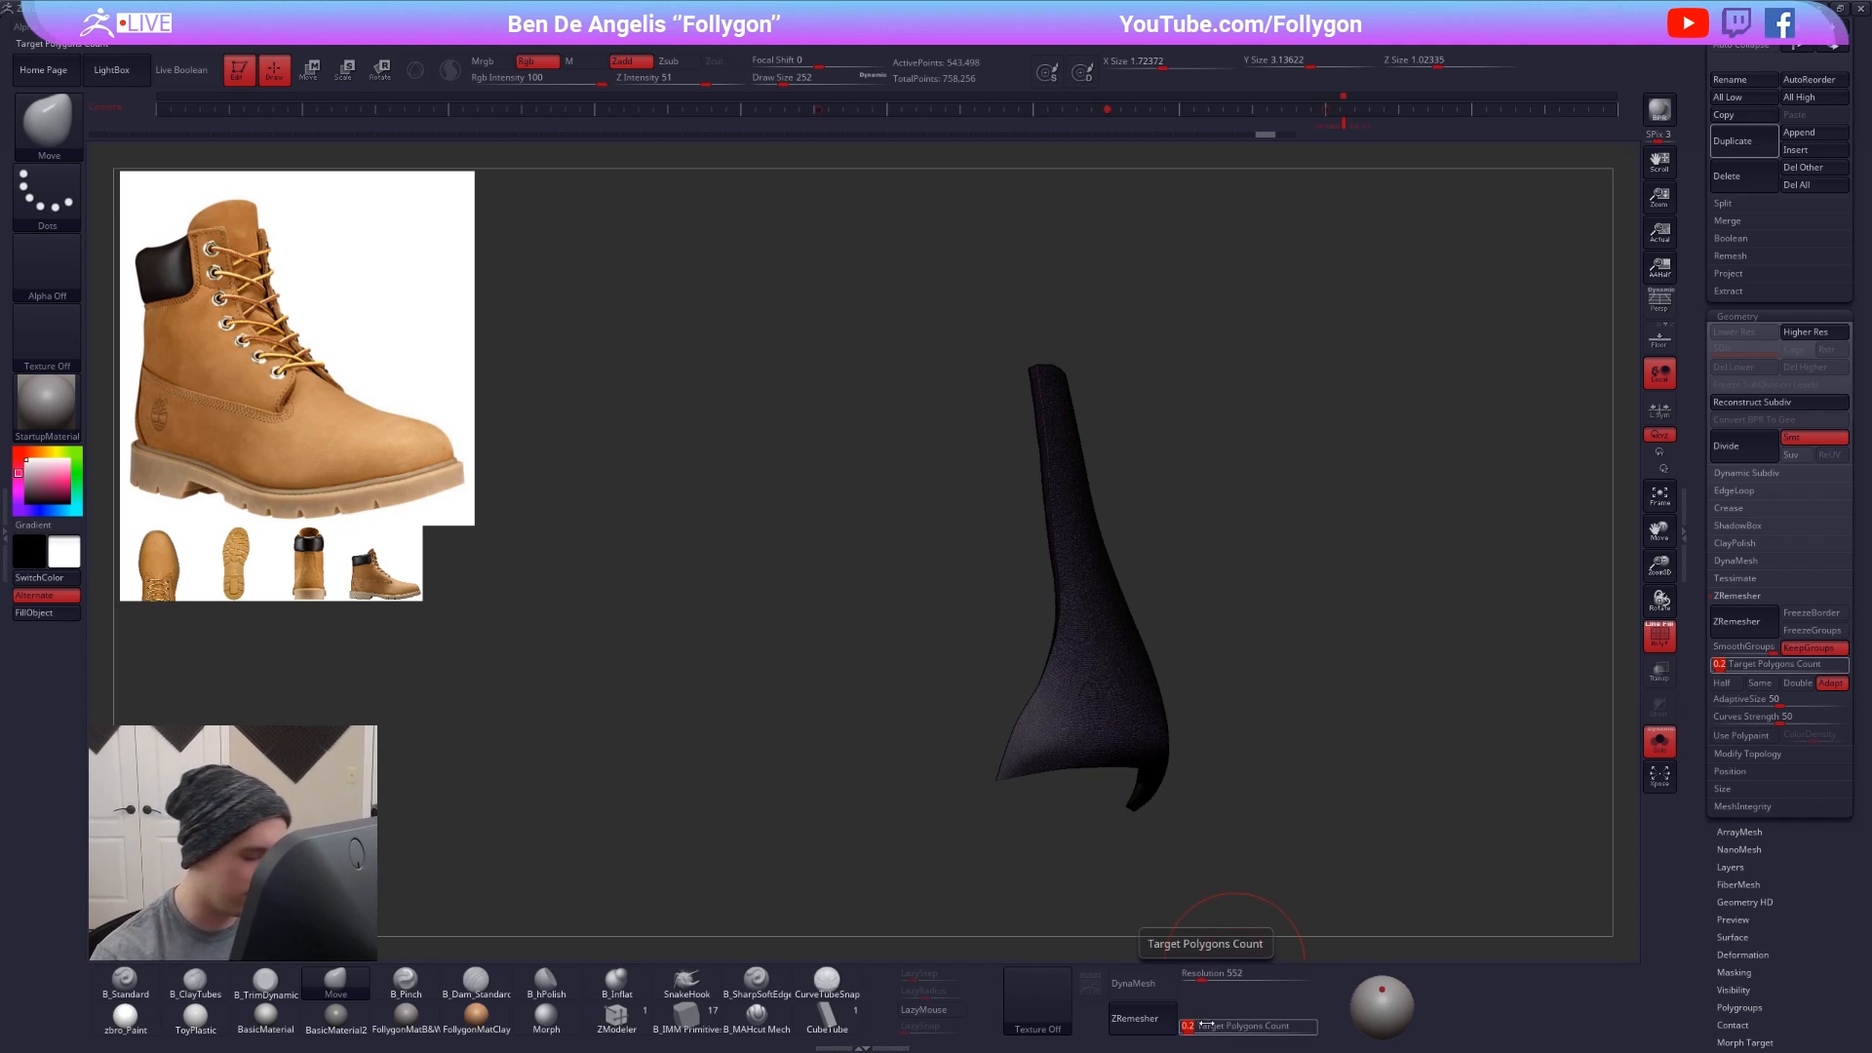
- Try to ZRemesh the heel panel with a target polygon count of 0.1, preview it with dynamic subdivision, and undo it
left_click_drag(1206, 1025, 1165, 1035)
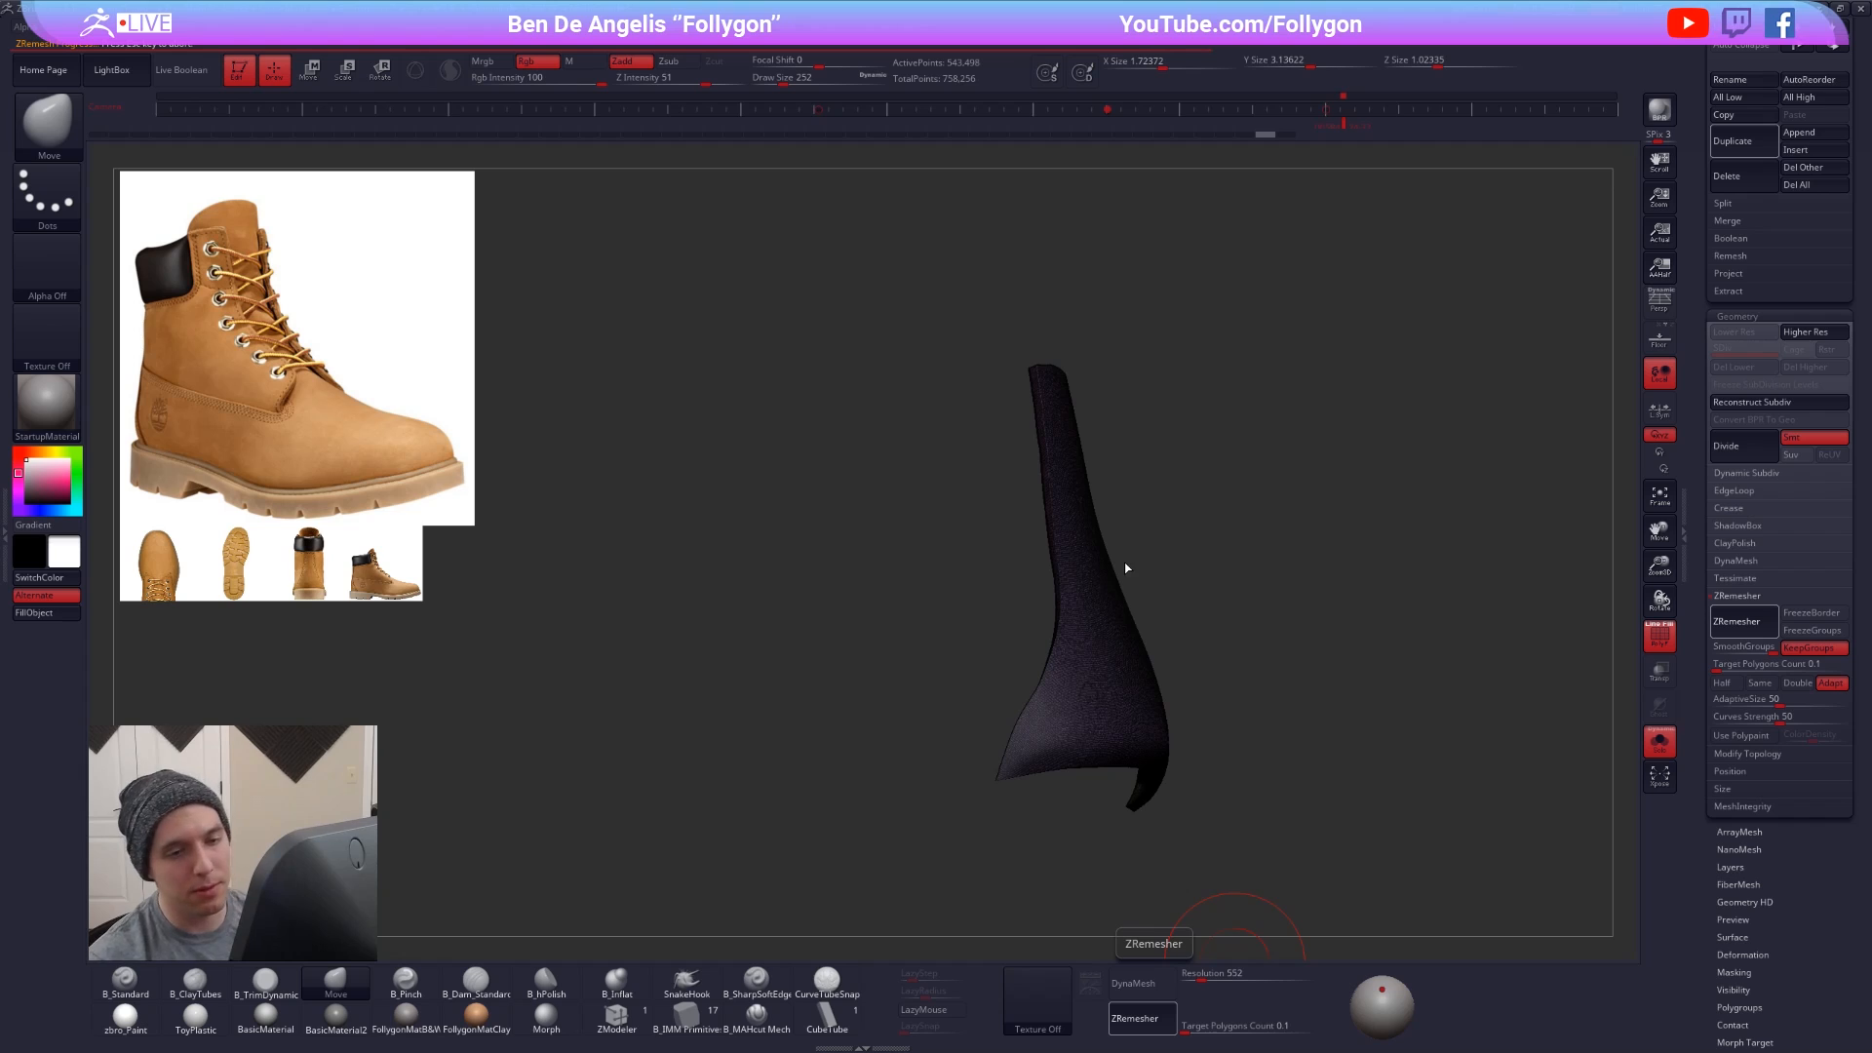
left_click_drag(1148, 617, 1068, 627)
key("ctrl+d")
key("shift+f")
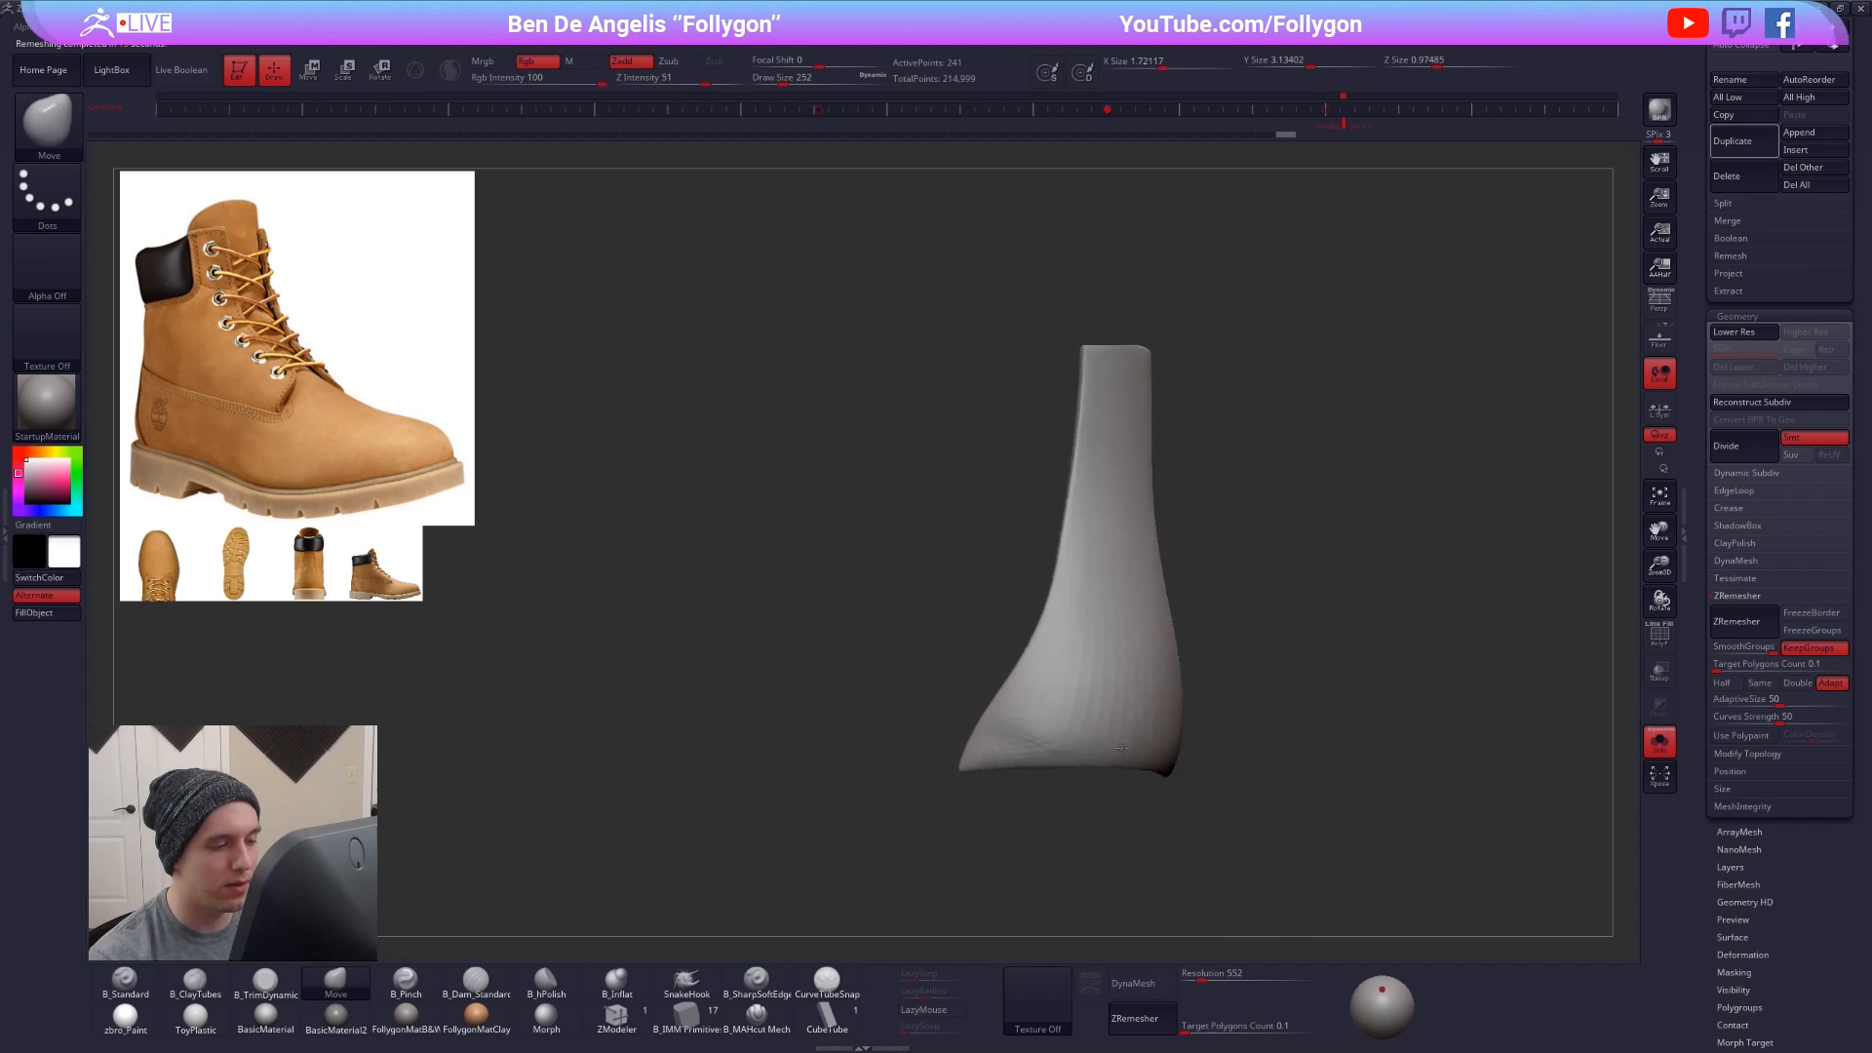
key("shift+f")
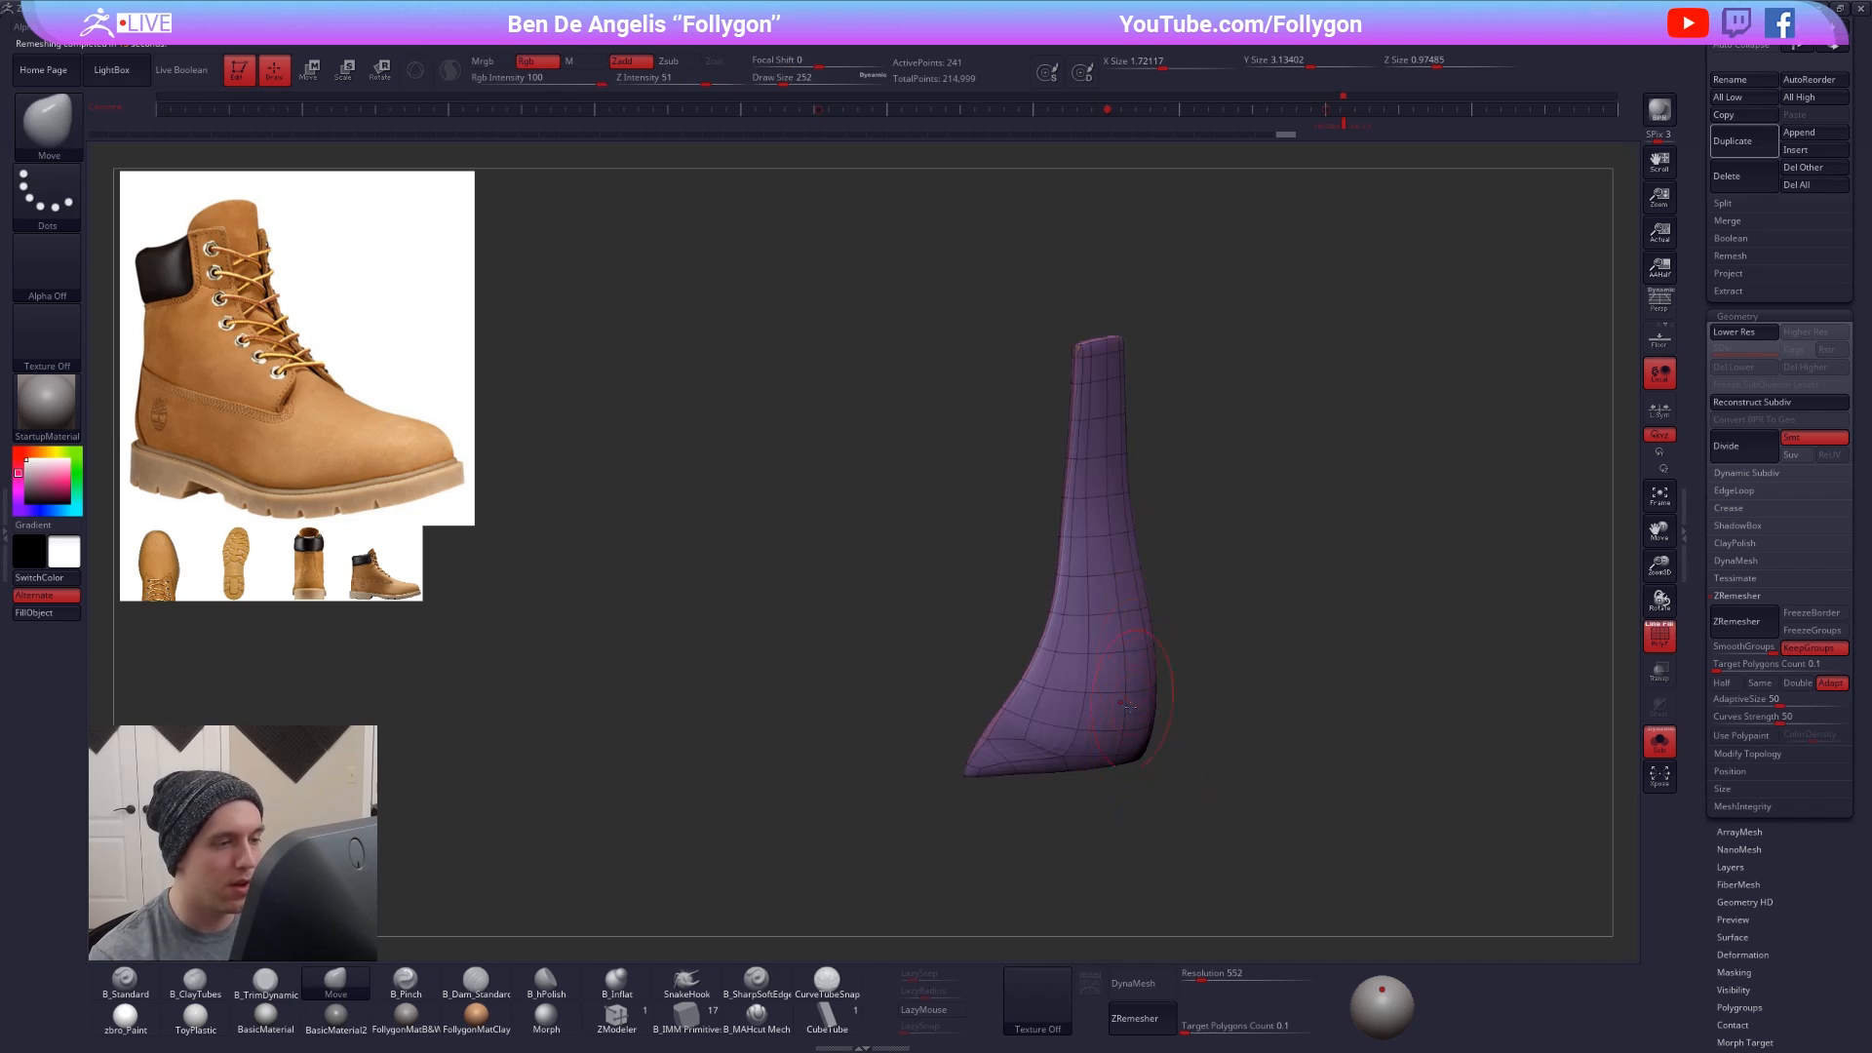
key("ctrl+d")
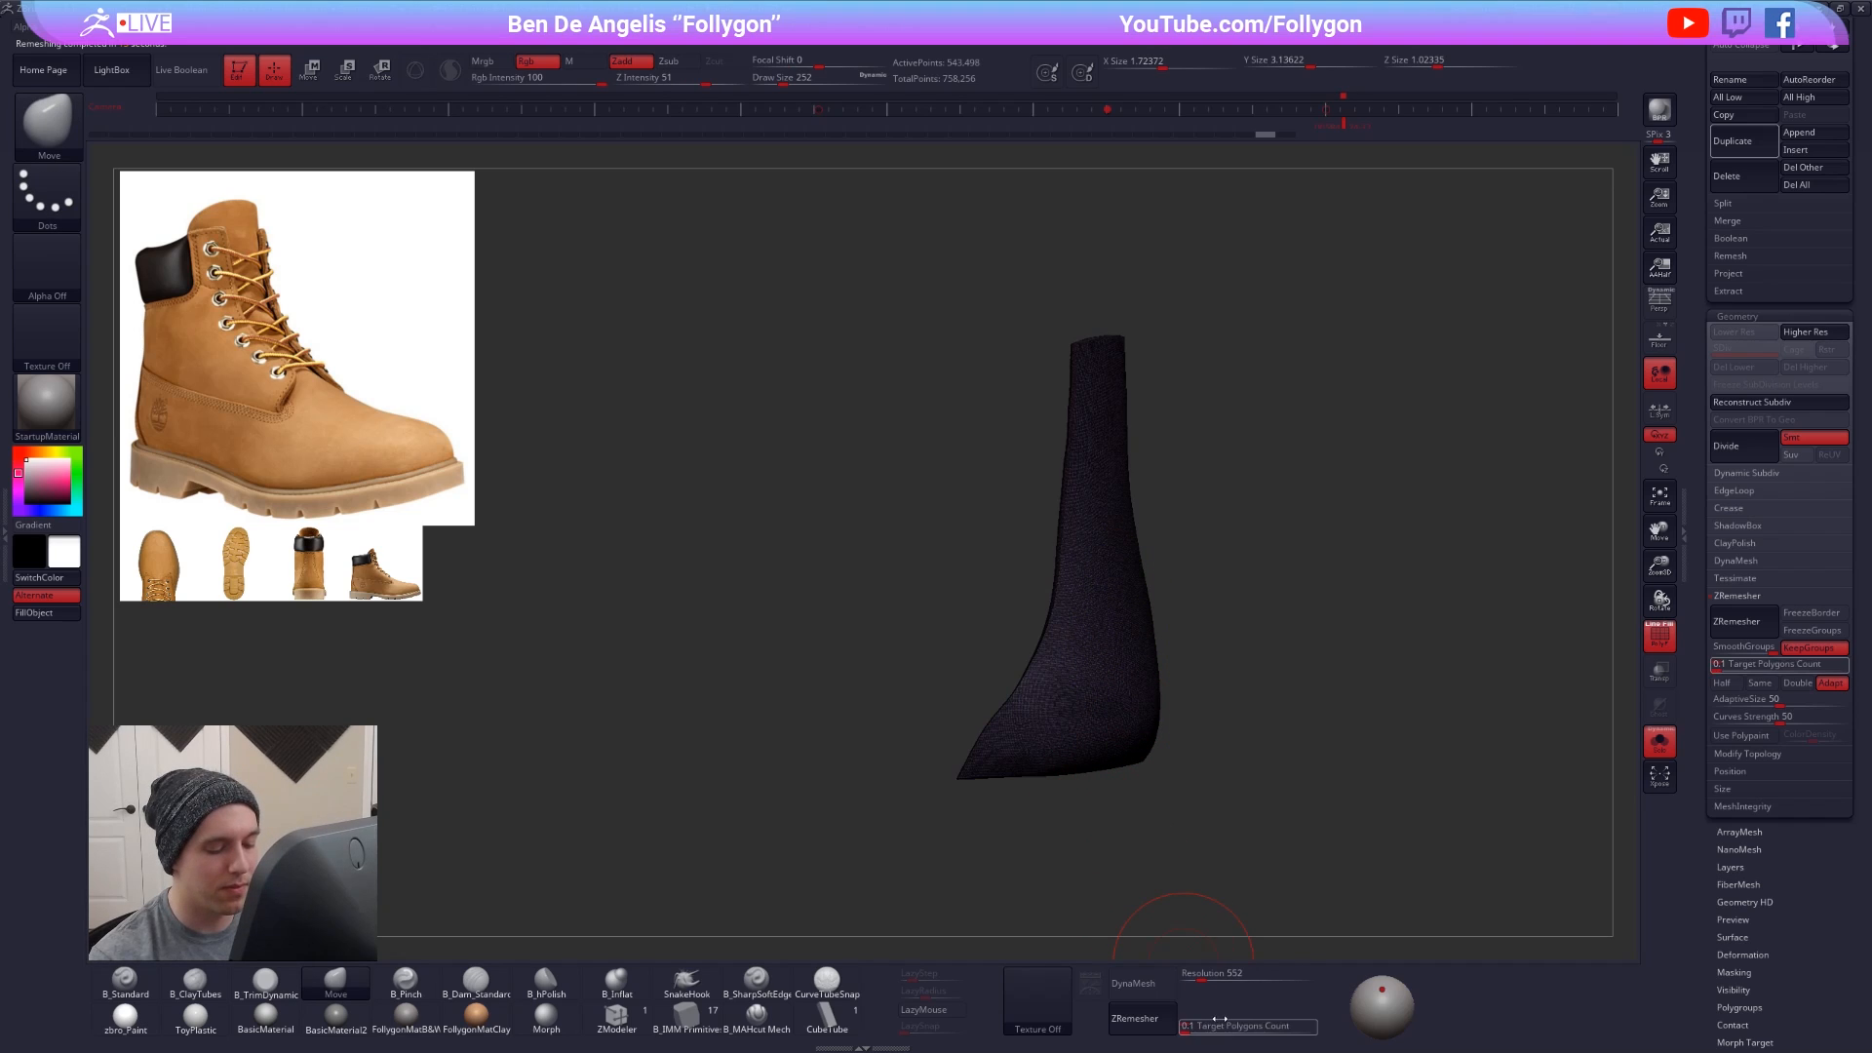
- ZRemesh the heel panel with a target polygon count of 0.25 and preview it with dynamic subdivision
left_click(1219, 1016)
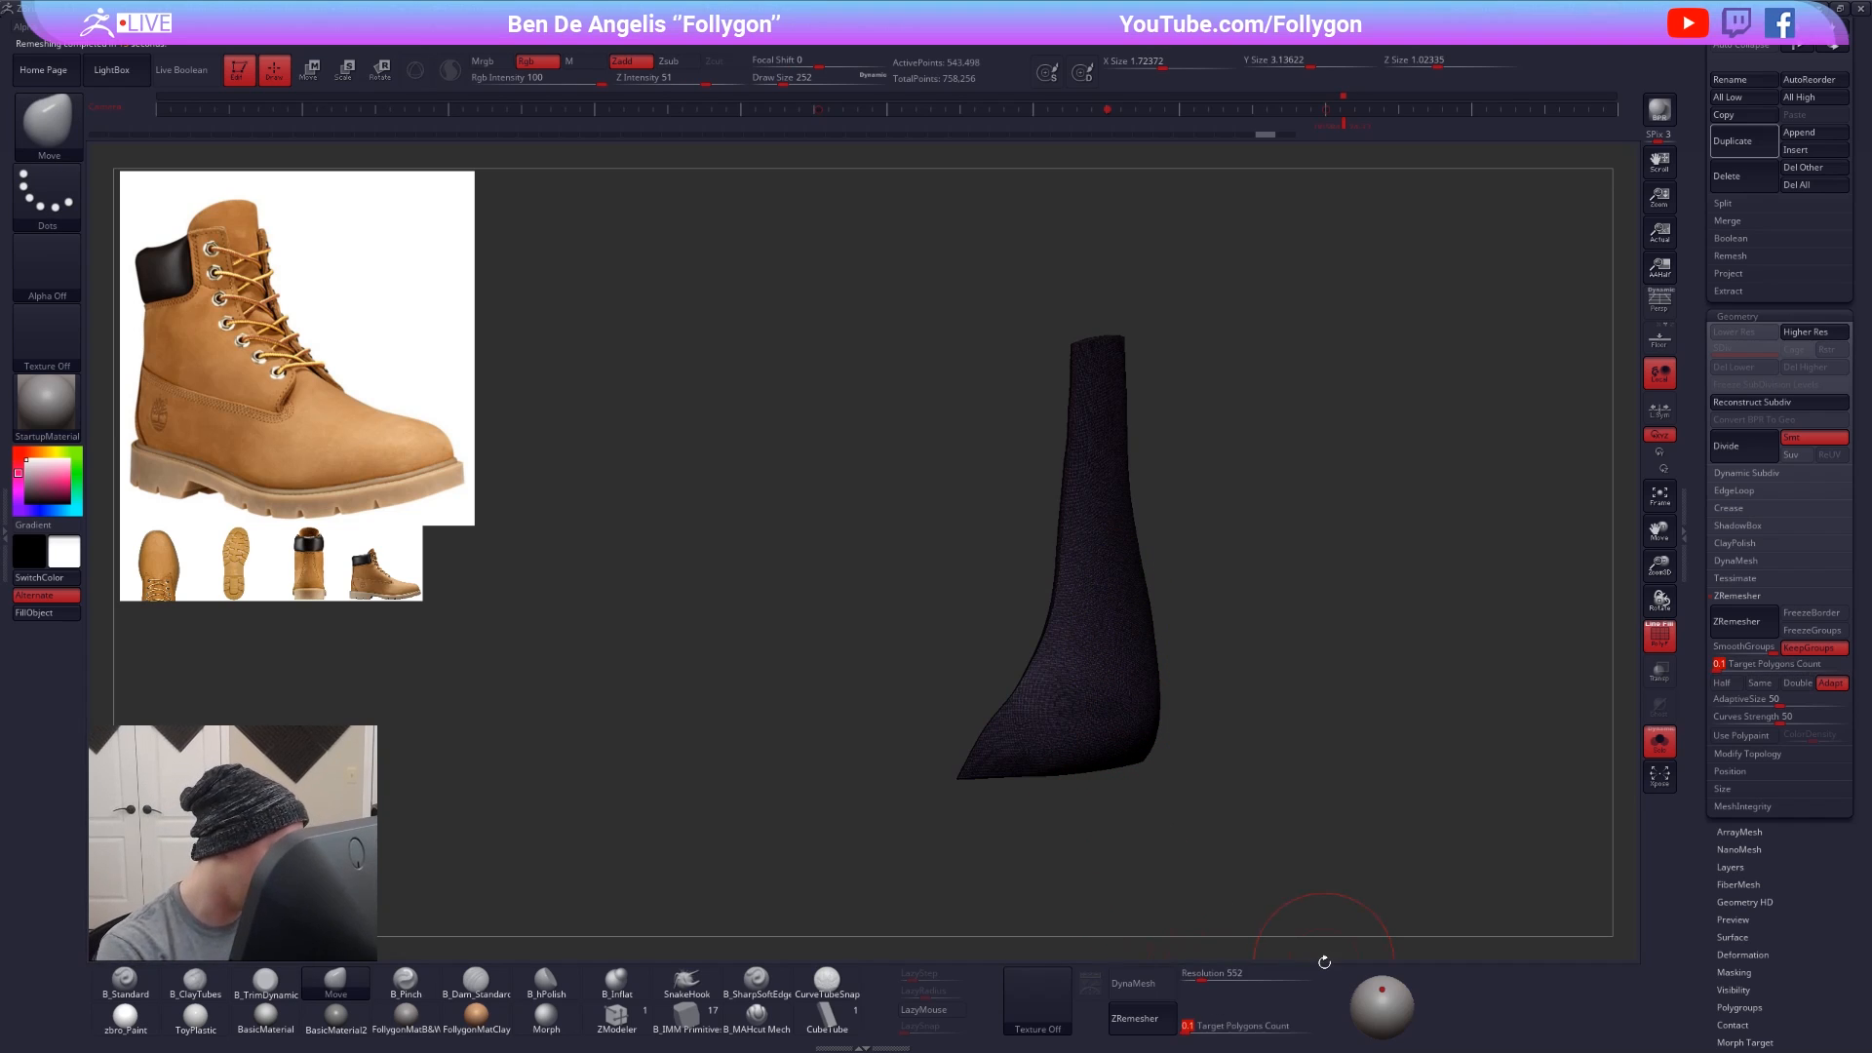
key("Return")
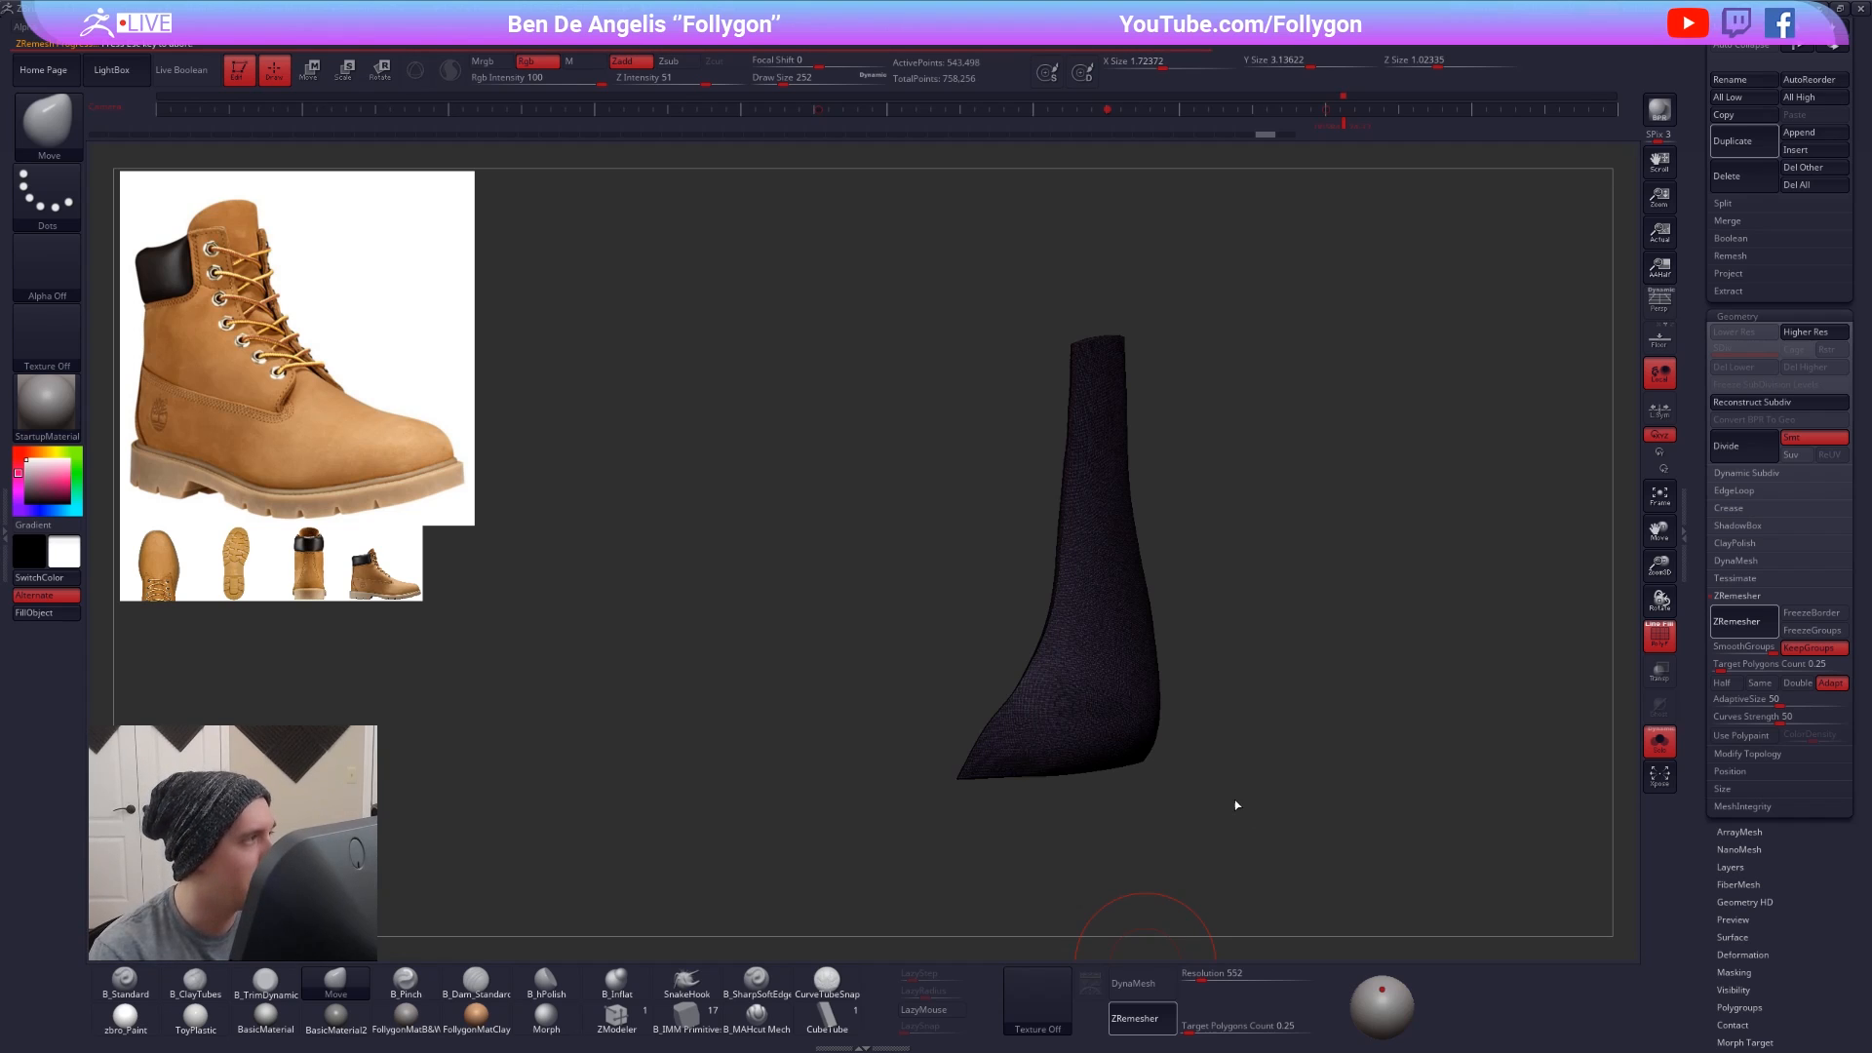
key("ctrl+d")
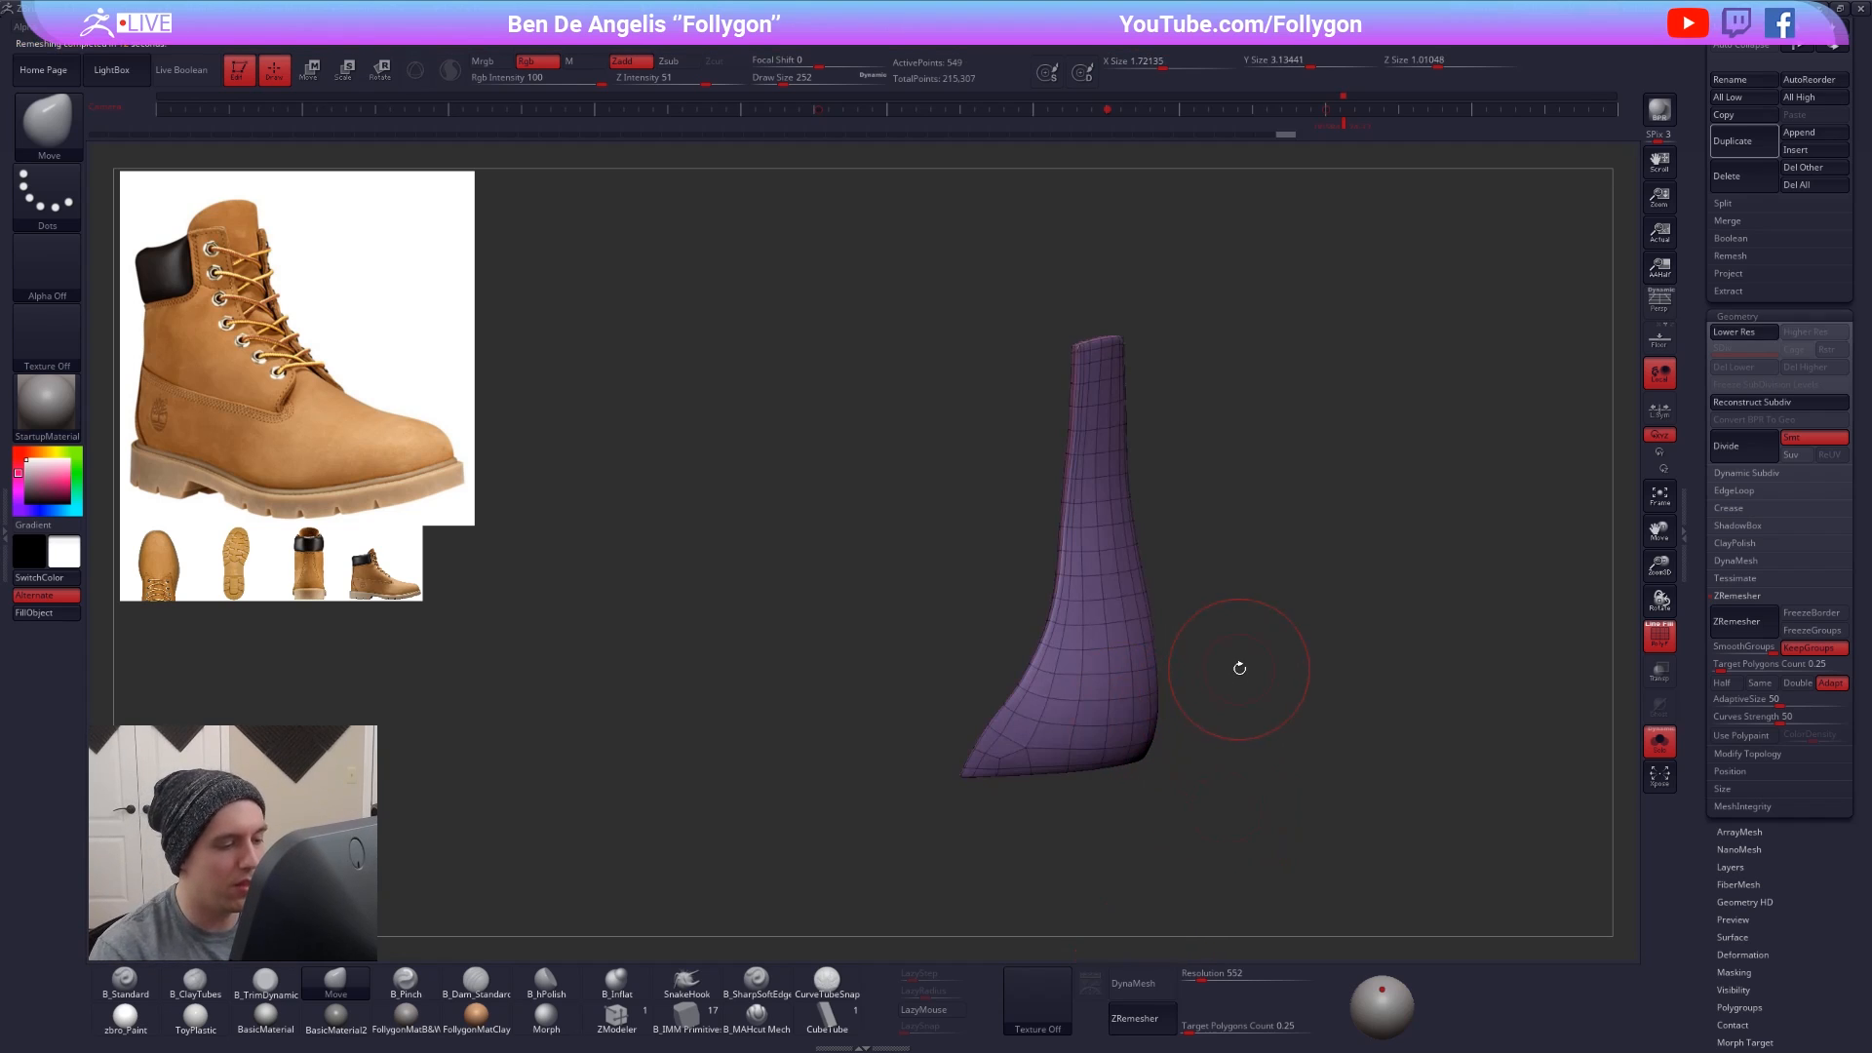
key("shift+d")
- Crease the side edge near the heel panel's upper corner with ZModeler's Crease action, using a draw size of 74
right_click_drag(1136, 419, 1090, 493)
key("space")
left_click_drag(1016, 392, 1003, 392)
key("ctrl+w")
mouse_move(1034, 379)
right_mouse_down()
mouse_move(1078, 416)
mouse_move(1053, 405)
right_mouse_up()
key("ctrl+w")
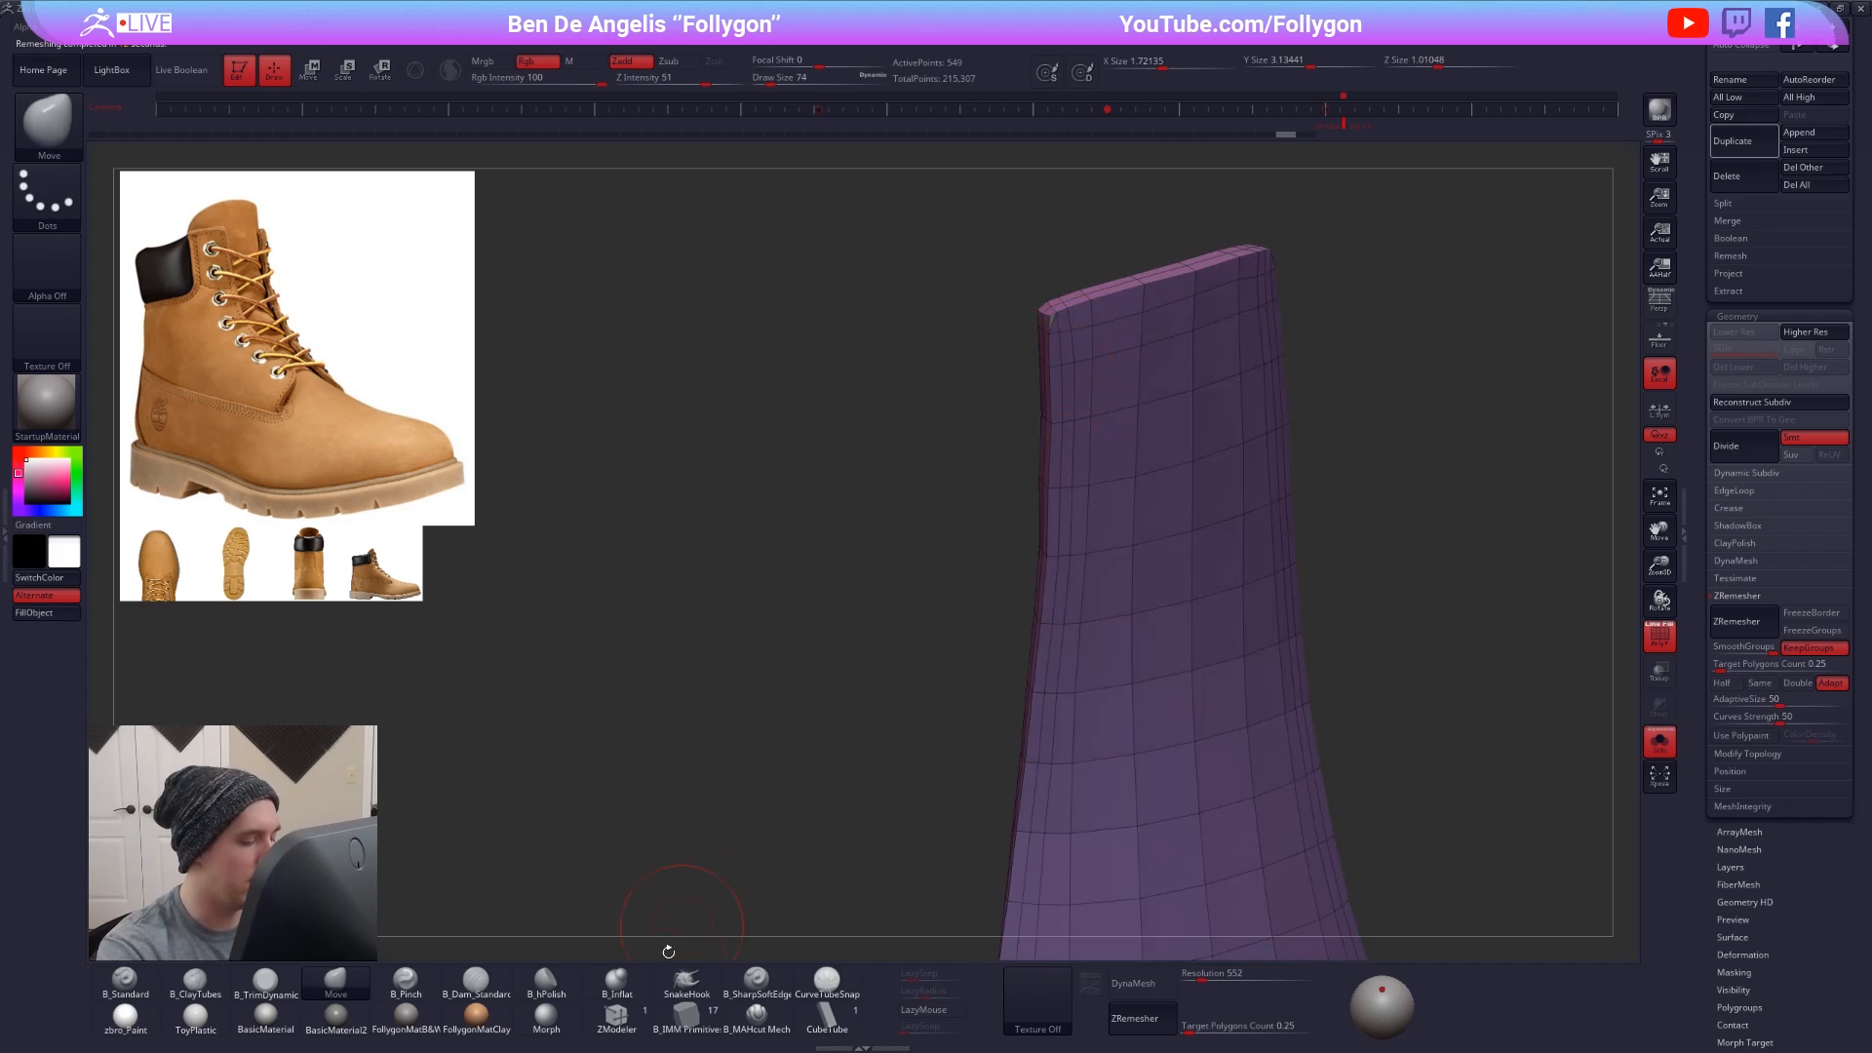
left_click(616, 1014)
key("space")
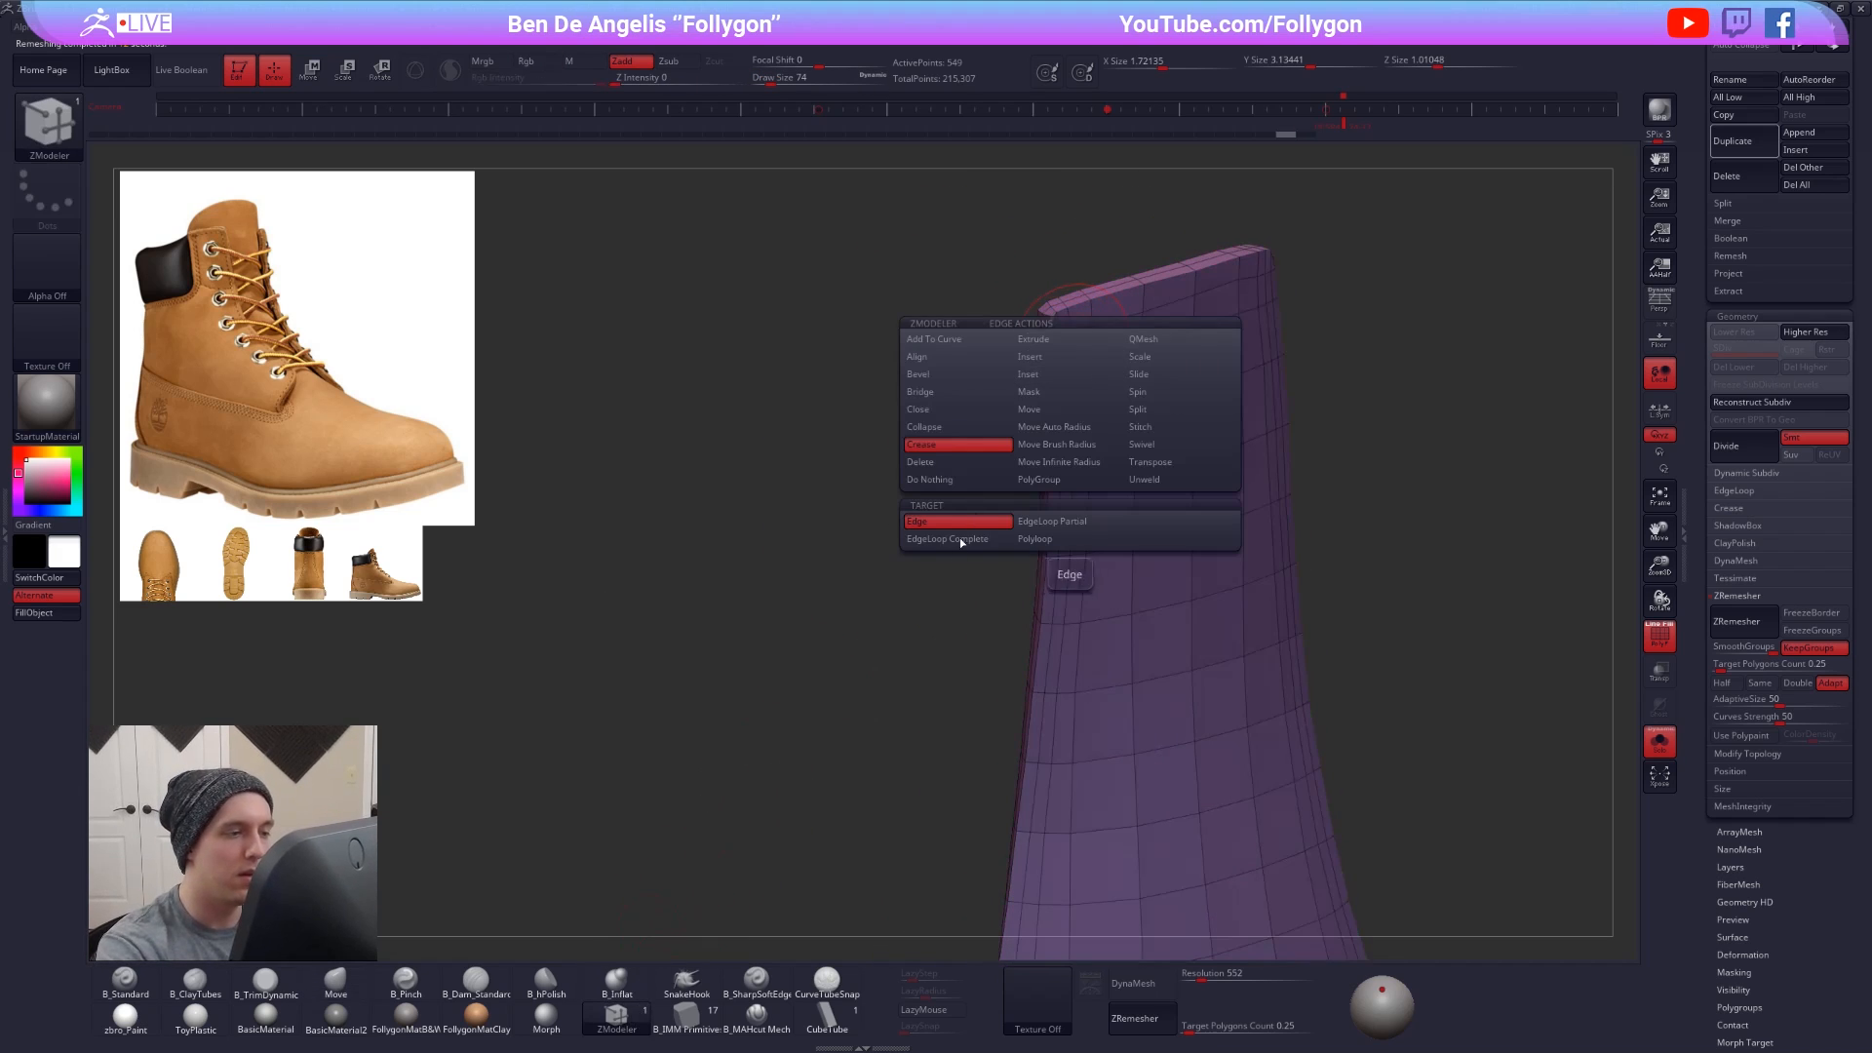
left_click(979, 467)
left_click(1041, 527)
left_click(1048, 372)
mouse_move(1051, 380)
right_mouse_down("ctrl")
mouse_move(1081, 434)
mouse_move(1061, 447)
mouse_move(1097, 656)
mouse_move(993, 683)
mouse_move(1078, 614)
mouse_move(1191, 672)
mouse_move(1161, 719)
mouse_move(1120, 647)
right_mouse_up("ctrl")
- Show the whole boot without wireframe, preview the heel panel with dynamic subdivision, and switch to the Move brush
key("d")
key("shift+f")
key("alt+s")
key("b")
key("m")
key("v")
key("space")
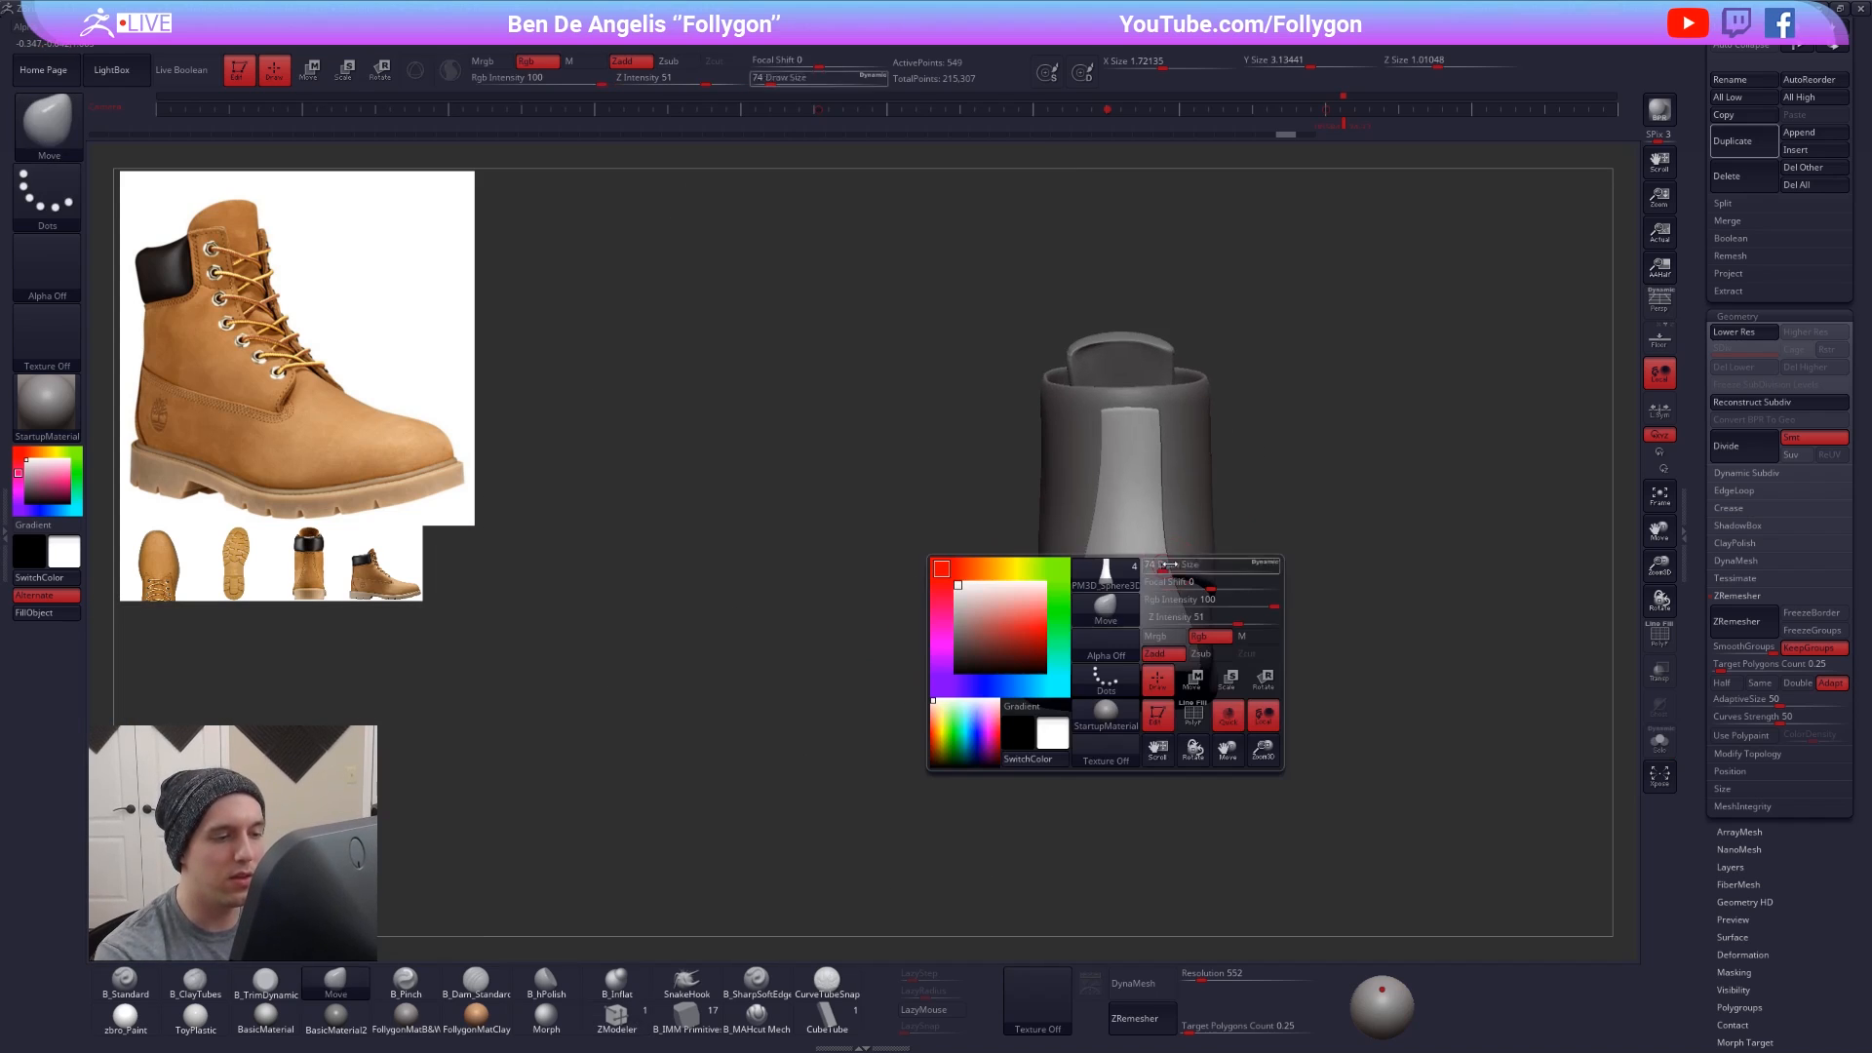
left_click_drag(1169, 564, 1187, 563)
- Reshape the heel panel to fit the back of the boot with the Move brush, using draw sizes of 833 and 615
right_click_drag(1214, 558, 1136, 562)
key("space")
left_click_drag(1120, 470, 1128, 465)
right_click_drag(1128, 465, 1130, 465, "shift")
key("space")
left_click_drag(1131, 465, 1137, 460)
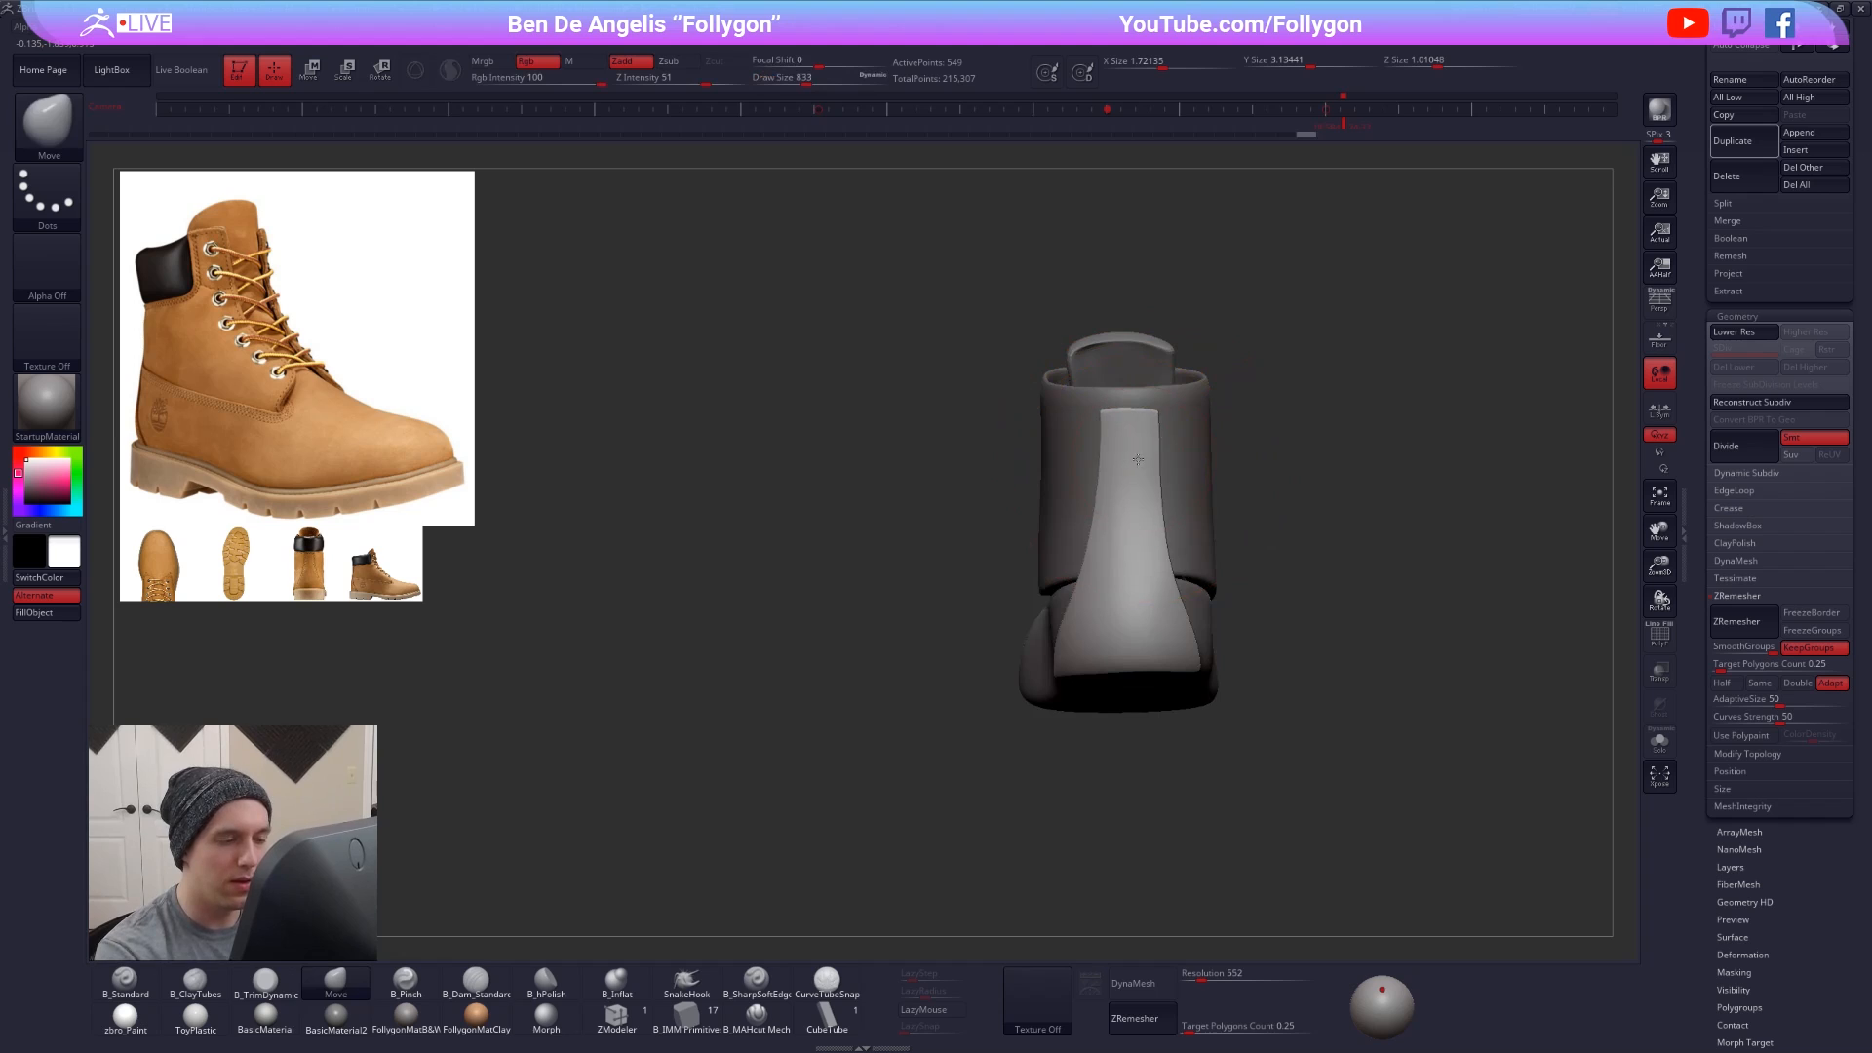
right_click_drag(1127, 490, 1149, 509)
key("space")
left_click_drag(1139, 510, 1128, 509)
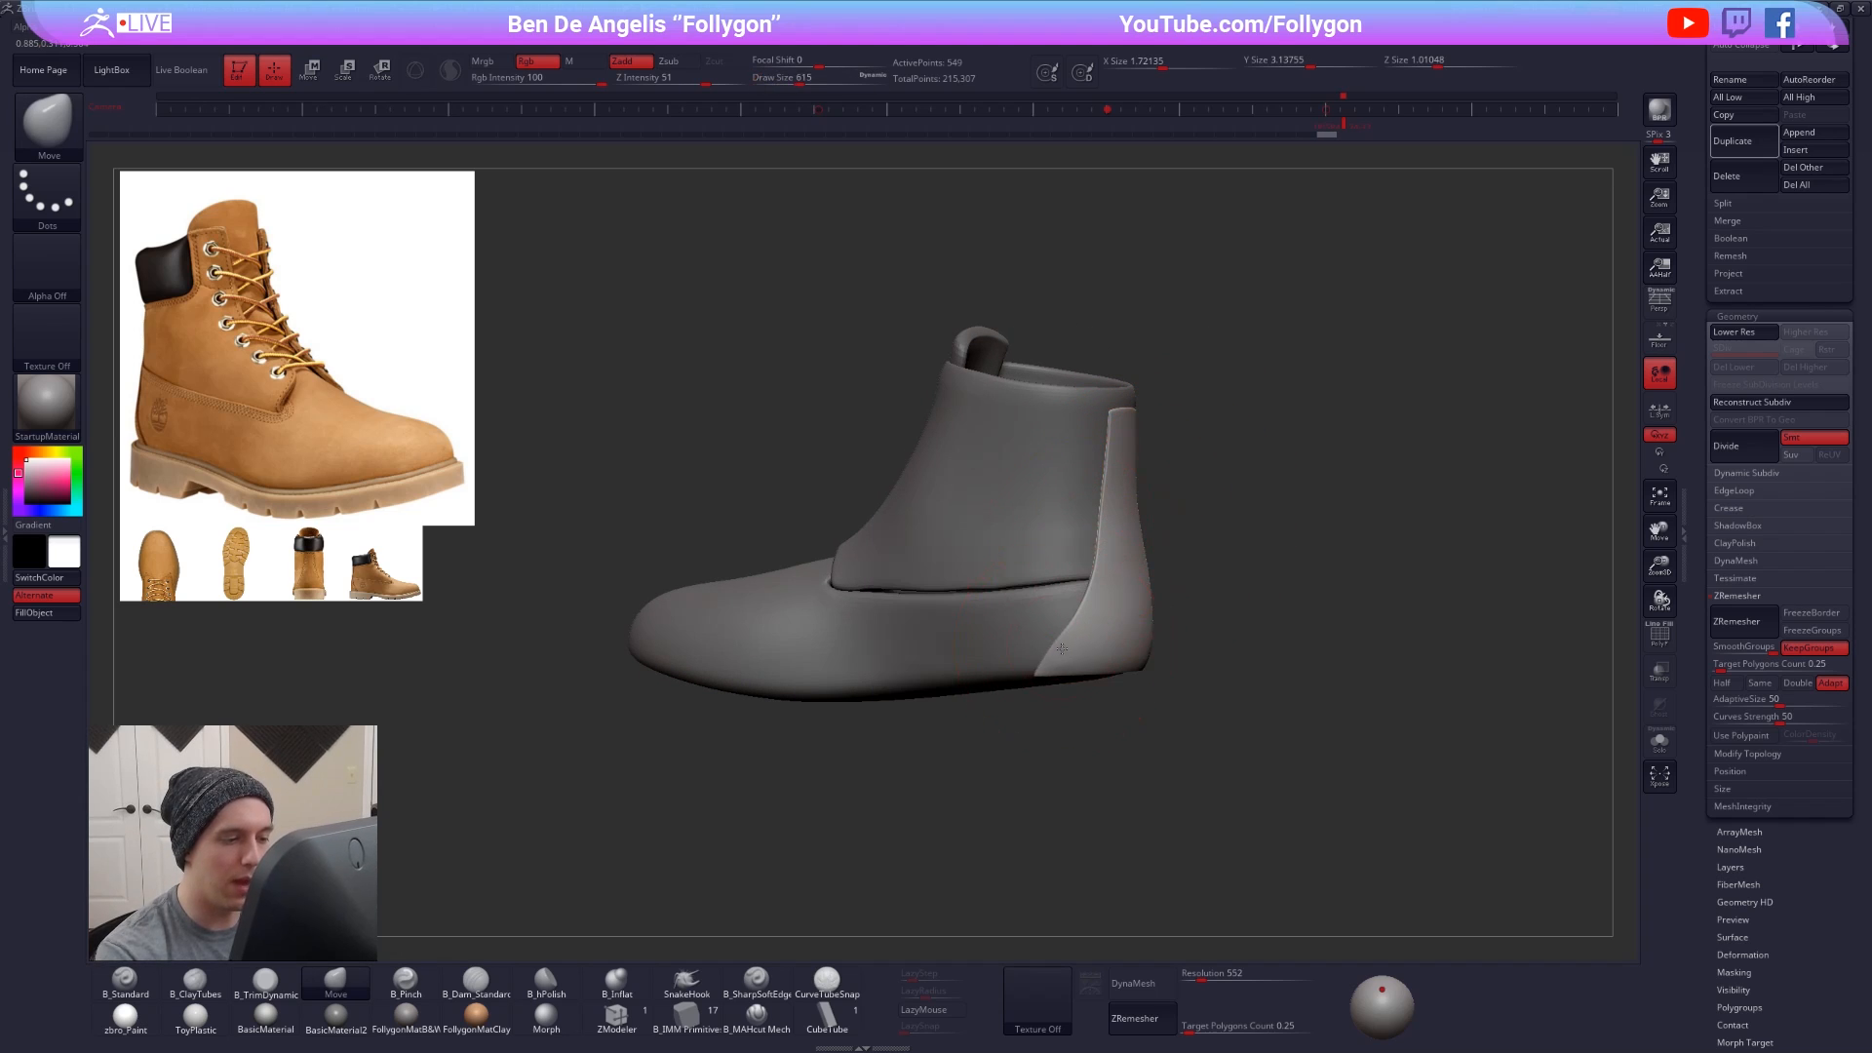
right_click_drag(1083, 618, 1111, 615)
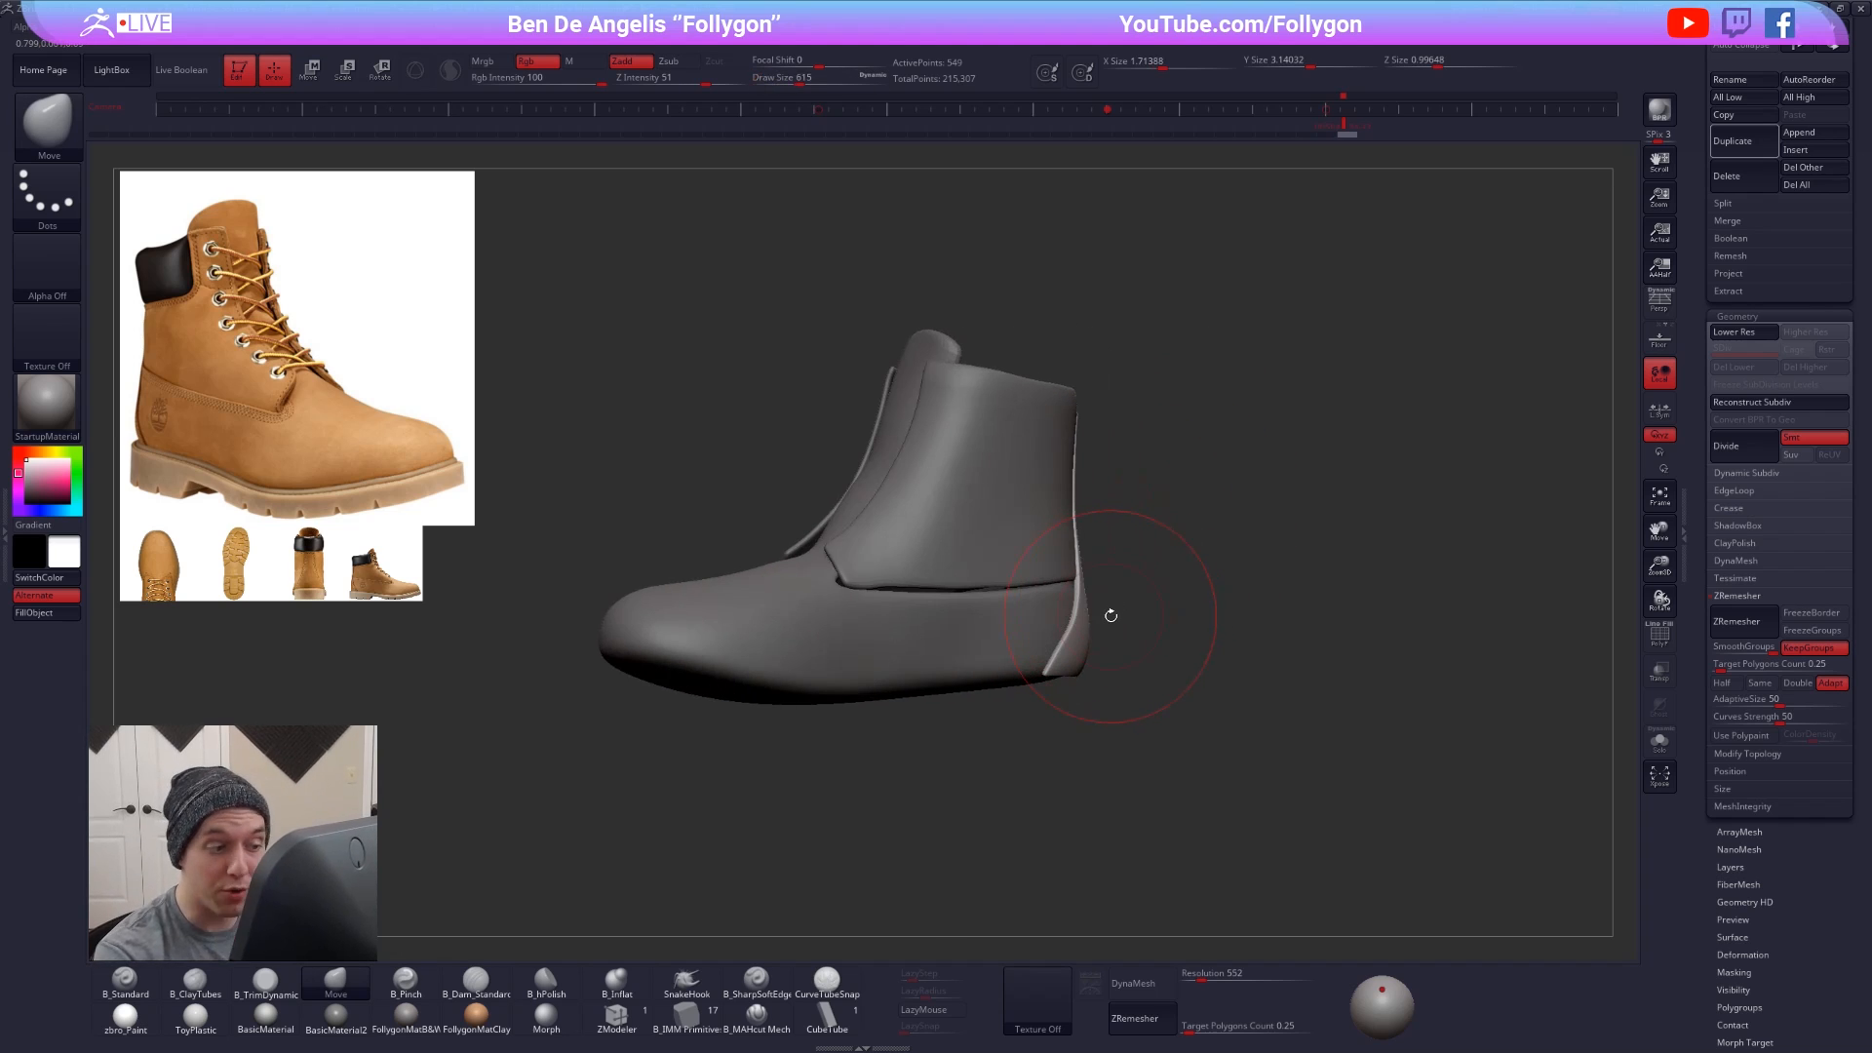
- Isolate the heel panel and examine its lower corners with polyframe and dynamic subdivision, setting the draw size to 335
key("shift+d")
key("d")
key("alt+s")
right_click_drag(1083, 667, 1166, 694, "ctrl")
key("shift+f")
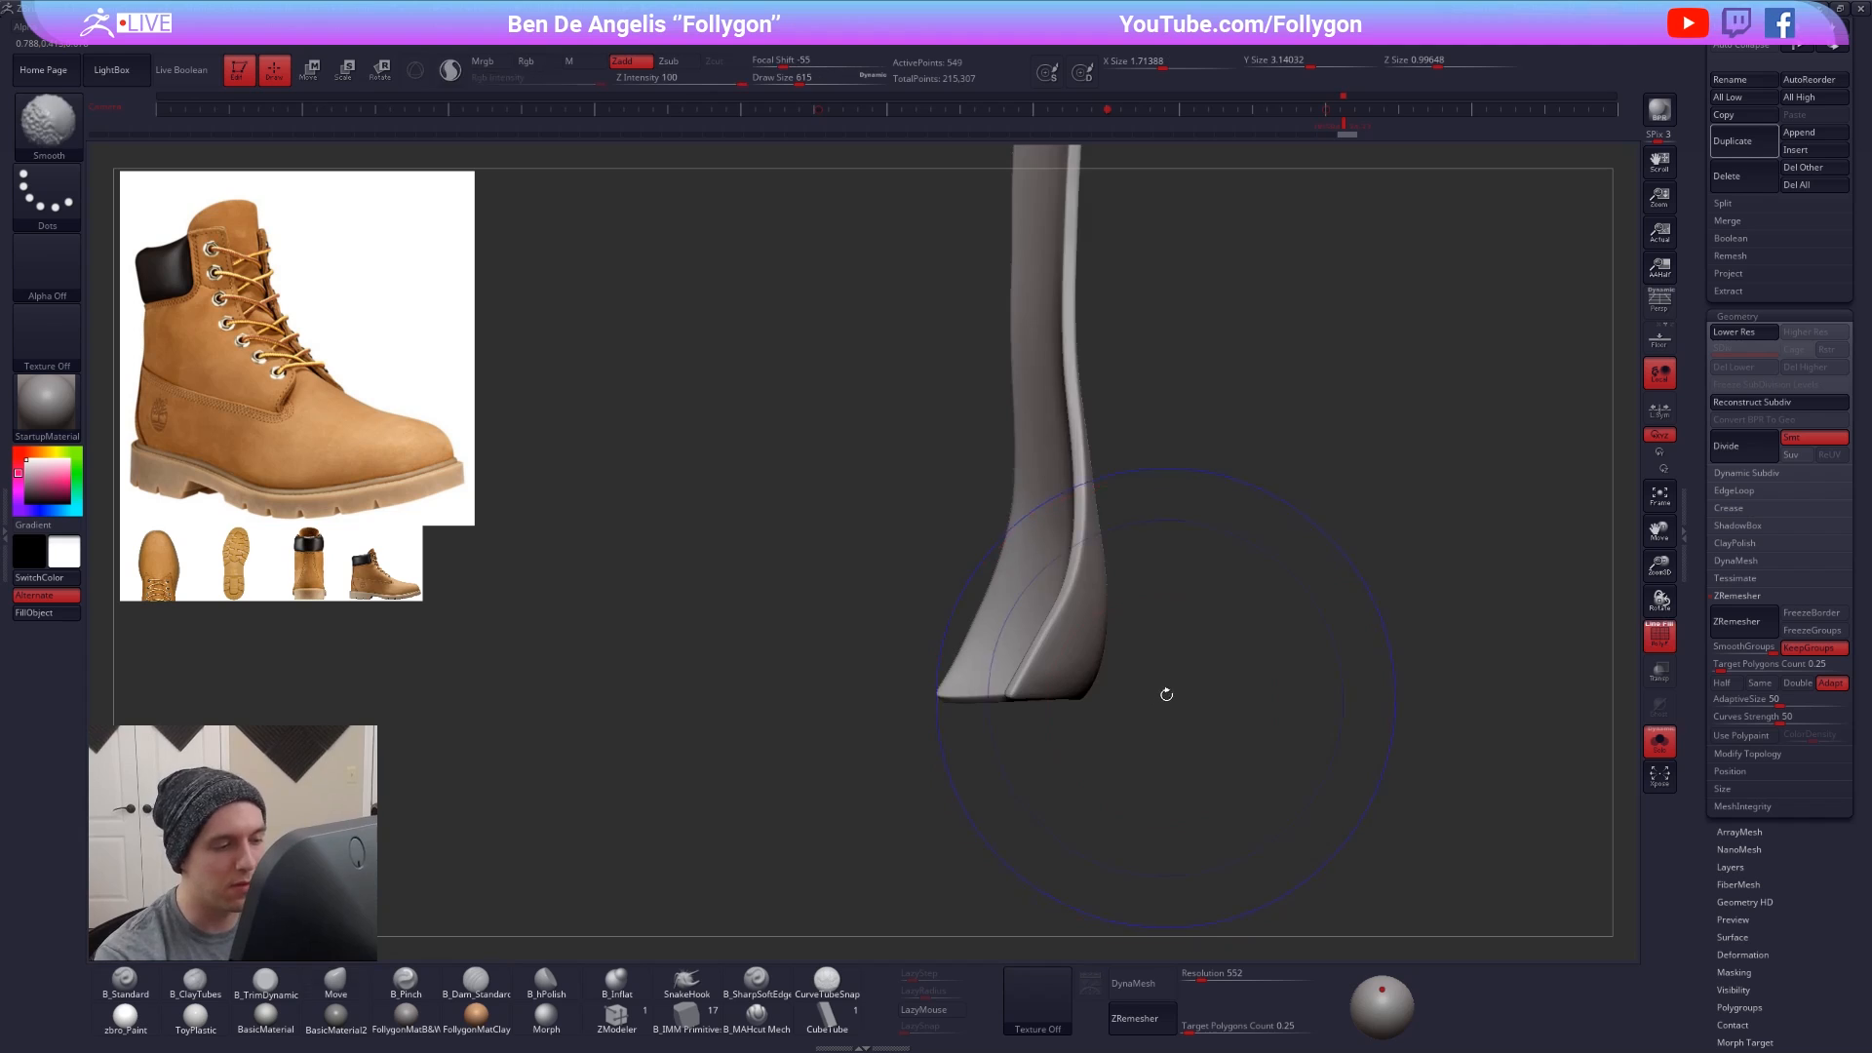
key("space")
left_click_drag(1182, 677, 1171, 678)
key("shift+d")
key("d")
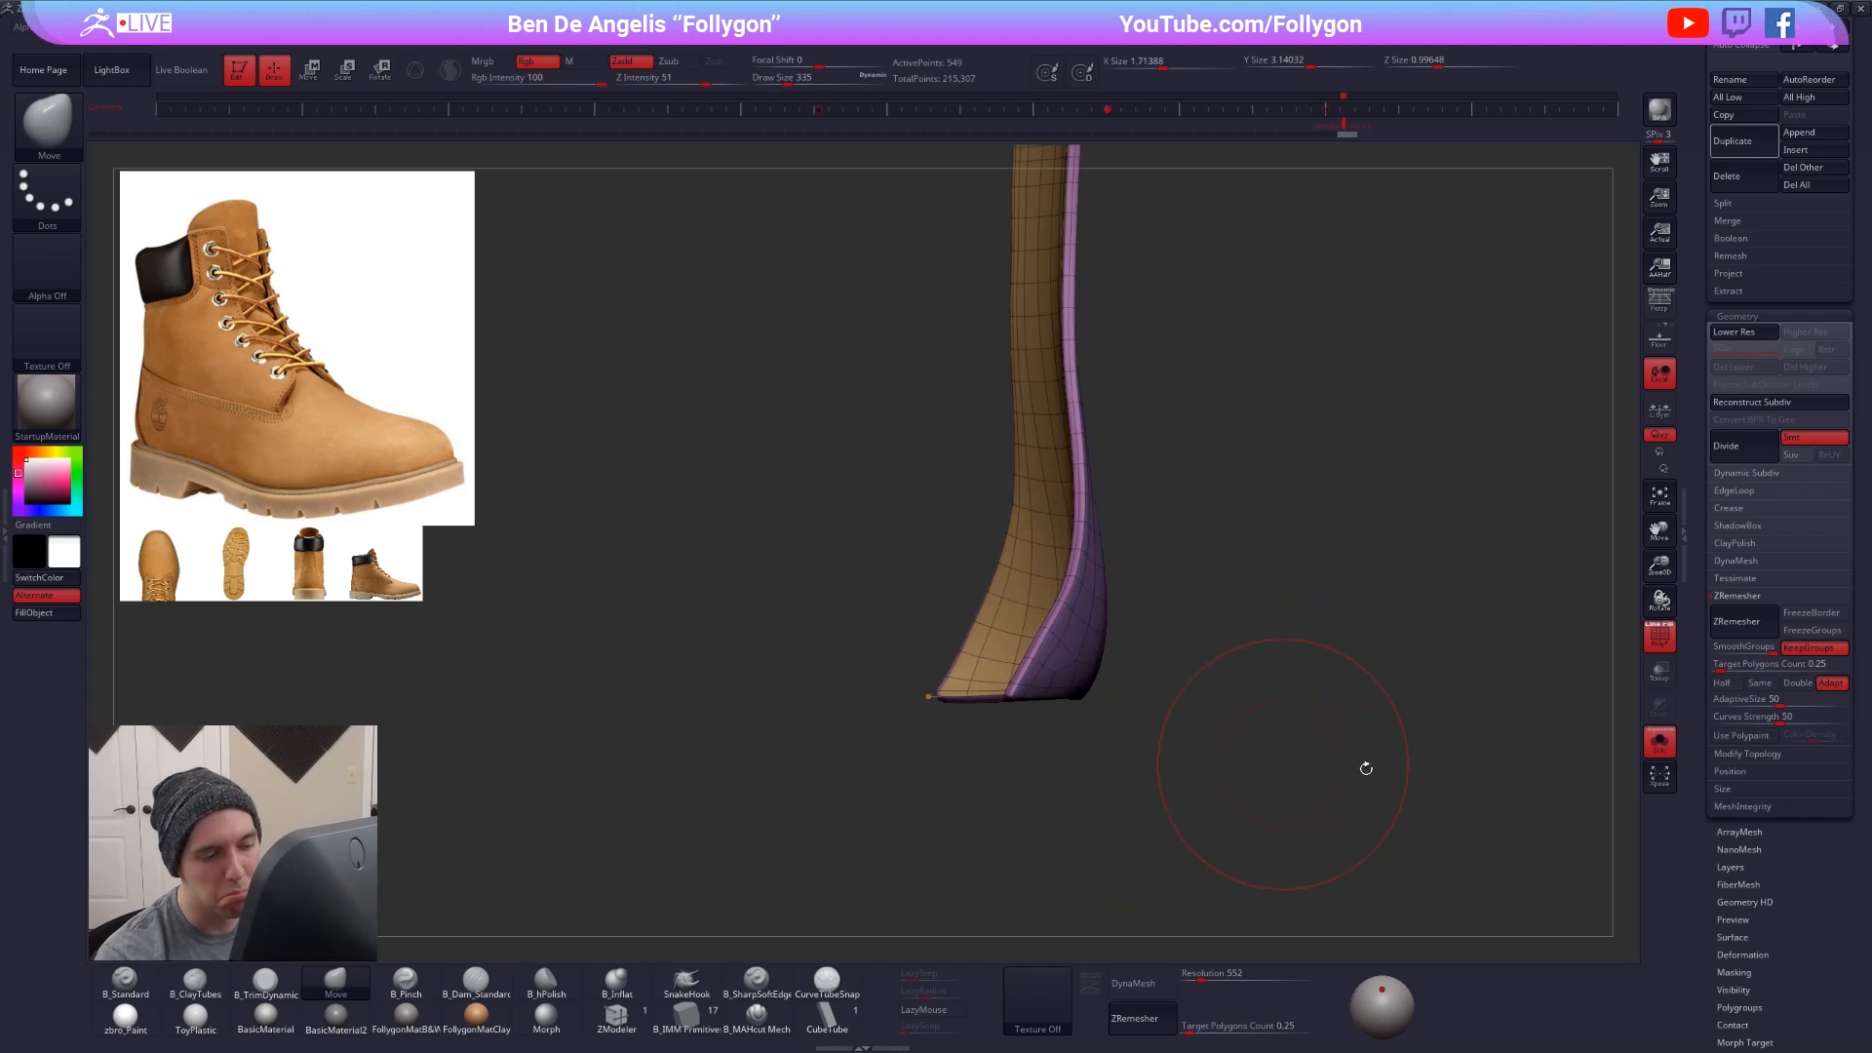
- Hide the wireframe, bring back the whole boot, and quick-save the project
key("shift+f")
right_click_drag(1365, 777, 1303, 773, "ctrl")
key("alt+s")
mouse_move(1165, 736)
right_mouse_down()
mouse_move(1362, 775)
mouse_move(1258, 768)
mouse_move(1275, 765)
right_mouse_up()
key("9")
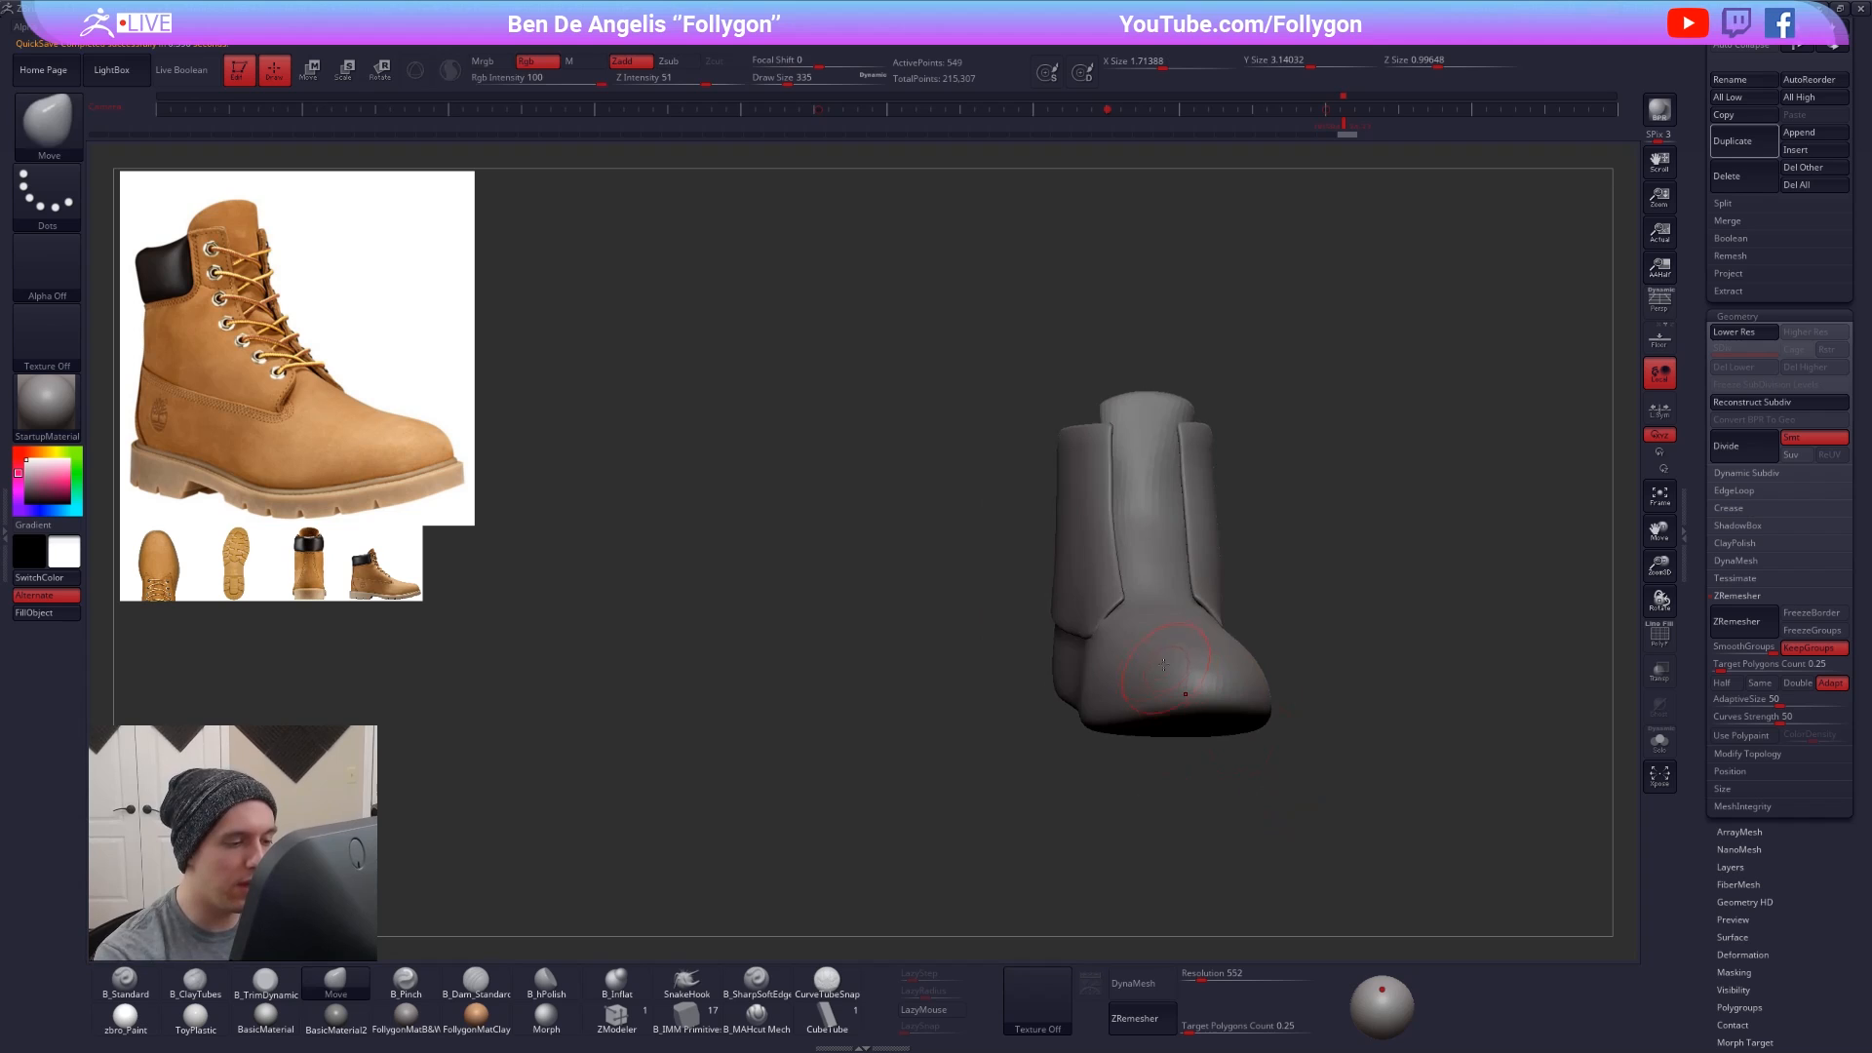
- Select the boot's shaft panel that wraps the ankle, isolate it, and frame it in view
left_click(1105, 576, "alt")
key("alt+s")
key("f")
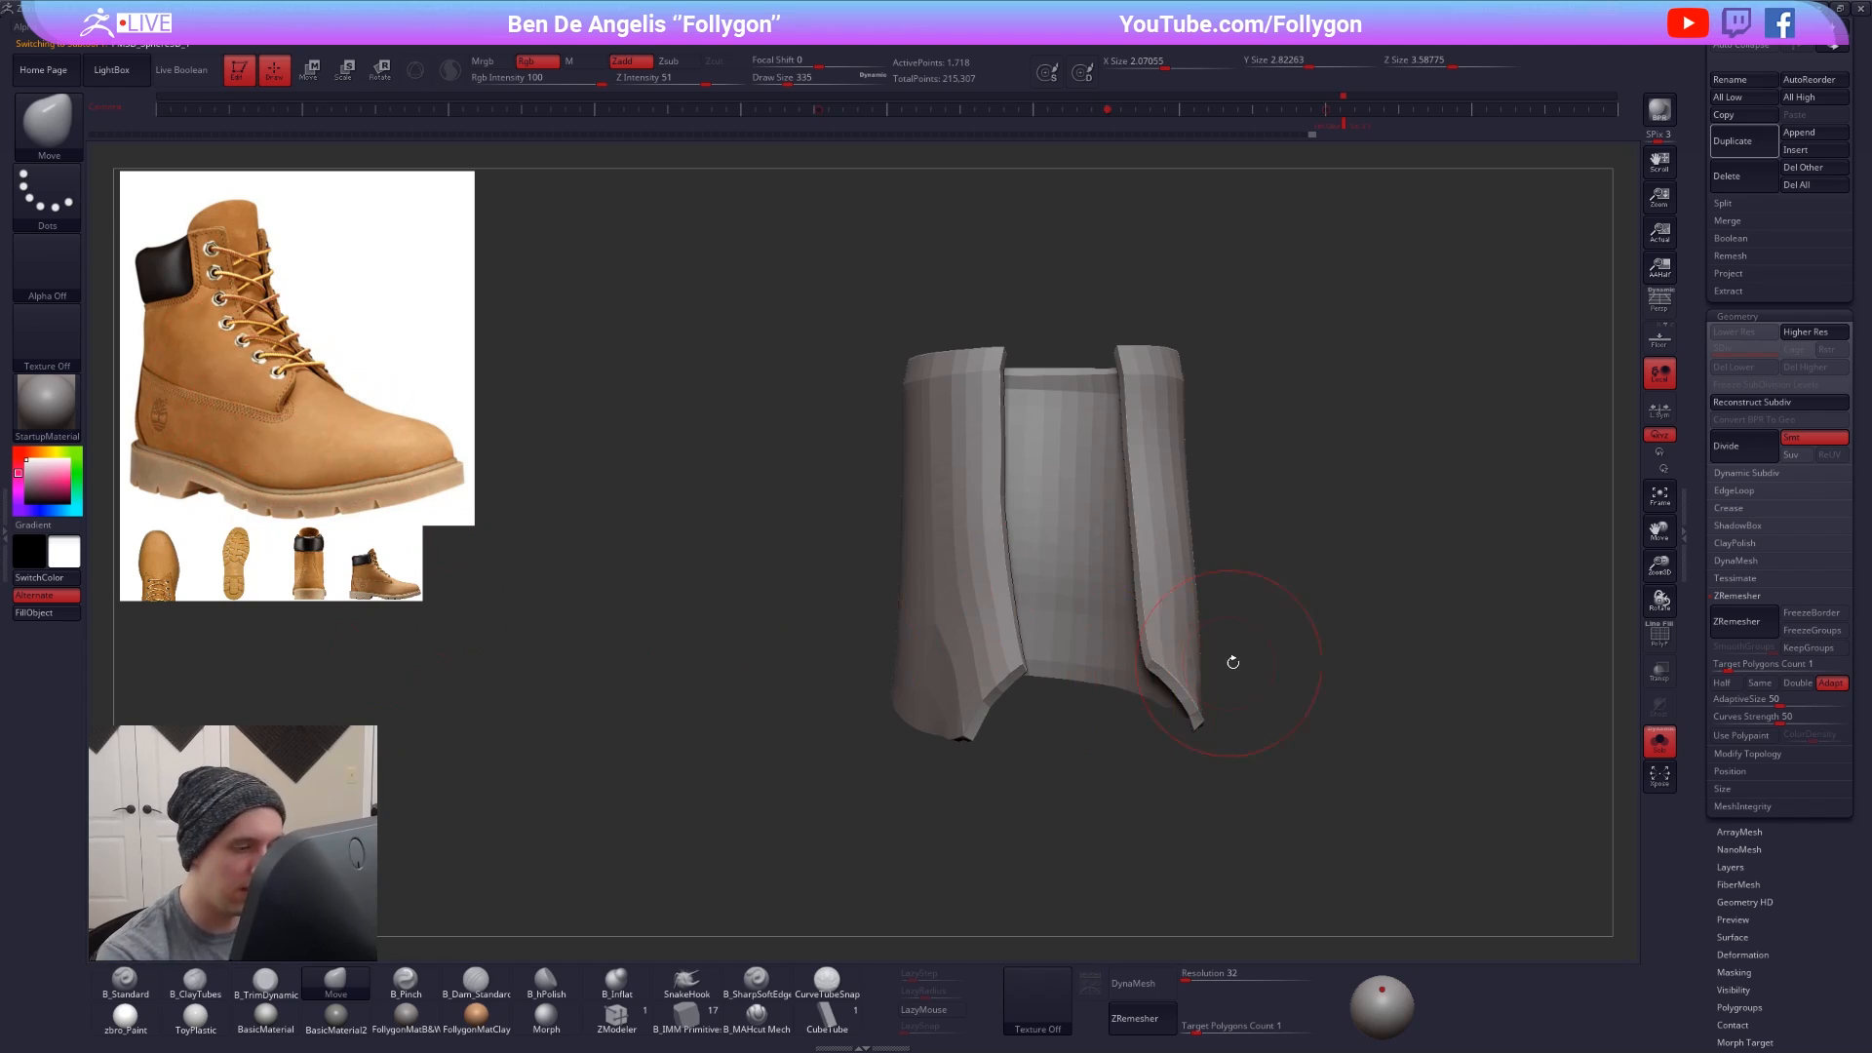
- Compare the shaft panel's plain and subdivided meshes with the wireframe shown and hidden, undoing the trial divide
key("alt+s")
mouse_move(1204, 676)
right_mouse_down()
mouse_move(1248, 683)
mouse_move(1130, 731)
mouse_move(1147, 614)
mouse_move(1209, 629)
mouse_move(1142, 629)
mouse_move(1121, 534)
mouse_move(1078, 503)
mouse_move(1097, 462)
right_mouse_up()
key("shift+f")
key("alt+s")
key("ctrl+d")
key("ctrl+z")
key("d")
key("shift+f")
key("shift+d")
key("shift+f")
- Set the ZModeler edge action to Crease with EdgeLoop Complete as its target
left_click(618, 1017)
key("space")
left_click(1008, 591)
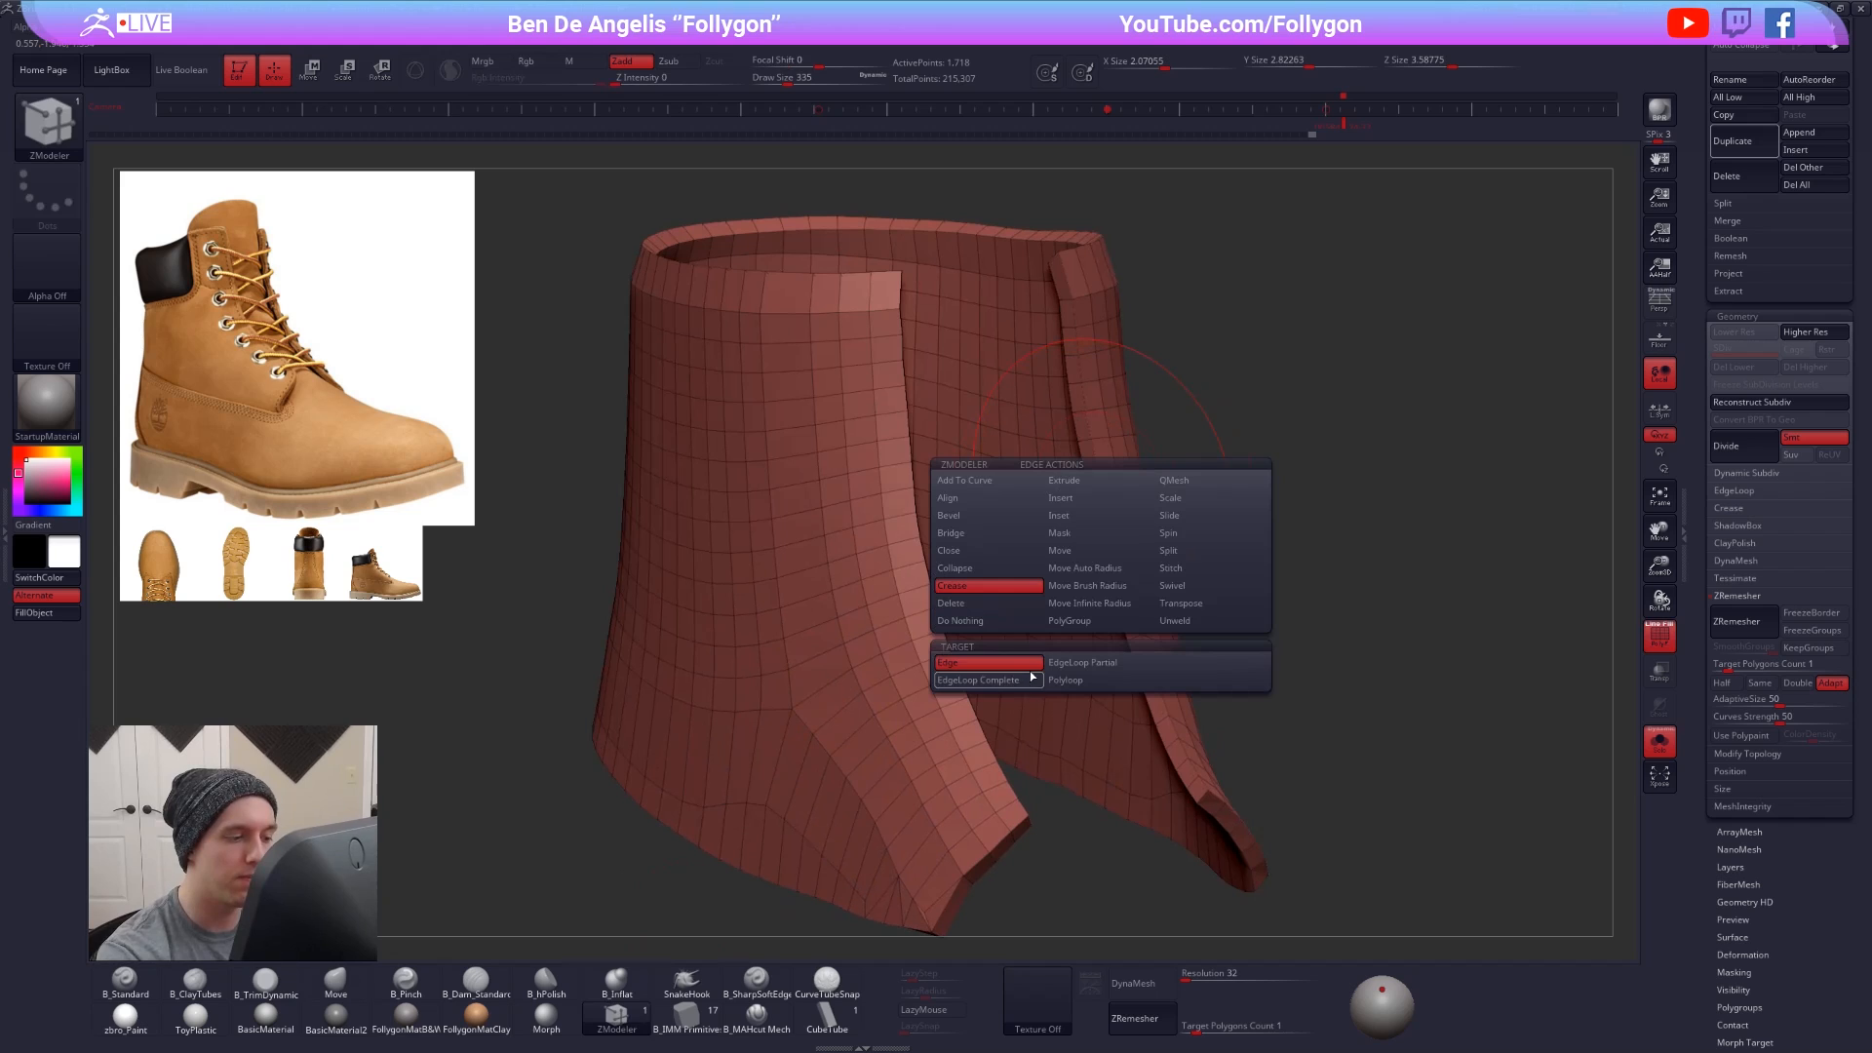
left_click(985, 679)
key("space")
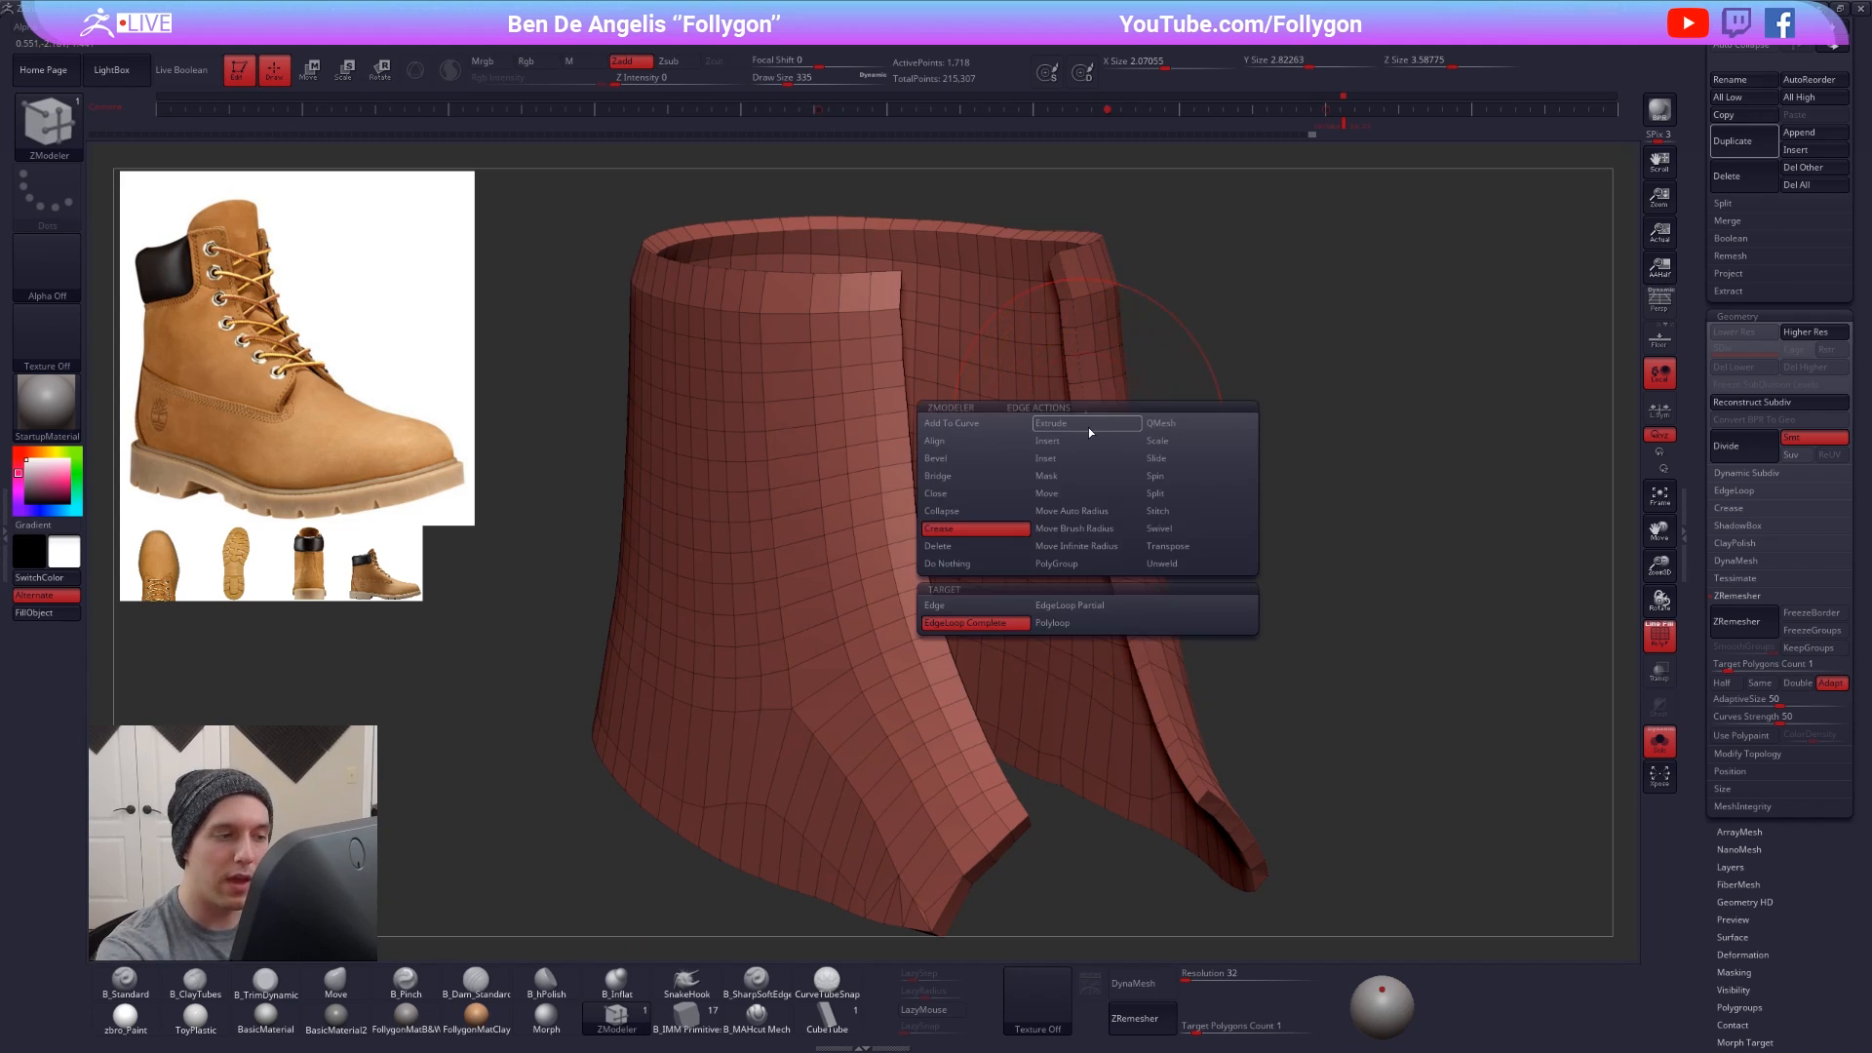
left_click(1000, 532)
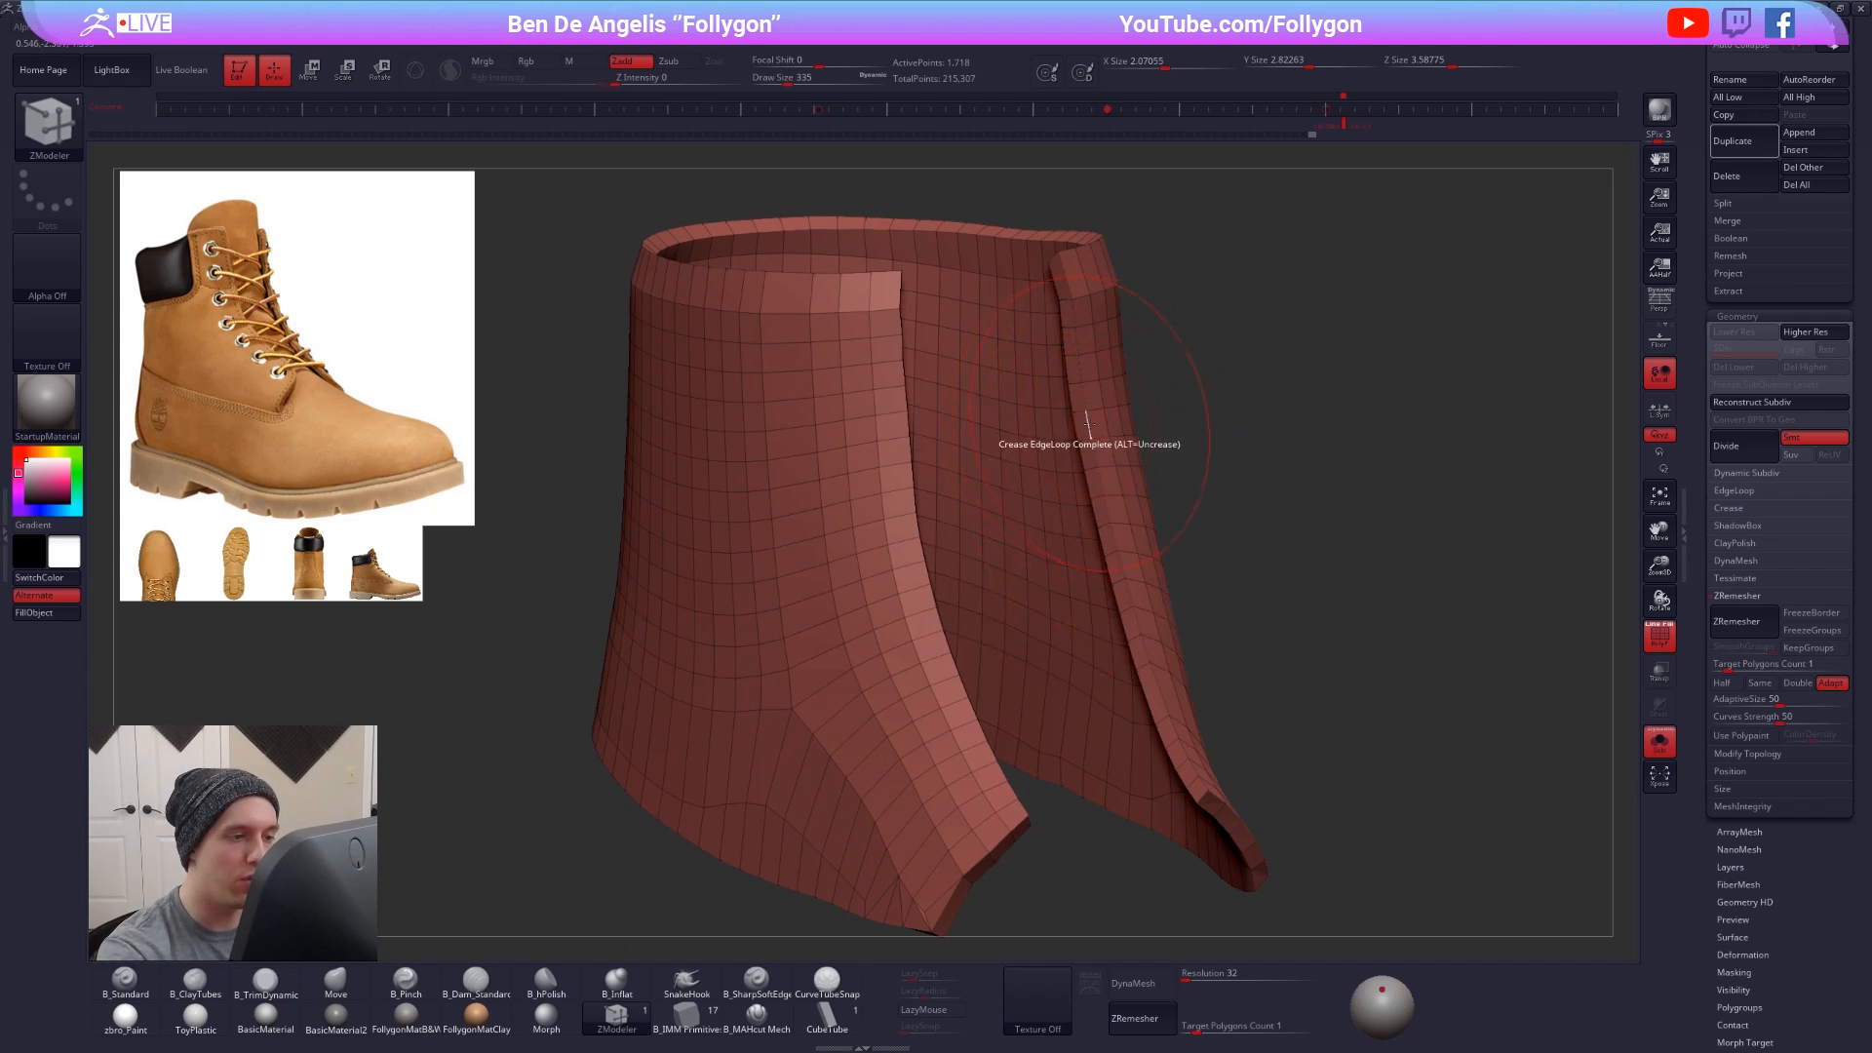
- Examine the shaft panel's lower corners and front edges with dynamic subdivision and polyframe switched on and off
key("d")
key("shift+d")
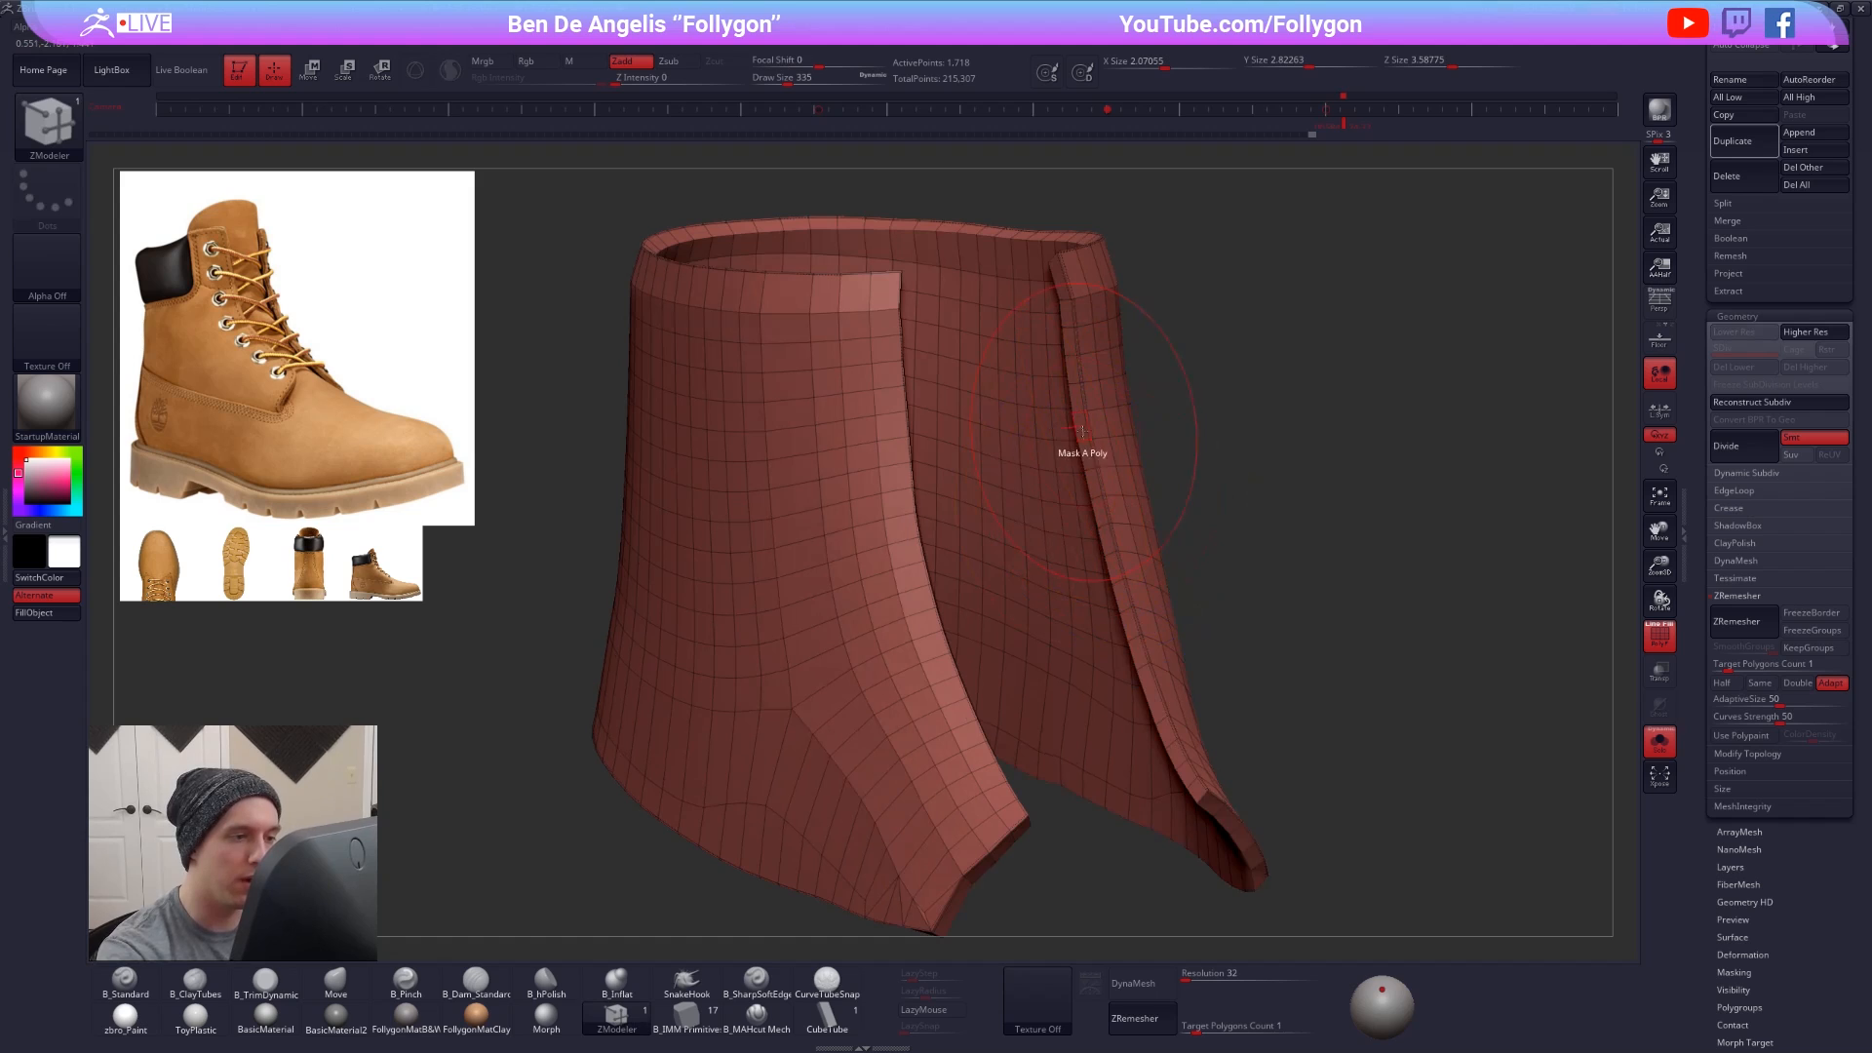
key("d")
right_click_drag(1126, 606, 1116, 622, "ctrl")
right_click_drag(1084, 785, 1082, 624, "alt")
key("shift+f")
right_click_drag(1076, 738, 1033, 671, "alt")
key("shift+f")
key("shift+d")
key("d")
key("shift+d")
key("shift+f")
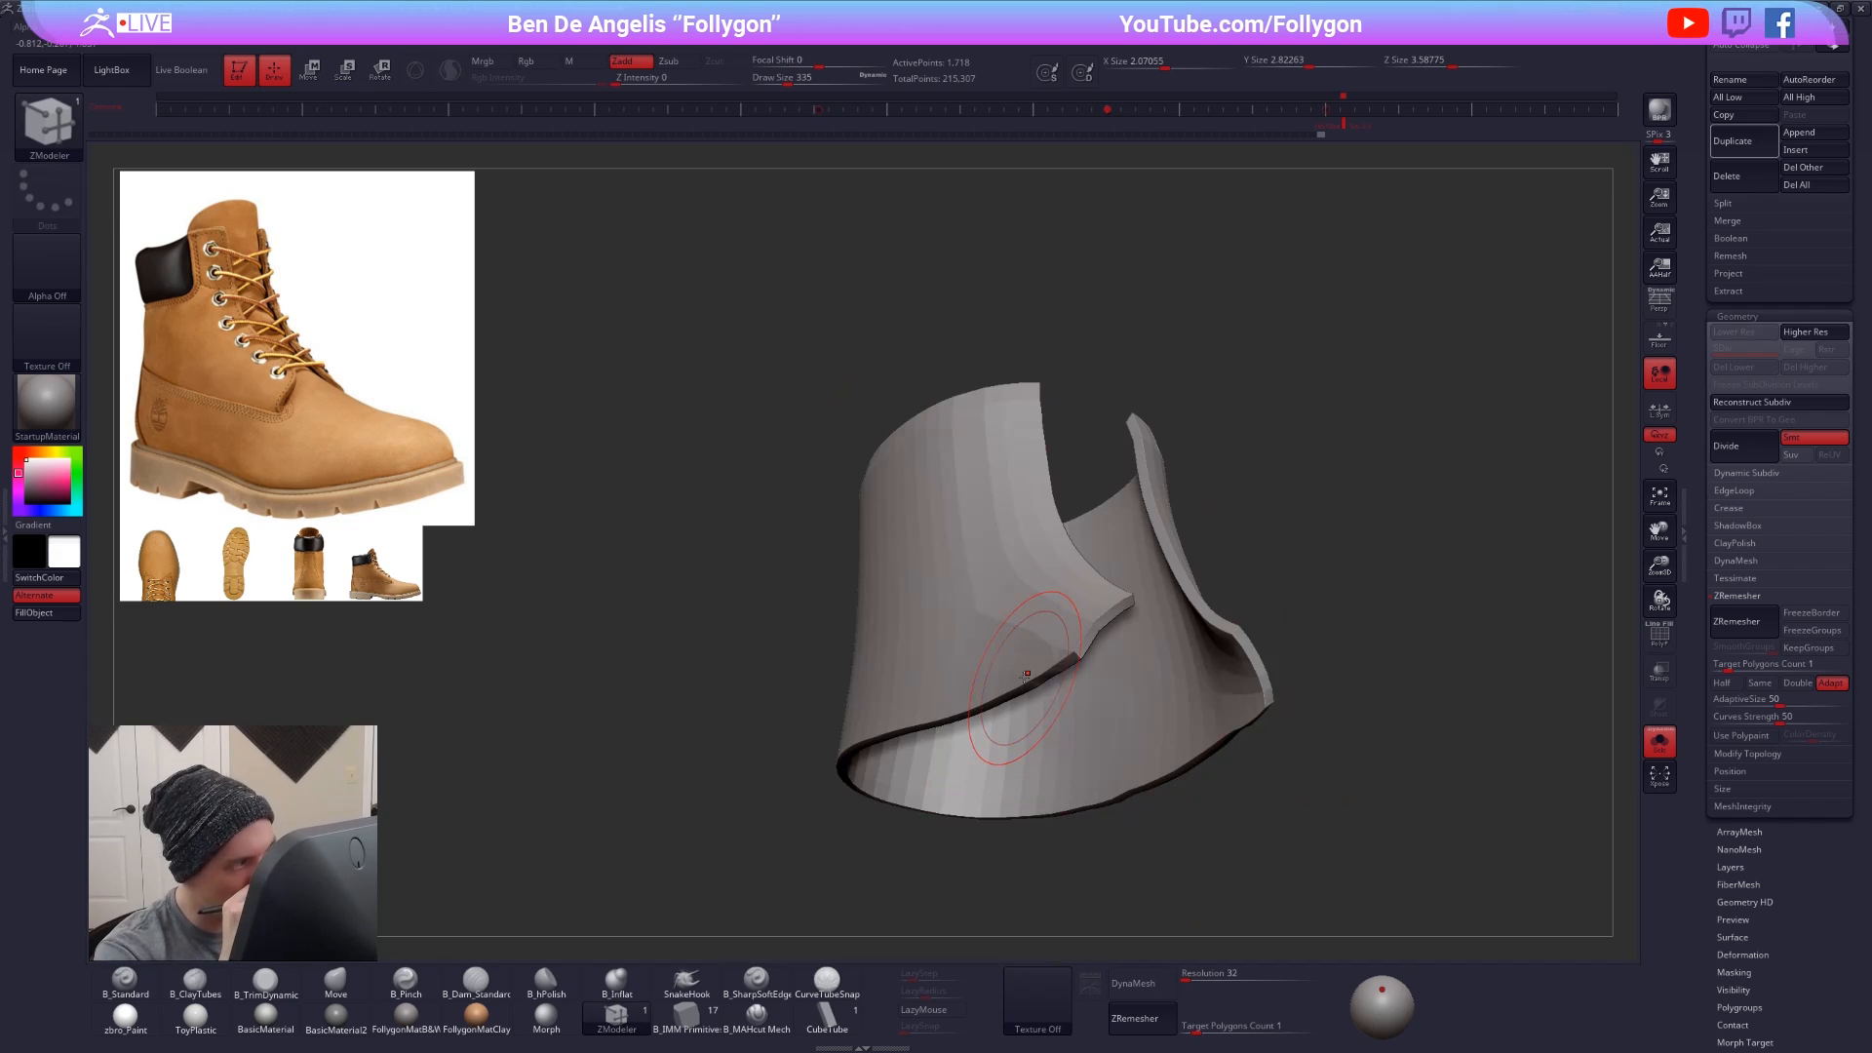
key("d")
right_click_drag(1034, 575, 1090, 650)
key("shift+f")
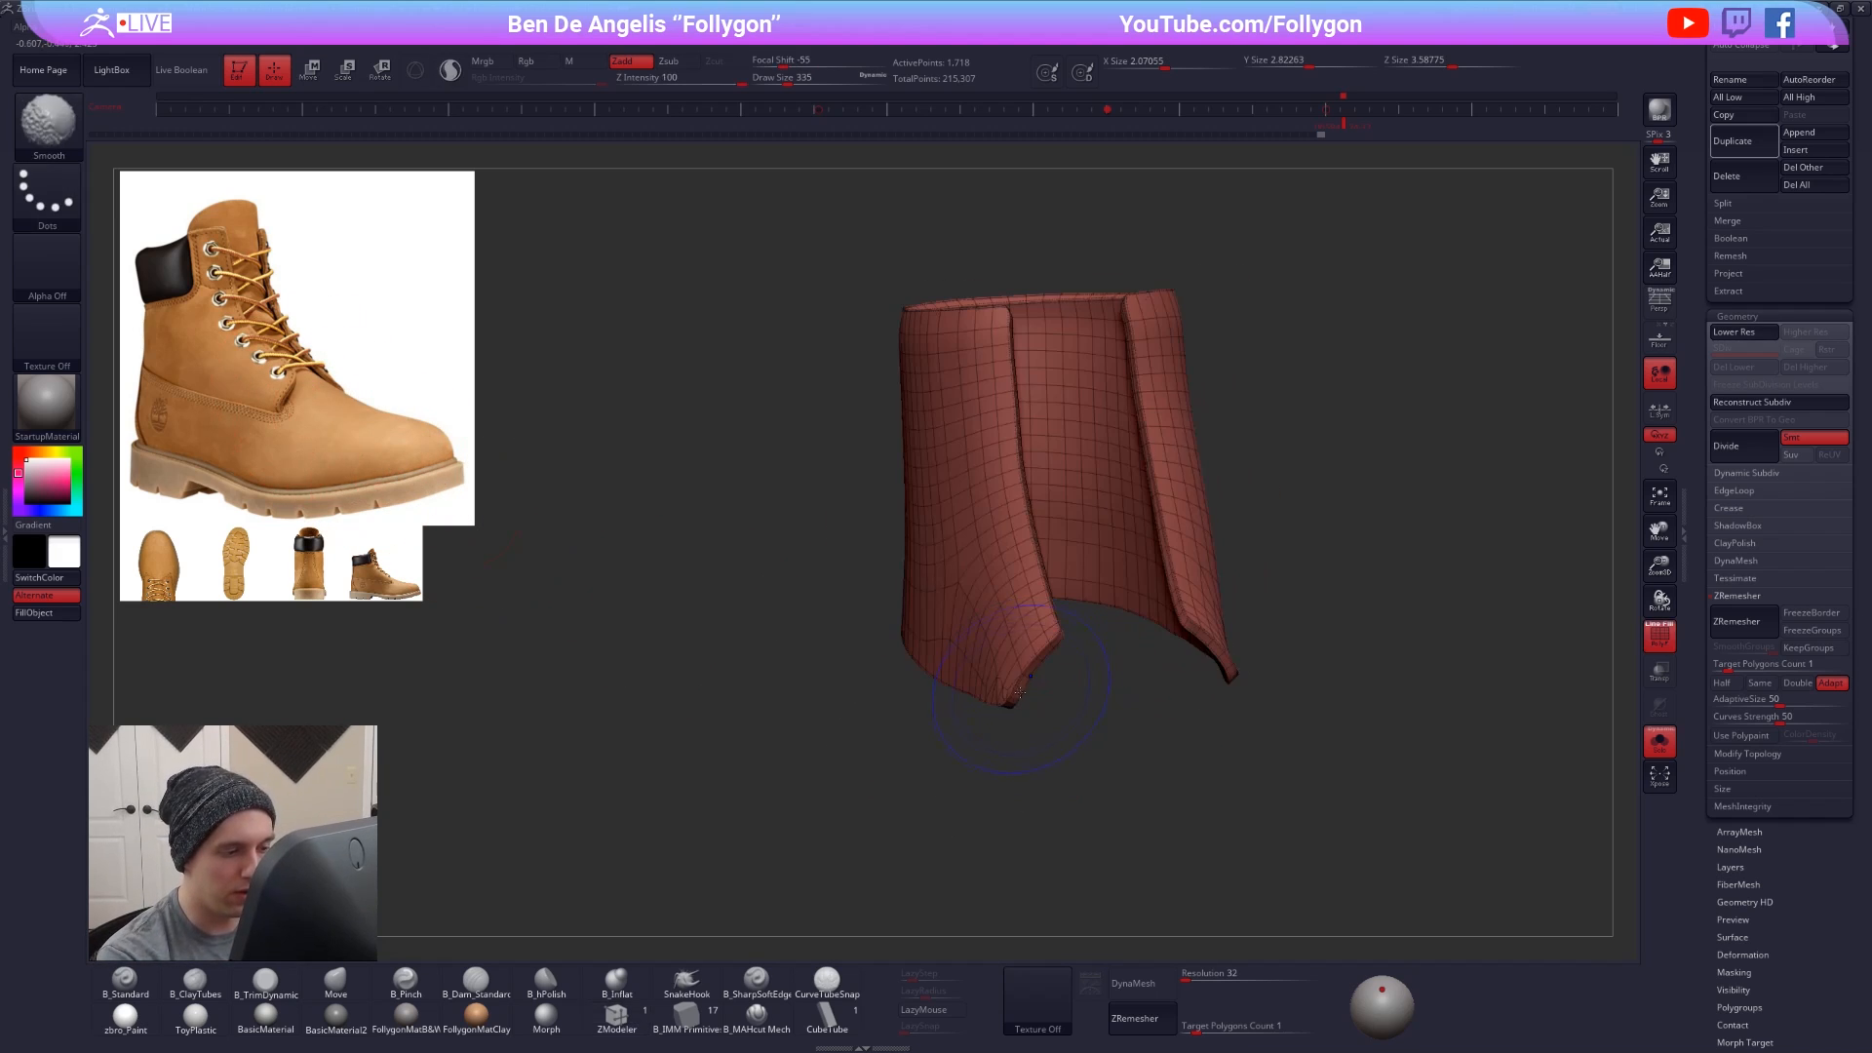
left_click_drag(1101, 684, 1162, 682)
key("shift+d")
key("d")
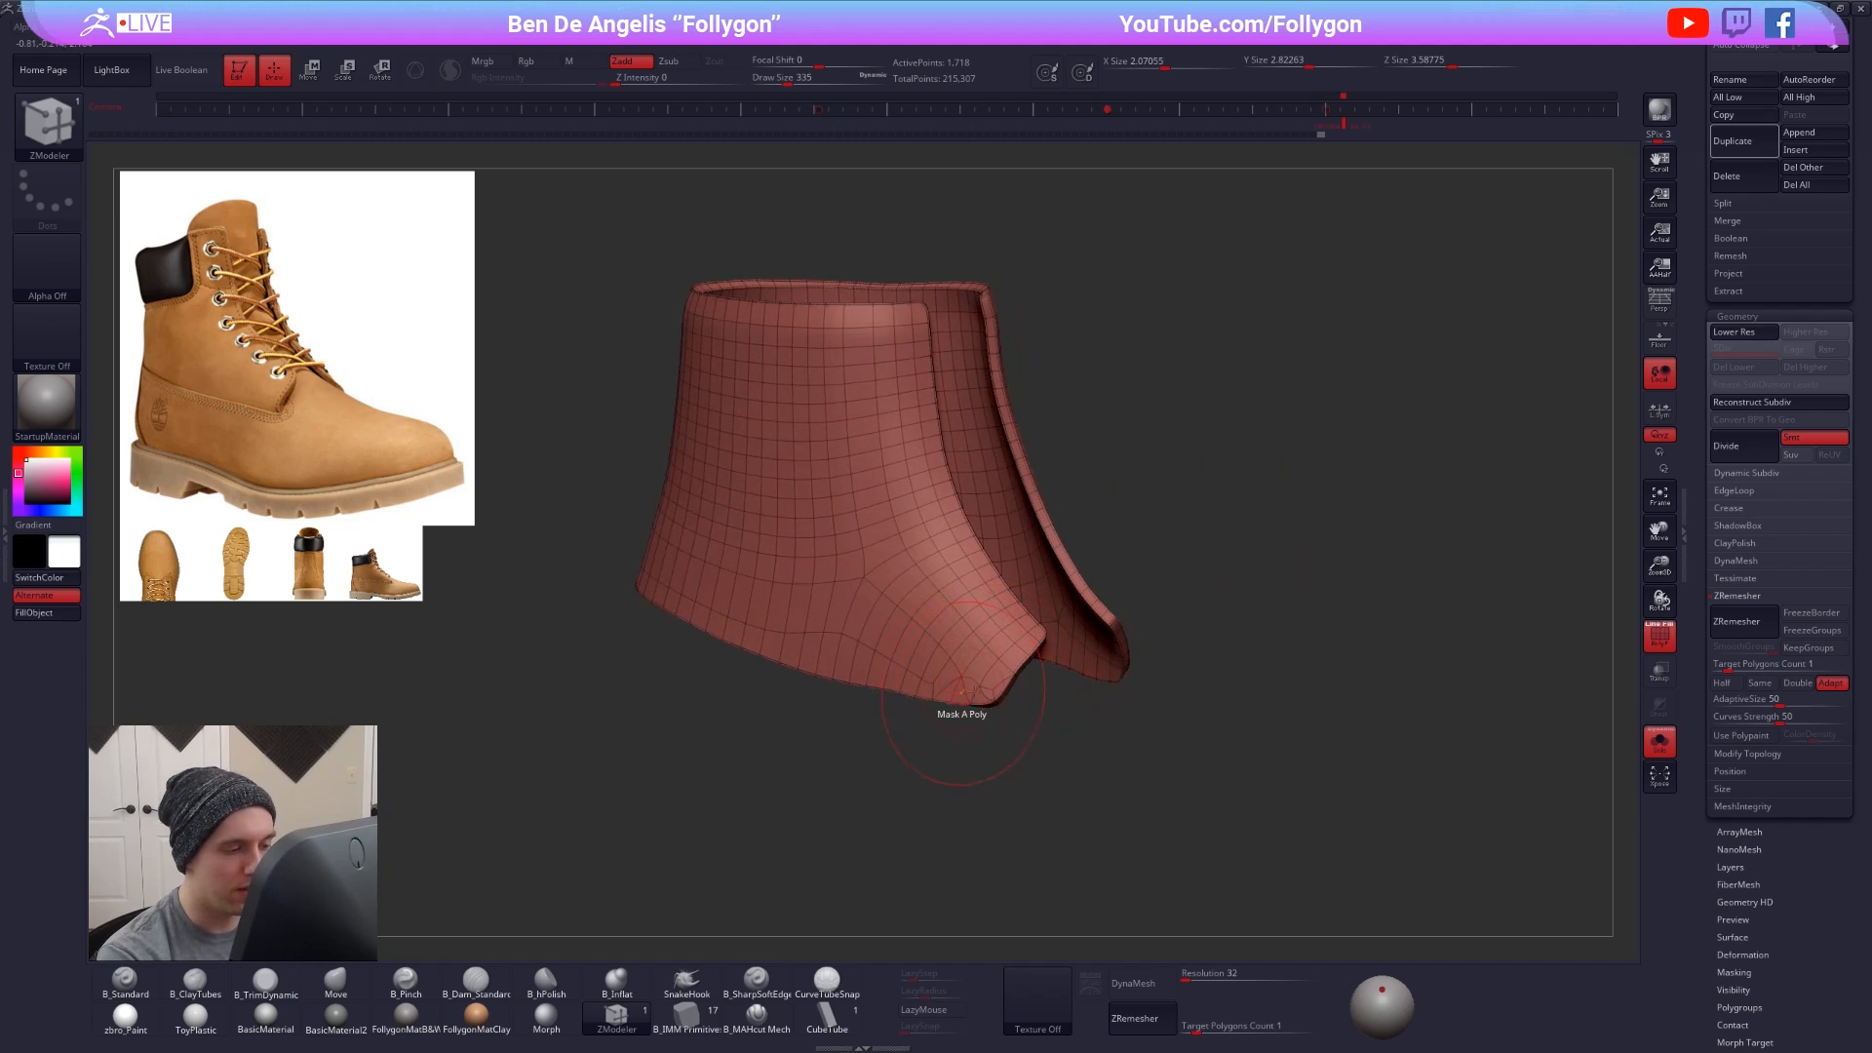
- Switch to the Move brush, divide the shaft panel five times without dynamic subdivision, and DynaMesh it at resolution 552
mouse_move(991, 670)
right_mouse_down("alt")
mouse_move(1003, 753)
mouse_move(986, 672)
right_mouse_up("alt")
key("b")
key("m")
key("v")
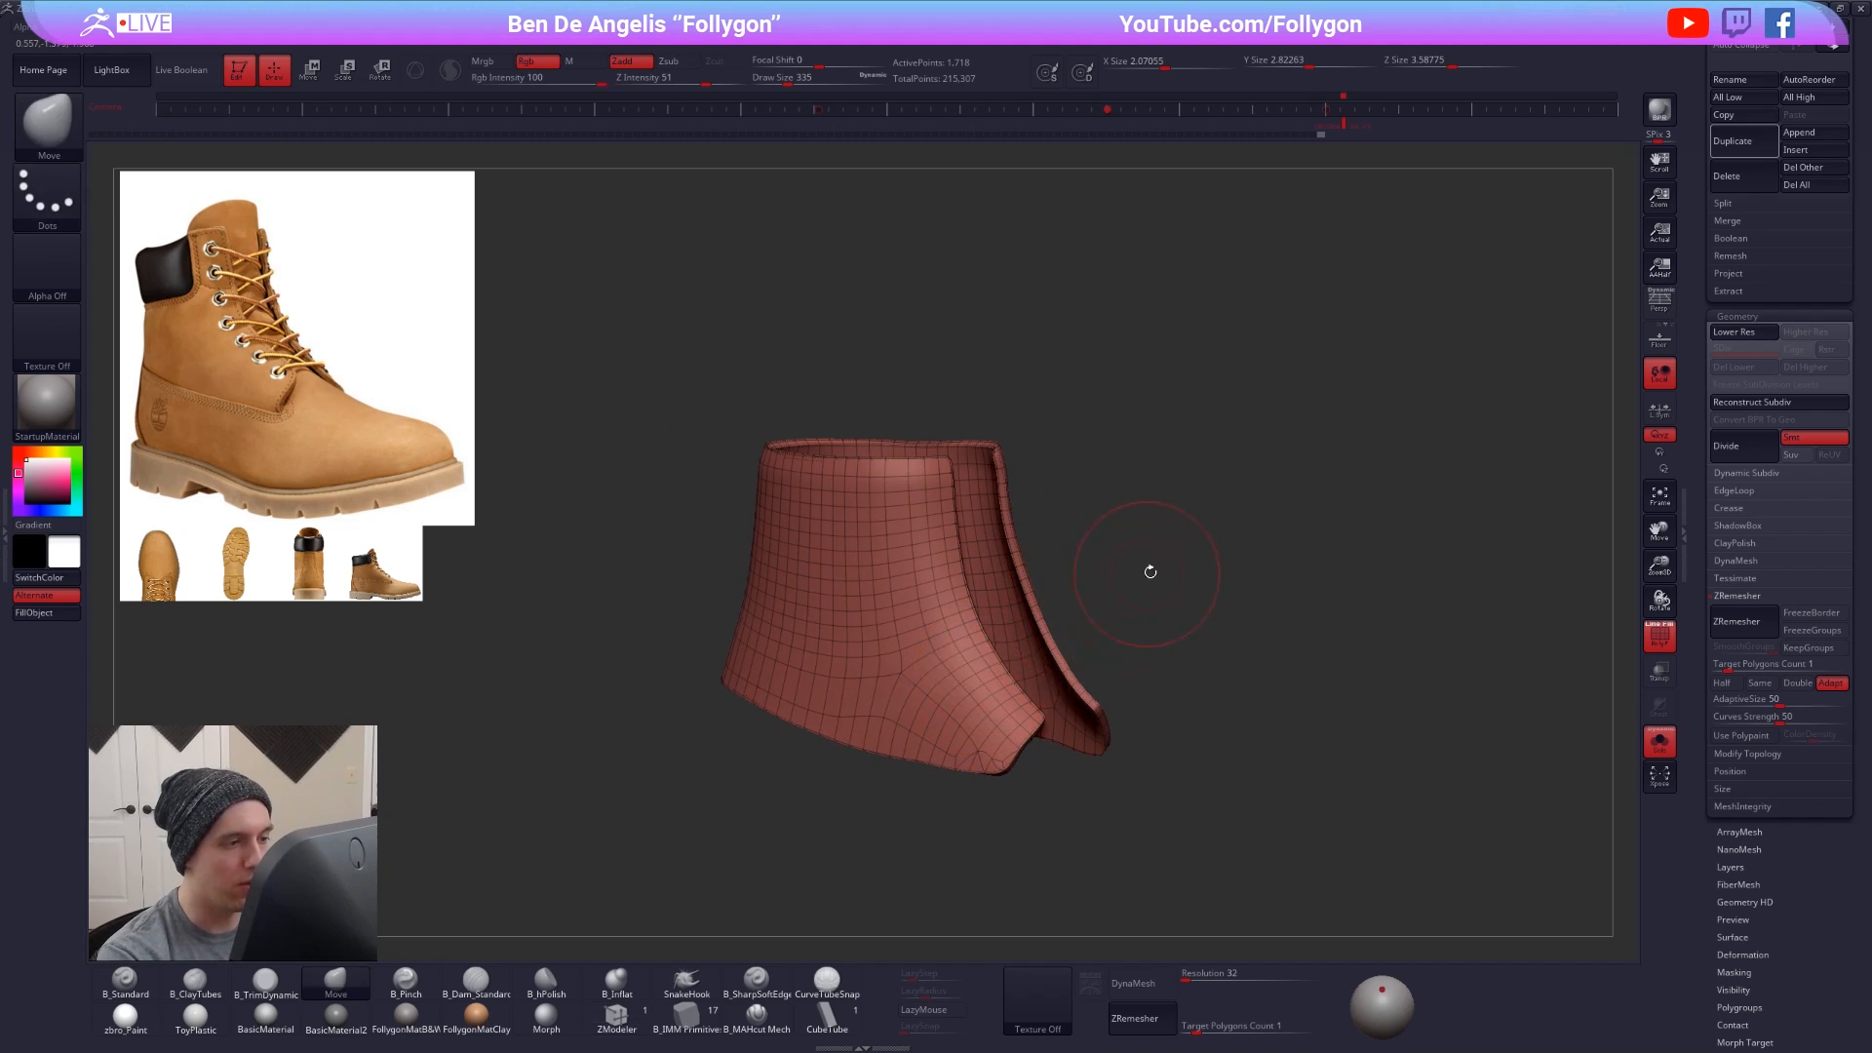
key("shift+f")
key("shift+d")
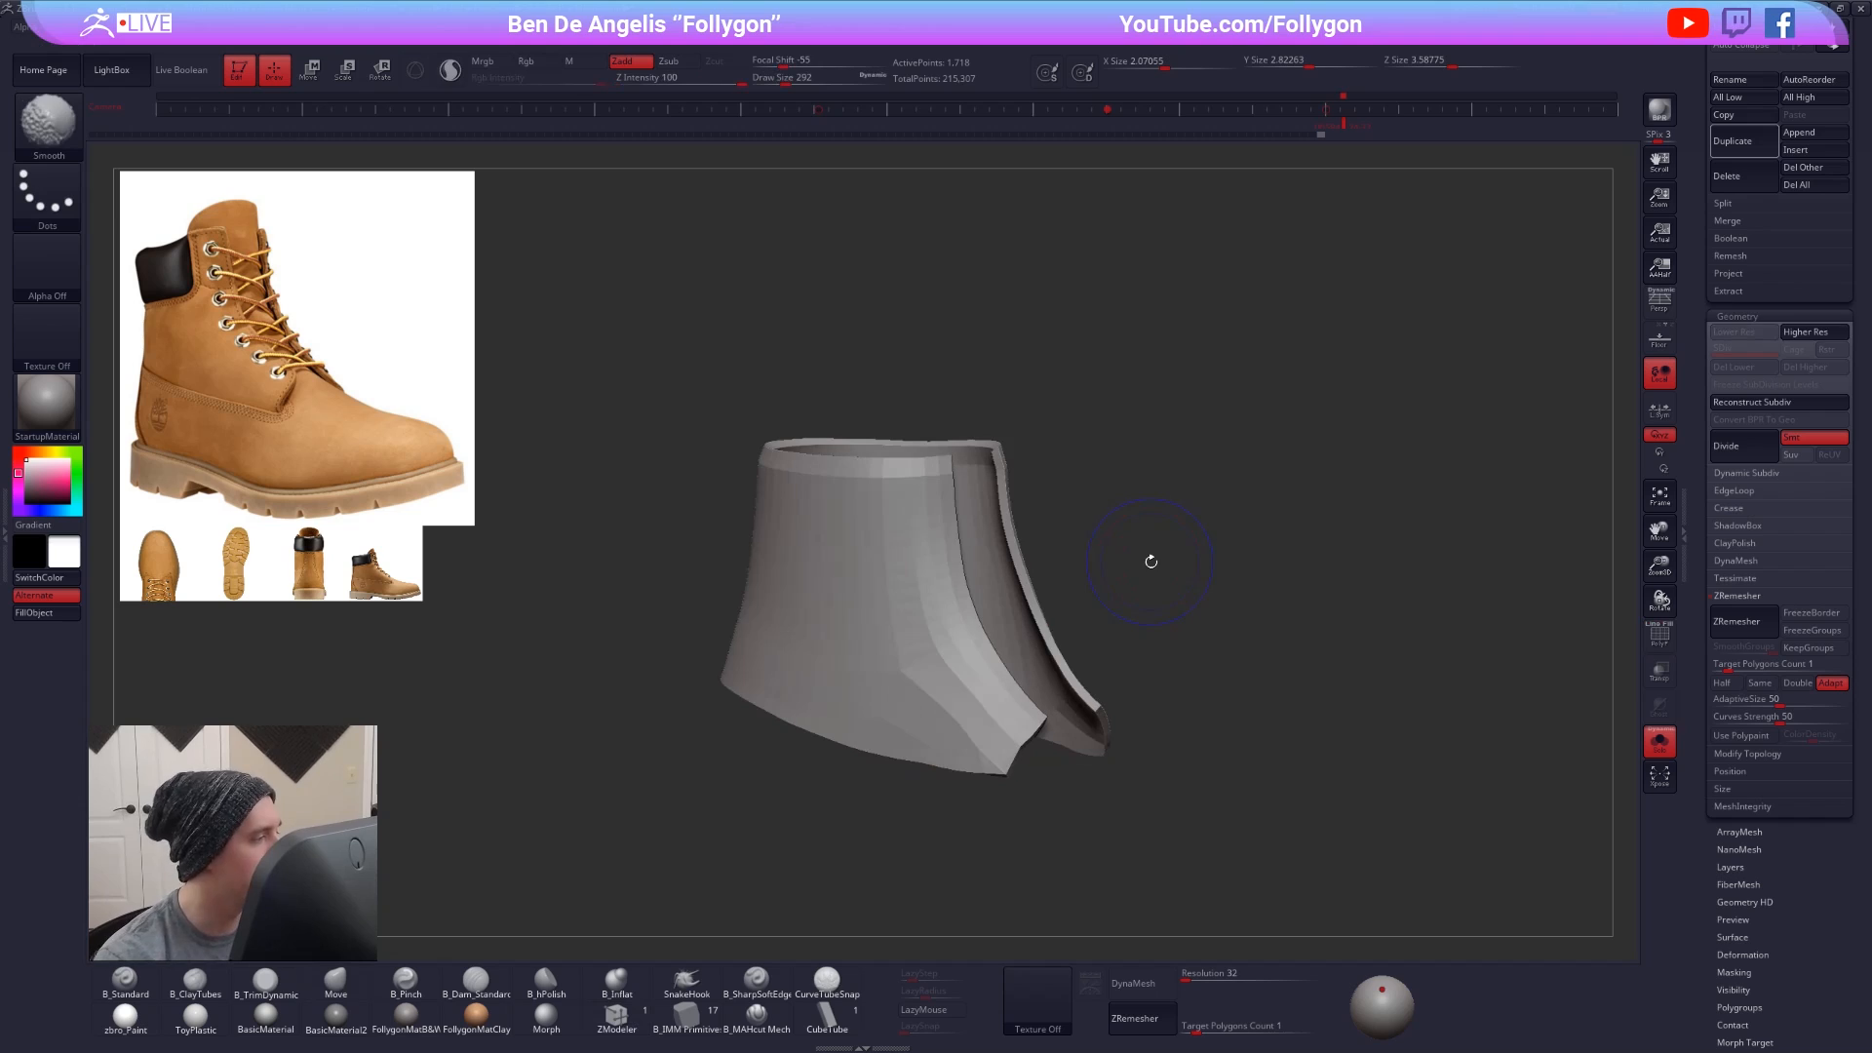
key("ctrl+d")
key("ctrl+d")
key("ctrl+d")
key("ctrl+d")
key("ctrl+d")
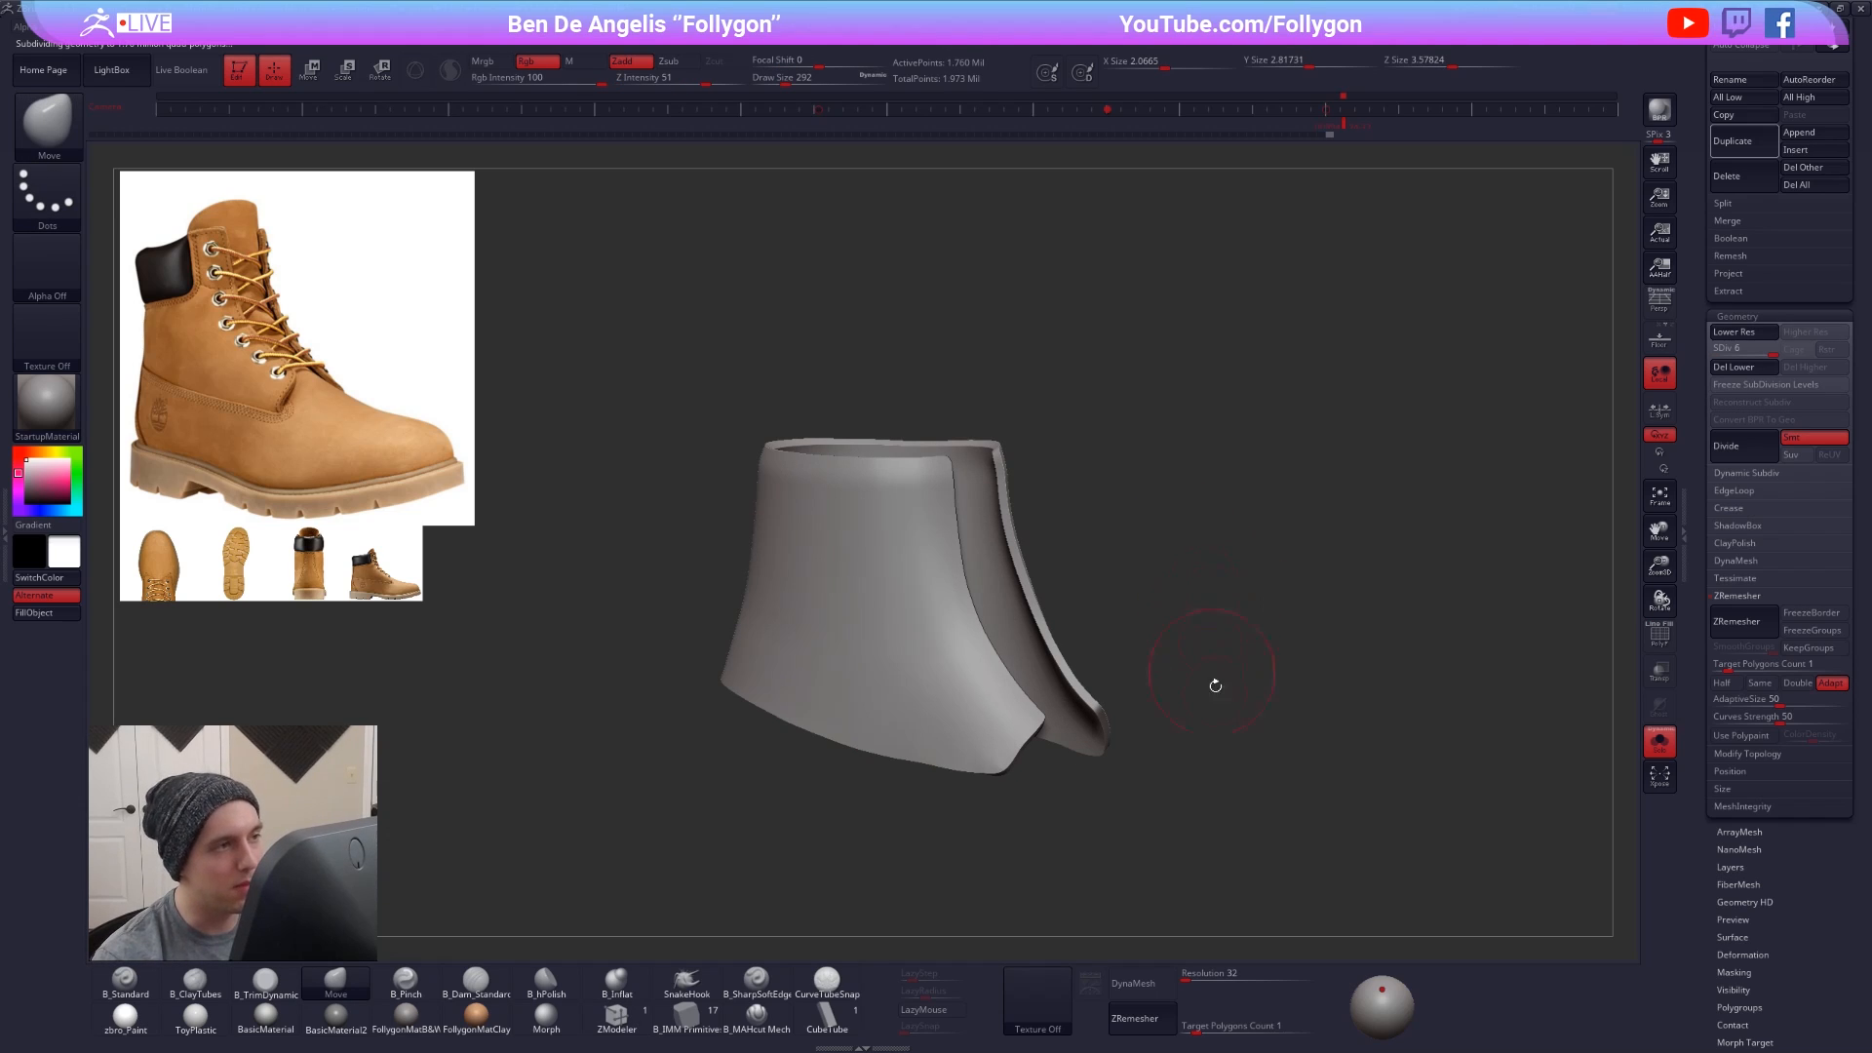
left_click_drag(1186, 977, 1202, 977)
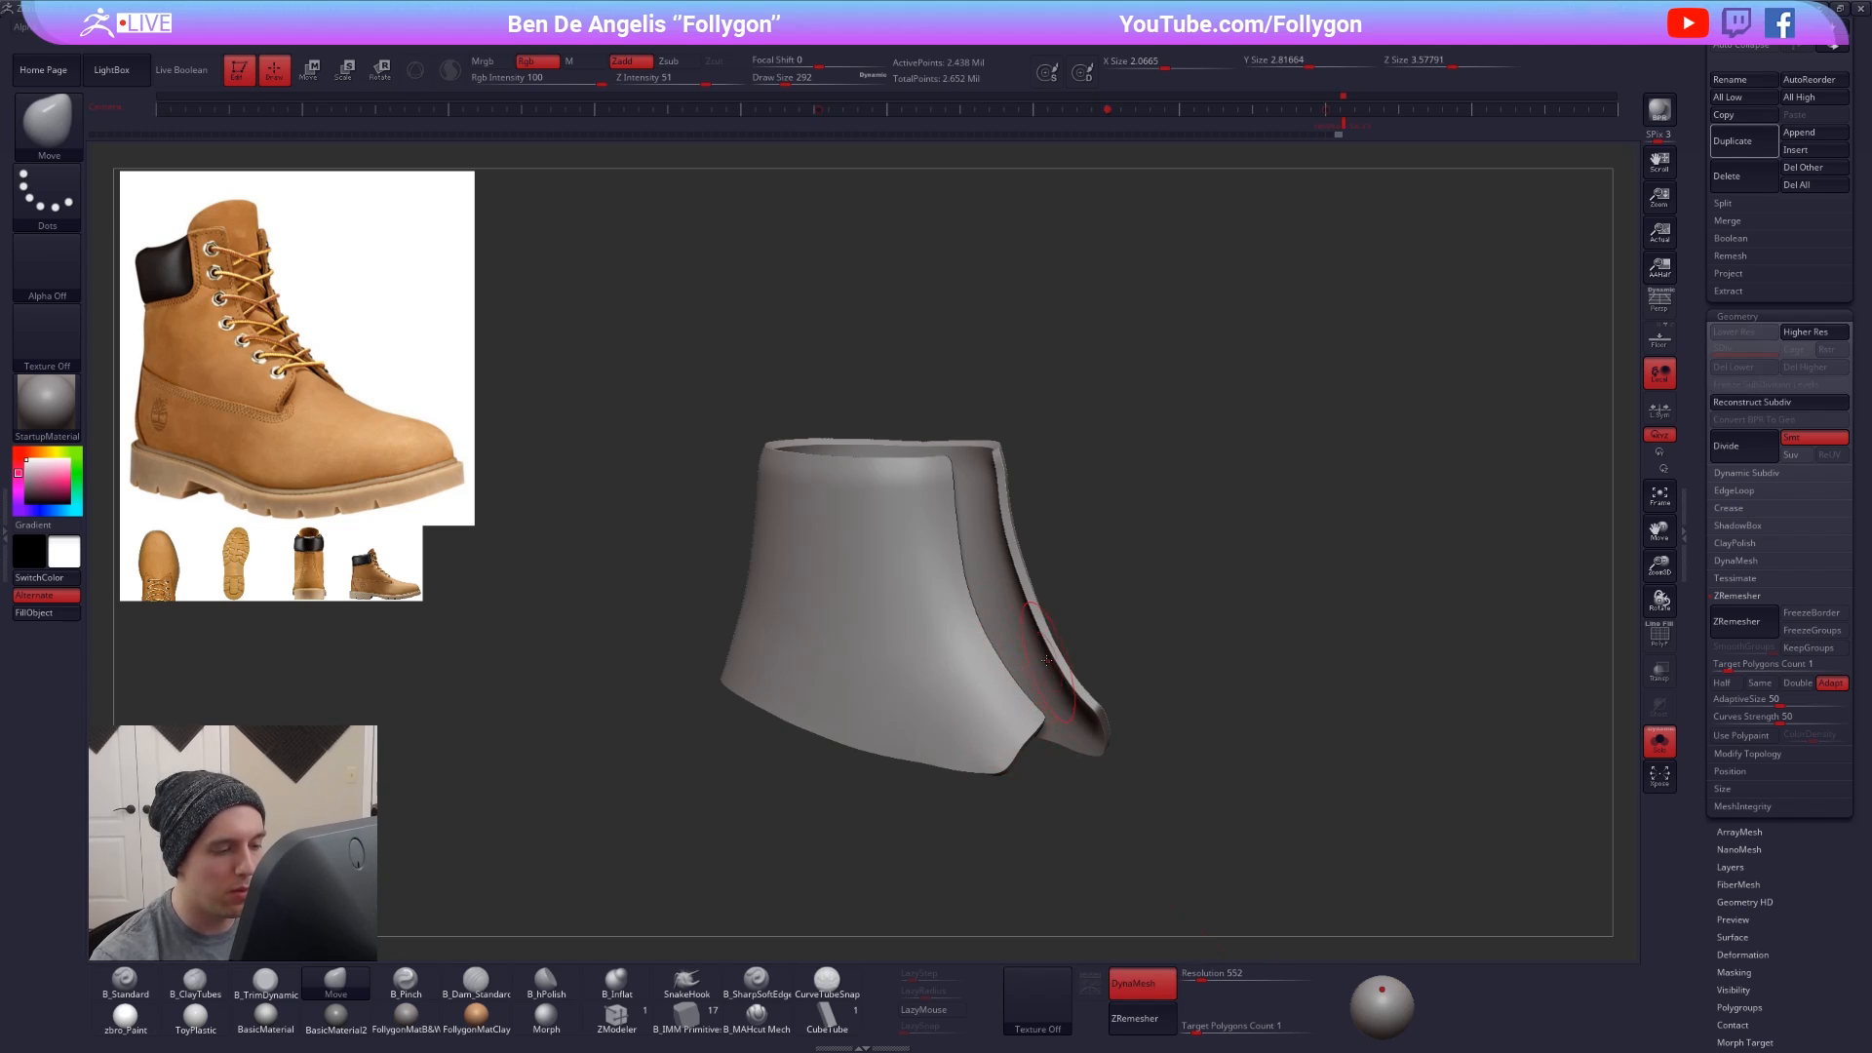
- Try to ZRemesh the dense shaft panel with a target polygon count of 1
right_click_drag(977, 620, 841, 602)
key("shift+f")
key("shift+f")
right_click_drag(971, 590, 1168, 609)
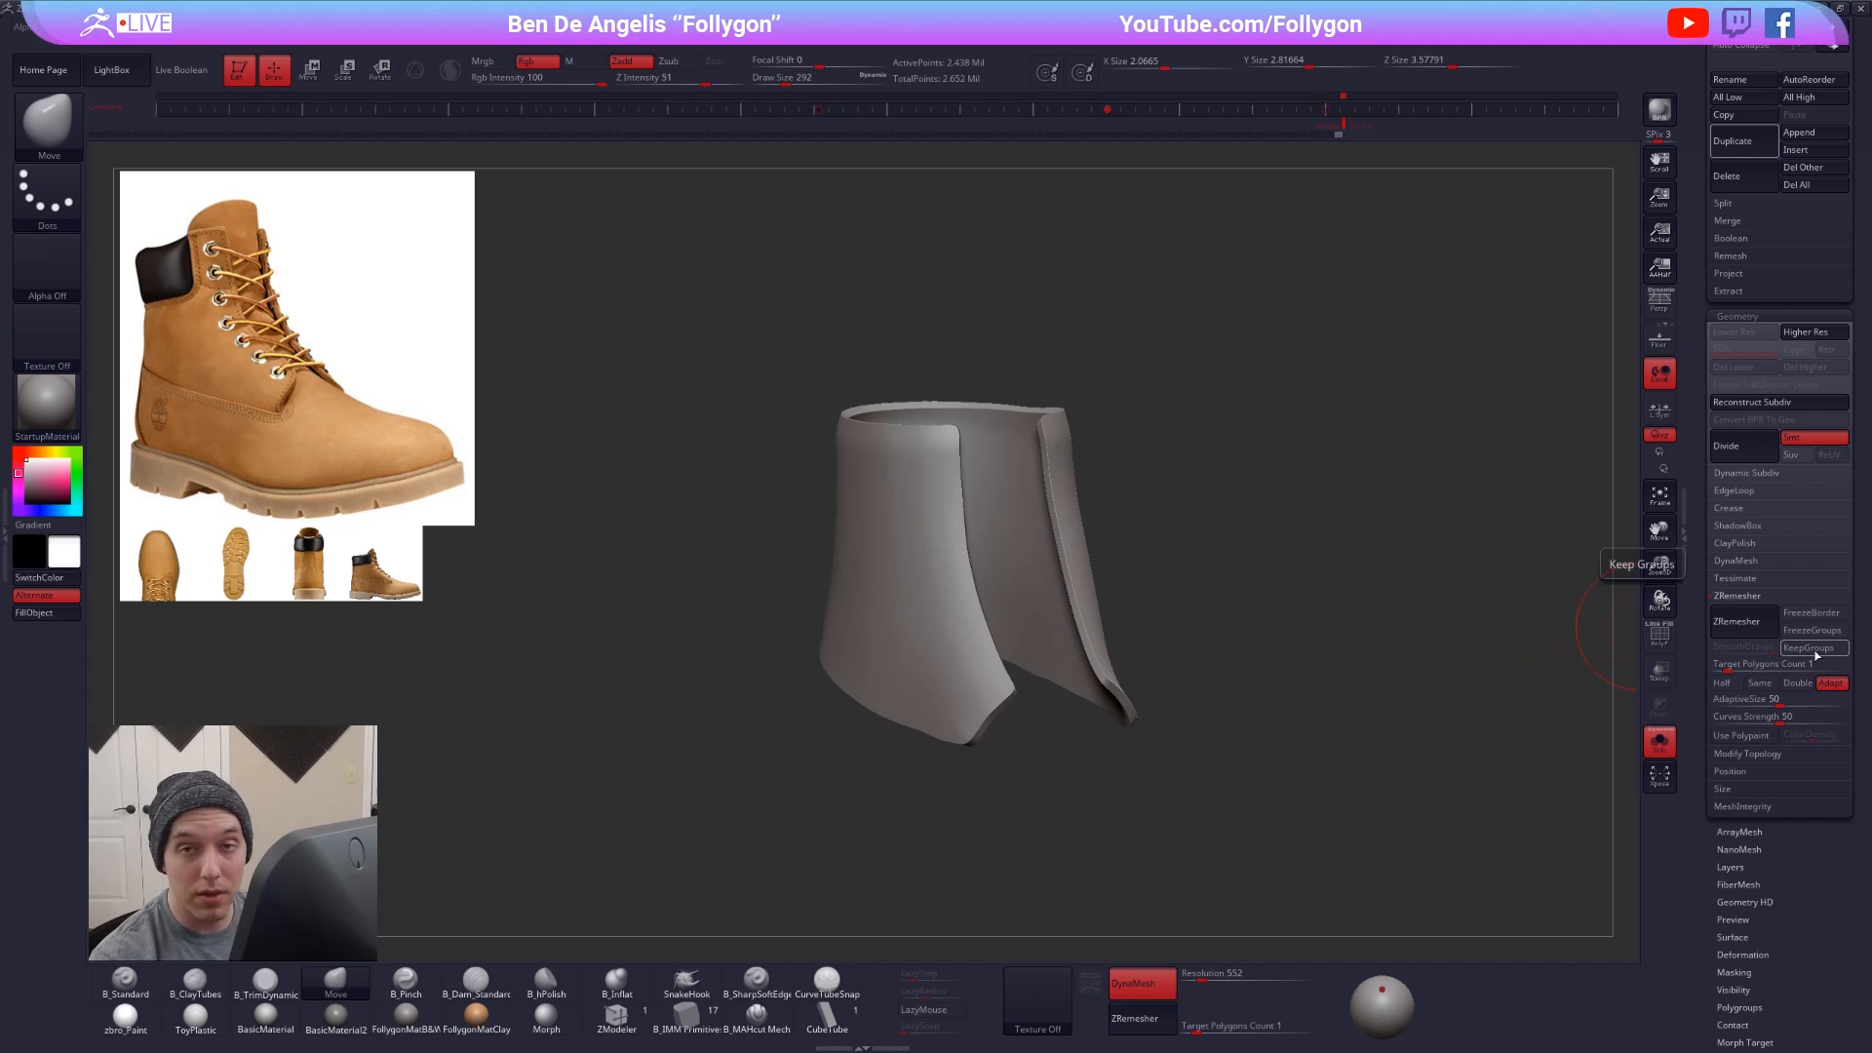
left_click(1734, 664)
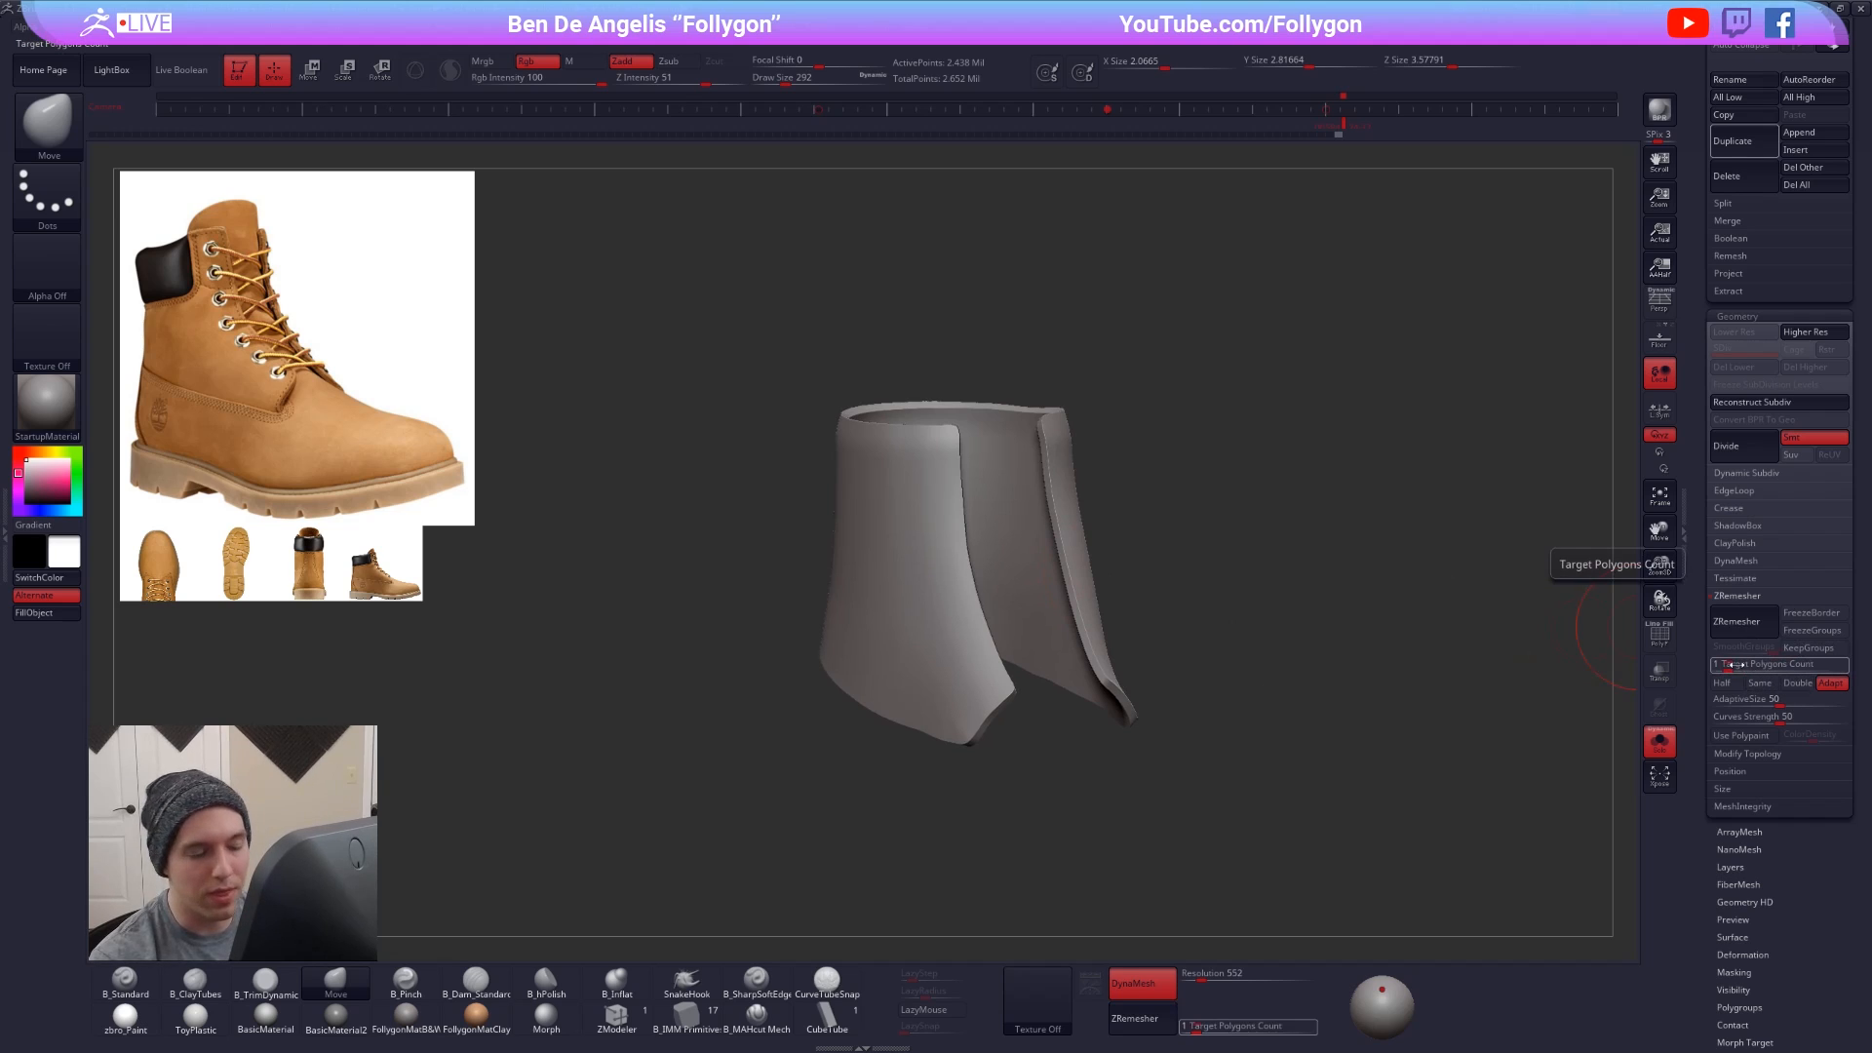
type("1")
key("Return")
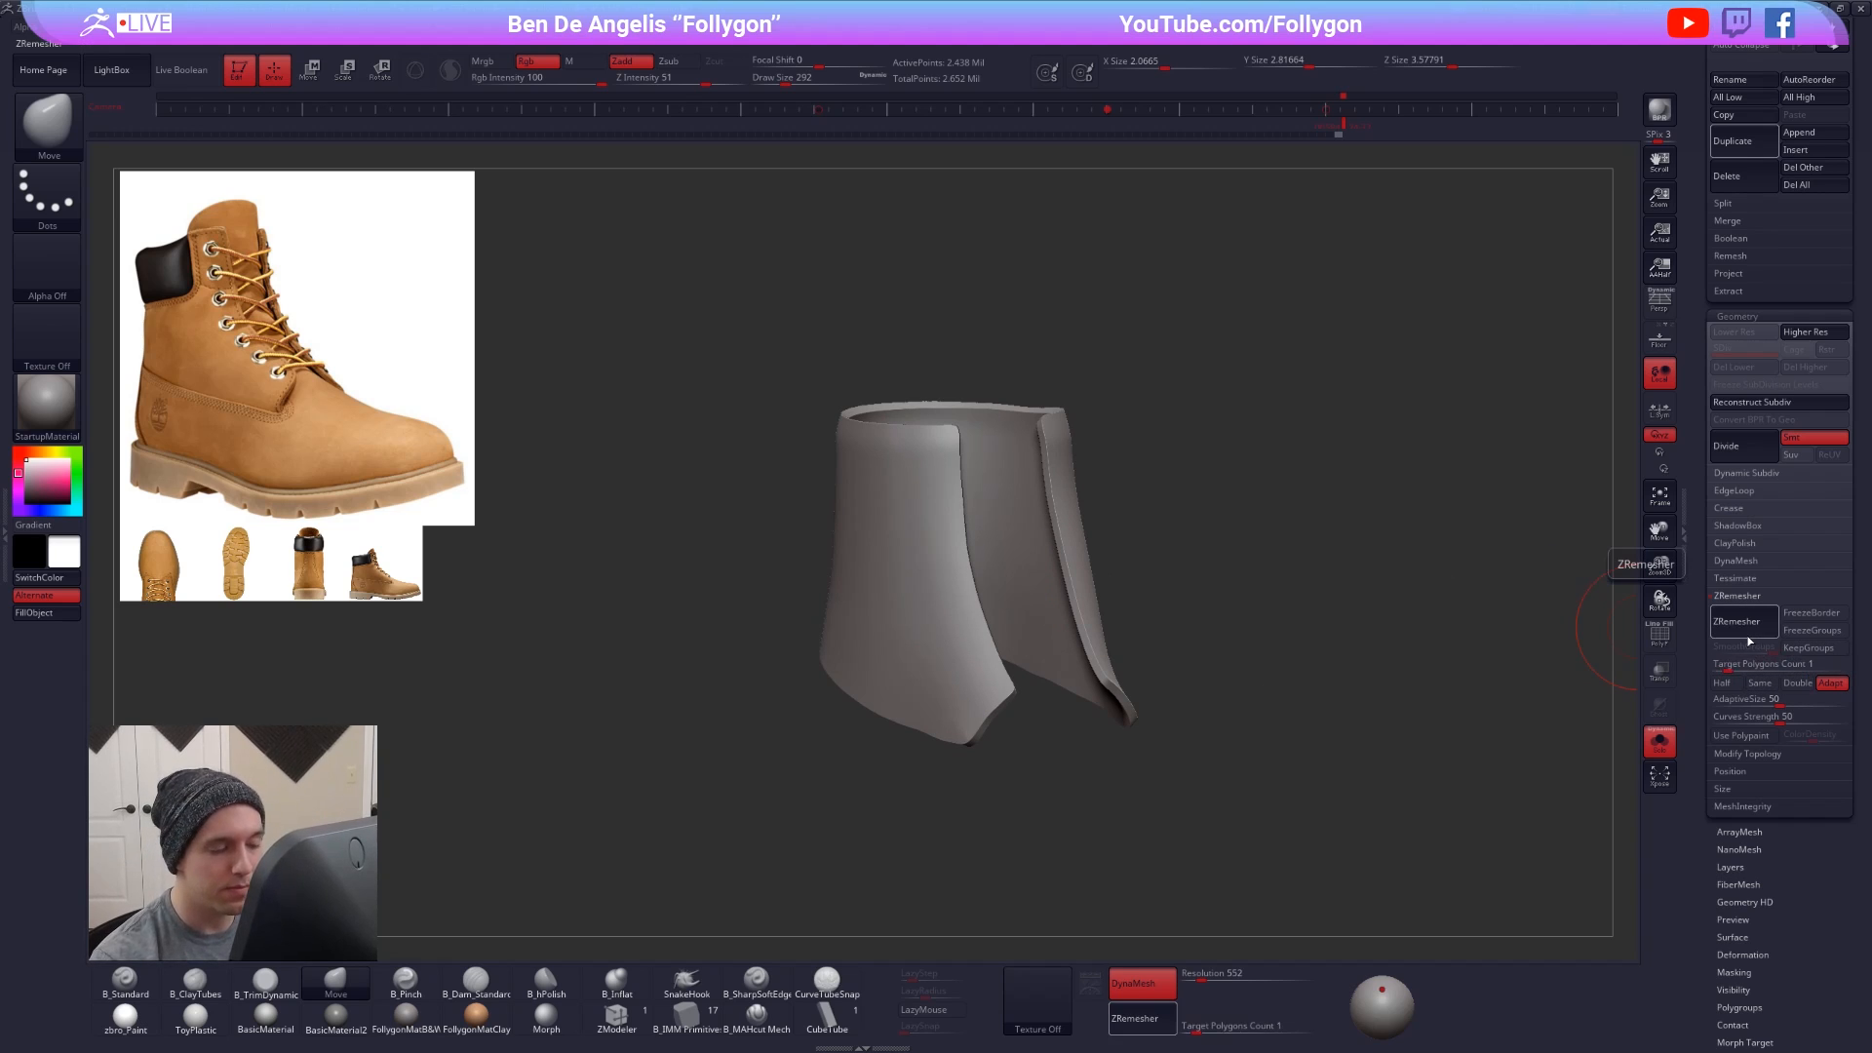
left_click(1747, 631)
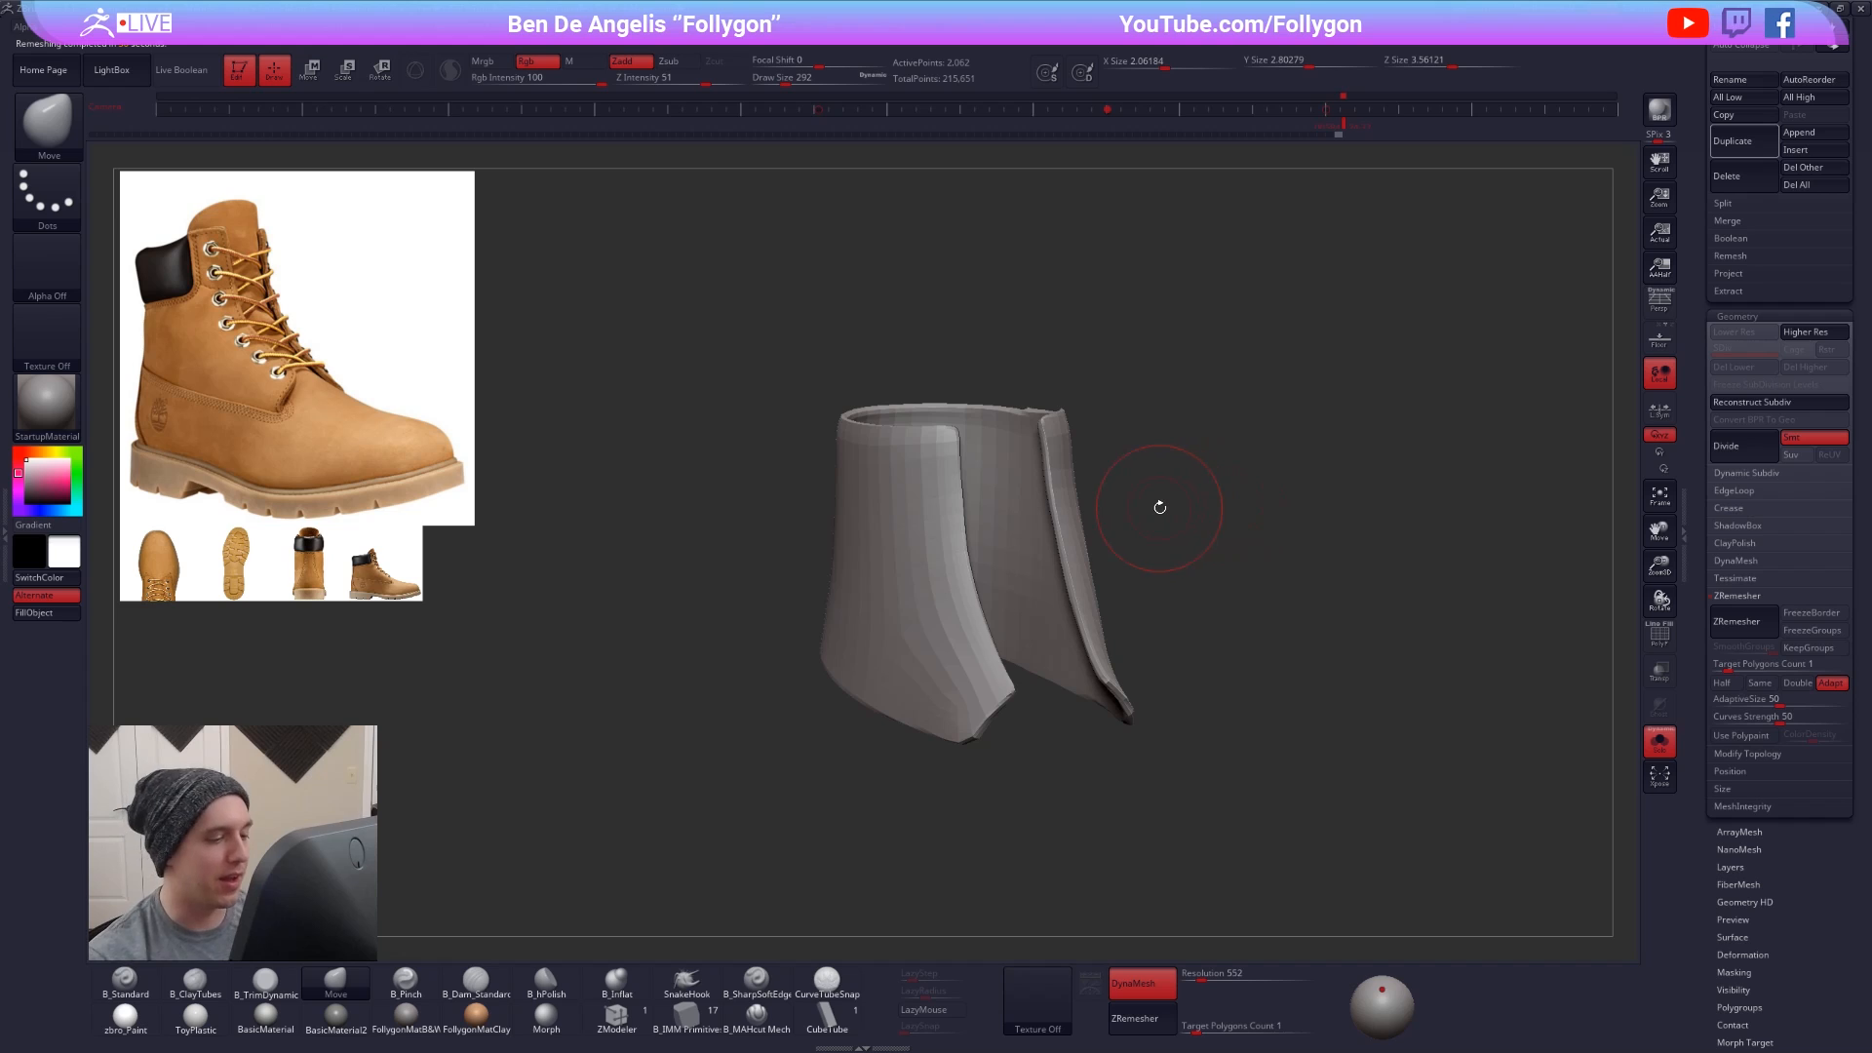
- Inspect the remeshed shaft panel's topology, and undo the ZRemesh
key("shift+f")
right_click_drag(950, 538, 1058, 535, "alt")
right_click_drag(1040, 435, 1073, 546)
key("ctrl+z")
key("shift+f")
key("shift")
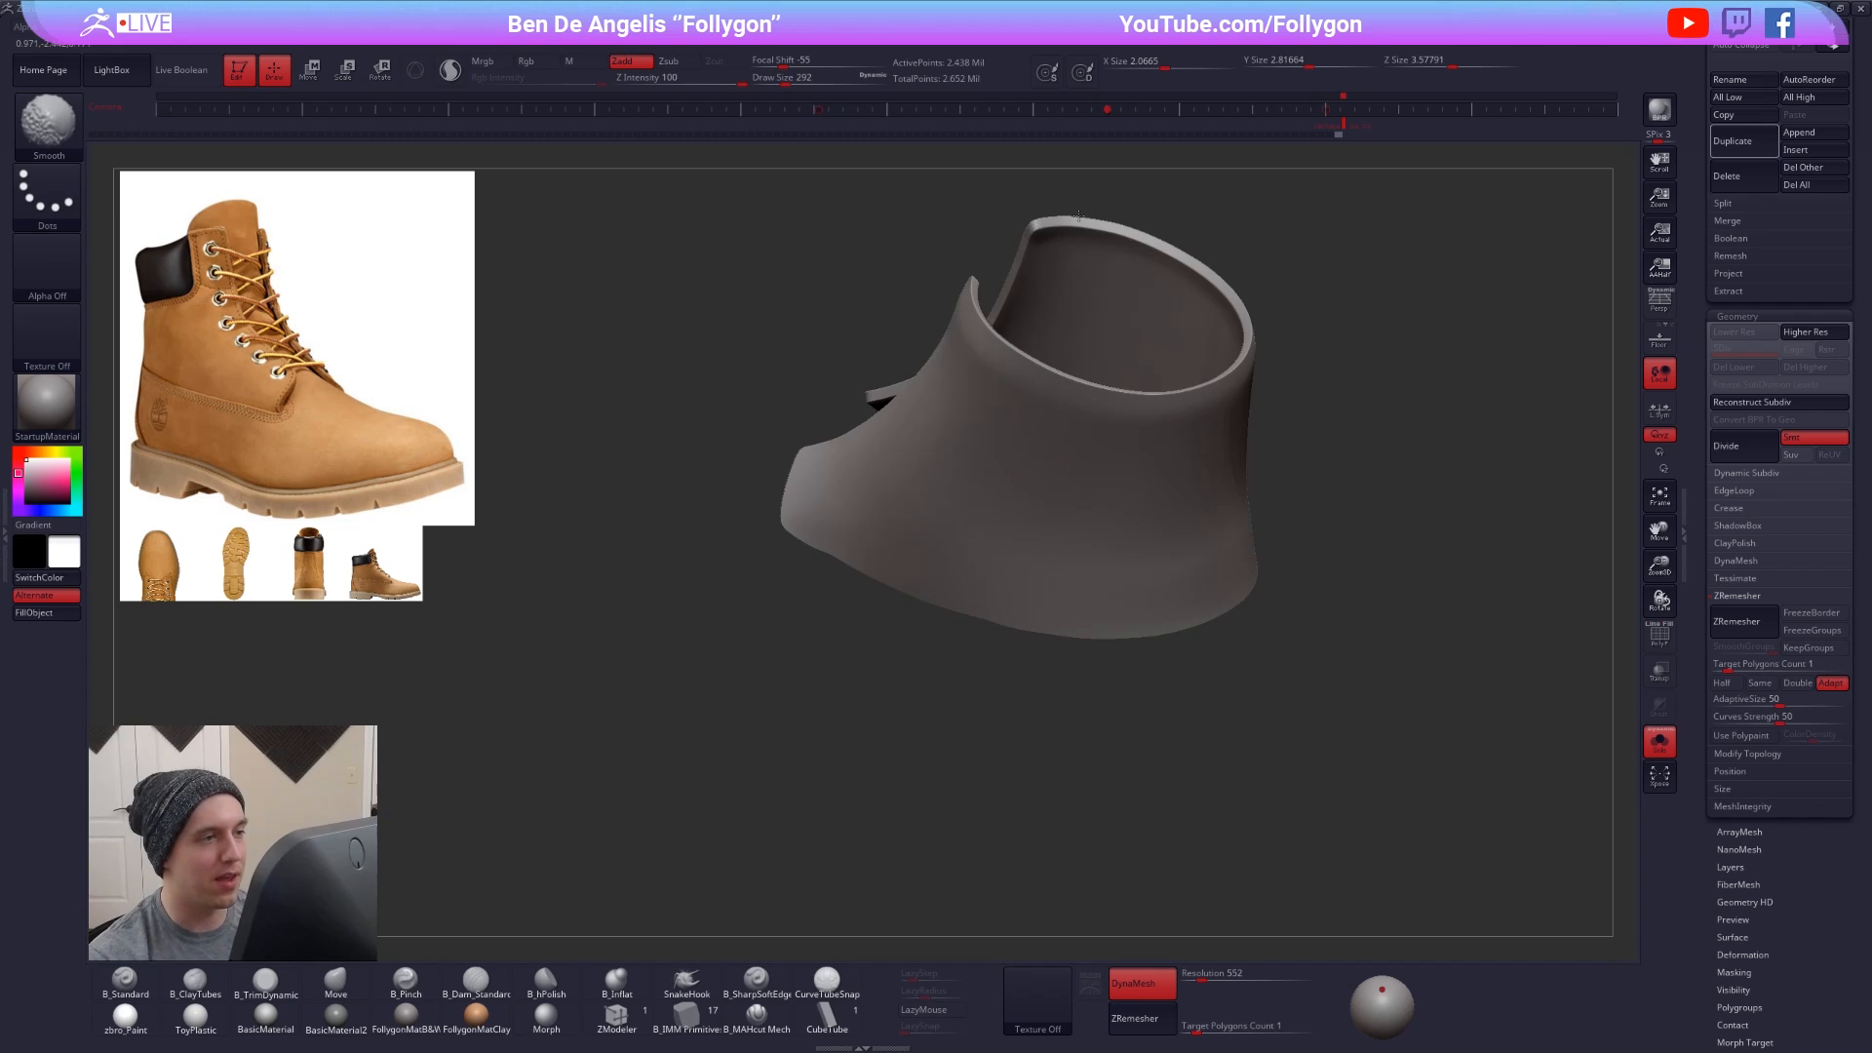
- Reshape the shaft panel's lower edge and front corners with the Move brush, using draw sizes of 321 and 397
mouse_move(1087, 433)
right_mouse_down()
mouse_move(970, 493)
mouse_move(976, 572)
right_mouse_up()
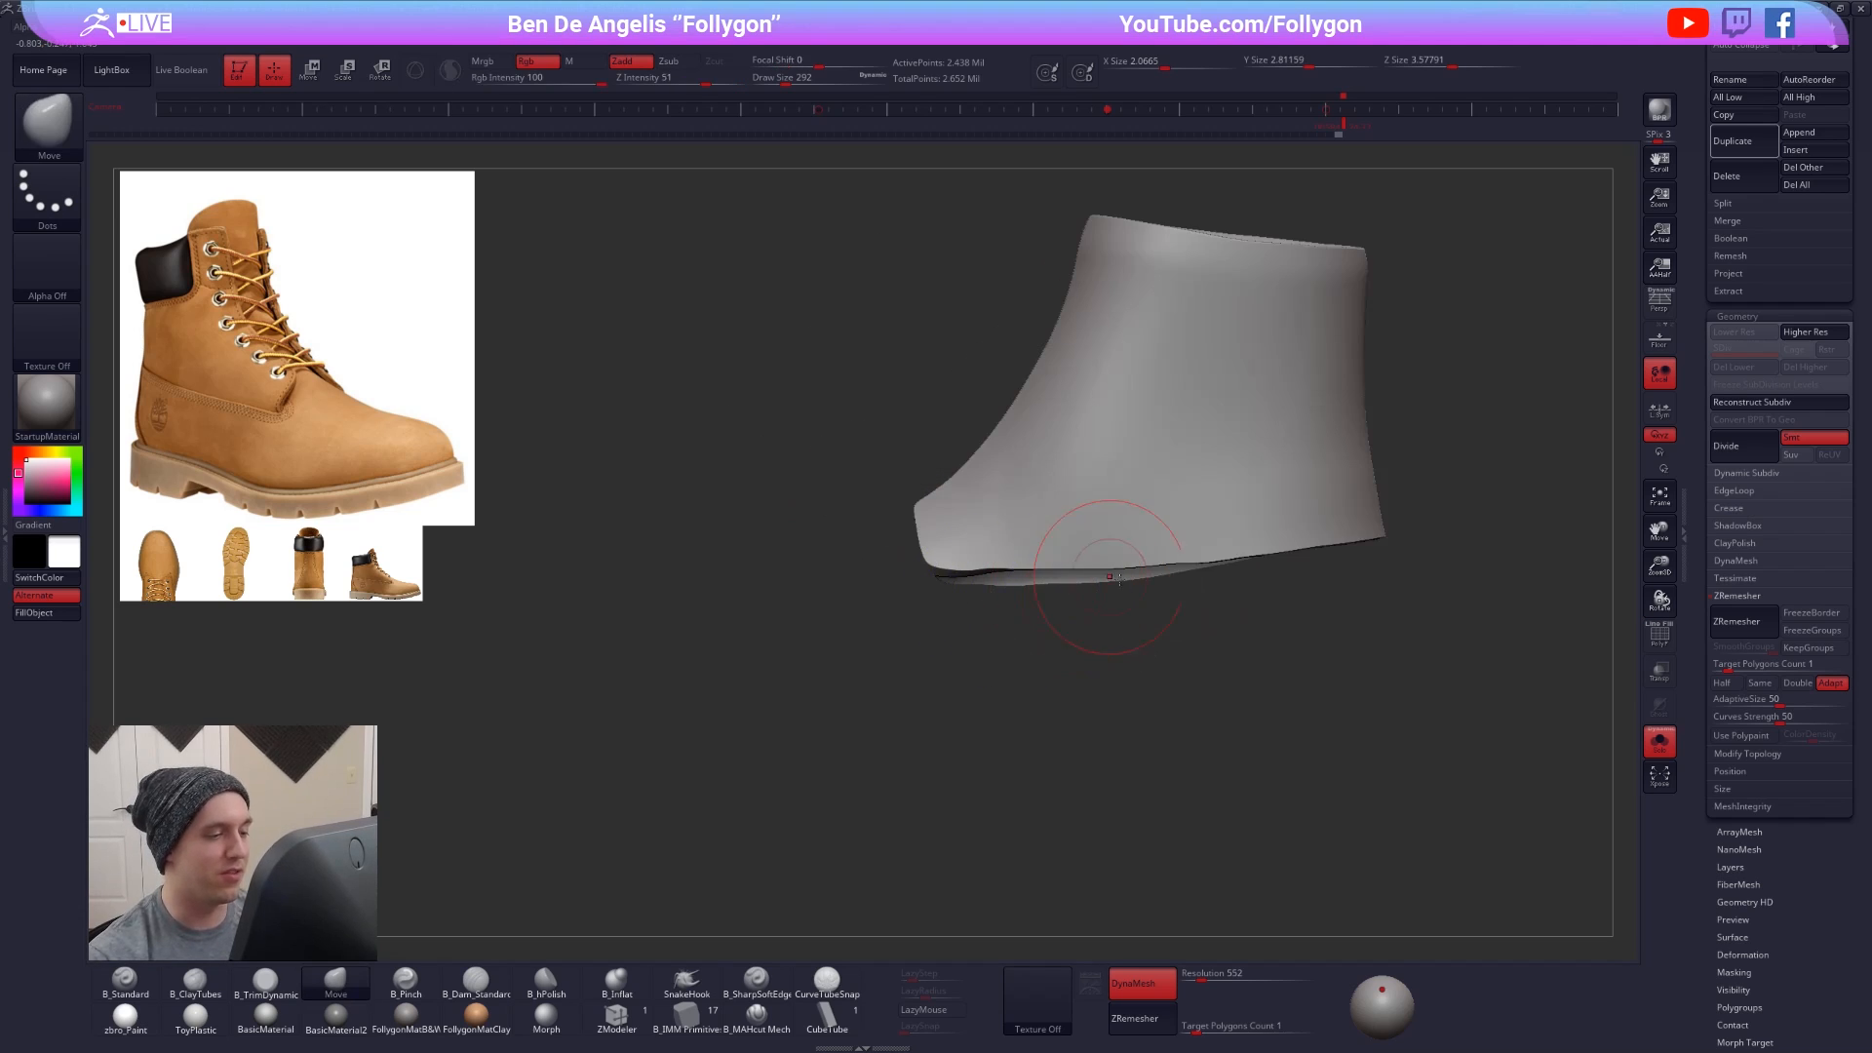
key("space")
left_click_drag(1005, 553, 1039, 574)
key("space")
right_click_drag(951, 577, 1111, 611)
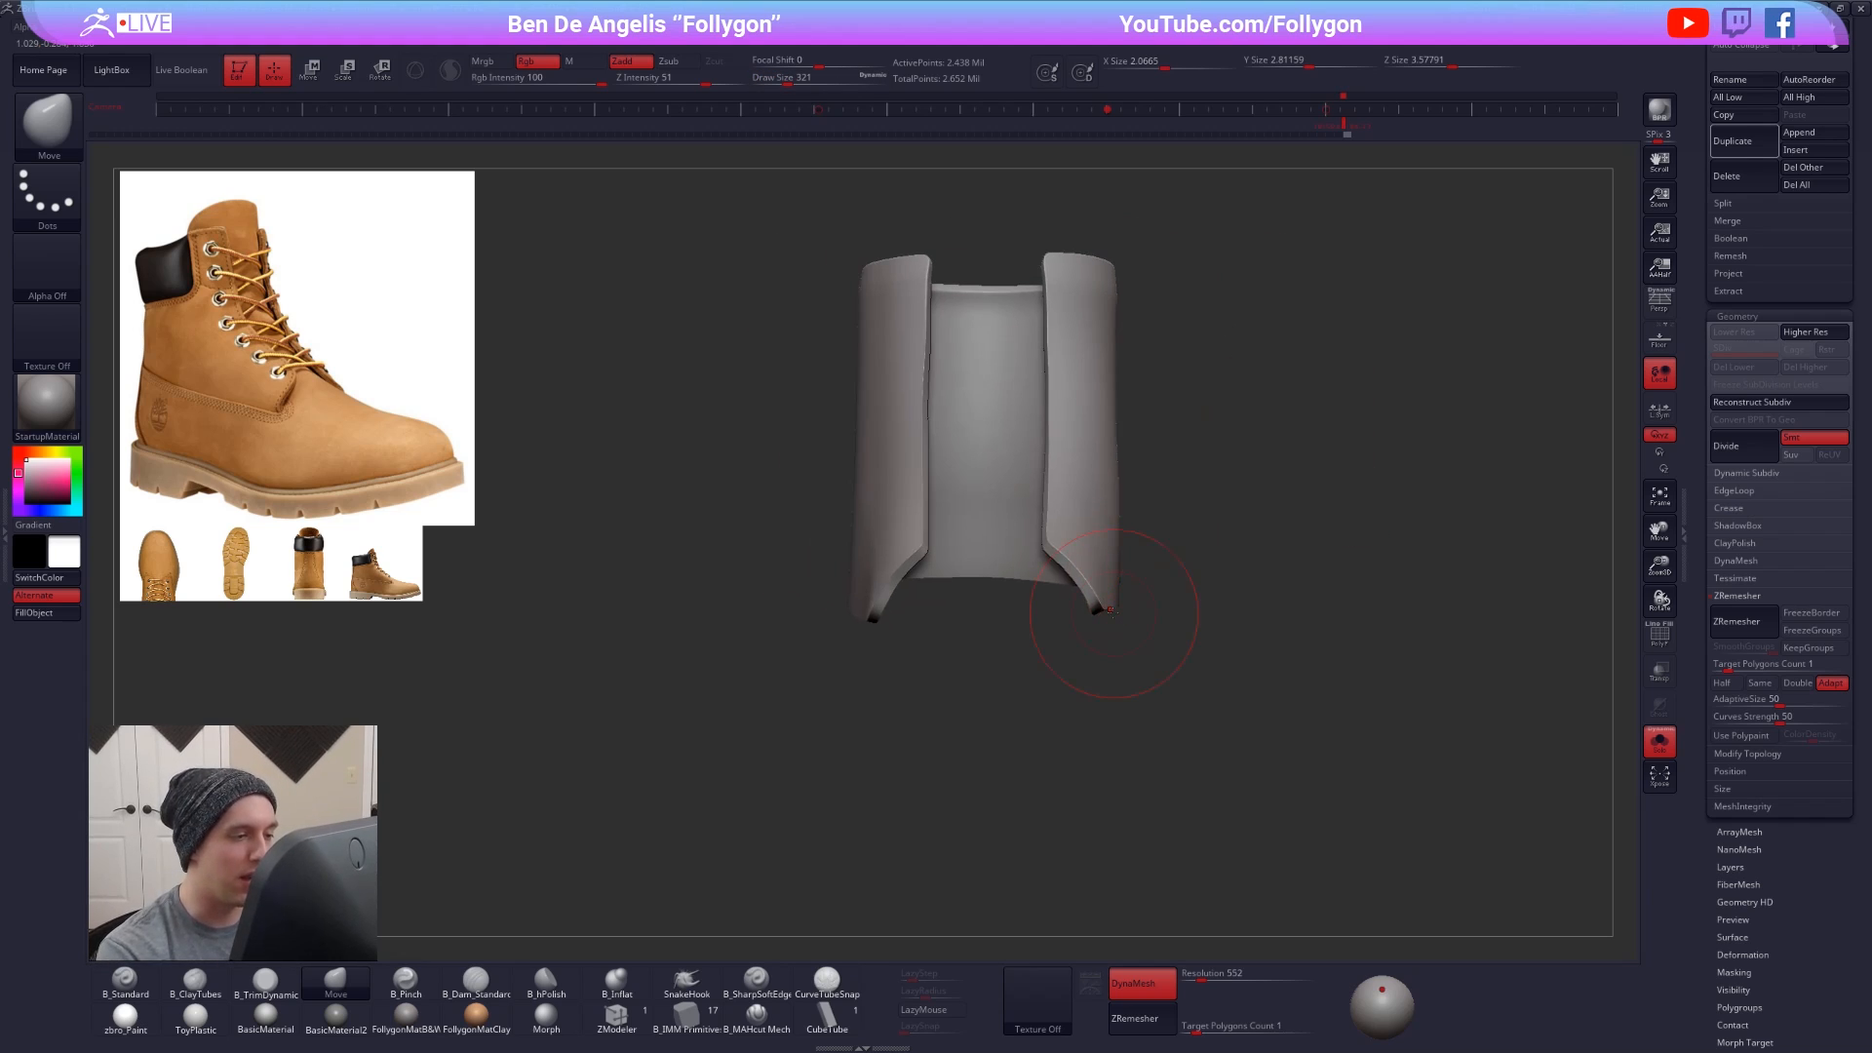
right_click_drag(919, 463, 984, 532, "alt")
key("space")
left_click_drag(983, 499, 989, 499)
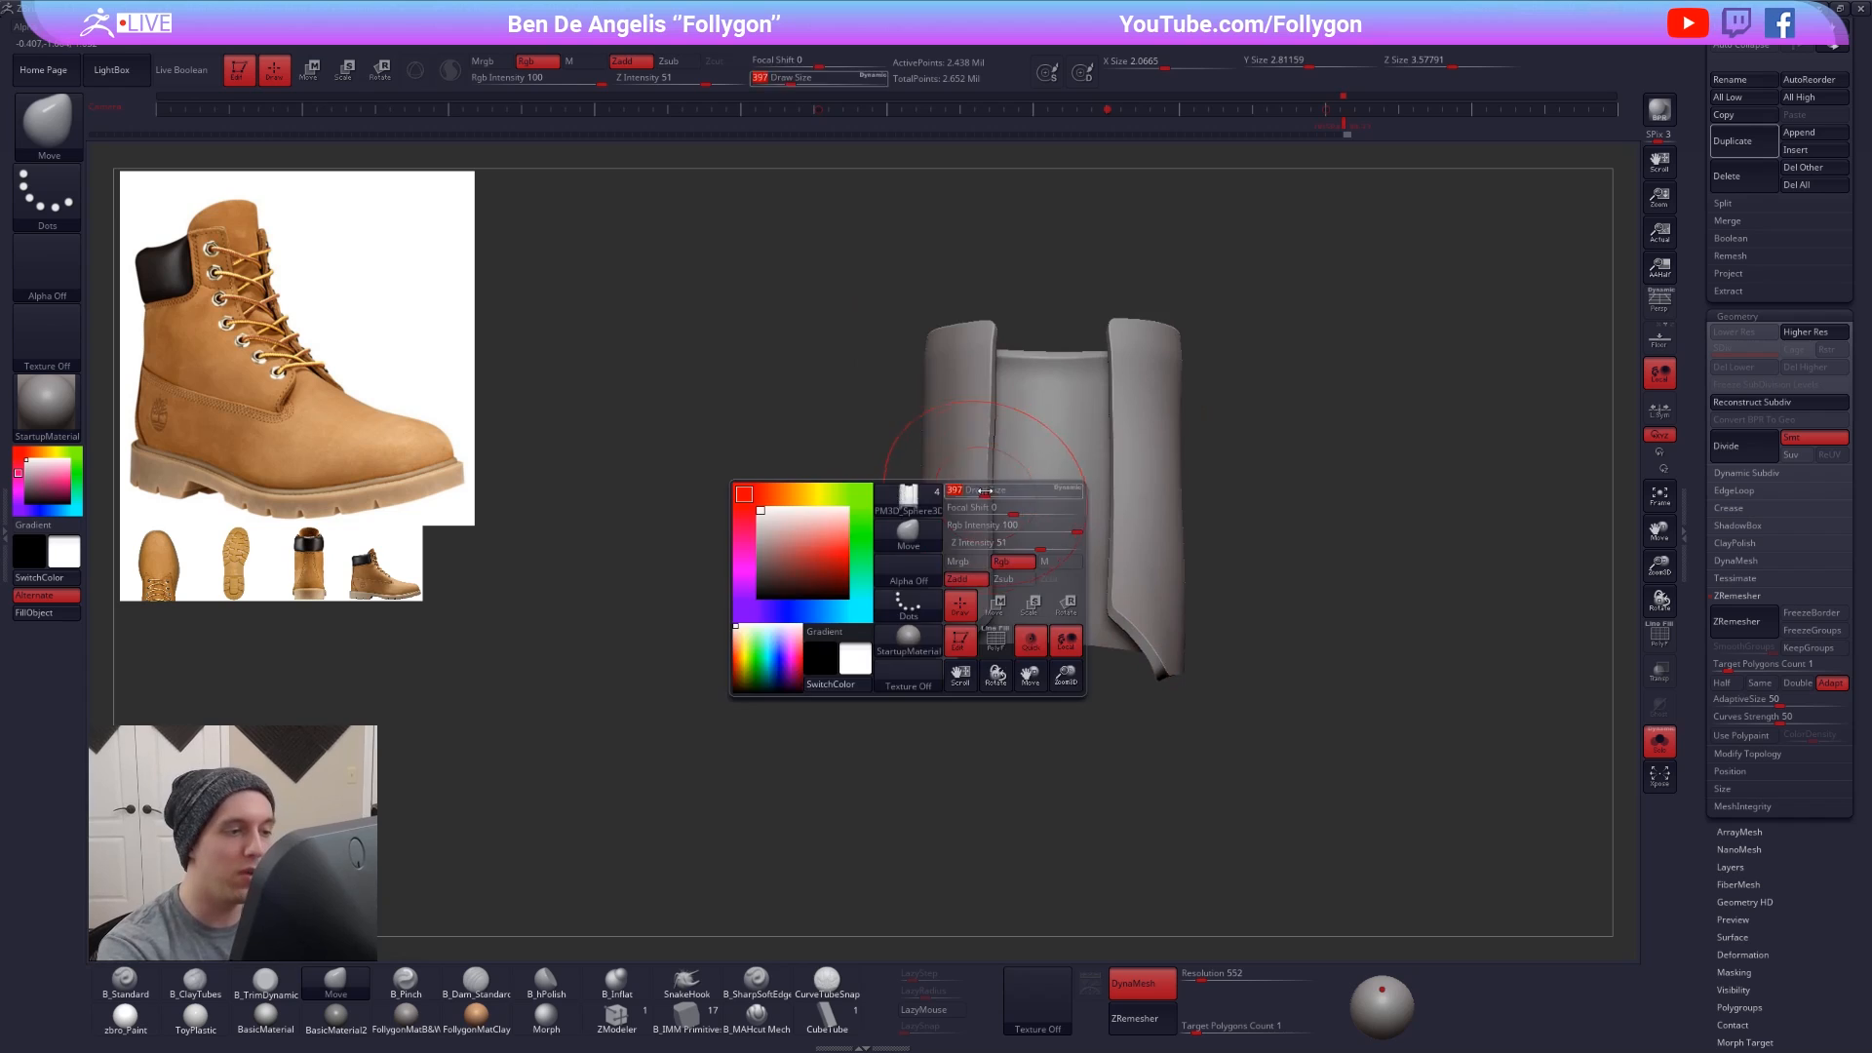
mouse_move(965, 500)
right_mouse_down()
mouse_move(1027, 497)
mouse_move(1010, 480)
right_mouse_up()
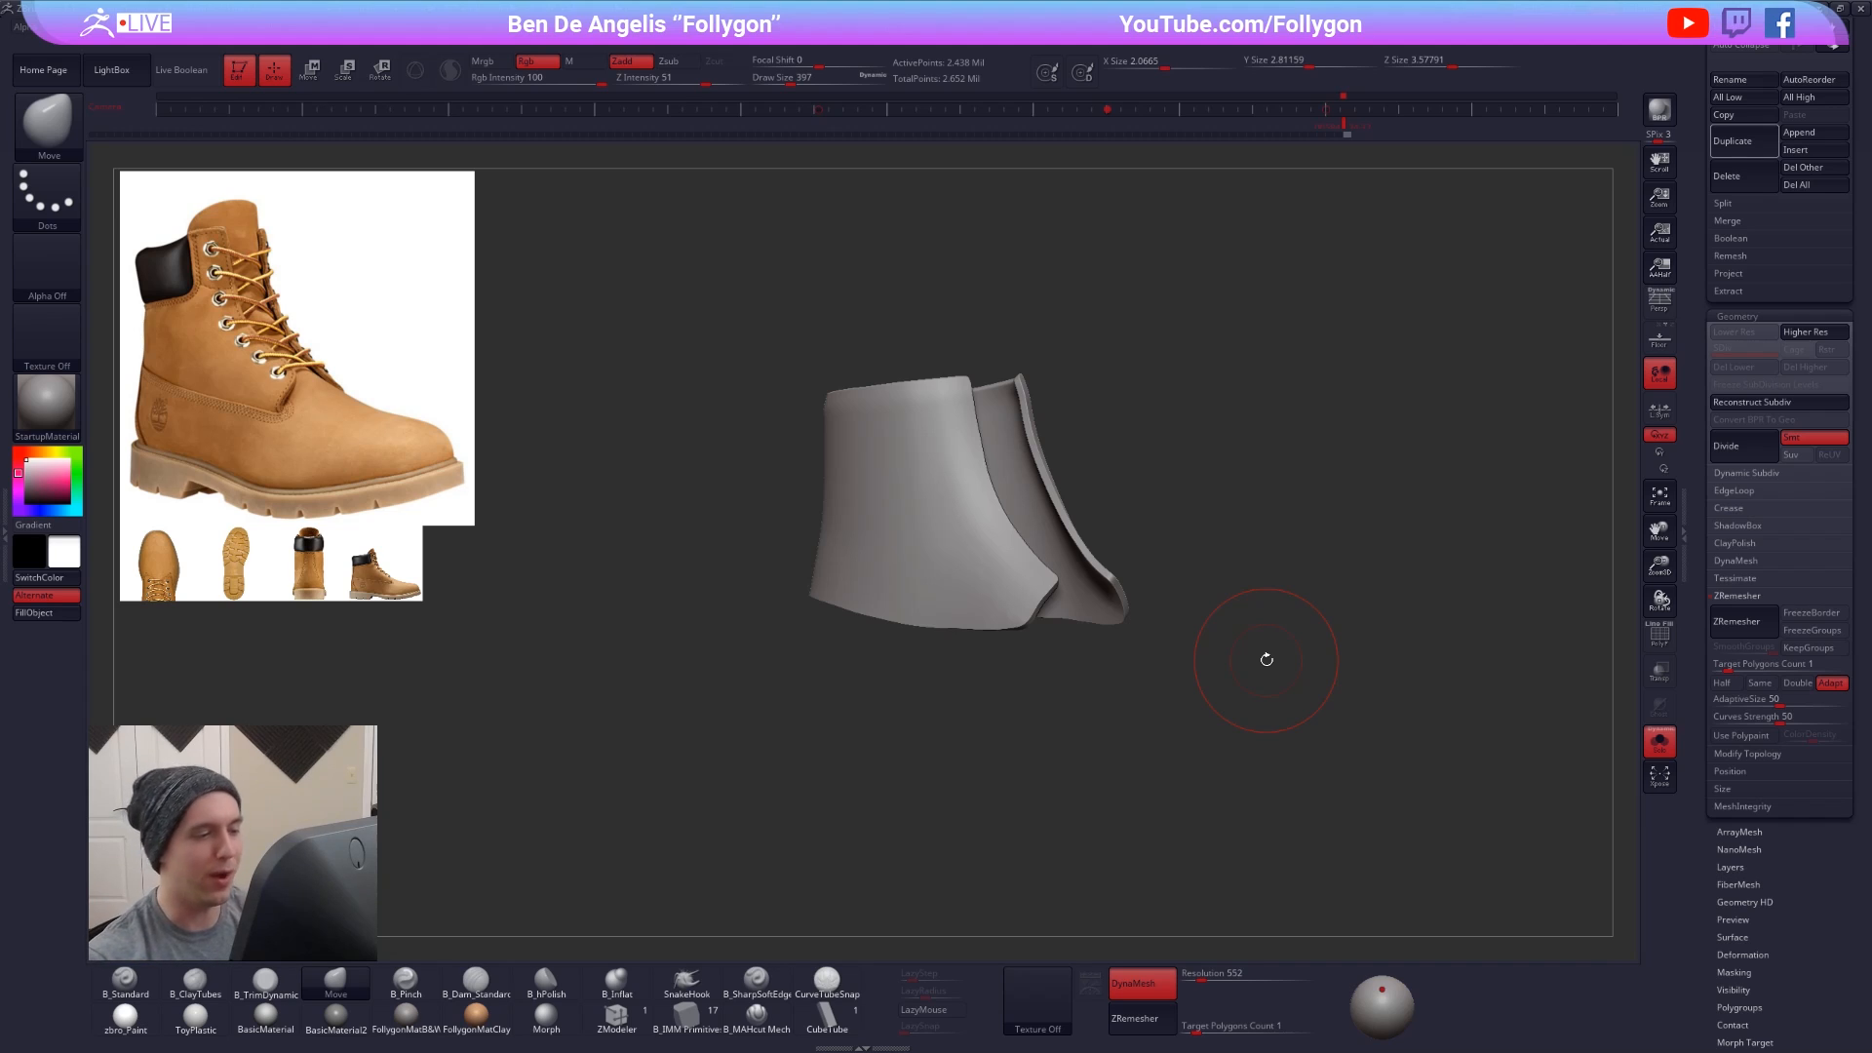
- Refine the shaft panel's lower front corner with the Move brush, using draw sizes of 181 and 215
key("space")
left_click_drag(1044, 597, 1033, 598)
right_click_drag(1034, 598, 1044, 610, "alt")
key("space")
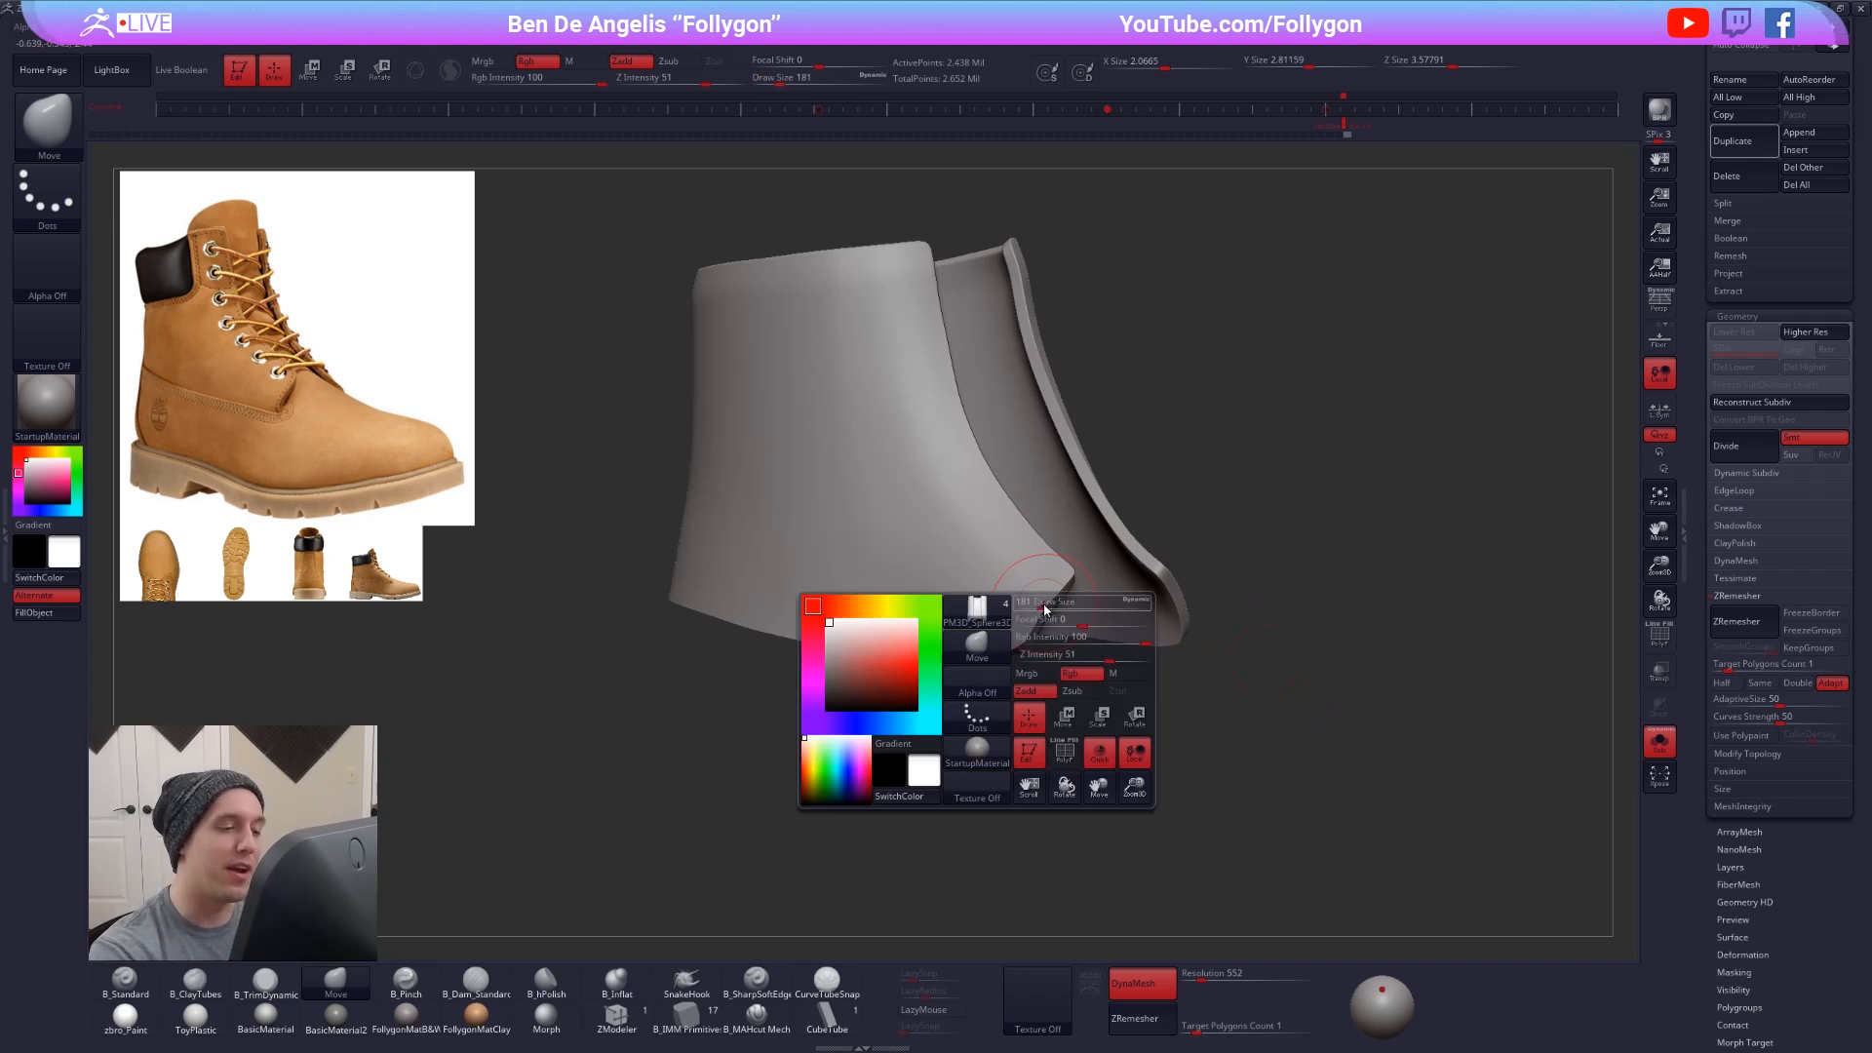
left_click_drag(1044, 611, 1048, 611)
right_click_drag(1014, 591, 1053, 616)
mouse_move(1034, 611)
left_mouse_down()
mouse_move(1031, 629)
mouse_move(968, 642)
left_mouse_up()
- Smooth the shaft panel's lower rim, front opening edges, and side surface with a draw size of 215
key("shift+f")
key("shift+f")
left_click_drag(612, 579, 607, 576, "shift")
mouse_move(778, 620)
right_mouse_down("alt")
mouse_move(919, 669)
mouse_move(933, 616)
right_mouse_up("alt")
key("space")
left_click_drag(792, 680, 778, 682, "shift")
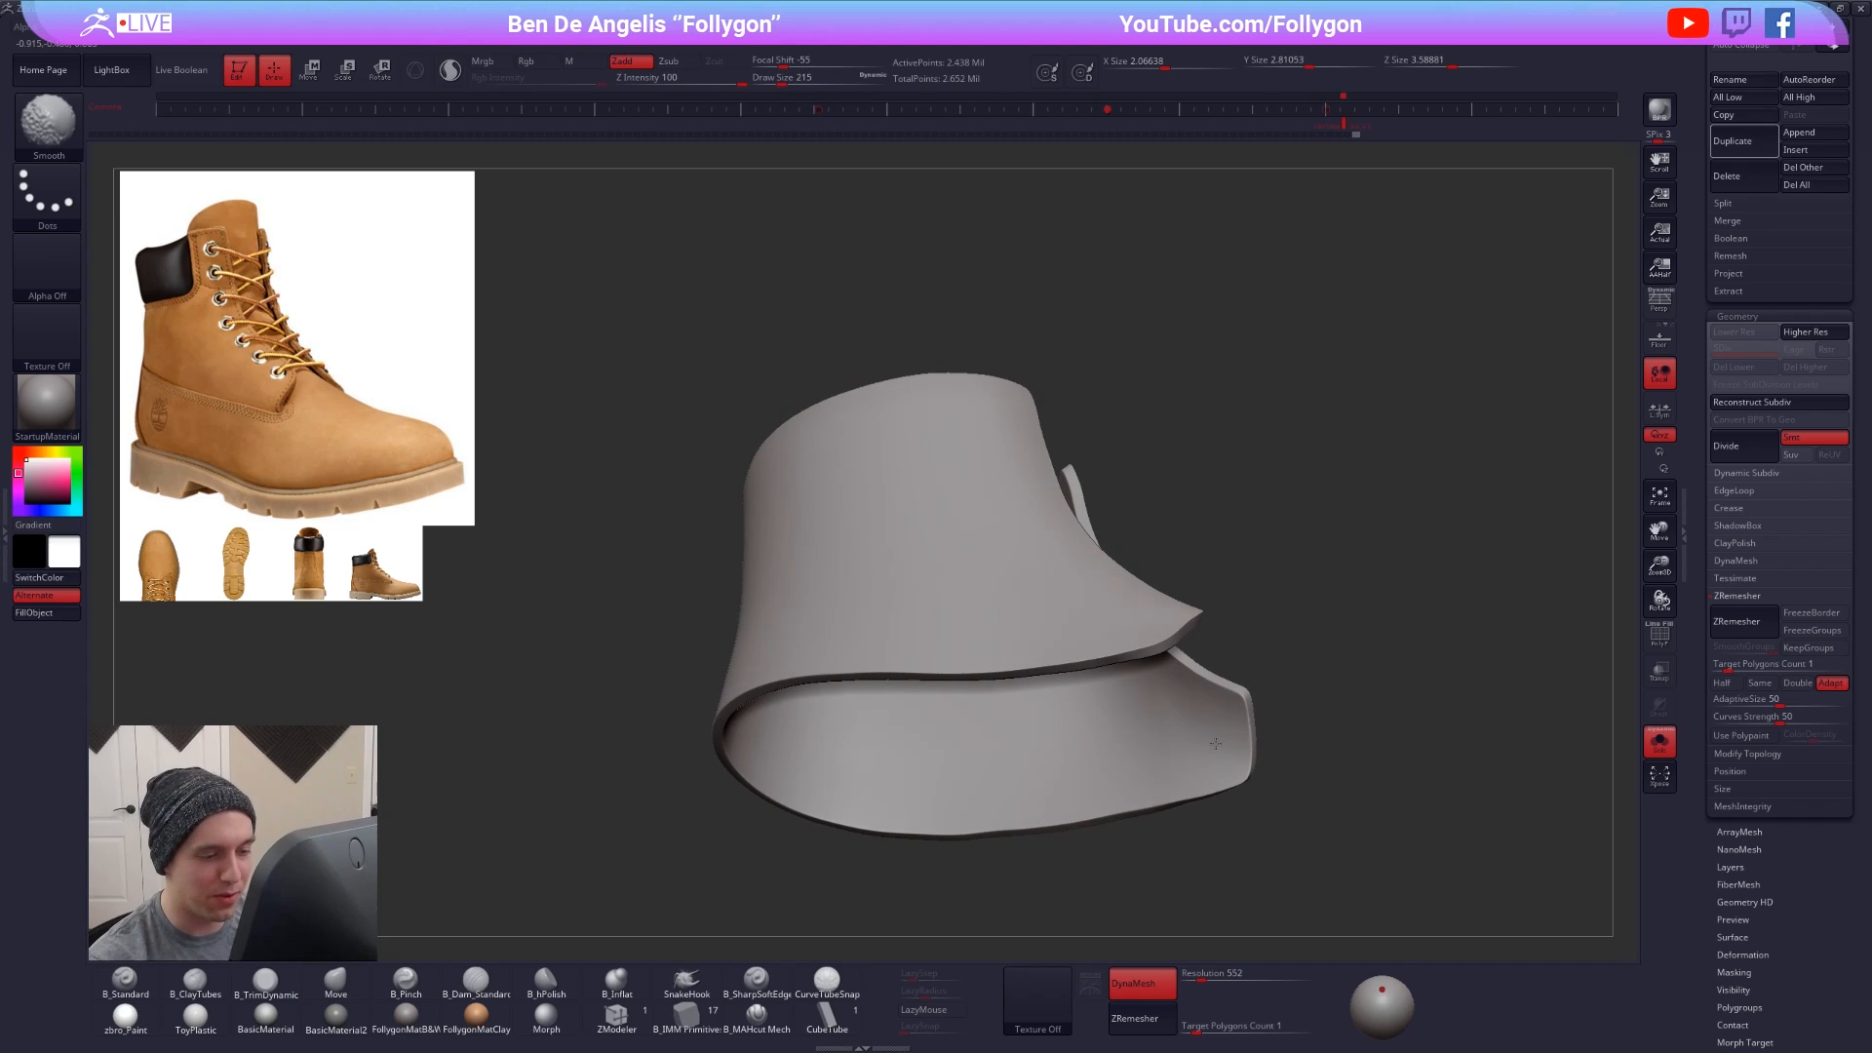
right_click_drag(1214, 744, 1170, 684)
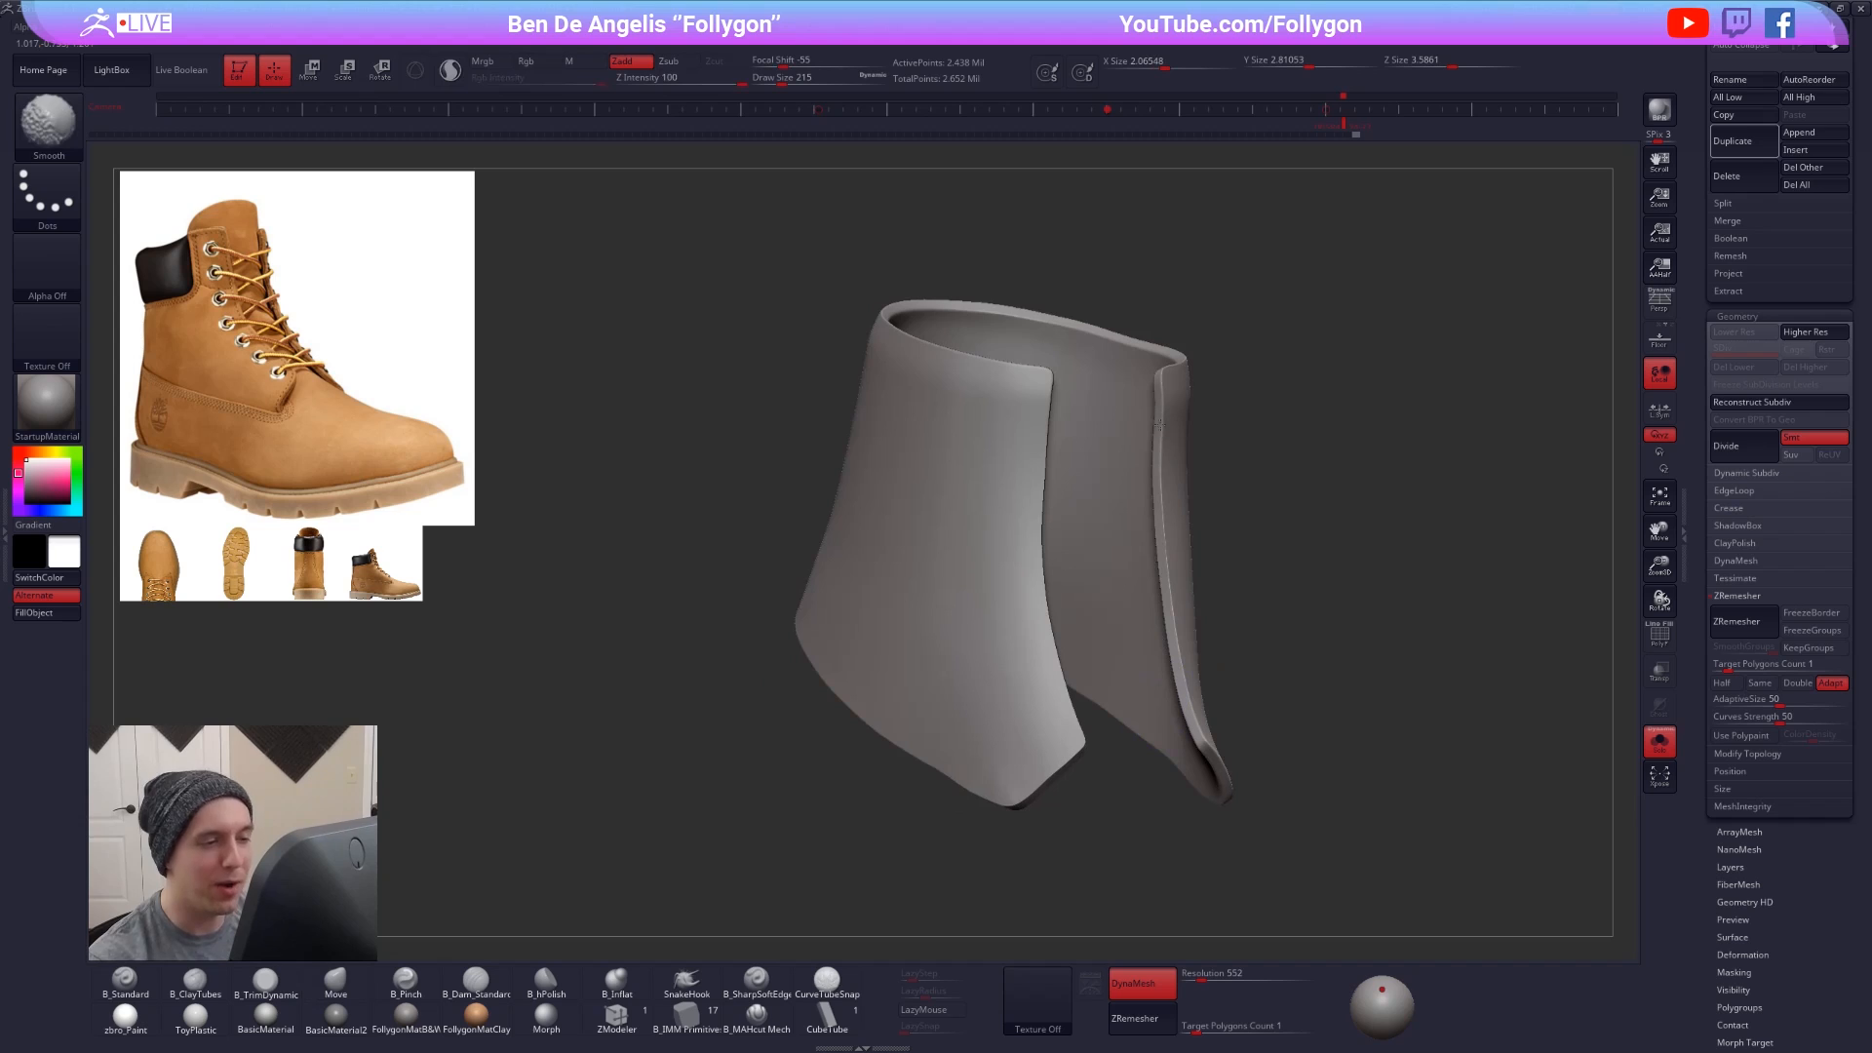
left_click_drag(1159, 424, 1159, 433, "shift")
left_click_drag(1023, 398, 1035, 492, "shift")
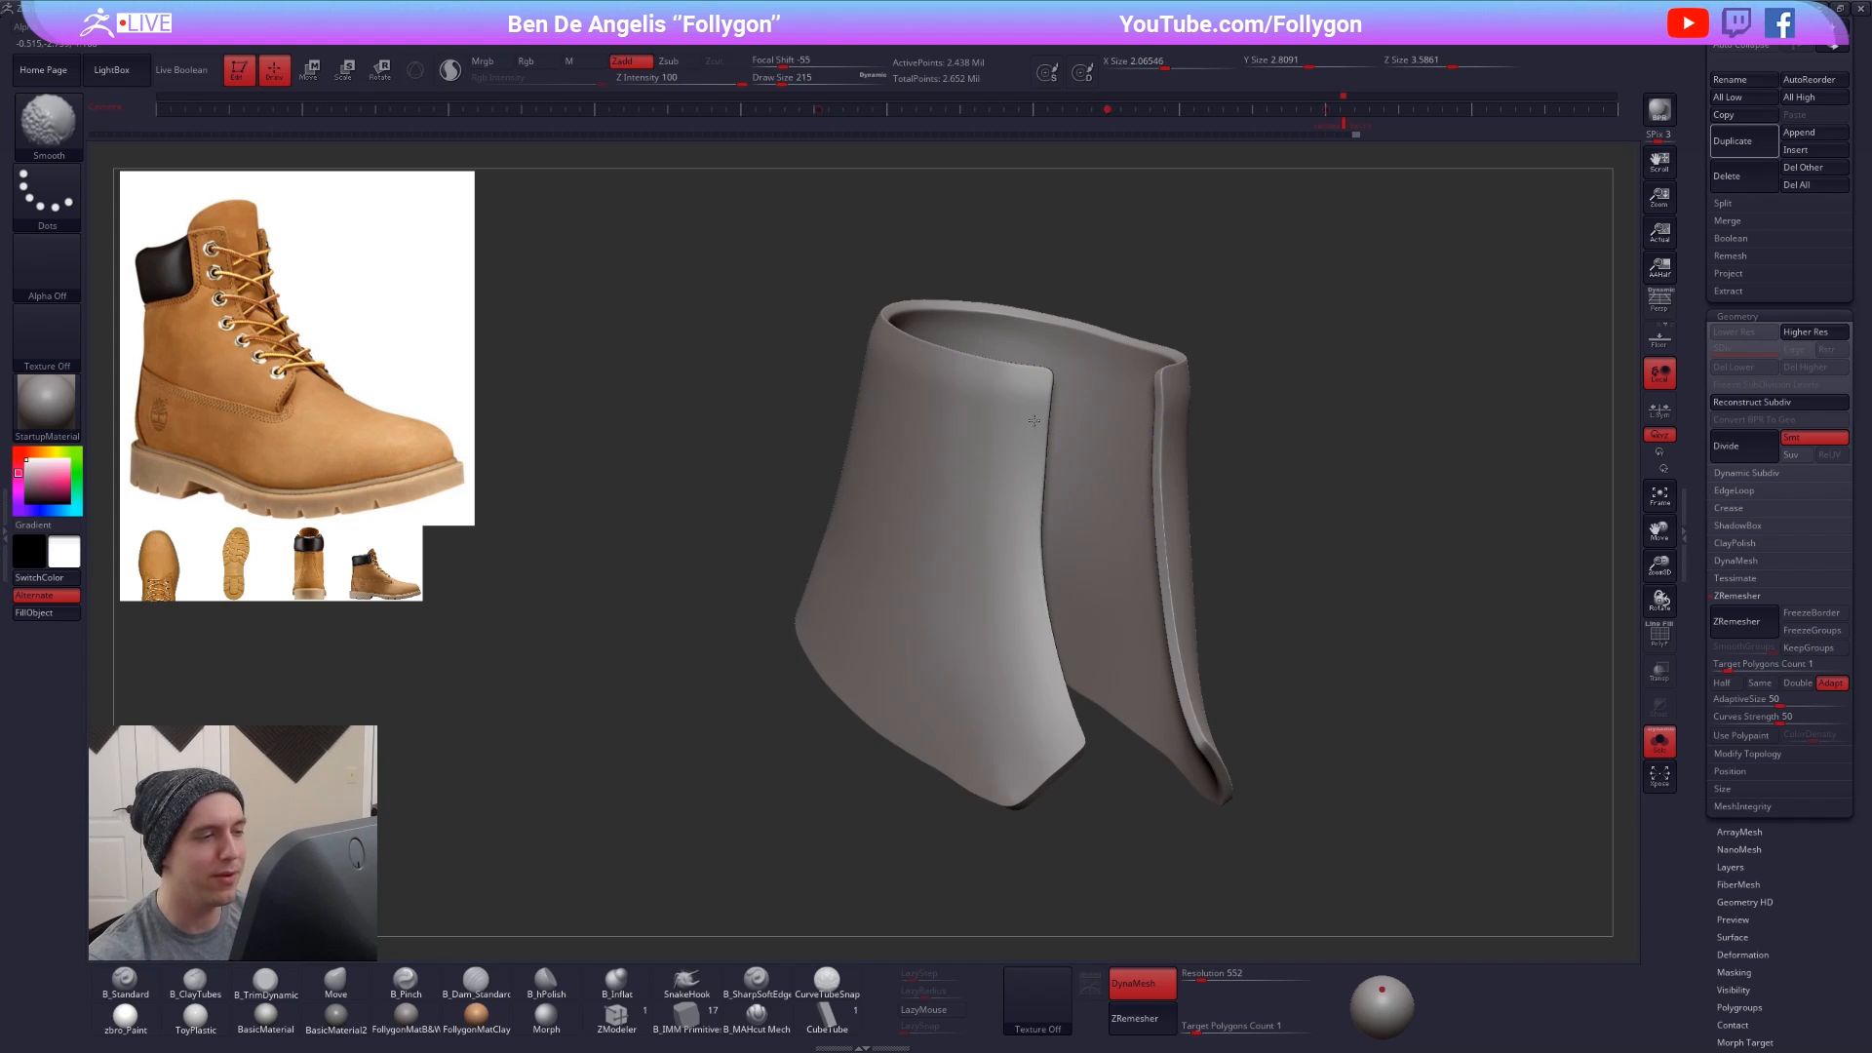
left_click_drag(888, 474, 940, 616, "shift")
left_click_drag(977, 683, 991, 727, "shift")
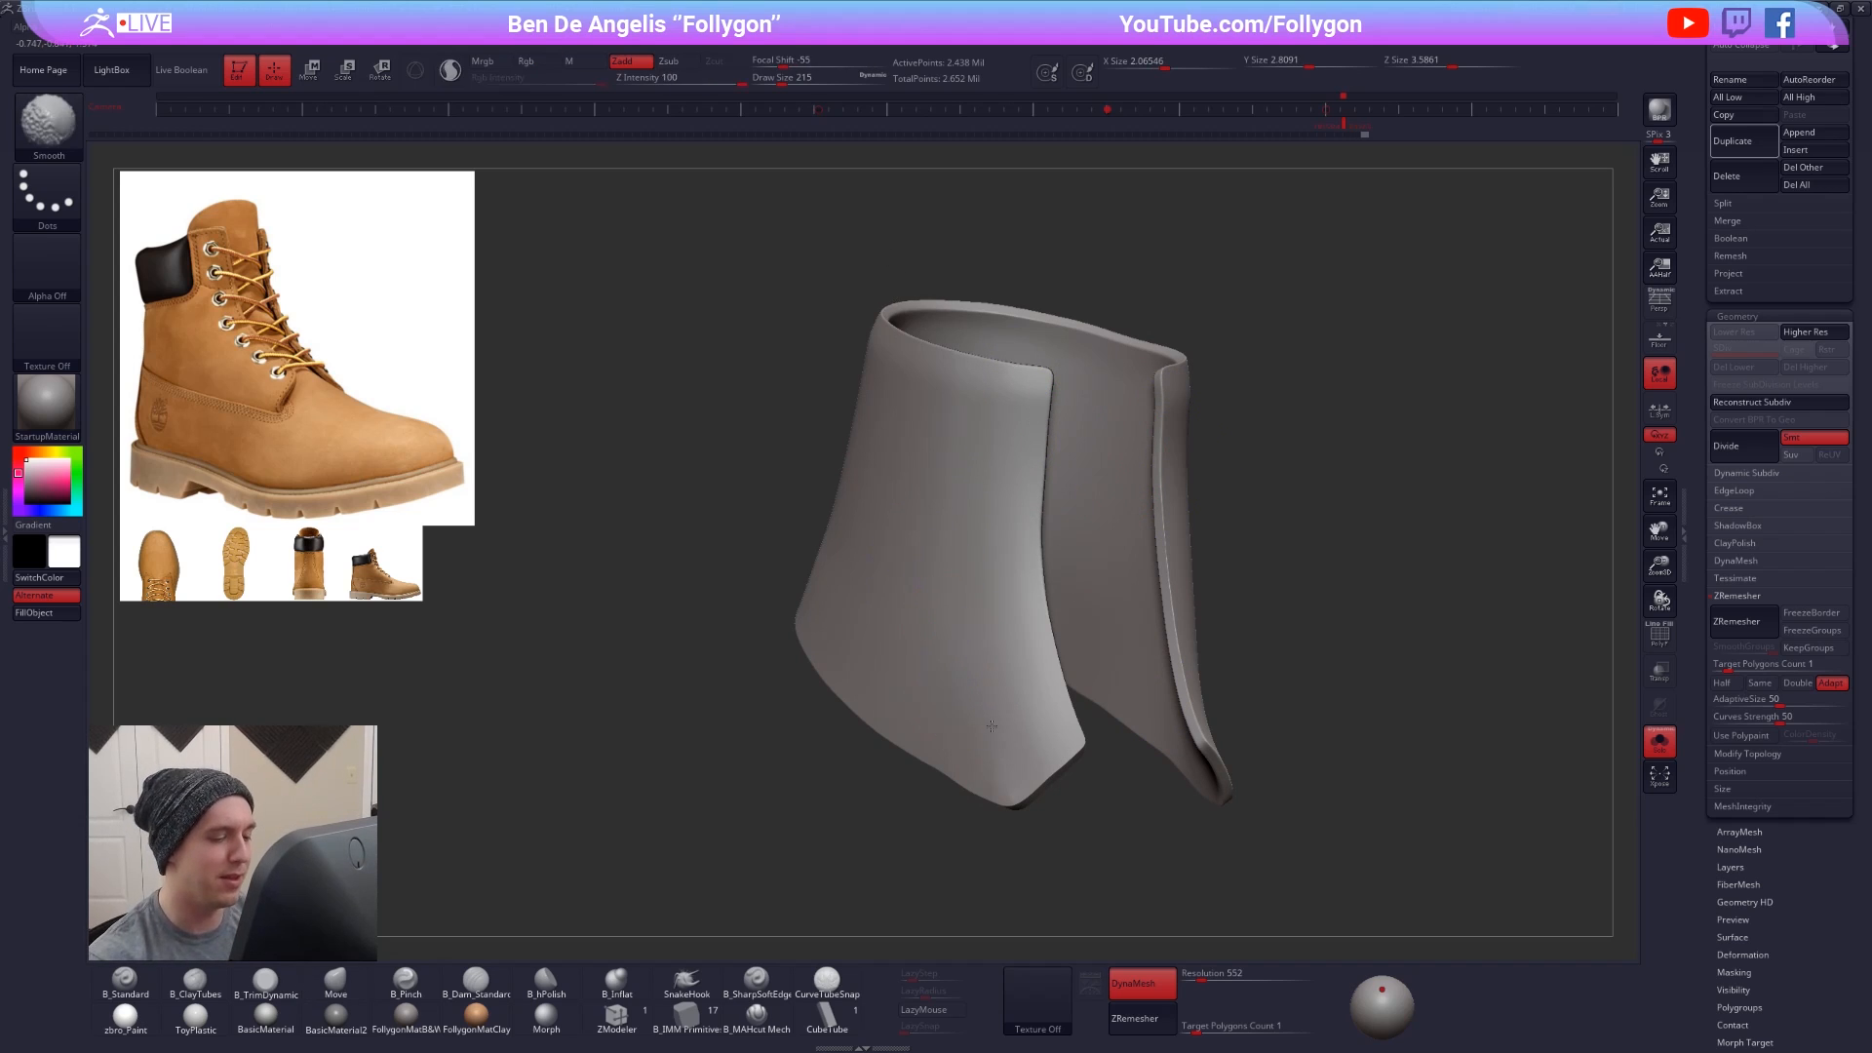
- ZRemesh the smoothed shaft panel with the target polygon count at 1, and check its topology in polyframe
key("shift+f")
key("shift+f")
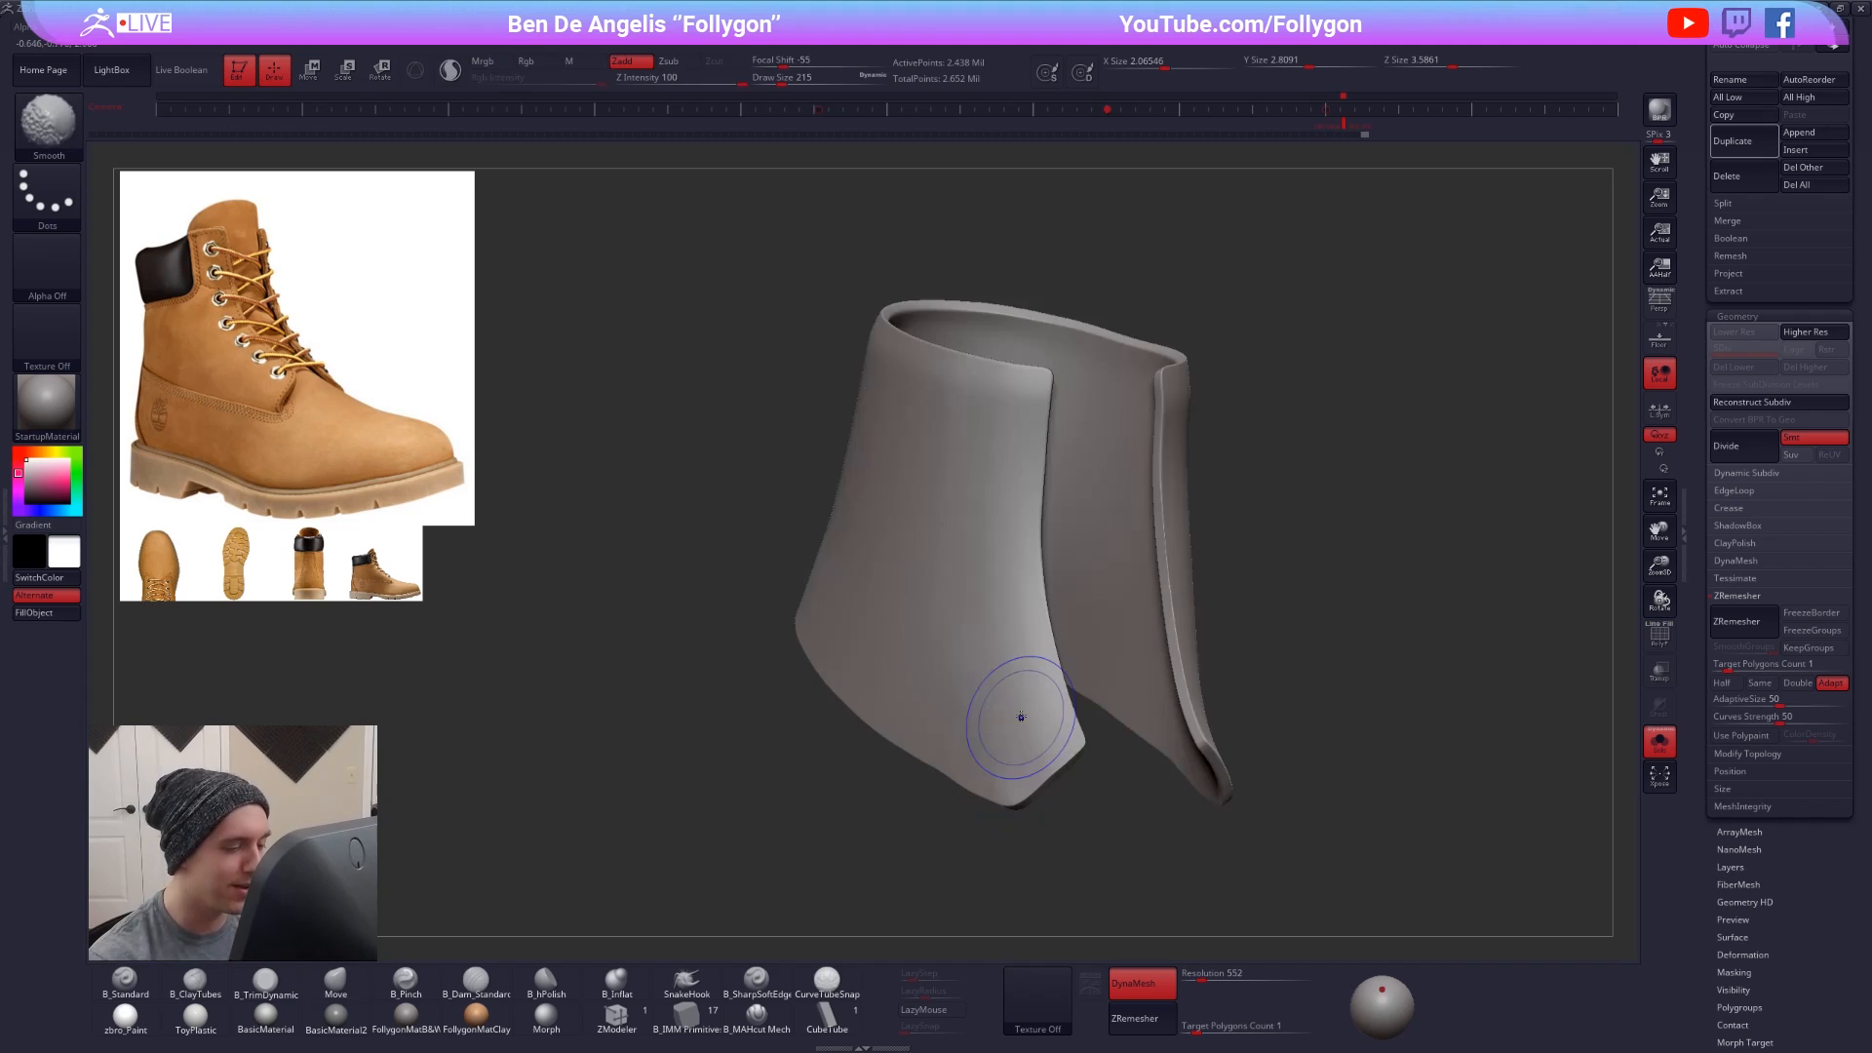
right_click_drag(1019, 714, 989, 602, "ctrl")
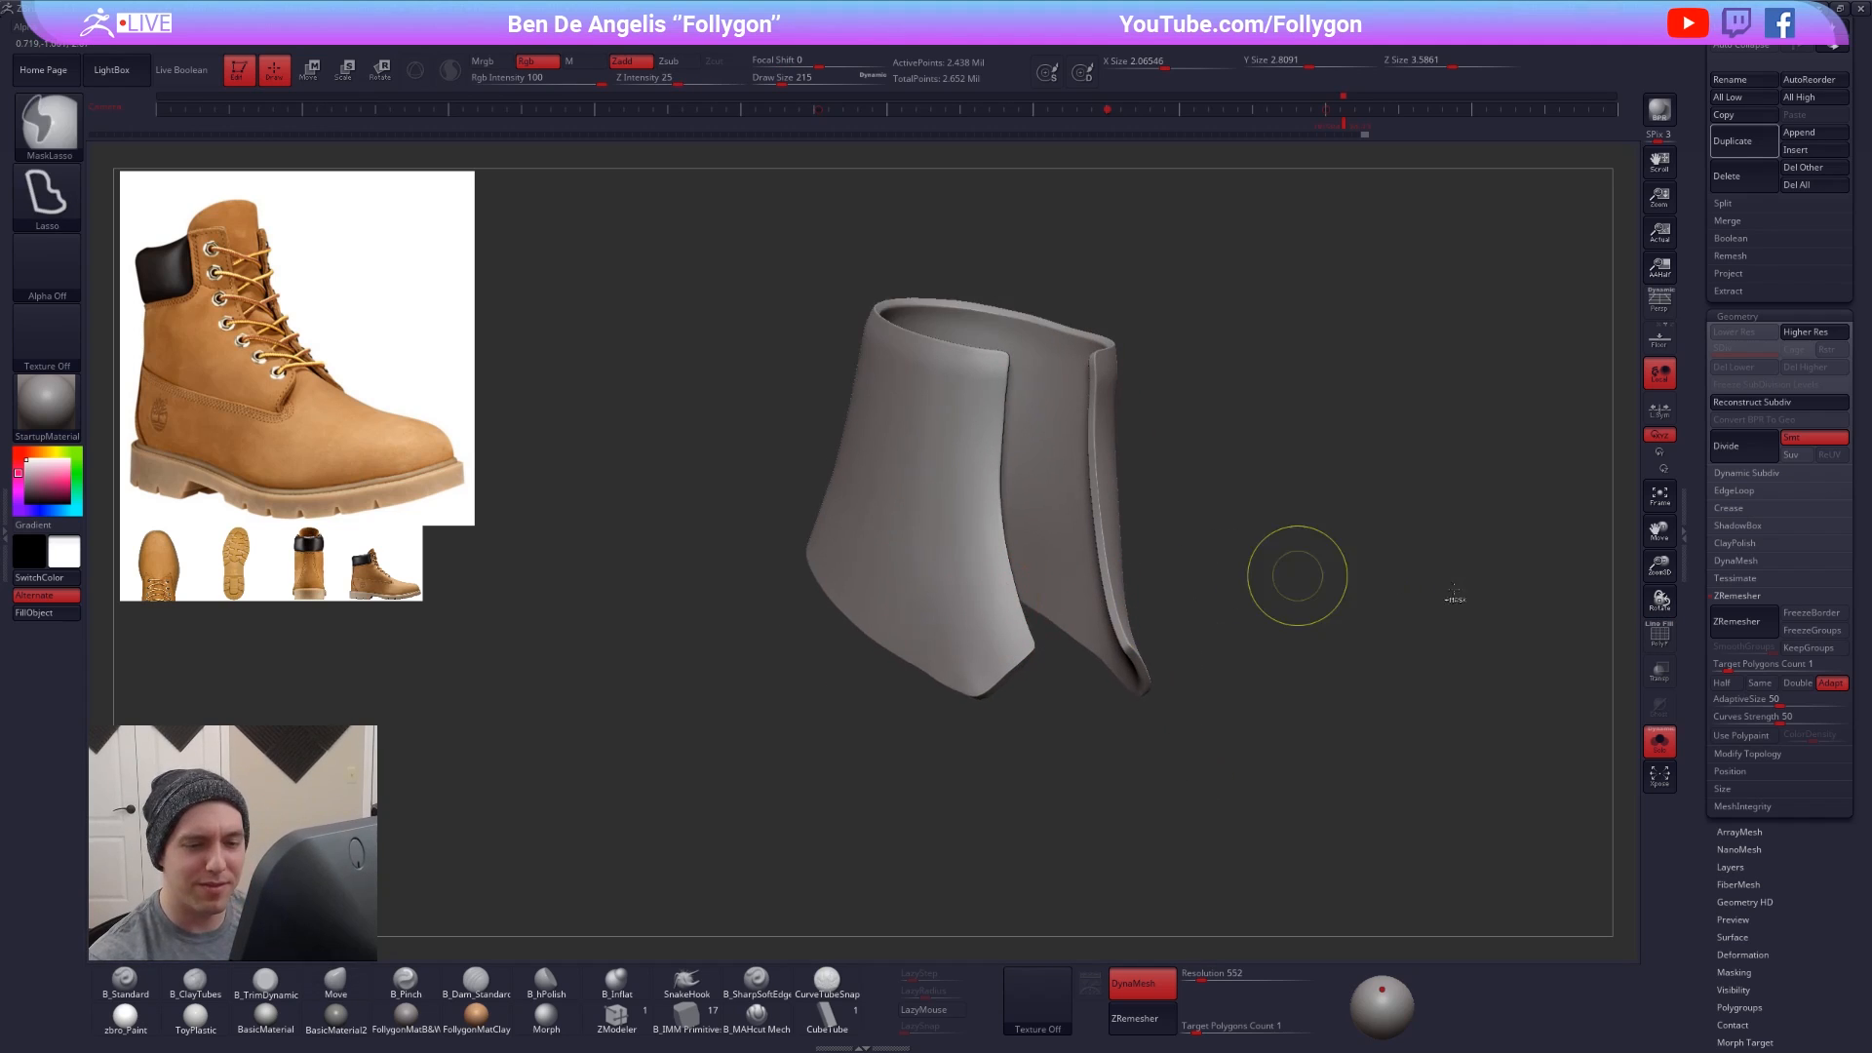
left_click(1741, 621)
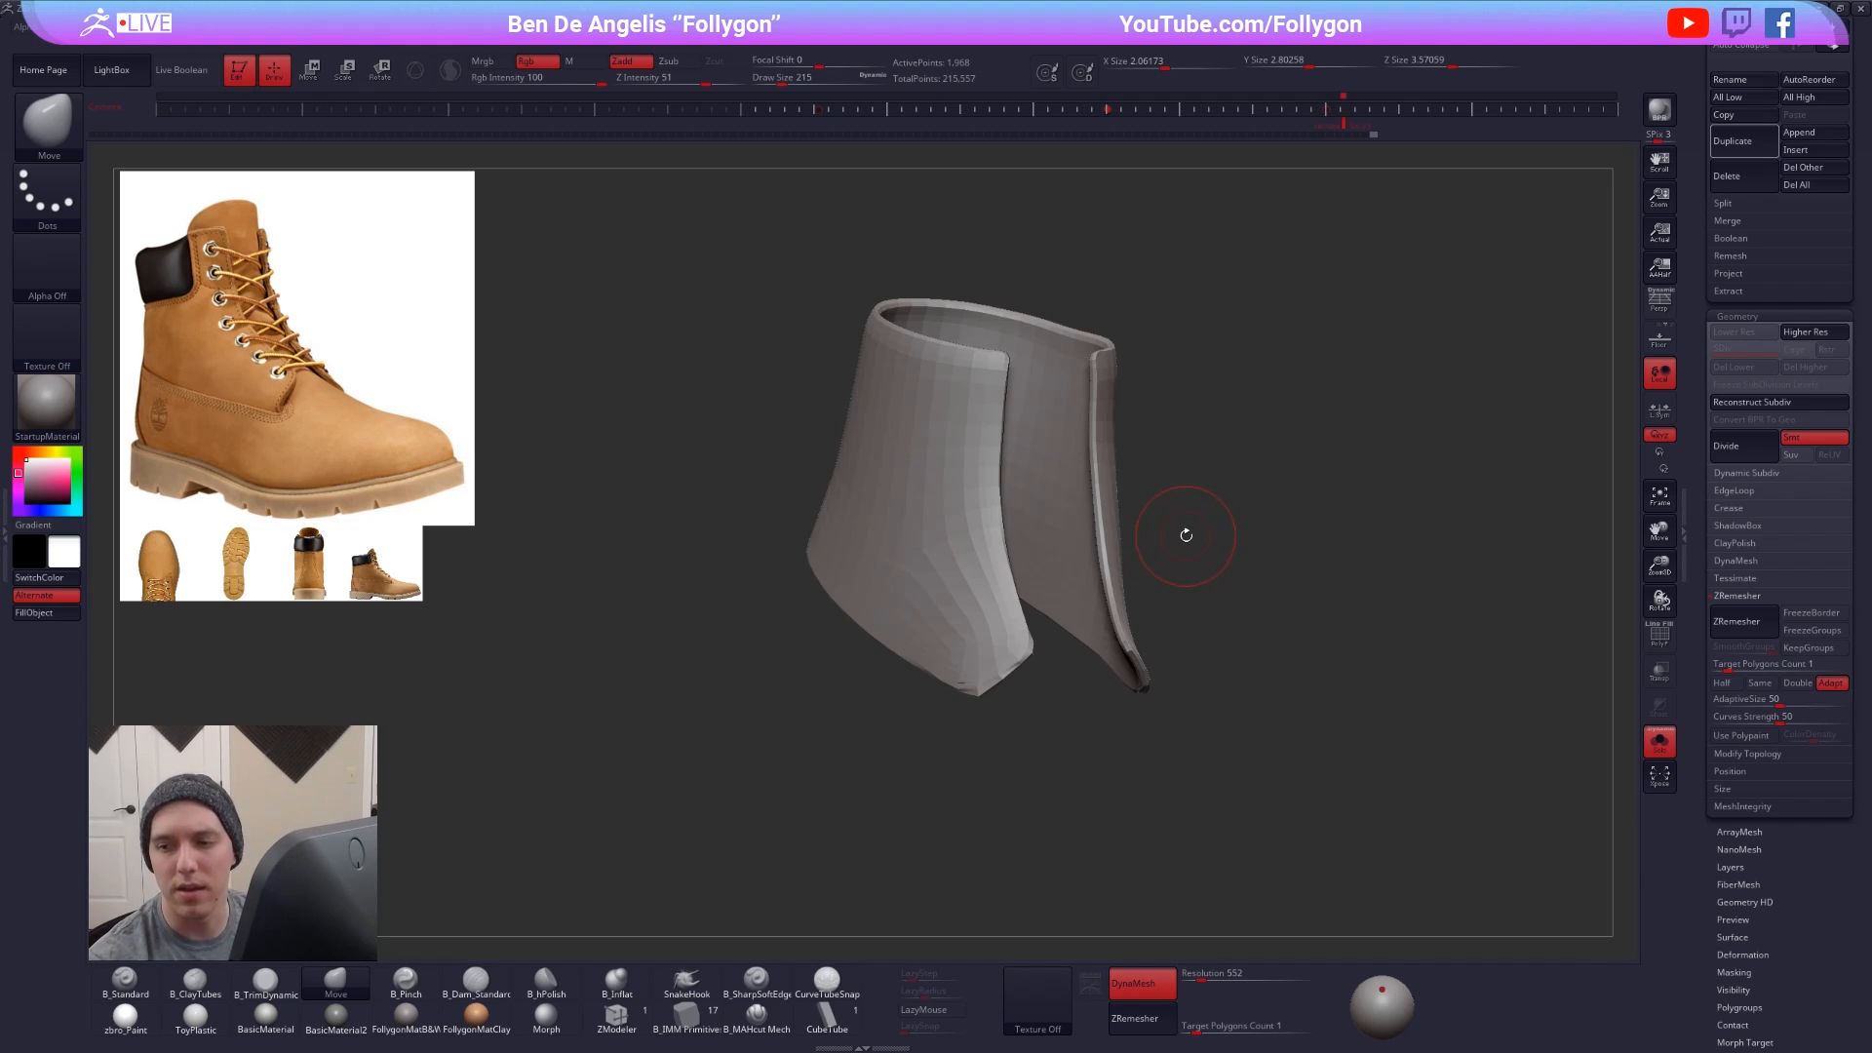
key("shift+f")
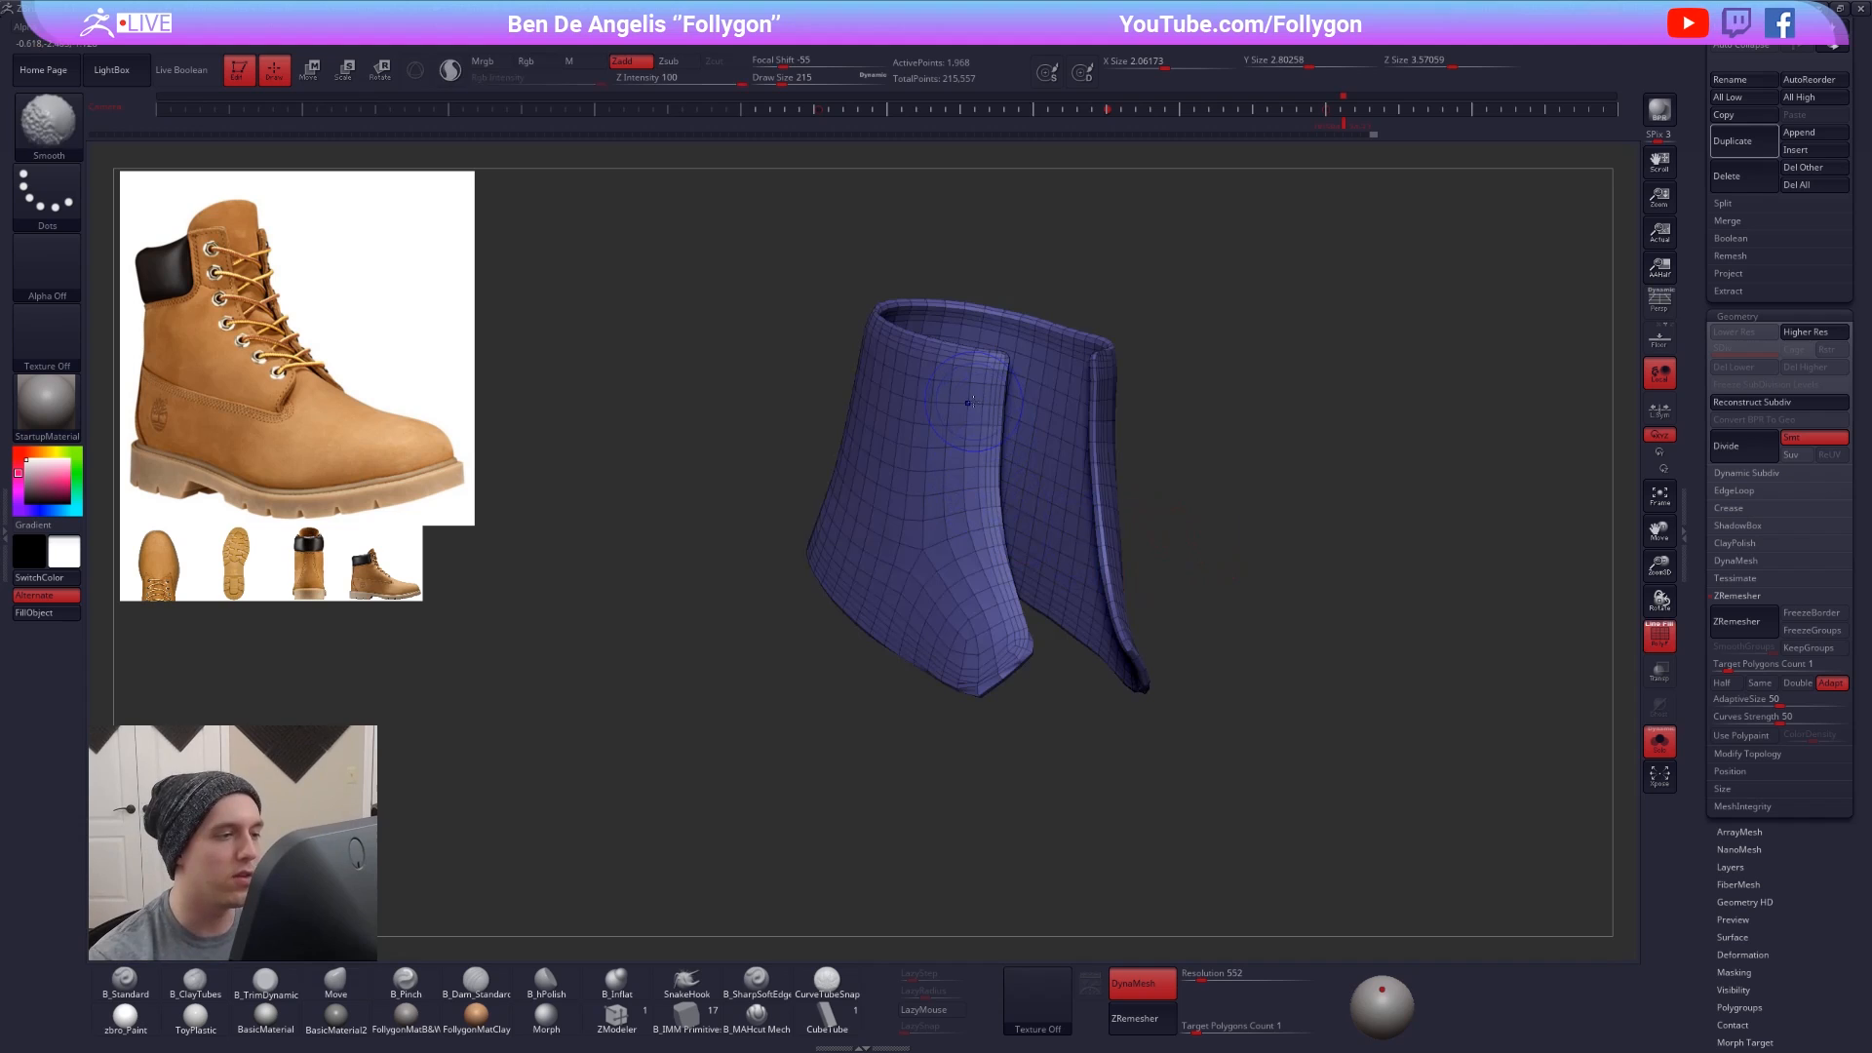
key("shift+f")
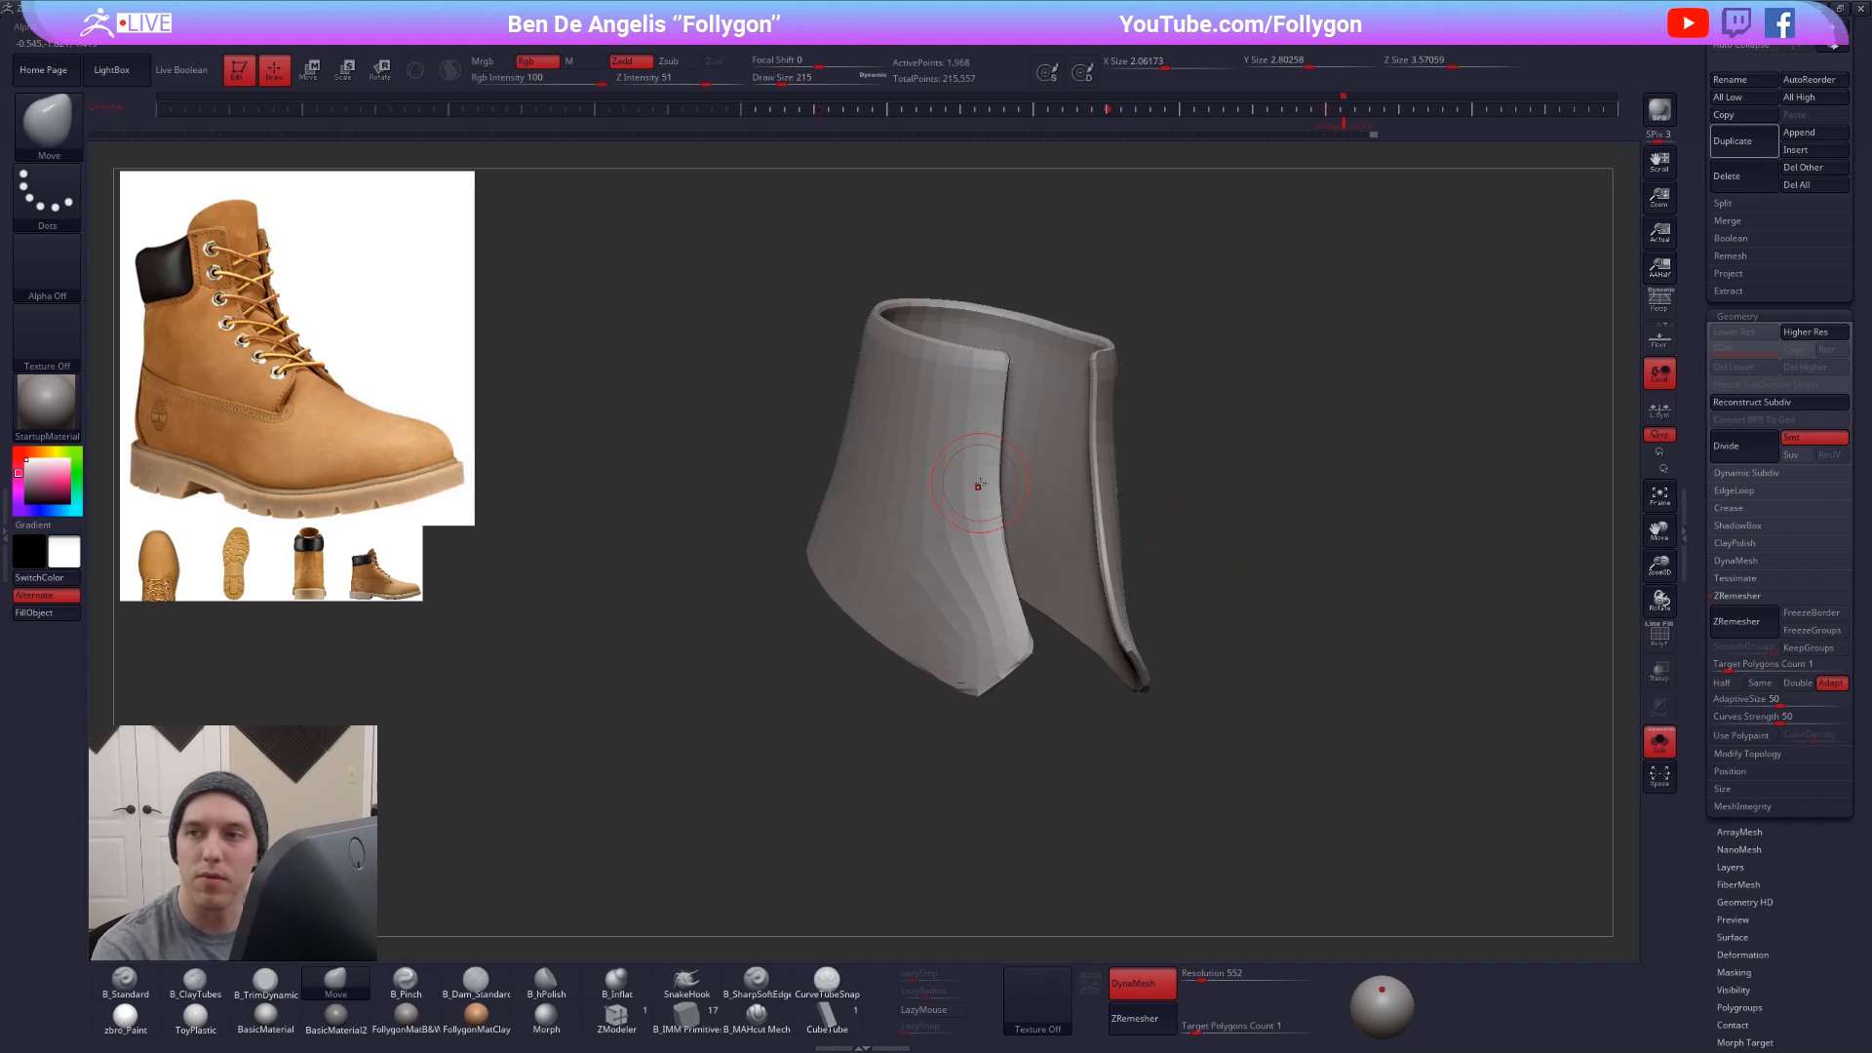
- Delete two complete edge loops just below the shaft panel's top rim with ZModeler
right_click_drag(980, 483, 1078, 597, "alt")
key("shift+f")
right_click_drag(765, 719, 771, 906, "ctrl")
left_click(617, 1016)
key("shift+f")
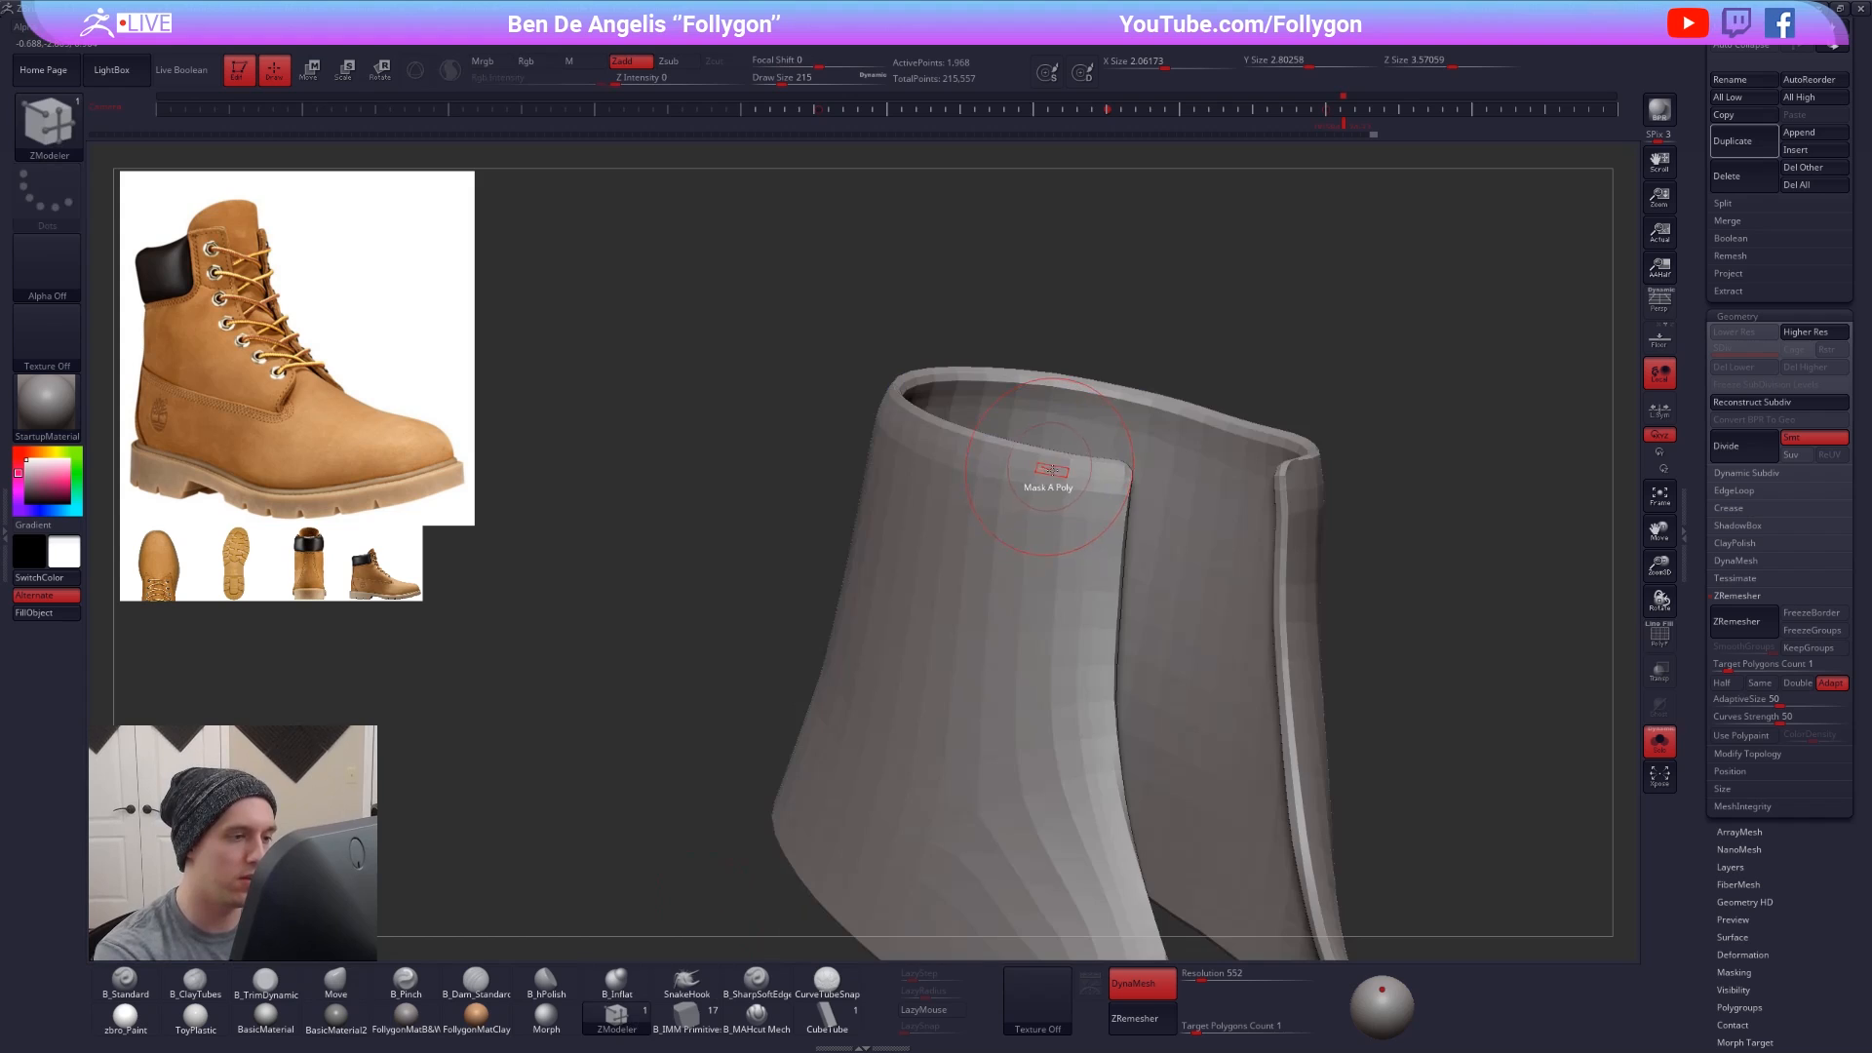
right_click_drag(1045, 468, 1049, 498, "ctrl")
key("space")
left_click(938, 585)
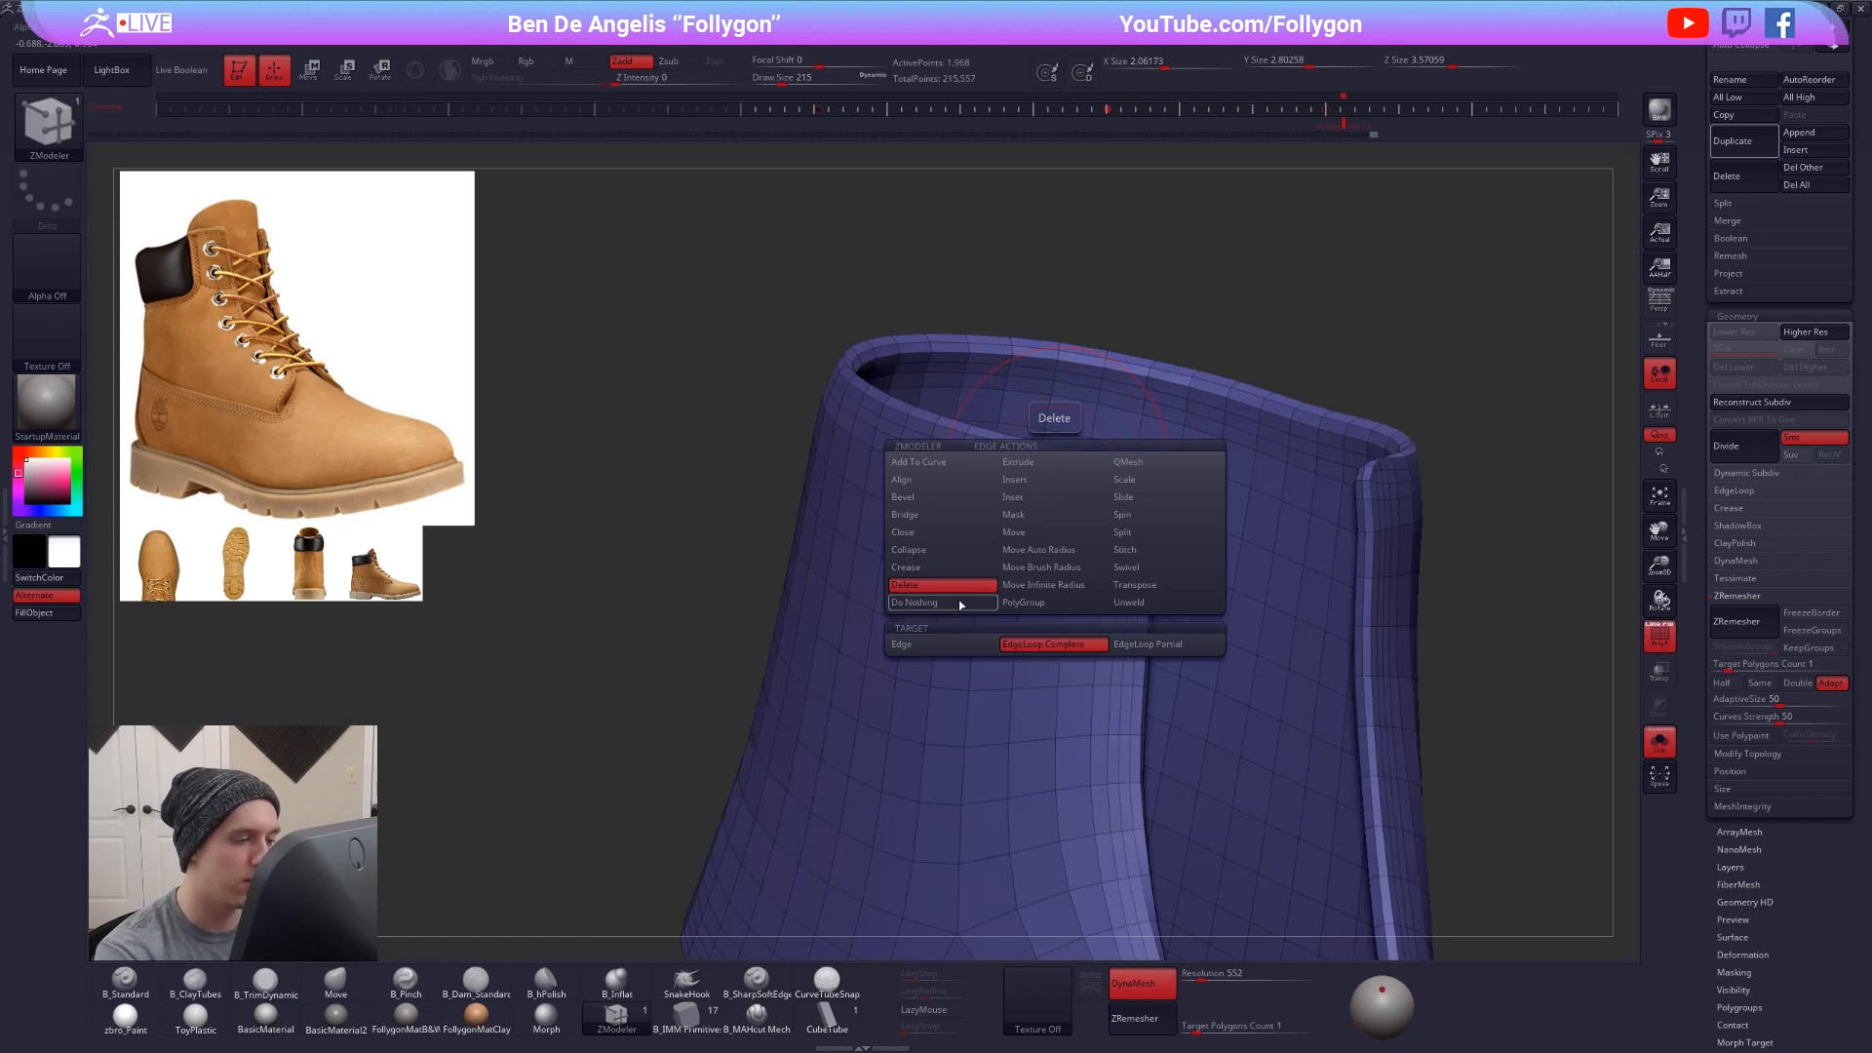
left_click(1047, 488)
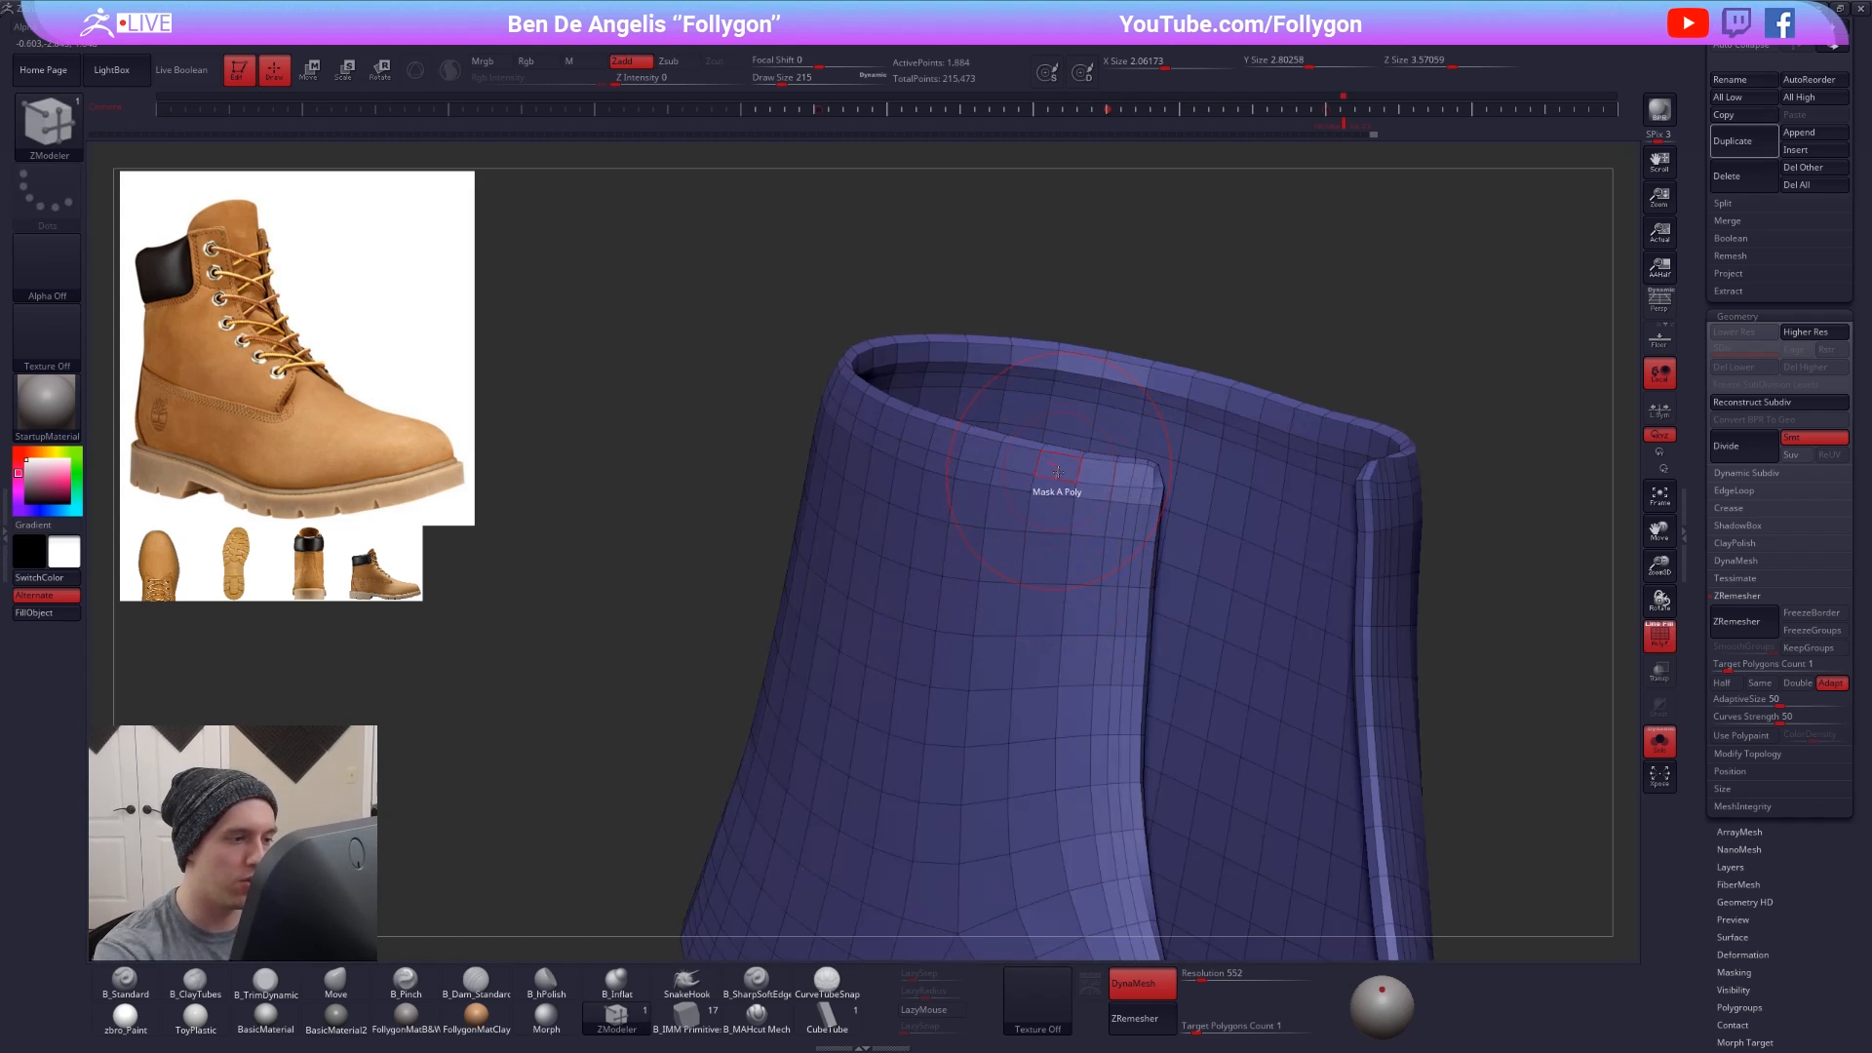
left_click(1051, 494)
- Preview the shaft panel with dynamic subdivision and inspect its wireframe from several sides
right_click_drag(1130, 633, 1097, 569, "ctrl")
key("d")
key("shift+f")
right_click_drag(1349, 777, 1058, 731)
key("shift+f")
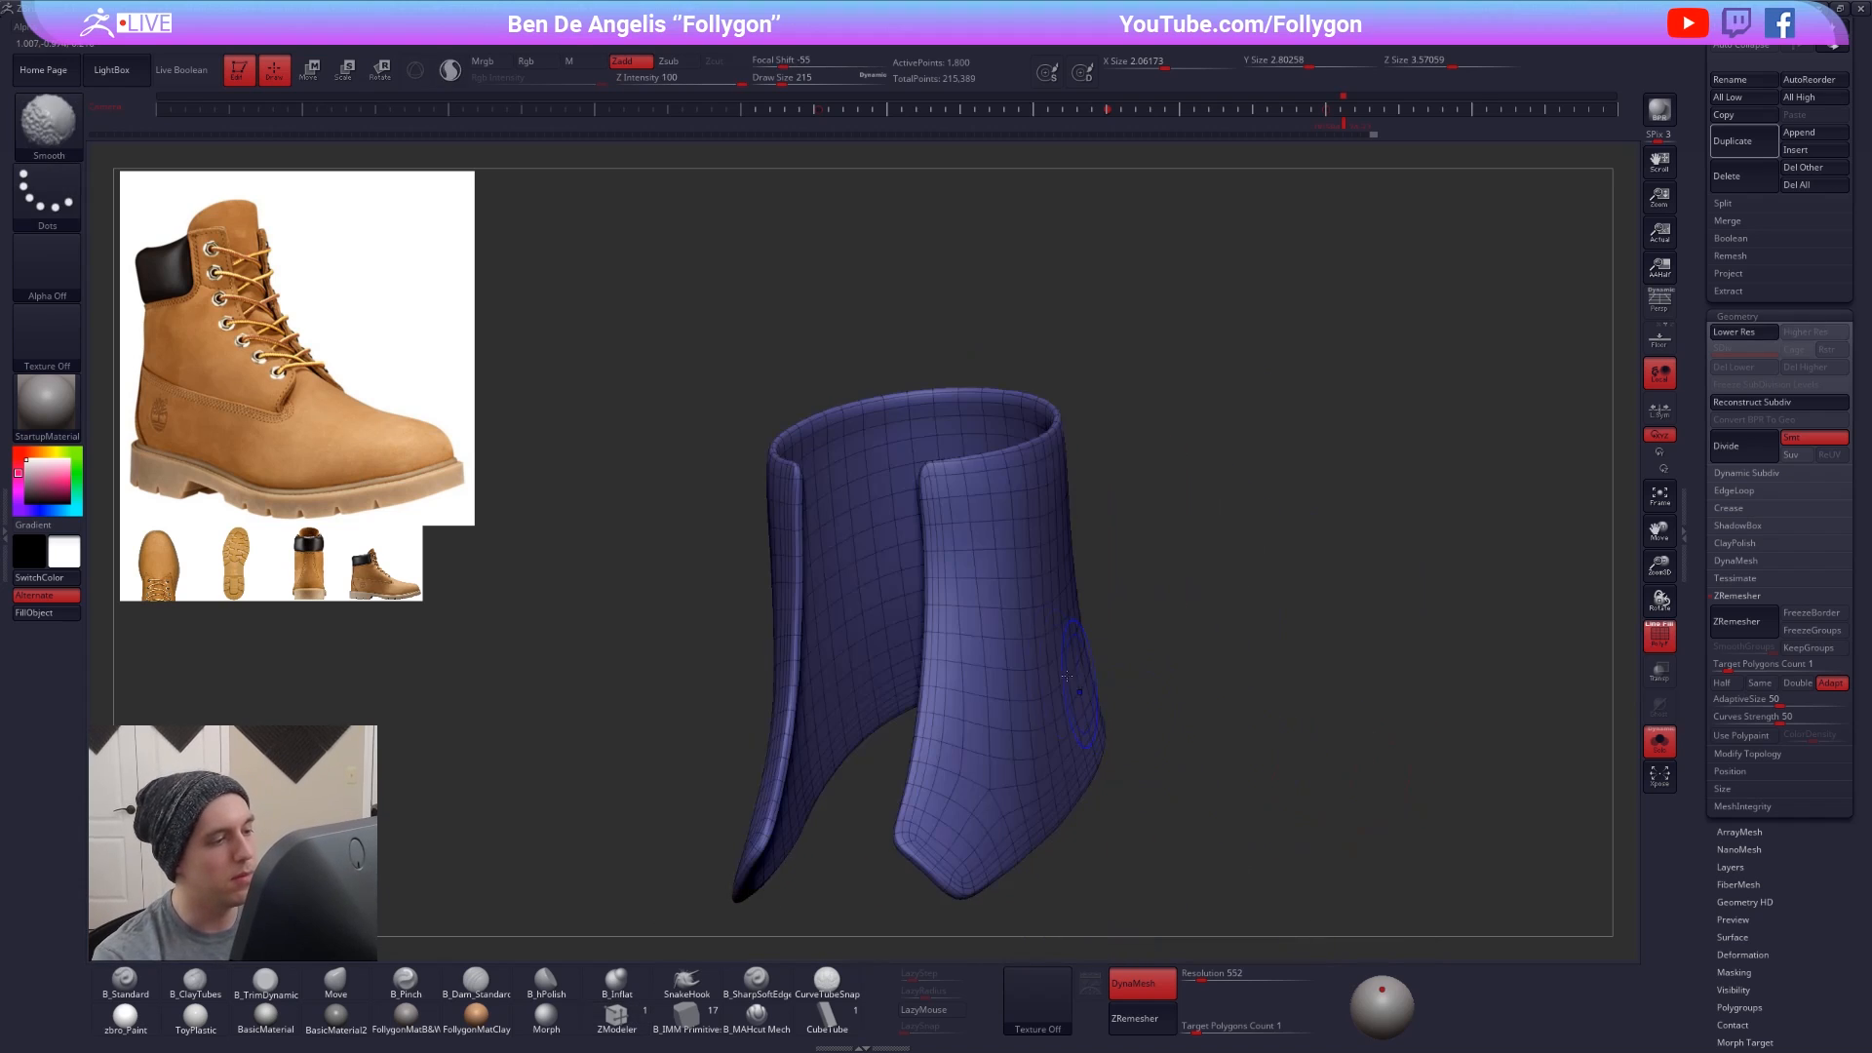
right_click_drag(1022, 651, 1151, 546, "alt")
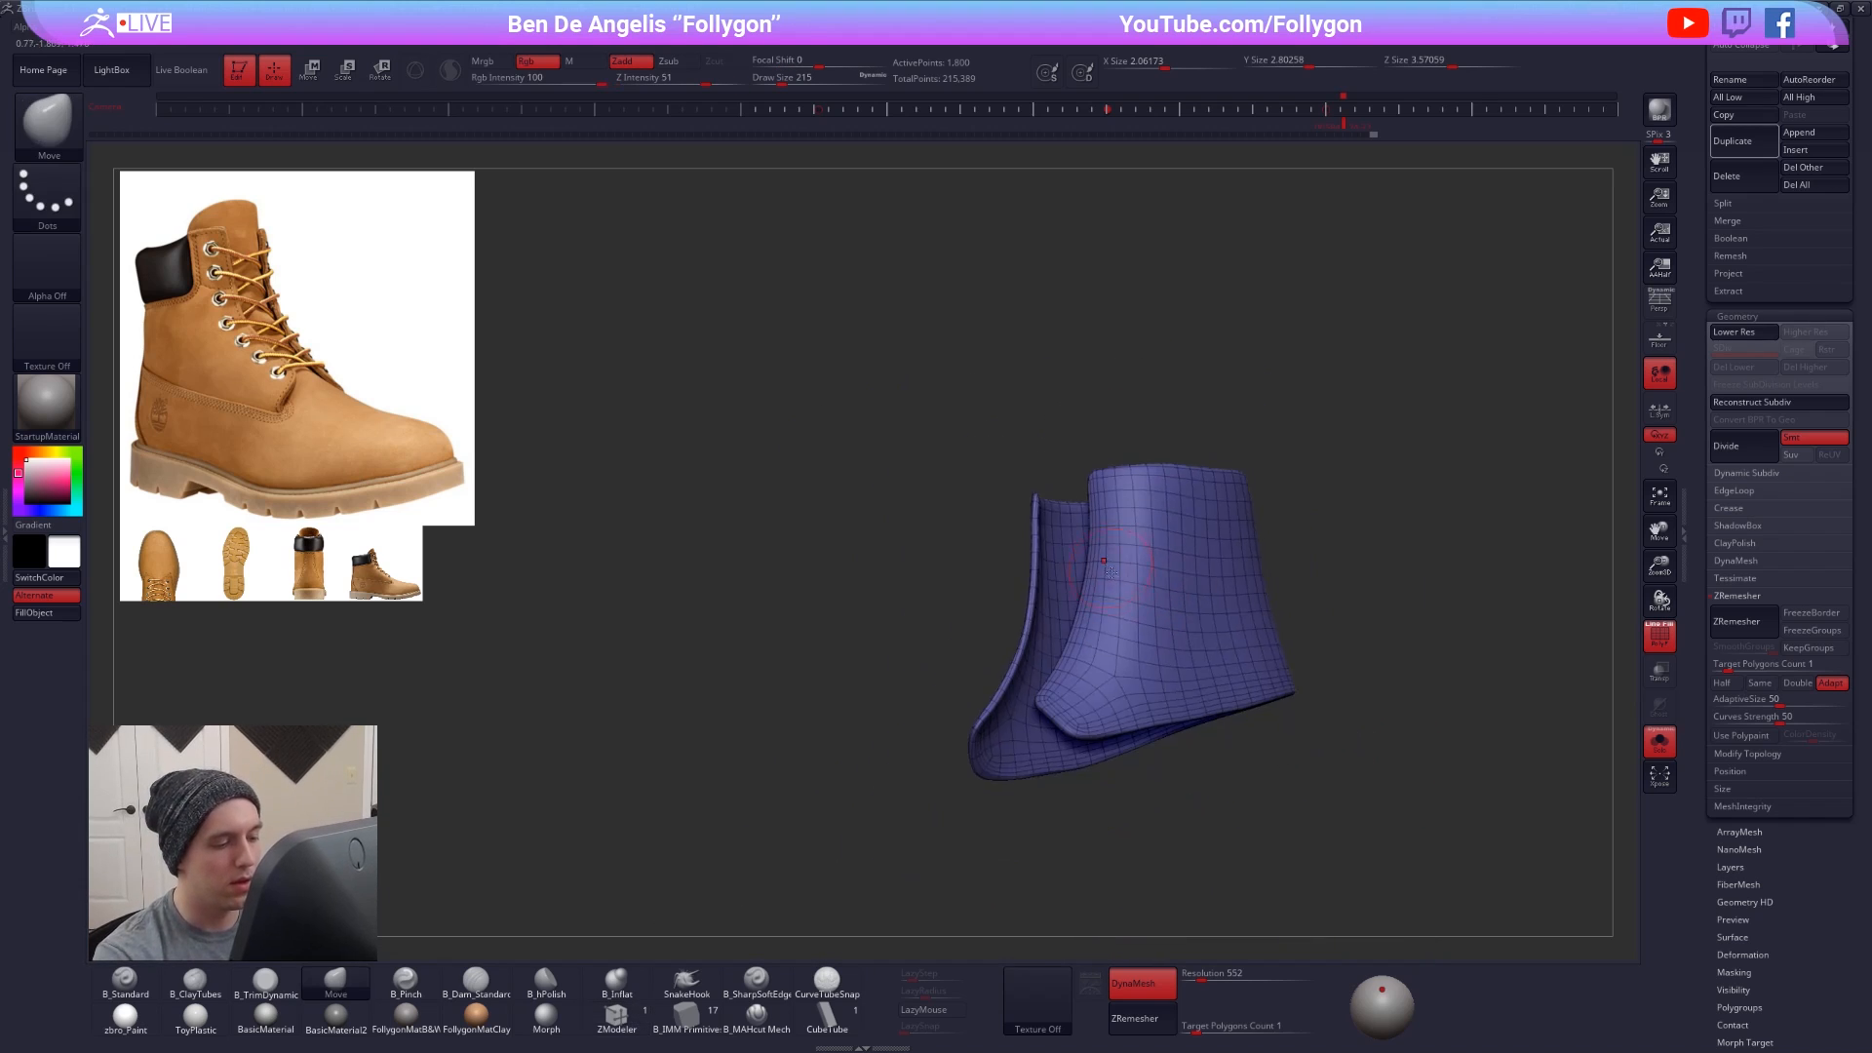
- Compare the shaft panel's subdivided and base mesh in isolation and against the other boot pieces, using polyframe
key("shift+f")
mouse_move(1004, 594)
right_mouse_down()
mouse_move(1116, 619)
mouse_move(1197, 690)
right_mouse_up()
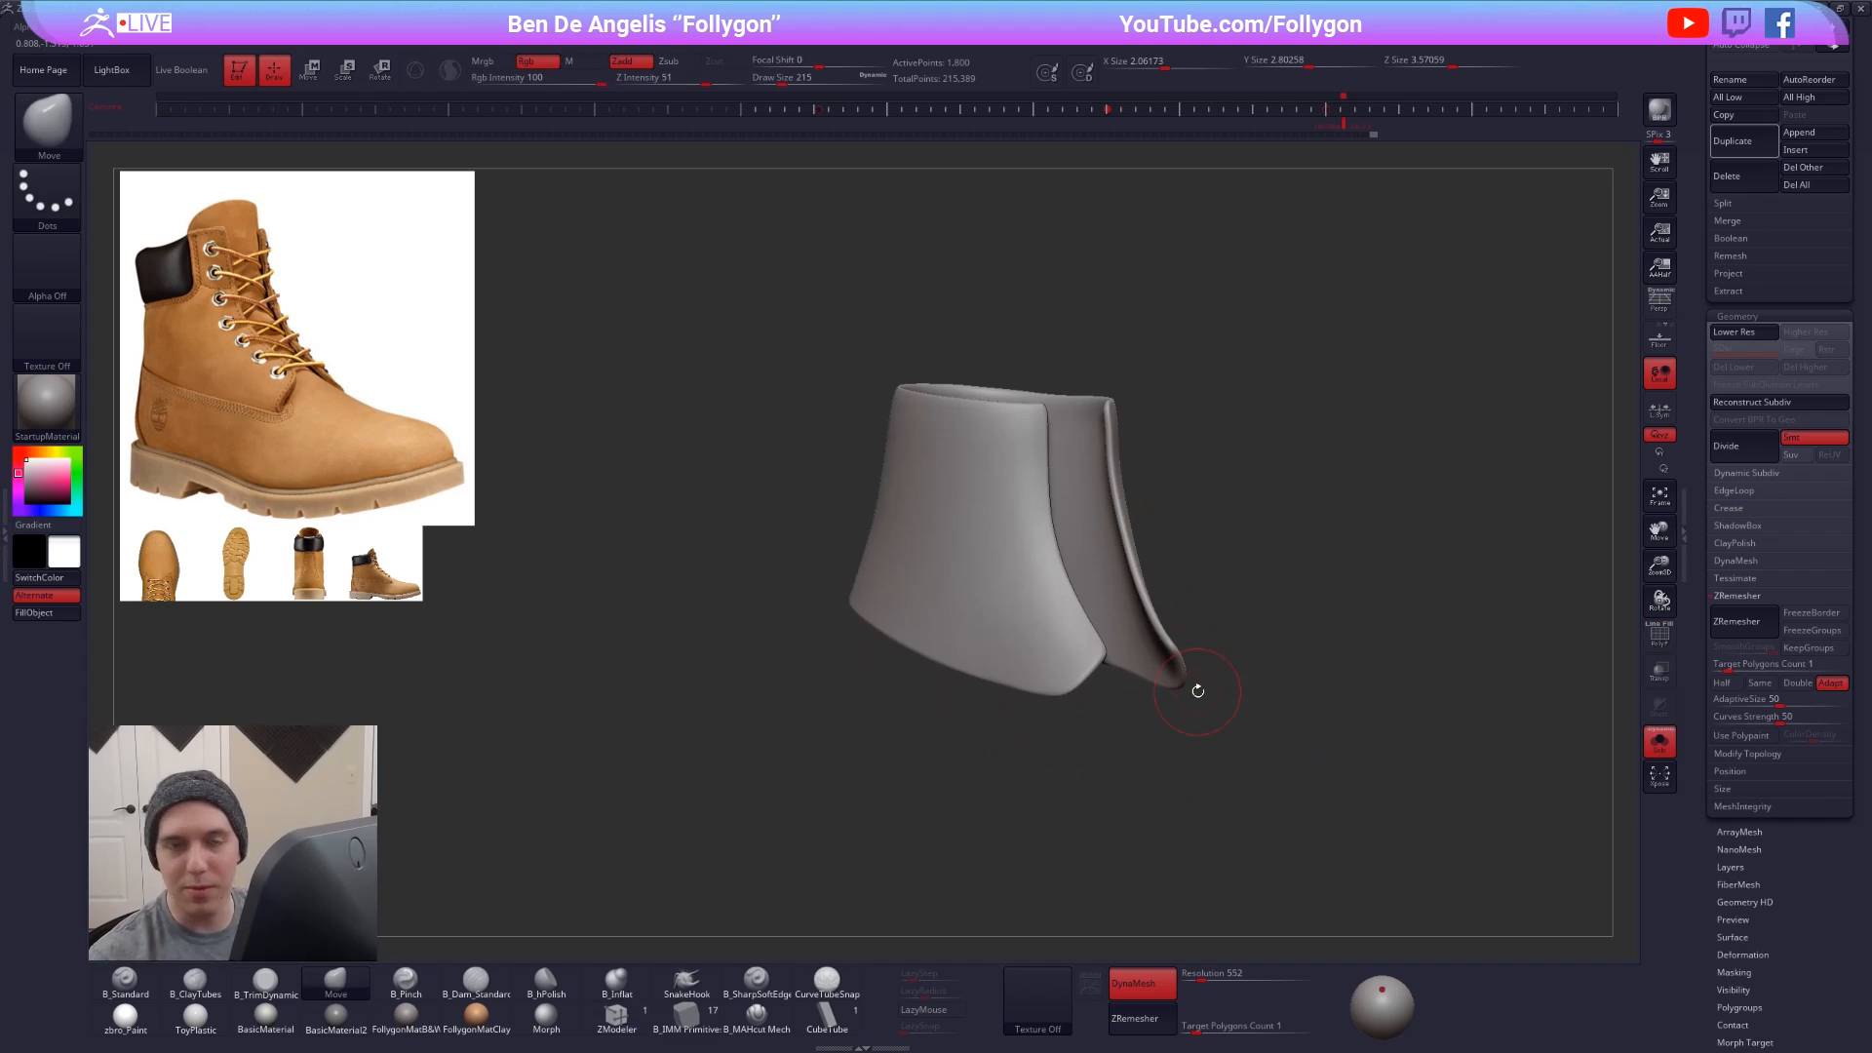
key("shift+d")
key("d")
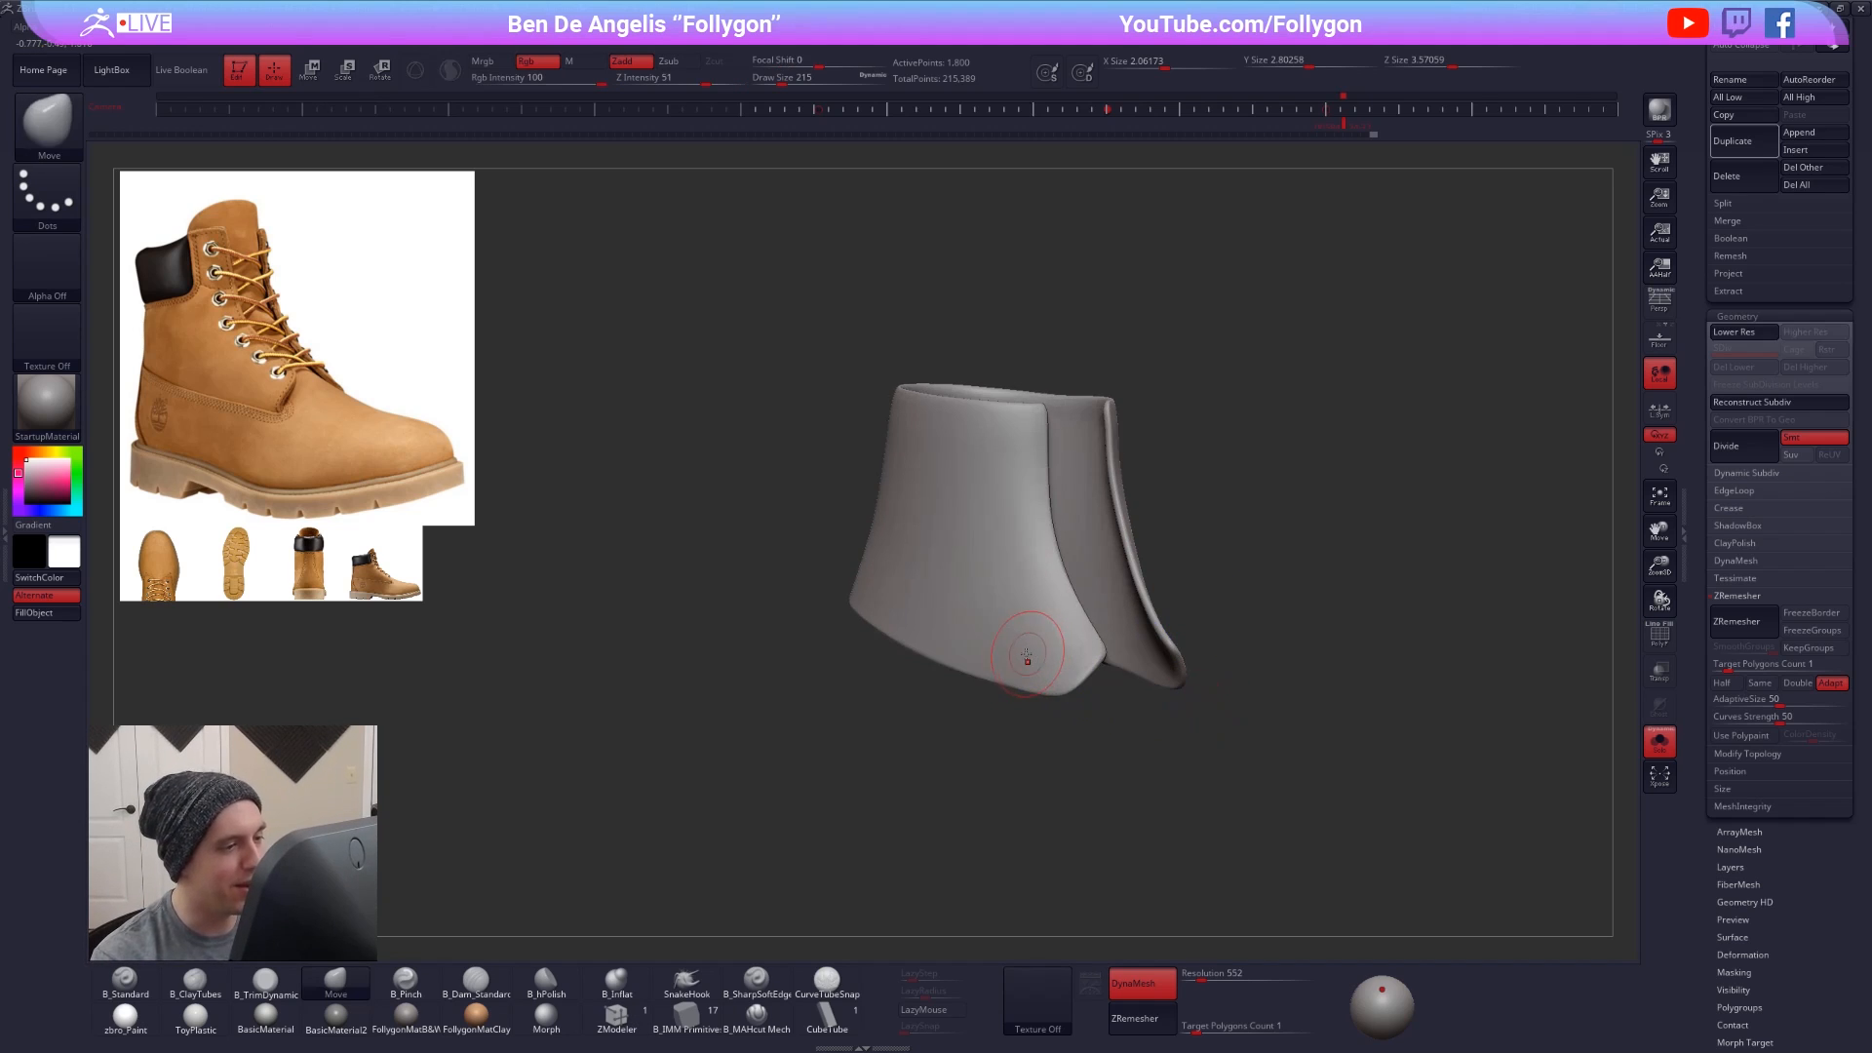
key("alt+s")
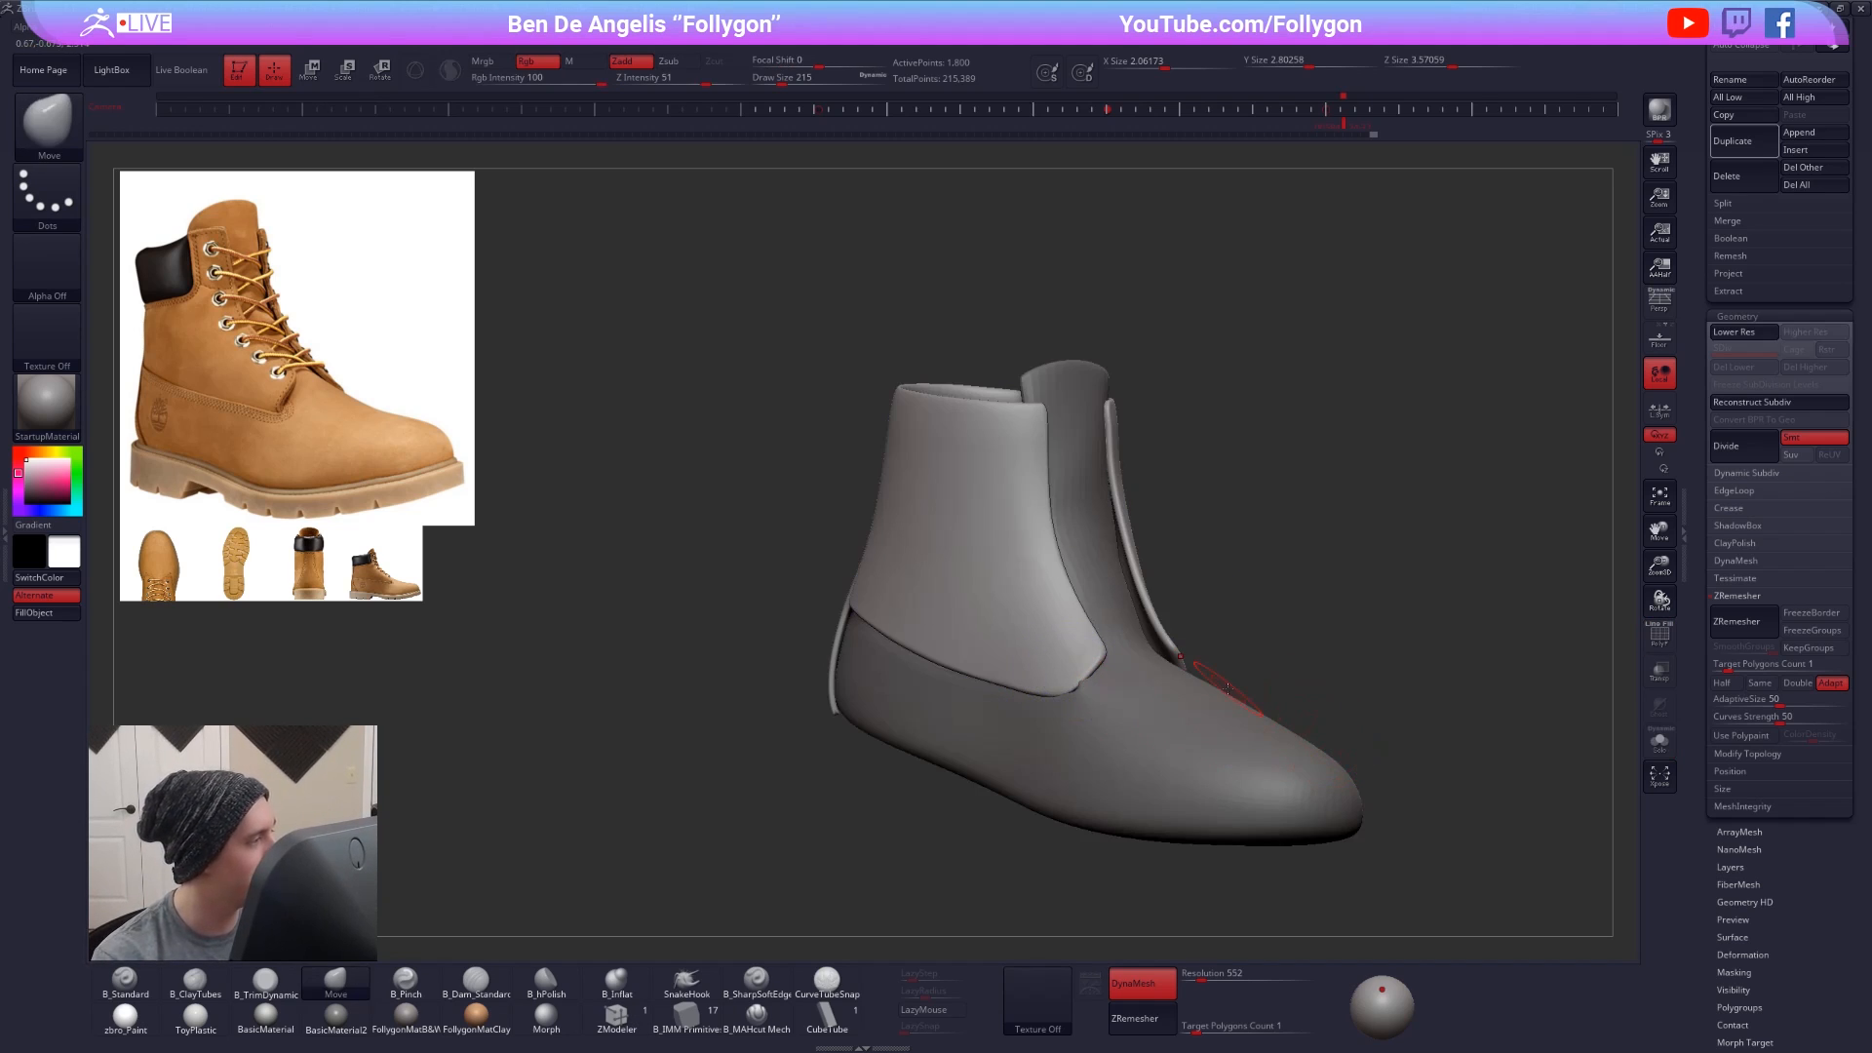
right_click_drag(1036, 560, 1166, 526)
key("shift+f")
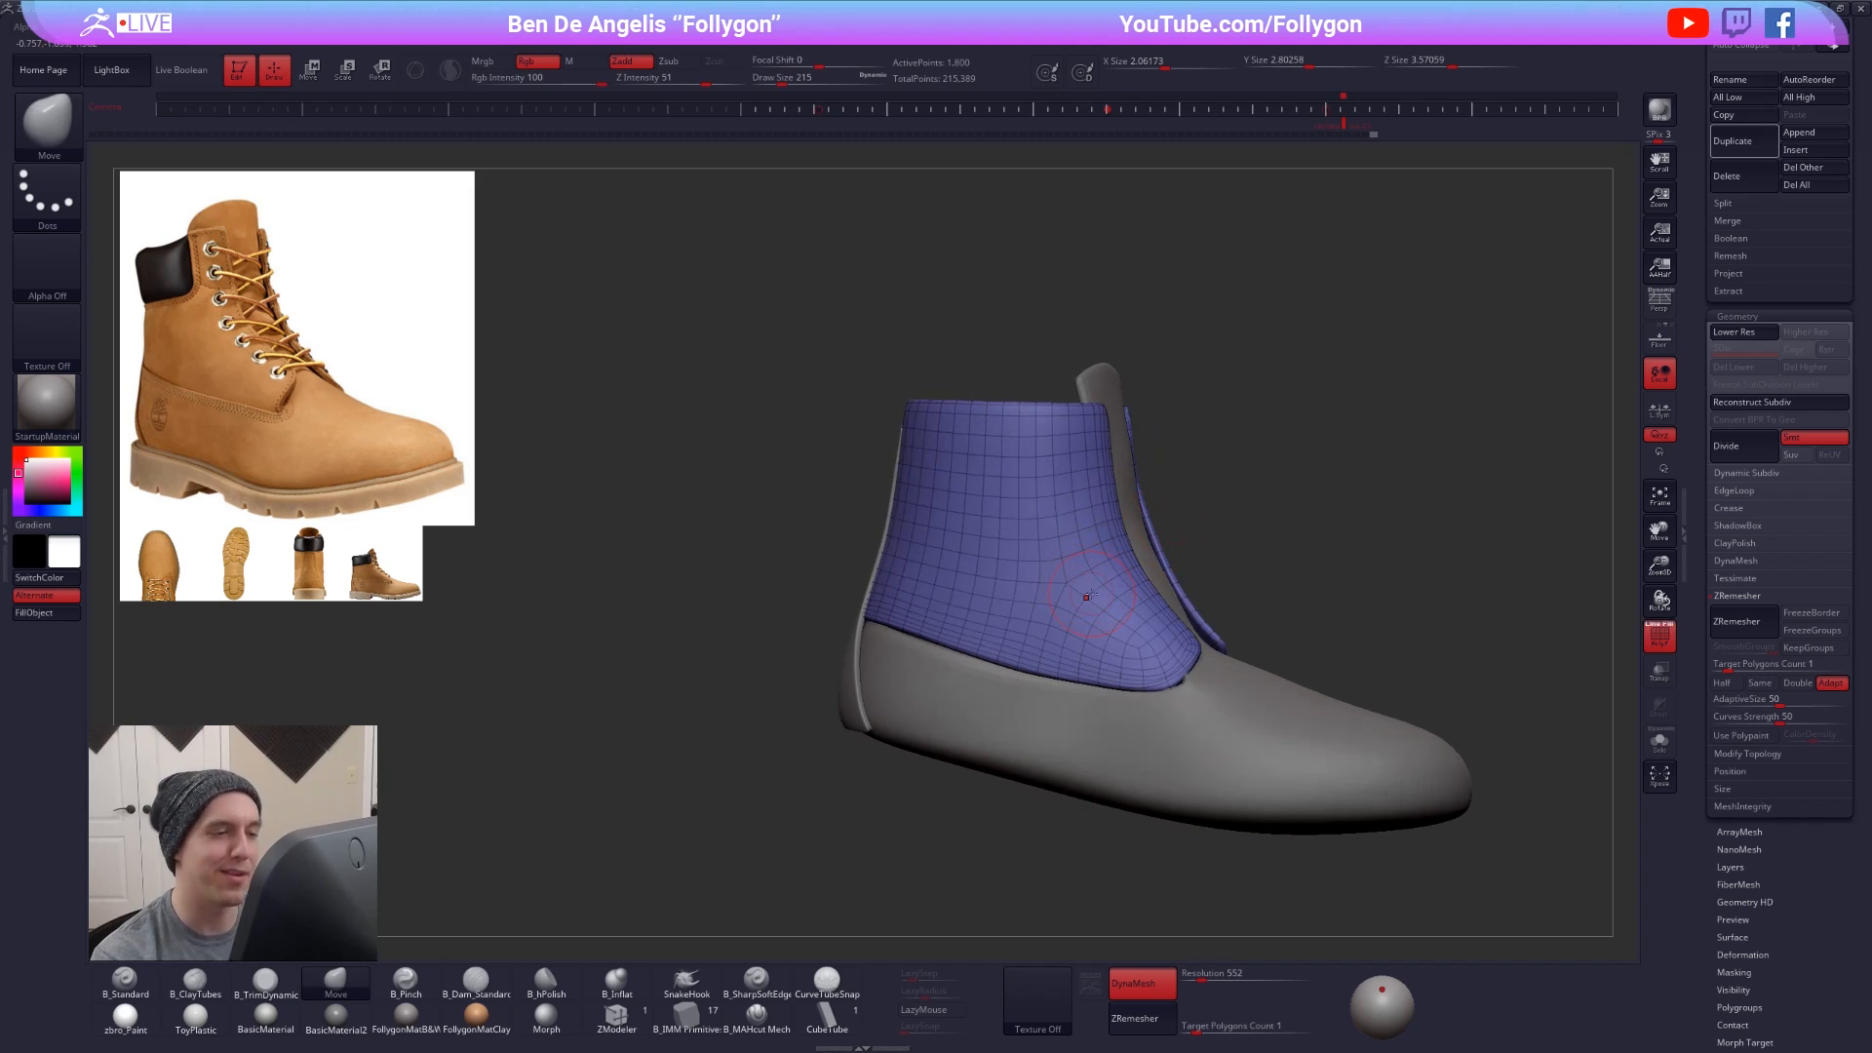
right_click_drag(1091, 589, 1060, 617)
key("shift+d")
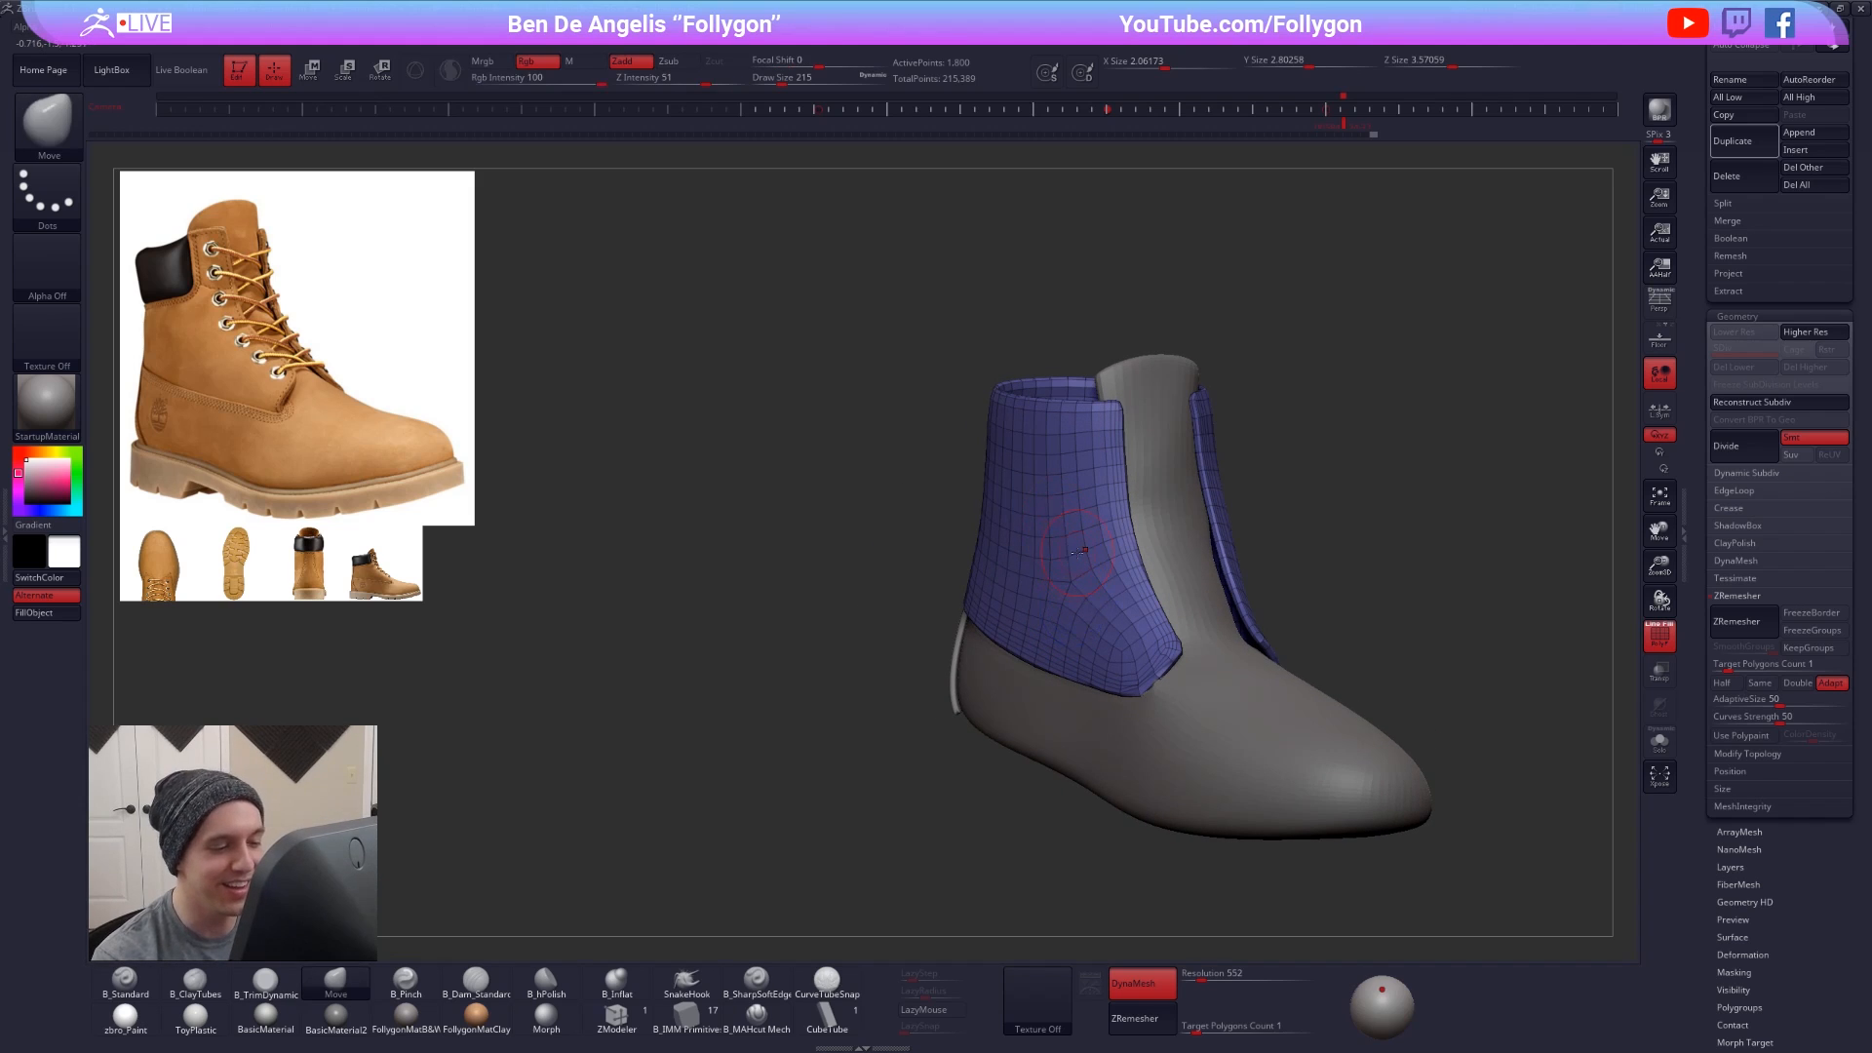
right_click_drag(1082, 551, 1133, 650)
key("shift+d")
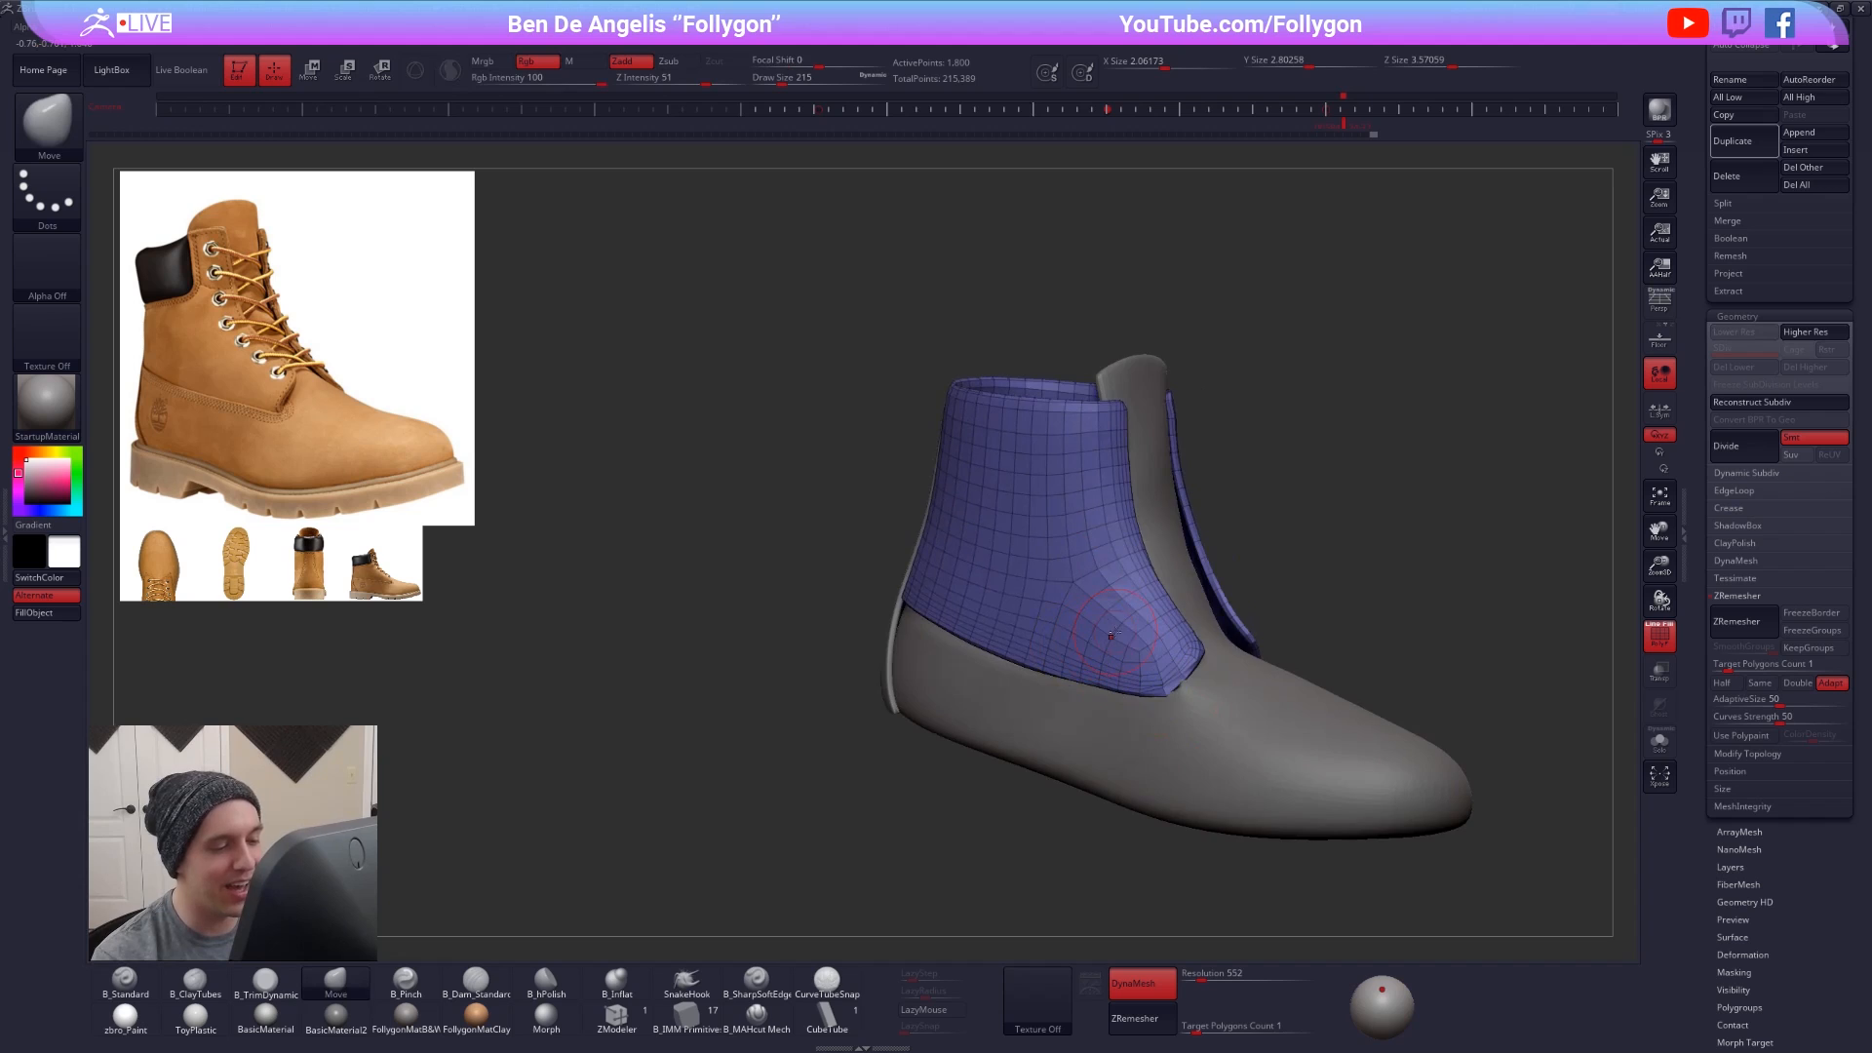
- Try to delete complete edge loops near the isolated shaft panel's lower front corner with ZModeler, and undo the deletions
key("alt+s")
left_click_drag(1150, 750, 1233, 789)
key("shift+f")
key("shift+f")
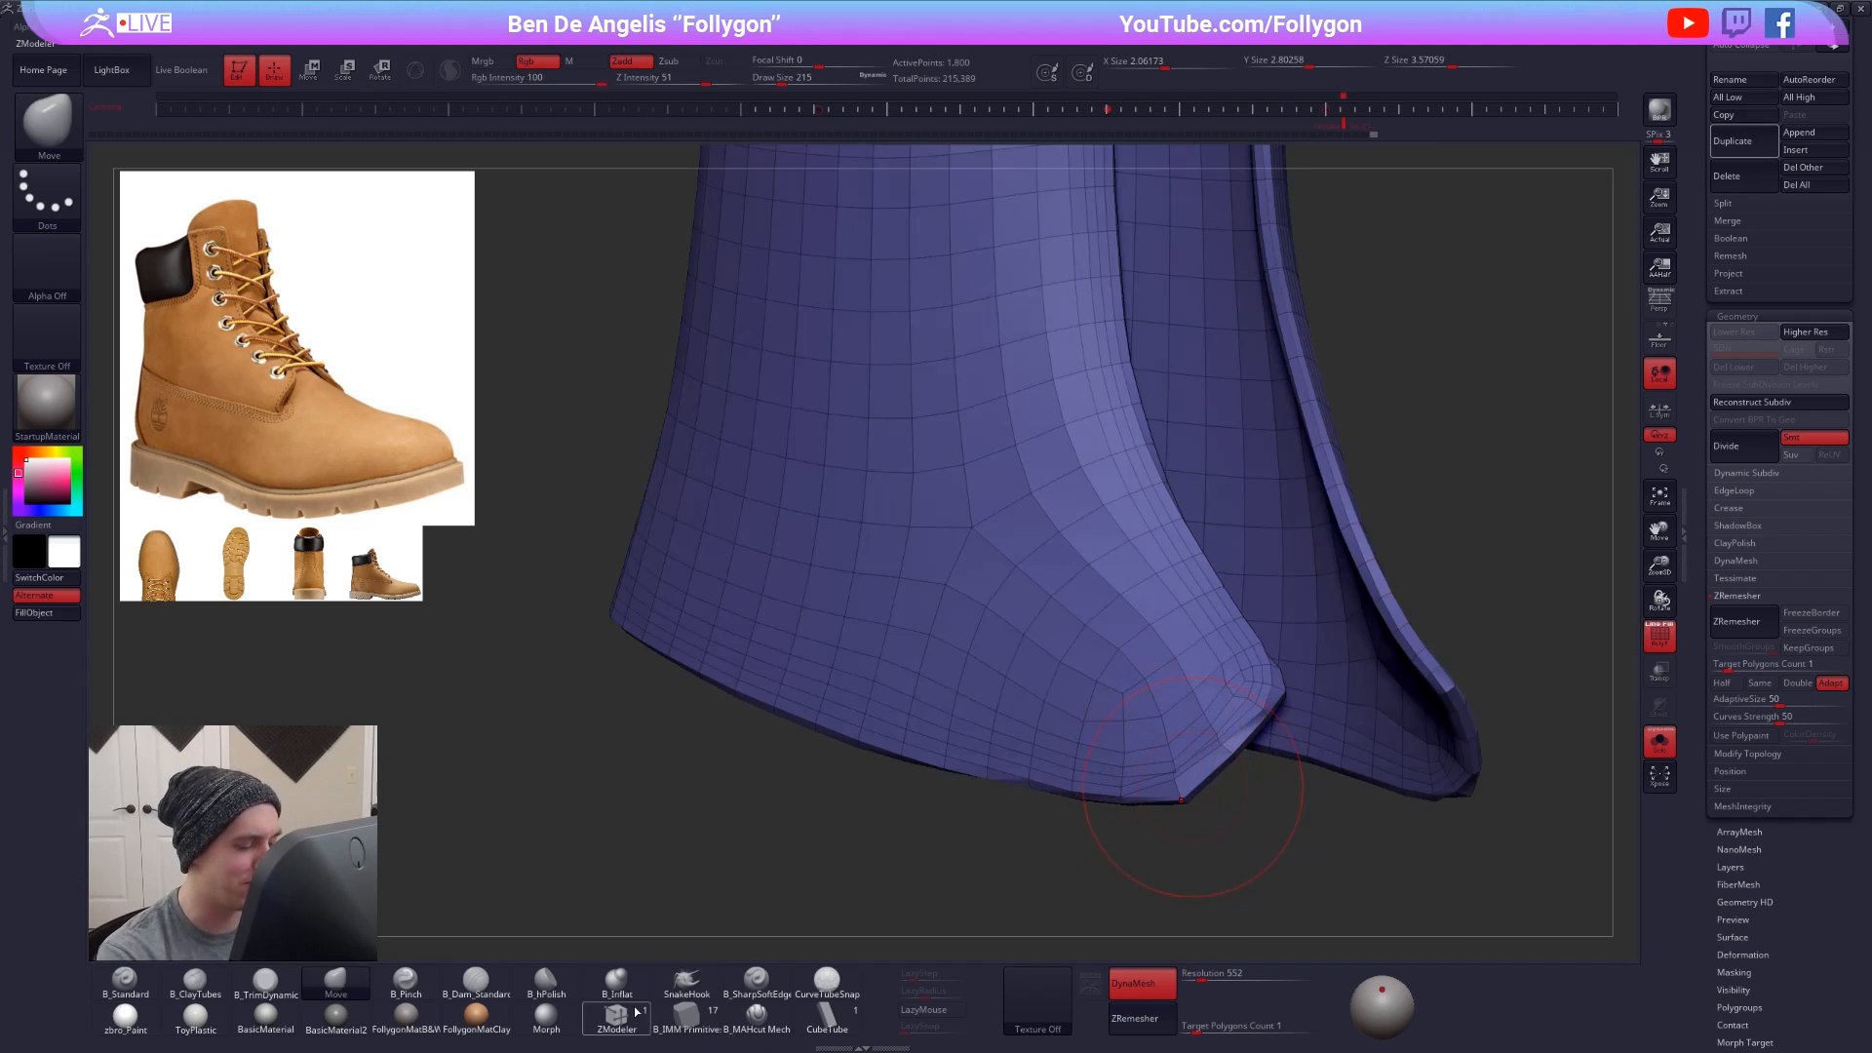
left_click(635, 1012)
right_click_drag(1138, 548, 1230, 524)
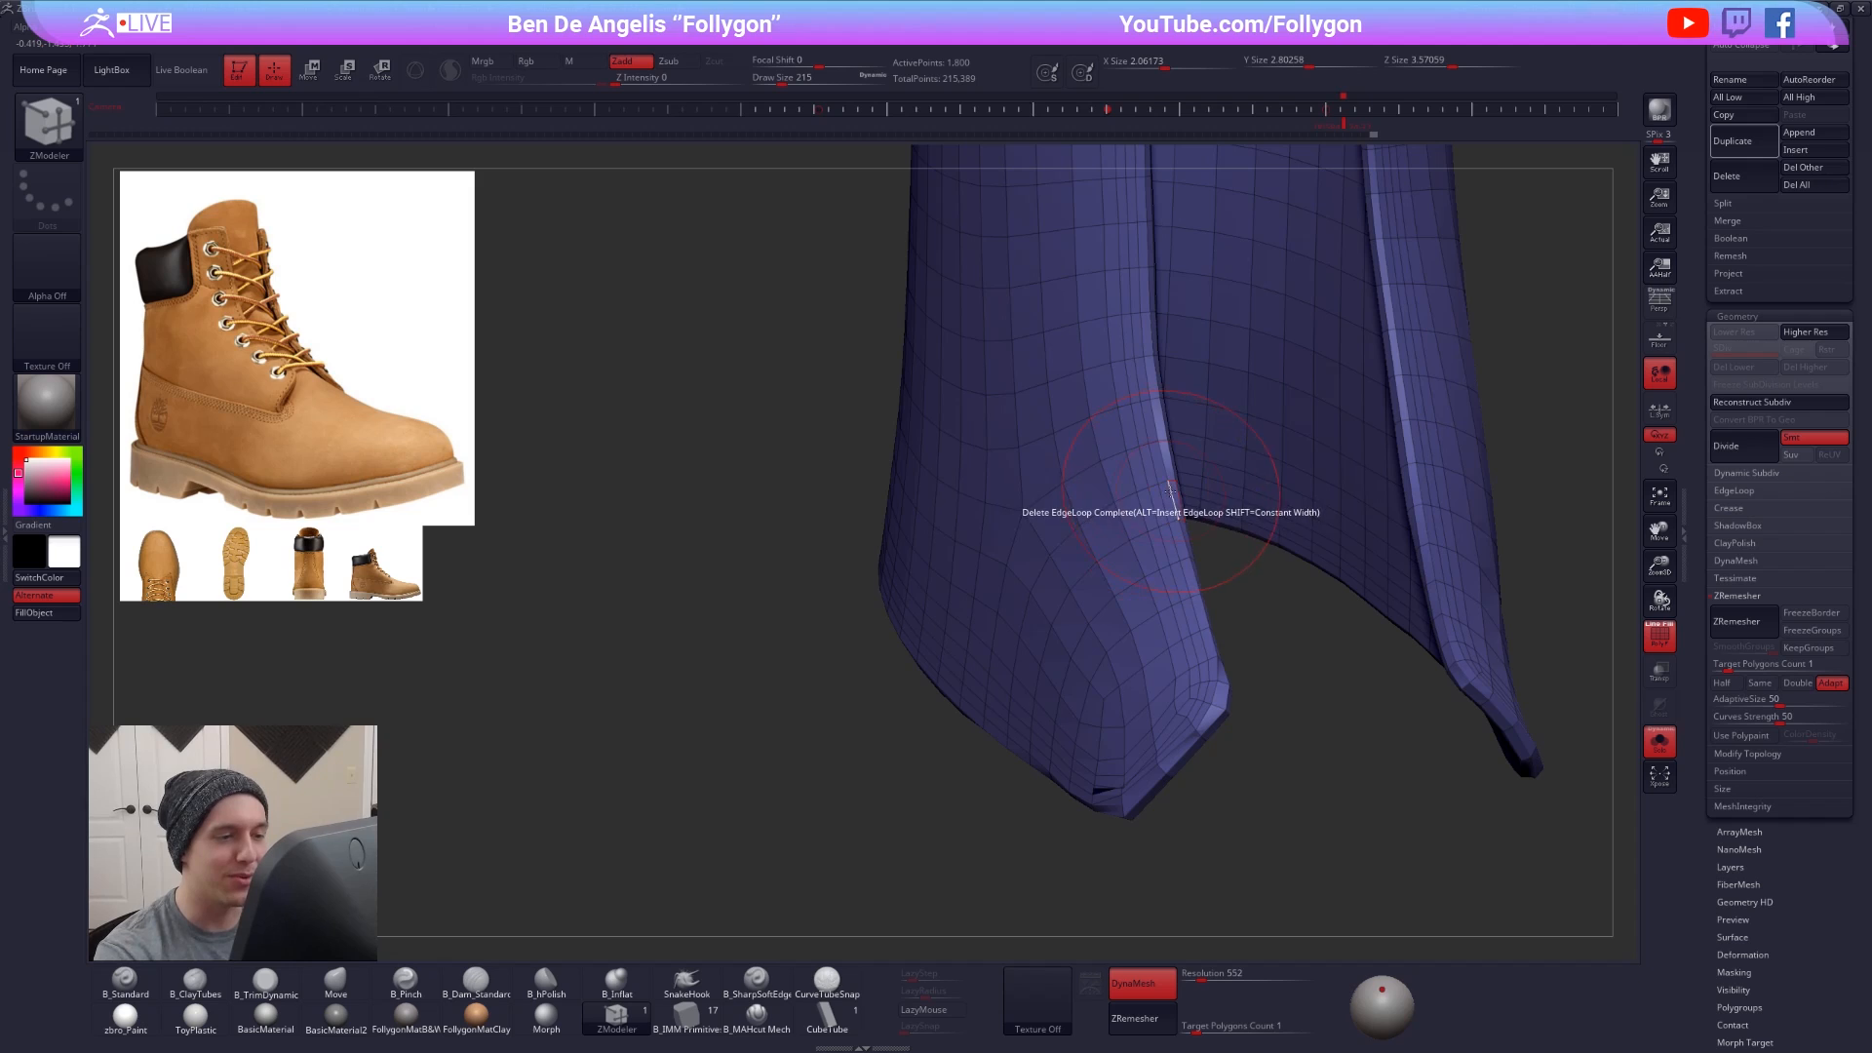
key("space")
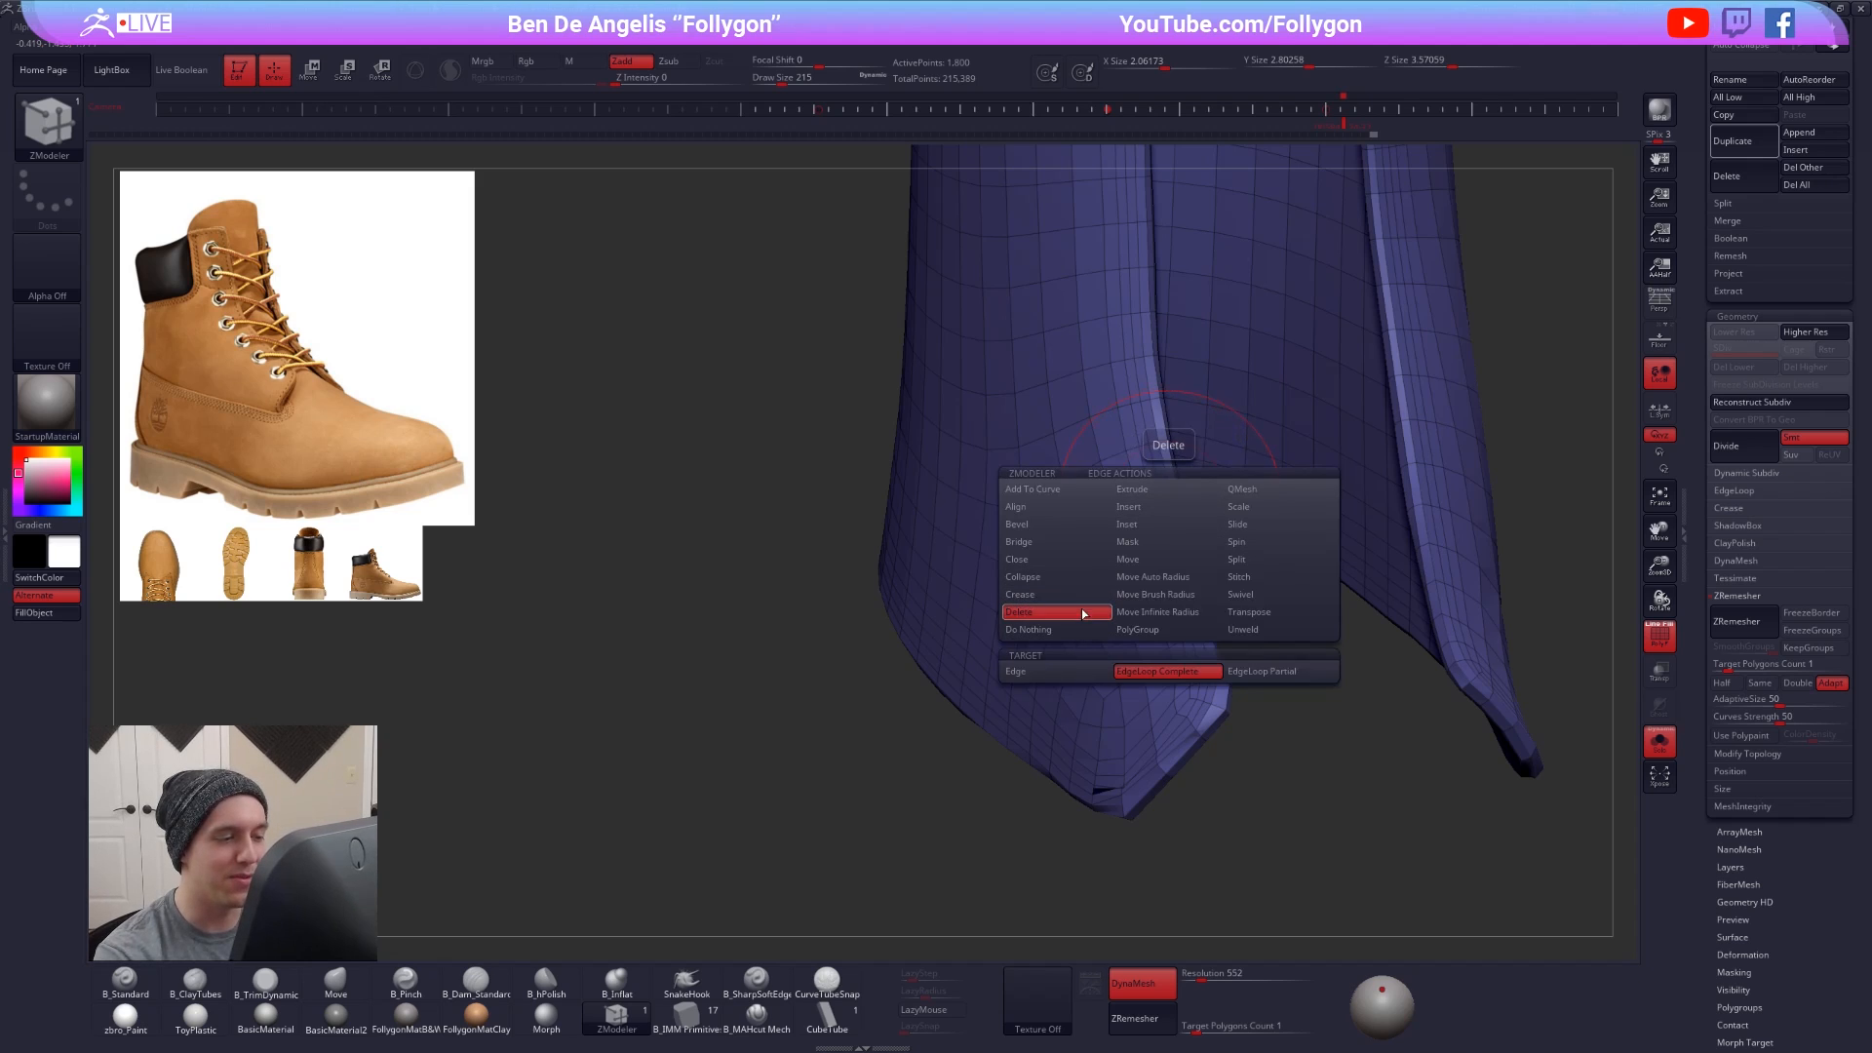
left_click(1171, 508)
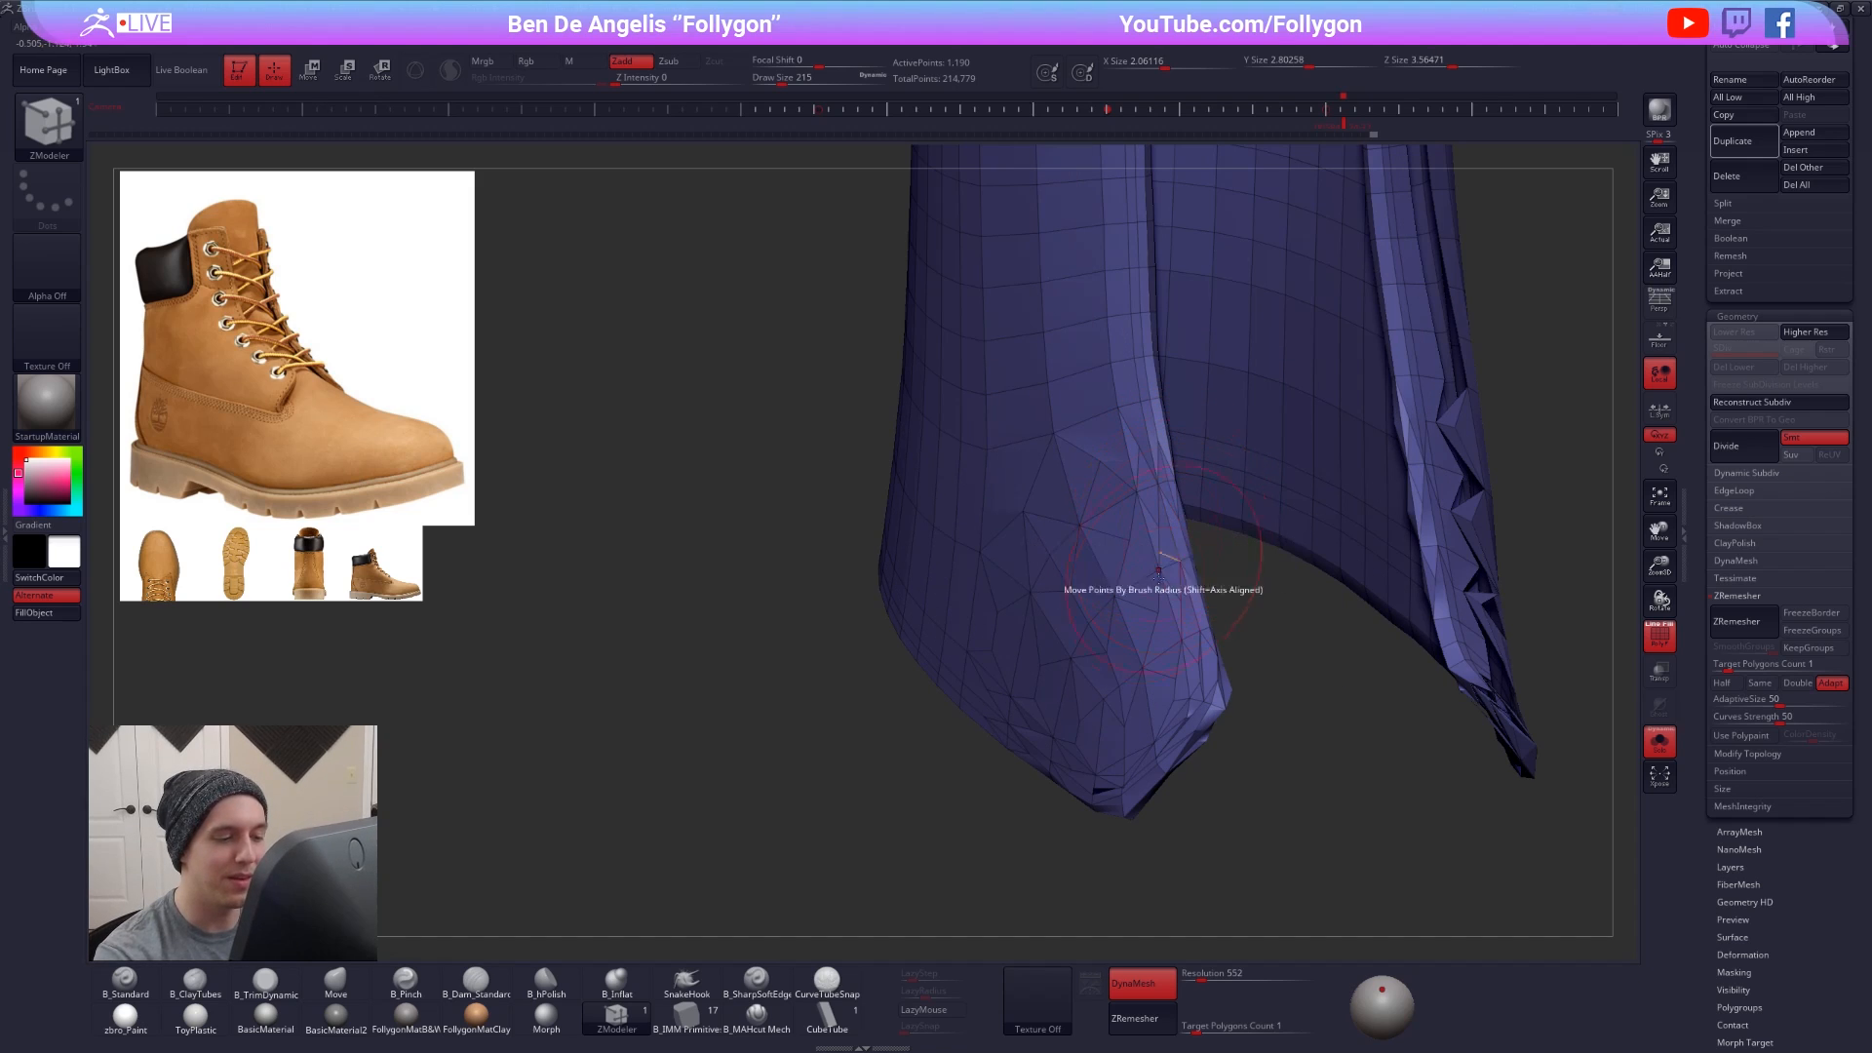
key("ctrl+z")
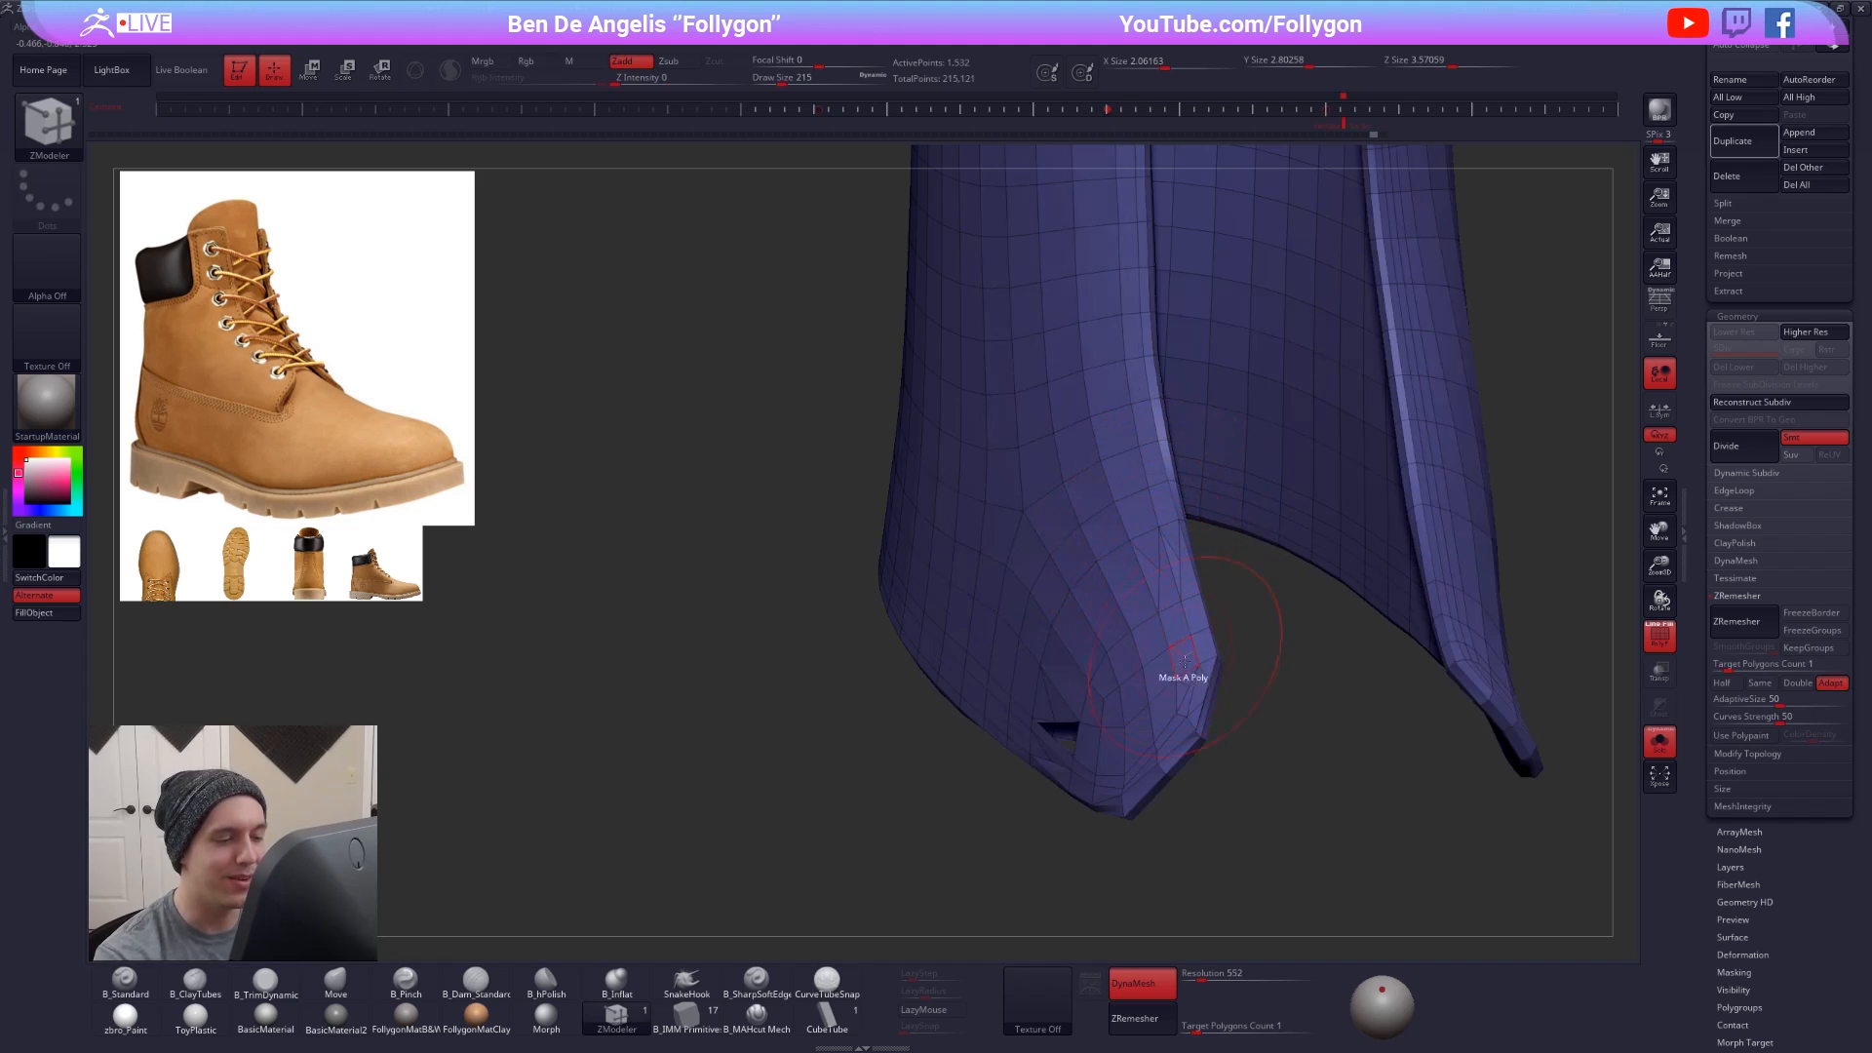
key("ctrl+z")
mouse_move(1184, 662)
right_mouse_down("alt")
mouse_move(1171, 639)
mouse_move(1136, 664)
mouse_move(1209, 669)
mouse_move(1165, 673)
right_mouse_up("alt")
- Switch to the Move brush and show the shaft panel with smooth subdivision alongside the other boot pieces
key("b")
key("m")
key("v")
key("space")
left_click_drag(1162, 674, 1123, 694)
key("shift")
right_click_drag(1123, 694, 1121, 733)
key("space")
left_click_drag(1121, 735, 1117, 700)
mouse_move(1110, 686)
right_mouse_down()
mouse_move(1091, 651)
mouse_move(1137, 673)
mouse_move(1091, 652)
right_mouse_up()
key("shift+f")
key("alt+s")
key("d")
right_click_drag(1219, 637, 1277, 629)
key("space")
left_click_drag(1231, 634, 1283, 636)
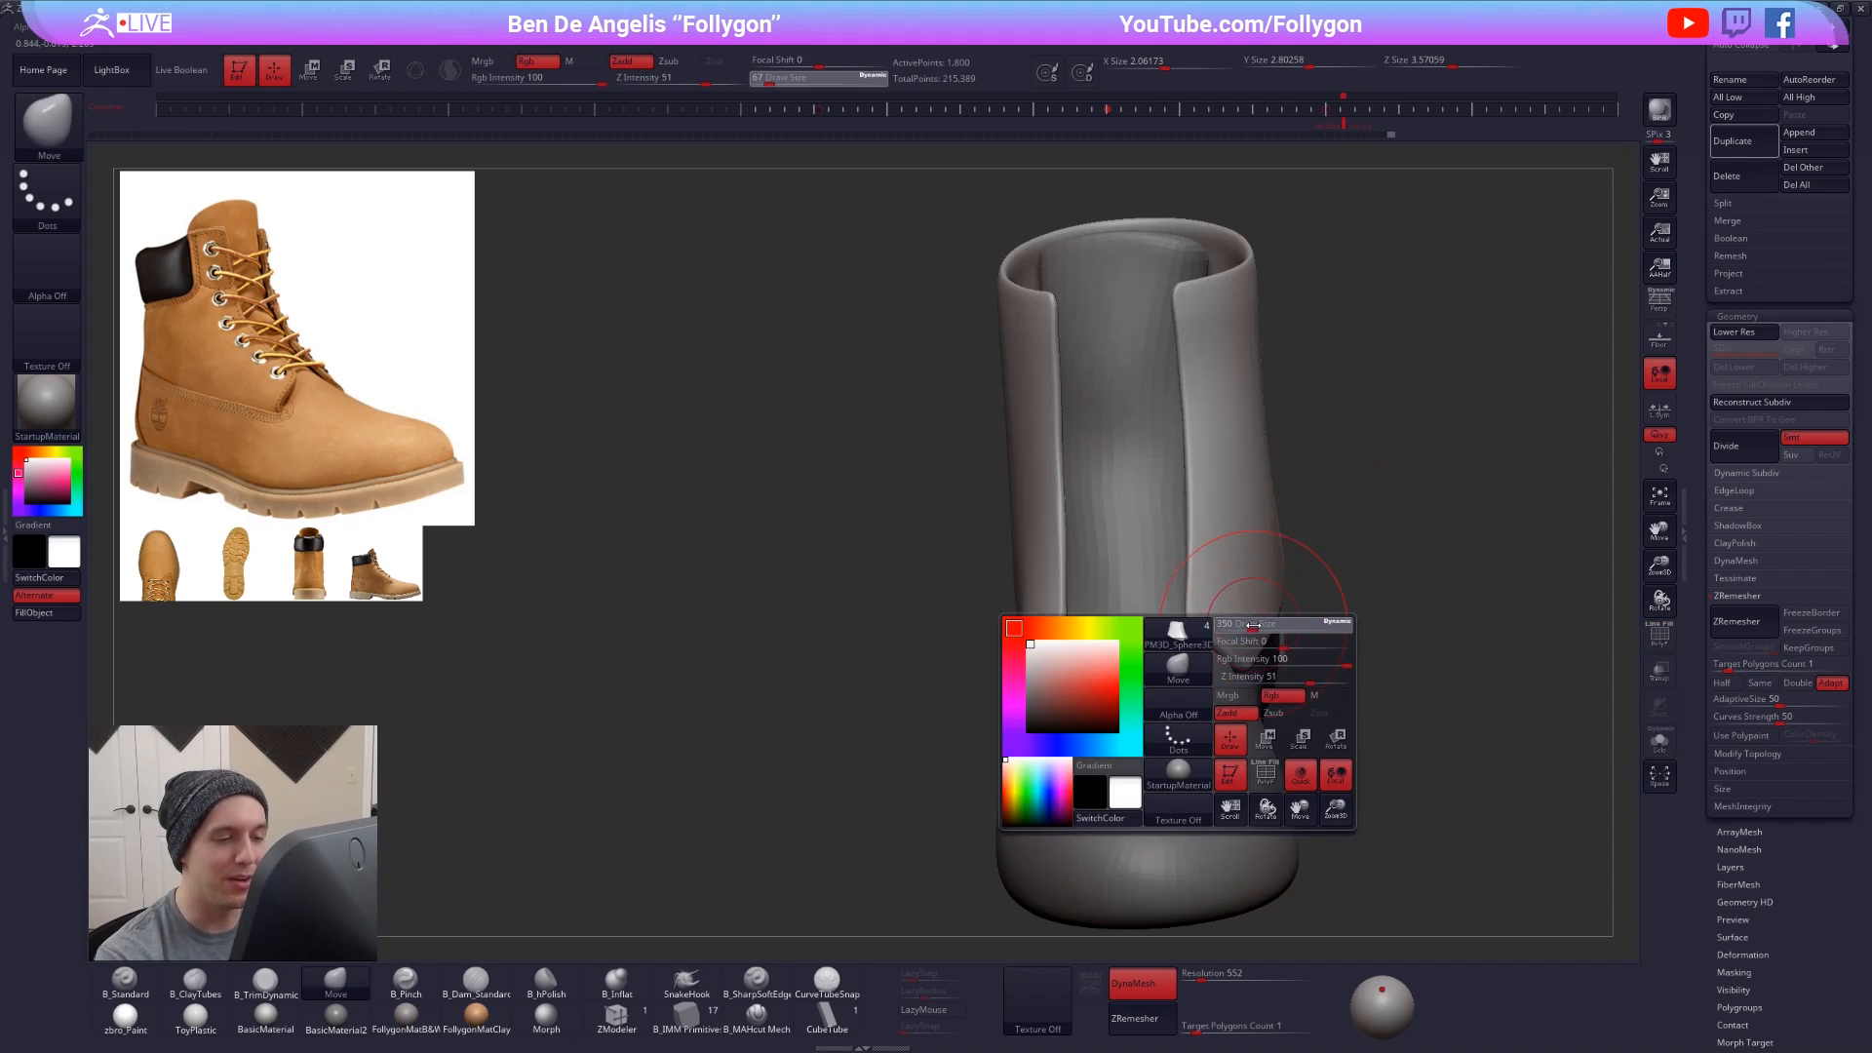
- Pull the shaft panel's lower rim slightly down over the foot piece with the Move brush at draw sizes 720 and 615
right_click_drag(1174, 585, 1233, 578)
right_click_drag(1255, 723, 1223, 762, "alt")
right_click_drag(1224, 762, 1340, 770)
right_click_drag(1239, 828, 1214, 784, "alt")
key("space")
left_click_drag(895, 627, 924, 627)
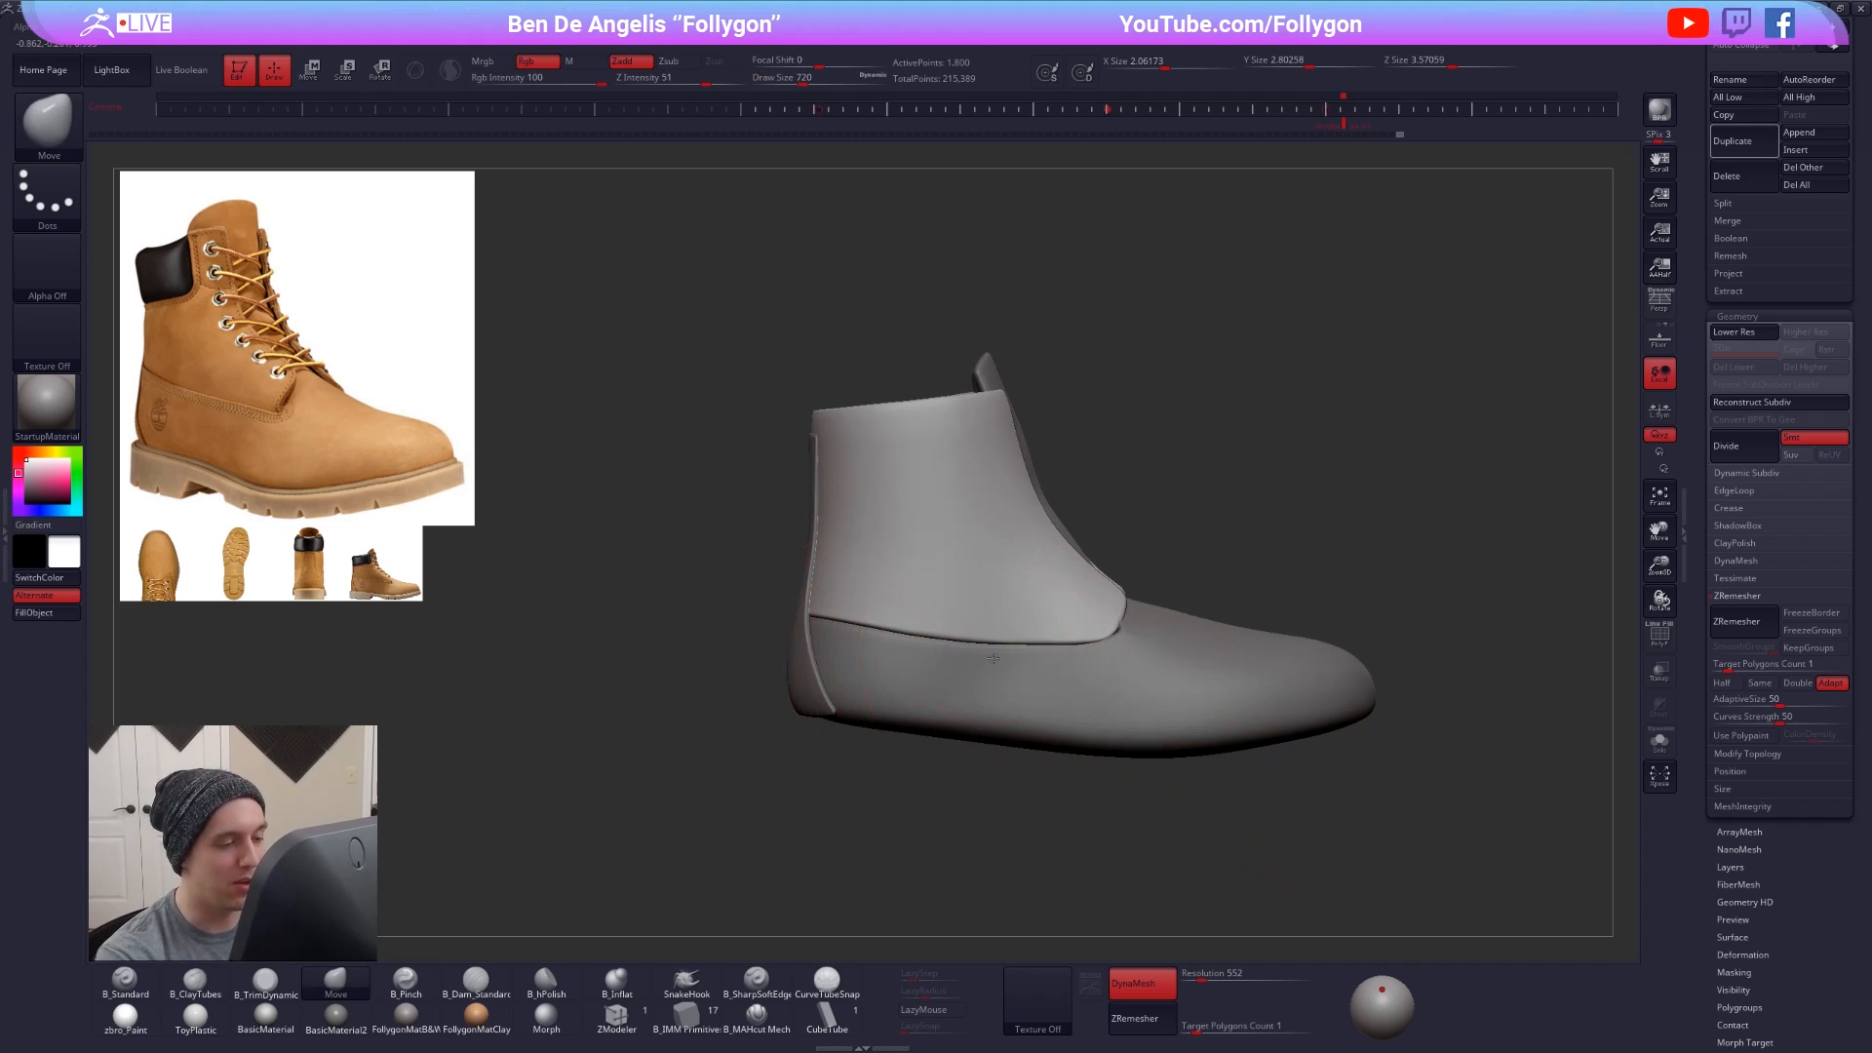
left_click_drag(1035, 655, 1037, 656)
key("space")
left_click_drag(1068, 645, 1090, 646)
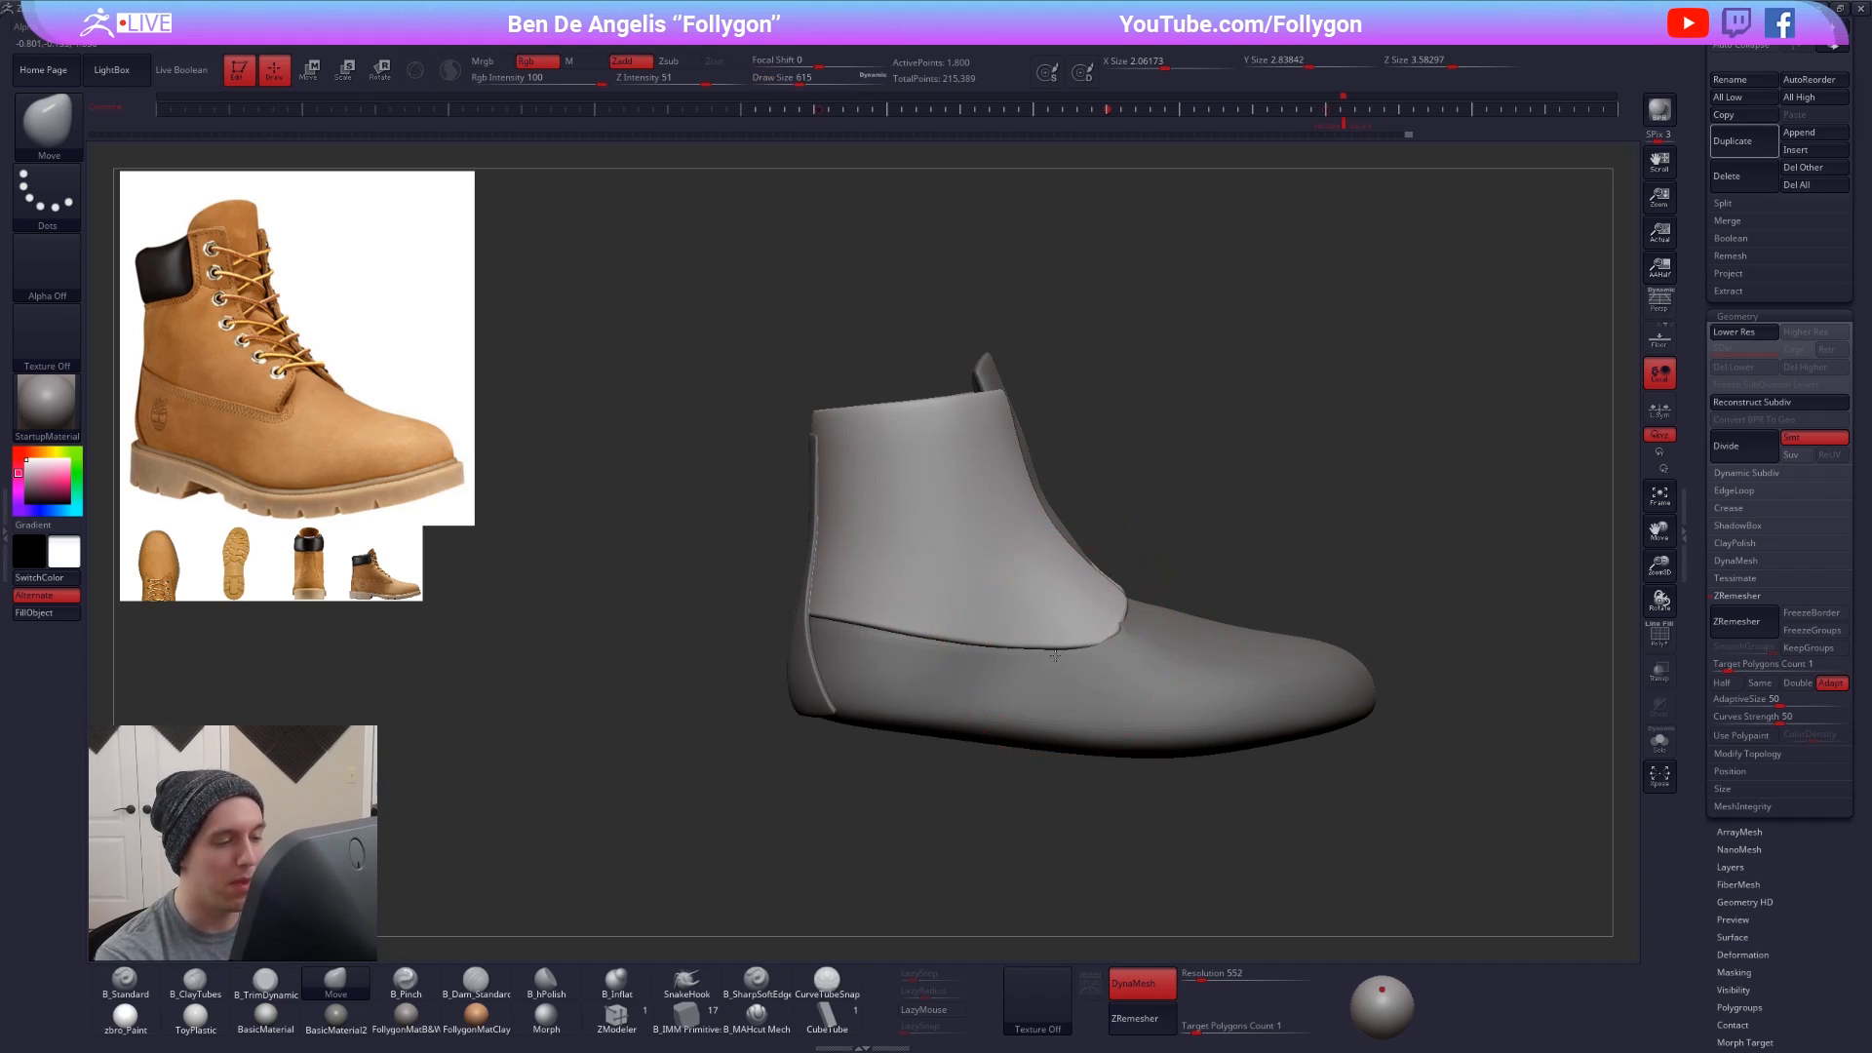
right_click_drag(950, 660, 933, 633)
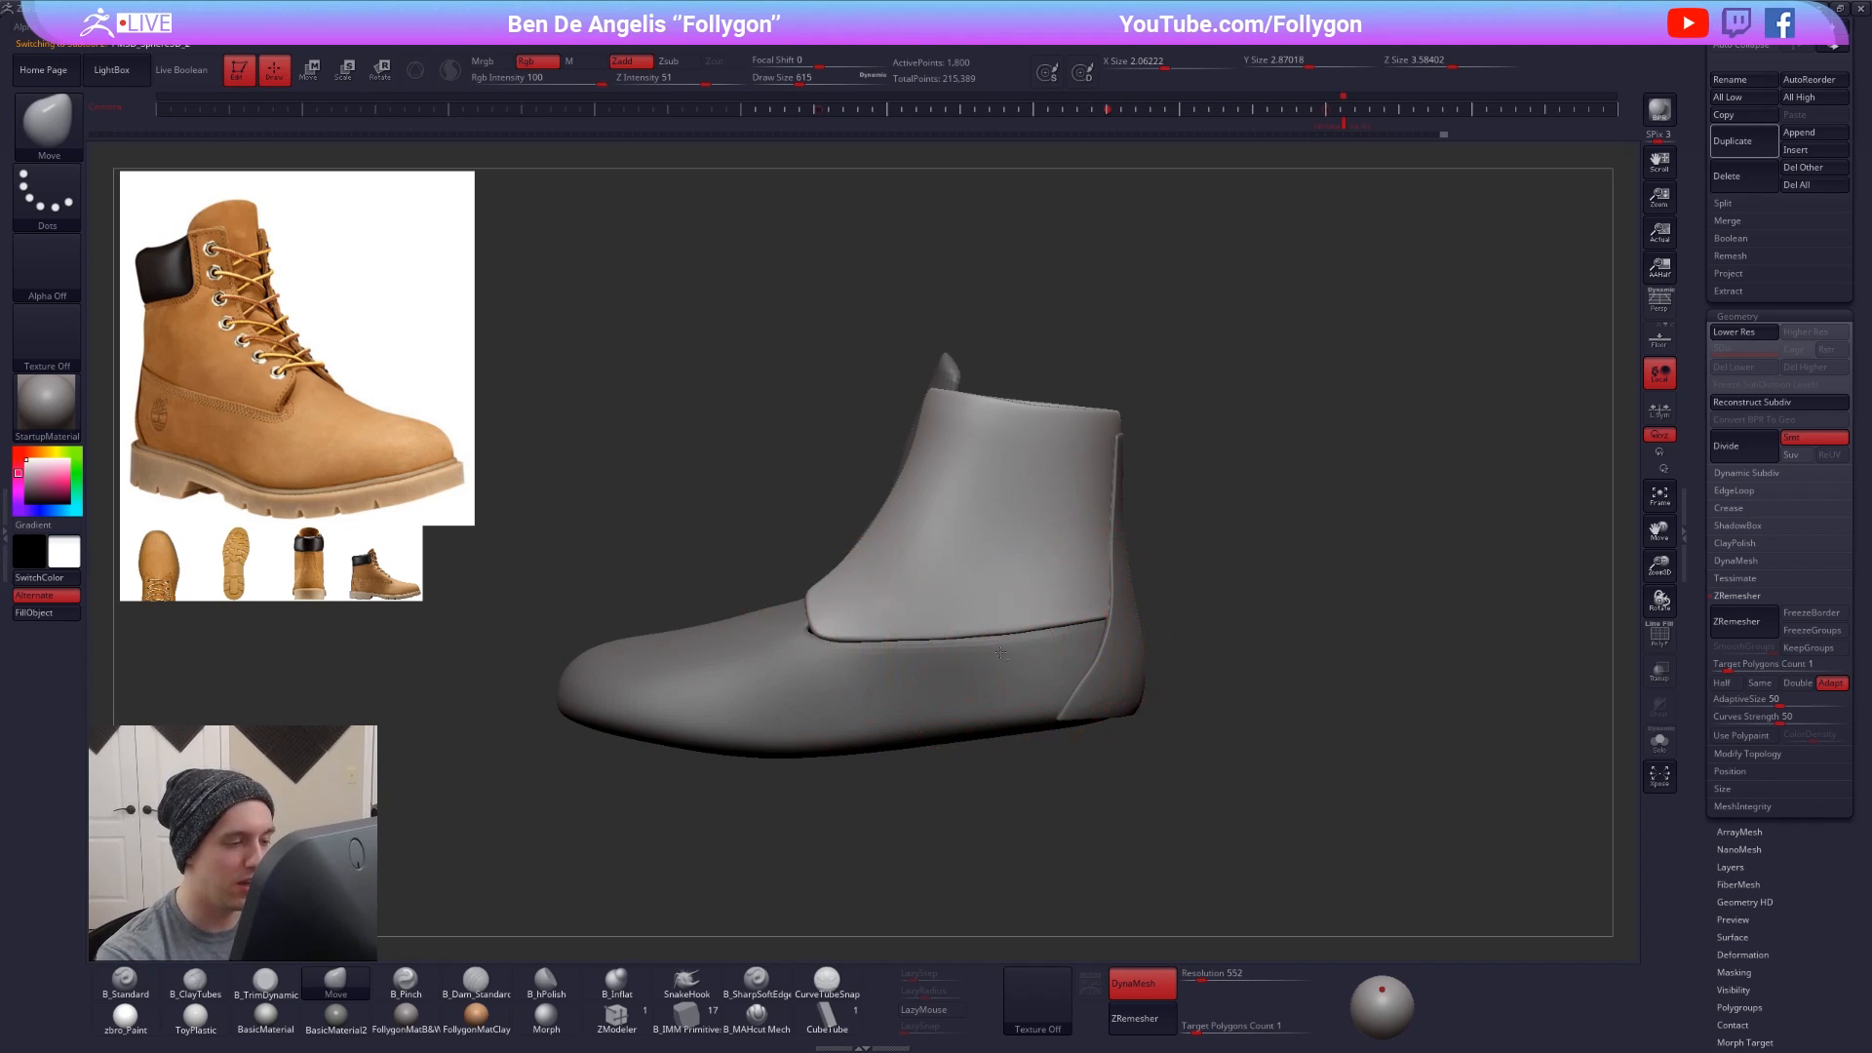
- Subdivide the vamp and tongue piece to level 3 and smooth the front of the tongue
left_click(996, 640, "alt")
right_click_drag(932, 633, 1077, 641, "alt")
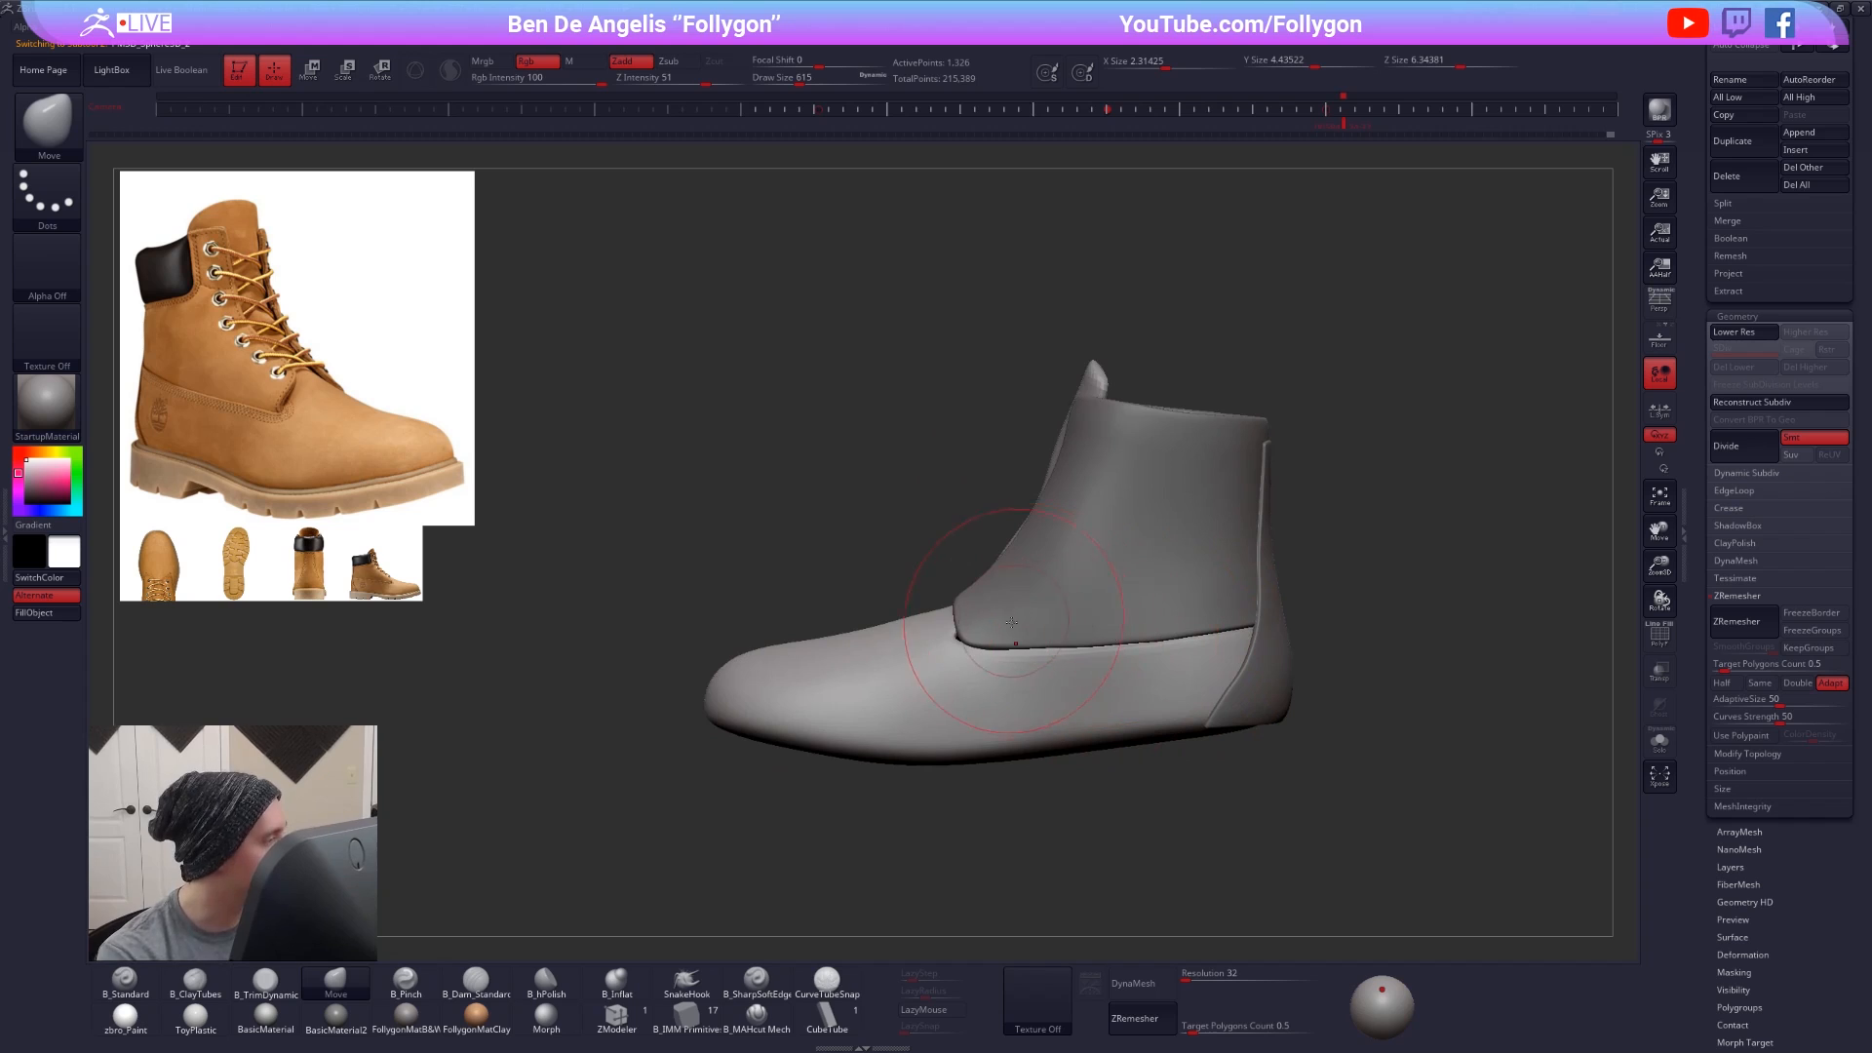
key("space")
left_click_drag(1018, 668, 1008, 669)
mouse_move(868, 629)
right_mouse_down()
mouse_move(996, 613)
mouse_move(927, 539)
right_mouse_up()
key("b")
key("c")
key("t")
key("ctrl+d")
key("ctrl+d")
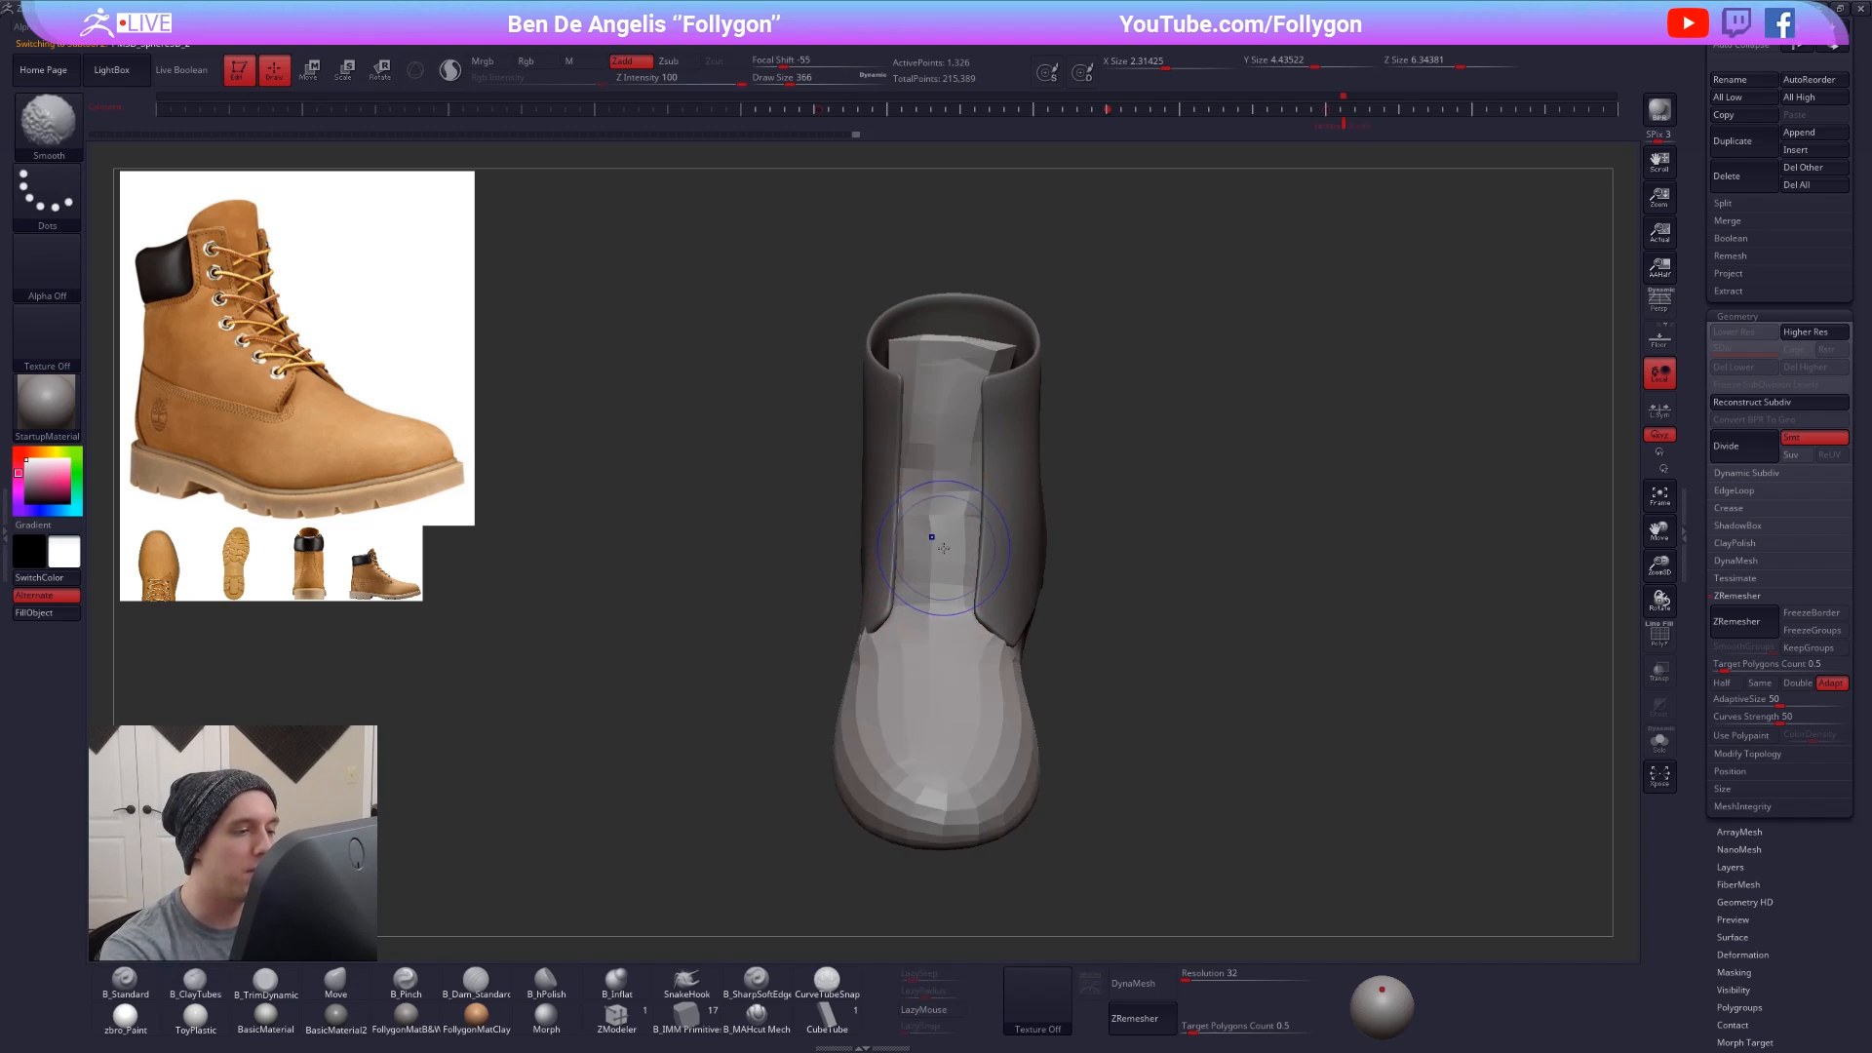
left_click_drag(932, 586, 938, 456, "shift")
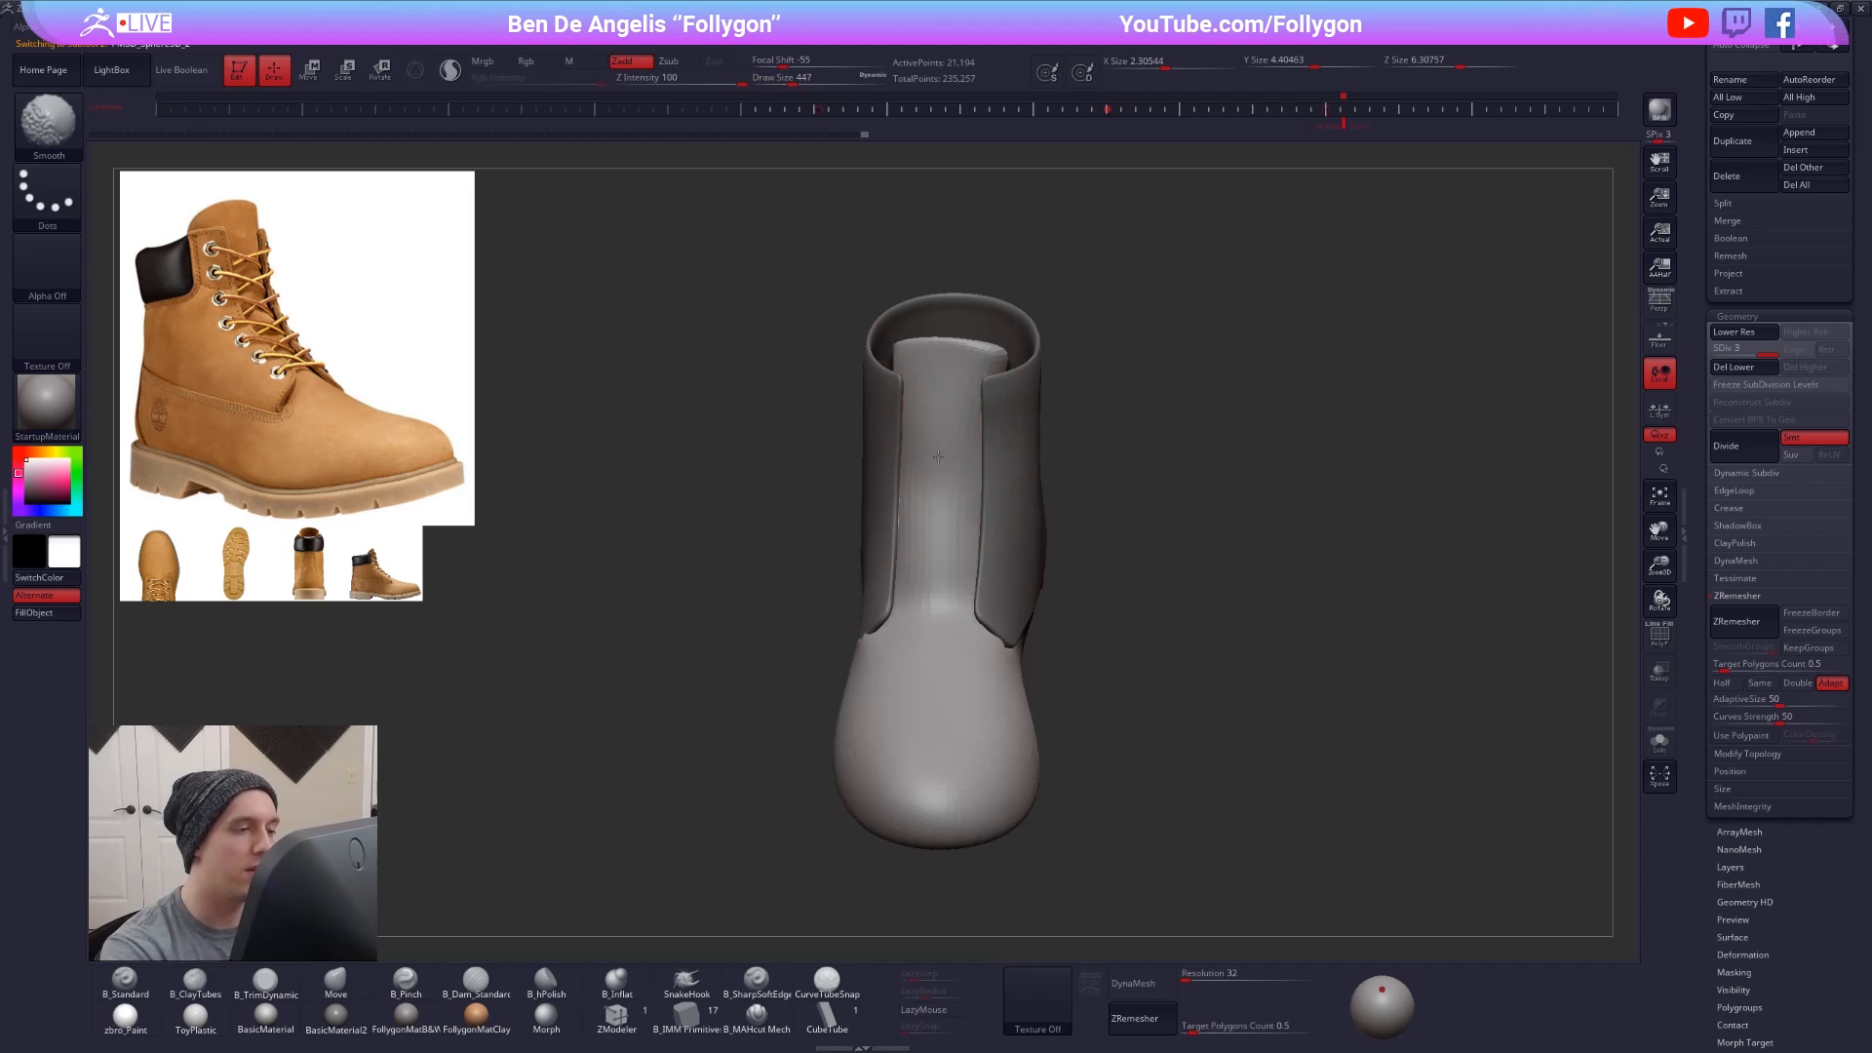
- Isolate the vamp and tongue piece and widen the tongue's side edges with the Move brush at draw size 350
key("shift+s")
right_click_drag(933, 534, 936, 463)
right_click(936, 464)
left_click_drag(979, 431, 990, 433)
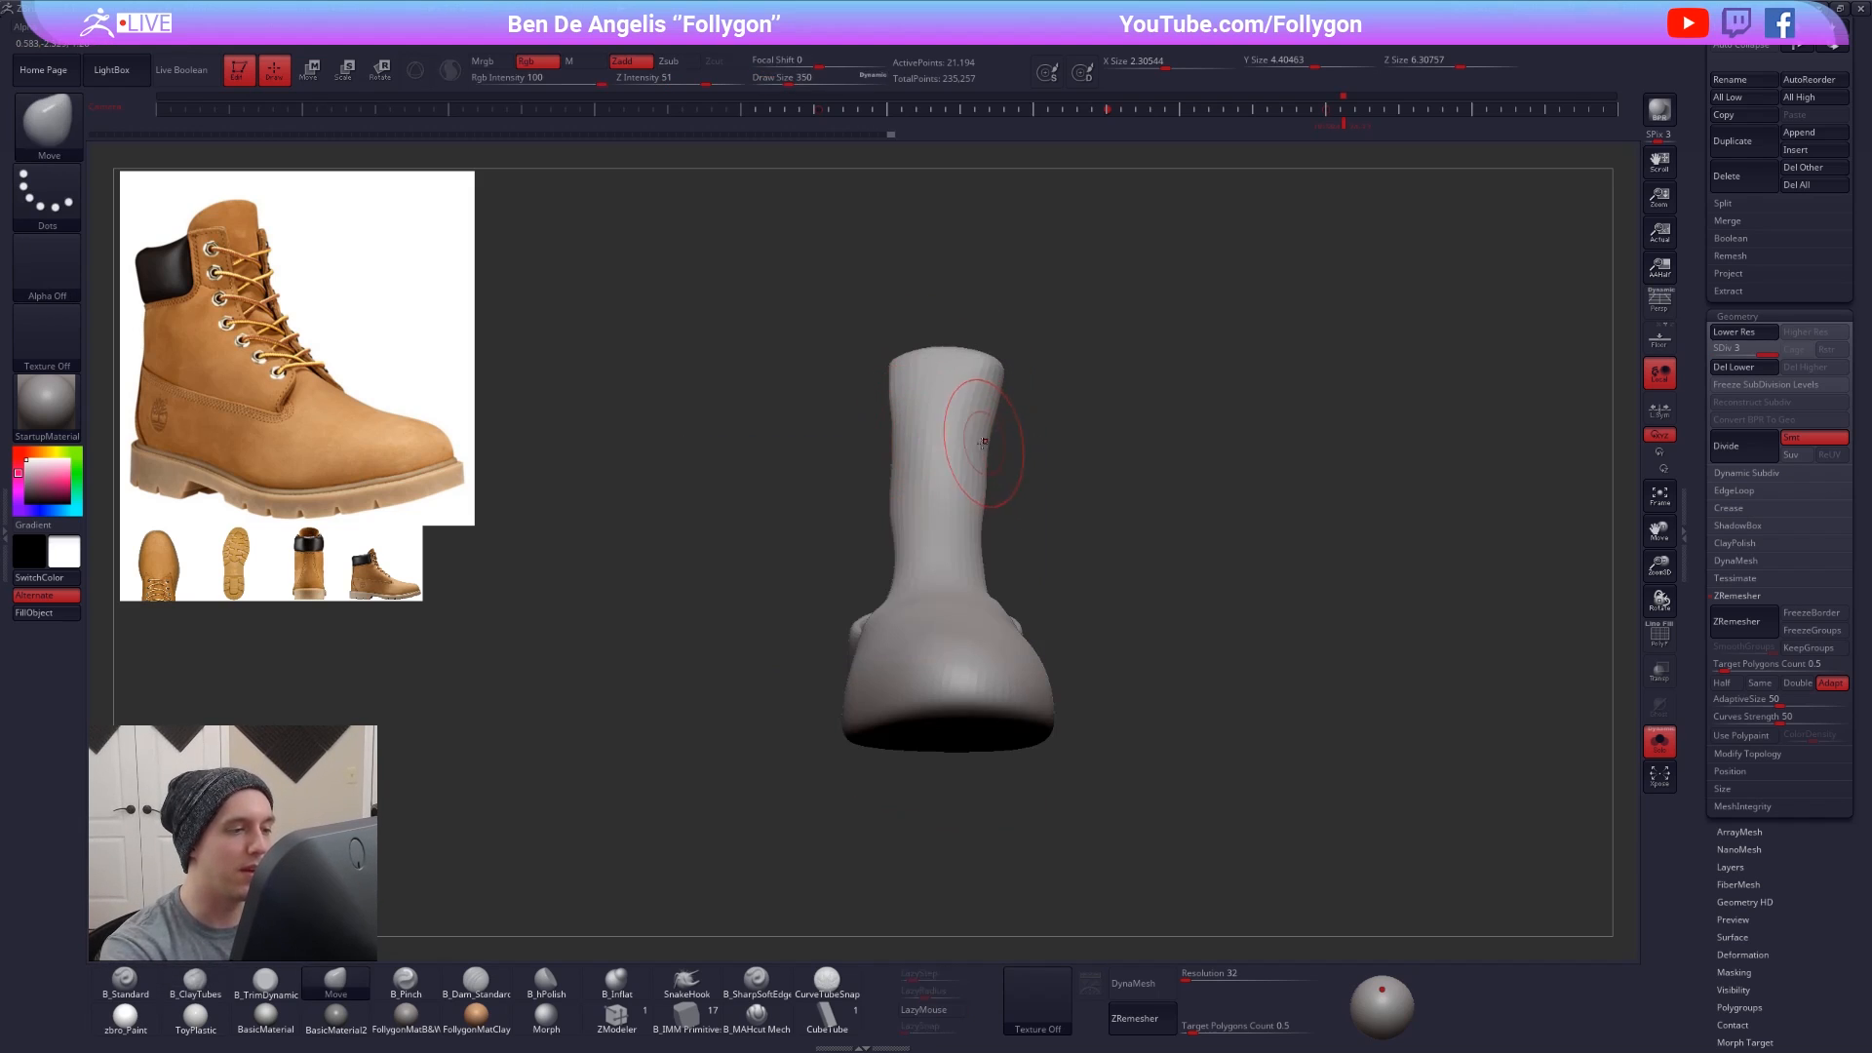
left_click_drag(898, 549, 889, 547)
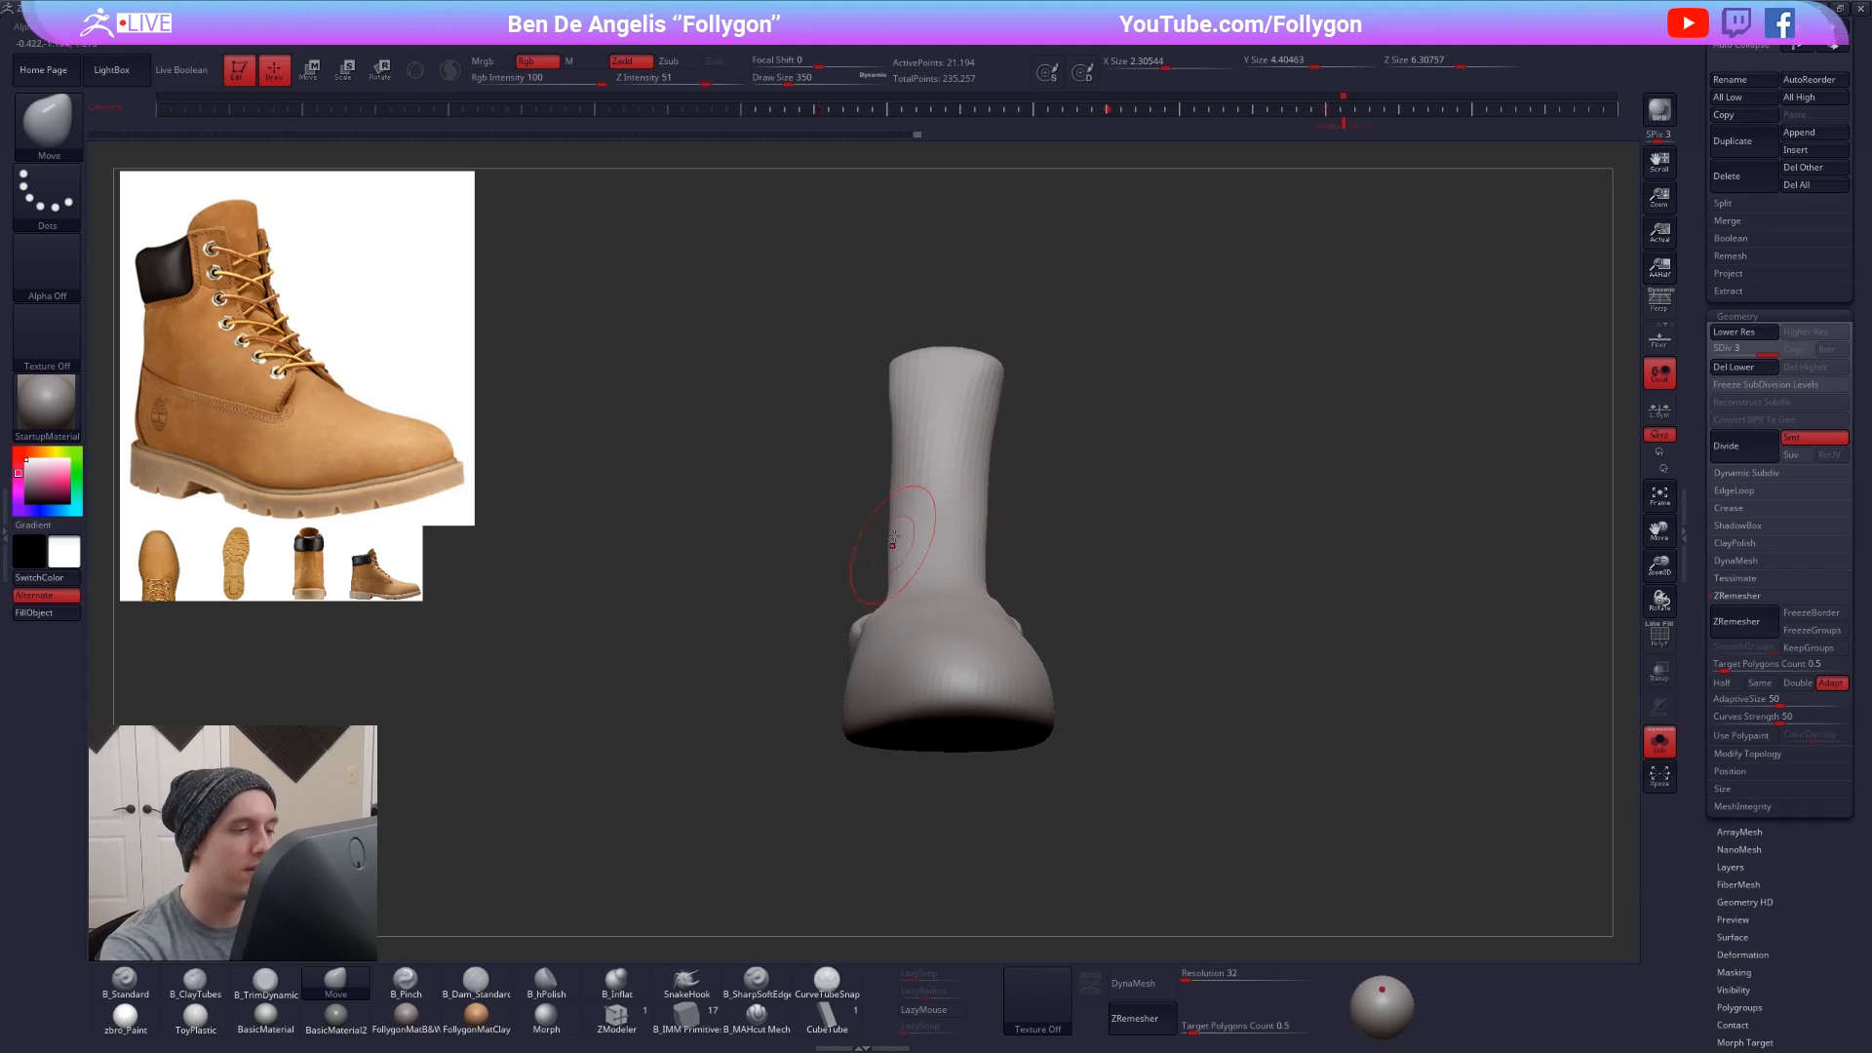
left_click_drag(895, 460, 889, 458)
mouse_move(1005, 495)
right_mouse_down("alt")
mouse_move(1257, 570)
mouse_move(1263, 546)
right_mouse_up("alt")
right_click(962, 609)
left_click_drag(1028, 548, 1031, 548)
- Smooth along the tongue's length and push its side edge slightly outward
right_click_drag(1065, 618, 1127, 536)
key("2")
left_click_drag(1046, 595, 1057, 483, "shift")
right_click_drag(1048, 497, 1127, 521)
right_click(1009, 617)
left_click_drag(1066, 556, 1077, 556)
mouse_move(1073, 490)
right_mouse_down()
mouse_move(1108, 514)
mouse_move(1082, 527)
right_mouse_up()
key("1")
- Nudge the tongue at the lowest subdivision level with the Move brush at draw size 910, and return to level 3
key("shift+s")
key("space")
left_click_drag(1042, 526, 978, 544)
key("space")
key("shift+d")
key("shift+d")
right_click_drag(986, 497, 1065, 519)
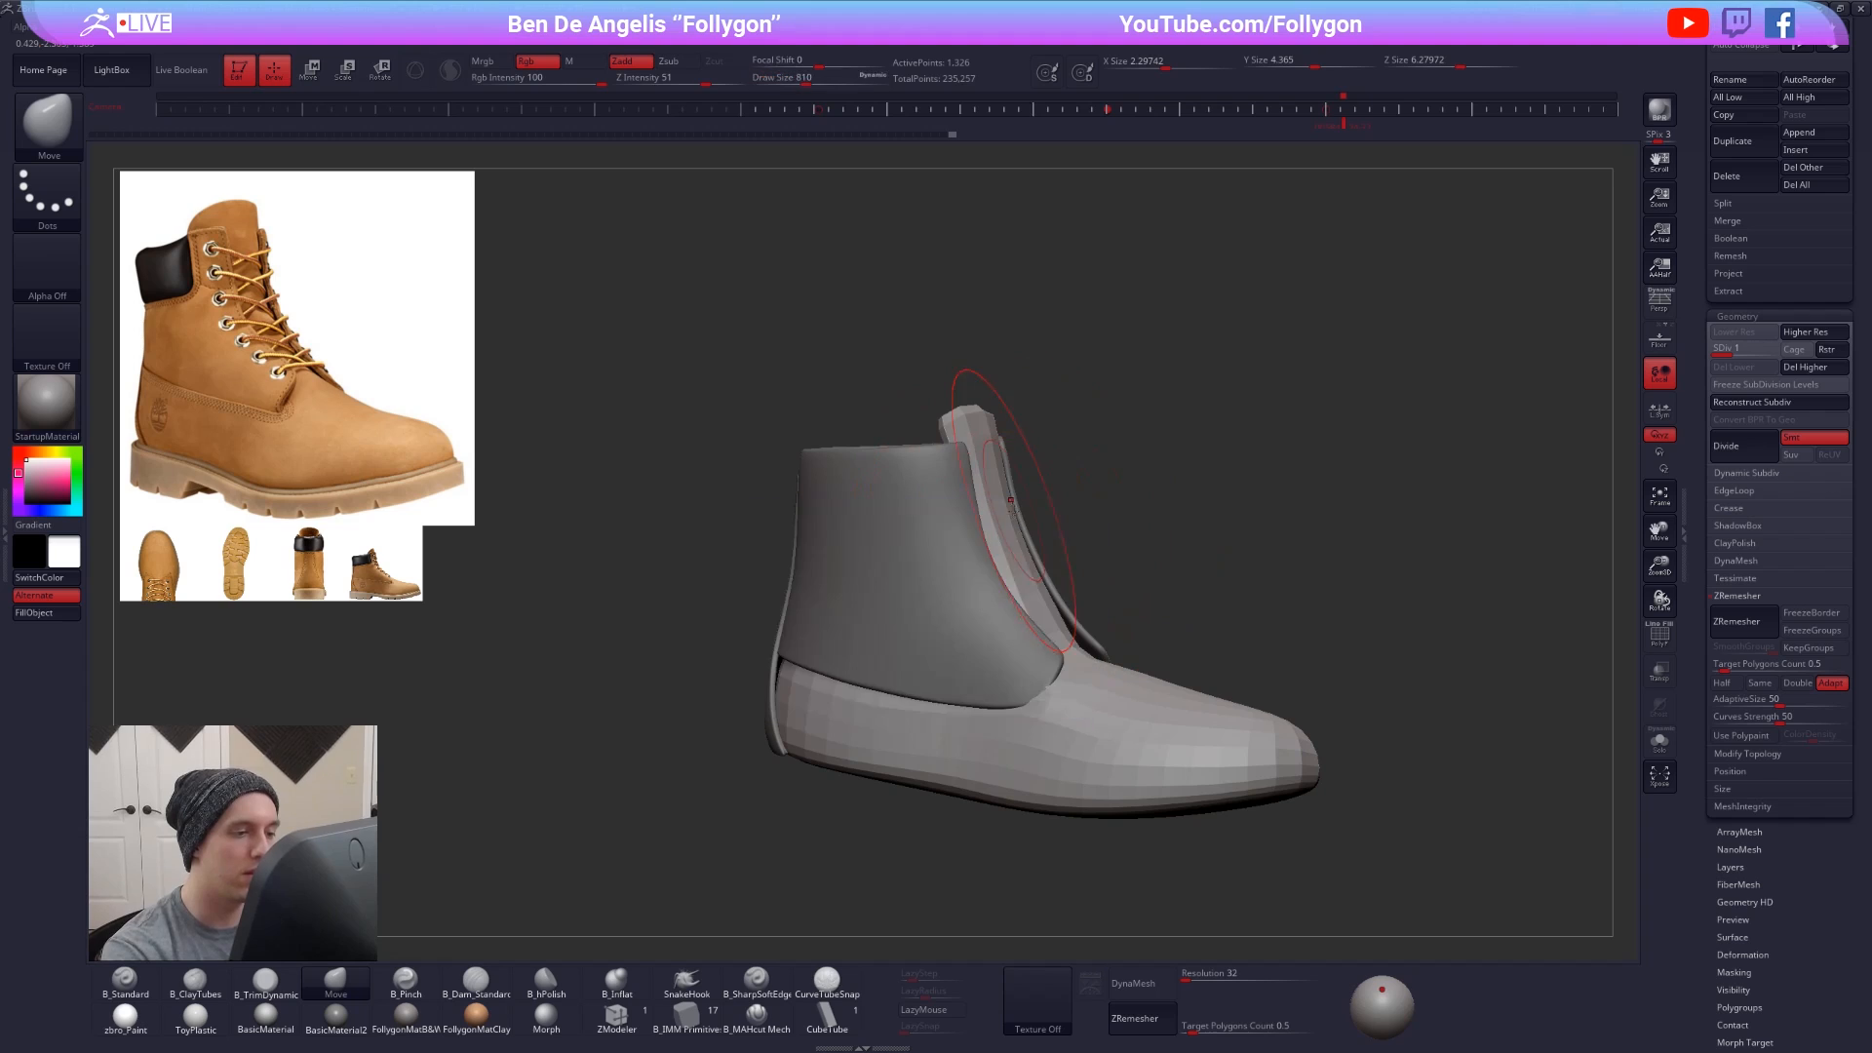
mouse_move(1024, 516)
left_mouse_down()
mouse_move(992, 514)
mouse_move(1023, 520)
left_mouse_up()
key("d")
key("d")
- Set the draw size to 307 and subdivide the vamp and tongue piece to level 4
key("space")
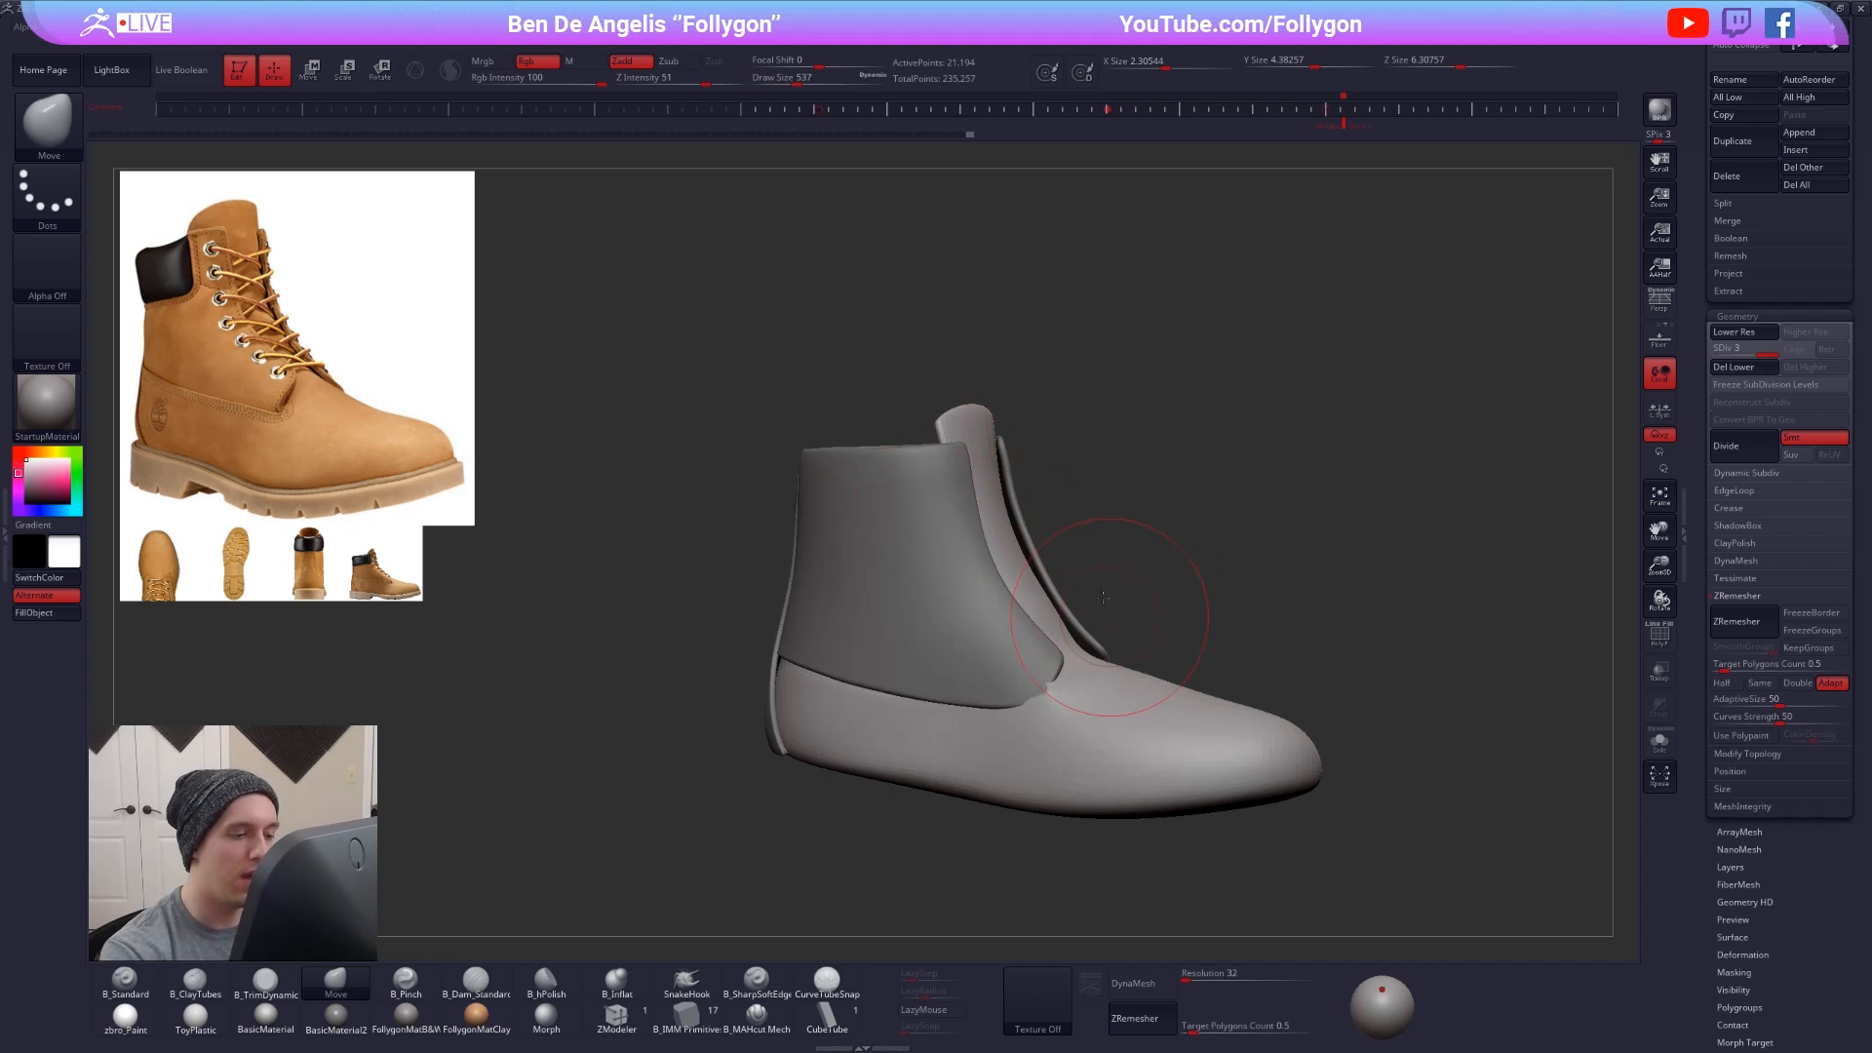
right_click_drag(1024, 520, 1084, 561)
mouse_move(1230, 828)
right_mouse_down("ctrl")
mouse_move(1241, 794)
mouse_move(1234, 854)
right_mouse_up("ctrl")
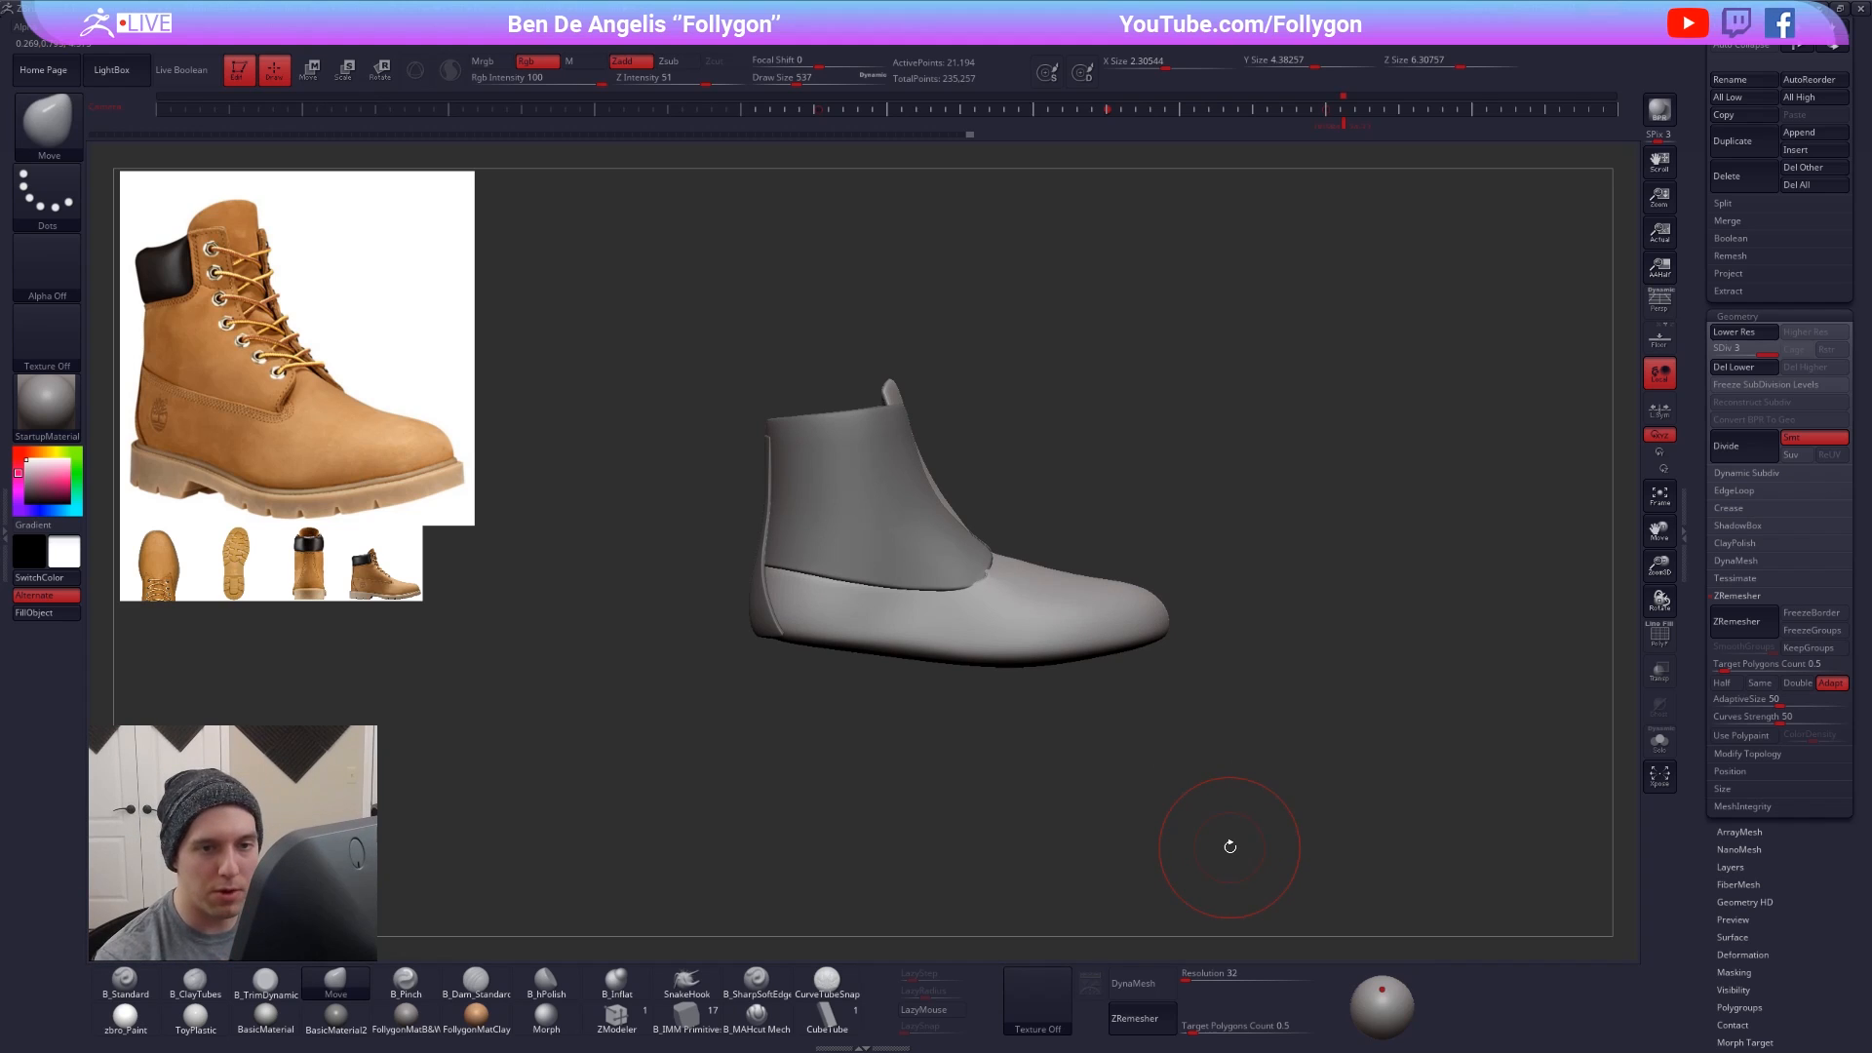
left_click_drag(1702, 545, 1700, 791)
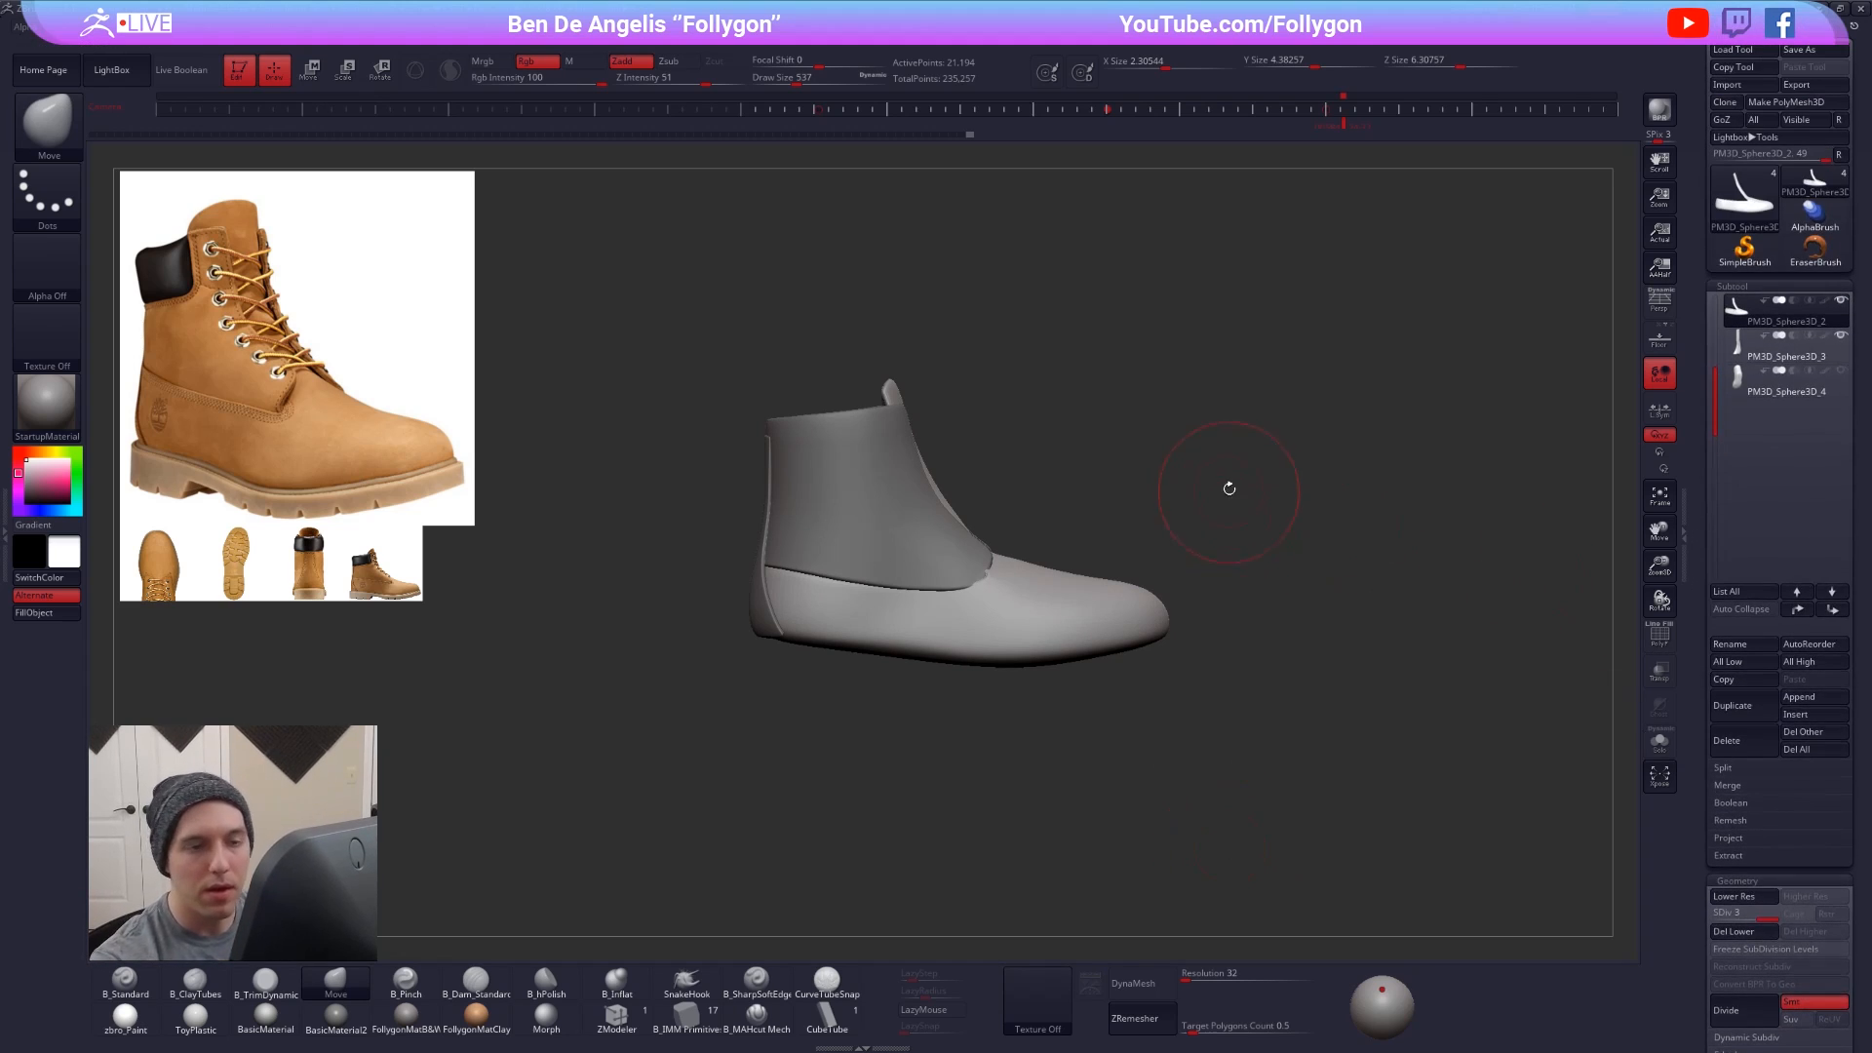
mouse_move(1229, 489)
right_mouse_down("alt")
mouse_move(1265, 446)
mouse_move(1267, 517)
right_mouse_up("alt")
key("space")
left_click_drag(1161, 669, 1152, 669)
right_click_drag(1154, 610, 1165, 591, "alt")
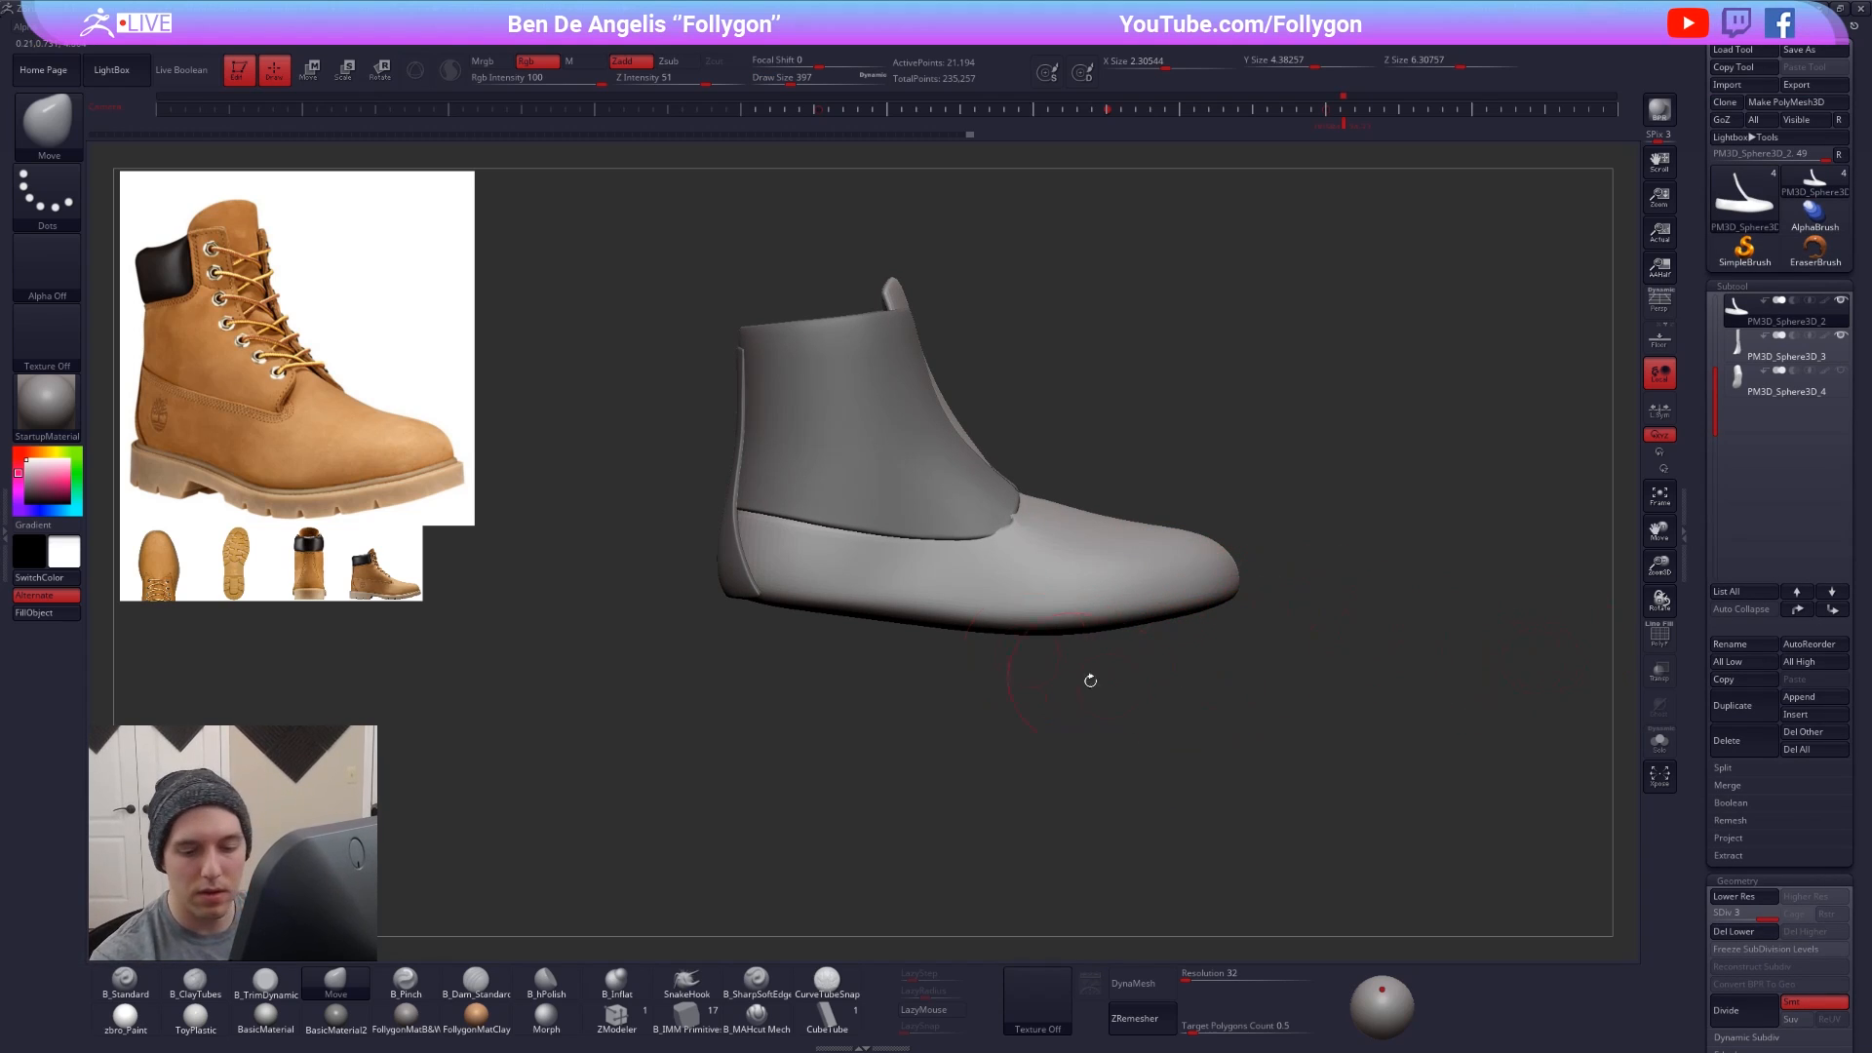
key("ctrl+d")
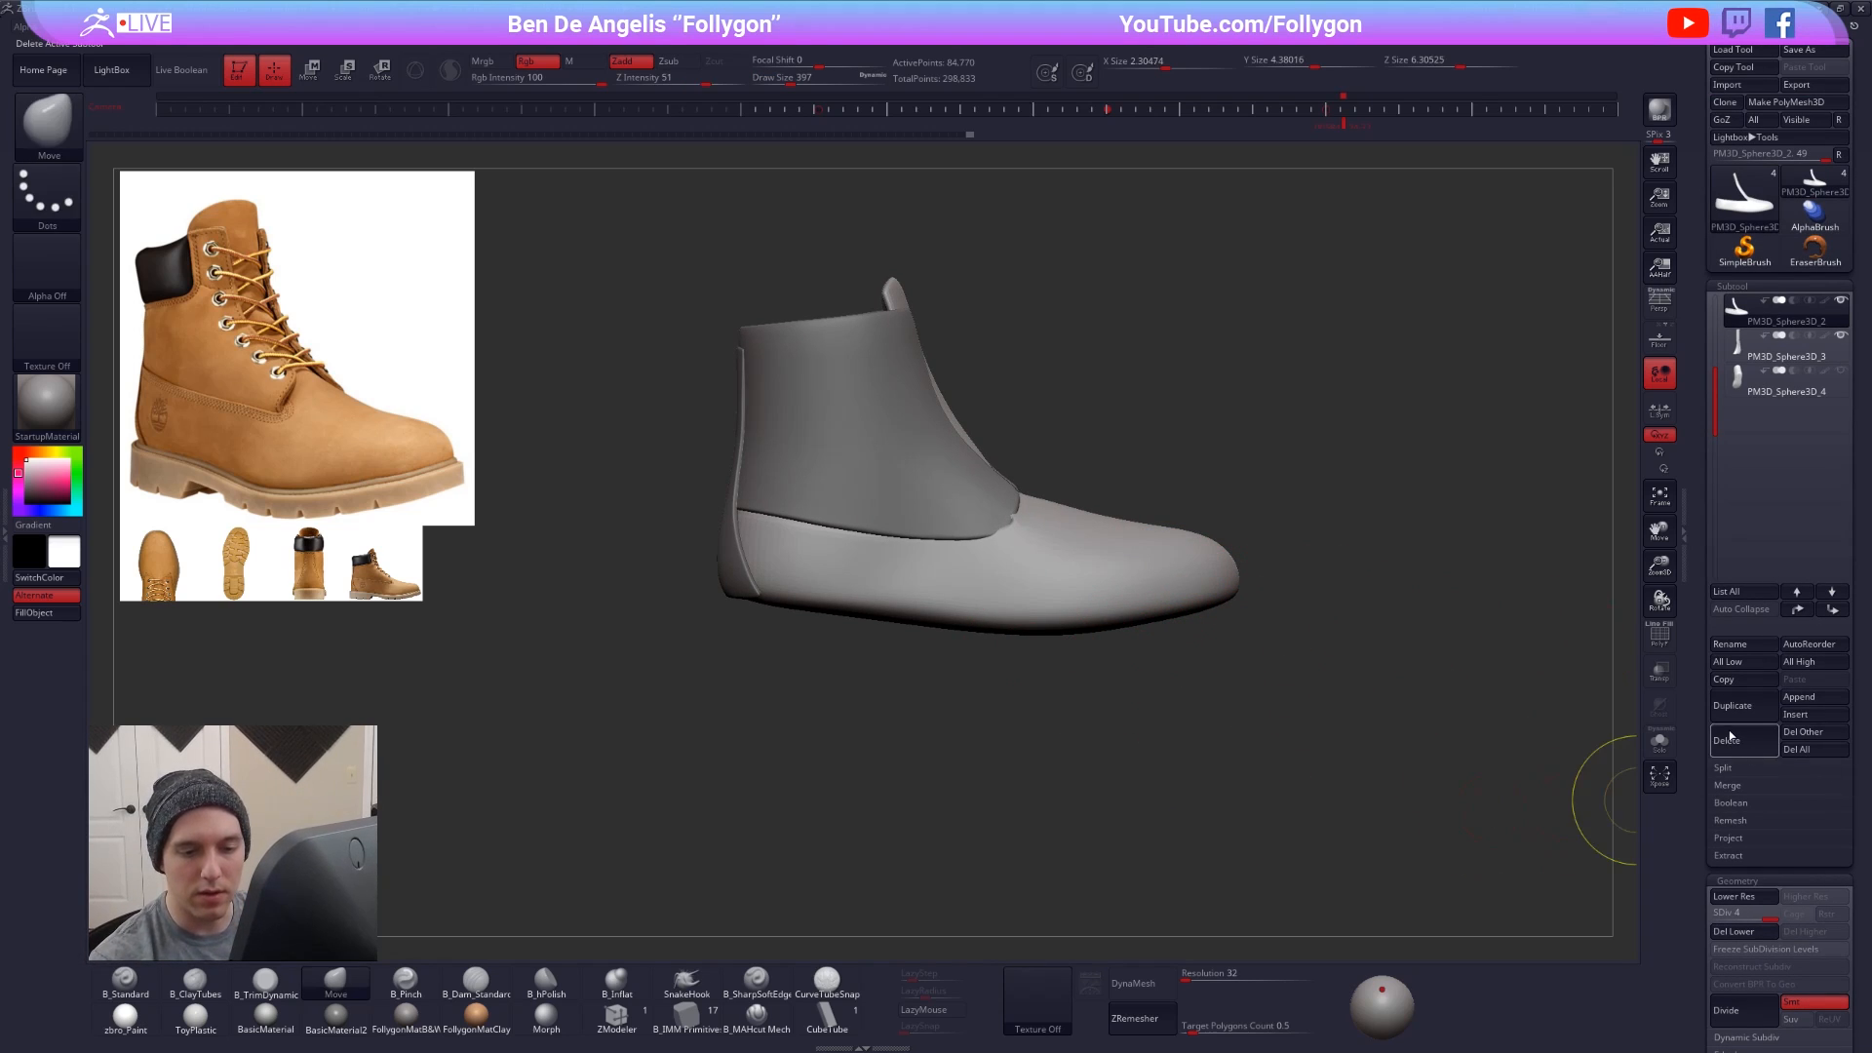
- Isolate the hidden base foot form PM3D_Sphere3D_4 and duplicate it
left_click(1745, 391)
key("alt+s")
left_click_drag(1251, 622, 1012, 708)
key("shift+f")
left_click(1743, 704)
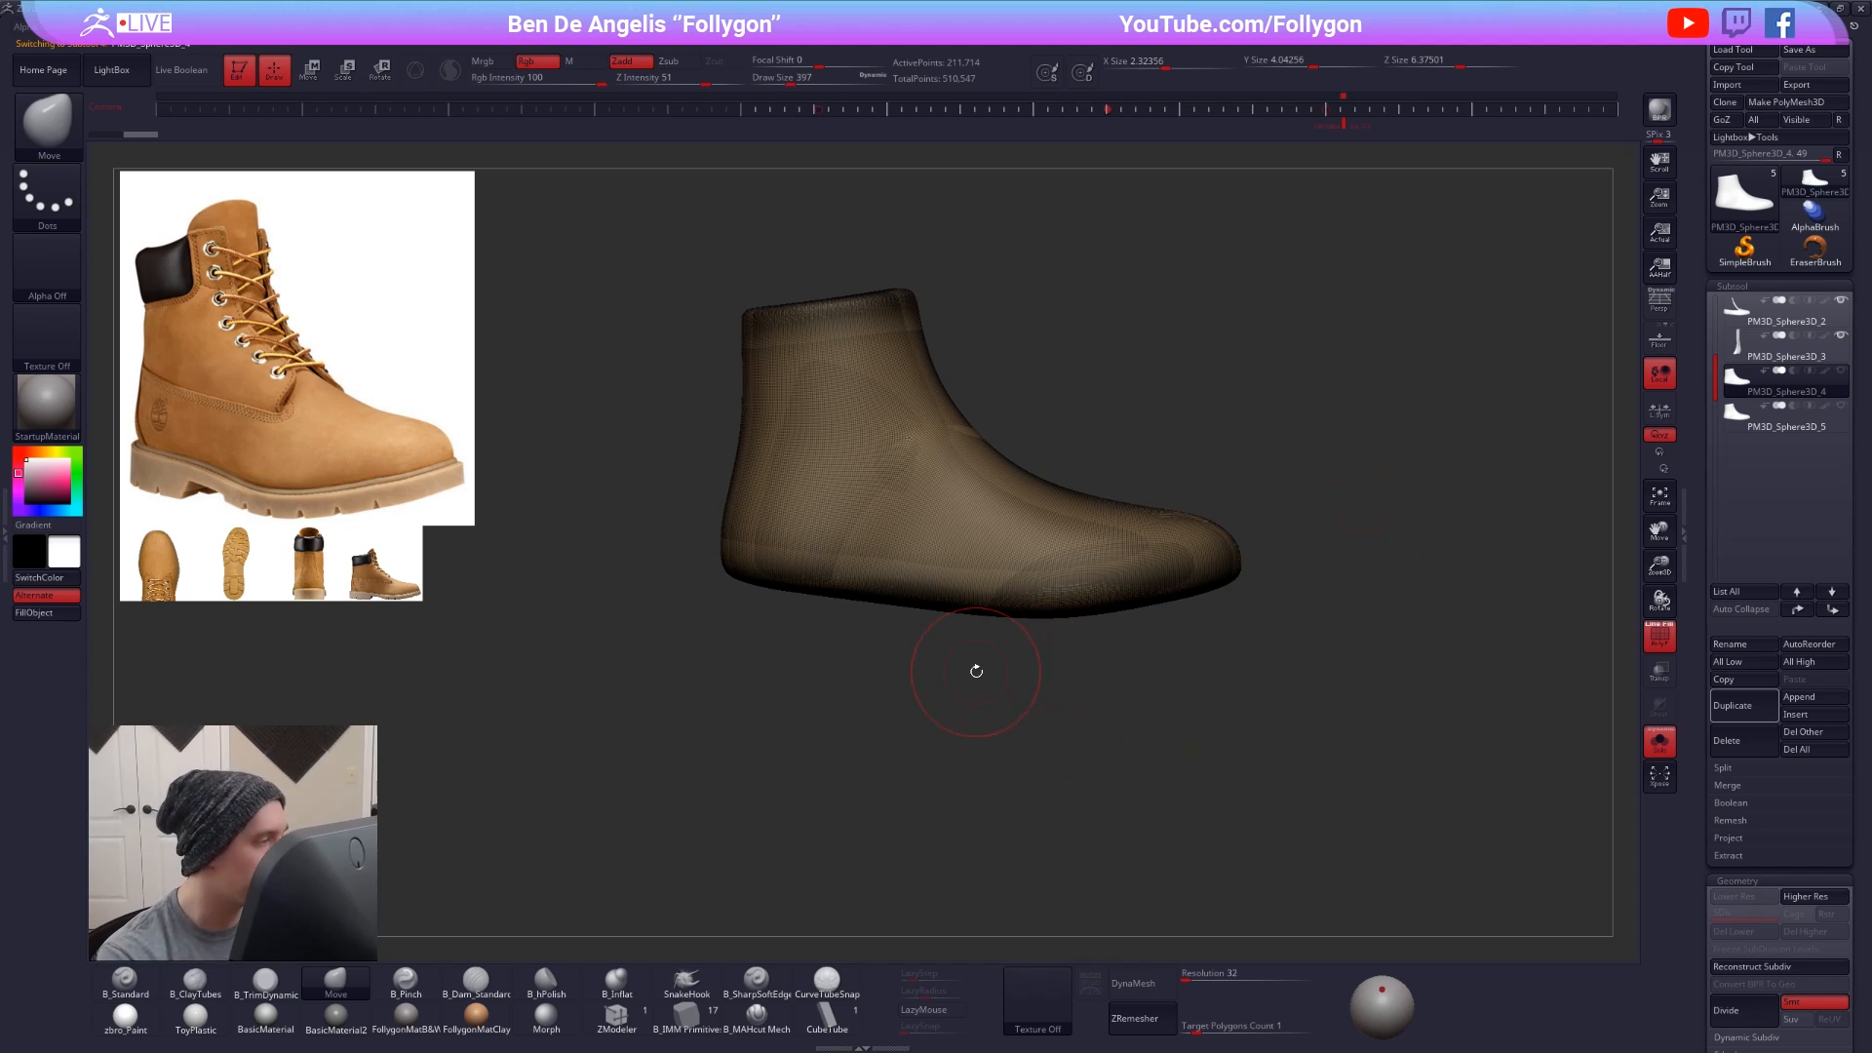
key("shift+f")
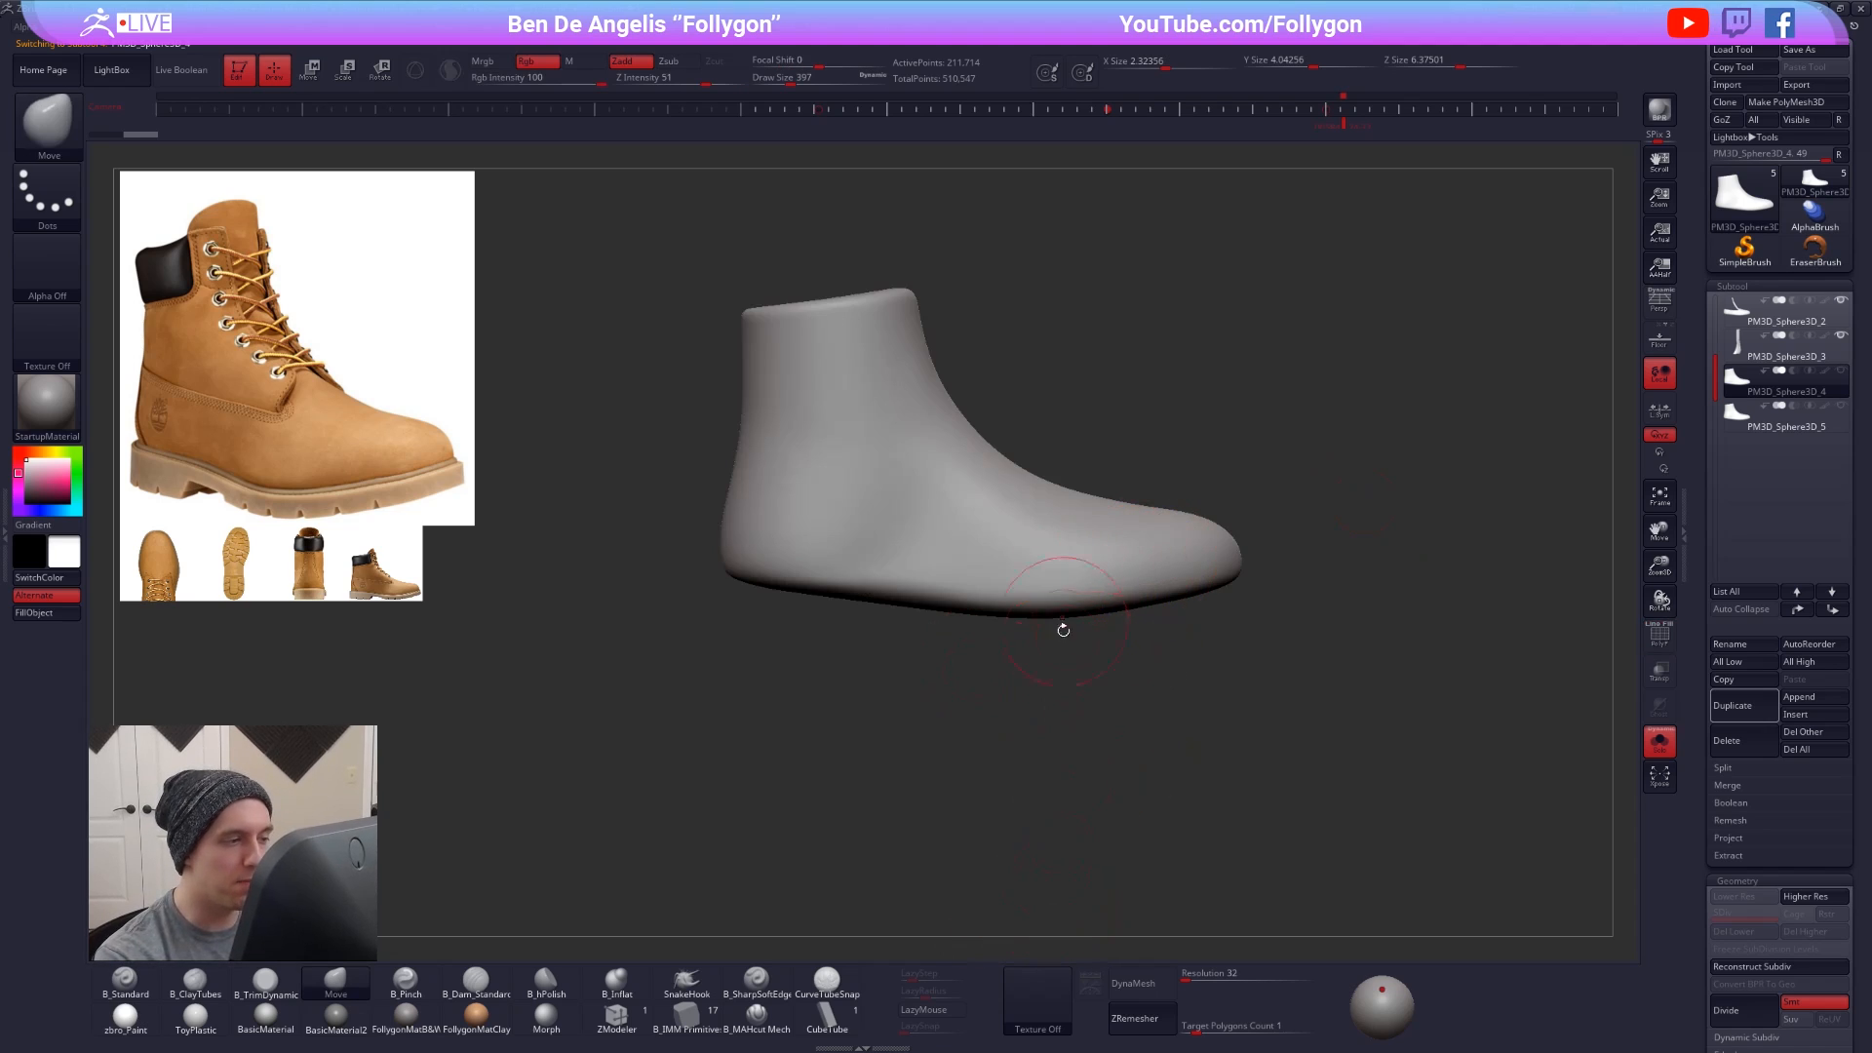
left_click_drag(1062, 623, 1191, 598)
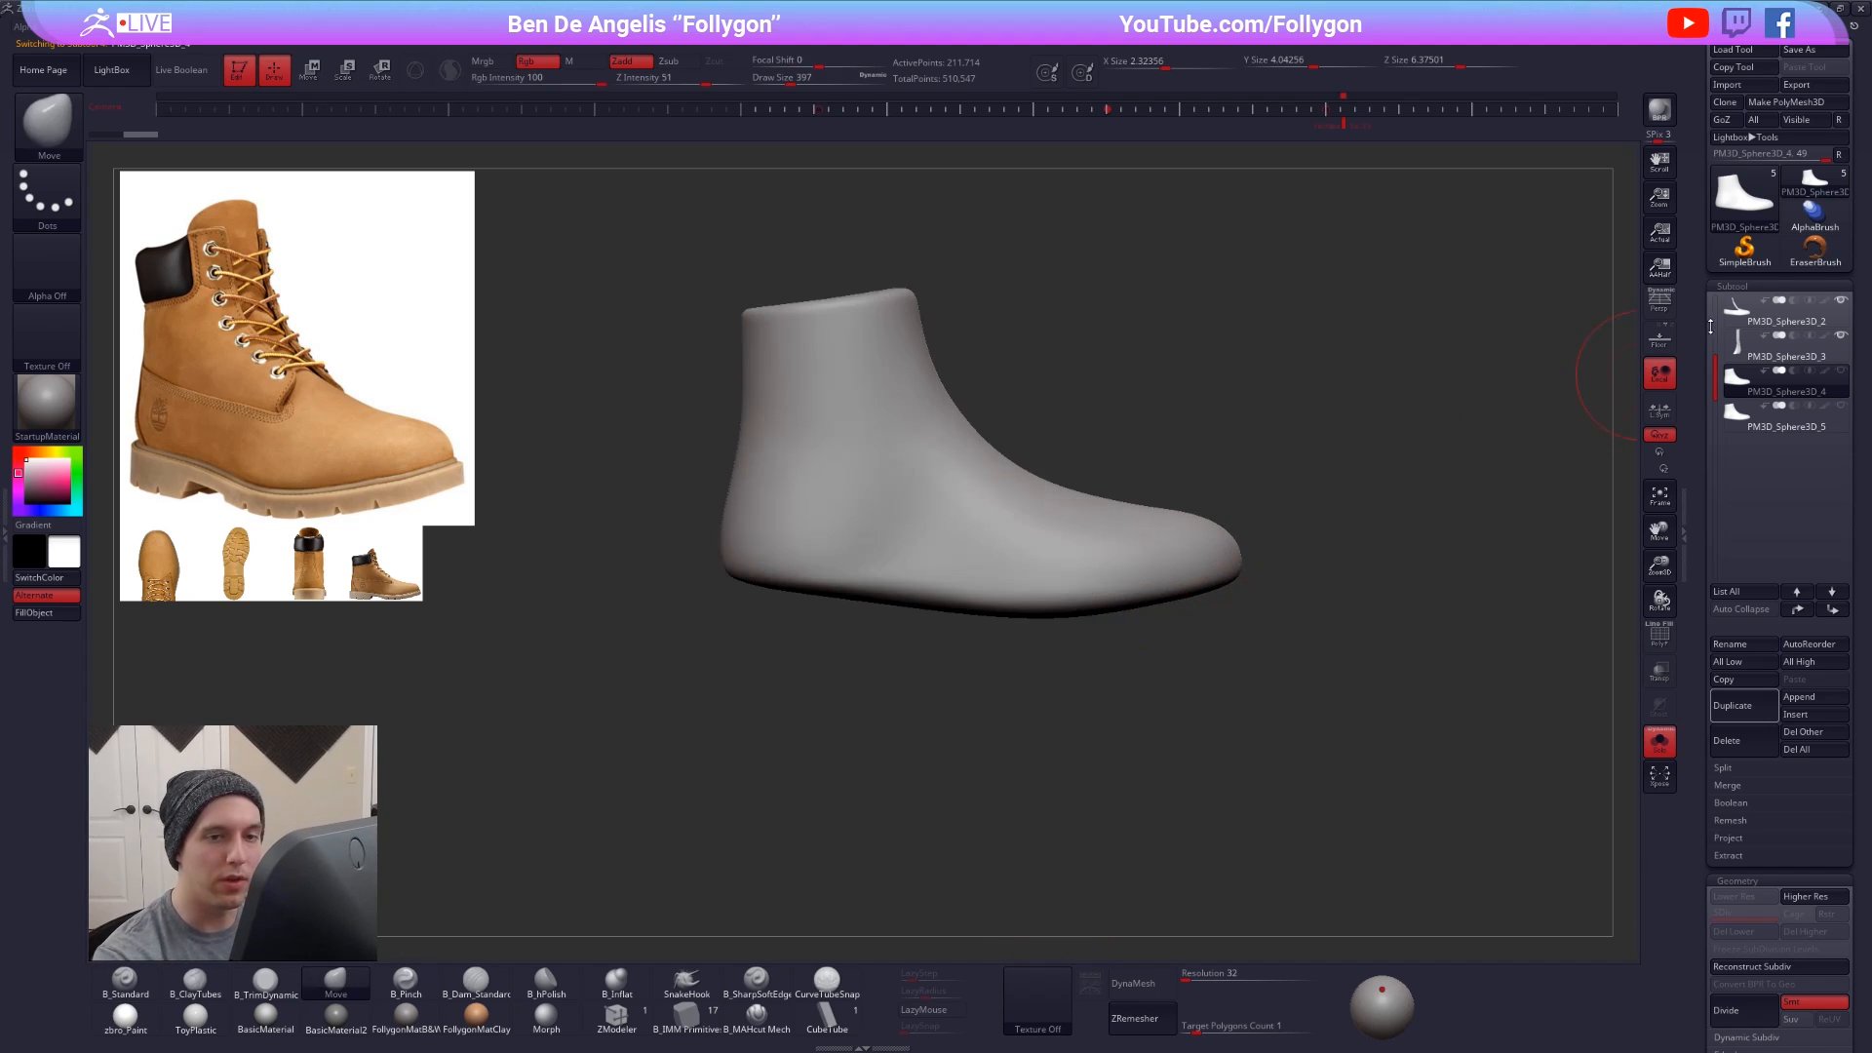
- Slice the base foot form PM3D_Sphere3D_4 along its lower edge with SliceCurve to separate the sole into its own polygroup
left_click(1715, 320)
left_click(1748, 326)
left_click(1745, 346)
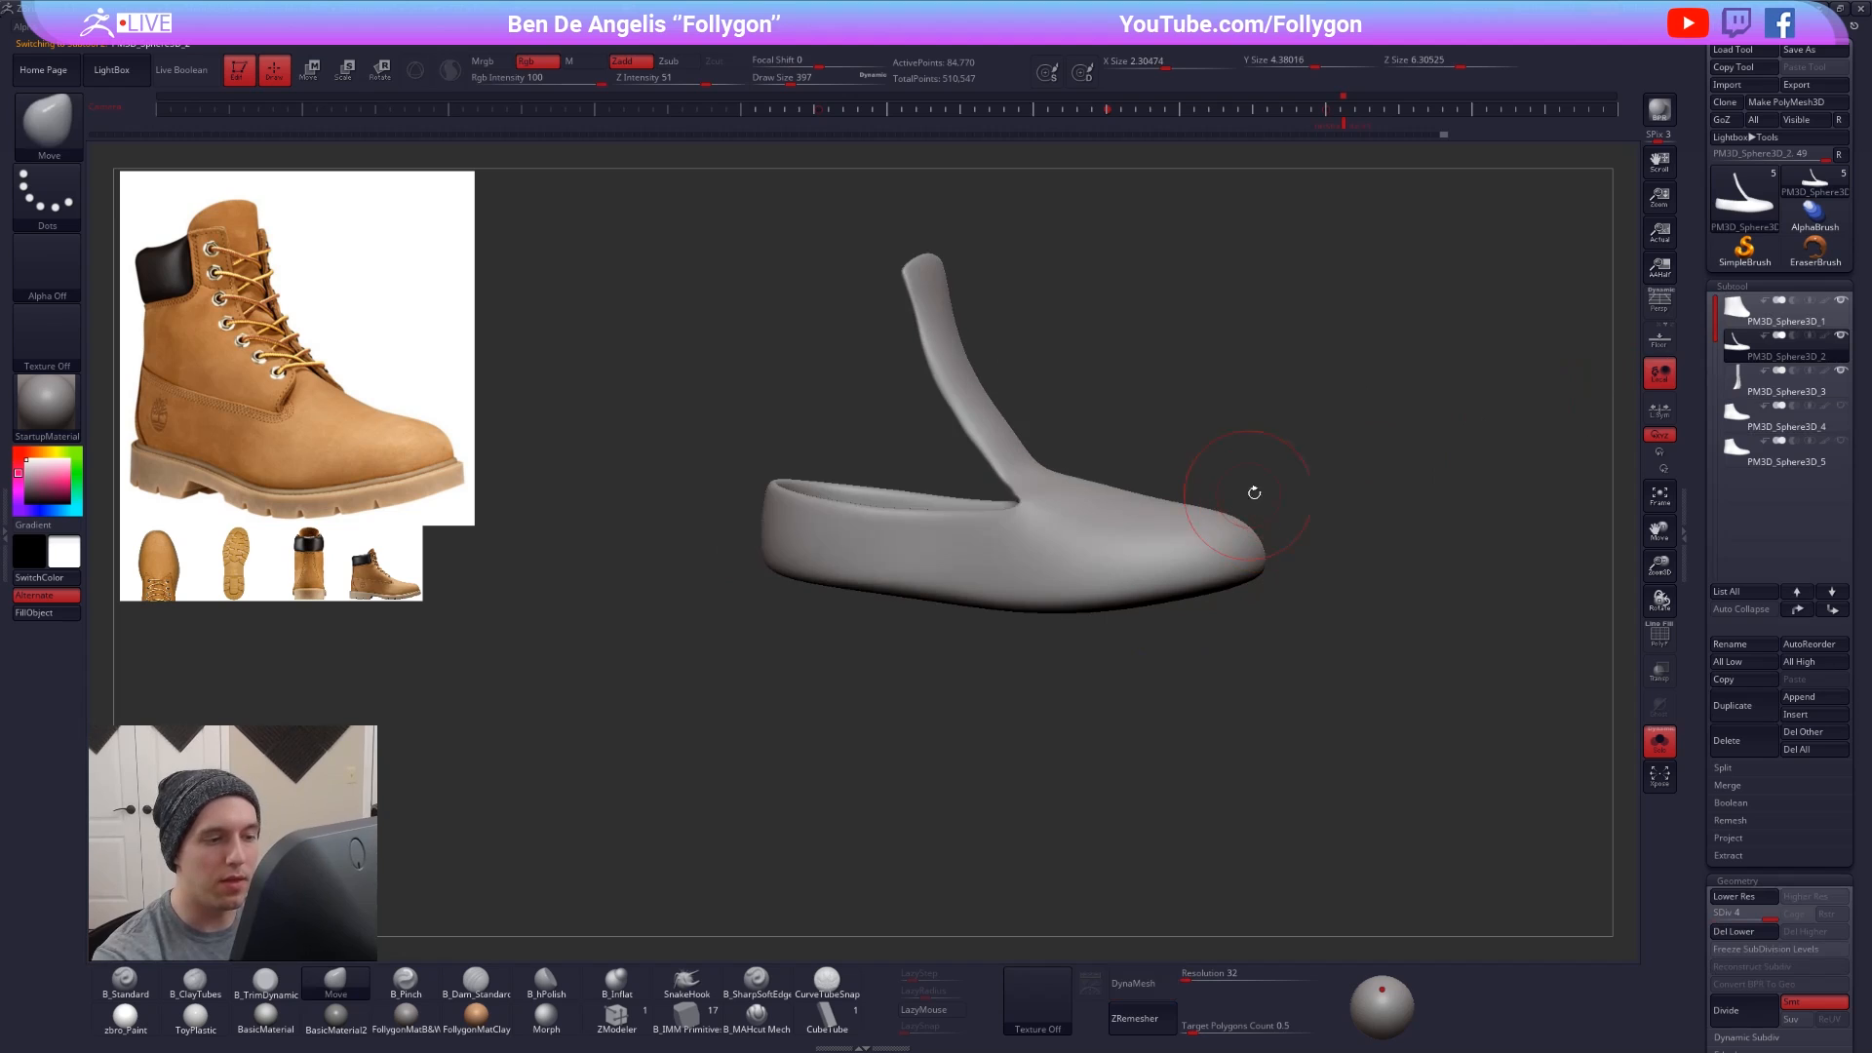
left_click(1769, 423)
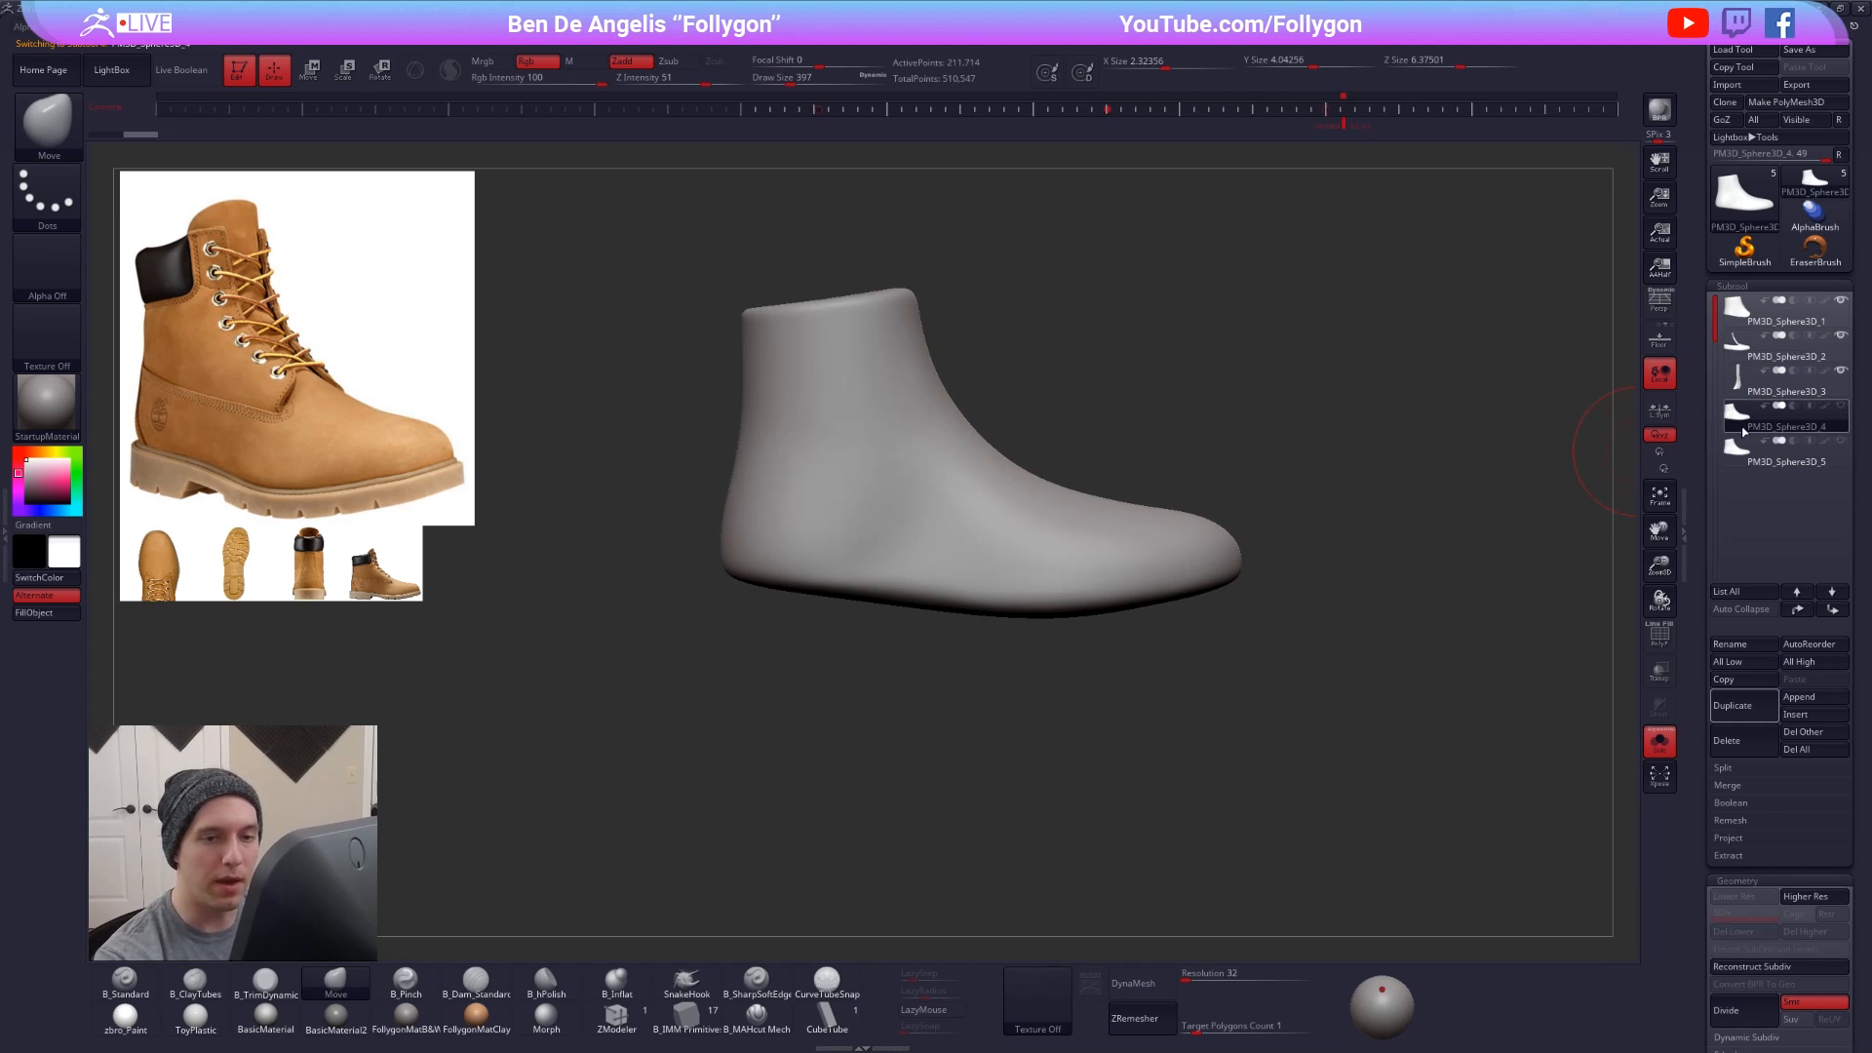
left_click_drag(1253, 485, 1239, 555)
right_click(1281, 503, "ctrl")
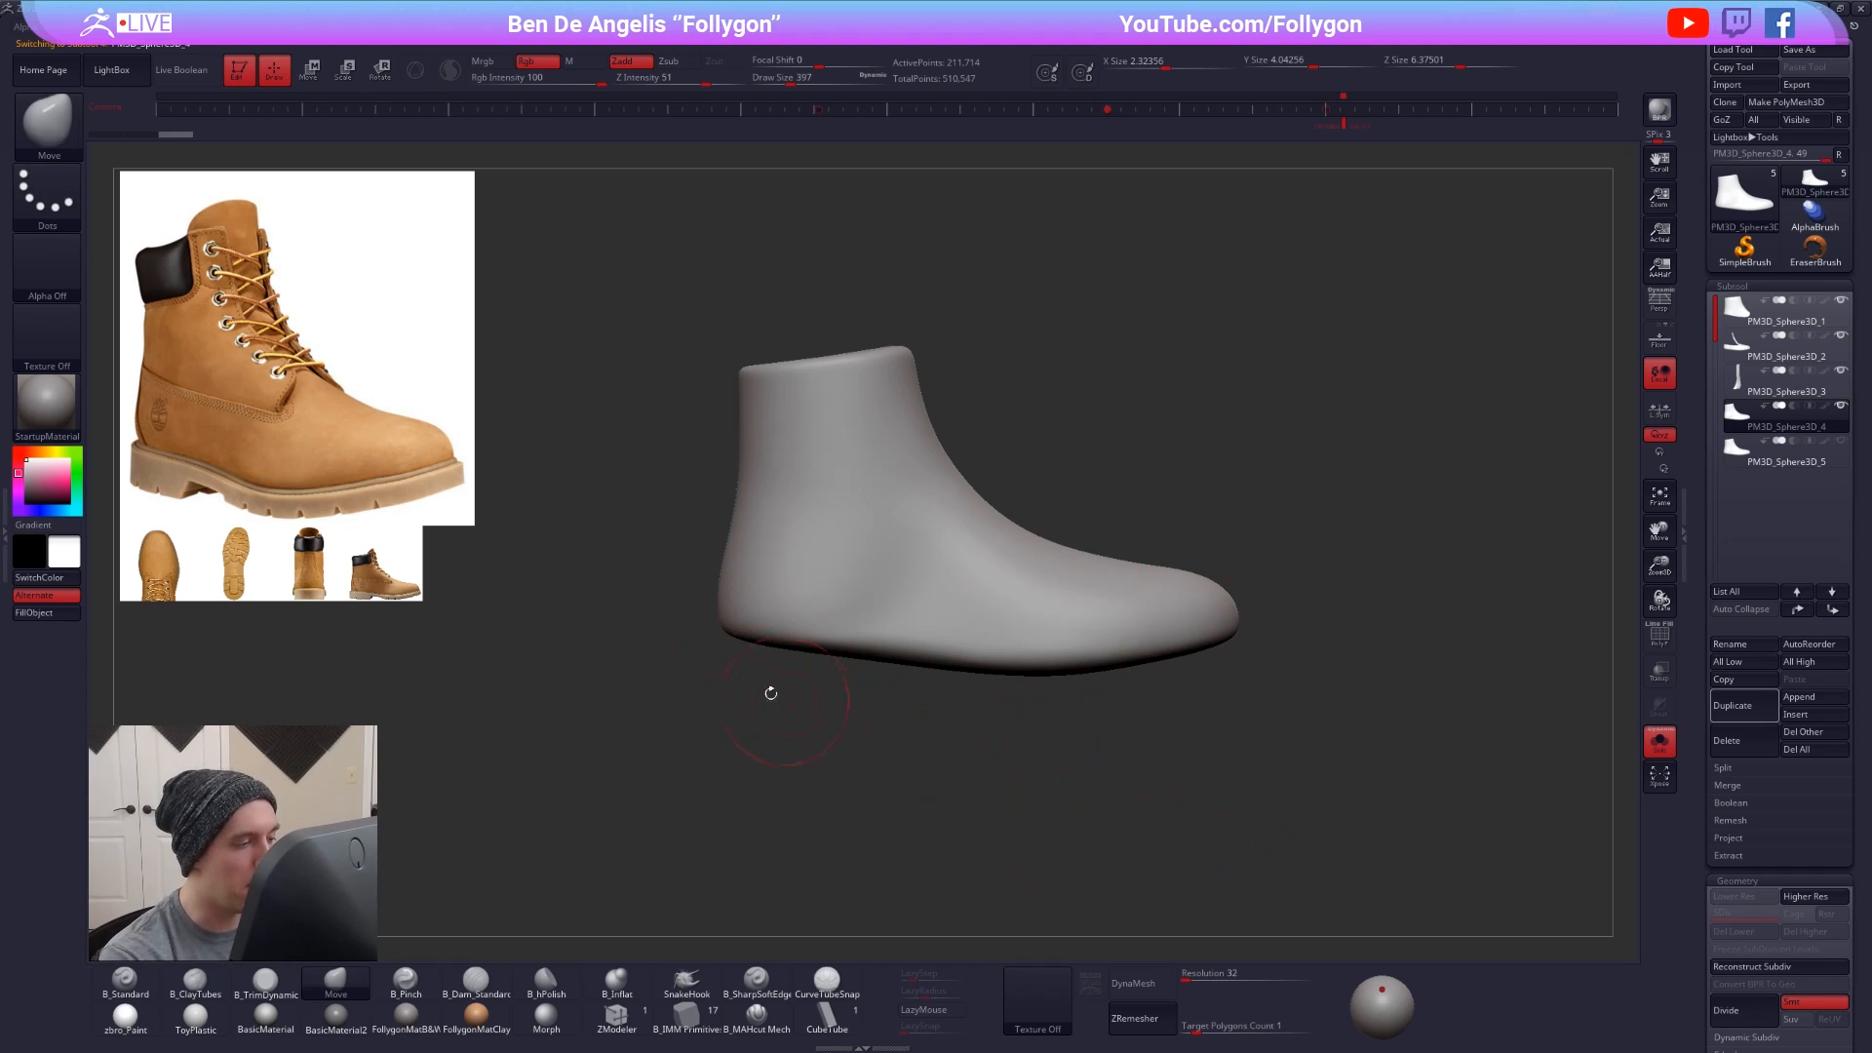
key("ctrl+shift")
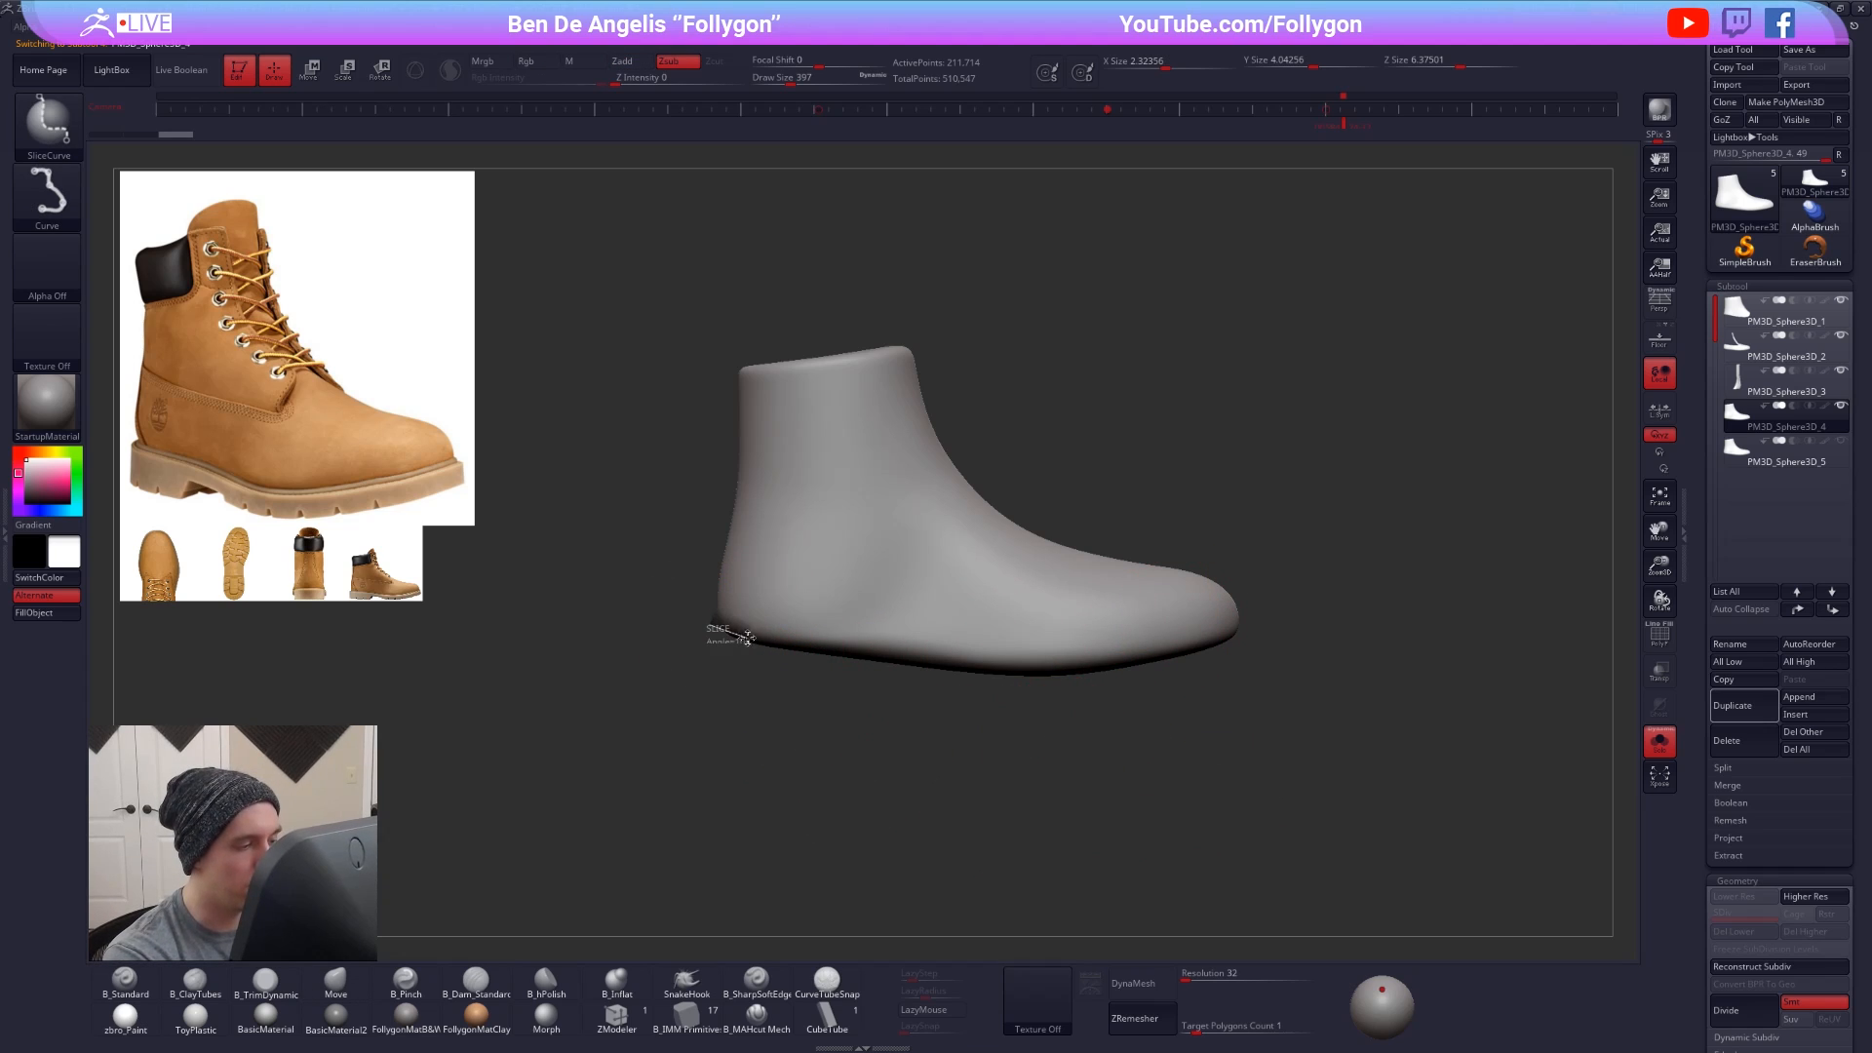
mouse_move(723, 636)
left_mouse_down("ctrl+shift")
mouse_move(660, 609)
mouse_move(1020, 663)
mouse_move(1231, 624)
mouse_move(1379, 552)
left_mouse_up("ctrl+shift")
key("shift+f")
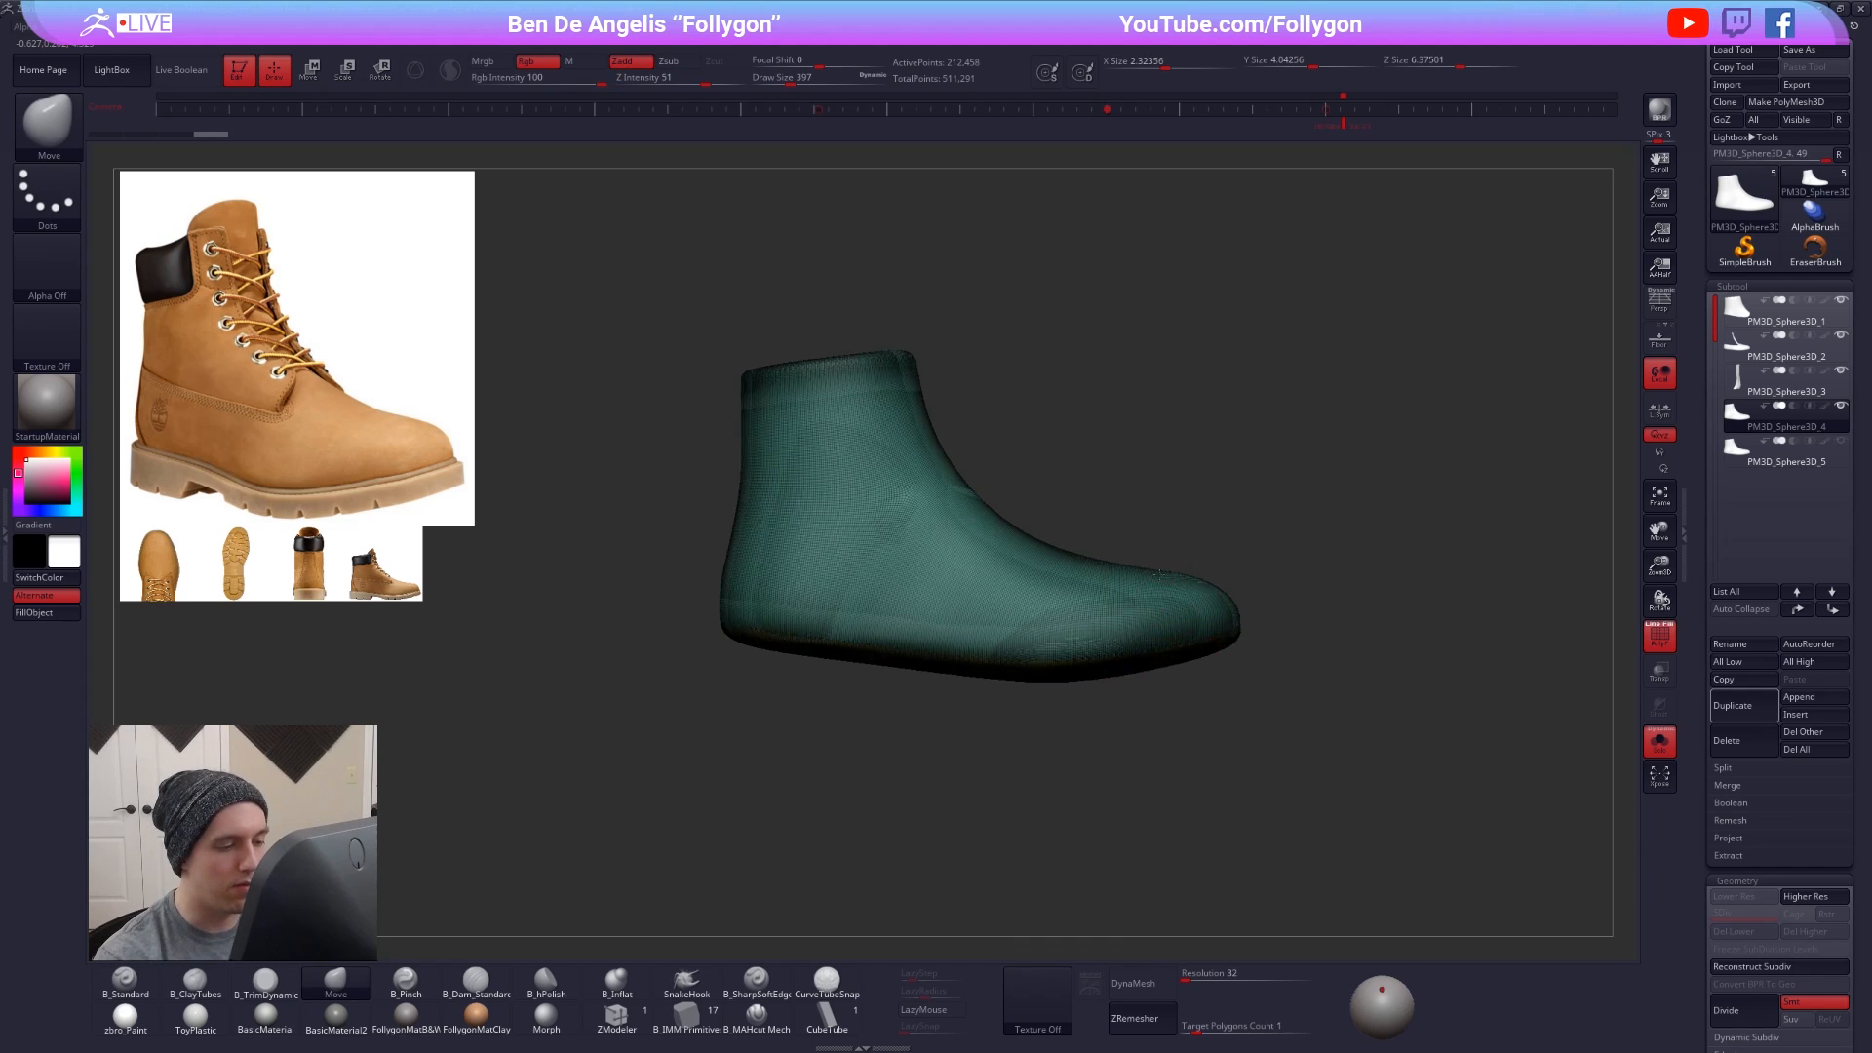
right_click_drag(1160, 575, 1153, 272)
mouse_move(921, 711)
right_mouse_down()
mouse_move(897, 860)
mouse_move(921, 809)
right_mouse_up()
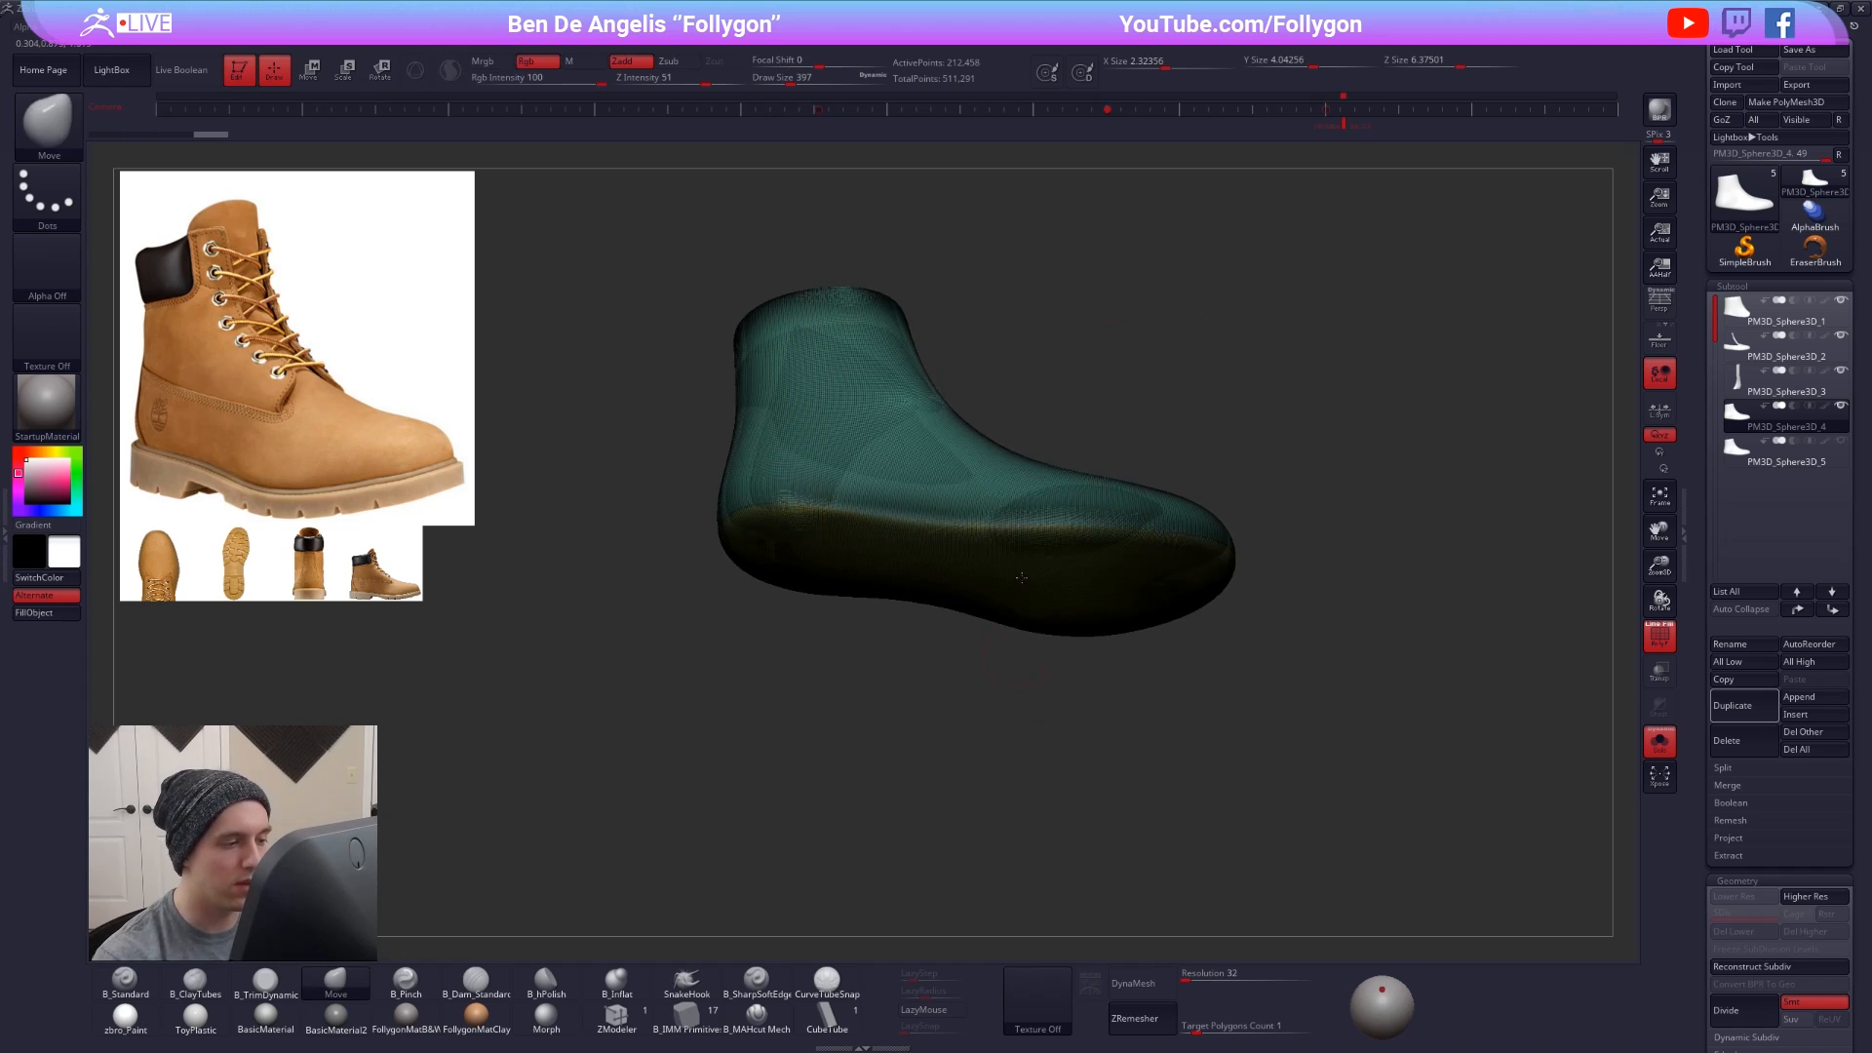
- Reduce the foot form to its sliced sole surface by deleting the hidden geometry, and display that surface double-sided
left_click(1091, 606, "ctrl+shift")
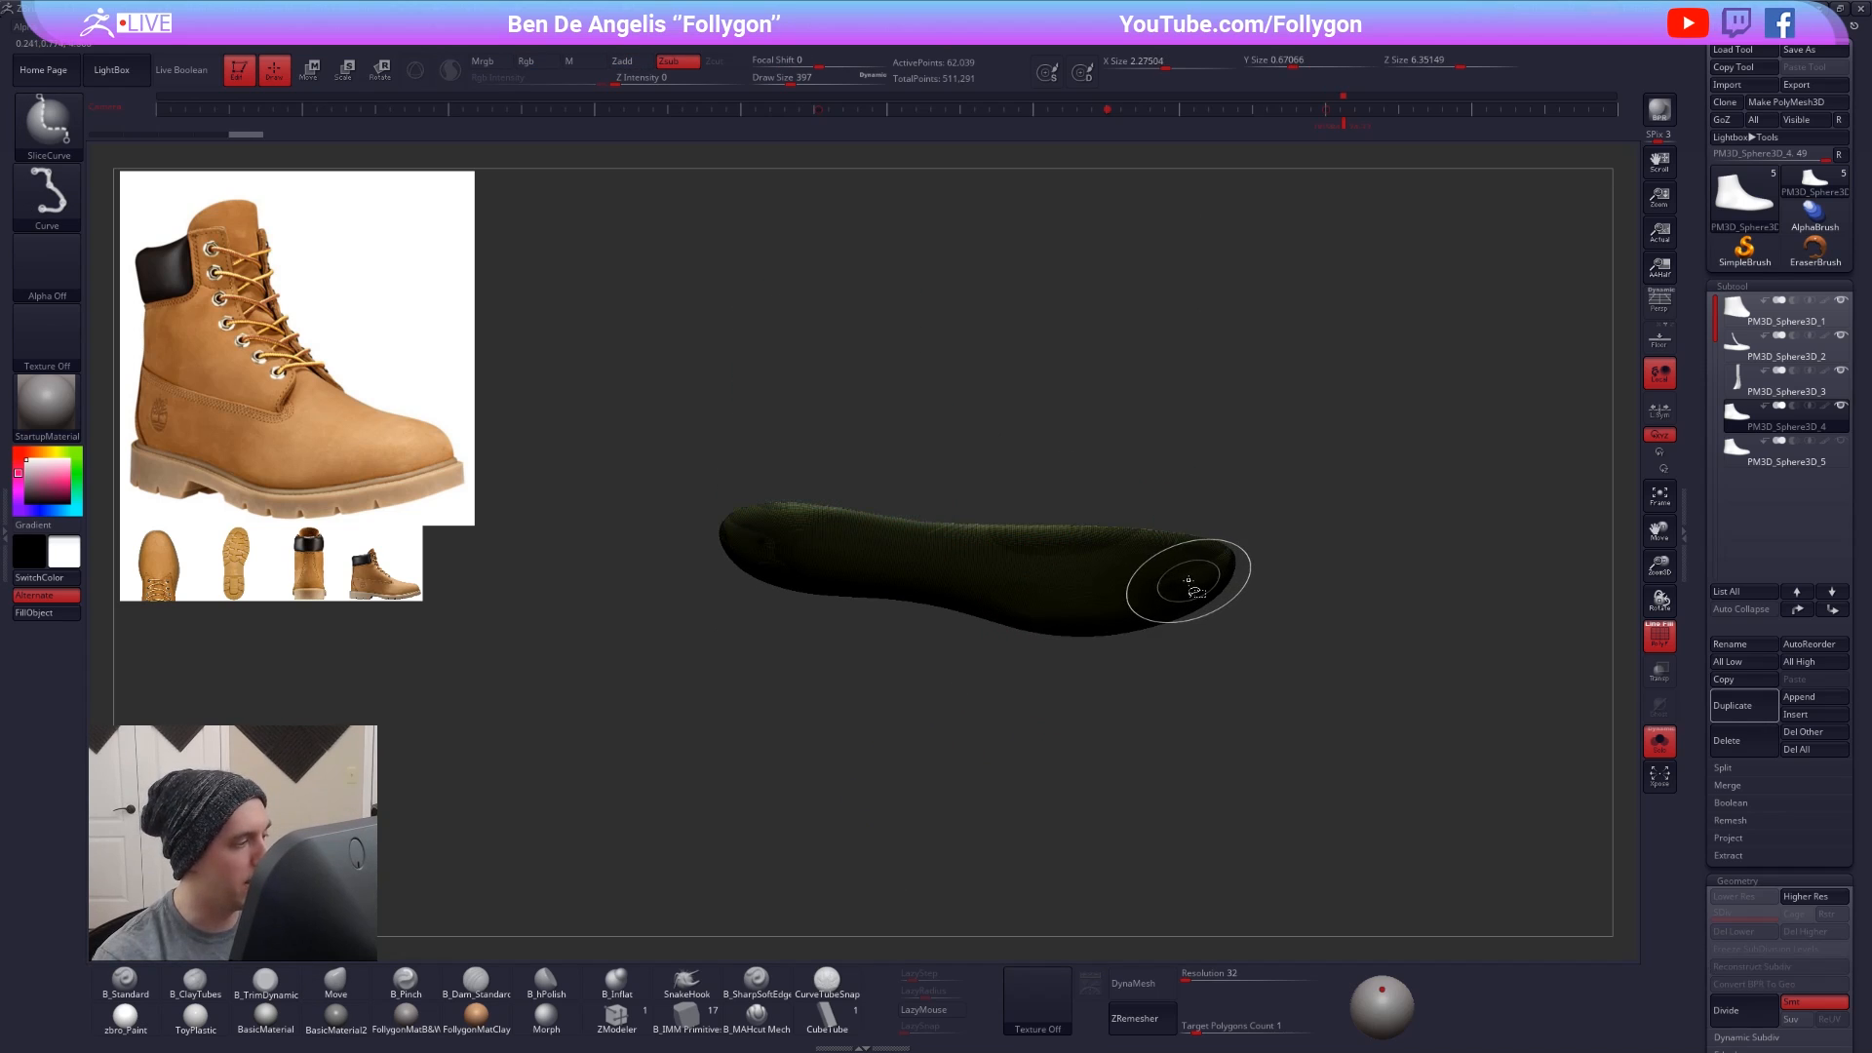
key("space")
left_click(1221, 601)
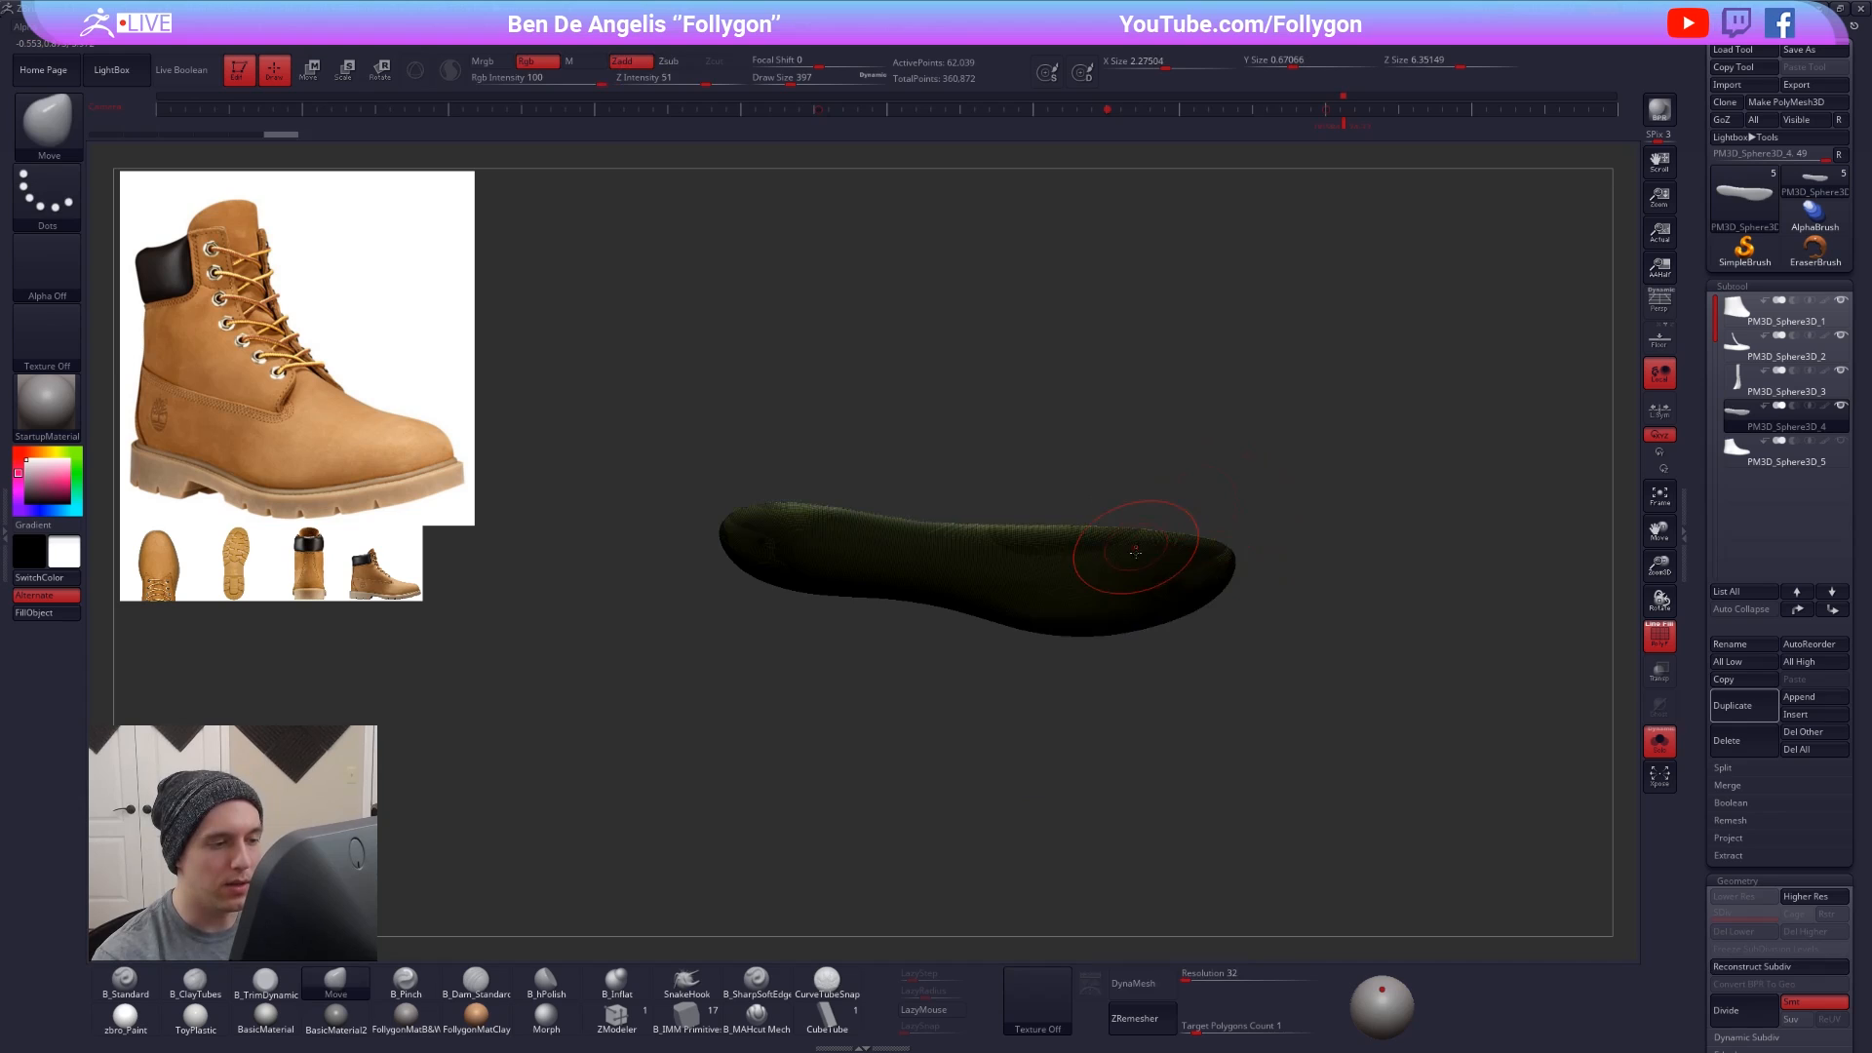
right_click_drag(1137, 548, 1136, 687)
key("space")
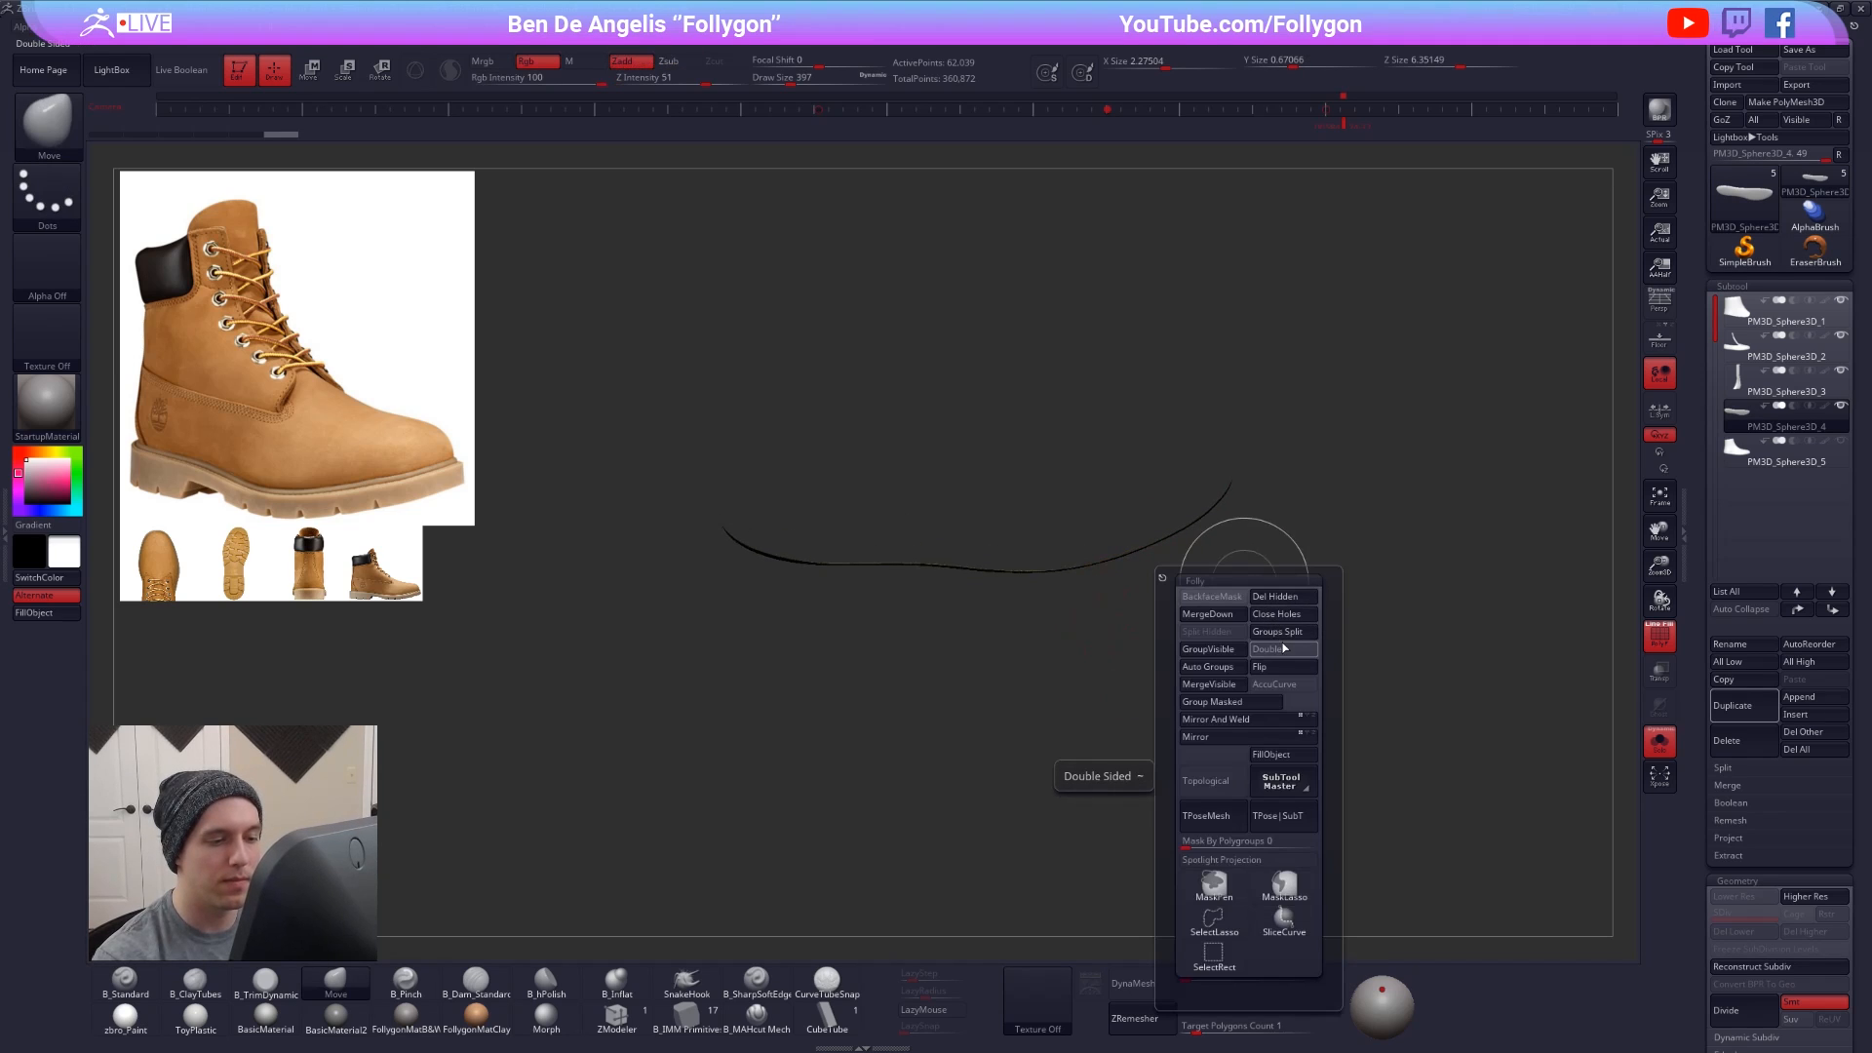
- Turn on double-sided display for the isolated sole surface and close its holes
left_click(1283, 645)
key("shift+f")
mouse_move(1100, 569)
right_mouse_down()
mouse_move(1069, 531)
mouse_move(1086, 568)
mouse_move(1158, 580)
right_mouse_up()
right_click_drag(1158, 580, 1209, 626, "alt")
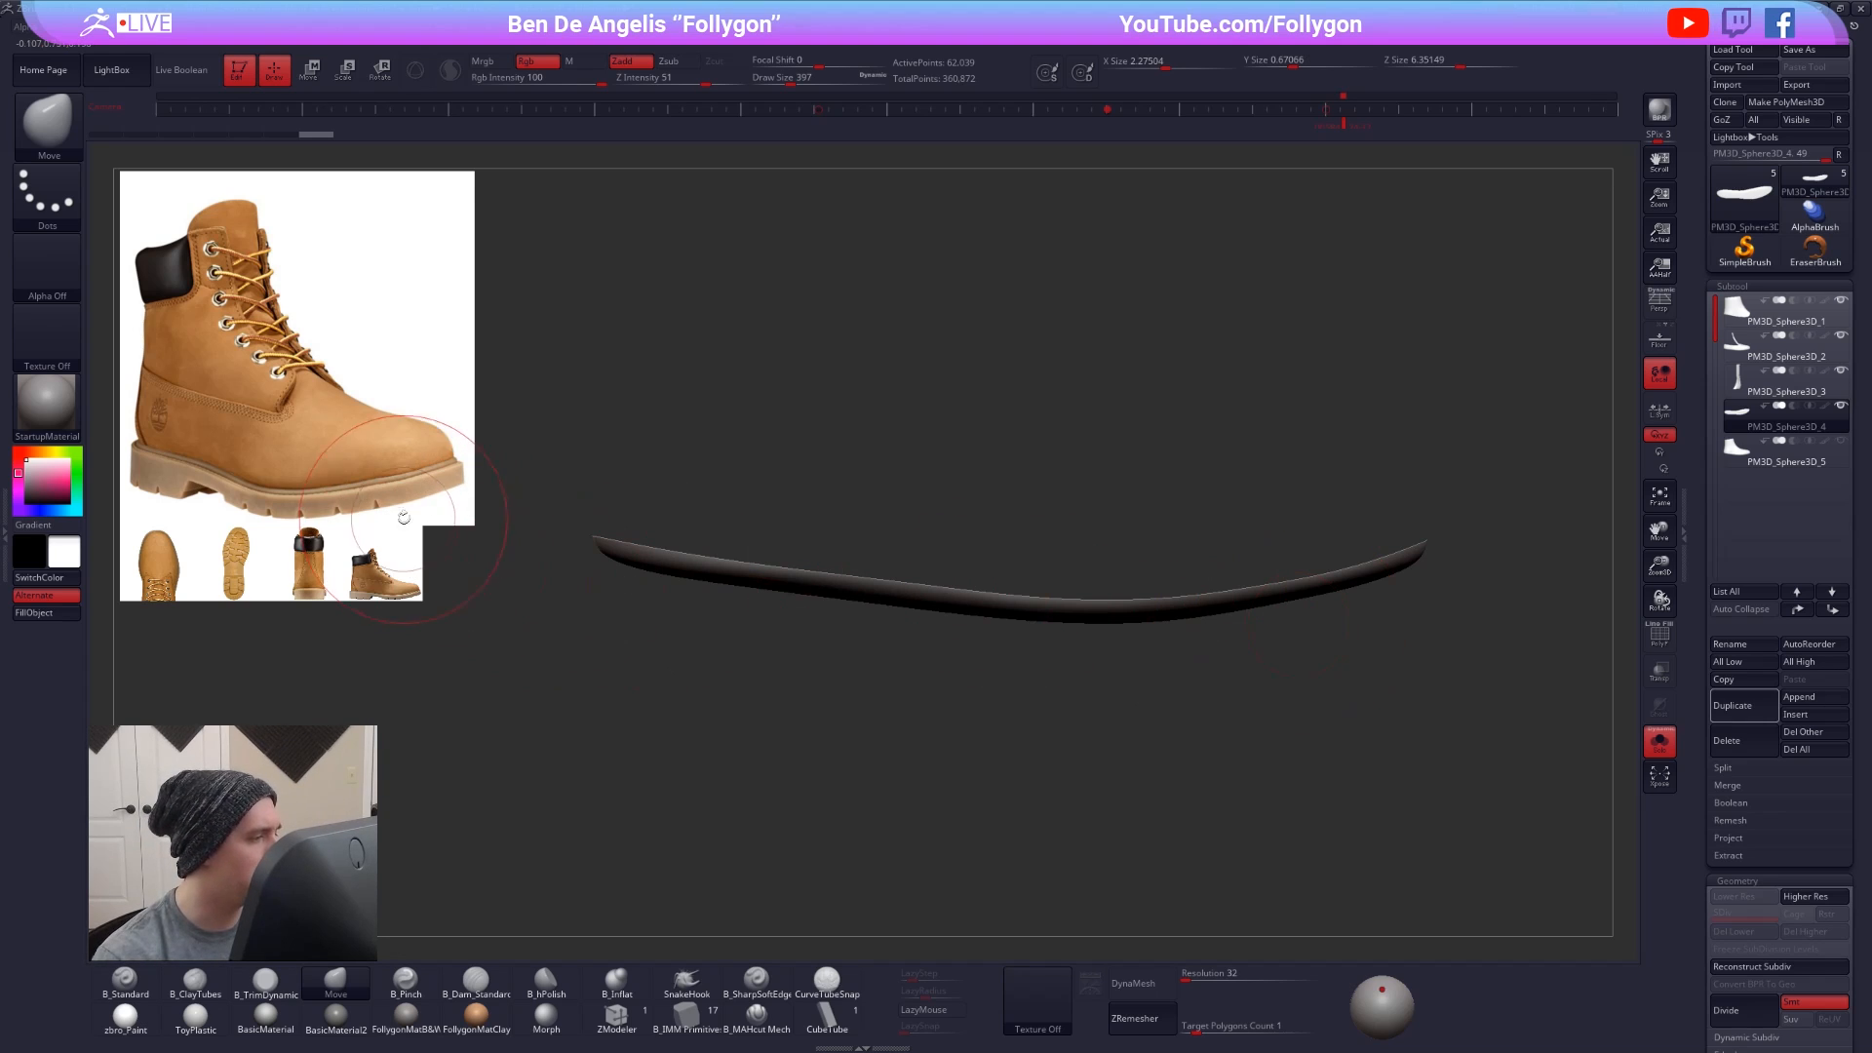
right_click_drag(1280, 573, 1295, 599)
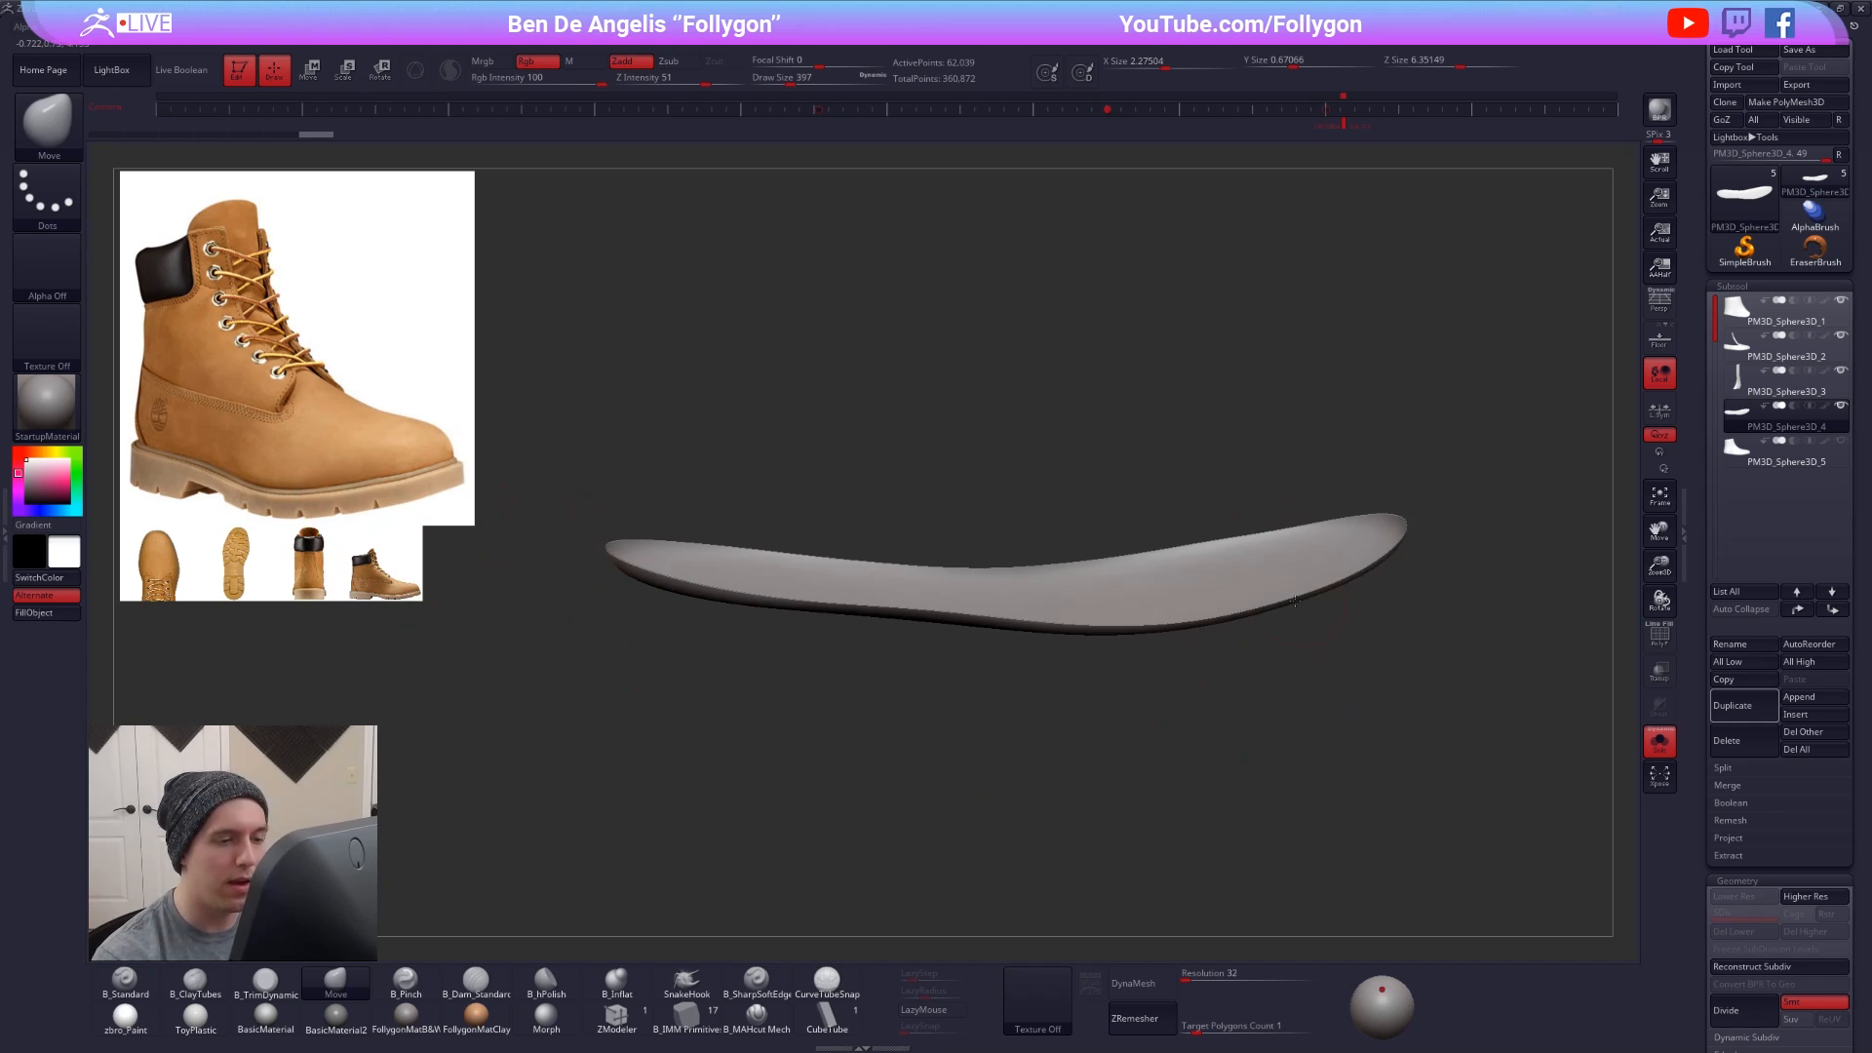
key("shift+f")
key("ctrl+space")
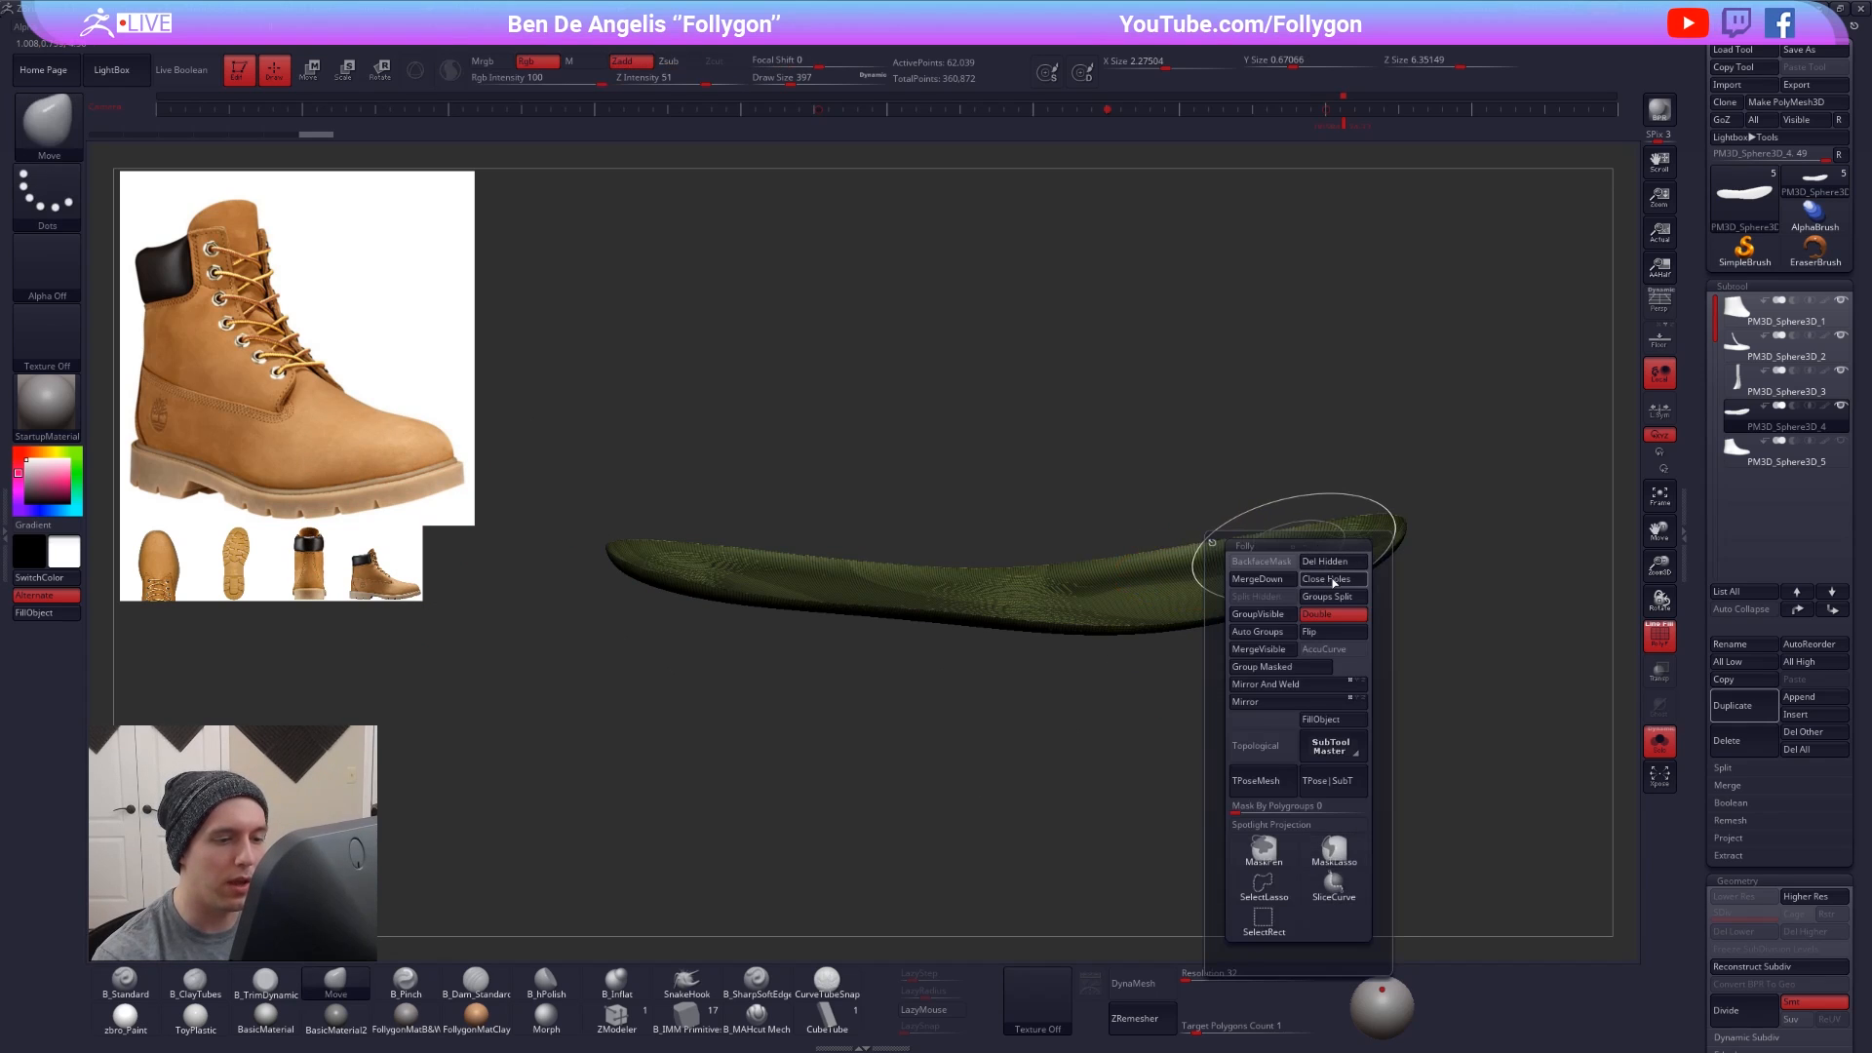
left_click(1333, 582)
- Remesh the closed sole with ZRemesher, with KeepGroups turned on
right_click_drag(1093, 546, 1248, 629)
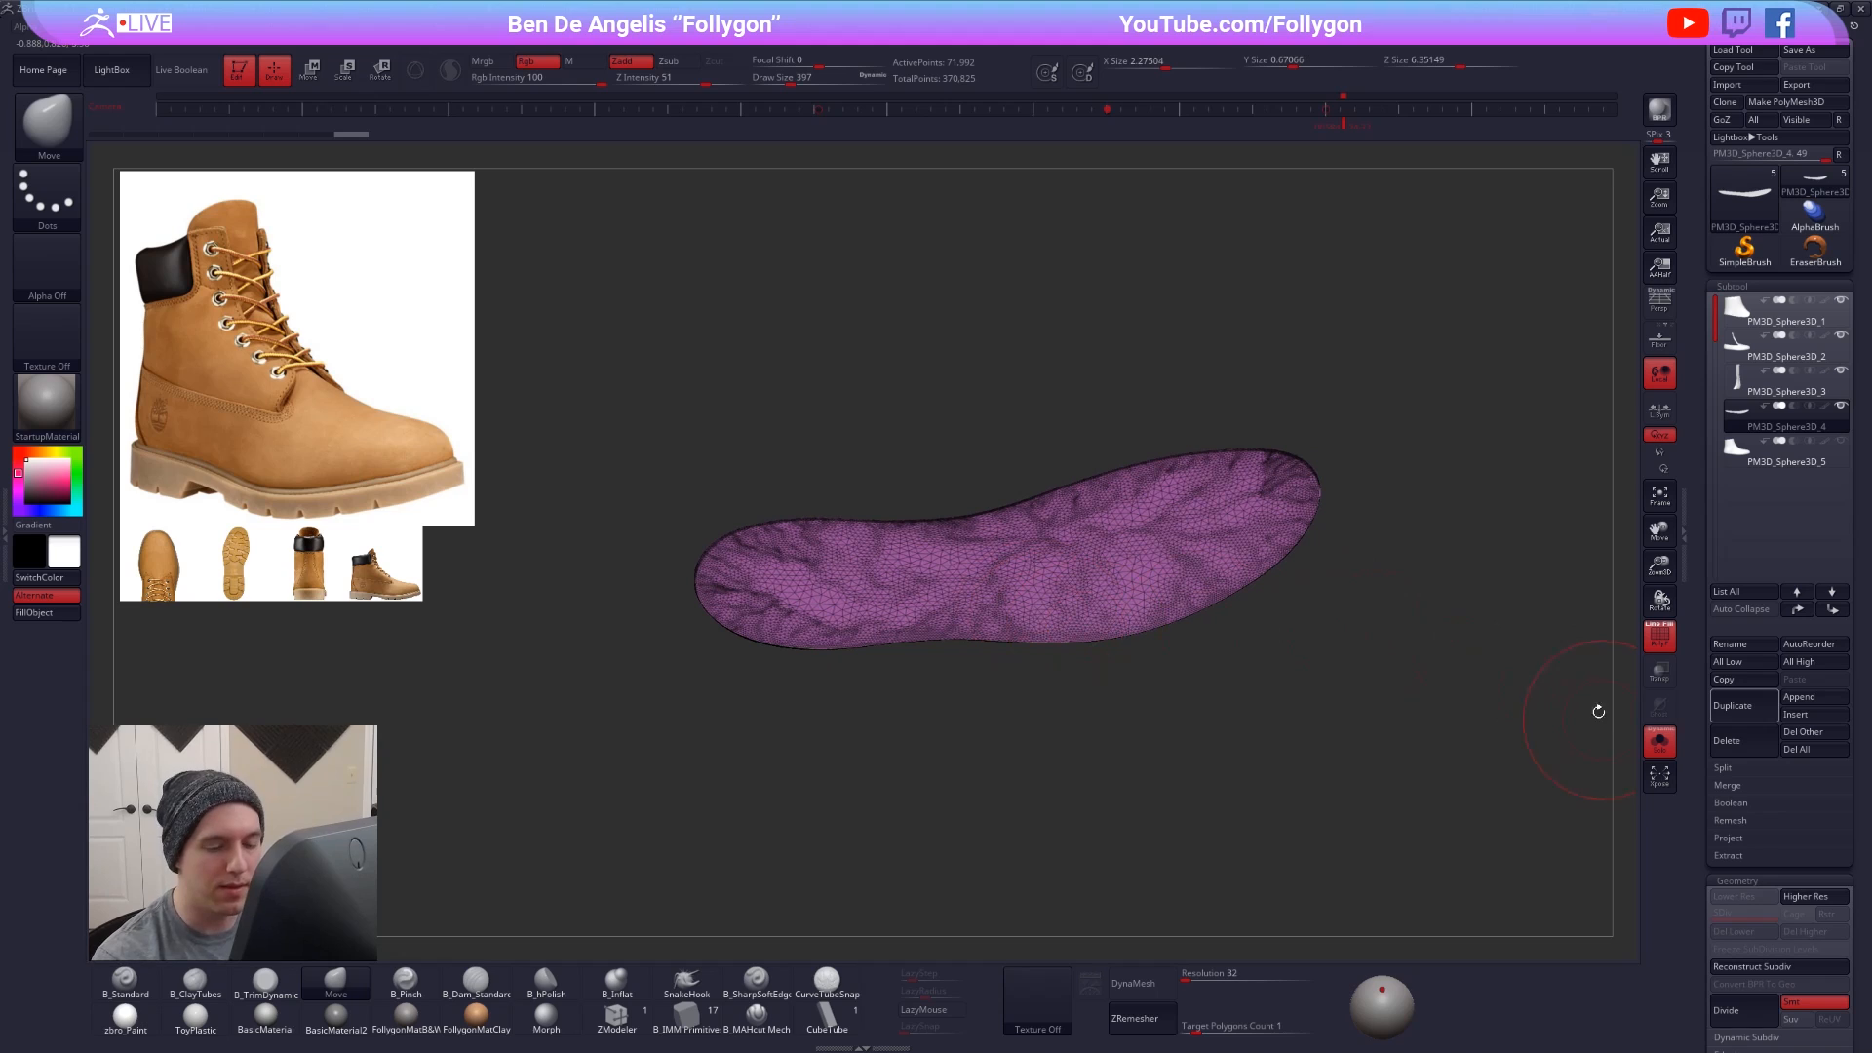
scroll(1692, 721, "down", 5)
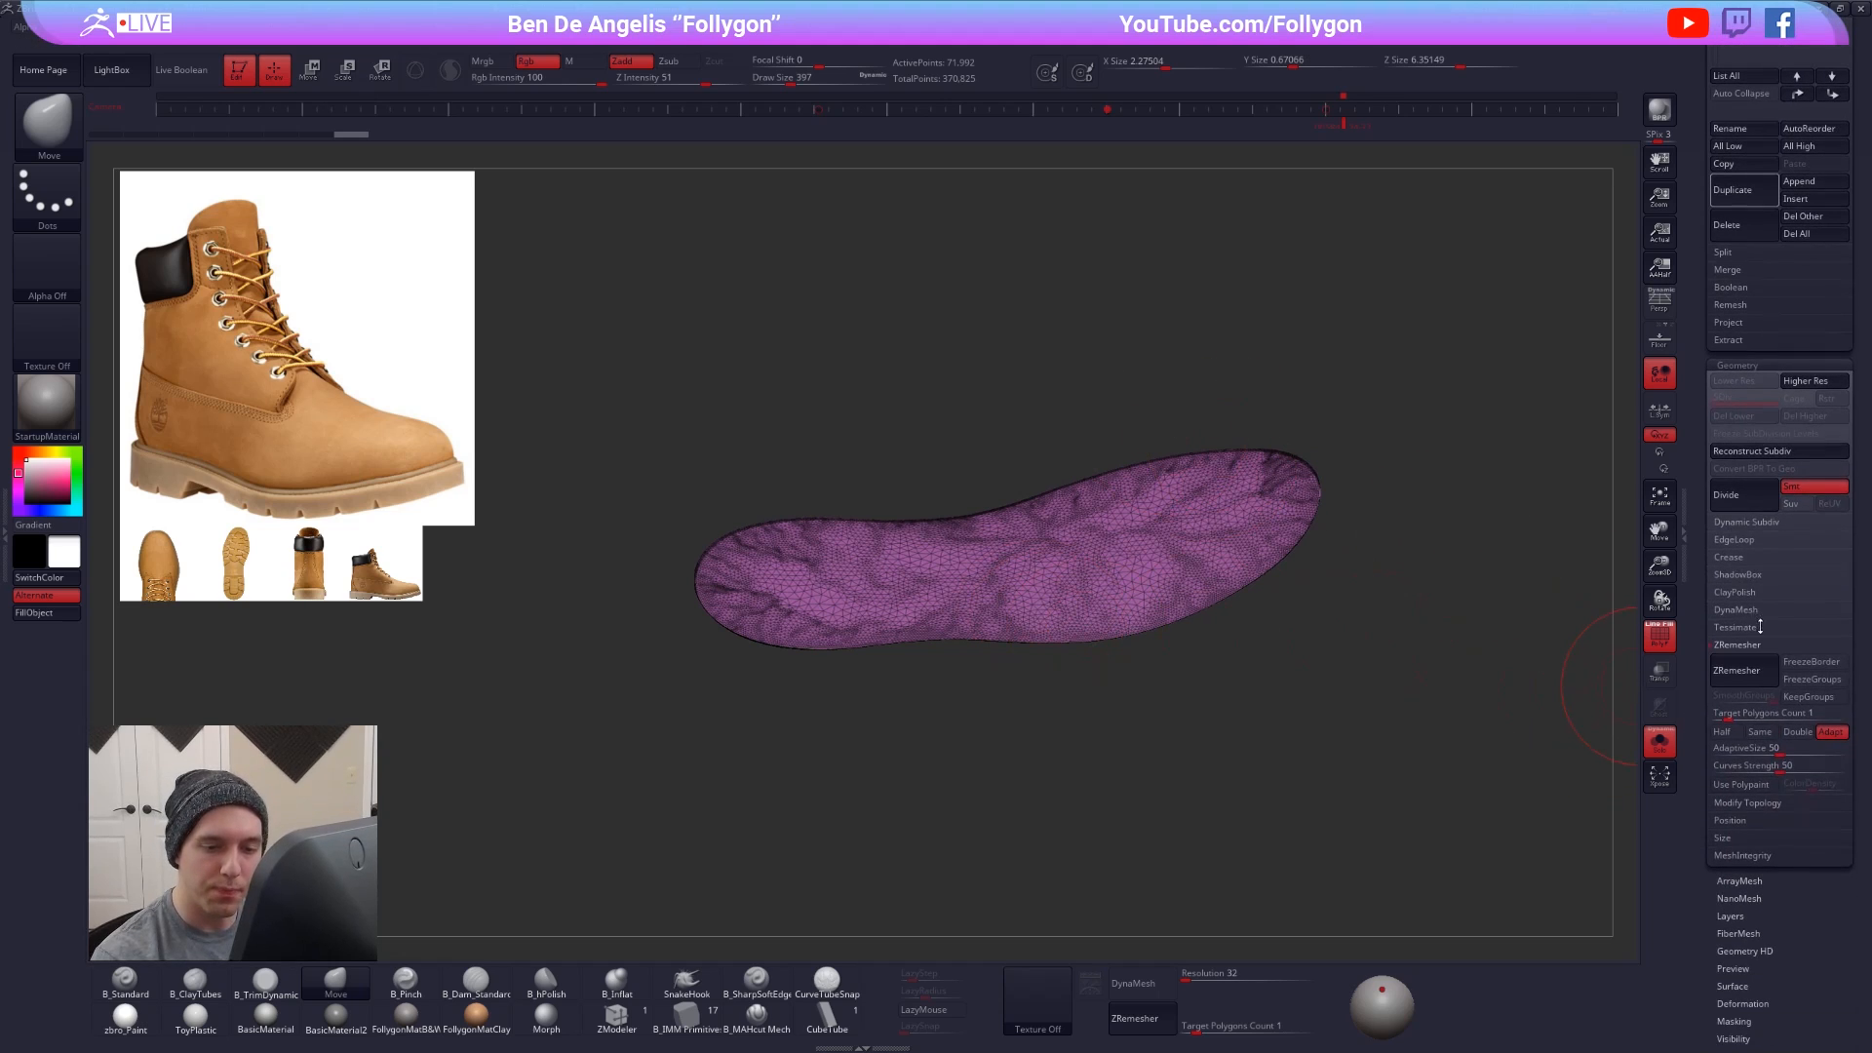
left_click(1810, 698)
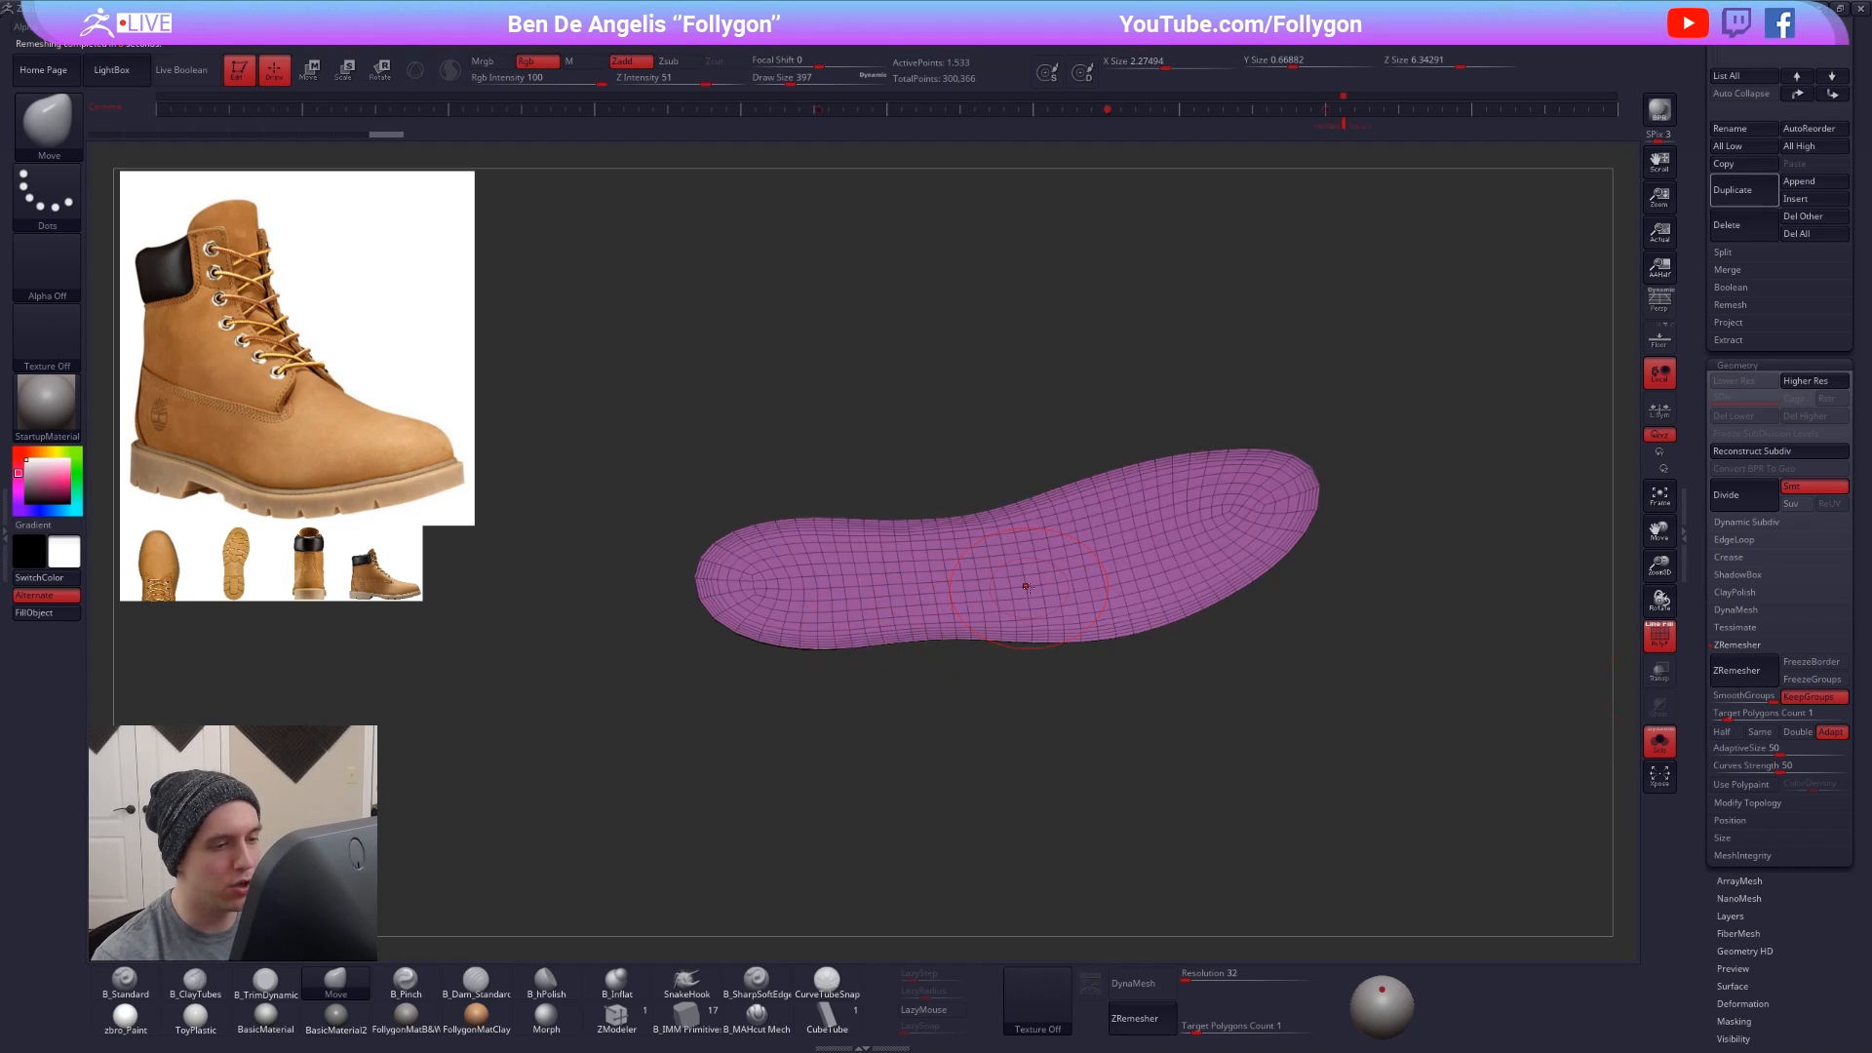
- Isolate the purple polygroup of the sole and delete the hidden geometry
right_click_drag(1025, 587, 1076, 558)
left_click(1067, 594, "ctrl+shift")
left_click(1078, 565, "ctrl+shift")
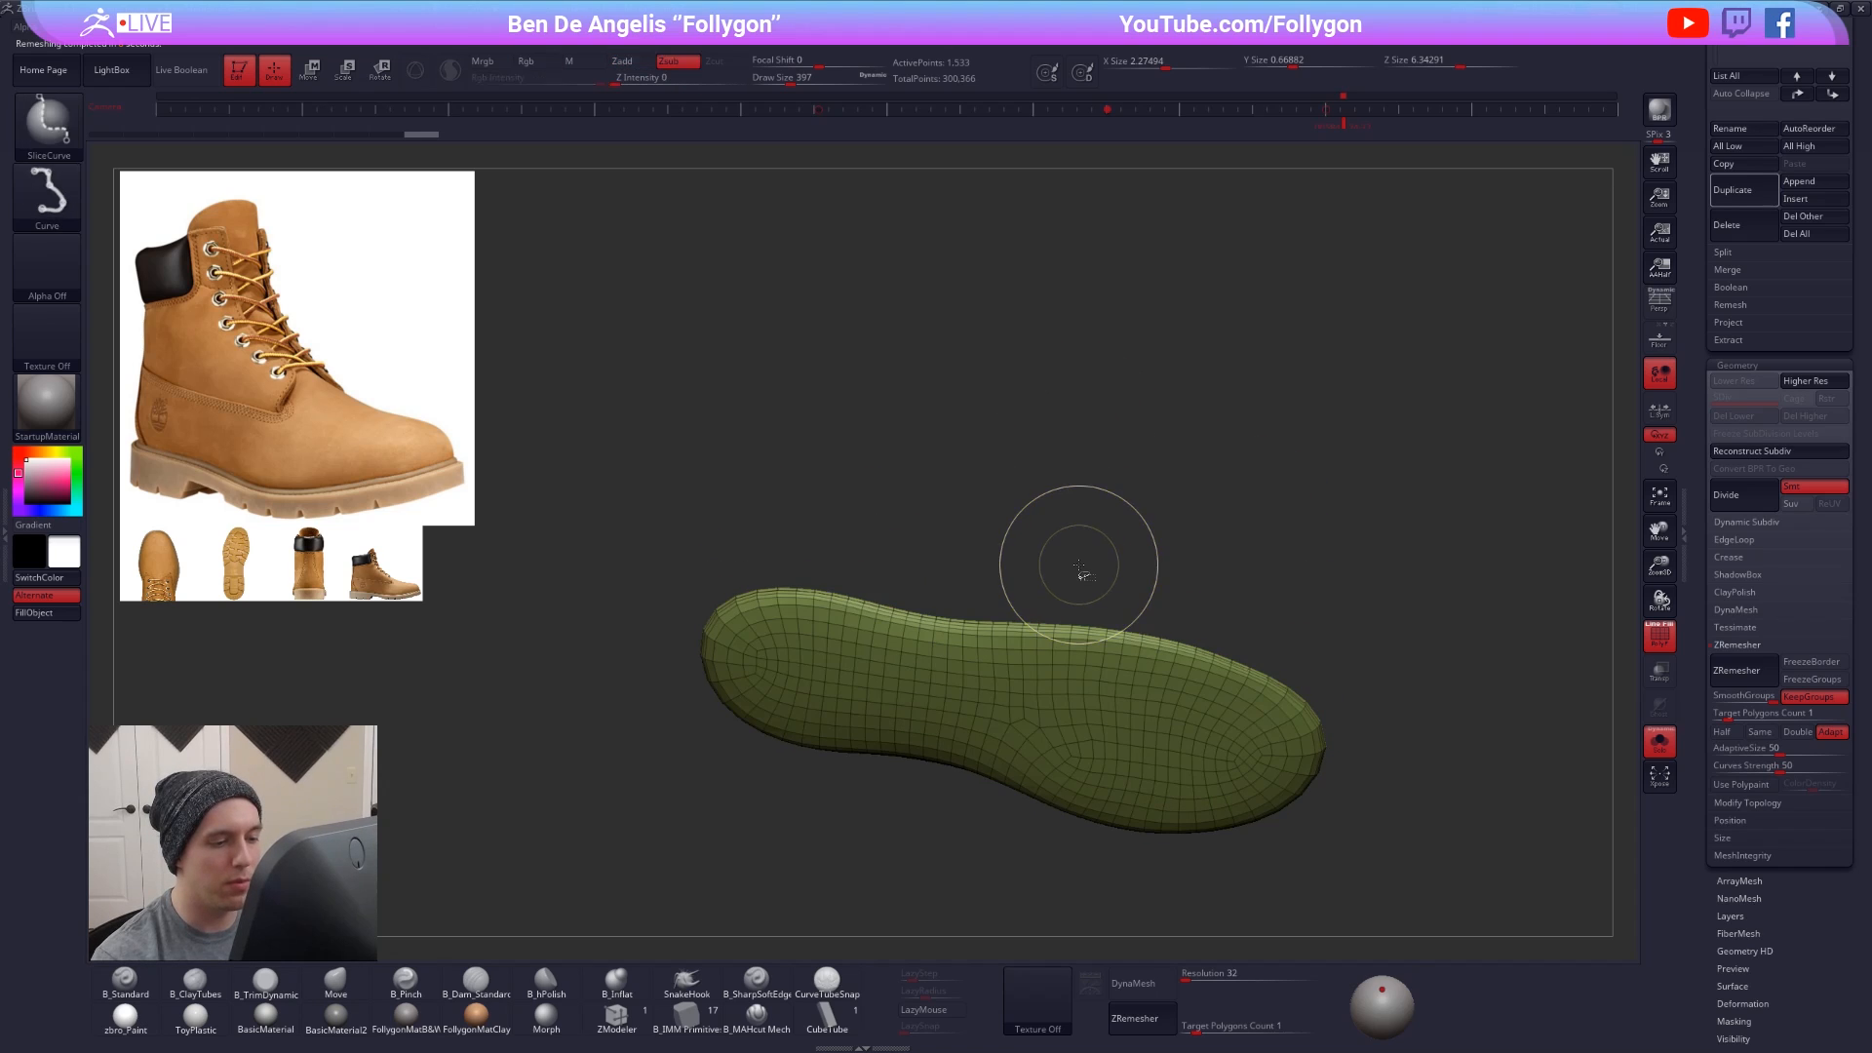
left_click(1076, 639, "ctrl+shift")
left_click(1076, 638, "ctrl+shift")
right_click_drag(1076, 639, 1084, 709)
key("ctrl+shift+f")
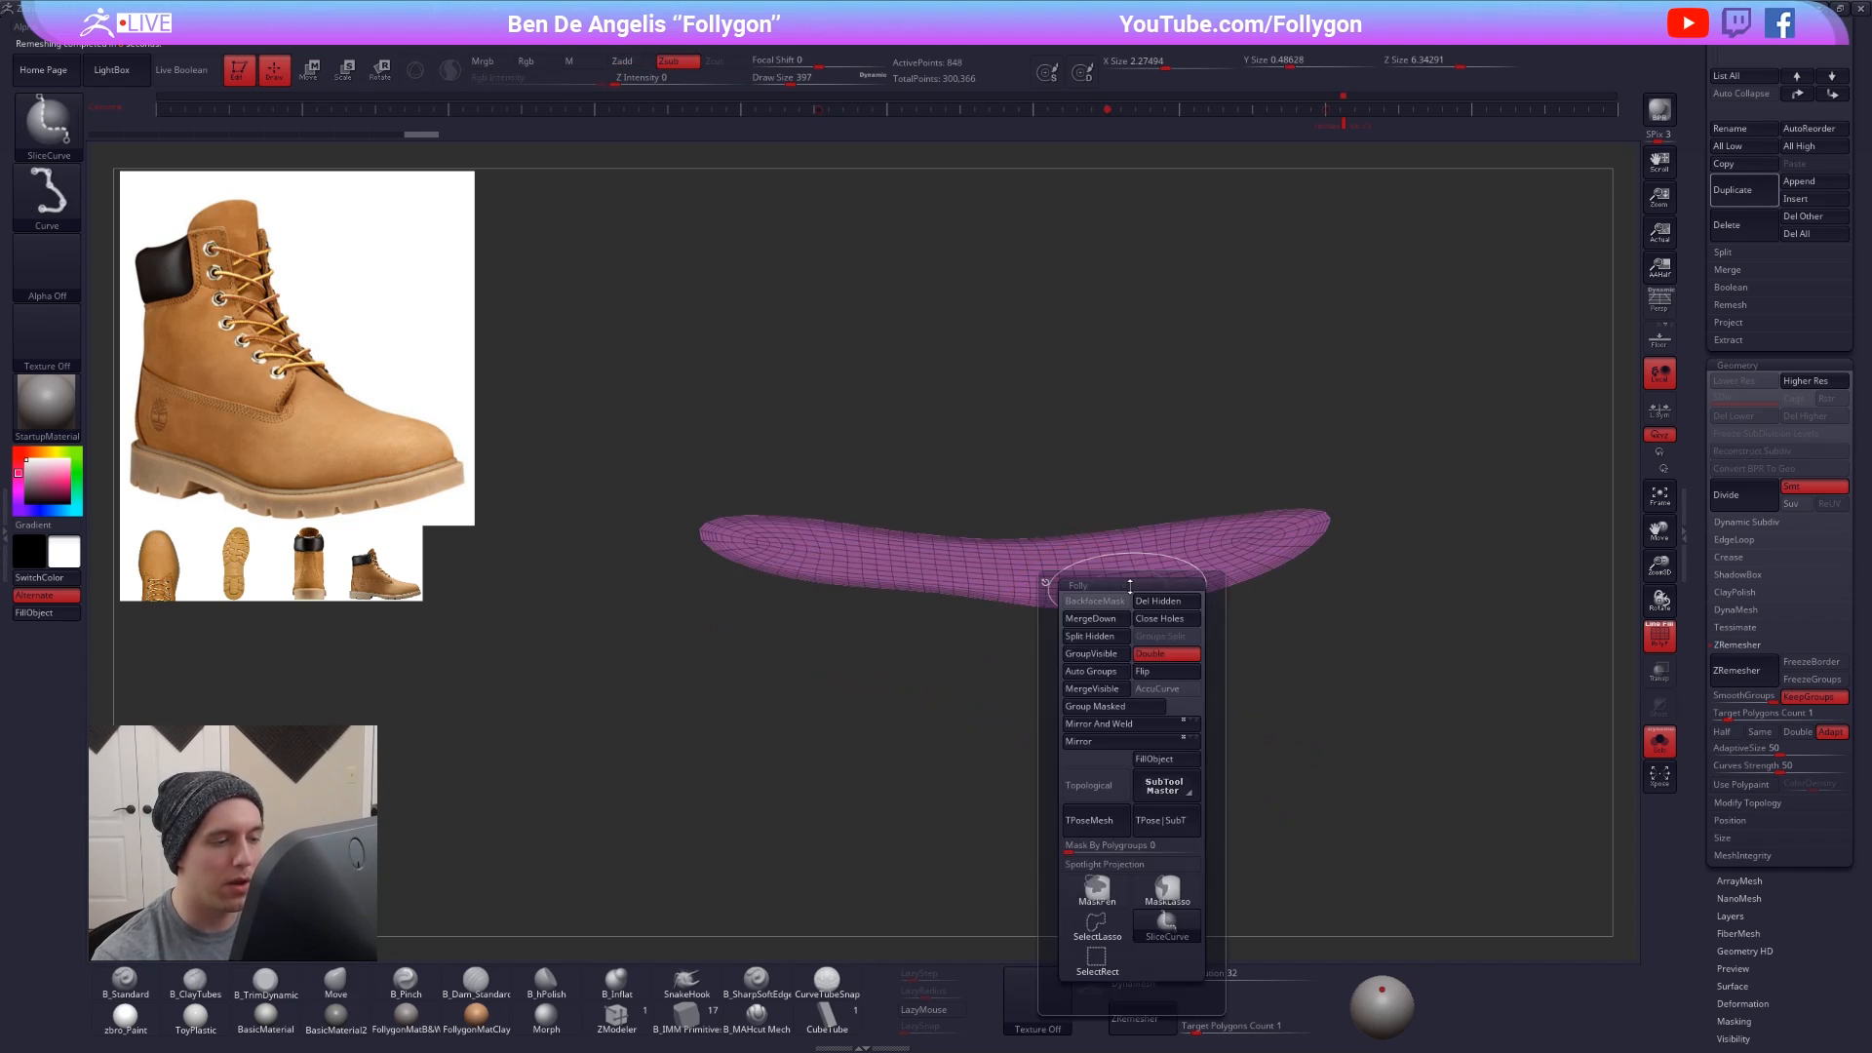
left_click(1165, 601)
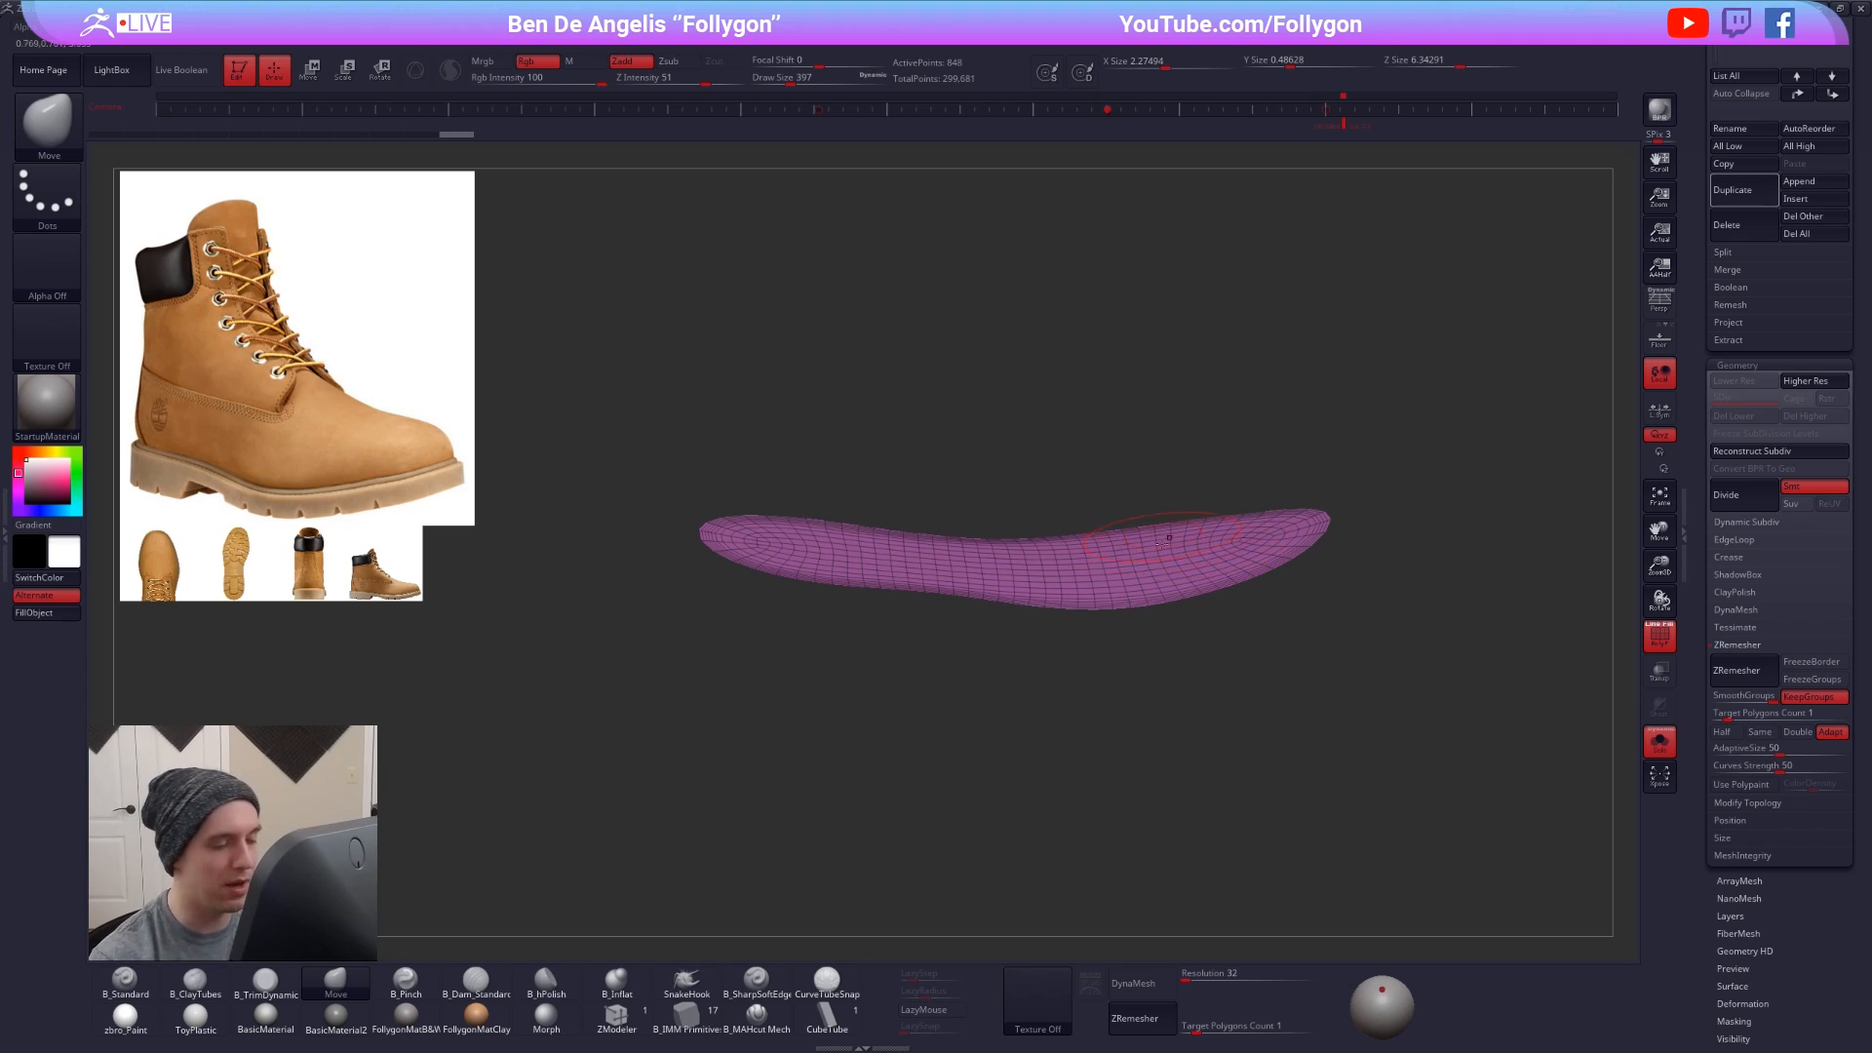
- Extrude all polygons of the sole with ZModeler to an overall height of about 1.01, and show the whole boot again
mouse_move(1199, 649)
left_mouse_down()
mouse_move(1056, 648)
mouse_move(1079, 610)
mouse_move(1064, 645)
left_mouse_up()
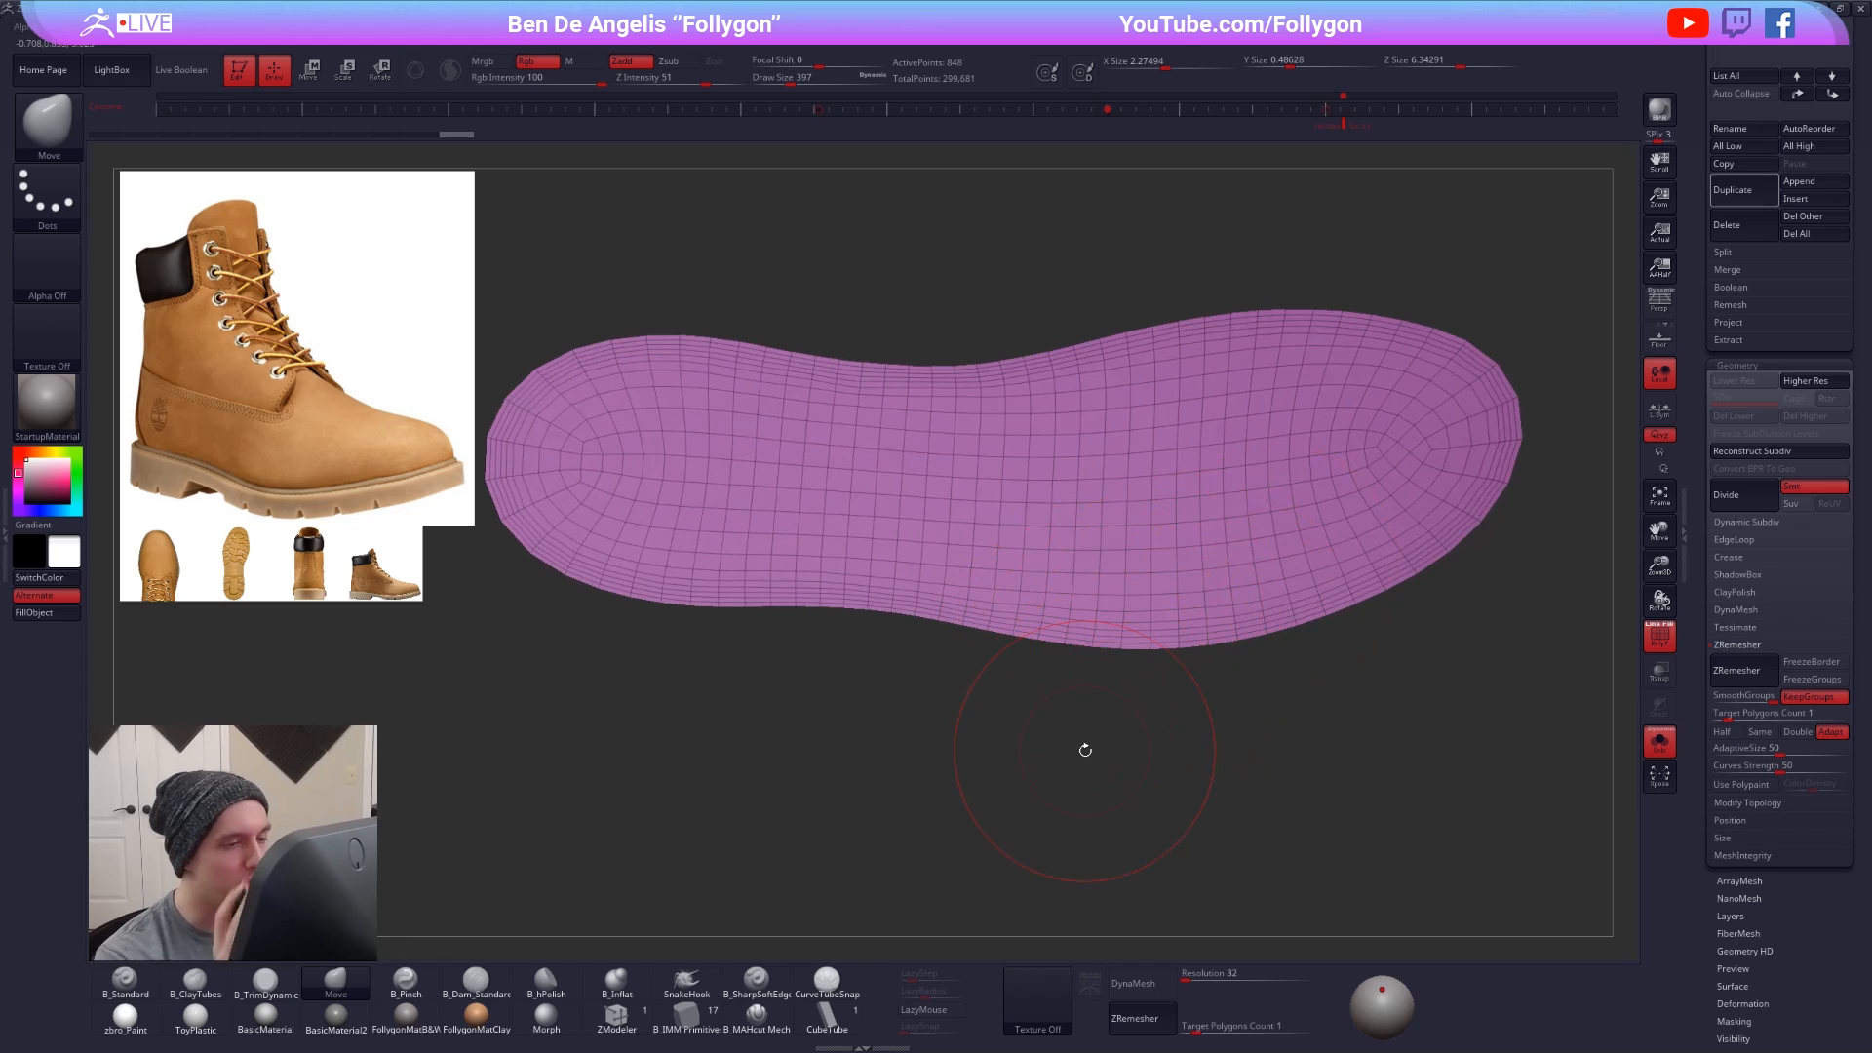
left_click_drag(1239, 618, 1151, 631)
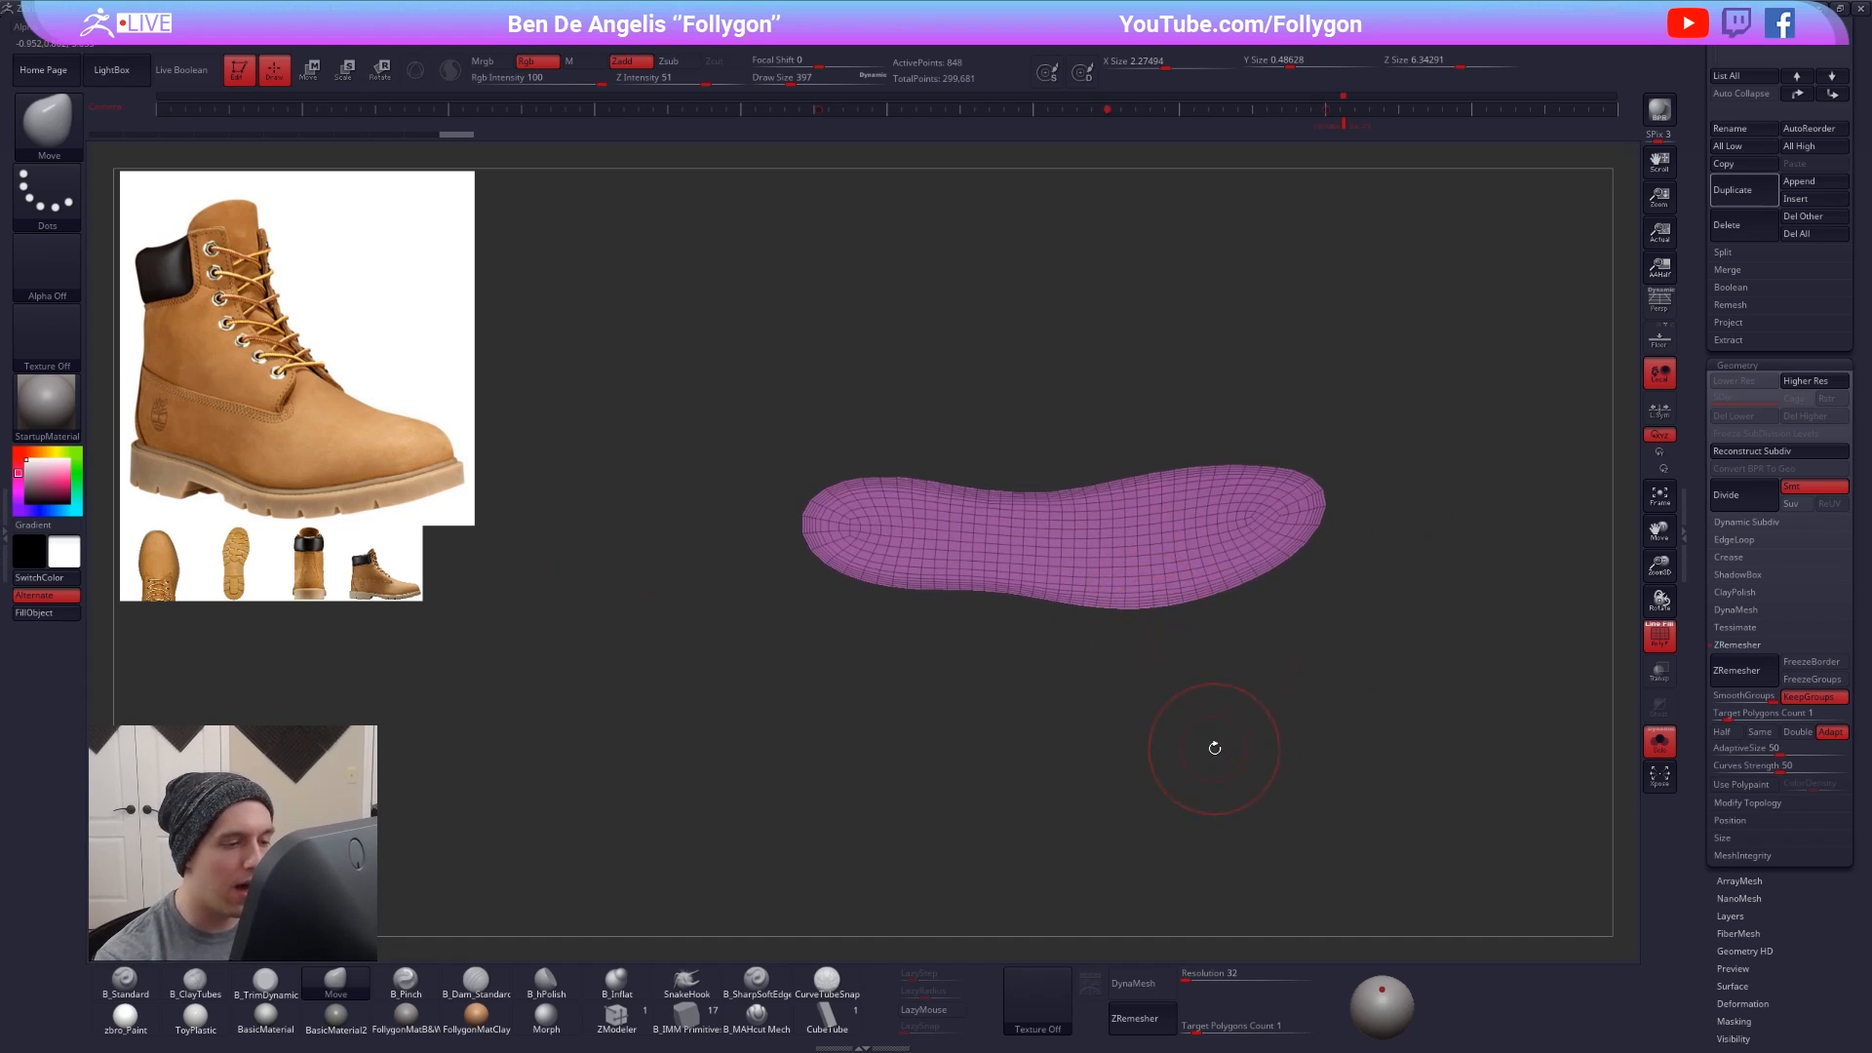
left_click(617, 1017)
mouse_move(870, 751)
left_mouse_down()
mouse_move(975, 740)
mouse_move(1014, 711)
left_mouse_up()
key("space")
left_click(996, 574)
left_click(1004, 651)
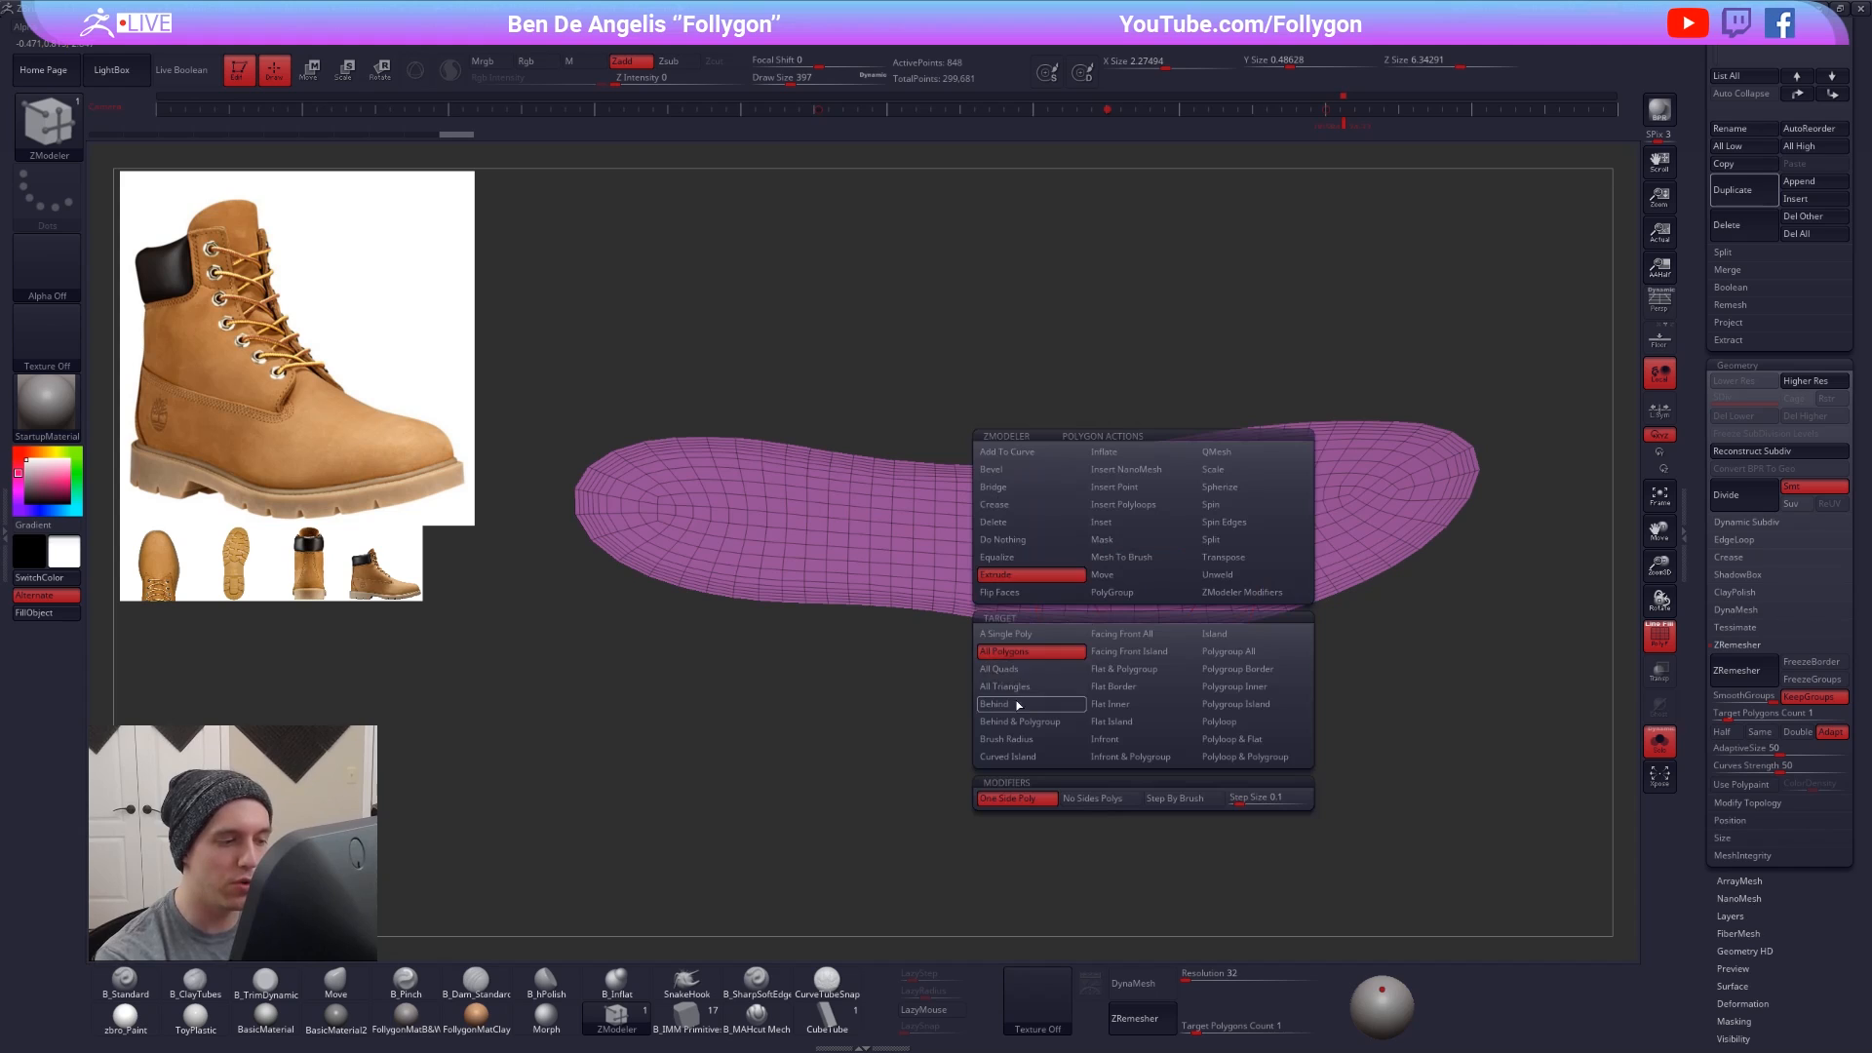
right_click_drag(1148, 607, 1146, 601)
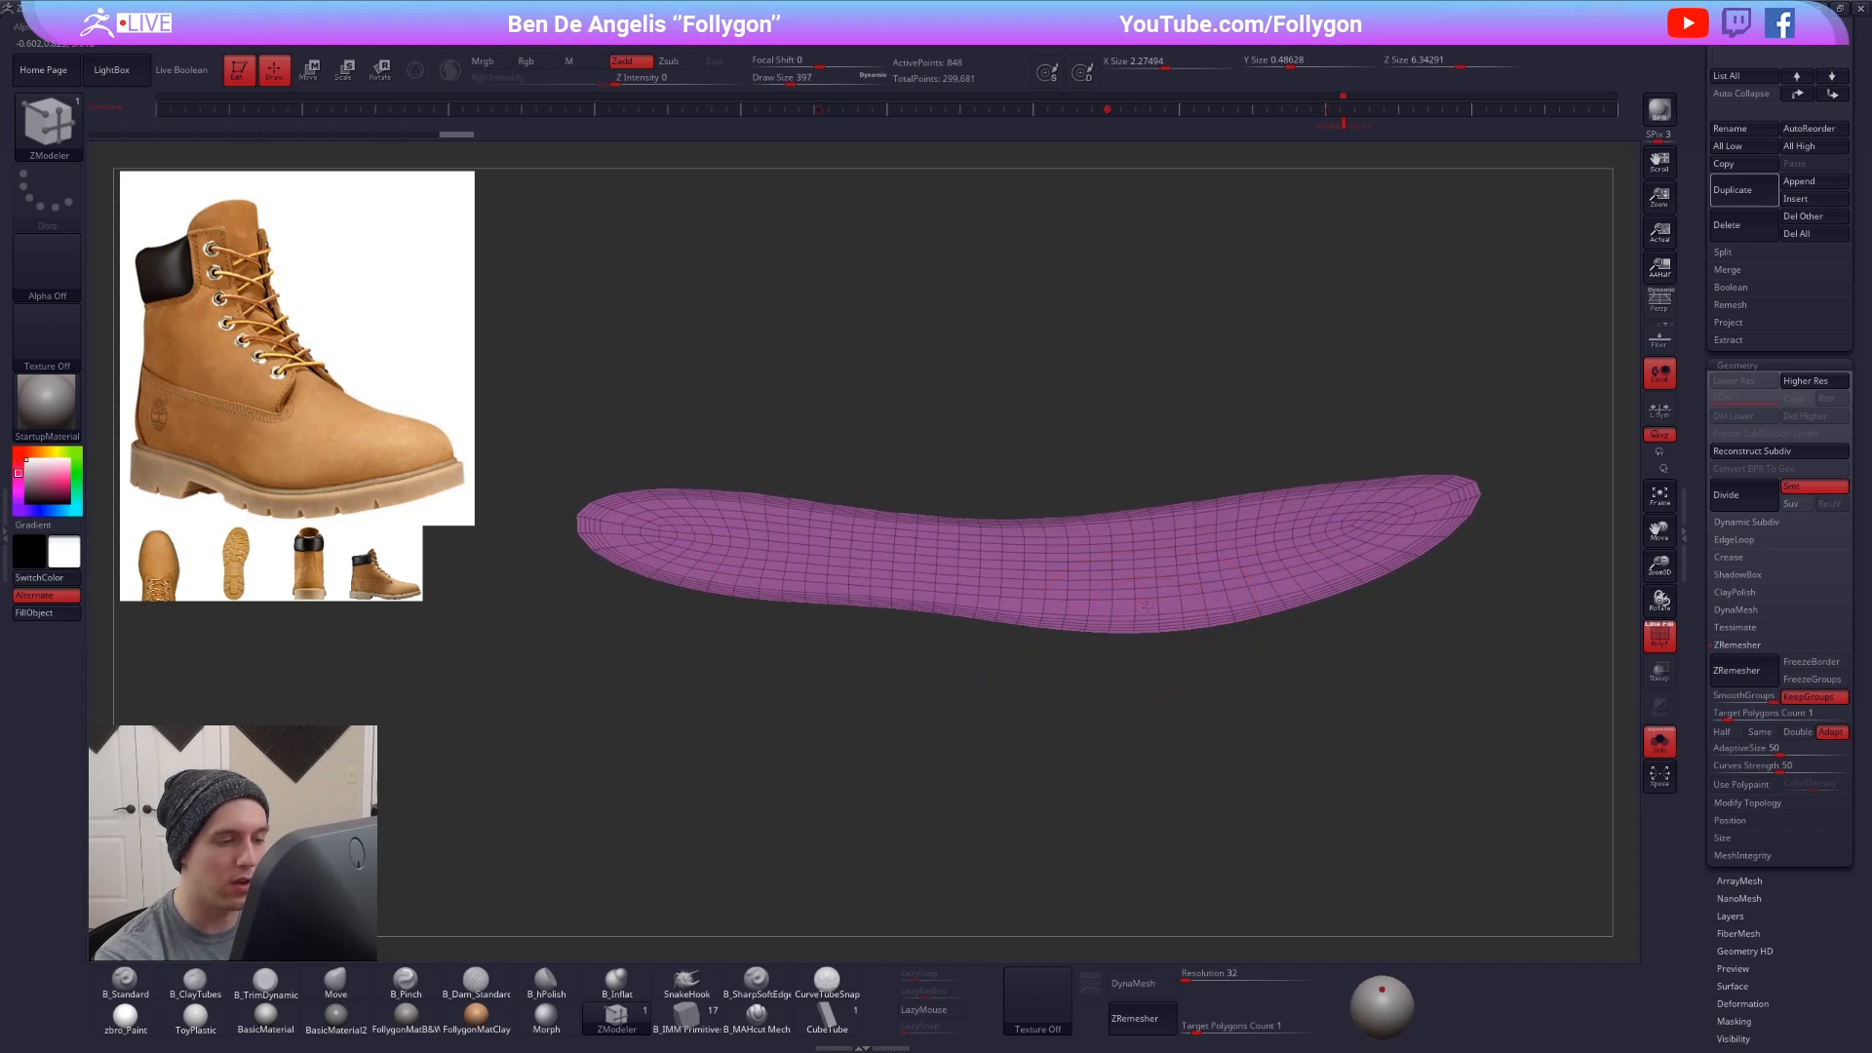
right_click_drag(1145, 708, 1182, 618)
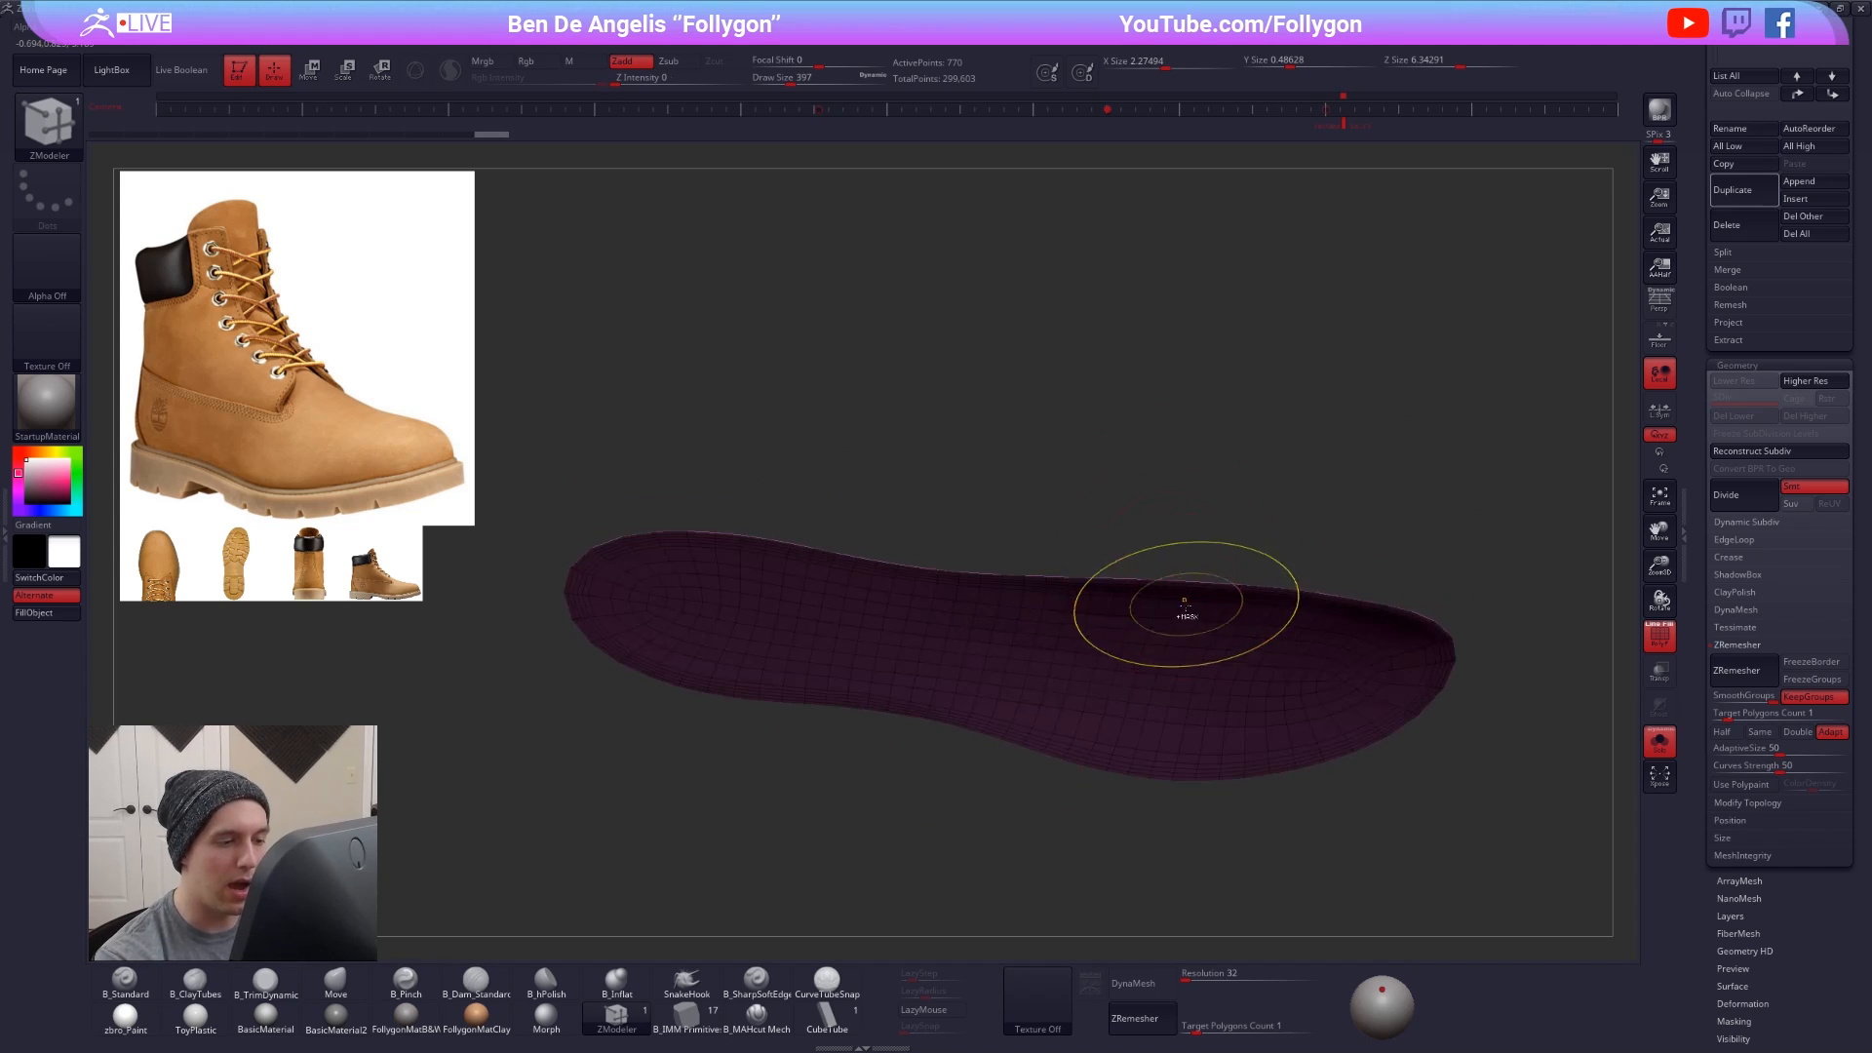
left_click_drag(1146, 605, 1135, 726)
right_click_drag(1135, 727, 1178, 689)
key("alt+s")
right_click_drag(1274, 779, 1246, 734, "alt")
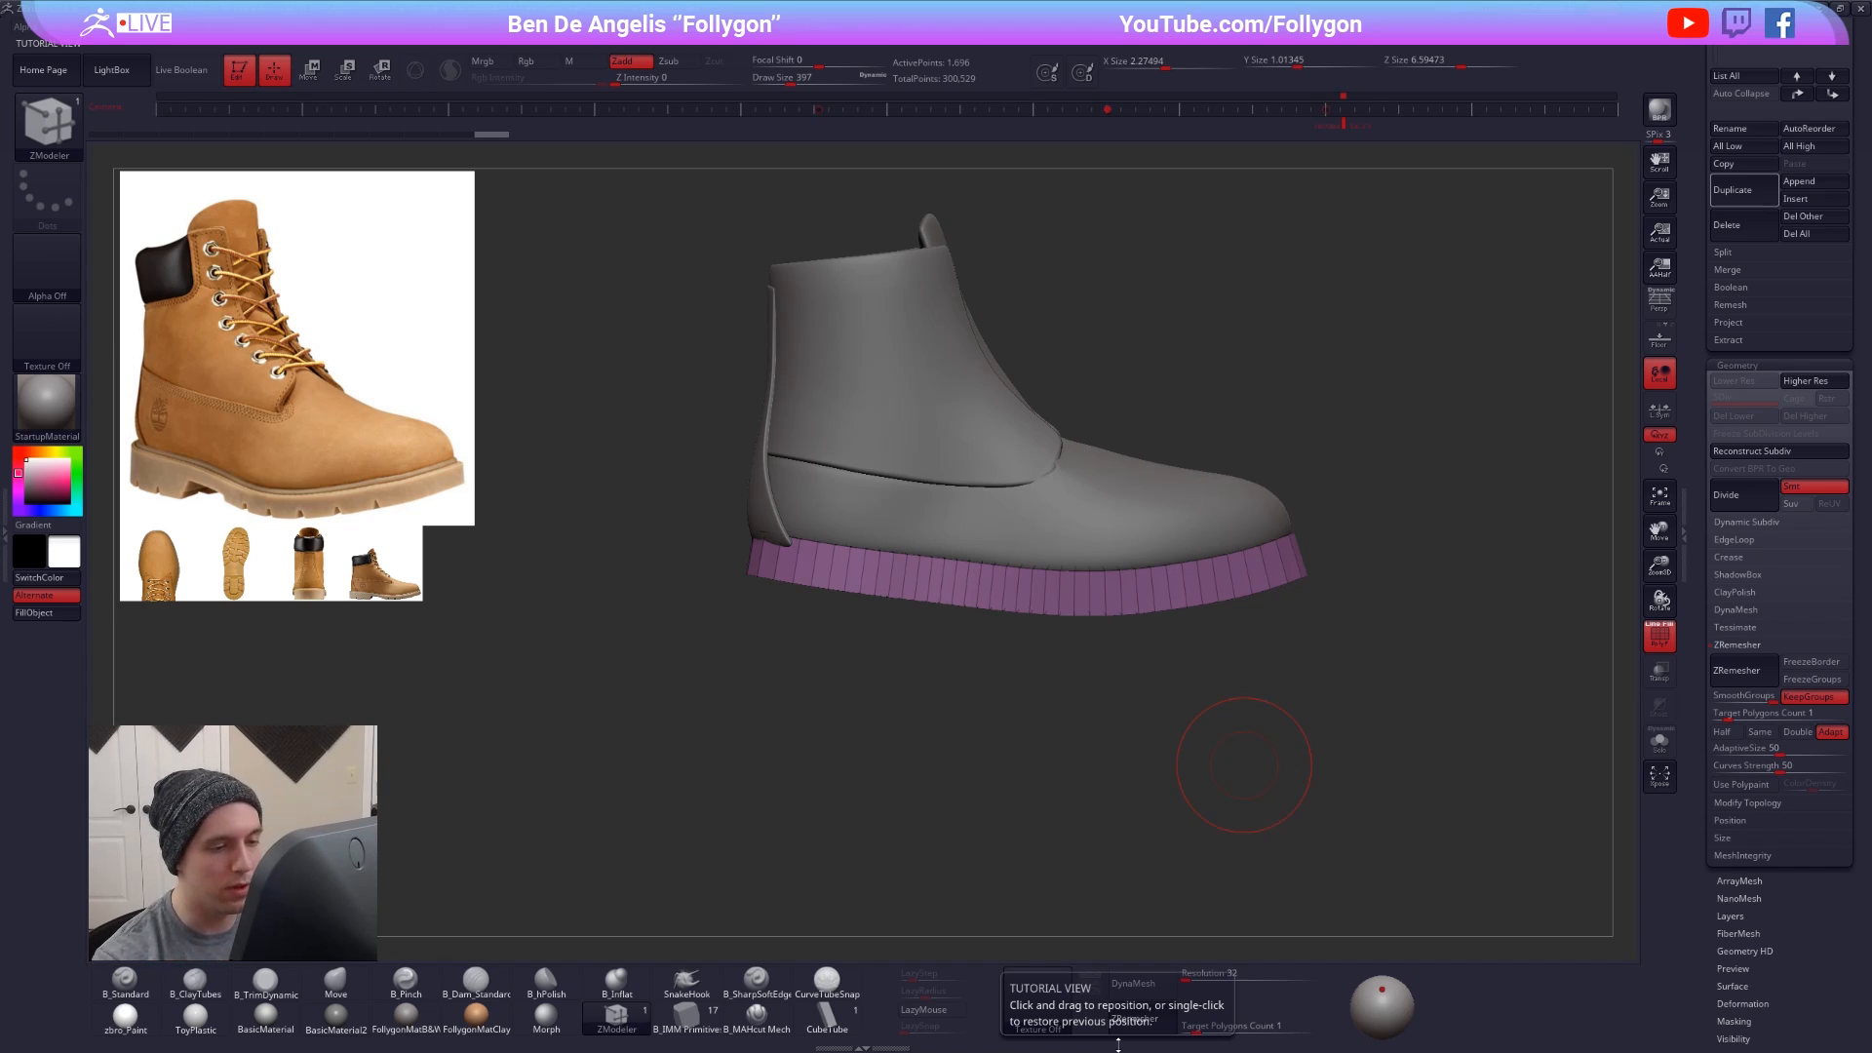
- Try flipping the sole's normals with double-sided display off, and turn double-sided display back on
key("space")
left_click(1473, 703)
left_click(1472, 727)
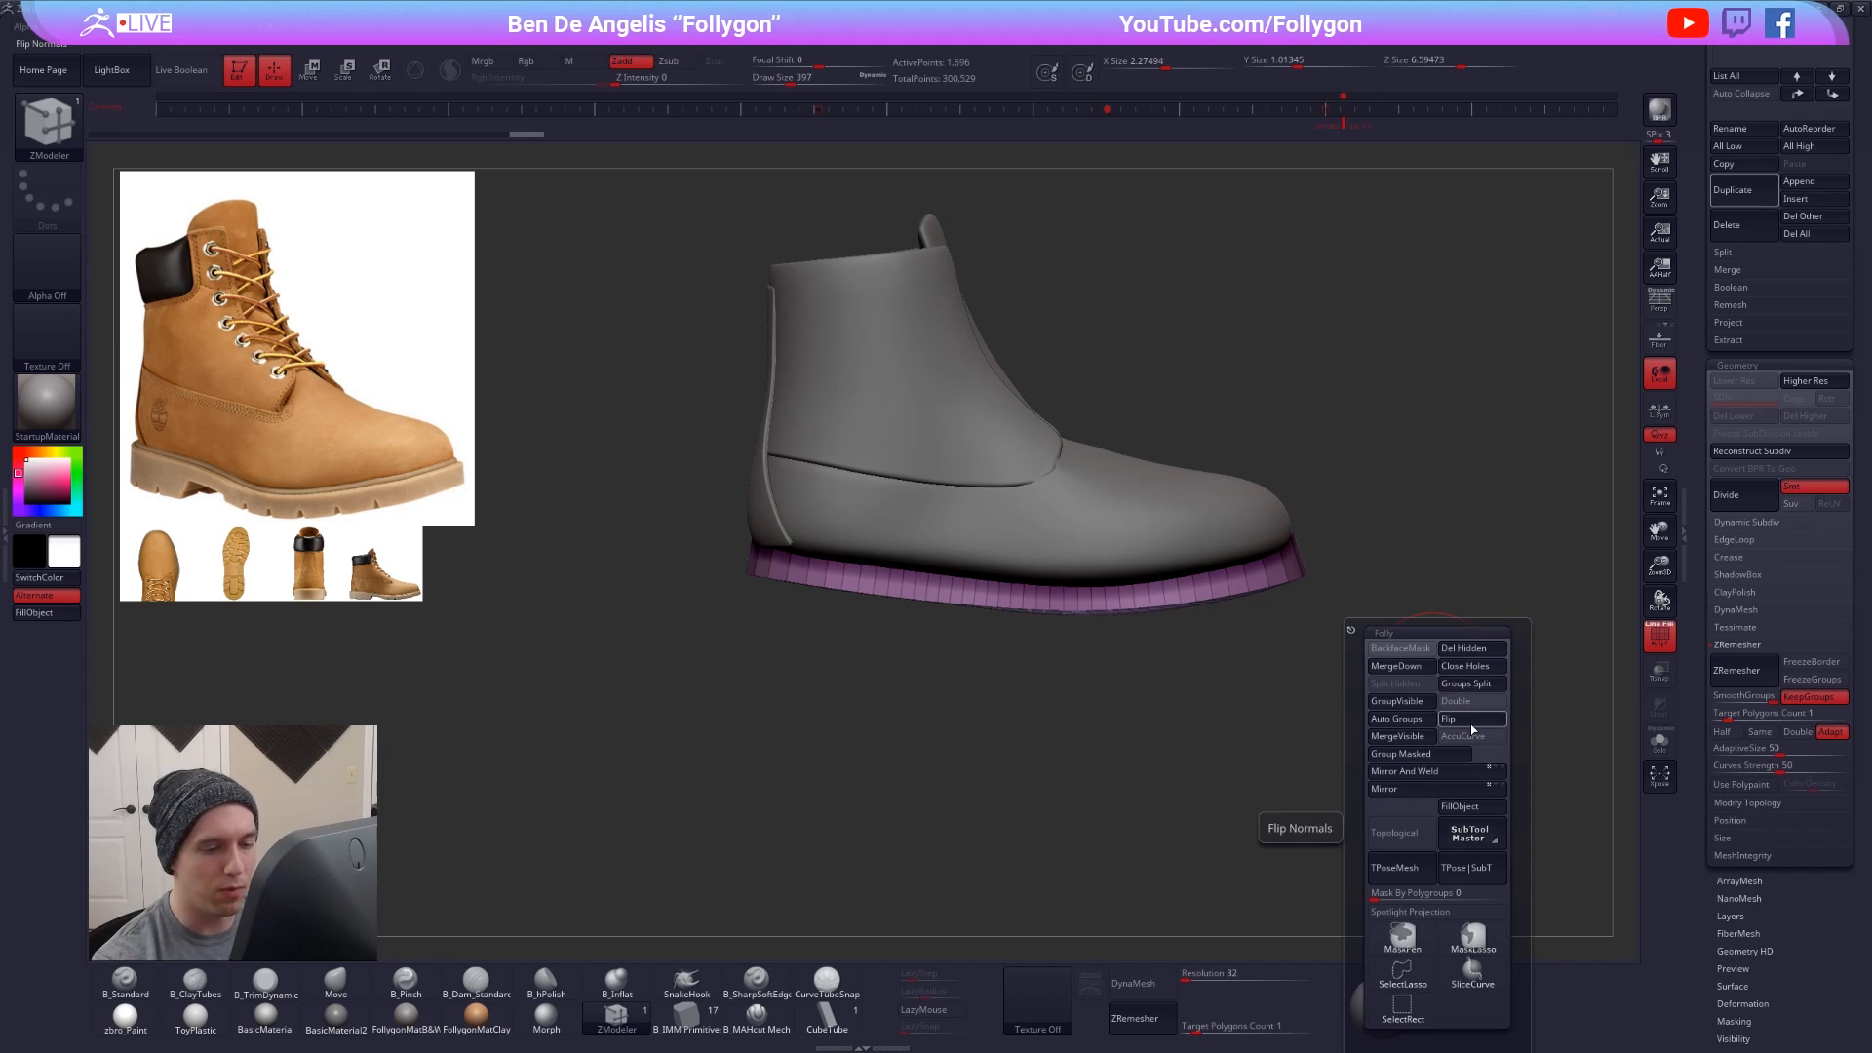
left_click(1470, 702)
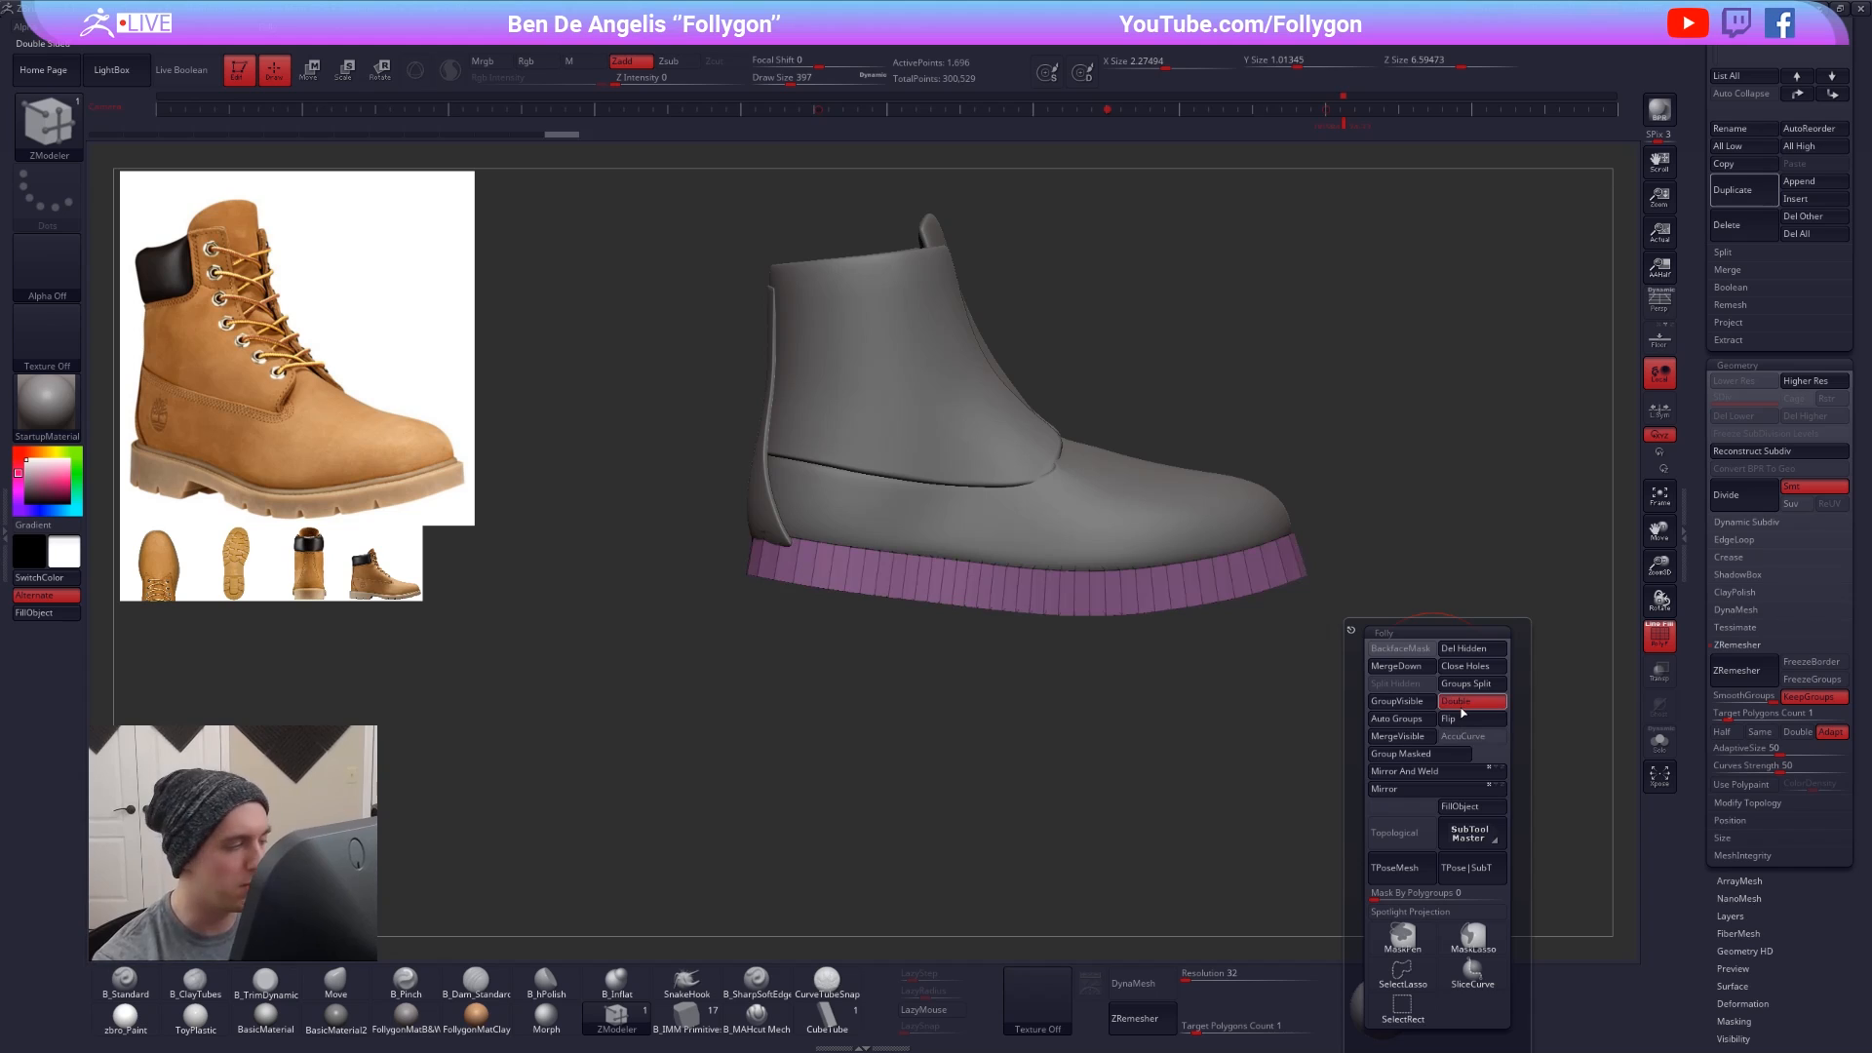
- Scale the sole up uniformly in top view with Transpose to about 2.38 × 1.06 × 6.90, extending past the upper
key("b")
key("m")
key("v")
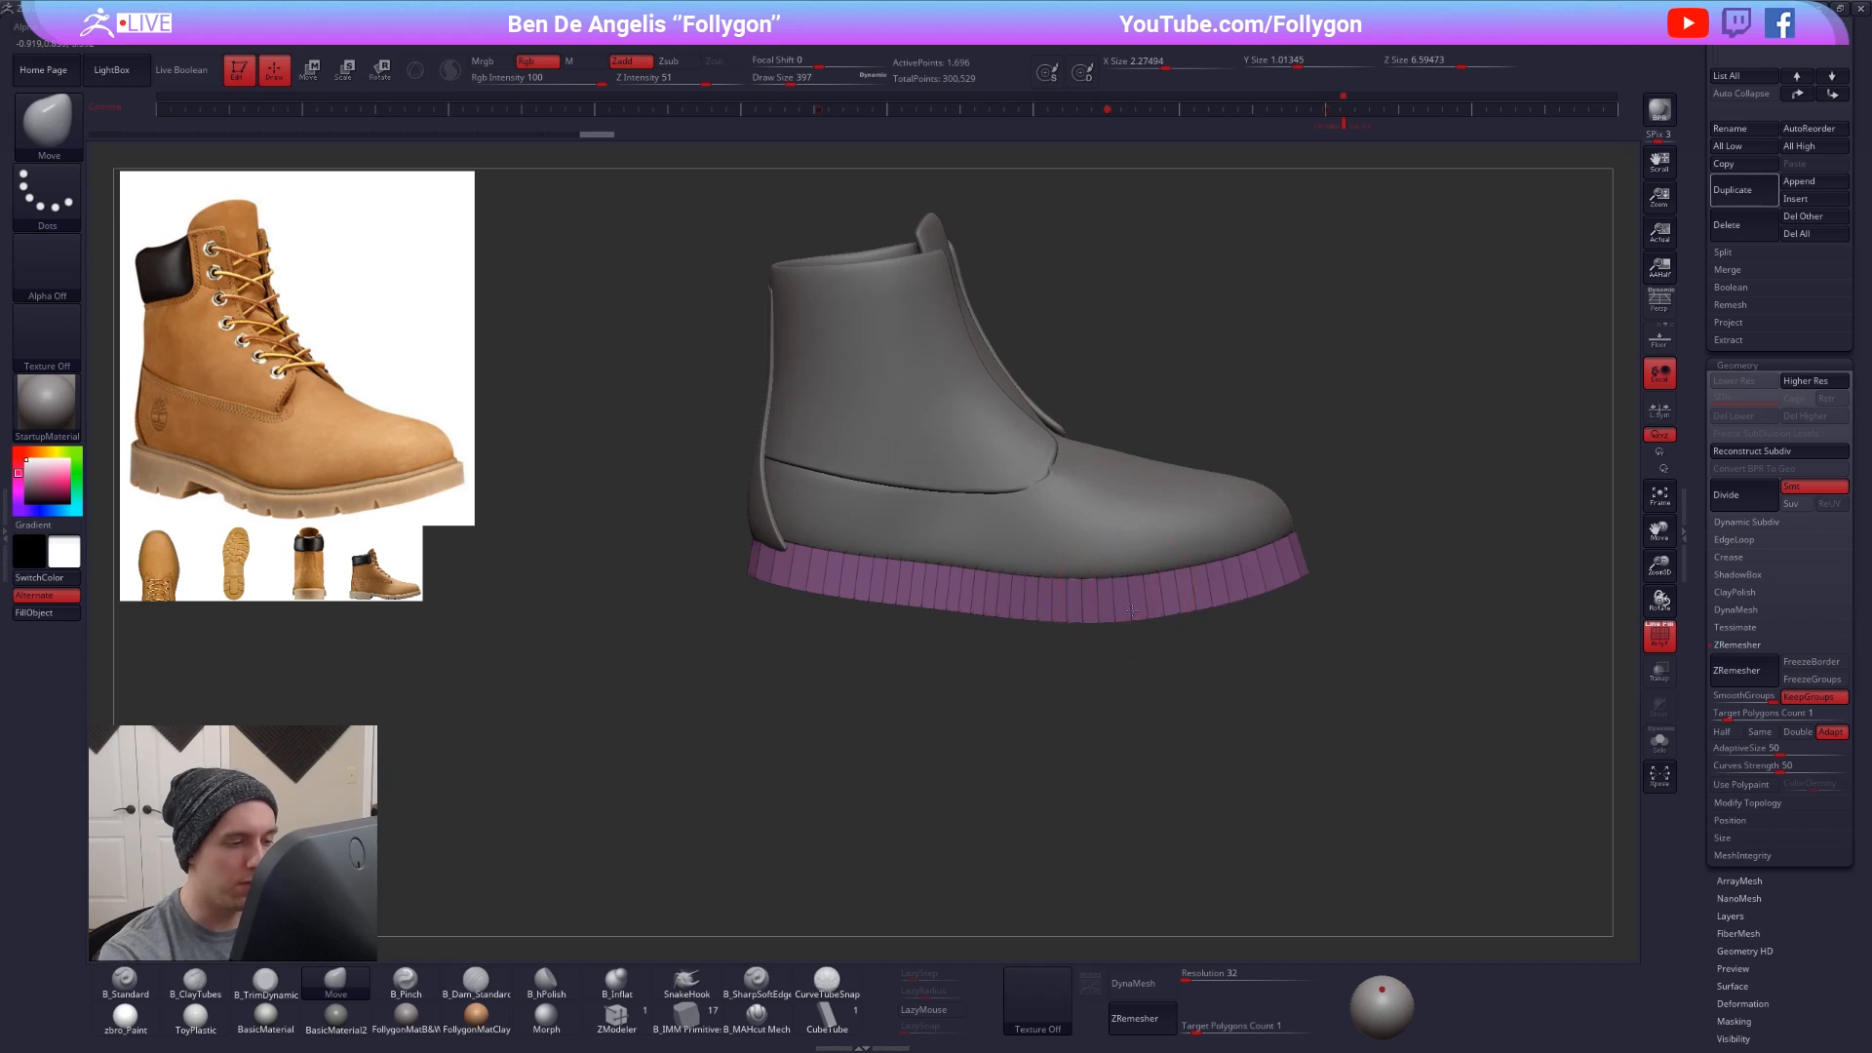
left_click_drag(1130, 611, 1137, 717)
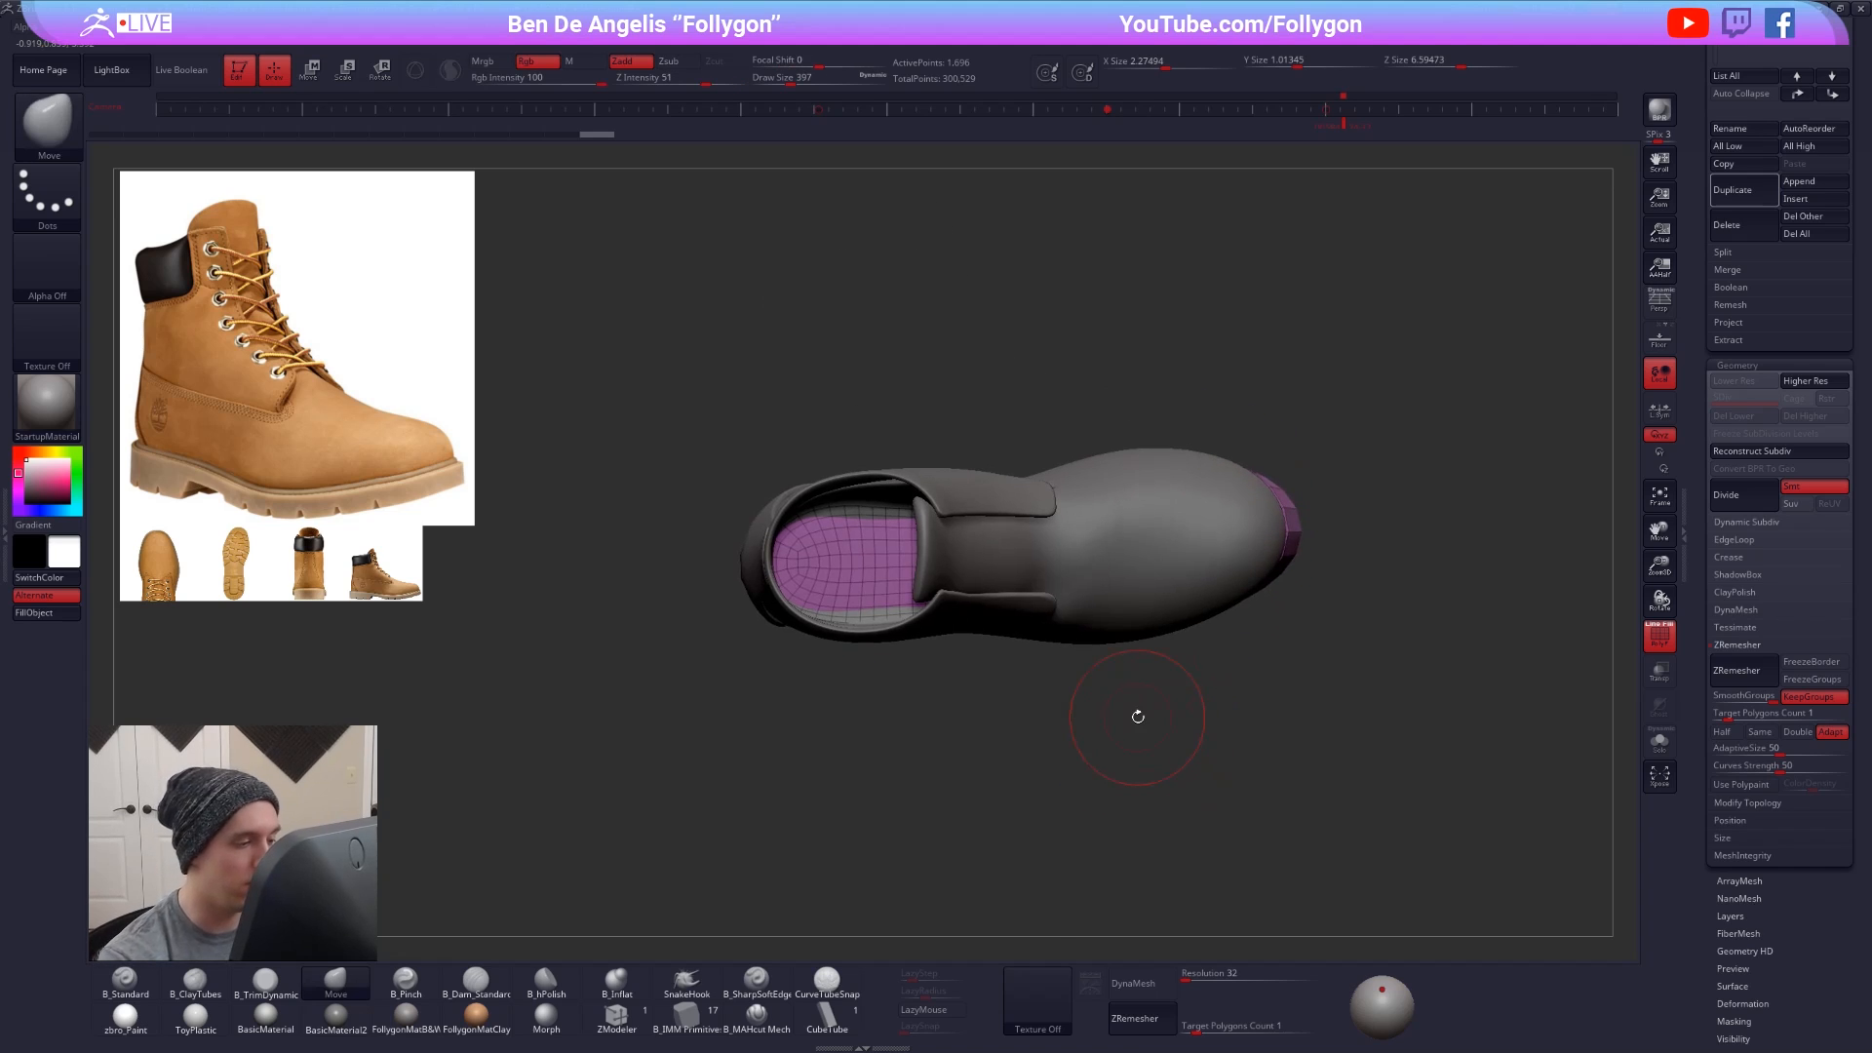
key("e")
left_click_drag(963, 546, 1208, 546)
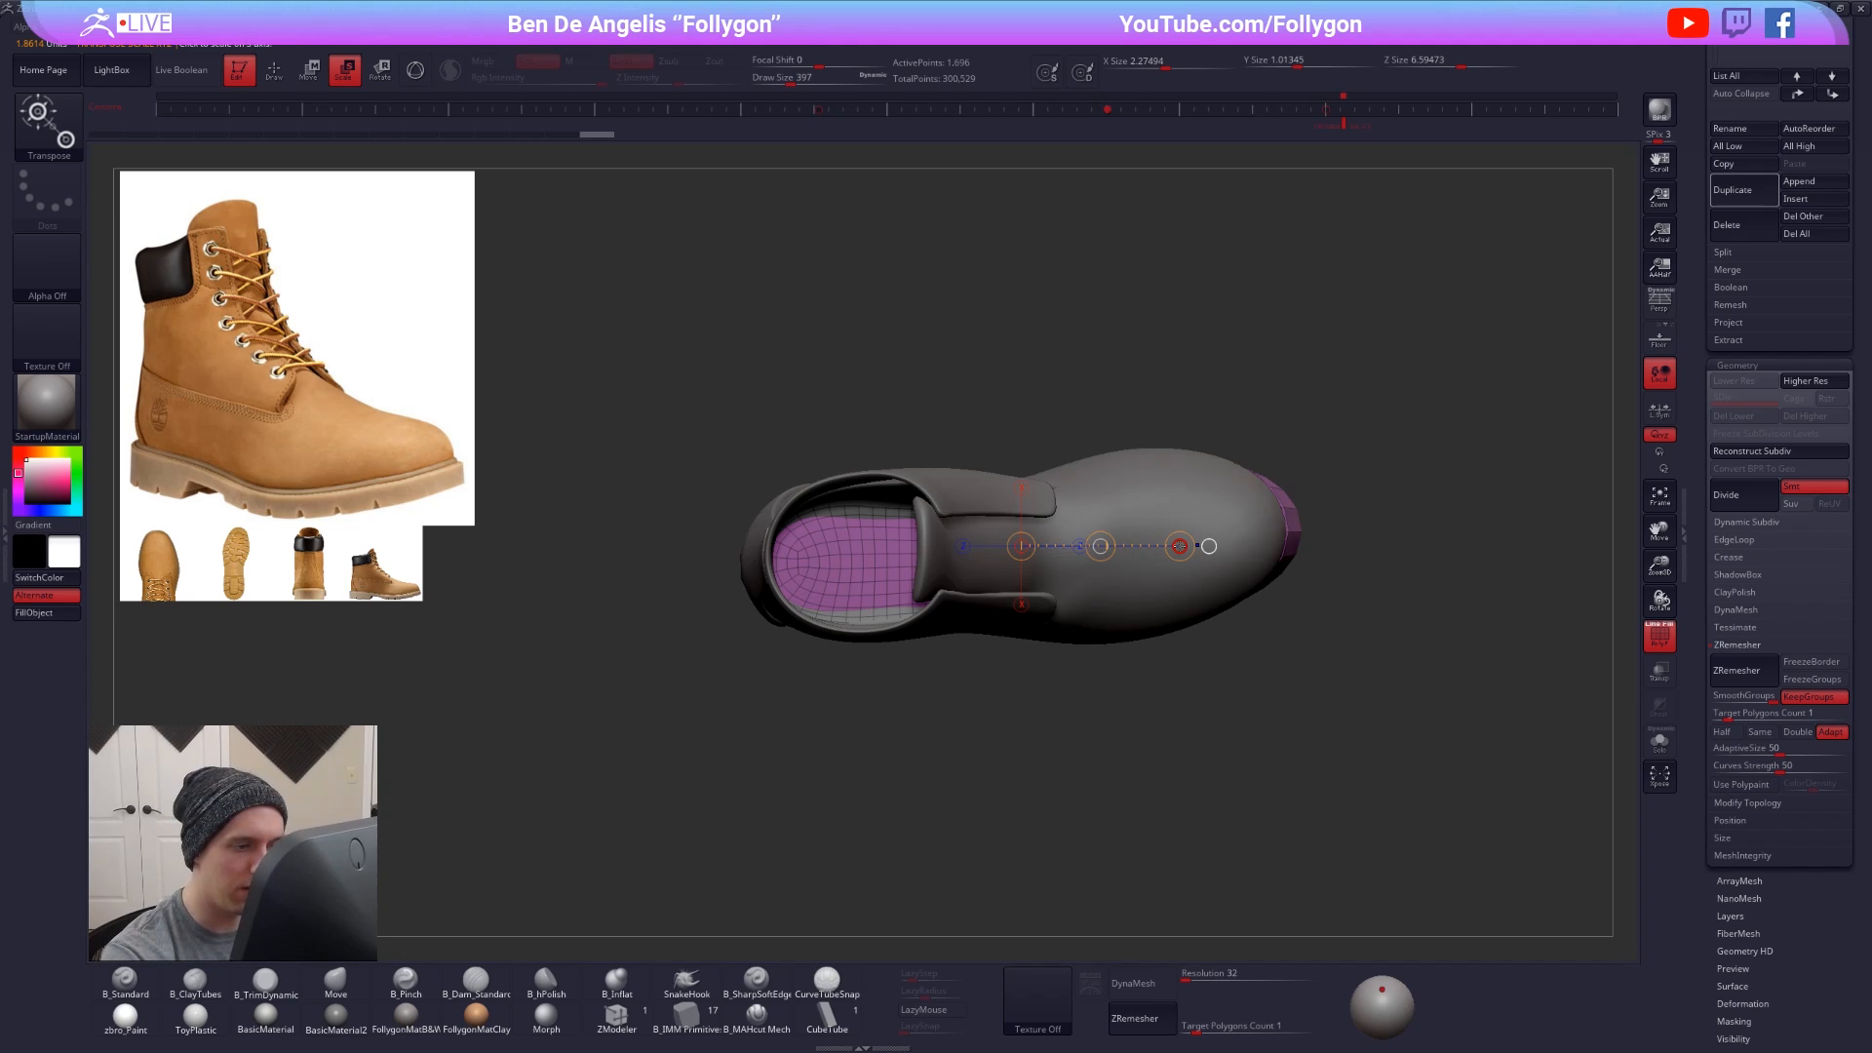
mouse_move(1183, 551)
left_mouse_down()
mouse_move(1209, 568)
mouse_move(1185, 576)
left_mouse_up()
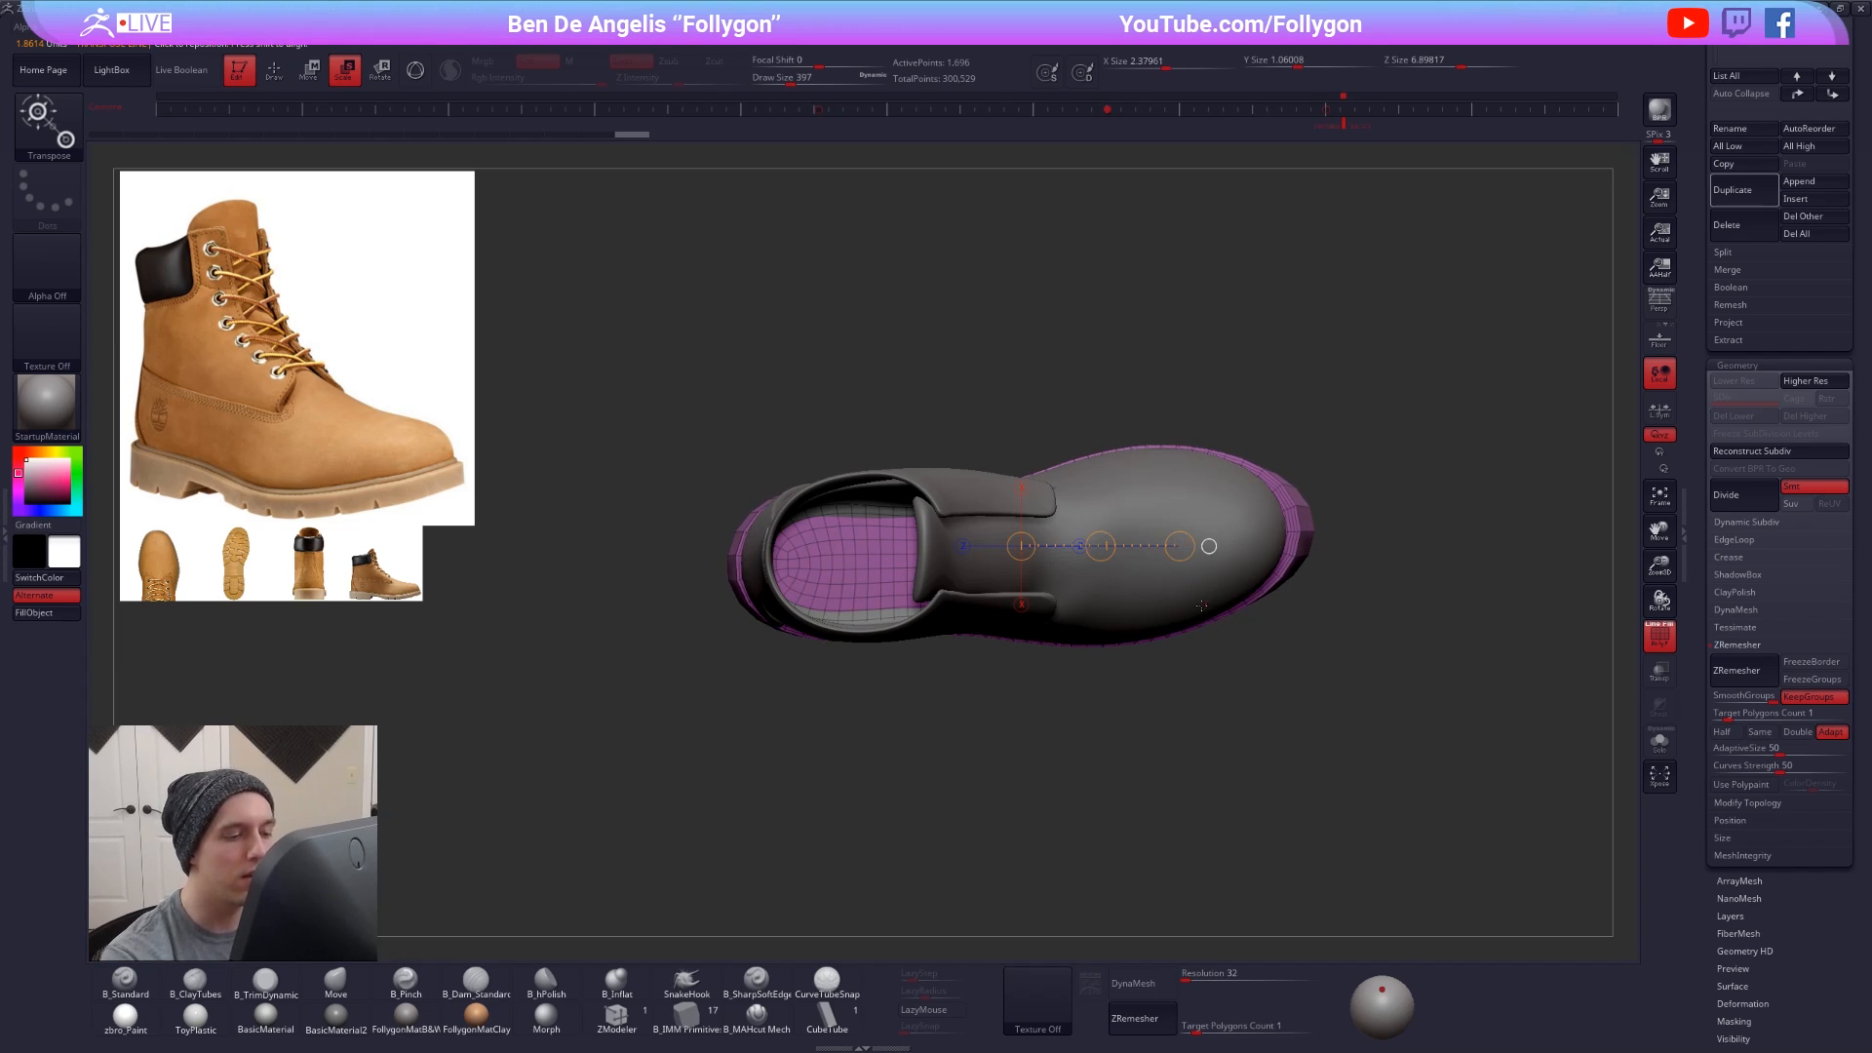
- Widen the sole sideways with Transpose to an X size of about 2.45, and hide the polyframe
key("w")
left_click_drag(1001, 566, 1012, 741)
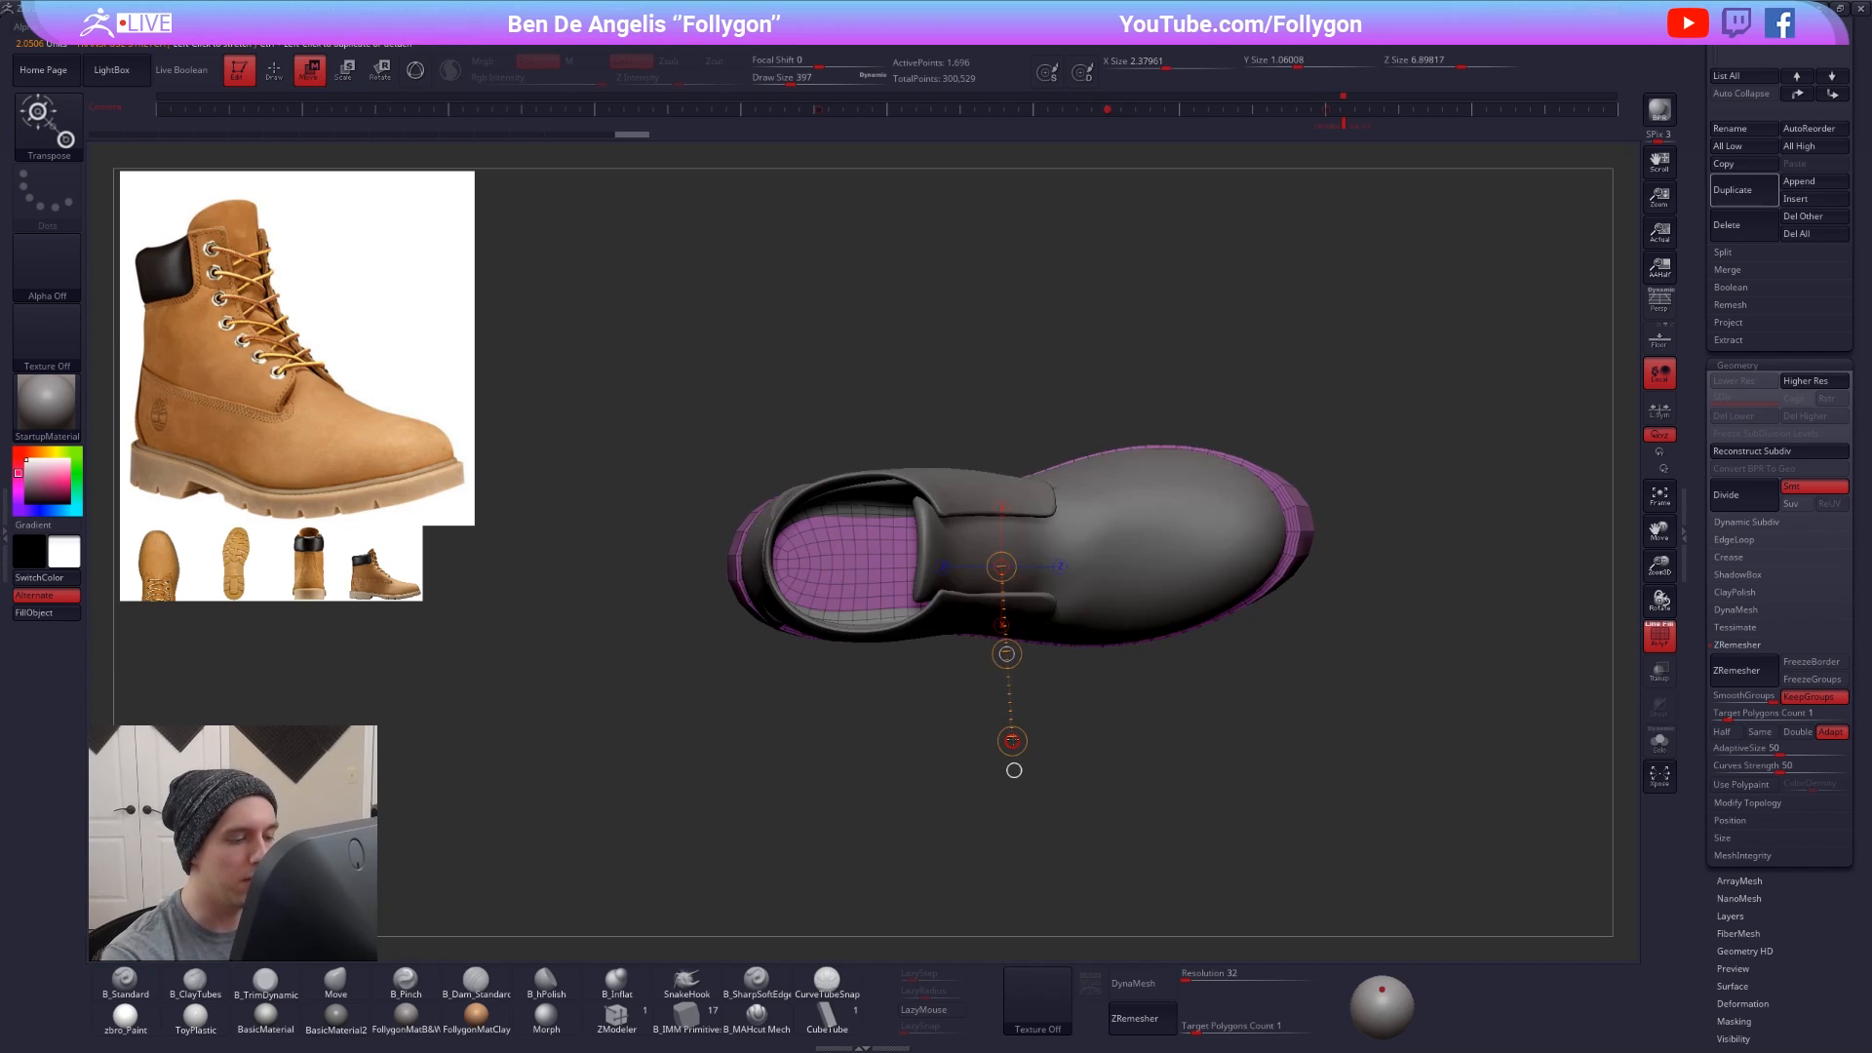
key("alt+s")
left_click_drag(988, 606, 1001, 728)
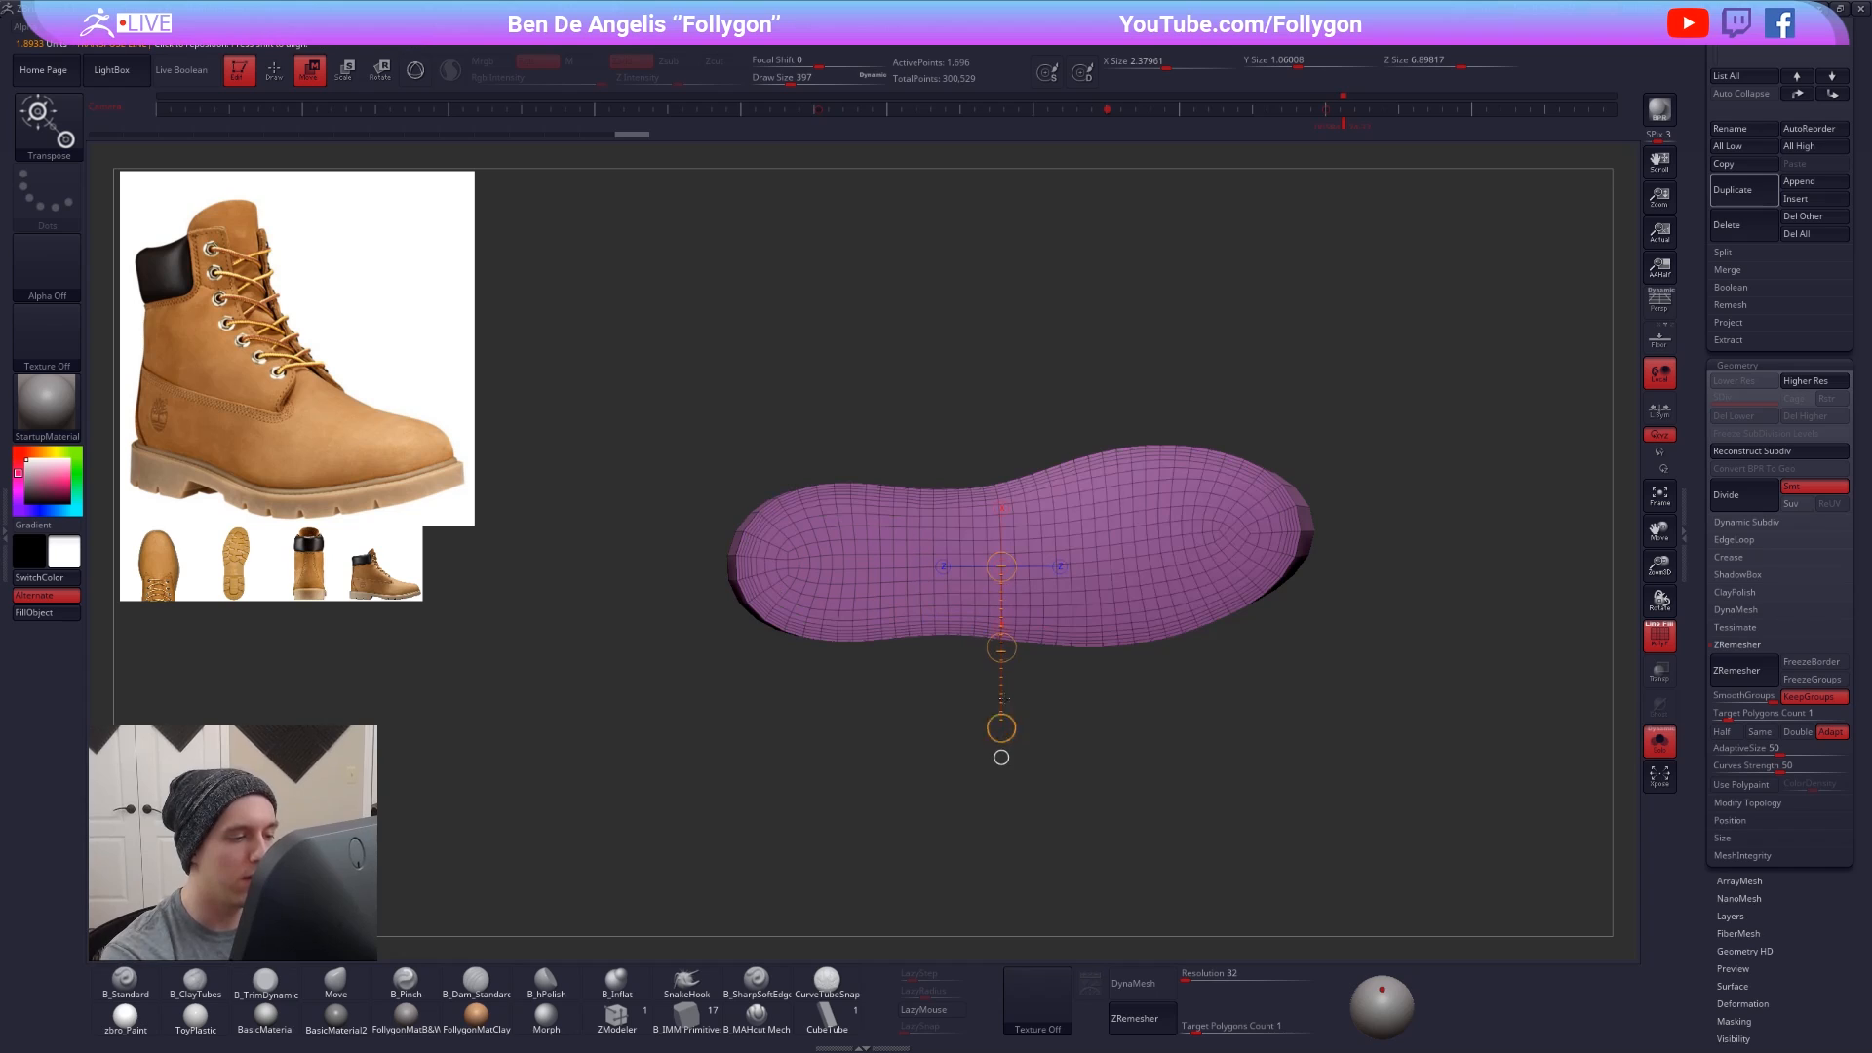
key("alt+s")
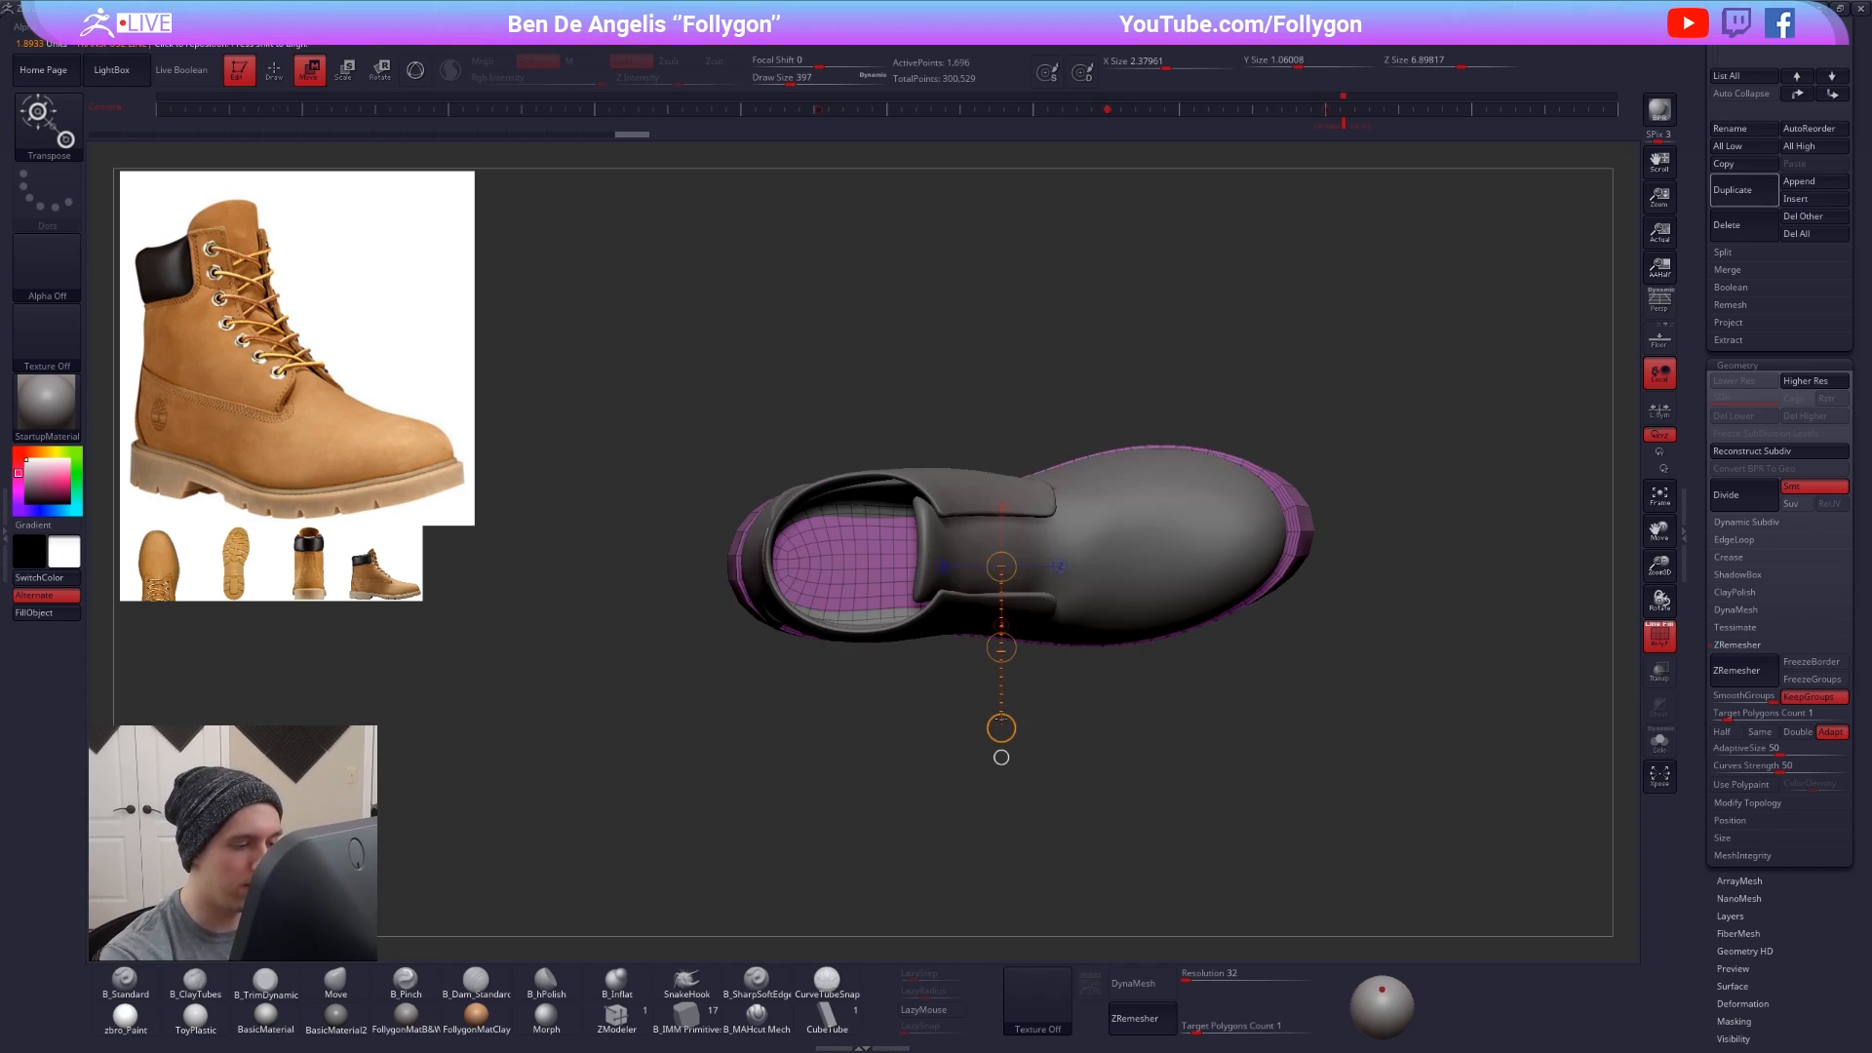
key("shift+f")
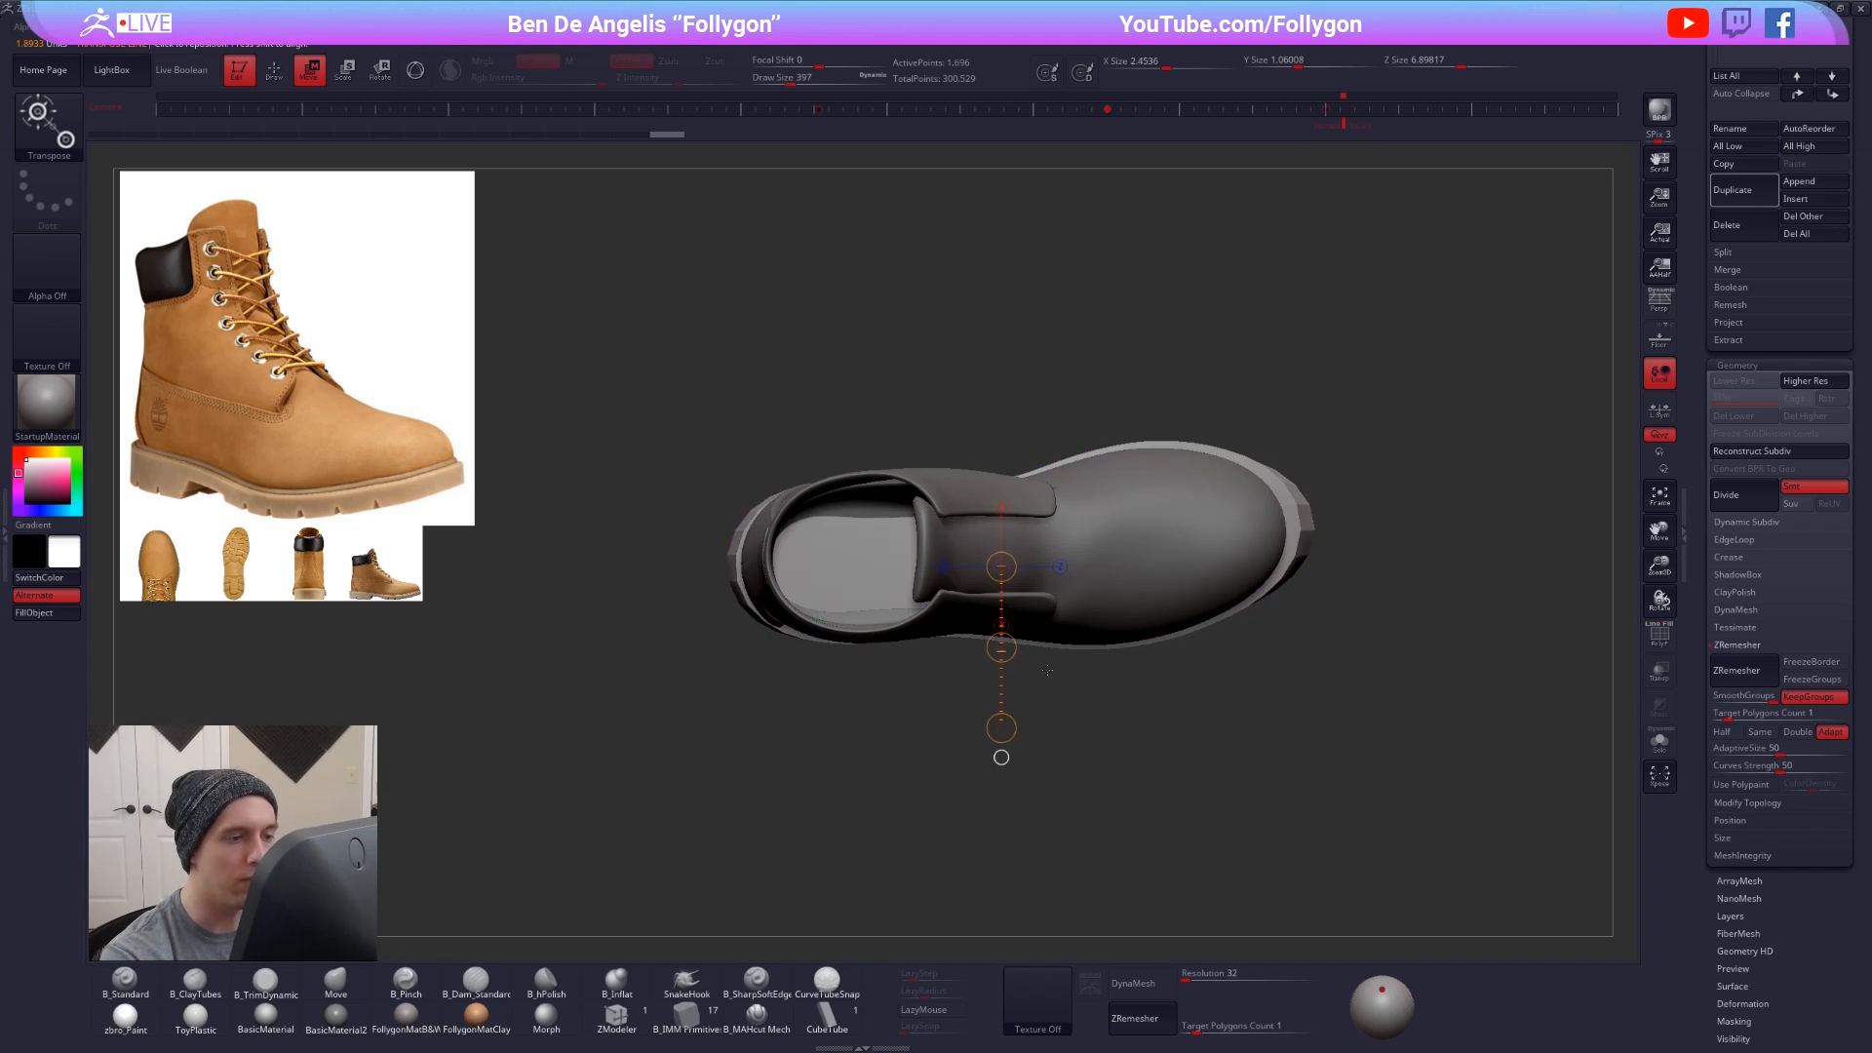
mouse_move(1047, 670)
left_mouse_down()
mouse_move(1009, 739)
mouse_move(973, 641)
mouse_move(985, 742)
mouse_move(973, 643)
left_mouse_up()
- Reshape the sole's outline around the heel and toe with a large Move brush, using draw sizes of about 742 and 787
key("q")
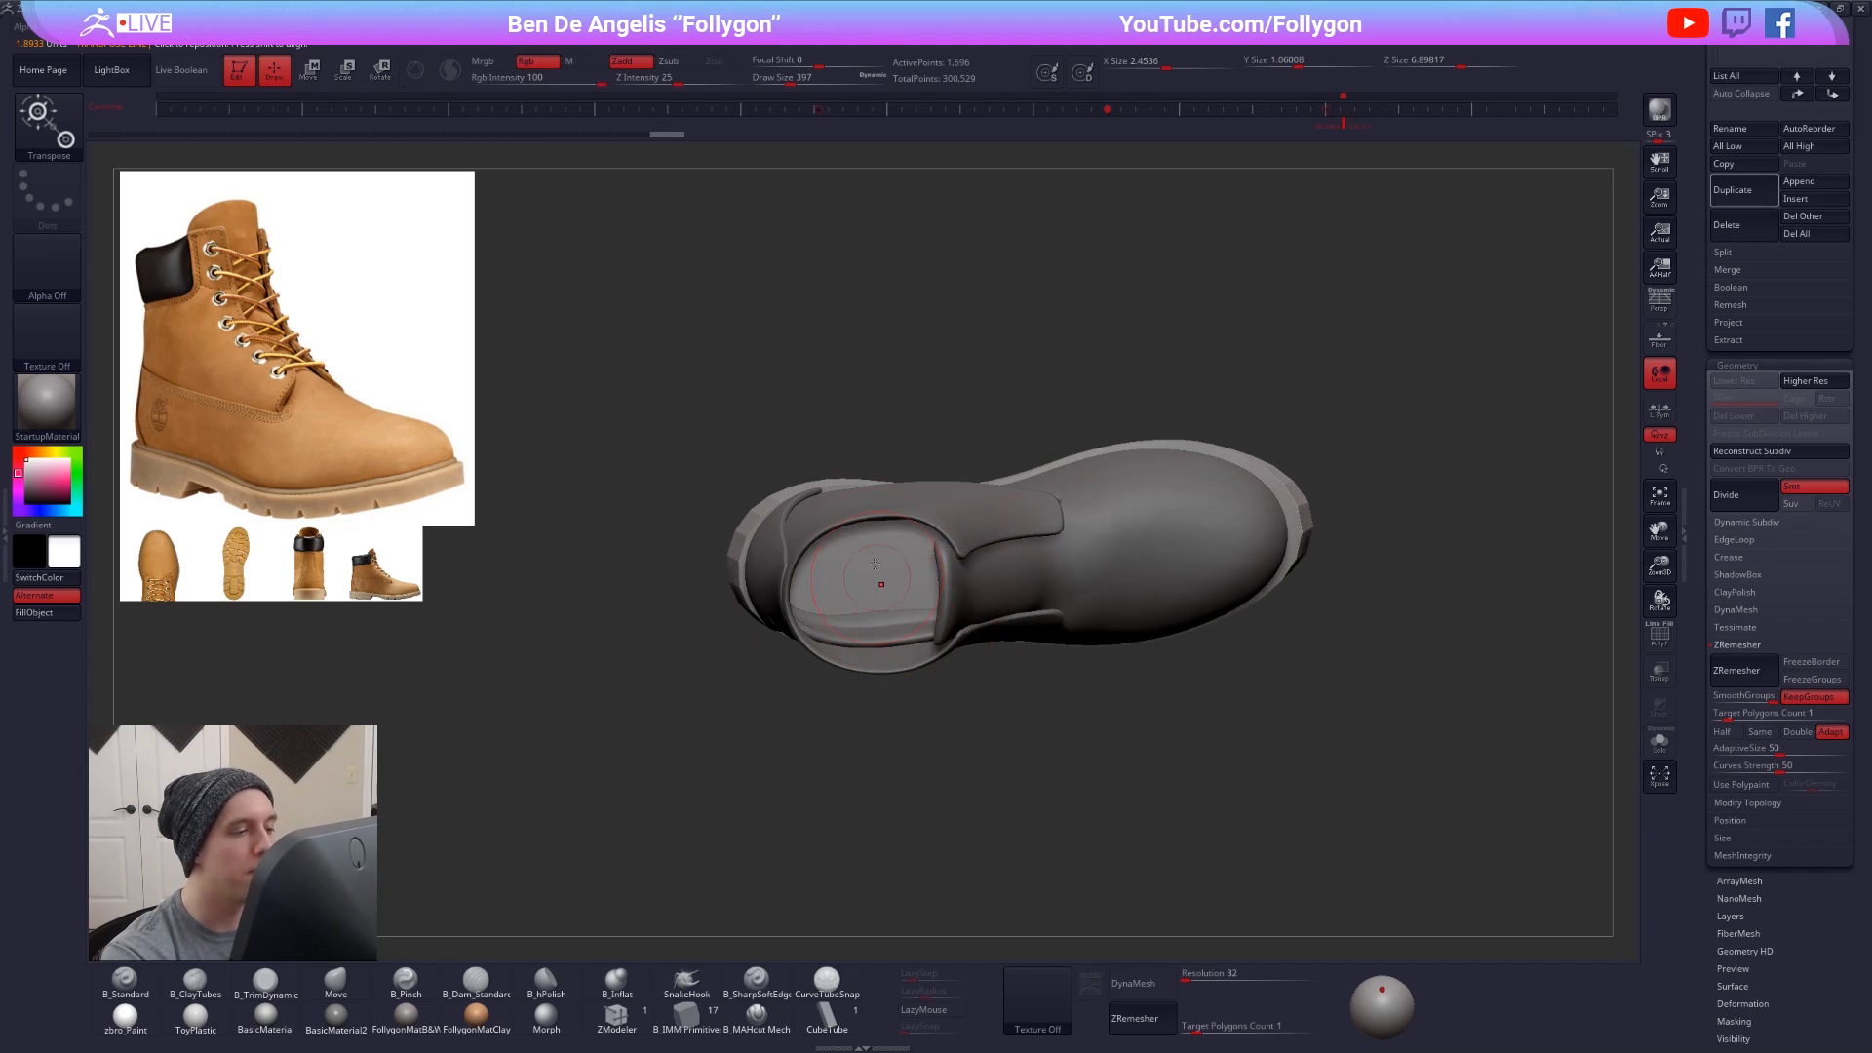
key("space")
left_click_drag(874, 526, 885, 525)
left_click_drag(902, 717, 897, 673)
key("space")
left_click_drag(880, 510, 889, 508)
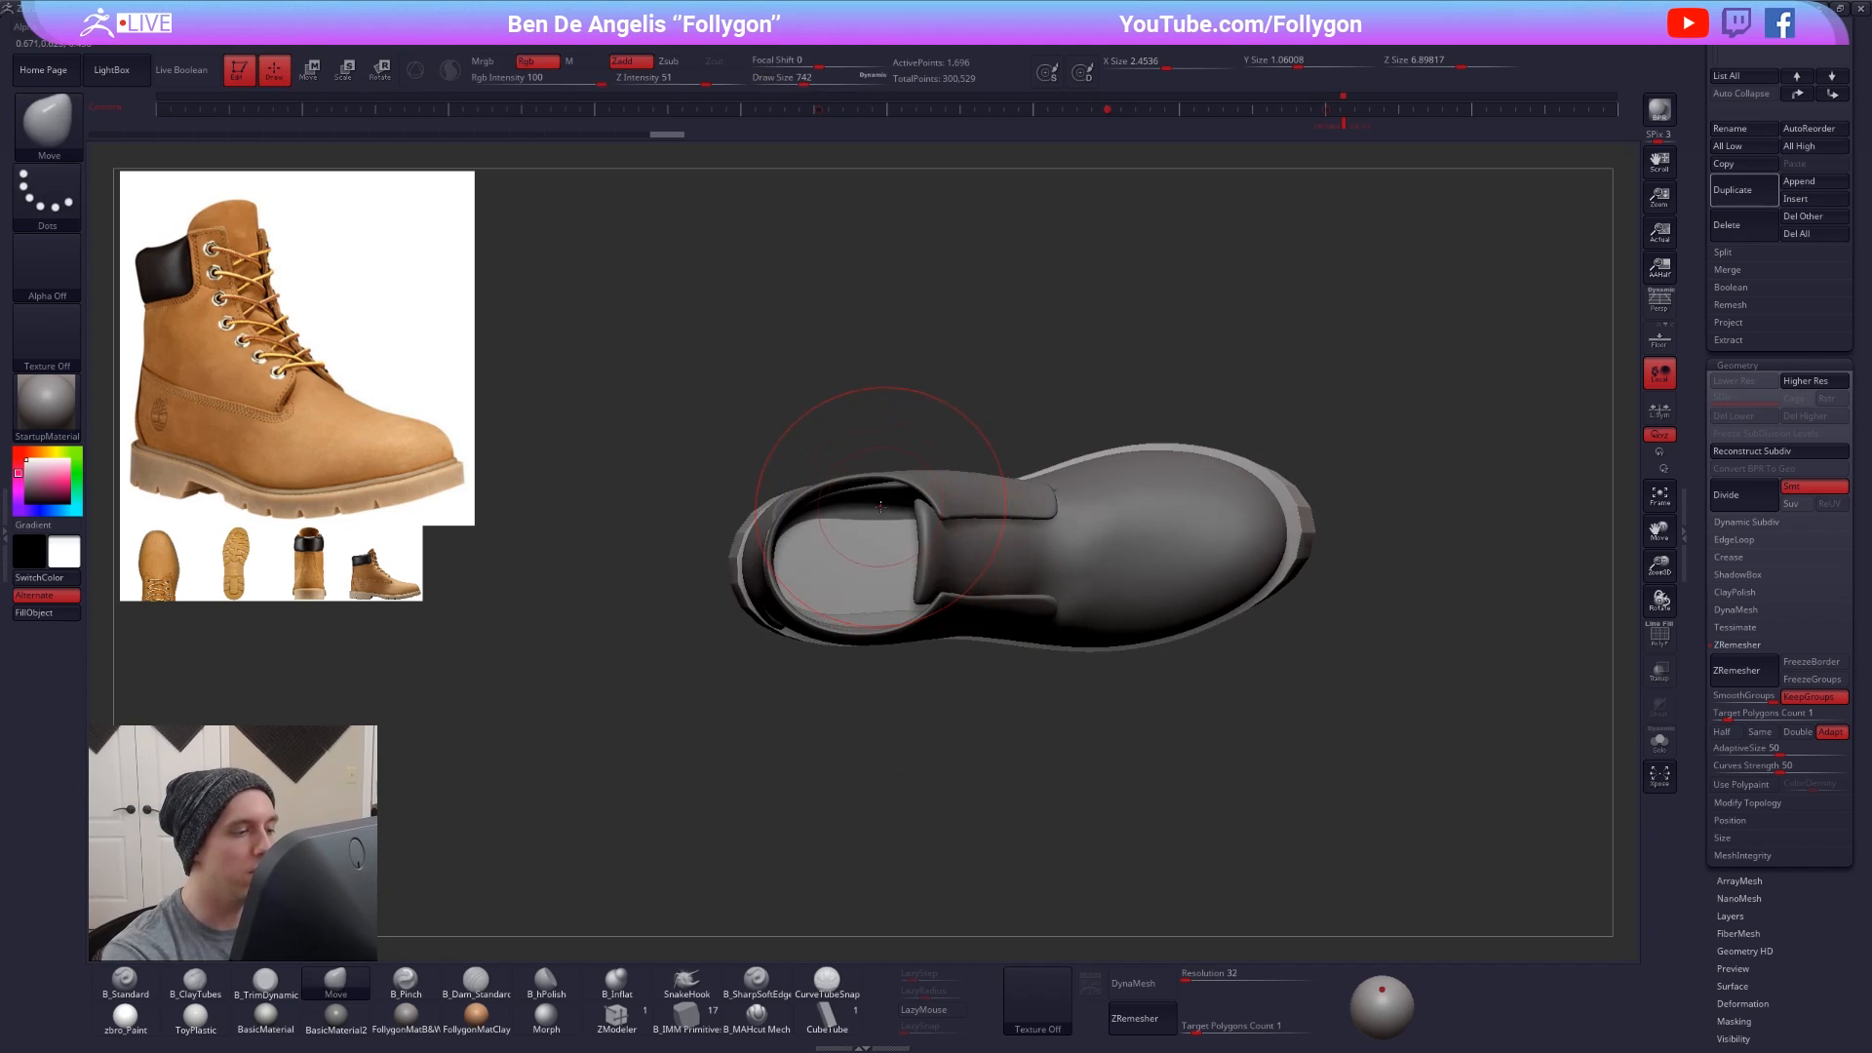
left_click_drag(895, 688, 904, 805)
mouse_move(909, 492)
left_mouse_down()
mouse_move(1033, 537)
mouse_move(1242, 569)
mouse_move(1272, 707)
left_mouse_up()
key("space")
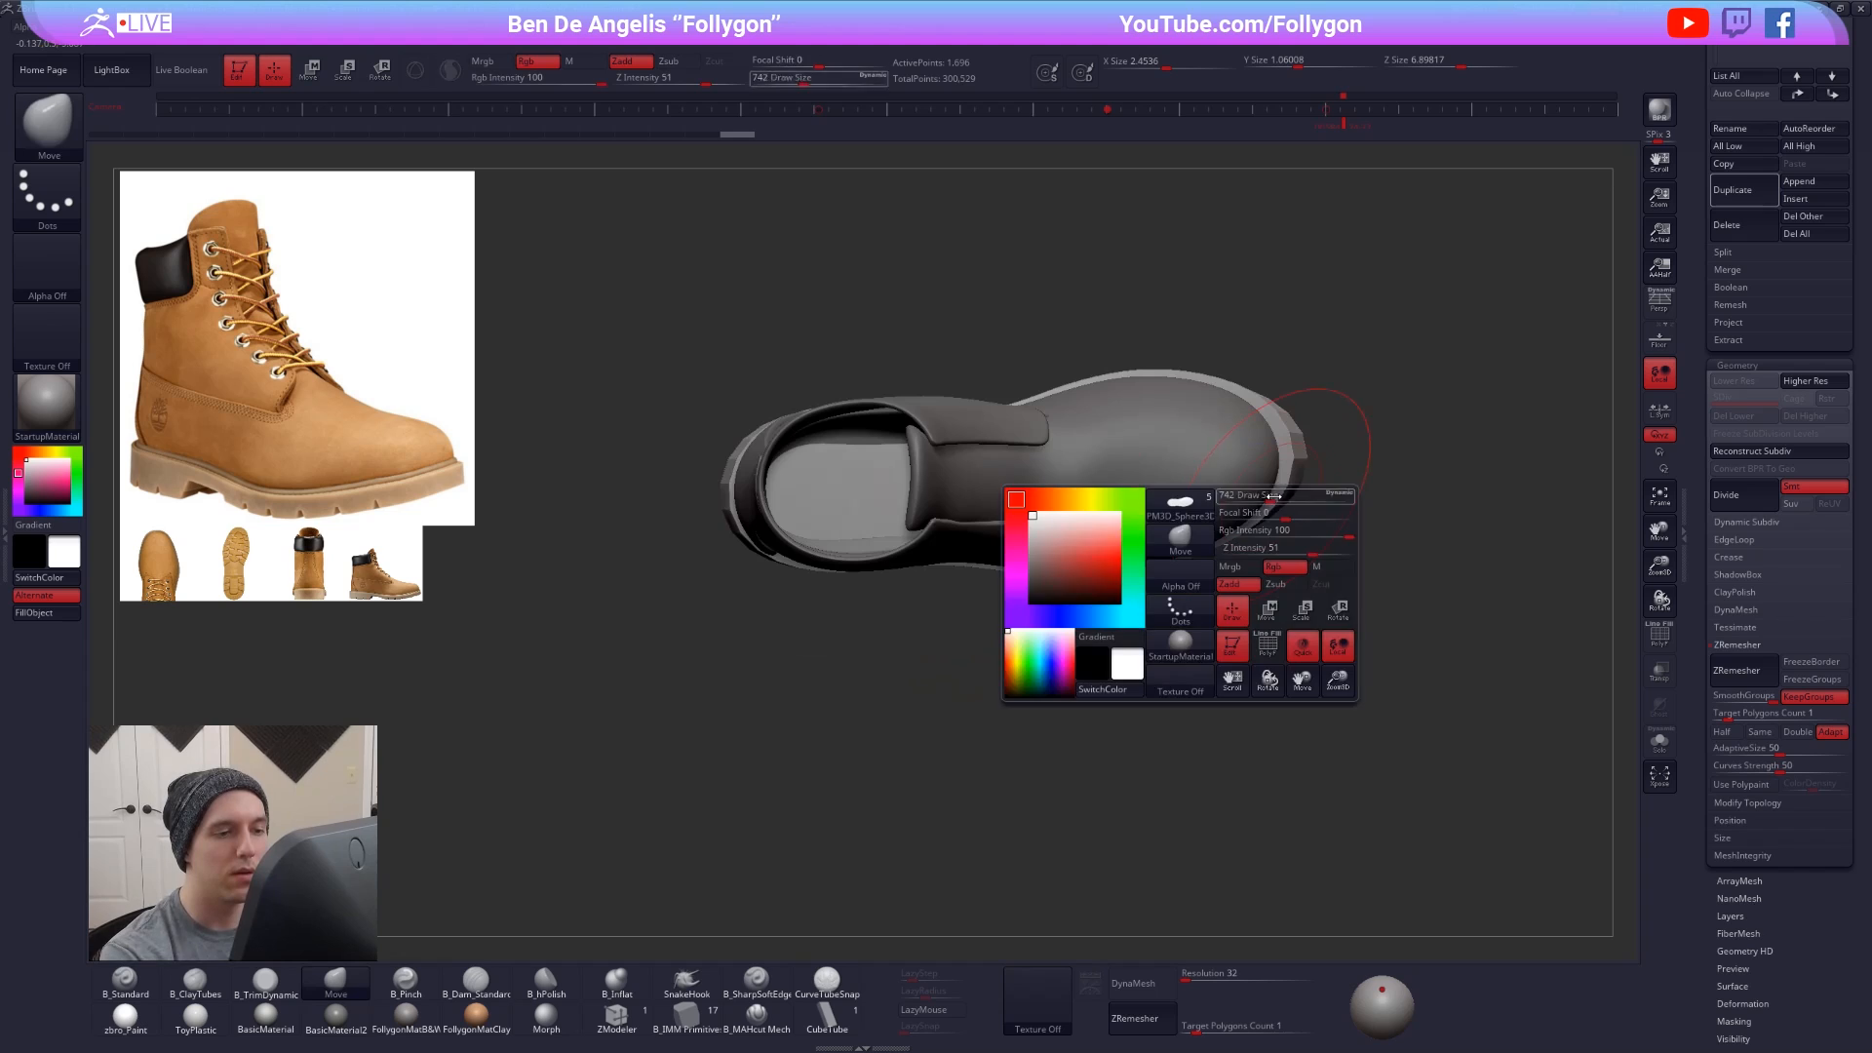
mouse_move(1271, 498)
left_mouse_down()
mouse_move(1294, 468)
mouse_move(1242, 522)
mouse_move(1249, 570)
left_mouse_up()
key("space")
- Isolate the sole and turn on its dynamic subdivision preview with the polyframe hidden
key("shift+f")
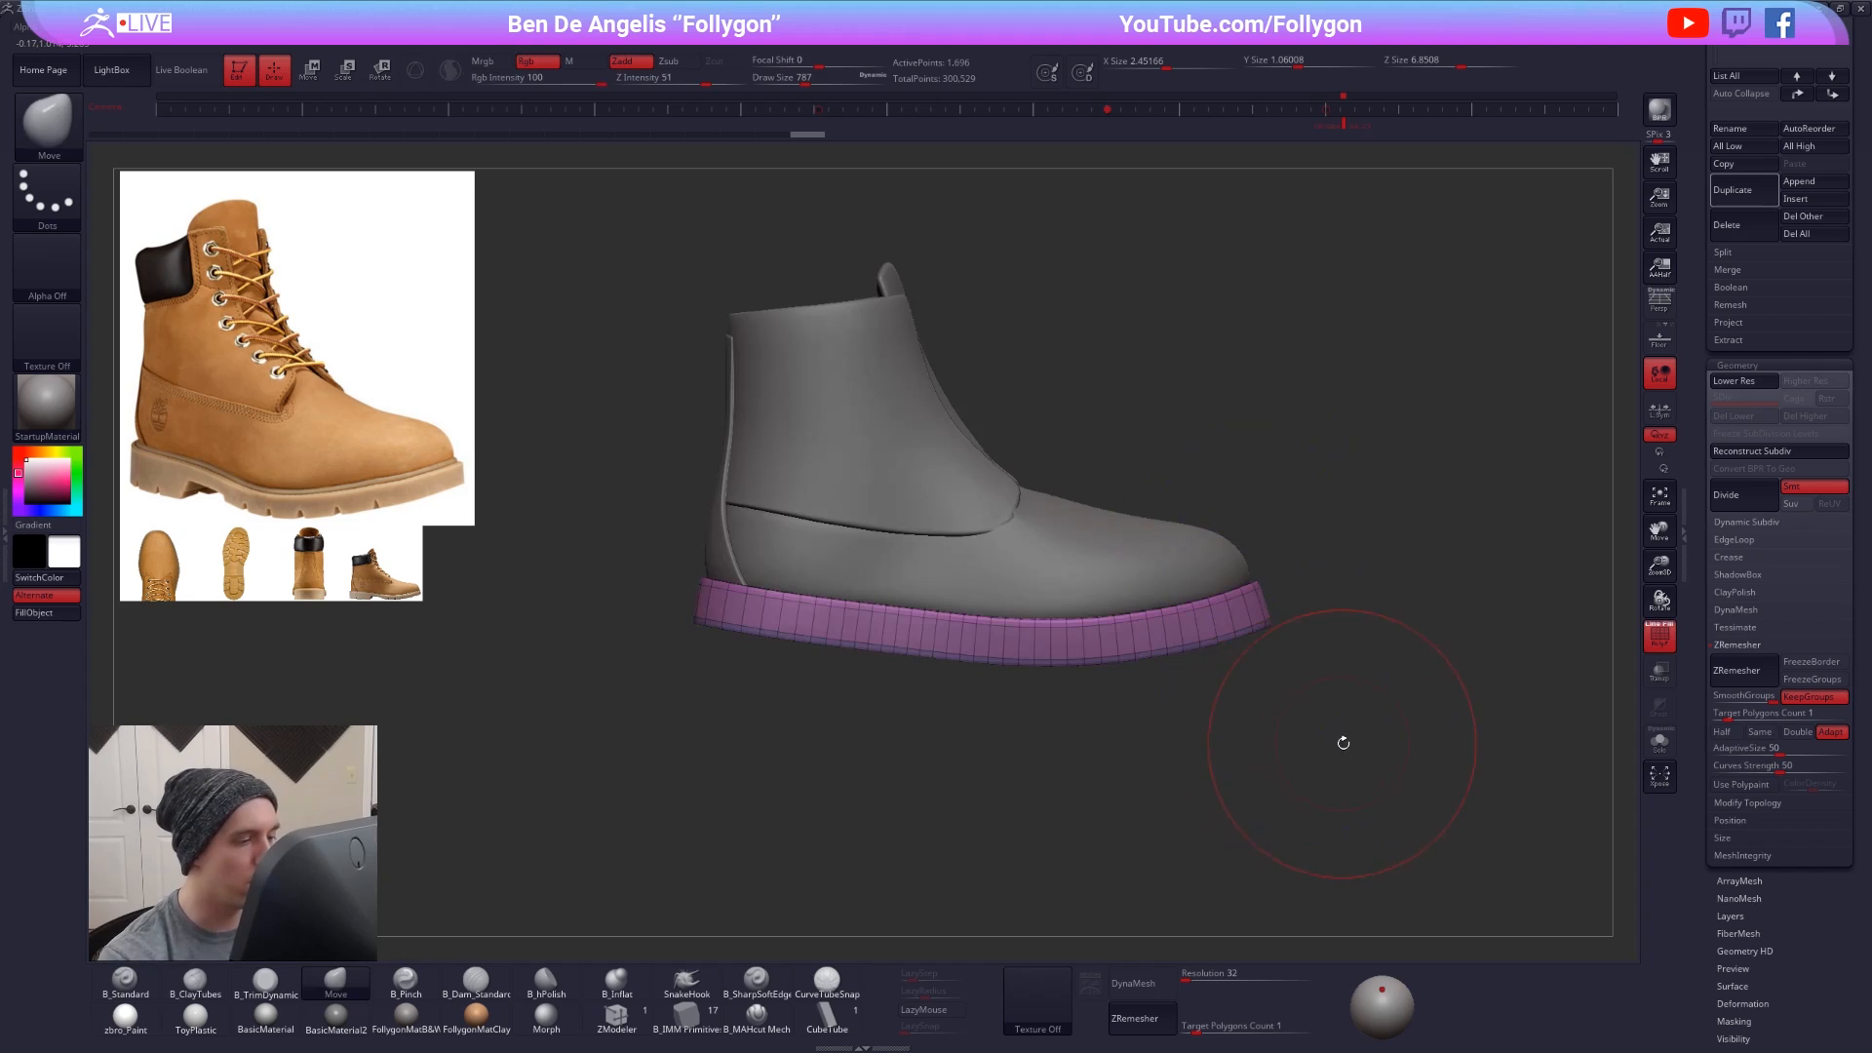
left_click_drag(1351, 741, 1346, 779)
left_click(1343, 783)
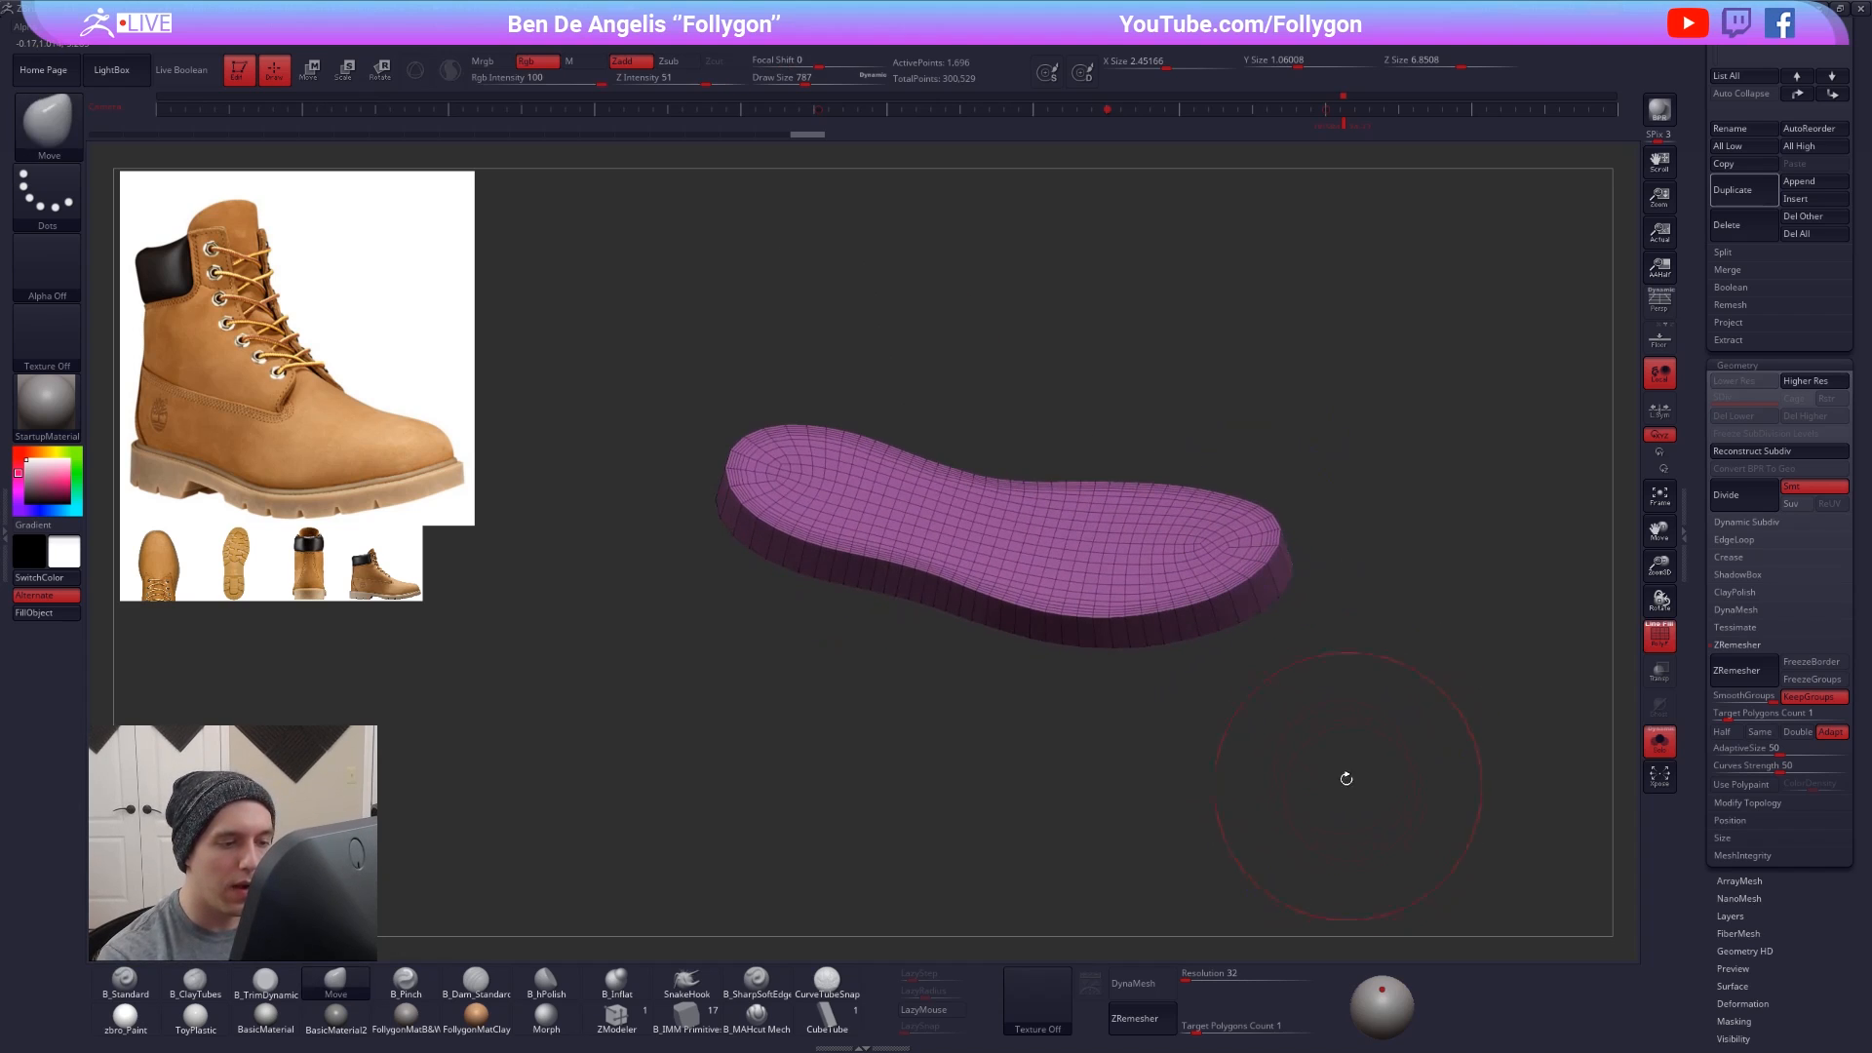
key("d")
key("shift+f")
- Set the Move brush's draw size to 465, and show the whole boot to examine how the smoothed sole fits
mouse_move(1316, 711)
left_mouse_down()
mouse_move(1313, 678)
mouse_move(1321, 722)
left_mouse_up()
key("space")
left_click_drag(1253, 632, 1240, 631)
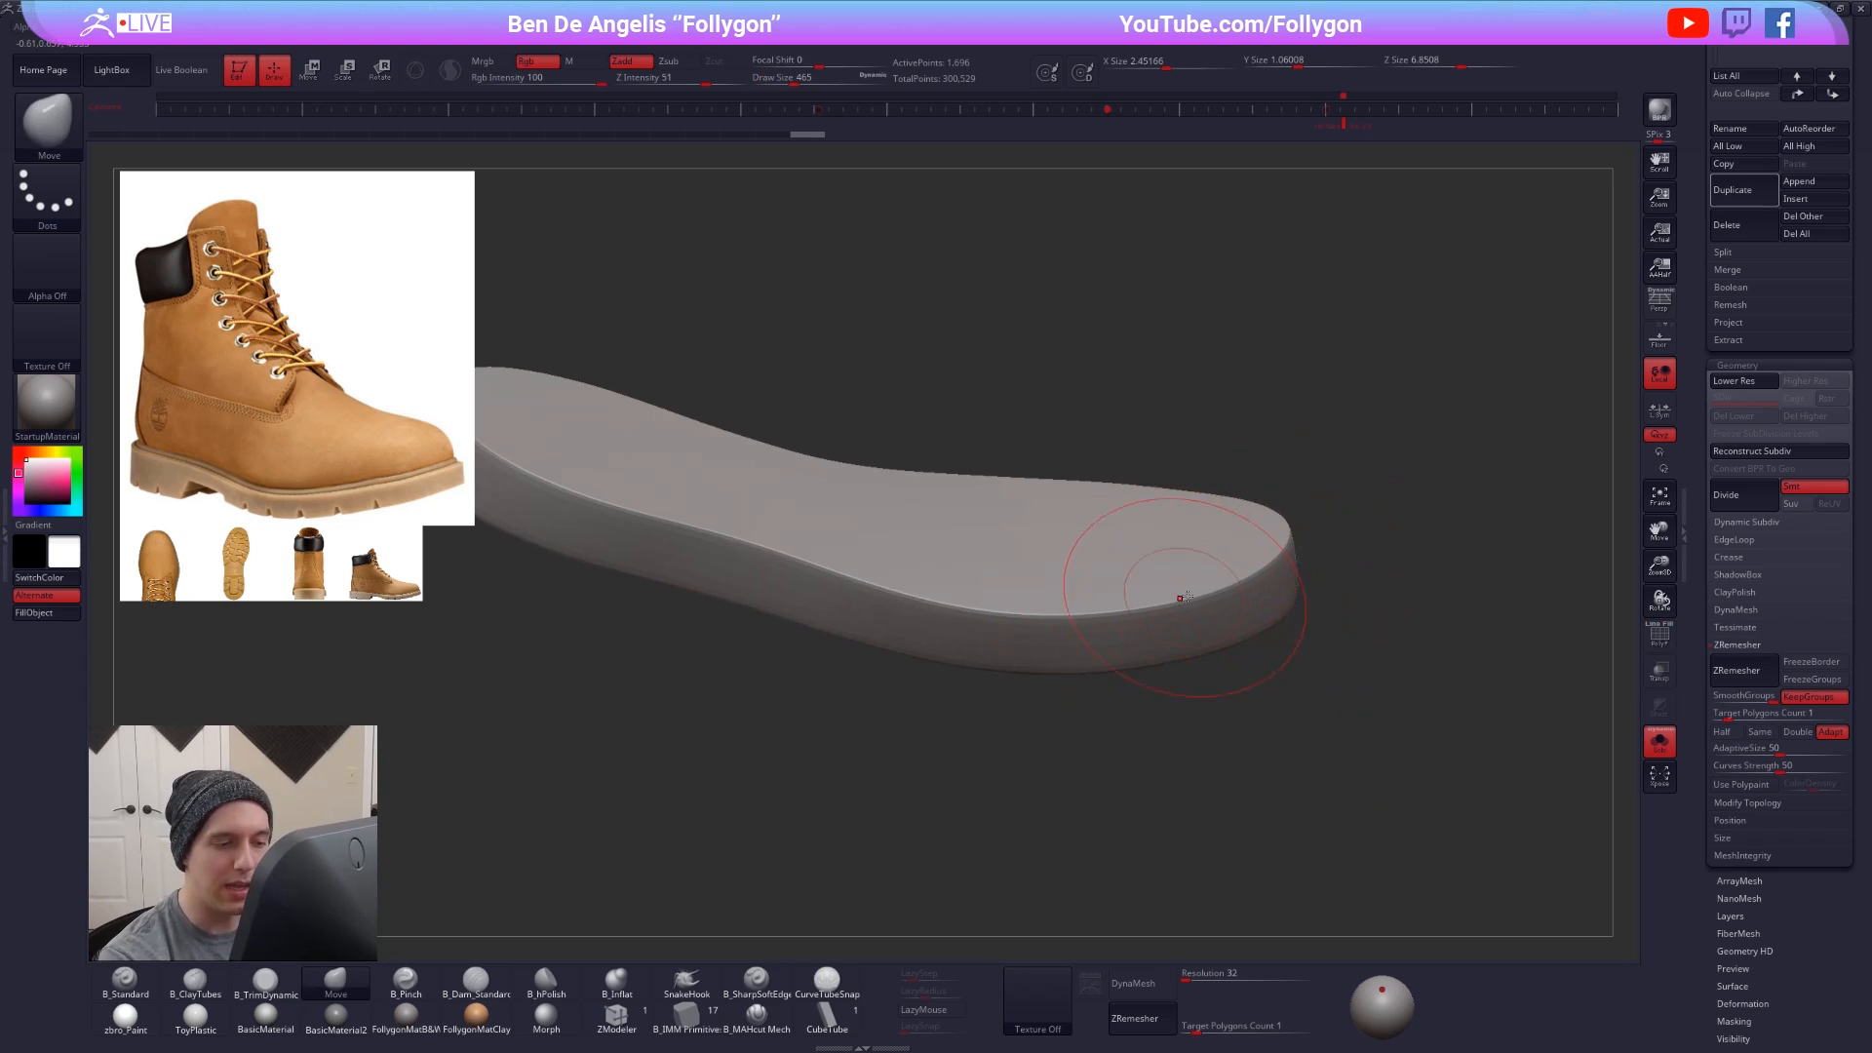
key("shift")
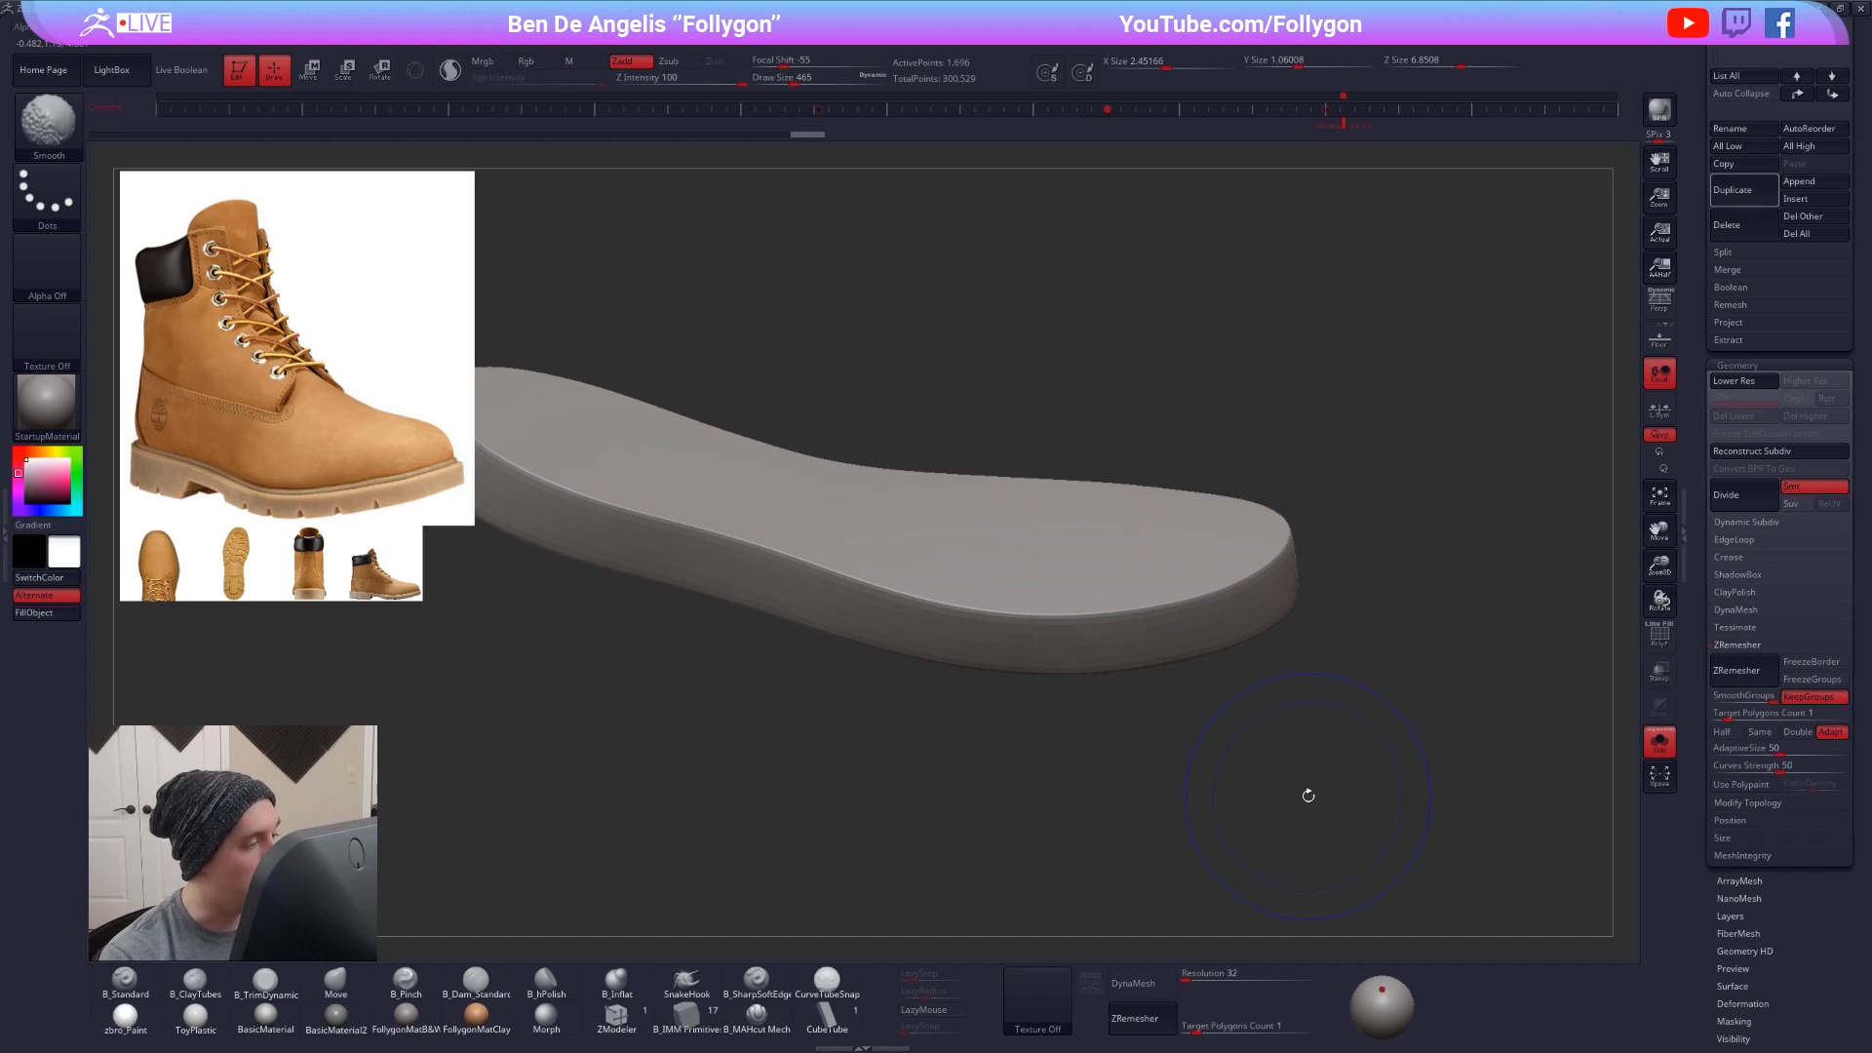
key("shift+f")
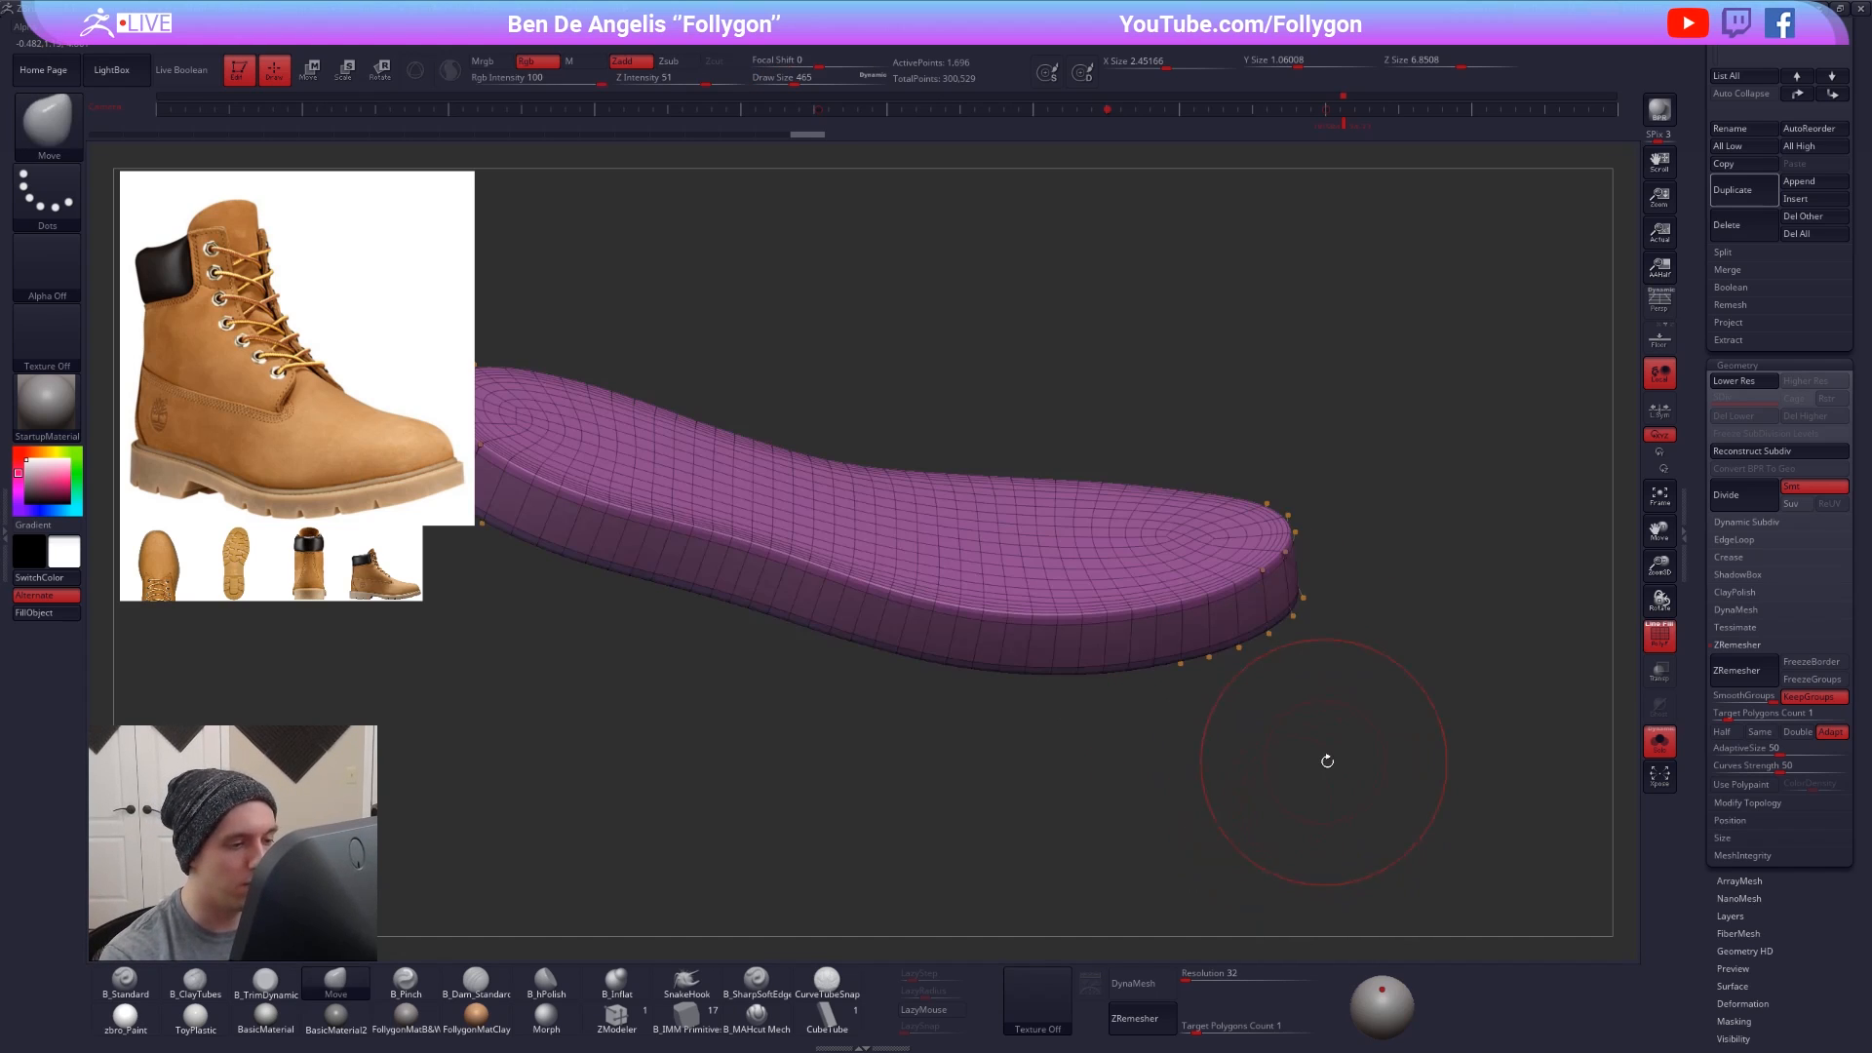
key("alt+s")
key("shift+f")
left_click_drag(1328, 775, 1242, 656)
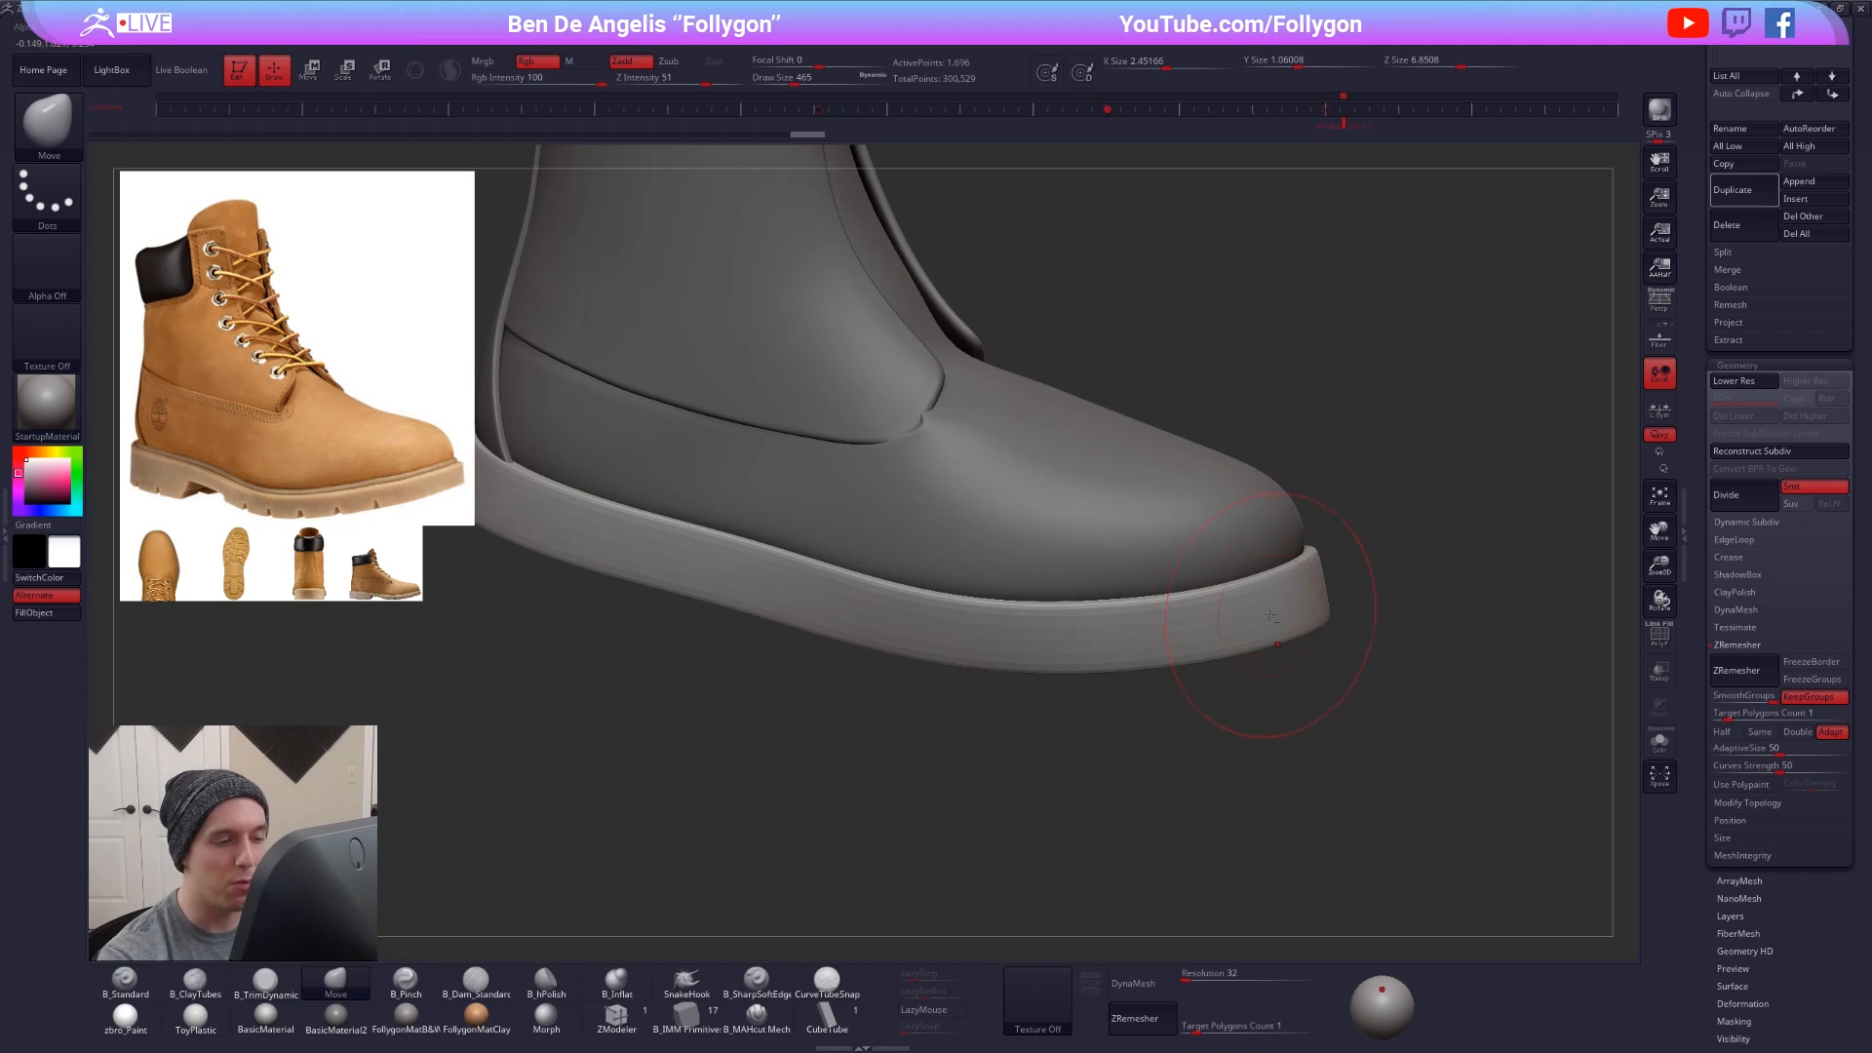
right_click_drag(1271, 616, 1243, 594)
right_click_drag(1243, 595, 1204, 624, "ctrl")
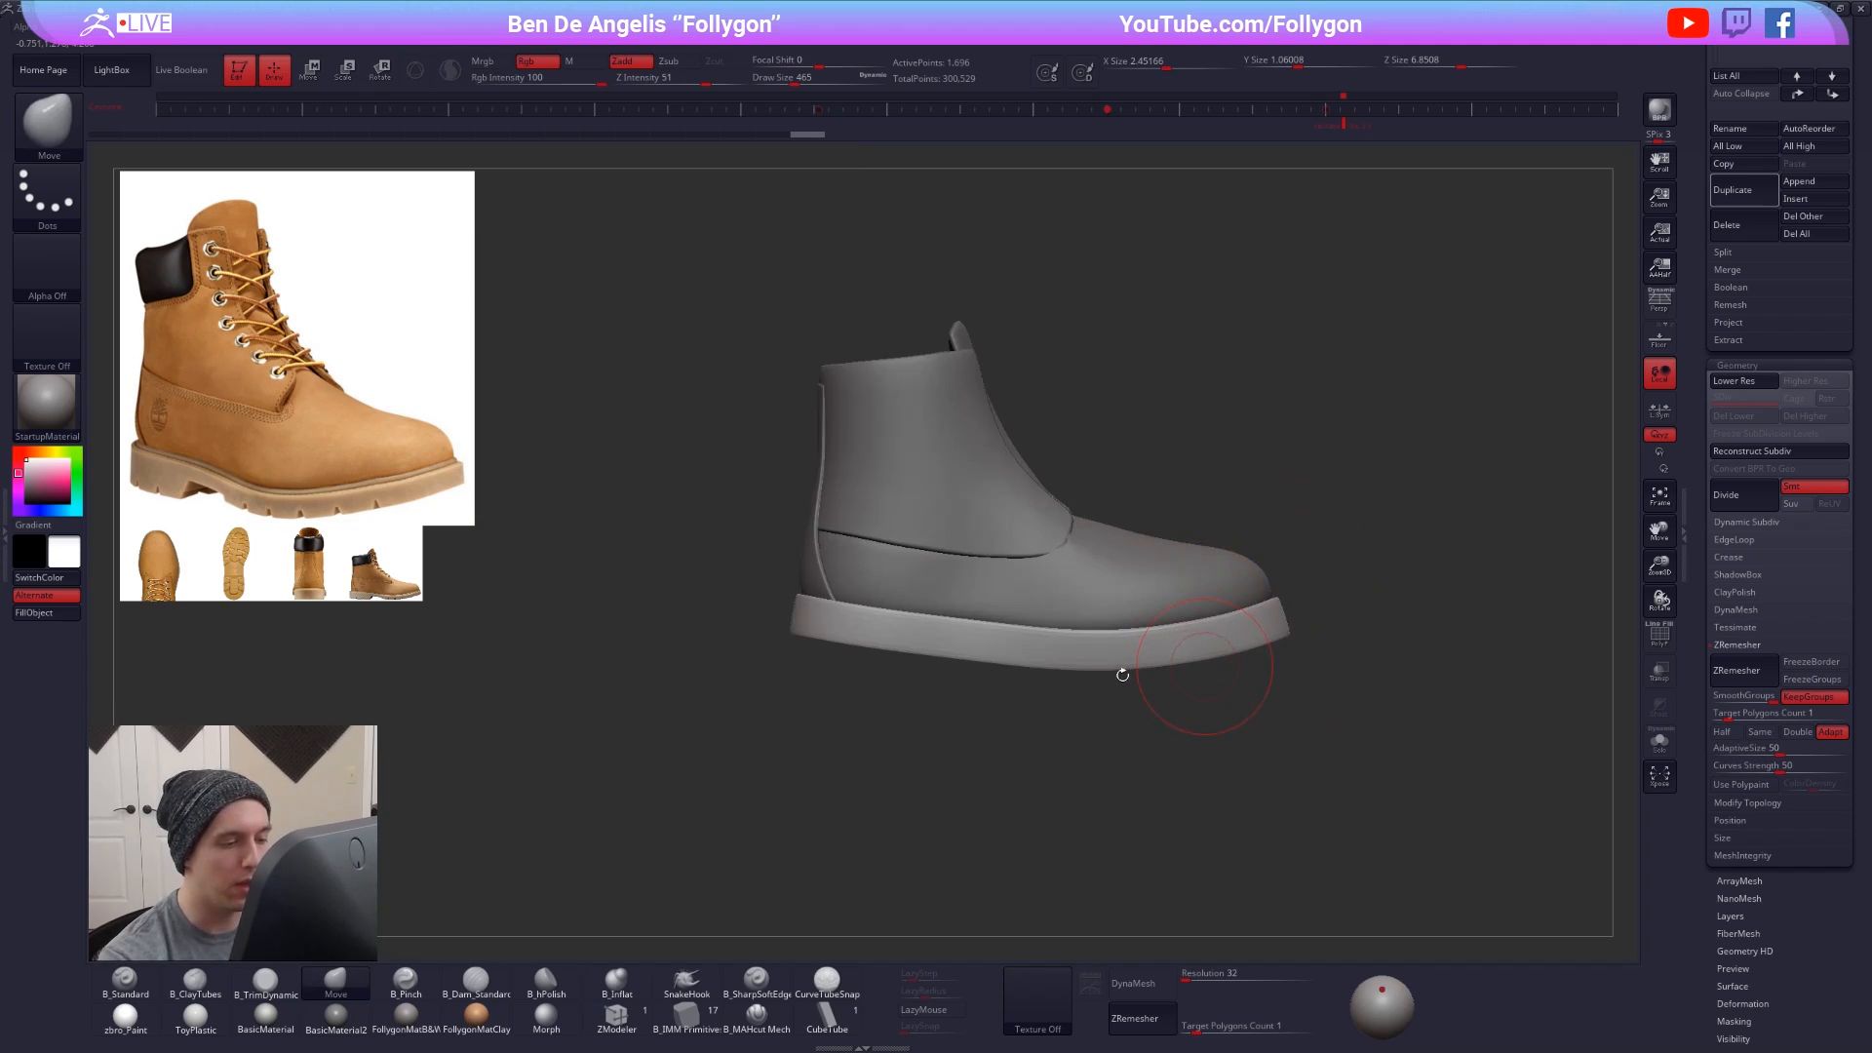
- Examine the fit between the sole and upper, reducing the Move brush's draw size to 381 and 160
left_click_drag(1131, 692, 1146, 719)
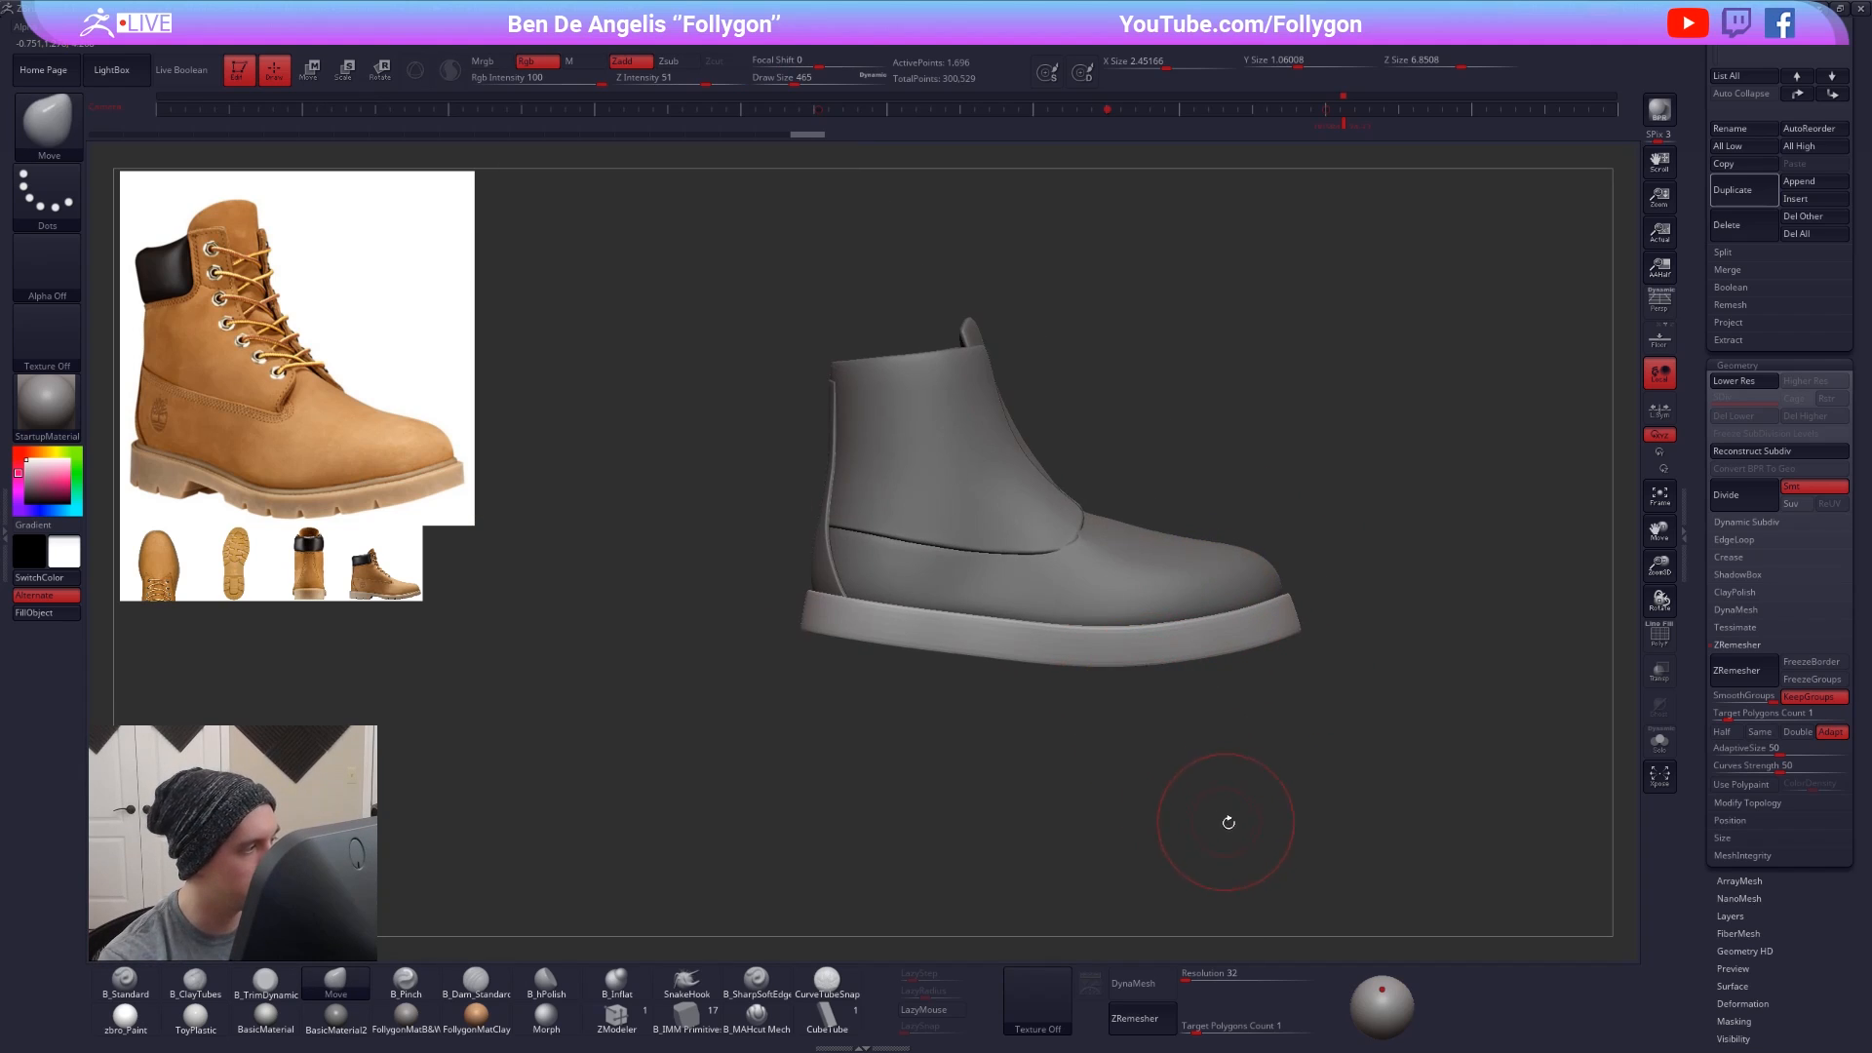
left_click_drag(1228, 822, 1190, 838)
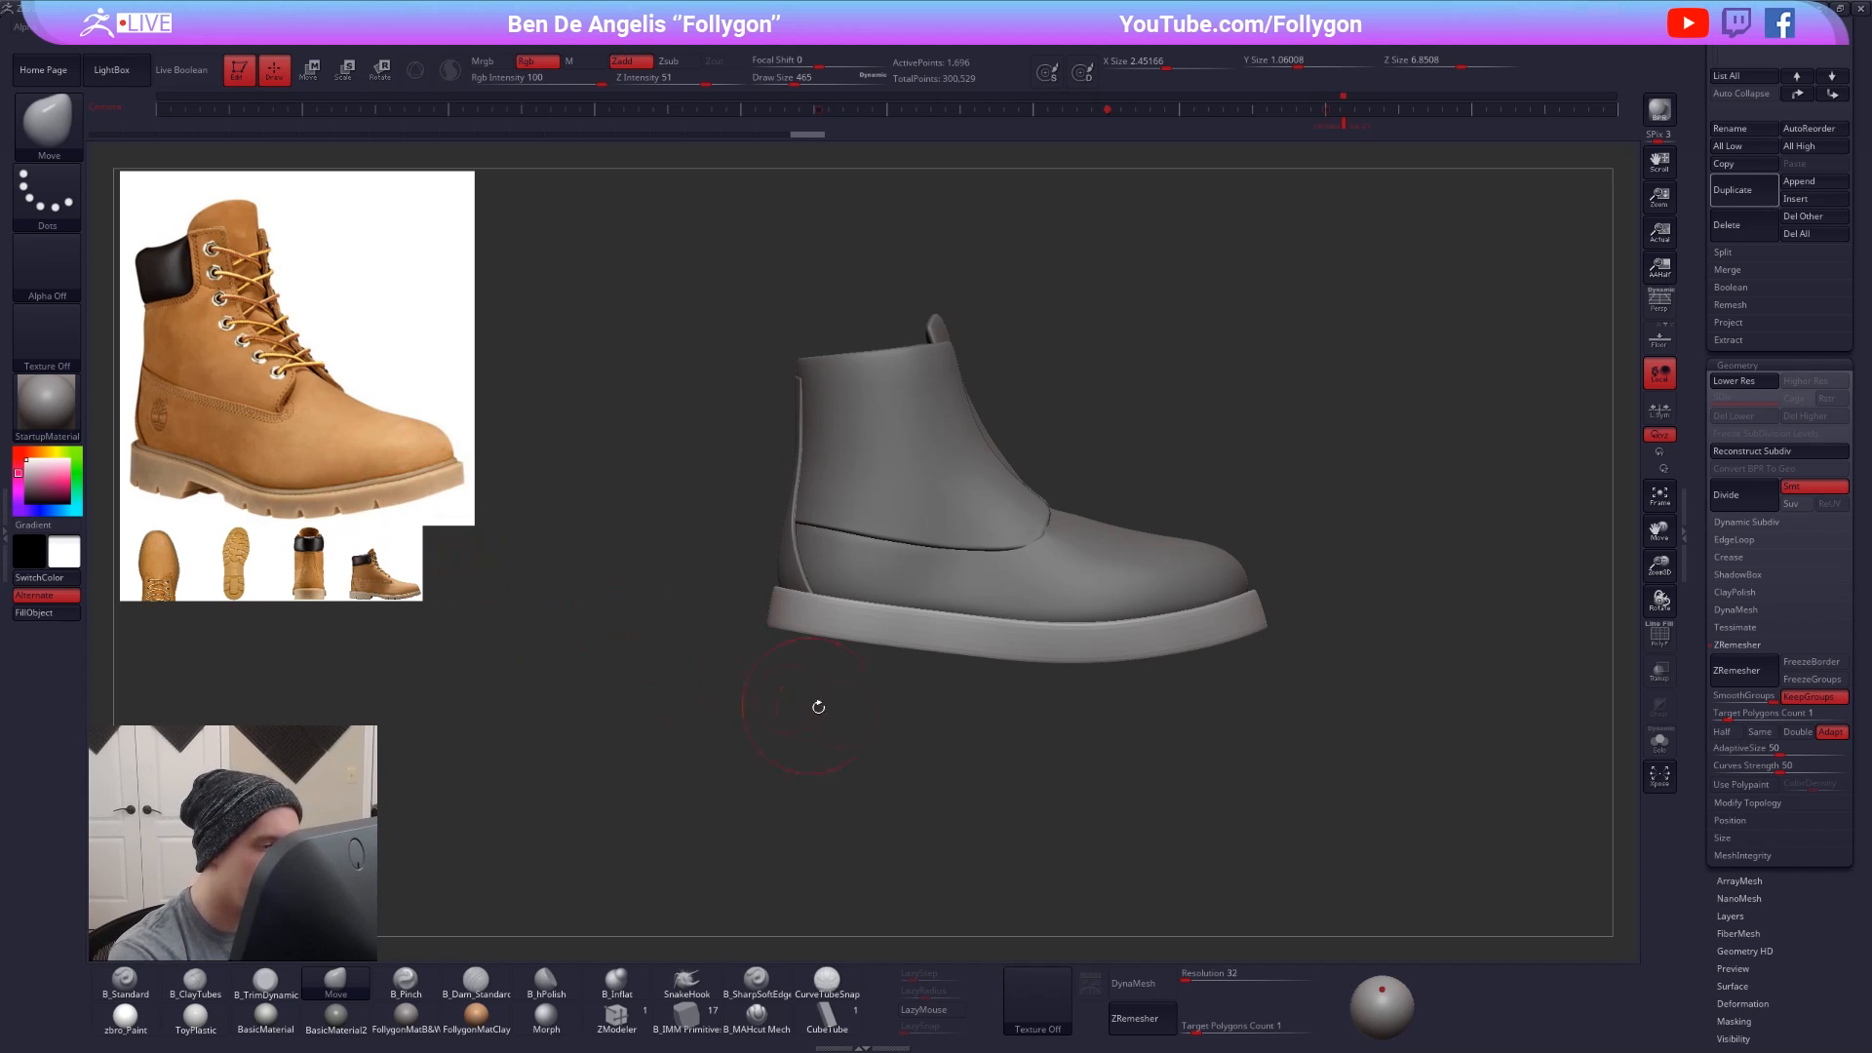
left_click_drag(1127, 754, 1237, 778)
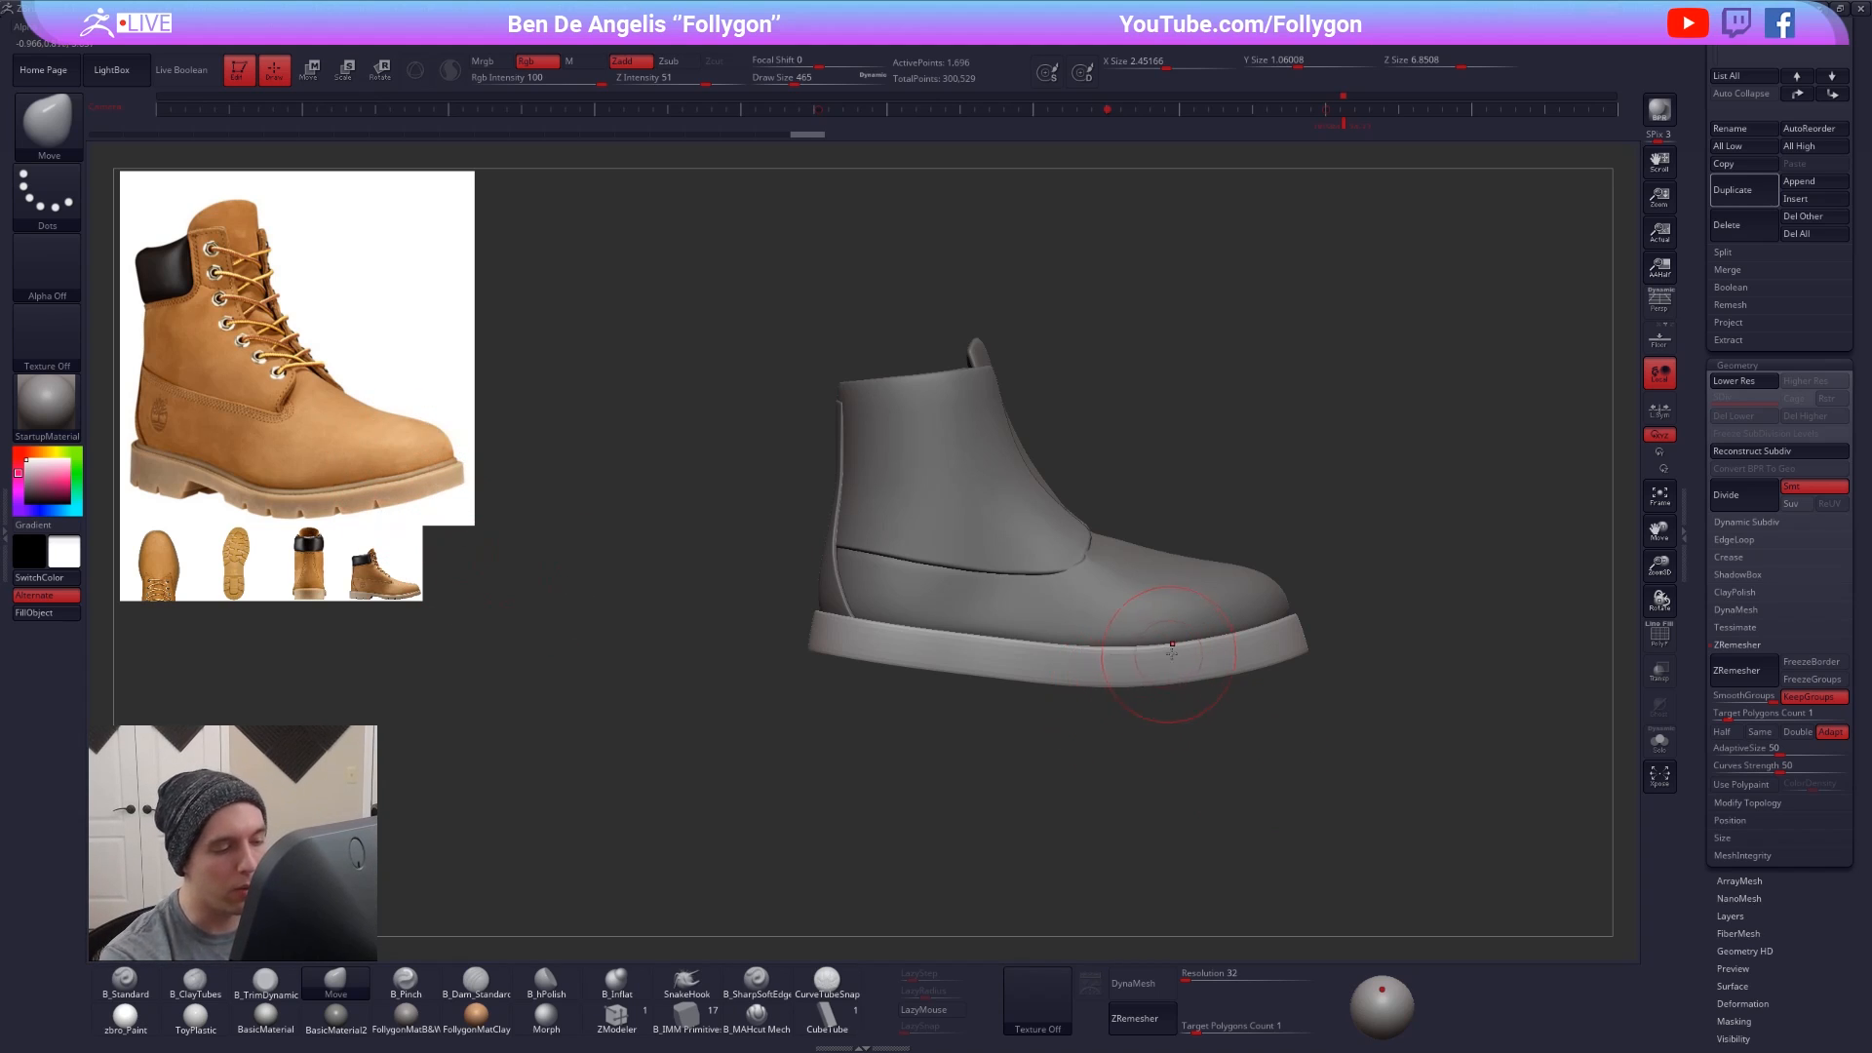
key("space")
left_click_drag(1185, 645, 1178, 645)
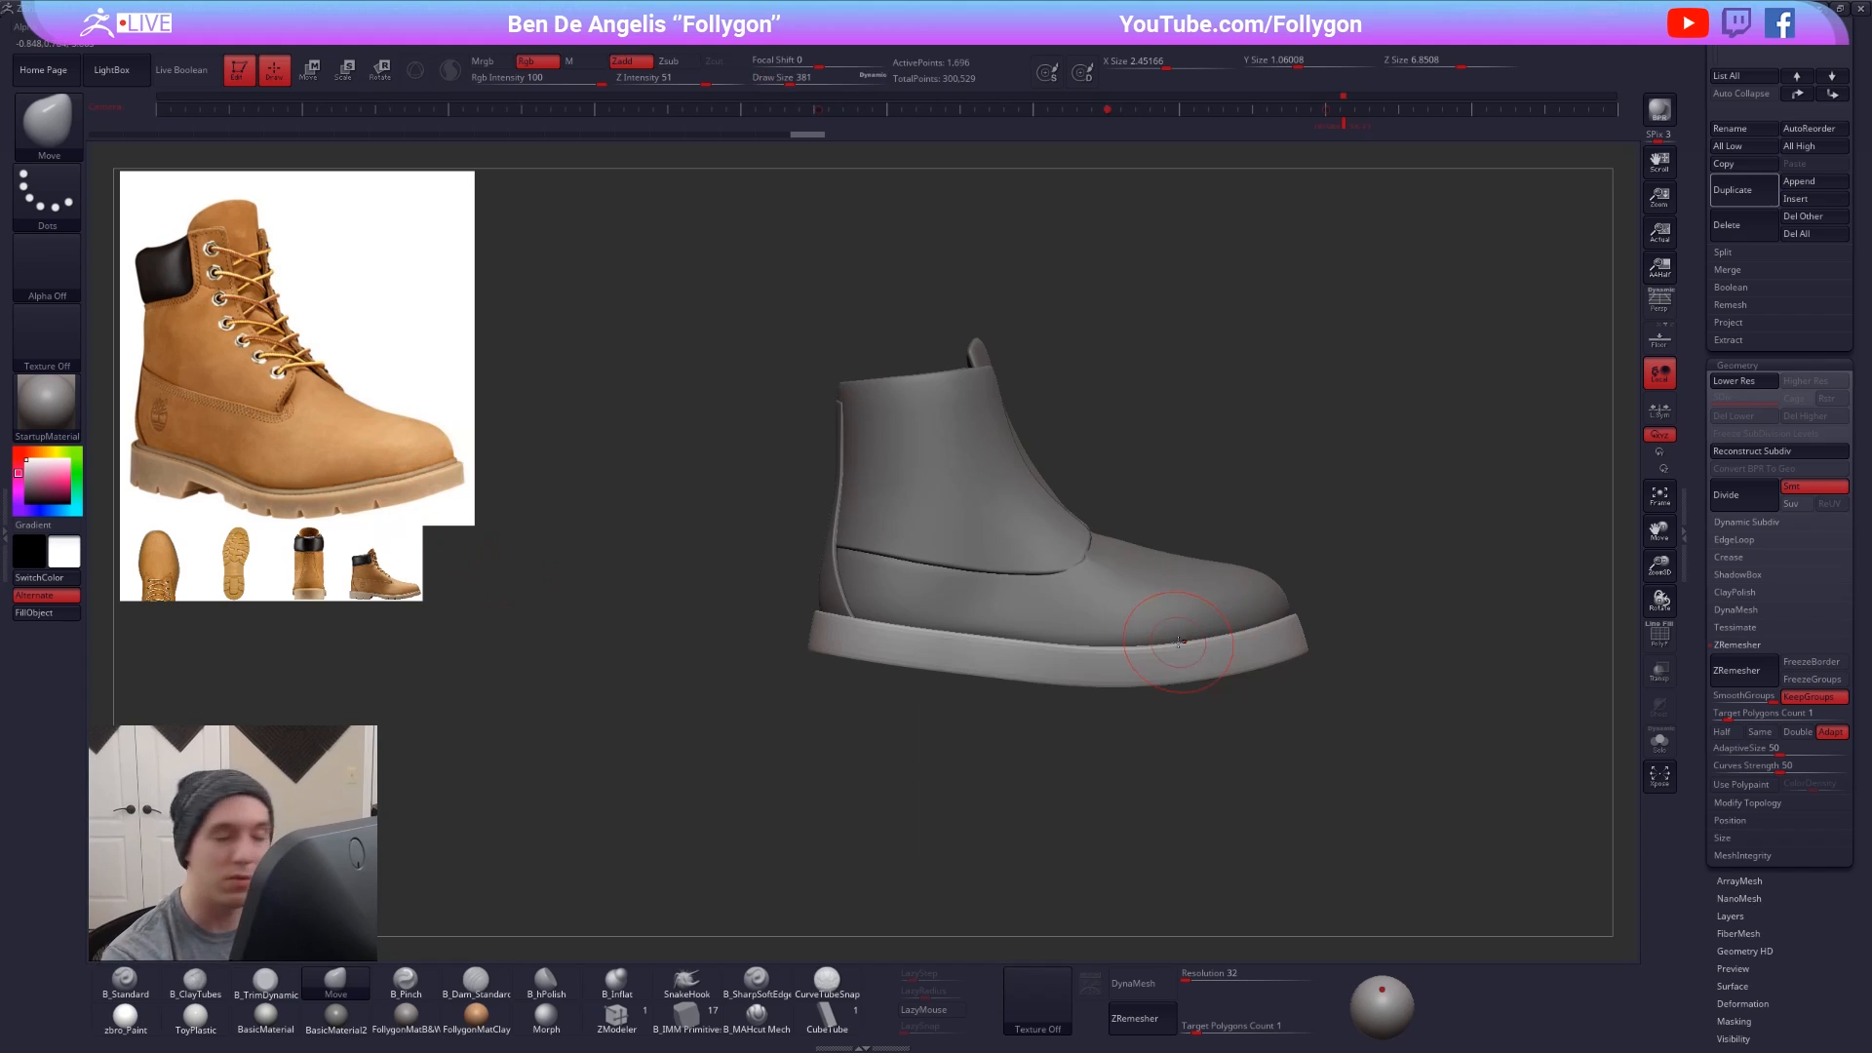
mouse_move(1257, 704)
left_mouse_down()
mouse_move(1200, 725)
mouse_move(1194, 768)
left_mouse_up()
key("space")
left_click_drag(1195, 768, 1182, 769)
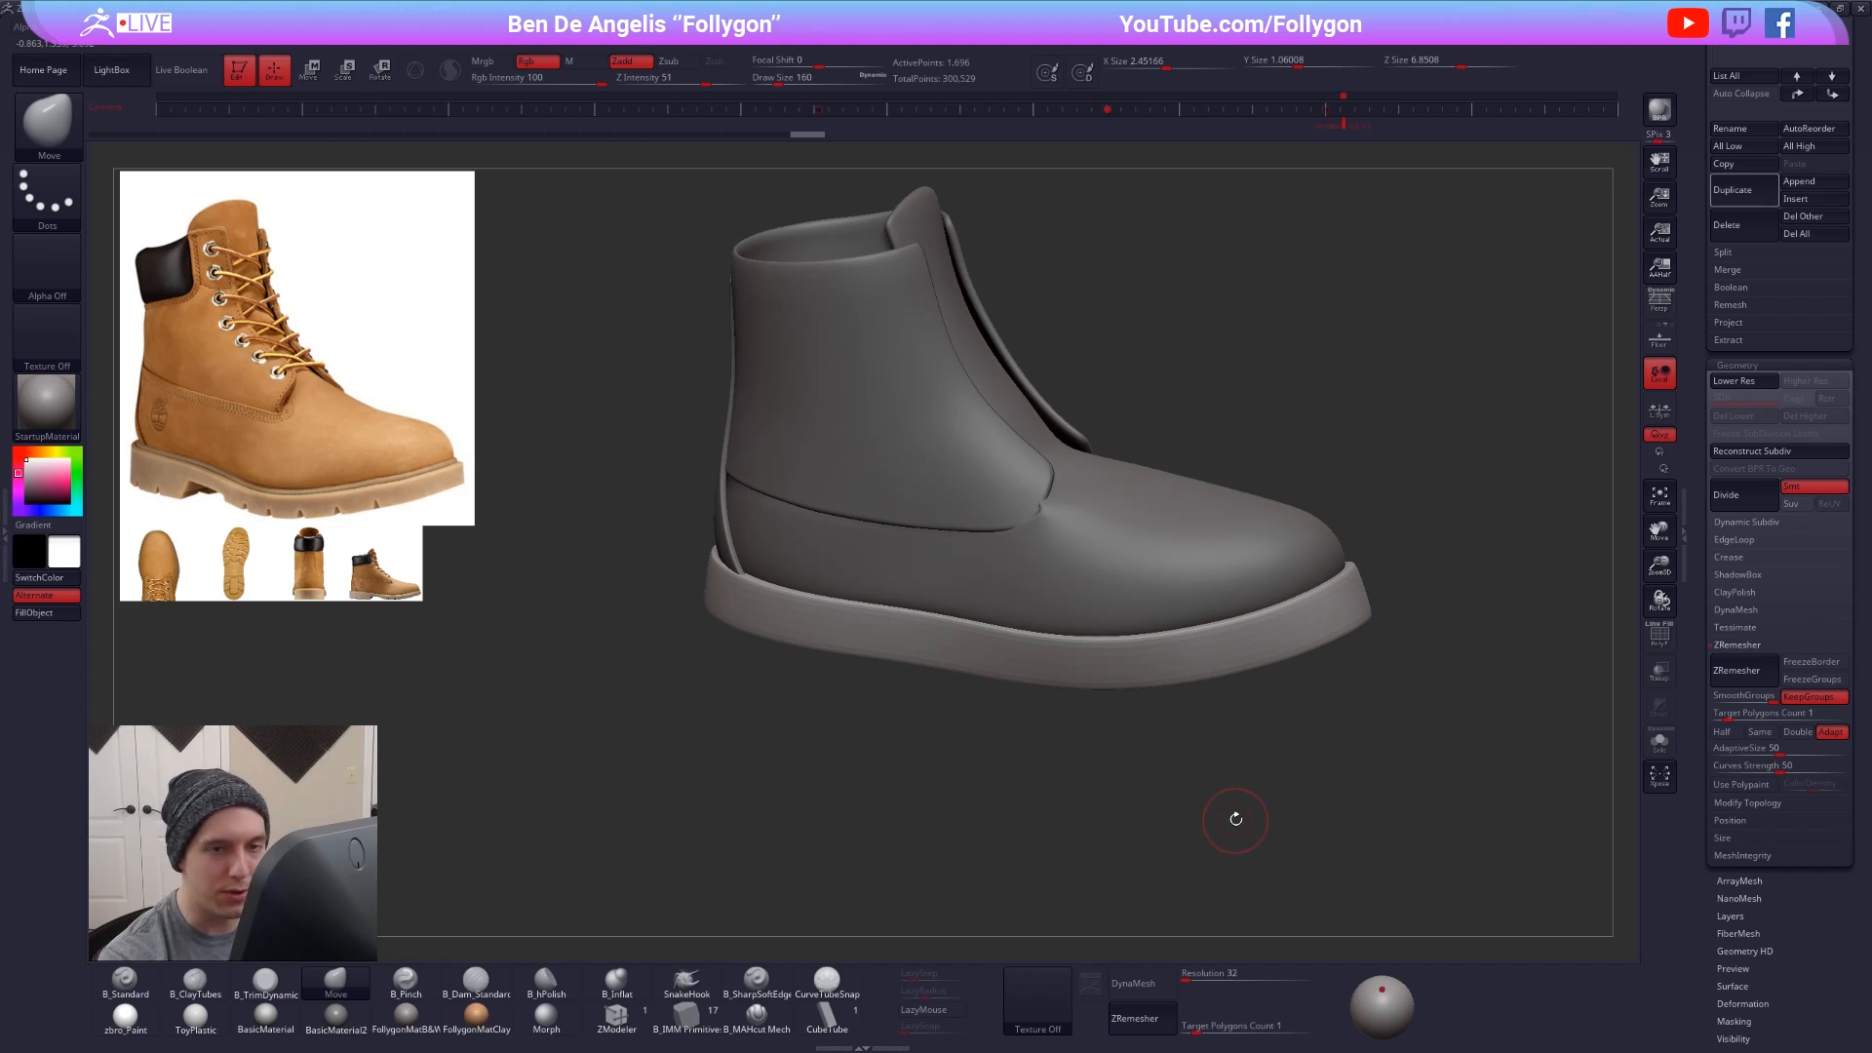
- Isolate the sole, duplicate its subtool, and display the polyframe
left_click_drag(1694, 260, 1694, 666)
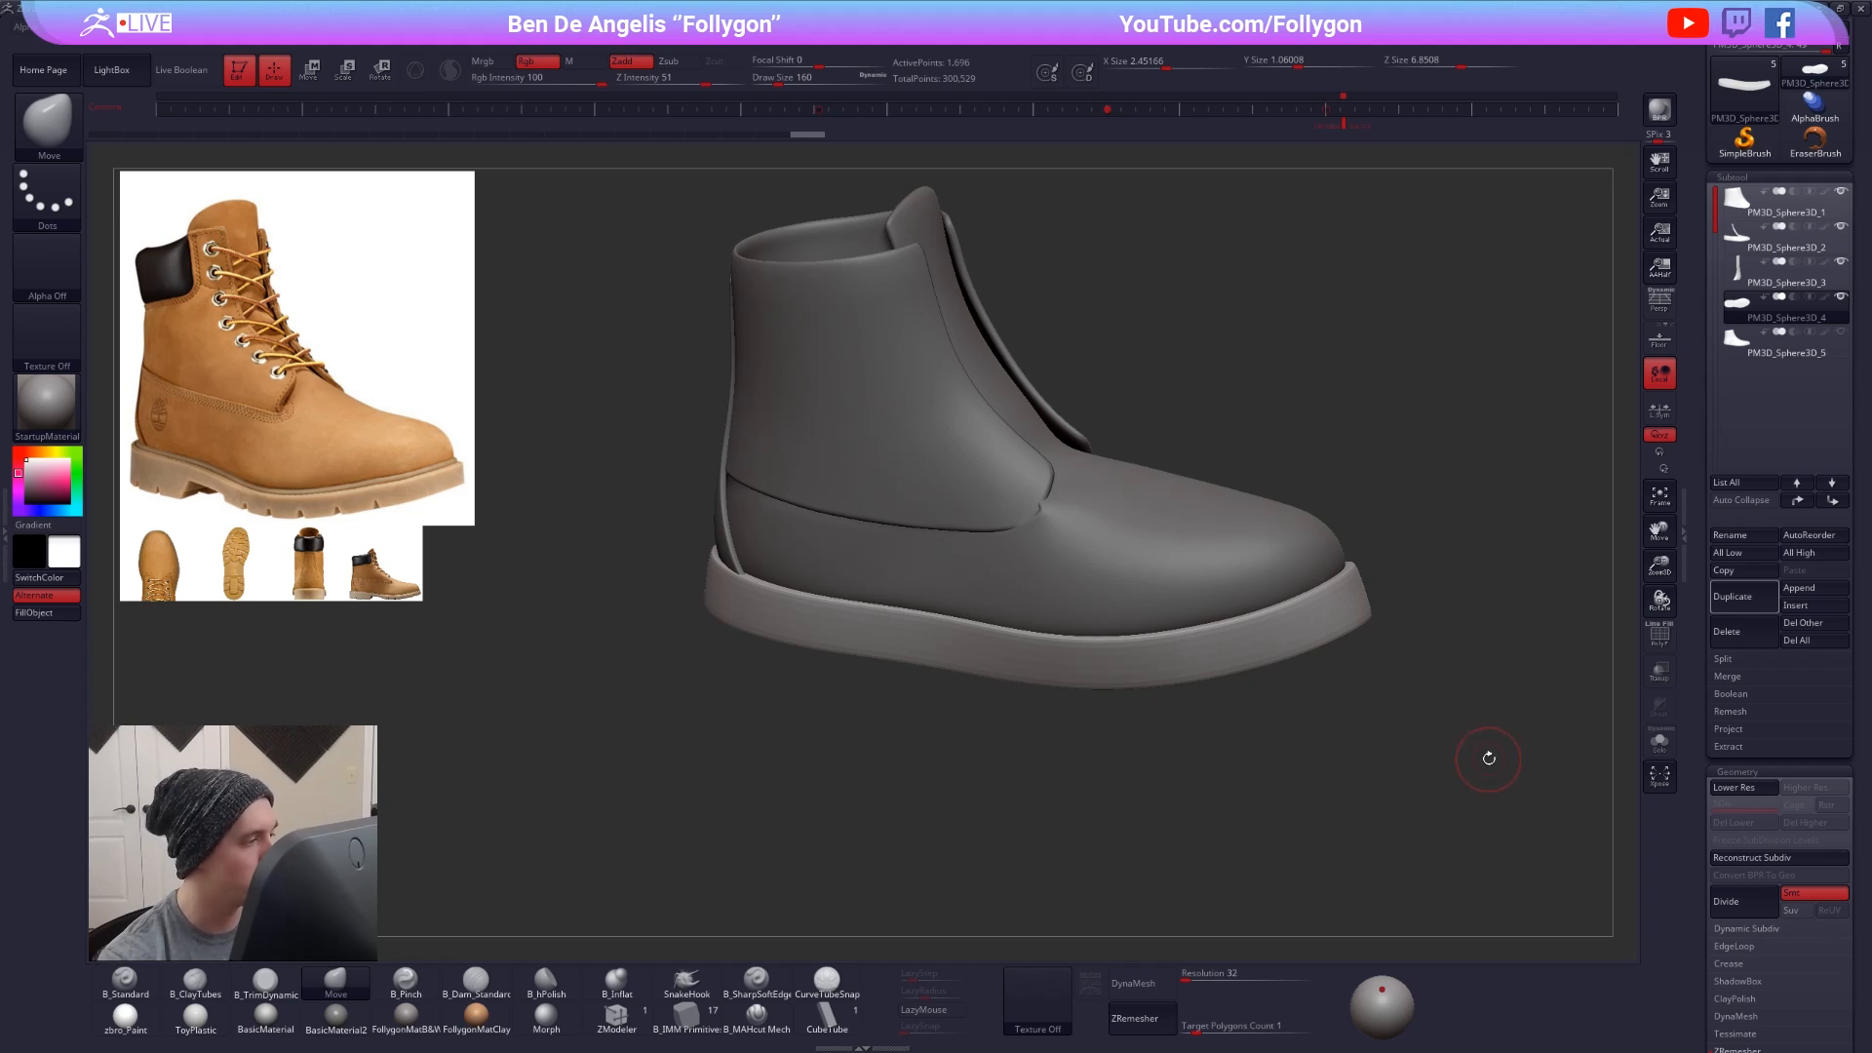
key("alt+s")
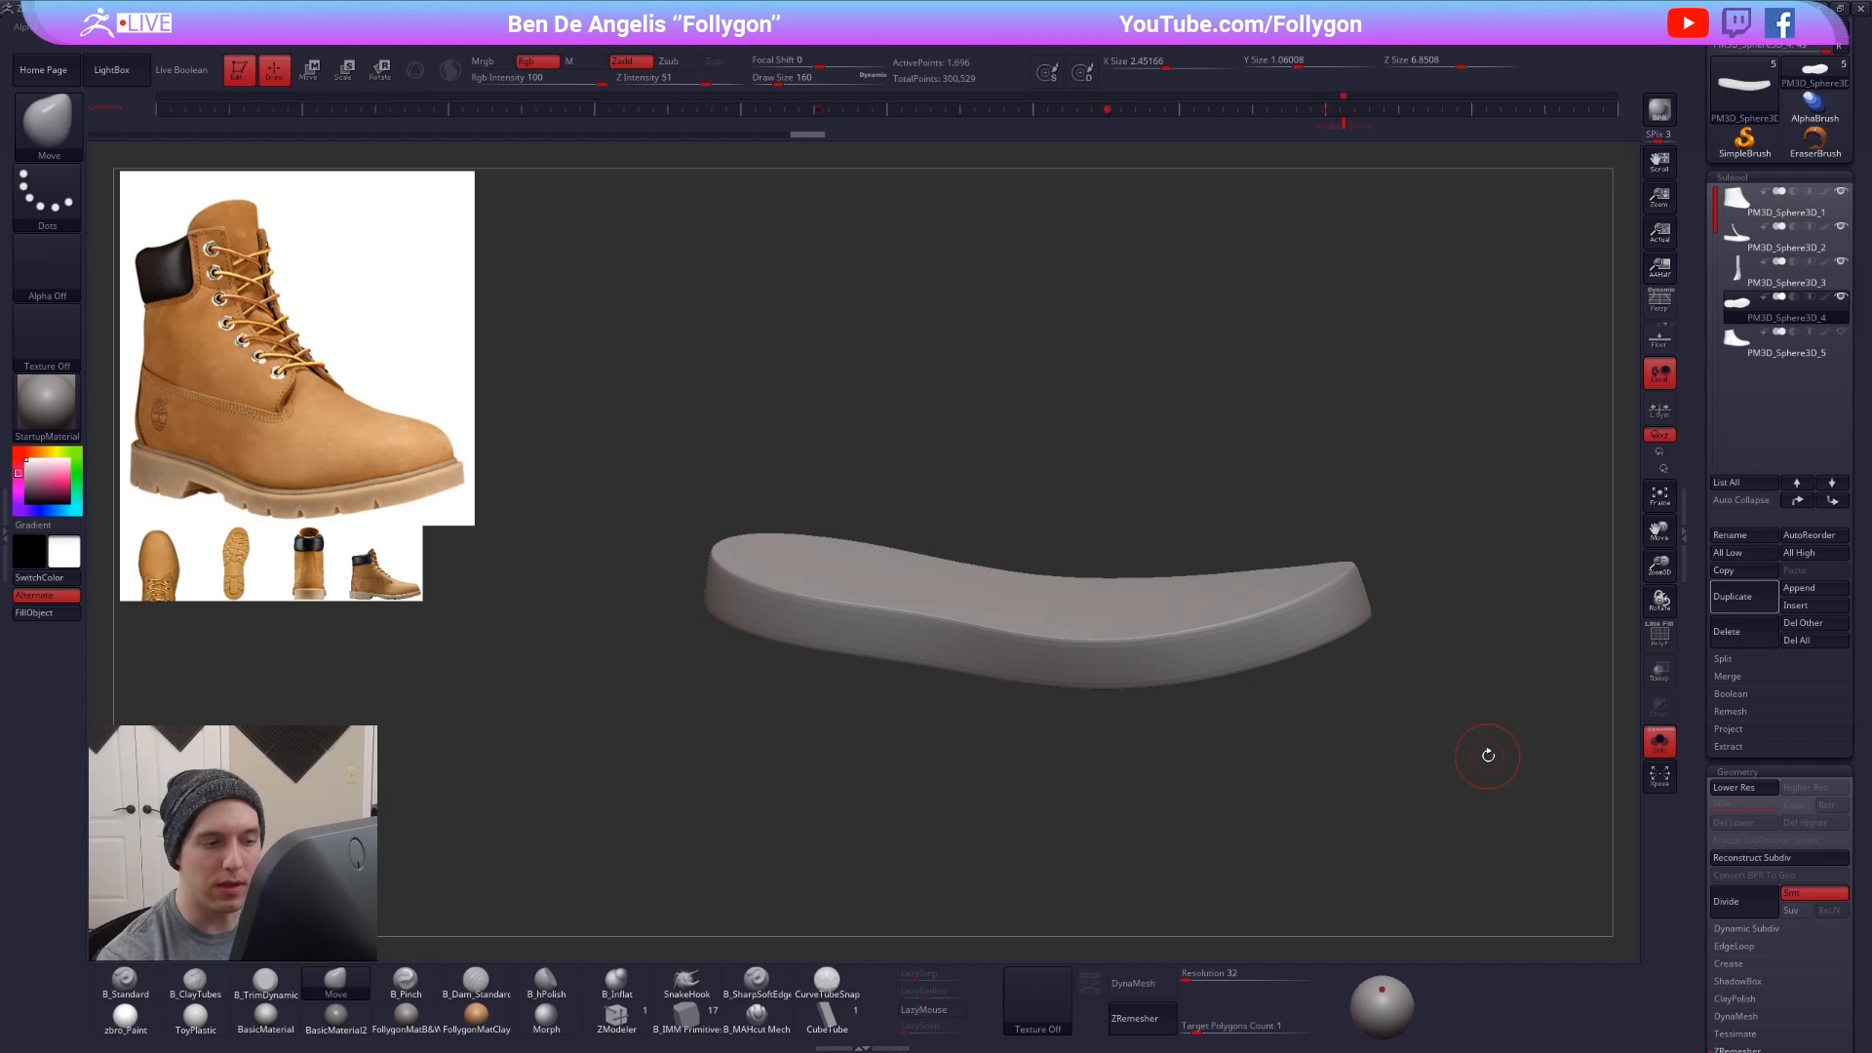
left_click(1751, 609)
key("shift+f")
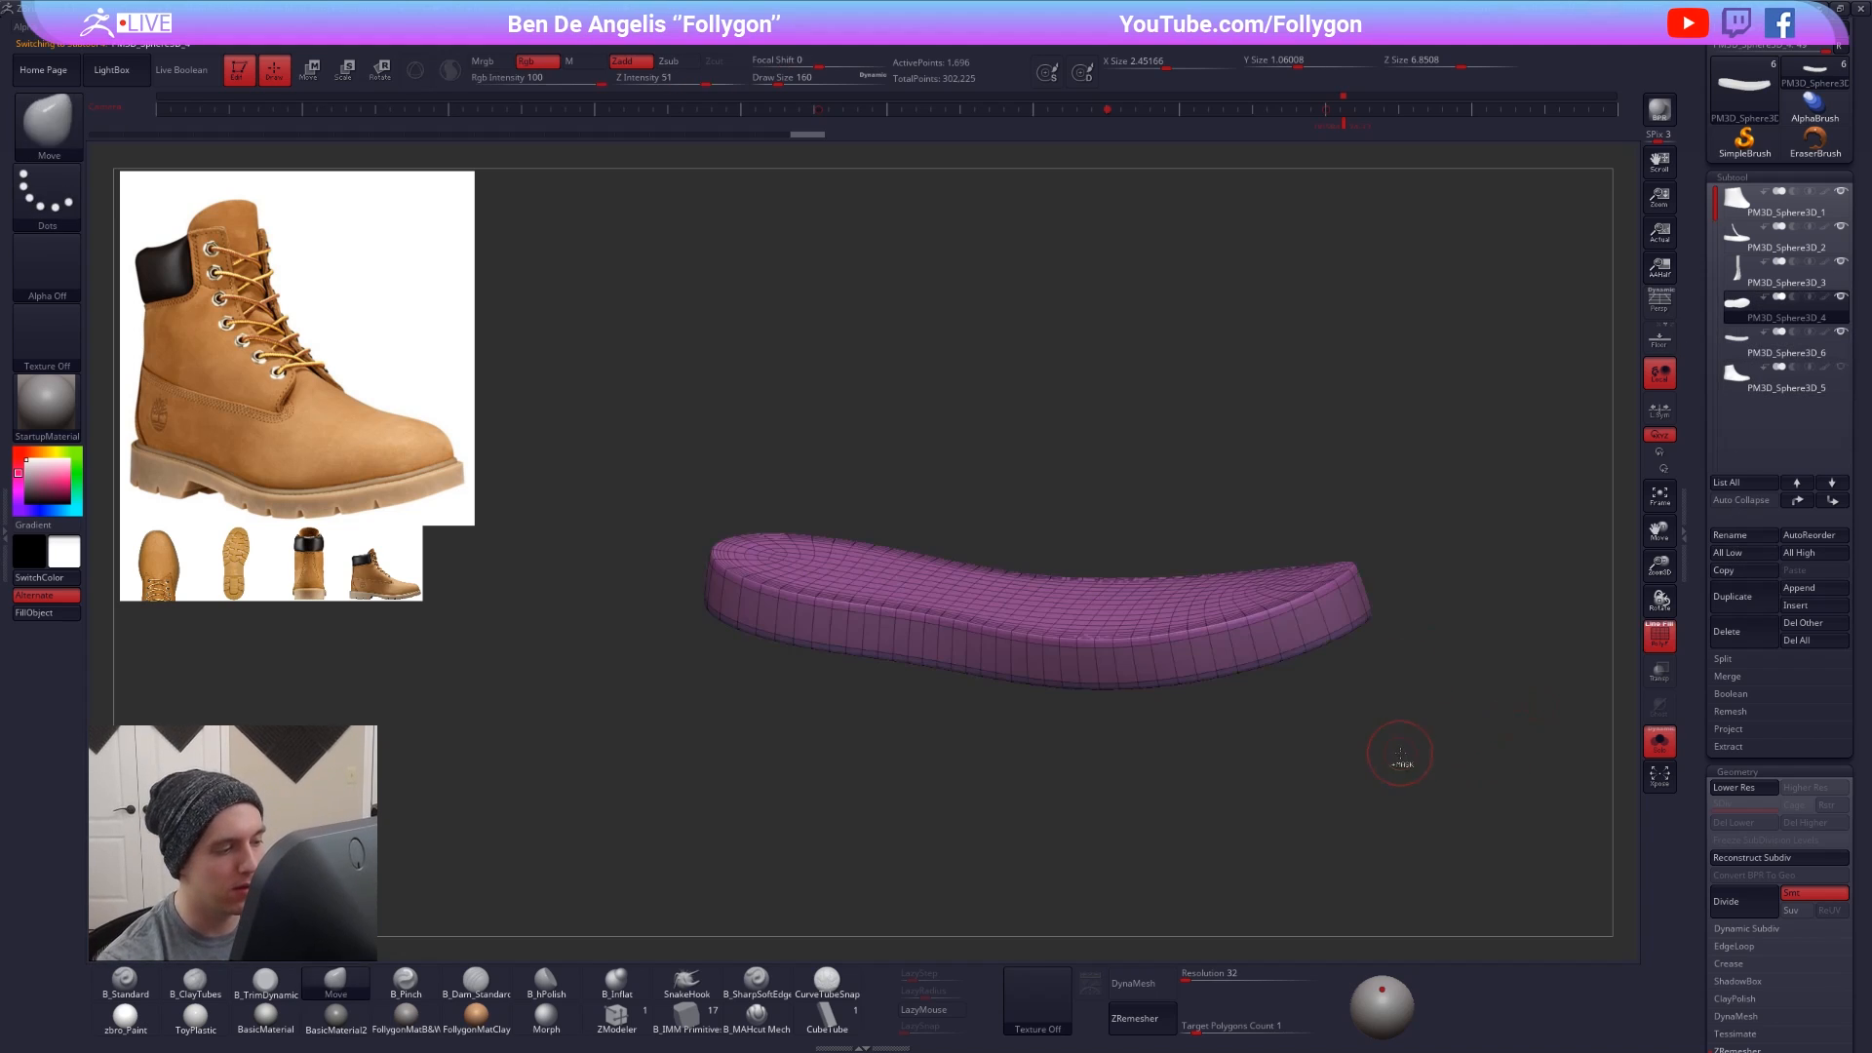
- Turn off the original sole's subdivision preview and undo its history back to the flat sheet without thickness
key("shift+d")
key("ctrl+z")
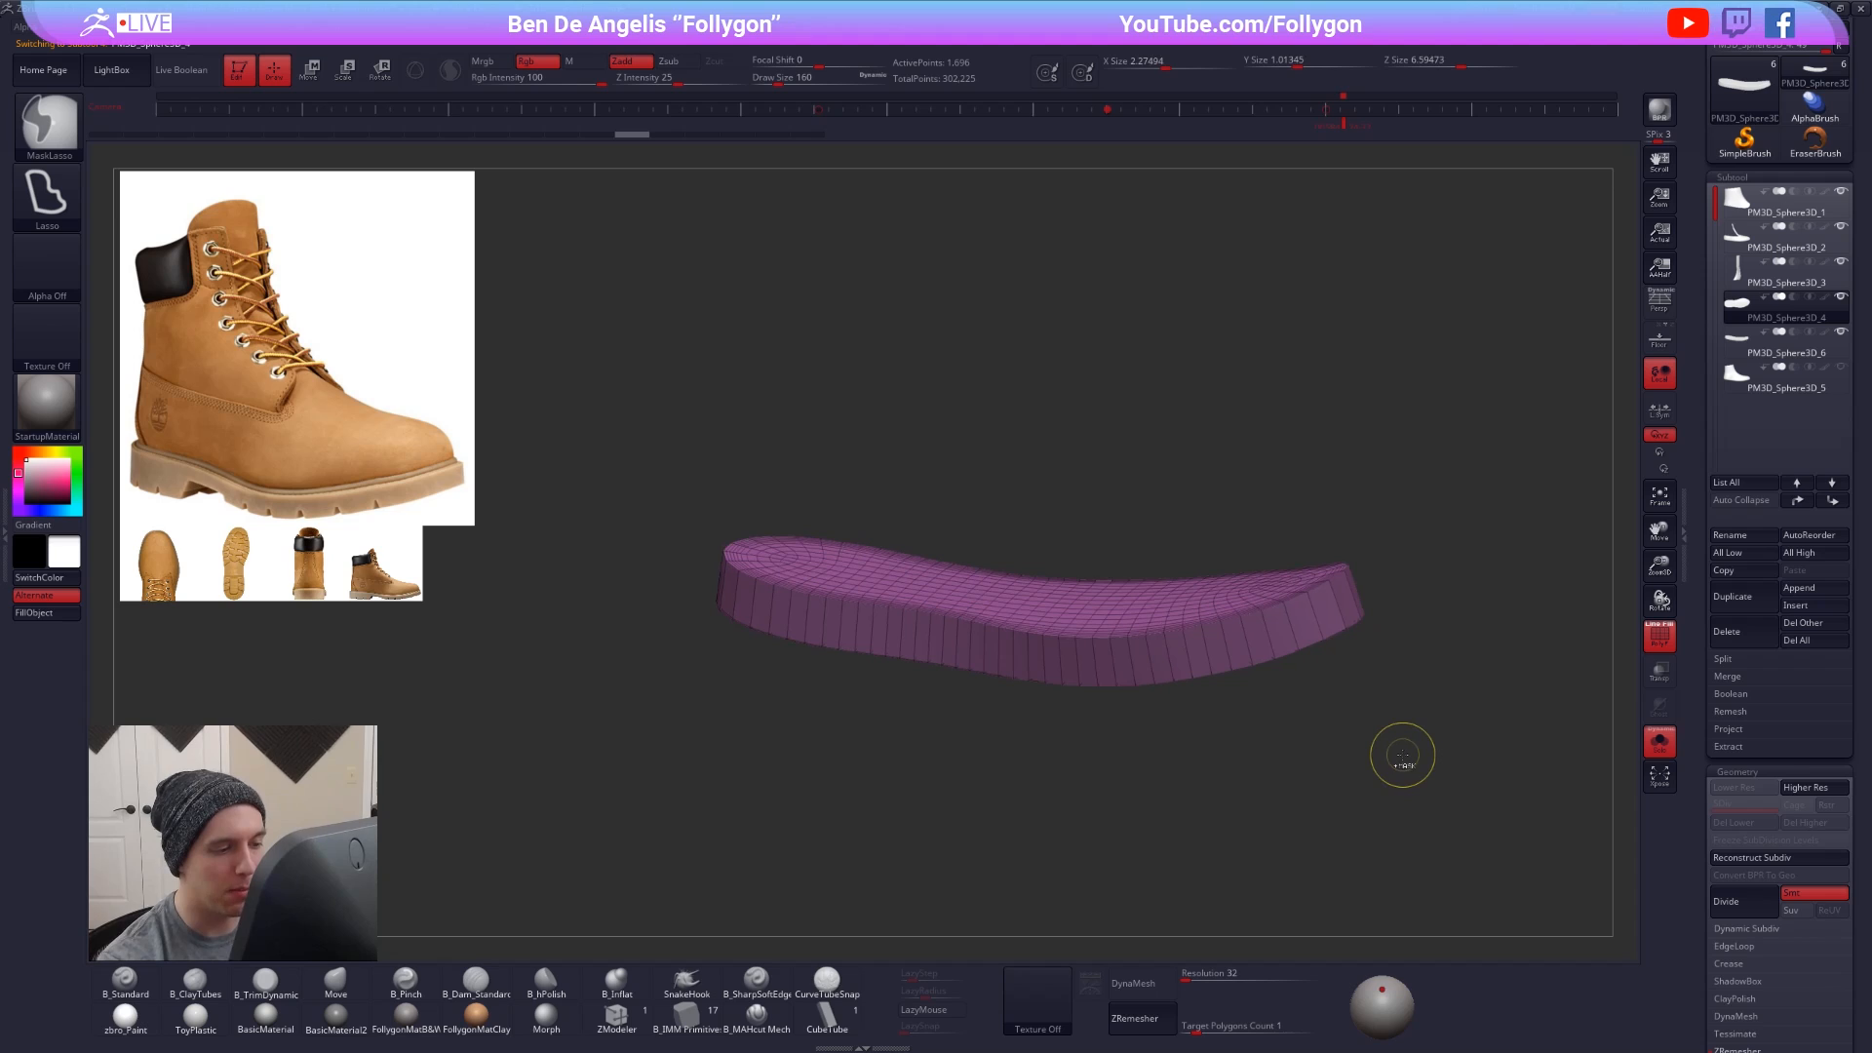
key("ctrl+z")
key("ctrl+z")
key("ctrl+z")
key("ctrl+z")
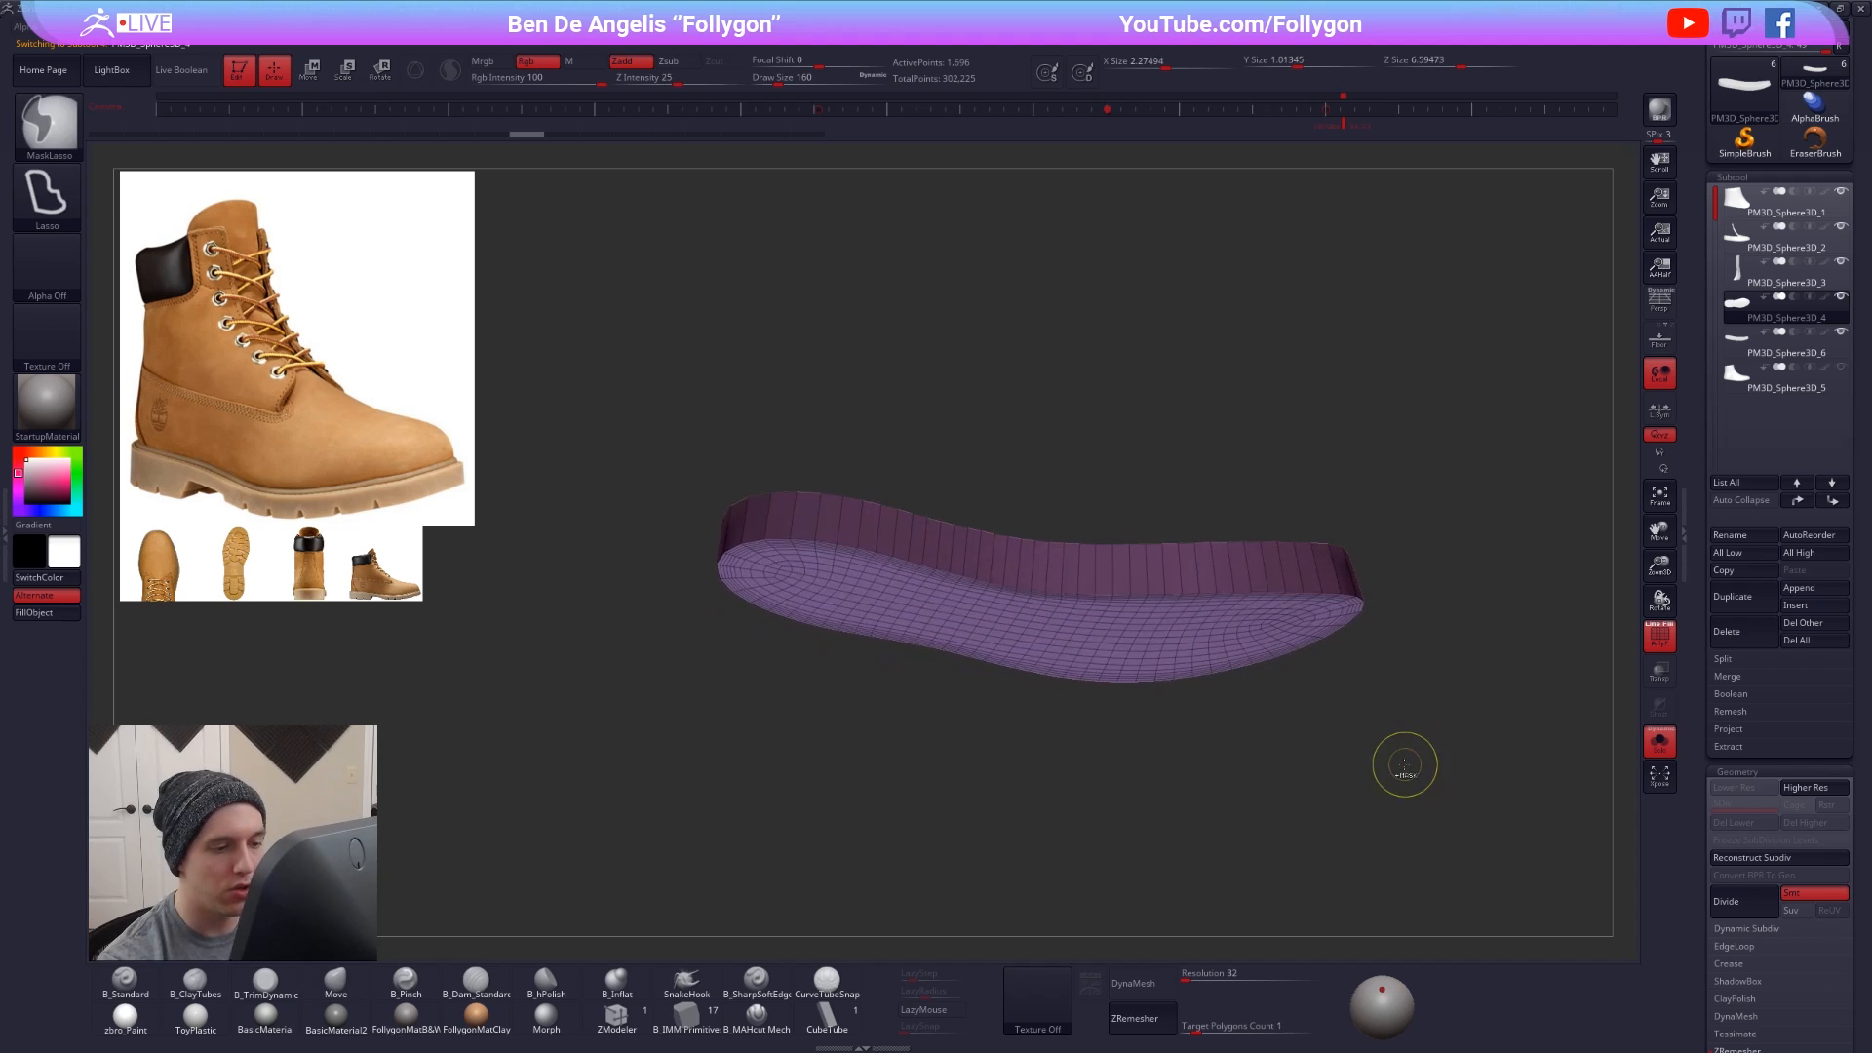
key("ctrl+z")
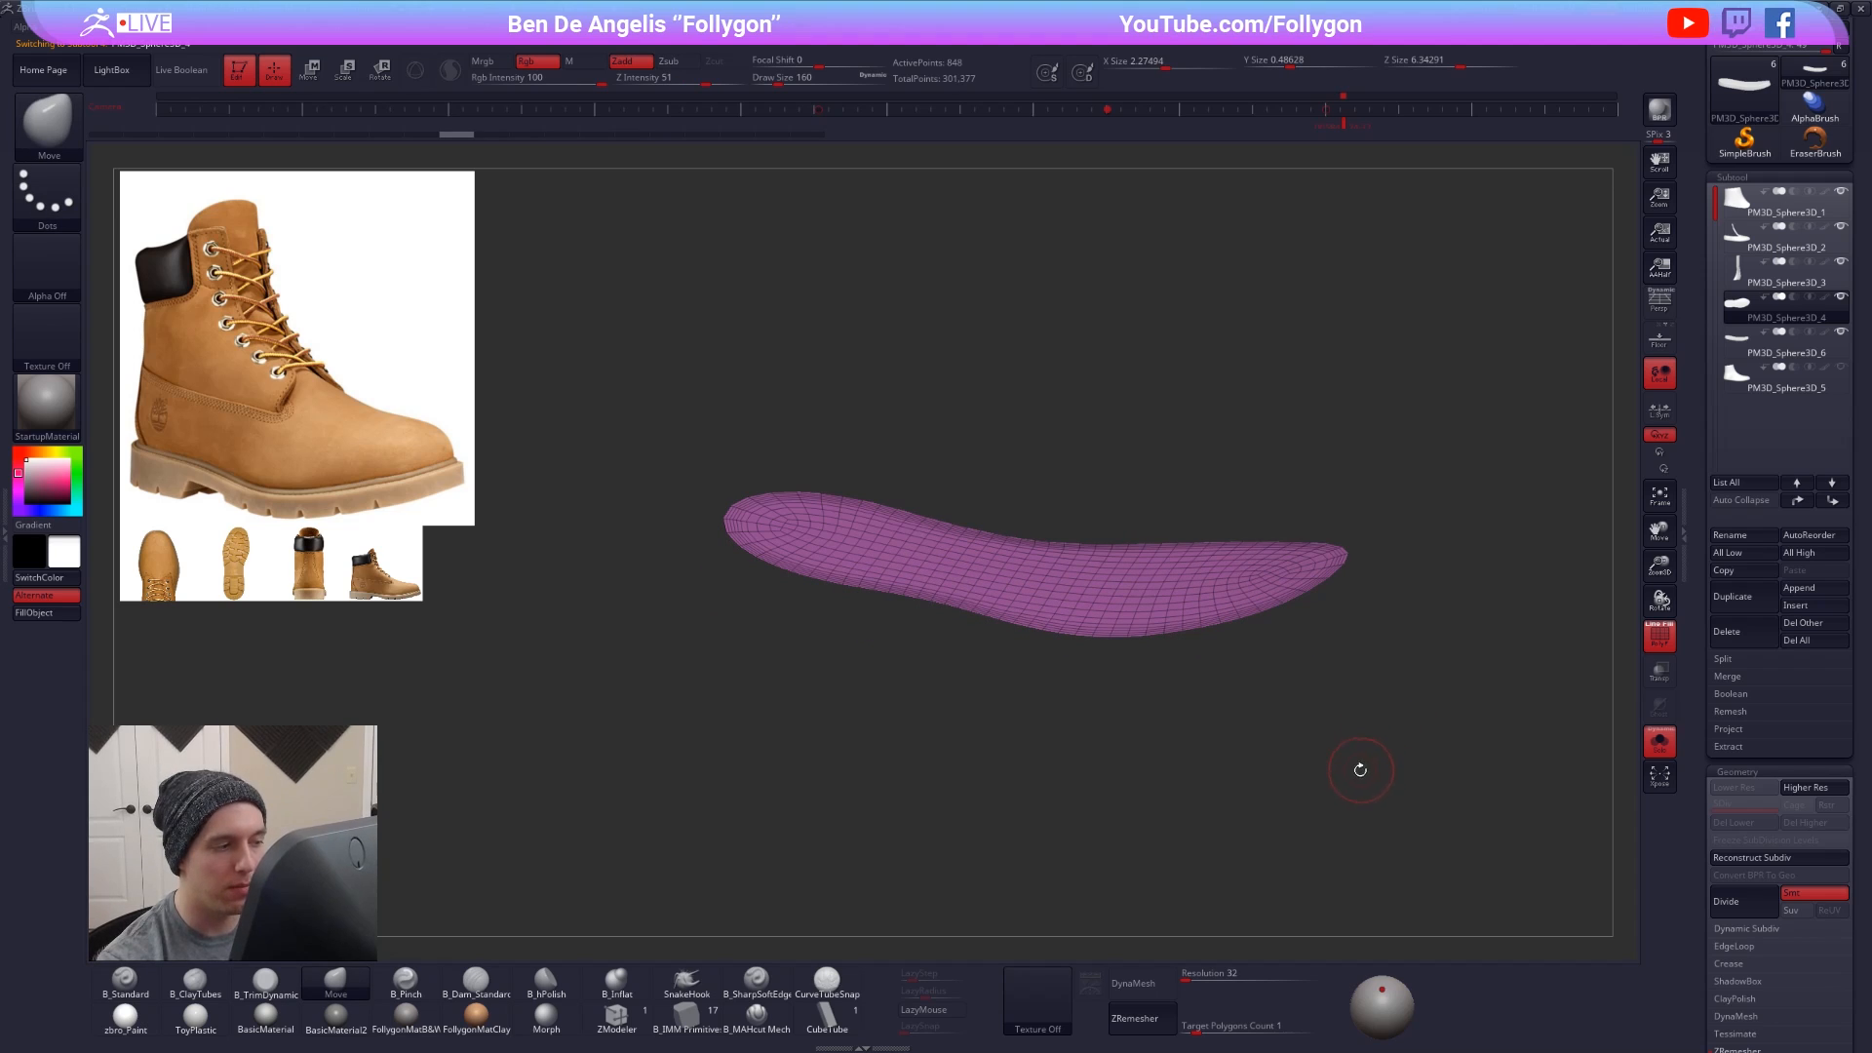
- Try a CurveTubeSnap tube along the middle of the sheet with a draw size of 121
left_click(826, 980)
mouse_move(1136, 682)
left_mouse_down()
mouse_move(1134, 726)
mouse_move(1131, 673)
mouse_move(1097, 746)
left_mouse_up()
key("space")
left_click_drag(1308, 528, 988, 454)
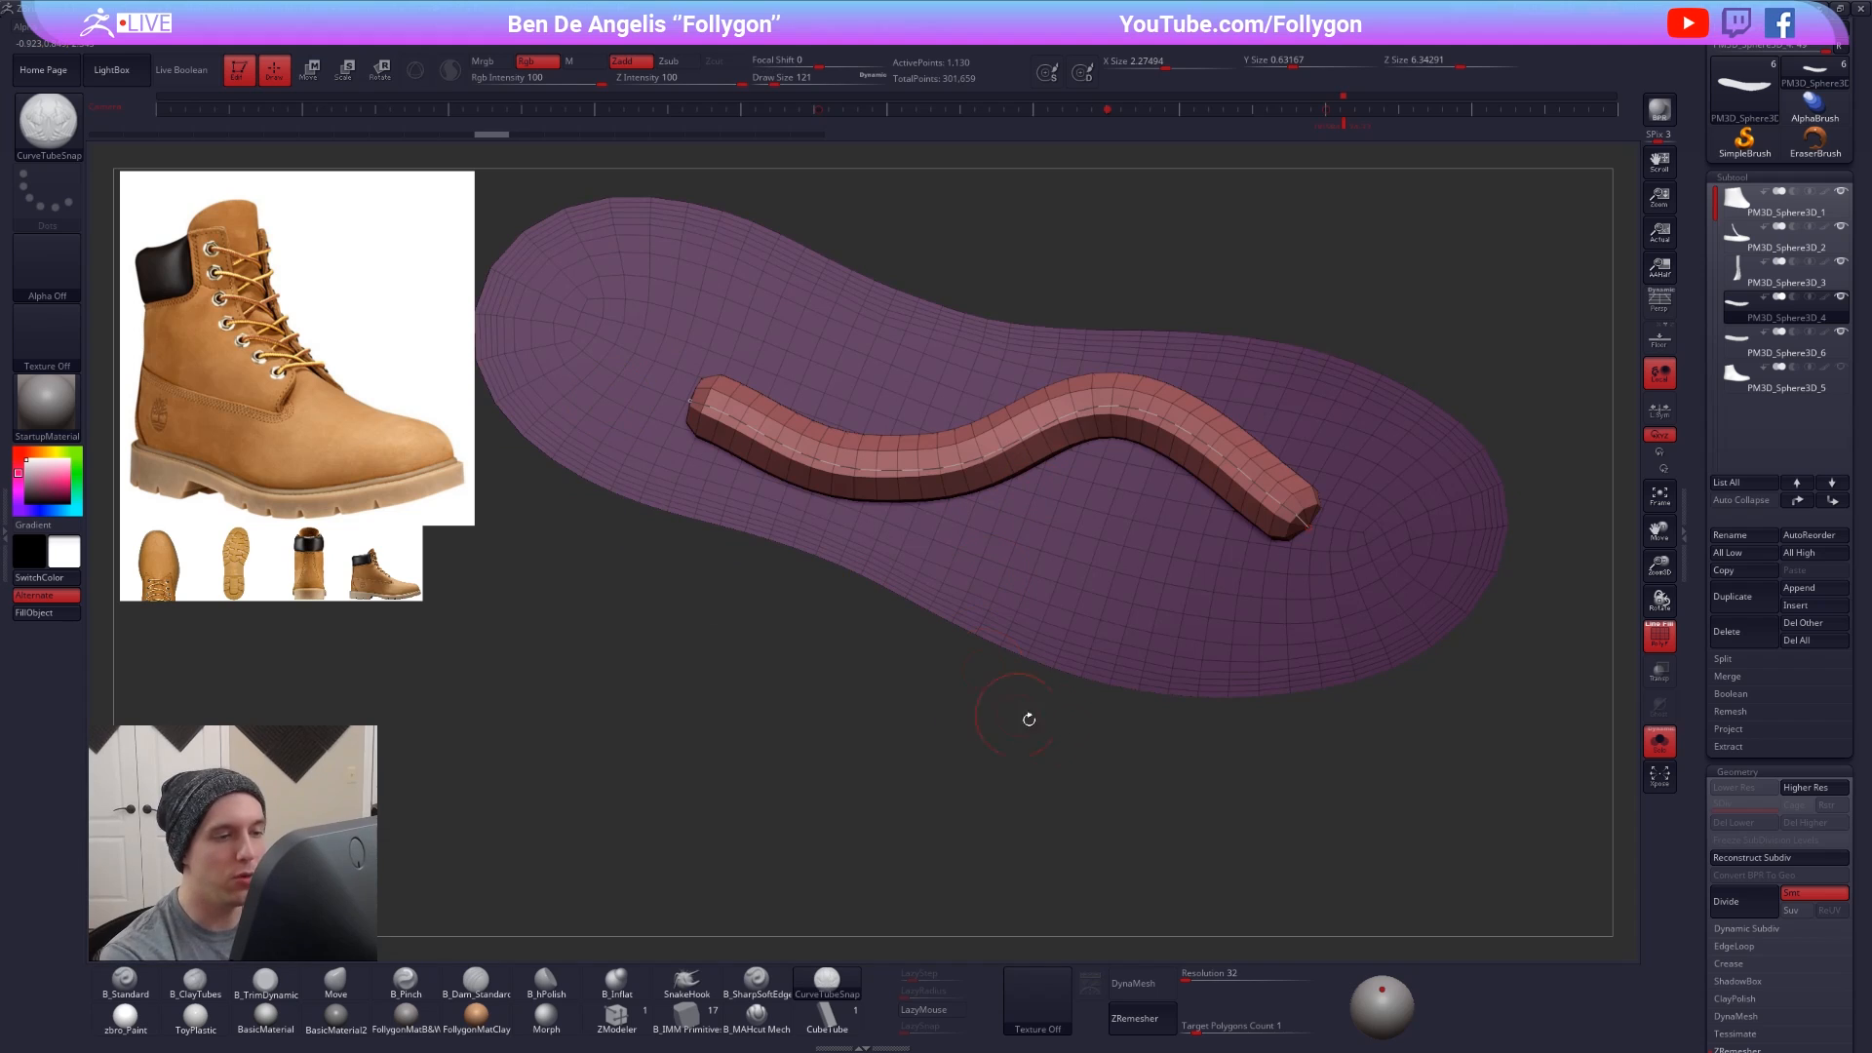
key("ctrl+z")
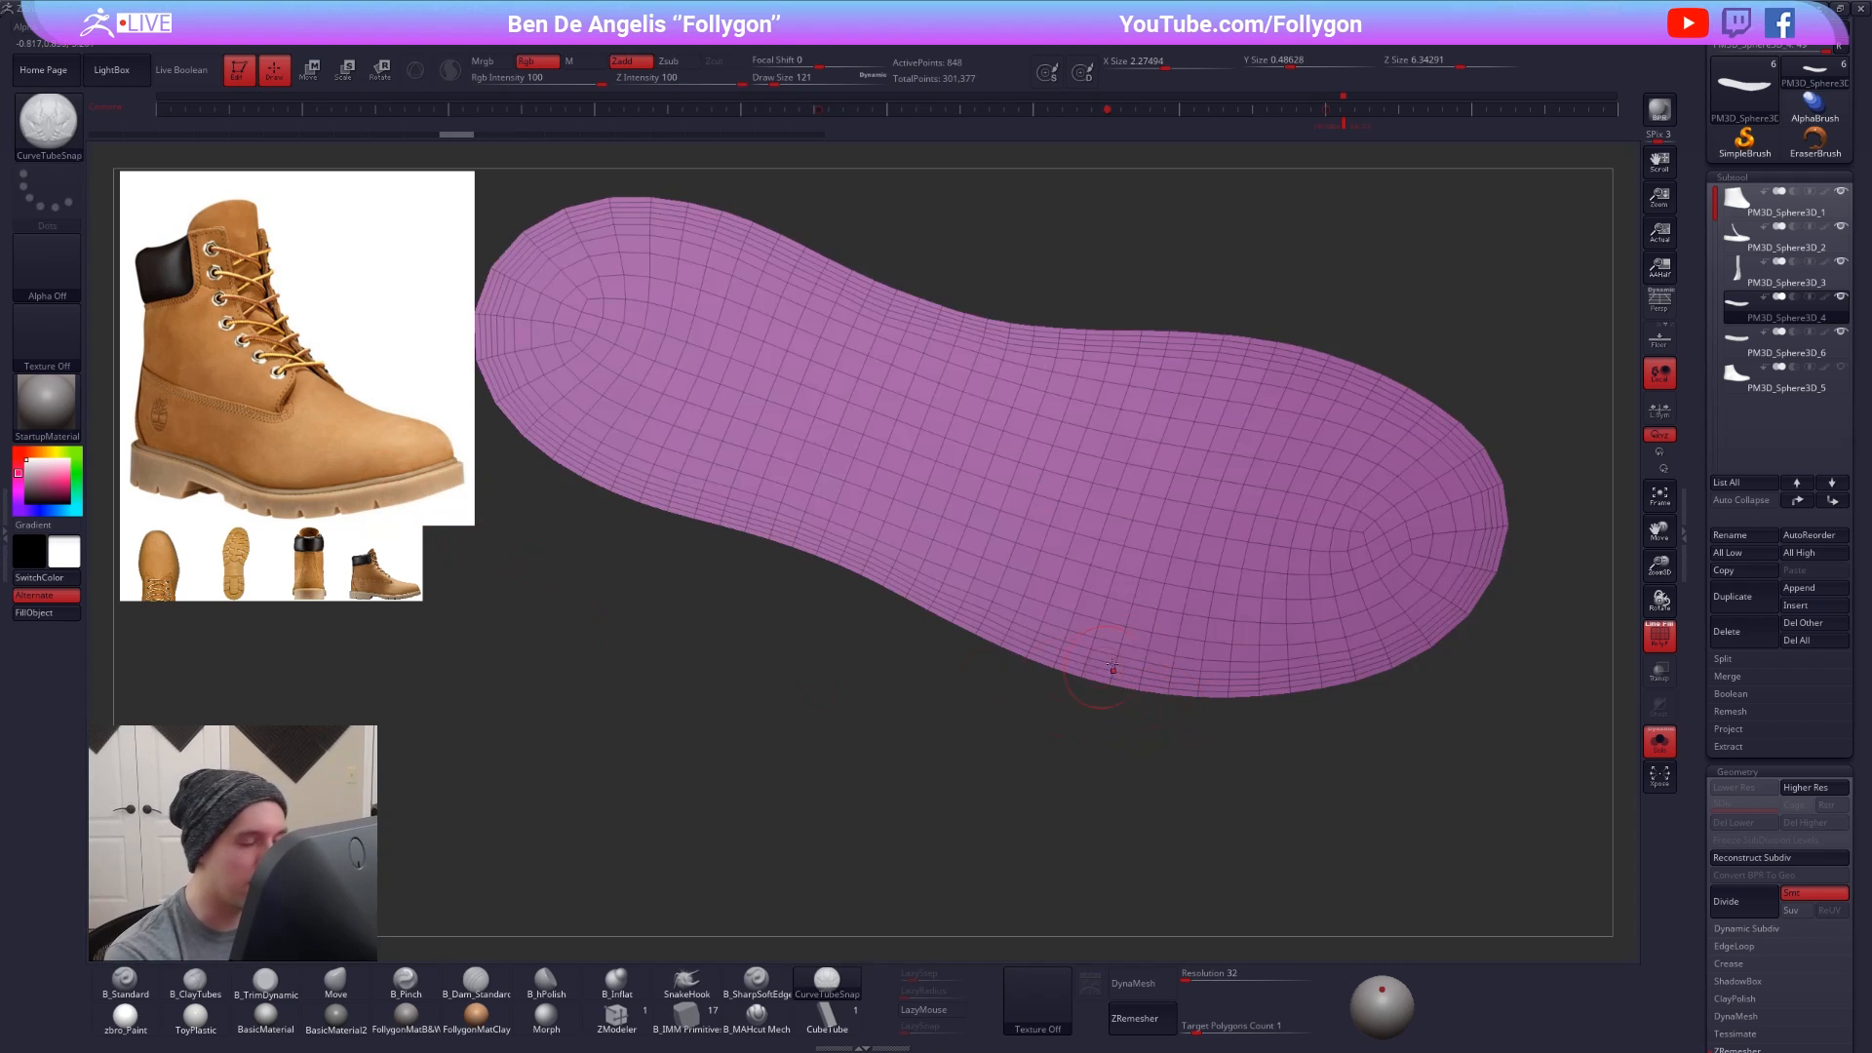
- Try thinner CurveTubeSnap tubes across the sheet with draw sizes of 67 and 25
key("space")
left_click_drag(1216, 577, 1205, 580)
left_click_drag(1329, 543, 726, 402)
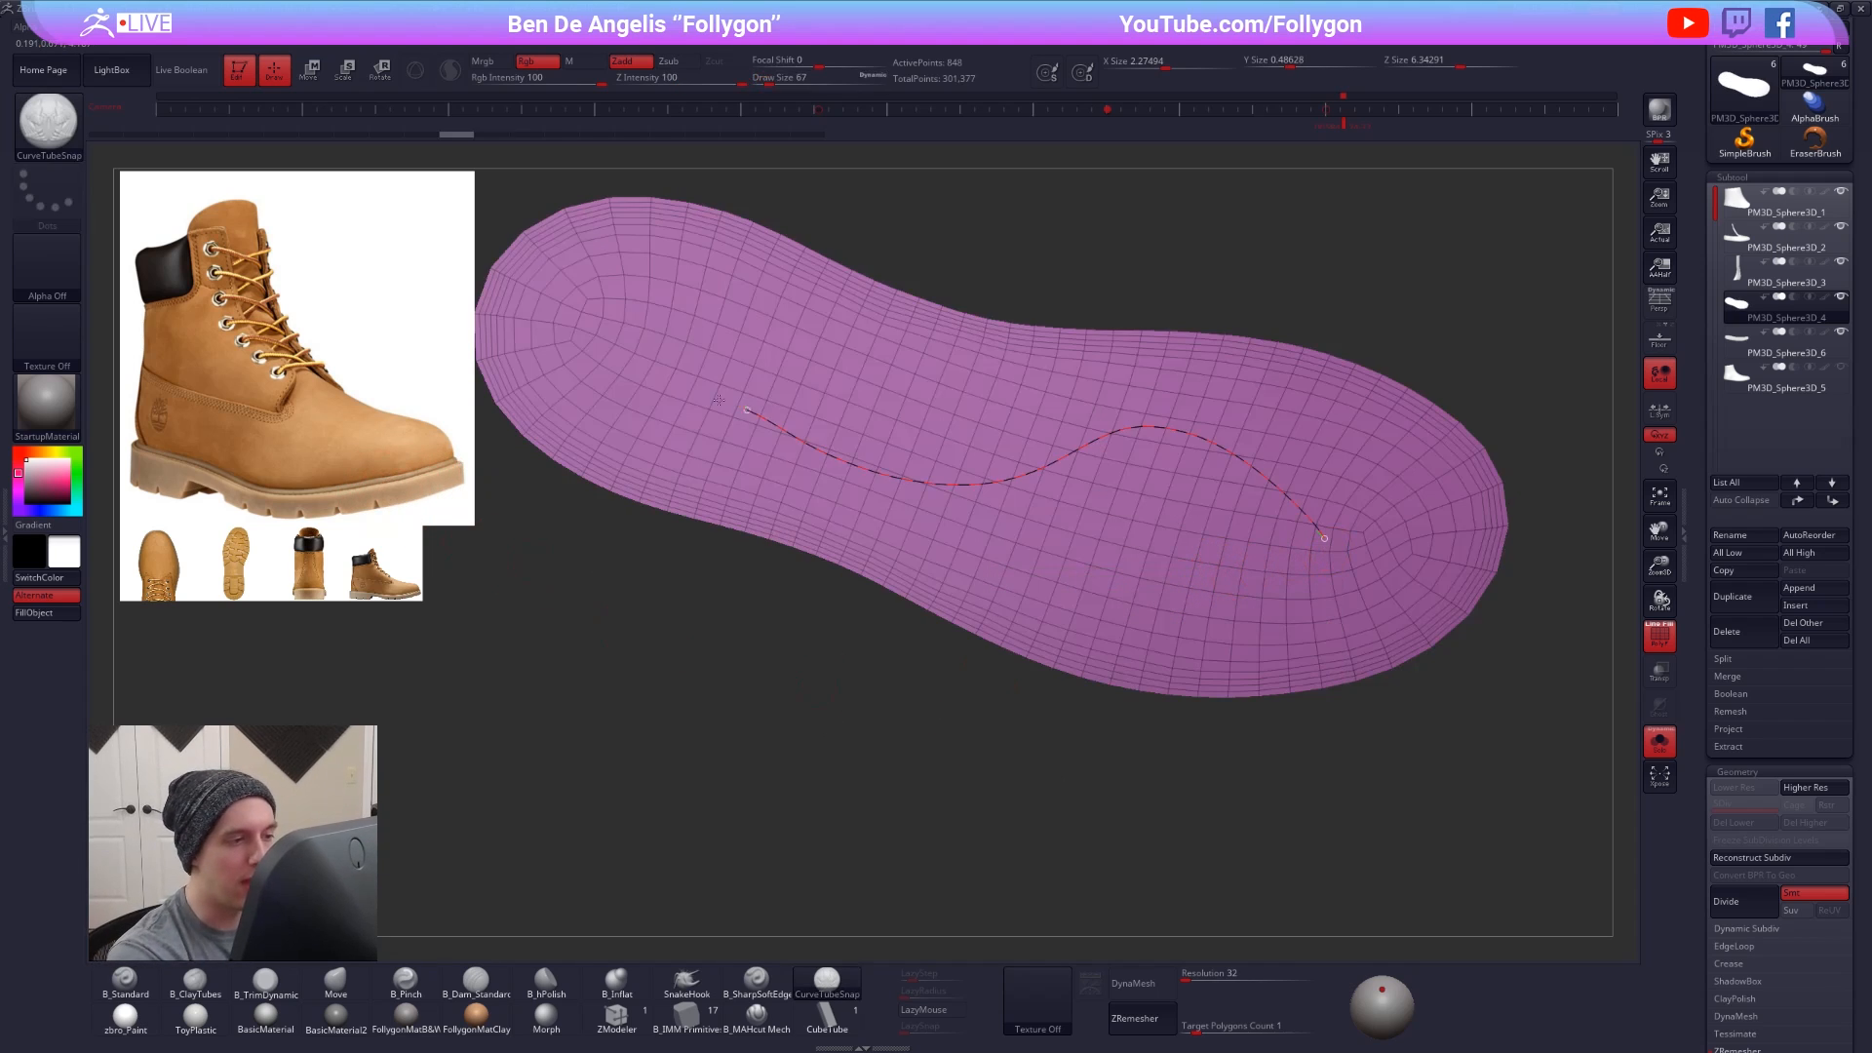
key("space")
left_click_drag(1147, 581, 1141, 581)
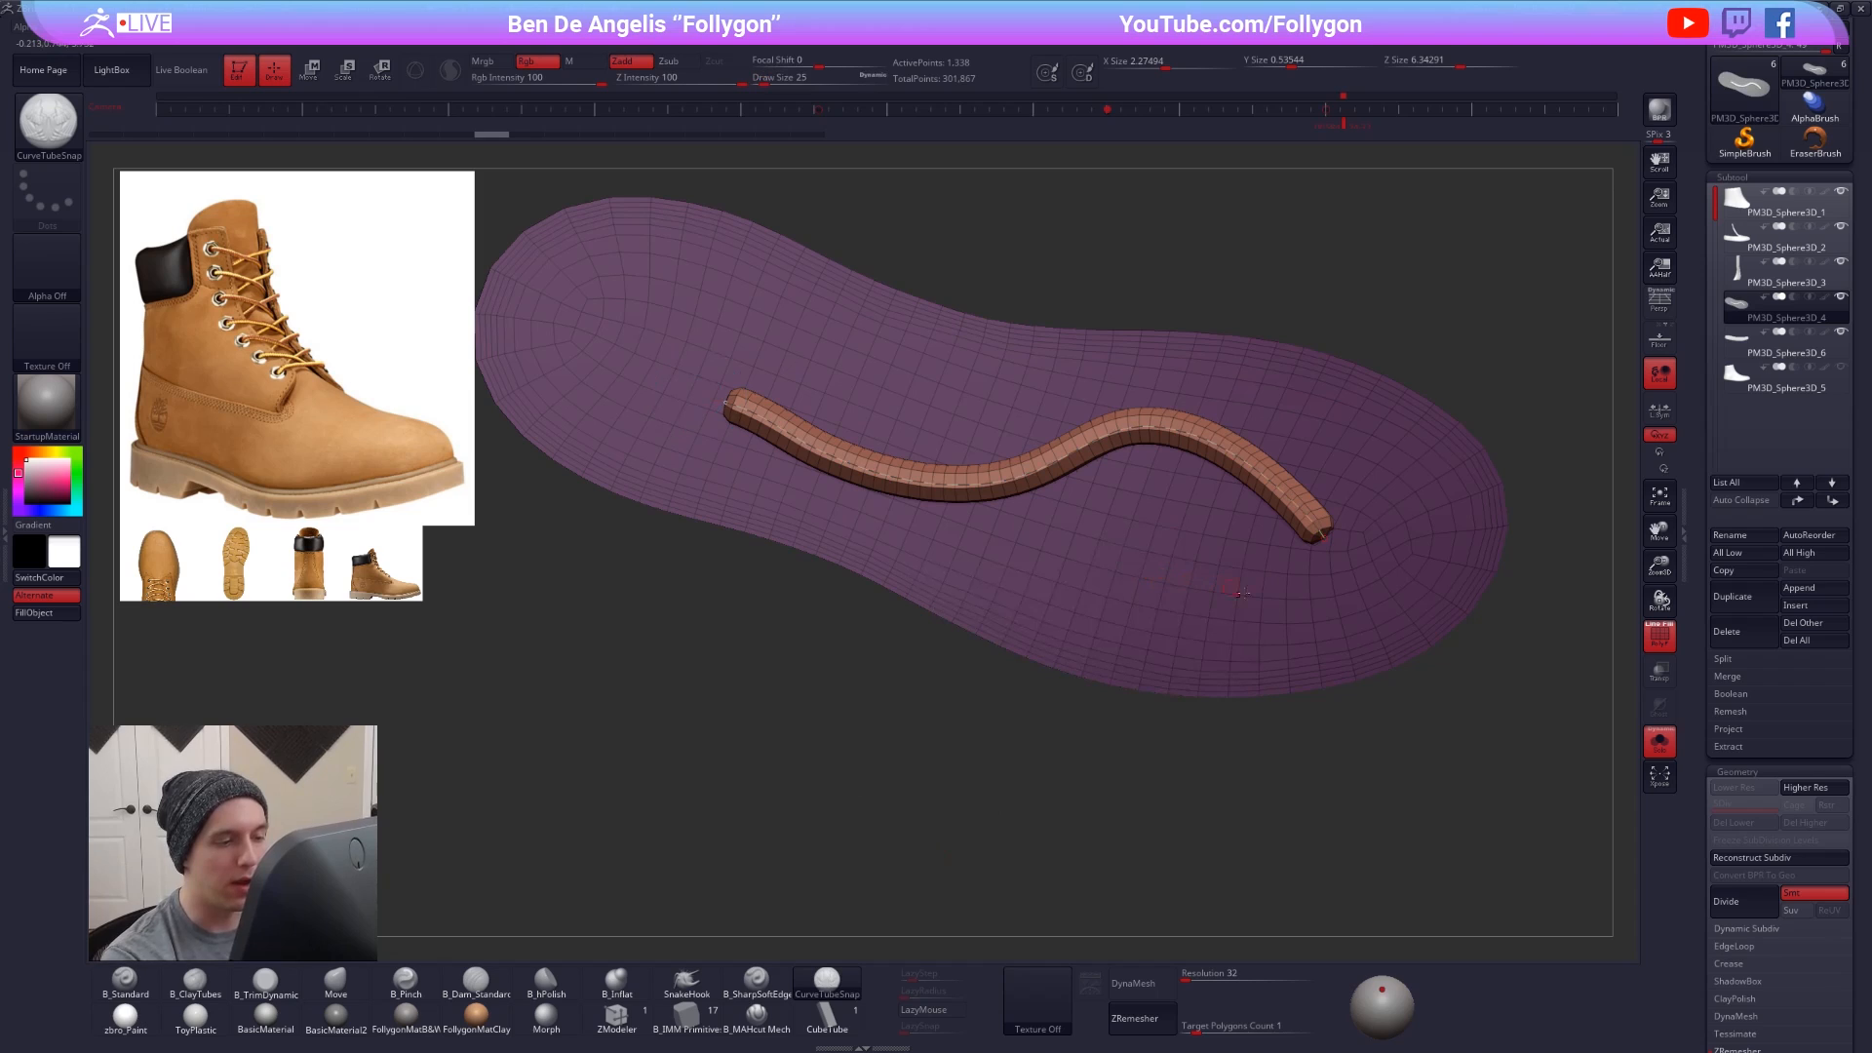
left_click_drag(796, 570, 797, 570)
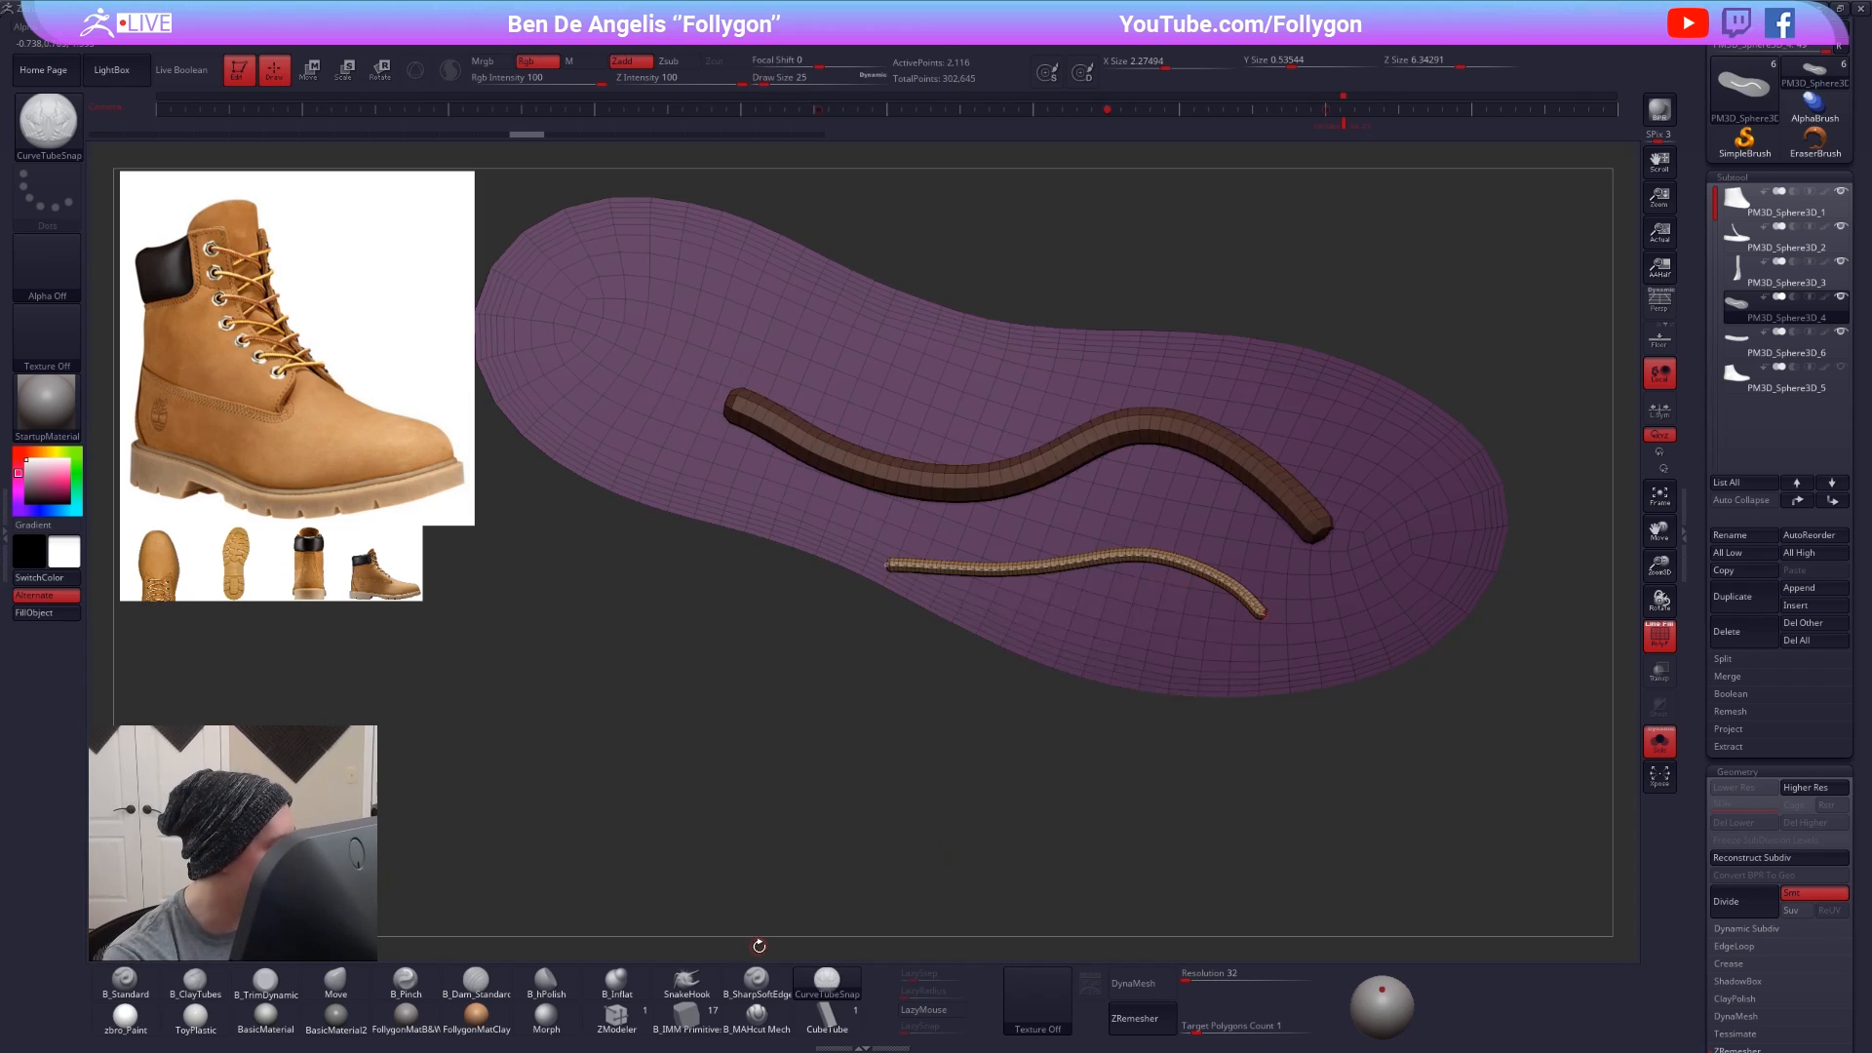
- Undo the thin tube and try another curved tube on the sheet with a draw size of 29
key("space")
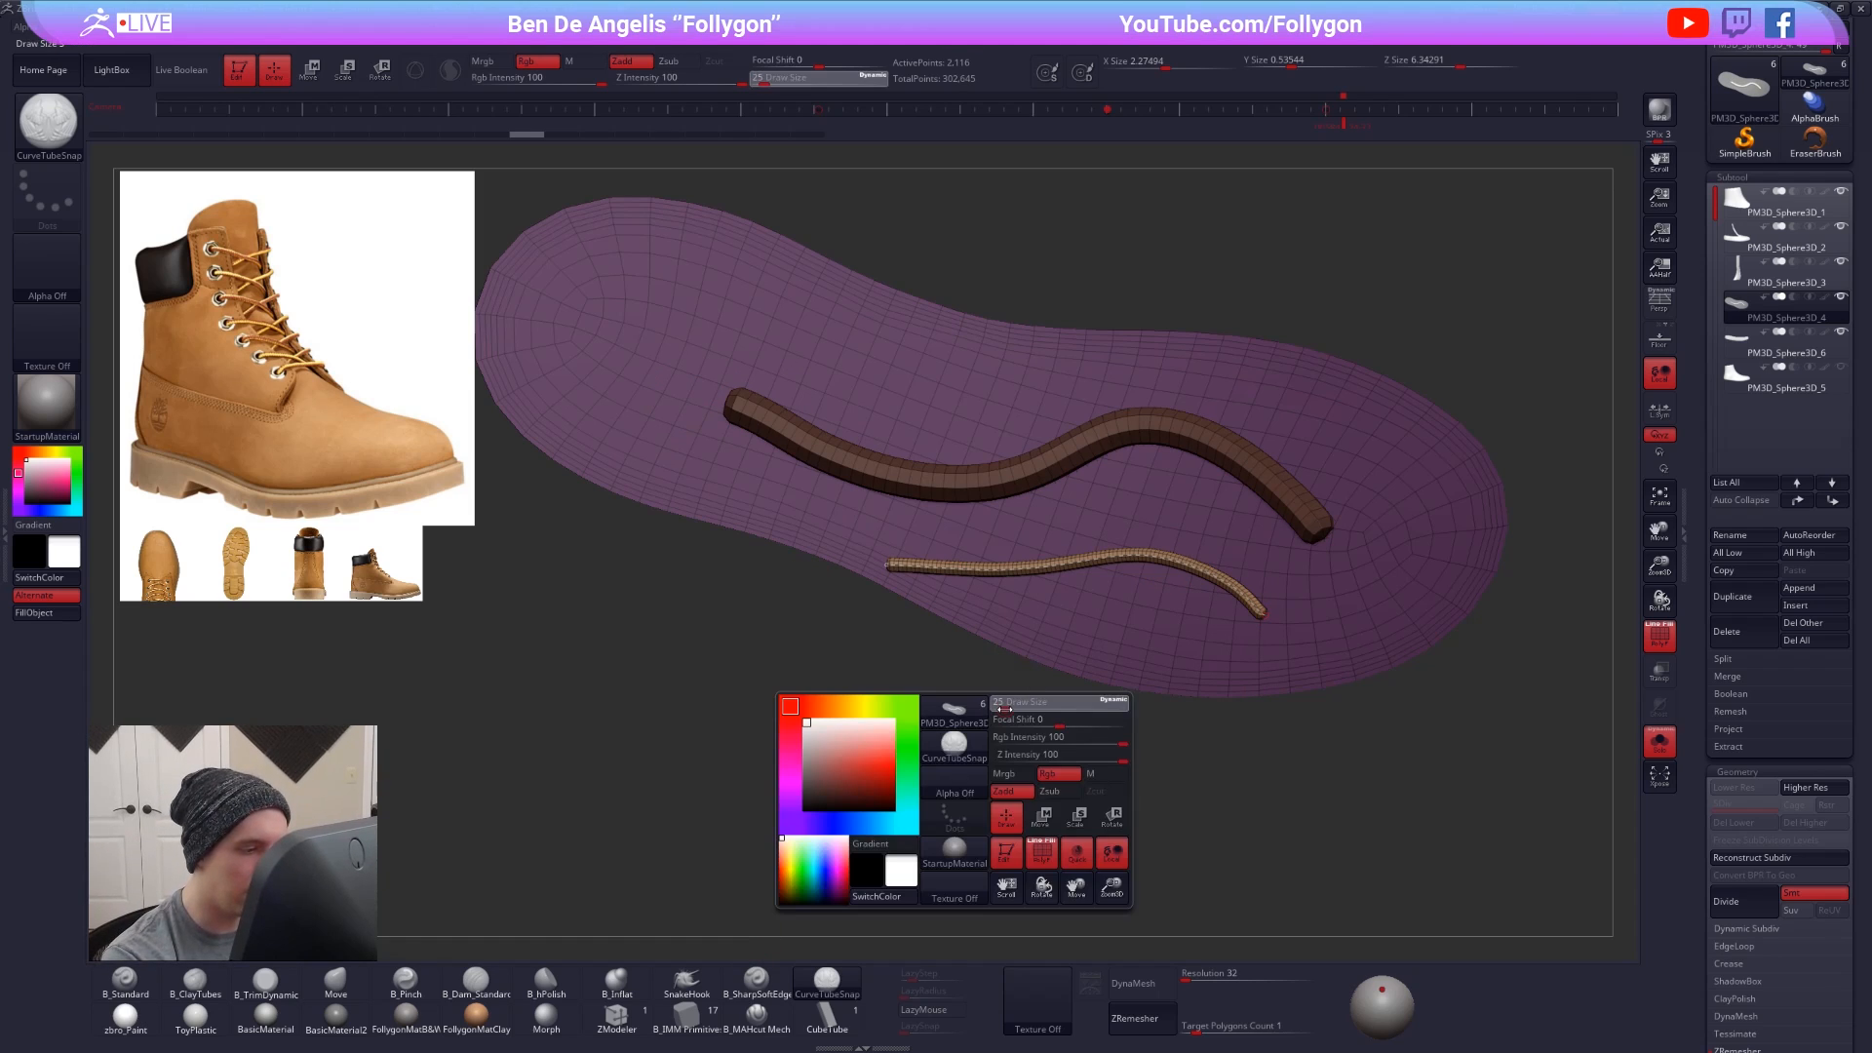
left_click_drag(1005, 710, 1006, 711)
key("ctrl+z")
key("ctrl+z")
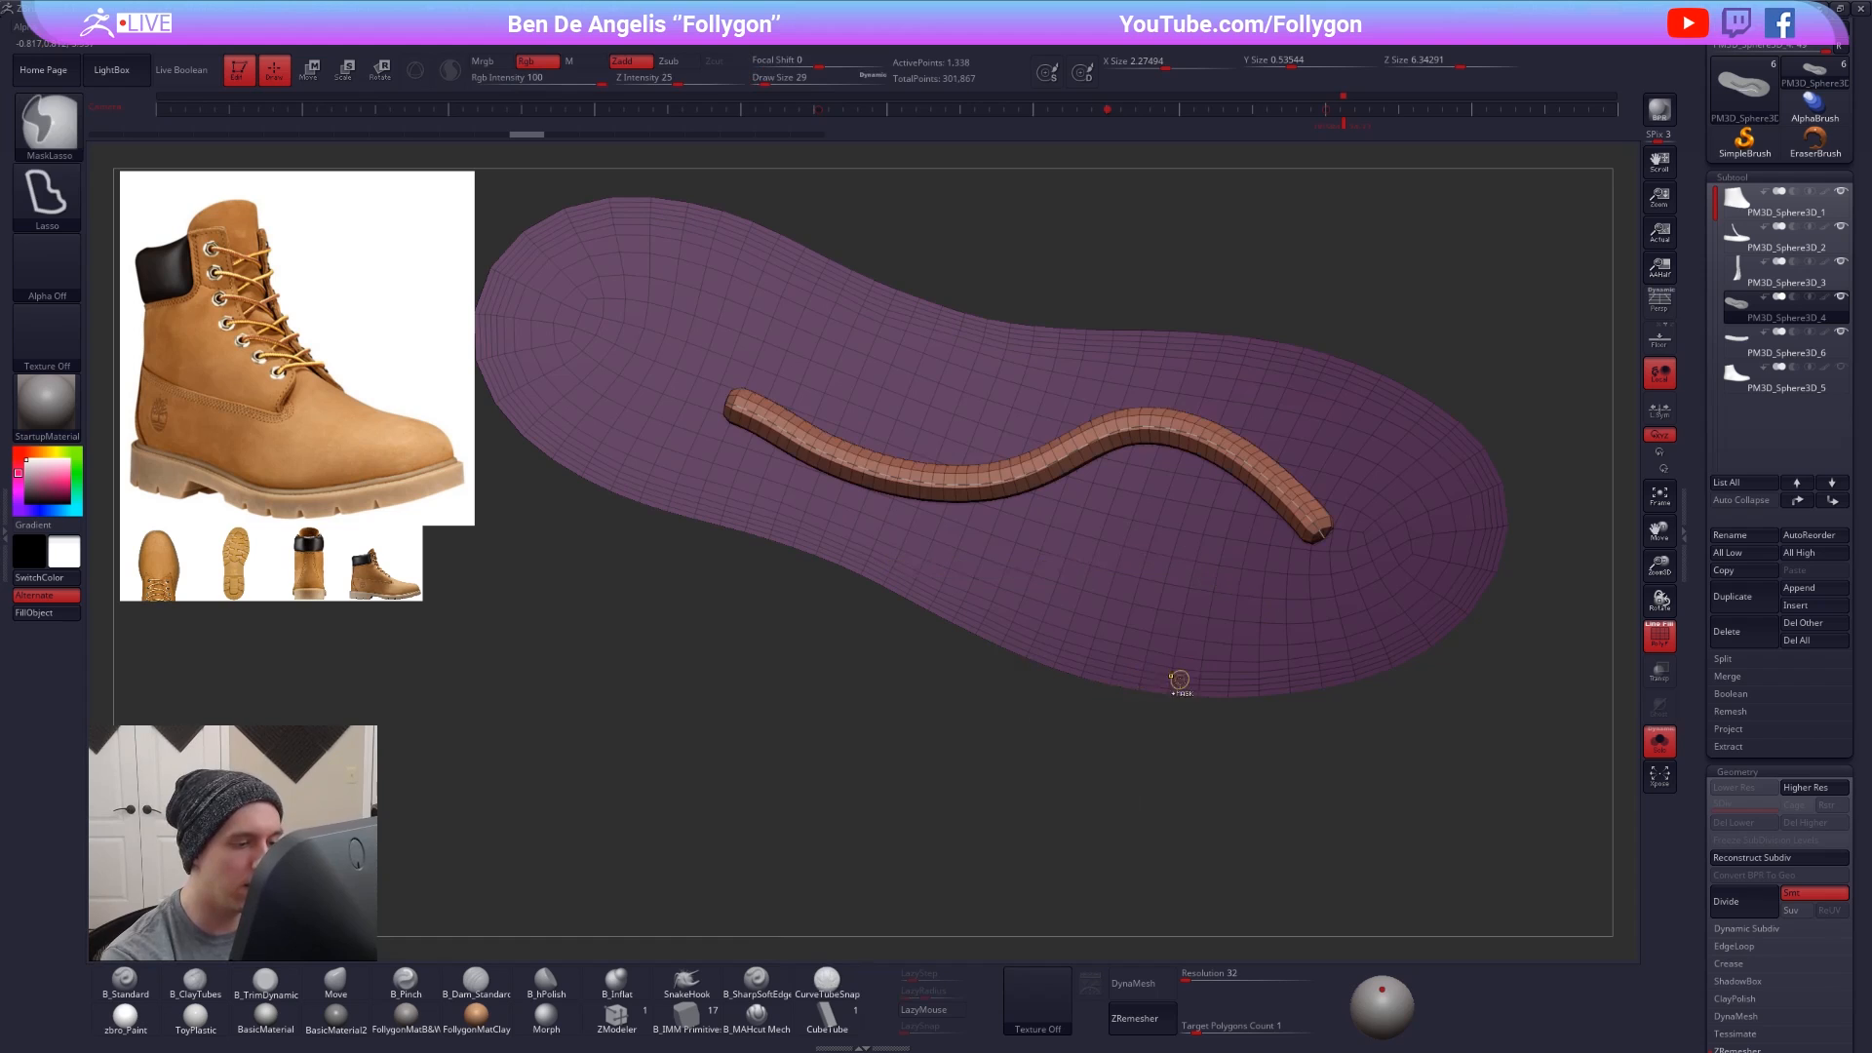
mouse_move(1290, 625)
left_mouse_down()
mouse_move(1121, 439)
mouse_move(640, 438)
left_mouse_up()
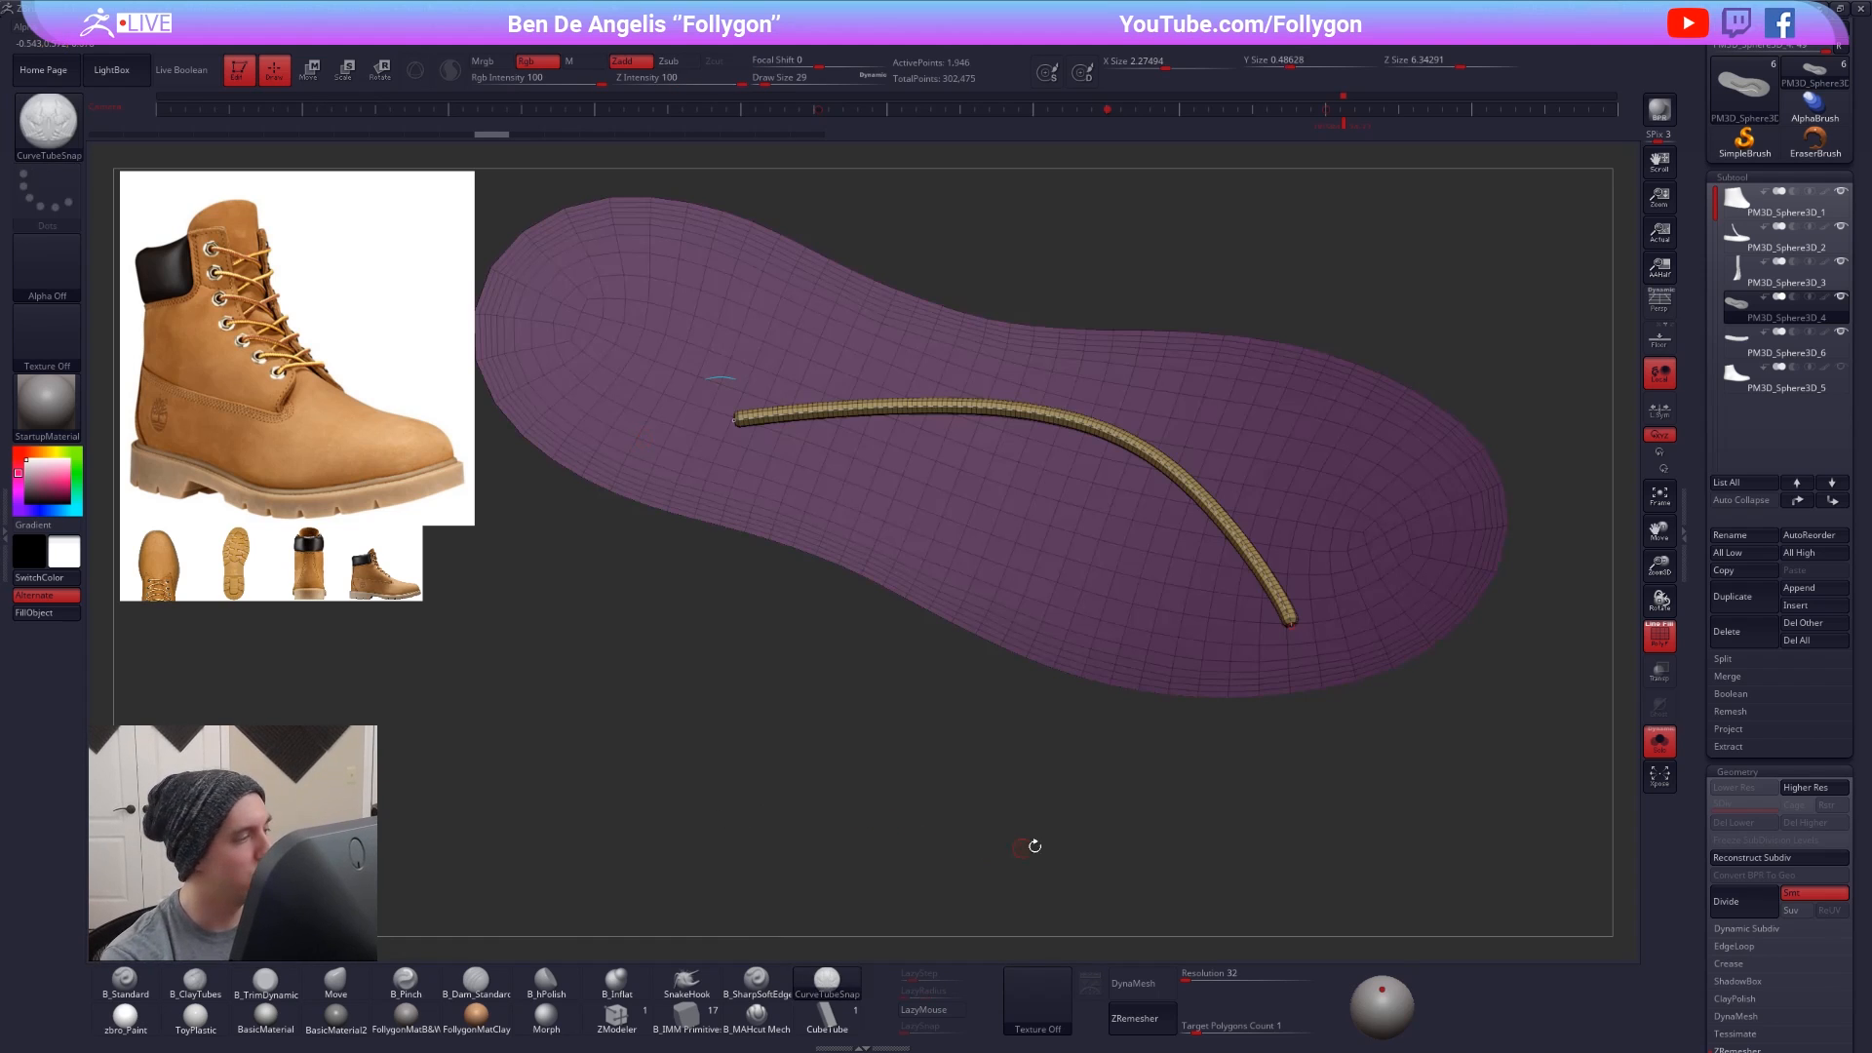
key("ctrl+z")
- Hide the reference photo and run a closed CurveTubeSnap tube around the sheet's entire border
mouse_move(1099, 848)
left_mouse_down()
mouse_move(1197, 680)
mouse_move(1279, 645)
mouse_move(1068, 666)
mouse_move(957, 590)
mouse_move(995, 584)
left_mouse_up()
key("shift+z")
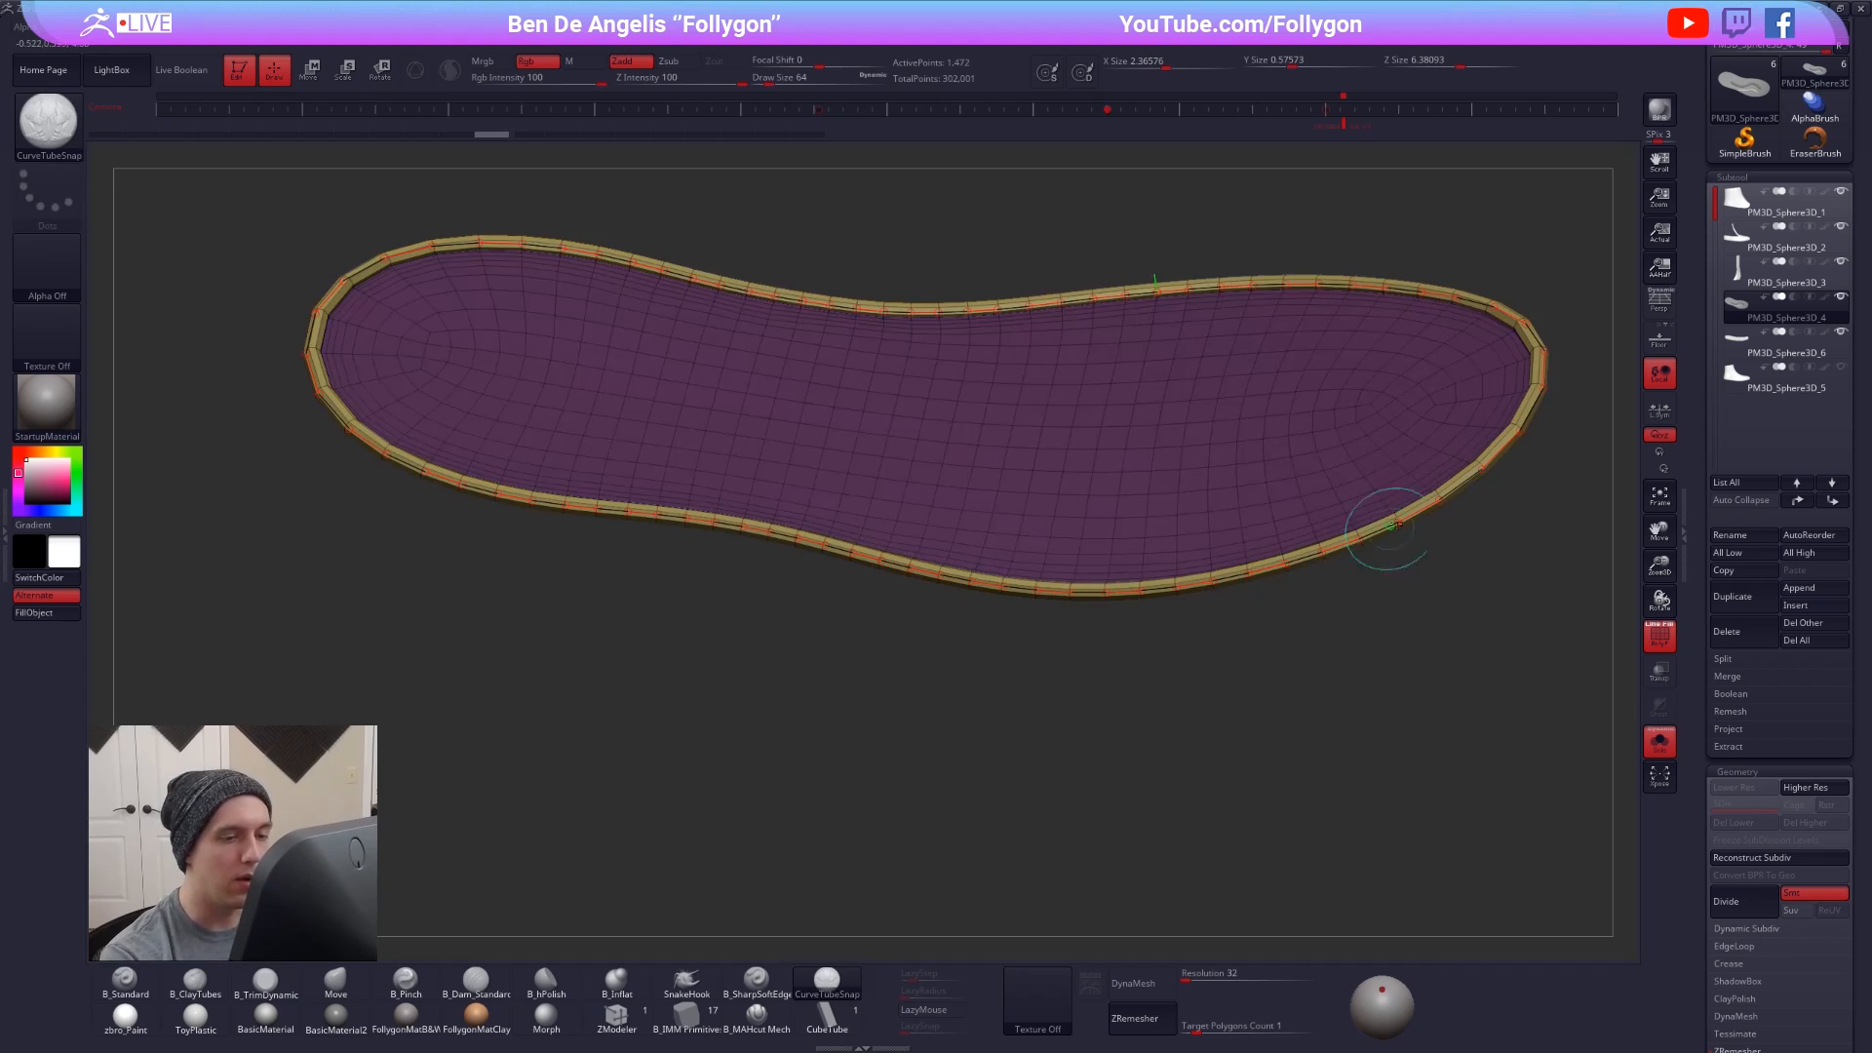
left_click_drag(1365, 644, 1017, 840, "alt")
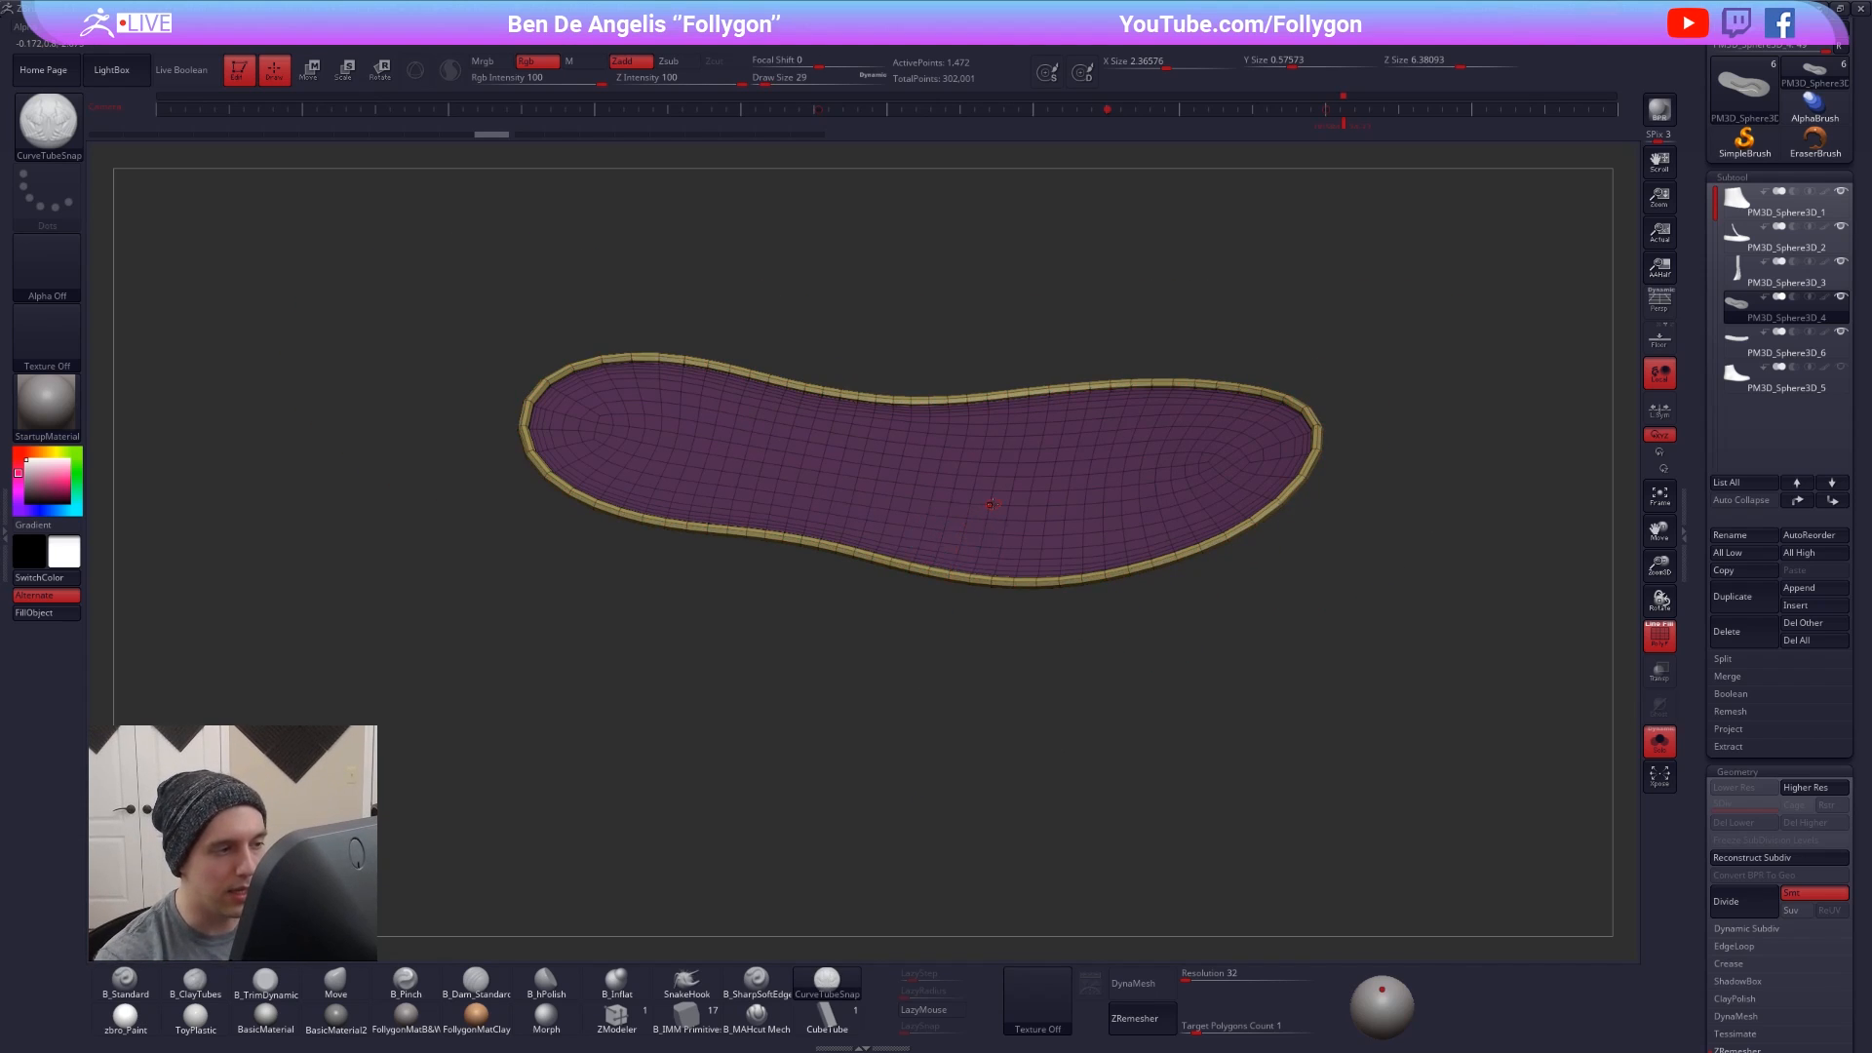
- Isolate the border tube from the sheet and delete the hidden sheet geometry
key("ctrl")
key("ctrl+shift+a")
left_click(1003, 495, "ctrl+shift")
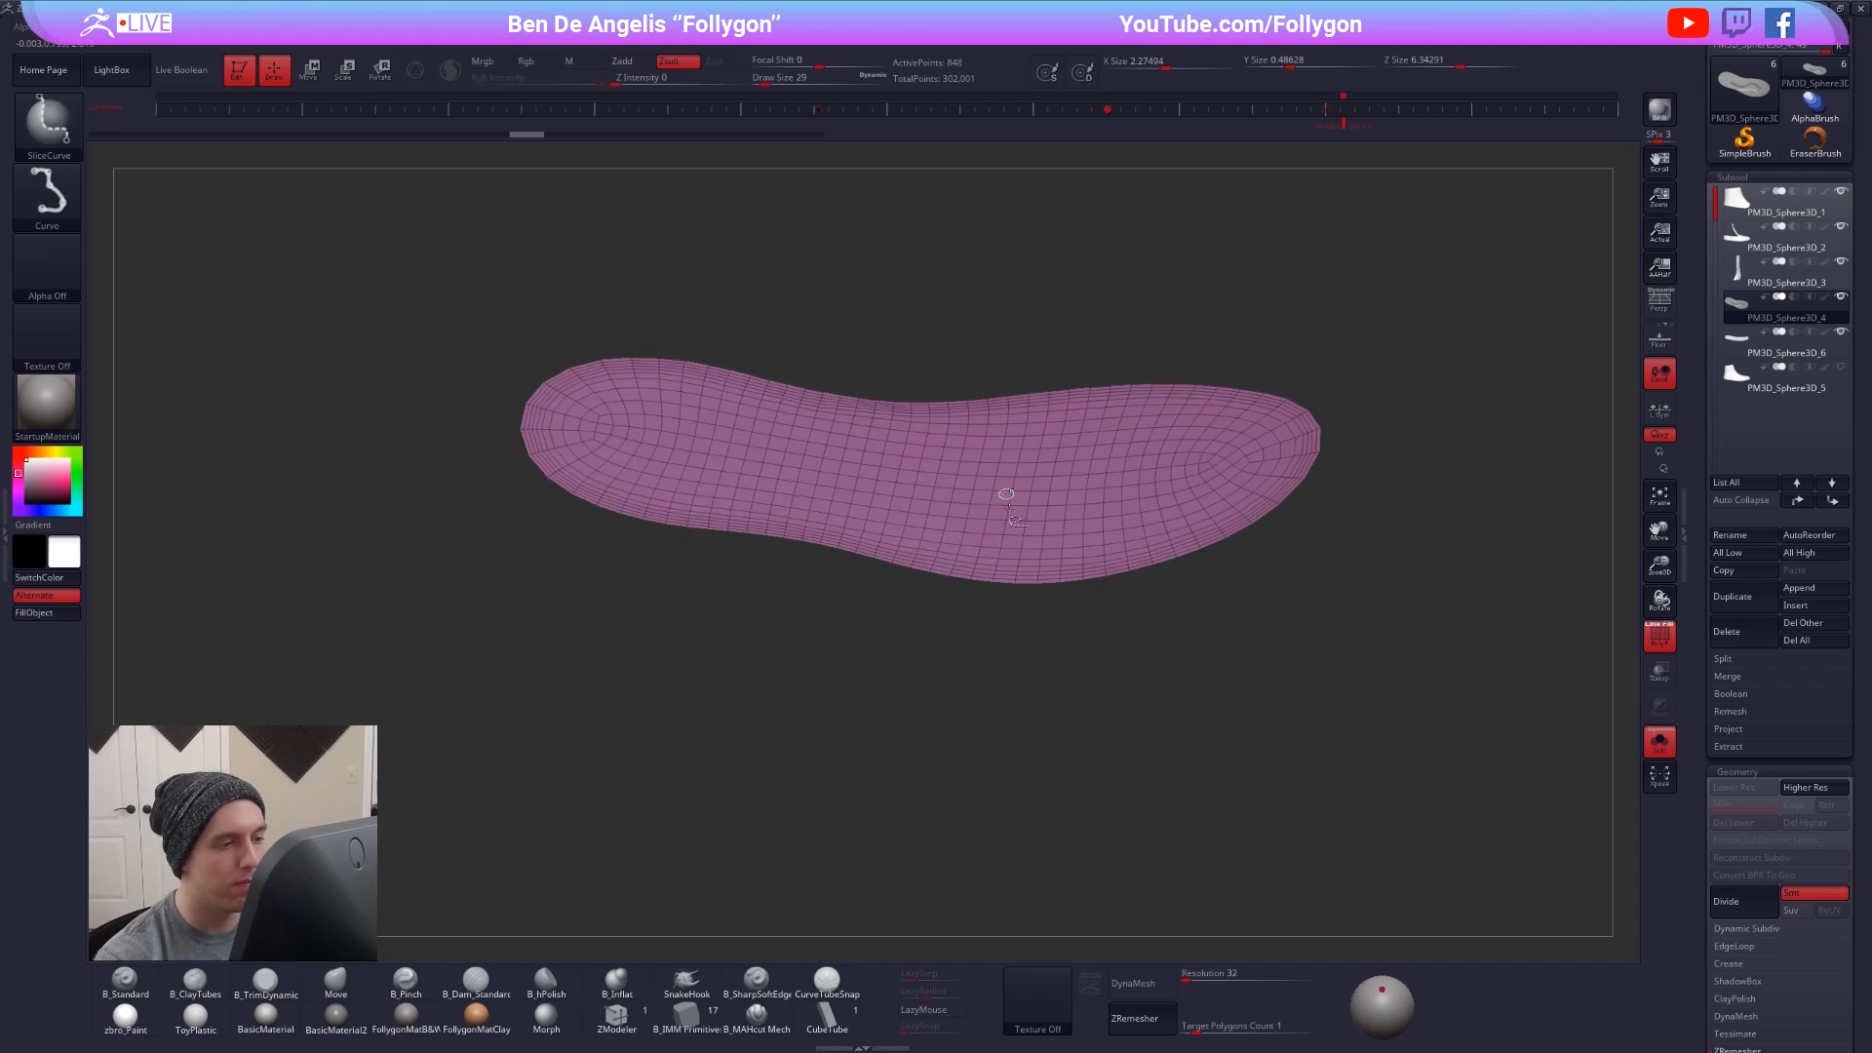
key("space")
left_click(1057, 794, "ctrl+shift")
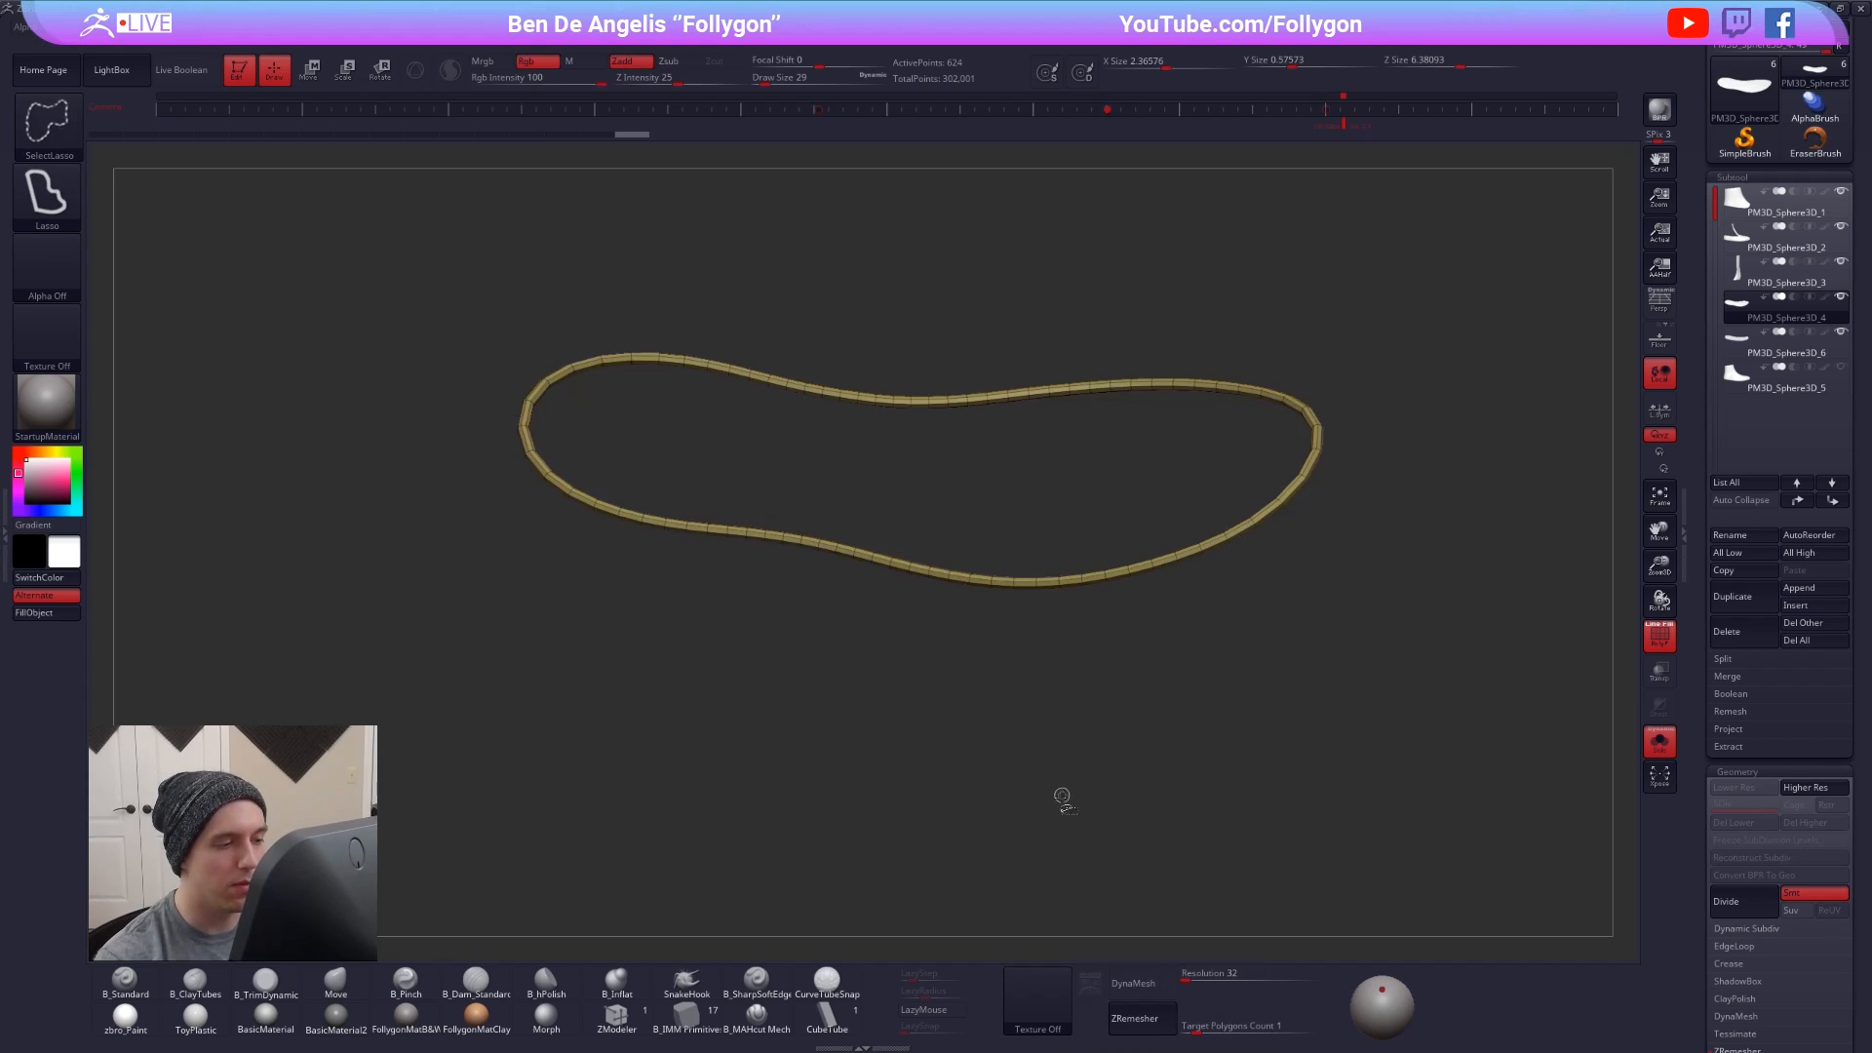
key("space")
left_click(1243, 651)
- Show the whole boot with the reference photo, hide the polyframe, and turn on the tube's dynamic subdivision preview
key("alt+s")
mouse_move(1174, 697)
left_mouse_down()
mouse_move(1190, 673)
mouse_move(1164, 668)
mouse_move(1236, 710)
mouse_move(1204, 684)
left_mouse_up()
key("shift+f")
key("d")
key("shift+z")
left_click_drag(1082, 670, 1249, 677)
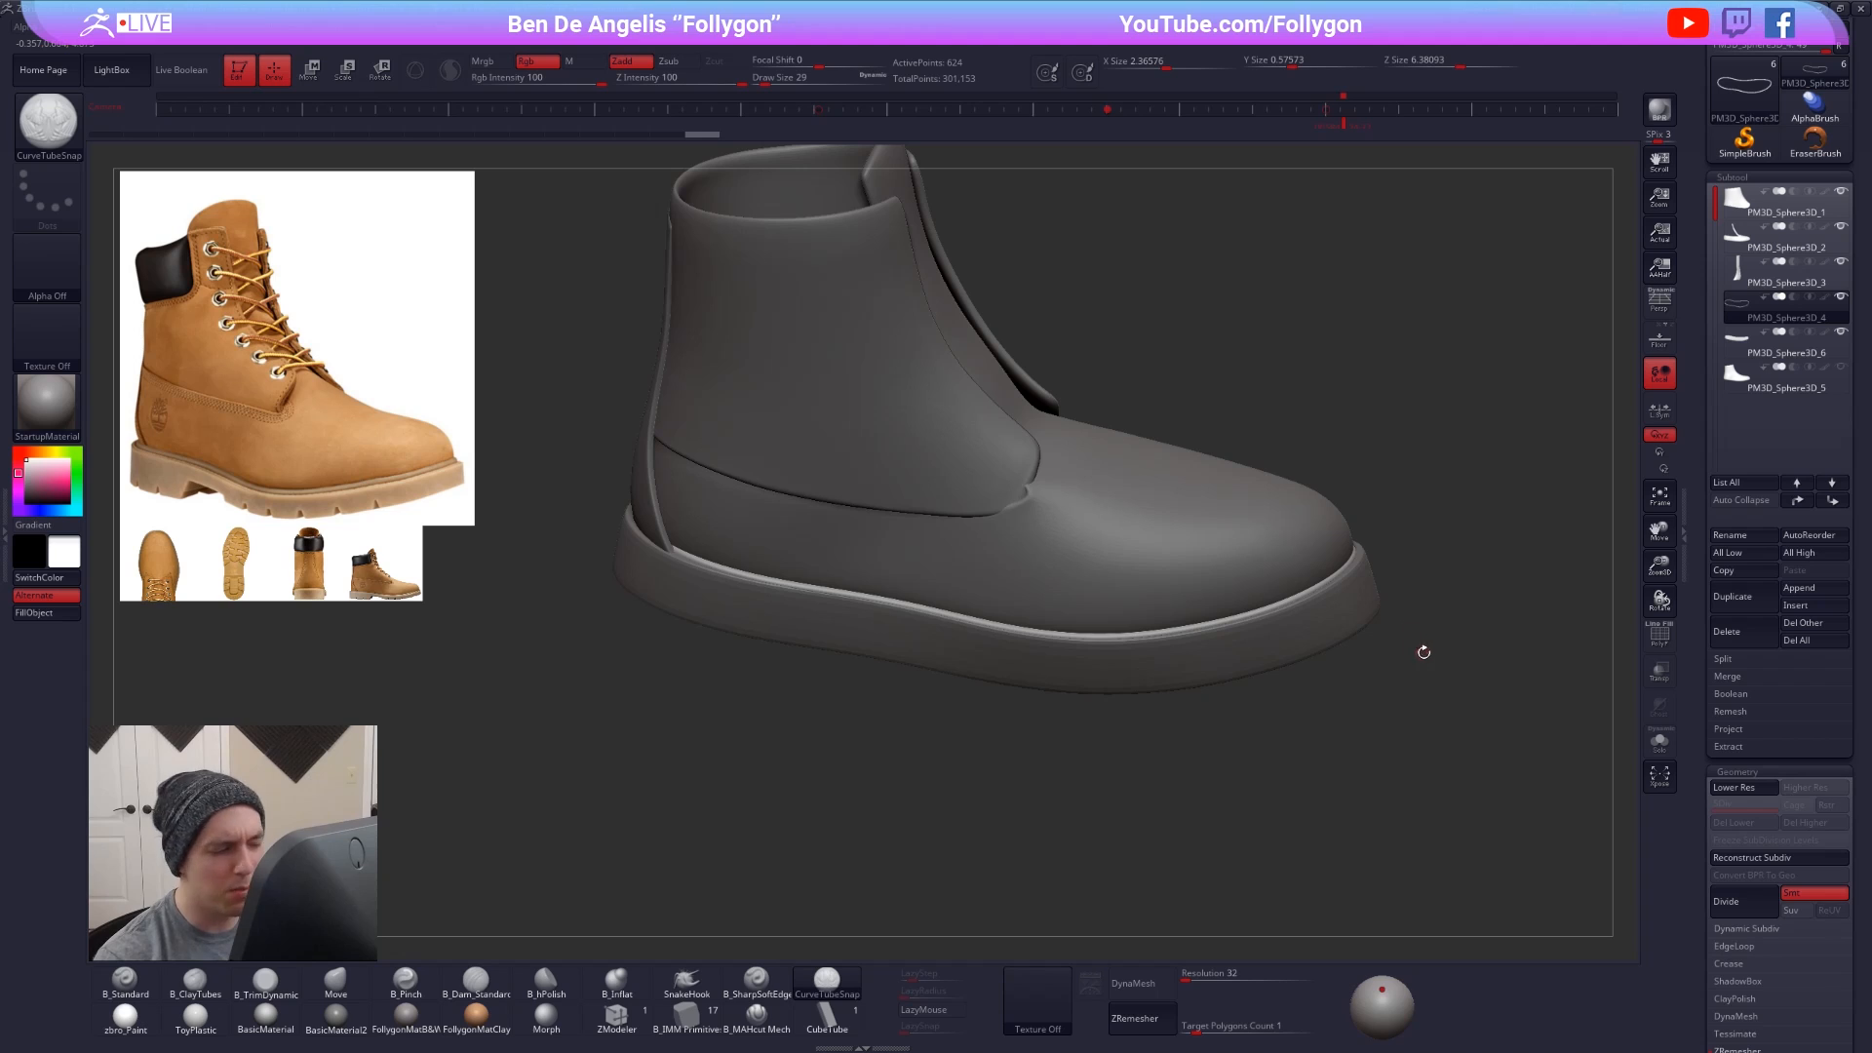
- Adjust the tube trim around the toe using the Move brush with a draw size of 656
key("b")
key("m")
key("v")
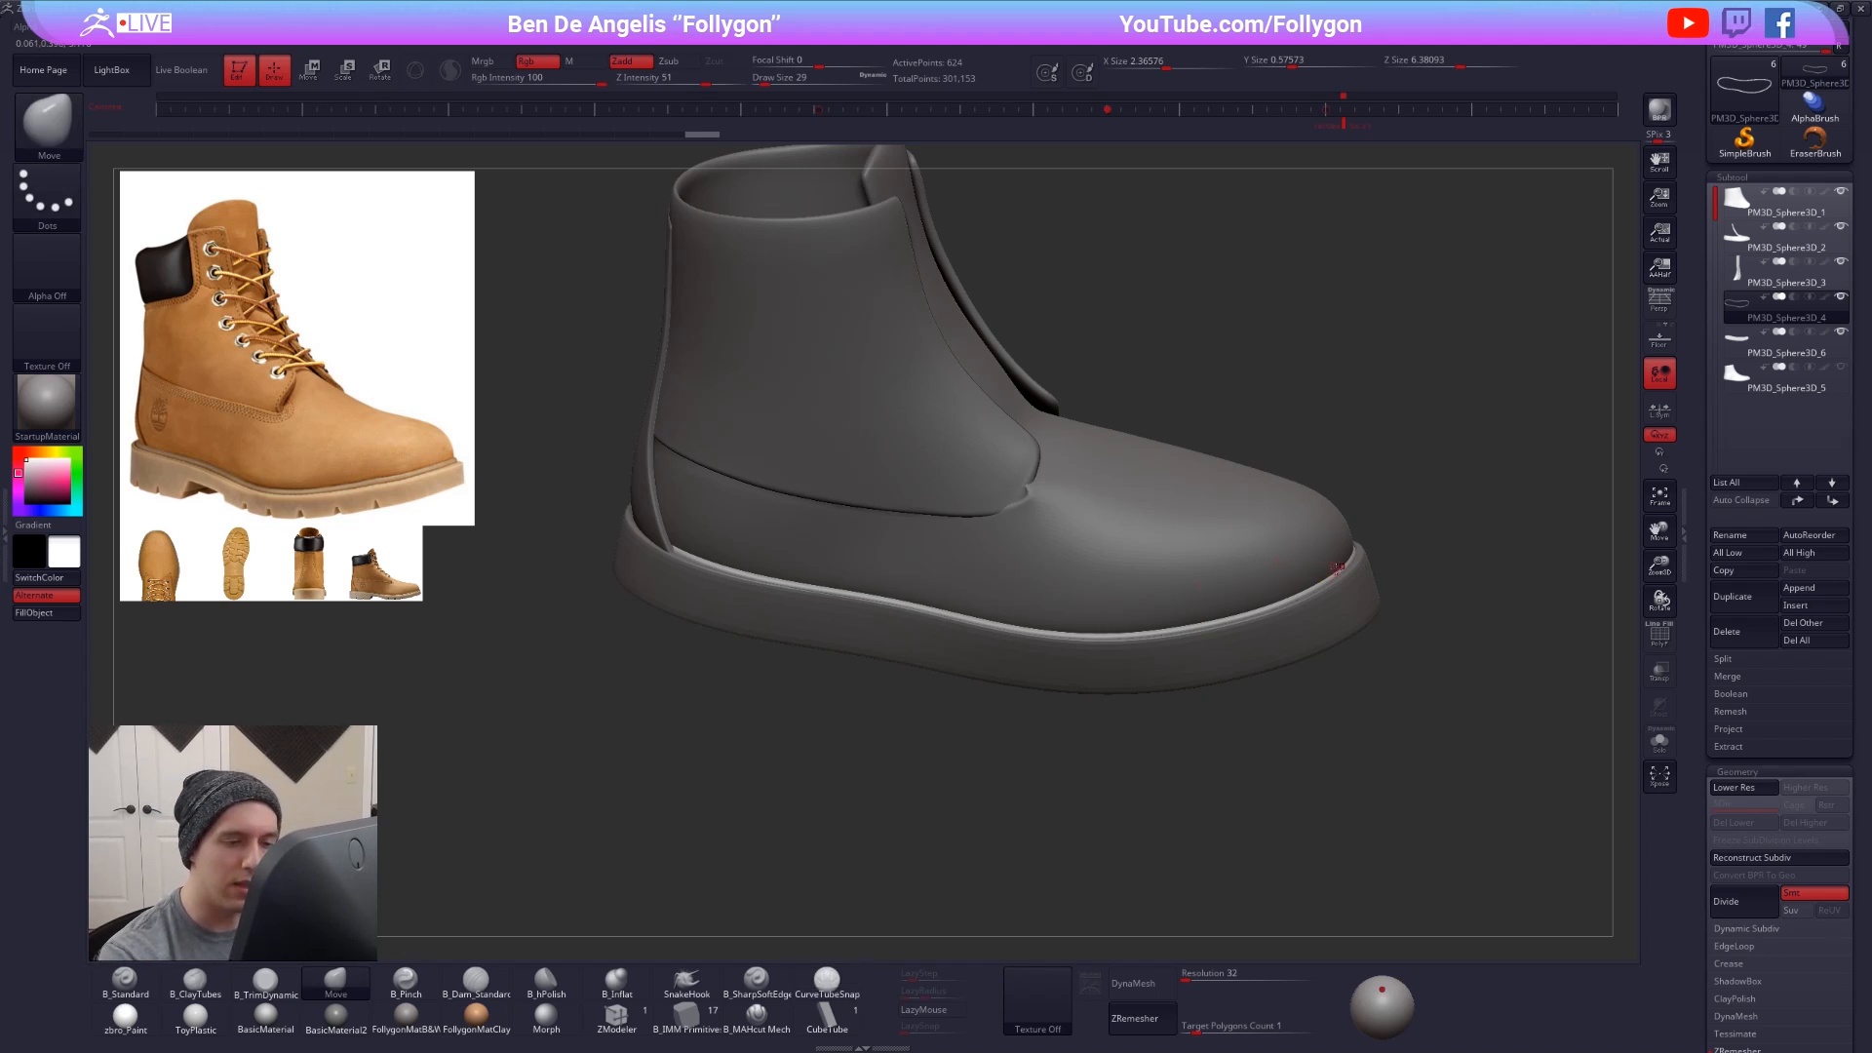
key("space")
mouse_move(1369, 570)
left_mouse_down()
mouse_move(1365, 605)
mouse_move(1362, 556)
mouse_move(1329, 643)
mouse_move(1378, 531)
mouse_move(1337, 621)
mouse_move(1336, 564)
mouse_move(1501, 499)
left_mouse_up()
key("space")
left_click(1352, 563)
- Thicken the tube trim along the sole's top edge with the Inflate Balloon deformation and an Inflate of 5
left_click_drag(1707, 527, 1734, 318)
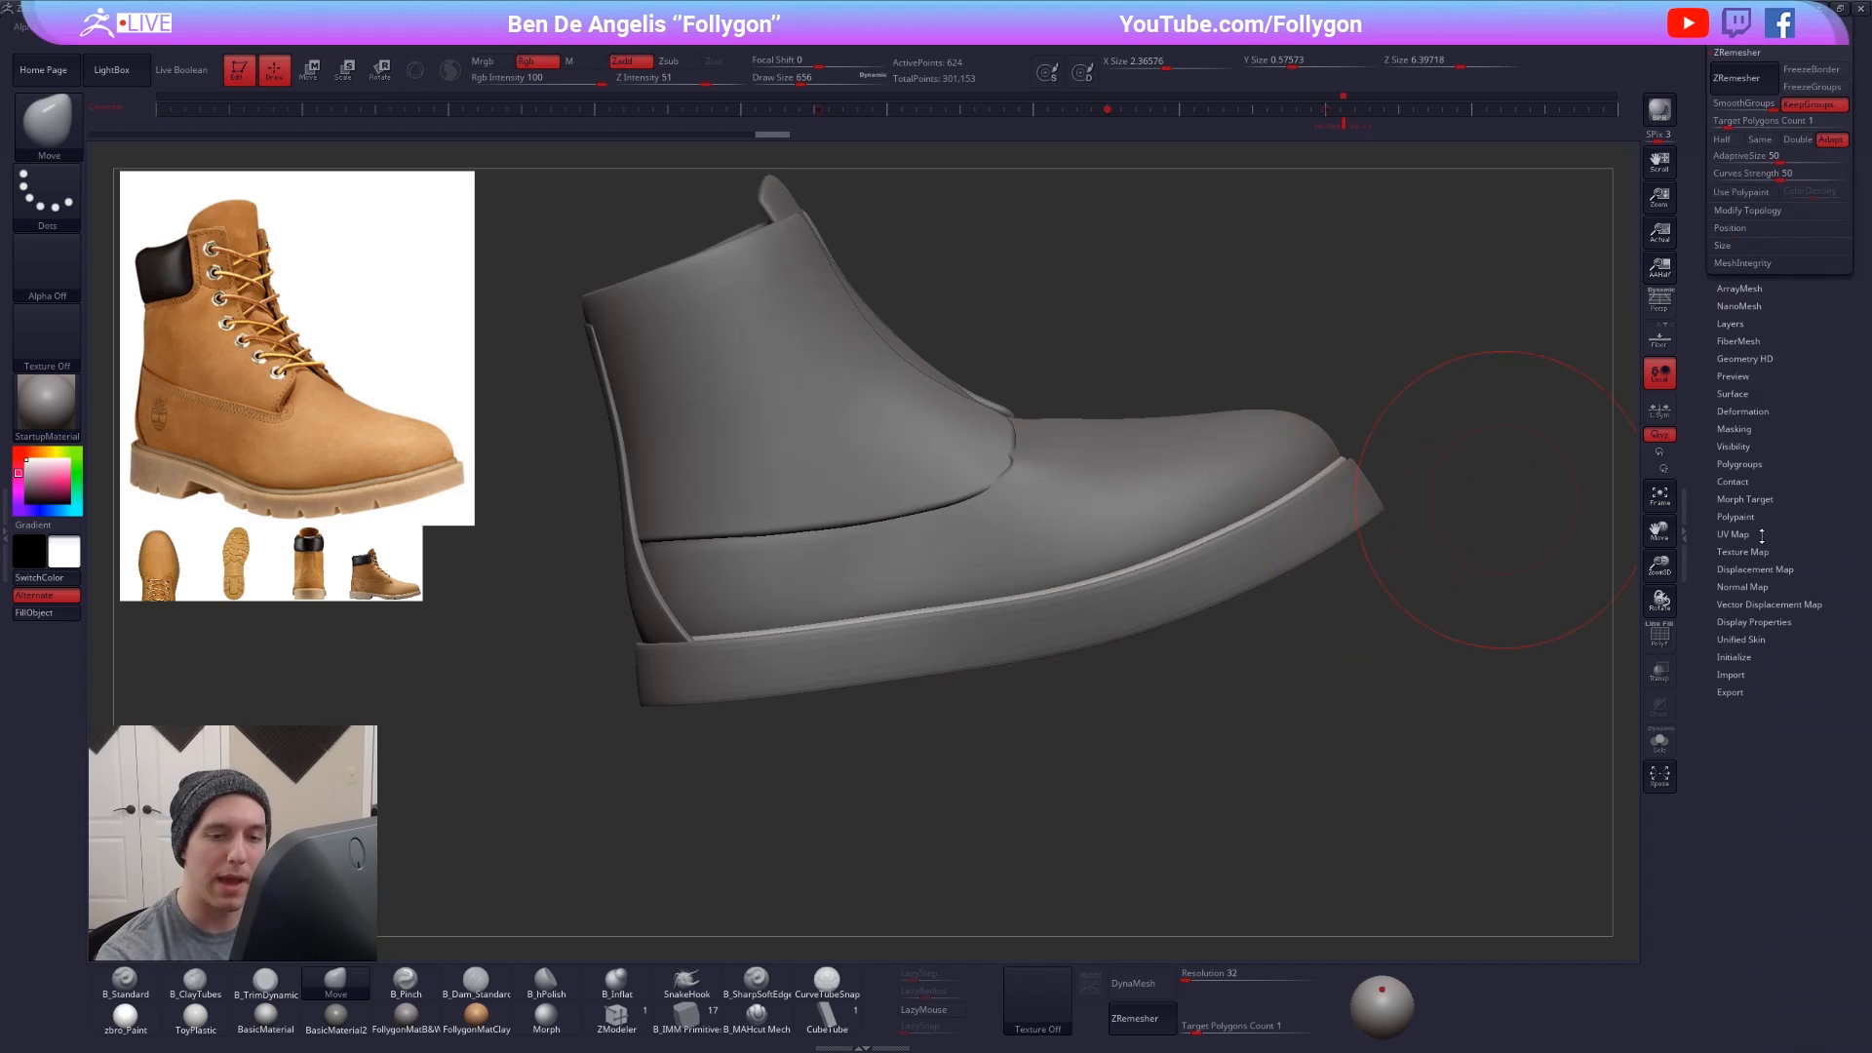
left_click(1749, 411)
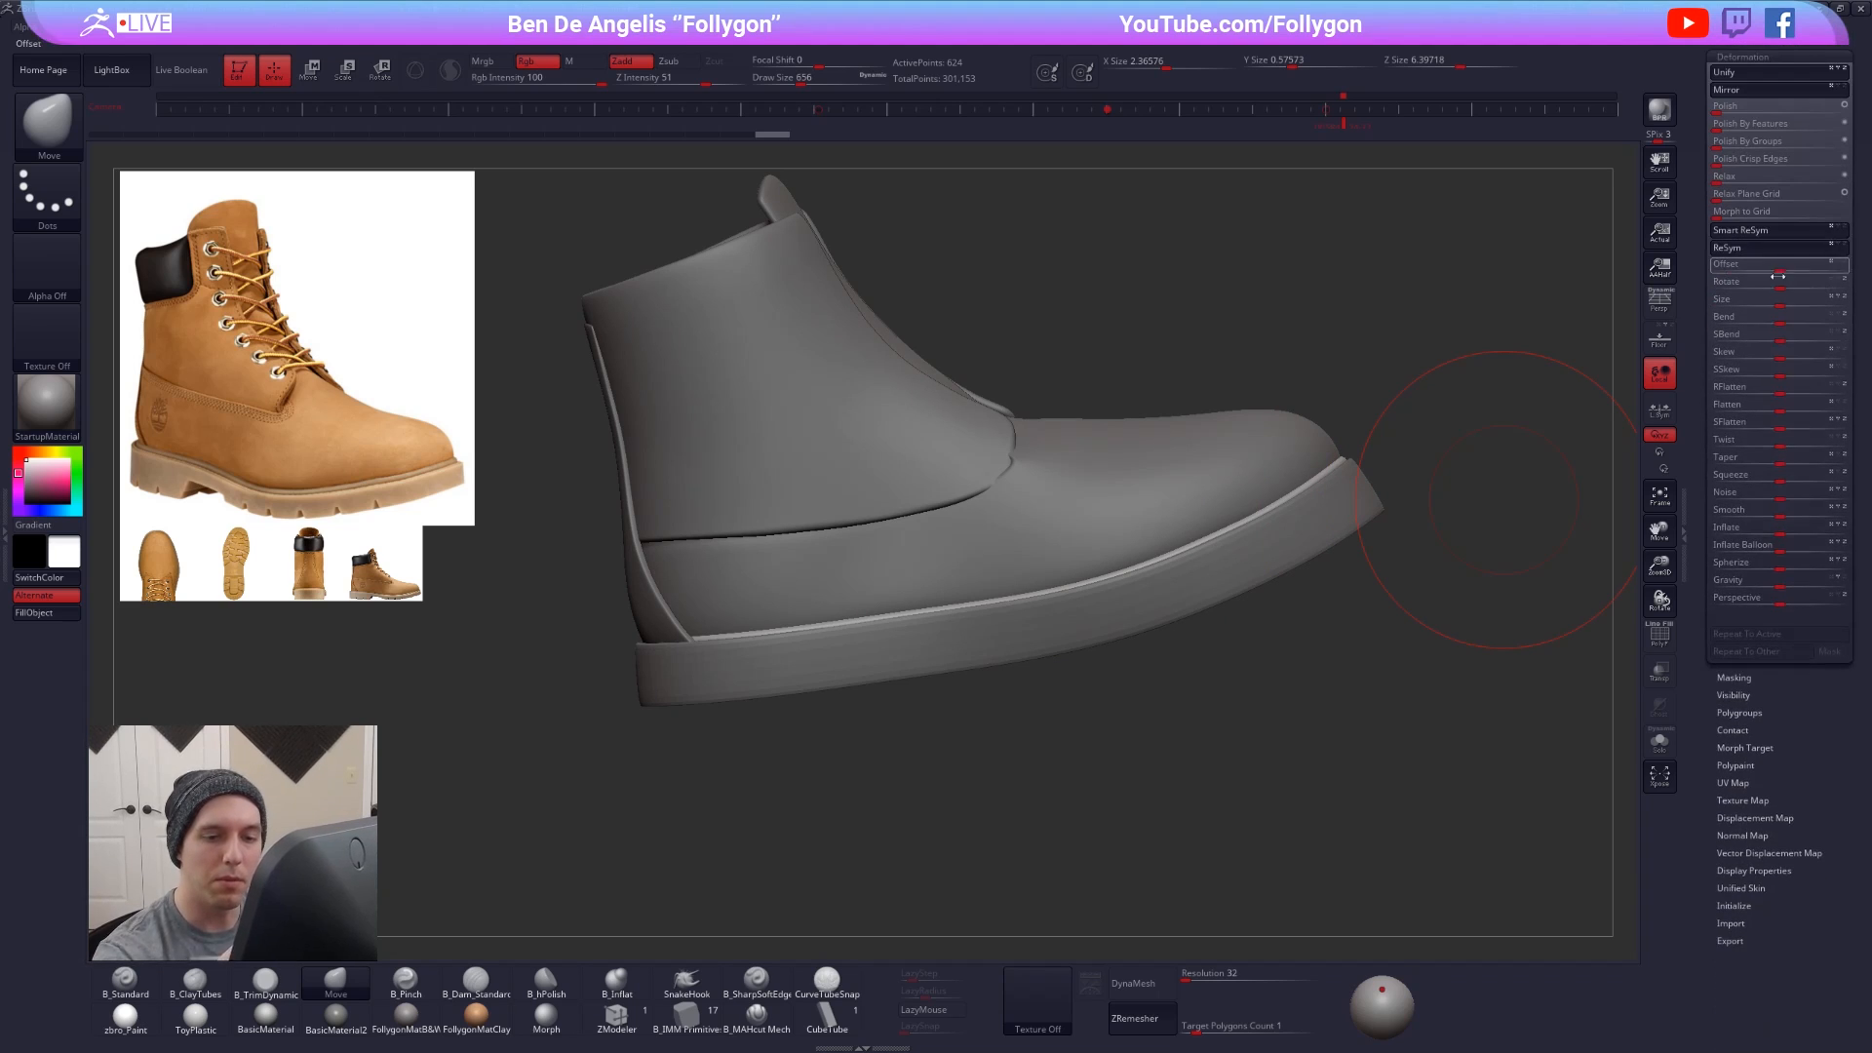
left_click(1780, 529)
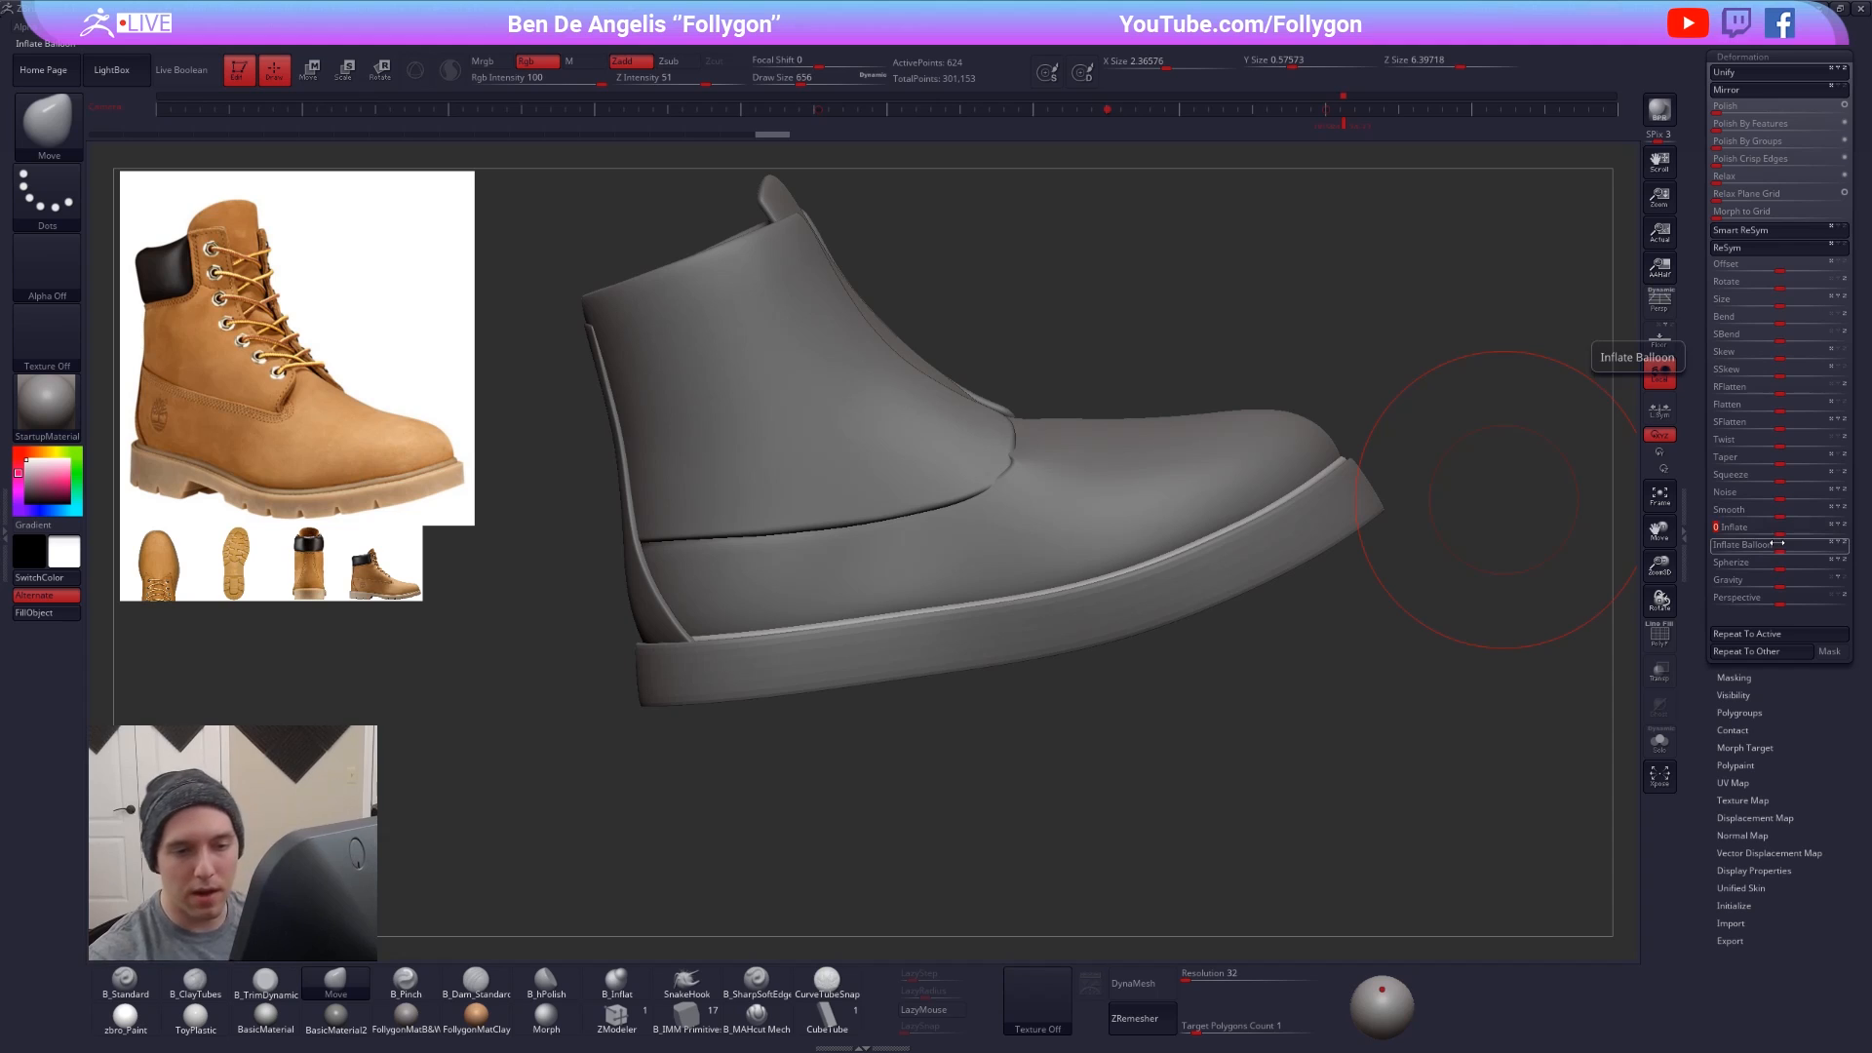
key("Return")
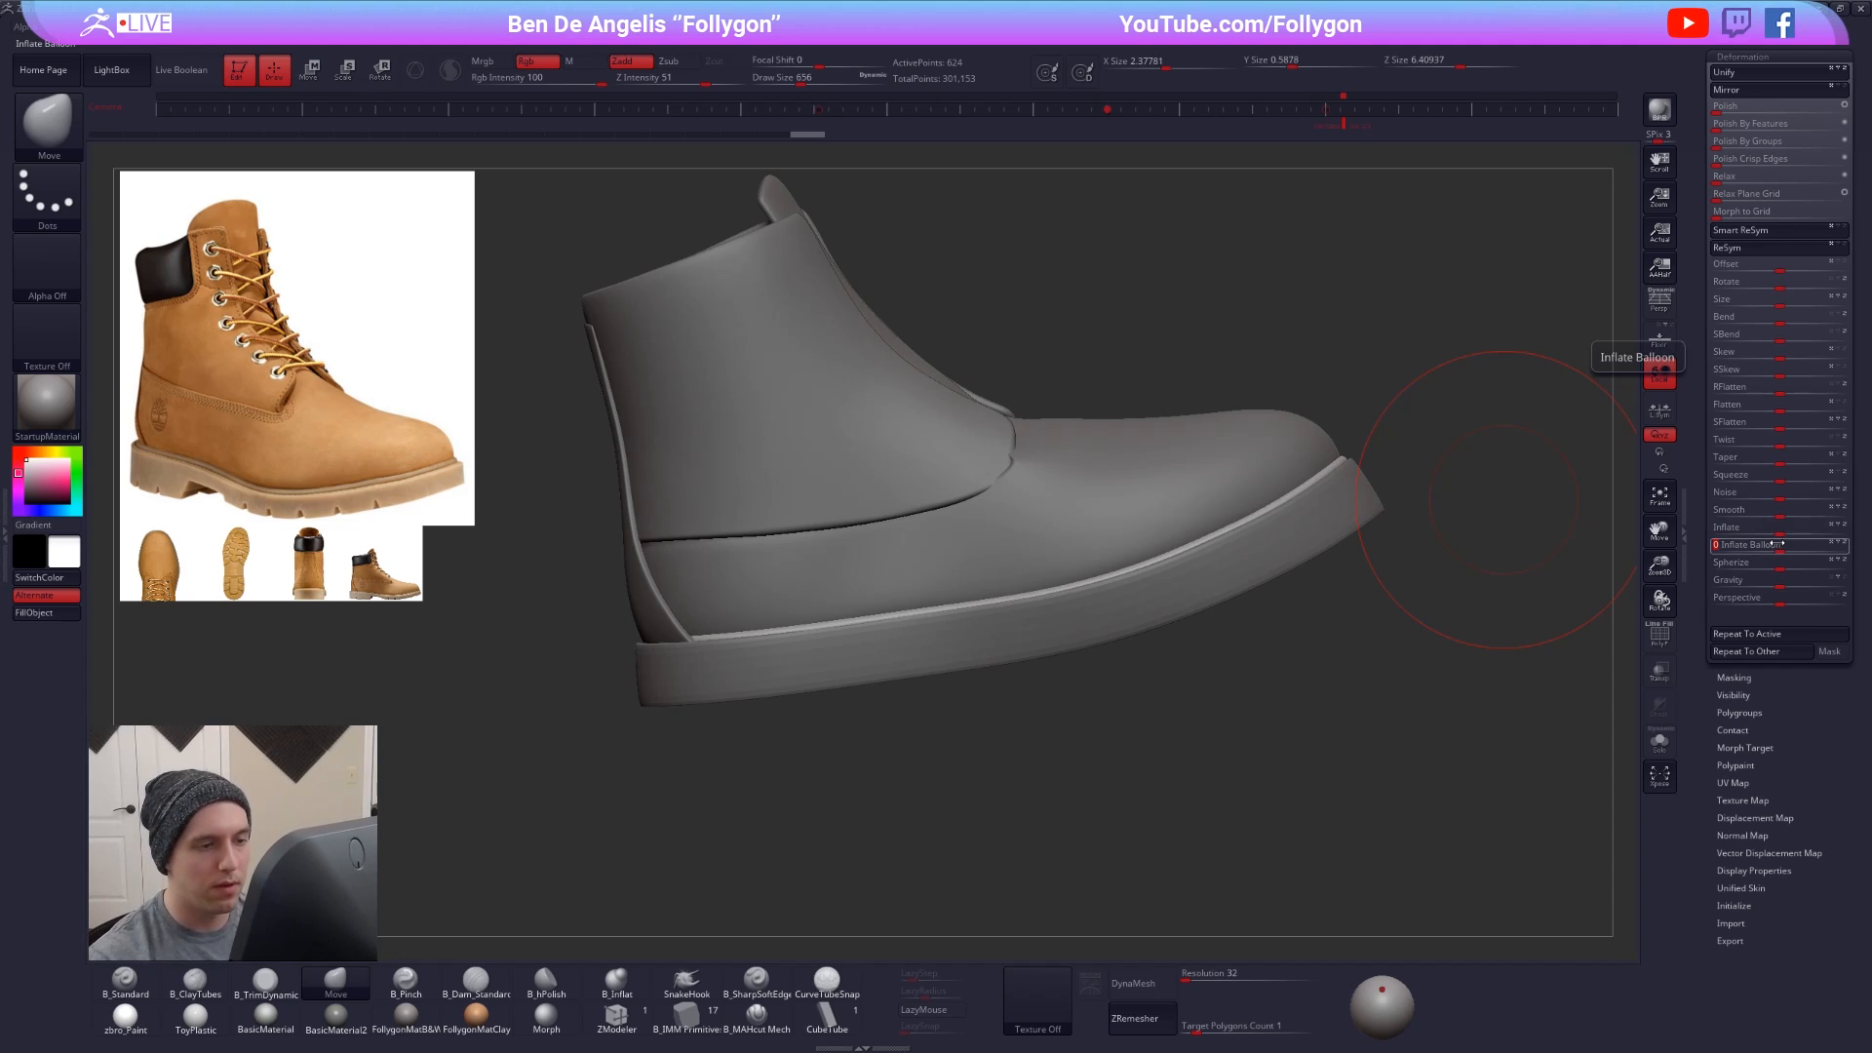
left_click_drag(1297, 702, 1099, 620)
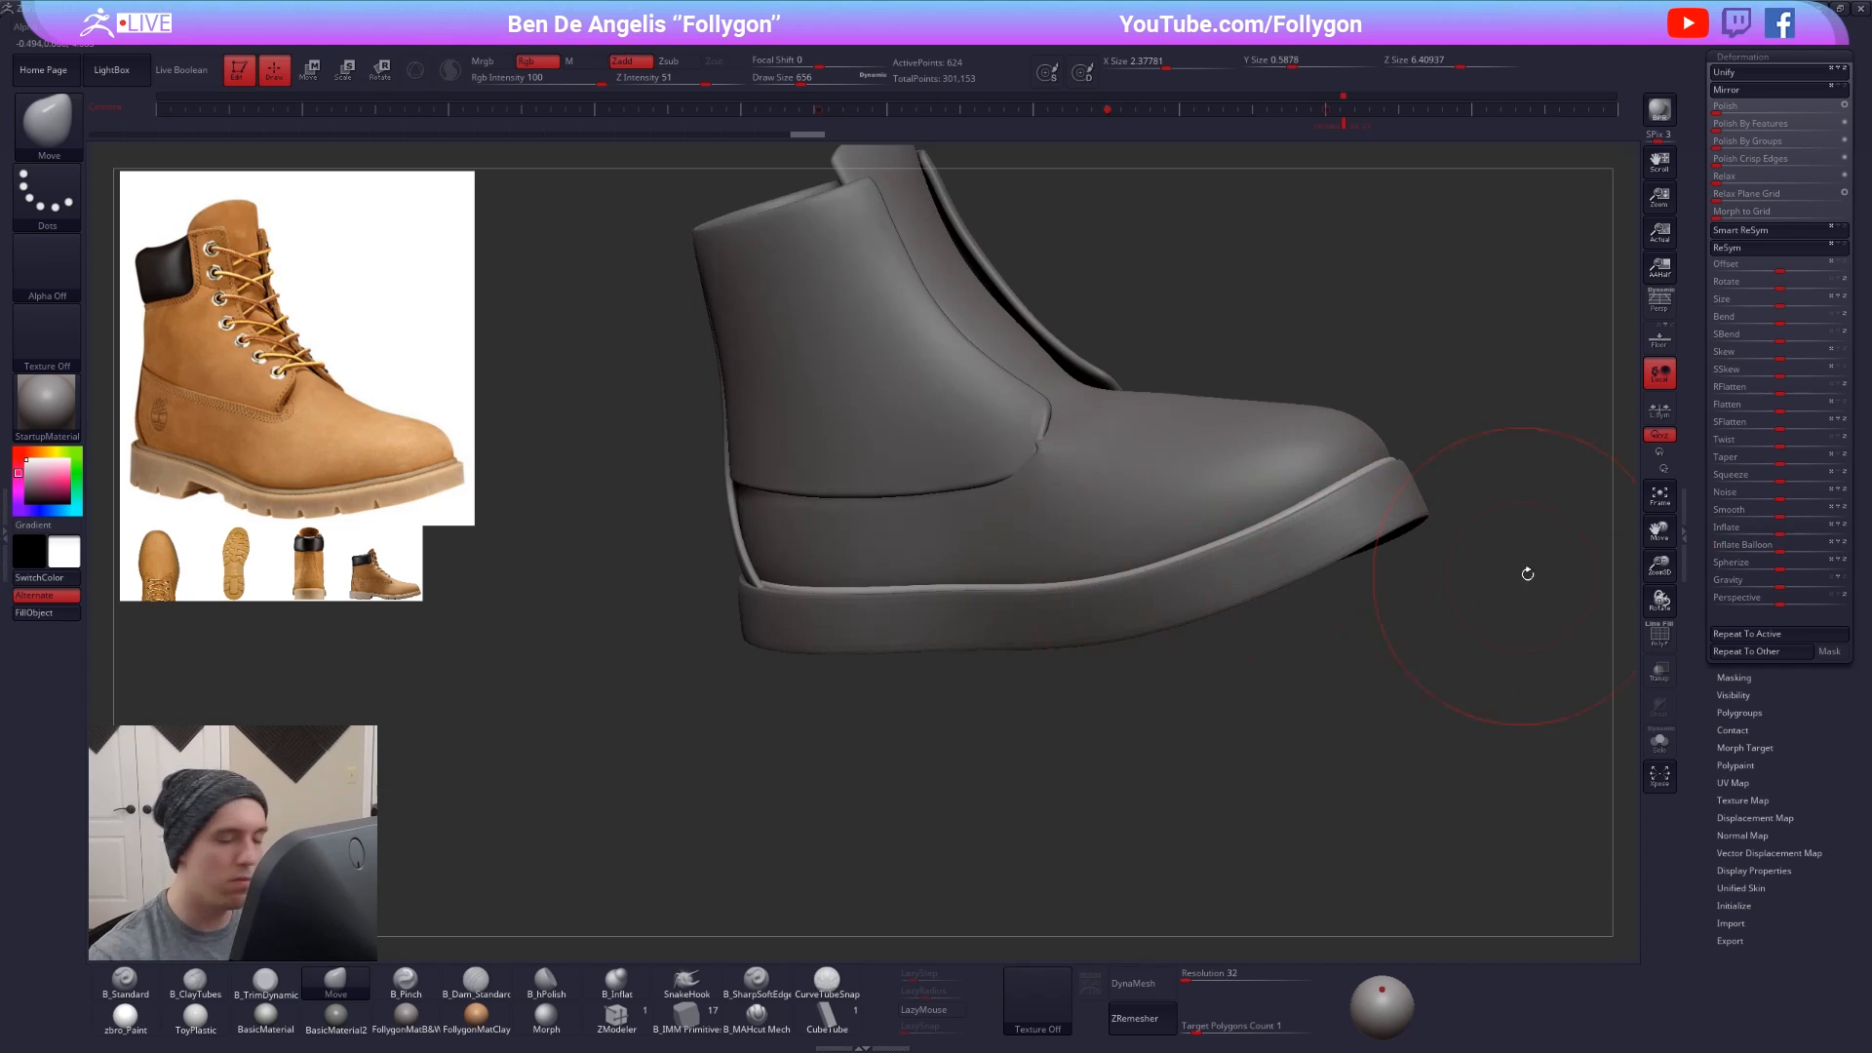
left_click(1776, 524)
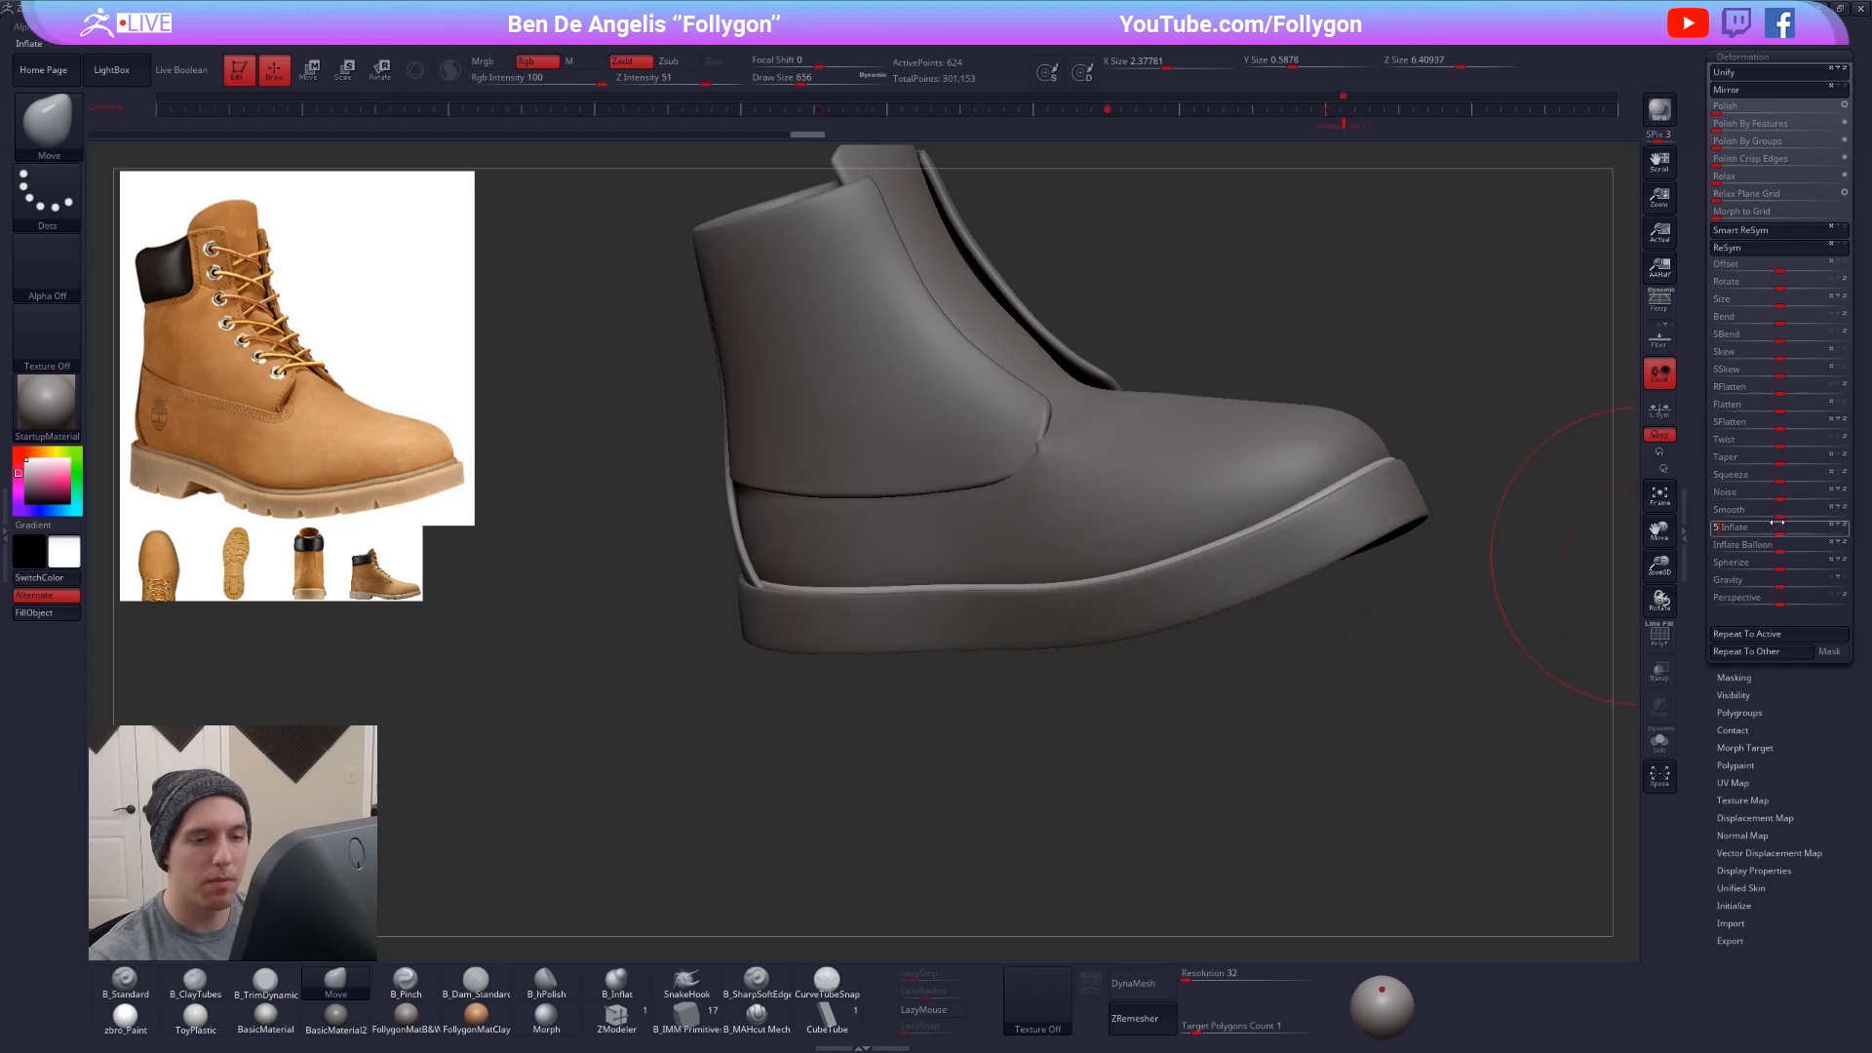
key("Return")
right_click_drag(1050, 636, 1062, 556, "ctrl")
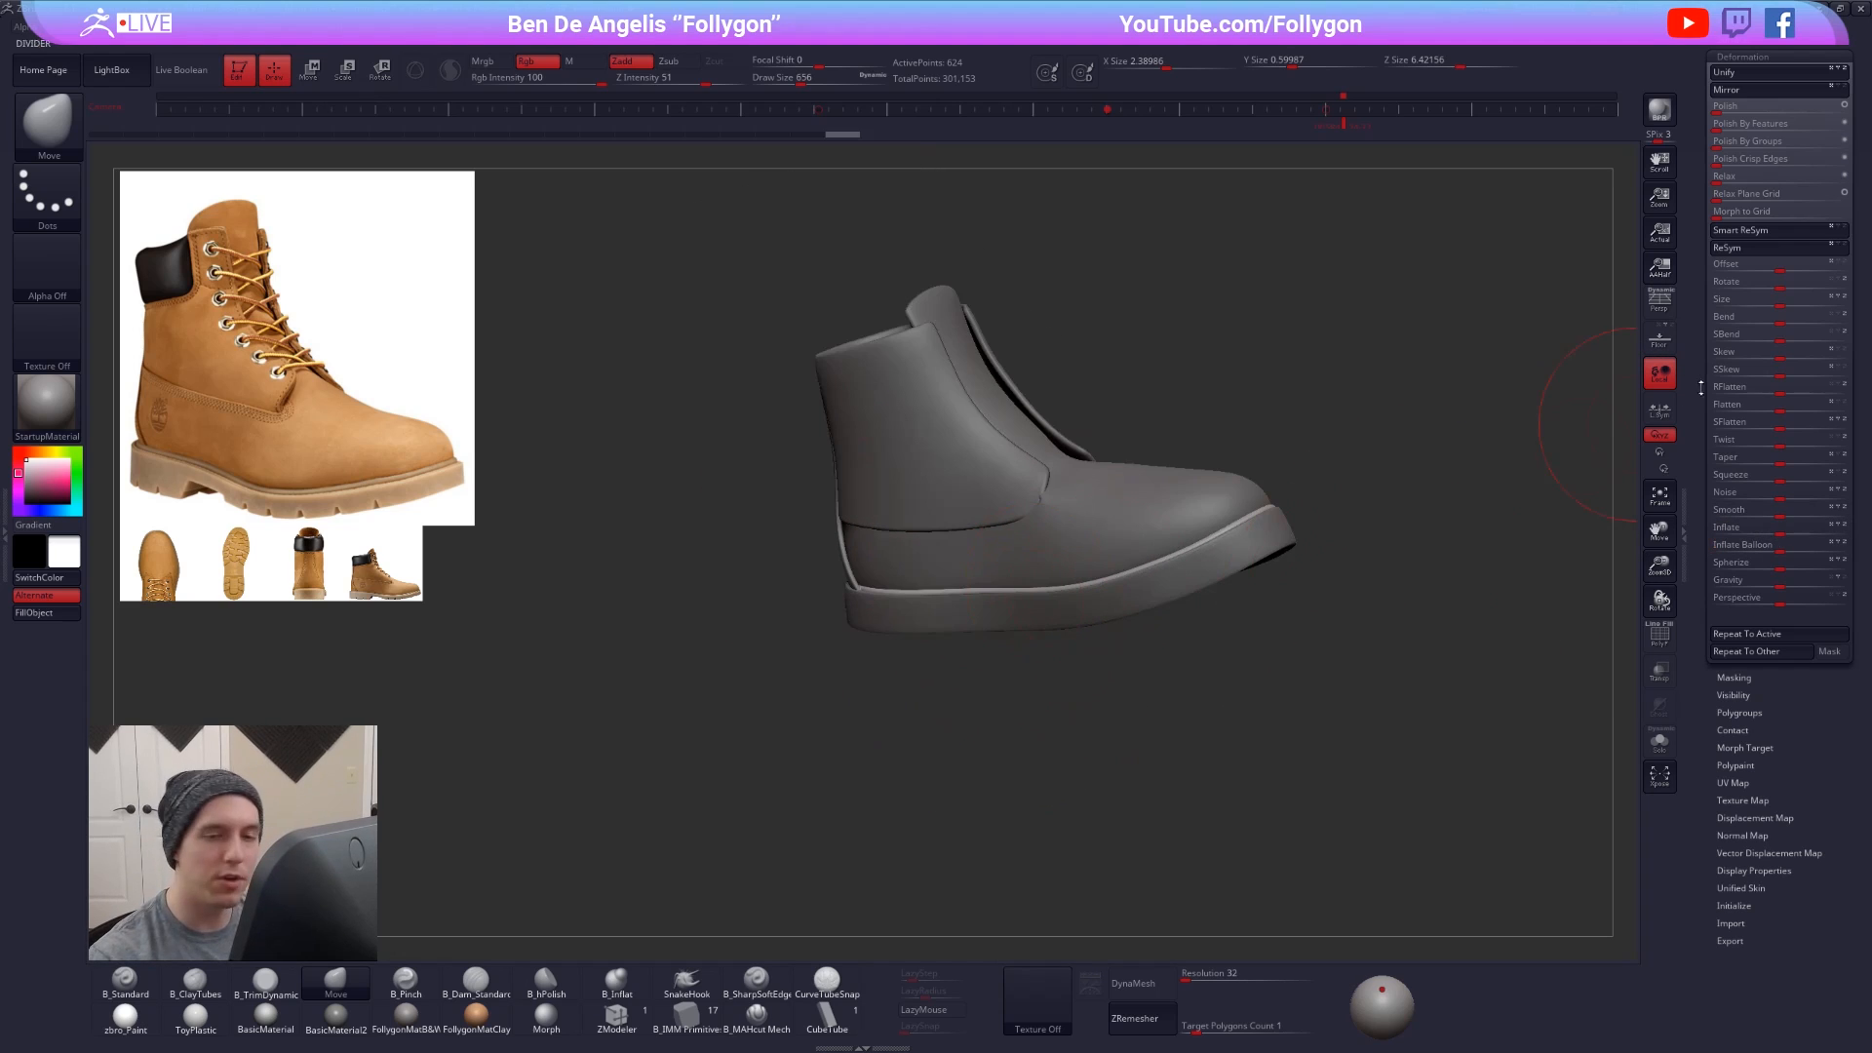
- Set the Move brush's draw size to 537 and examine the trim from a straight side view
left_click_drag(1690, 243, 1730, 626)
key("space")
left_click_drag(1233, 588, 1228, 589)
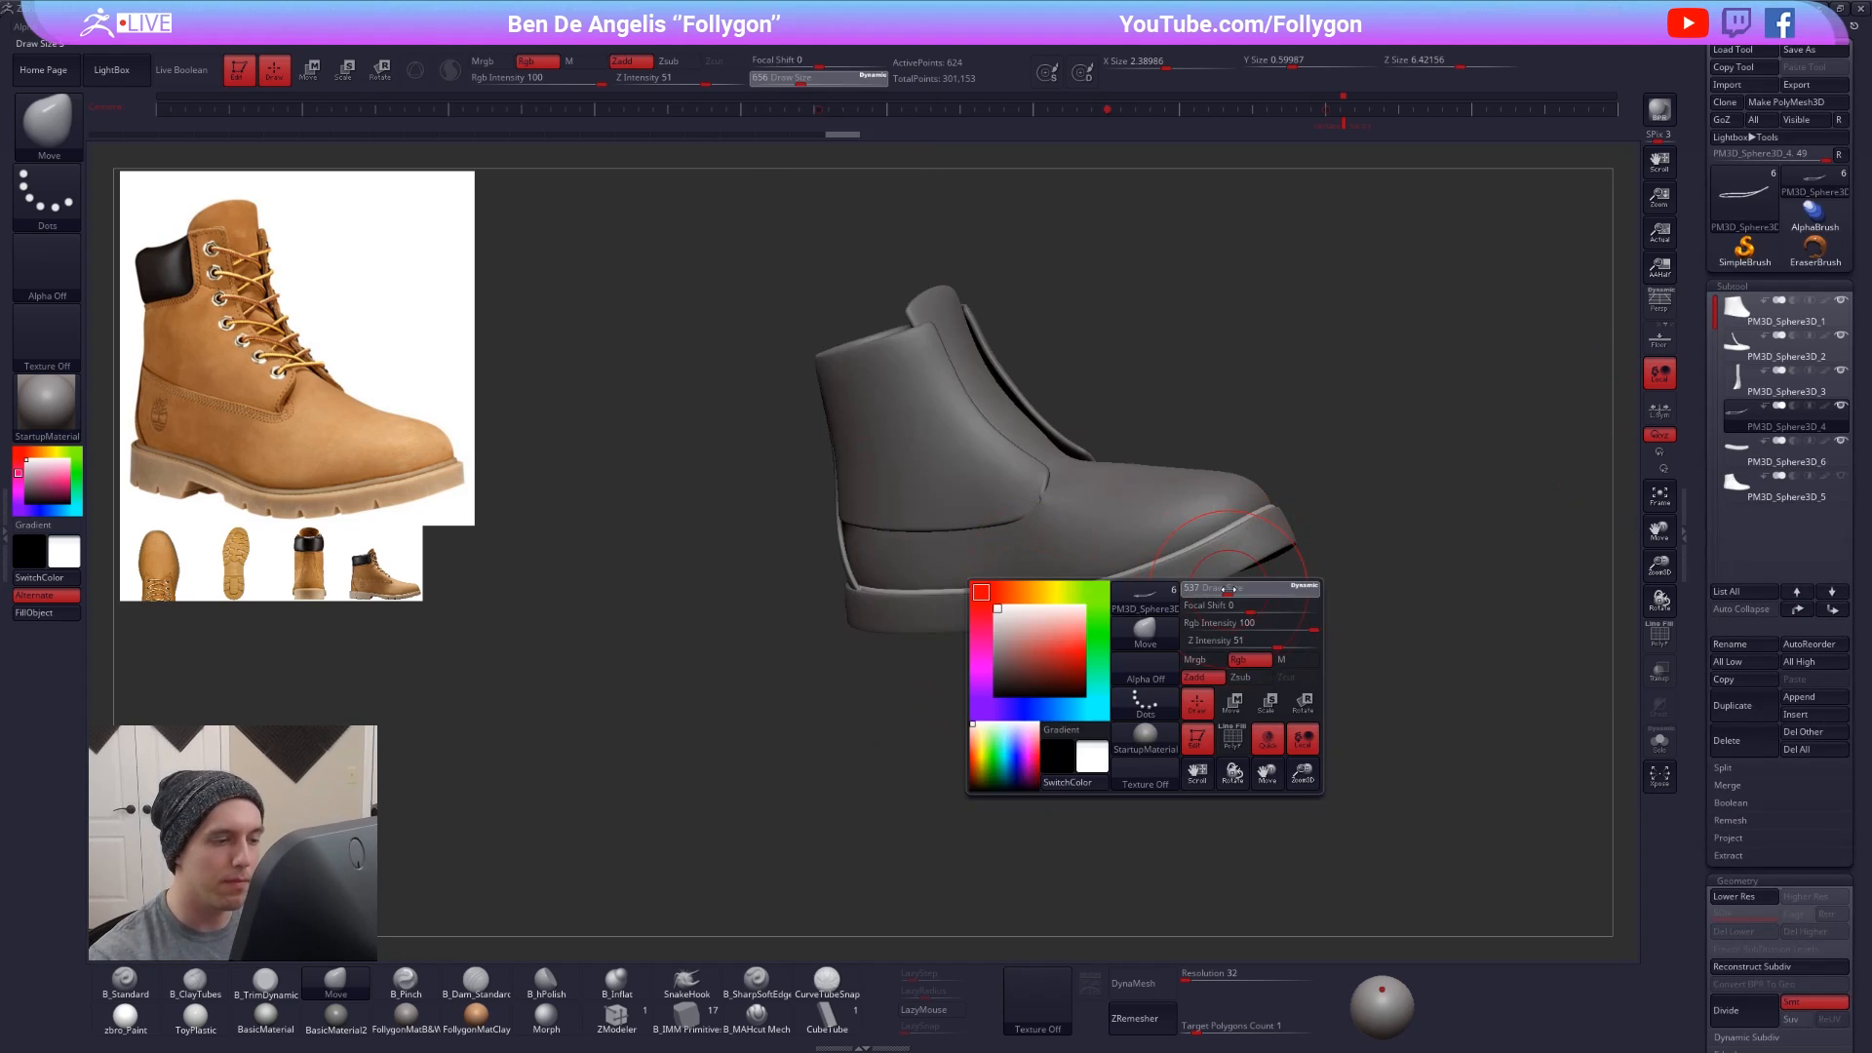
mouse_move(1227, 623)
right_mouse_down("shift")
mouse_move(1170, 639)
mouse_move(1061, 619)
mouse_move(1108, 651)
right_mouse_up("shift")
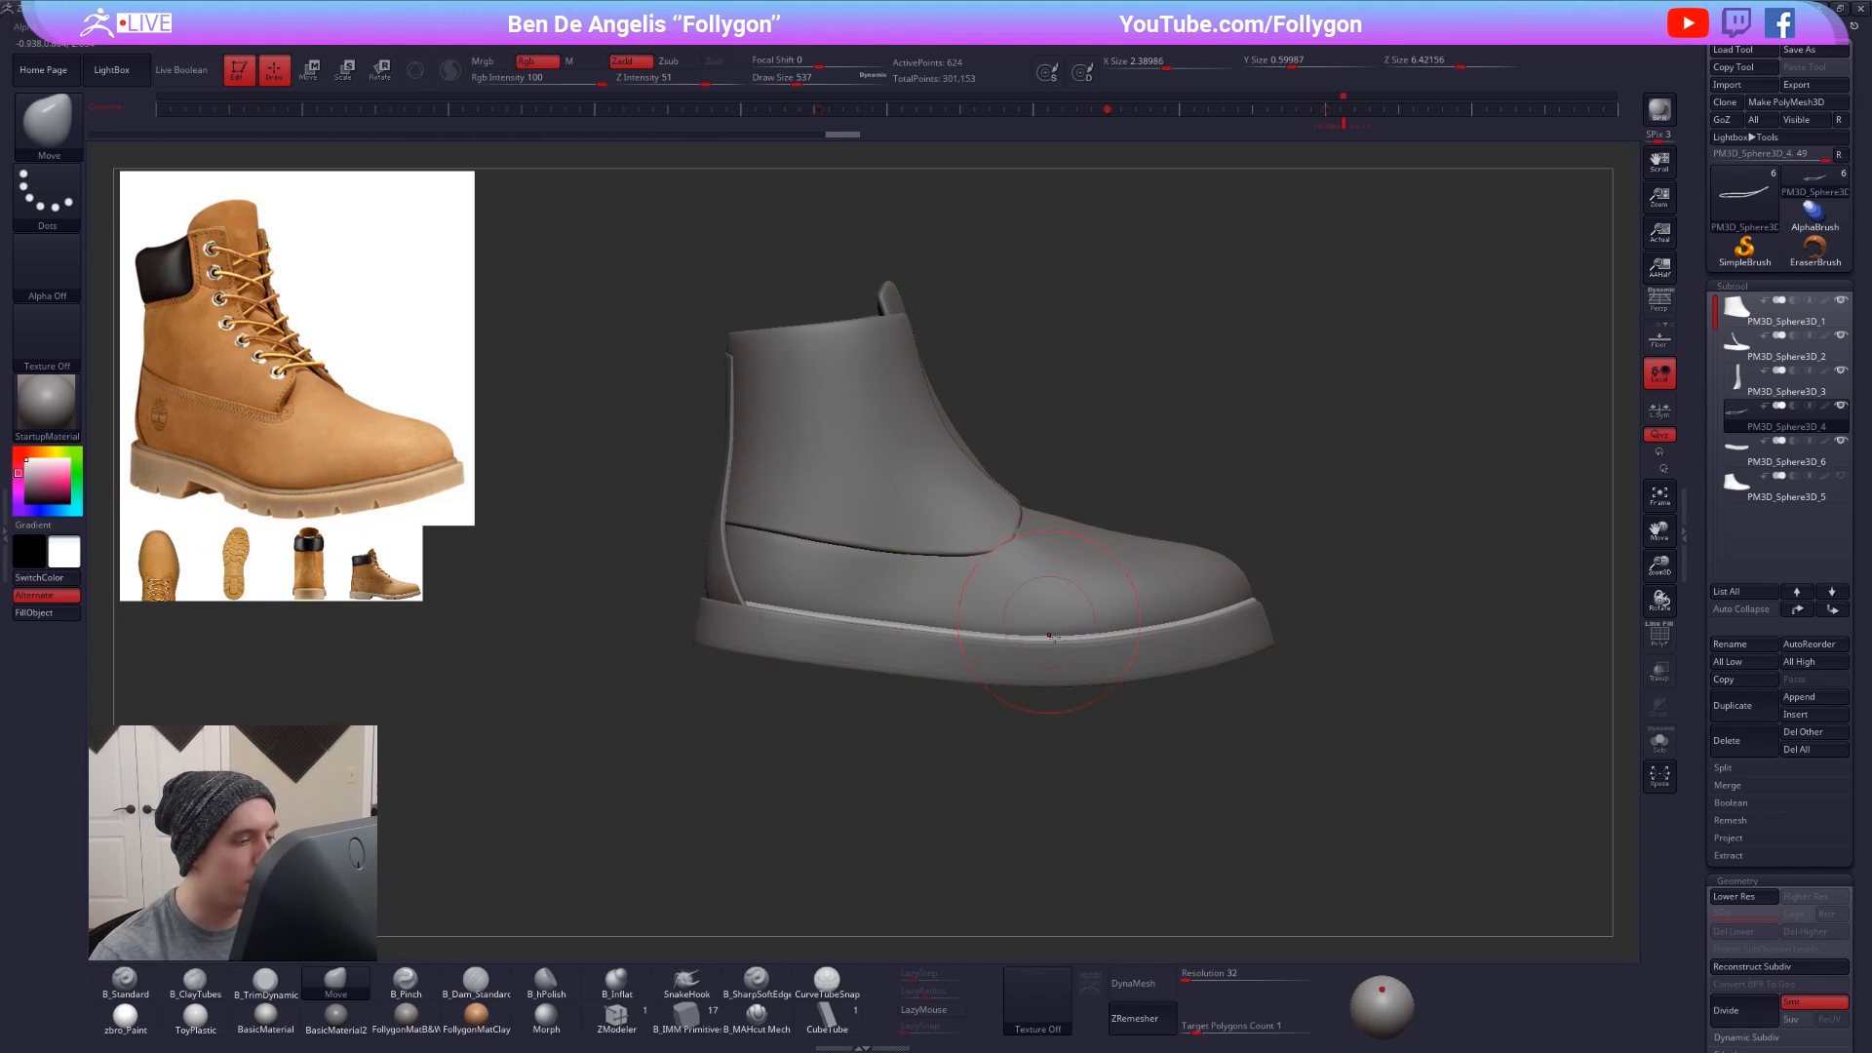
right_click_drag(1066, 624, 1057, 731, "shift")
right_click_drag(1085, 602, 1065, 641, "shift")
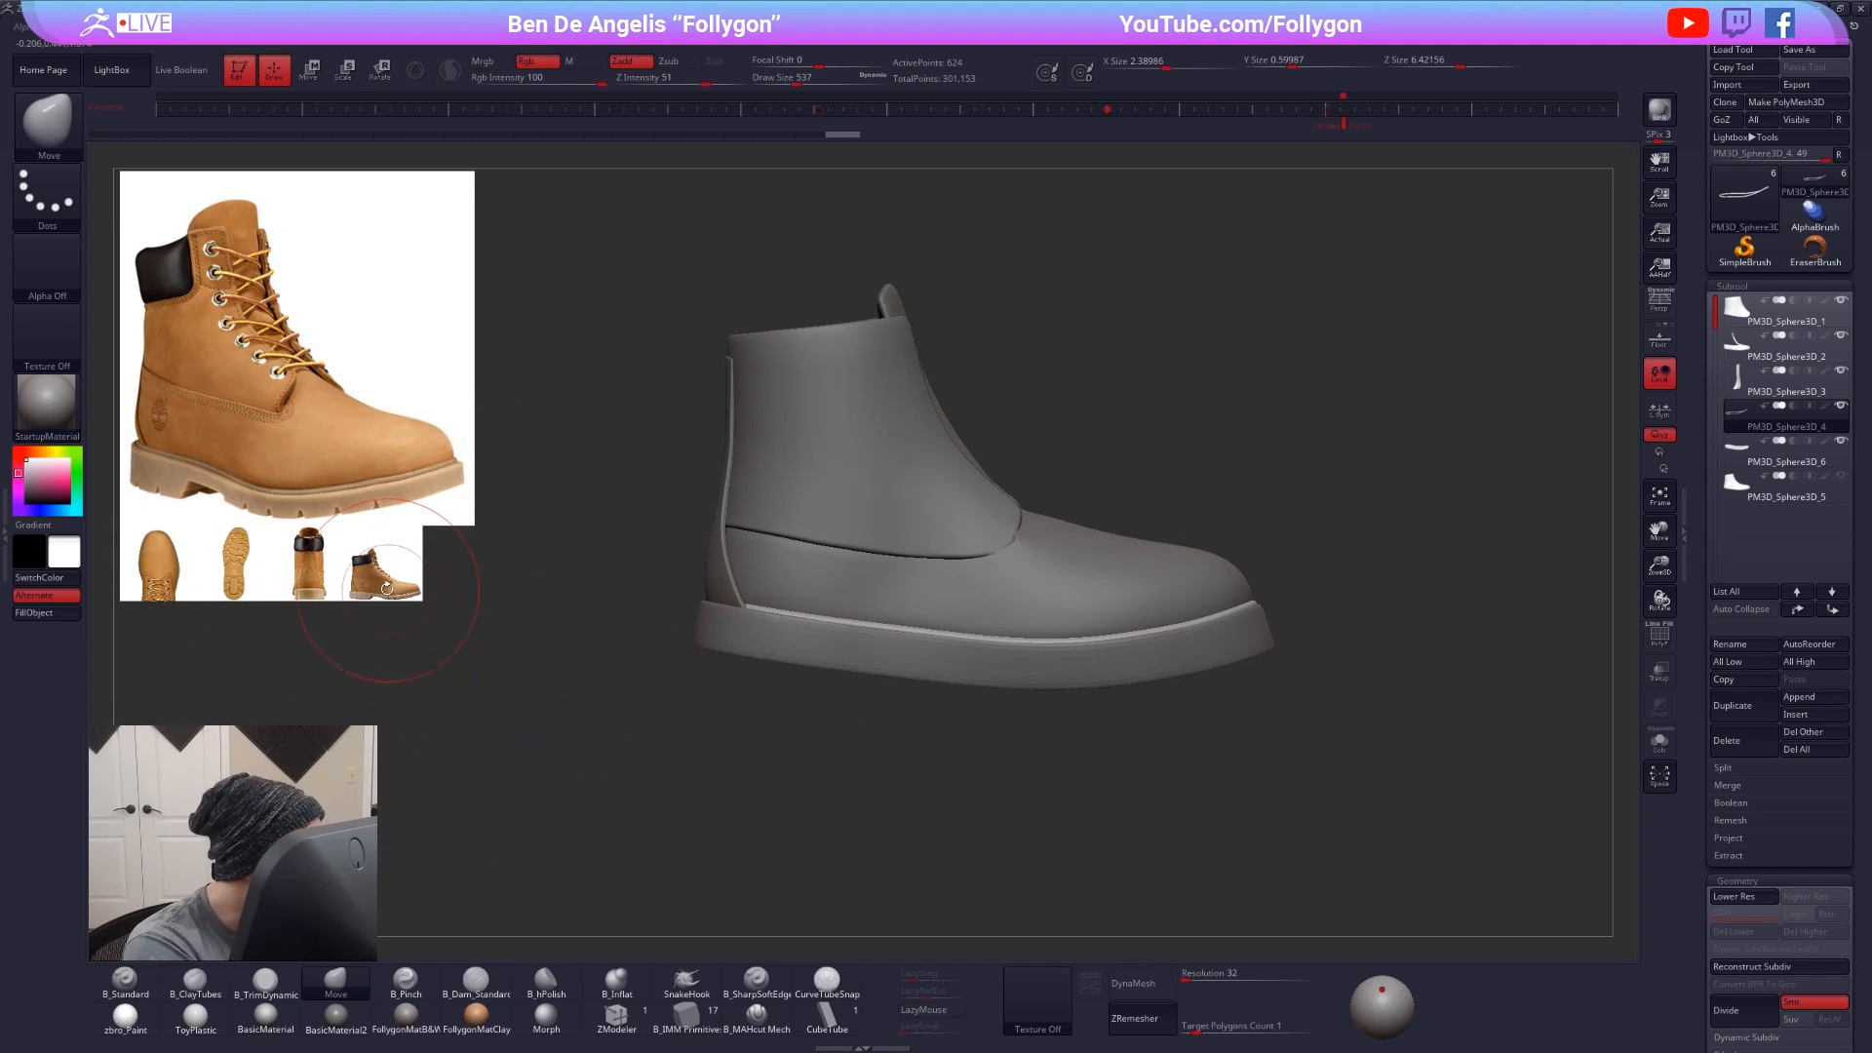
- Isolate the sole with its polyframe shown and subdivision preview off, and mask its upper edge
left_click(1069, 687, "alt")
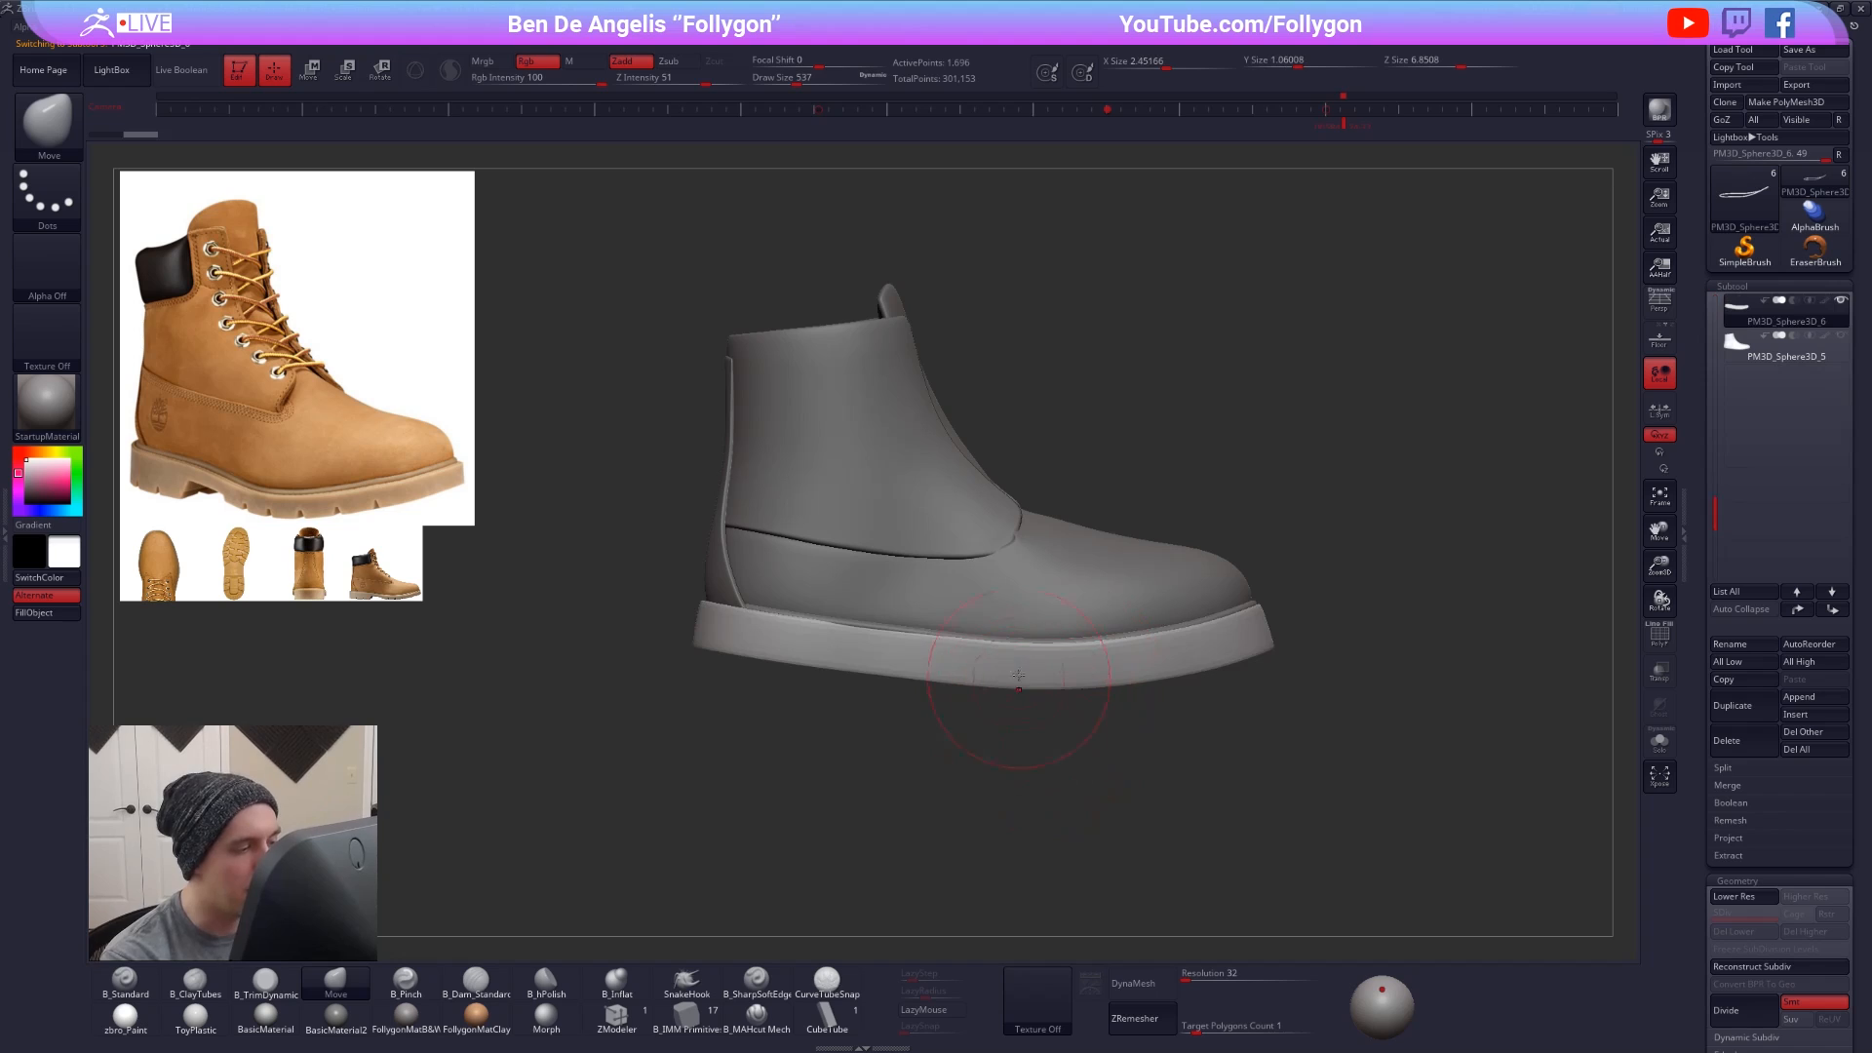
key("shift")
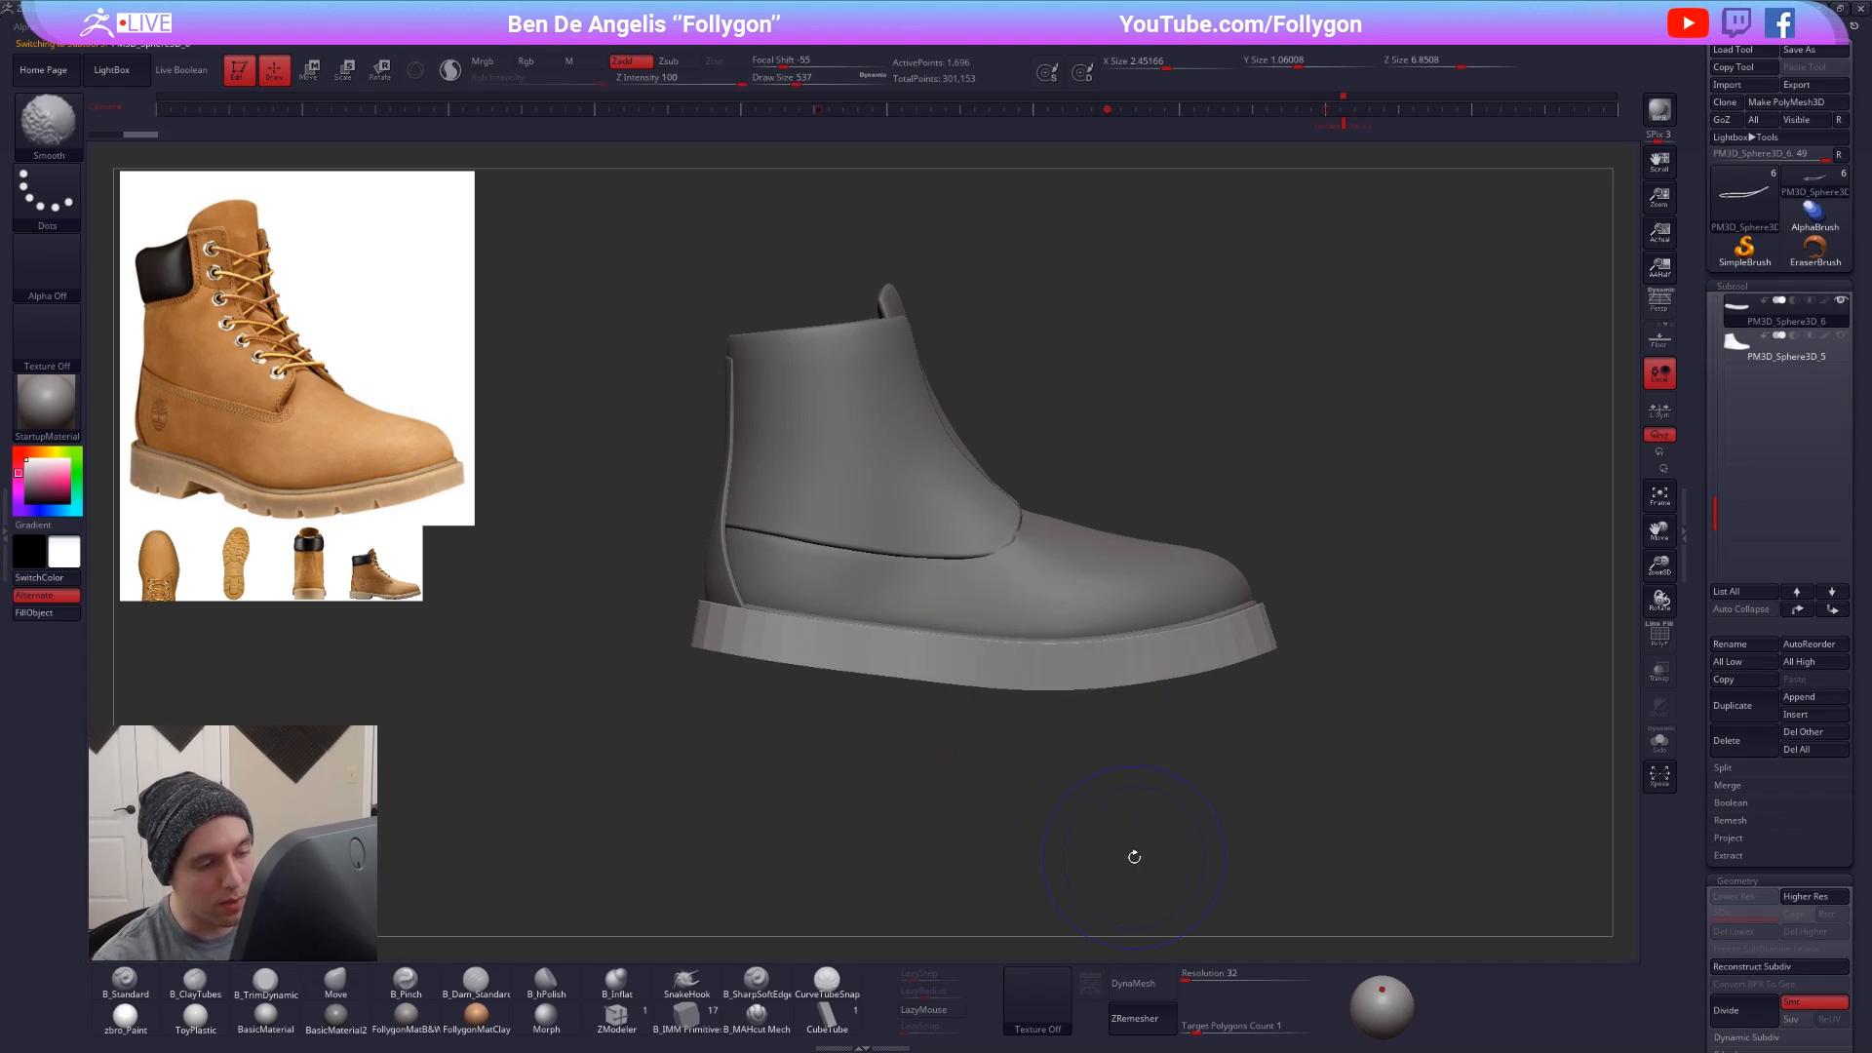
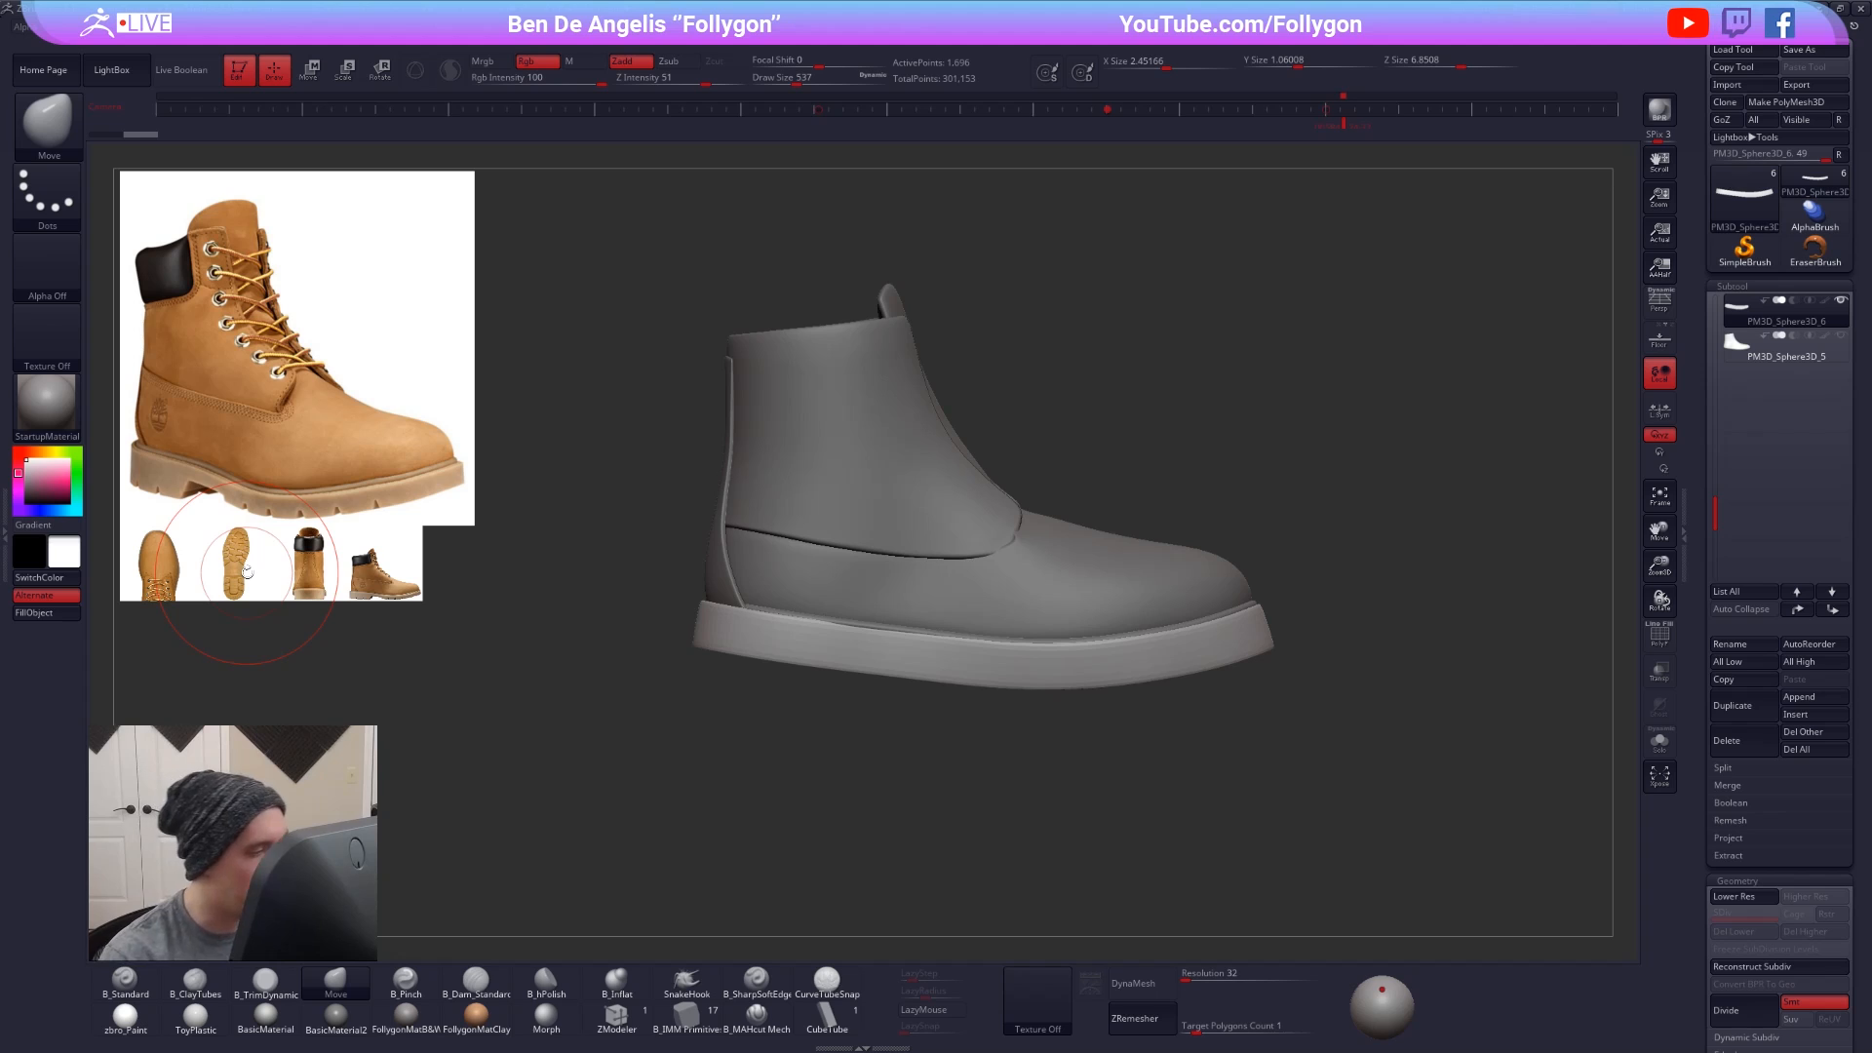
key("shift+d")
key("shift+f")
key("alt+s")
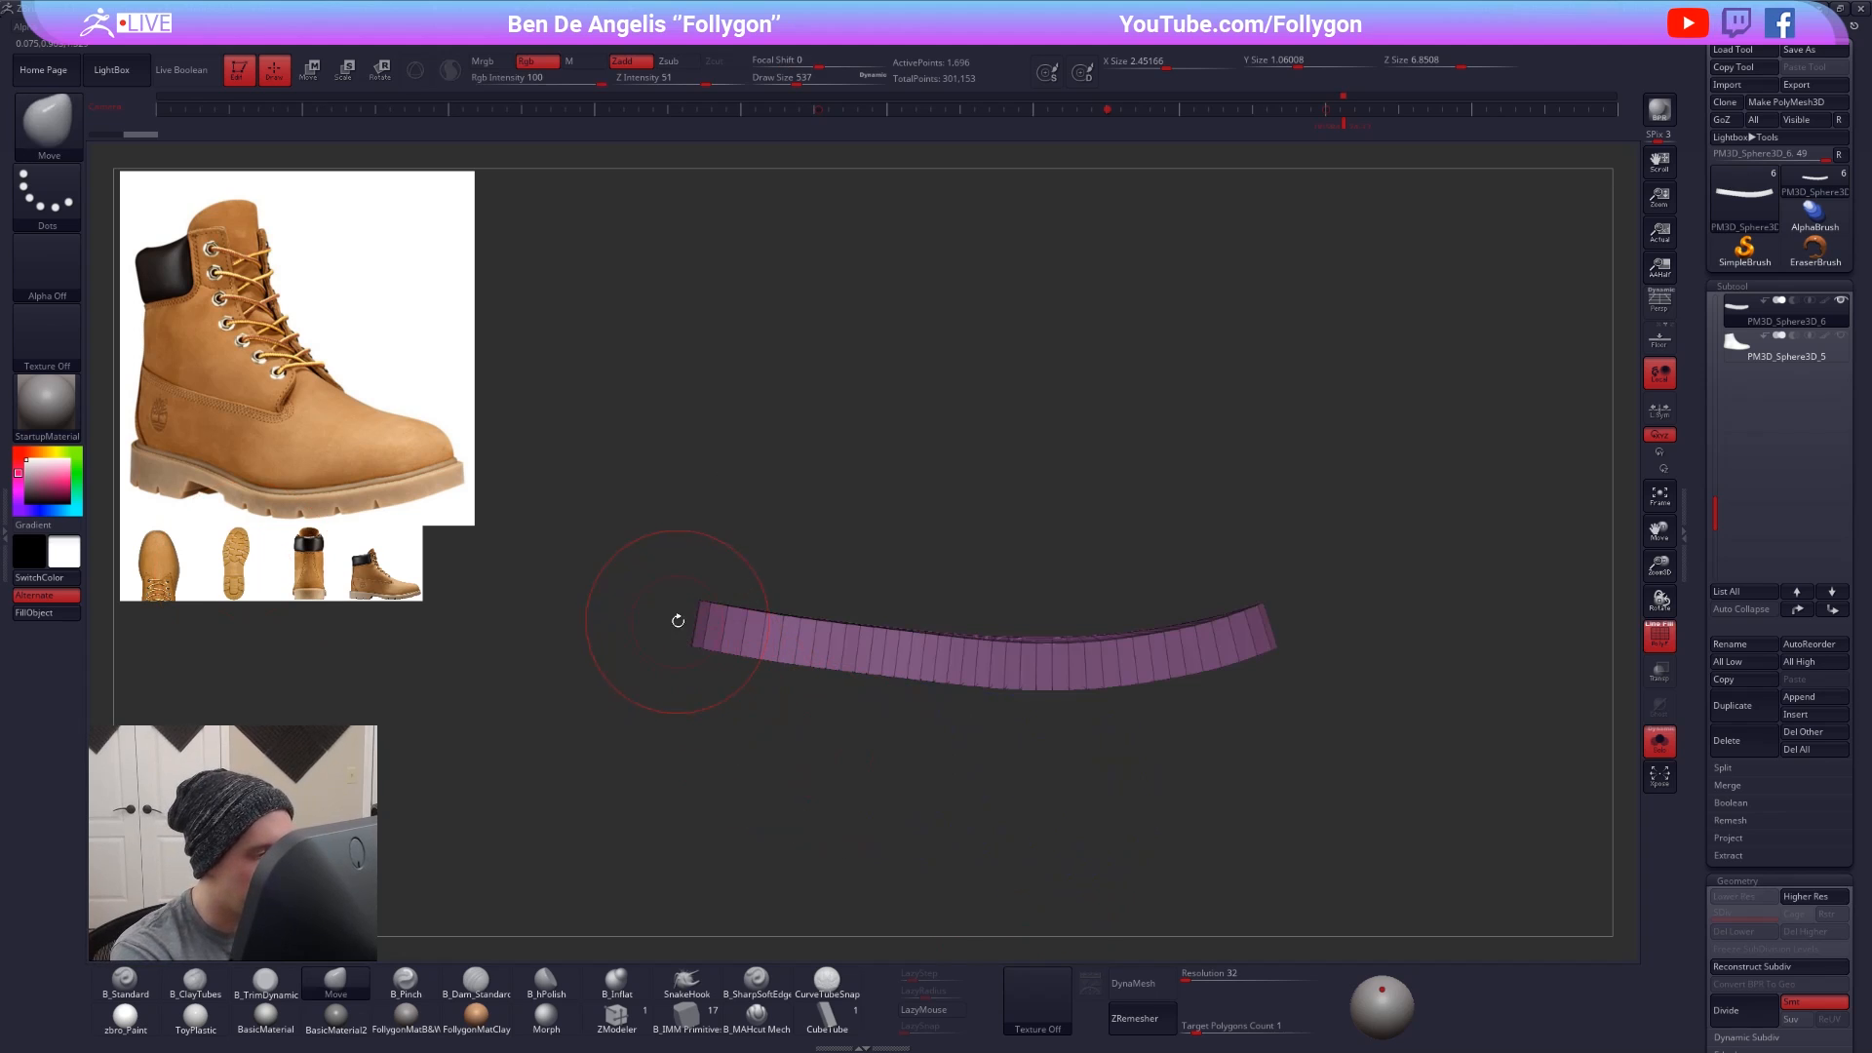
mouse_move(677, 621)
left_mouse_down("ctrl")
mouse_move(857, 761)
mouse_move(1169, 772)
mouse_move(1272, 629)
left_mouse_up("ctrl")
key("w")
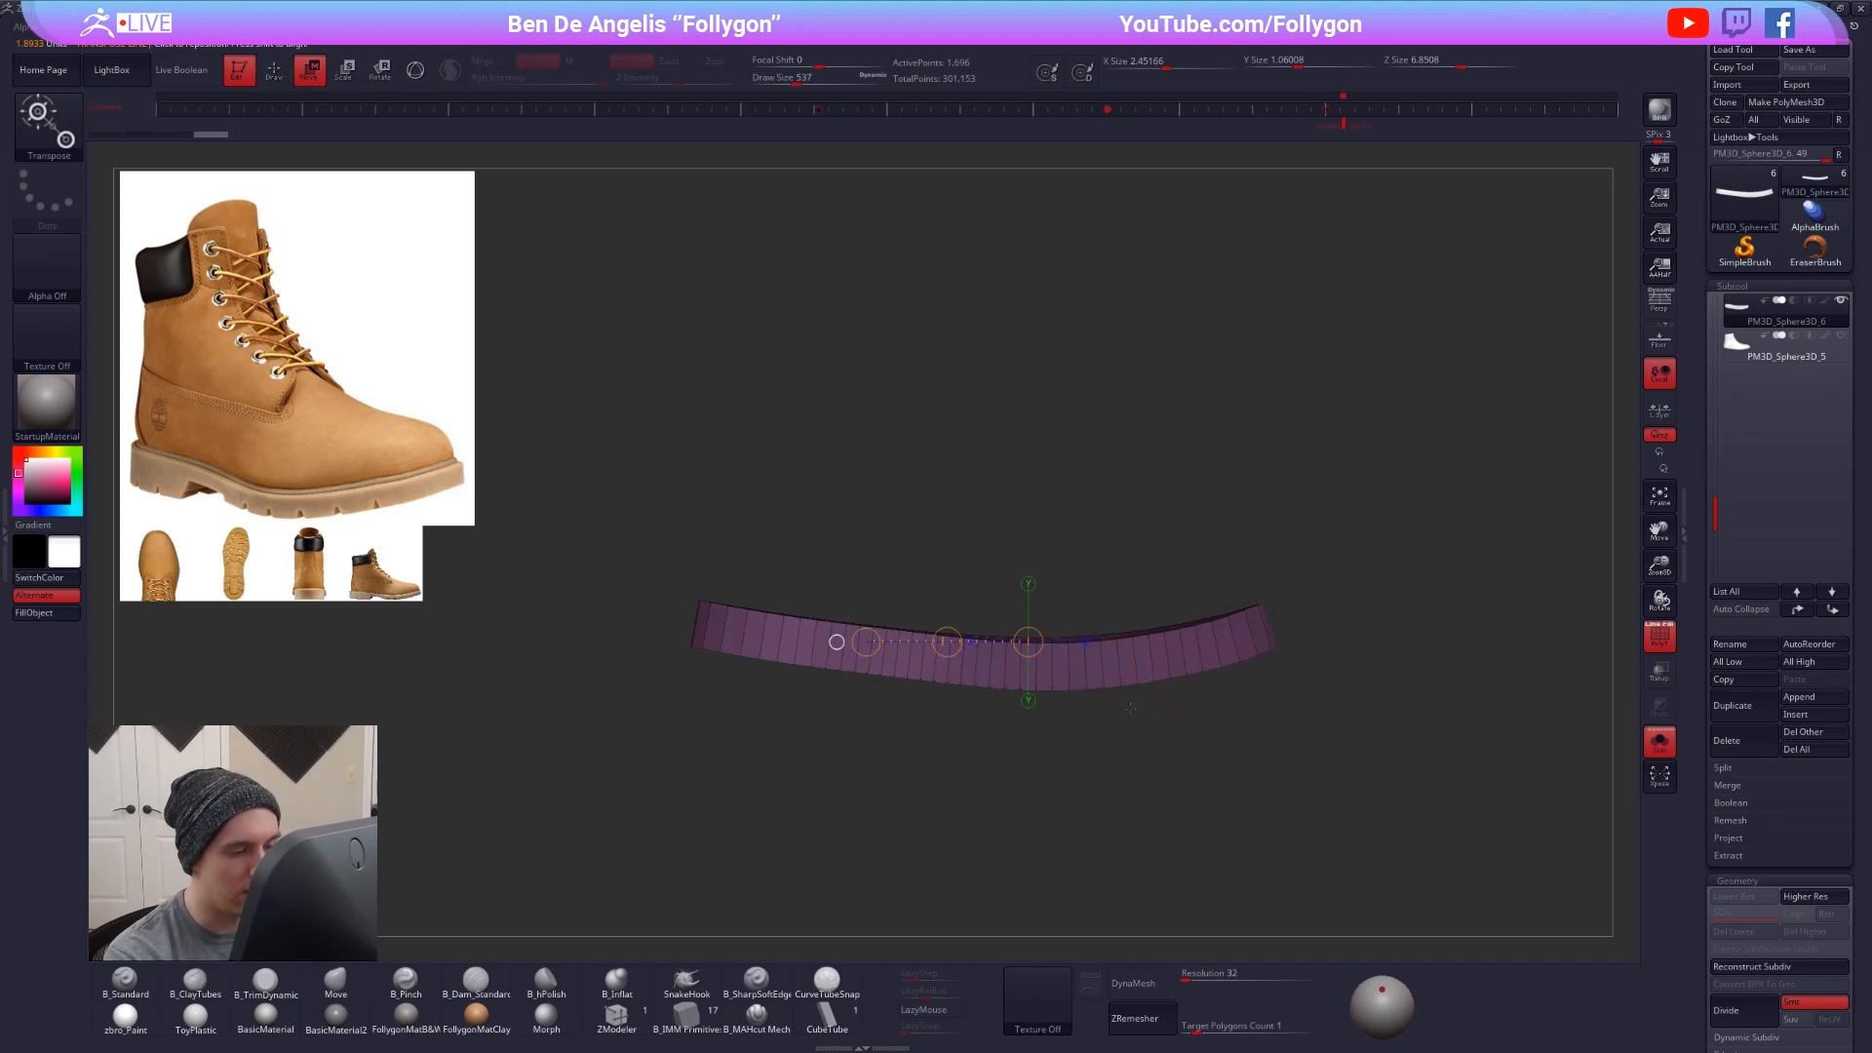
- Show the whole boot with smooth subdivision and adjust the sole's thickness by moving its unmasked lower edge with the Transpose line
left_click_drag(1137, 684, 1138, 818)
key("alt+s")
key("d")
key("shift+f")
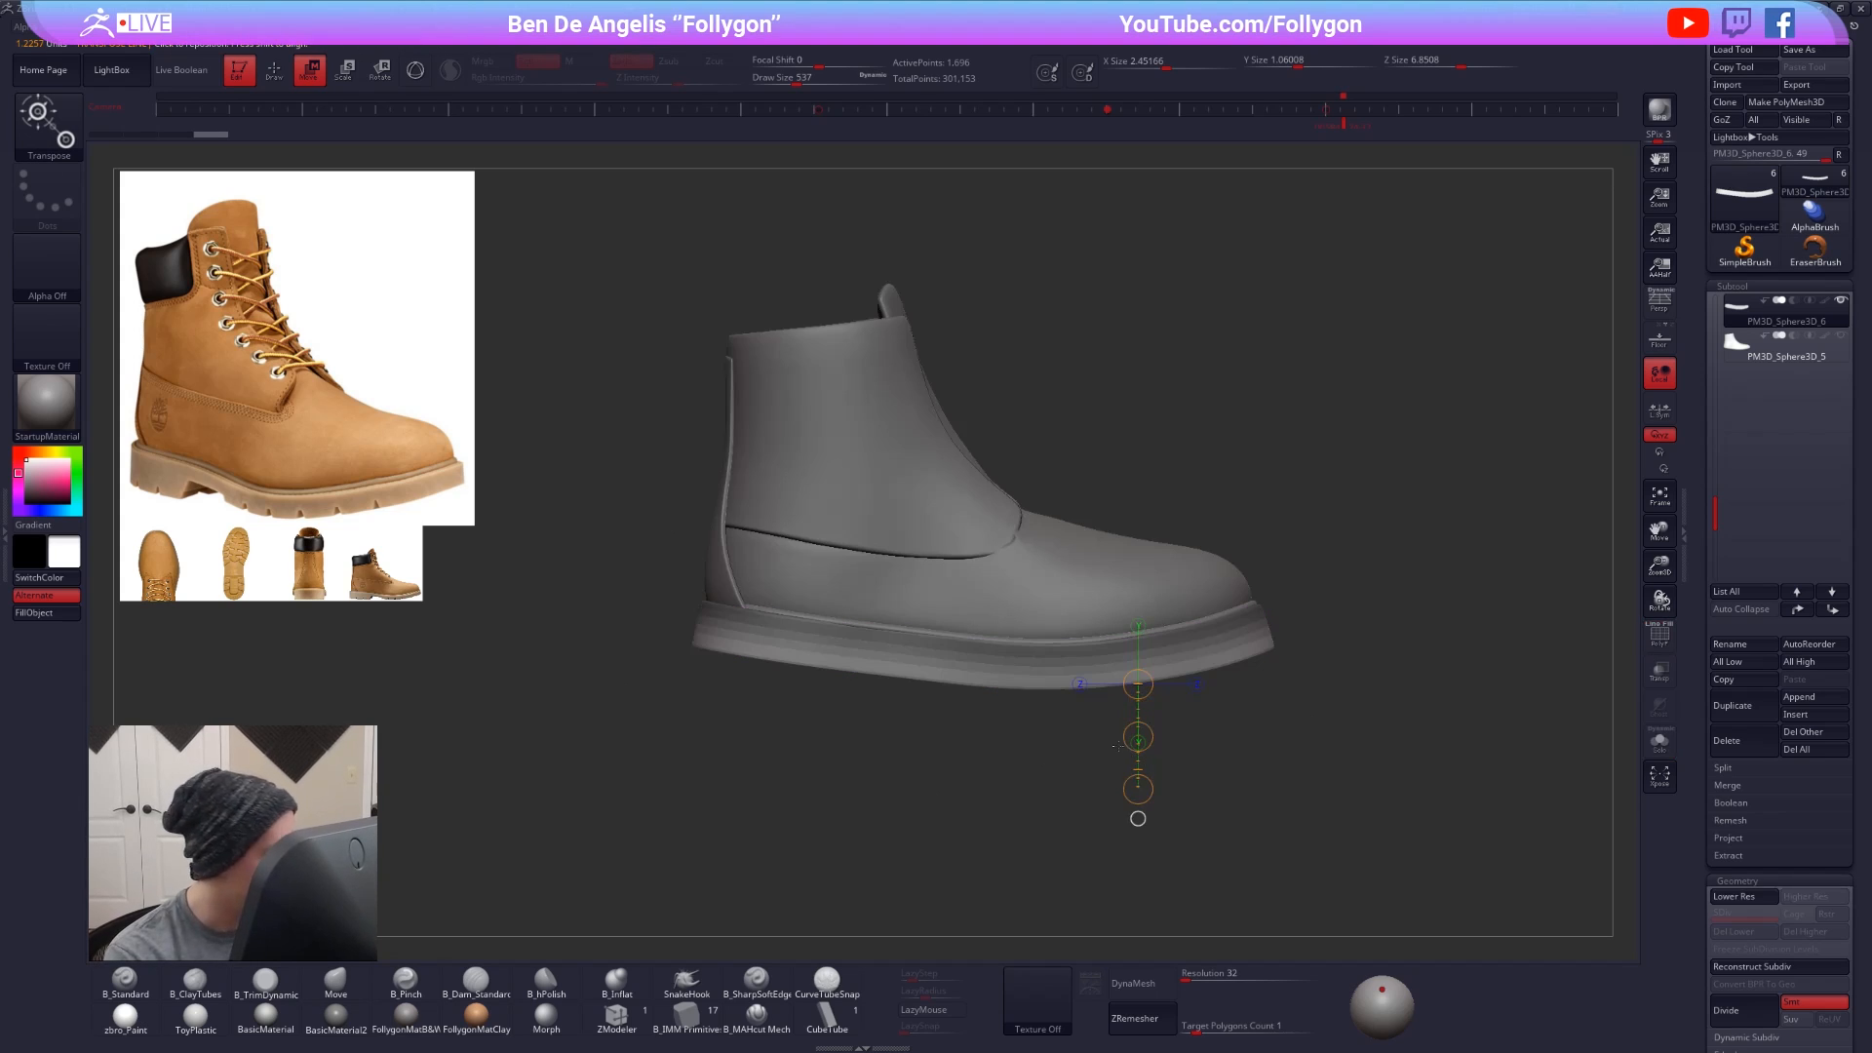
left_click_drag(1138, 737, 1138, 730)
key("shift+d")
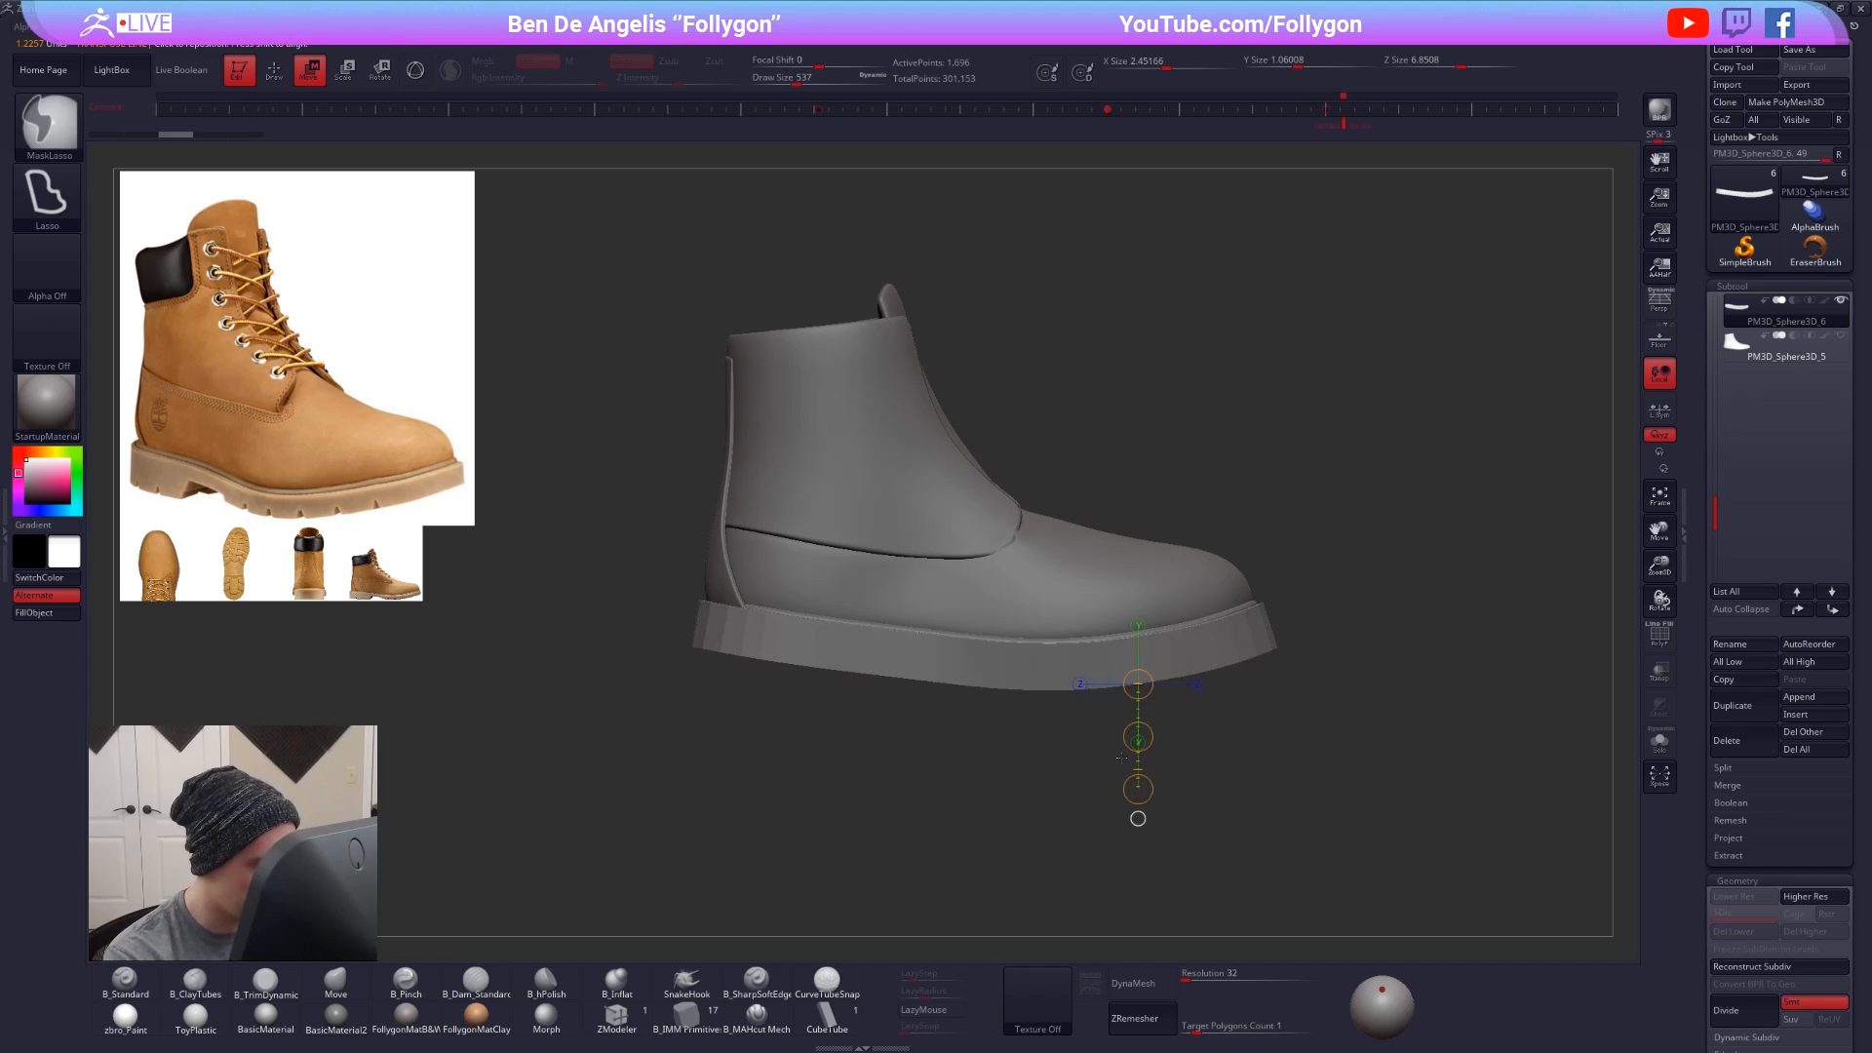
key("d")
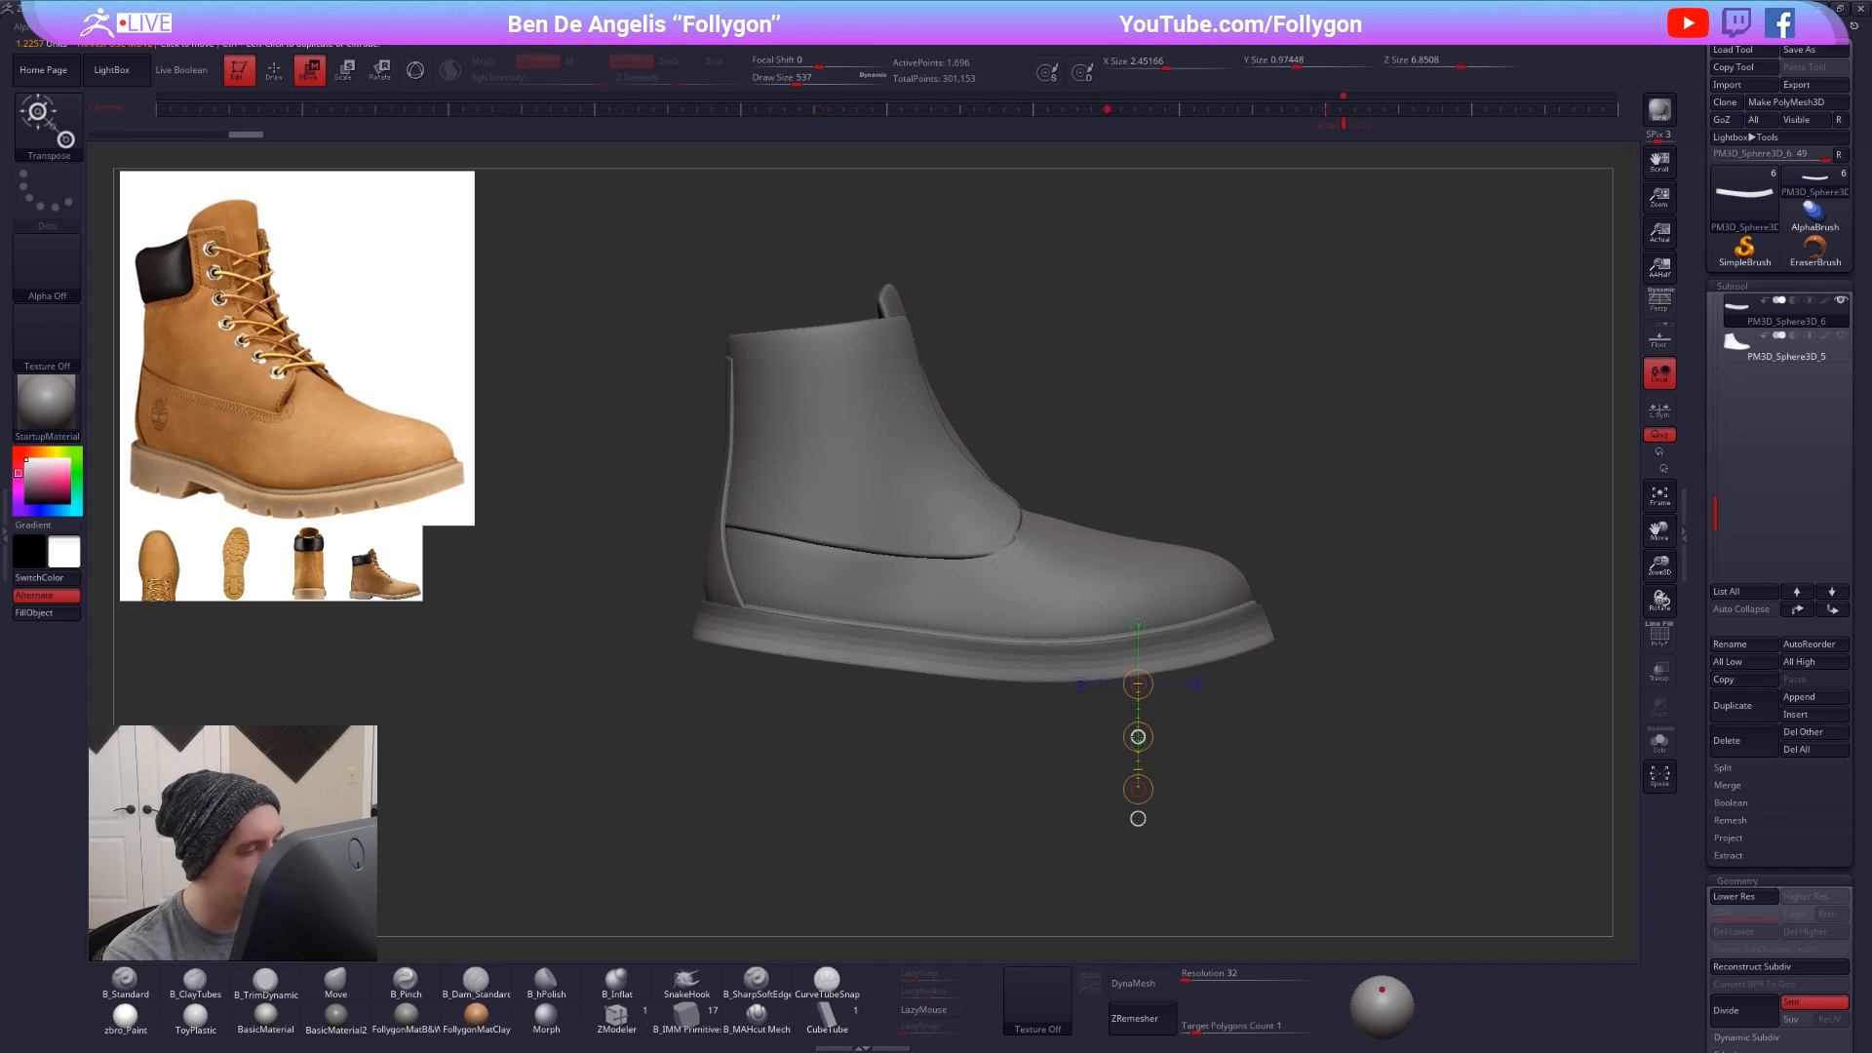
left_click_drag(1138, 737, 1138, 734)
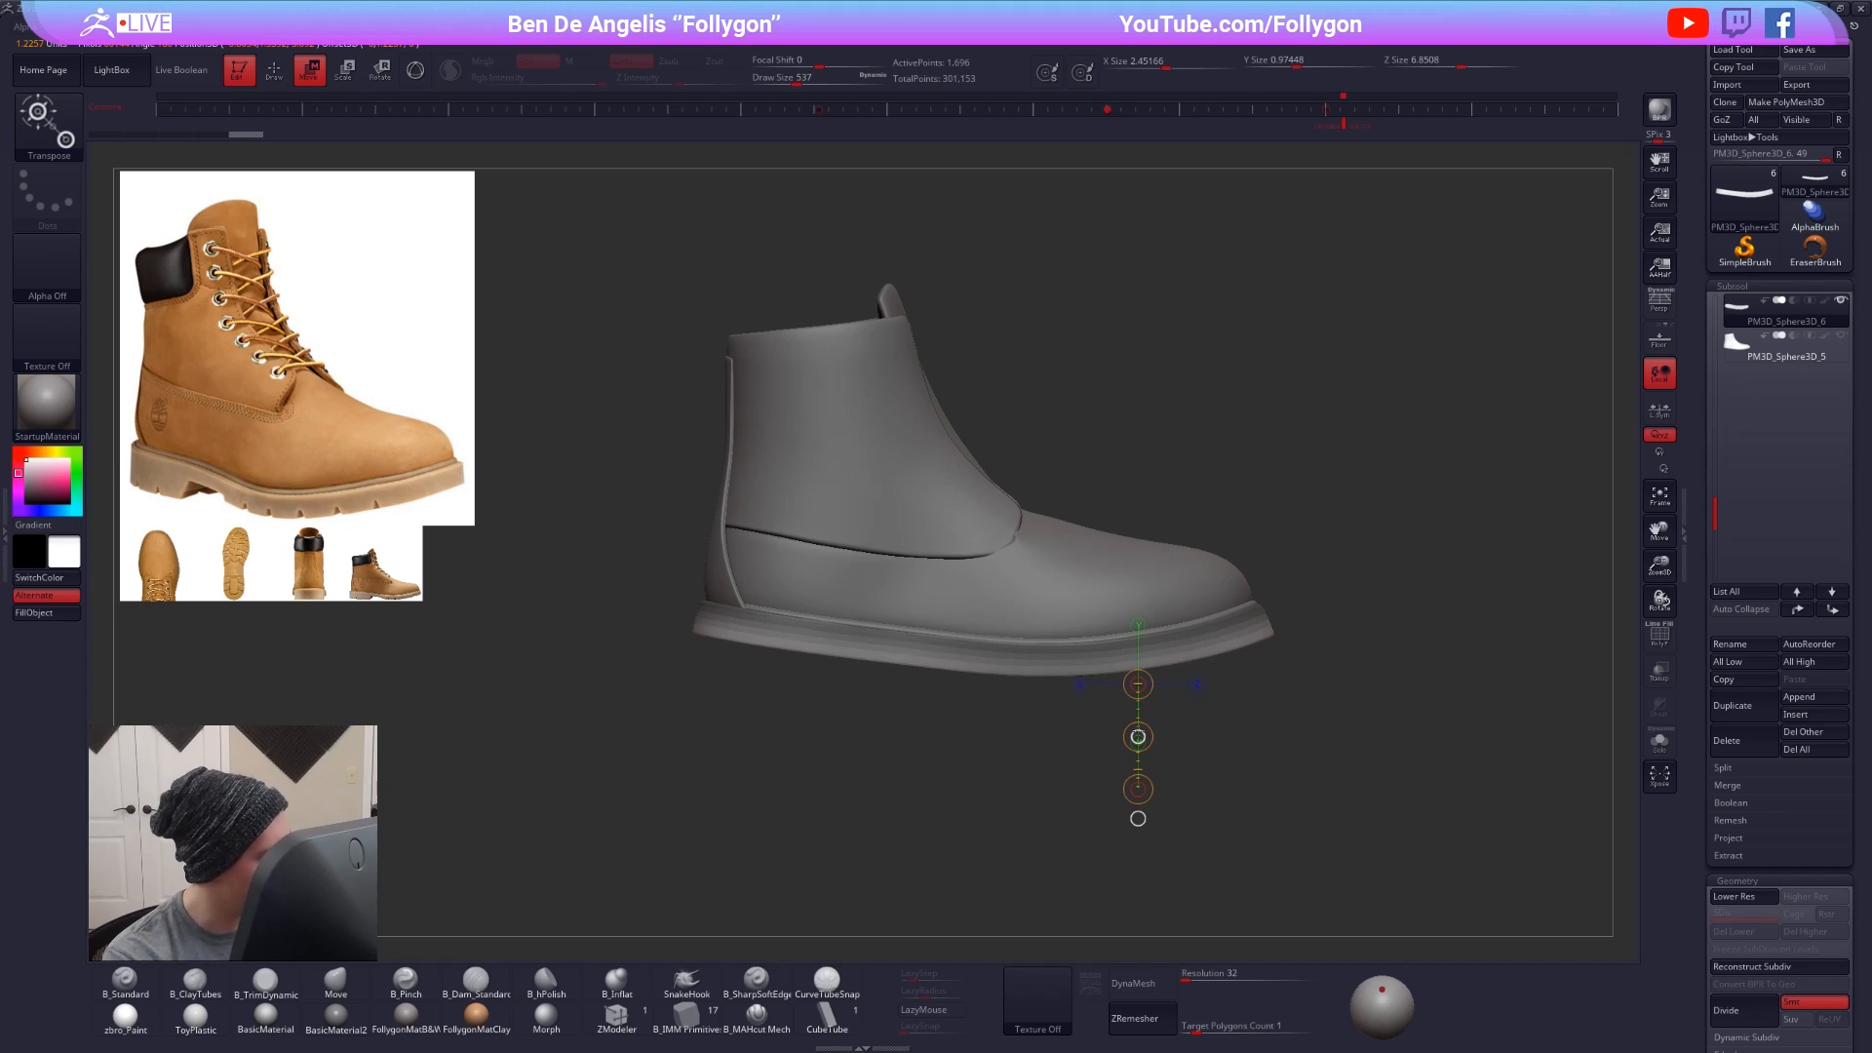
left_click_drag(1137, 733, 1134, 751)
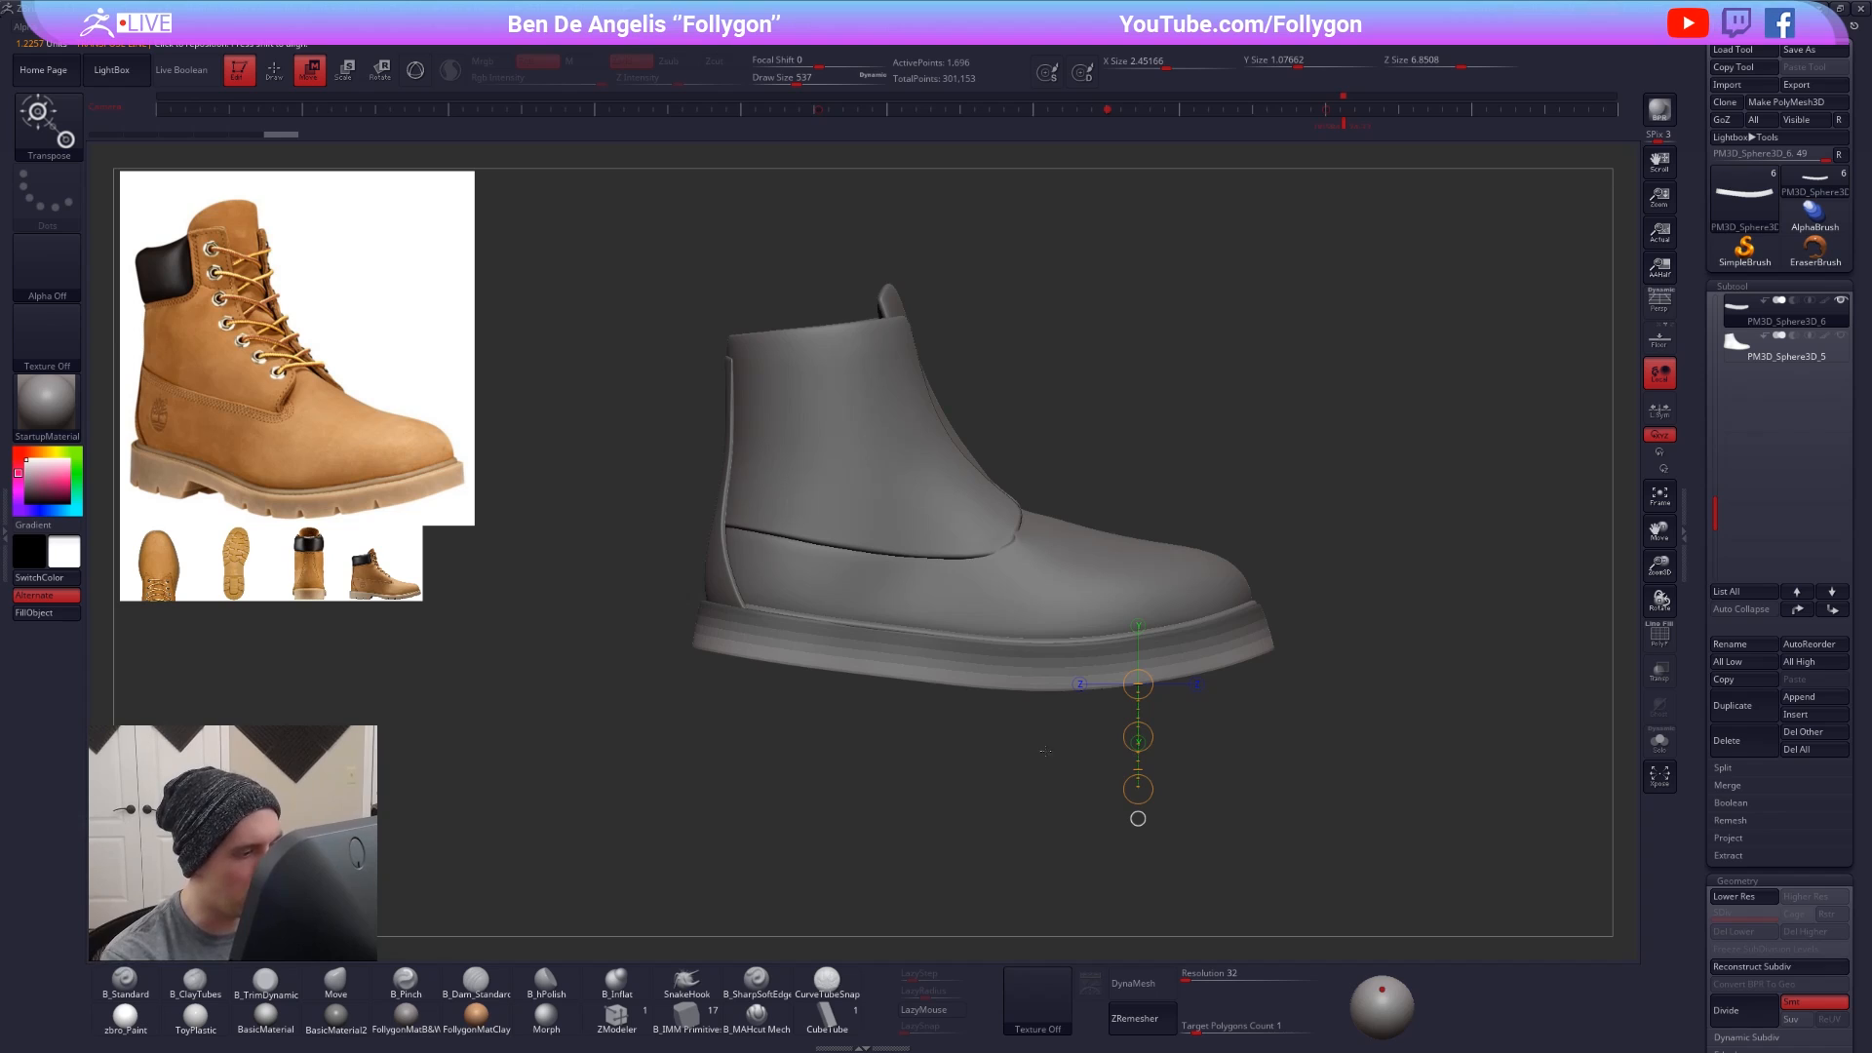
- Shorten the sole's lower edge lengthwise with the Transpose line, and clear the mask
left_click_drag(972, 686, 1315, 688)
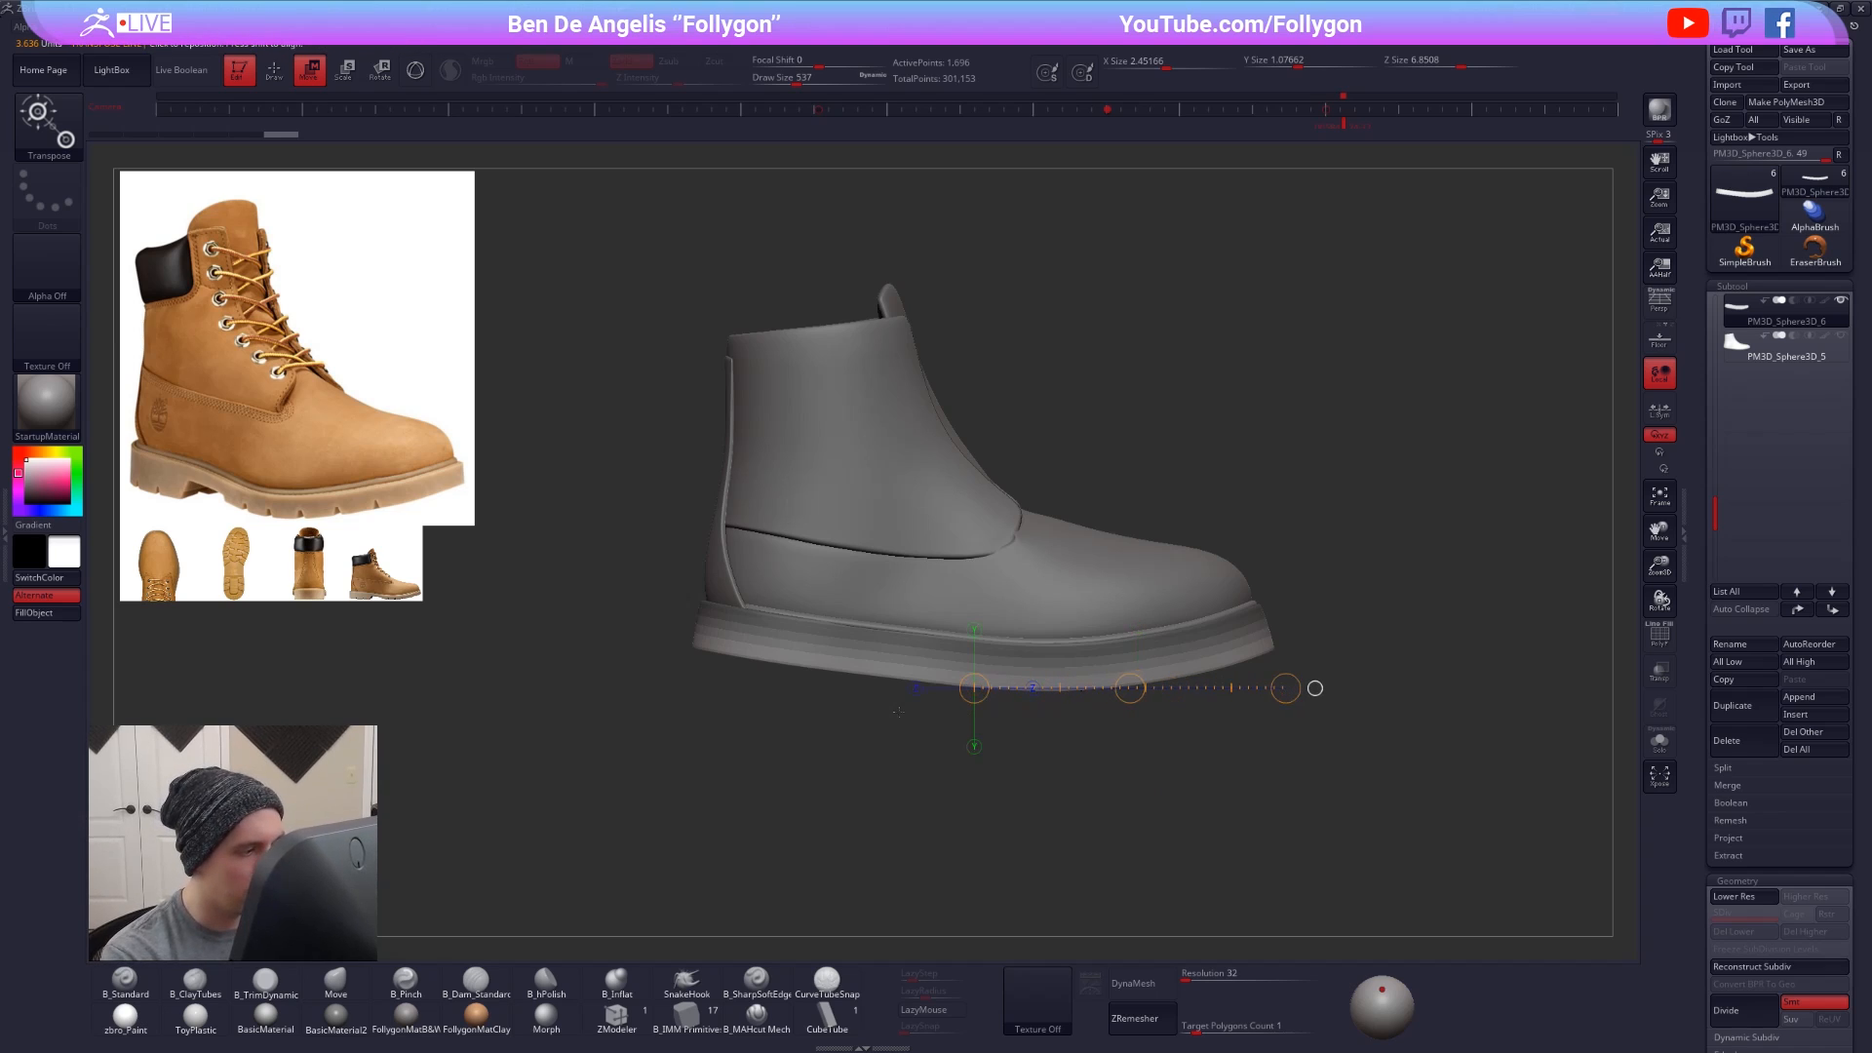
left_click_drag(702, 601, 644, 848)
left_click_drag(988, 688, 1360, 689)
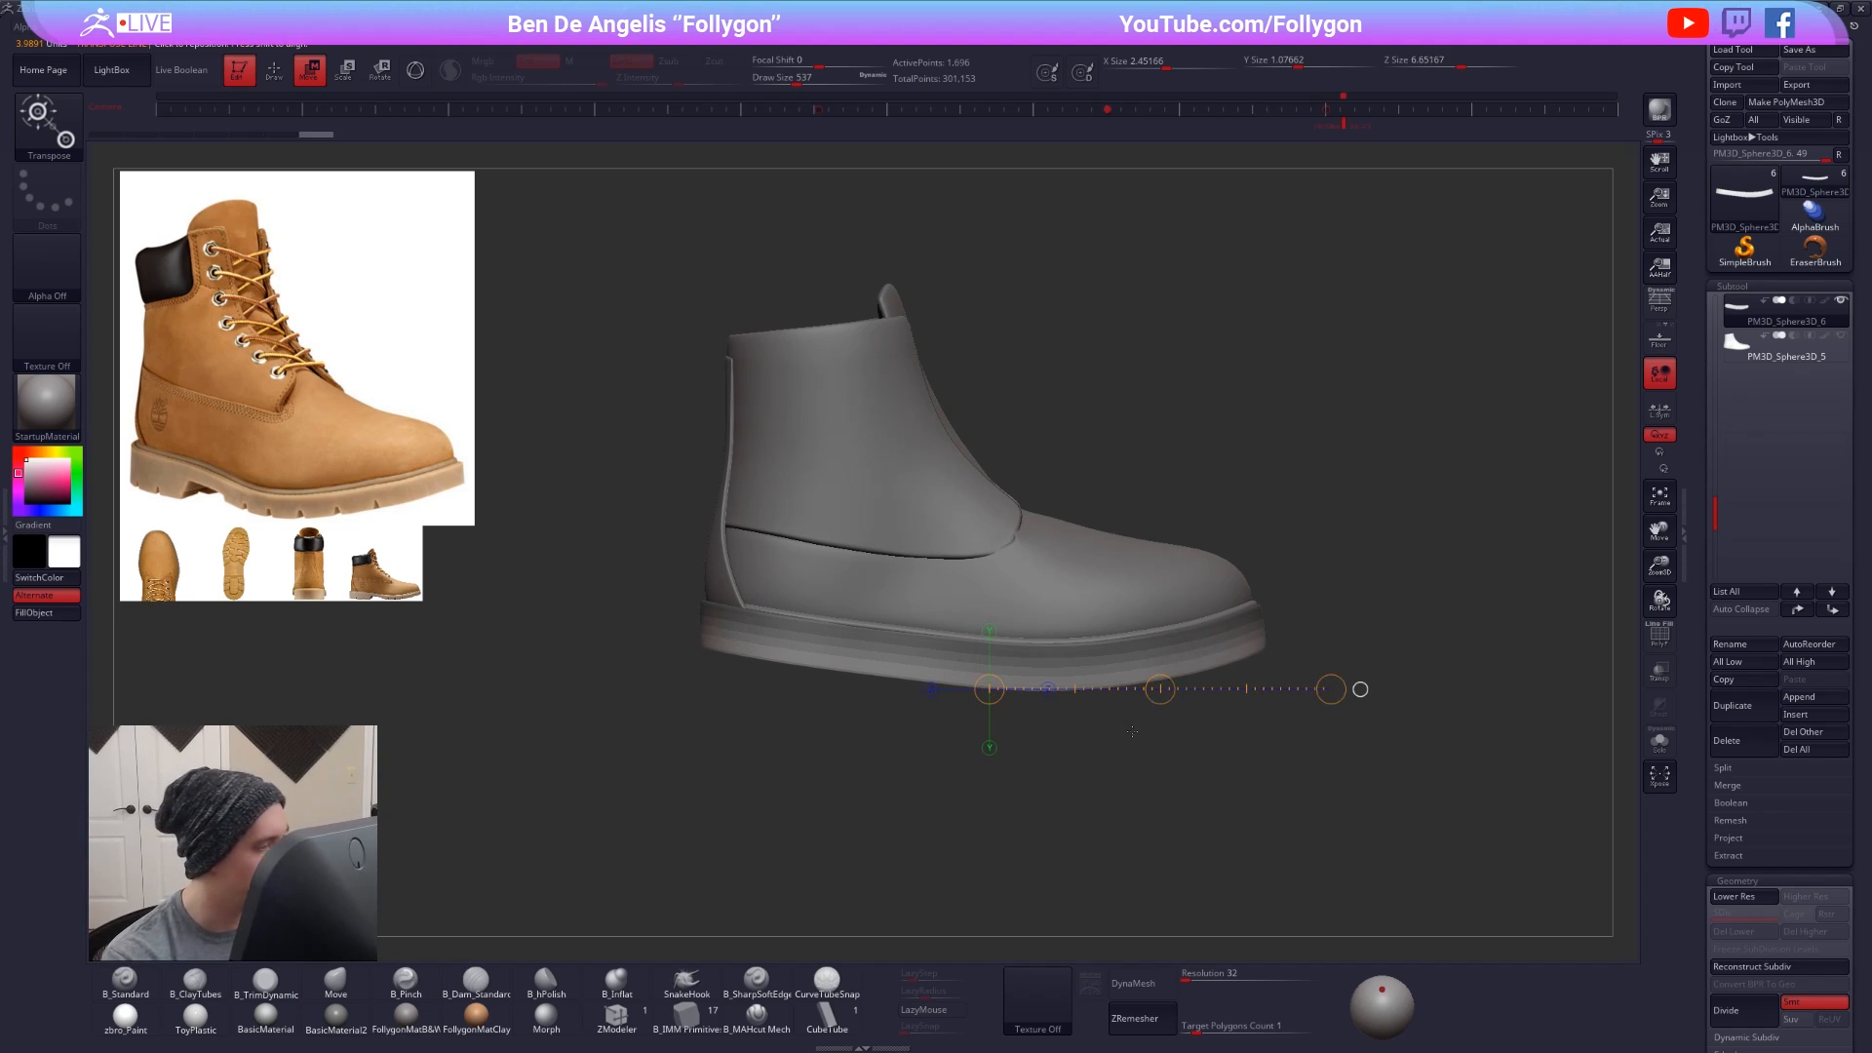
key("q")
mouse_move(1131, 734)
left_mouse_down()
mouse_move(1077, 684)
mouse_move(1017, 688)
mouse_move(1077, 707)
left_mouse_up()
left_click_drag(1023, 805, 1169, 793, "alt")
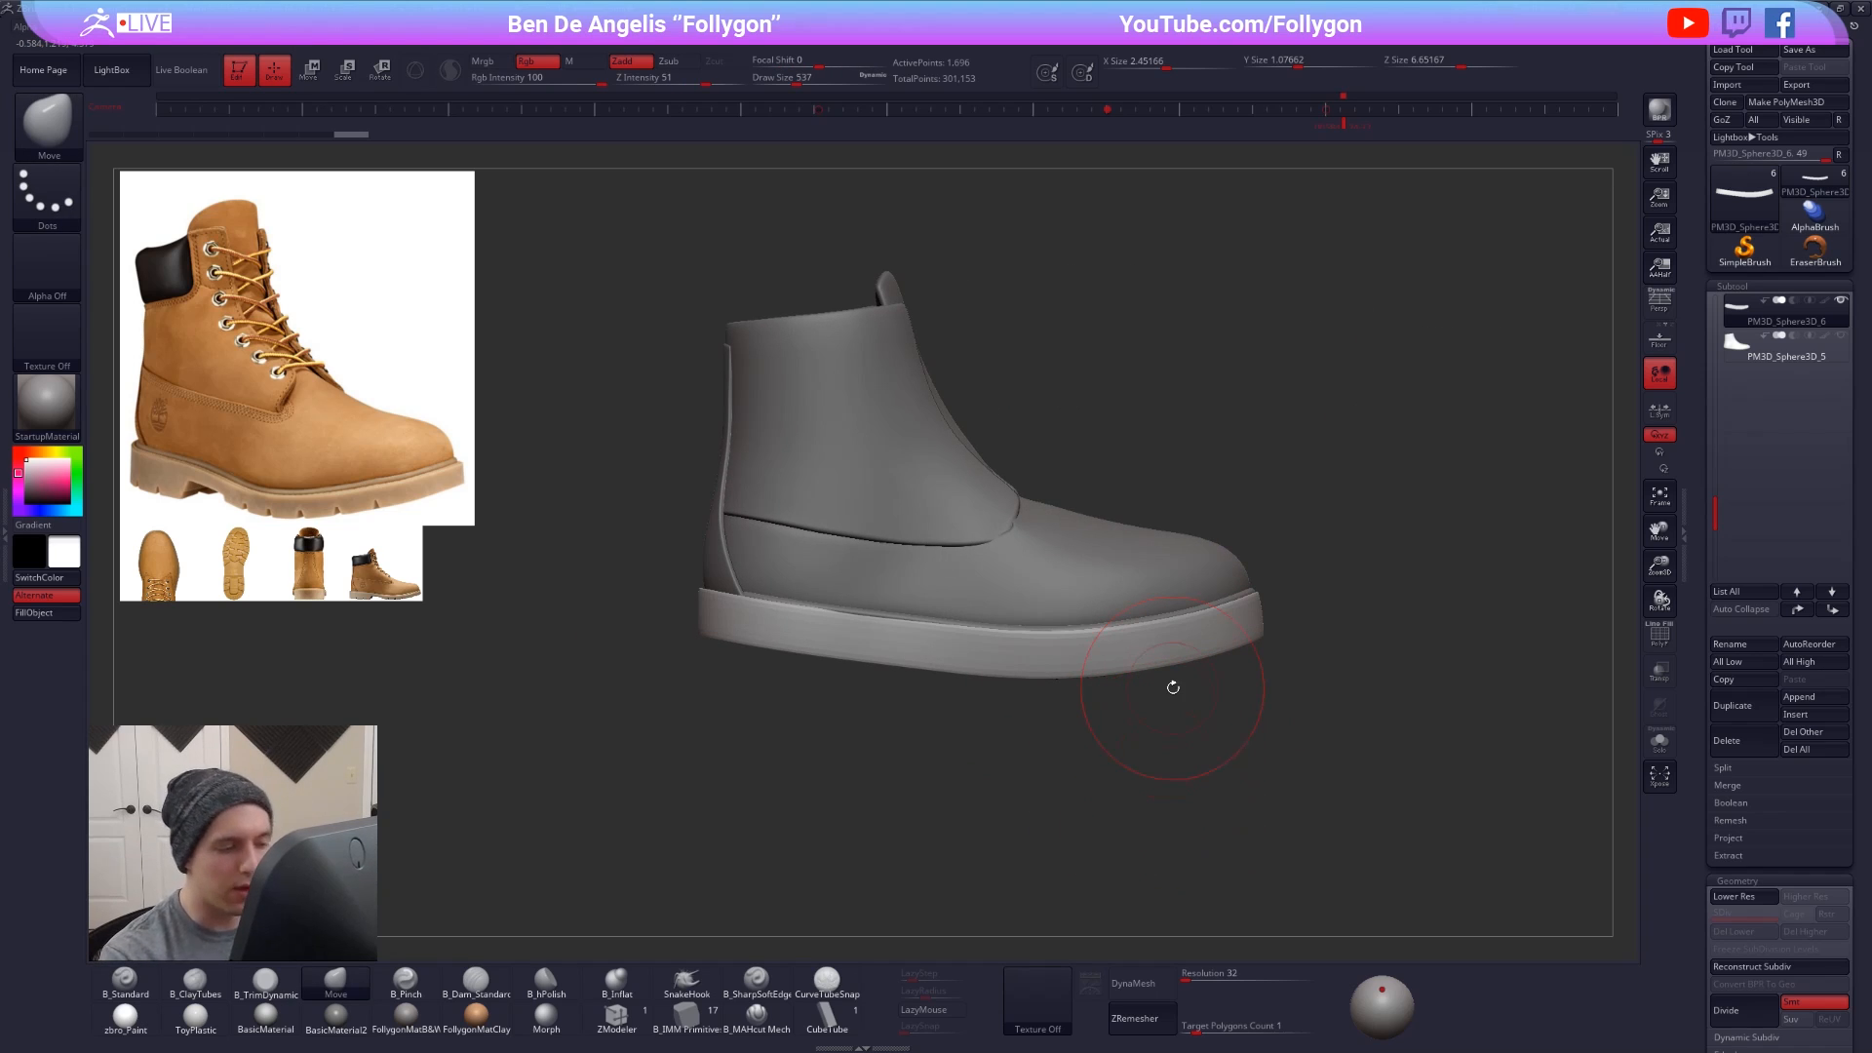
left_click_drag(1173, 687, 1111, 738)
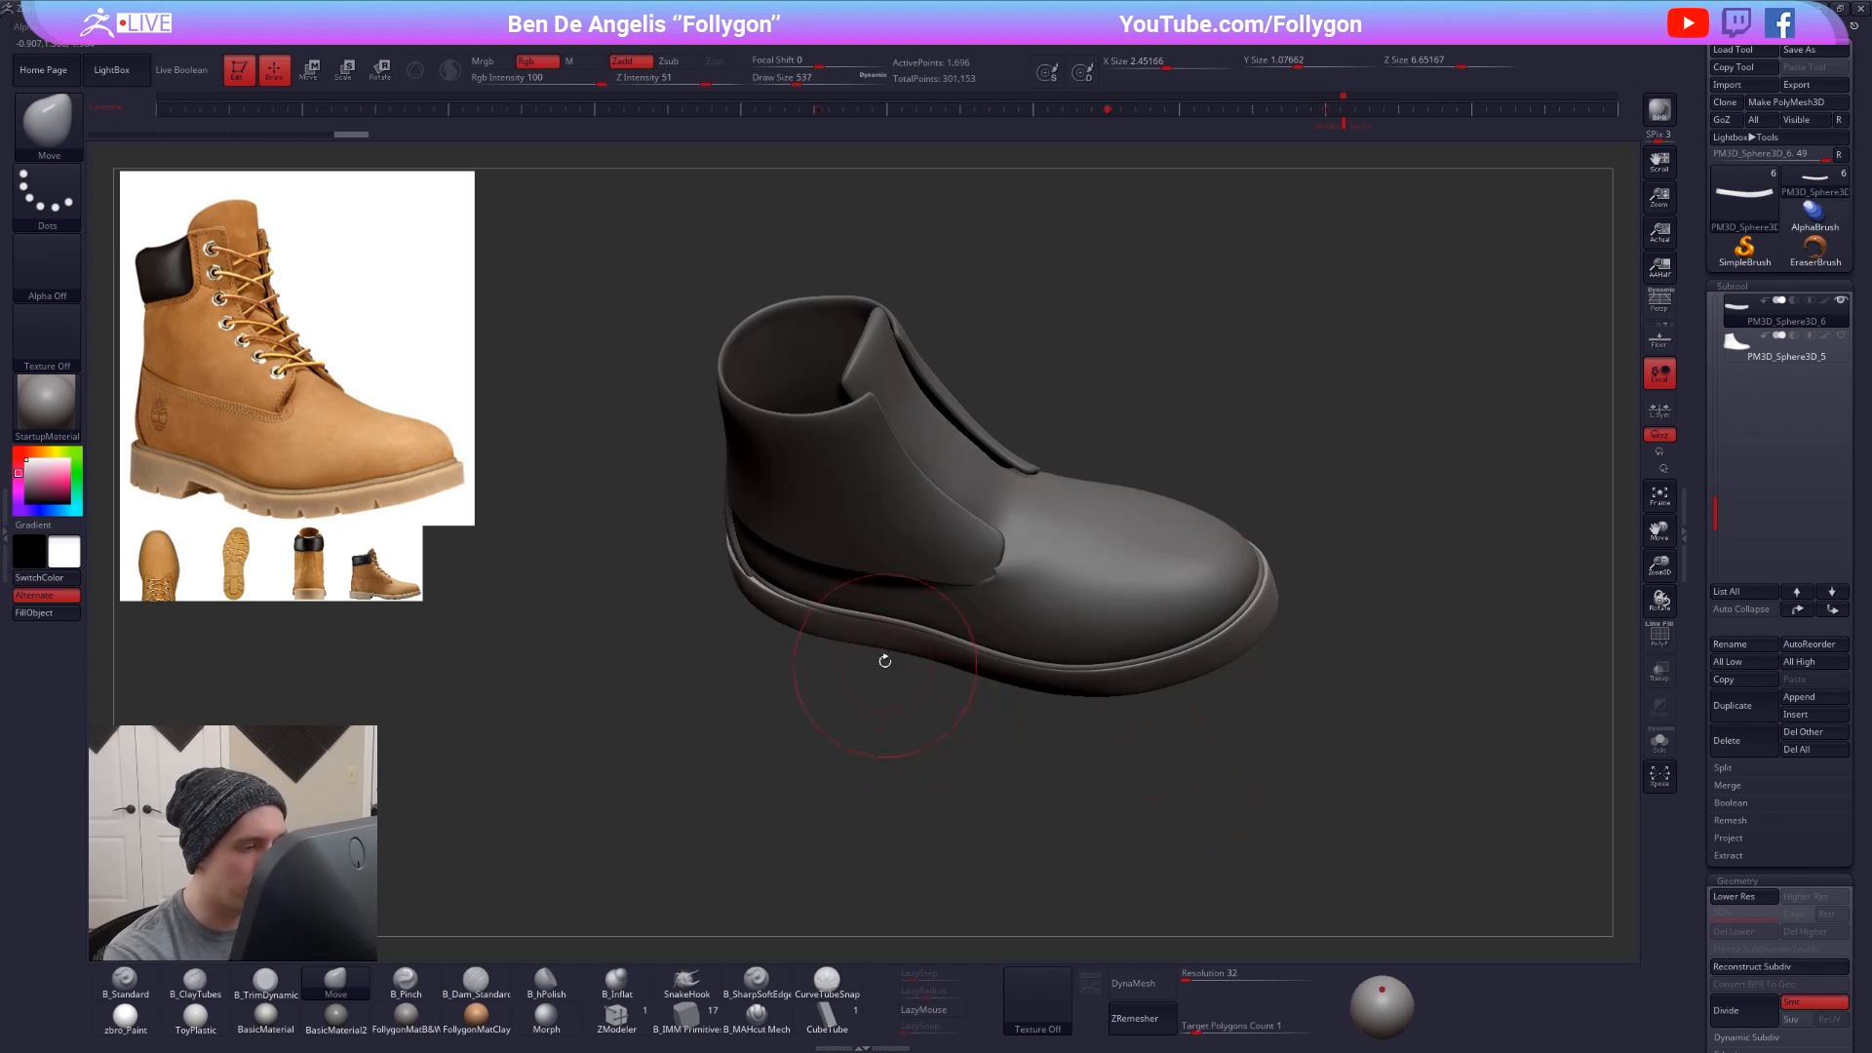
- Reshape the sole's side at the instep using the Move brush with a draw size of 980
key("space")
left_click_drag(885, 645, 905, 642)
left_click_drag(906, 707, 903, 753)
key("space")
left_click_drag(883, 644, 897, 644)
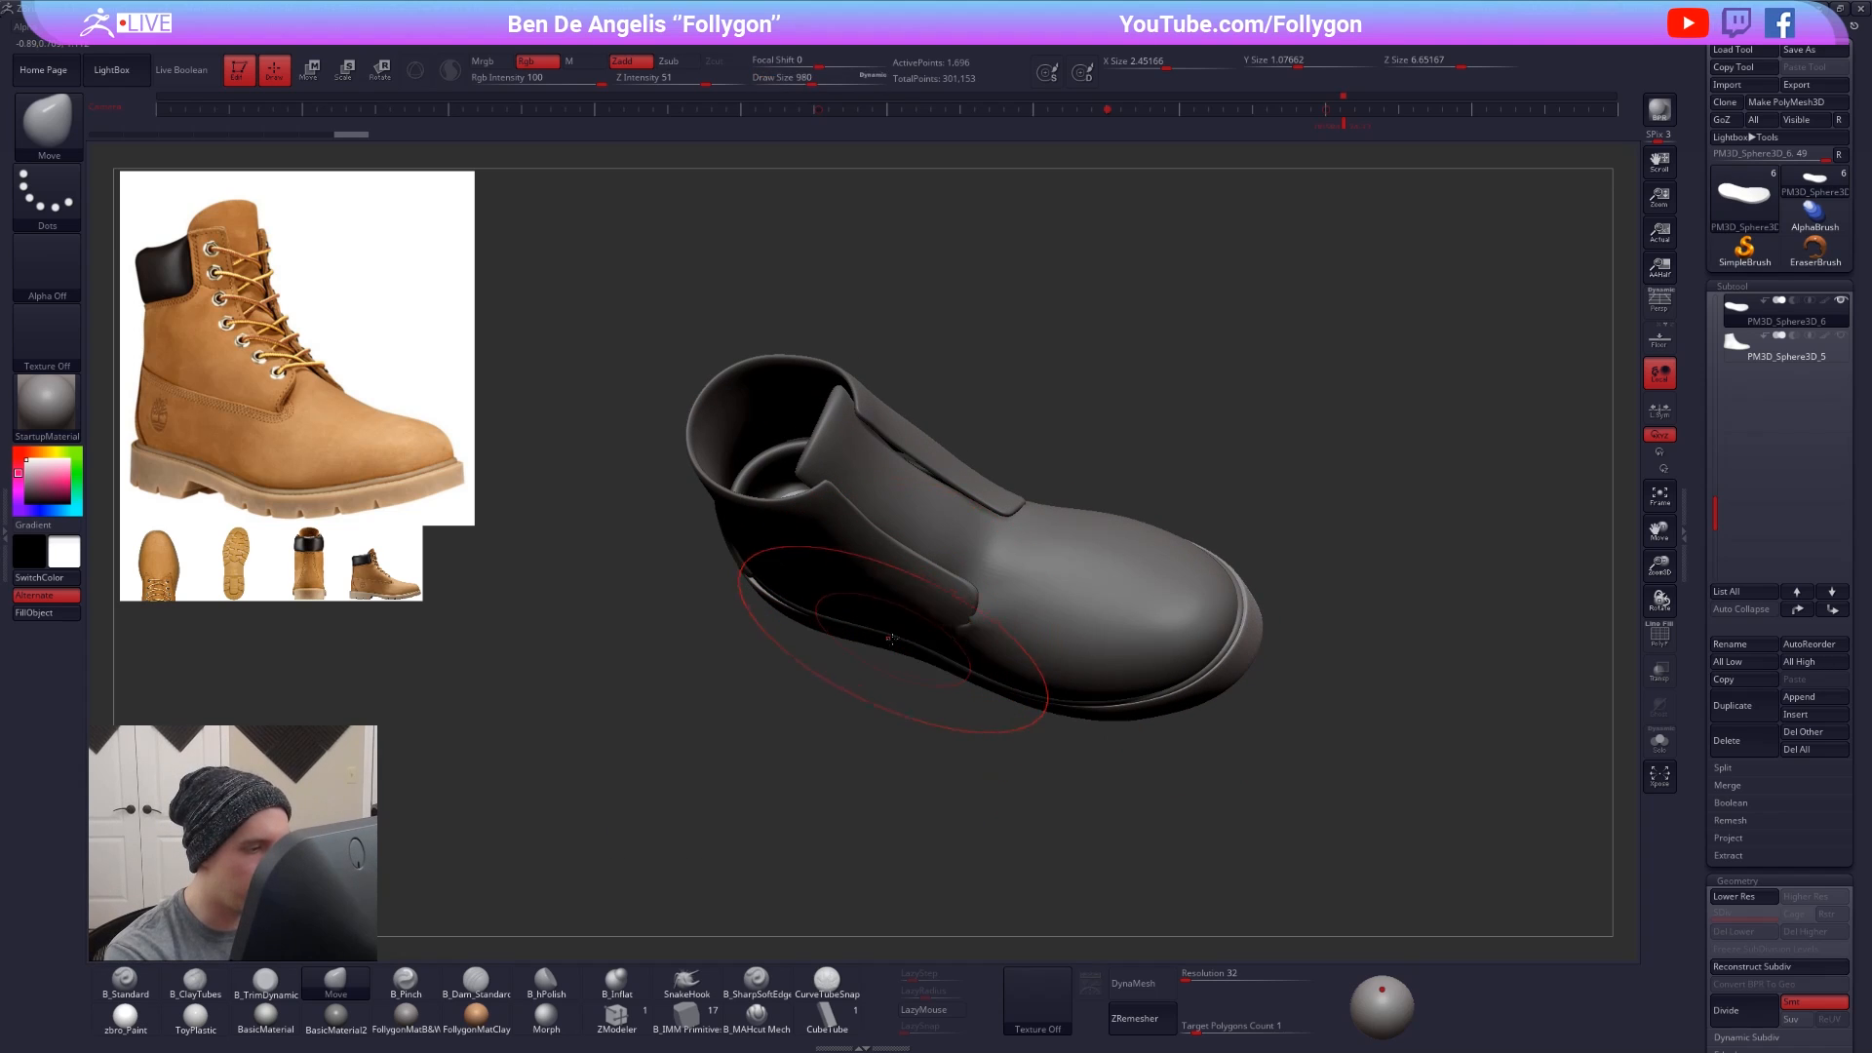
key("ctrl+shift+s")
left_click_drag(917, 710, 948, 755)
mouse_move(889, 647)
left_mouse_down()
mouse_move(919, 639)
mouse_move(911, 619)
left_mouse_up()
key("ctrl+shift+s")
left_click_drag(908, 720, 902, 673)
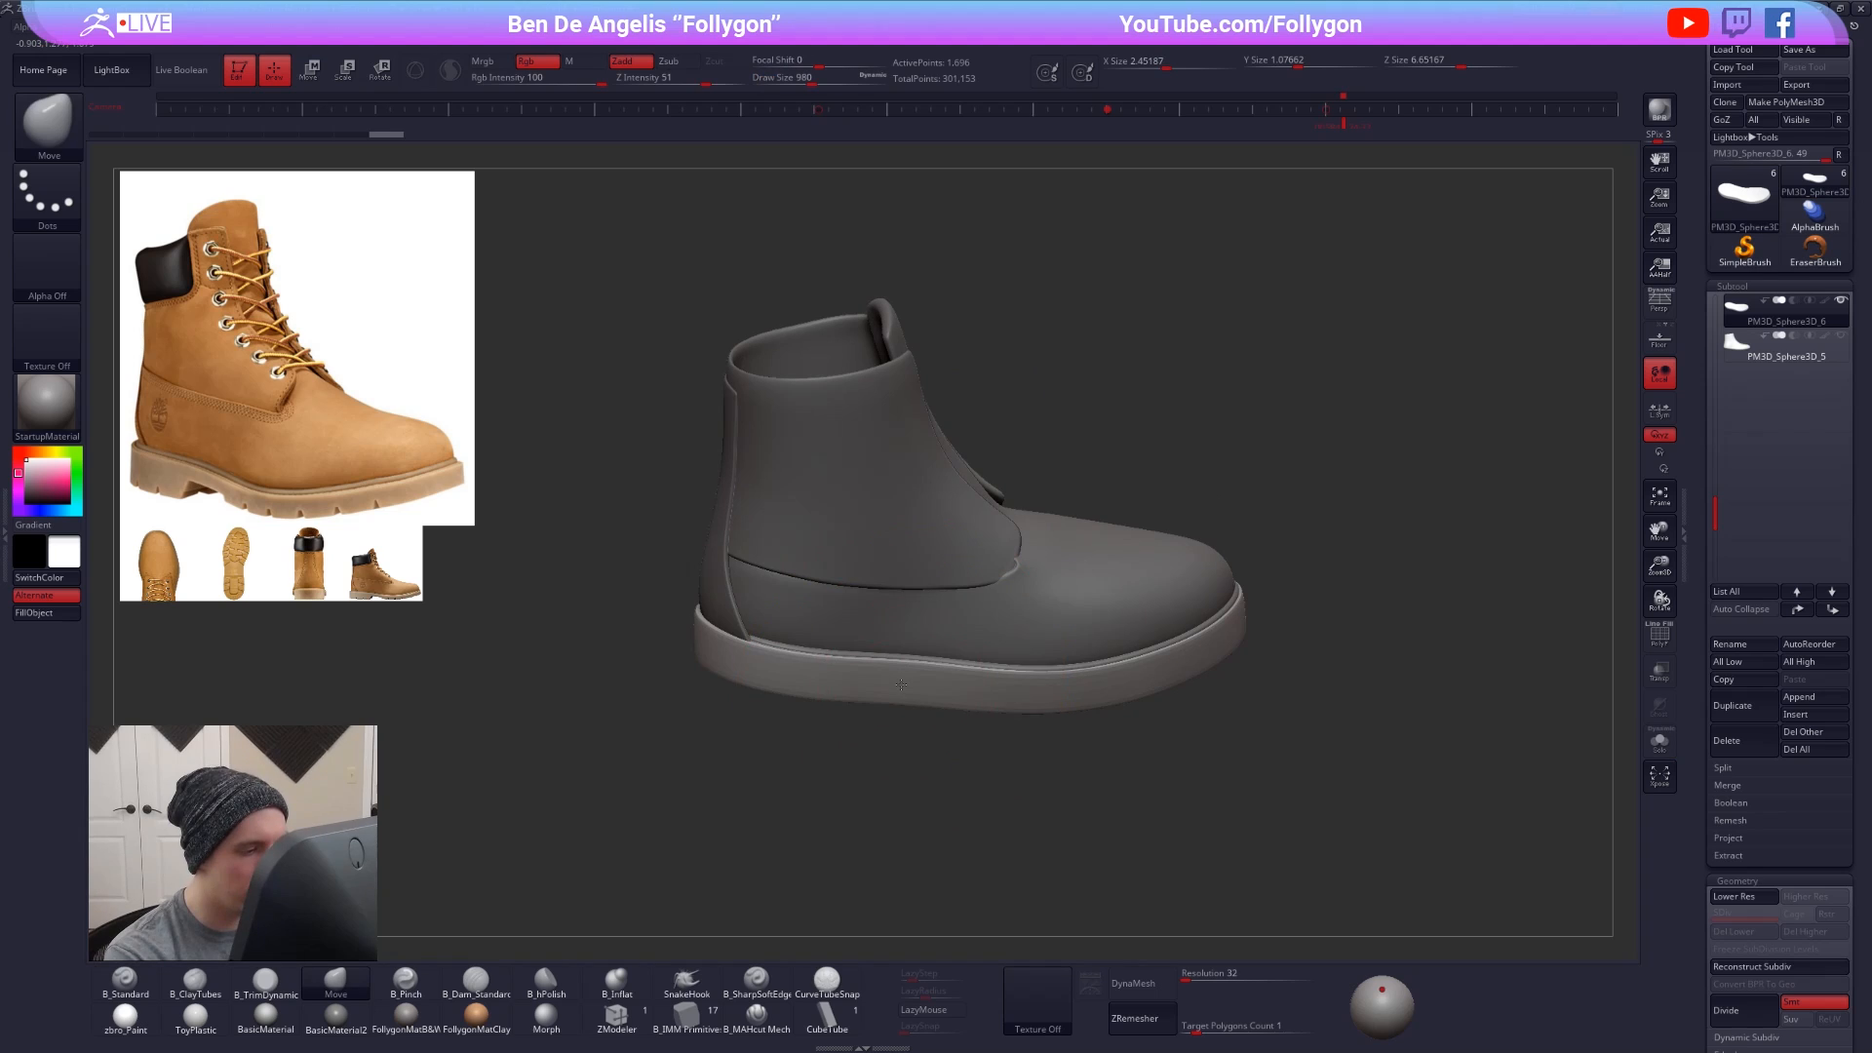
mouse_move(911, 704)
right_mouse_down()
mouse_move(927, 752)
mouse_move(874, 652)
right_mouse_up()
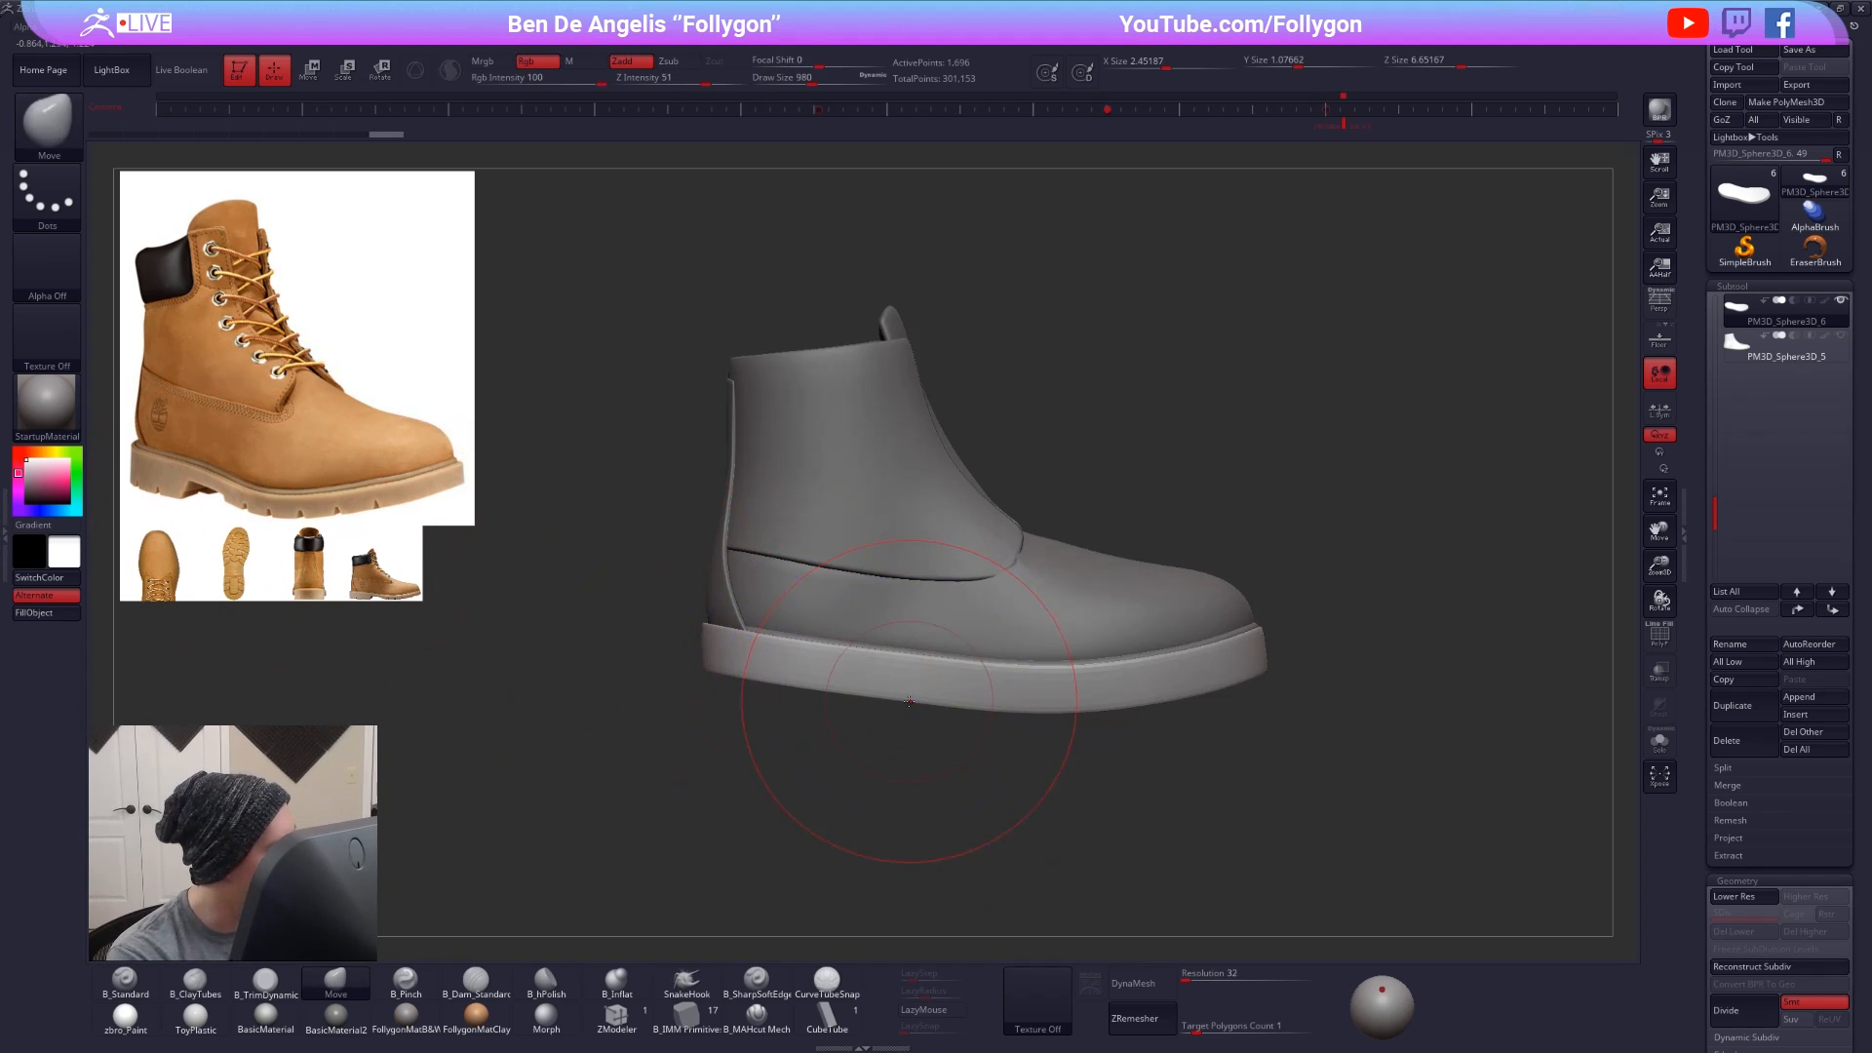
- Scale the whole sole up slightly with the Transpose line
key("w")
left_click_drag(1063, 686, 1062, 802)
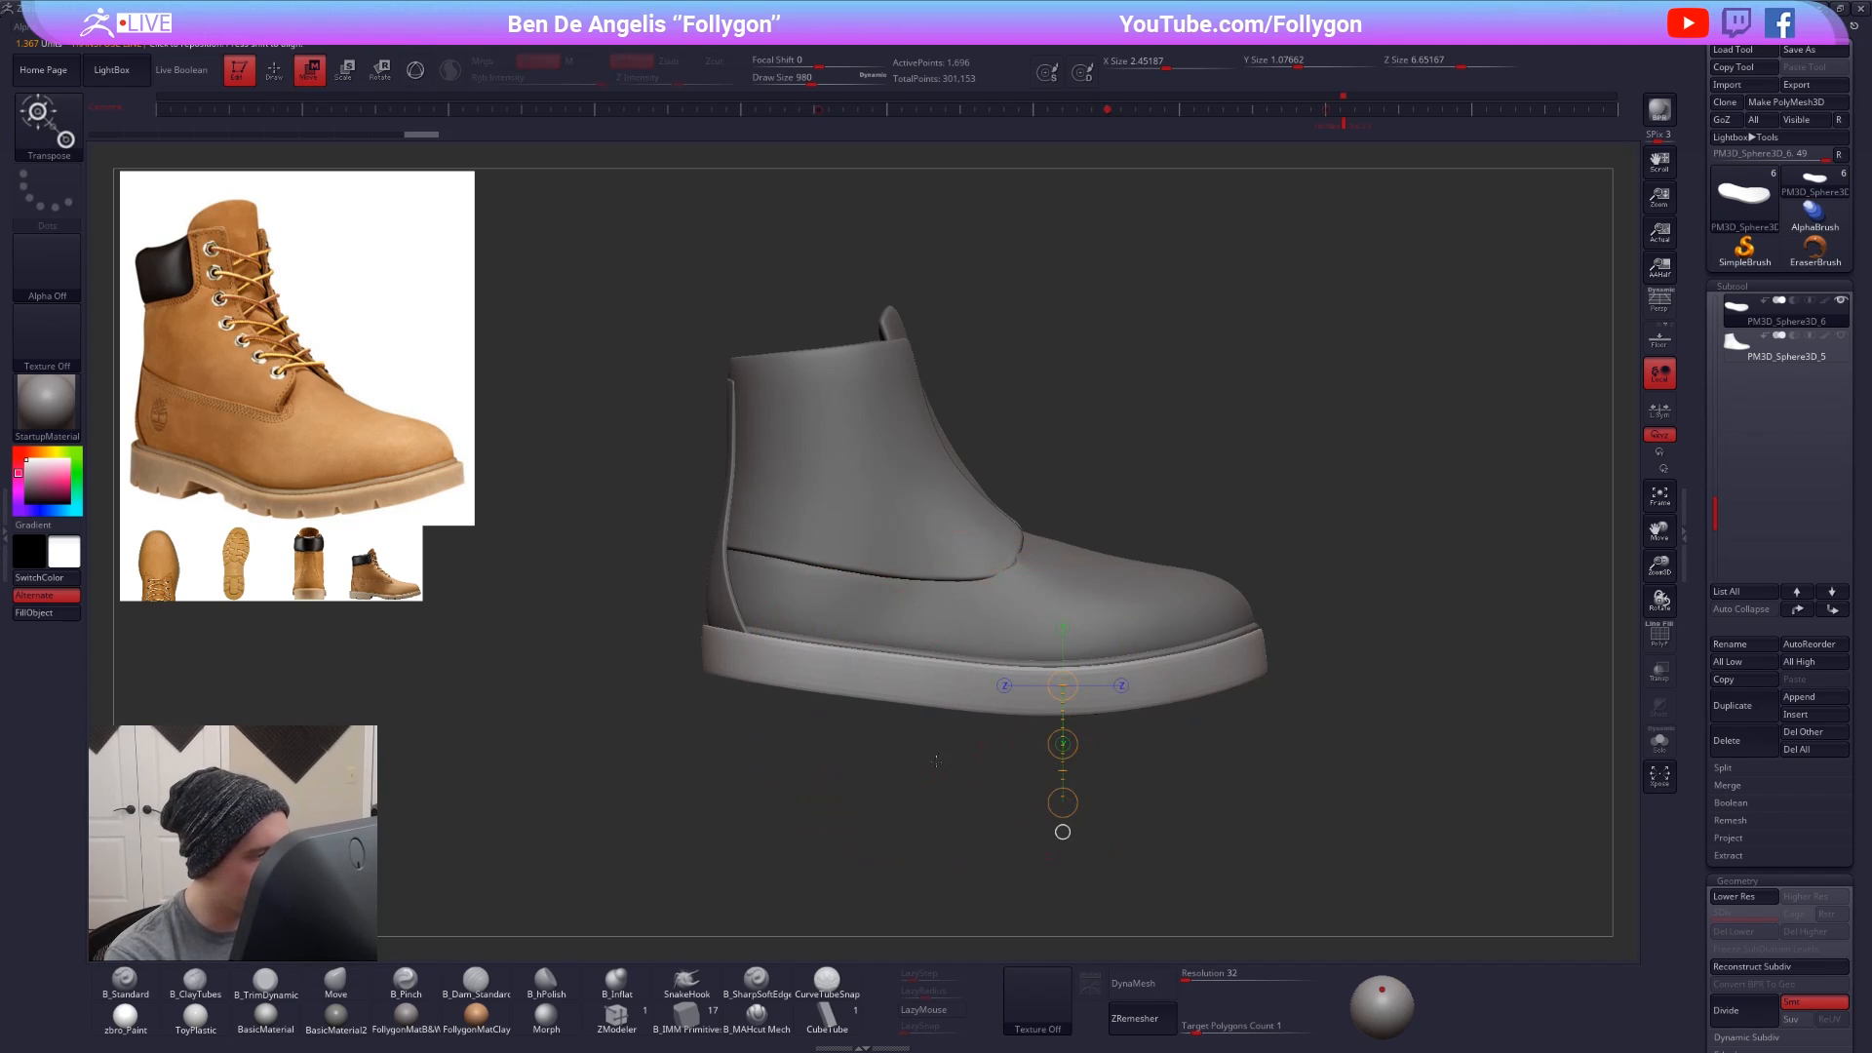
key("q")
mouse_move(925, 723)
left_mouse_down()
mouse_move(838, 770)
mouse_move(1105, 671)
left_mouse_up()
key("e")
key("q")
mouse_move(975, 736)
left_mouse_down()
mouse_move(897, 780)
mouse_move(1015, 706)
mouse_move(976, 653)
left_mouse_up()
- Fit the heel strip's lower end against the boot using the Move brush with a draw size of 636
left_click(972, 660, "alt")
key("space")
right_click_drag(978, 655, 984, 674)
left_click_drag(989, 676, 989, 678)
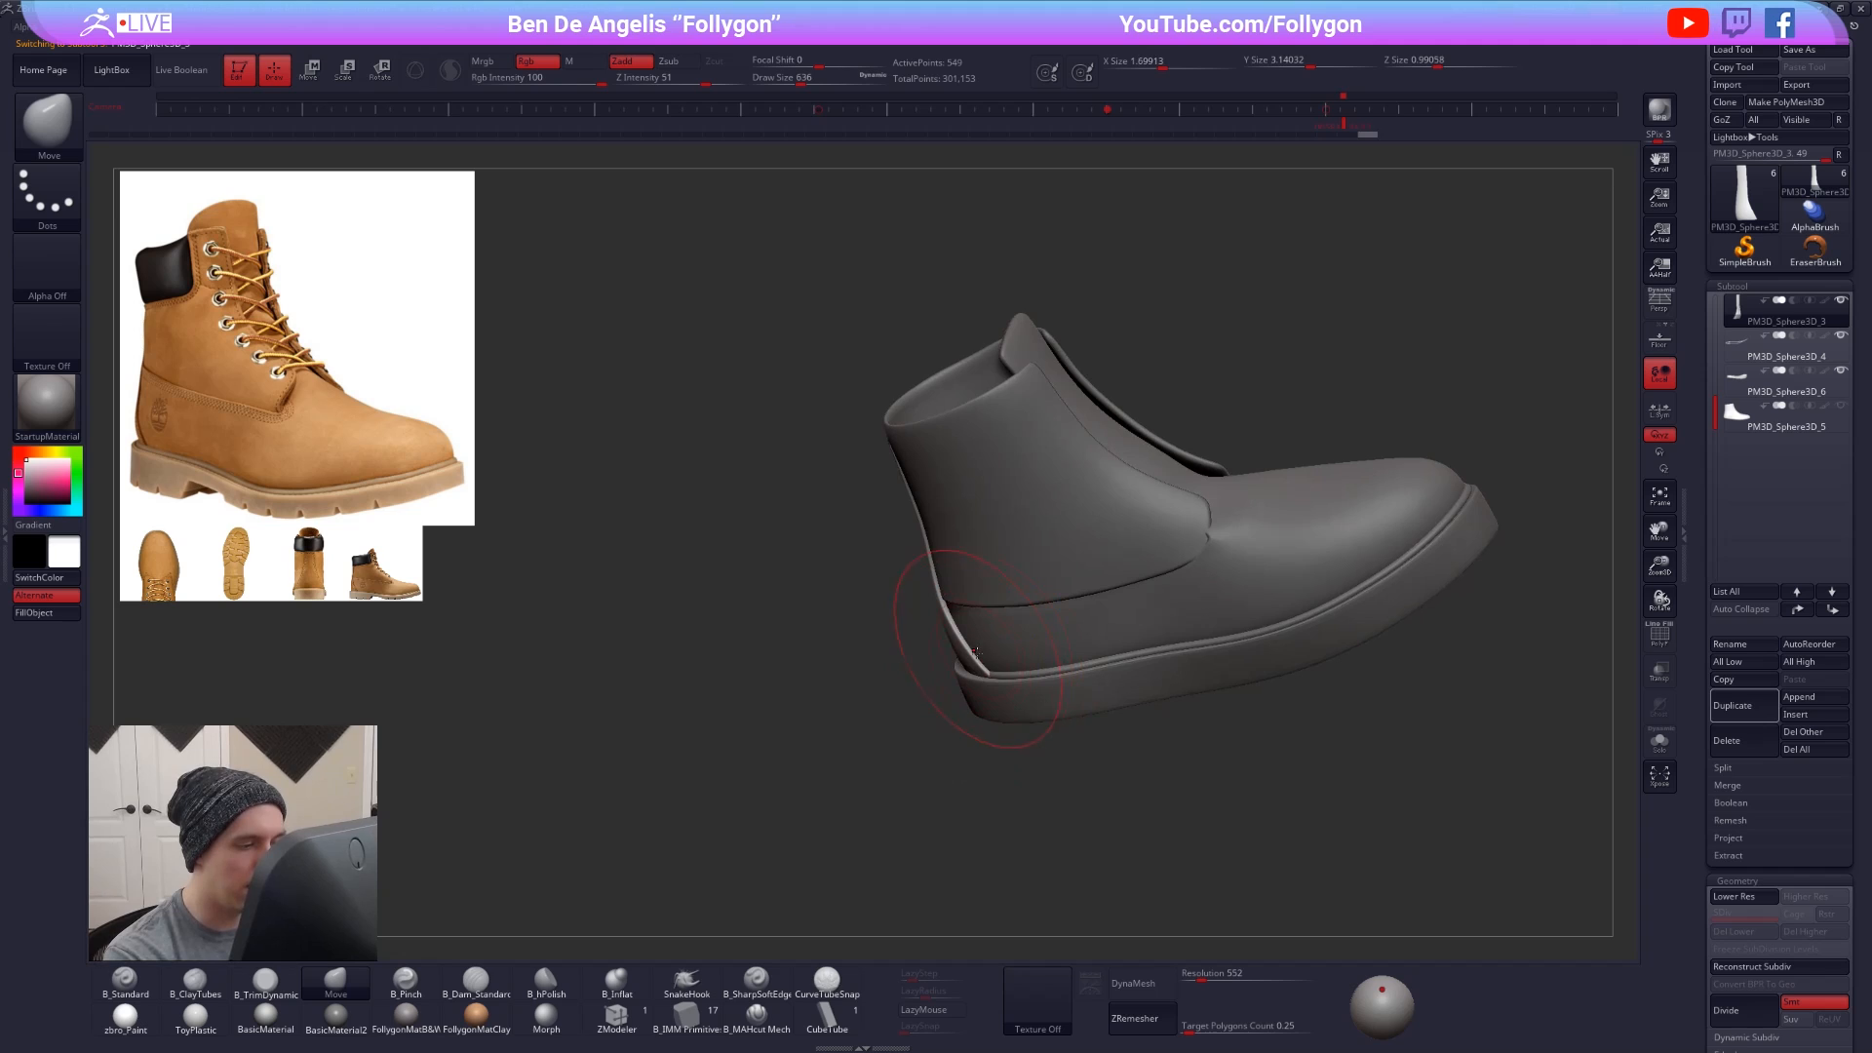
right_click_drag(976, 651, 971, 636)
left_click_drag(971, 636, 970, 632)
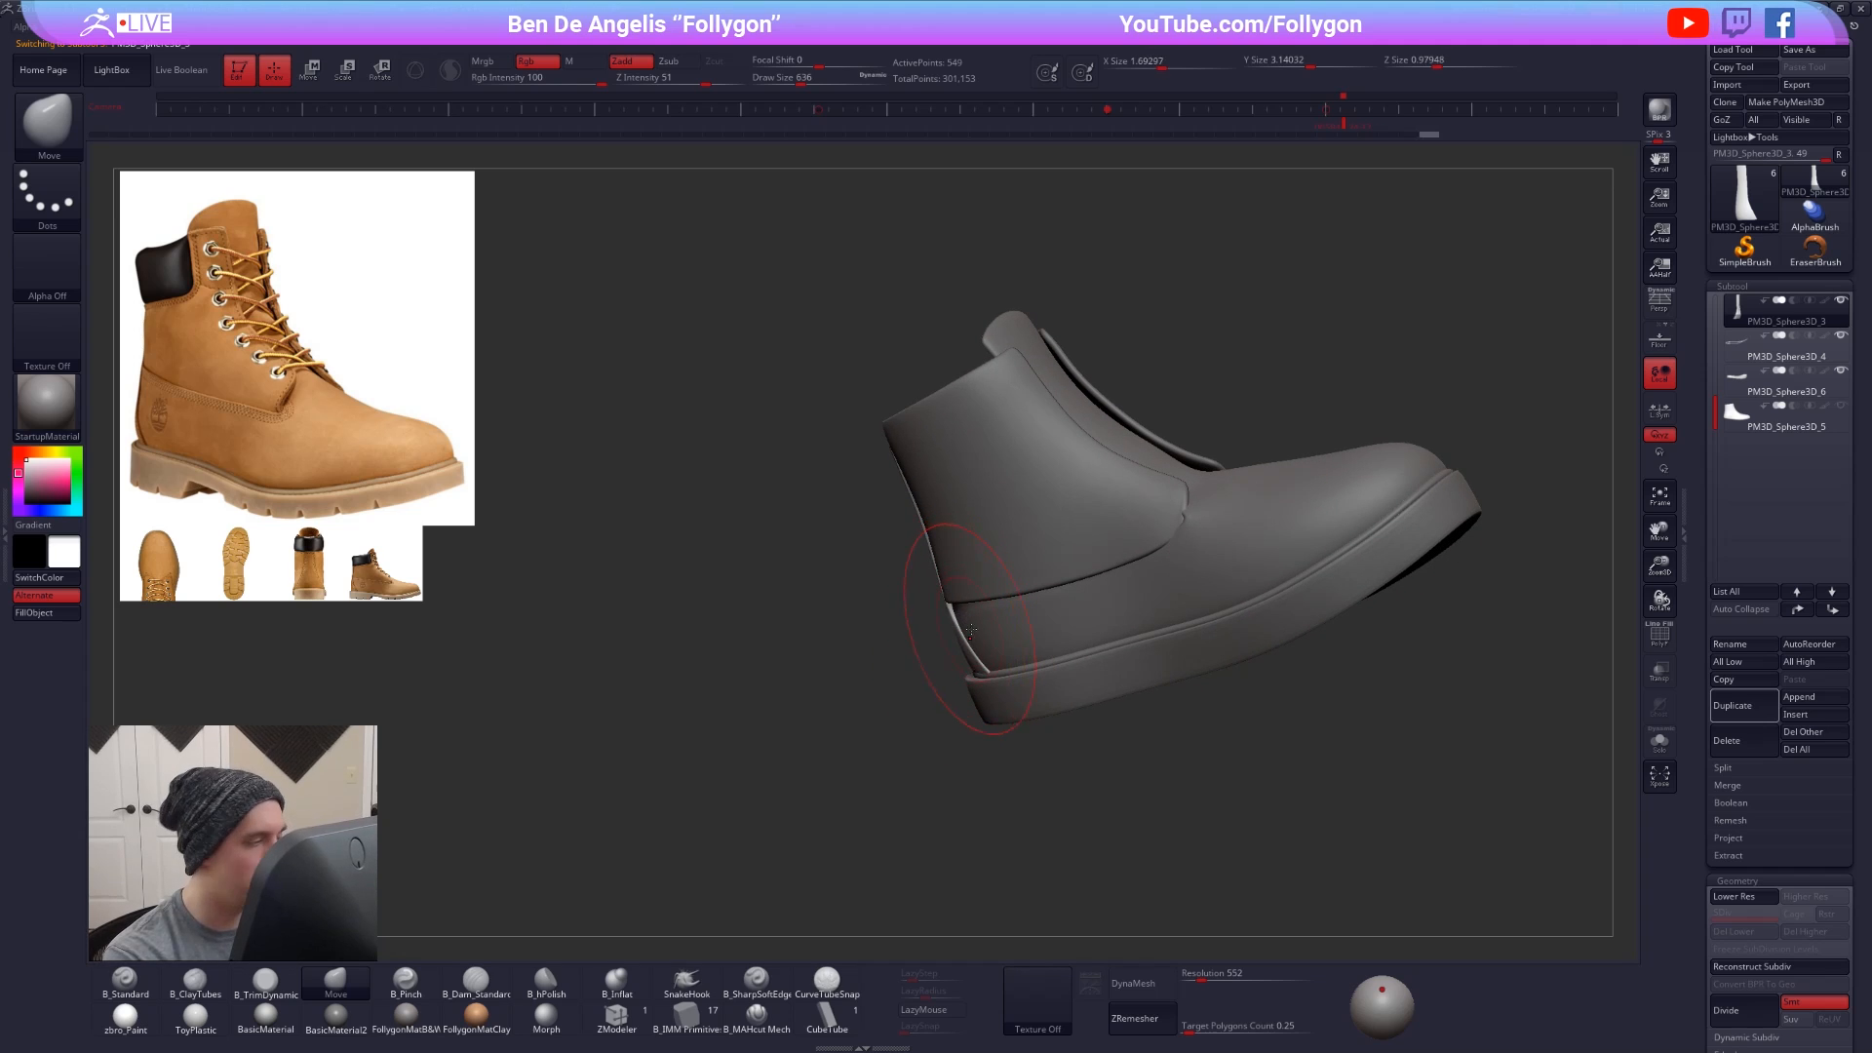
right_click_drag(970, 632, 936, 602)
- Refine the heel strip's edge above the sole using the Move brush with a draw size of 537
key("space")
left_click_drag(988, 627, 979, 626)
right_click_drag(941, 595, 931, 573)
left_click_drag(931, 571, 935, 570)
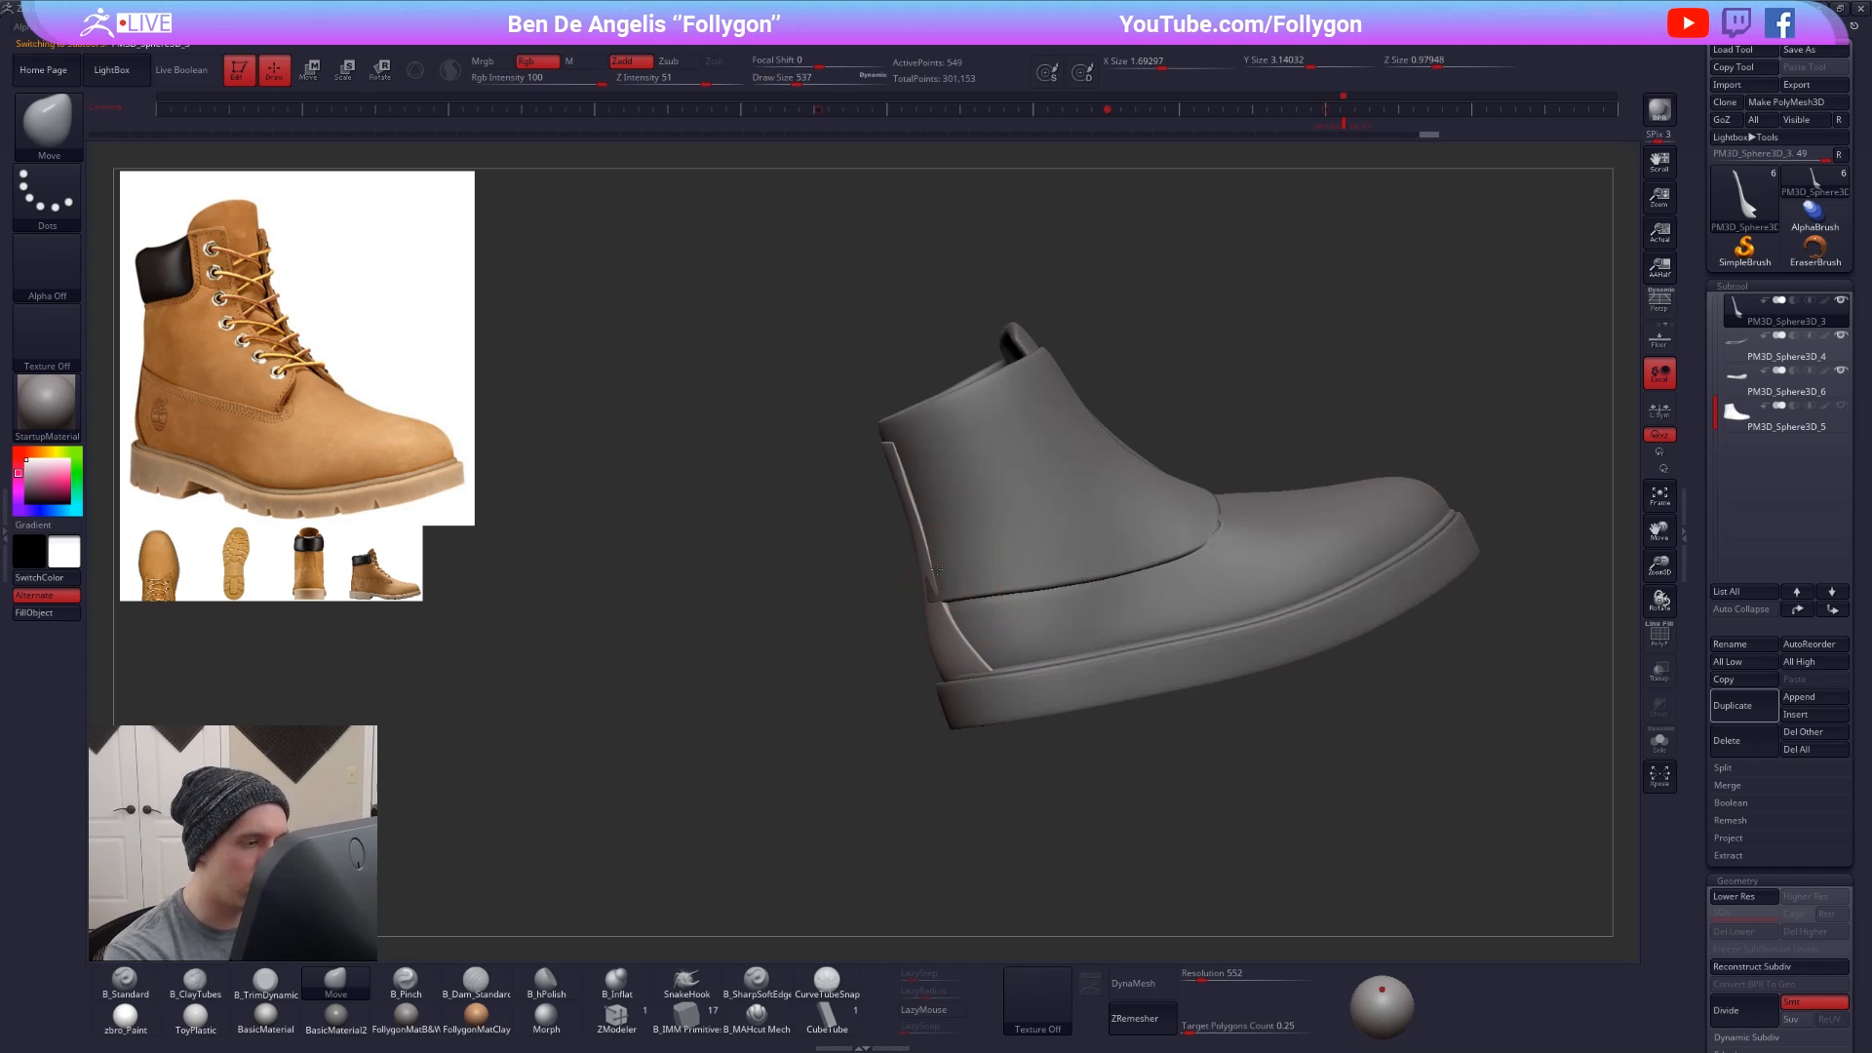
- Adjust the heel strip's lower corner on the boot's other side using the Move brush with a draw size of 699
mouse_move(963, 639)
right_mouse_down()
mouse_move(917, 636)
mouse_move(965, 672)
mouse_move(901, 714)
right_mouse_up()
key("space")
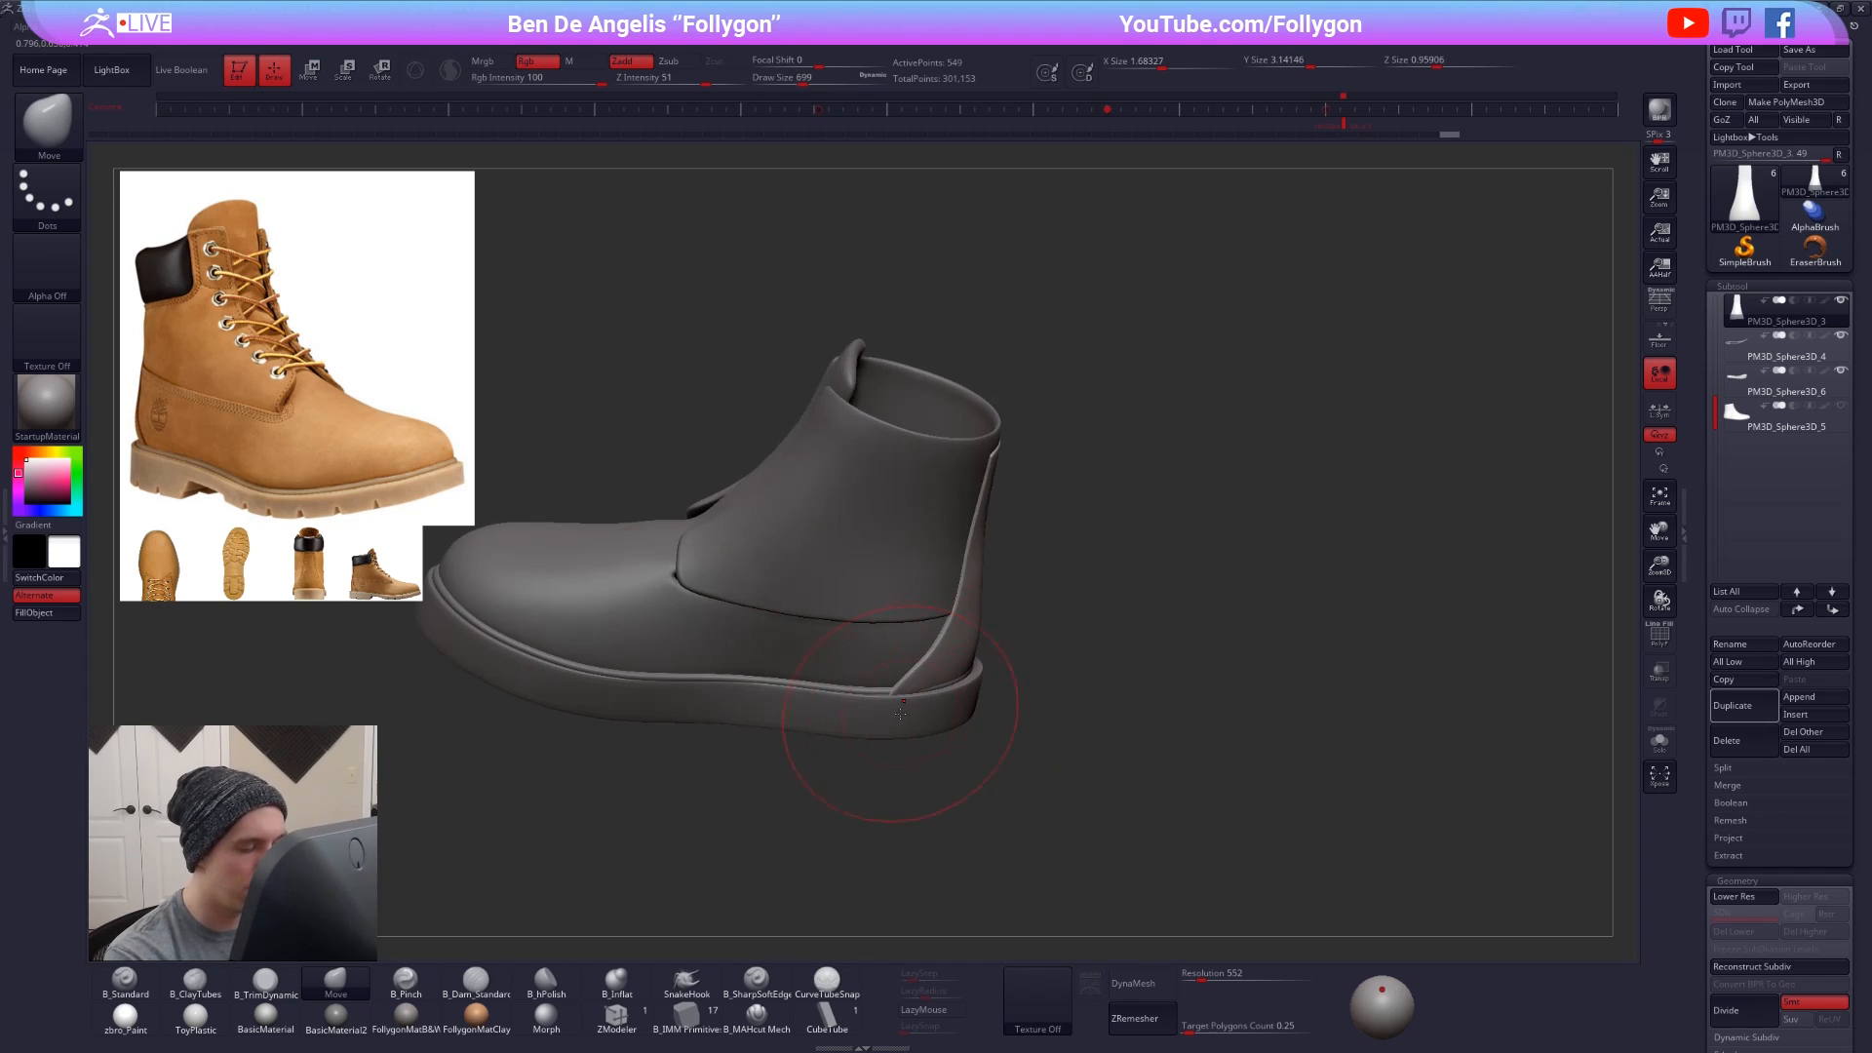
left_click_drag(892, 694, 965, 675)
key("space")
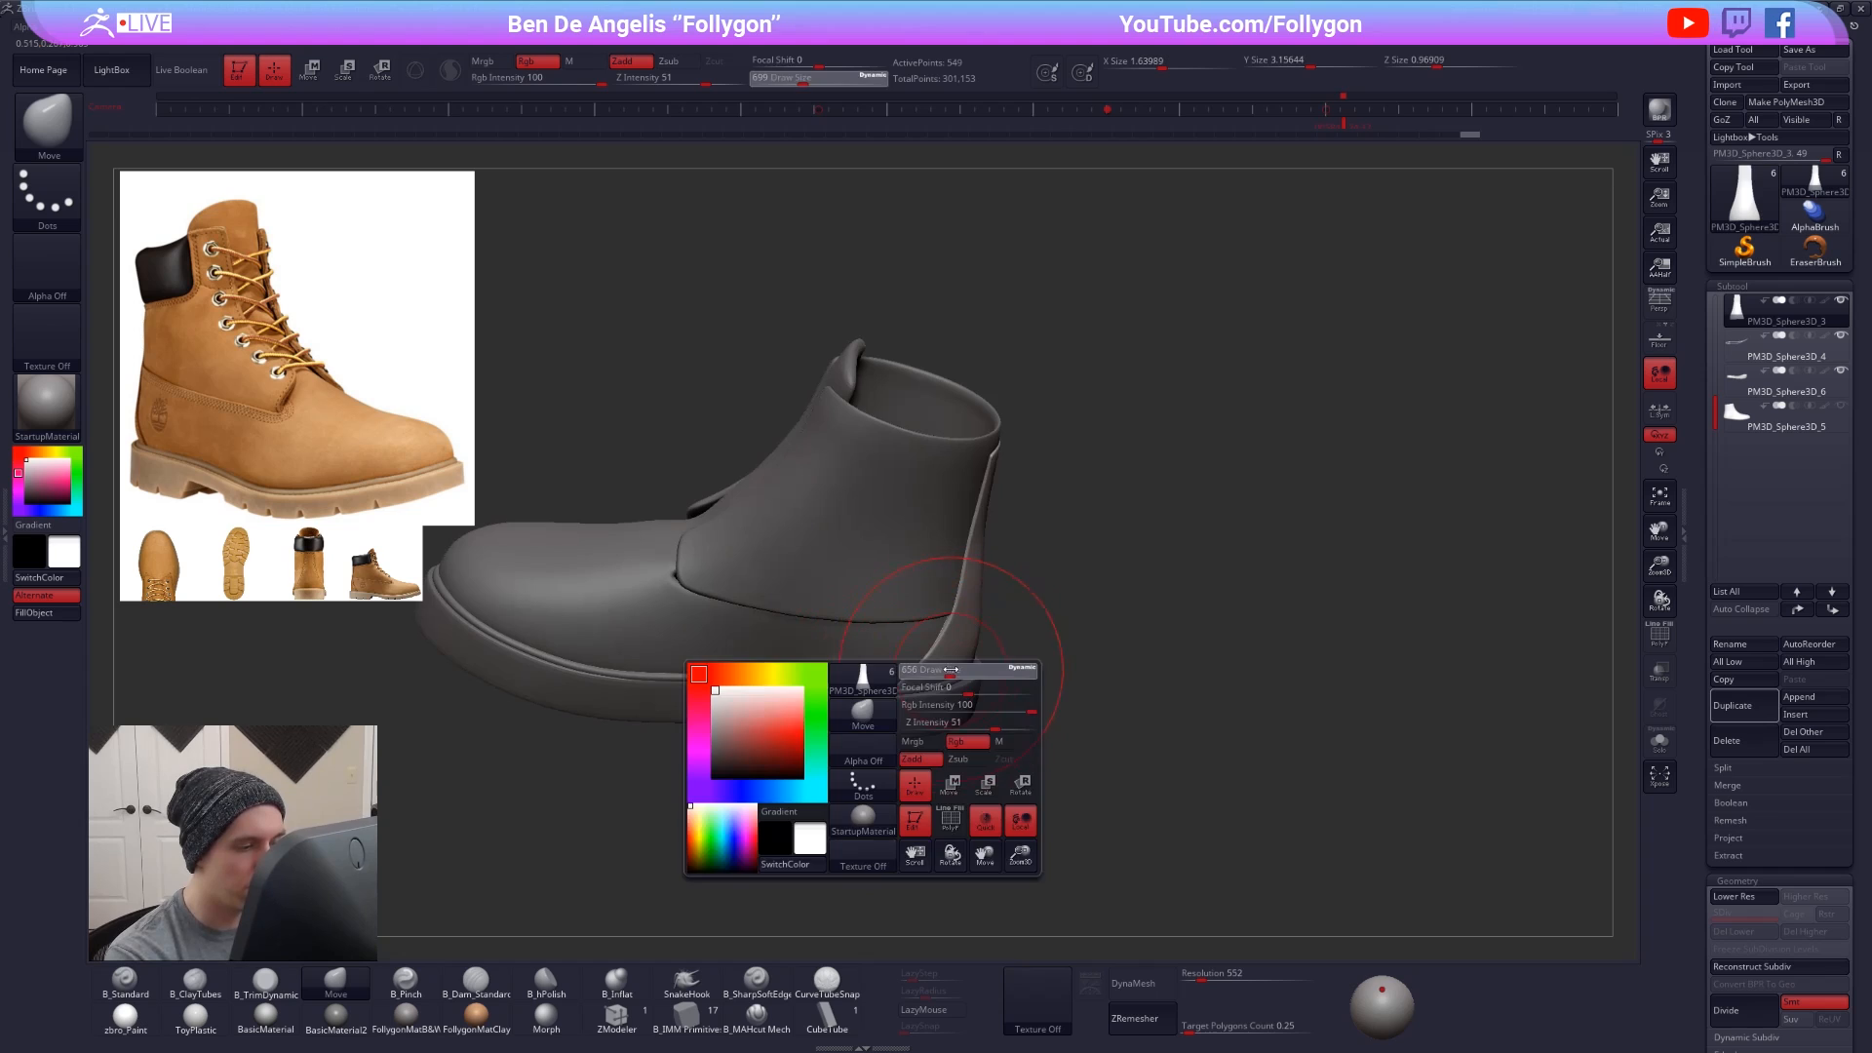
mouse_move(1004, 655)
right_mouse_down()
mouse_move(963, 677)
mouse_move(1001, 575)
right_mouse_up()
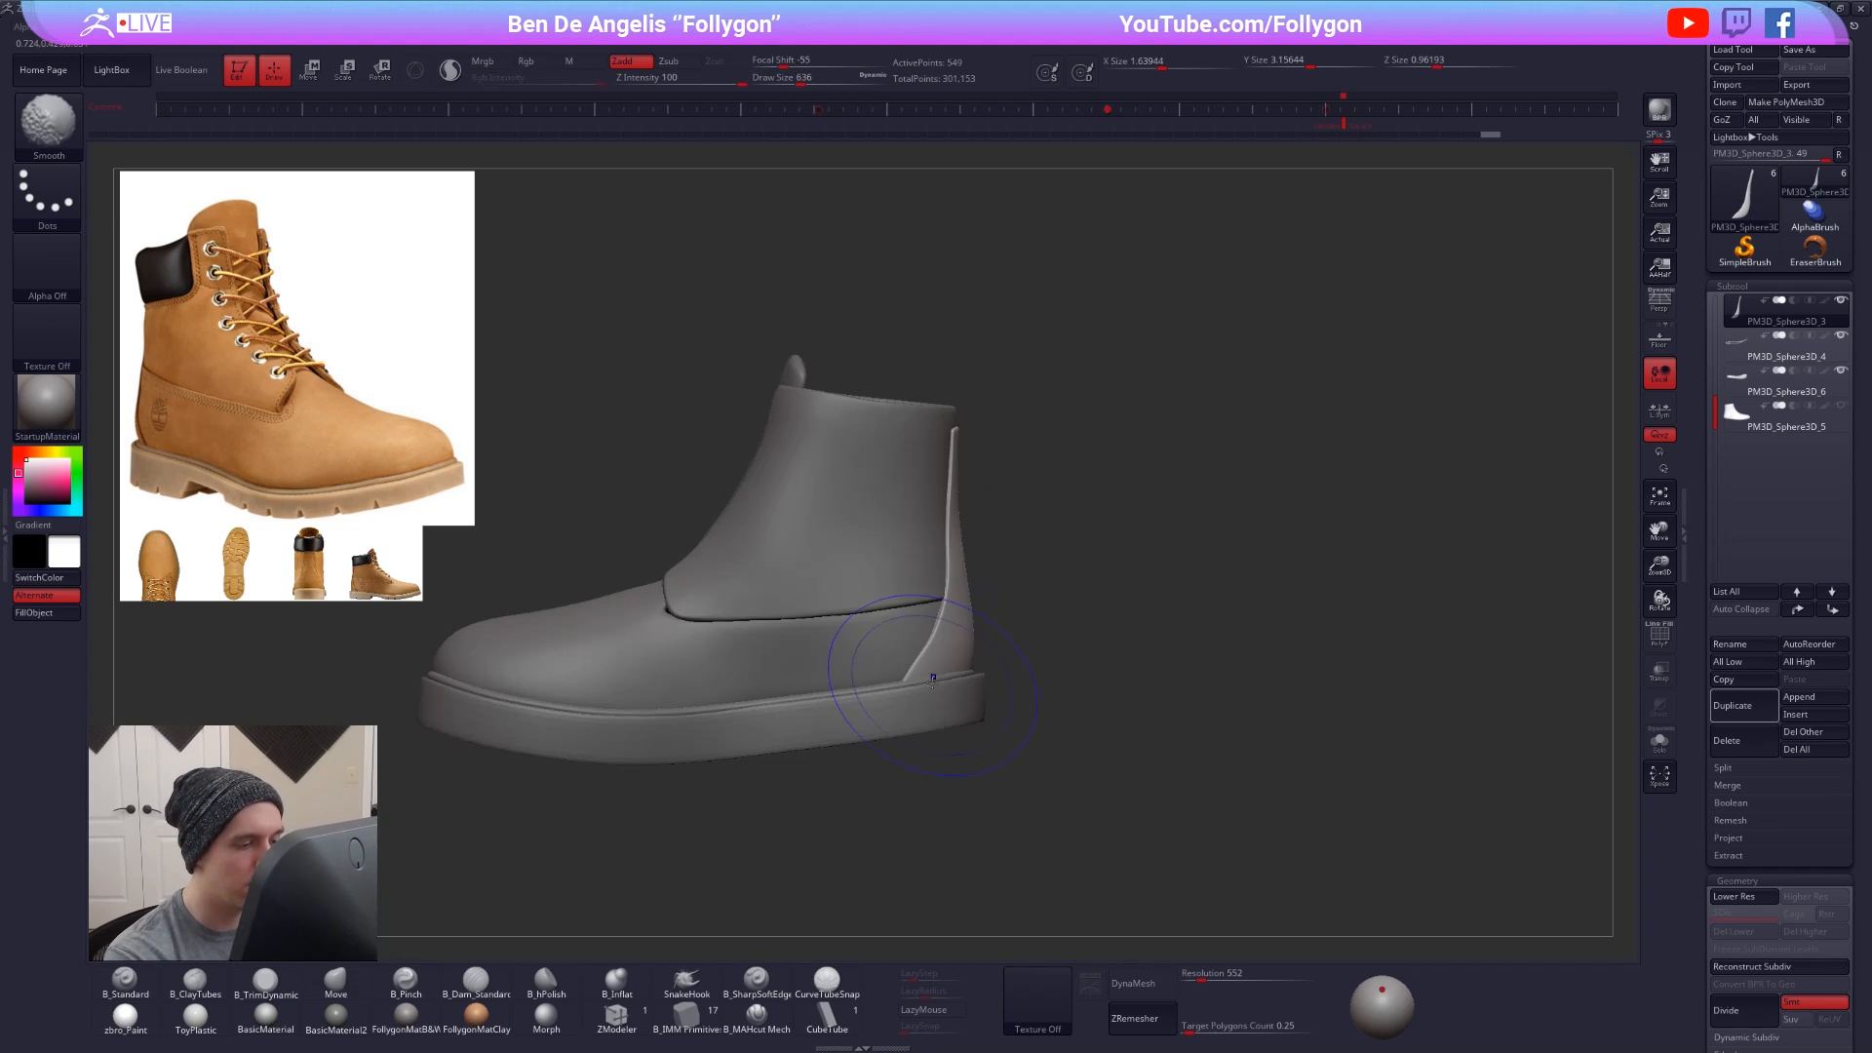
- Fit the tube trim around the heel using the Move brush with a draw size of 881
left_click(927, 681, "alt")
mouse_move(927, 680)
right_mouse_down()
mouse_move(958, 714)
mouse_move(965, 675)
right_mouse_up()
key("space")
left_click_drag(965, 675, 983, 653)
right_click_drag(979, 647, 957, 668)
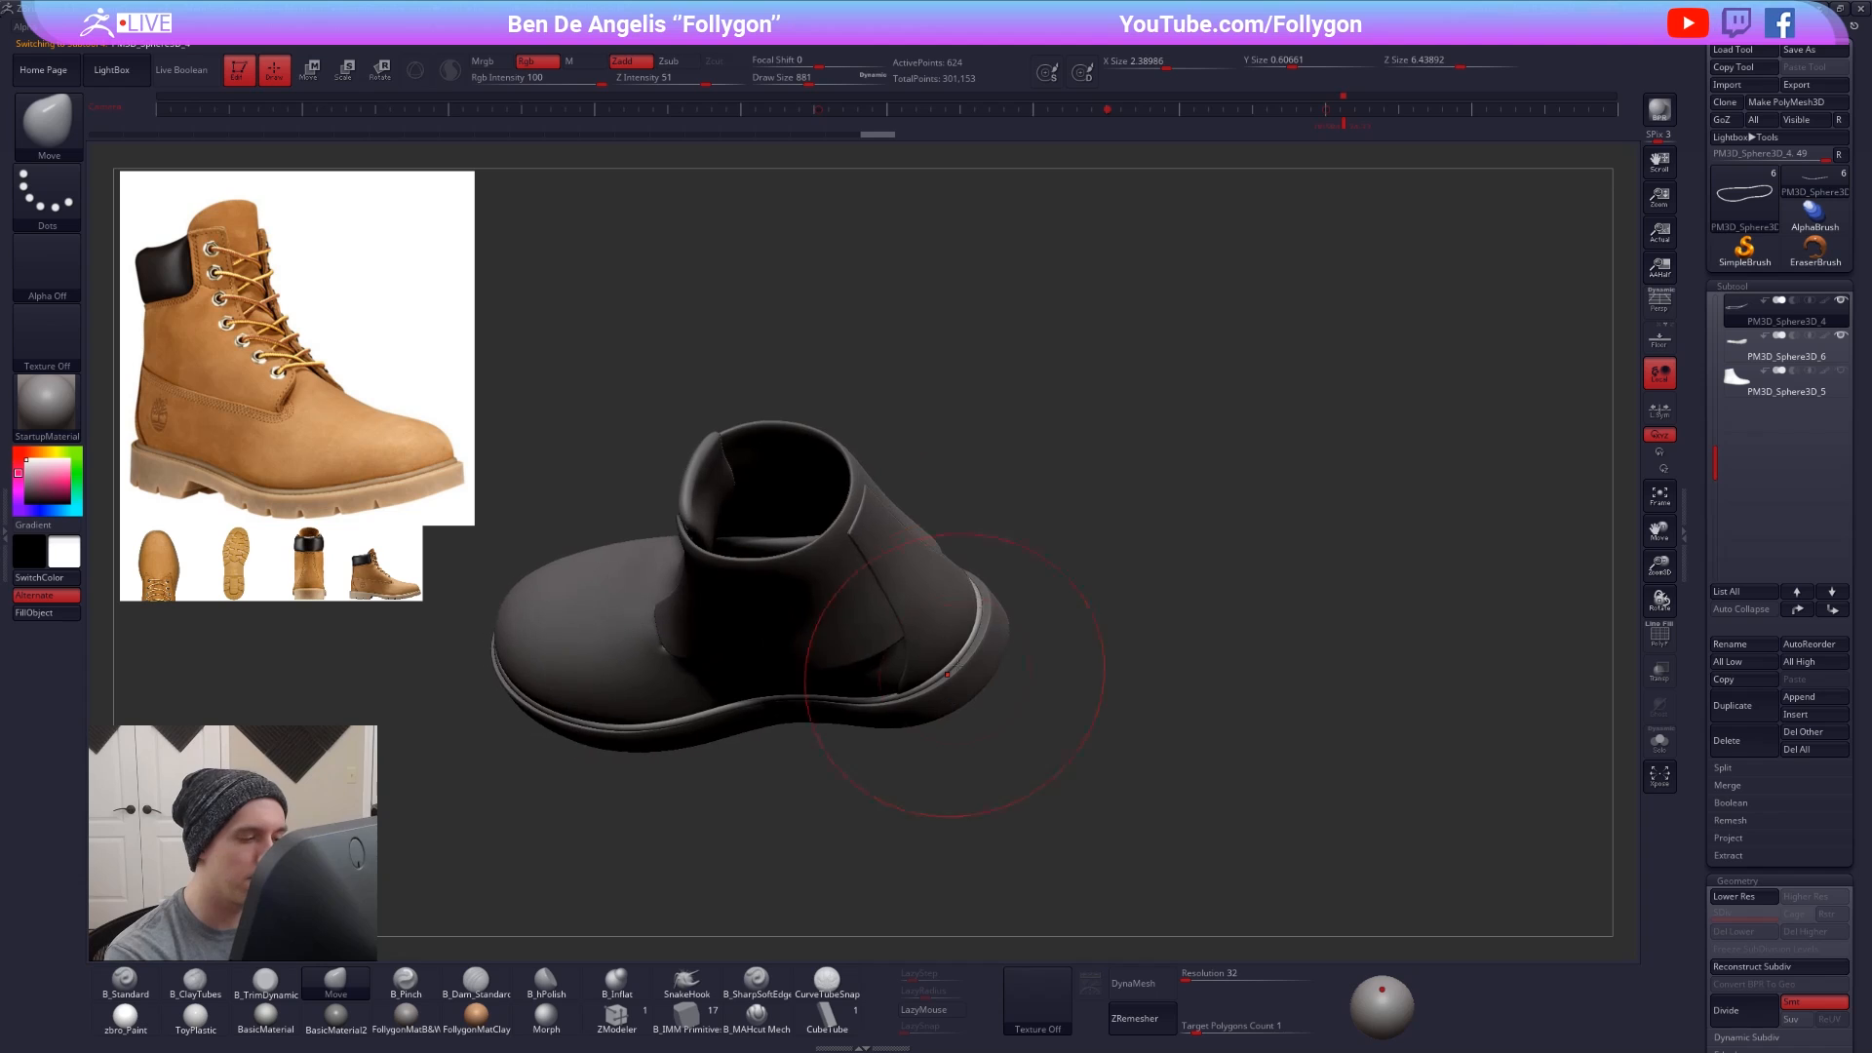
left_click_drag(984, 612, 992, 601)
right_click_drag(992, 601, 988, 620)
left_click_drag(988, 621, 990, 617)
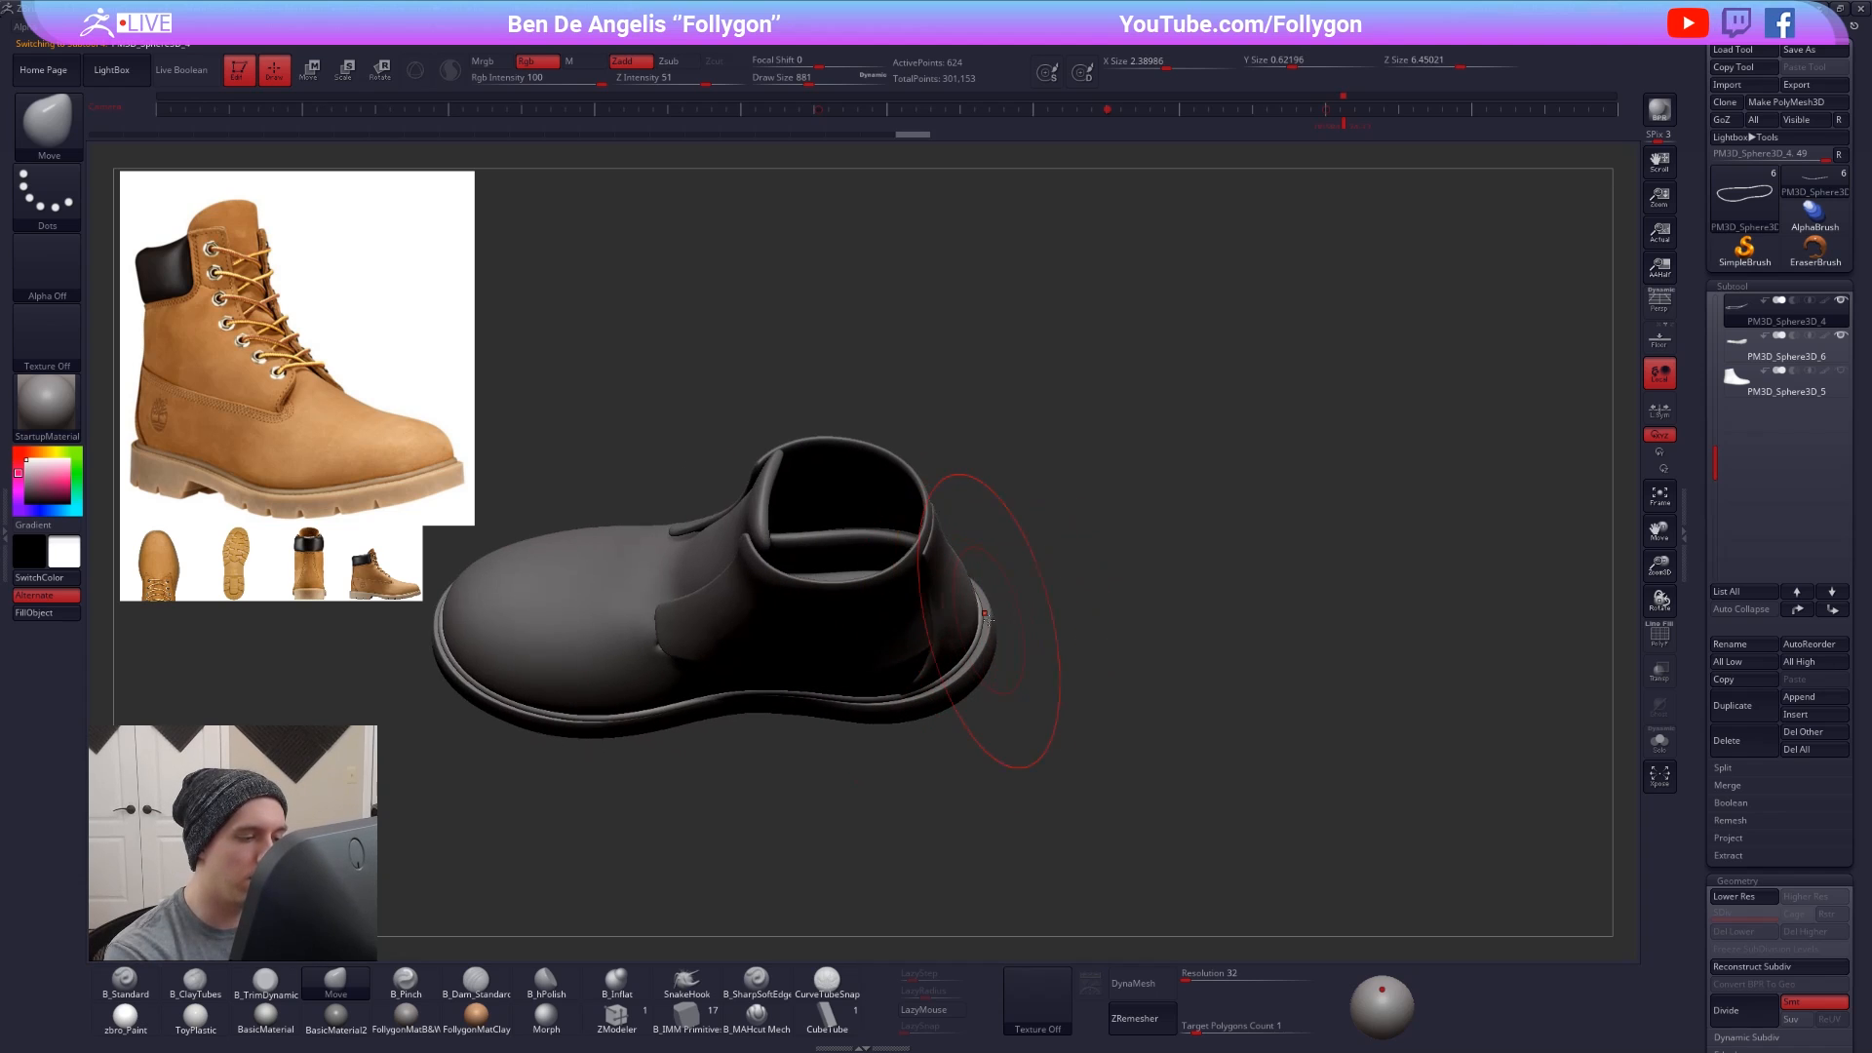
- Refine the tube trim's fit at the heel using the Move brush with a draw size of 742
right_click_drag(988, 619, 980, 682)
key("space")
left_click_drag(978, 543, 977, 571)
mouse_move(945, 694)
right_mouse_down()
mouse_move(898, 649)
mouse_move(916, 675)
right_mouse_up()
key("space")
left_click_drag(1019, 575, 1011, 575)
mouse_move(1257, 777)
right_mouse_down()
mouse_move(1270, 764)
mouse_move(1115, 815)
mouse_move(1101, 787)
mouse_move(1166, 757)
mouse_move(985, 702)
mouse_move(842, 577)
mouse_move(1033, 626)
mouse_move(1199, 711)
mouse_move(1211, 693)
right_mouse_up()
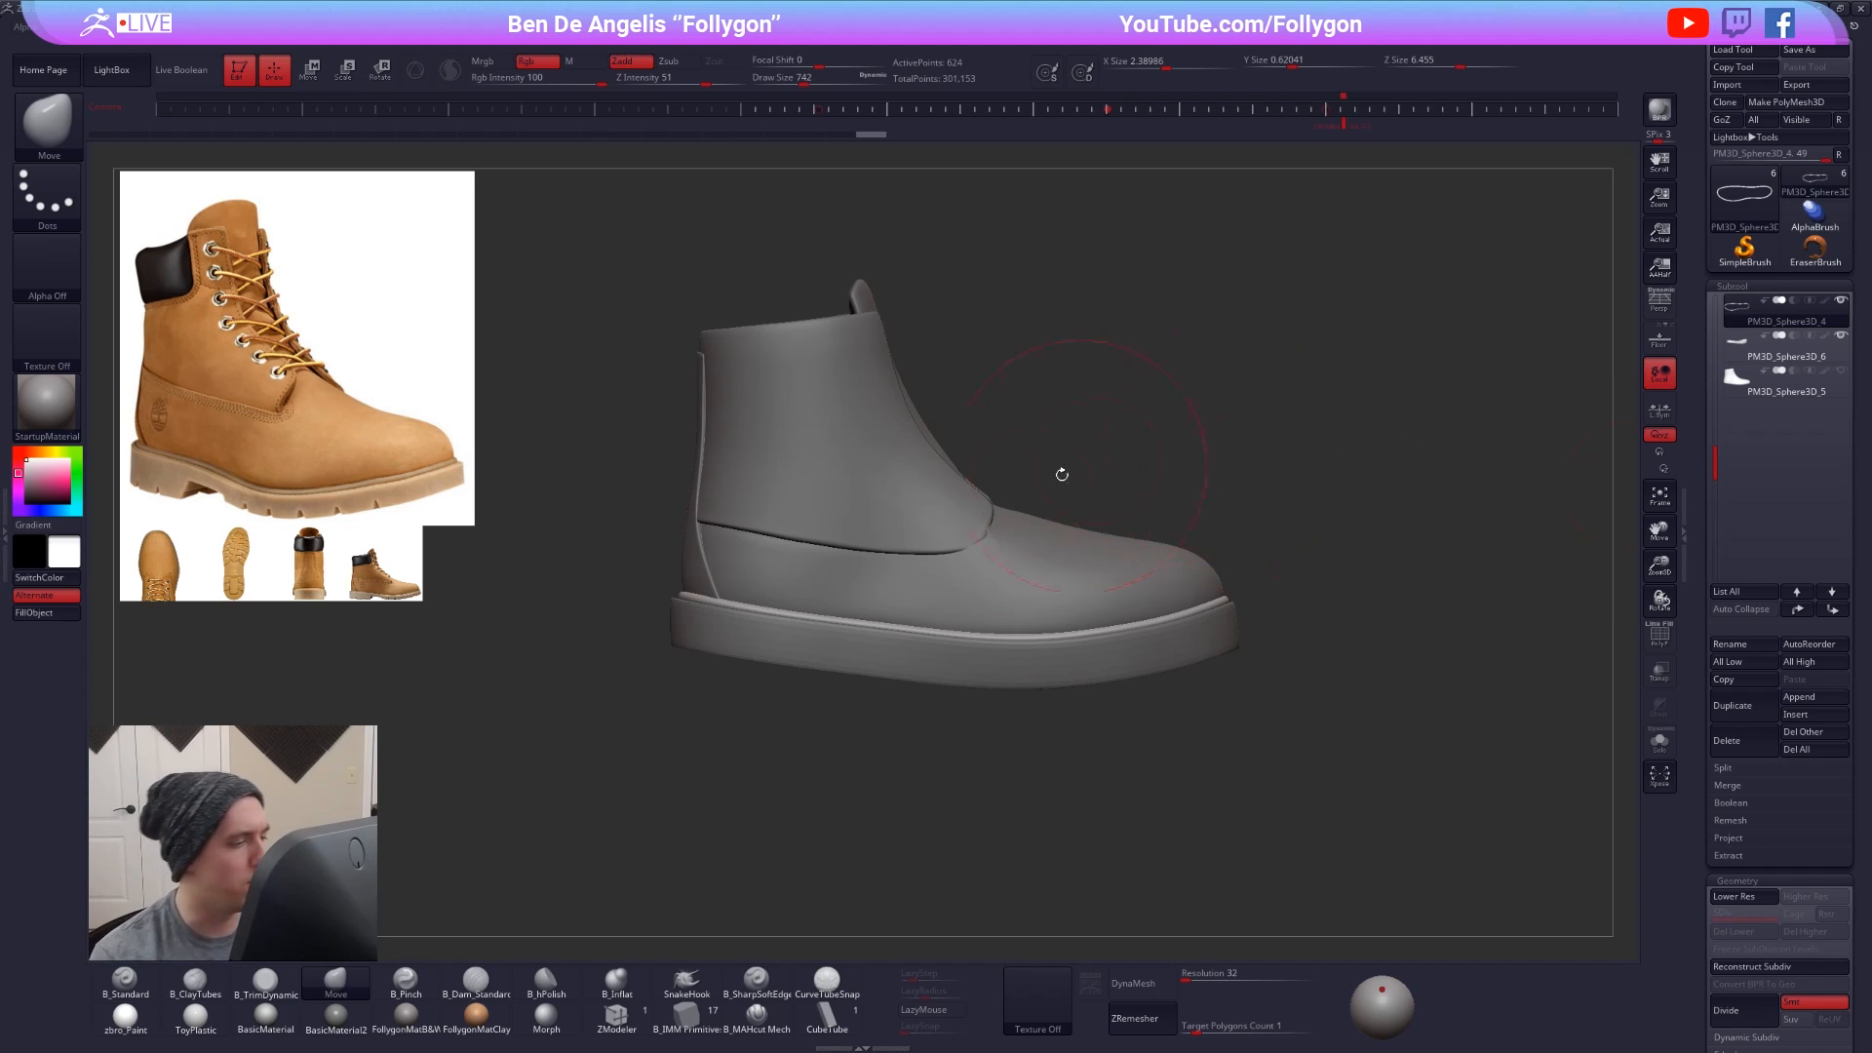
- Adjust the heel strip along the back of the ankle using the Move brush with a draw size of 465
left_click(701, 554, "alt")
right_click_drag(706, 555, 943, 568, "alt")
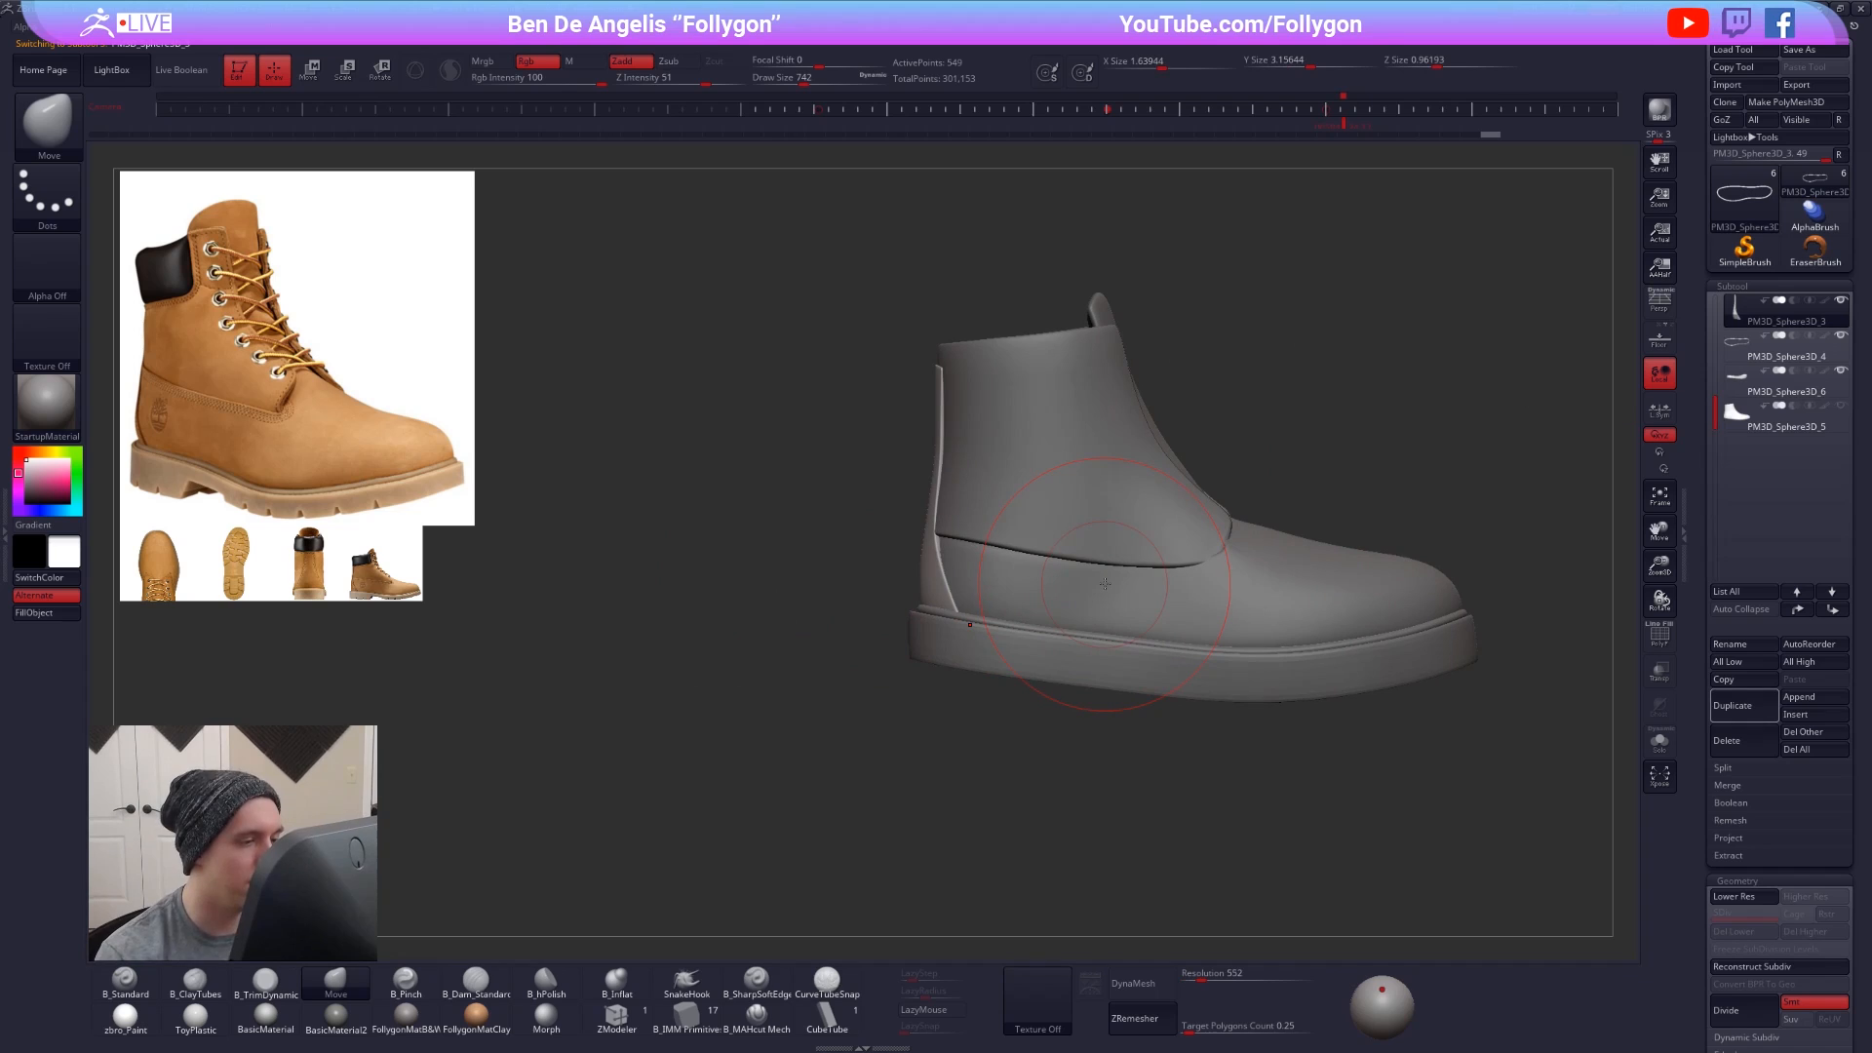
key("space")
left_click_drag(970, 547, 947, 547)
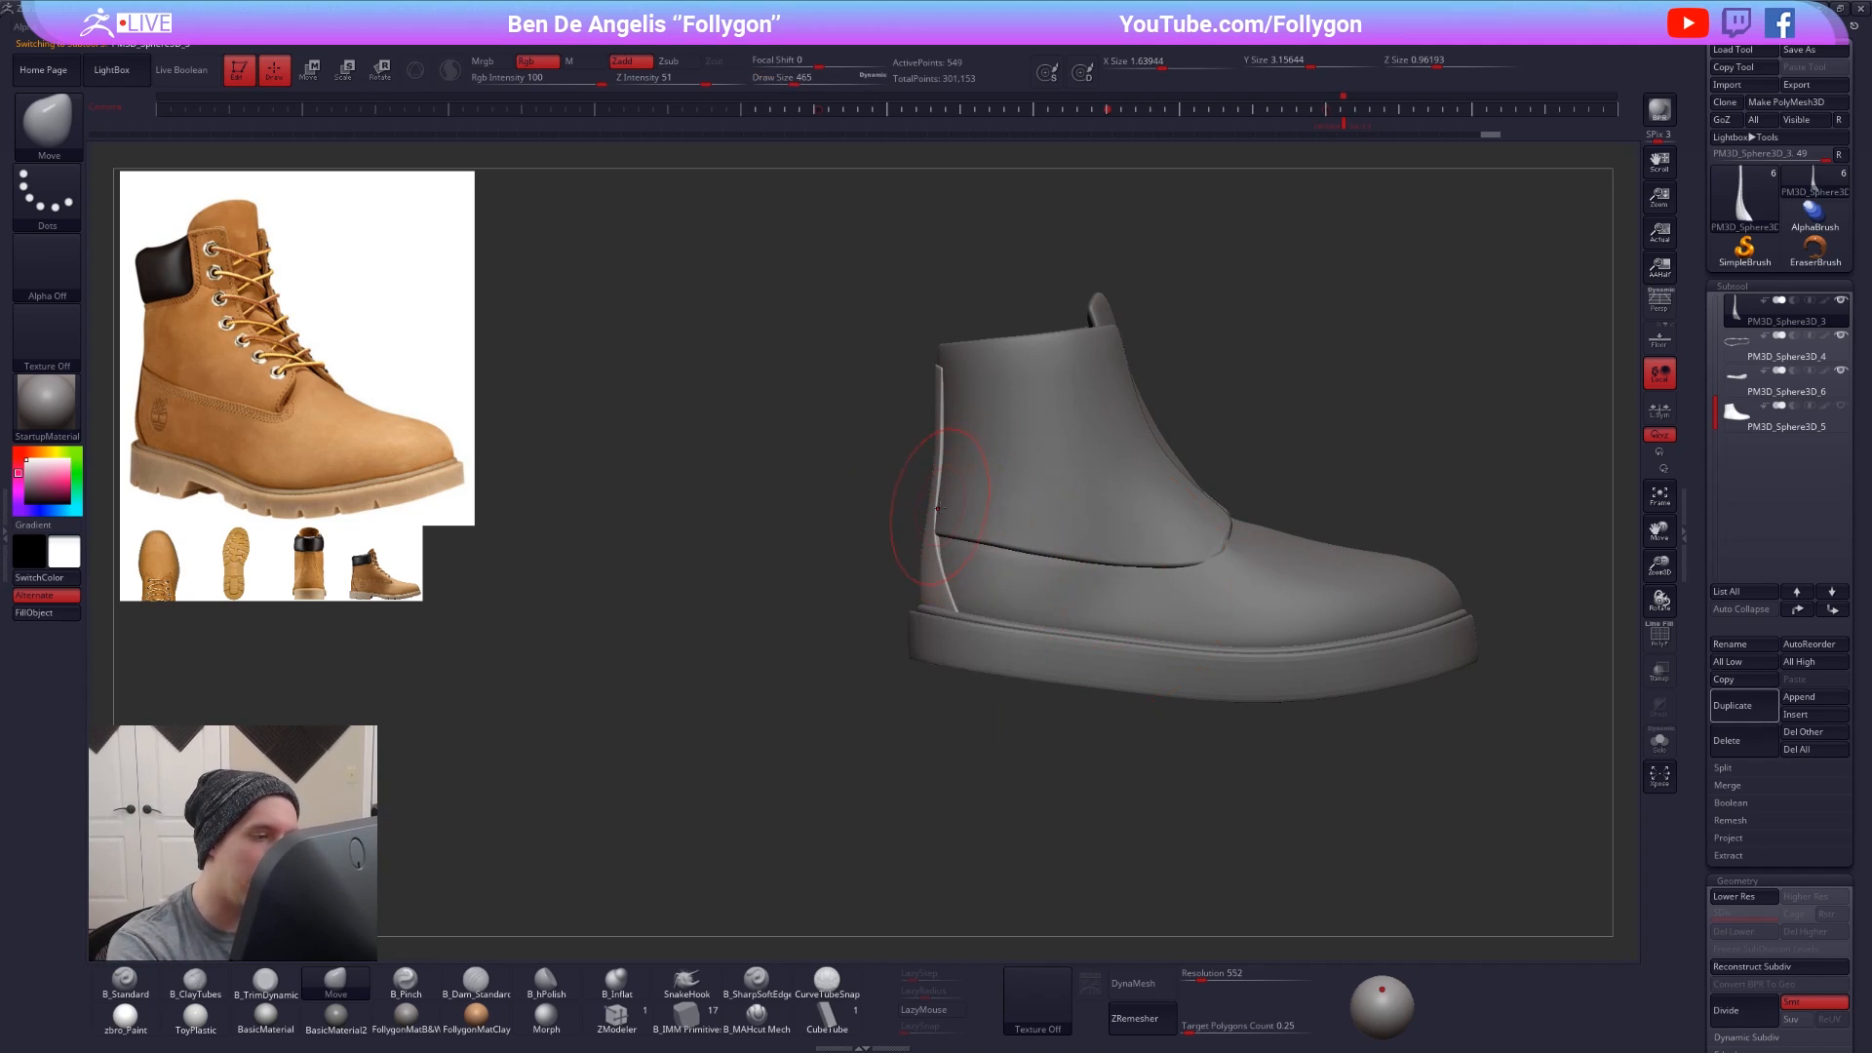
right_click_drag(941, 492, 939, 508, "ctrl")
key("space")
left_click_drag(975, 507, 944, 526)
- Adjust the ankle panel's back edge beside the heel strip using the Move brush with a draw size of 537
left_click(980, 497, "alt")
key("space")
key("space")
key("space")
left_click_drag(952, 444, 942, 444)
mouse_move(942, 445)
right_mouse_down()
mouse_move(1039, 437)
mouse_move(961, 546)
mouse_move(1046, 548)
right_mouse_up()
- Adjust the ankle panel's lower edge on its unsmoothed polyframe with the Move brush, using draw sizes of 203 and 414
key("space")
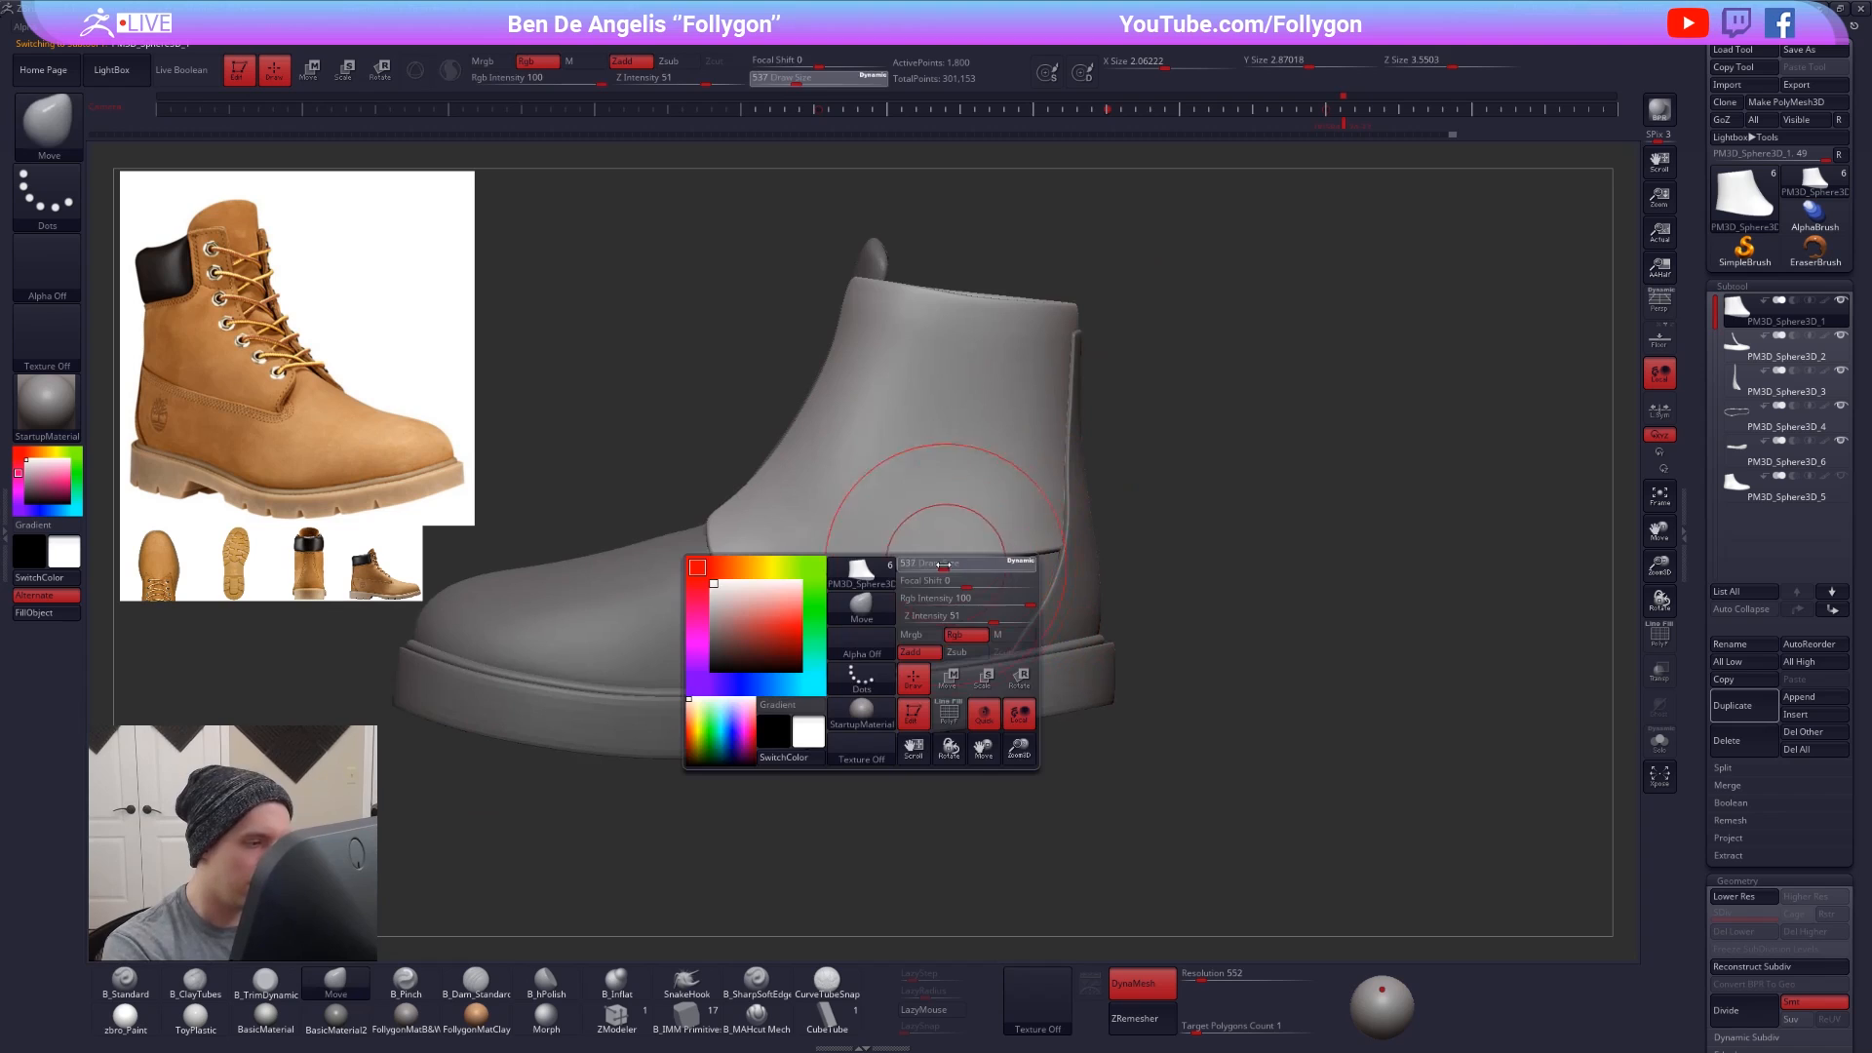
left_click_drag(957, 562, 943, 553)
key("shift+d")
key("space")
key("shift+f")
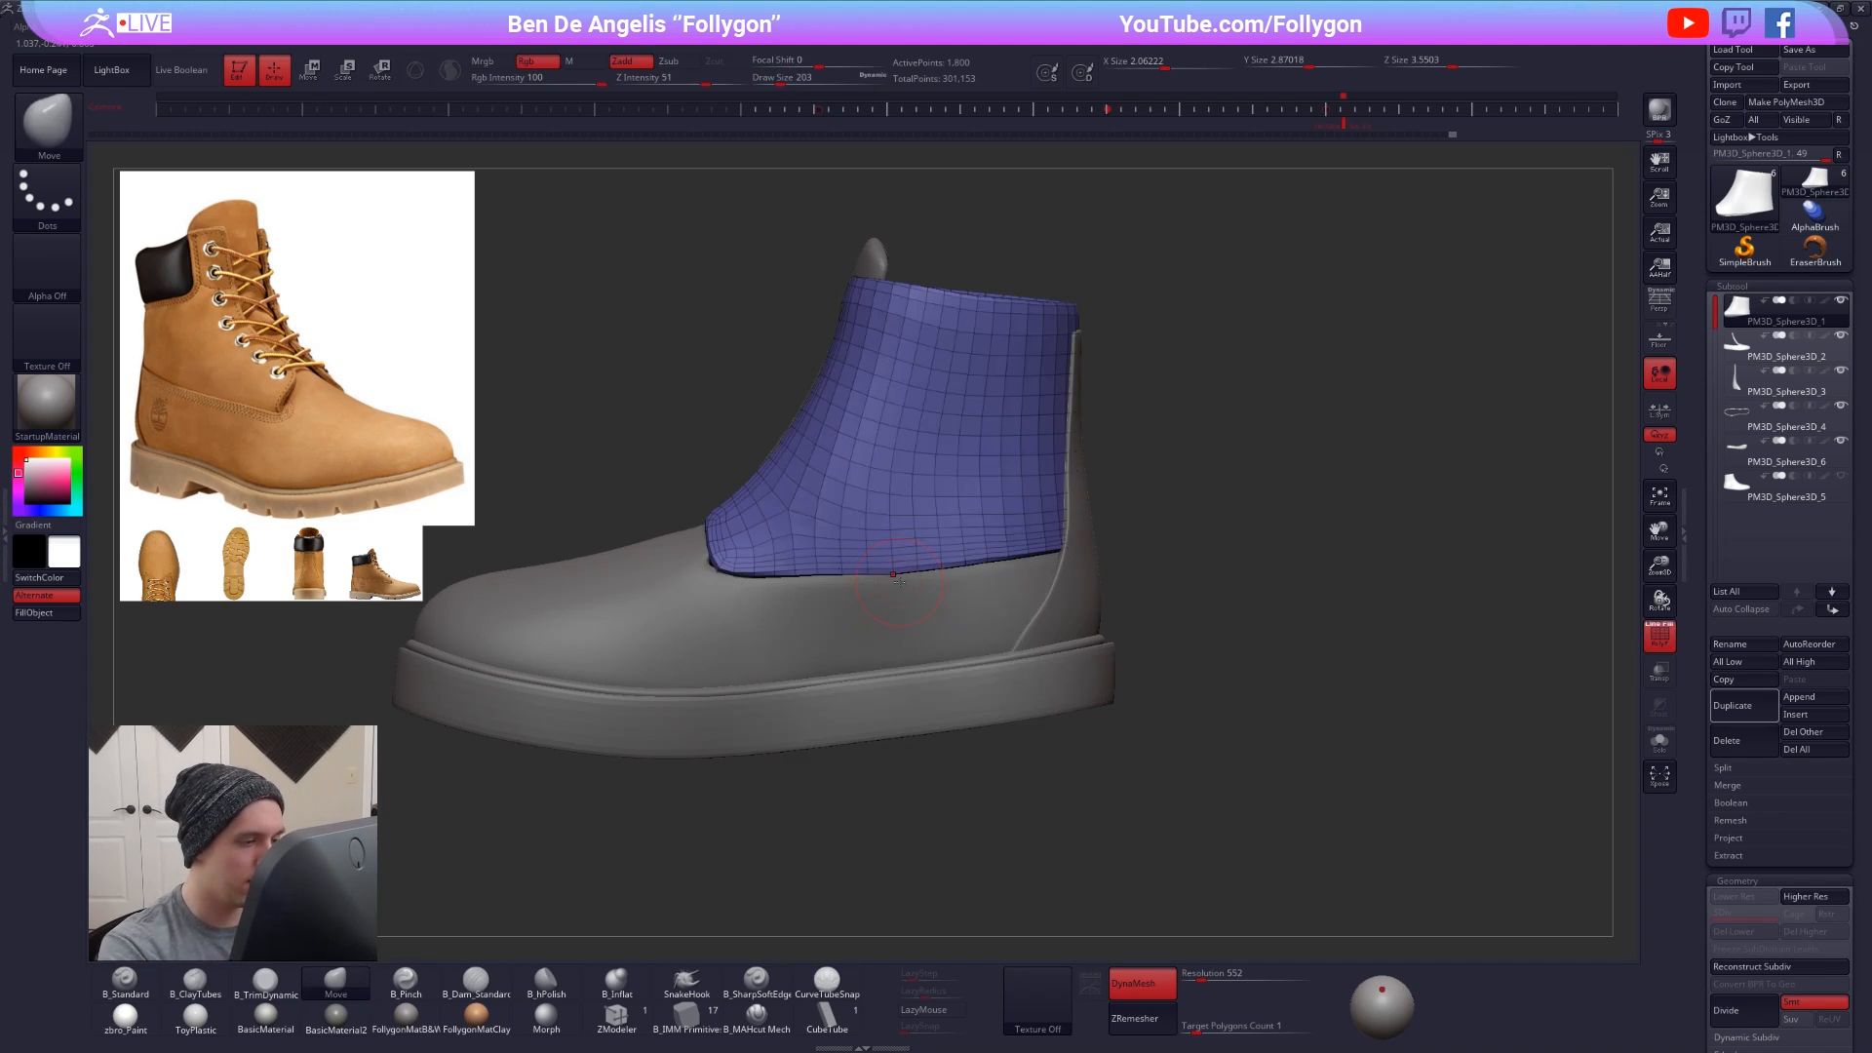
right_click_drag(899, 582, 1051, 592, "alt")
key("space")
left_click_drag(898, 587, 907, 600)
key("shift+f")
key("d")
right_click_drag(907, 598, 1063, 599)
- Select the sole and examine its shape from the side with subdivision preview off and on
left_click(1056, 702, "alt")
right_click_drag(1057, 709, 1060, 676, "alt")
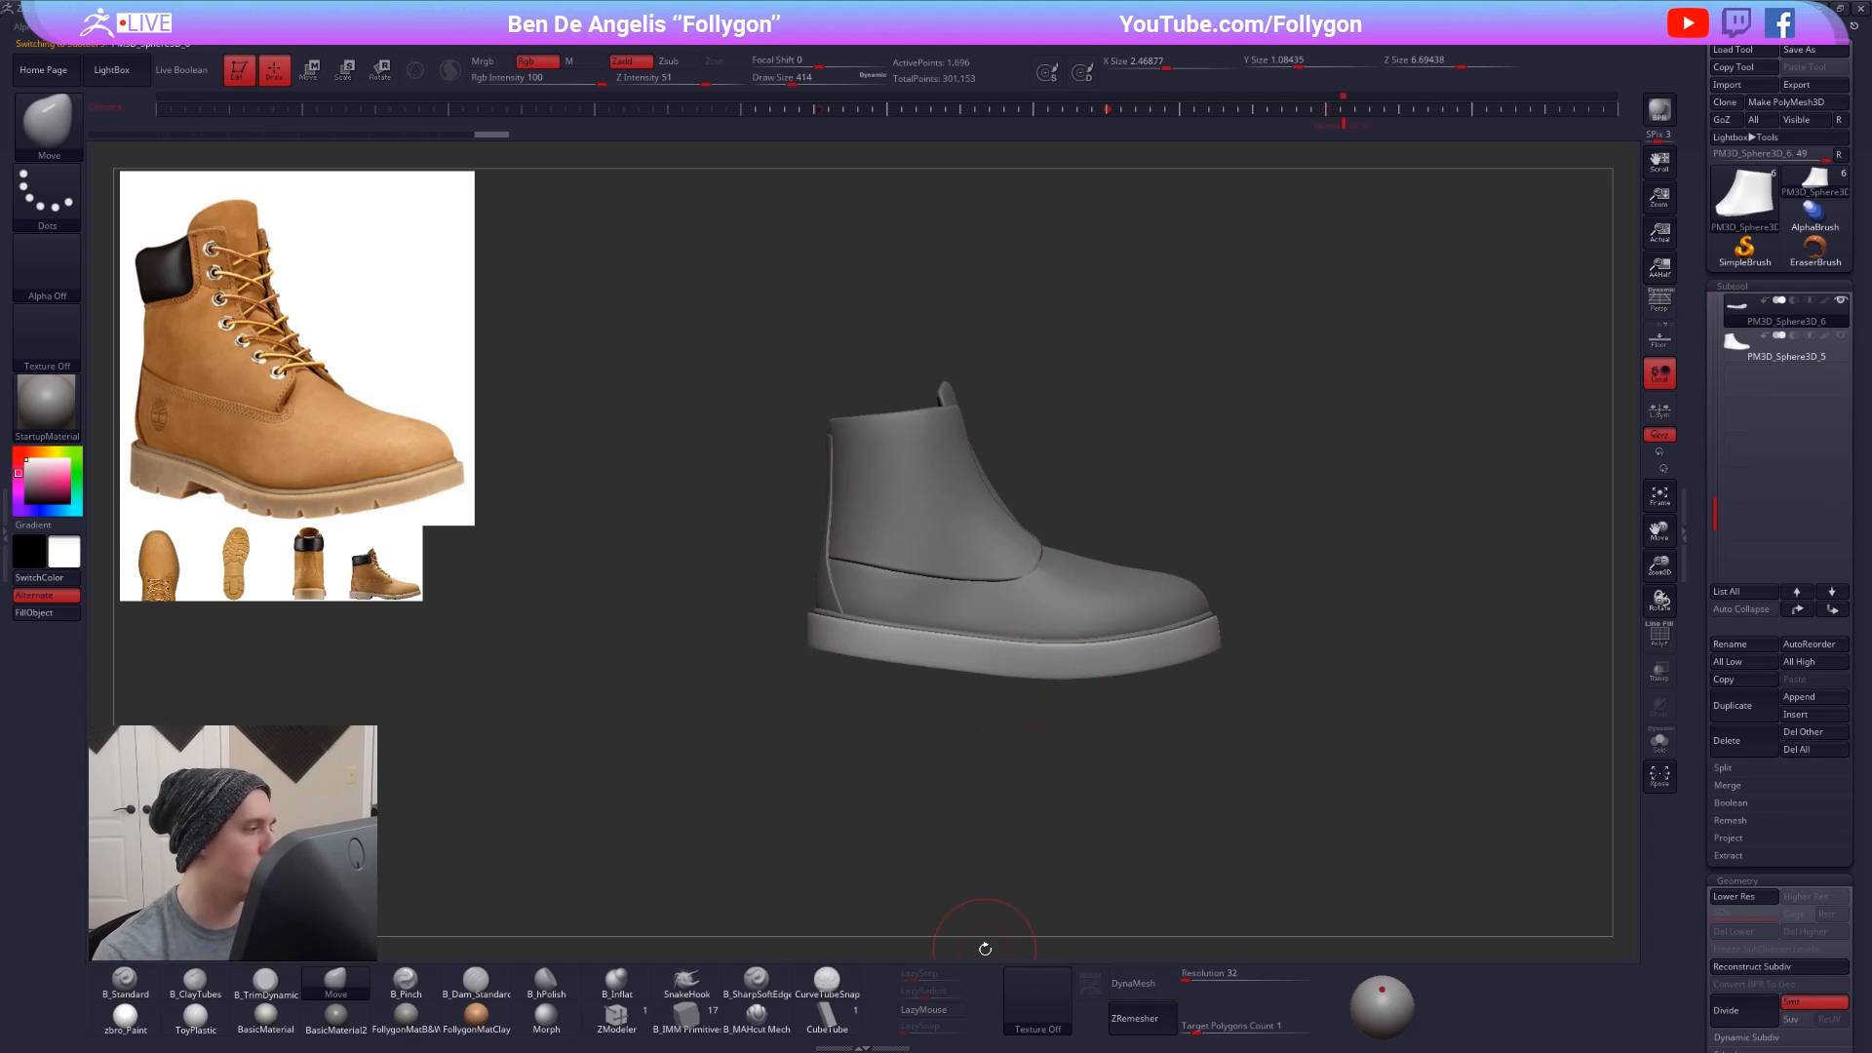
key("shift+d")
right_click_drag(1205, 837, 1198, 782, "alt")
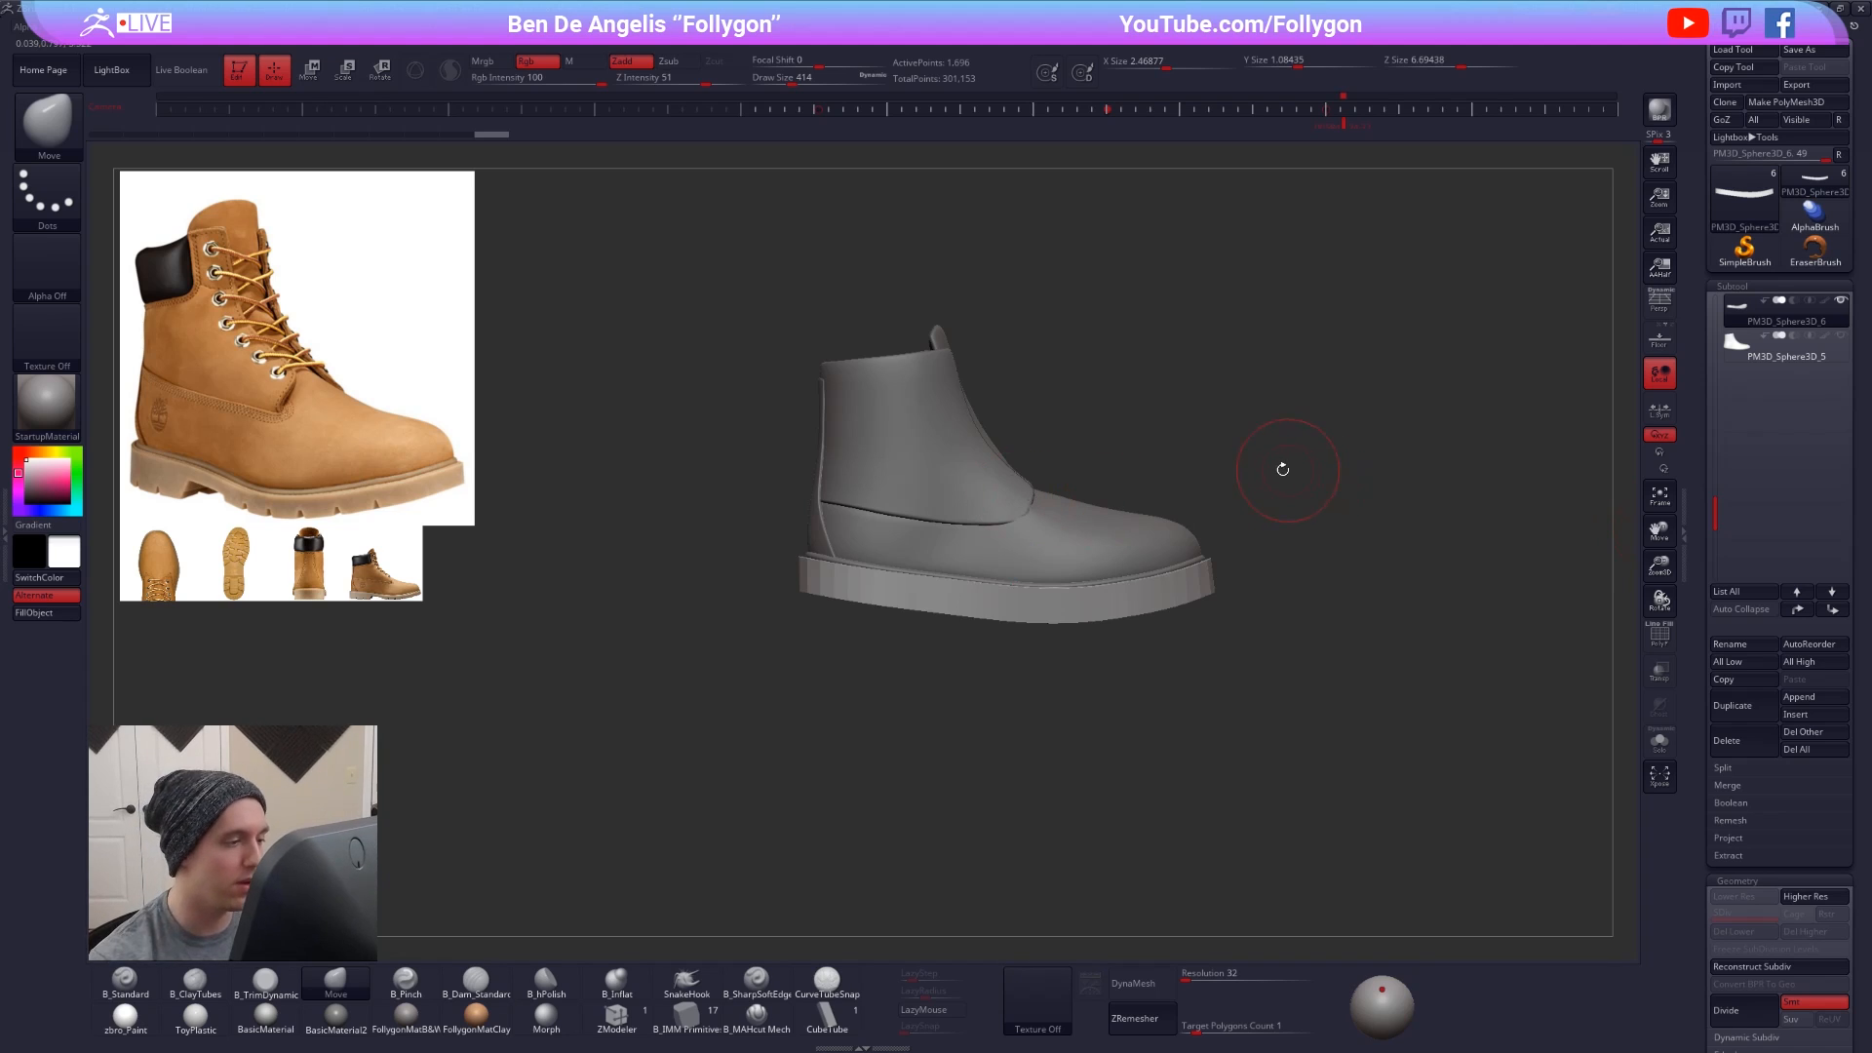
key("shift+f")
key("shift+f")
mouse_move(1080, 651)
left_mouse_down("alt")
mouse_move(1108, 718)
mouse_move(1114, 676)
mouse_move(1061, 627)
mouse_move(1089, 523)
left_mouse_up("alt")
key("space")
key("d")
right_click_drag(1080, 590, 1111, 748)
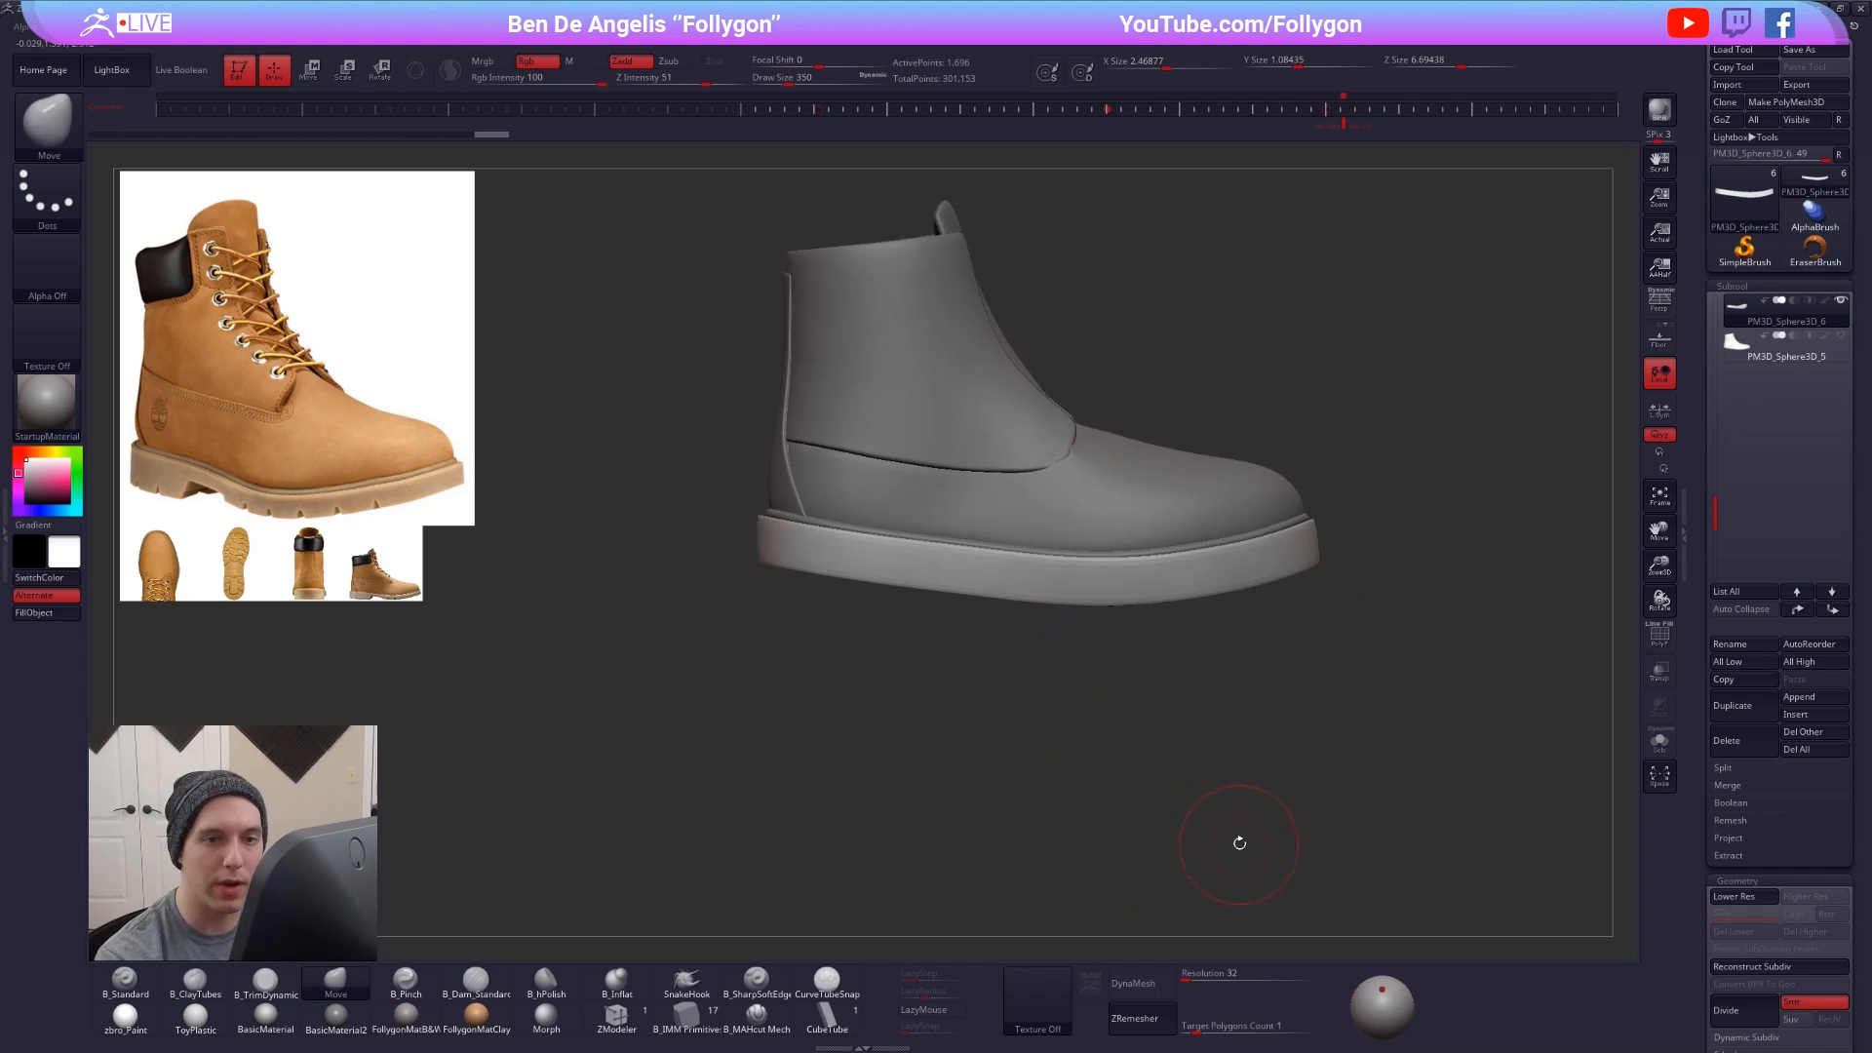
right_click_drag(1237, 839, 1236, 847)
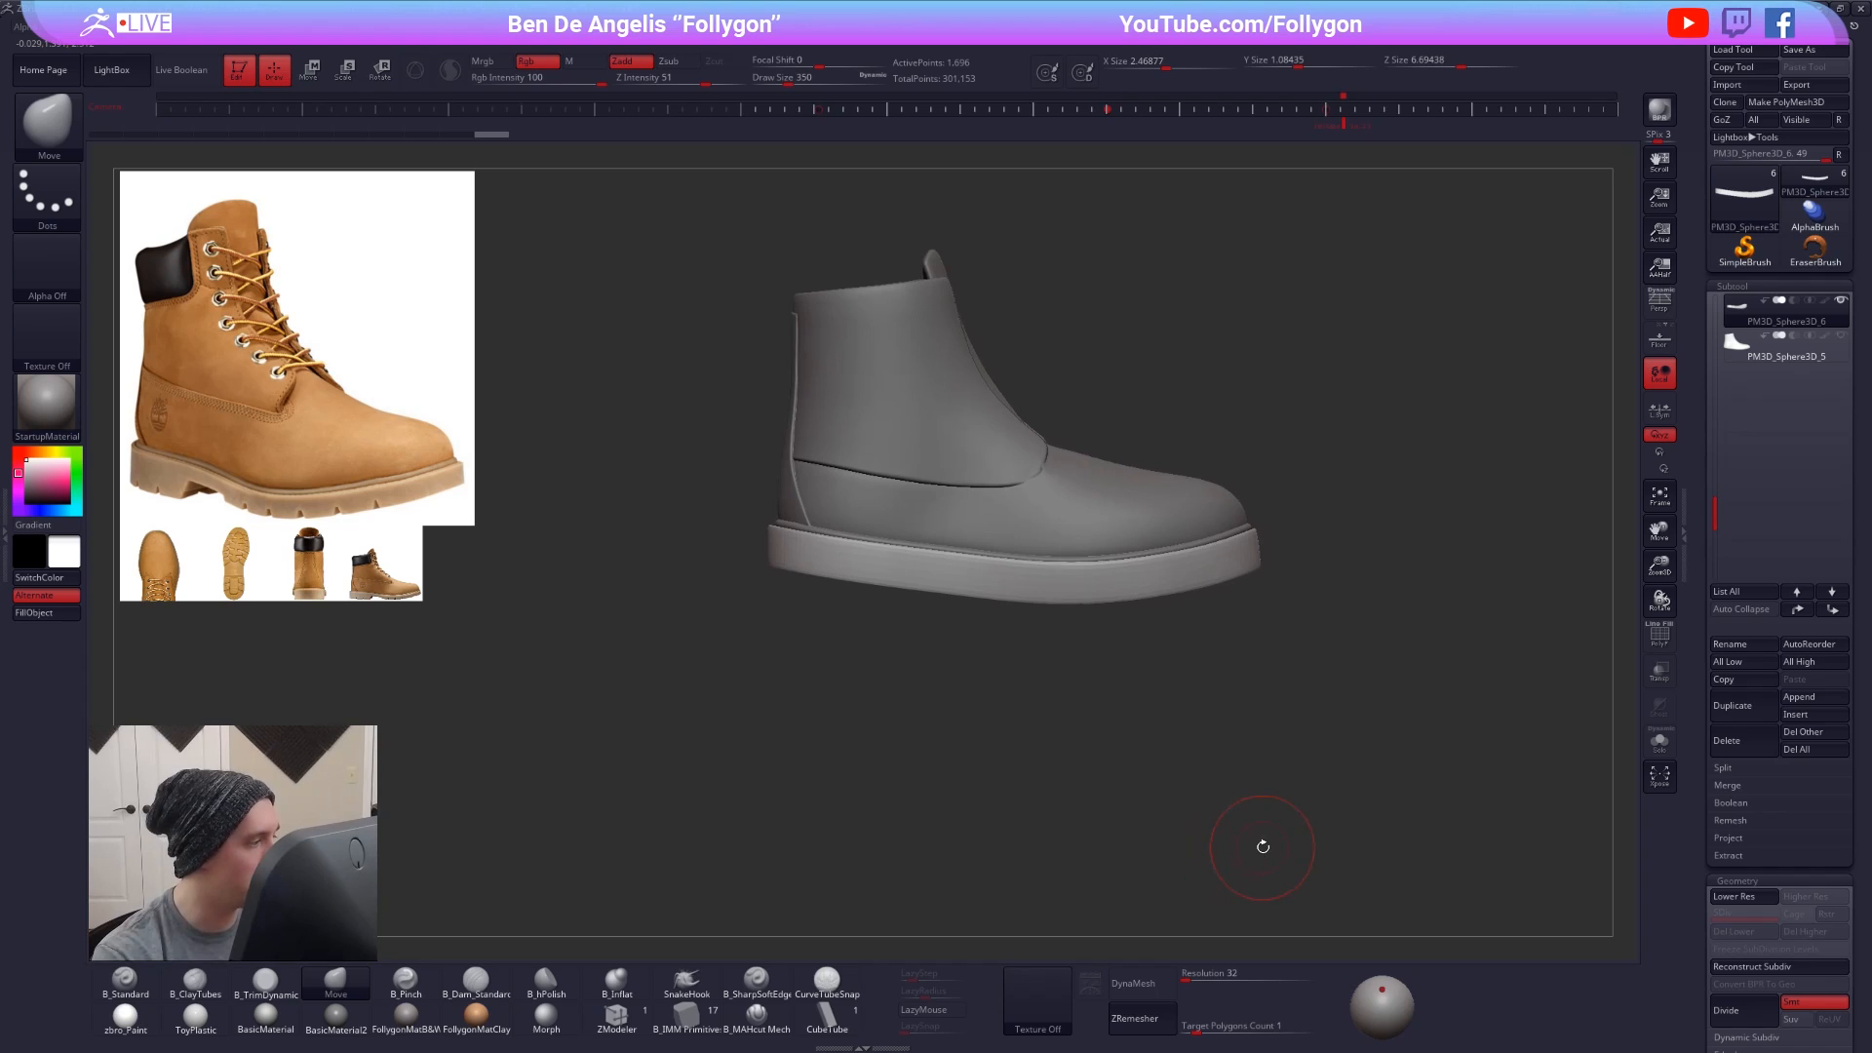
- Duplicate the sole and insert a cube primitive on the copy's underside at the arch using the B_IMM Primitives brush
left_click(1764, 704)
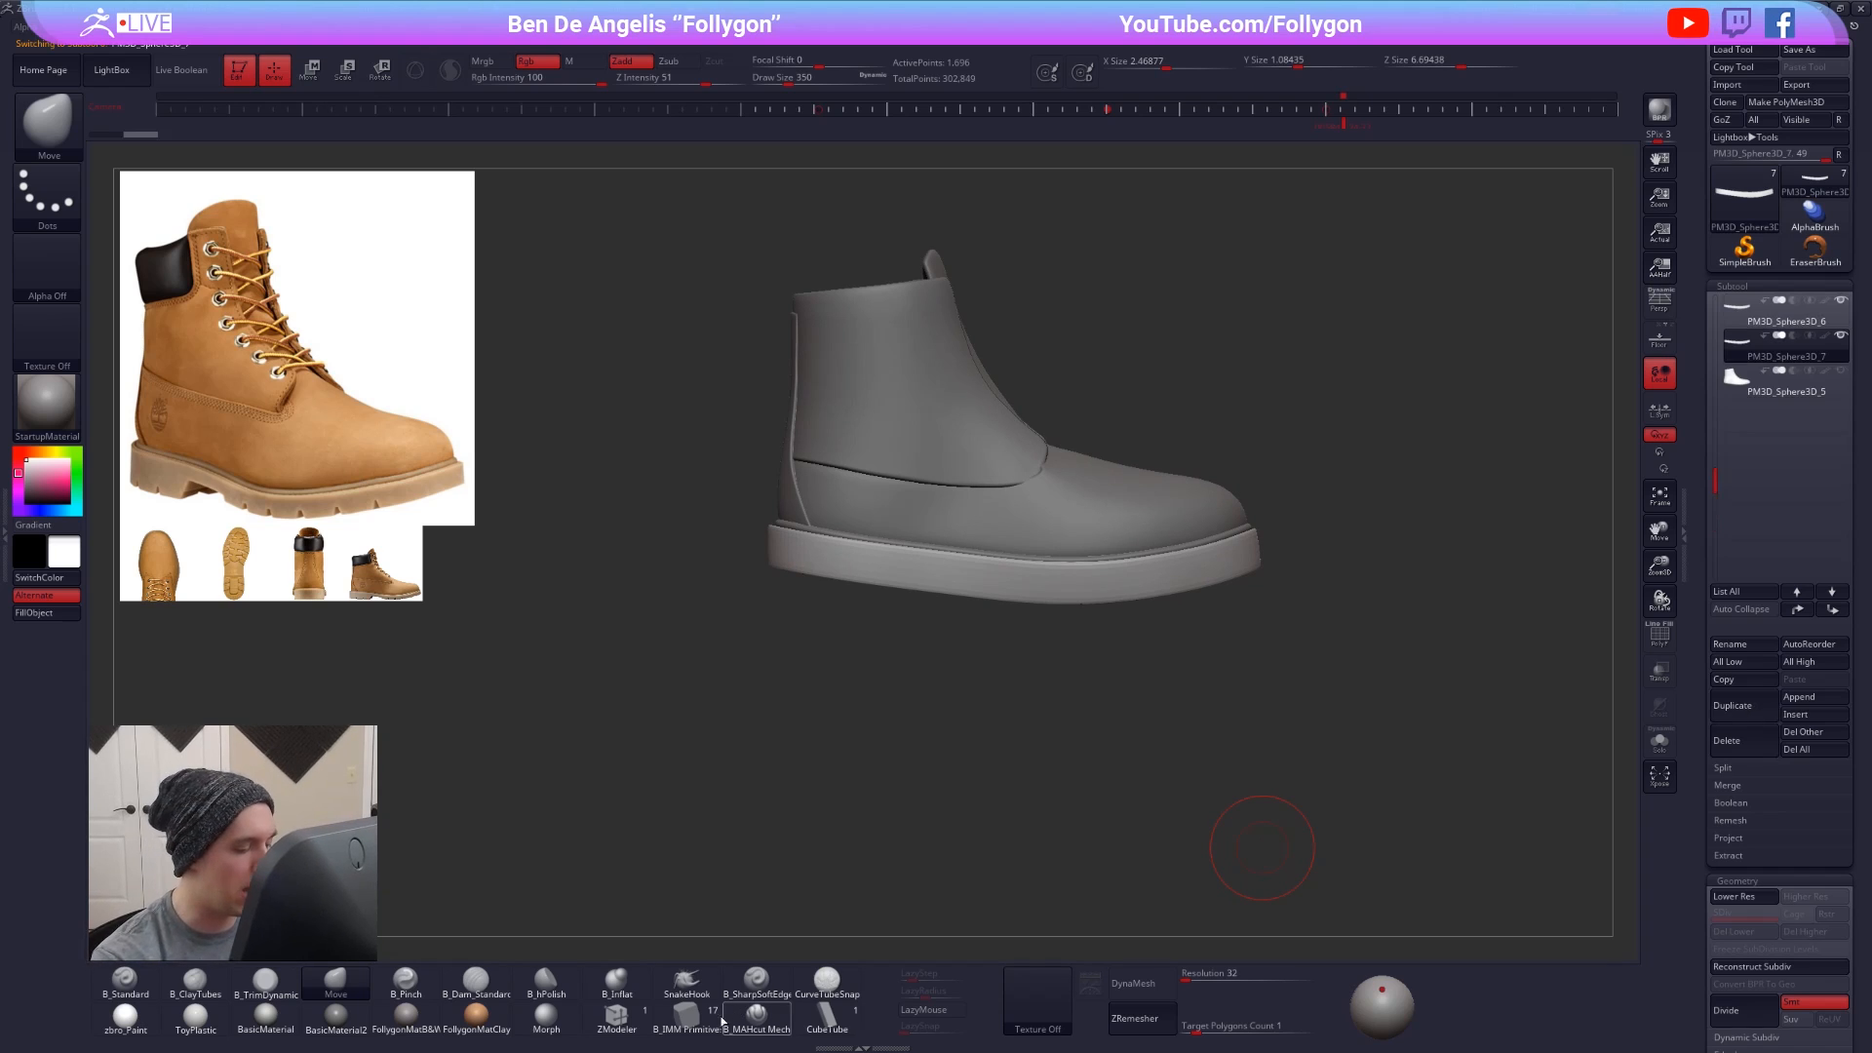
left_click(687, 1018)
key("m")
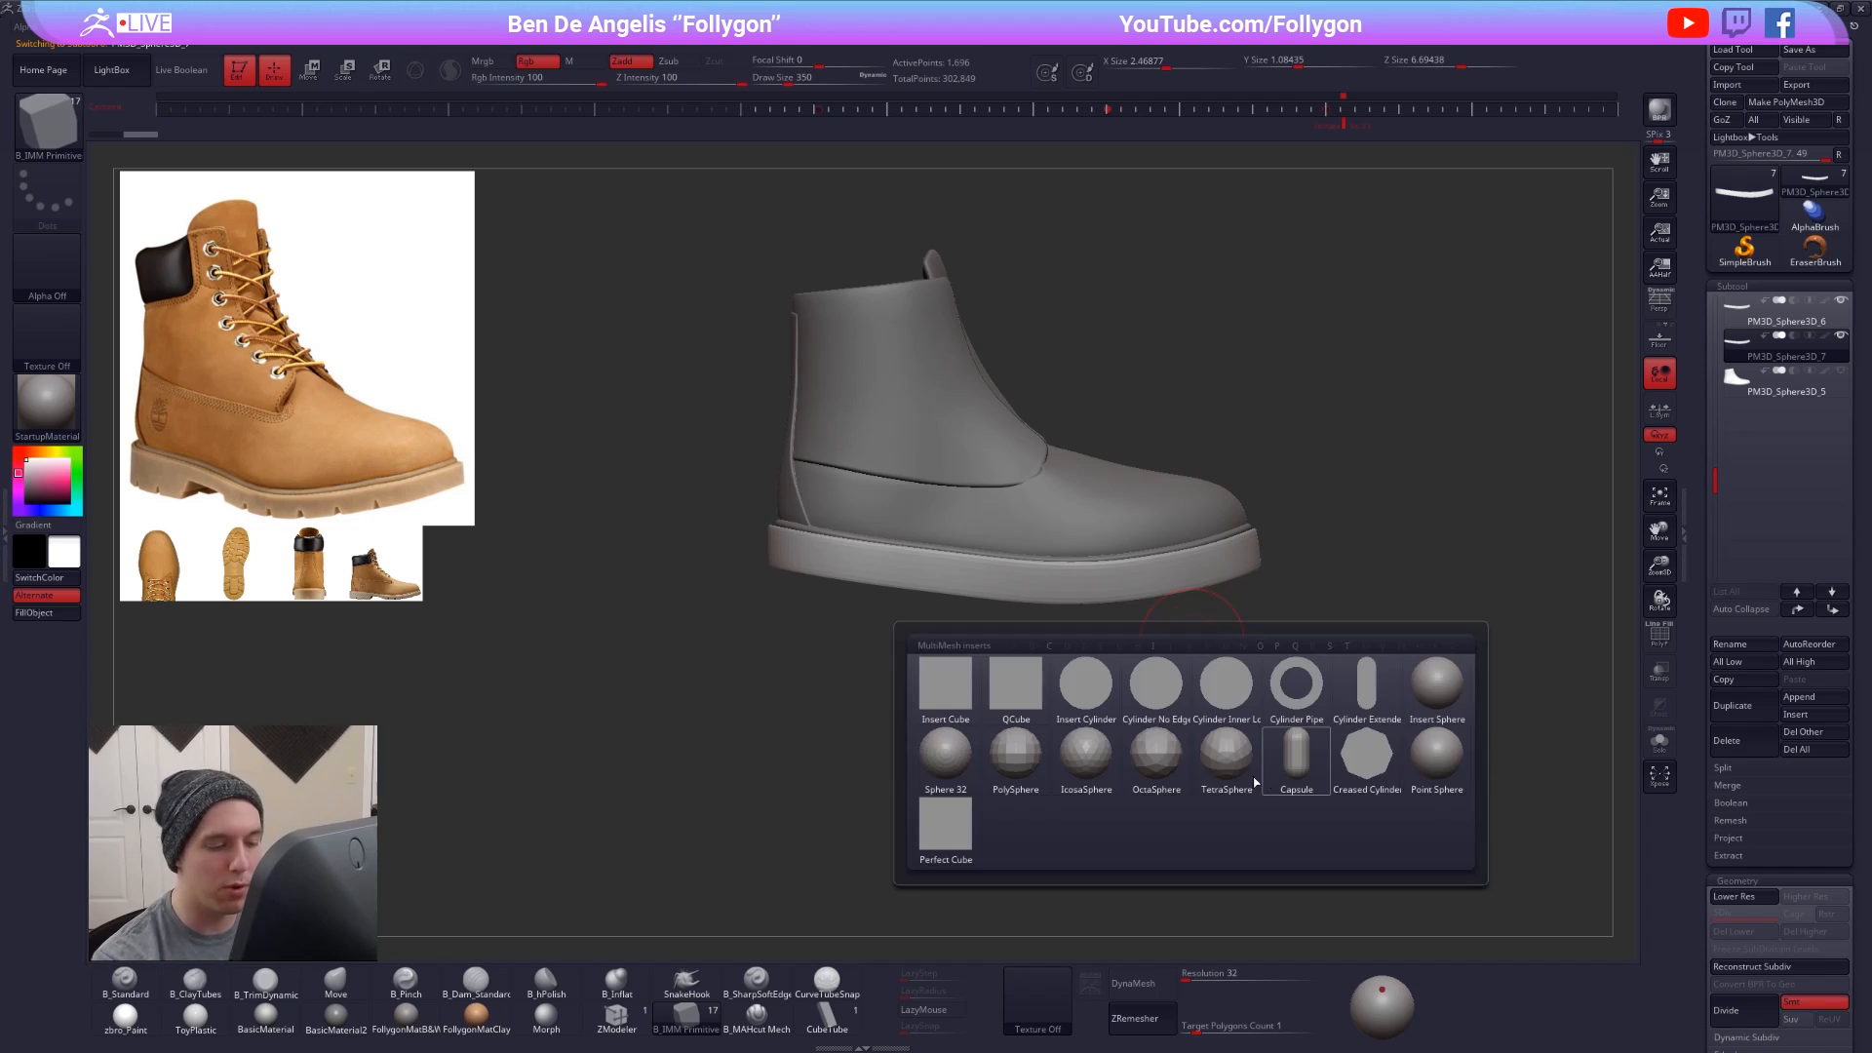
left_click(999, 748)
right_click_drag(1036, 559, 983, 573)
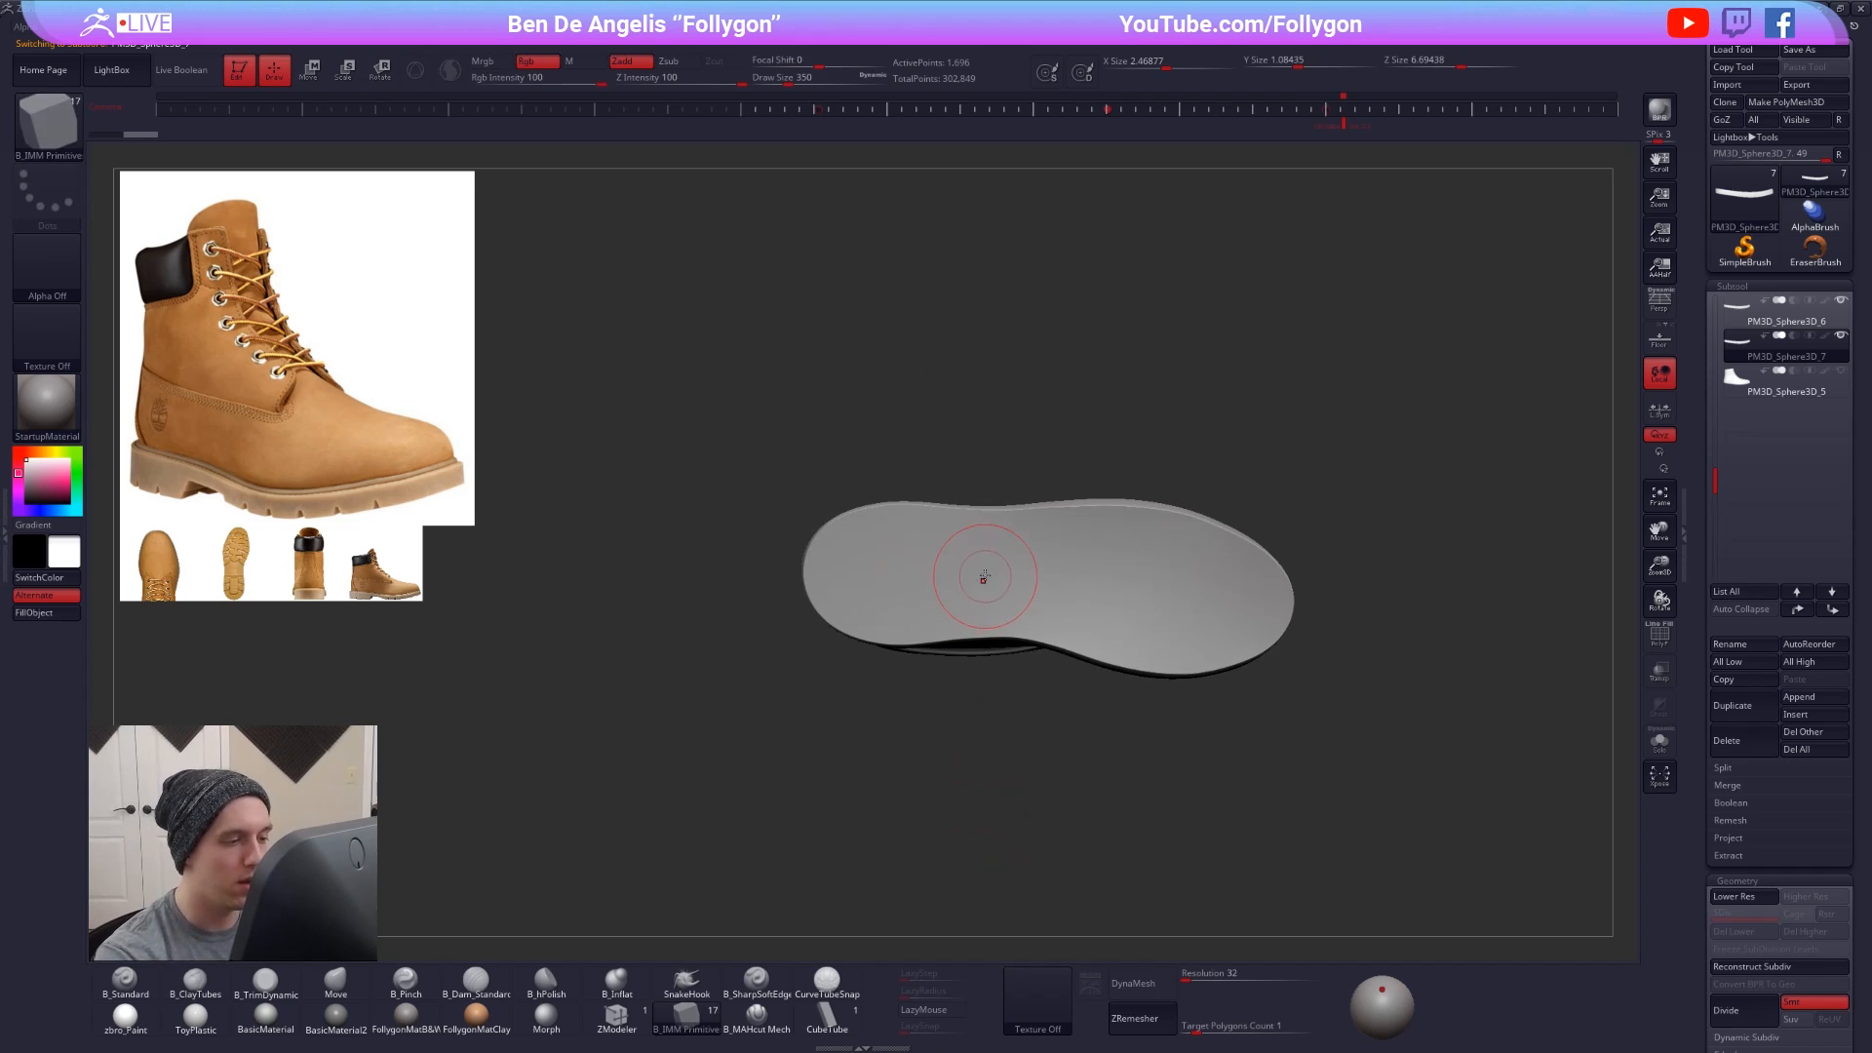
left_click_drag(977, 573, 988, 610)
- Show the polyframe and reduce the duplicated sole subtool to only the inserted cube
key("shift+d")
key("shift+f")
right_click_drag(986, 587, 991, 634)
left_click(990, 637, "ctrl")
left_click_drag(990, 637, 1000, 641, "ctrl")
left_click(999, 545, "ctrl+shift")
key("space")
left_click(1067, 723)
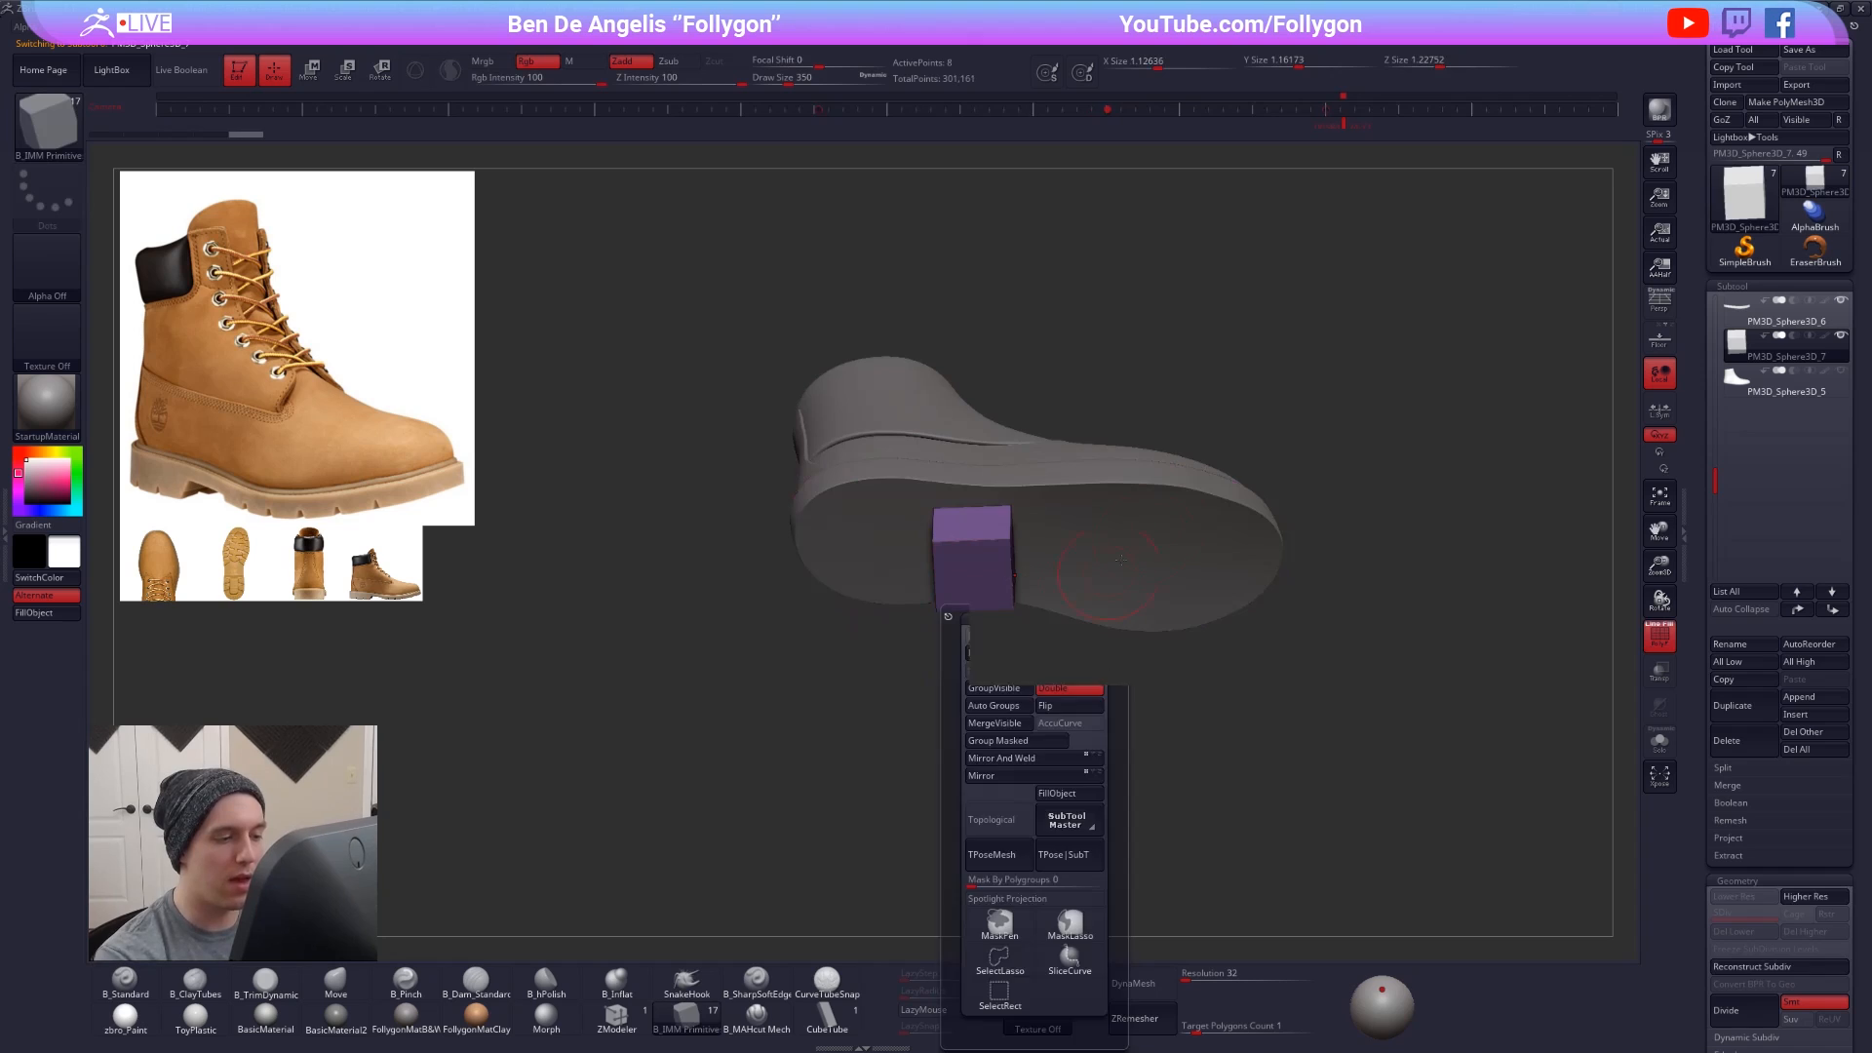
- Stretch the cube across the full width of the sole with the Transpose line
right_click_drag(993, 646, 1010, 566)
key("w")
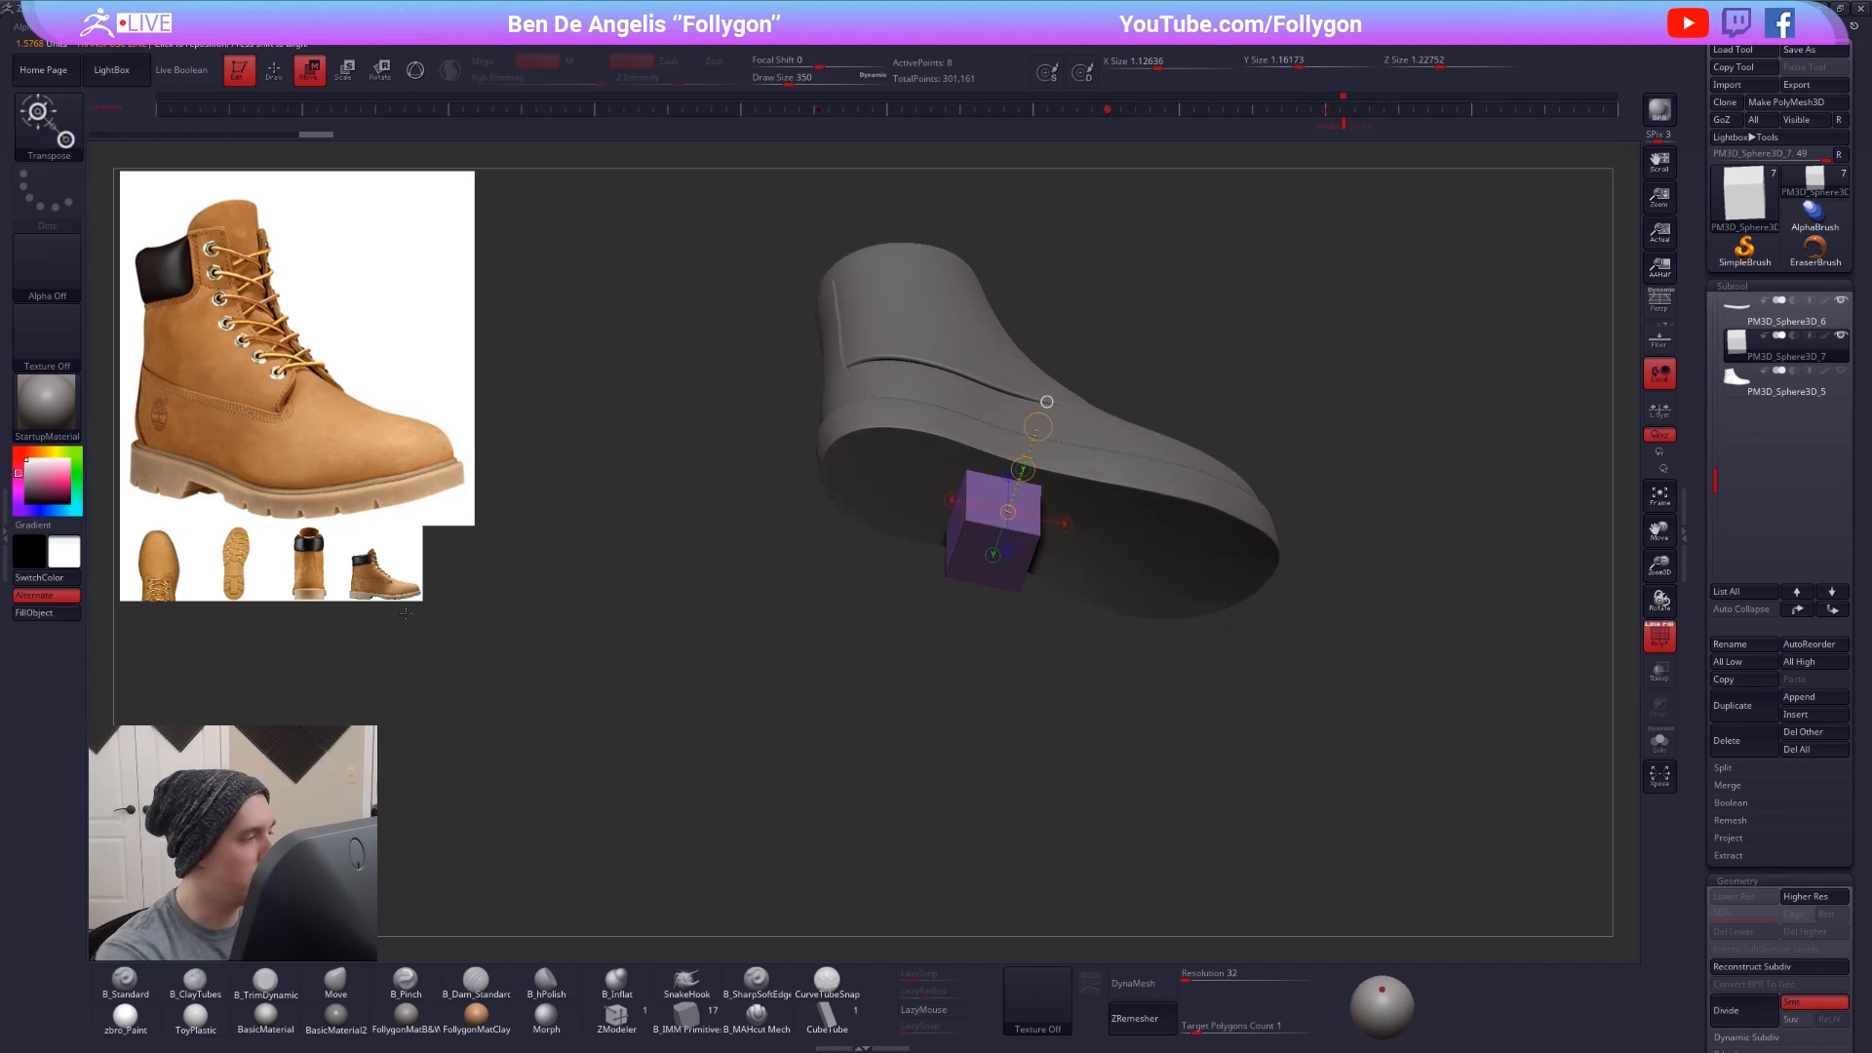
left_click_drag(1037, 426, 1078, 307)
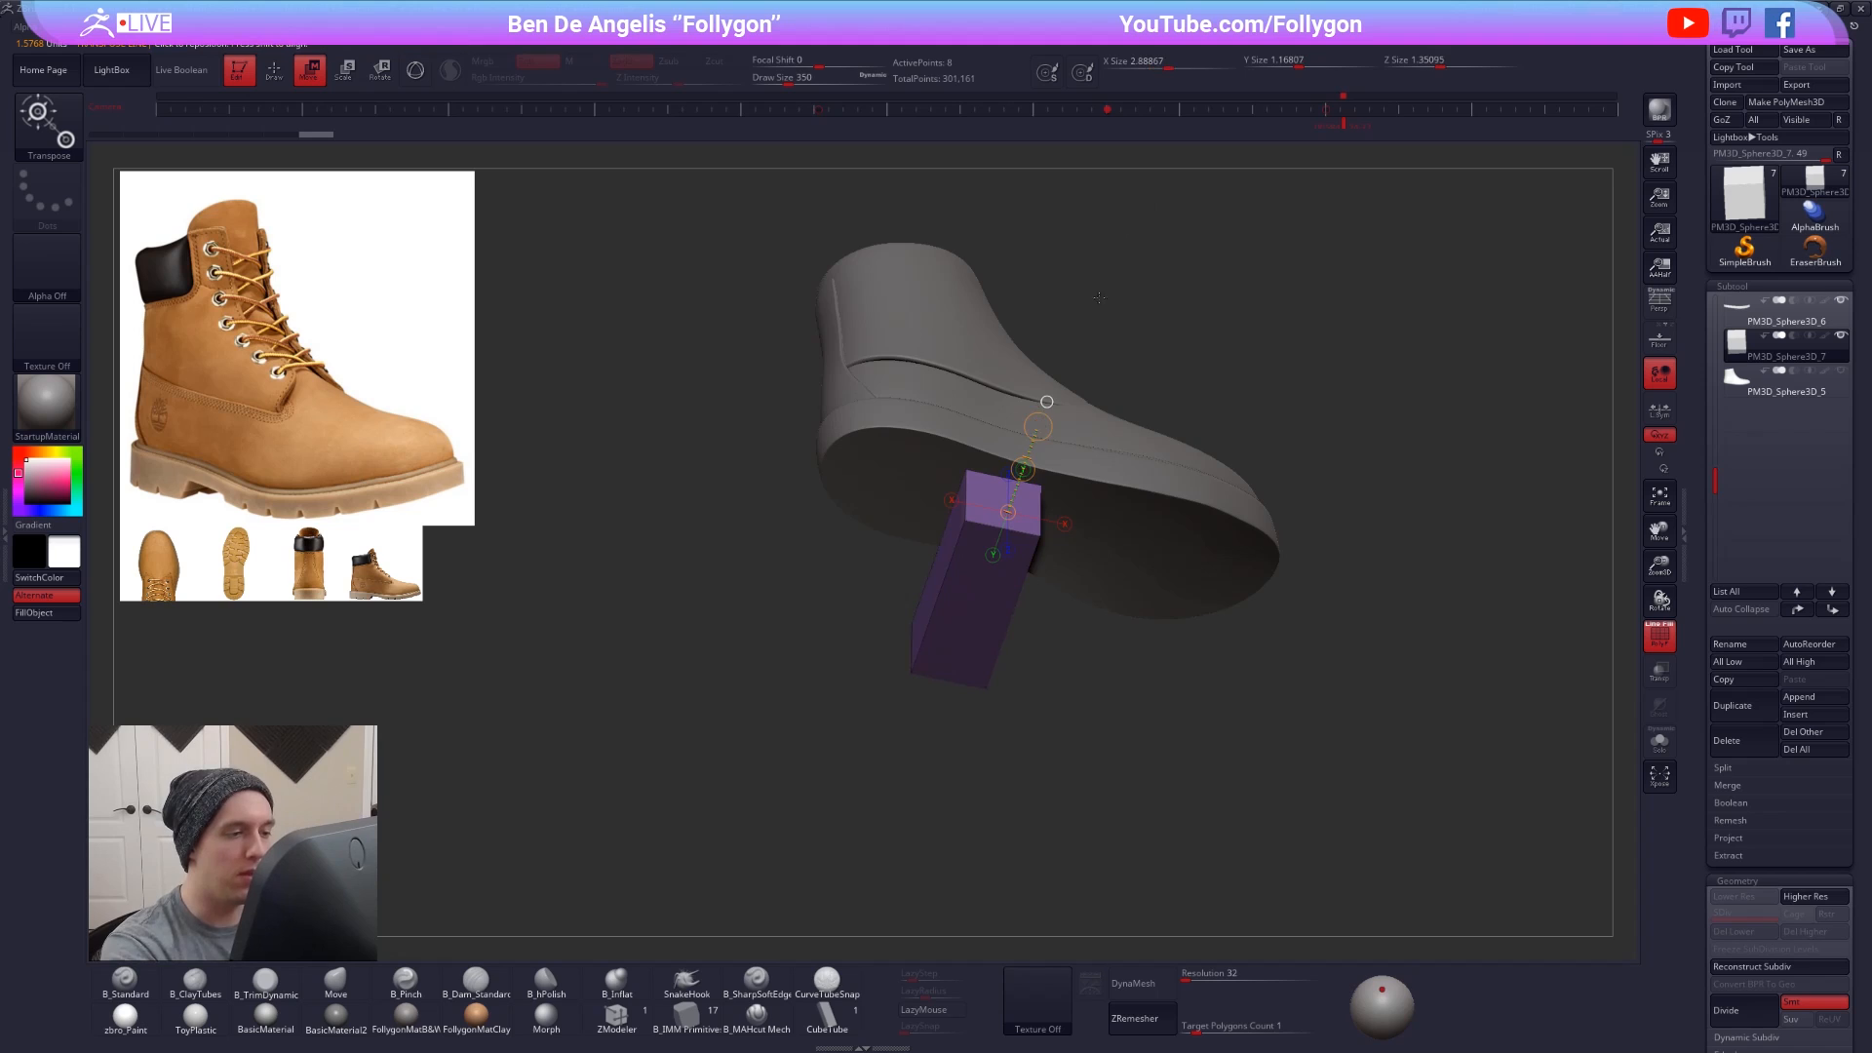
right_click_drag(1079, 307, 1064, 215)
left_click_drag(998, 429, 995, 363)
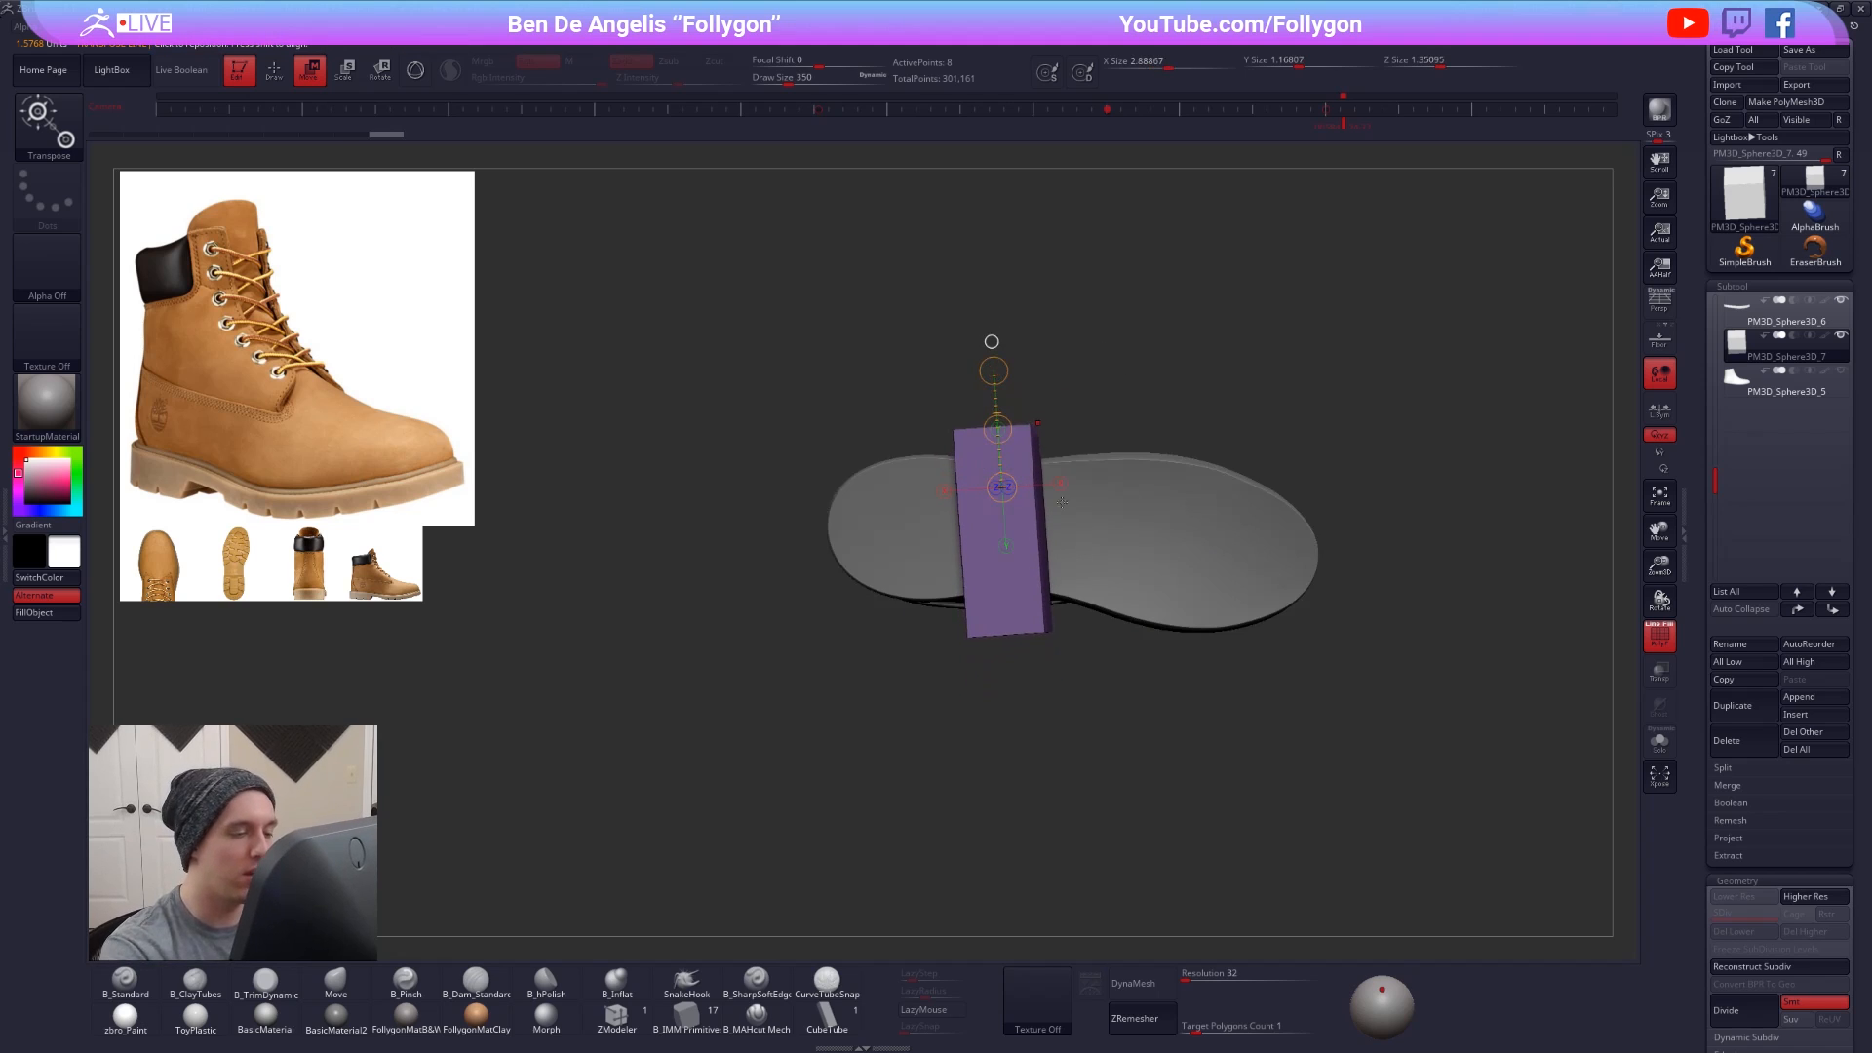
right_click_drag(1012, 445, 1021, 540)
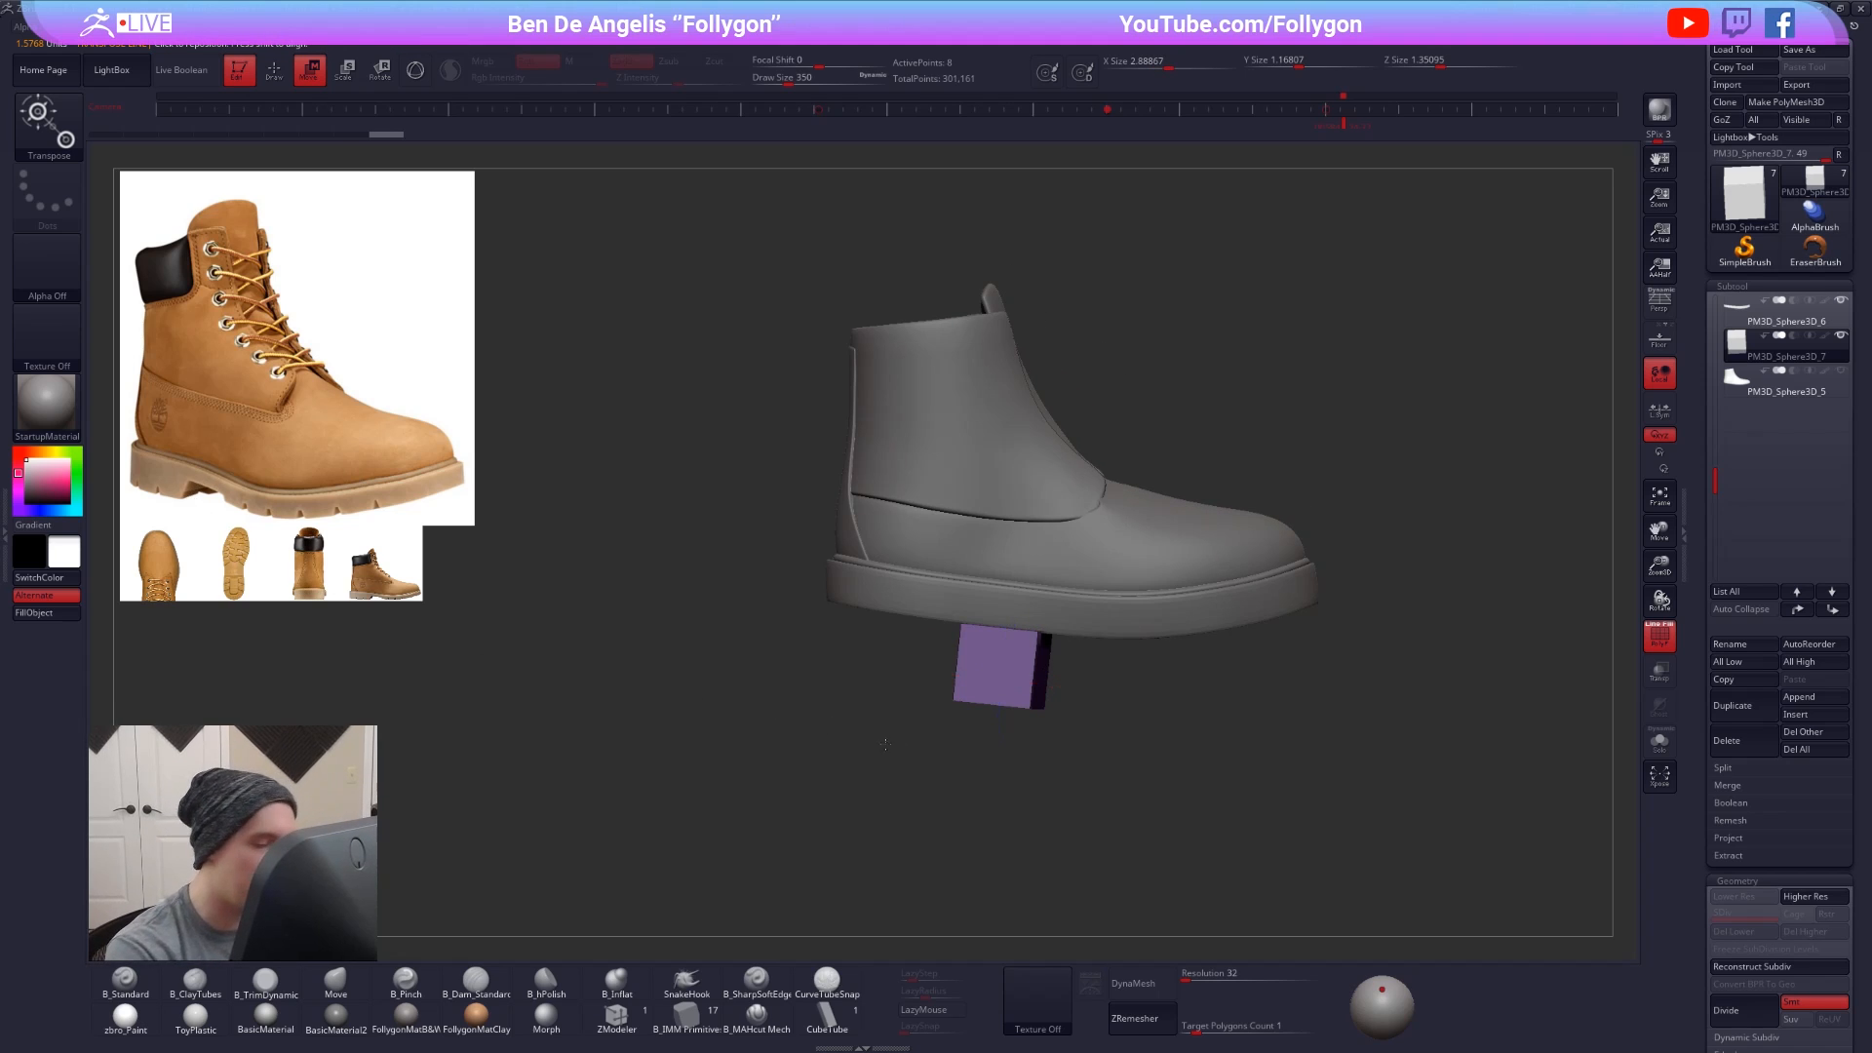
- Move the small side-view boot reference in Spotlight over the model and recall the stored side view from the timeline
right_click_drag(915, 698, 1012, 712, "alt")
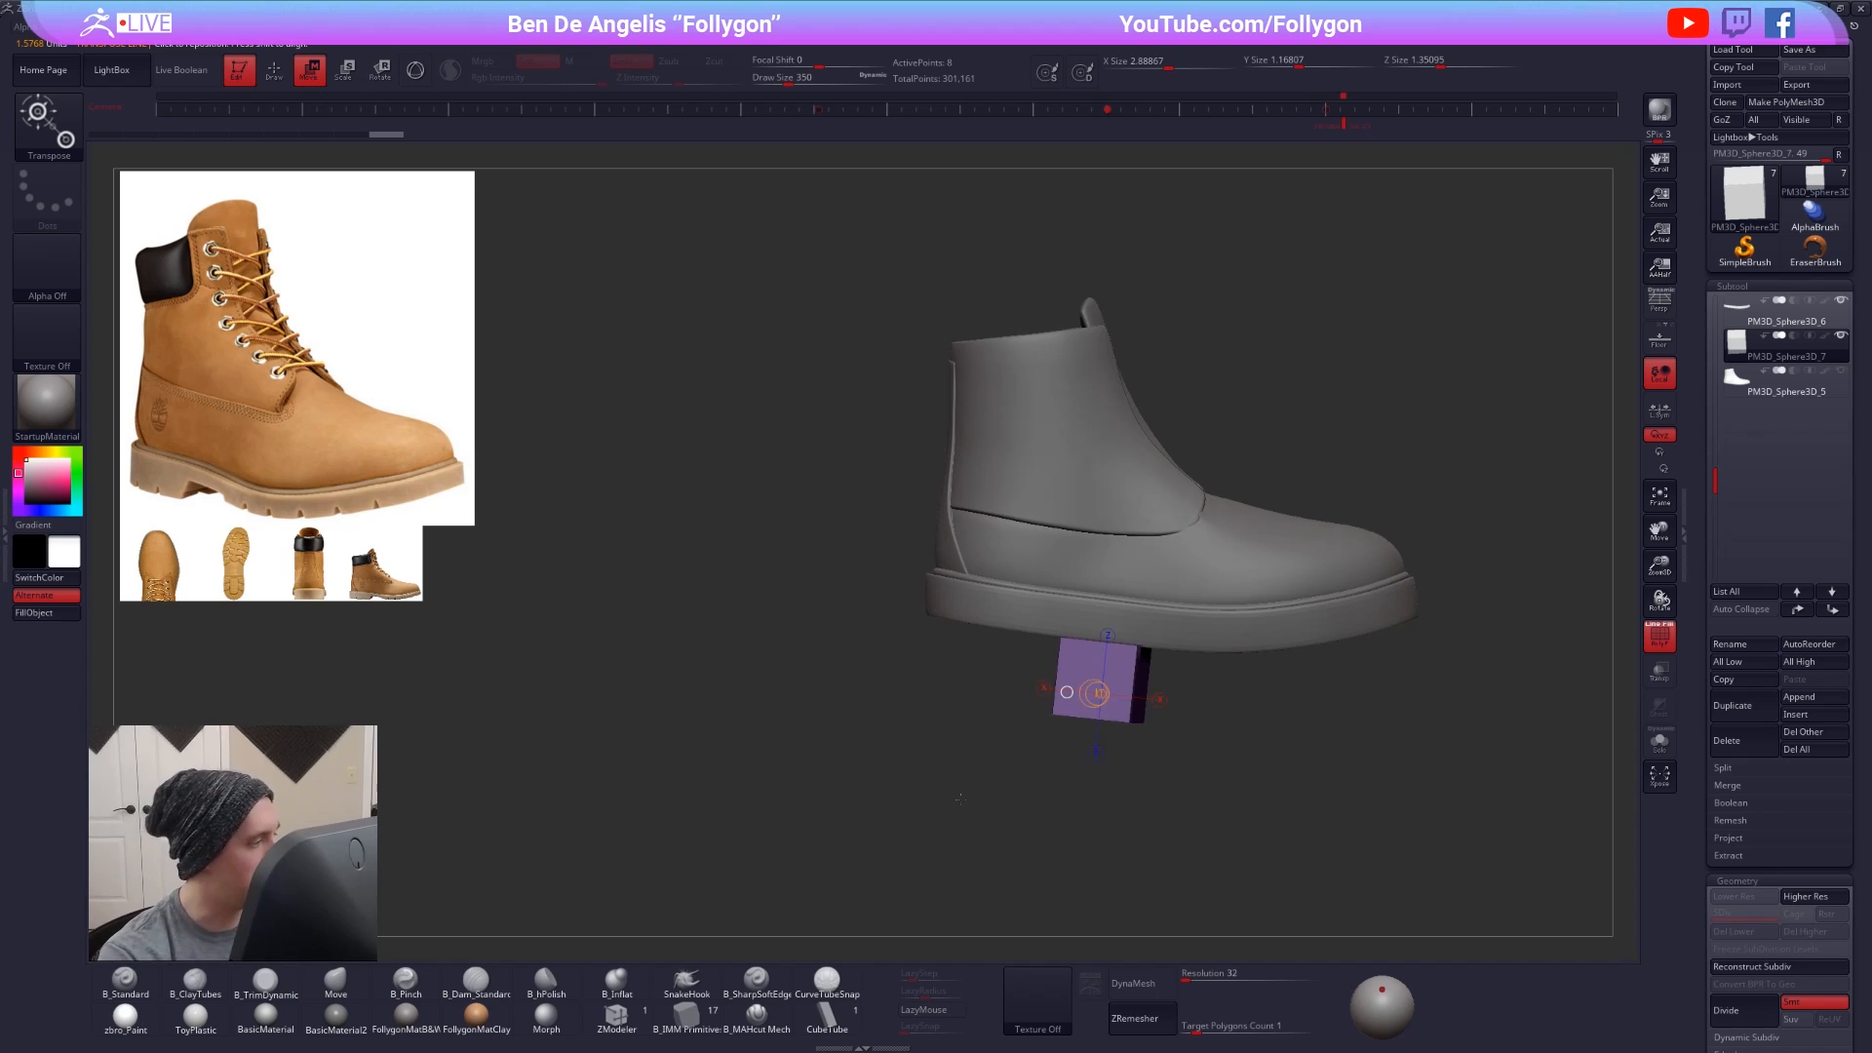
key("z")
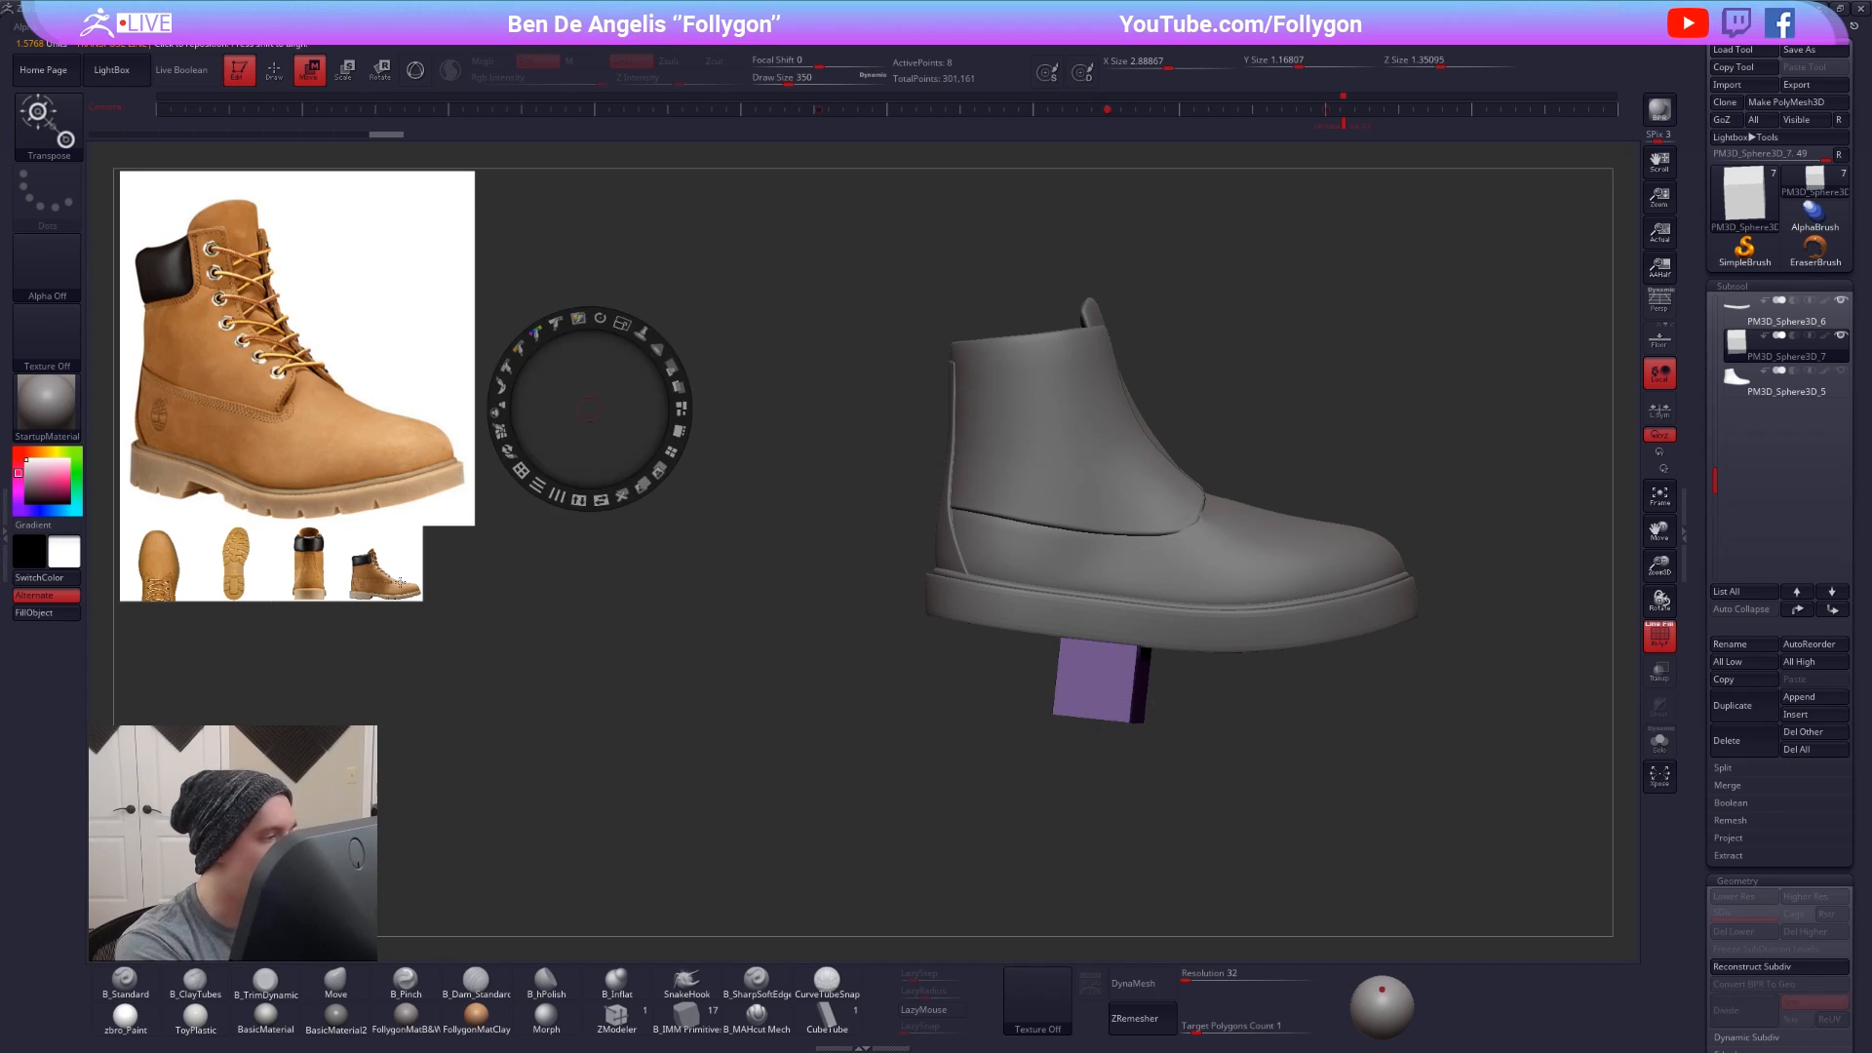
left_click_drag(399, 572, 1033, 604)
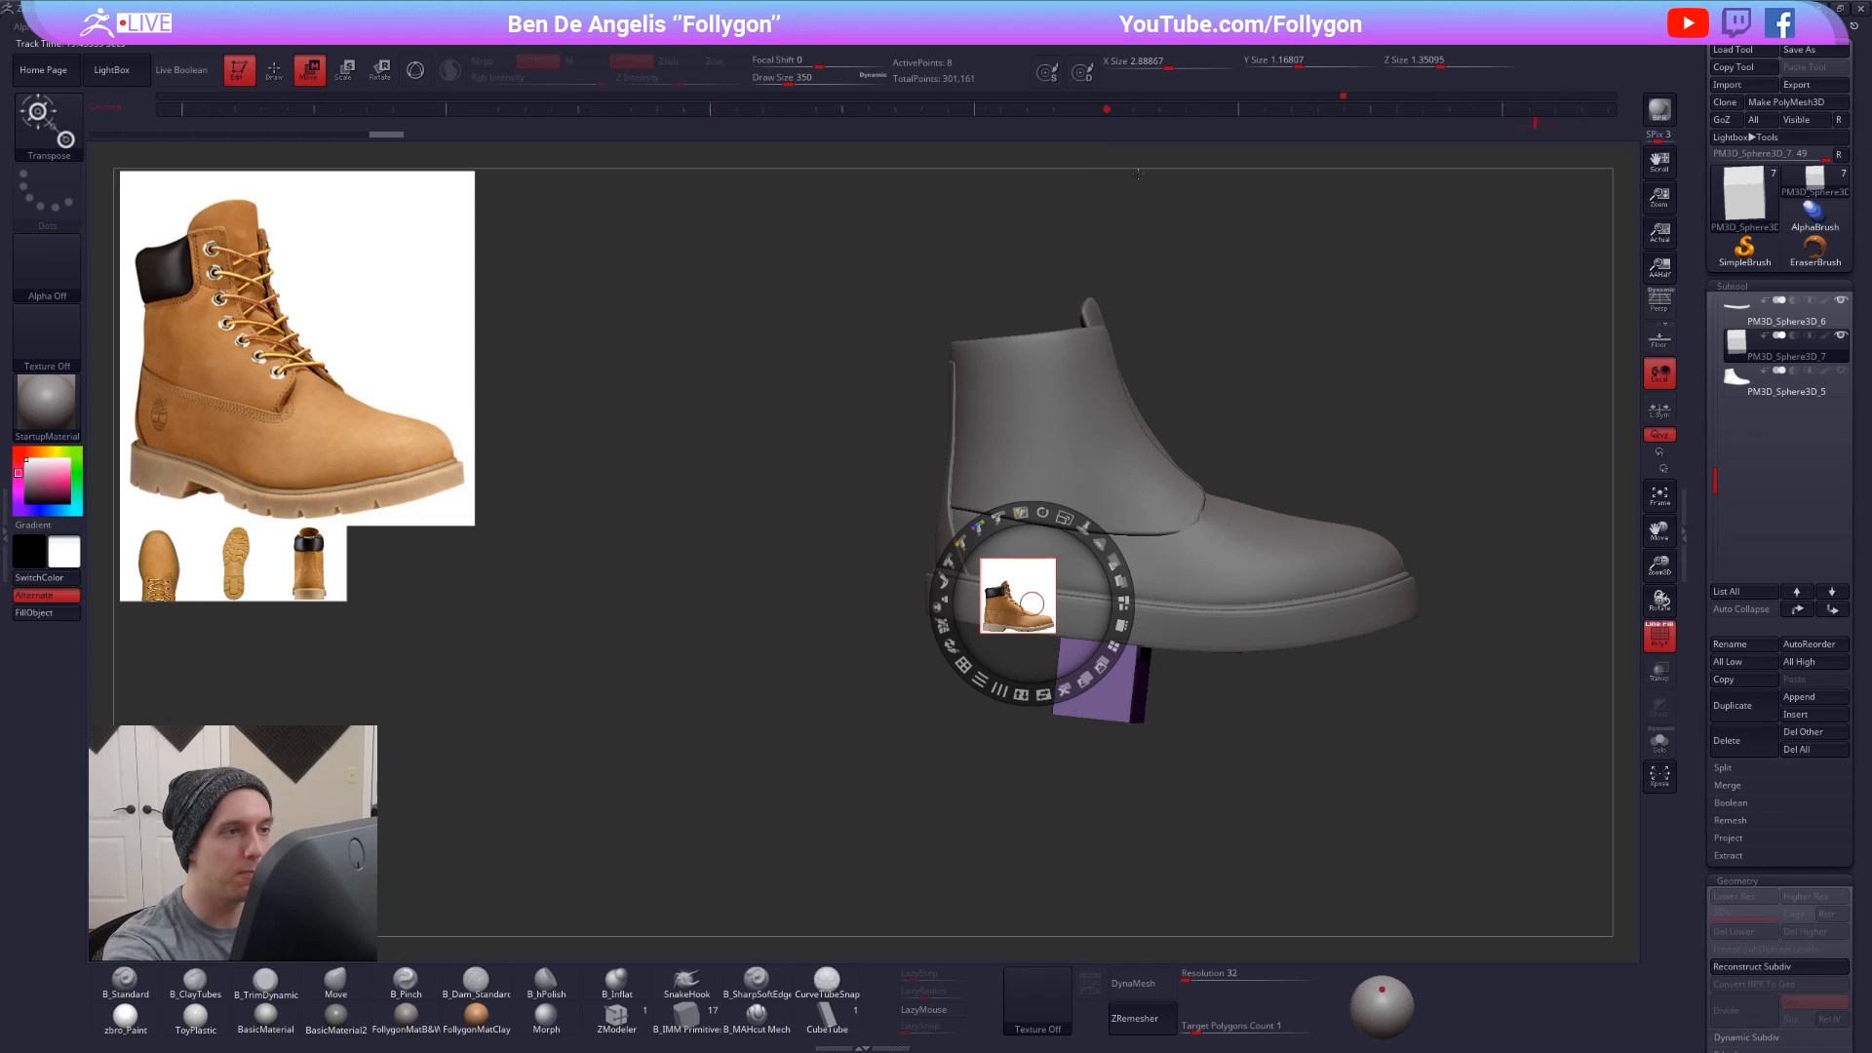
left_click_drag(1224, 127, 1101, 126)
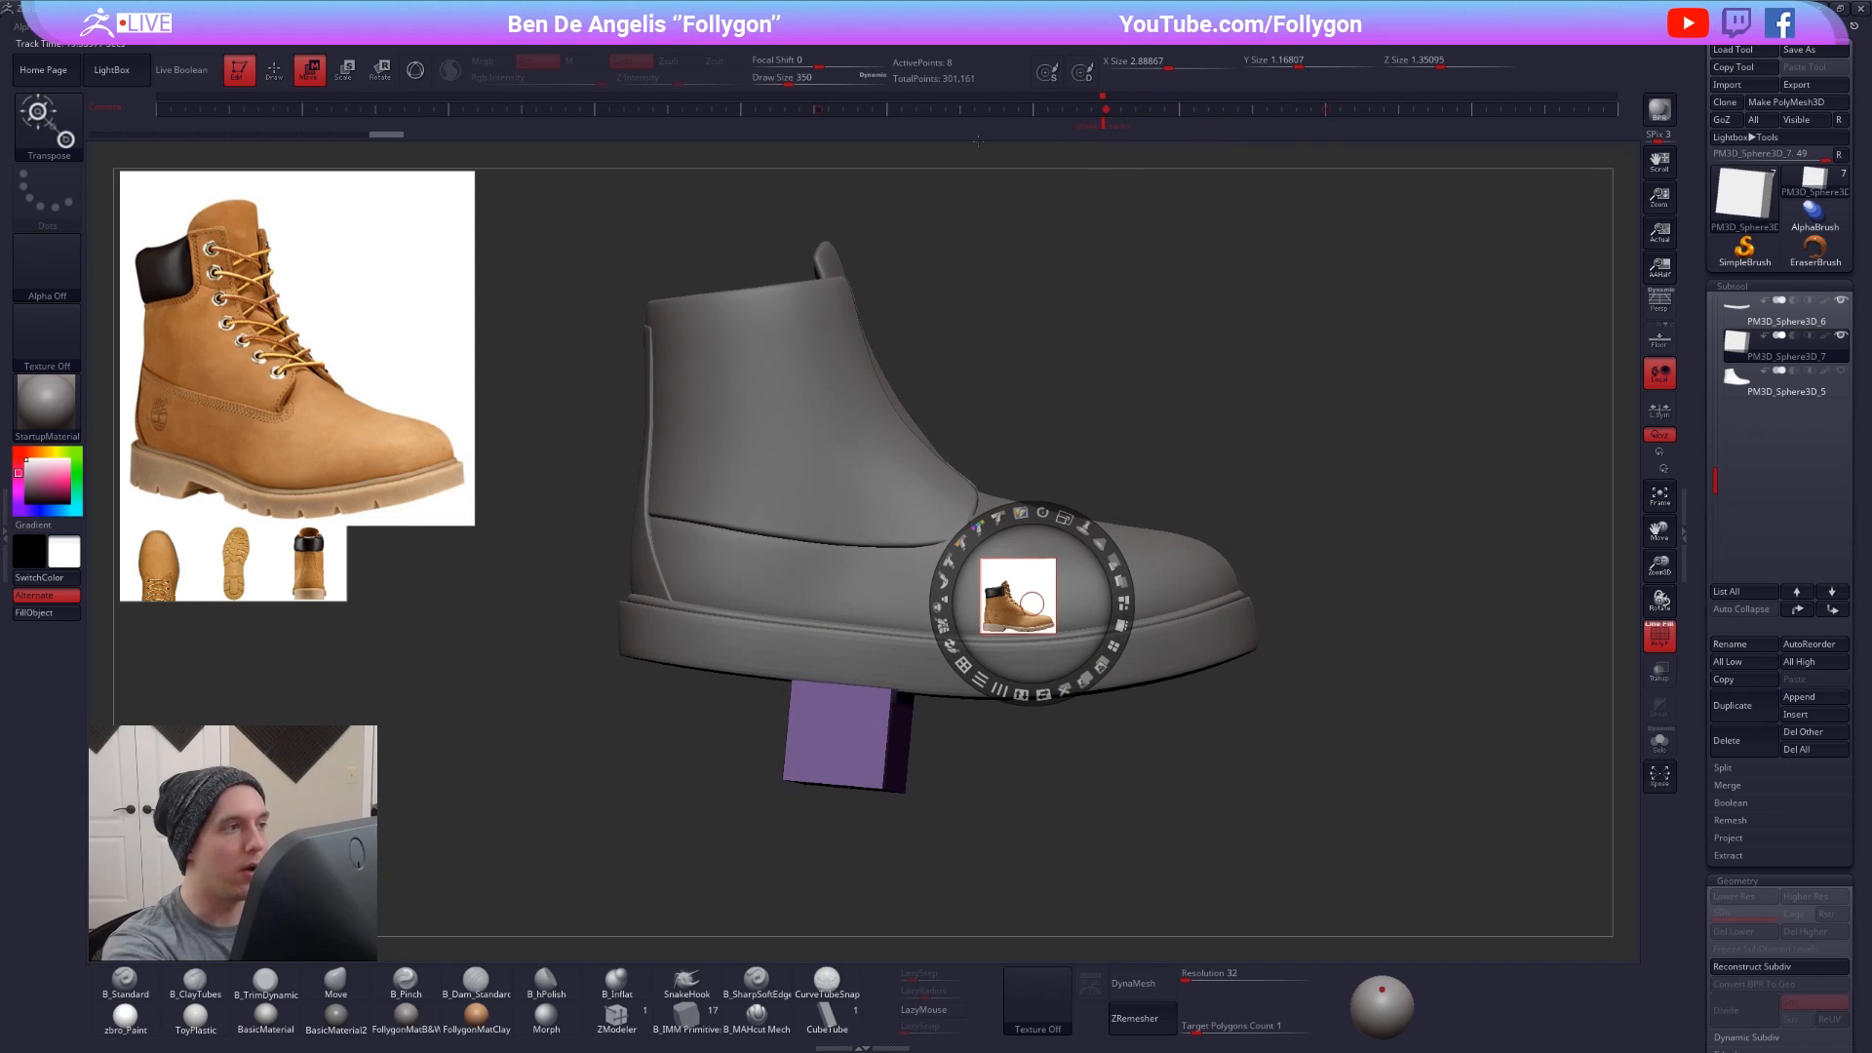
left_click(817, 111)
left_click(1112, 115)
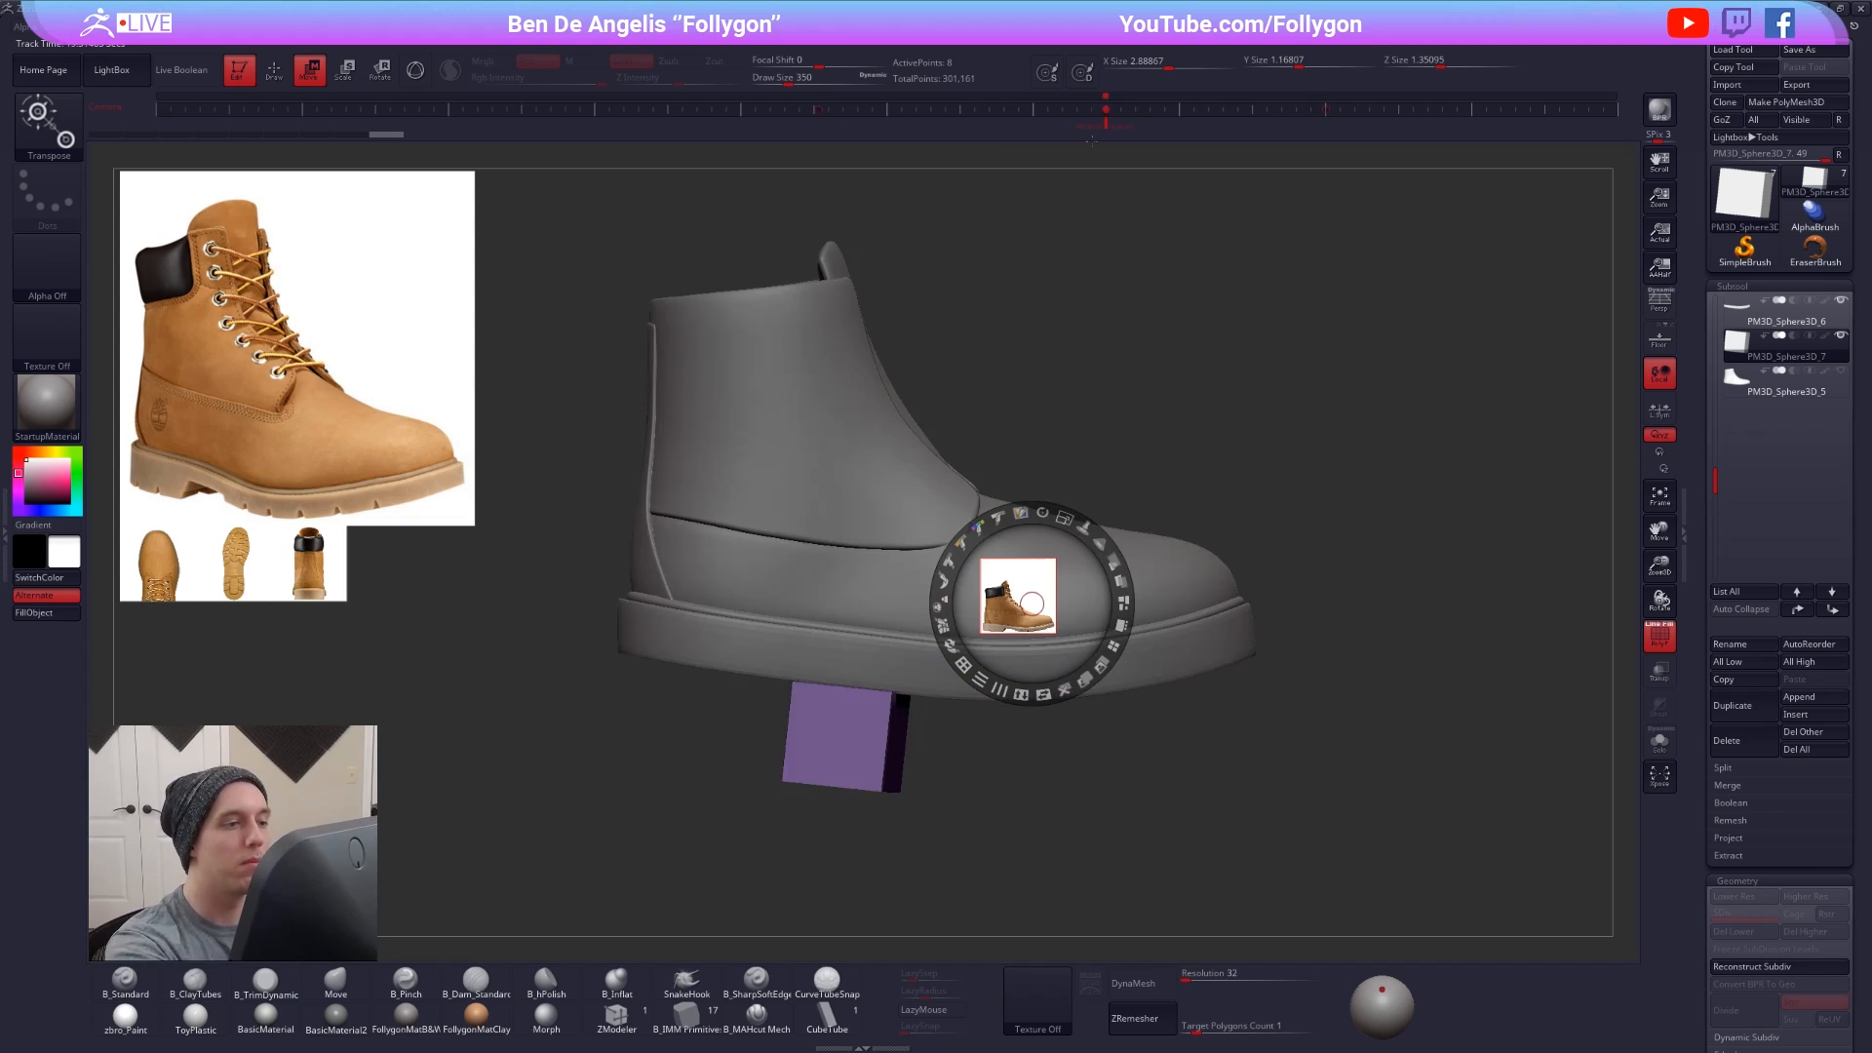
key("z")
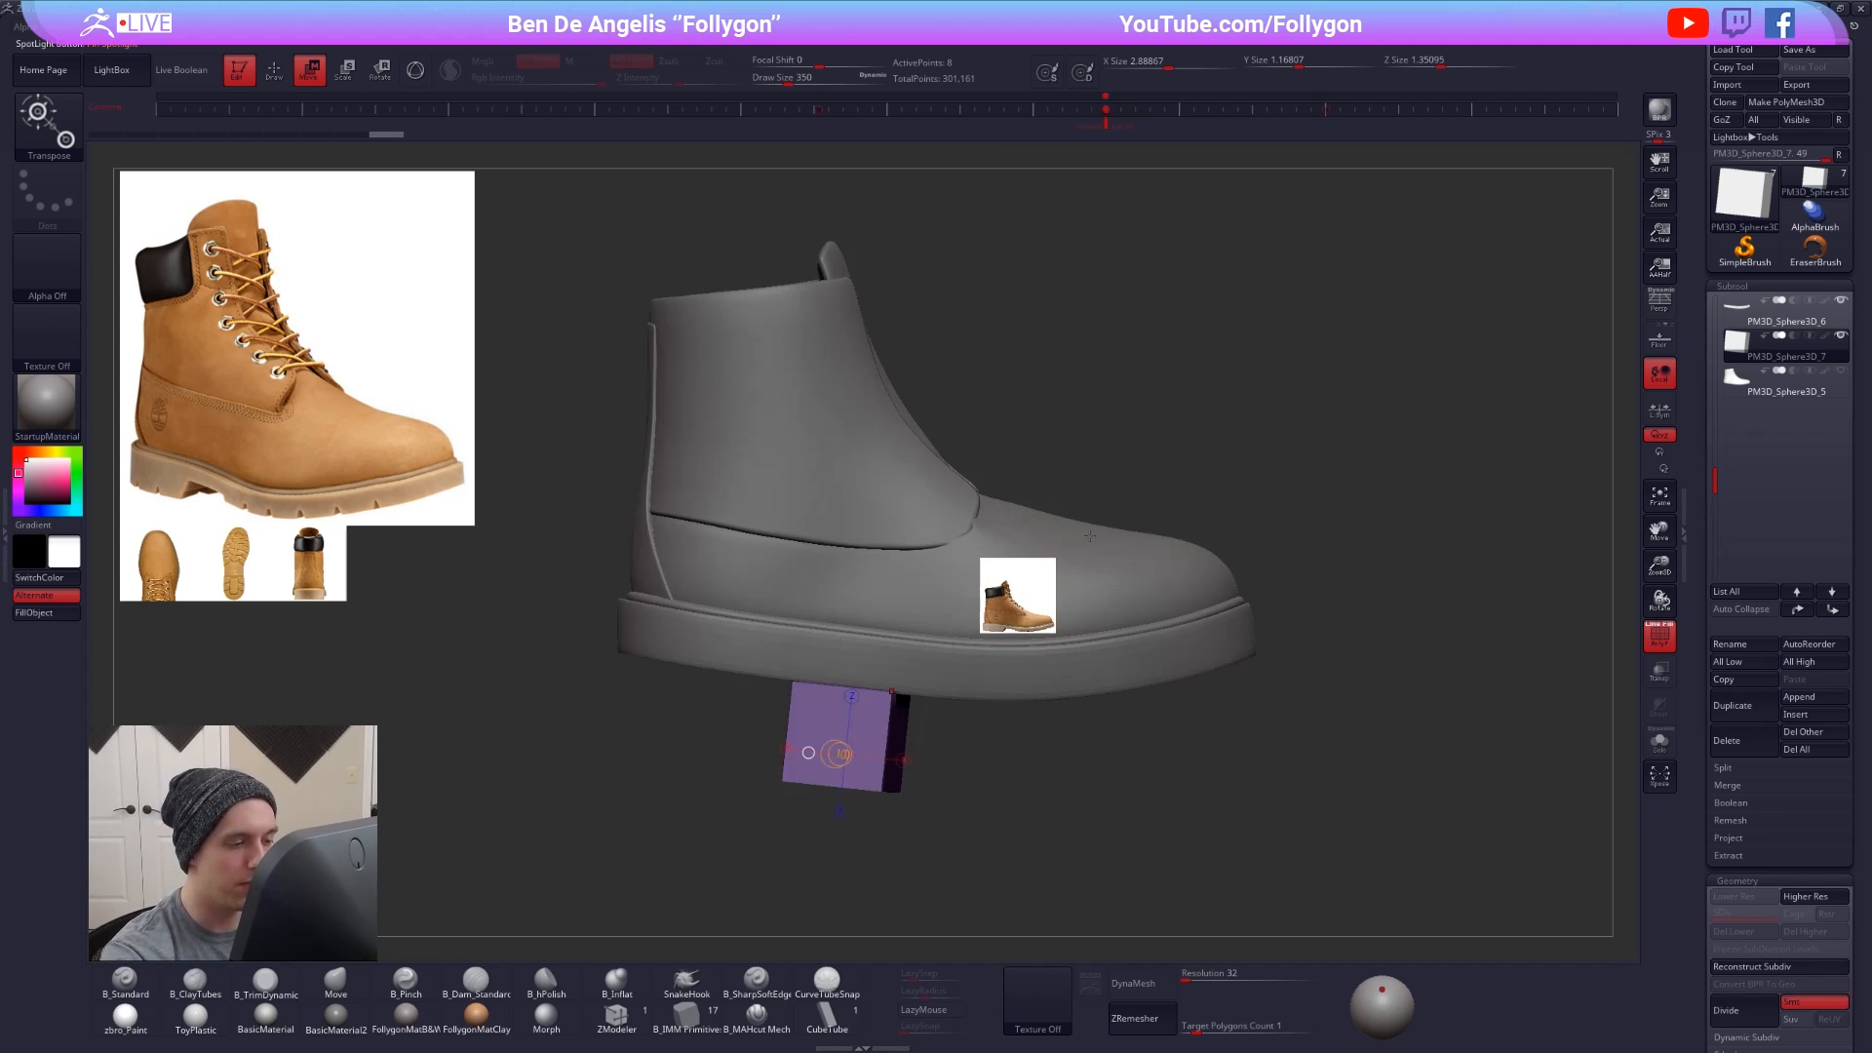
- Enlarge the side-view reference, fade its opacity and align it with the model by scaling from the heel
key("z")
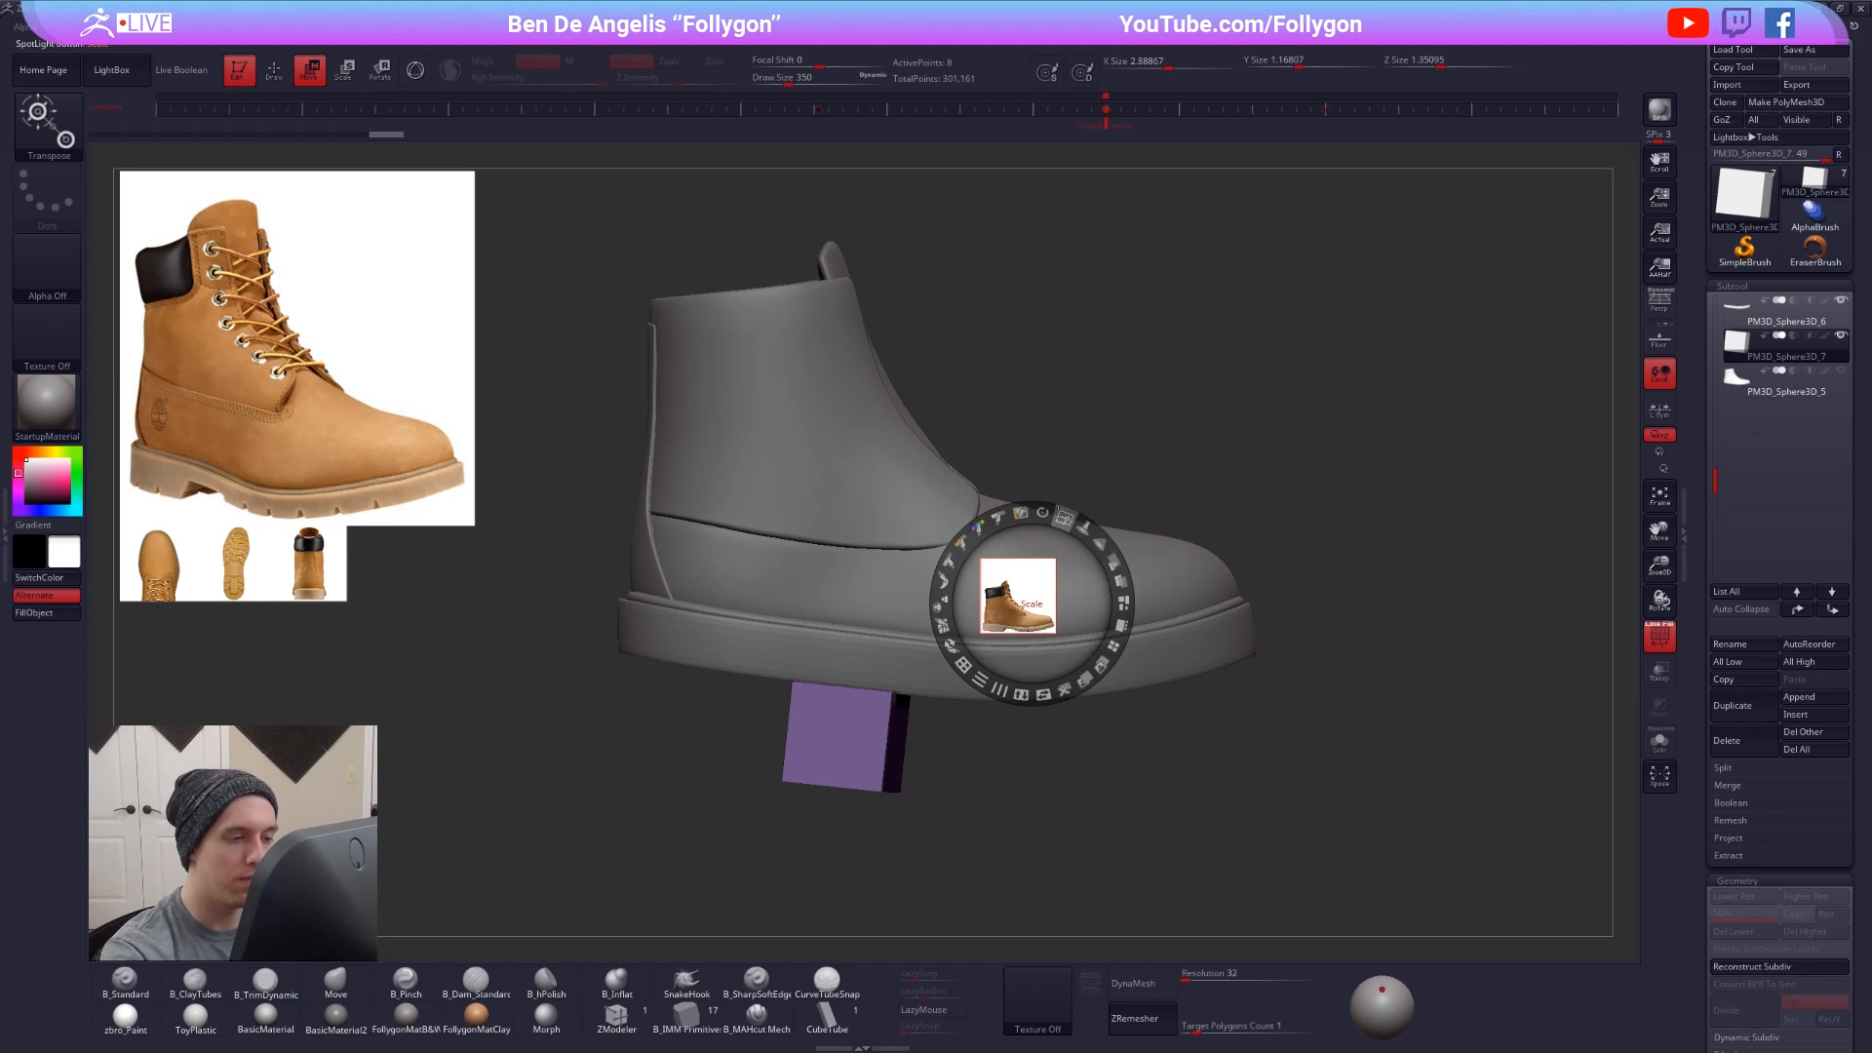
left_click_drag(1063, 517, 1029, 480)
left_click_drag(1064, 619, 1050, 469)
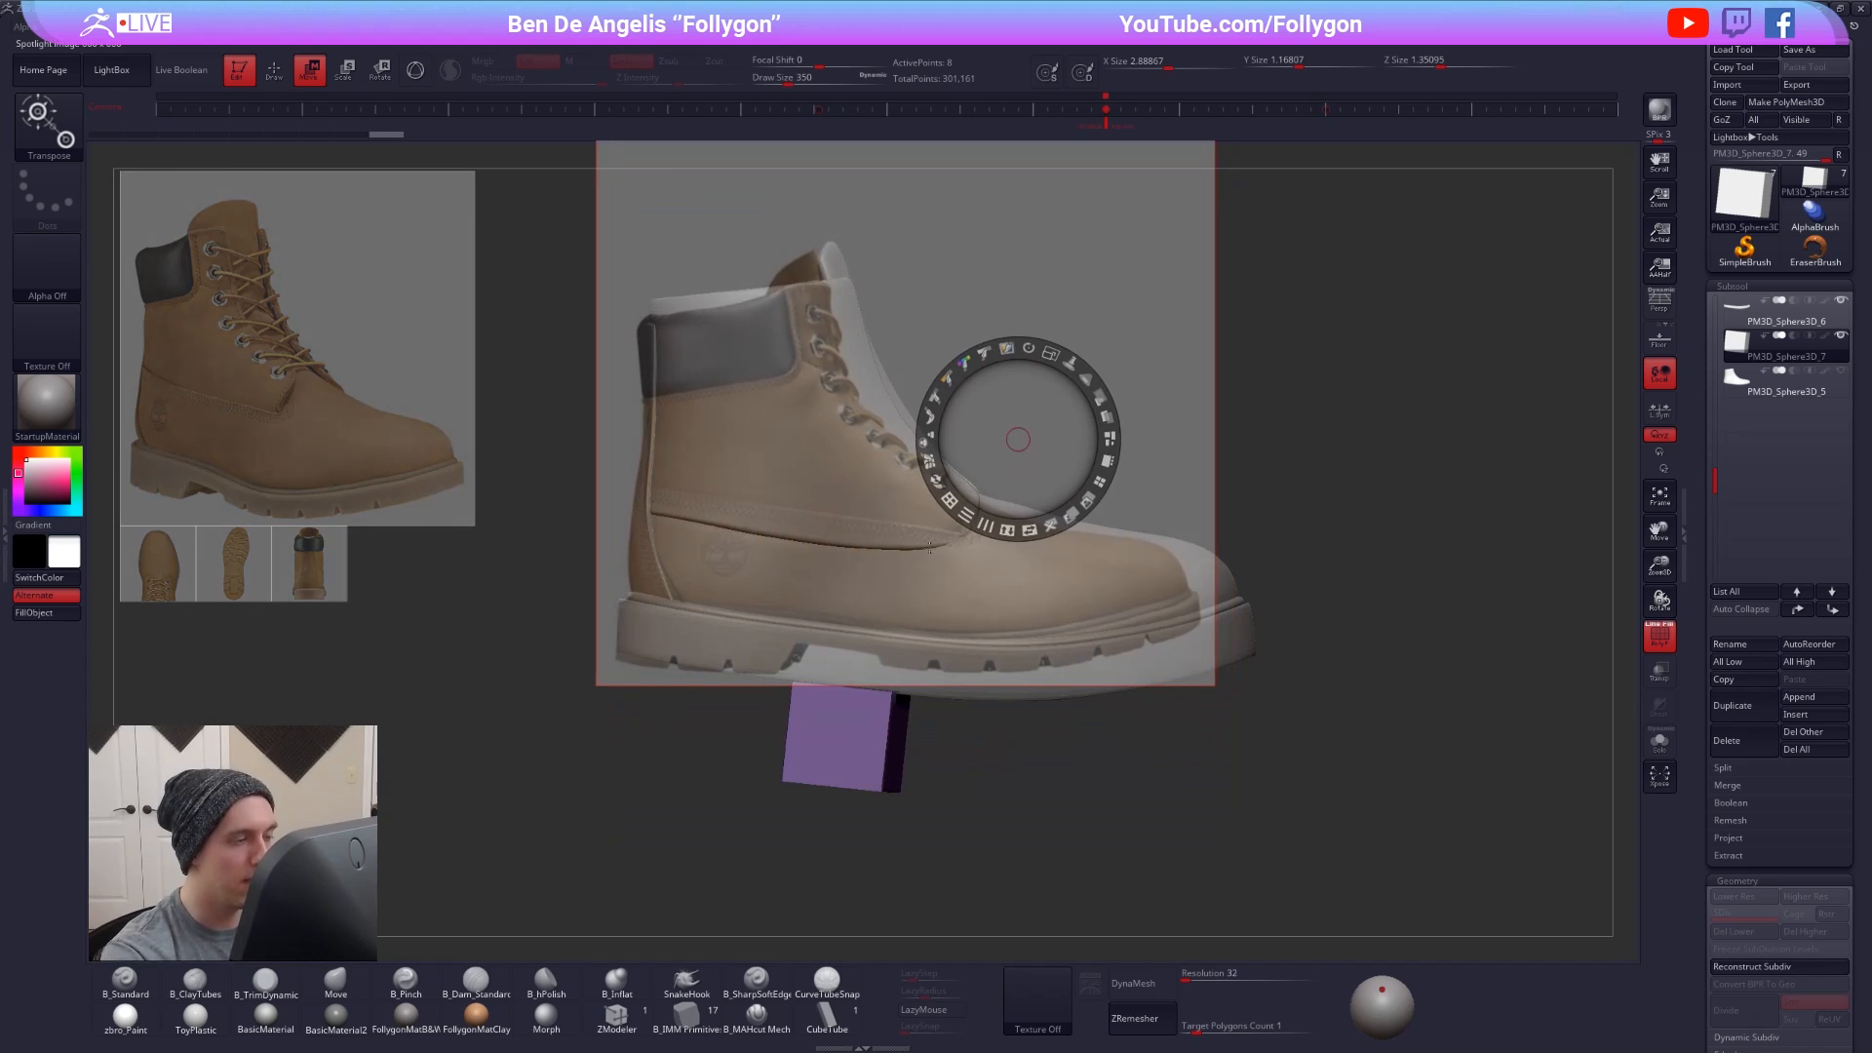
left_click(634, 596)
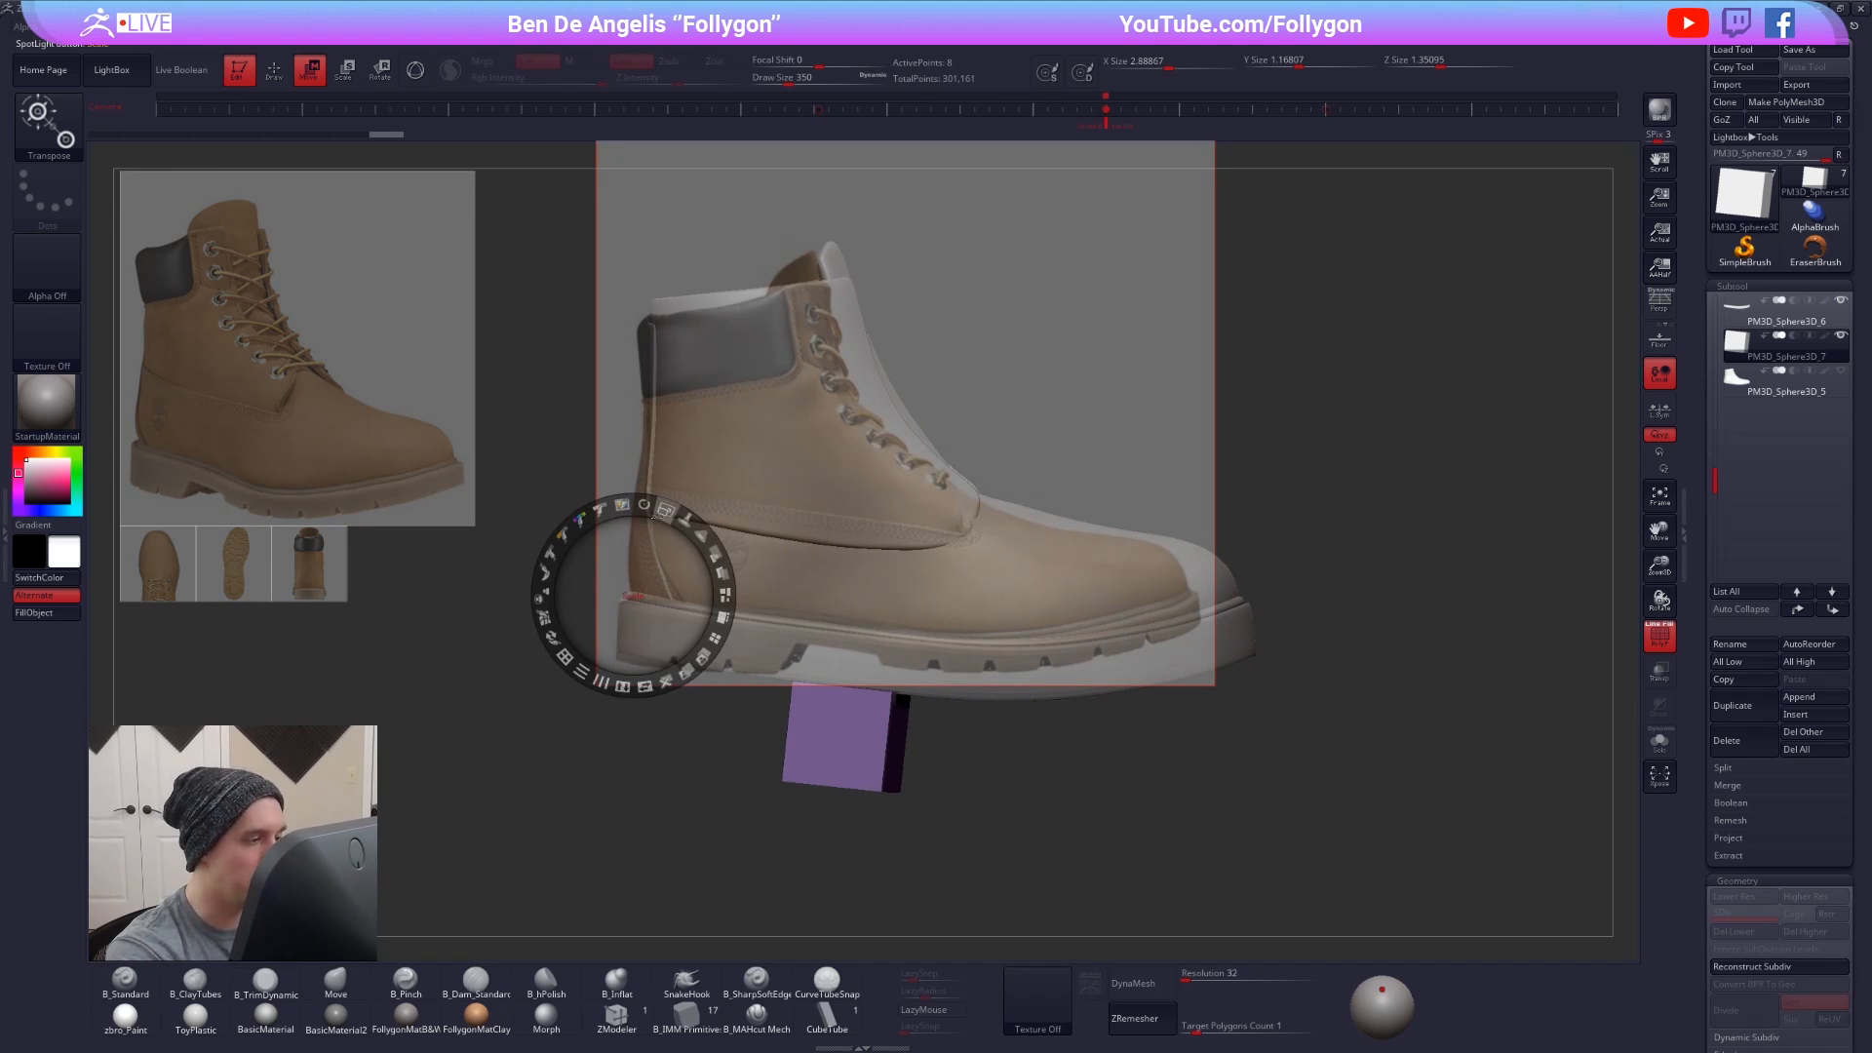
left_click_drag(665, 511, 664, 510)
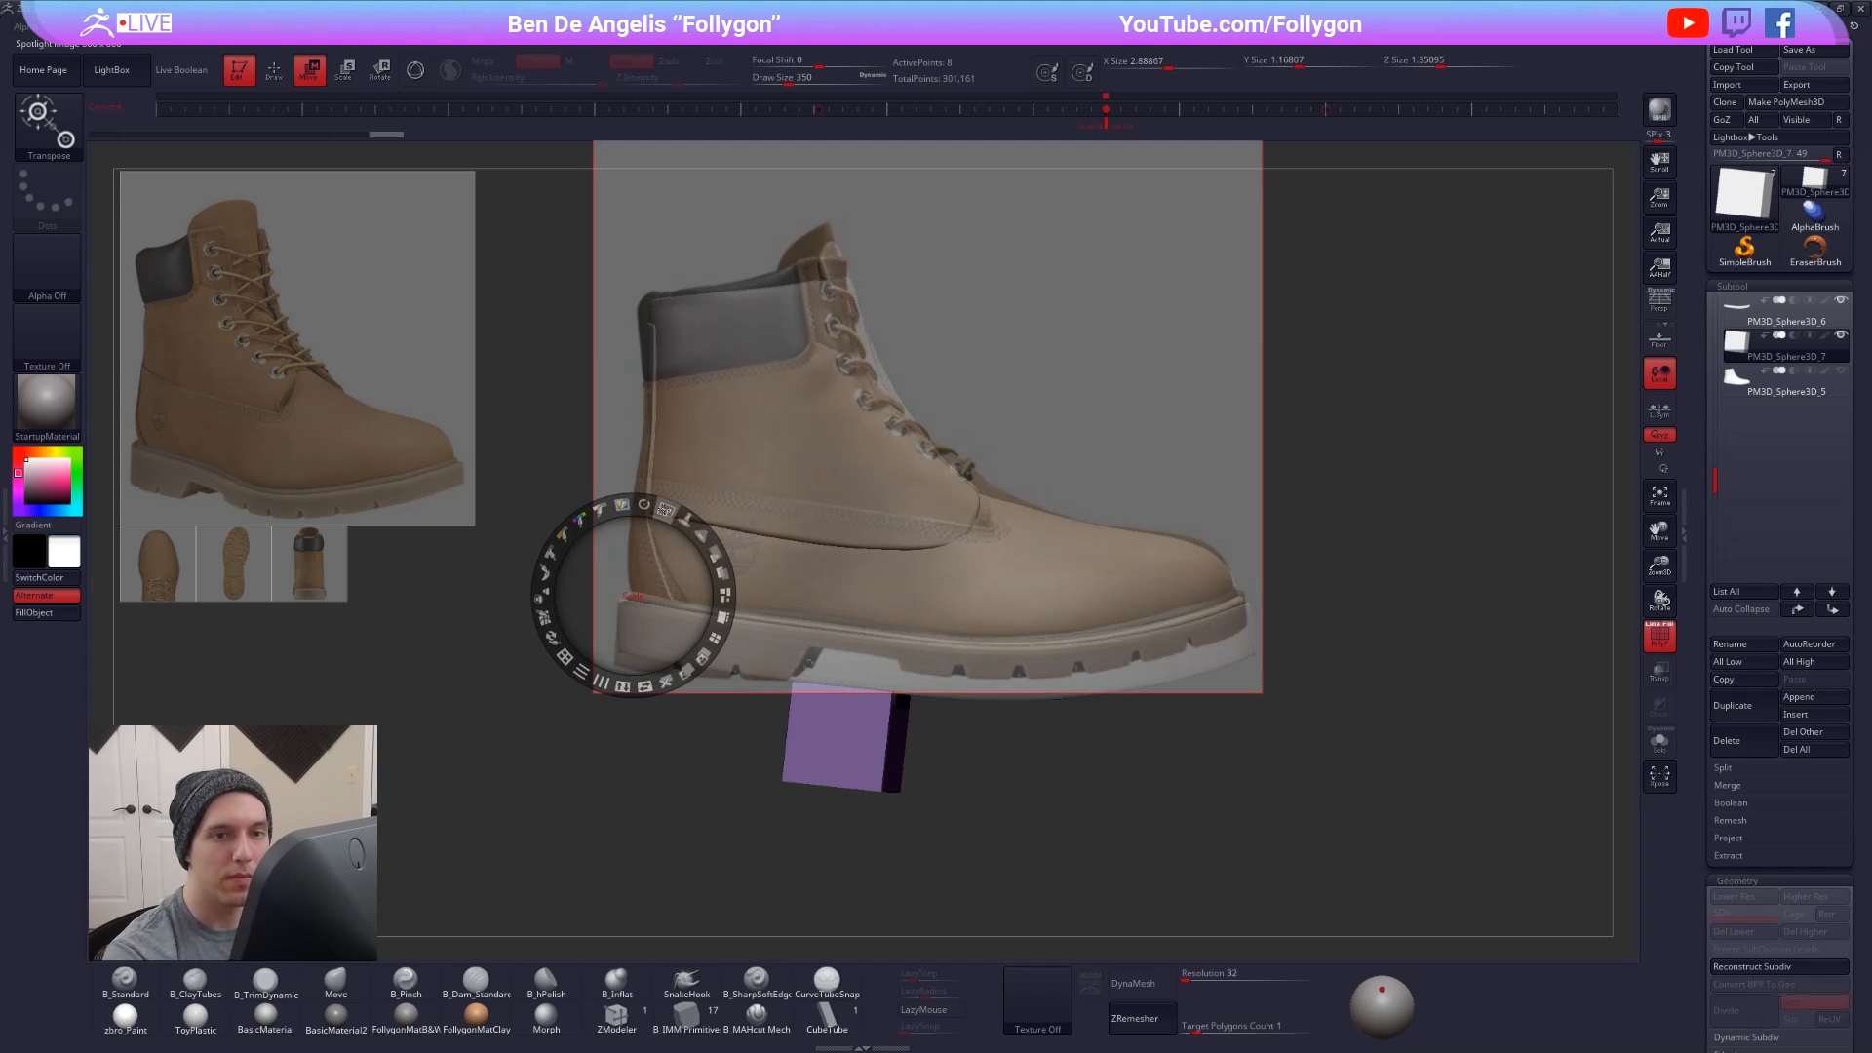
key("z")
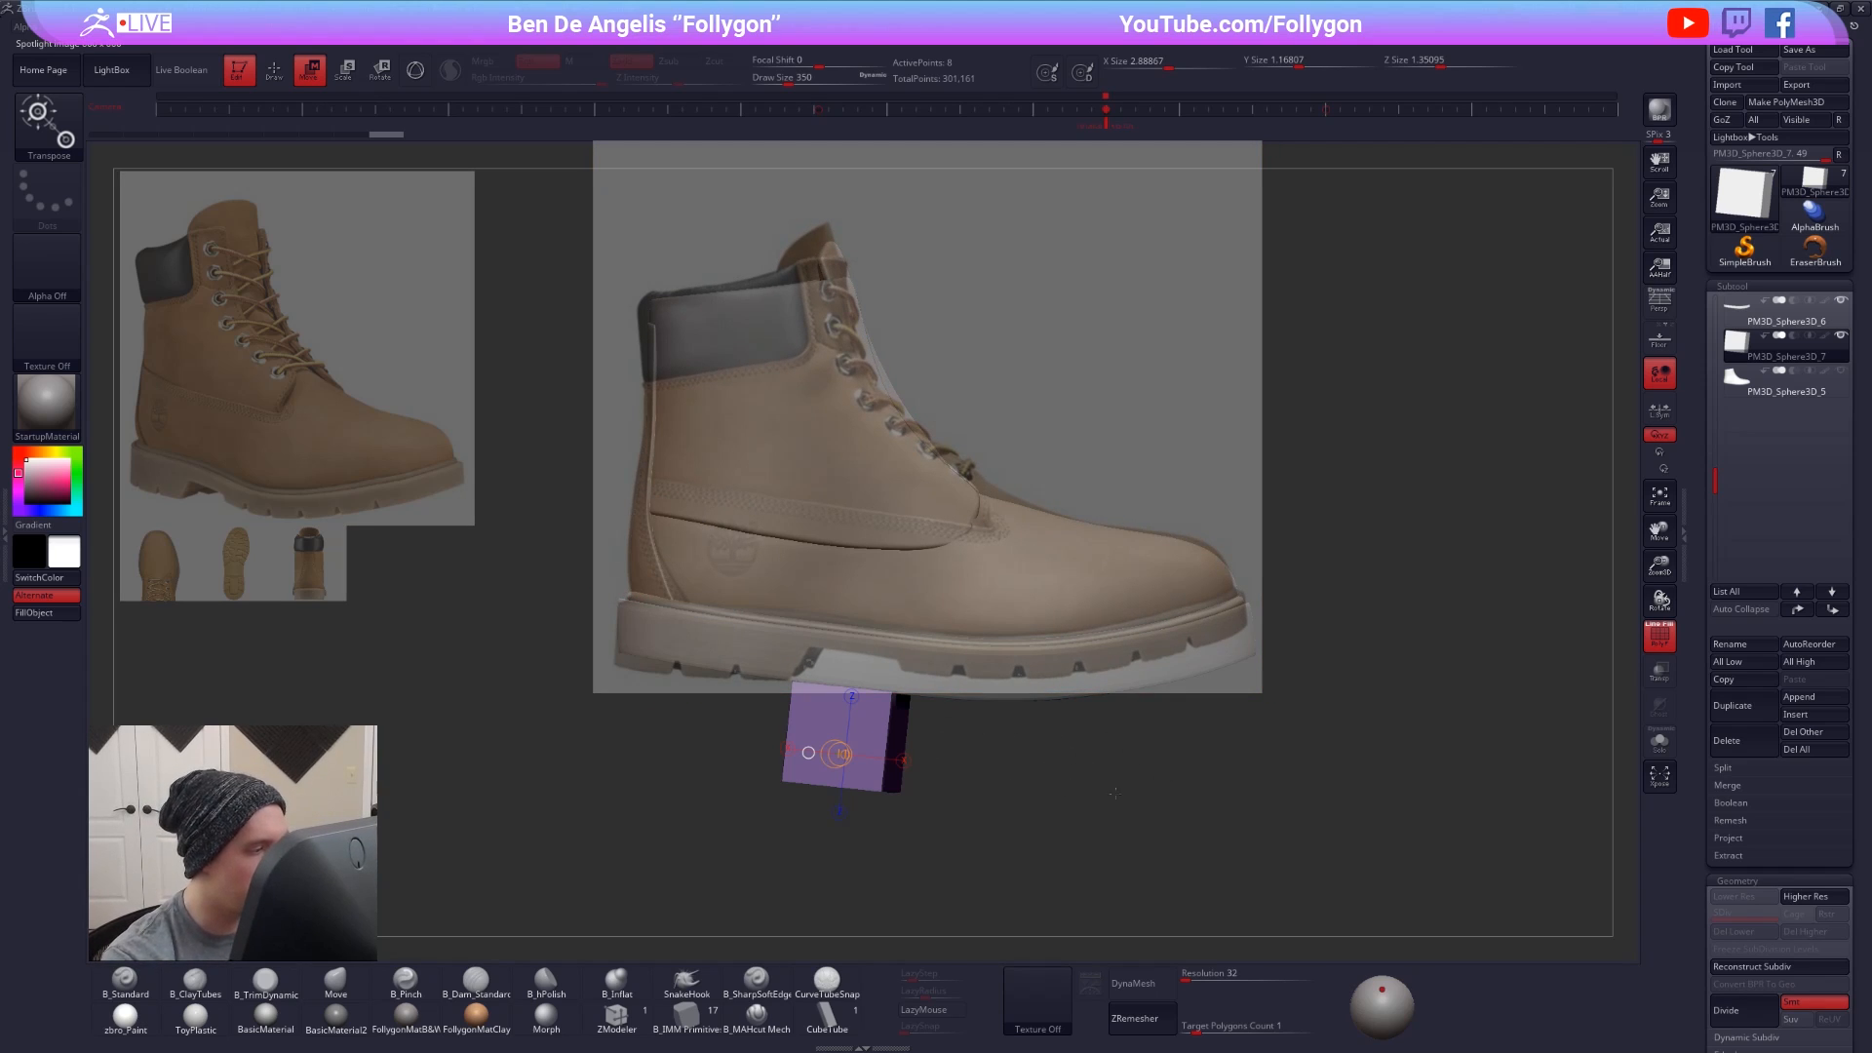
- Isolate the unsmoothed sole with the cube hidden and adjust its heel against the reference using the Move brush at draw size 764
left_click(1764, 312)
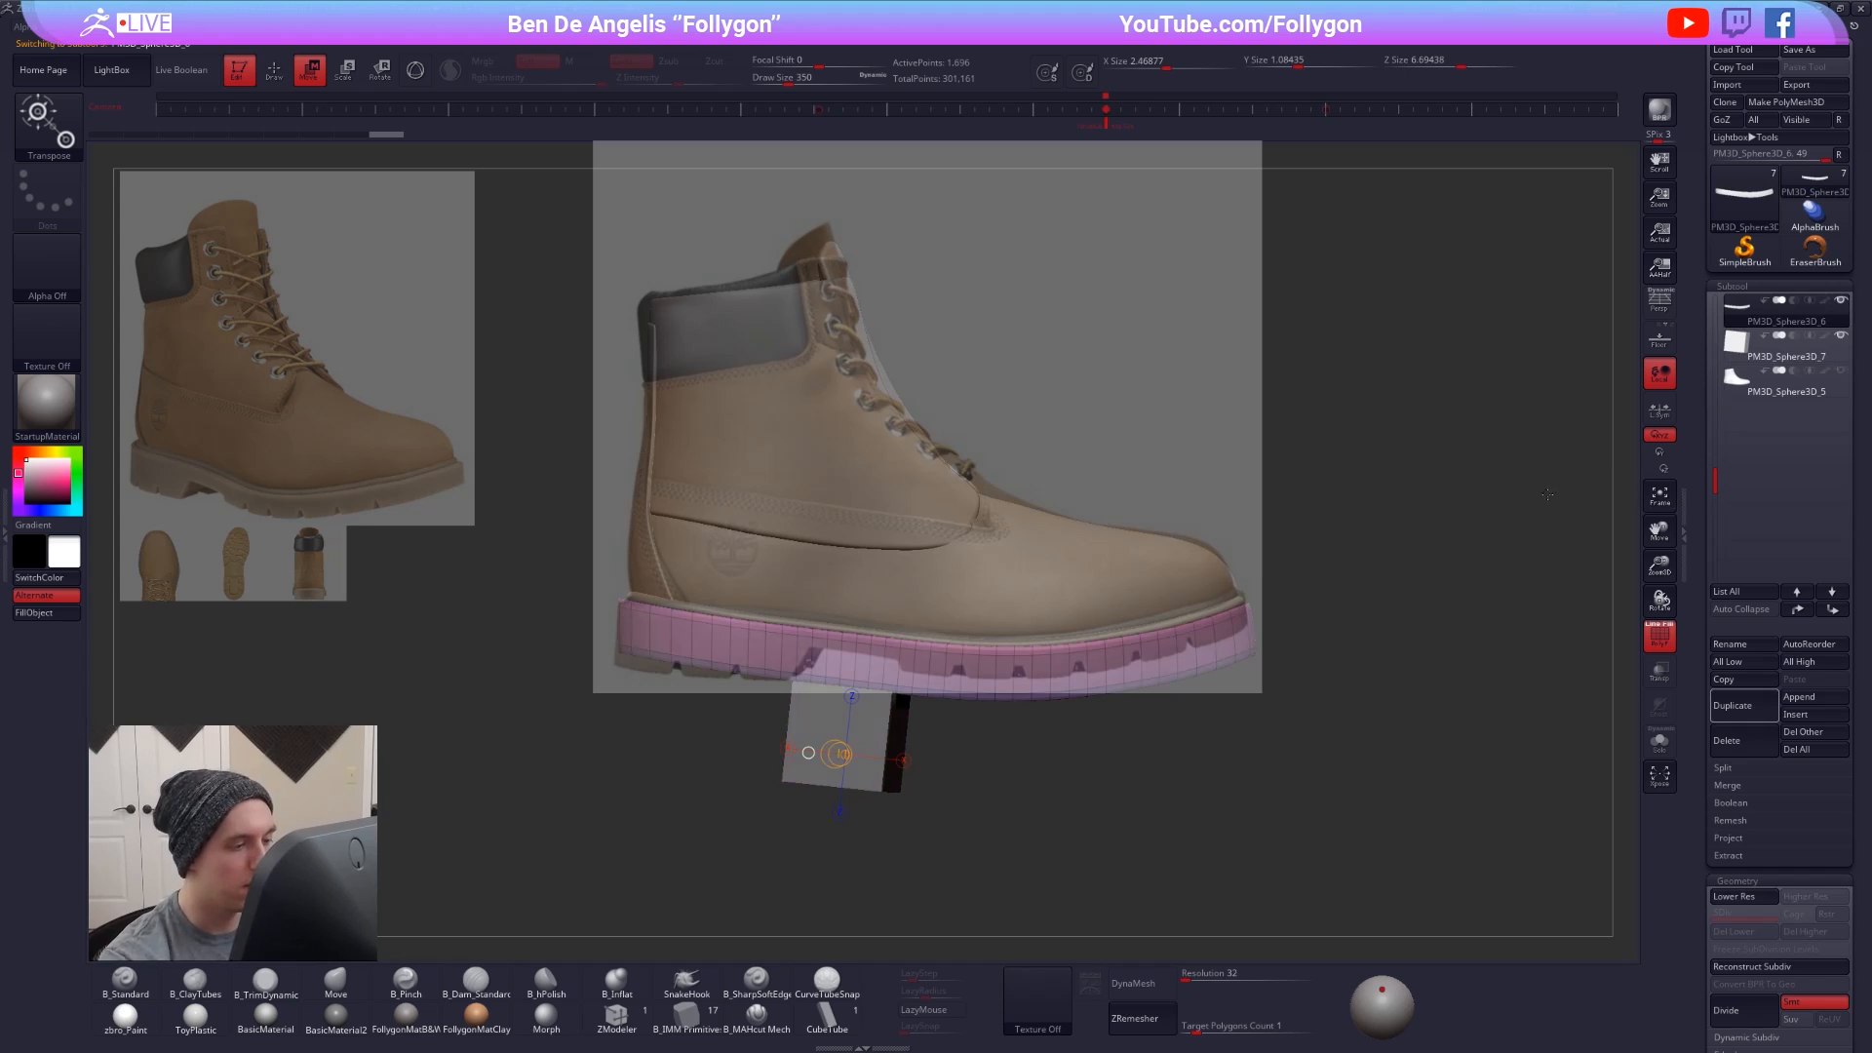
left_click(1838, 338)
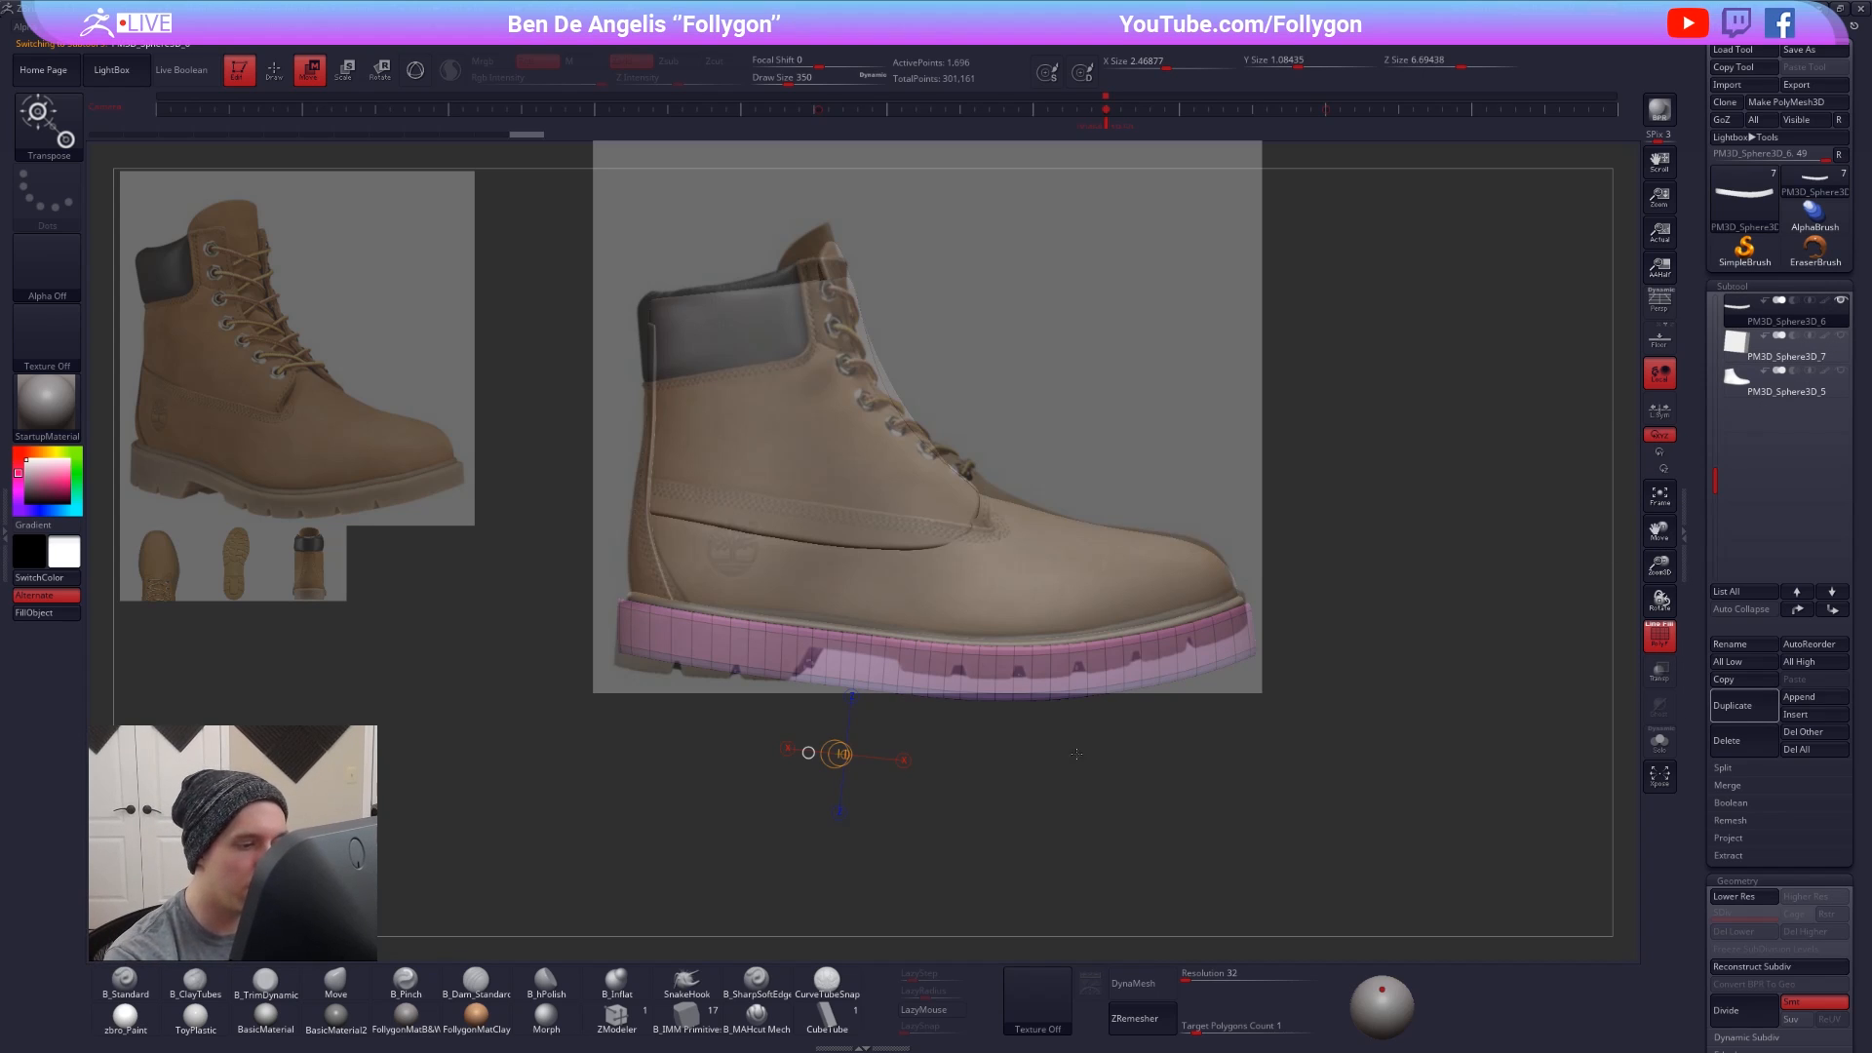
key("q")
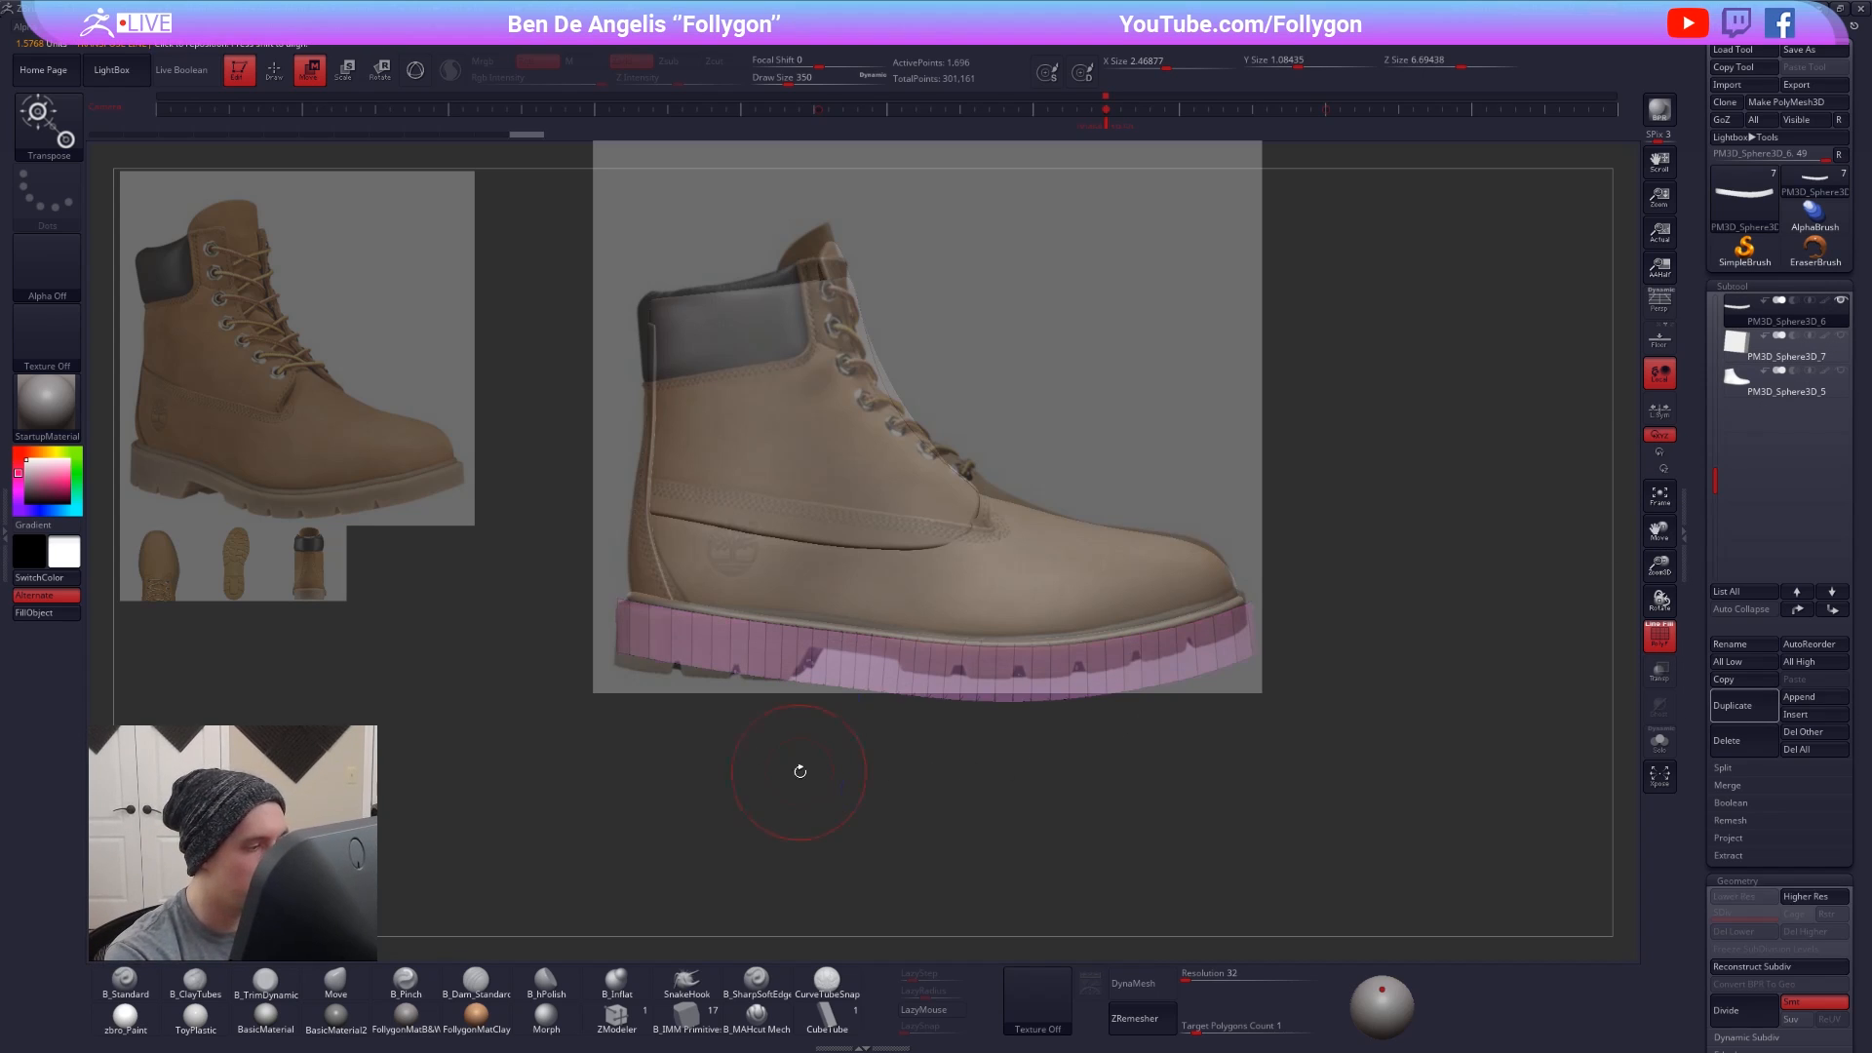
key("space")
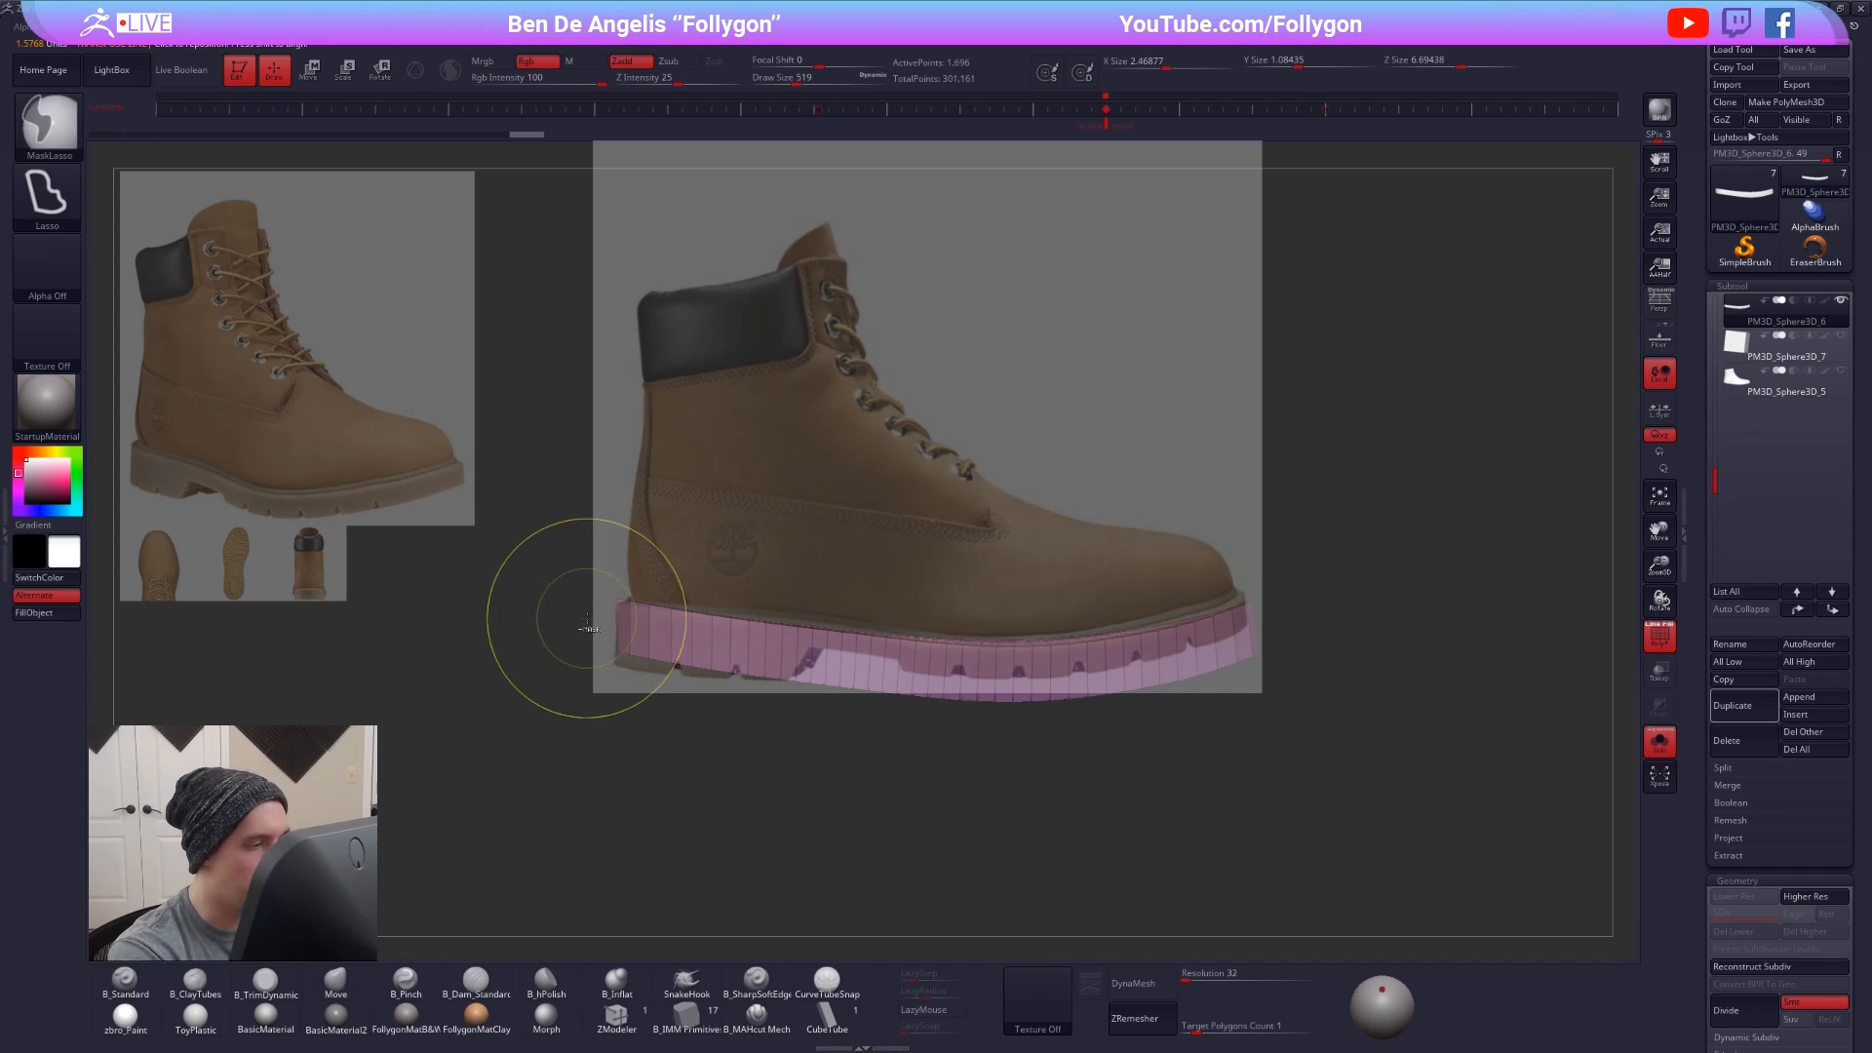
mouse_move(590, 624)
left_mouse_down("ctrl")
mouse_move(731, 655)
mouse_move(1165, 658)
mouse_move(599, 465)
mouse_move(595, 429)
left_mouse_up("ctrl")
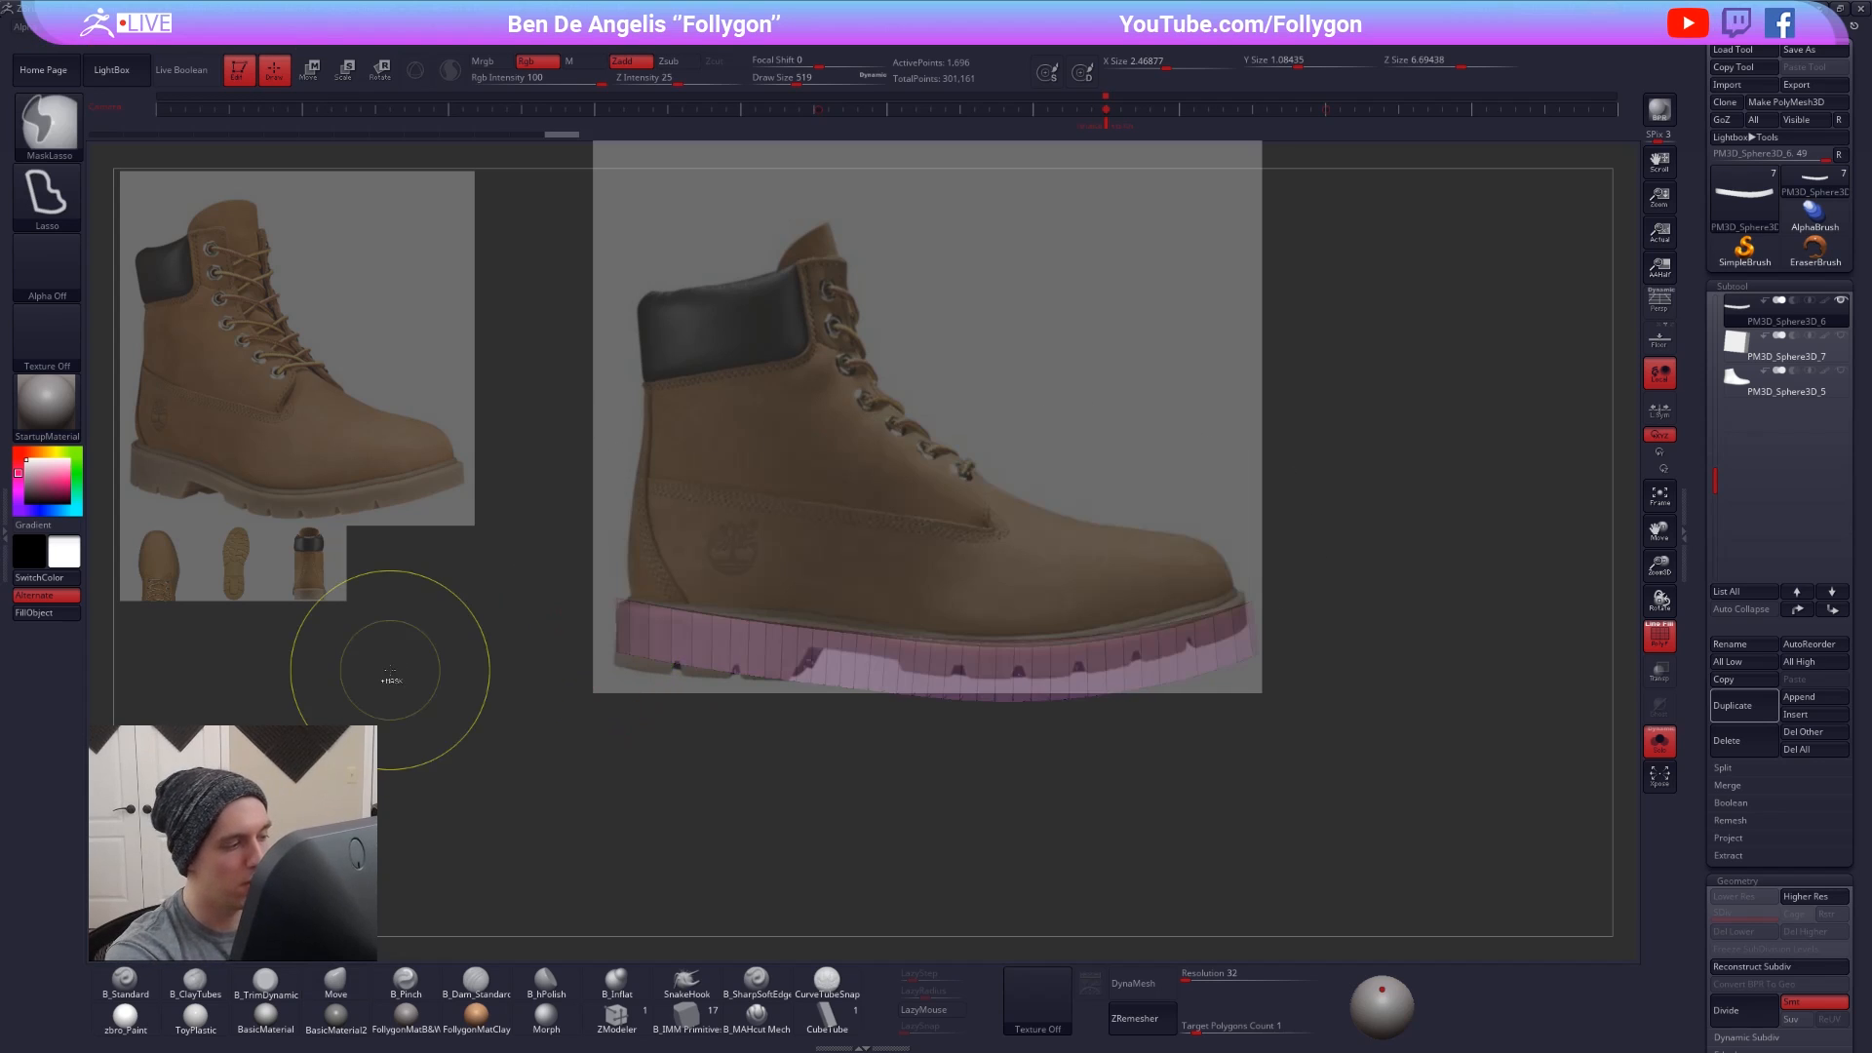
key("space")
left_click_drag(671, 668, 675, 681)
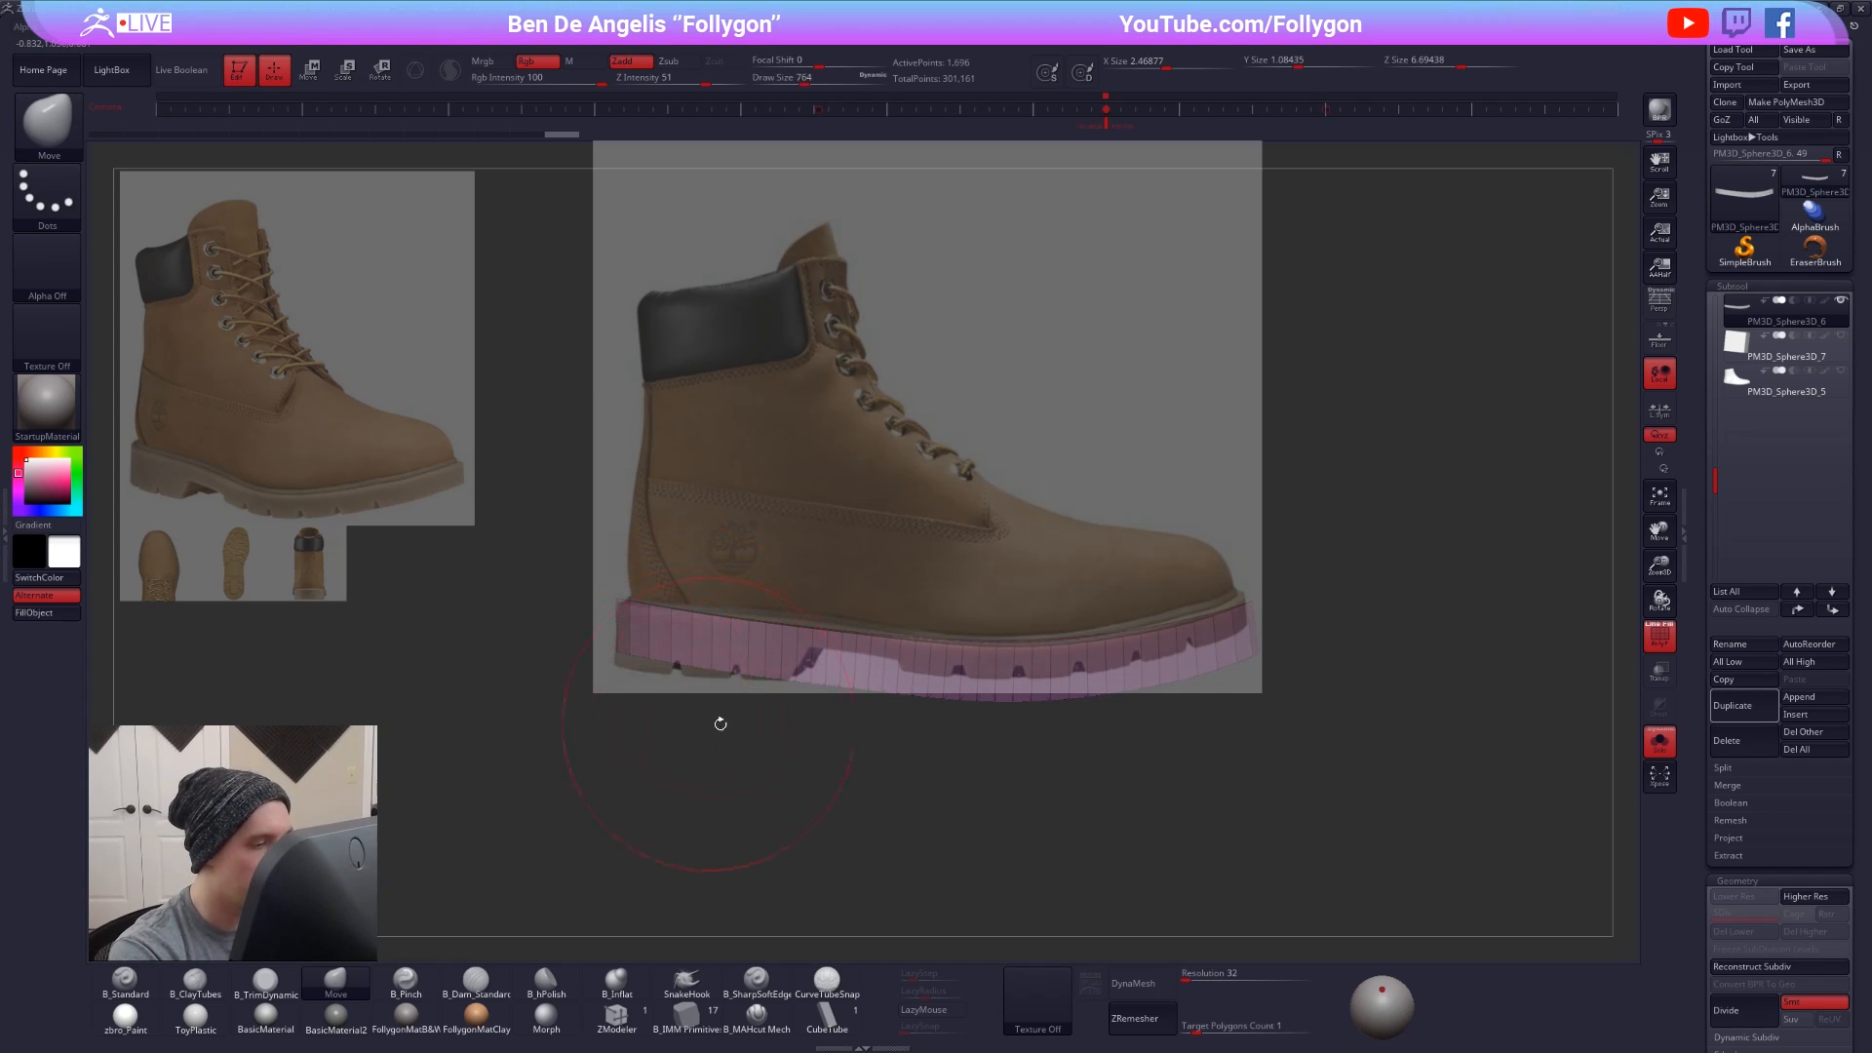
- Rotate the sole with Transpose lines from the toe and from the heel to match the reference sole's angle
key("r")
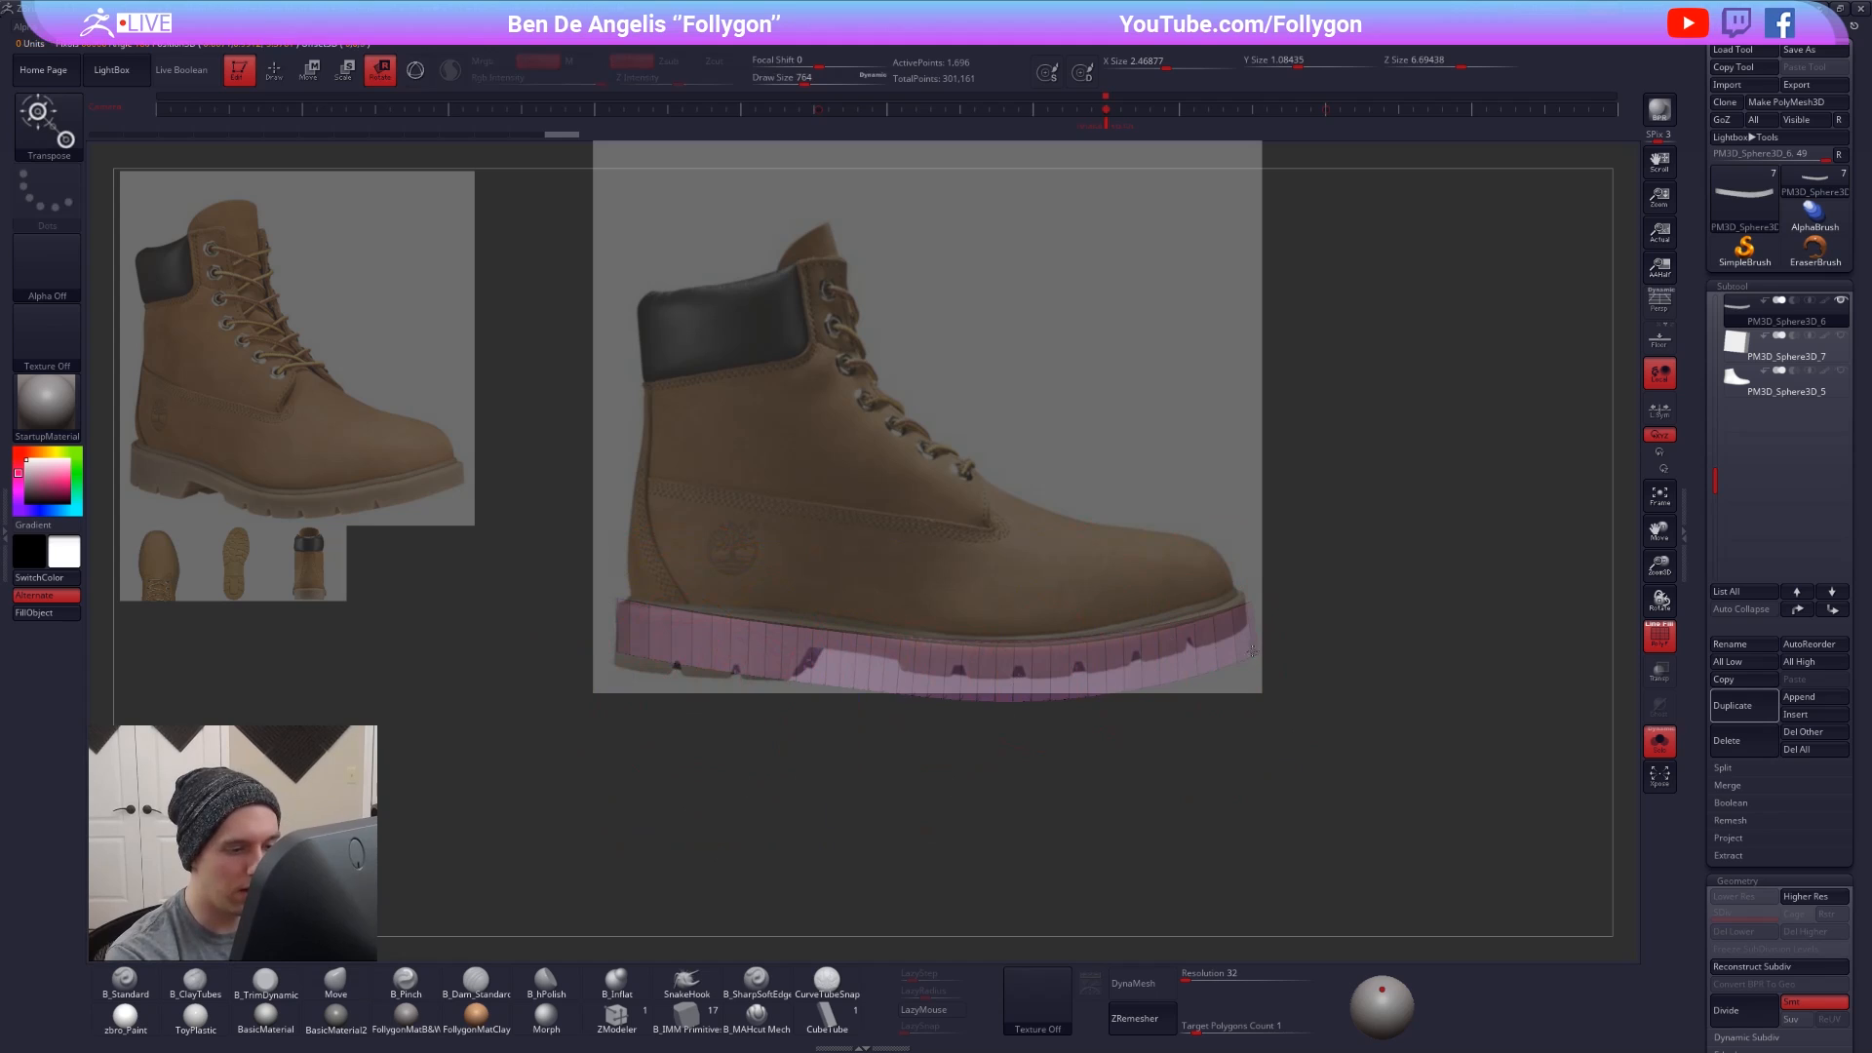
left_click_drag(1252, 656, 746, 775)
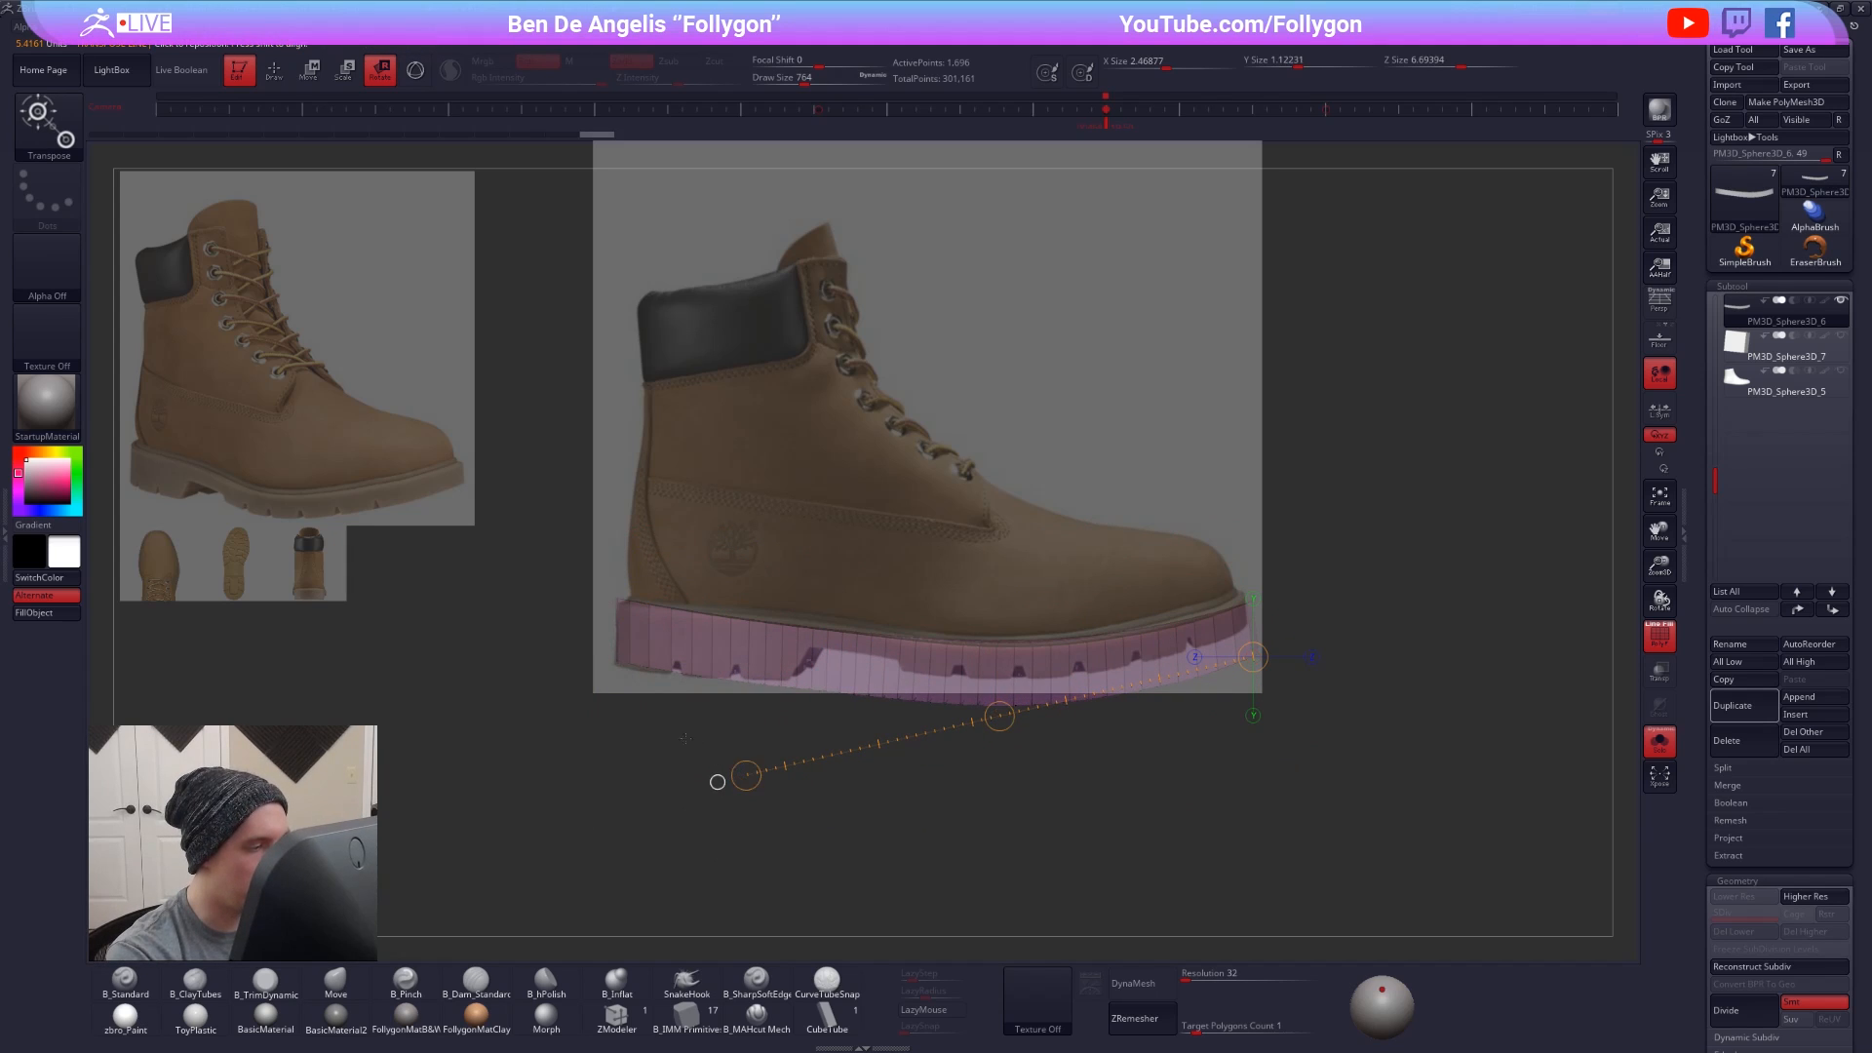
mouse_move(617, 661)
left_mouse_down()
mouse_move(1265, 752)
mouse_move(1234, 727)
left_mouse_up()
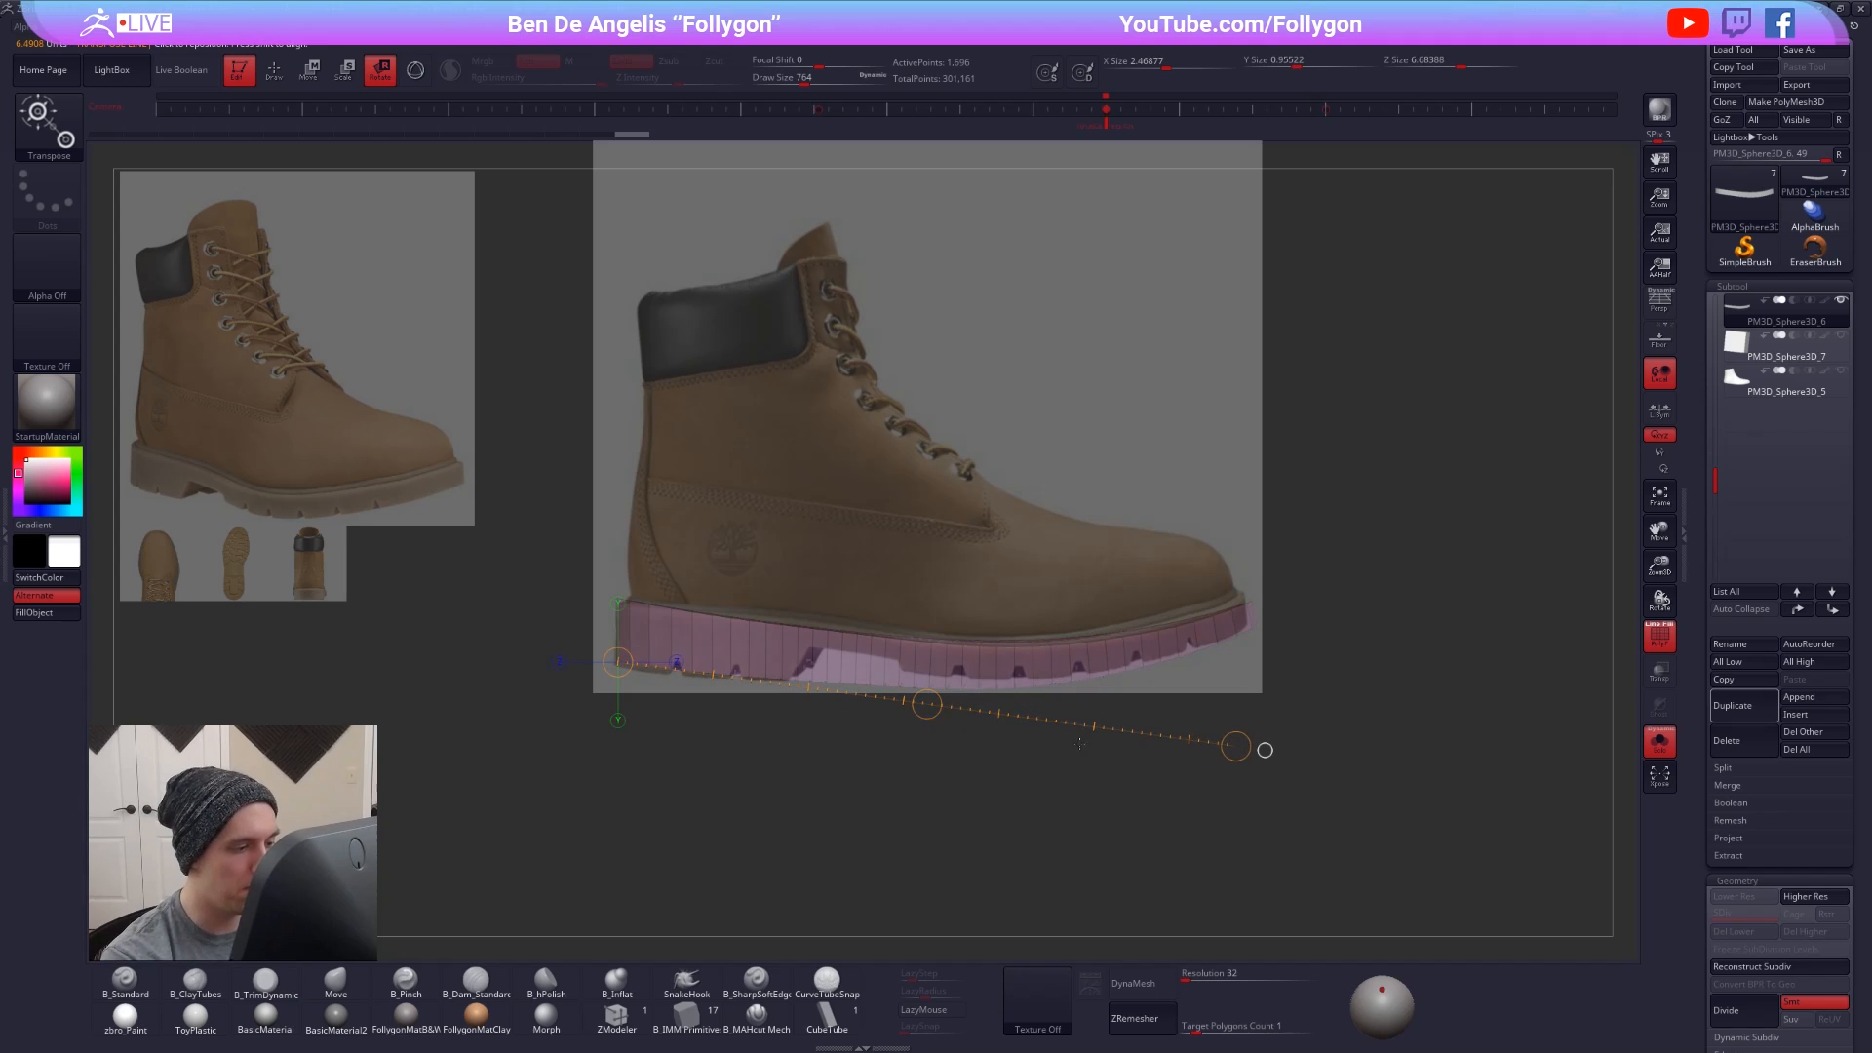
- Shape the sole's lower edge to the reference at the heel and arch with the Move brush at draw size 1058
key("q")
key("space")
left_click_drag(917, 682, 937, 682)
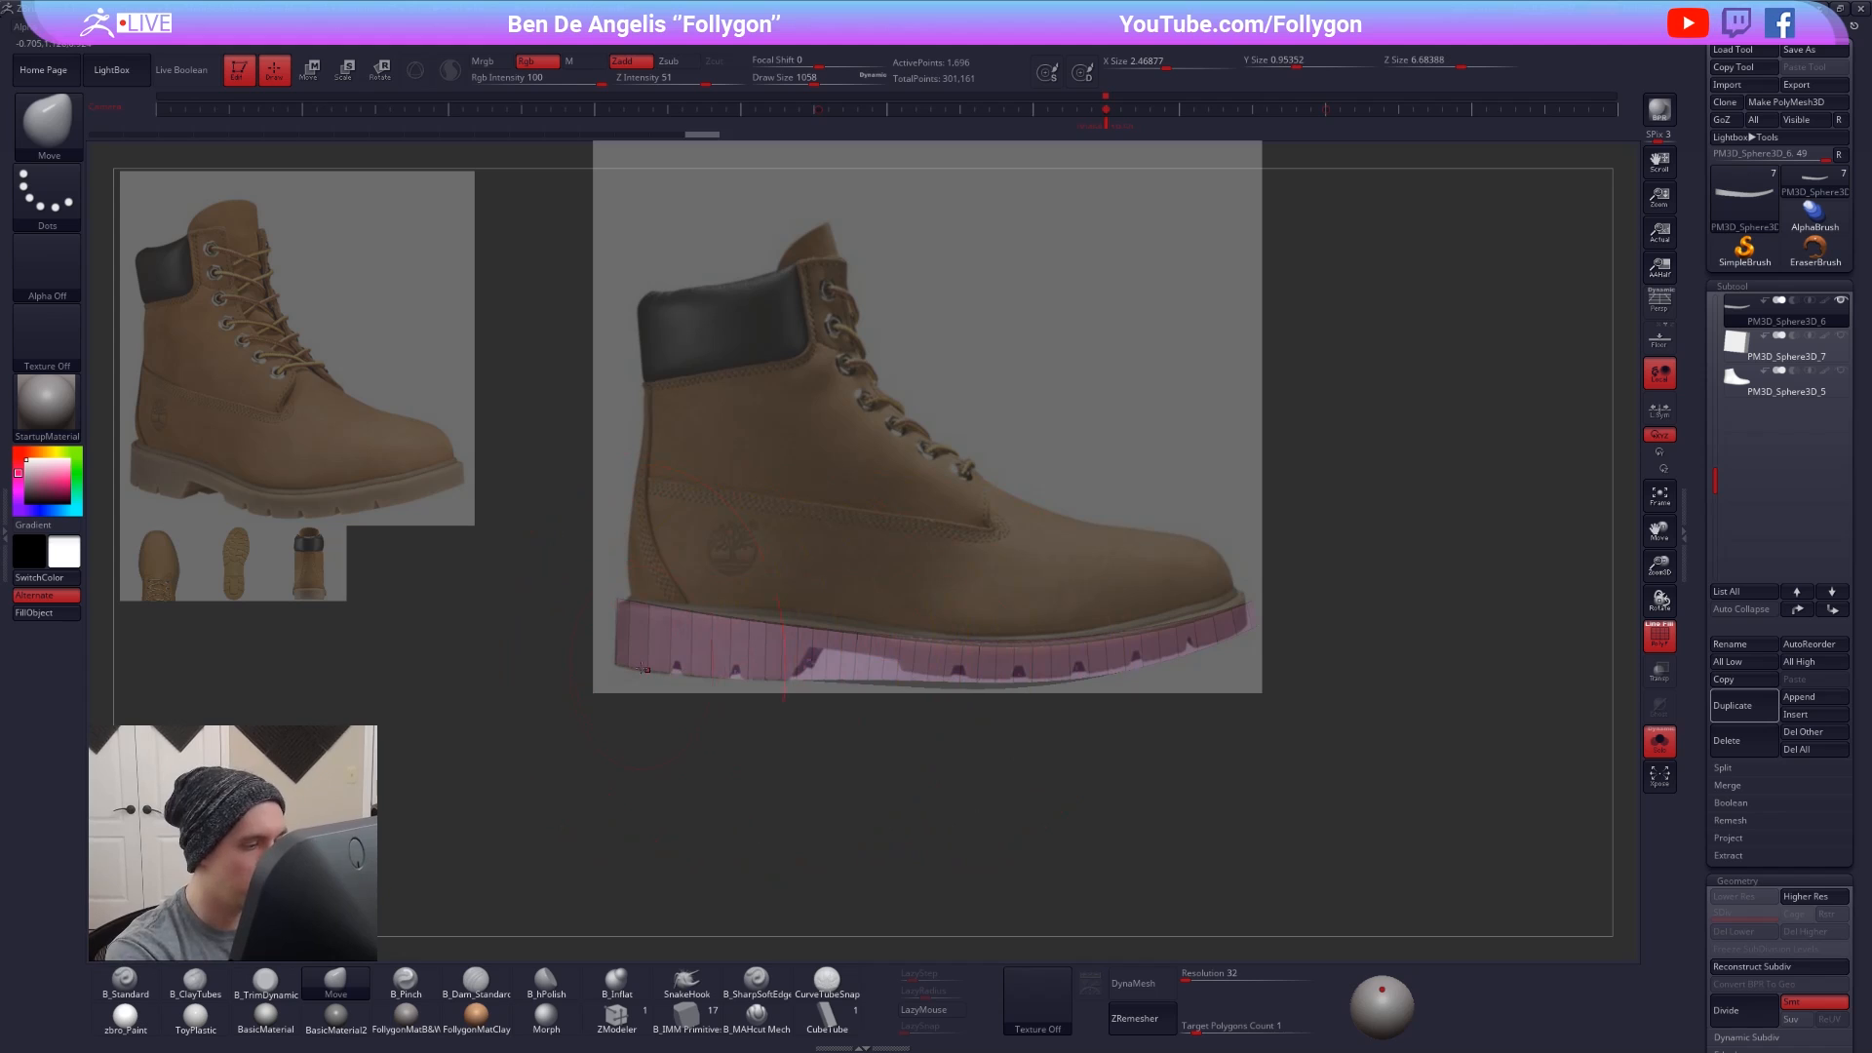
left_click_drag(640, 669, 667, 679)
mouse_move(960, 677)
left_mouse_down()
mouse_move(965, 722)
mouse_move(949, 722)
left_mouse_up()
- Hide the reference images and flatten the sole's lower edge from the opposite side with the Move brush
key("shift+z")
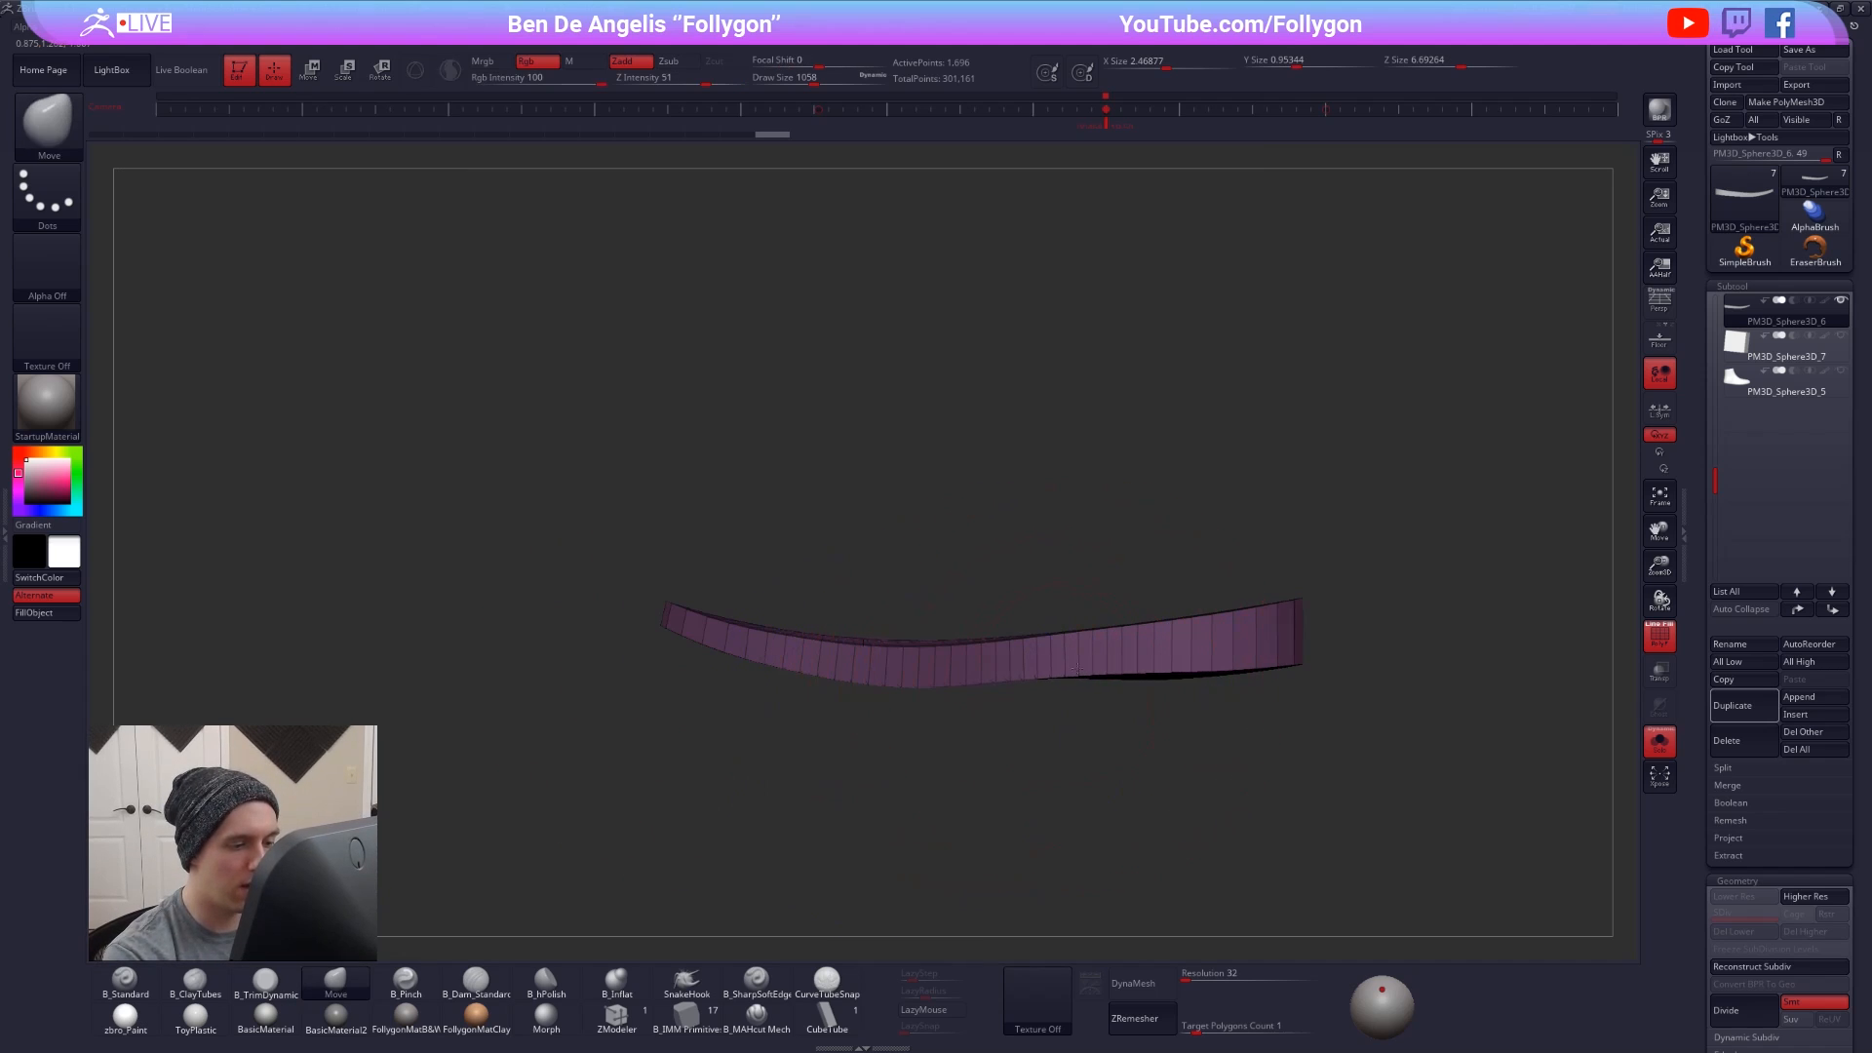
mouse_move(1076, 669)
left_mouse_down()
mouse_move(1009, 676)
mouse_move(1094, 679)
left_mouse_up()
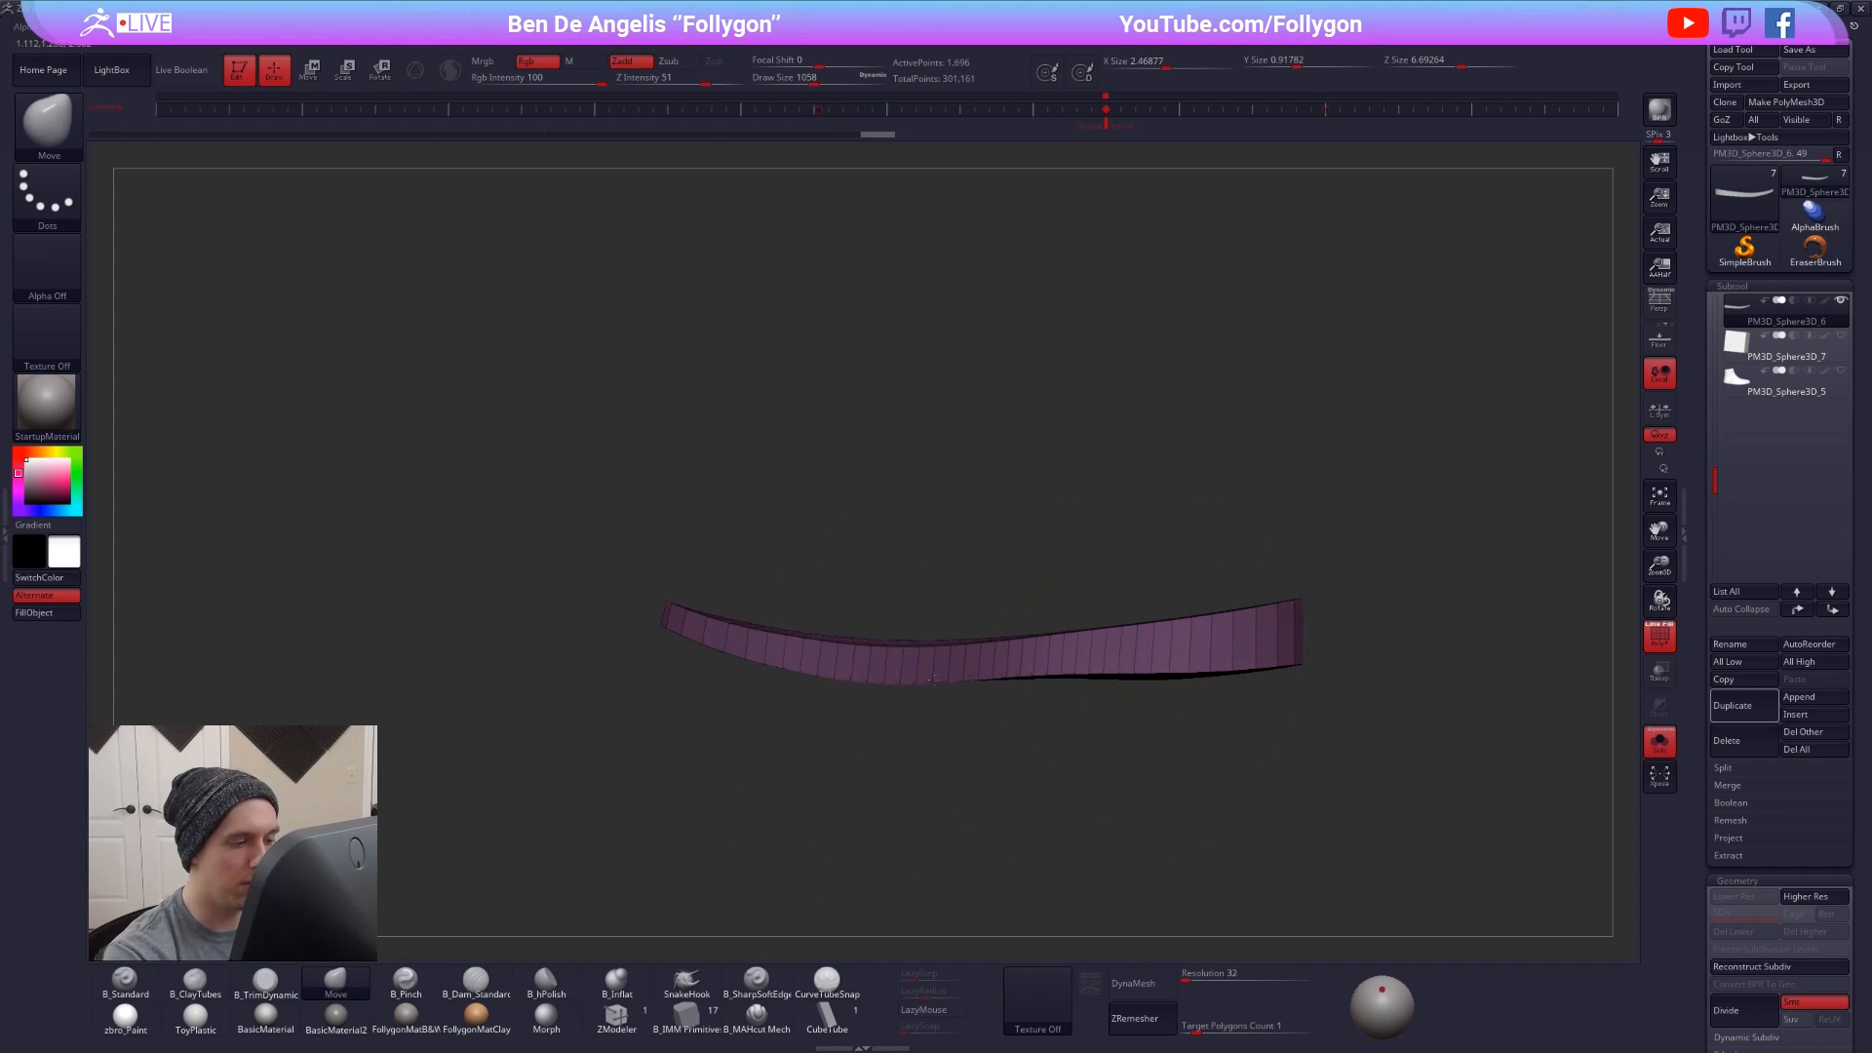
left_click_drag(913, 682, 912, 679)
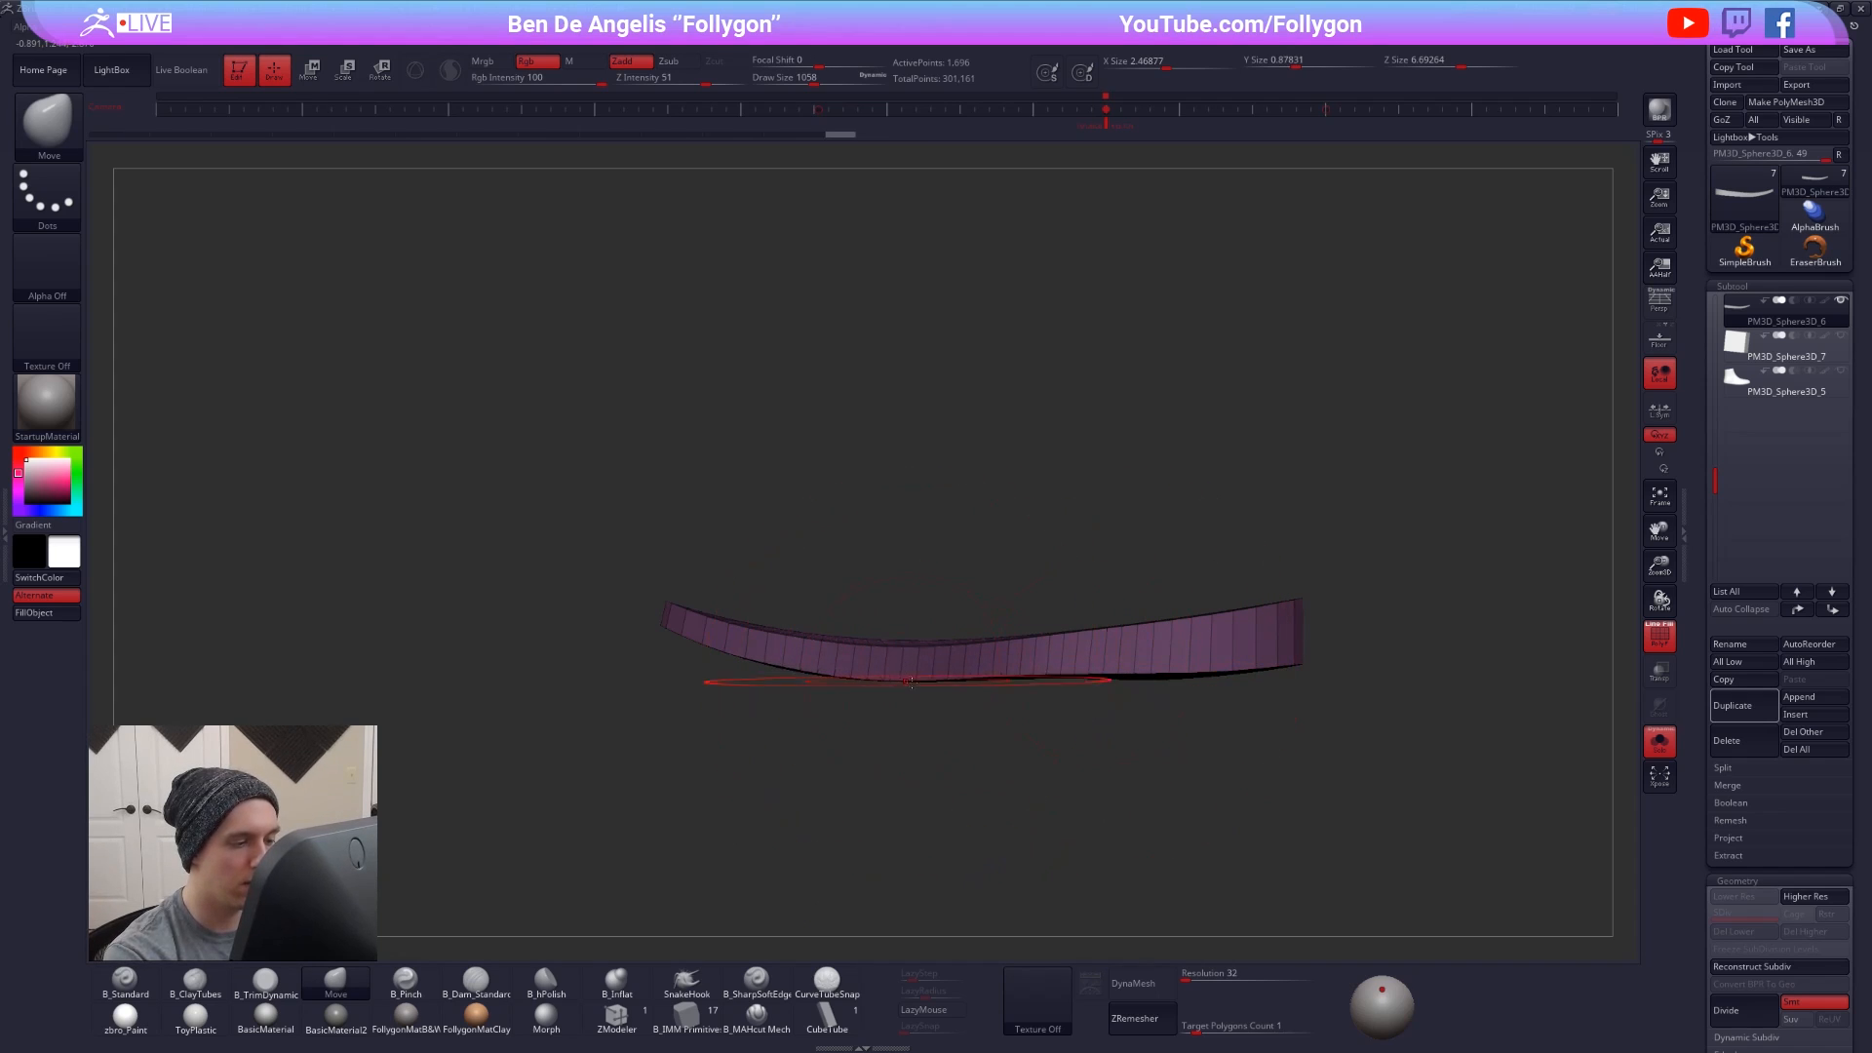
- Even out the sole's lower edge near the heel, and restore the reference overlay with the stored side view
left_click_drag(1061, 679, 1365, 702)
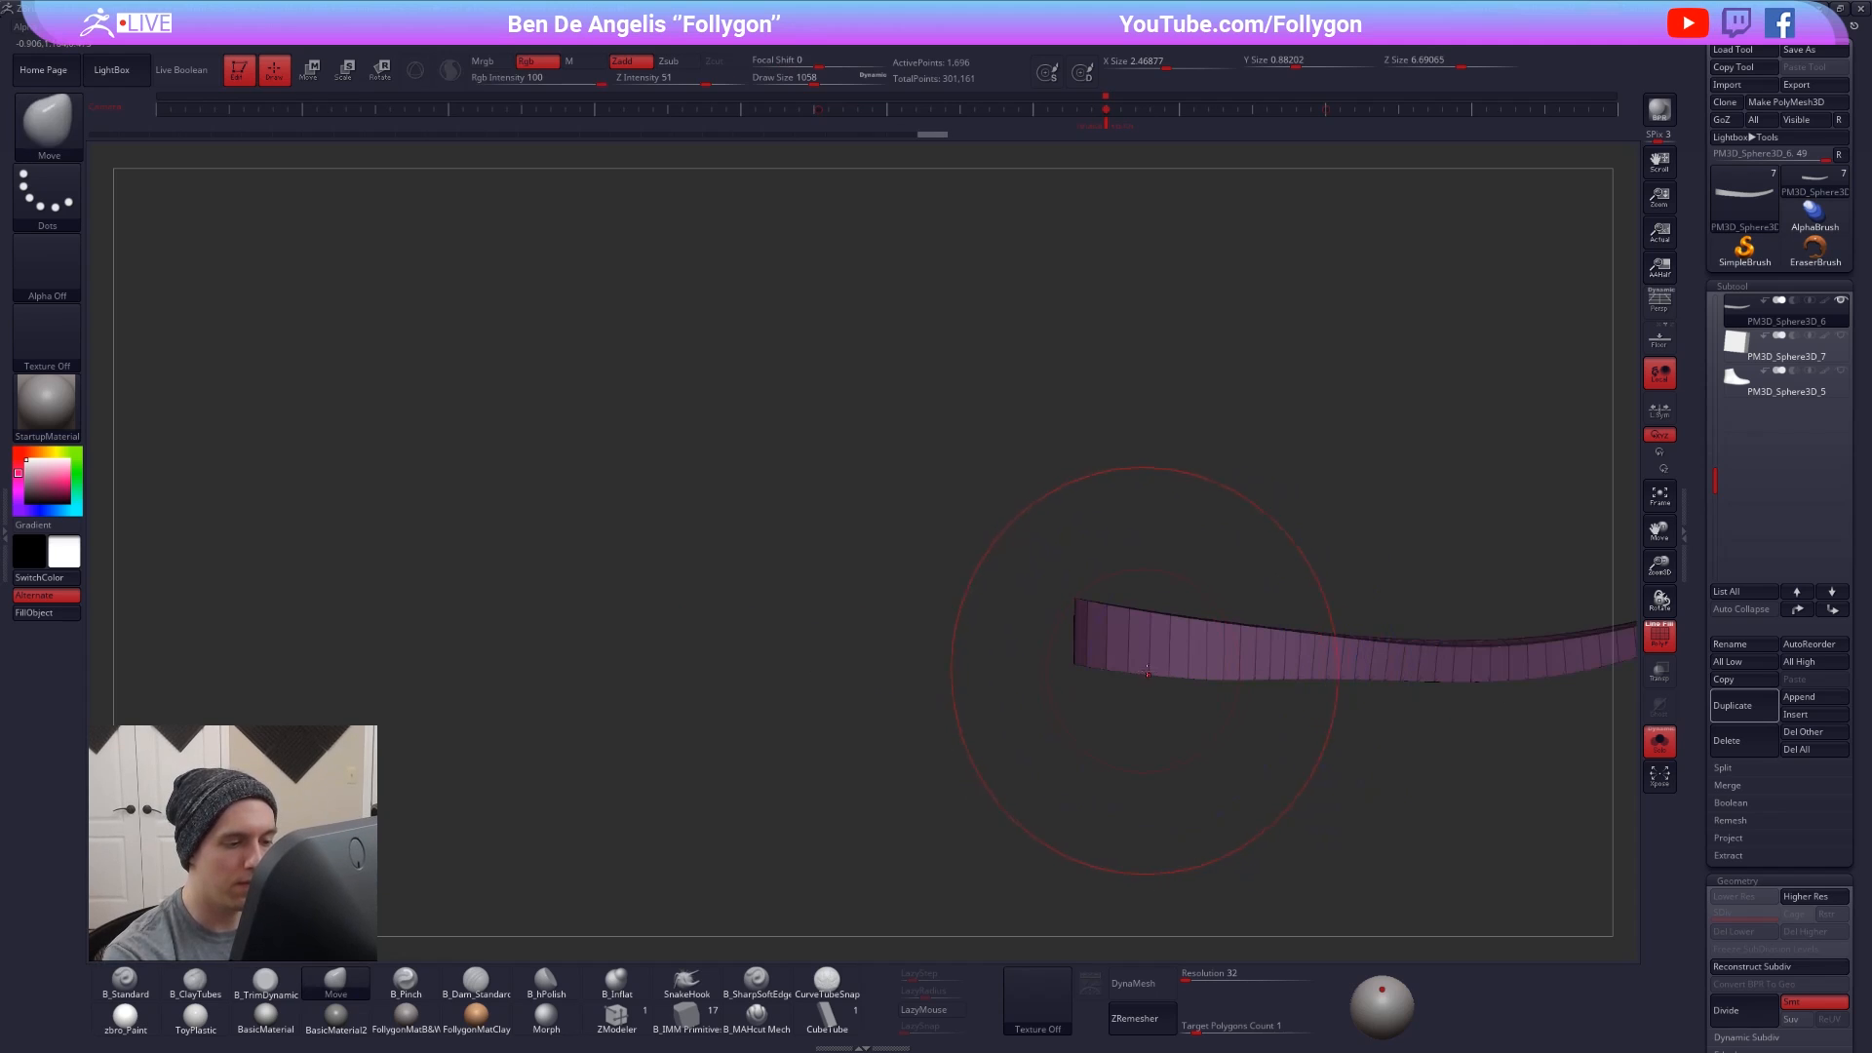
left_click_drag(1173, 674, 1173, 672)
left_click_drag(1173, 700, 1277, 700, "shift")
left_click_drag(1062, 677, 1004, 682)
left_click_drag(1287, 610, 820, 621, "alt")
key("shift+z")
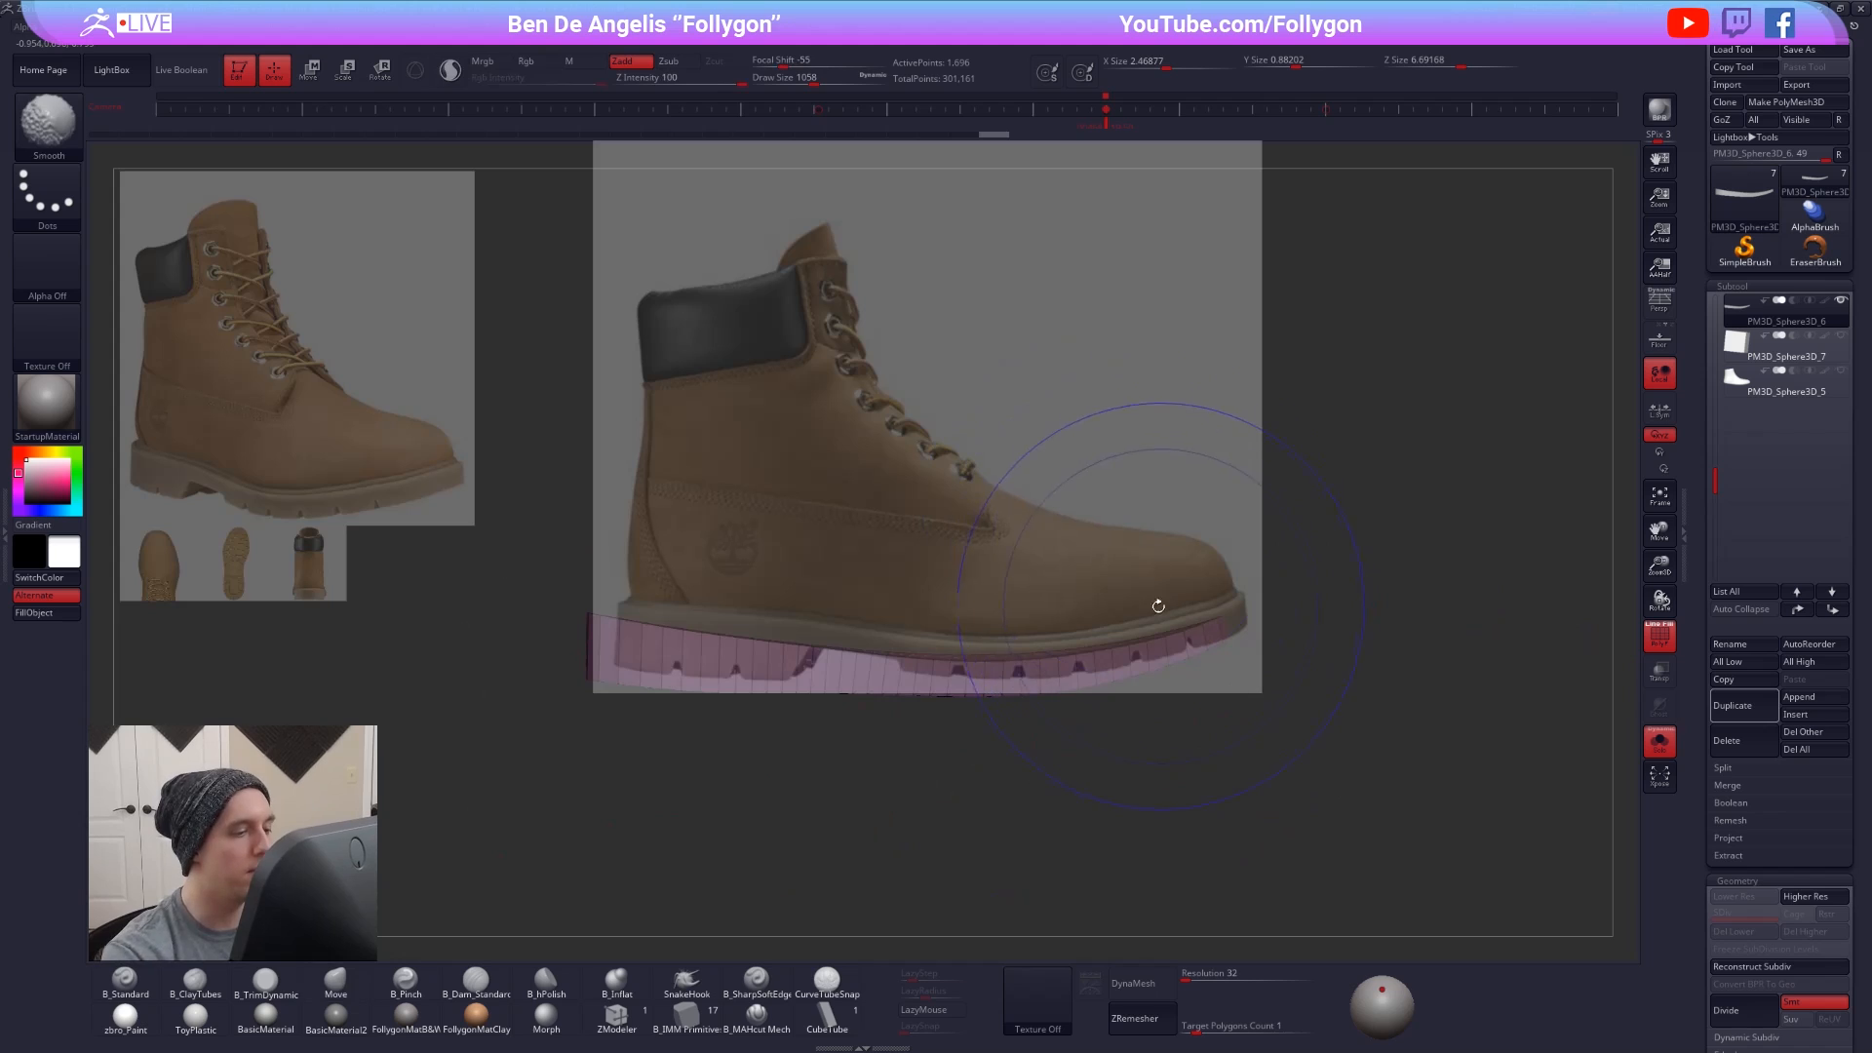
left_click(1105, 125)
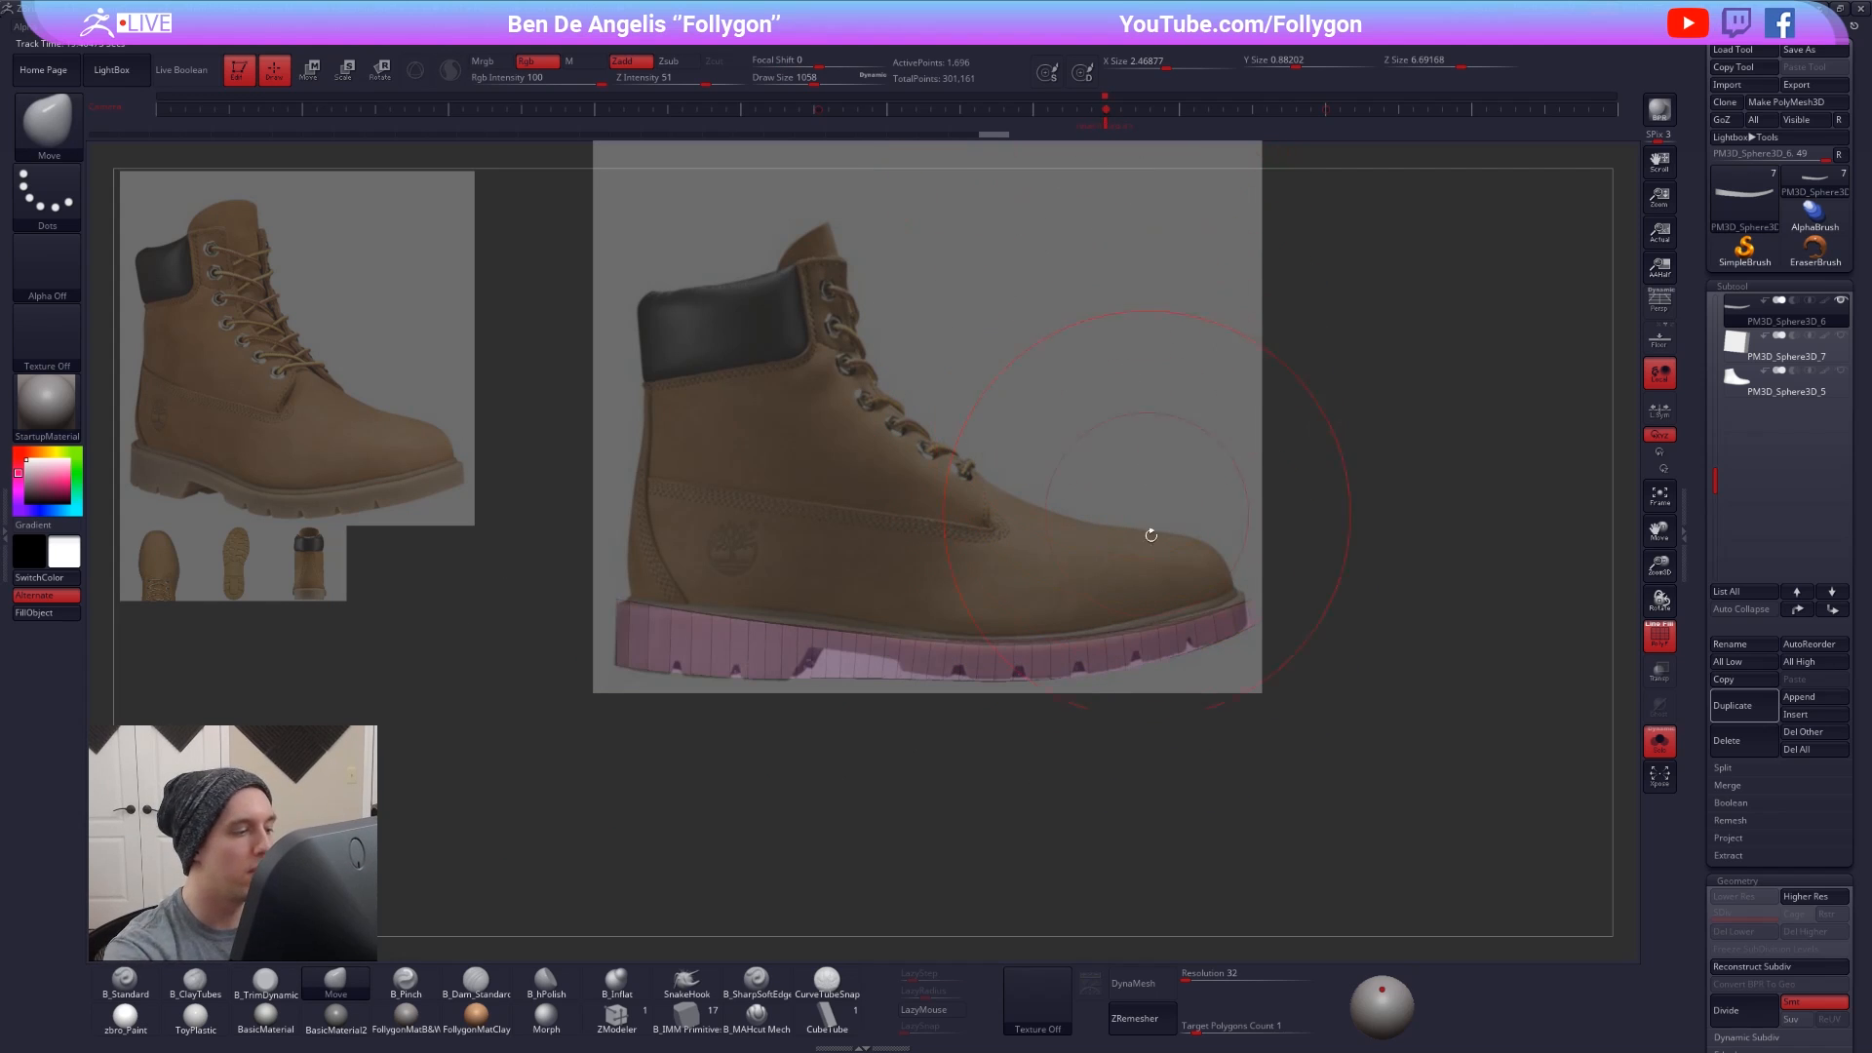
- Show the whole boot without wireframe or reference images, and smooth the sole with dynamic subdivision, with the draw size at 465
key("alt+s")
key("shift+f")
key("space")
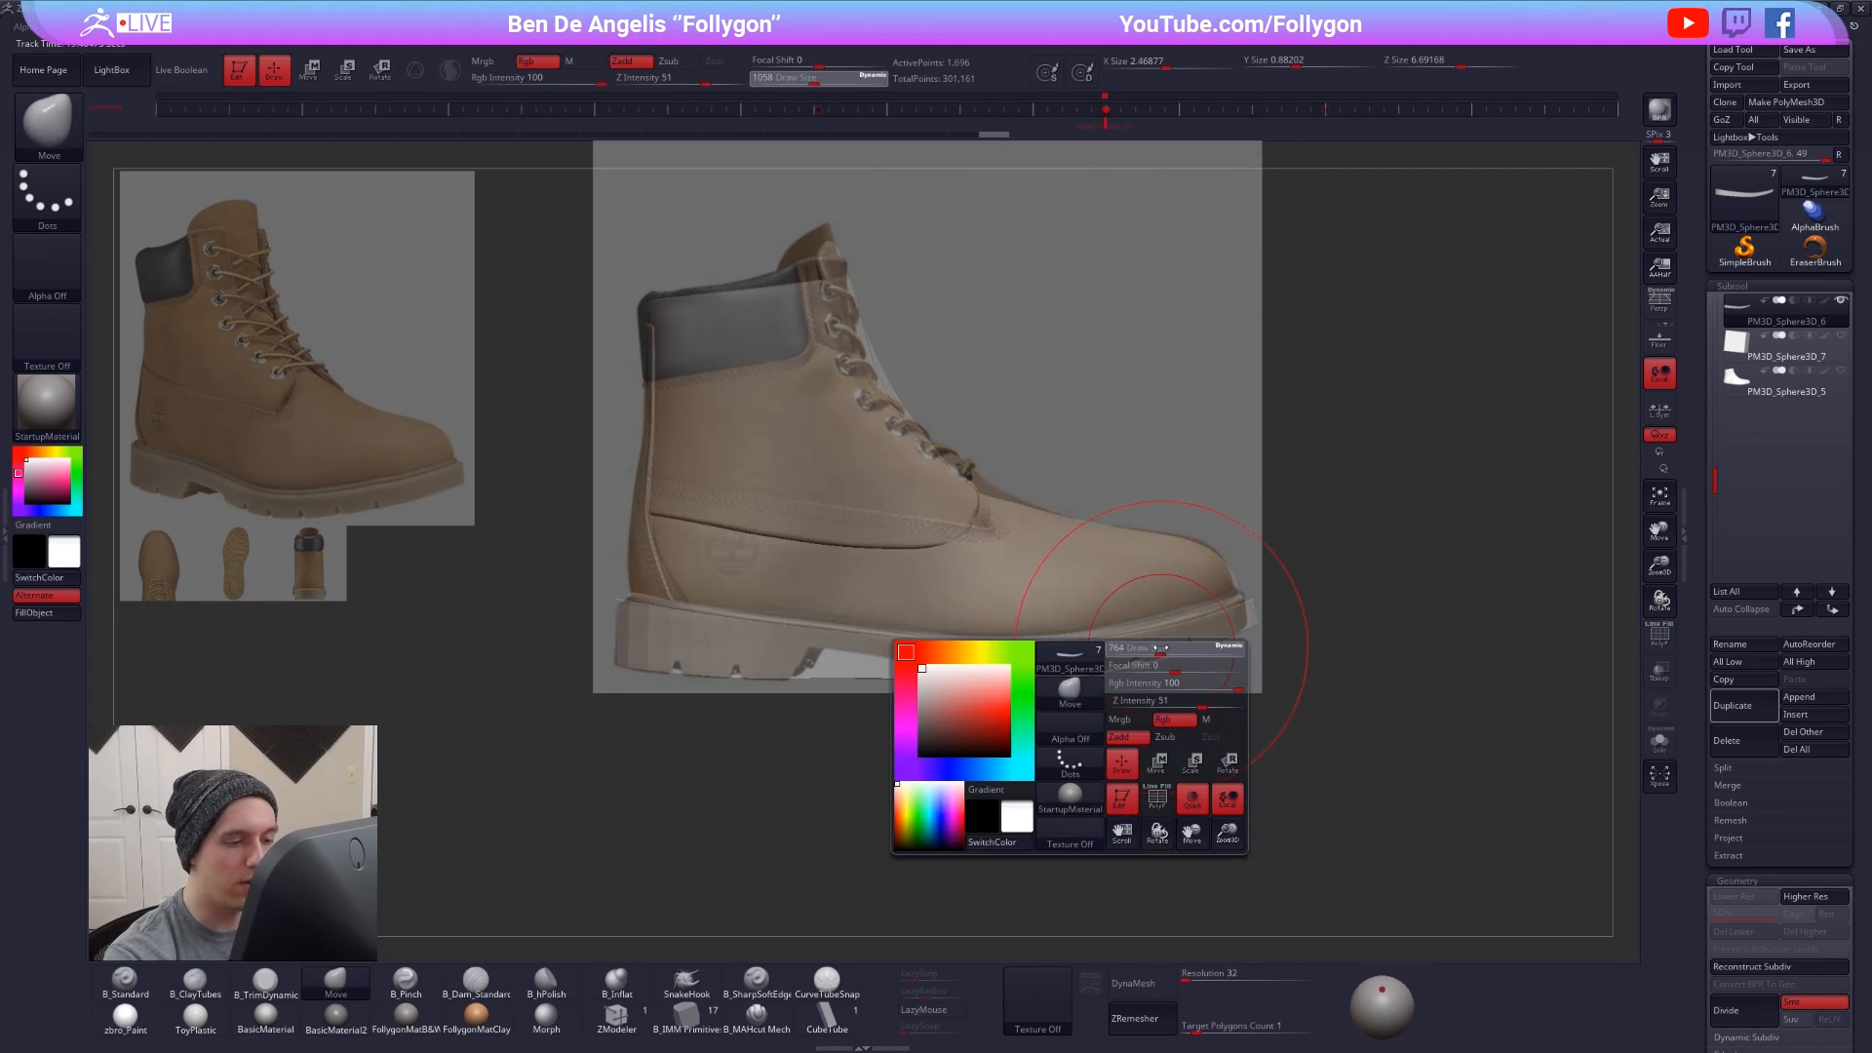
left_click_drag(1170, 719, 1151, 719)
key("shift+z")
key("d")
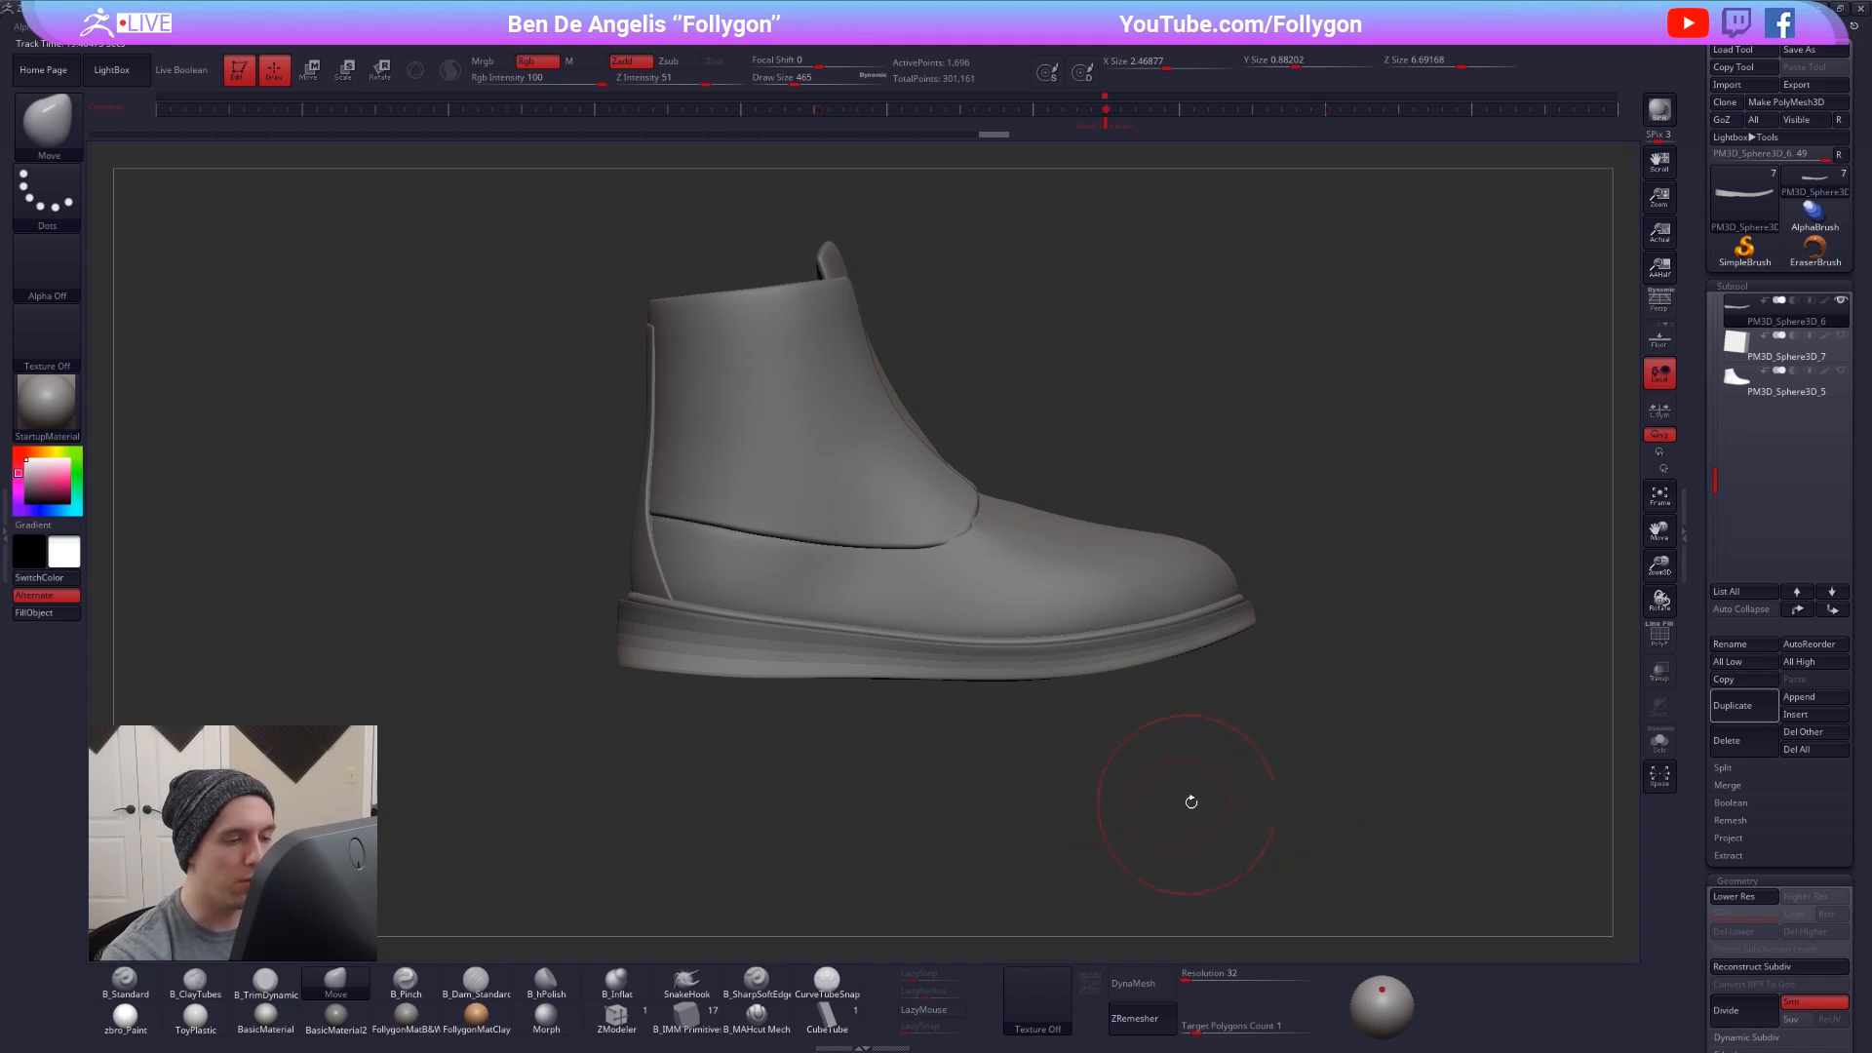
key("shift+x")
- Isolate the cube below the arch and rotate it with a Transpose line until it is square to the view axes
left_click(1756, 348)
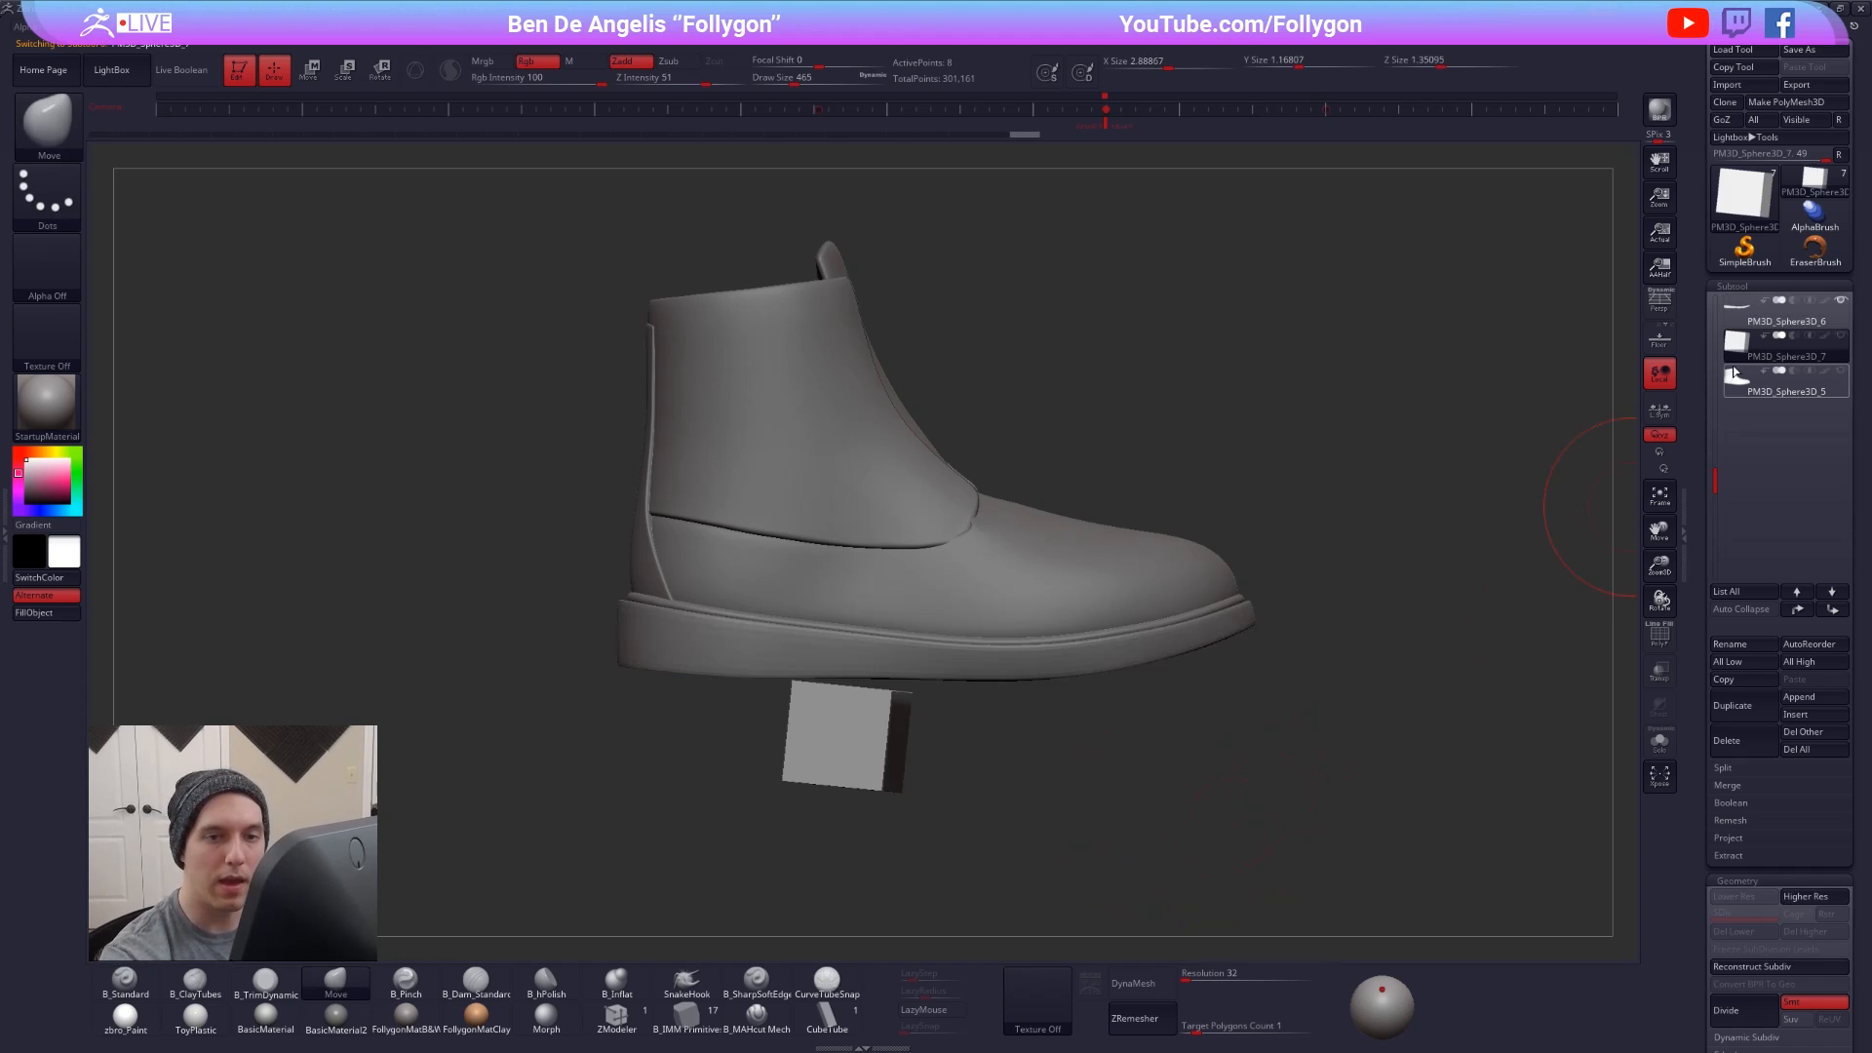
key("alt+s")
right_click_drag(866, 763, 852, 811)
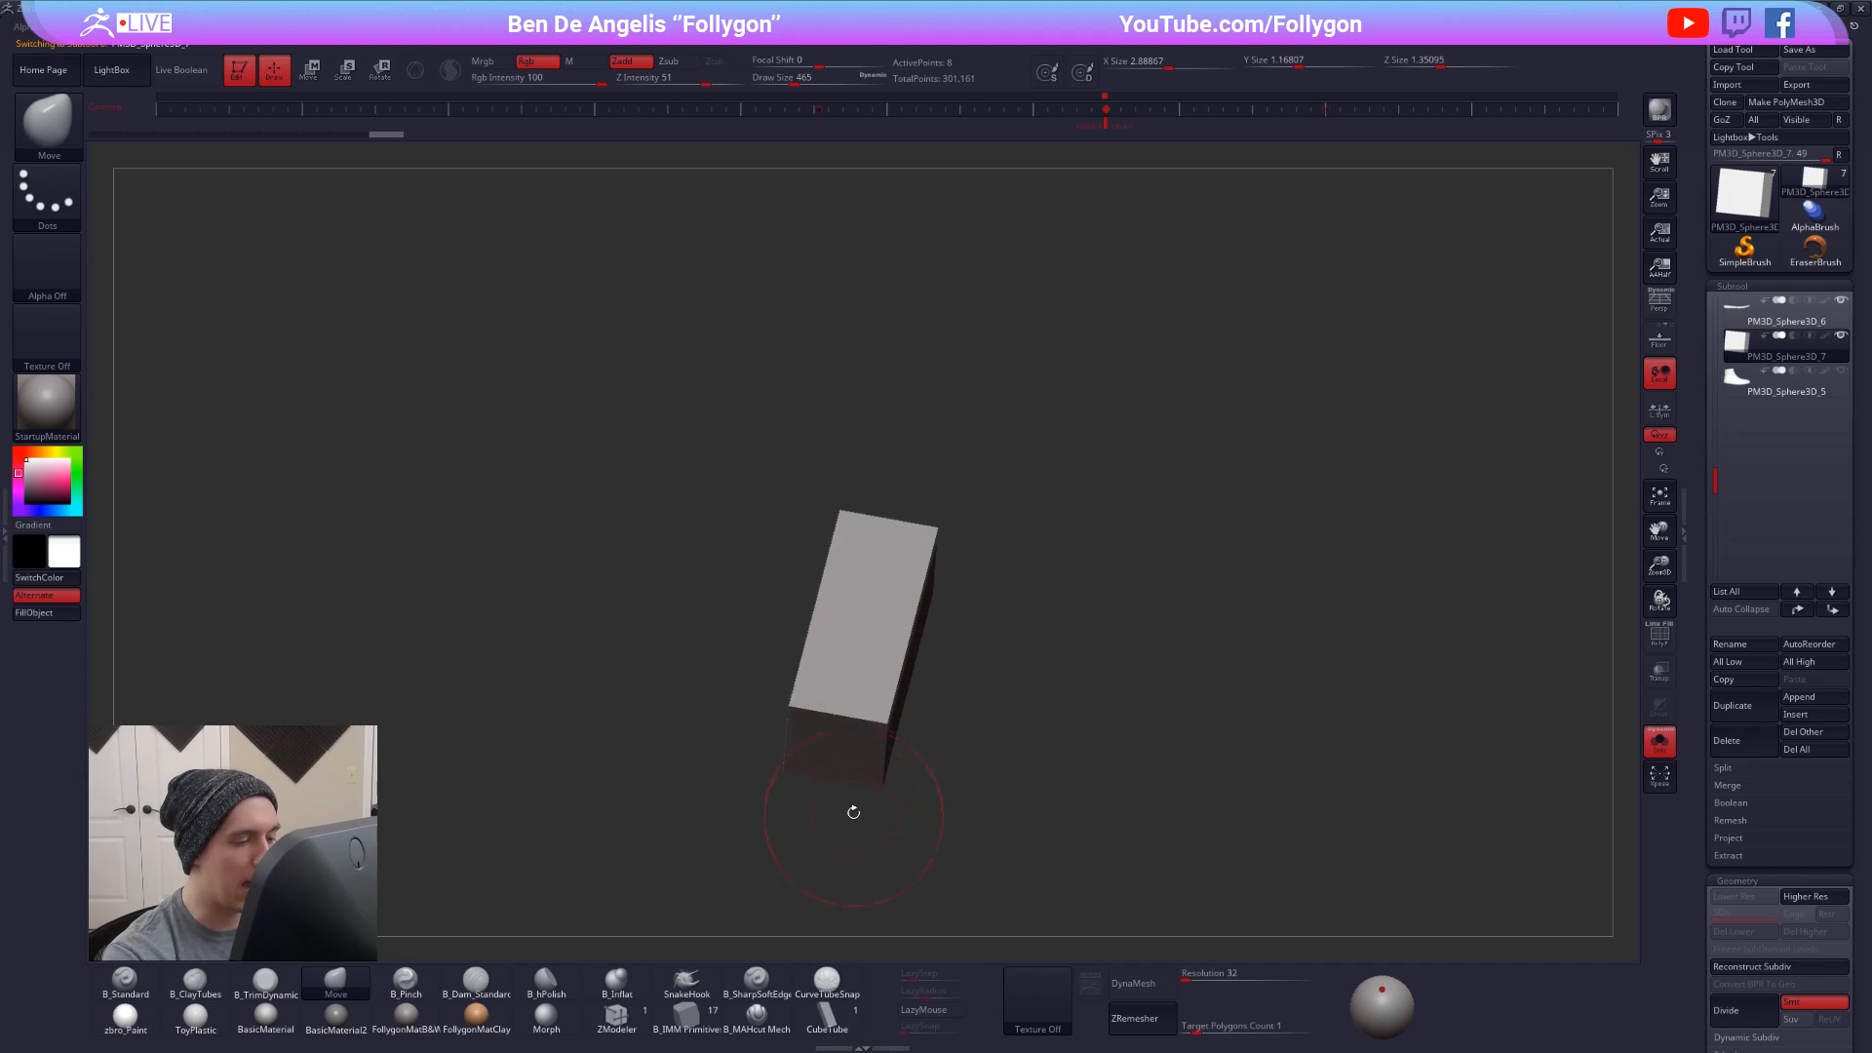
key("r")
left_click_drag(850, 756, 816, 899)
right_click_drag(816, 899, 949, 740, "alt")
left_click(995, 498)
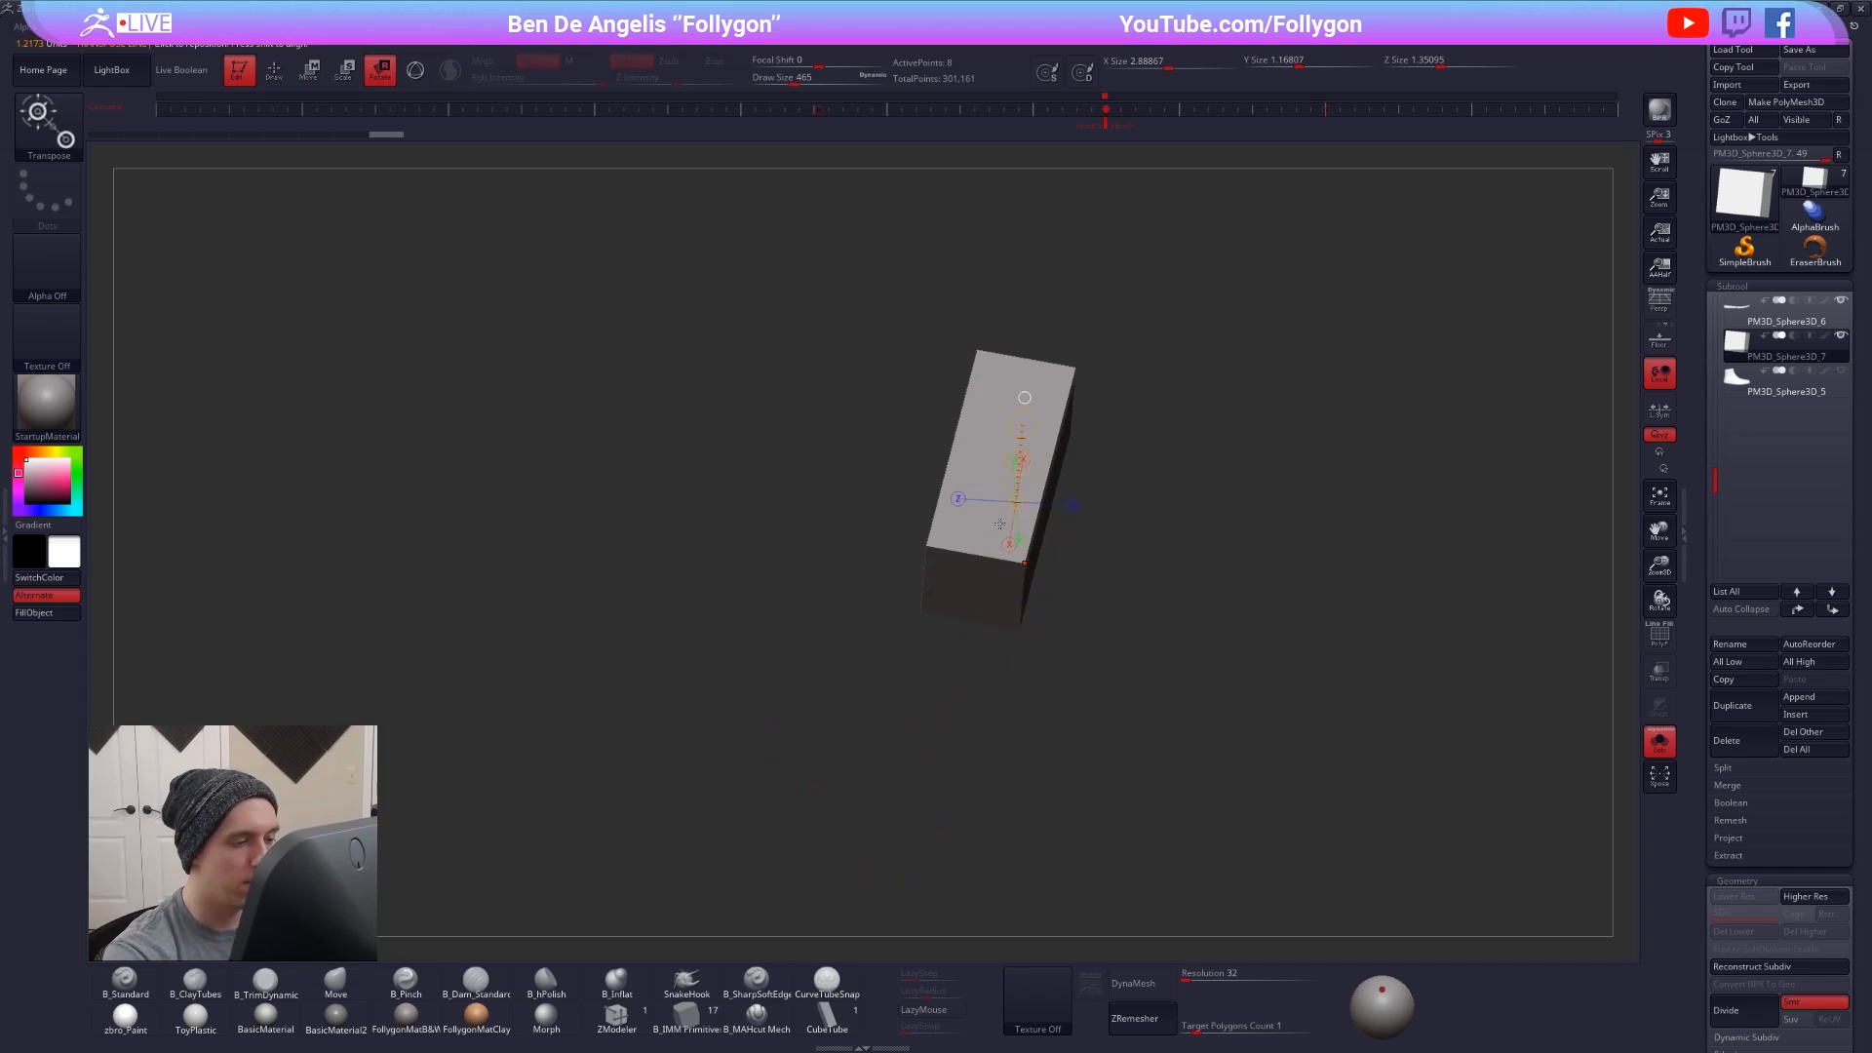
left_click_drag(966, 573, 938, 680)
right_click_drag(937, 680, 943, 719, "shift")
left_click_drag(958, 703, 946, 720, "shift")
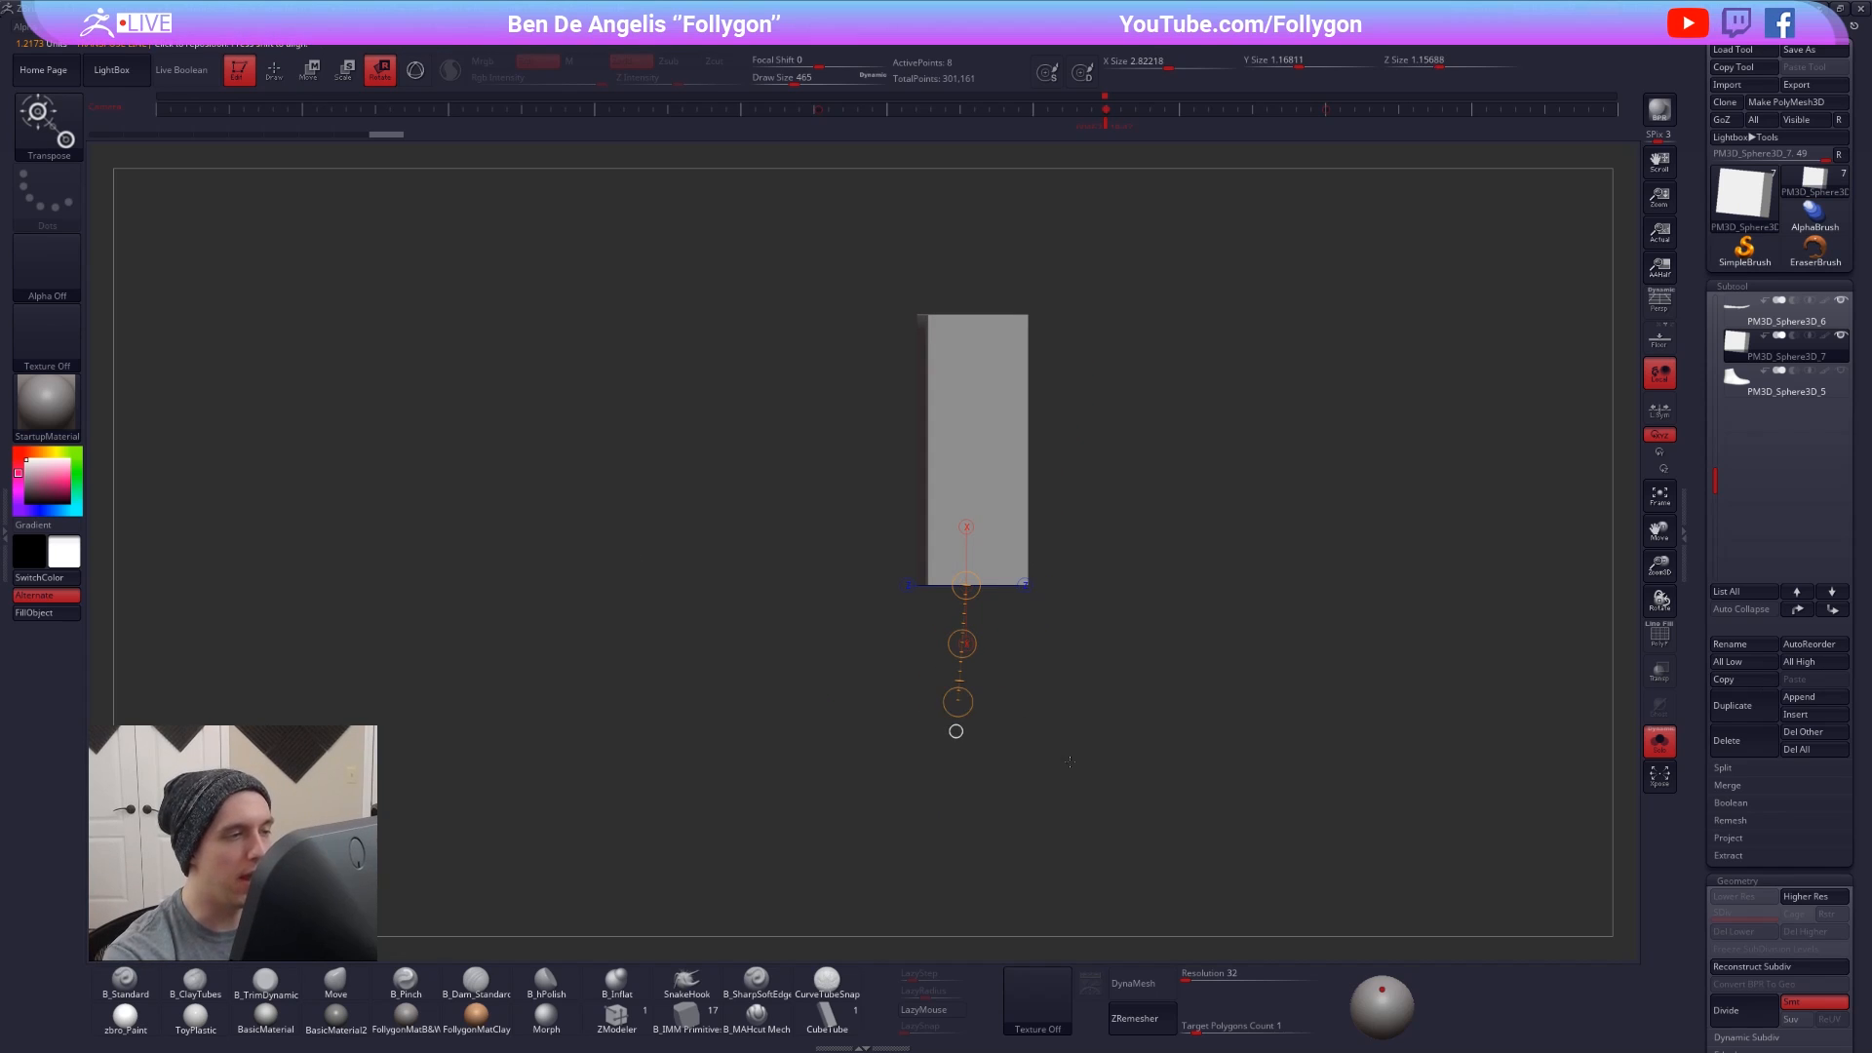
right_click_drag(946, 720, 1108, 659, "shift")
key("q")
- Restore the stored side view with the reference overlay, then move and rotate the cube to line up with the sole's arch gap
left_click(1106, 118)
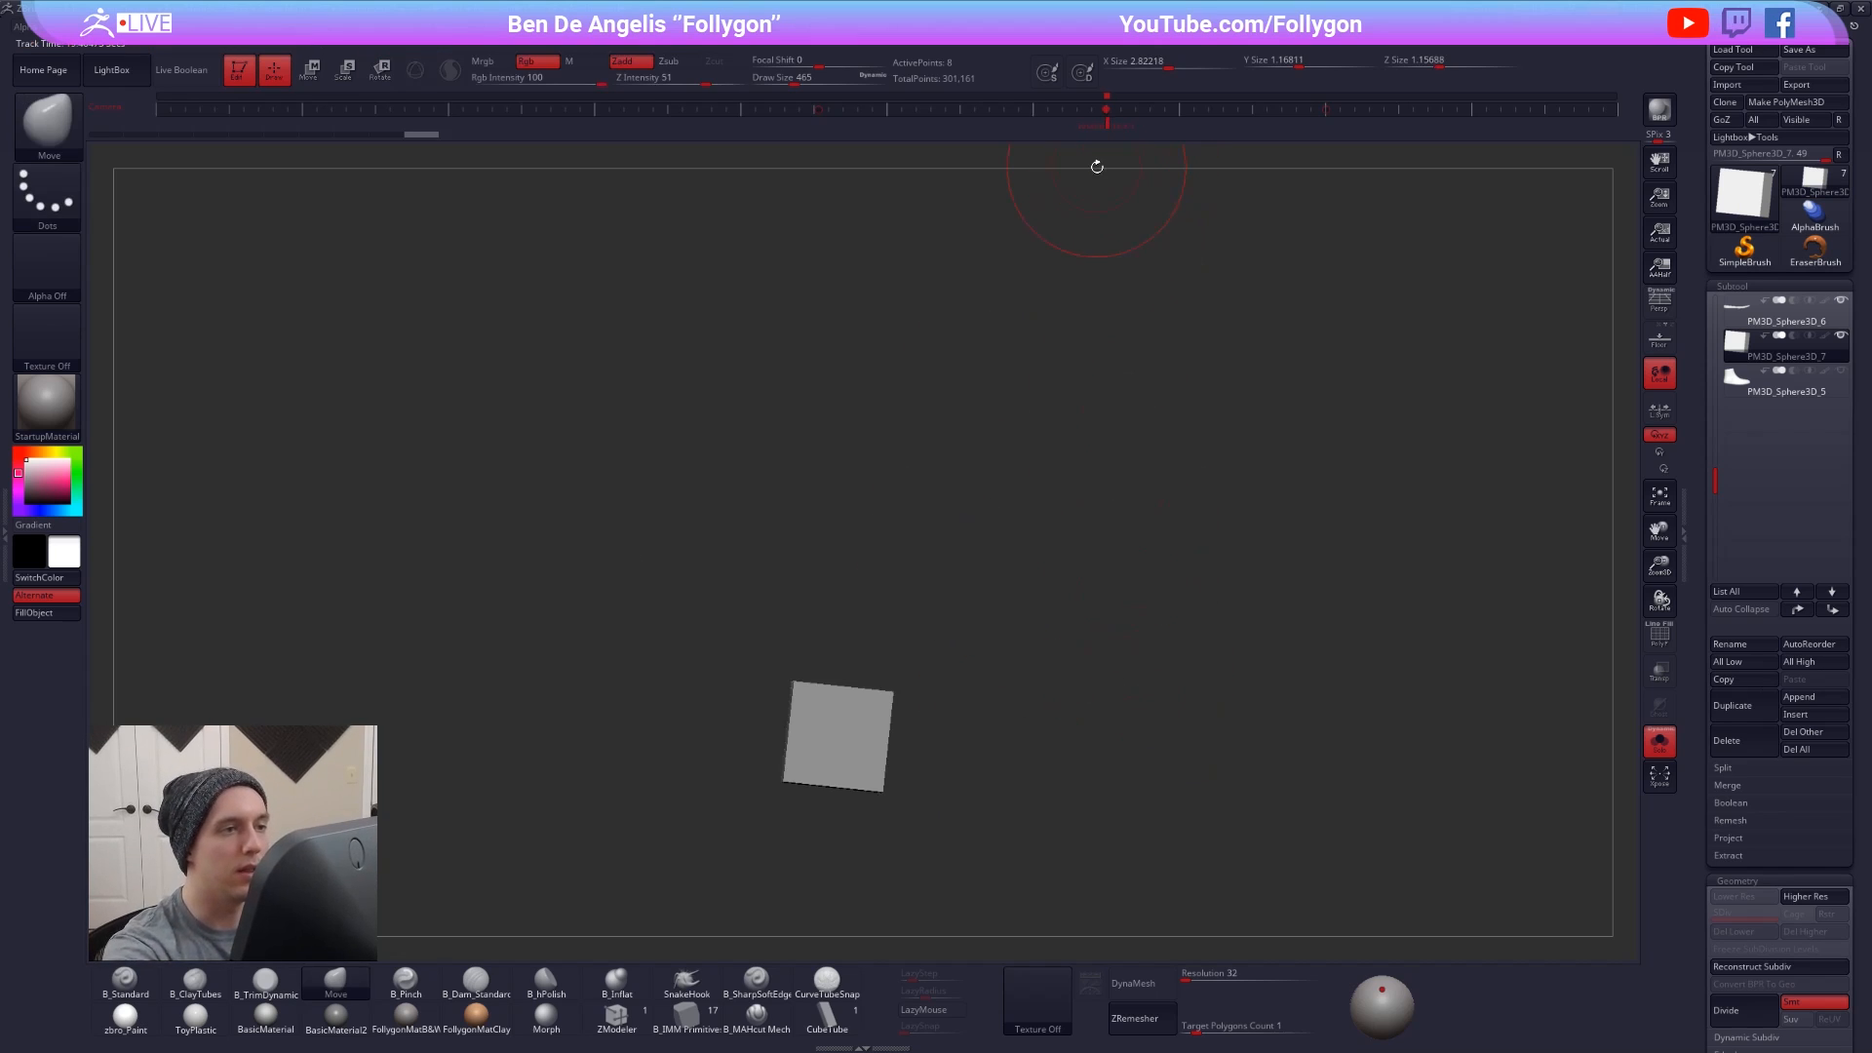
left_click(1327, 110)
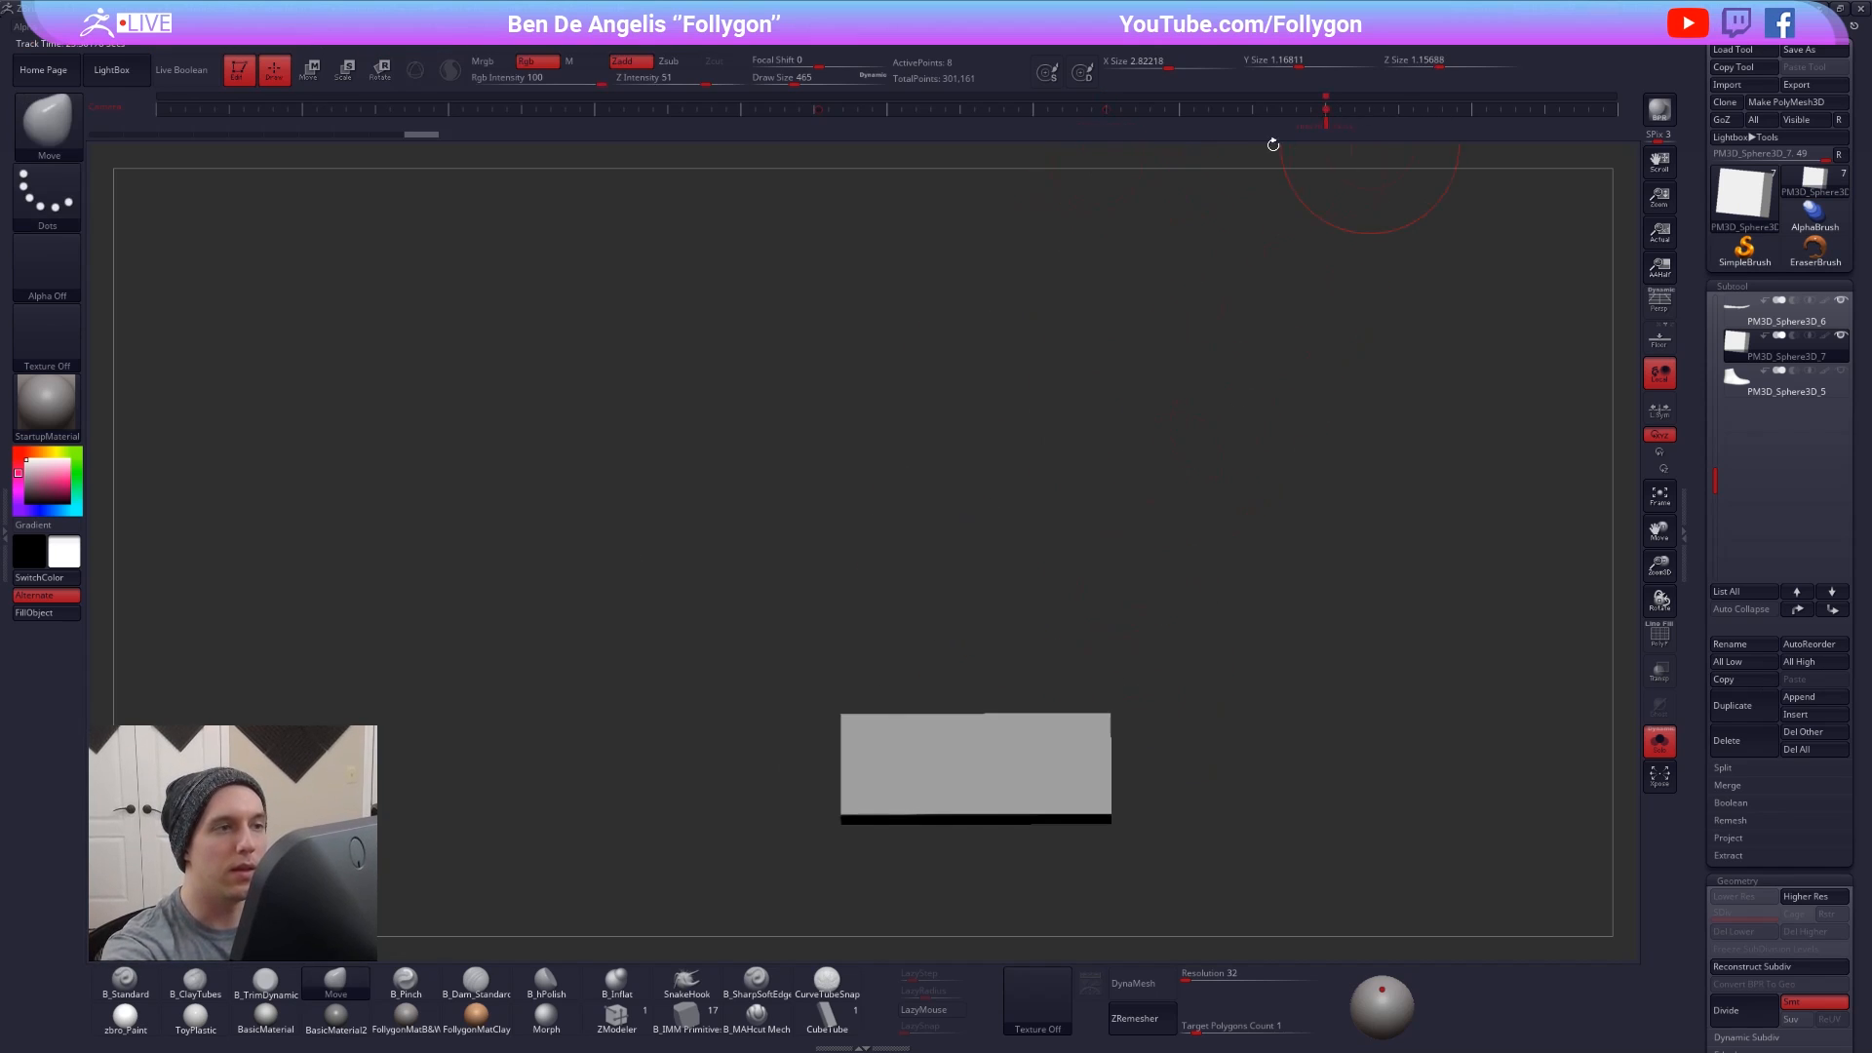
left_click(1107, 109)
key("shift+z")
key("w")
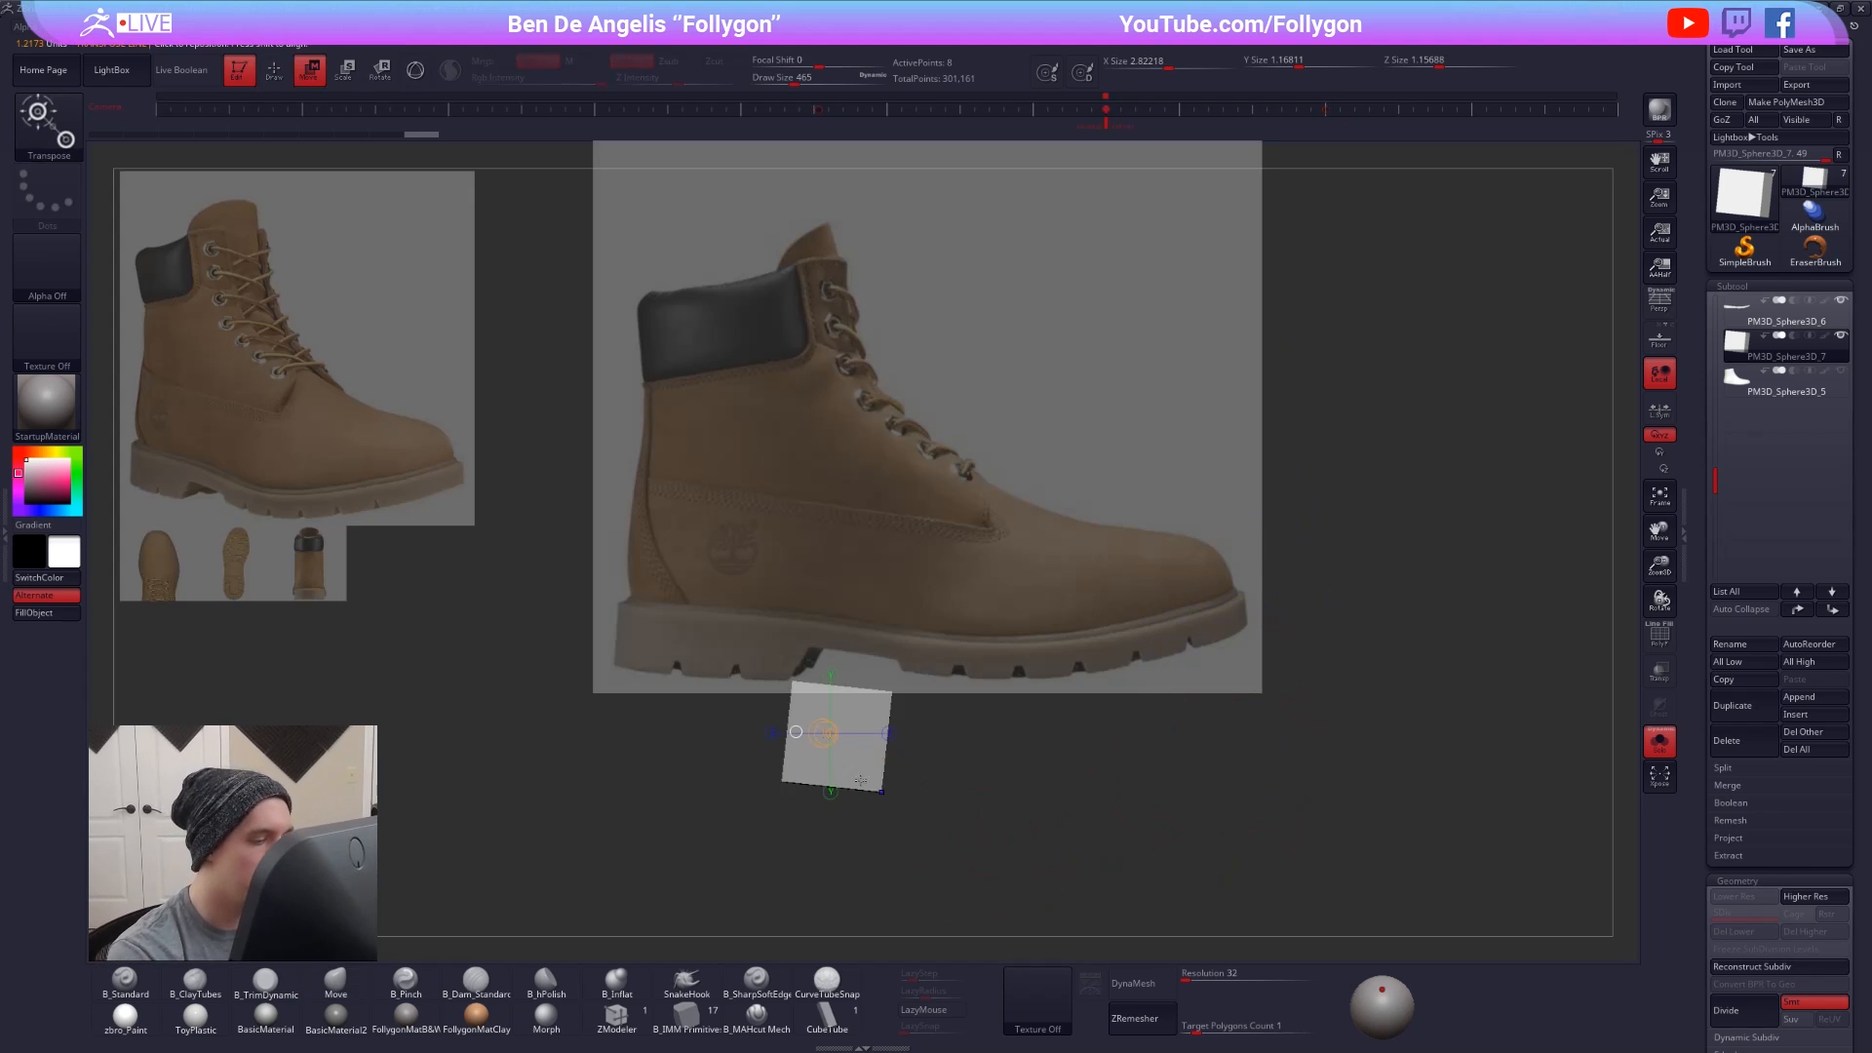
mouse_move(860, 779)
left_mouse_down("shift")
mouse_move(861, 880)
mouse_move(880, 790)
left_mouse_up("shift")
key("r")
mouse_move(807, 649)
left_mouse_down()
mouse_move(809, 814)
mouse_move(786, 810)
mouse_move(803, 811)
left_mouse_up()
key("w")
key("q")
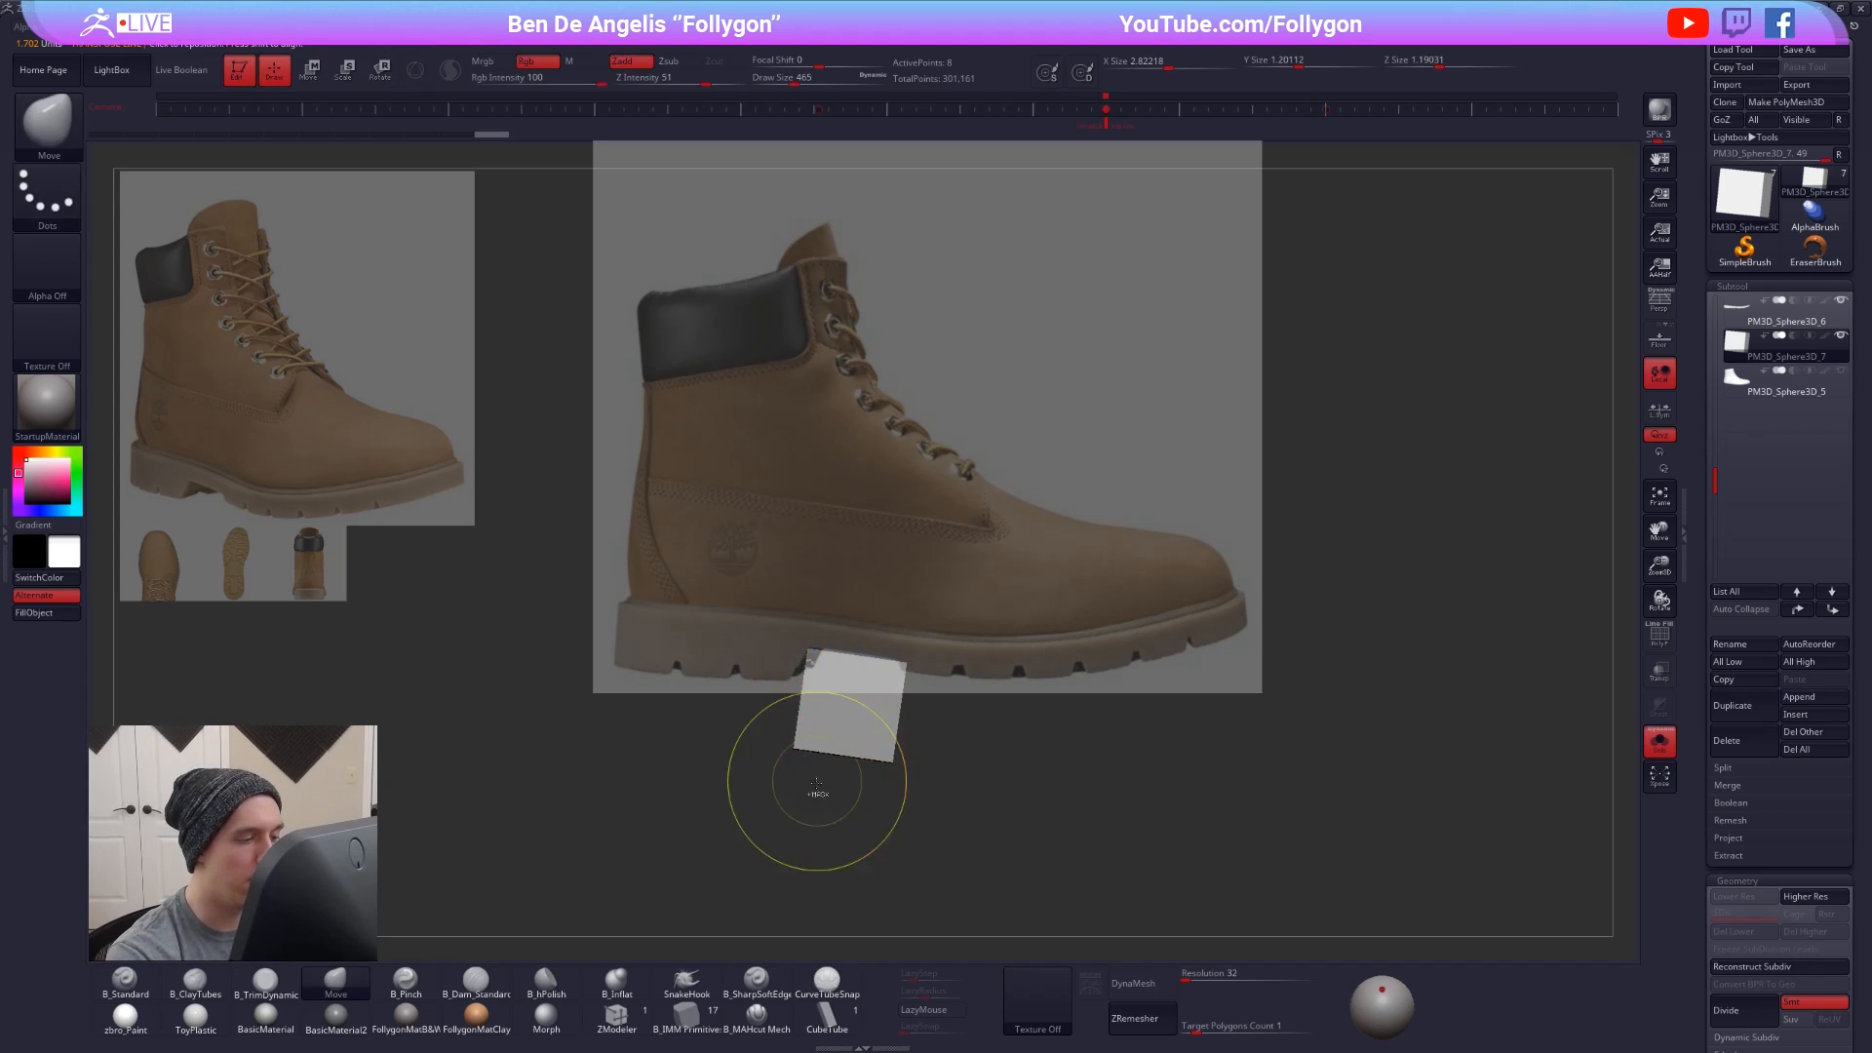
- Reshape the cube into a wedge matching the arch gap by shifting its lower heel-side corner and its toe-side edge, then clear the mask
key("w")
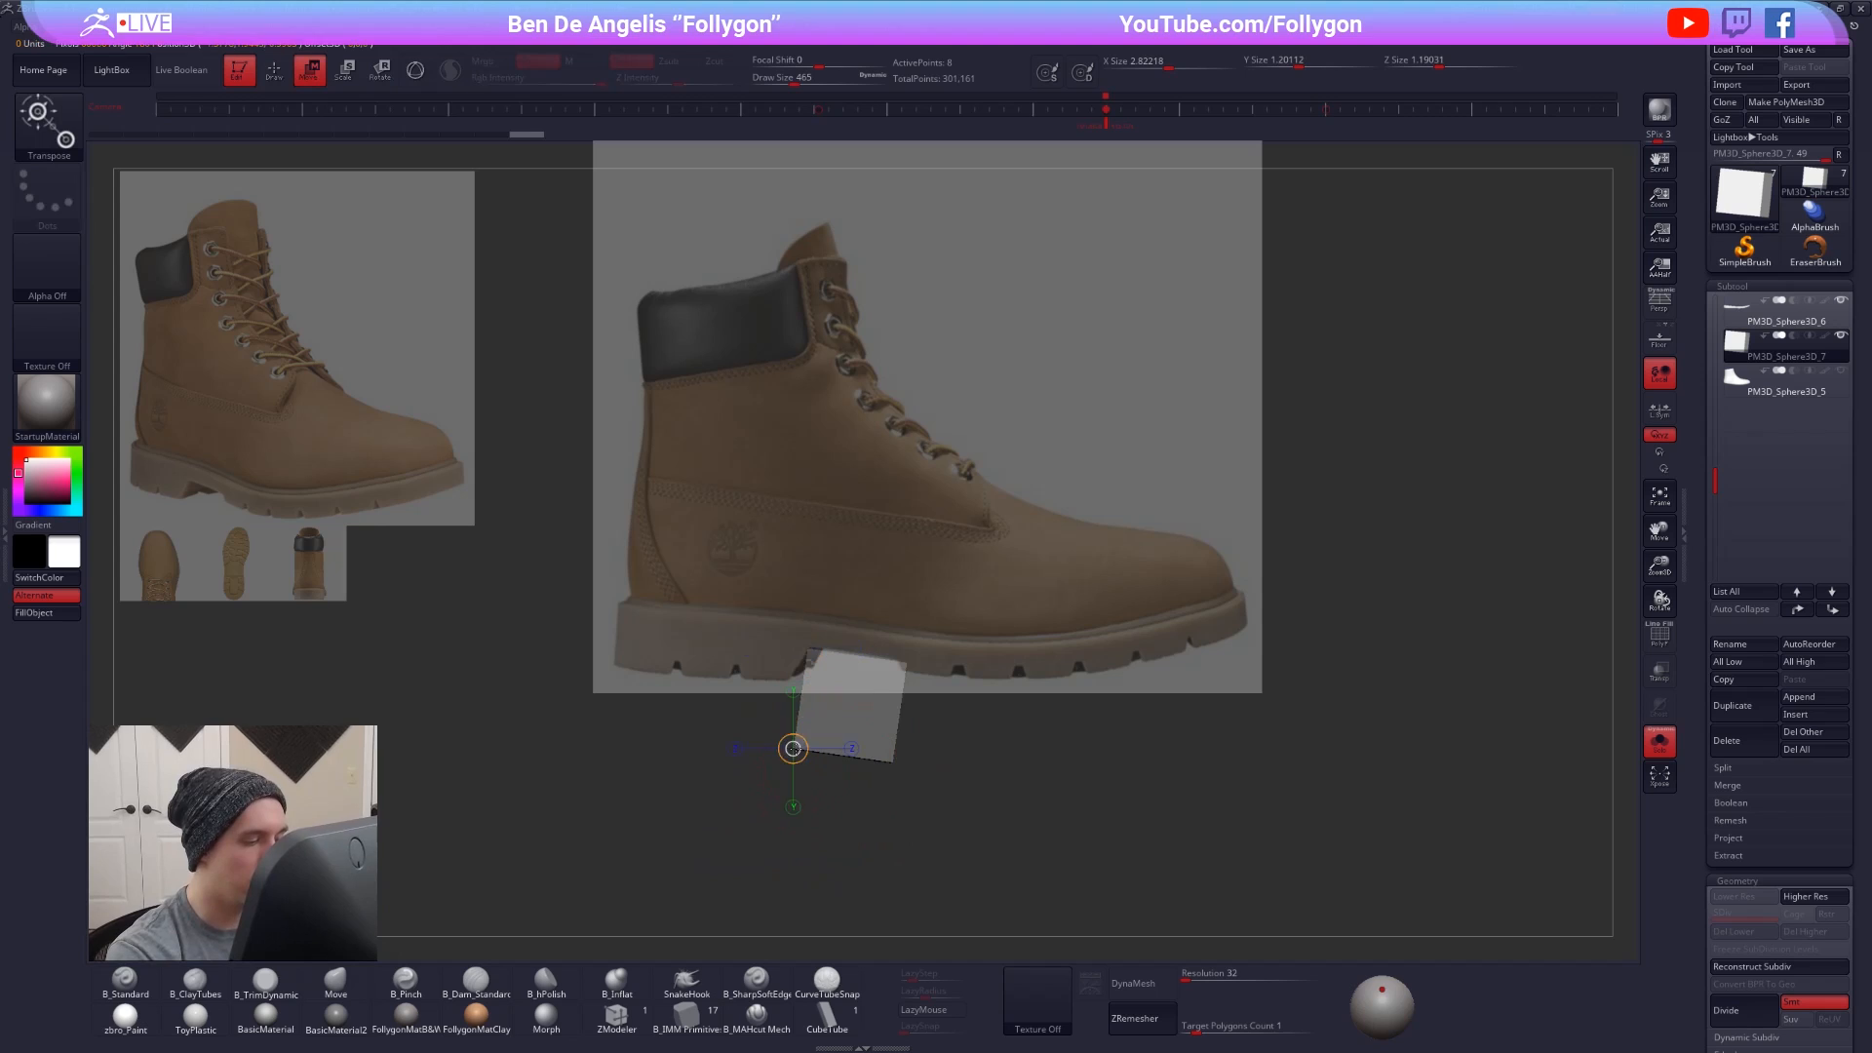
mouse_move(793, 749)
left_mouse_down("shift")
mouse_move(793, 829)
mouse_move(762, 787)
left_mouse_up("shift")
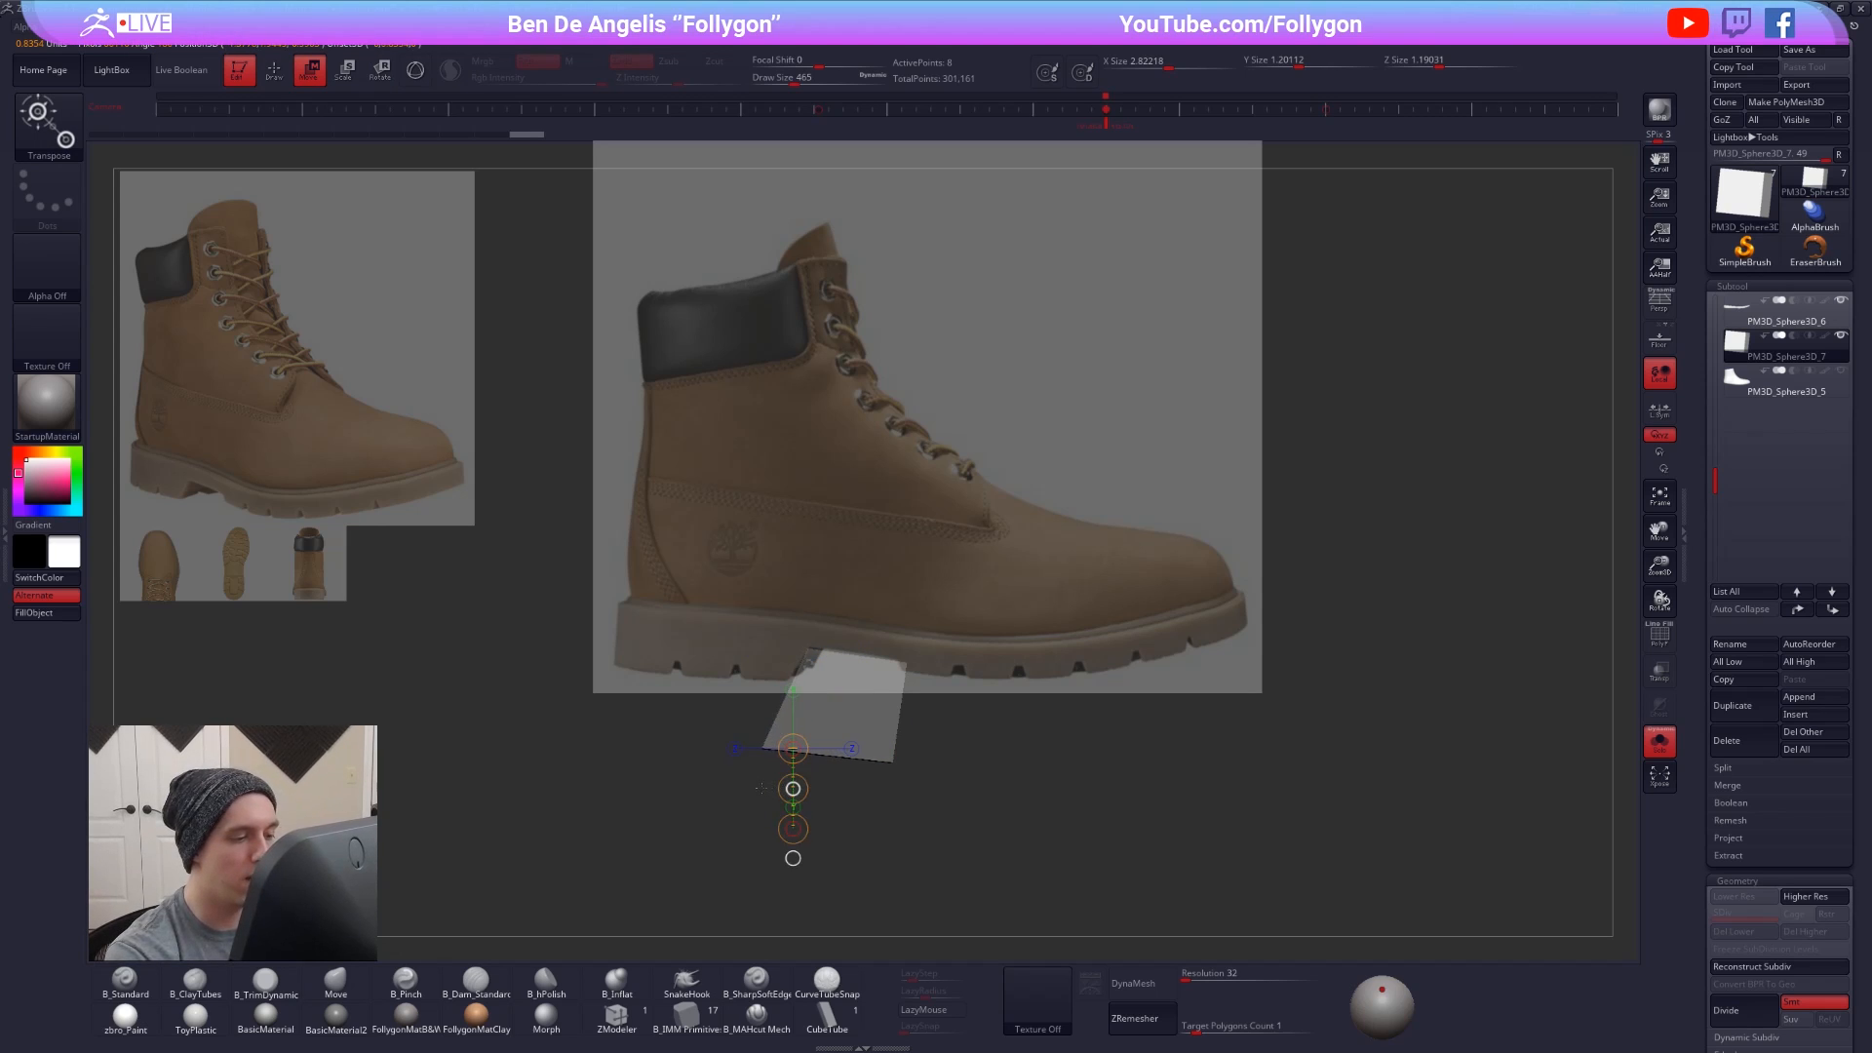
key("q")
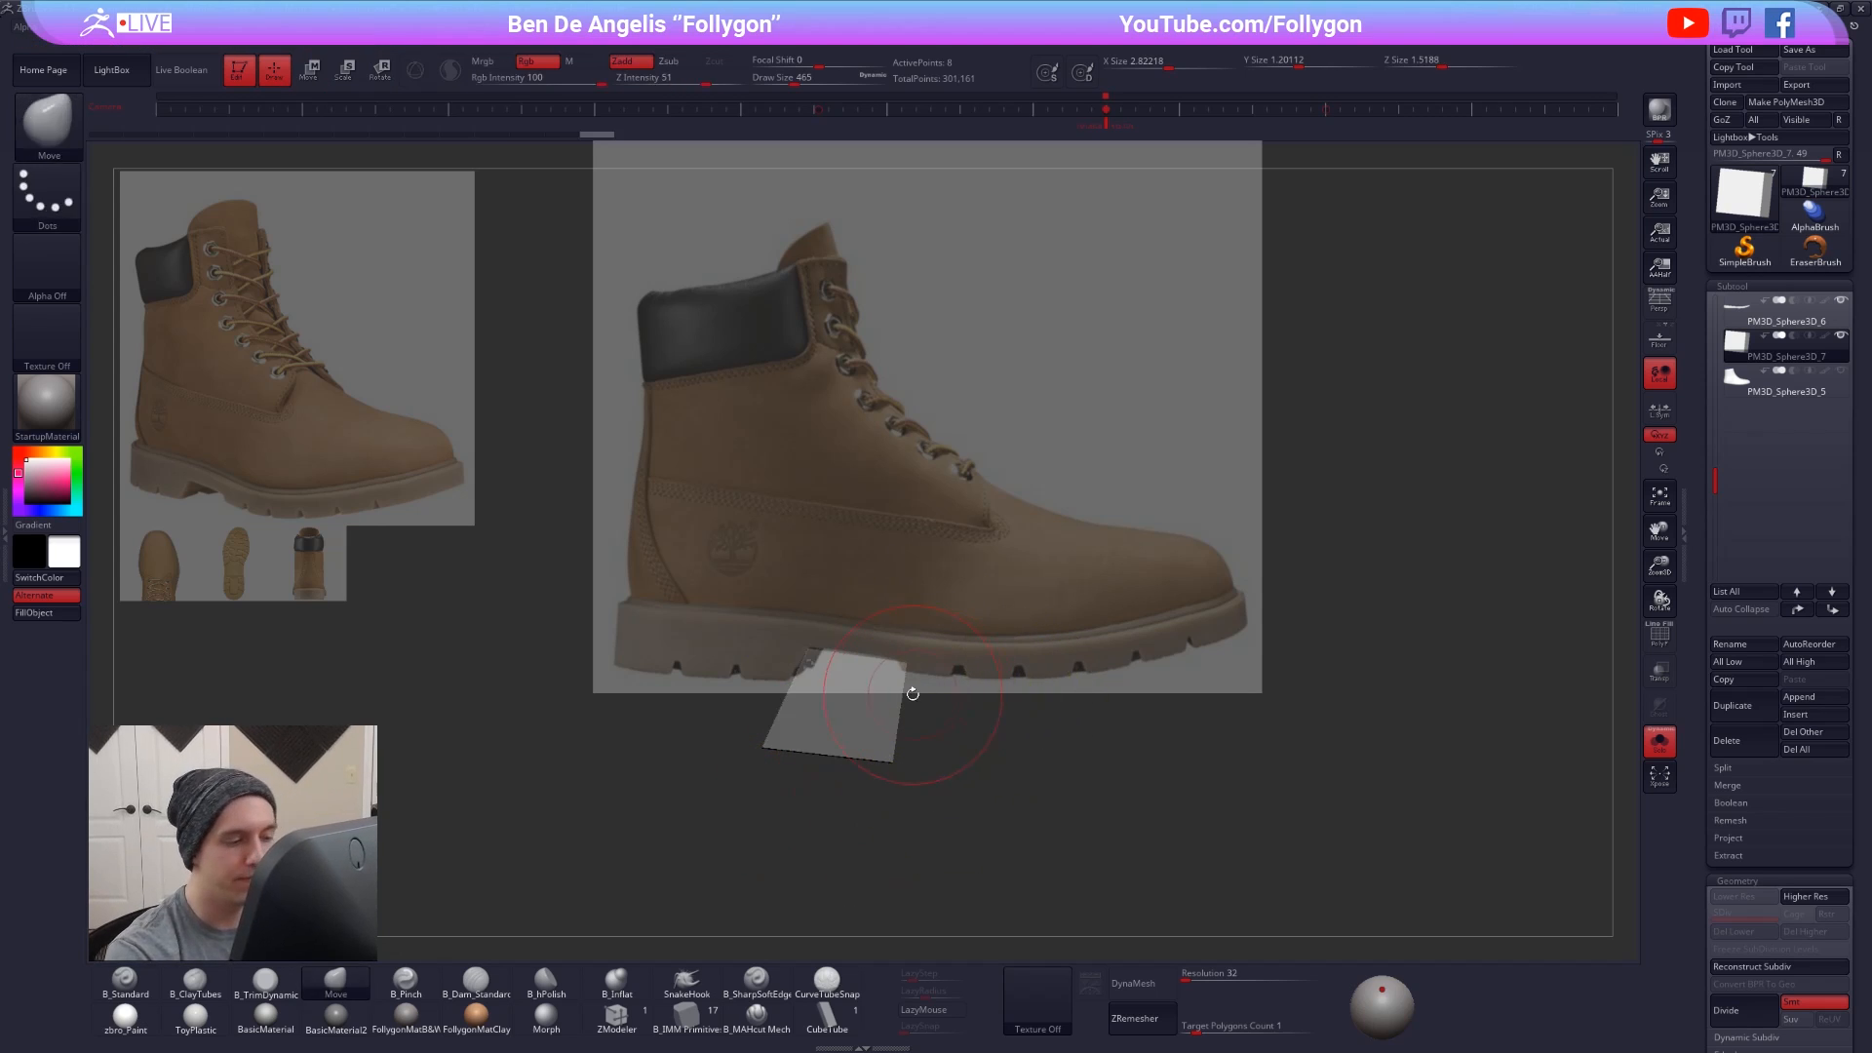
key("w")
mouse_move(896, 702)
left_mouse_down()
mouse_move(934, 795)
mouse_move(1036, 752)
mouse_move(955, 780)
mouse_move(918, 754)
left_mouse_up()
key("q")
left_click(963, 785, "ctrl")
key("w")
key("q")
left_click_drag(1094, 743, 1201, 717, "ctrl")
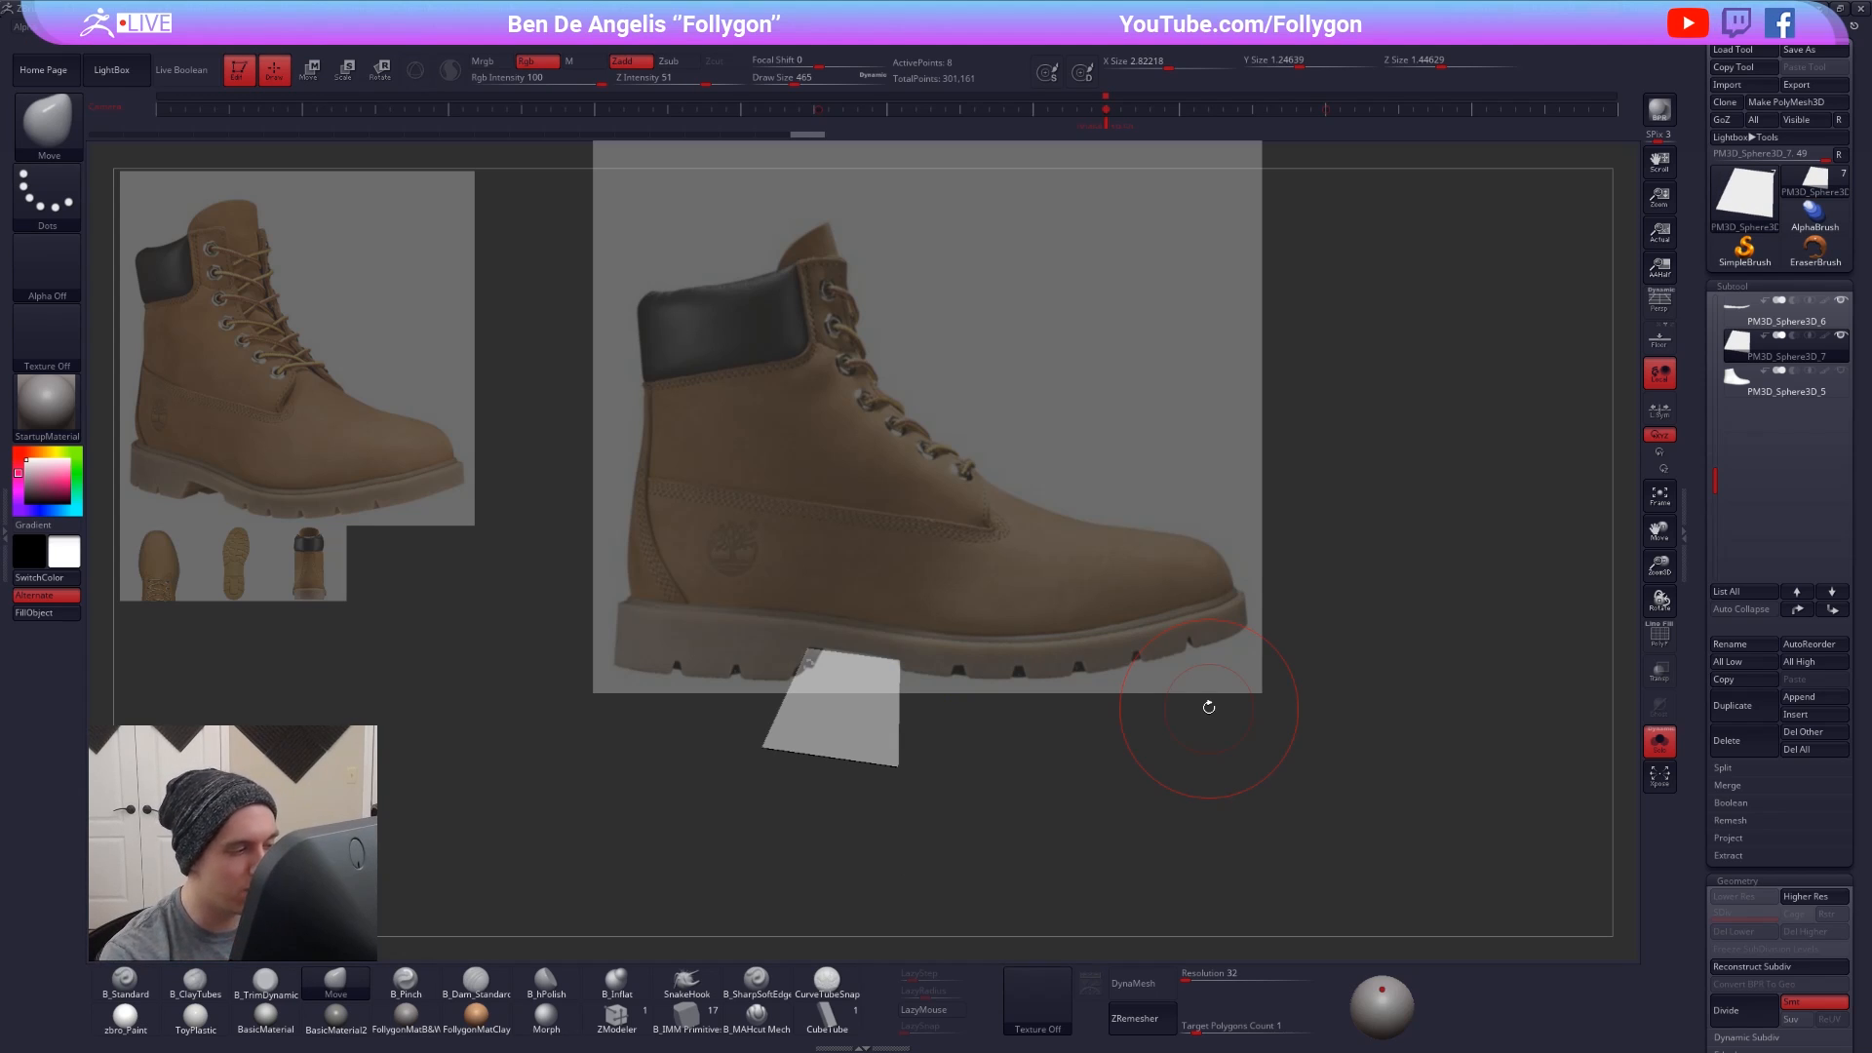
- Show all parts, lower the foot piece to subdivision level 1, and fit its instep to the reference with the Move brush at draw size 447
key("shift+z")
key("shift+z")
key("alt+s")
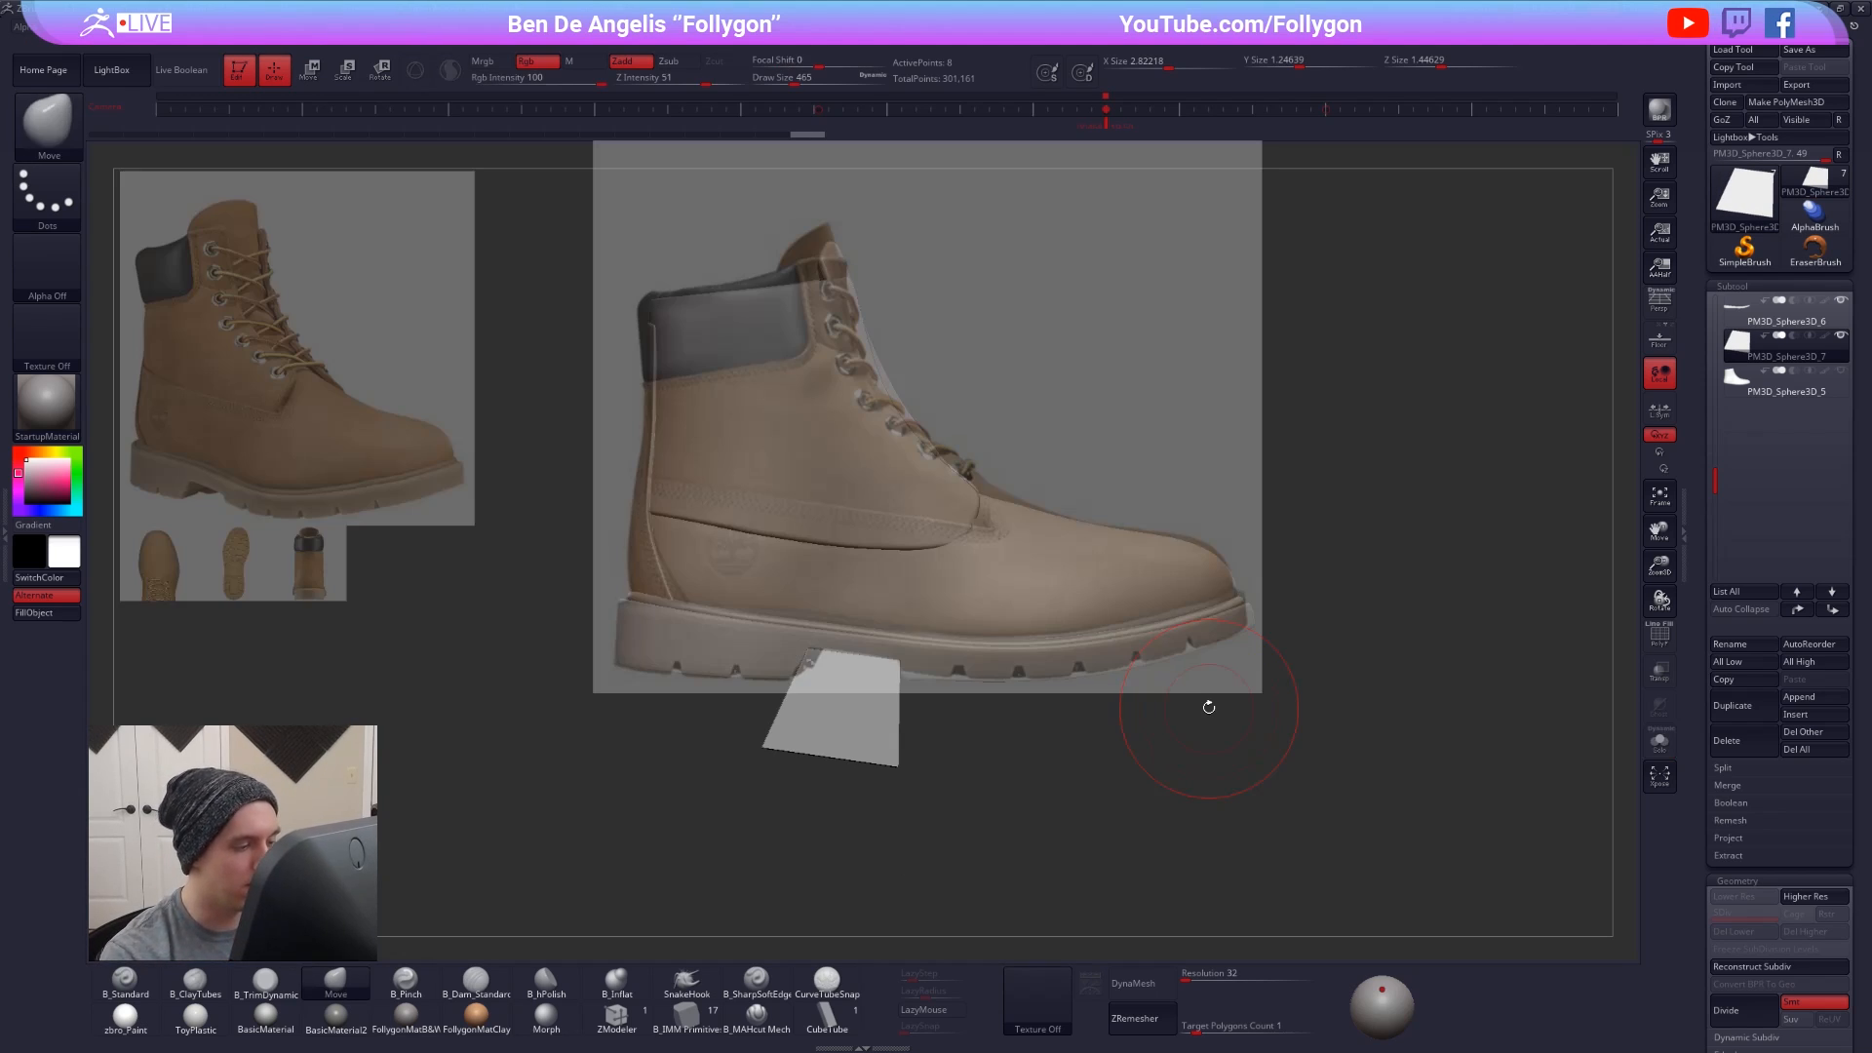
key("shift")
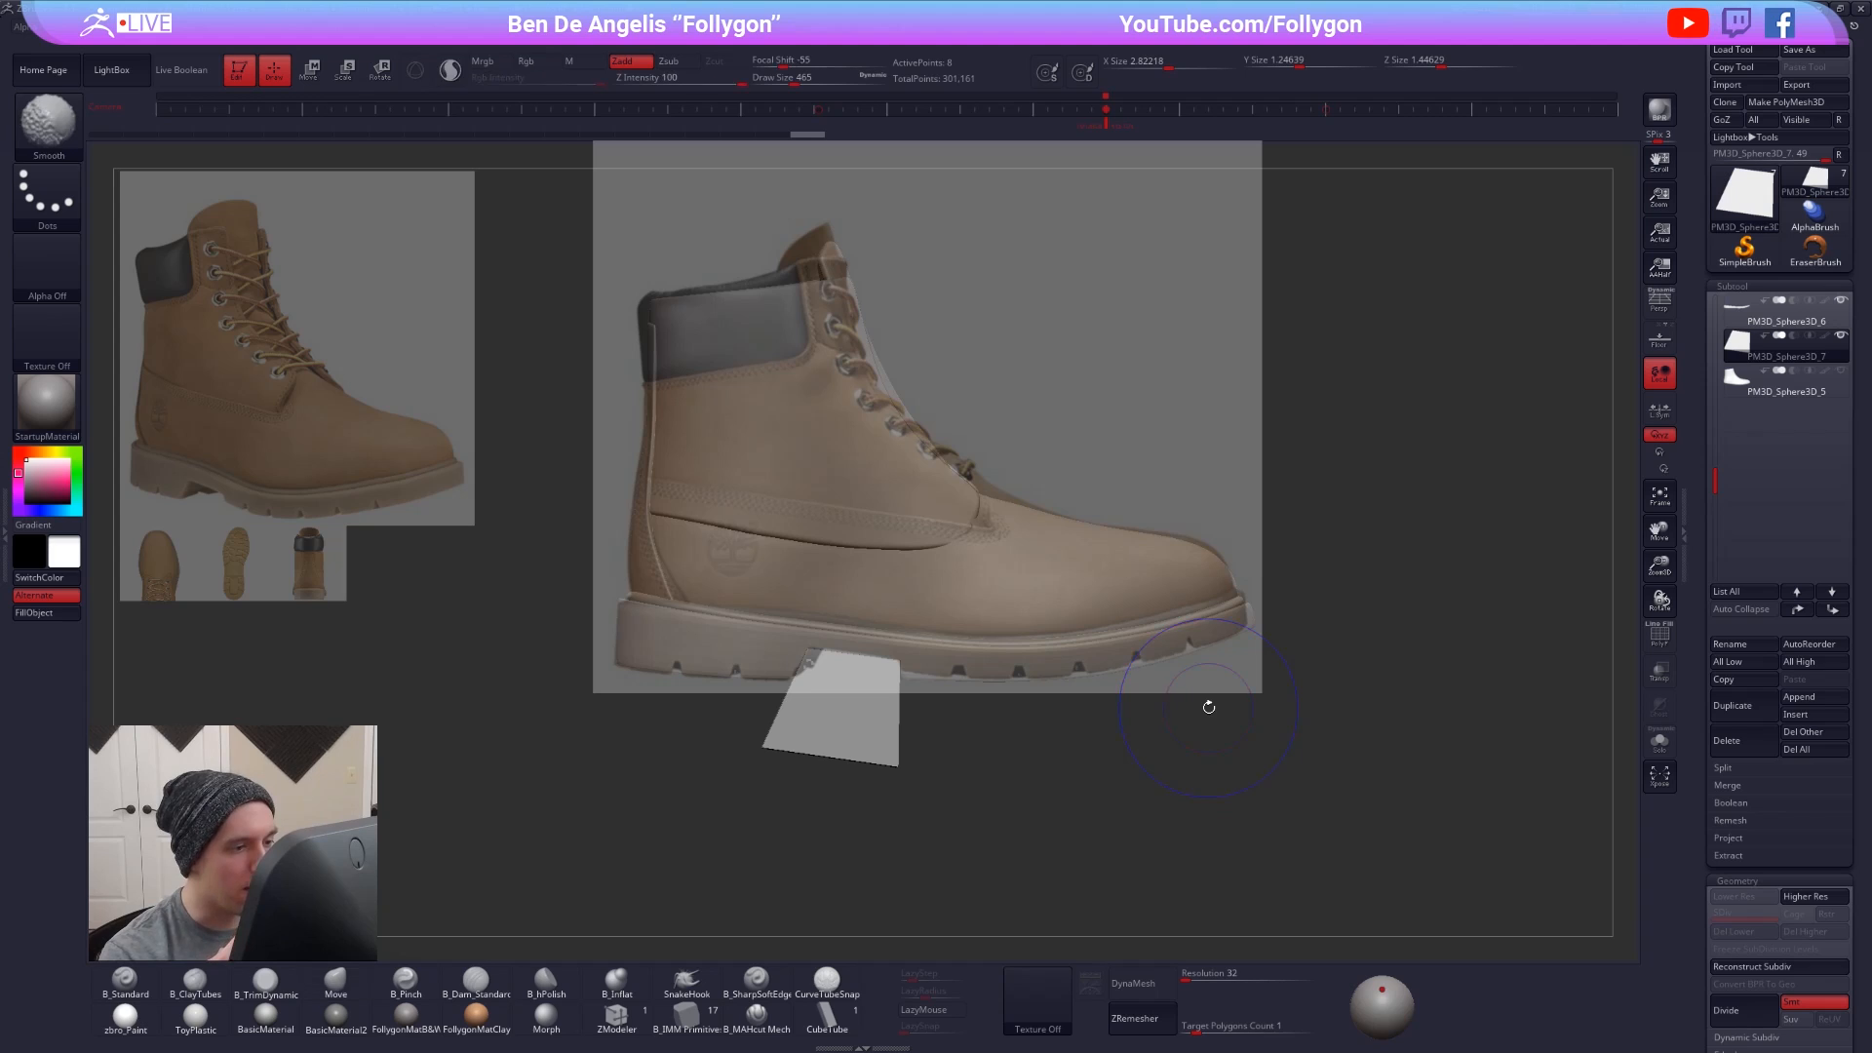
left_click(1193, 575, "alt")
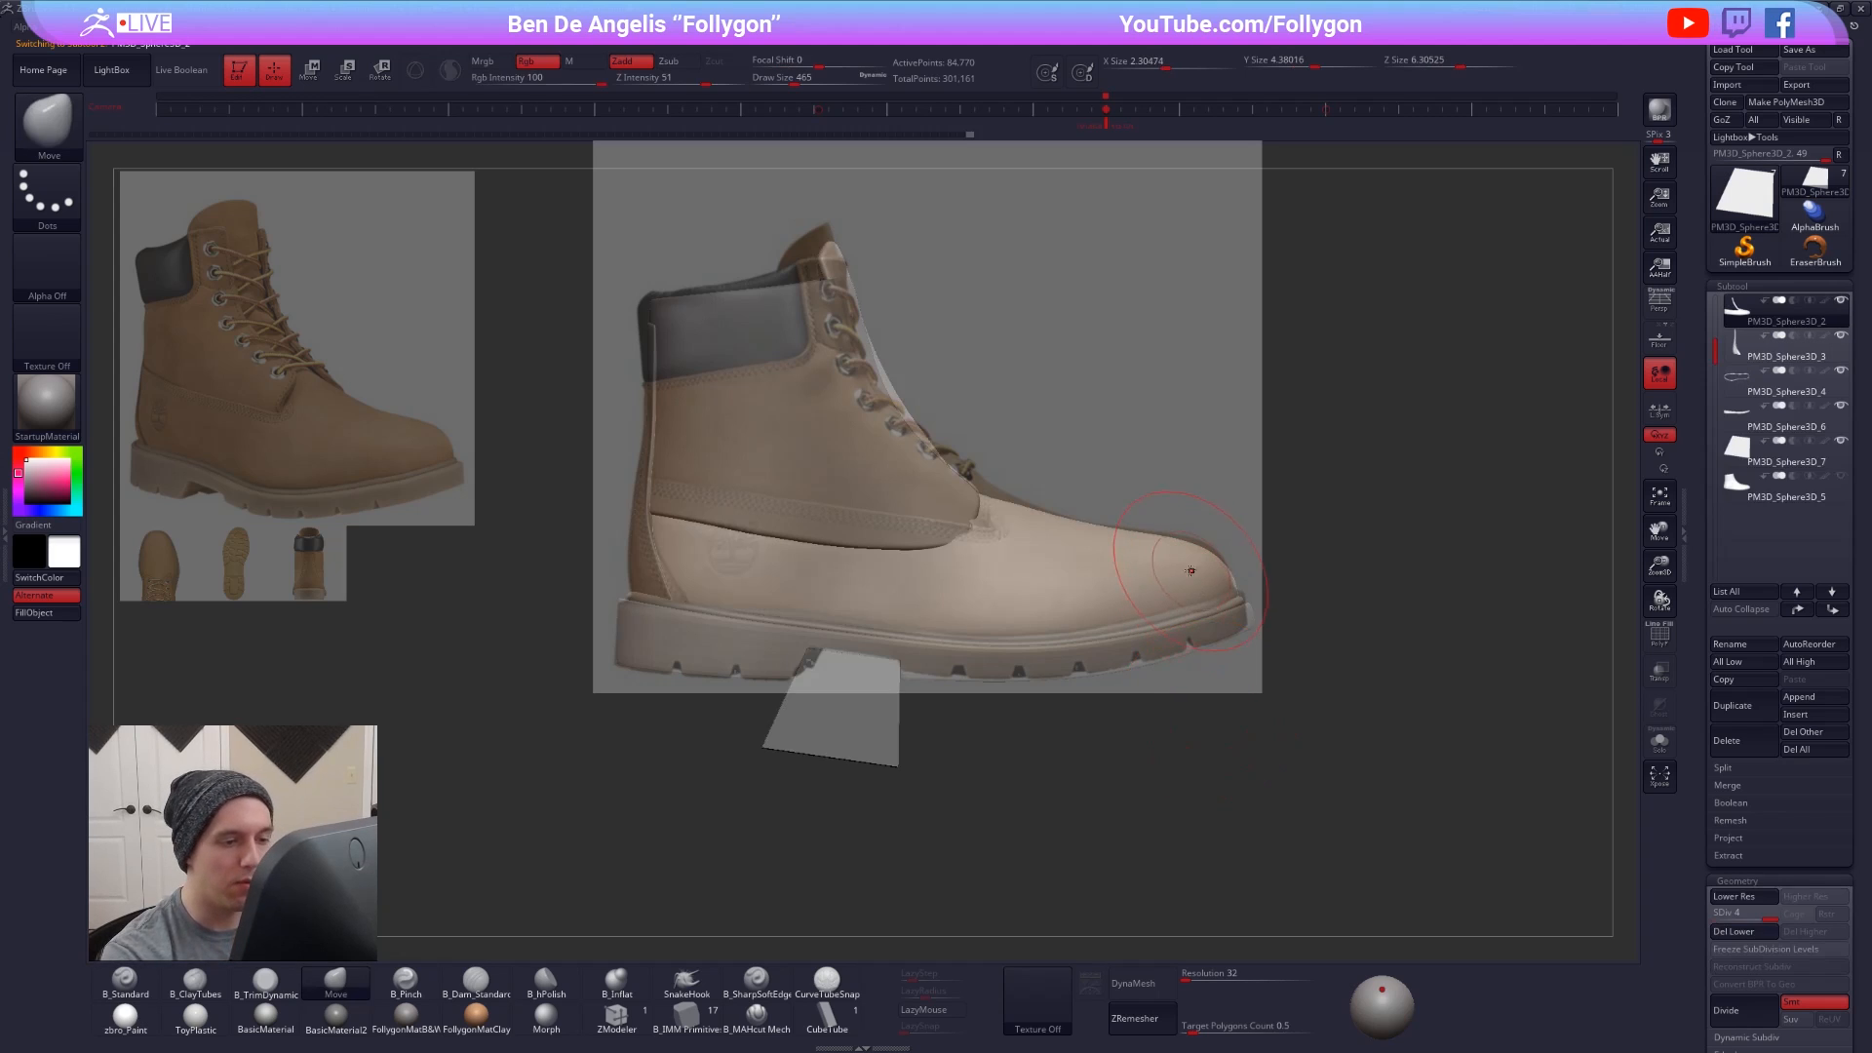
key("s")
left_click_drag(1205, 560, 1195, 560)
key("shift+f")
key("shift+d")
key("shift+d")
key("shift+d")
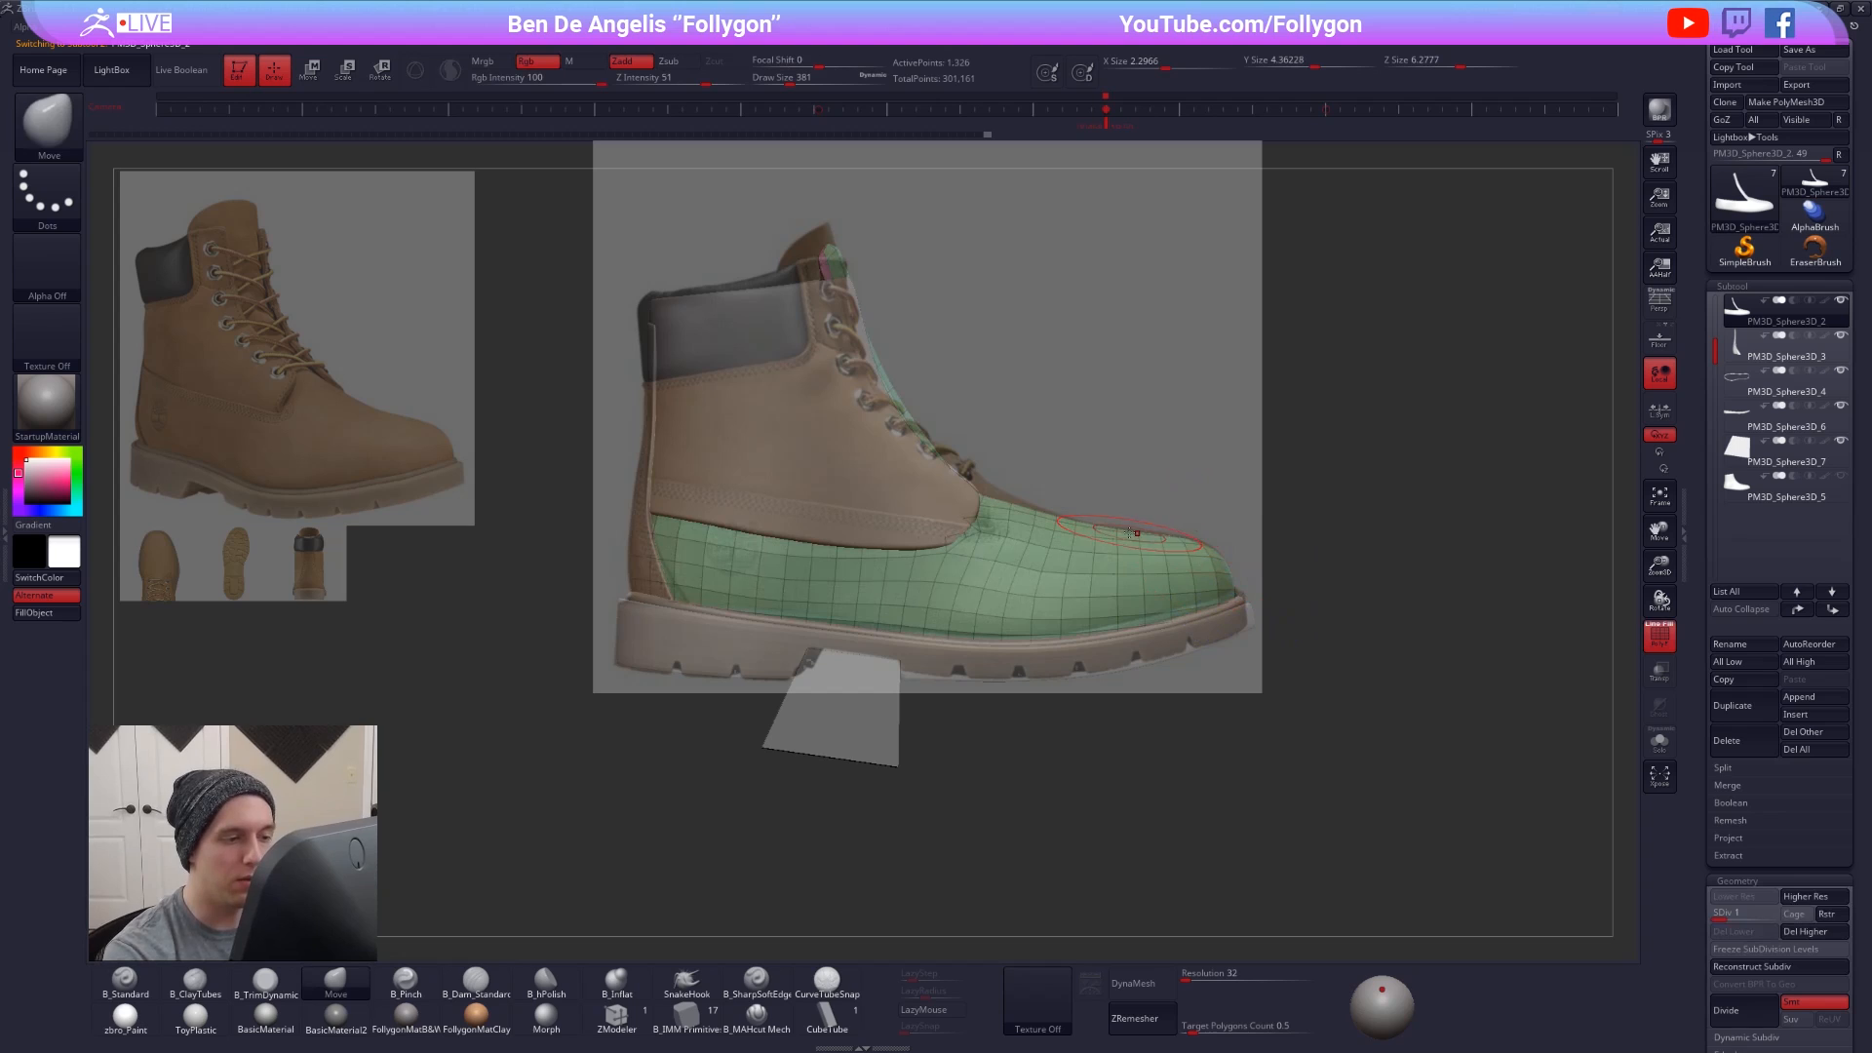
key("s")
left_click_drag(1133, 537, 1142, 538)
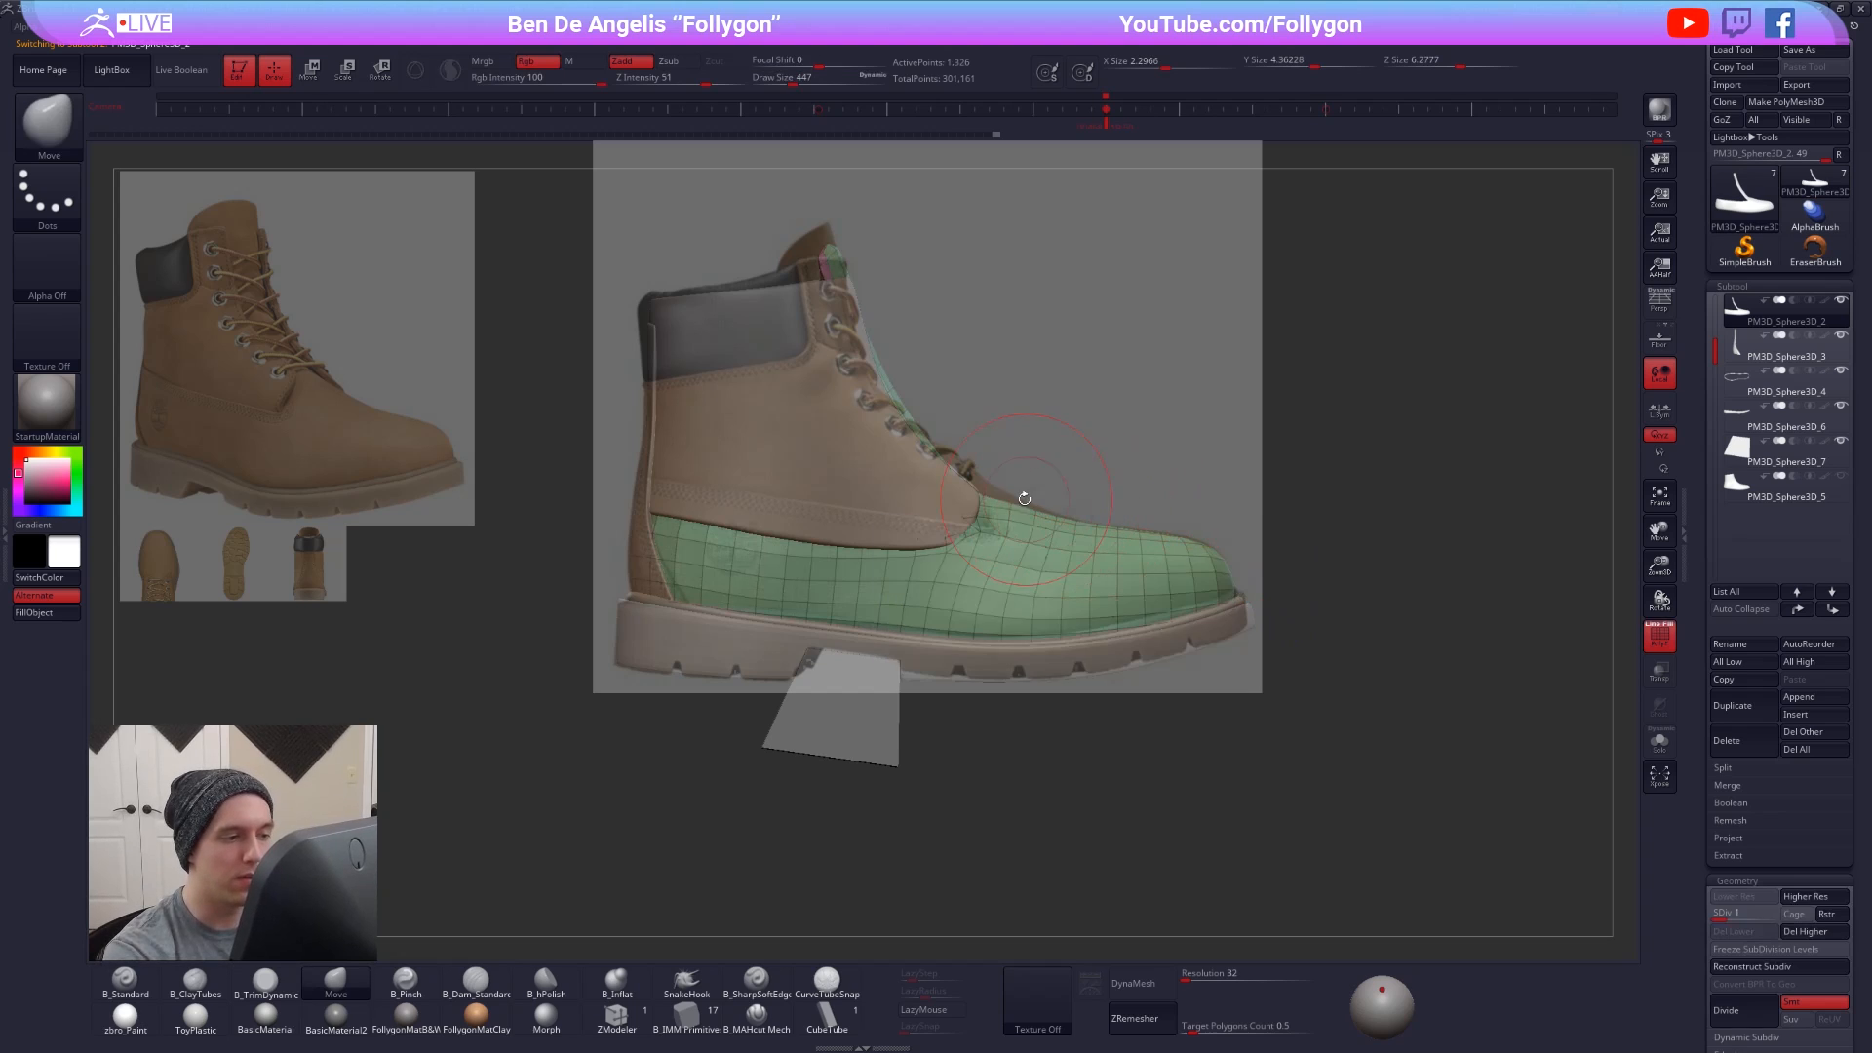
- Select the ankle shaft at its lowest resolution and pull its upper front edge up to the reference with the Move brush at draw size 677
left_click(967, 480, "alt")
key("shift+d")
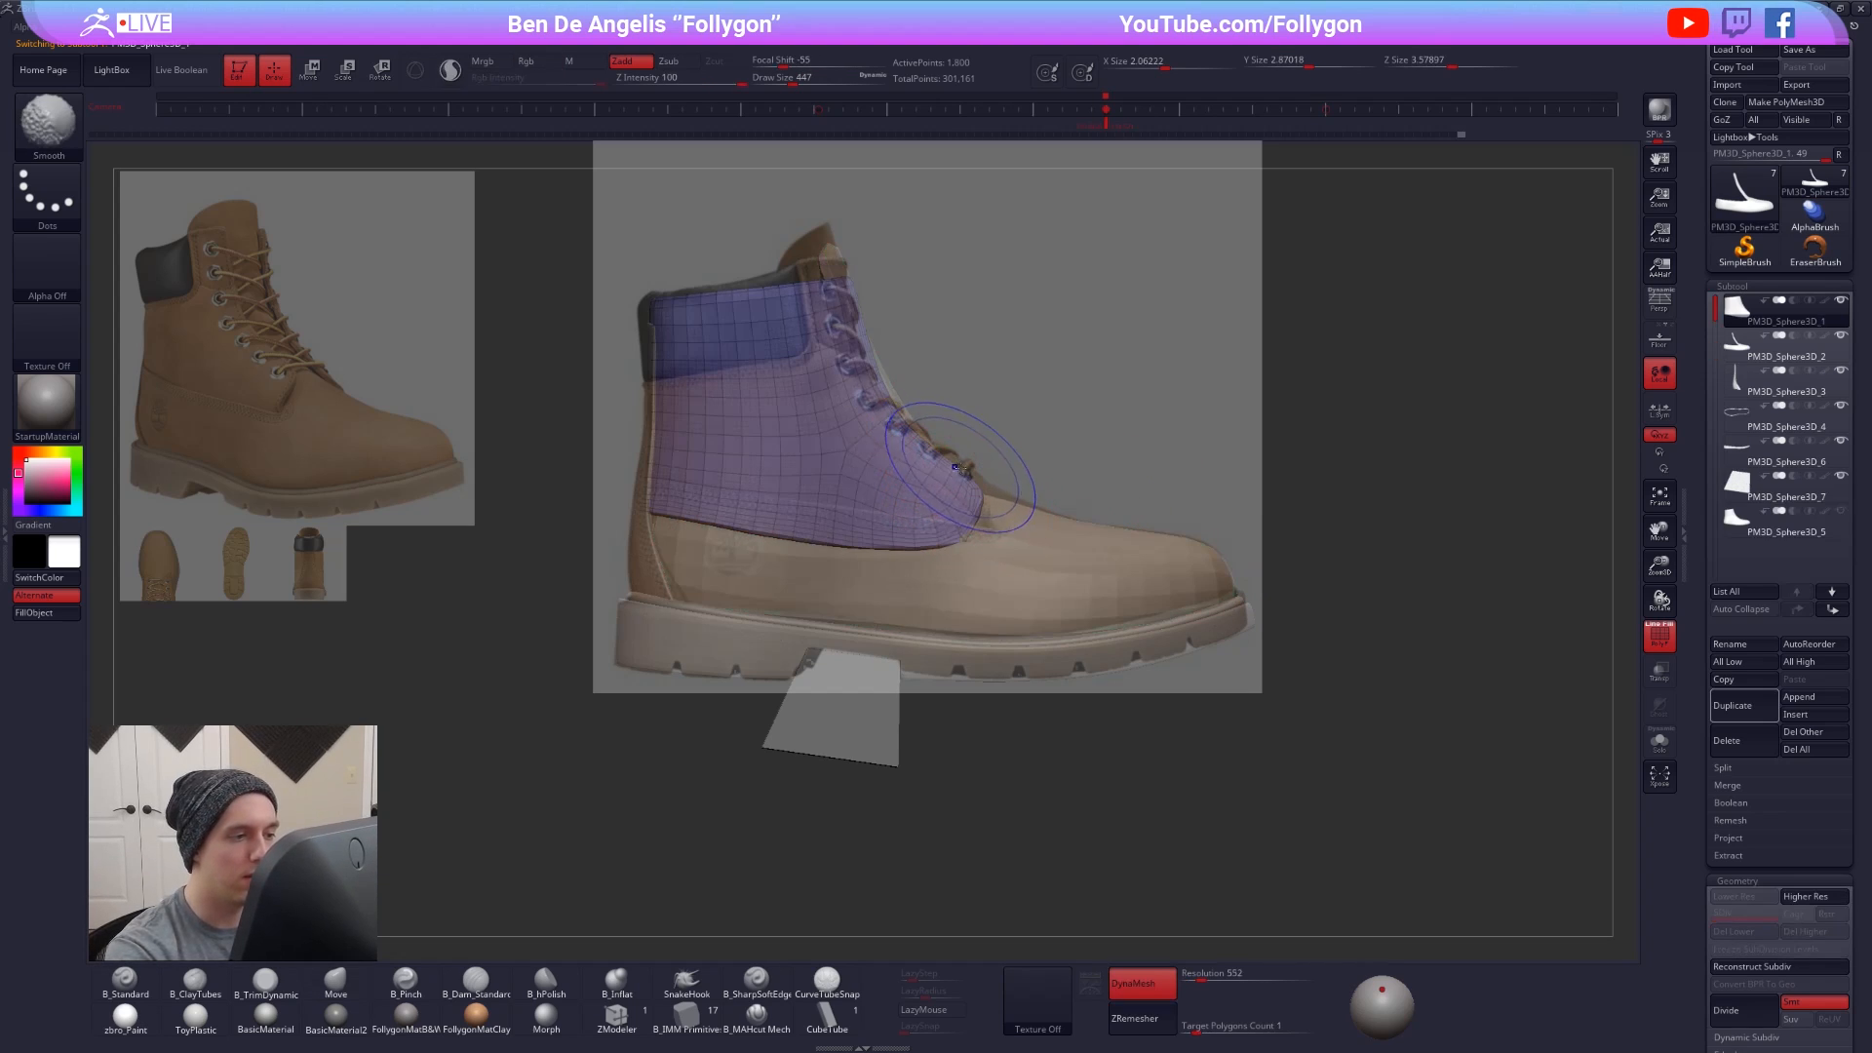
key("shift+f")
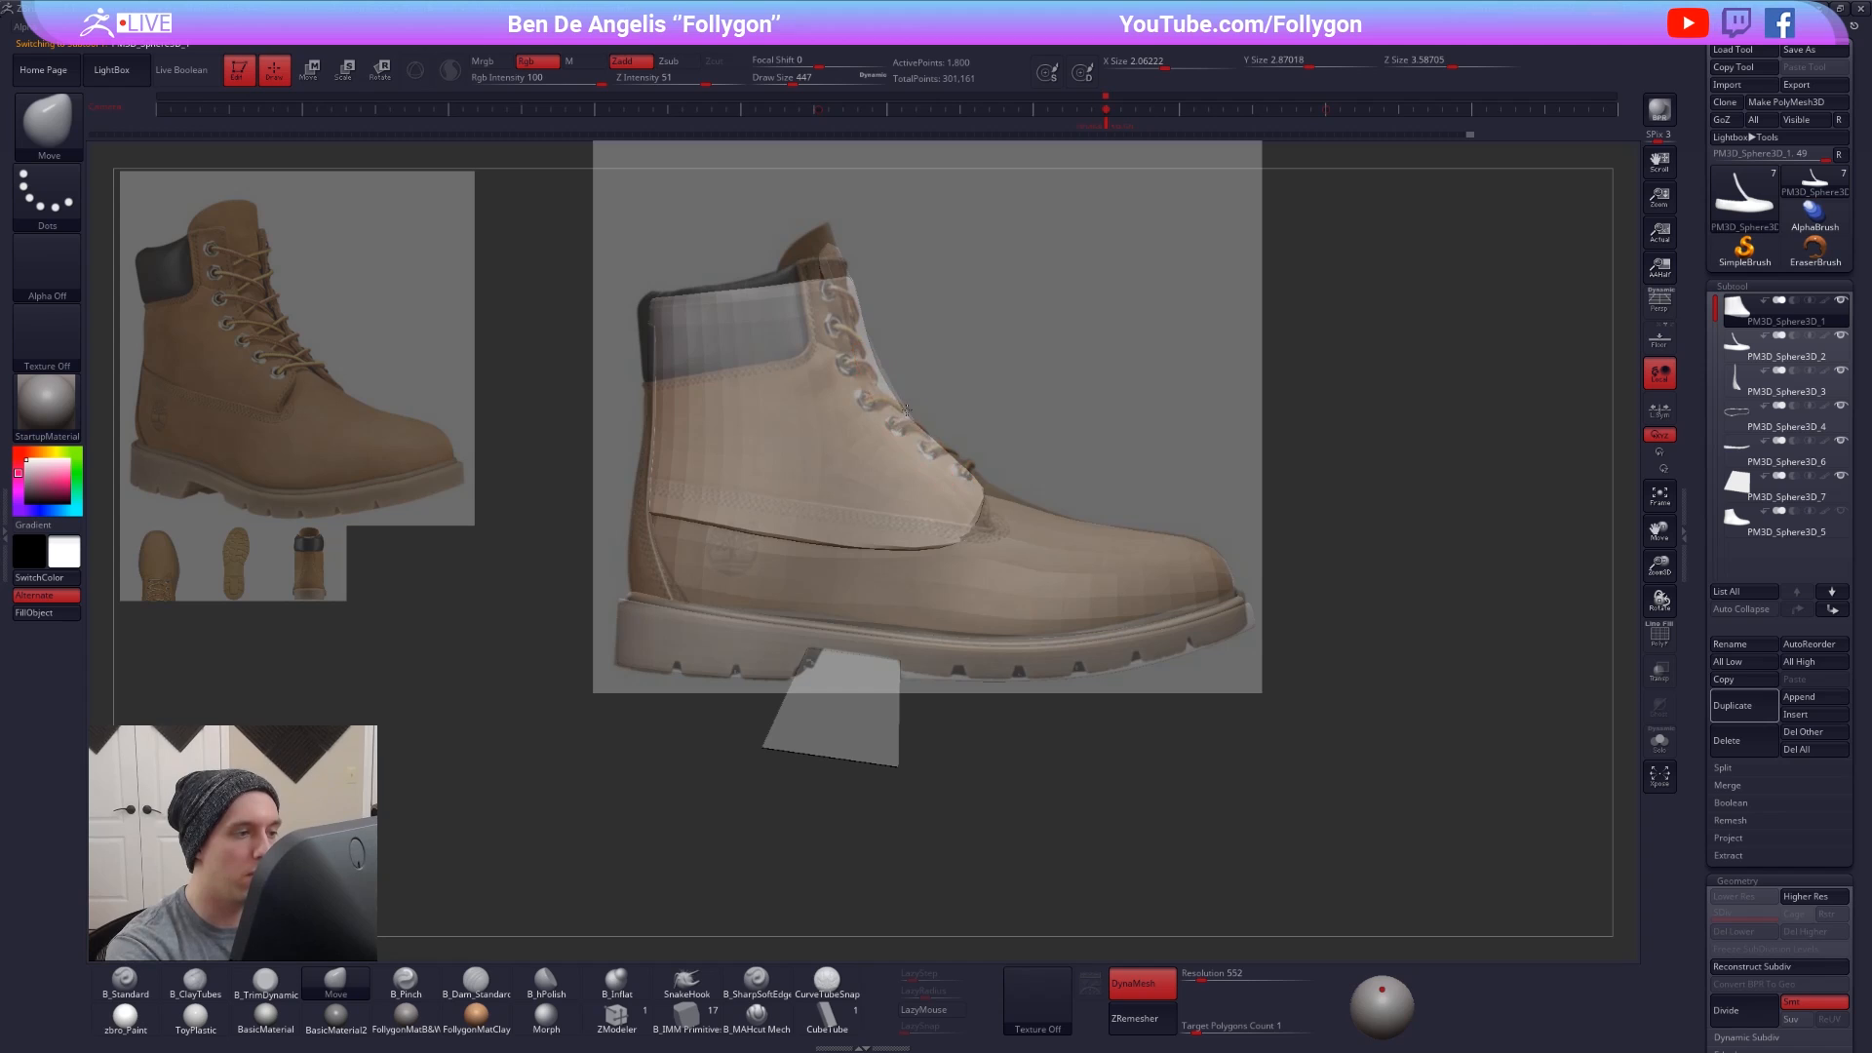
key("shift+z")
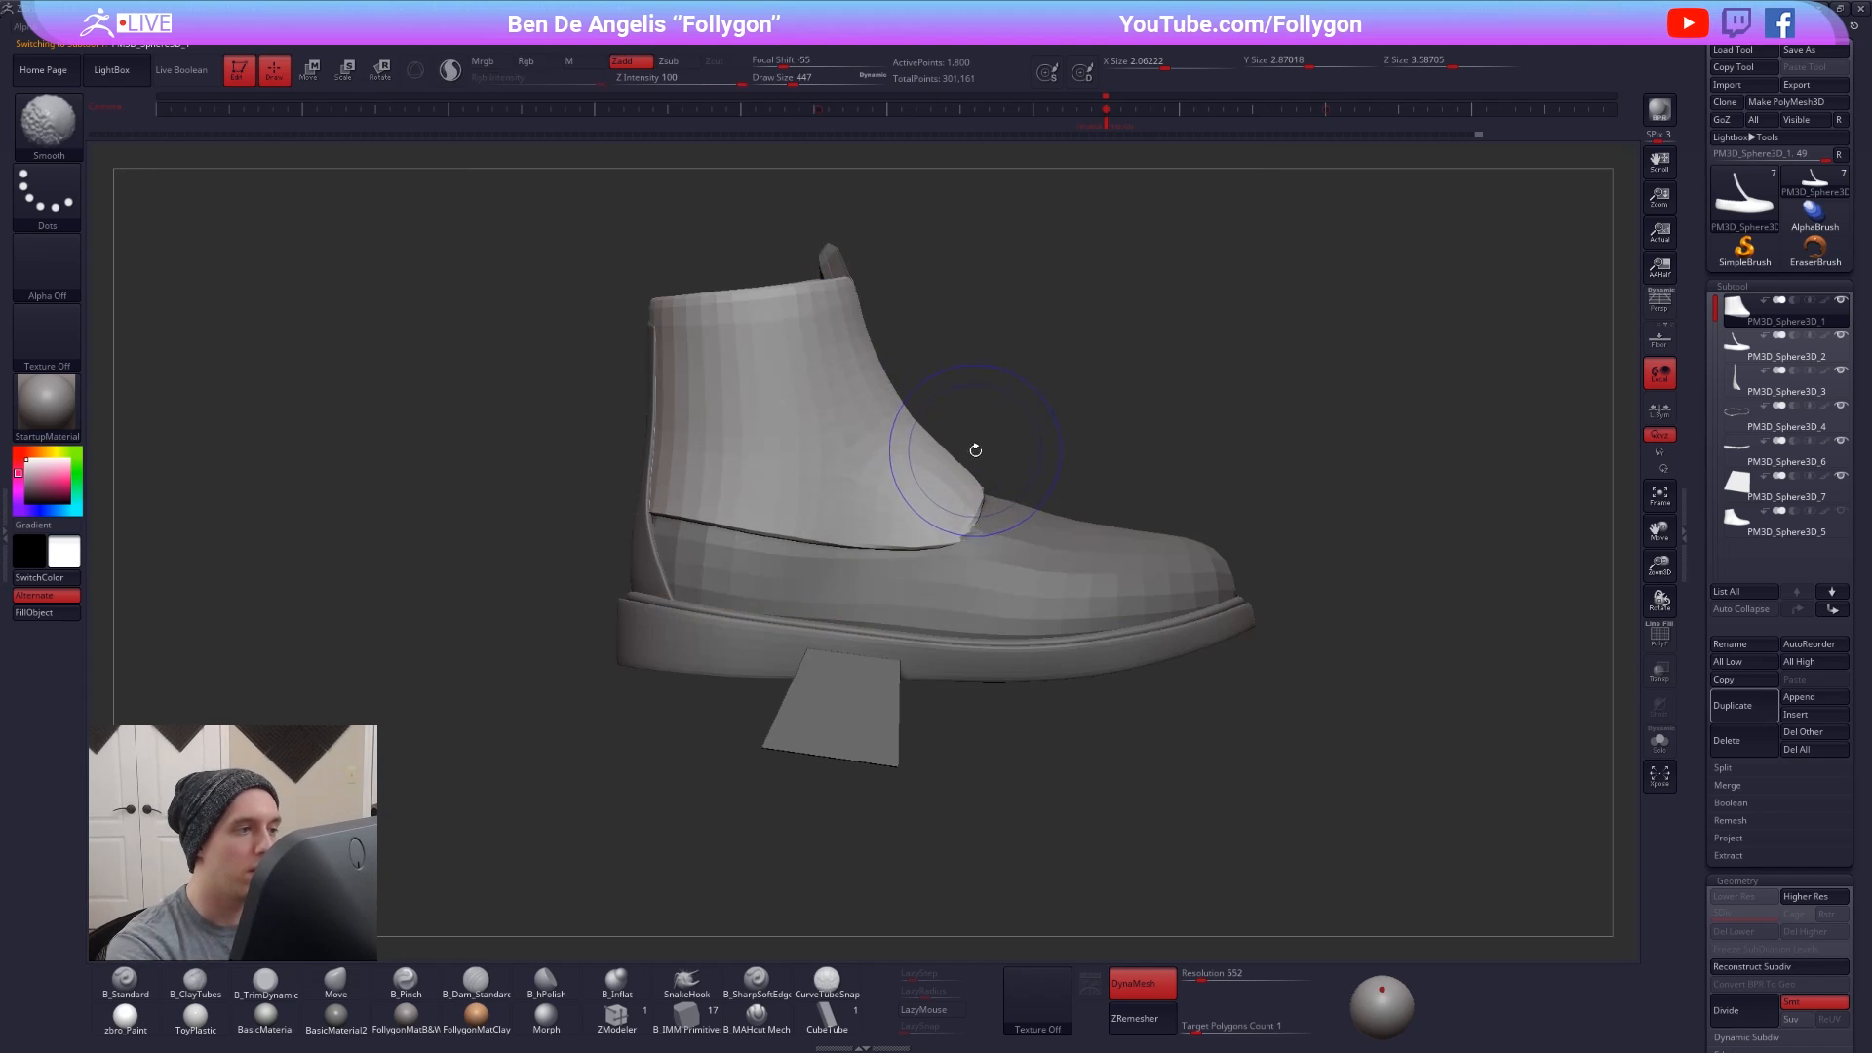
key("shift+z")
key("space")
mouse_move(846, 324)
left_mouse_down()
mouse_move(807, 277)
mouse_move(844, 266)
left_mouse_up()
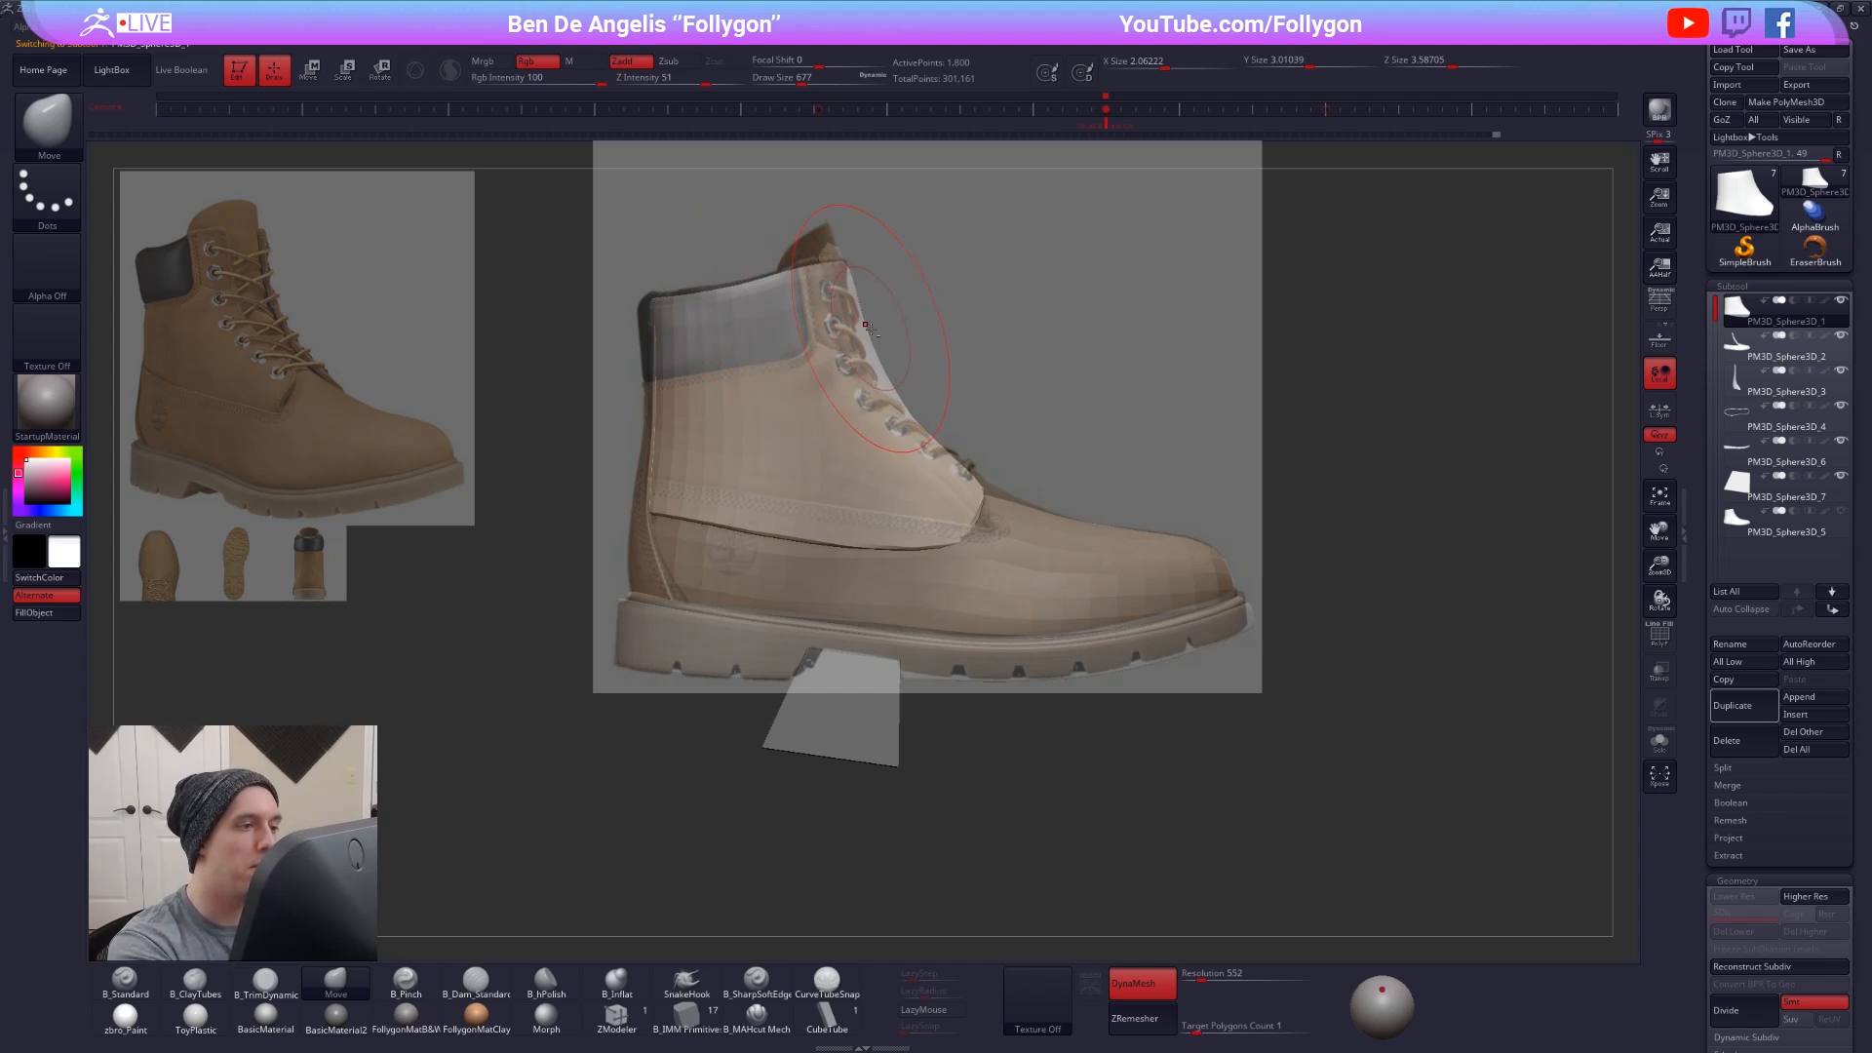
- Select the foot piece and pull the tongue's tip up to the reference with the Move brush, checking the wireframe
left_click(826, 261, "alt")
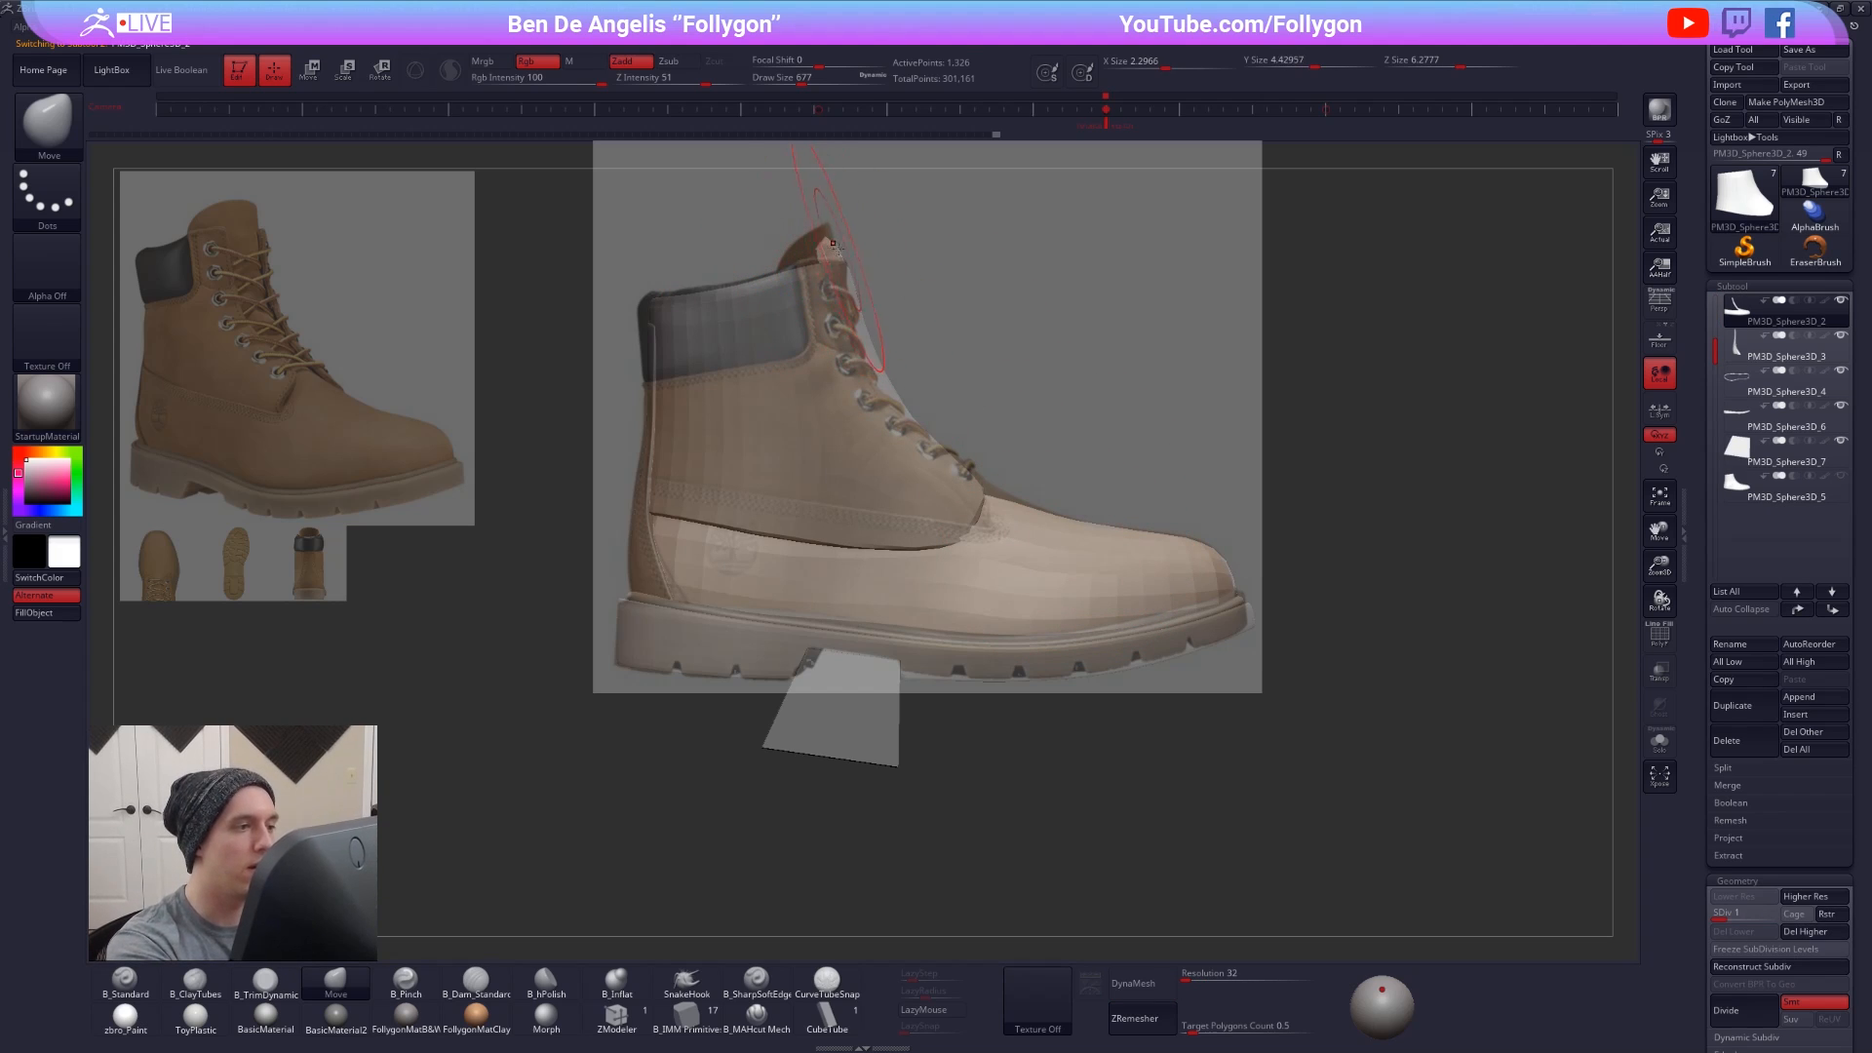
left_click_drag(833, 244, 831, 234)
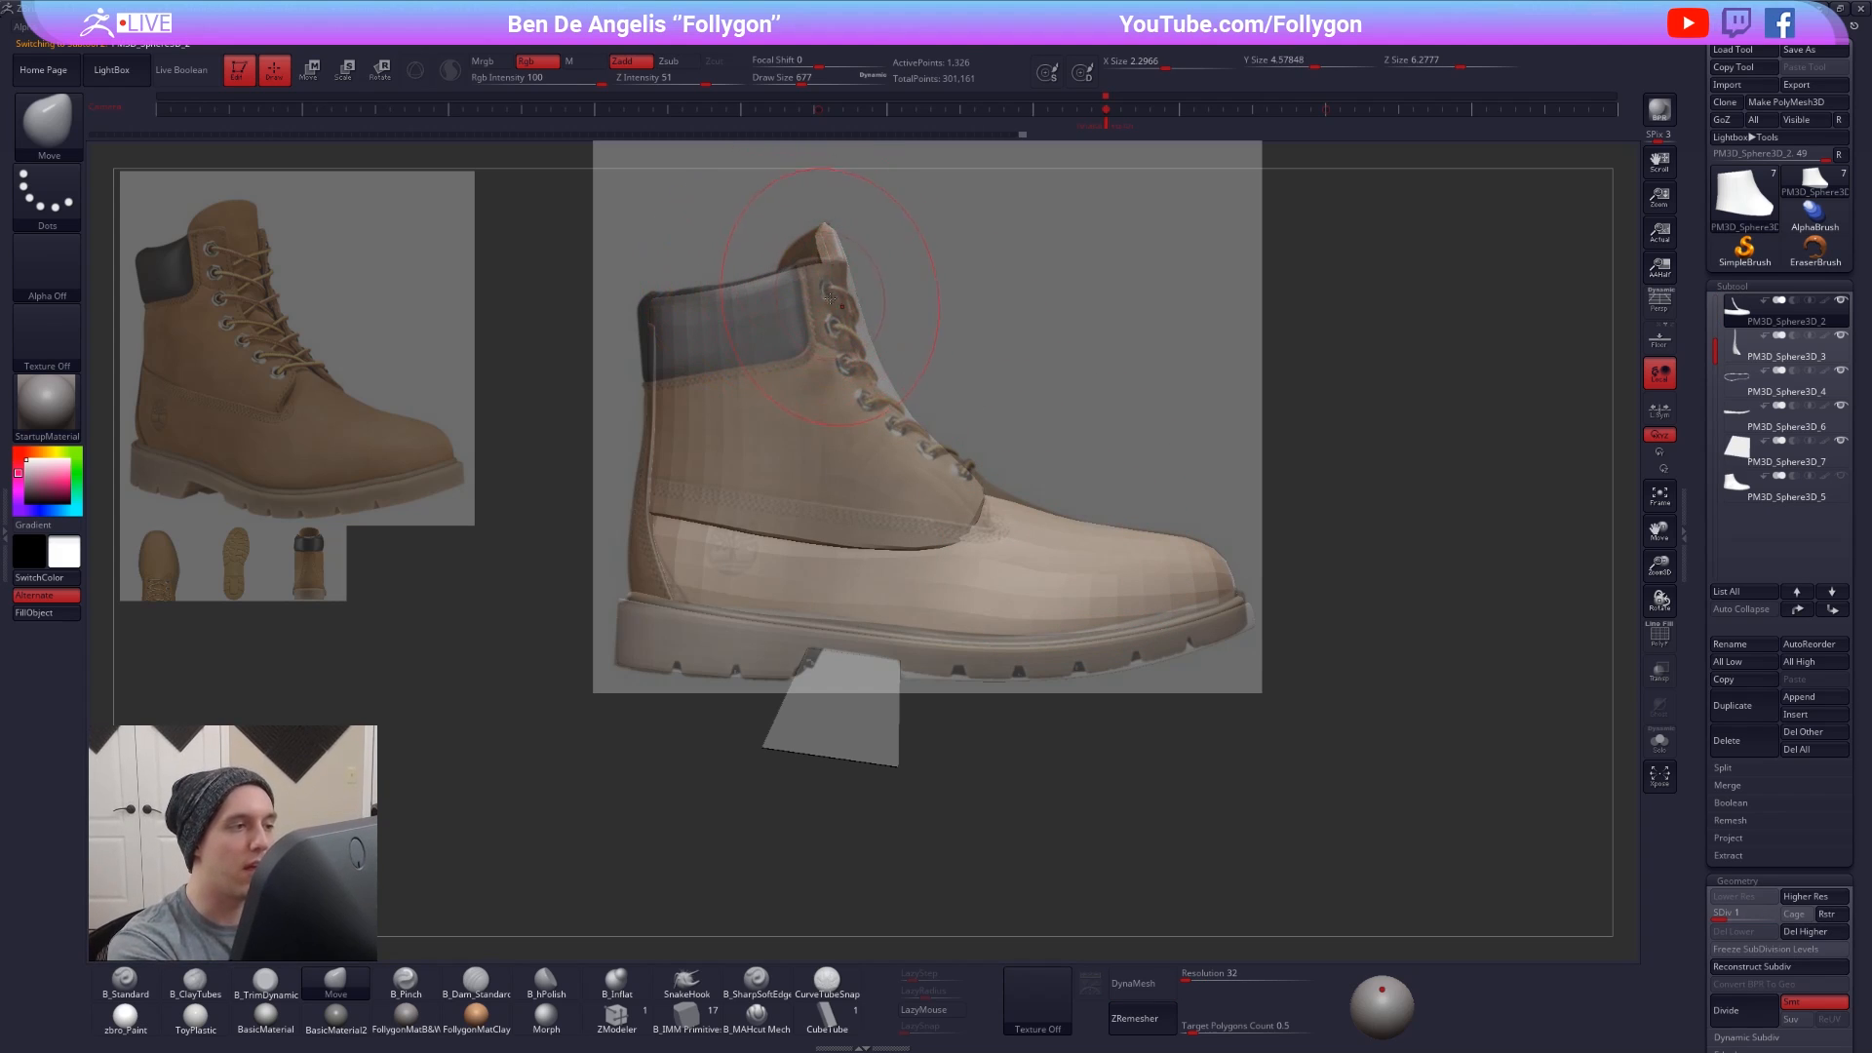
key("shift+f")
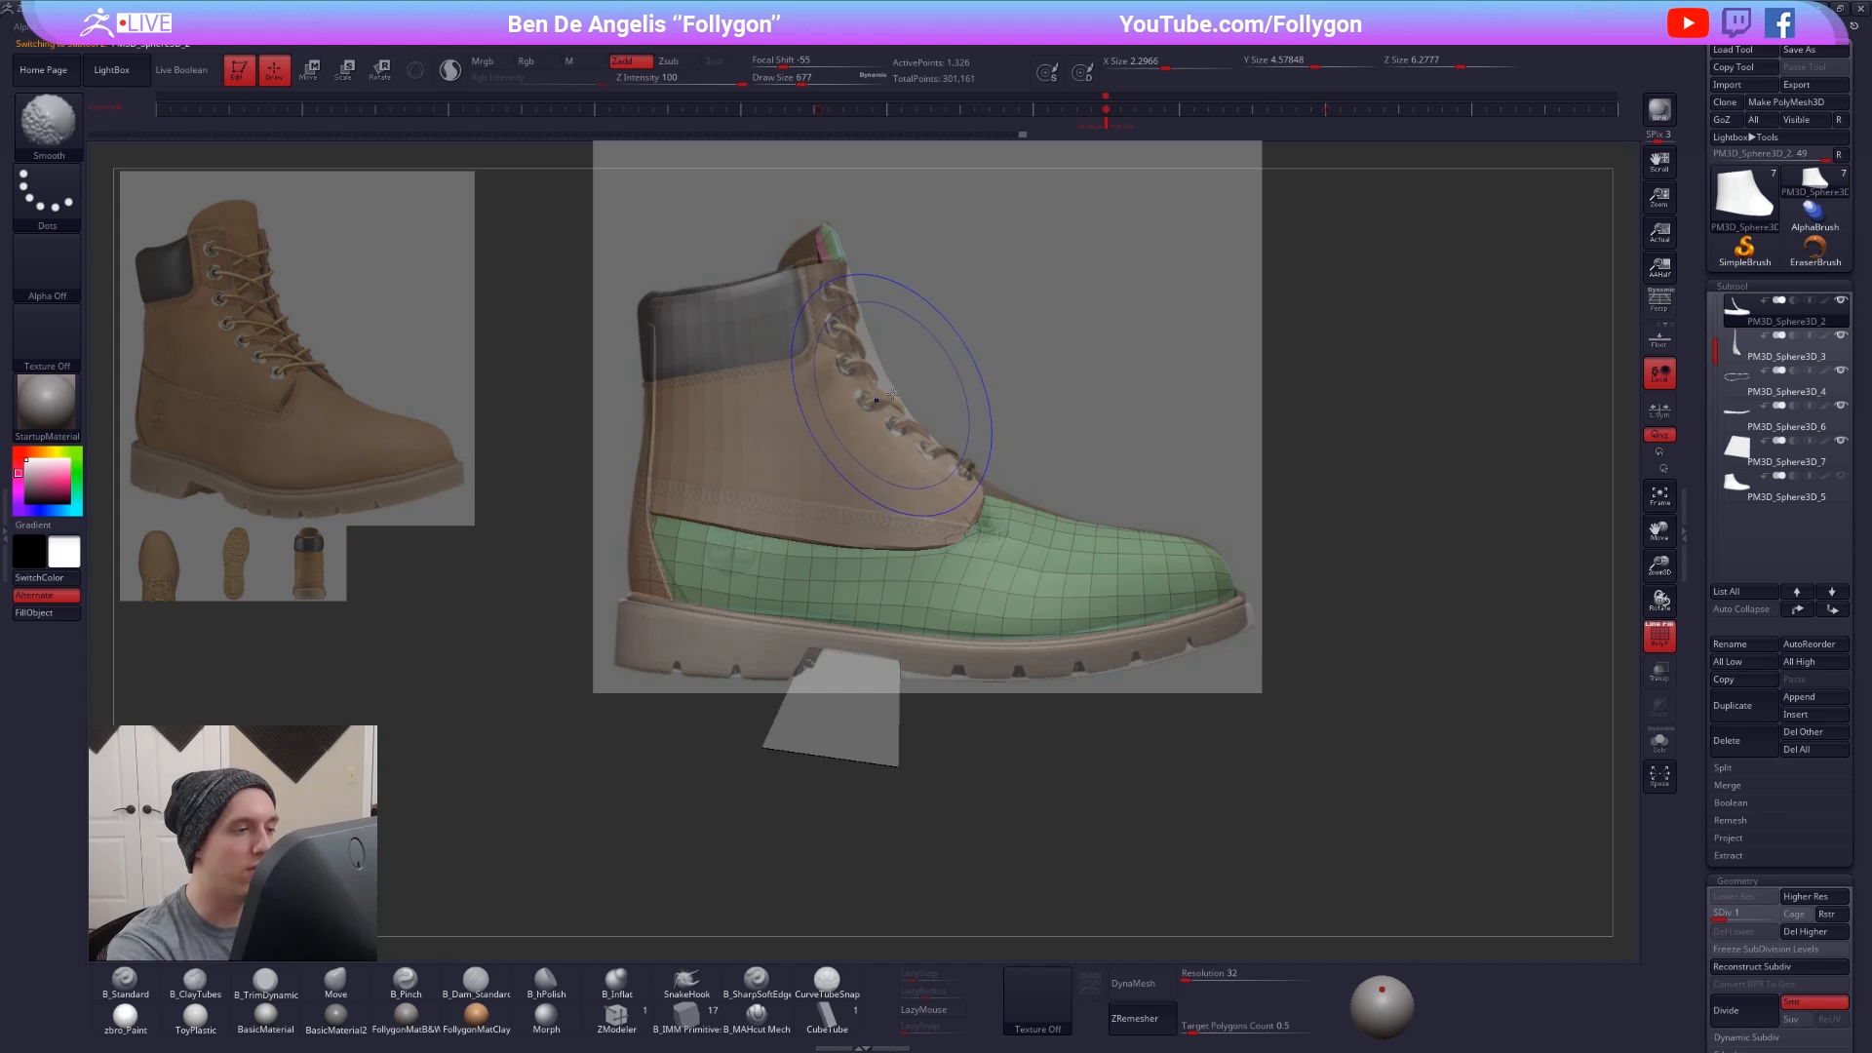
key("shift+f")
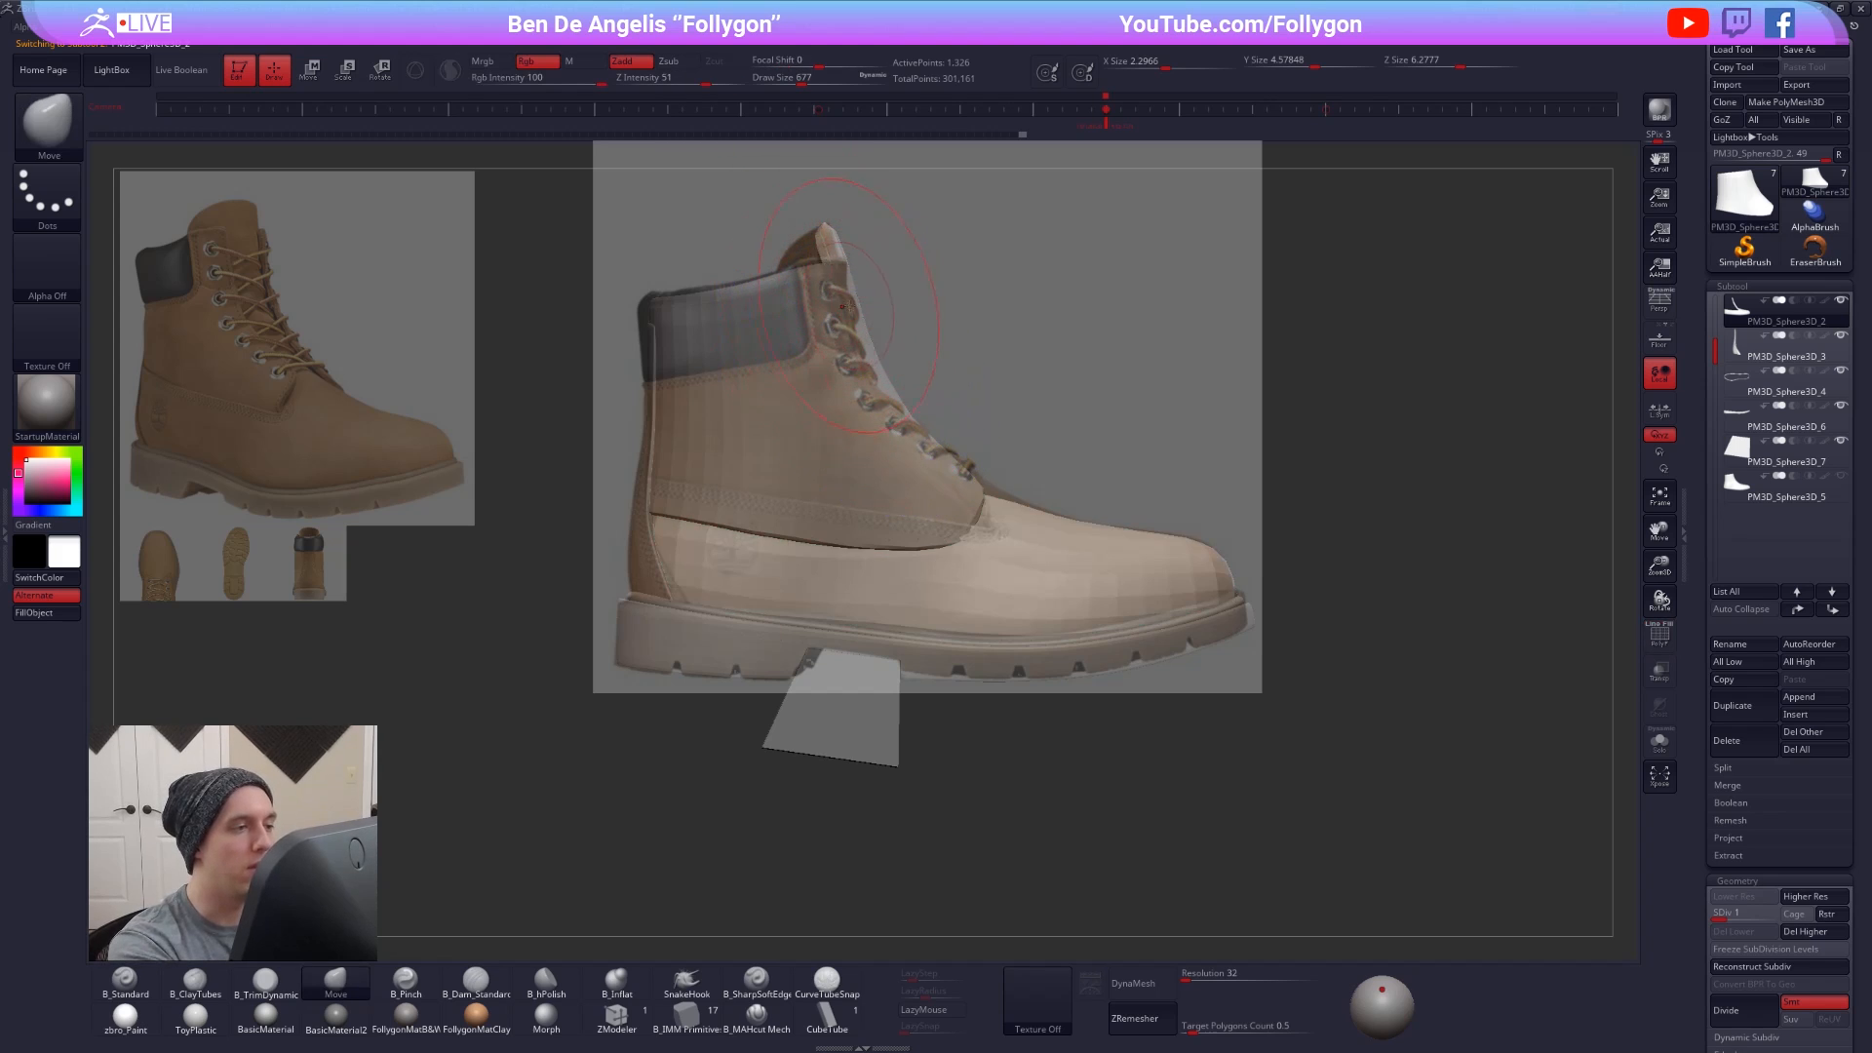
- Hide the reference images and return the foot piece and the ankle shaft to their smoothed display
key("shift+z")
mouse_move(1218, 663)
left_mouse_down()
mouse_move(1082, 672)
mouse_move(1197, 666)
left_mouse_up()
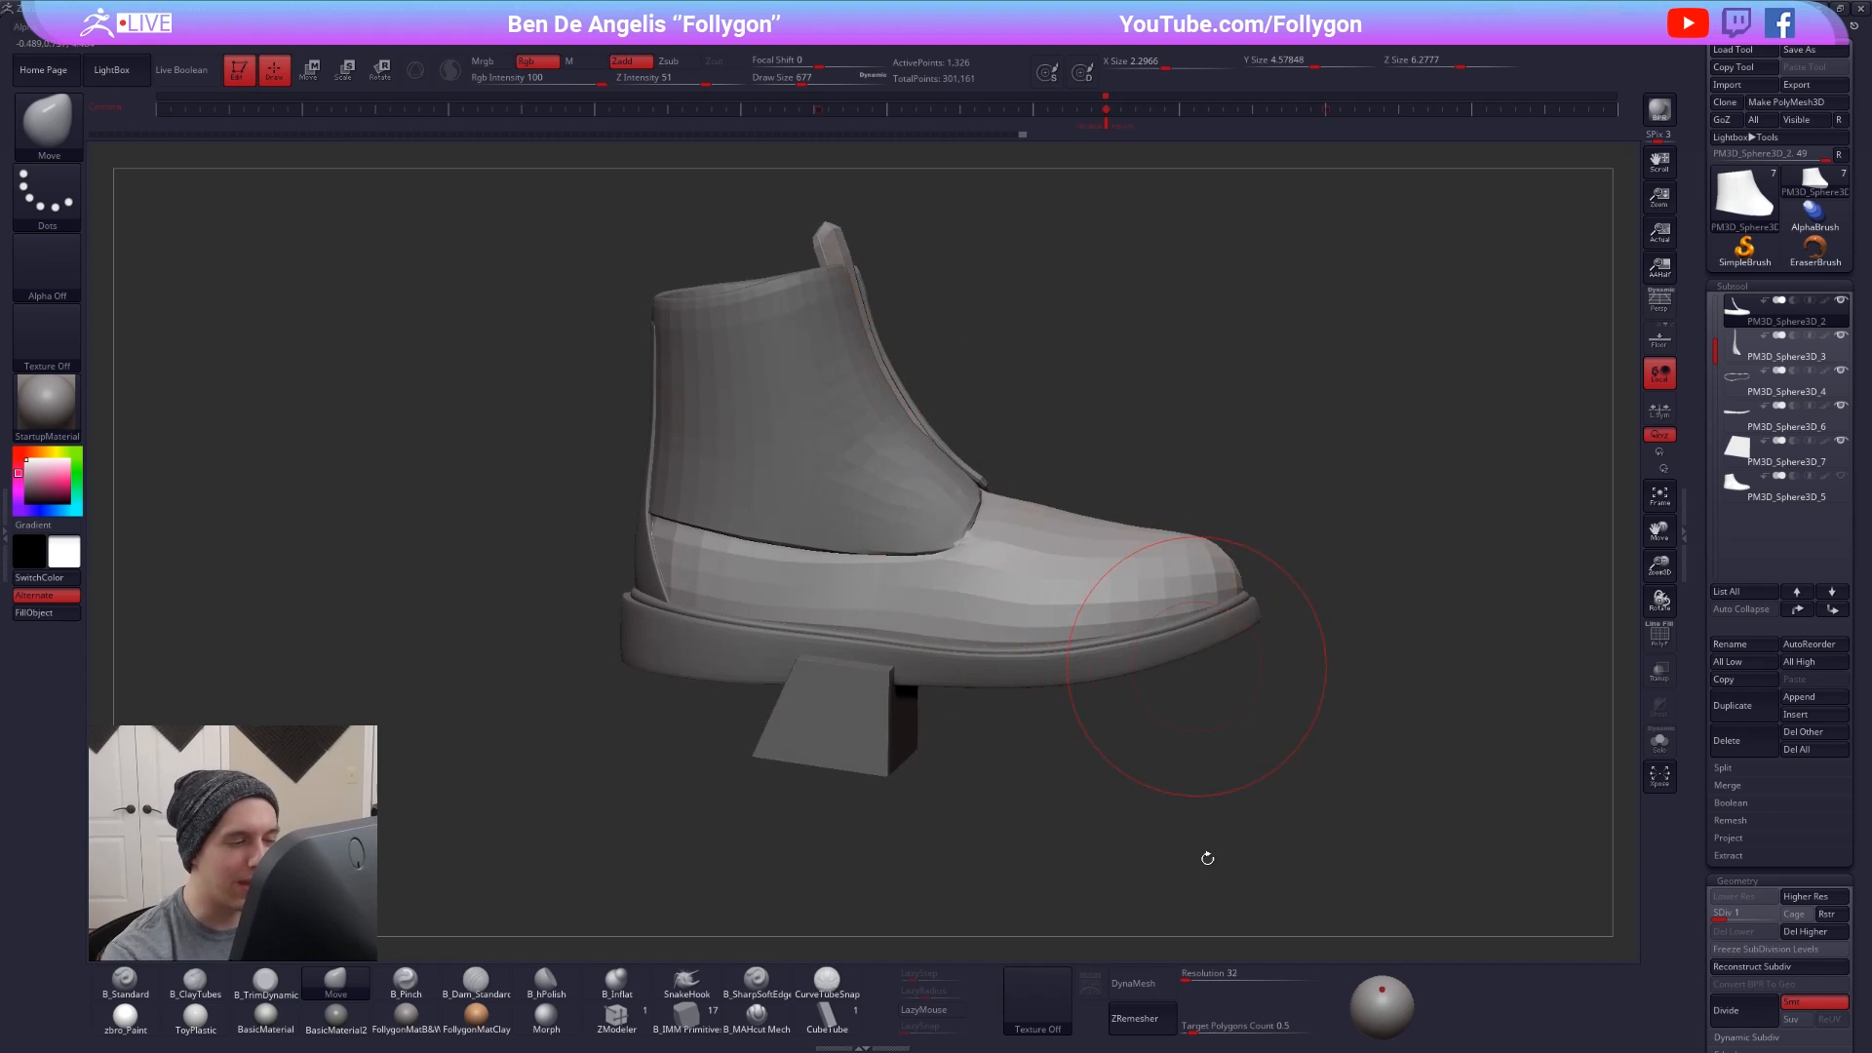
left_click(949, 535, "alt")
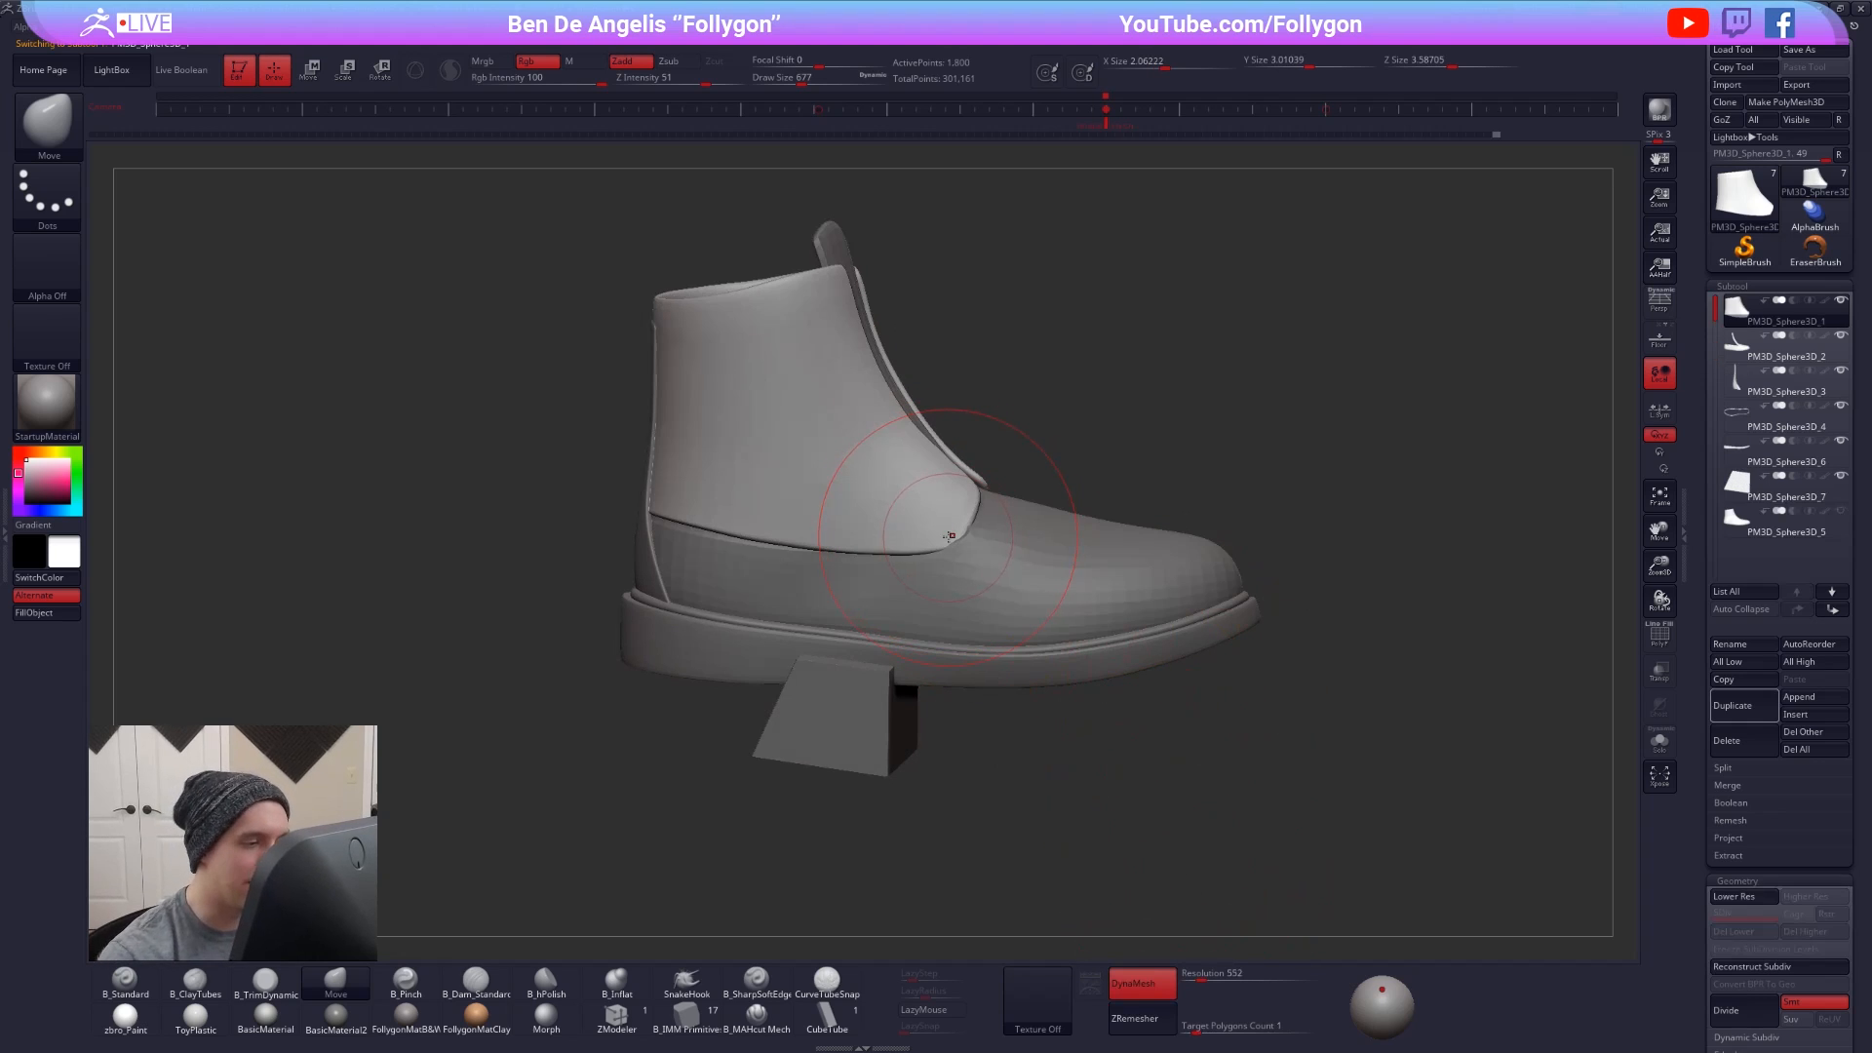
right_click_drag(856, 563, 863, 592, "shift")
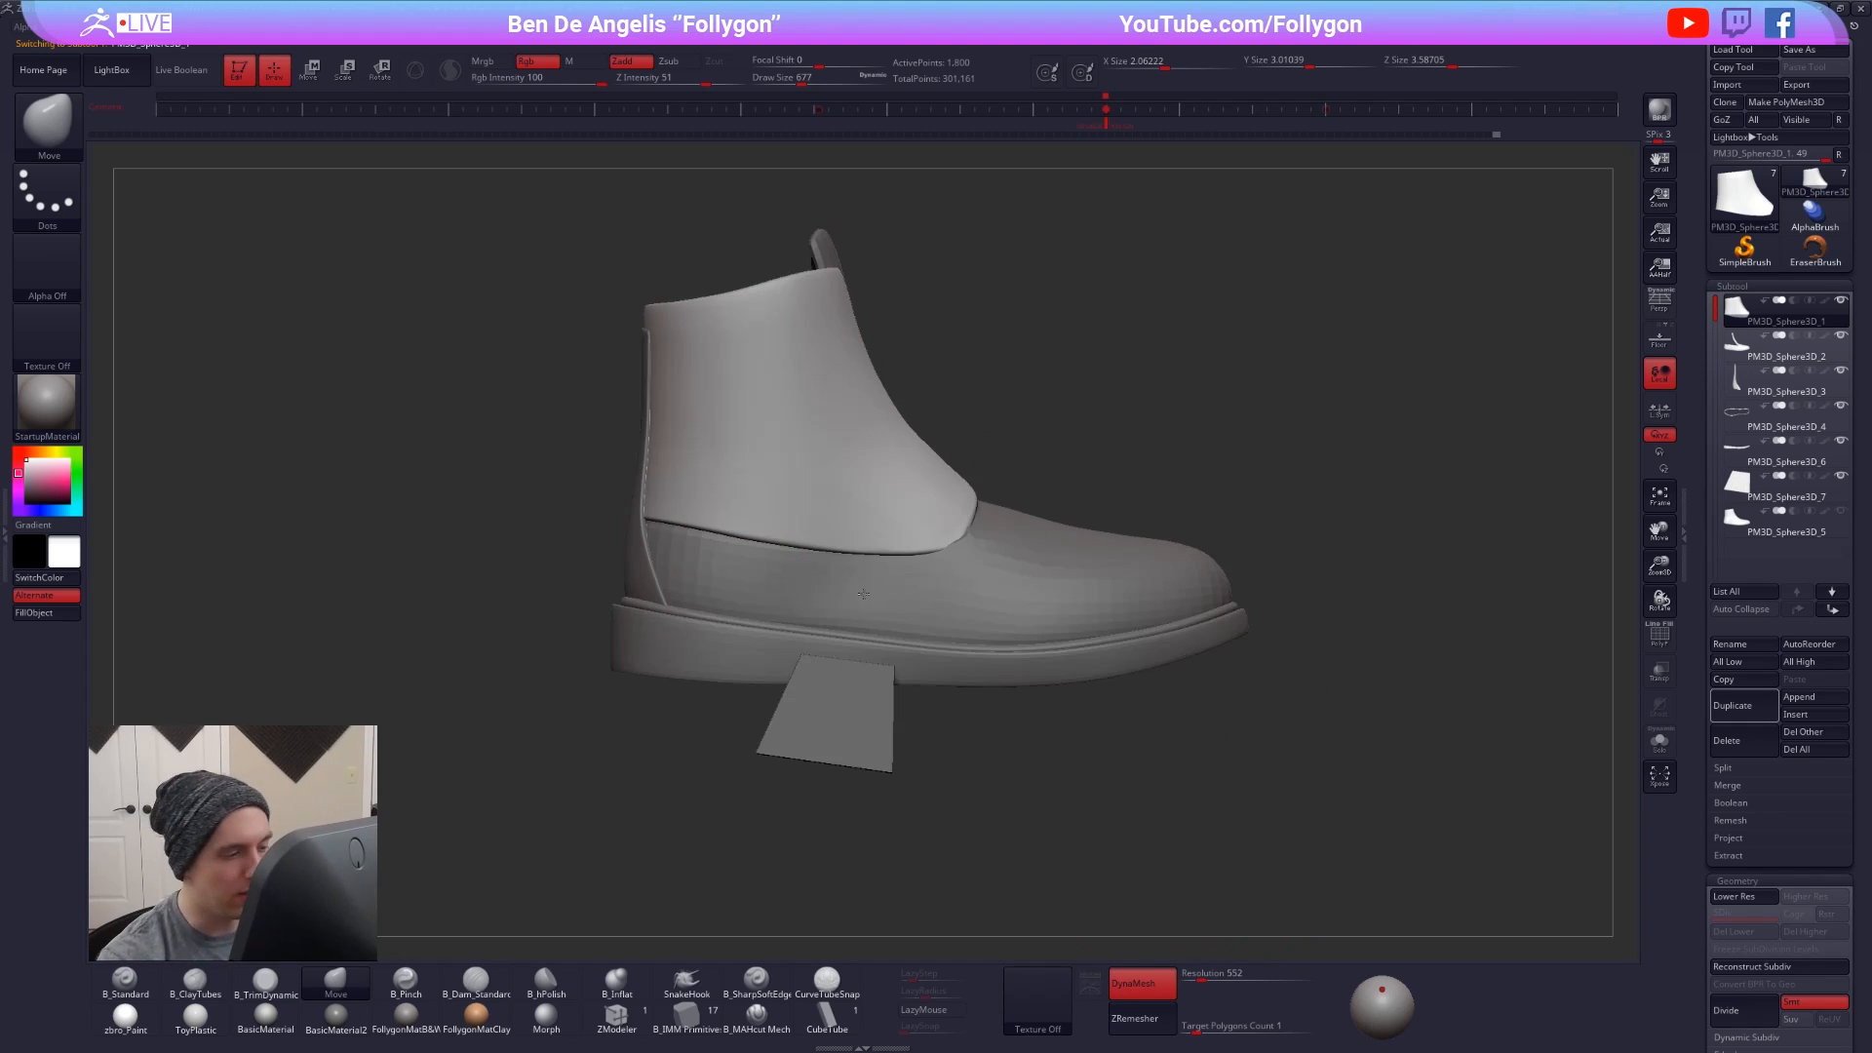
- Set the wedge to subtract from the sole and turn on Live Boolean to preview the arch cutout
left_click(859, 706, "alt")
right_click_drag(859, 706, 914, 576)
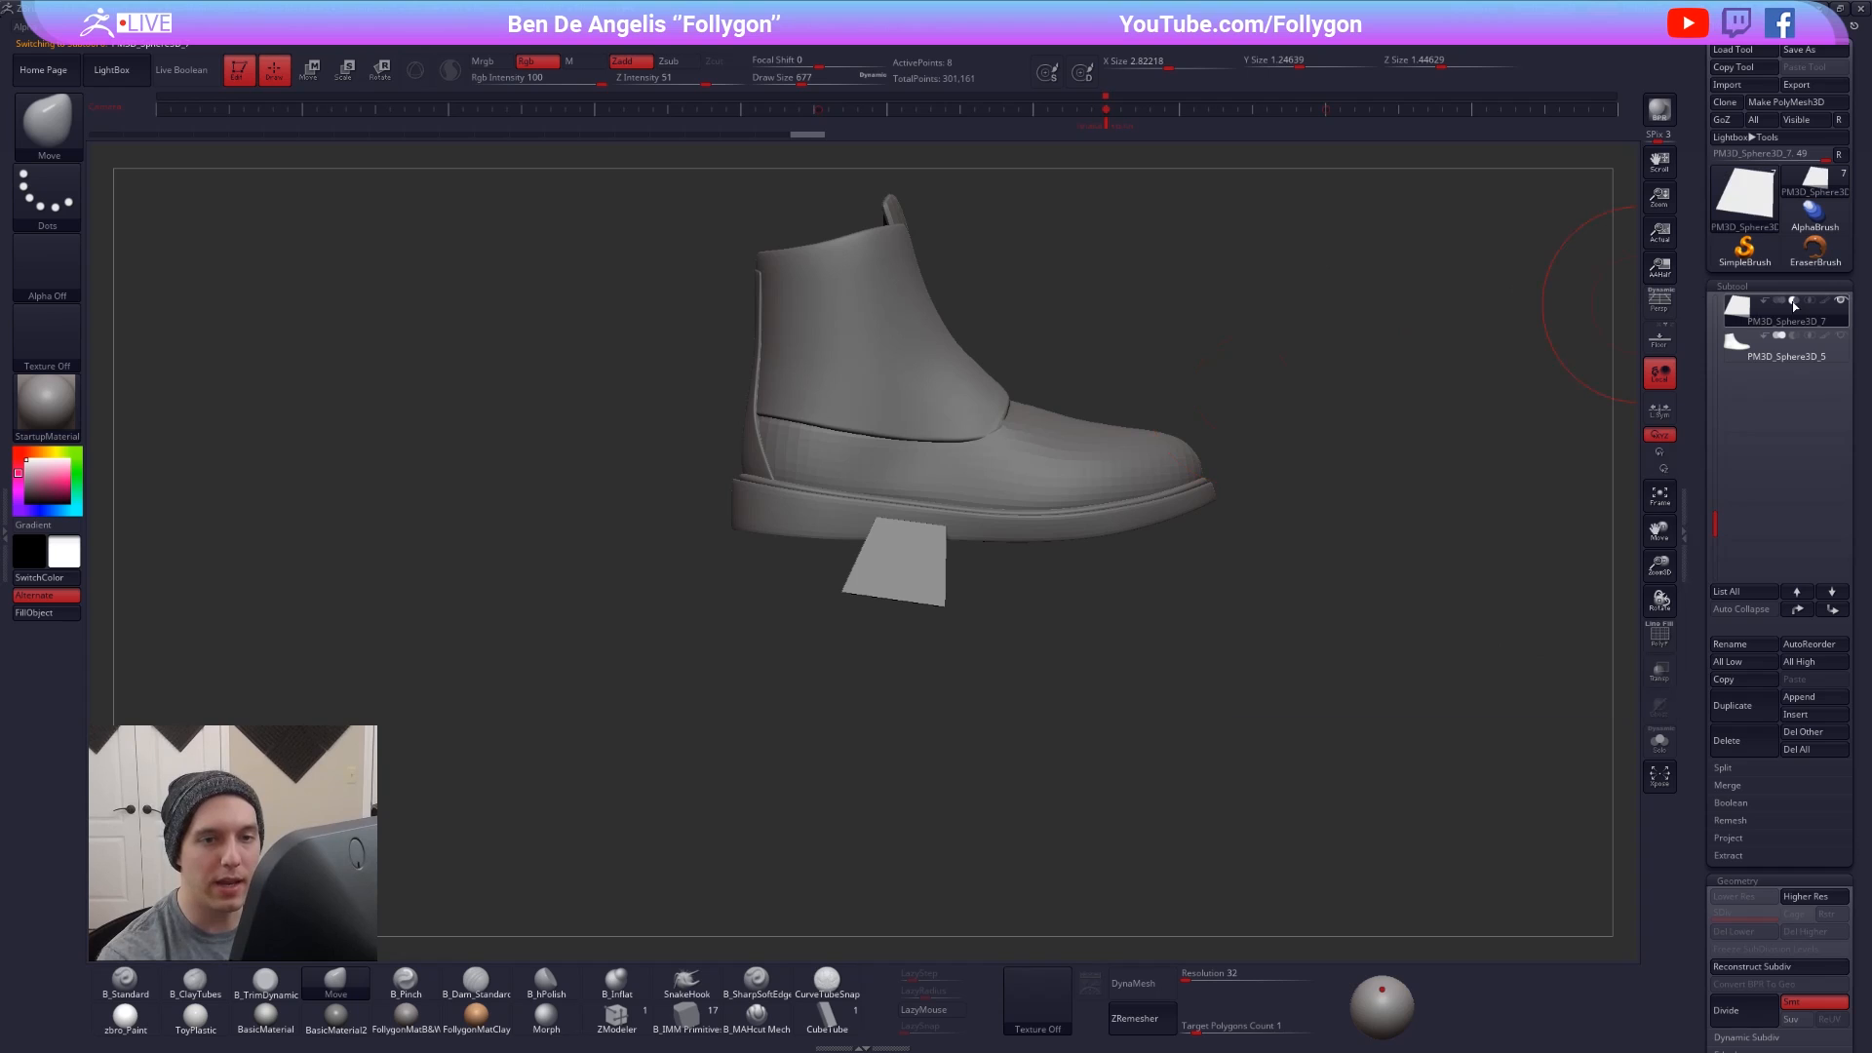
mouse_move(1792, 301)
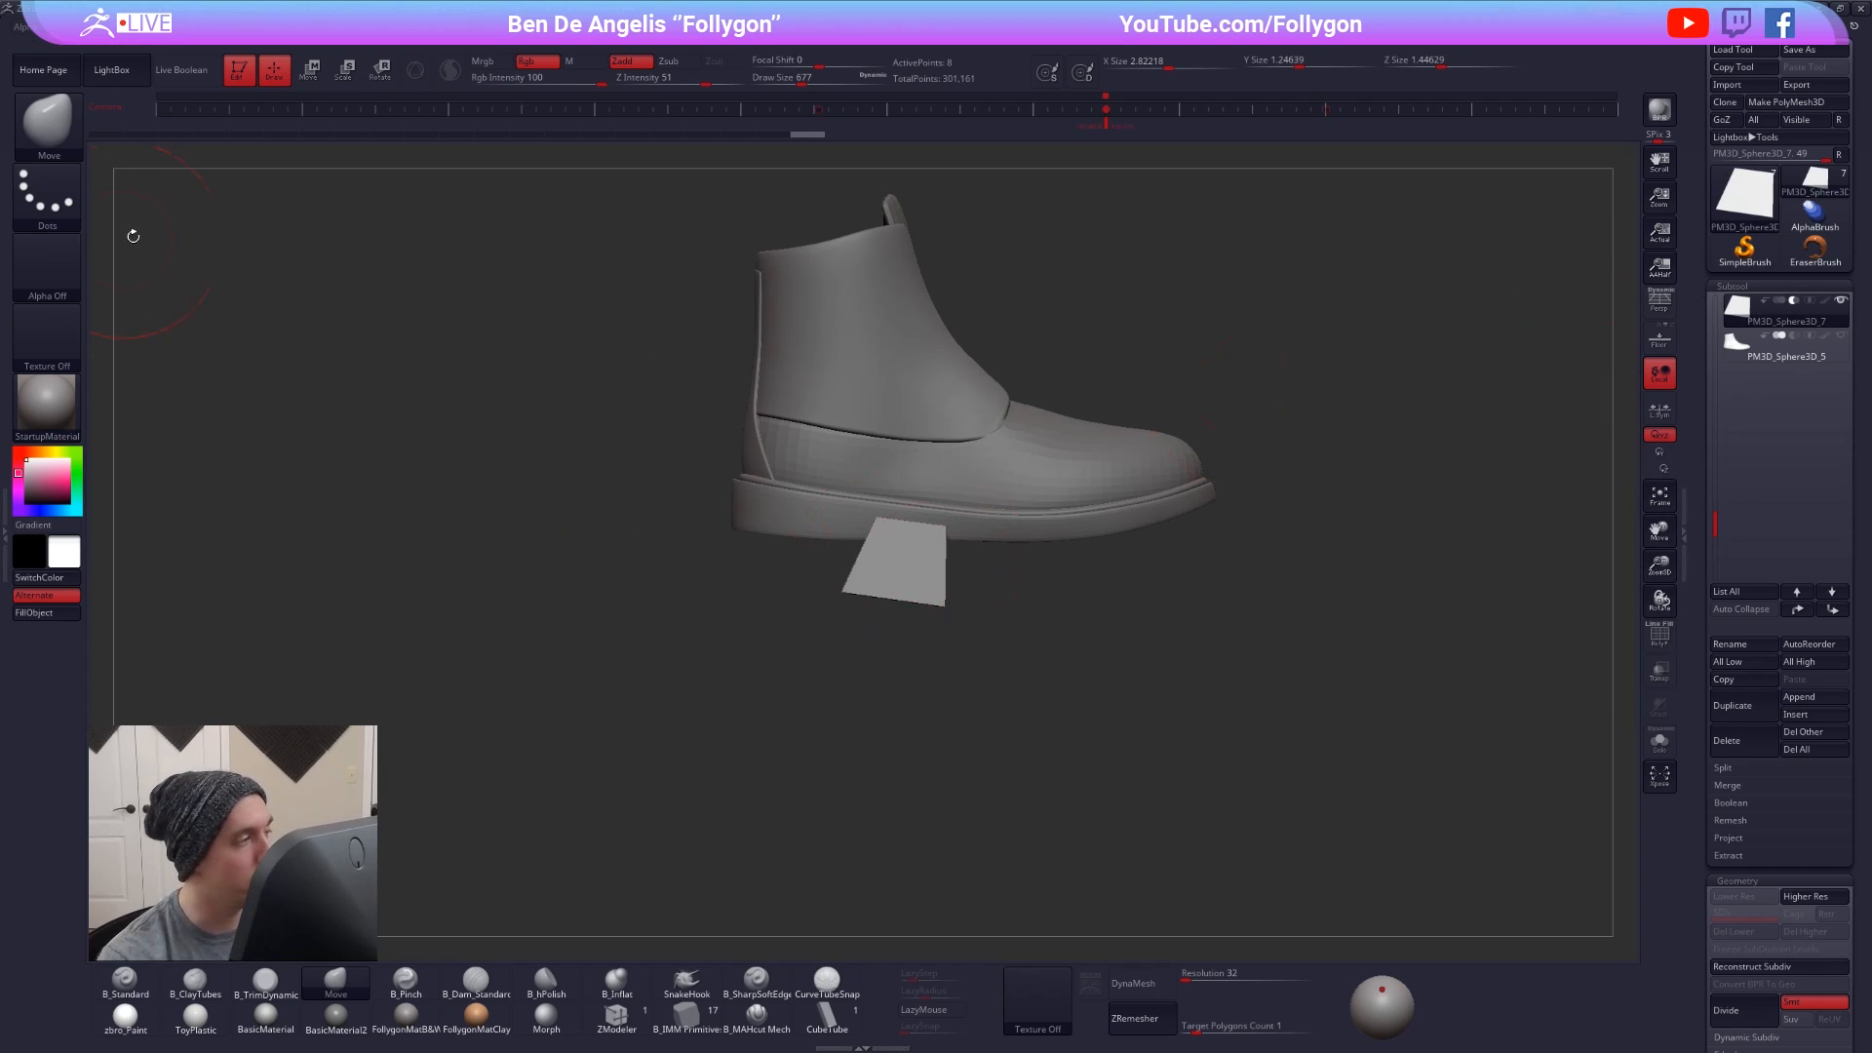
left_click(186, 83)
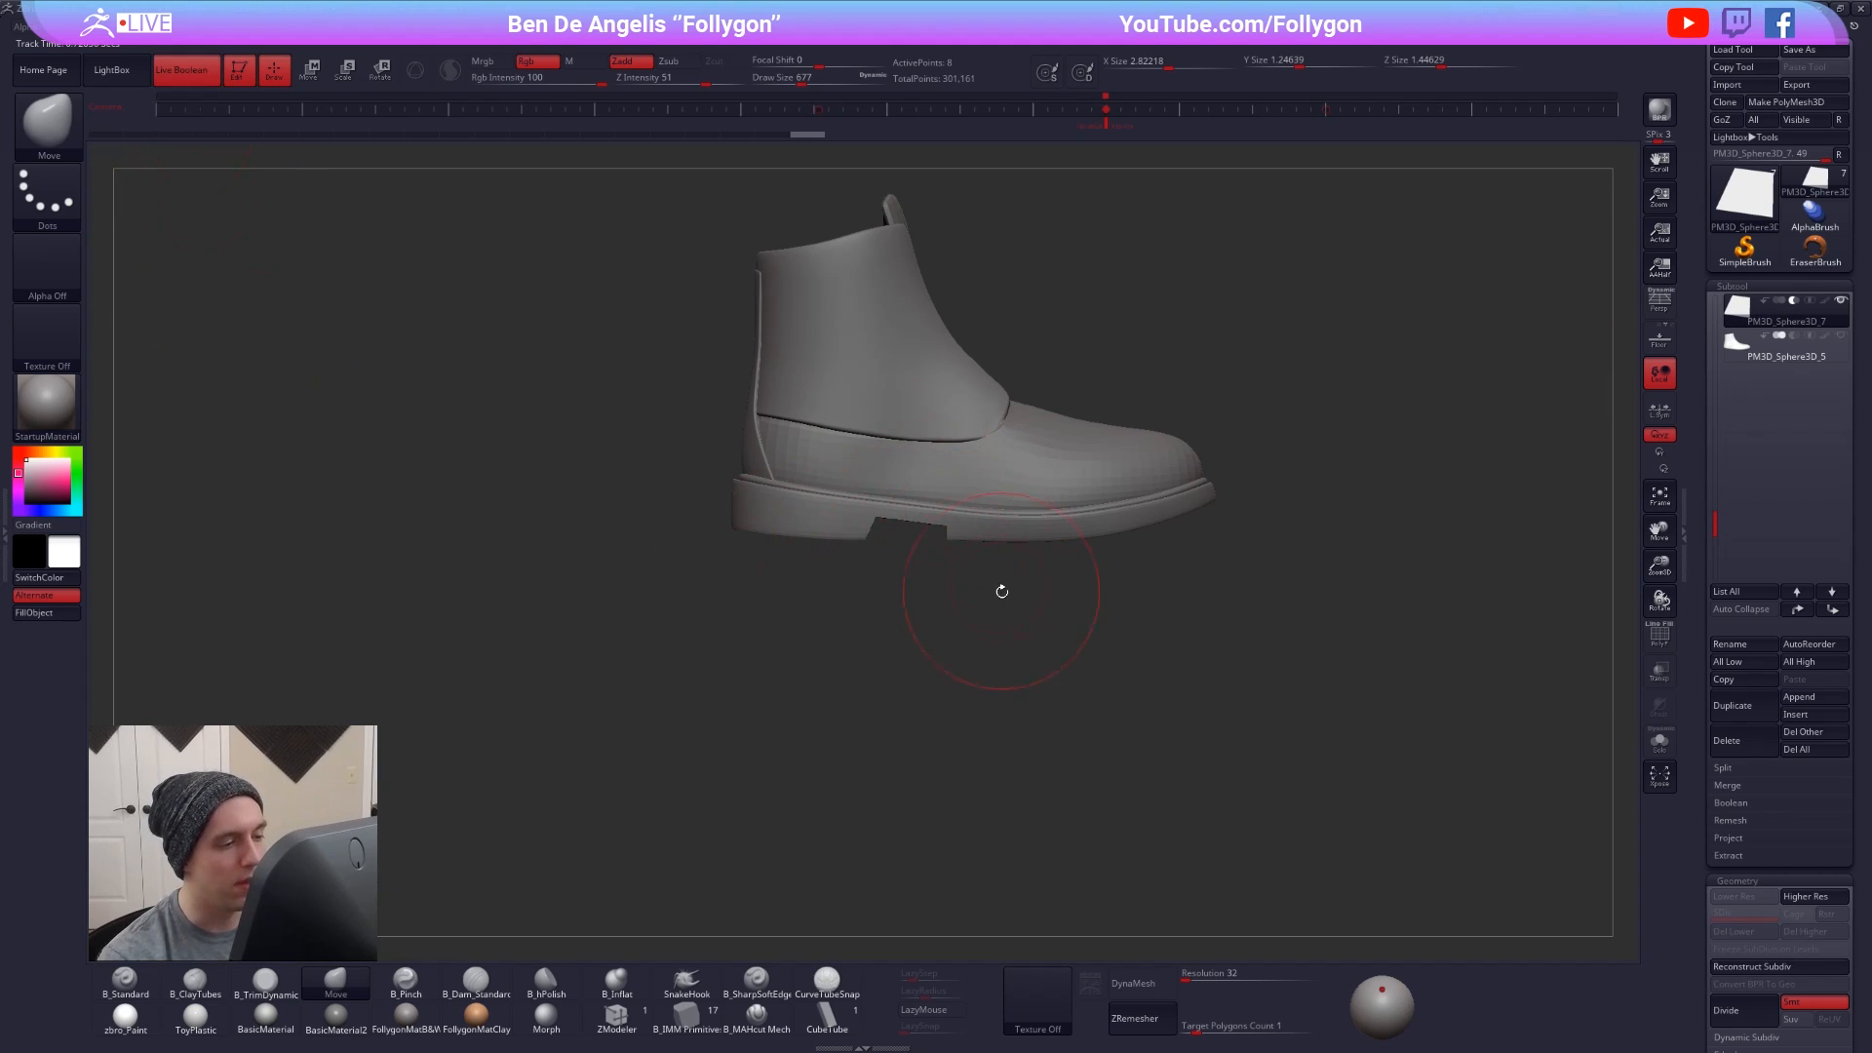
left_click_drag(1001, 591, 920, 756)
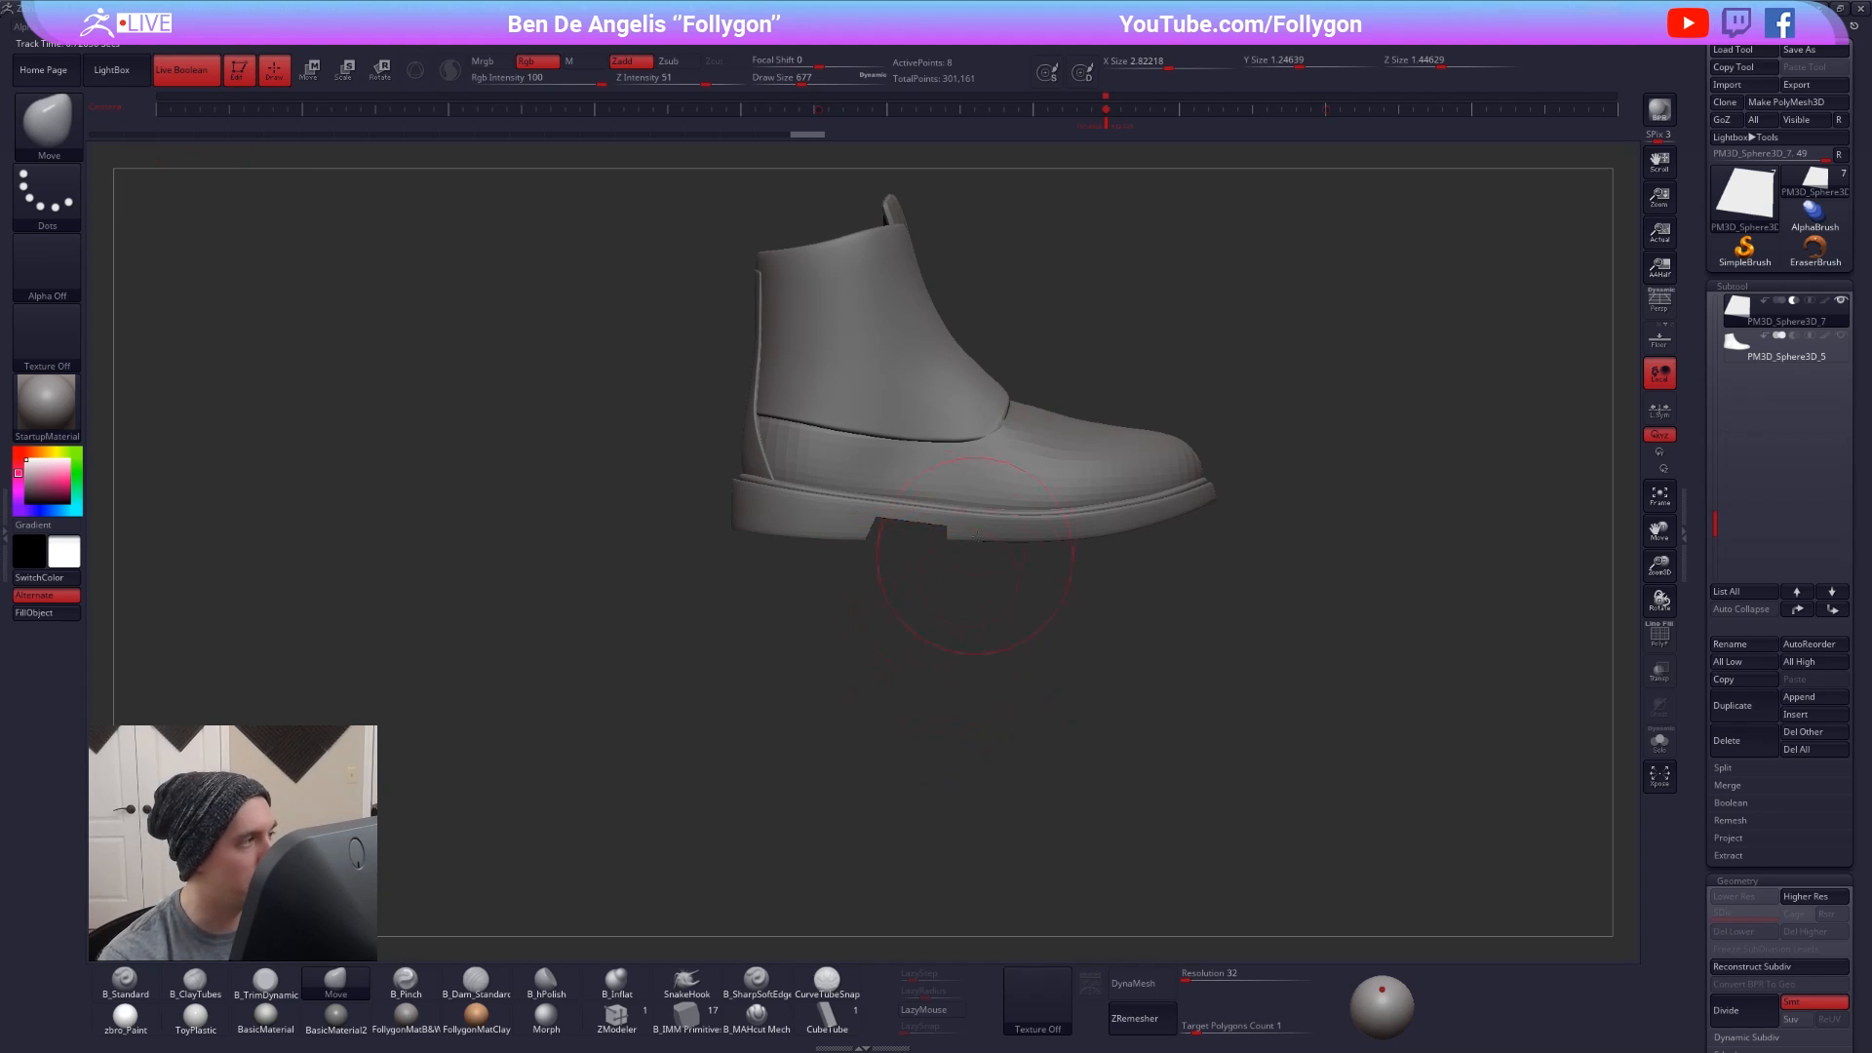
mouse_move(977, 537)
left_mouse_down("alt")
mouse_move(994, 682)
mouse_move(897, 673)
mouse_move(965, 685)
left_mouse_up("alt")
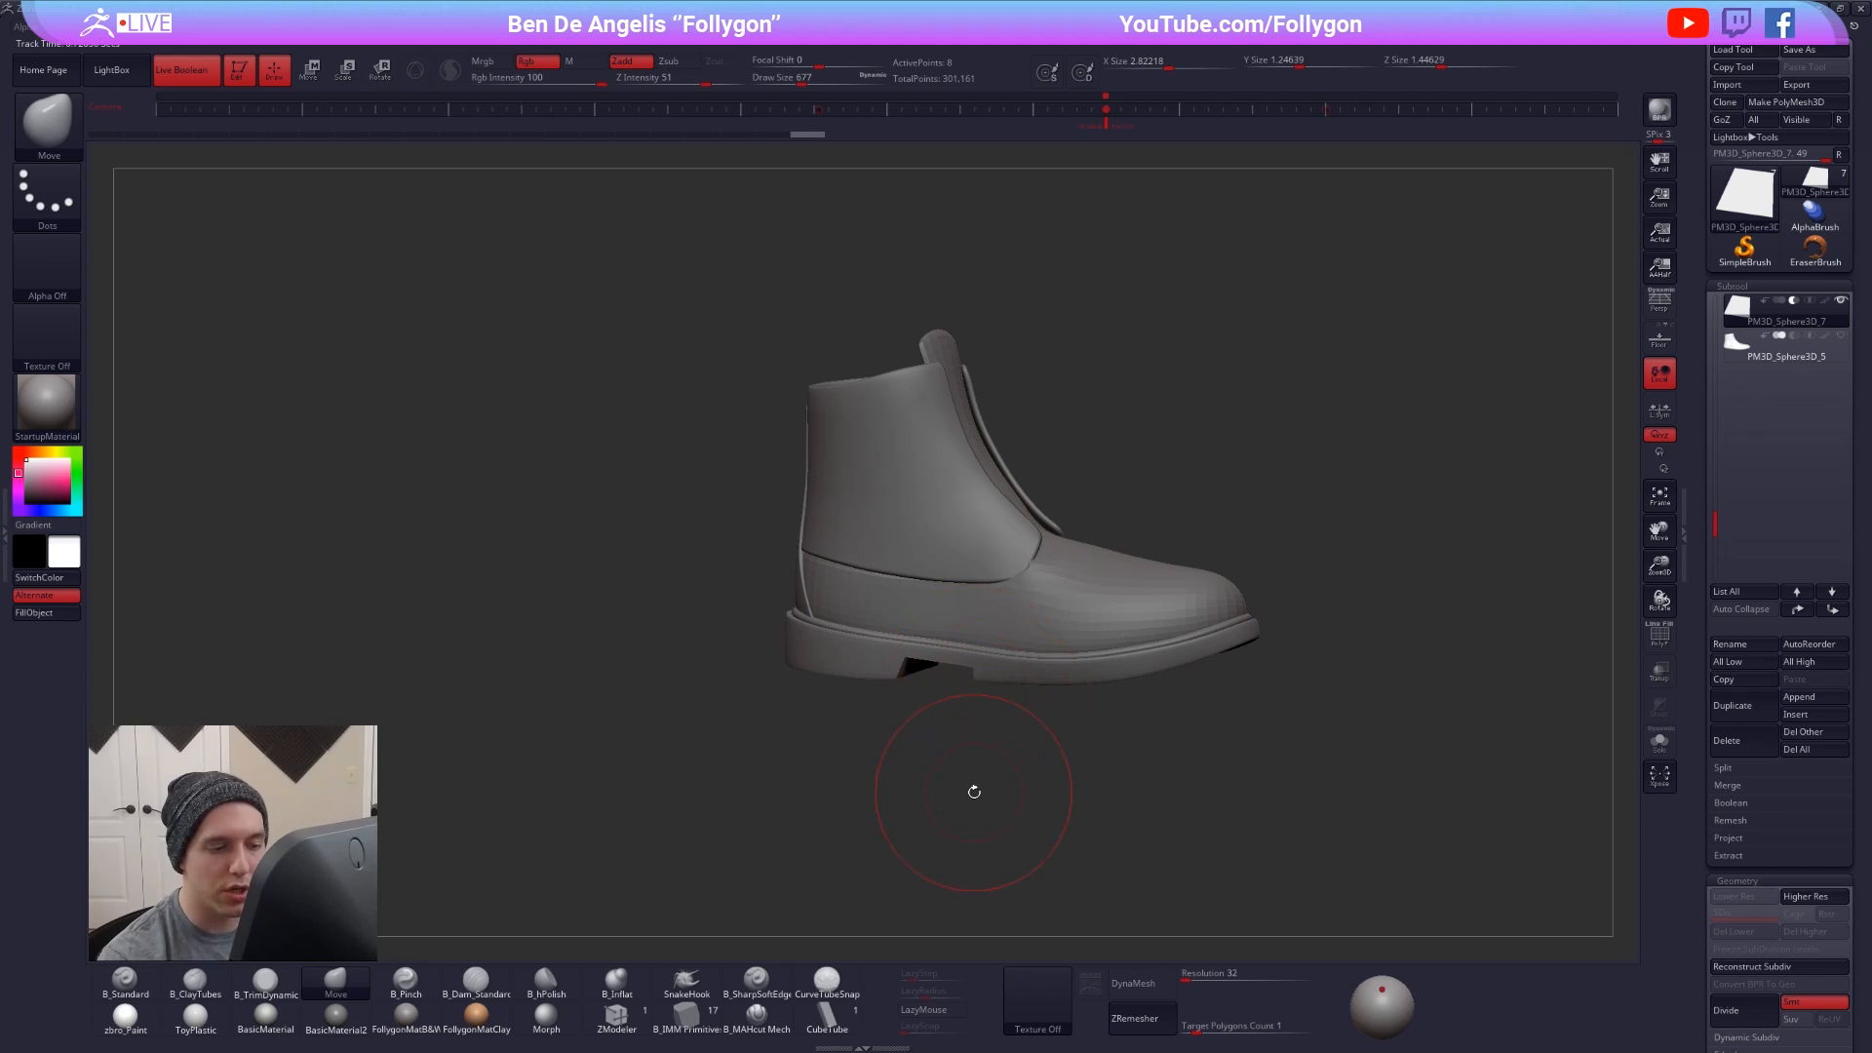
- Enlarge the outsole reference image in Spotlight, hide the references and turn the boot to show its underside
key("shift+z")
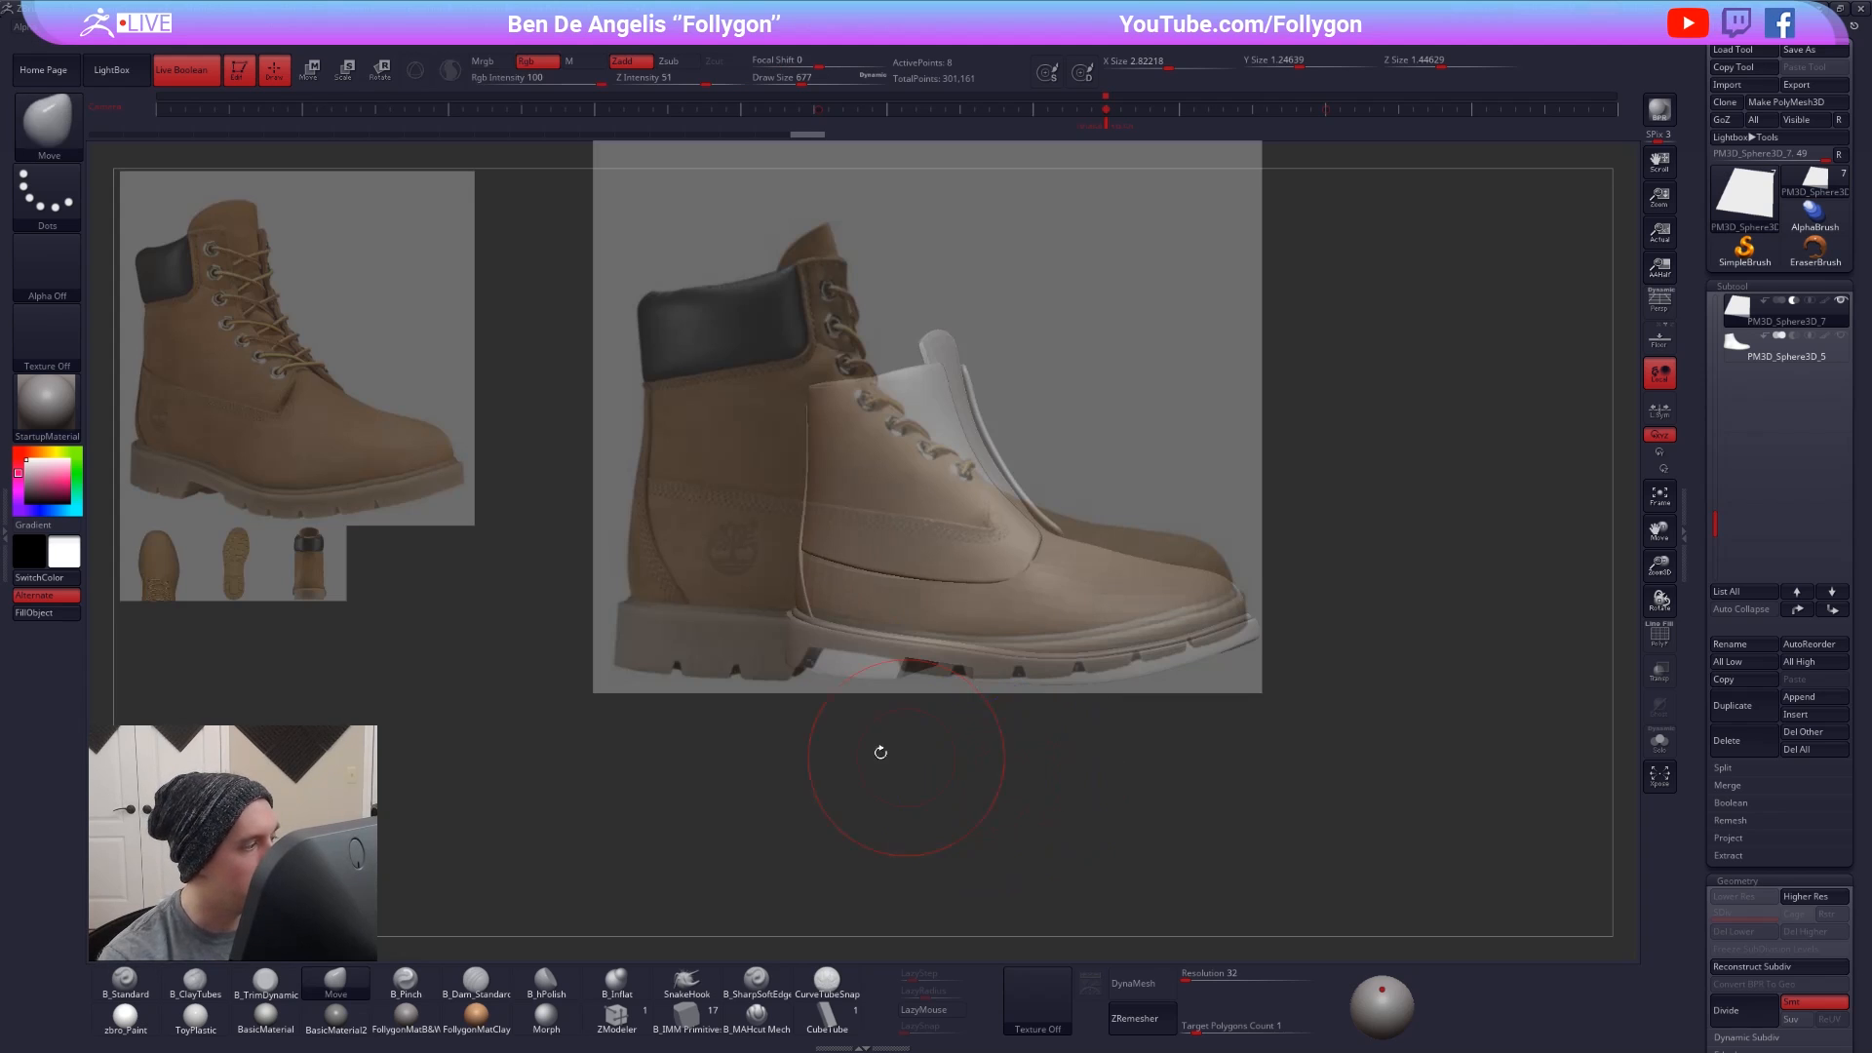
left_click_drag(235, 564, 1398, 523)
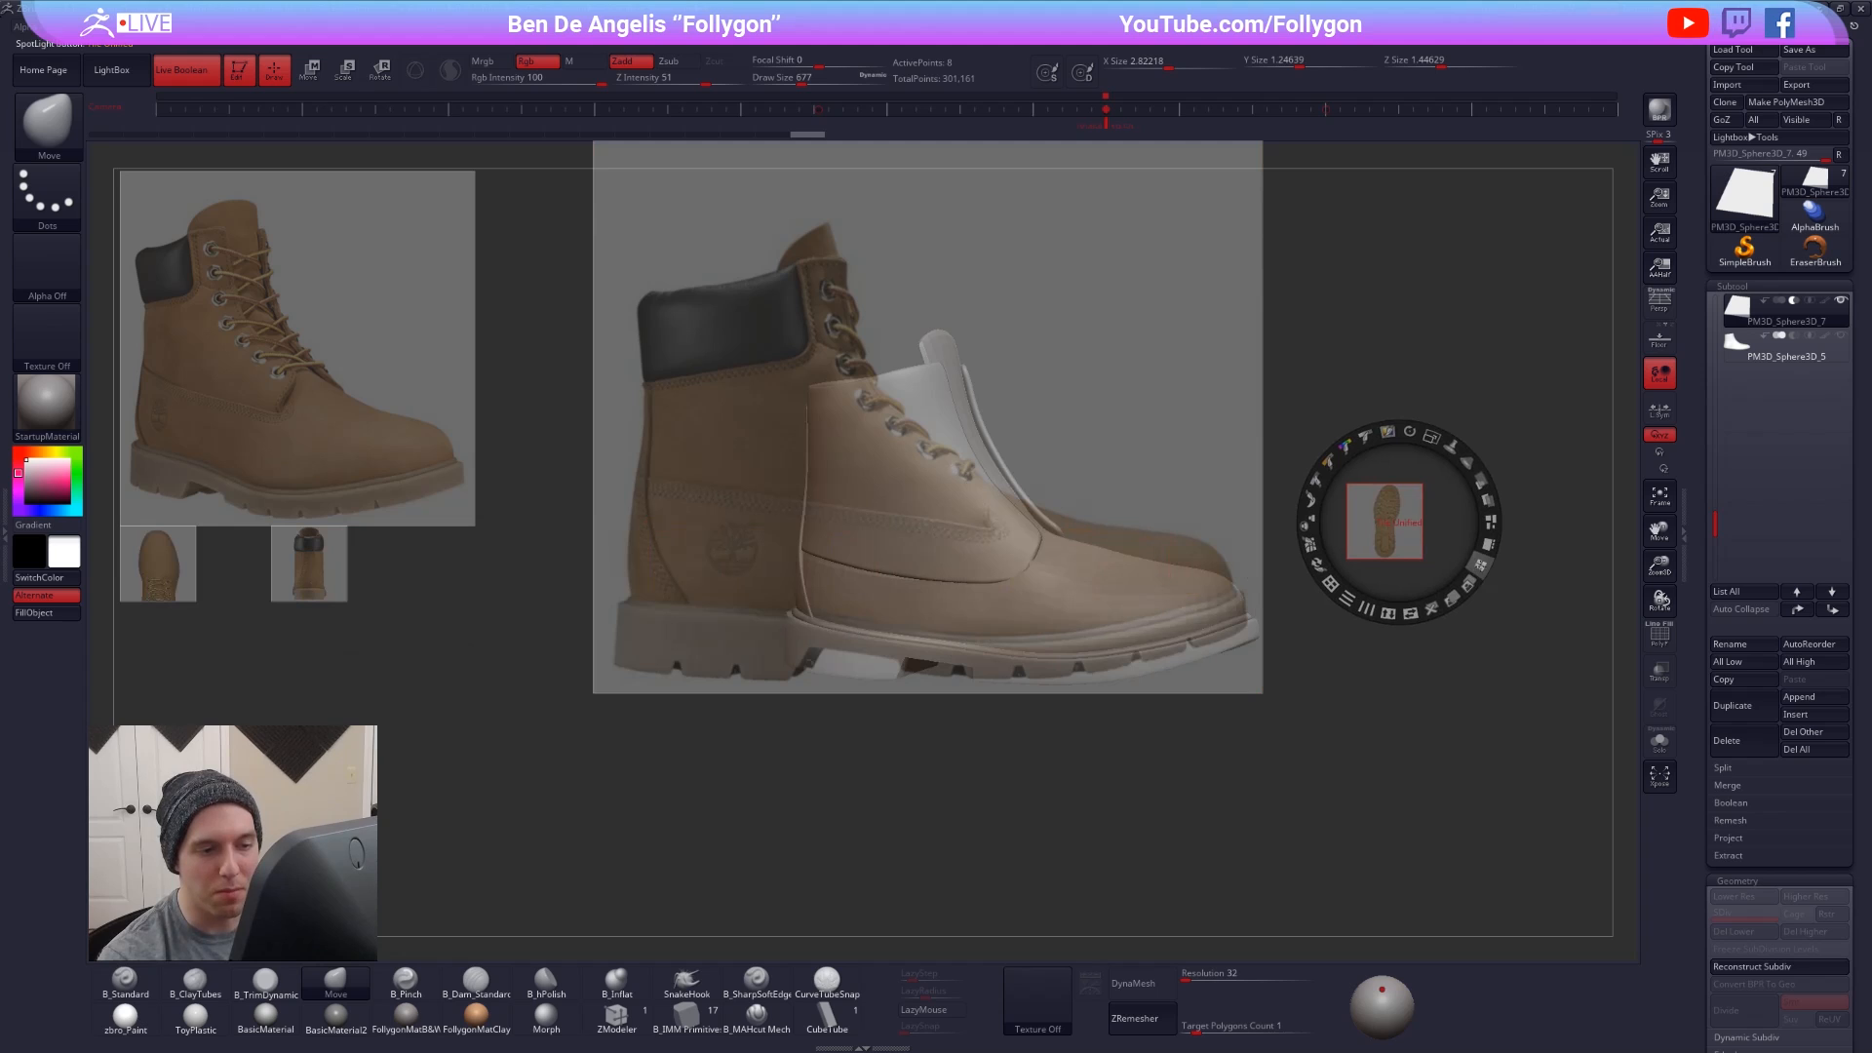
left_click(1486, 545)
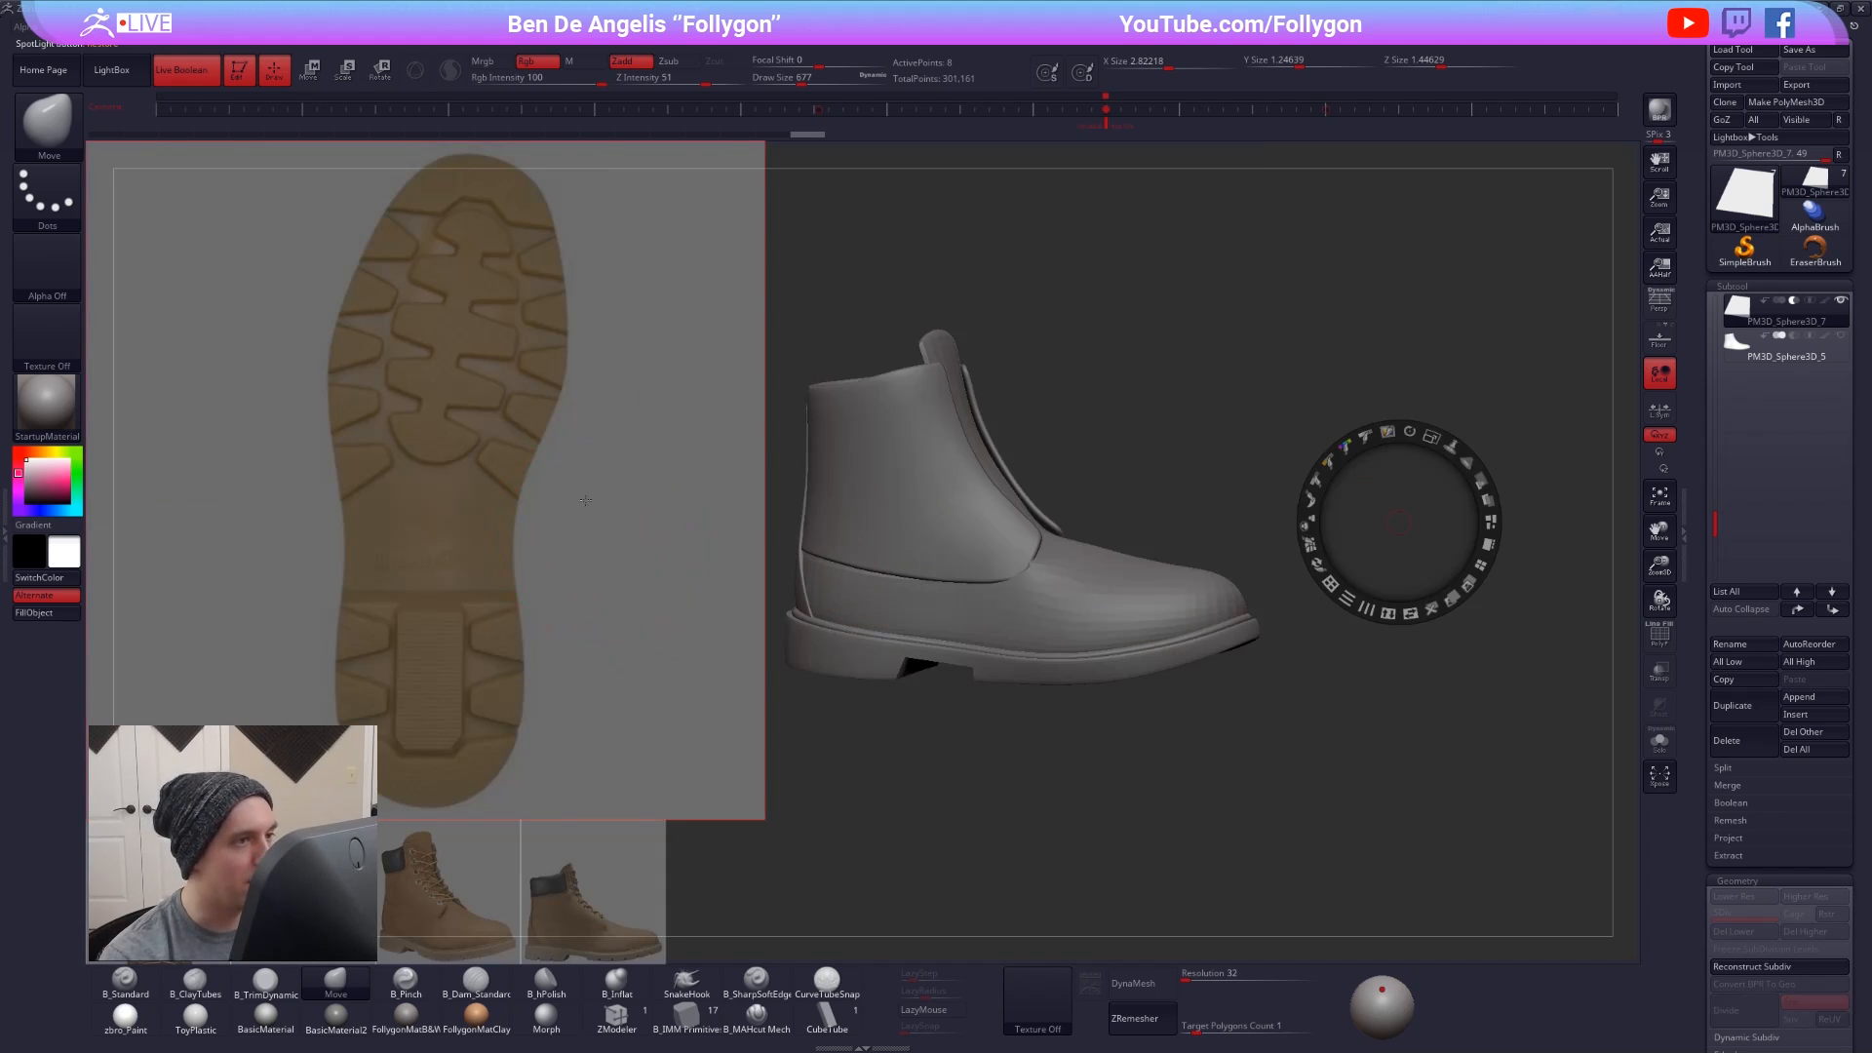
key("z")
key("shift+z")
left_click_drag(1442, 656, 1232, 530)
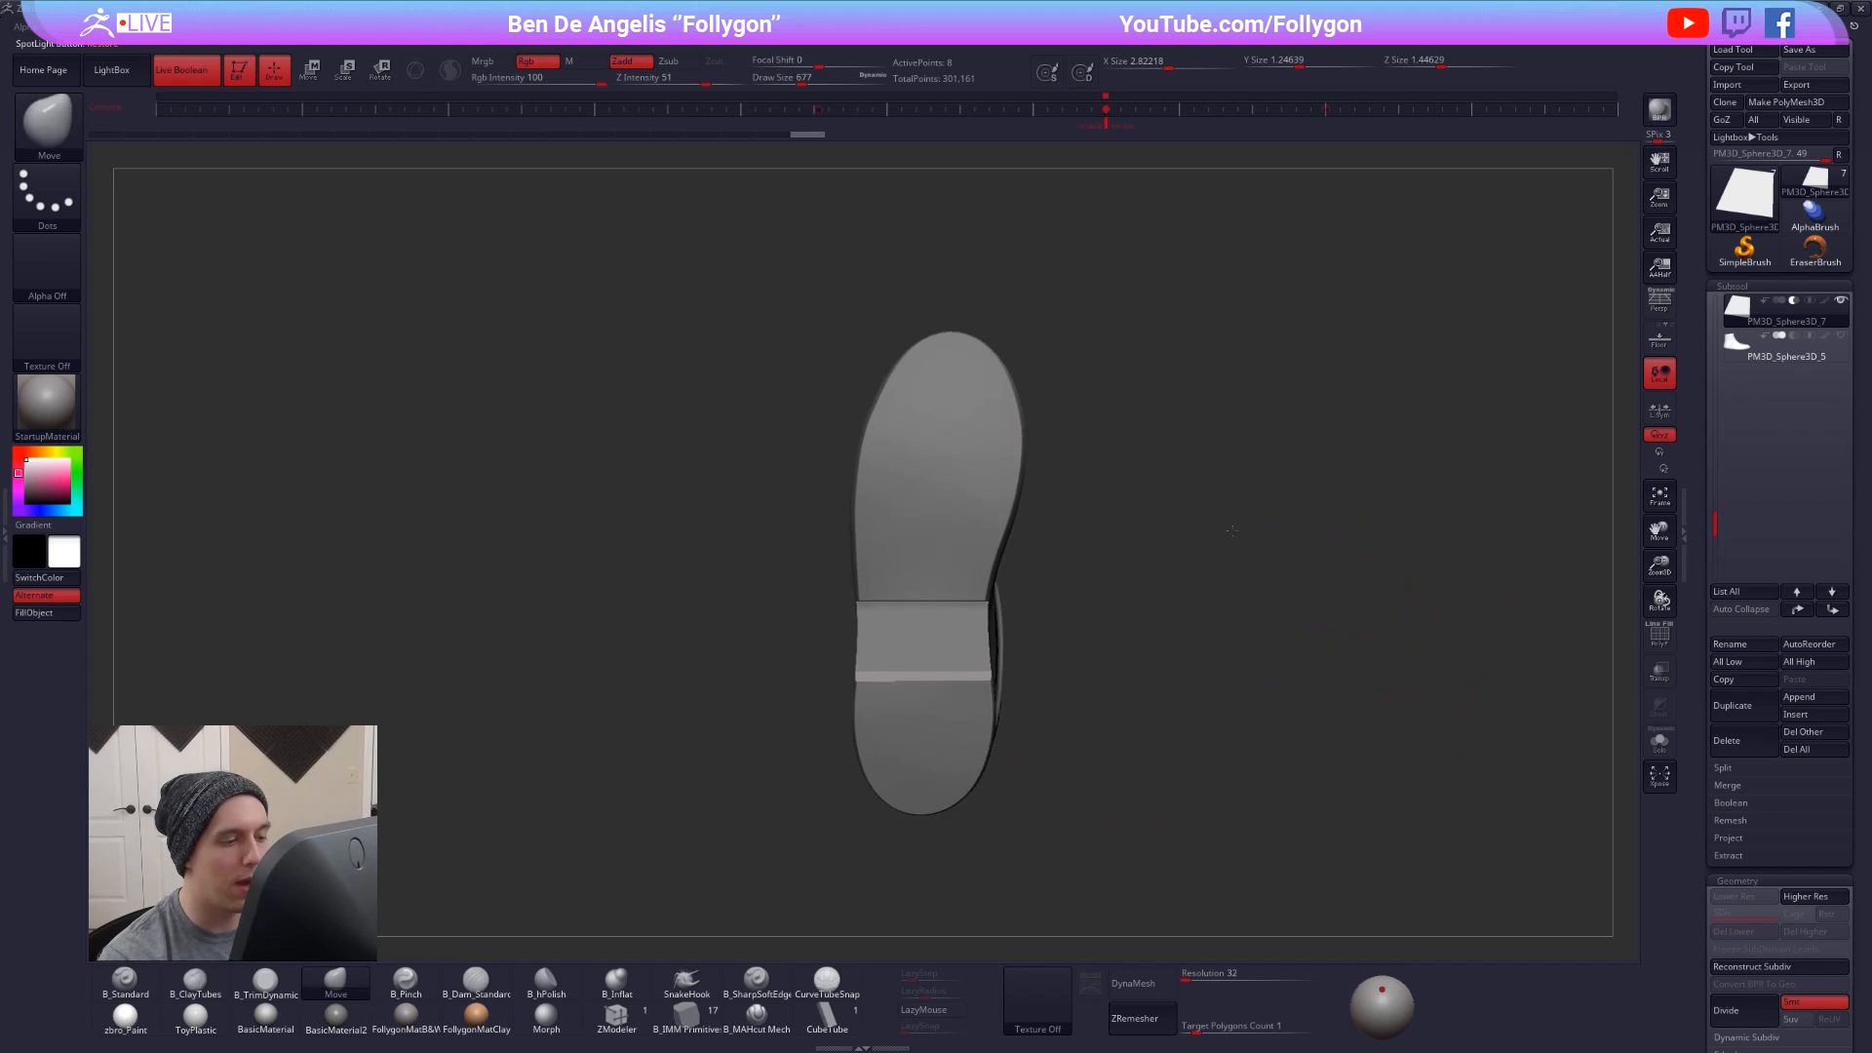
- Select the sole, turn off its smoothed display and adjust its outline with the brush at draw size 252, checking the wireframe
left_click(1008, 514, "alt")
key("shift+f")
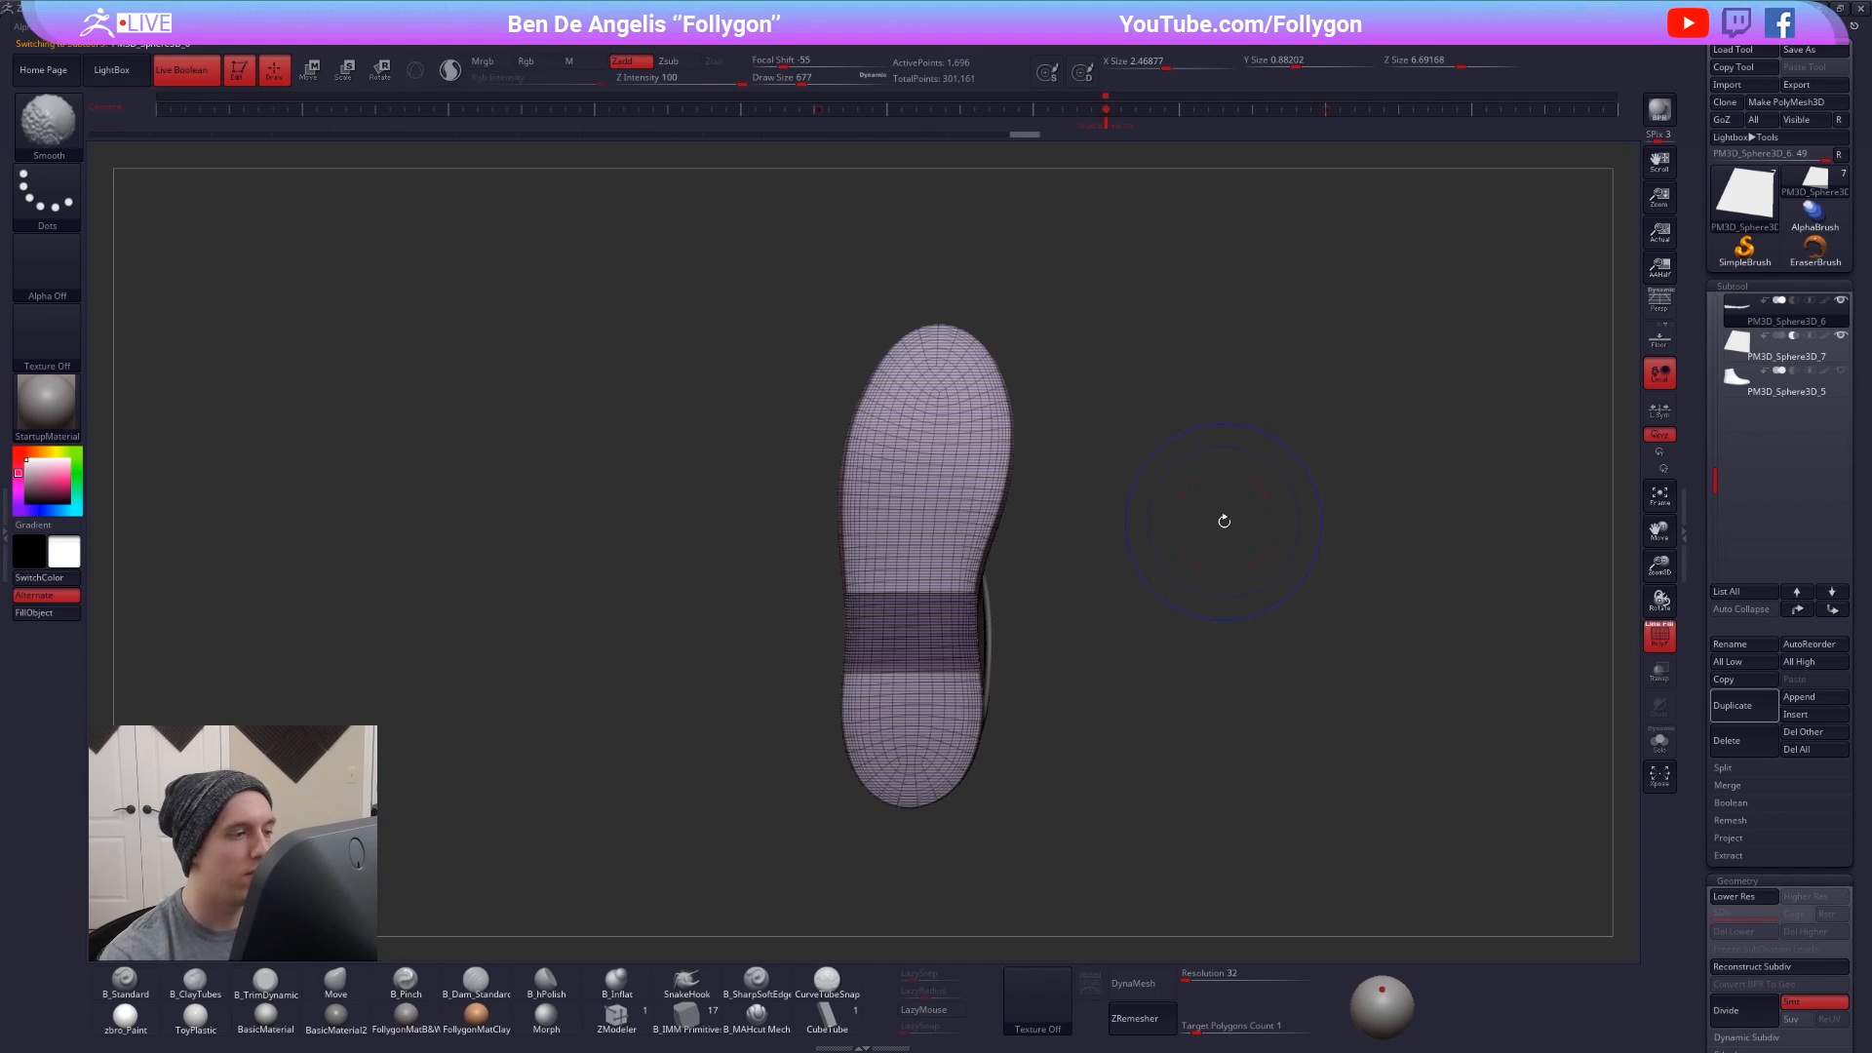
key("shift+f")
key("shift+d")
key("space")
left_click_drag(914, 394, 873, 397)
key("ctrl+z")
key("space")
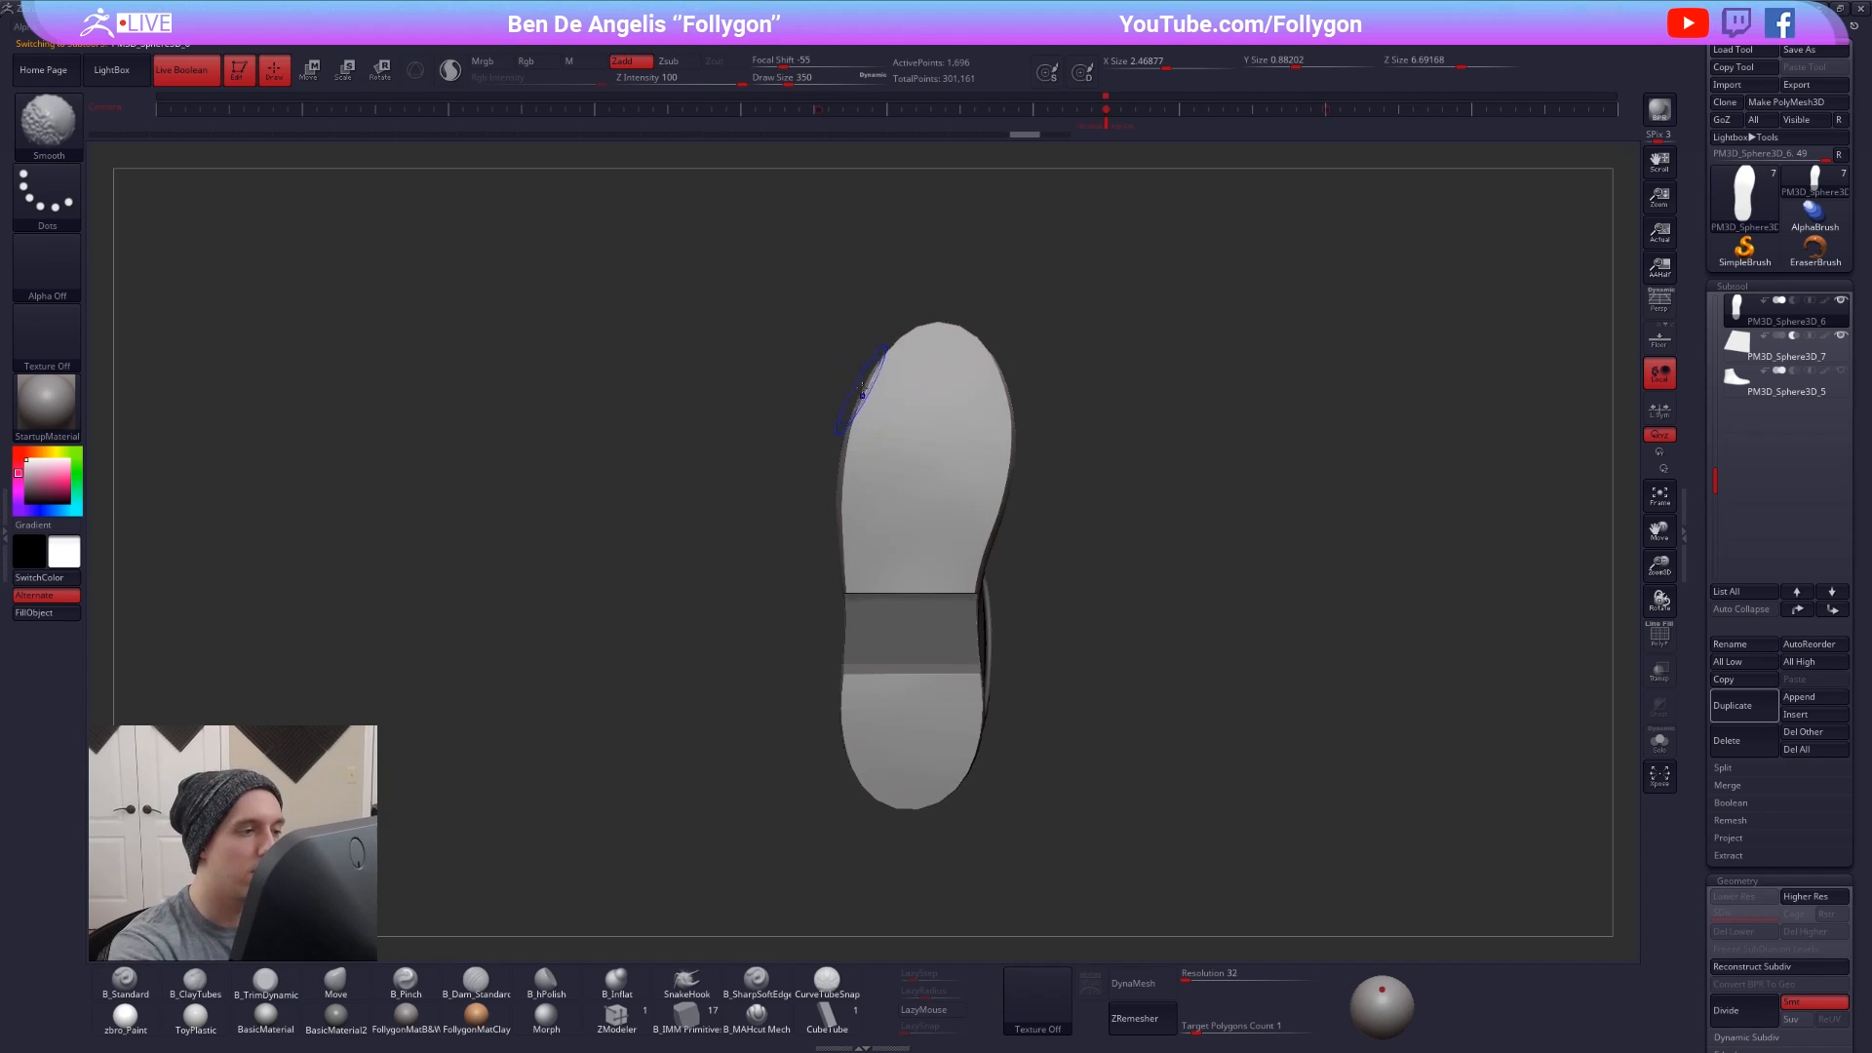
key("shift+f")
key("space")
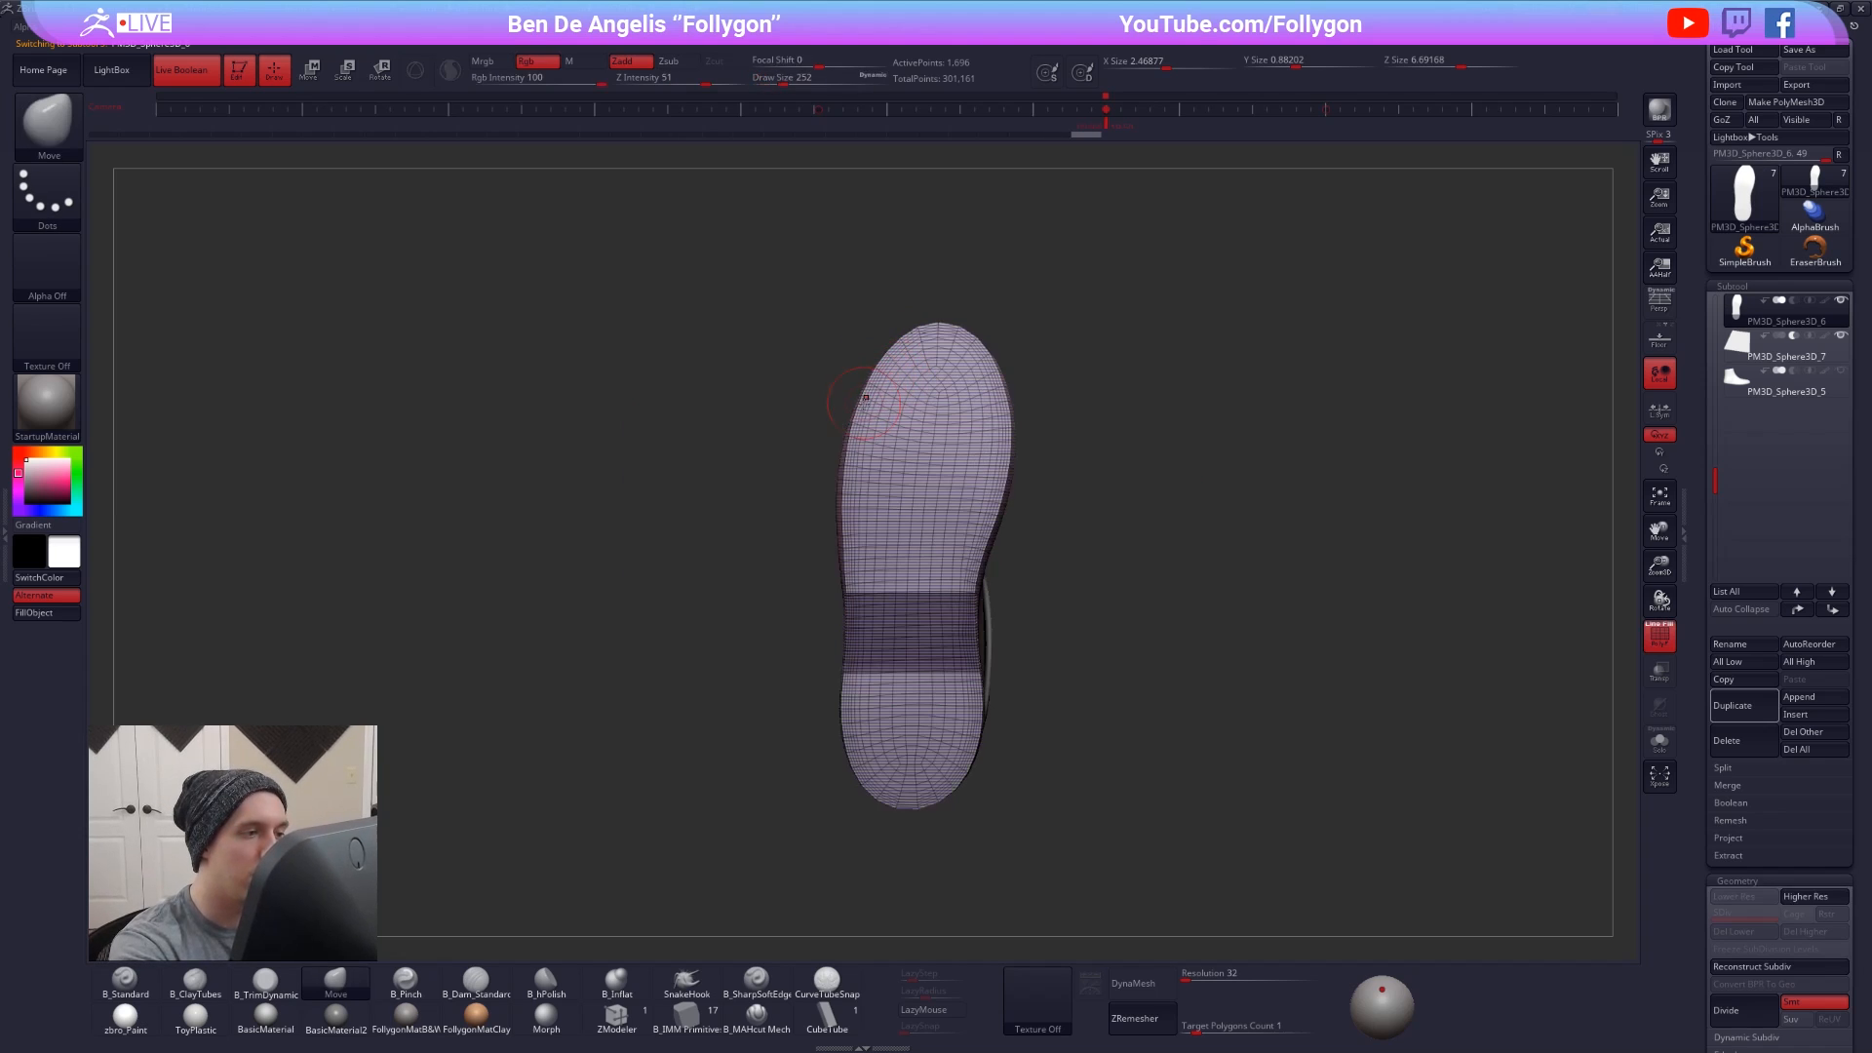
key("shift+f")
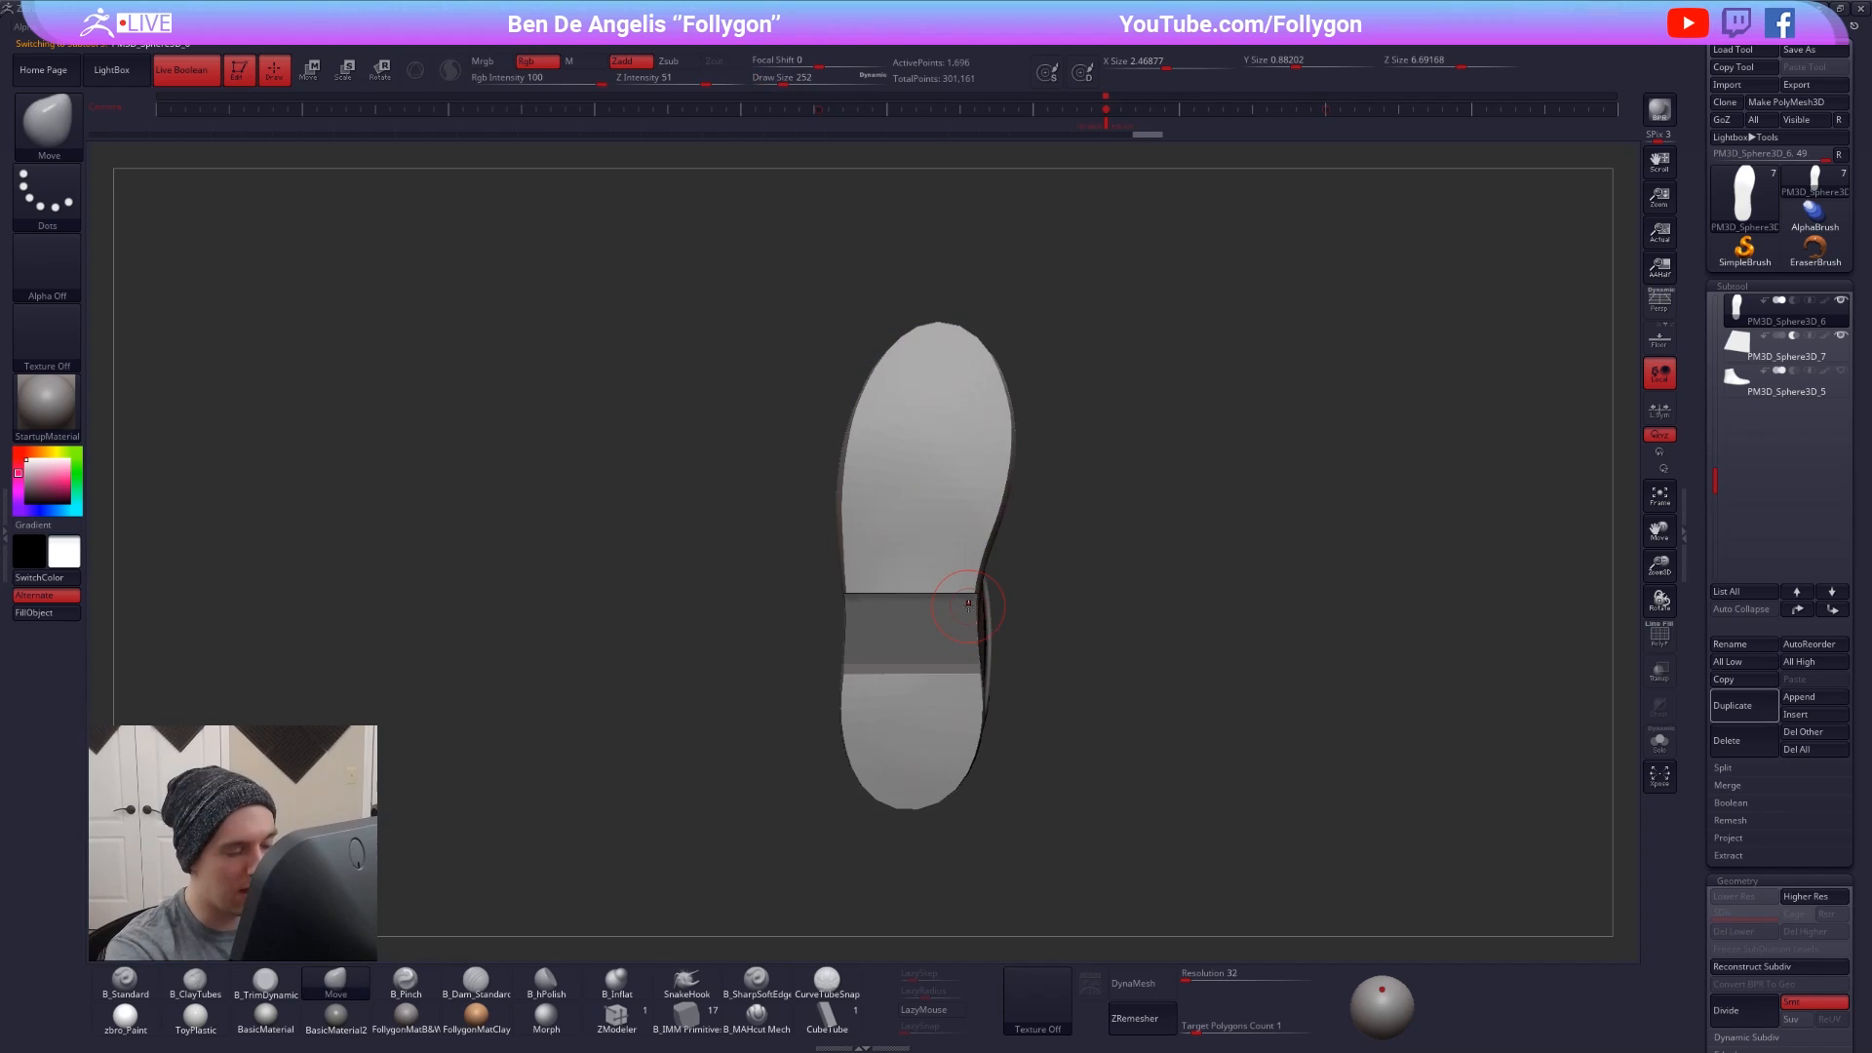
key("shift+f")
key("shift+f")
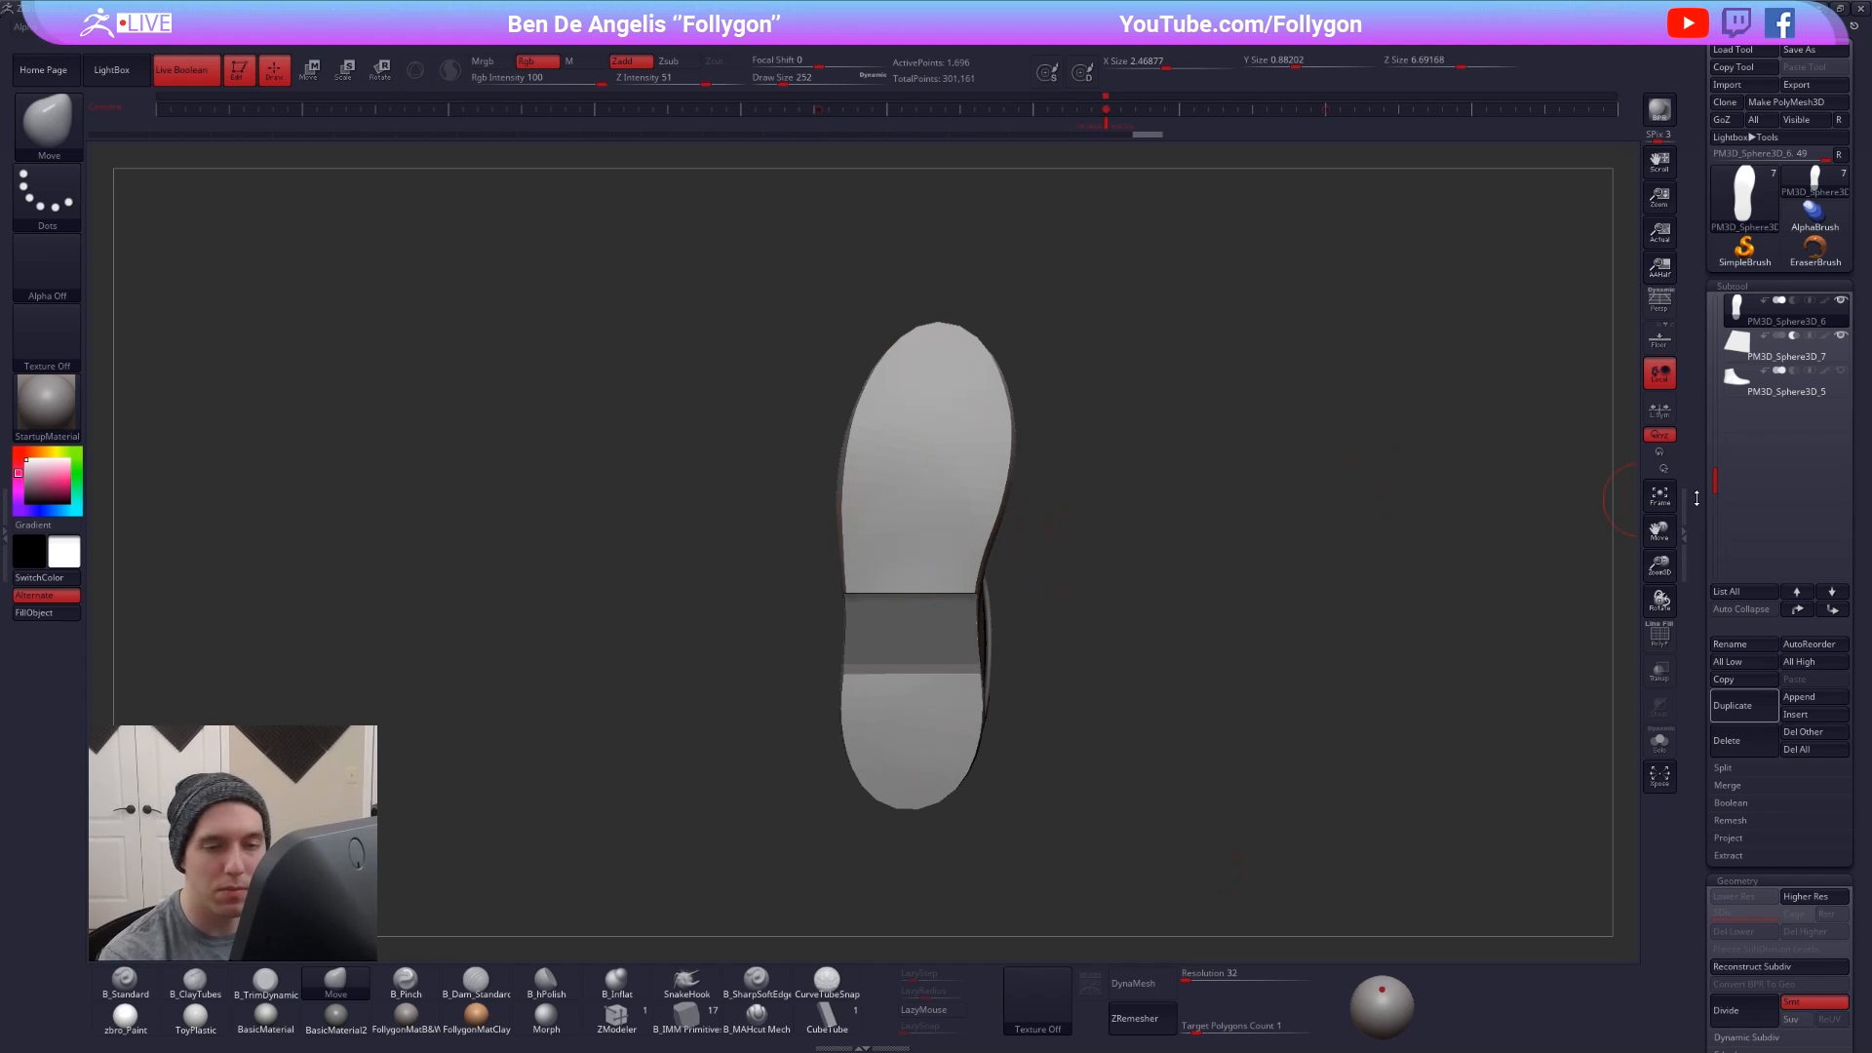
- Restore the sole's smoothed display and move the outsole reference image over the model
key("d")
key("shift+z")
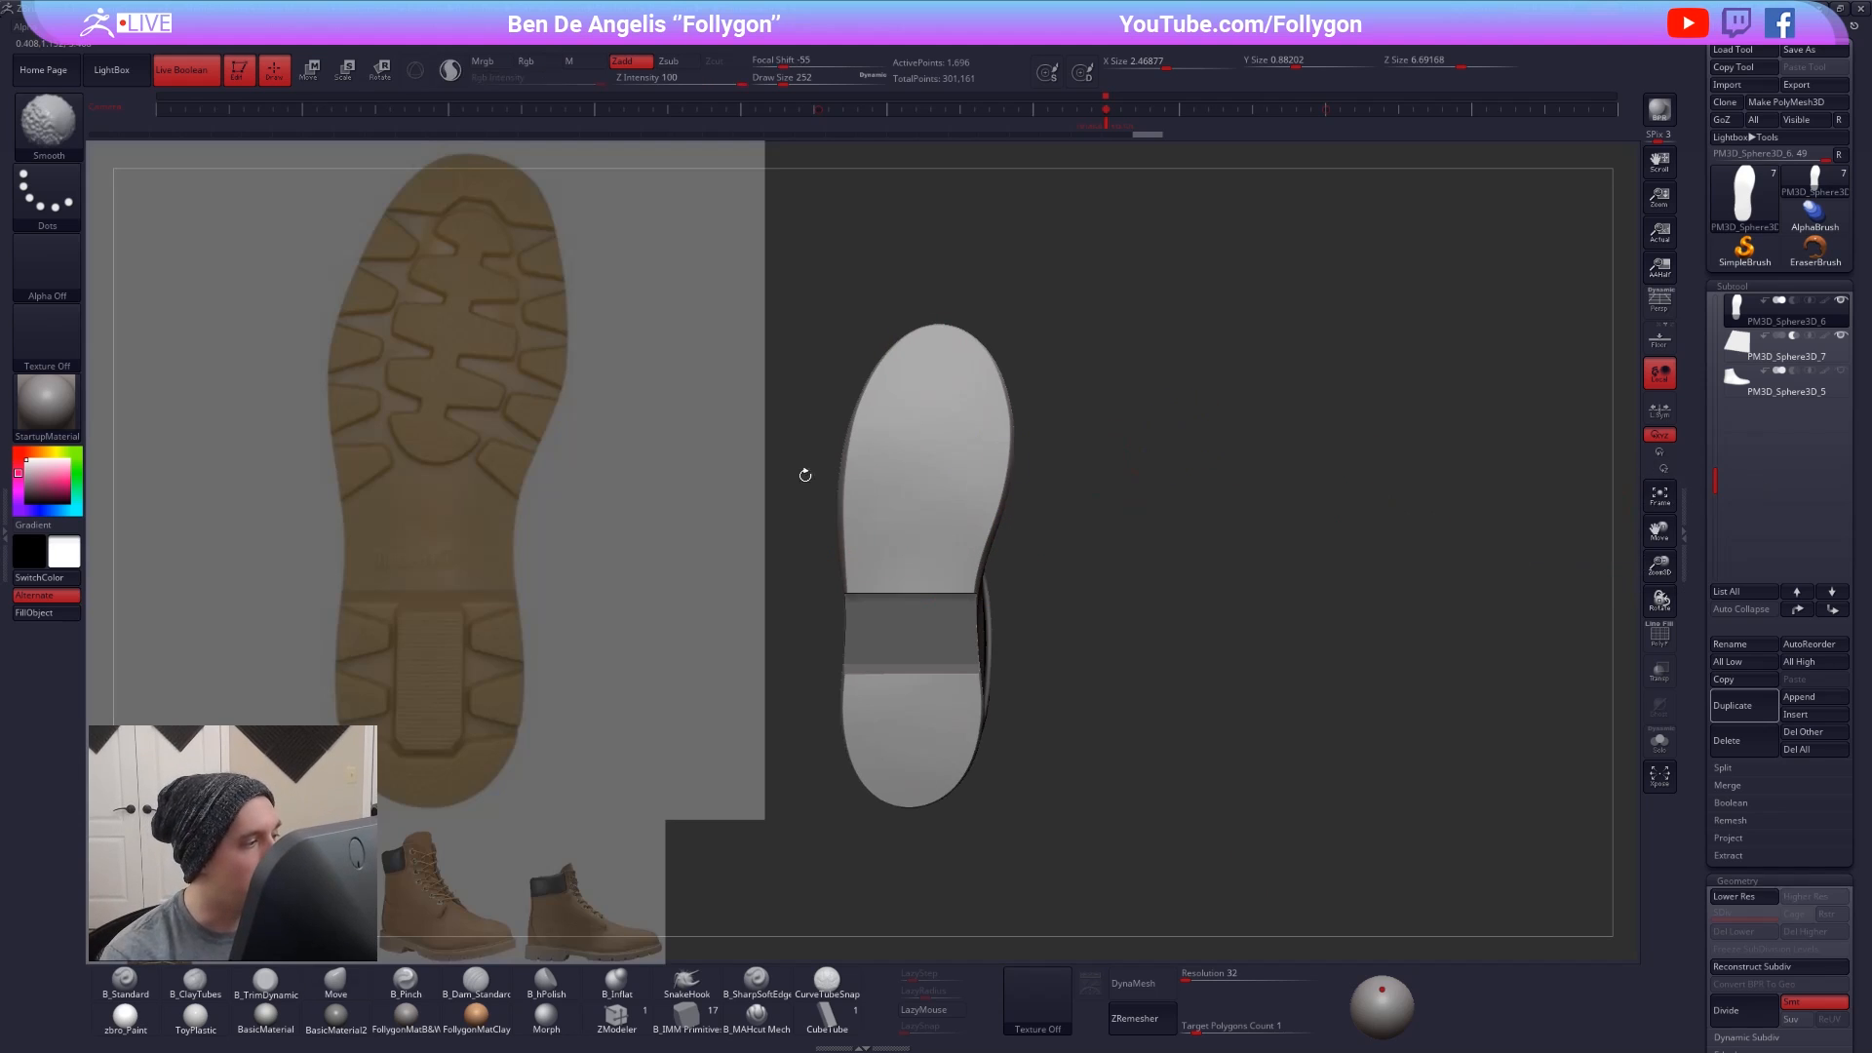
key("z")
left_click_drag(626, 443, 1082, 500)
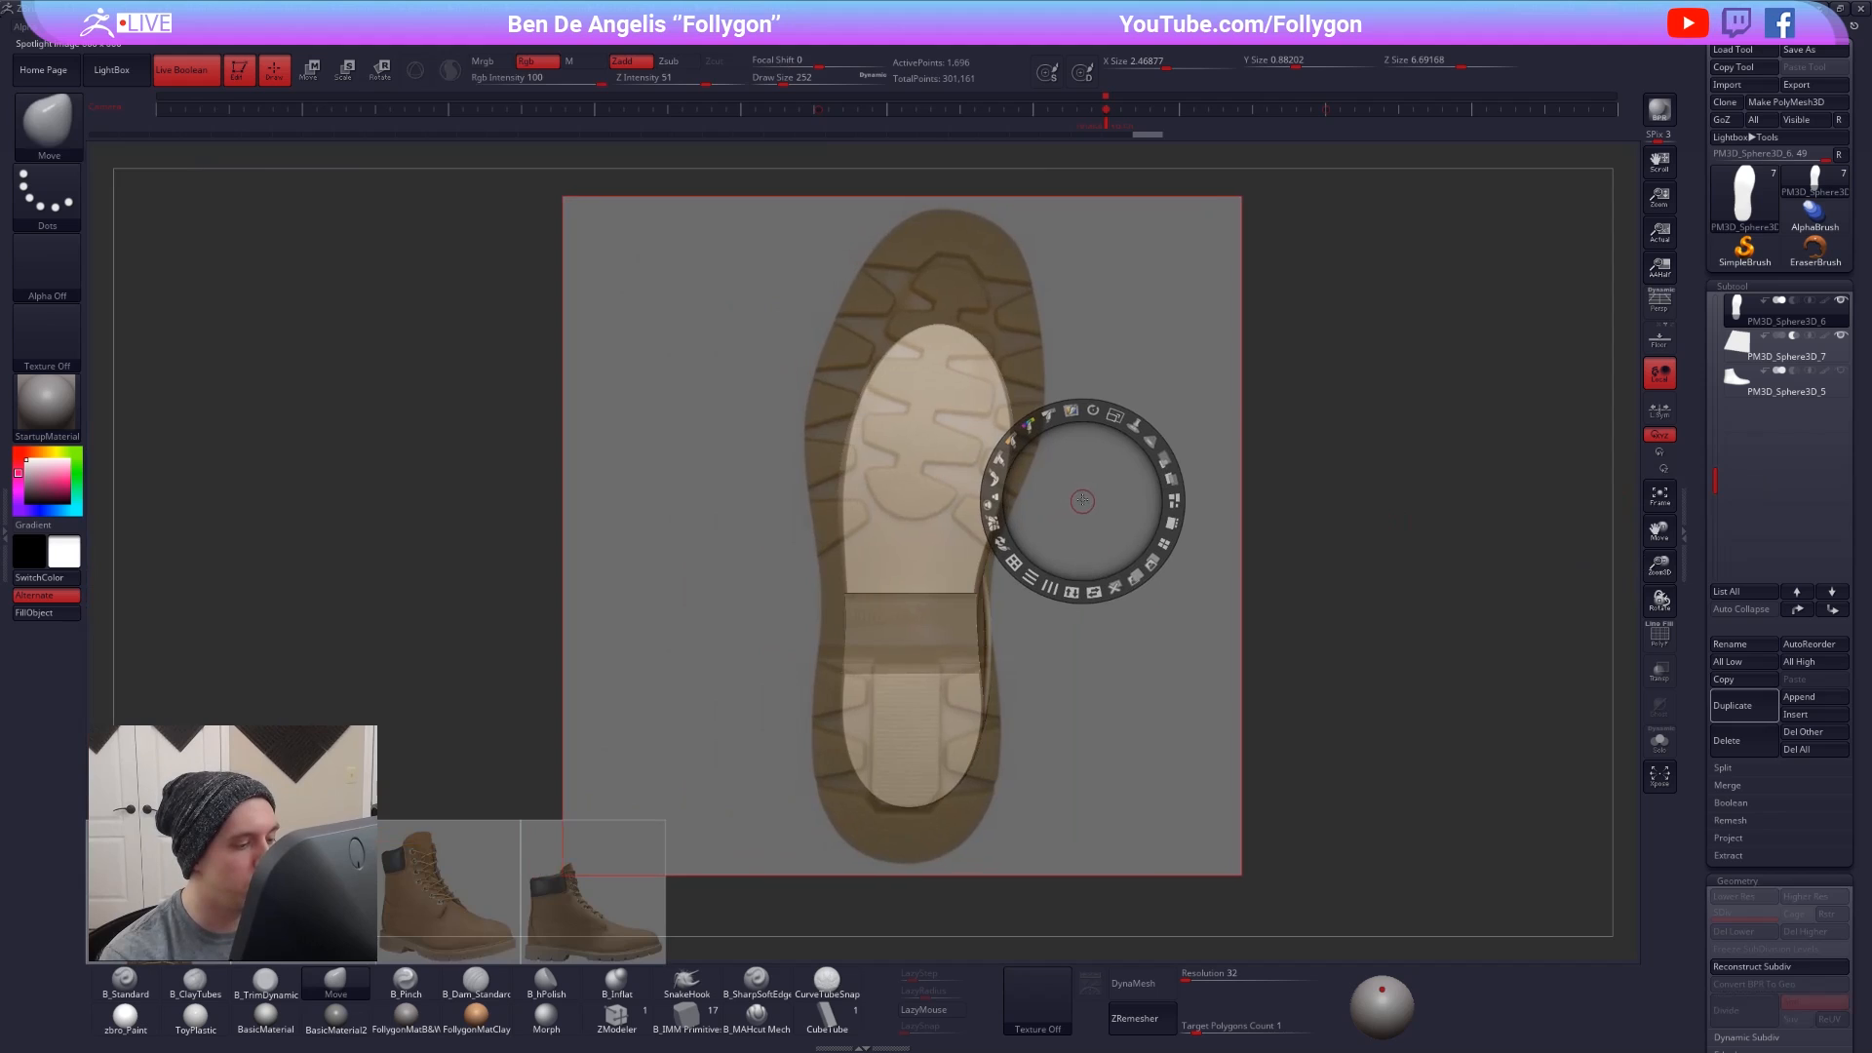
key("shift+z")
key("shift+z")
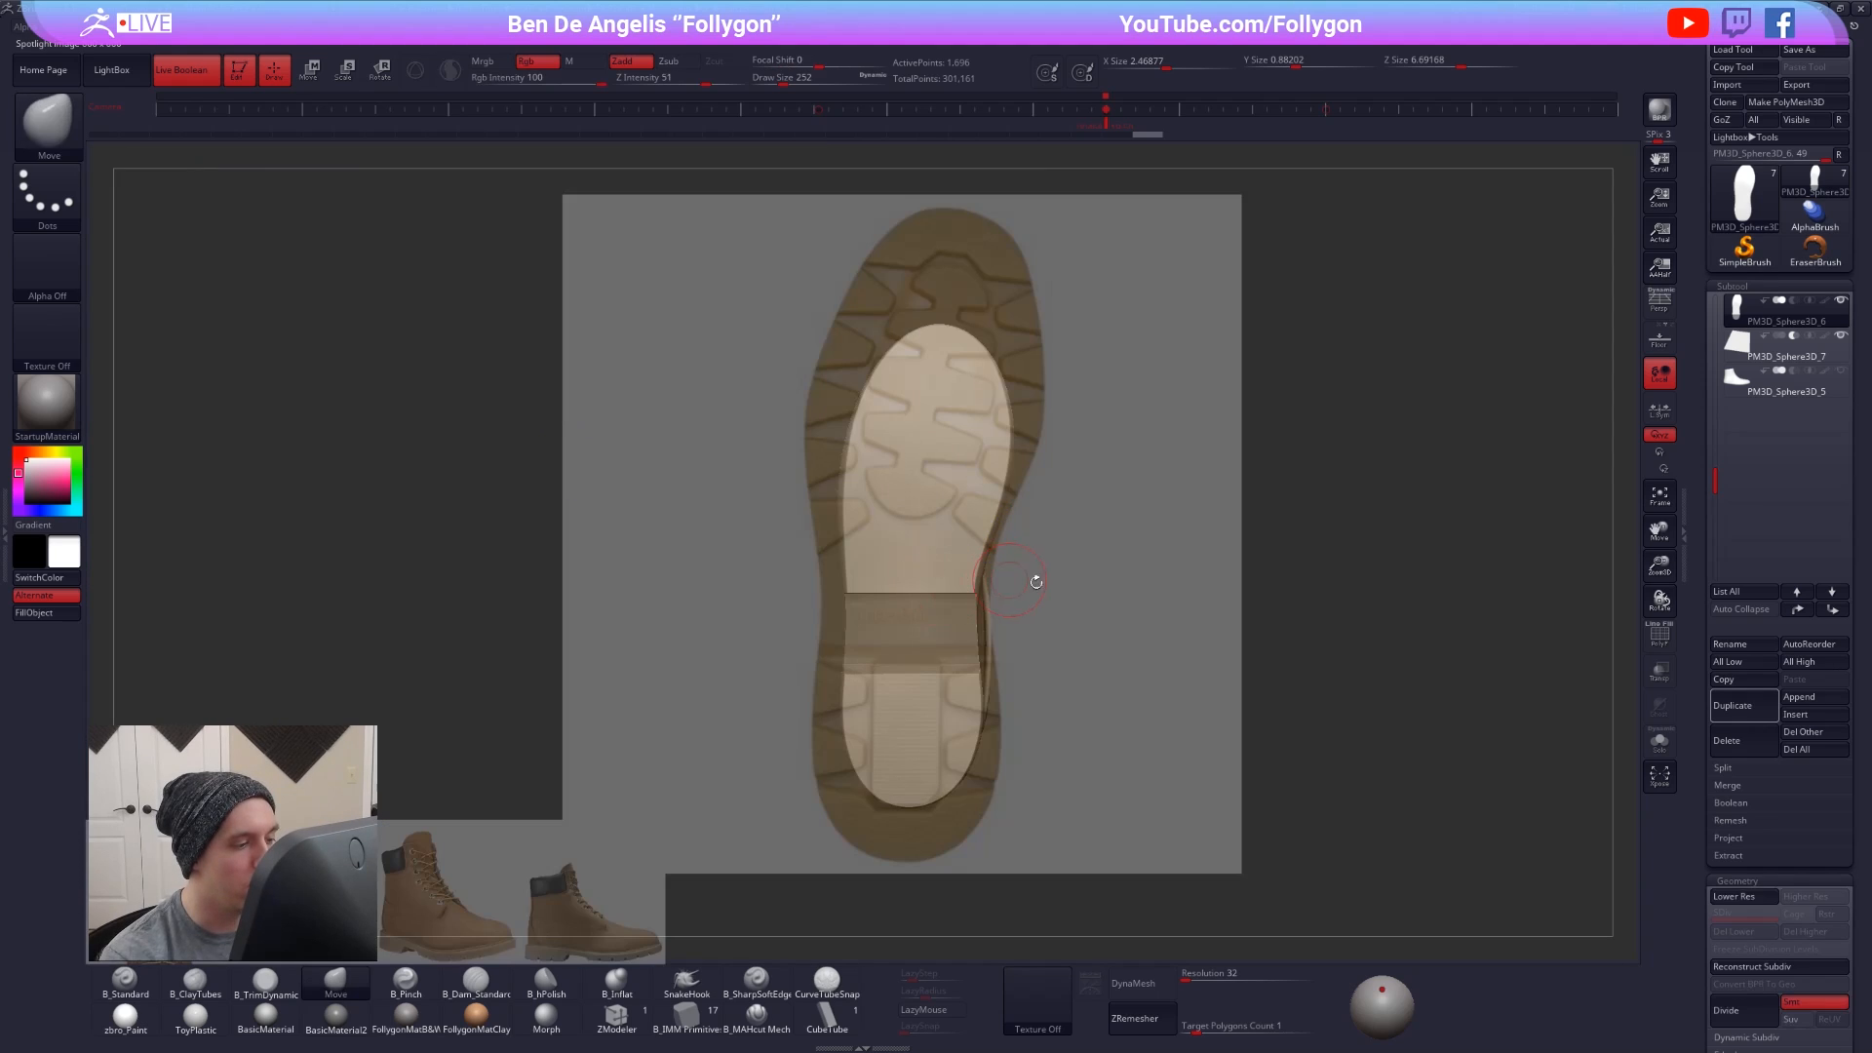
- Scale the outsole reference down in Spotlight so its heel and toe line up with the modelled sole
key("z")
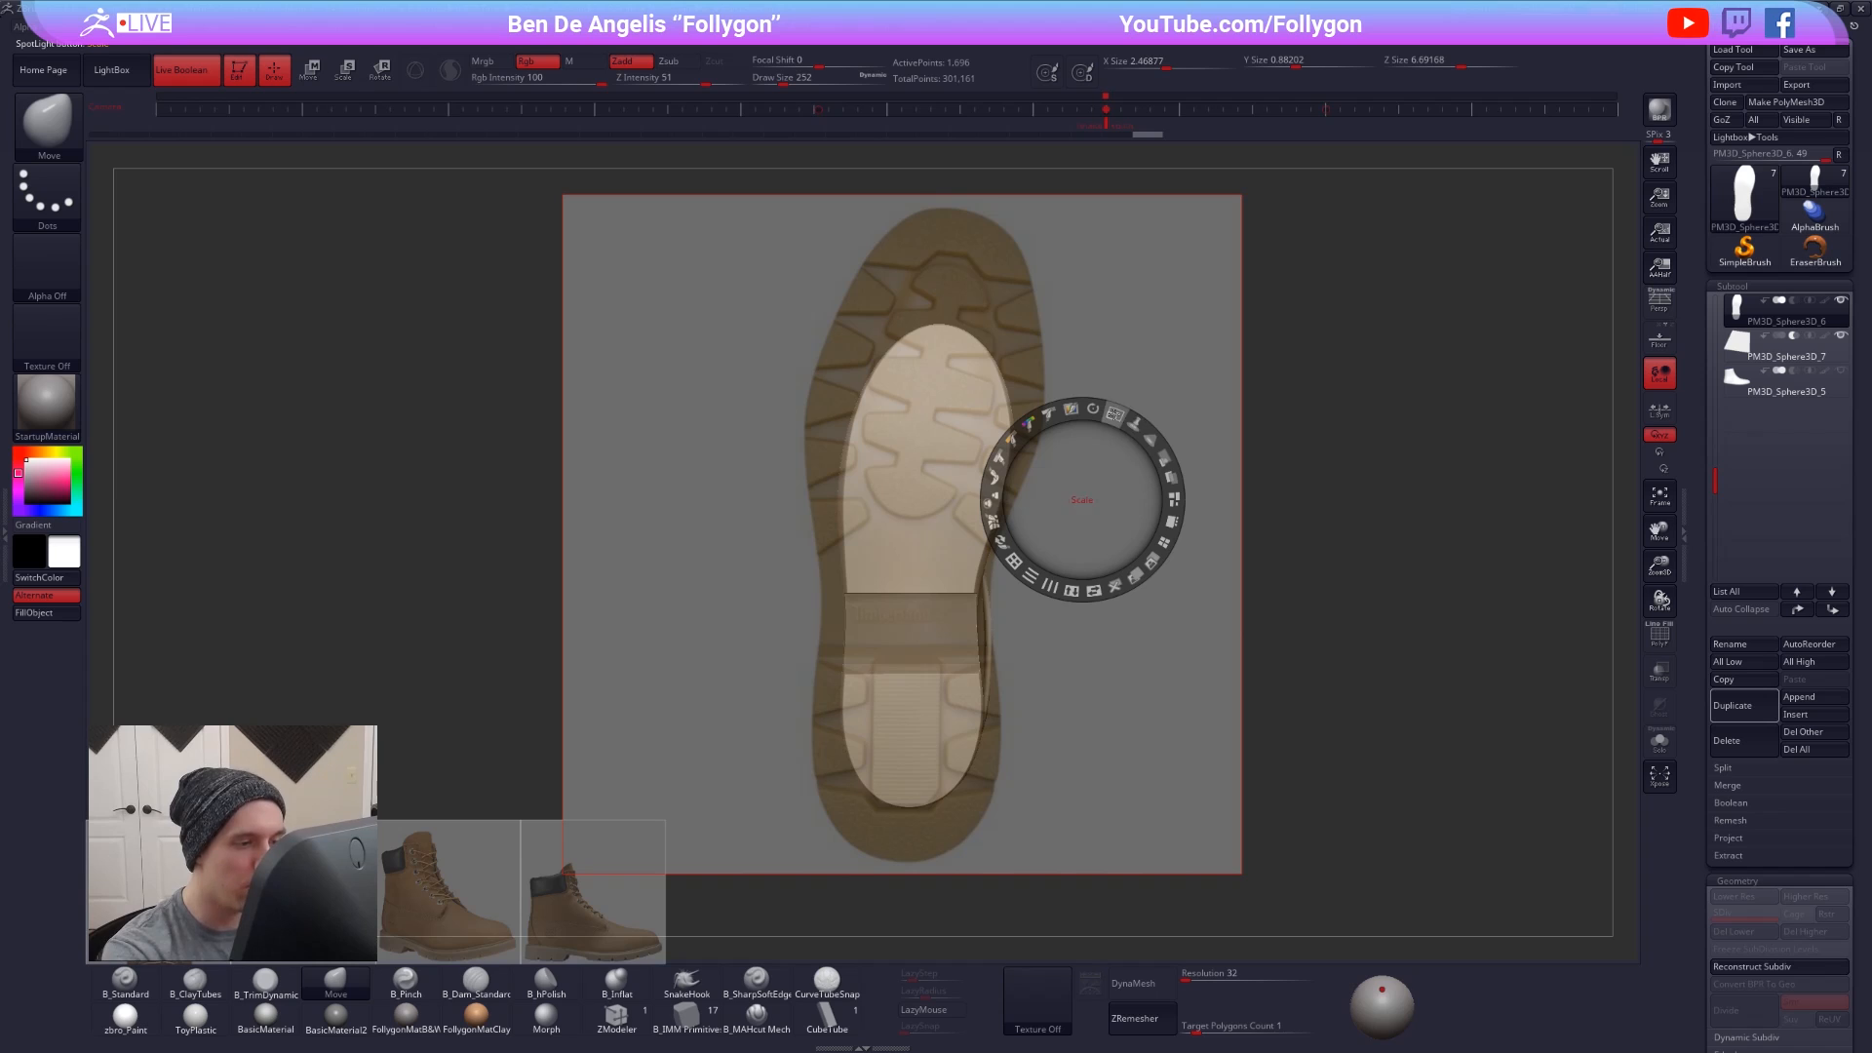
left_click_drag(1114, 415, 1078, 409)
left_click(1011, 667)
left_click_drag(1009, 667, 980, 696)
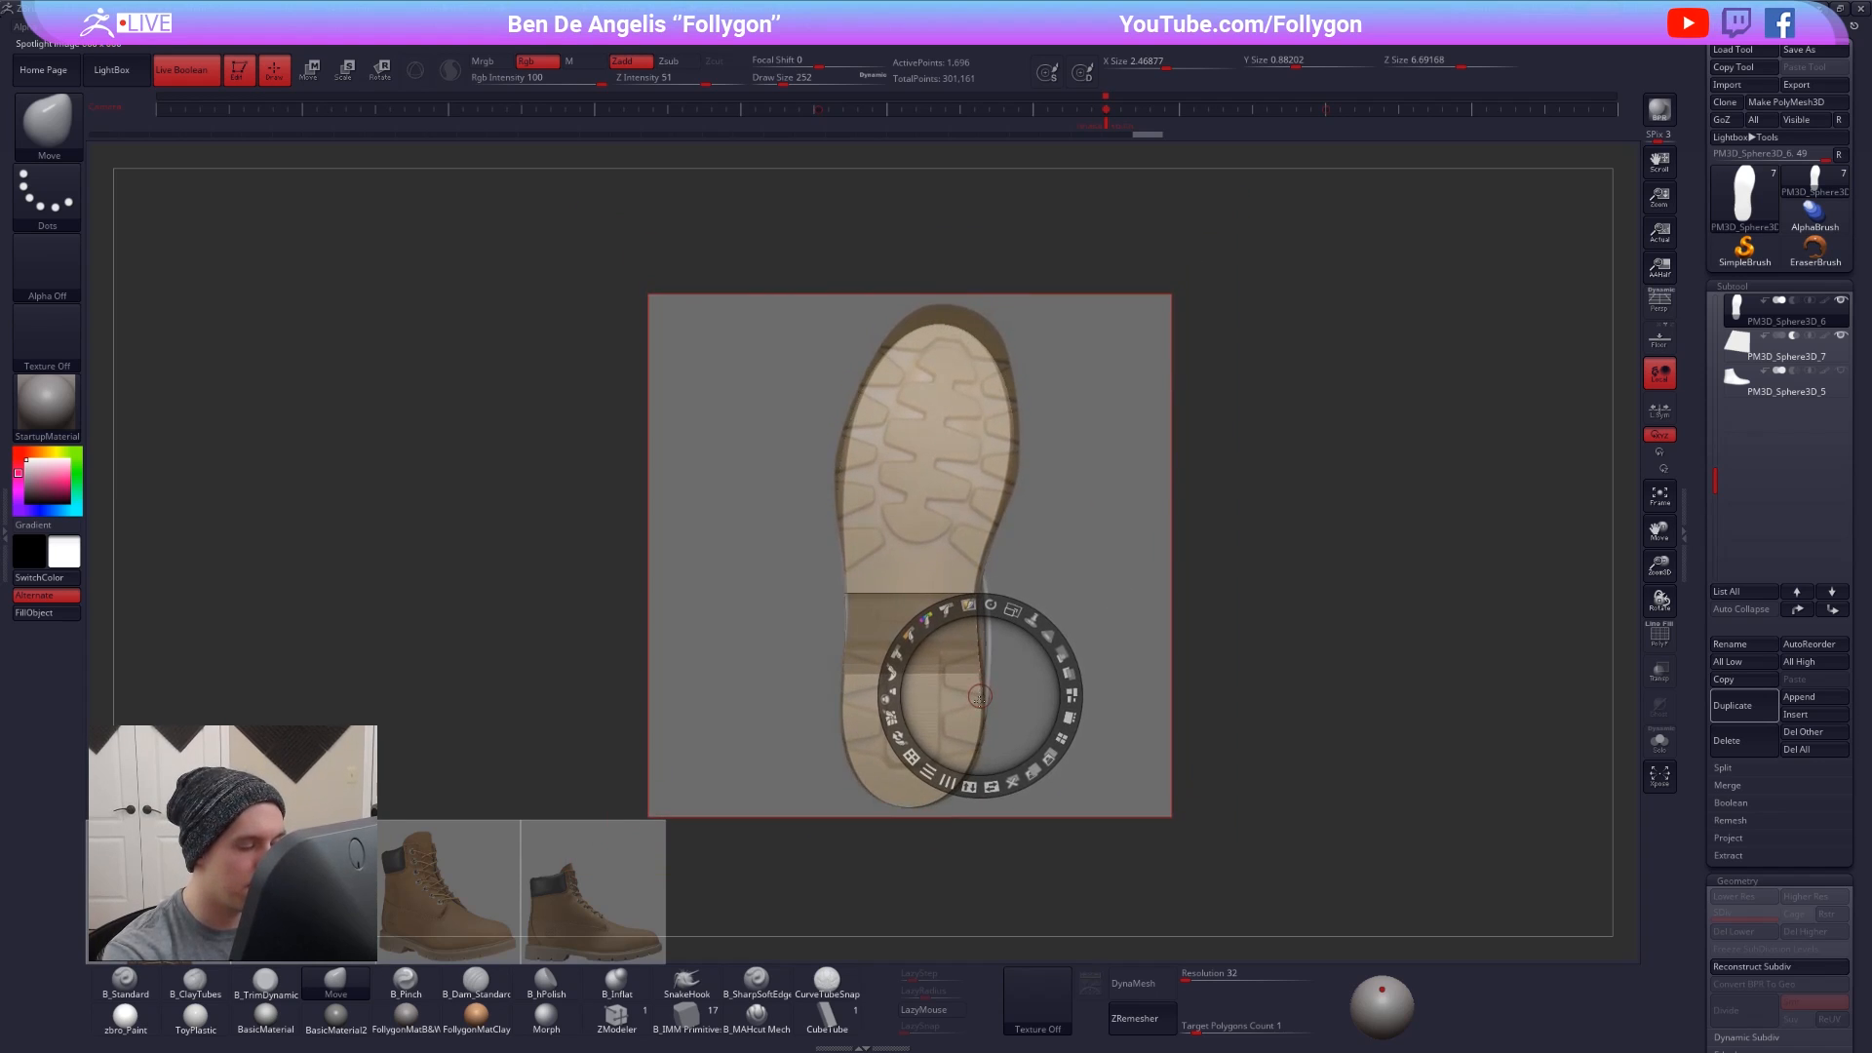
left_click(909, 804)
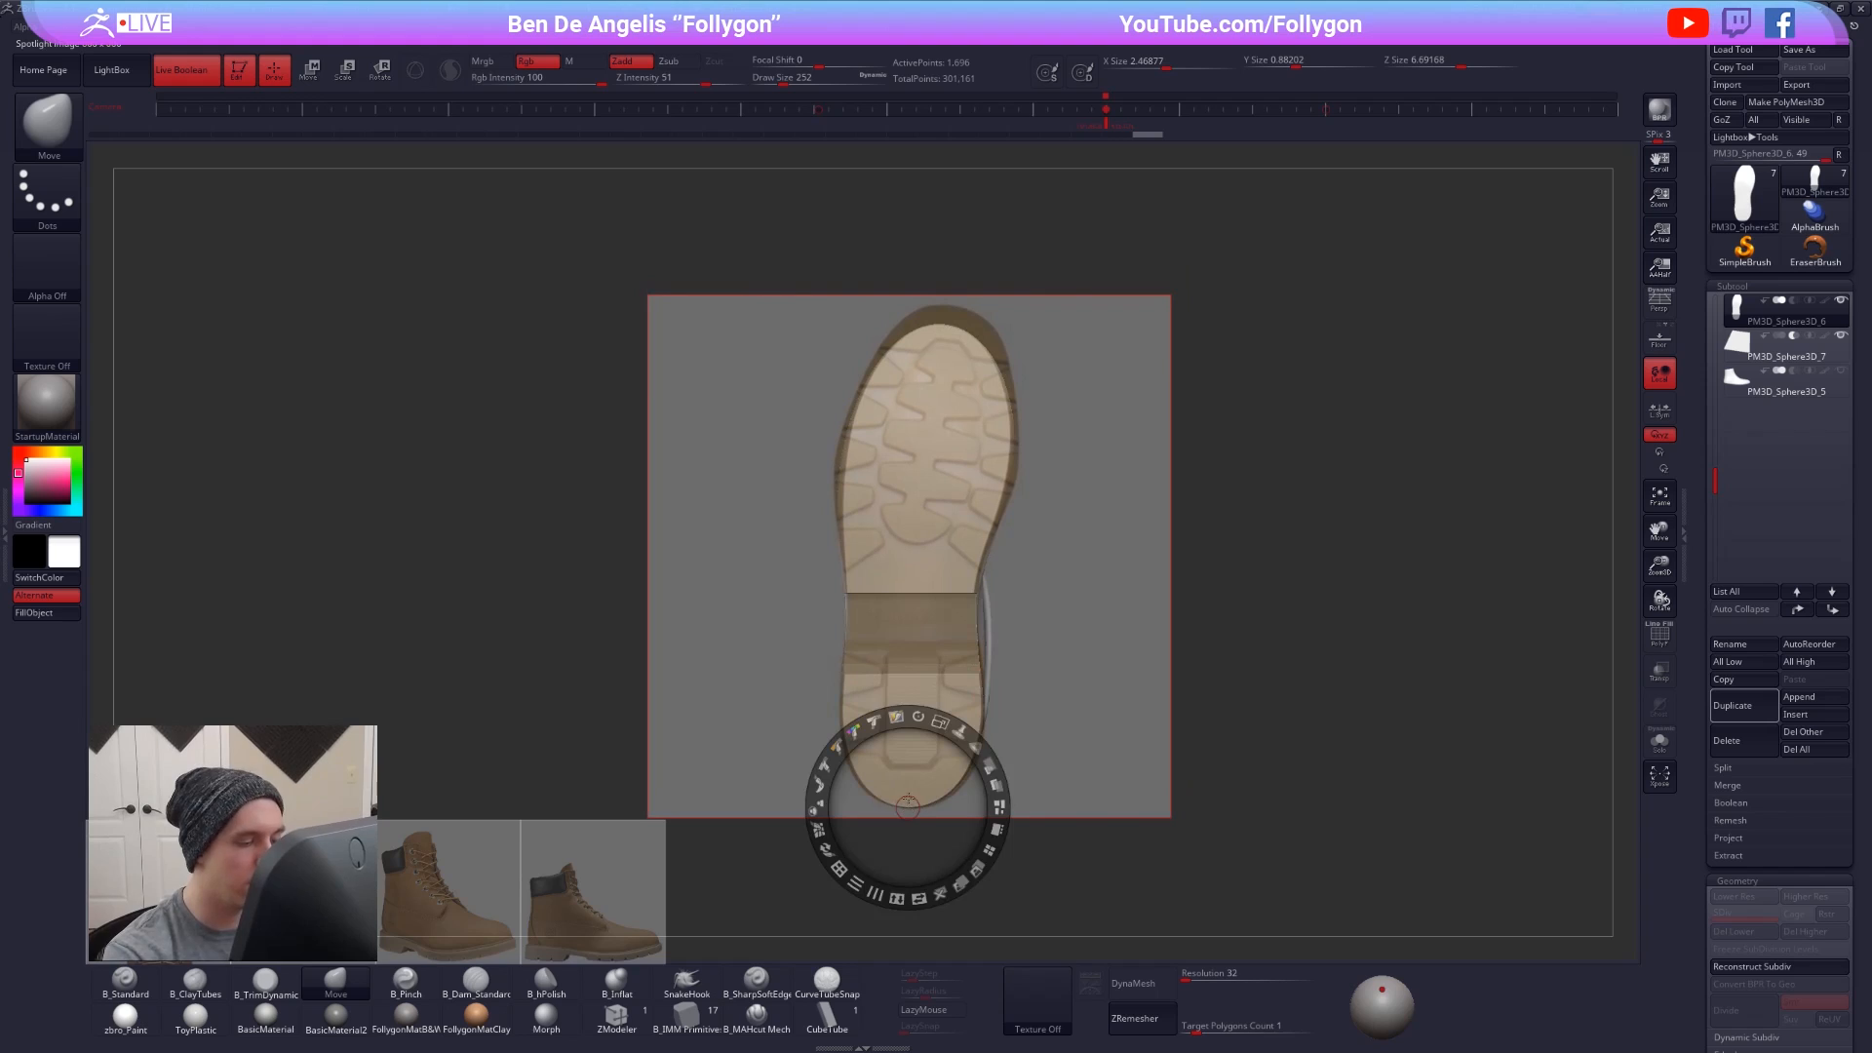
left_click(874, 43)
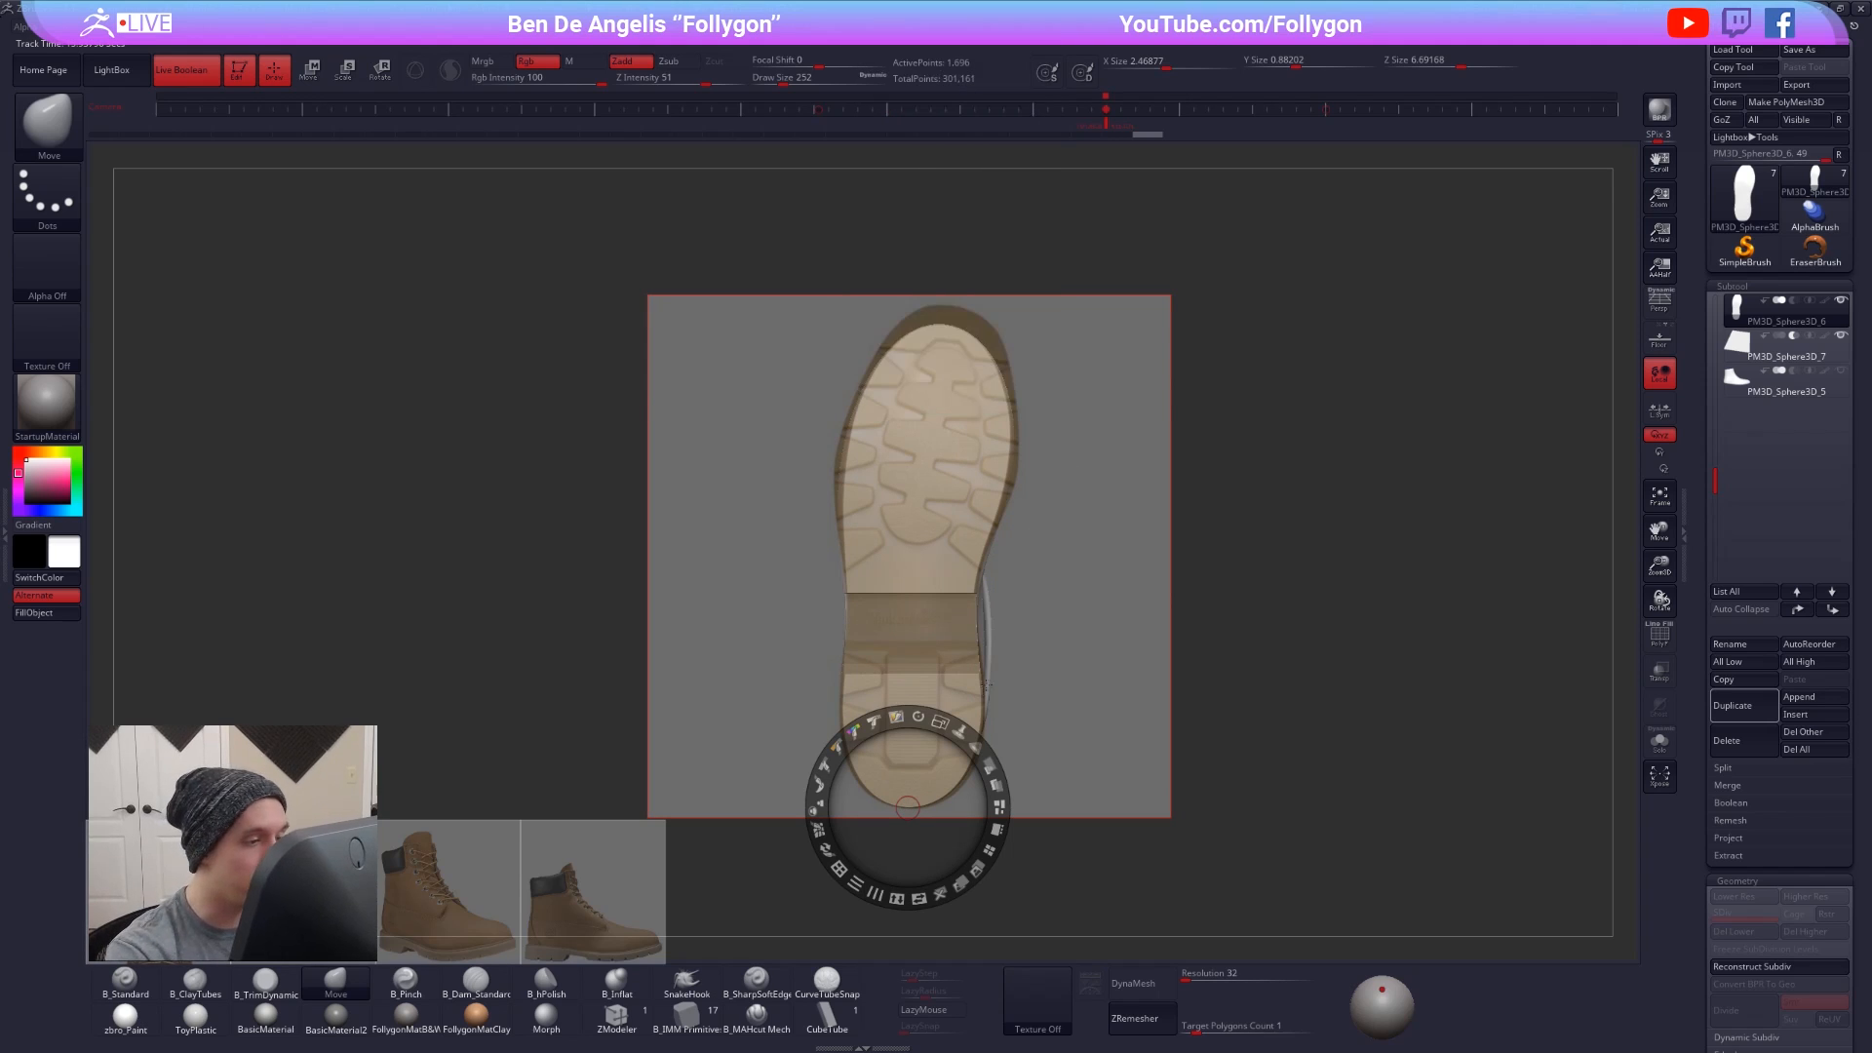
left_click_drag(939, 723, 932, 719)
key("z")
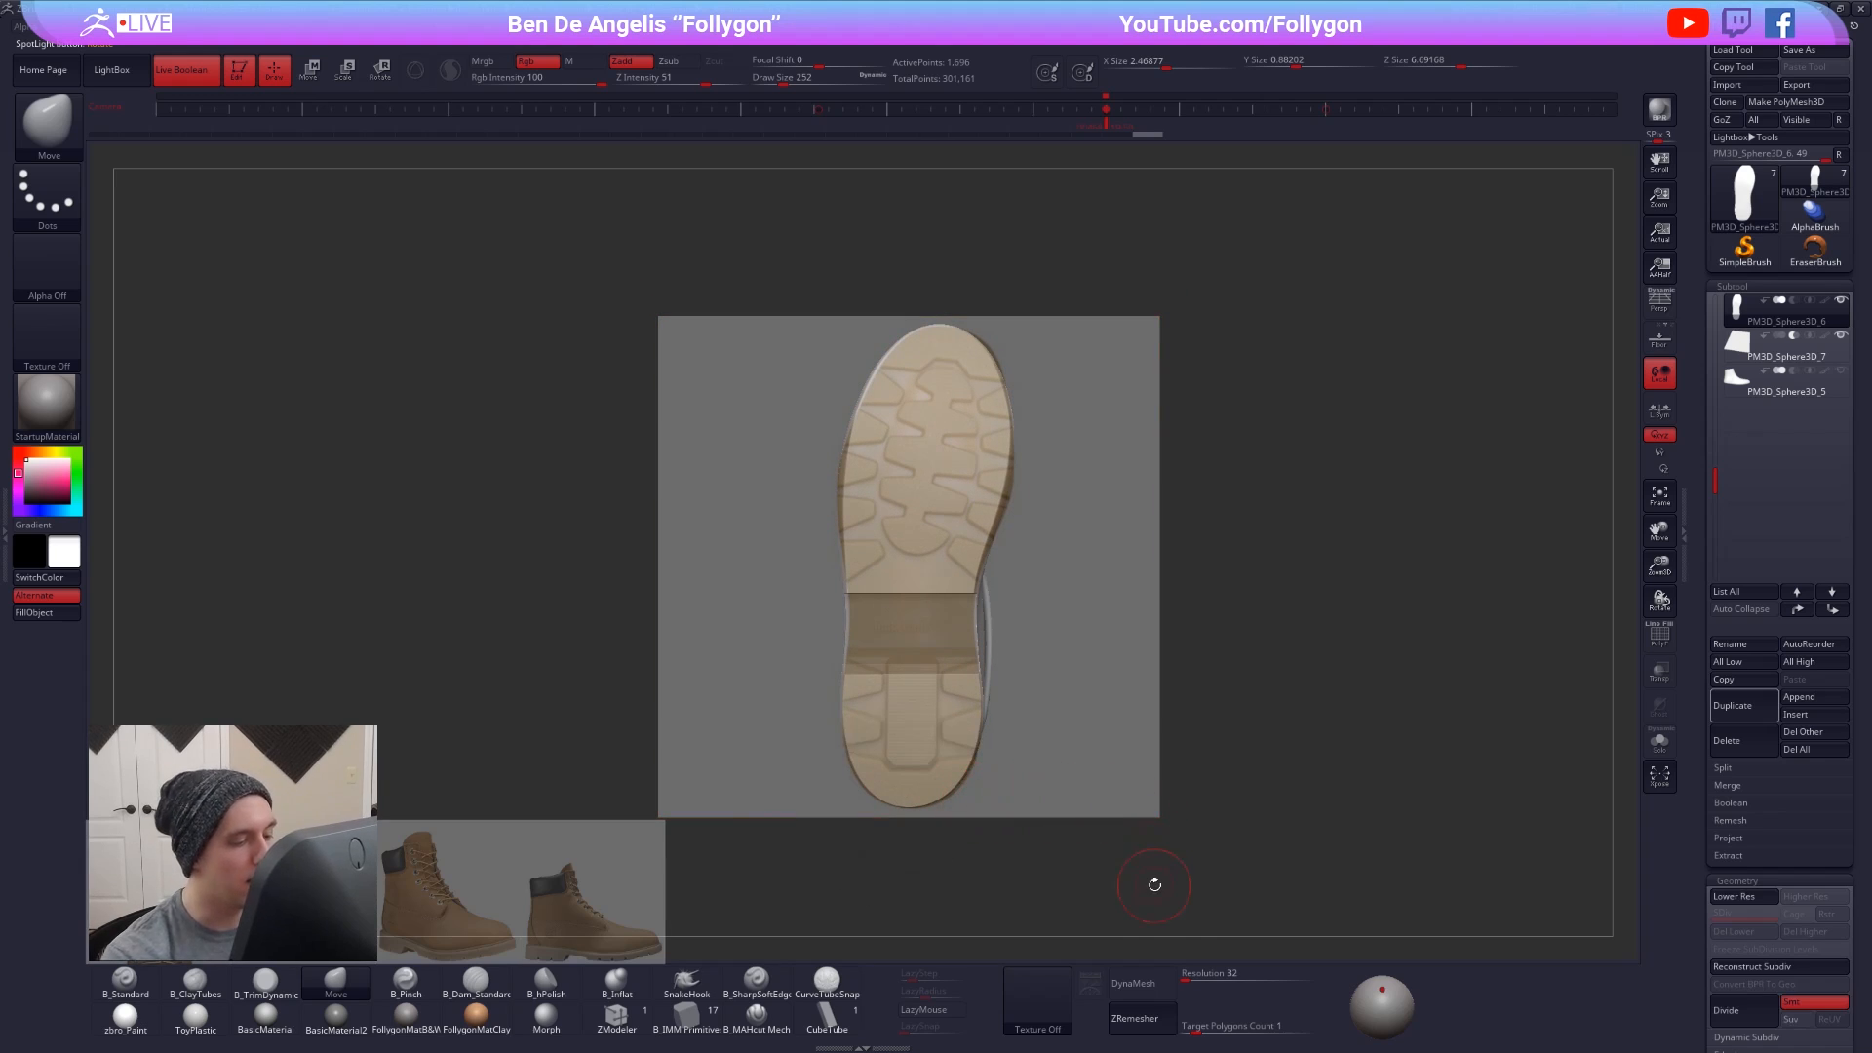
- Move the remaining boot reference images out of the canvas in Spotlight, leaving only the outsole image over the model
key("z")
key("z")
key("z")
key("z")
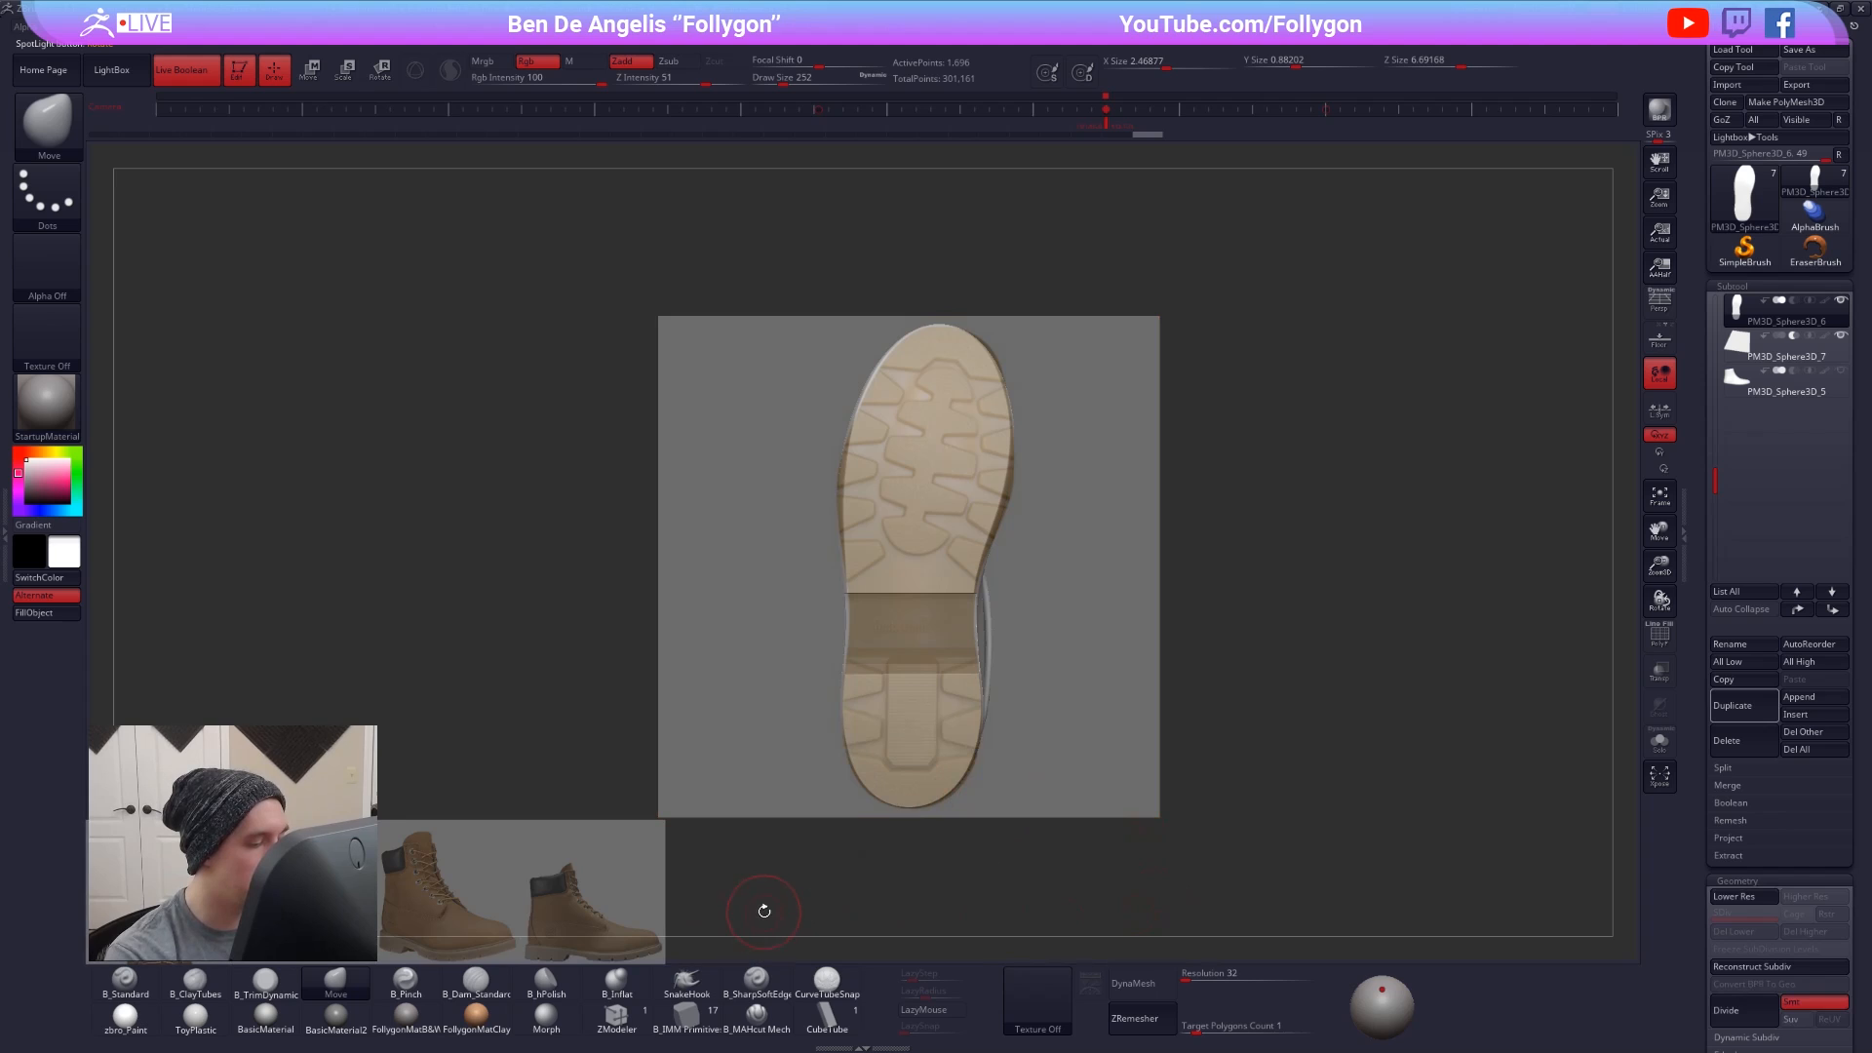
key("z")
left_click_drag(579, 901, 19, 726)
left_click_drag(443, 889, 23, 729)
left_click_drag(307, 890, 19, 723)
left_click_drag(161, 892, 6, 782)
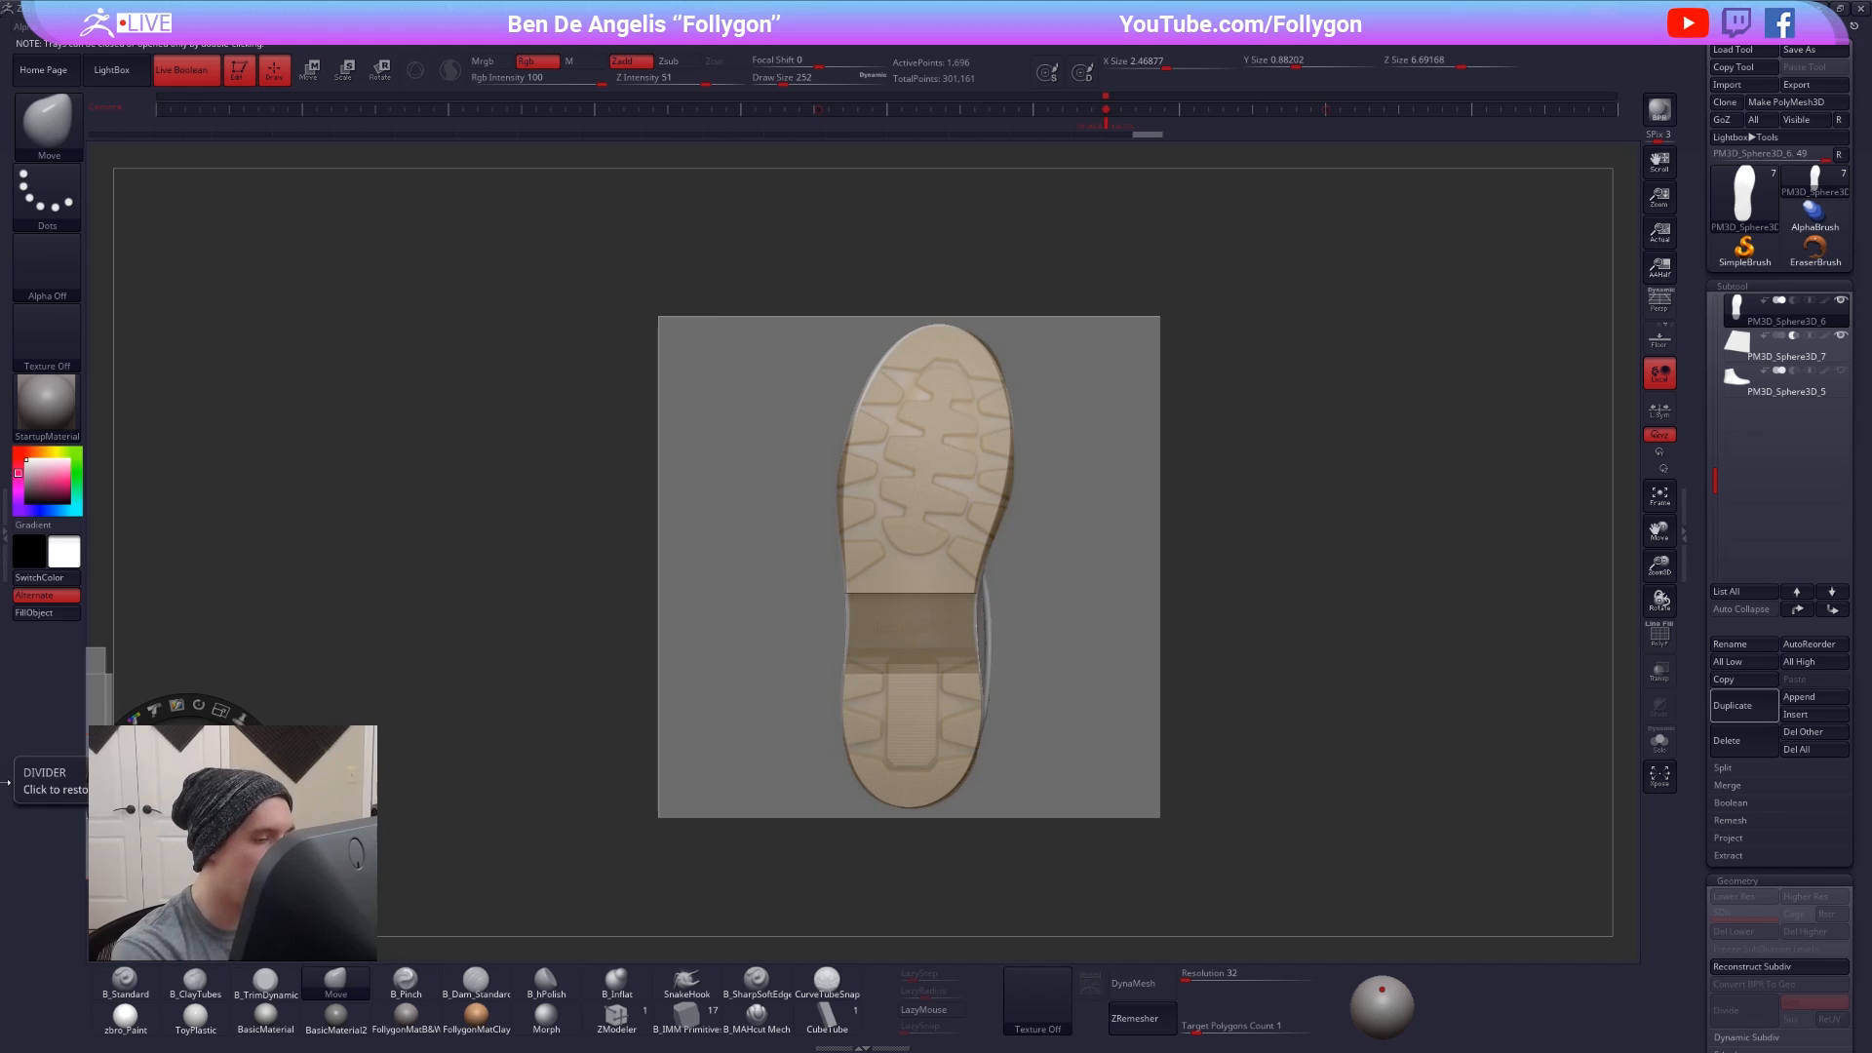
key("z")
- Fit the sole's outline to the outsole reference with the Move brush, using draw sizes 764 and 537
key("space")
left_click_drag(867, 508, 891, 508)
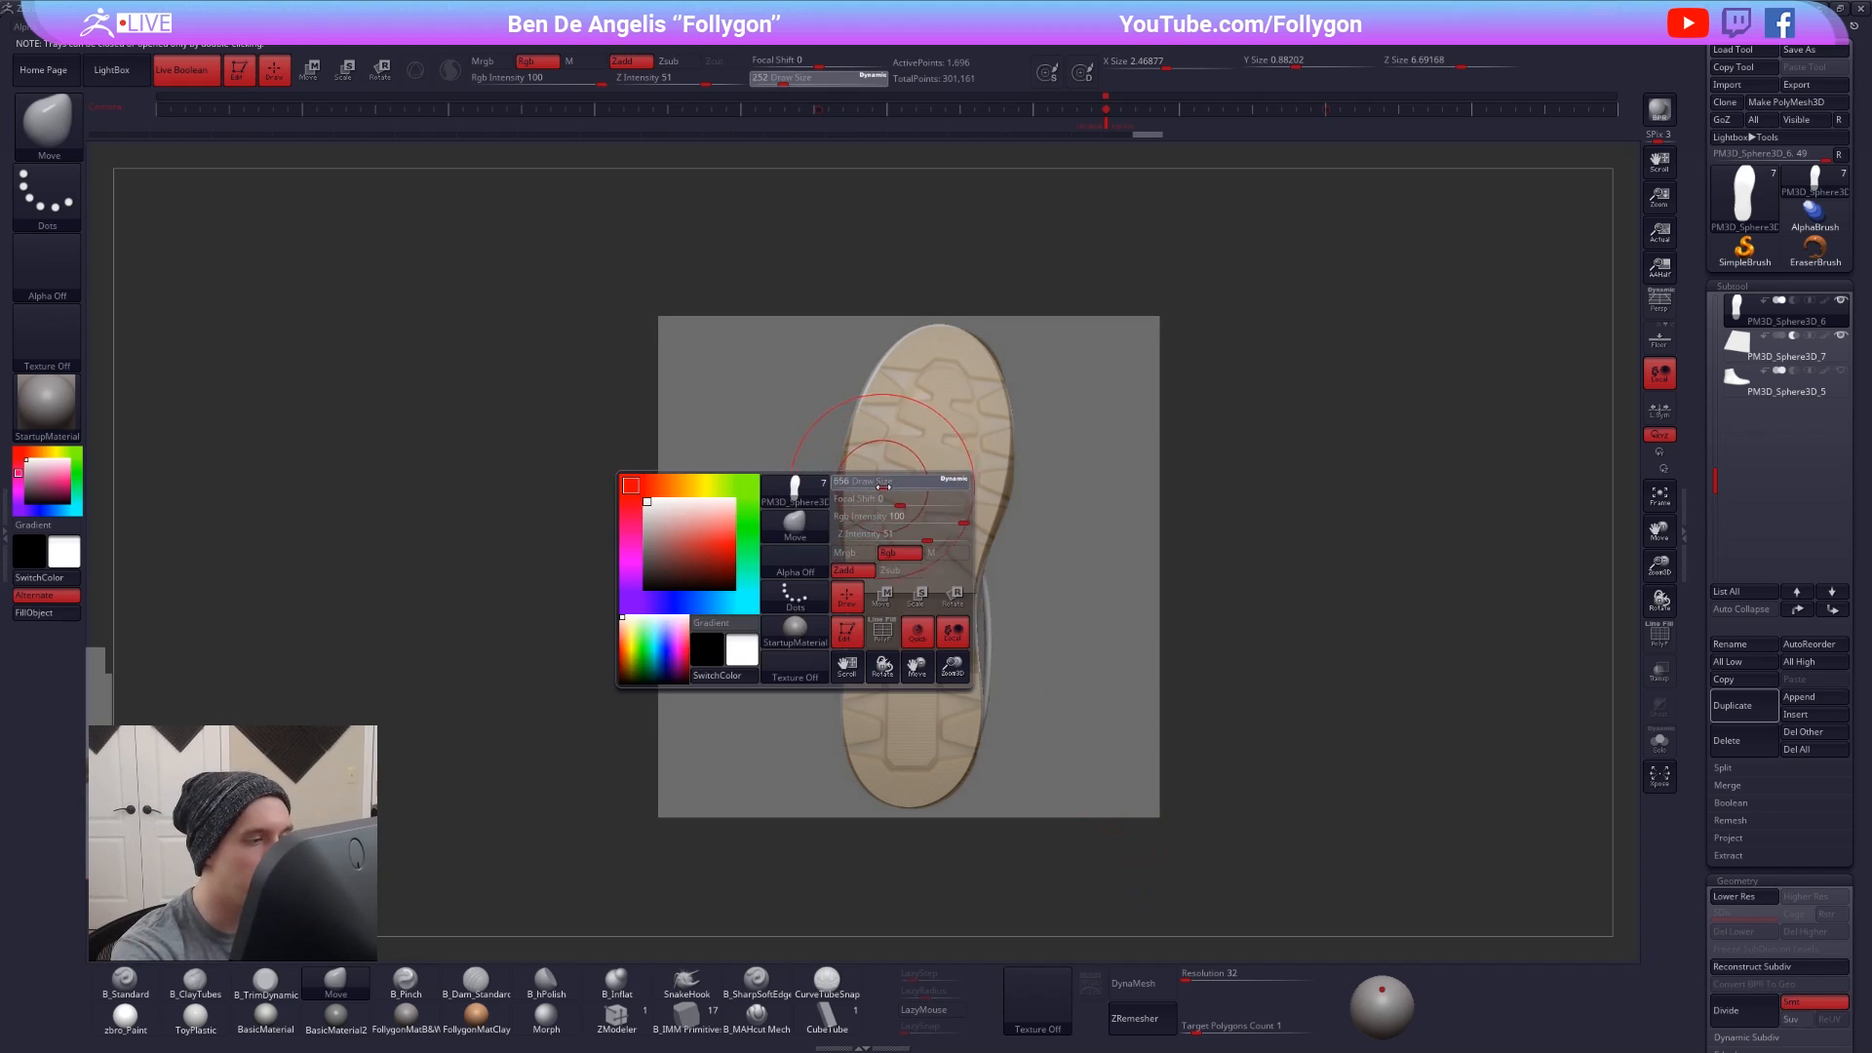
key("shift+f")
key("shift+f")
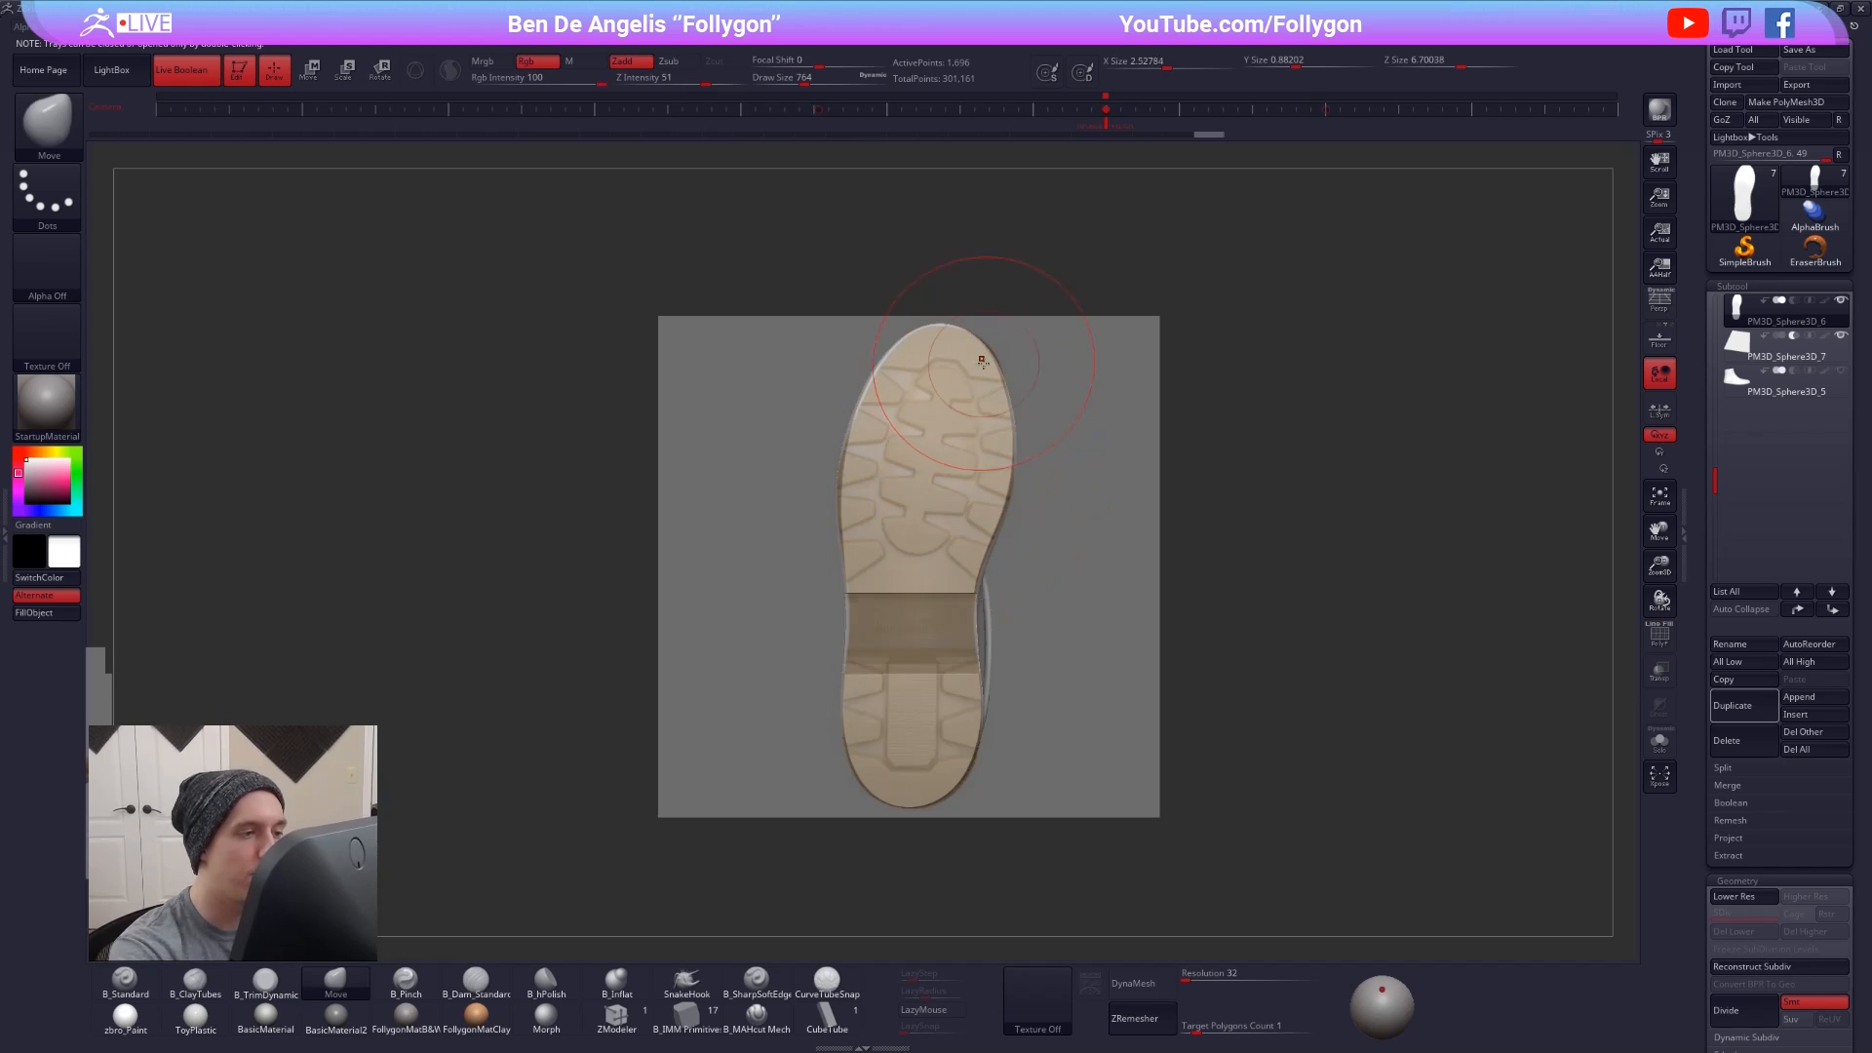
key("space")
left_click_drag(950, 560, 927, 560)
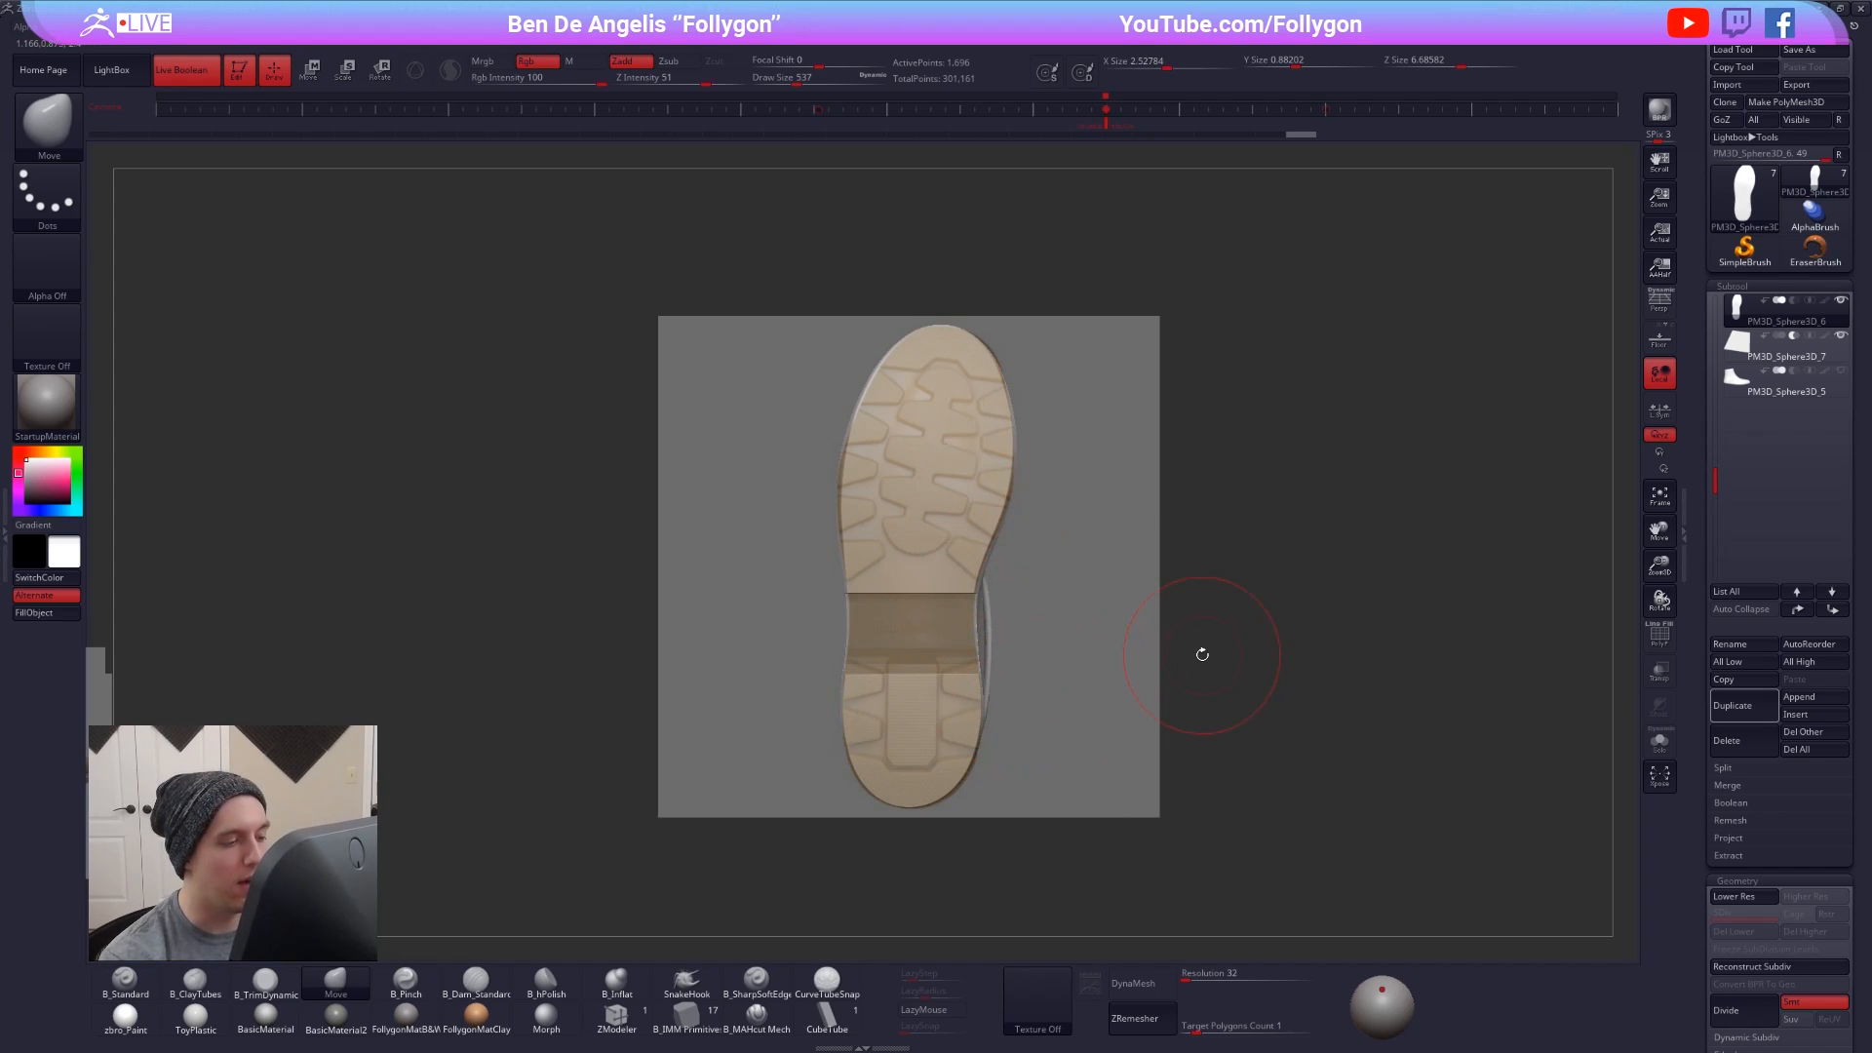
key("shift")
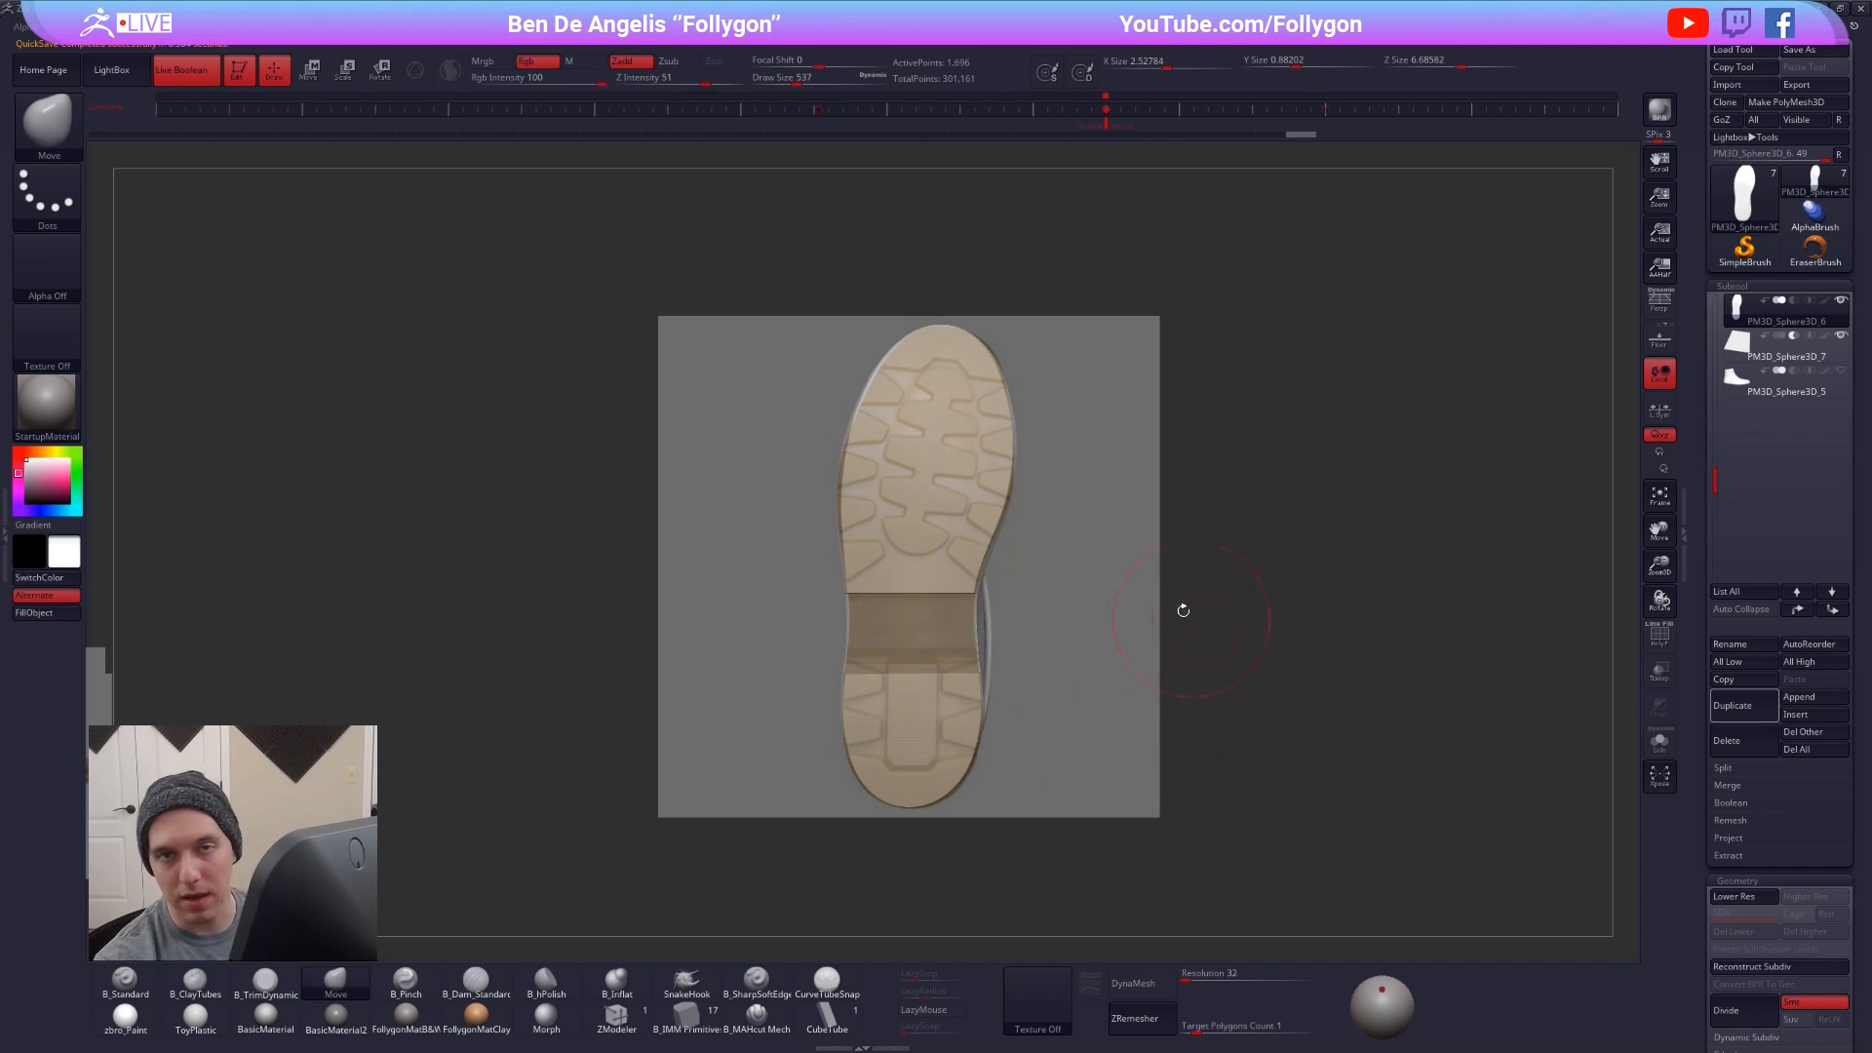
- Check the sole's wireframe and compare its fit to the reference with perspective on and off
key("shift+f")
key("shift+f")
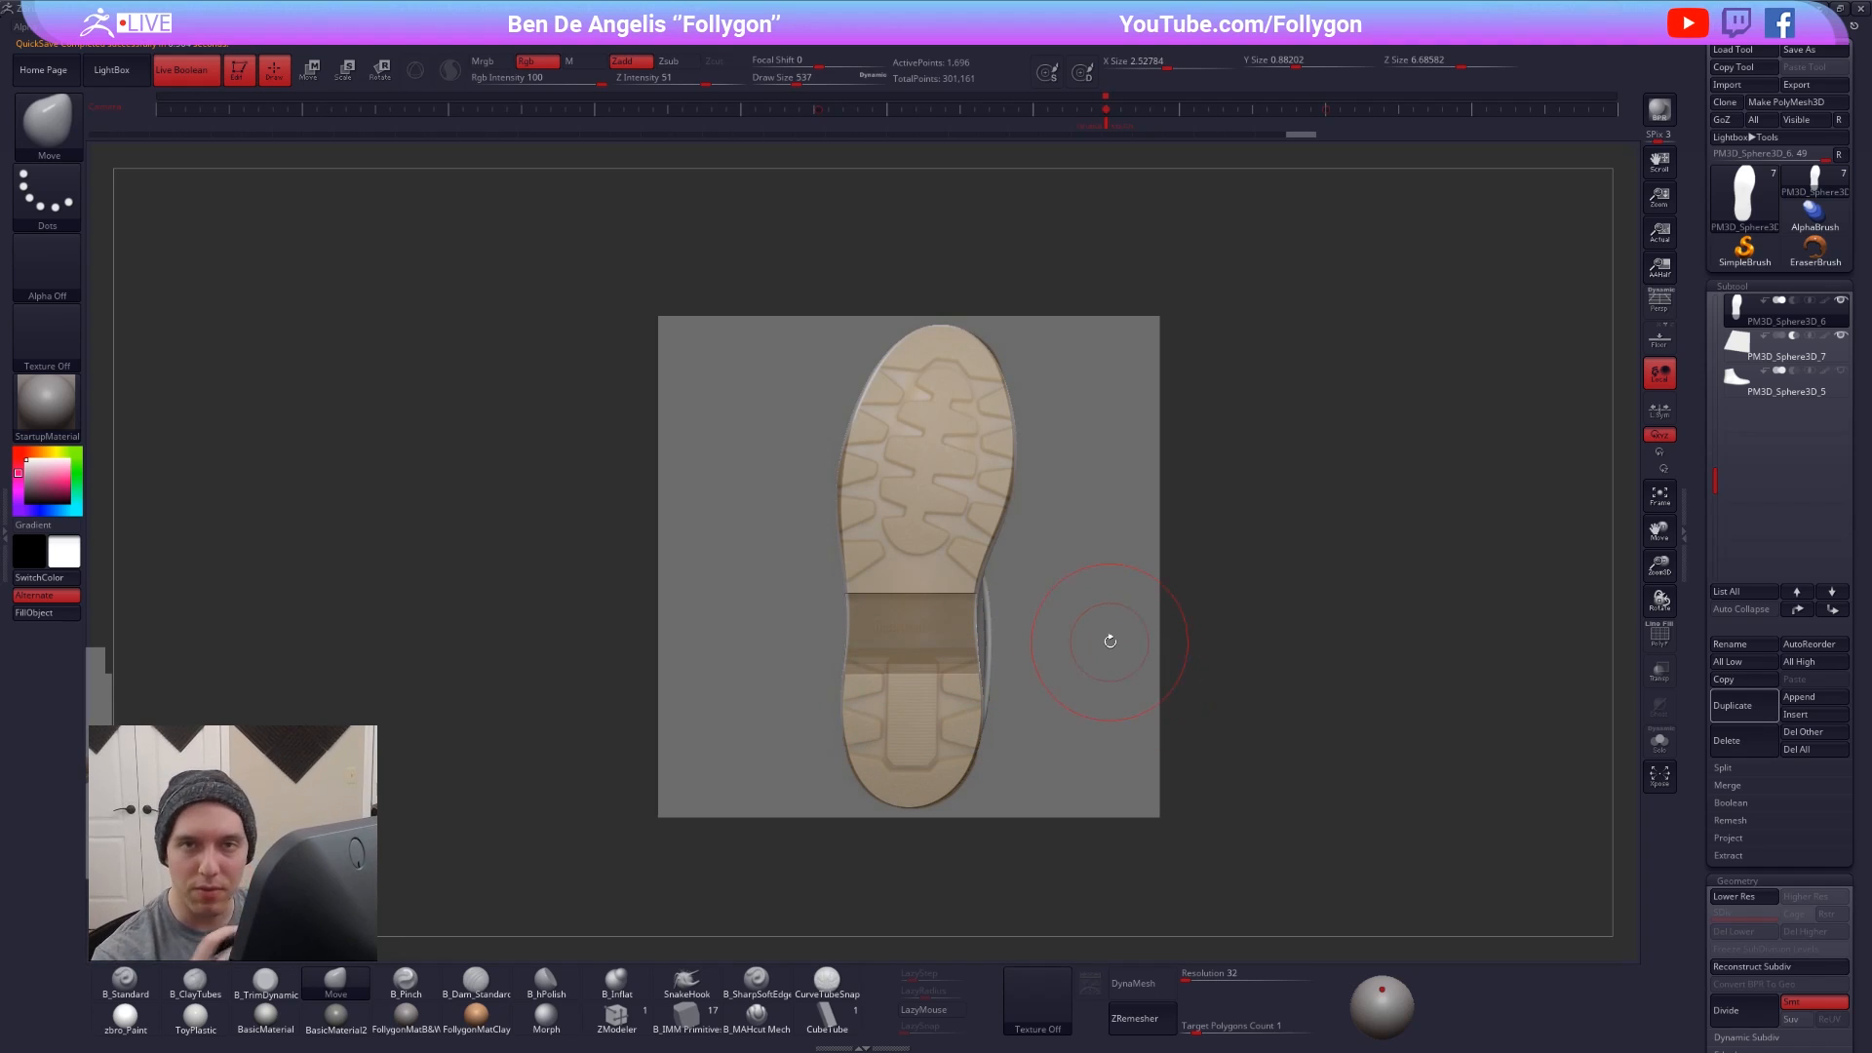
left_click(1658, 308)
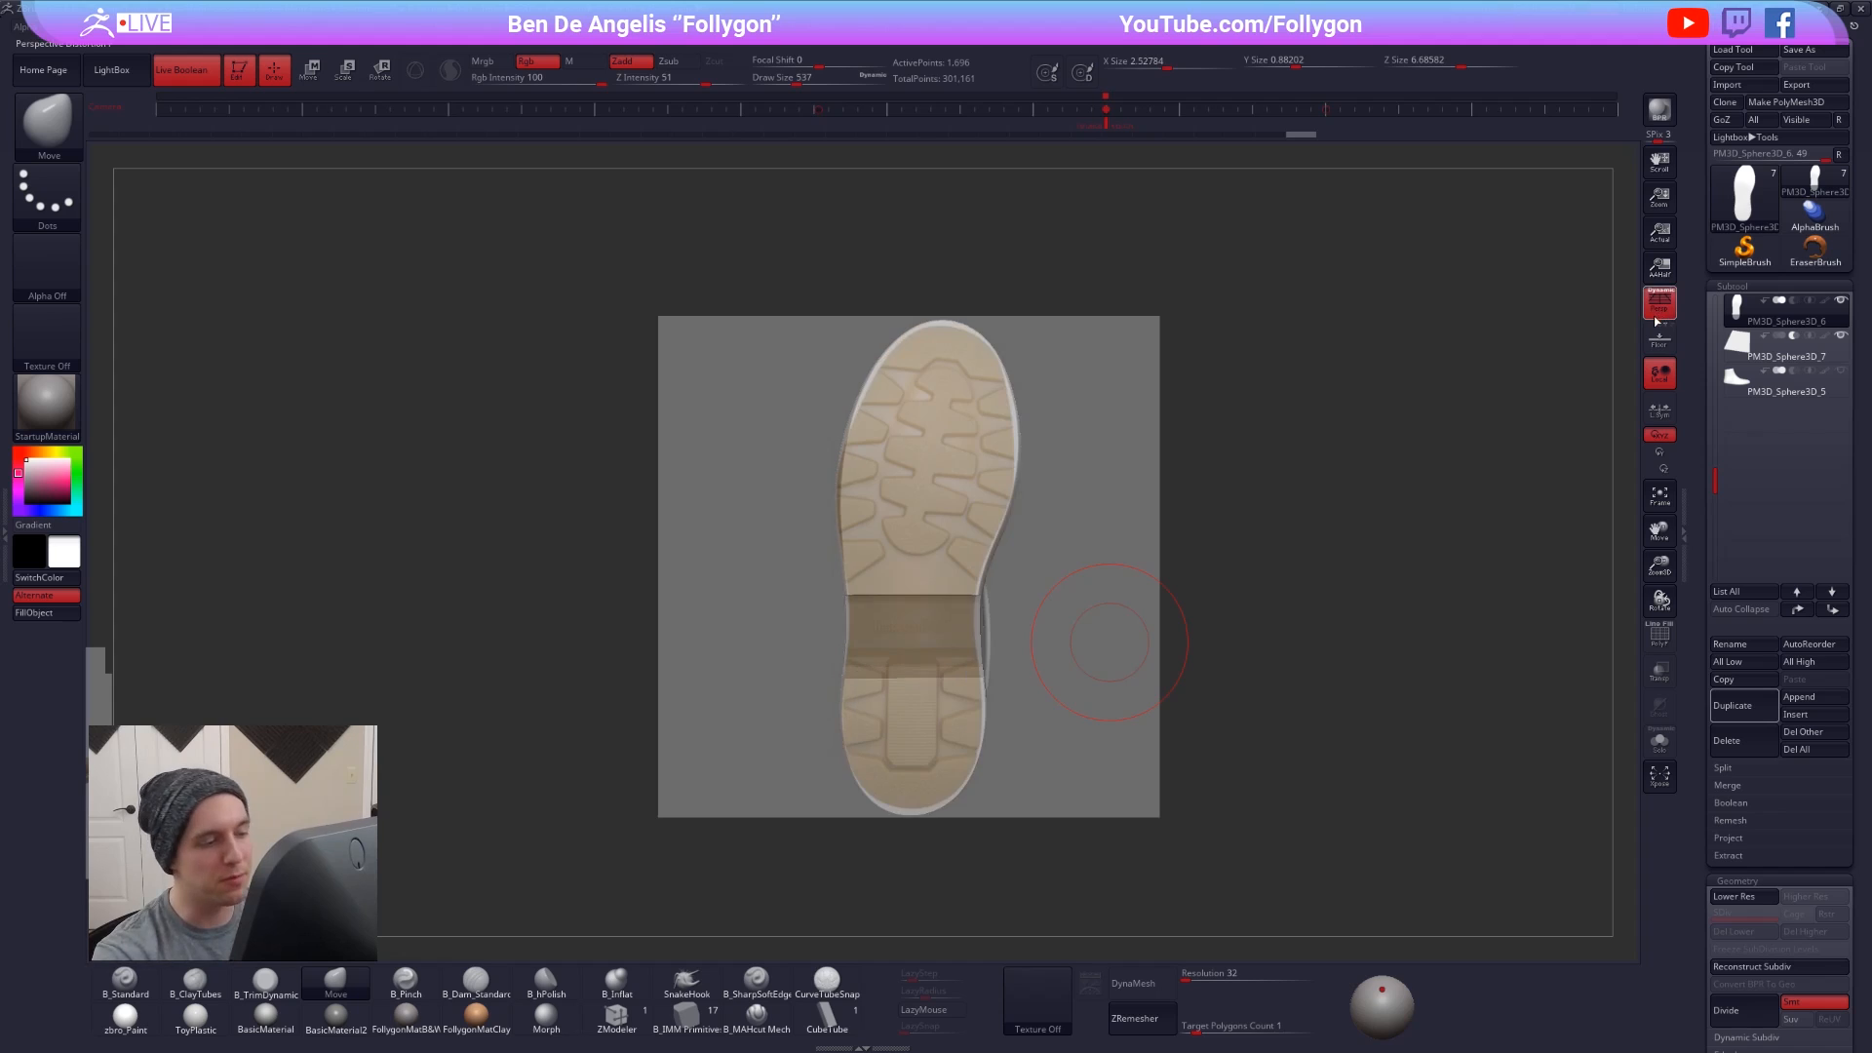
left_click(1657, 314)
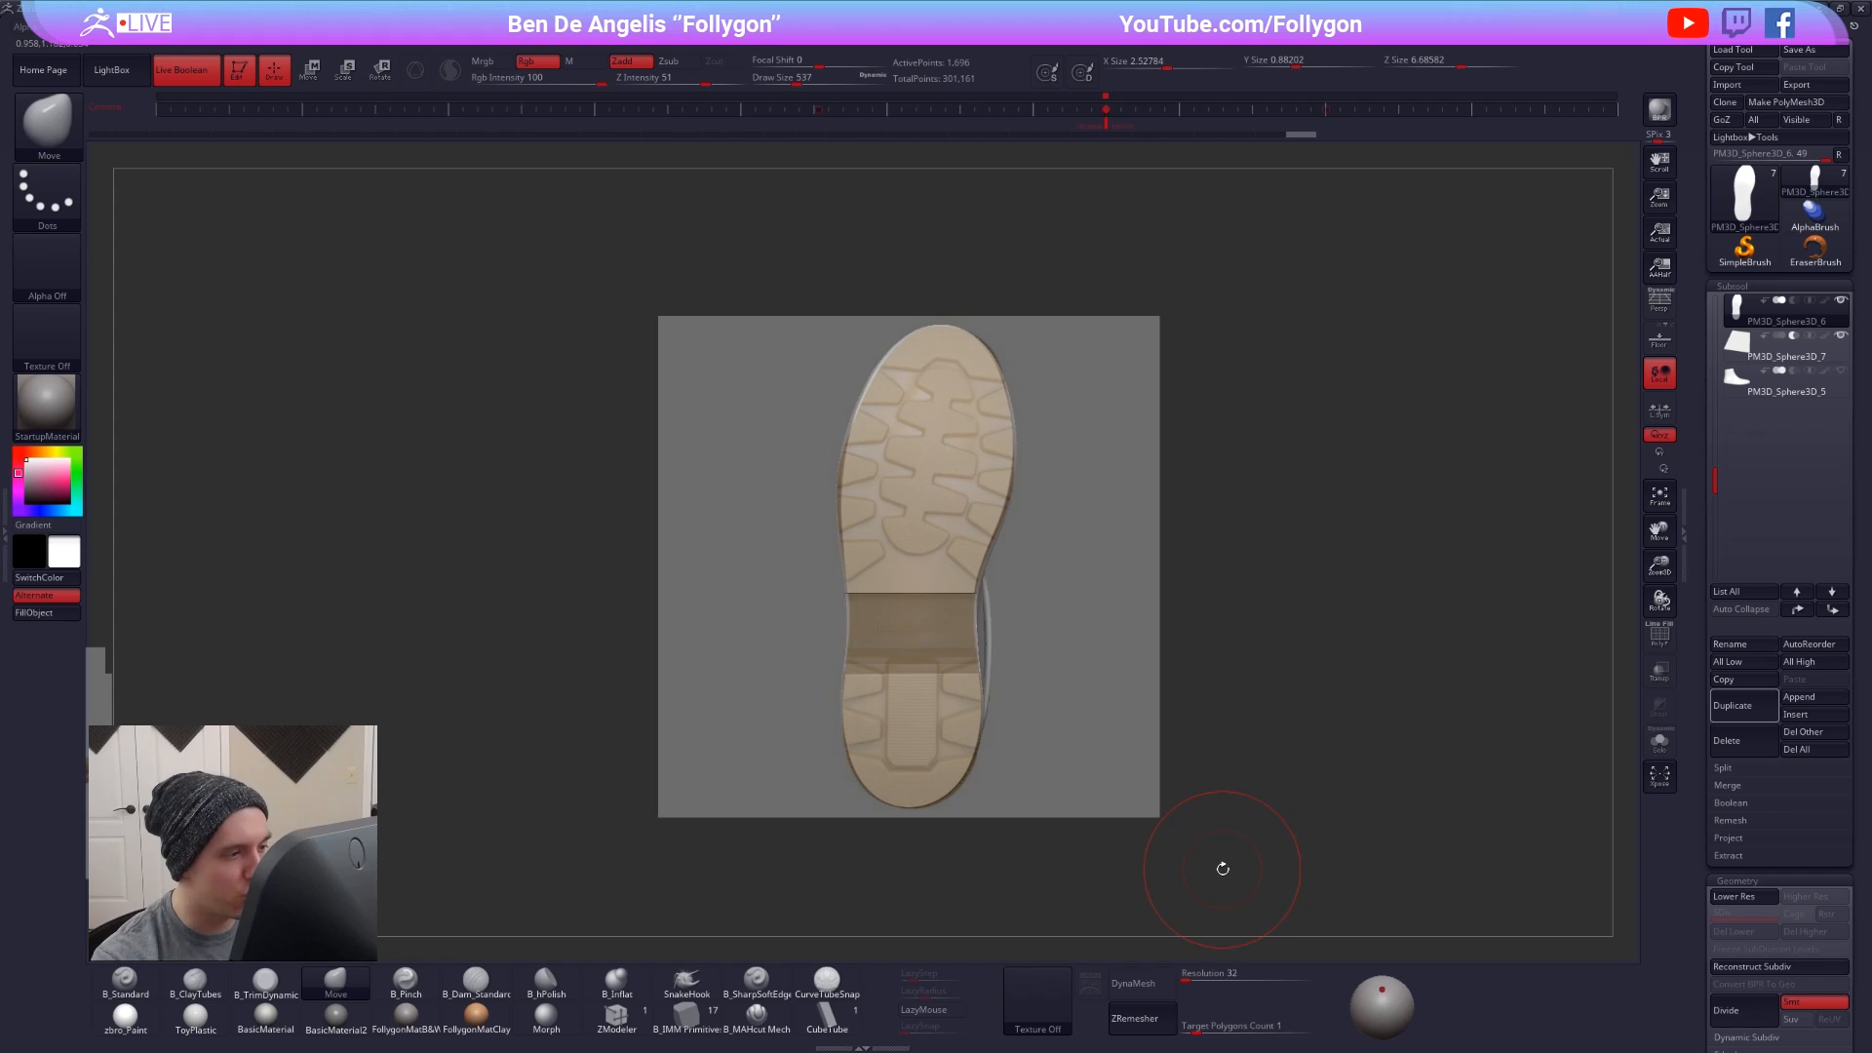
- Hide the reference, duplicate the sole without its smoothed display and isolate the copy, checking its wireframe
key("shift+z")
key("shift+f")
key("shift+f")
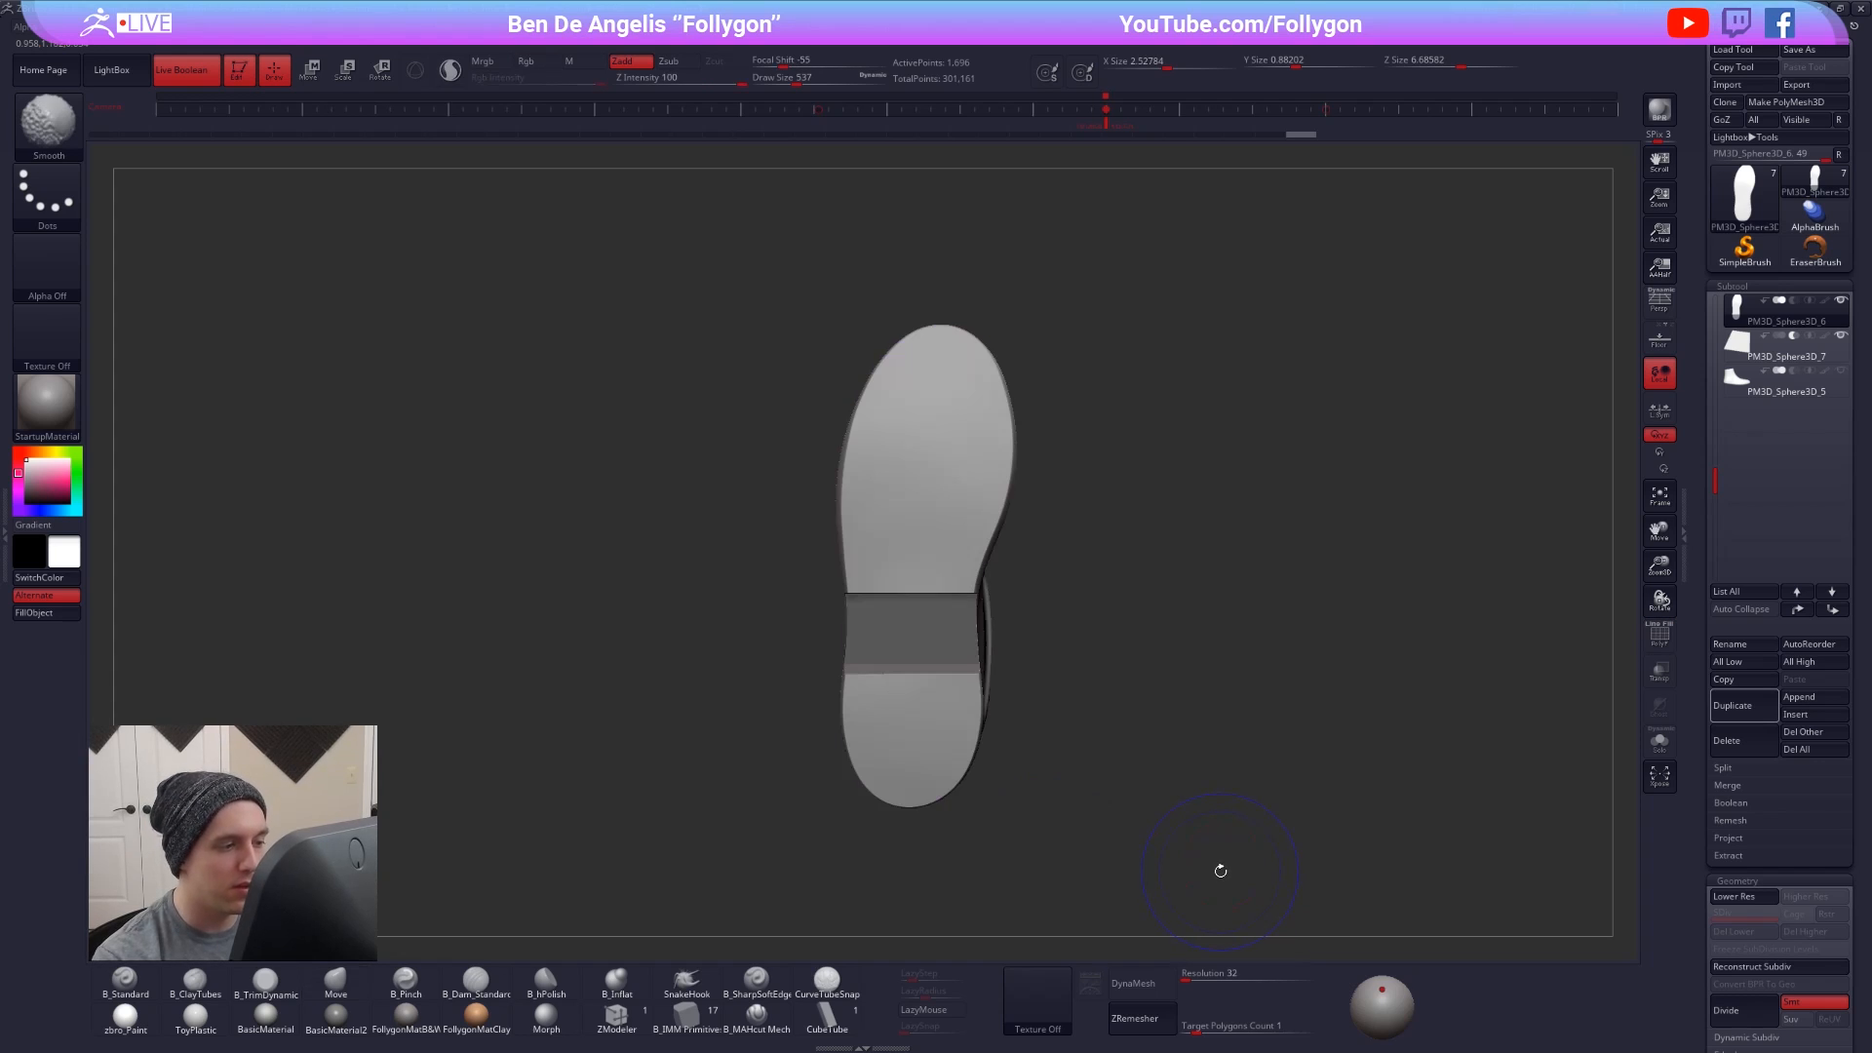
key("shift+d")
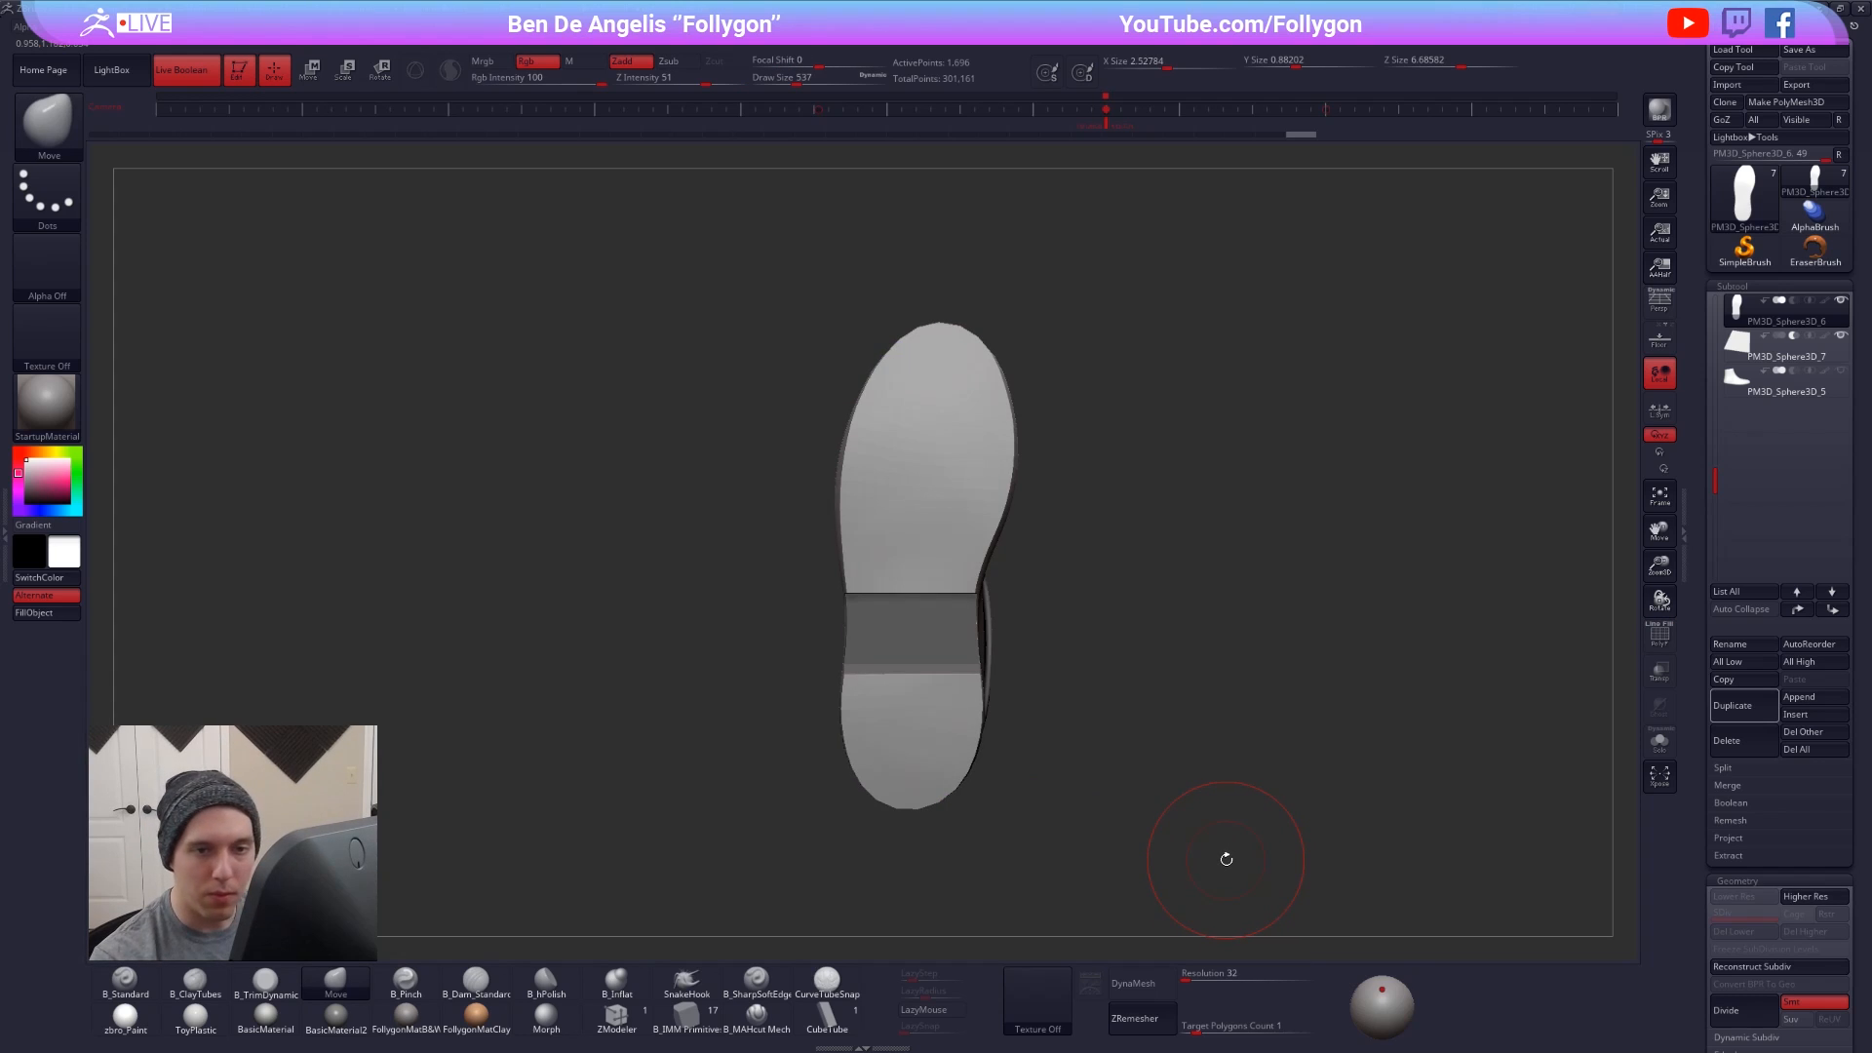
left_click(1741, 714)
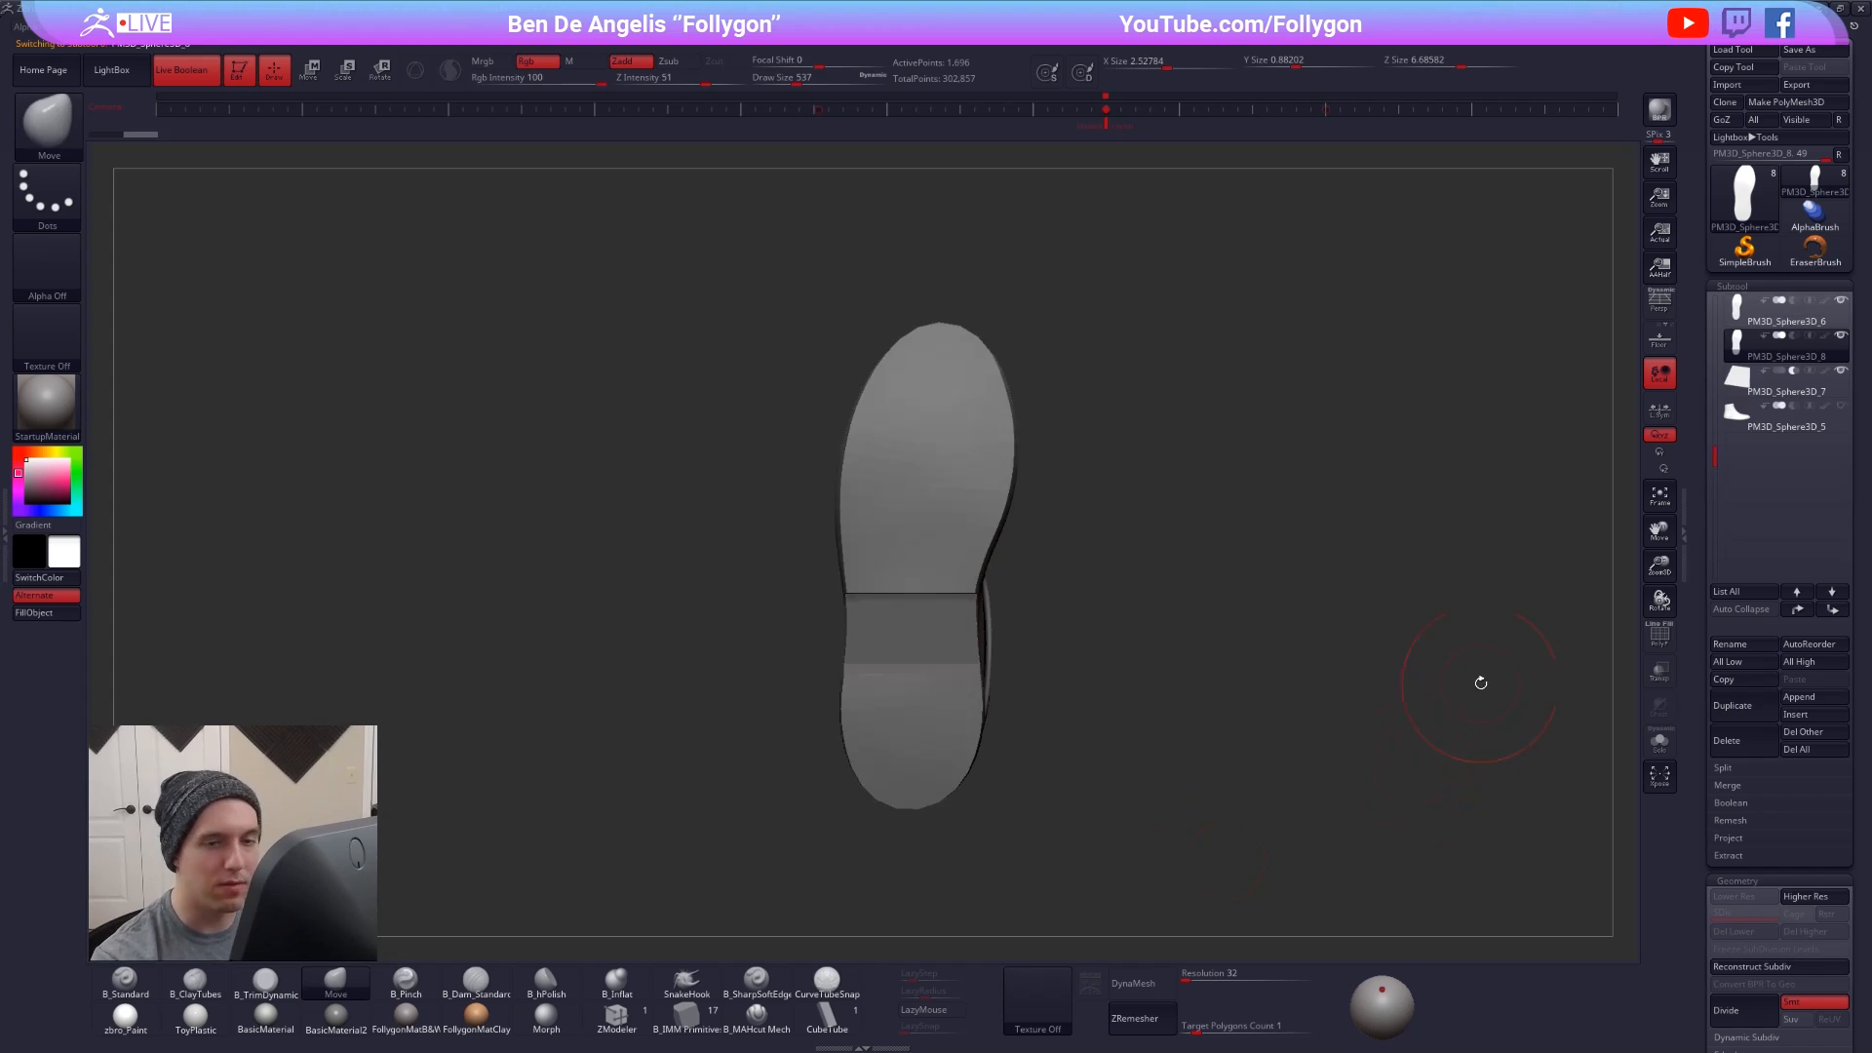
left_click(1737, 355, "ctrl+shift")
key("shift+f")
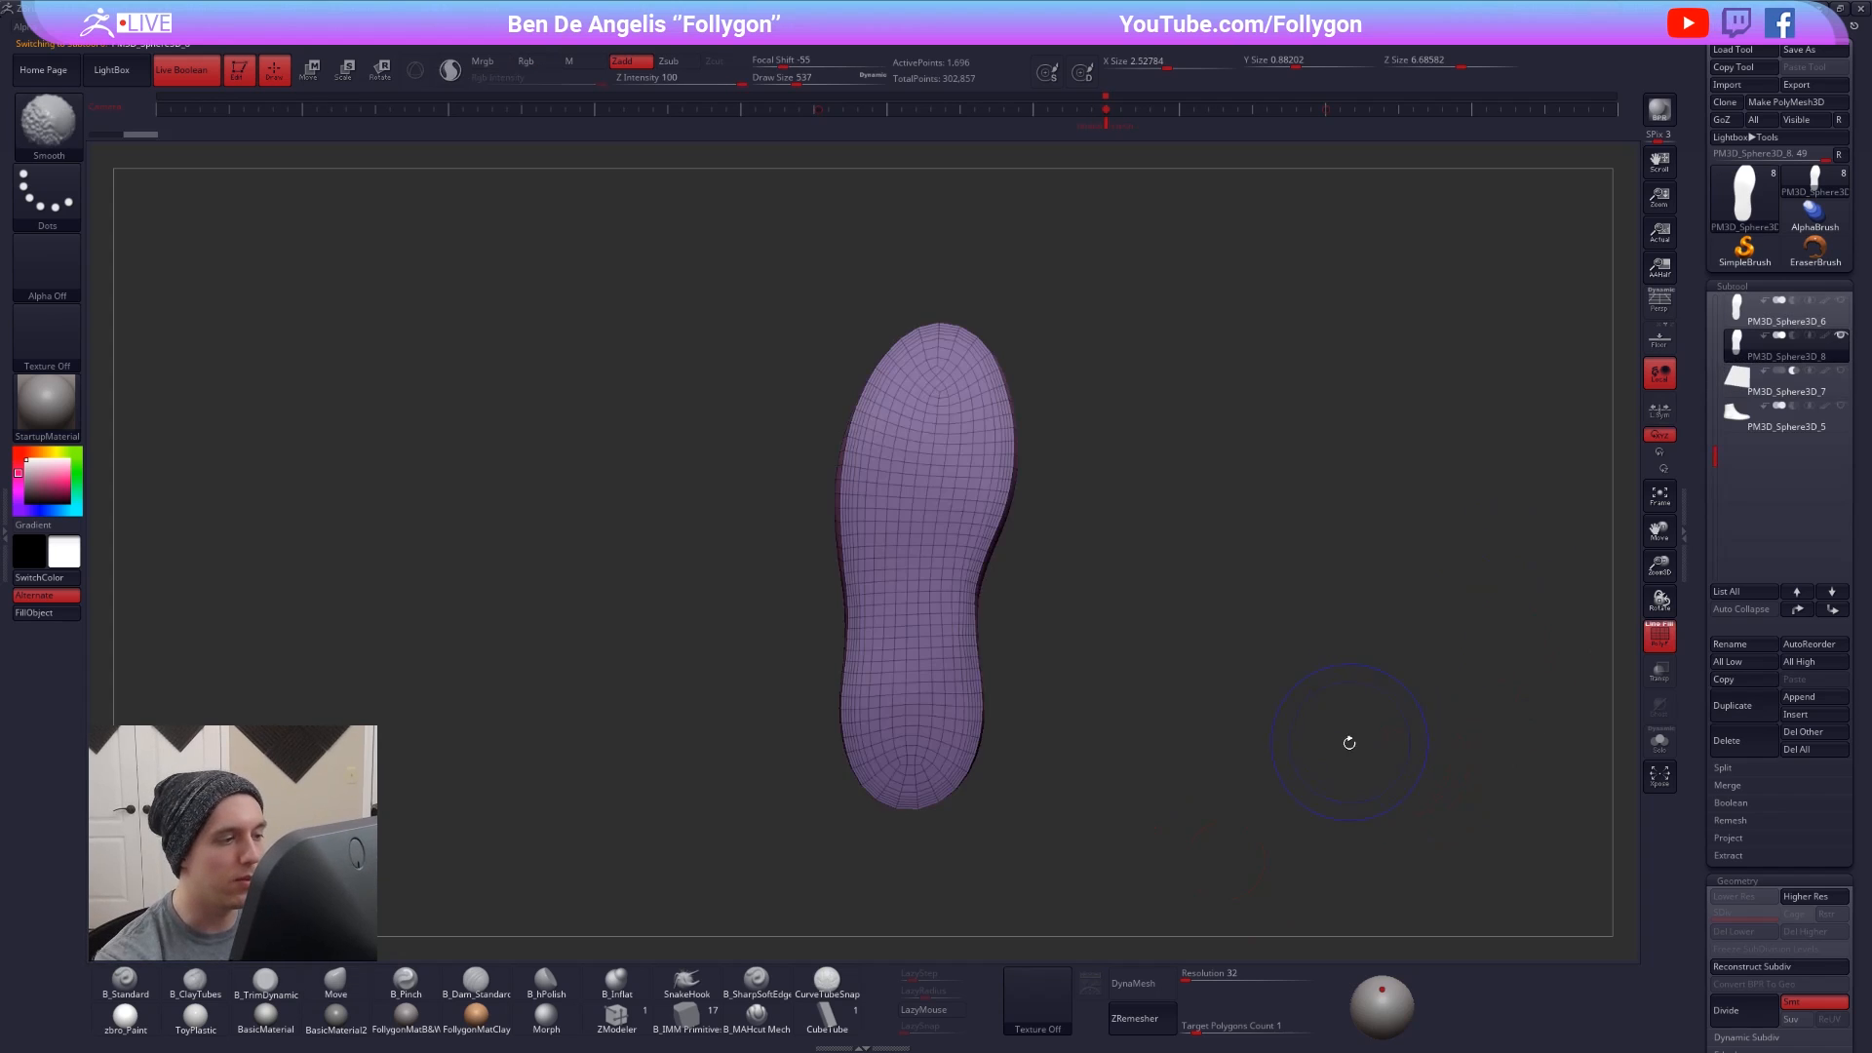
key("shift+f")
- Subdivide the sole copy four times to level 5 and show the outsole reference over it
key("ctrl+d")
key("ctrl+d")
key("ctrl+d")
key("ctrl+d")
key("shift+z")
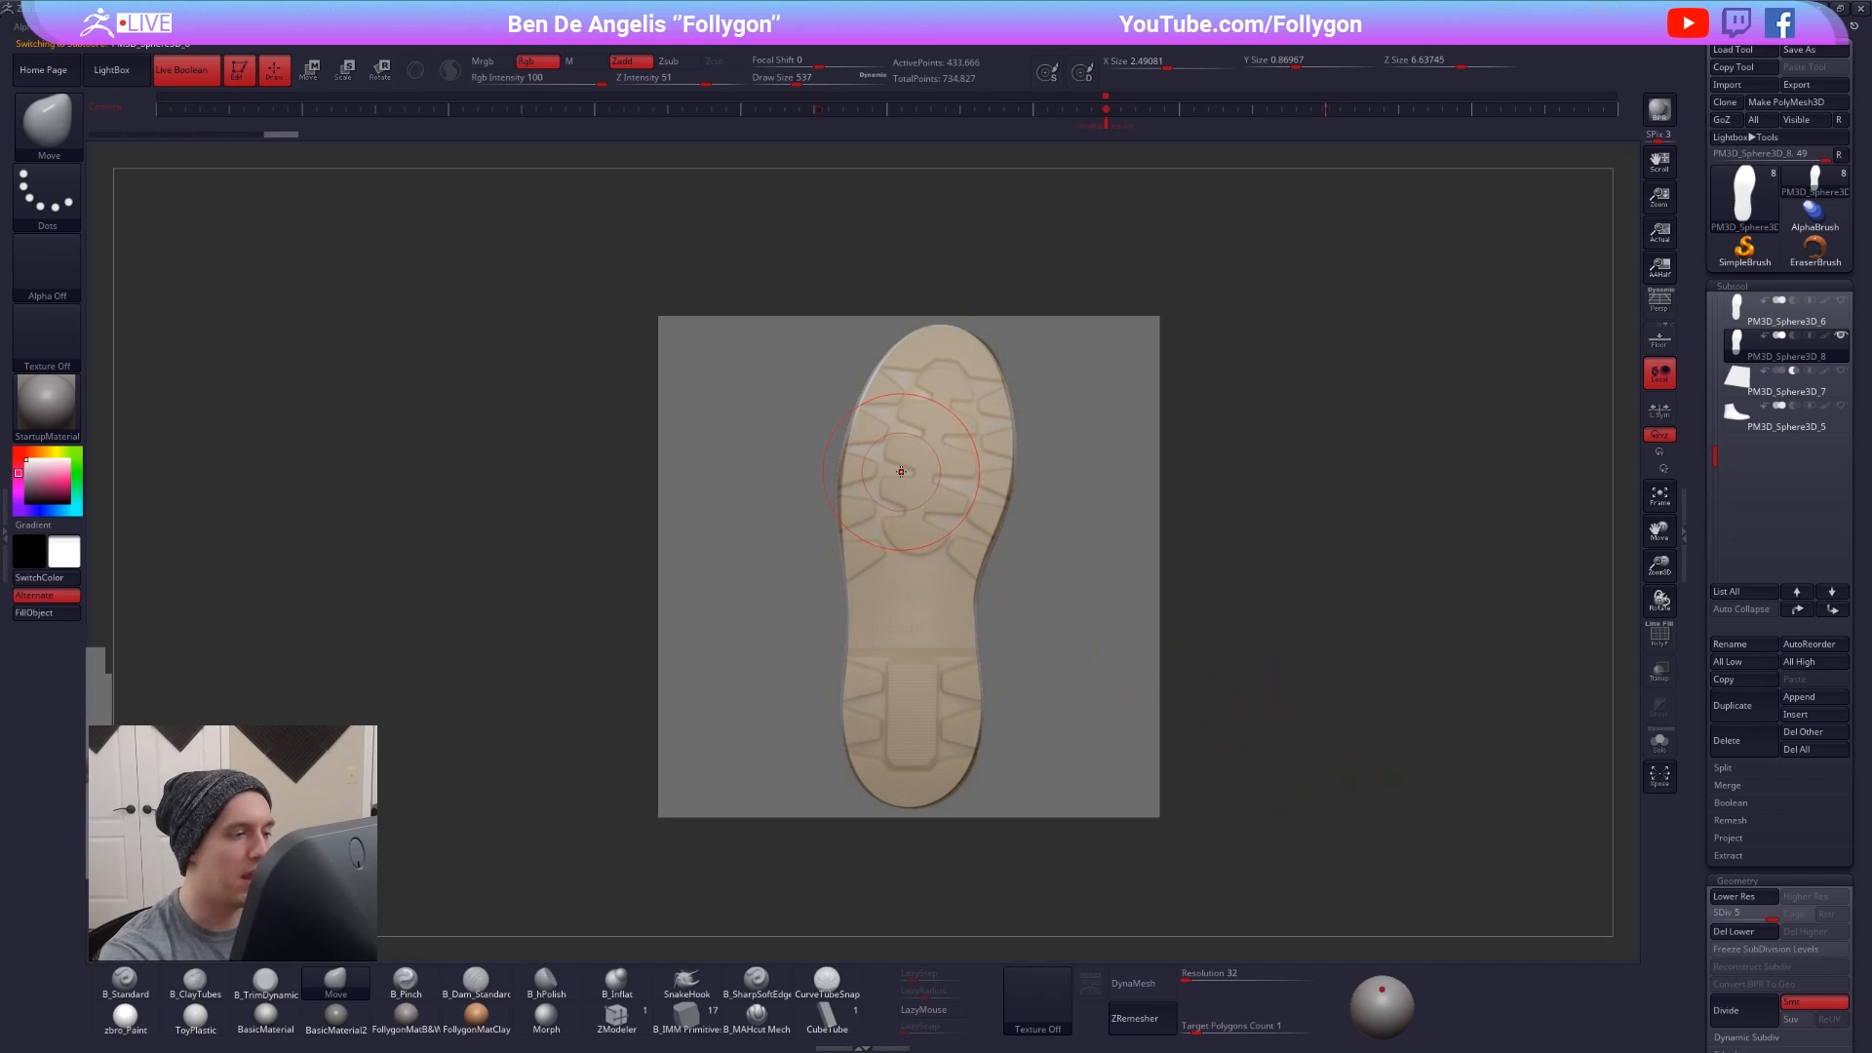
- Reduce the brush's draw size to 160 and subdivide the sole copy once more to level 6
key("space")
left_click_drag(899, 470, 913, 474)
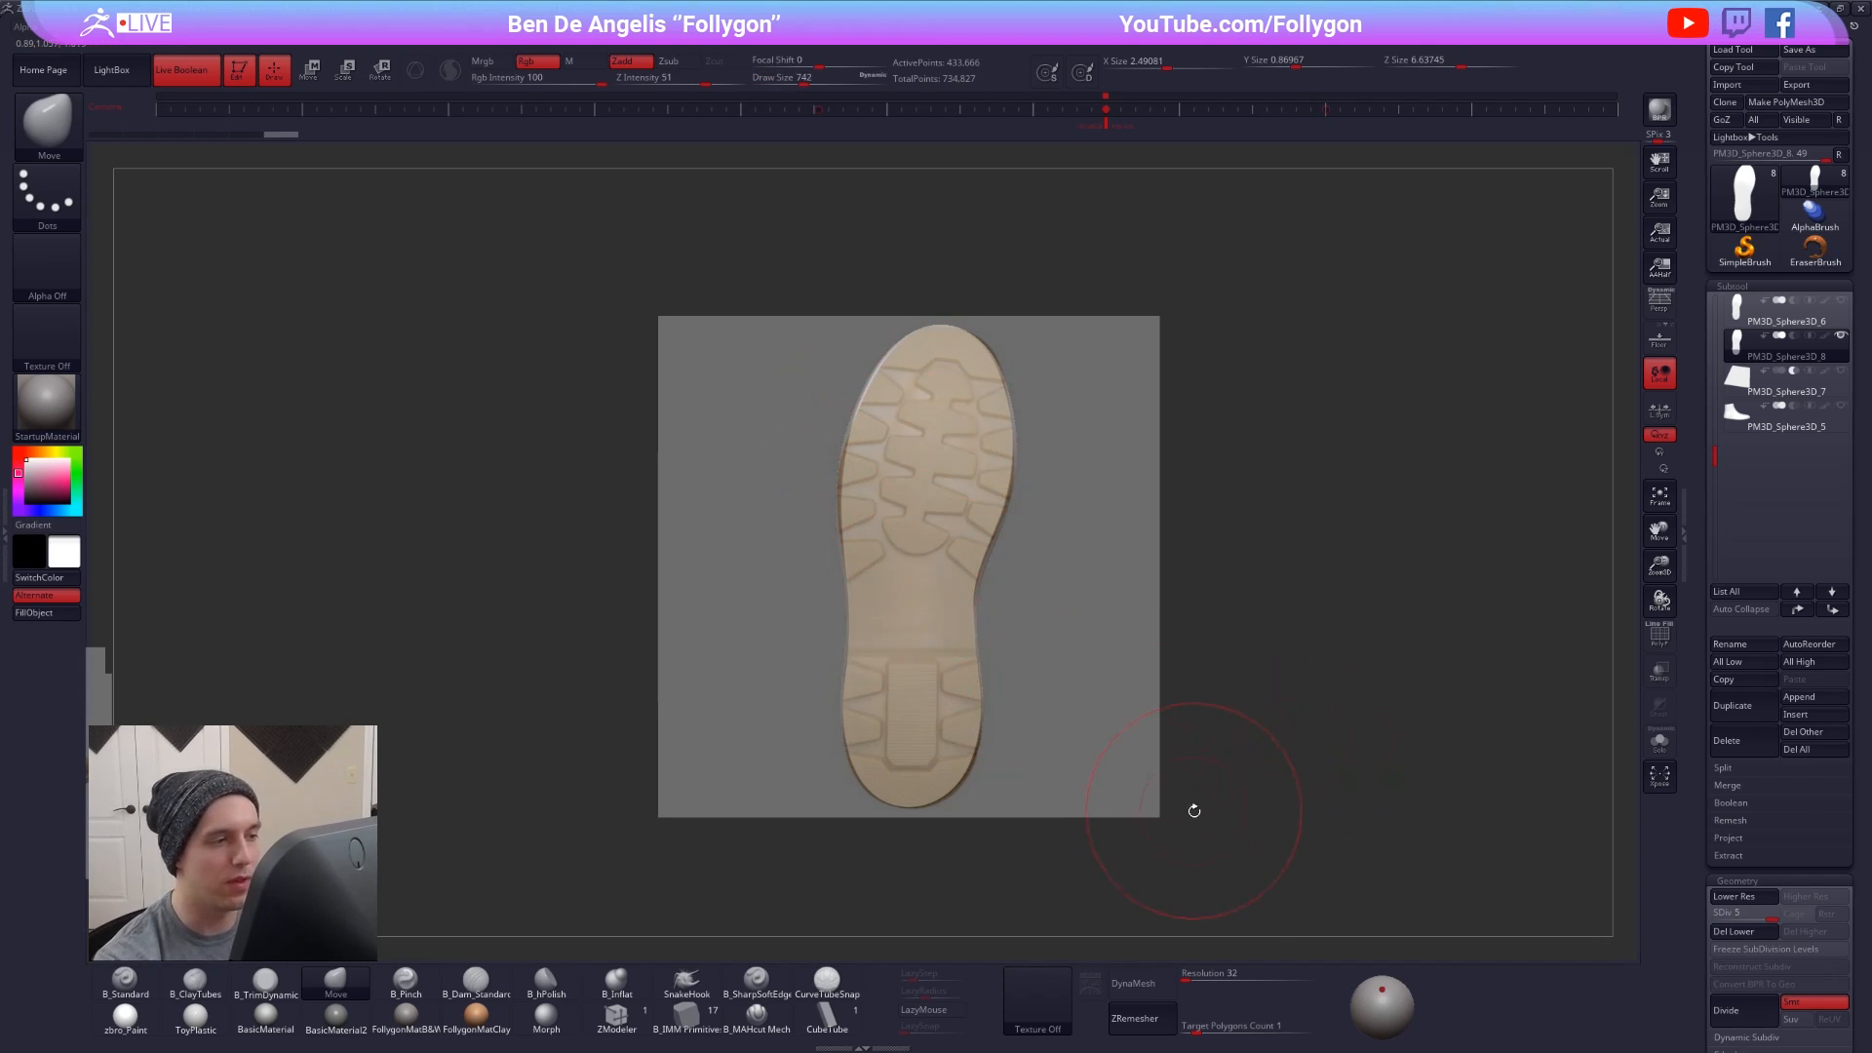
key("space")
left_click_drag(1241, 665, 1233, 661)
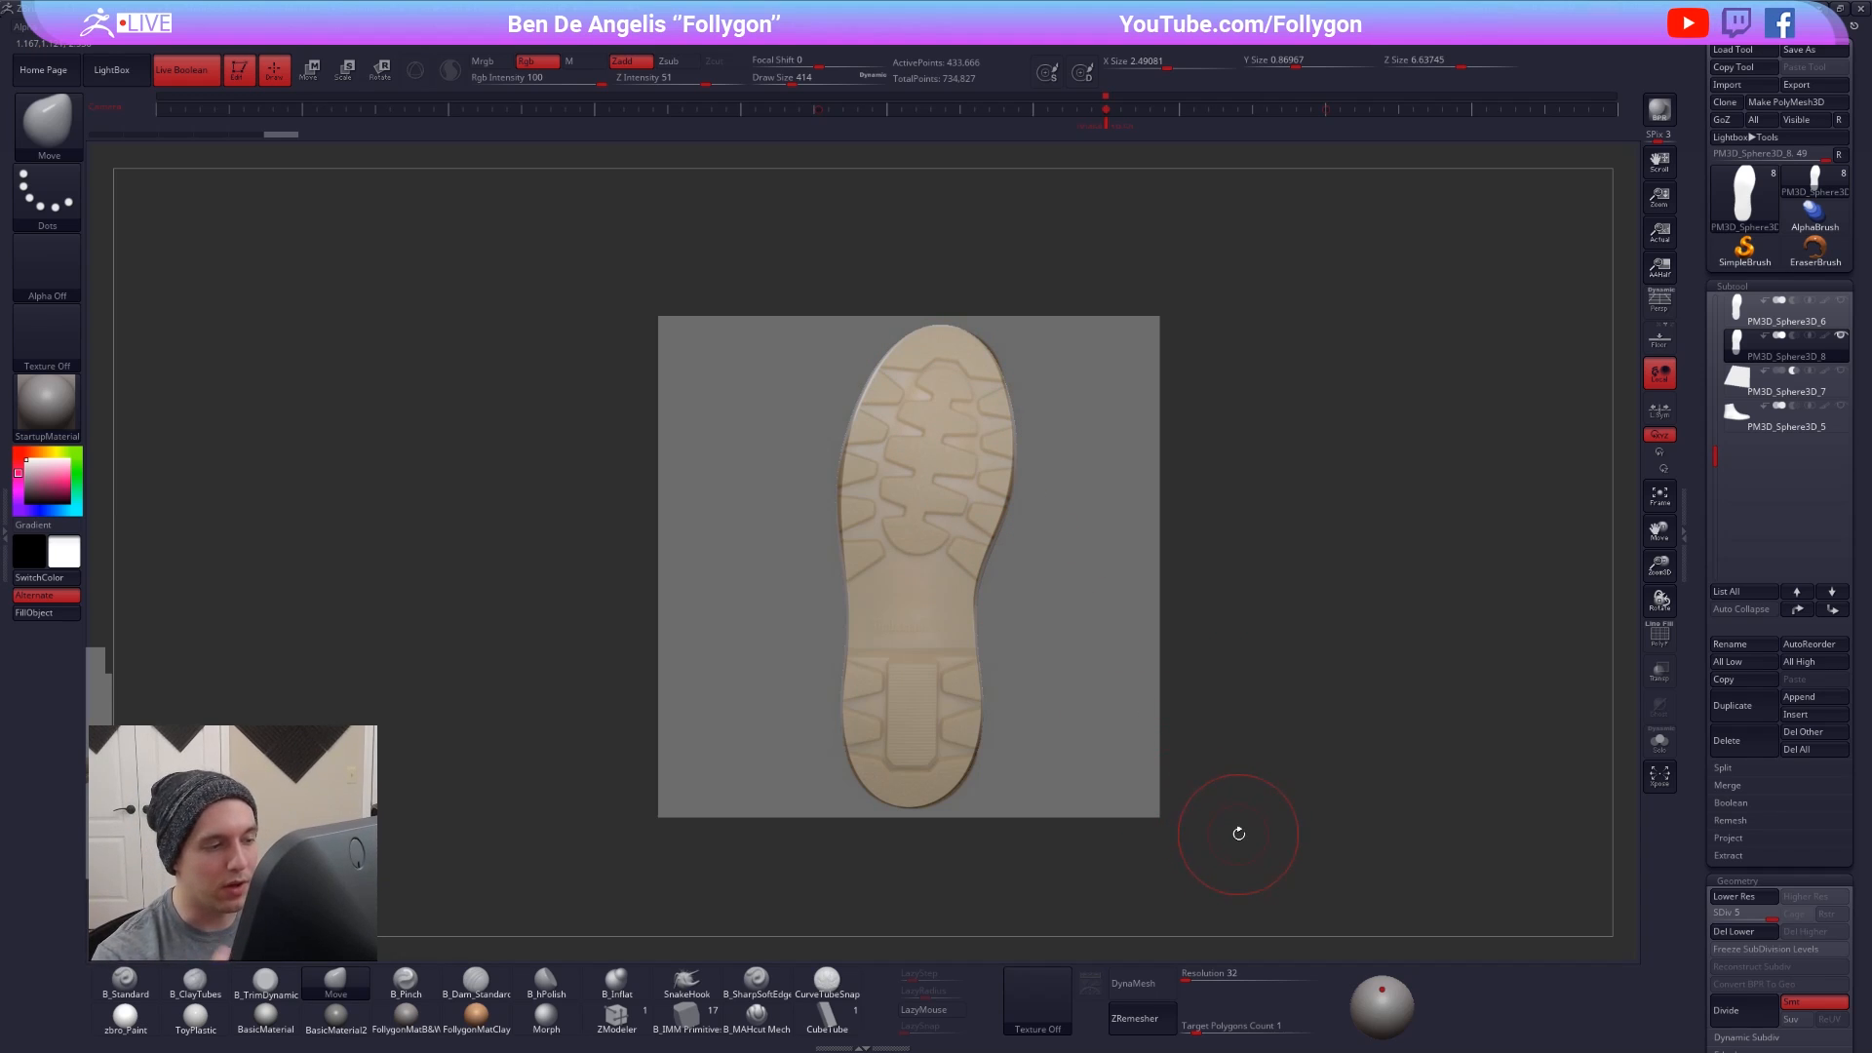
key("ctrl+space")
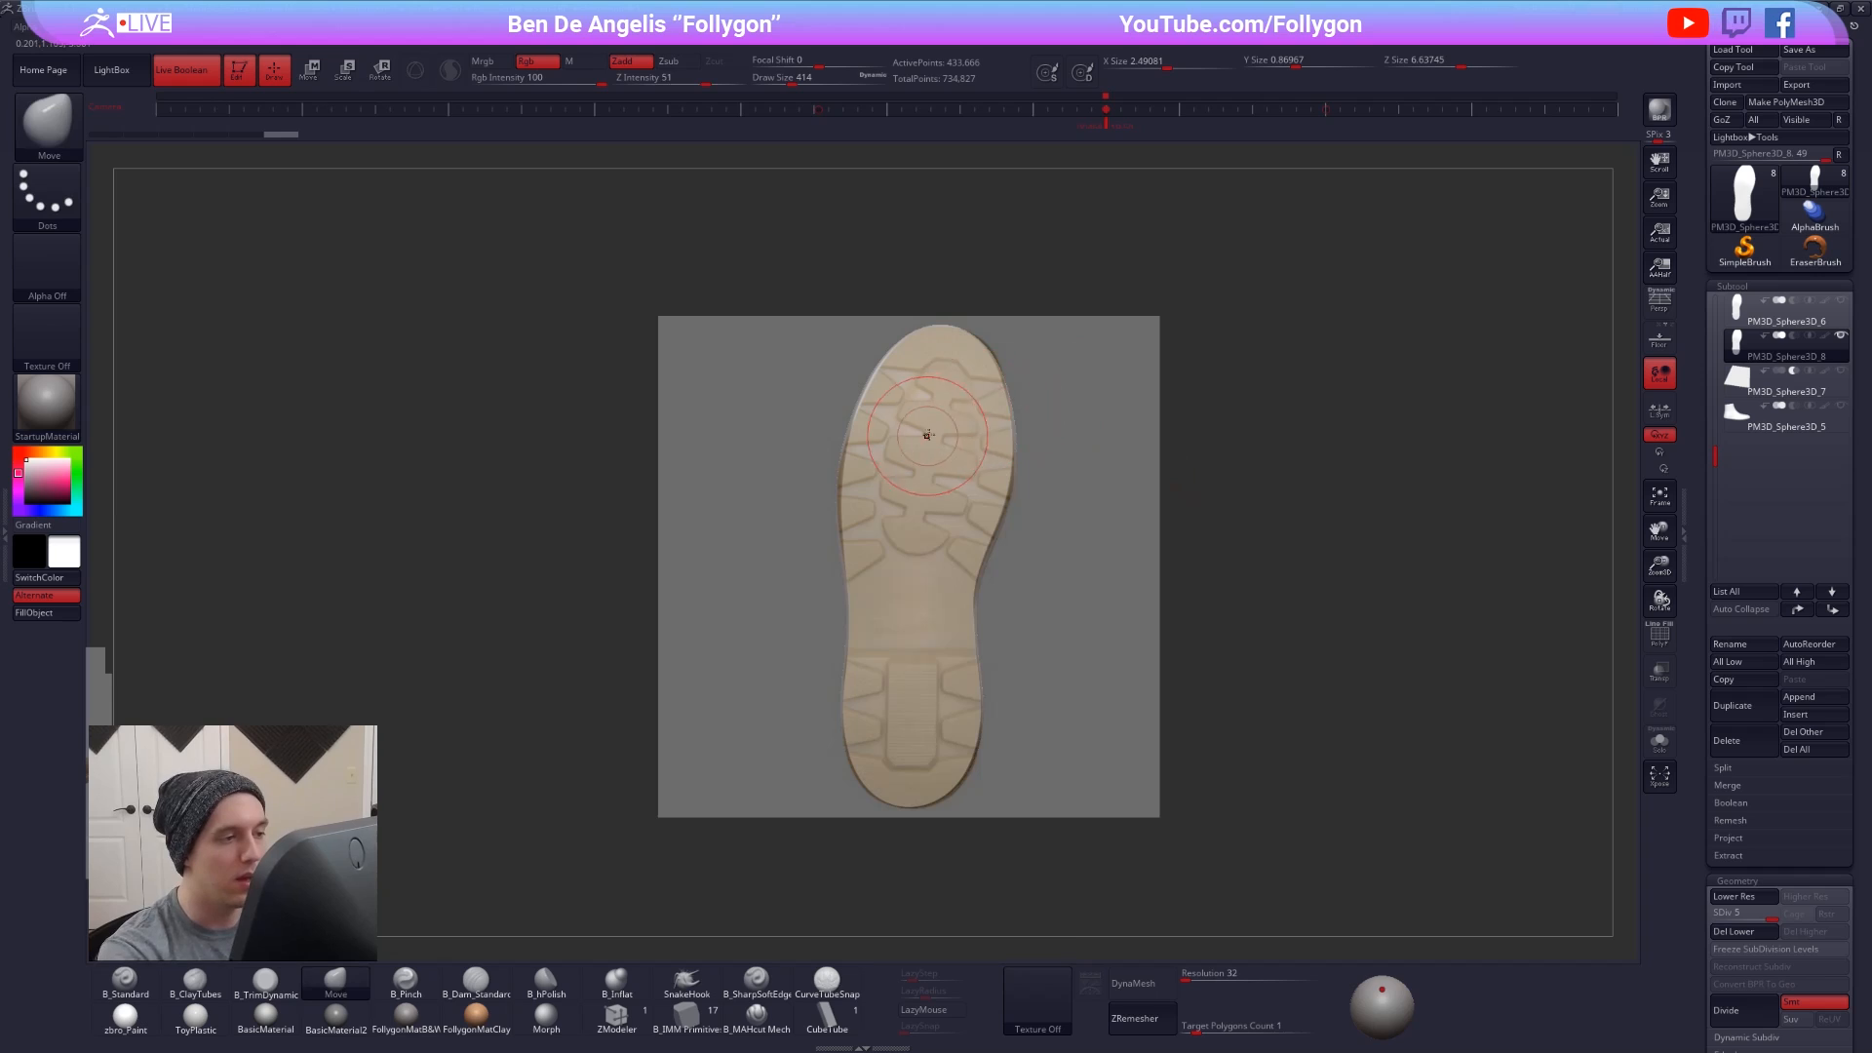
key("space")
left_click_drag(949, 426, 940, 426)
key("ctrl+d")
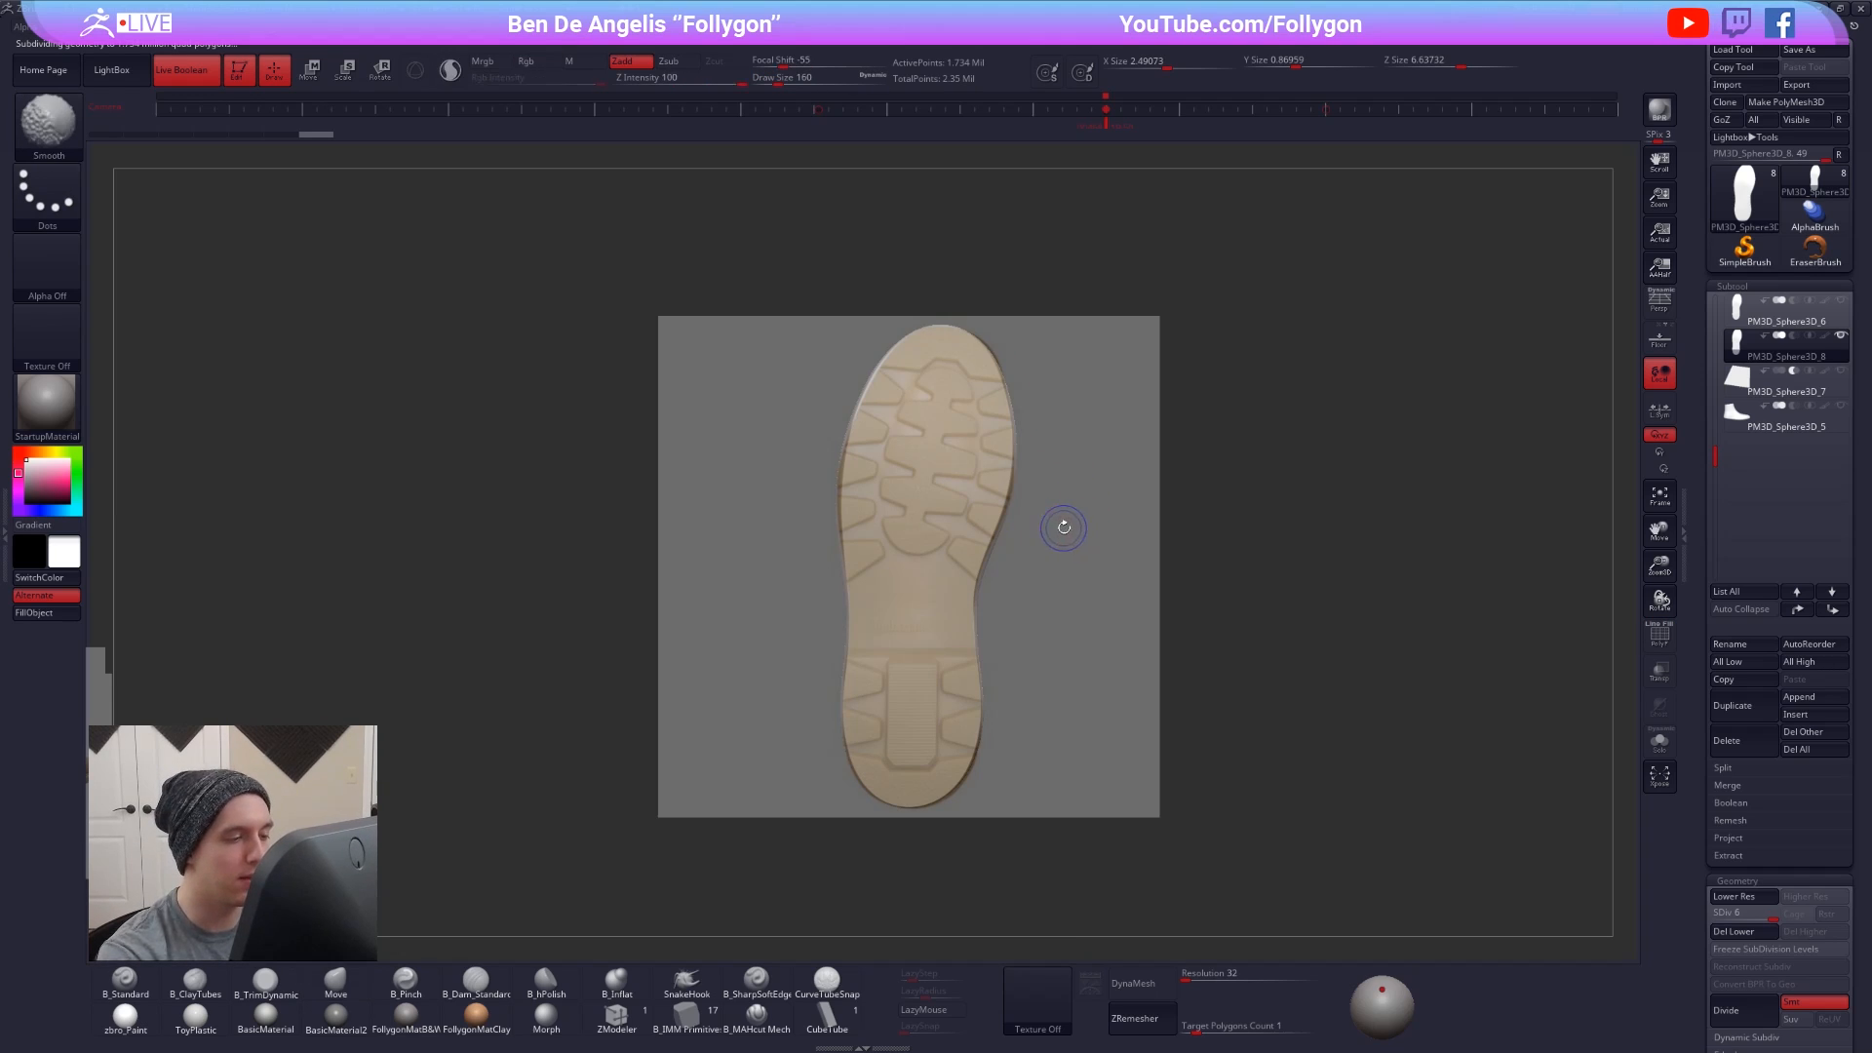
- Isolate the sole copy's underside polygroup, then delete its lower subdivision levels and the hidden geometry
key("shift+z")
right_click_drag(973, 560, 987, 556)
key("shift+f")
left_click(952, 558, "ctrl+shift")
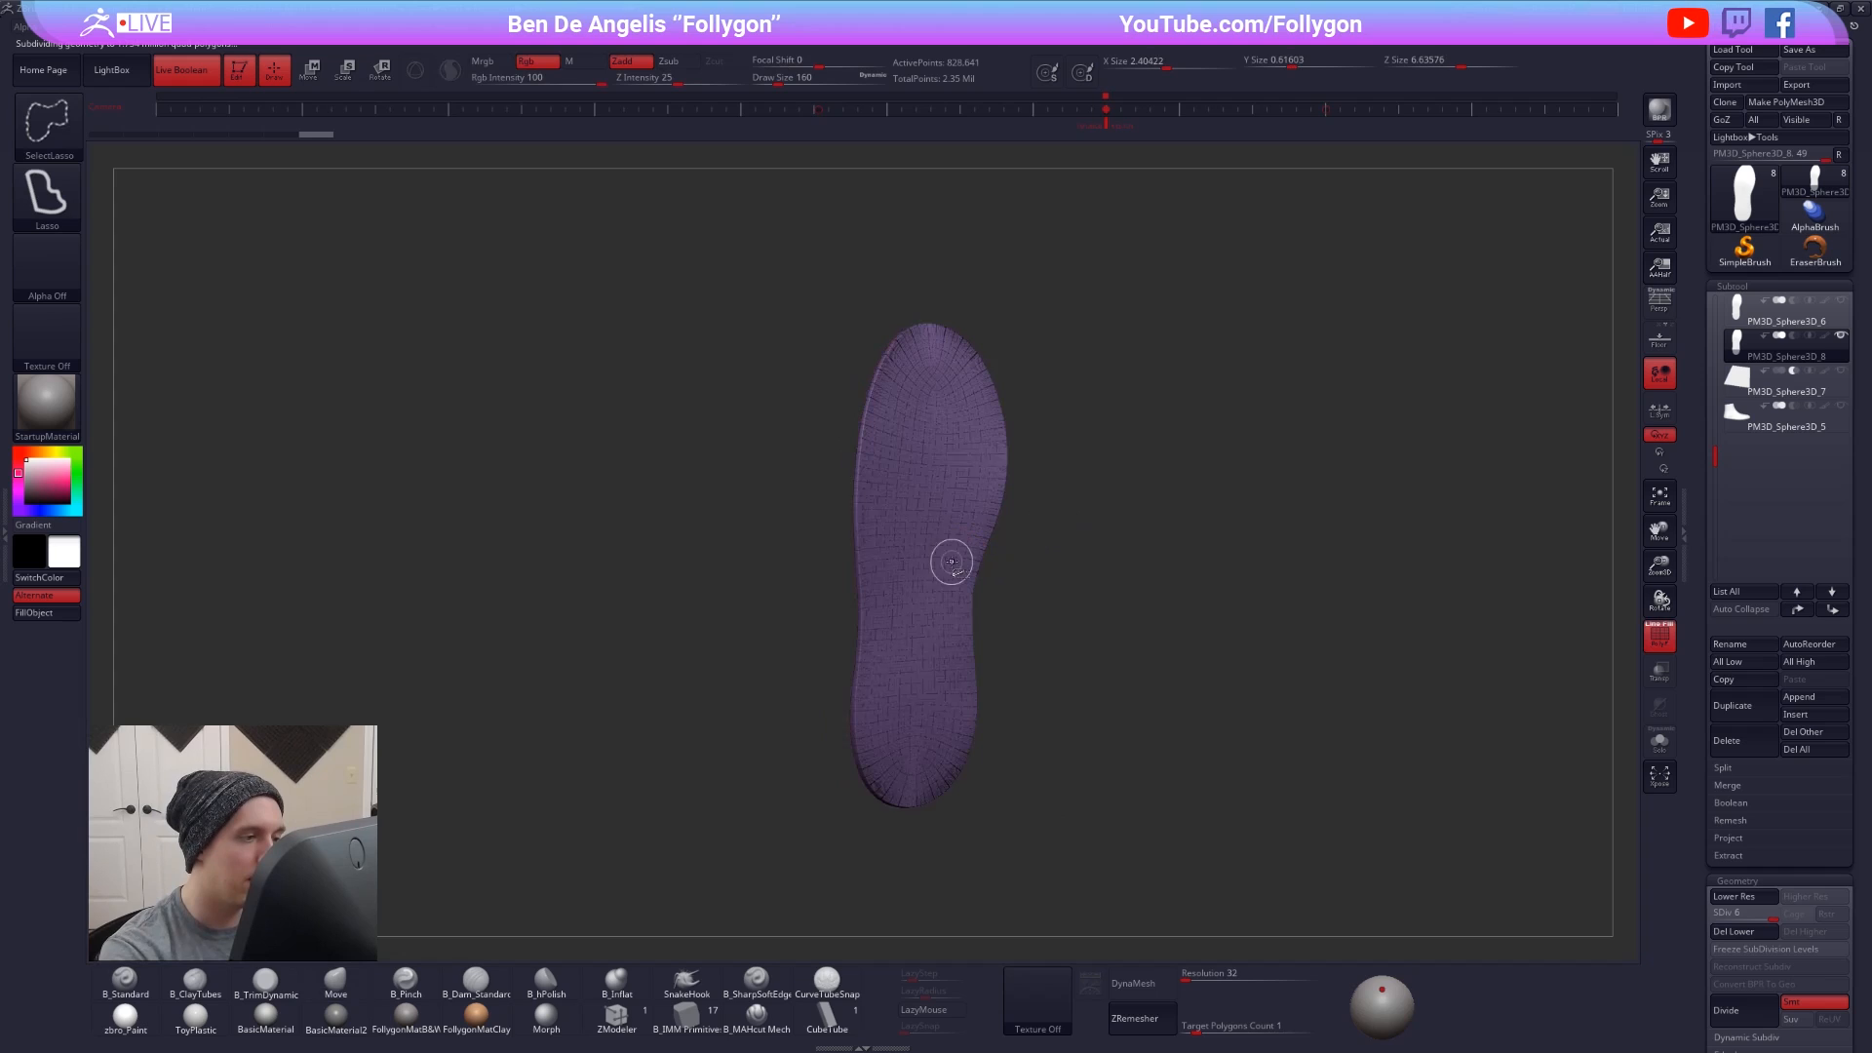
key("space")
left_click(1031, 563)
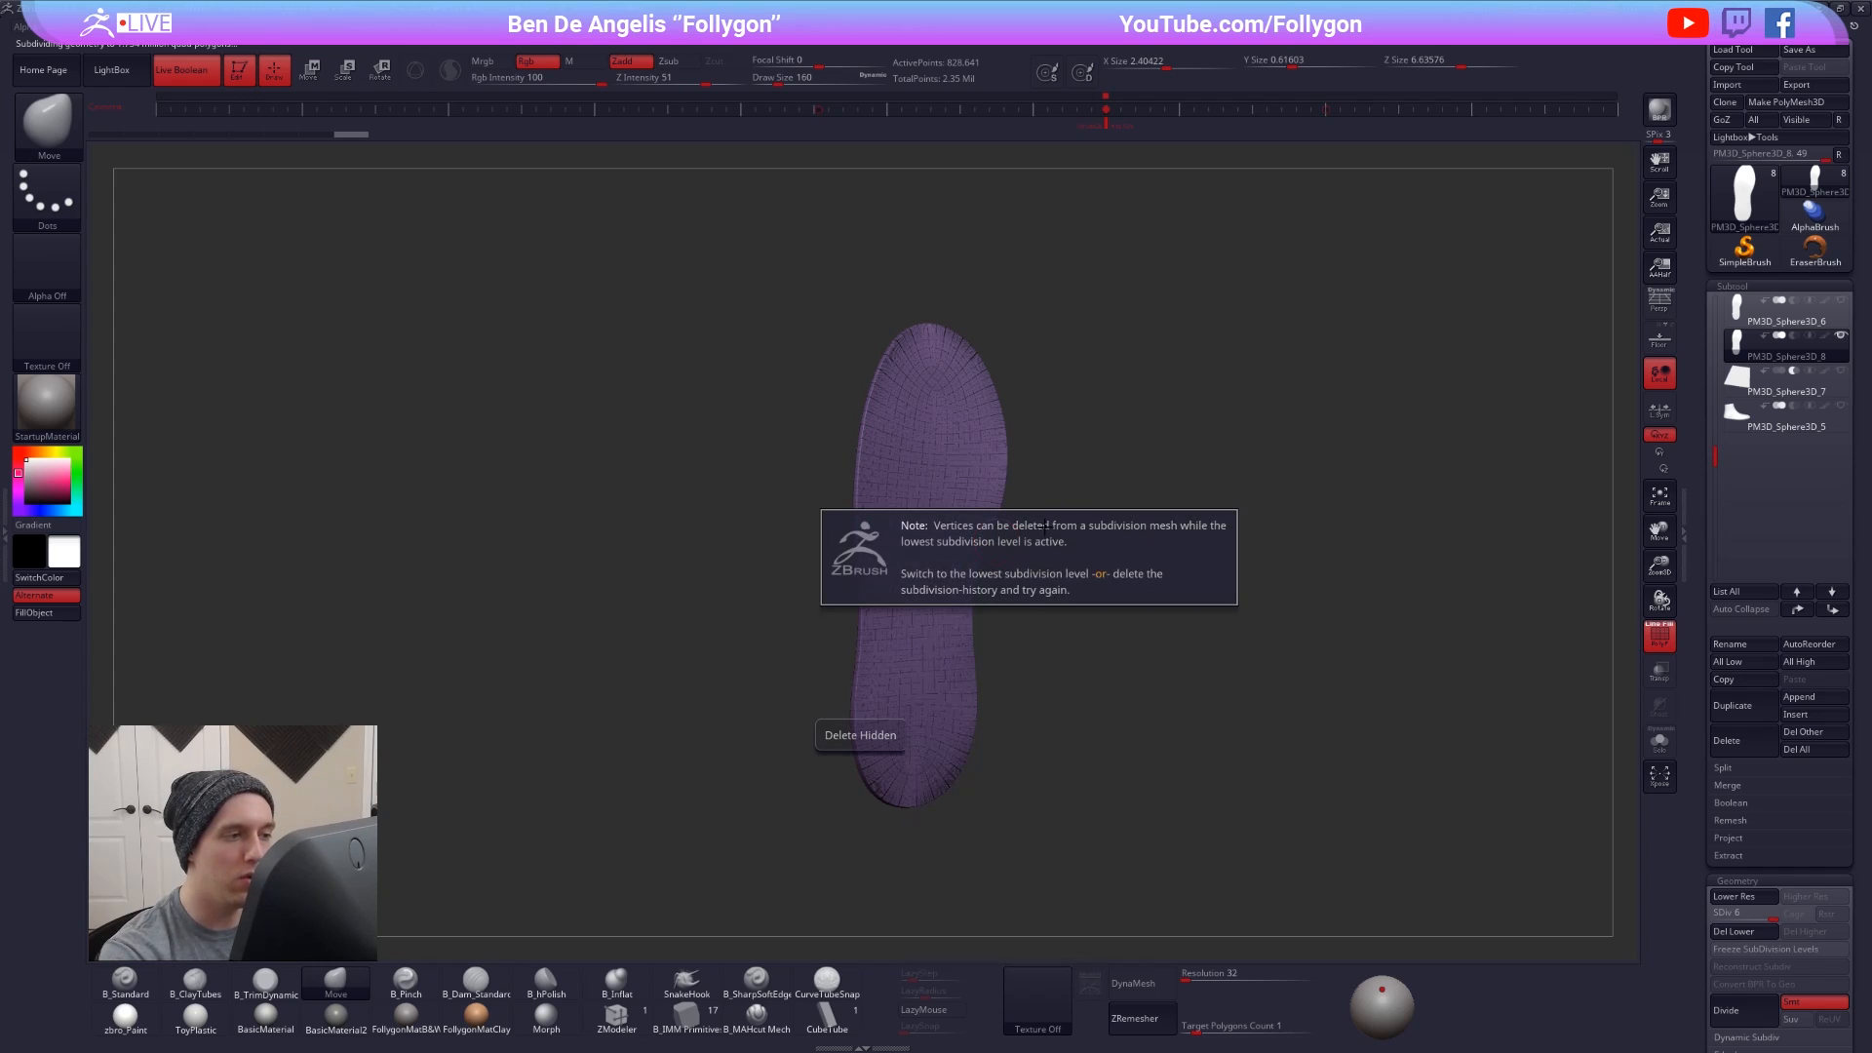
left_click(1073, 572)
key("space")
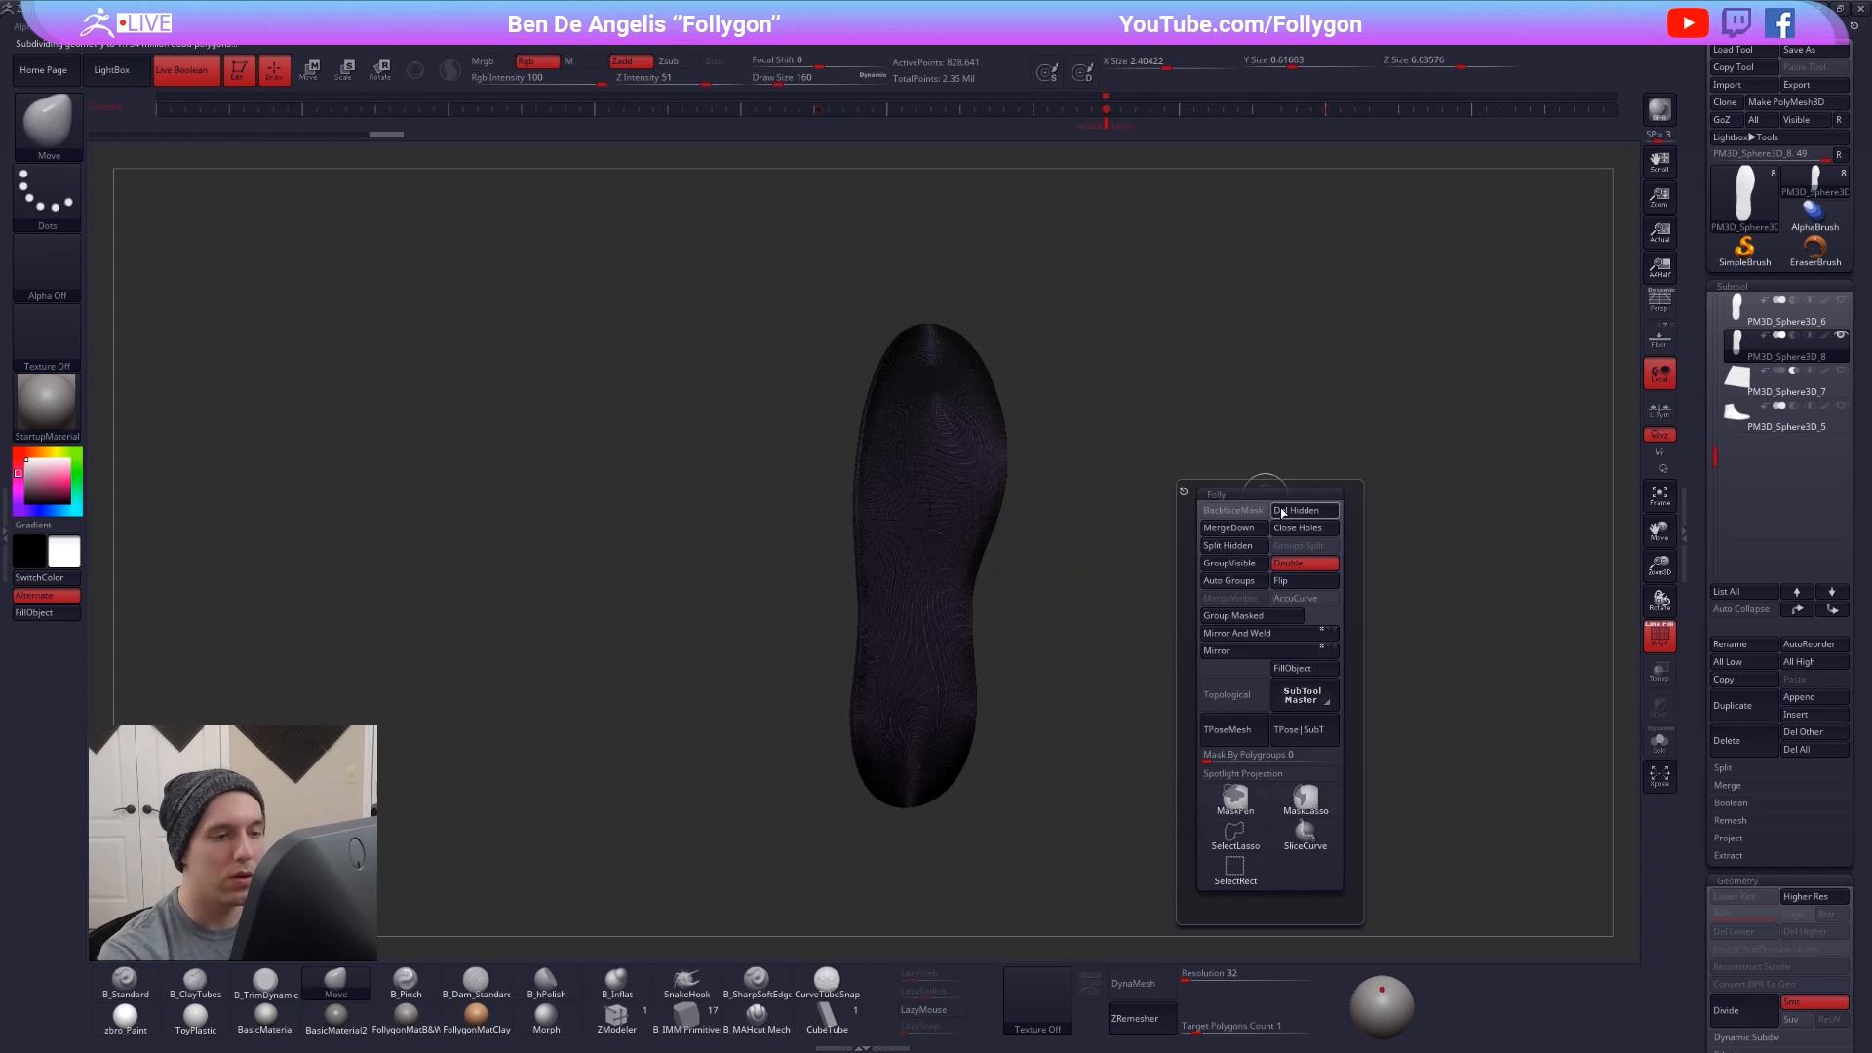
key("shift+f")
- Show the outsole reference and use MaskLasso to mask the toe tread and the lugs along the sole's right edge
key("shift+z")
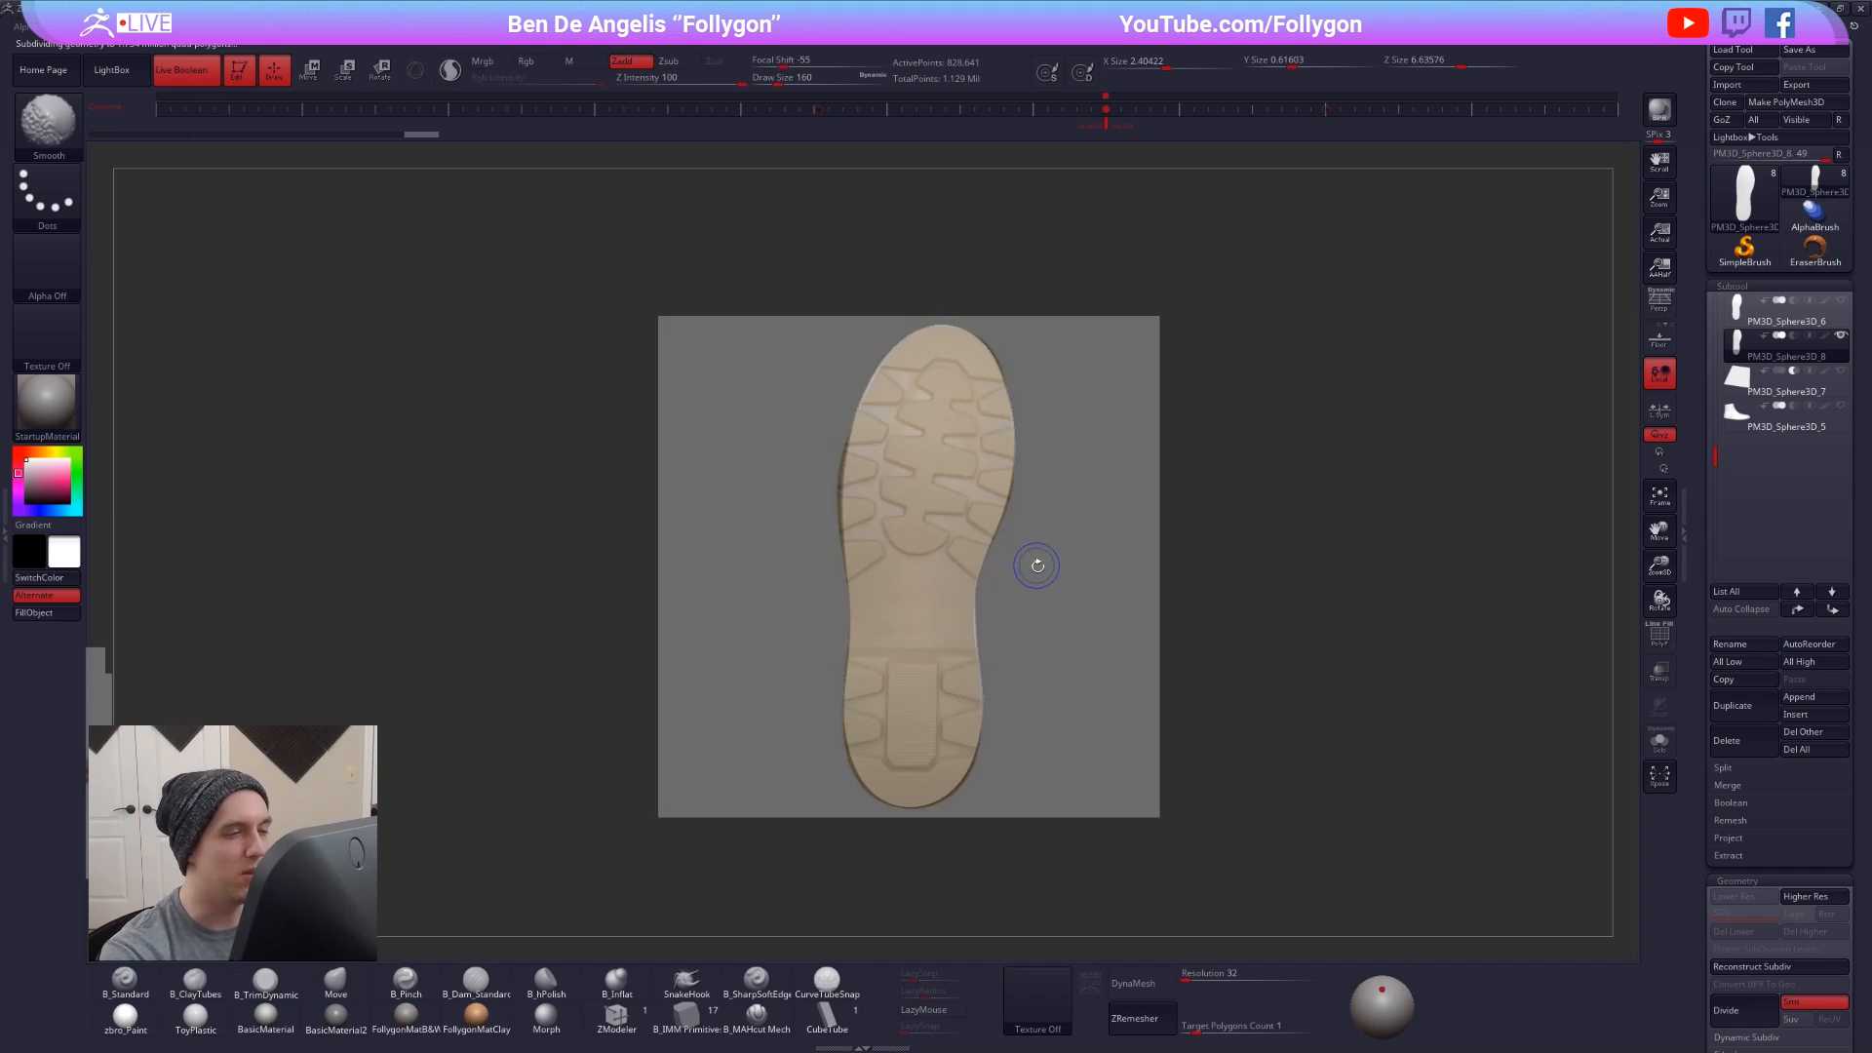
key("space")
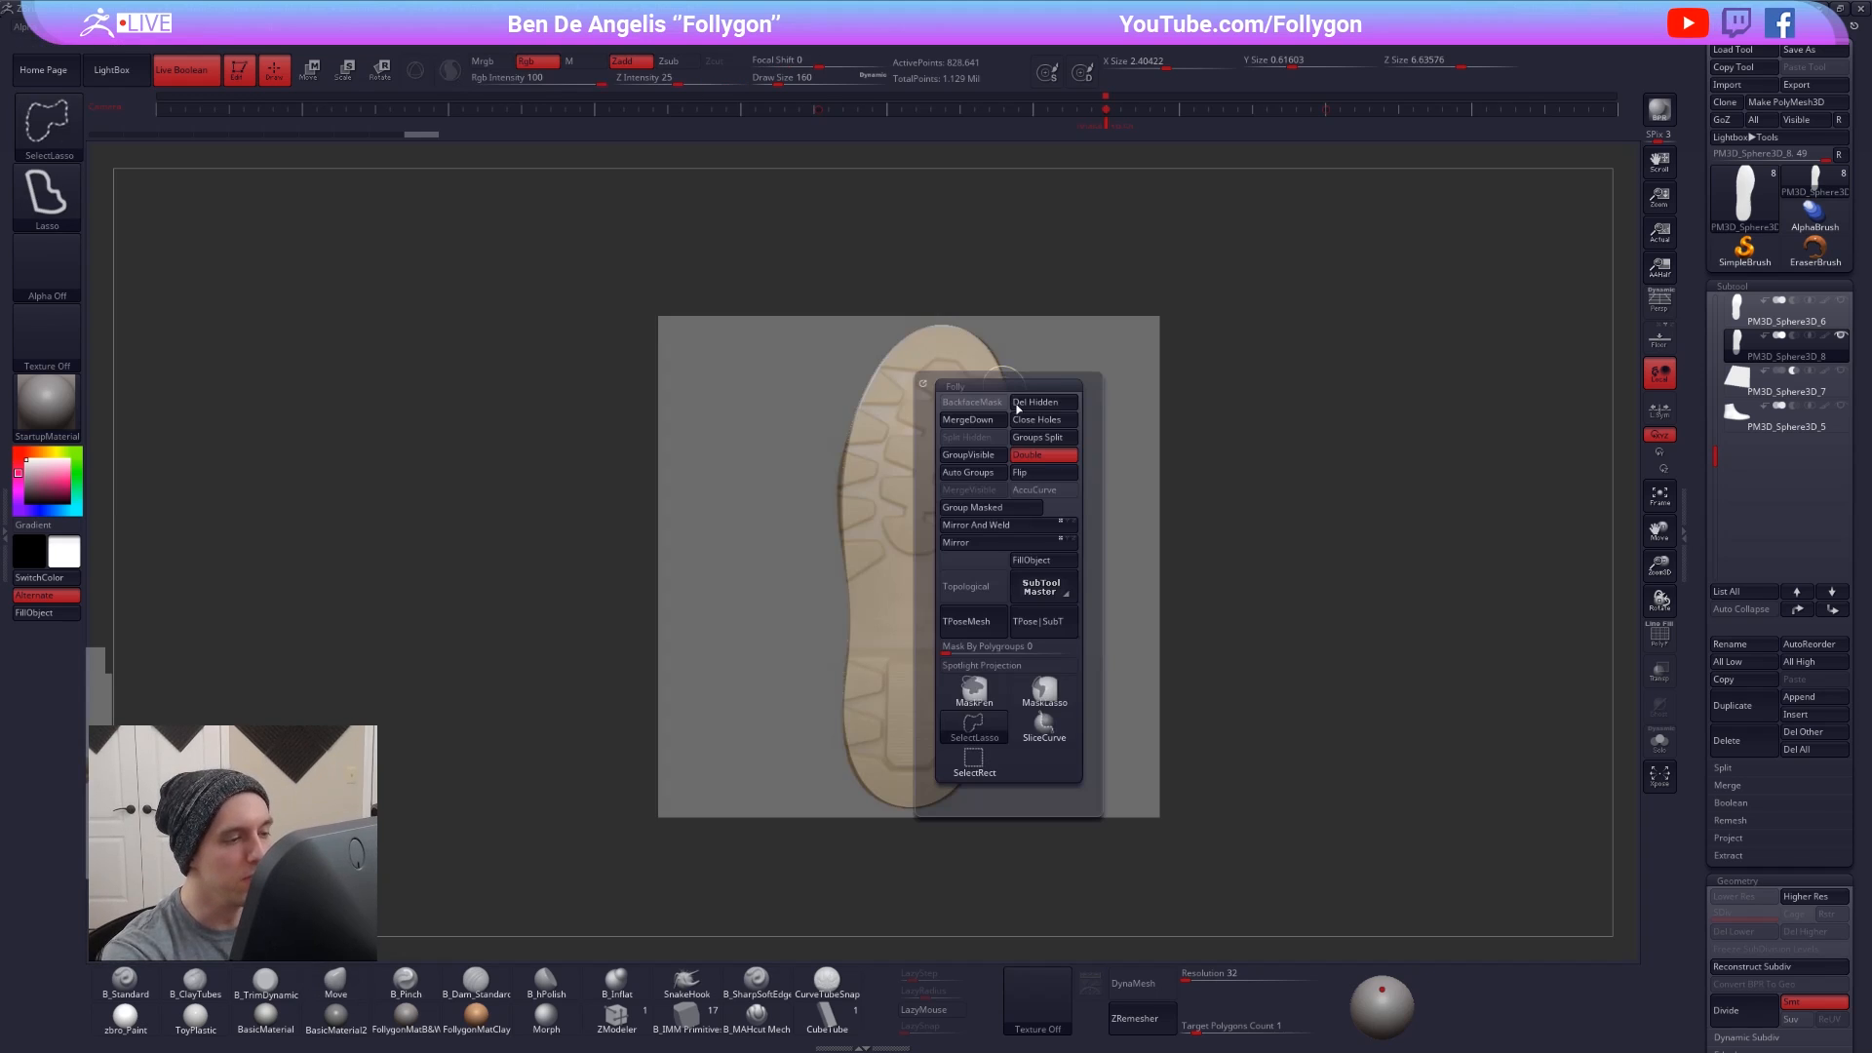
left_click(1058, 692)
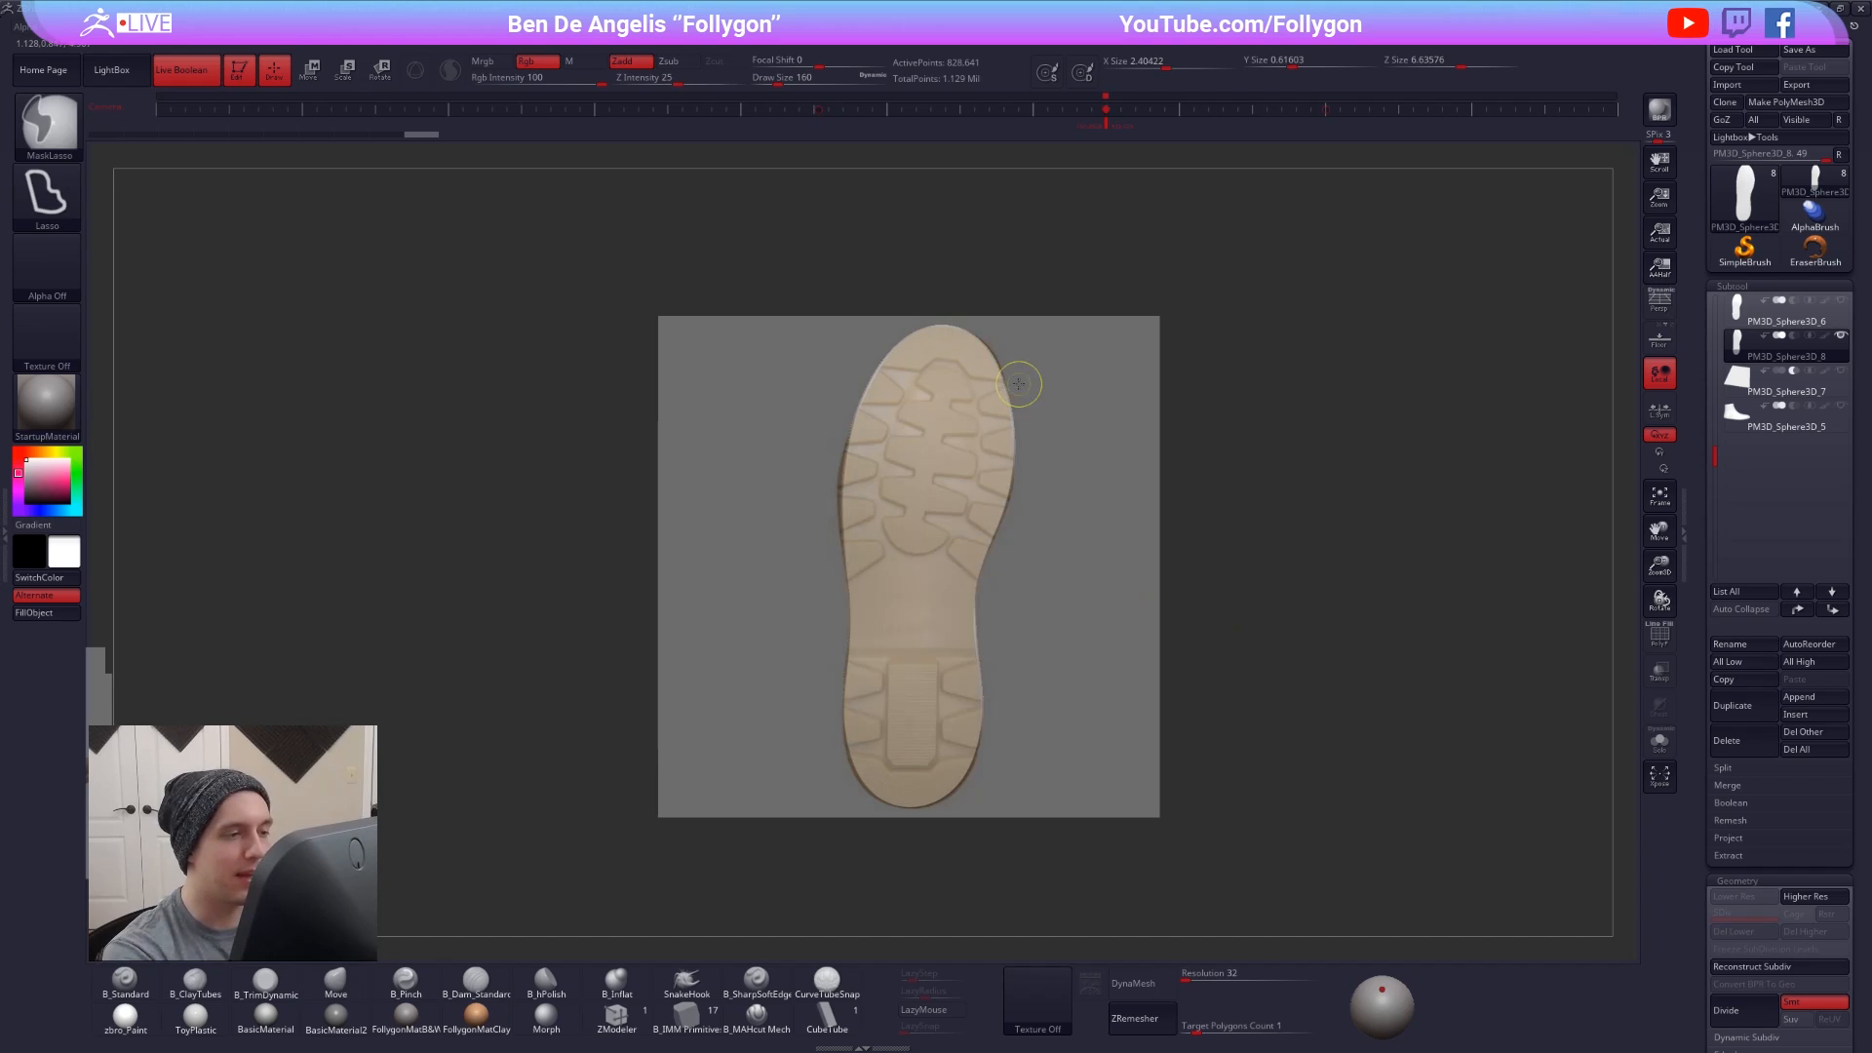
mouse_move(963, 375)
left_mouse_down()
mouse_move(880, 368)
mouse_move(858, 288)
mouse_move(1117, 318)
left_mouse_up()
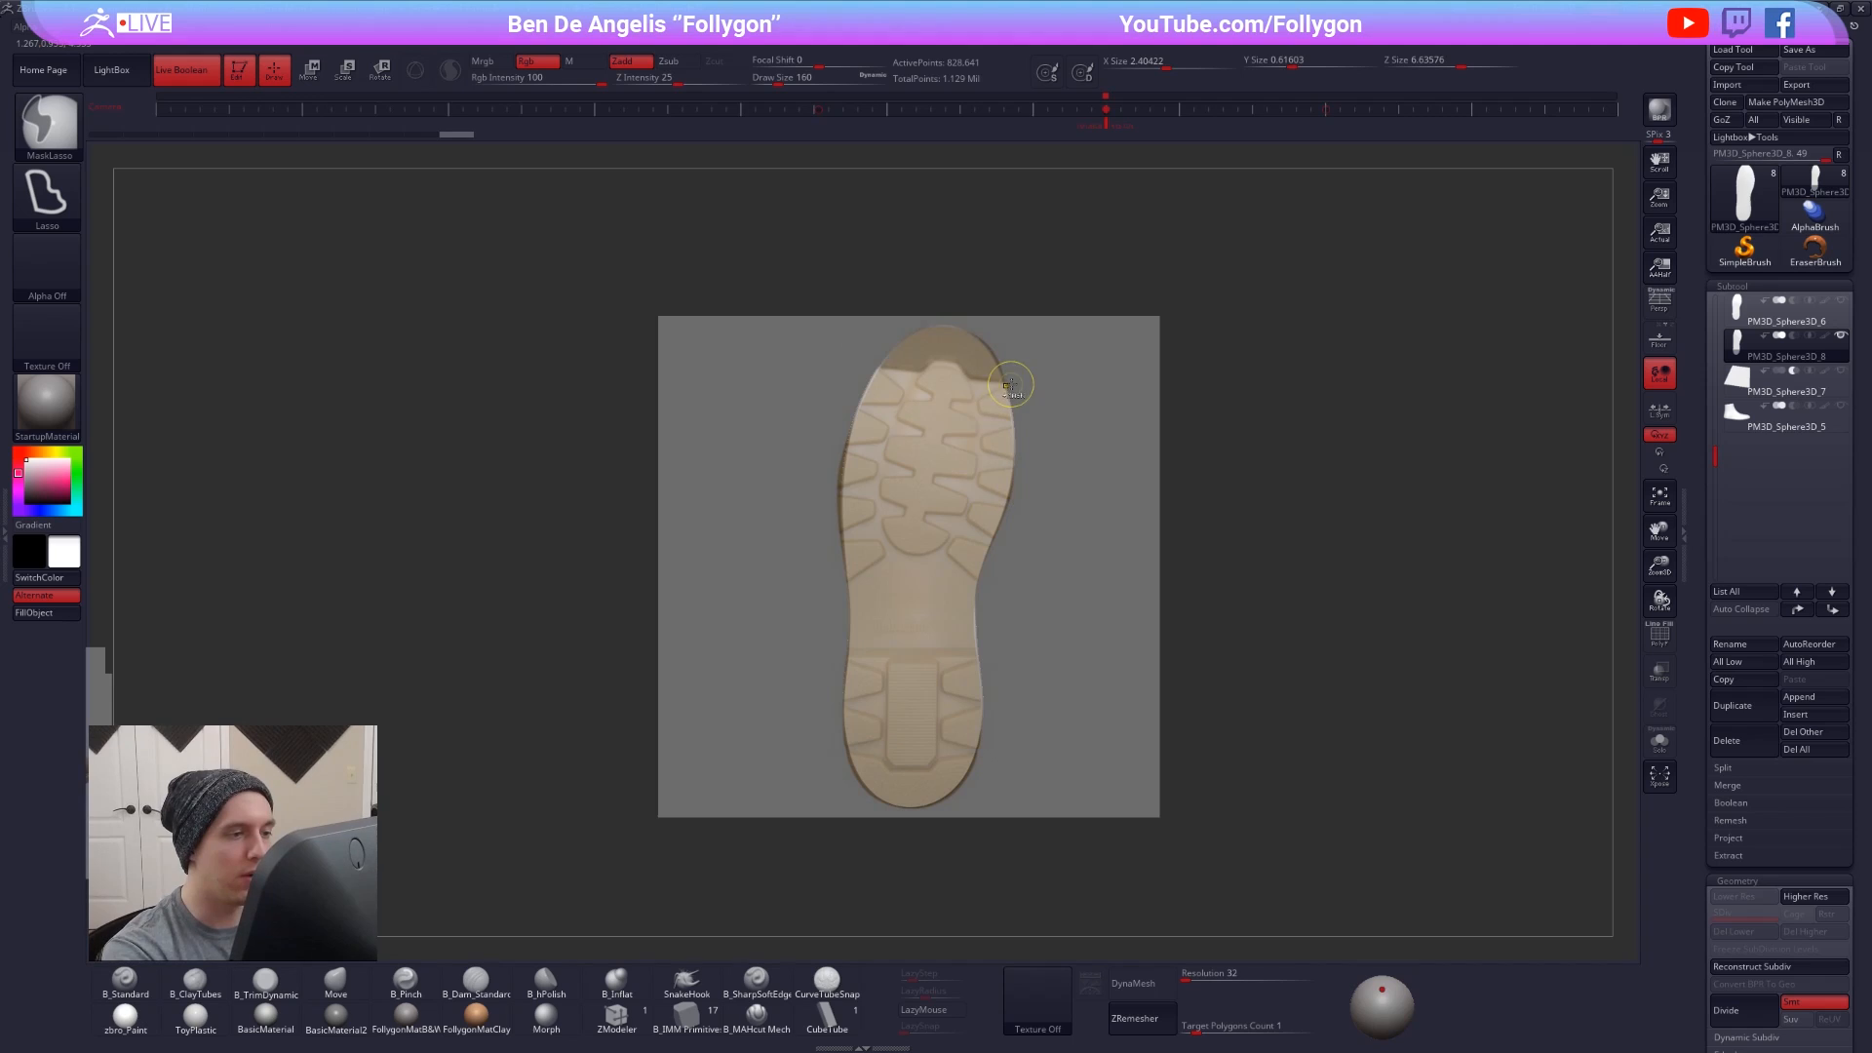
mouse_move(990, 419)
left_mouse_down("ctrl")
mouse_move(1051, 406)
mouse_move(986, 436)
mouse_move(1035, 458)
mouse_move(979, 487)
mouse_move(1042, 504)
mouse_move(963, 526)
mouse_move(1065, 598)
mouse_move(1055, 575)
left_mouse_up("ctrl")
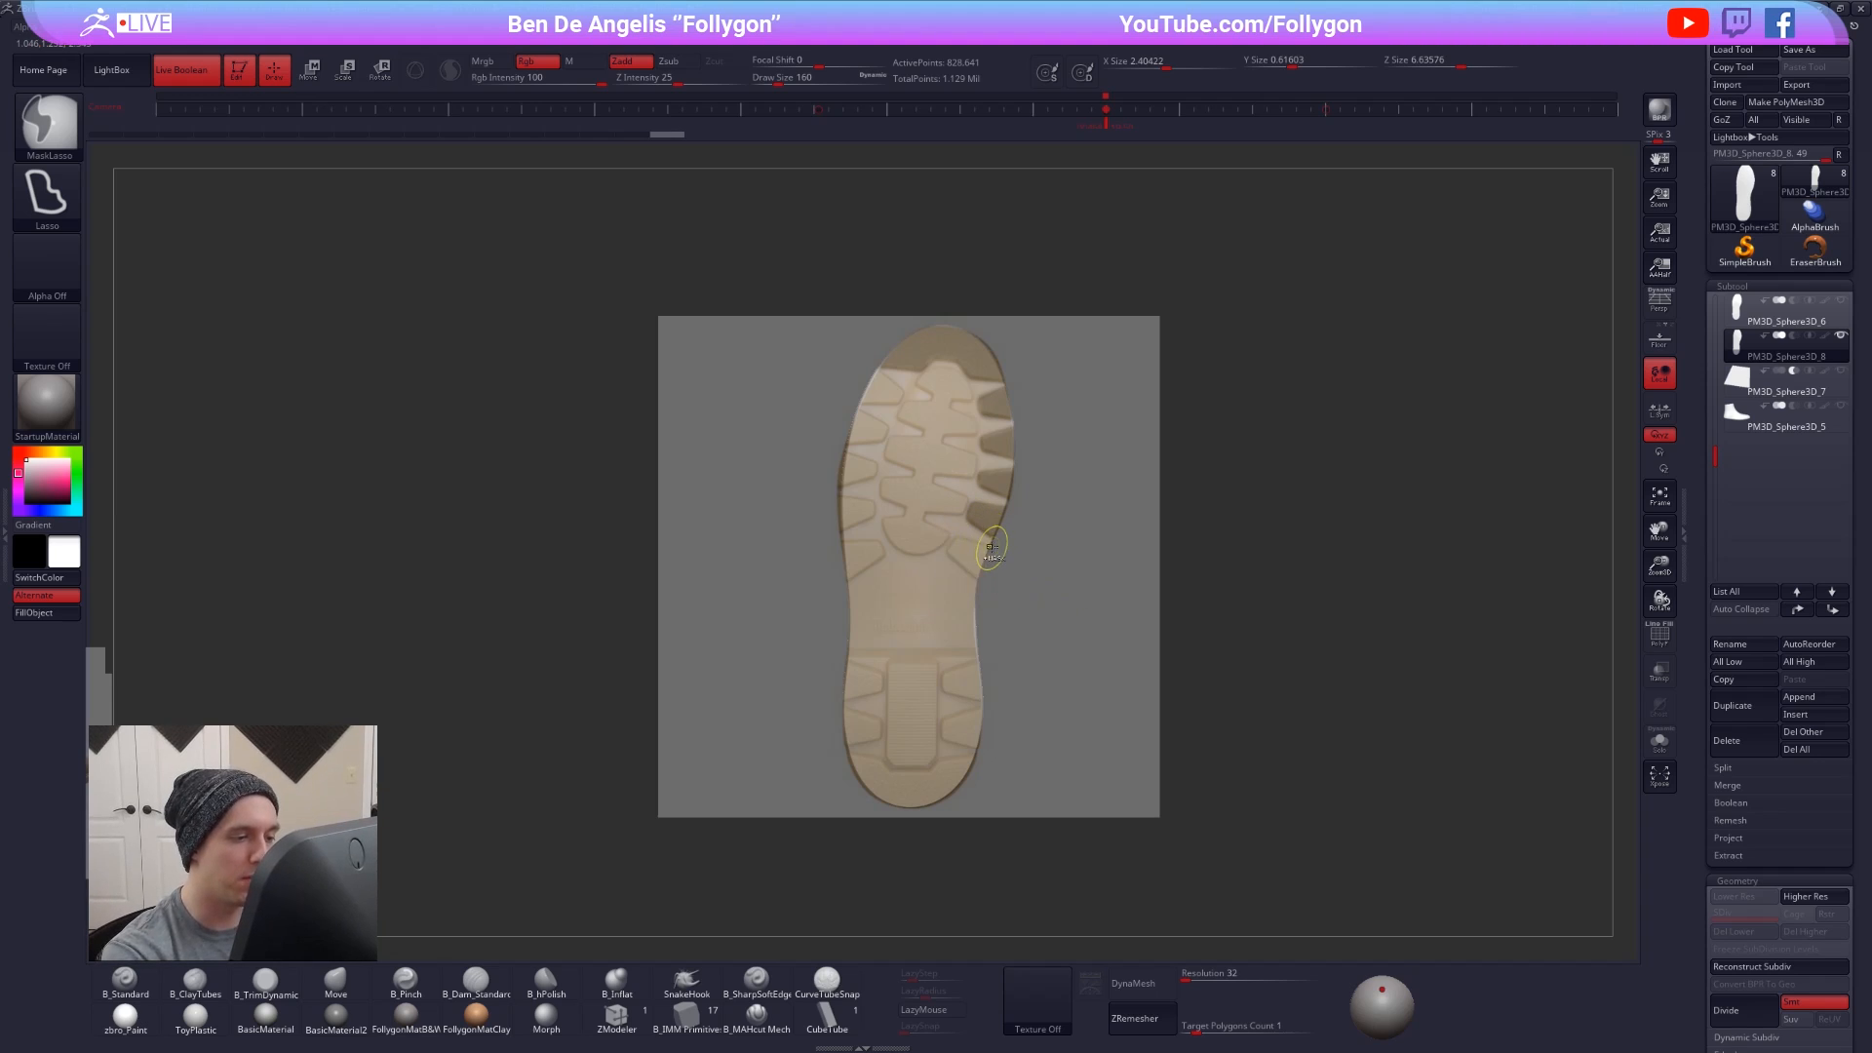
left_click_drag(956, 538, 975, 583, "ctrl")
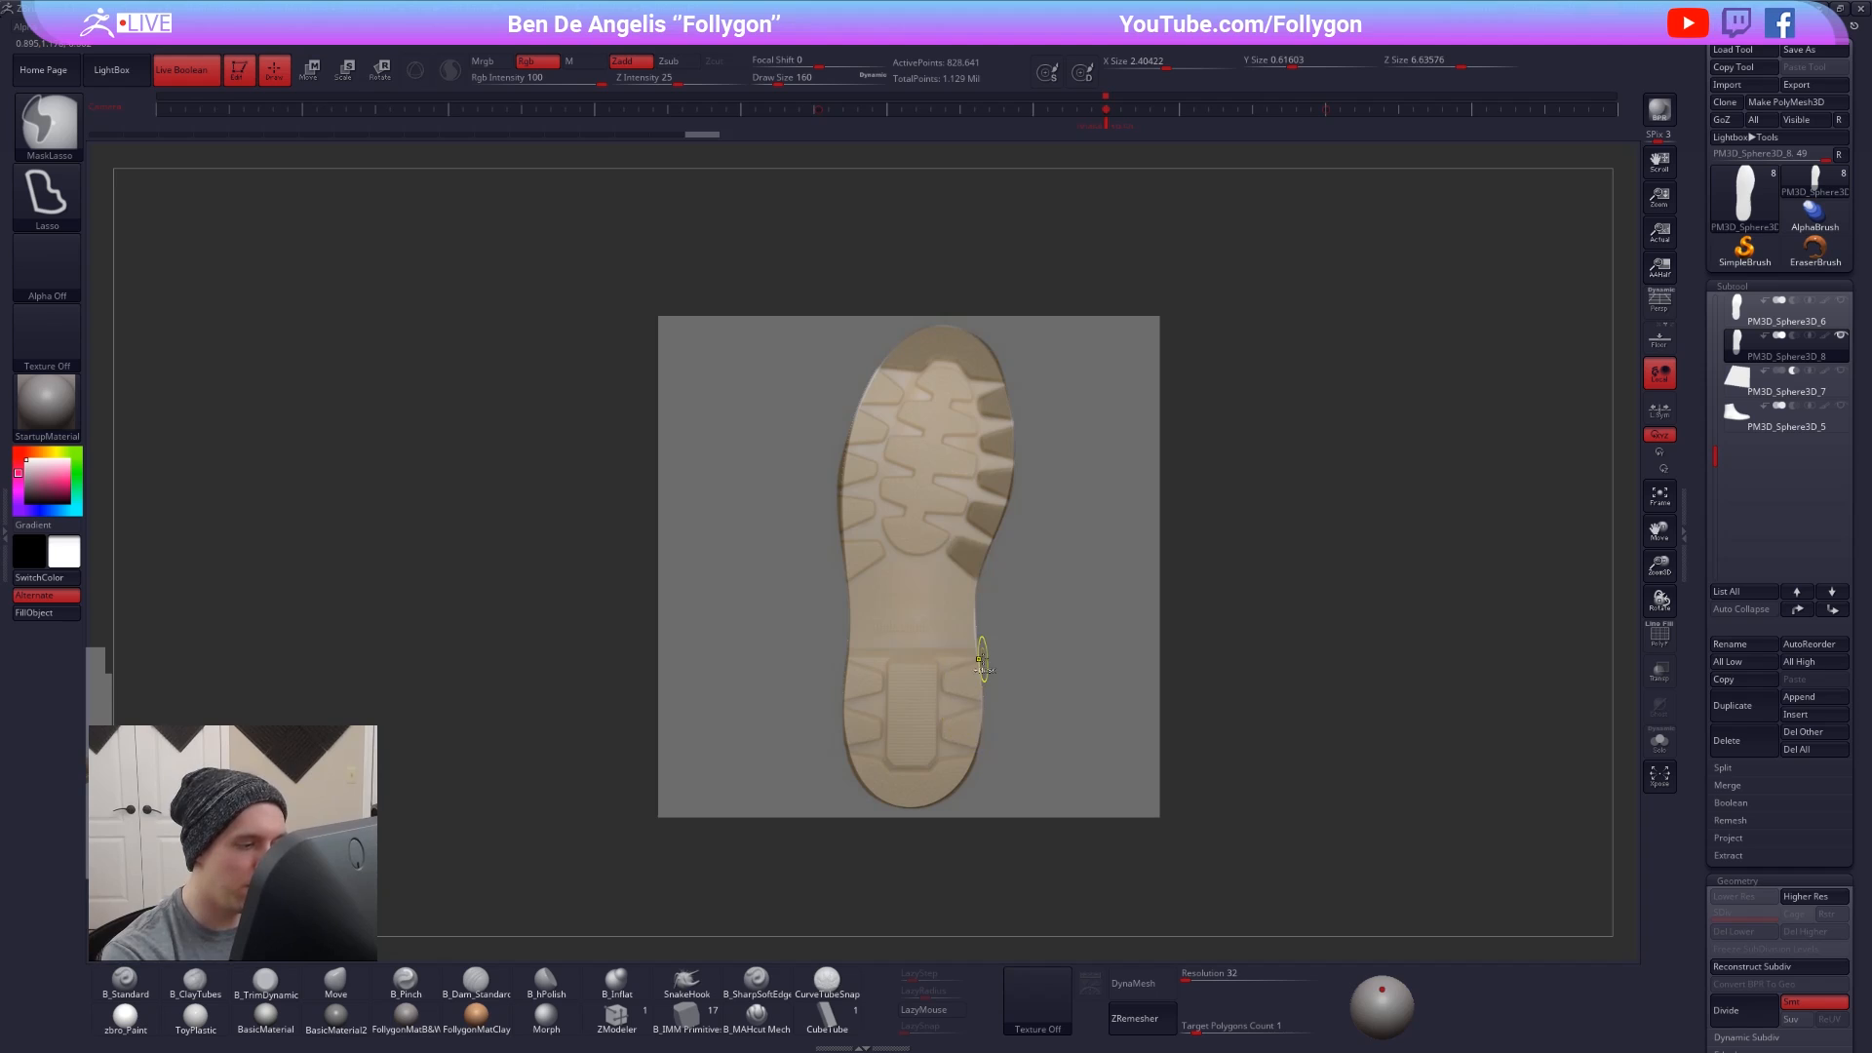
mouse_move(941, 692)
left_mouse_down("ctrl")
mouse_move(980, 698)
mouse_move(980, 759)
left_mouse_up("ctrl")
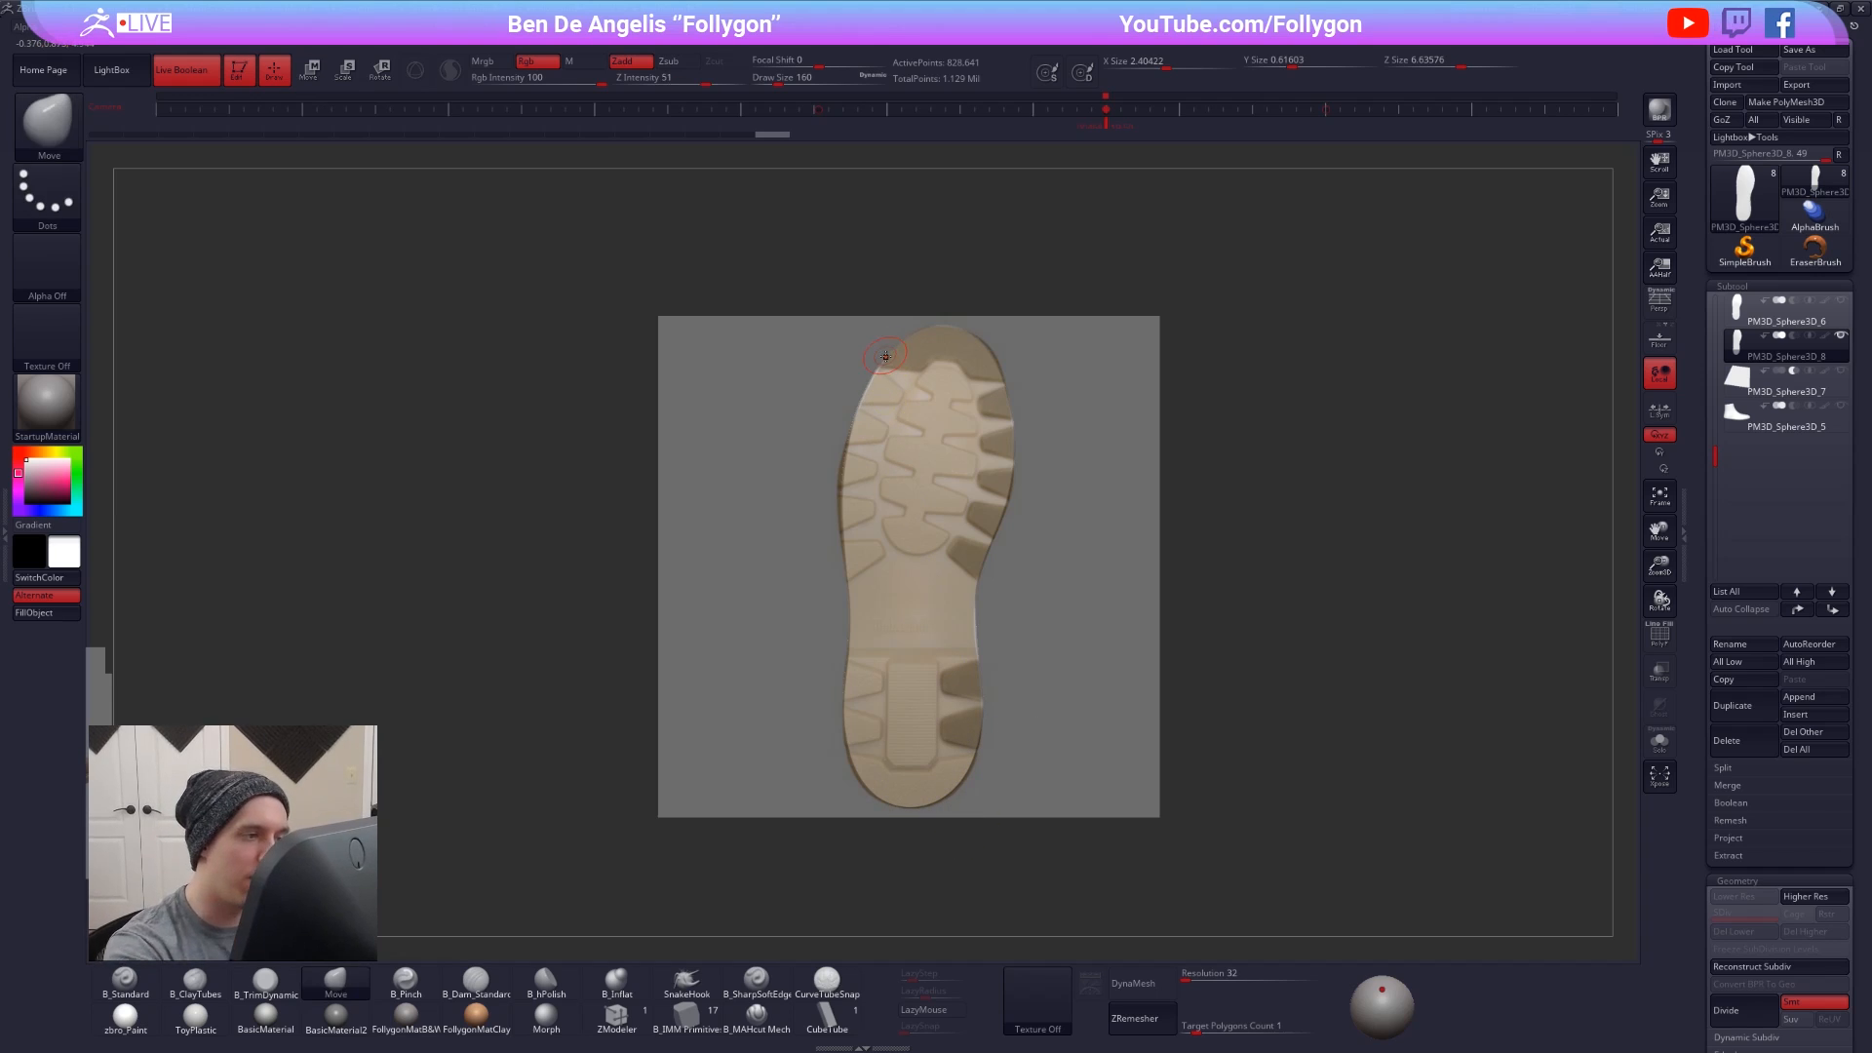
- Mask the lugs along the sole's left edge and the heel tread, tracing the reference
key("ctrl")
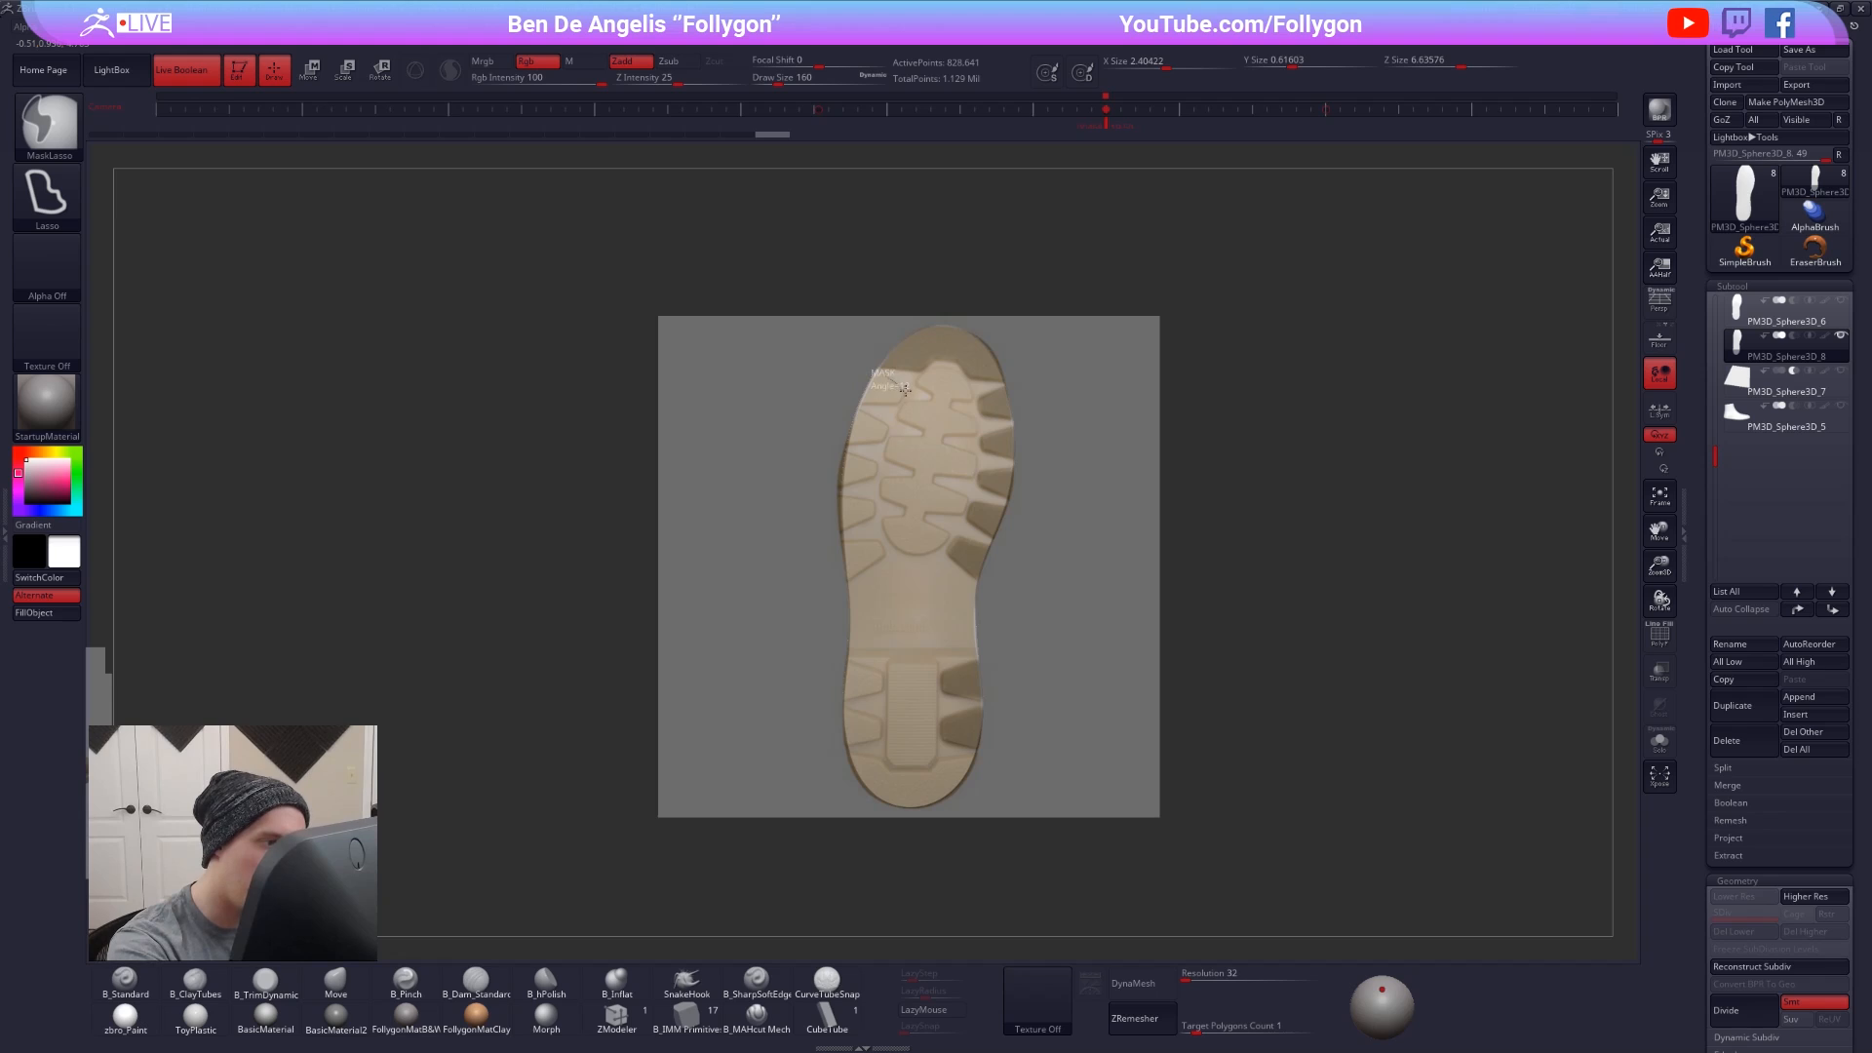
mouse_move(898, 405)
left_mouse_down("ctrl")
mouse_move(859, 392)
mouse_move(888, 428)
mouse_move(875, 447)
mouse_move(831, 435)
mouse_move(873, 487)
mouse_move(829, 541)
mouse_move(844, 585)
mouse_move(877, 570)
mouse_move(838, 589)
mouse_move(875, 575)
left_mouse_up("ctrl")
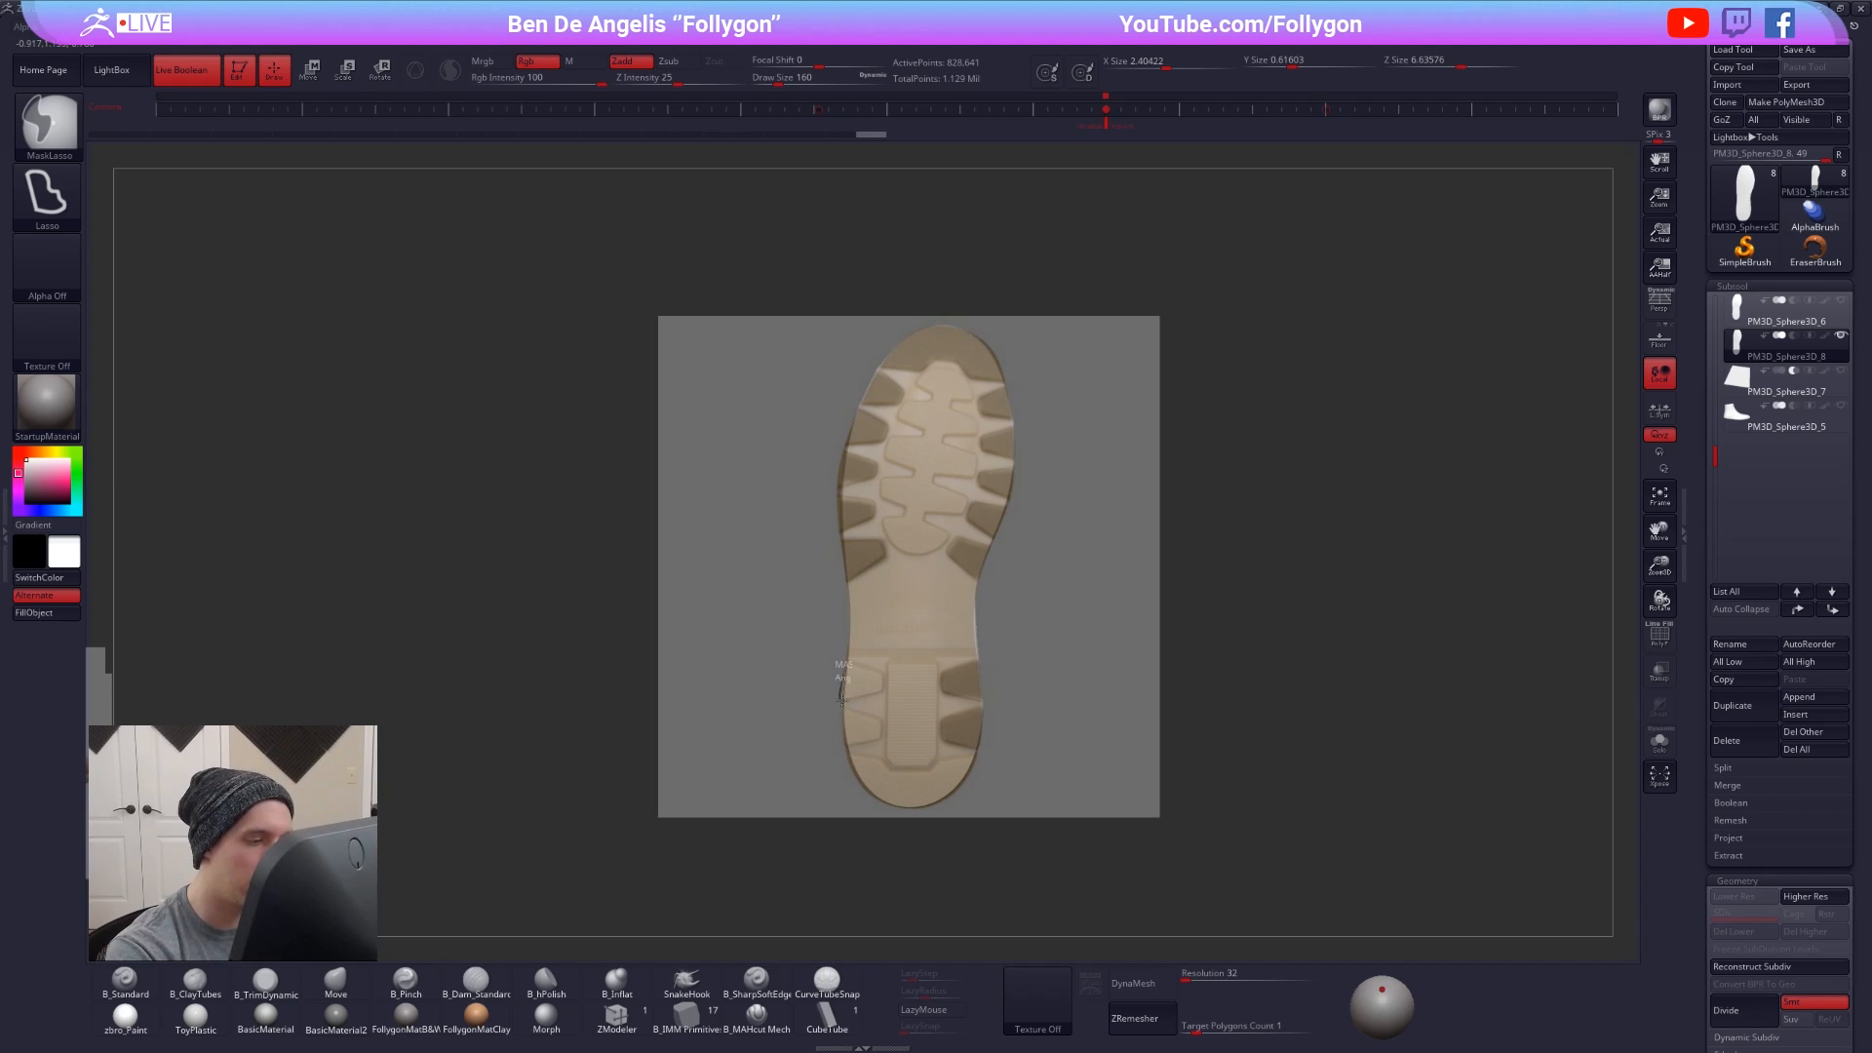
mouse_move(840, 695)
left_mouse_down("ctrl")
mouse_move(880, 693)
mouse_move(835, 751)
mouse_move(828, 707)
mouse_move(880, 719)
mouse_move(868, 816)
mouse_move(893, 811)
mouse_move(883, 761)
mouse_move(889, 828)
mouse_move(908, 786)
mouse_move(897, 773)
mouse_move(891, 837)
mouse_move(1039, 772)
mouse_move(967, 764)
mouse_move(1101, 772)
mouse_move(1104, 743)
mouse_move(1044, 831)
left_mouse_up("ctrl")
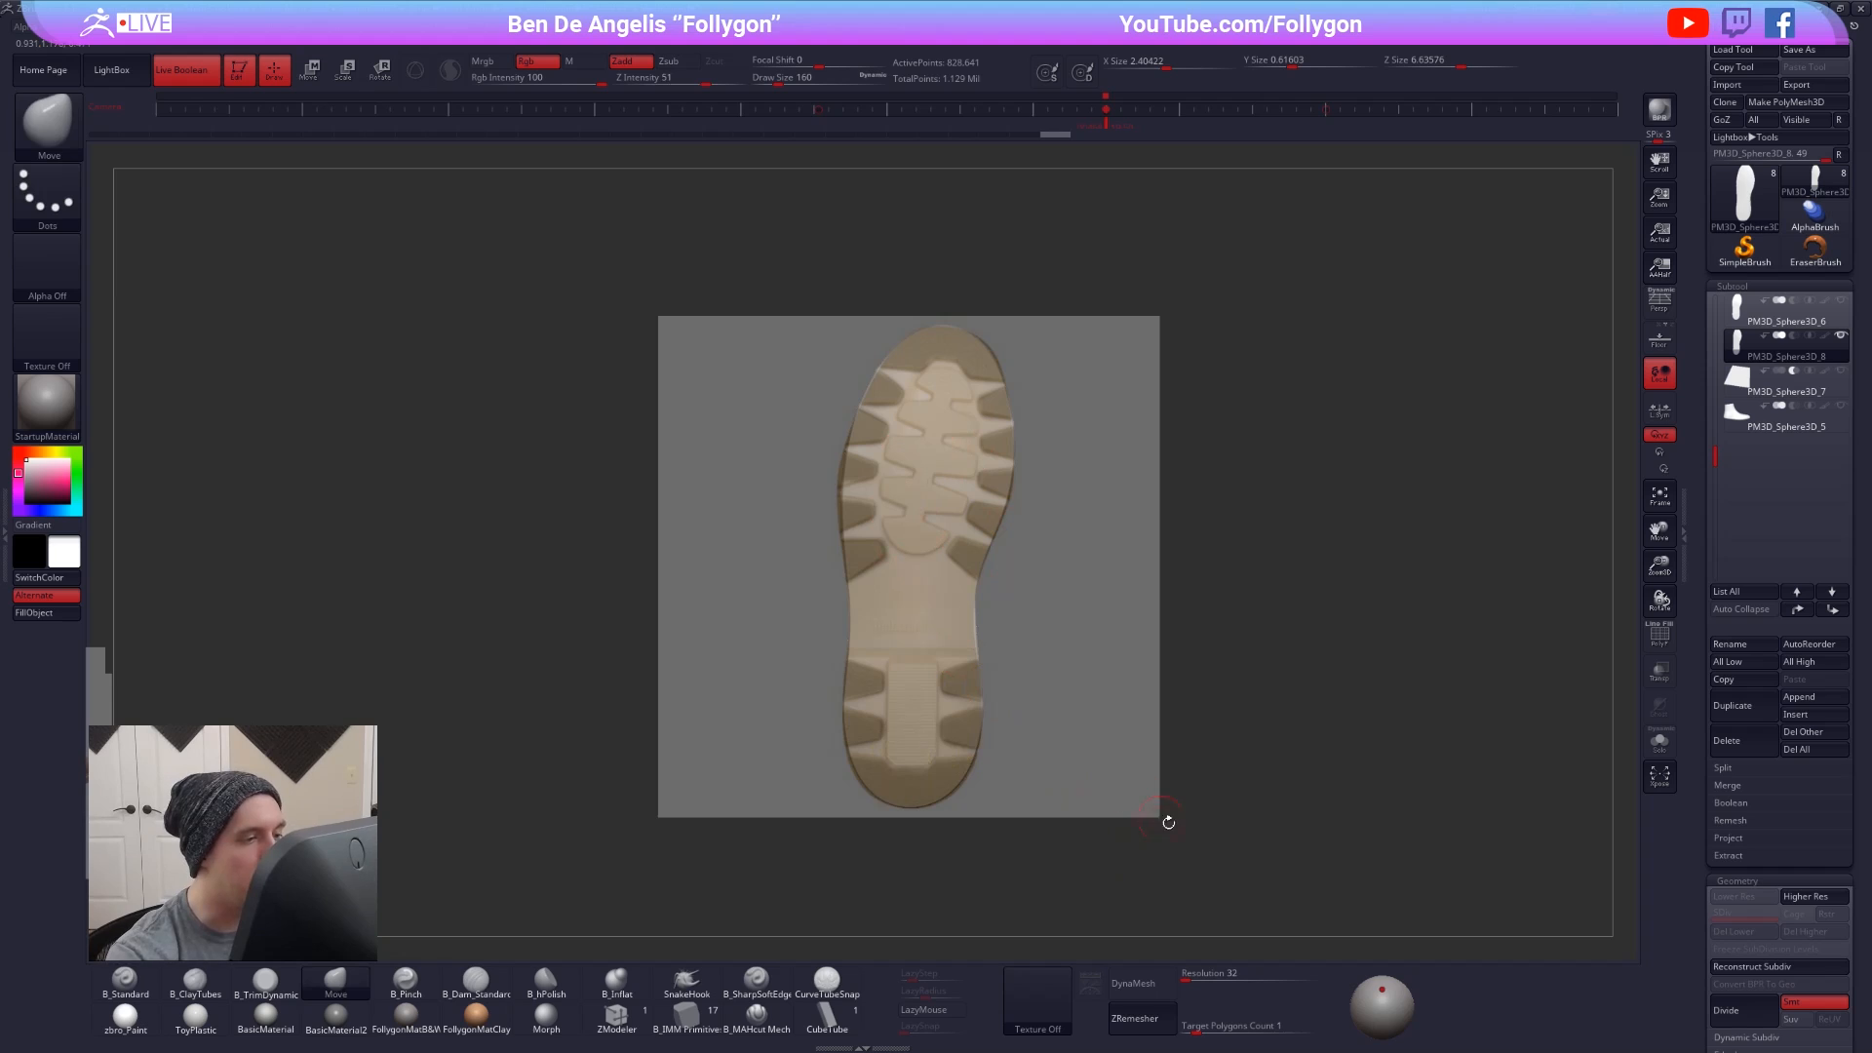
- Check the lug mask with the reference hidden, then compare the sole side by side with the outsole reference
key("shift+z")
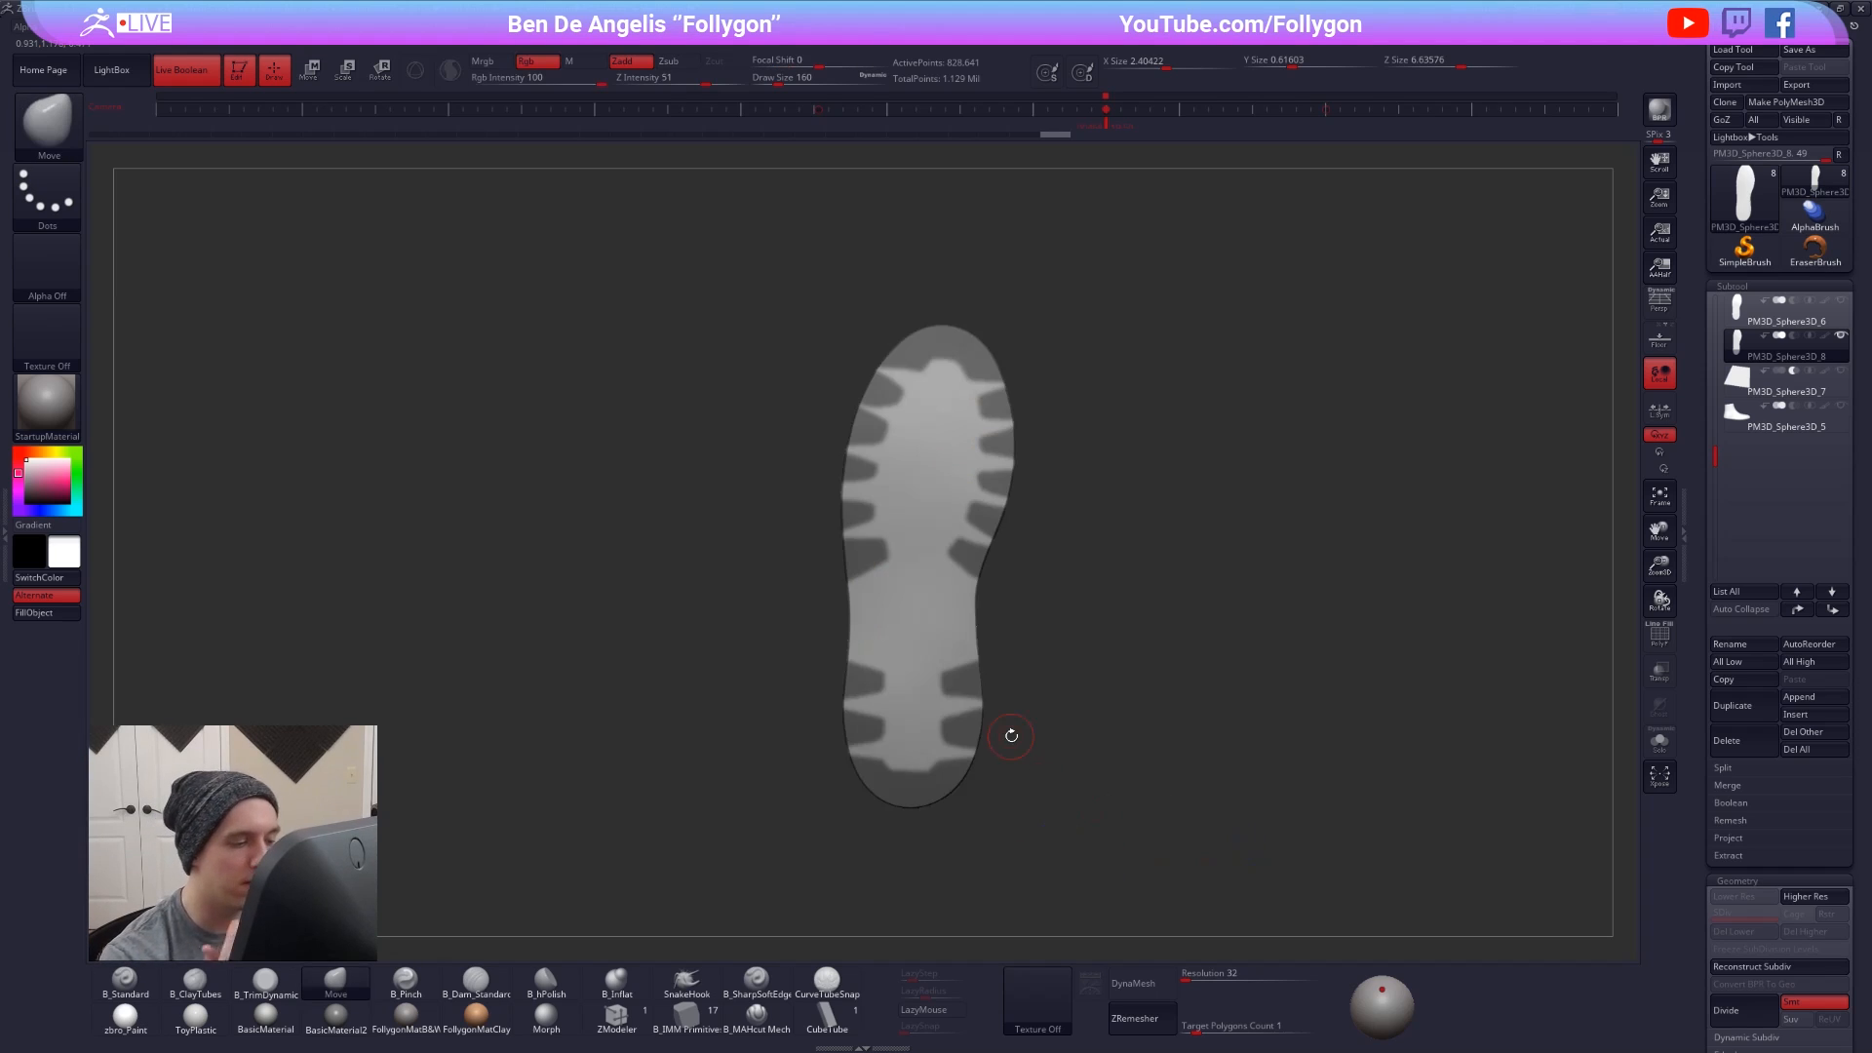
left_click_drag(1183, 856, 1211, 896)
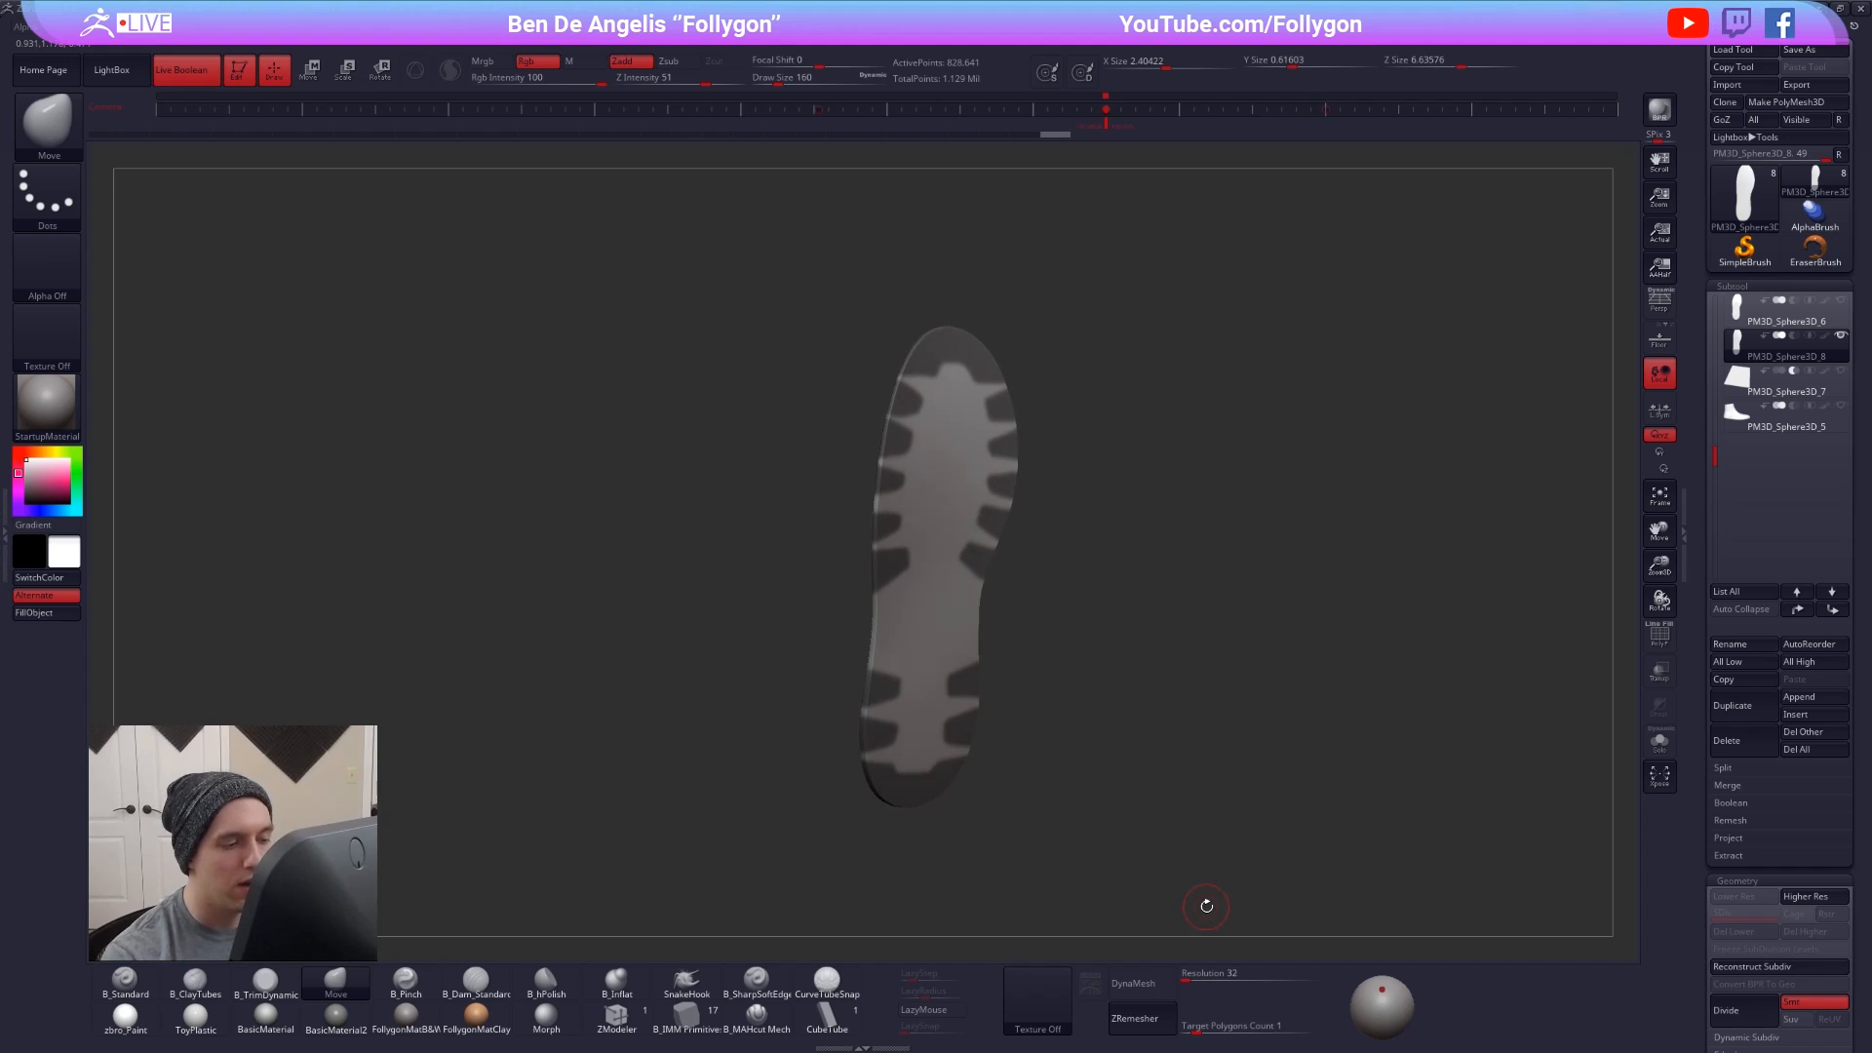
key("shift")
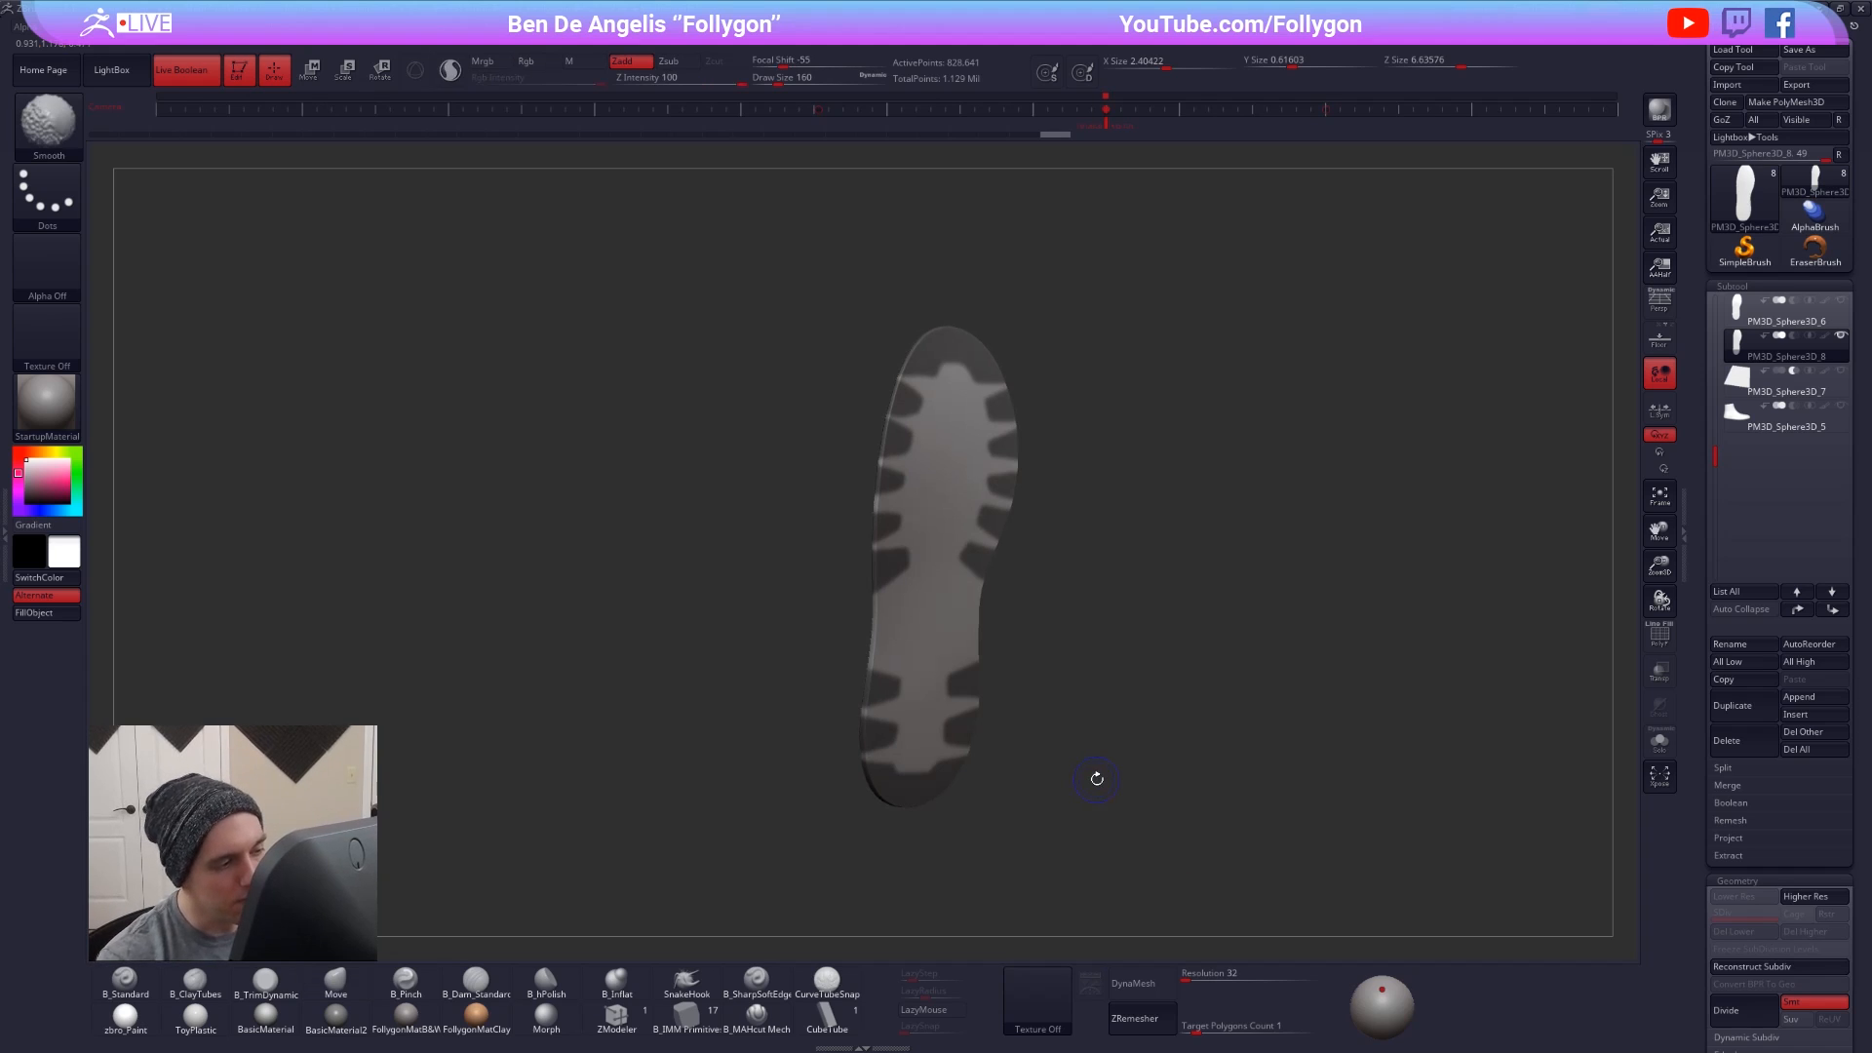
key("shift+z")
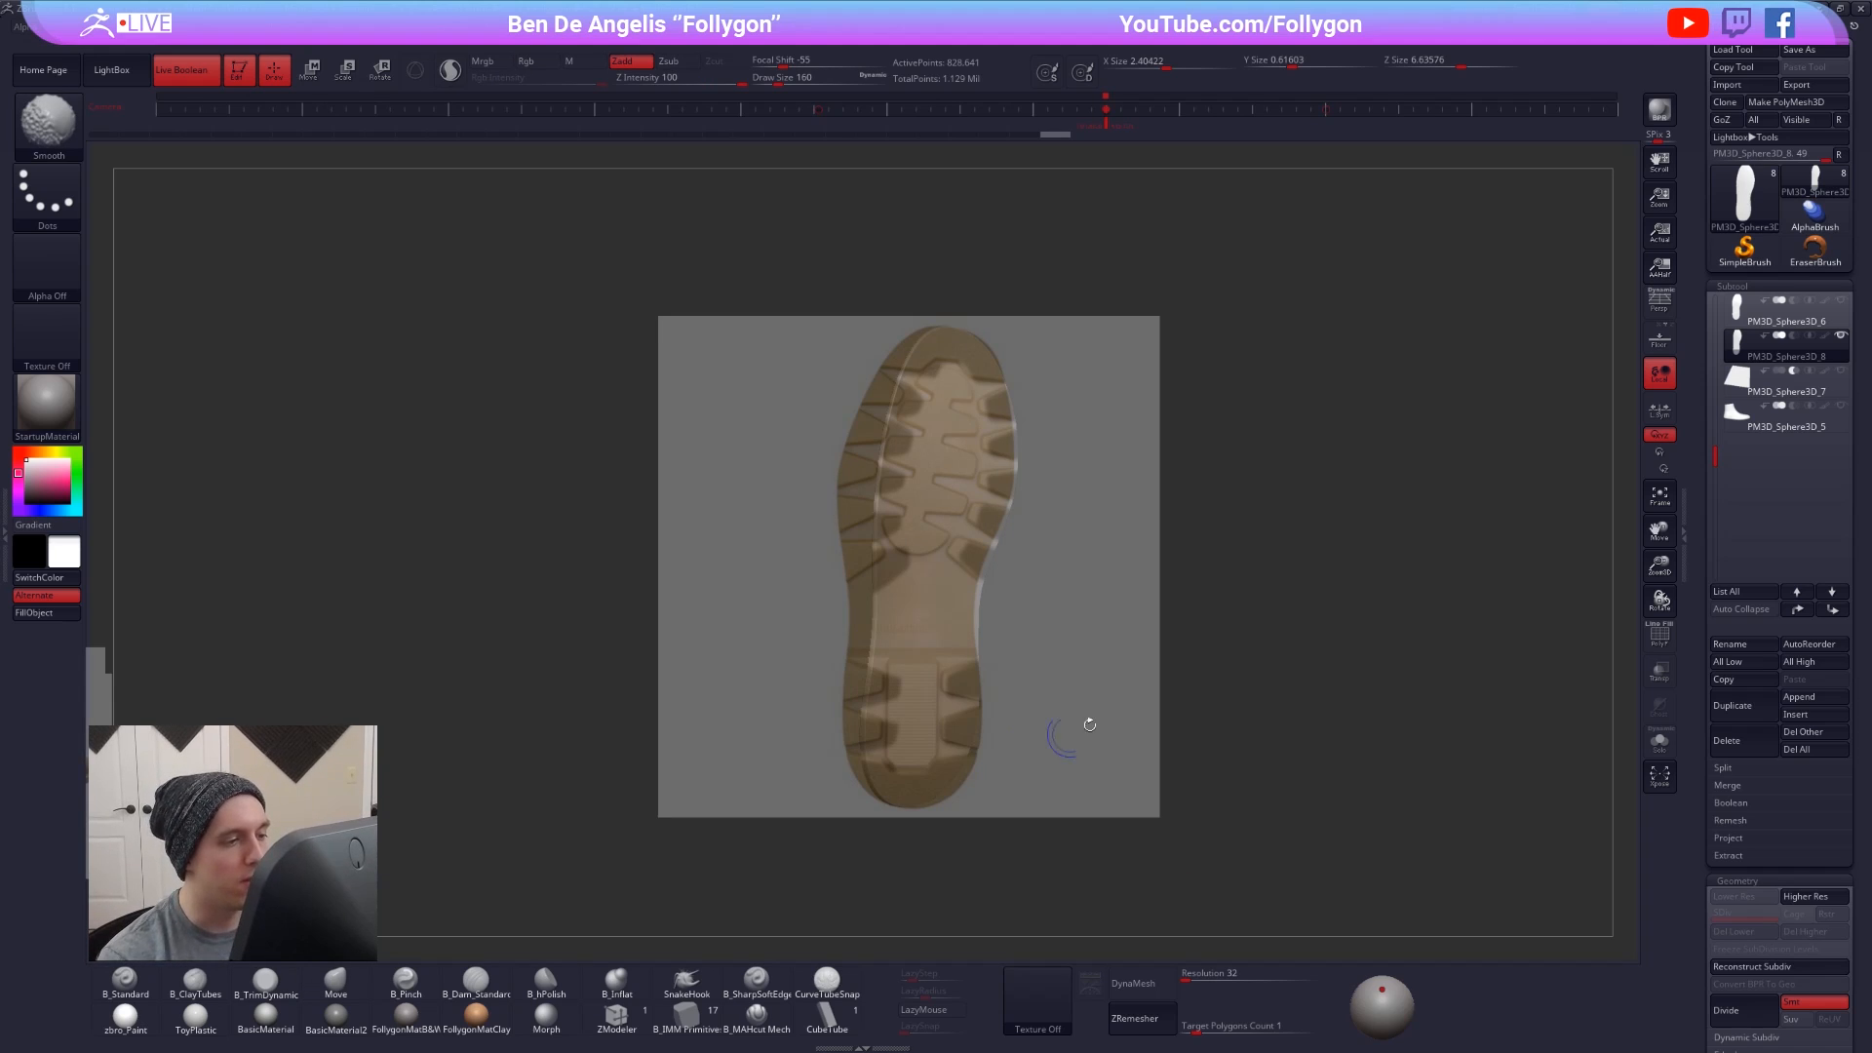
left_click_drag(1077, 725, 1404, 729, "alt")
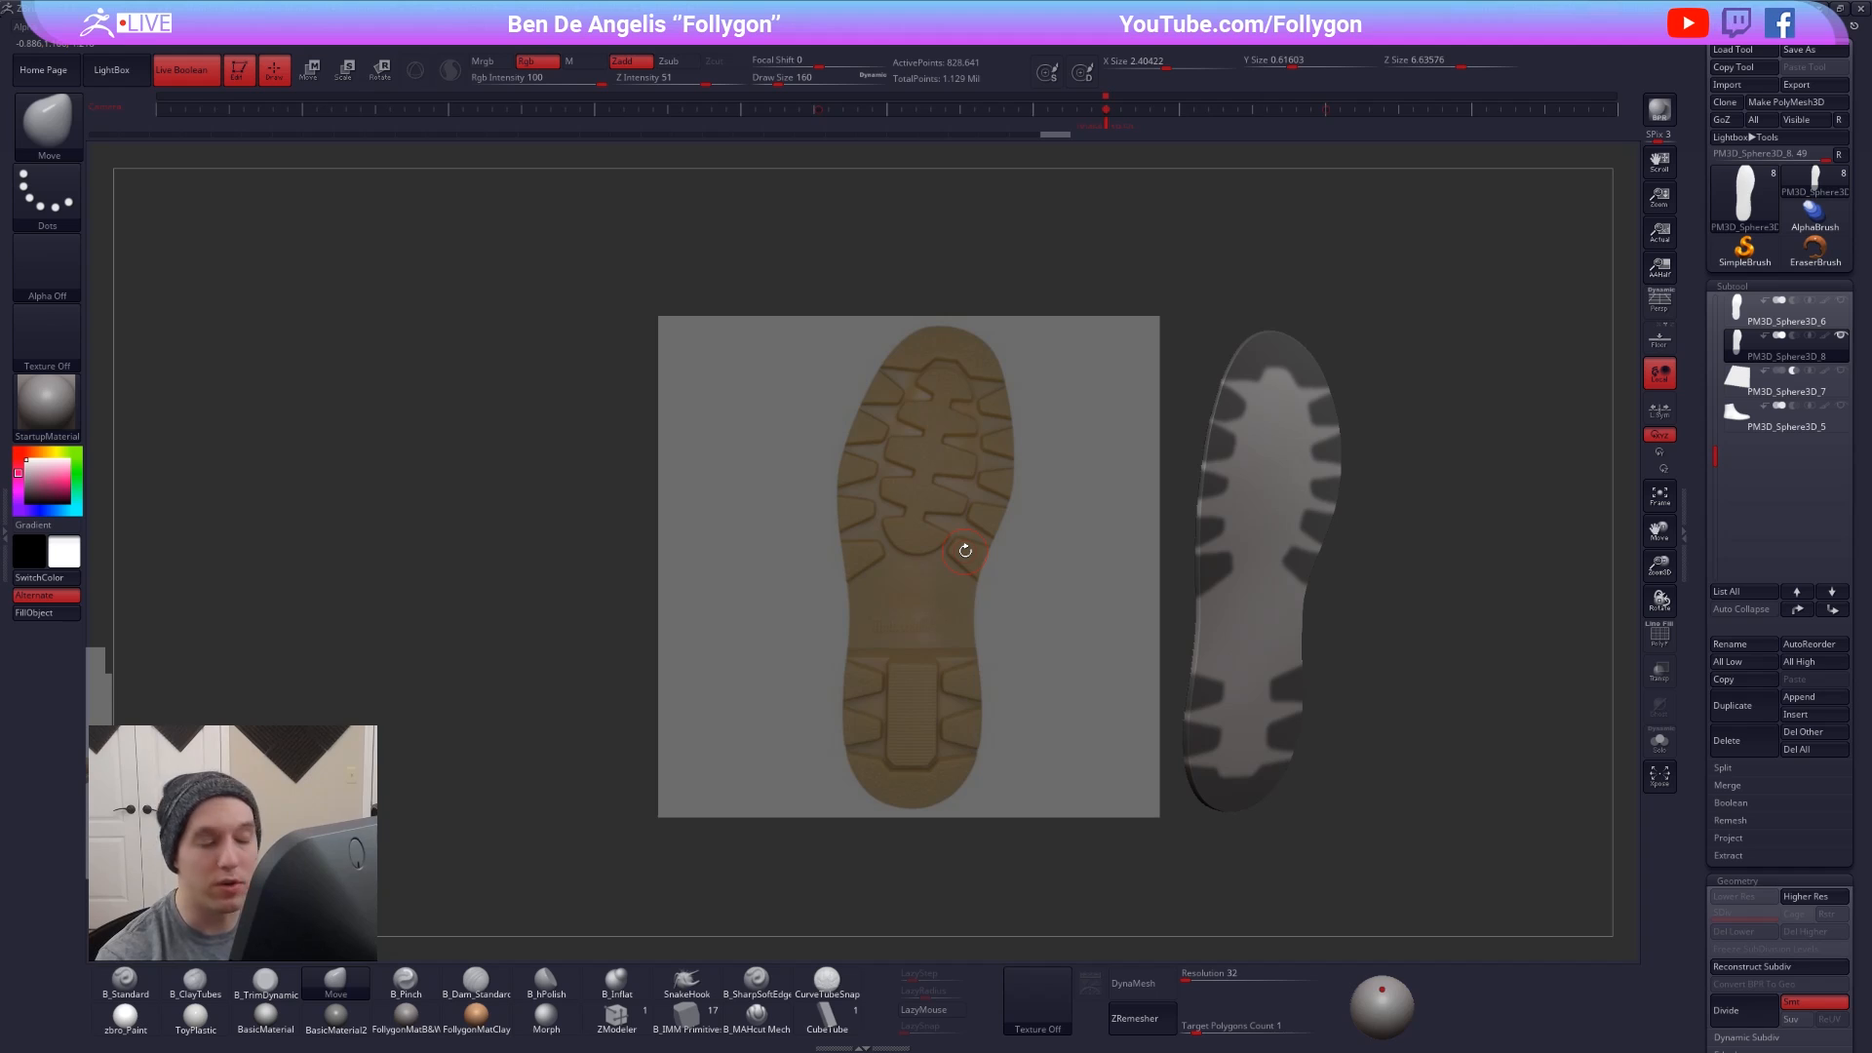
- Invert the mask onto the sole's centre area and isolate that area as its own polygroup
left_click(1447, 514, "ctrl")
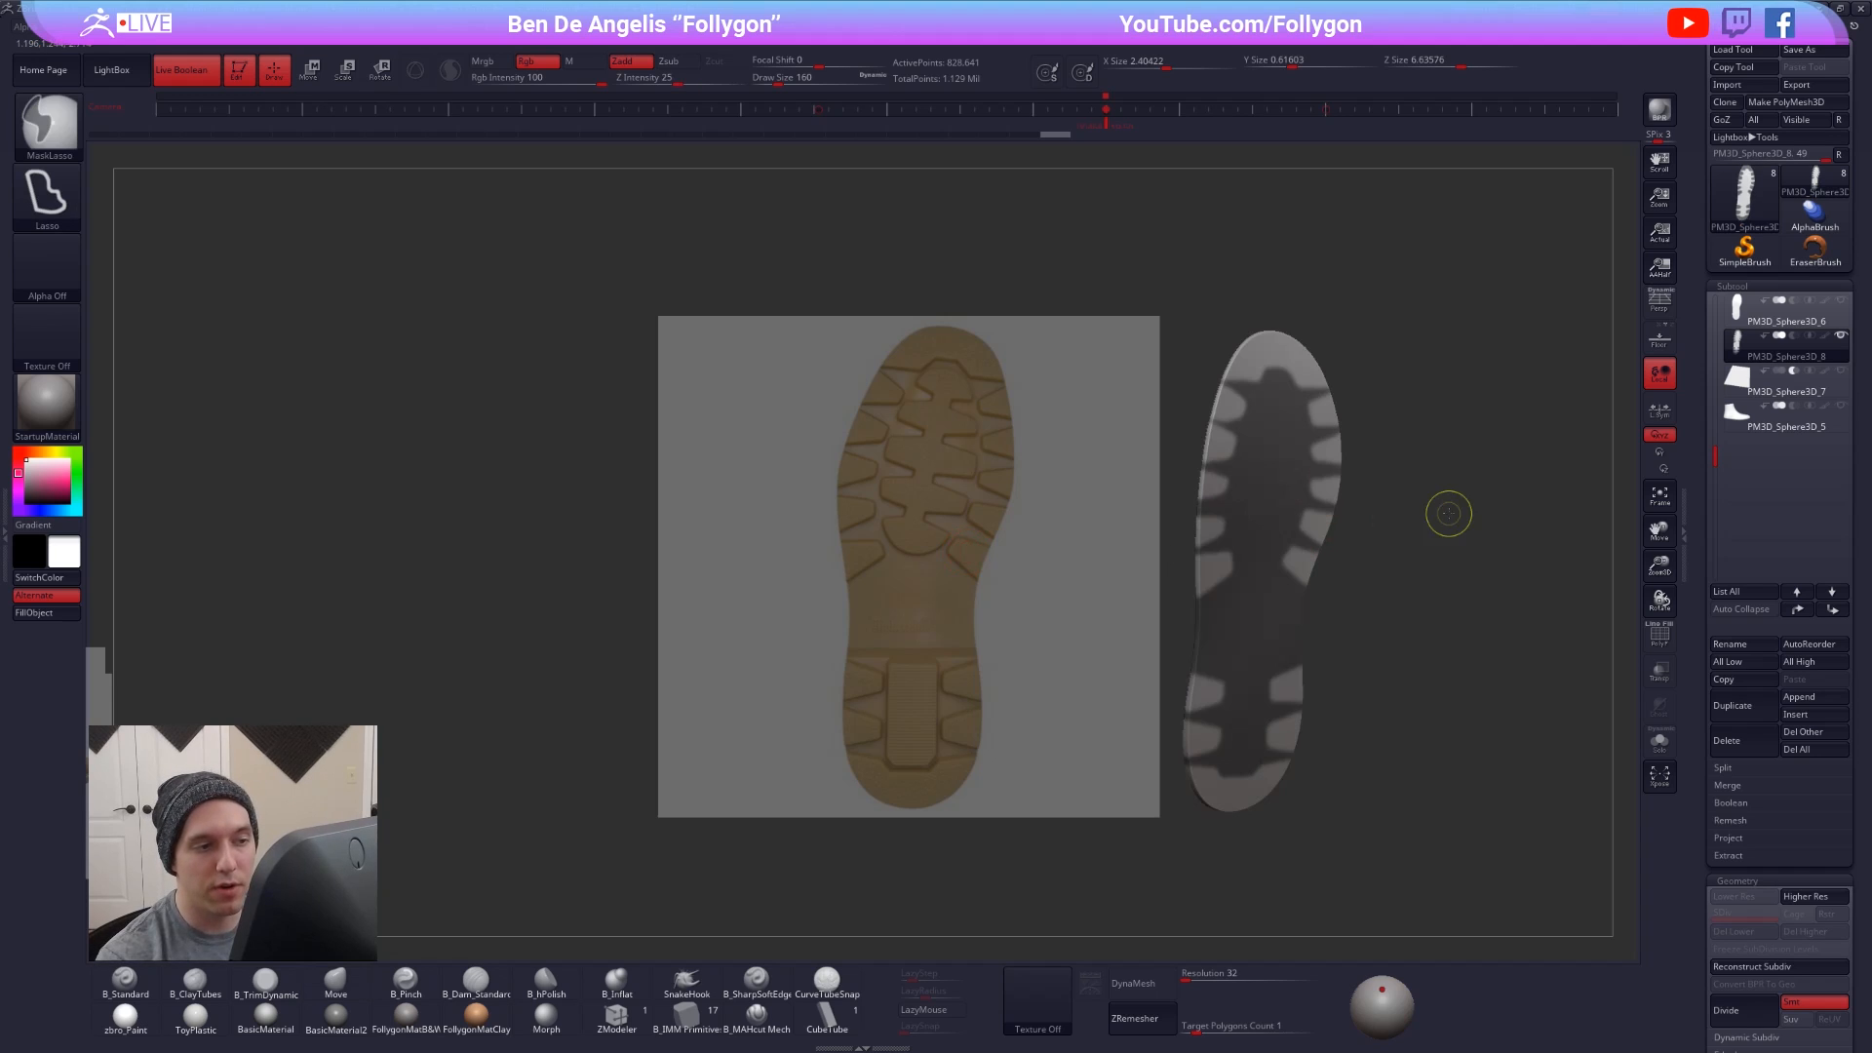
key("shift+f")
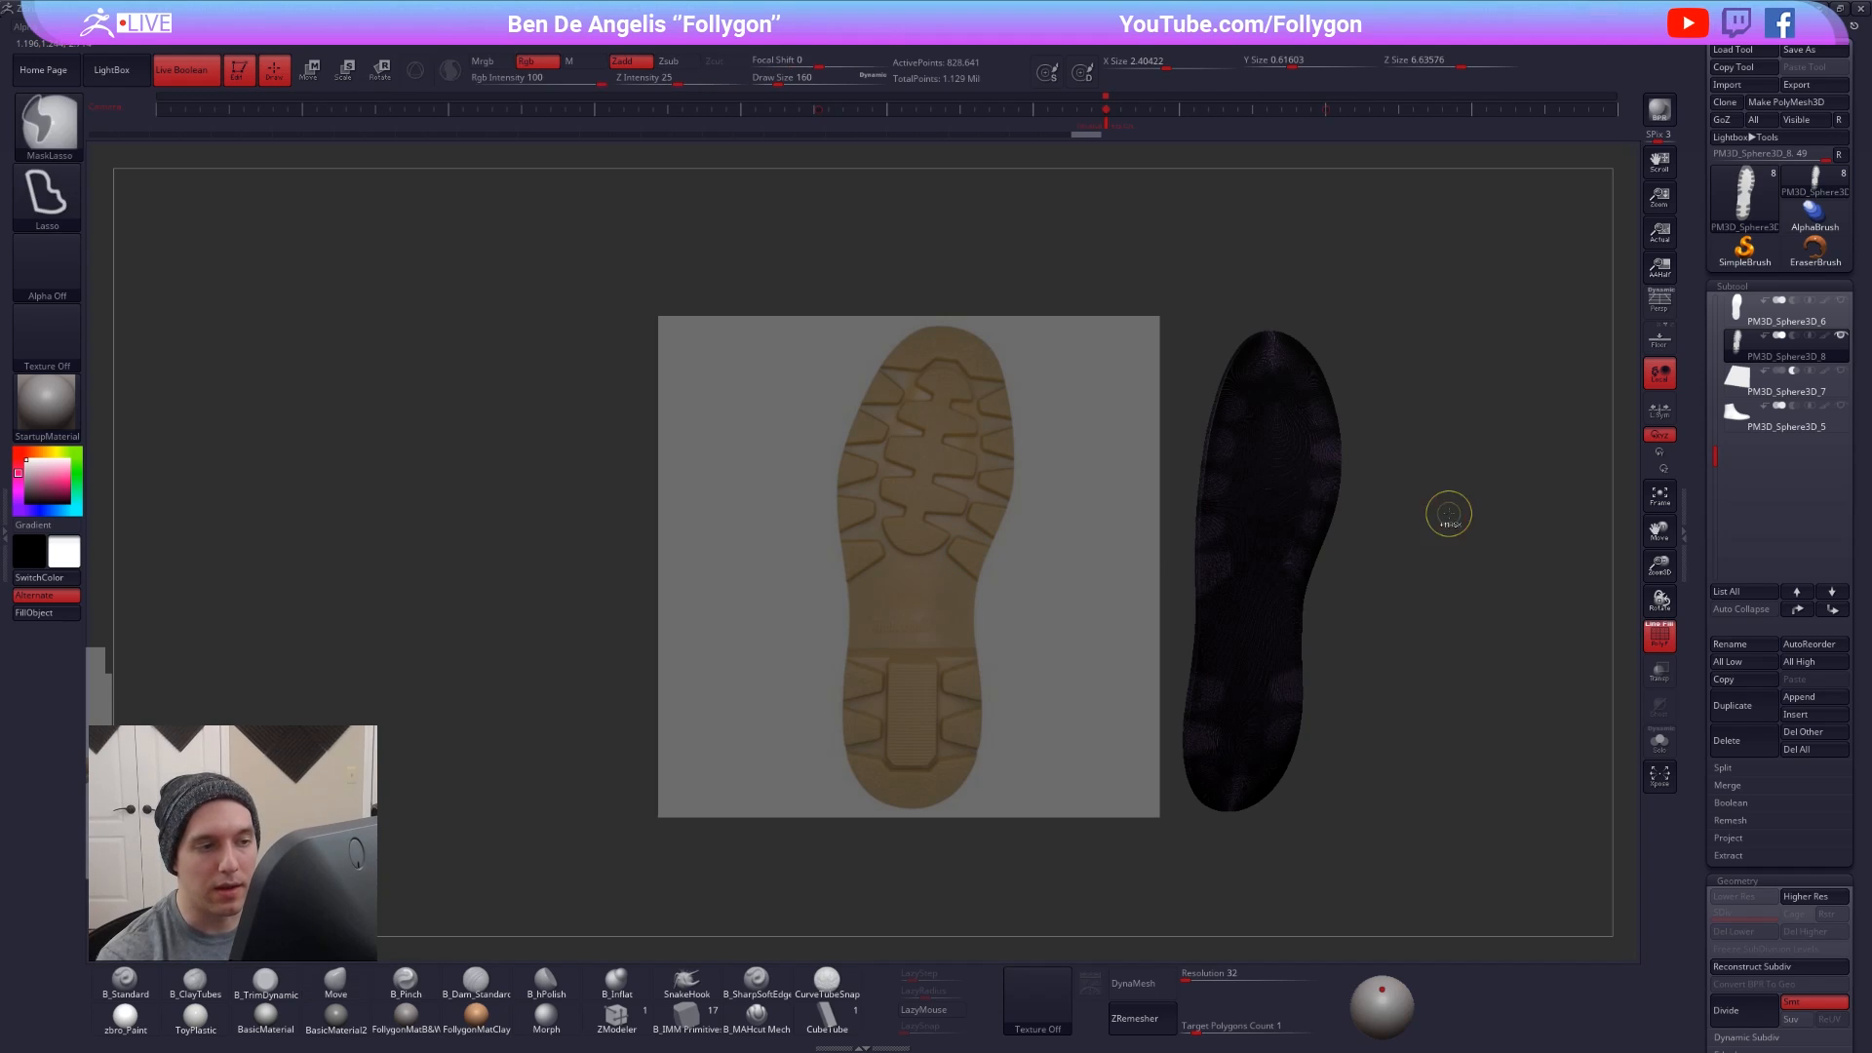
key("ctrl+w")
key("shift+f")
left_click(1272, 498, "ctrl+shift")
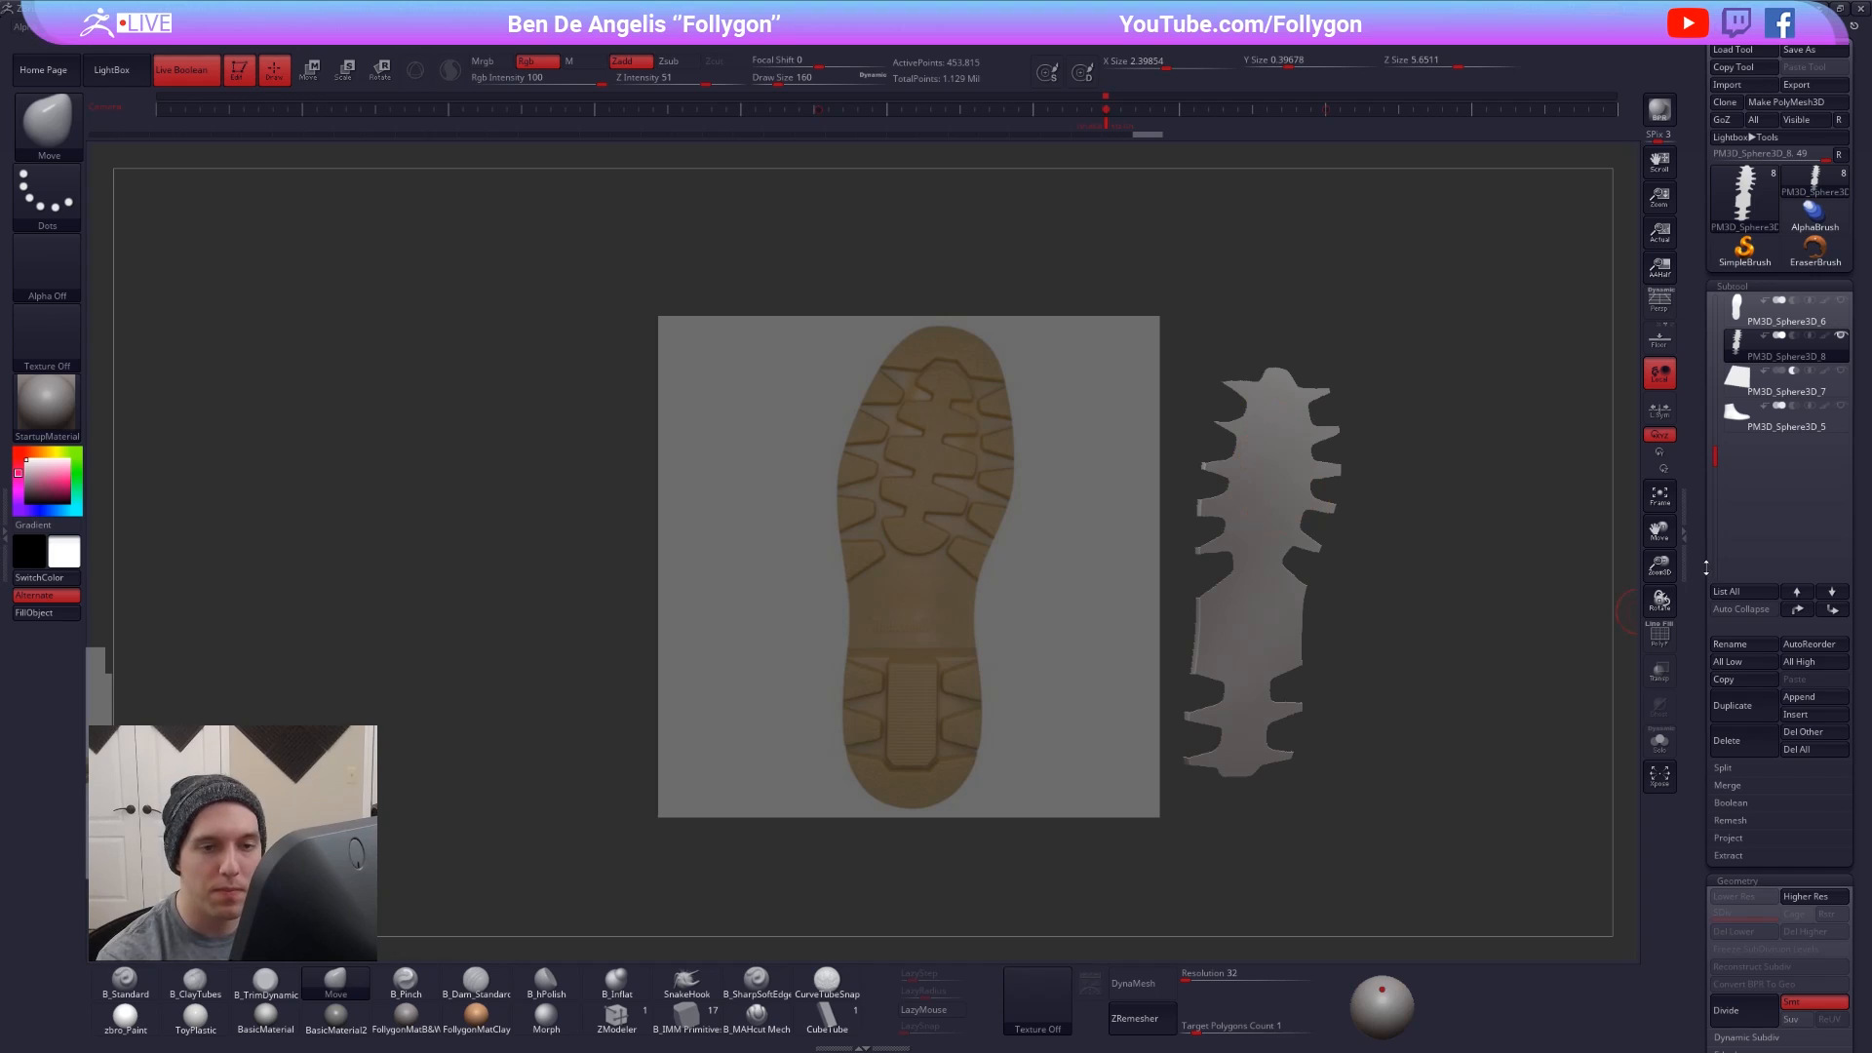
- Duplicate the isolated centre section, then reveal all of the original sole copy and invert its mask
left_click(1733, 704)
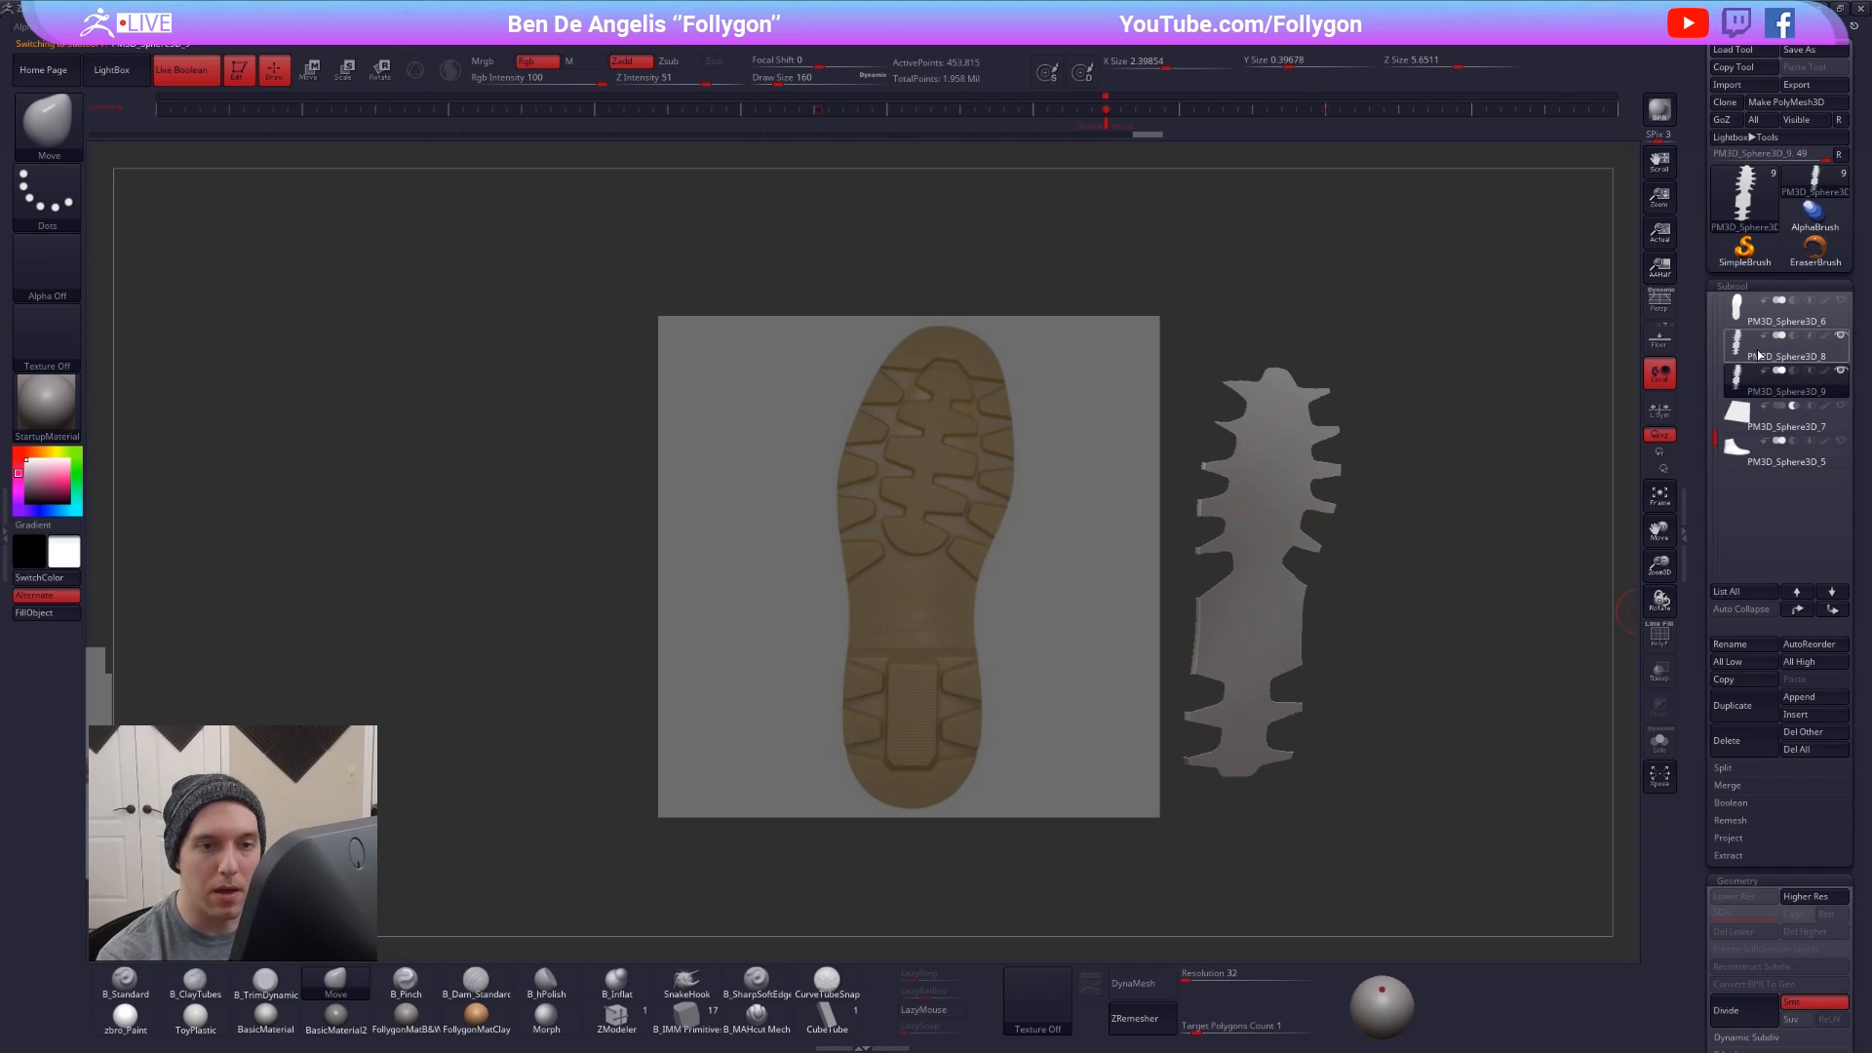
left_click(1758, 355)
key("shift+f")
left_click(1483, 505, "ctrl+shift")
left_click(1483, 504, "ctrl")
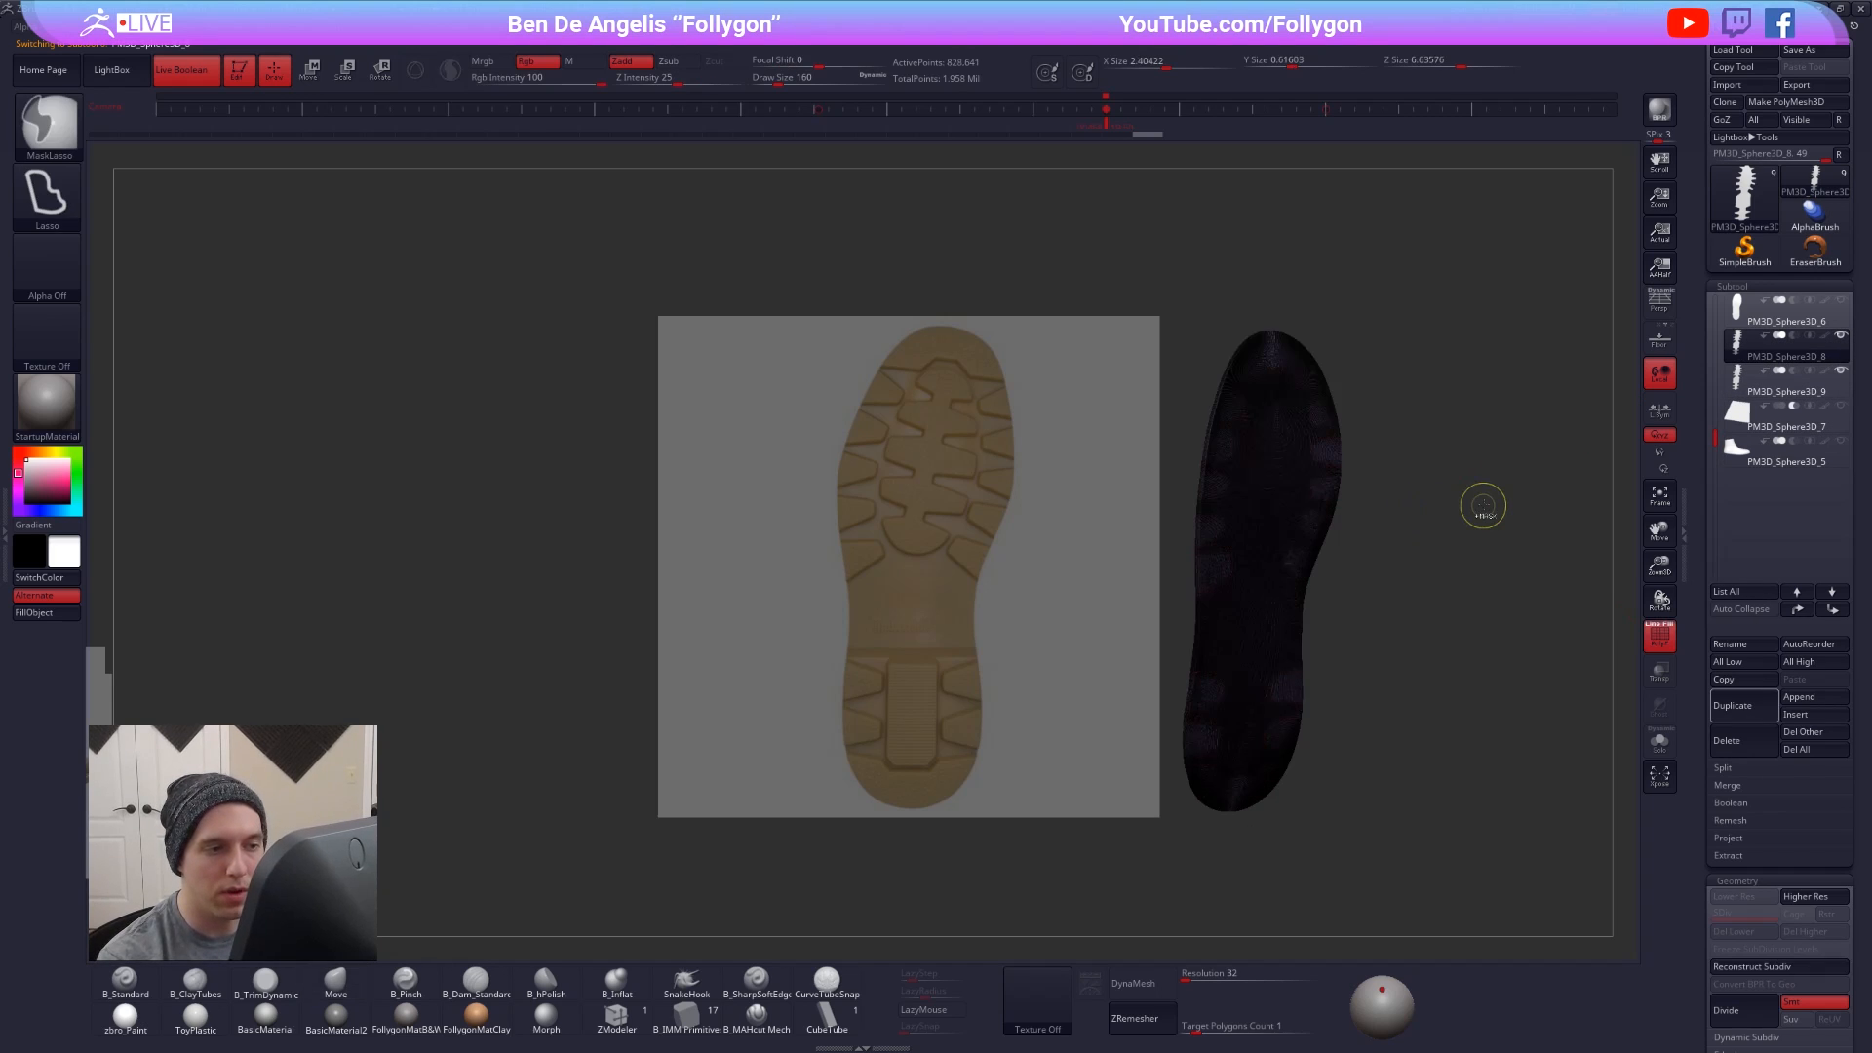
key("shift+f")
- Select the duplicate PM3D_Sphere3D_9 and delete its hidden geometry, keeping only the centre section
left_click(1755, 383)
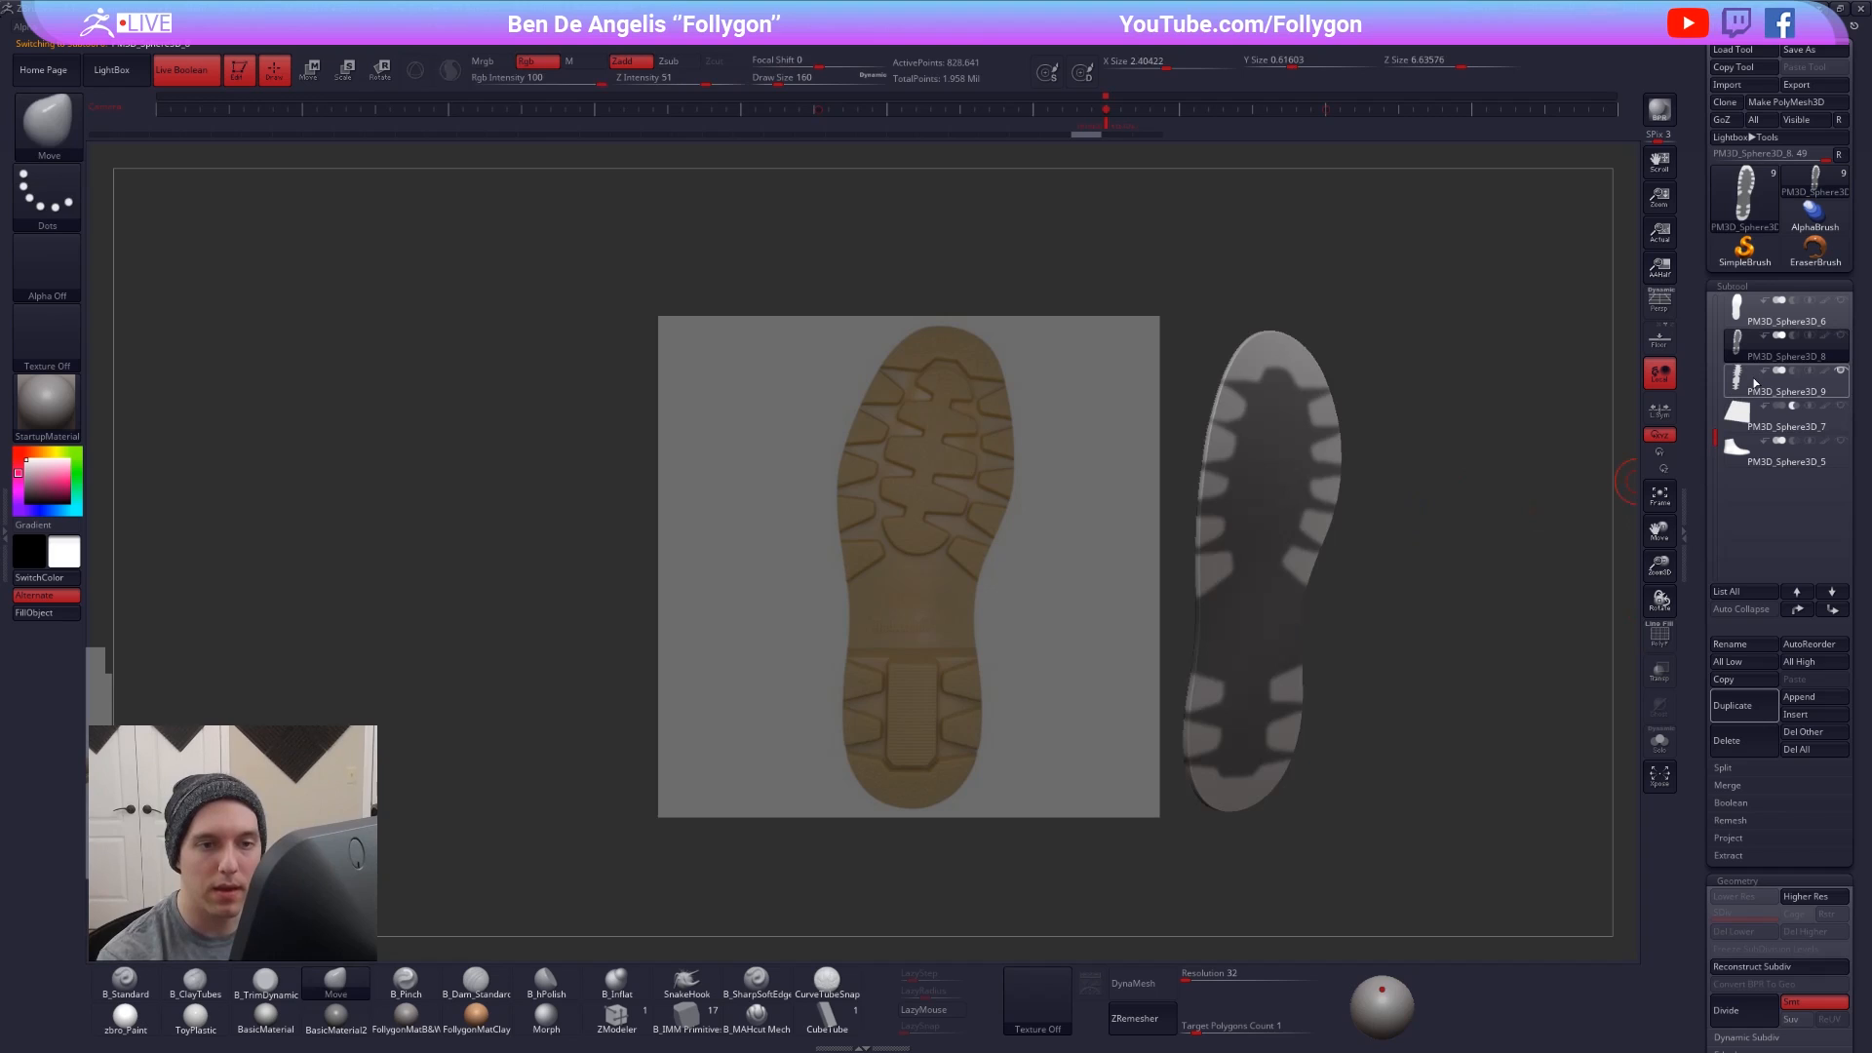
left_click(1754, 383)
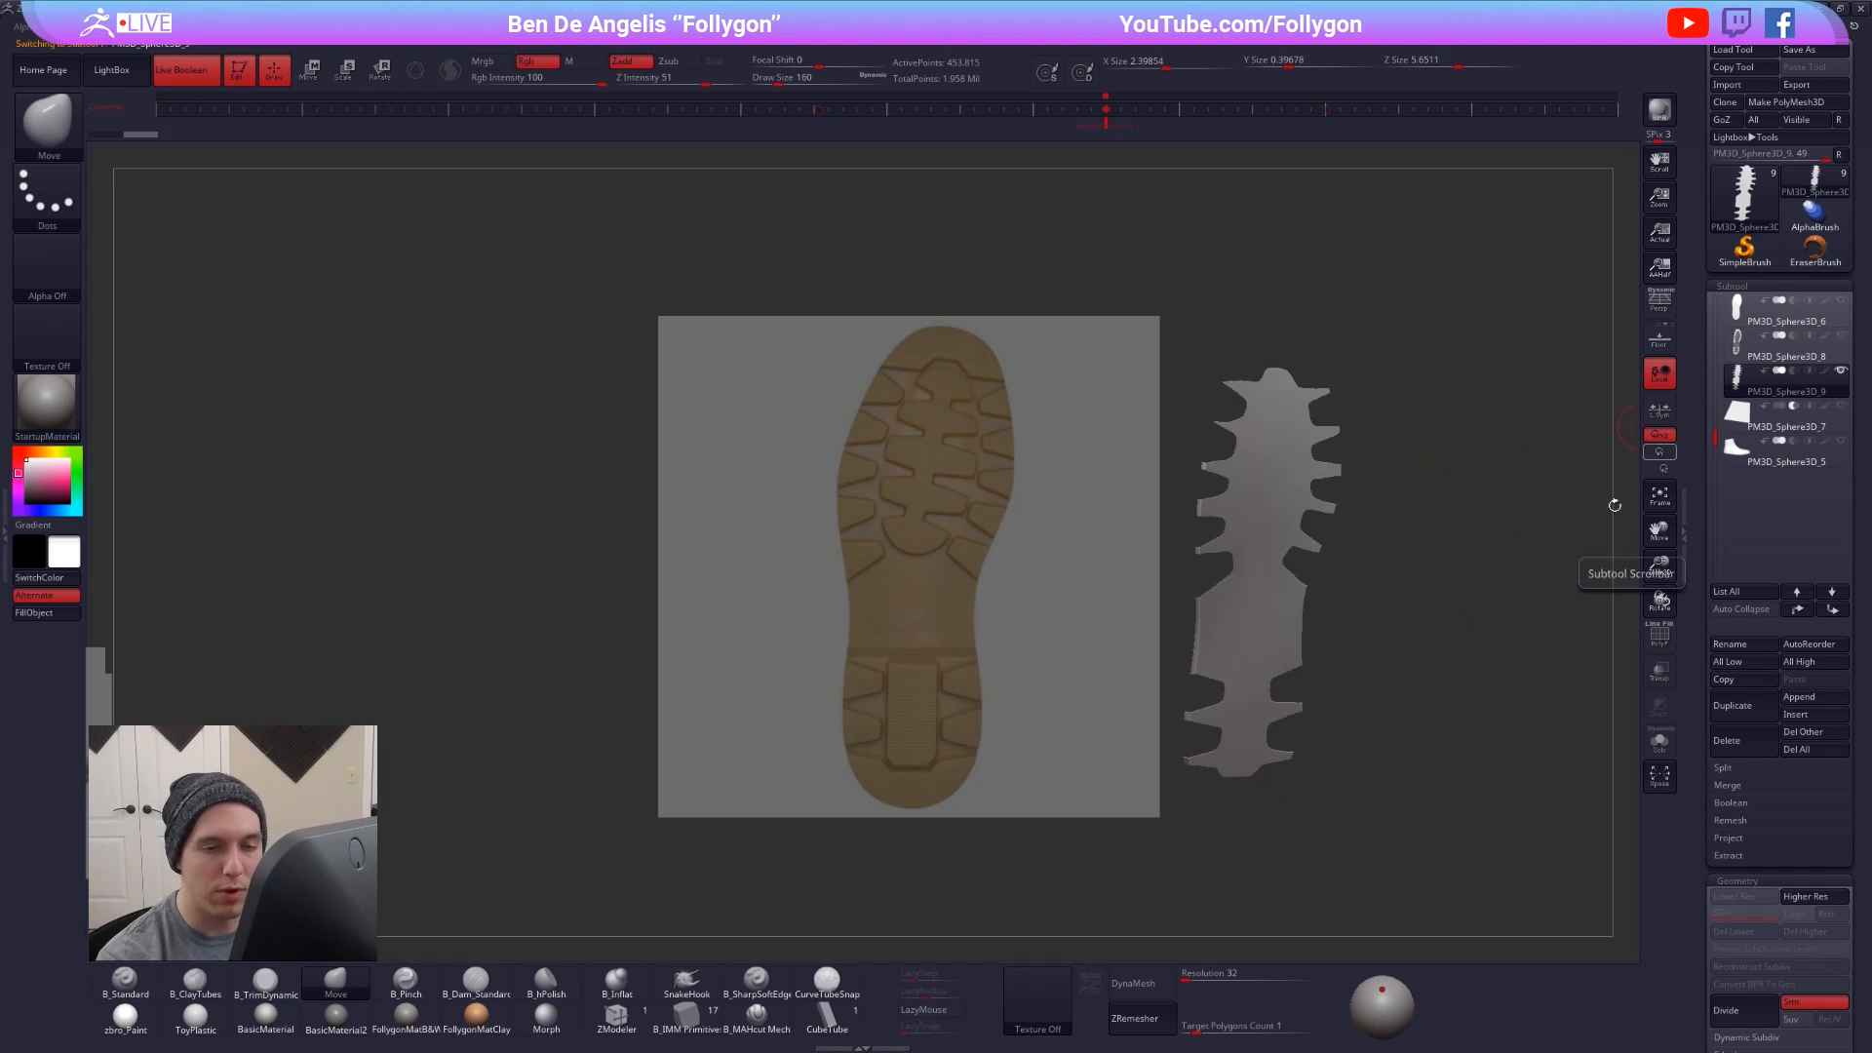
key("ctrl+f")
left_click(1535, 555)
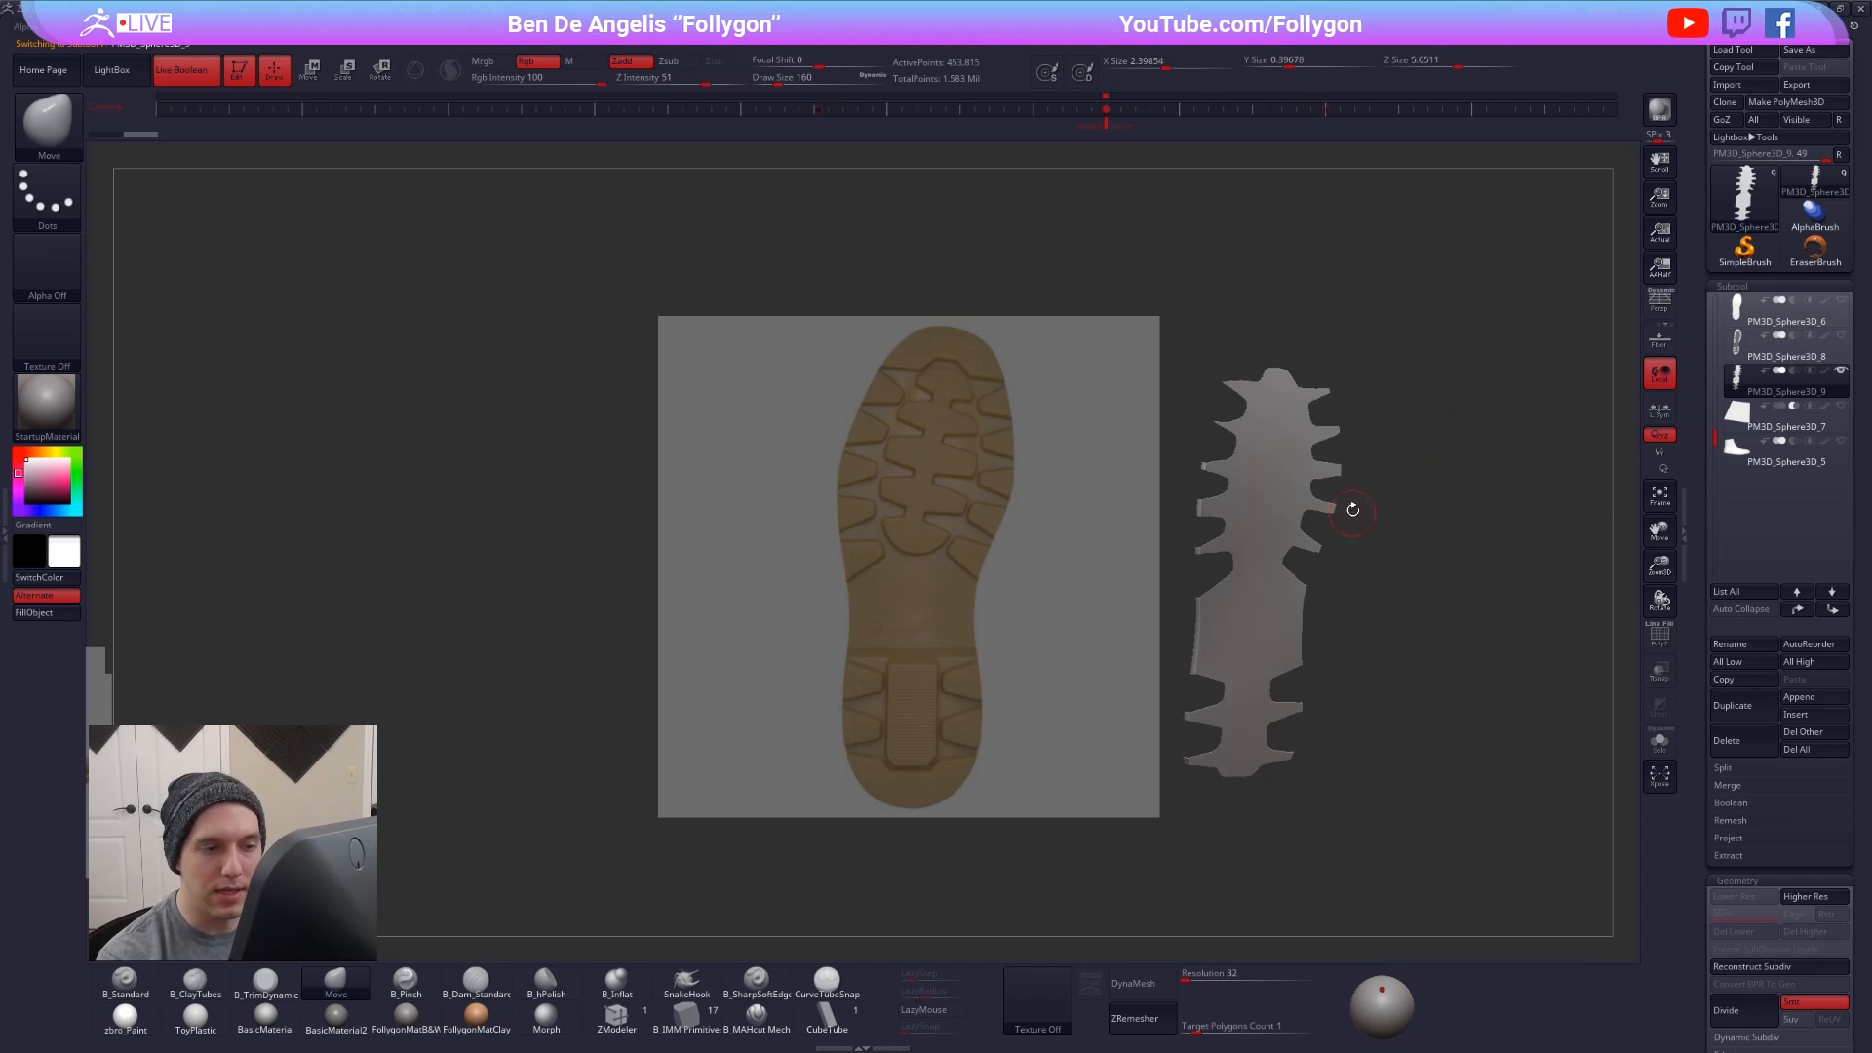
- Hide the reference and inspect the centre section's side walls with and without the wireframe
key("shift+z")
left_click_drag(1345, 569, 1133, 532, "alt")
right_click_drag(1132, 532, 1178, 576, "alt")
key("shift+f")
key("shift+f")
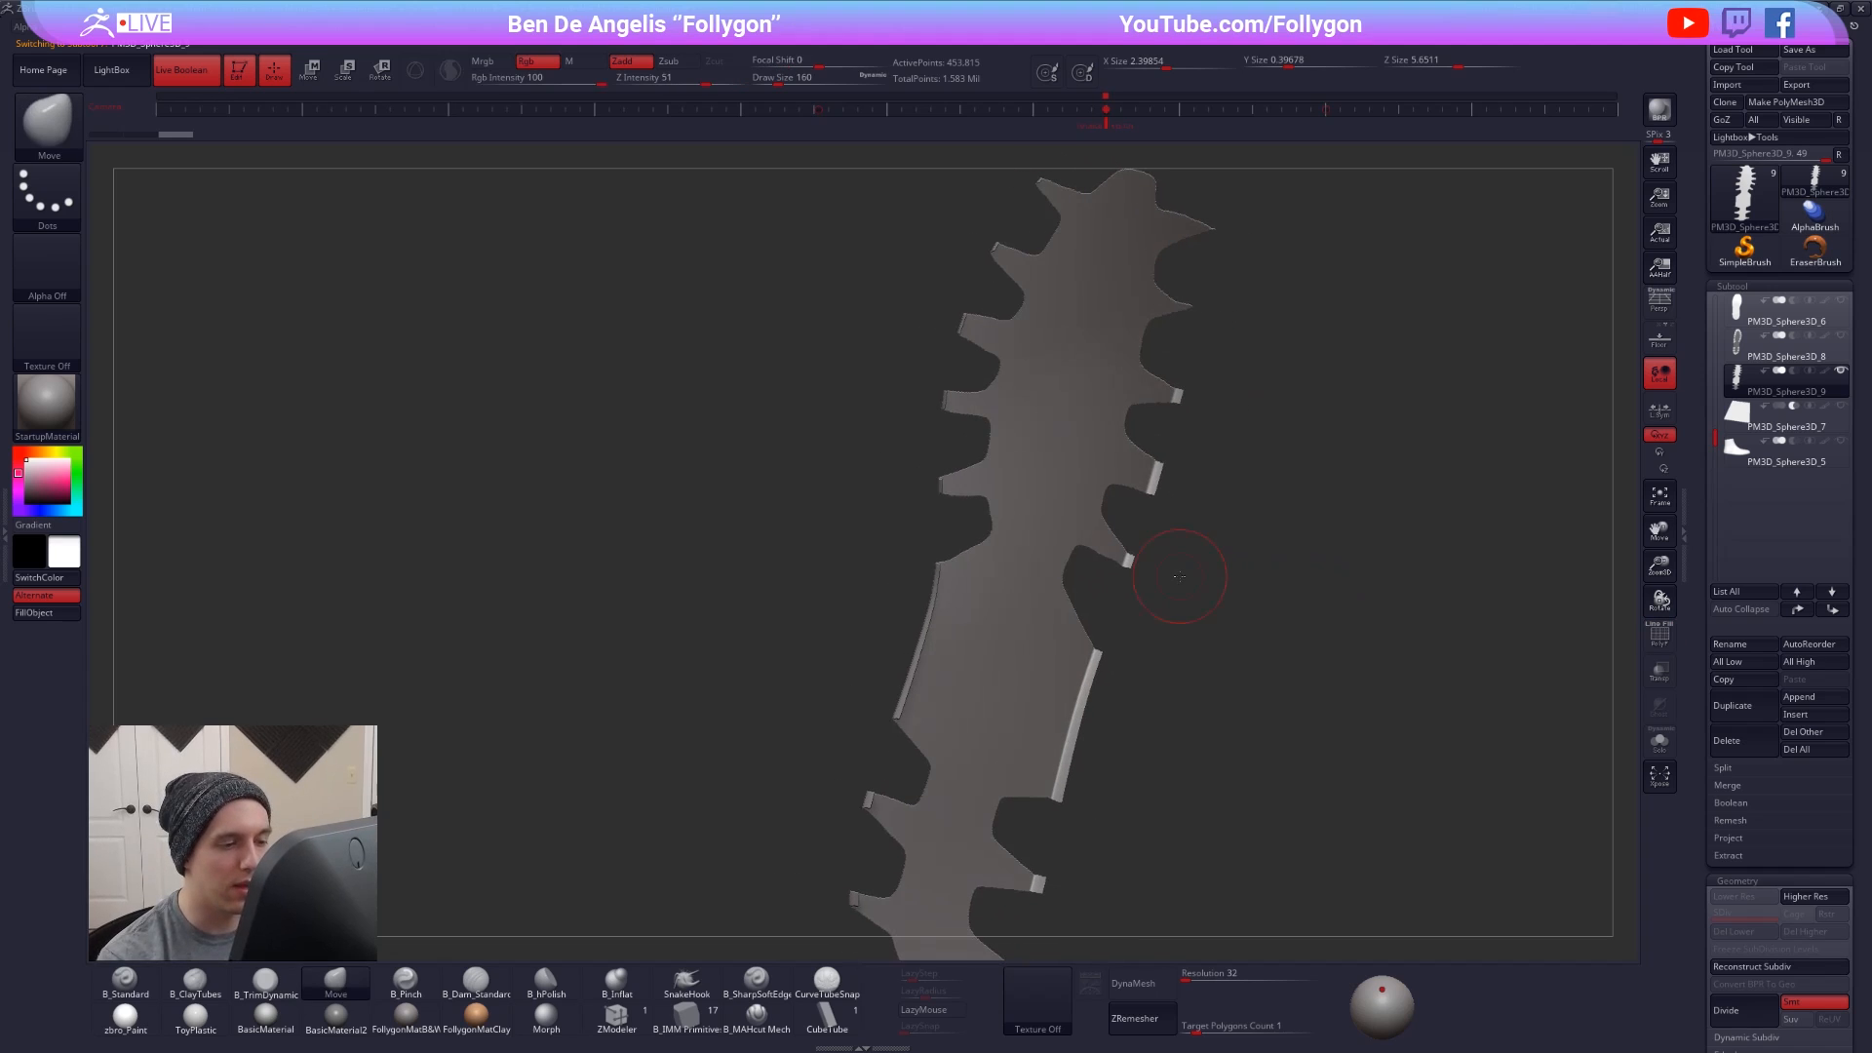
key("shift+f")
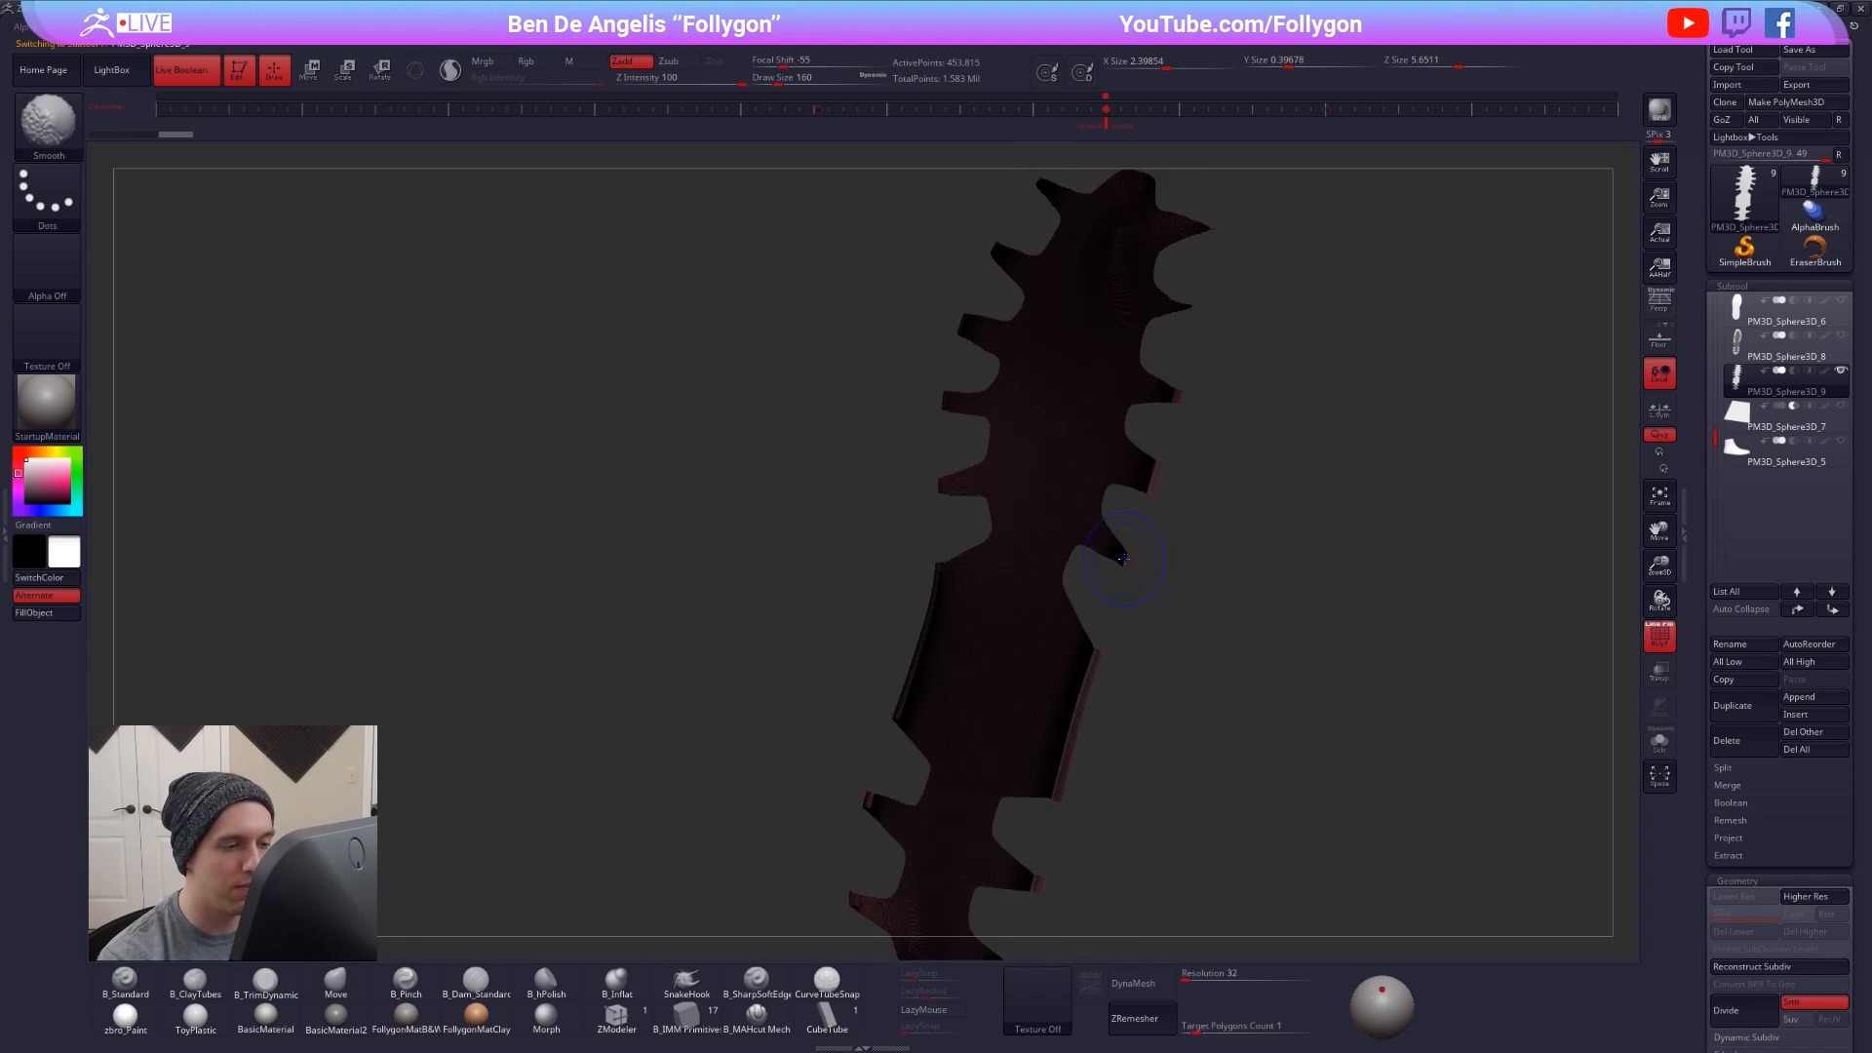
key("shift+f")
left_click_drag(1129, 562, 1080, 529, "ctrl+shift")
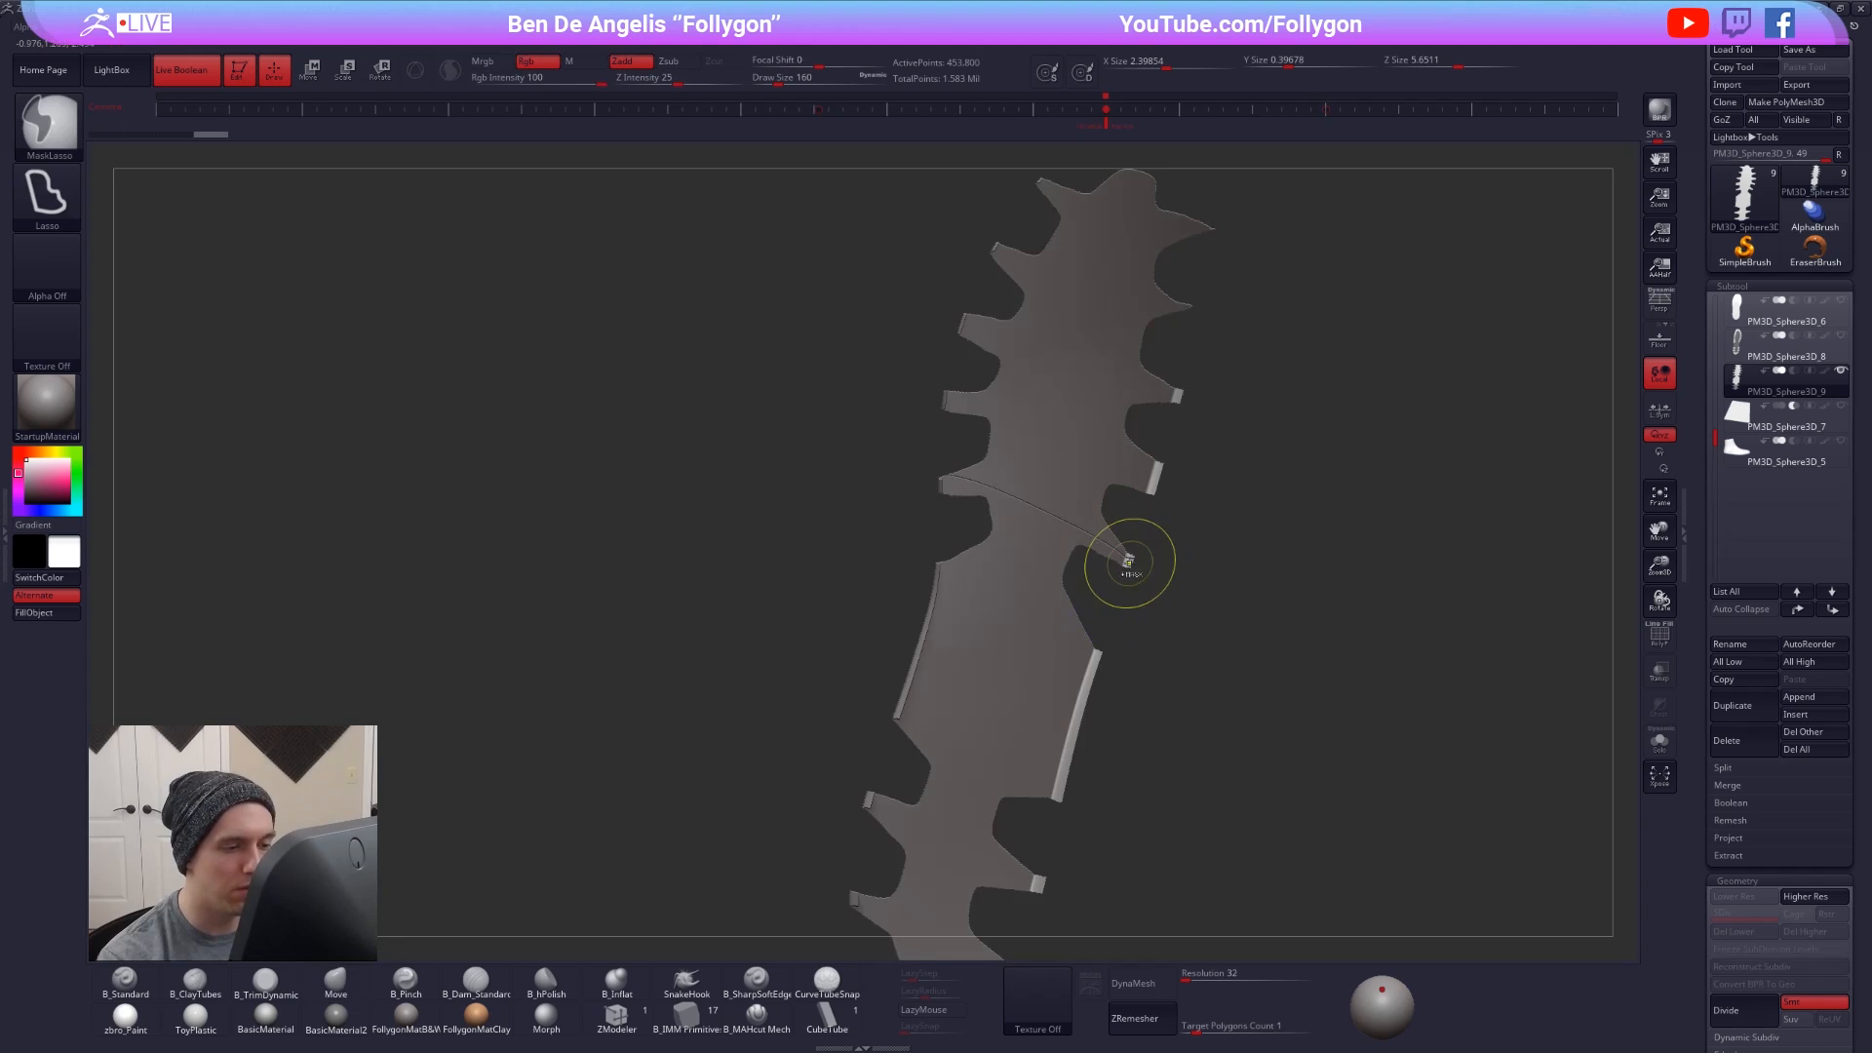
key("ctrl+z")
mouse_move(1128, 560)
right_mouse_down("alt")
mouse_move(1175, 624)
mouse_move(998, 510)
mouse_move(1102, 533)
mouse_move(1148, 581)
mouse_move(1075, 545)
right_mouse_up("alt")
key("shift+f")
key("shift+f")
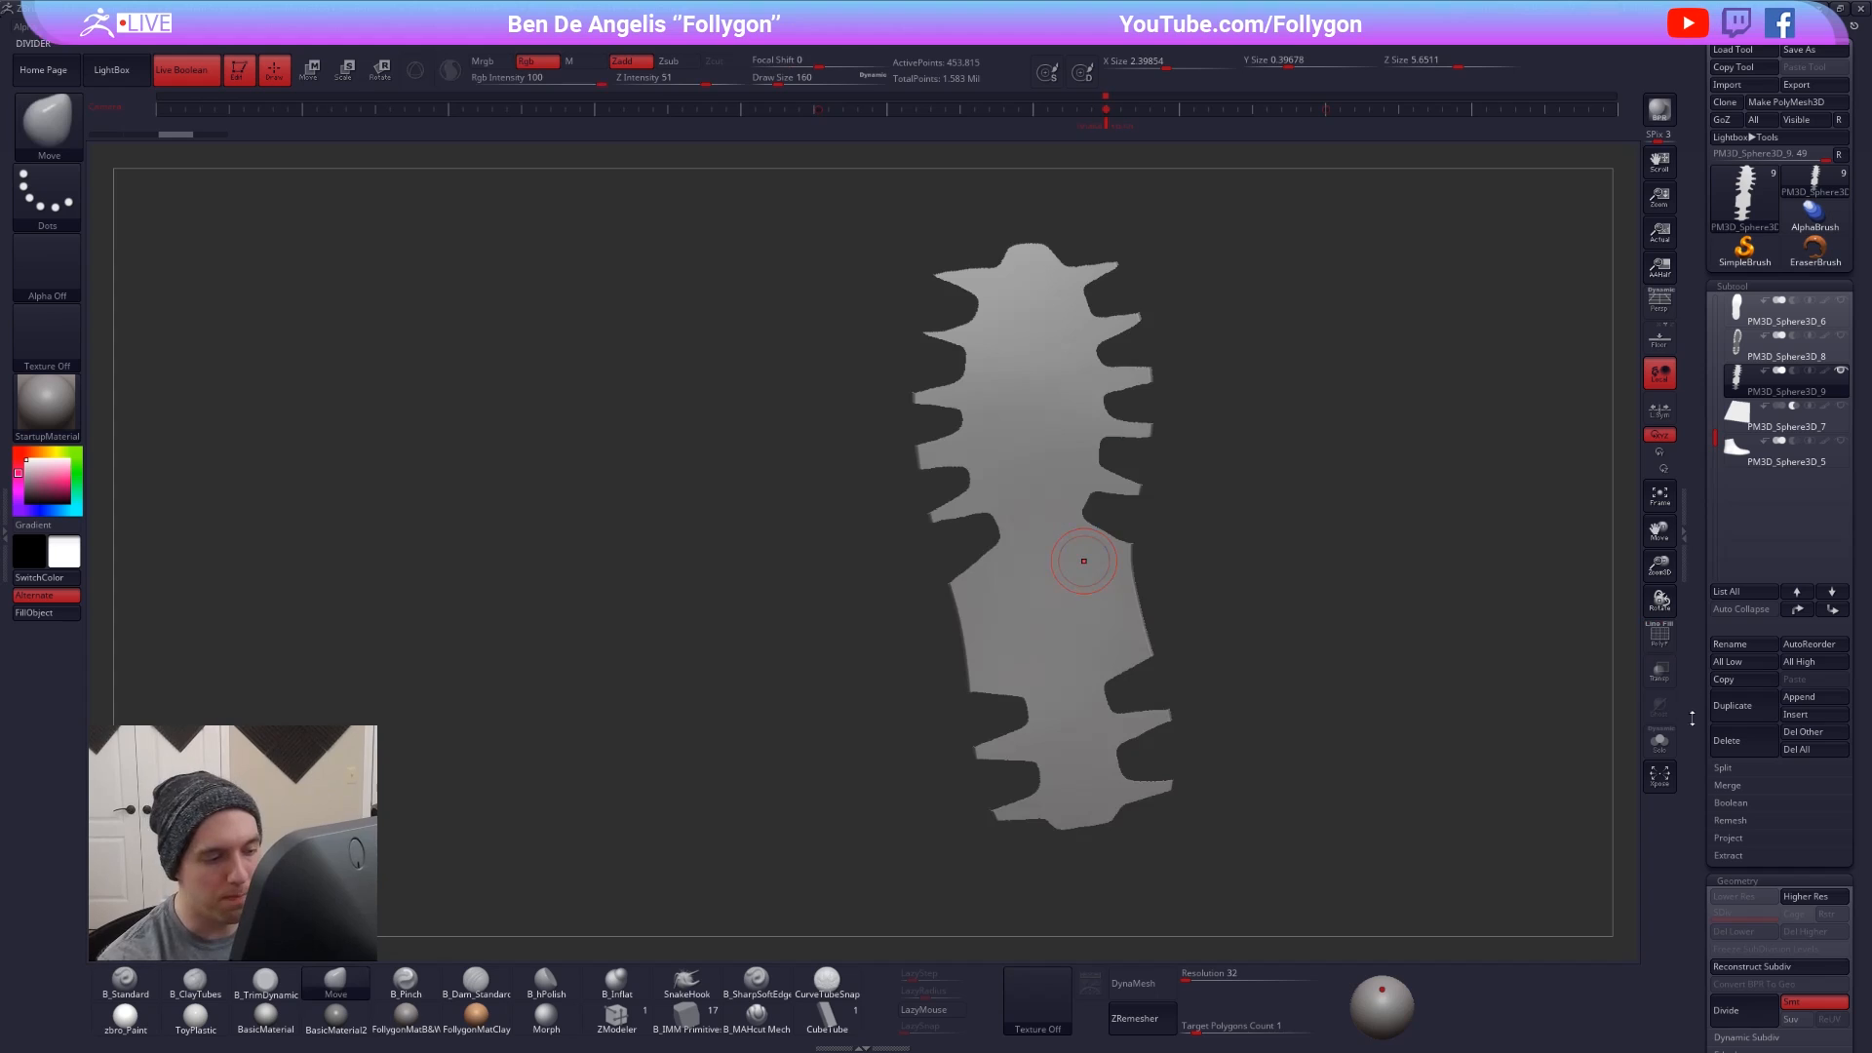
- Add GroupsLoops edge loops around the centre section's polygroups with 4 loops and GPolish 50
left_click_drag(1692, 718, 1691, 602)
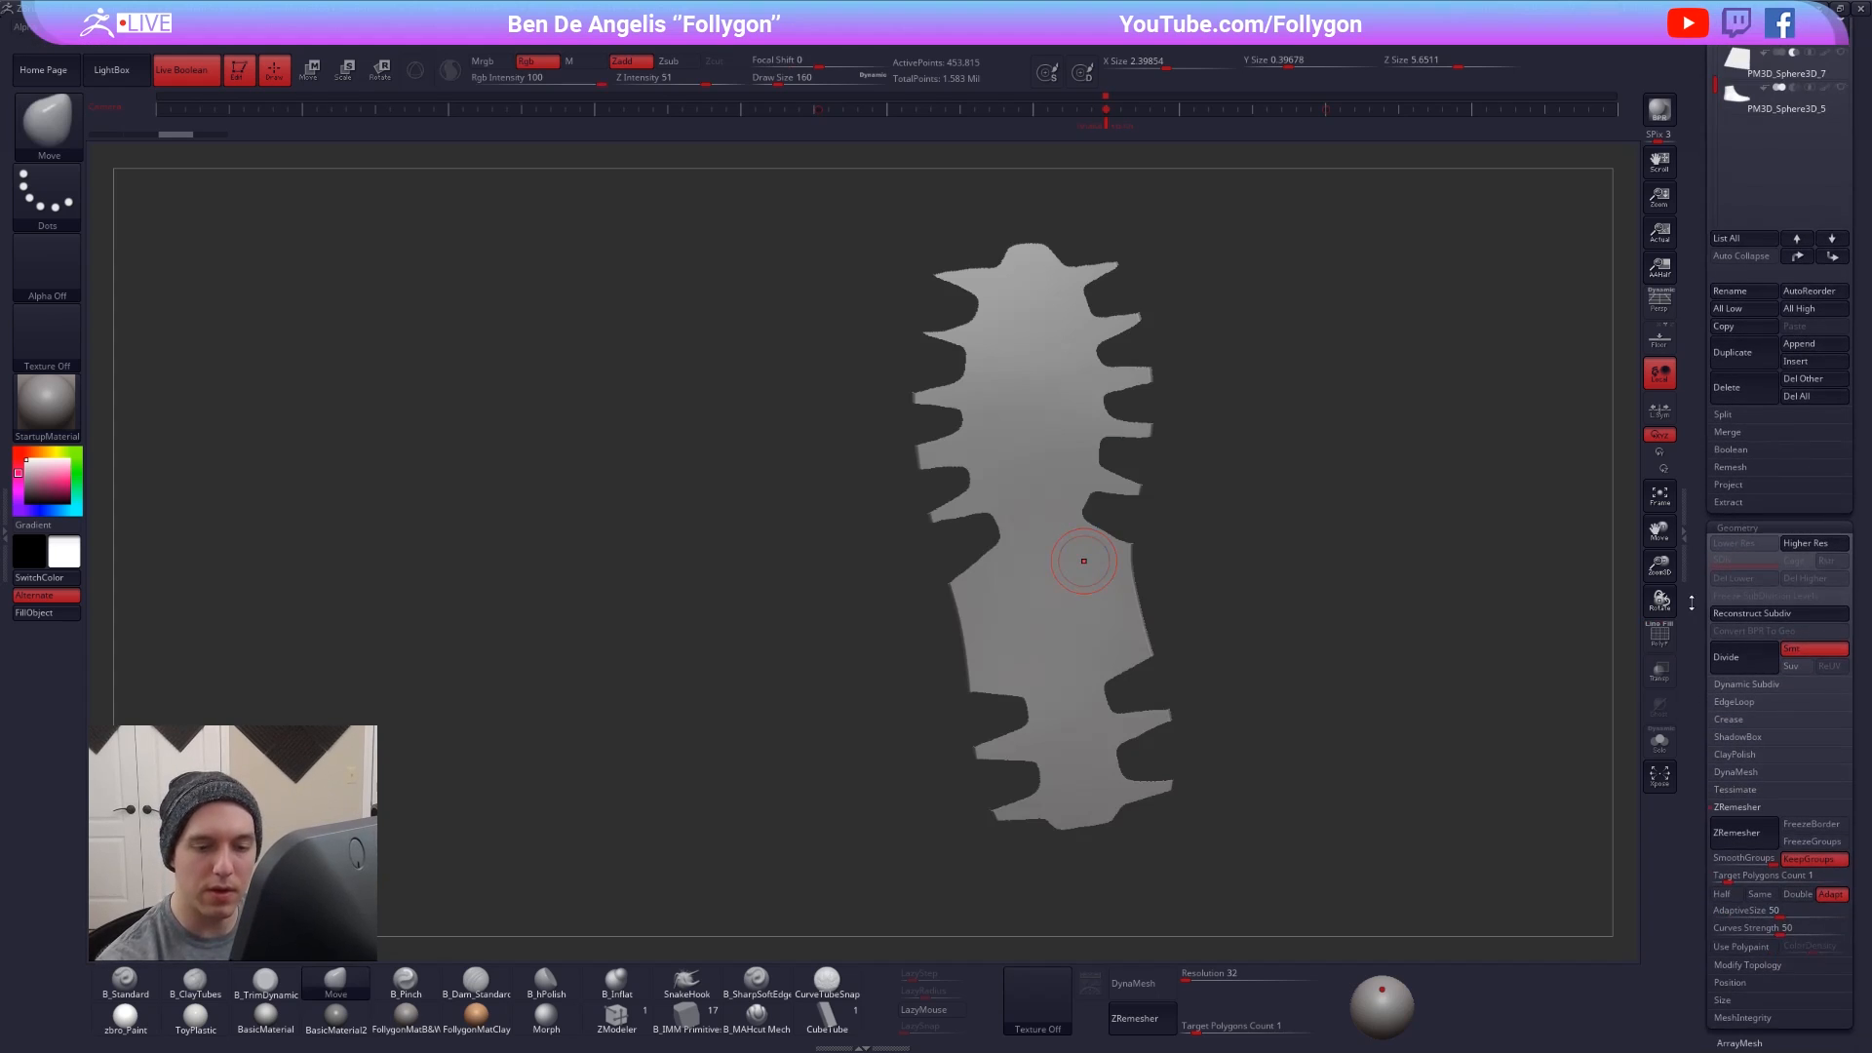
left_click(1740, 701)
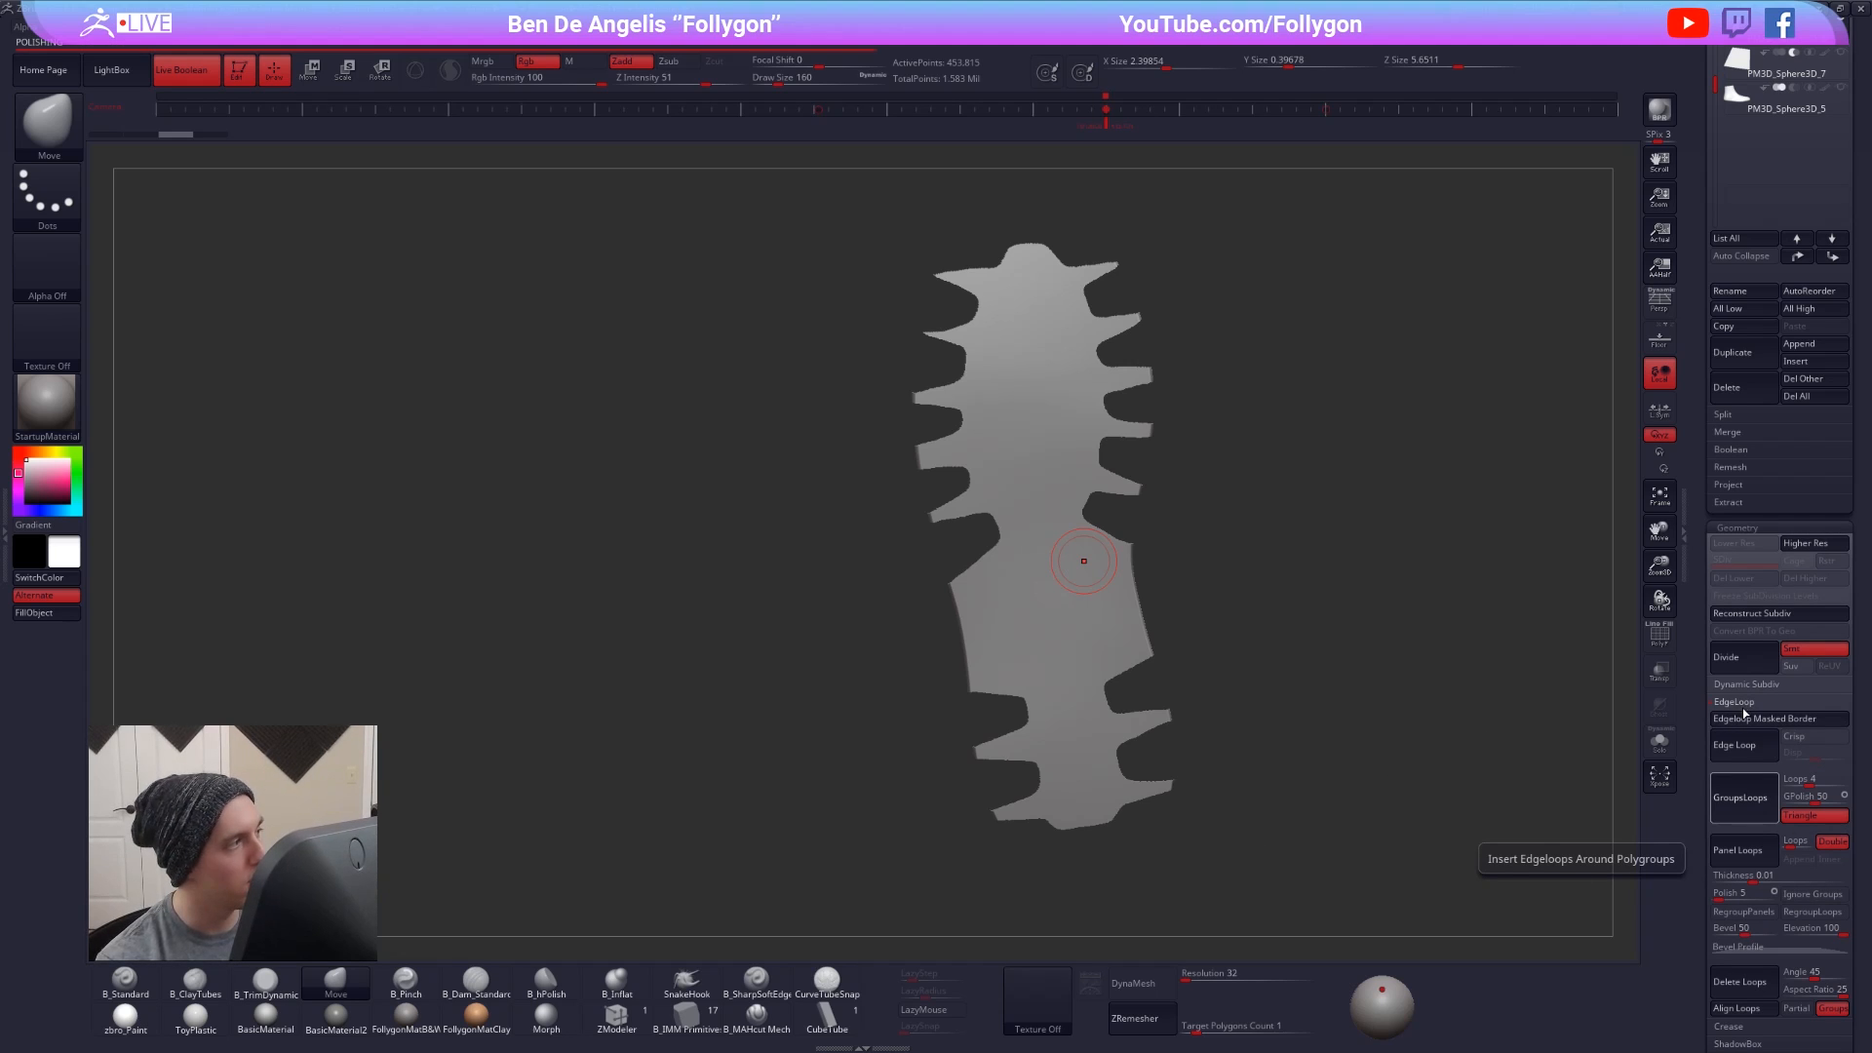
scroll(1718, 714, "up", 5)
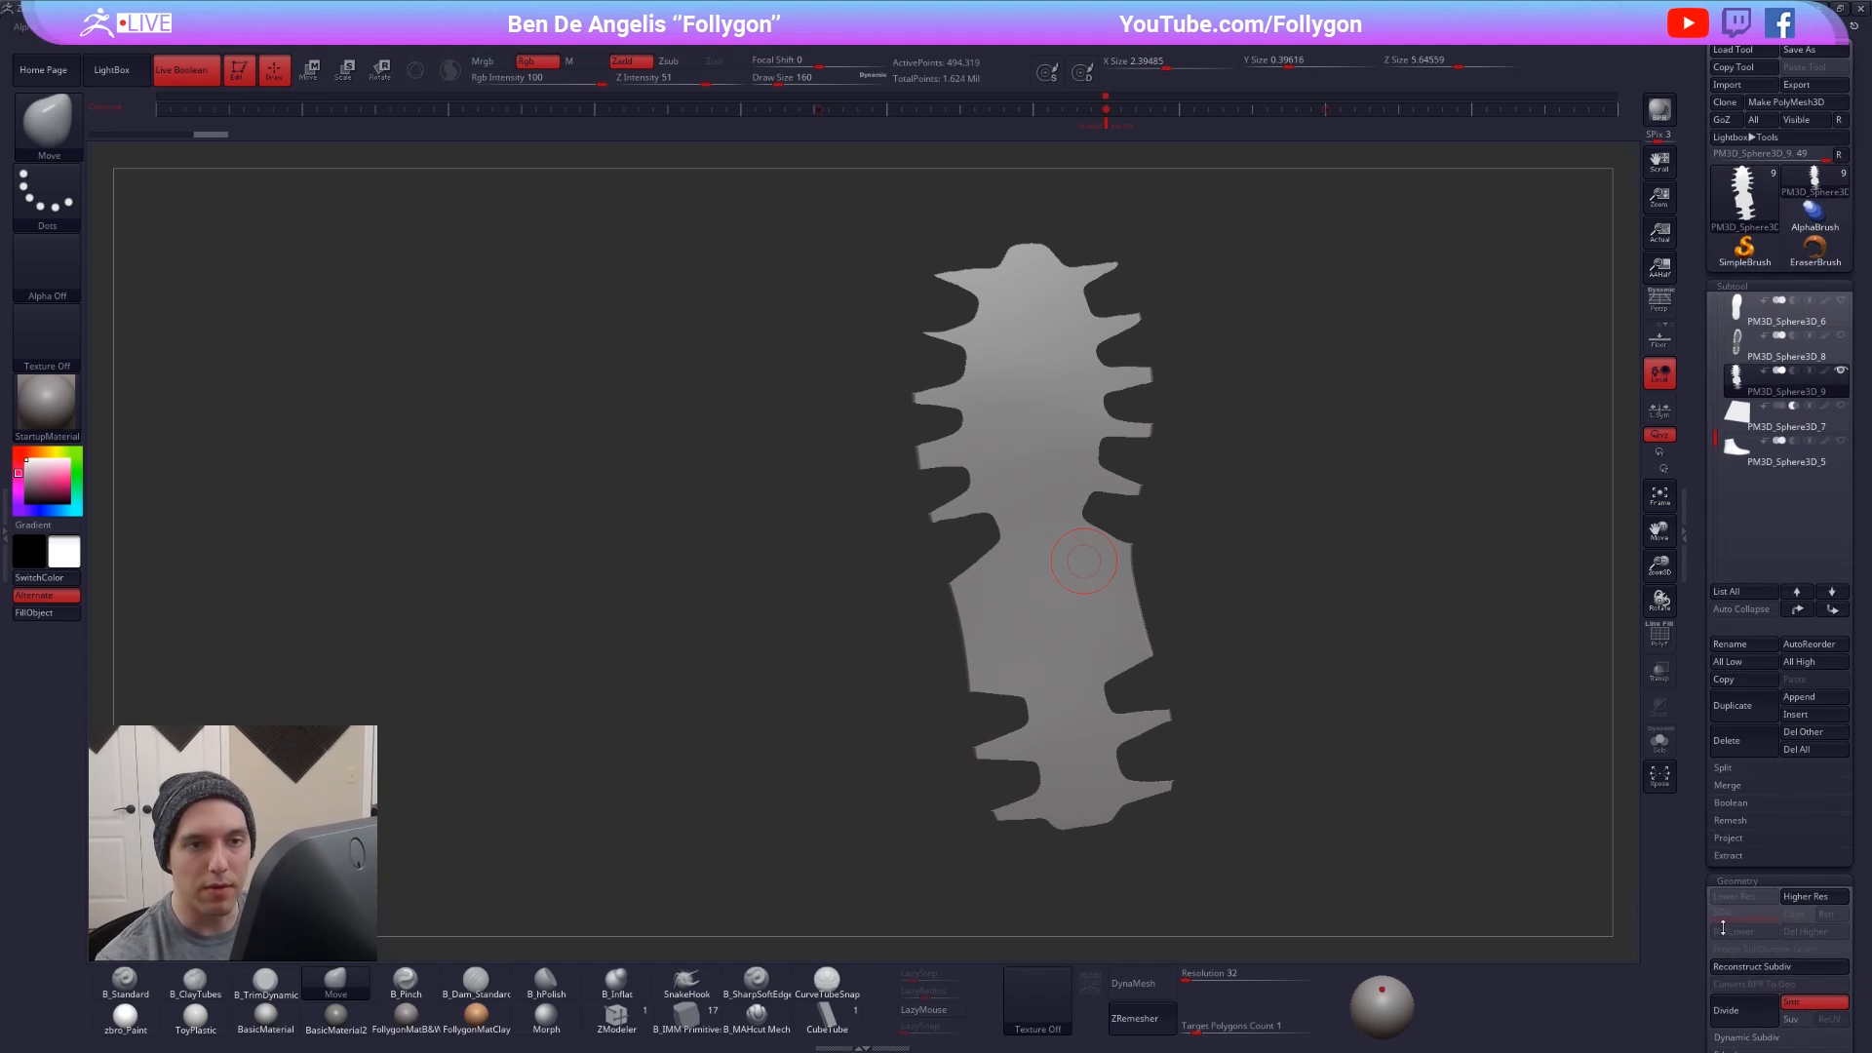
key("shift")
right_click_drag(1060, 573, 1077, 572, "shift")
key("w")
left_click_drag(1071, 588, 1136, 639)
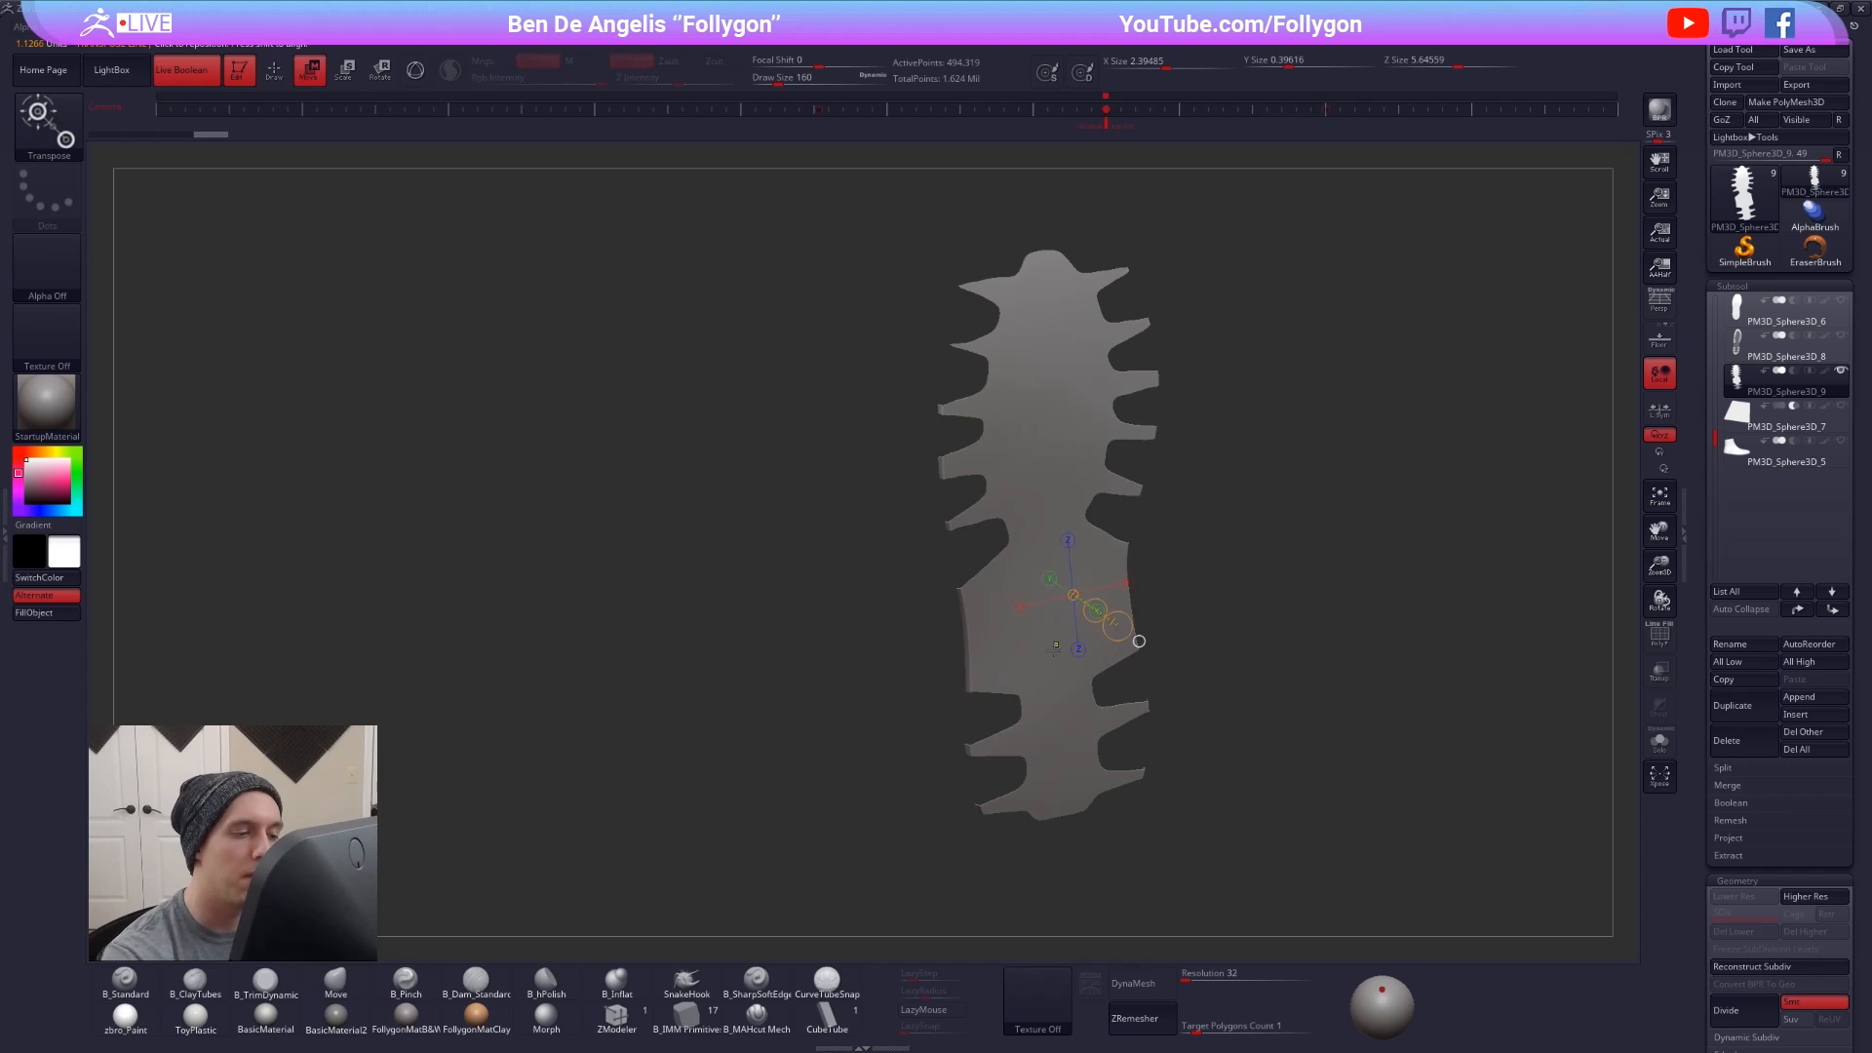
mouse_move(1136, 639)
right_mouse_down()
mouse_move(1236, 656)
mouse_move(1072, 669)
right_mouse_up()
left_click_drag(1077, 533, 1178, 576)
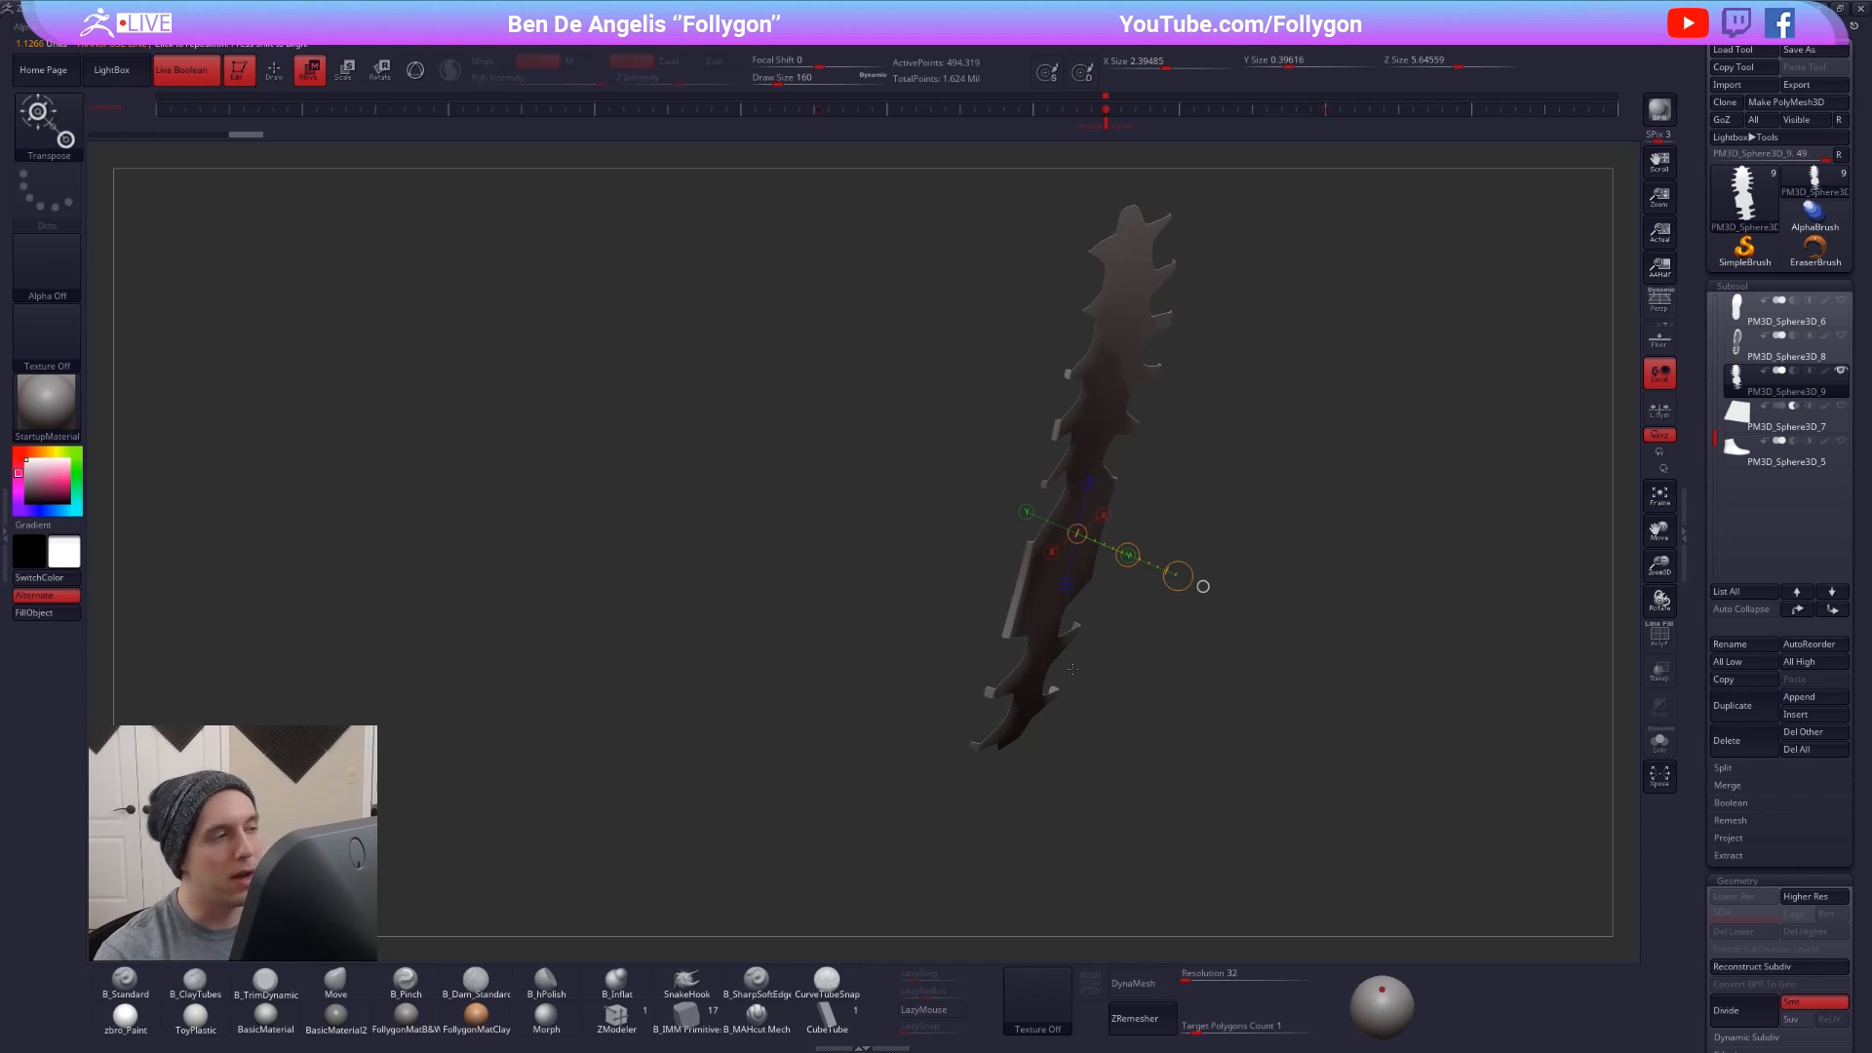
right_click_drag(1163, 676, 1122, 620, "shift")
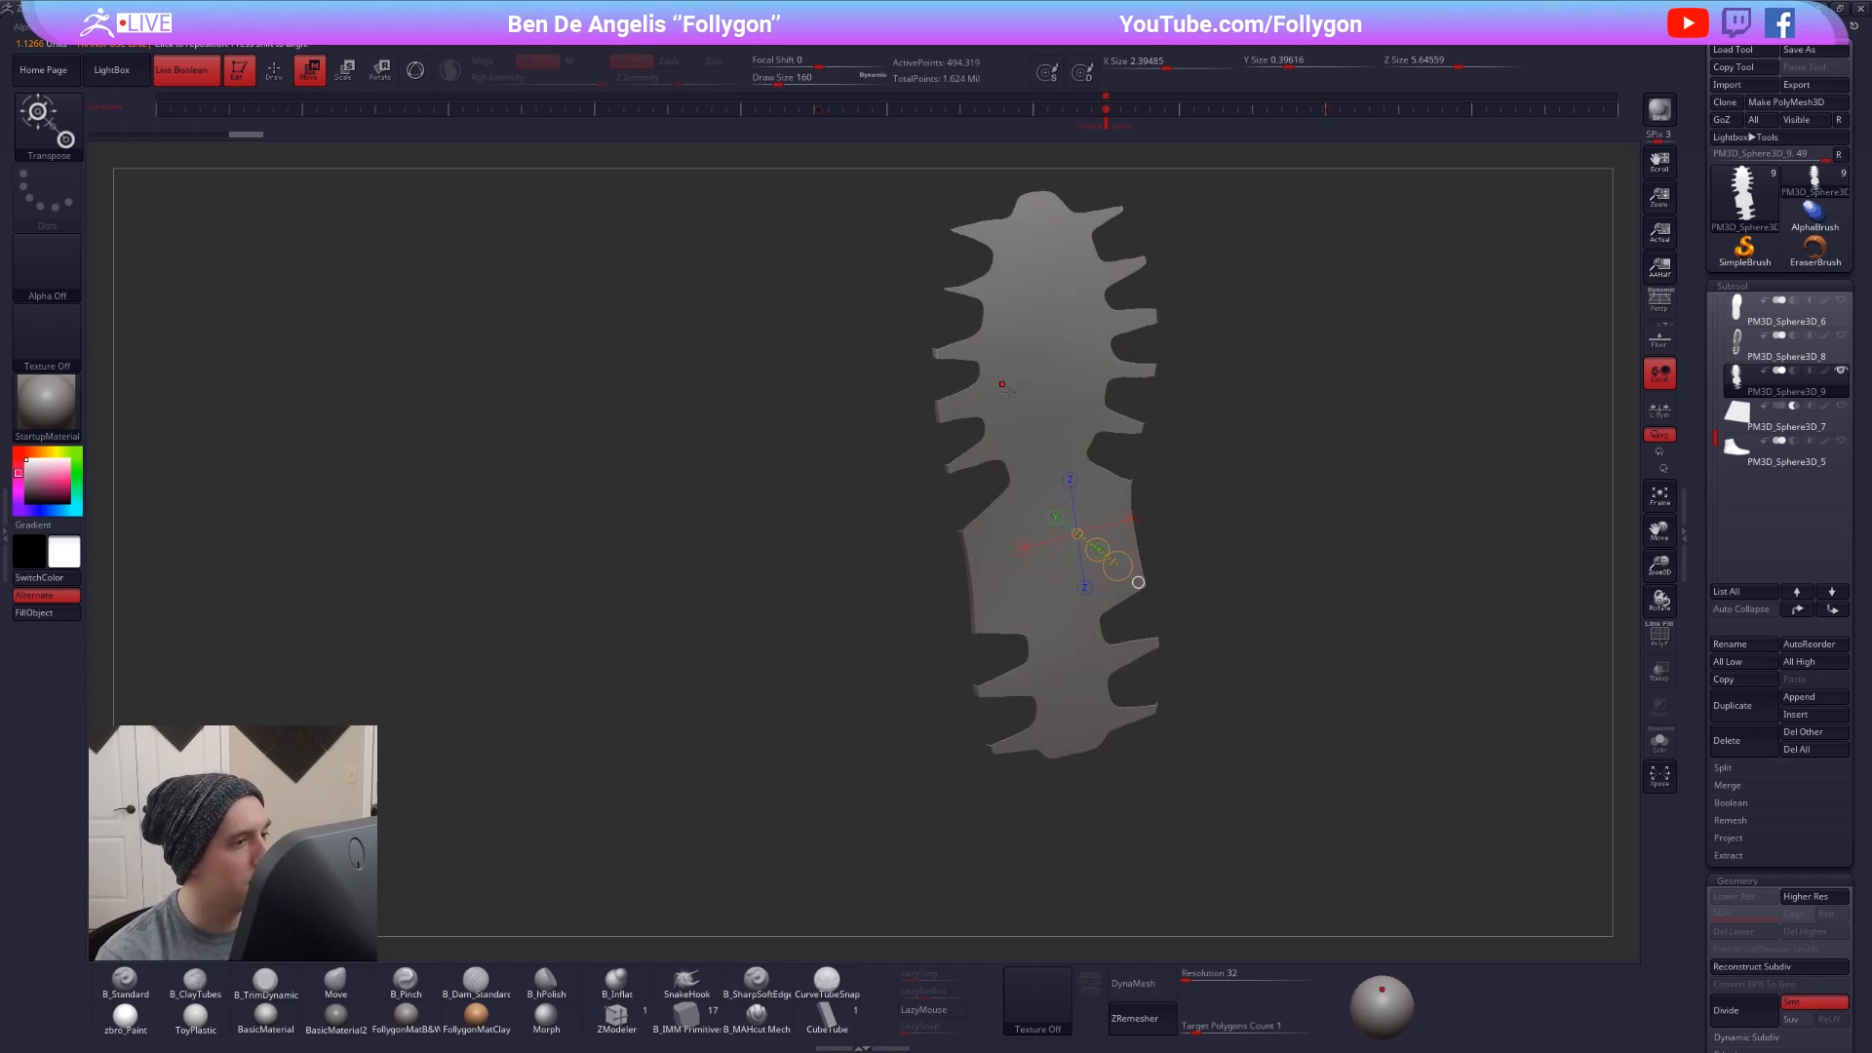
mouse_move(1002, 384)
right_mouse_down()
mouse_move(977, 379)
mouse_move(1110, 429)
mouse_move(1291, 421)
right_mouse_up()
key("ctrl+z")
key("ctrl+z")
key("ctrl+shift+z")
key("ctrl+shift+z")
- Mask the centre section except its far face, move that face away to thicken the section to about 1.36 in Y, and clear the mask
left_click_drag(1220, 575, 1388, 573, "ctrl")
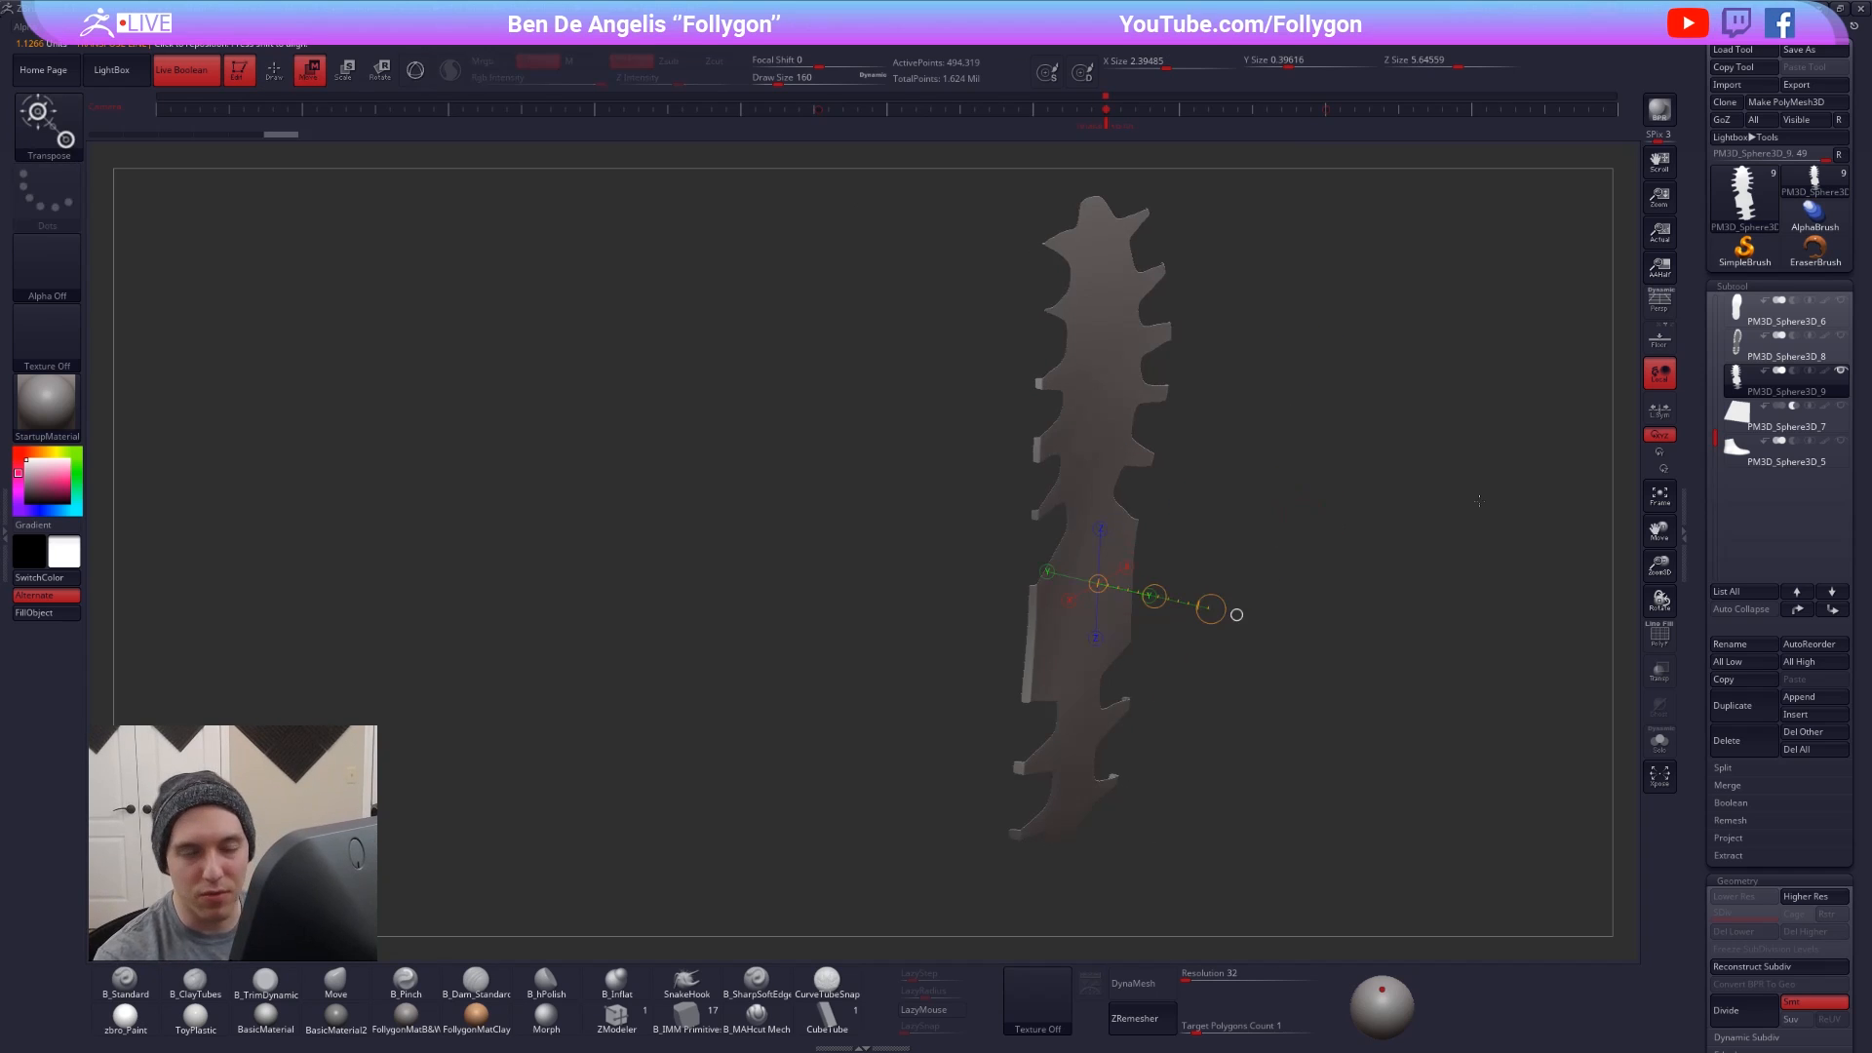
key("q")
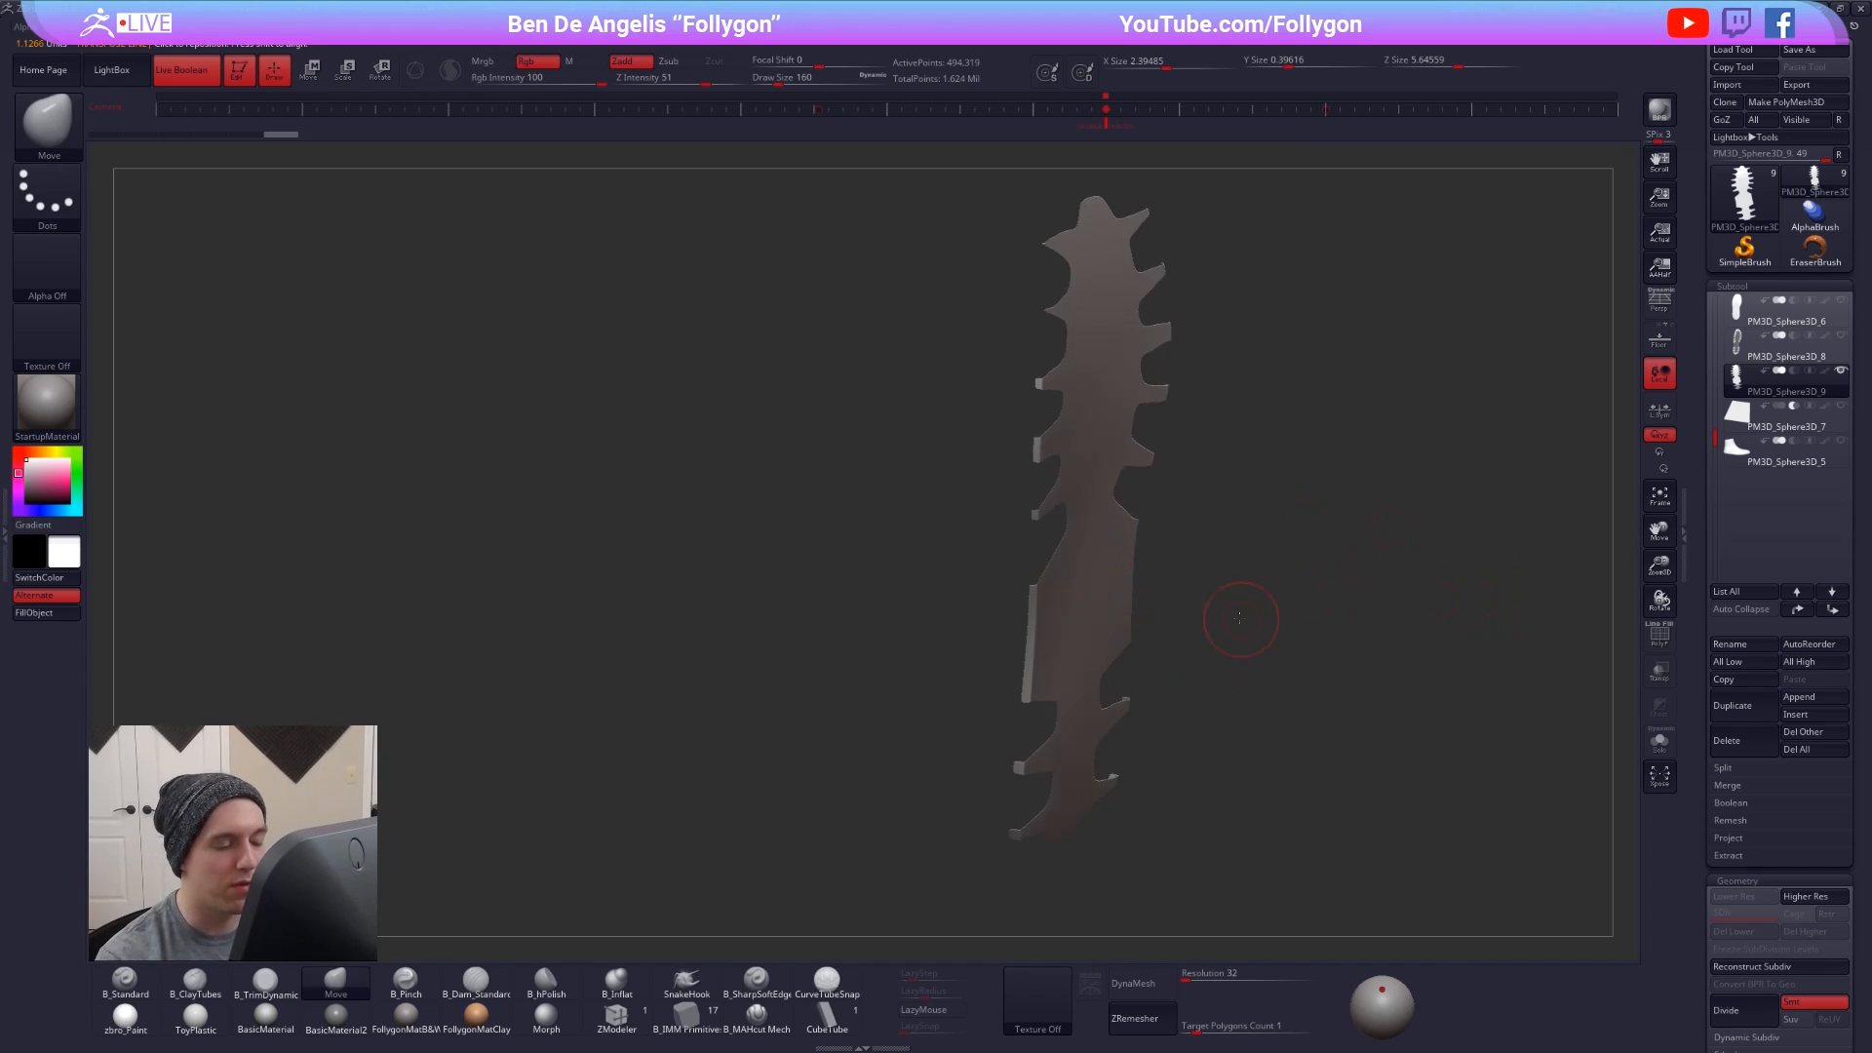
key("w")
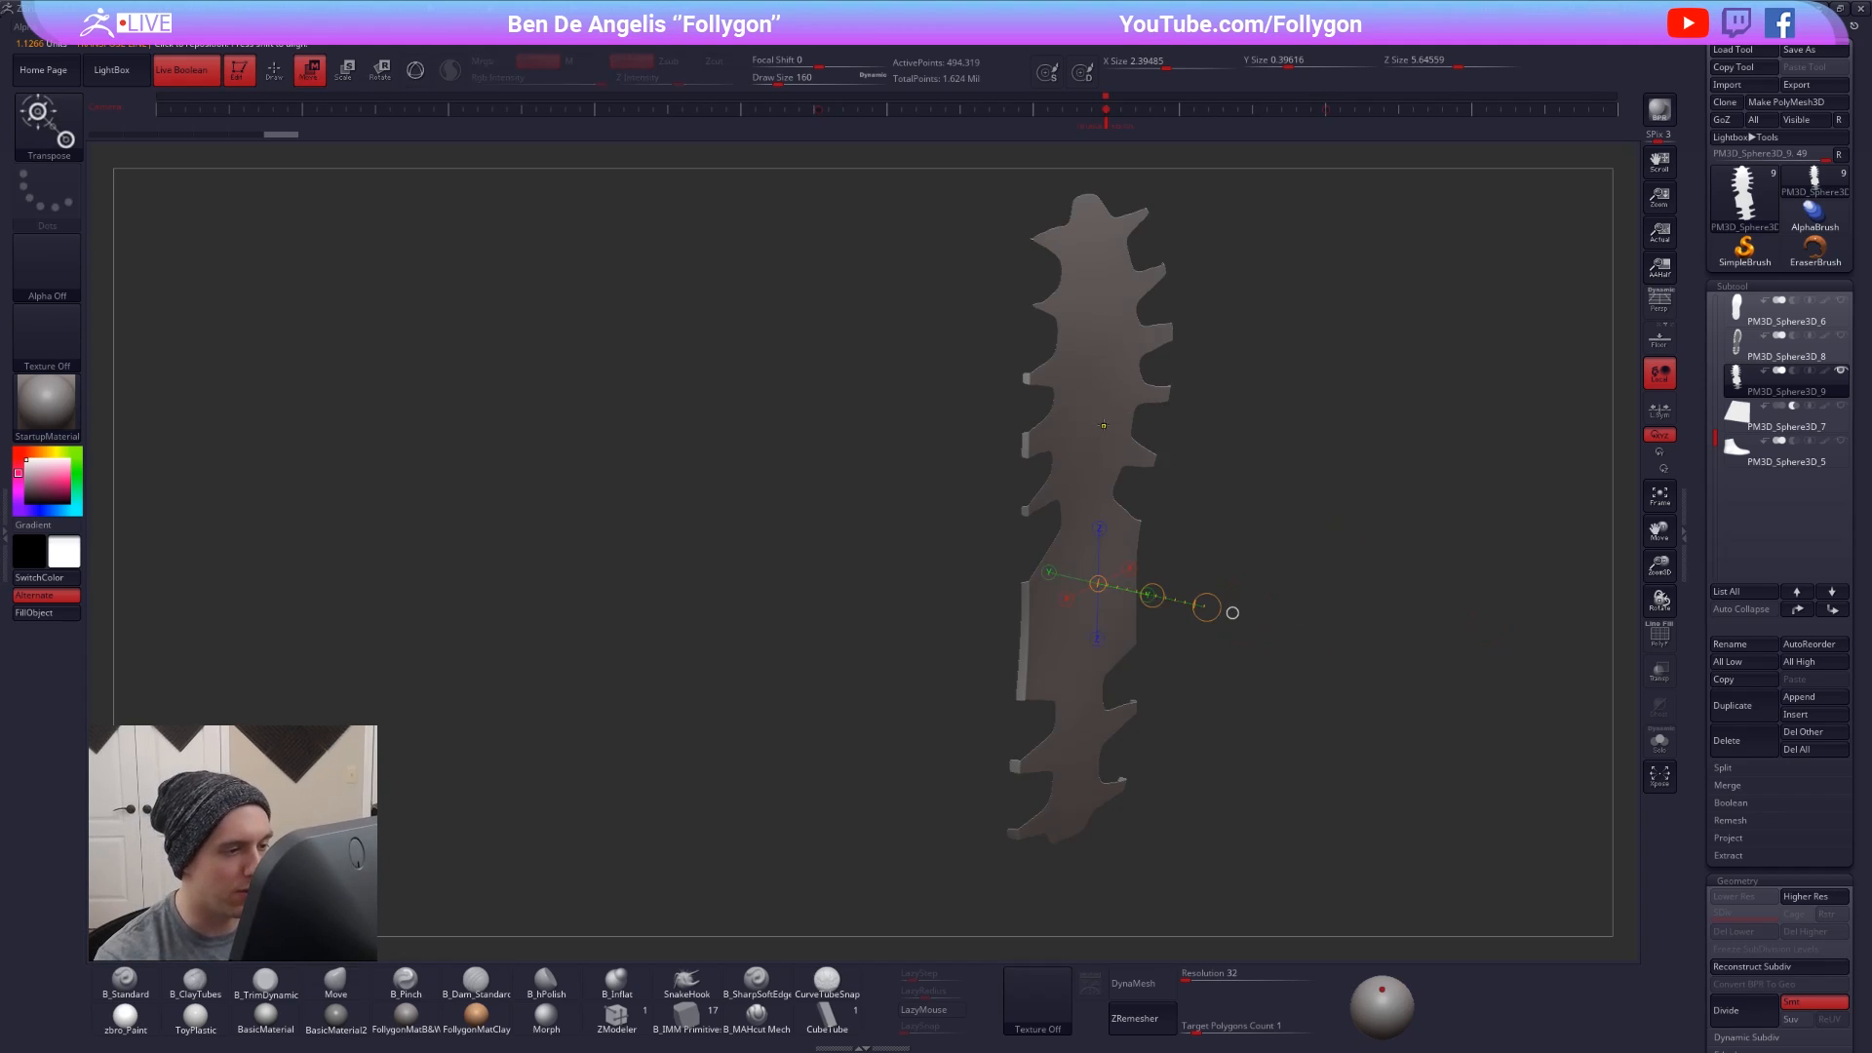
left_click(1103, 425)
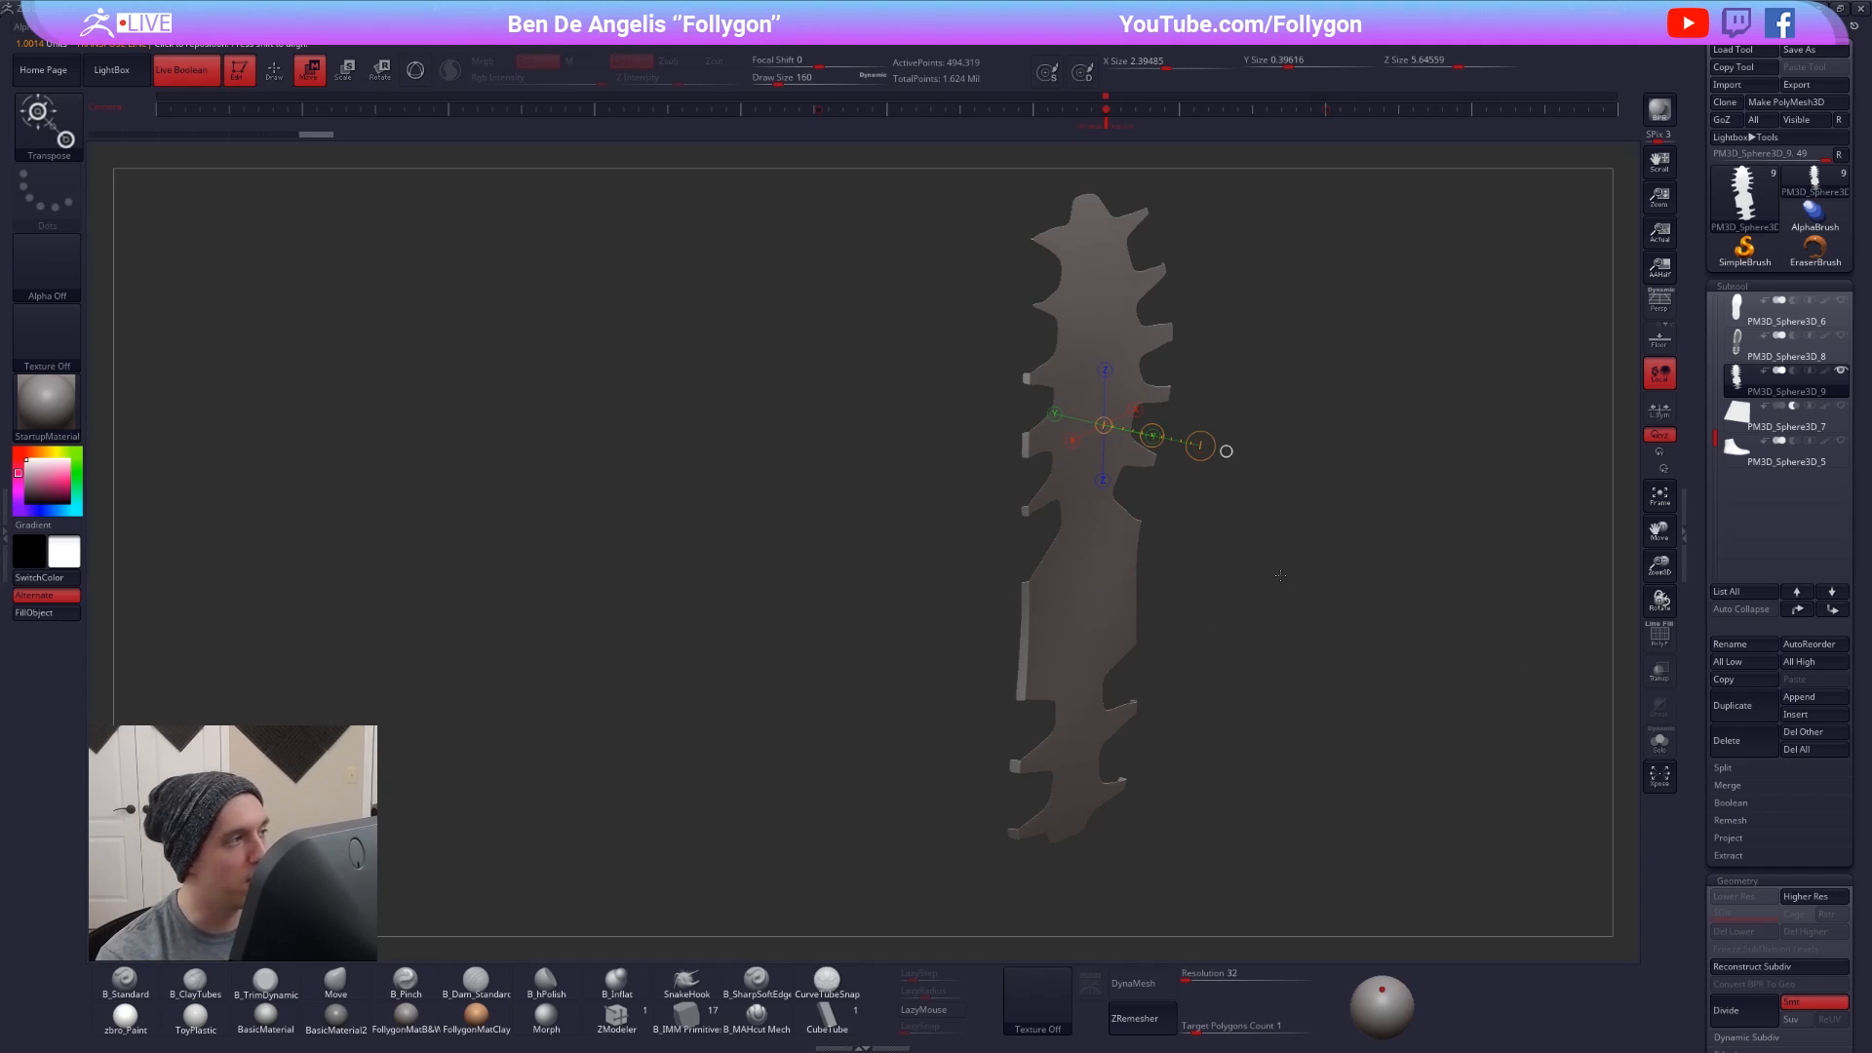
left_click(1347, 566, "ctrl")
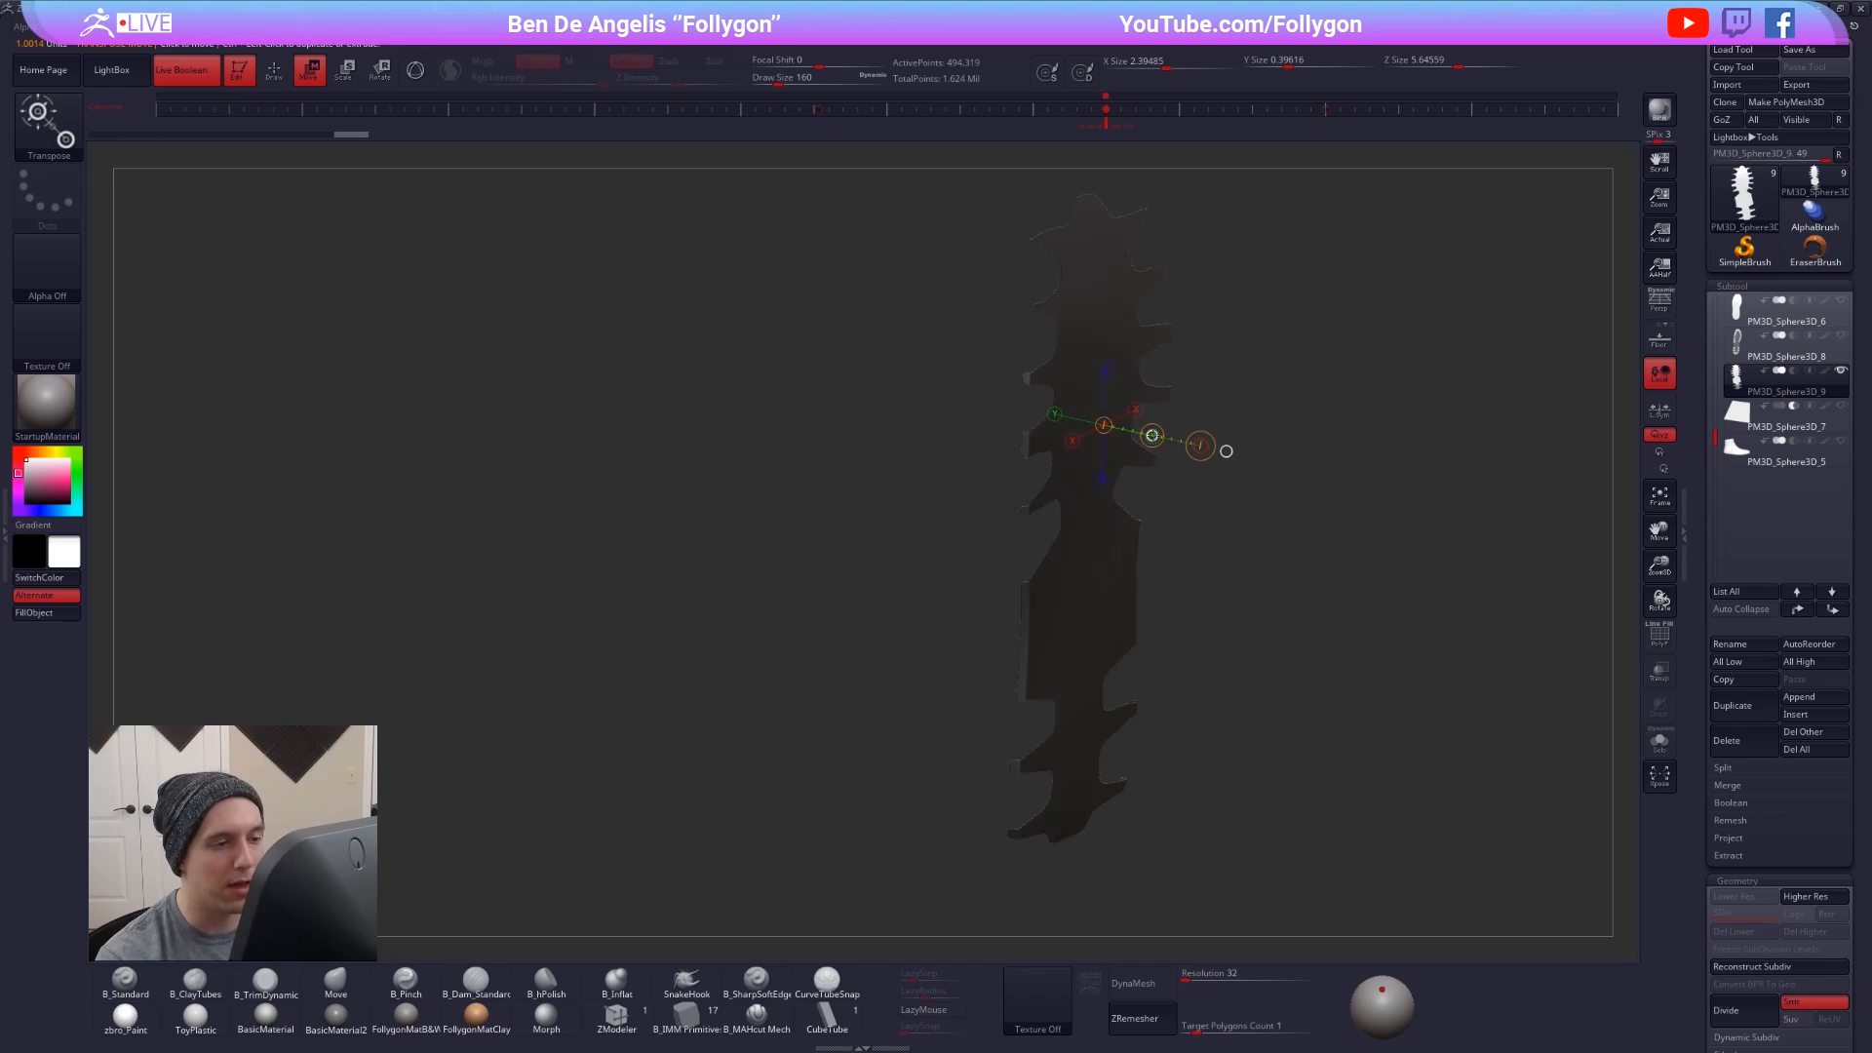
mouse_move(1151, 435)
left_mouse_down("shift")
mouse_move(1275, 489)
mouse_move(1204, 601)
mouse_move(1150, 583)
left_mouse_up("shift")
key("q")
left_click_drag(1350, 571, 1457, 525, "ctrl")
- Remesh the thickened centre section with DynaMesh at resolution 552
key("ctrl+shift+f")
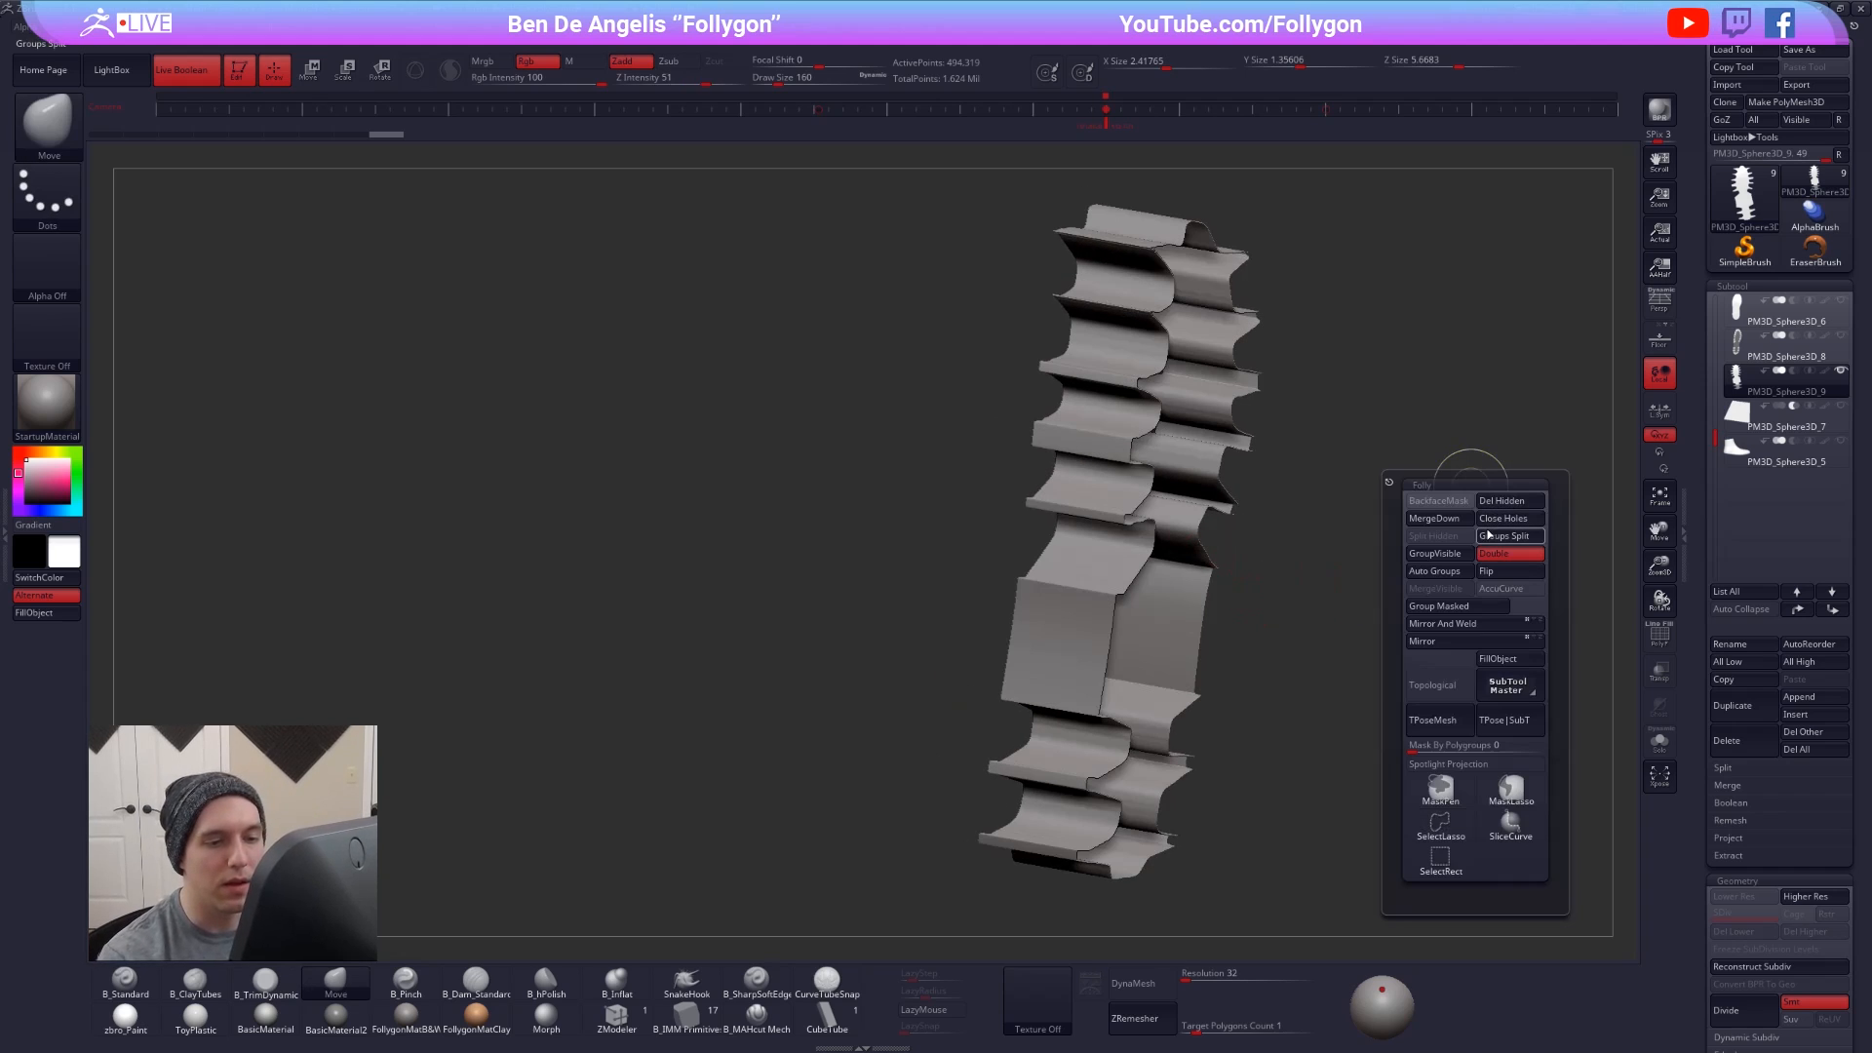
left_click_drag(1215, 994, 1233, 992)
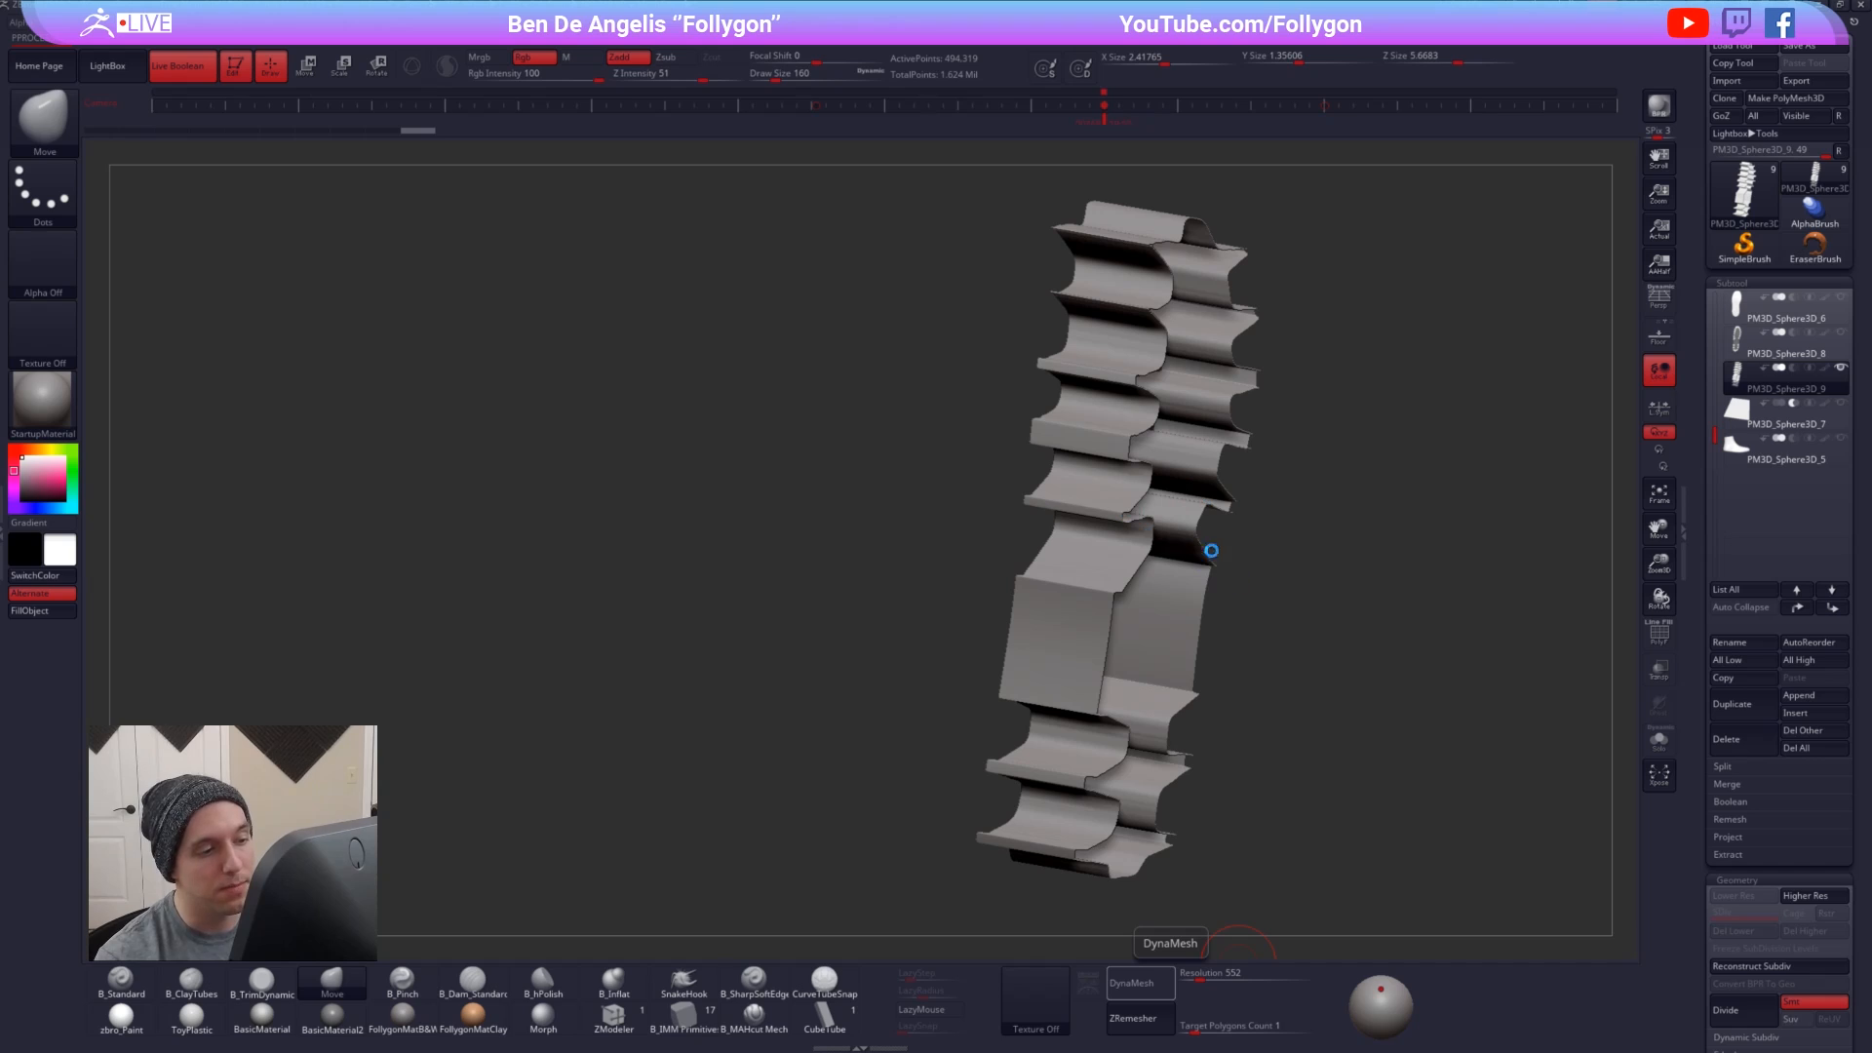
left_click_drag(1286, 575, 1232, 568)
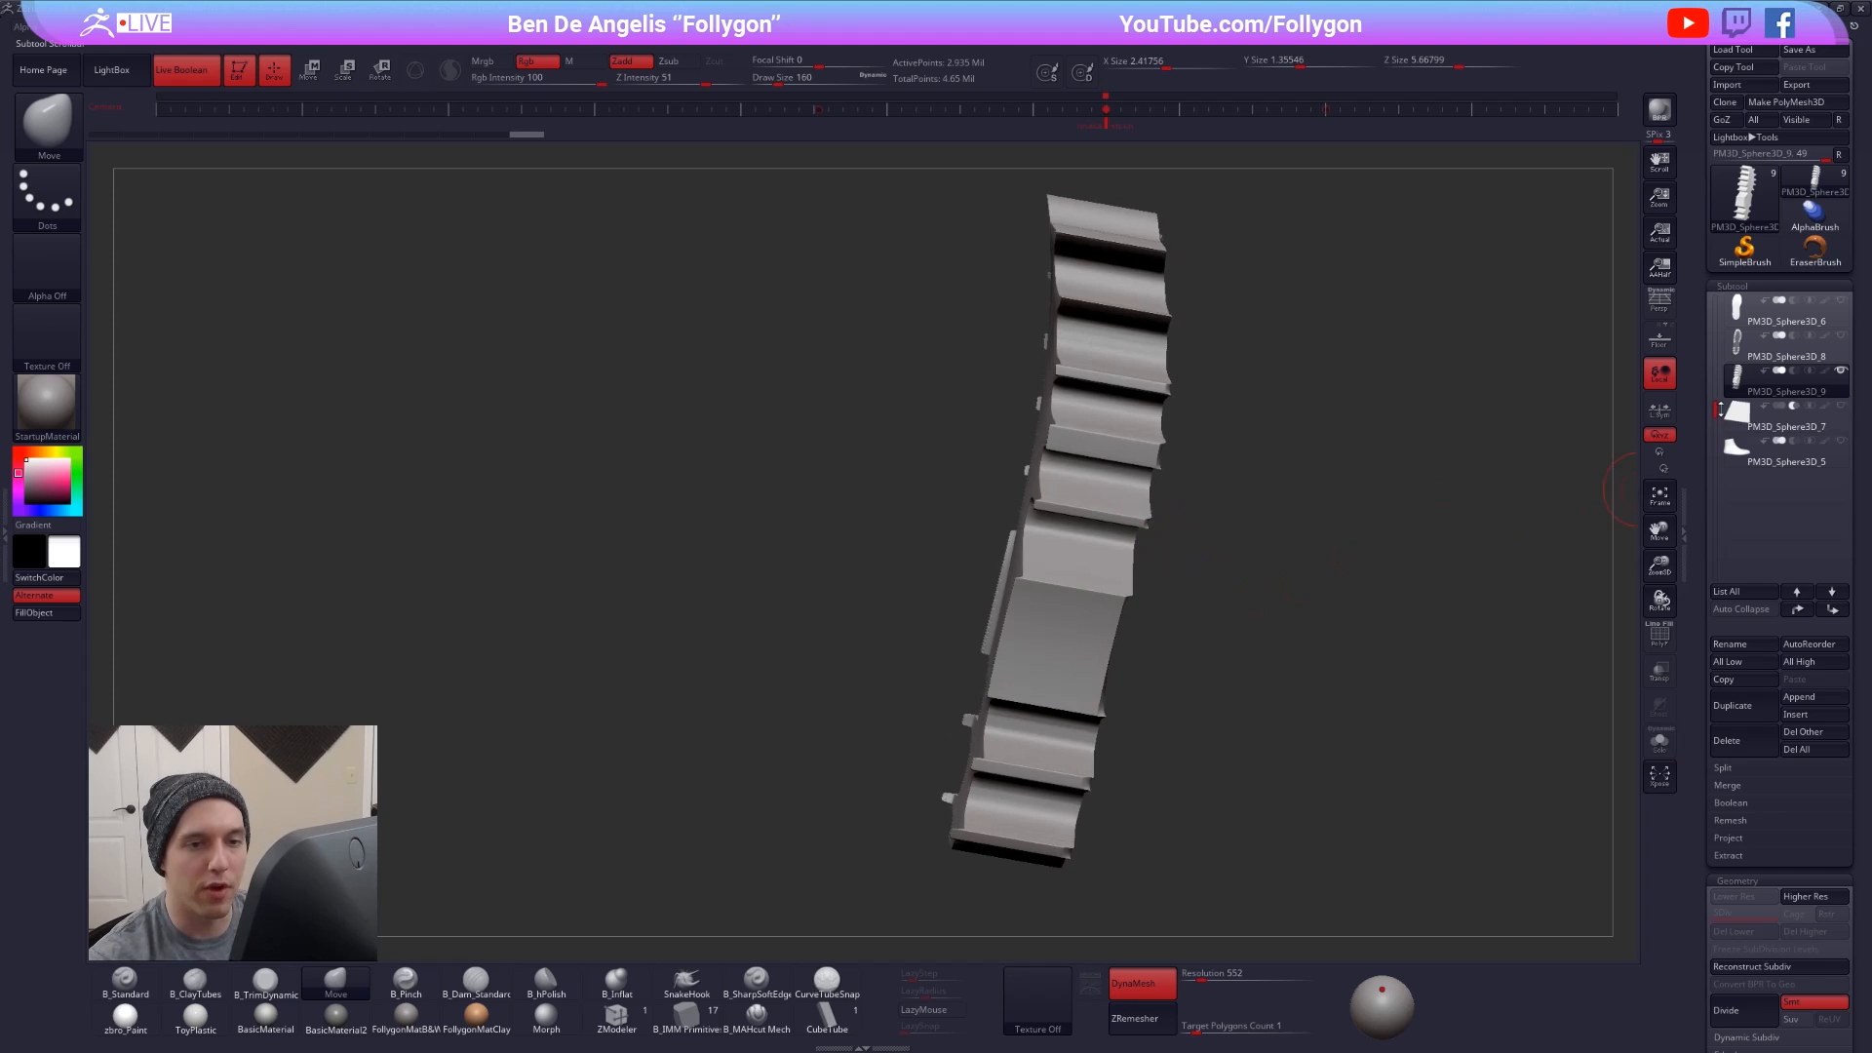
- Select the sole PM3D_Sphere3D_6 and display it subdivided for a smooth surface
left_click_drag(1716, 436, 1721, 300)
mouse_move(1736, 364)
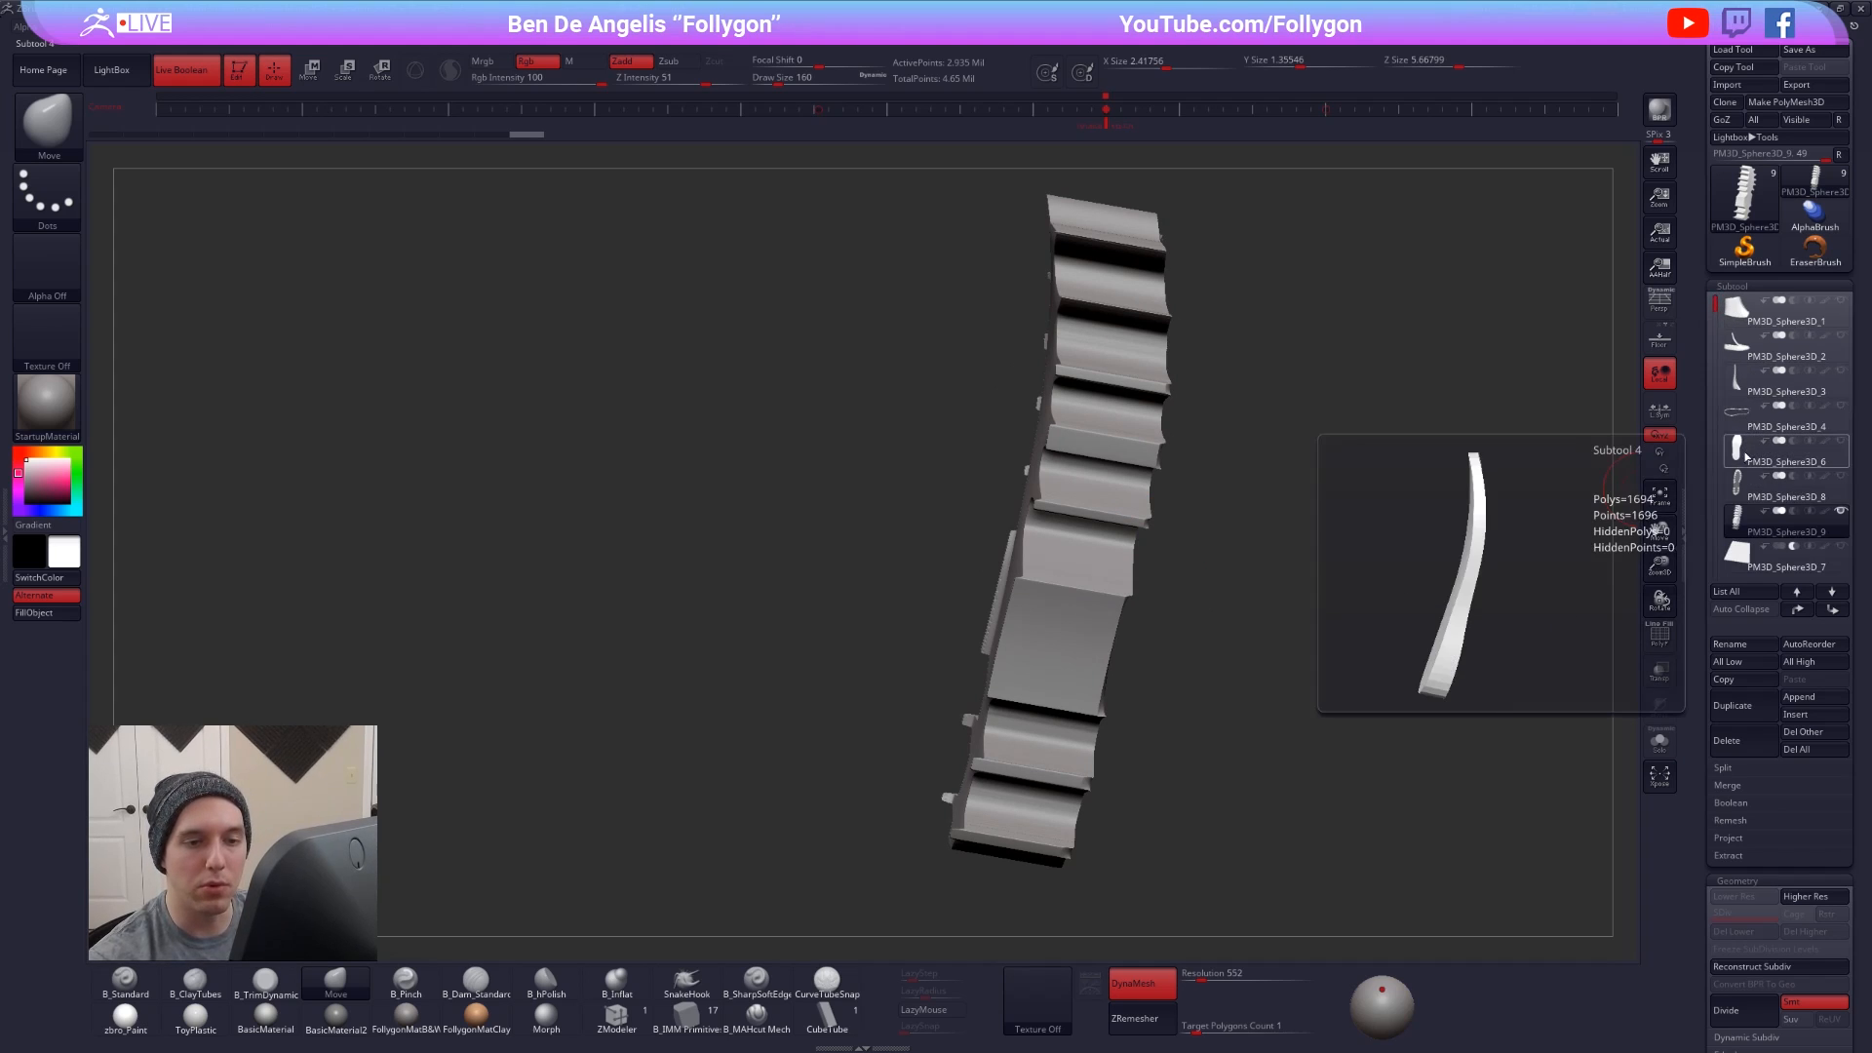
left_click(1745, 458)
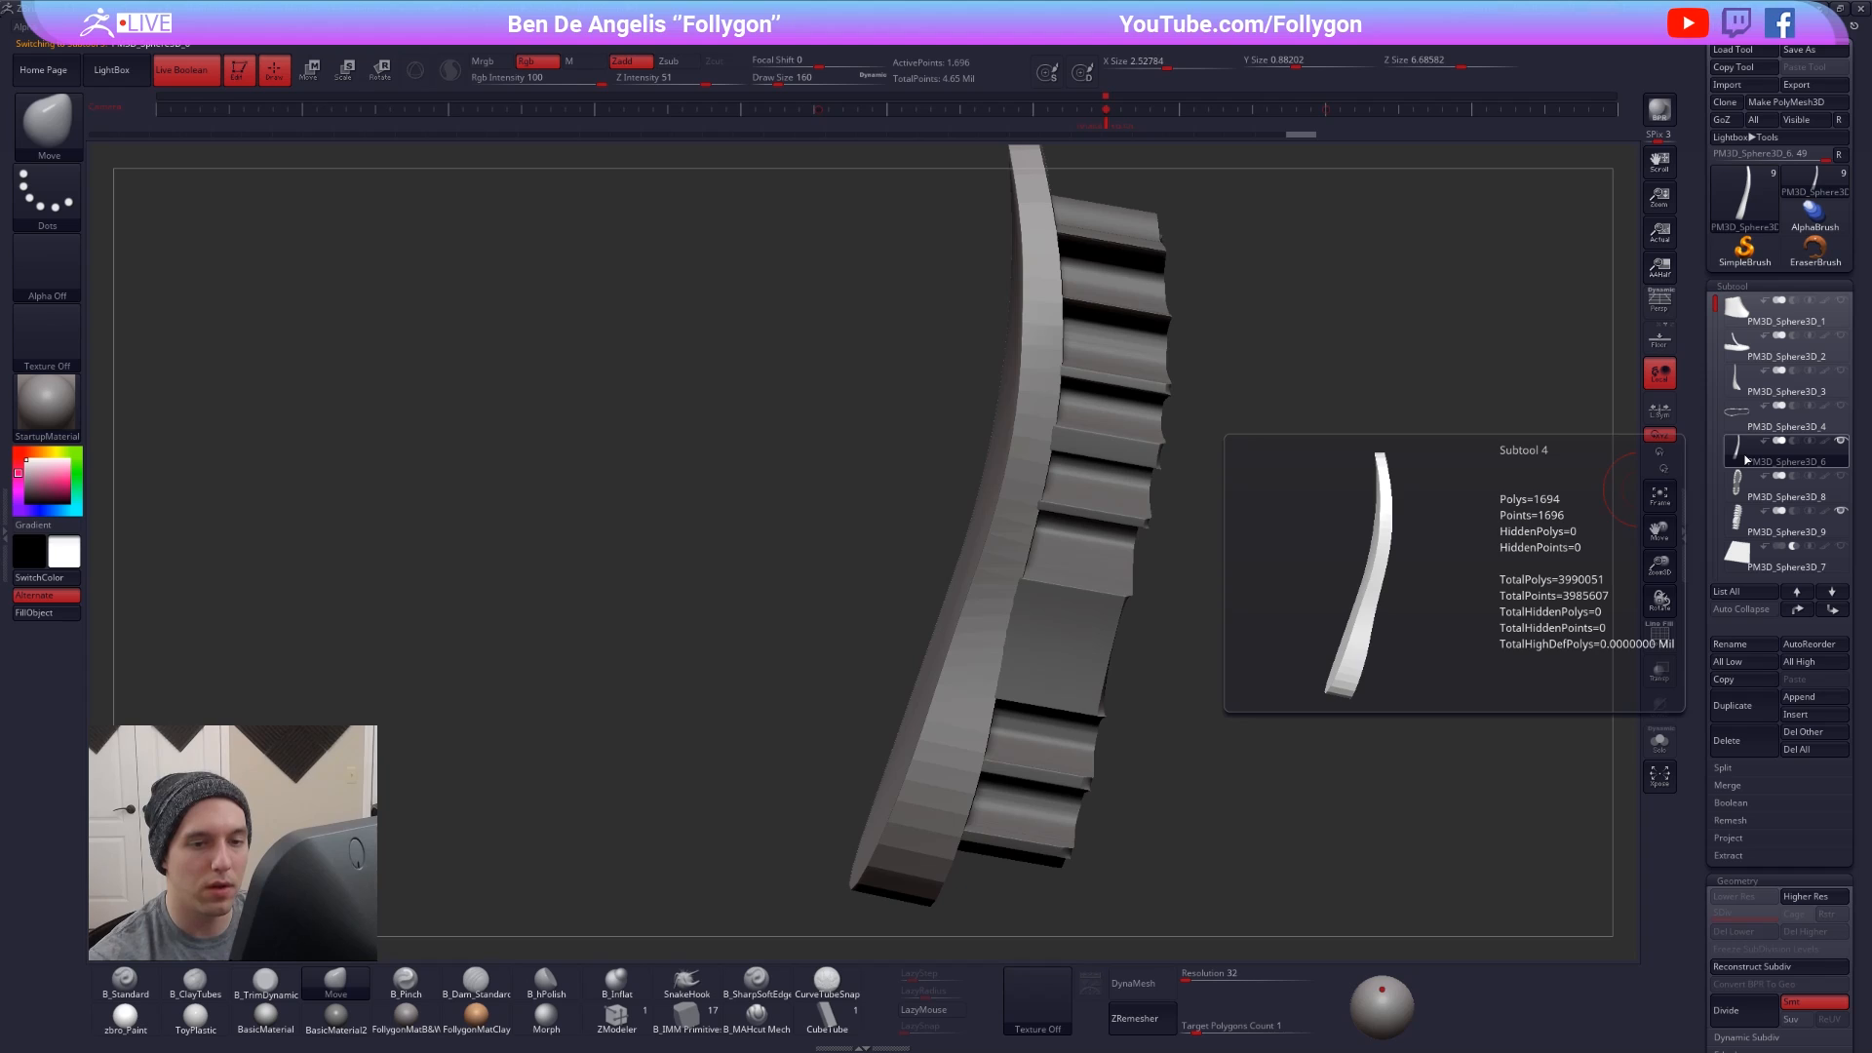
key("d")
left_click_drag(1194, 546, 1191, 506)
- Move the arch cutter PM3D_Sphere3D_7 up two places in the subtool order, directly below the sole PM3D_Sphere3D_6
mouse_move(1743, 517)
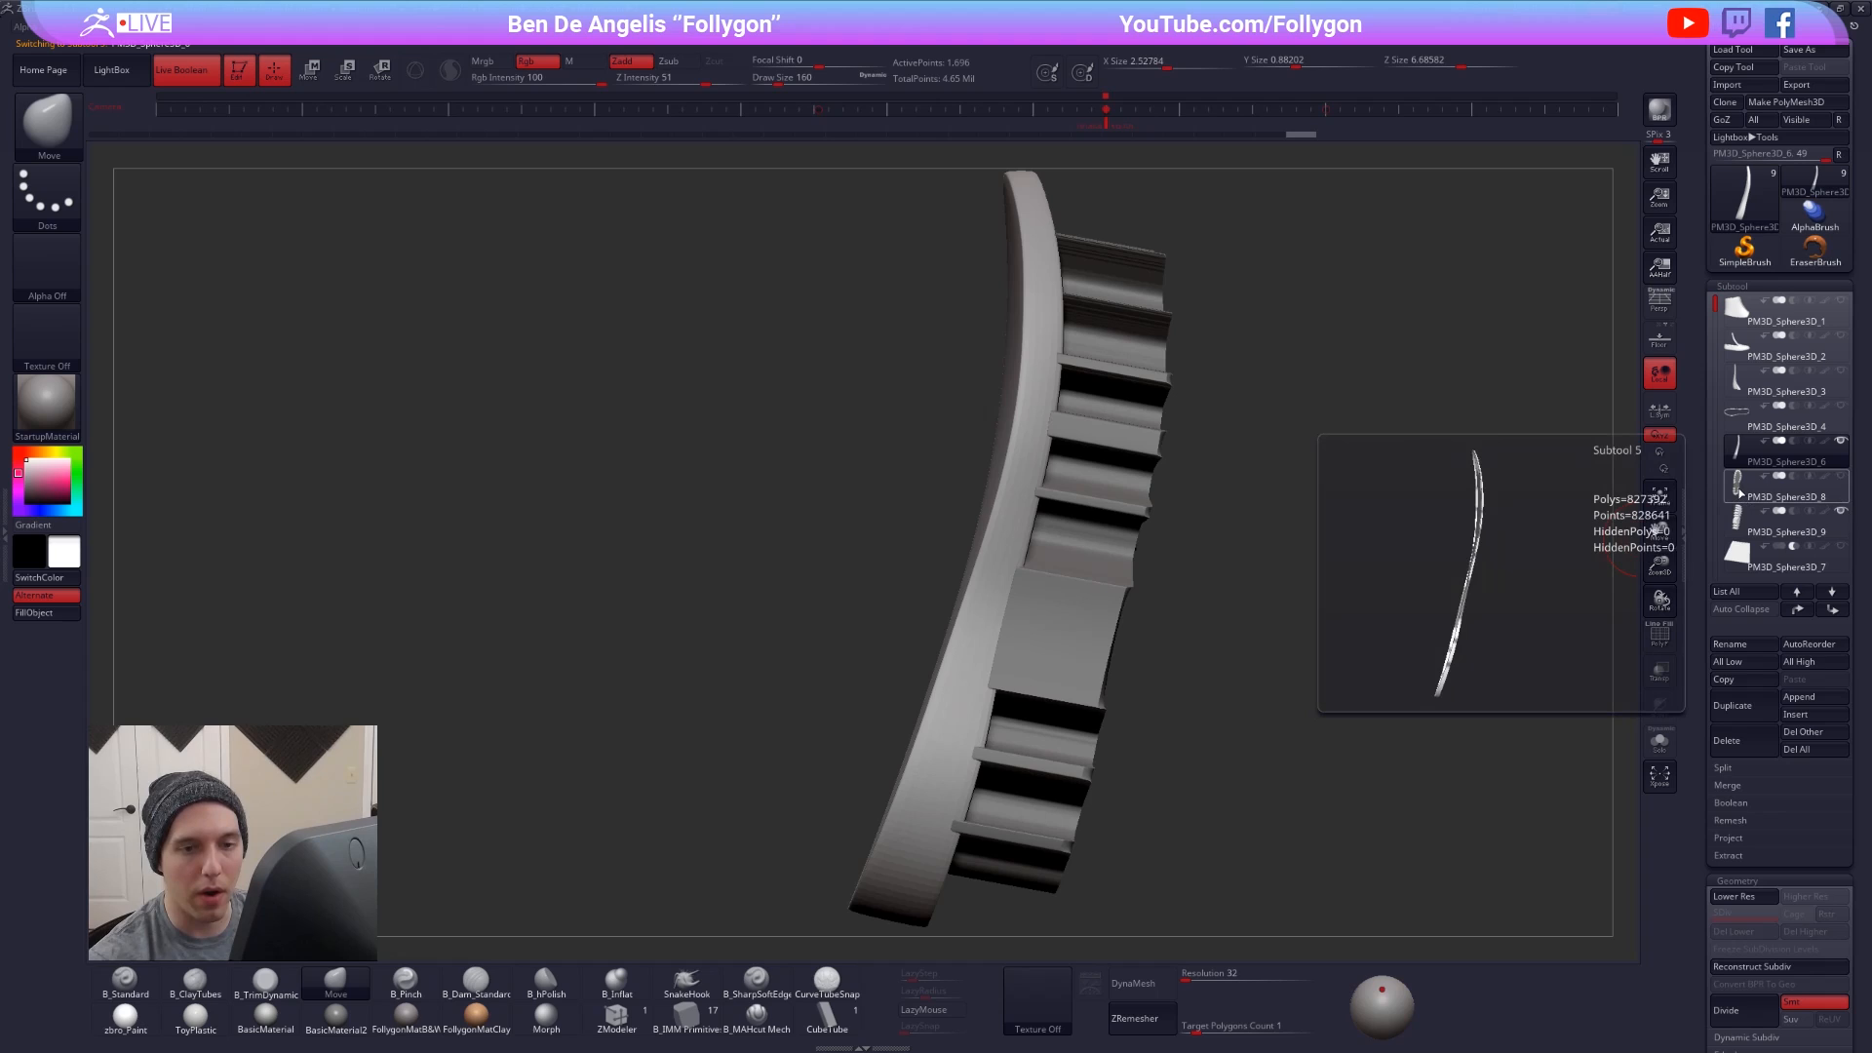
left_click(1741, 553)
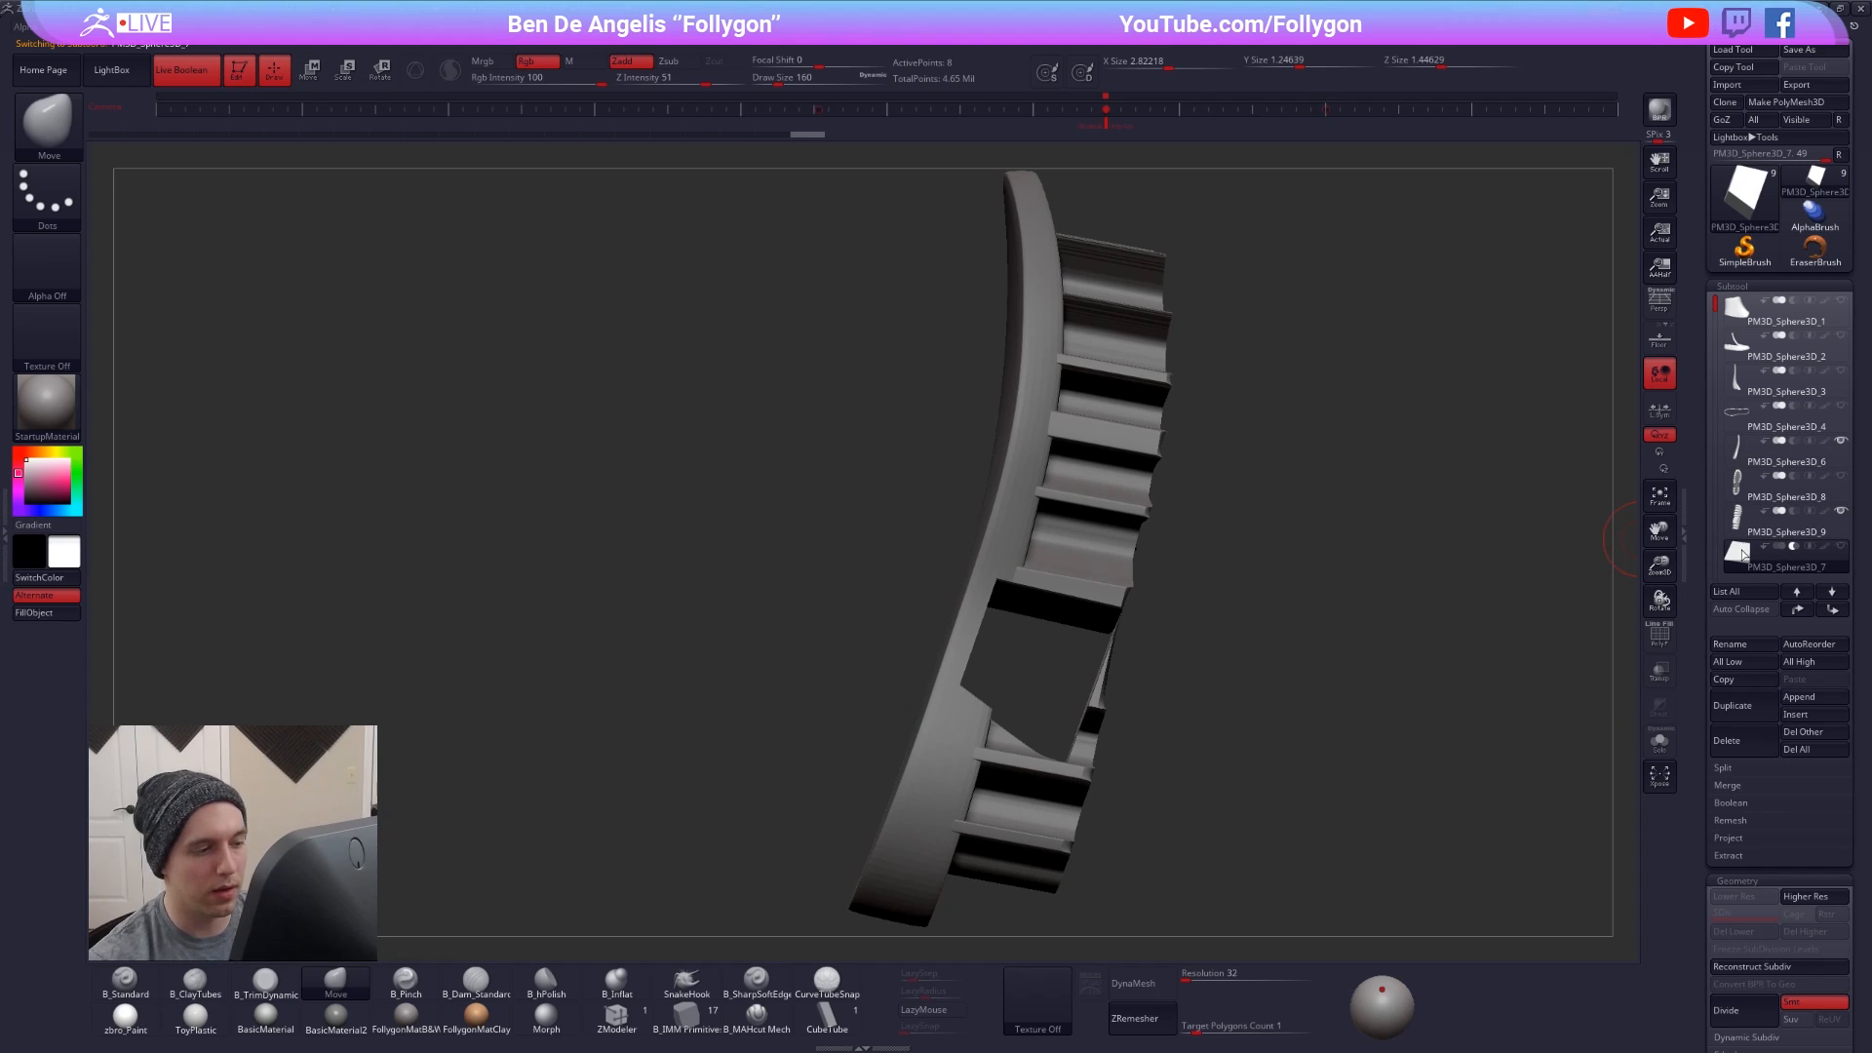
mouse_move(1824, 496)
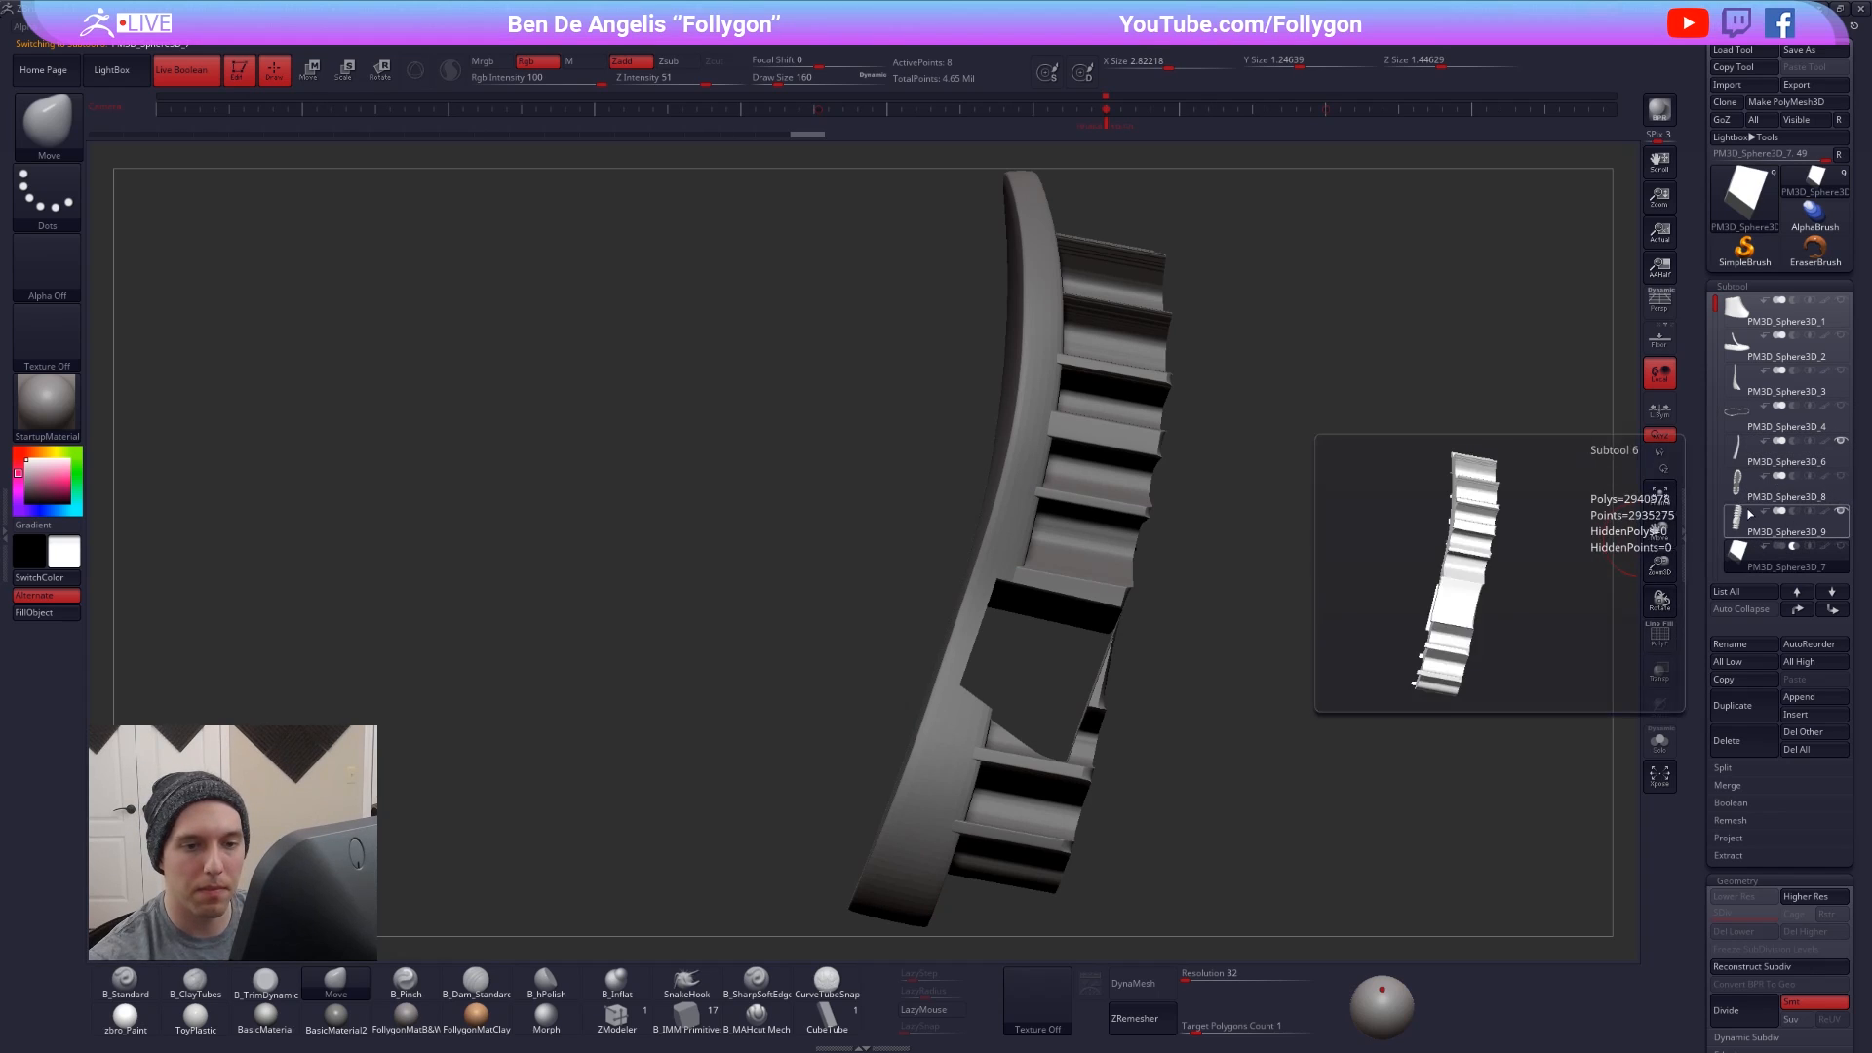
left_click(1752, 525)
left_click(1753, 558)
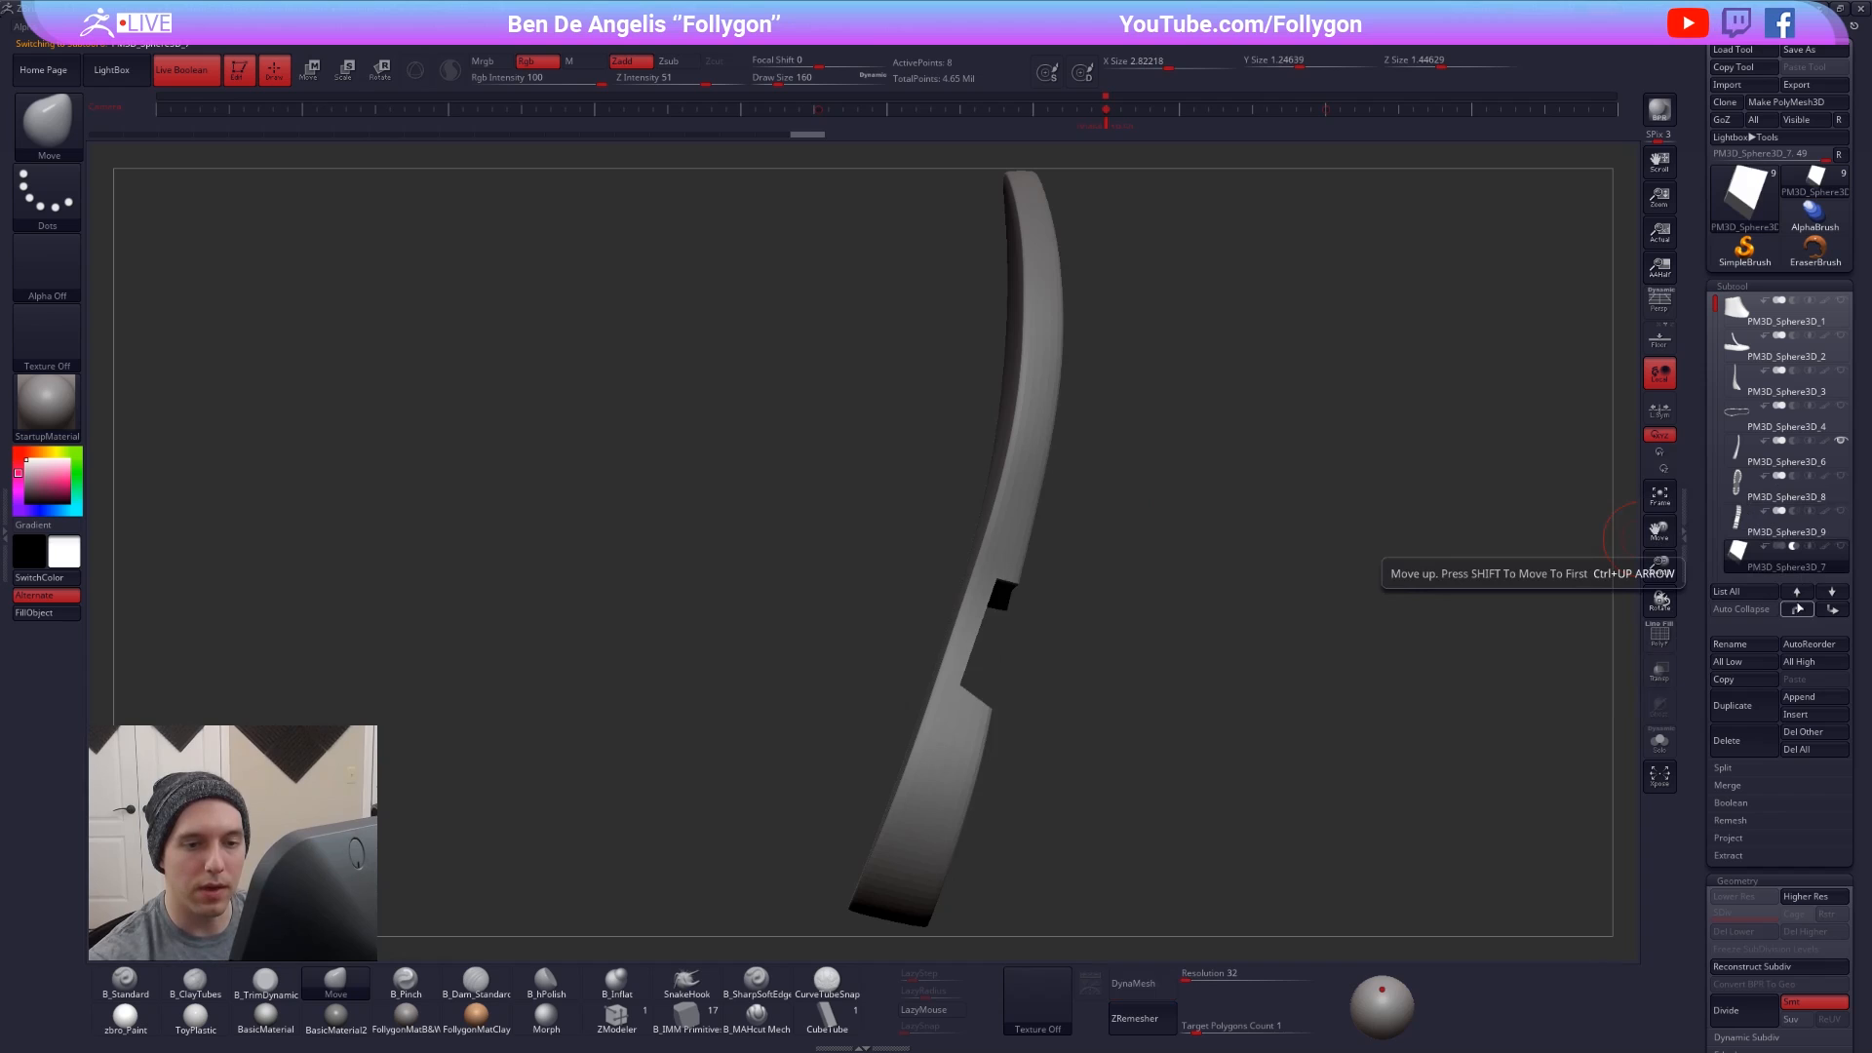
left_click(1796, 610)
left_click(1797, 609)
left_click_drag(1341, 570, 1036, 506)
- Show the reference images, enlarge the side-view boot photo beside the model, move the outsole photo clear of it, and leave reference editing
key("shift+z")
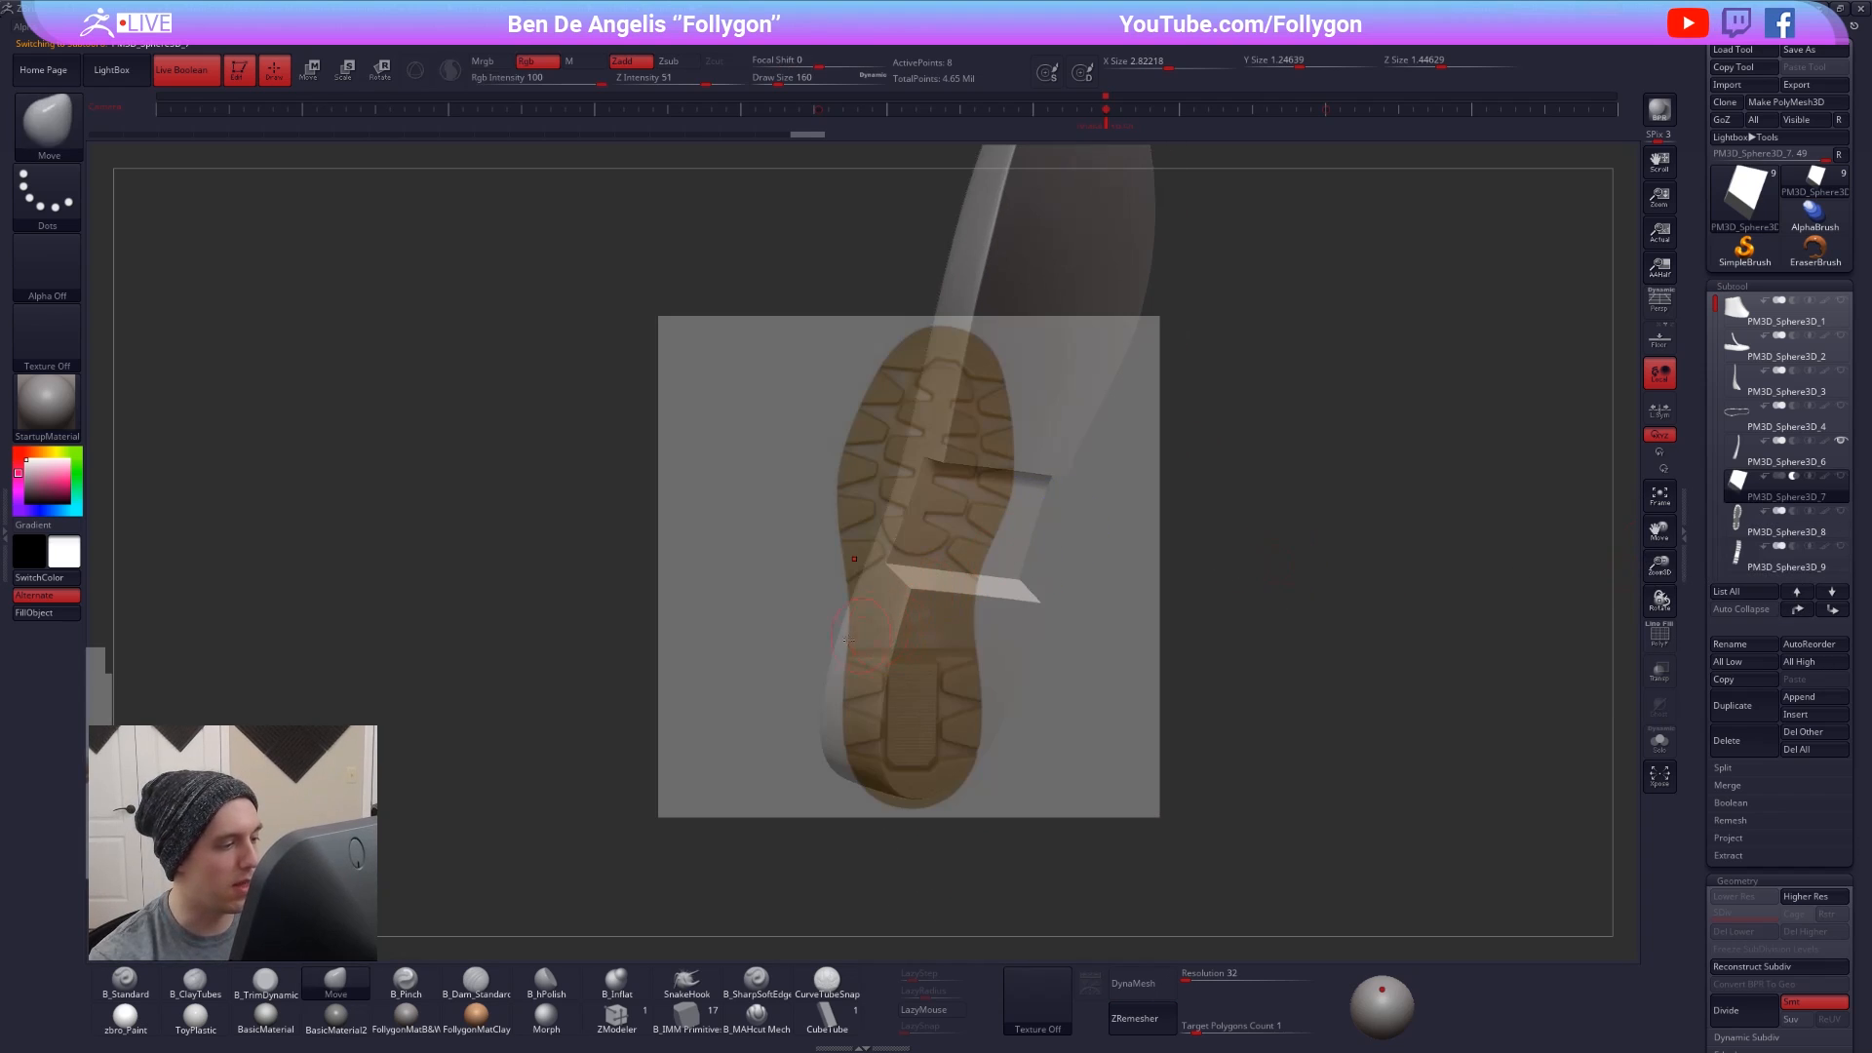
key("z")
left_click_drag(499, 625, 764, 573)
left_click_drag(349, 634, 493, 390)
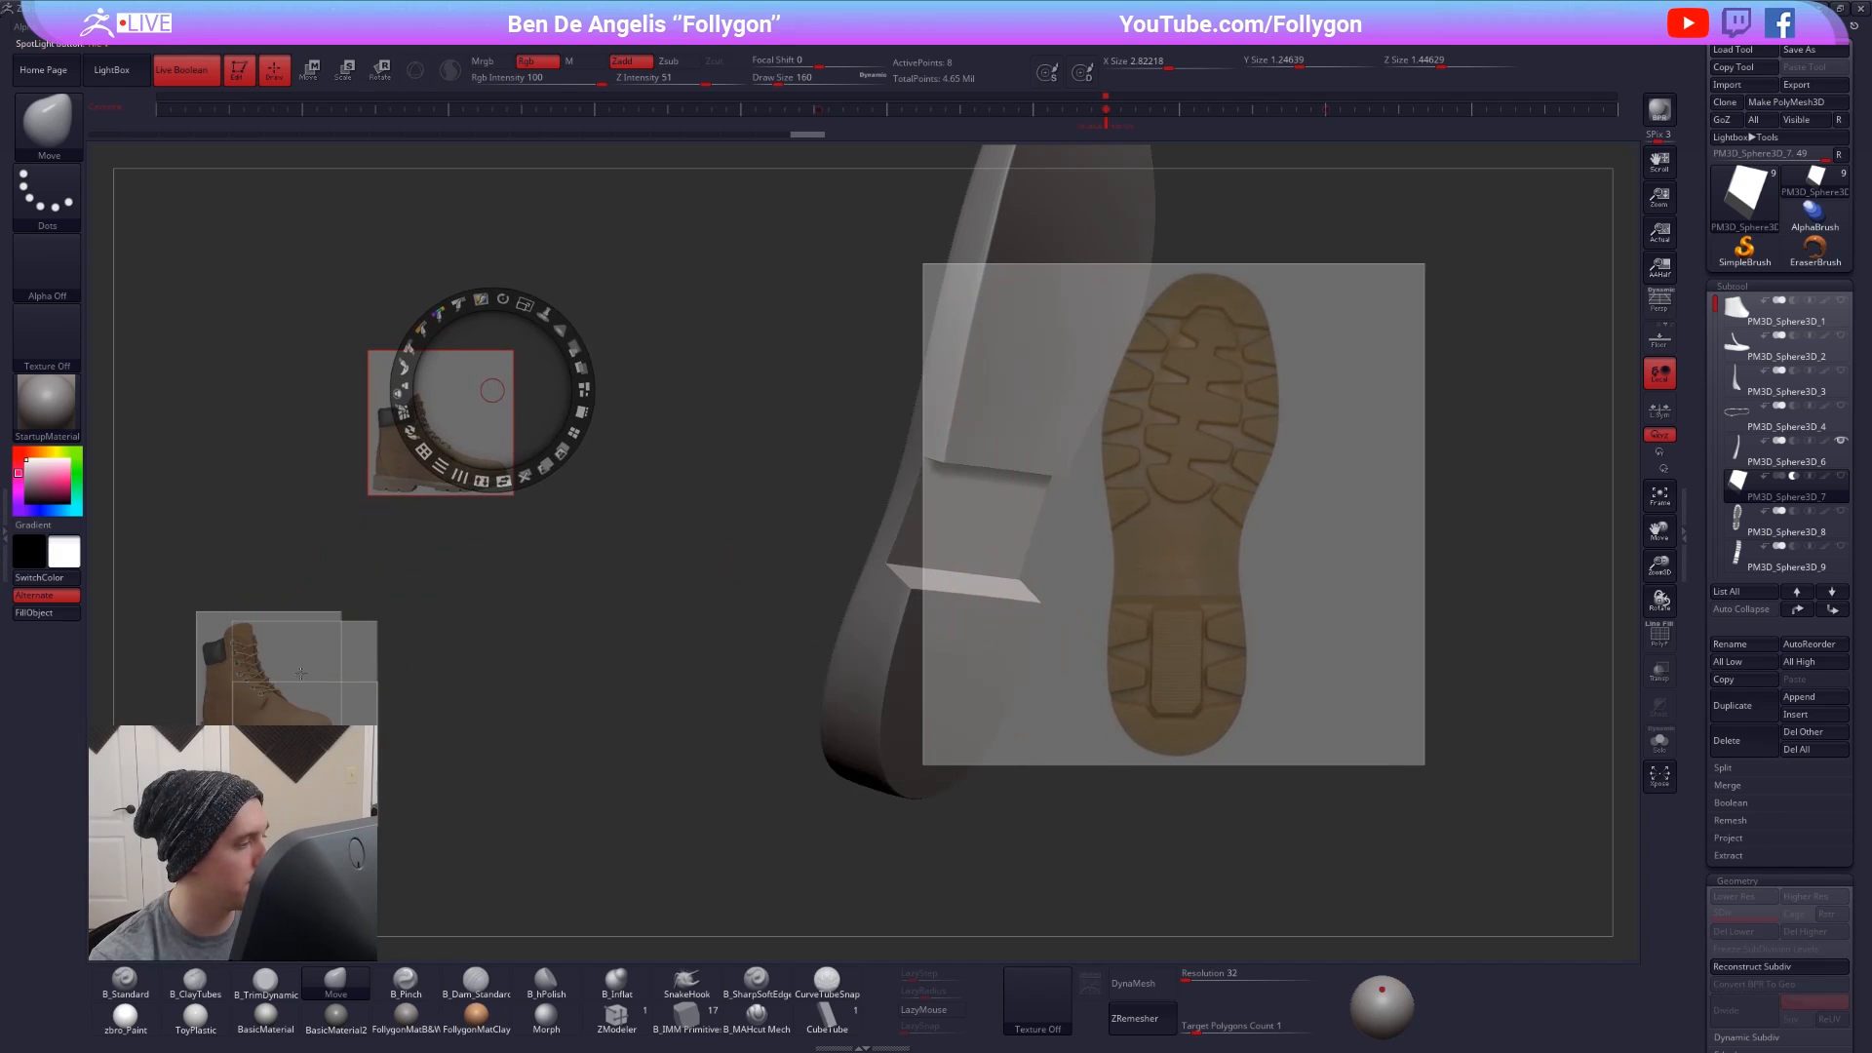
left_click_drag(290, 640, 246, 622)
left_click_drag(413, 468, 322, 369)
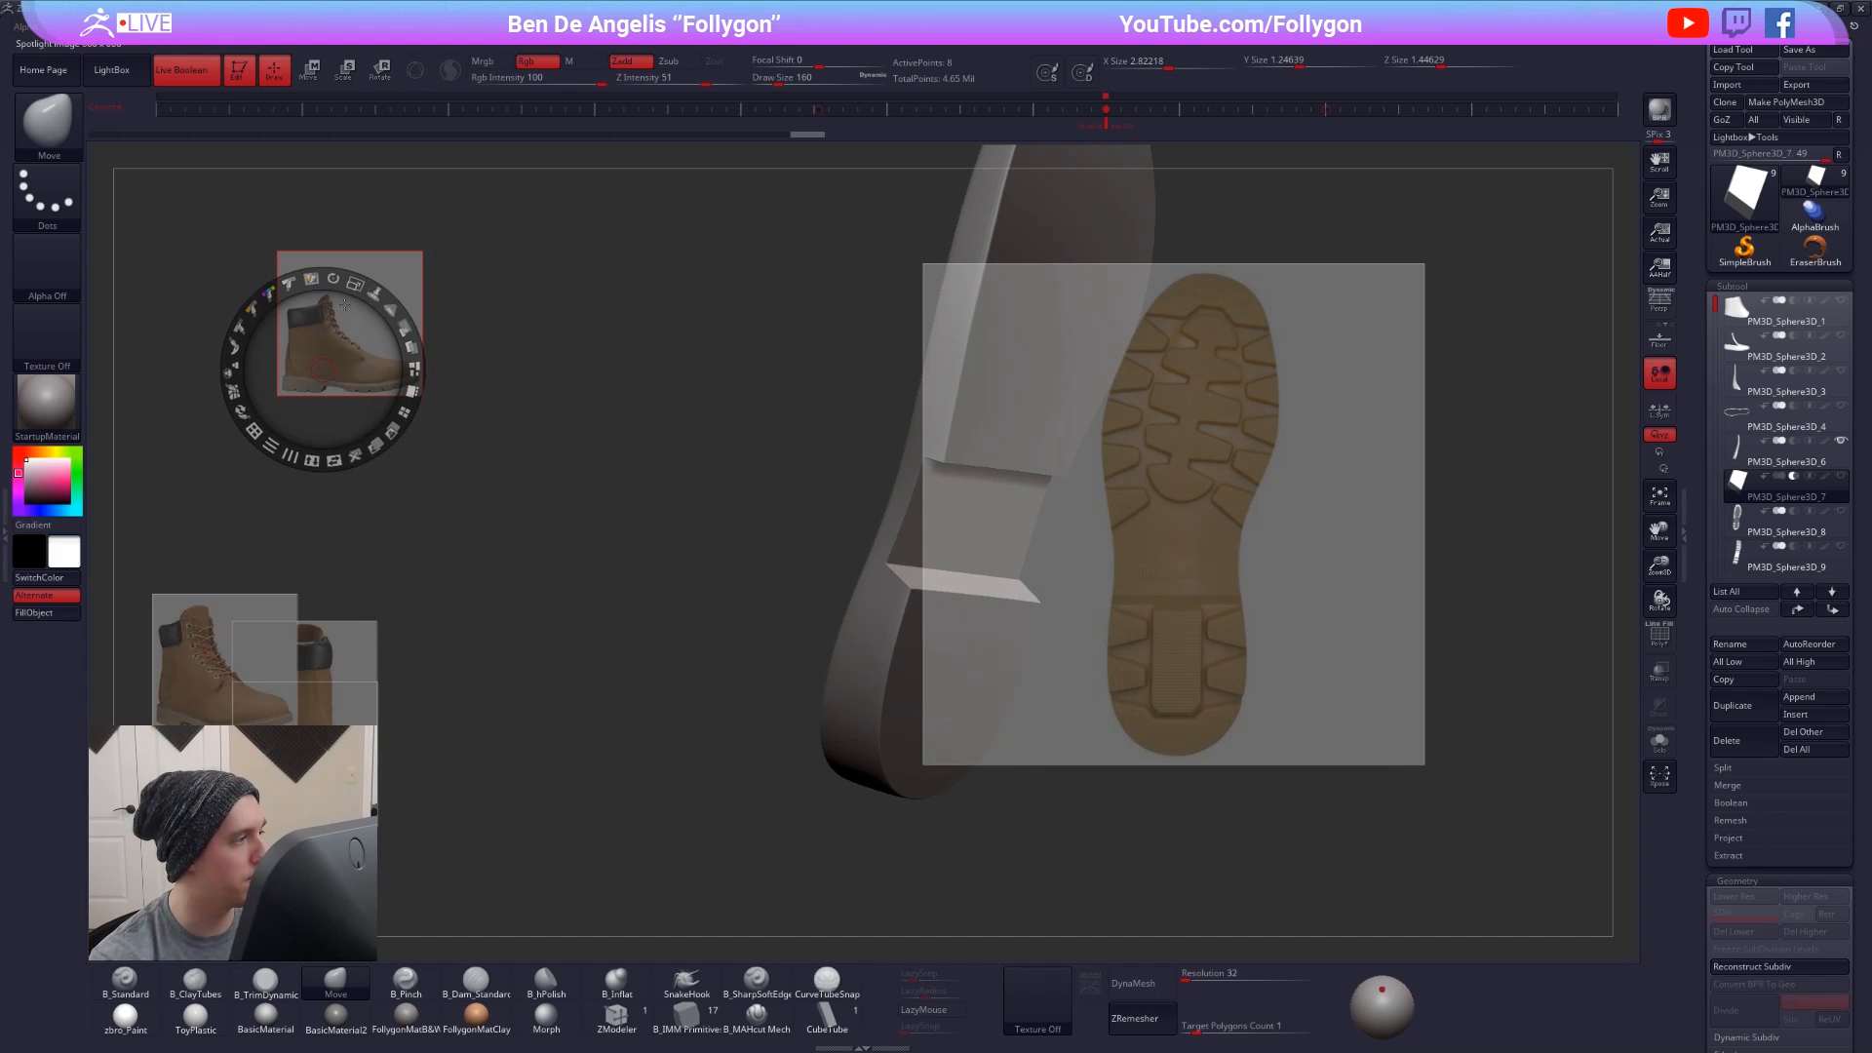
left_click_drag(354, 284, 412, 385)
left_click_drag(540, 363, 462, 449)
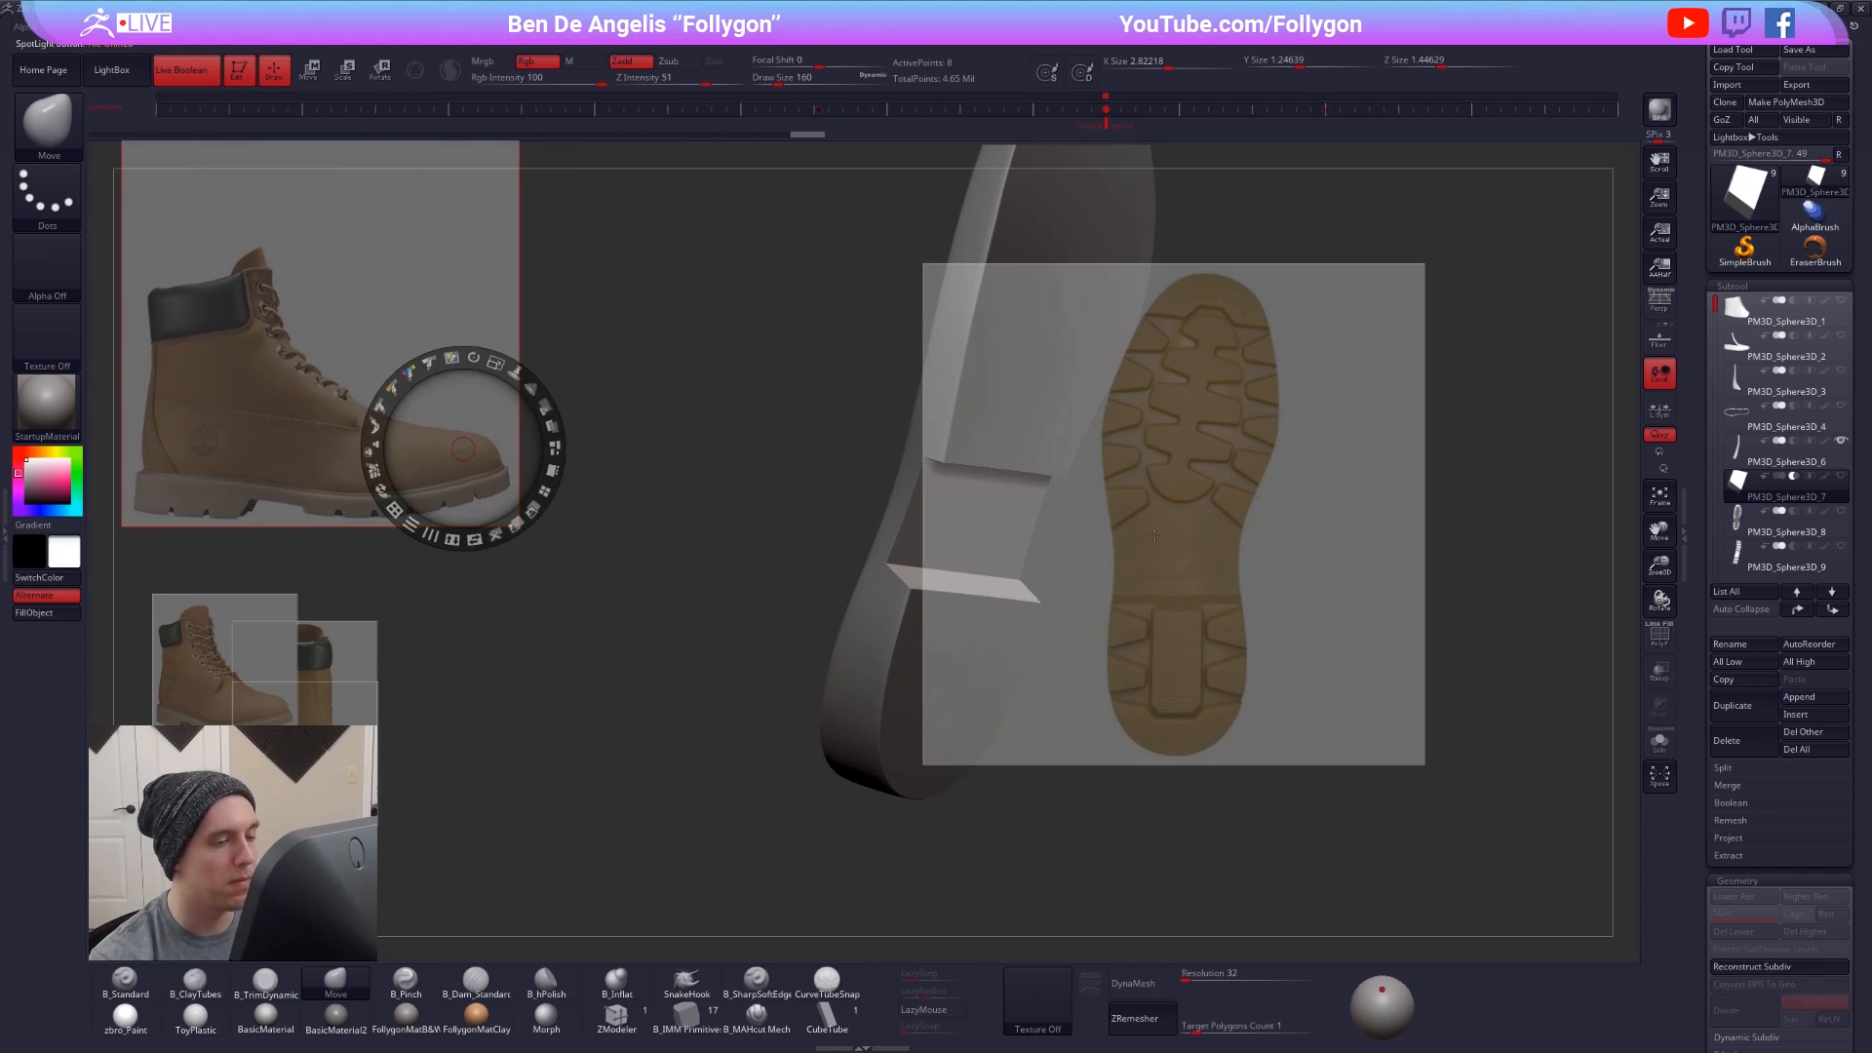
left_click_drag(1089, 458, 1429, 665)
key("z")
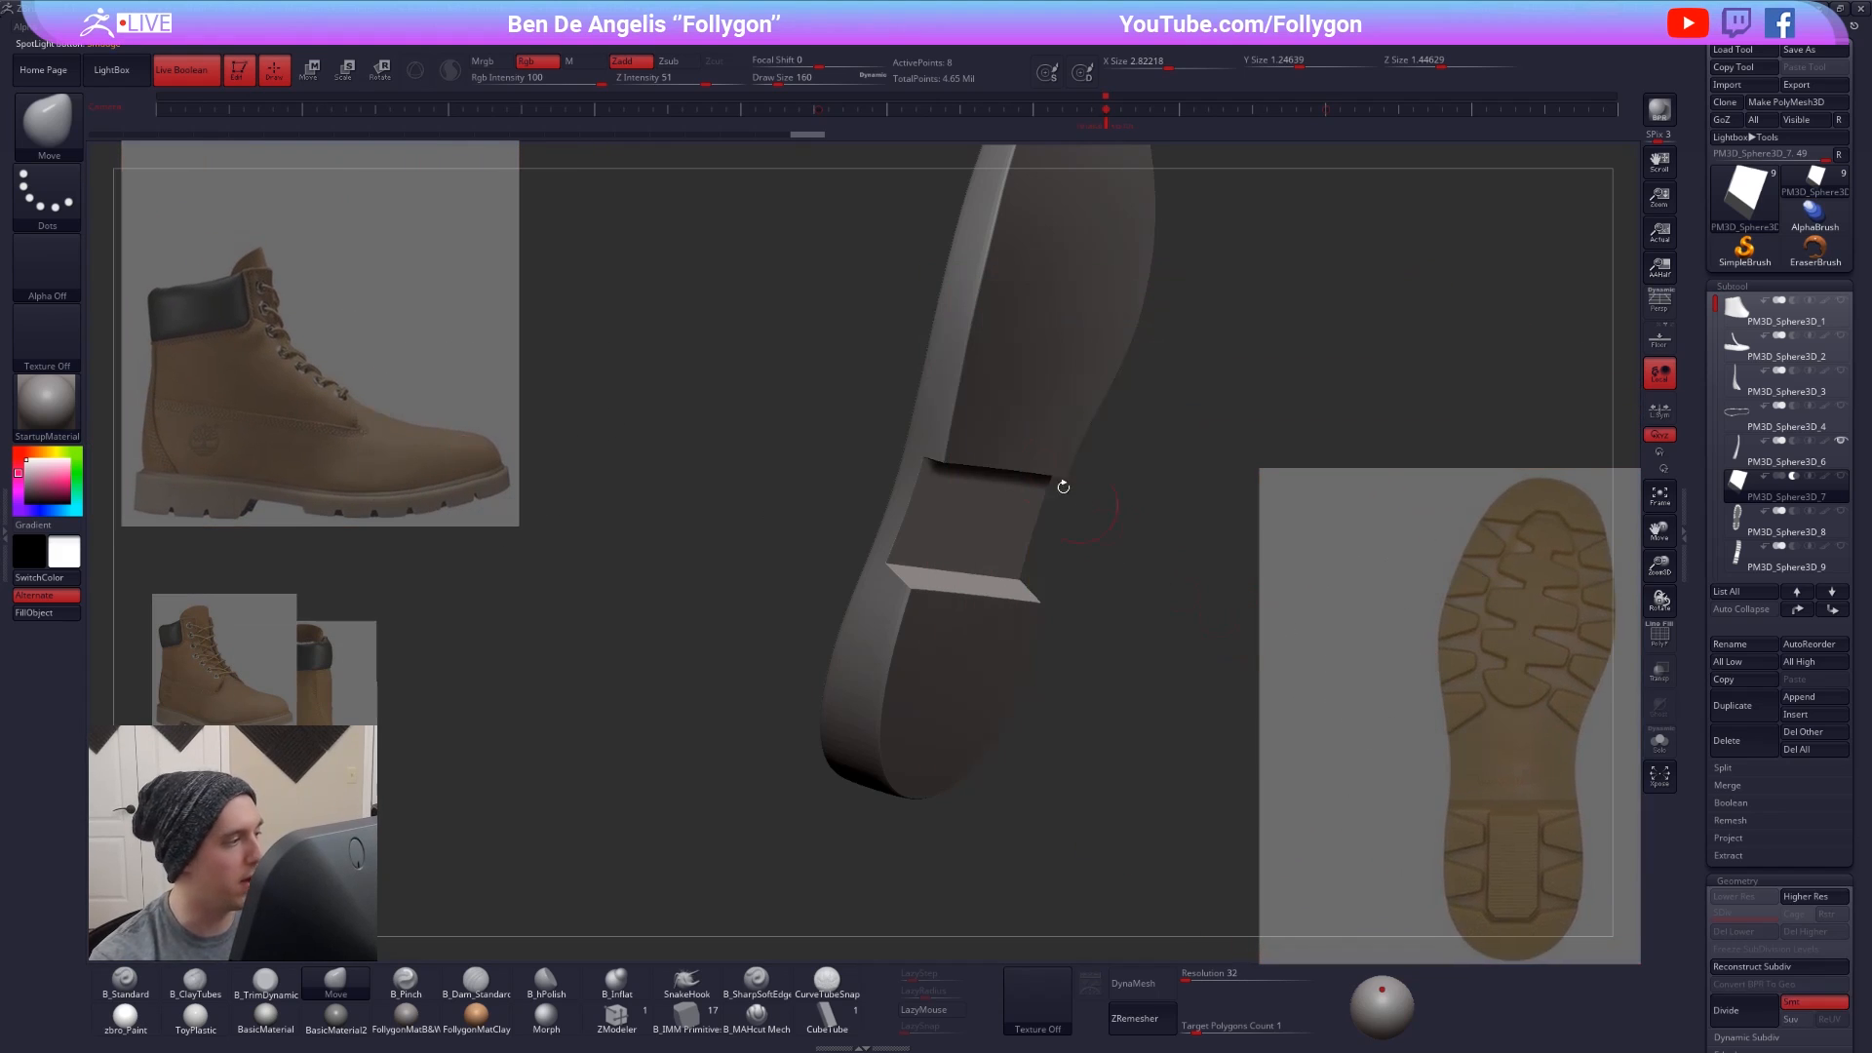
- Set the centre section PM3D_Sphere3D_9 to subtract, select it, and turn Solo off to display the cut in the sole
left_click_drag(1139, 570, 1160, 578, "alt")
left_click_drag(1113, 476, 1016, 507)
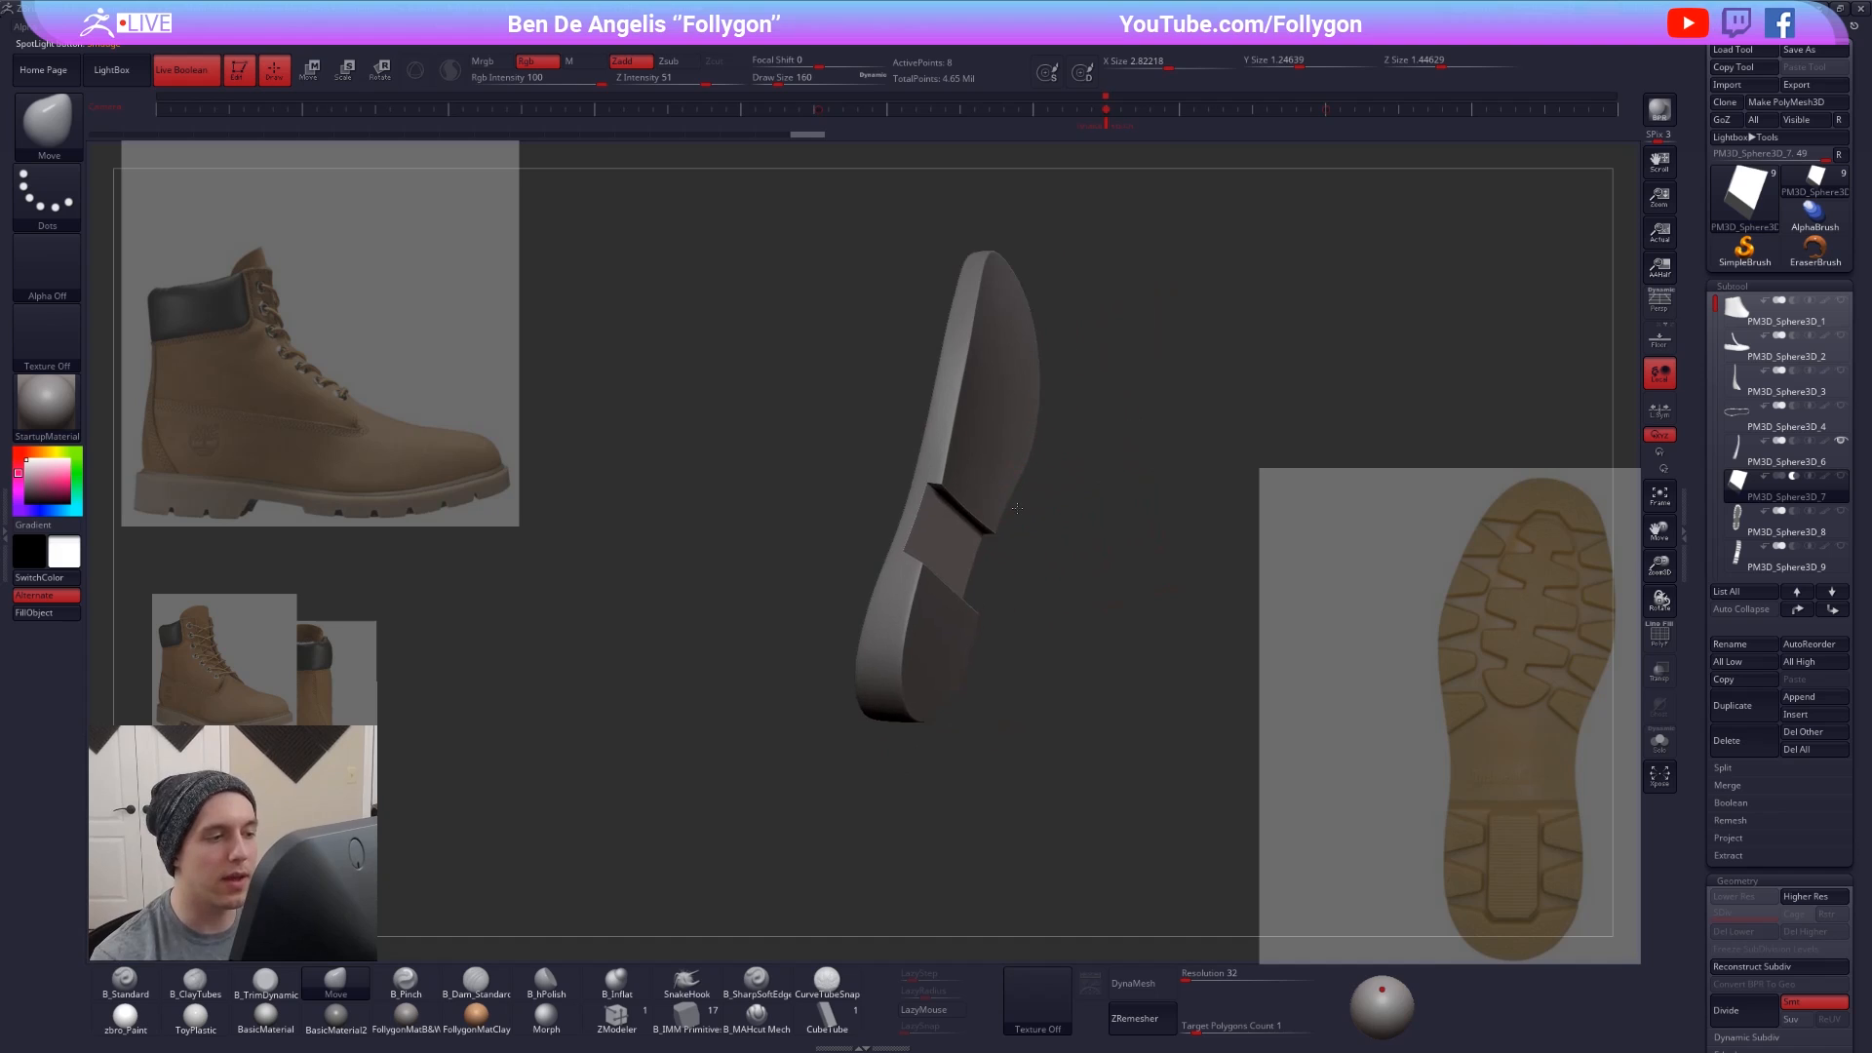
right_click_drag(929, 537, 929, 554)
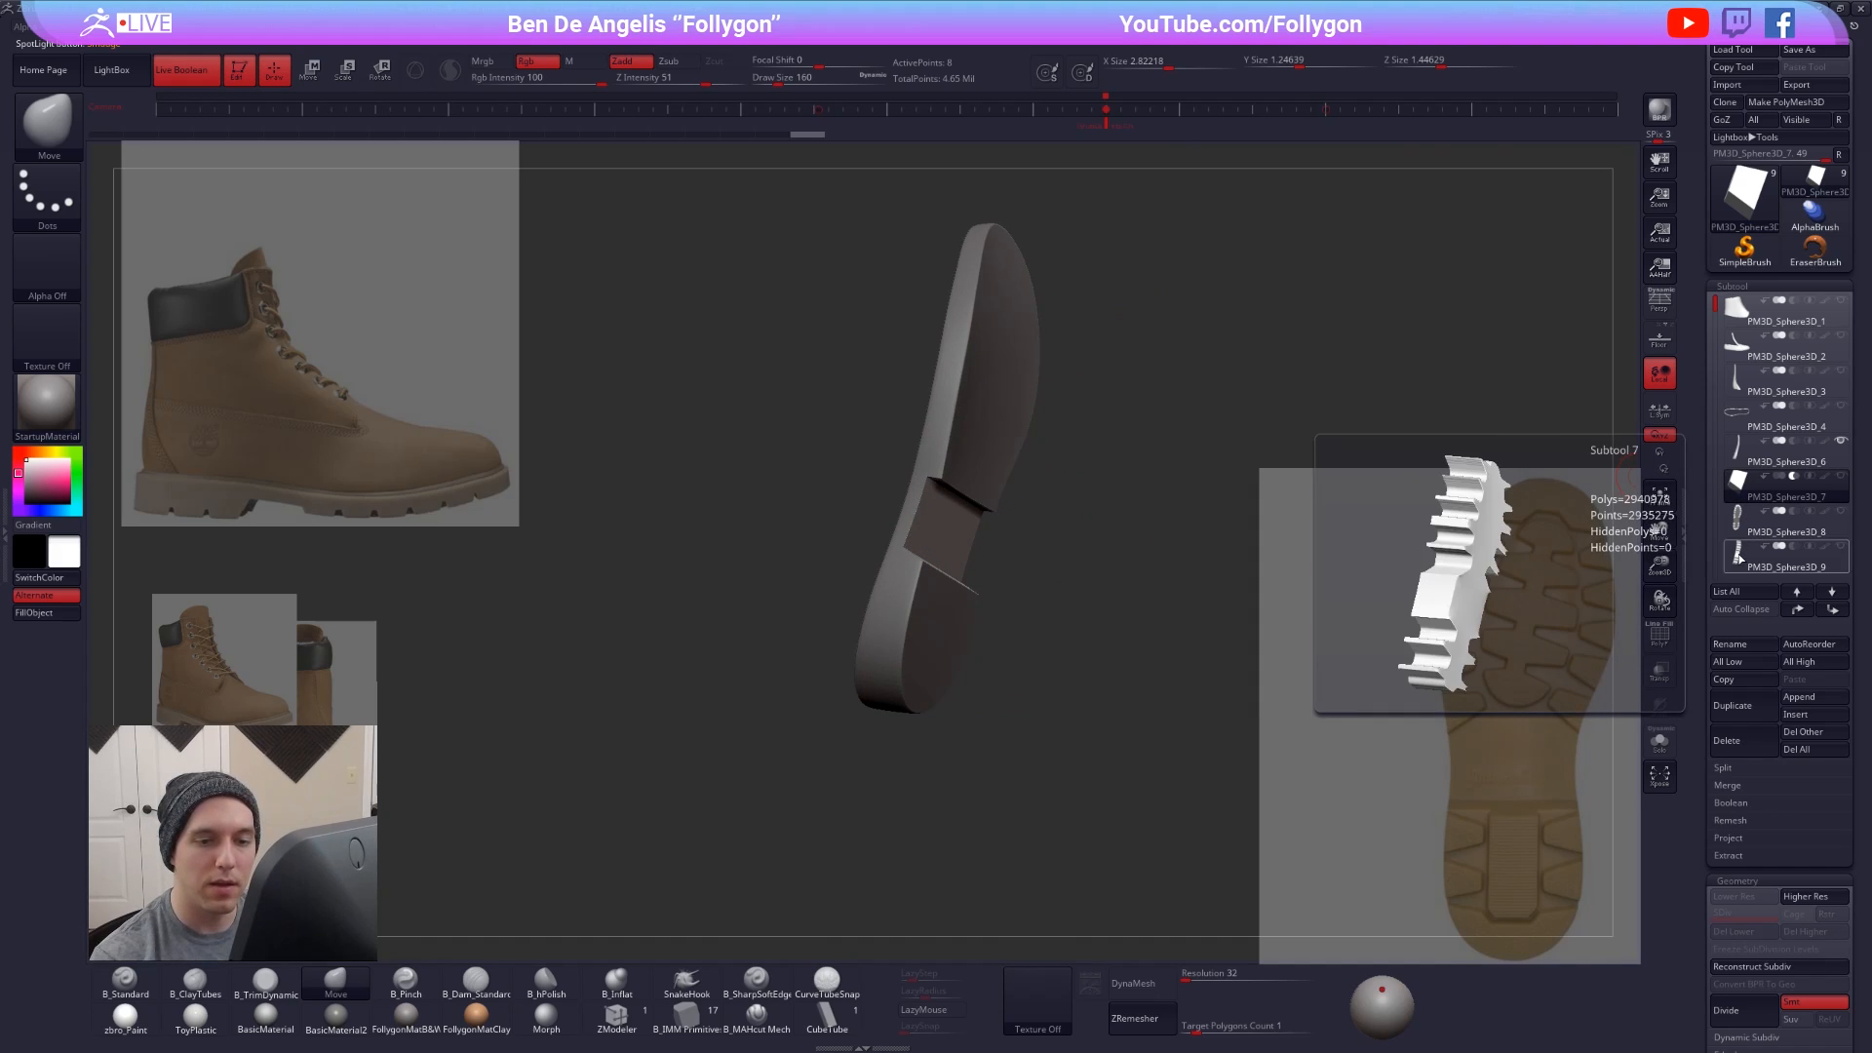
left_click(1738, 554)
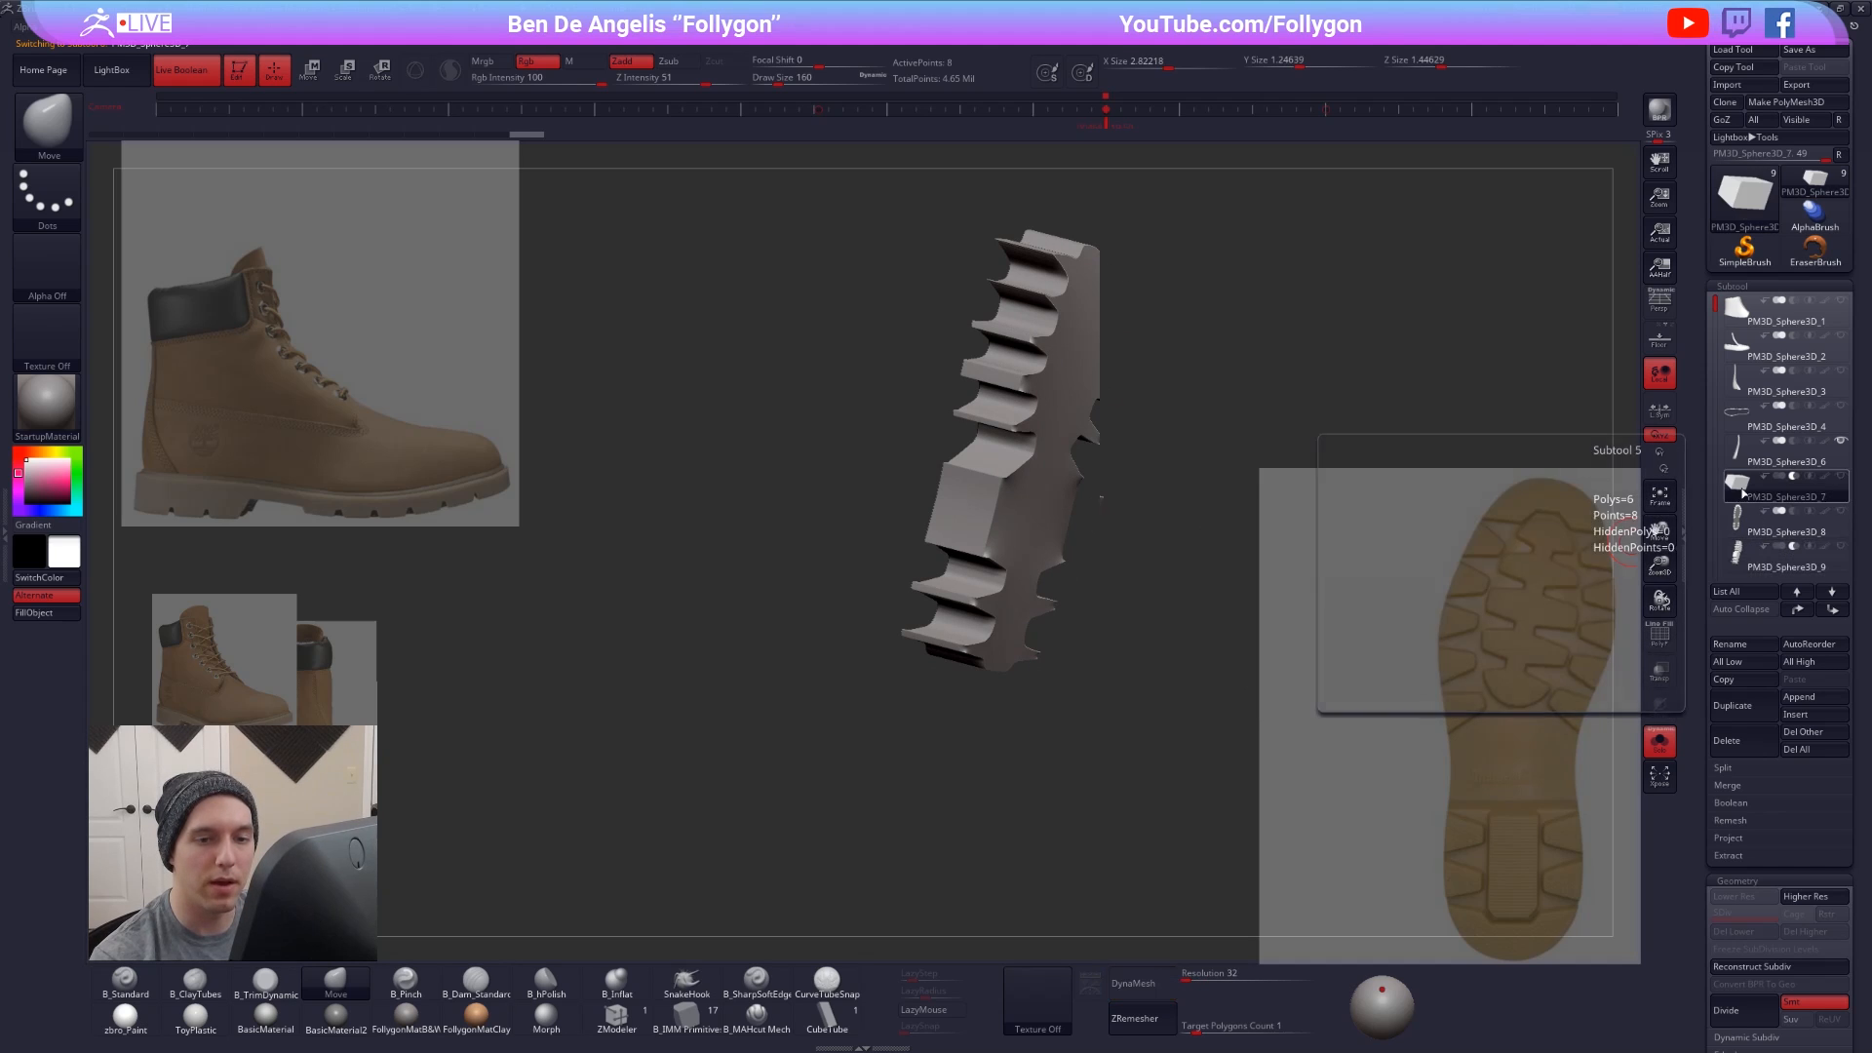
mouse_move(1745, 554)
left_click(1659, 742)
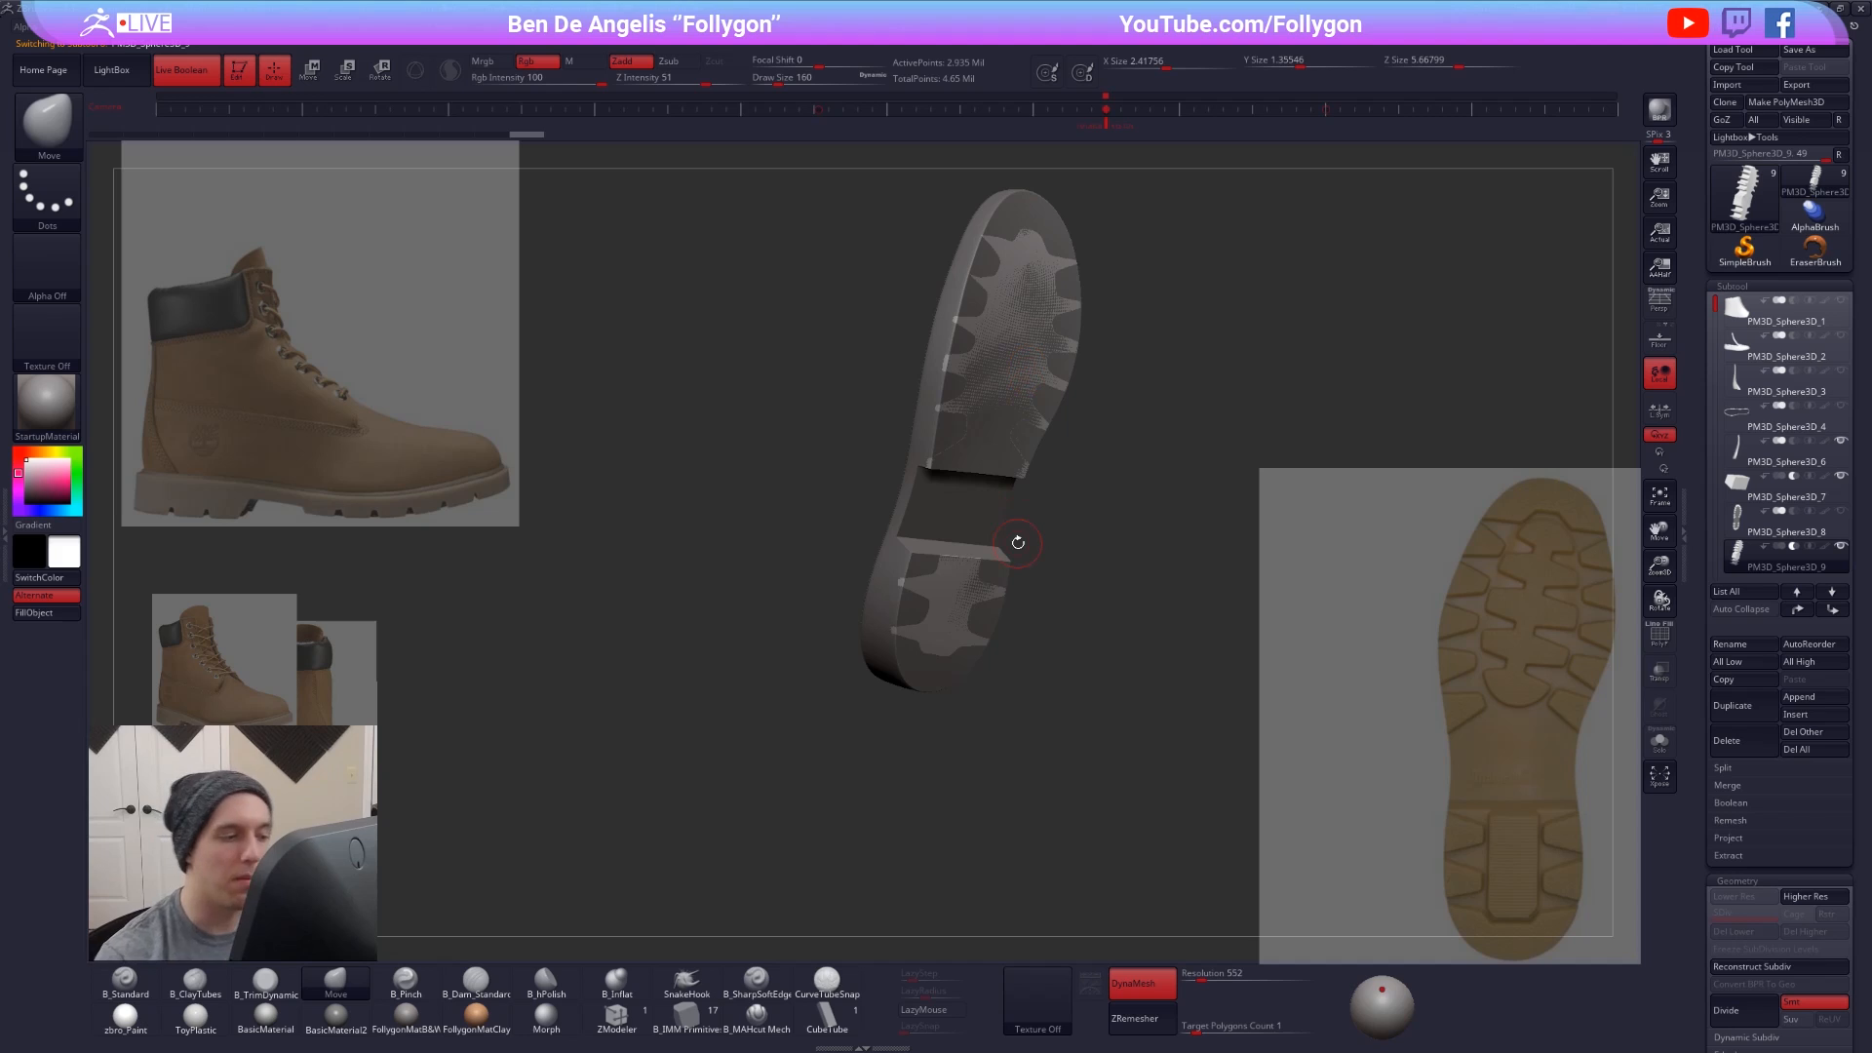
- Align a Transpose move line to the isolated centre section's flat face, then shift this cutter slightly along it with the sole shown
key("w")
key("alt+s")
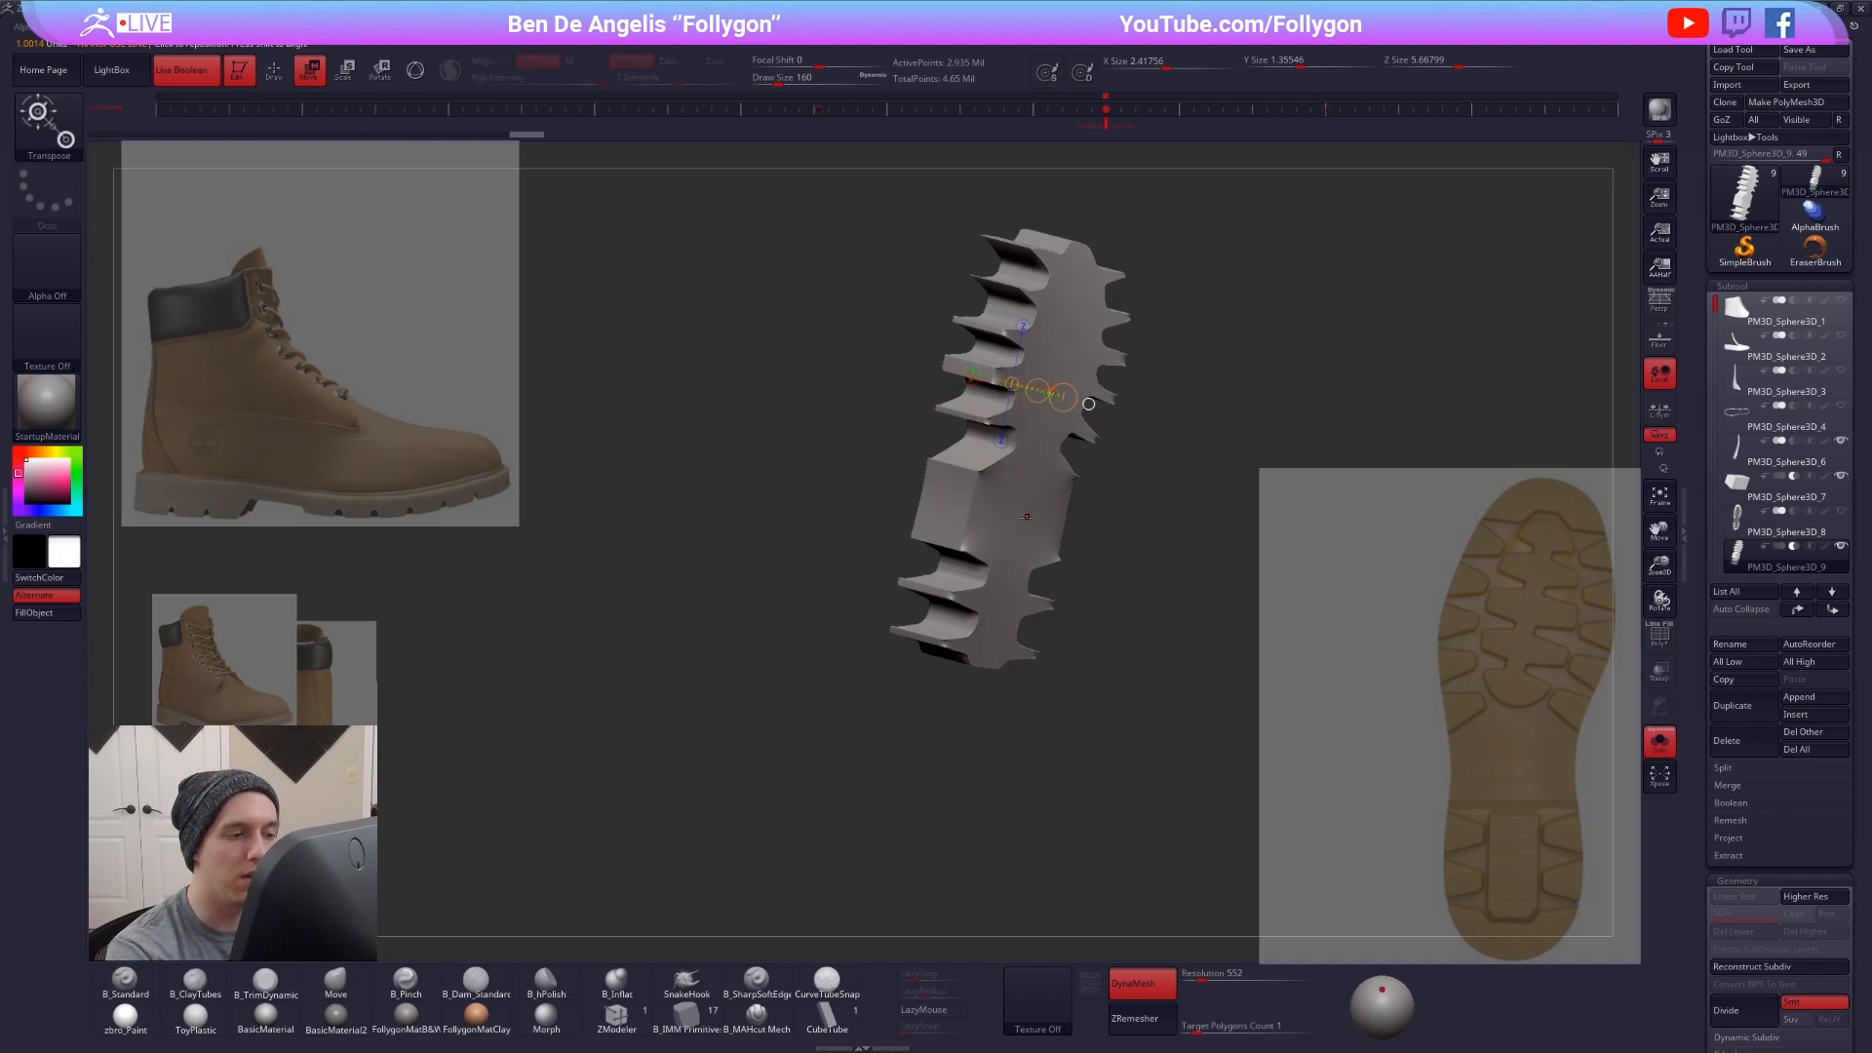
left_click(1027, 516)
left_click_drag(836, 573, 1011, 567)
left_click(1012, 490)
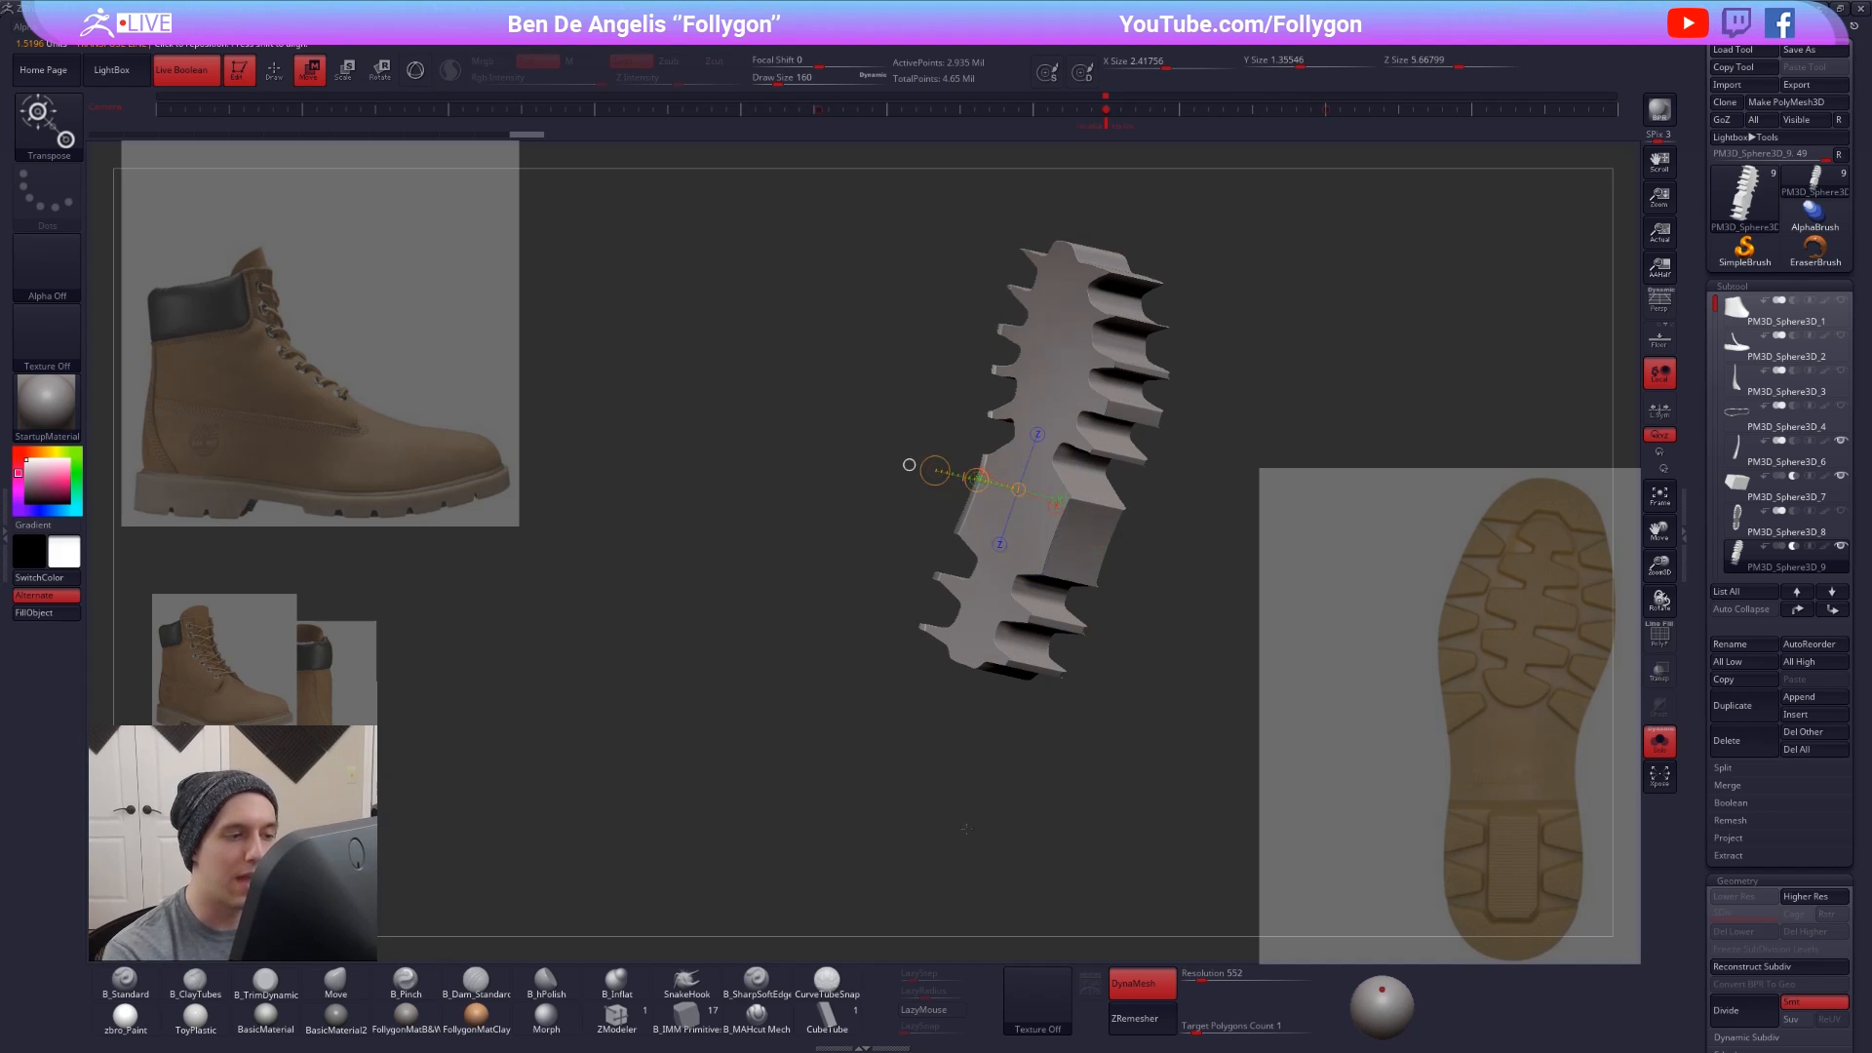
mouse_move(912, 824)
left_mouse_down()
mouse_move(1019, 838)
mouse_move(1051, 651)
mouse_move(992, 585)
mouse_move(1075, 604)
mouse_move(983, 605)
mouse_move(981, 552)
mouse_move(1048, 587)
mouse_move(1019, 624)
mouse_move(1026, 590)
mouse_move(1055, 653)
mouse_move(1110, 647)
mouse_move(1026, 635)
mouse_move(1074, 577)
mouse_move(1068, 546)
left_mouse_up()
left_click(1123, 481)
key("alt+s")
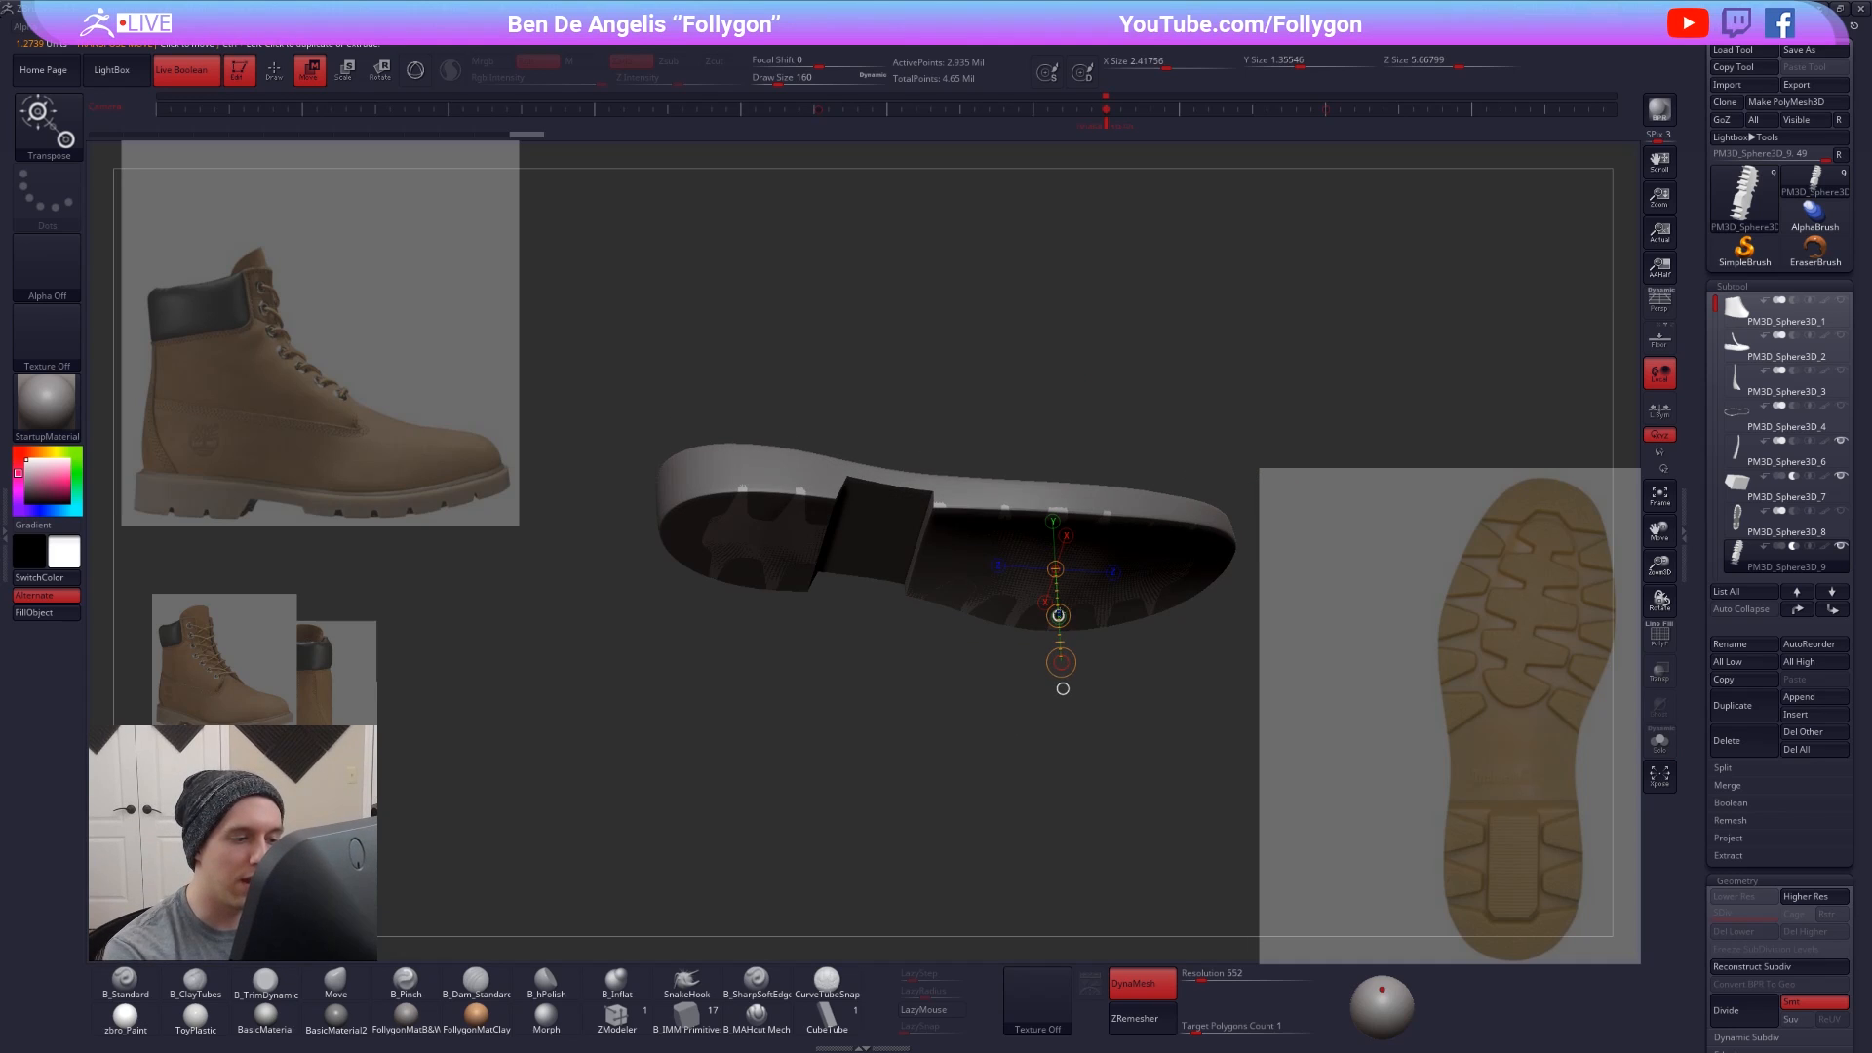
left_click_drag(1059, 615, 1065, 593)
- Adjust the centre cutter's vertical position with fresh Transpose move lines, checking the tread depth from the sole's side and underside
left_click_drag(1107, 684, 1055, 544)
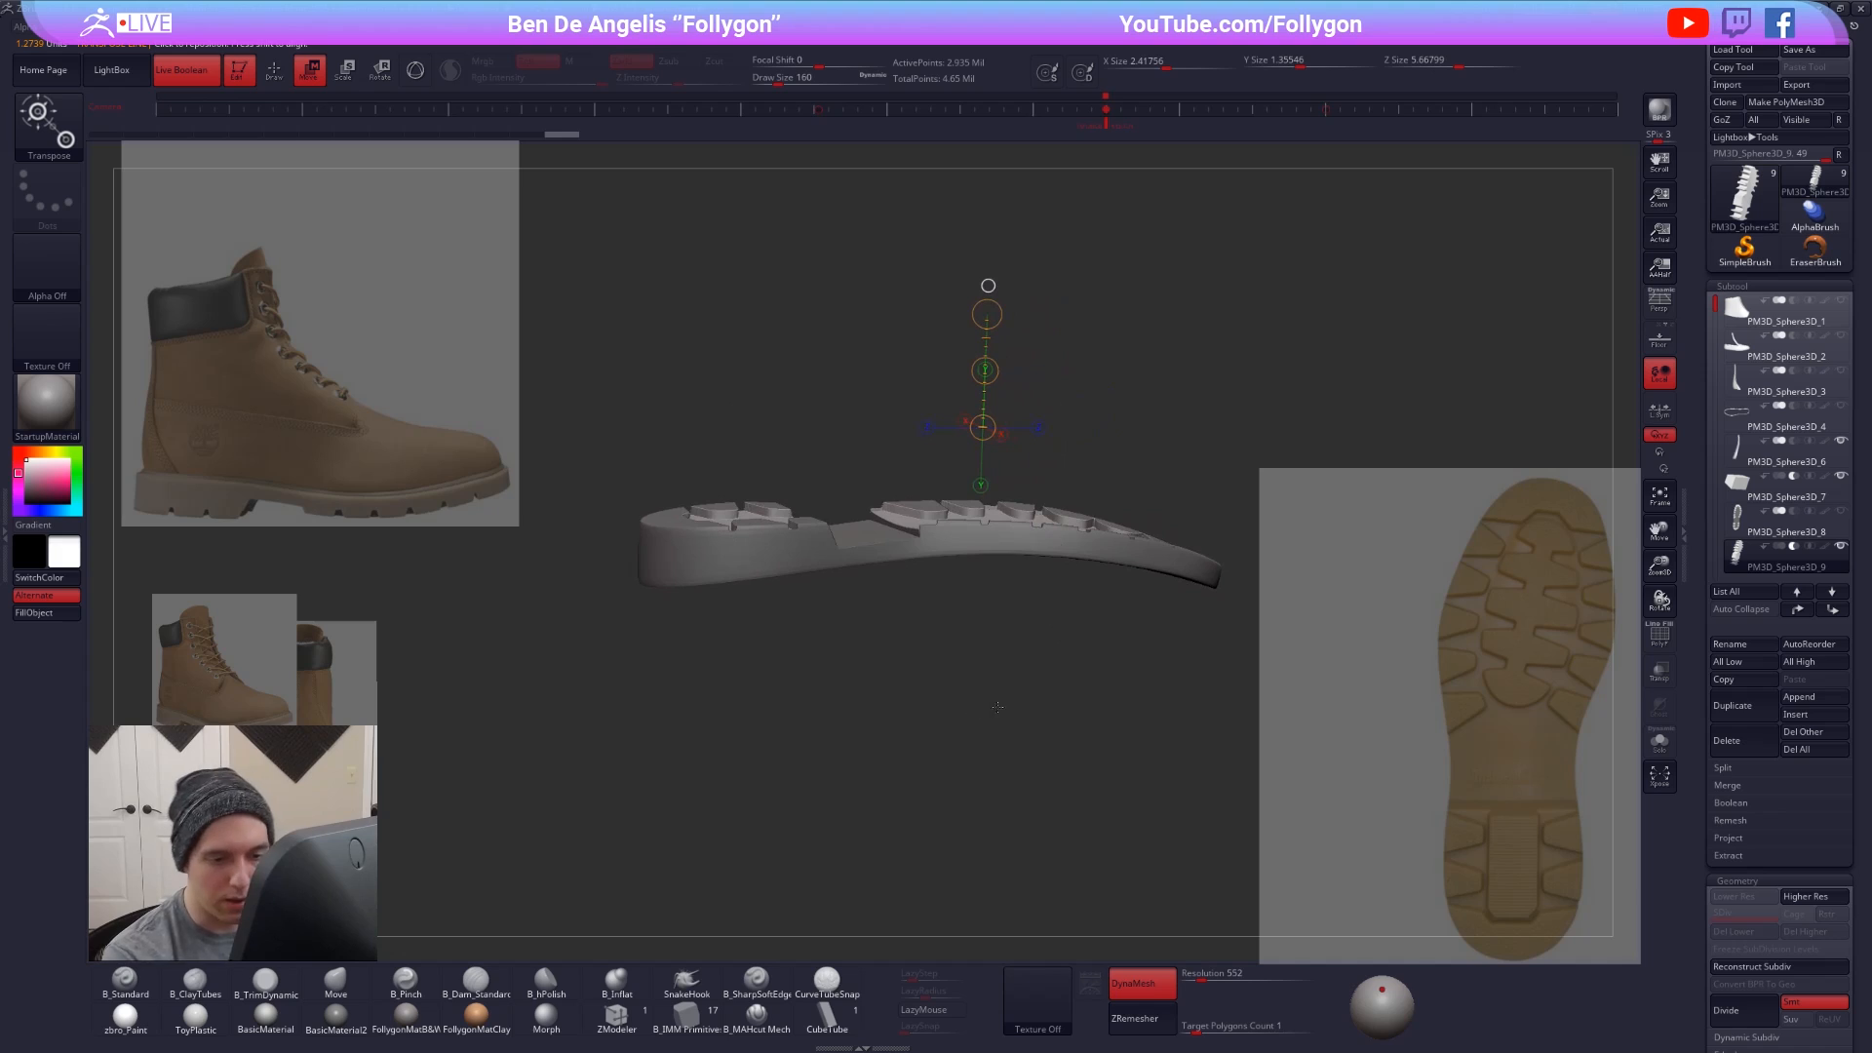
left_click_drag(962, 719, 1017, 702)
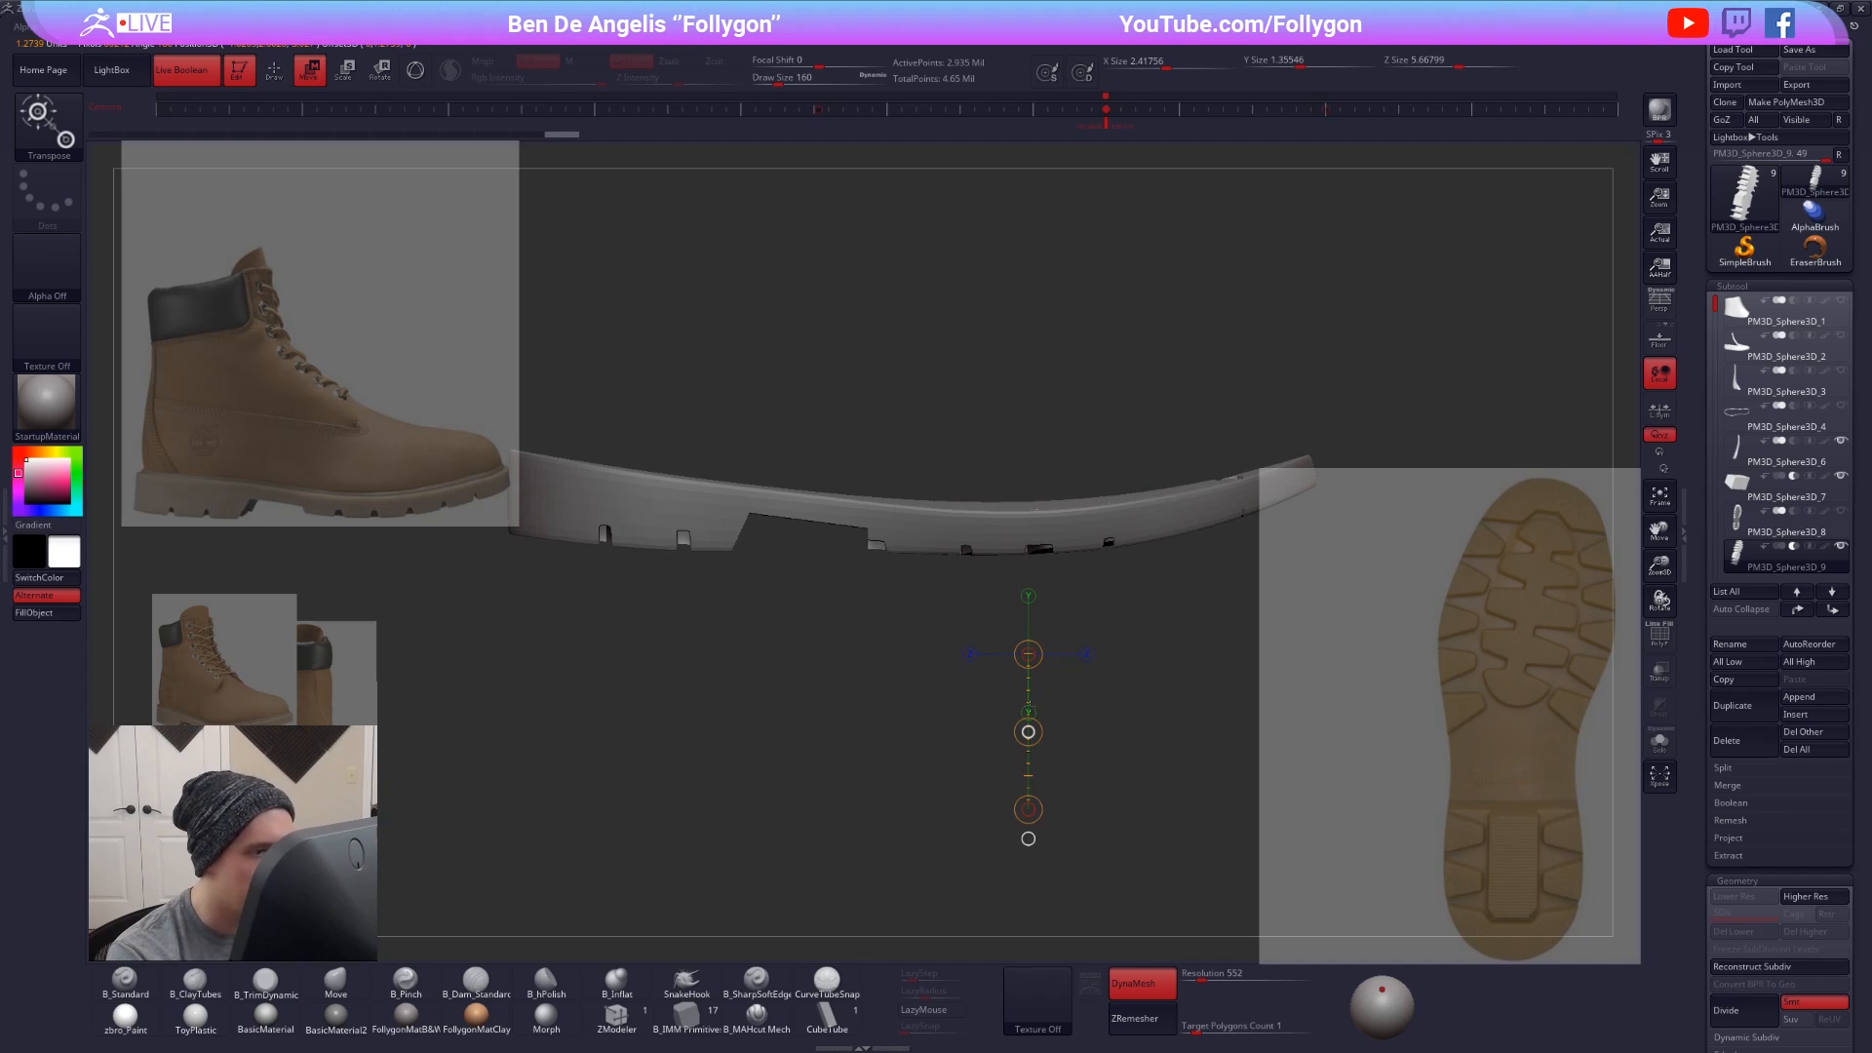
key("q")
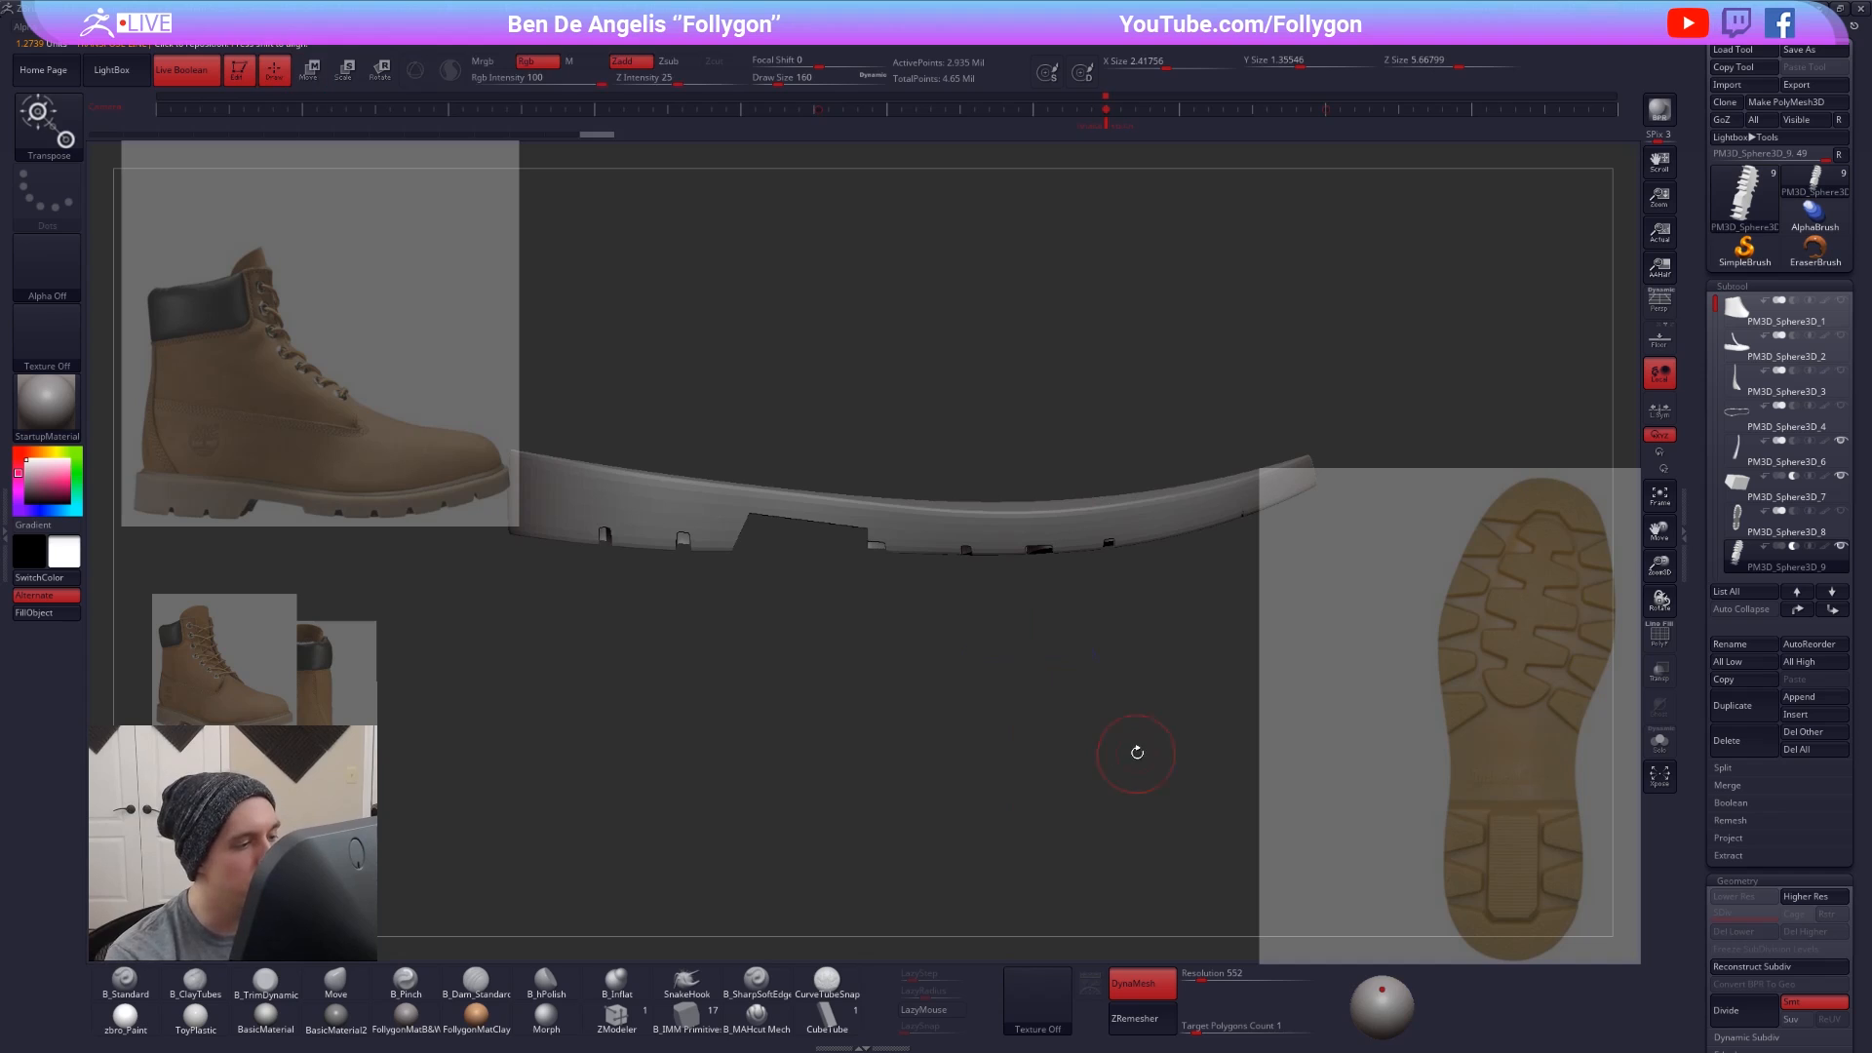
mouse_move(1128, 814)
left_mouse_down()
mouse_move(1128, 843)
mouse_move(1132, 641)
left_mouse_up()
mouse_move(1132, 641)
right_mouse_down()
mouse_move(1092, 595)
mouse_move(1049, 709)
right_mouse_up()
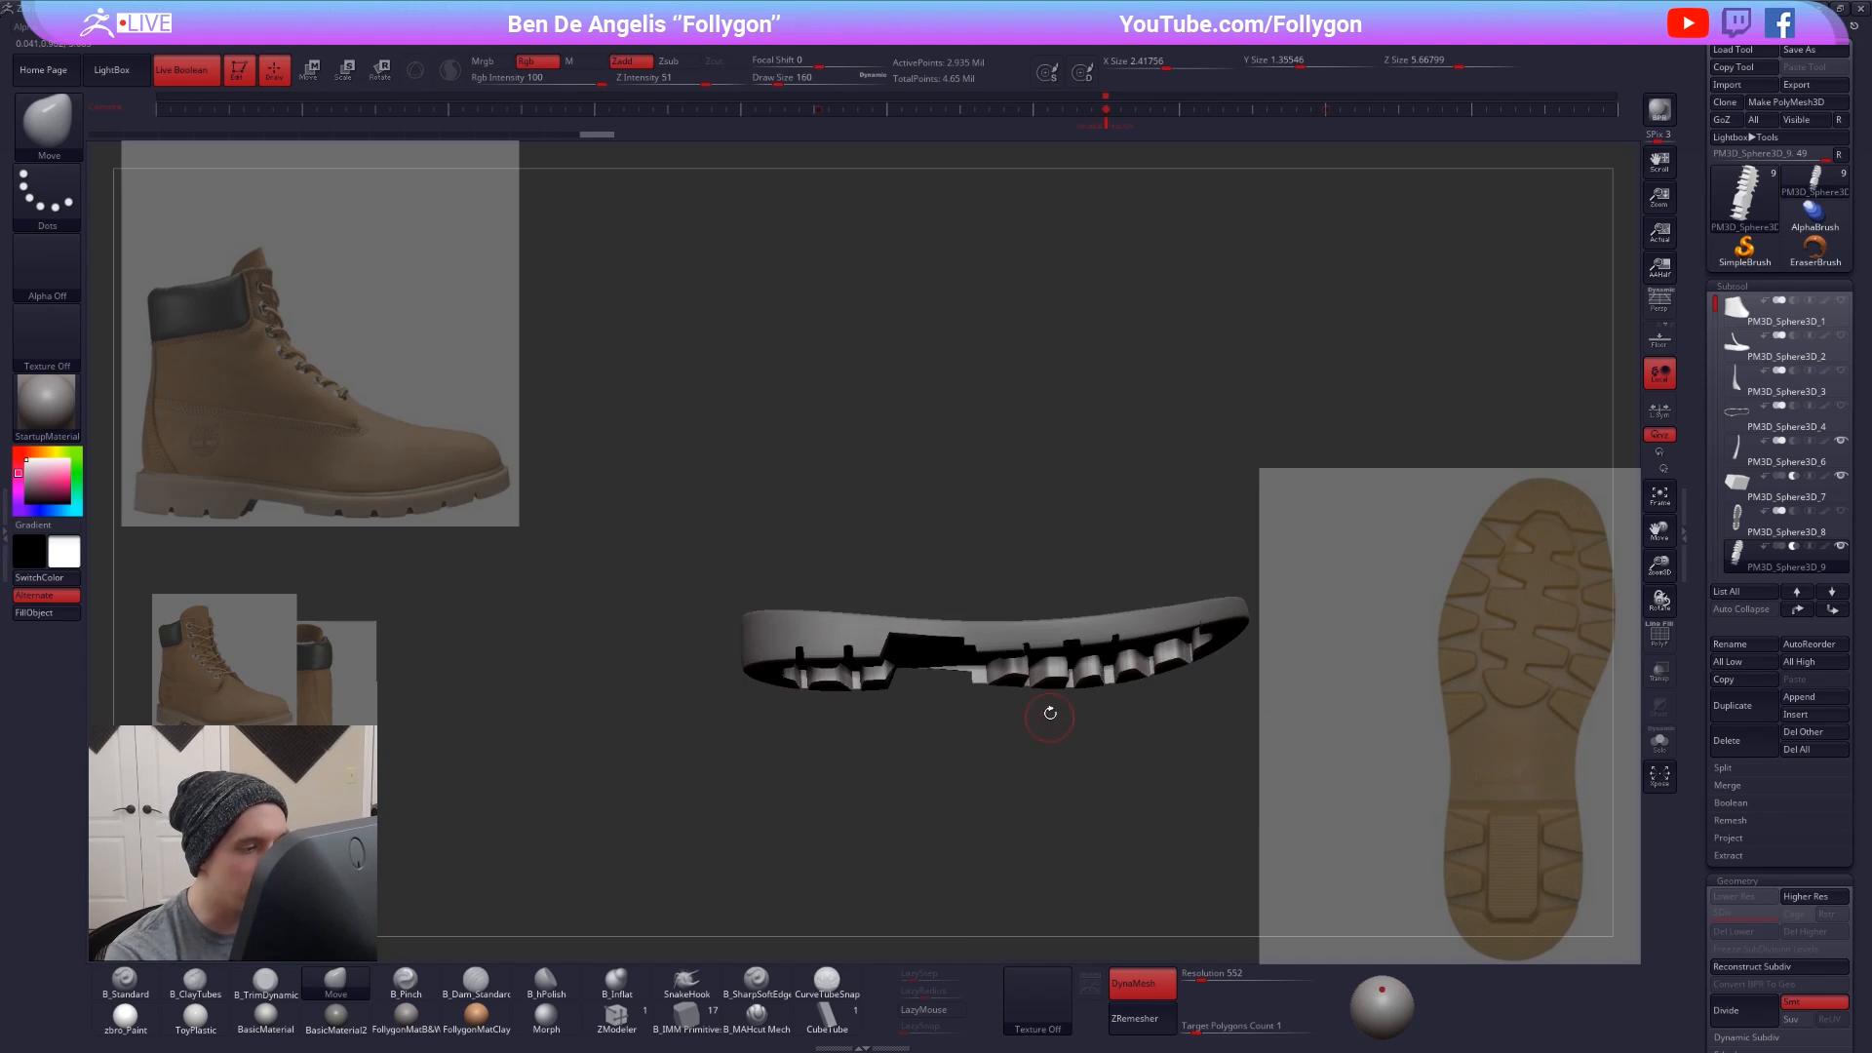
key("w")
left_click_drag(1068, 704, 1072, 799)
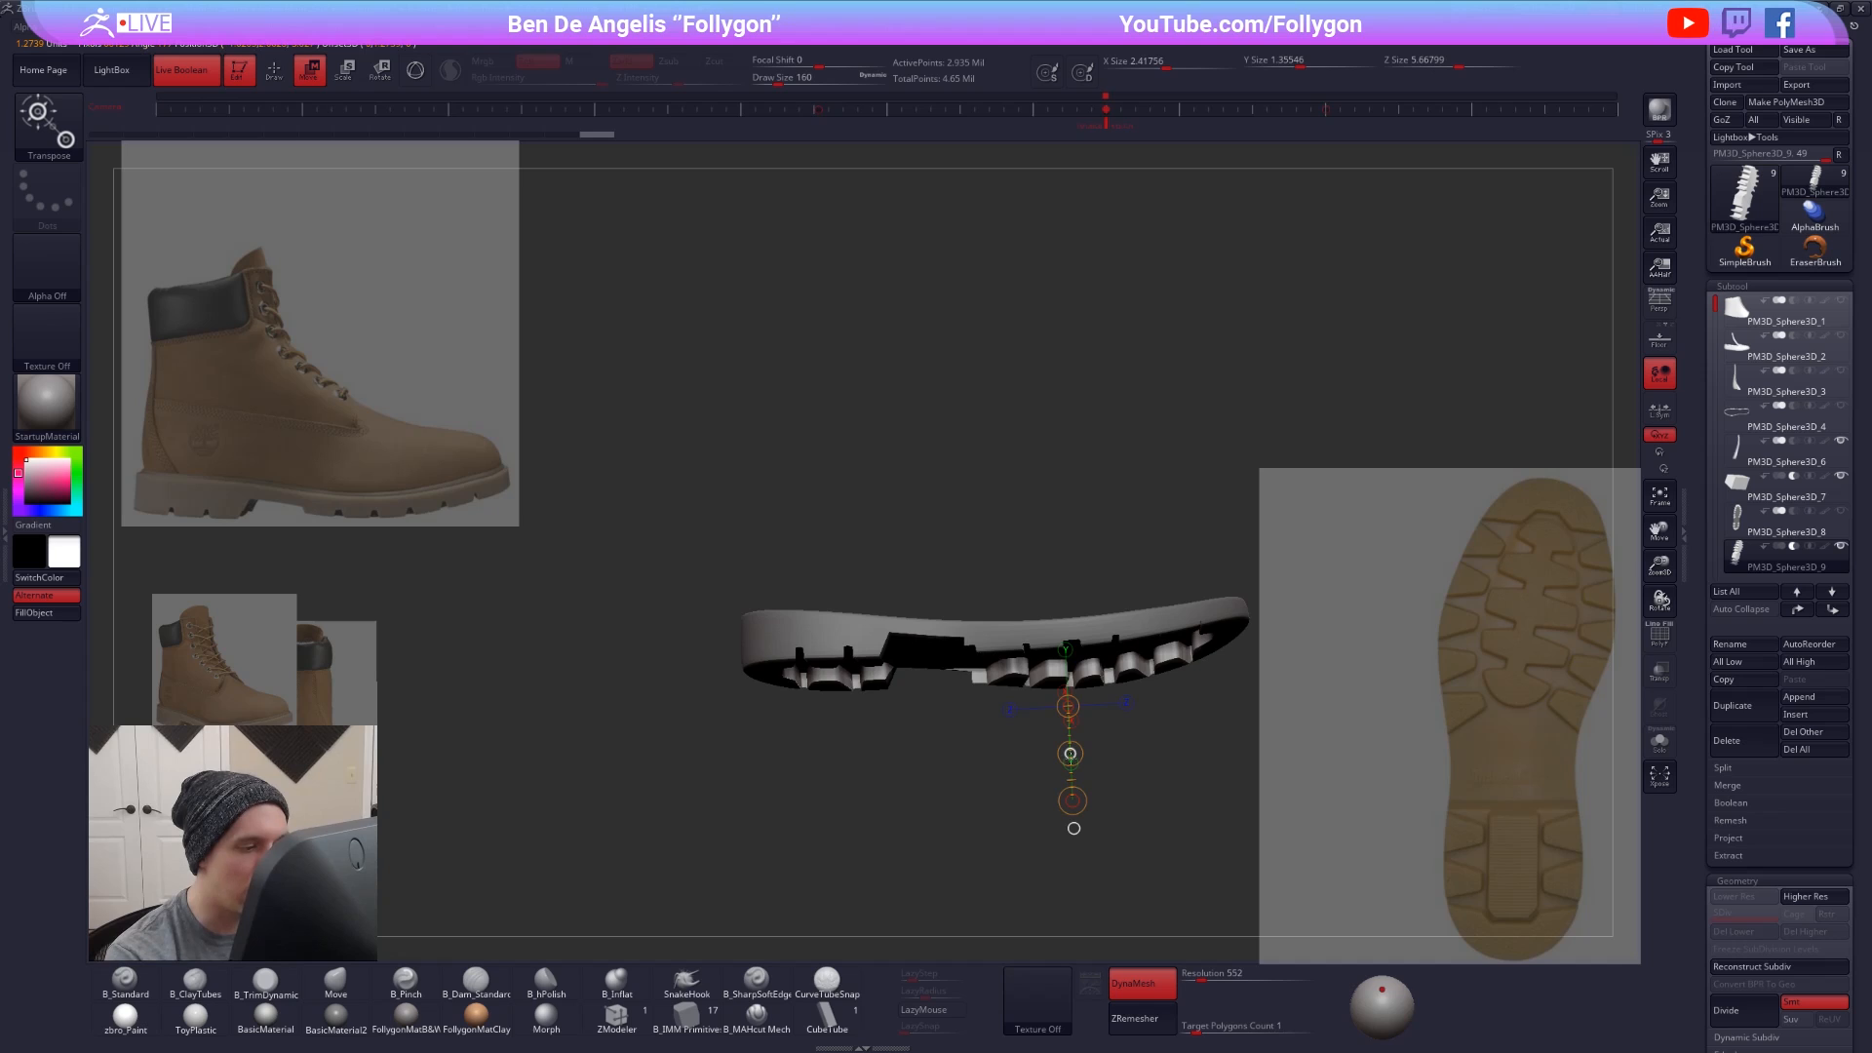
key("q")
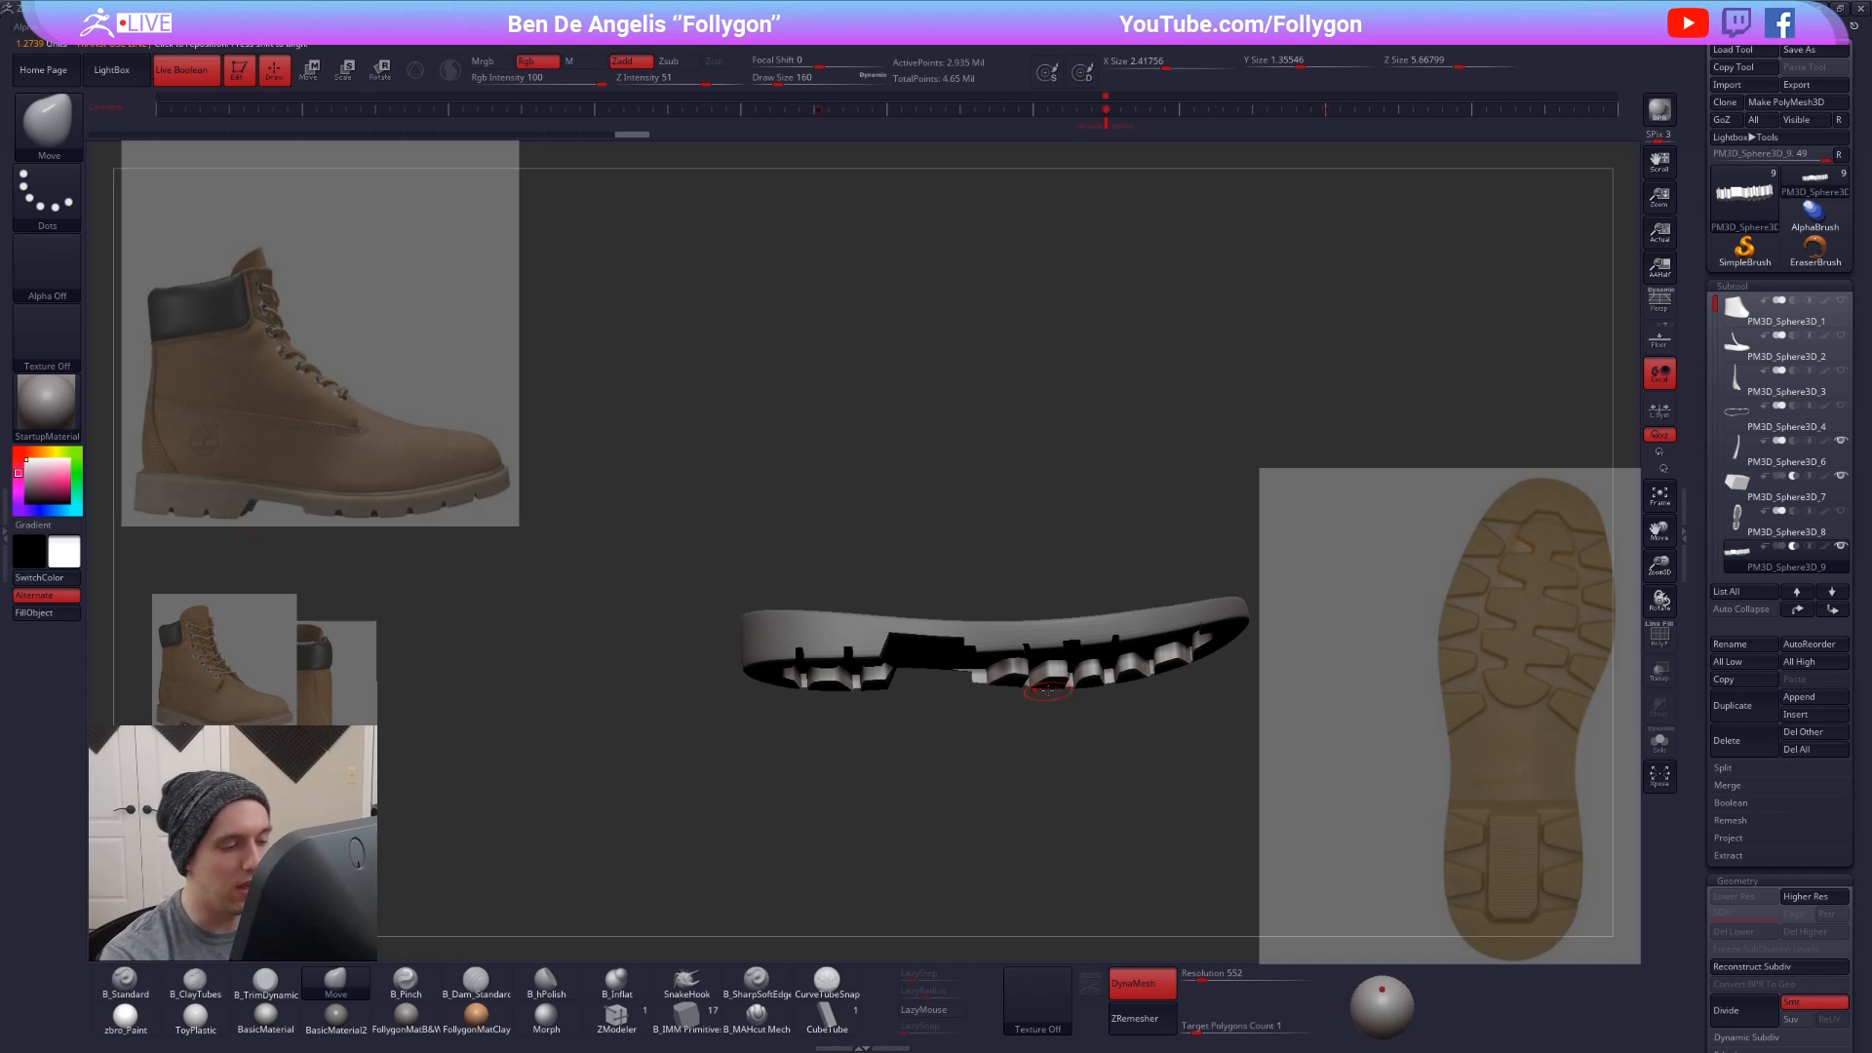
- Isolate the centre cutter and inspect its wireframe from the side
key("alt+s")
right_click_drag(1033, 673, 937, 642, "shift")
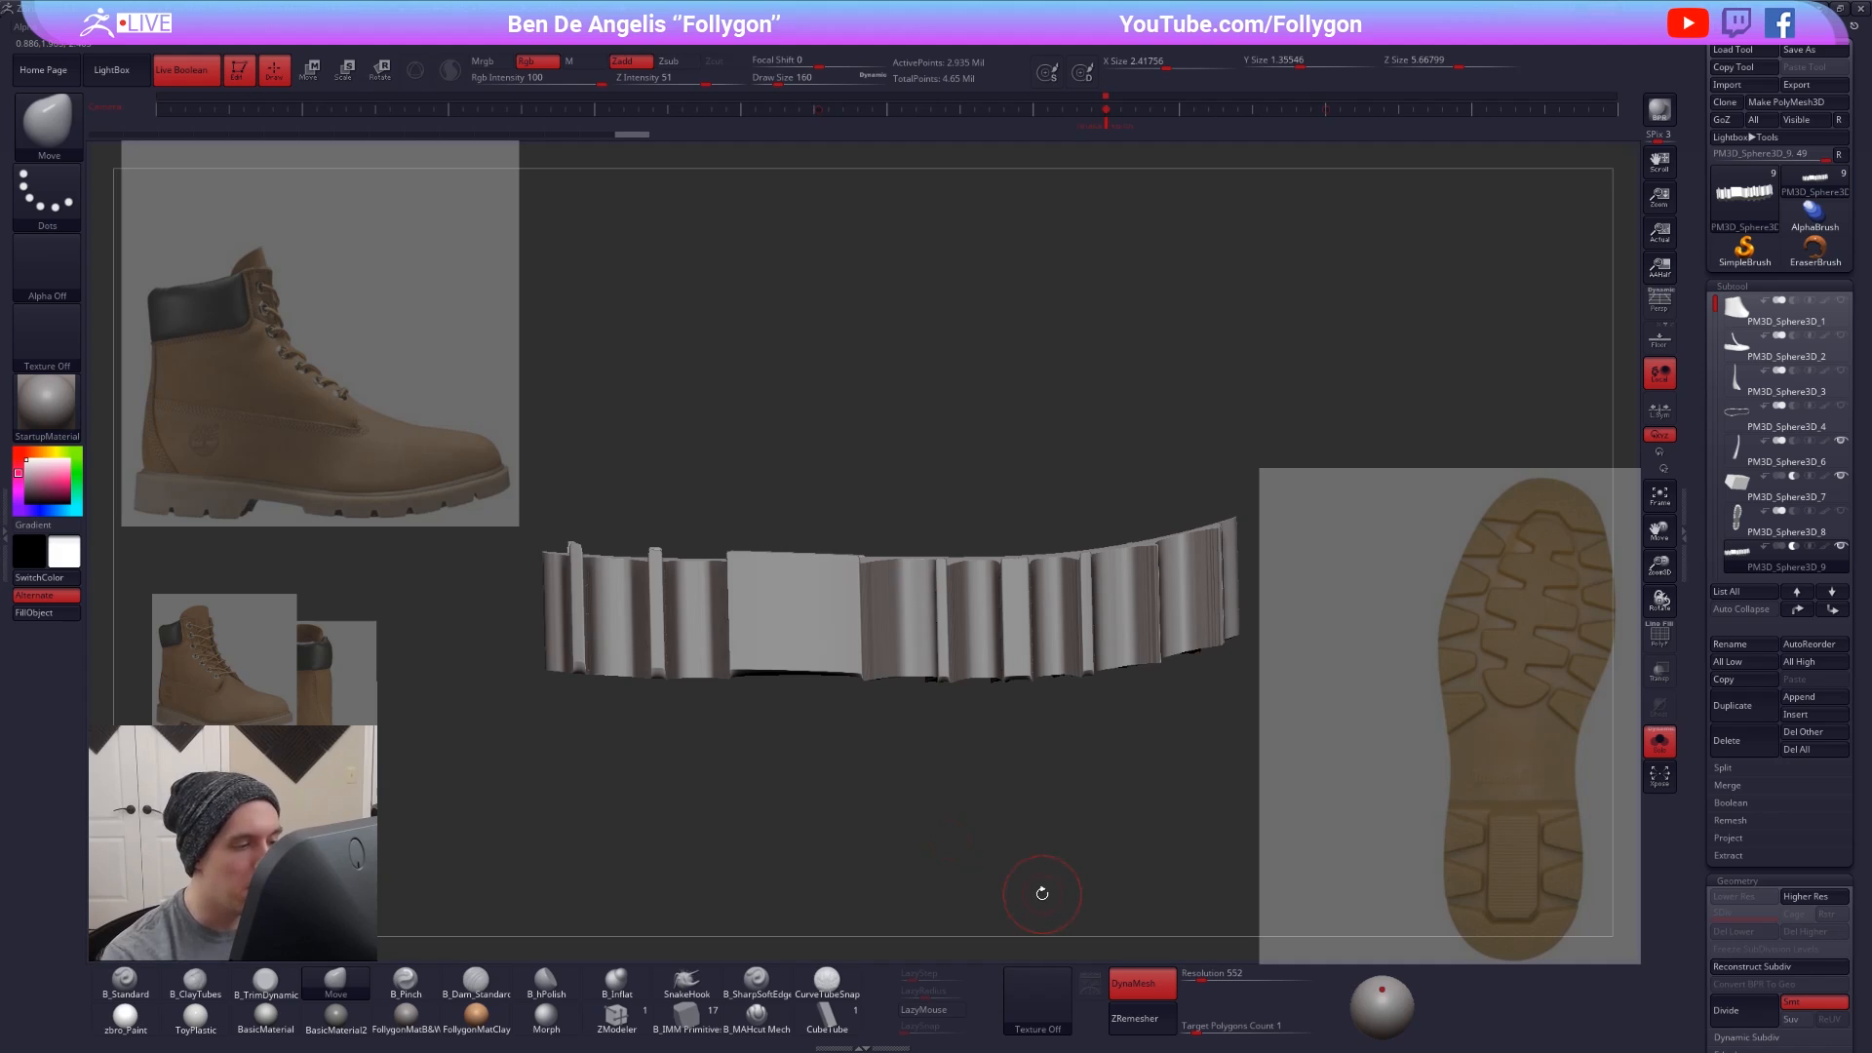
key("shift+f")
key("shift+f")
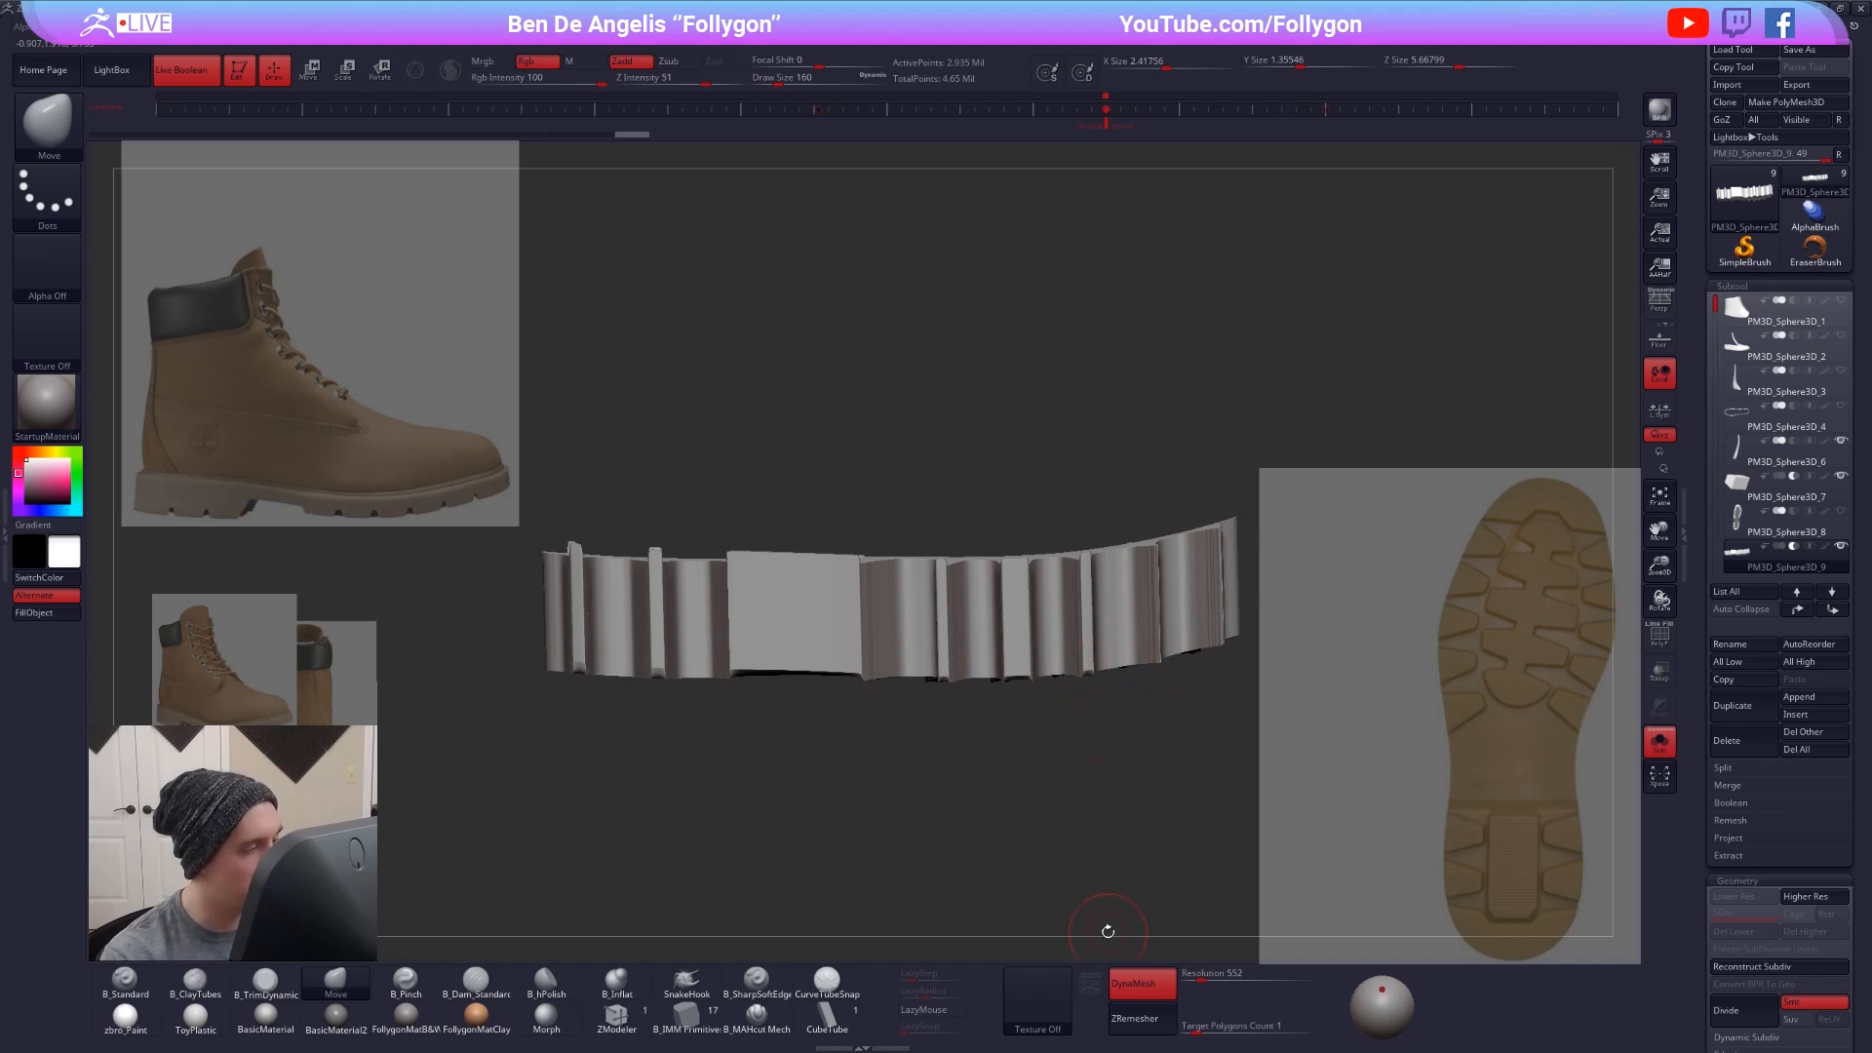
key("shift+f")
key("shift+f")
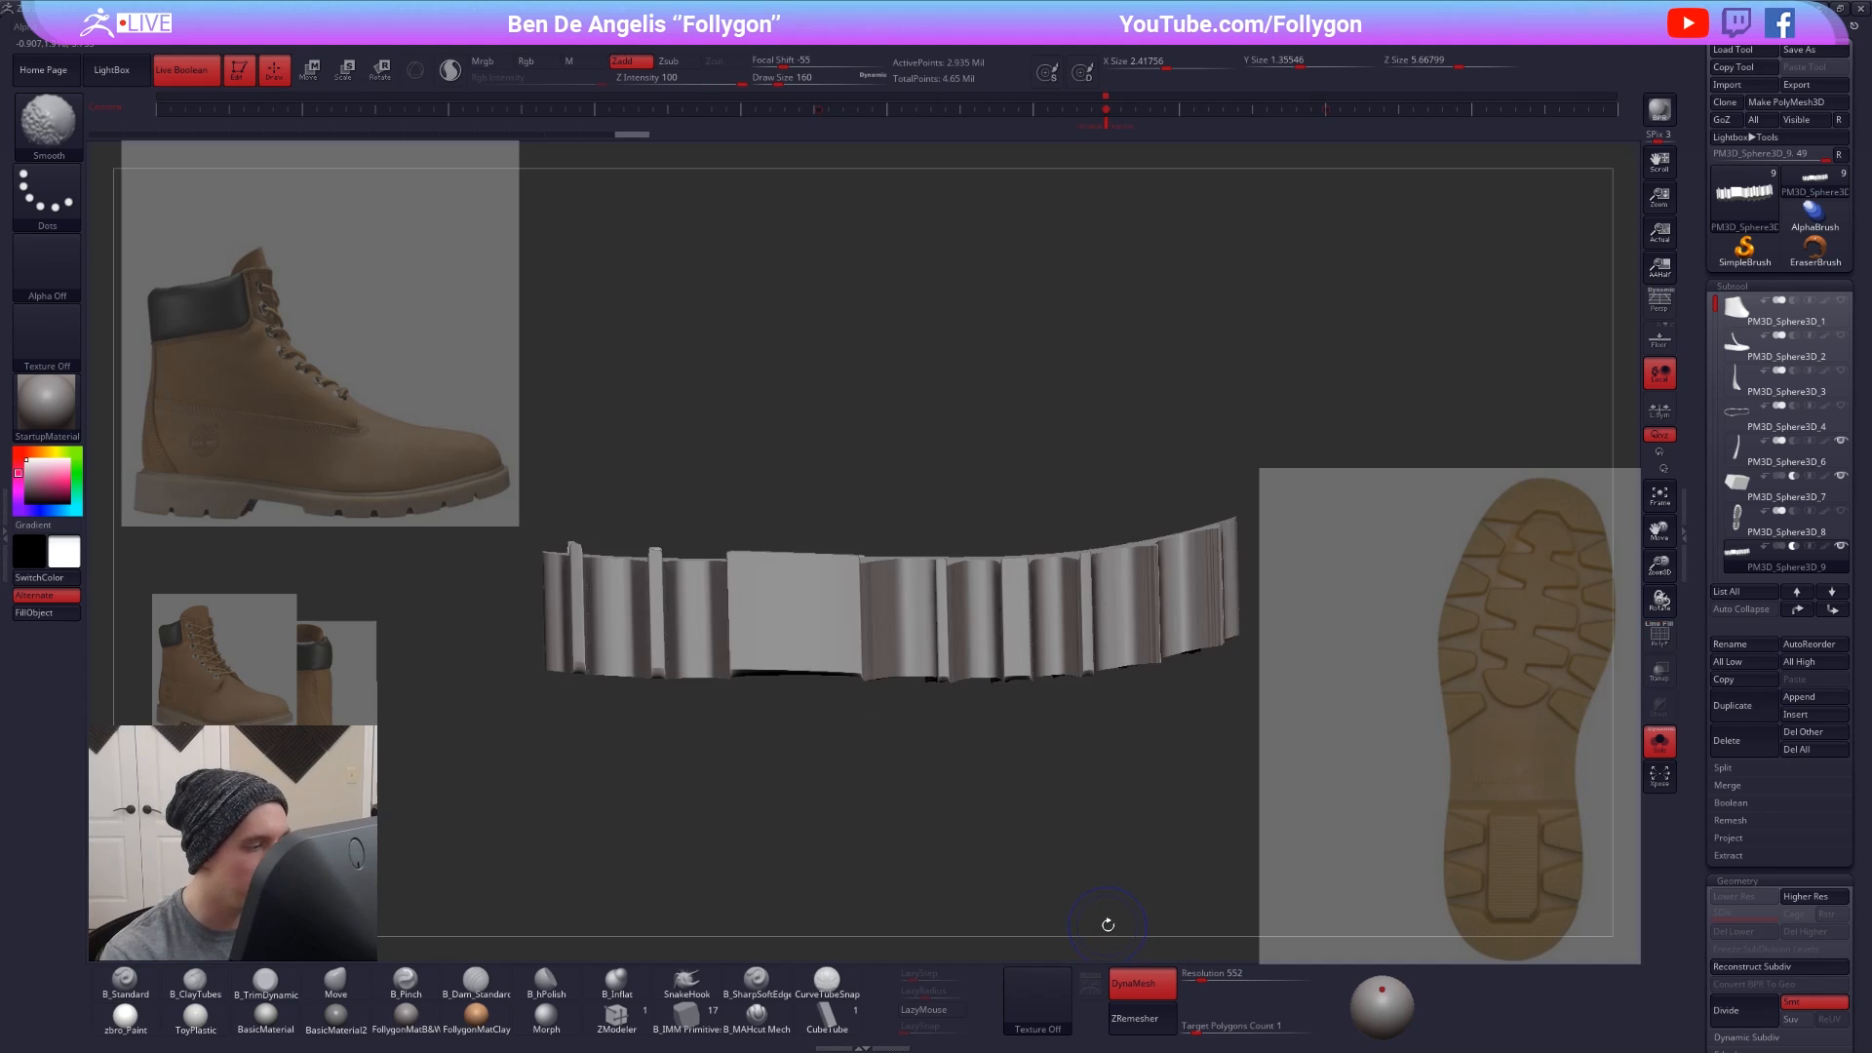
left_click_drag(1130, 877, 1108, 605, "alt")
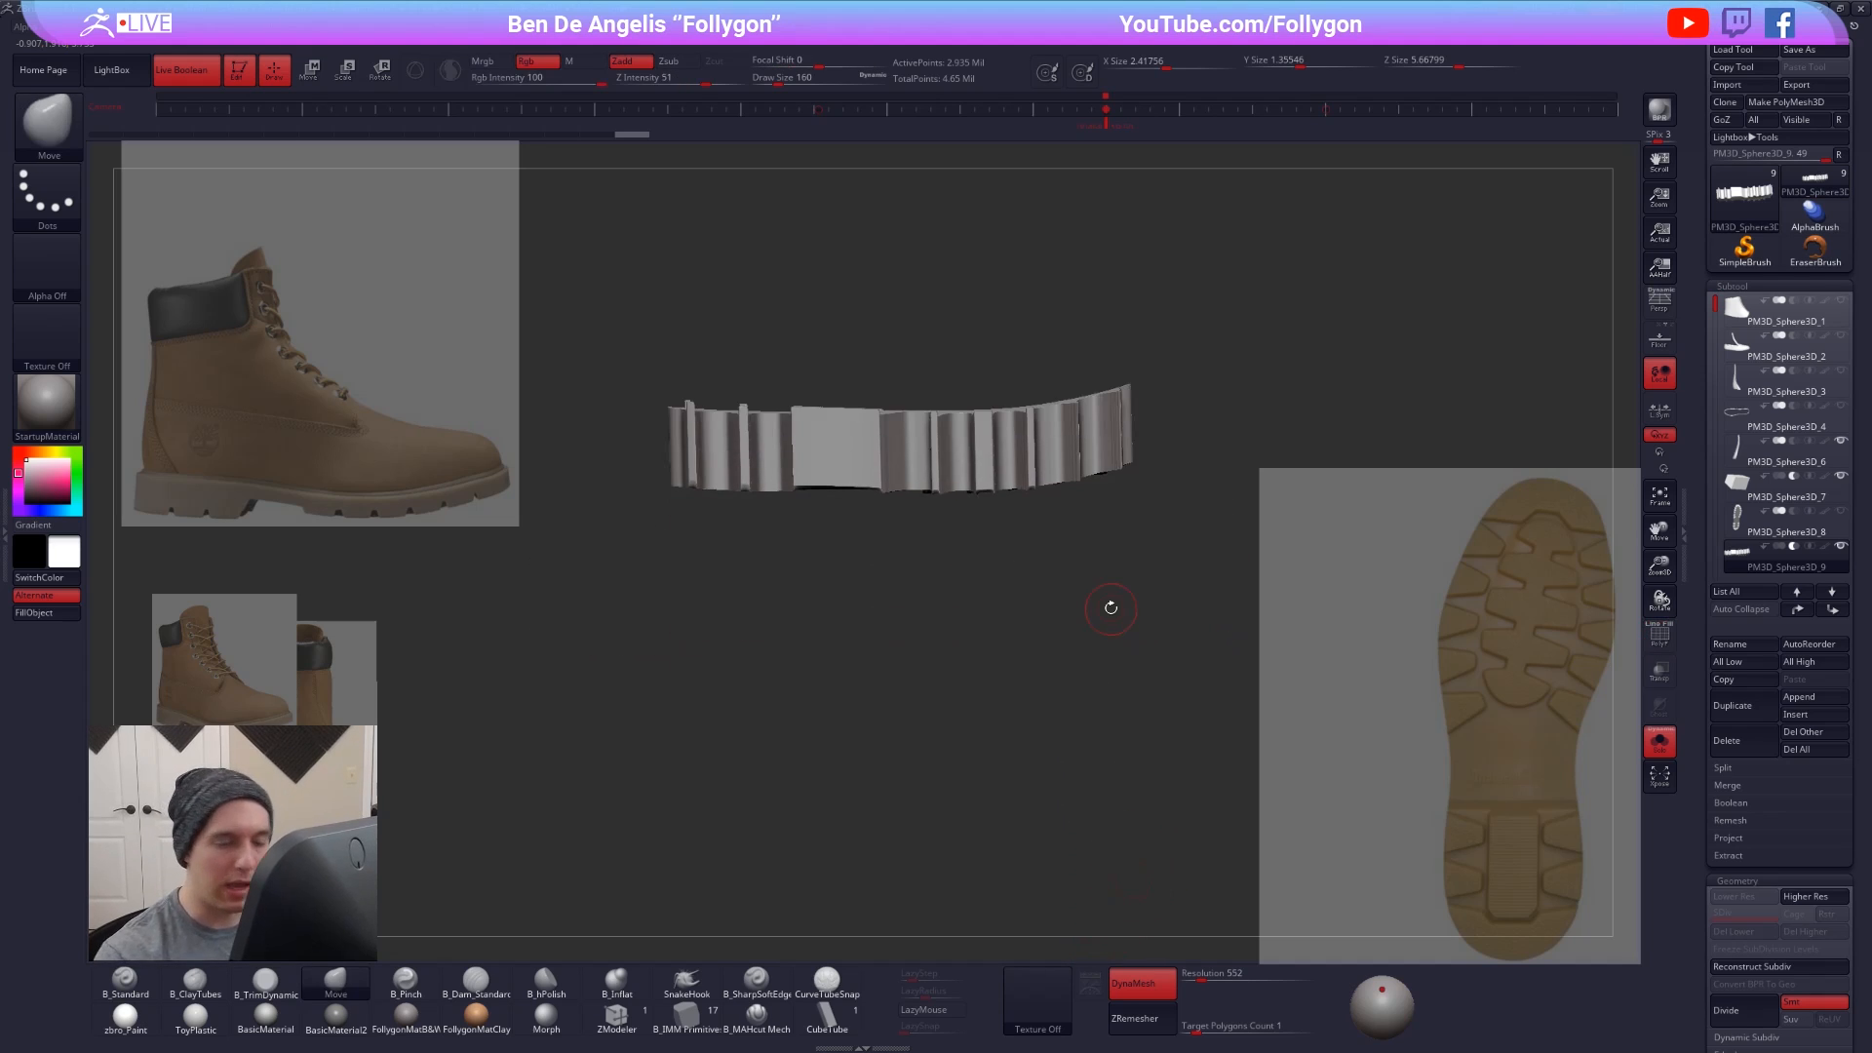
key("shift+f")
key("shift+f")
- Duplicate the centre cutter PM3D_Sphere3D_9 as a backup and hide the reference images
key("ctrl+z")
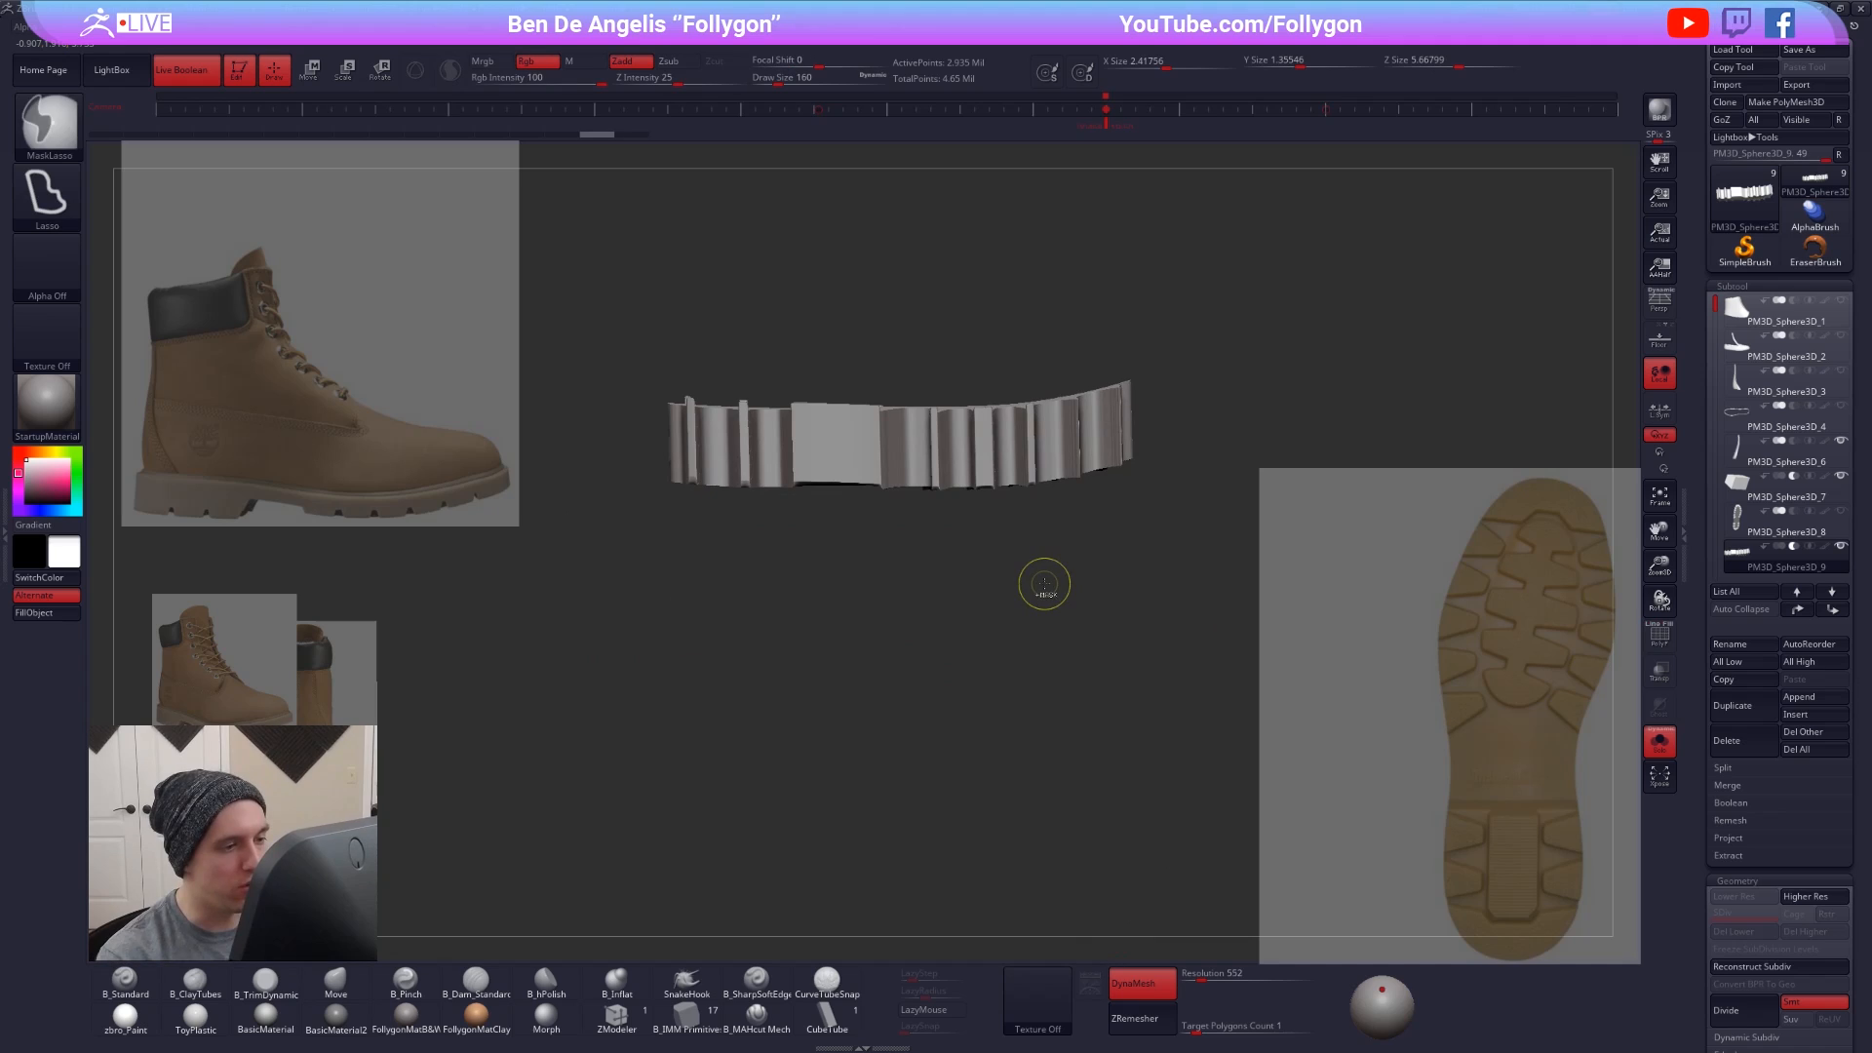
key("ctrl+z")
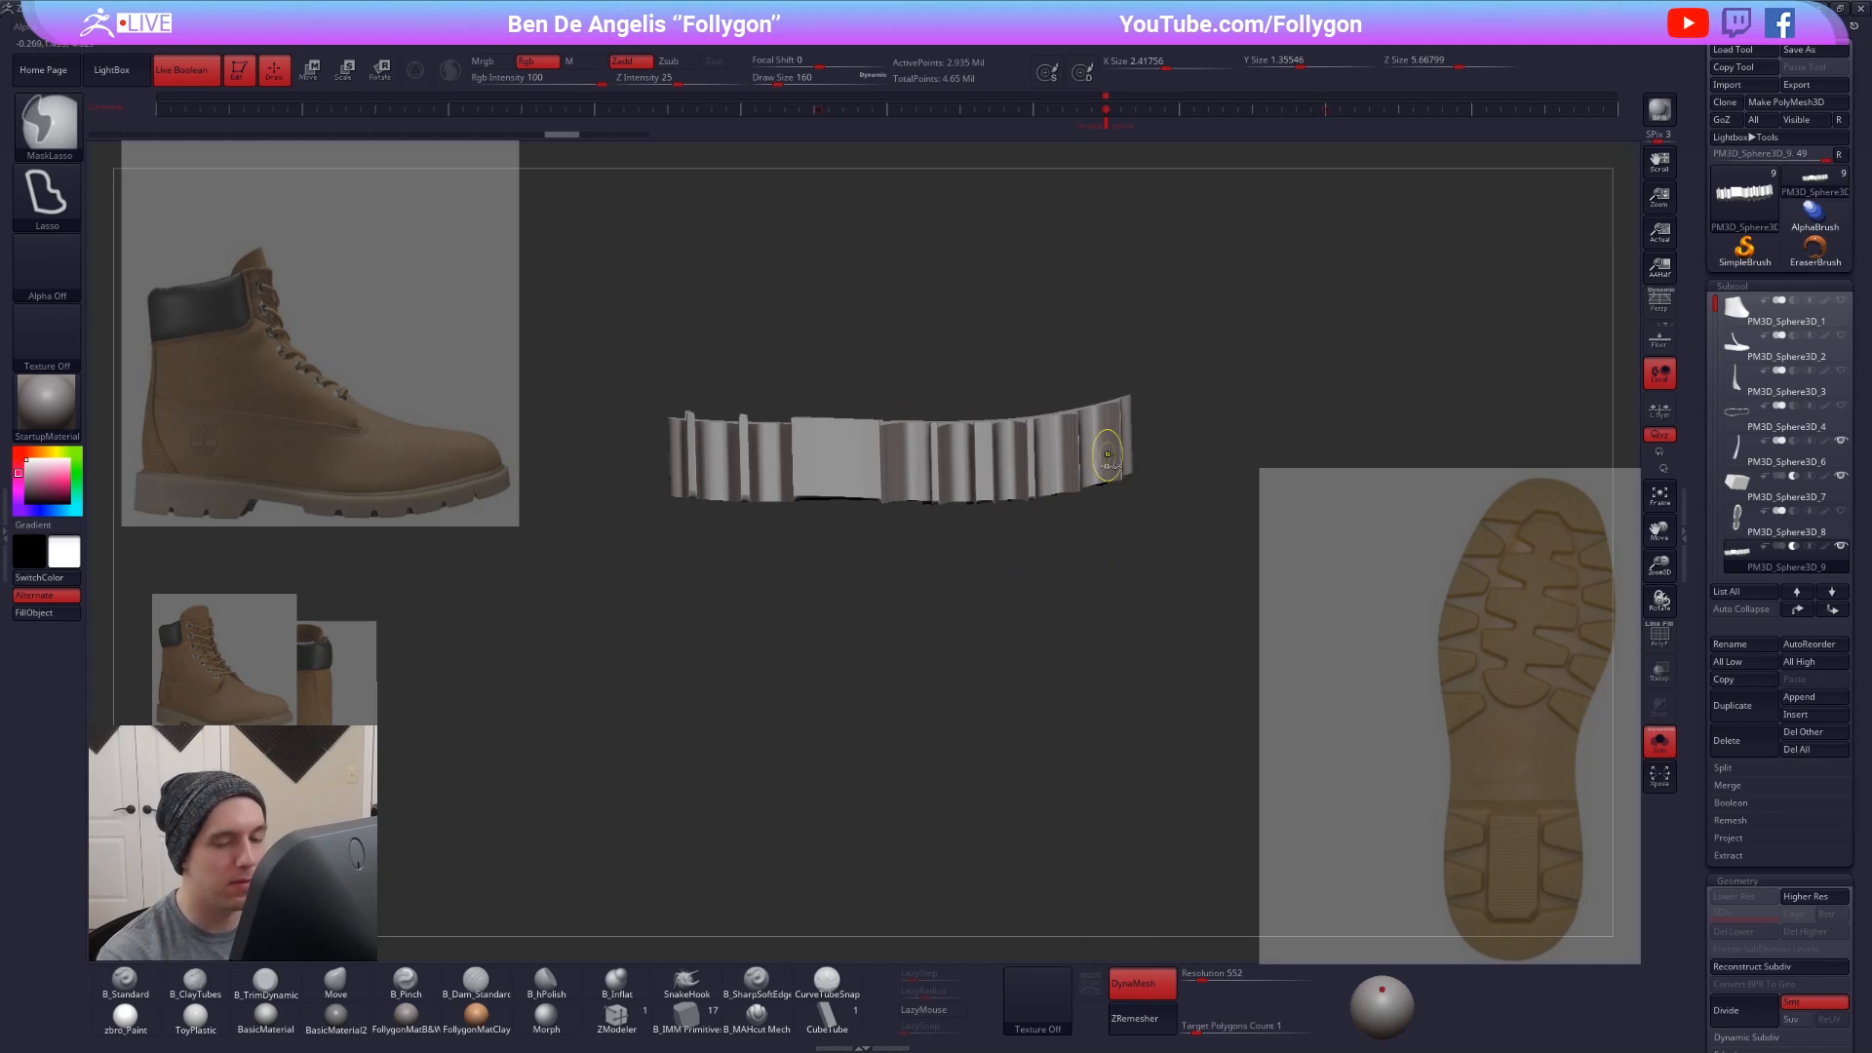
key("ctrl+shift+z")
left_click(1729, 711)
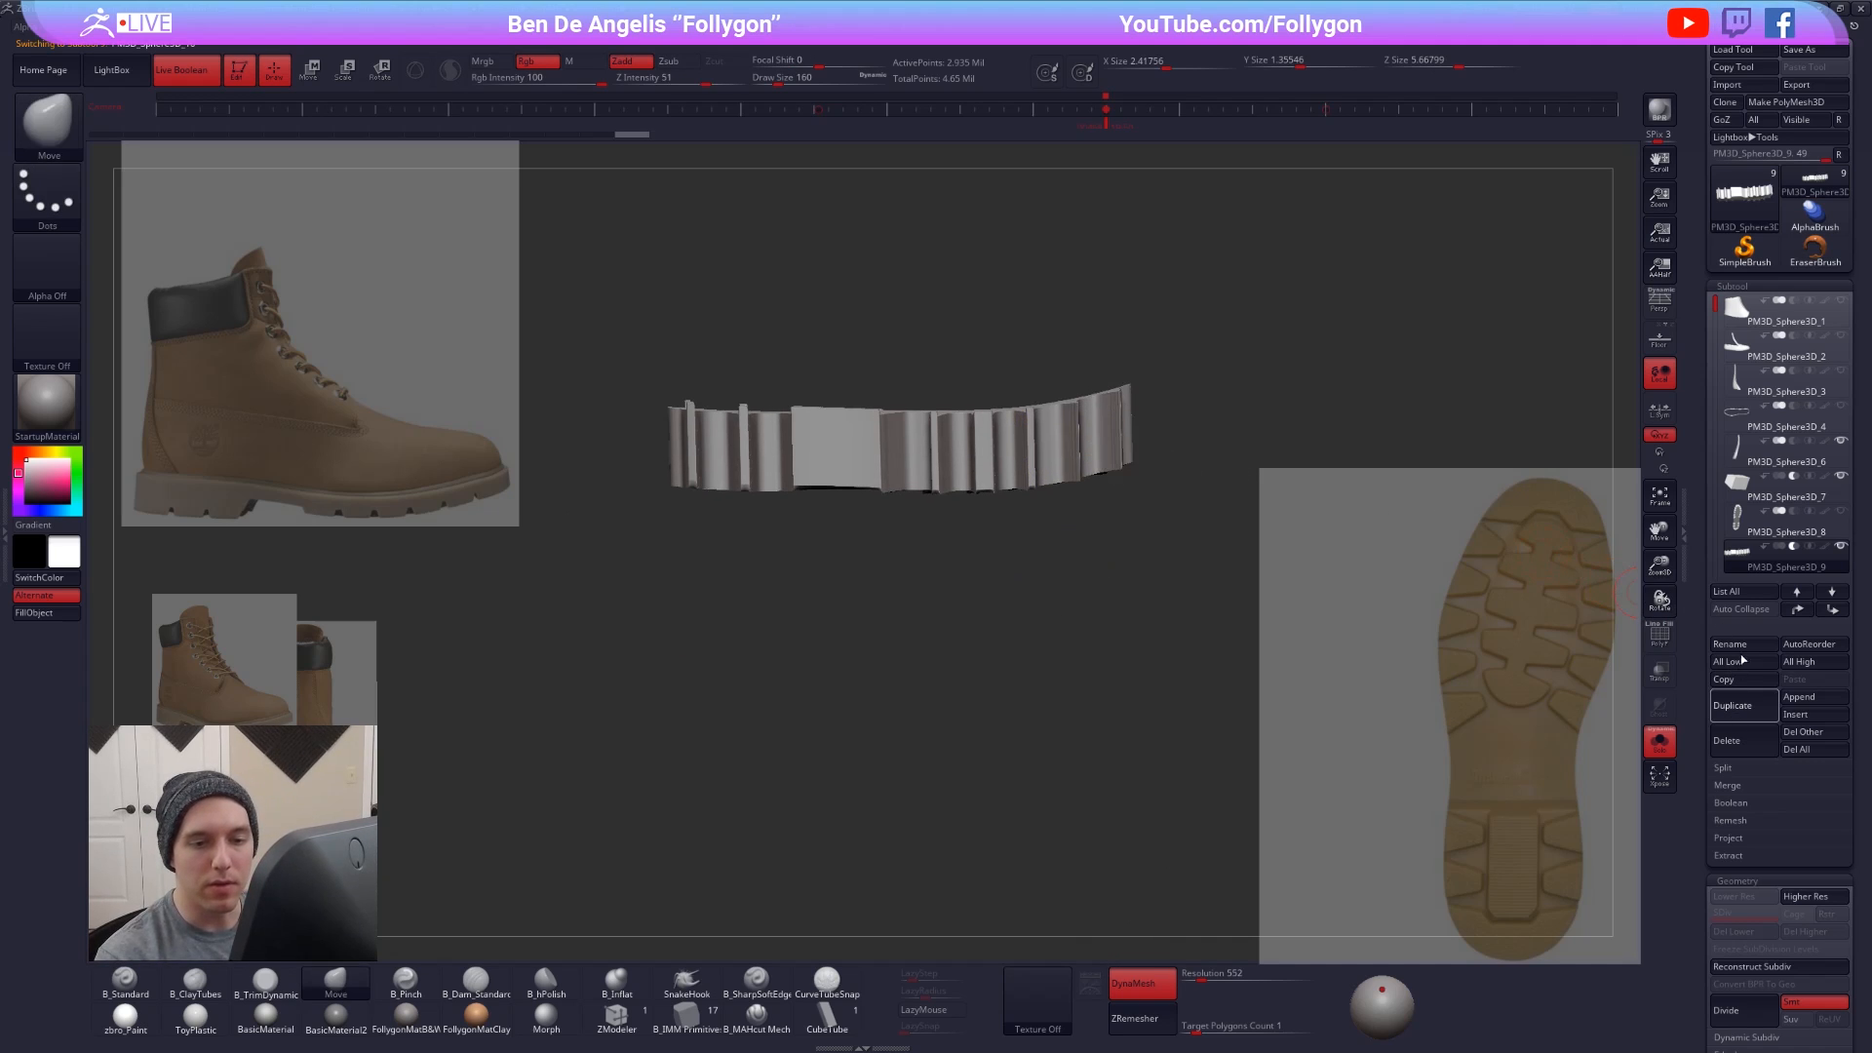
key("shift+z")
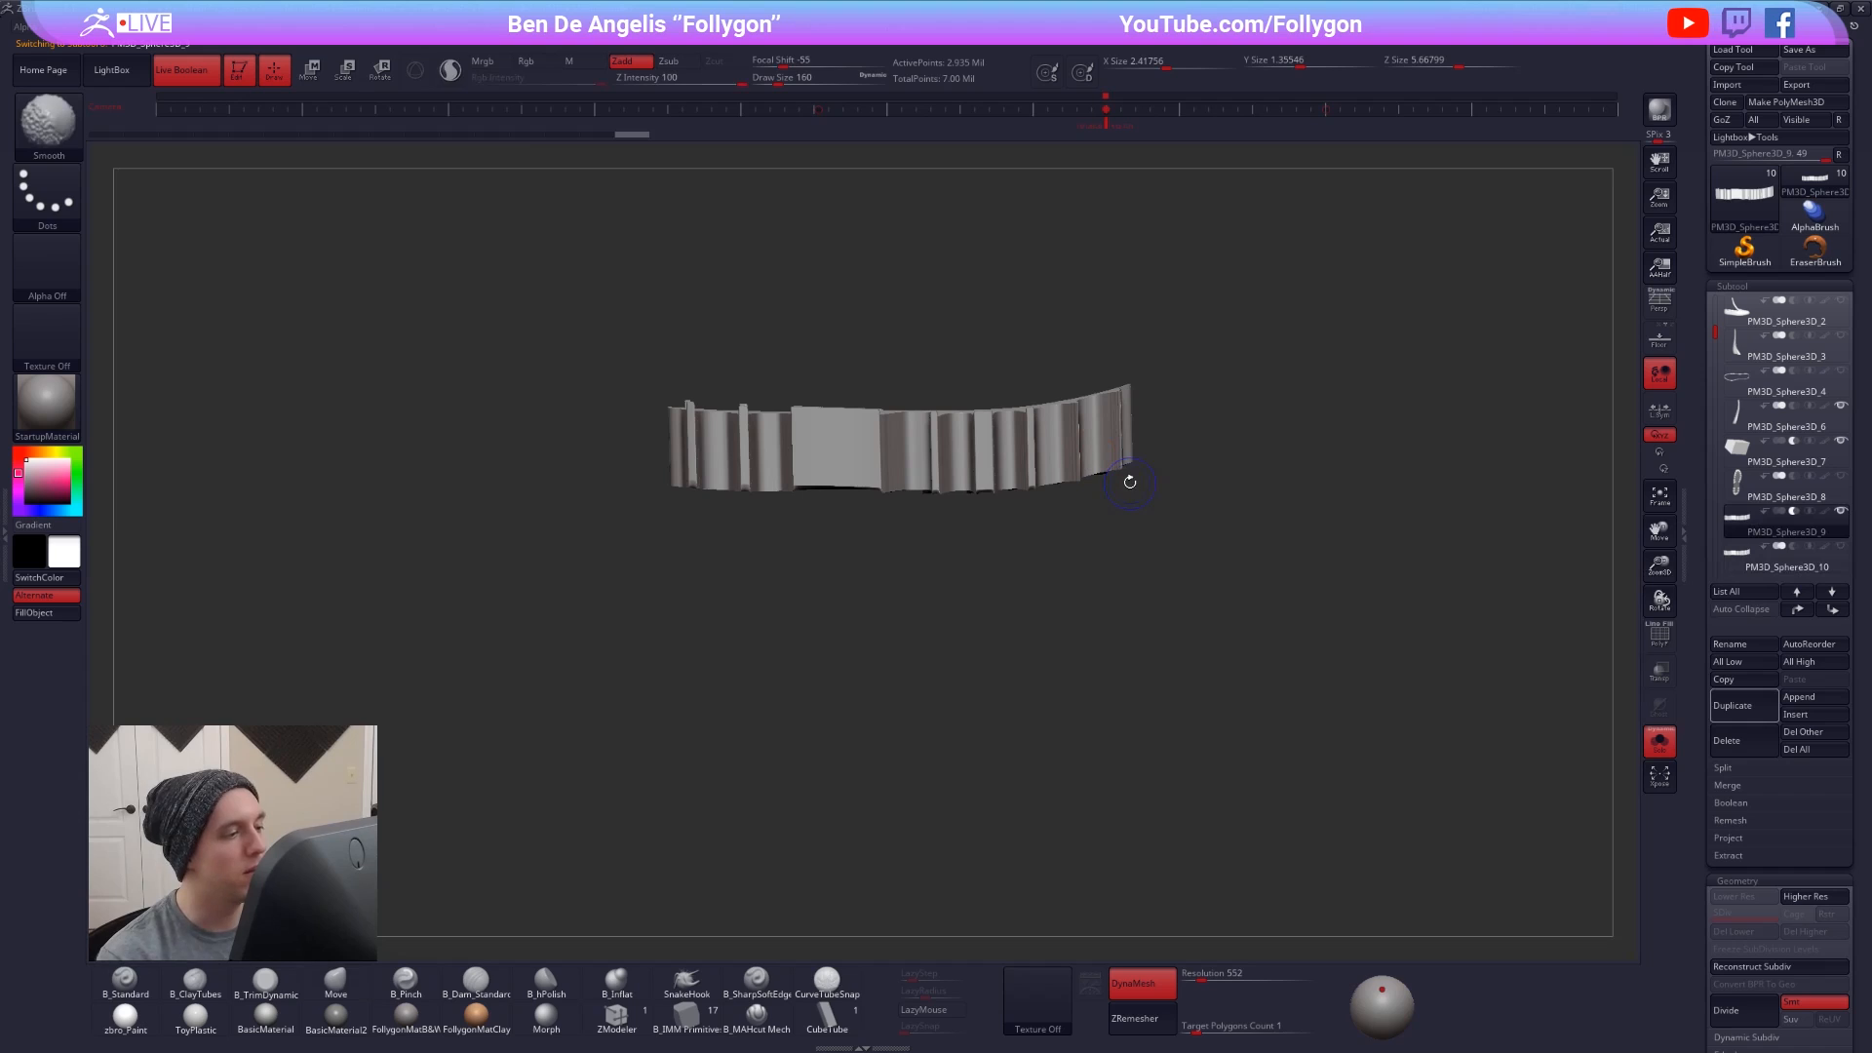
- Step the original centre cutter's history back to before its DynaMesh remesh
key("ctrl+z")
key("shift+f")
key("ctrl+z")
key("ctrl+z")
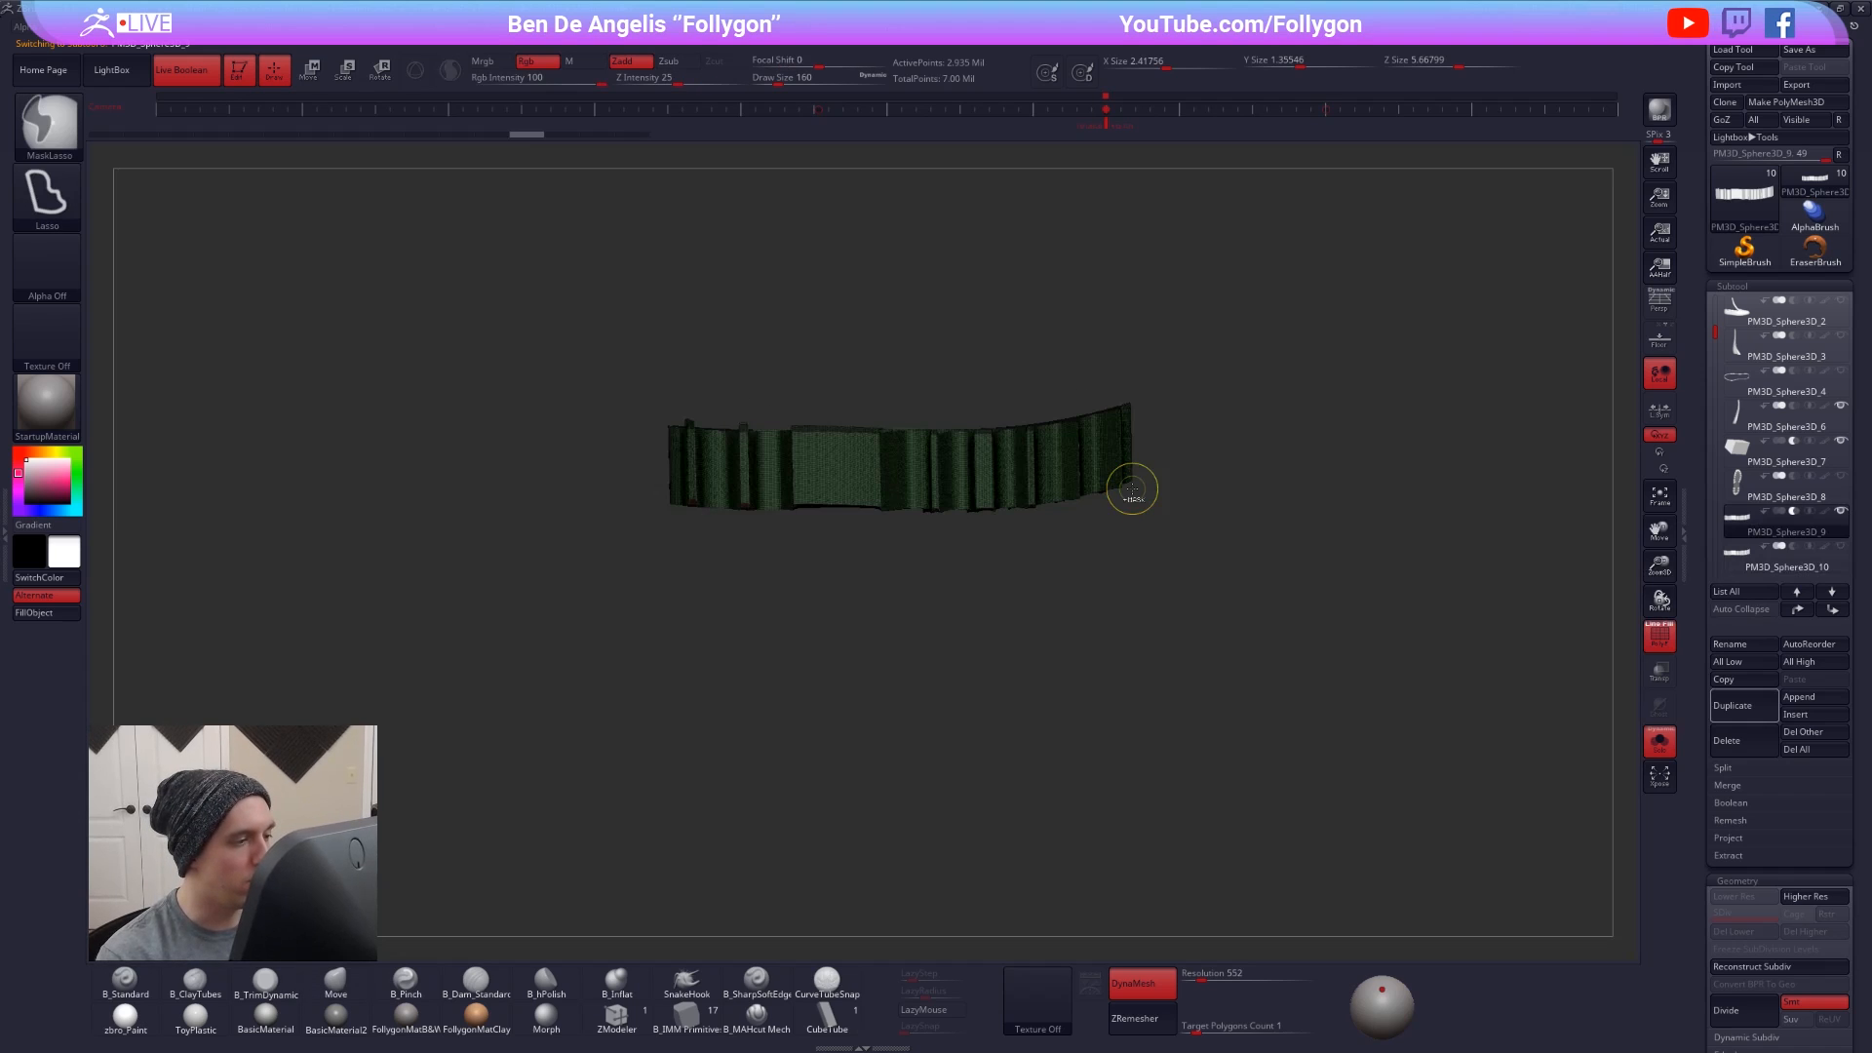
key("ctrl+z")
key("ctrl+z")
key("ctrl+z")
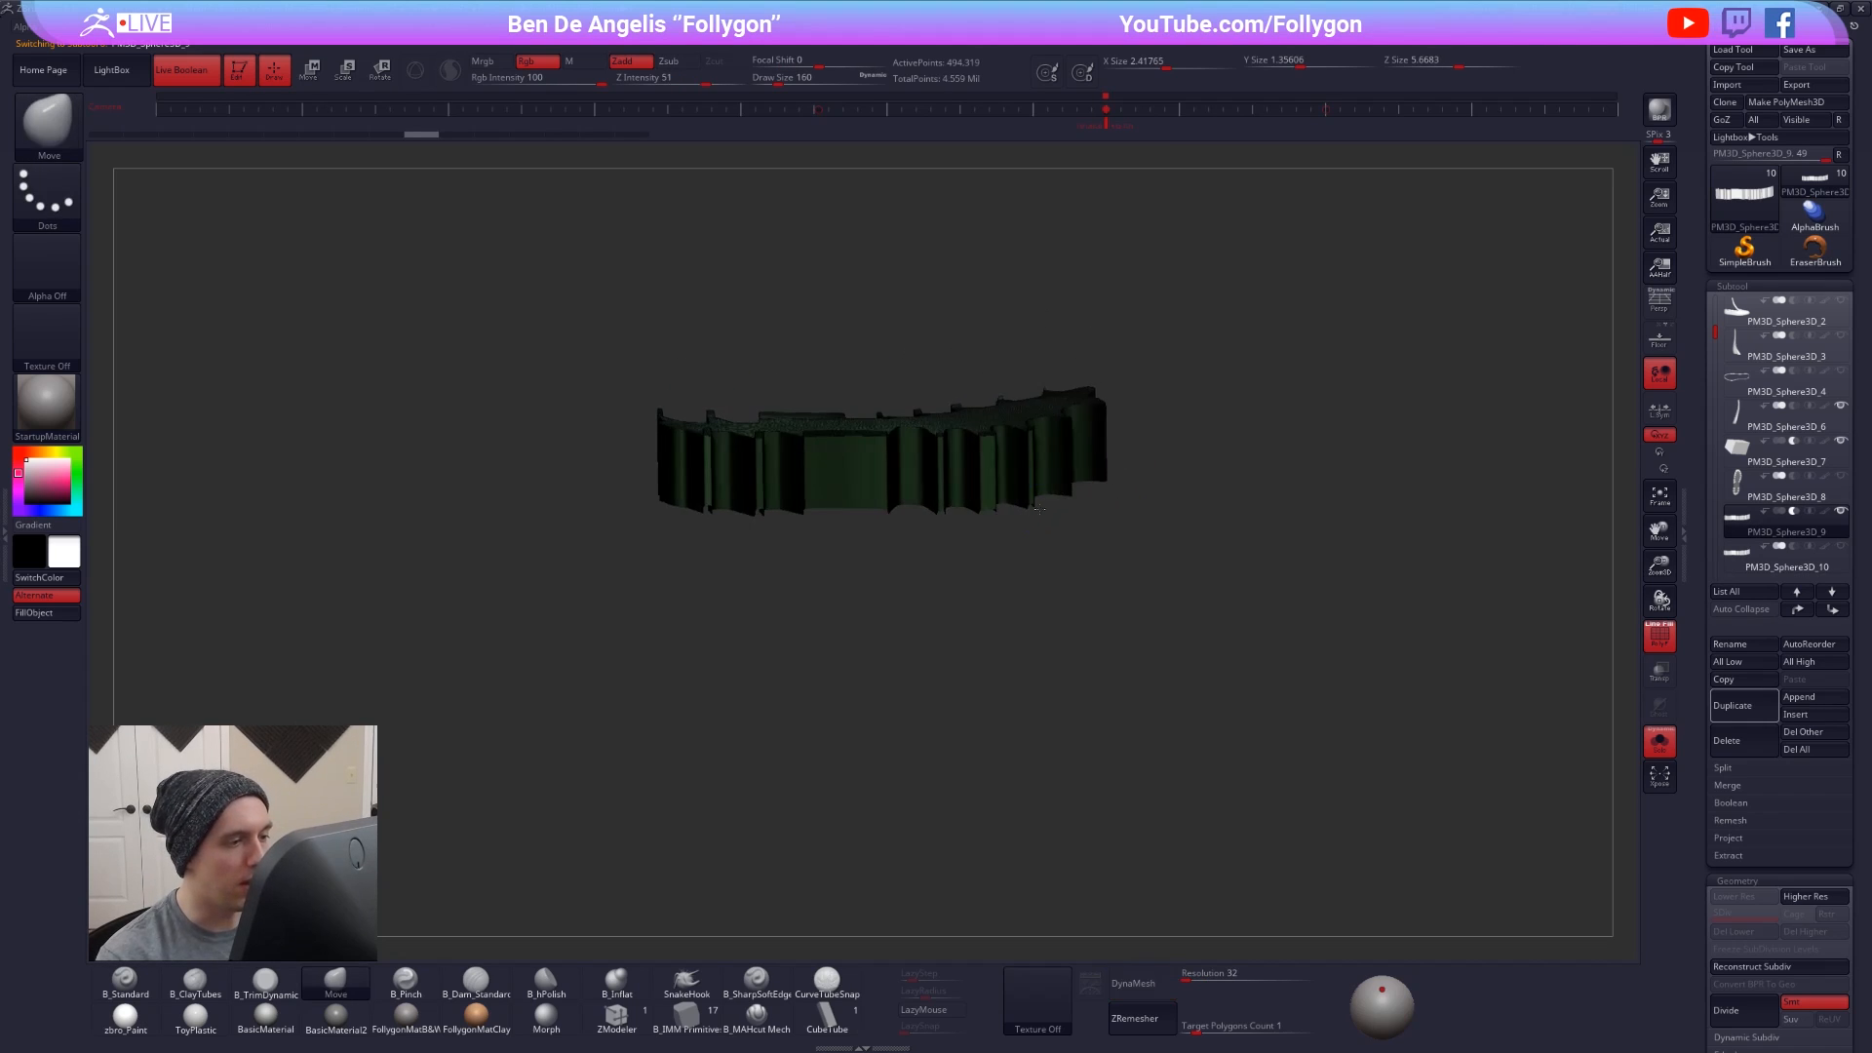
- Check the cutter's wireframe, mask its upper part, try a strong Inflate deformation, and undo the inflation
key("shift+f")
mouse_move(1039, 508)
left_mouse_down()
mouse_move(925, 388)
mouse_move(915, 488)
mouse_move(944, 517)
mouse_move(938, 502)
left_mouse_up()
key("shift+f")
key("shift+f")
mouse_move(536, 466)
left_mouse_down("ctrl")
mouse_move(682, 677)
mouse_move(1318, 424)
left_mouse_up("ctrl")
mouse_move(883, 508)
right_mouse_down()
mouse_move(926, 419)
mouse_move(1004, 504)
mouse_move(1053, 603)
right_mouse_up()
left_click_drag(1703, 696, 1695, 127)
left_click_drag(1692, 975, 1710, 458)
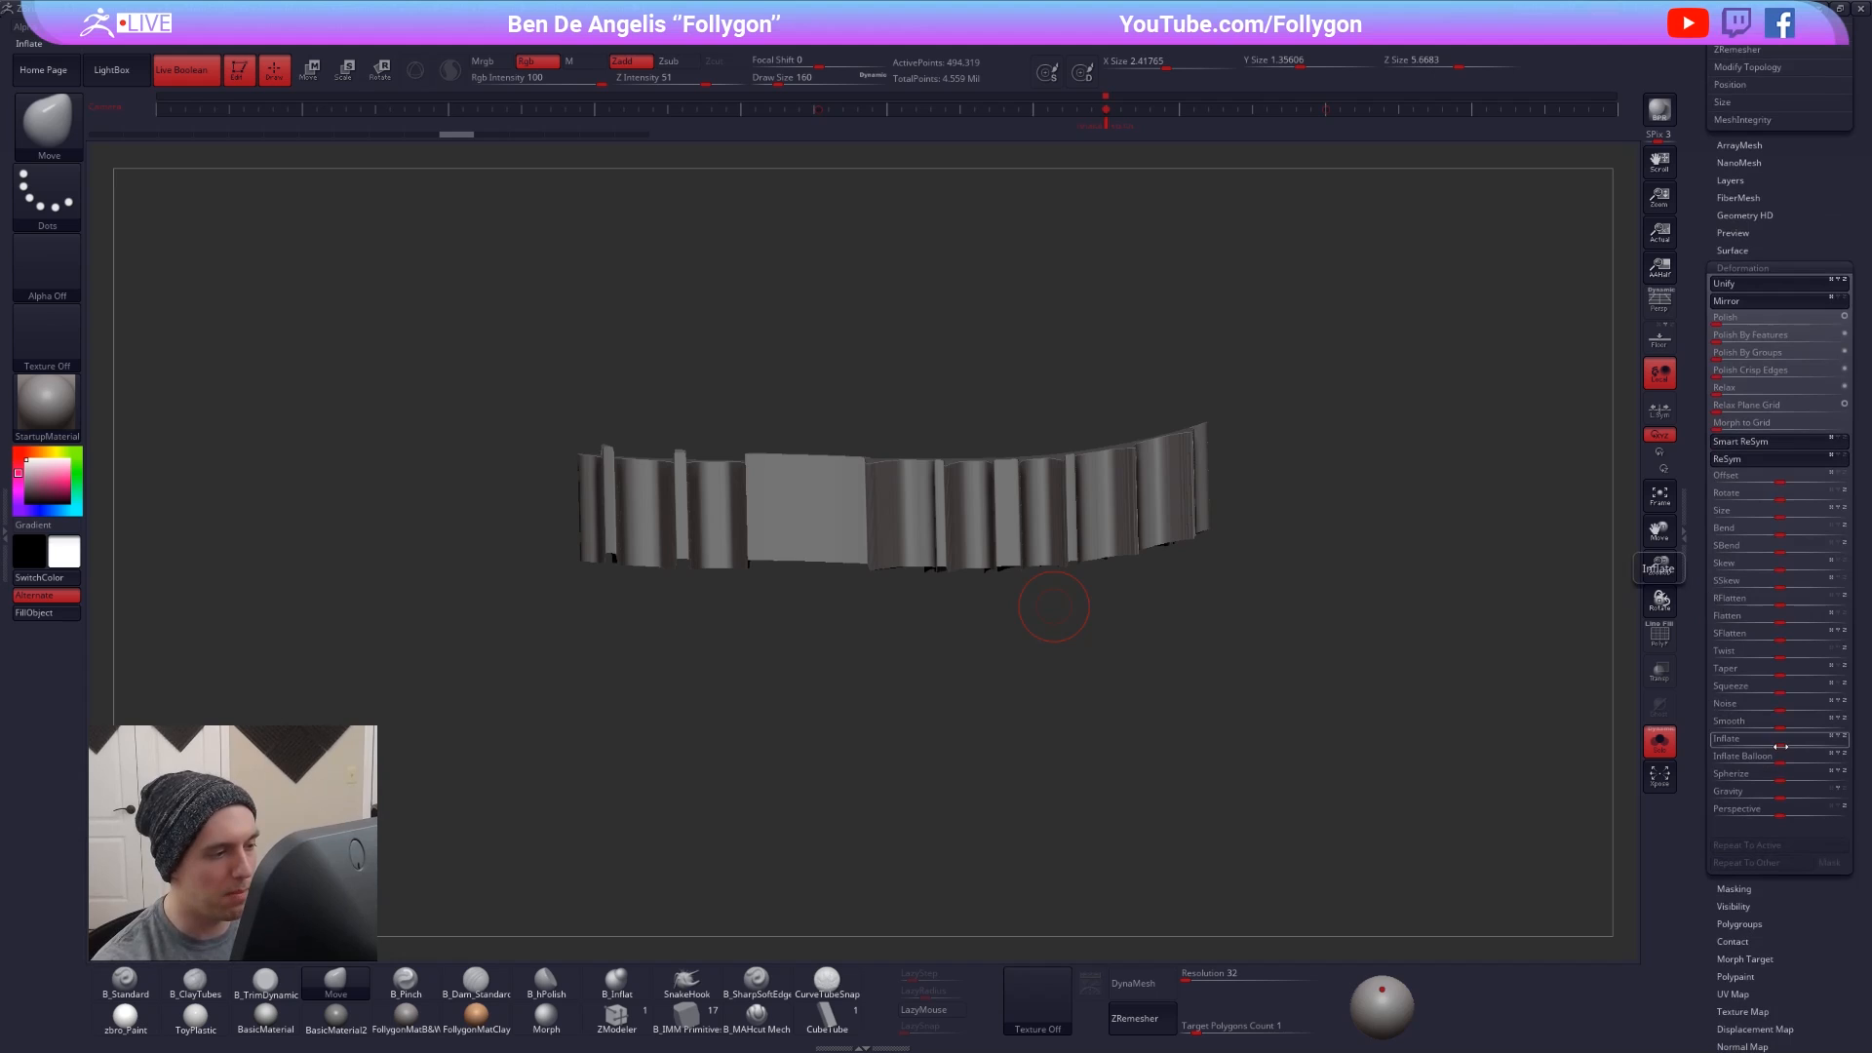
left_click_drag(1781, 745, 1837, 745)
key("ctrl+z")
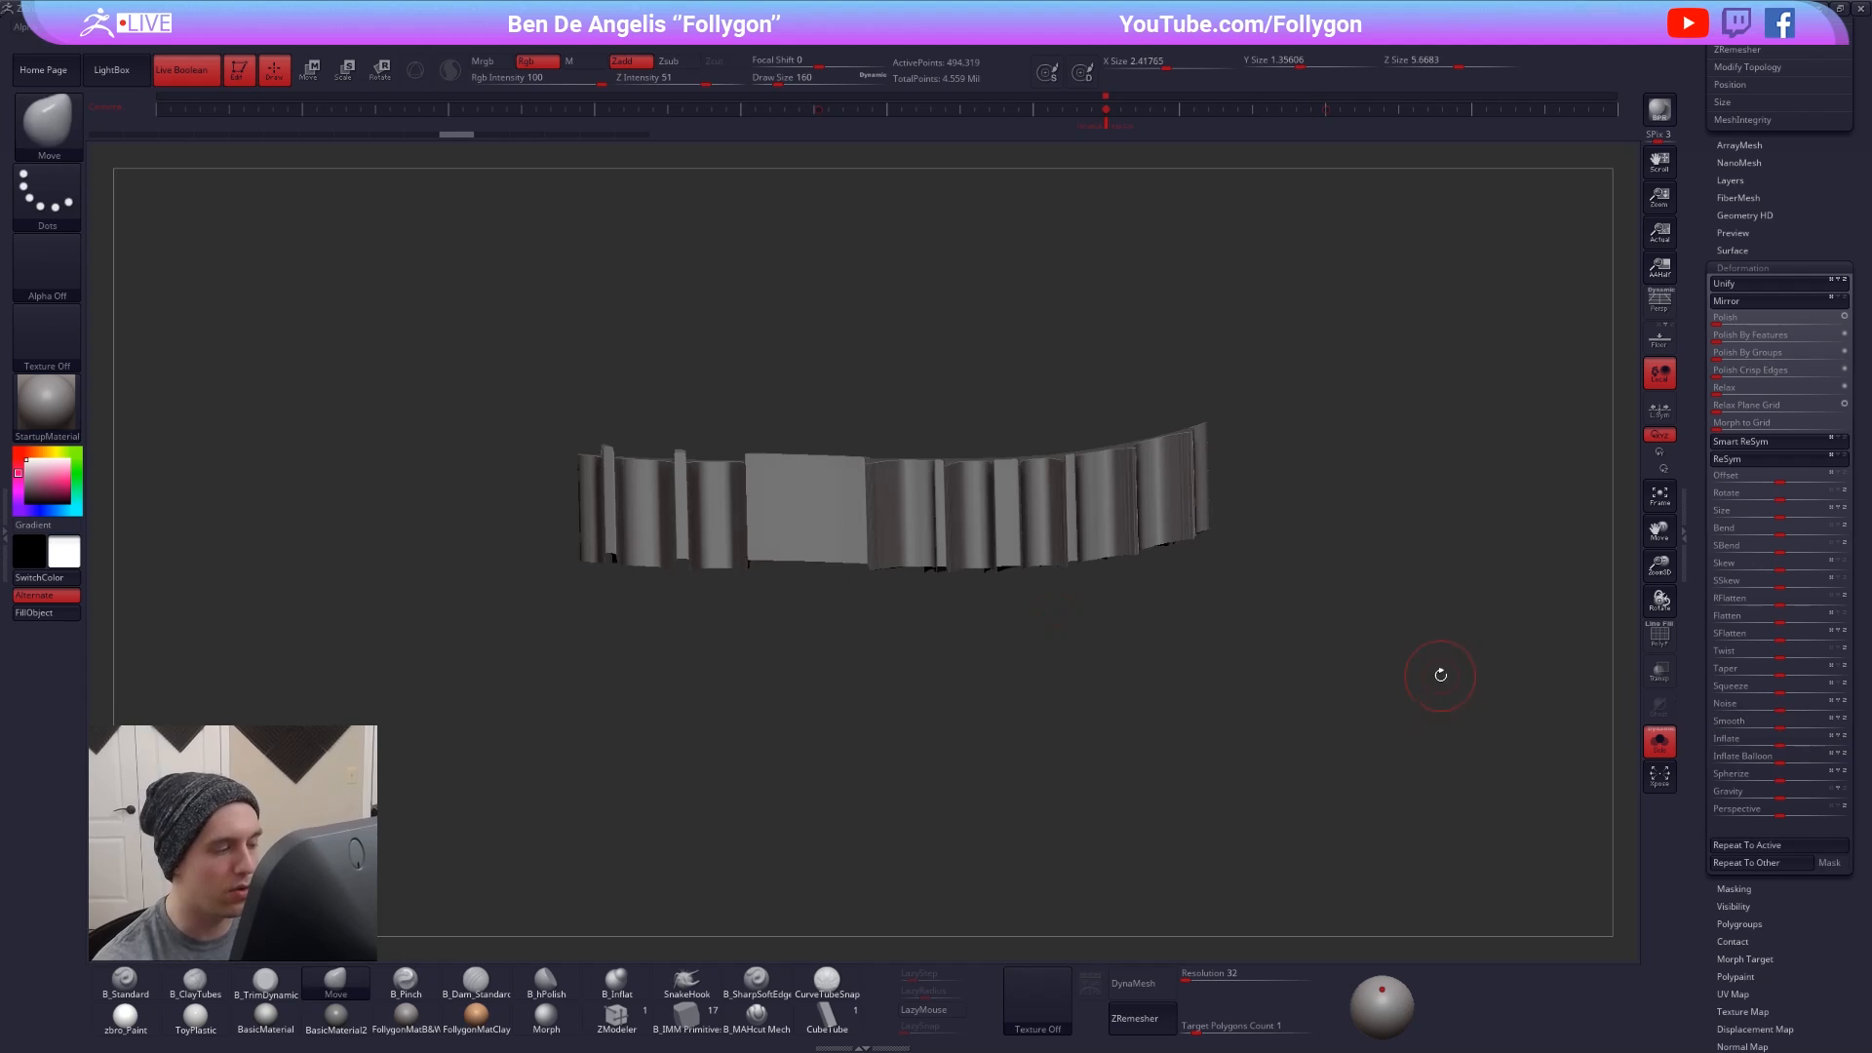
- Clear the cutter's mask and toggle double-sided display to check the orientation of its faces
key("shift+f")
left_click(1472, 653, "ctrl+shift")
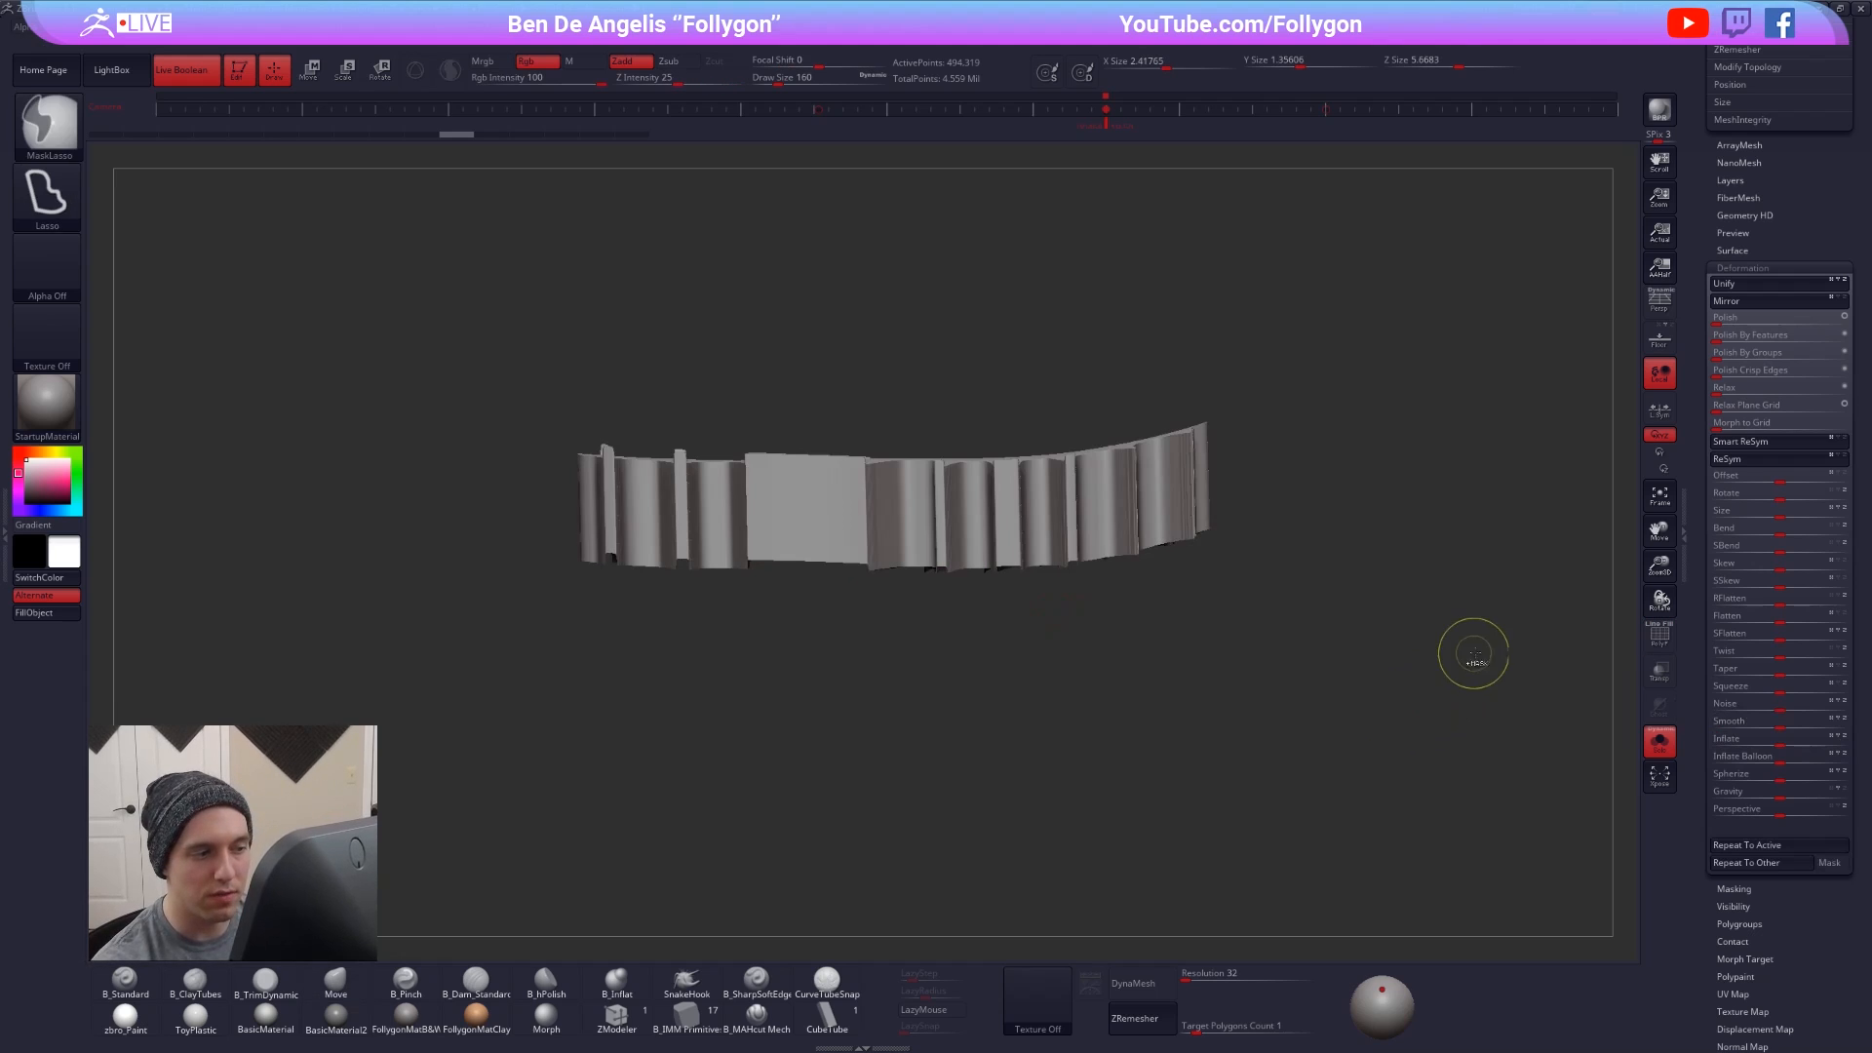
key("space")
left_click(1513, 704)
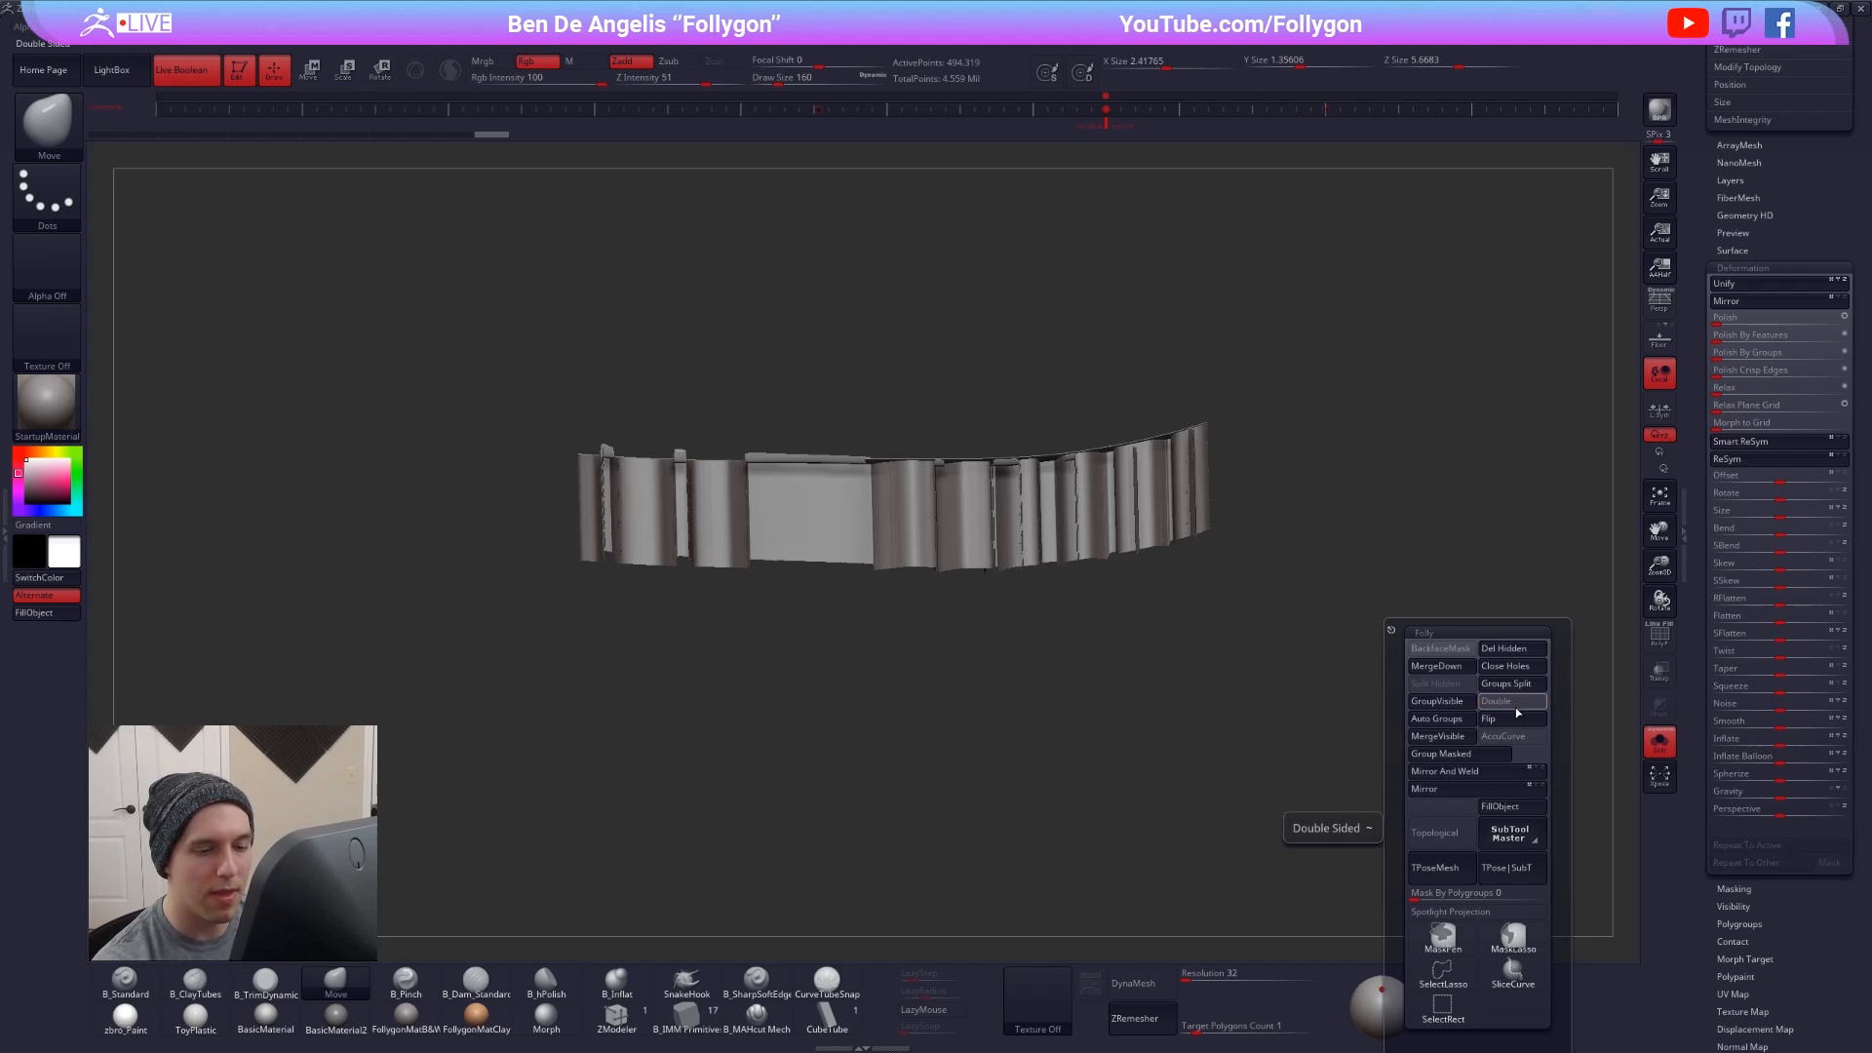
left_click(1514, 705)
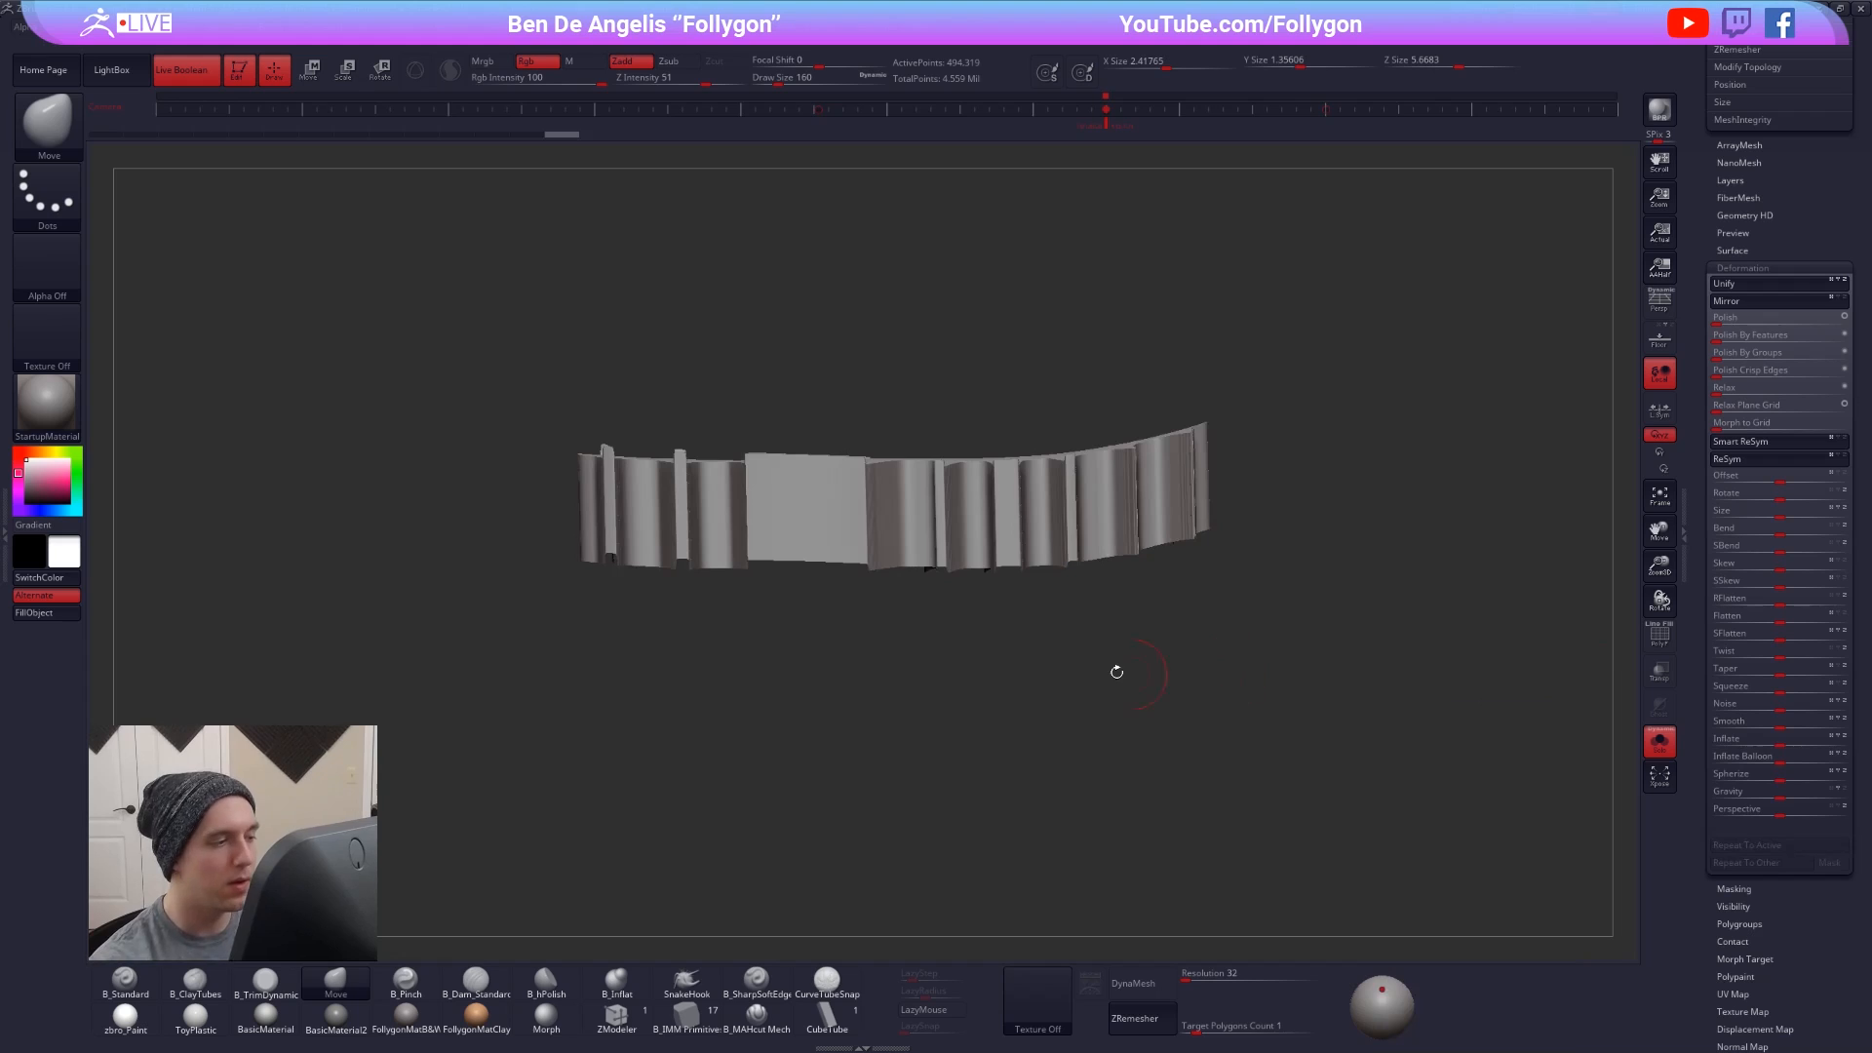
- Mask the cutter's upper part again and slightly inflate the rest so its lower edge flares outward
mouse_move(538, 496)
left_mouse_down("ctrl")
mouse_move(1025, 510)
mouse_move(419, 384)
mouse_move(187, 554)
left_mouse_up("ctrl")
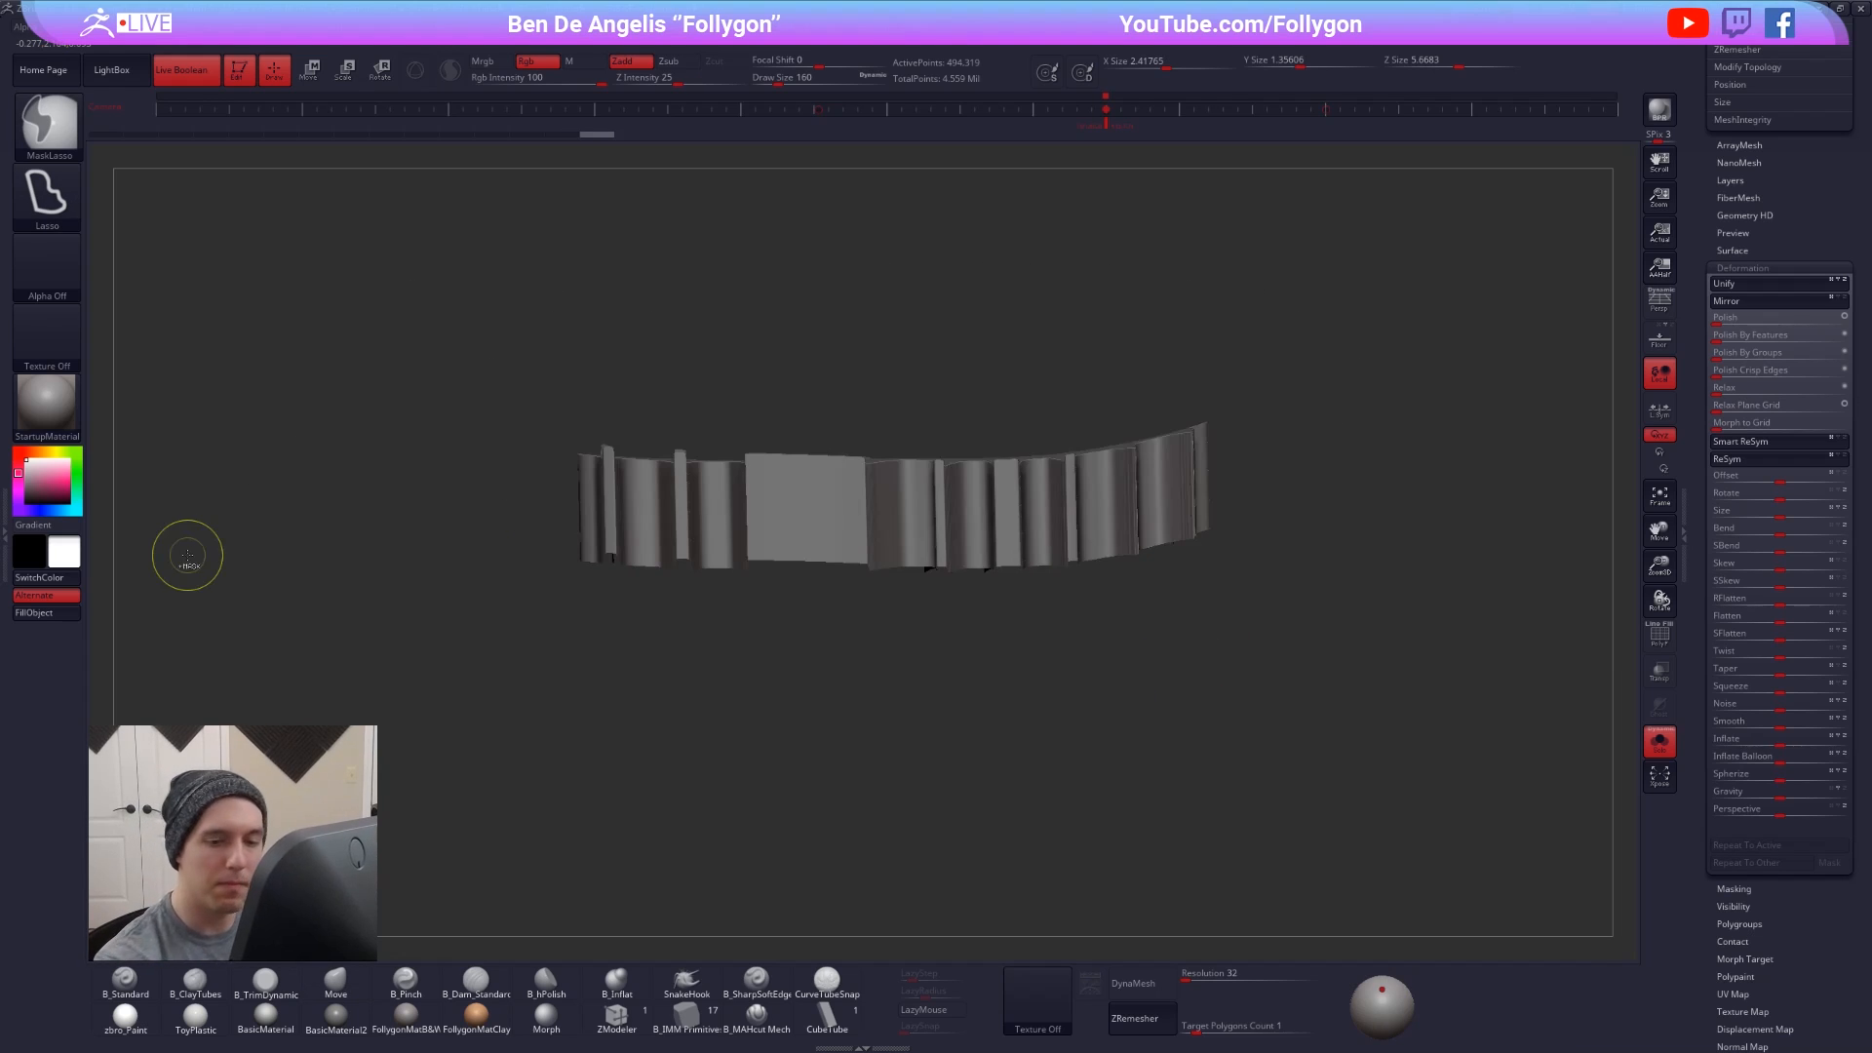
mouse_move(1780, 740)
left_mouse_down()
mouse_move(1852, 745)
mouse_move(1796, 745)
left_mouse_up()
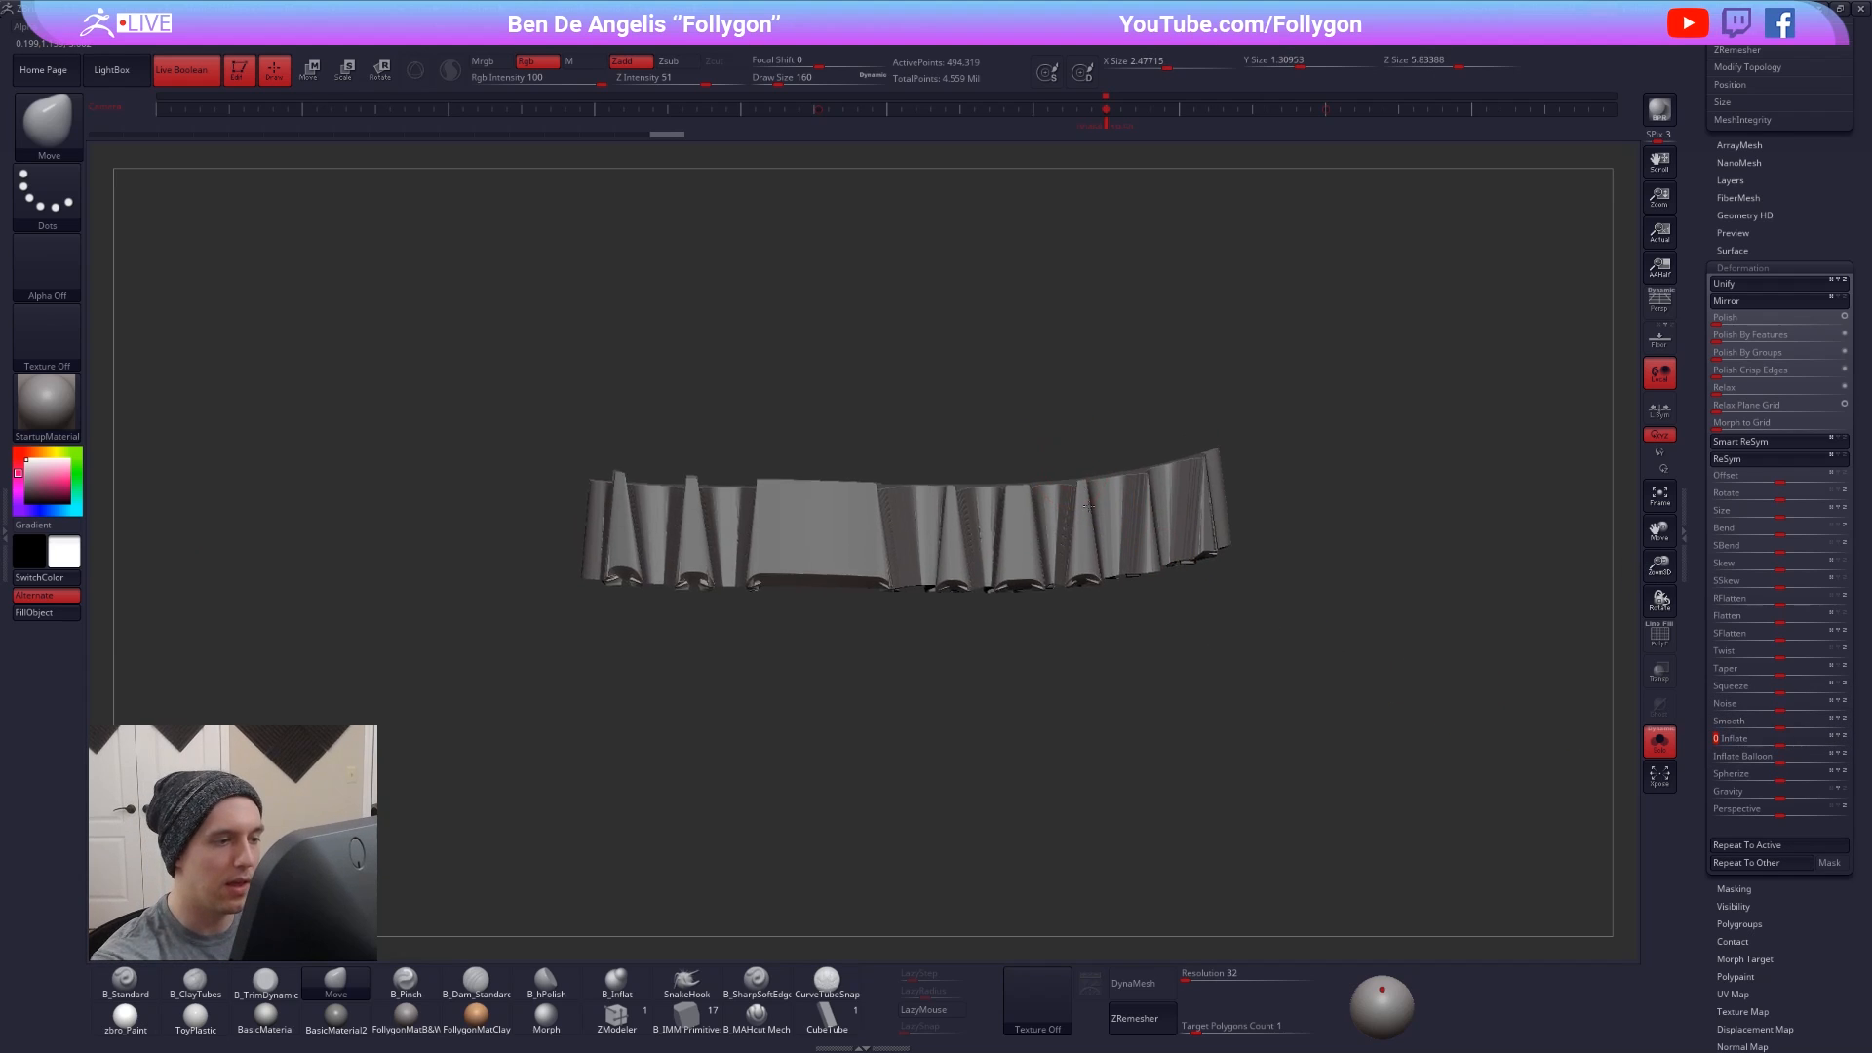
right_click_drag(1088, 506, 949, 480, "ctrl")
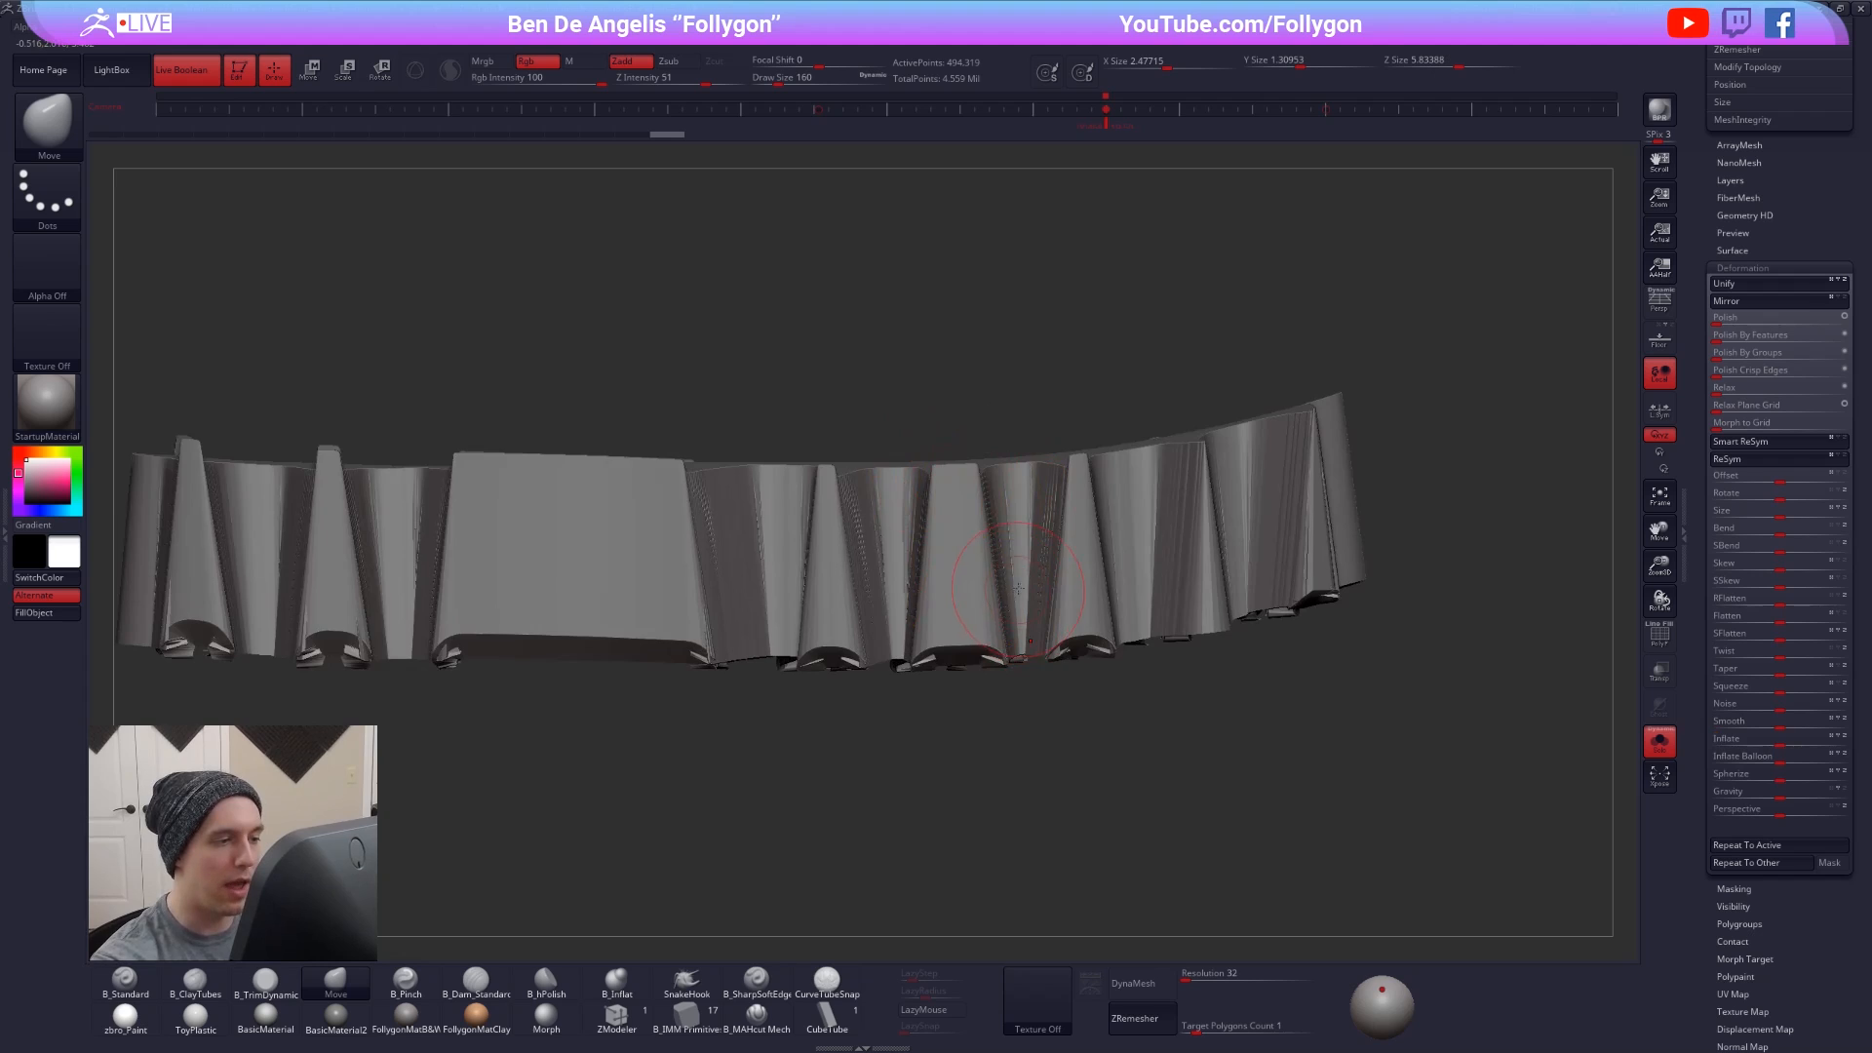
right_click_drag(1018, 587, 1128, 636)
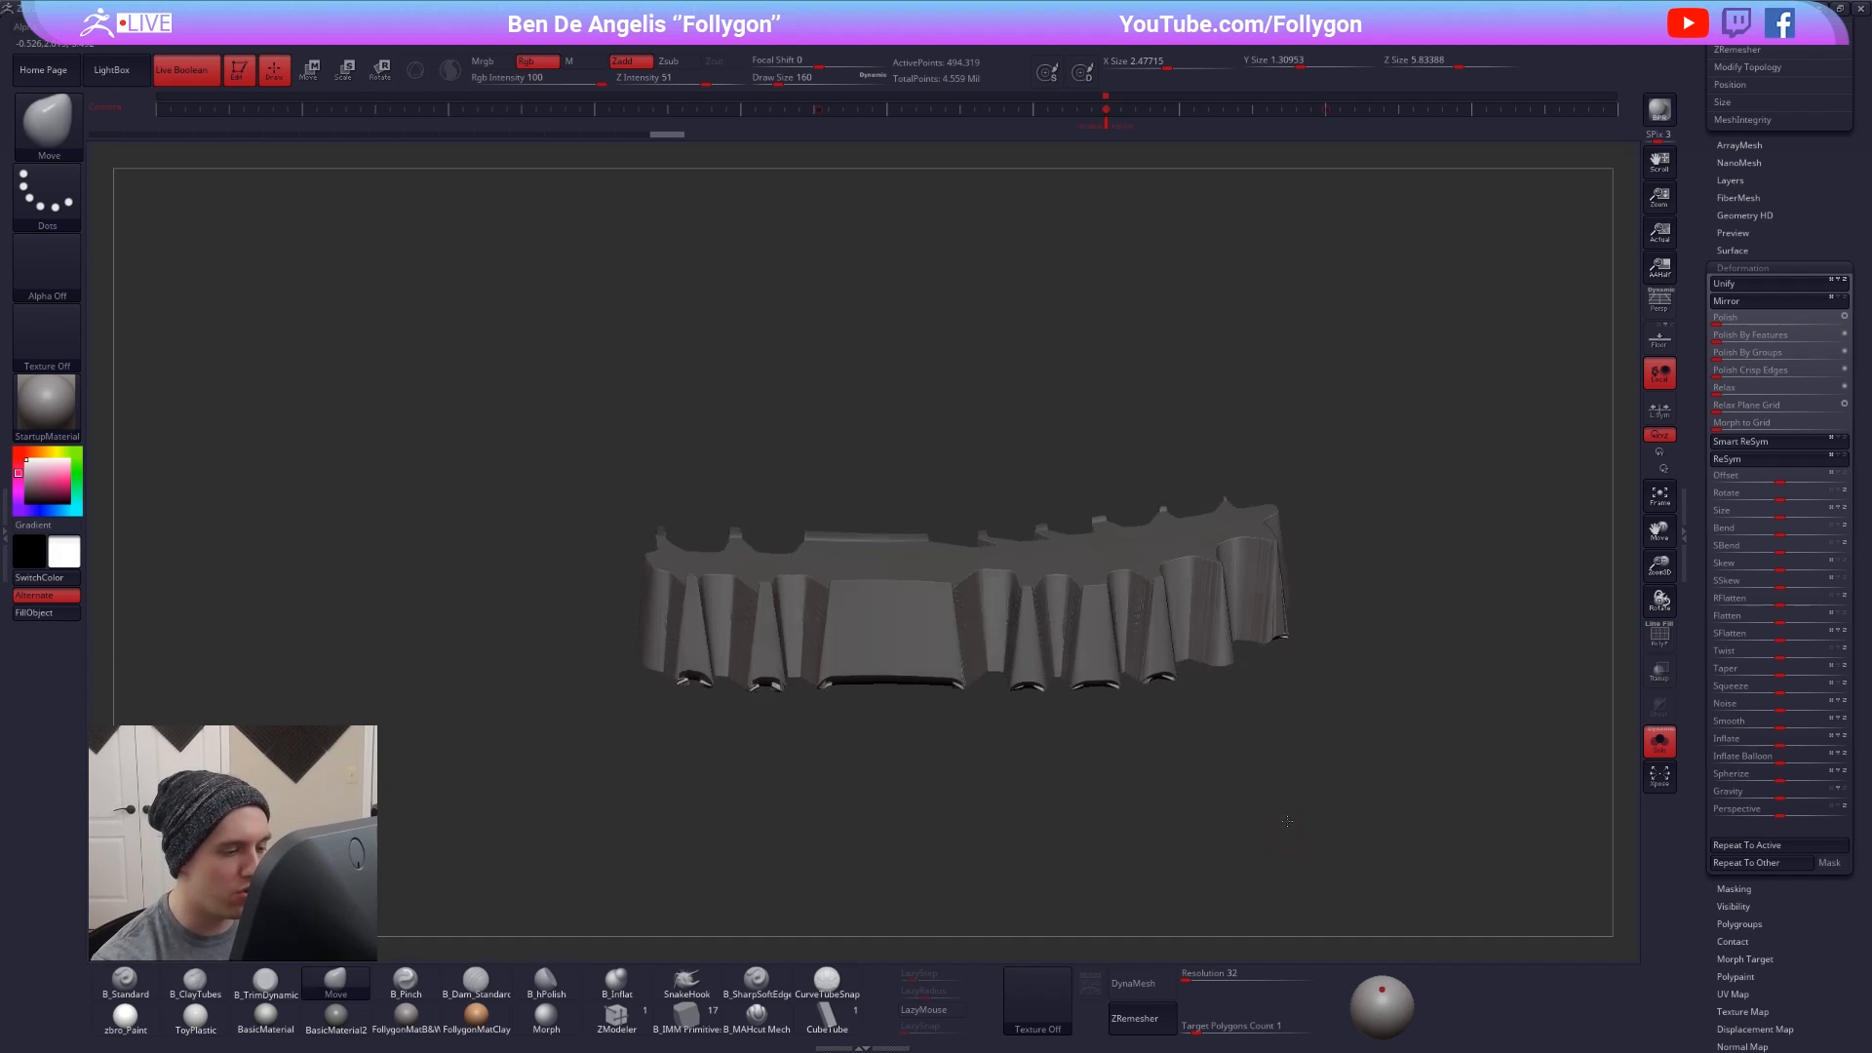
right_click_drag(1261, 805, 1298, 889)
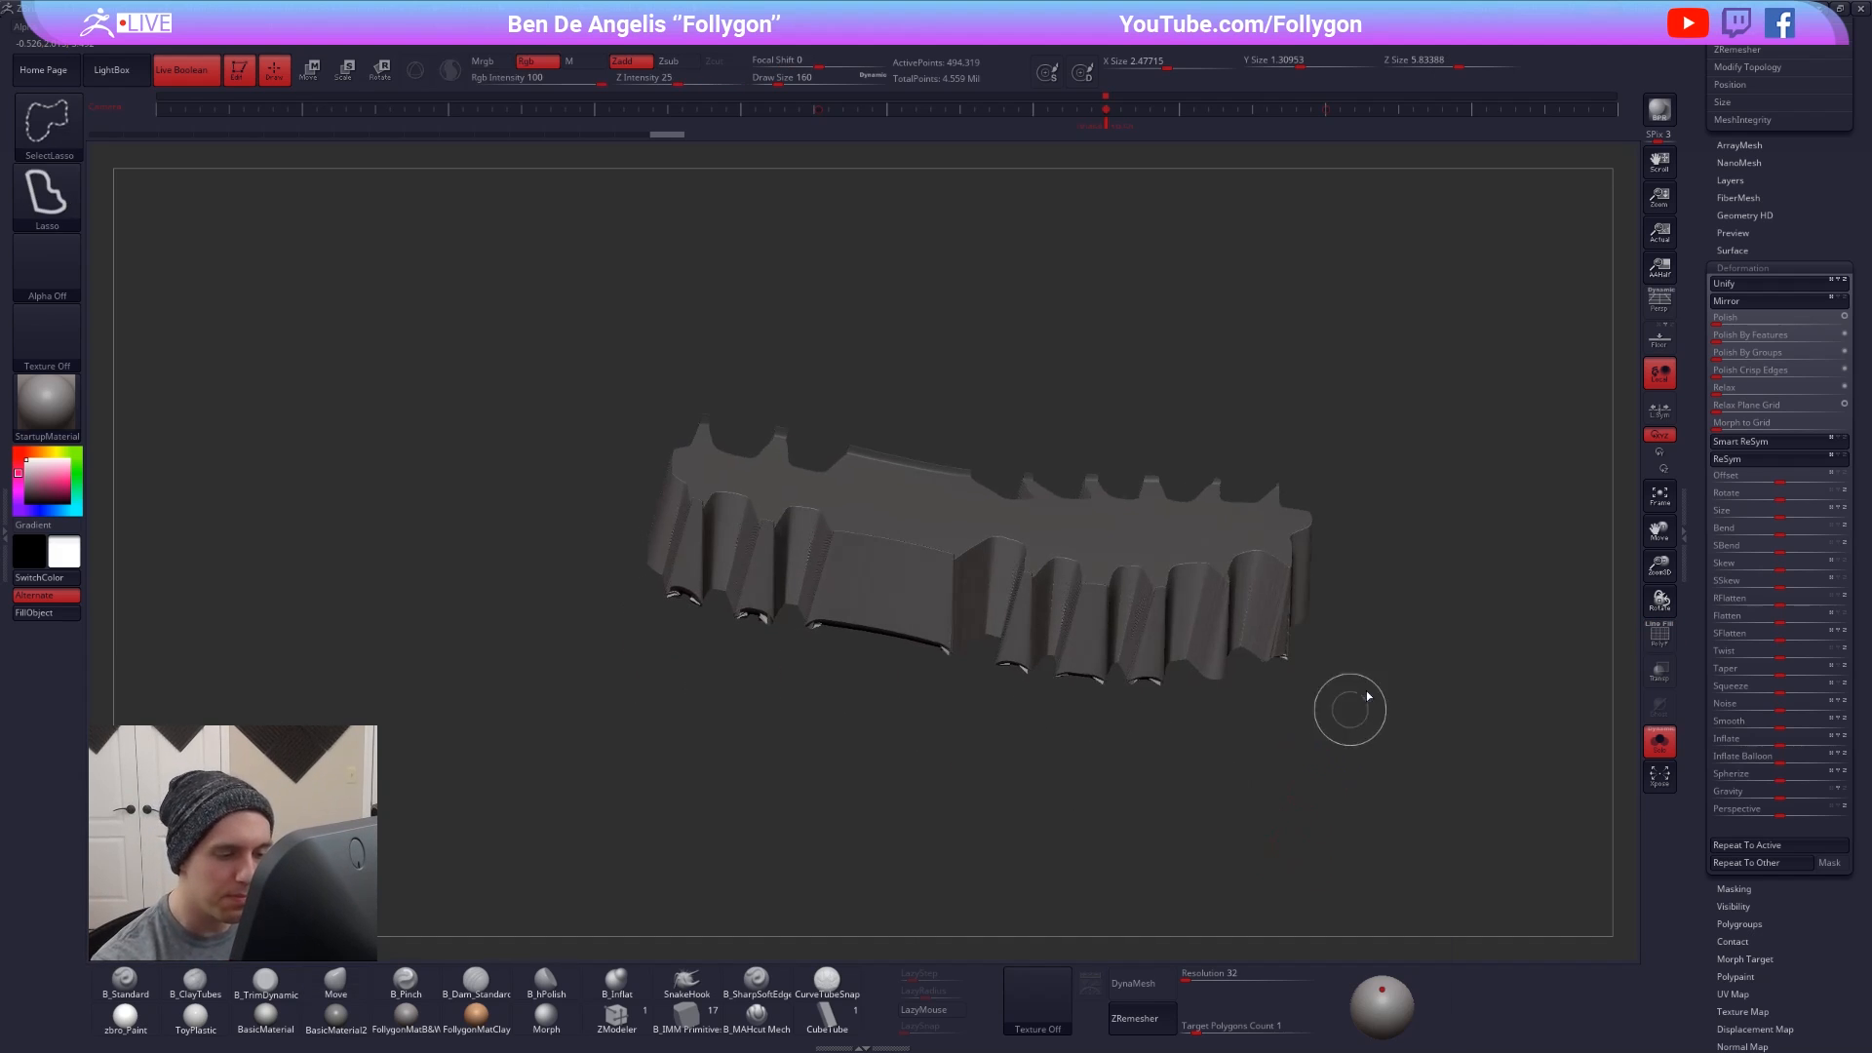
- Try to DynaMesh the flared cutter at resolution 480, and close the program once it stops responding
key("ctrl+shift+f")
left_click(1416, 707)
right_click_drag(1470, 722, 1379, 731)
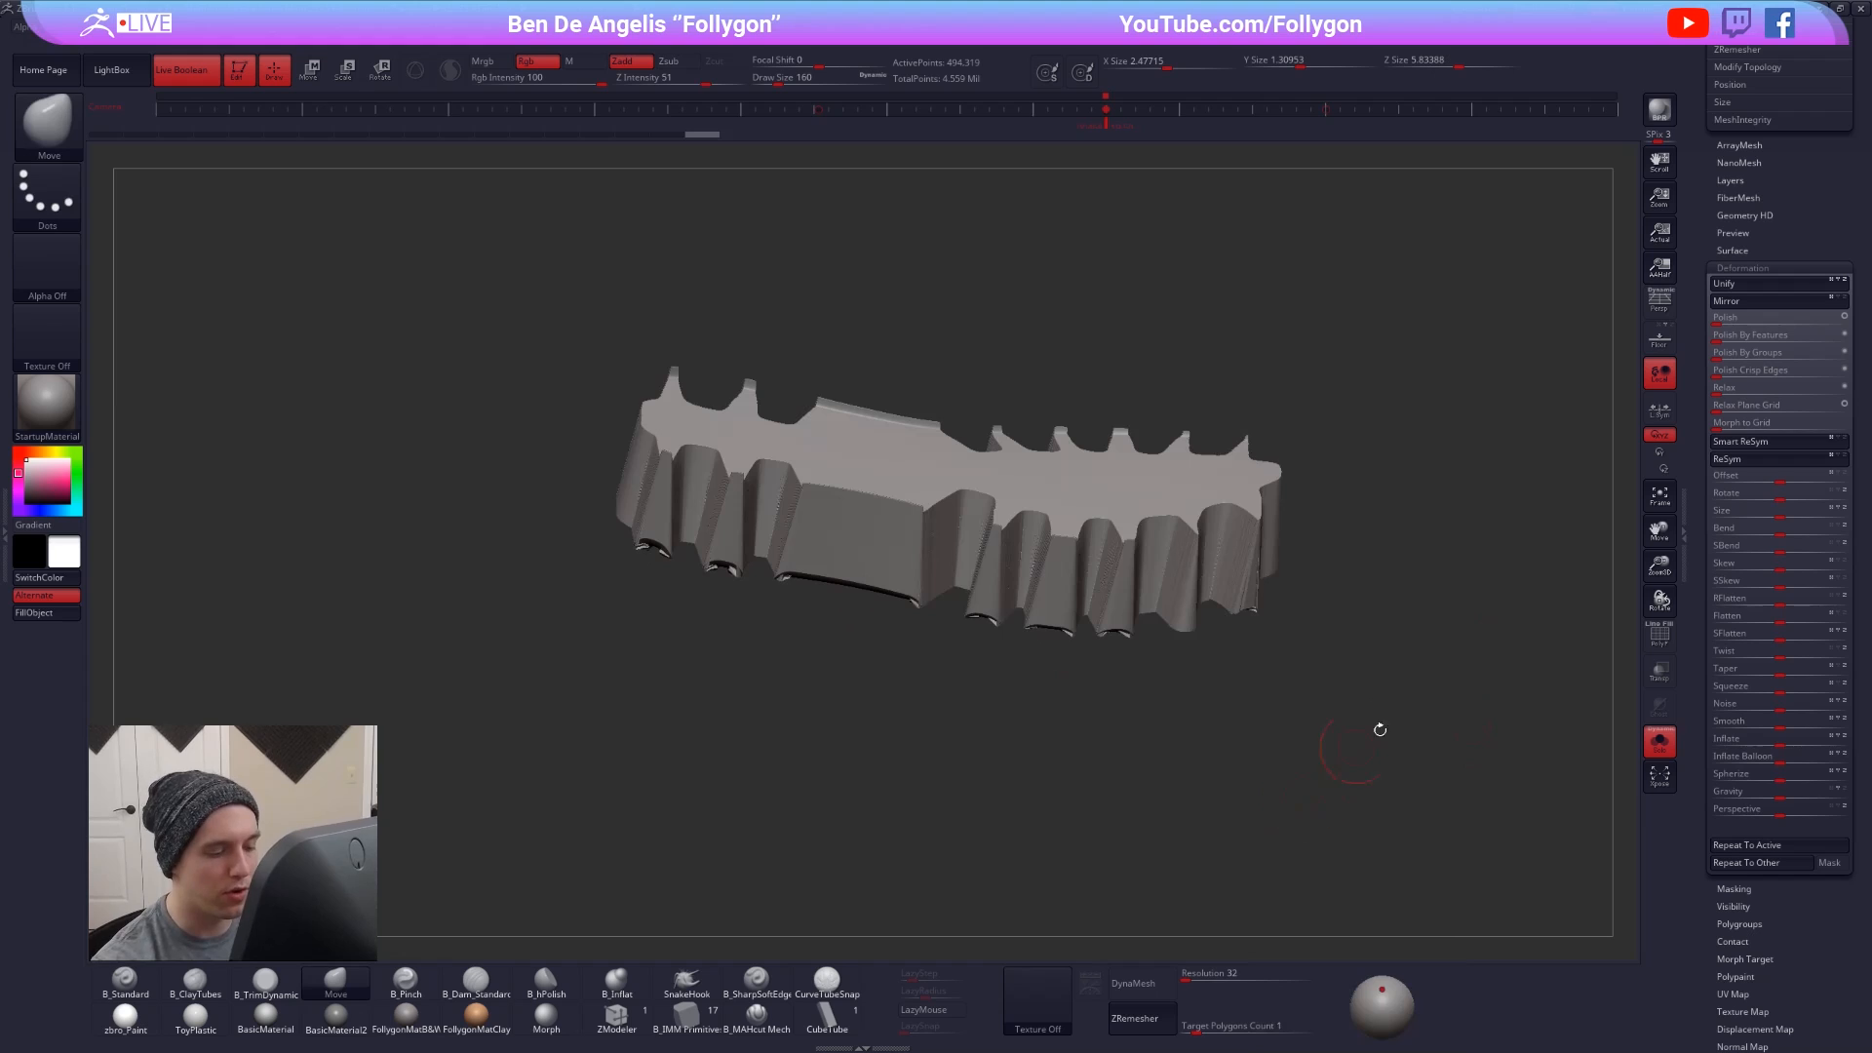
left_click_drag(1191, 978, 1198, 978)
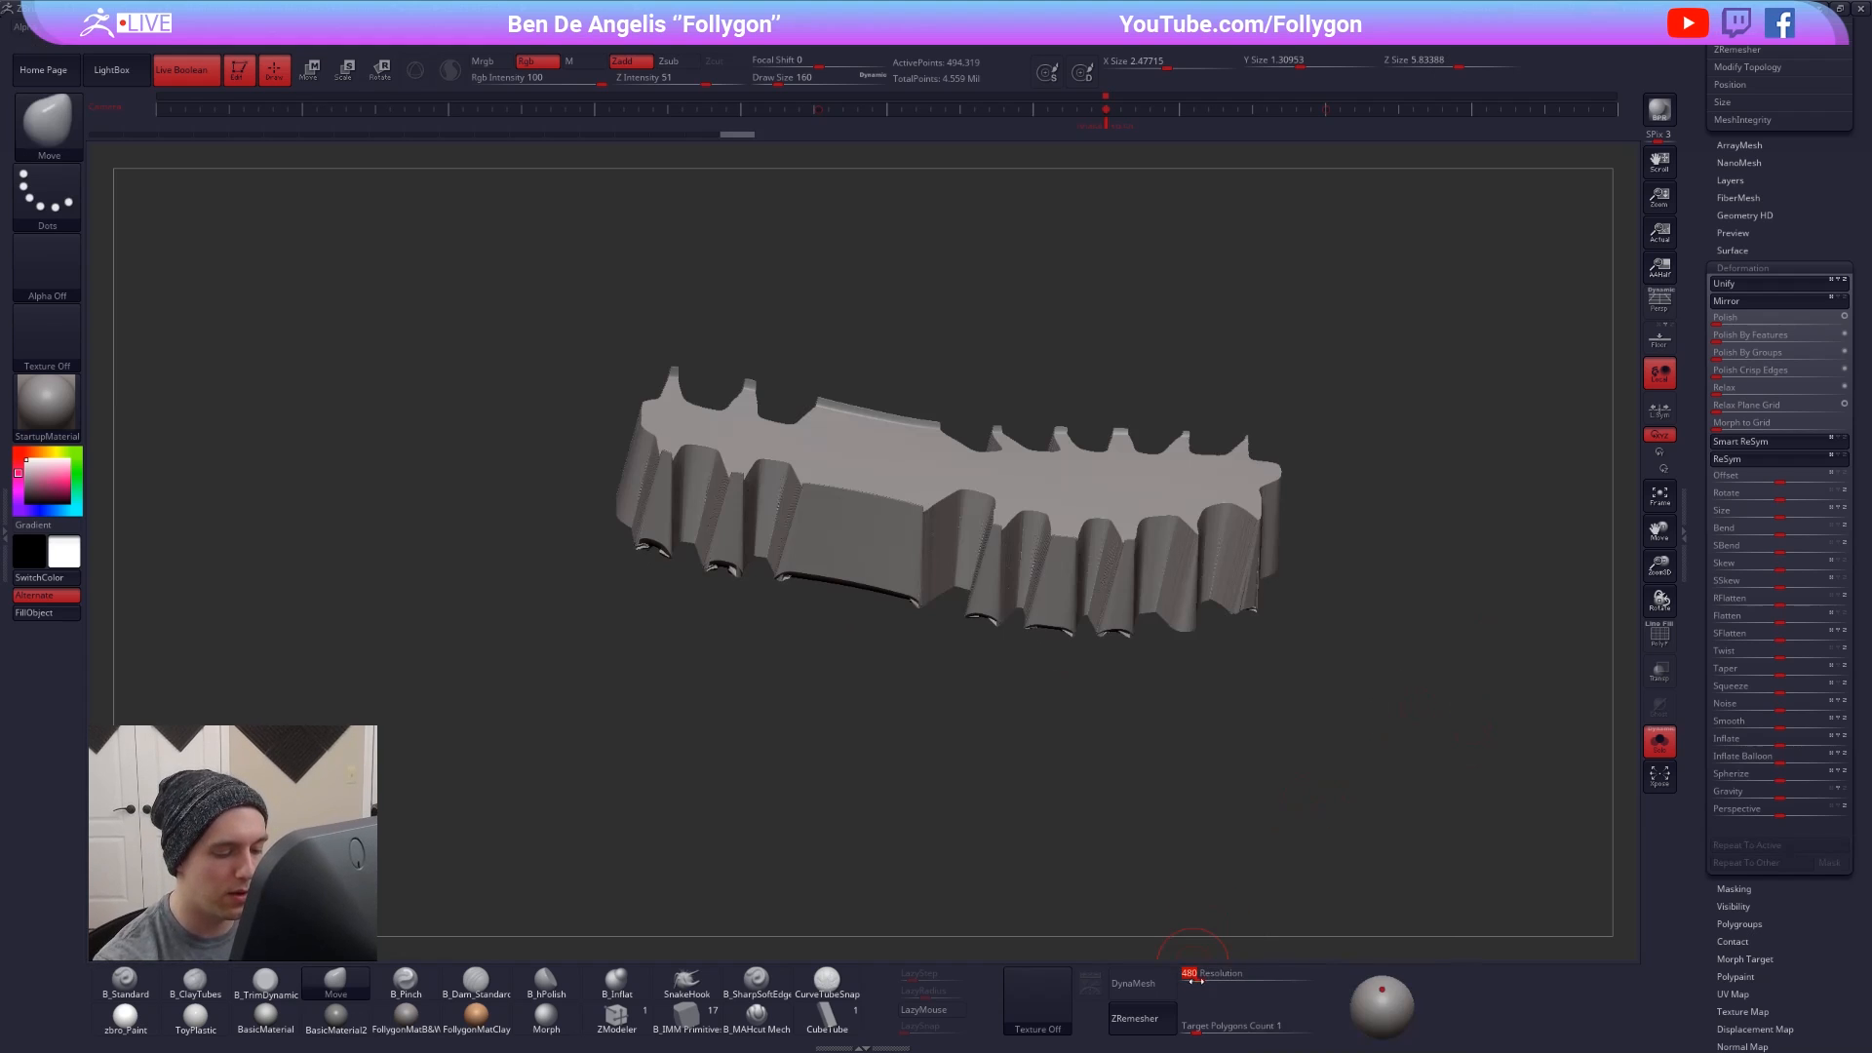
left_click(1143, 982)
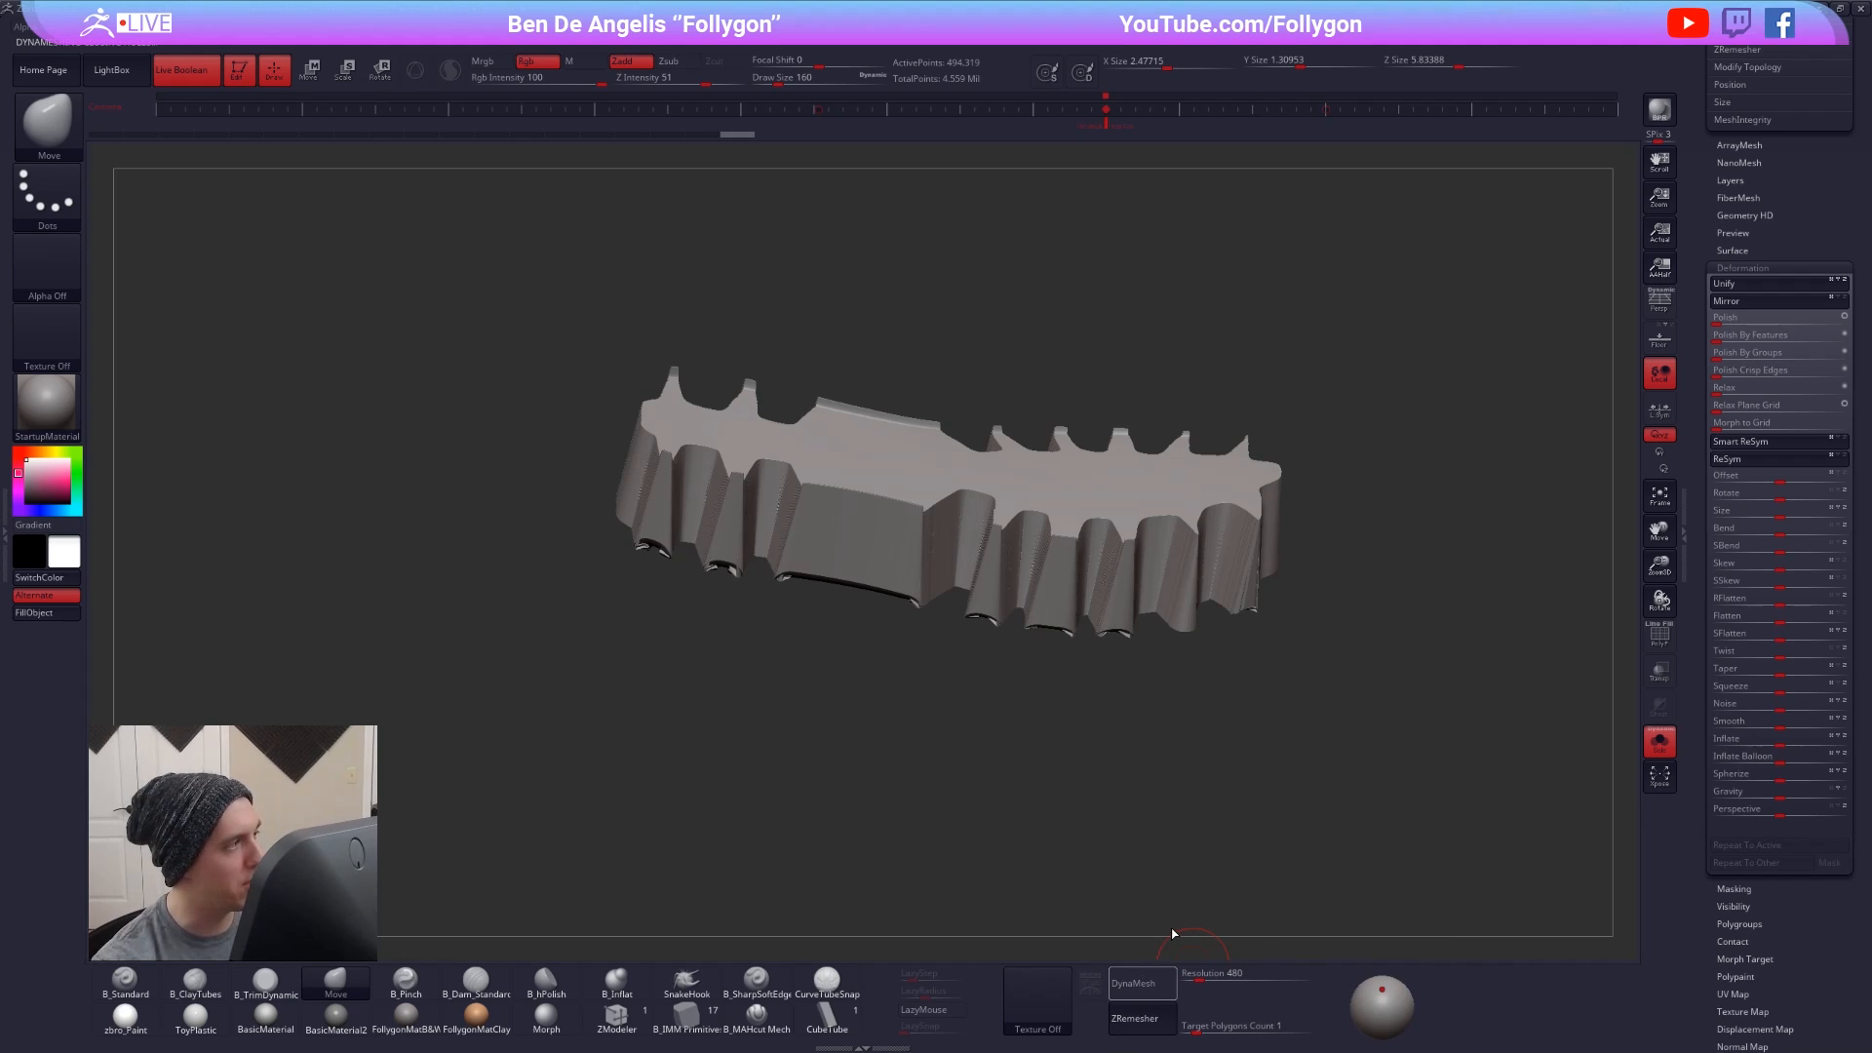
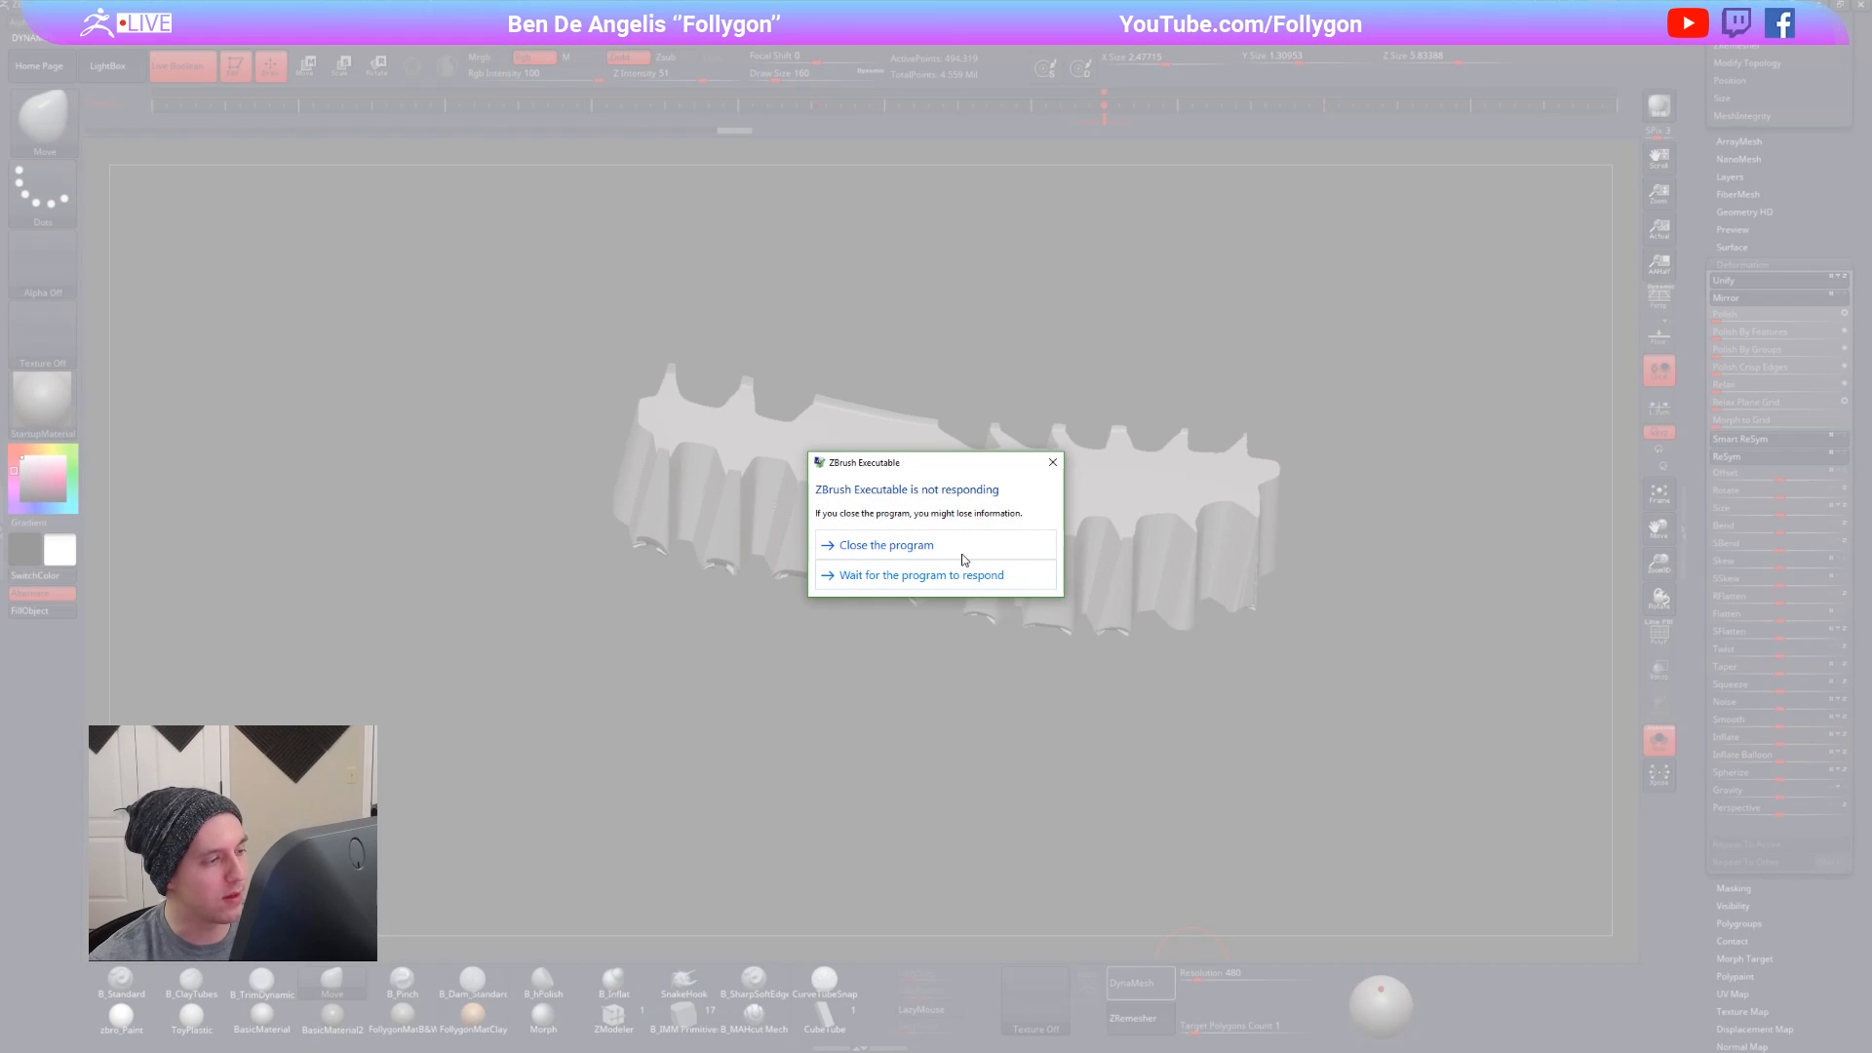
left_click(961, 546)
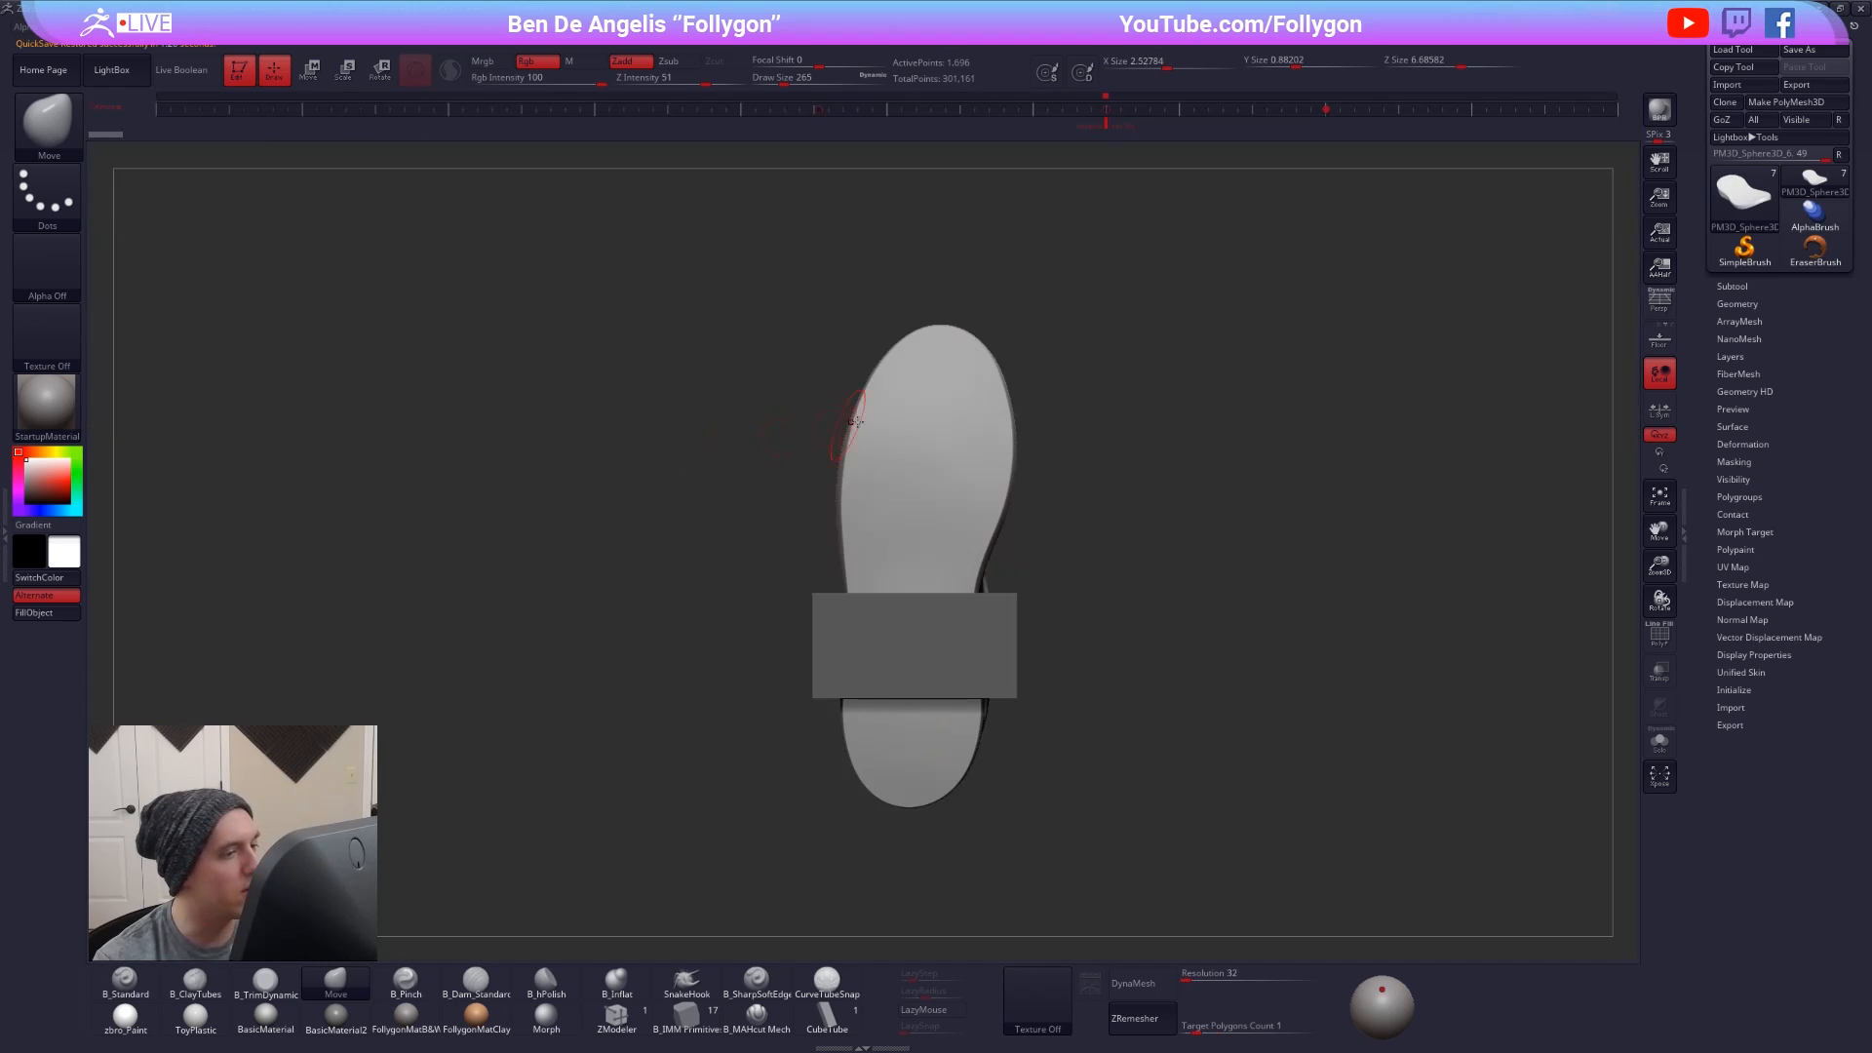
- Expand the recovered boot's subtool list and turn on Live Boolean to display the arch cut in the sole
left_click_drag(833, 562, 1019, 619)
left_click_drag(516, 342, 583, 344, "alt")
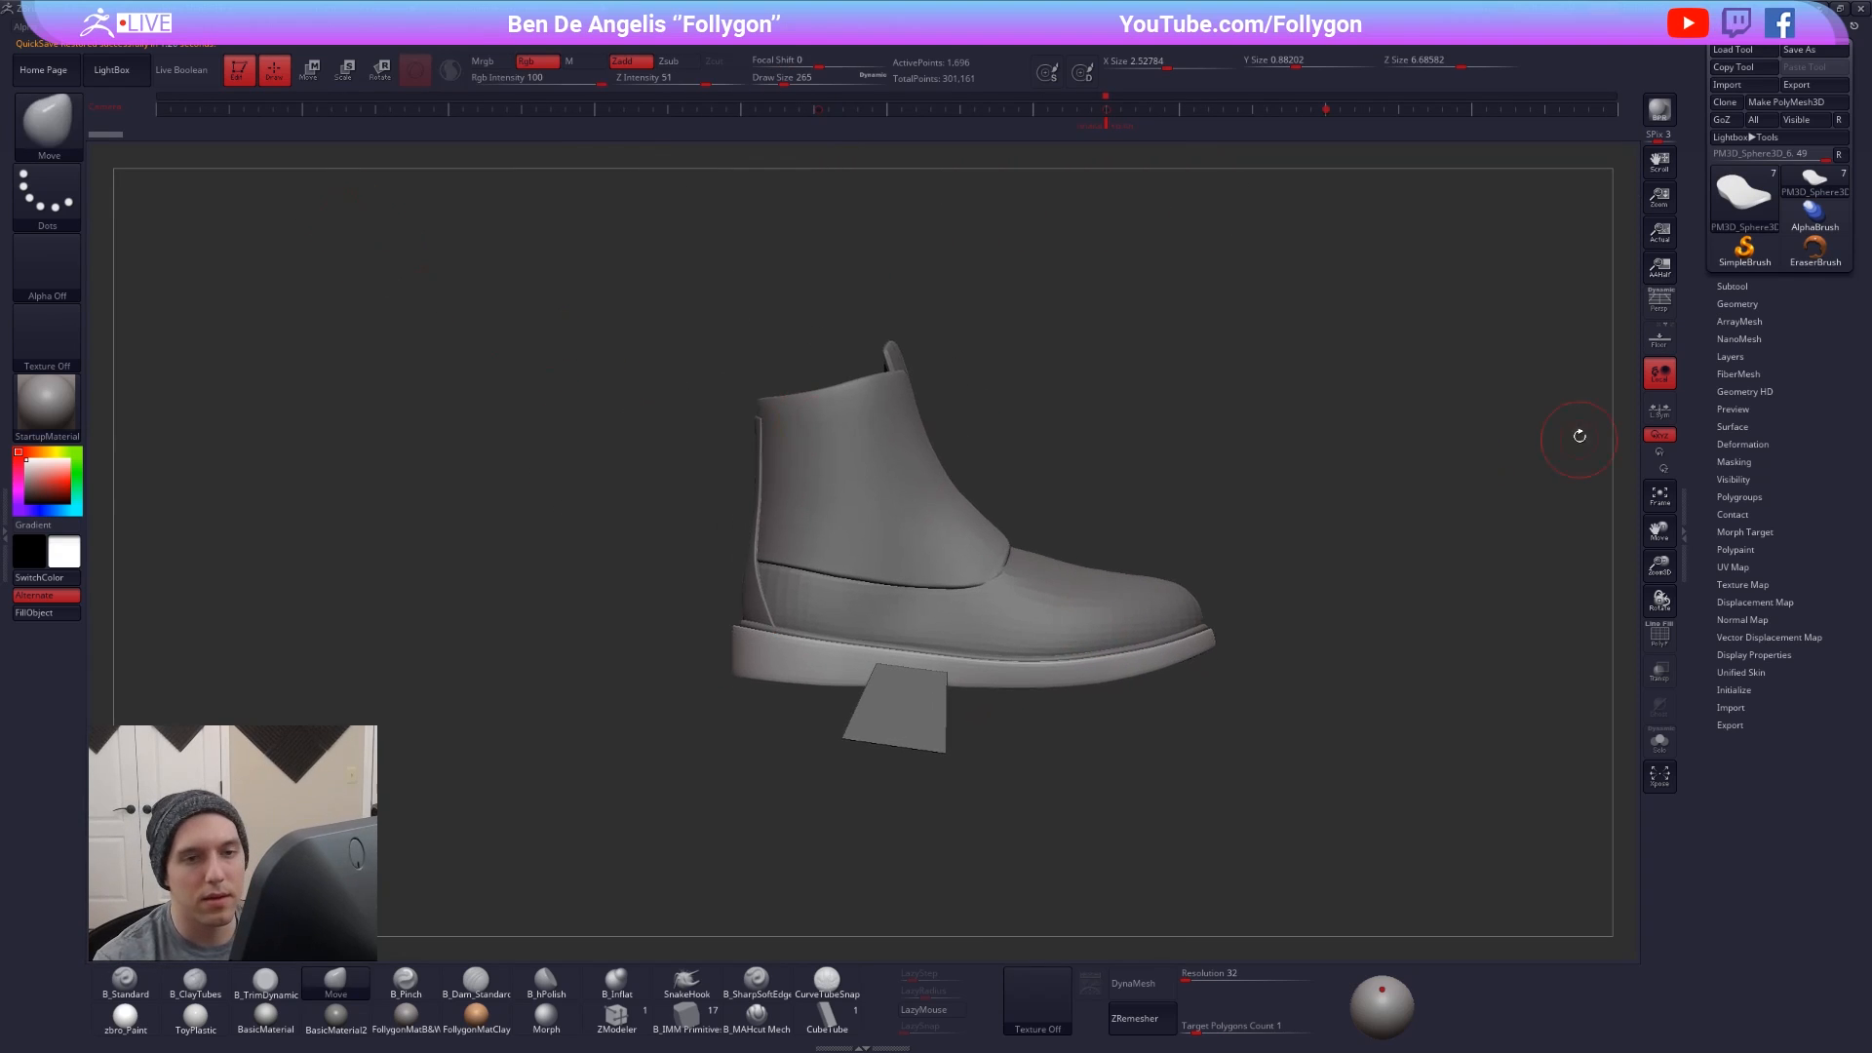
left_click(1736, 304)
left_click(1732, 286)
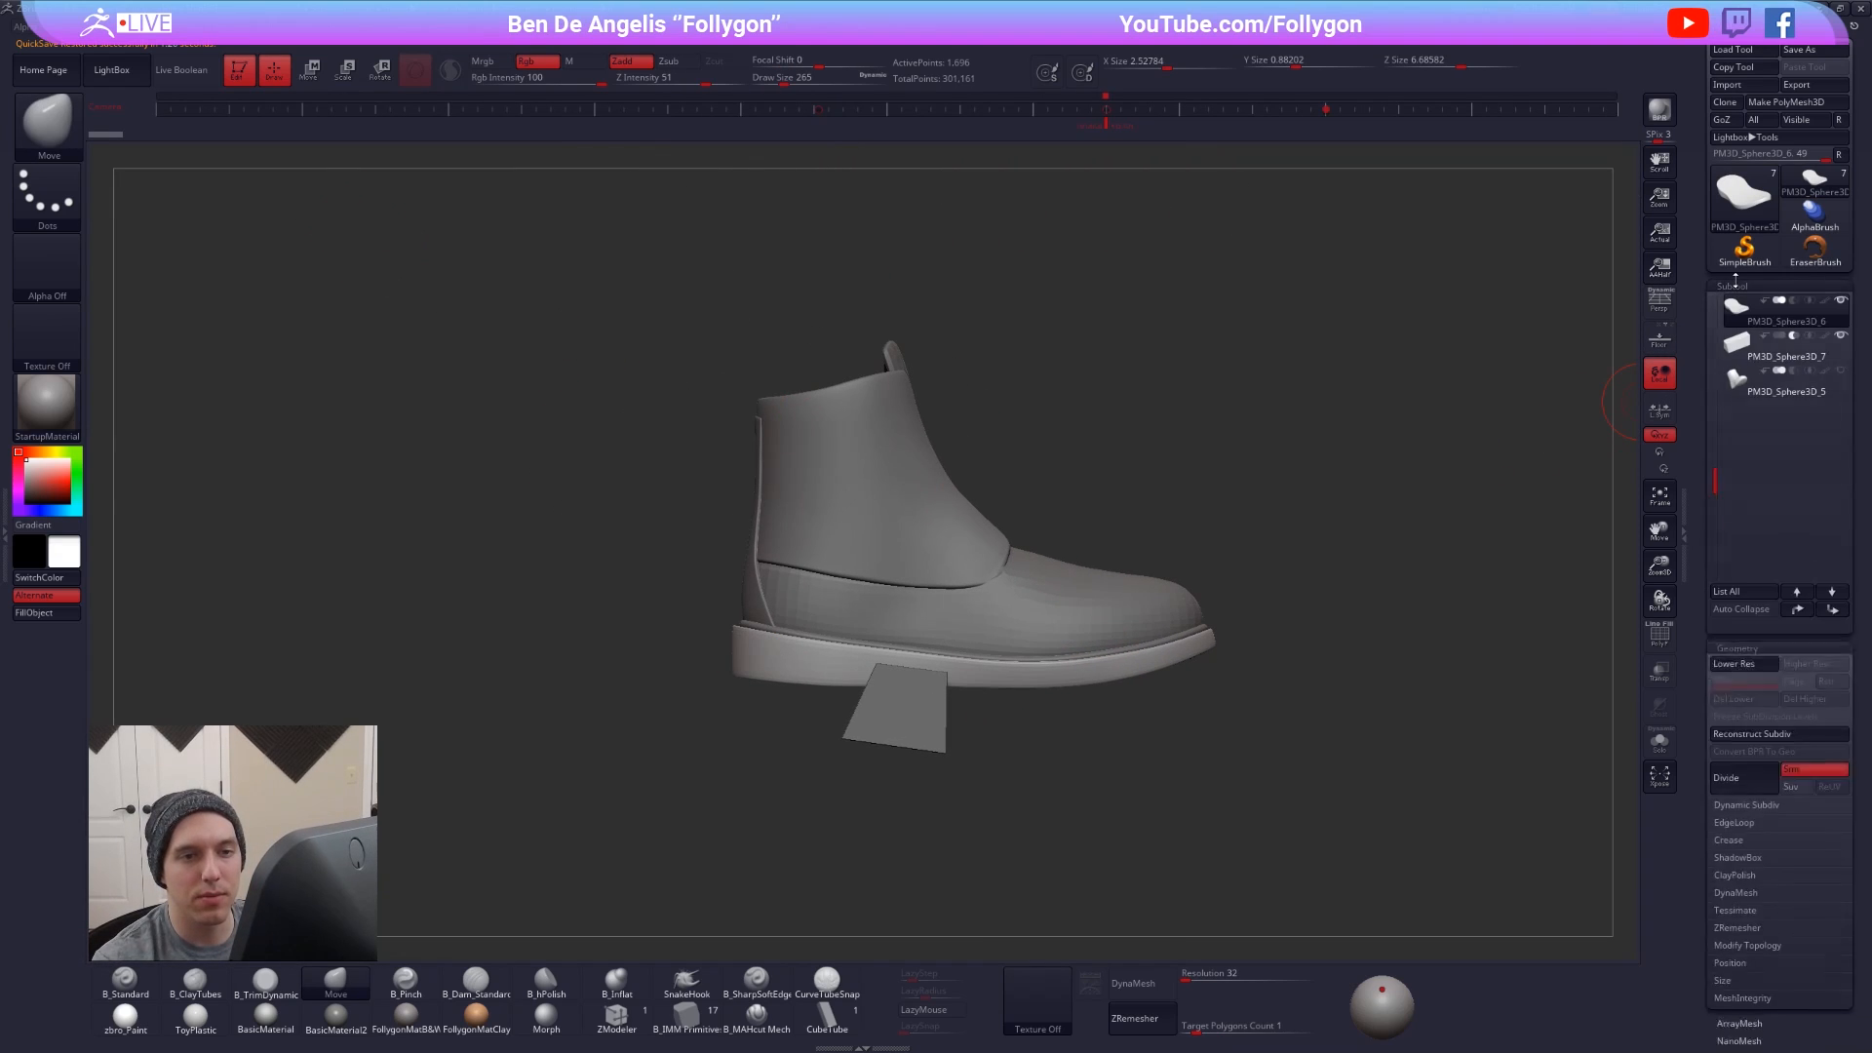
scroll(1717, 453, "up", 3)
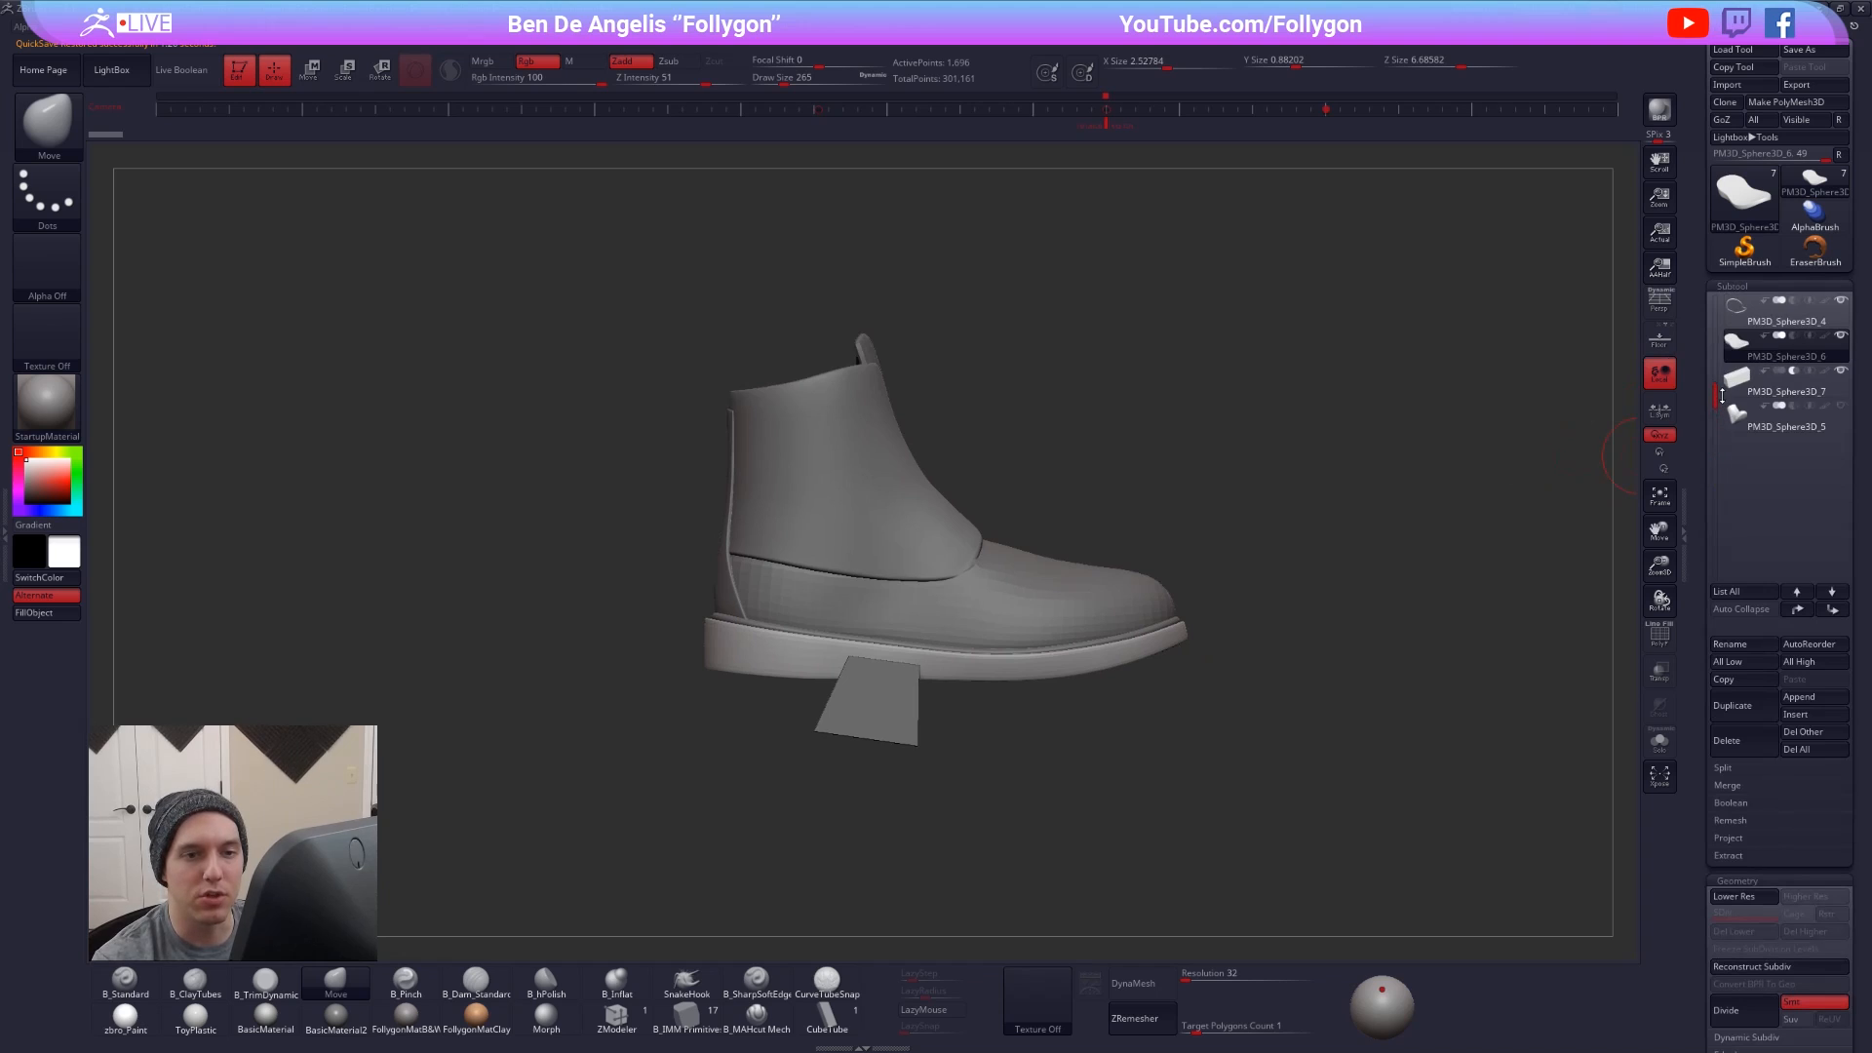
left_click(177, 71)
right_click_drag(1008, 558, 1078, 616, "alt")
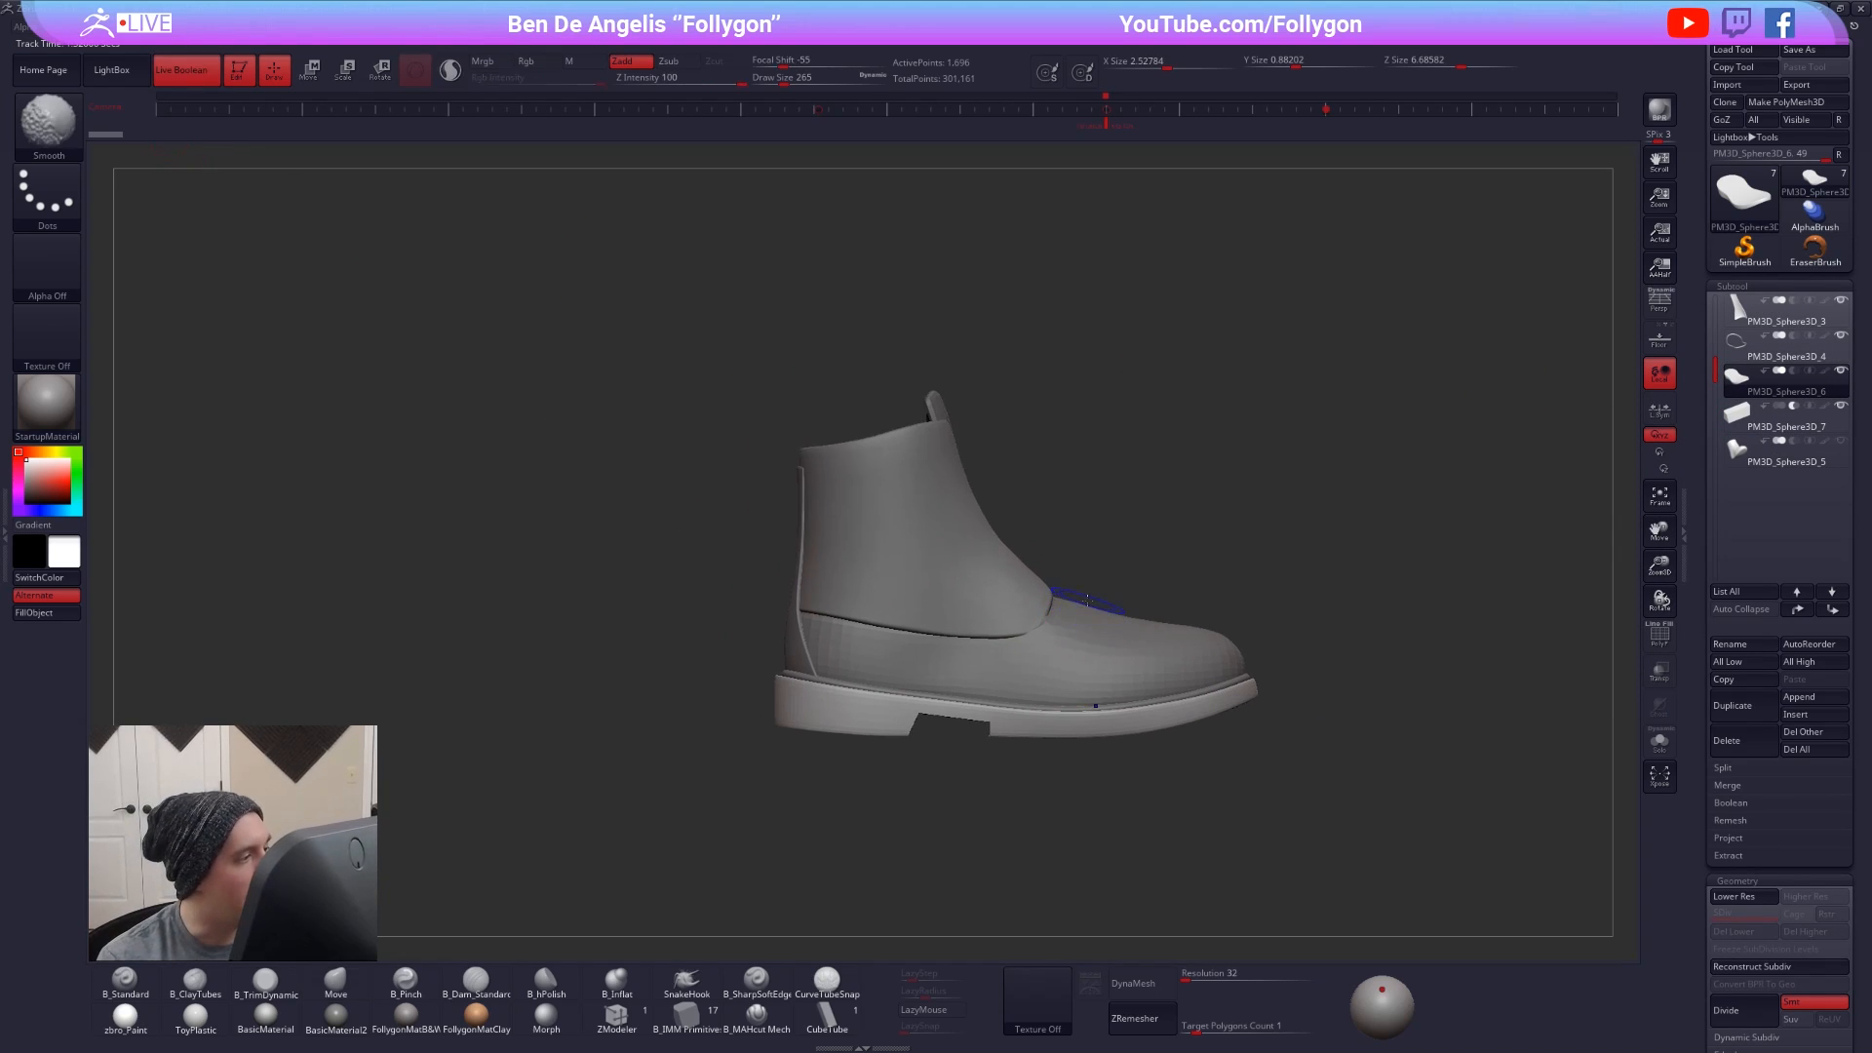
- Load the saved Spotlight boot references, raise their opacity to full, and leave reference editing
key("F5")
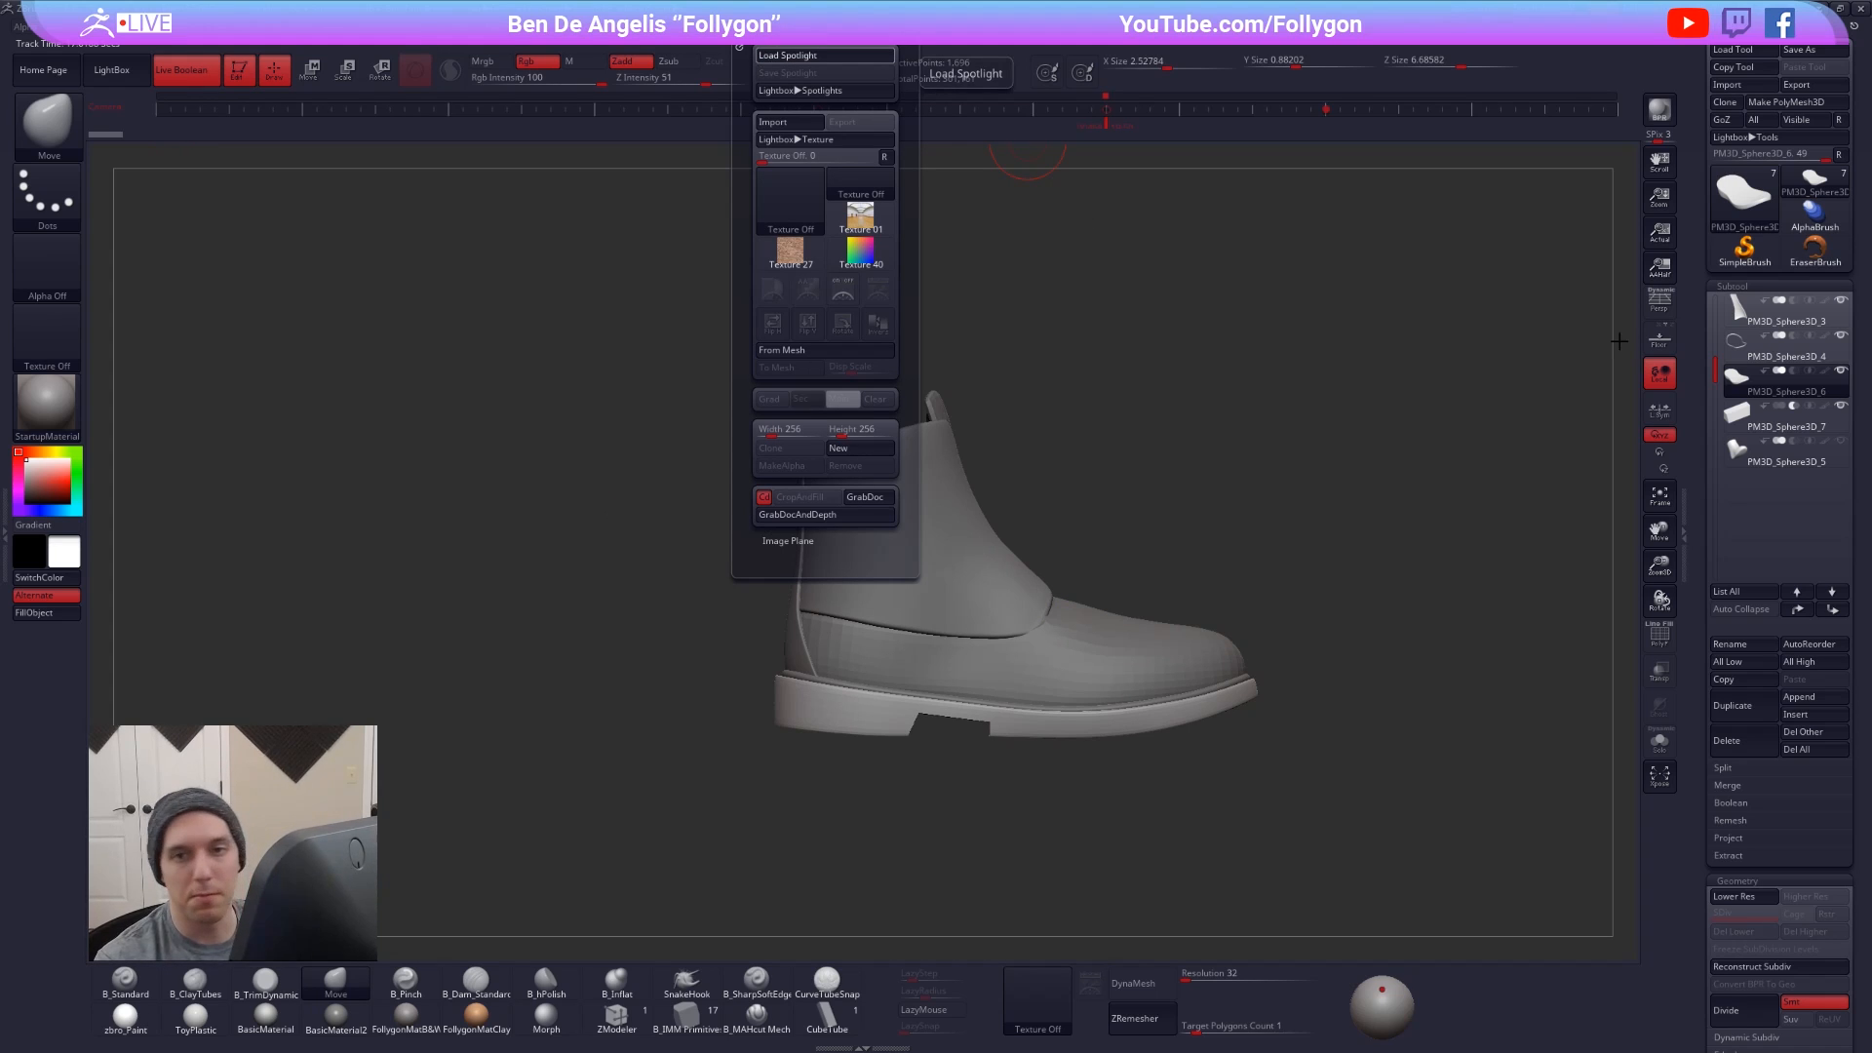
left_click(824, 56)
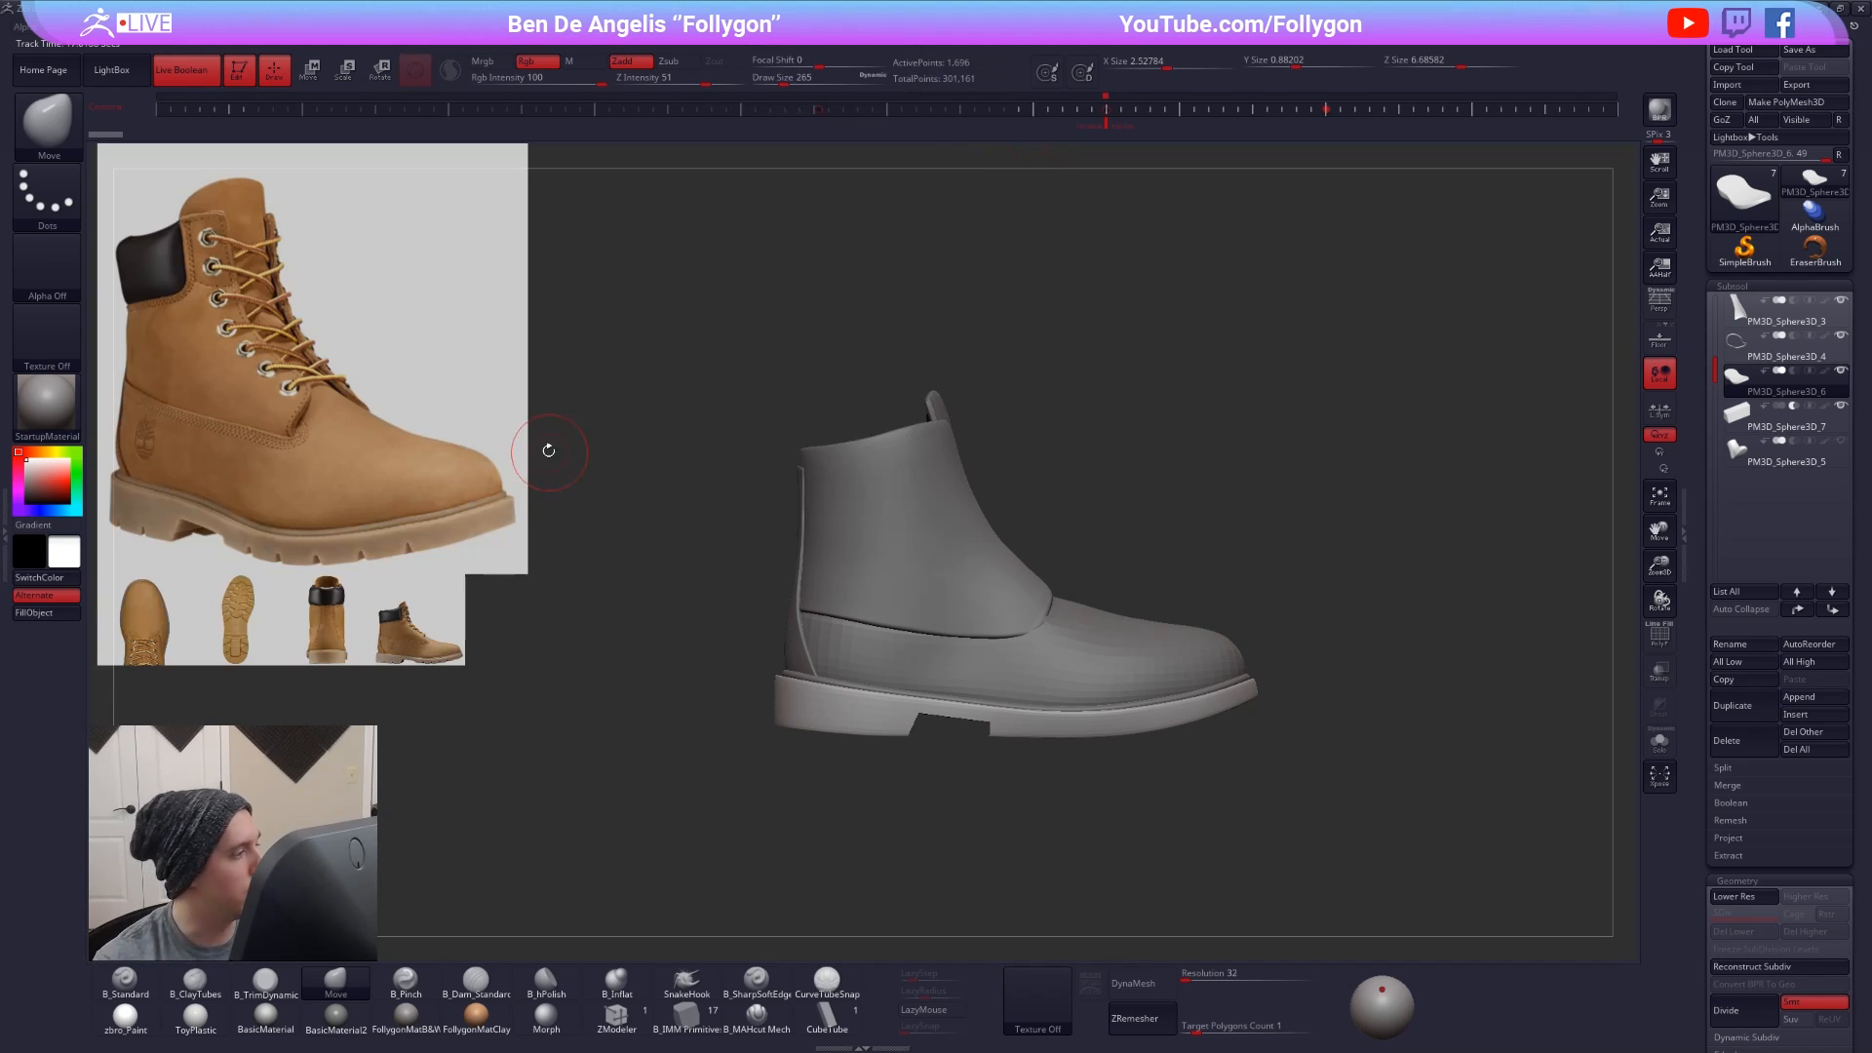
key("z")
left_click(520, 382)
left_click_drag(554, 328, 620, 423)
key("z")
- Turn off Spotlight Projection and turn the boot to face the sole's underside
key("ctrl+shift+f")
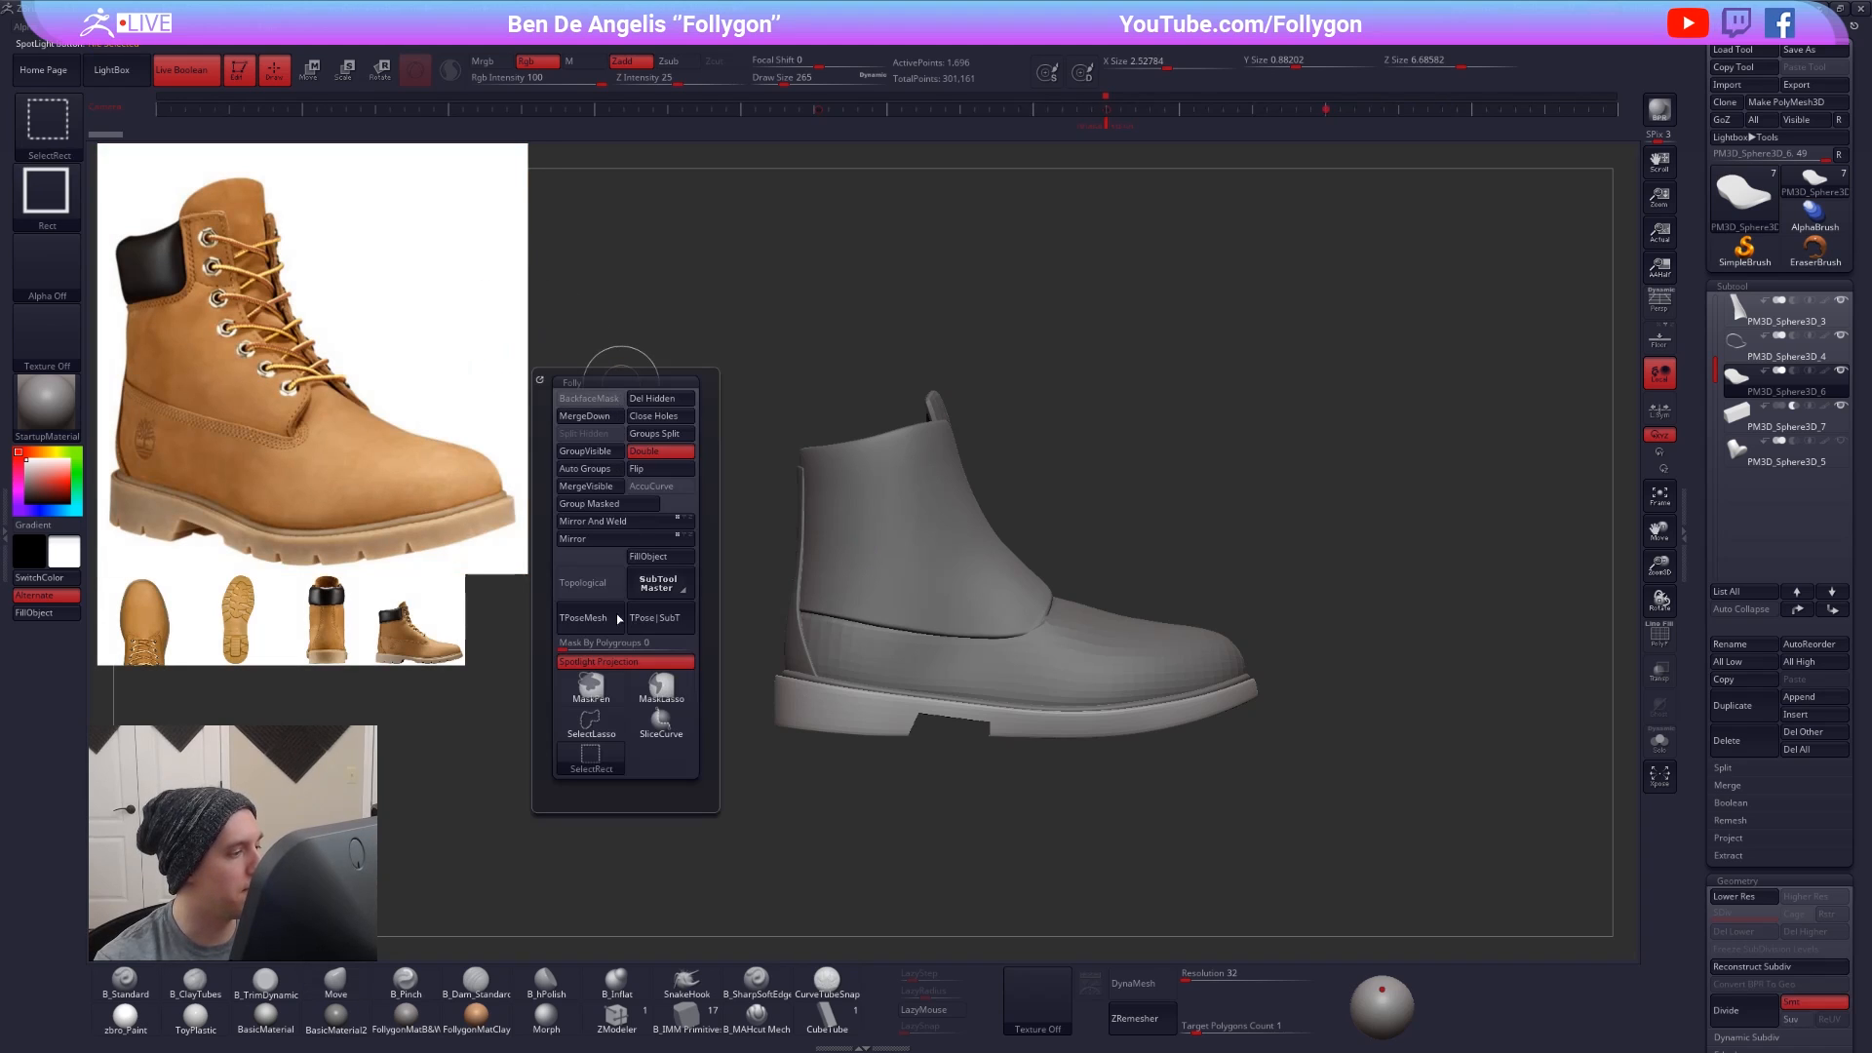
left_click(627, 660)
left_click(605, 729, "ctrl+shift")
left_click(665, 696, "ctrl")
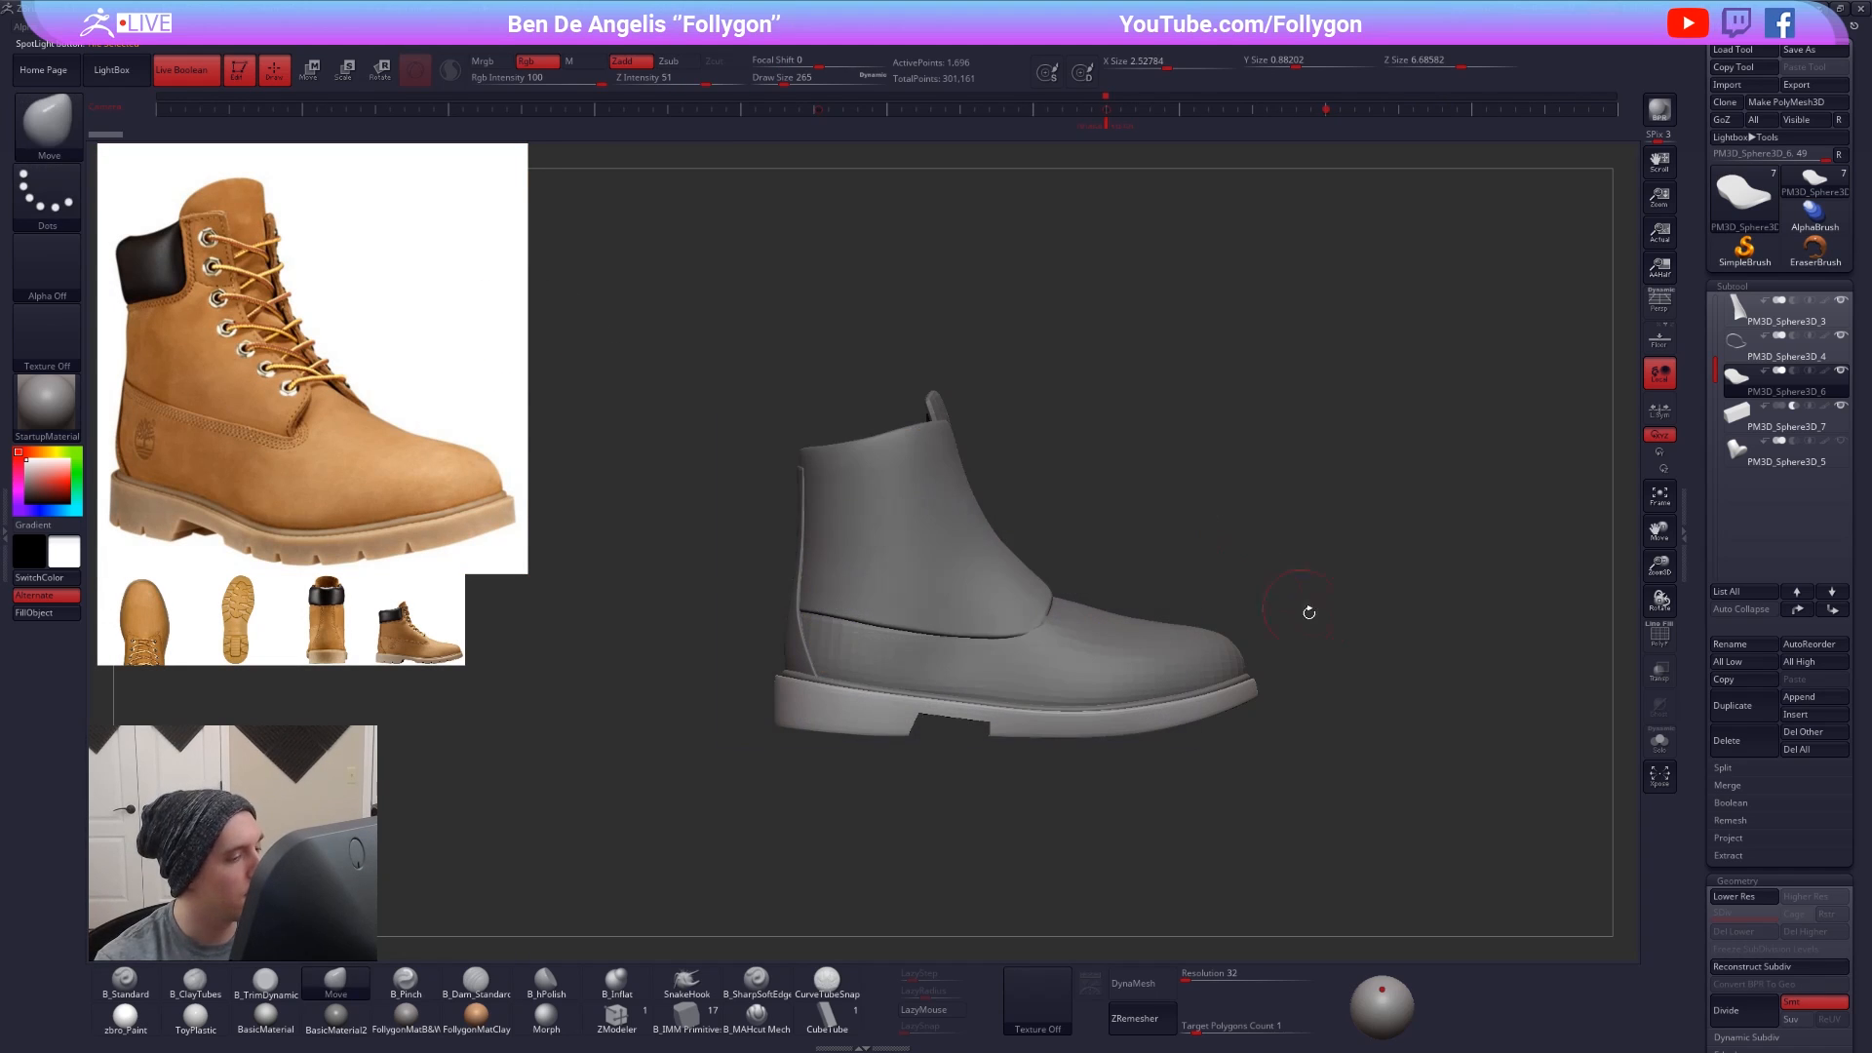
left_click_drag(1308, 555, 1317, 552, "alt")
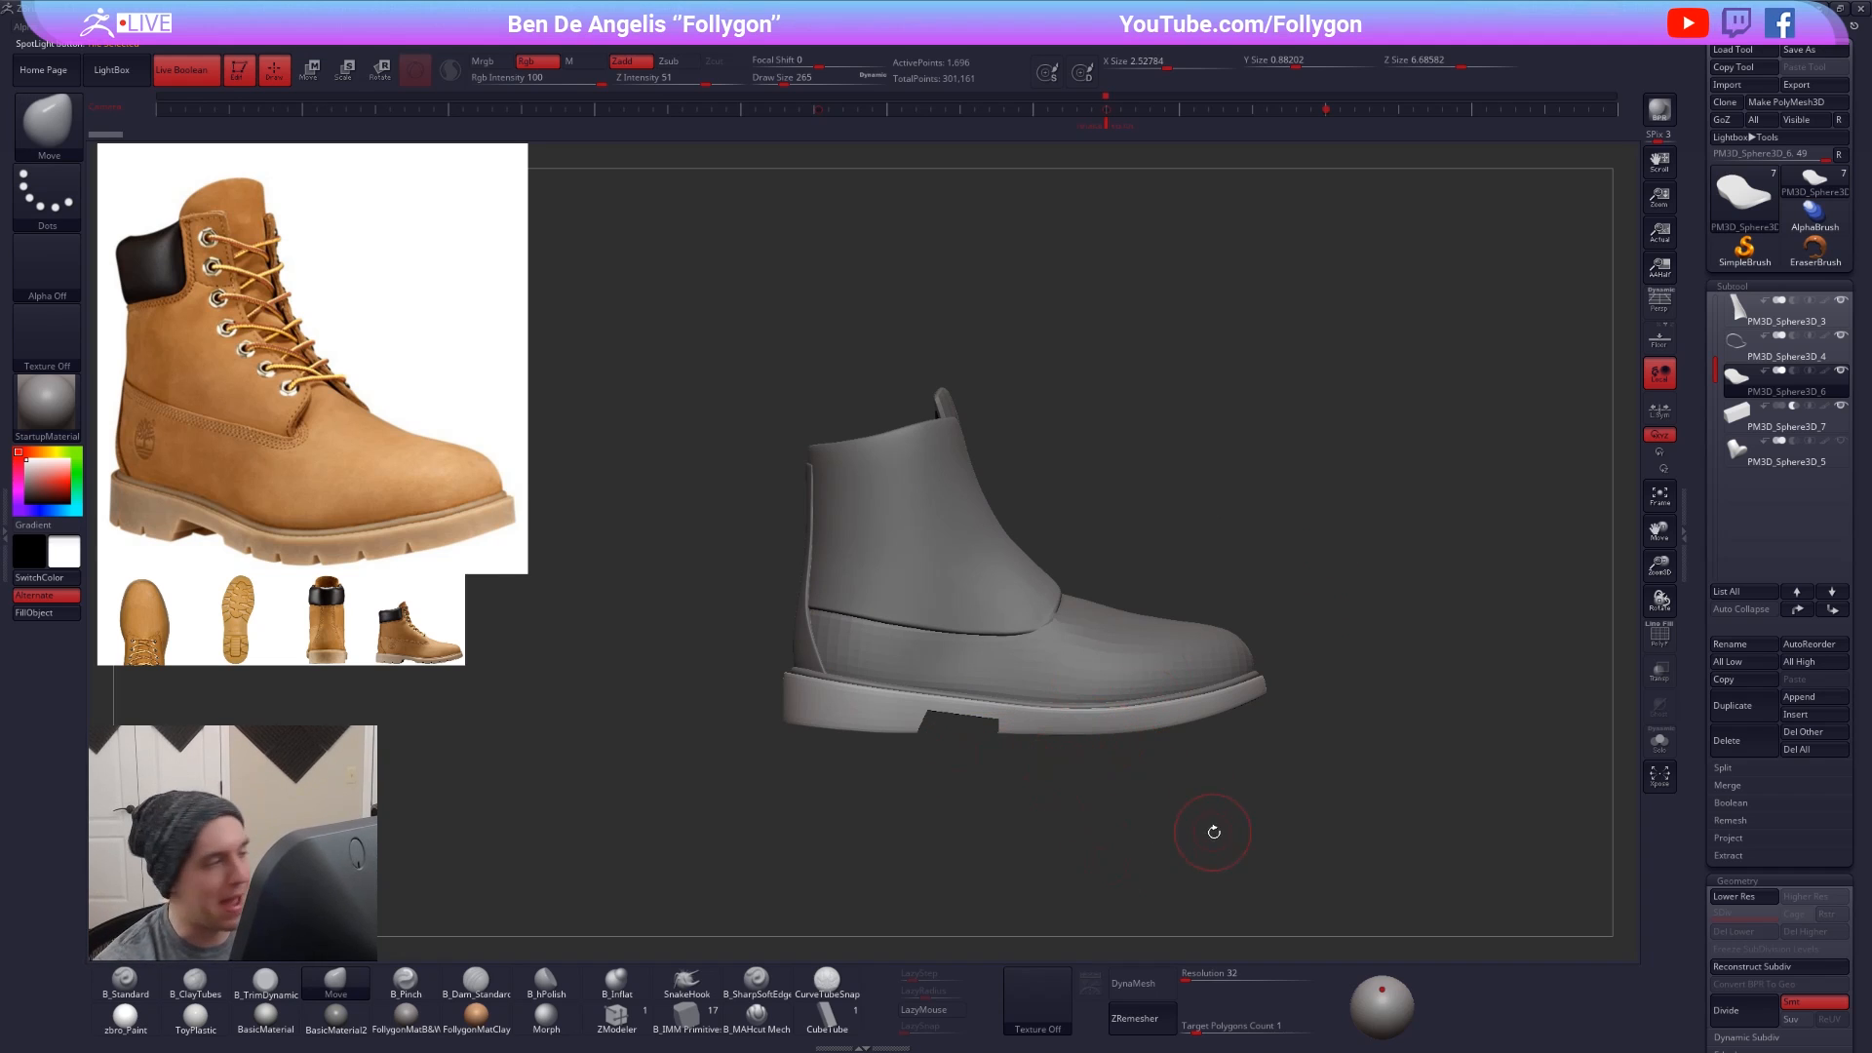
left_click_drag(1198, 897, 1262, 717)
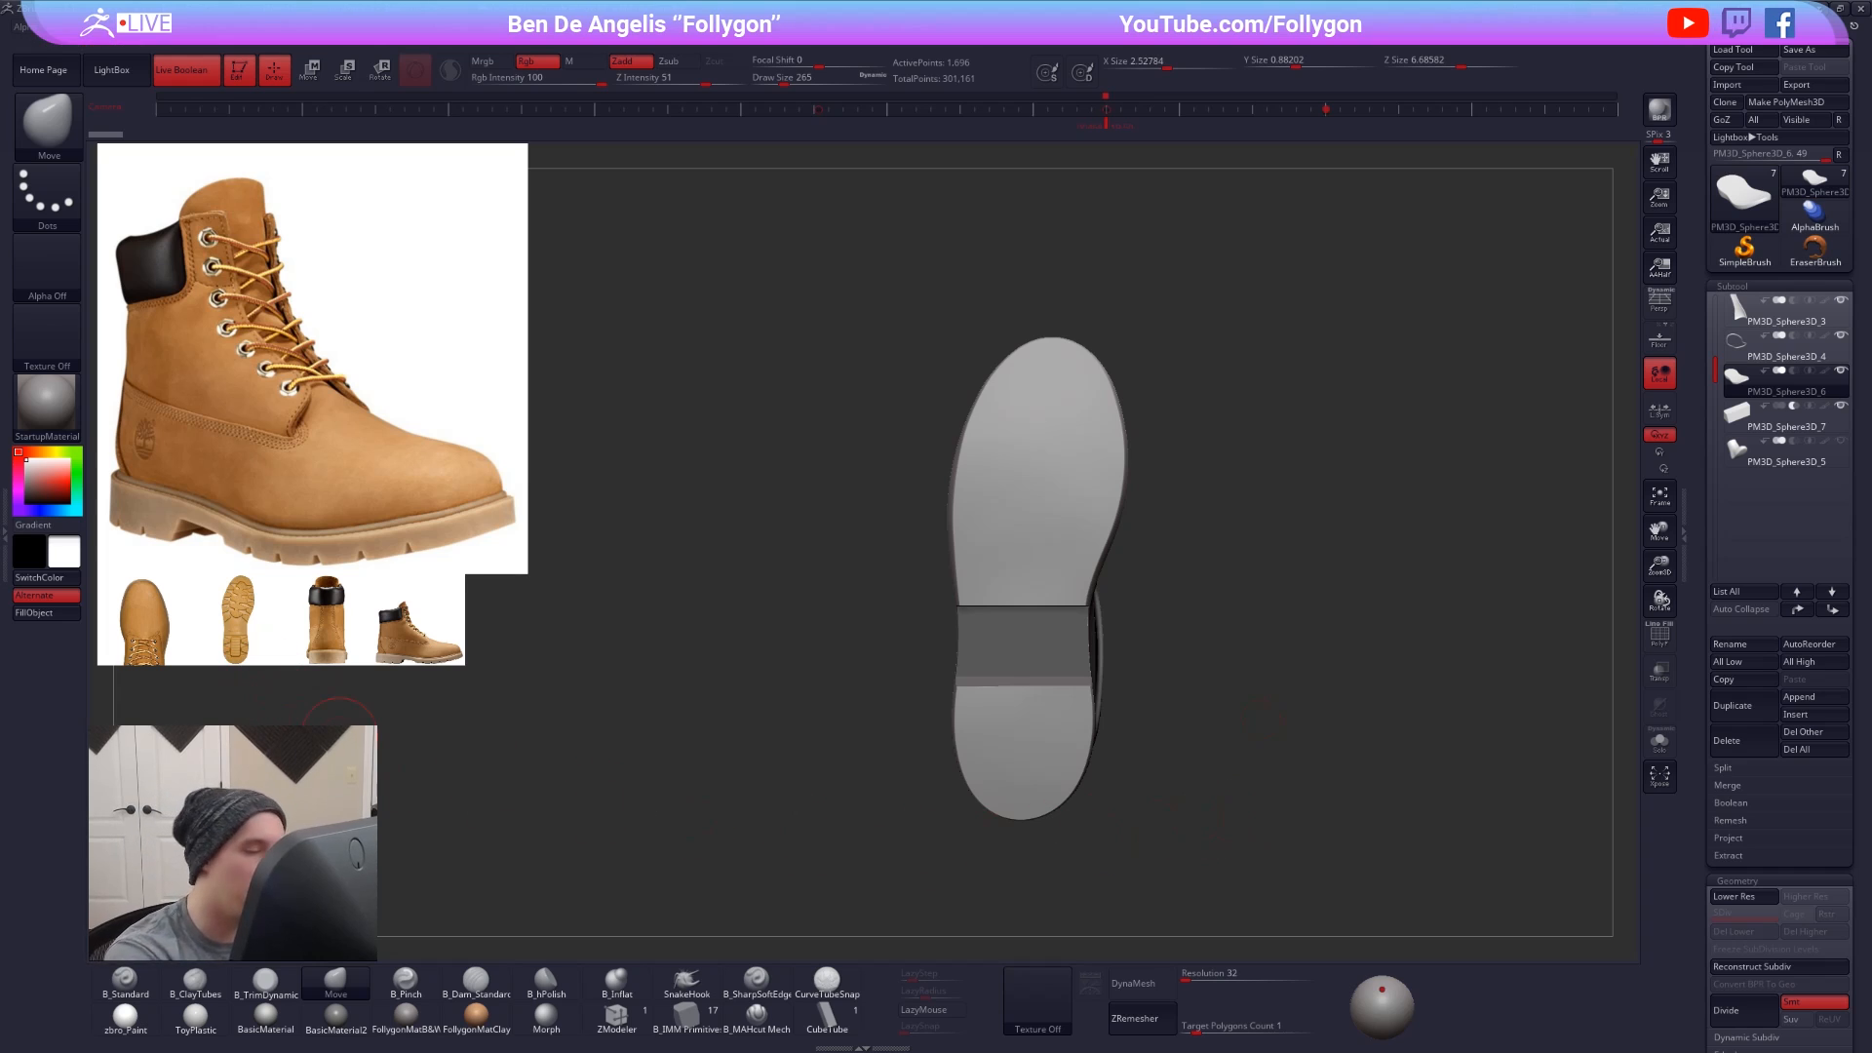
left_click(1710, 698)
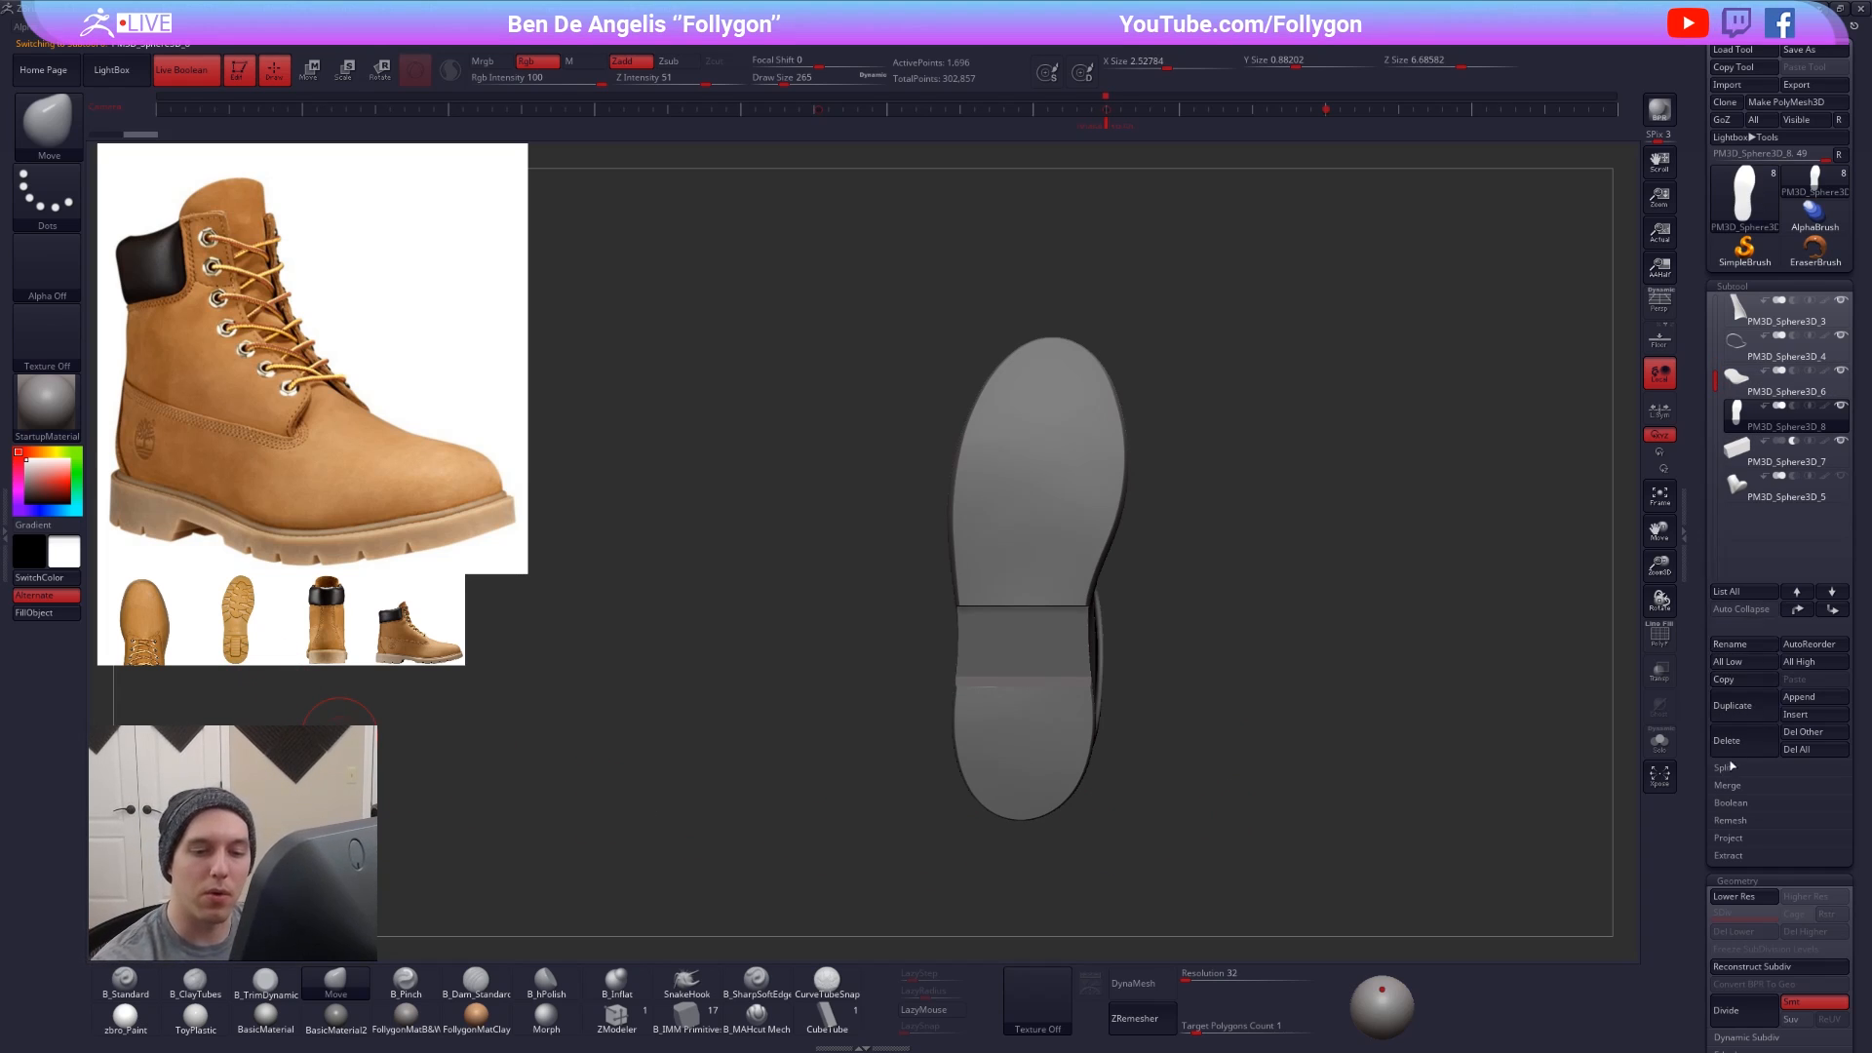
left_click(1730, 741)
left_click(1535, 773)
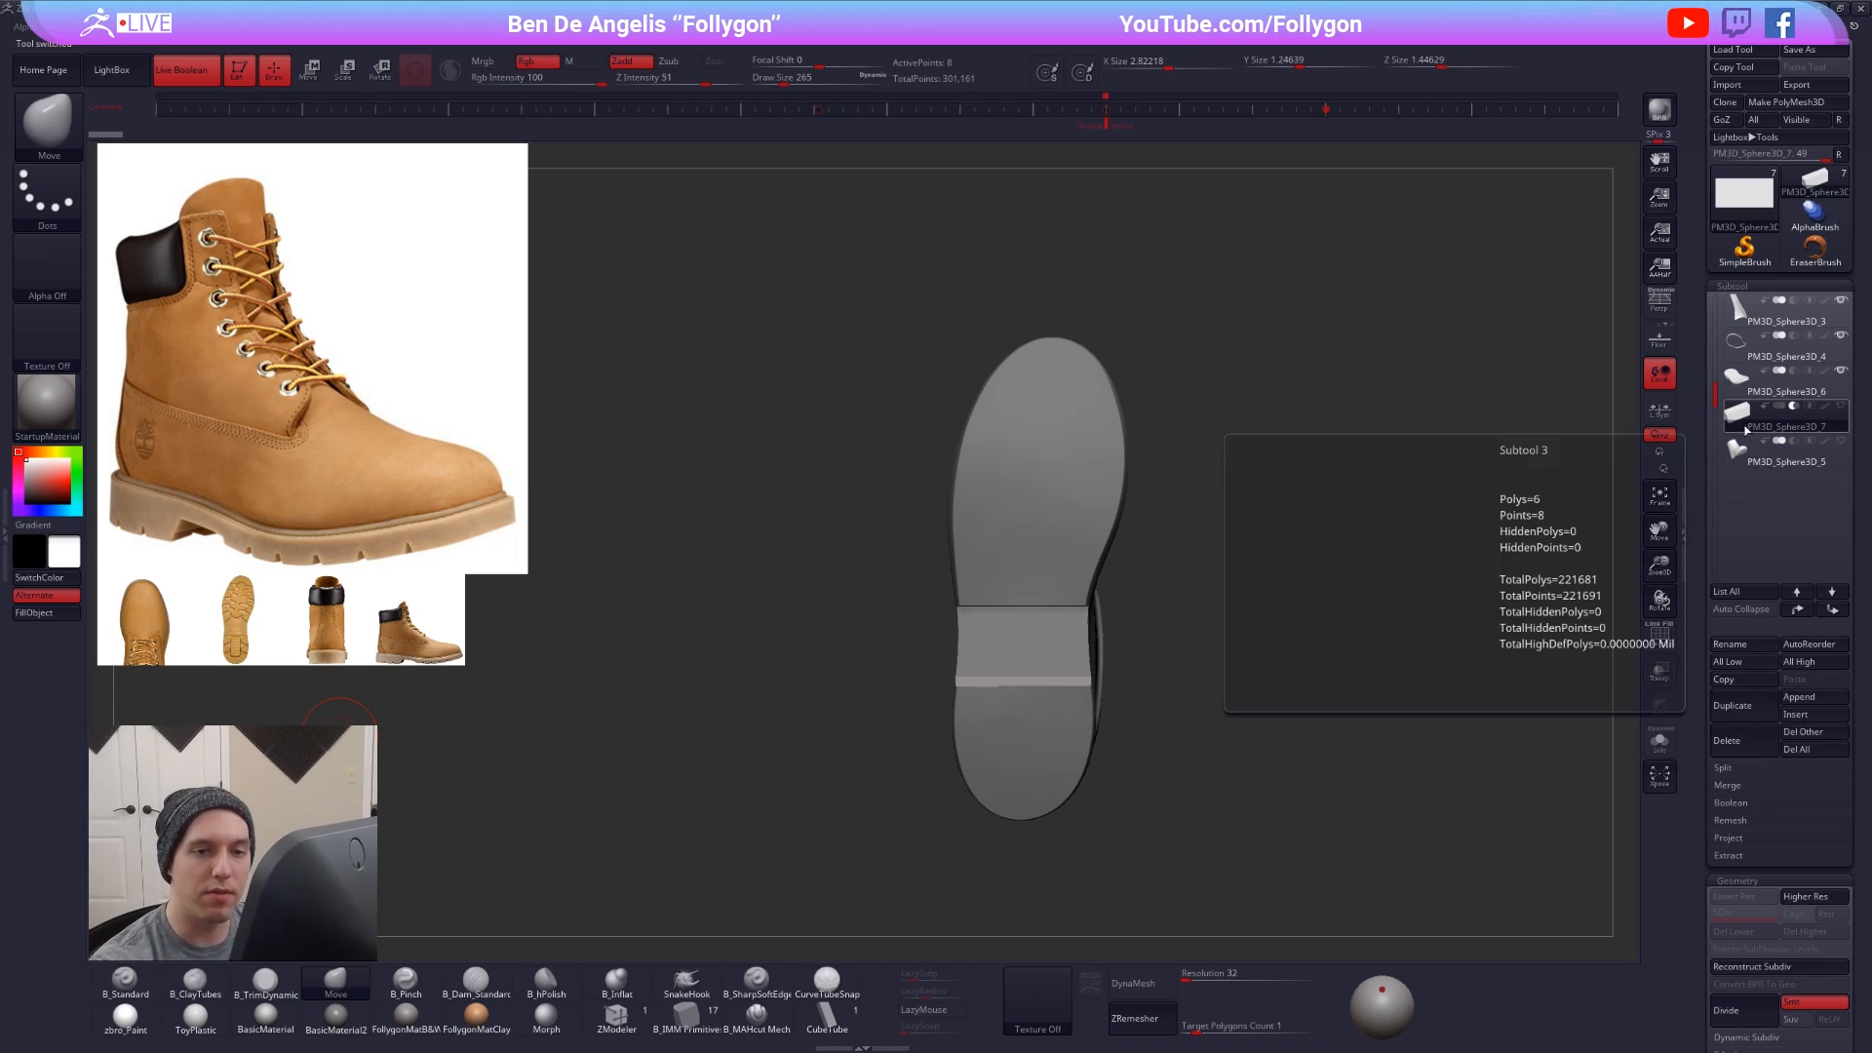
- Duplicate the arch cutter block's subtool and isolate the copy with its polyframe shown
key("shift+f")
left_click_drag(902, 672, 1128, 678)
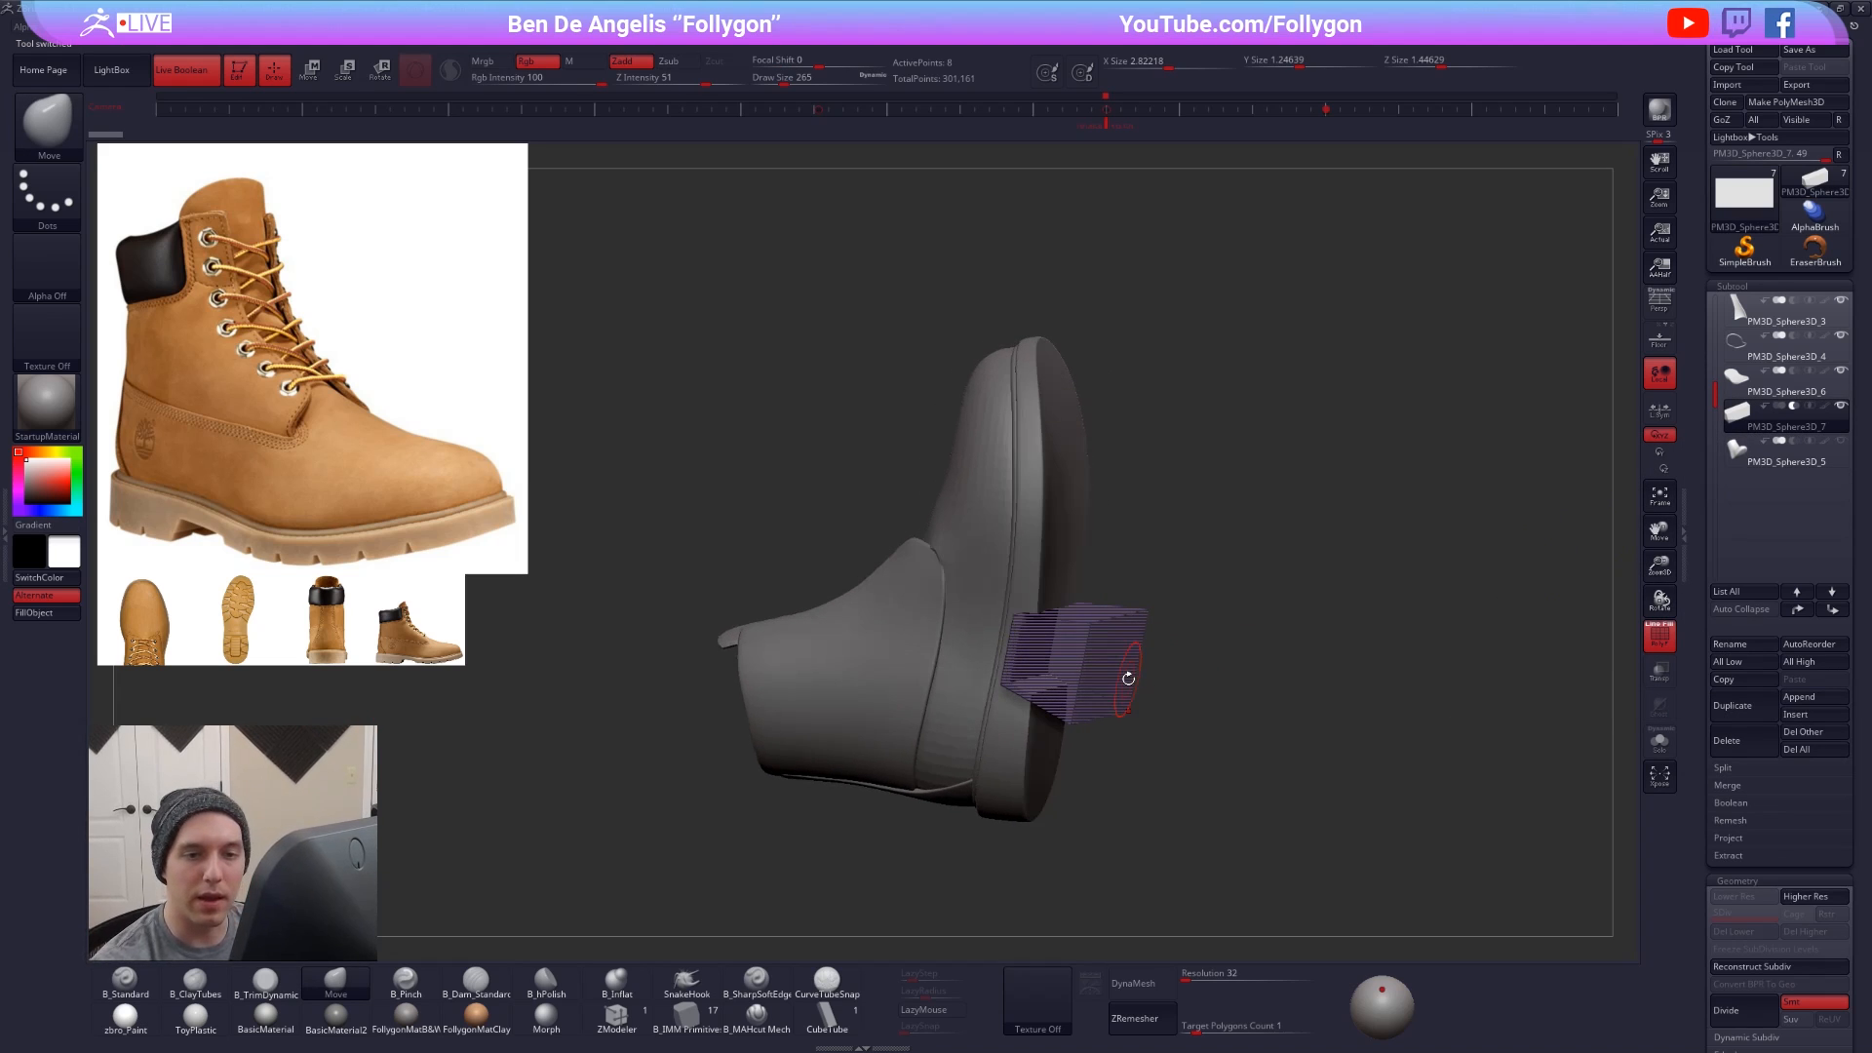
left_click(1748, 709)
left_click(1329, 777)
mouse_move(1110, 692)
right_mouse_down()
mouse_move(1065, 741)
mouse_move(1109, 662)
right_mouse_up()
- Replace the duplicated block with an initialized QCube at X, Y and Z resolution 1
left_click_drag(1745, 839, 1742, 430)
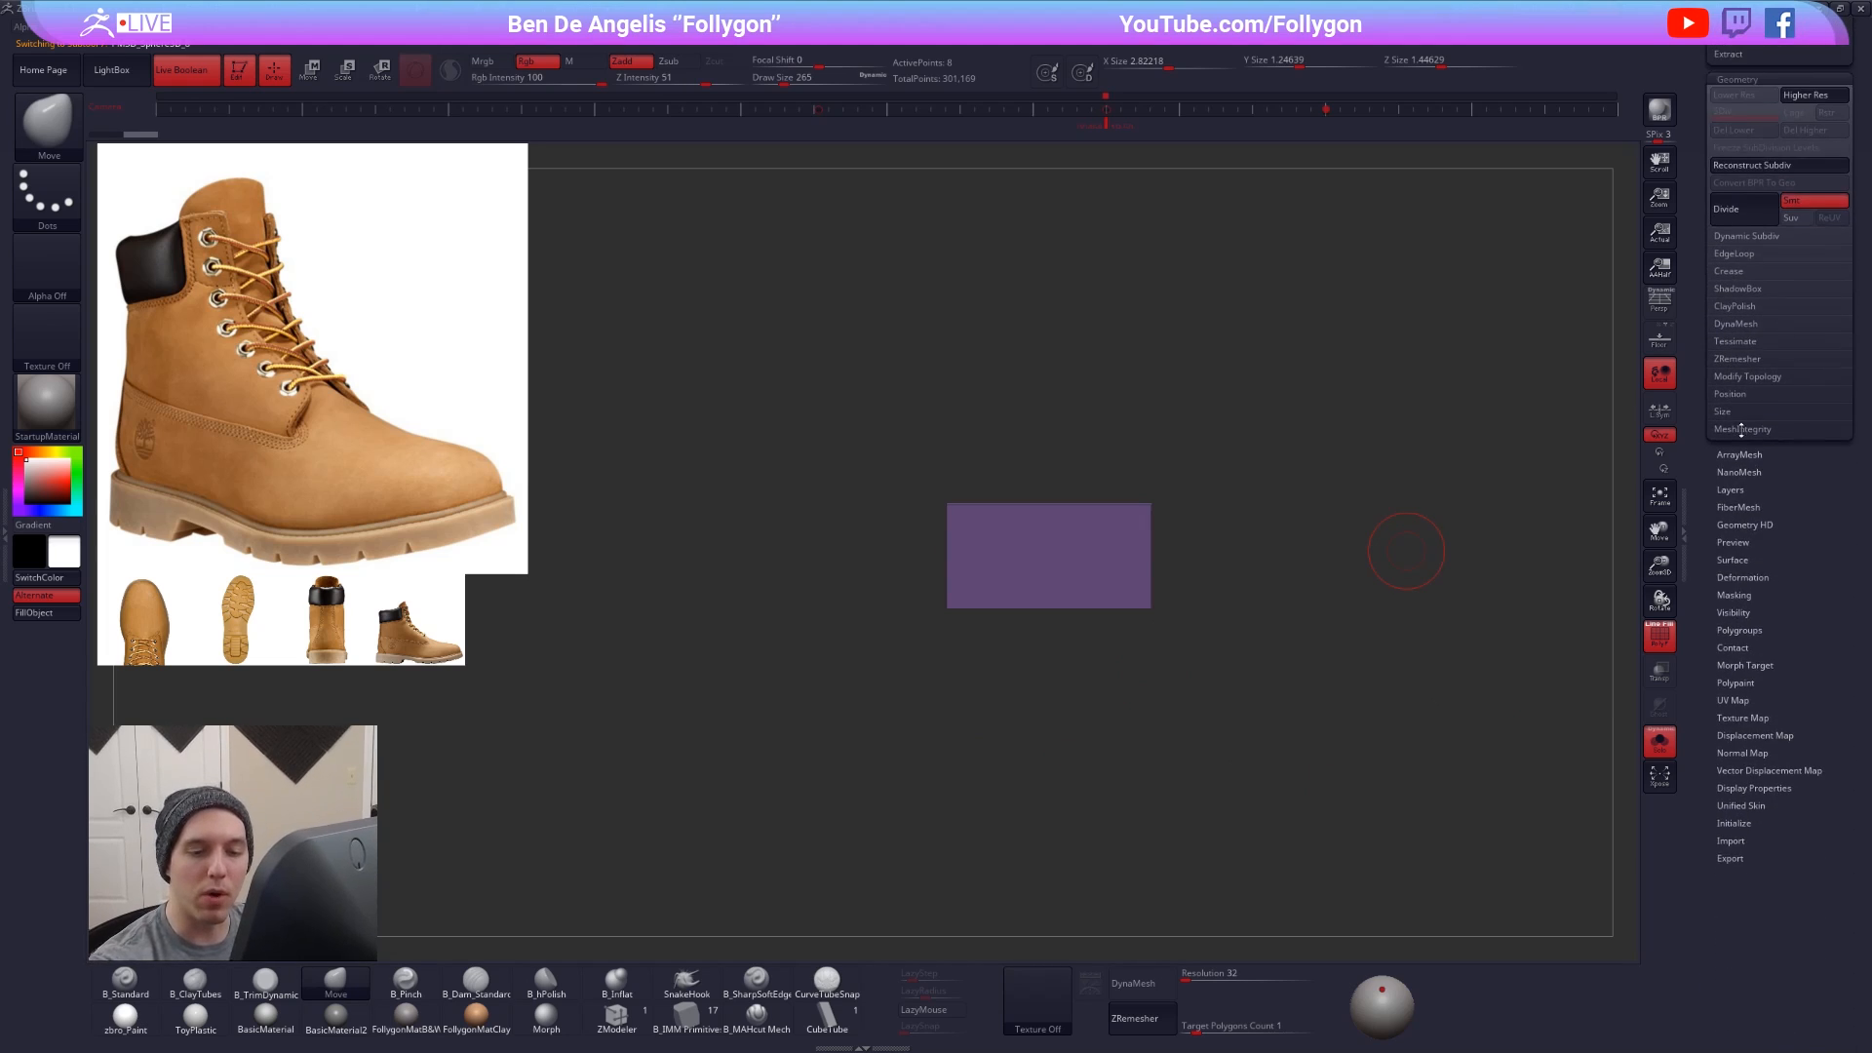
left_click_drag(1745, 729, 1747, 602)
left_click(1749, 581)
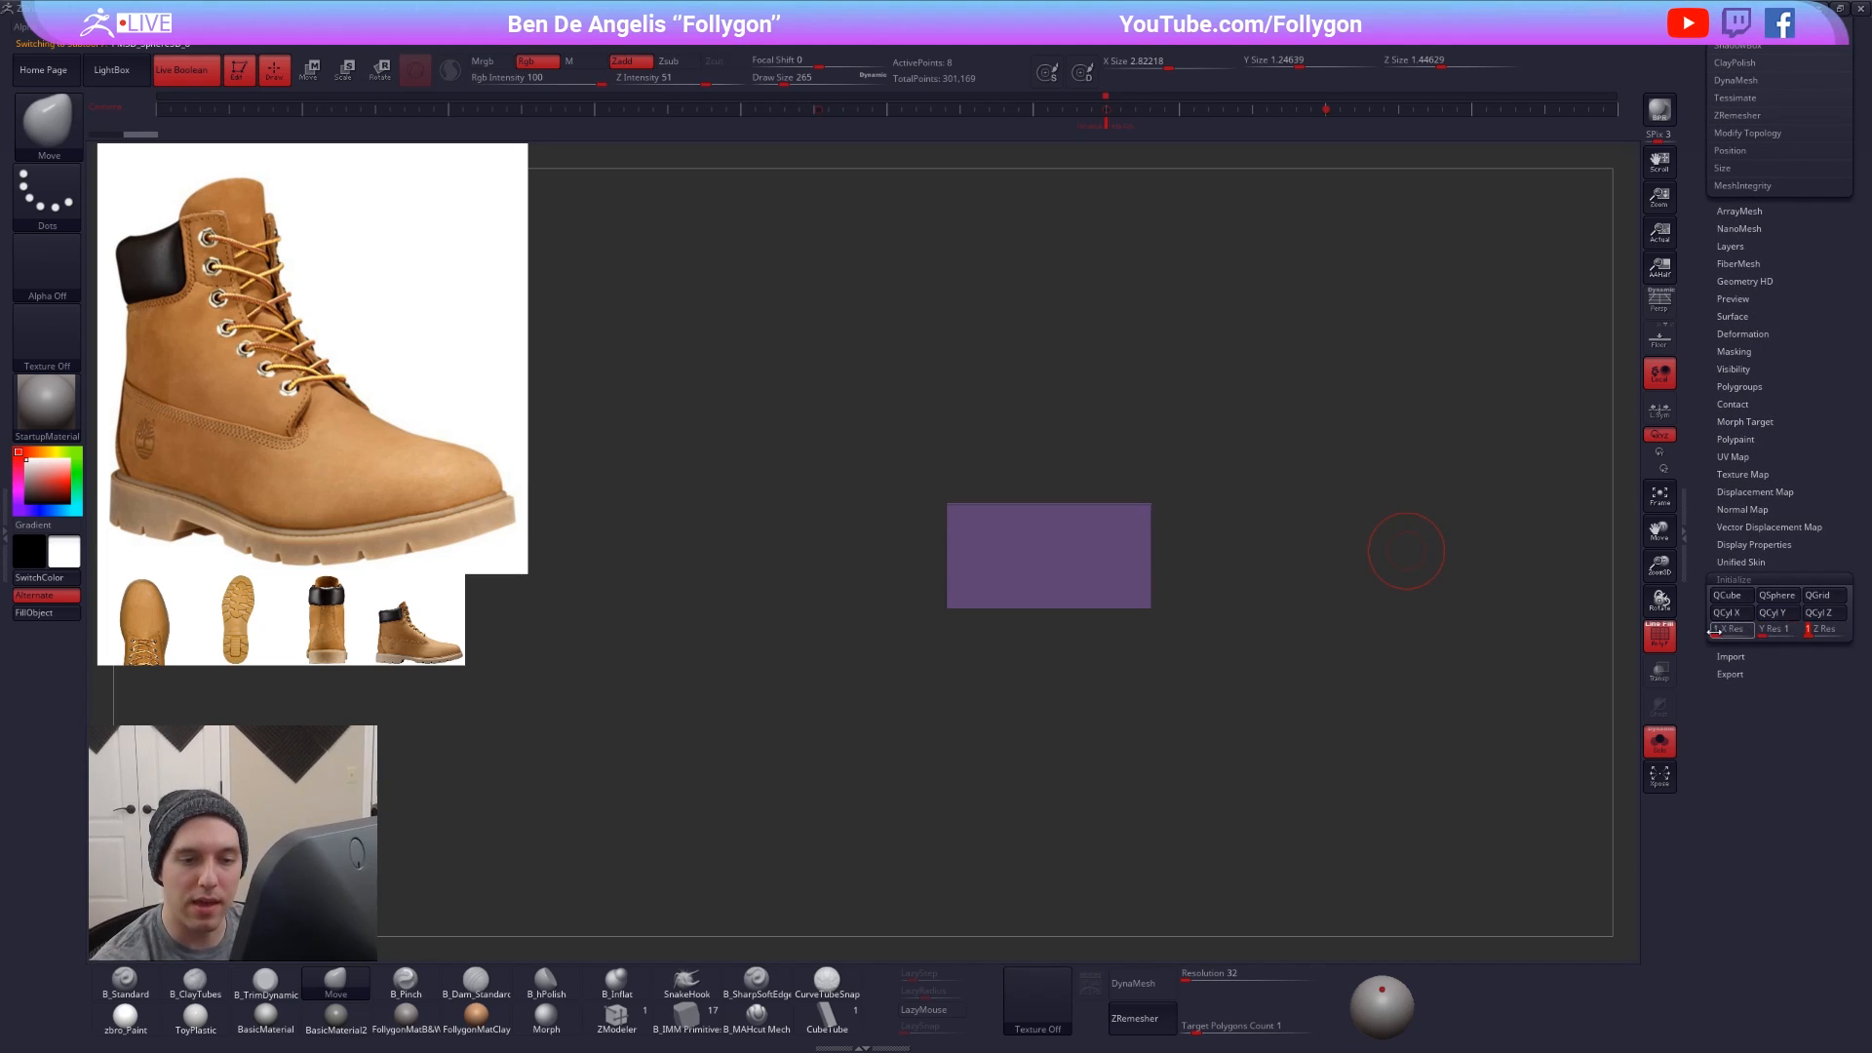
left_click(1737, 599)
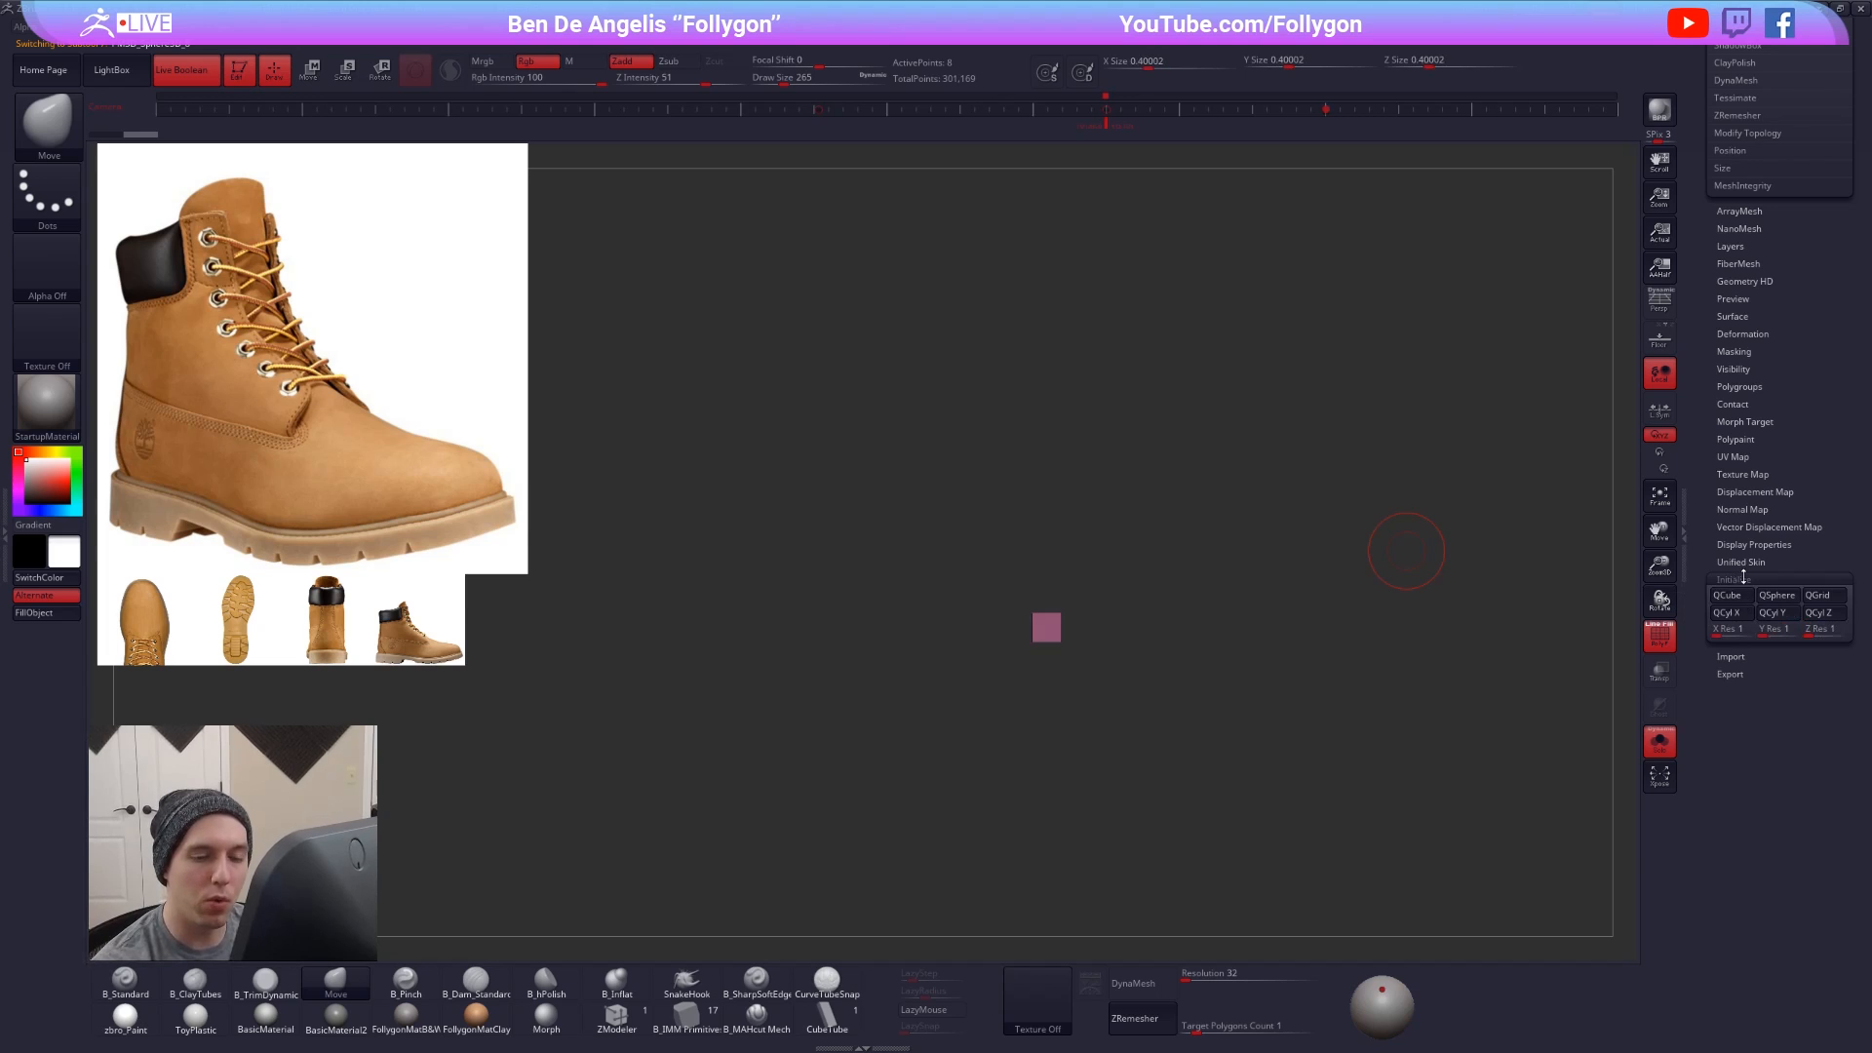
left_click(1741, 579)
left_click_drag(1756, 559, 1787, 917)
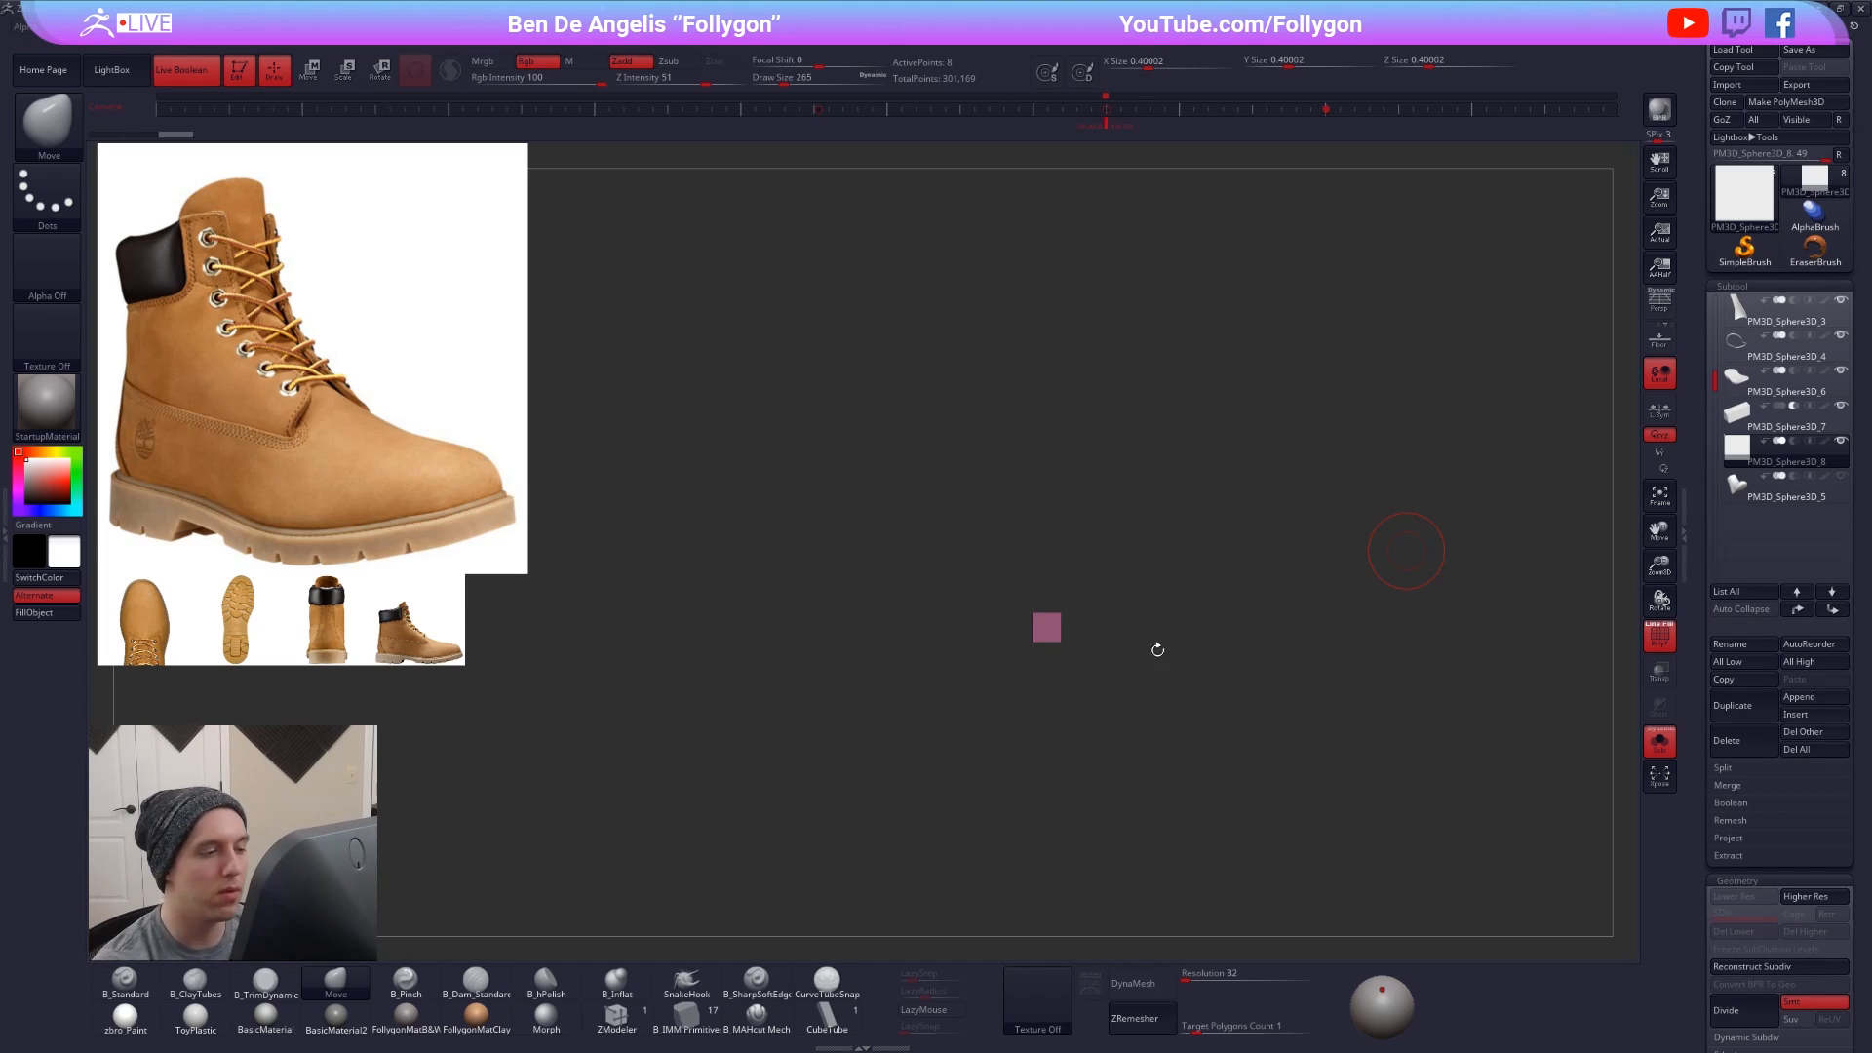
- Show the whole boot again and move the small cube with the transpose line onto the side edge of the forefoot sole
key("alt+shift+s")
left_click_drag(1157, 649, 1403, 645)
key("w")
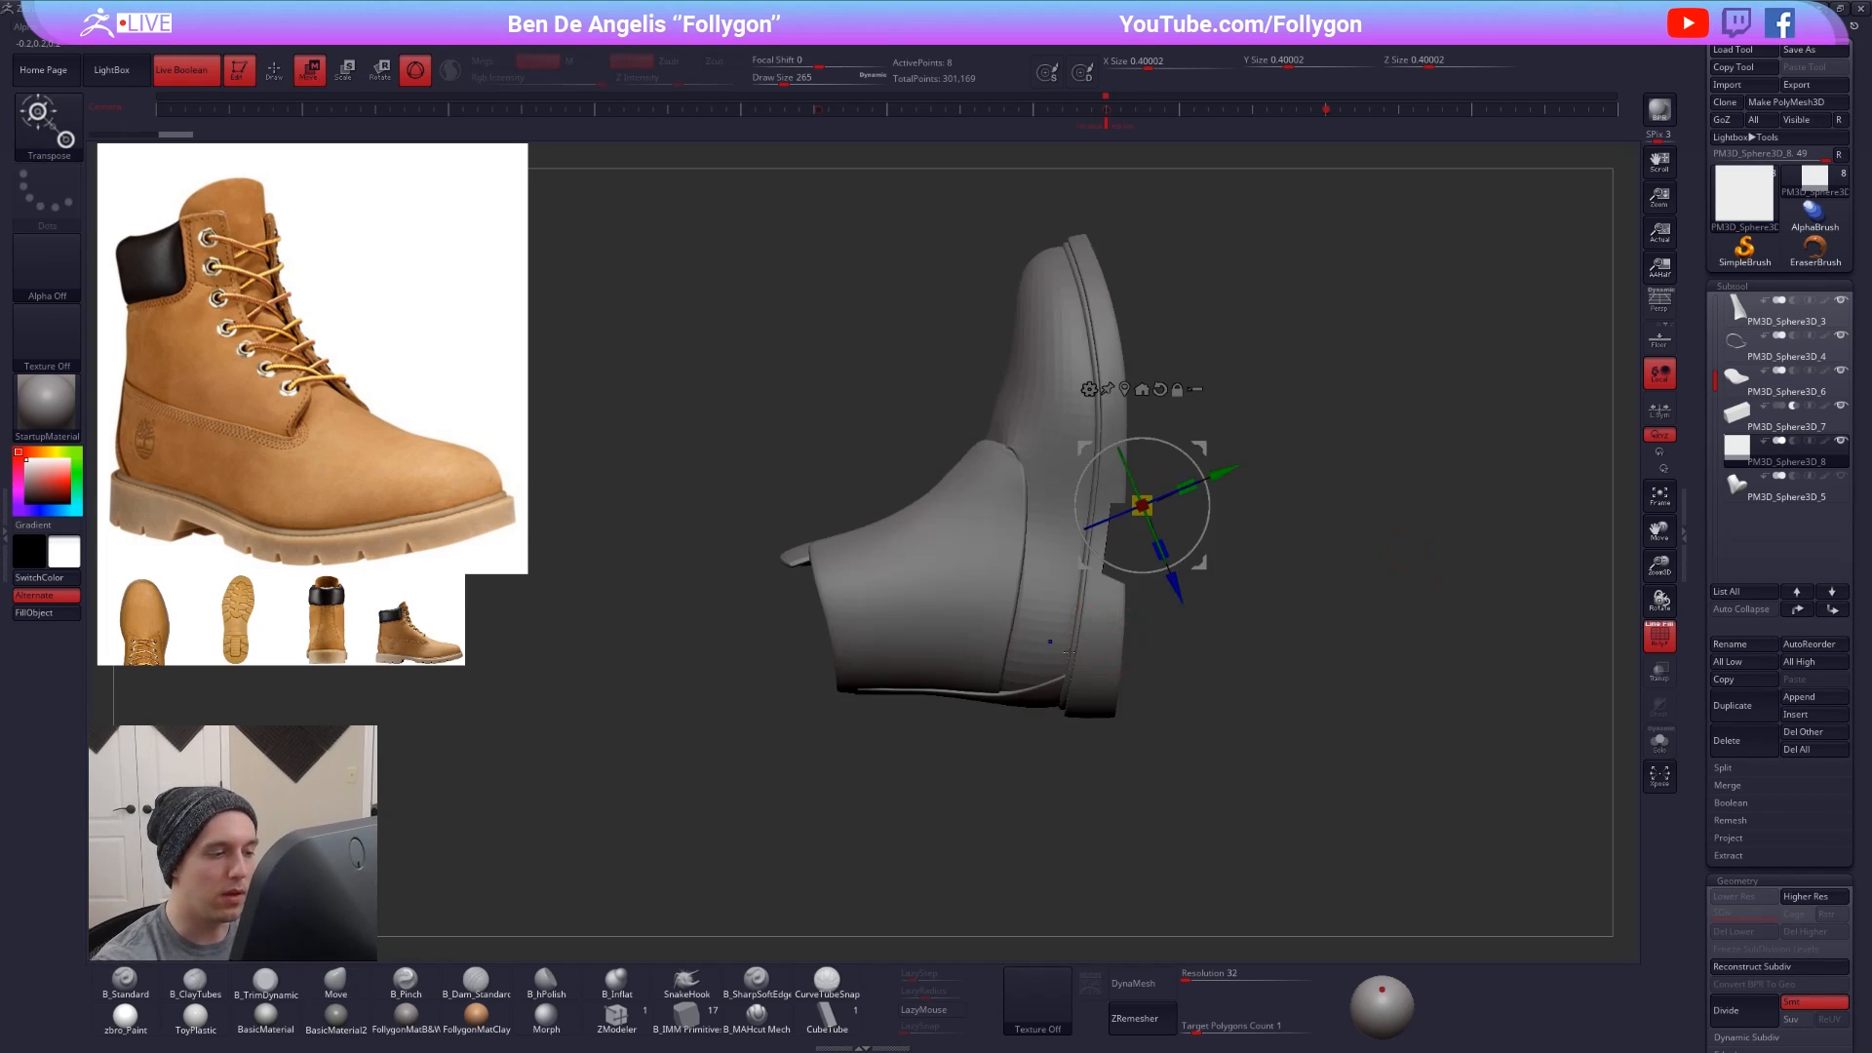
left_click(415, 70)
left_click(1008, 690)
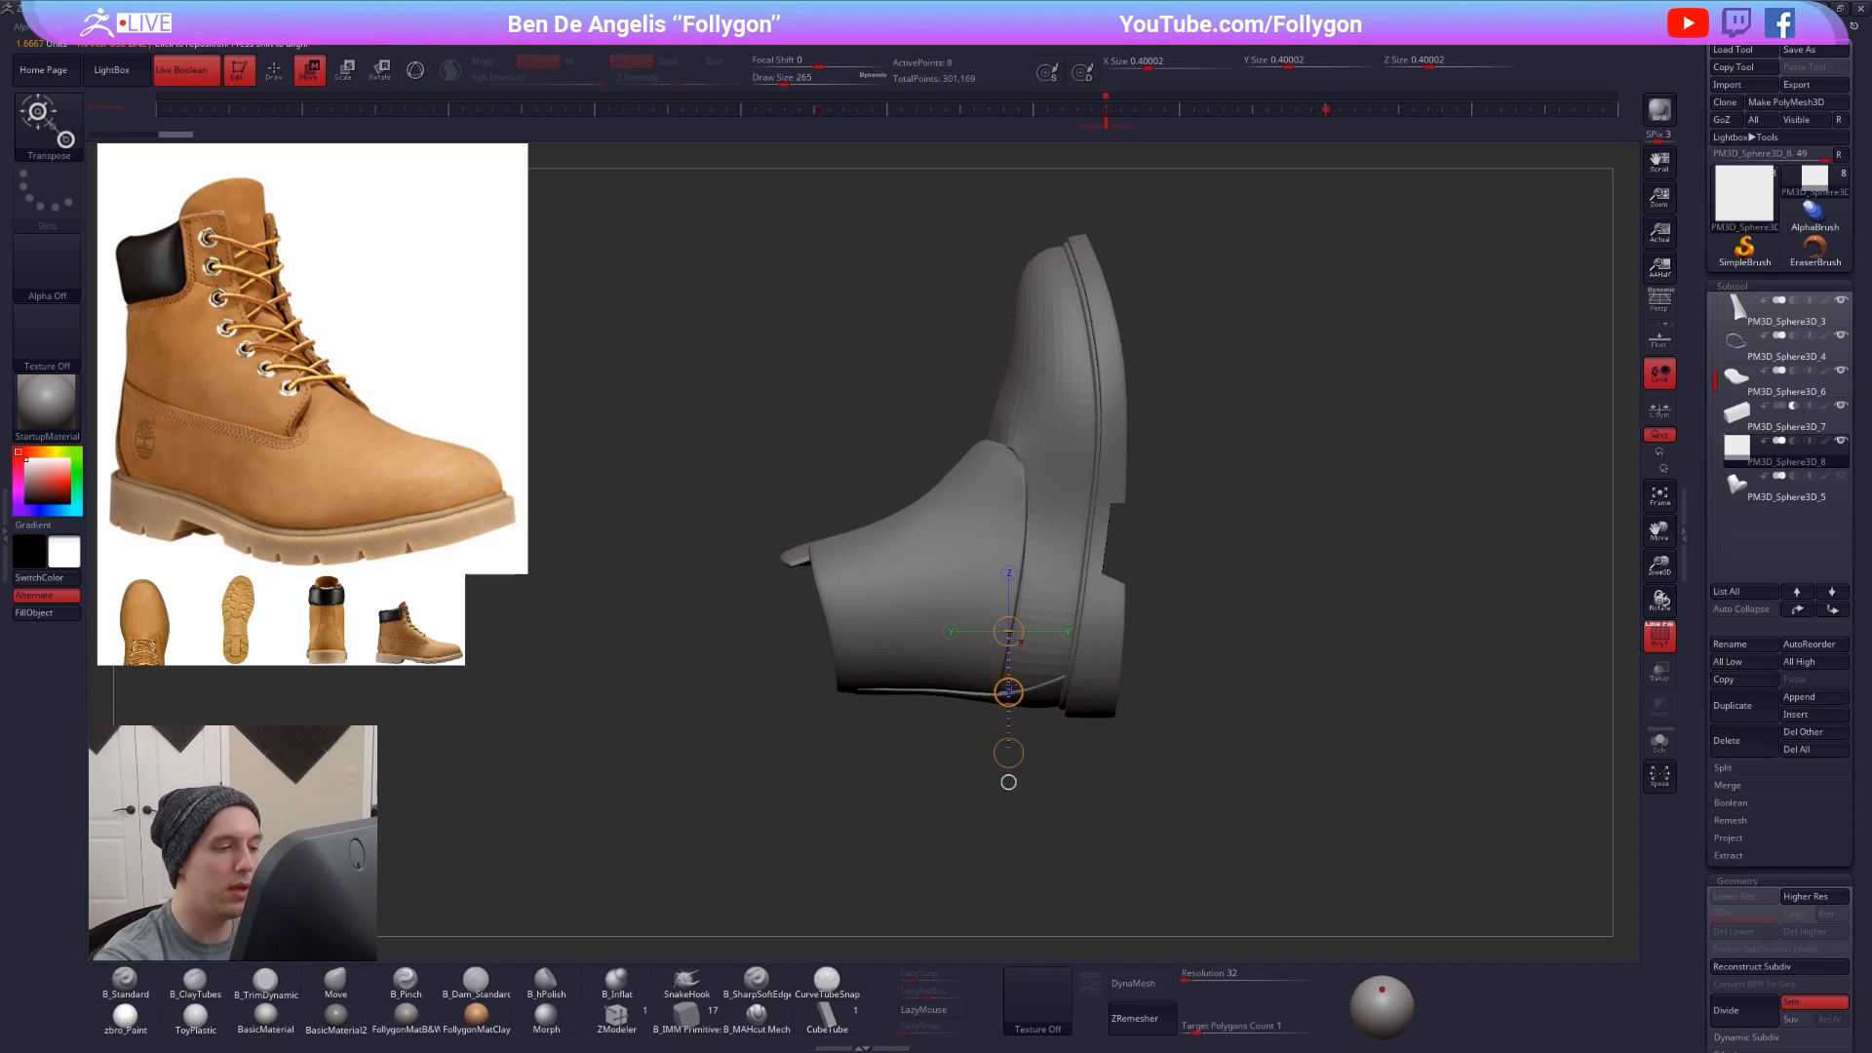
mouse_move(1008, 692)
left_mouse_down()
mouse_move(1216, 490)
mouse_move(1165, 383)
left_mouse_up()
key("q")
mouse_move(1355, 458)
left_mouse_down()
mouse_move(1140, 458)
mouse_move(1109, 475)
mouse_move(1042, 593)
mouse_move(1129, 560)
mouse_move(1222, 597)
left_mouse_up()
key("shift+f")
key("w")
key("q")
- Set the draw size to 121 and taper the cube so its end facing the sole's outer edge is narrower
key("space")
left_click_drag(1182, 527, 1169, 528)
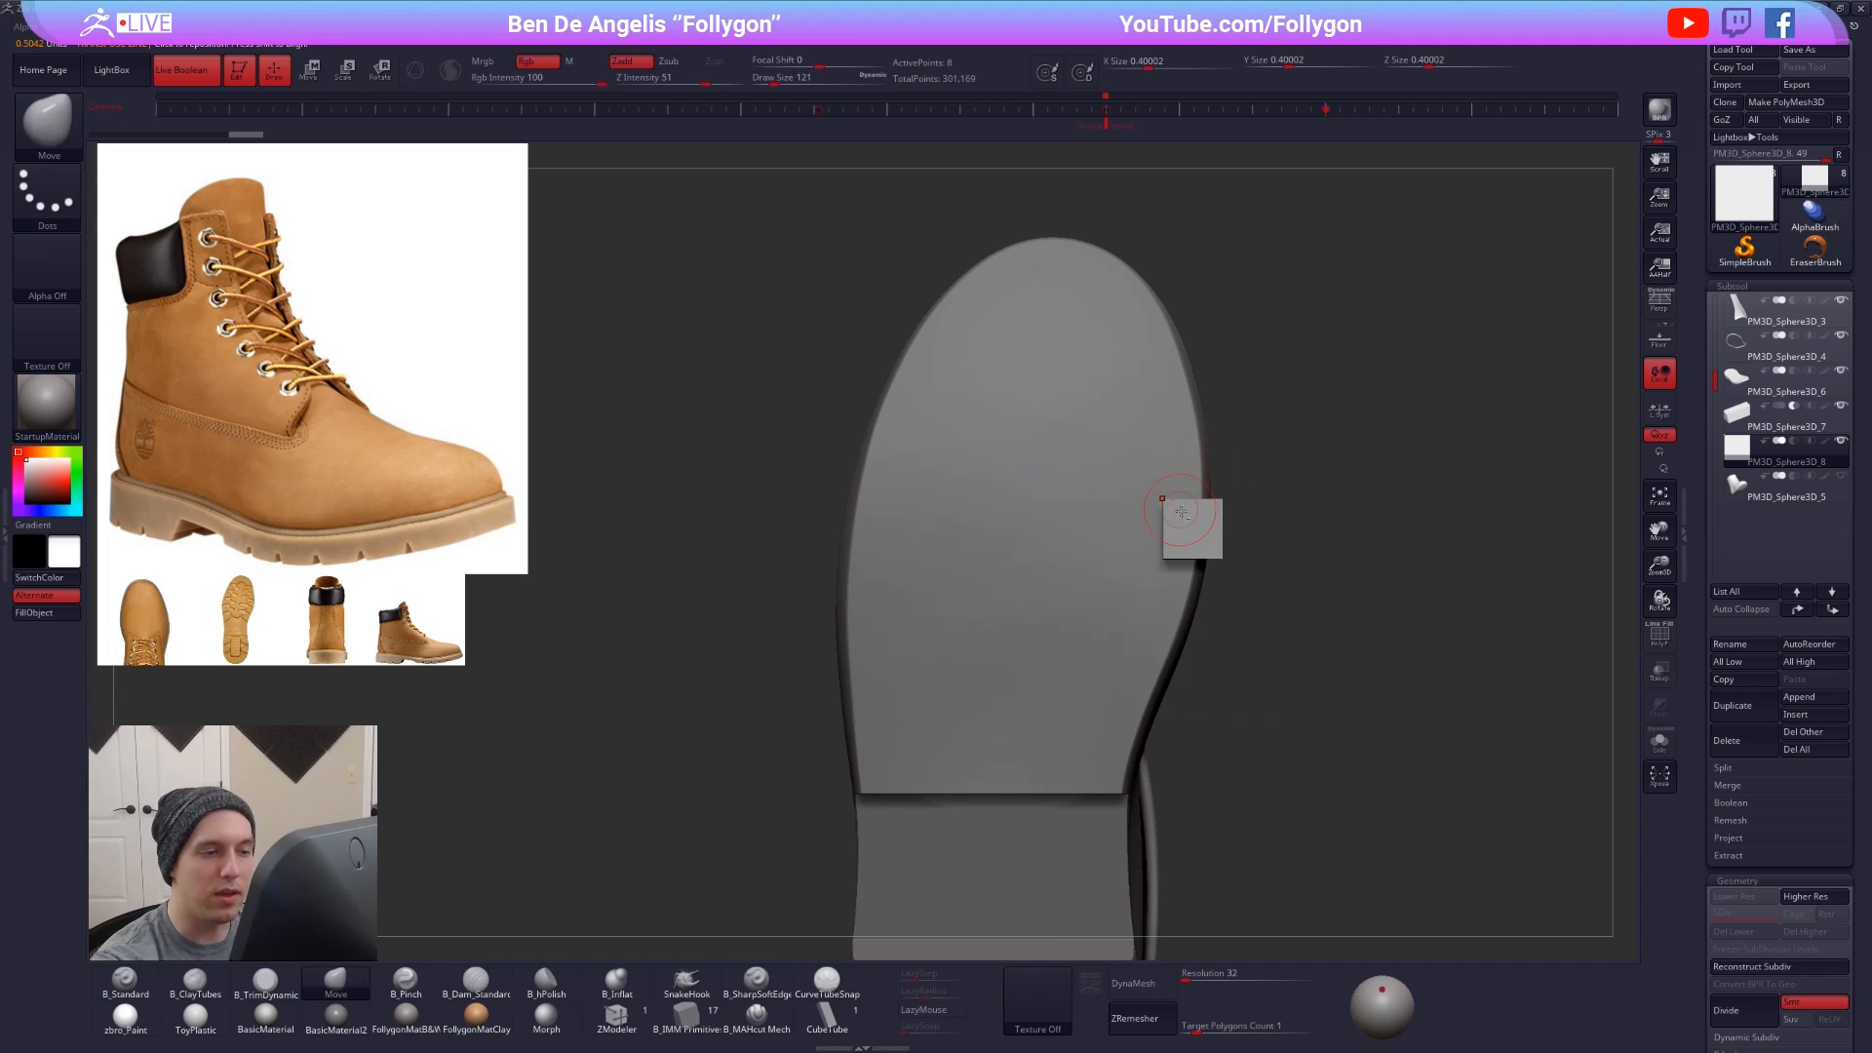
right_click_drag(1207, 528, 1194, 533, "ctrl")
key("w")
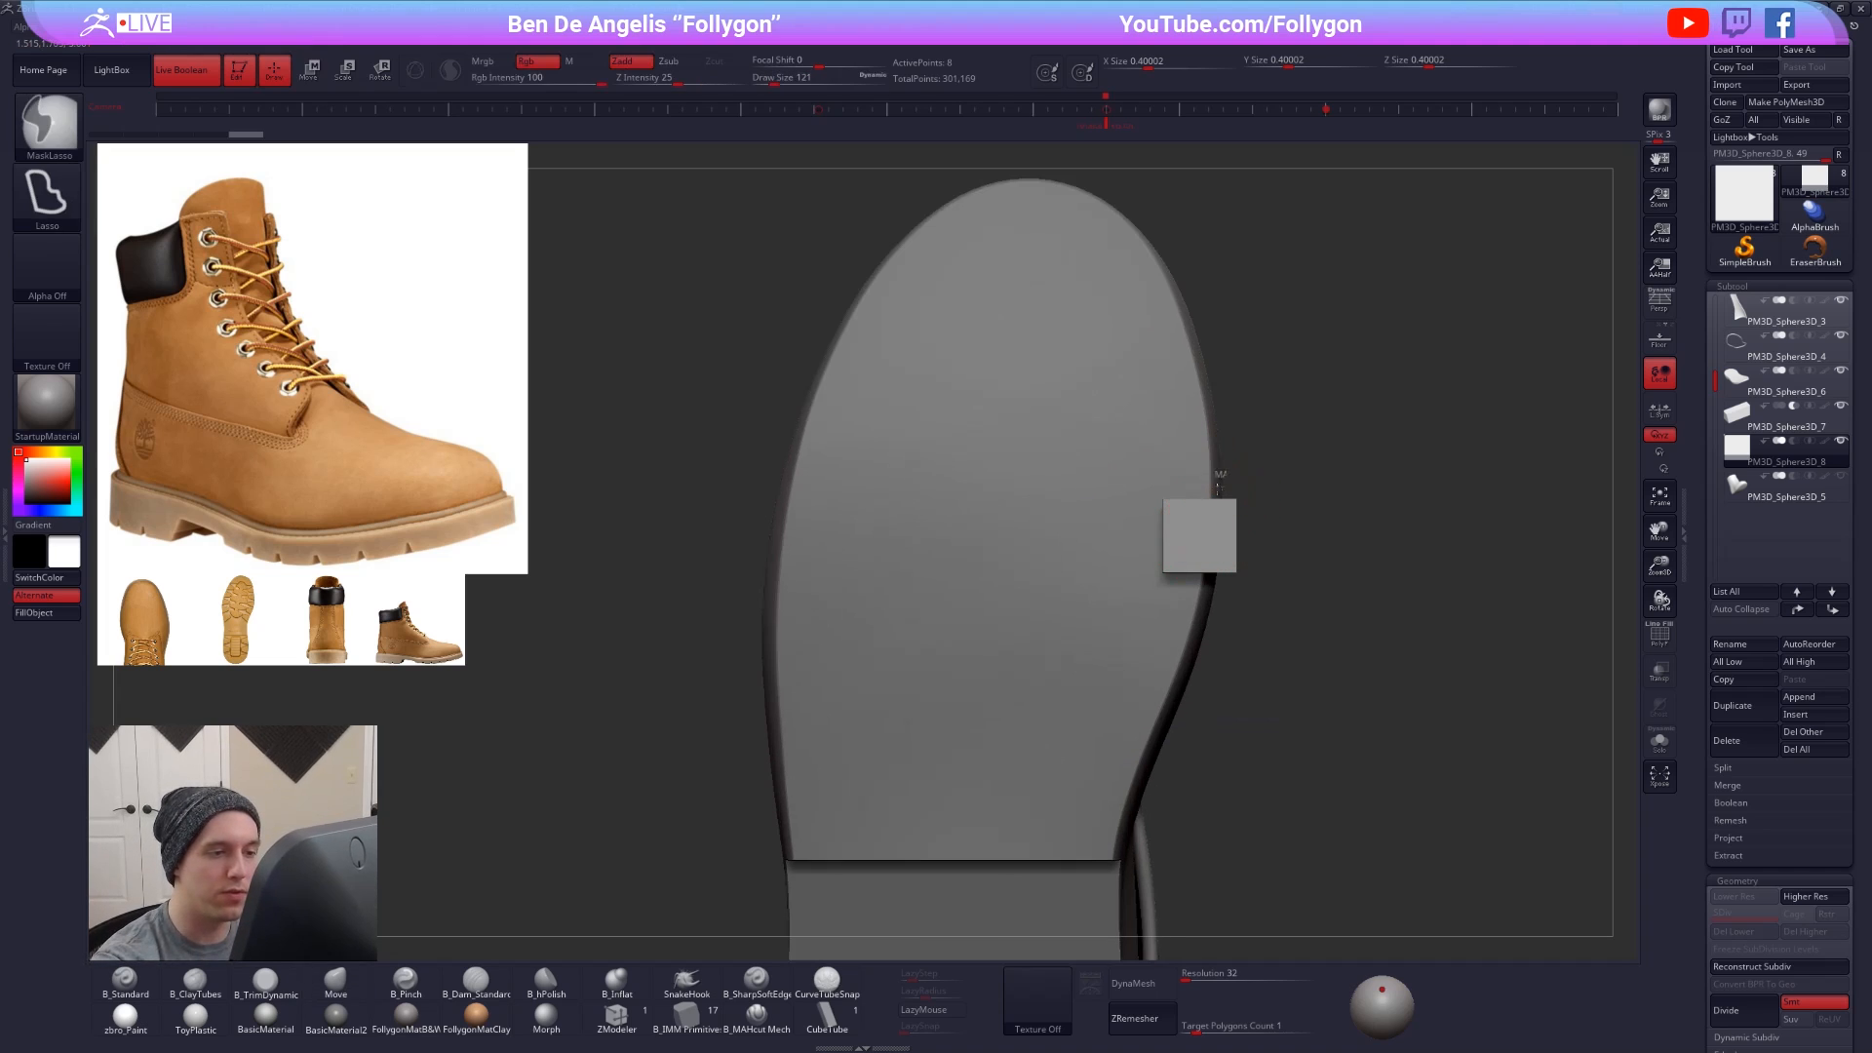
left_click_drag(991, 439, 991, 647)
mouse_move(1232, 535)
left_mouse_down()
mouse_move(1233, 668)
mouse_move(1233, 620)
mouse_move(1348, 581)
left_mouse_up()
key("q")
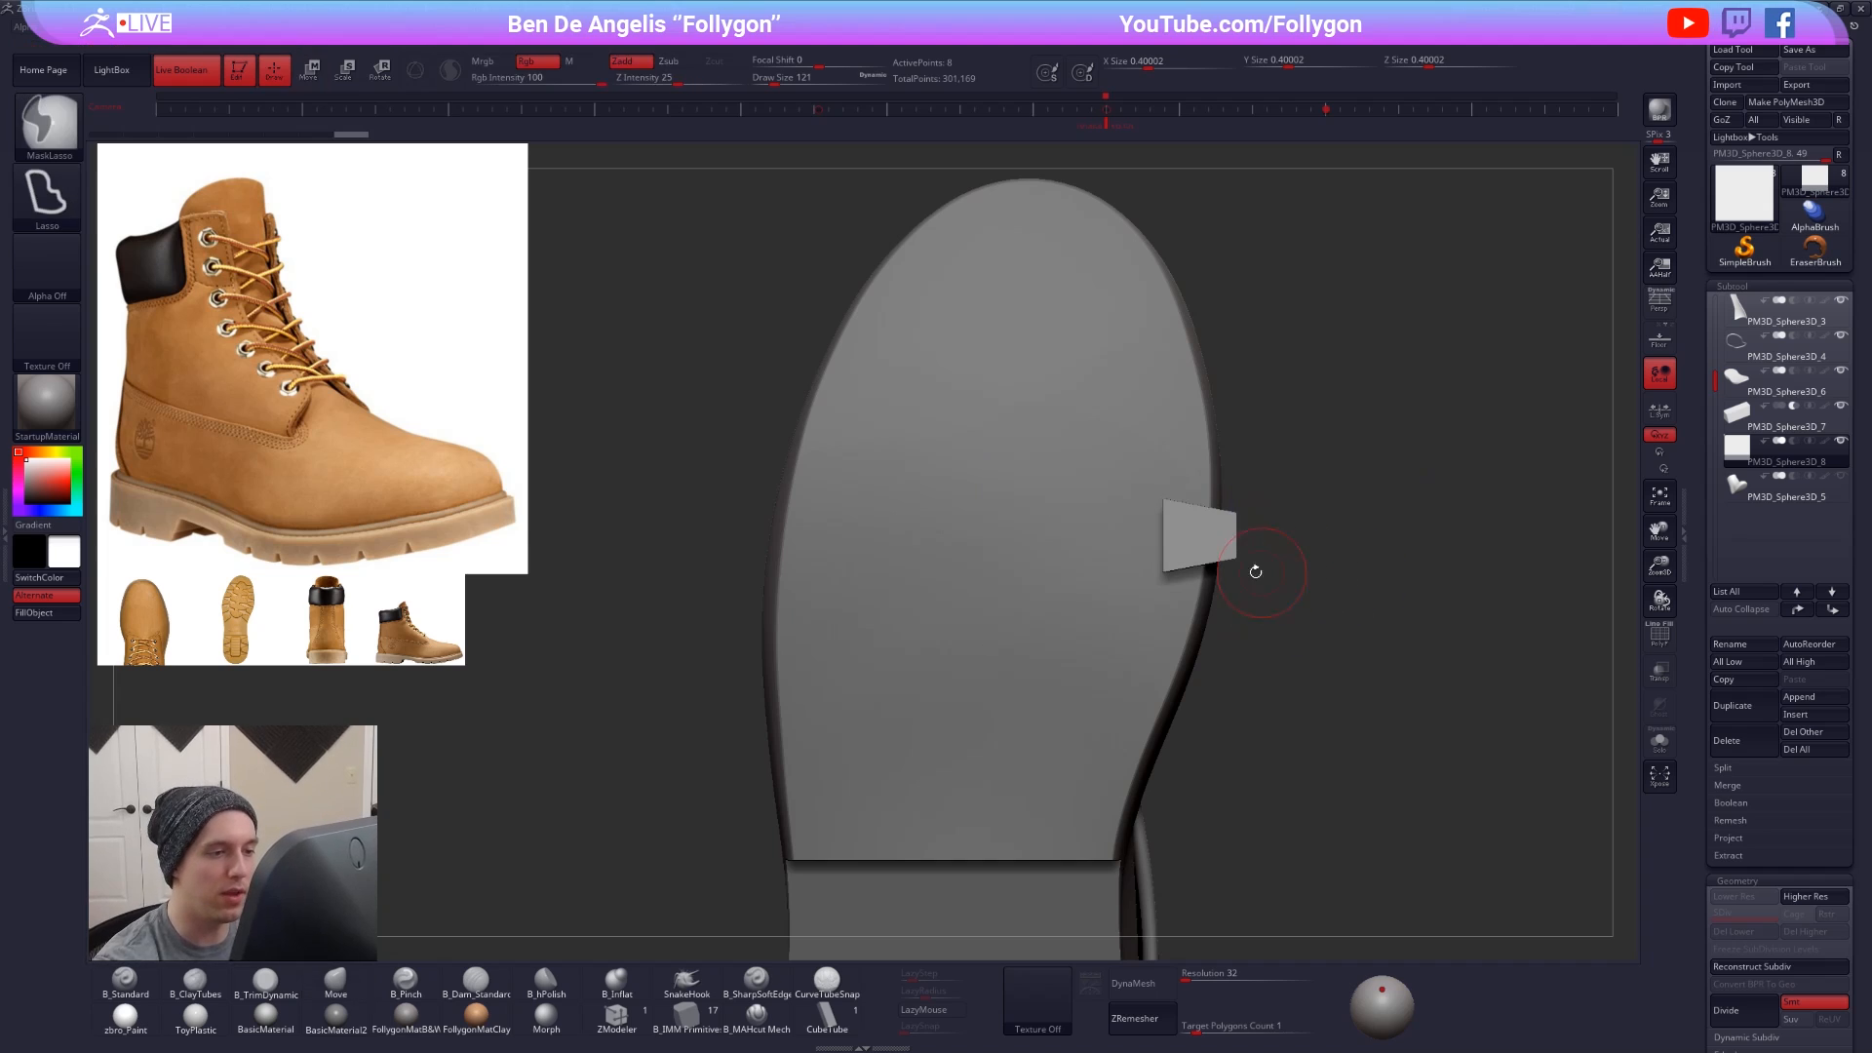
- Shift the tapered block inward, stretching it along X and rotating it to line up with the forefoot's outer edge
key("w")
mouse_move(1232, 601)
left_mouse_down()
mouse_move(1198, 603)
mouse_move(1294, 562)
mouse_move(1334, 568)
left_mouse_up()
key("q")
key("w")
key("r")
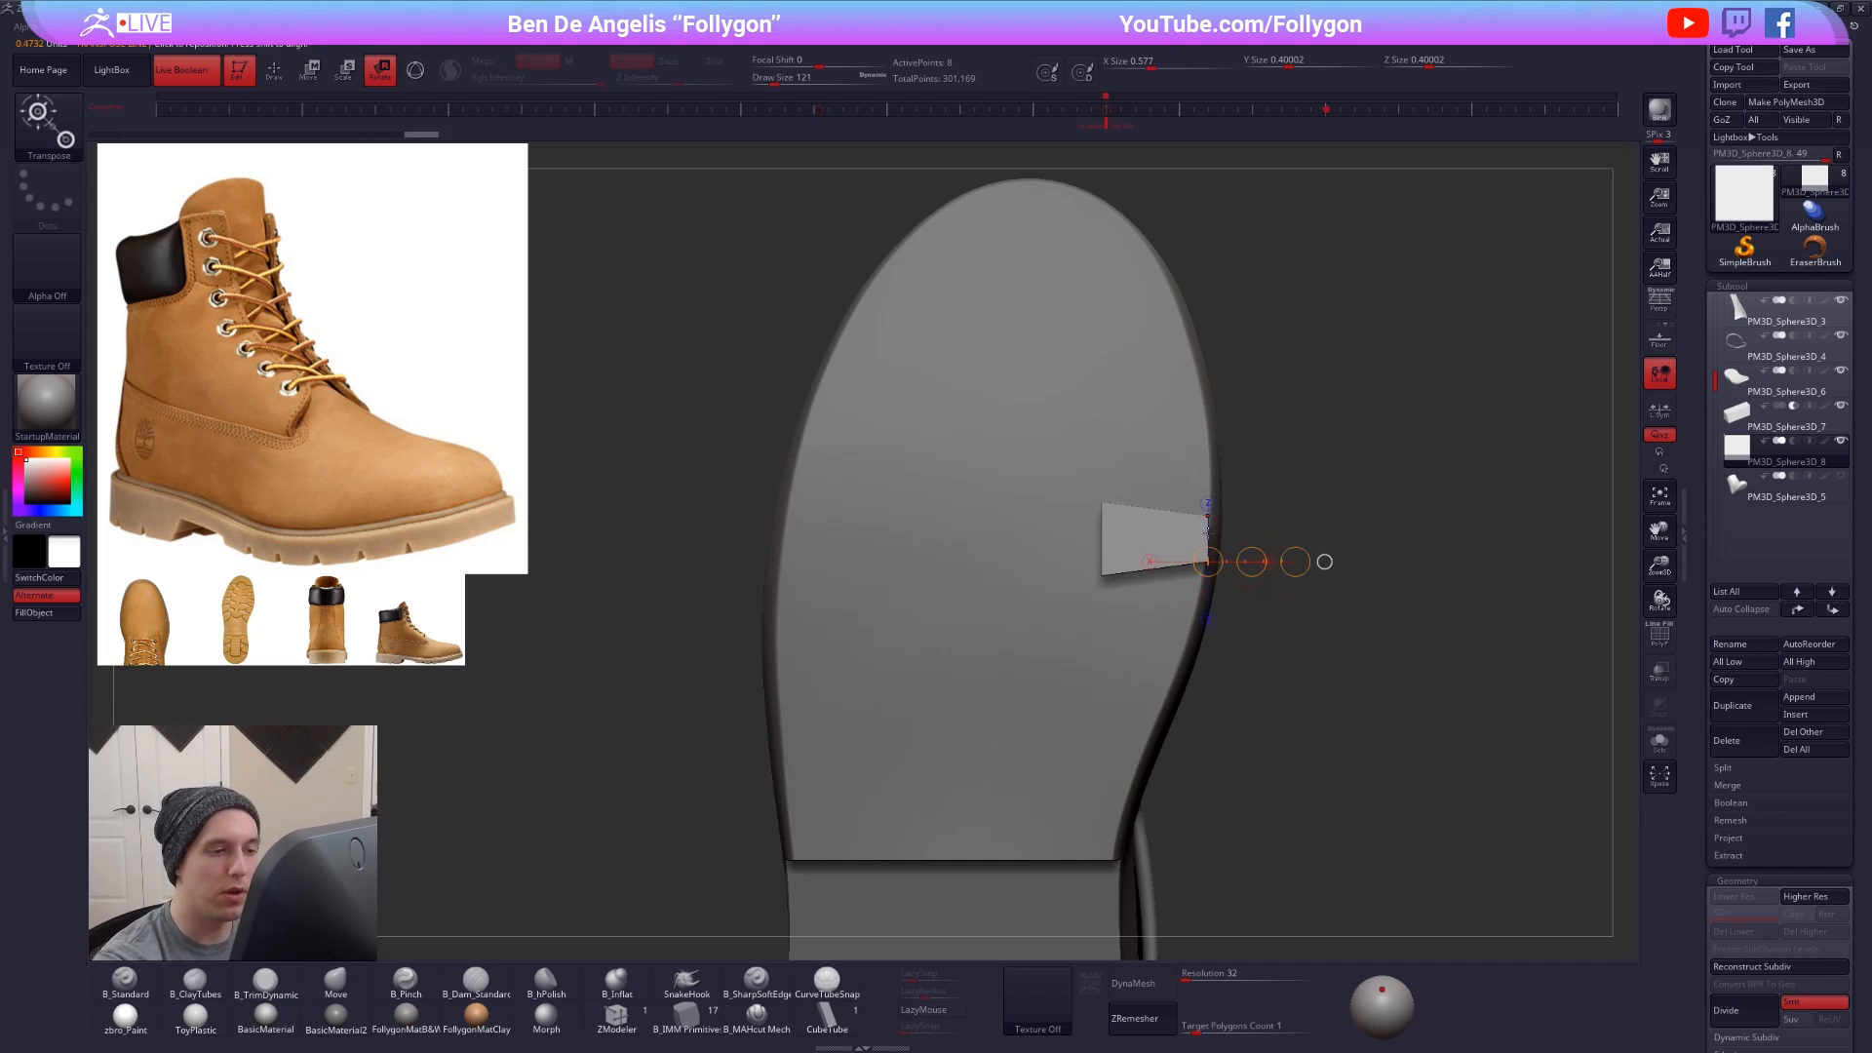
mouse_move(1201, 534)
left_mouse_down()
mouse_move(1356, 529)
mouse_move(1355, 550)
mouse_move(1281, 535)
left_mouse_up()
key("w")
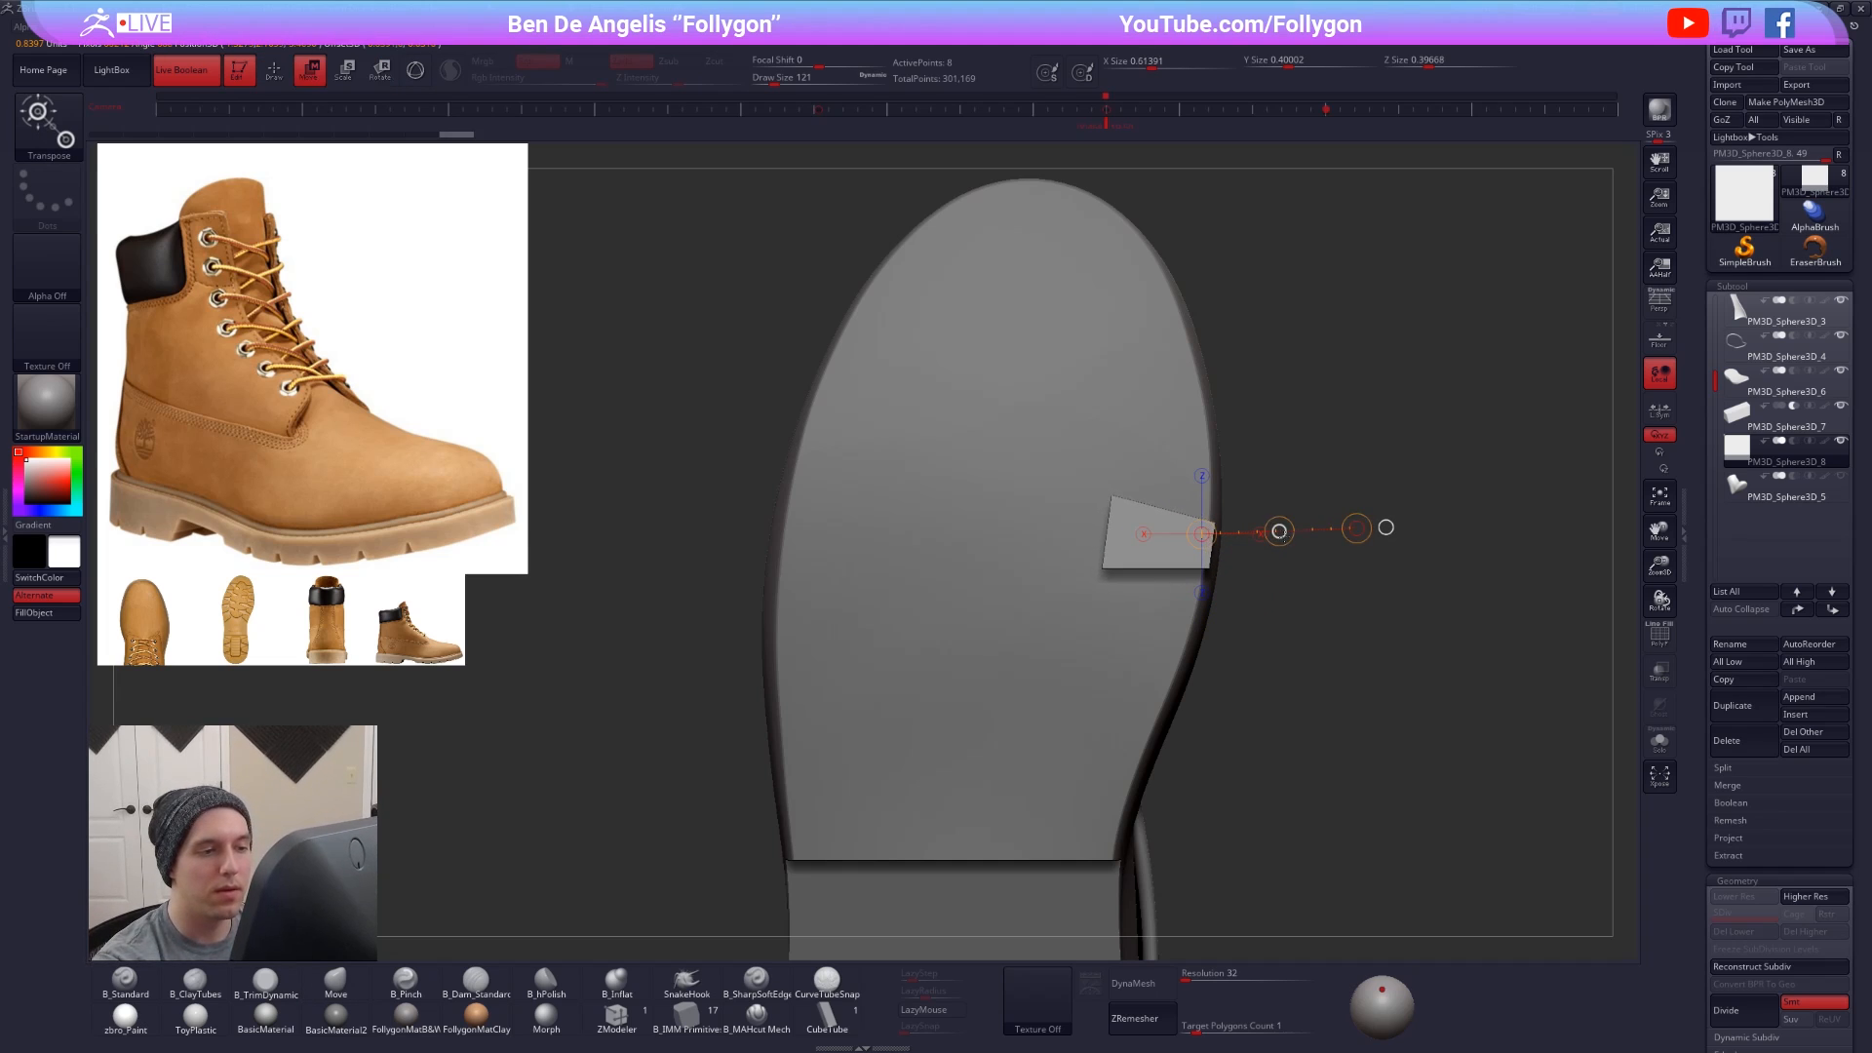
key("q")
- Check the tread block beneath the toe from the front, hide it, and select the sole subtool
left_click_drag(1270, 740, 1317, 735)
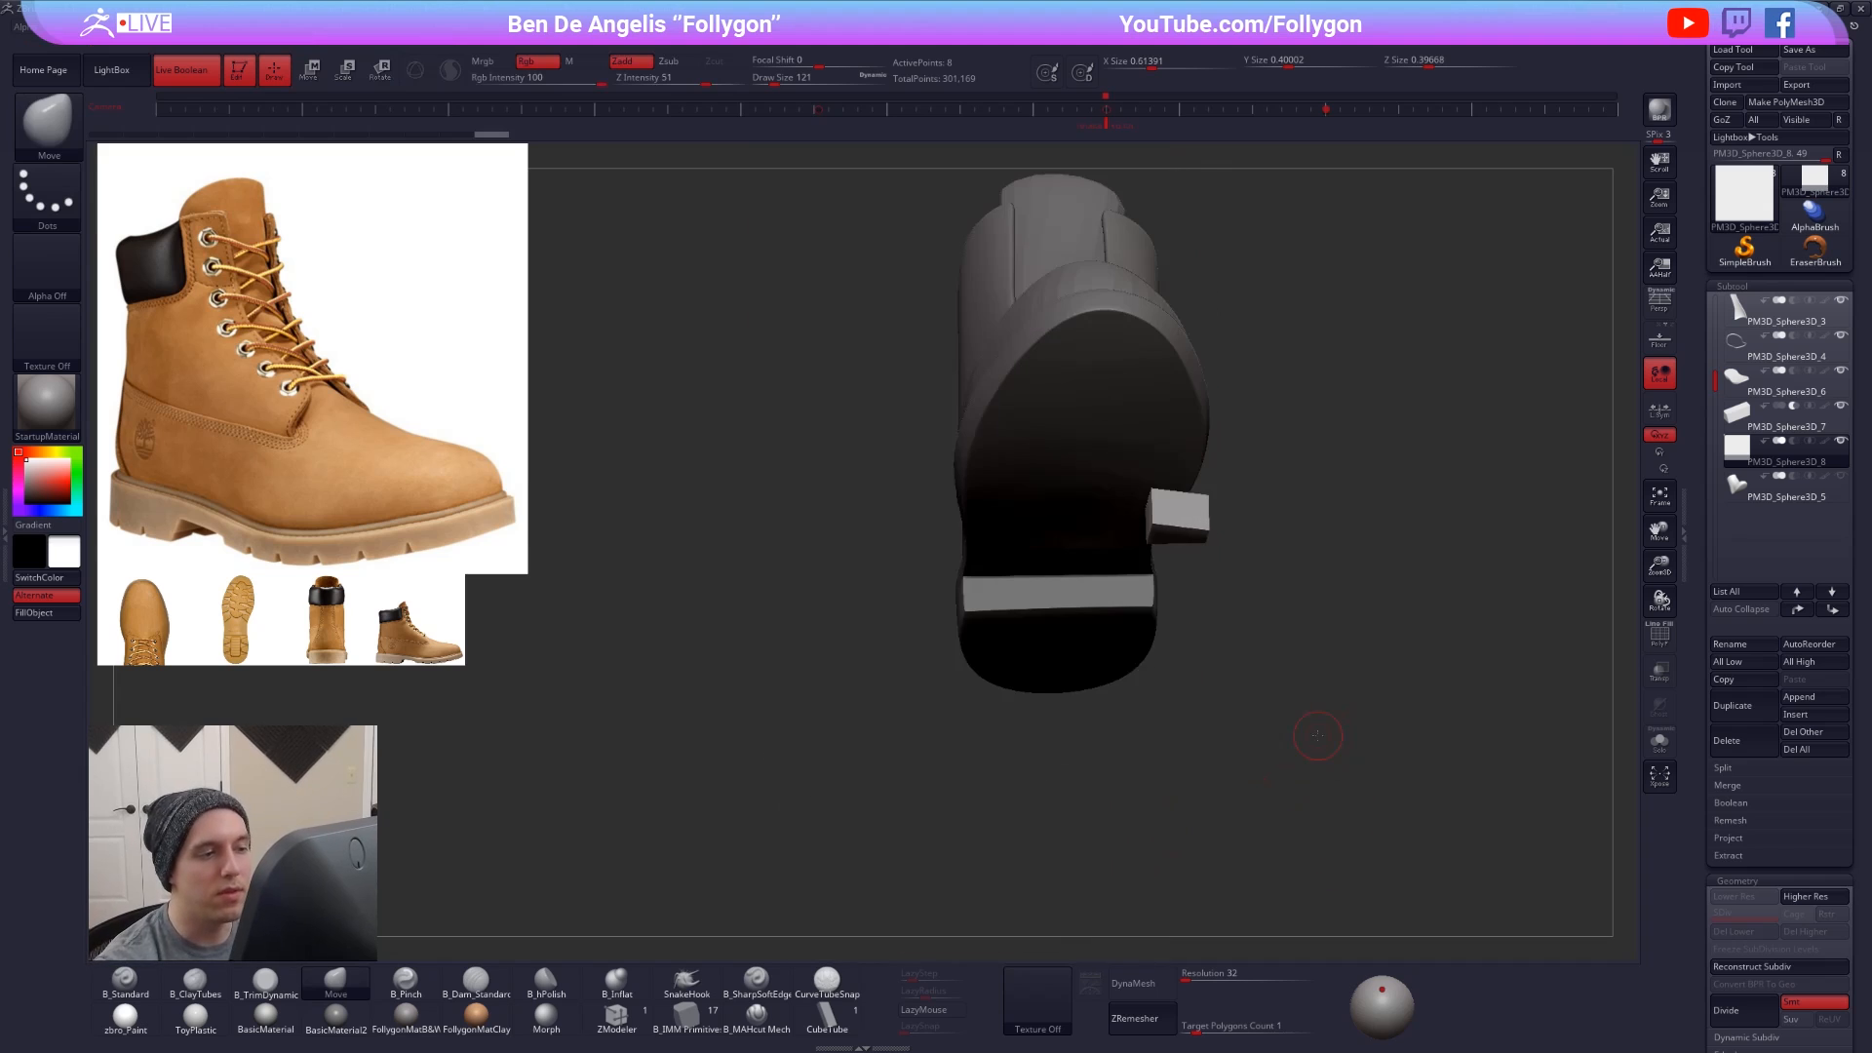
mouse_move(1295, 799)
left_mouse_down()
mouse_move(1104, 718)
mouse_move(1106, 680)
mouse_move(1107, 797)
mouse_move(1107, 664)
left_mouse_up()
key("w")
key("q")
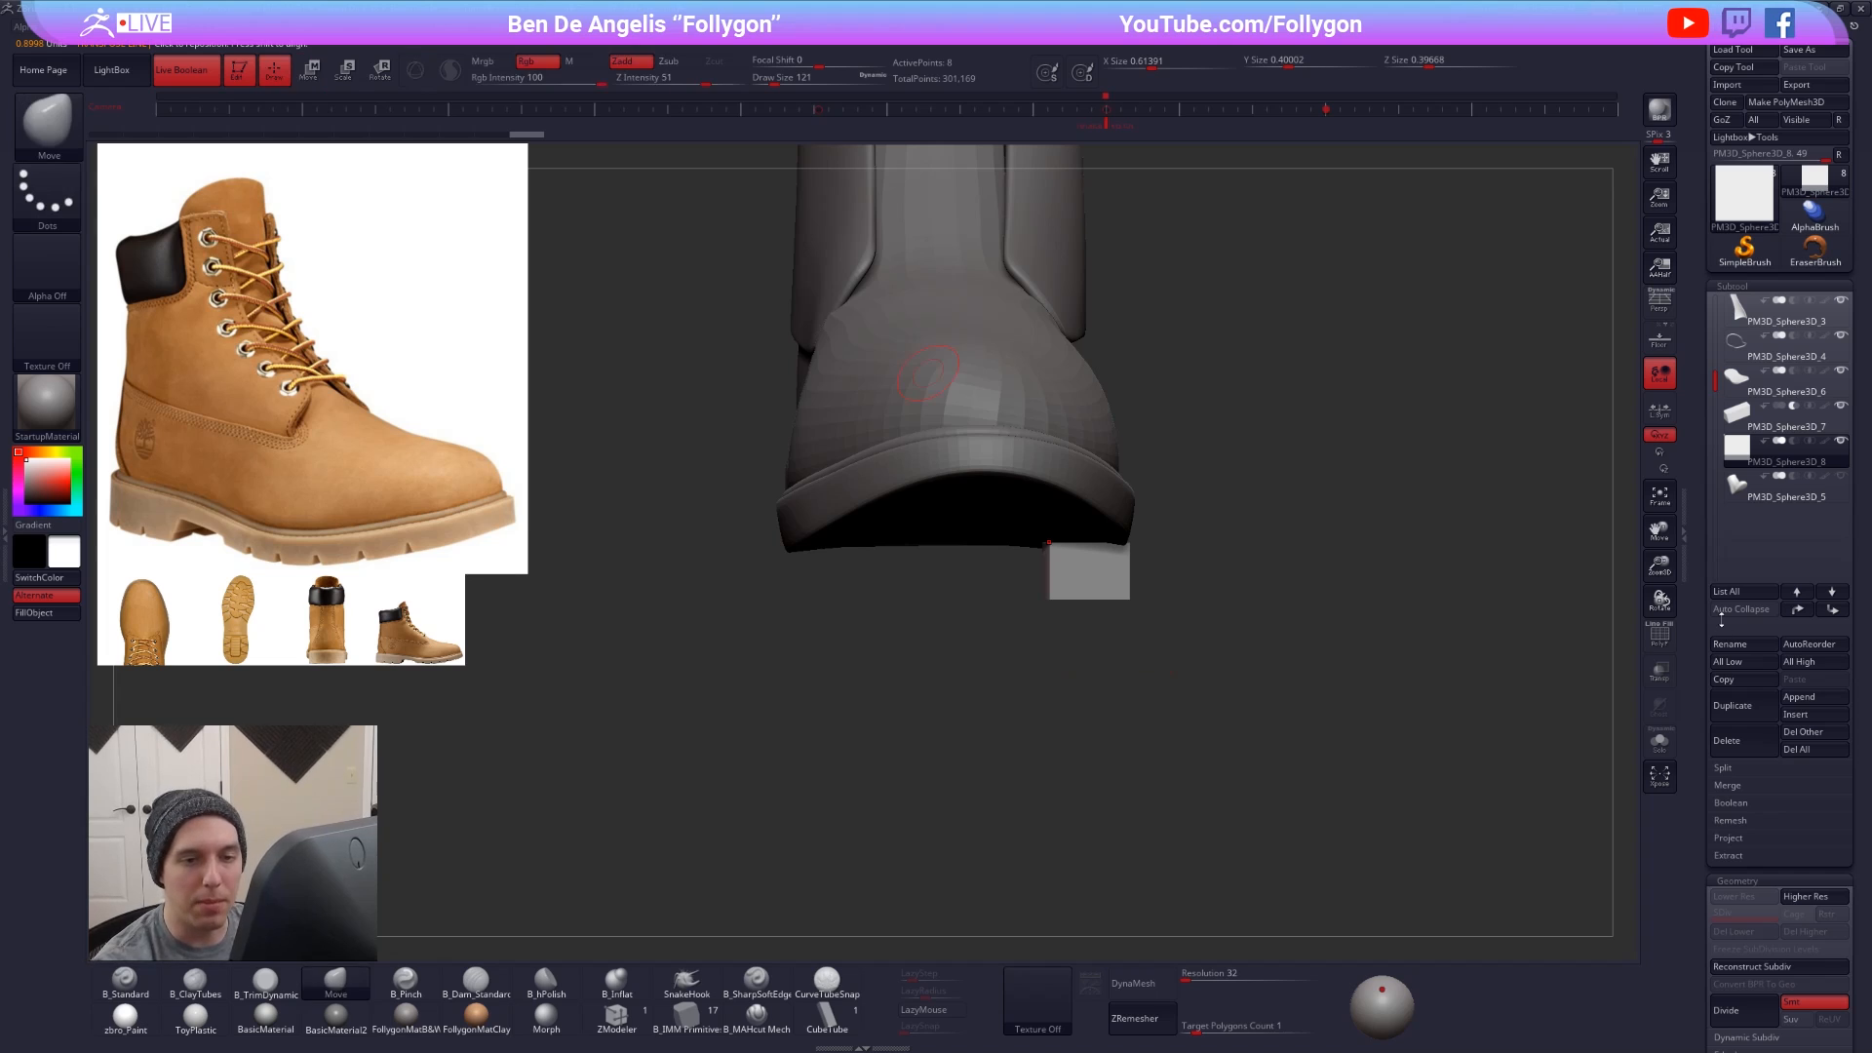
mouse_move(1279, 772)
left_mouse_down()
mouse_move(1273, 792)
mouse_move(1296, 793)
mouse_move(1280, 771)
left_mouse_up()
left_click(1841, 441)
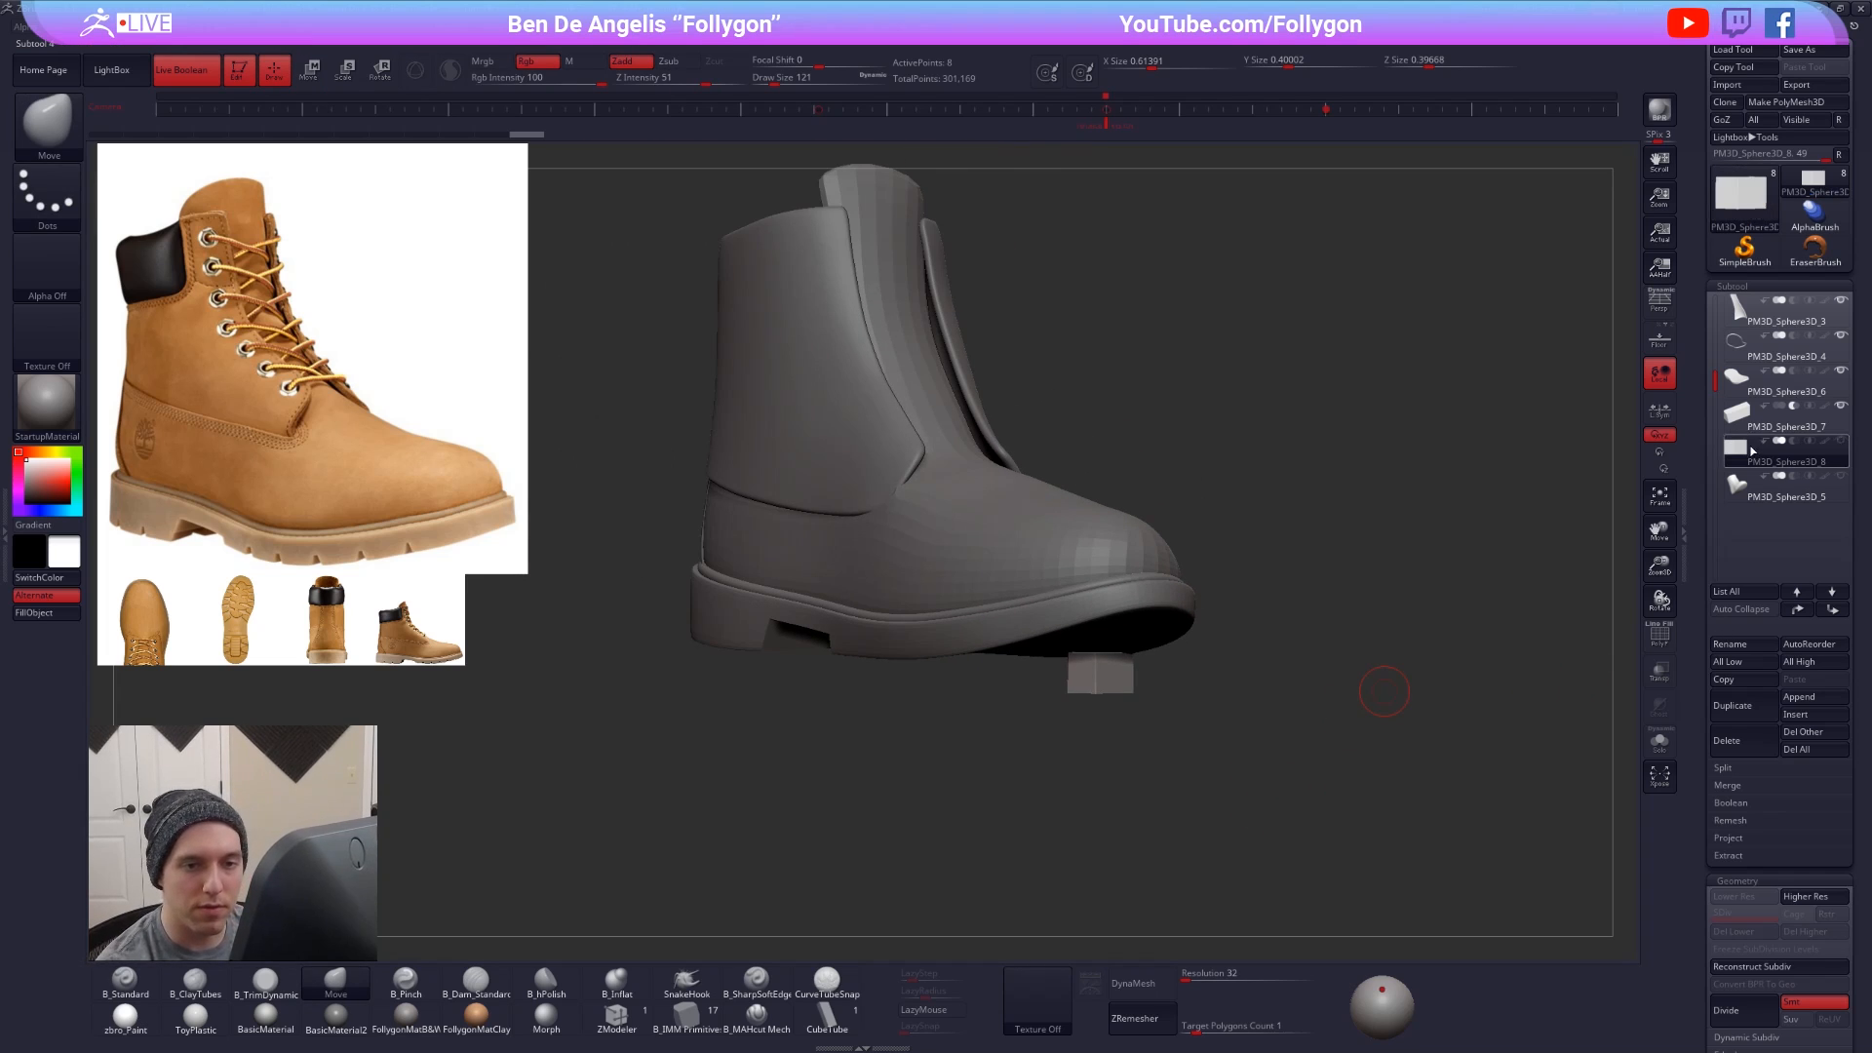
left_click(1786, 382)
- From the side view, select the ankle upper and adjust its top edge with the Move brush at draw size 321
left_click_drag(1244, 719, 1344, 774)
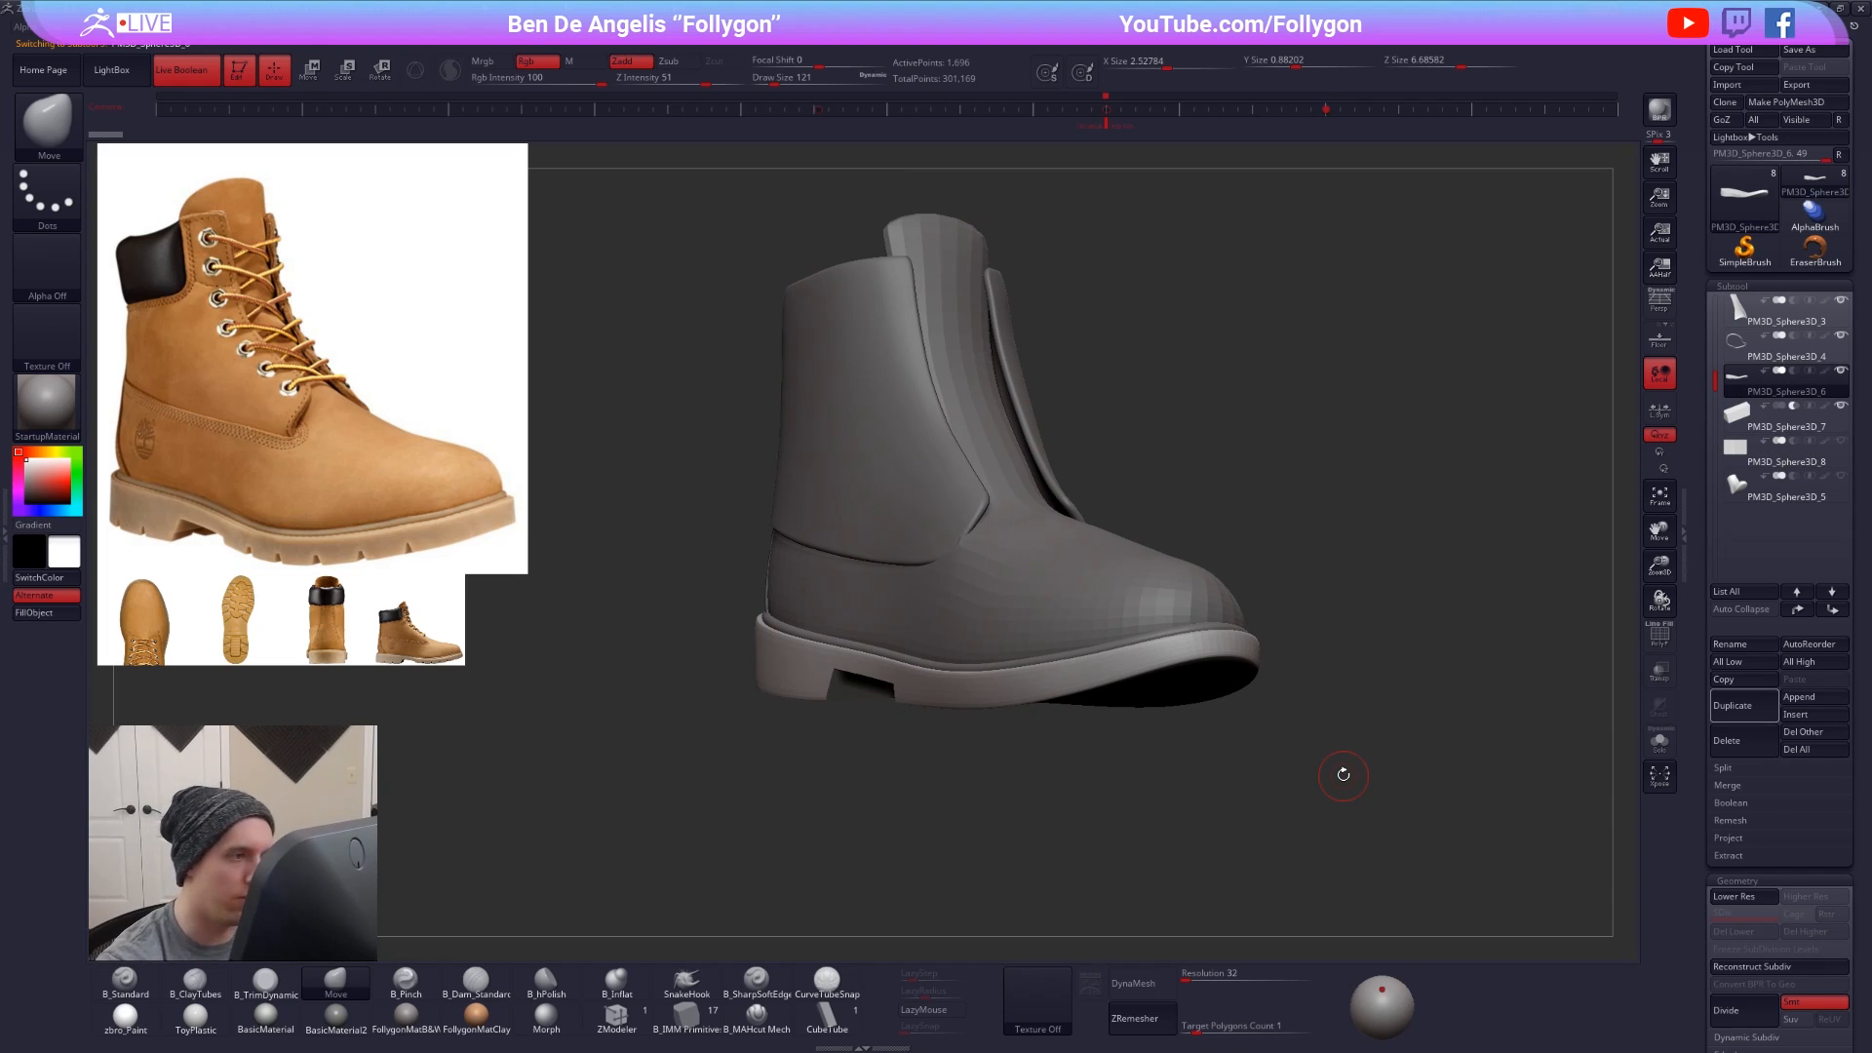
left_click_drag(1177, 854, 1288, 803)
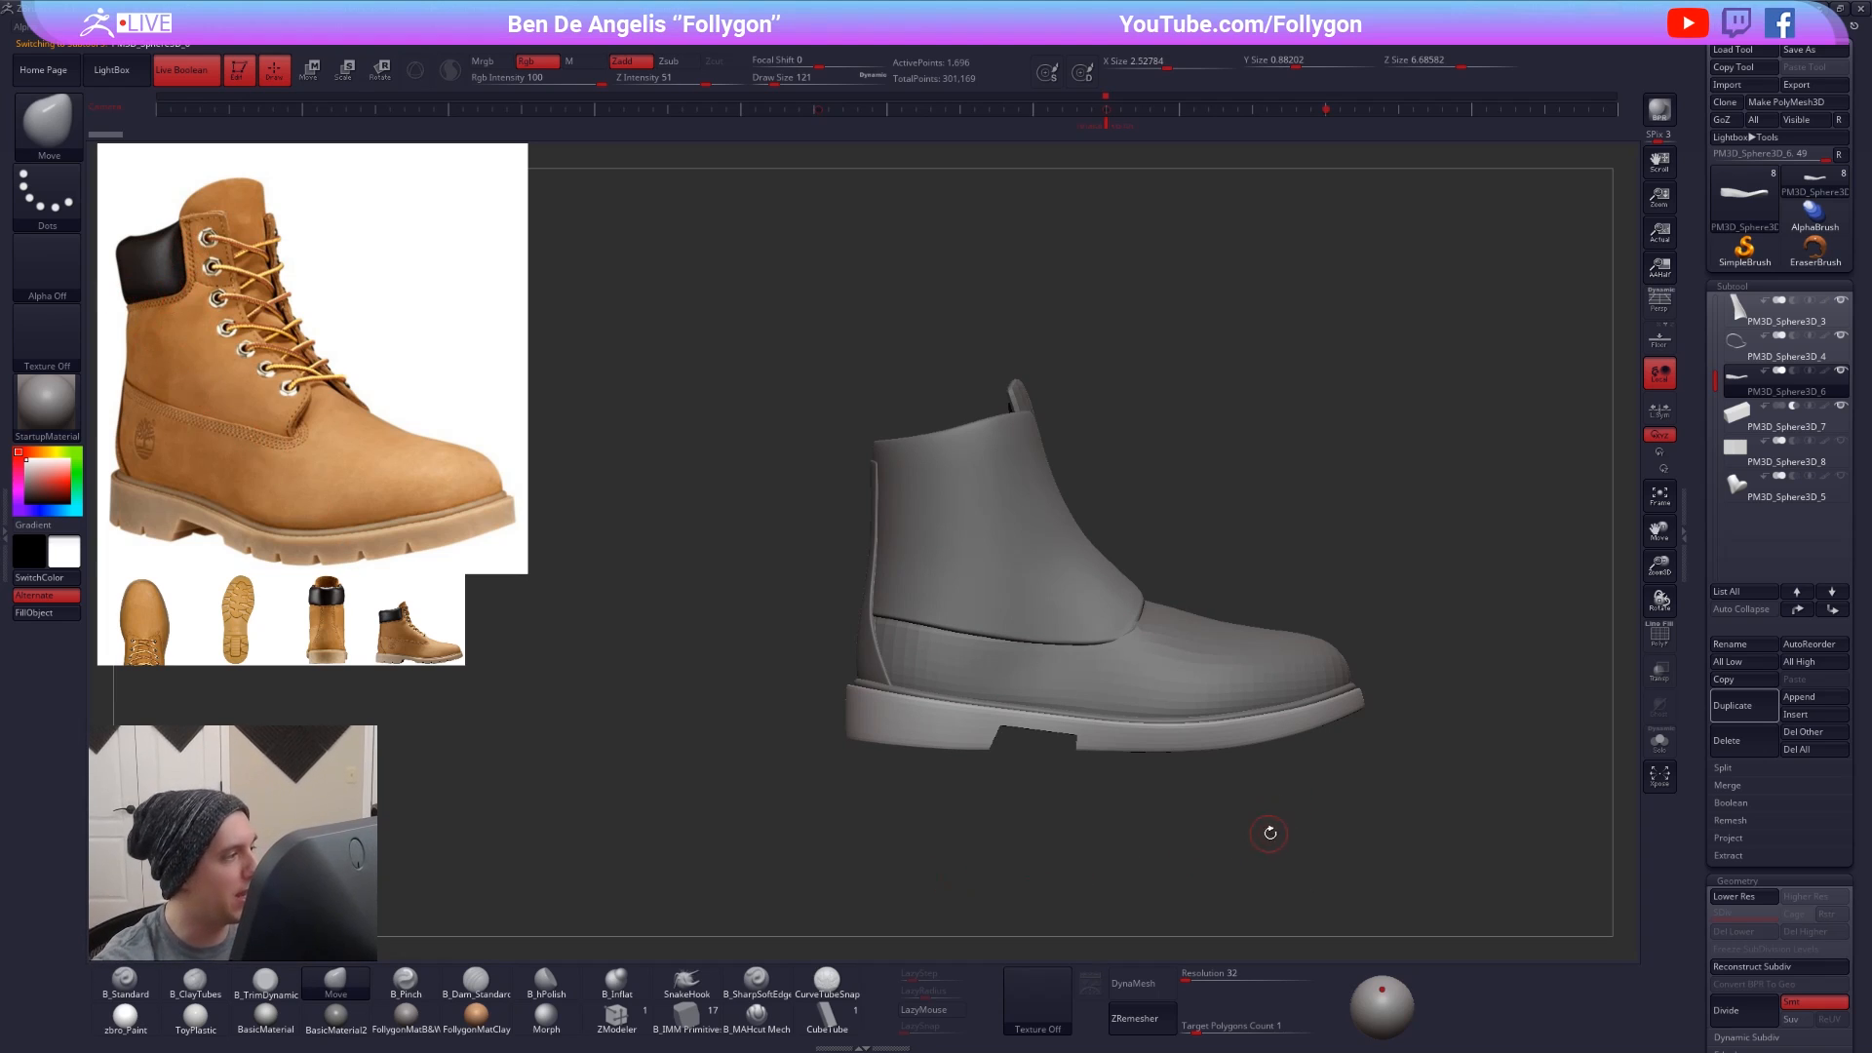
left_click_drag(1274, 795, 1225, 874)
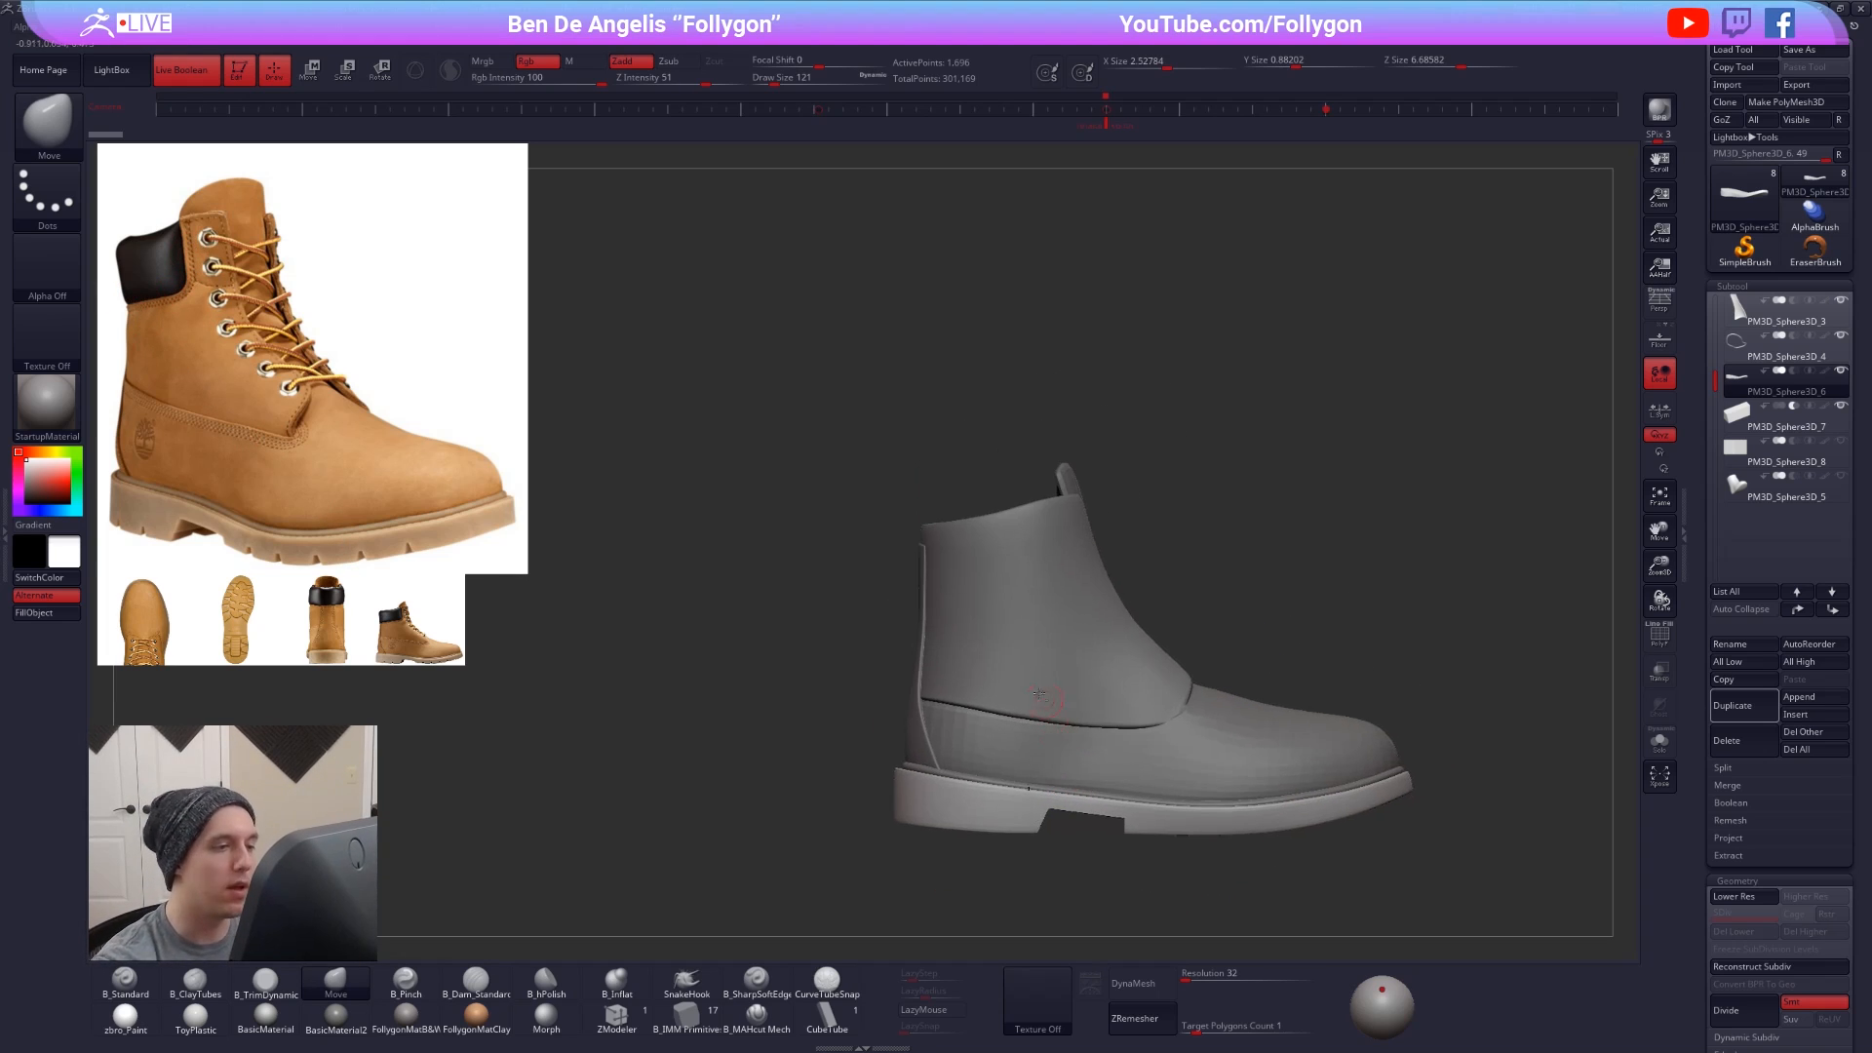
left_click(1003, 577, "alt")
right_click_drag(1126, 705, 1069, 731, "alt")
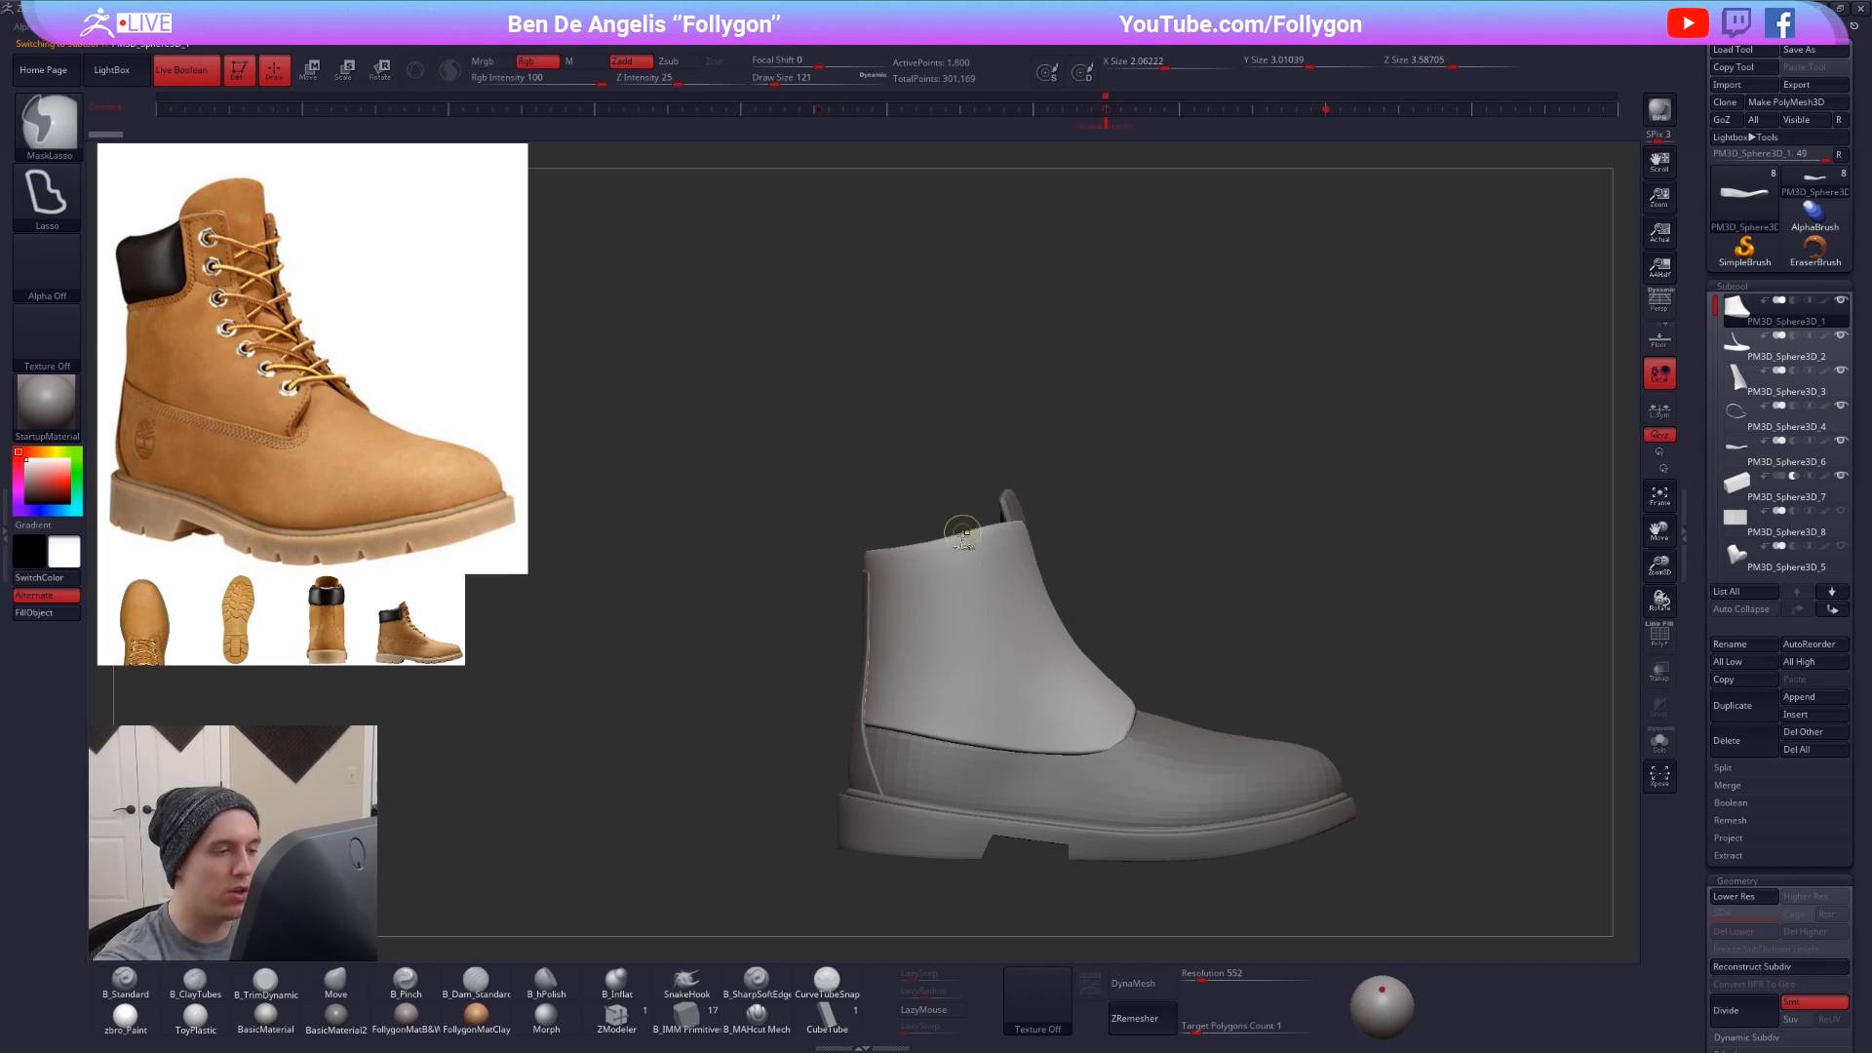
key("space")
left_click_drag(988, 568, 985, 553)
mouse_move(985, 552)
right_mouse_down()
mouse_move(1111, 573)
mouse_move(965, 655)
mouse_move(1068, 784)
mouse_move(1267, 762)
mouse_move(1328, 790)
right_mouse_up()
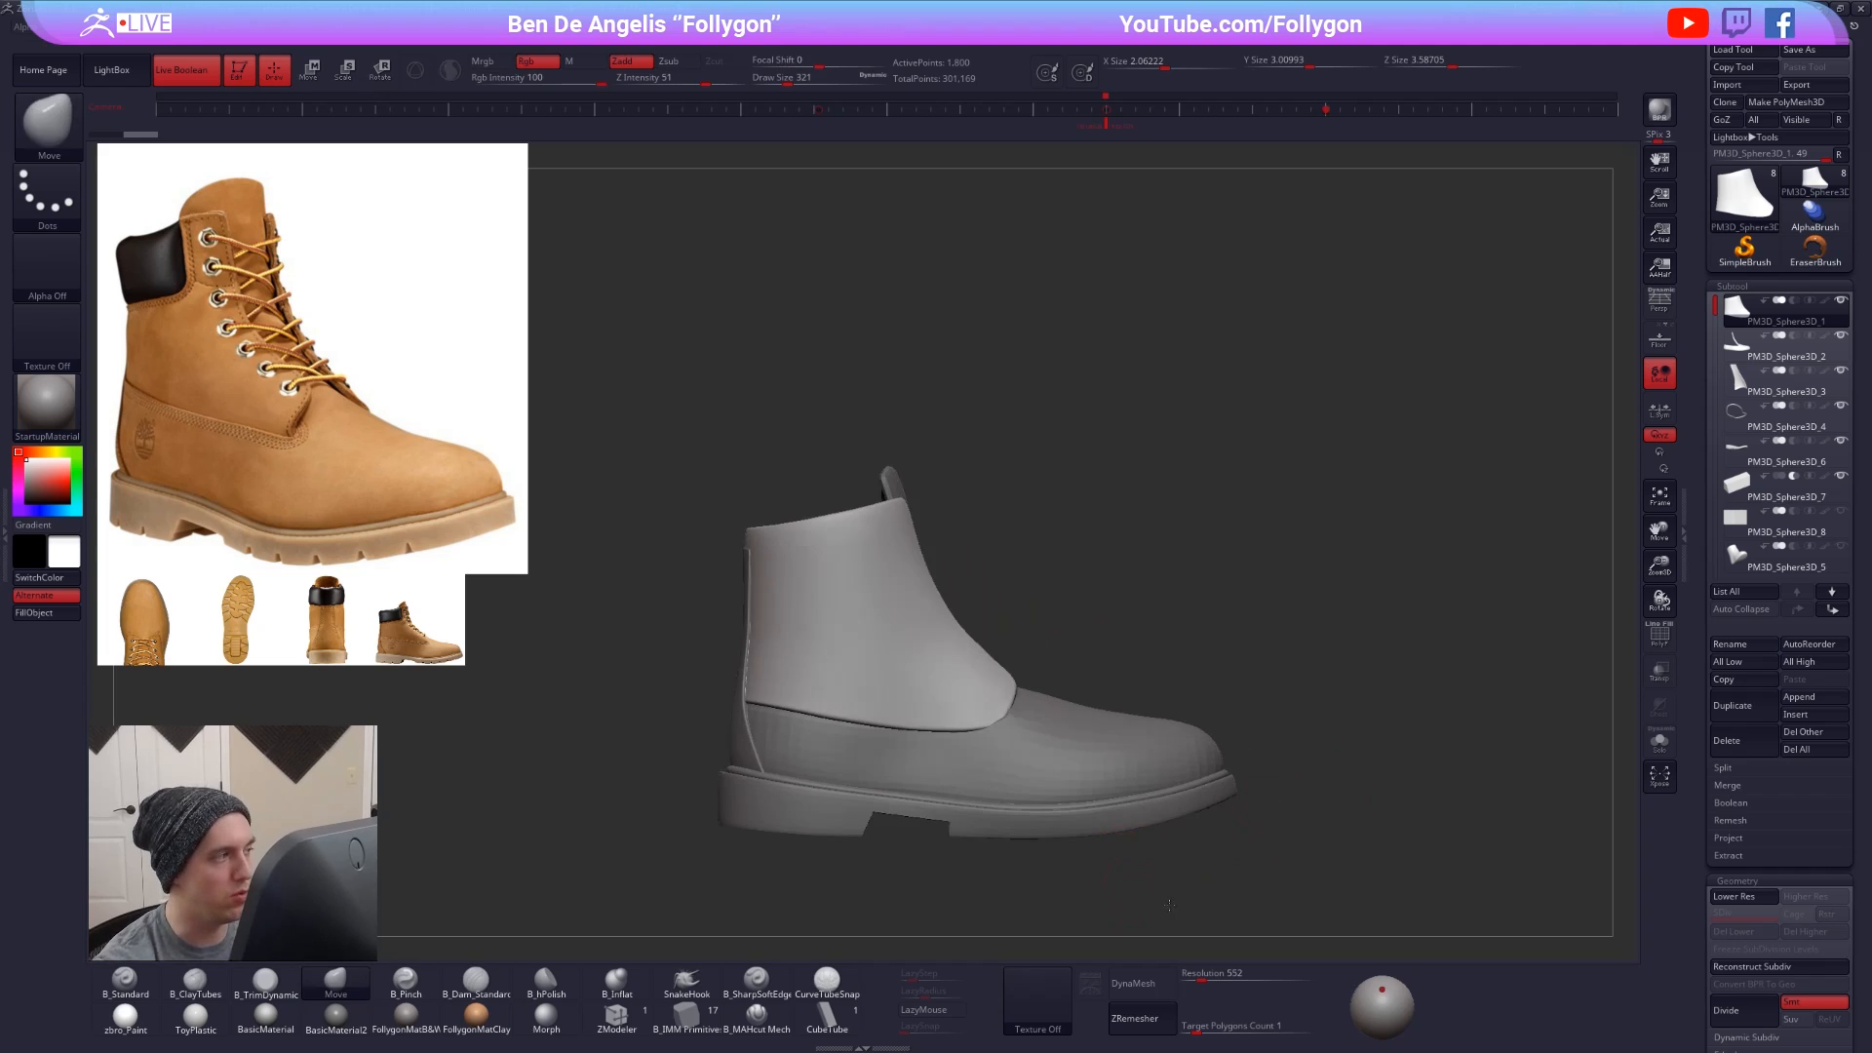
right_click_drag(1169, 905, 1333, 858, "alt")
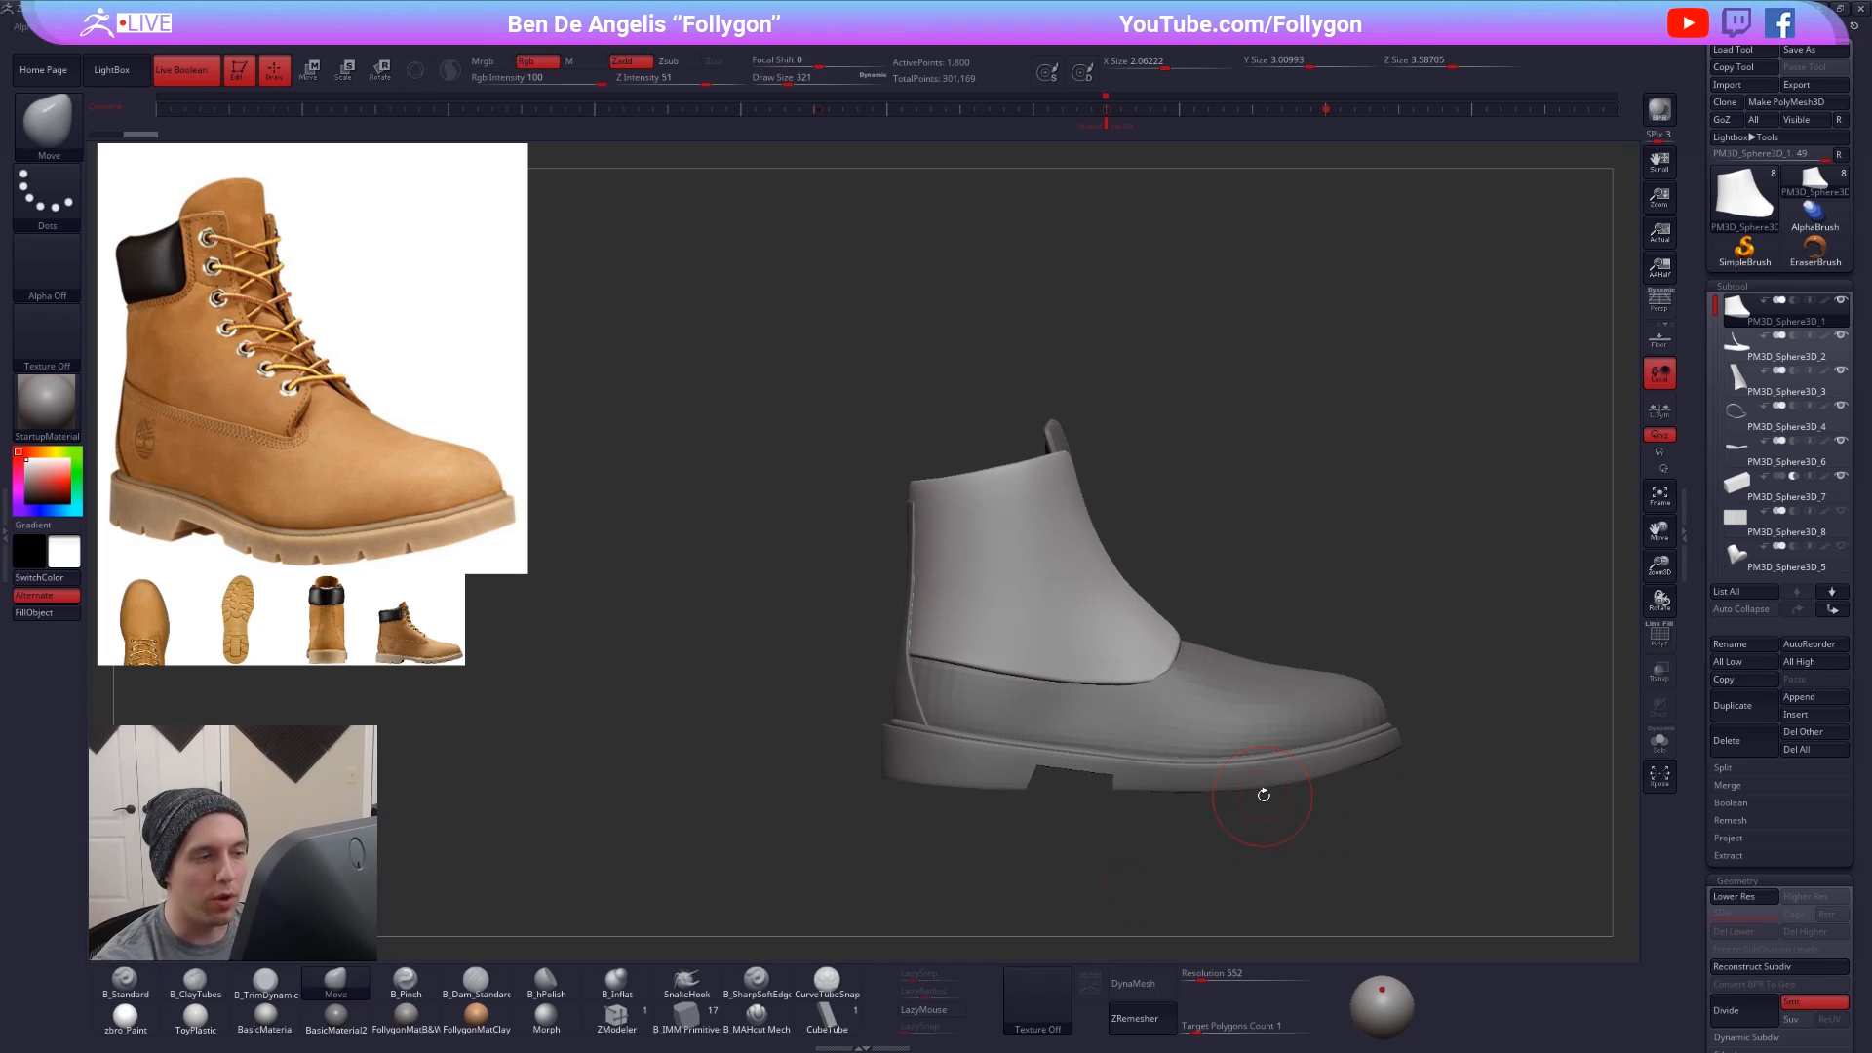
- Examine the ankle upper's polygon layout at a lower subdivision level, and return to the higher level
key("shift+d")
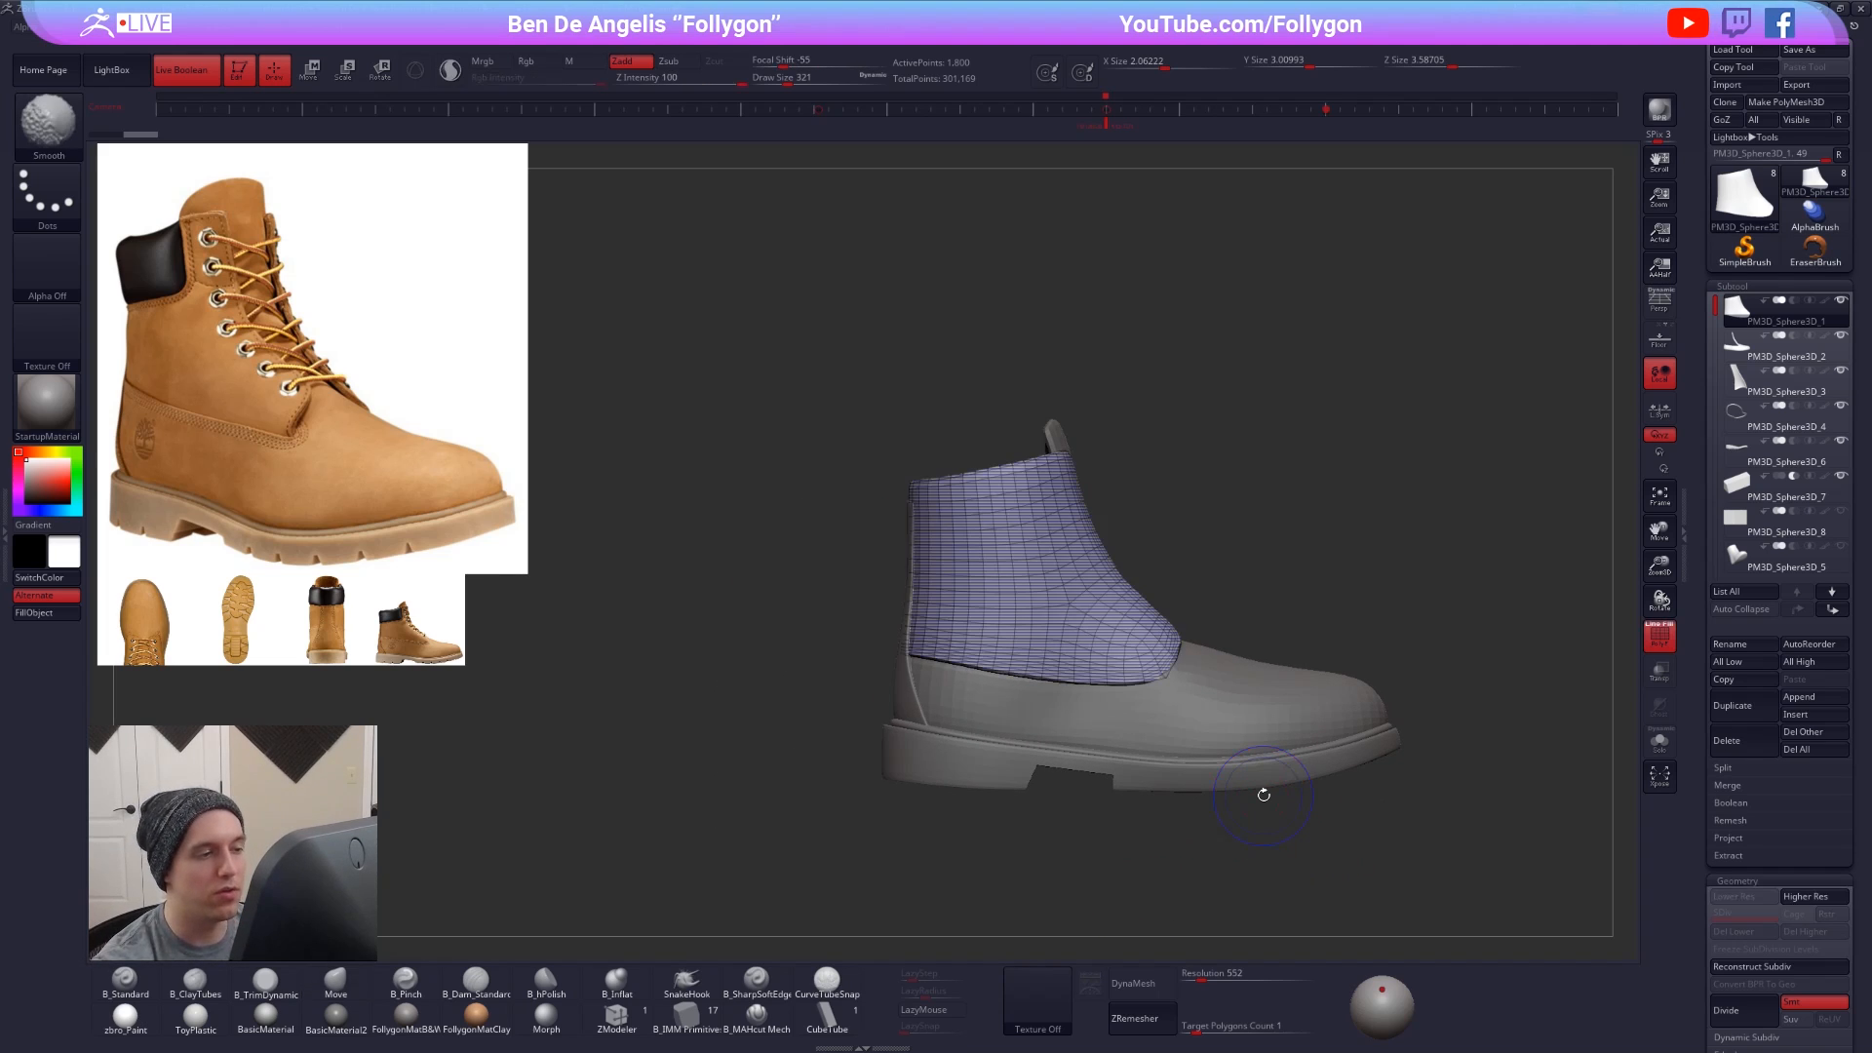
key("shift+f")
key("shift+f")
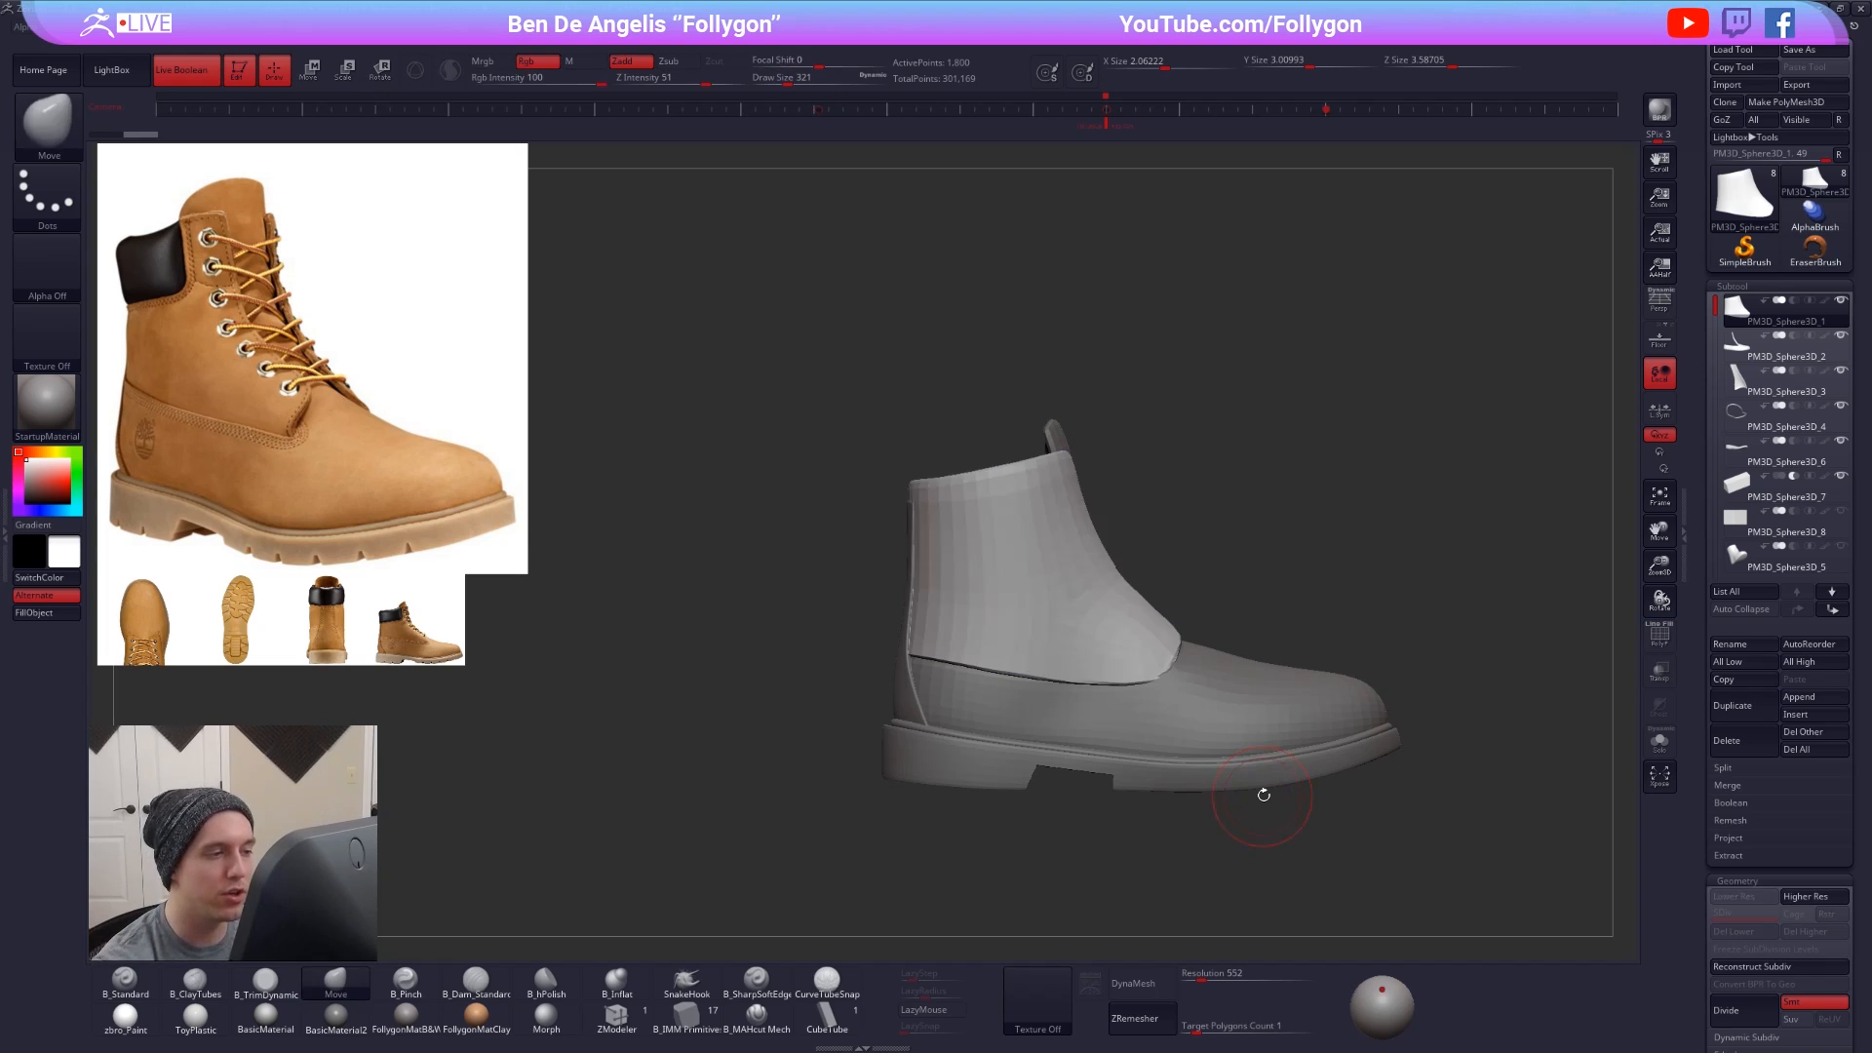
key("d")
- Set the Extract thickness to 0.0249 for the ankle upper
left_click(1004, 327)
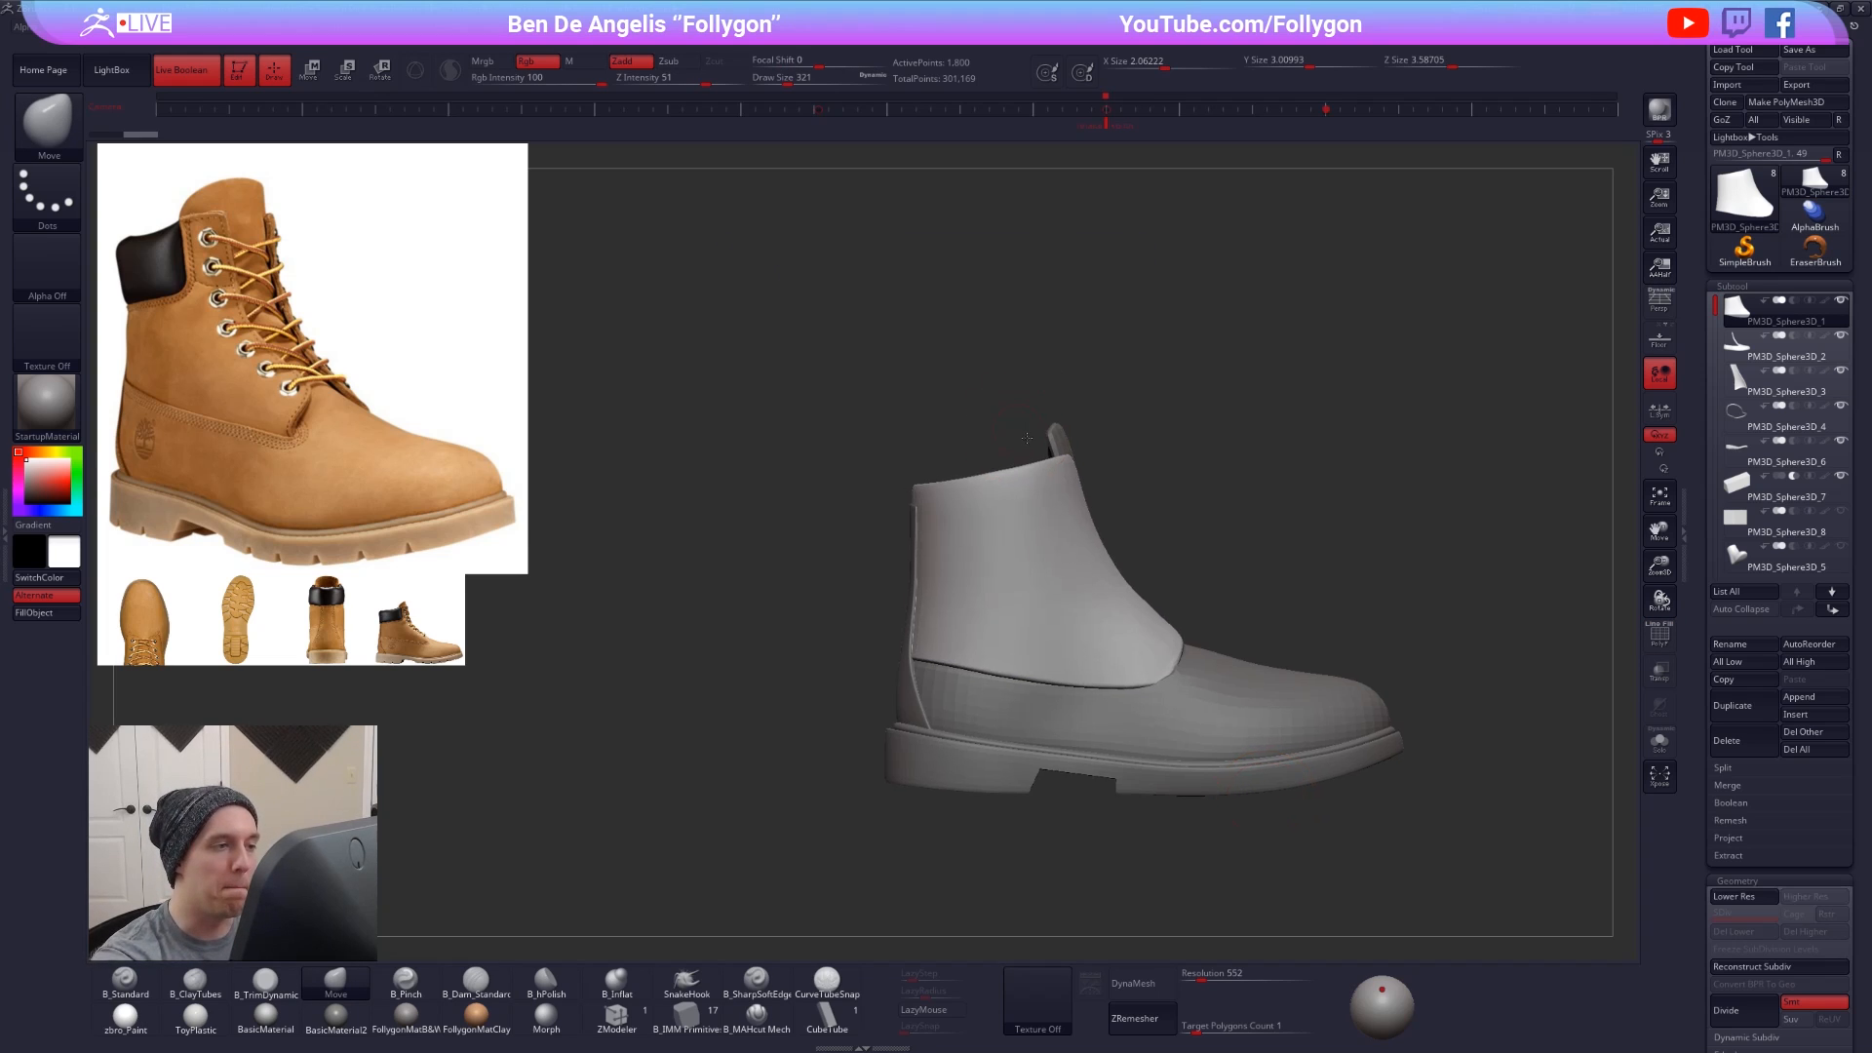
right_click_drag(1035, 414, 1061, 518, "ctrl")
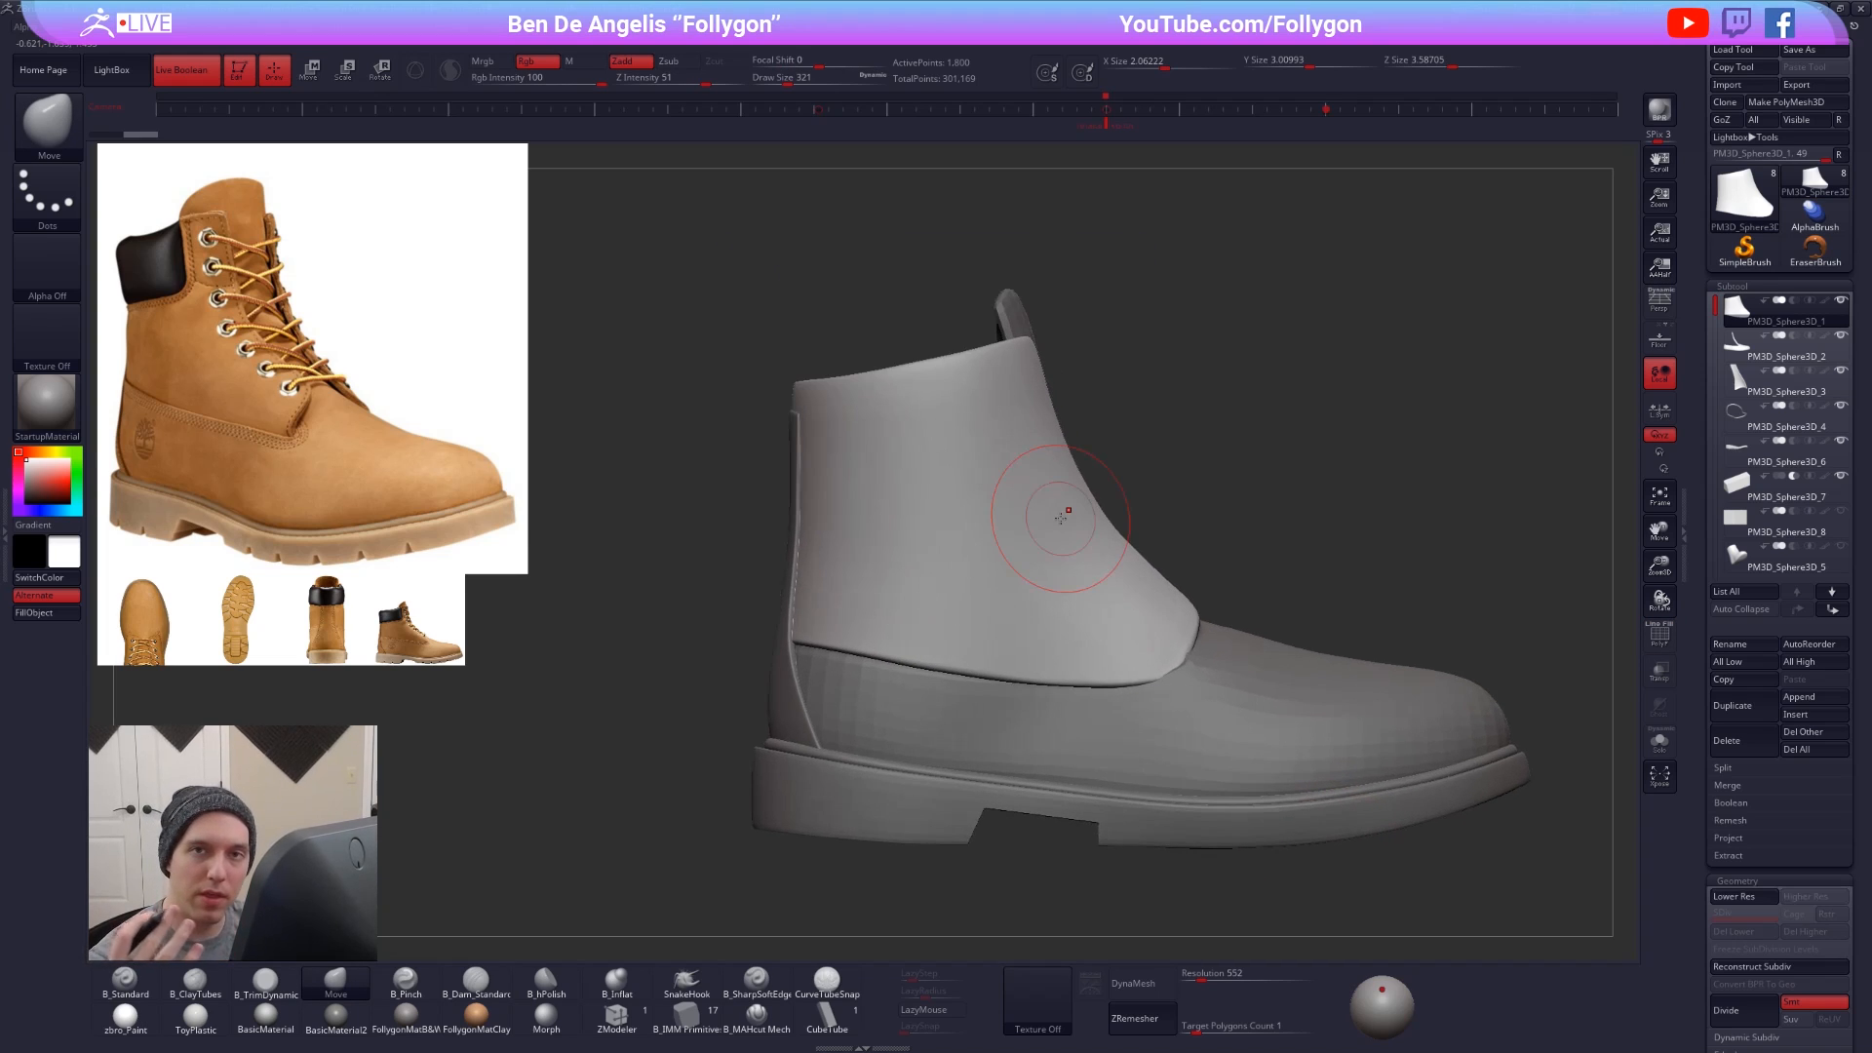
left_click(1751, 856)
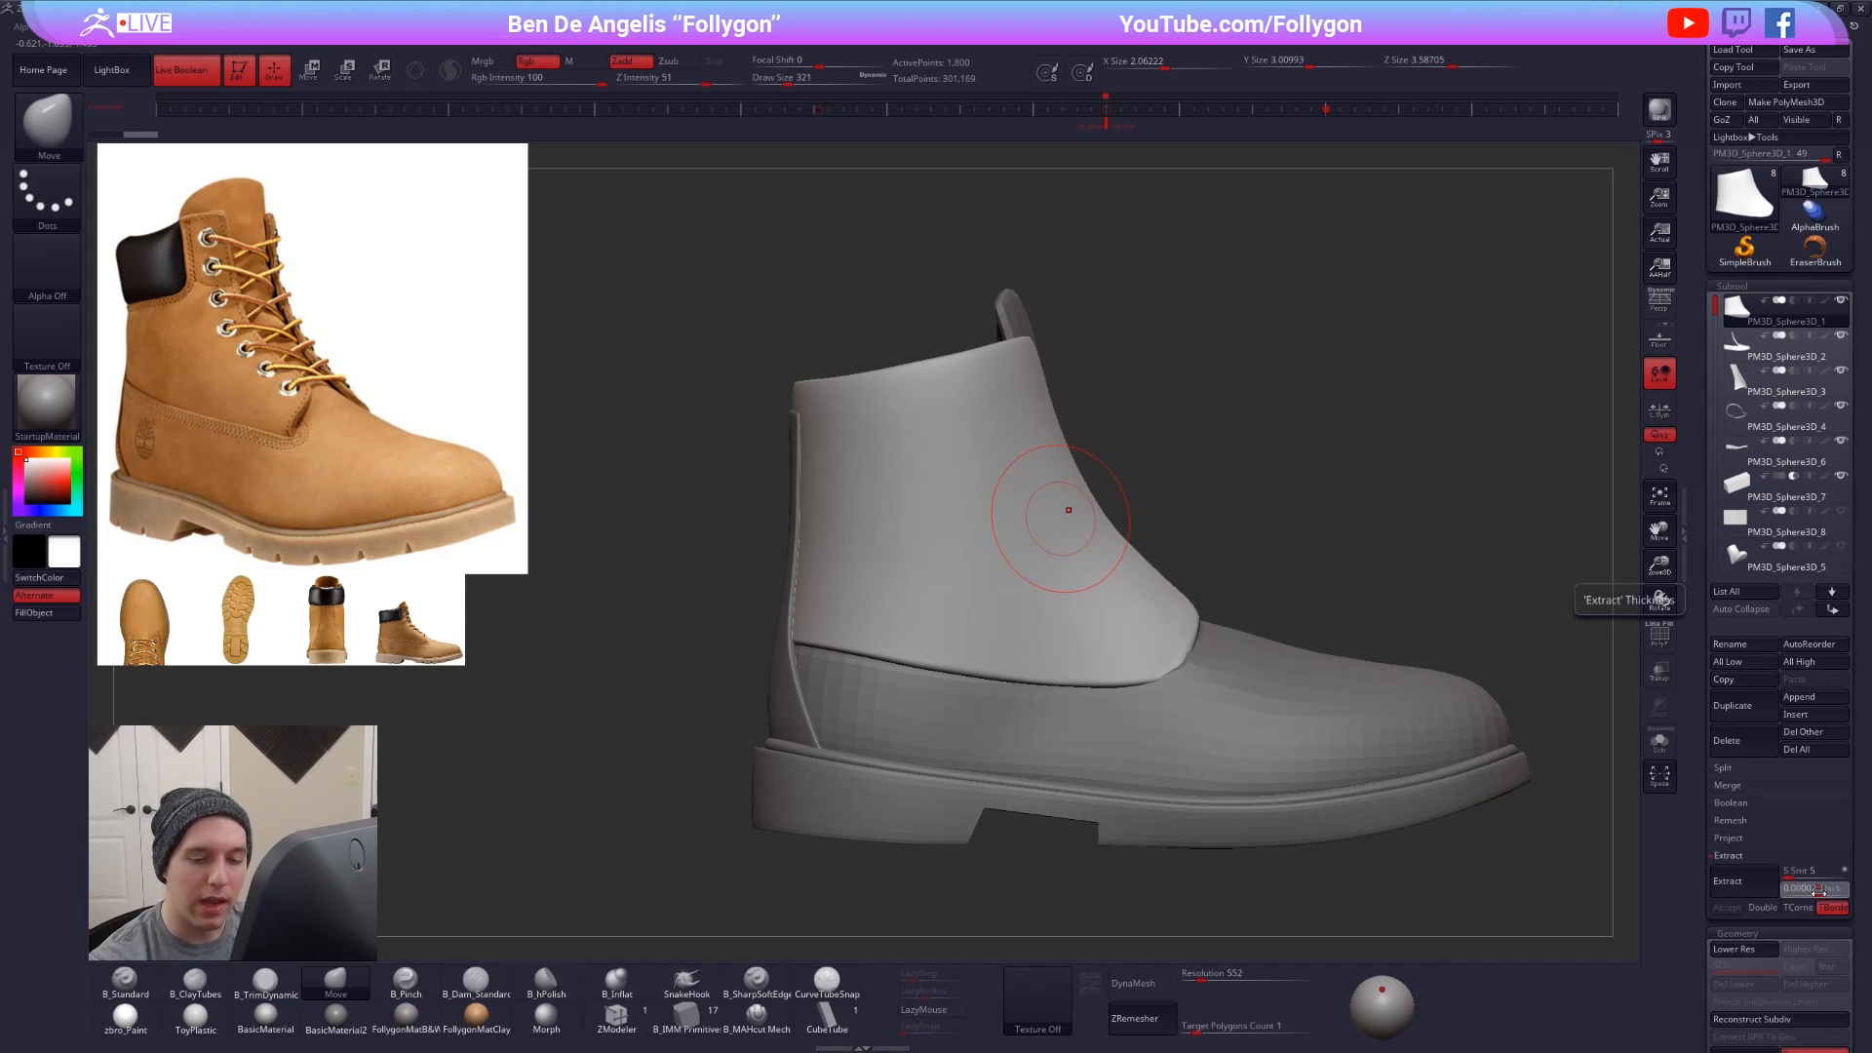
left_click_drag(1819, 891, 1825, 891)
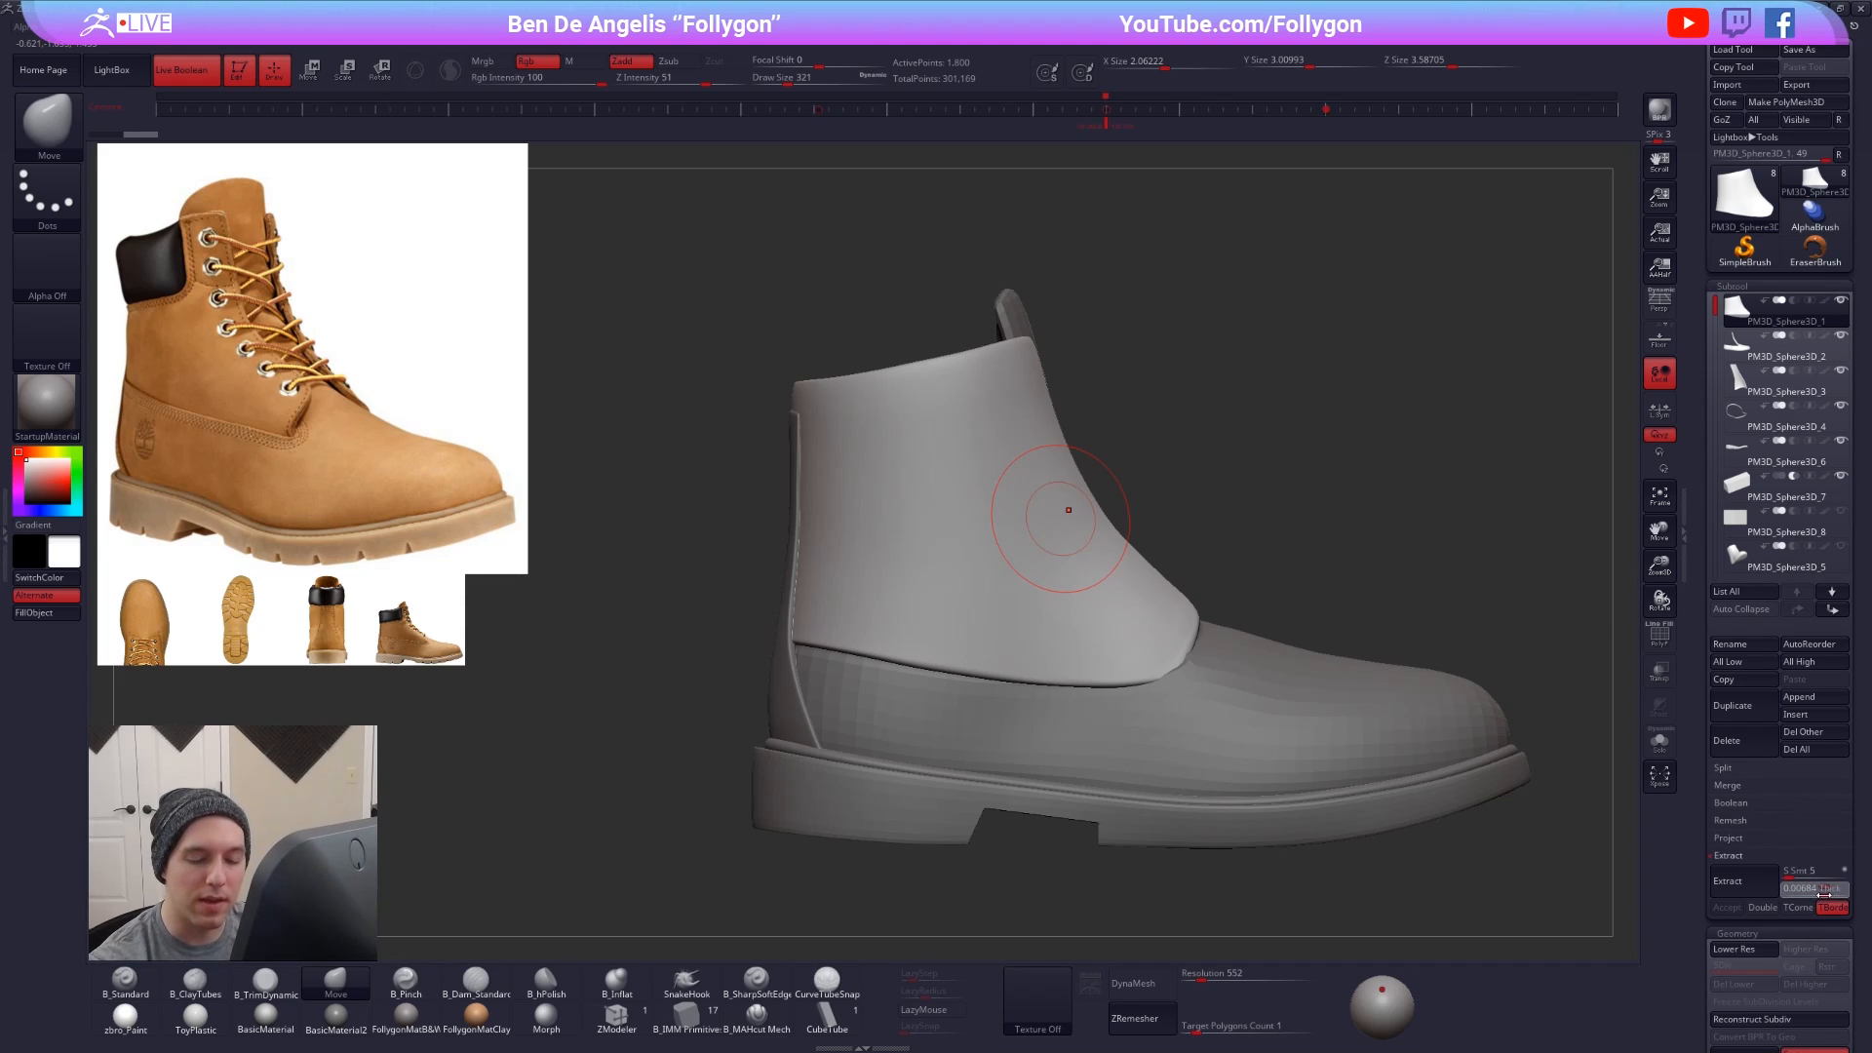
left_click_drag(1828, 891, 1825, 890)
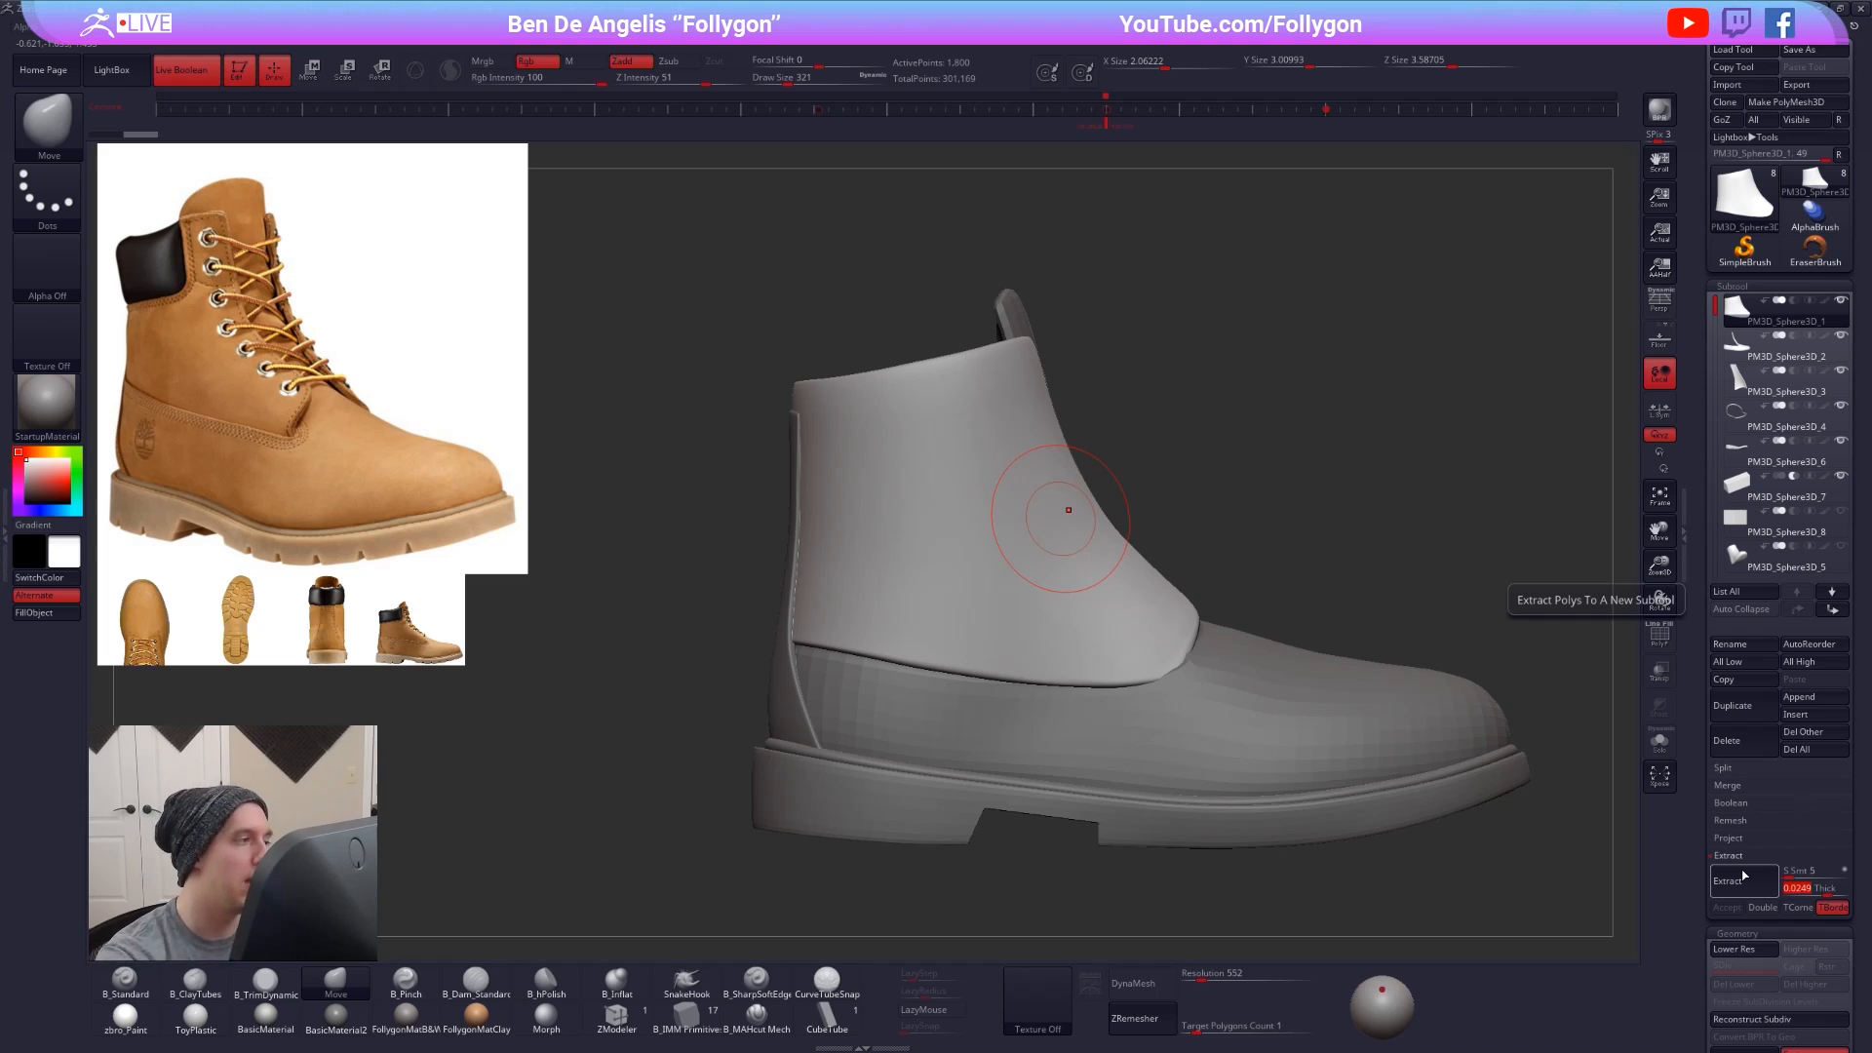
right_click_drag(986, 548, 1062, 610, "alt")
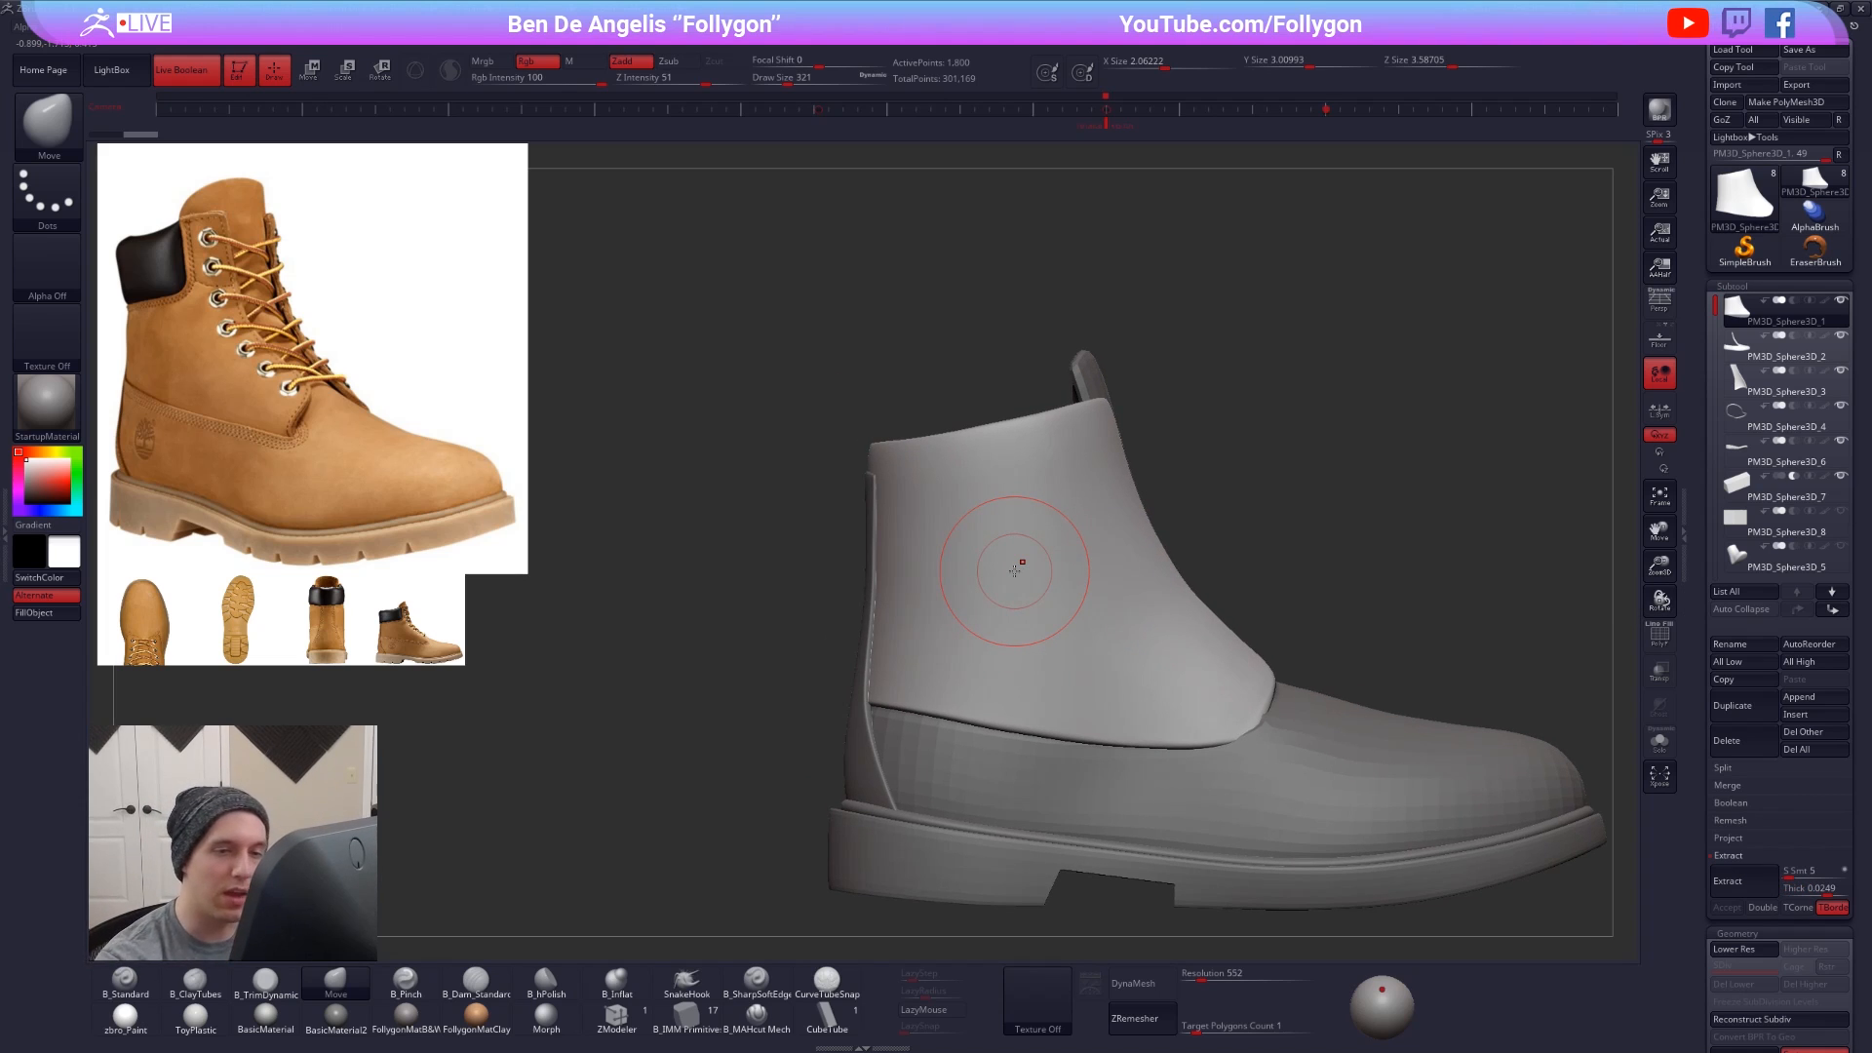
key("shift+f")
key("shift+f")
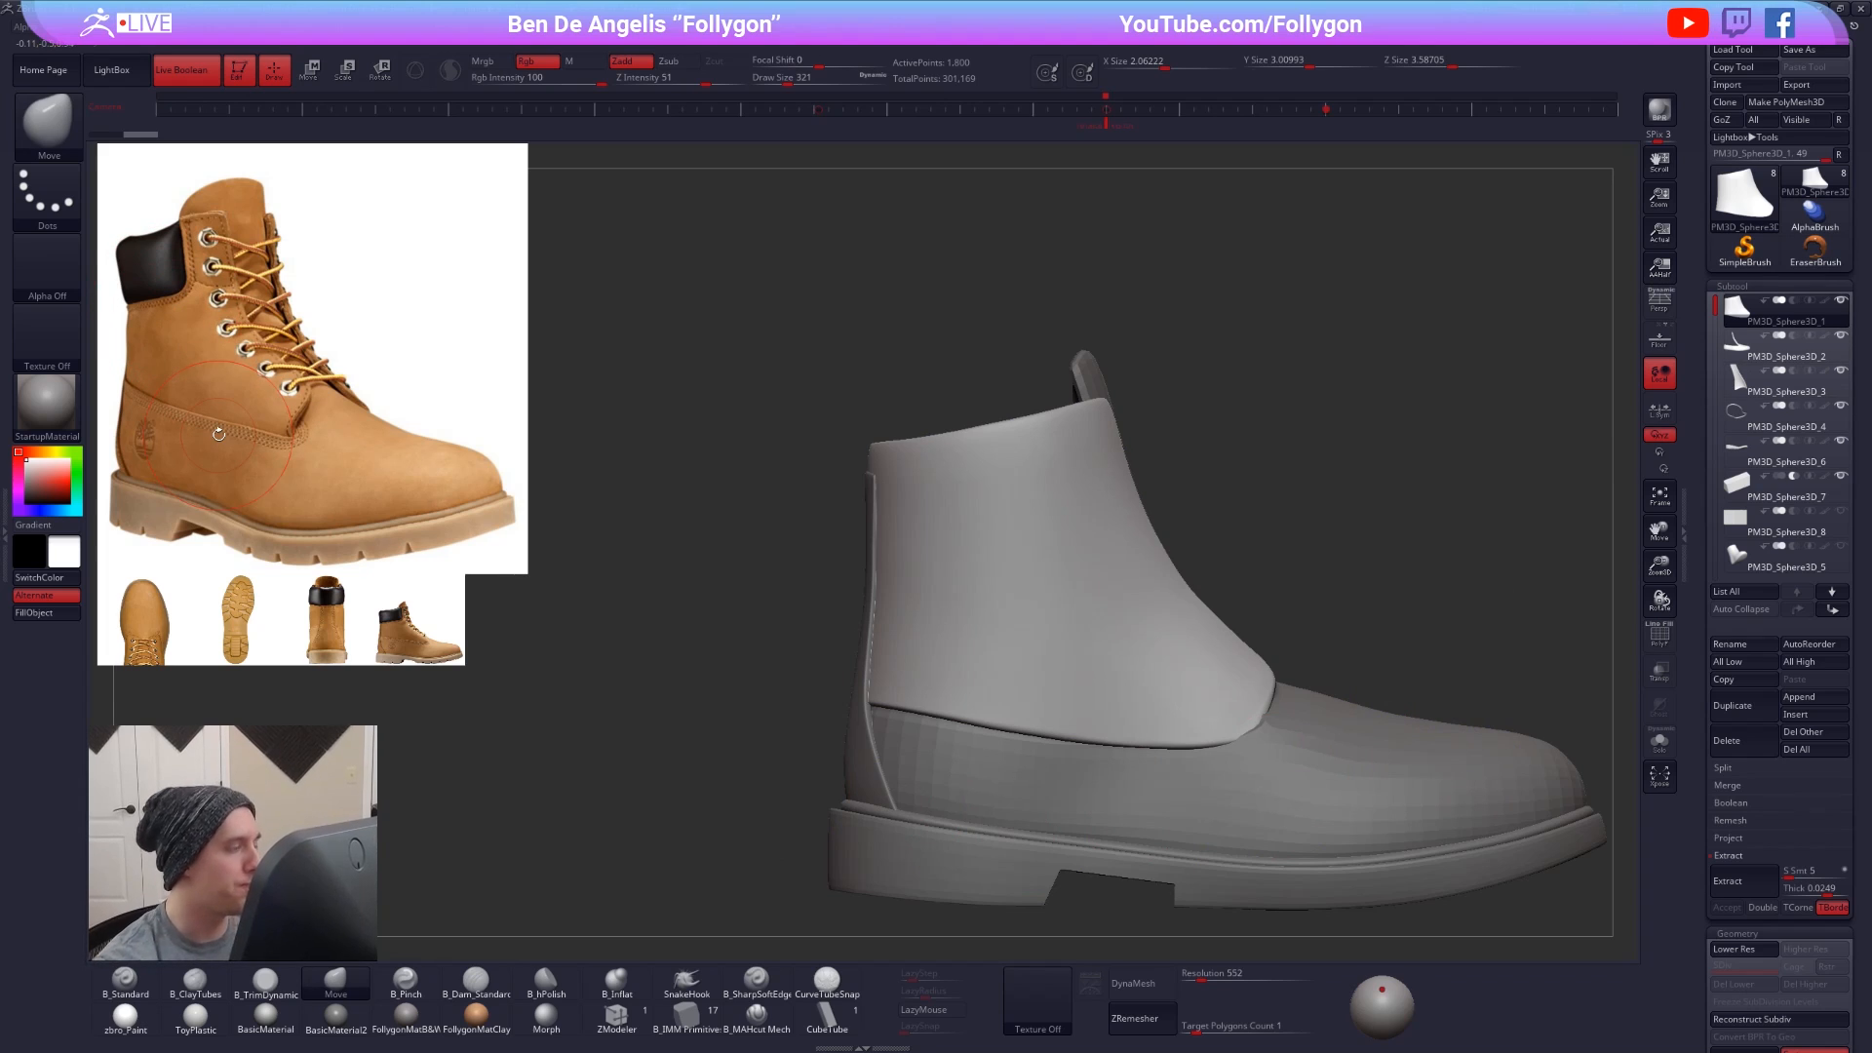
- Pick the CubeTube insert brush and frame the ankle upper from the side
left_click(828, 1016)
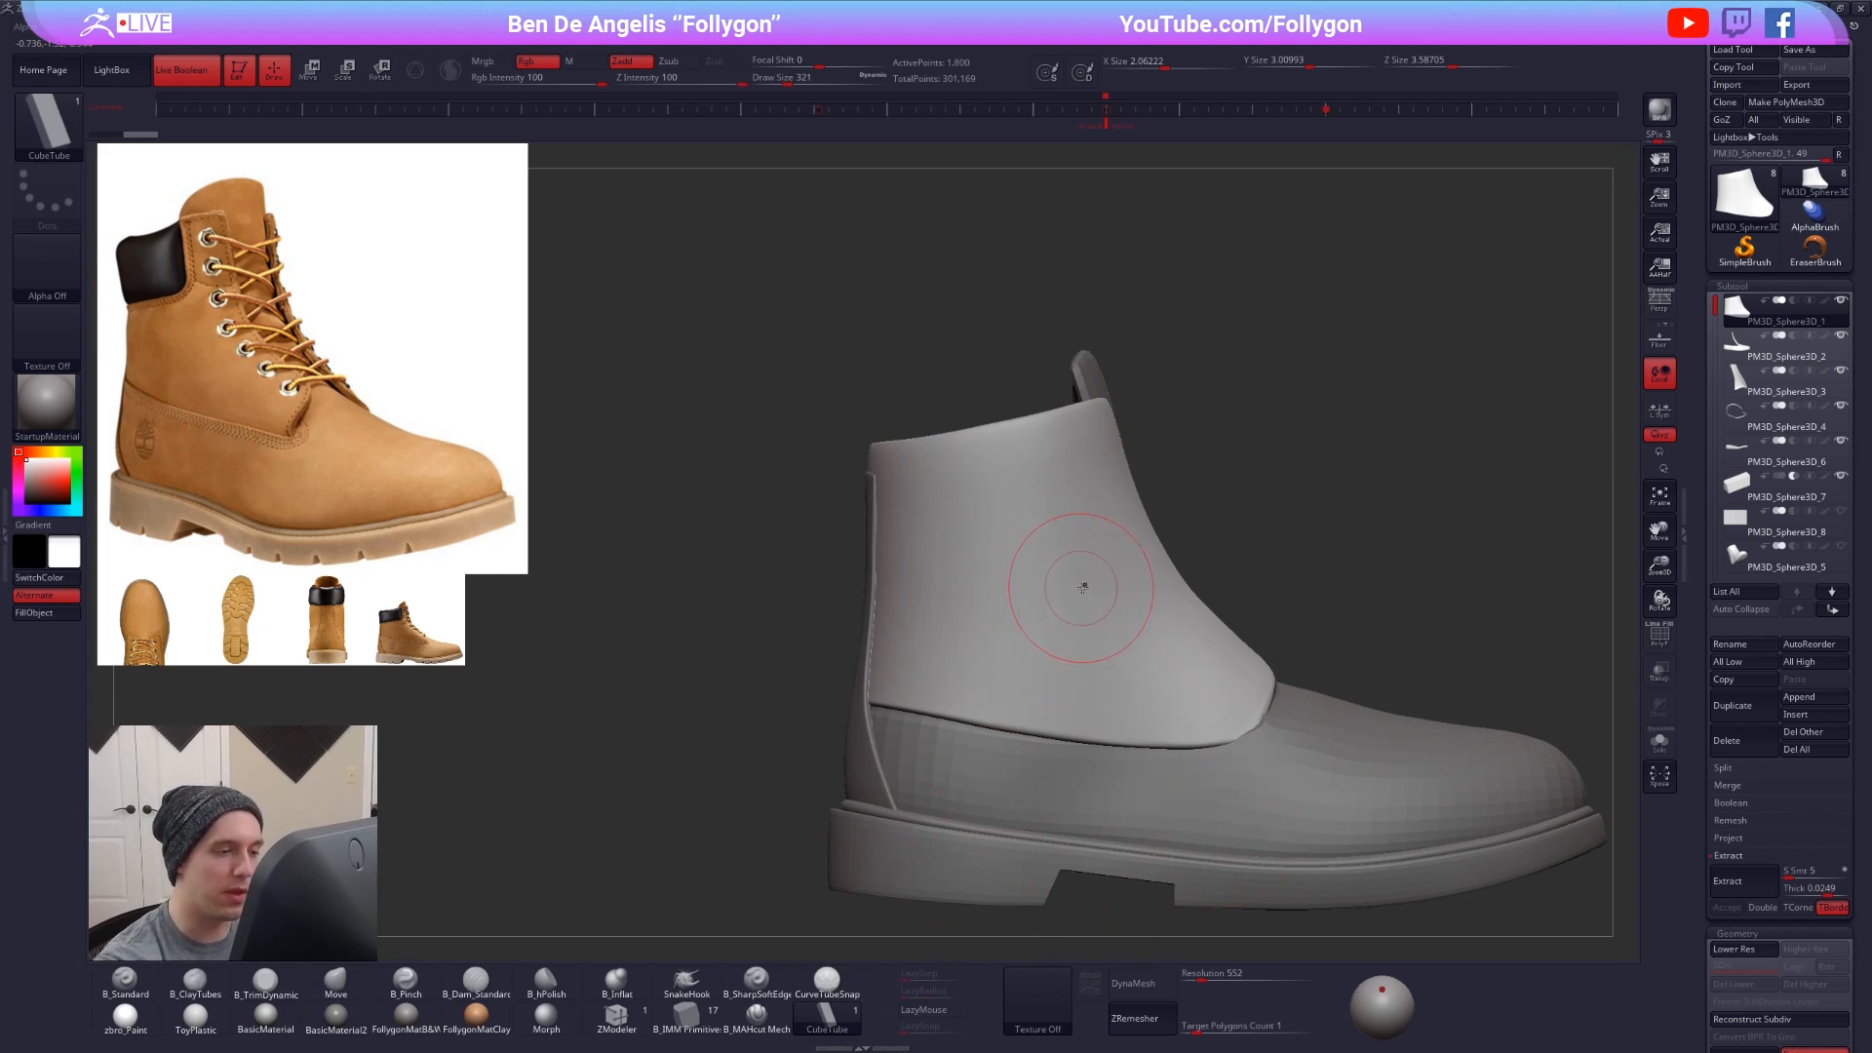
left_click_drag(1137, 711, 1155, 729, "alt")
left_click_drag(1523, 725, 1459, 656, "alt")
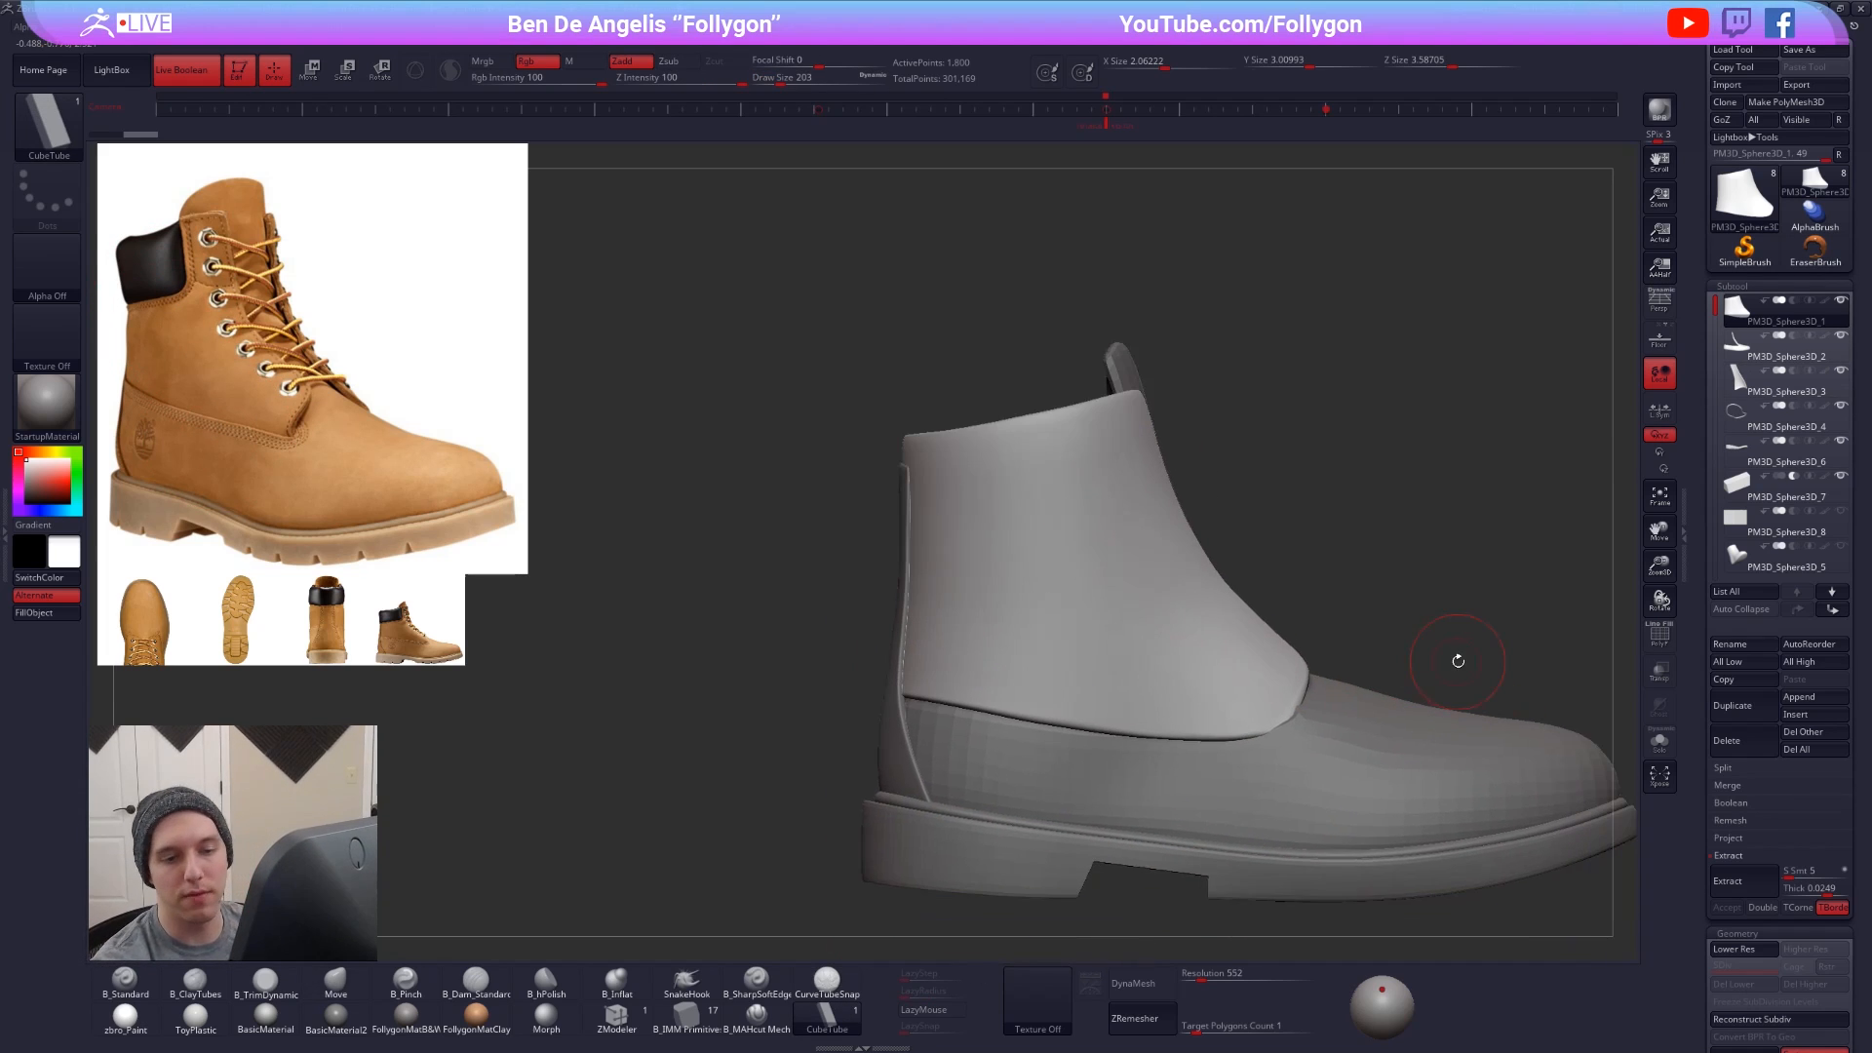
- Duplicate the ankle upper and isolate the copy at a lower subdivision level
left_click(1745, 710)
key("shift+d")
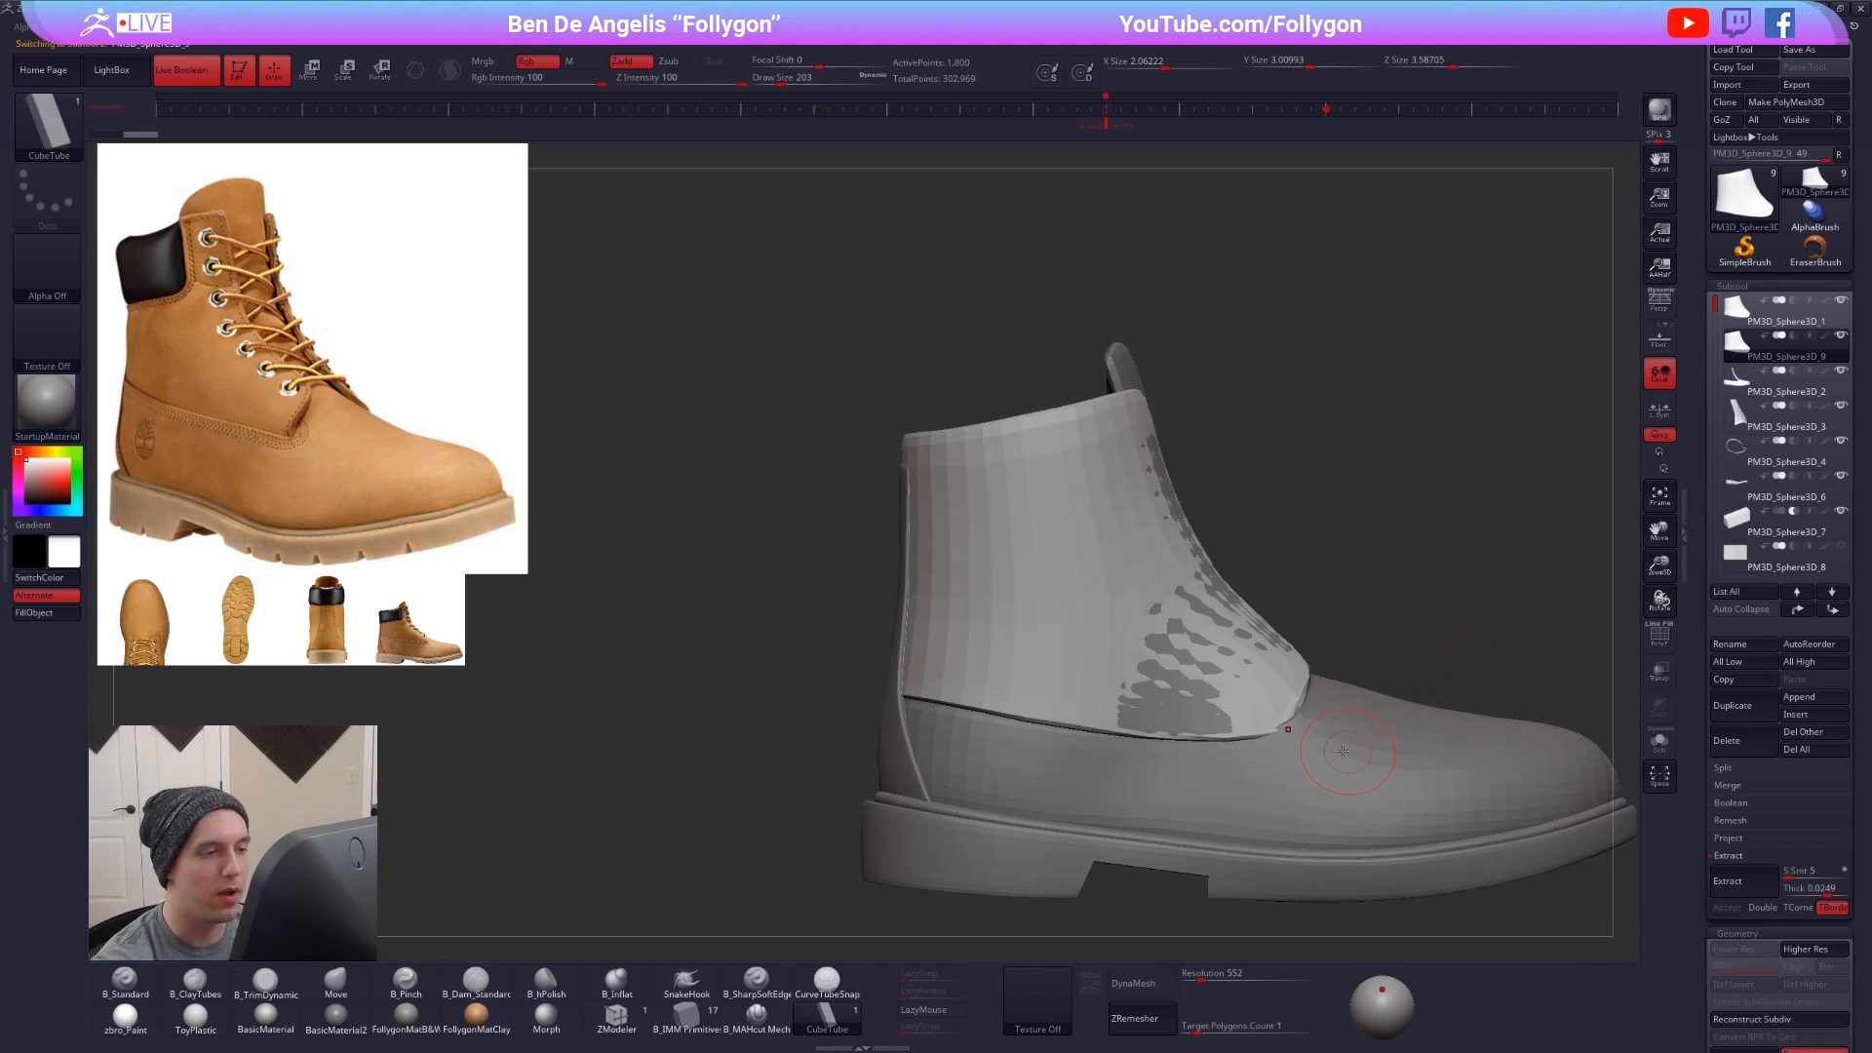
left_click(1659, 742)
right_click_drag(1120, 594, 1206, 649, "alt")
key("space")
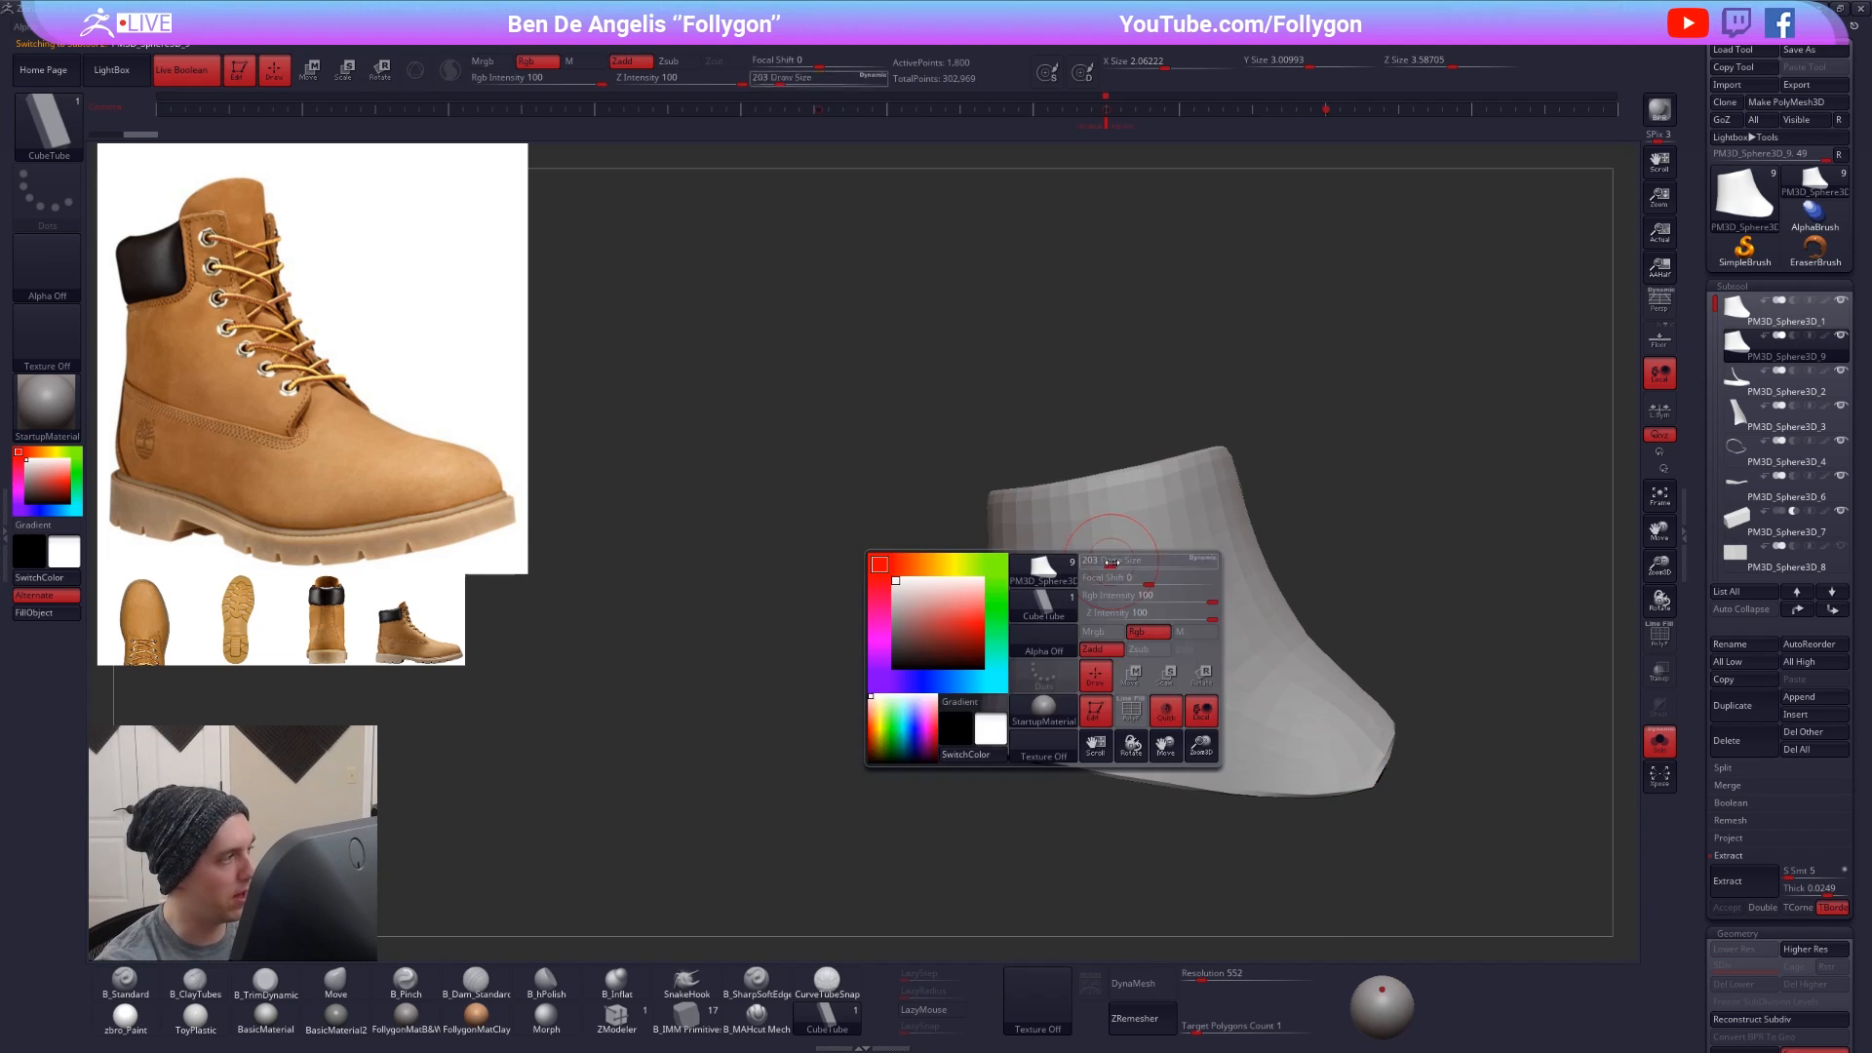
- Try to draw a CubeTube block around the back of the ankle piece with a draw size of 321
left_click_drag(1105, 561, 1118, 563)
right_click_drag(1116, 565, 1116, 522, "alt")
key("space")
left_click_drag(1100, 524, 1113, 526)
right_click_drag(1113, 527, 1135, 550, "alt")
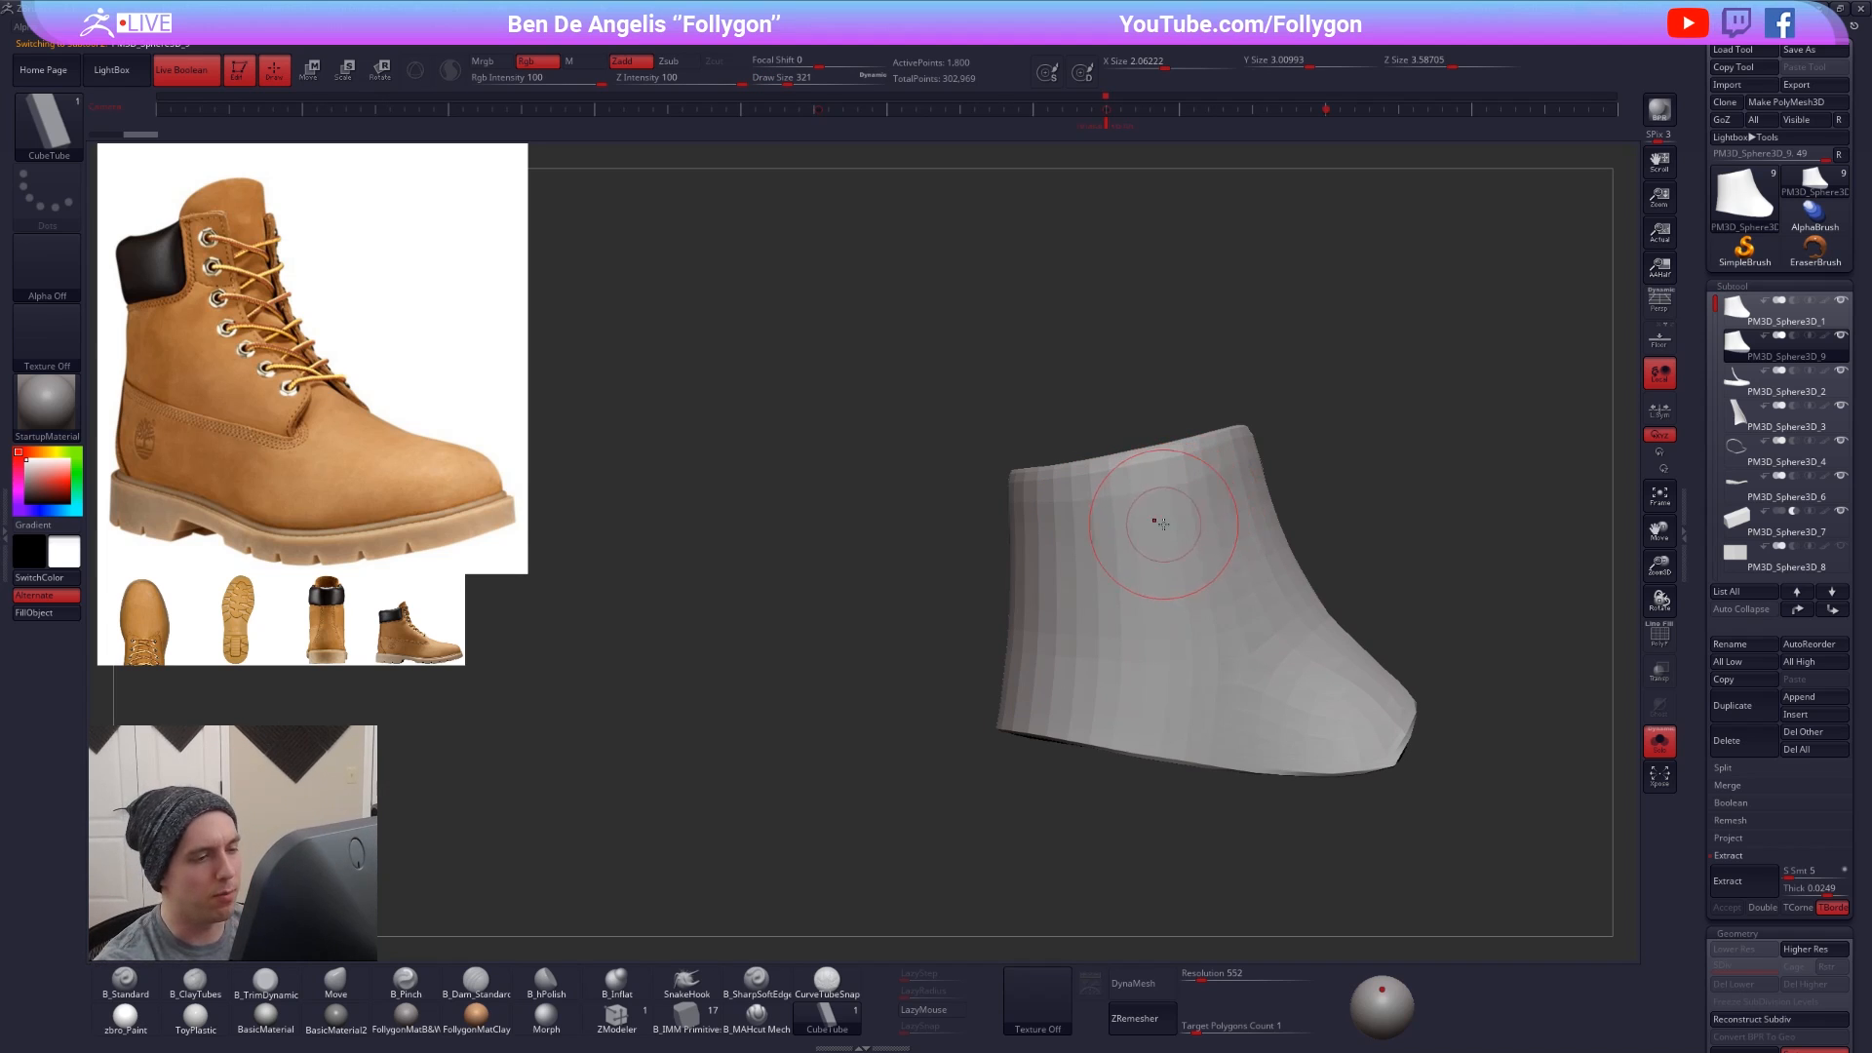
key("space")
left_click_drag(1163, 523, 1170, 522)
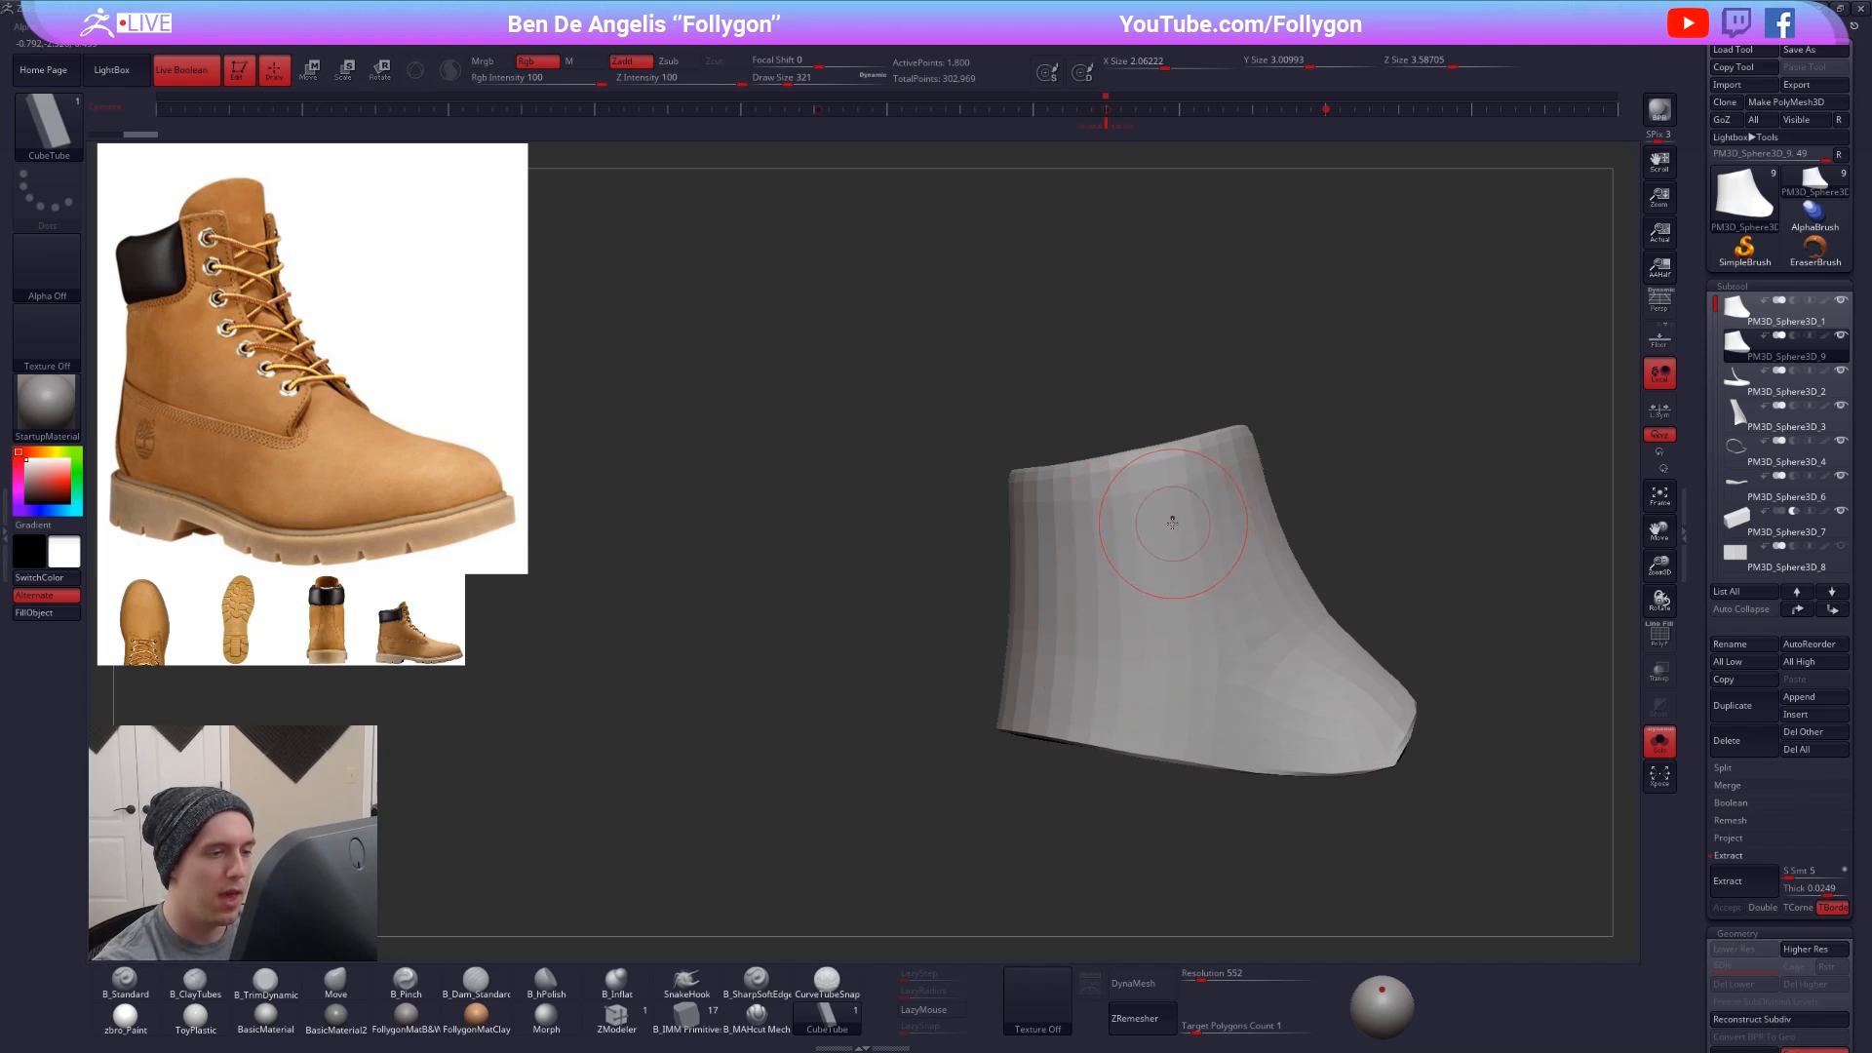
left_click_drag(967, 551, 941, 556)
mouse_move(917, 576)
left_mouse_down()
mouse_move(1094, 653)
mouse_move(1106, 741)
left_mouse_up()
key("shift+f")
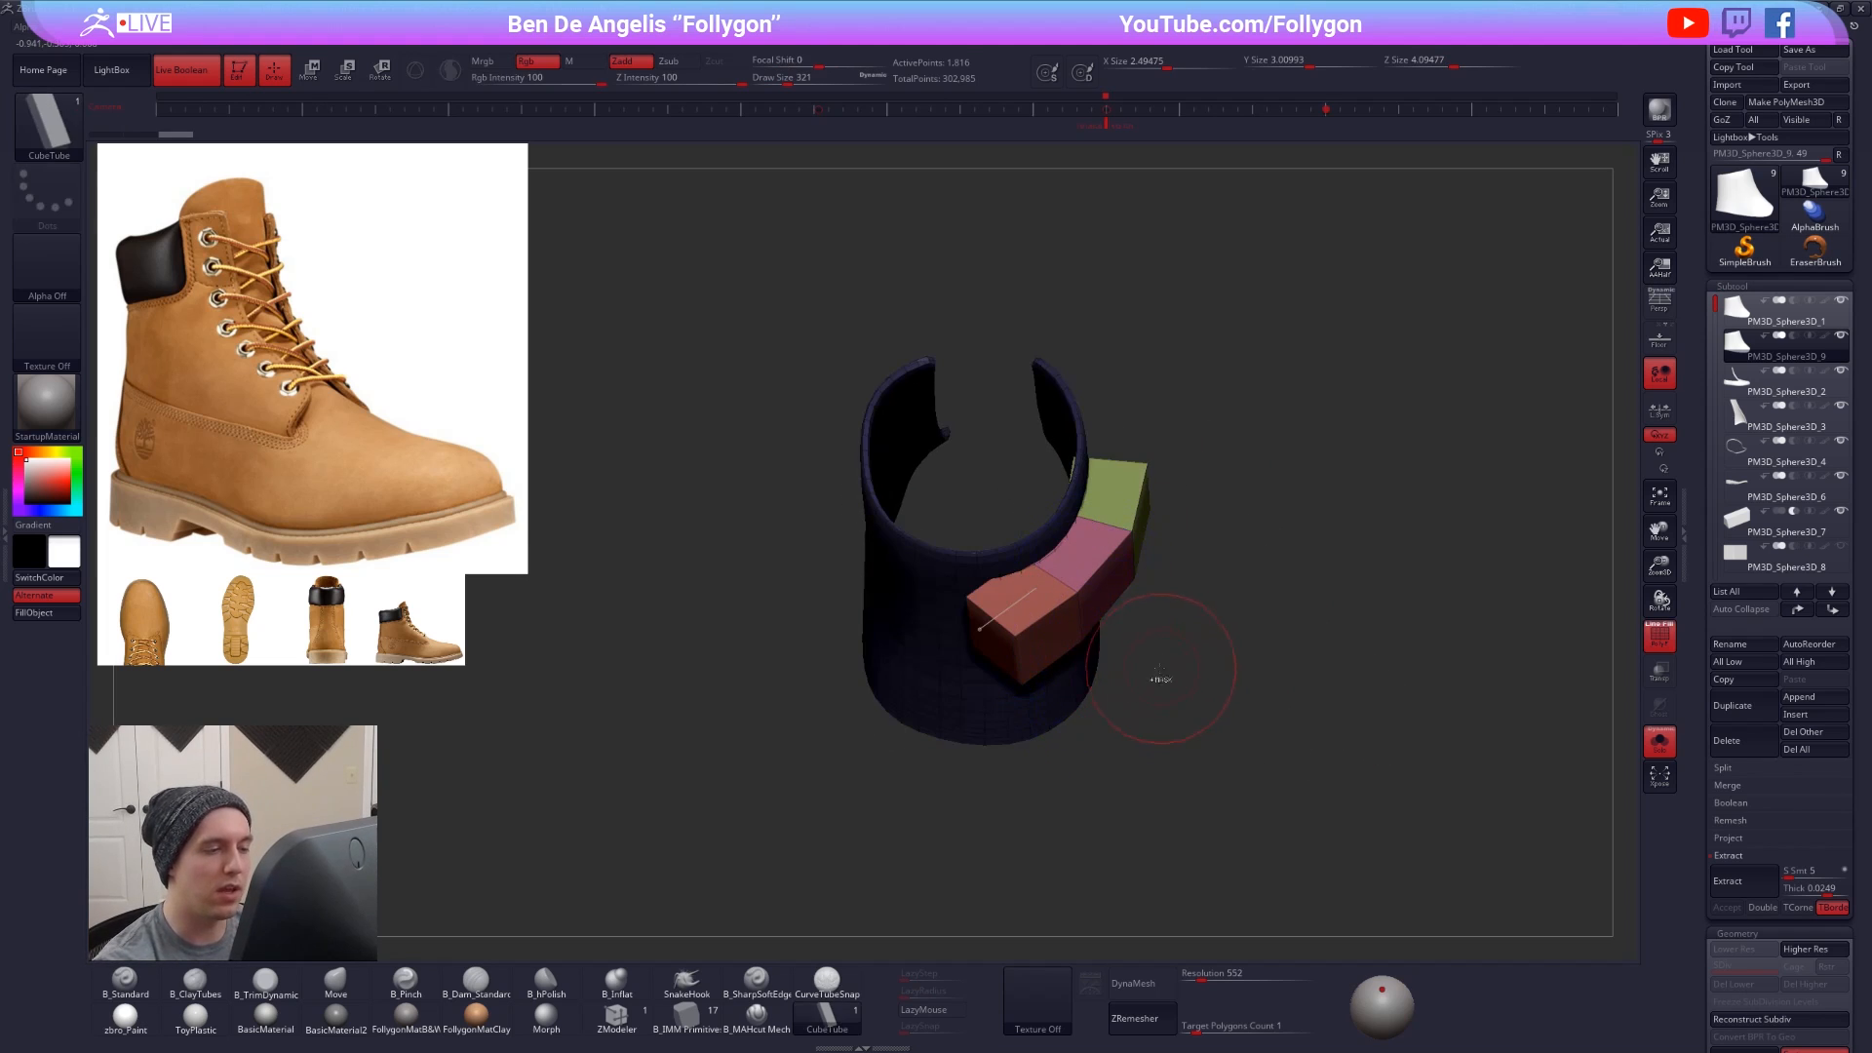
key("ctrl+z")
- Draw a thinner CubeTube strip around the back of the ankle piece with a draw size of 181
key("space")
mouse_move(1187, 619)
left_mouse_down()
mouse_move(1161, 601)
mouse_move(1136, 611)
mouse_move(1139, 636)
mouse_move(1178, 618)
mouse_move(1023, 634)
left_mouse_up()
key("shift+f")
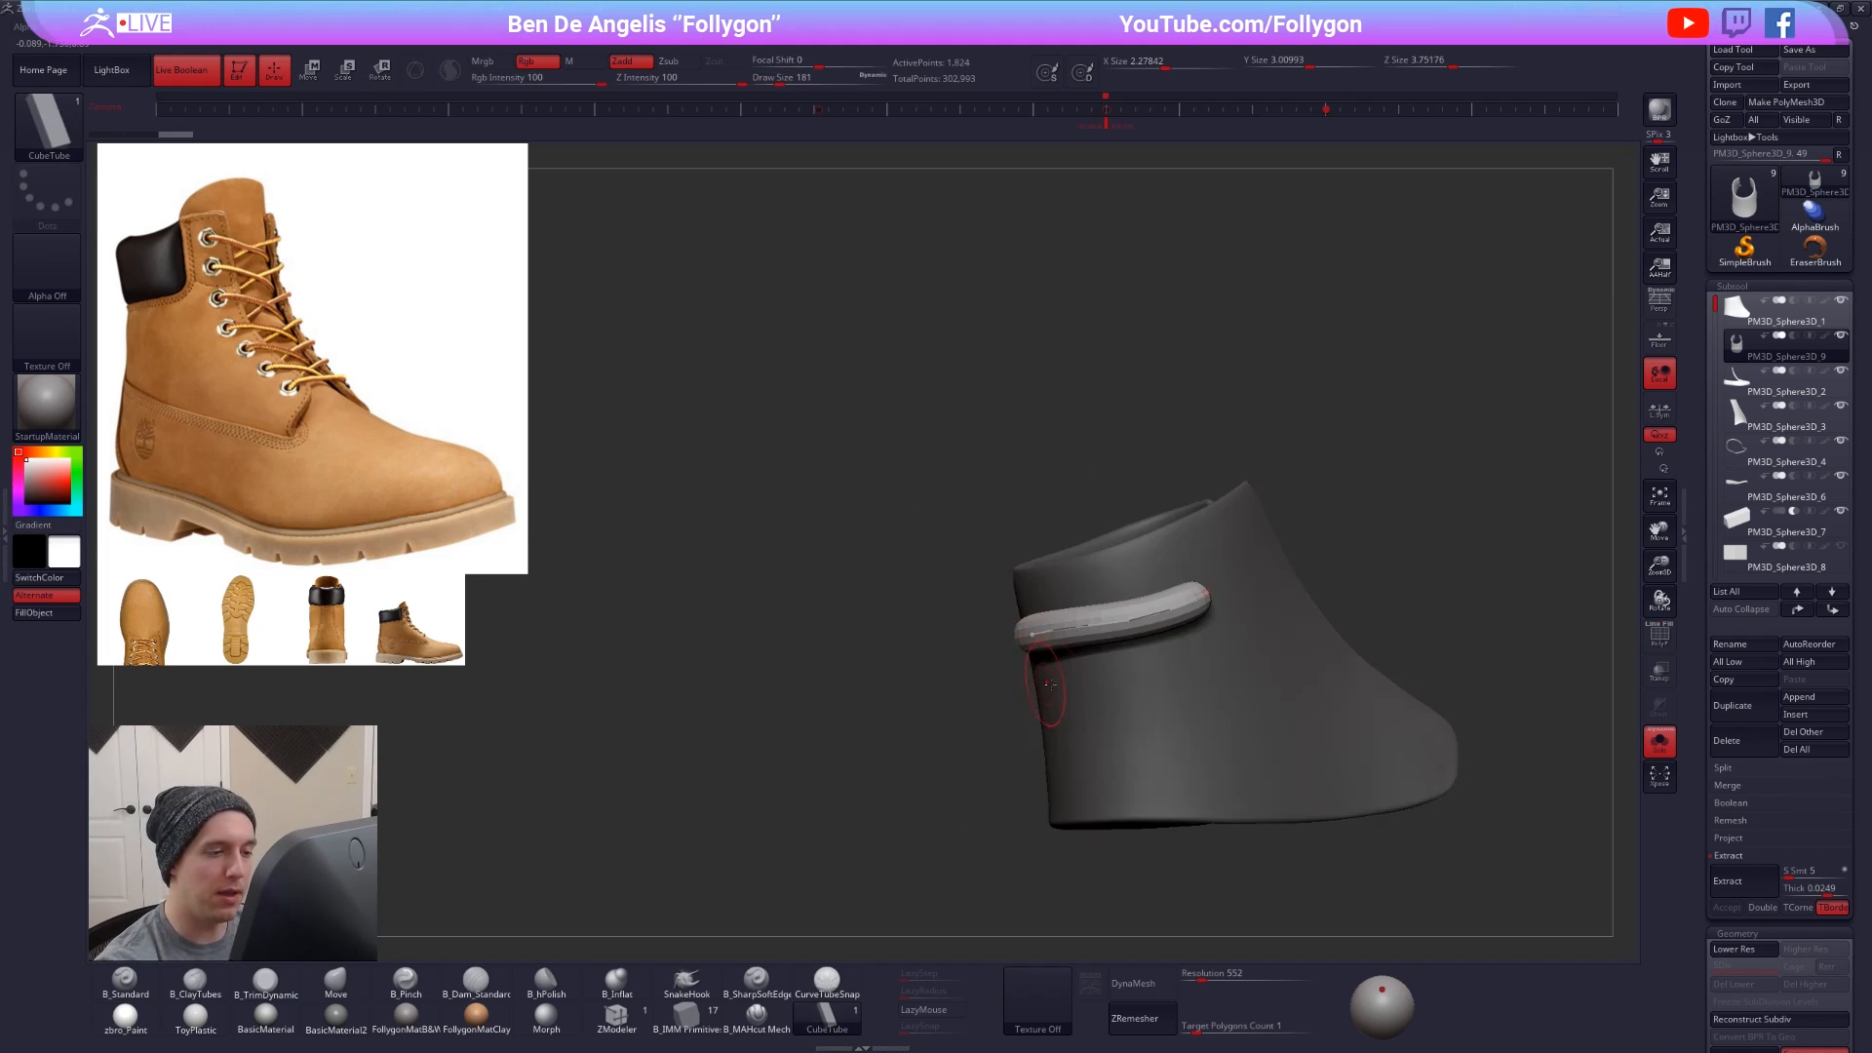
mouse_move(1041, 648)
right_mouse_down()
mouse_move(1208, 630)
mouse_move(1167, 661)
mouse_move(1241, 688)
mouse_move(1147, 636)
mouse_move(961, 824)
right_mouse_up()
key("shift+d")
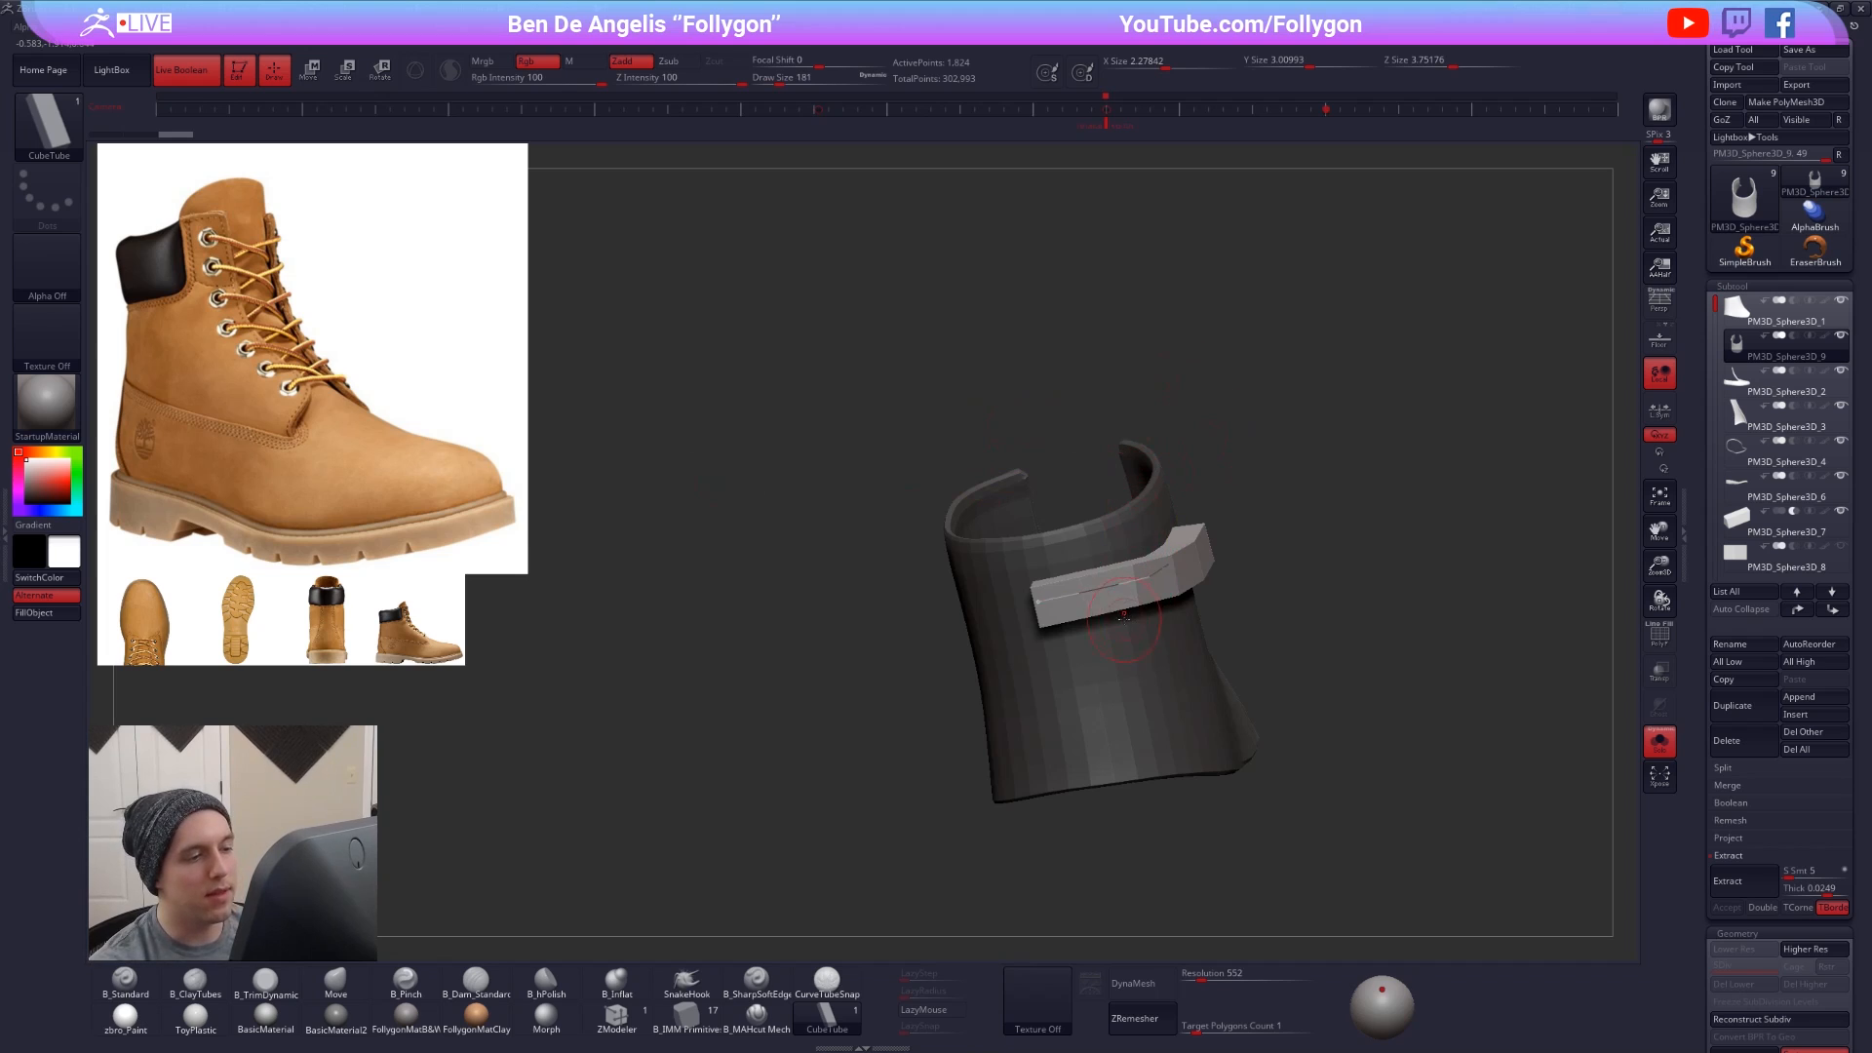
right_click_drag(1123, 616, 1174, 622)
key("shift+f")
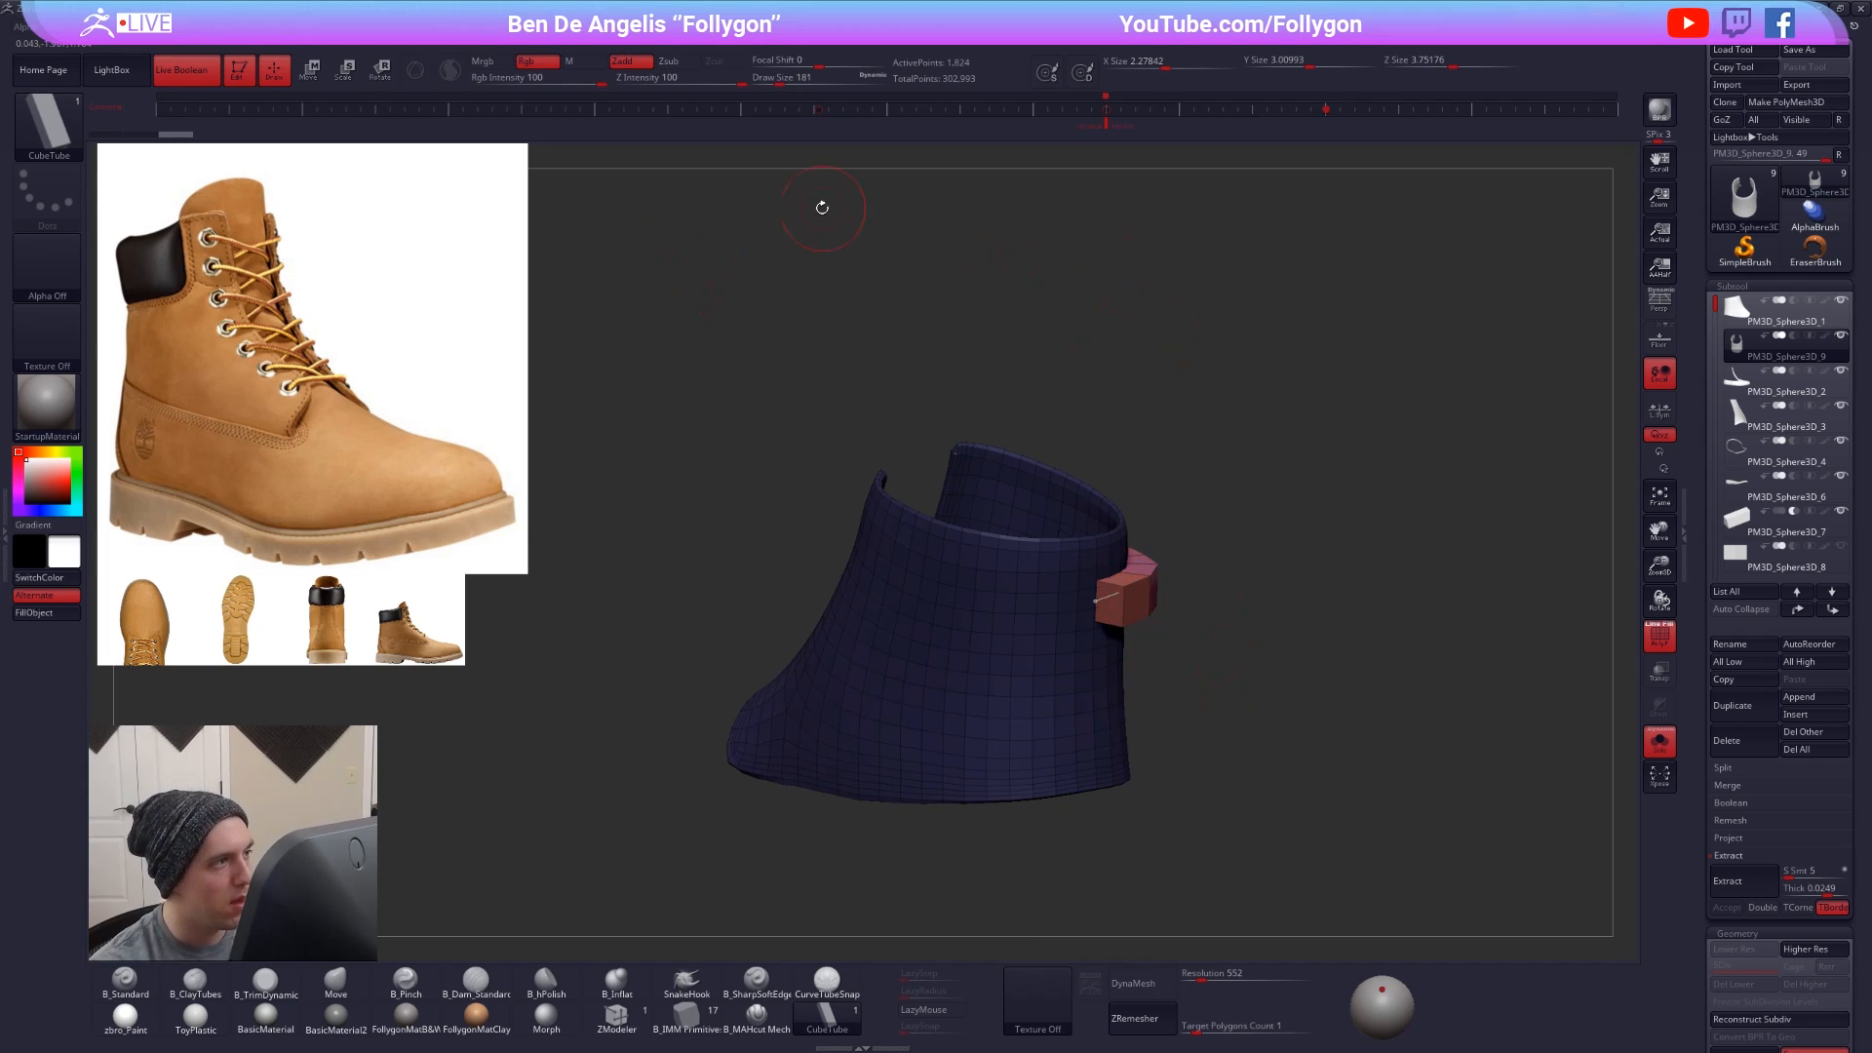
- Flatten the strip and sink it closer to the ankle surface with Z Intensity 44 and an adjusted brush imbed depth
left_click_drag(710, 85, 706, 86)
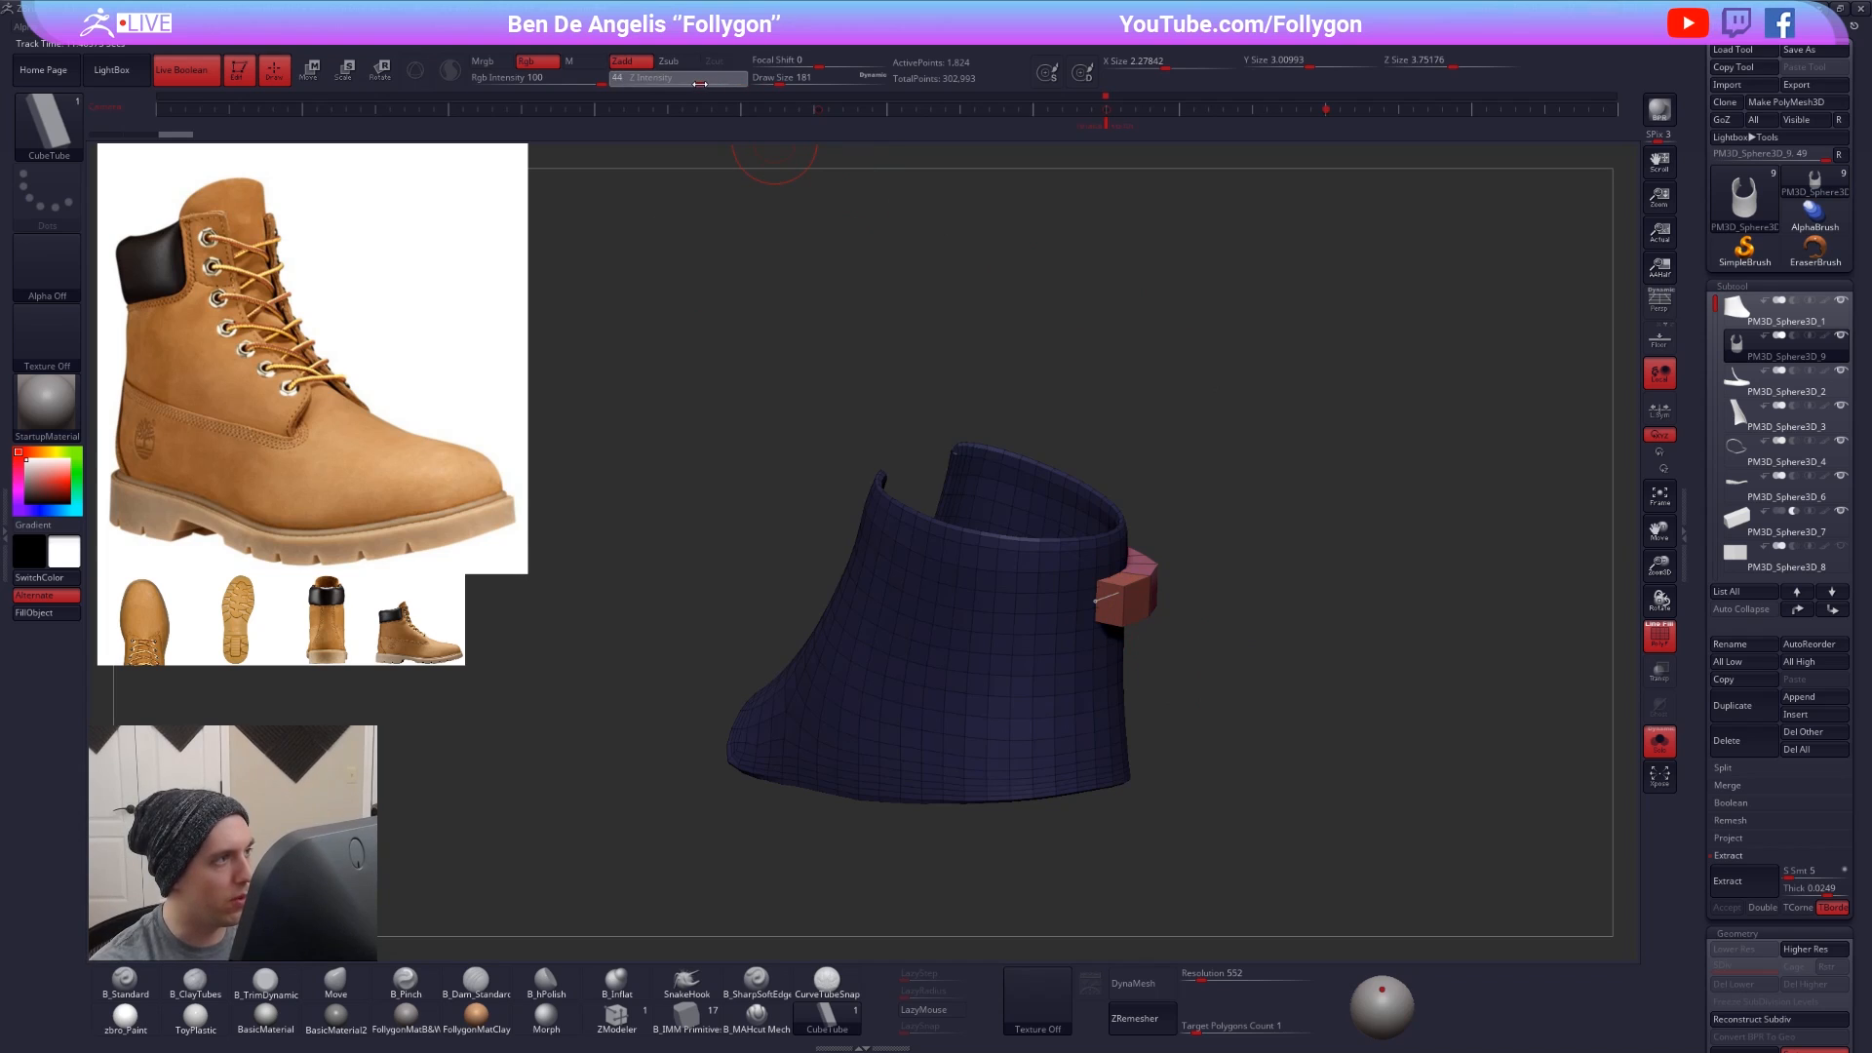
left_click(1109, 583)
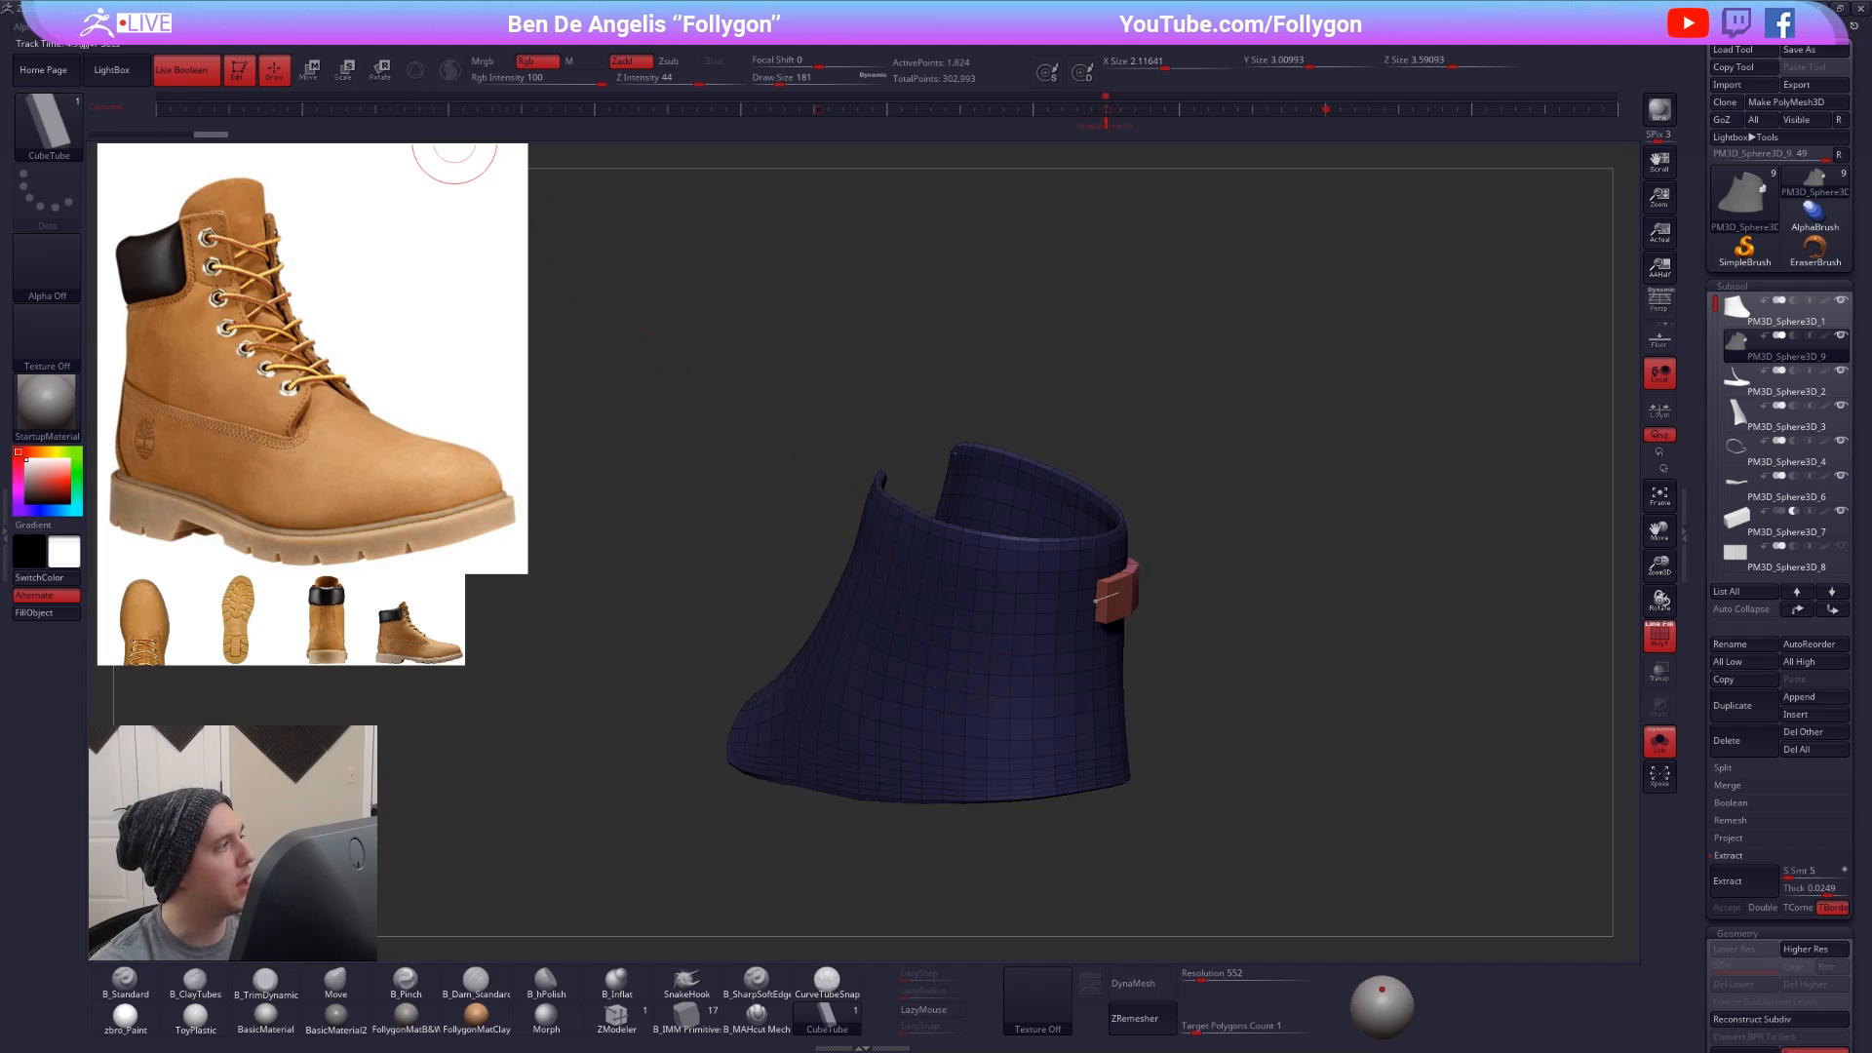
mouse_move(51, 33)
left_click(97, 679)
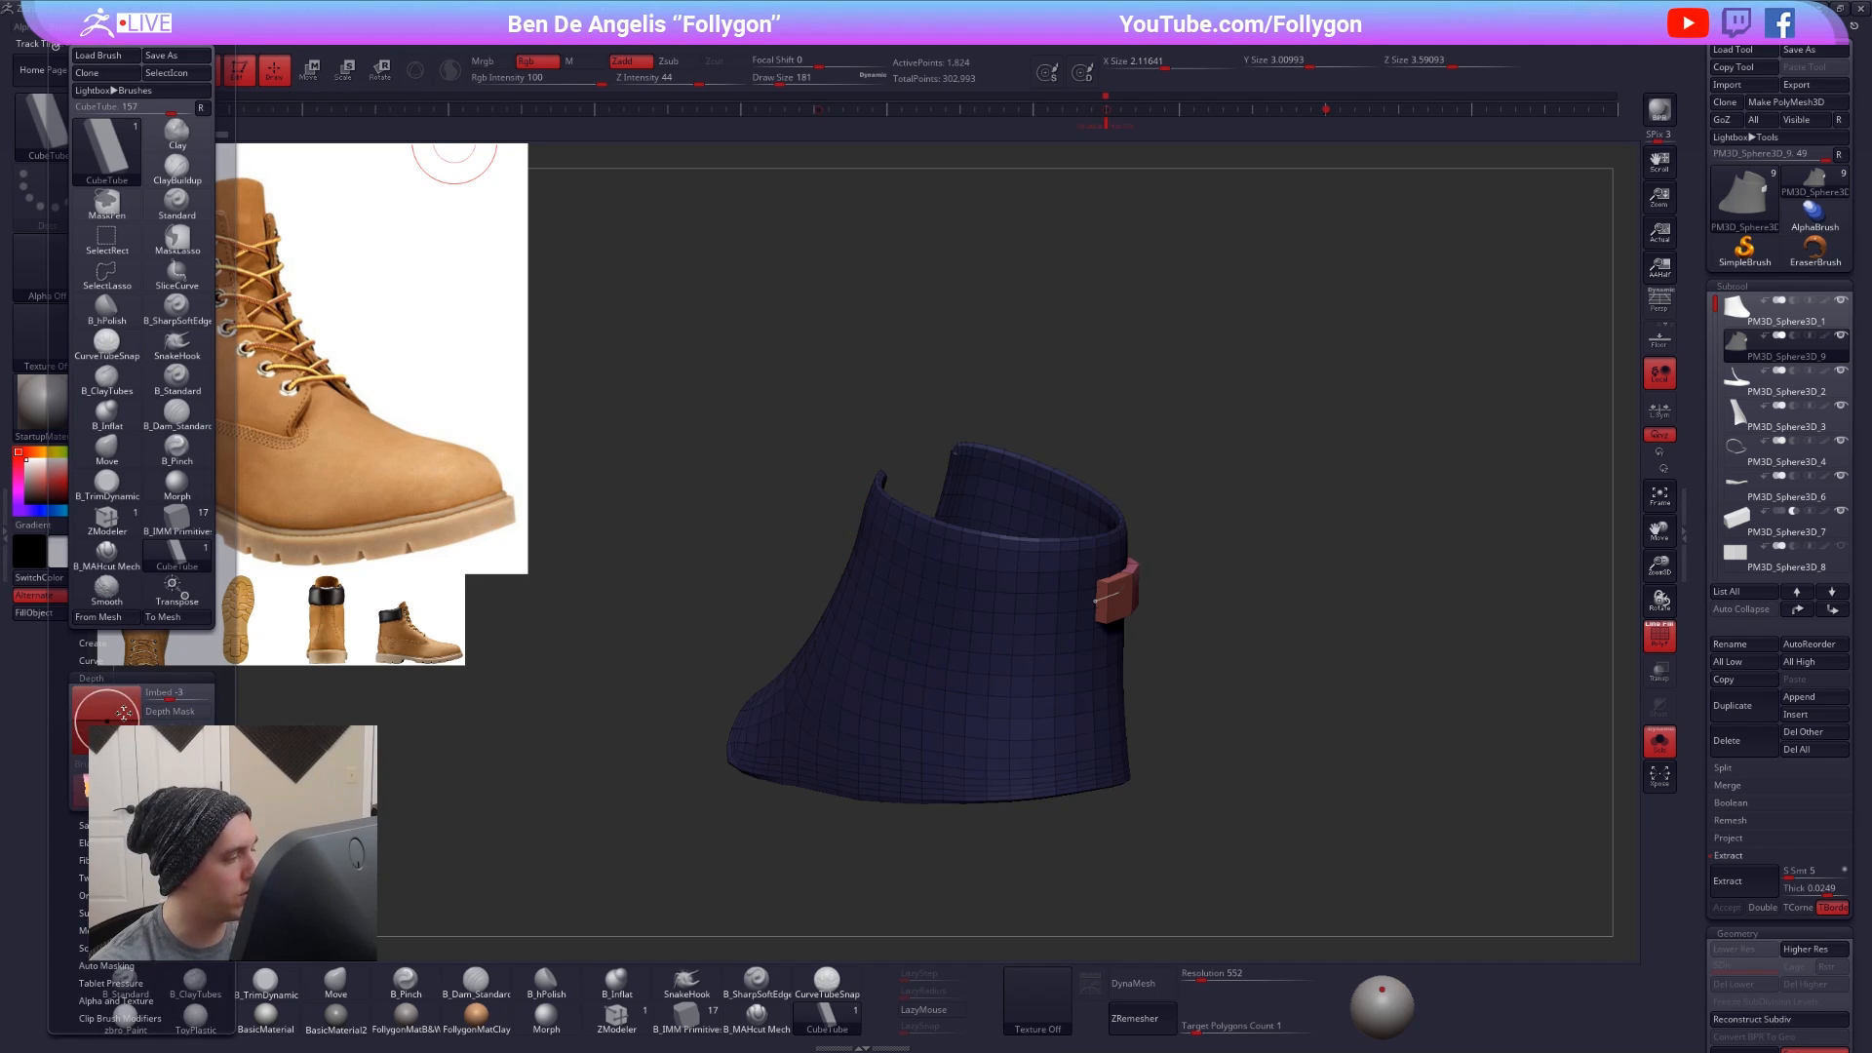
left_click(1103, 598)
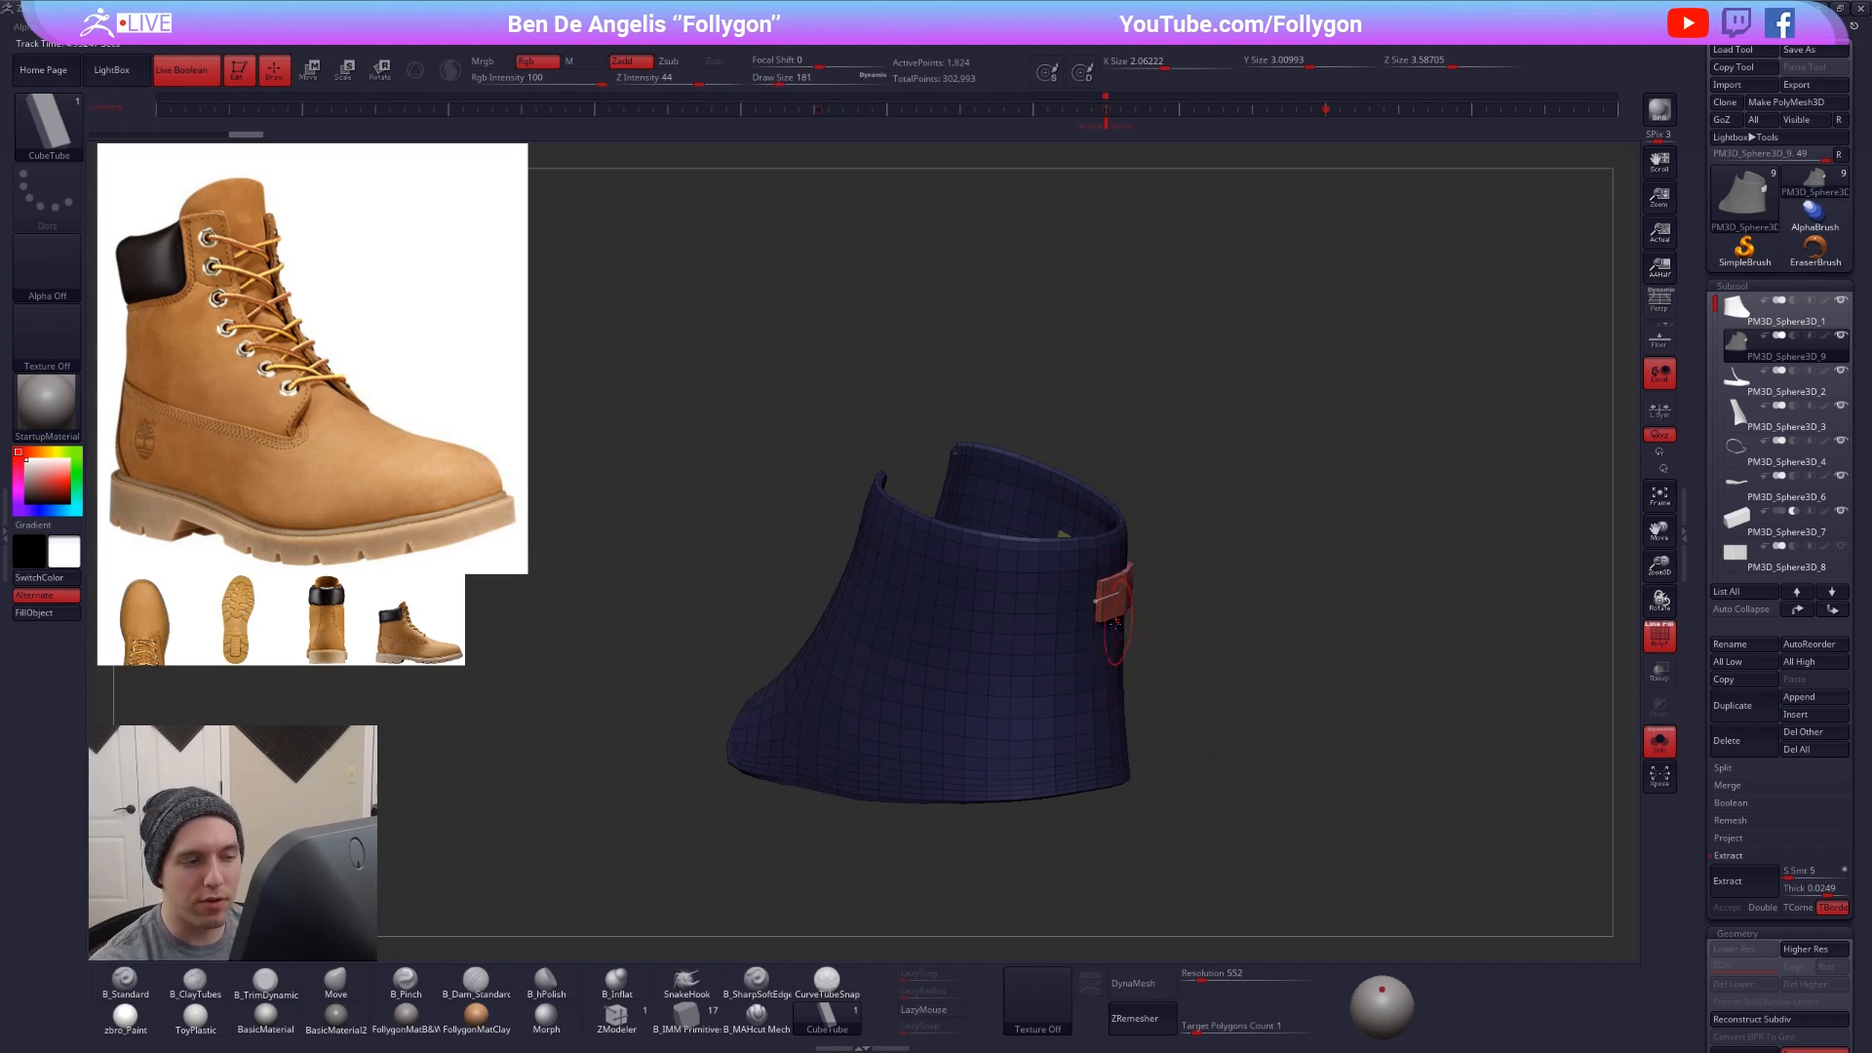
- Extend the CubeTube strip's curve around the back of the collar onto the opposite side of the ankle piece
mouse_move(1129, 673)
left_mouse_down()
mouse_move(1090, 748)
mouse_move(1141, 768)
mouse_move(1116, 662)
left_mouse_up()
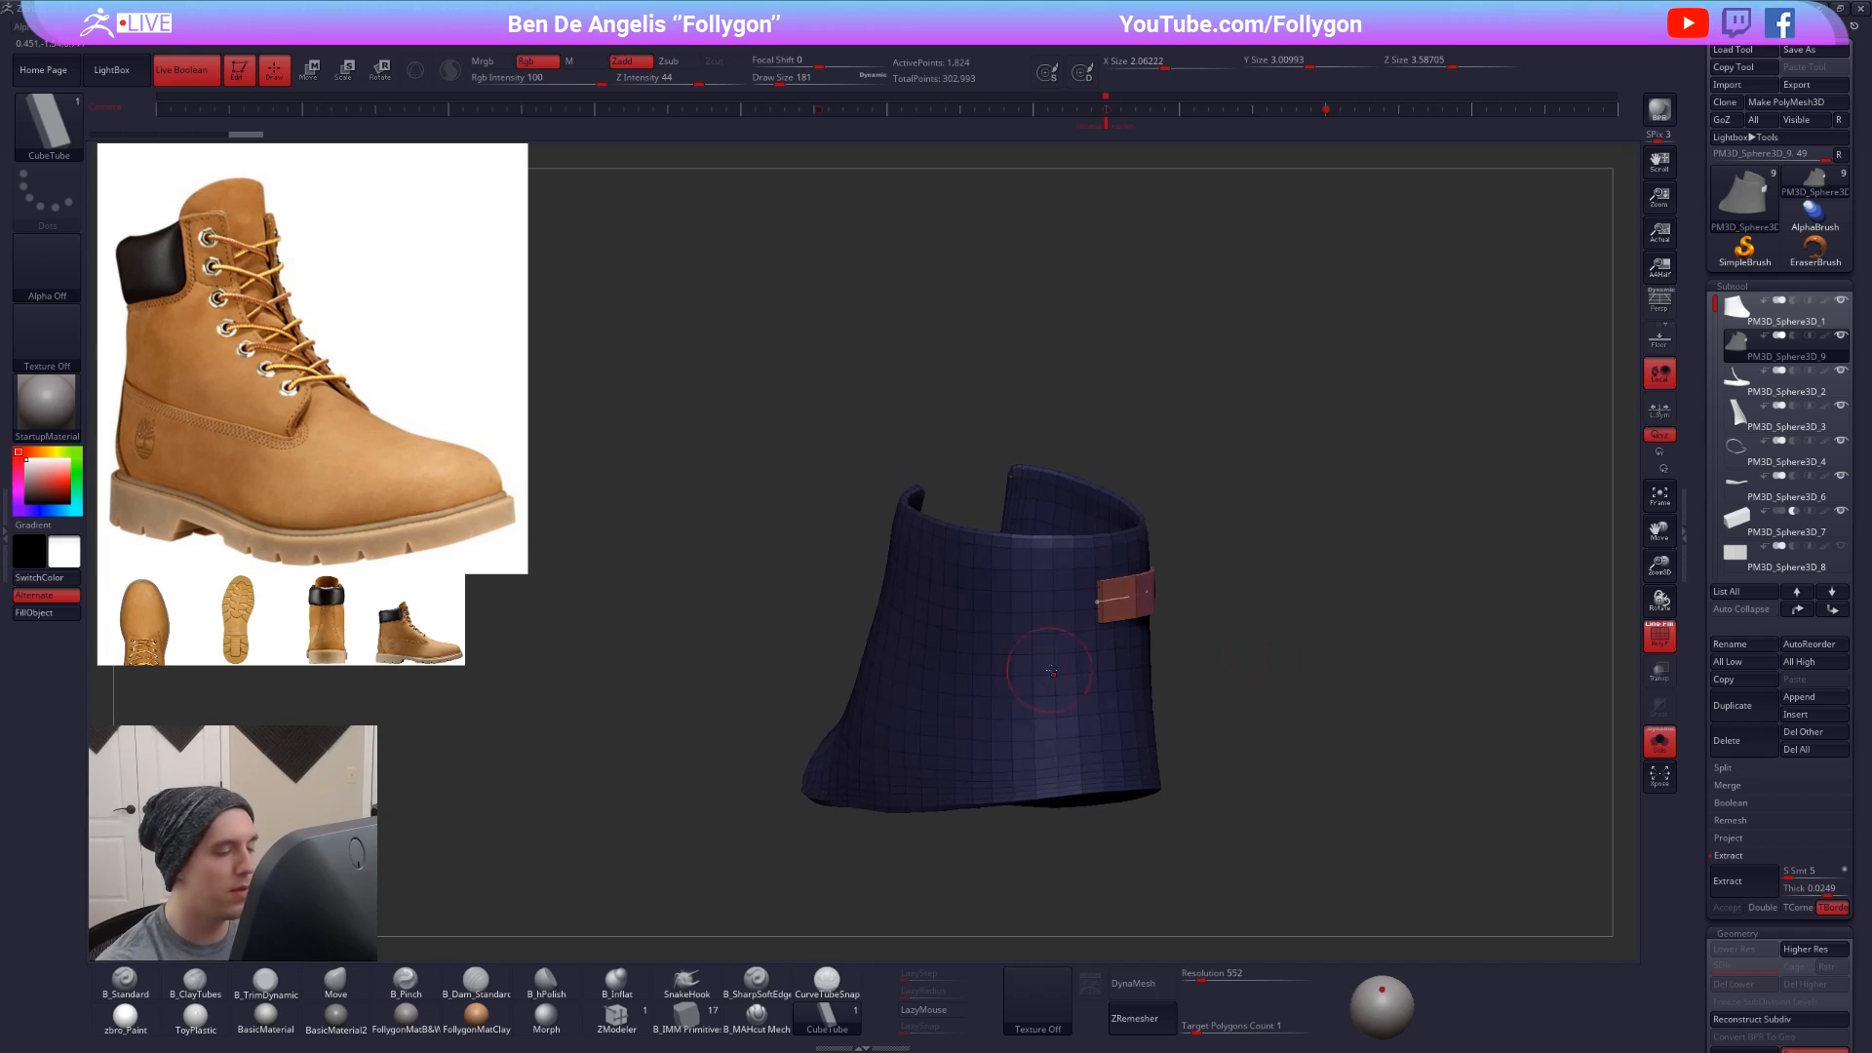
right_click_drag(1053, 672, 1101, 651)
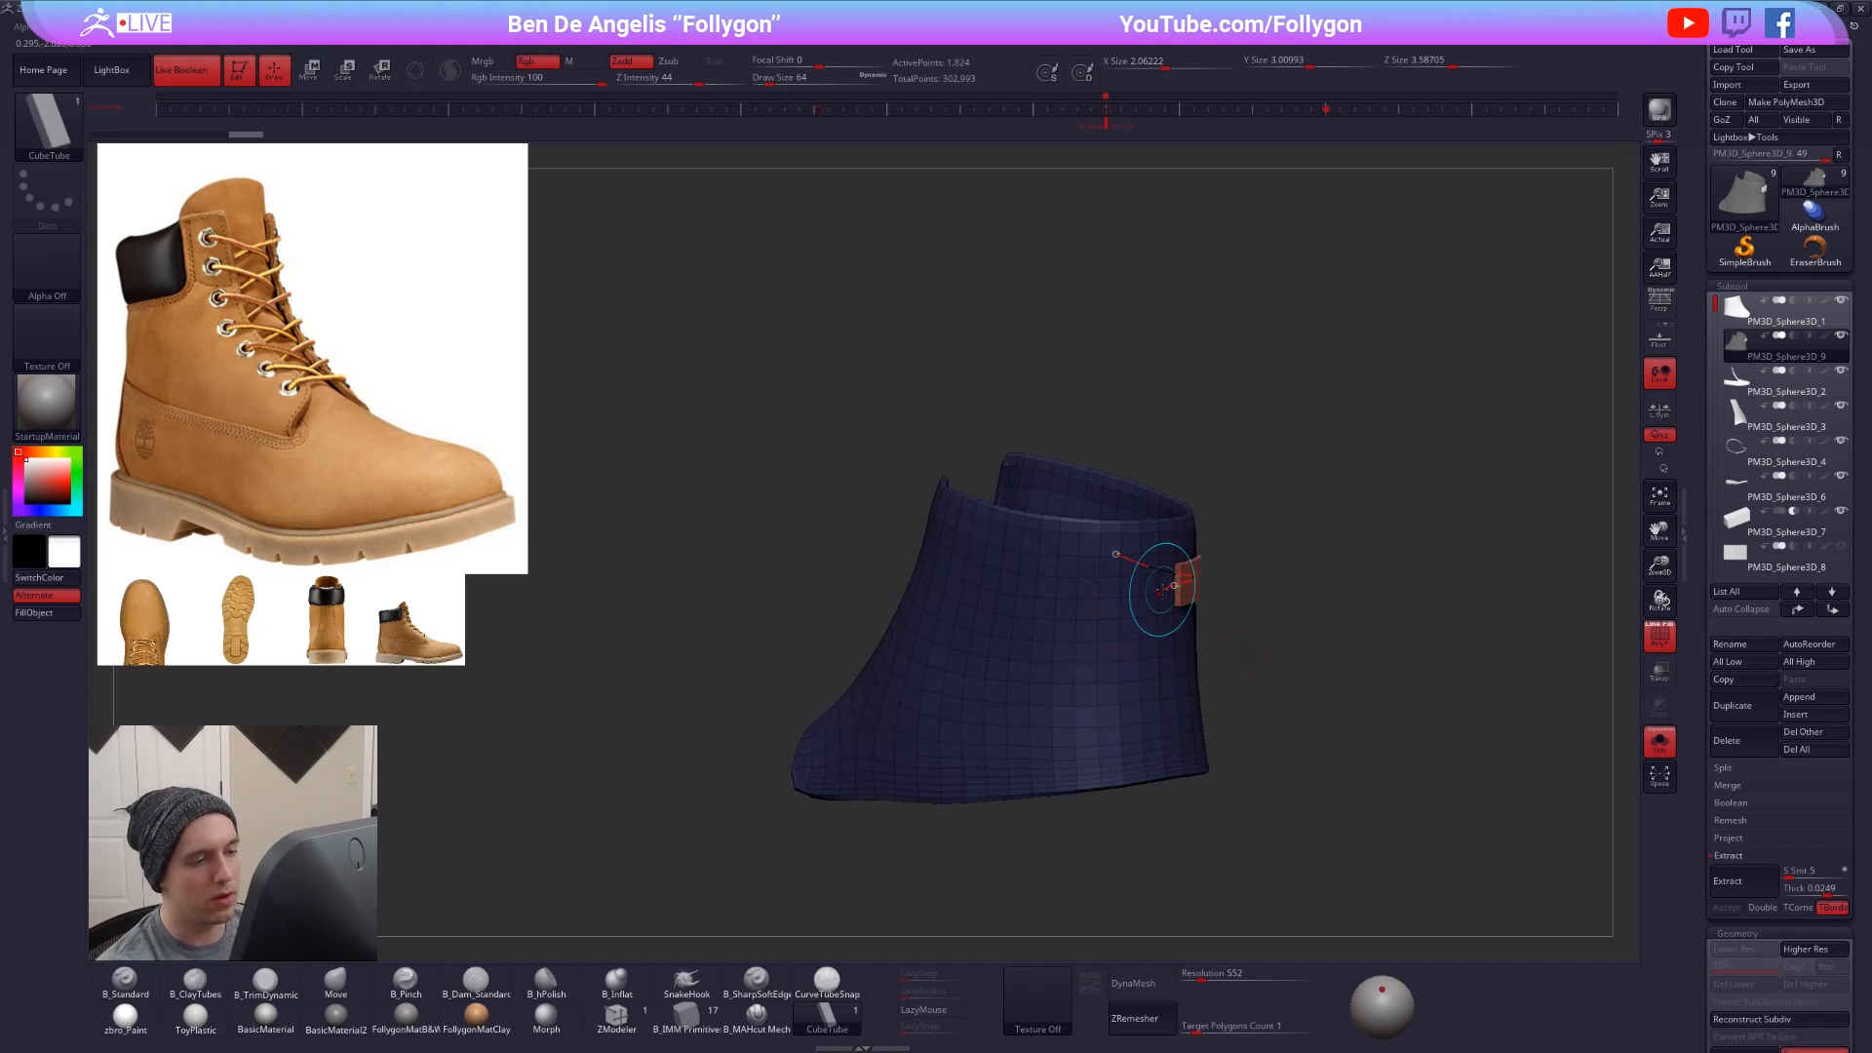
left_click_drag(1160, 591, 1124, 590)
left_click_drag(978, 563, 941, 549)
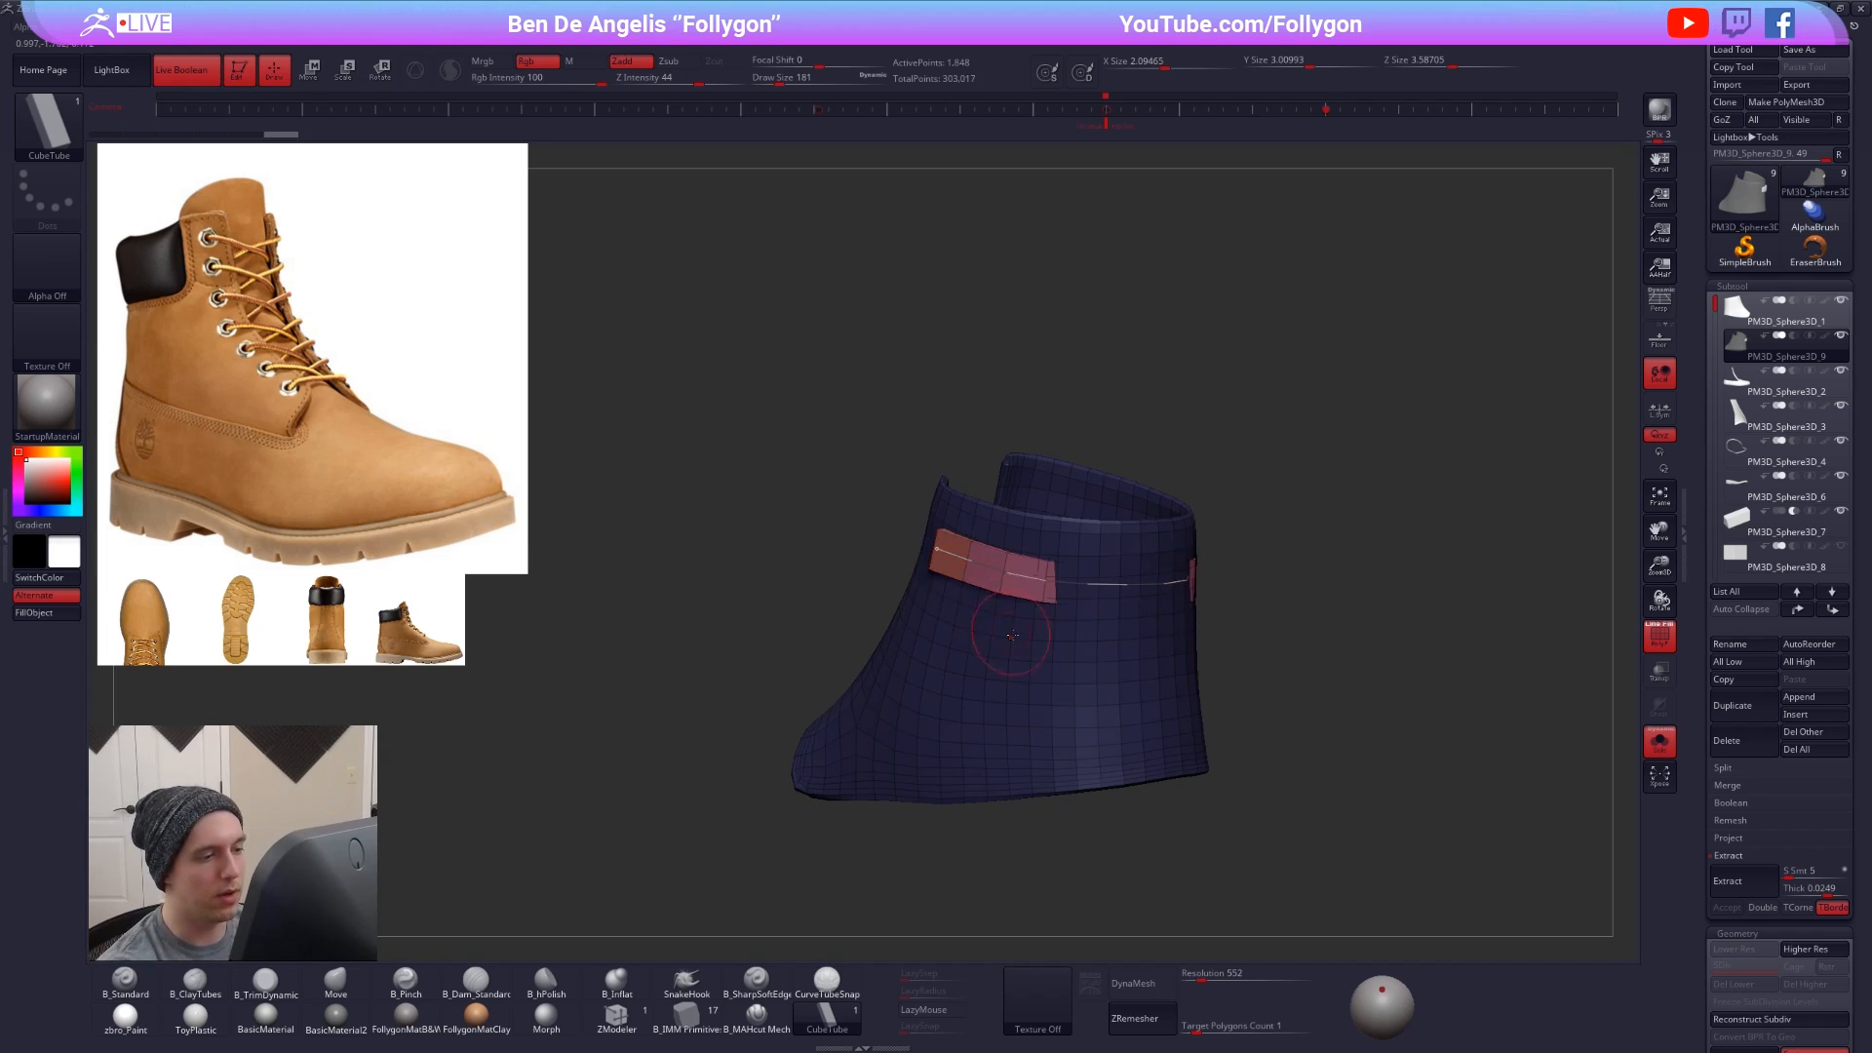
mouse_move(1008, 636)
right_mouse_down()
mouse_move(1062, 602)
mouse_move(1117, 631)
mouse_move(1078, 809)
mouse_move(1096, 675)
right_mouse_up()
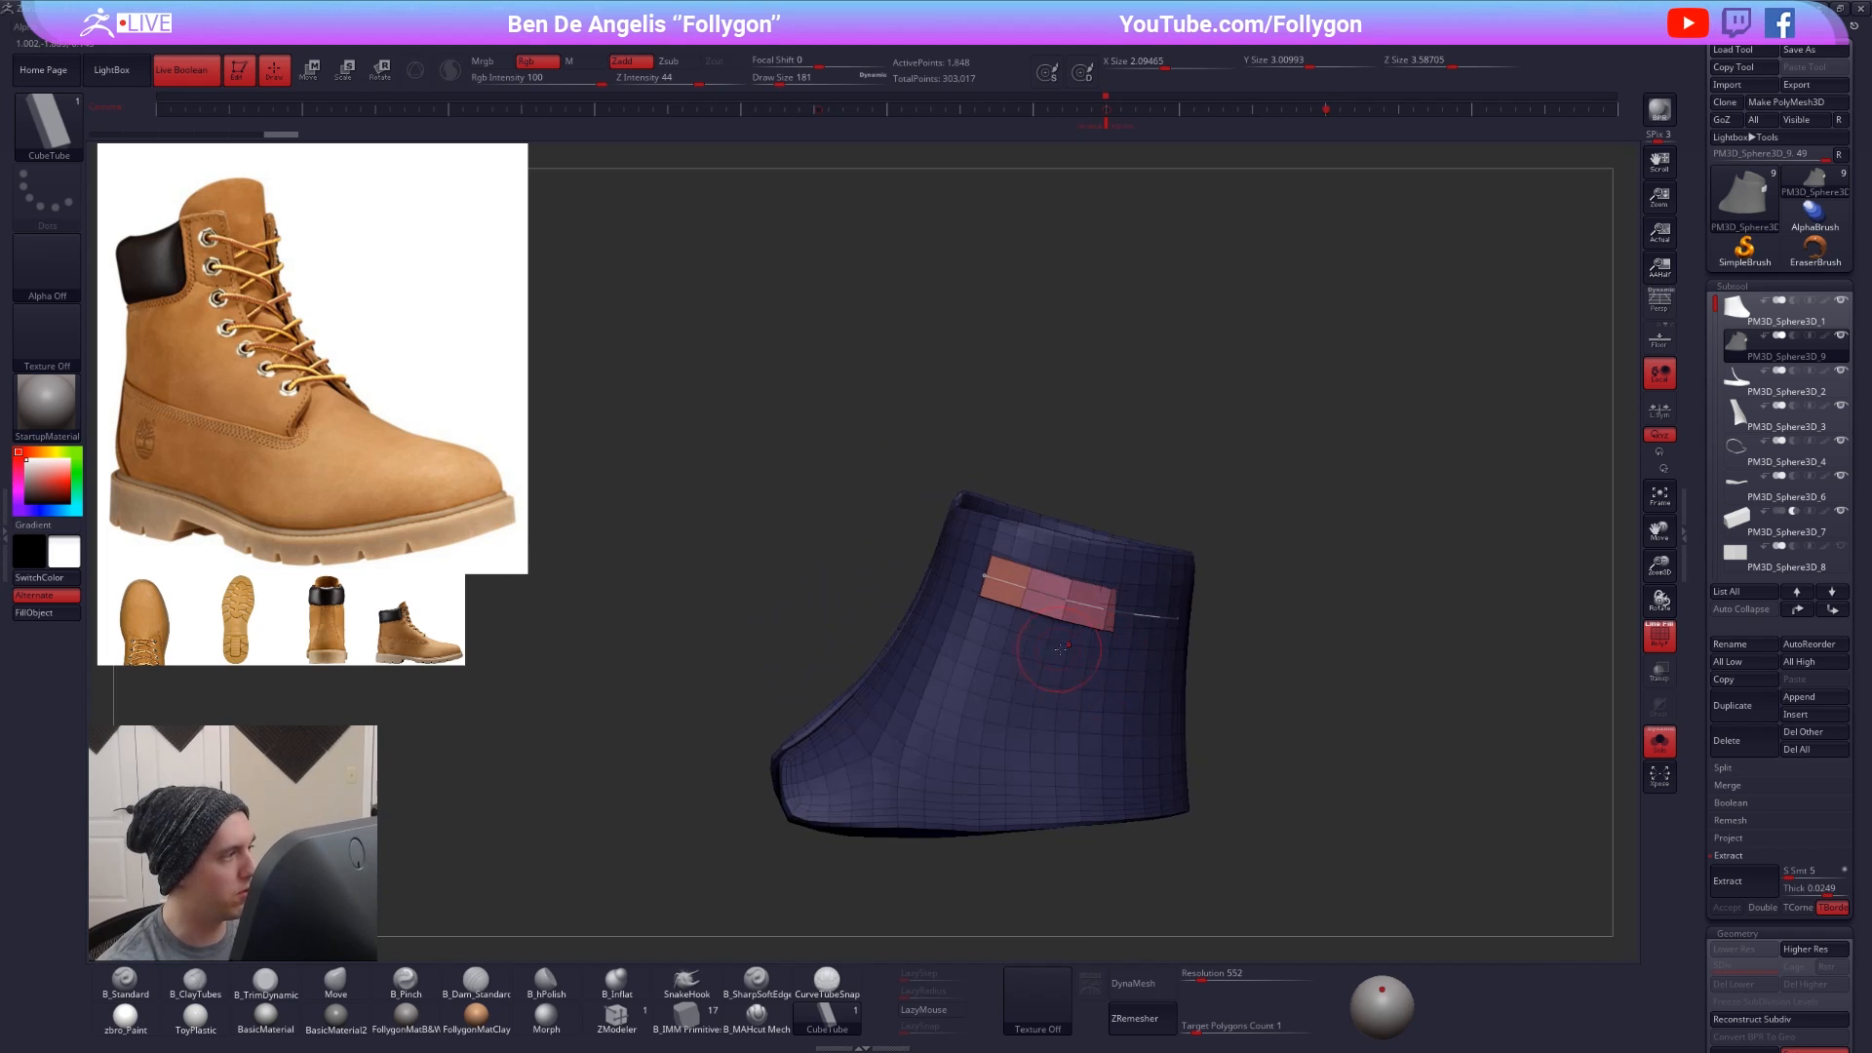
right_click_drag(1004, 608, 1090, 644)
- Try to draw a second CubeTube strip across the side of the ankle, below the first, with a draw size of 239
key("space")
left_click_drag(1092, 643, 1123, 643)
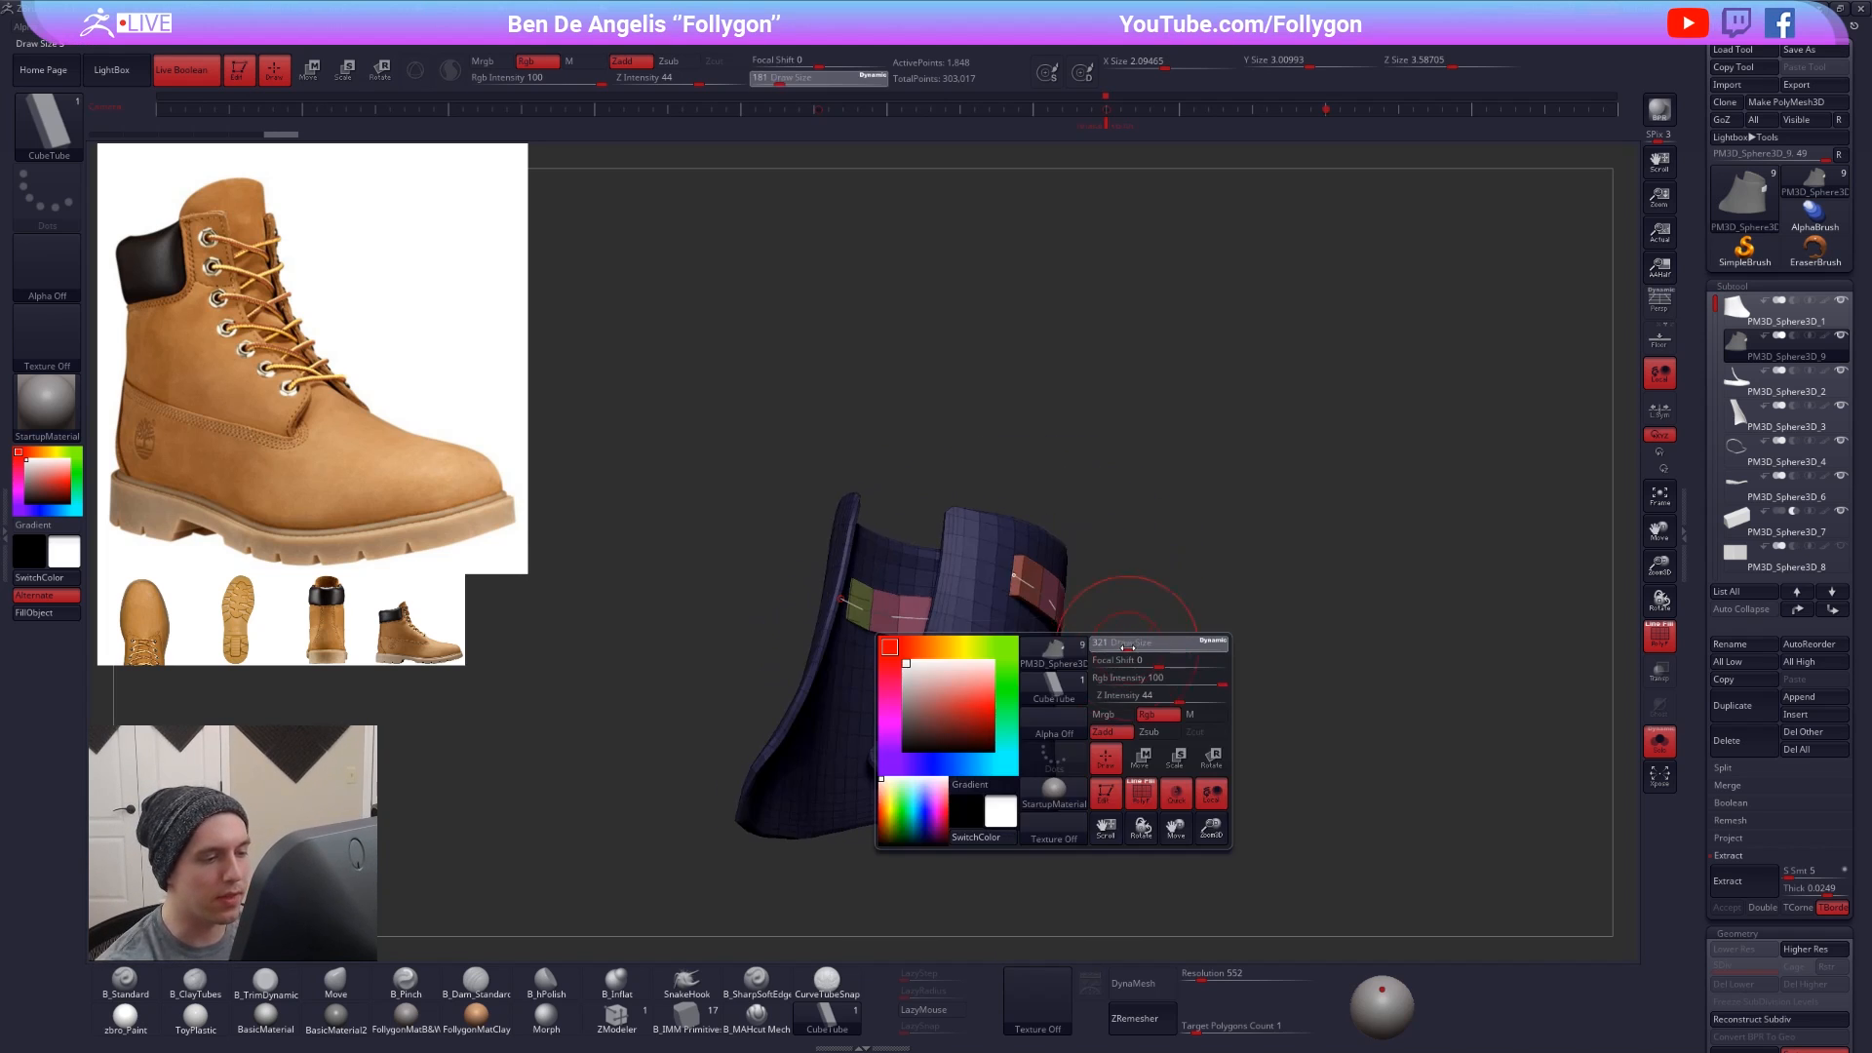
right_click_drag(1123, 644, 1040, 627)
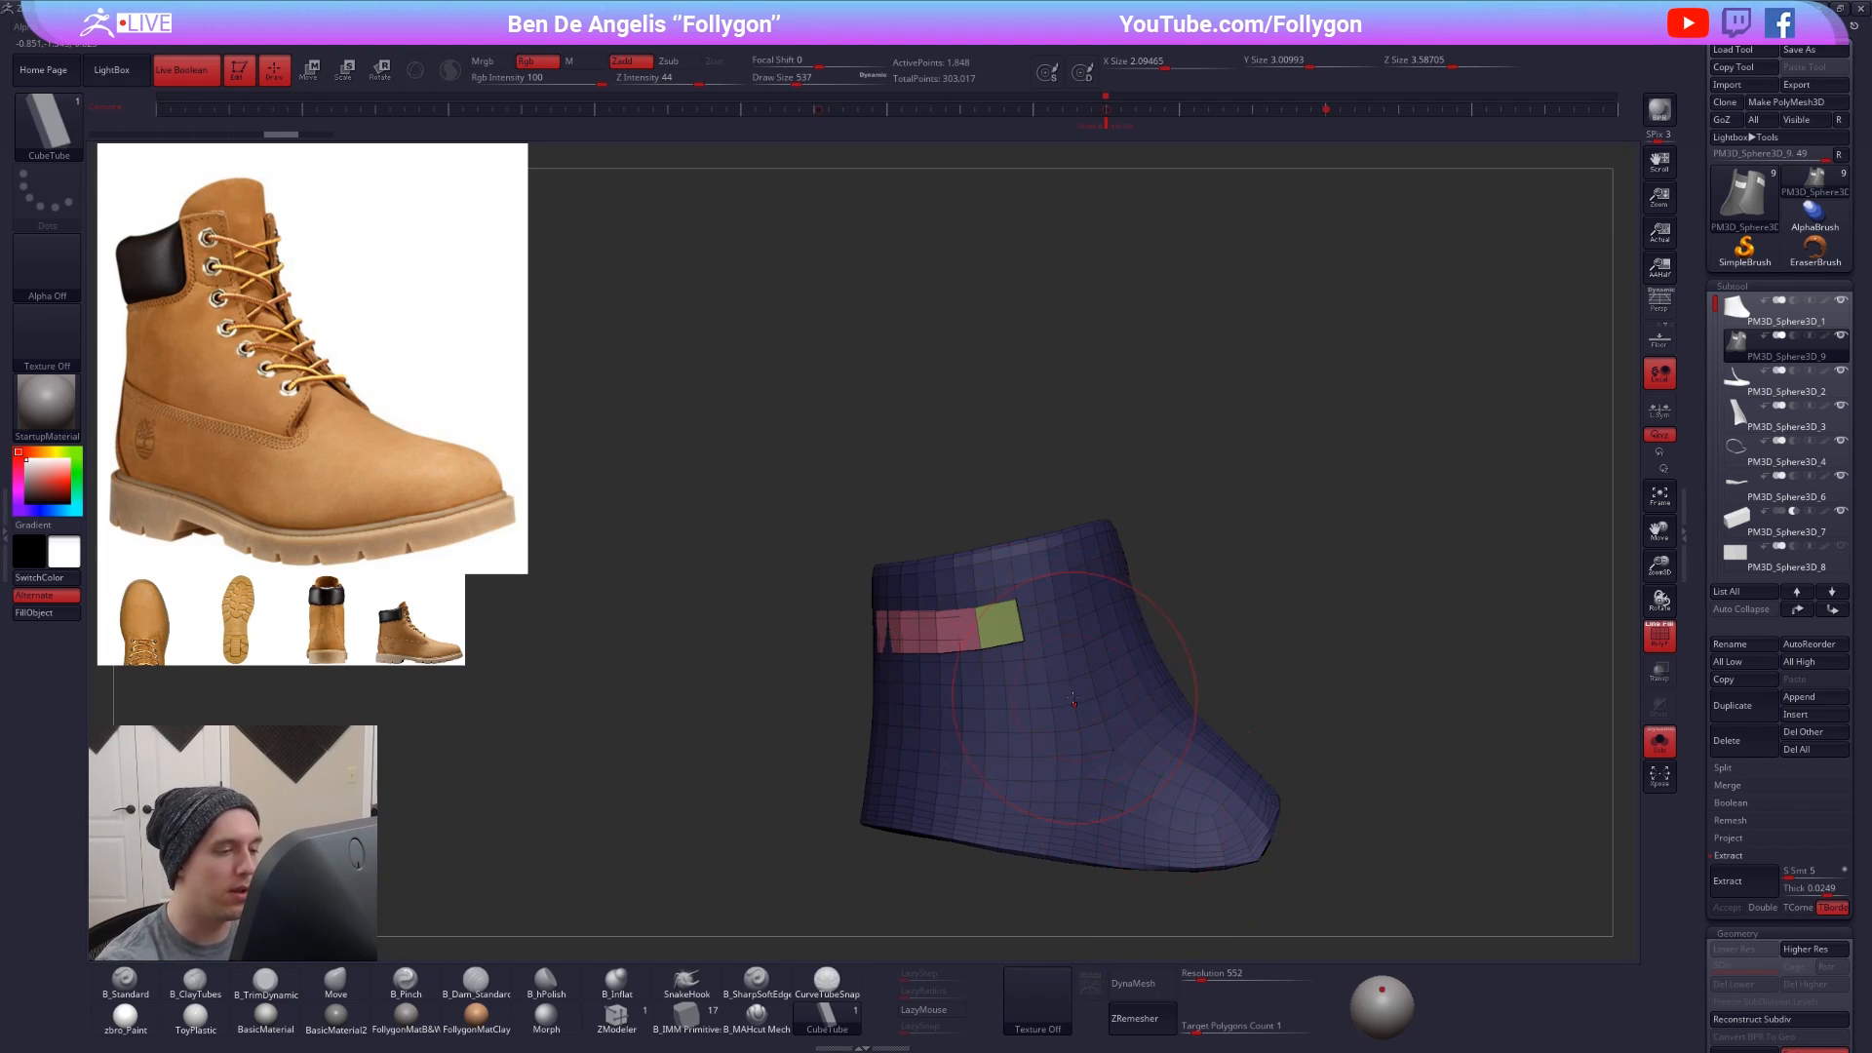
key("s")
left_click_drag(1112, 627, 1096, 621)
right_click_drag(1092, 673, 1041, 503, "alt")
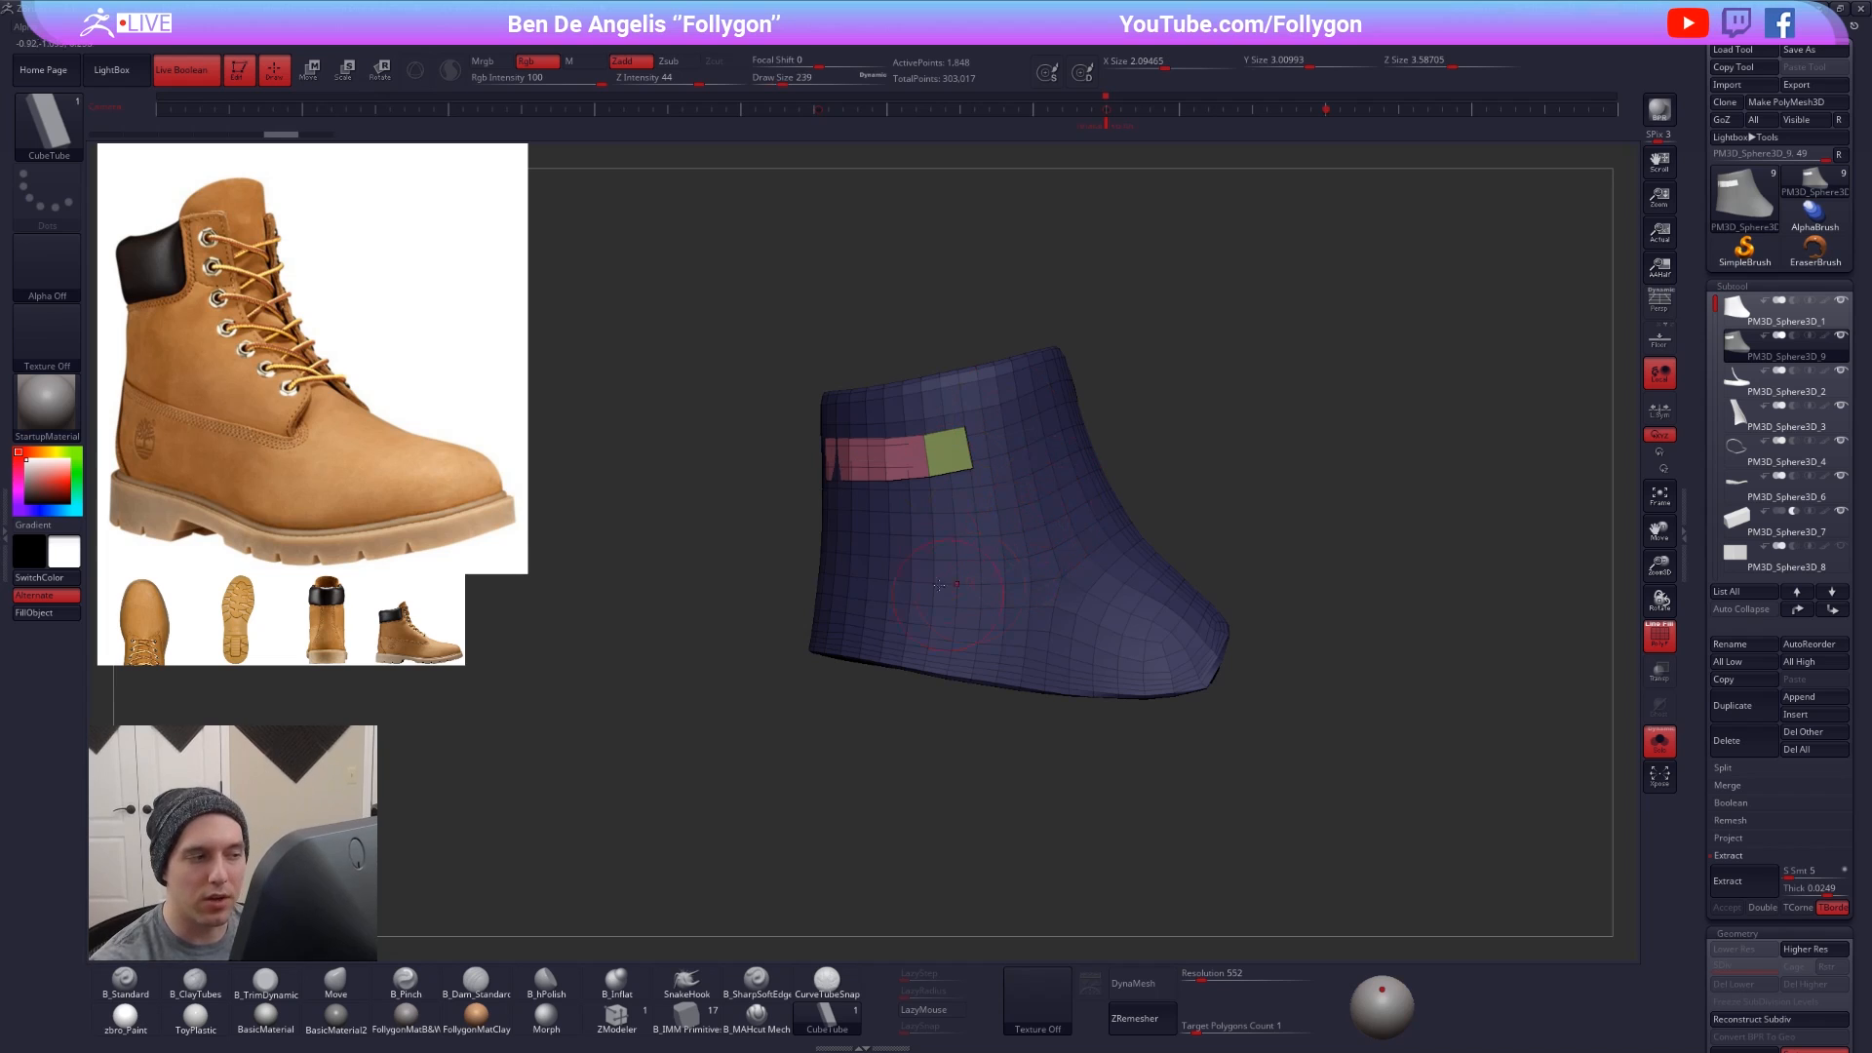
left_click_drag(846, 549, 1116, 554)
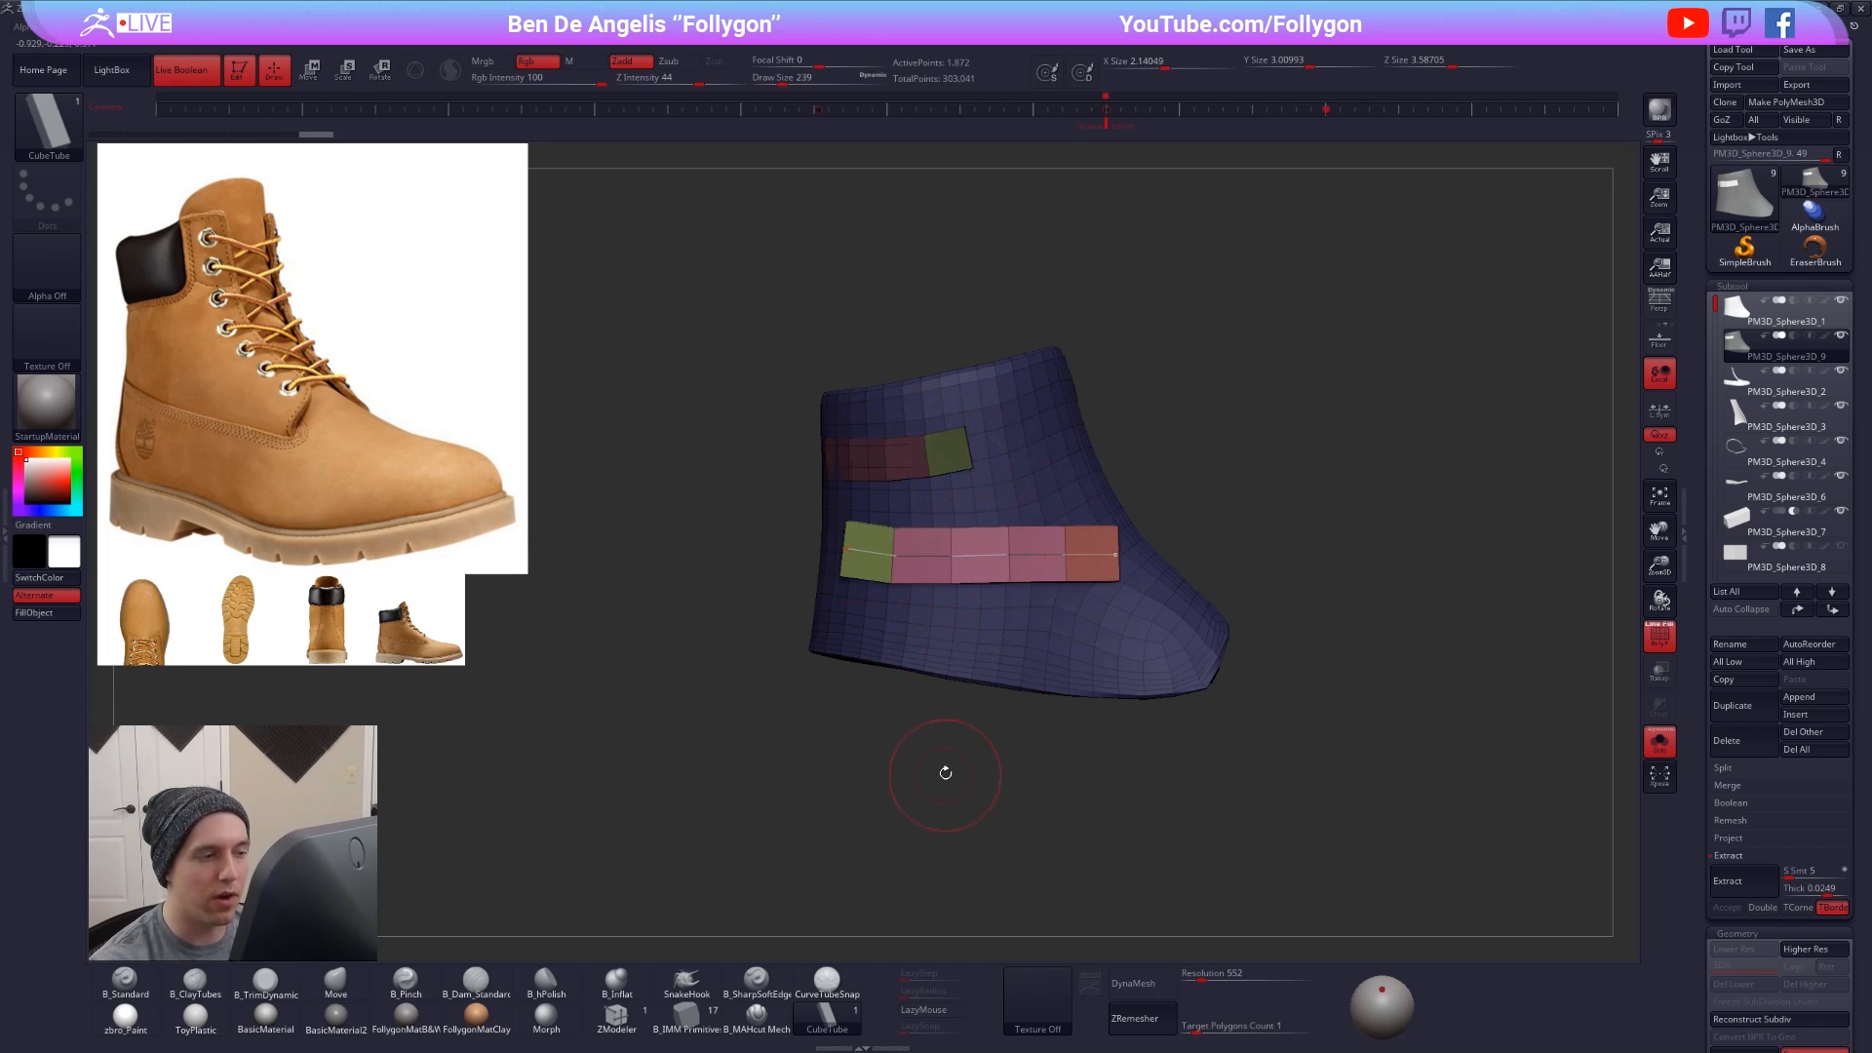
key("ctrl+z")
left_click(5, 535)
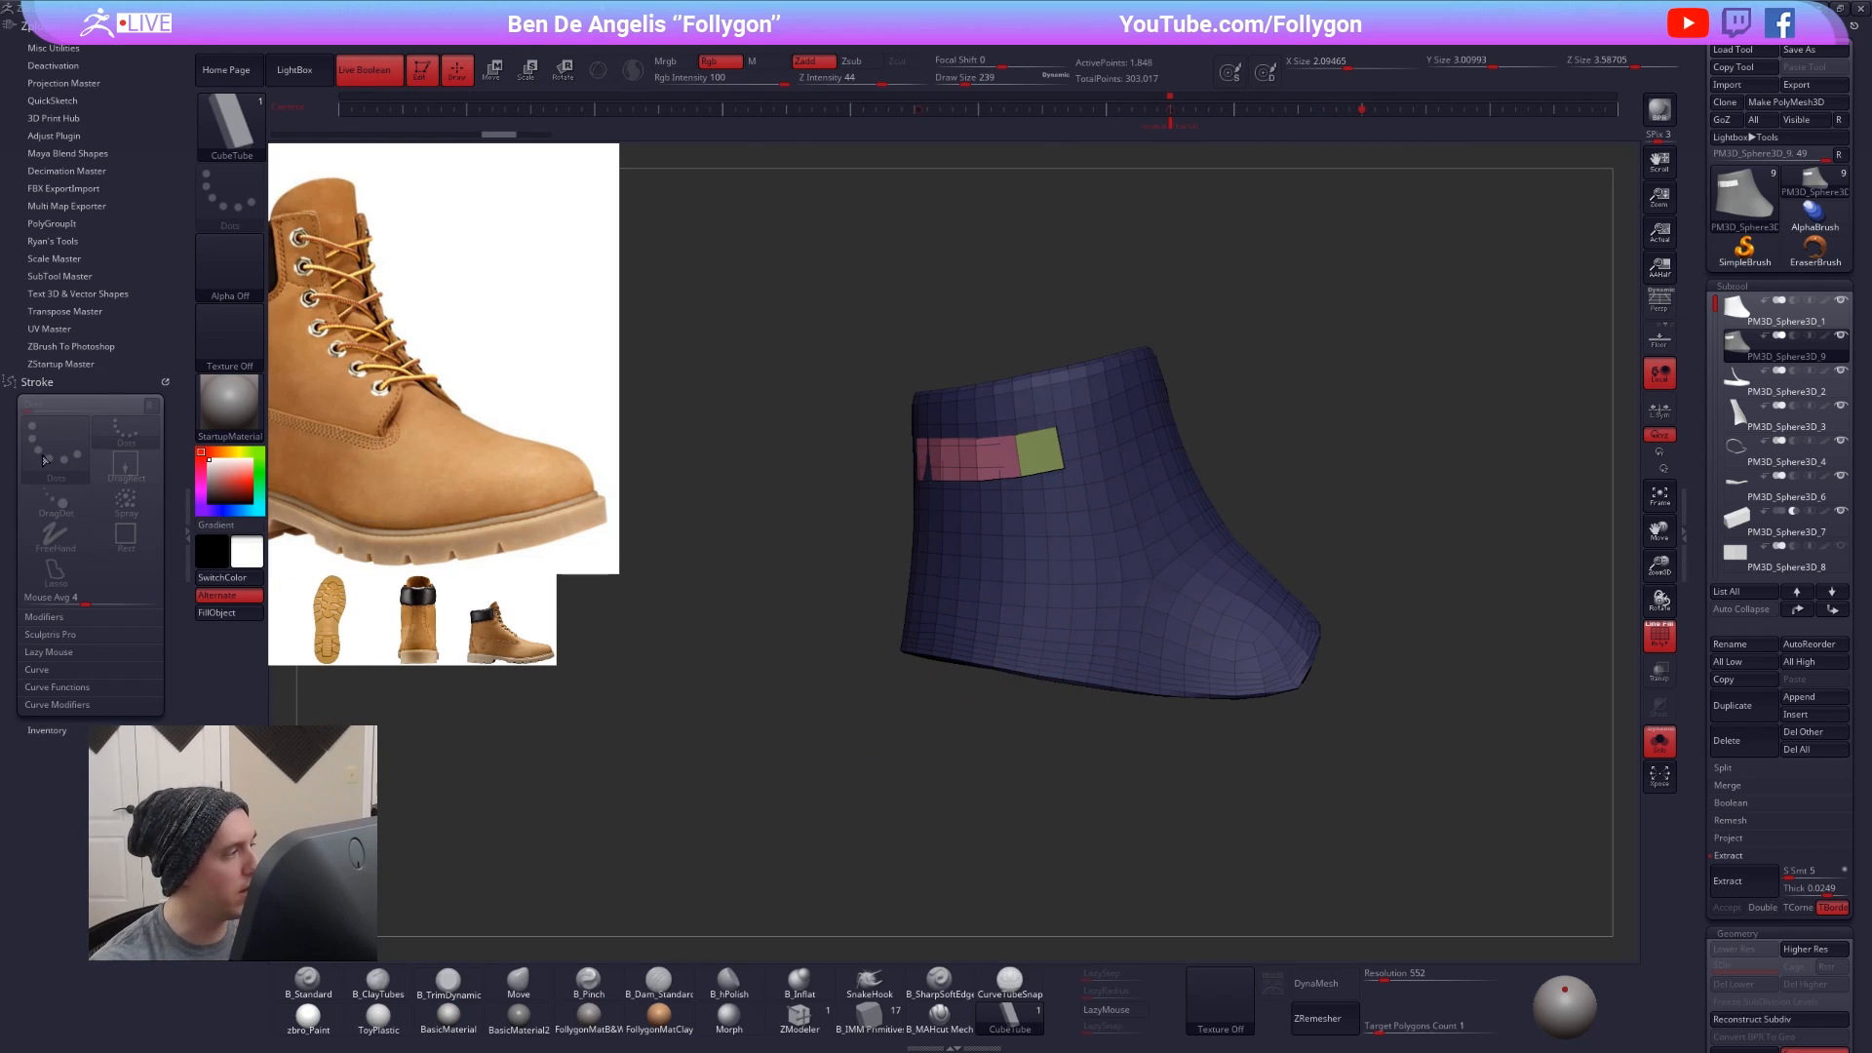
left_click(78, 688)
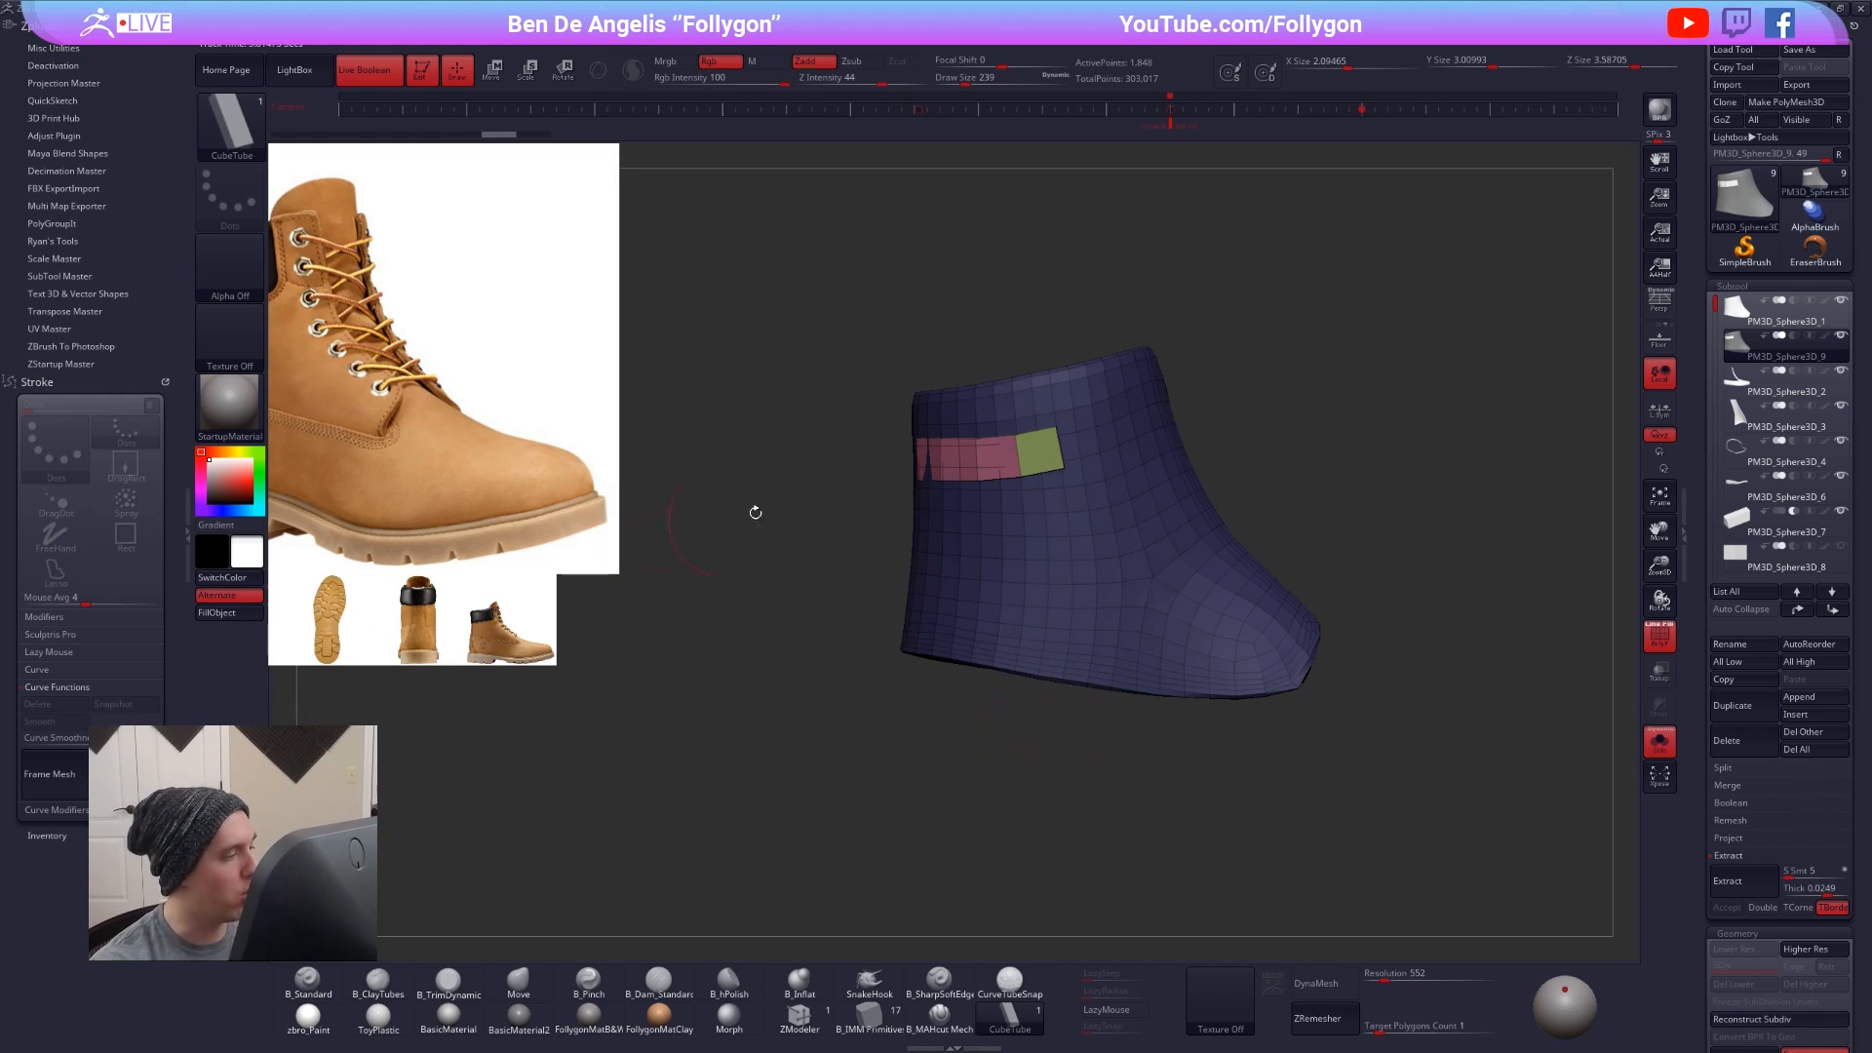
left_click(187, 535)
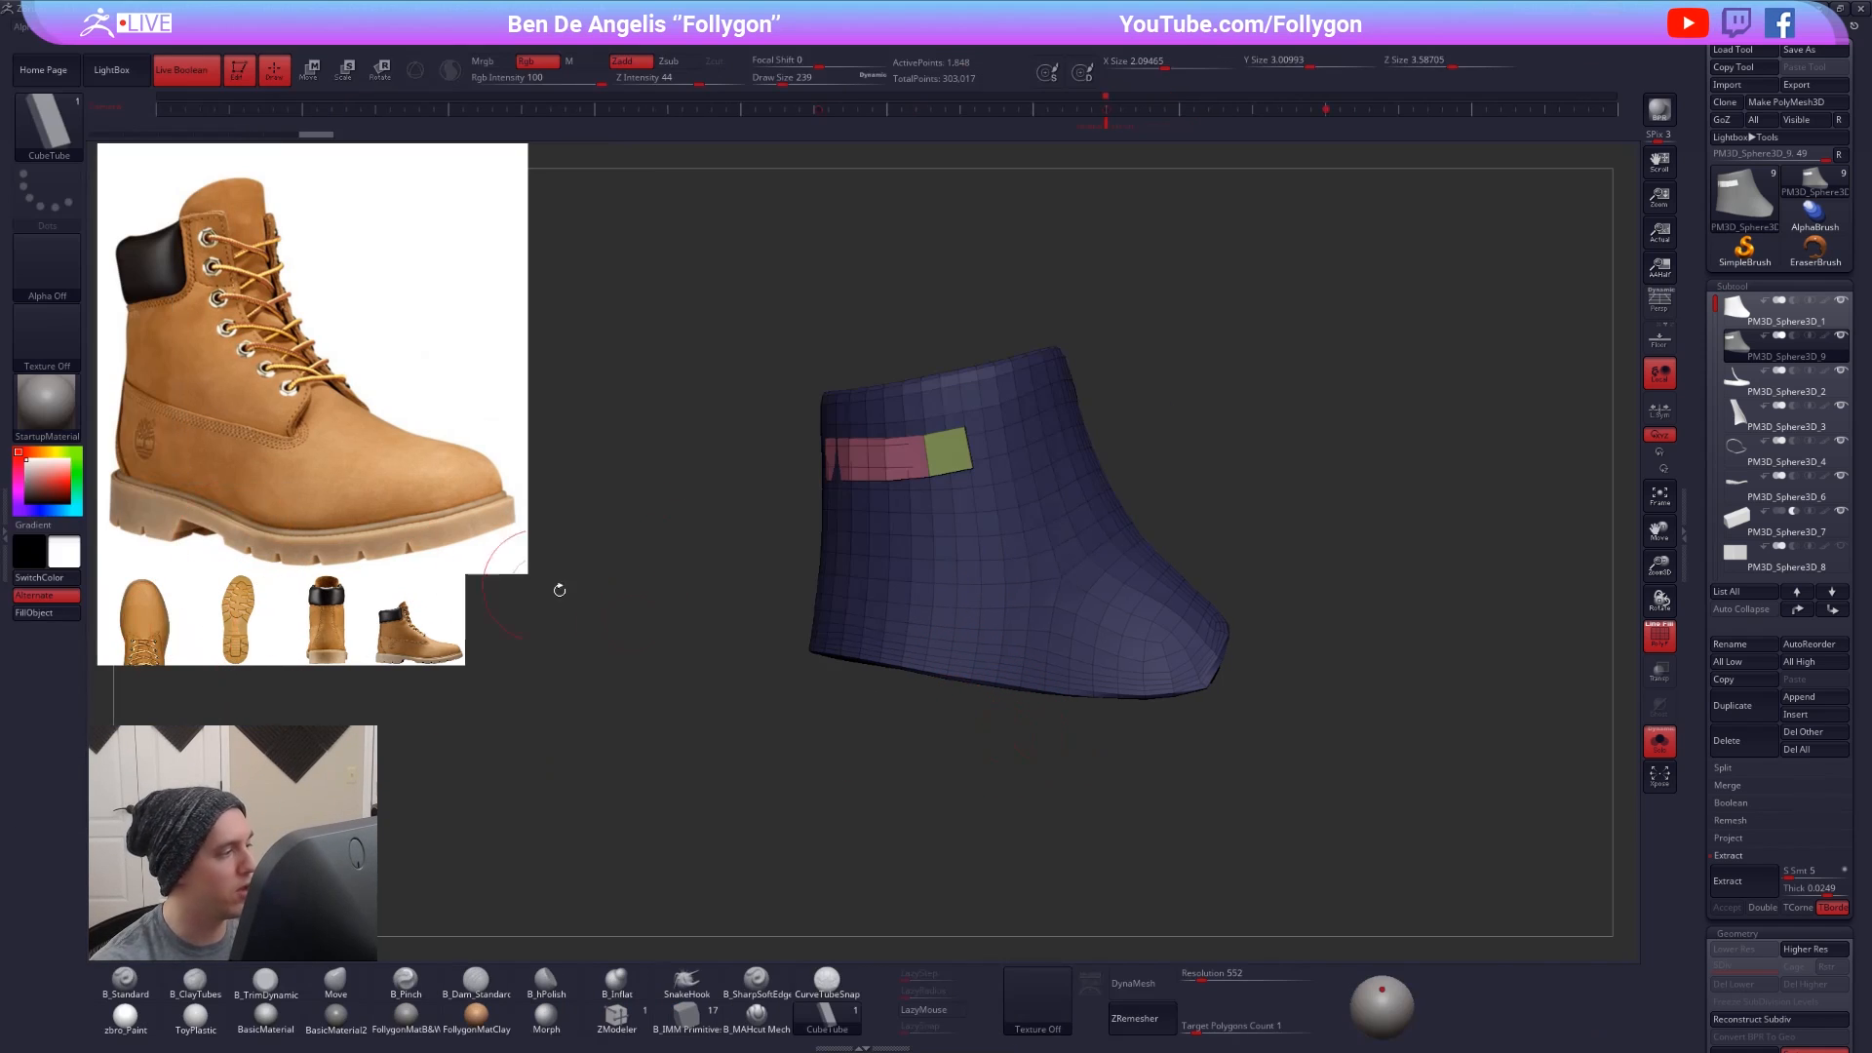
- Combine the collar strip's faces into a single polygroup separate from the ankle piece
key("shift")
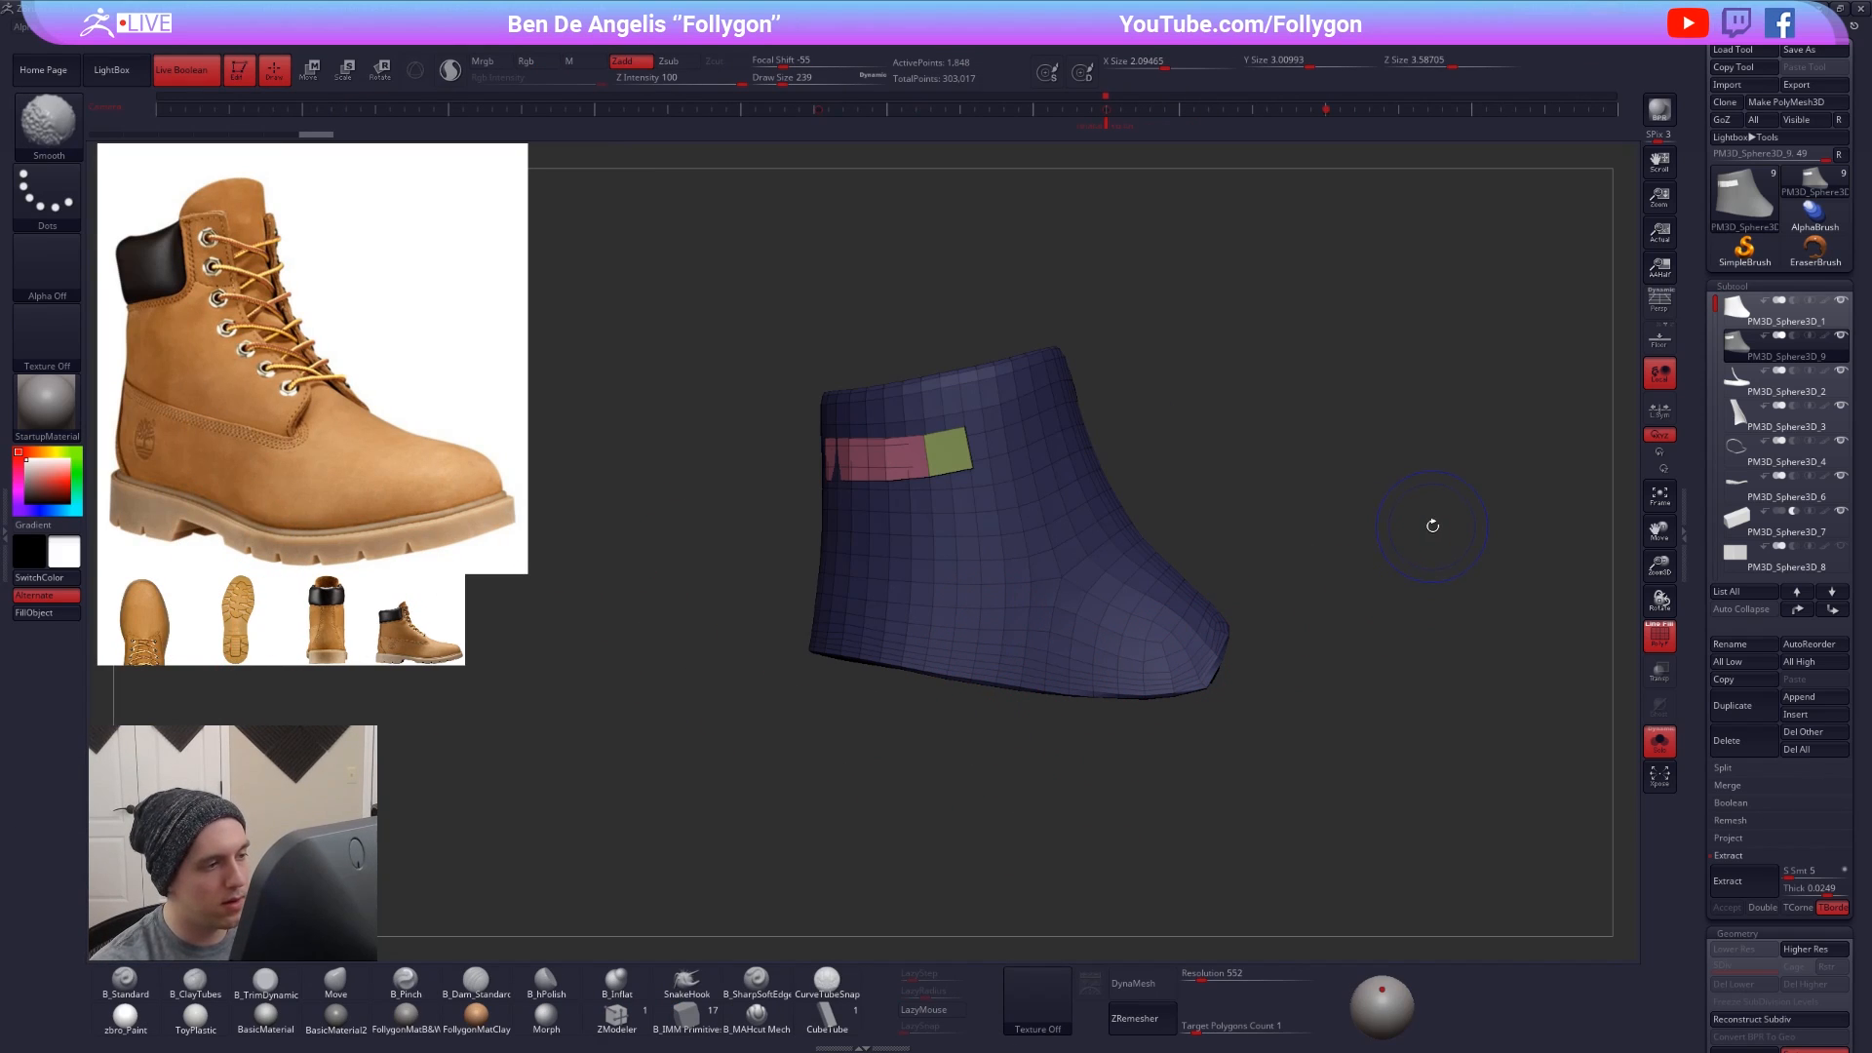
key("shift+f")
key("shift+f")
left_click(1272, 462, "ctrl")
key("ctrl+w")
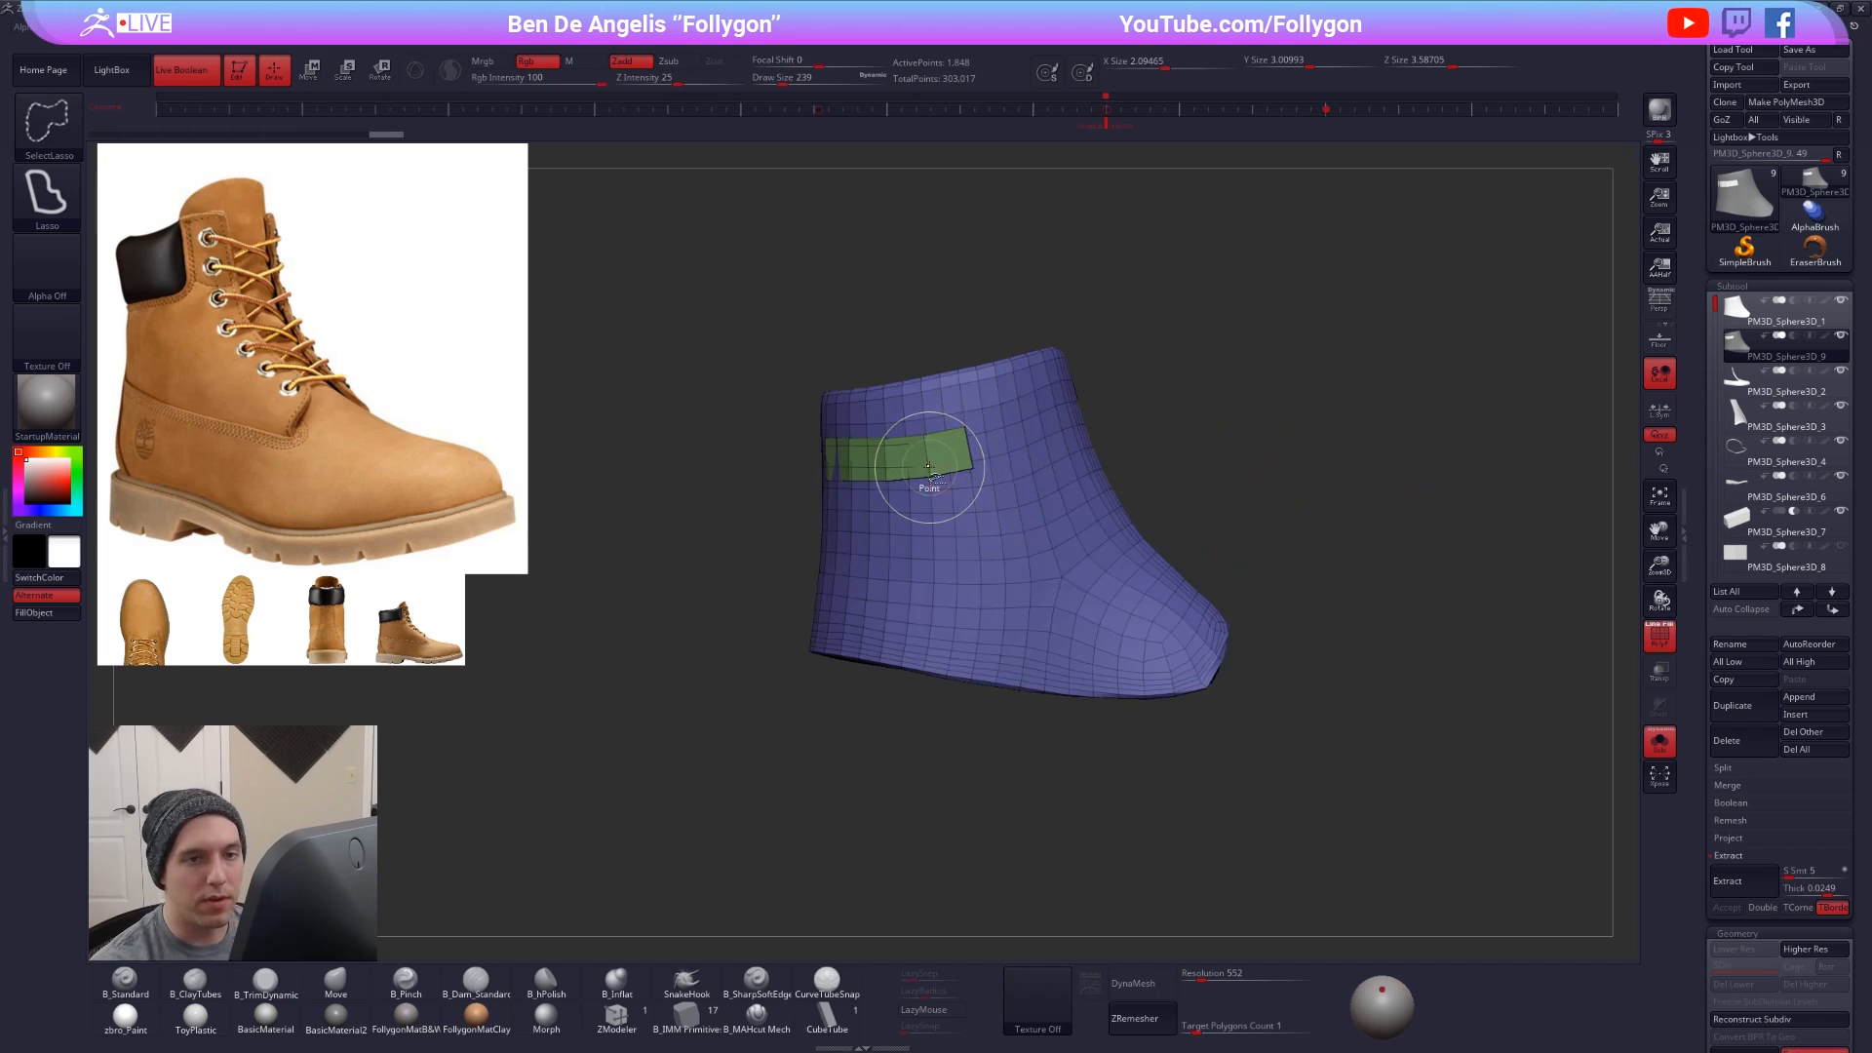
- Isolate the collar strip's polygroup and delete the hidden ankle mesh from the subtool
left_click(928, 466, "ctrl+shift")
key("space")
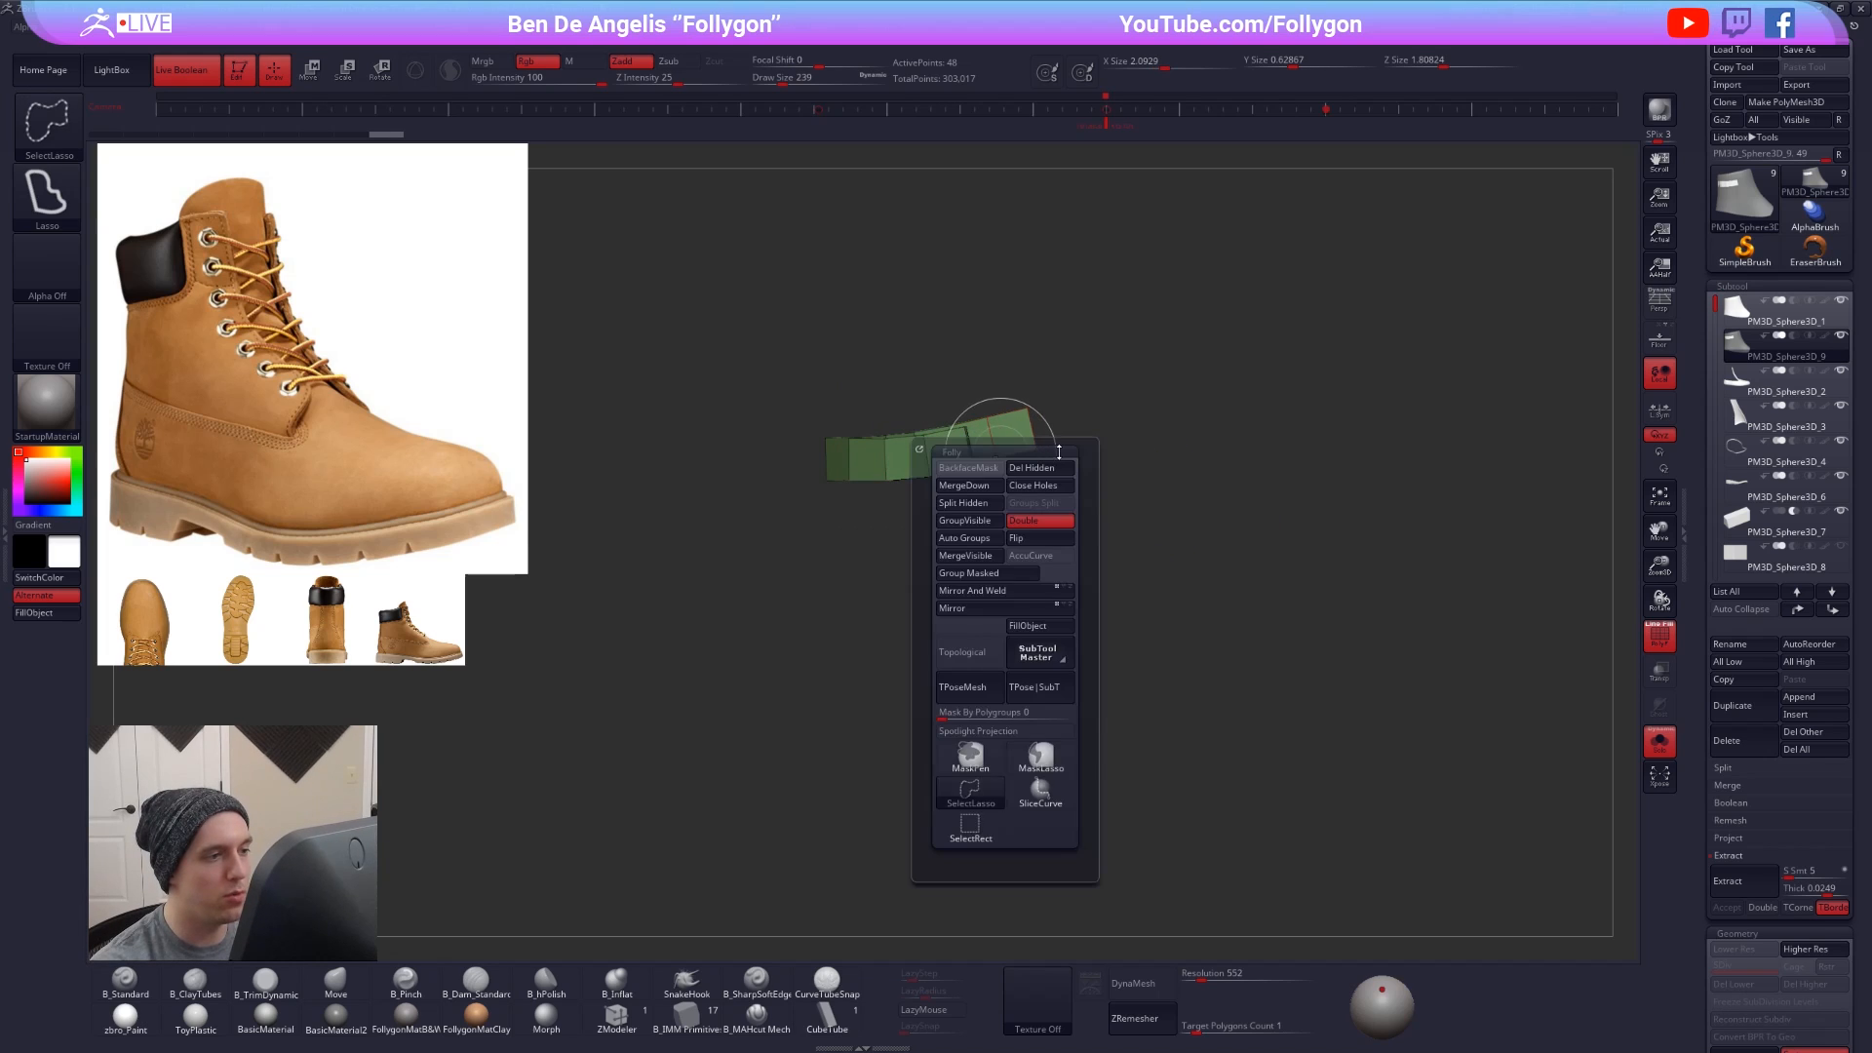
left_click(1043, 468)
mouse_move(1052, 458)
left_mouse_down()
mouse_move(1031, 521)
mouse_move(989, 555)
mouse_move(971, 464)
mouse_move(1038, 473)
left_mouse_up()
left_click_drag(1038, 473, 1166, 558, "alt")
- Show the whole boot again and stretch the collar strip vertically to a Y size of about 1.31
key("b")
key("m")
key("v")
key("alt+s")
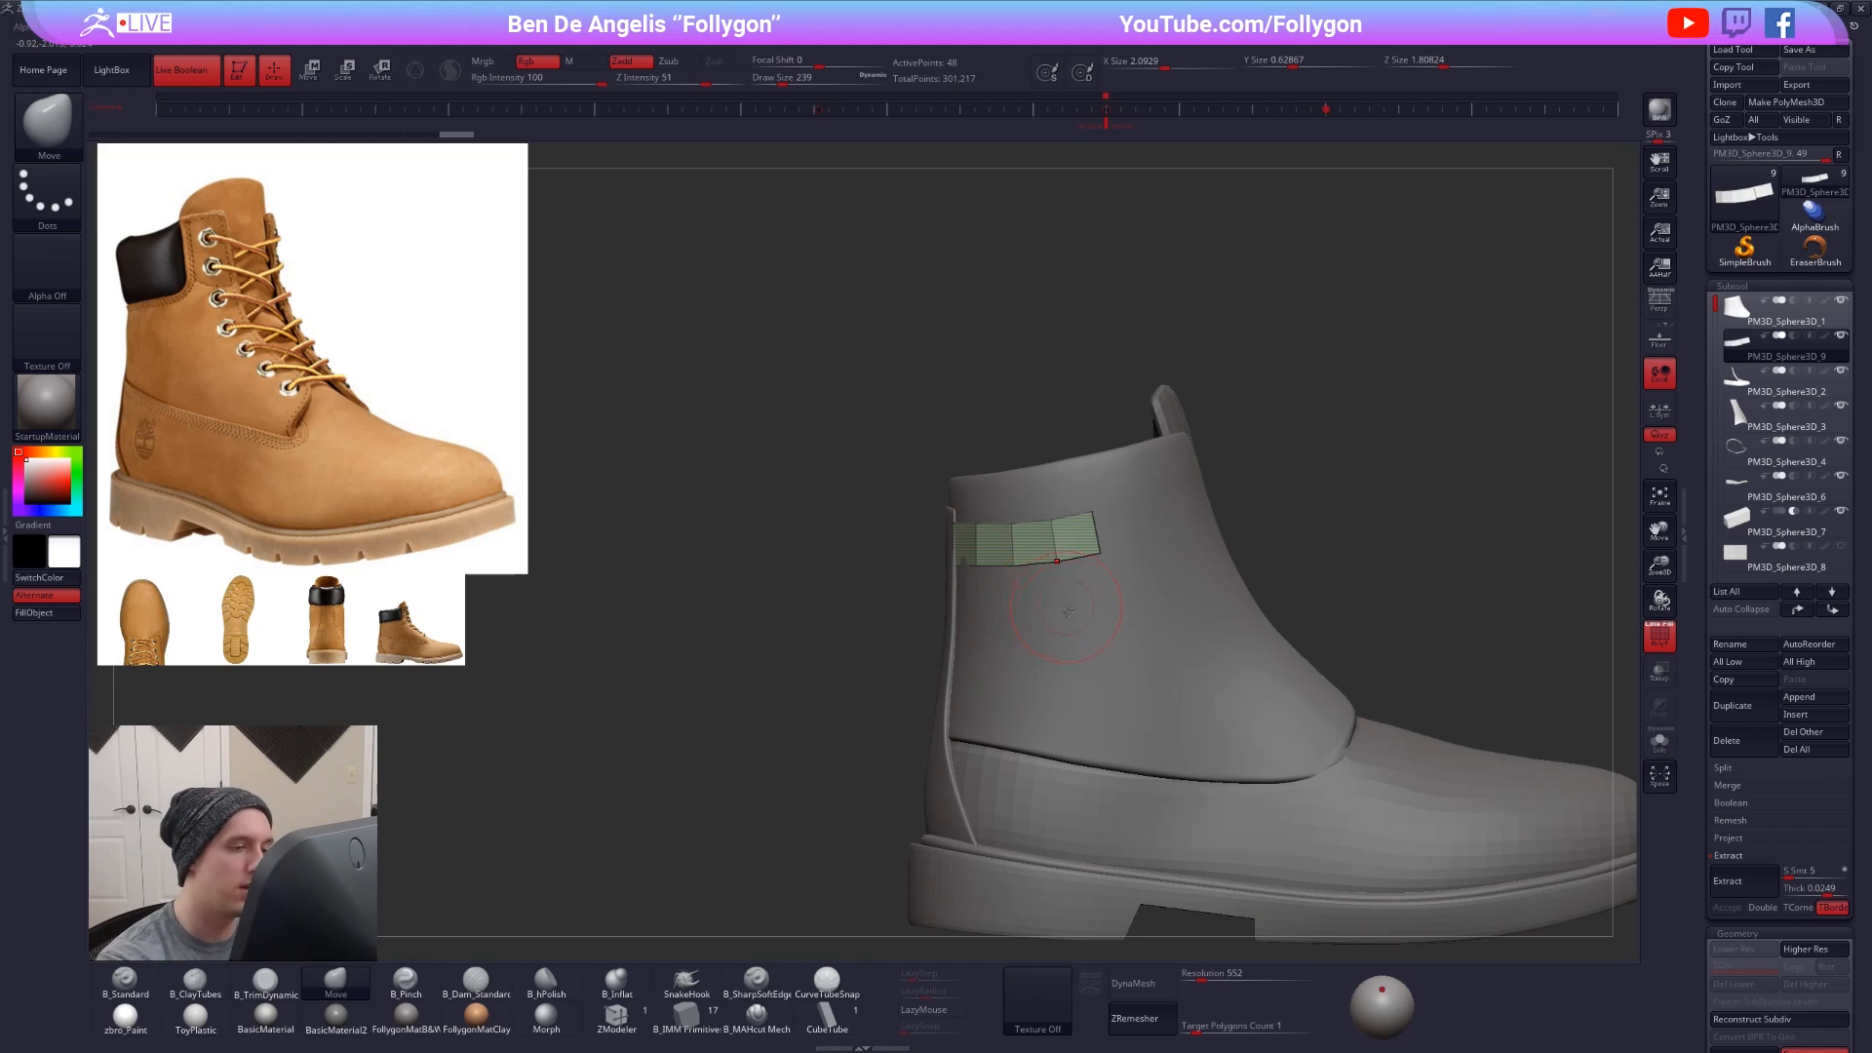
key("w")
left_click_drag(1100, 680, 1100, 816)
key("q")
- Reshape the collar strip with the Move brush so its front ends and upper edge follow the boot's collar
key("space")
left_click_drag(1032, 517, 1105, 569)
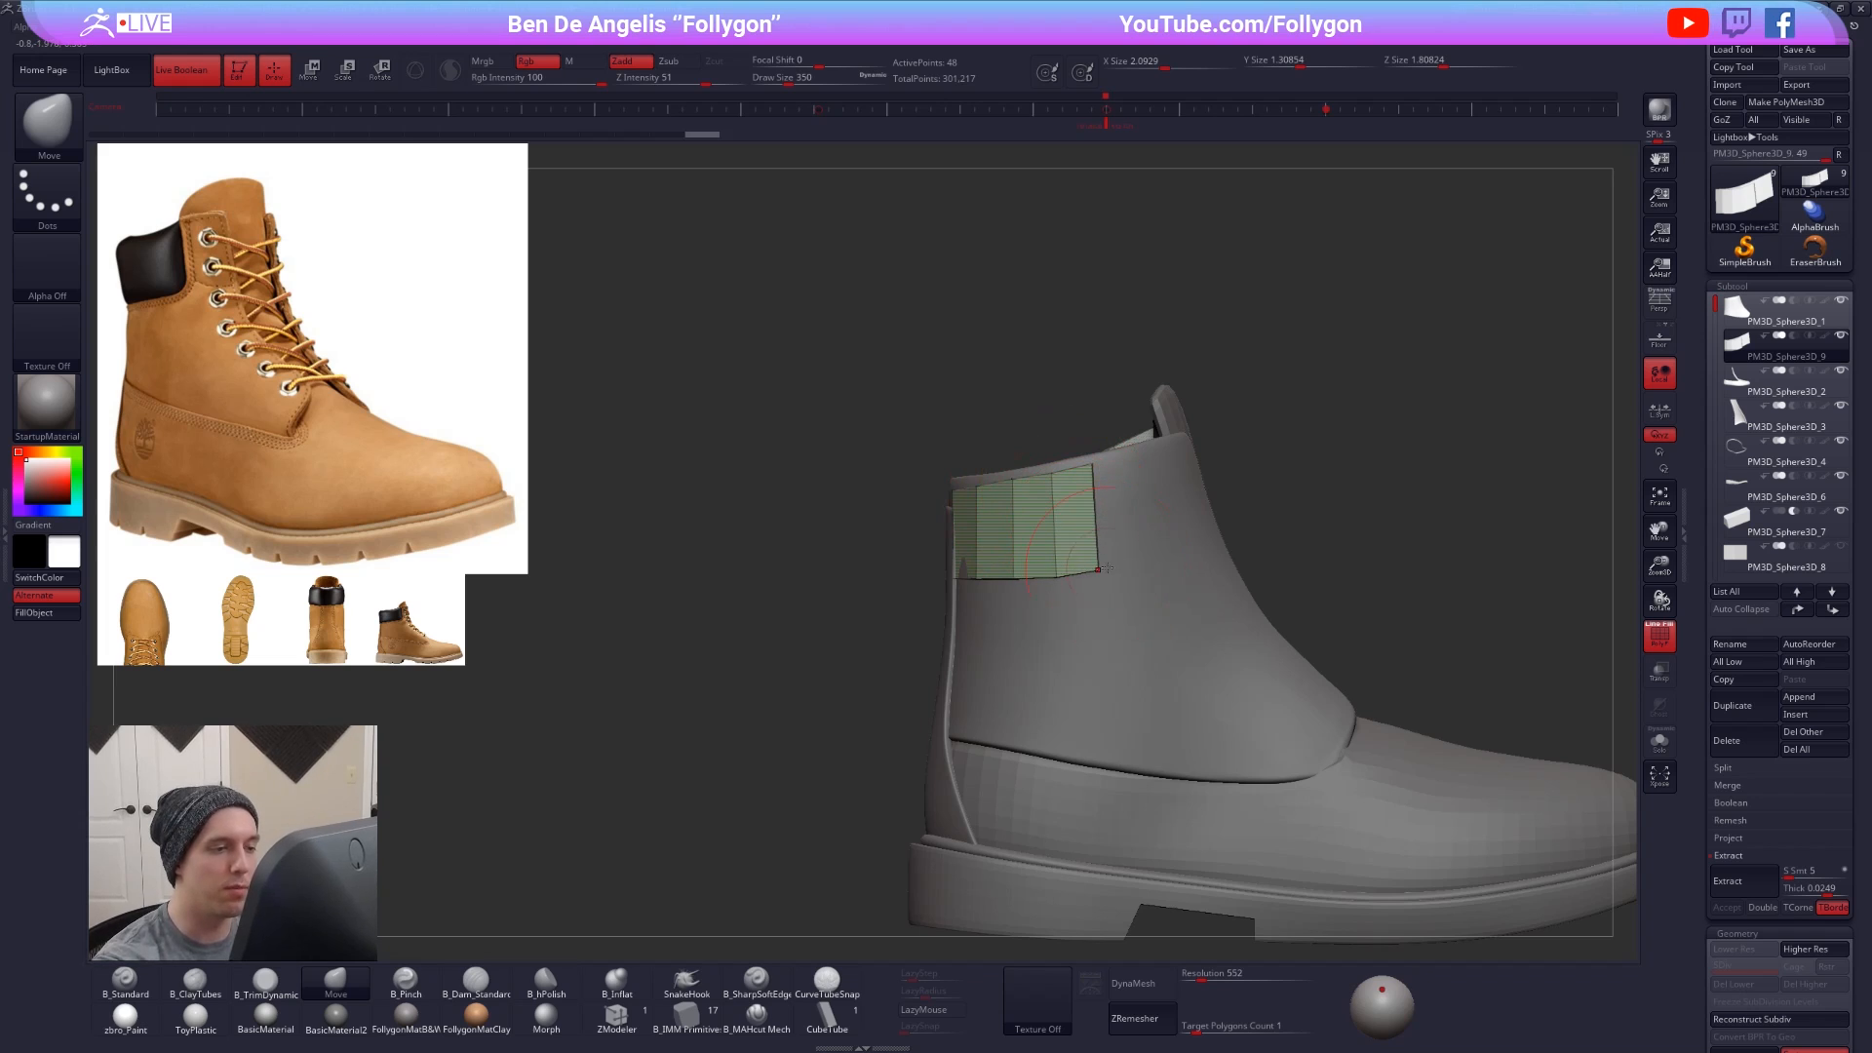
left_click_drag(780, 561, 1057, 551)
key("space")
mouse_move(902, 527)
left_mouse_down()
mouse_move(934, 526)
mouse_move(885, 539)
left_mouse_up()
key("space")
right_click_drag(904, 548, 989, 508)
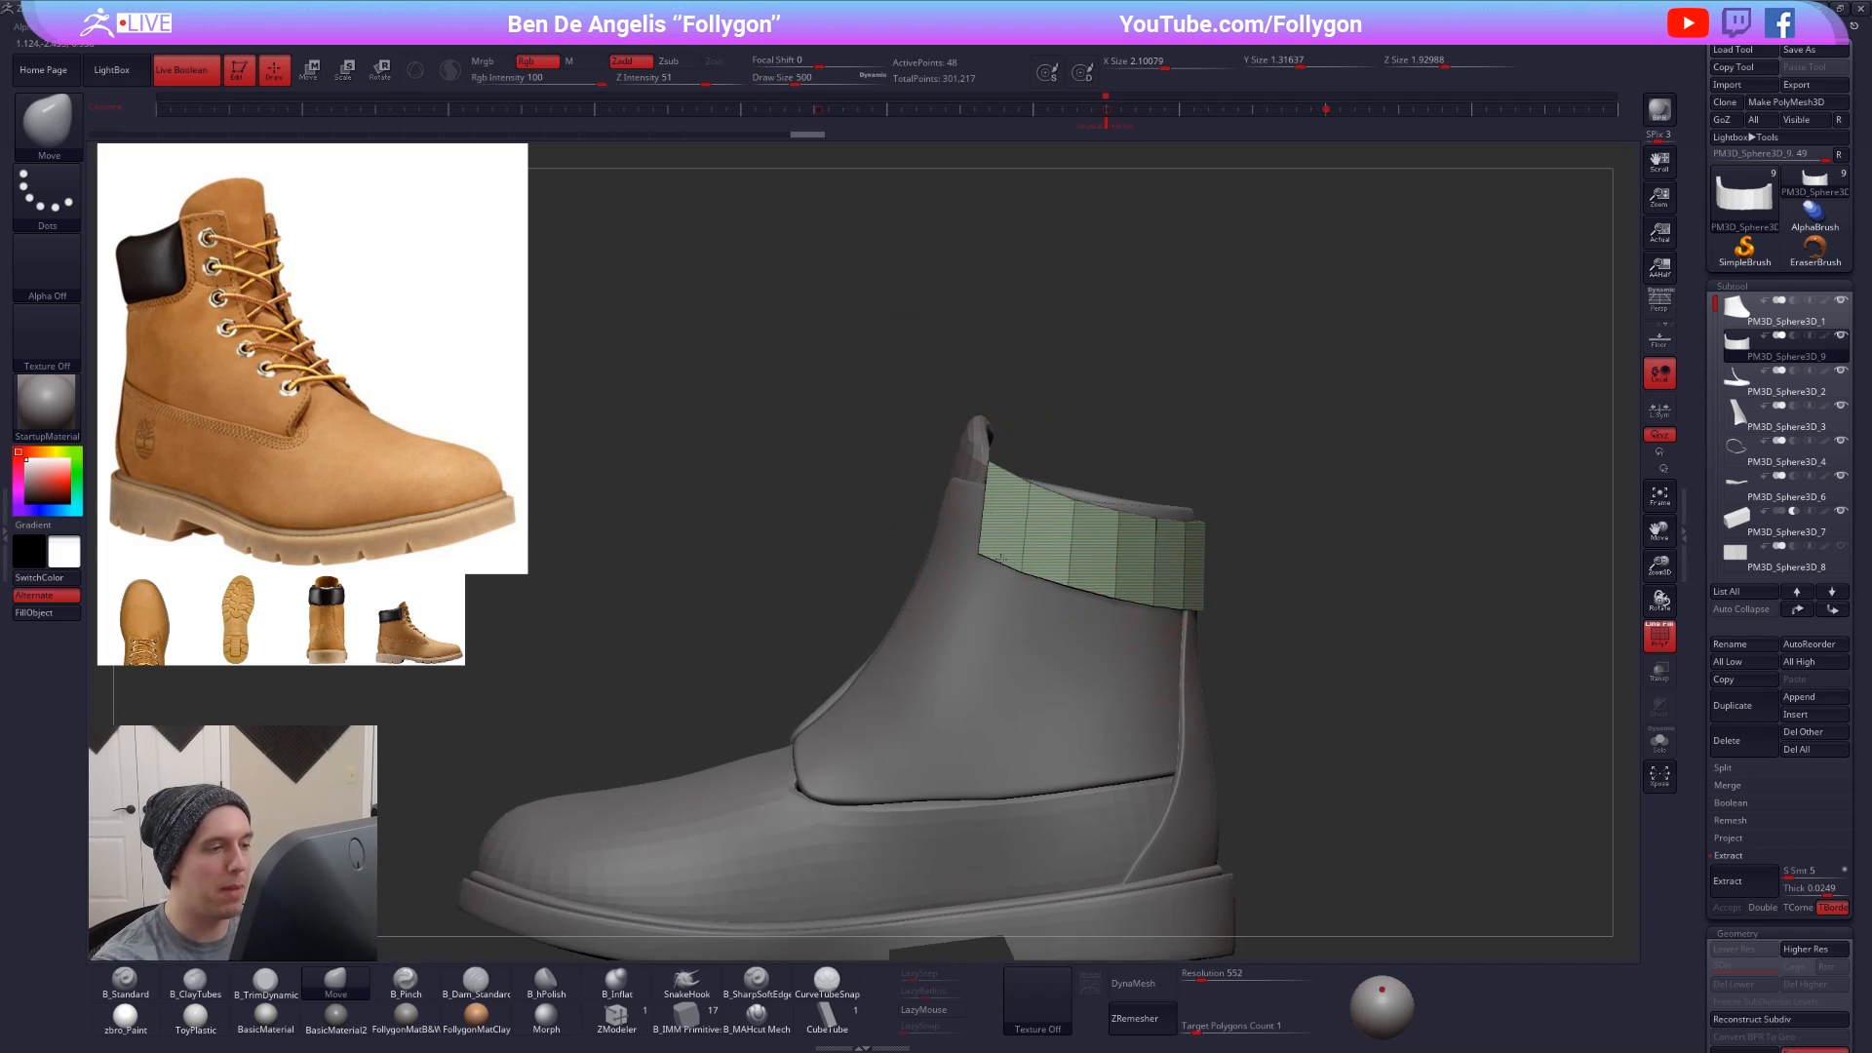
left_click_drag(994, 506, 1030, 524)
key("space")
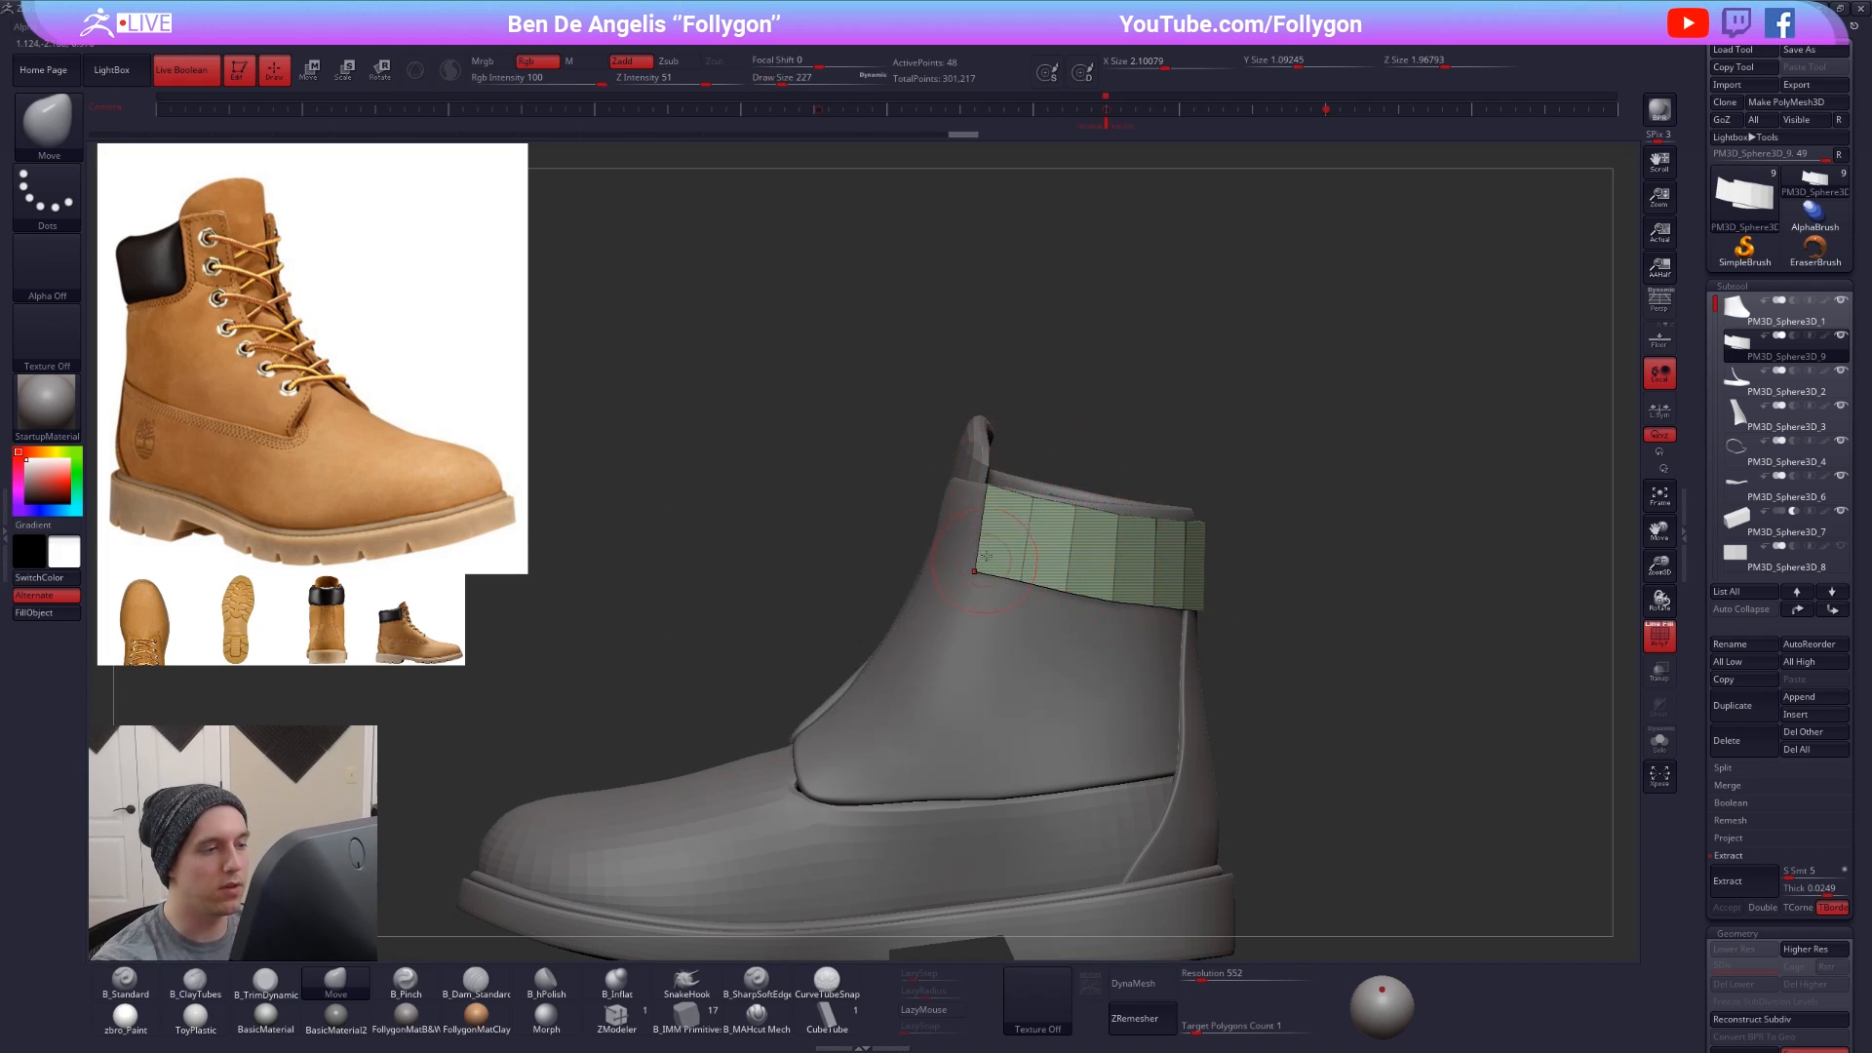
- Preview the collar strip smoothed without polyframe and even out its profile with the Move brush at draw size 677
right_click_drag(1015, 569, 1149, 565)
key("d")
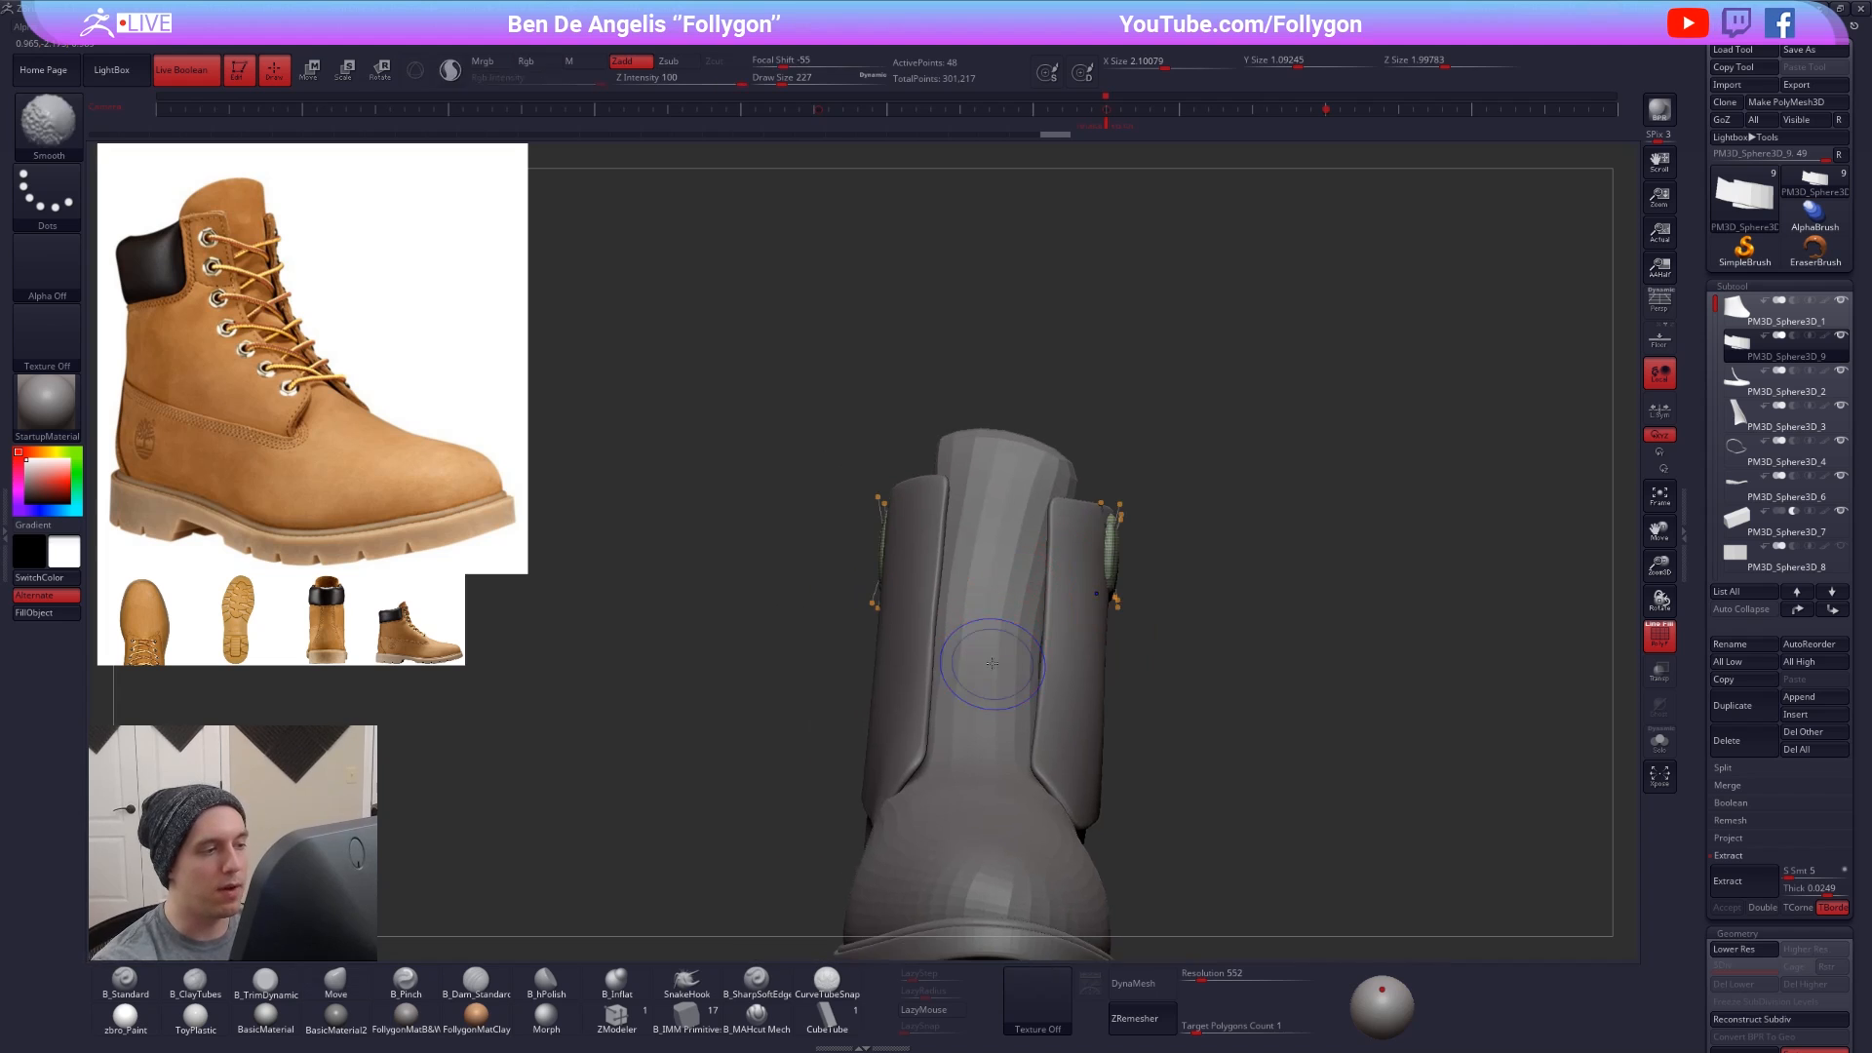
key("shift+f")
mouse_move(995, 660)
right_mouse_down()
mouse_move(1107, 672)
mouse_move(1035, 555)
right_mouse_up()
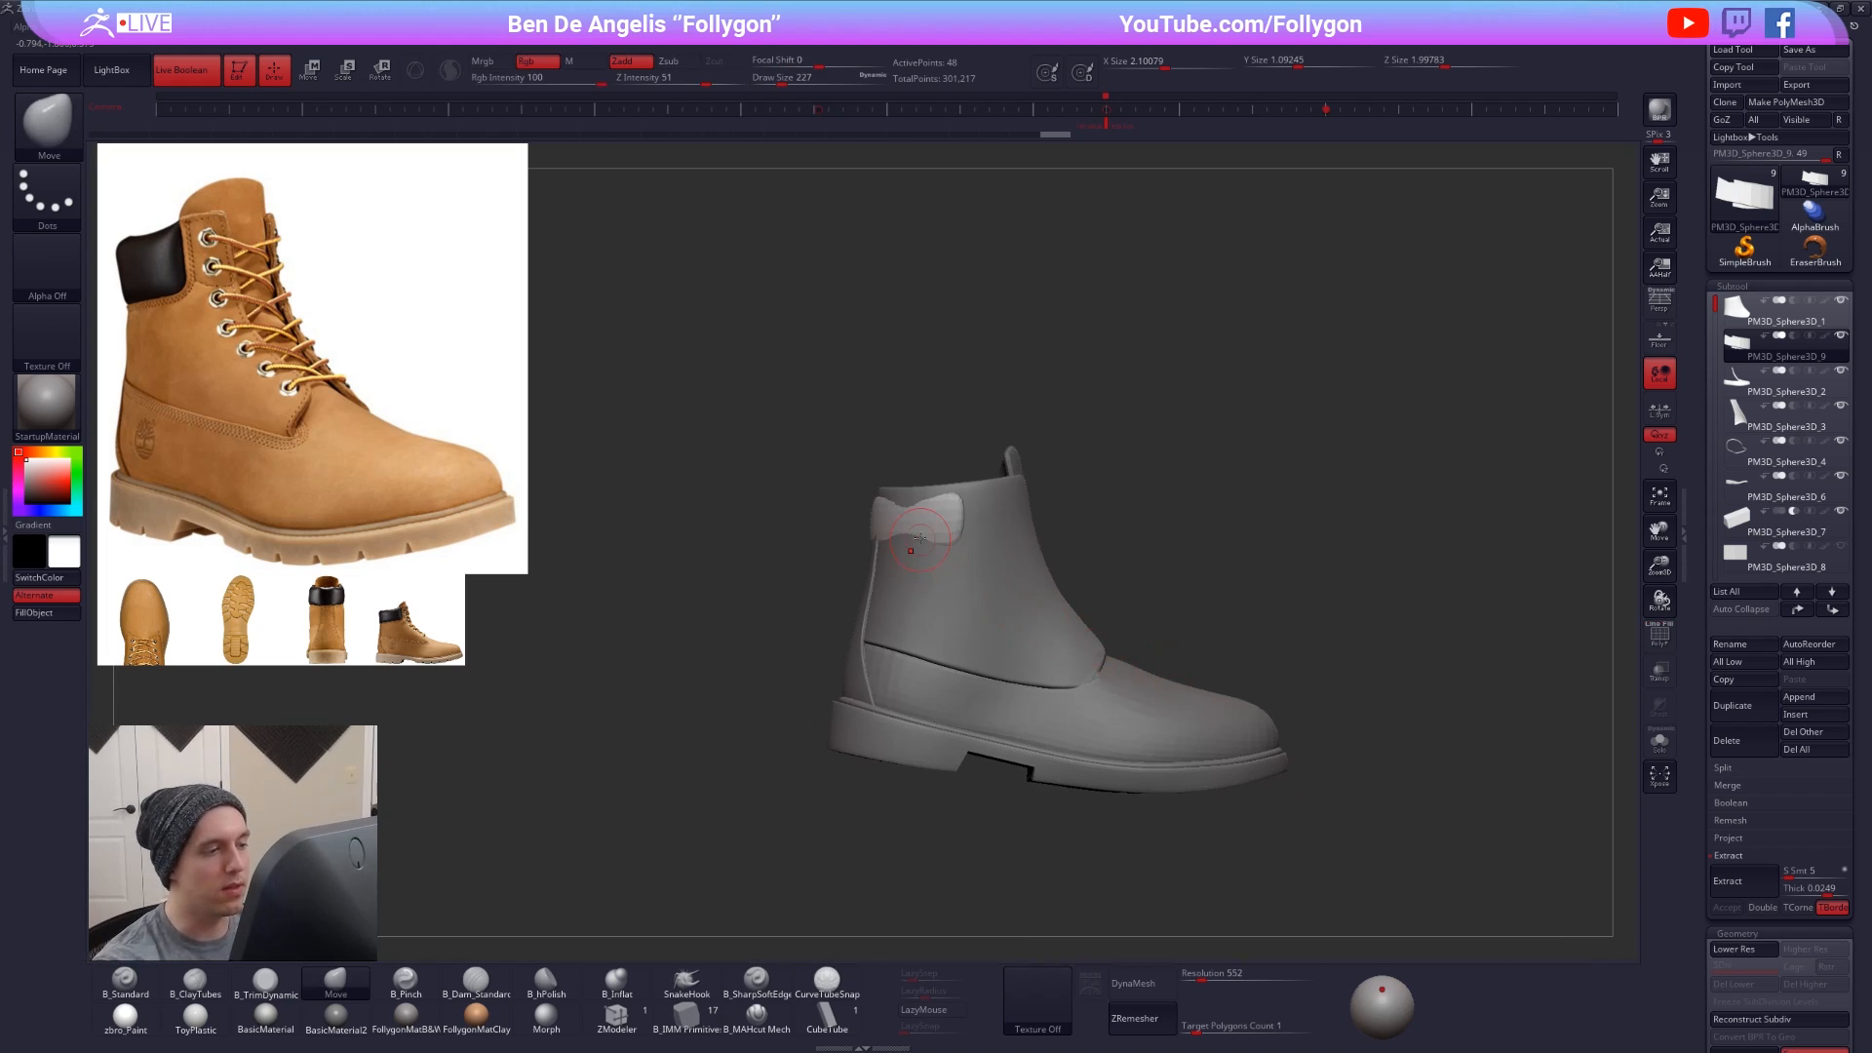
key("space")
left_click_drag(921, 532, 960, 532)
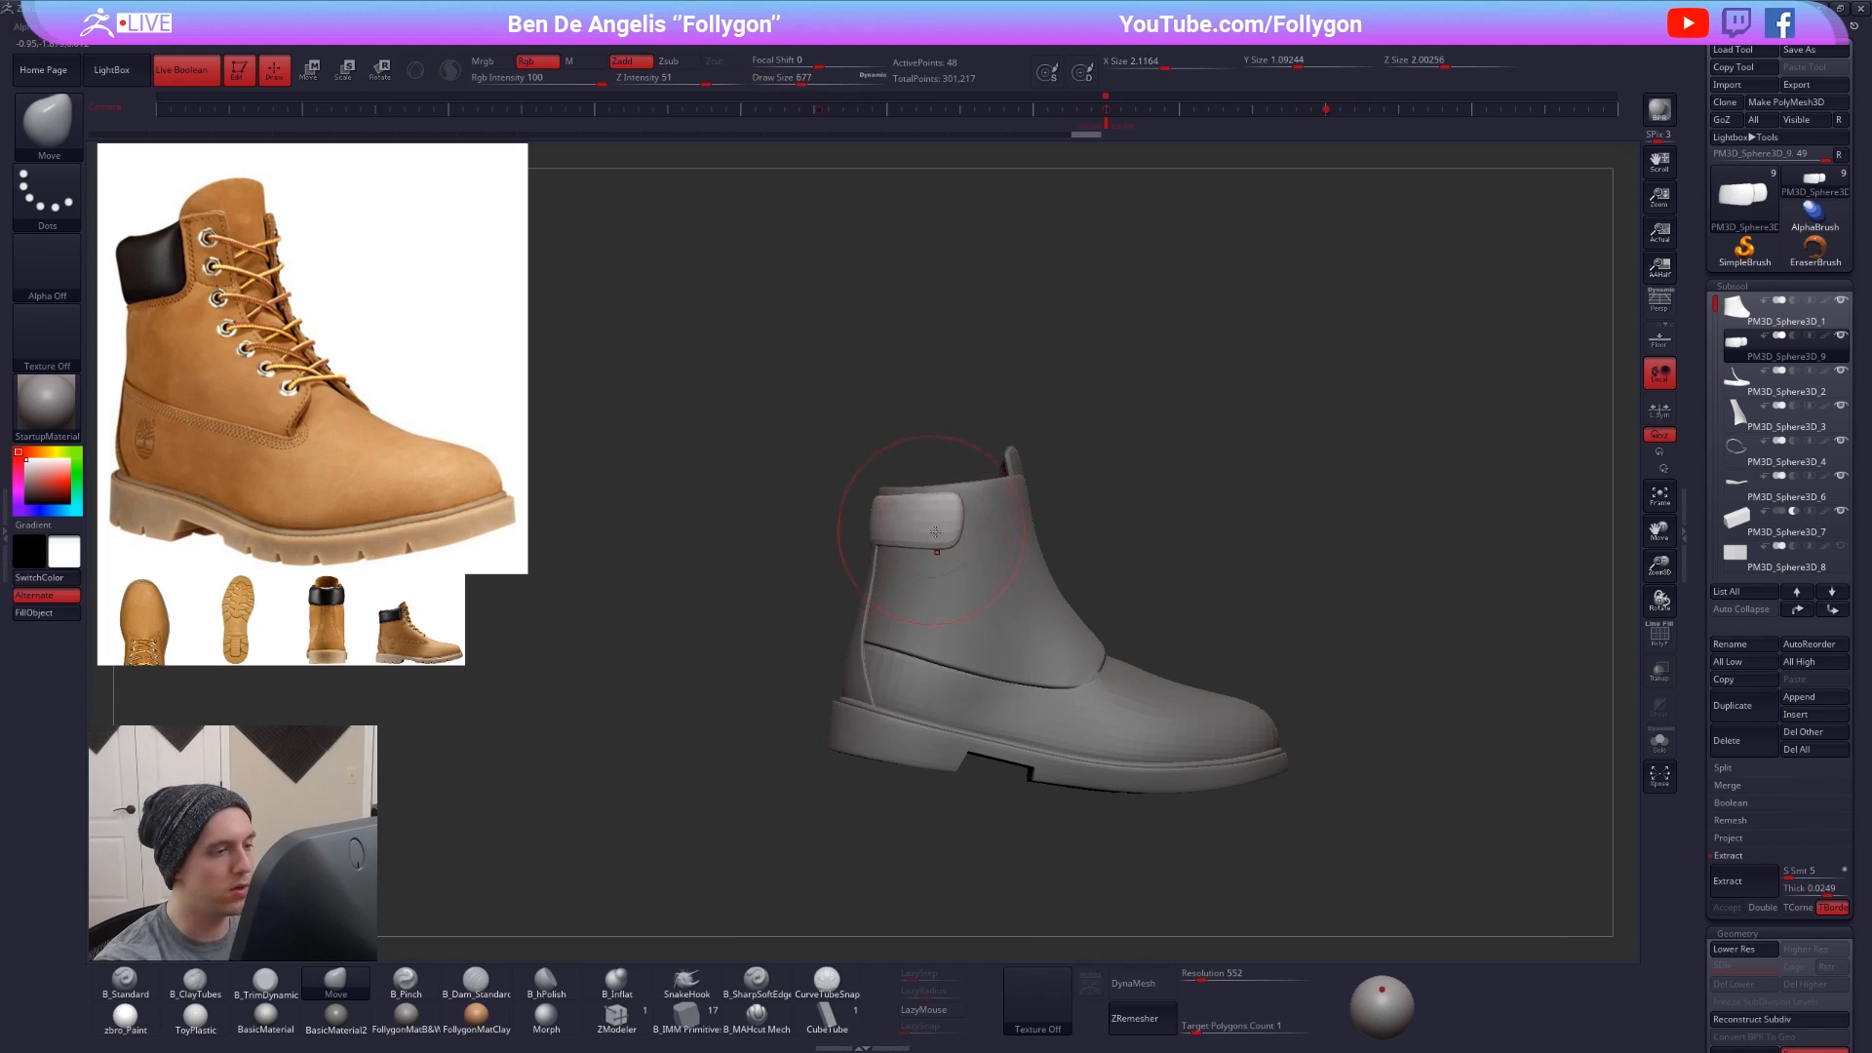
- Turn off the smoothing preview and pull the collar strip's front edge forward with the Move brush at draw size 306
right_click_drag(934, 532, 957, 566)
right_click_drag(956, 565, 952, 597, "alt")
key("space")
left_click_drag(1035, 575, 1020, 575)
key("shift+d")
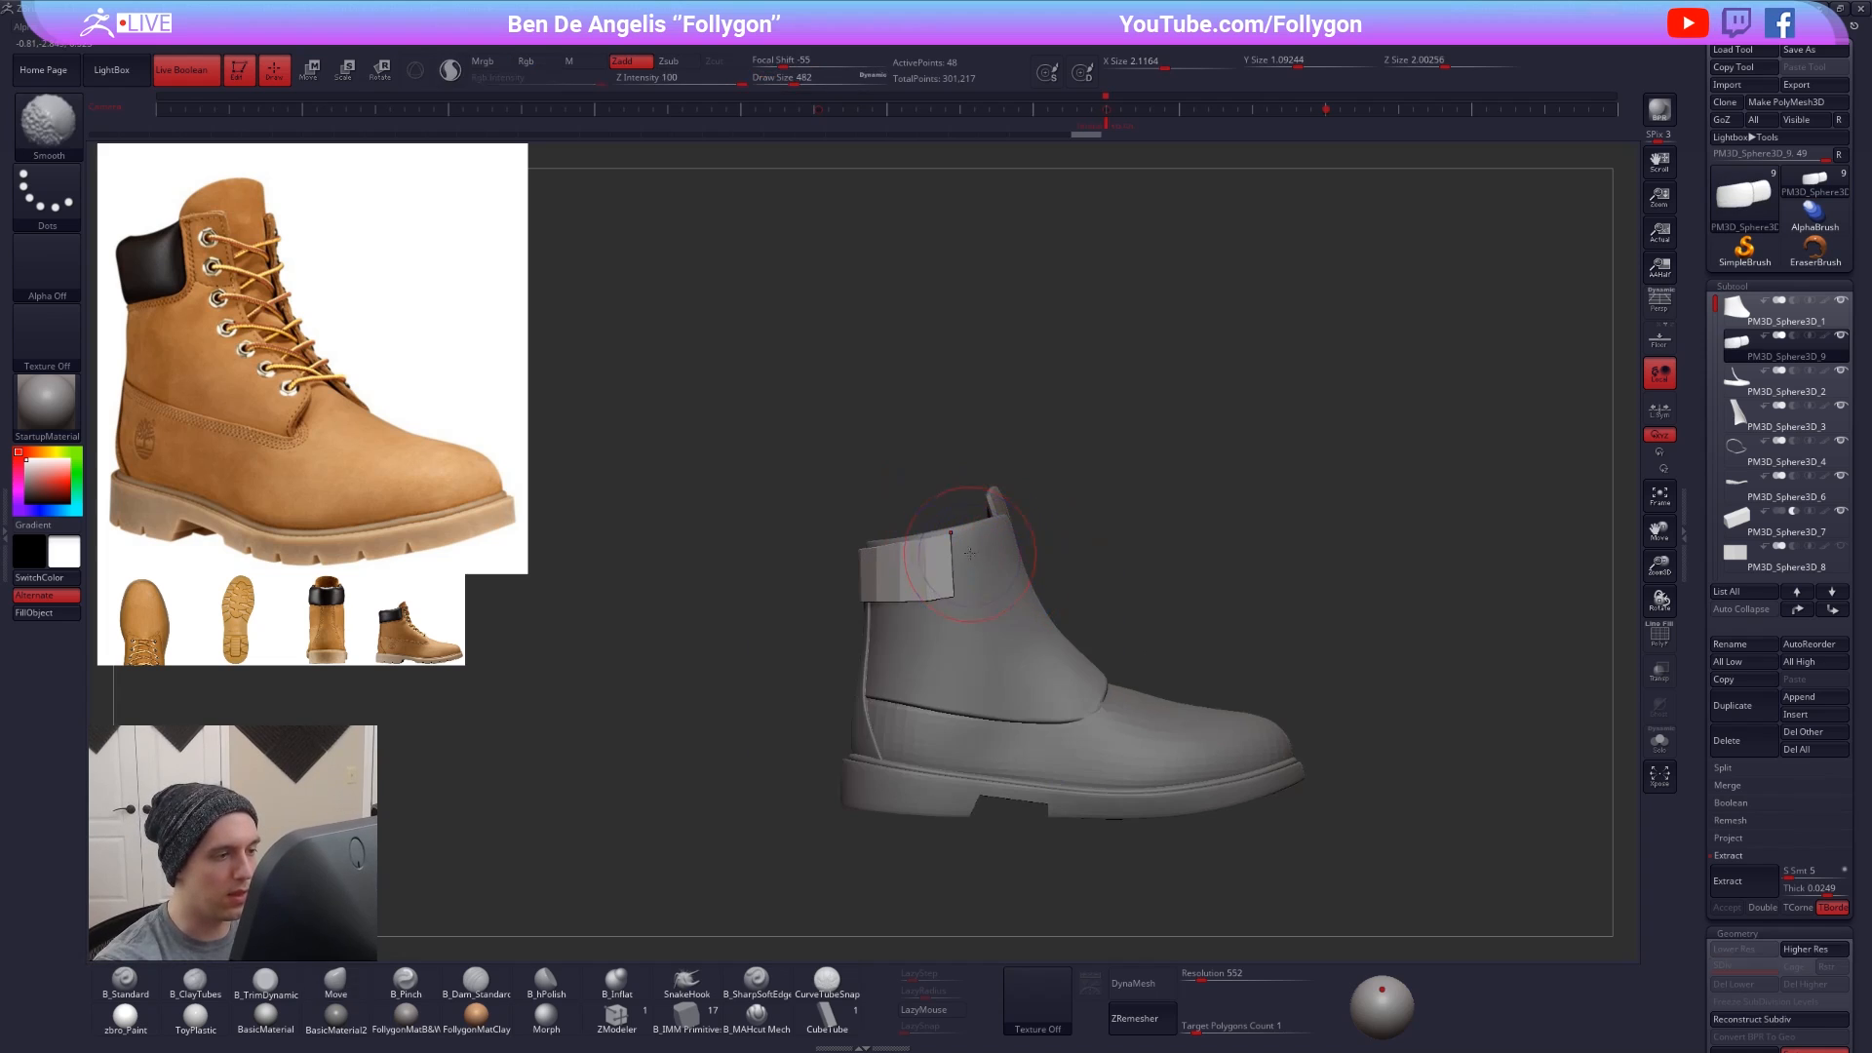
key("b")
key("m")
key("v")
key("space")
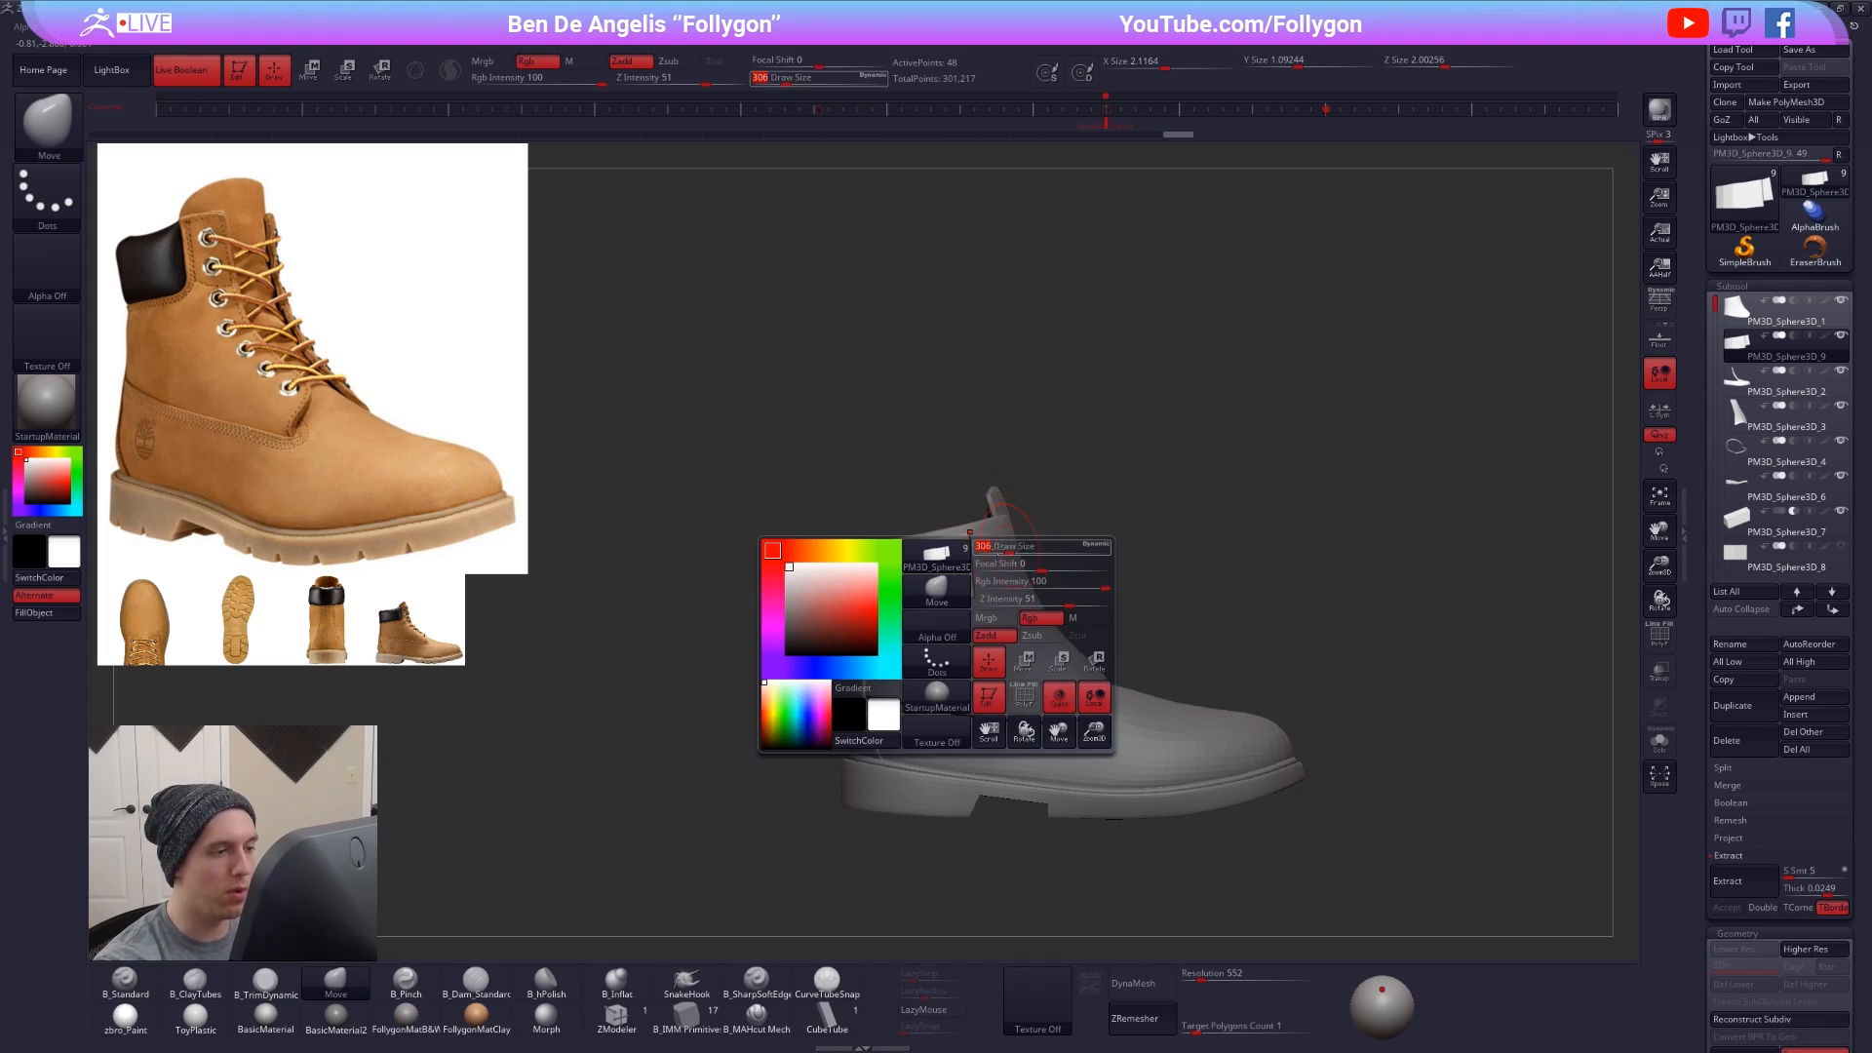
left_click_drag(999, 539, 965, 548)
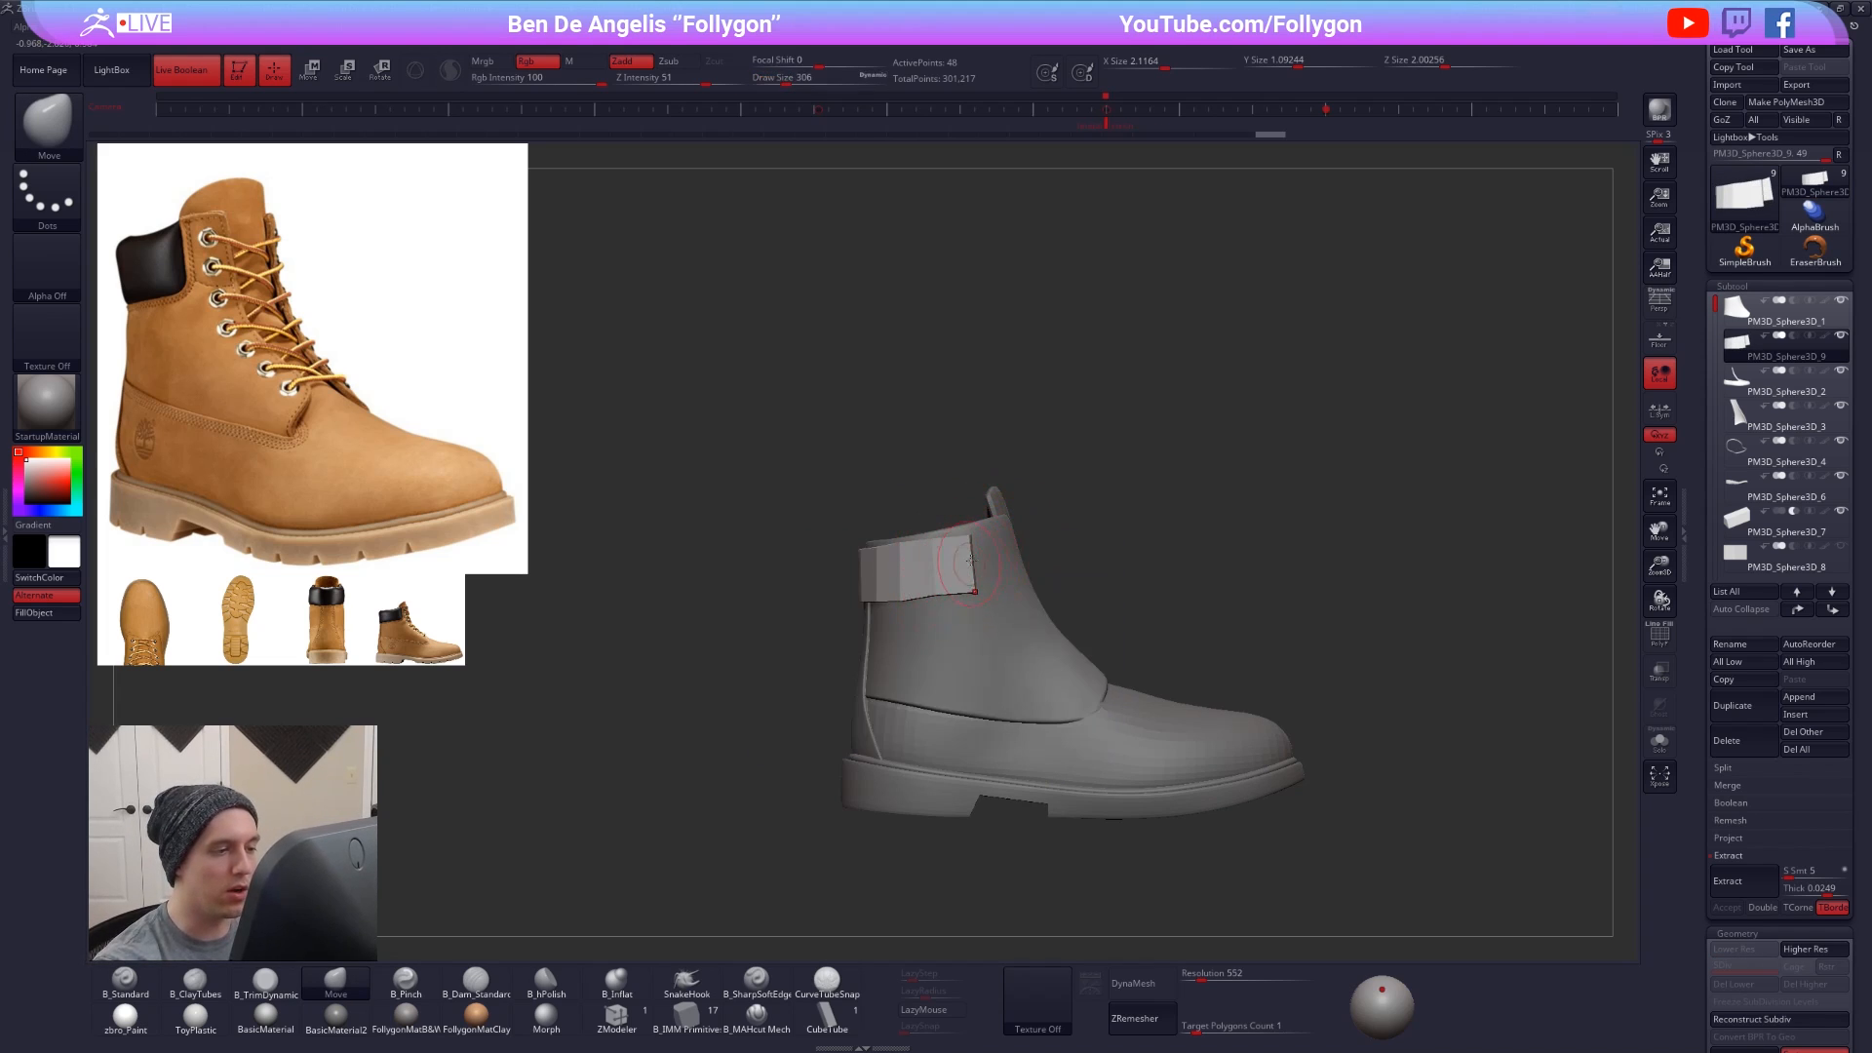
mouse_move(970, 561)
right_mouse_down()
mouse_move(936, 555)
mouse_move(969, 620)
mouse_move(926, 538)
mouse_move(995, 622)
right_mouse_up()
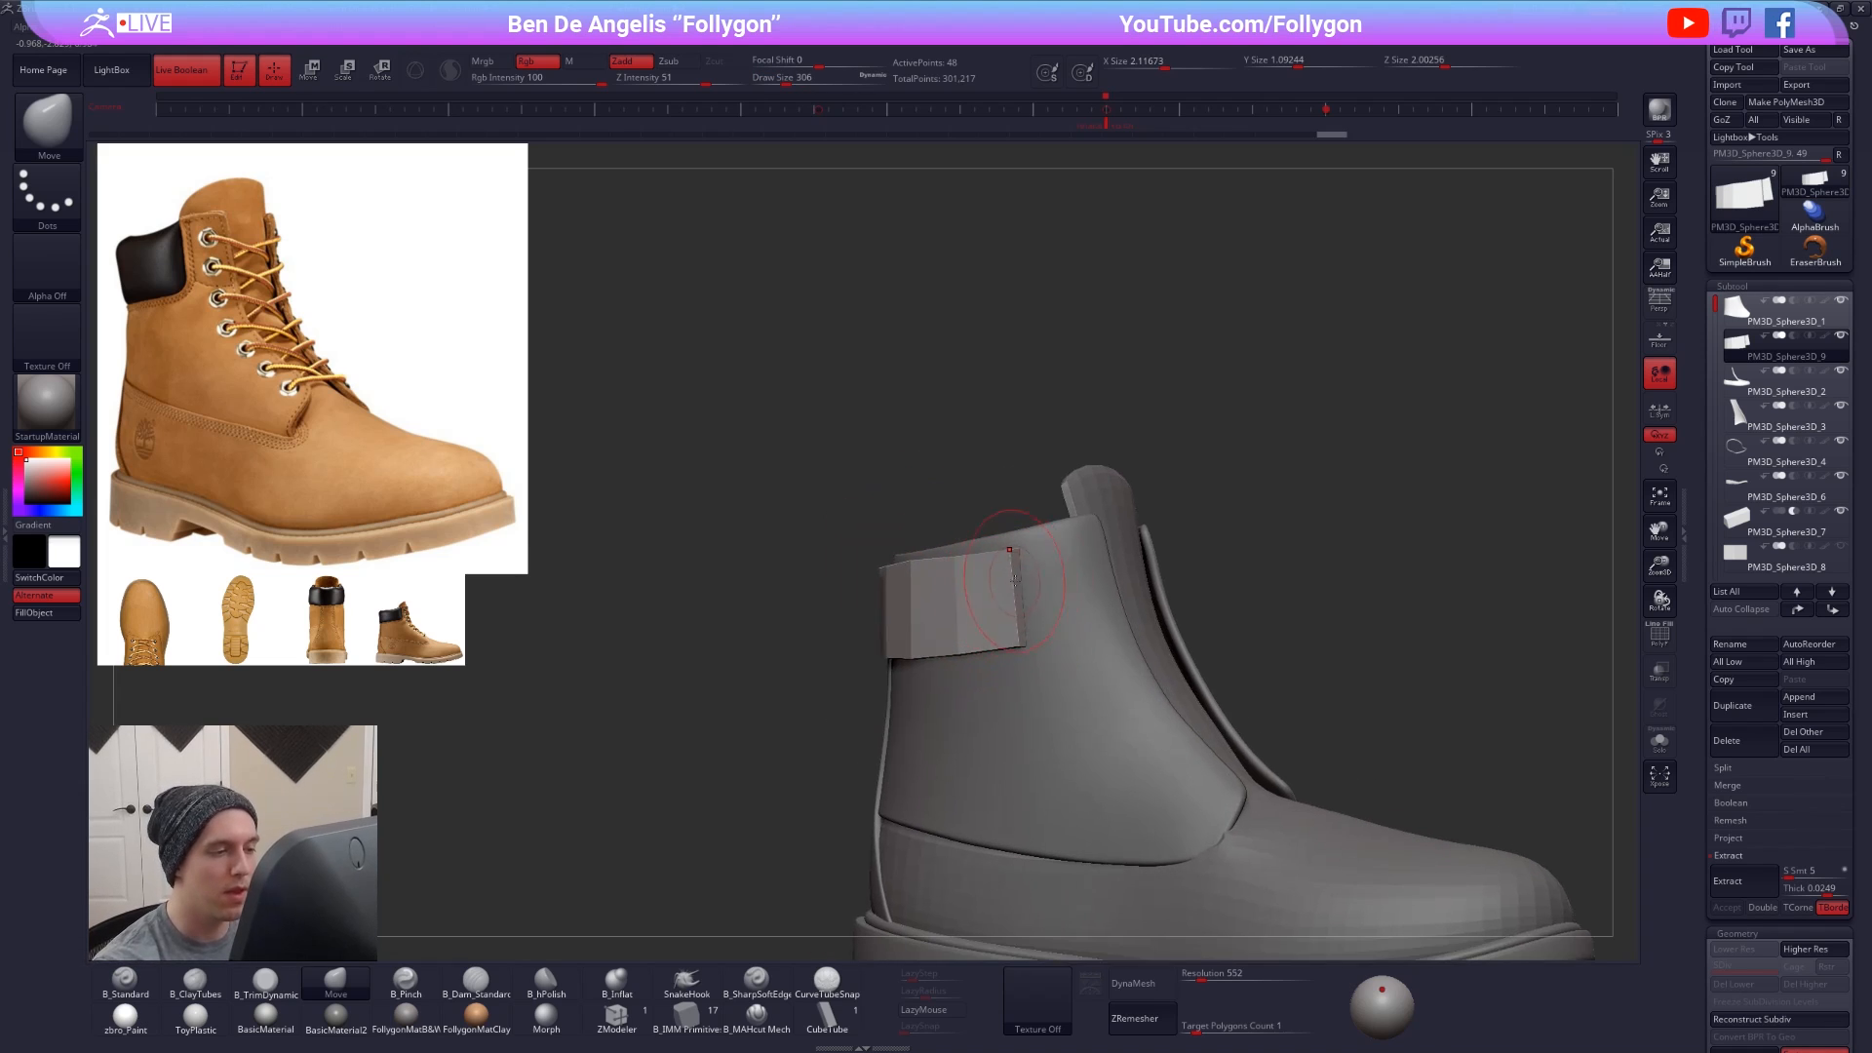
key("space")
left_click_drag(989, 622, 1056, 587)
key("ctrl+z")
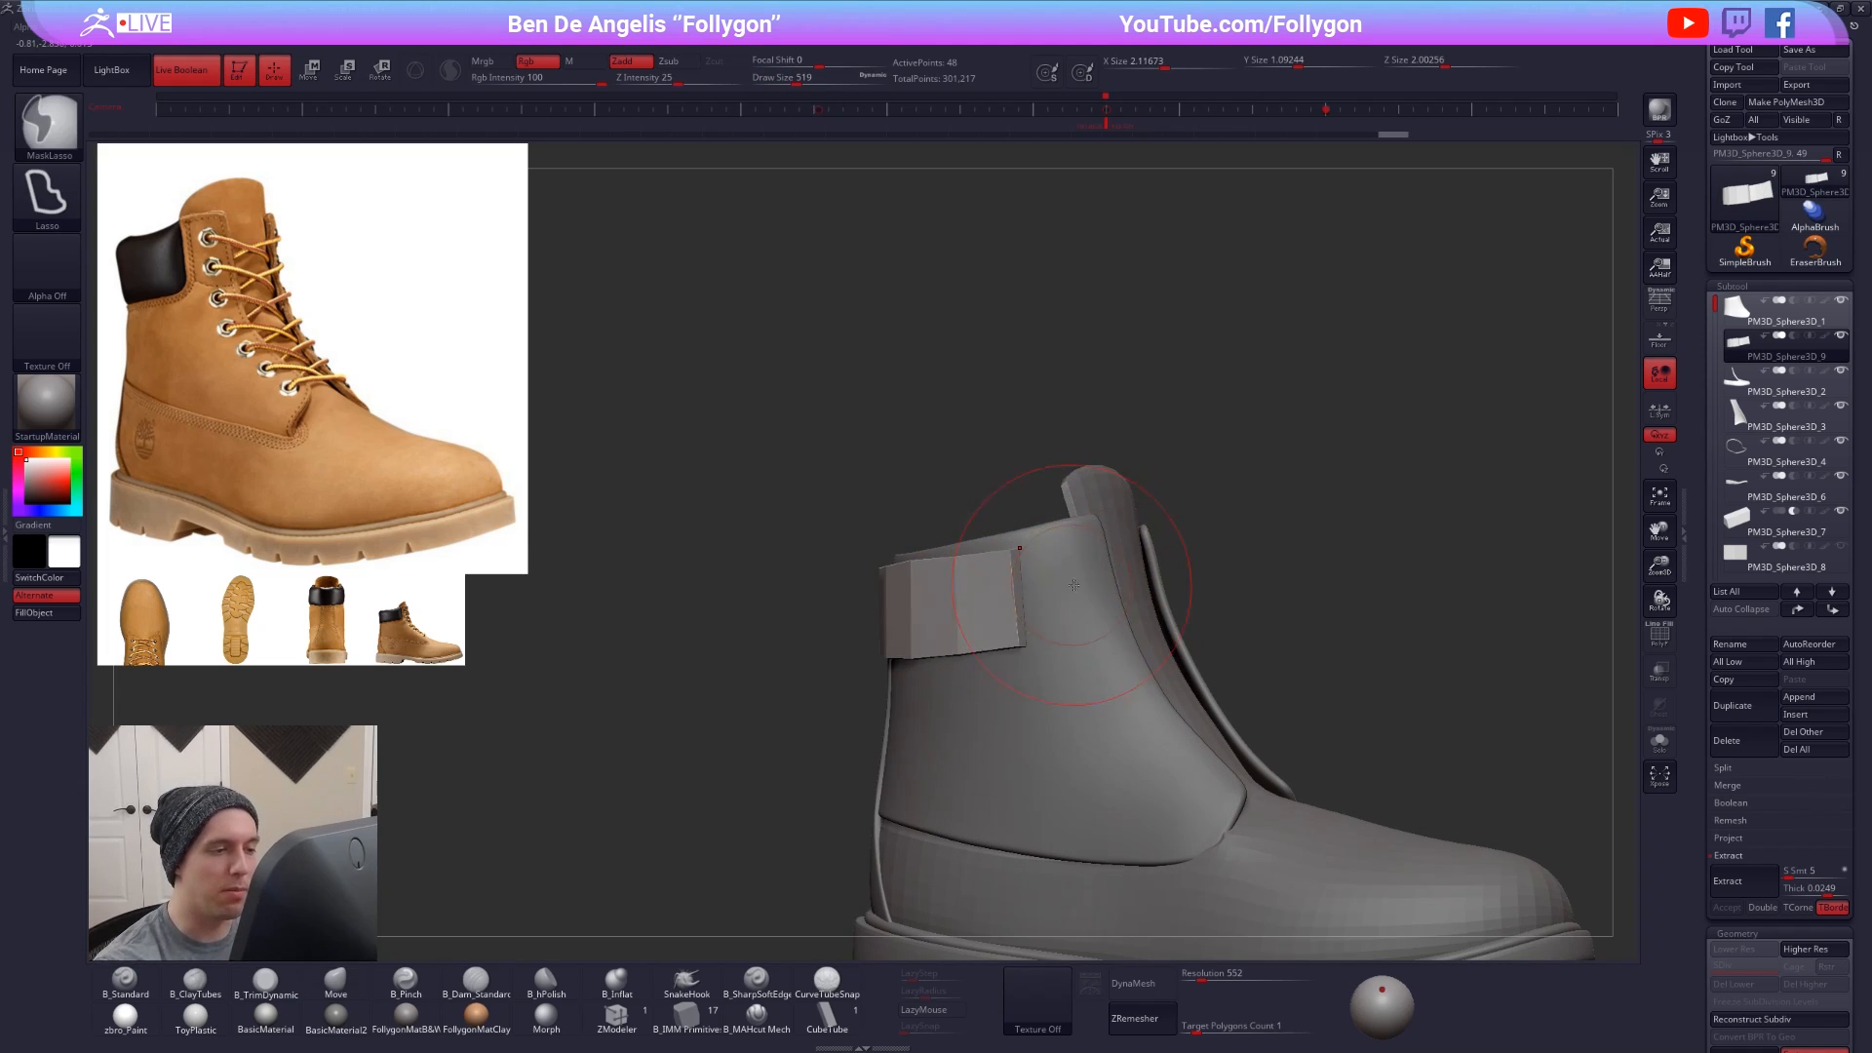
- Isolate the collar strip and extrude a single polygon from one front end with ZModeler to lengthen the strip
key("space")
left_click_drag(1051, 665, 1010, 666)
key("alt+s")
left_click(616, 1017)
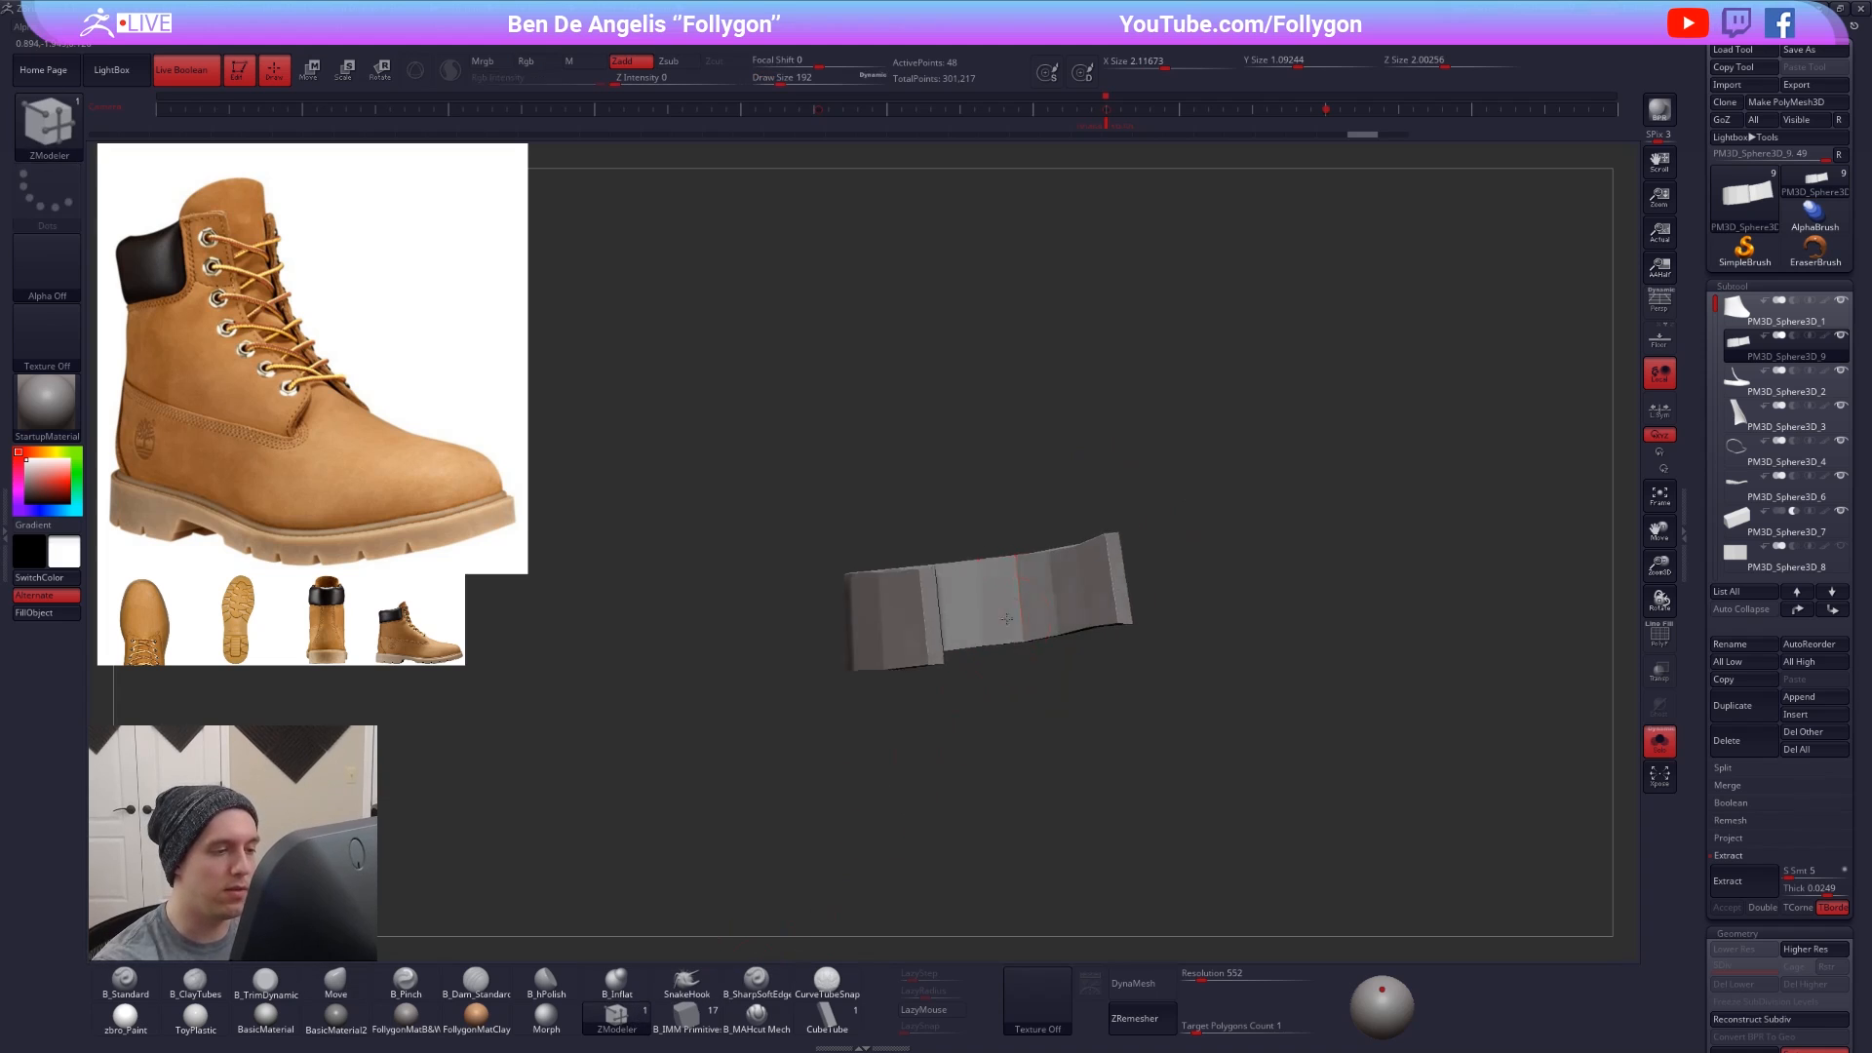
key("f")
key("shift+f")
key("space")
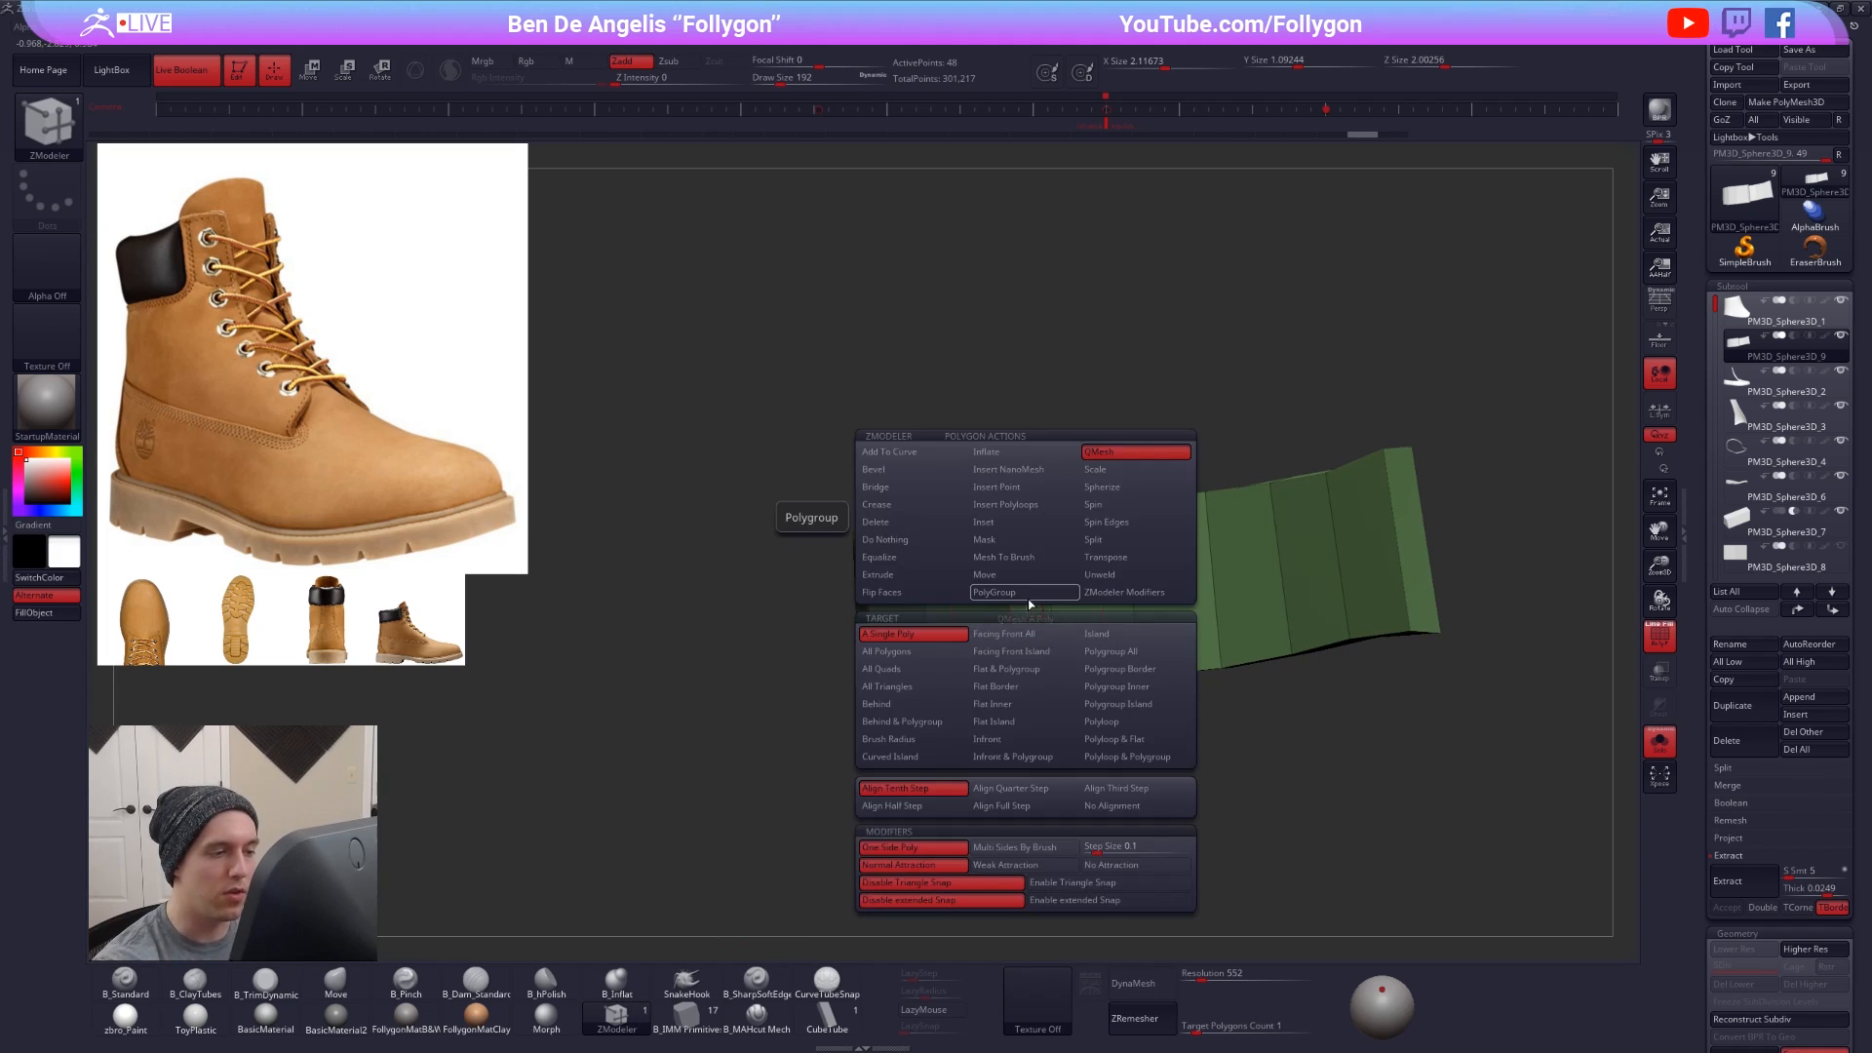
left_click(936, 576)
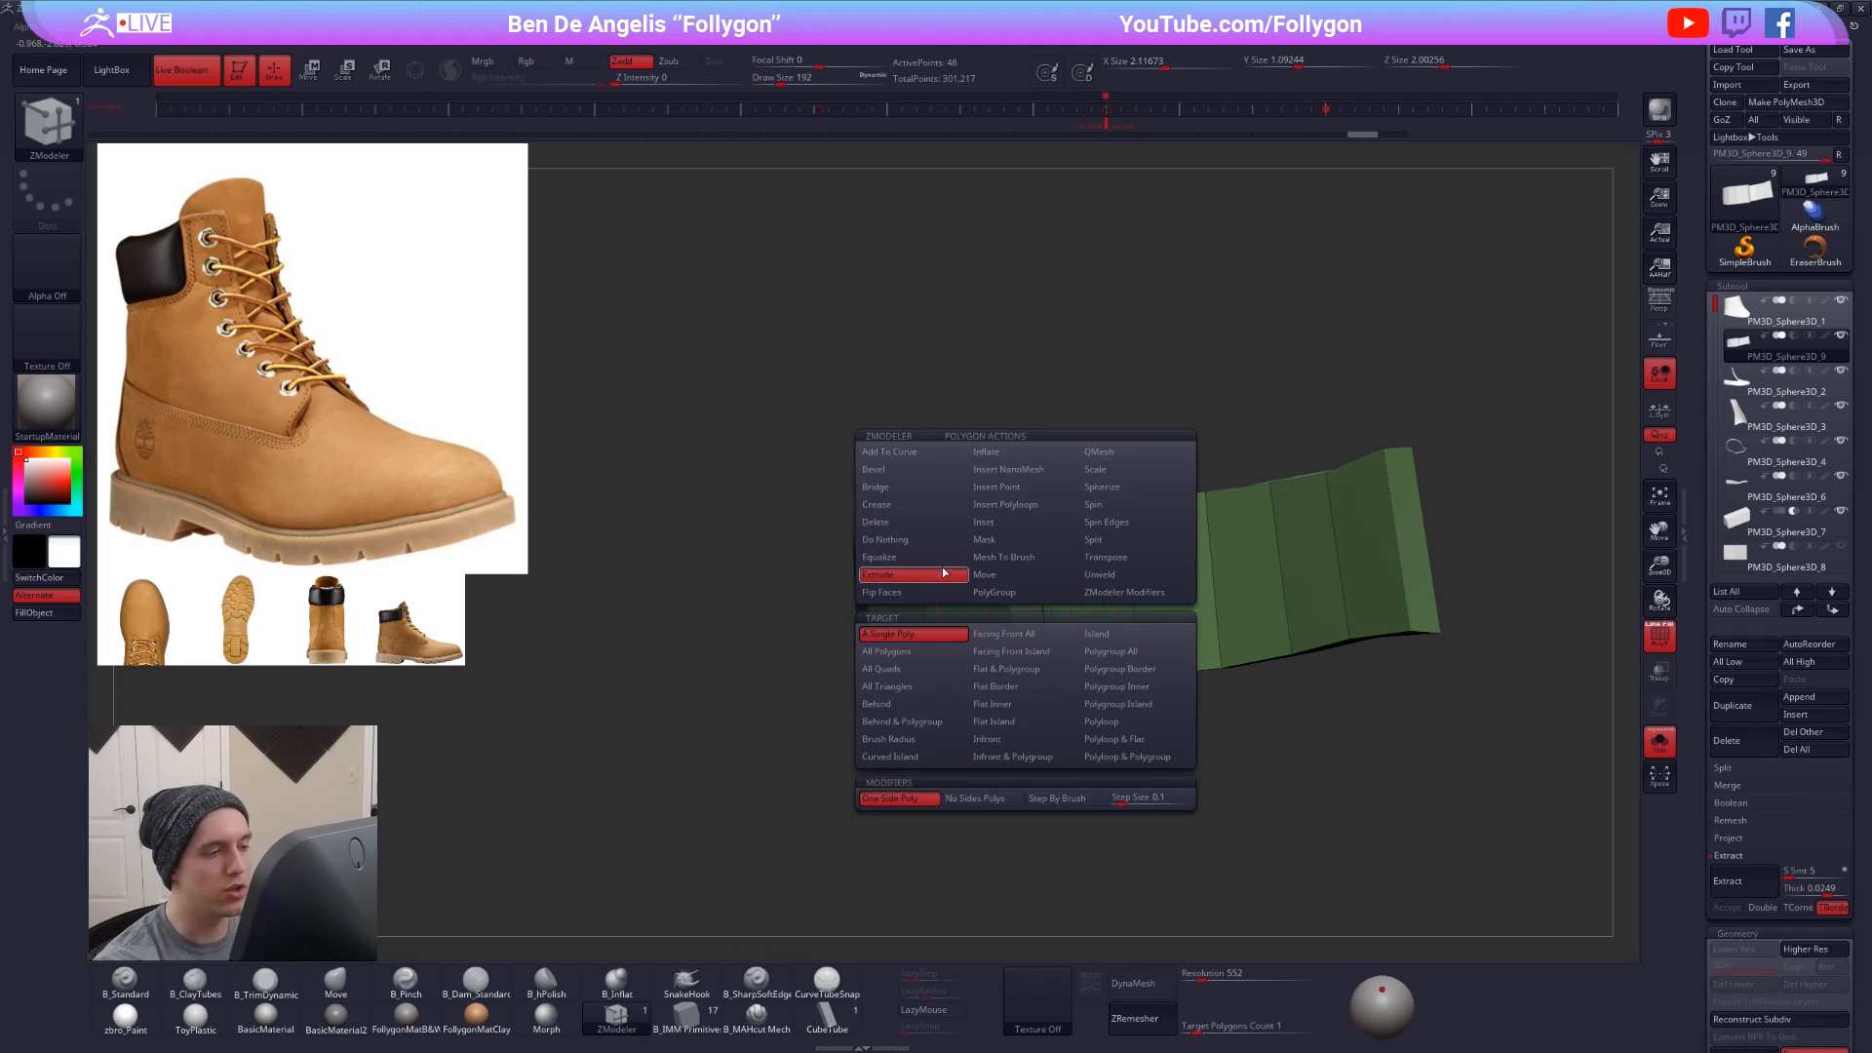
left_click(936, 630)
left_click_drag(1026, 589, 1150, 585)
- Mask everything except the extruded end segment, rotate it inward with Transpose, and show the whole boot again
right_click_drag(1243, 585, 1306, 527)
right_click_drag(1089, 612, 1071, 640)
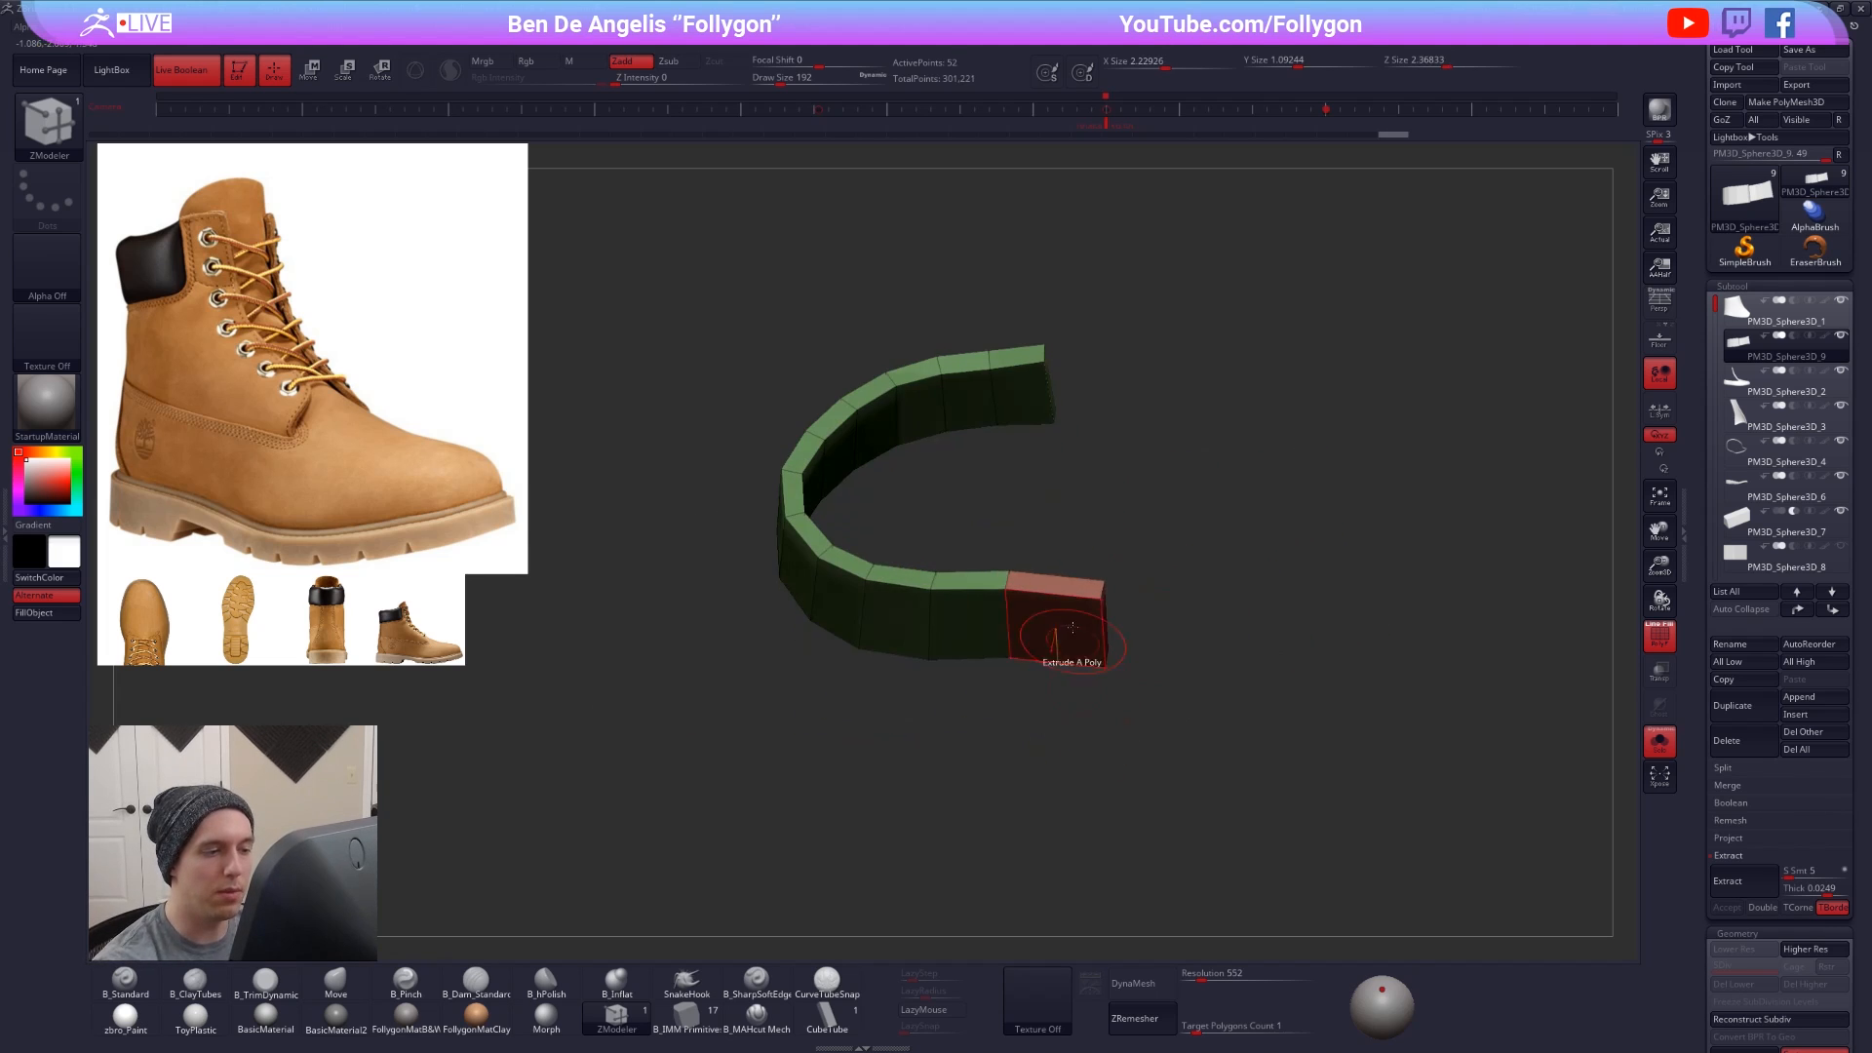
mouse_move(1168, 704)
left_mouse_down("ctrl")
mouse_move(1077, 566)
mouse_move(1173, 592)
left_mouse_up("ctrl")
left_click(1176, 600, "ctrl")
mouse_move(1177, 600)
right_mouse_down()
mouse_move(1164, 672)
mouse_move(1150, 662)
right_mouse_up()
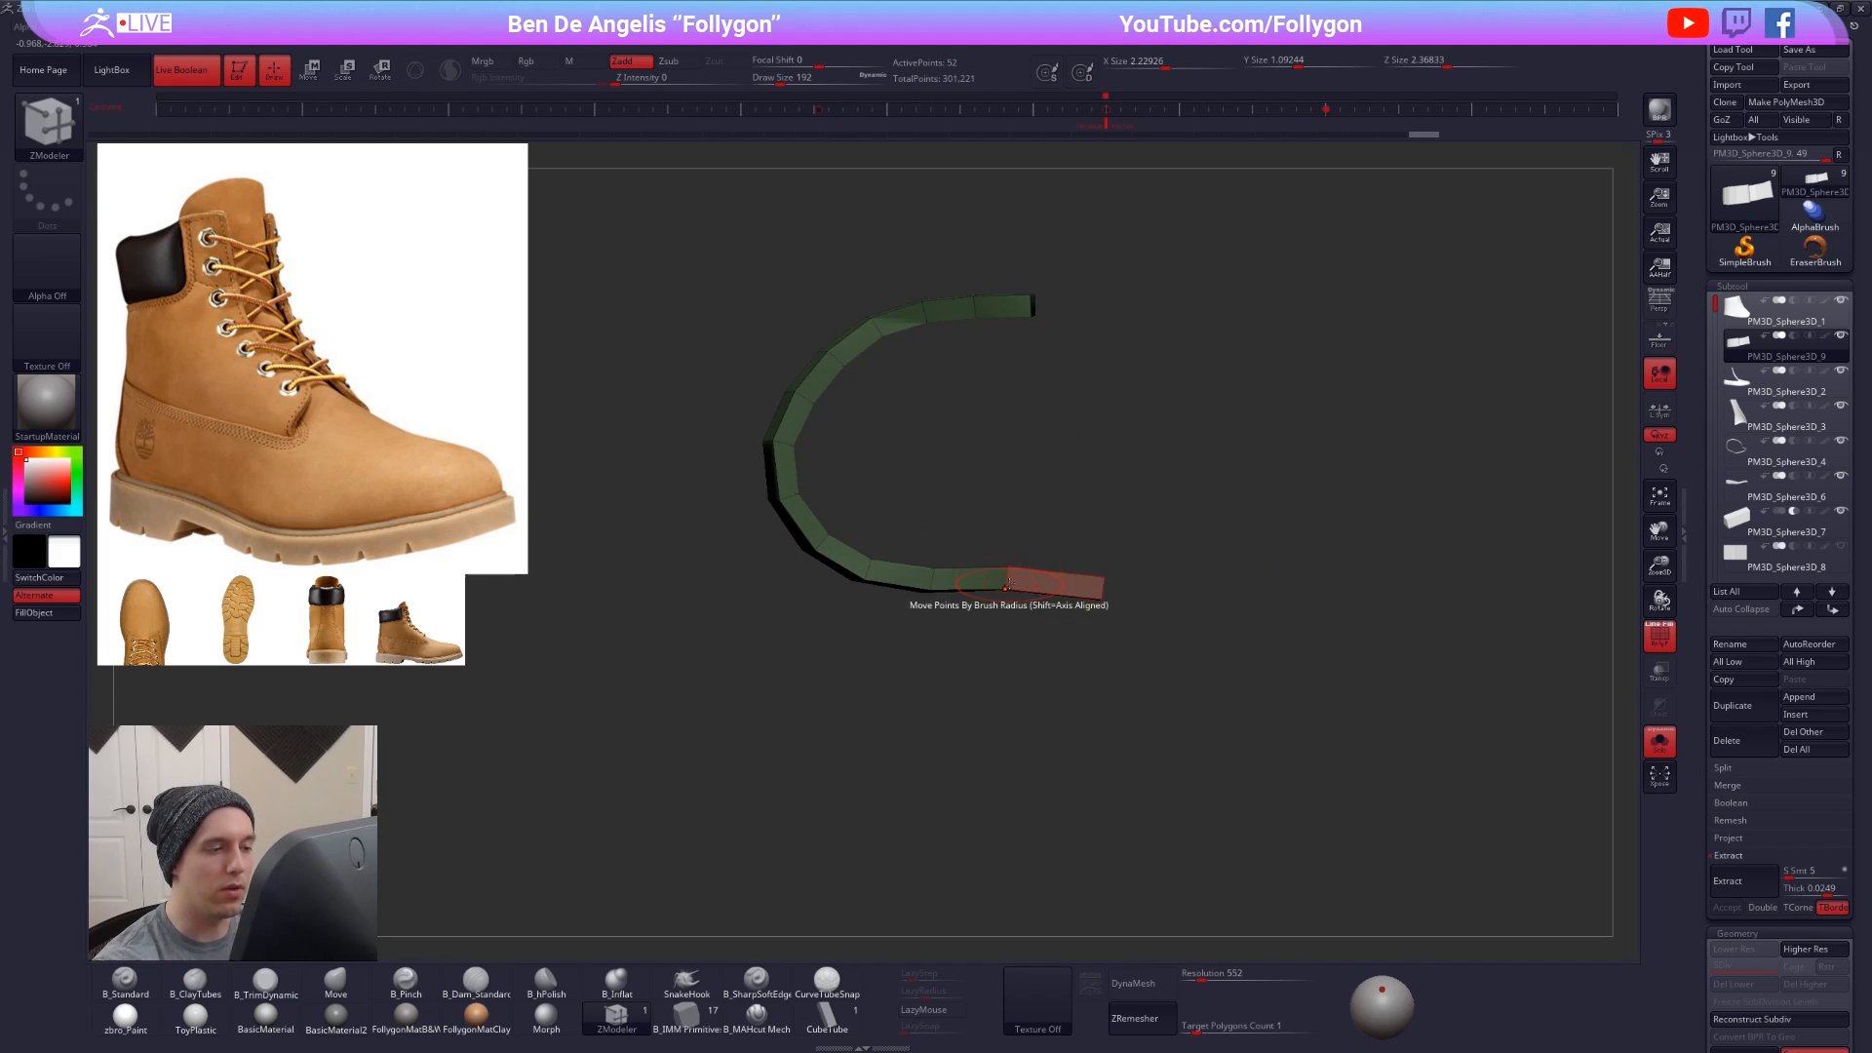
key("r")
mouse_move(1005, 589)
left_mouse_down()
mouse_move(1246, 605)
mouse_move(1189, 456)
left_mouse_up()
key("shift+alt+s")
- Move the unmasked end segment backward with Transpose, shortening the collar strip to a Z size of about 2.03
key("q")
right_click_drag(1148, 559, 1053, 498)
key("w")
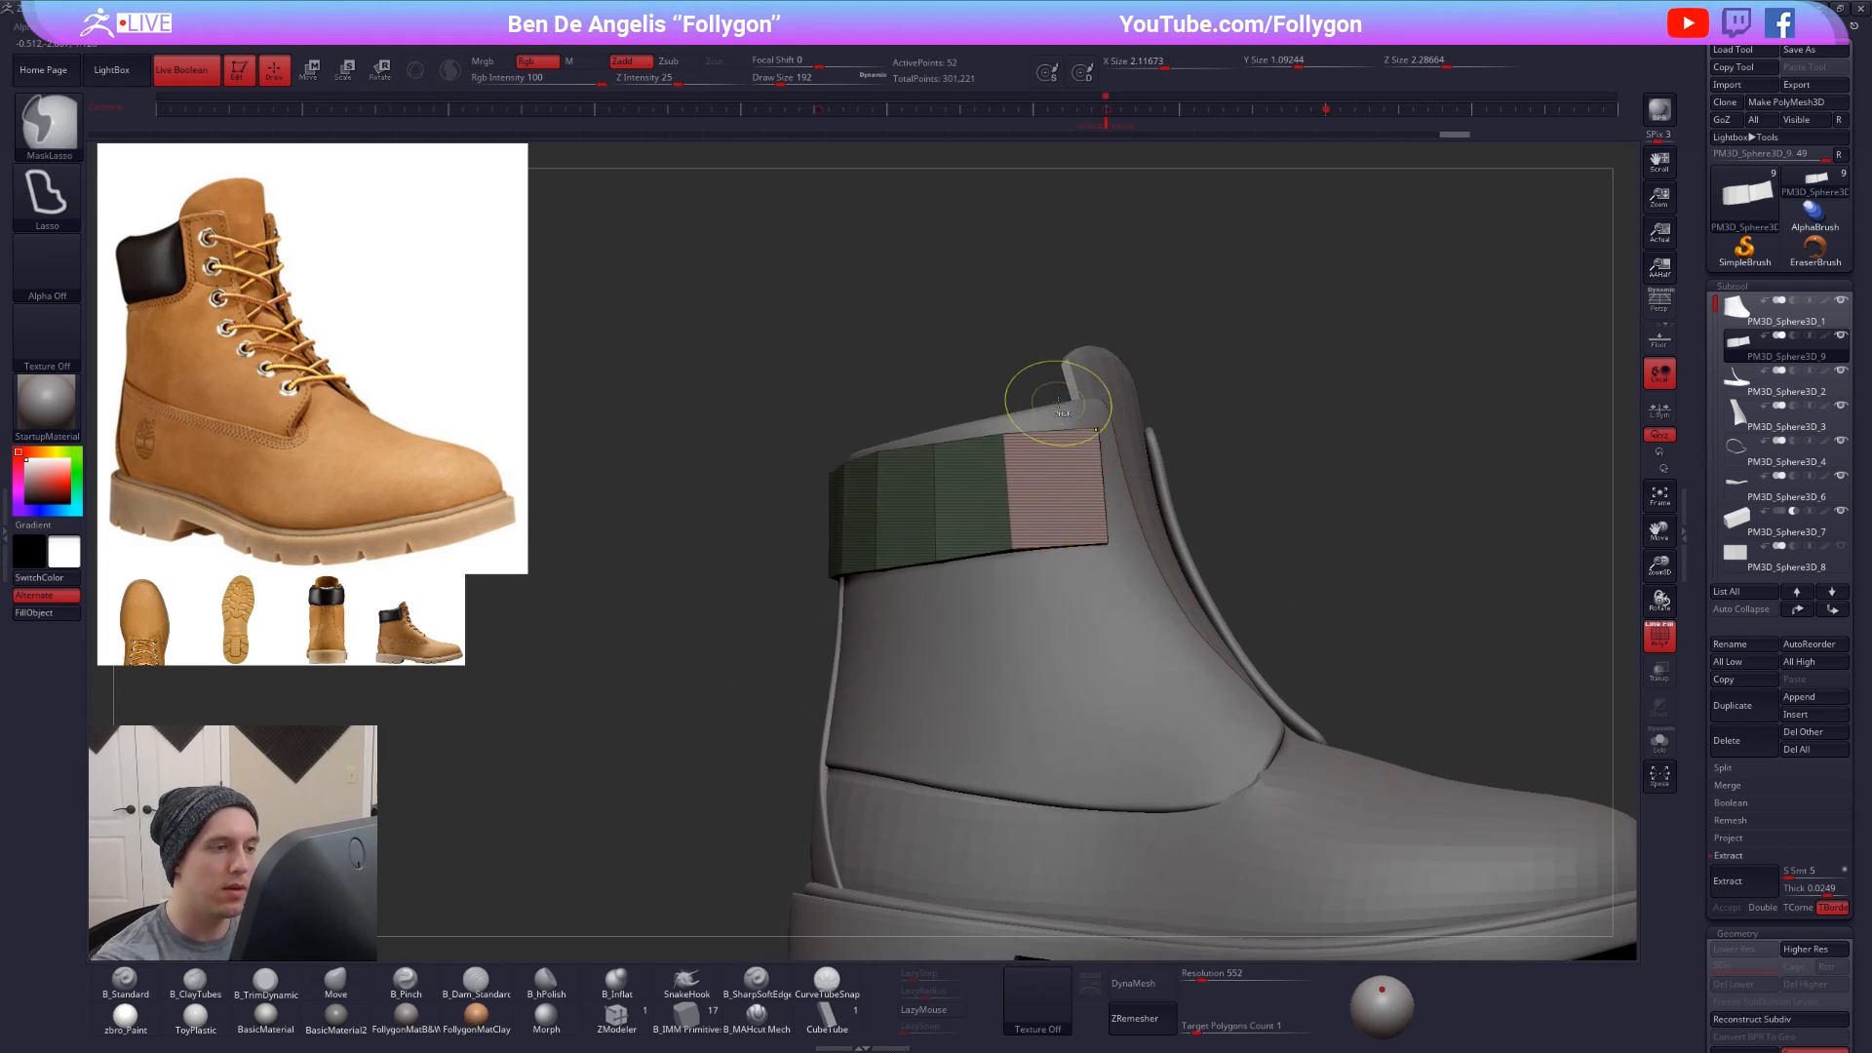
left_click_drag(1042, 492, 1296, 483)
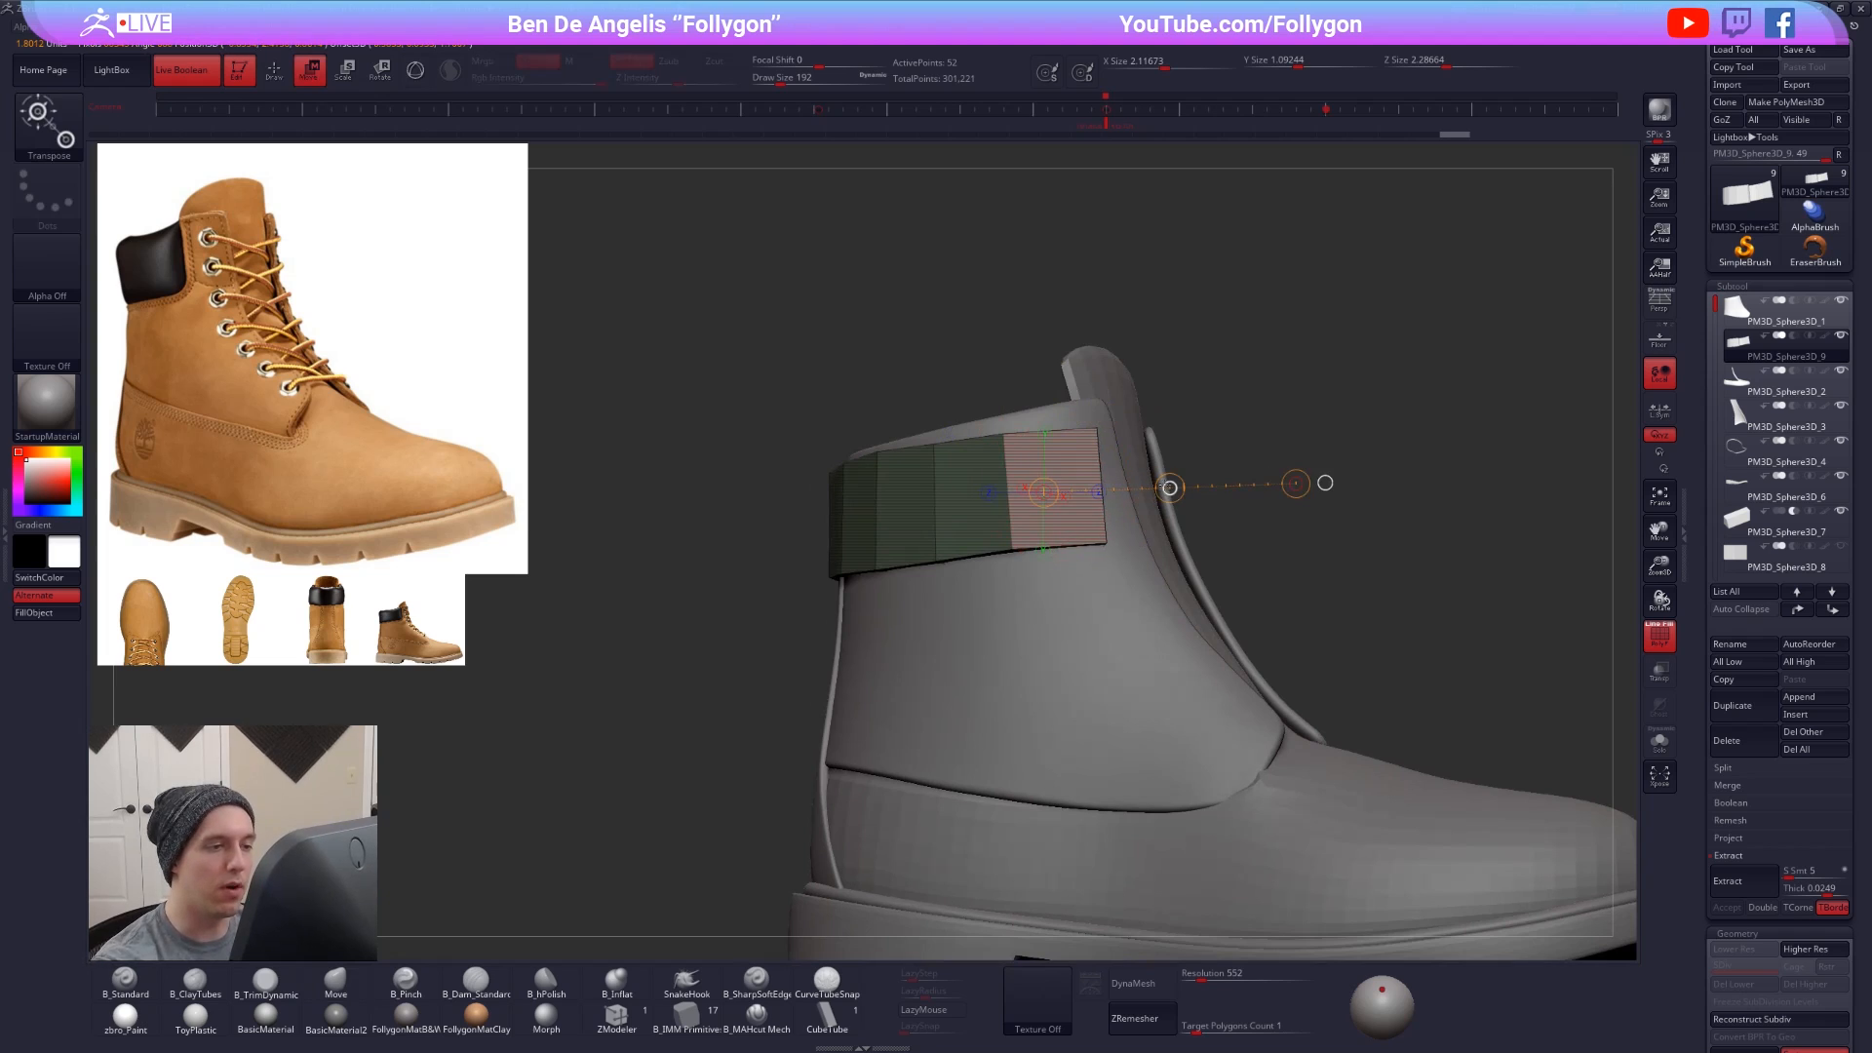
left_click_drag(1159, 486, 1118, 481)
key("q")
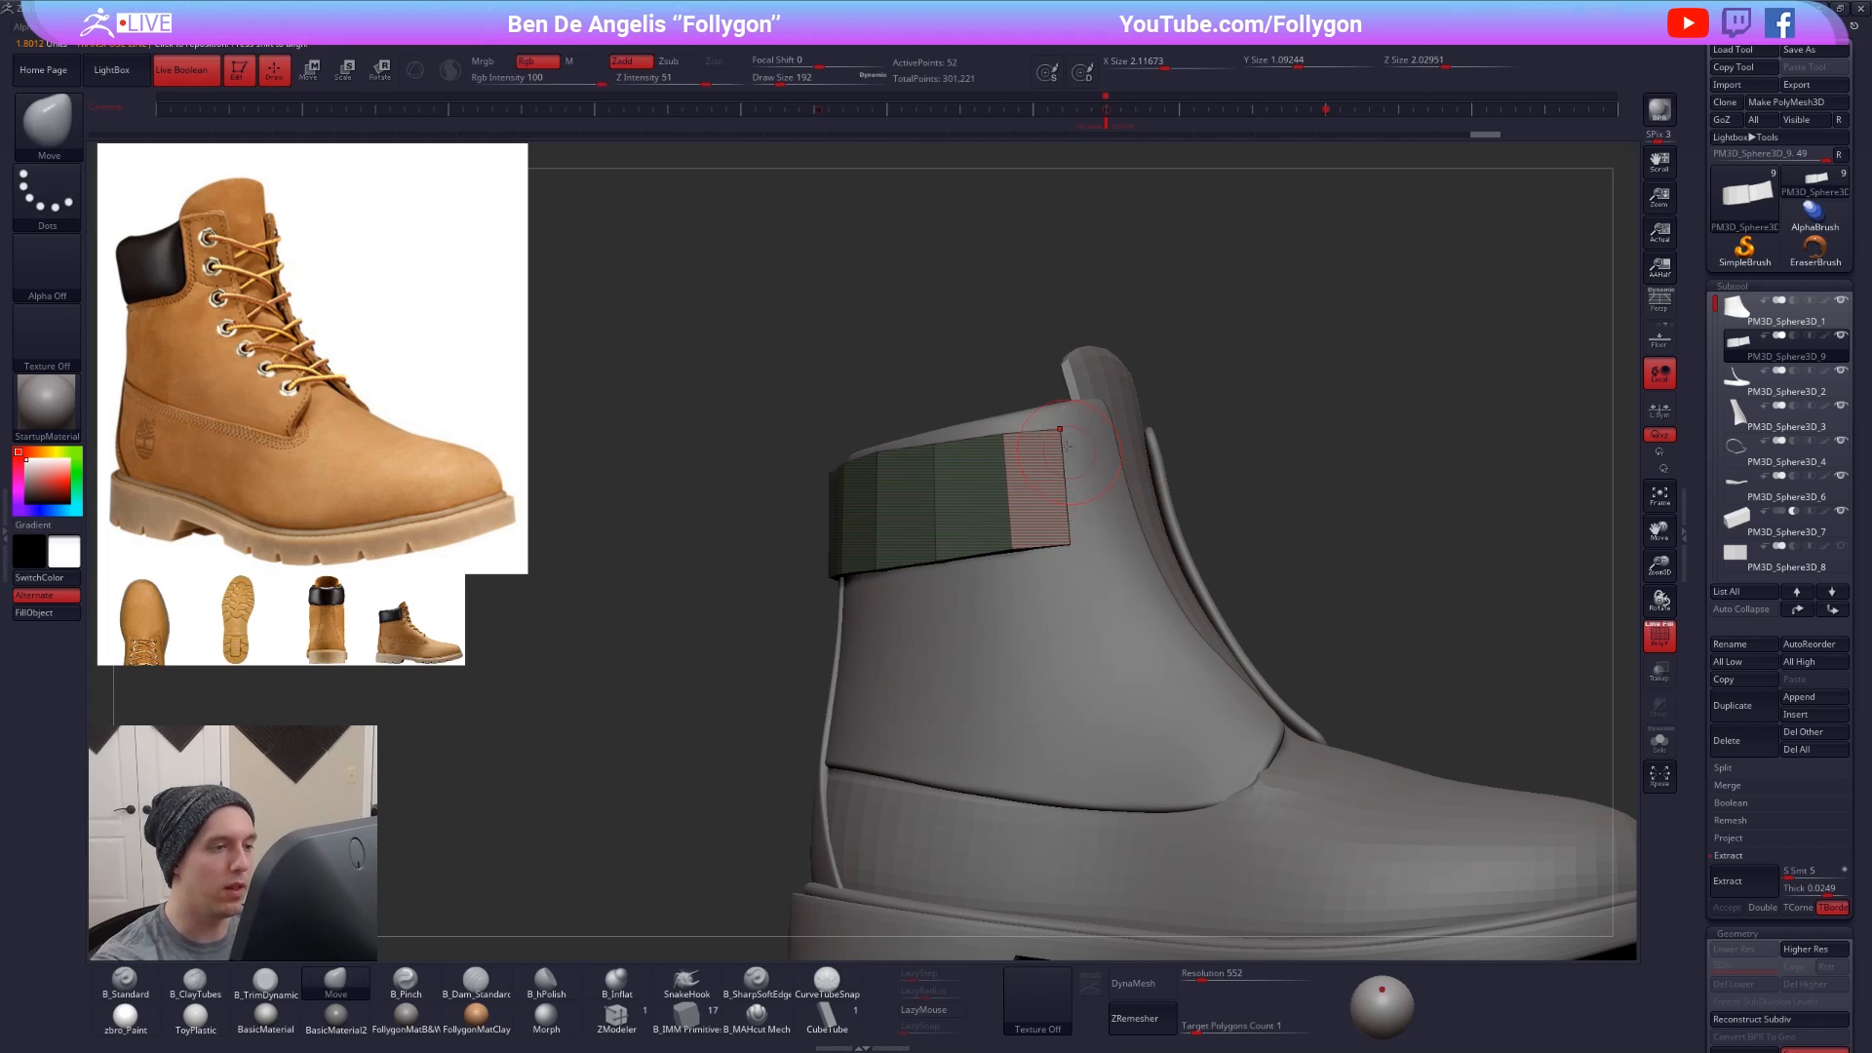
- Adjust the end segment's corners with the Move brush at draw size 265, clear the mask and turn off the polyframe
key("bracketright")
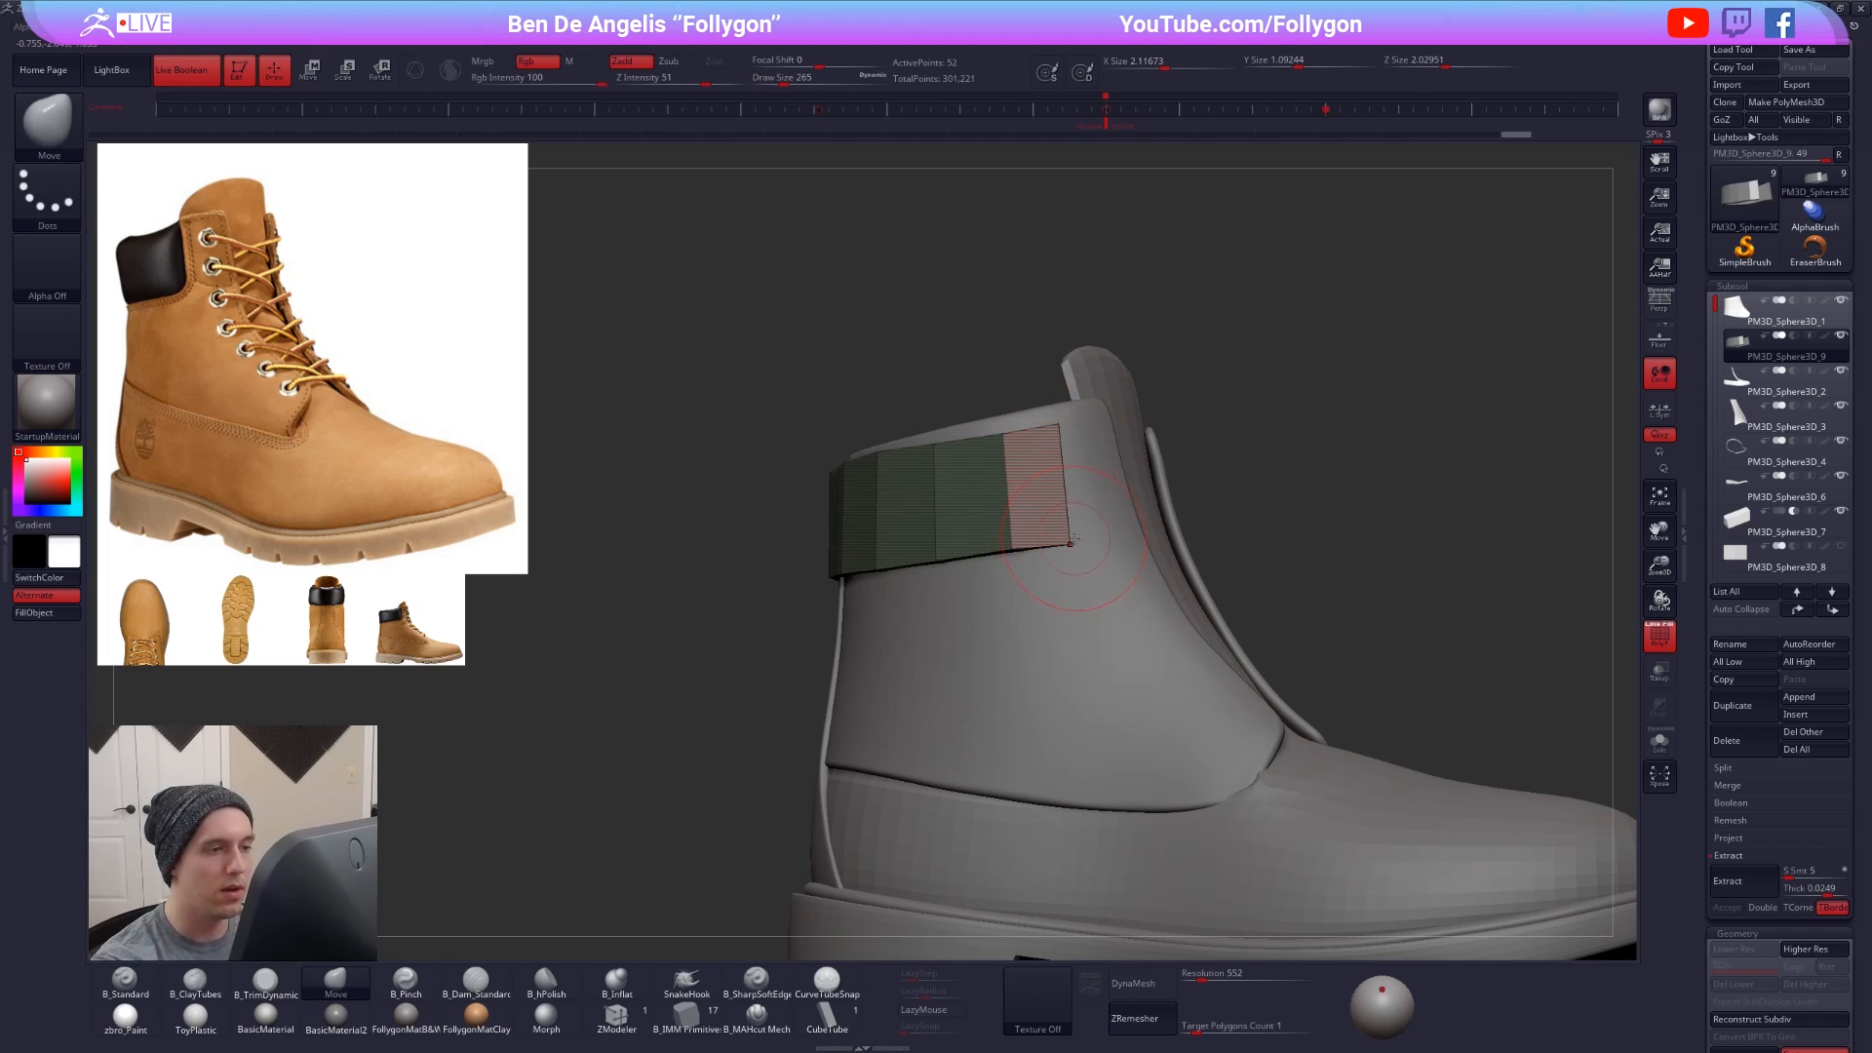
left_click_drag(1279, 395, 1299, 405, "ctrl")
key("space")
left_click_drag(1097, 542, 1092, 542)
key("shift+f")
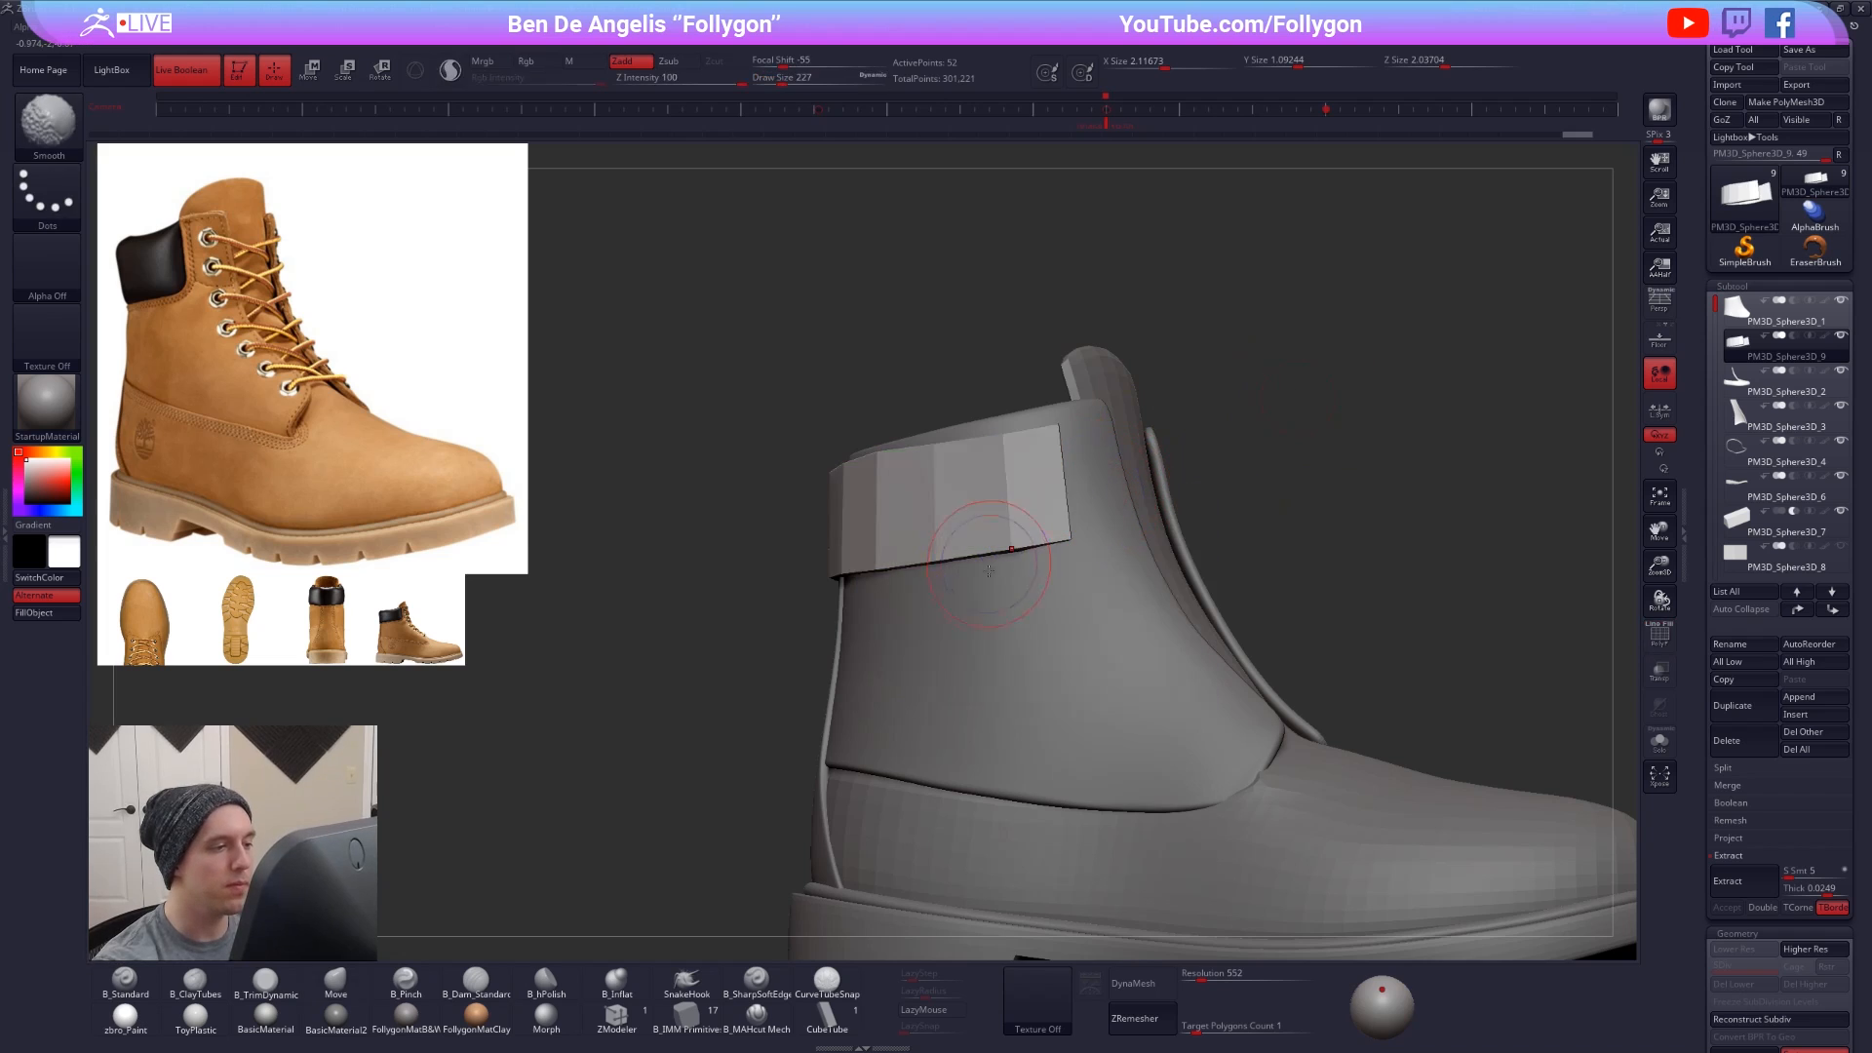
- Refine the collar strip's edges and front end from several angles with the Move brush, using draw sizes 227 to 381
right_click_drag(907, 539, 988, 537)
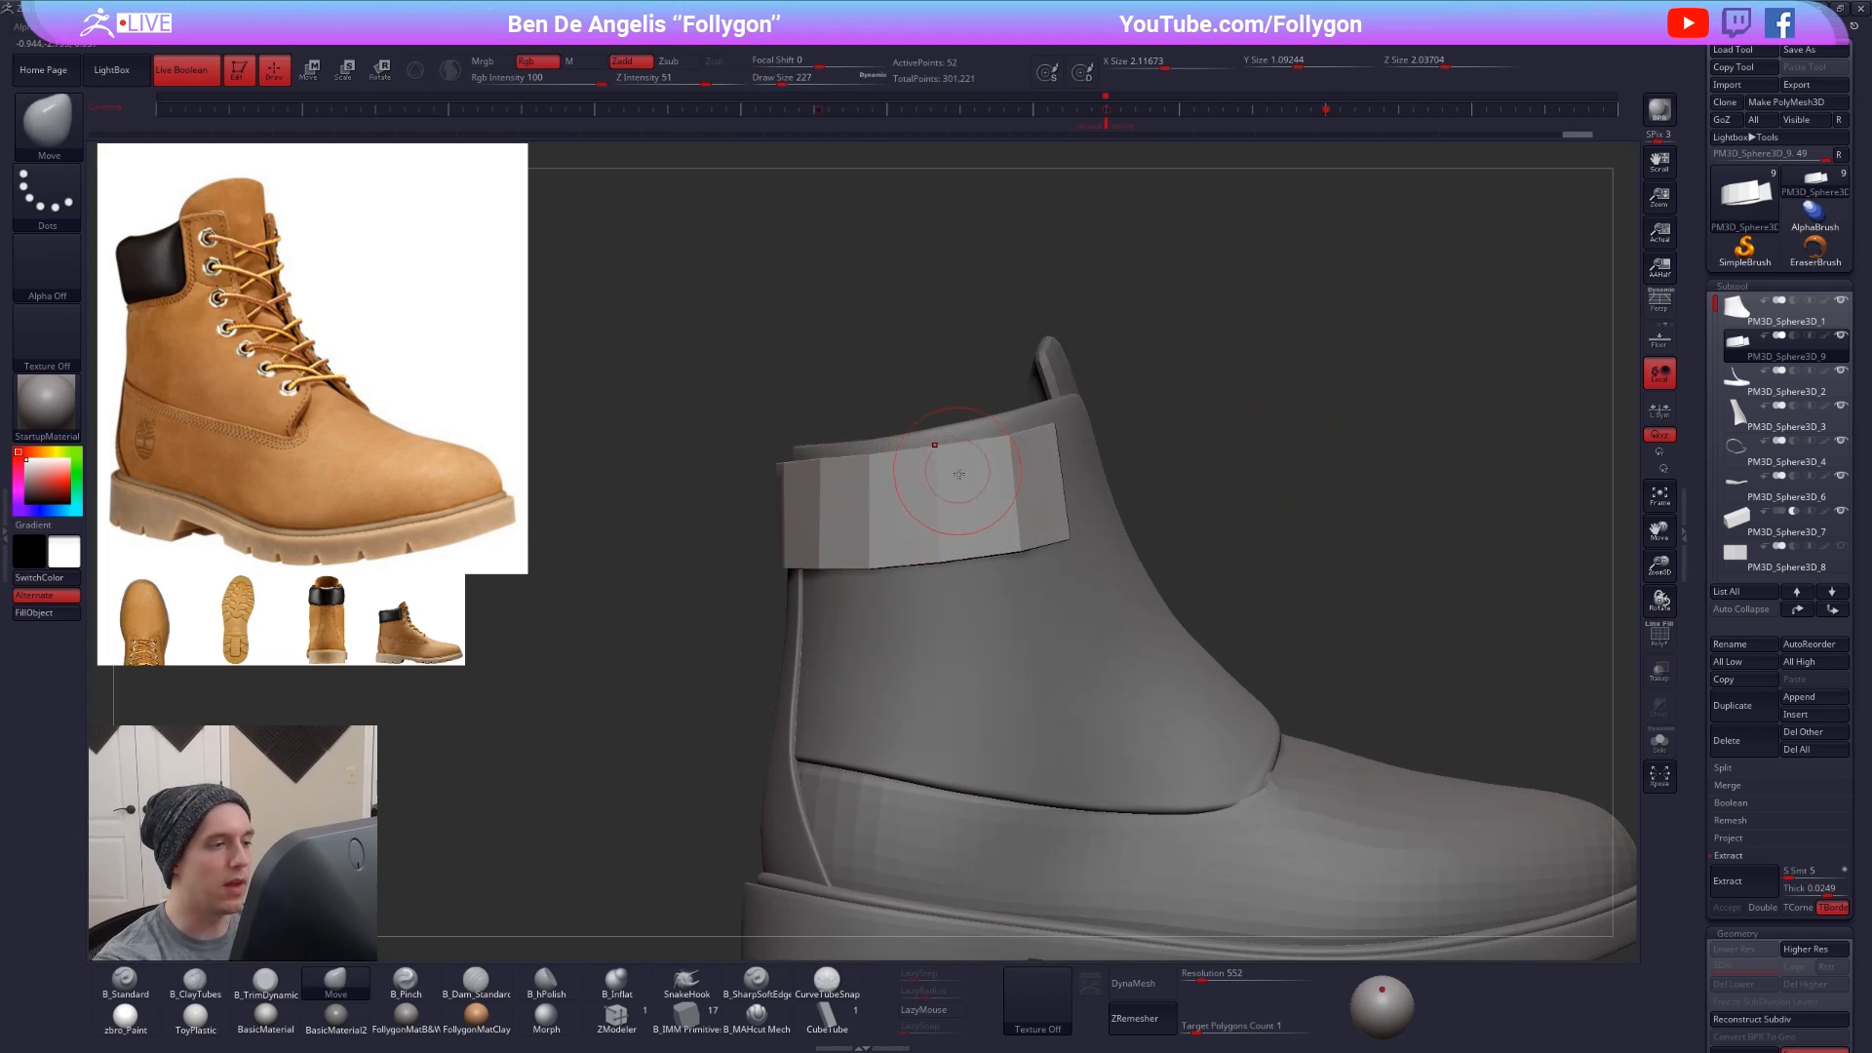
right_click_drag(959, 474, 1111, 516)
mouse_move(877, 551)
right_mouse_down()
mouse_move(961, 576)
mouse_move(839, 679)
mouse_move(958, 693)
right_mouse_up()
key("space")
left_click_drag(1025, 596, 1043, 595)
mouse_move(988, 585)
right_mouse_down()
mouse_move(877, 591)
mouse_move(979, 624)
right_mouse_up()
key("space")
left_click_drag(1000, 625, 980, 625)
right_click_drag(950, 624, 1131, 609)
mouse_move(986, 587)
right_mouse_down()
mouse_move(997, 624)
mouse_move(965, 577)
right_mouse_up()
key("space")
left_click_drag(965, 577, 976, 577)
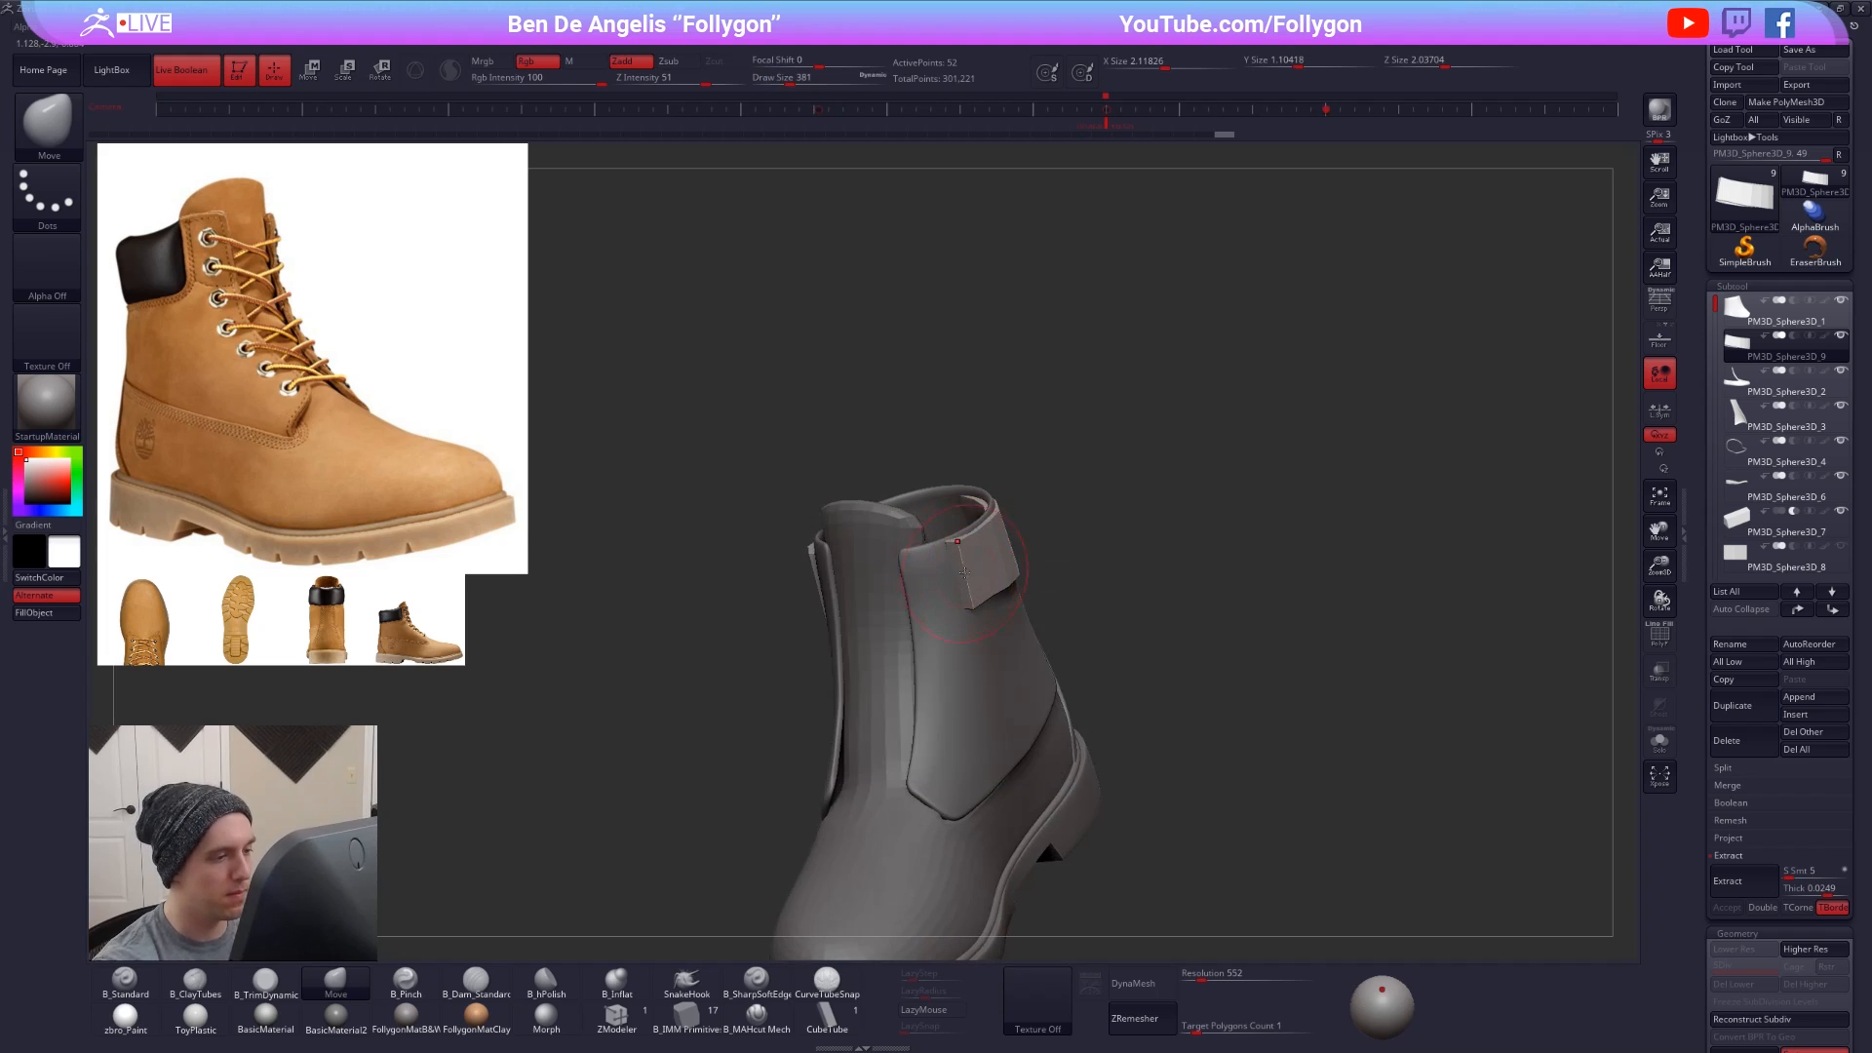
- Preview the collar strip smoothed and shape its curve around the ankle with the Move brush at draw size 677
right_click_drag(974, 588, 1034, 624)
right_click_drag(960, 546, 940, 604)
key("space")
left_click_drag(915, 552, 944, 552)
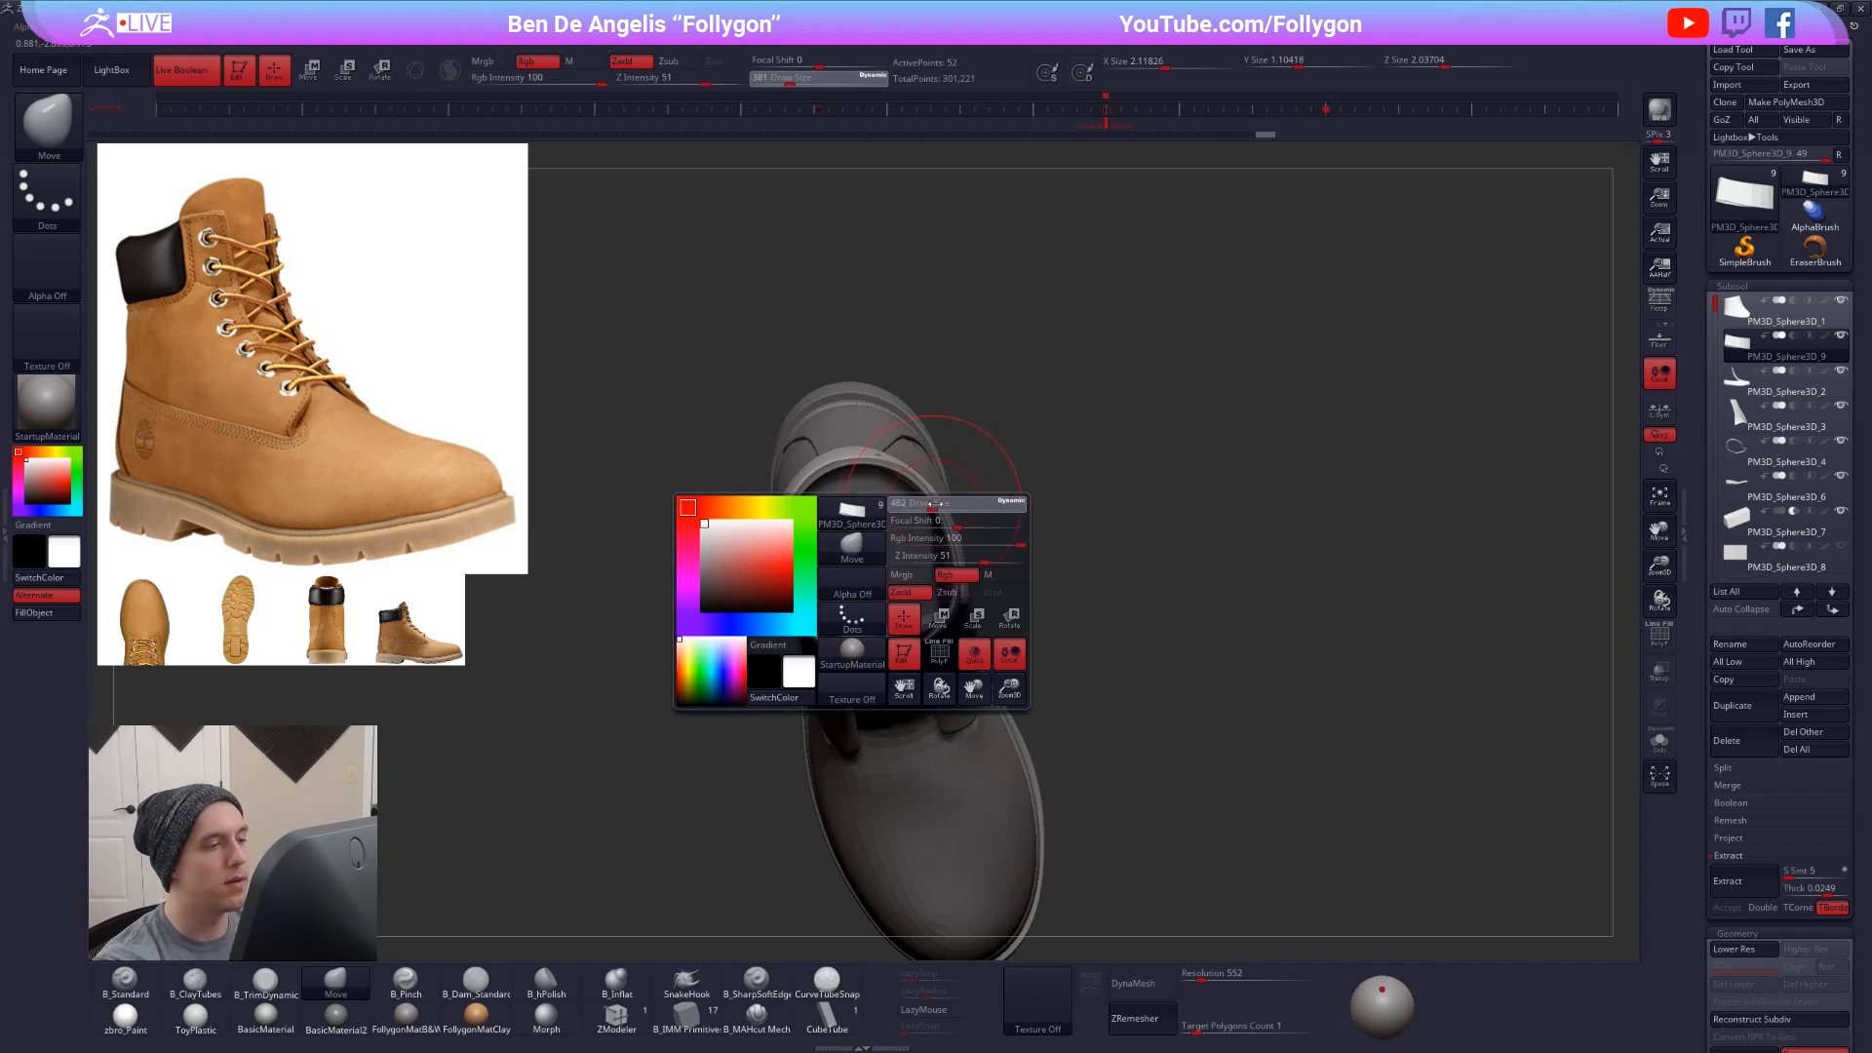
key("d")
mouse_move(944, 507)
right_mouse_down()
mouse_move(928, 597)
mouse_move(902, 459)
right_mouse_up()
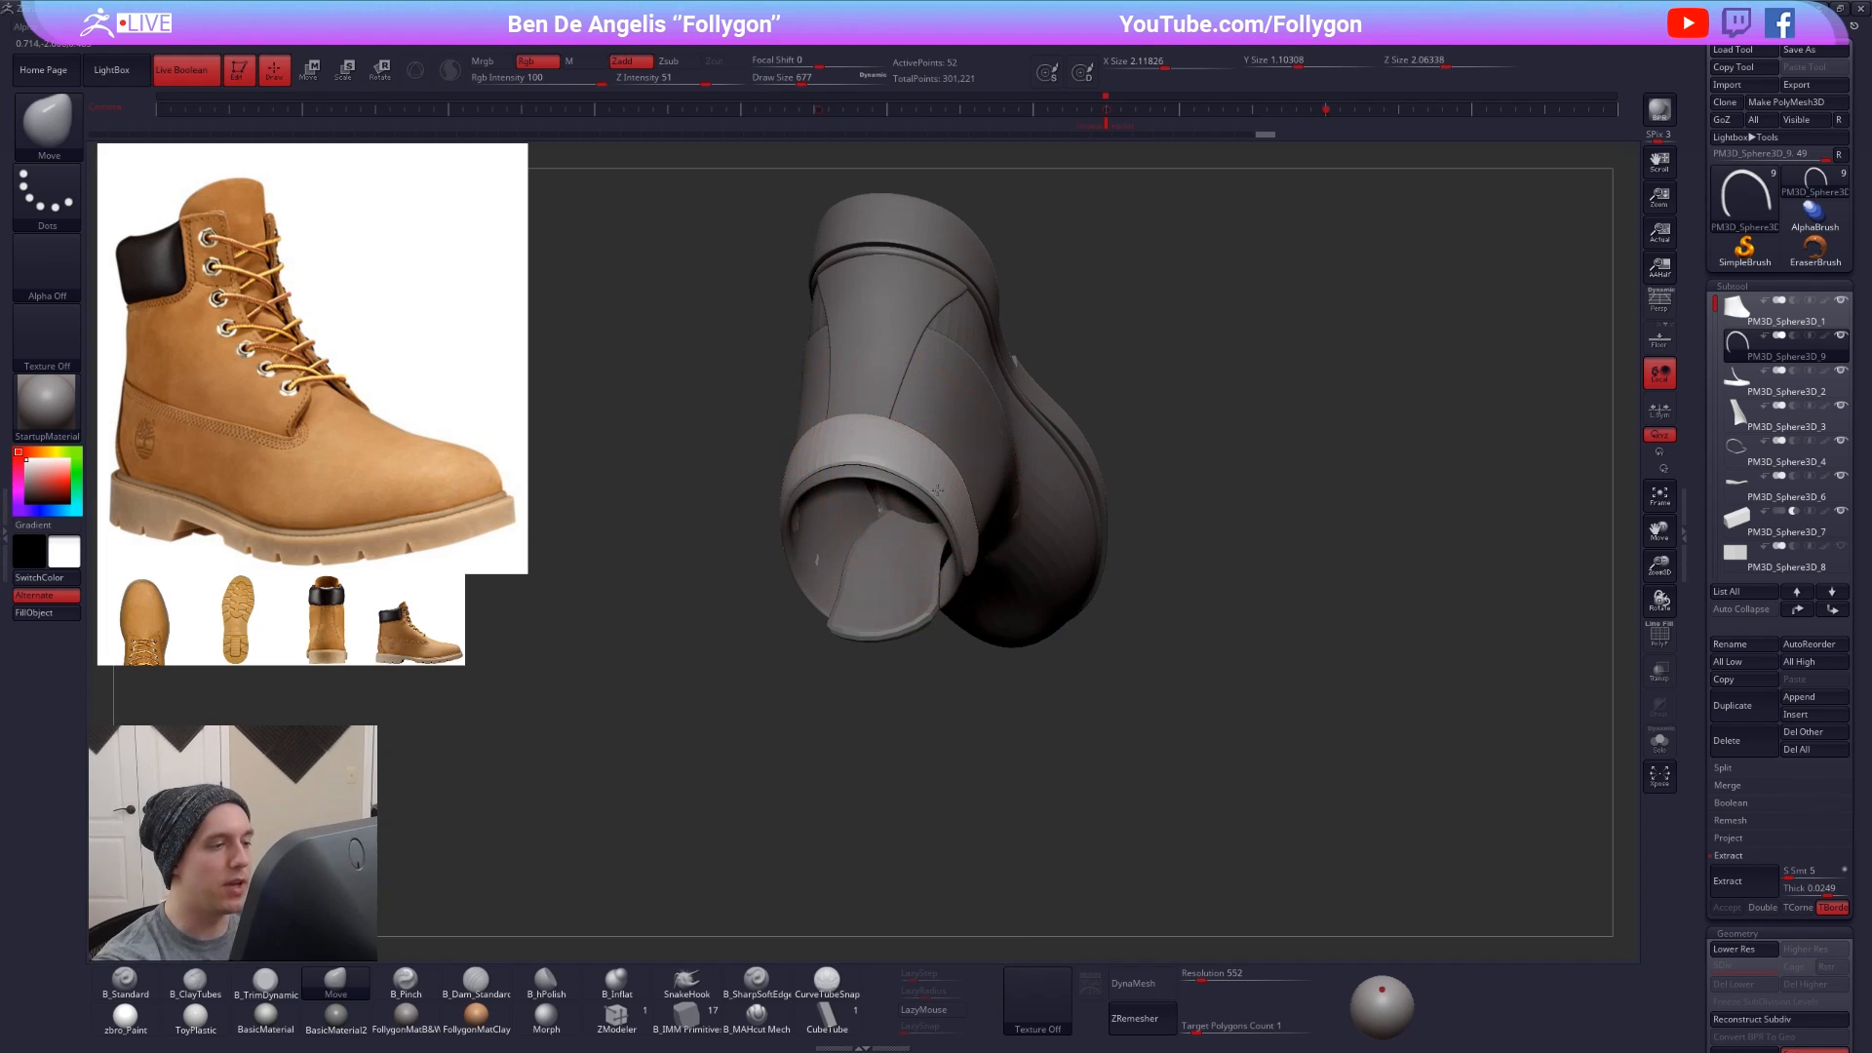
- Fit the smoothed collar's sides to the boot with the Move brush at draw sizes 482 and 252
key("space")
left_click_drag(938, 489, 922, 552)
right_click_drag(936, 604, 984, 454)
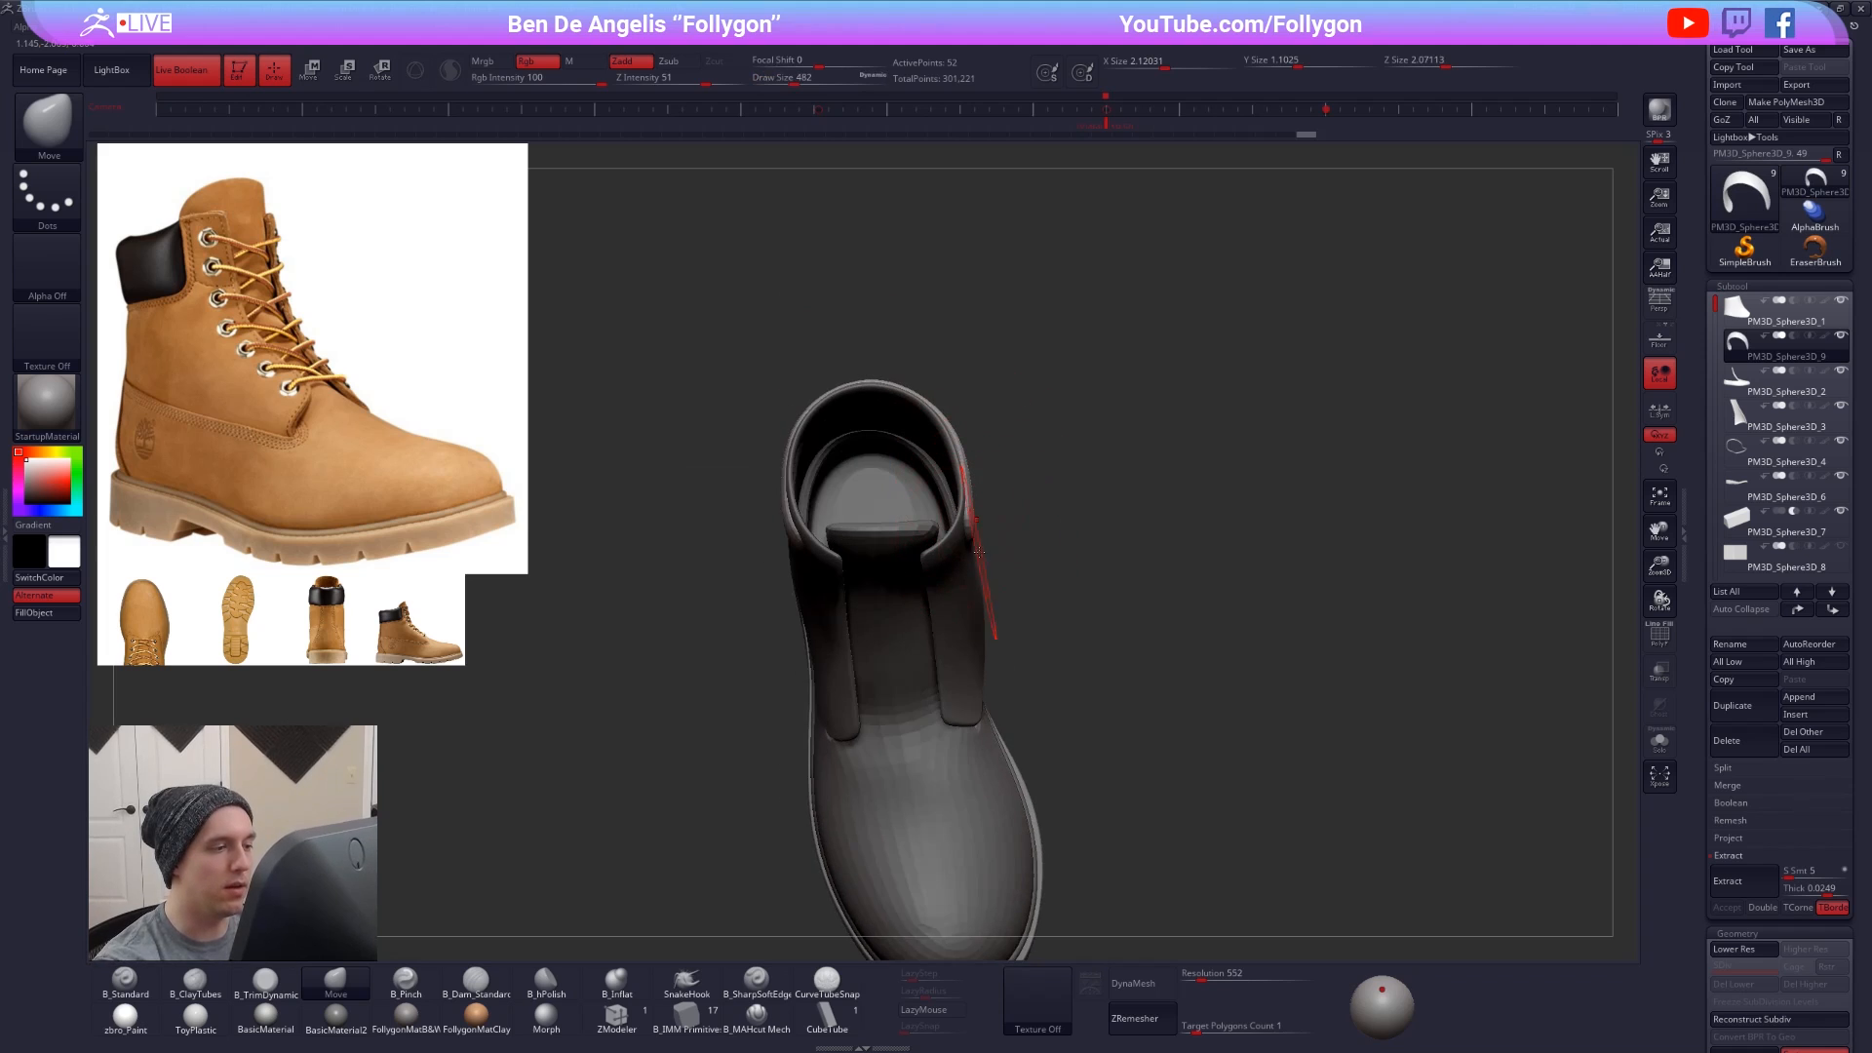
right_click_drag(979, 552, 978, 478)
key("space")
left_click_drag(931, 551, 908, 552)
mouse_move(1045, 546)
right_mouse_down()
mouse_move(969, 552)
mouse_move(1103, 610)
mouse_move(1035, 659)
mouse_move(1014, 628)
right_mouse_up()
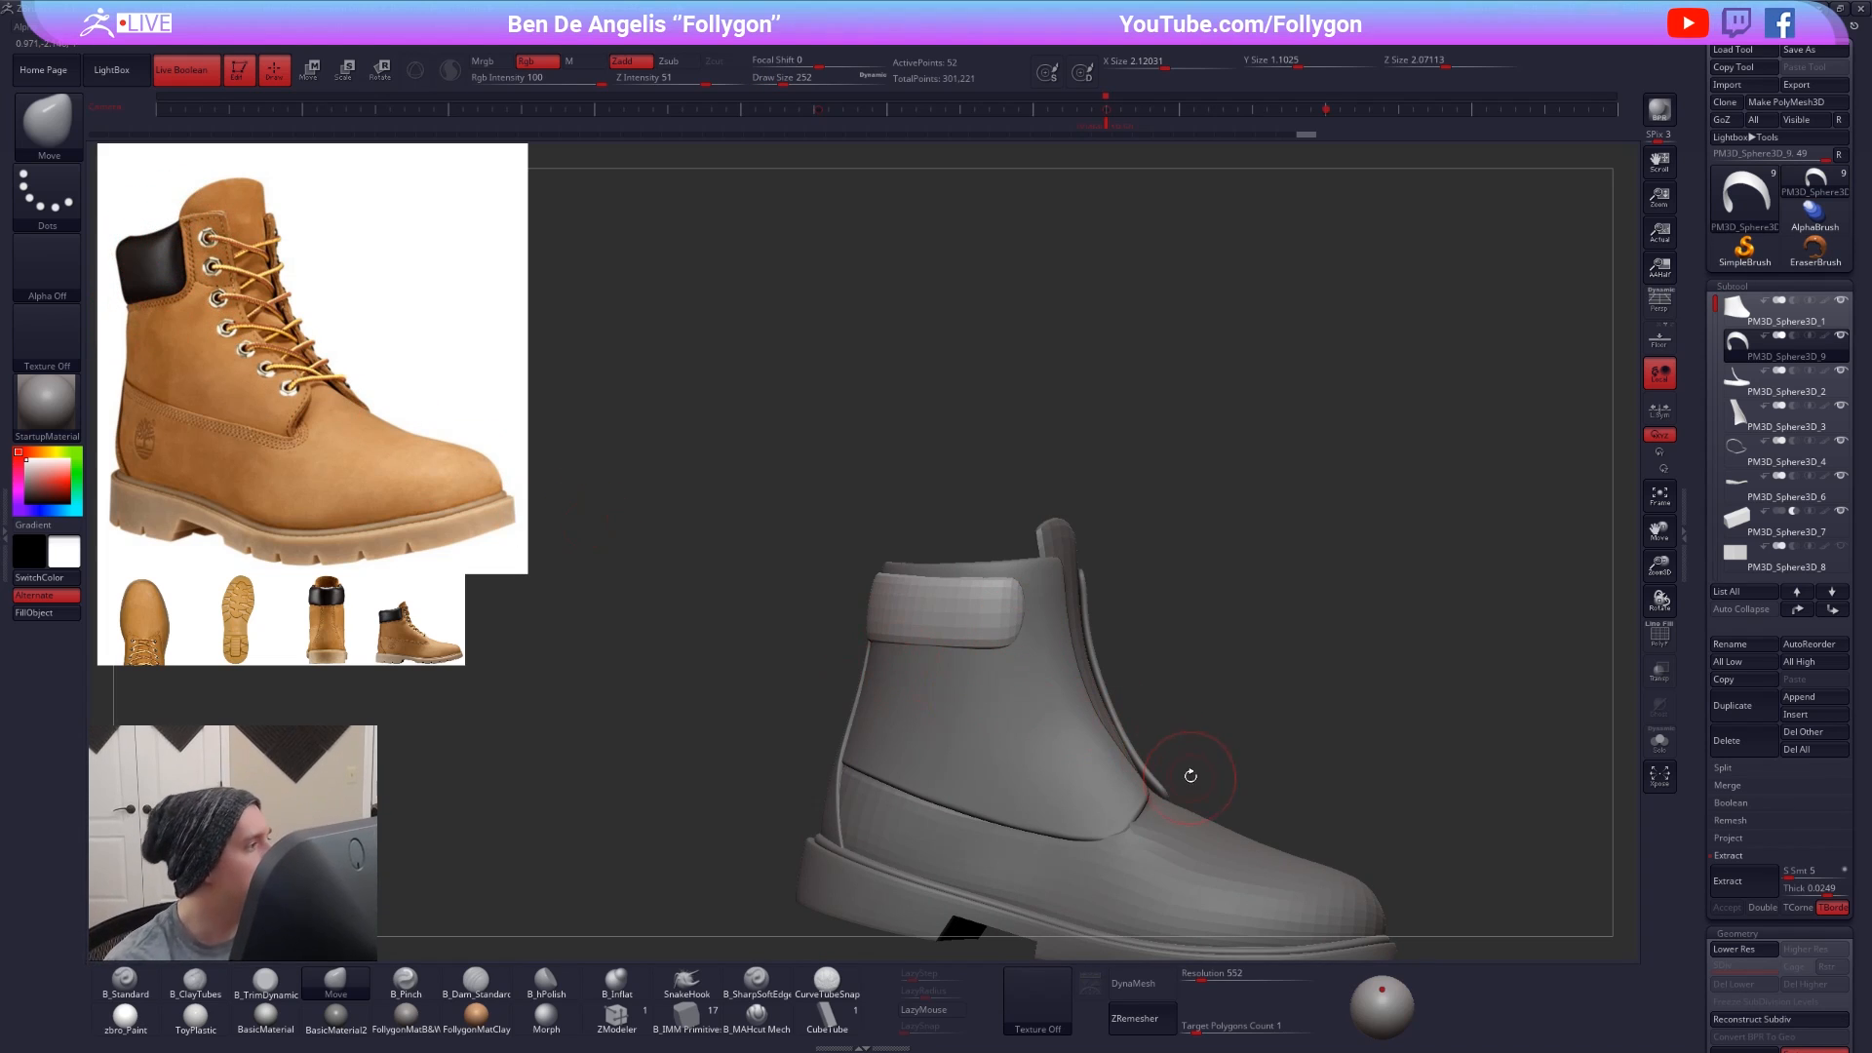
- Turn off the smoothing preview and tilt the collar strip about its upper back corner with Transpose rotation
key("shift+d")
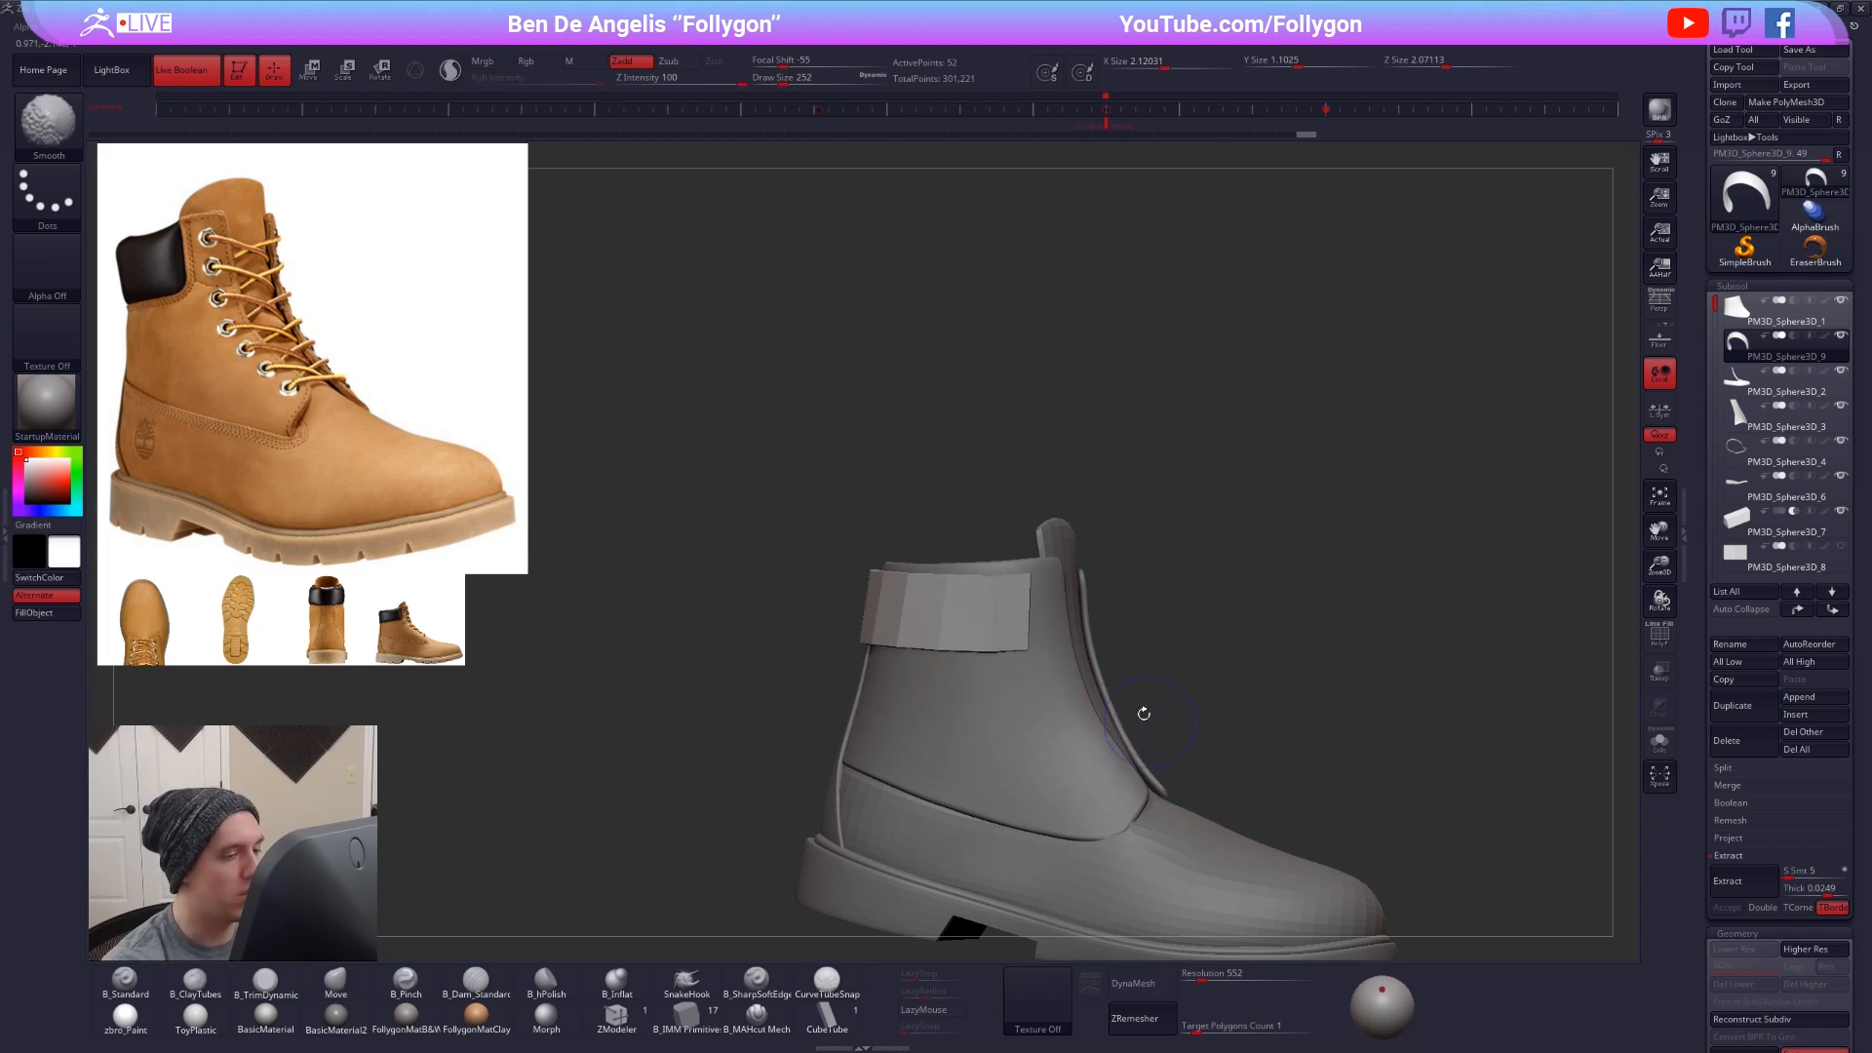
left_click_drag(1144, 710, 1209, 703)
left_click_drag(1090, 576, 1169, 446, "ctrl")
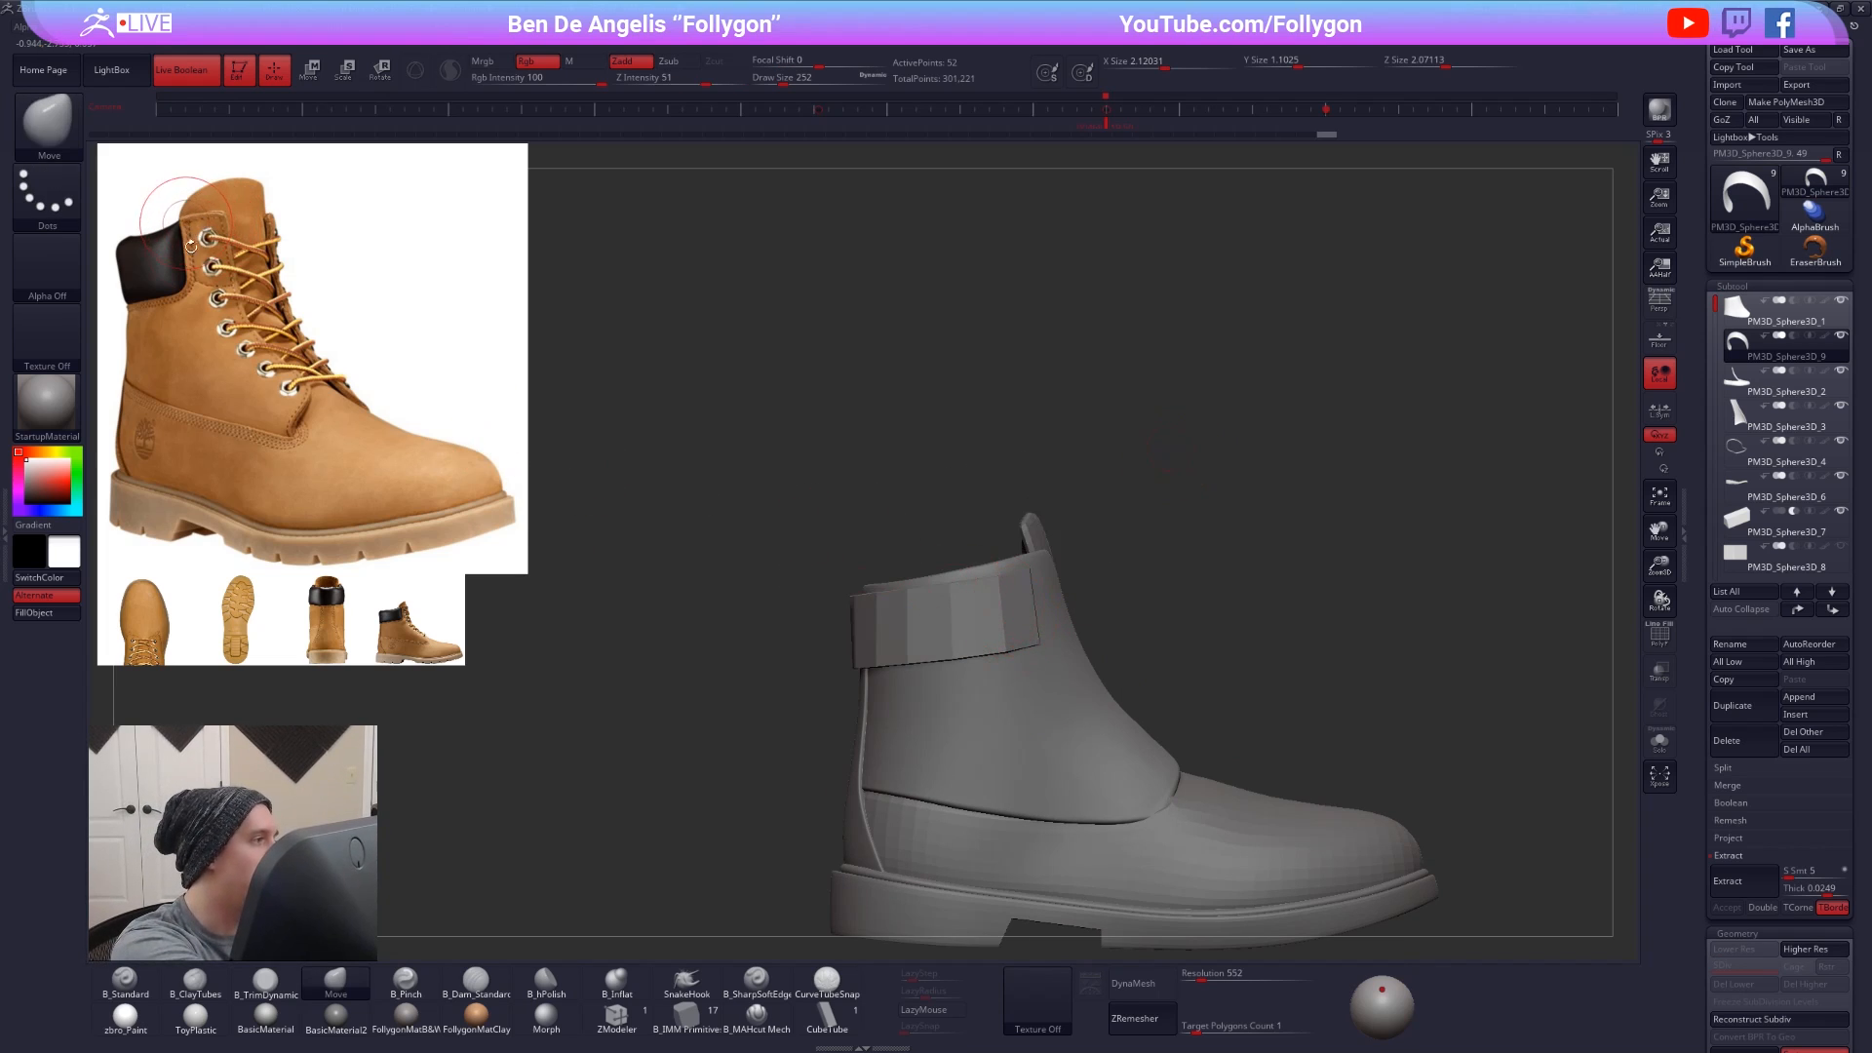
key("w")
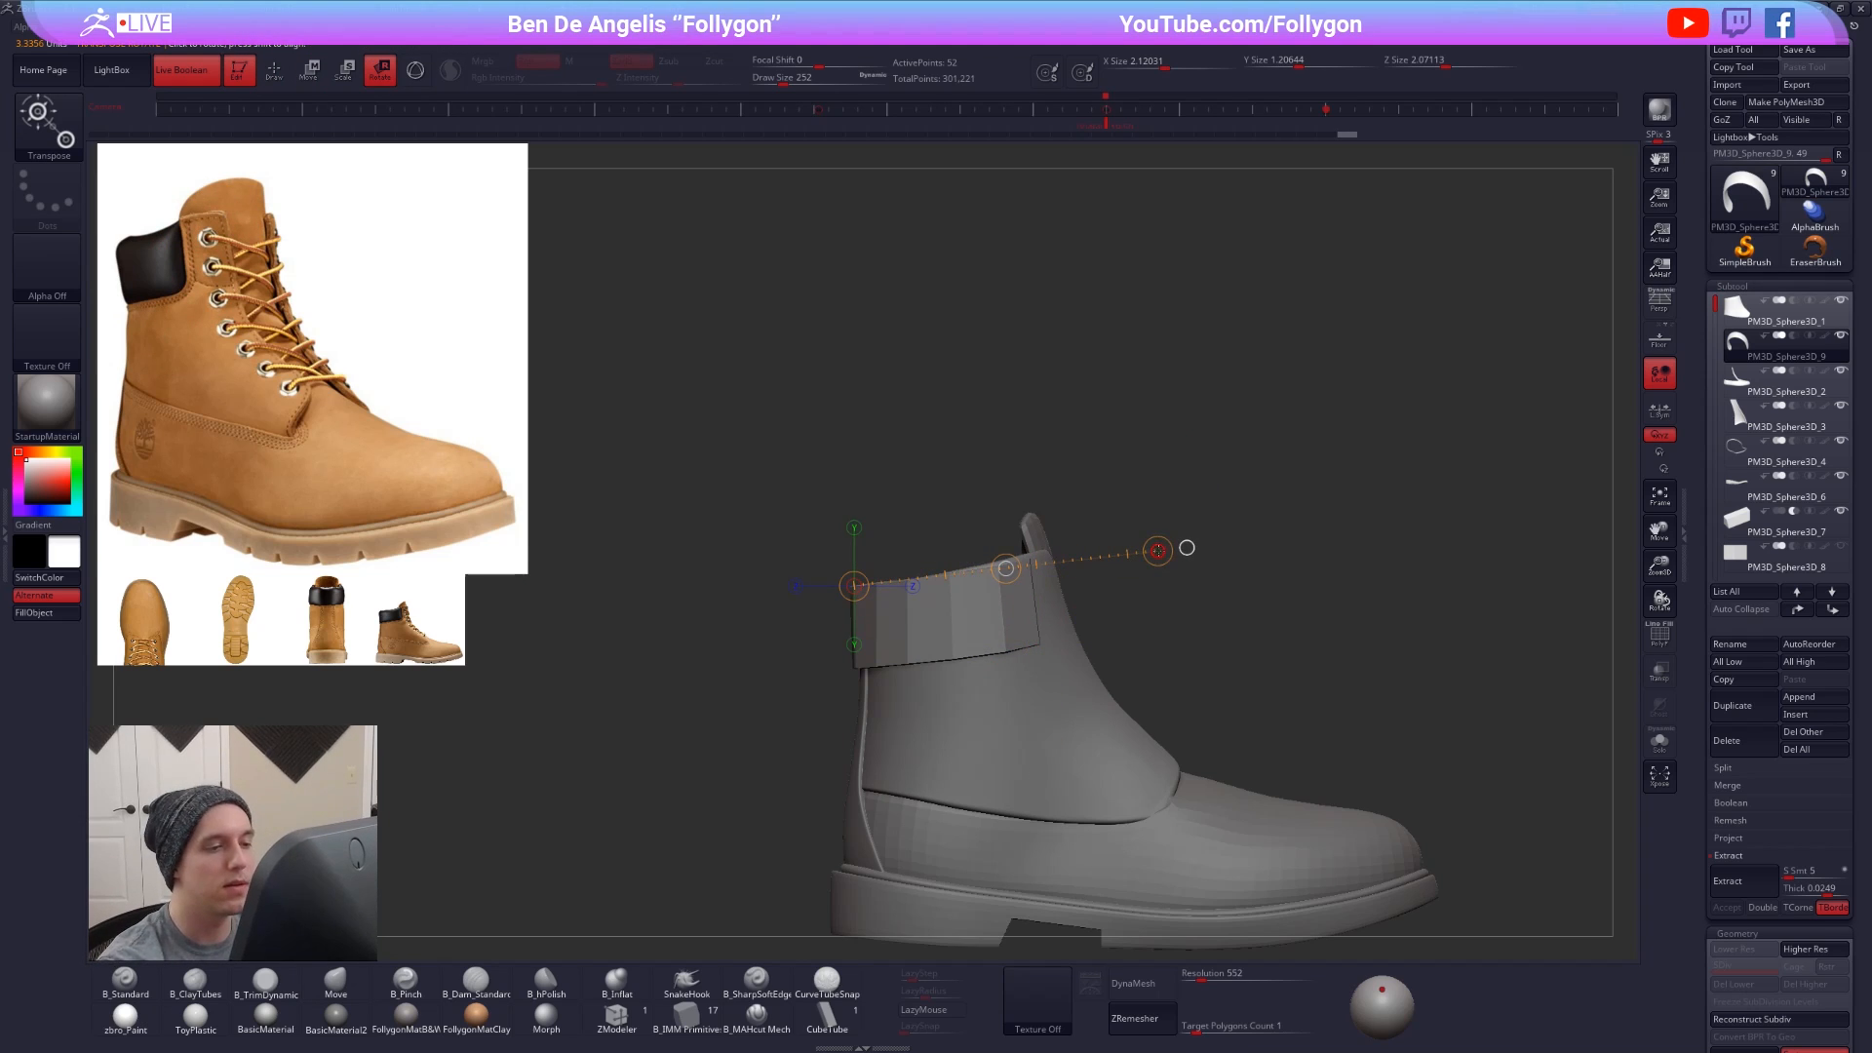
left_click_drag(1158, 538, 1158, 534)
- Reshape the collar strip's upper front corners with the Move brush at draw sizes 306 and 414
key("q")
key("space")
left_click_drag(1045, 602, 1058, 603)
left_click_drag(1029, 594, 1035, 587)
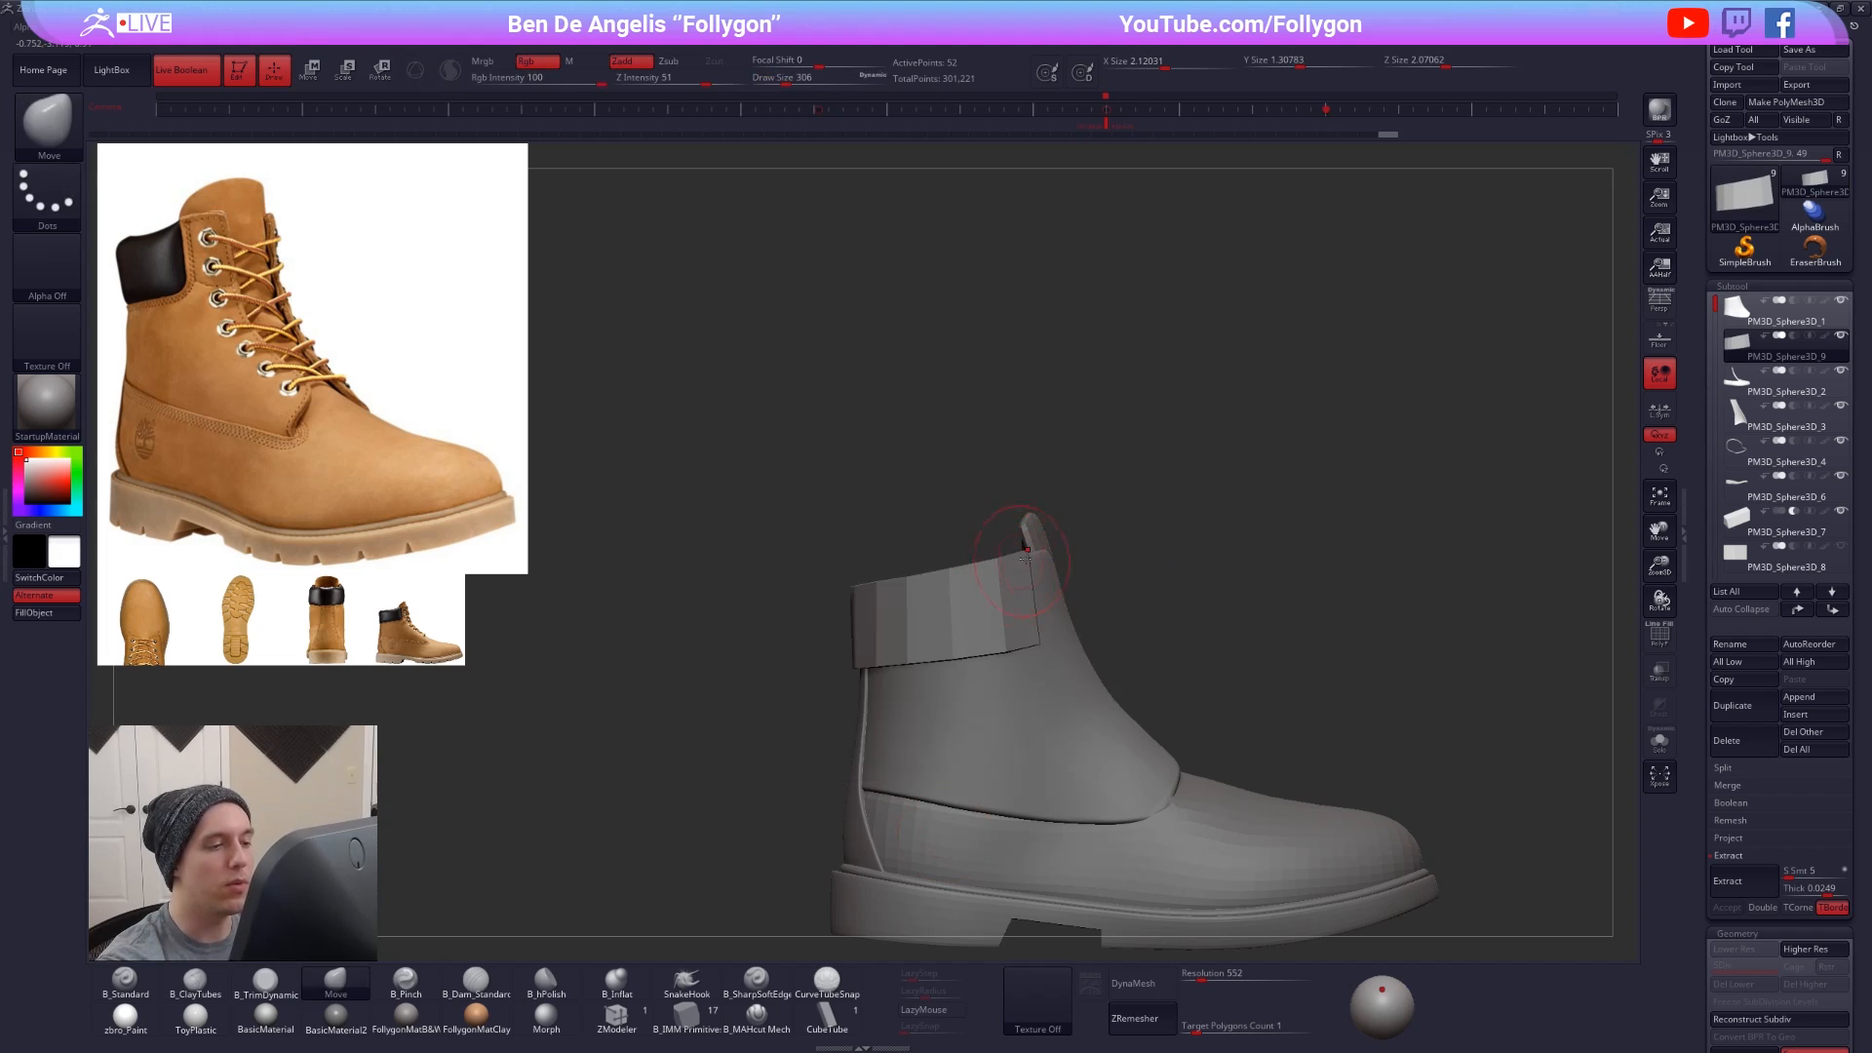
mouse_move(989, 585)
right_mouse_down()
mouse_move(1105, 637)
mouse_move(1072, 571)
mouse_move(1031, 572)
right_mouse_up()
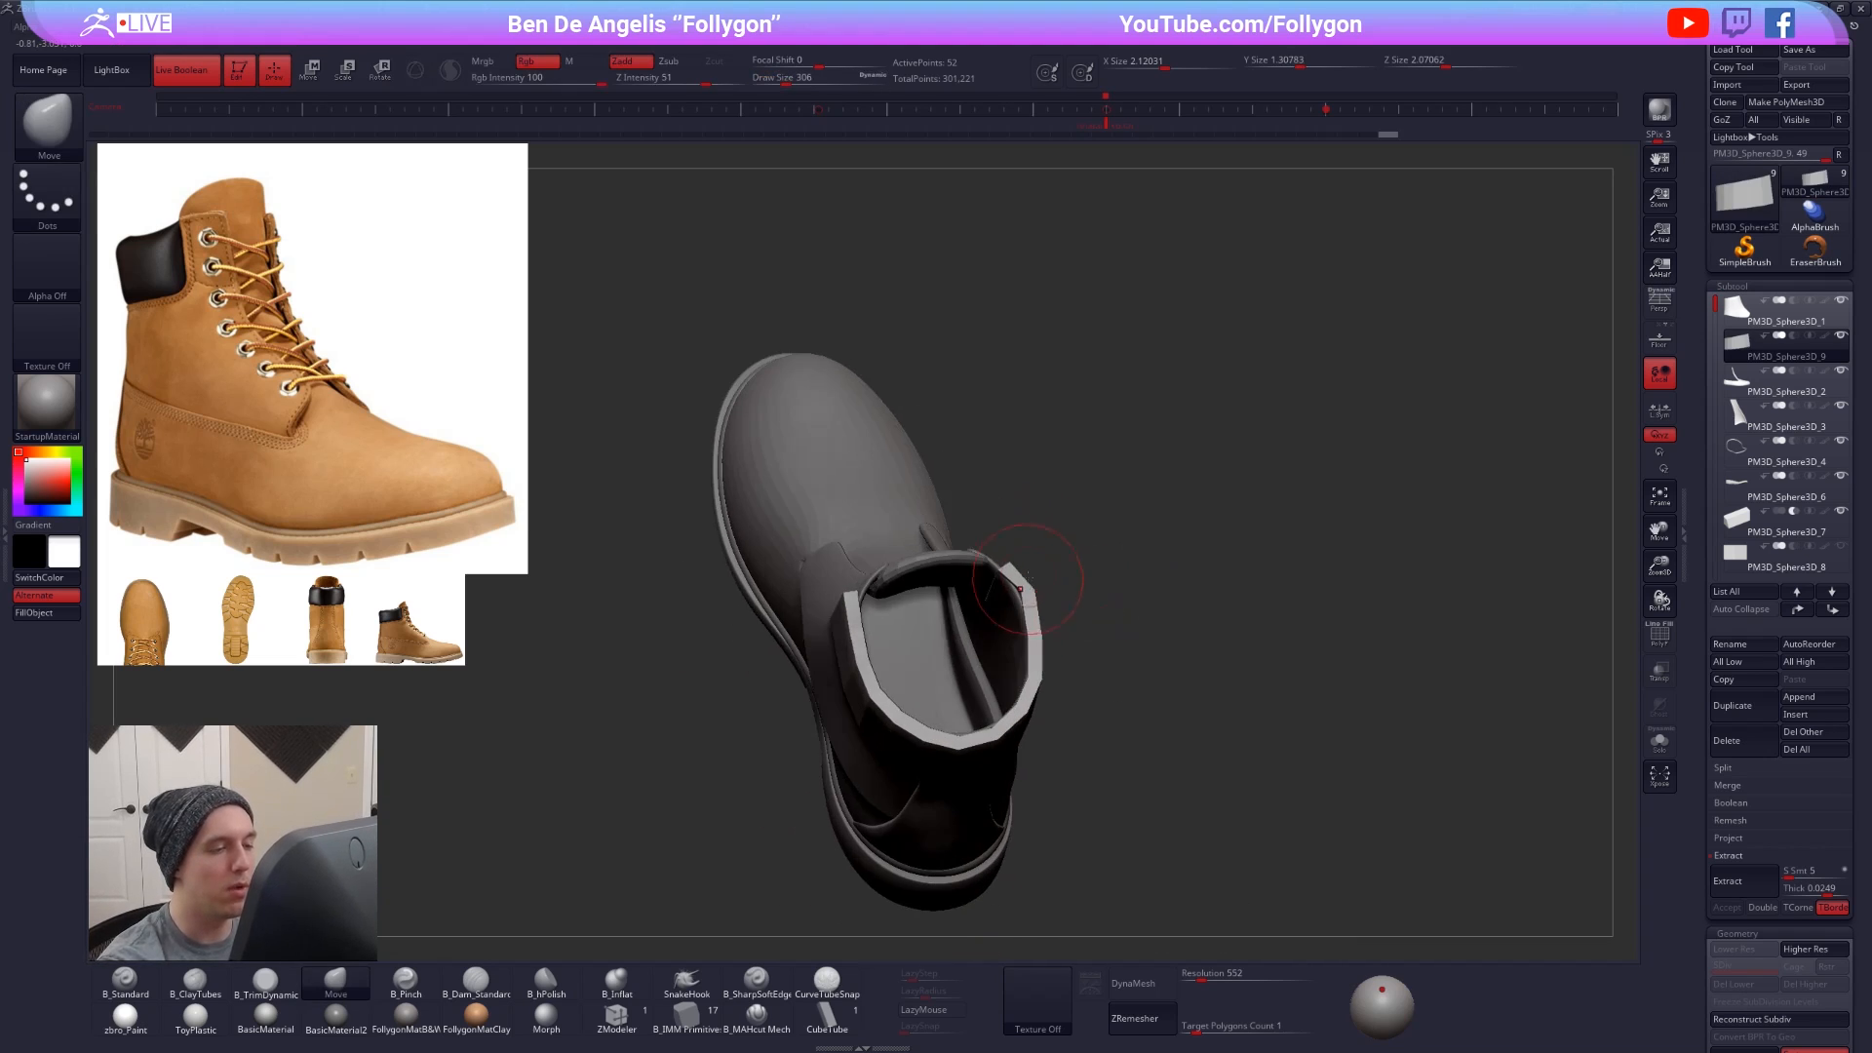
key("space")
left_click_drag(1022, 576, 1032, 576)
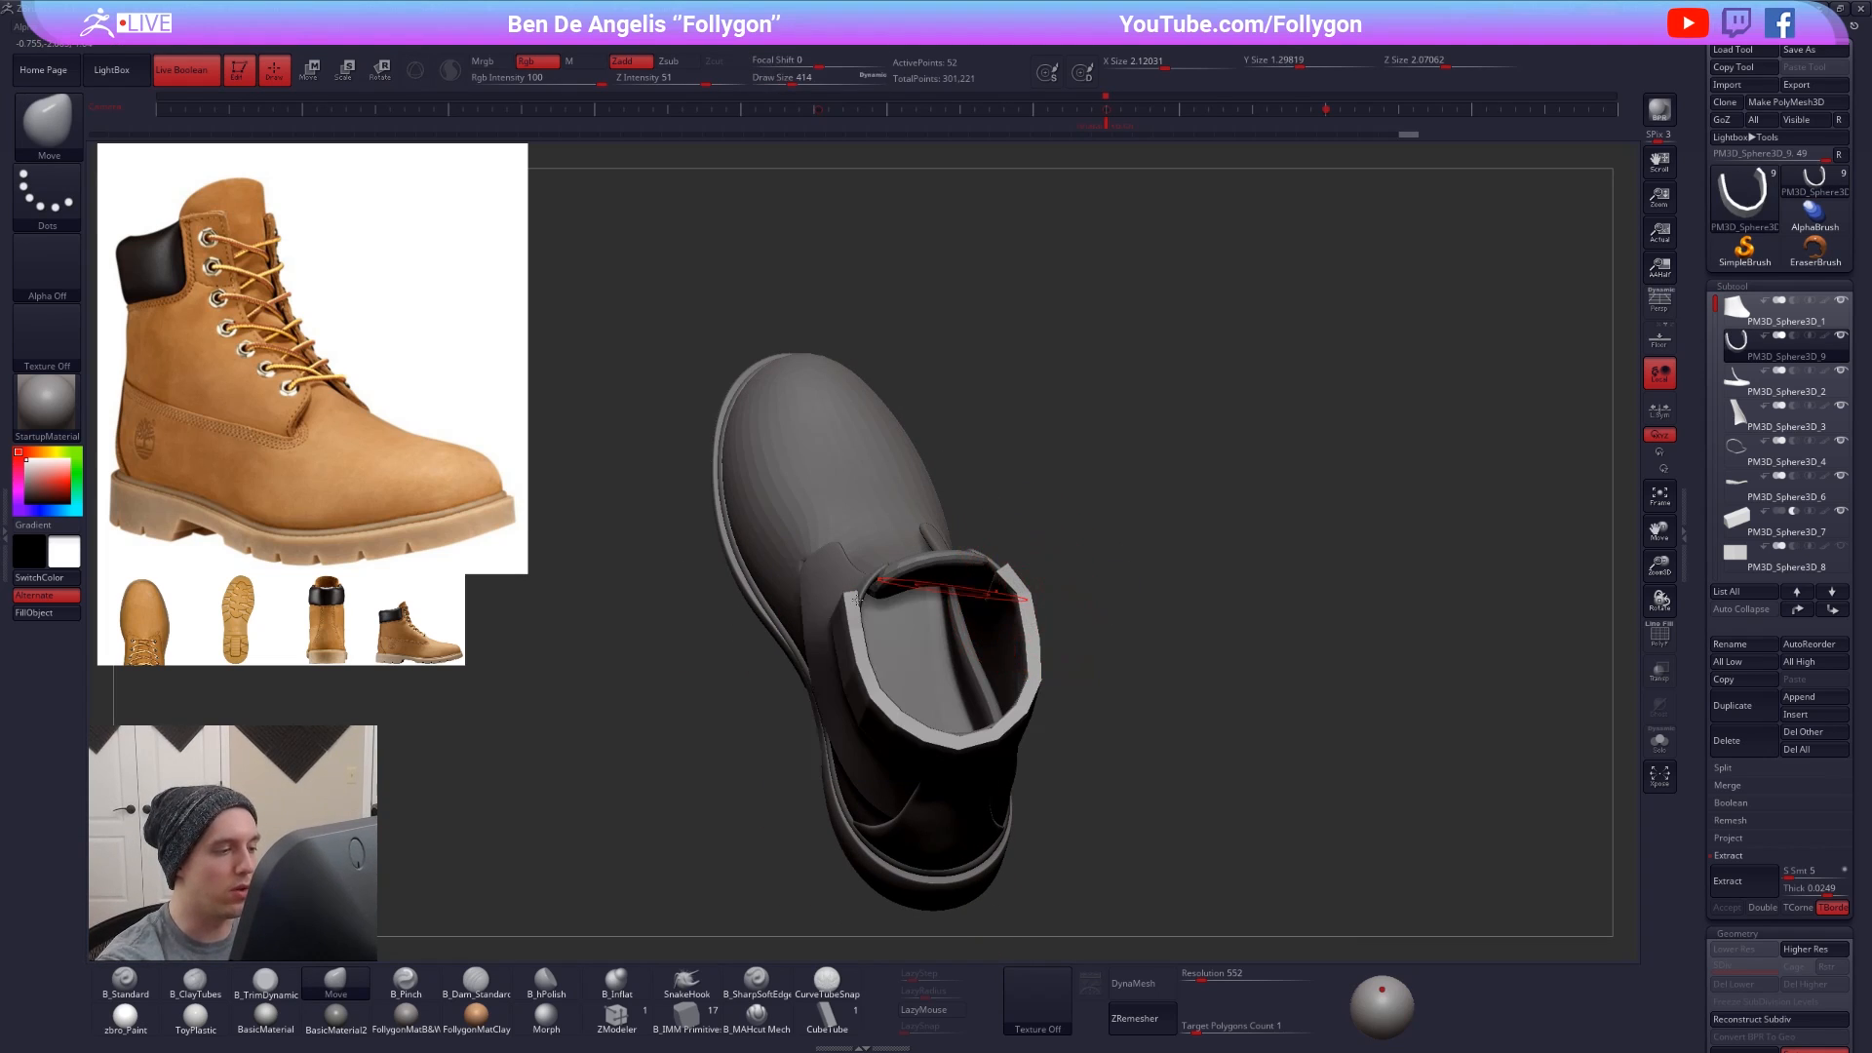
- Try to rotate the collar strip's other front end segment with Transpose, masking the rest of the strip
mouse_move(856, 600)
right_mouse_down()
mouse_move(835, 635)
mouse_move(802, 630)
mouse_move(882, 602)
right_mouse_up()
key("alt+s")
key("shift+f")
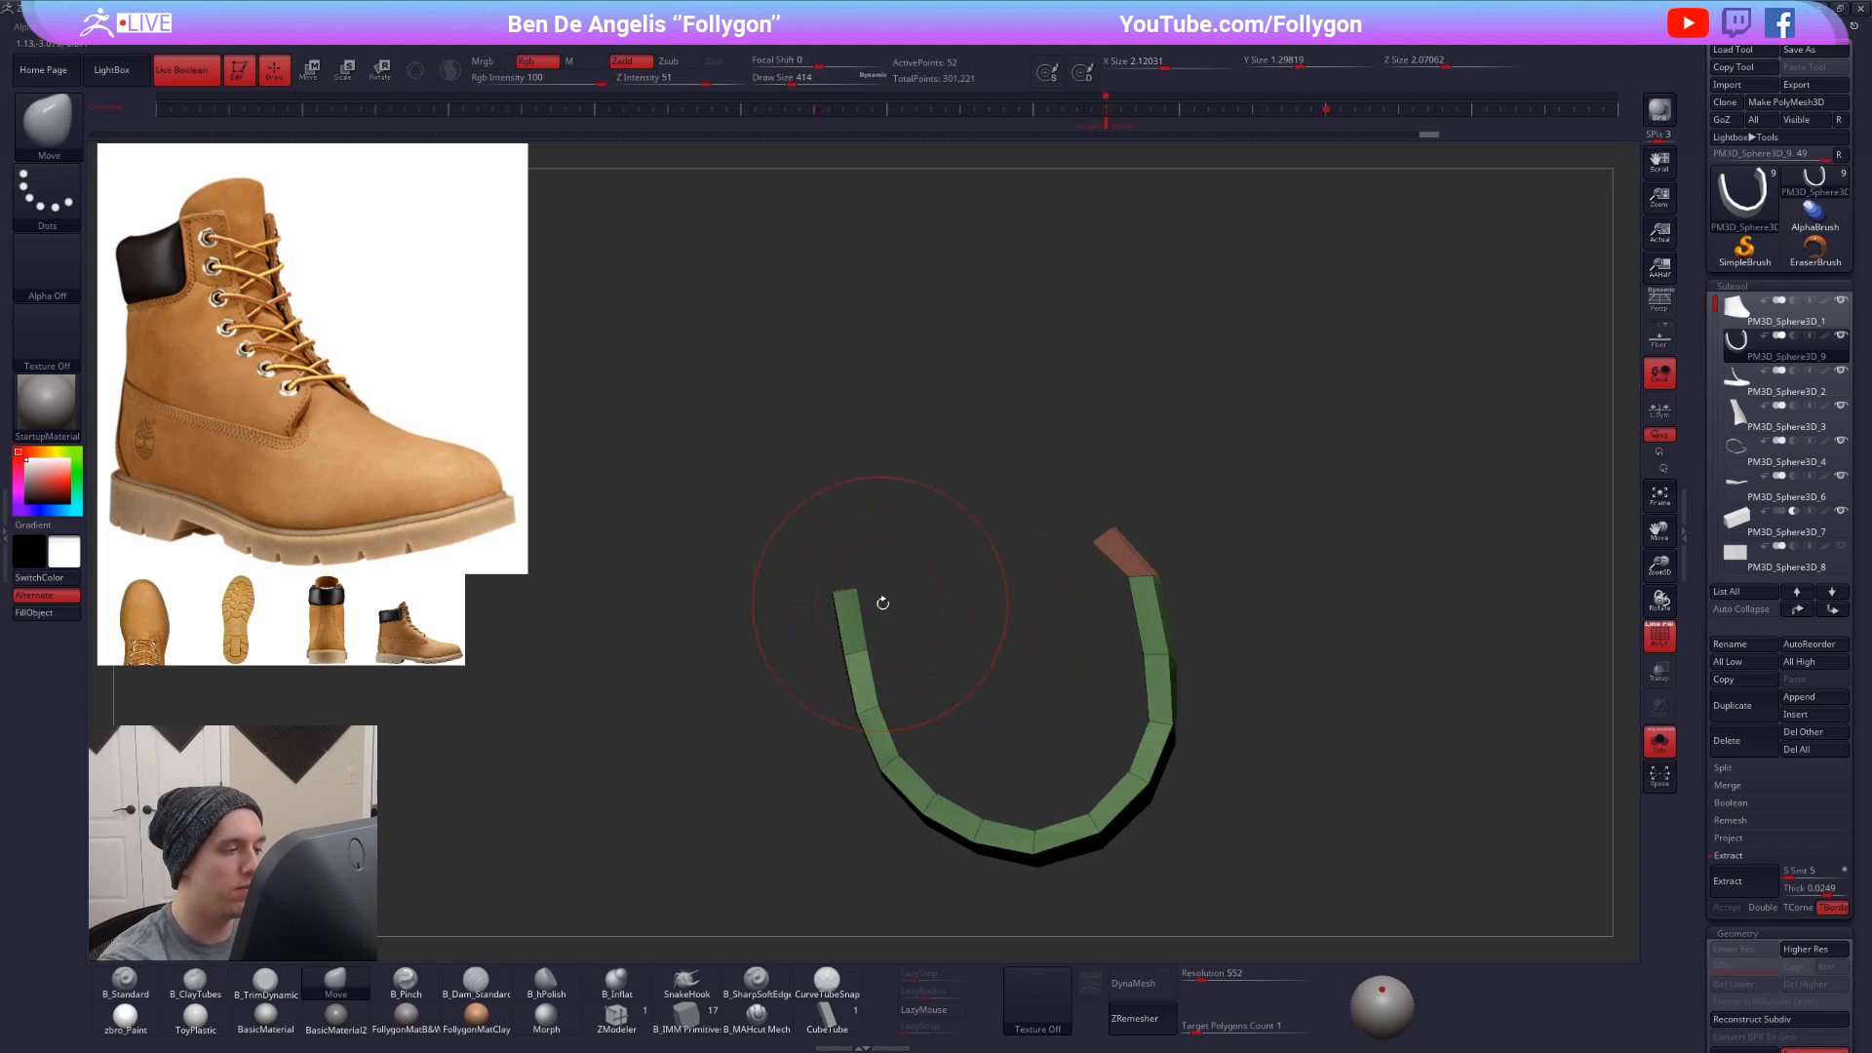
left_click_drag(796, 606, 880, 491, "ctrl")
left_click(895, 541, "ctrl")
key("r")
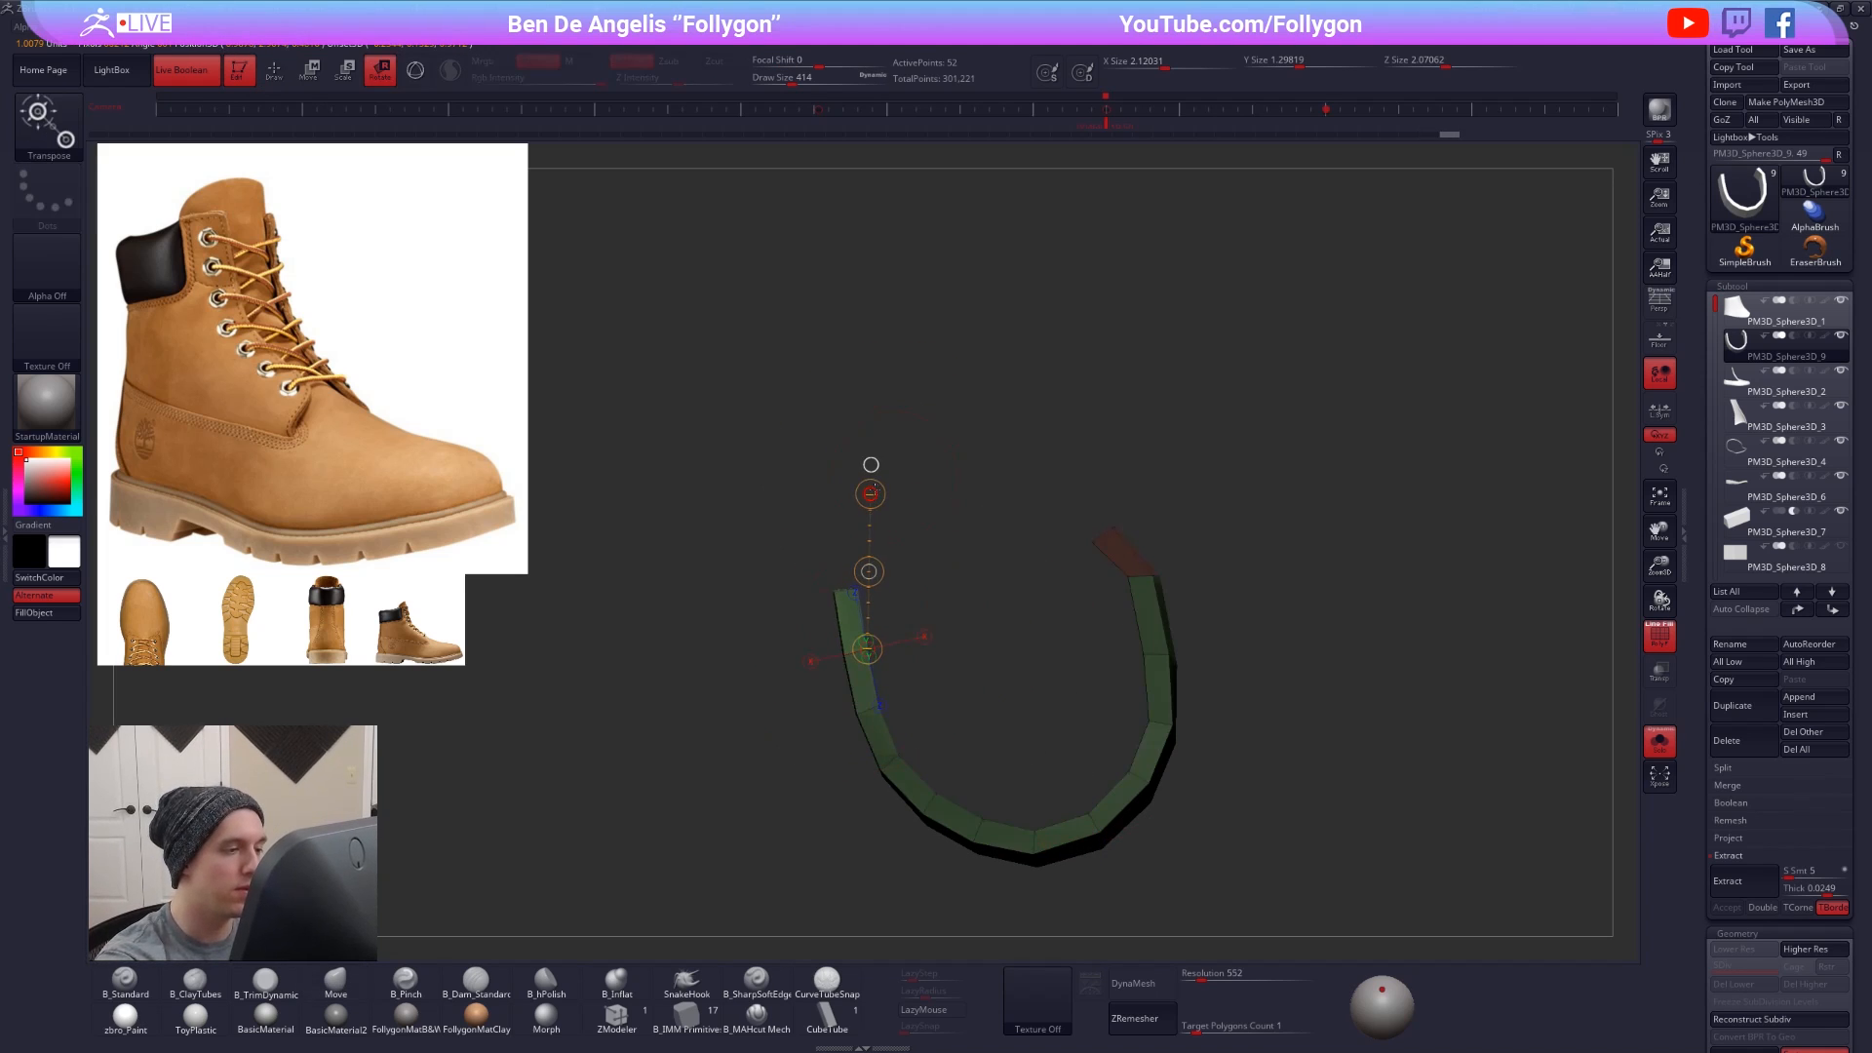
key("alt+s")
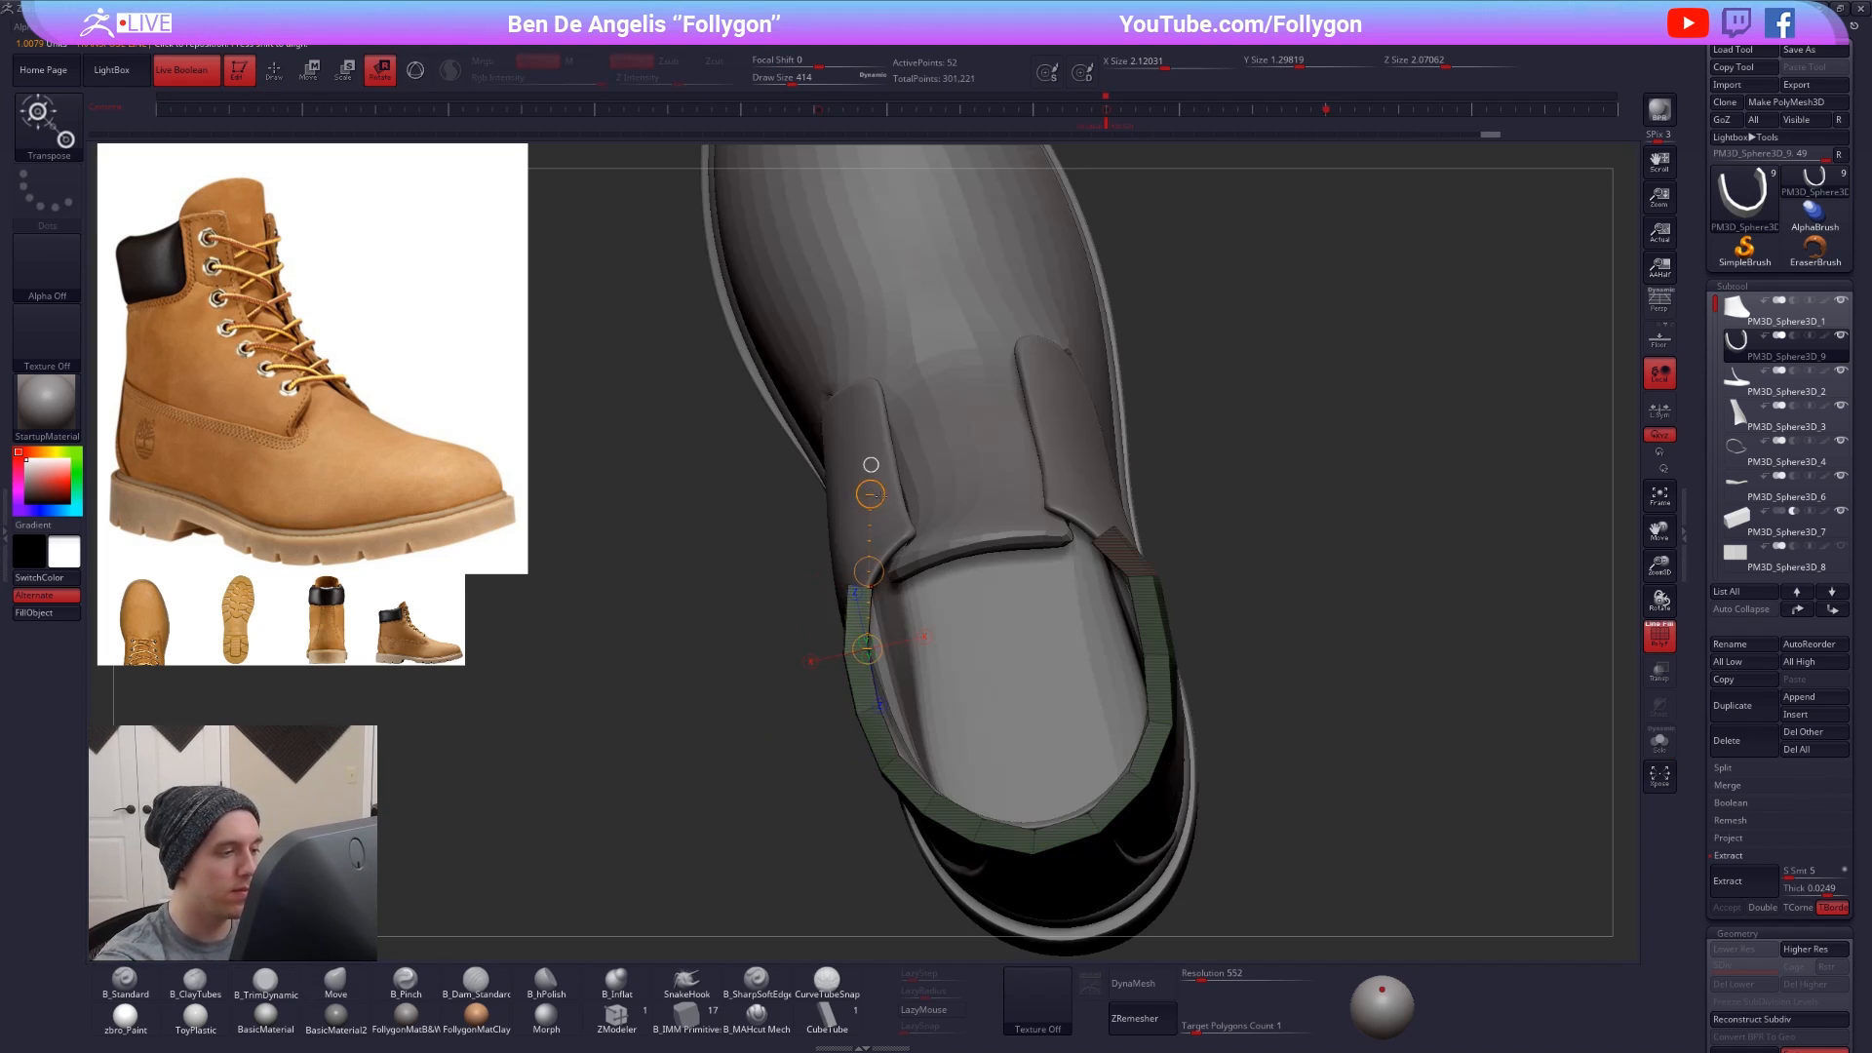
key("q")
mouse_move(877, 494)
right_mouse_down()
mouse_move(916, 429)
mouse_move(991, 493)
mouse_move(1013, 487)
right_mouse_up()
left_click_drag(960, 478, 986, 502, "ctrl")
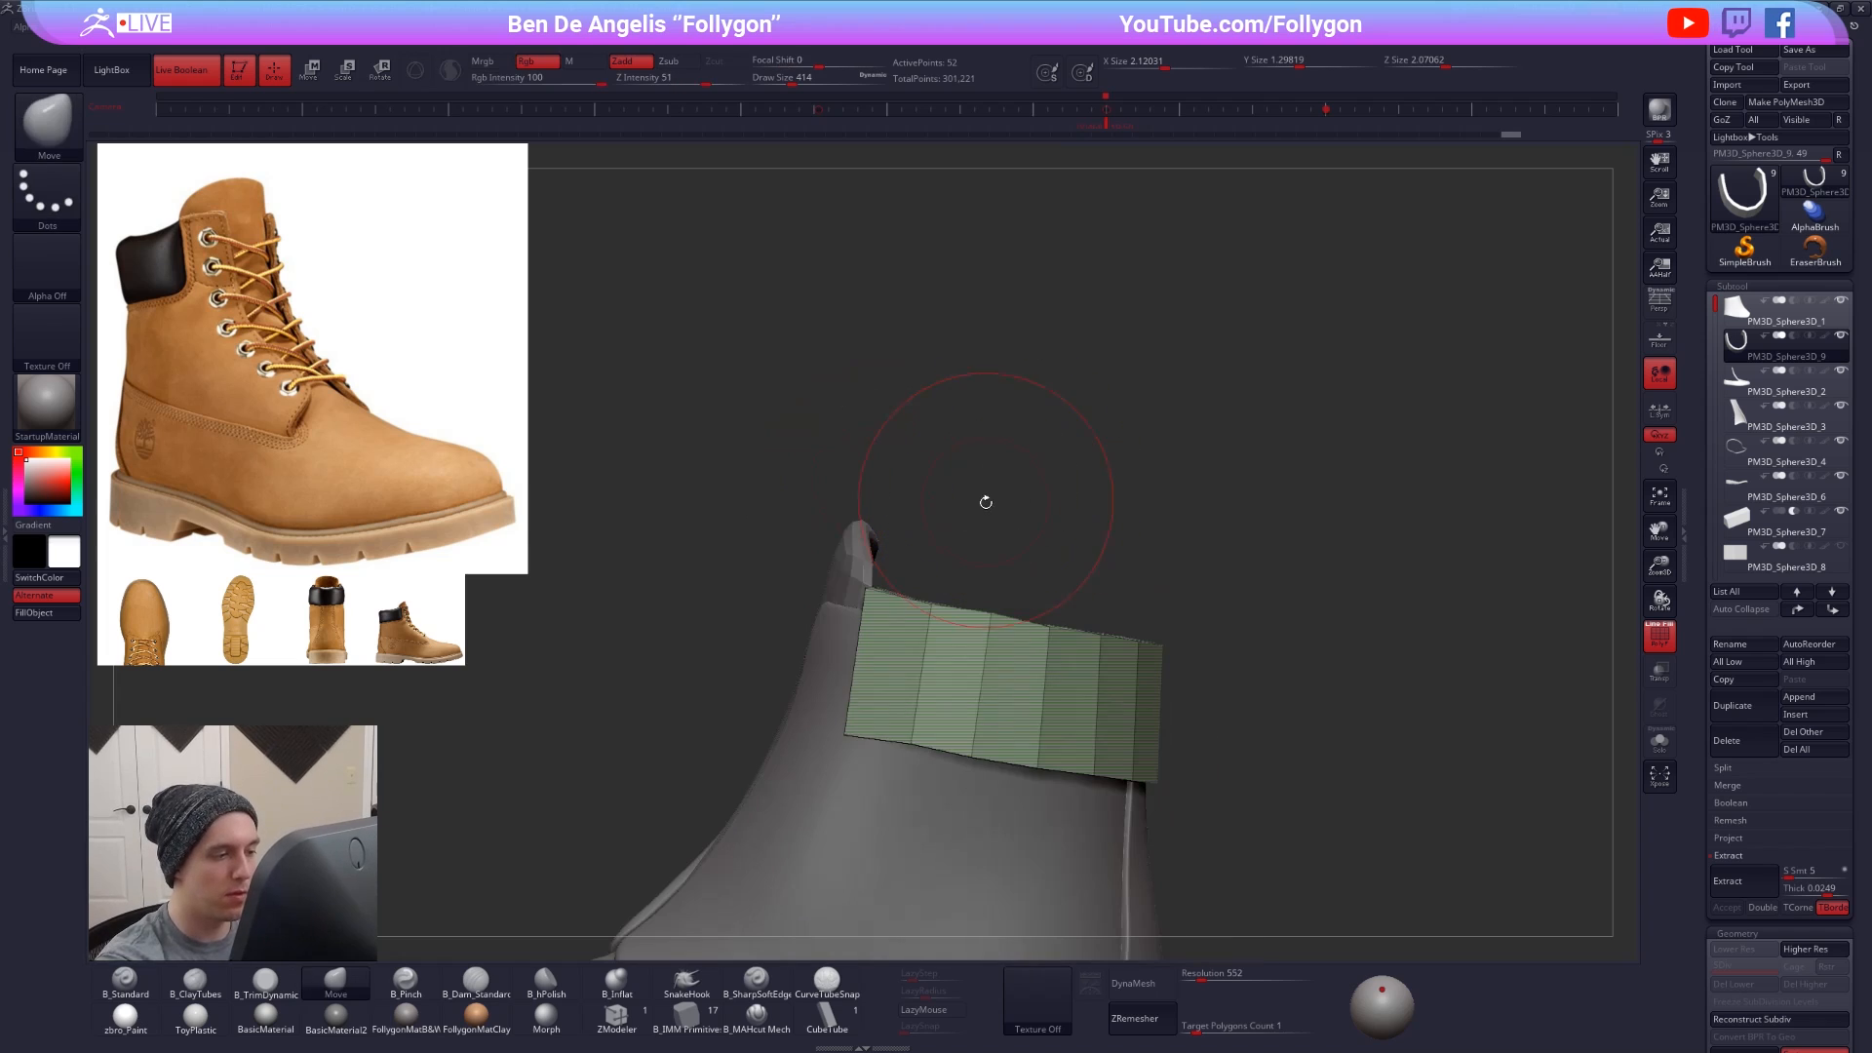
- Adjust the edges of the collar strip's other front end with the Move brush at draw sizes 265 and 227
key("space")
left_click(982, 501)
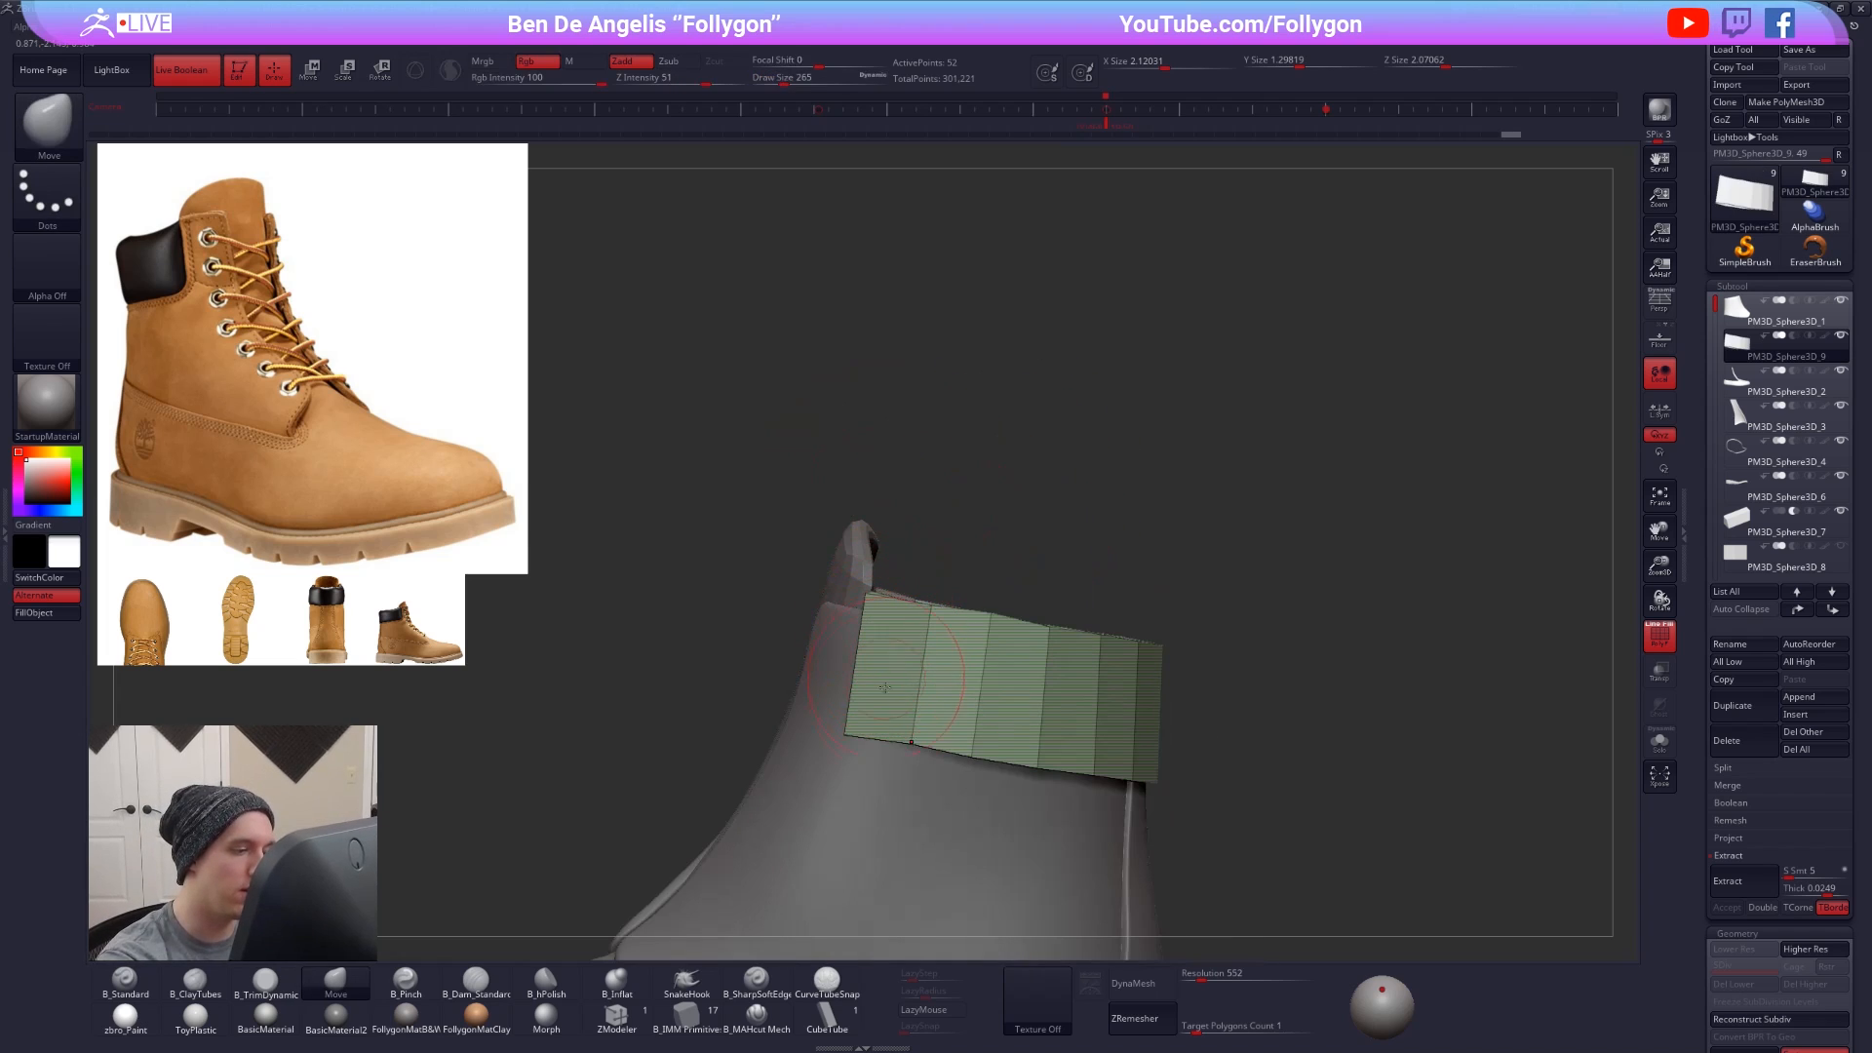
right_click_drag(856, 715, 892, 595)
key("space")
left_click(906, 613)
left_click_drag(902, 602, 892, 619)
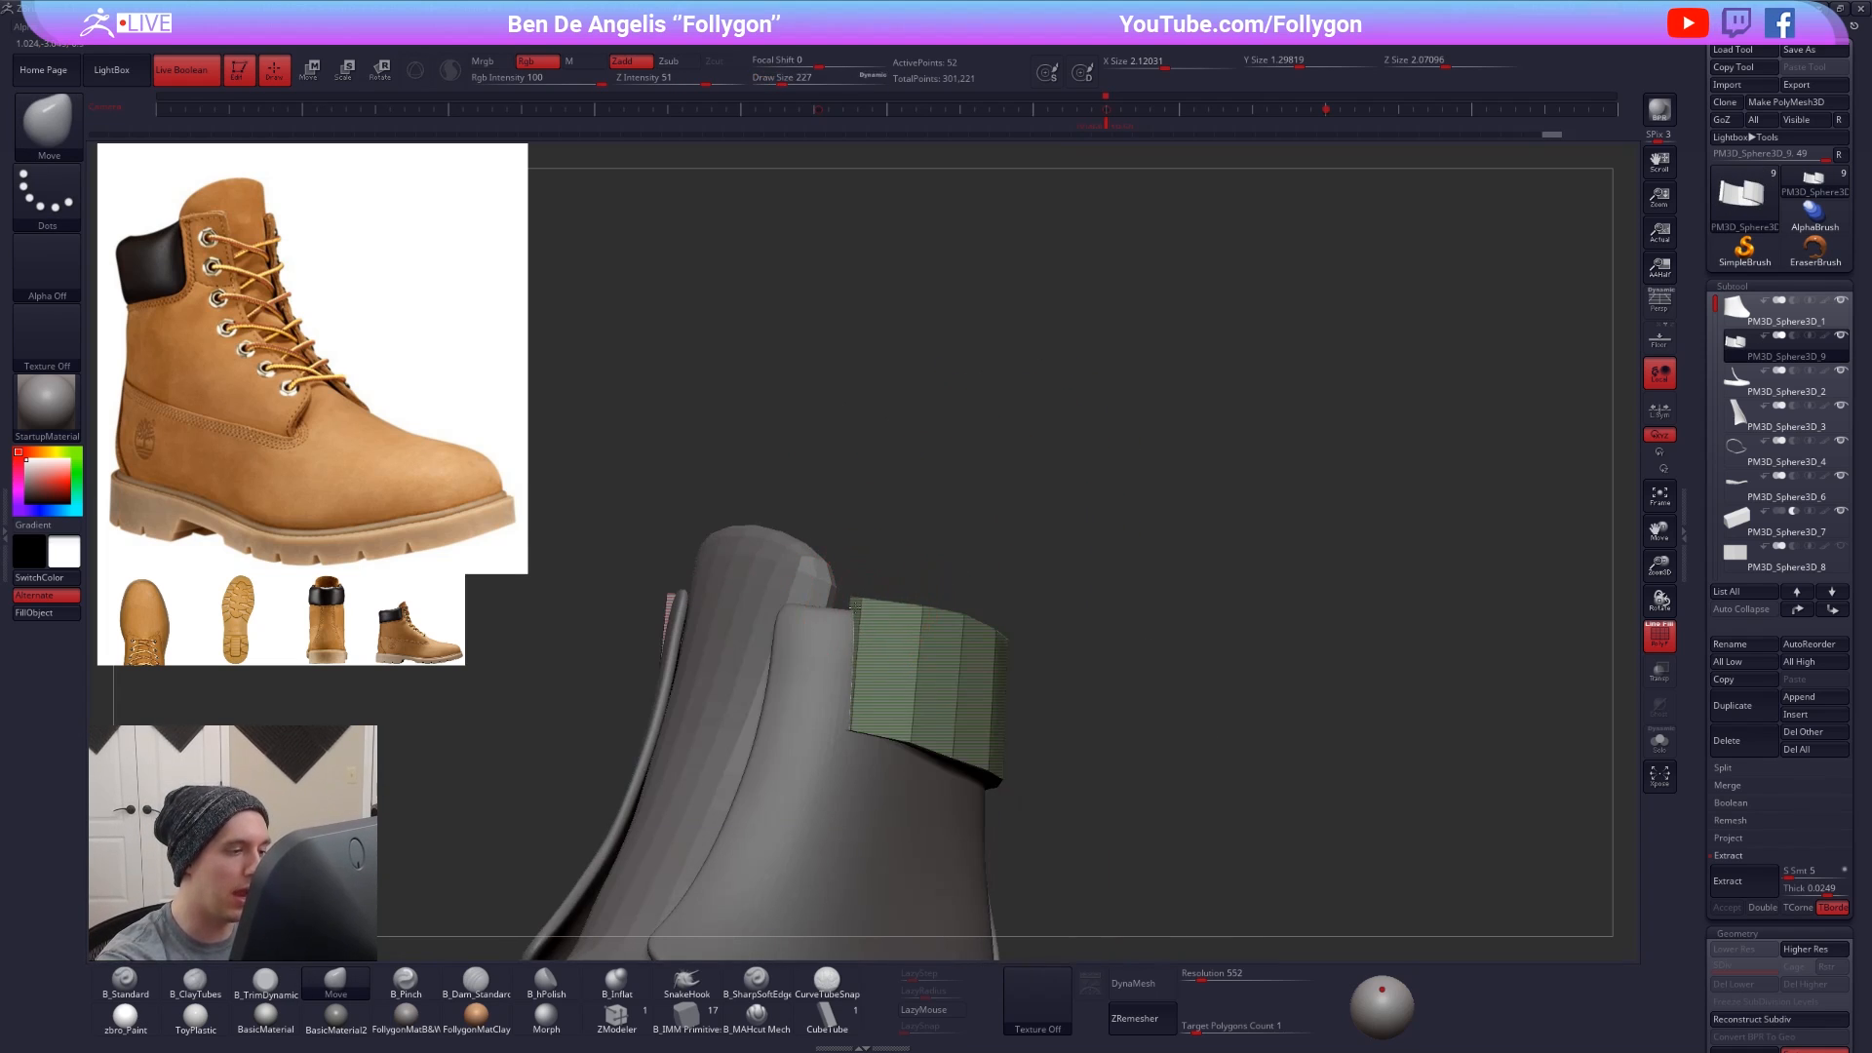
- Turn off the polyframe and even out the collar strip's side and lower edge with the Move brush at draw size 292
mouse_move(902, 629)
right_mouse_down()
mouse_move(883, 691)
mouse_move(912, 736)
mouse_move(974, 755)
mouse_move(1014, 737)
right_mouse_up()
key("shift+f")
key("space")
left_click_drag(1087, 643, 1107, 644)
right_click_drag(1055, 666, 1045, 729)
key("space")
left_click_drag(1067, 733, 1047, 733)
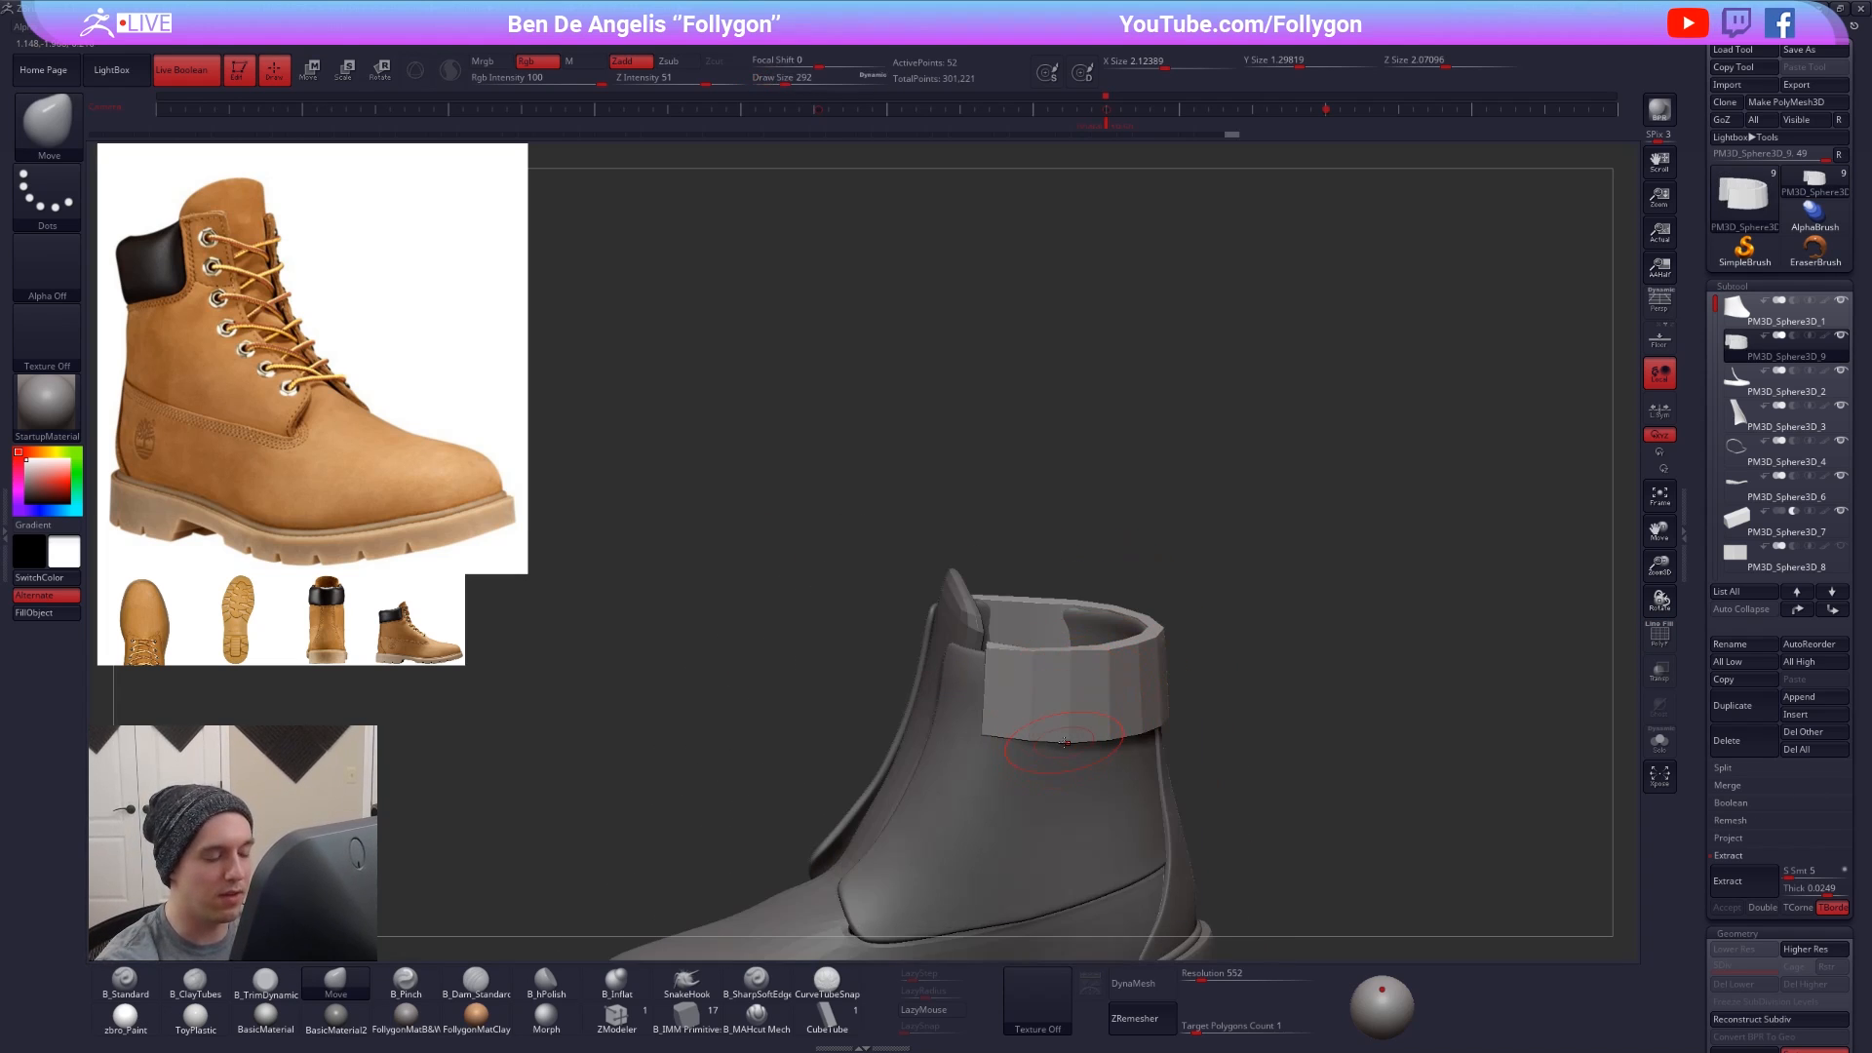
- Fit the collar's upper edge around the ankle opening with the Move brush at draw size 350 and check it smoothed
right_click_drag(1222, 814, 1220, 920)
key("space")
left_click_drag(1024, 539, 1033, 539)
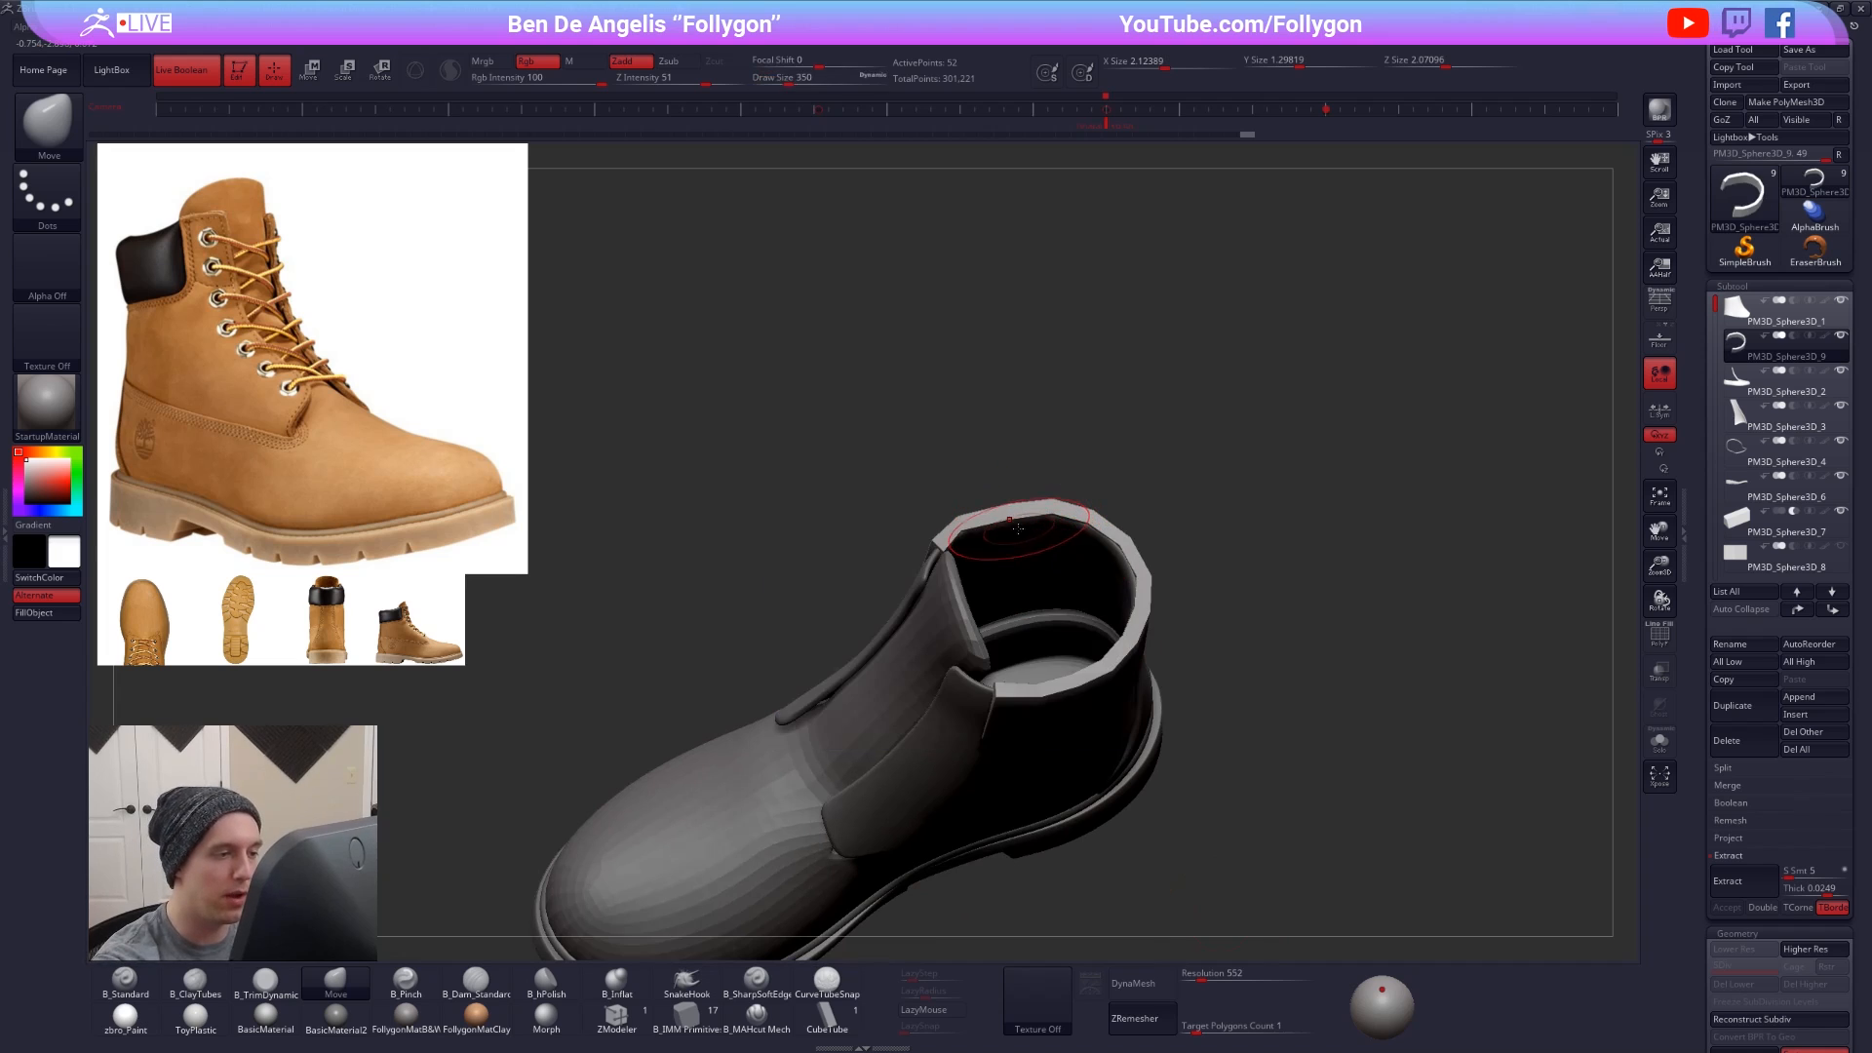
right_click_drag(1024, 544, 1072, 424)
right_click_drag(1094, 532, 1345, 777)
key("d")
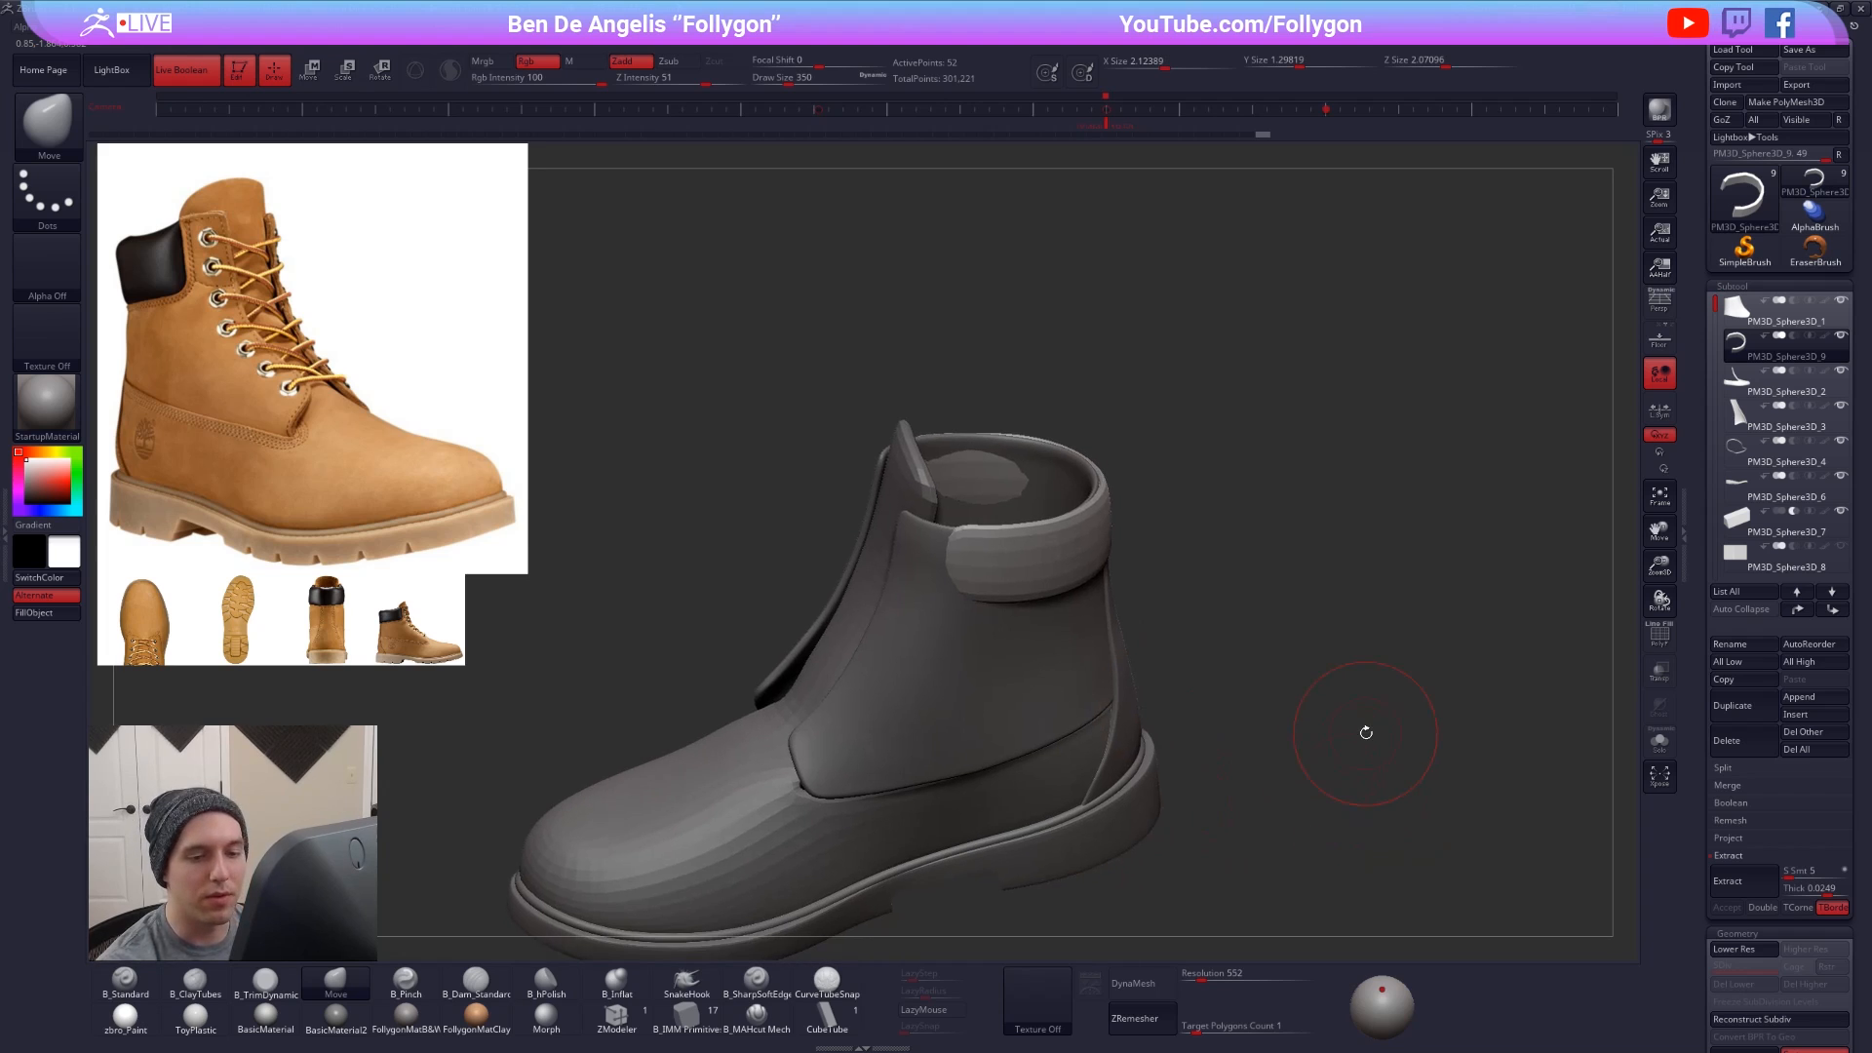
left_click_drag(1709, 694, 1709, 514)
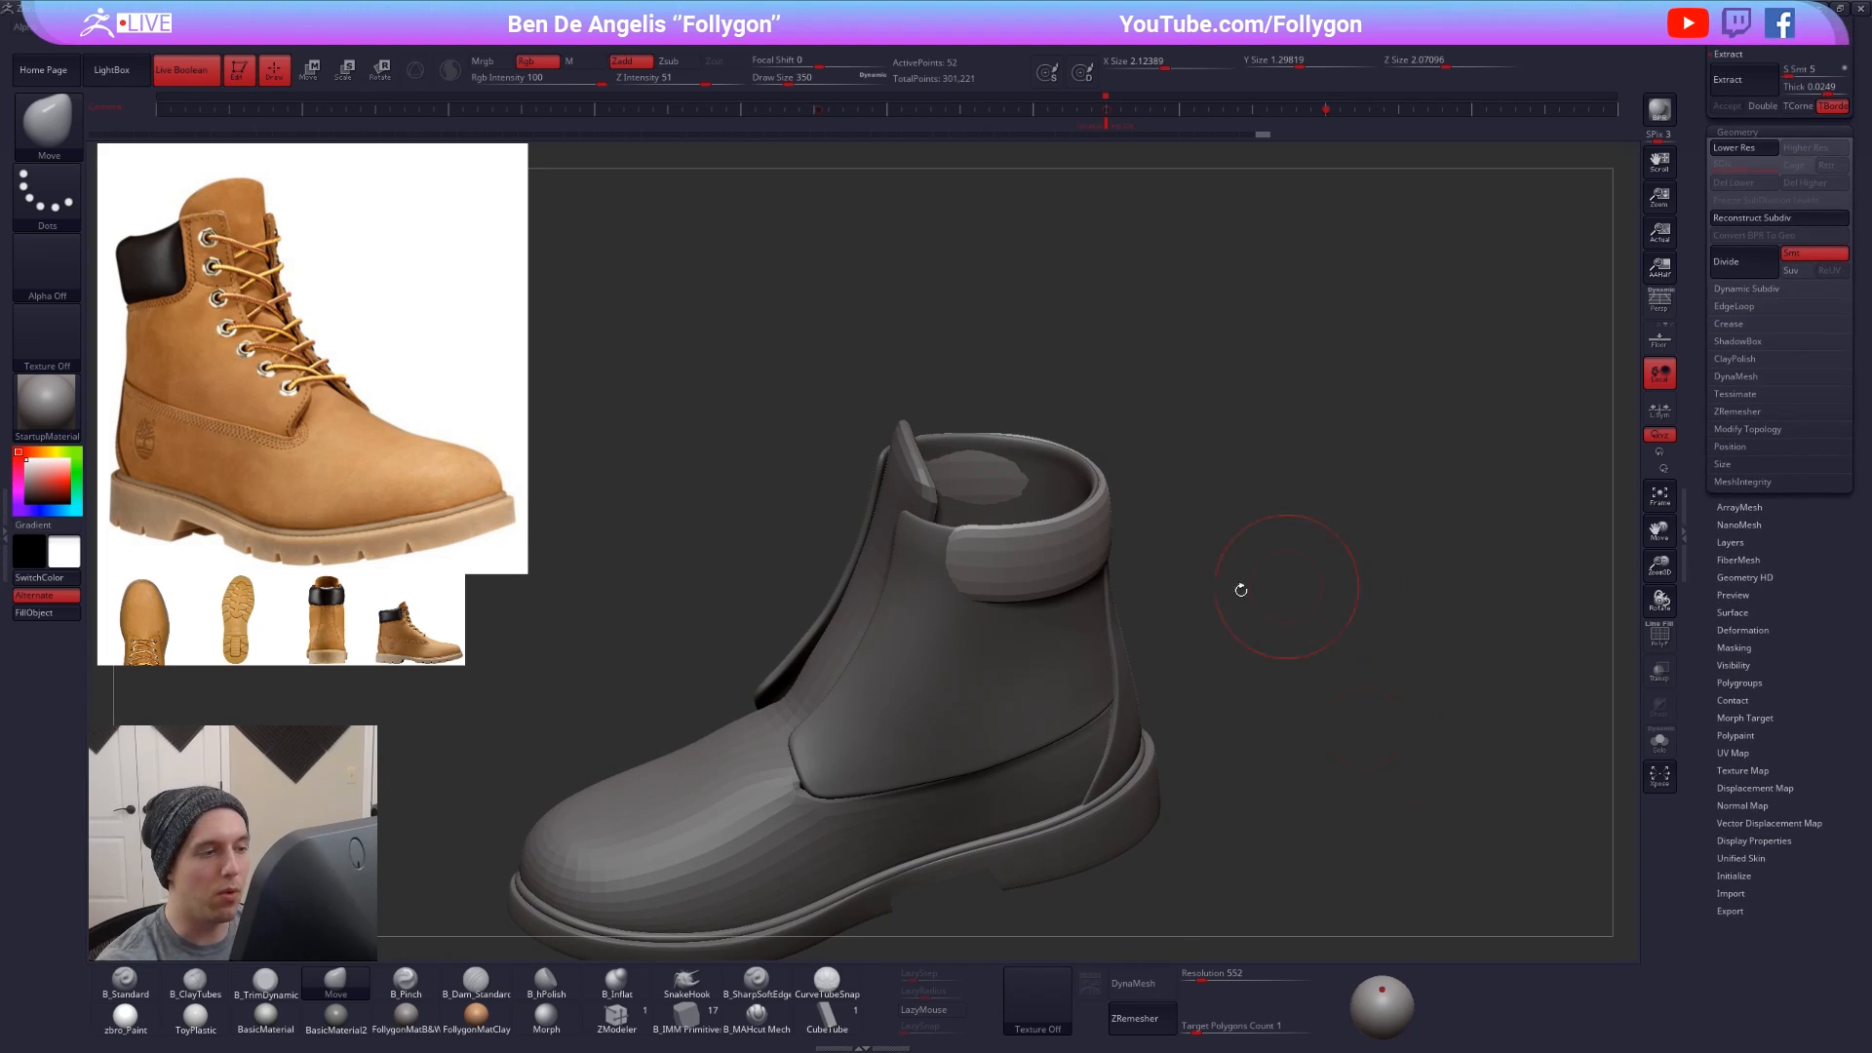
key("shift+d")
- Turn on BackfaceMask and fit the collar strip around the ankle opening from above with the Move brush at draw size 787
right_click_drag(1240, 589, 1051, 573)
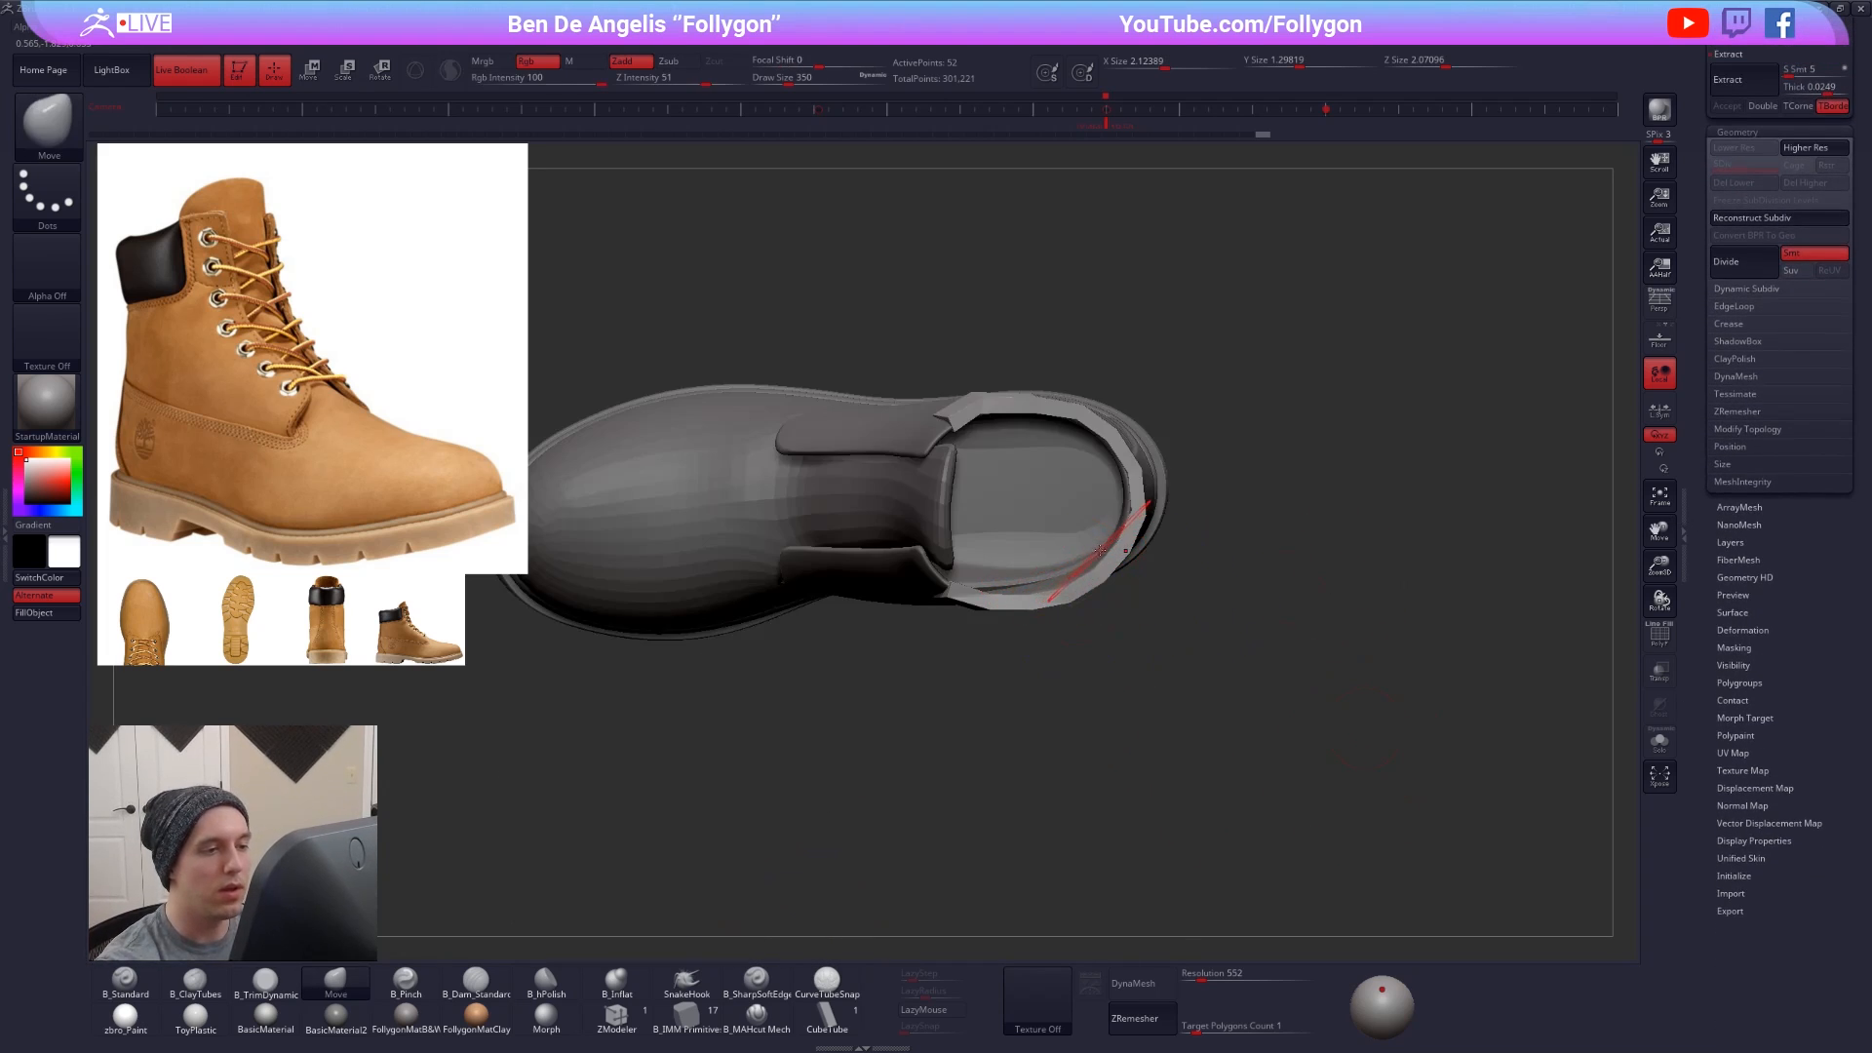
key("space")
left_click_drag(1099, 551, 1117, 550)
key("ctrl+alt+f")
left_click(1086, 494)
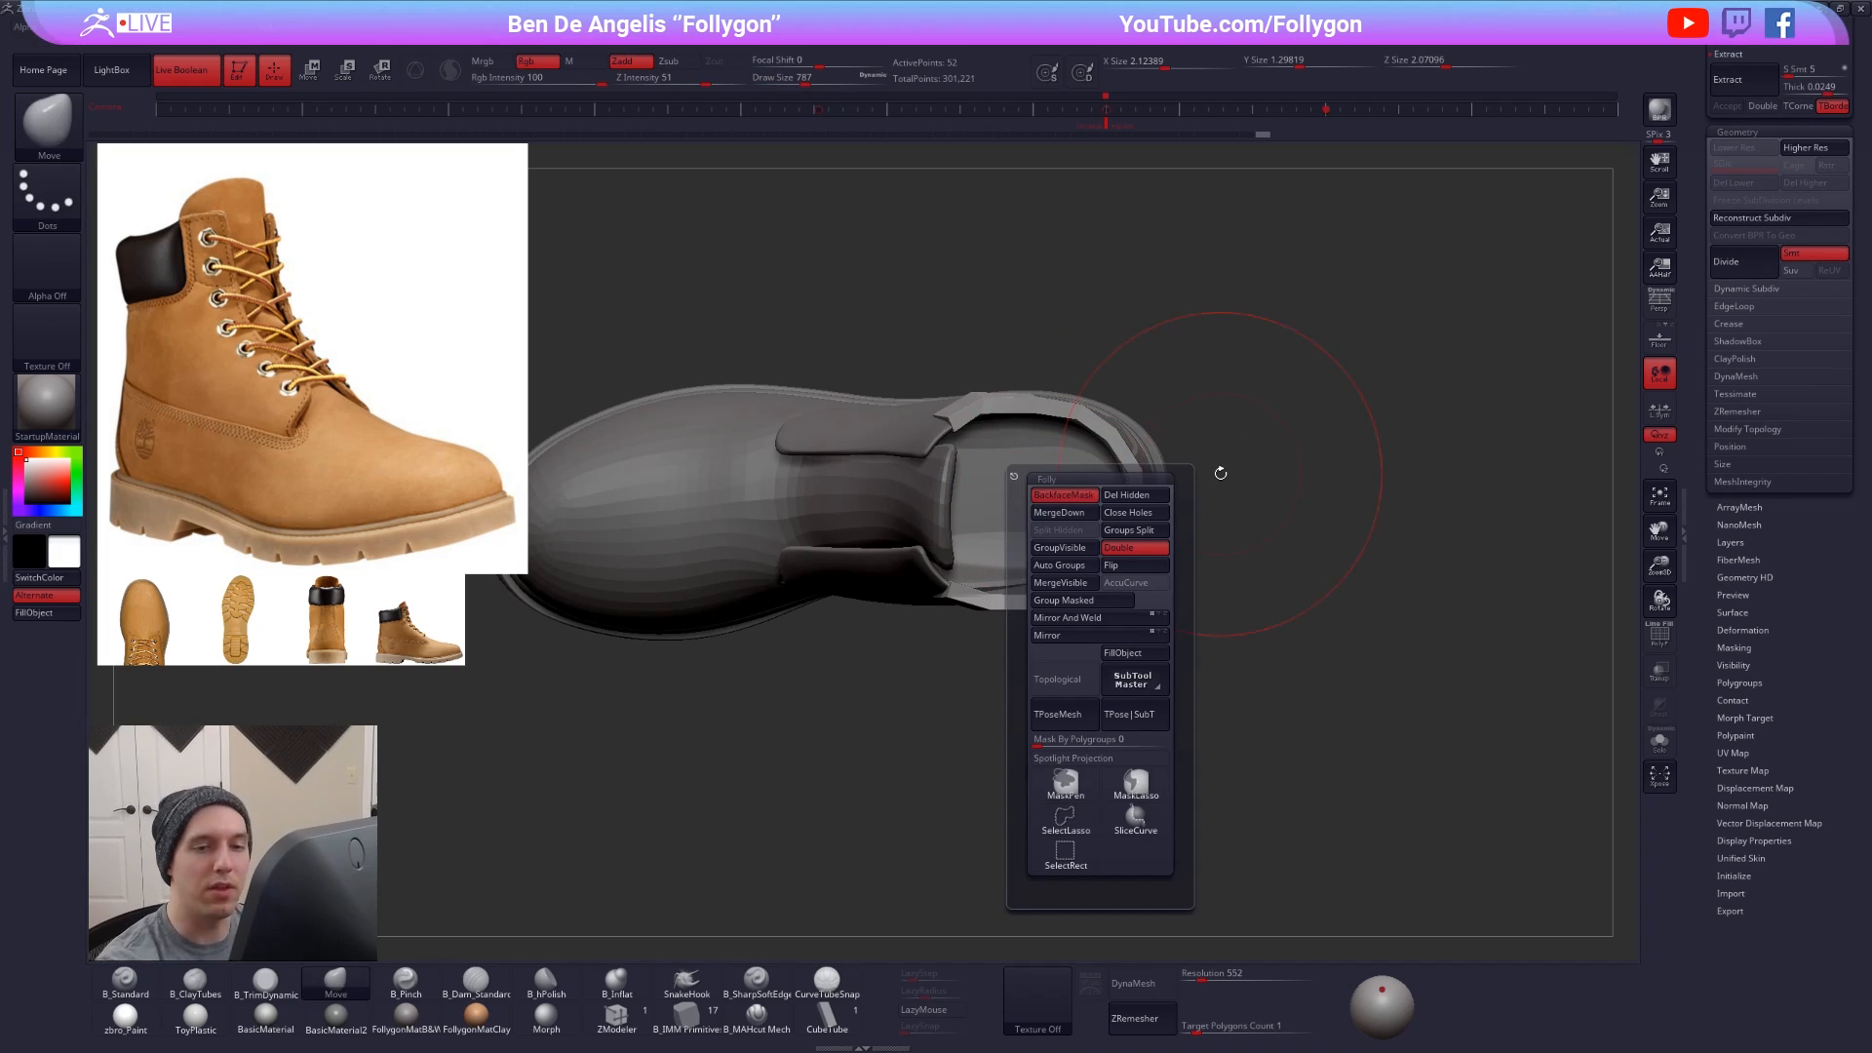
left_click_drag(1709, 507, 1709, 695)
left_click_drag(1004, 418, 1005, 429)
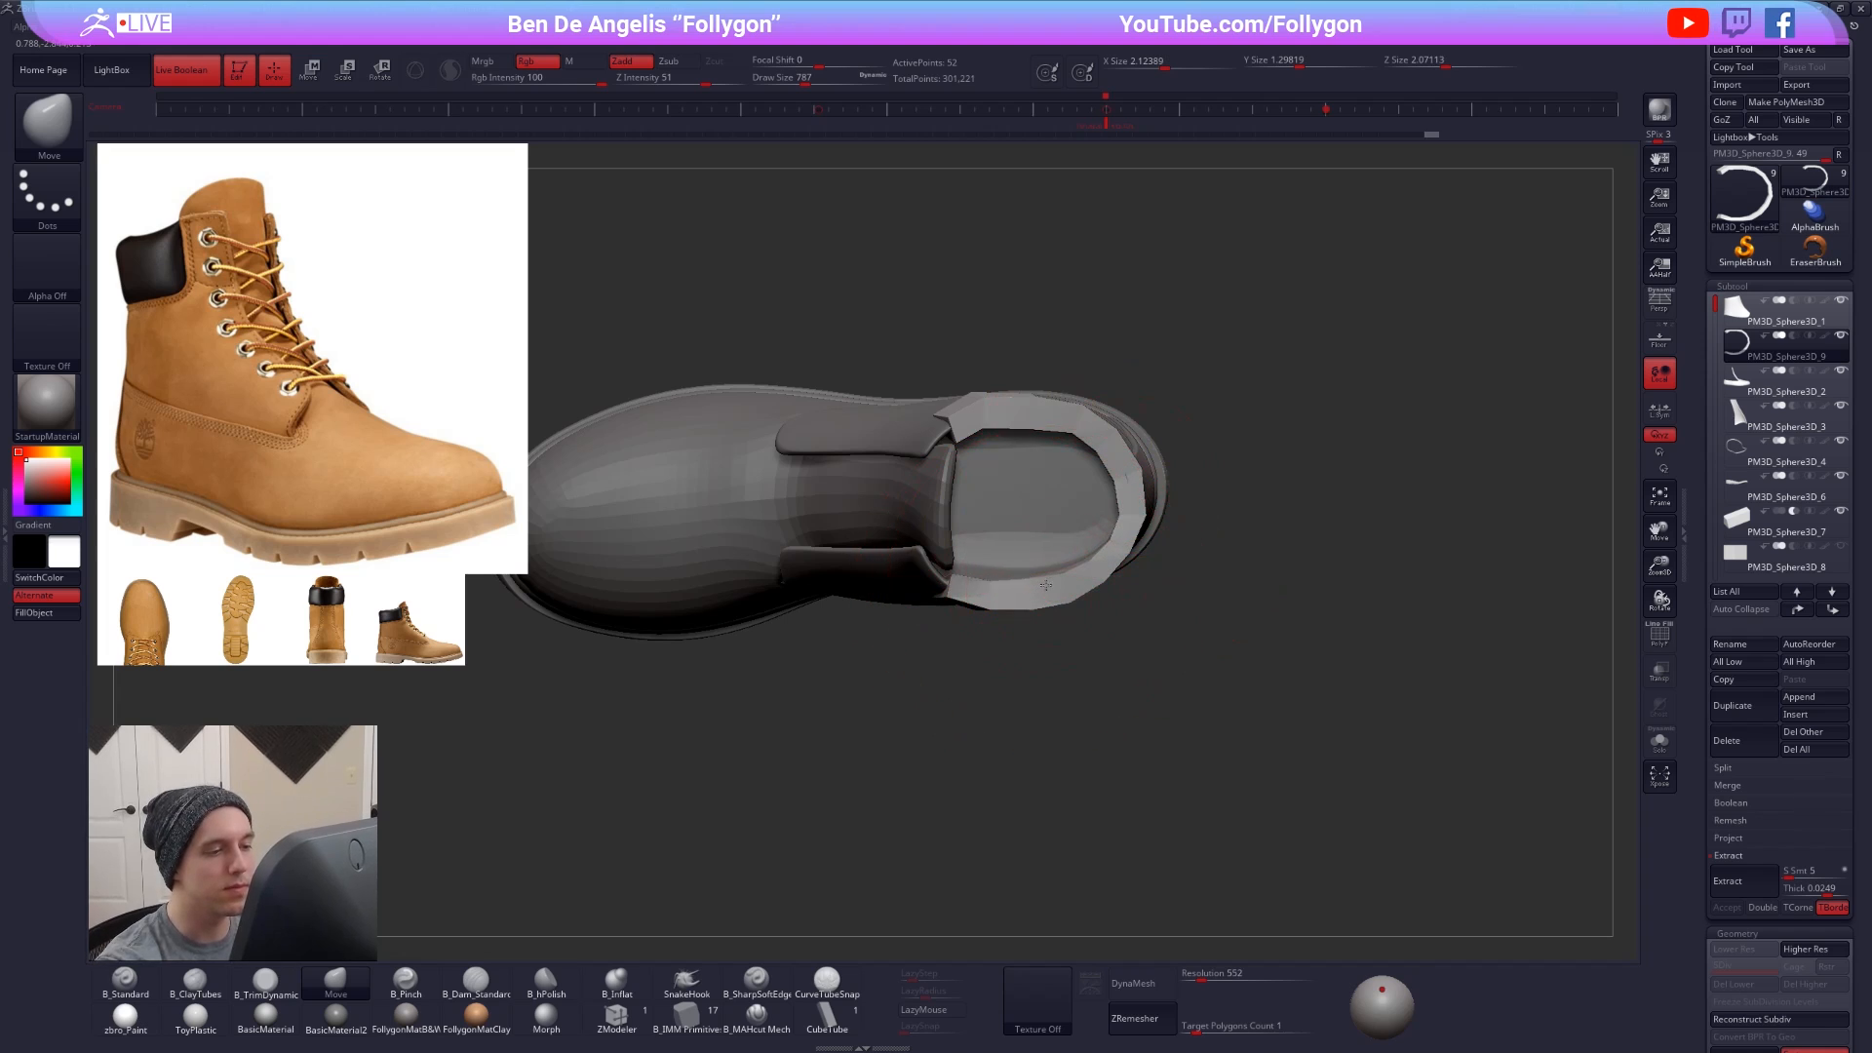
key("d")
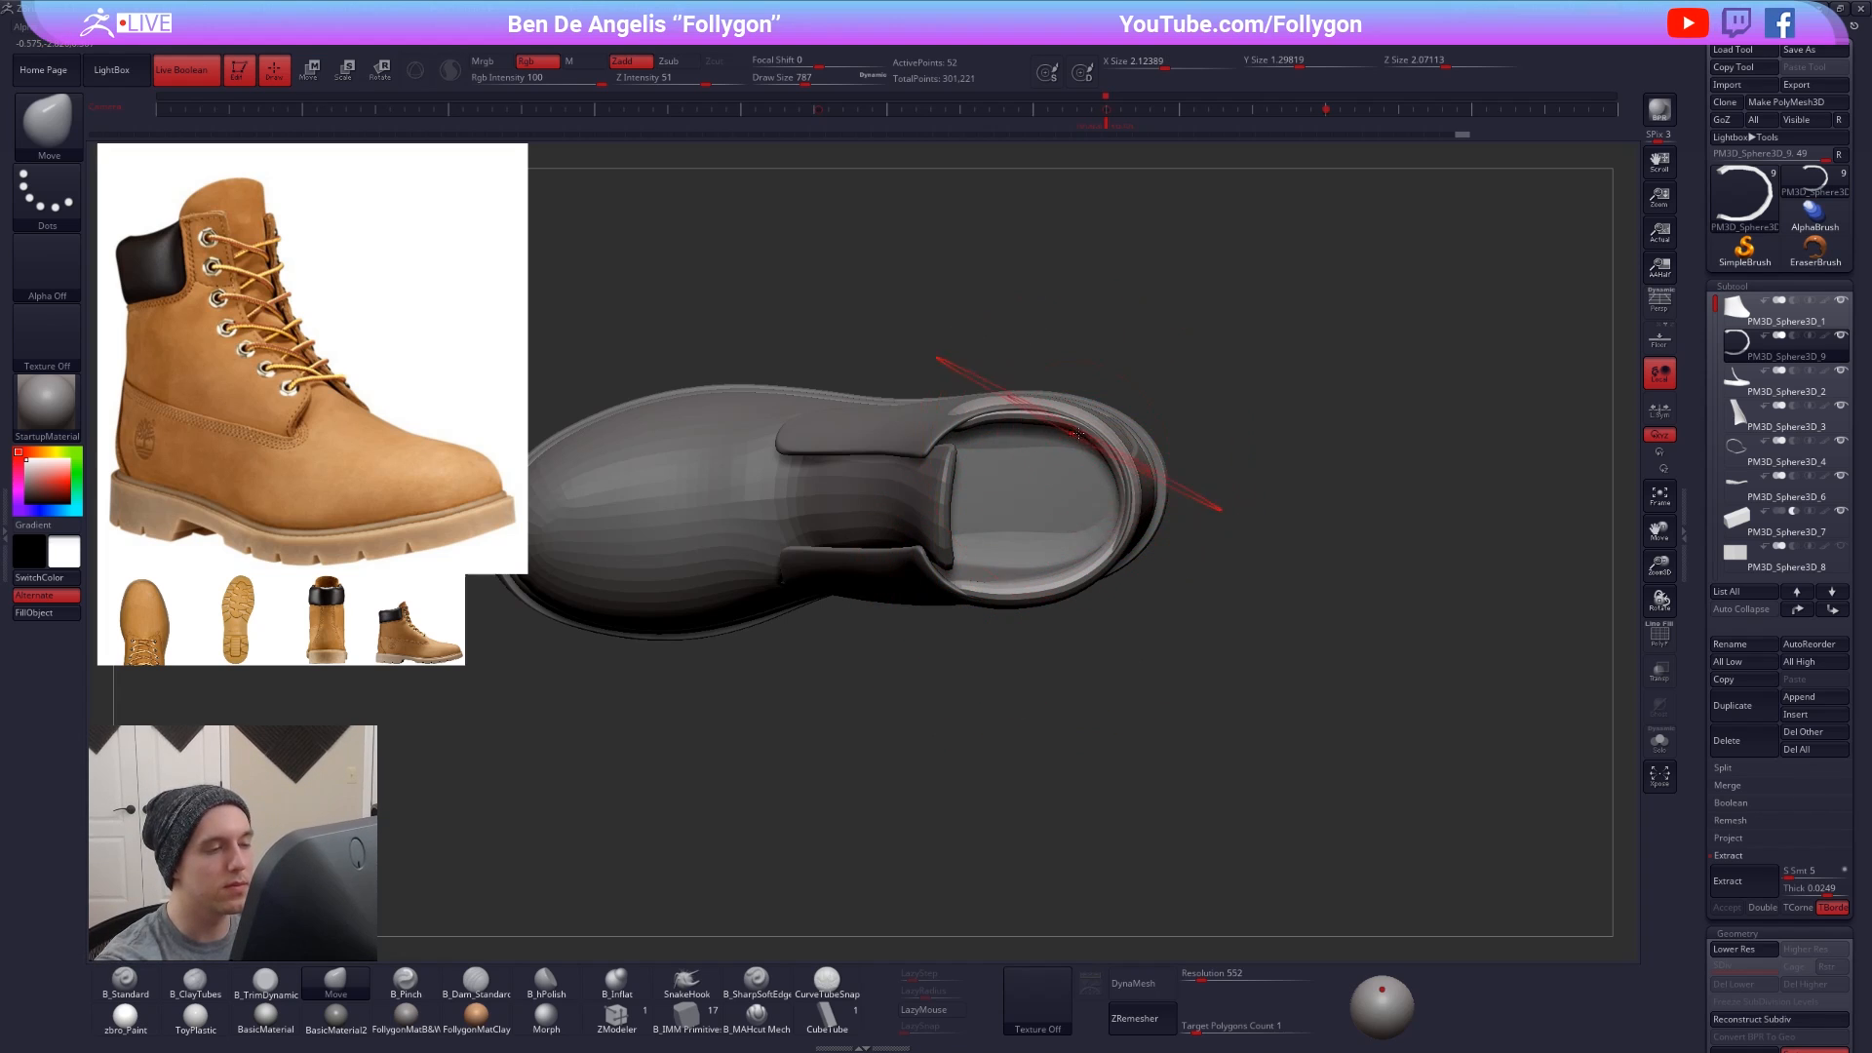
- Isolate the collar strip and refine its horseshoe curve from above with the Move brush at draw sizes 787 and 615
key("alt+s")
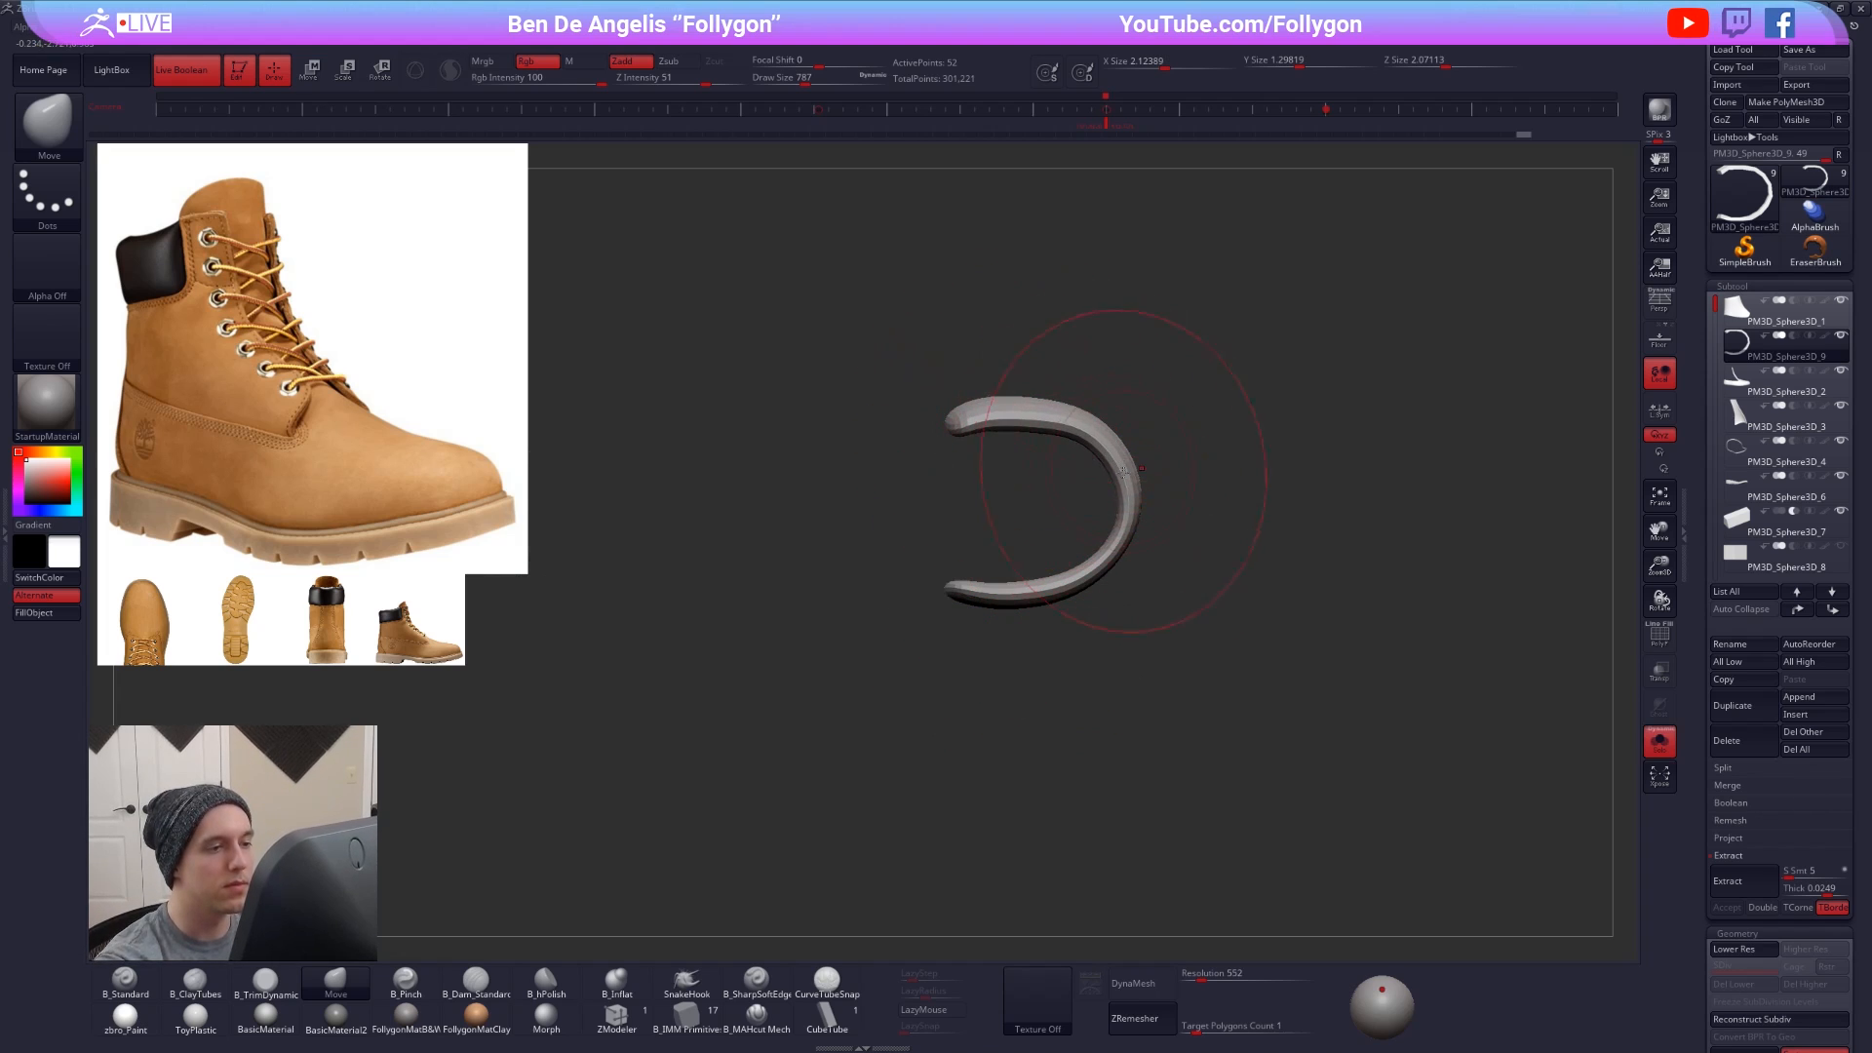
left_click_drag(1209, 585, 1043, 551)
left_click_drag(1018, 477, 1048, 511, "alt")
left_click_drag(1053, 398, 1066, 417)
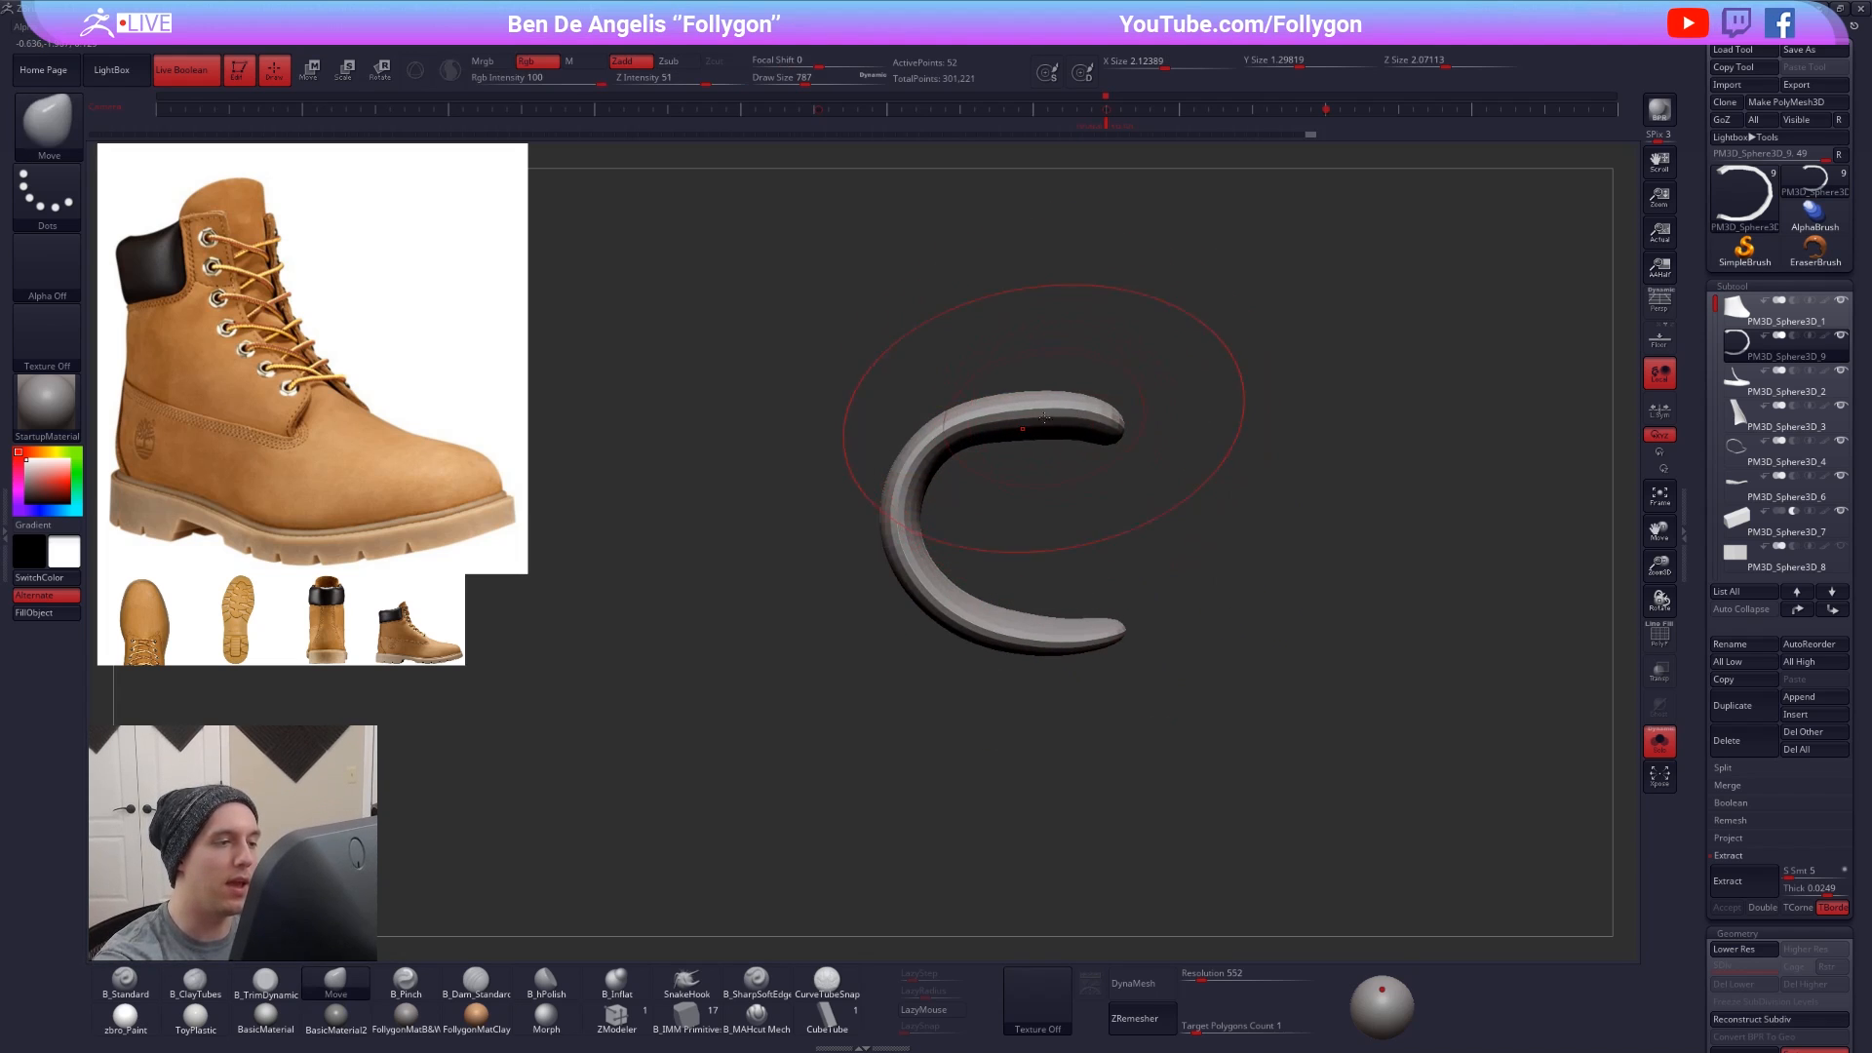
key("space")
left_click_drag(955, 517, 926, 472)
left_click_drag(930, 575, 942, 584)
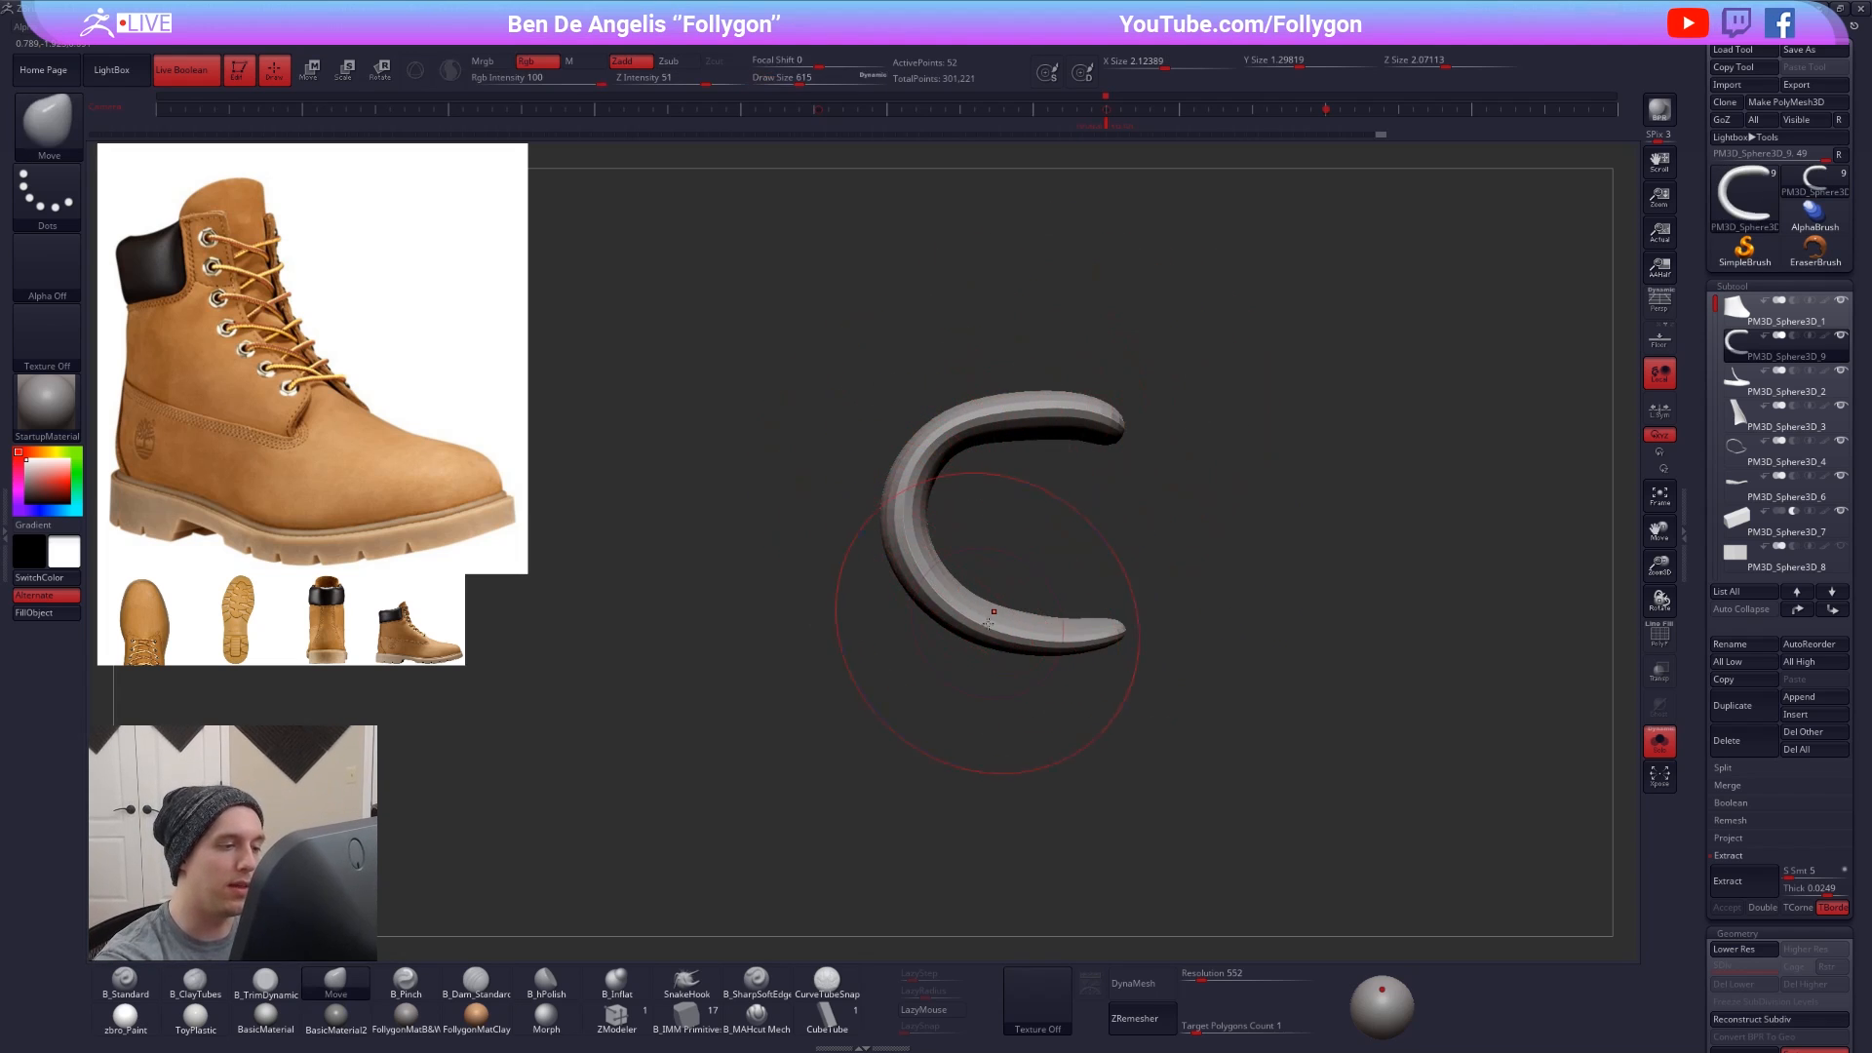
key("shift+d")
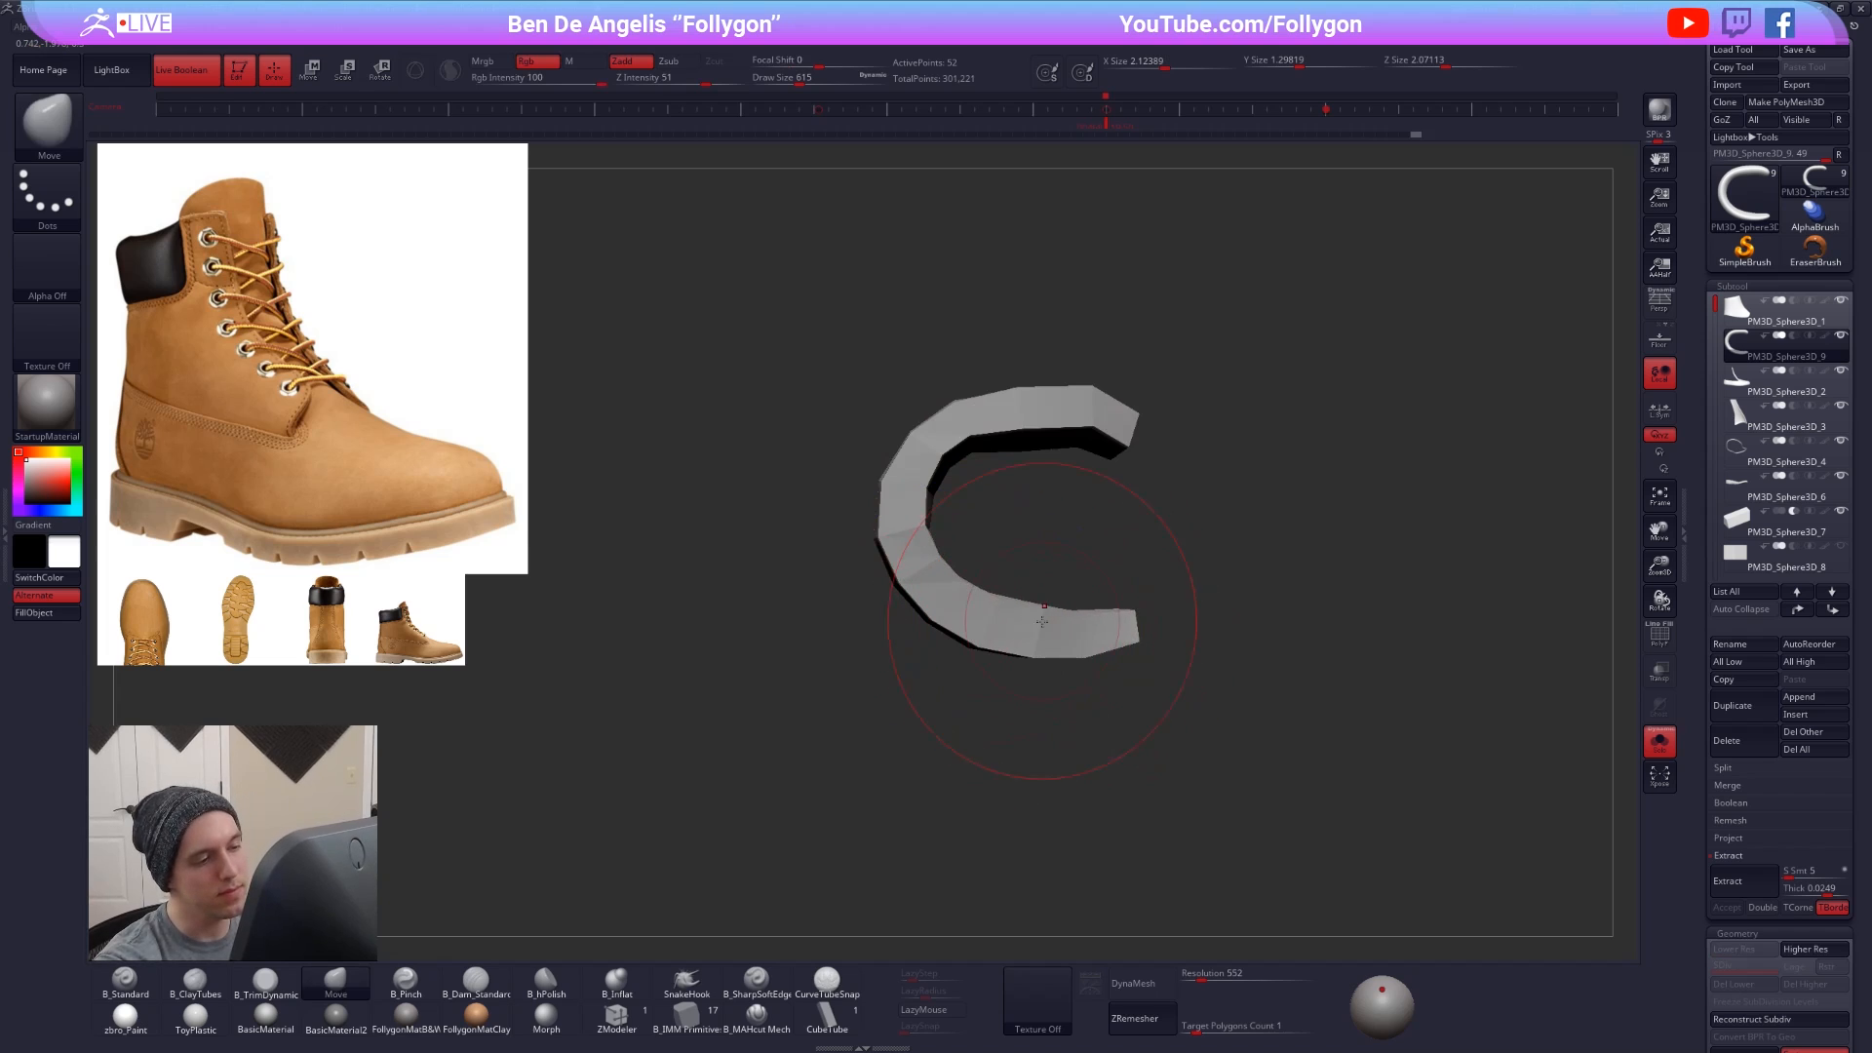
- Adjust the collar strip's front end with the Move brush at draw size 181 and bring back the whole boot
key("space")
mouse_move(1098, 403)
left_mouse_down()
mouse_move(1076, 405)
mouse_move(1143, 292)
left_mouse_up()
key("1")
left_click(1096, 434)
left_click_drag(1091, 518, 1078, 731, "alt")
key("alt+s")
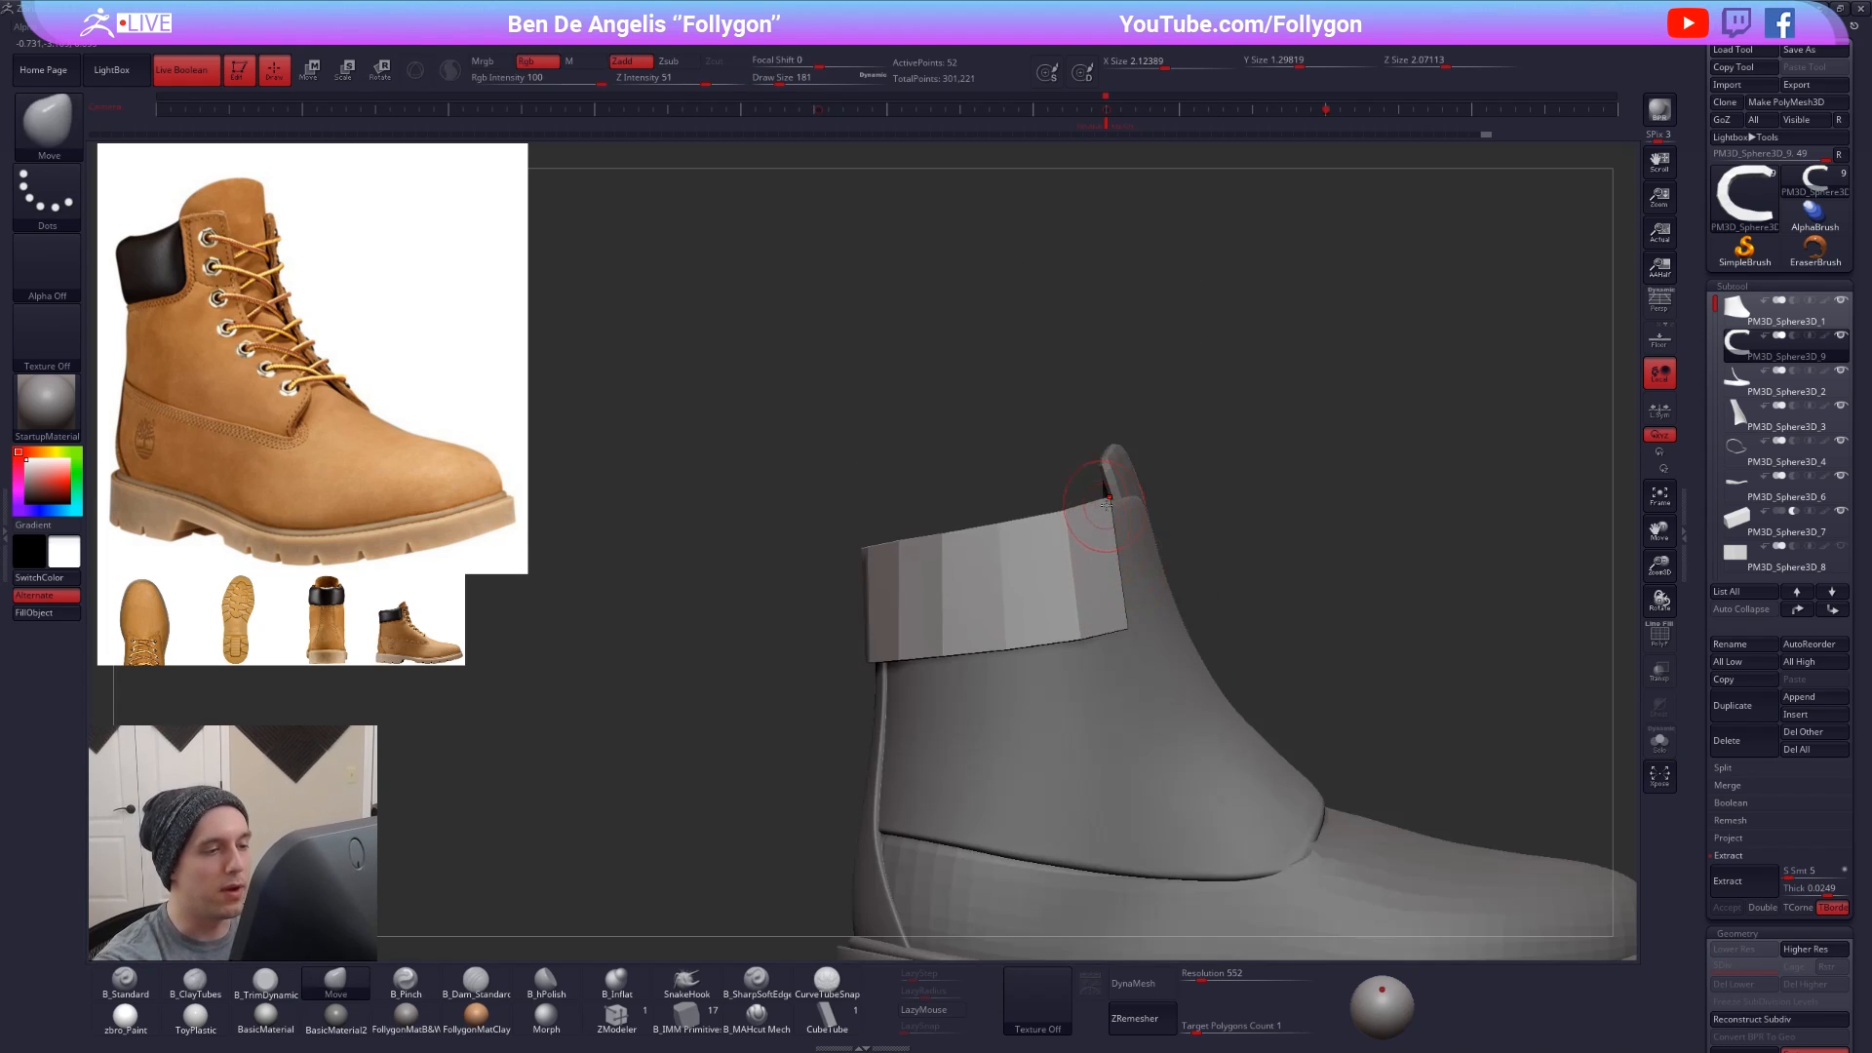
- Even out the collar strip's side with the Move brush at draw size 292 and isolate the strip at its lowest subdivision
key("]")
key("space")
left_click_drag(1066, 633, 1188, 692)
left_click_drag(1462, 678, 1341, 682)
left_click_drag(1340, 682, 1244, 775, "alt")
key("alt+s")
key("d")
key("shift+d")
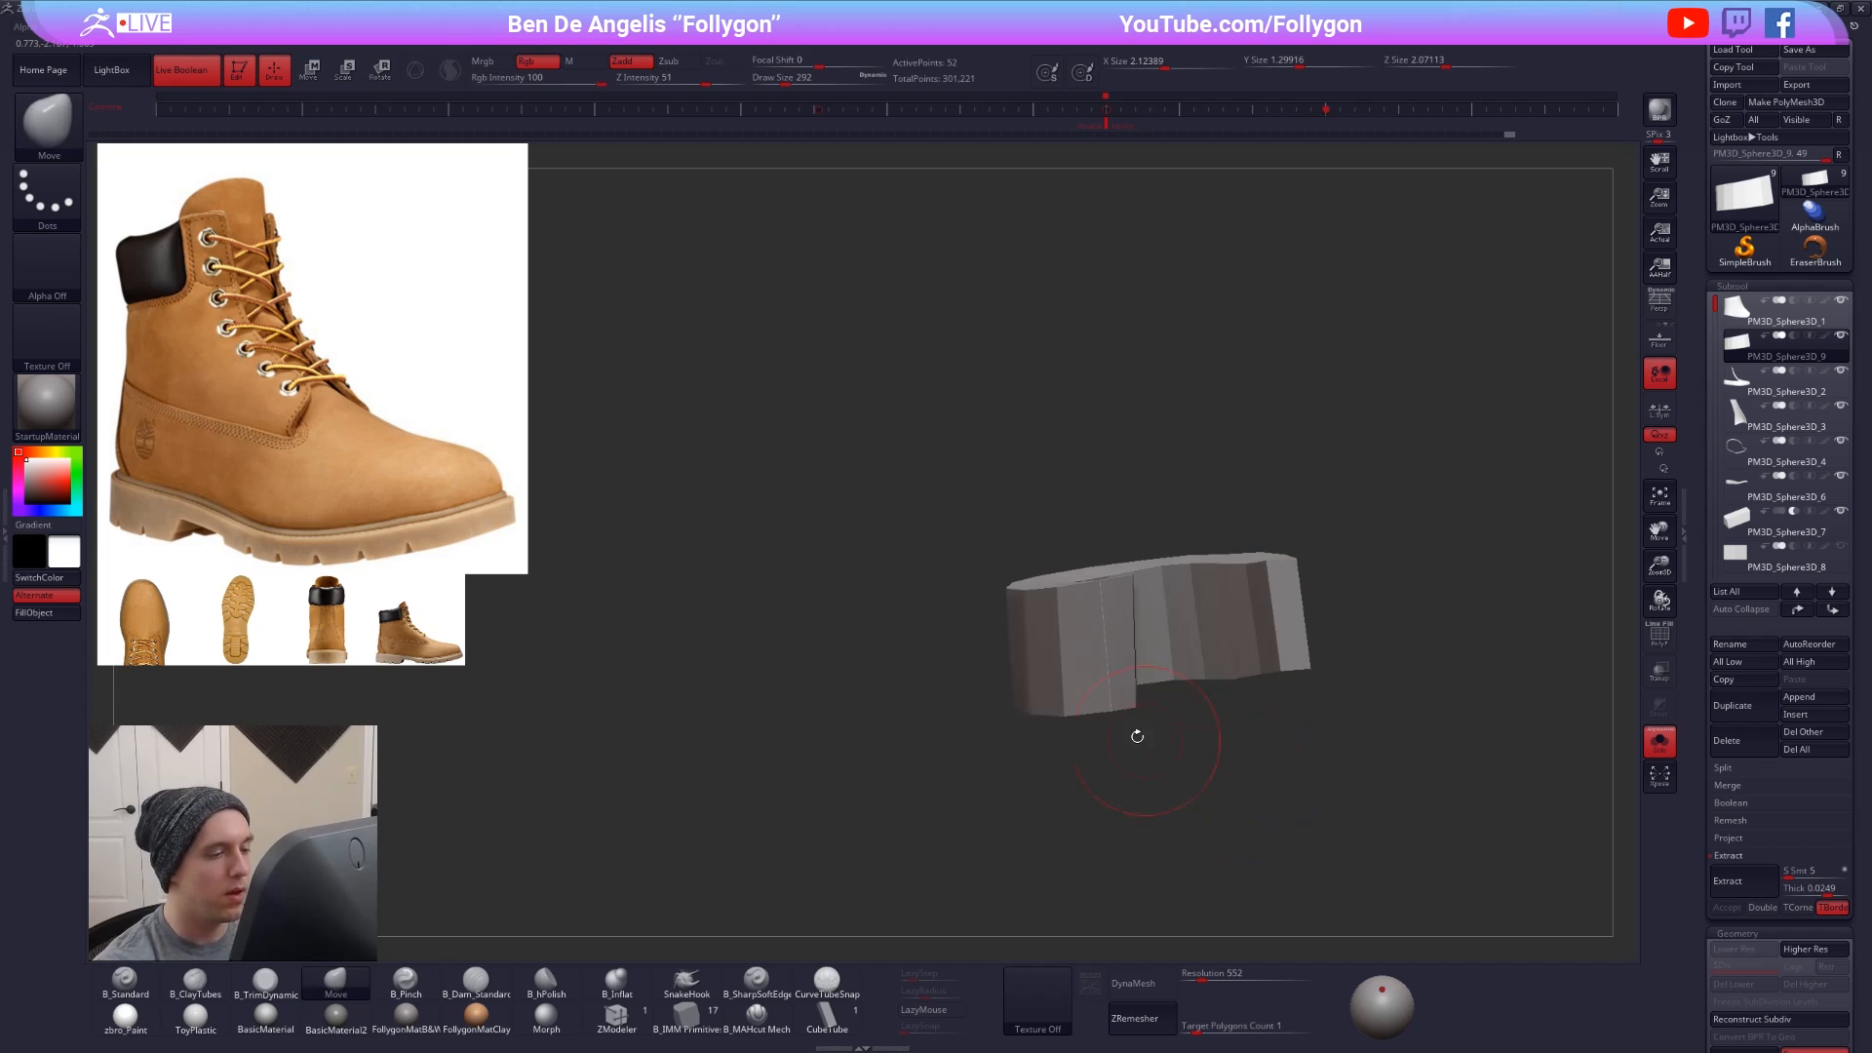
- Crease a complete edge loop at the collar's front end with ZModeler and preview the strip smoothed
left_click(617, 1018)
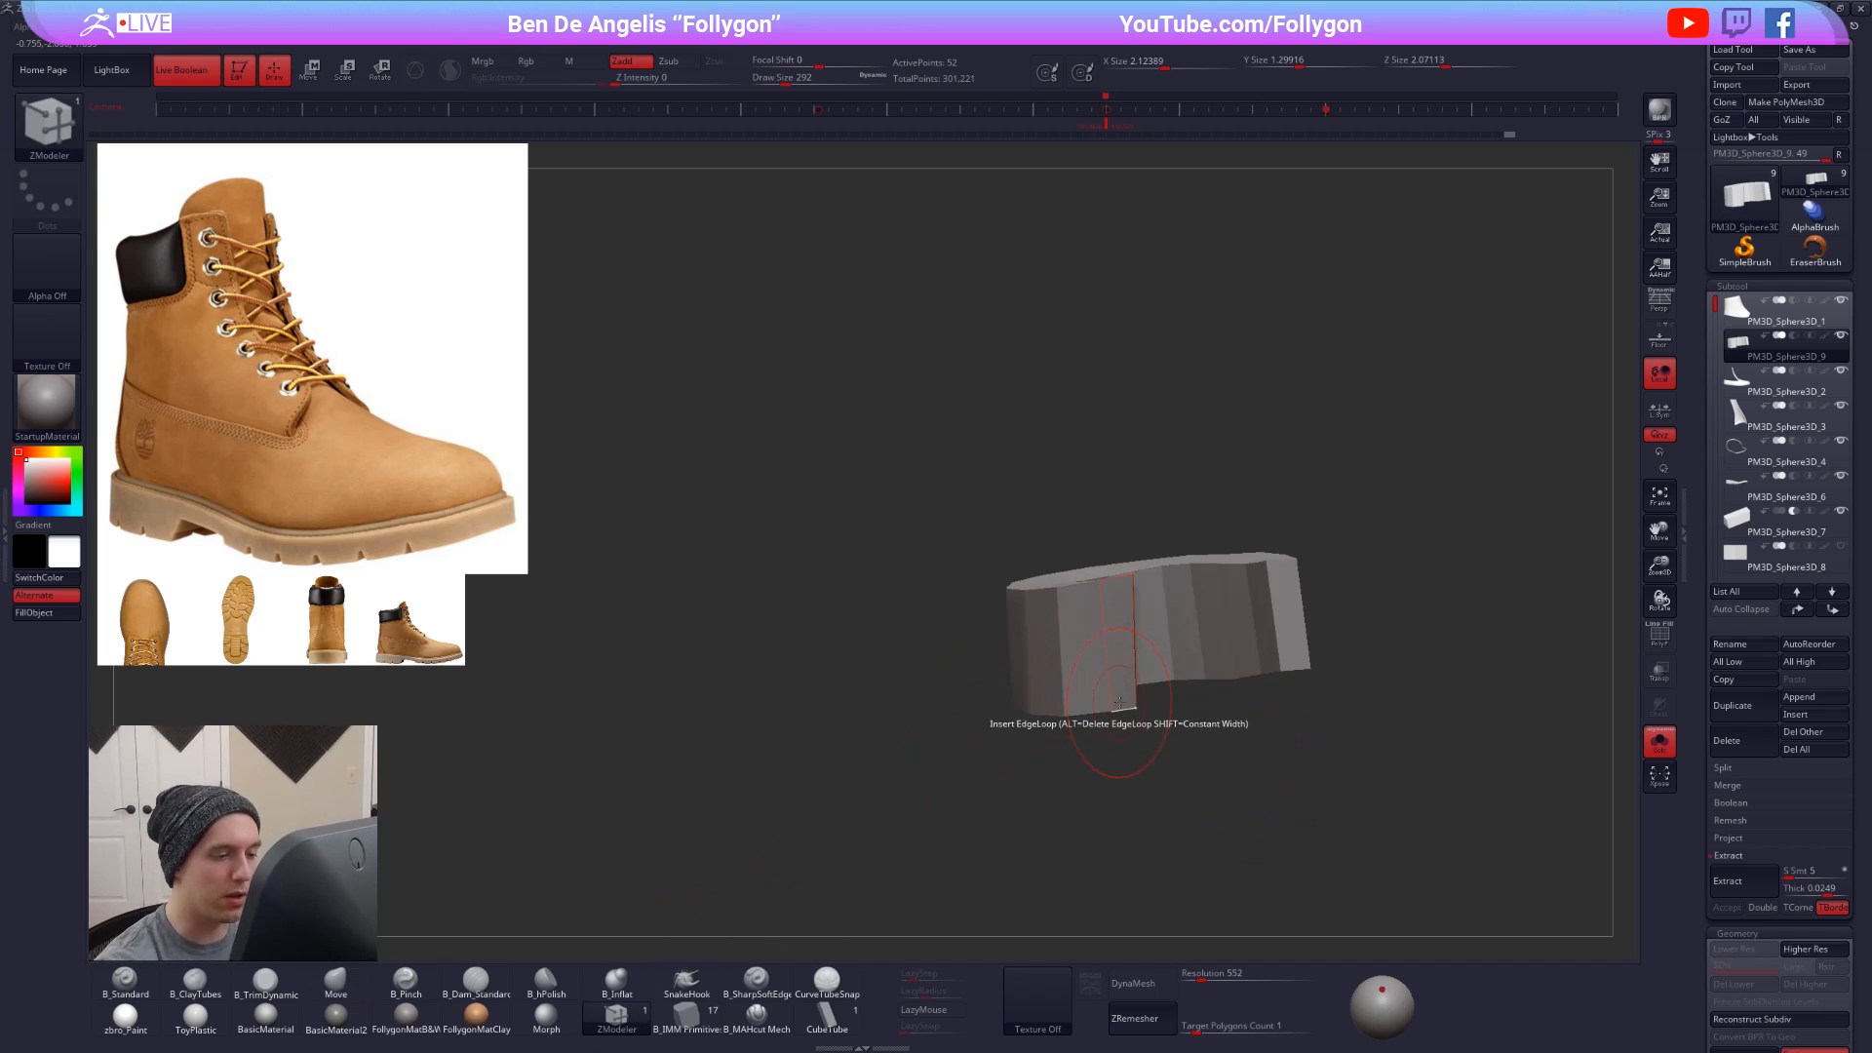
left_click_drag(1123, 705, 1112, 624)
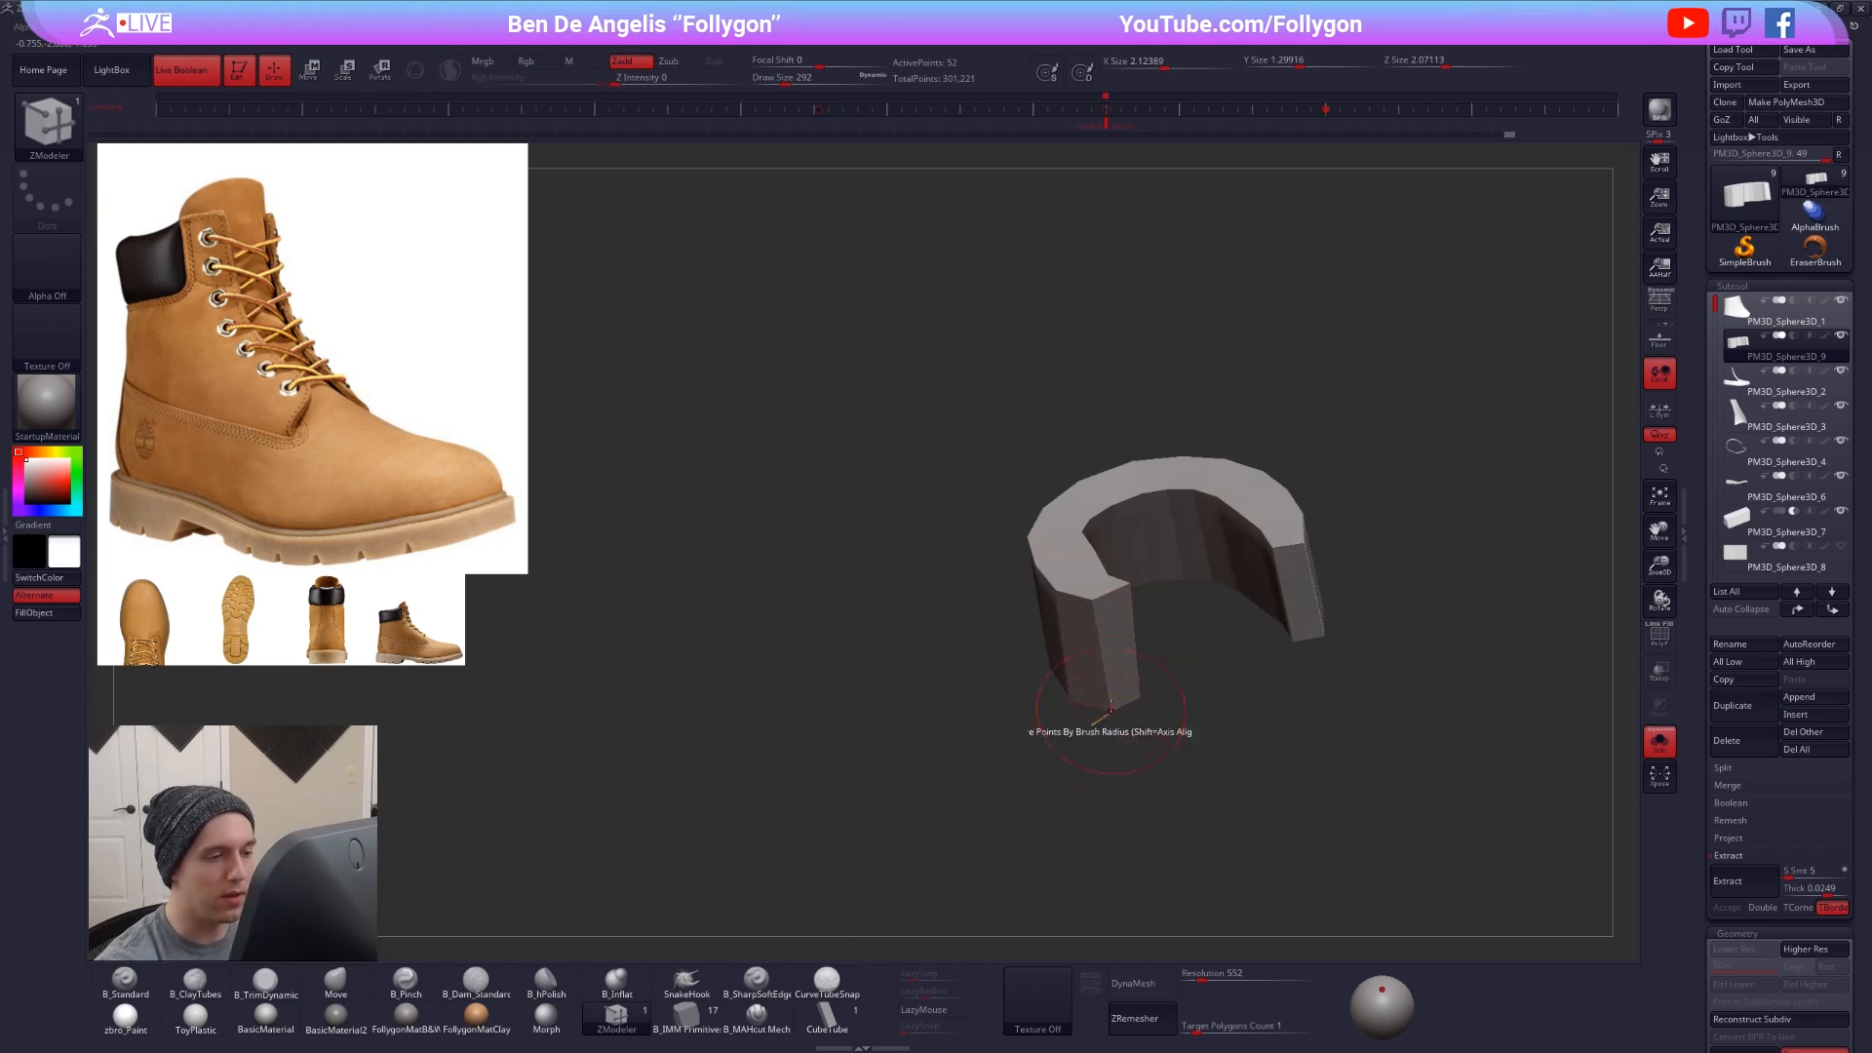
key("space")
left_click(1001, 700)
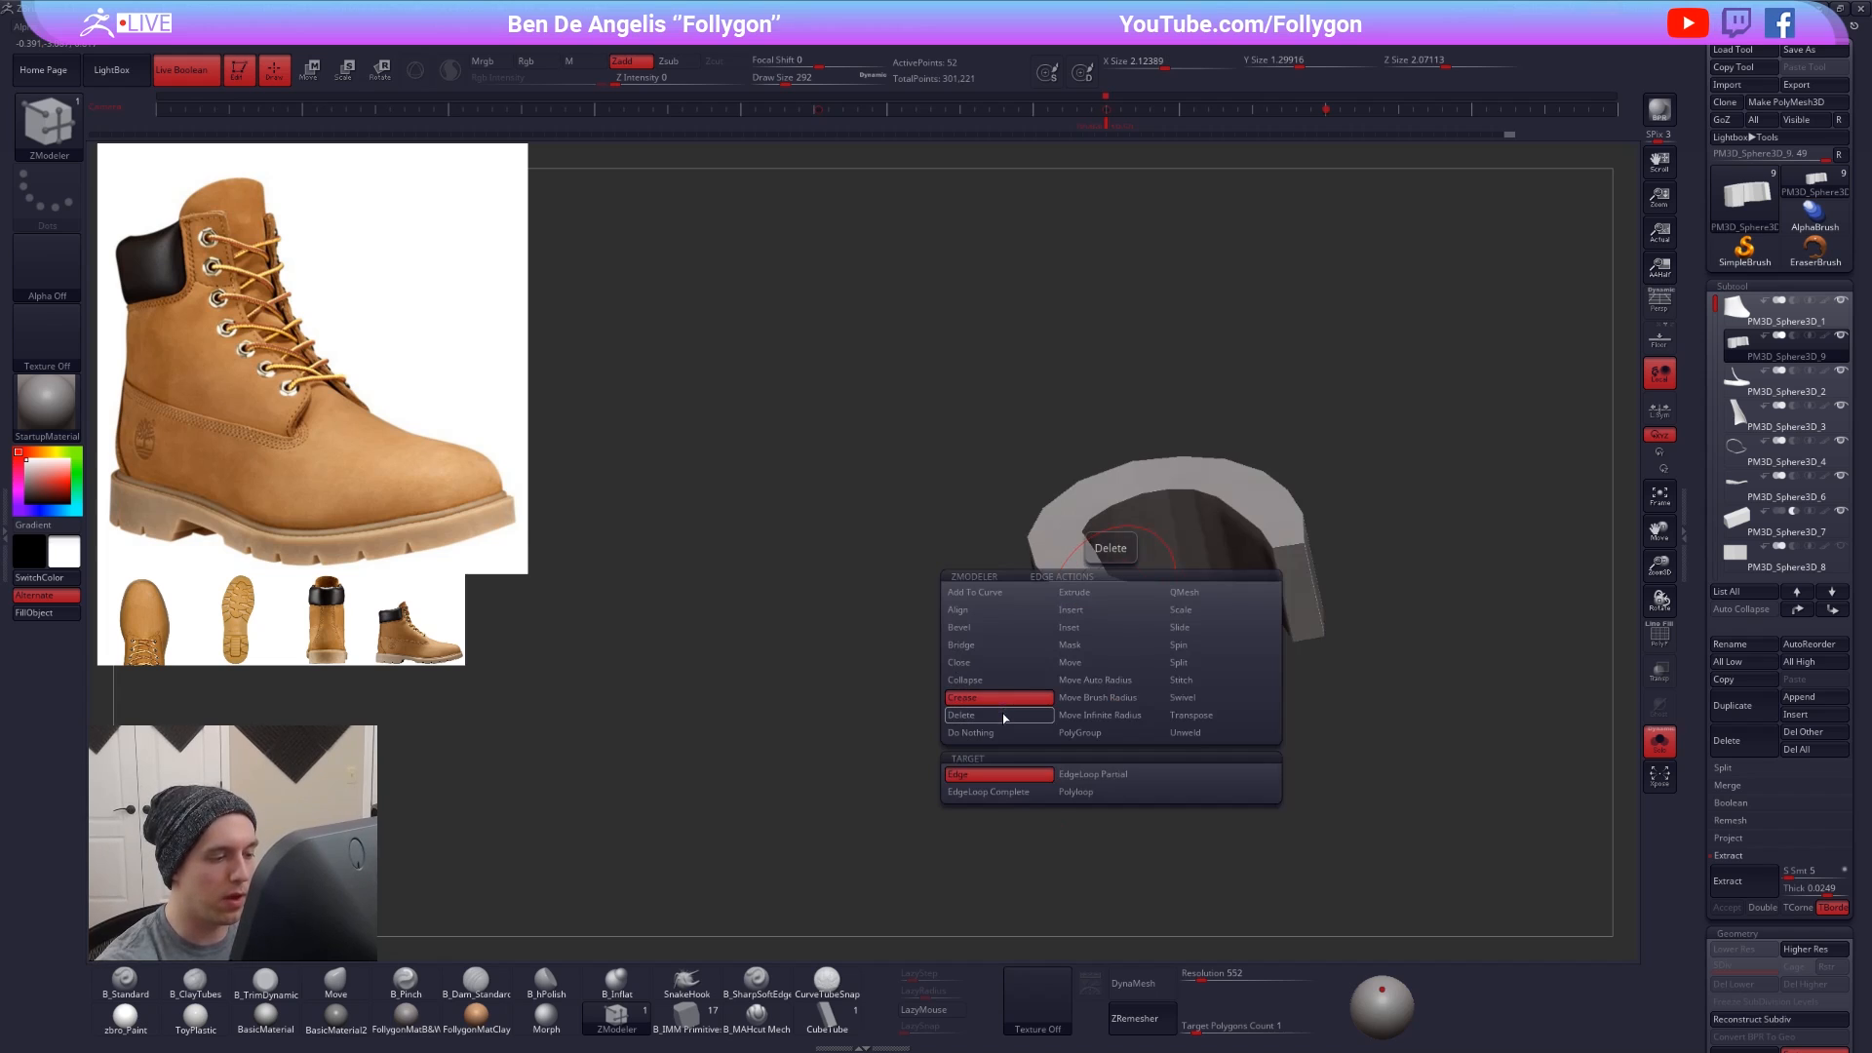
left_click(1001, 790)
left_click(1060, 602)
key("d")
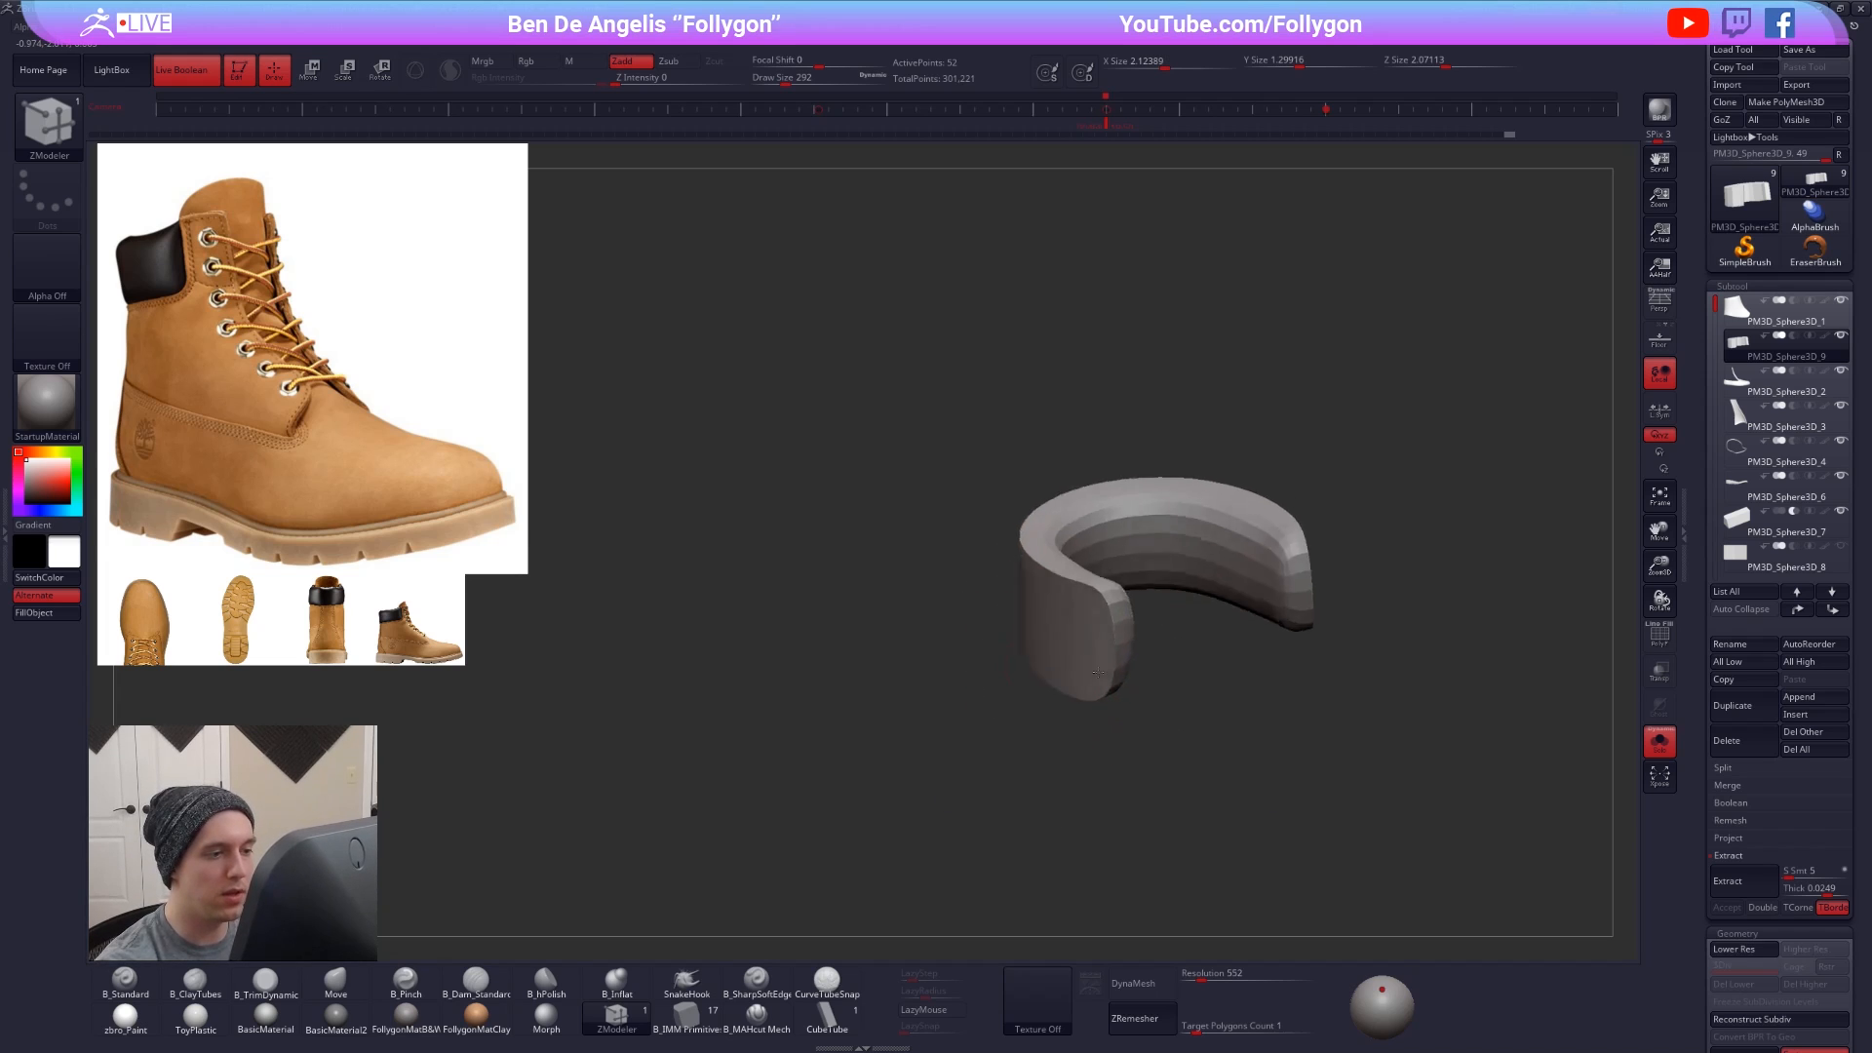
- Try creasing another complete edge loop at the collar's front end, undo it and inspect the smoothed strip
left_click_drag(1098, 673, 1114, 667)
left_click_drag(1157, 772, 1090, 653)
key("shift+d")
left_click(1111, 653)
key("ctrl+z")
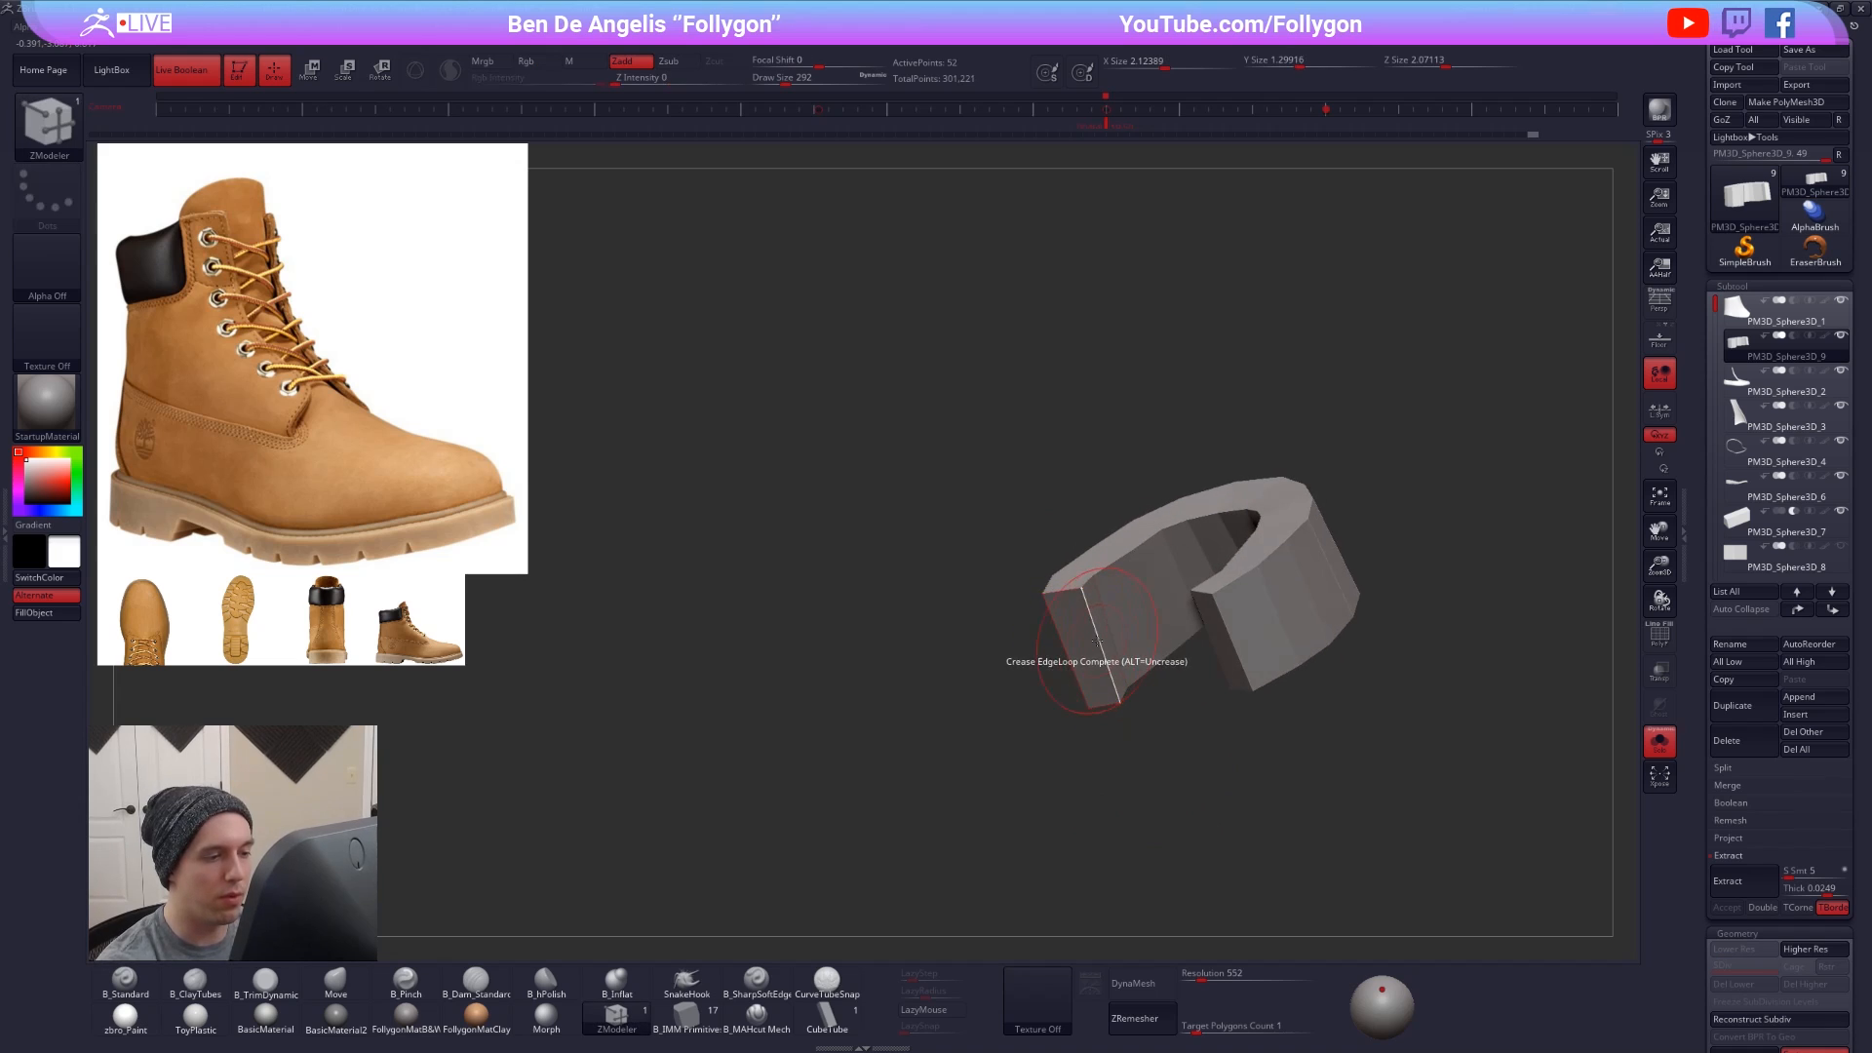
key("d")
left_click_drag(1092, 723, 1296, 665)
left_click_drag(1151, 618, 1112, 693)
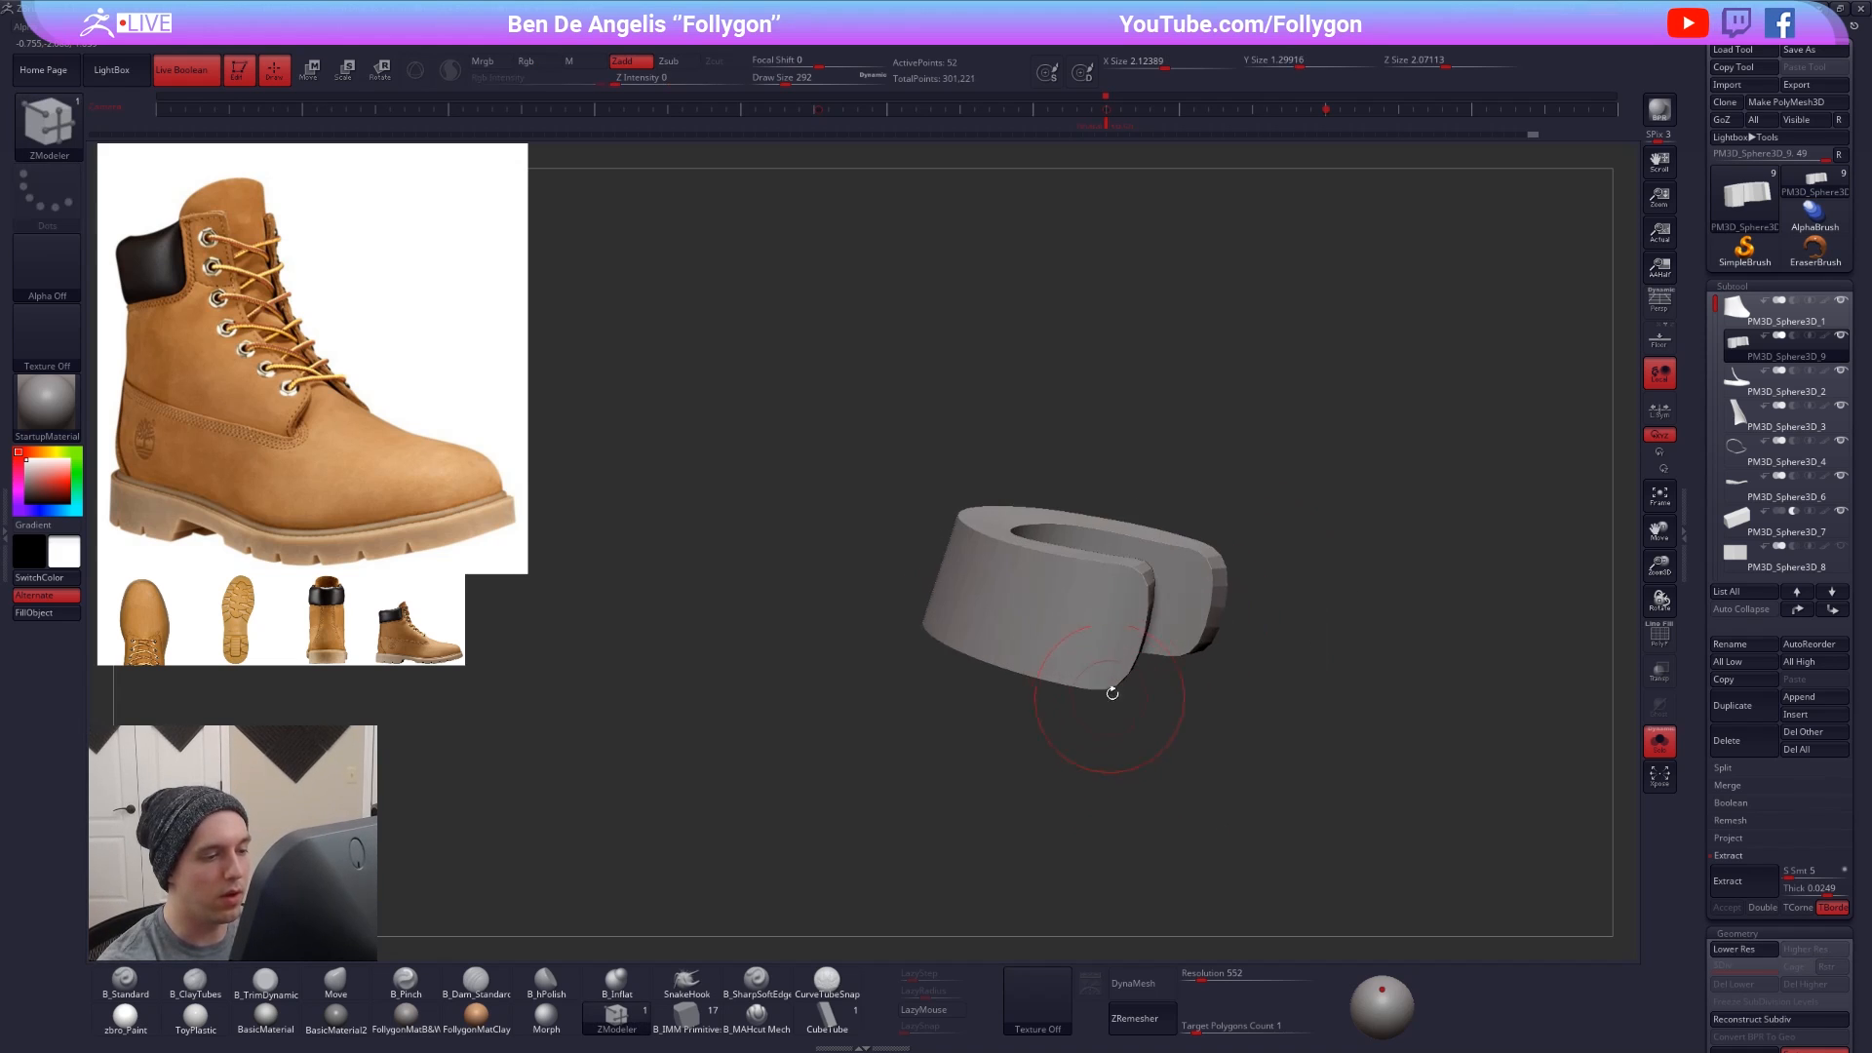
left_click_drag(1197, 784, 1082, 687)
- Switch the ZModeler crease target to Edge and check the smoothed collar against the whole boot
key("space")
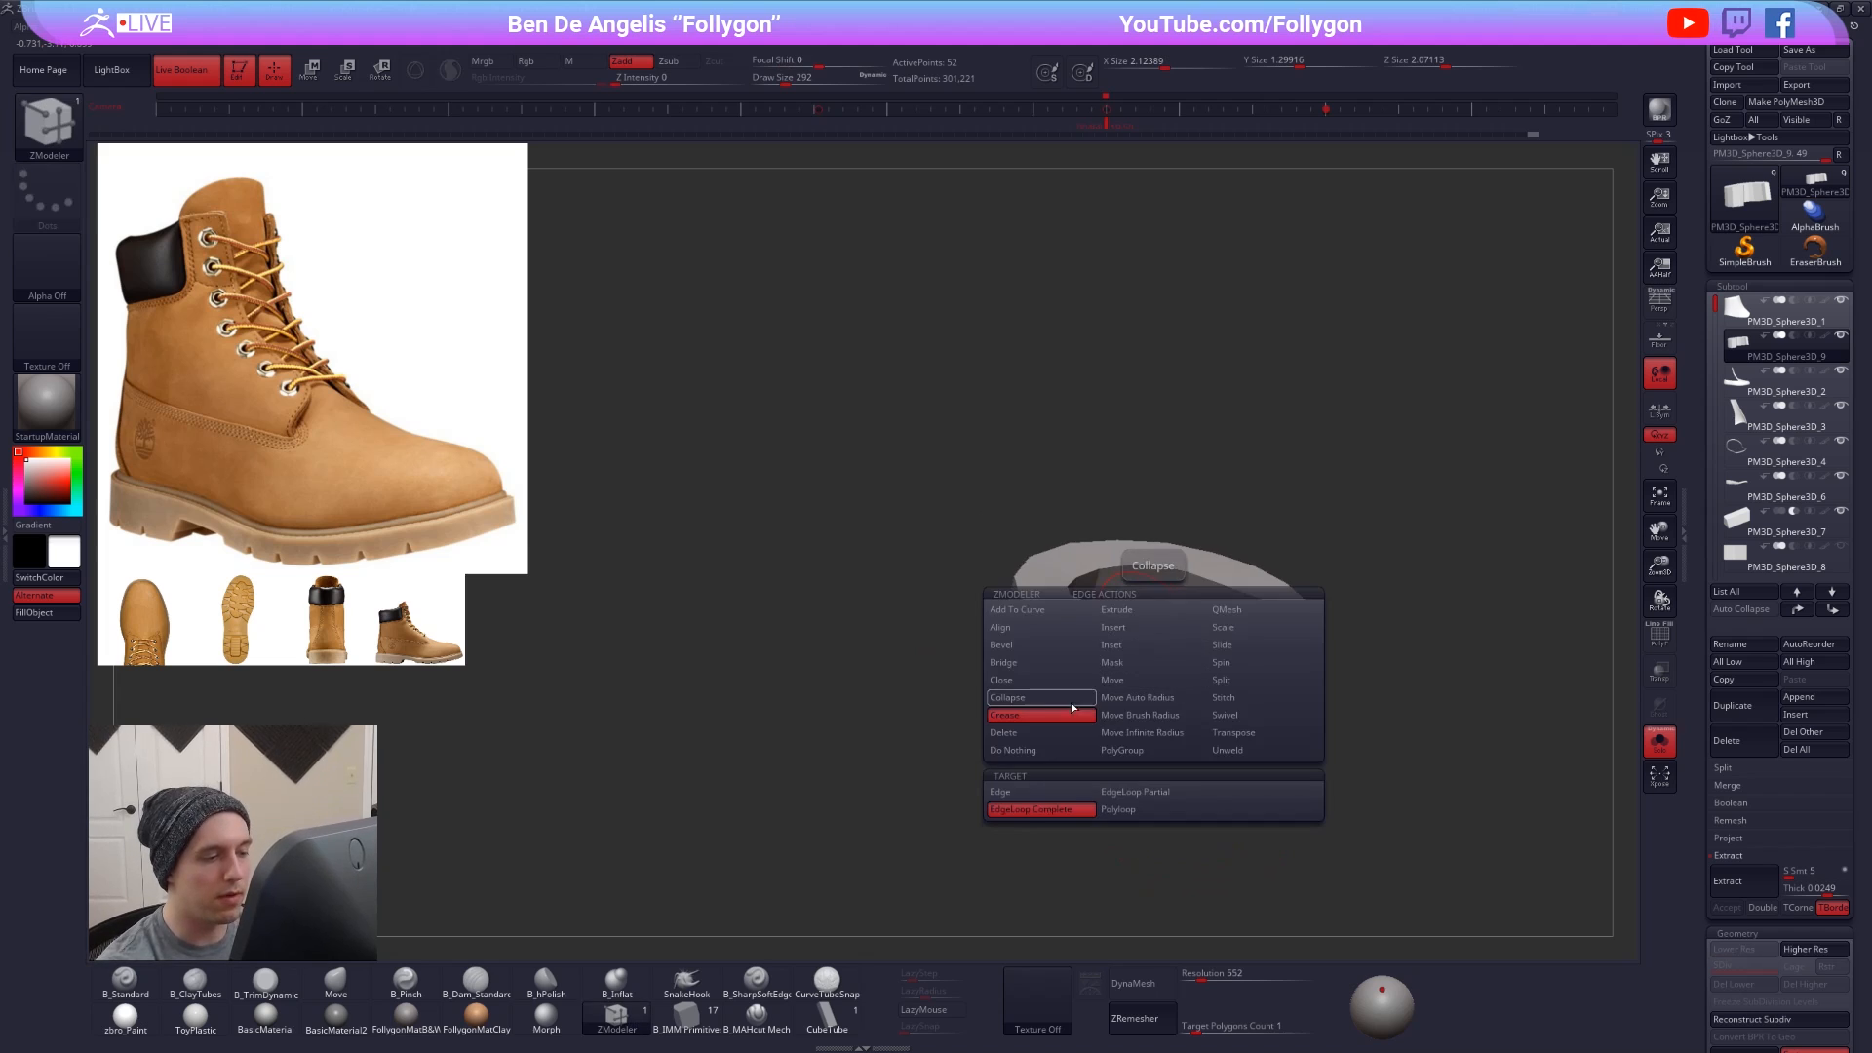
left_click(1050, 793)
right_click_drag(1133, 647, 1158, 639)
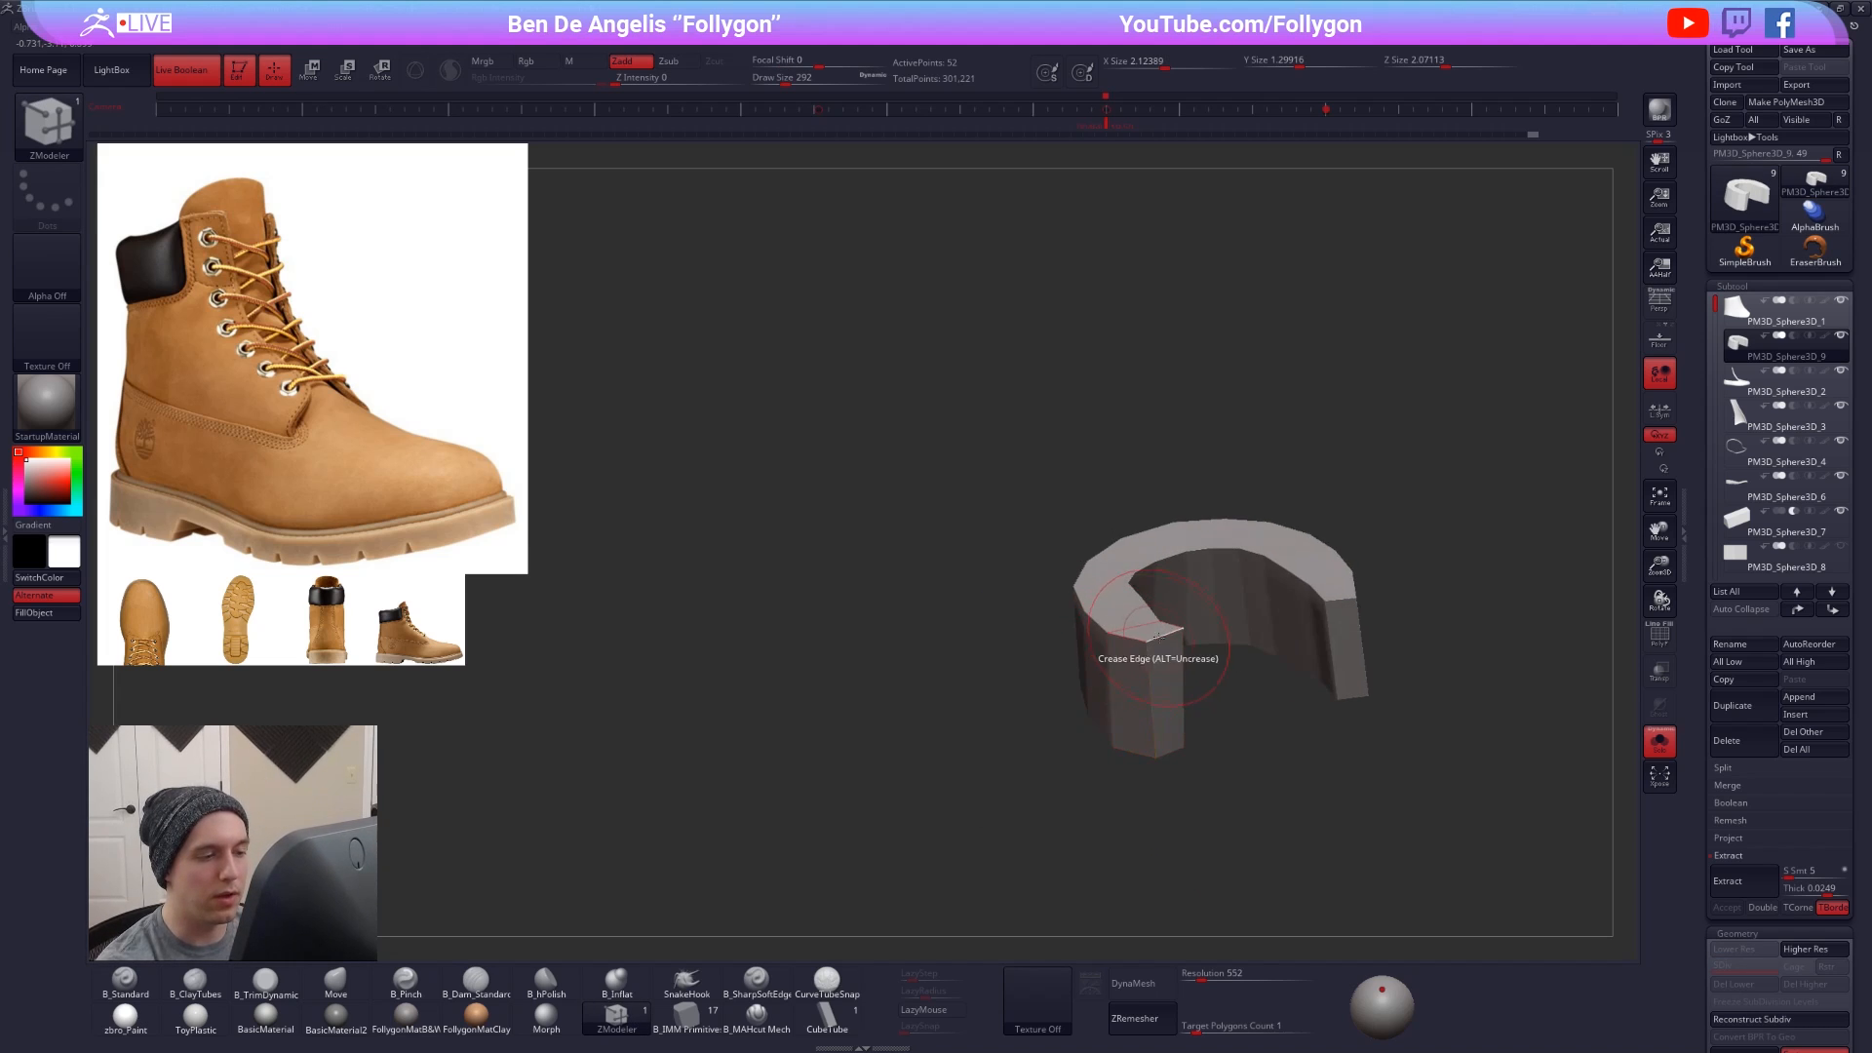
key("d")
right_click_drag(1339, 607, 1379, 575)
key("alt+s")
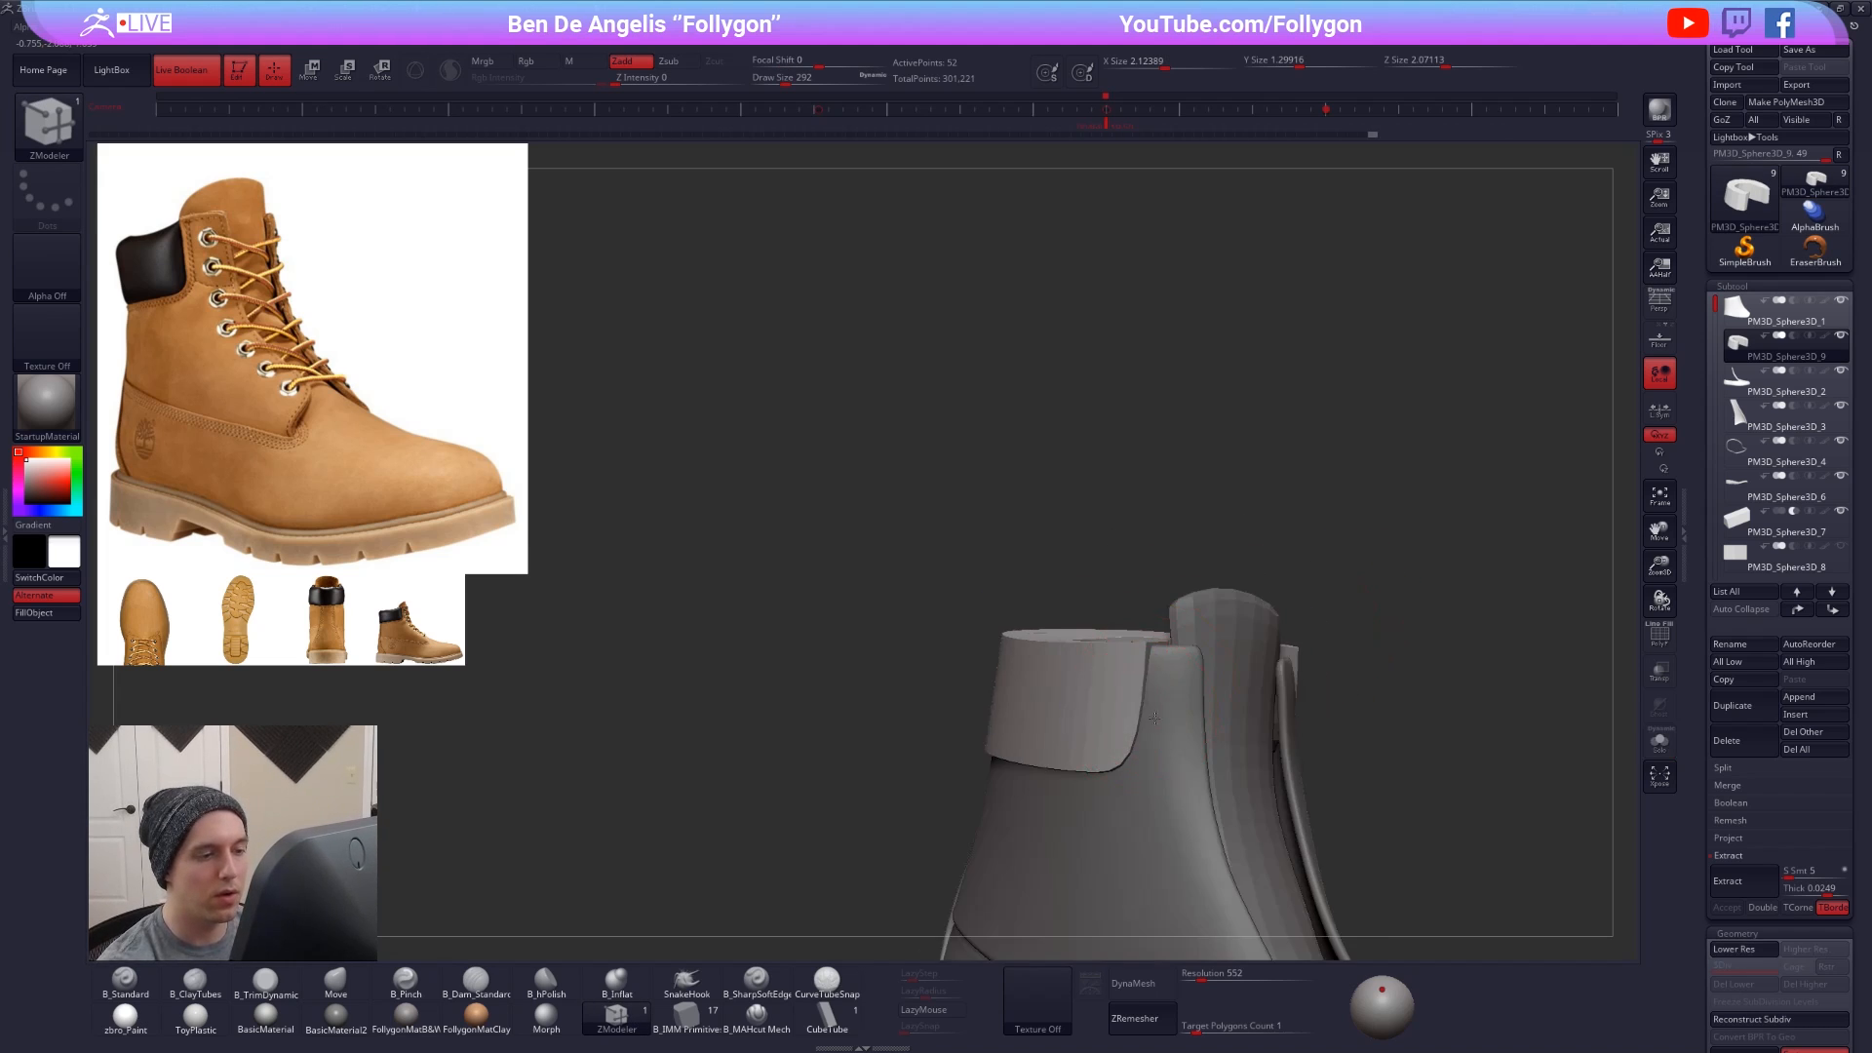
right_click_drag(1053, 809, 1214, 687)
- Turn on the polyframe for the isolated collar and set the ZModeler edge action to Bevel
key("shift+f")
key("alt+s")
key("shift+d")
key("space")
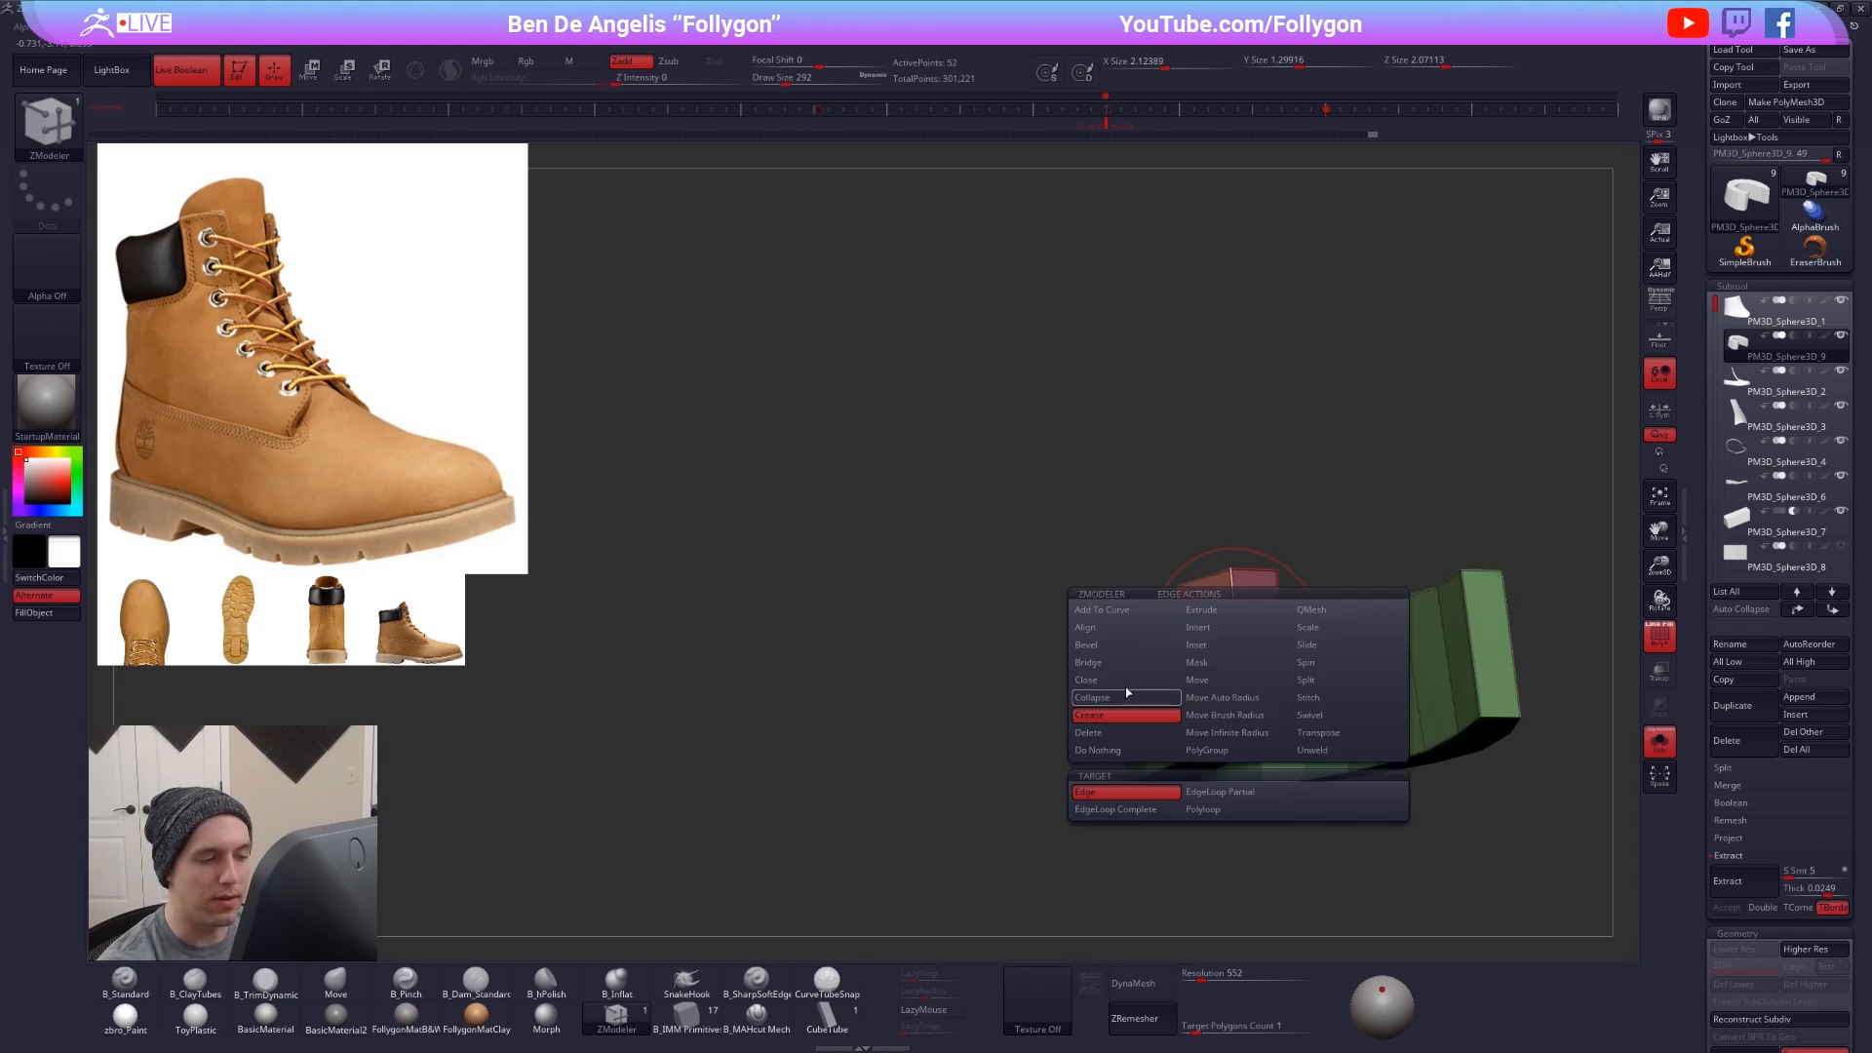
left_click(1131, 651)
- Try beveling the complete edge loop at the collar's front end and undo the attempt
right_click_drag(1228, 714, 1148, 638, "alt")
left_click_drag(1148, 637, 1148, 634)
key("ctrl+z")
right_click_drag(1148, 634, 1166, 702)
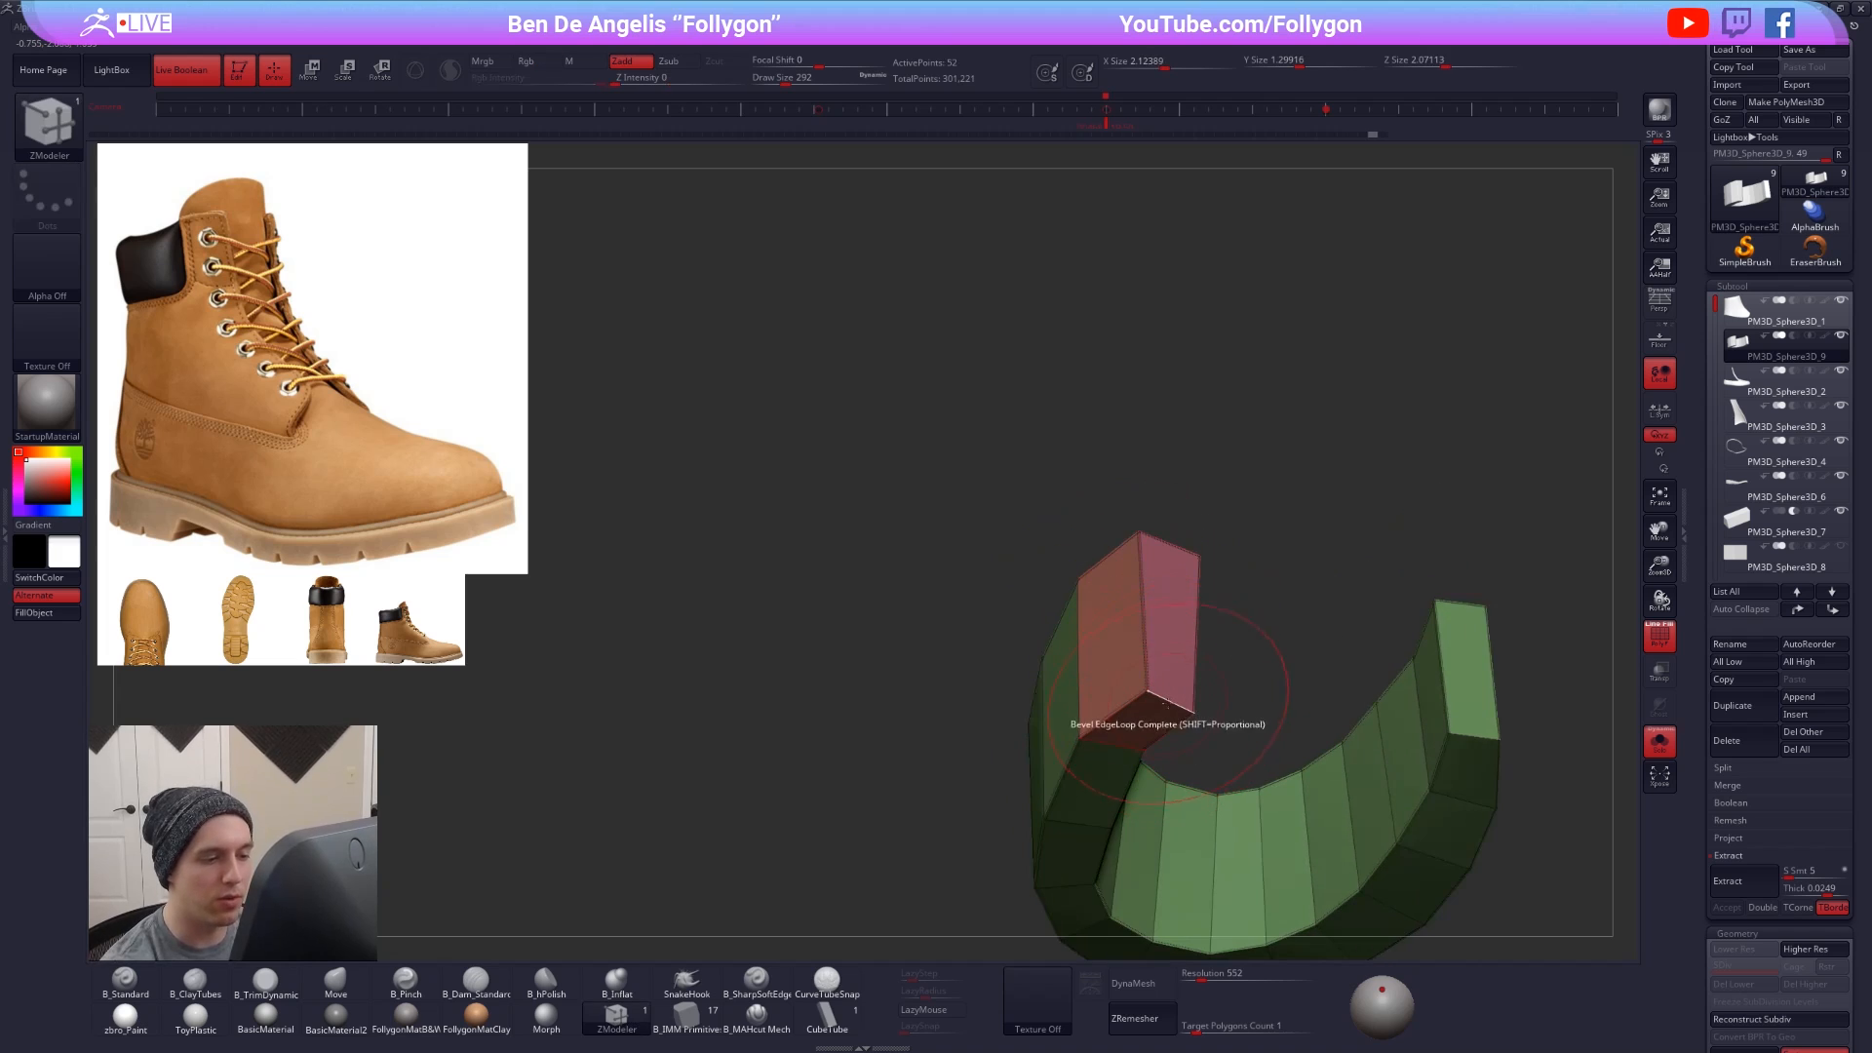
key("ctrl+z")
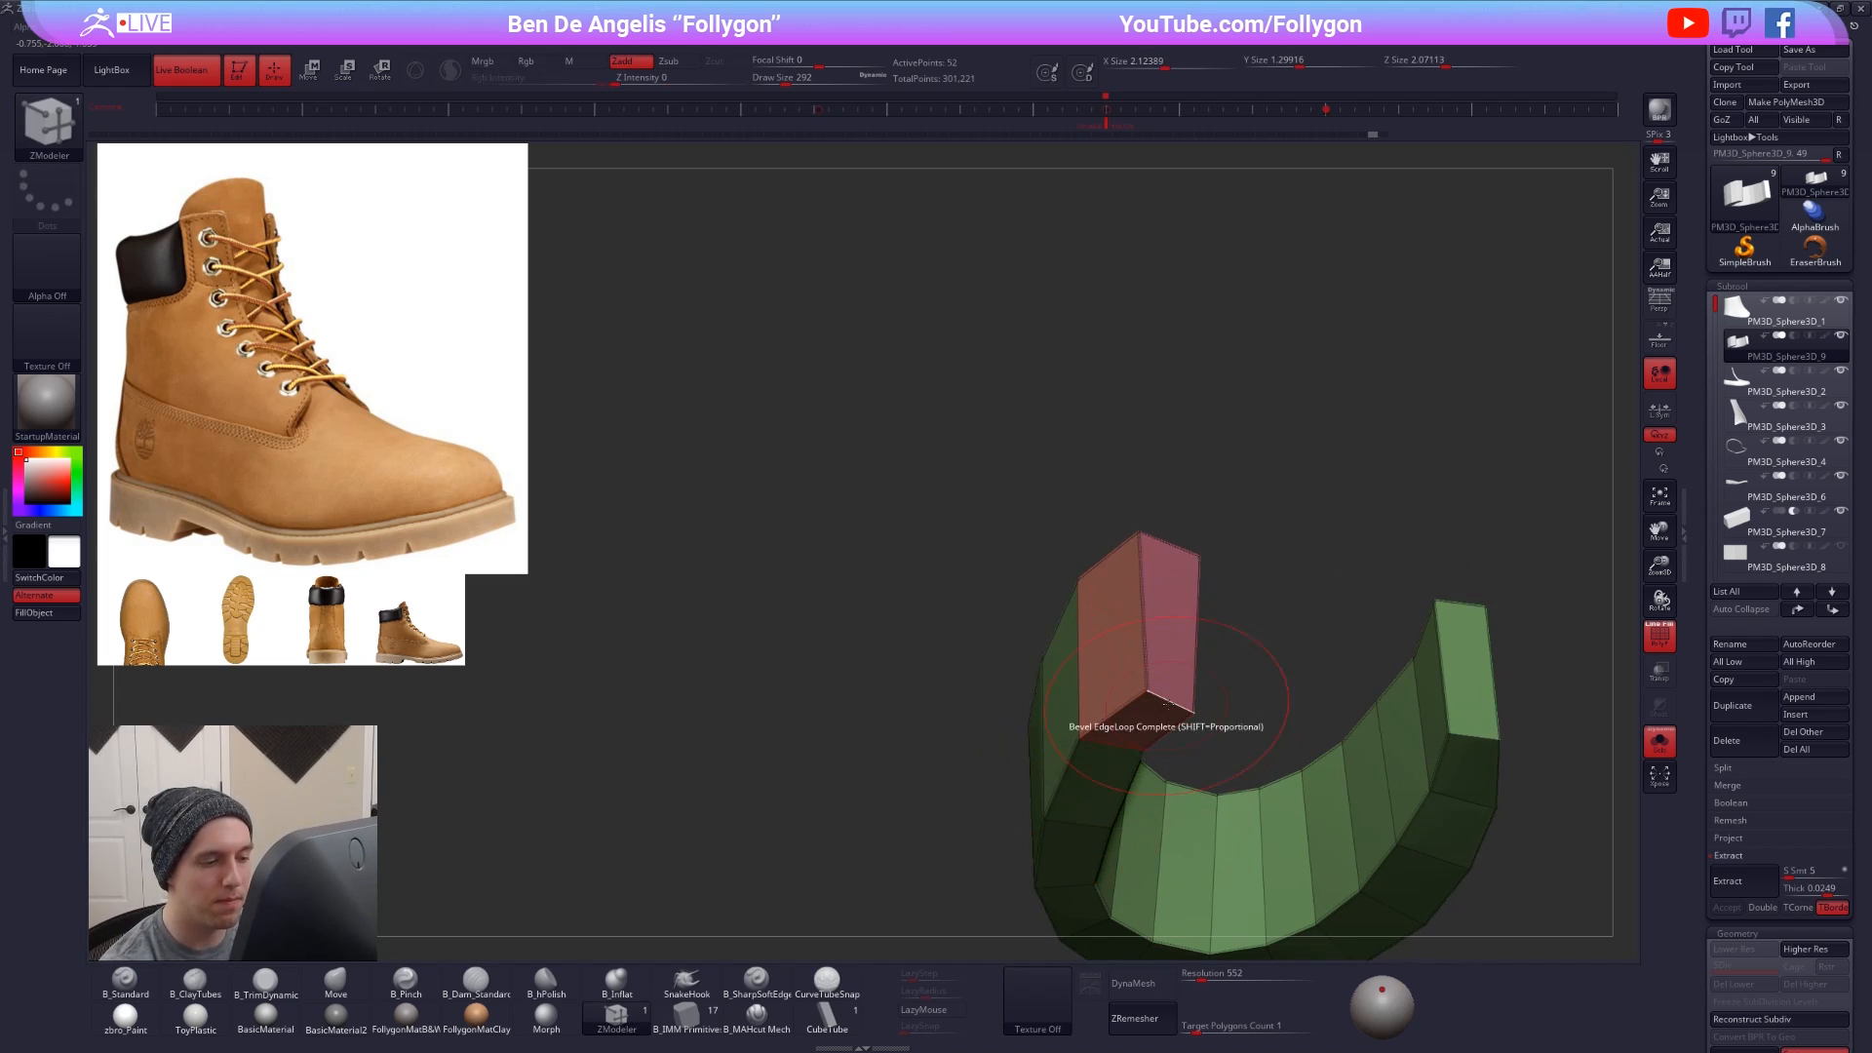
- Put the whole collar strip into a single polygroup
right_click_drag(1167, 702, 1092, 612, "ctrl")
right_click_drag(1241, 673, 1282, 659, "ctrl")
key("ctrl+w")
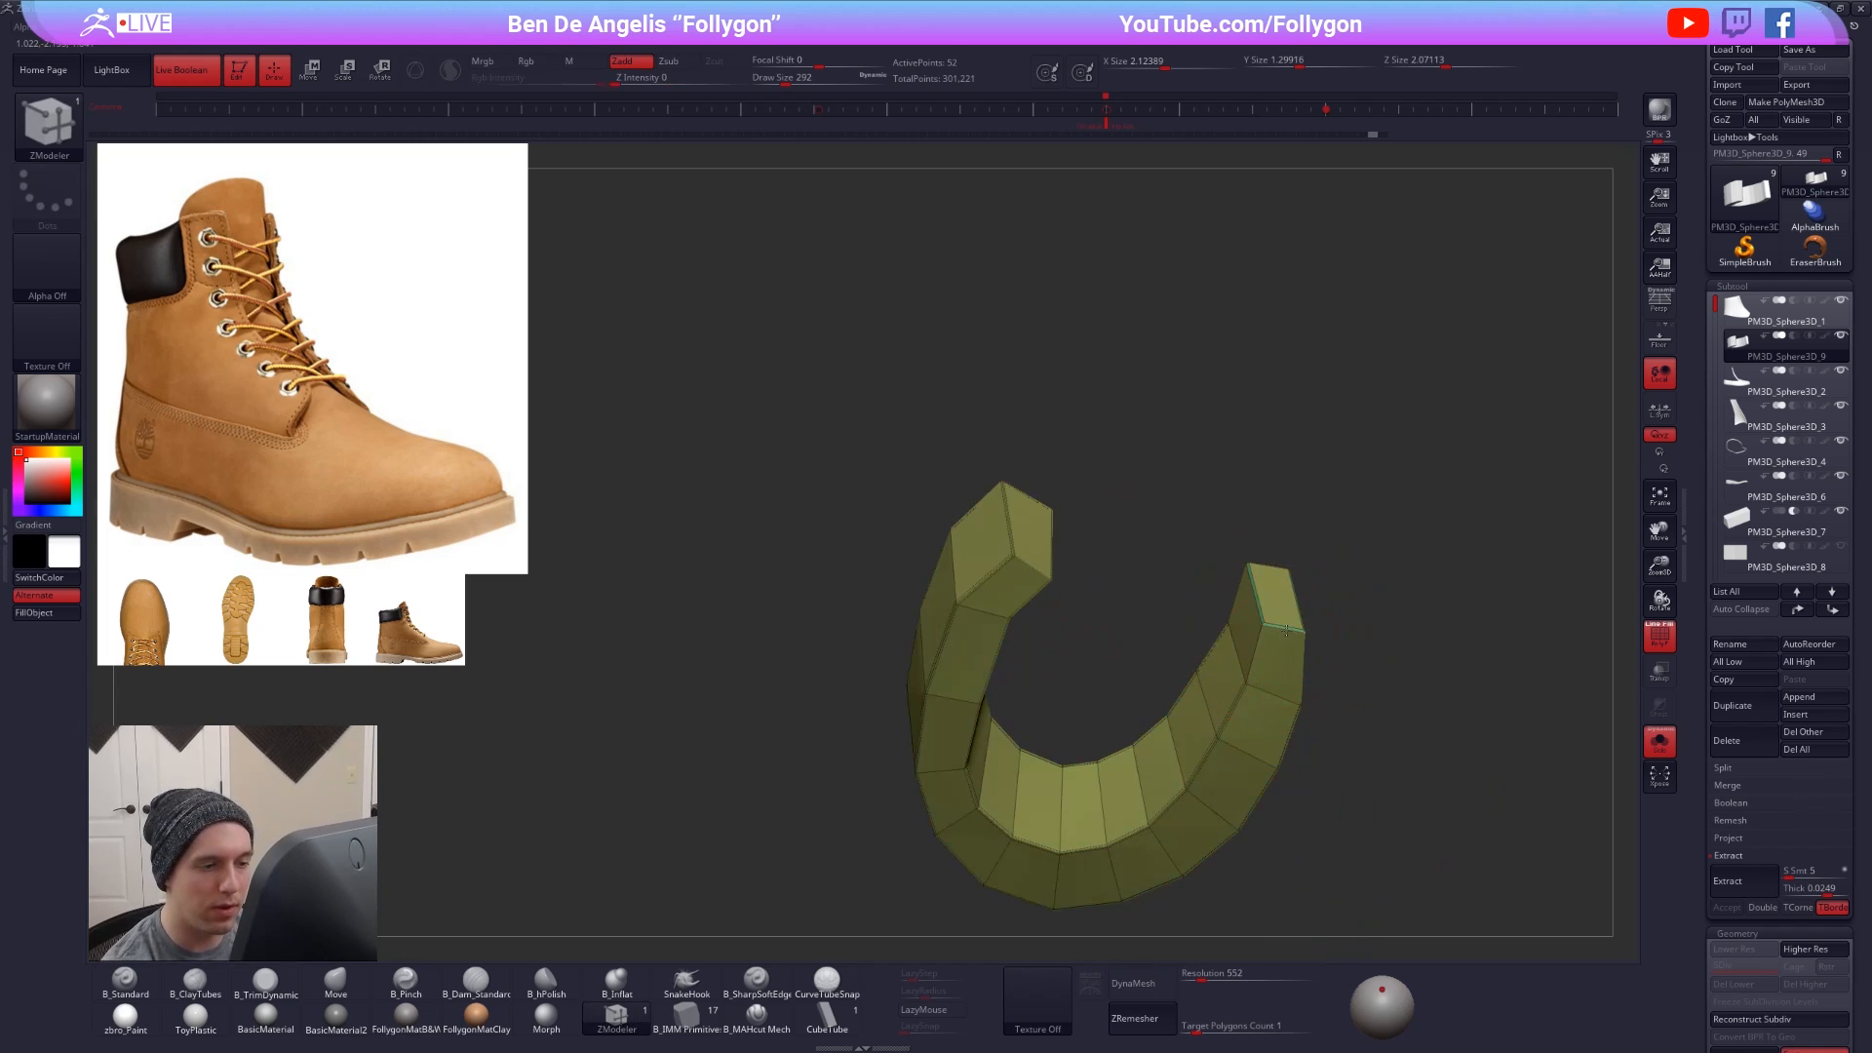
- Try beveling the complete edge loop at the collar's other front end, also at draw size 121, undoing each attempt
key("ctrl+z")
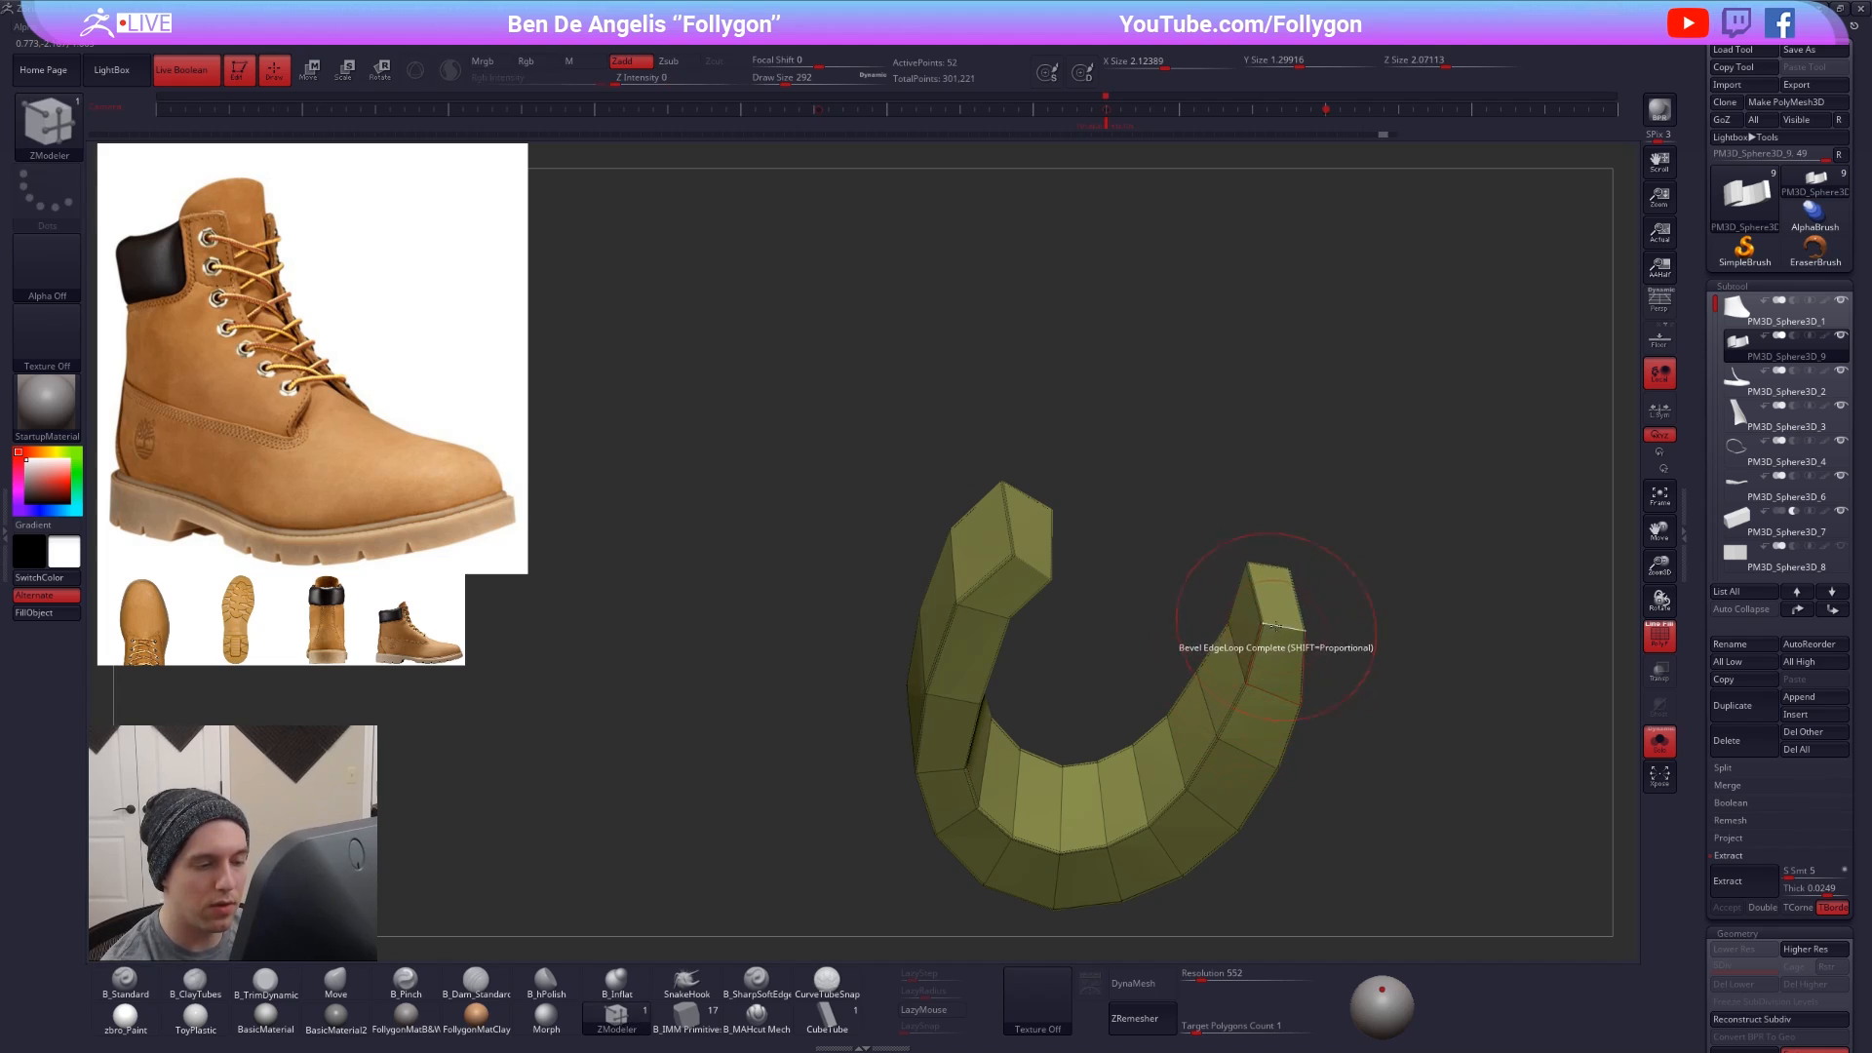
key("ctrl+z")
left_click_drag(1258, 642, 1261, 639)
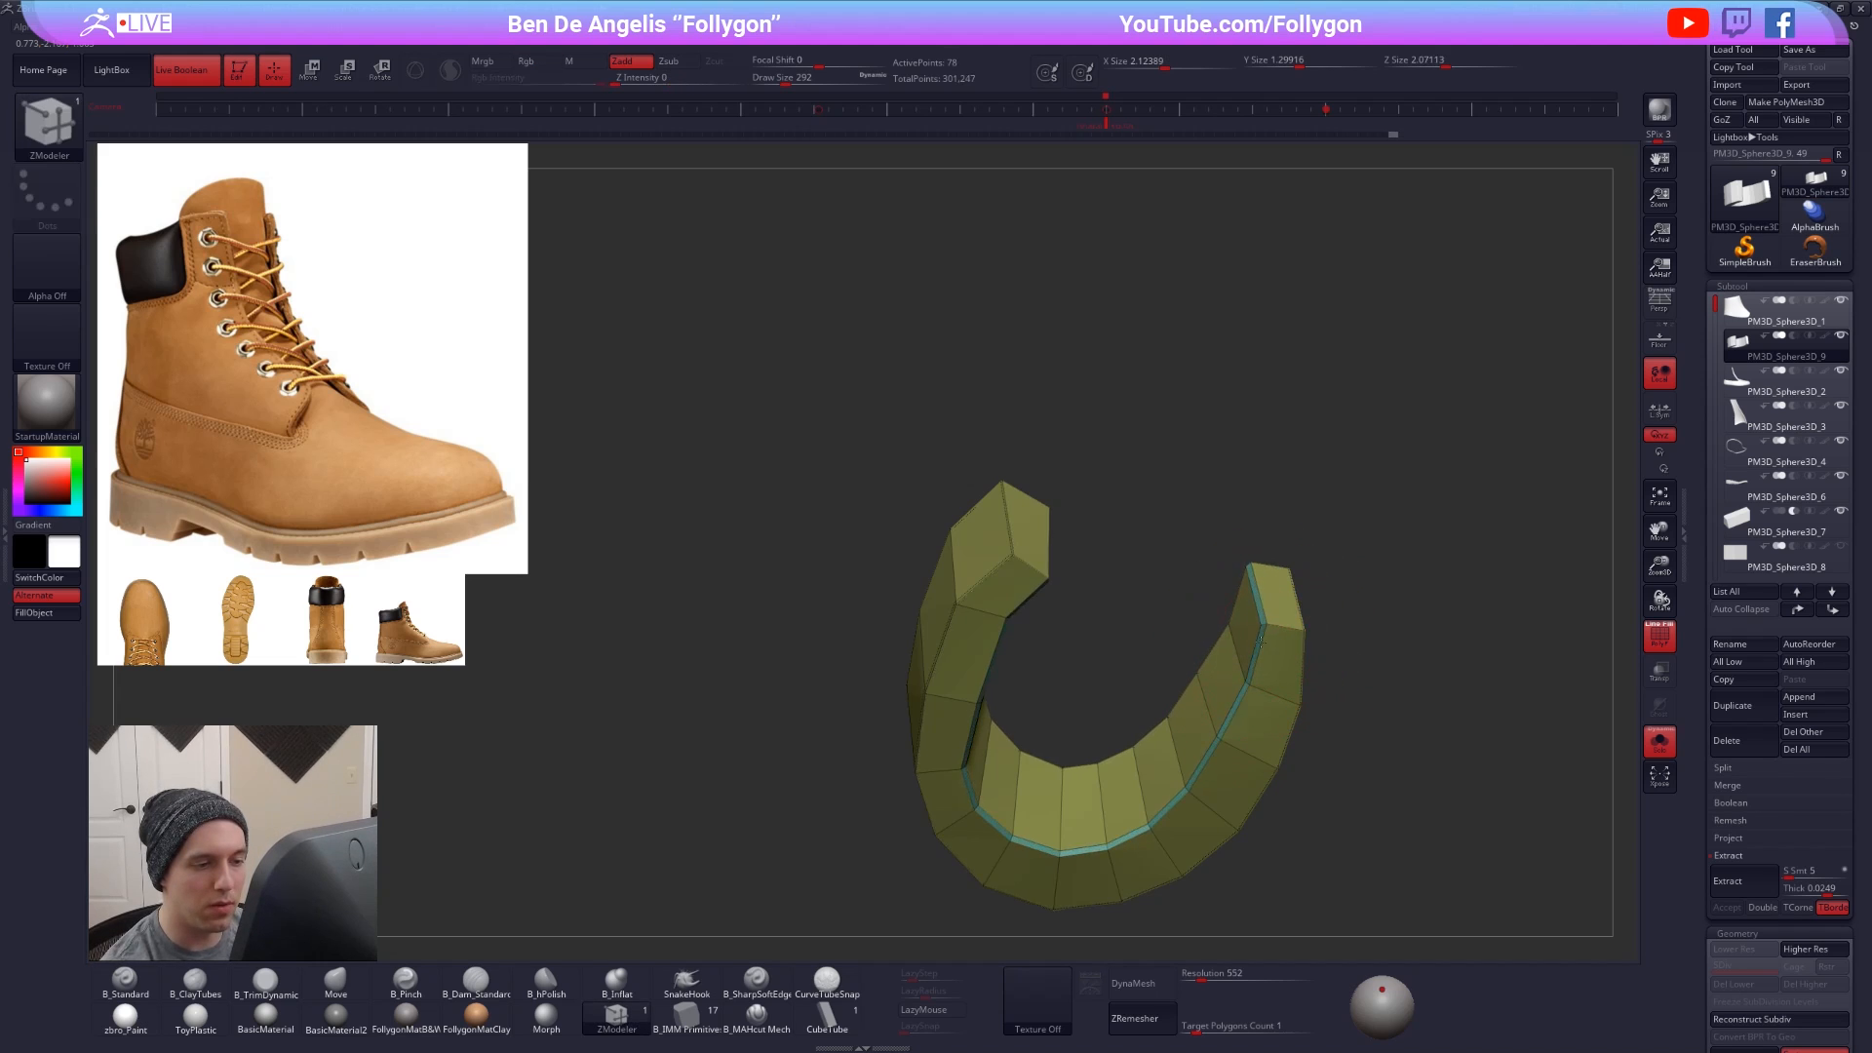
key("ctrl+z")
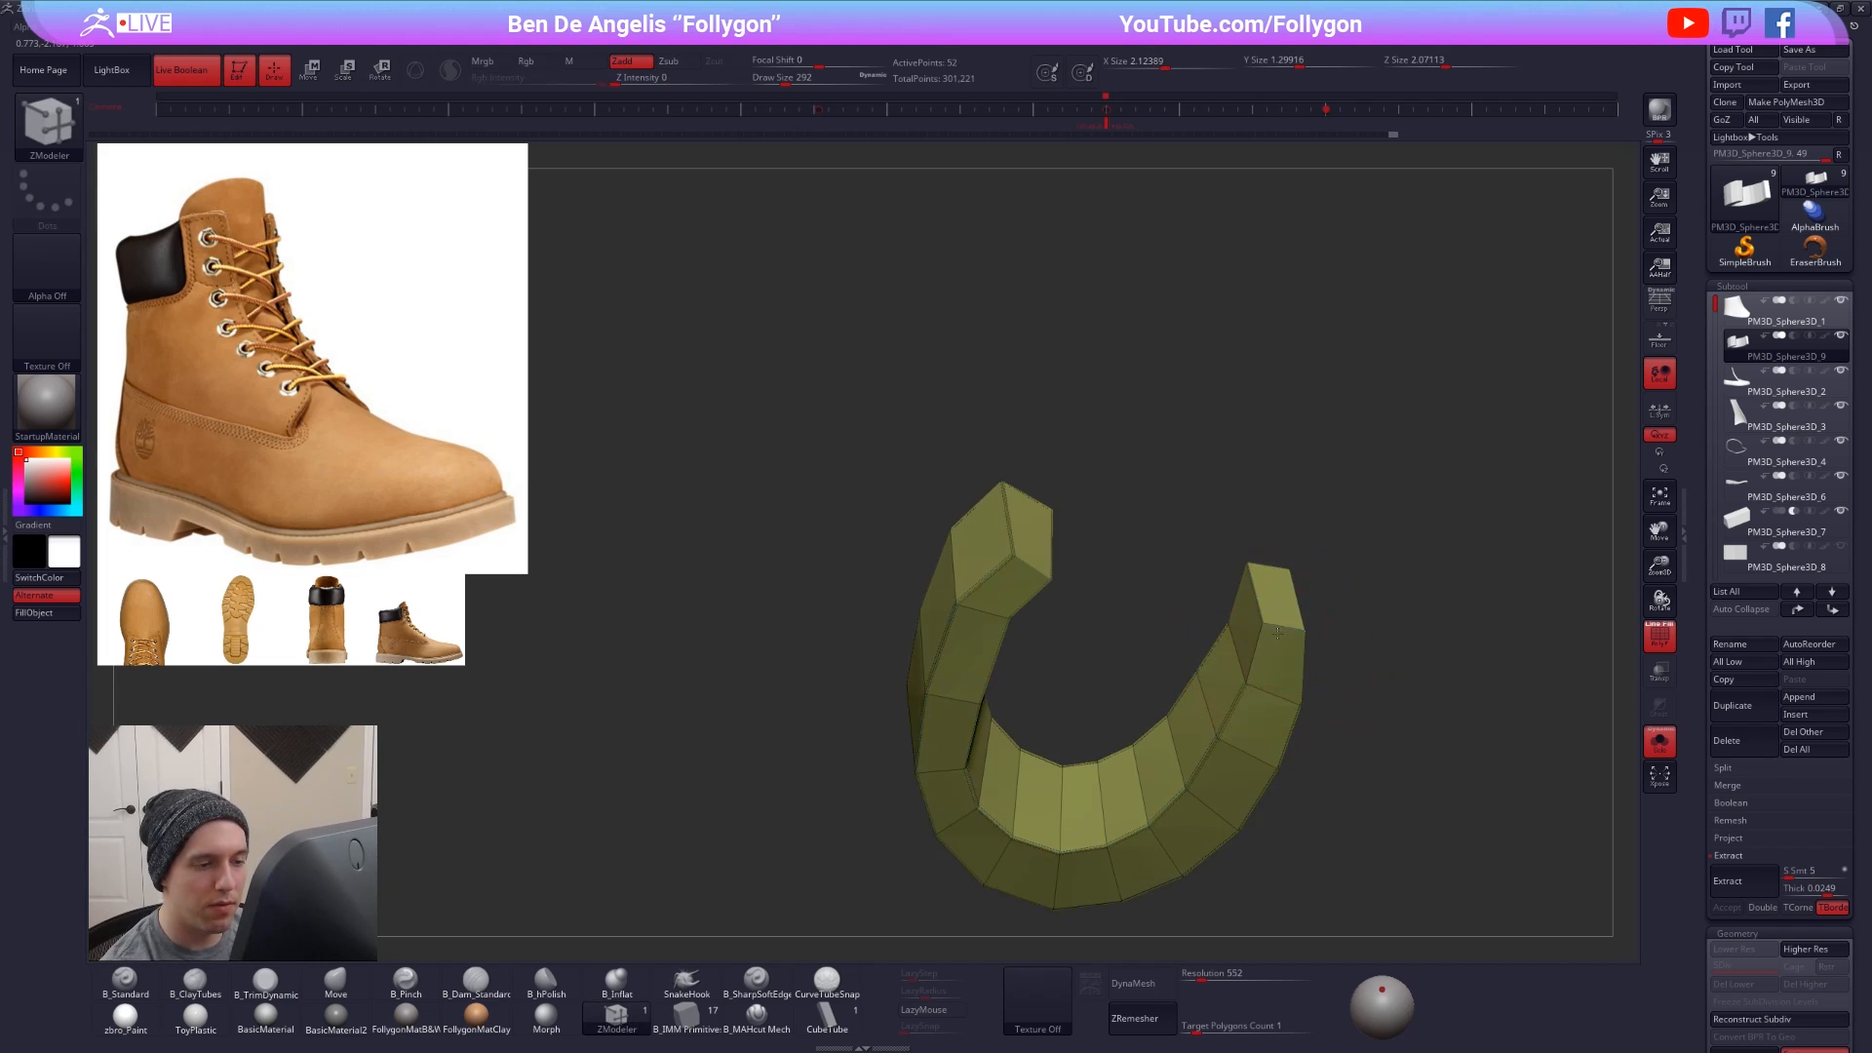
key("ctrl+z")
key("space")
left_click_drag(1346, 622, 1328, 624)
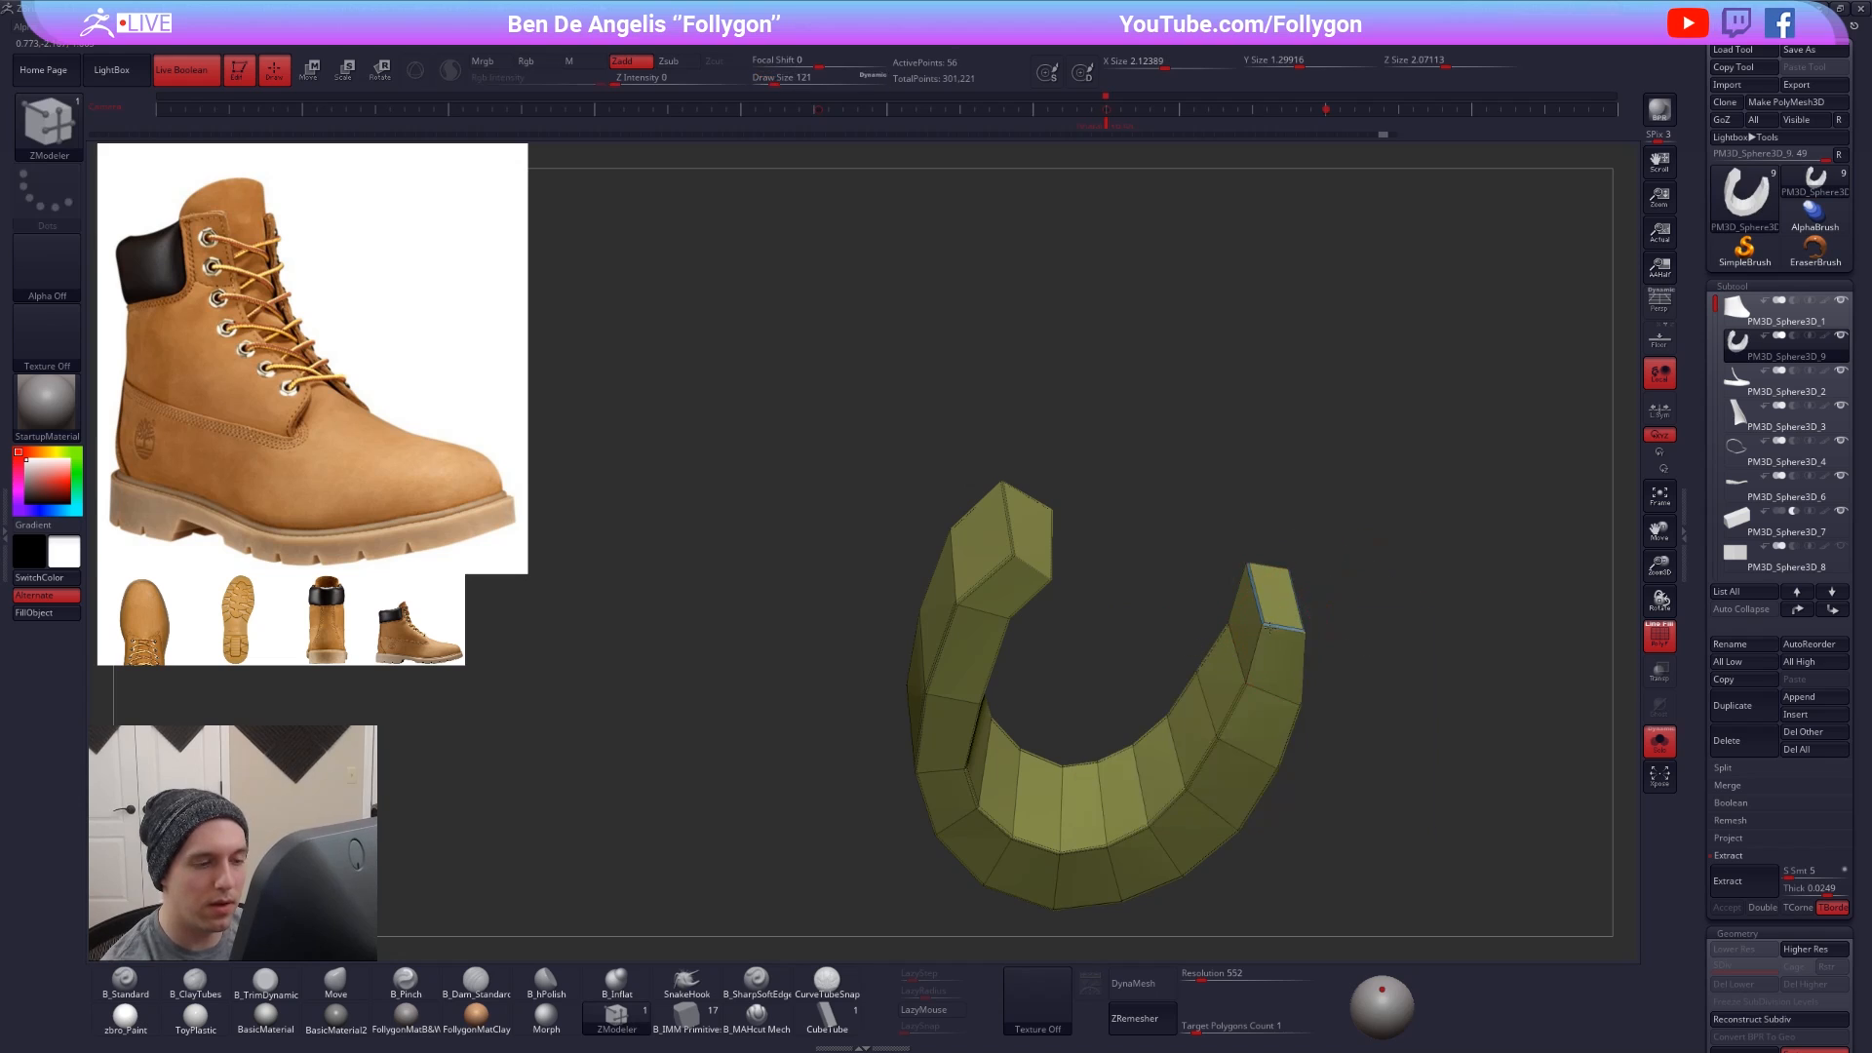
key("ctrl+z")
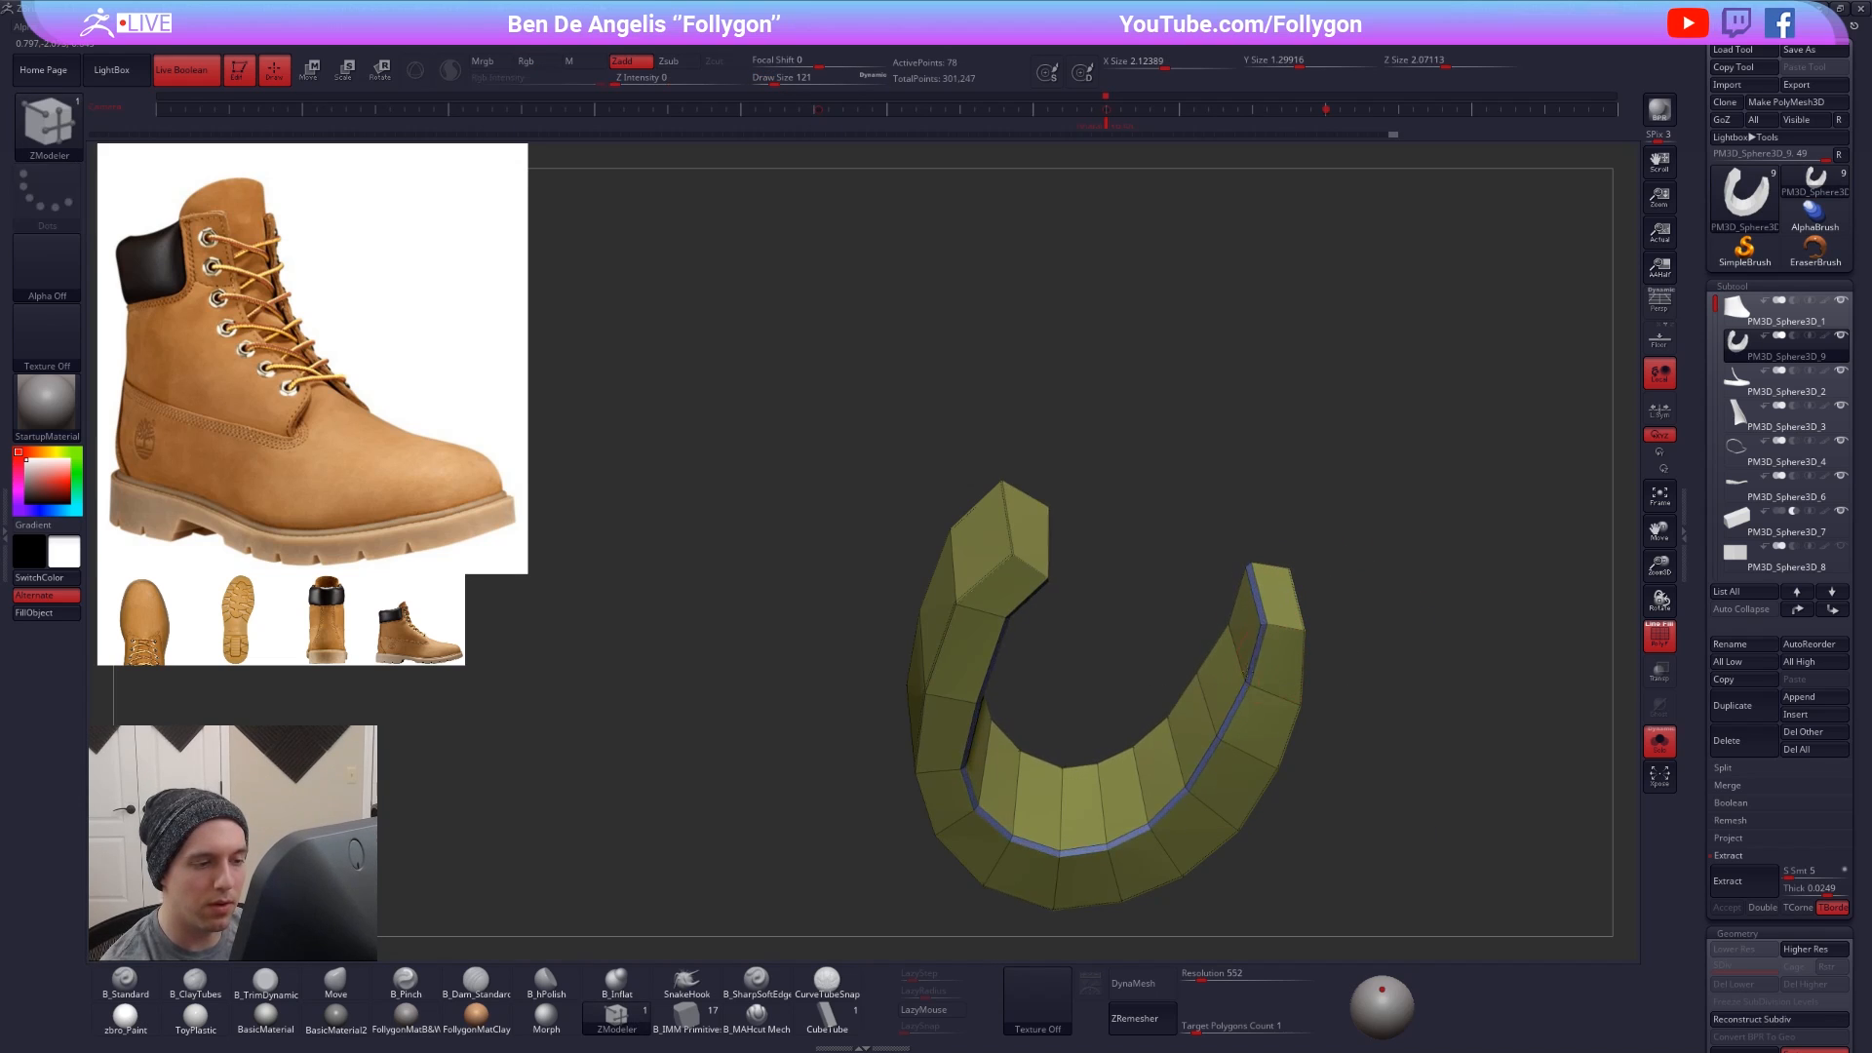
left_click_drag(1275, 624, 1267, 630)
key("ctrl+z")
- Insert four polyloops across the lower part of the collar's side using ZModeler's Insert Polyloops action with the Polyloop target
mouse_move(1259, 638)
right_mouse_down()
mouse_move(1265, 814)
mouse_move(1355, 780)
mouse_move(1160, 718)
mouse_move(1150, 682)
mouse_move(1151, 734)
mouse_move(1195, 729)
mouse_move(1197, 760)
right_mouse_up()
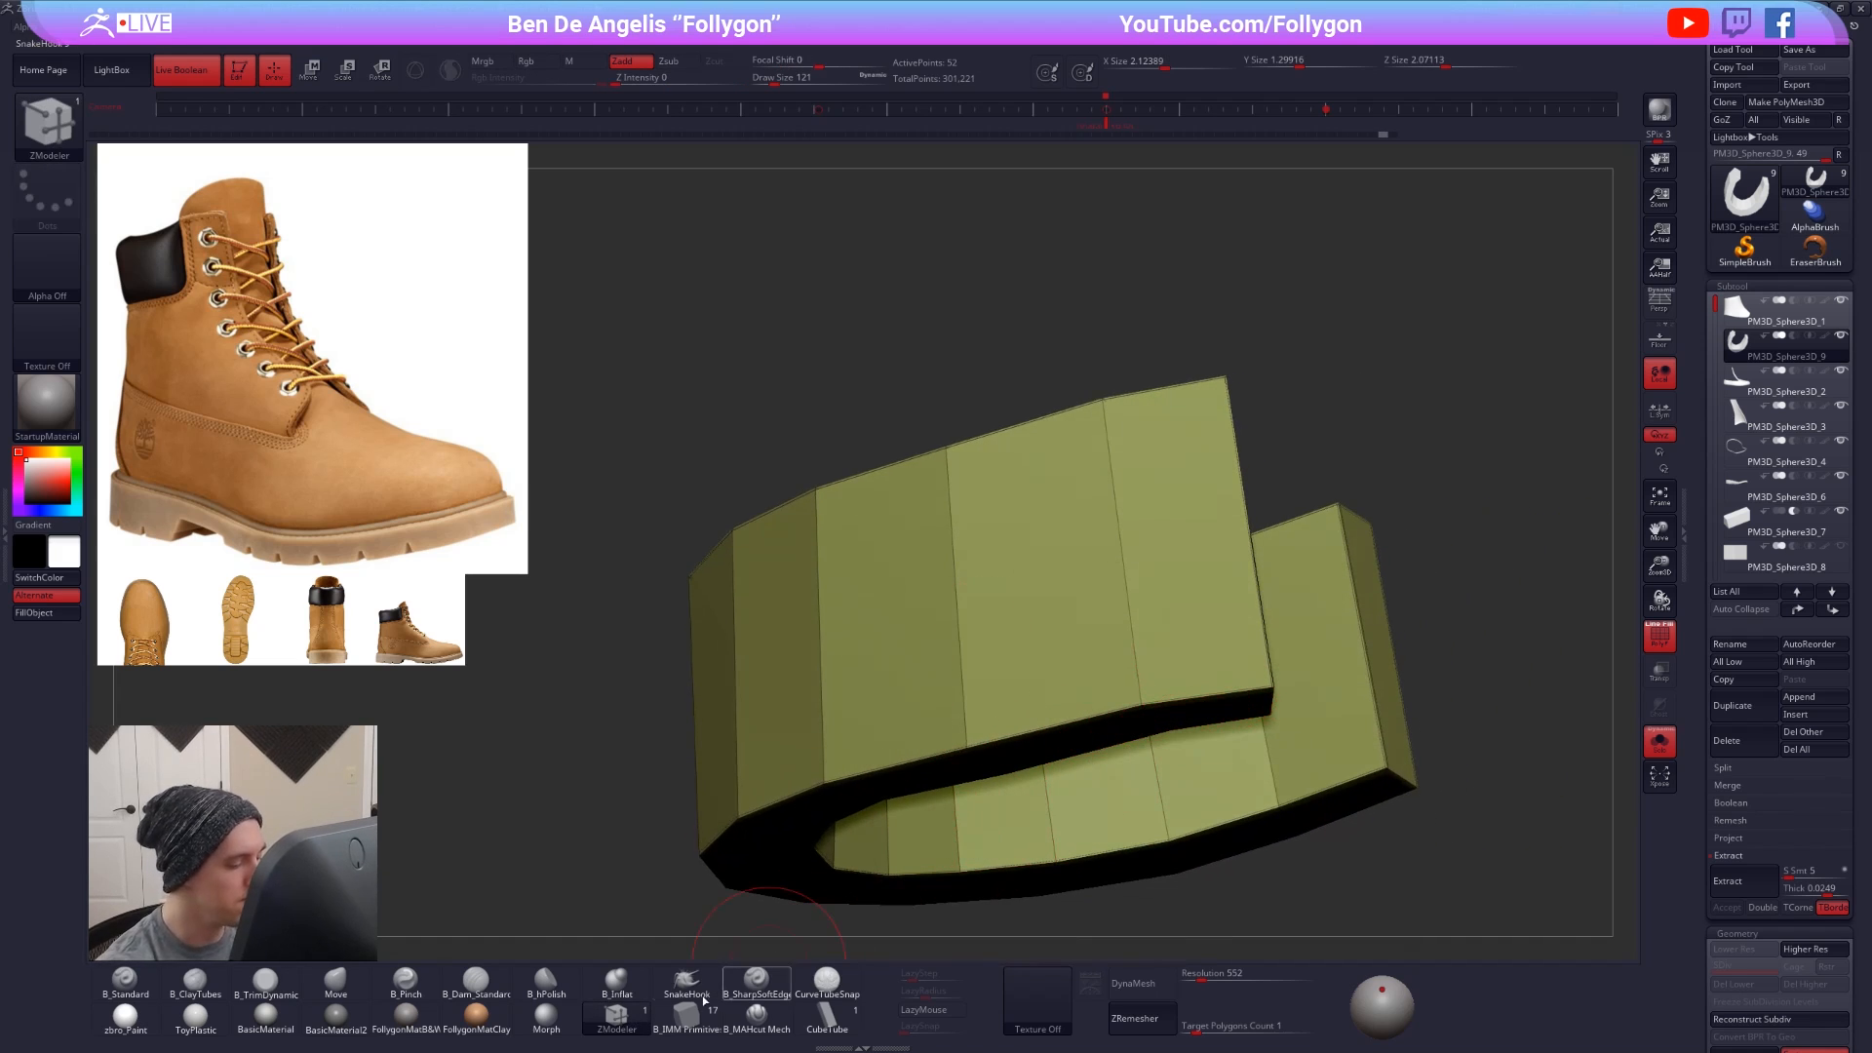
left_click(617, 1017)
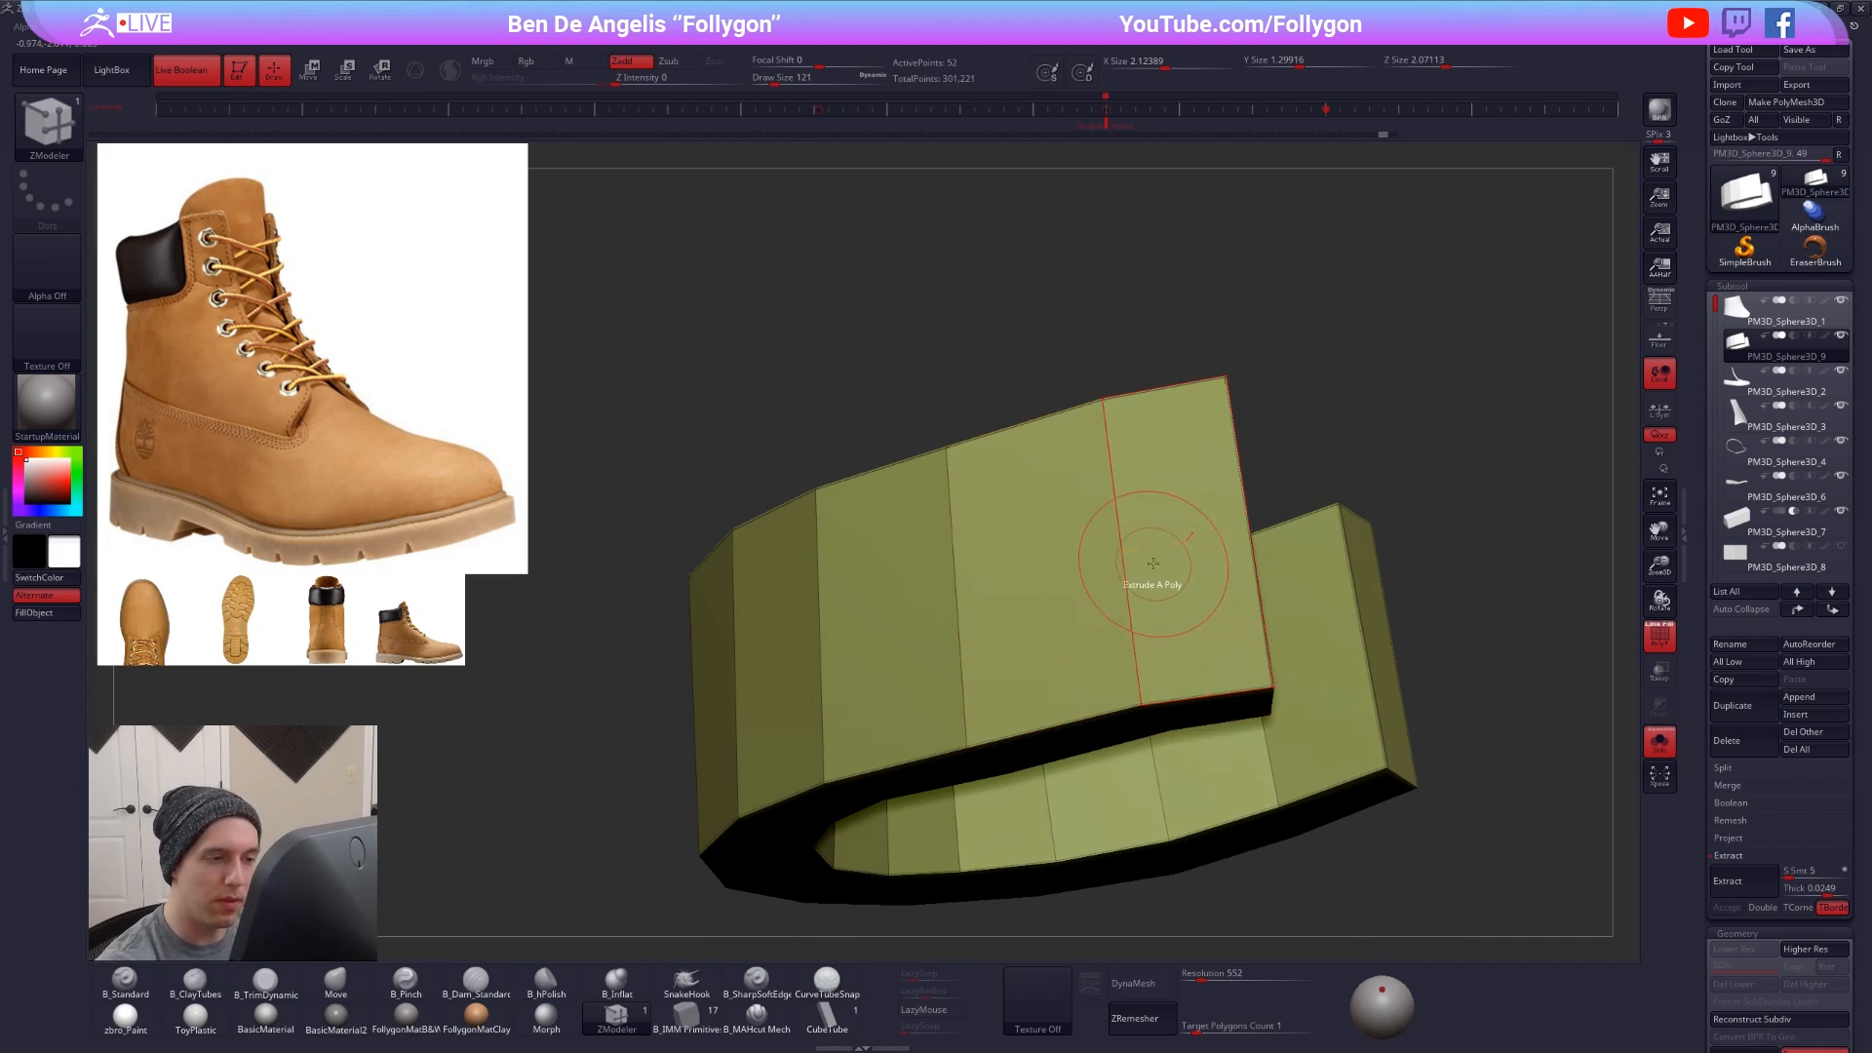
key("space")
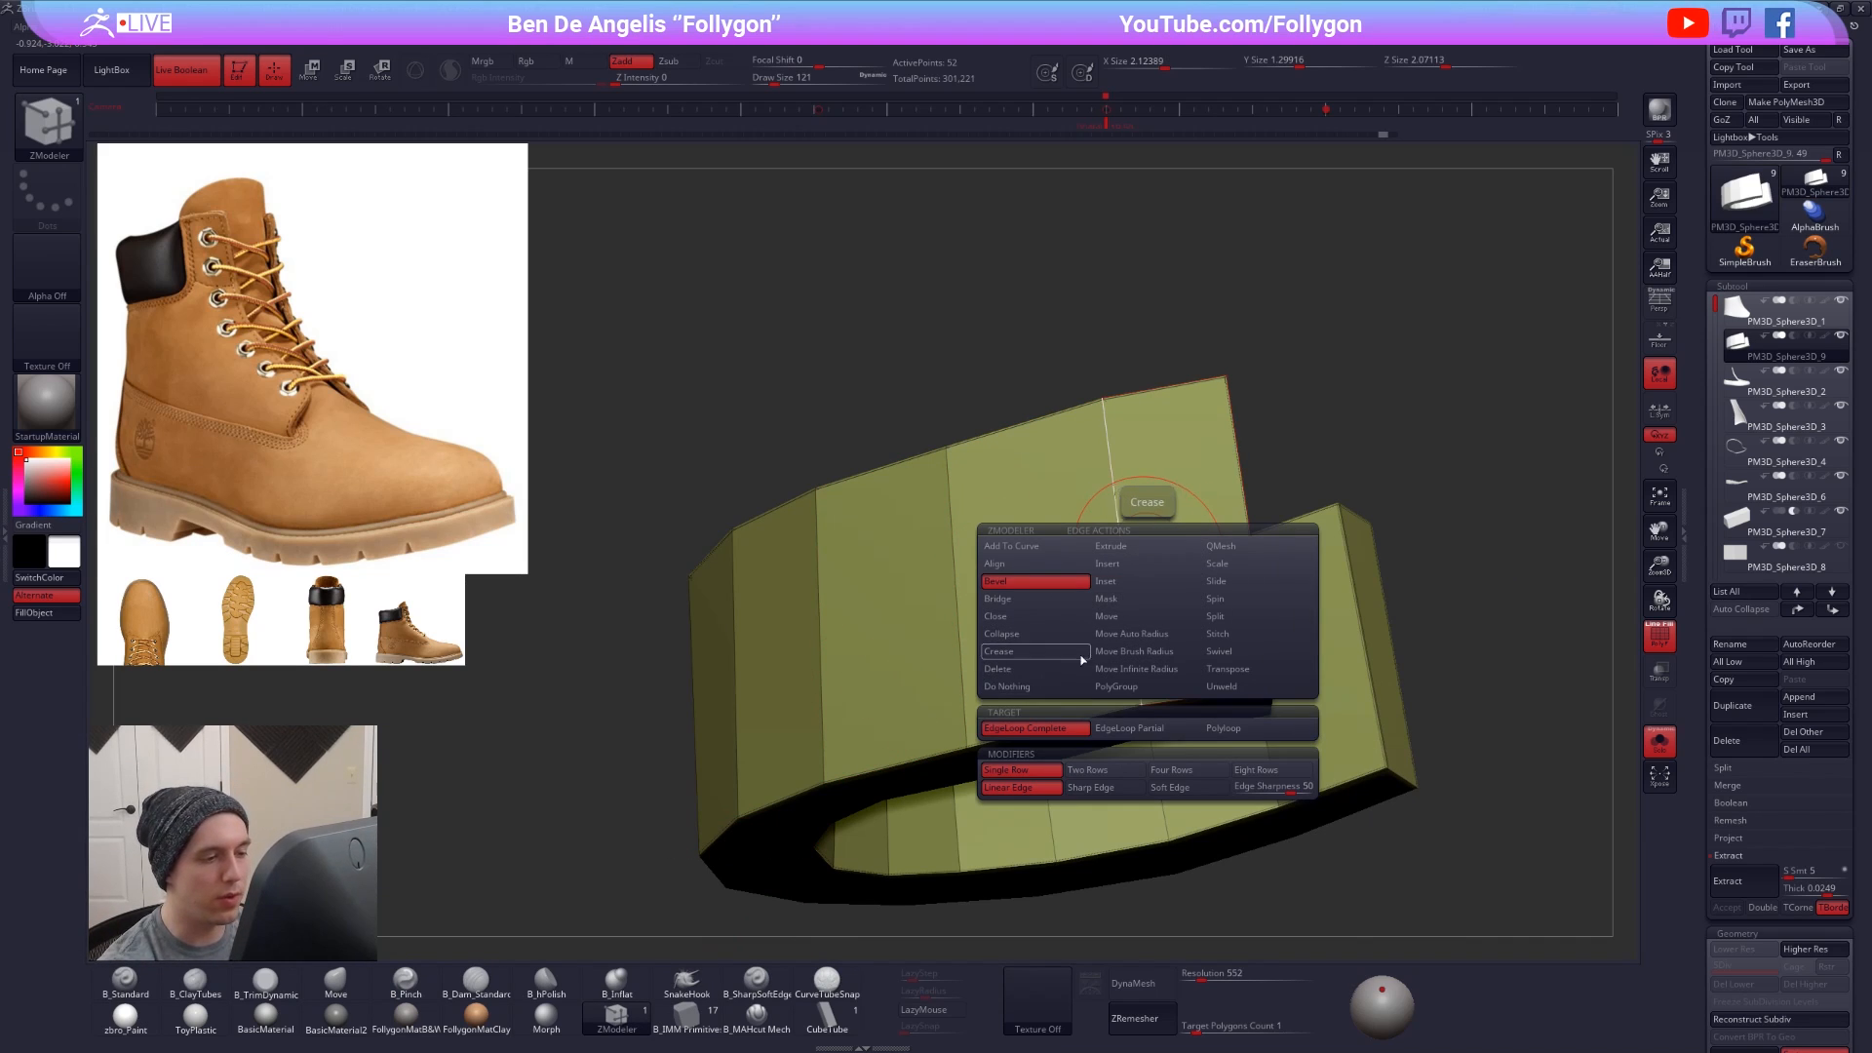
left_click(1152, 670)
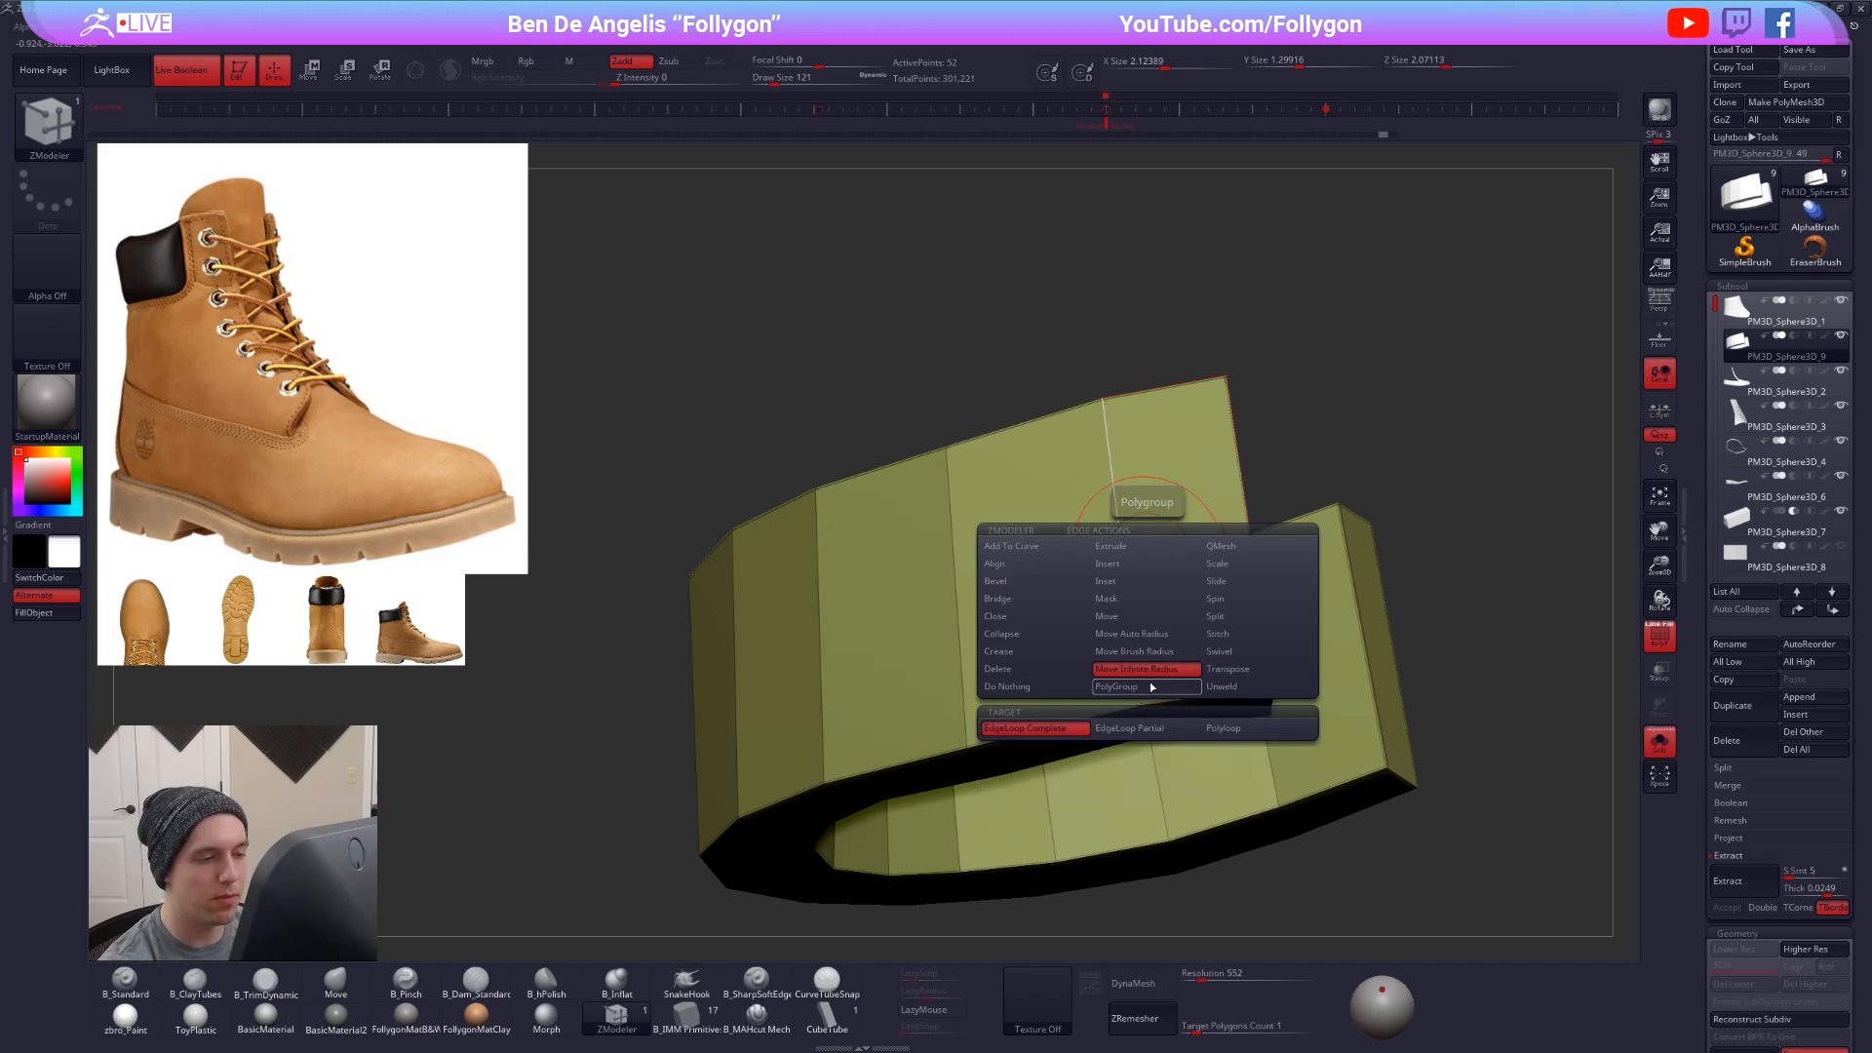
key("space")
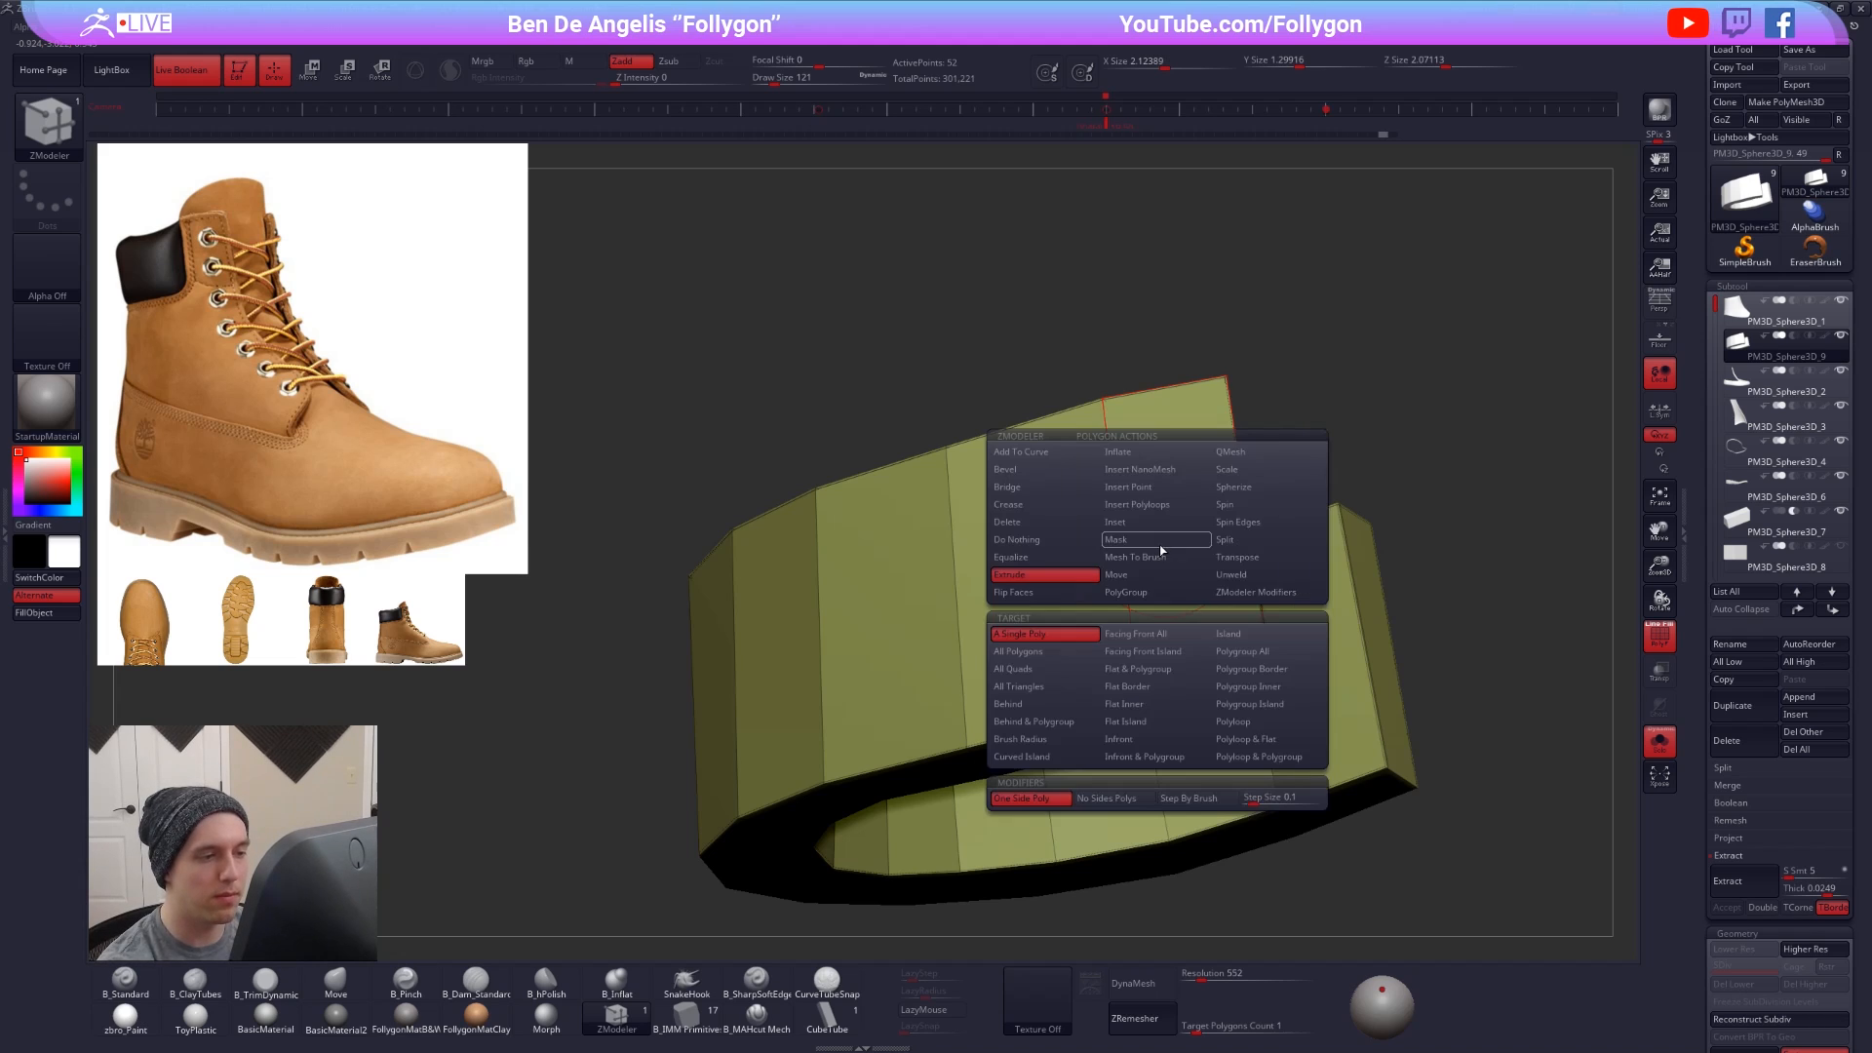
left_click(1156, 505)
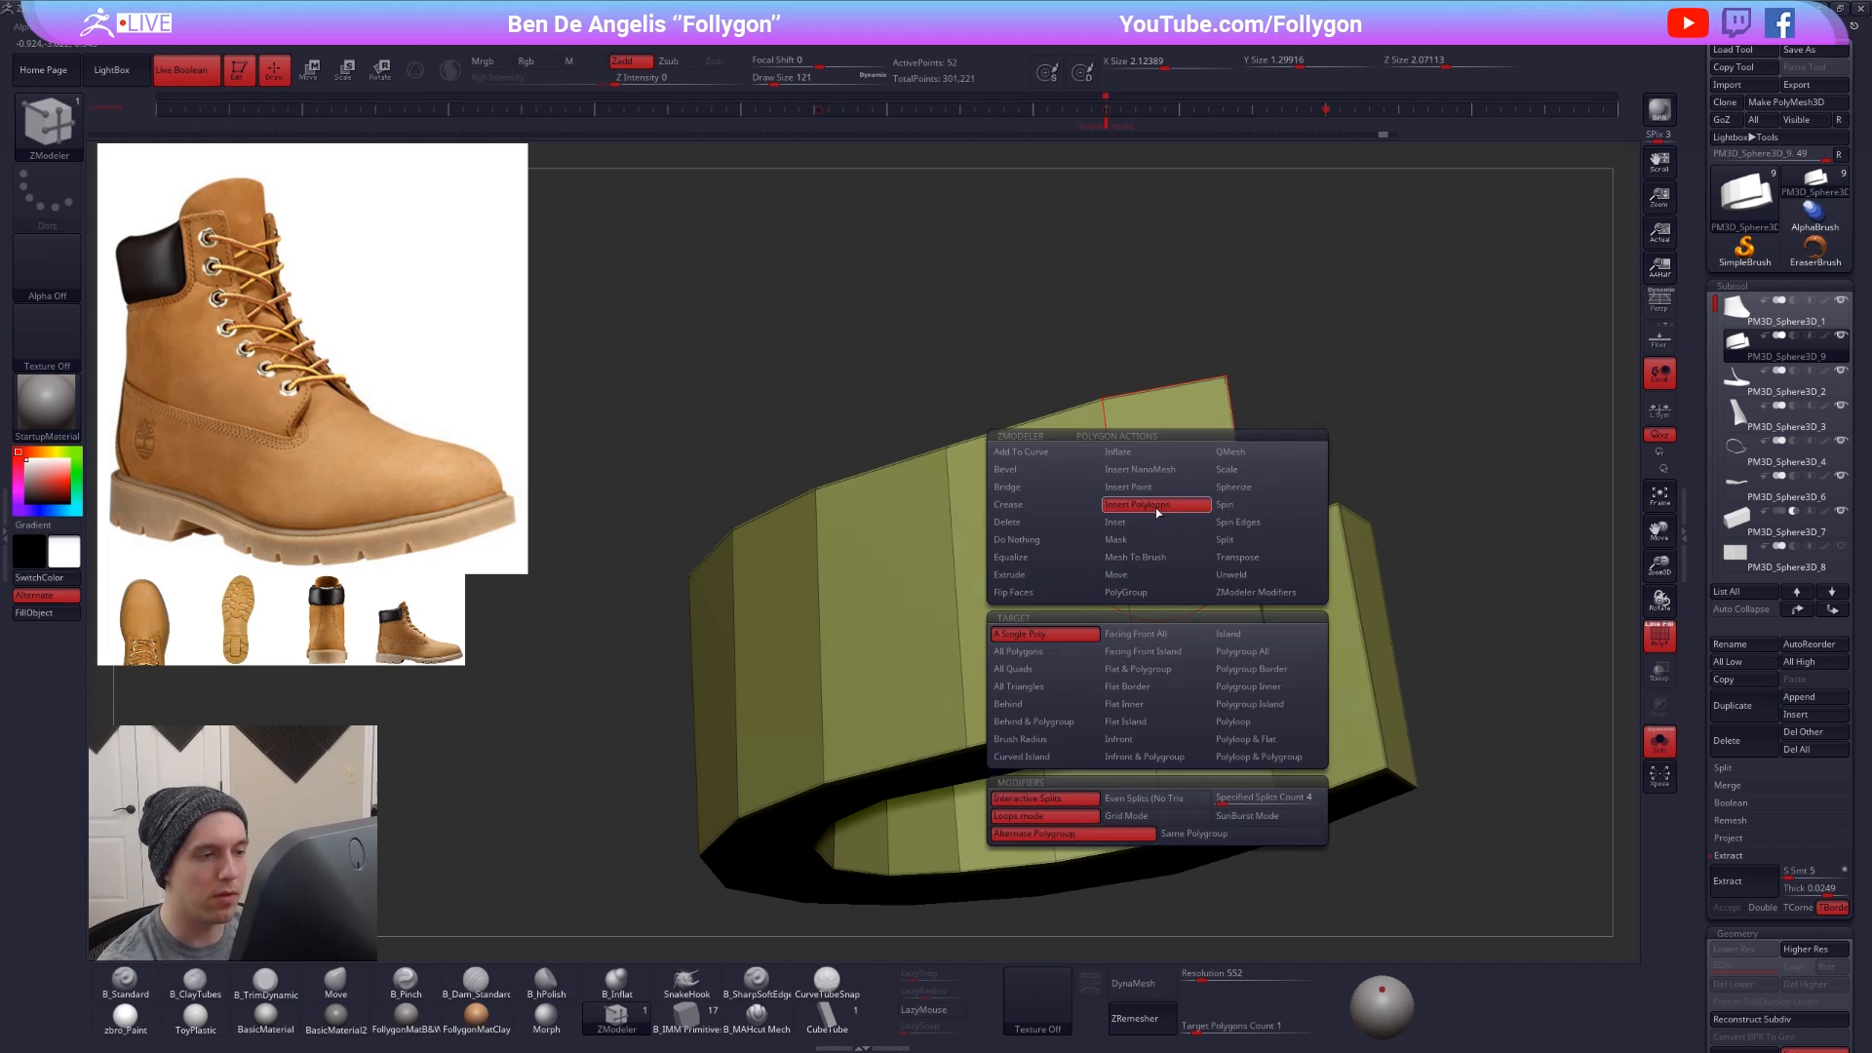
left_click(1251, 722)
mouse_move(892, 625)
right_mouse_down()
mouse_move(1019, 605)
mouse_move(1057, 655)
mouse_move(1182, 641)
right_mouse_up()
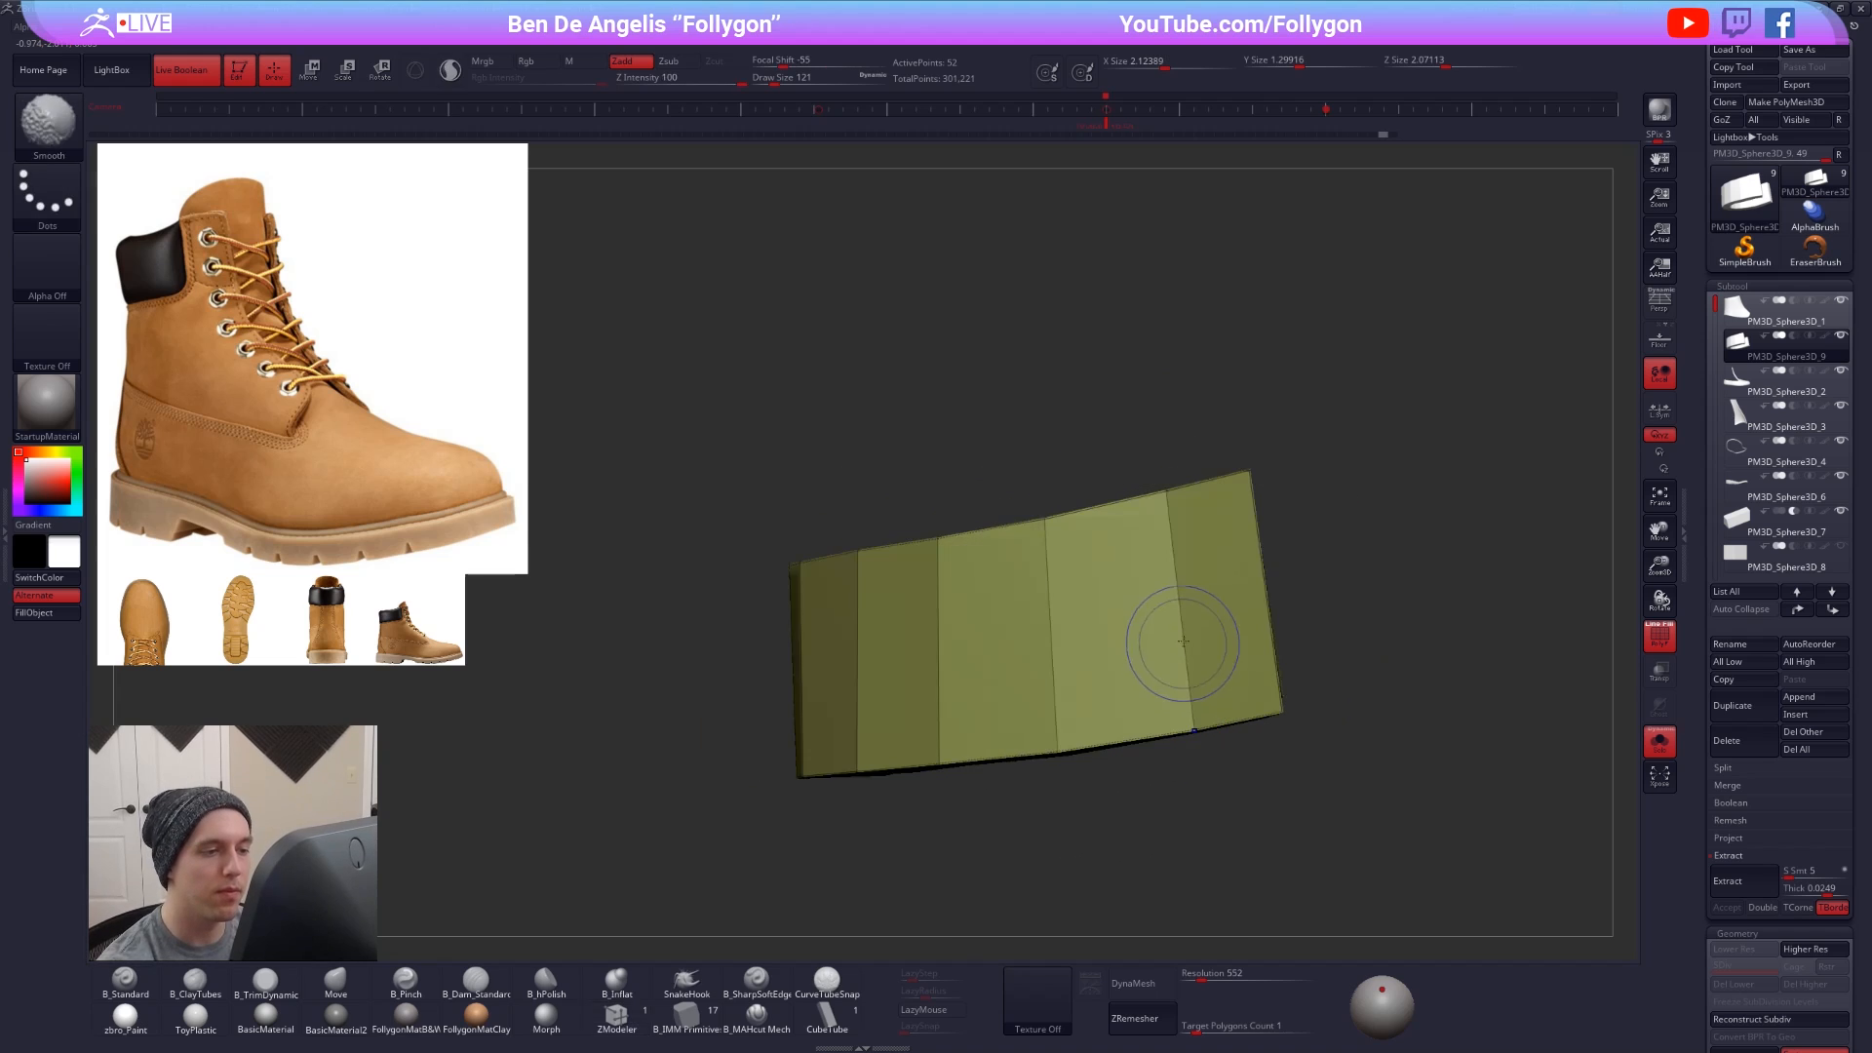
left_click(1203, 608)
left_click(1212, 676)
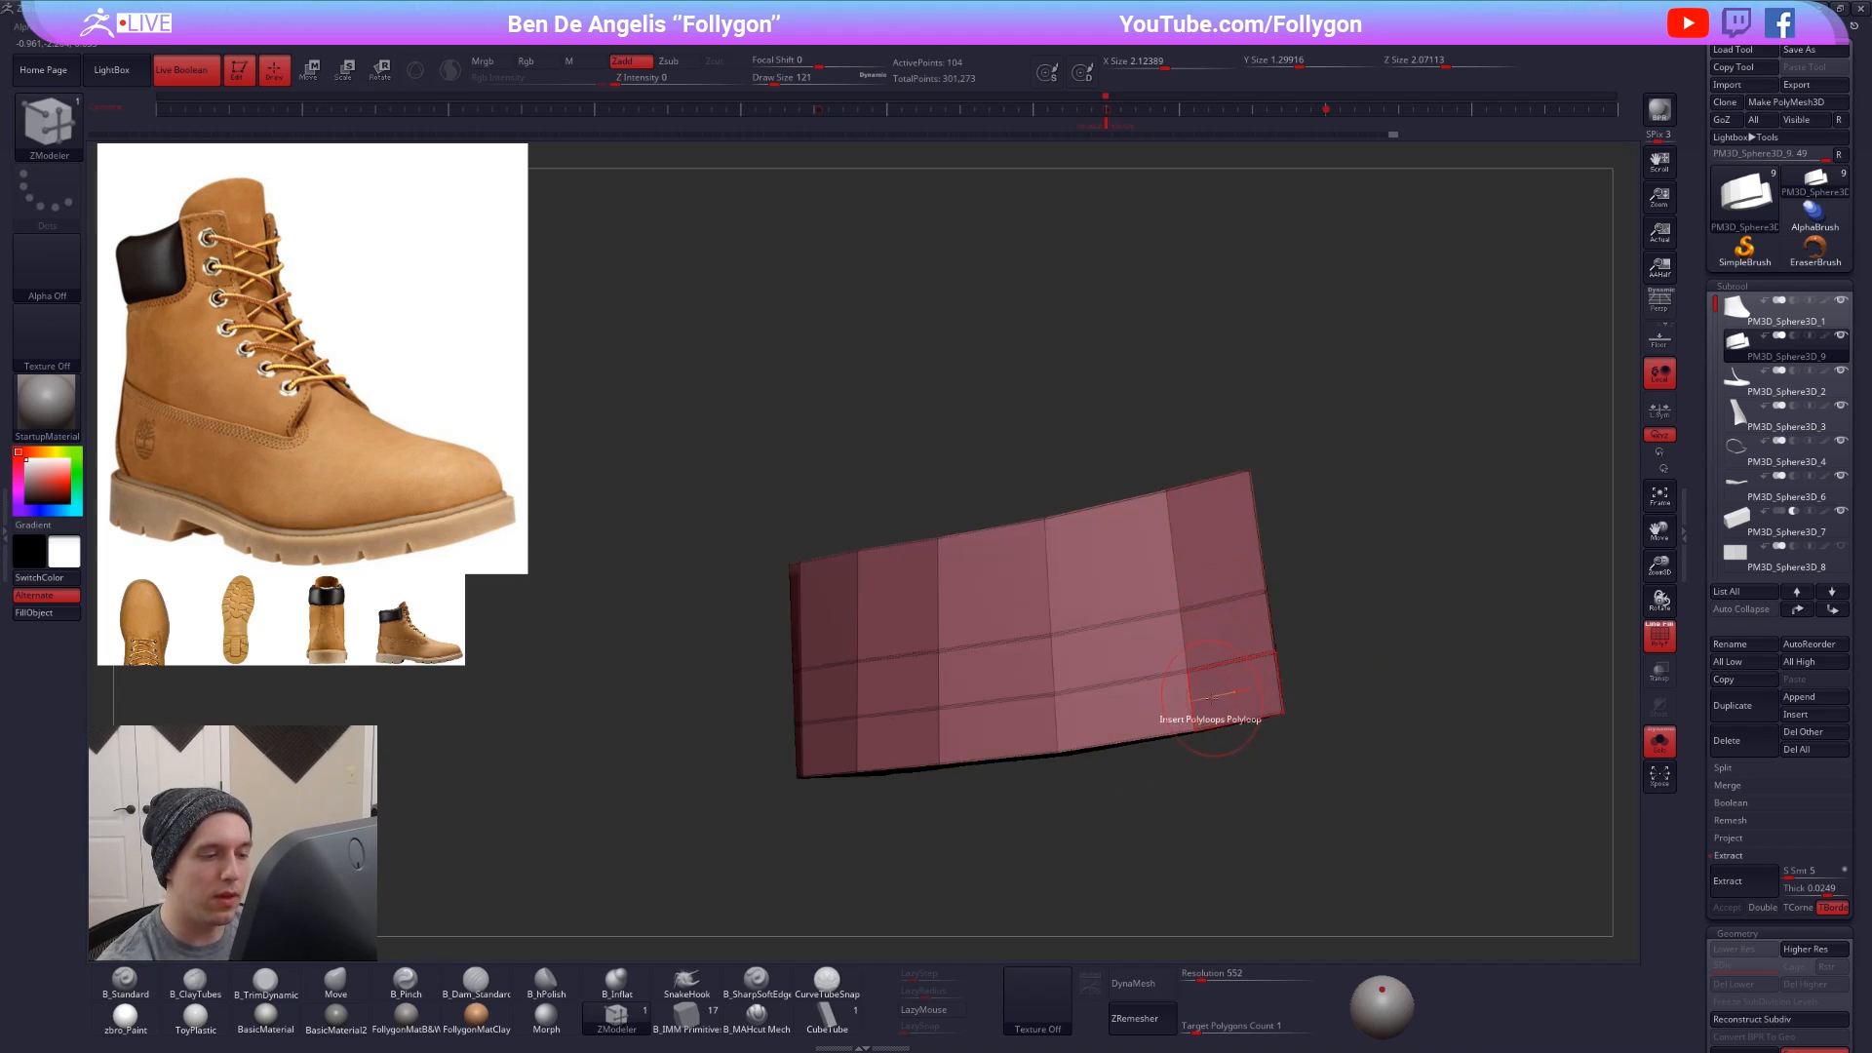
left_click(1199, 721)
right_click_drag(1206, 718, 1248, 727, "alt")
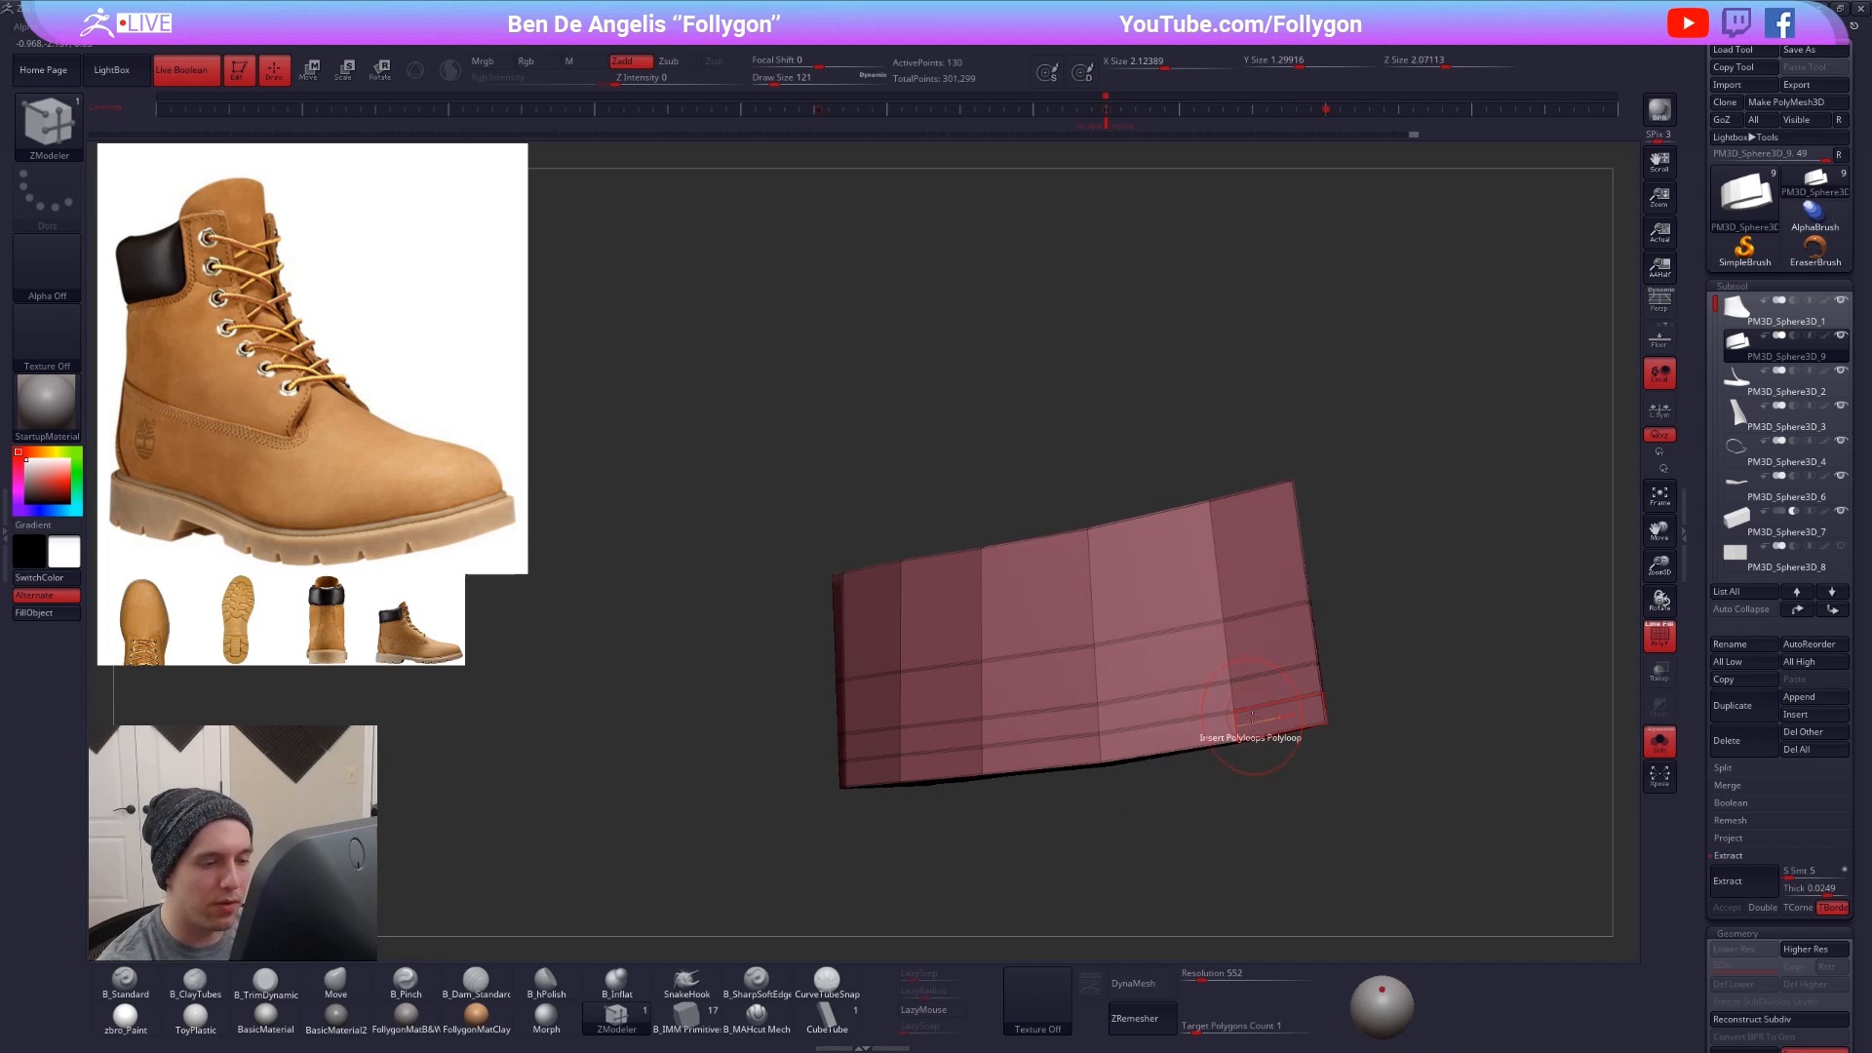
- Delete the three upper inserted edge loops with the Delete EdgeLoop Complete action, keeping the loop nearest the collar's lower edge
scroll(1212, 740, "up", 2)
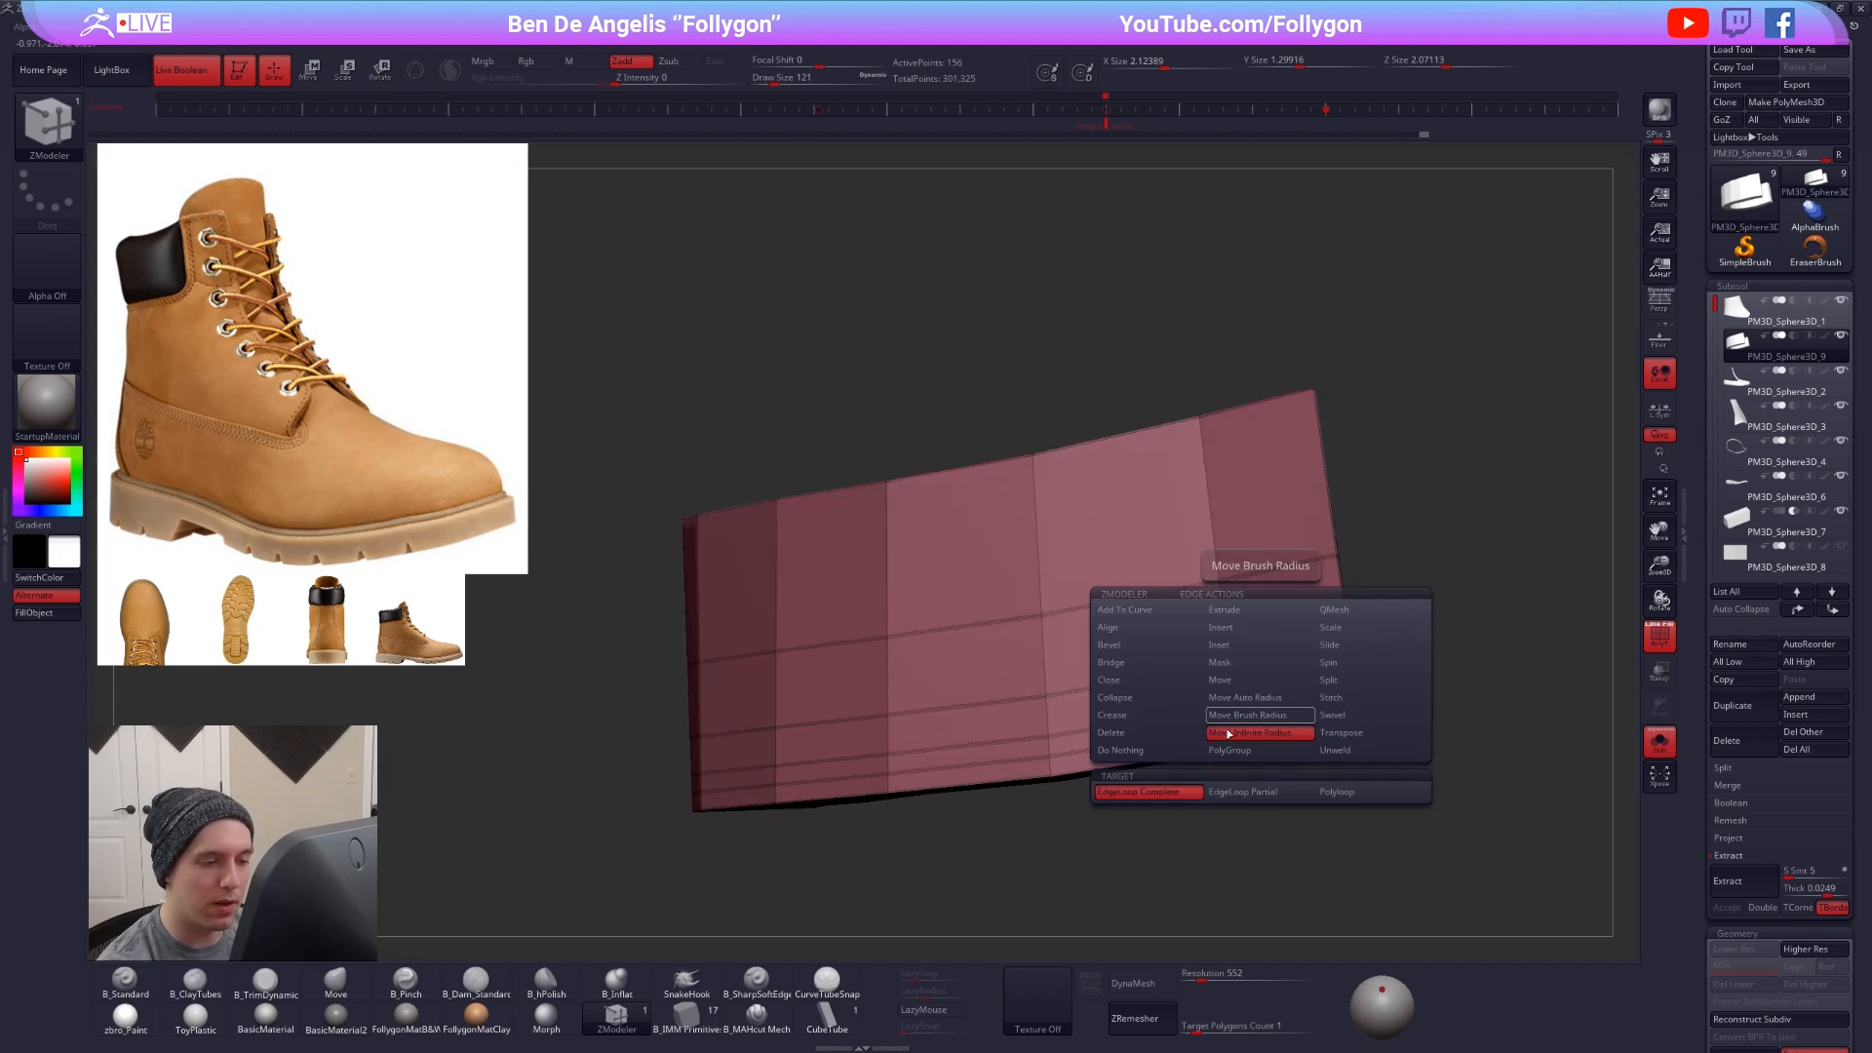
key("space")
left_click(1156, 717)
left_click(1151, 808)
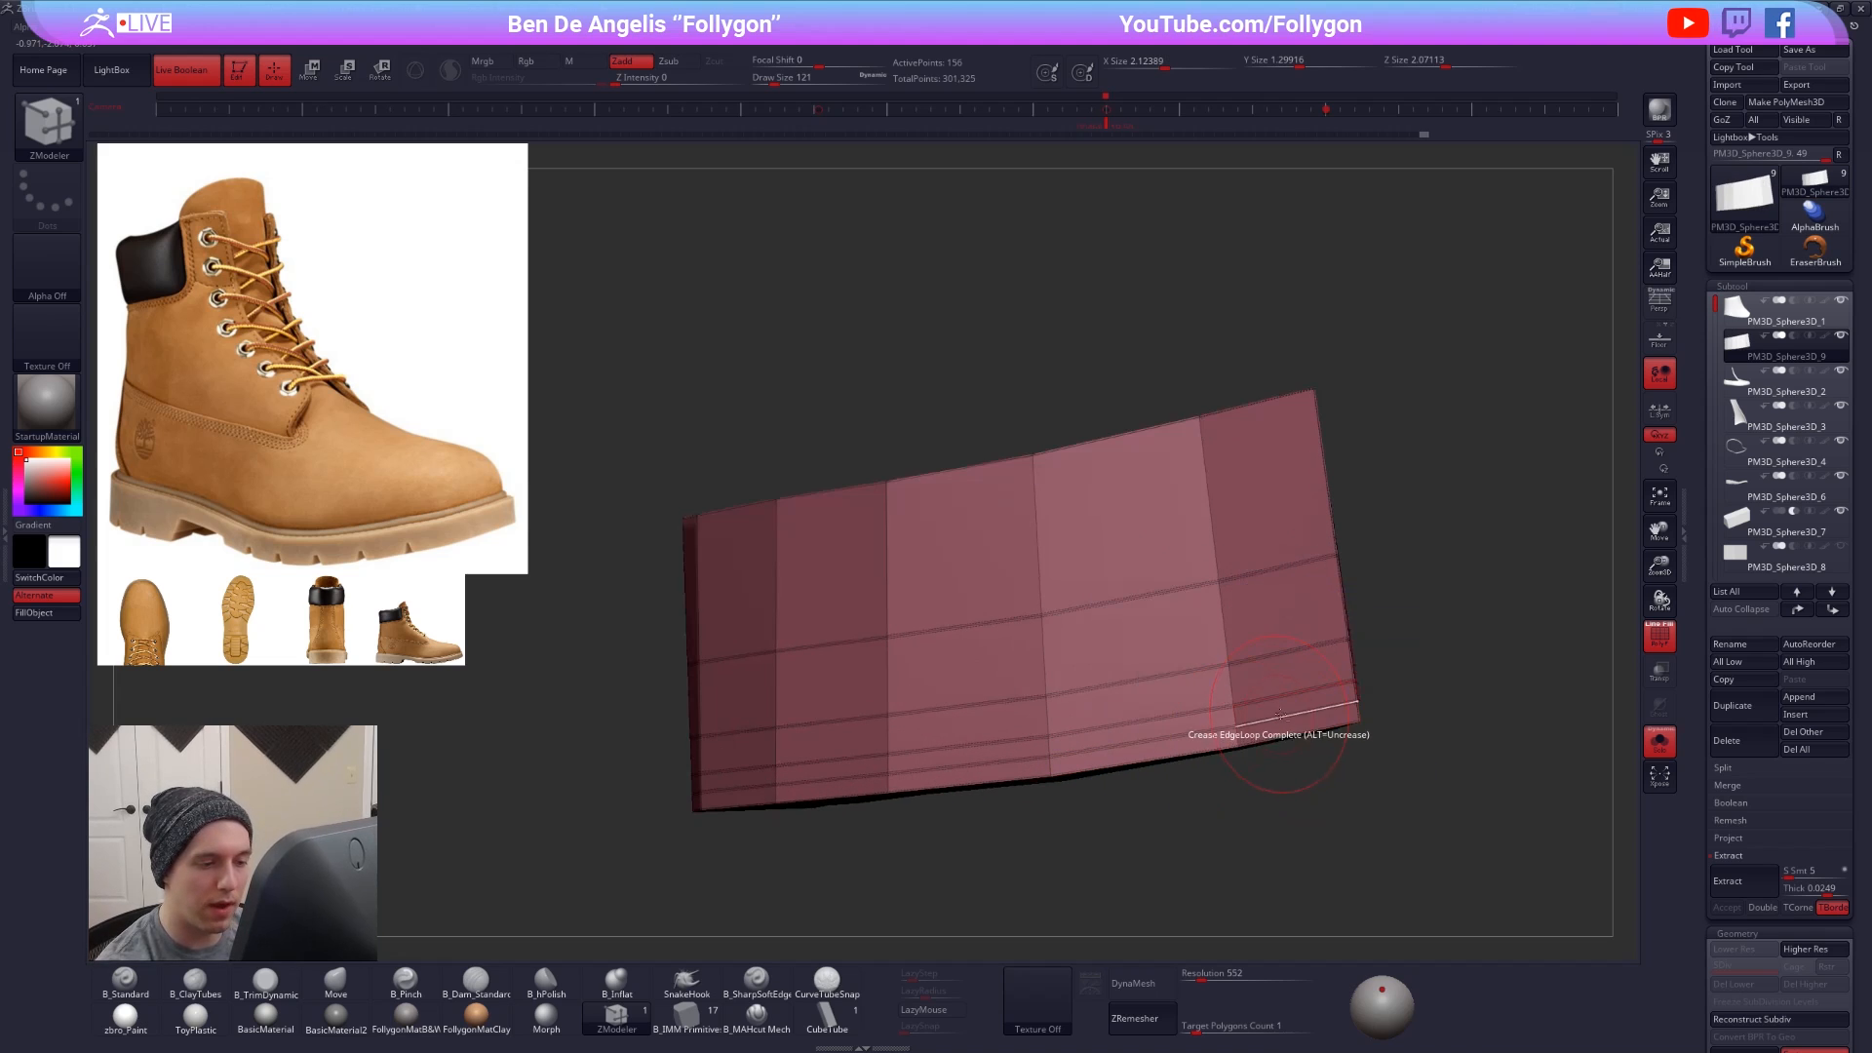
key("space")
left_click(1161, 732)
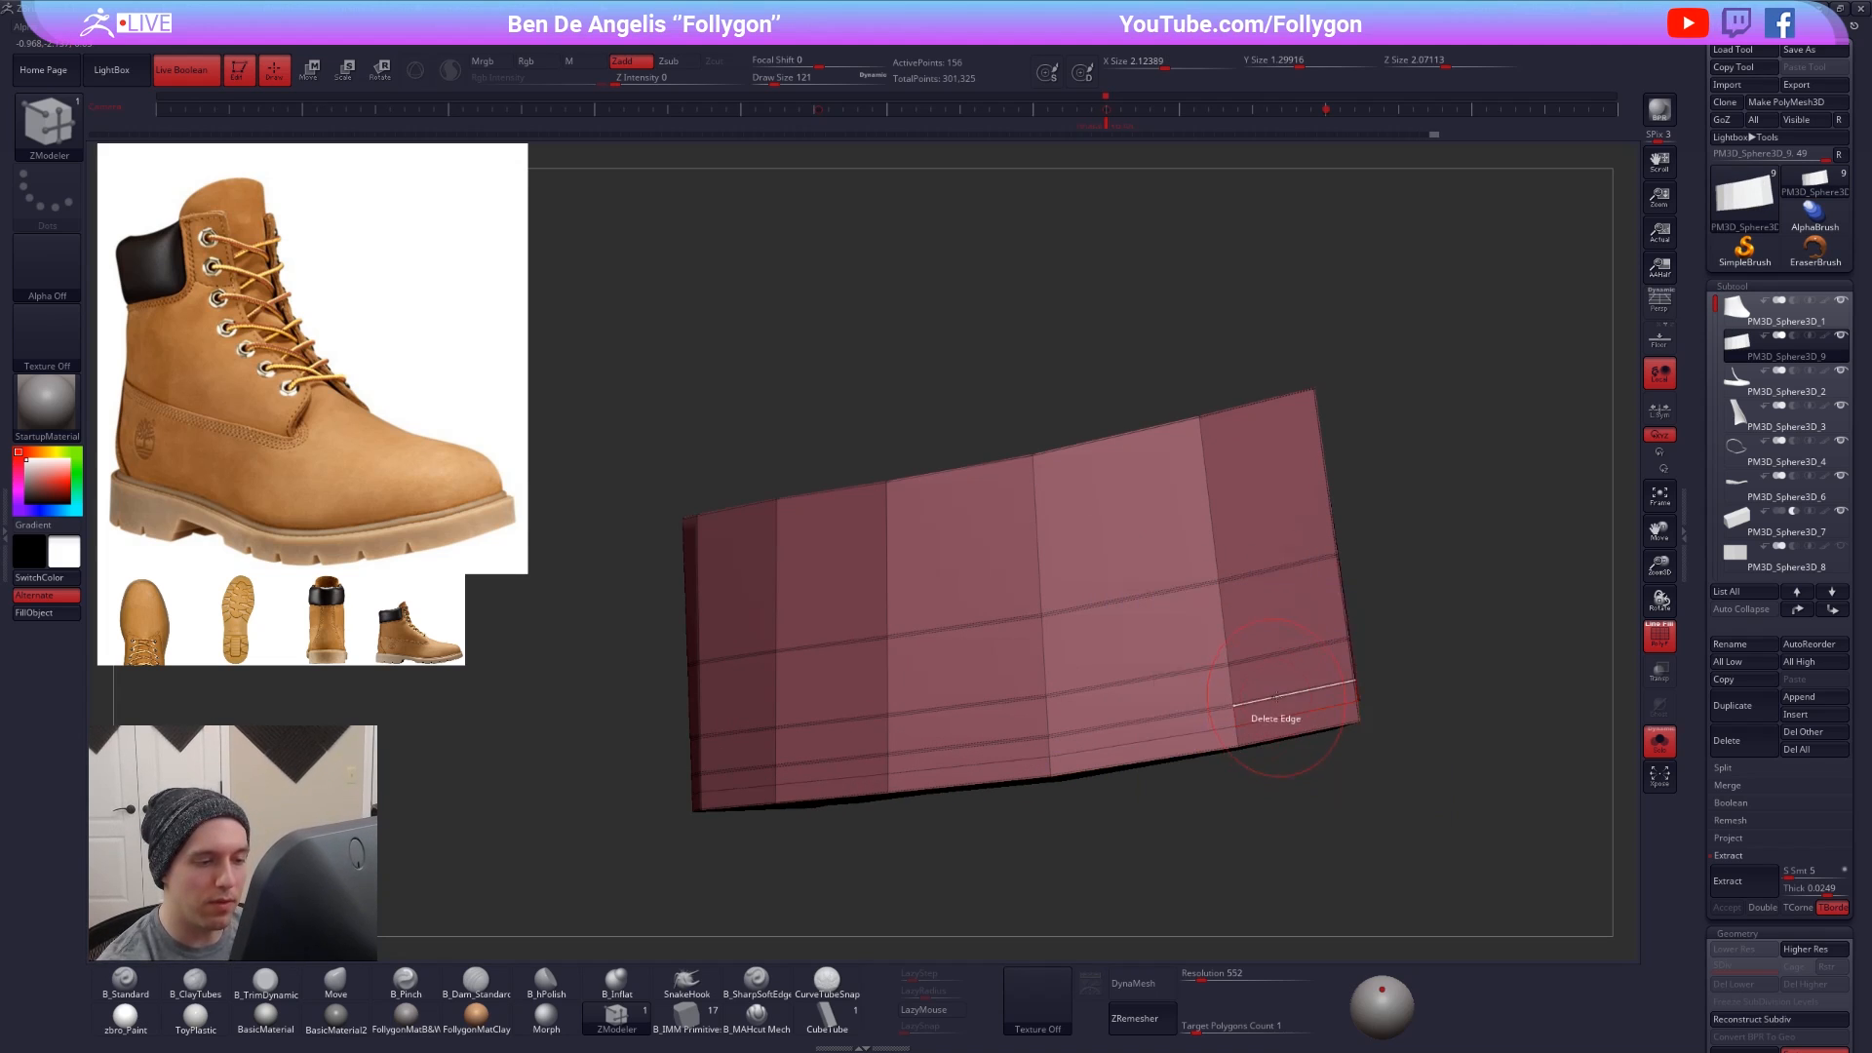
key("space")
left_click(1179, 765)
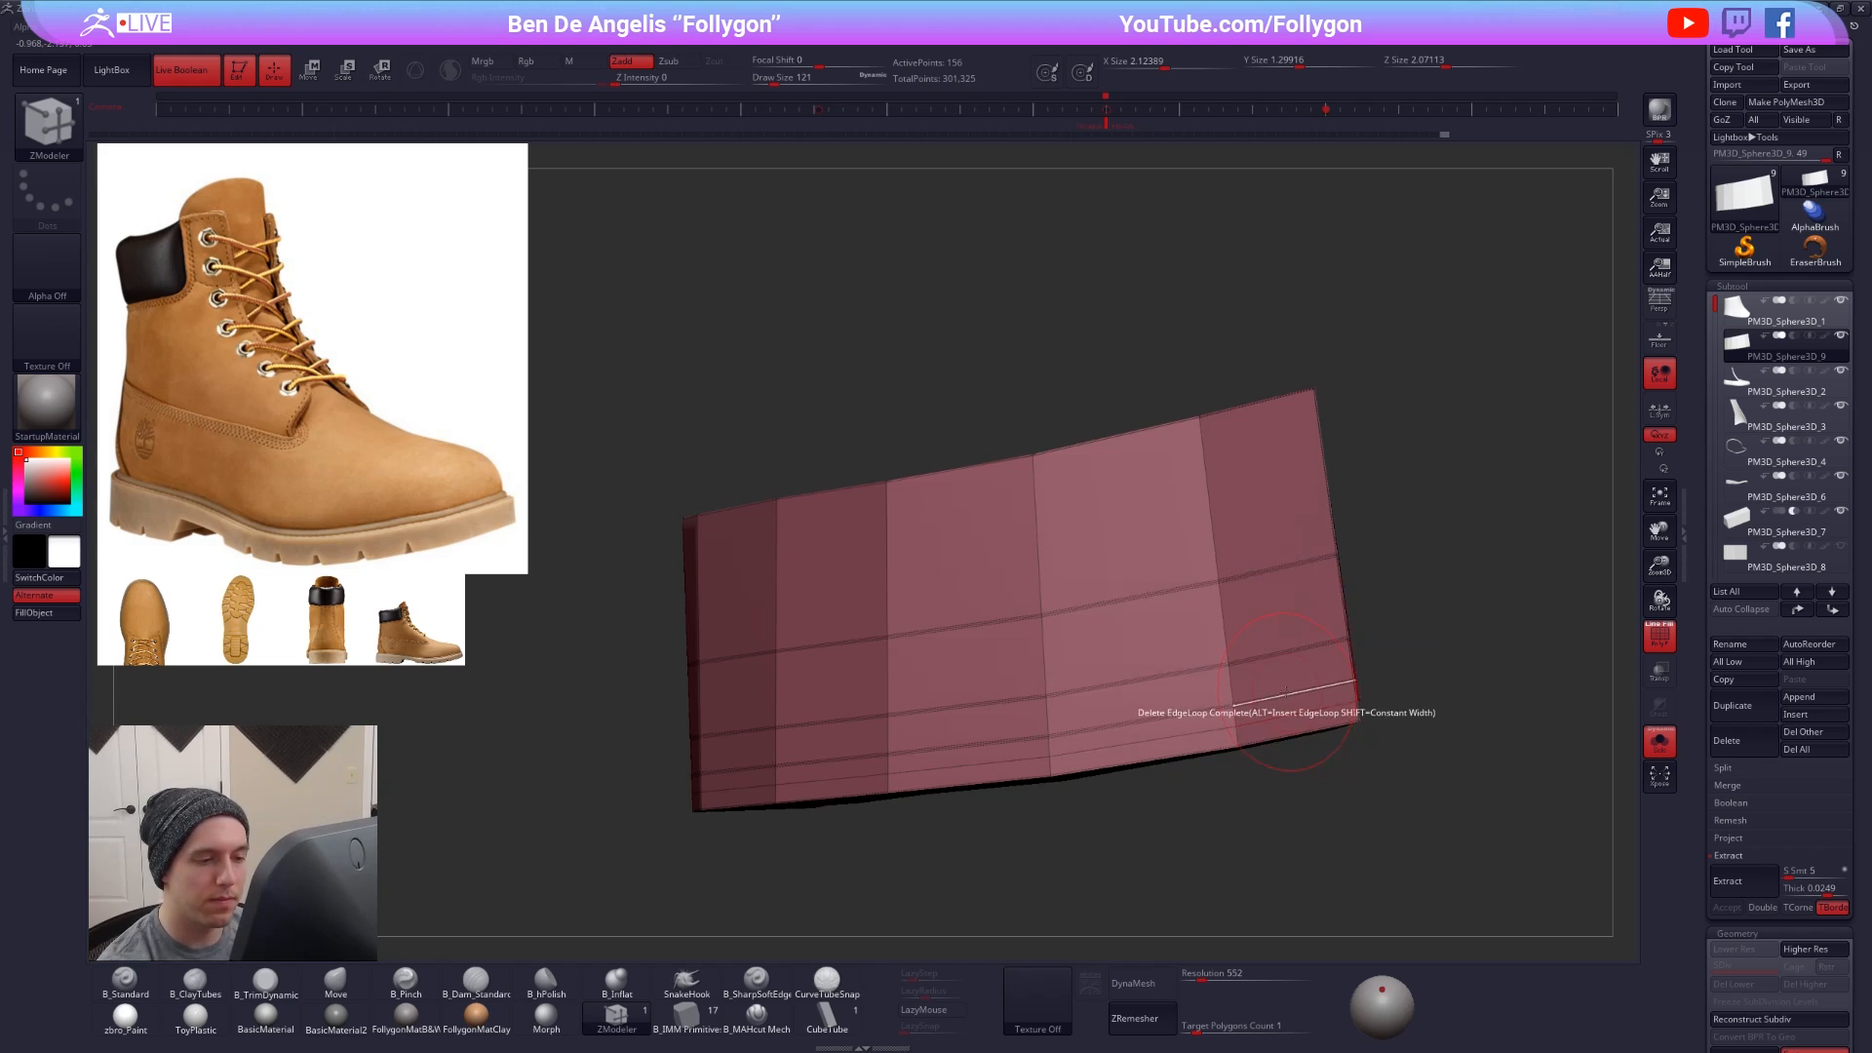
left_click(1277, 692)
left_click(1283, 659)
left_click(1277, 584)
- Set the ZModeler edge action to Crease and preview the collar with dynamic subdivision, turning the preview off again
key("space")
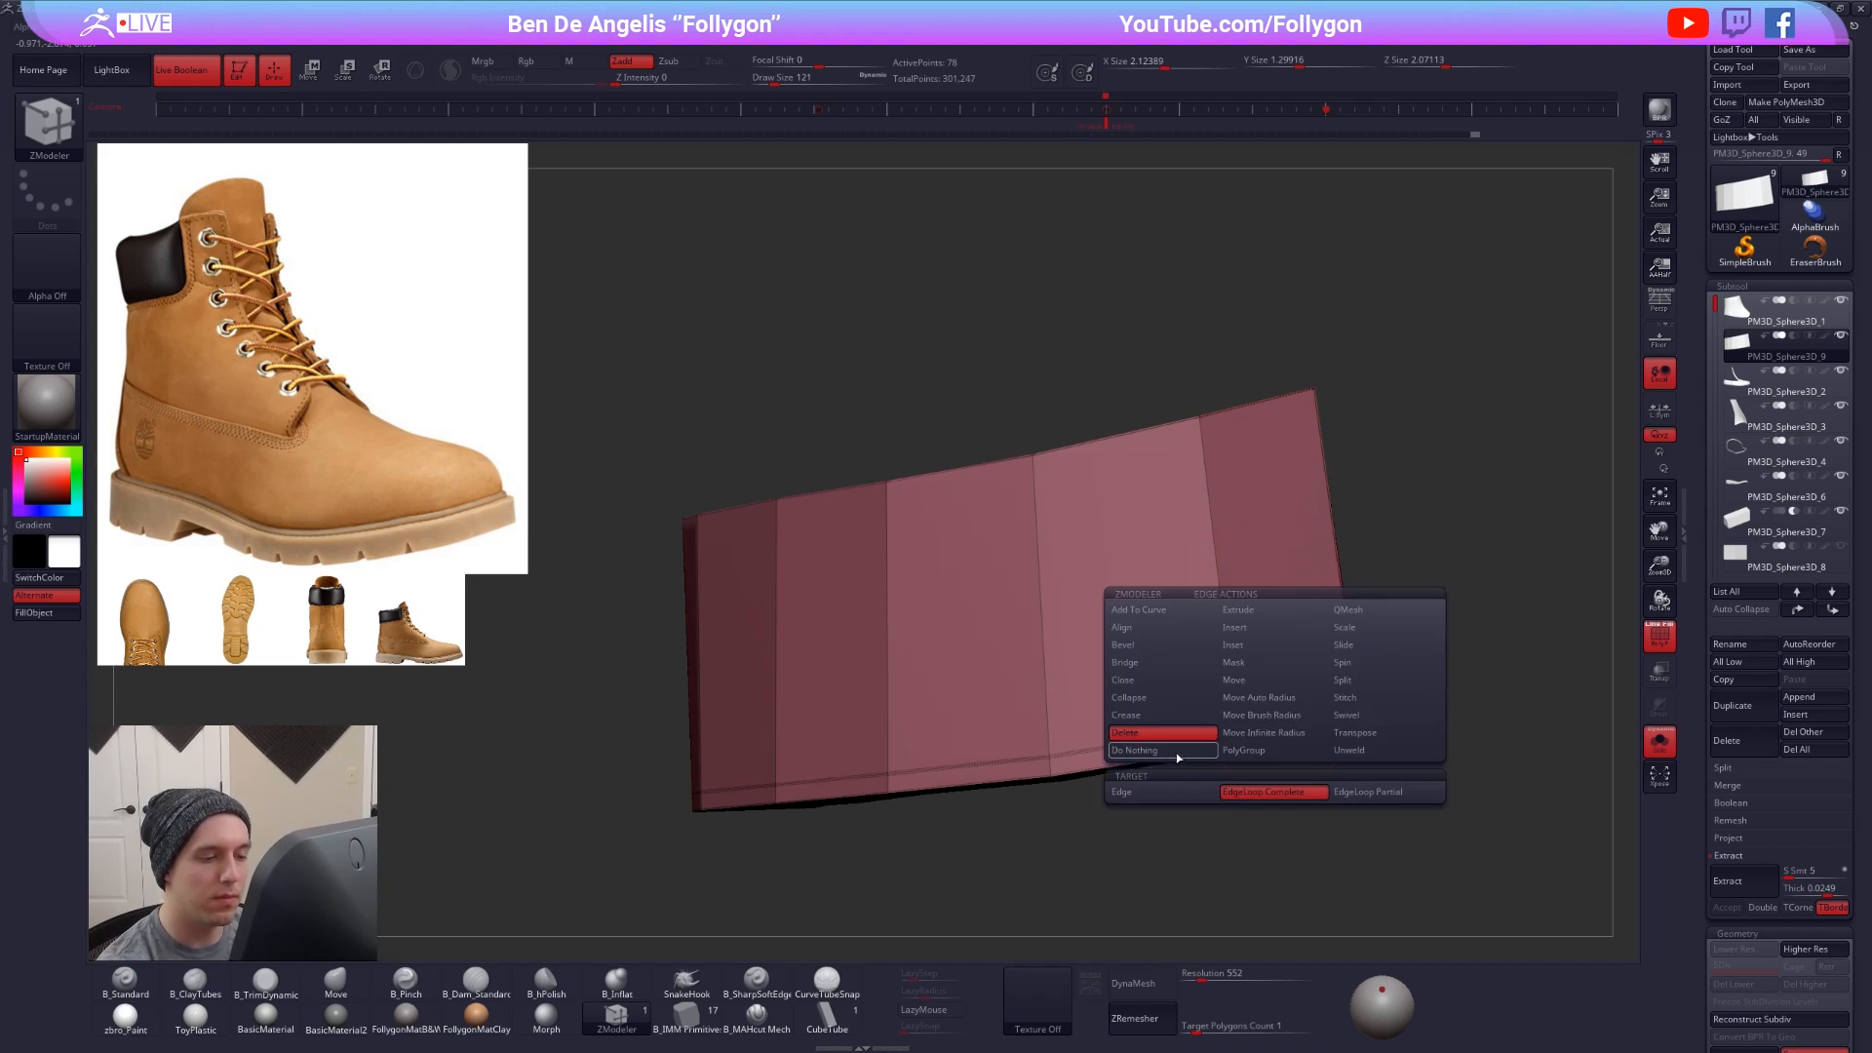
left_click(1173, 718)
right_click_drag(1201, 738, 1320, 735)
key("d")
right_click_drag(1320, 735, 1185, 766, "alt")
key("shift+d")
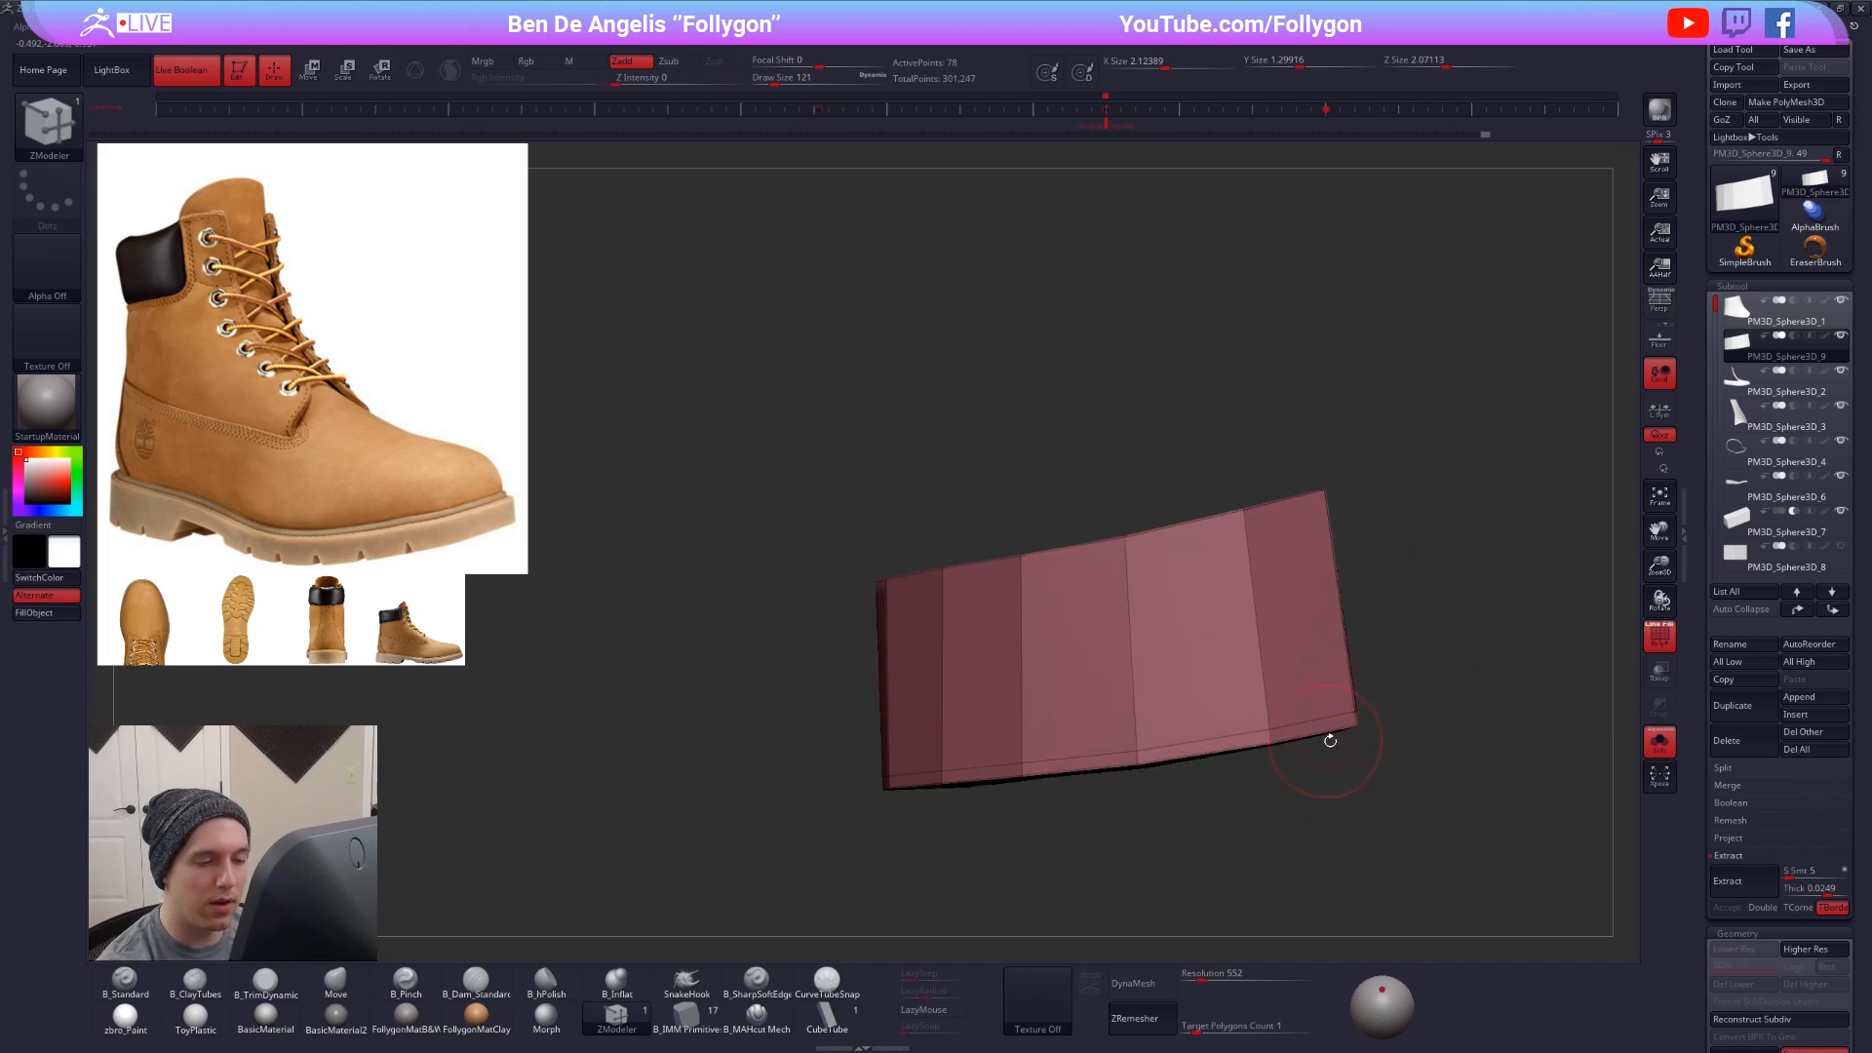
right_click_drag(1350, 729, 1179, 702)
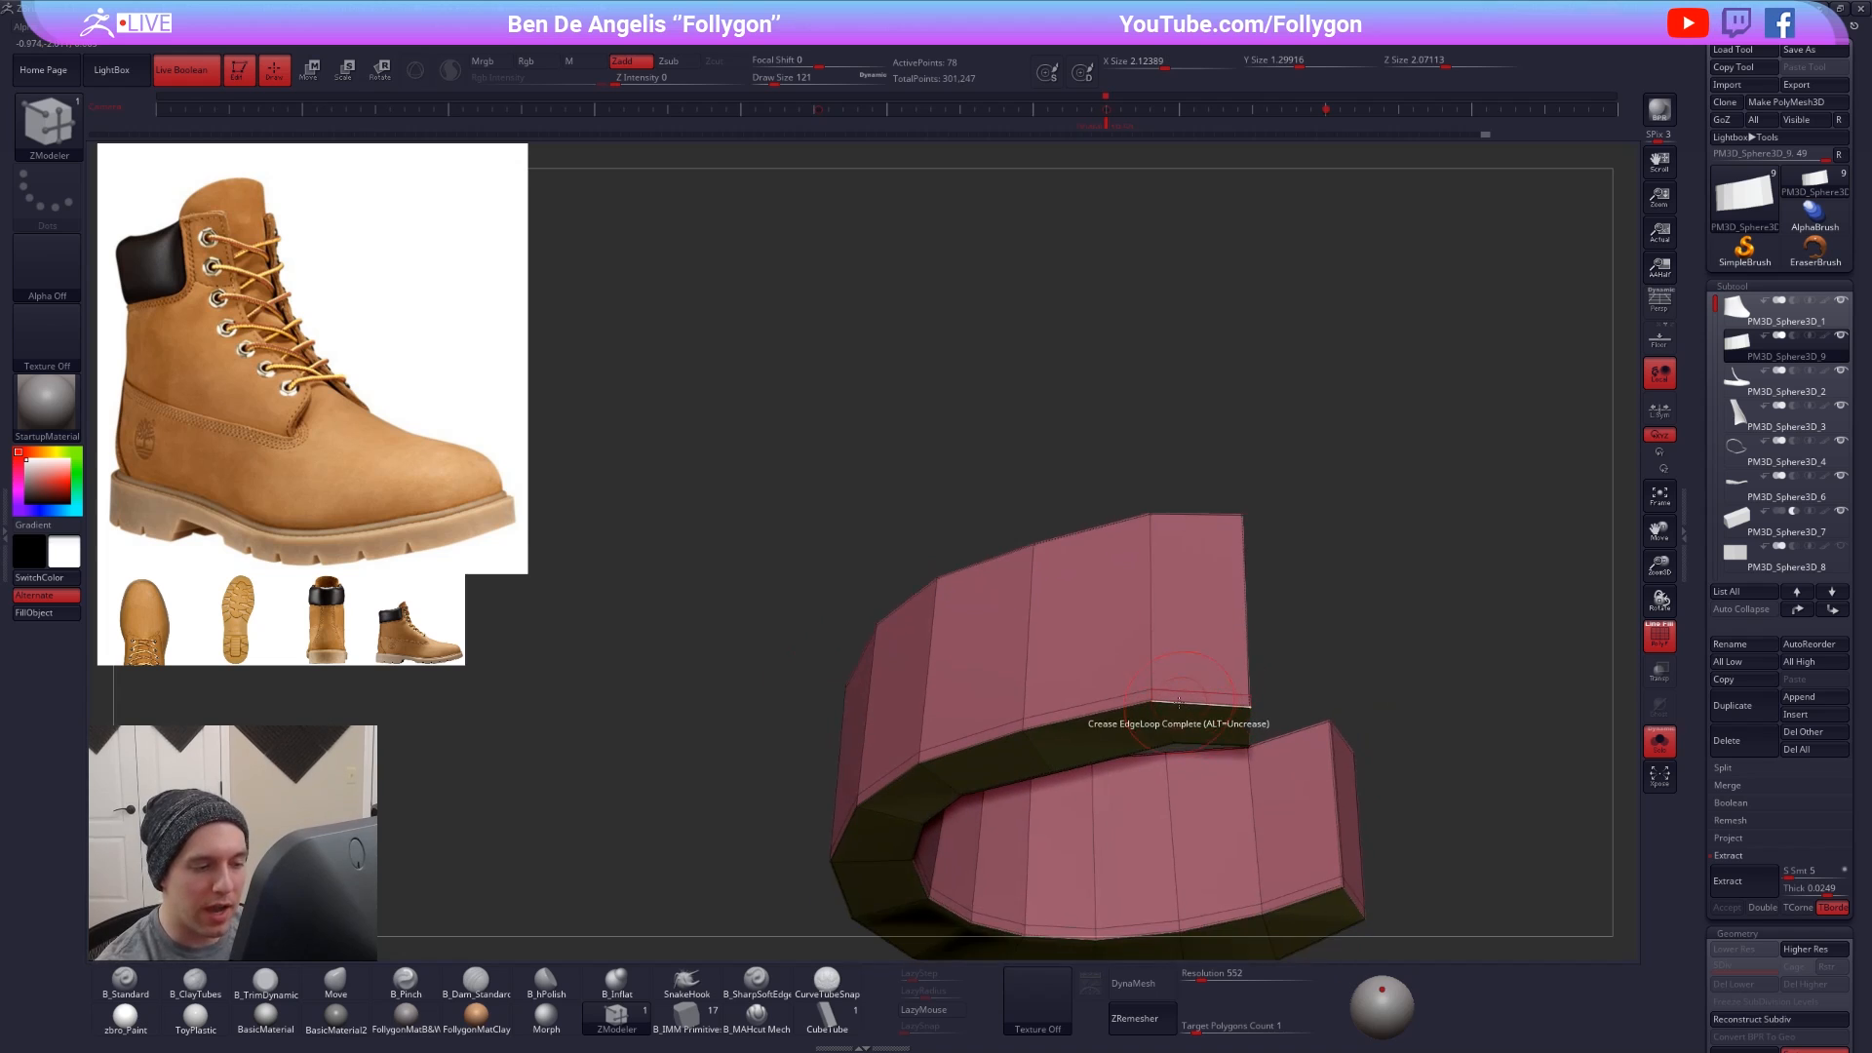
- Bevel the complete edge loop around the collar's lower rim and check it with dynamic subdivision switched on and off
key("space")
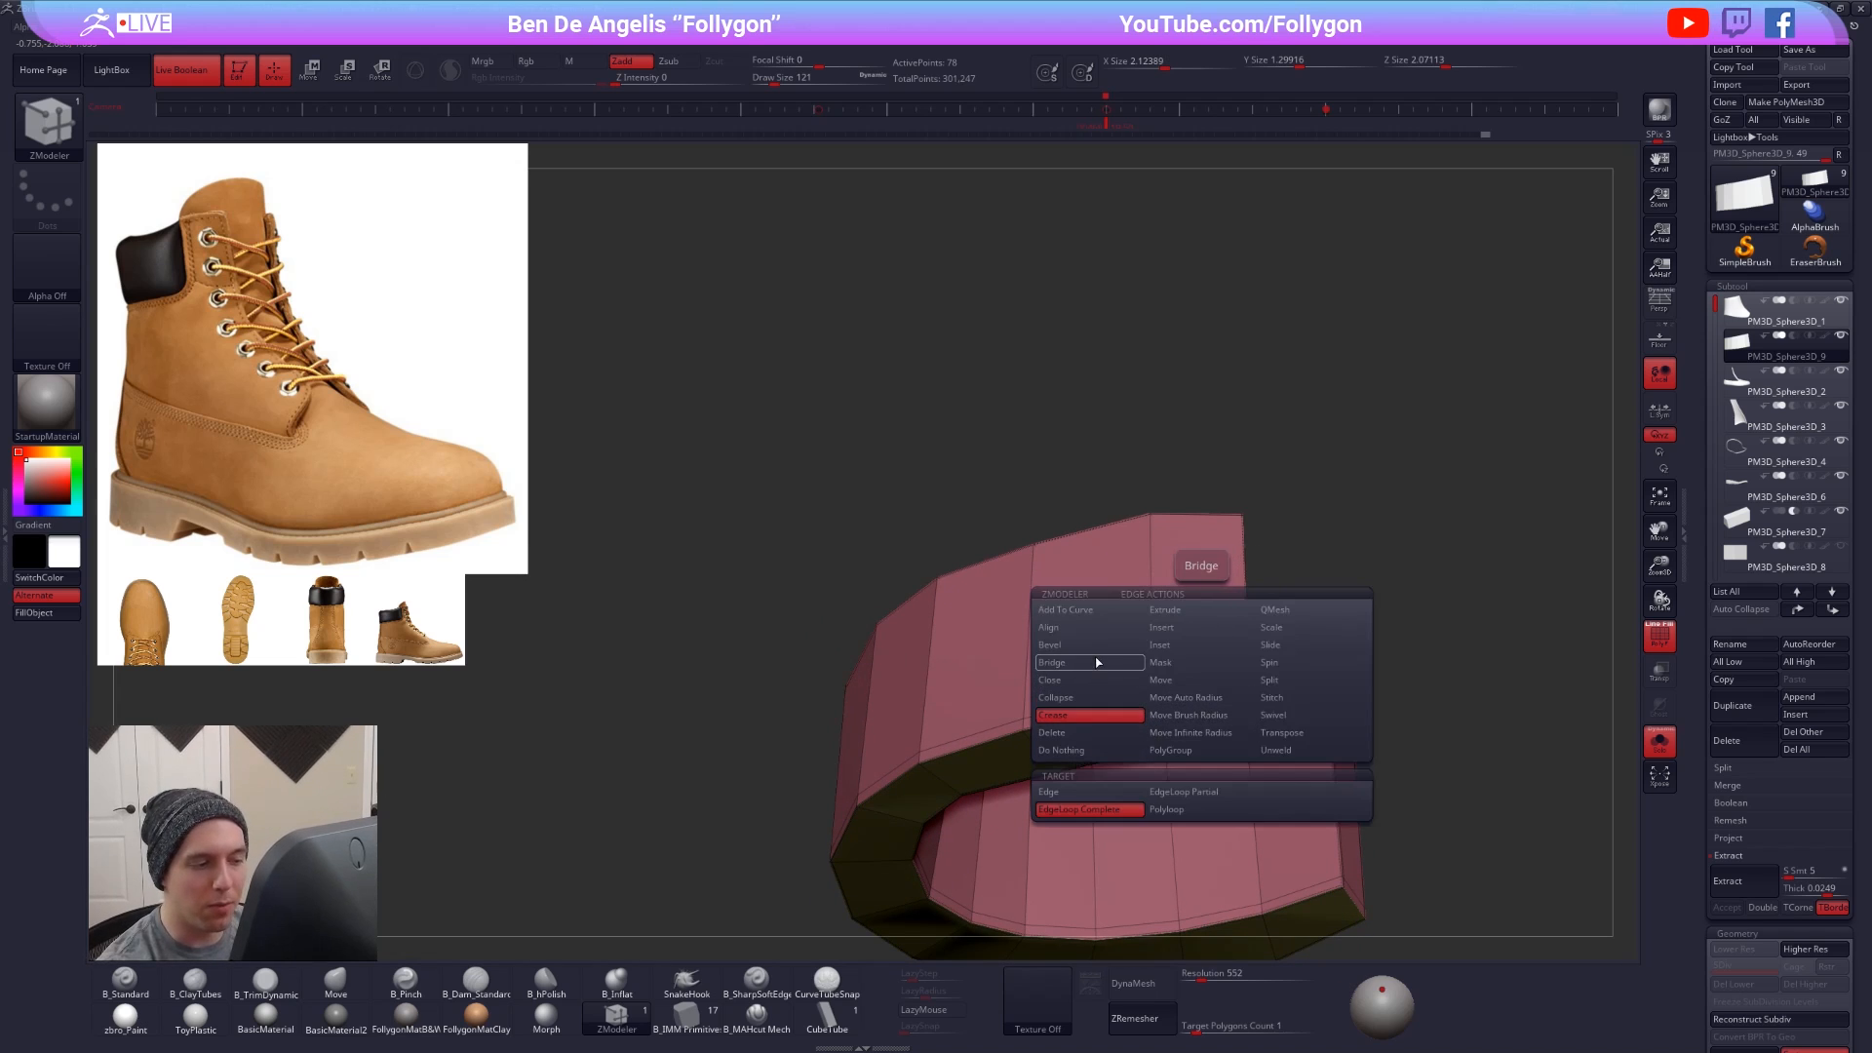
left_click(1067, 644)
right_click_drag(1173, 726, 1173, 697, "ctrl")
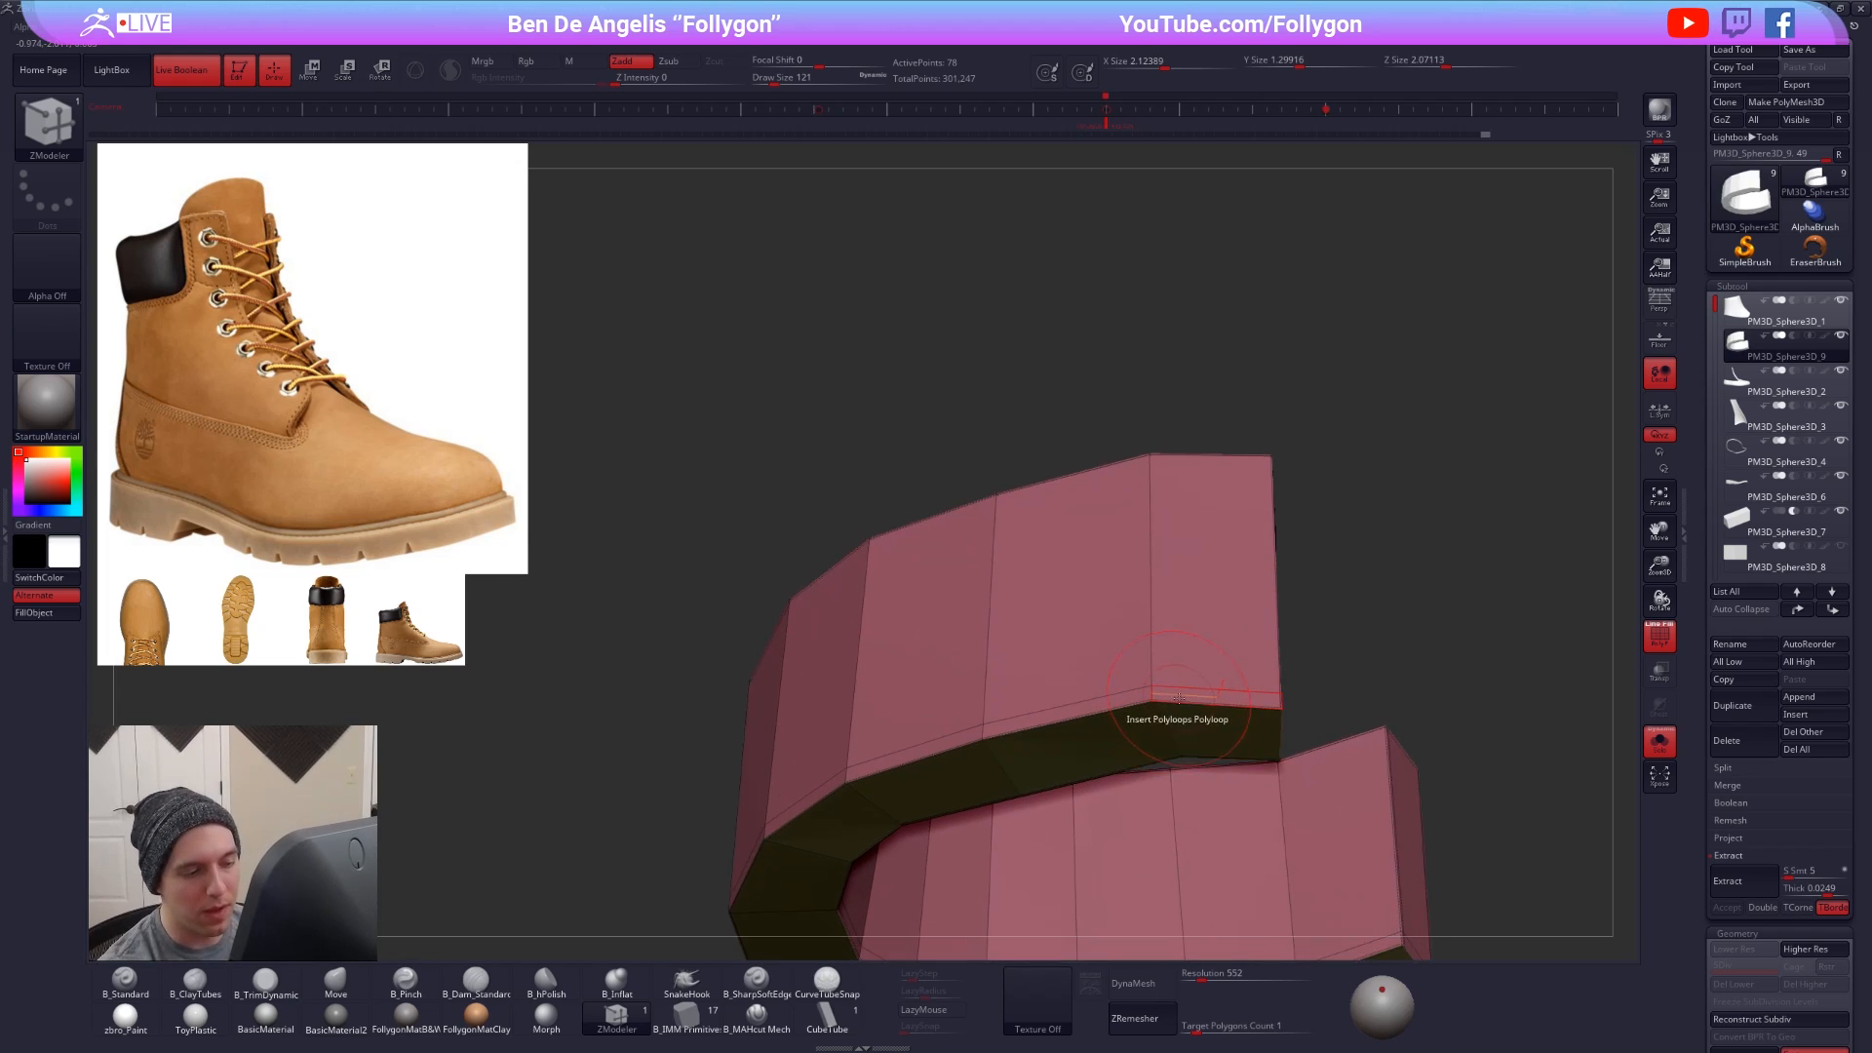
left_click_drag(1182, 701, 1186, 711)
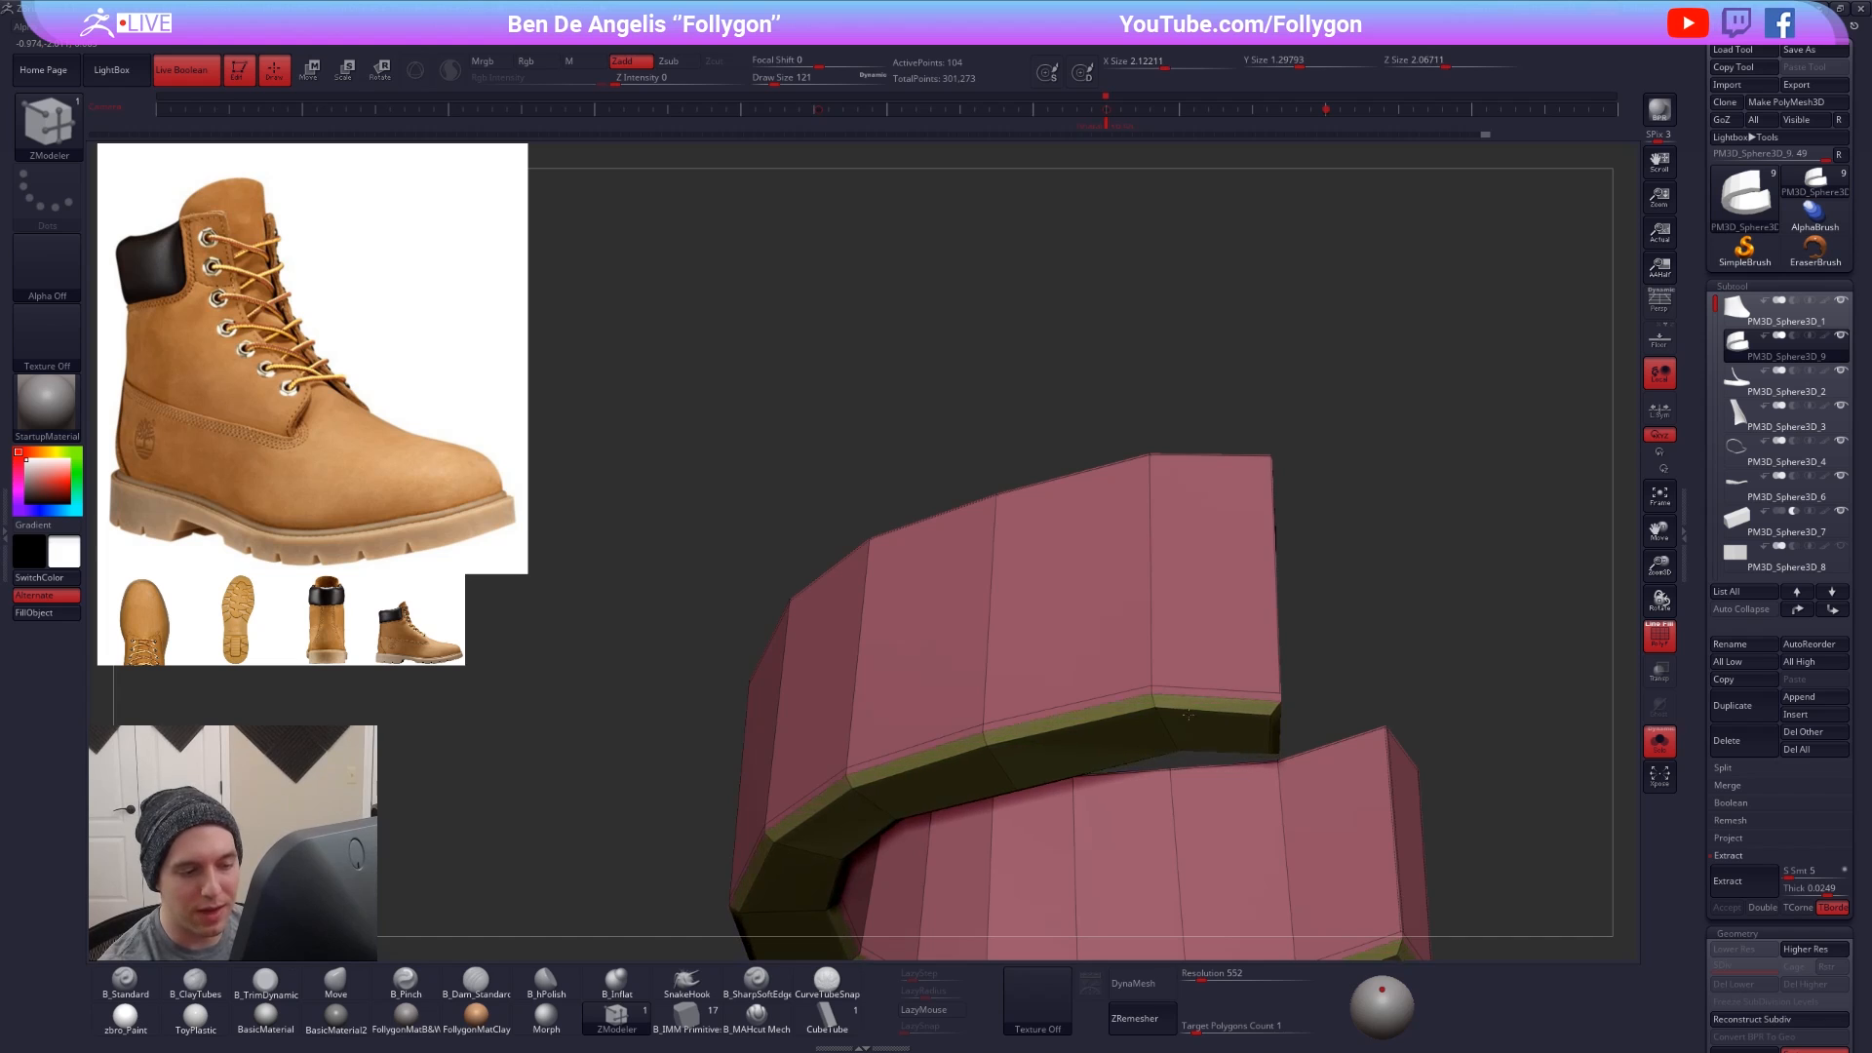
mouse_move(1196, 726)
right_mouse_down()
mouse_move(1231, 673)
mouse_move(1180, 717)
right_mouse_up()
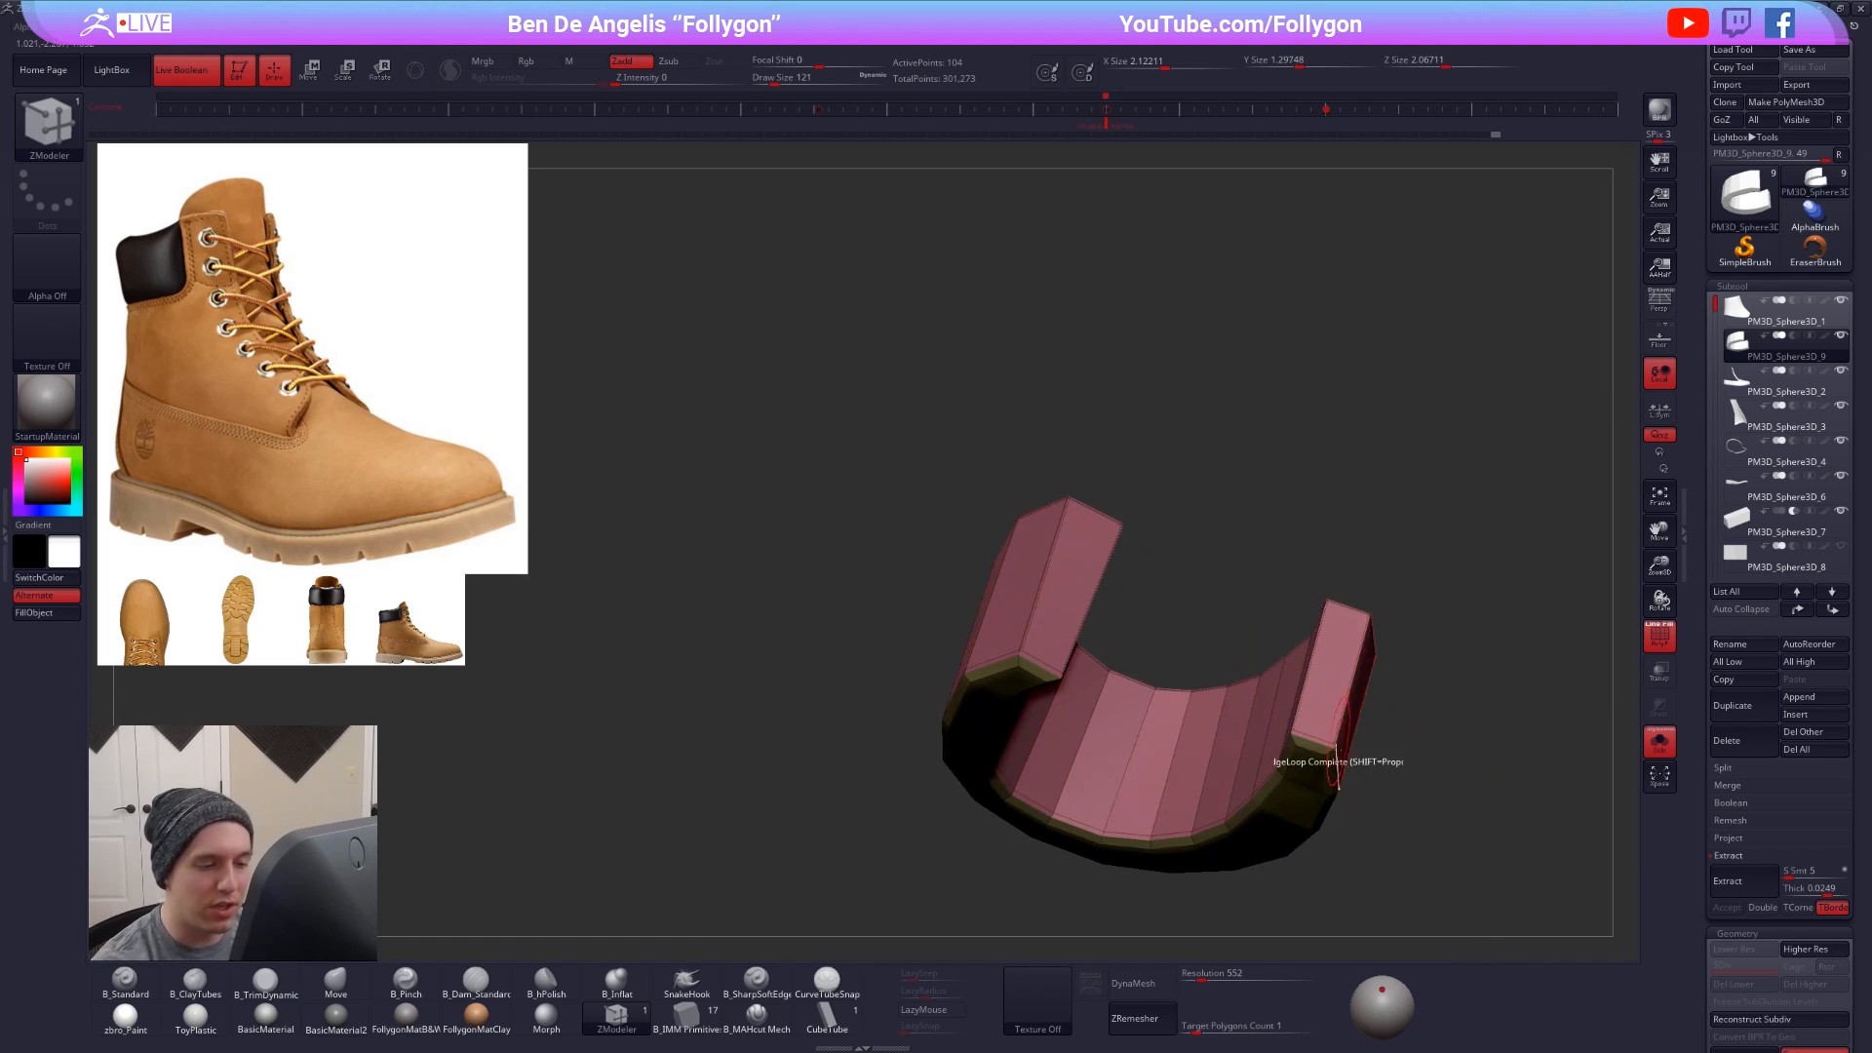
right_click_drag(1341, 751, 1326, 706)
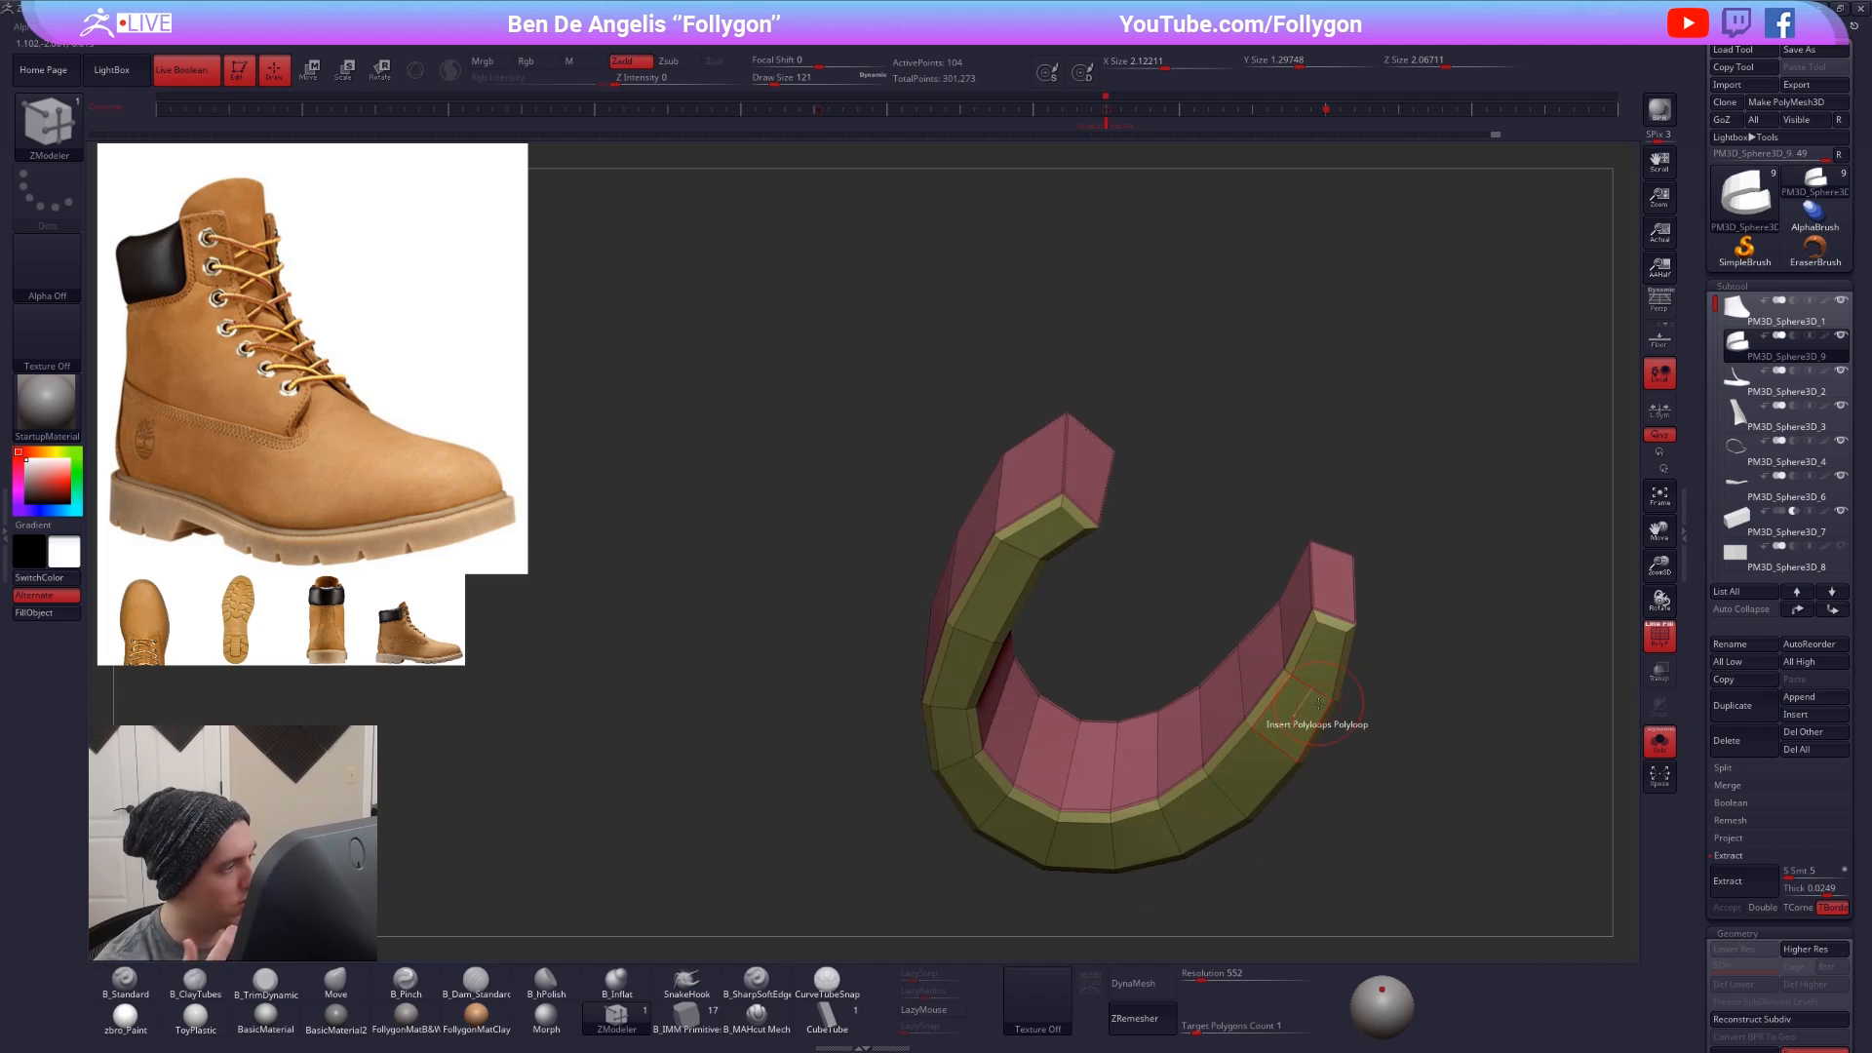
key("d")
key("shift+d")
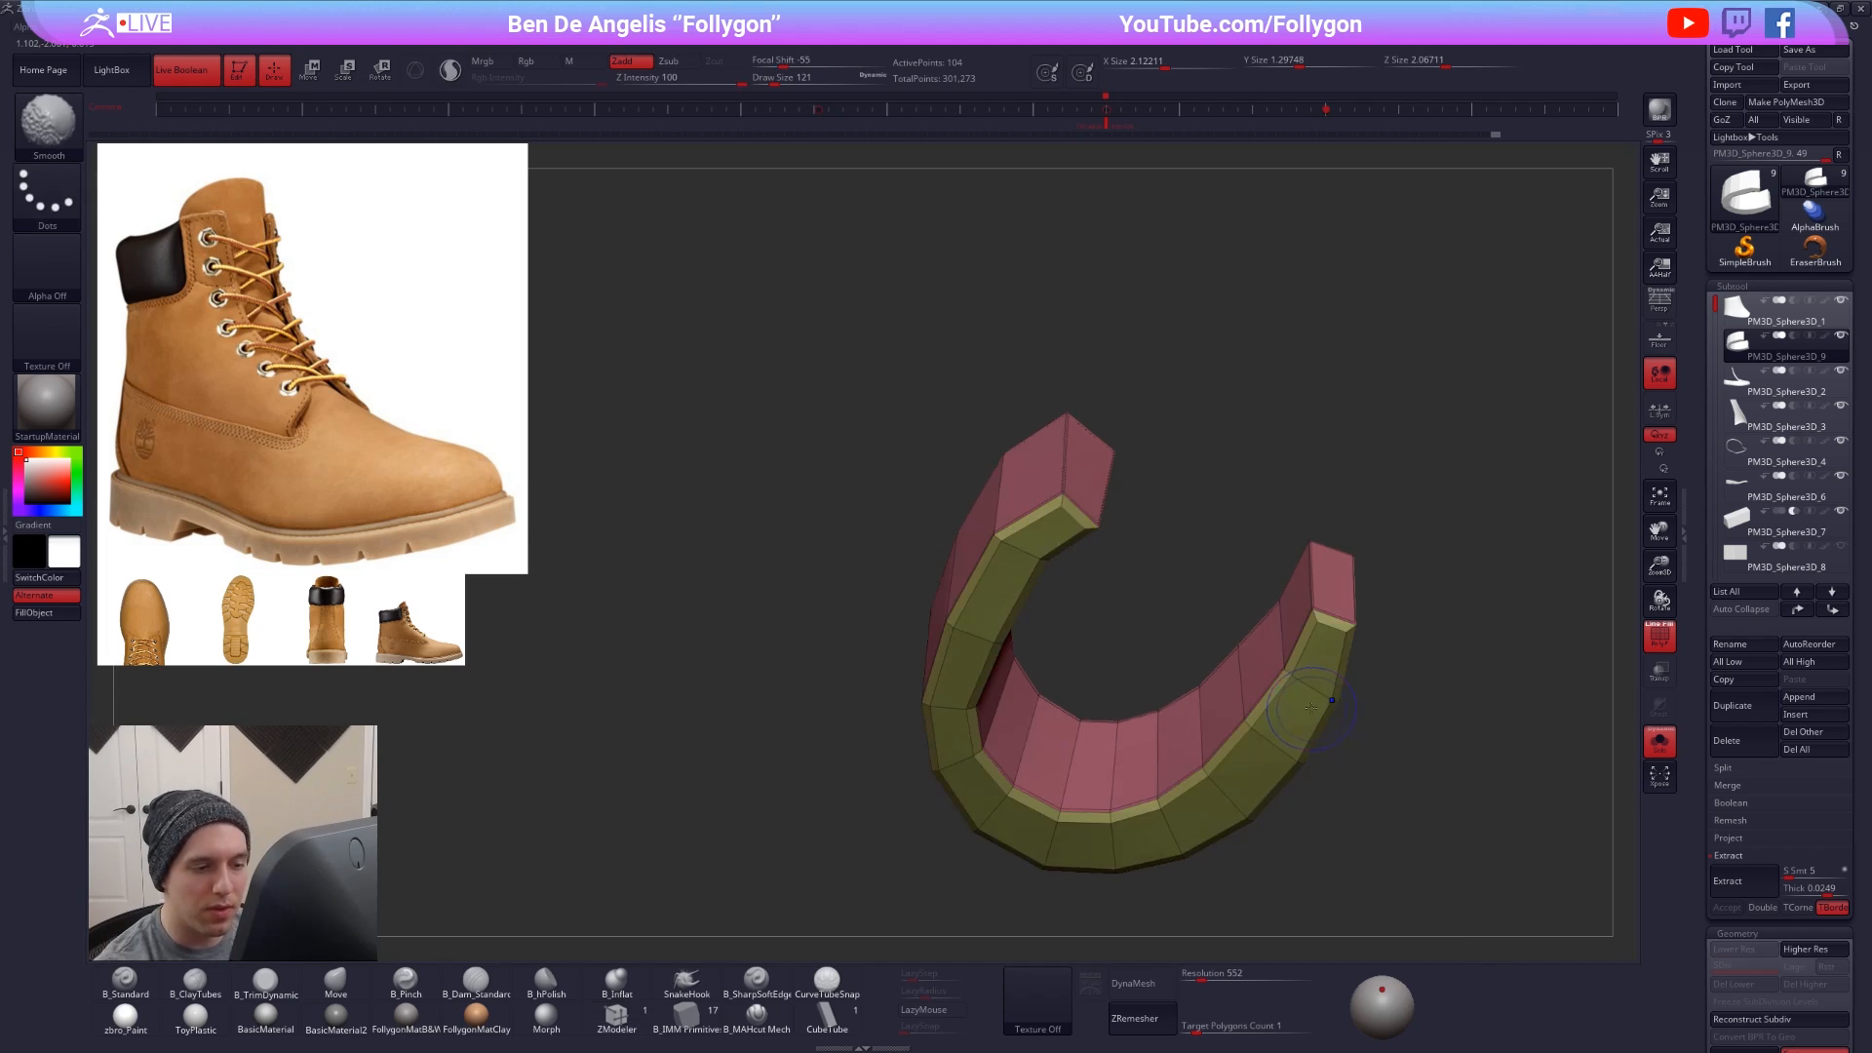
right_click_drag(1310, 700, 1320, 747)
right_click_drag(1075, 601, 927, 653)
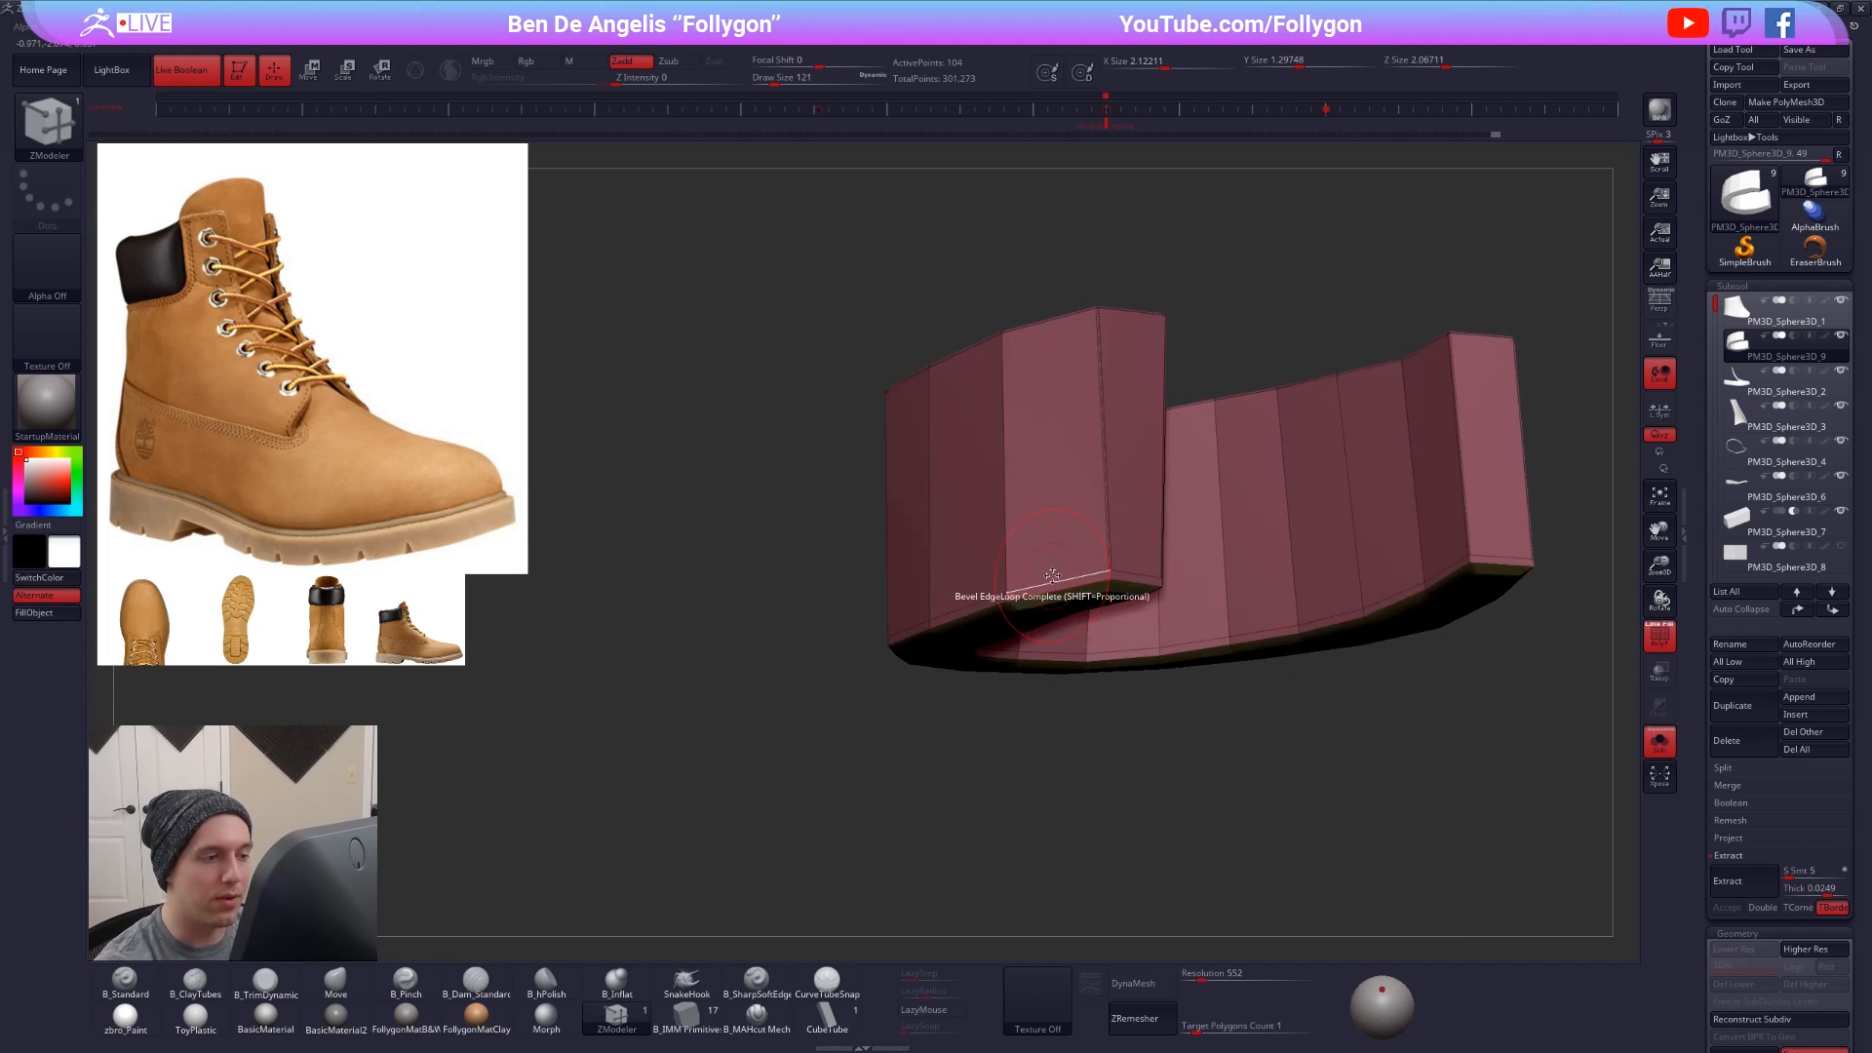
- Delete the remaining extra edge loop just above the beveled lower rim and undo the stray change made after it
key("space")
left_click(938, 696)
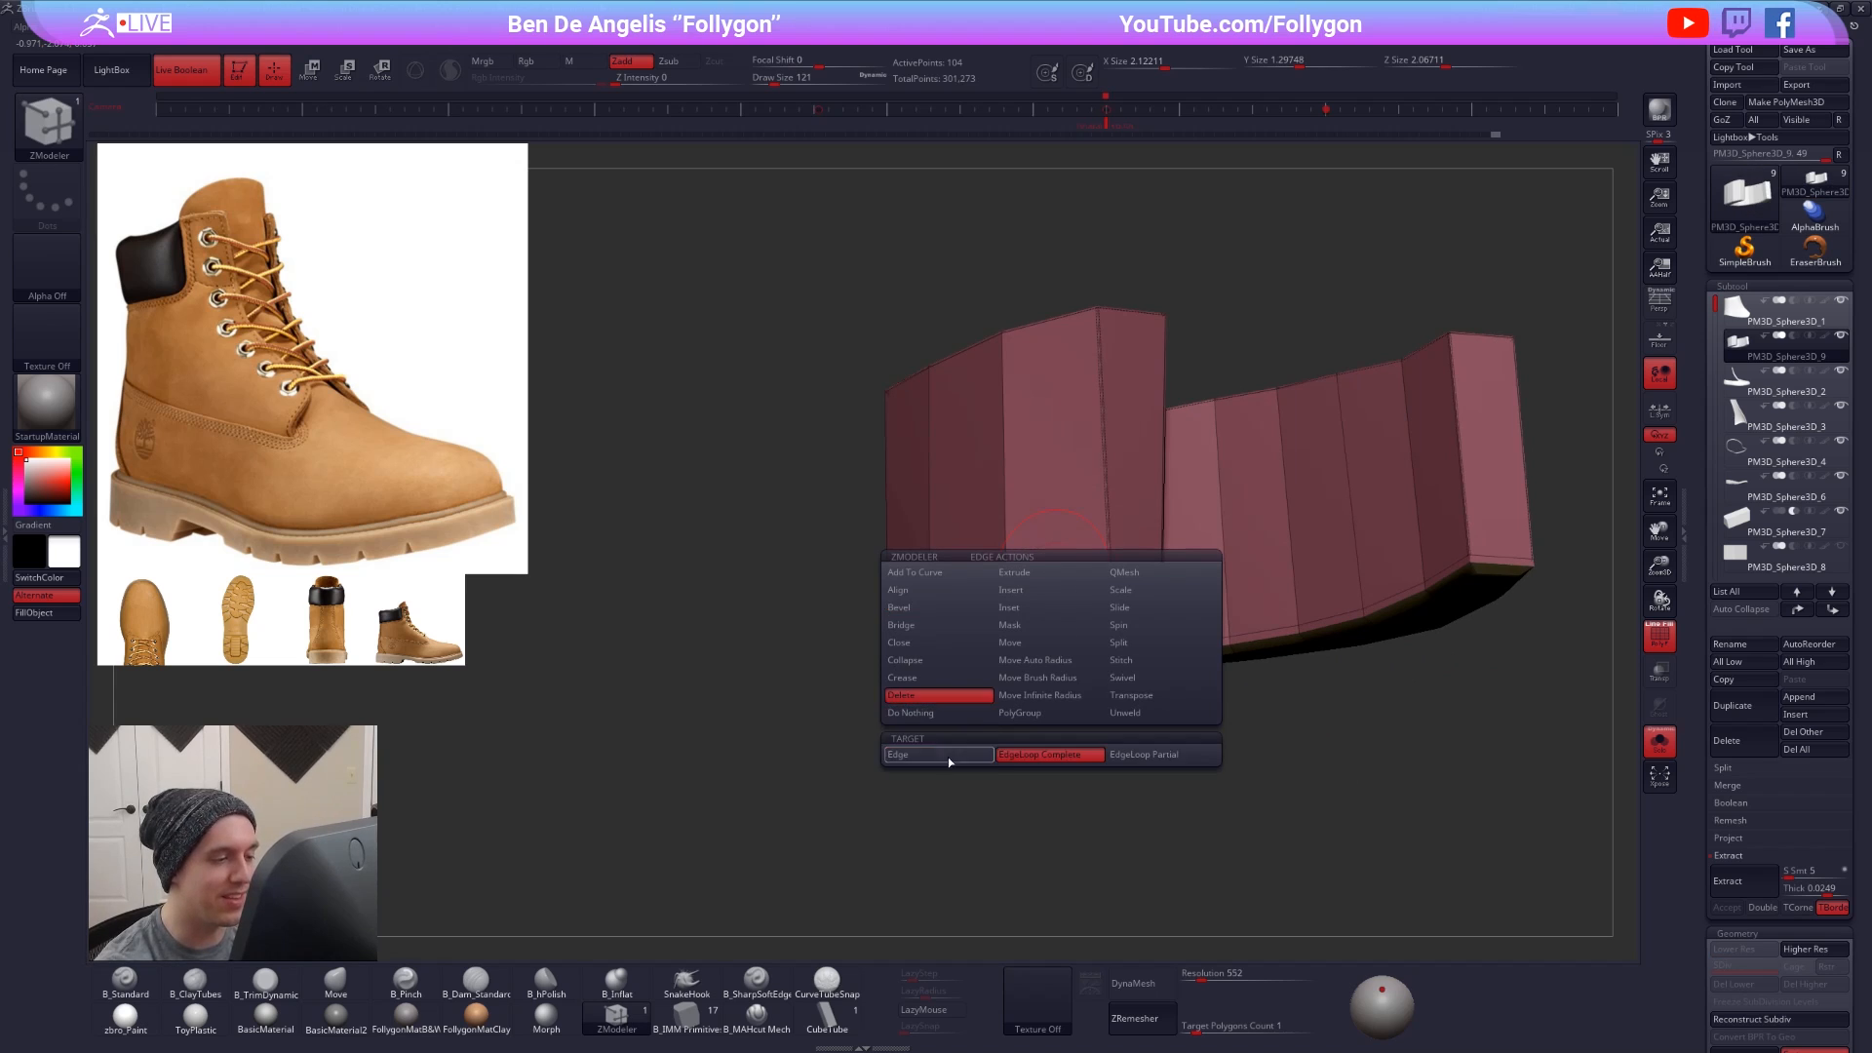
left_click(947, 756)
right_click_drag(1071, 605, 1069, 585, "alt")
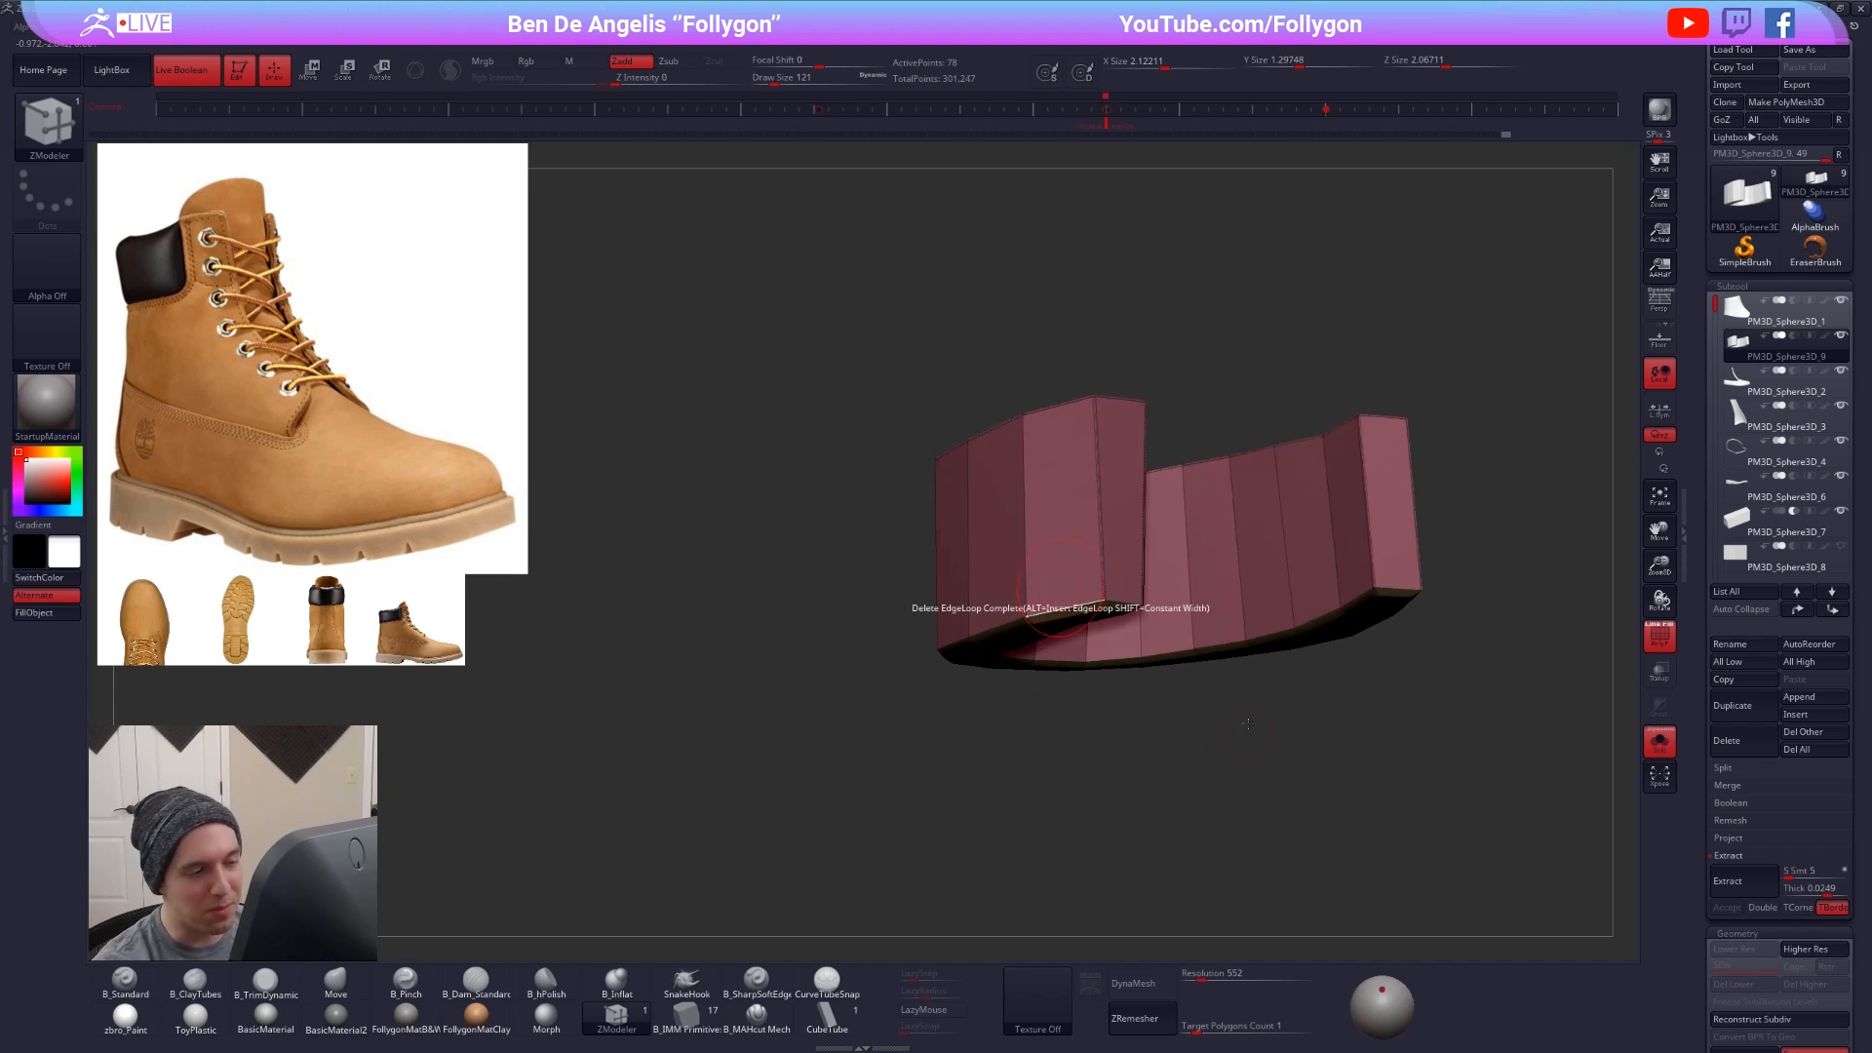
left_click_drag(1067, 604, 1253, 800)
key("ctrl+z")
- Crease individual vertical edges at the collar's front end with dynamic subdivision turned on
right_click_drag(1090, 518, 1099, 551, "alt")
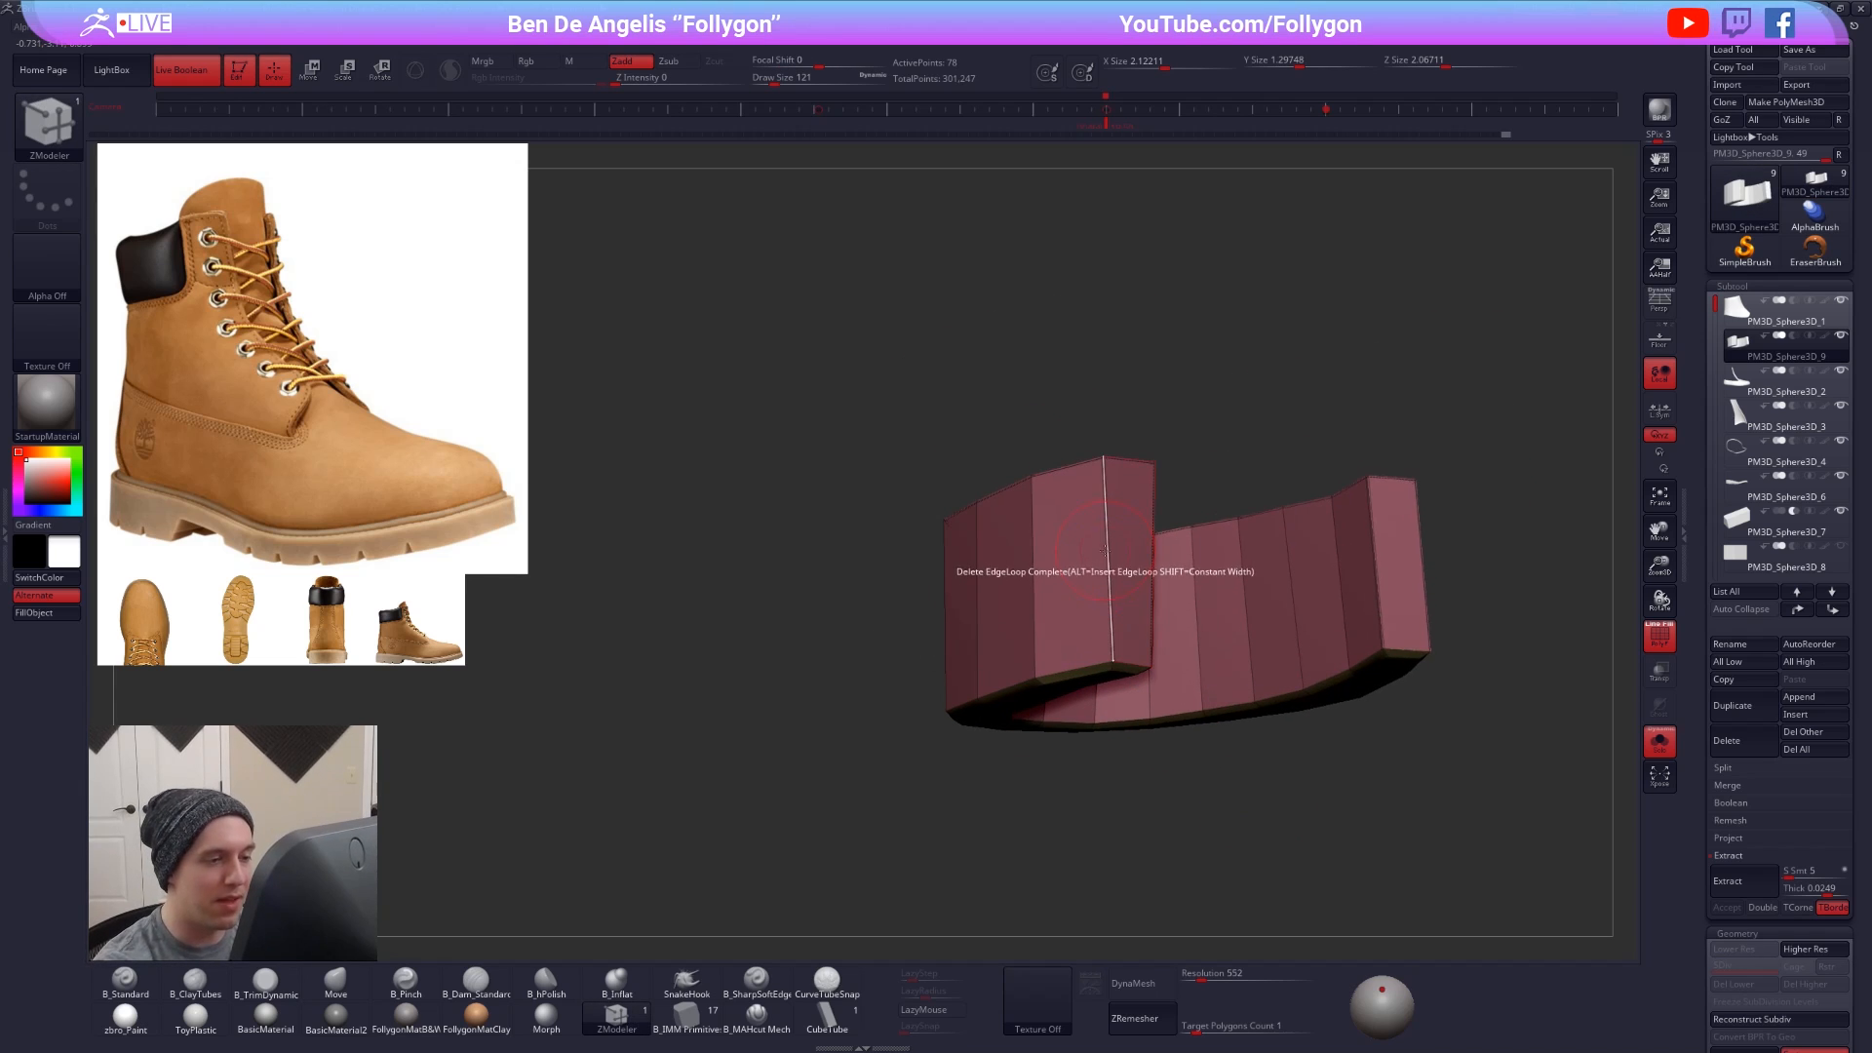
key("space")
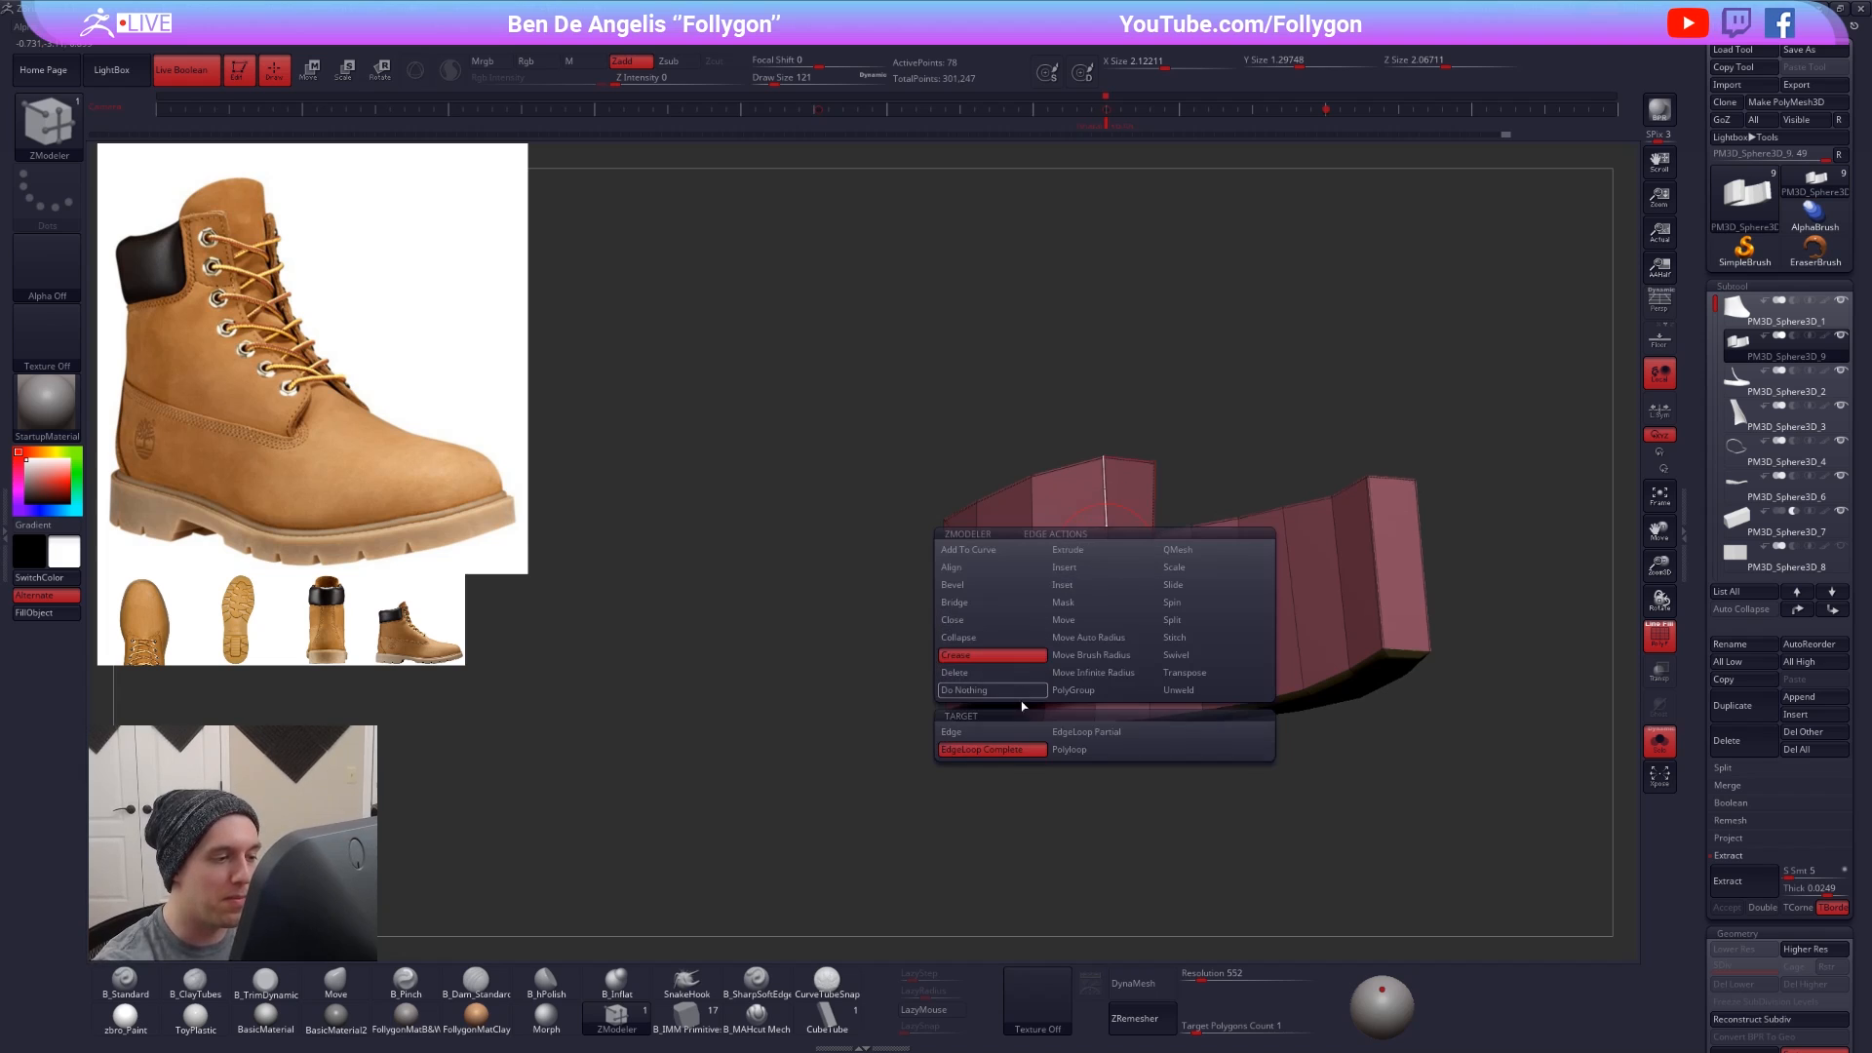
left_click(993, 739)
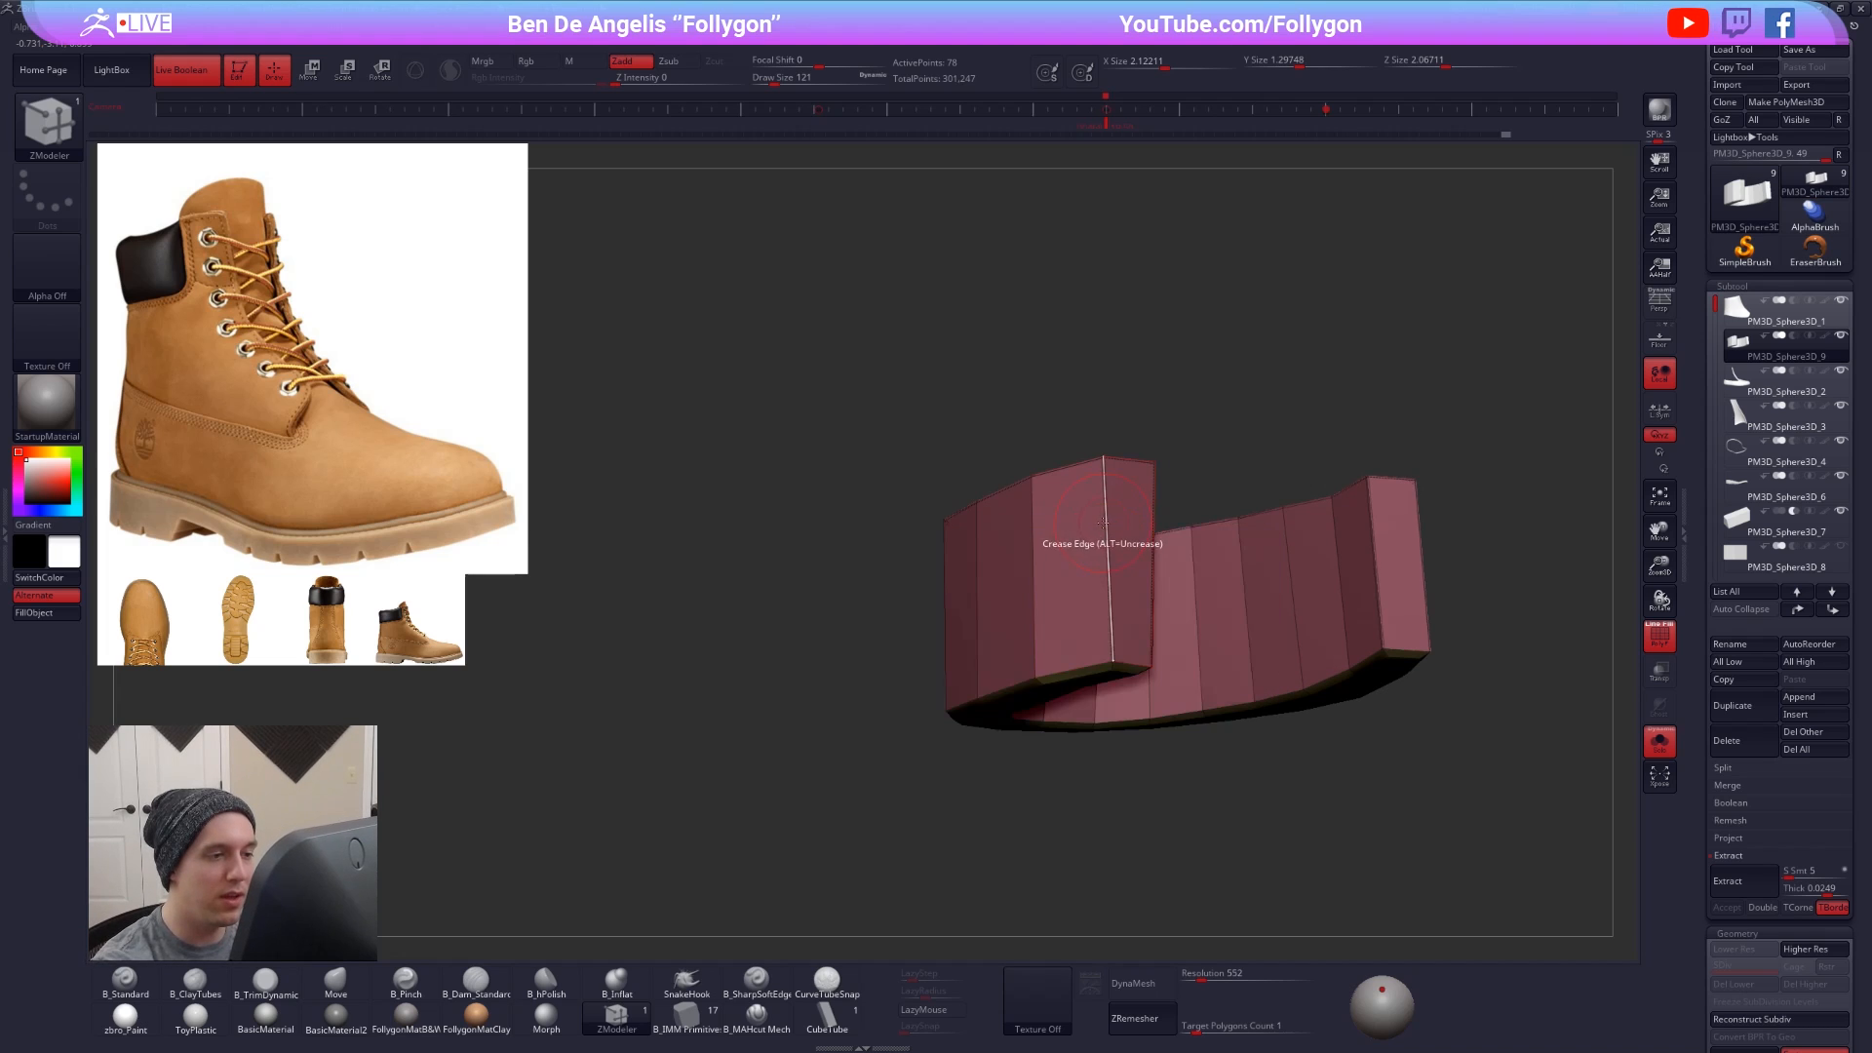
key("d")
left_click(1101, 558)
right_click_drag(1179, 573, 1211, 682)
left_click(1230, 720)
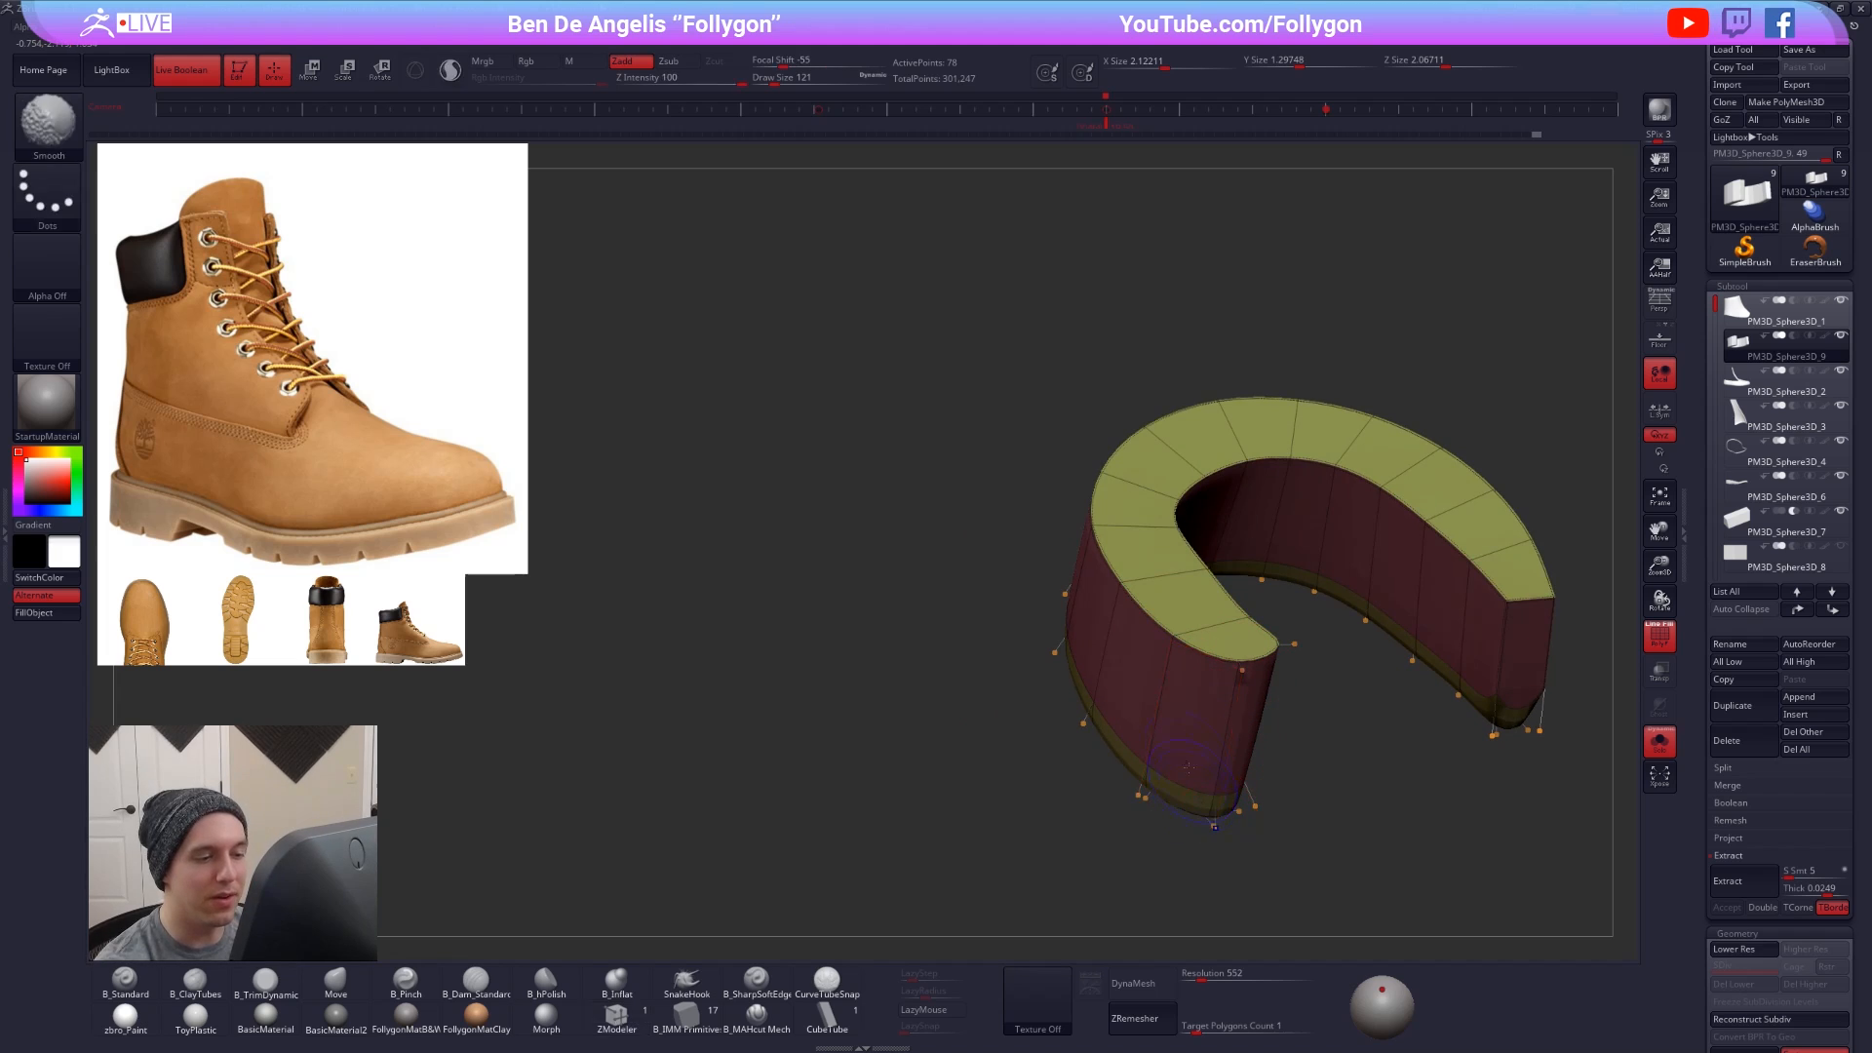
- Show the whole boot without the polyframe and pull the collar's lower front corner forward with the Move brush at draw size 192
right_click_drag(1204, 801, 1247, 717)
key("shift+f")
key("alt+s")
key("b")
key("m")
key("v")
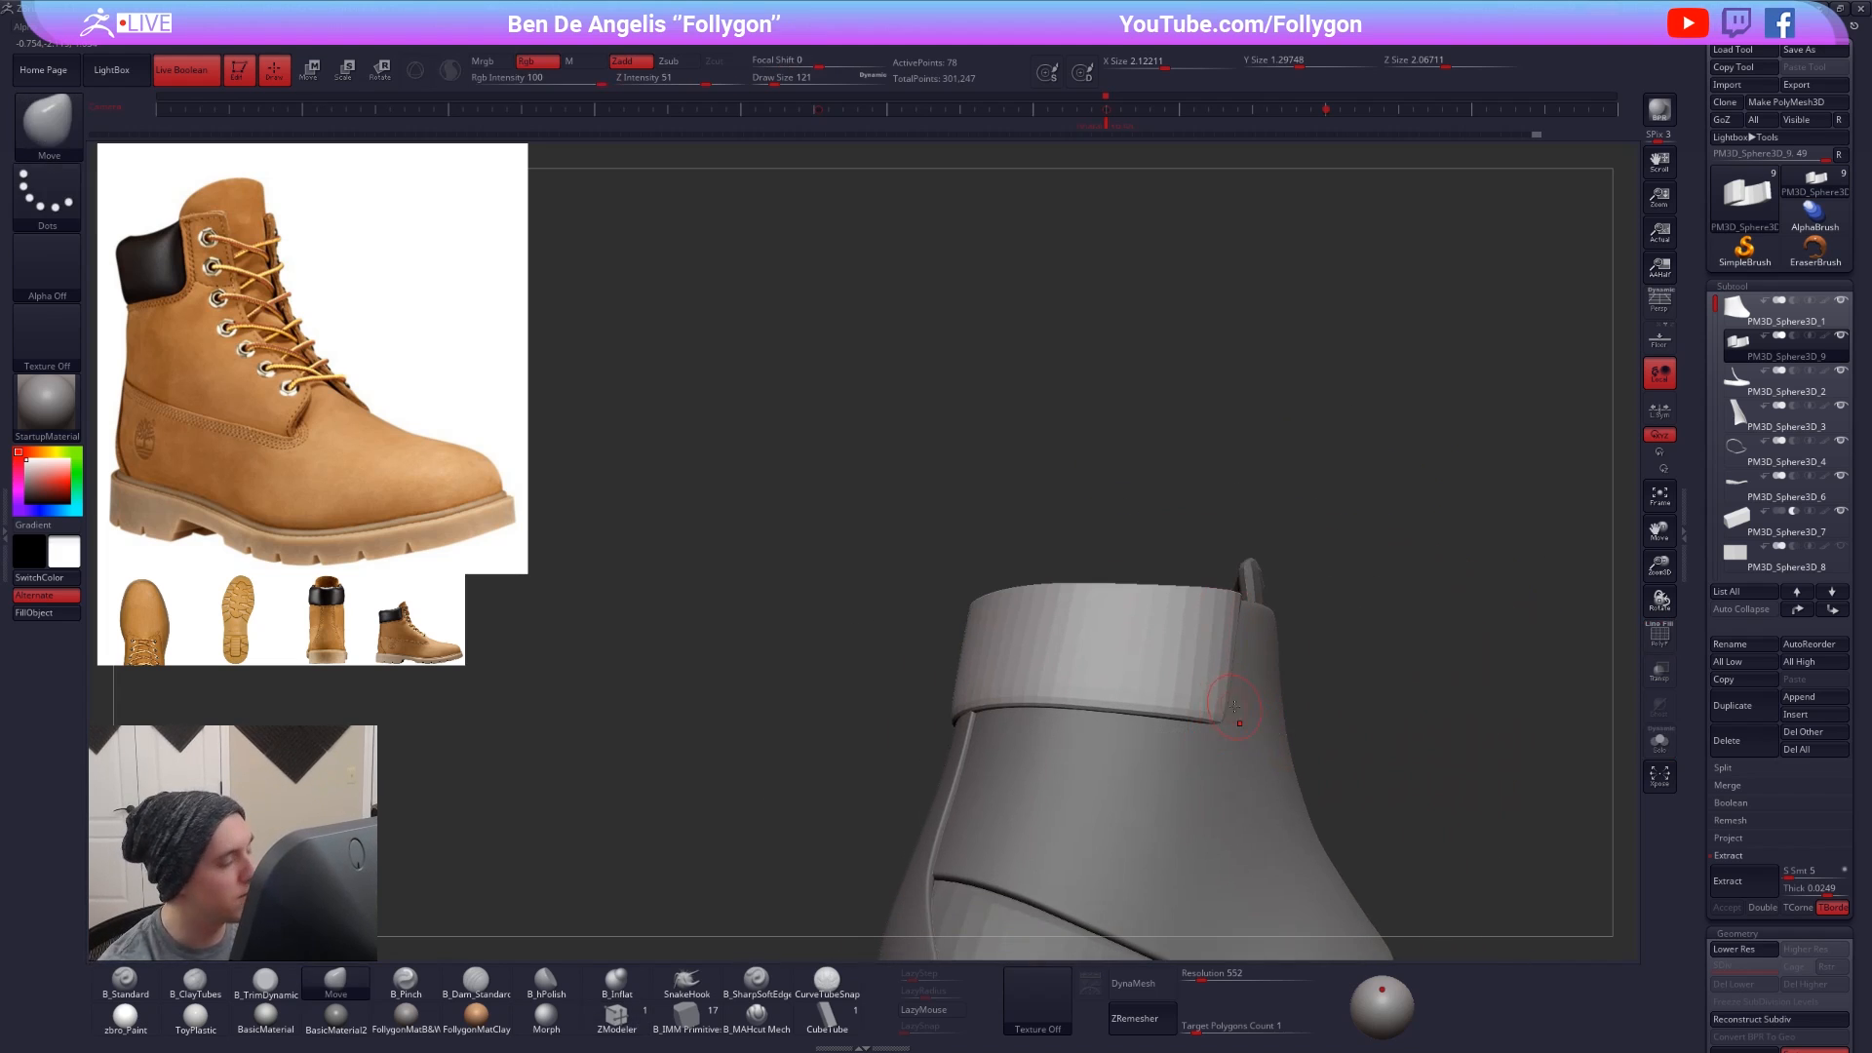
key("space")
left_click_drag(1244, 705, 1261, 702)
- Isolate the collar again with its polyframe displayed and dynamic subdivision turned off
mouse_move(1292, 709)
right_mouse_down()
mouse_move(1145, 726)
mouse_move(1079, 634)
mouse_move(1141, 590)
right_mouse_up()
key("shift+f")
key("shift+d")
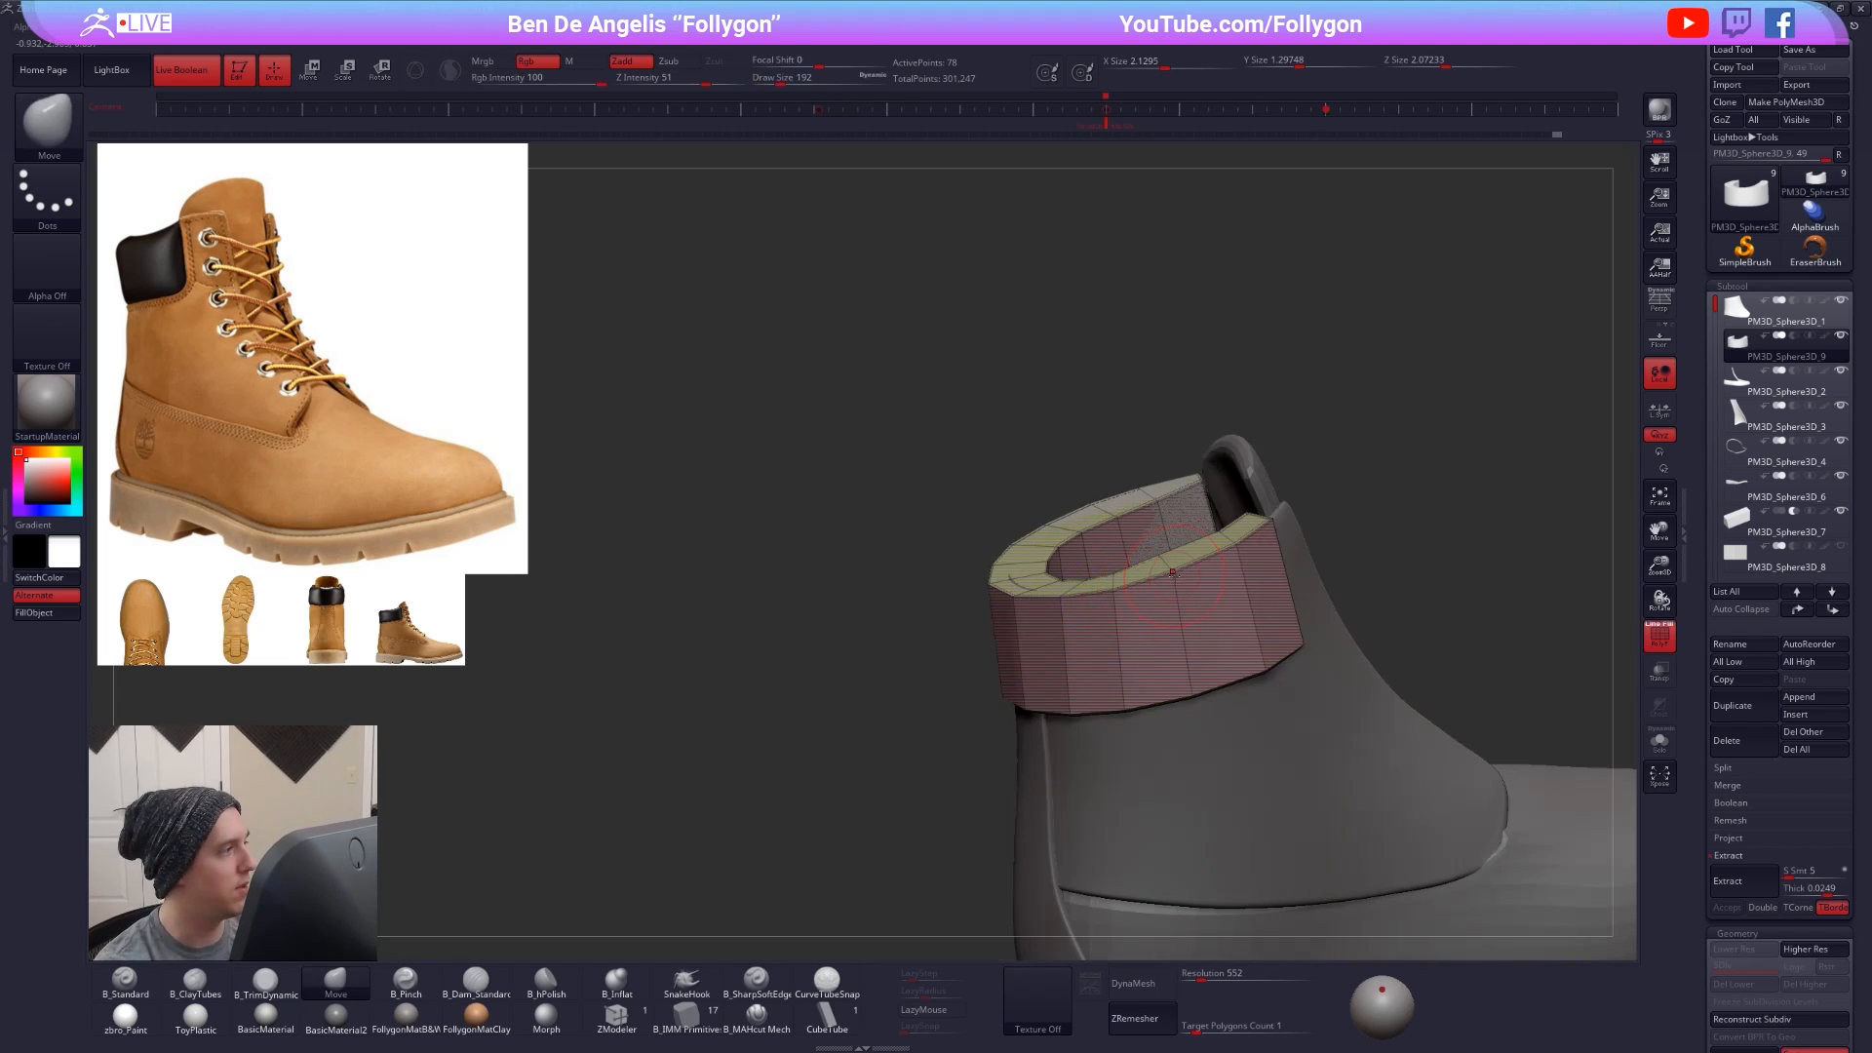
key("alt+shift+s")
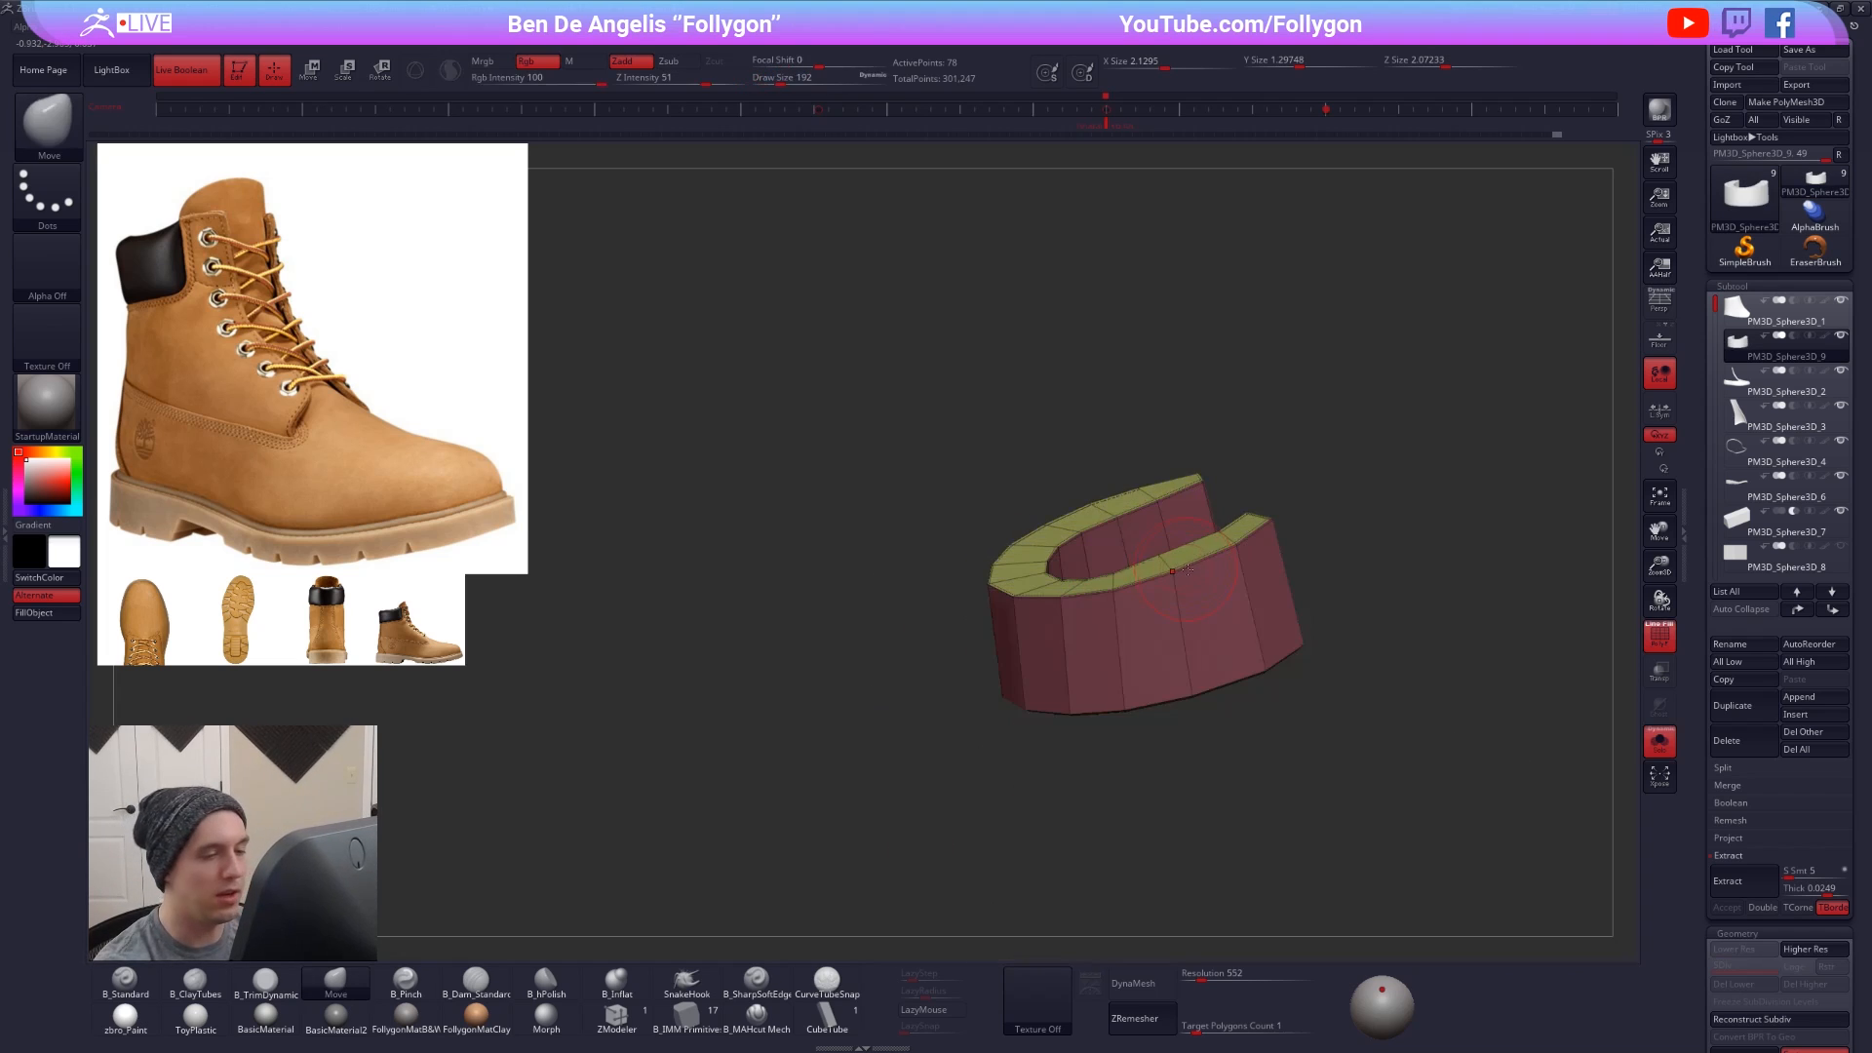
- Bevel the complete edge loop around the collar's upper rim and preview it with dynamic subdivision on and the polyframe hidden
left_click(624, 1015)
right_click_drag(1139, 536, 1226, 593, "ctrl")
right_click_drag(1244, 716, 1223, 560)
key("space")
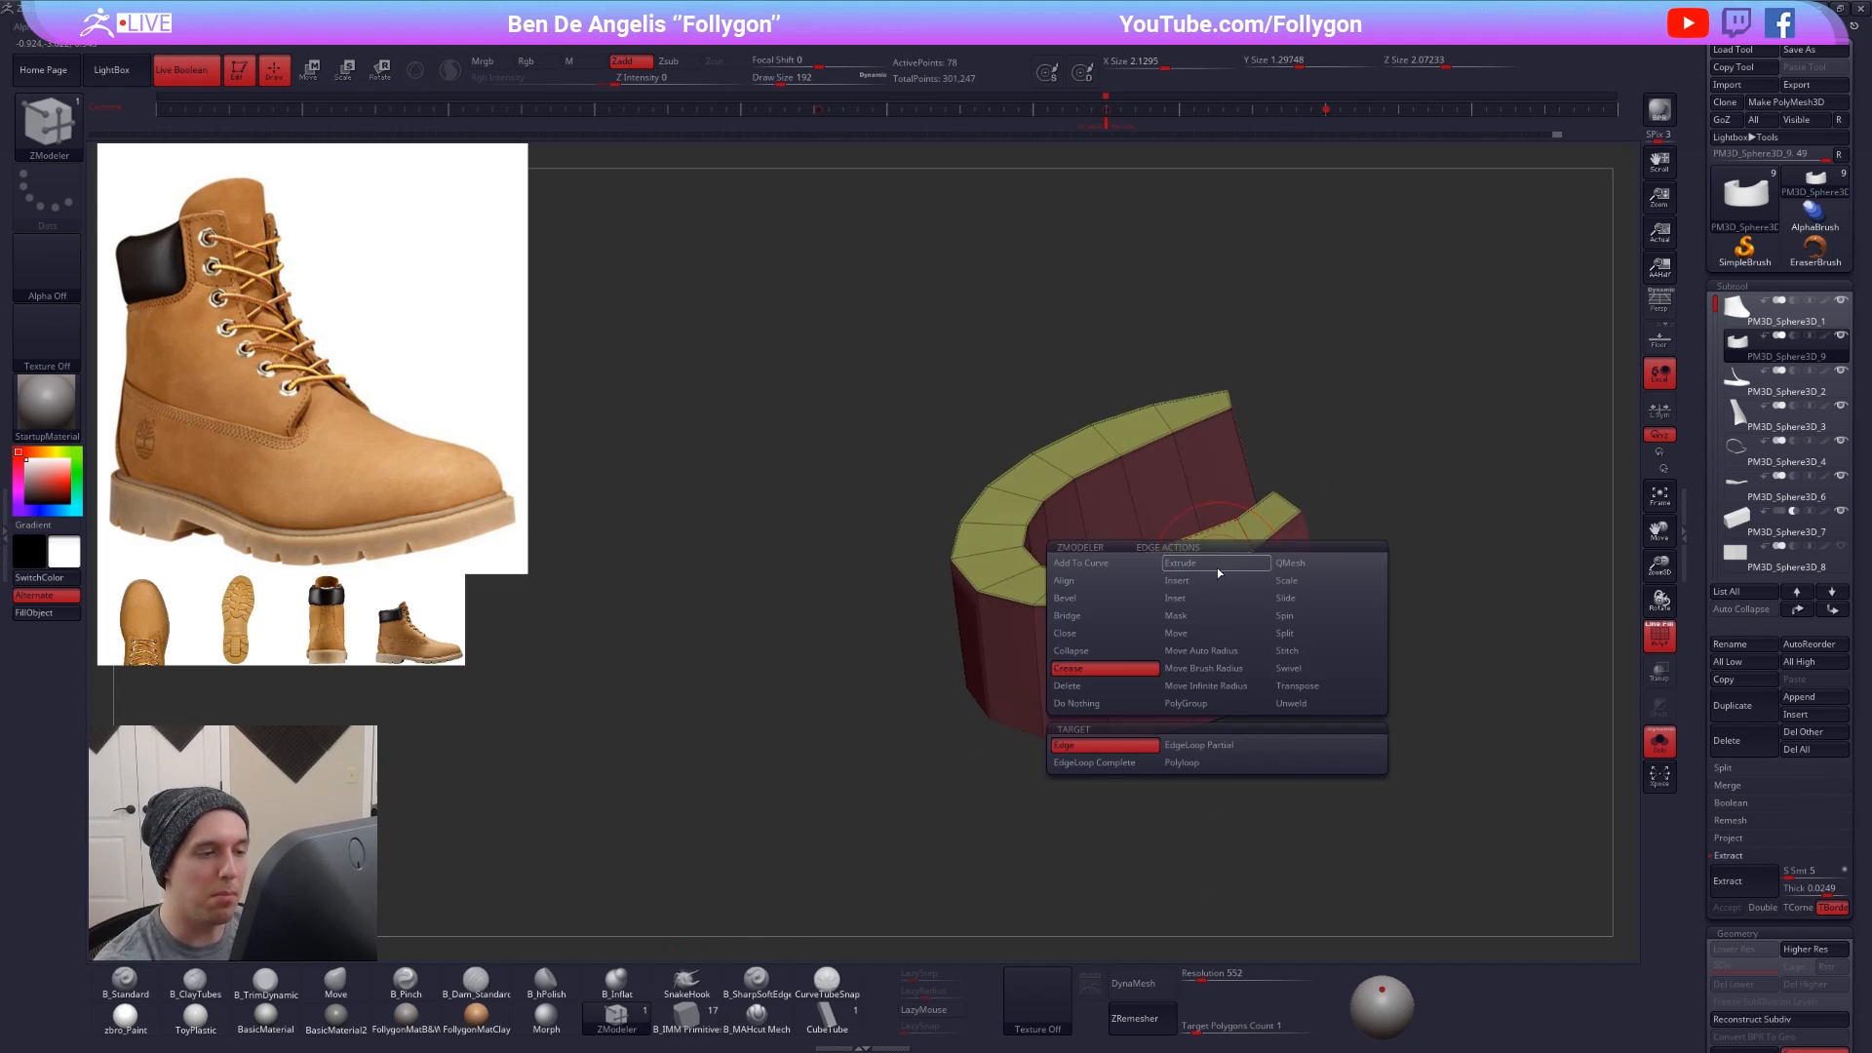
left_click(1112, 599)
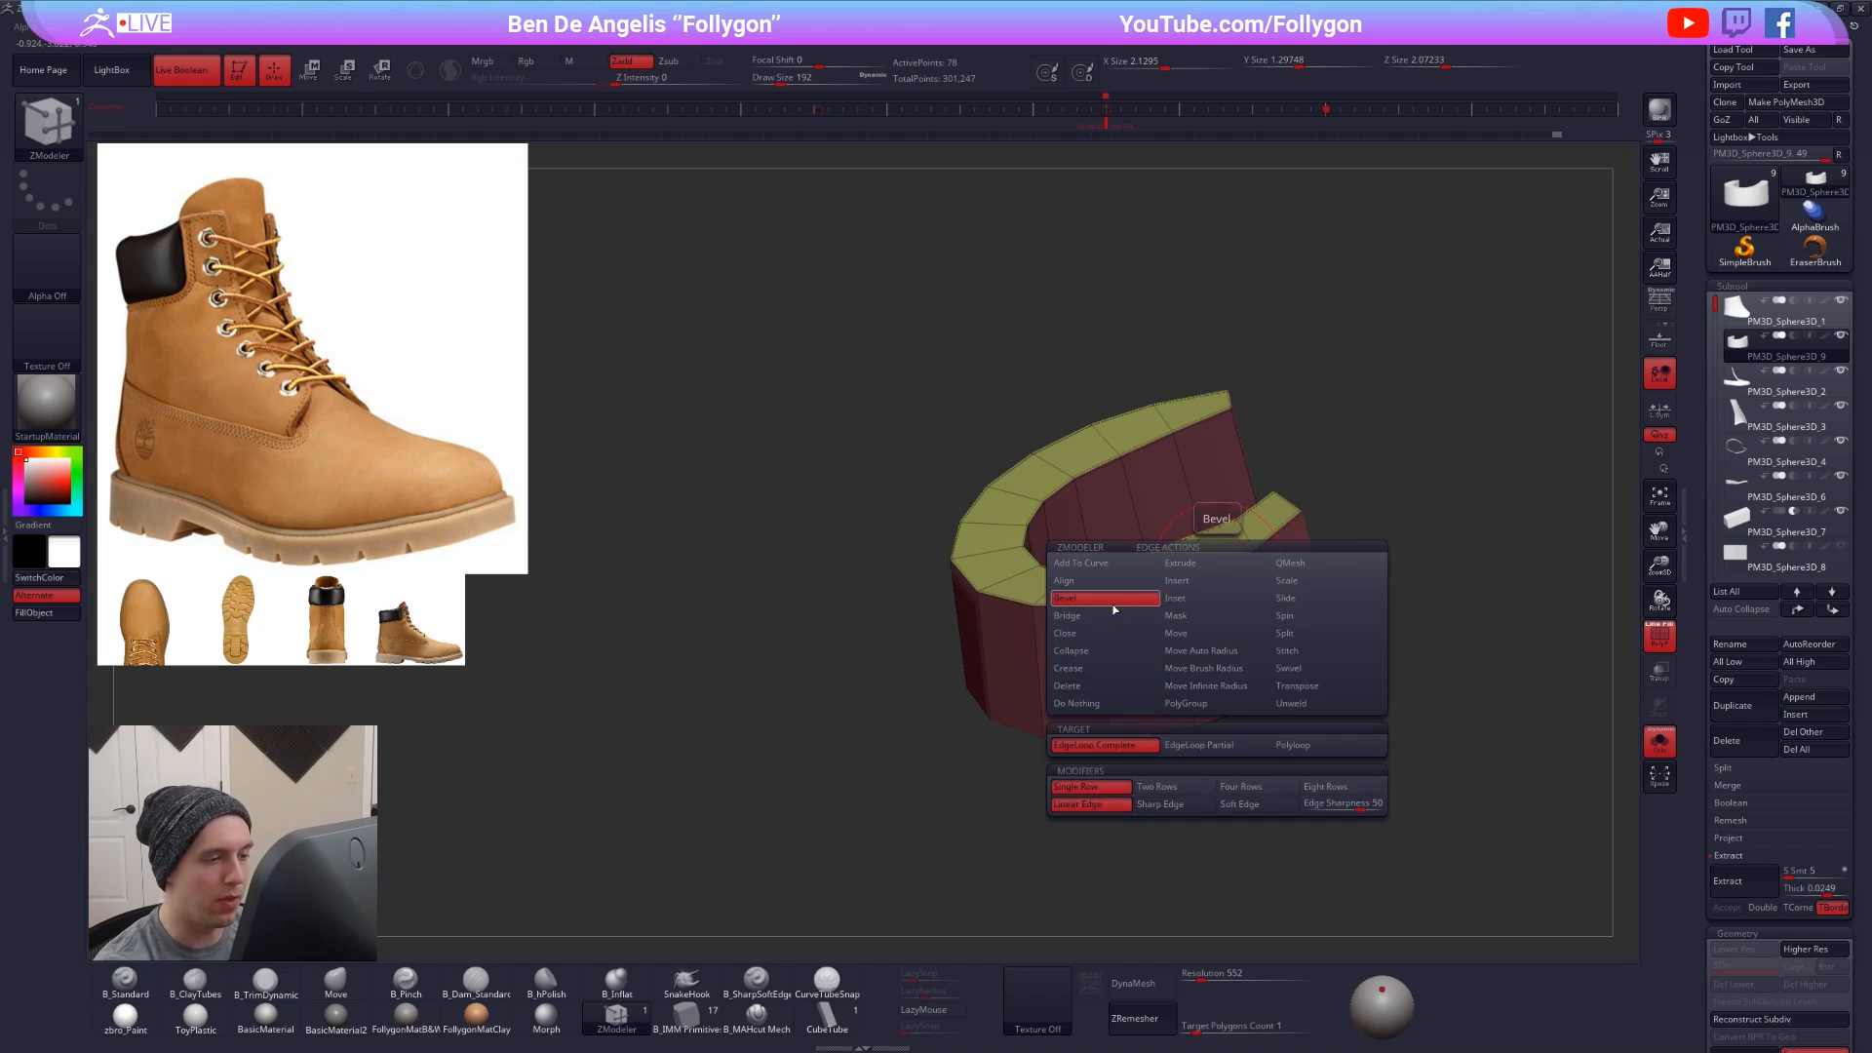
left_click_drag(1234, 562, 1257, 543)
mouse_move(1207, 624)
right_mouse_down()
mouse_move(1205, 782)
mouse_move(1212, 765)
mouse_move(1246, 834)
mouse_move(1237, 815)
mouse_move(1353, 741)
mouse_move(1250, 819)
right_mouse_up()
key("ctrl+shift+z")
key("d")
key("shift+f")
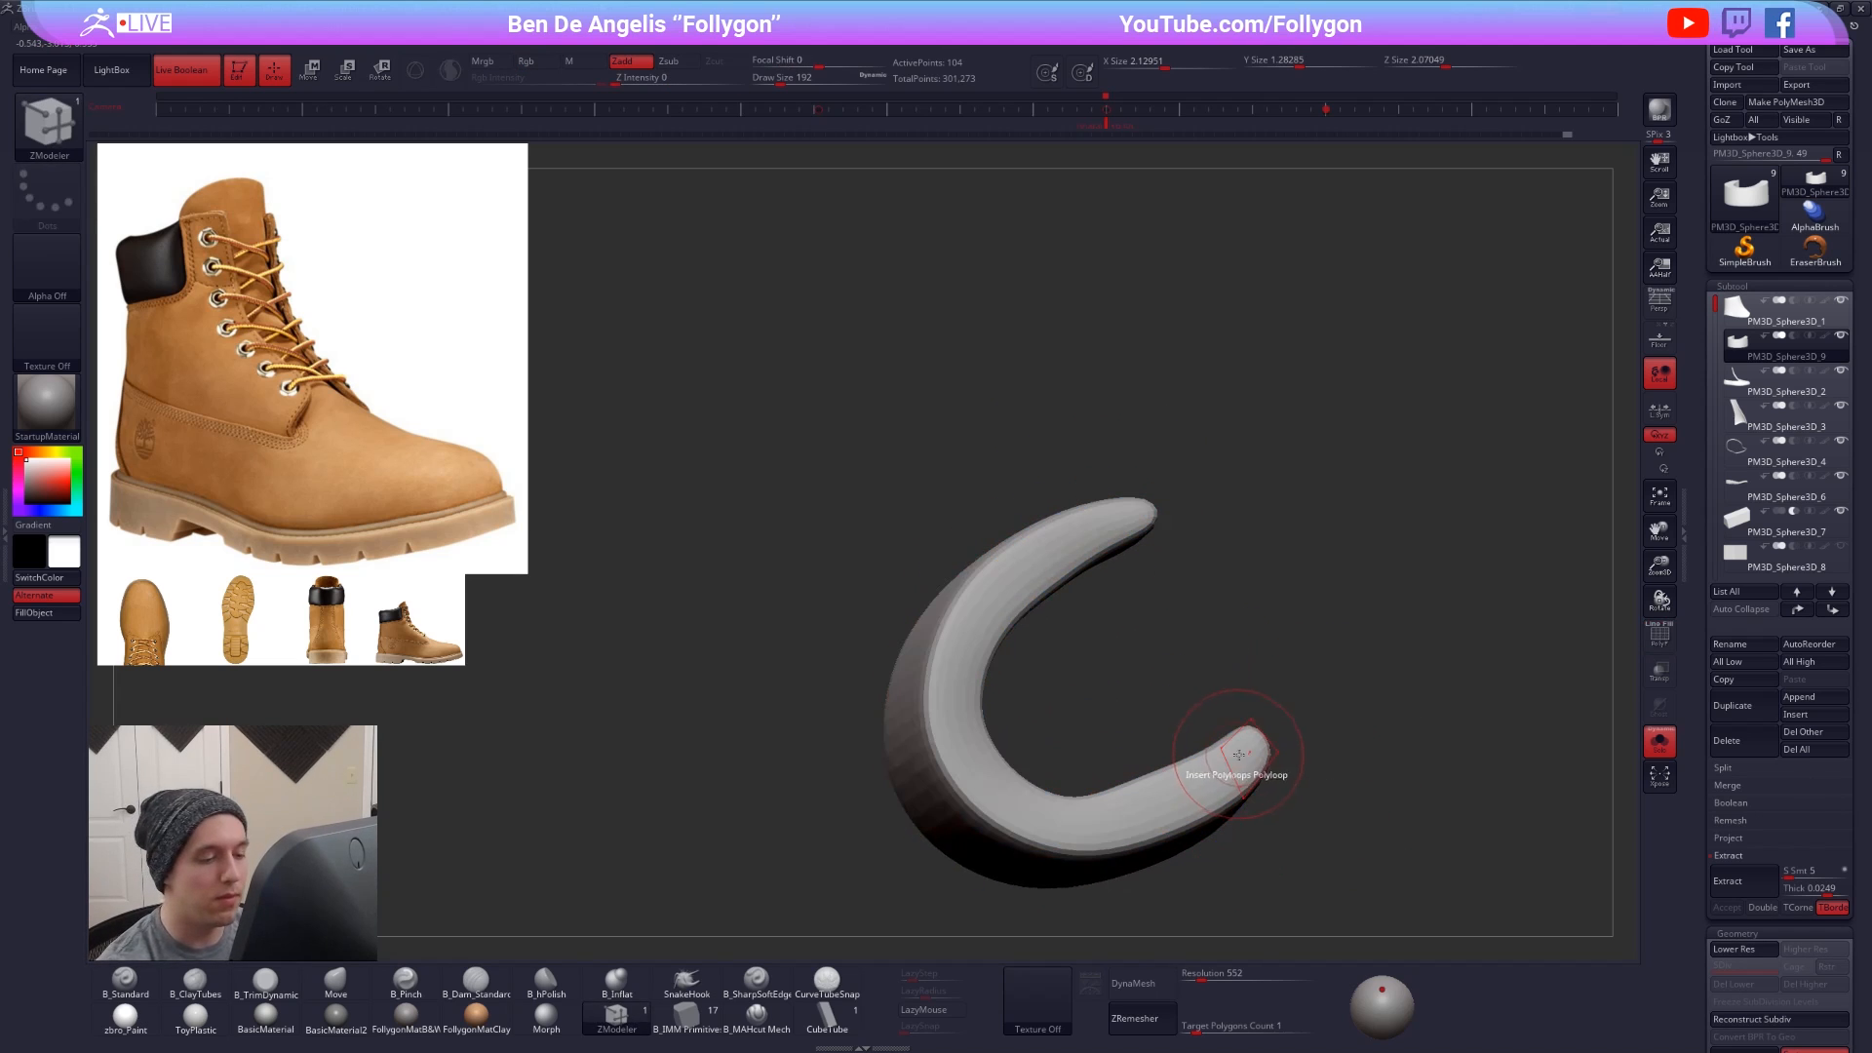
- Check the collar on the boot, and isolate it with its polyframe displayed, dynamic subdivision off and Move brush draw size 121
key("space")
key("shift+f")
key("shift+s")
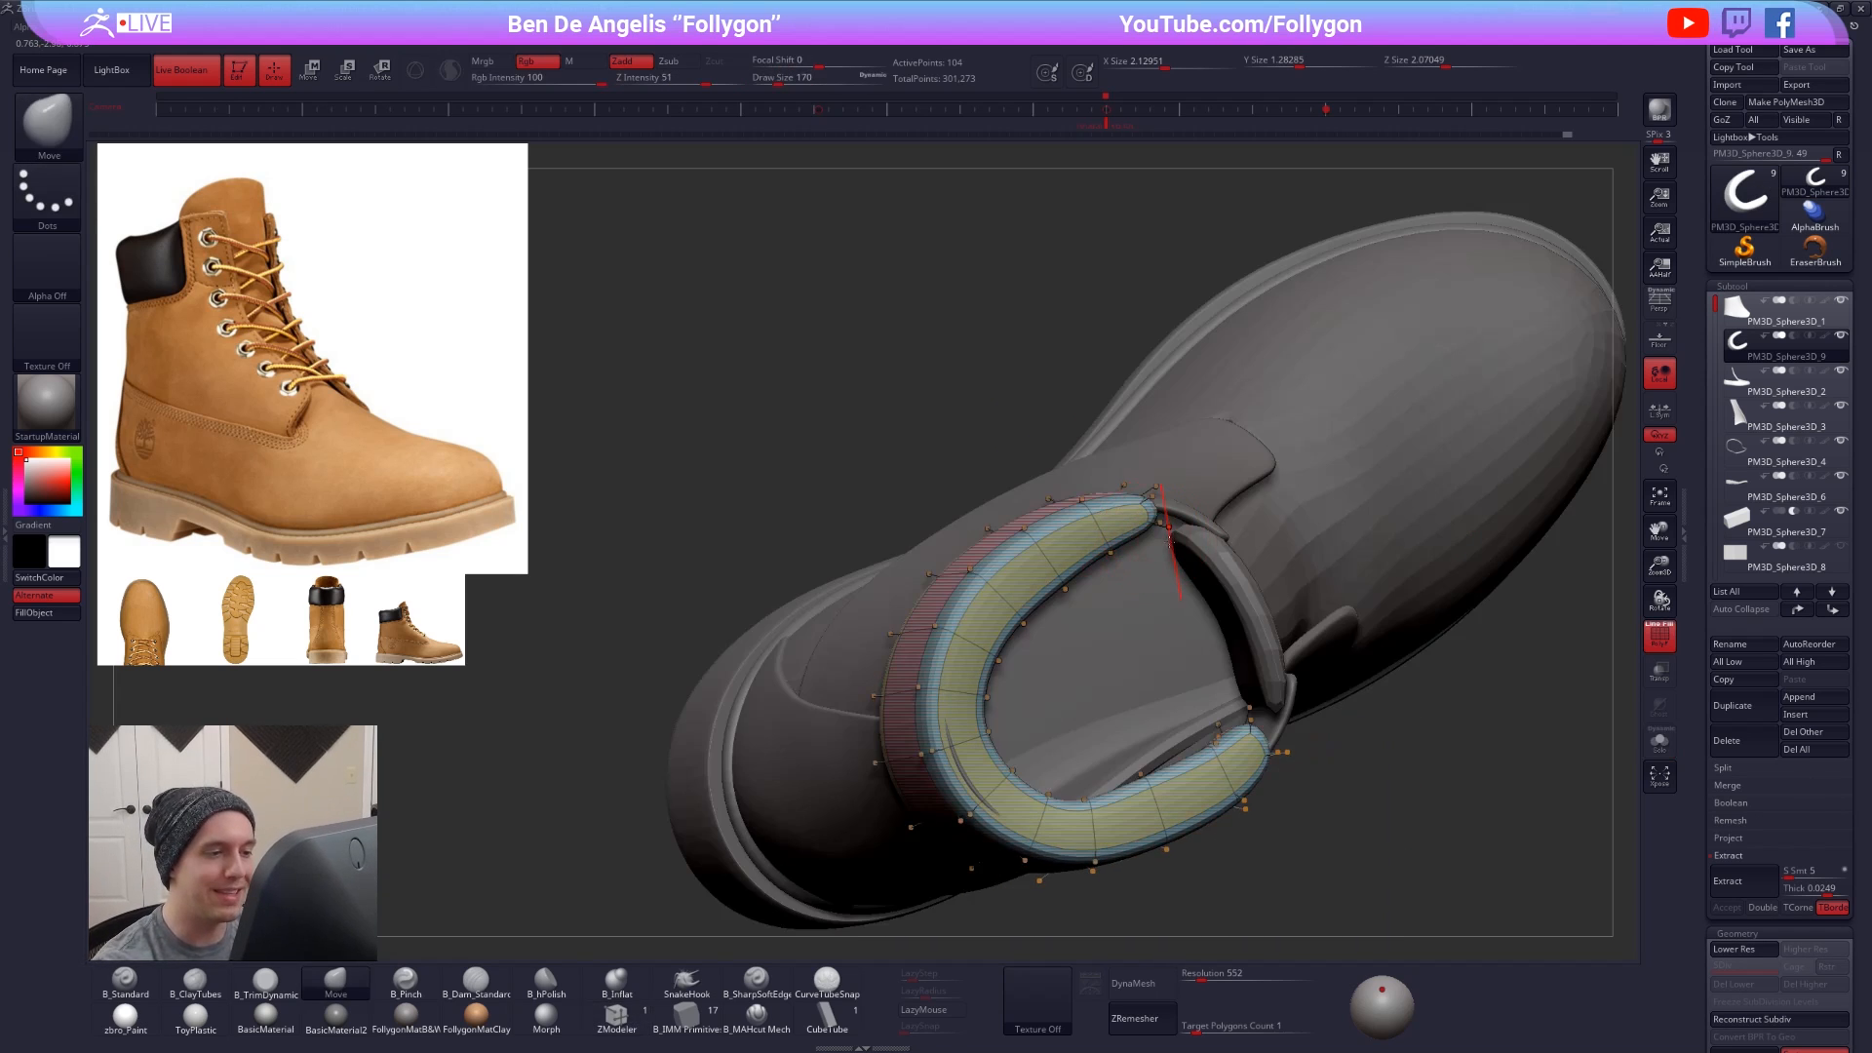
right_click_drag(1188, 531, 1199, 558)
key("shift+d")
key("space")
key("shift+s")
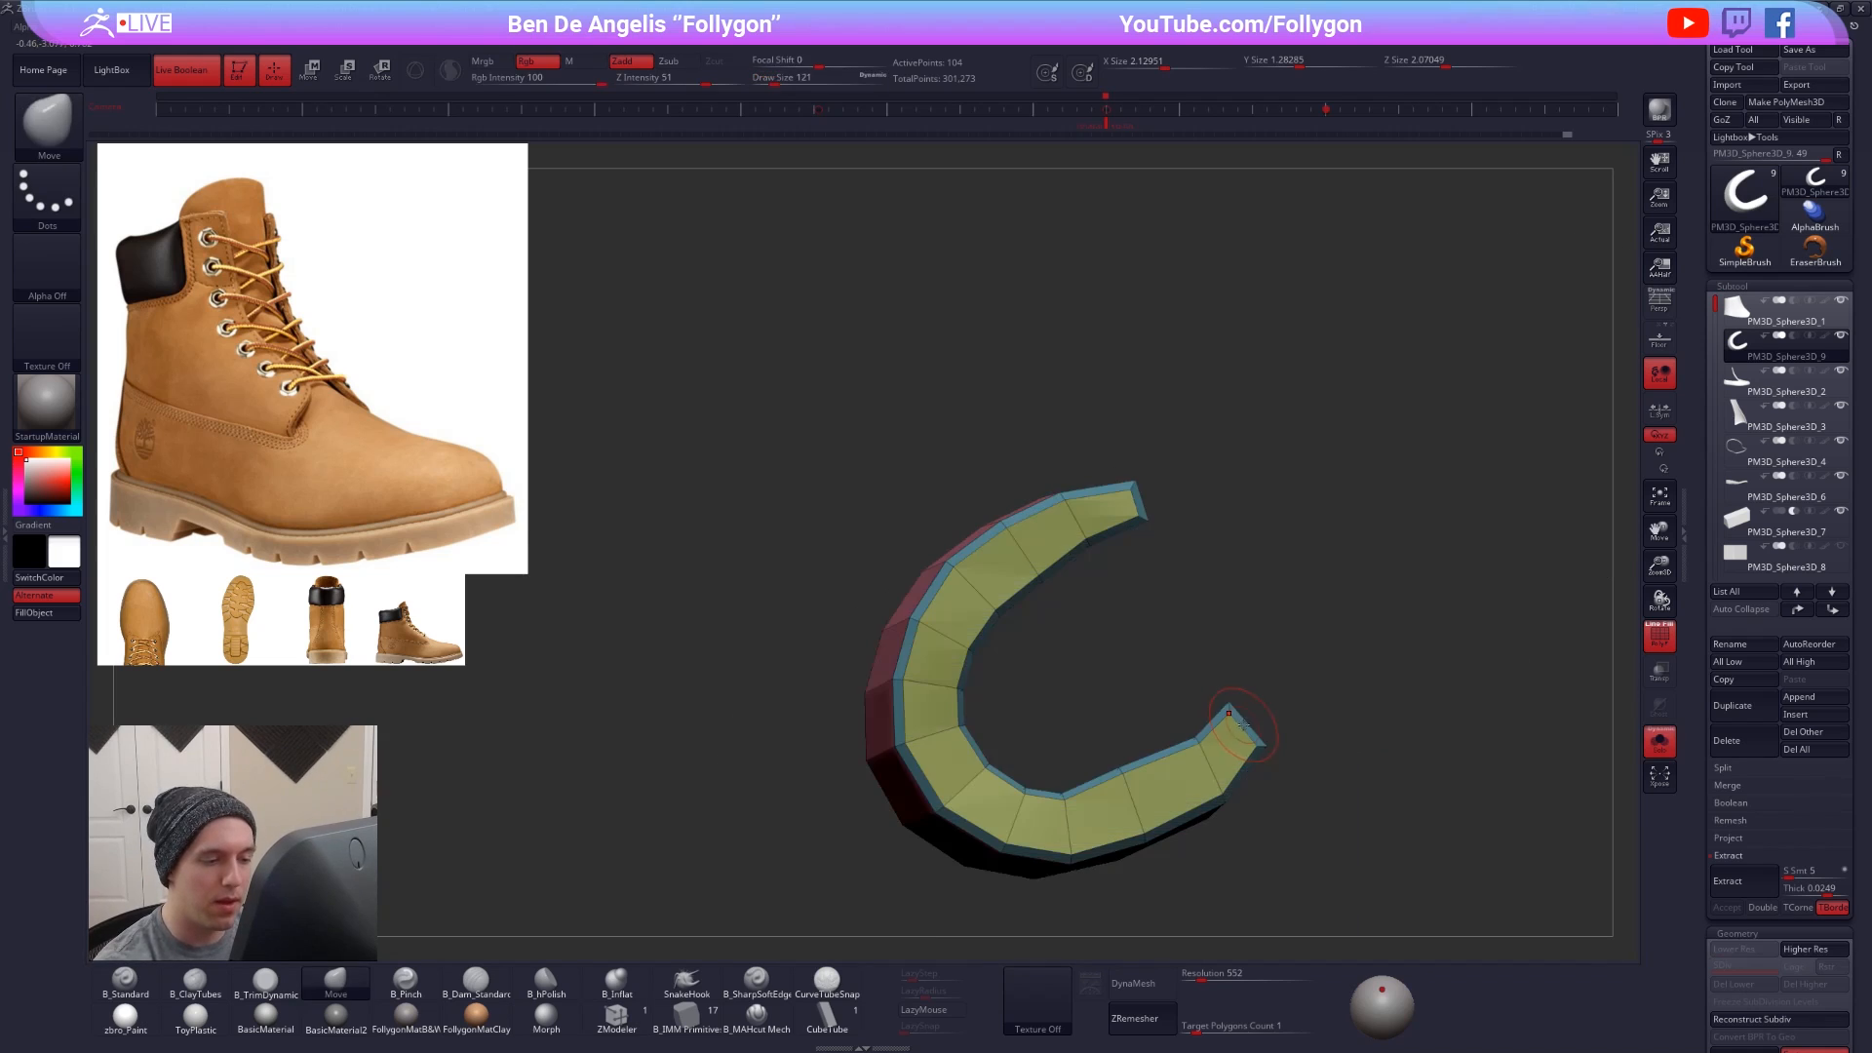
- Adjust the collar's front tip with the Transpose move line and preview it with dynamic subdivision on
left_click(1301, 615, "ctrl")
key("w")
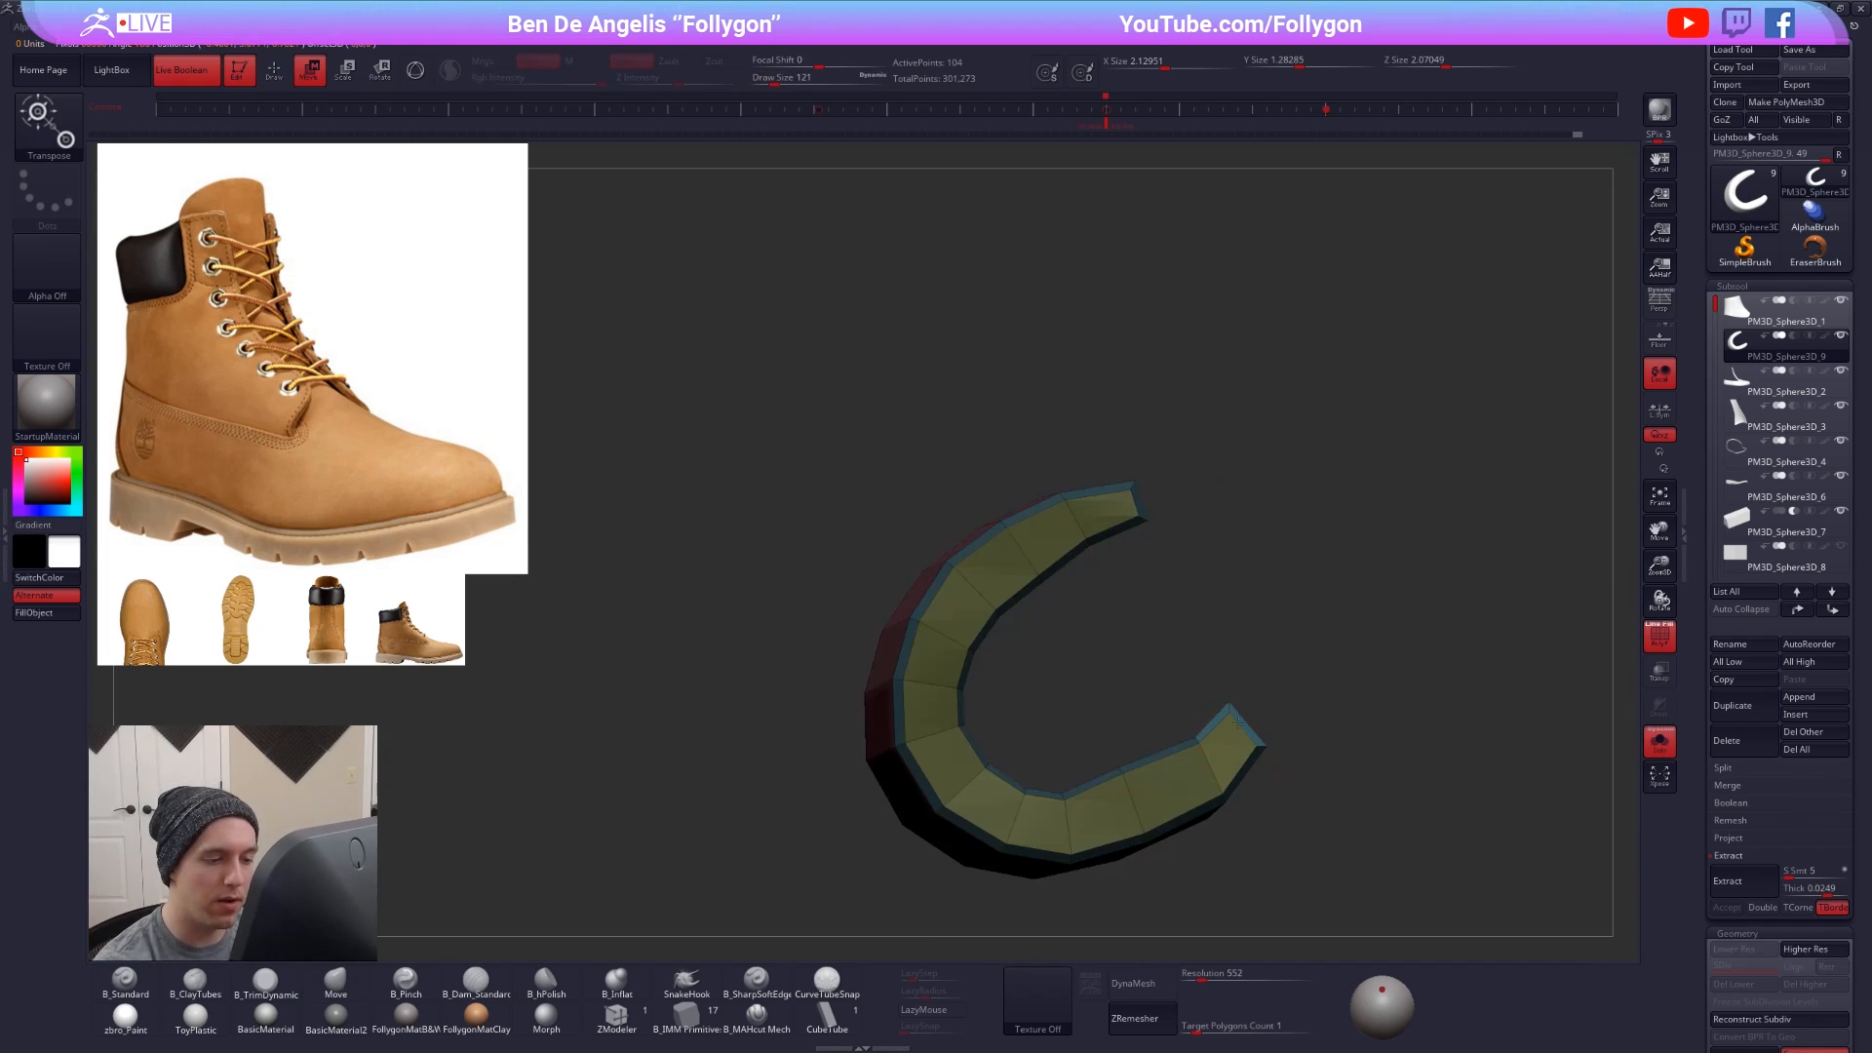
left_click_drag(1230, 708, 1299, 785)
key("f")
key("ctrl+d")
key("f")
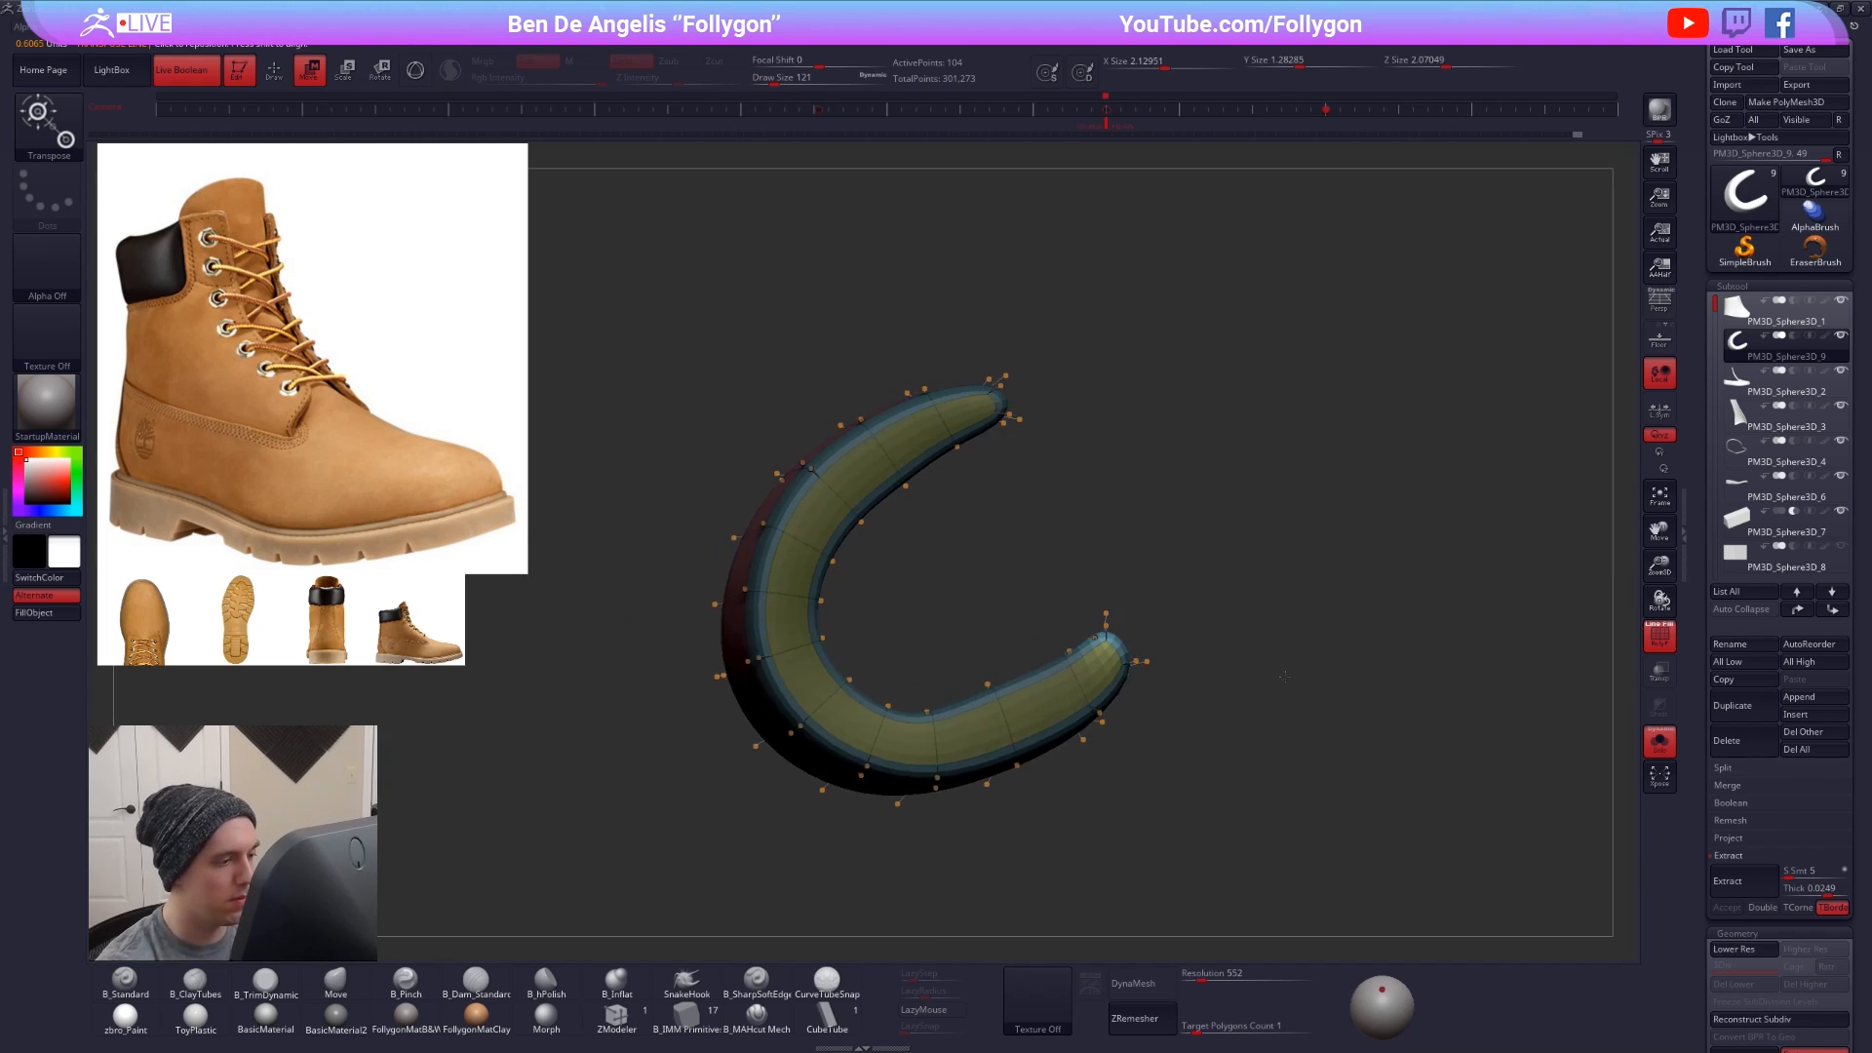
key("q")
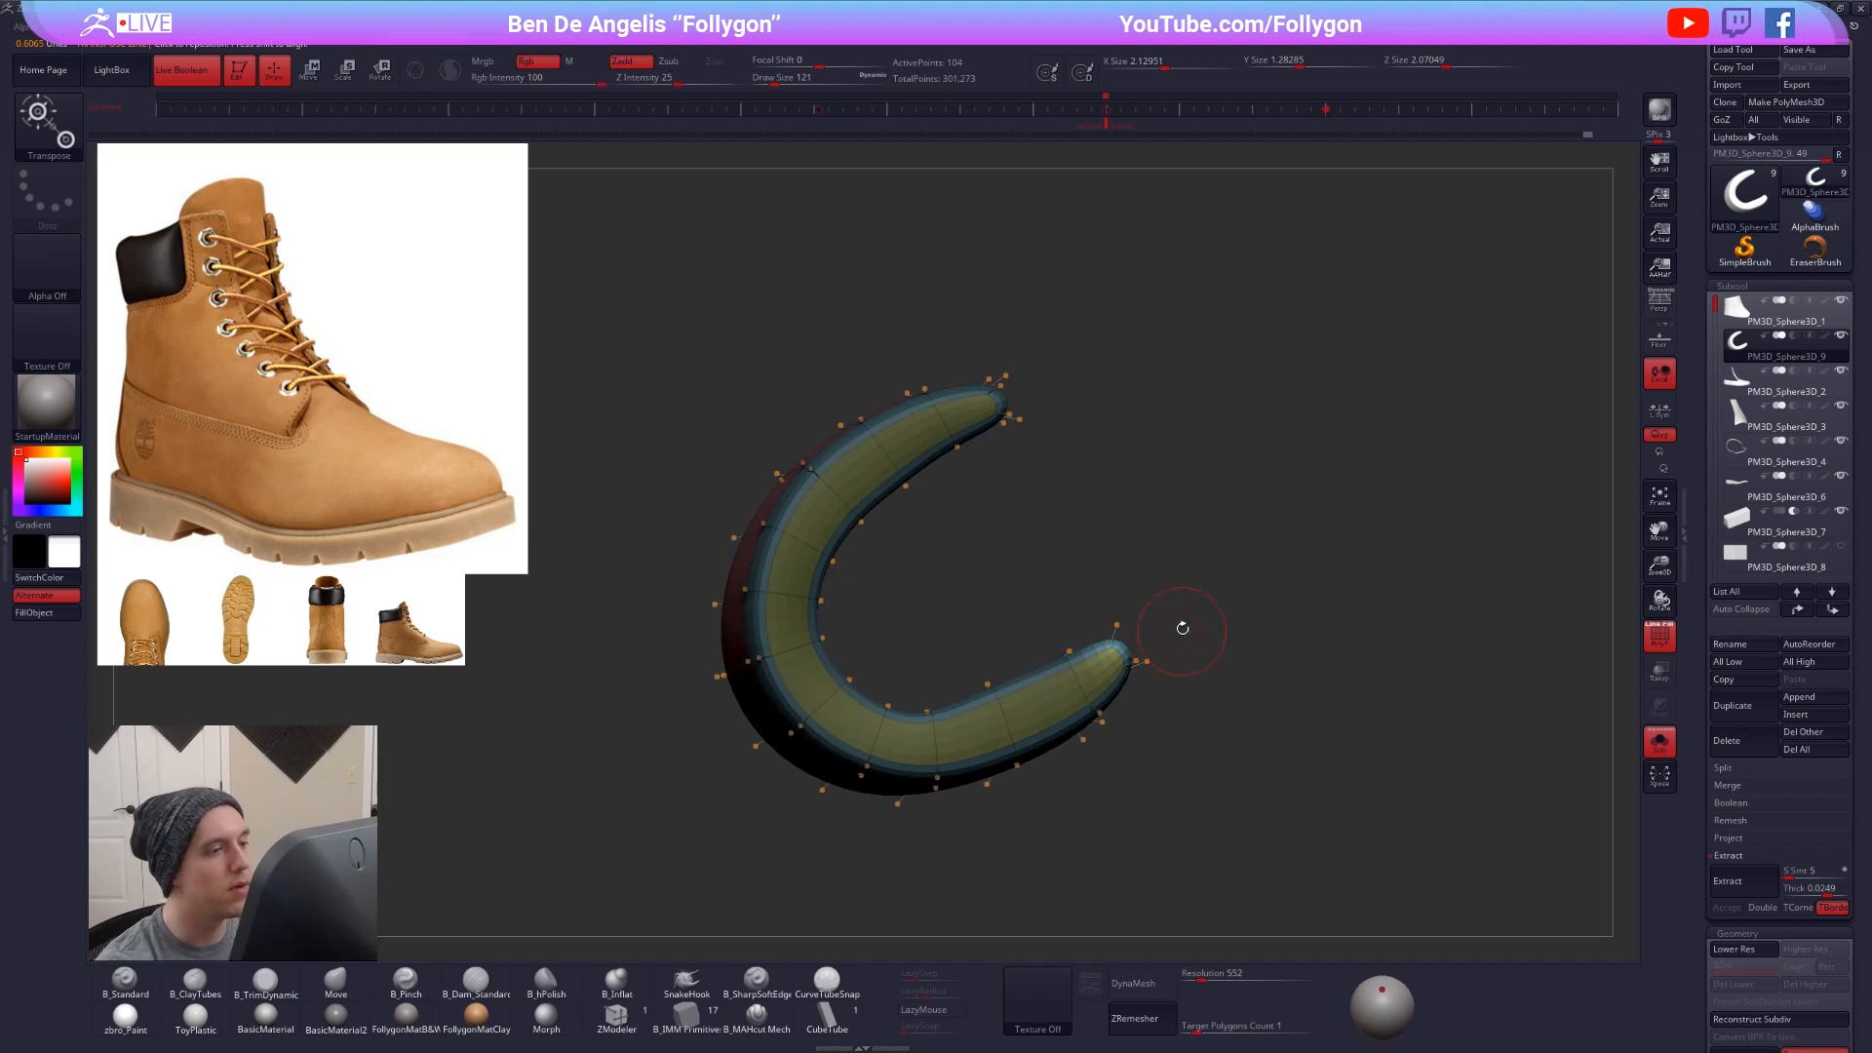
mouse_move(1182, 627)
left_mouse_down()
mouse_move(1166, 639)
mouse_move(1176, 690)
mouse_move(1333, 657)
left_mouse_up()
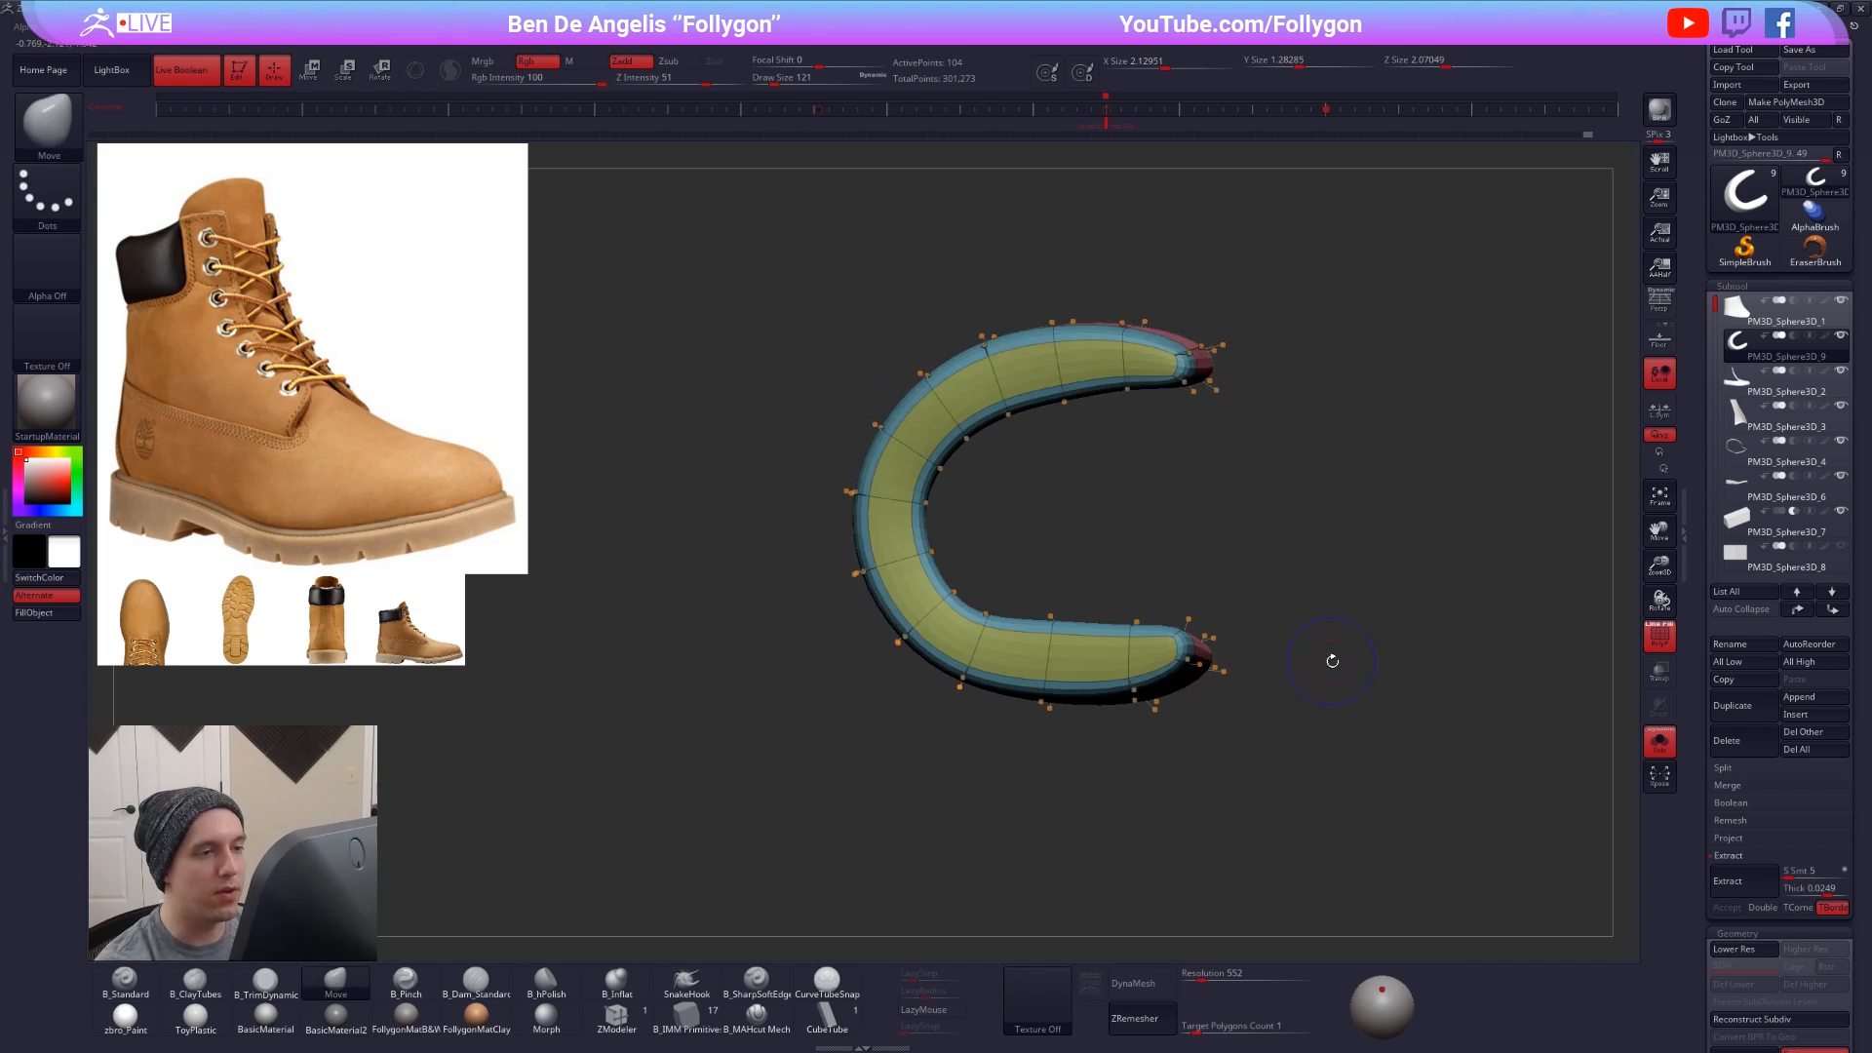
- Show the whole boot from above without the polyframe and nudge the unsmoothed collar's side rim with the Move brush
key("shift+f")
key("shift+s")
mouse_move(1343, 831)
left_mouse_down()
mouse_move(1351, 776)
mouse_move(1306, 672)
left_mouse_up()
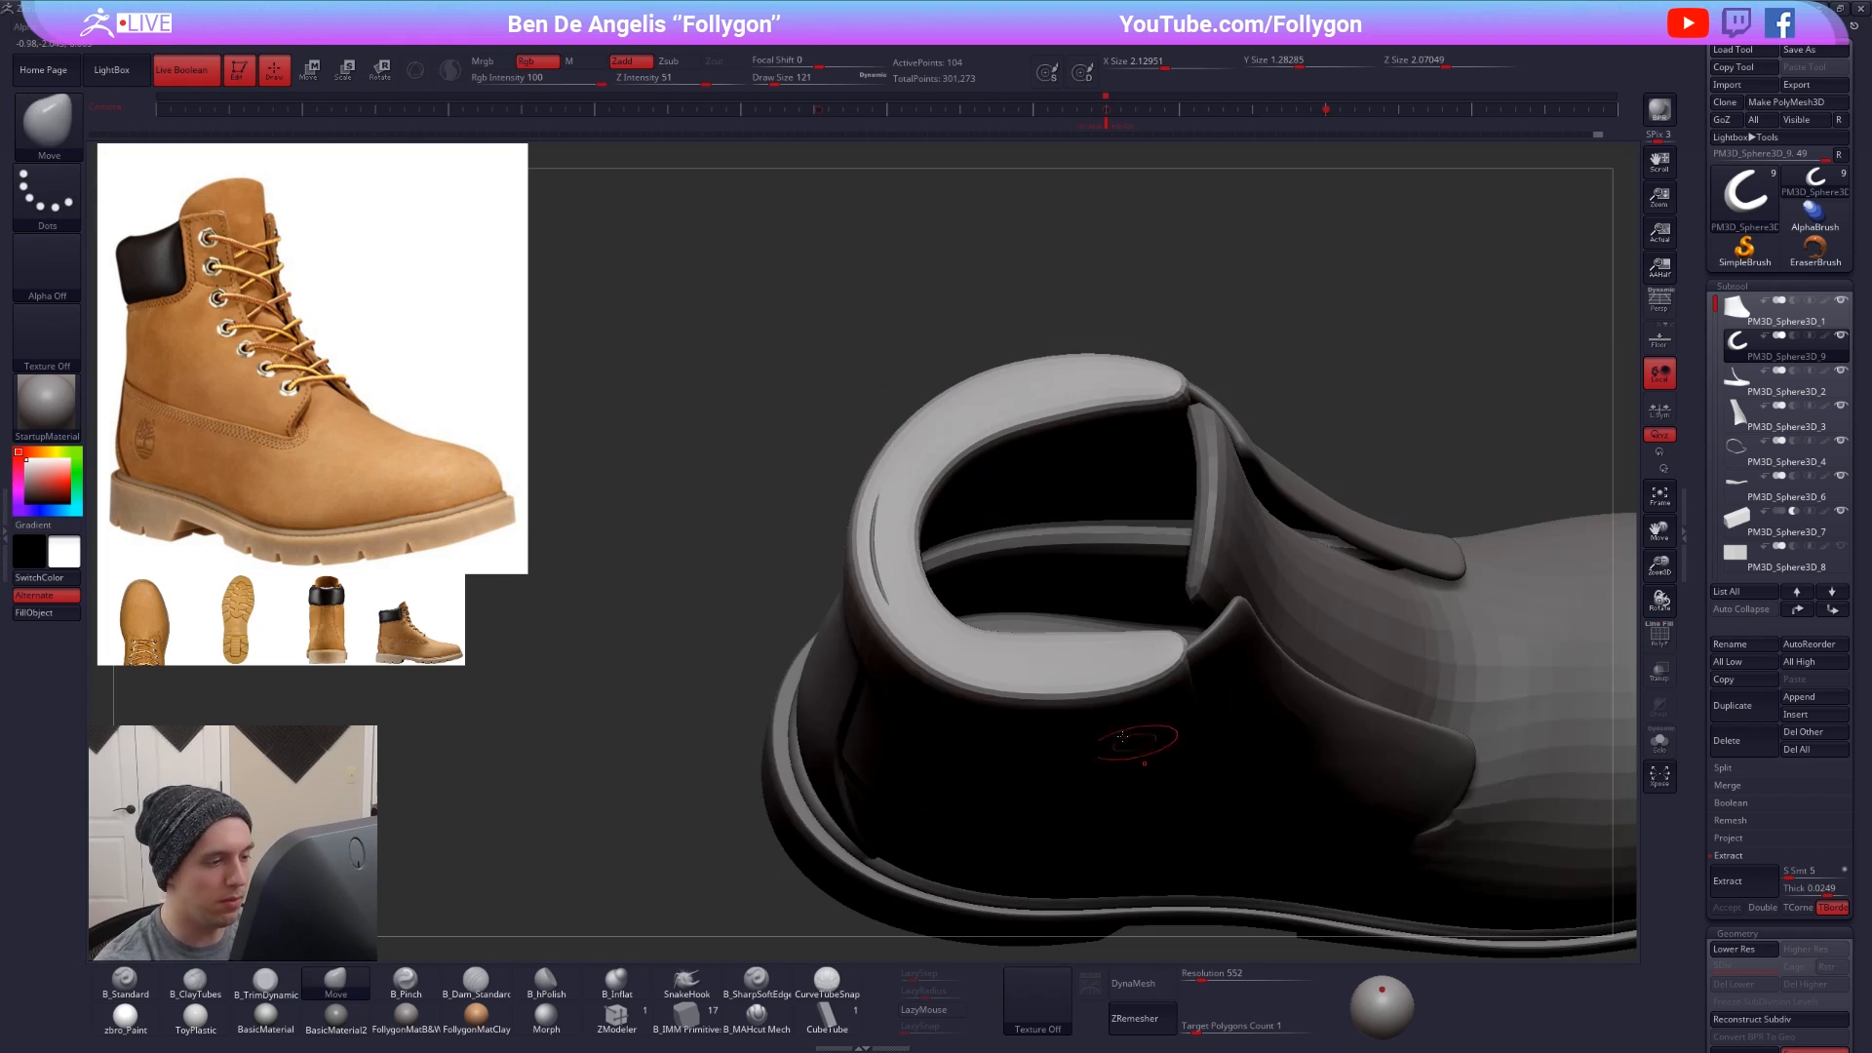
left_click_drag(1072, 331, 1073, 546, "shift")
key("shift+d")
key("space")
left_click_drag(1055, 653, 1060, 653)
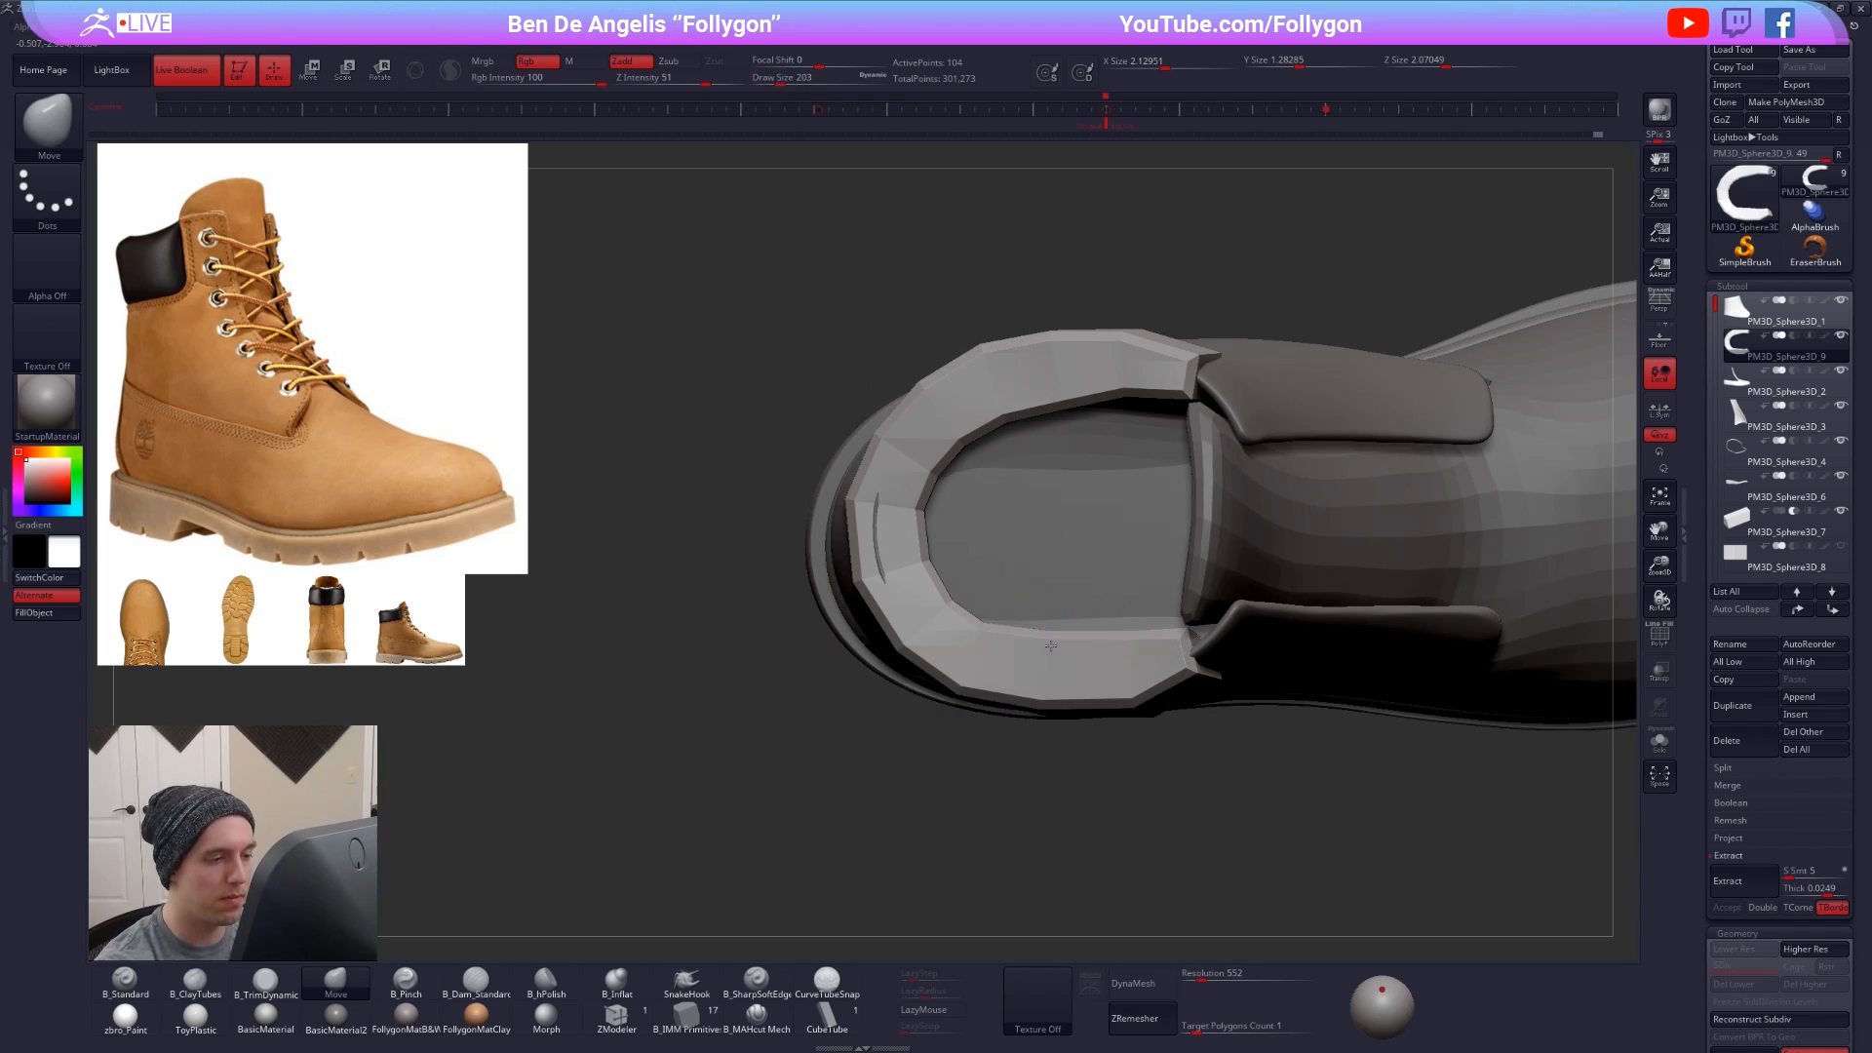
- Turn dynamic subdivision on and pull up the collar's lower front corner from the side with the Move brush at draw size 321
key("d")
mouse_move(1059, 771)
left_mouse_down()
mouse_move(1090, 780)
mouse_move(1099, 630)
mouse_move(1116, 635)
mouse_move(1060, 600)
mouse_move(869, 721)
left_mouse_up()
key("space")
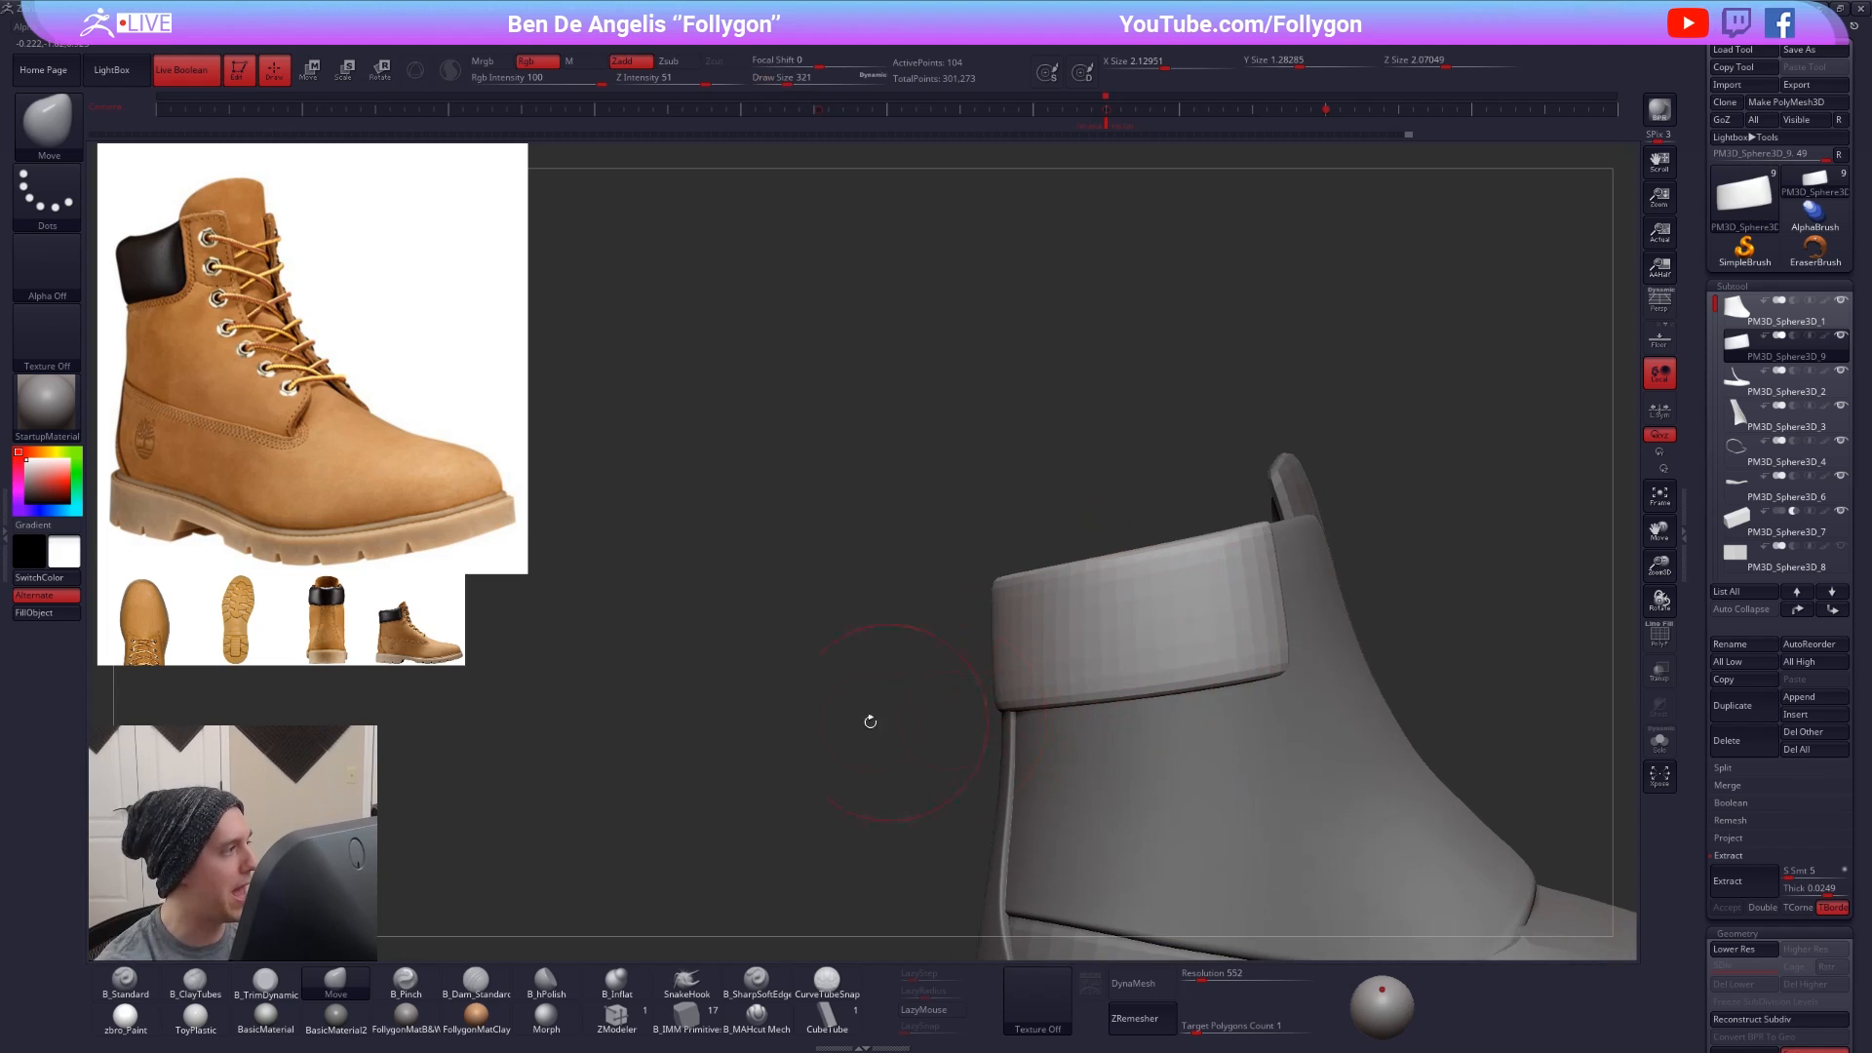
left_click_drag(1238, 749, 1225, 728)
- Isolate the unsmoothed collar with its polyframe displayed and pull its front edge slightly back with the Move brush at draw size 130
key("shift+d")
key("shift+f")
key("alt+s")
key("space")
left_click_drag(1258, 572, 1246, 571)
mouse_move(1209, 731)
left_mouse_down()
mouse_move(1121, 779)
mouse_move(1102, 755)
mouse_move(1230, 751)
left_mouse_up()
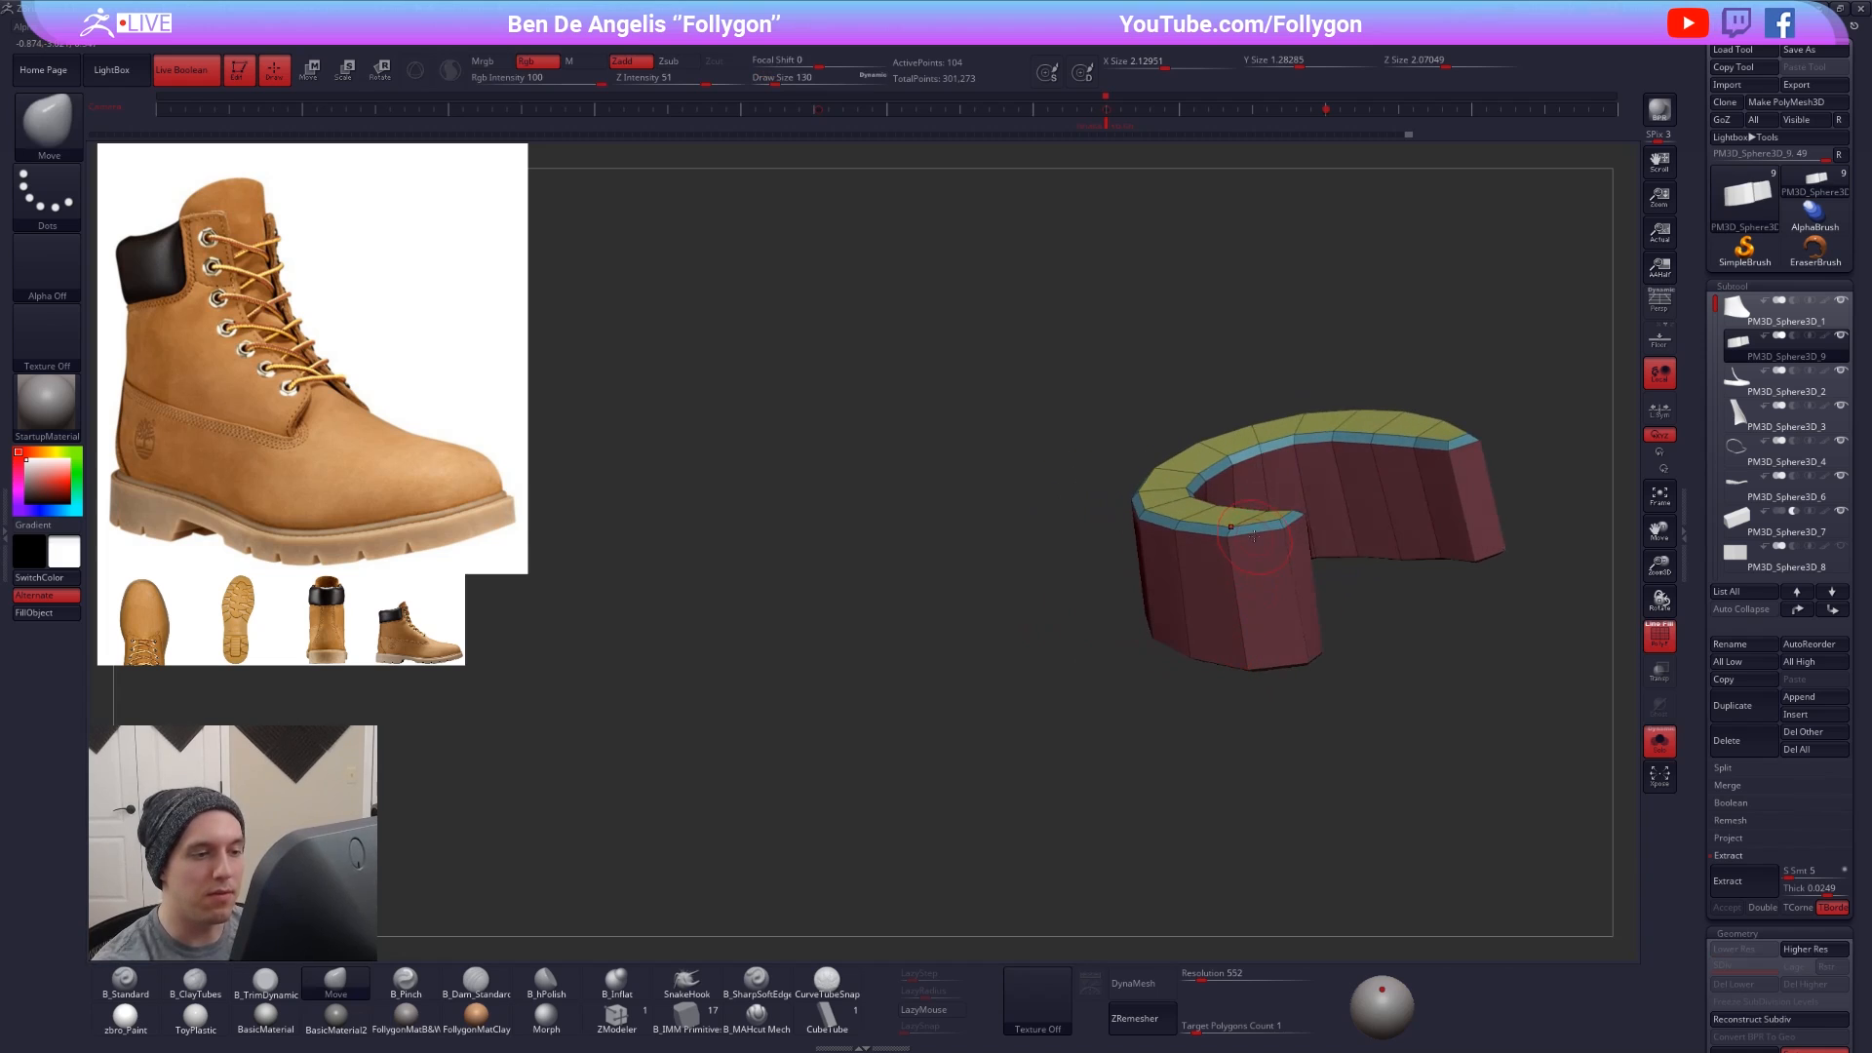
- Scale the complete edge loop below the collar's upper rim outward with the ZModeler edge action
left_click(616, 1017)
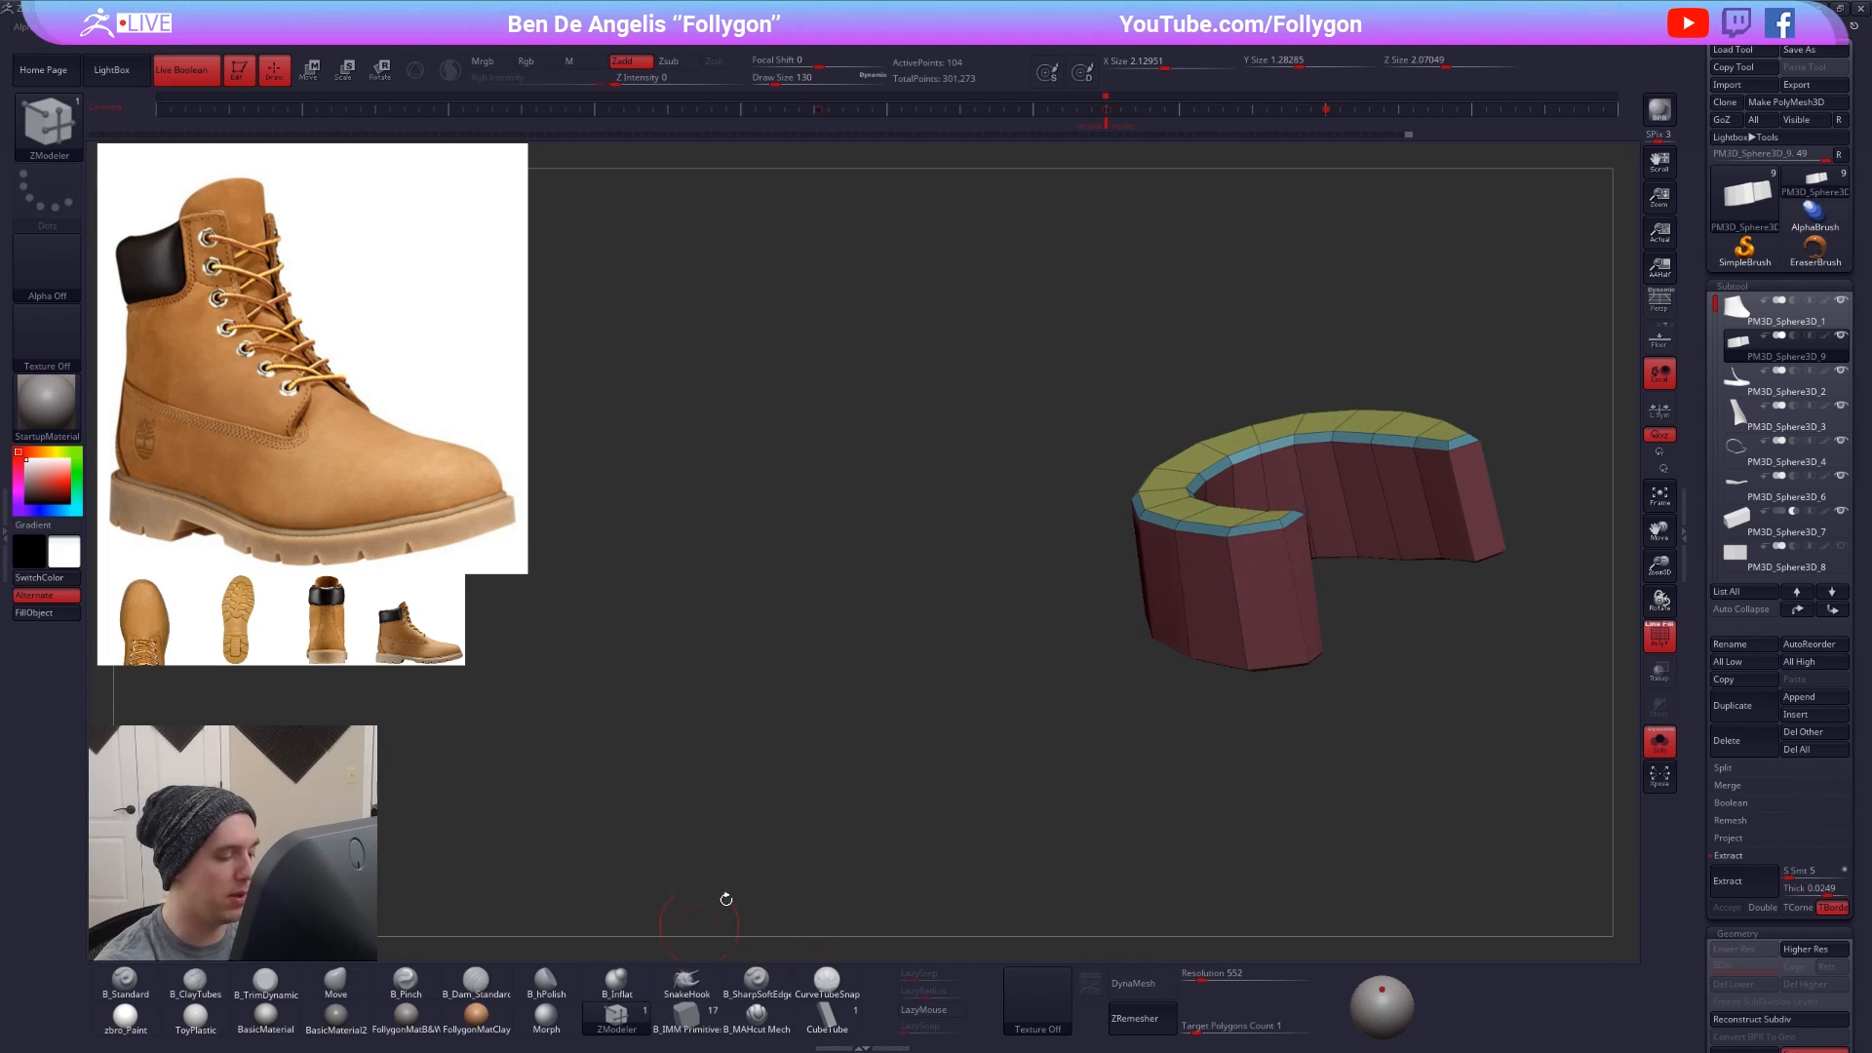
right_click_drag(1207, 570, 1234, 645, "ctrl")
key("space")
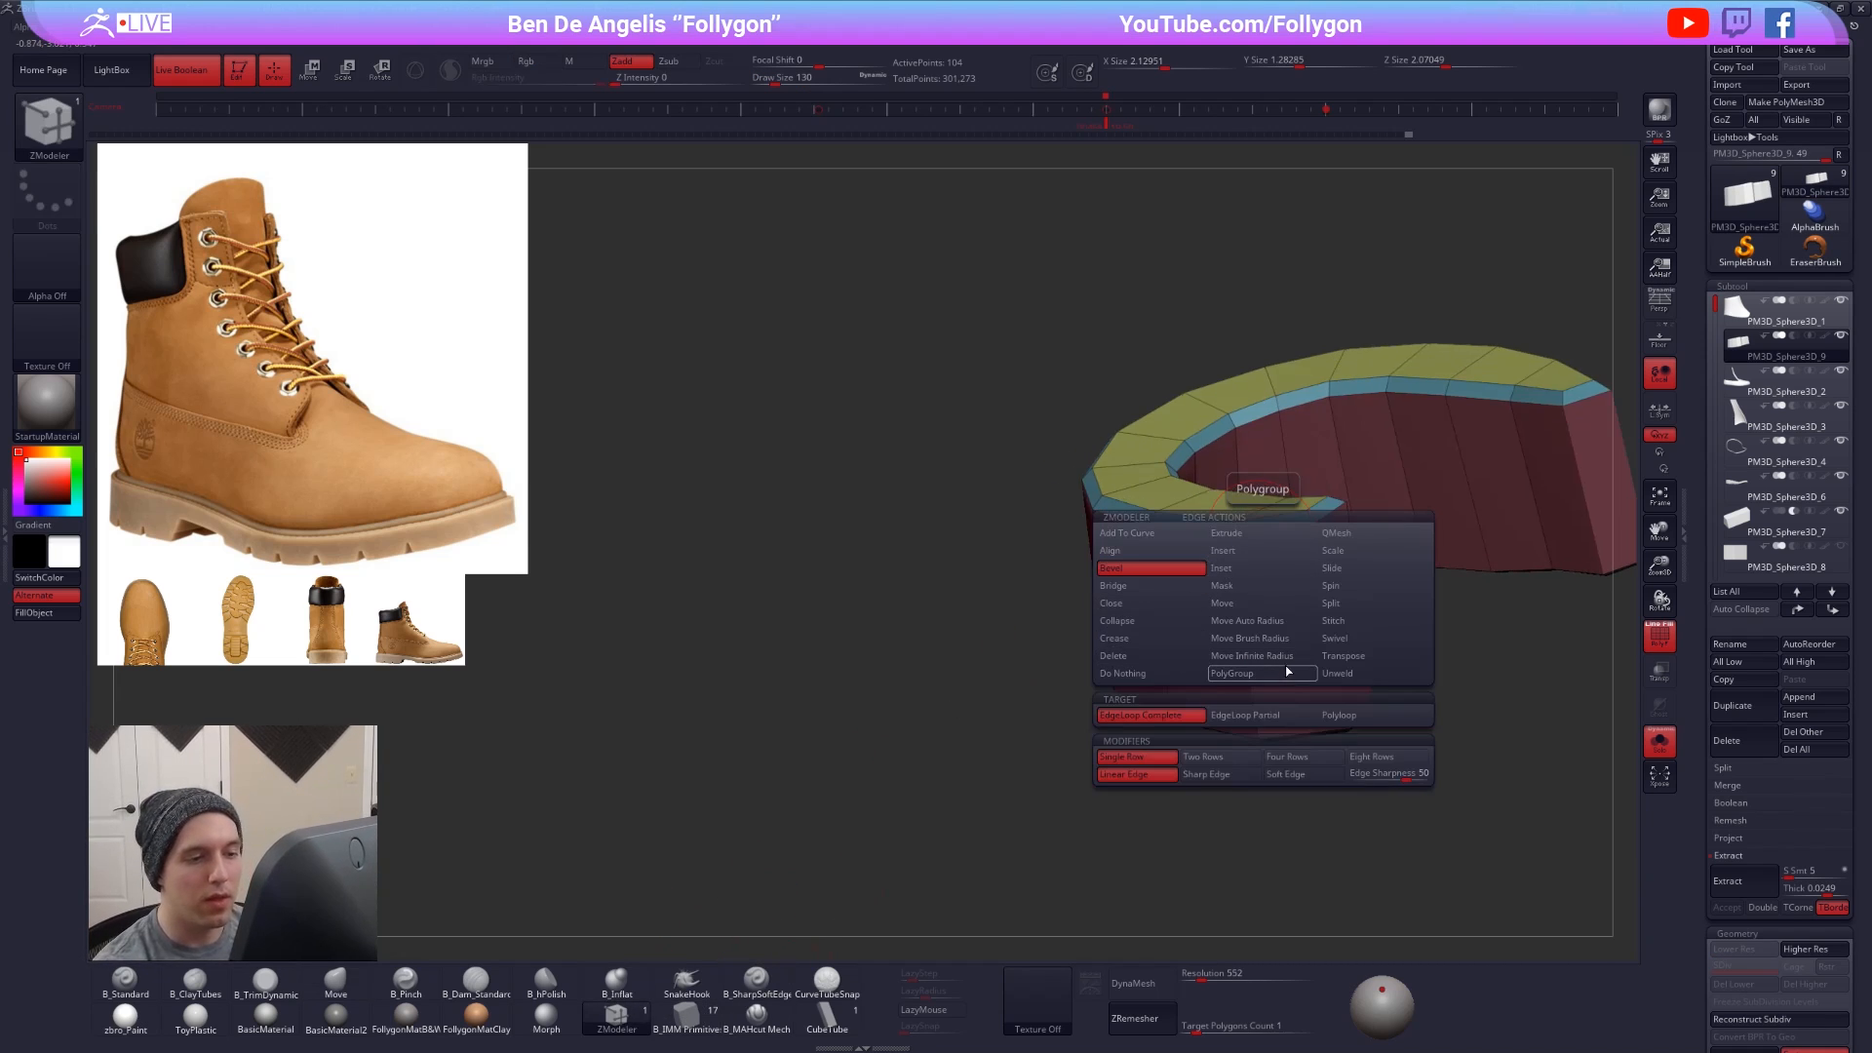
left_click(1275, 550)
left_click(1358, 556)
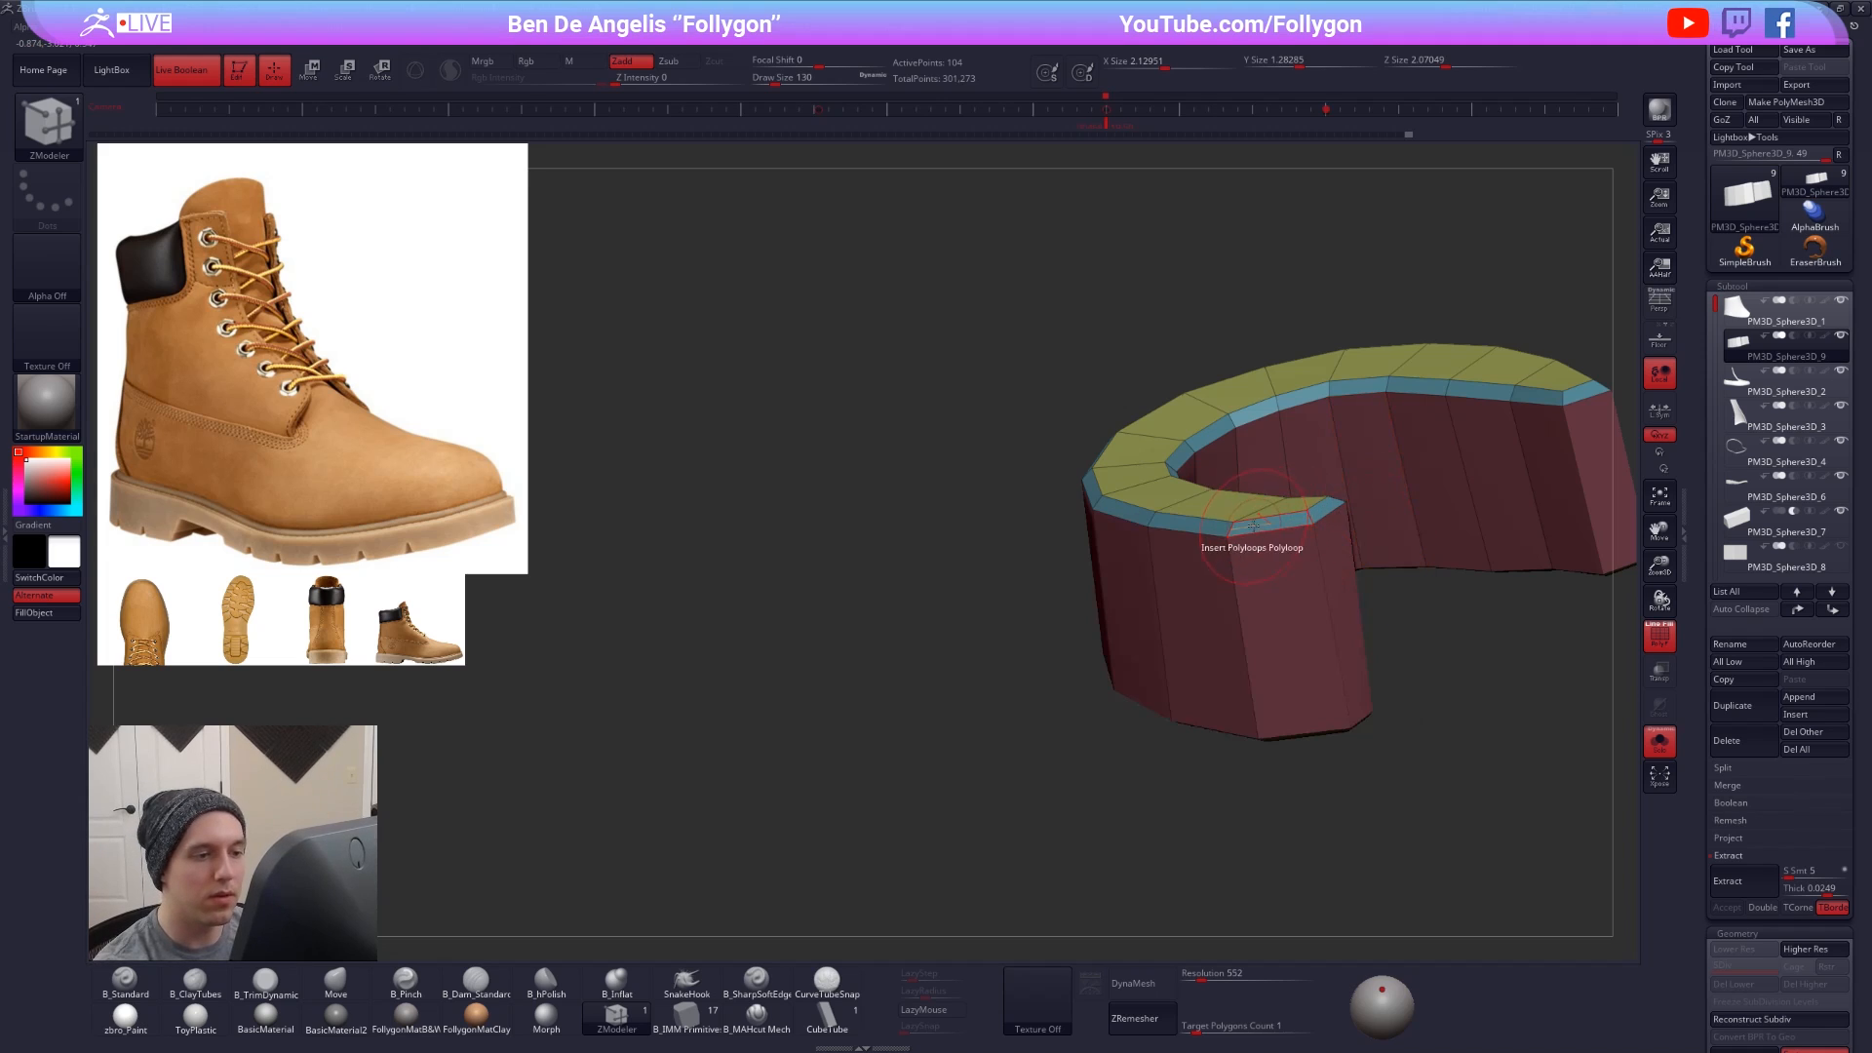
key("space")
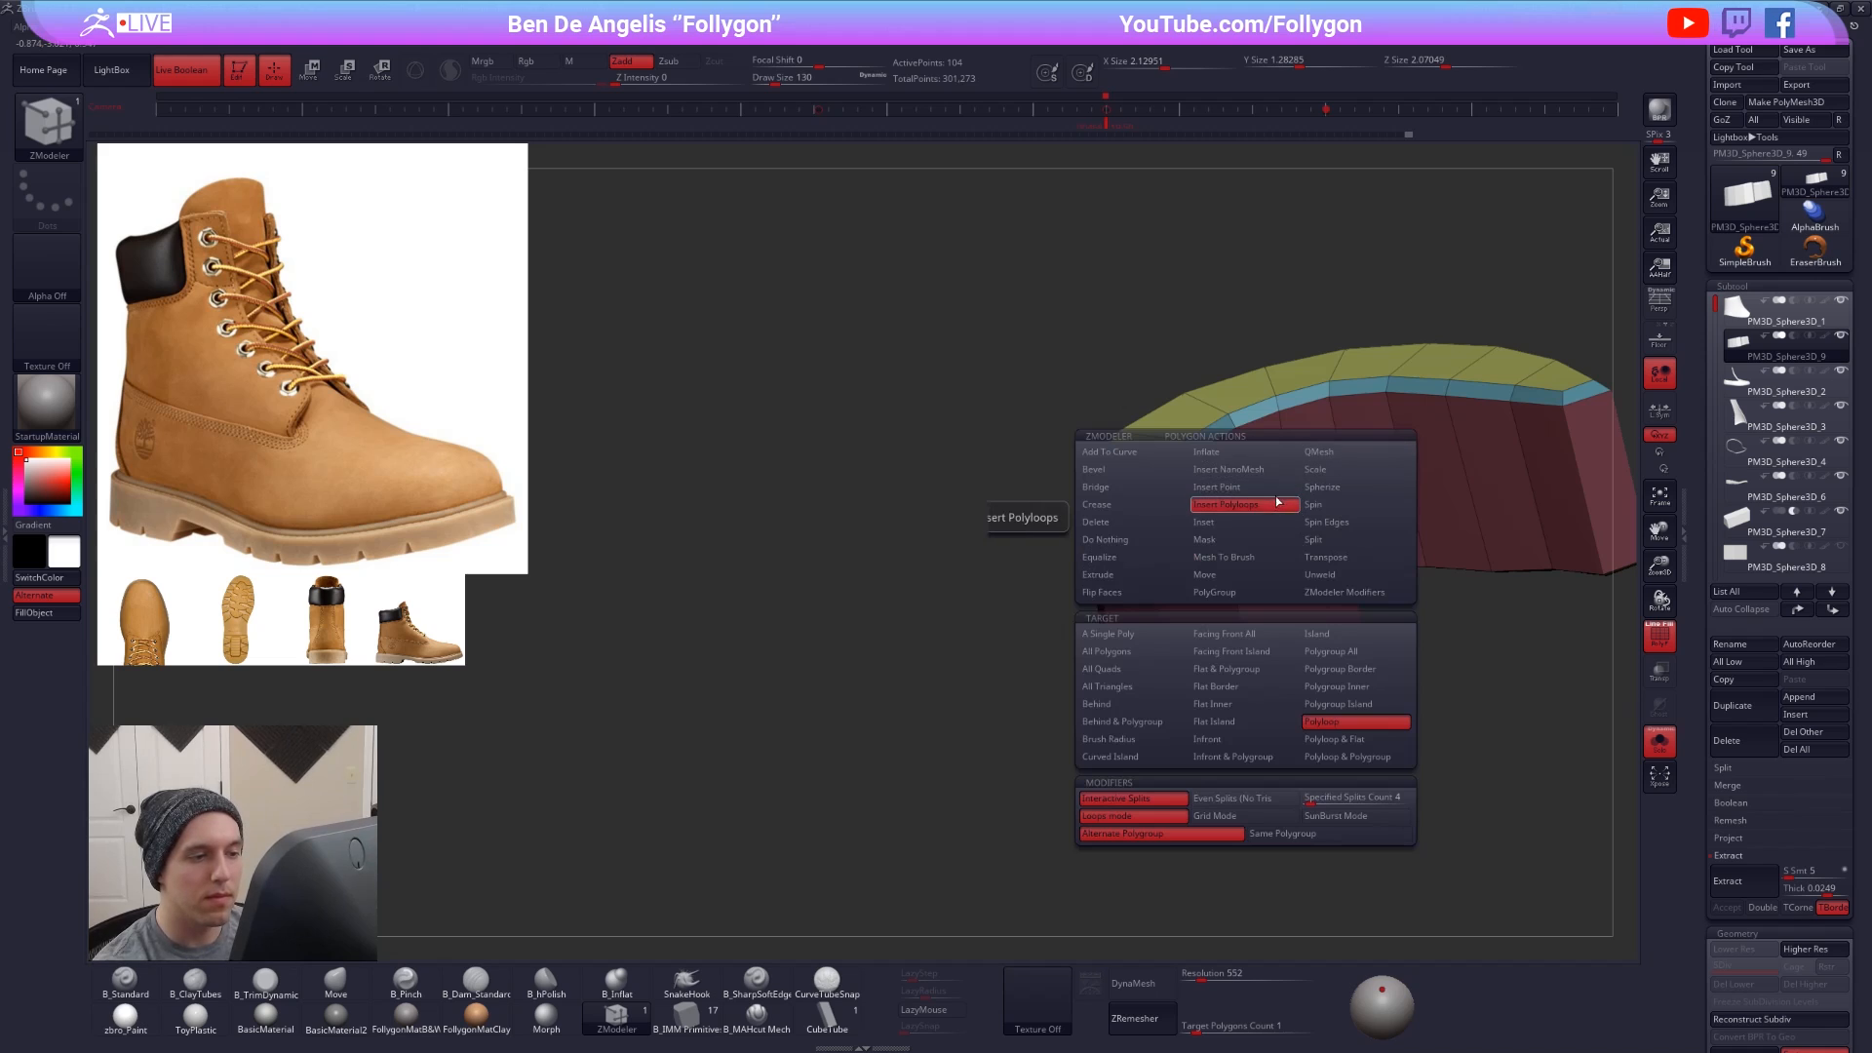
key("space")
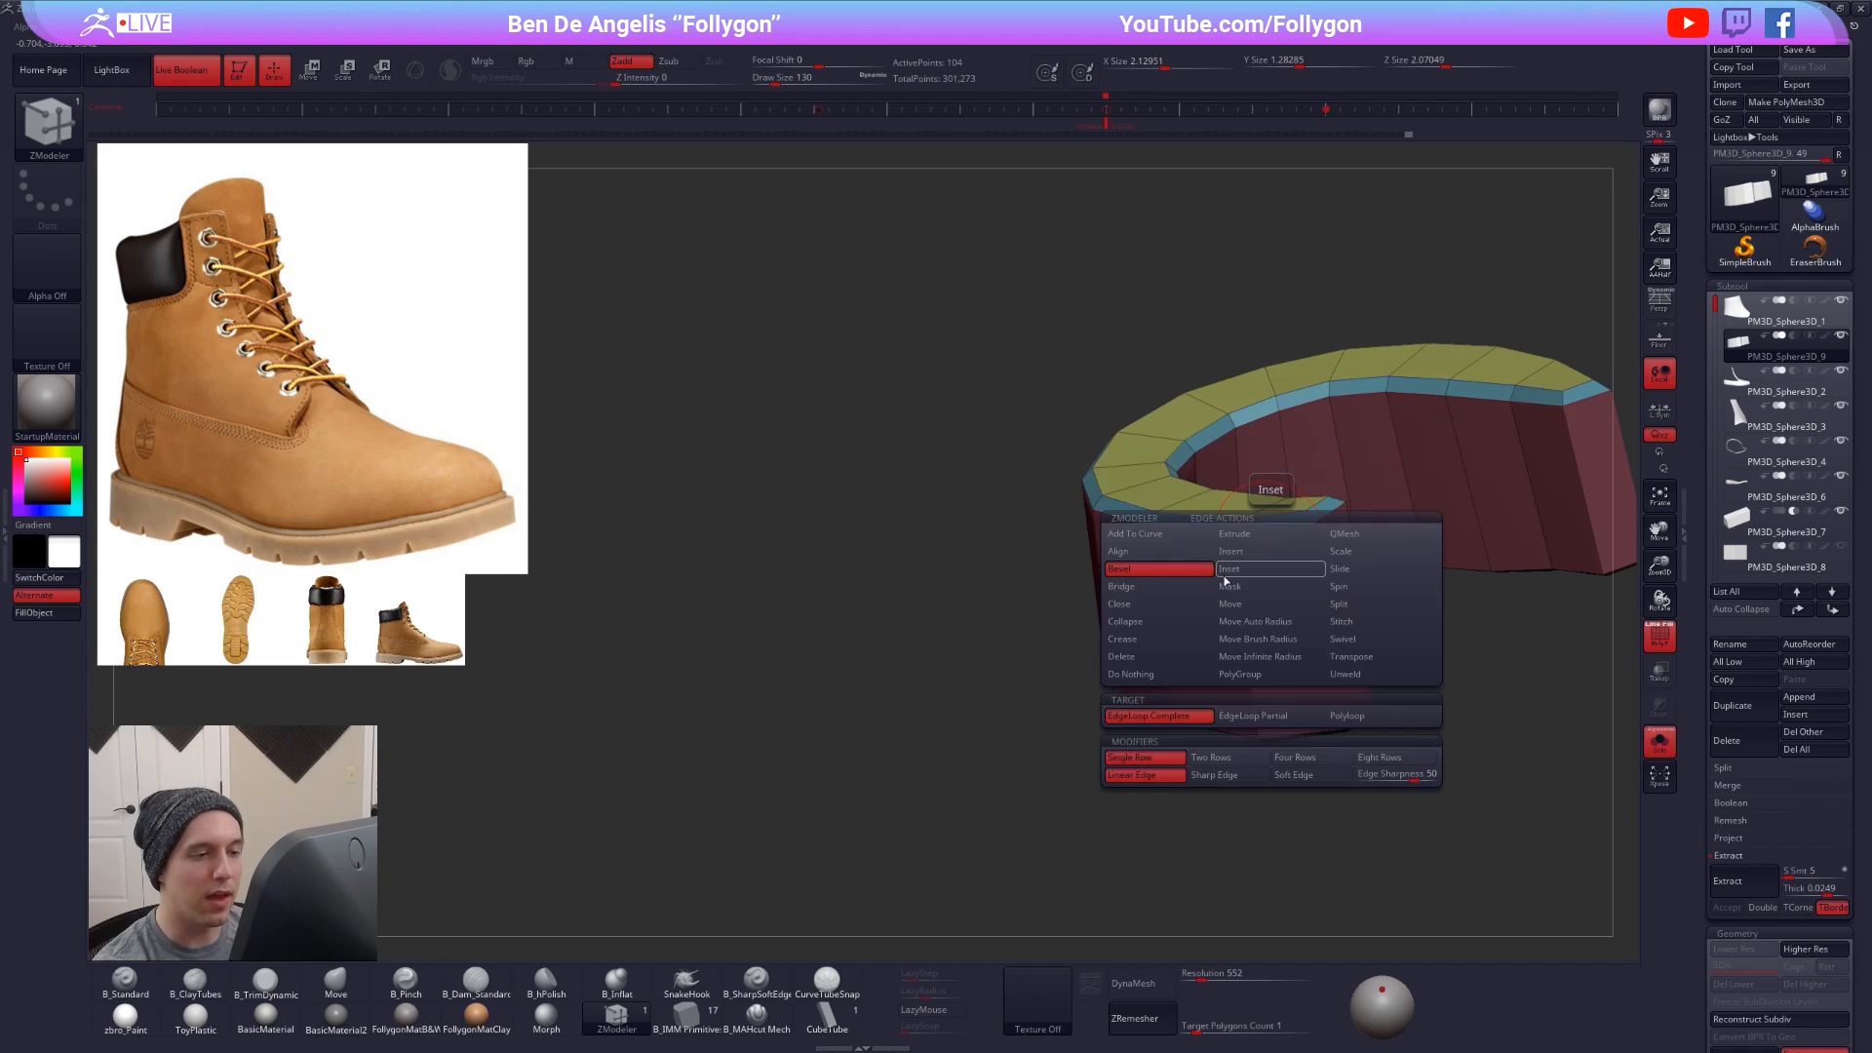
left_click(1361, 554)
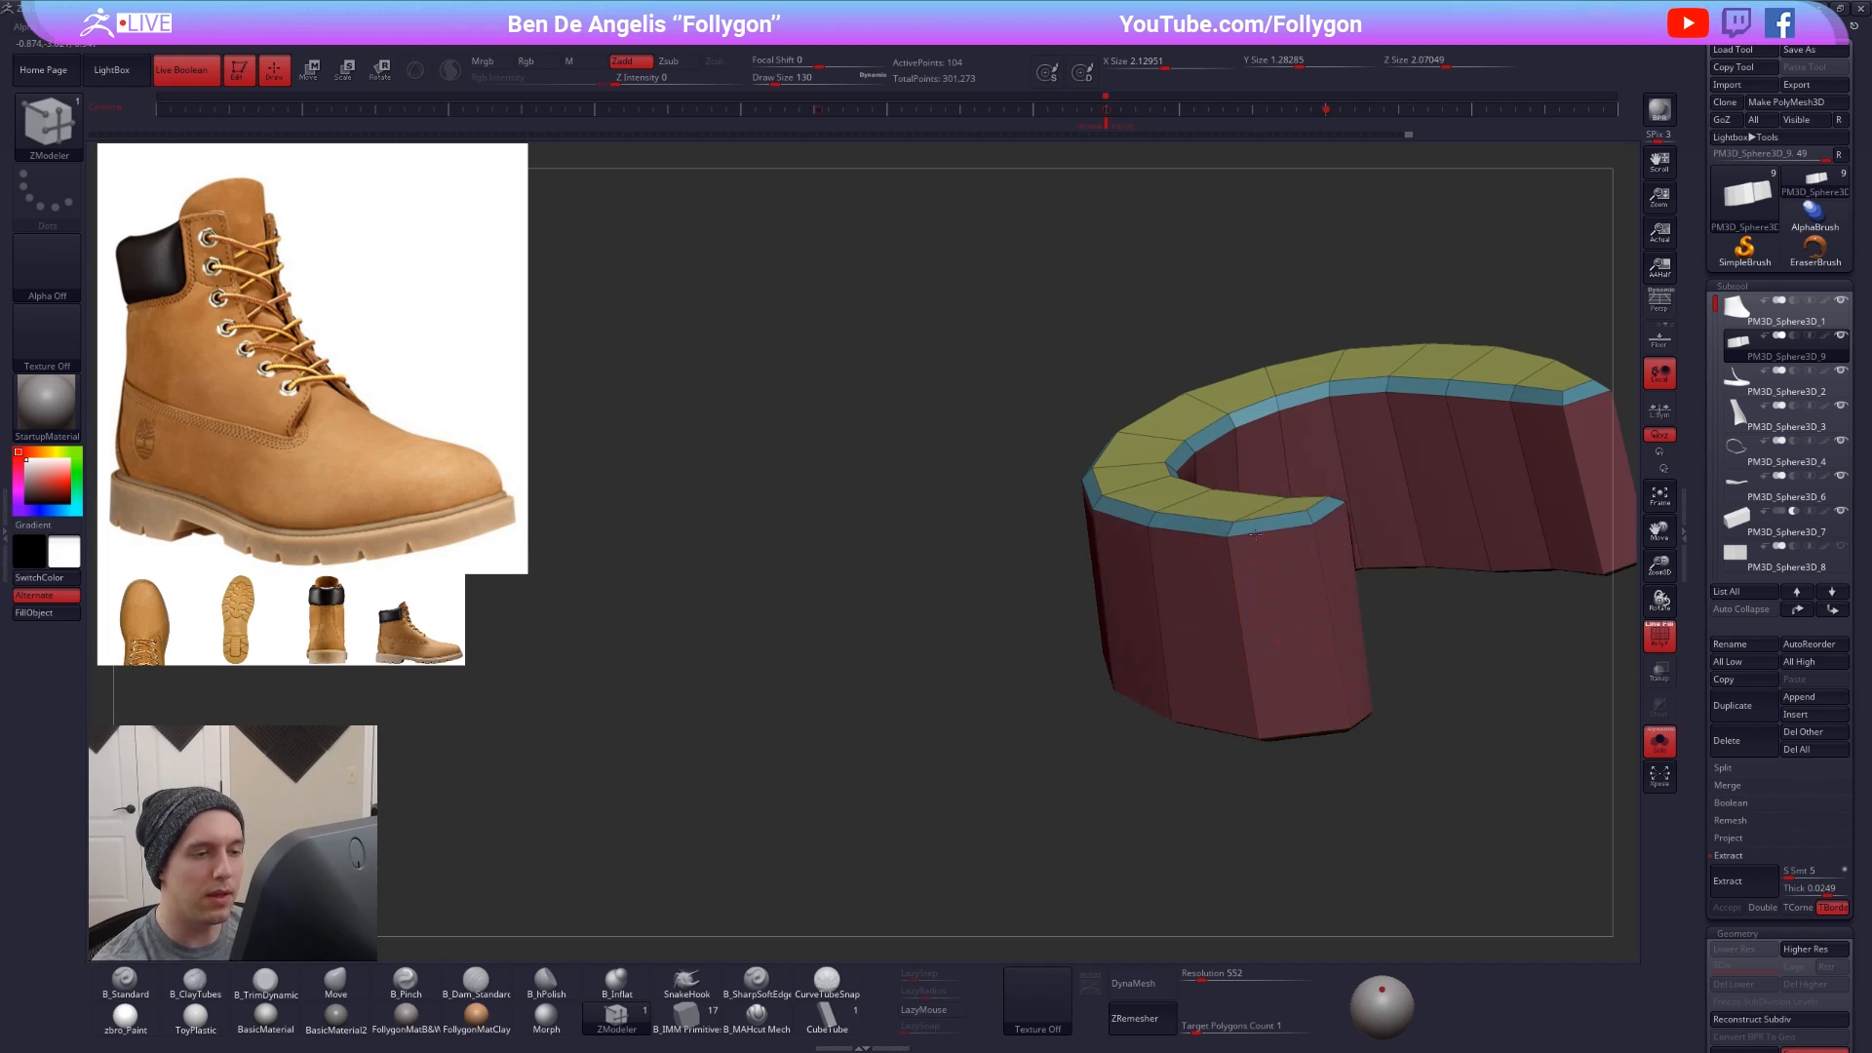
left_click_drag(1255, 533, 1245, 604)
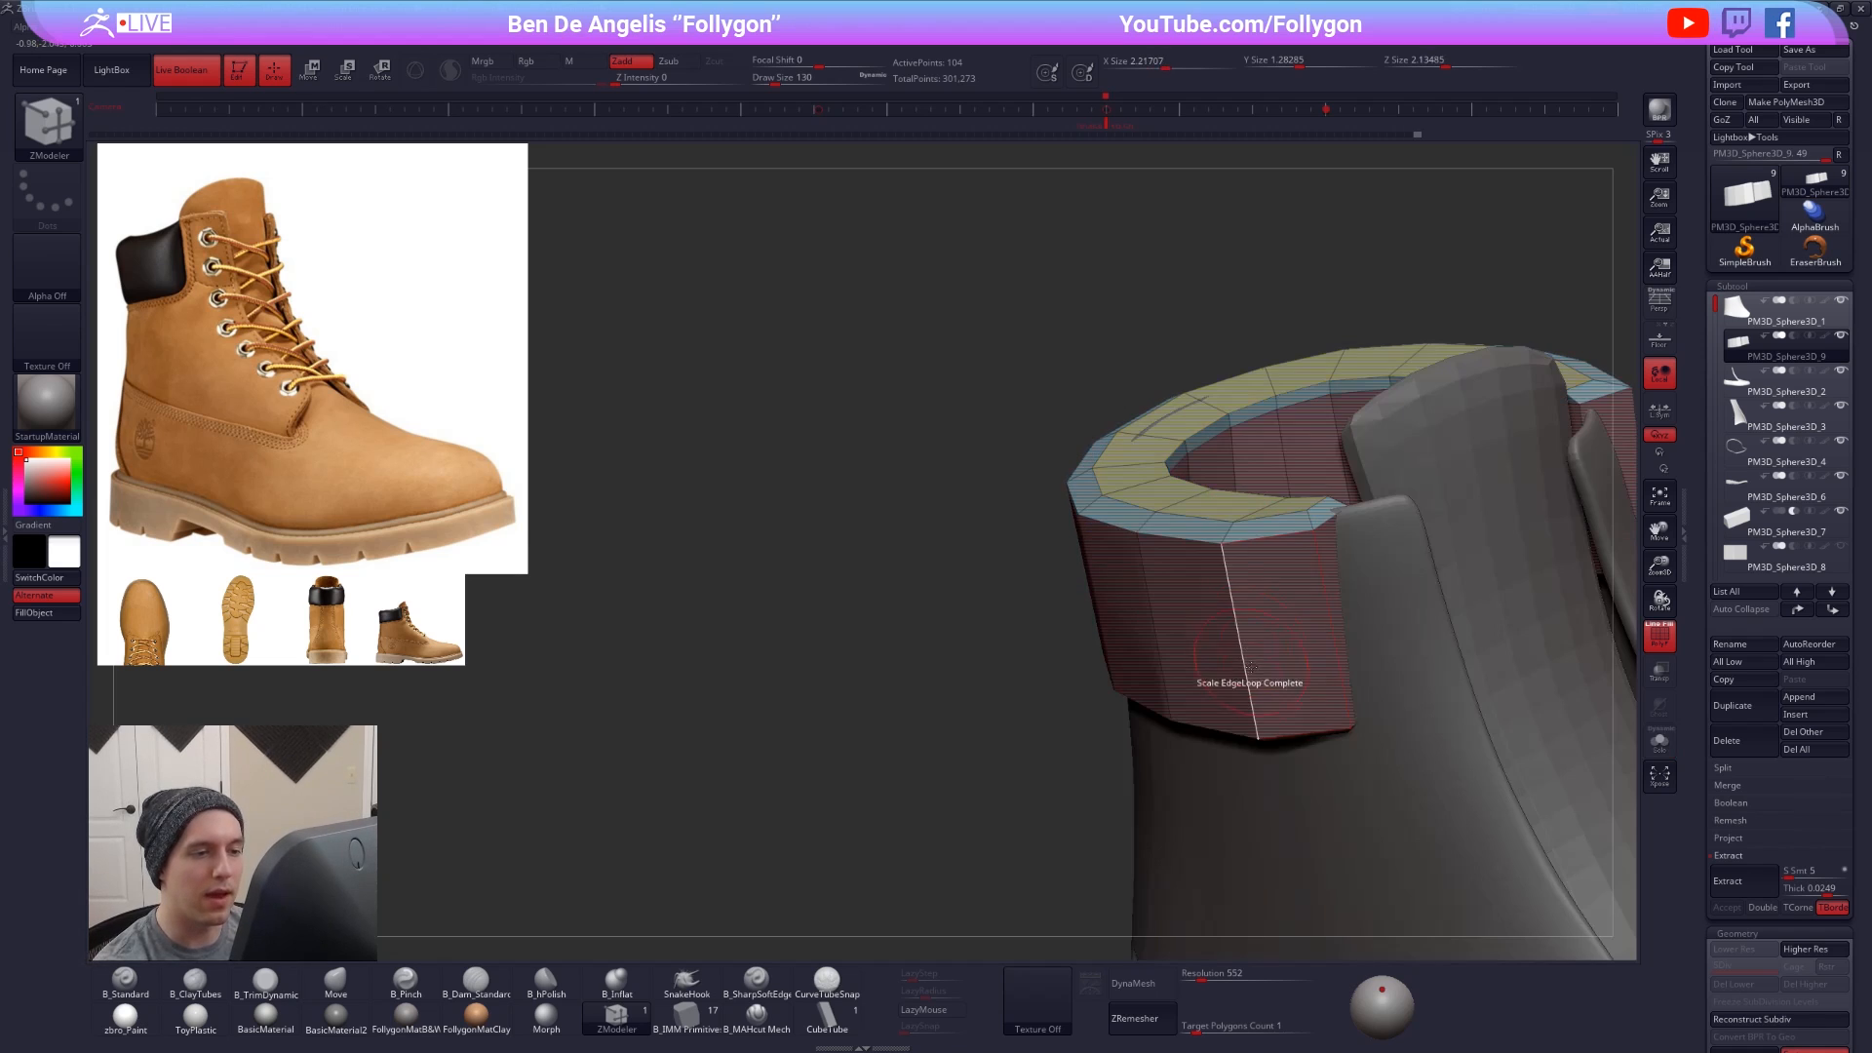
- Examine the scaled collar rim with dynamic subdivision on and the polyframe hidden, and return to the isolated low-poly view
key("d")
key("shift+f")
mouse_move(1264, 733)
right_mouse_down()
mouse_move(1293, 711)
mouse_move(1298, 731)
mouse_move(1253, 560)
mouse_move(1290, 591)
mouse_move(1277, 722)
right_mouse_up()
key("alt+s")
key("shift+d")
key("shift+f")
right_click_drag(1247, 525, 1247, 609, "alt")
- Reposition points on the lower edge of the collar's side bevel with the Move brush at draw size 96
key("b")
key("m")
key("v")
key("space")
left_click_drag(1259, 489, 1244, 489)
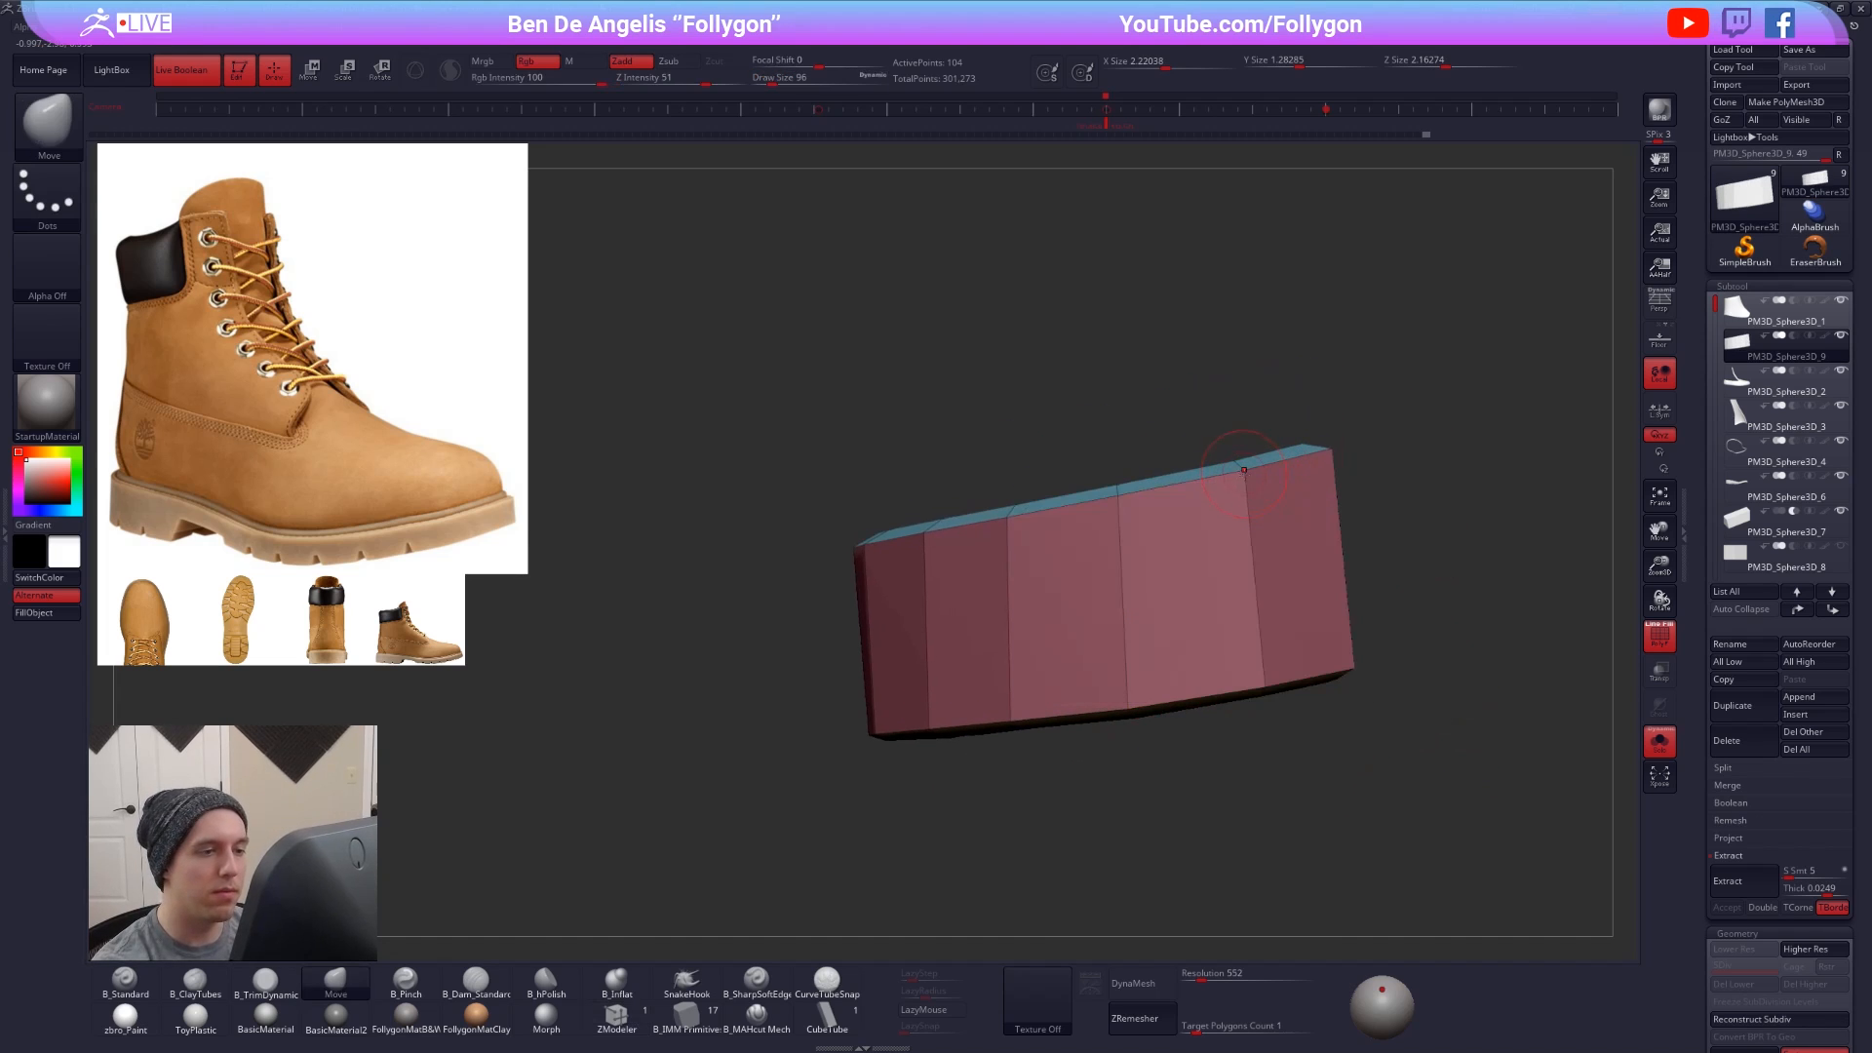
key("alt+s")
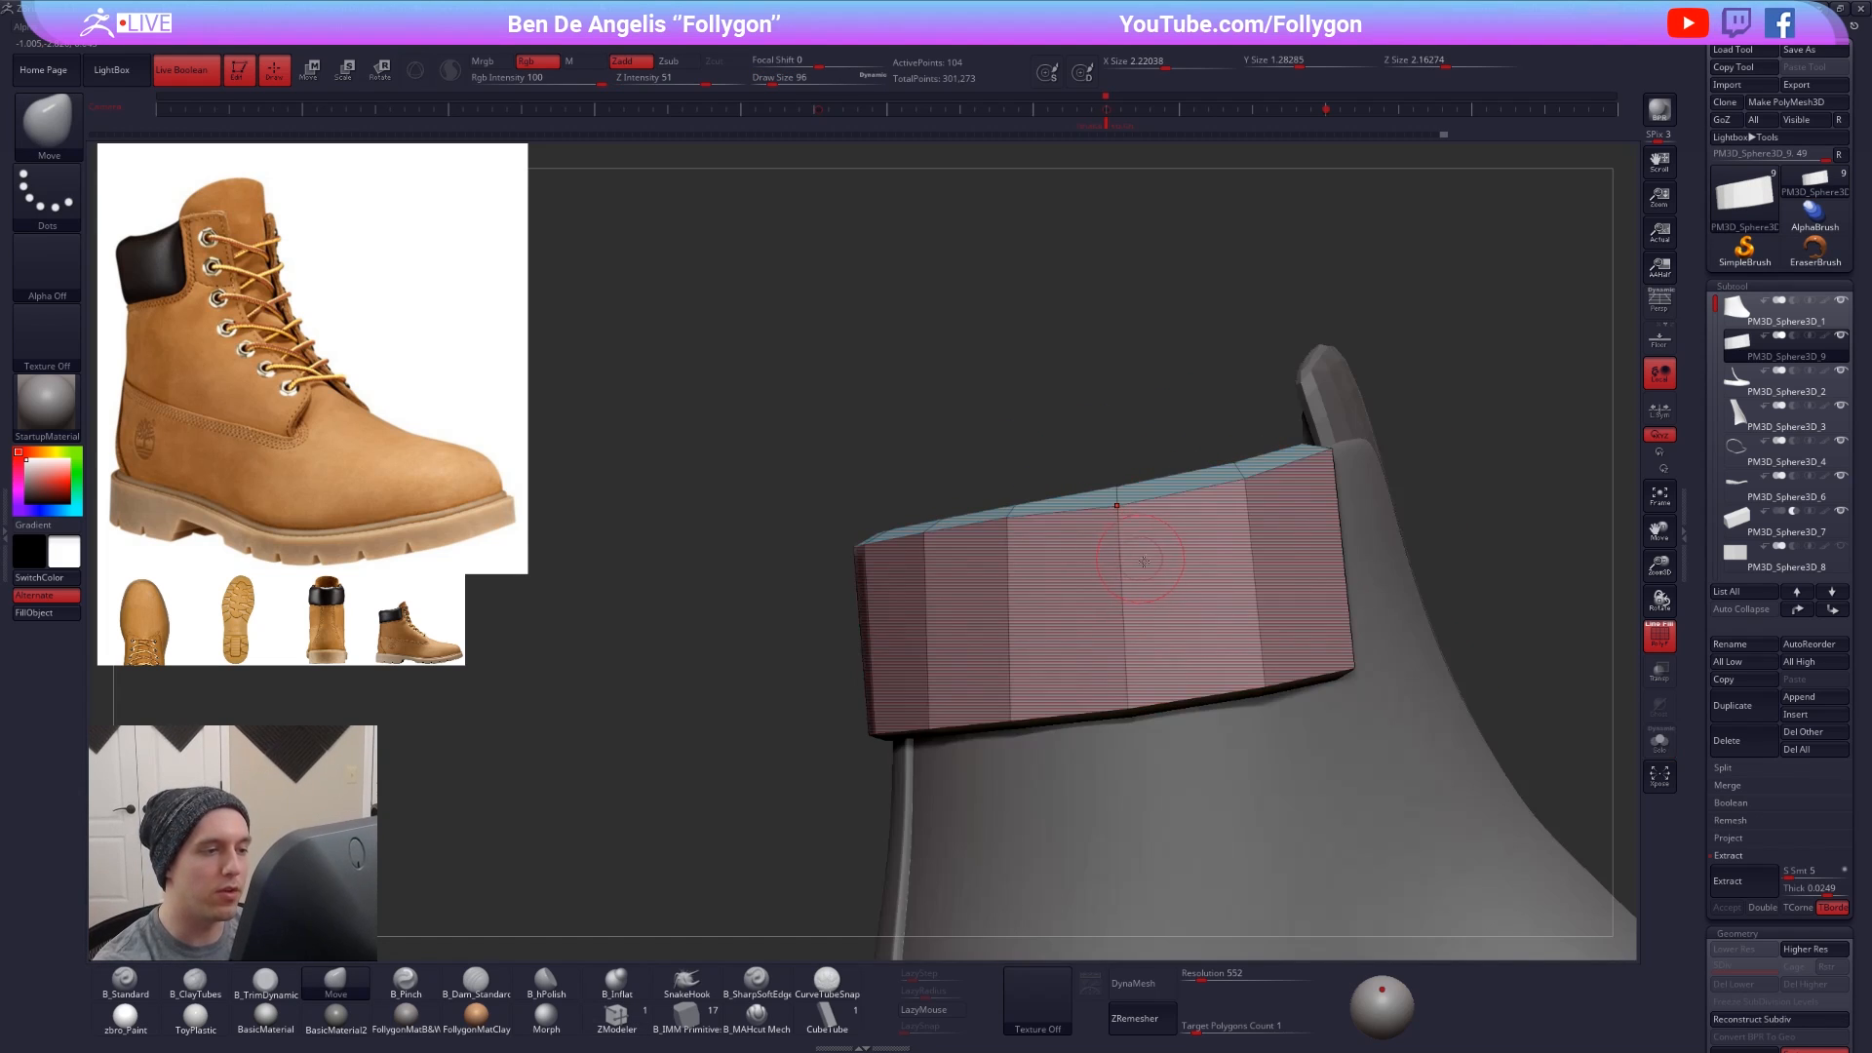
- Examine the smoothed collar on the boot from behind without the polyframe, and return to the low-poly side view
key("d")
key("shift+f")
mouse_move(1209, 526)
right_mouse_down()
mouse_move(1238, 543)
mouse_move(1213, 499)
right_mouse_up()
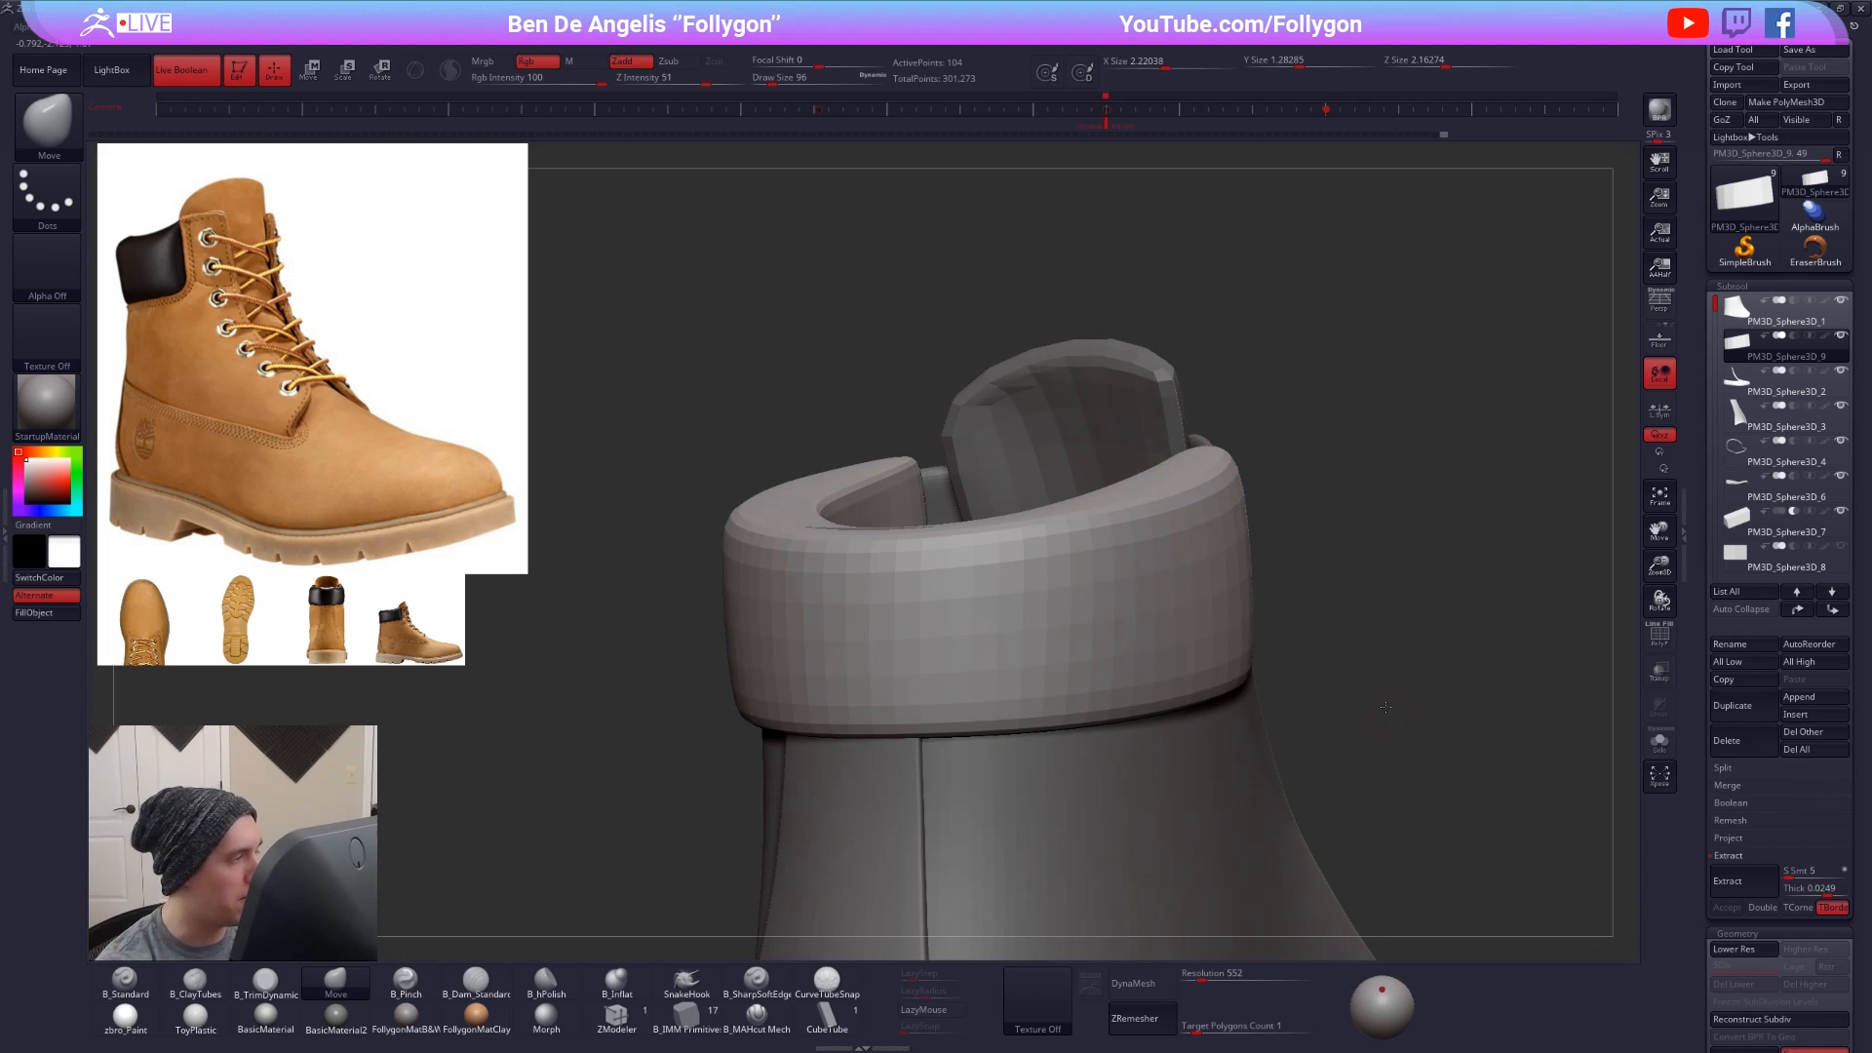
right_click_drag(1384, 707, 1225, 511)
key("shift+d")
key("shift+f")
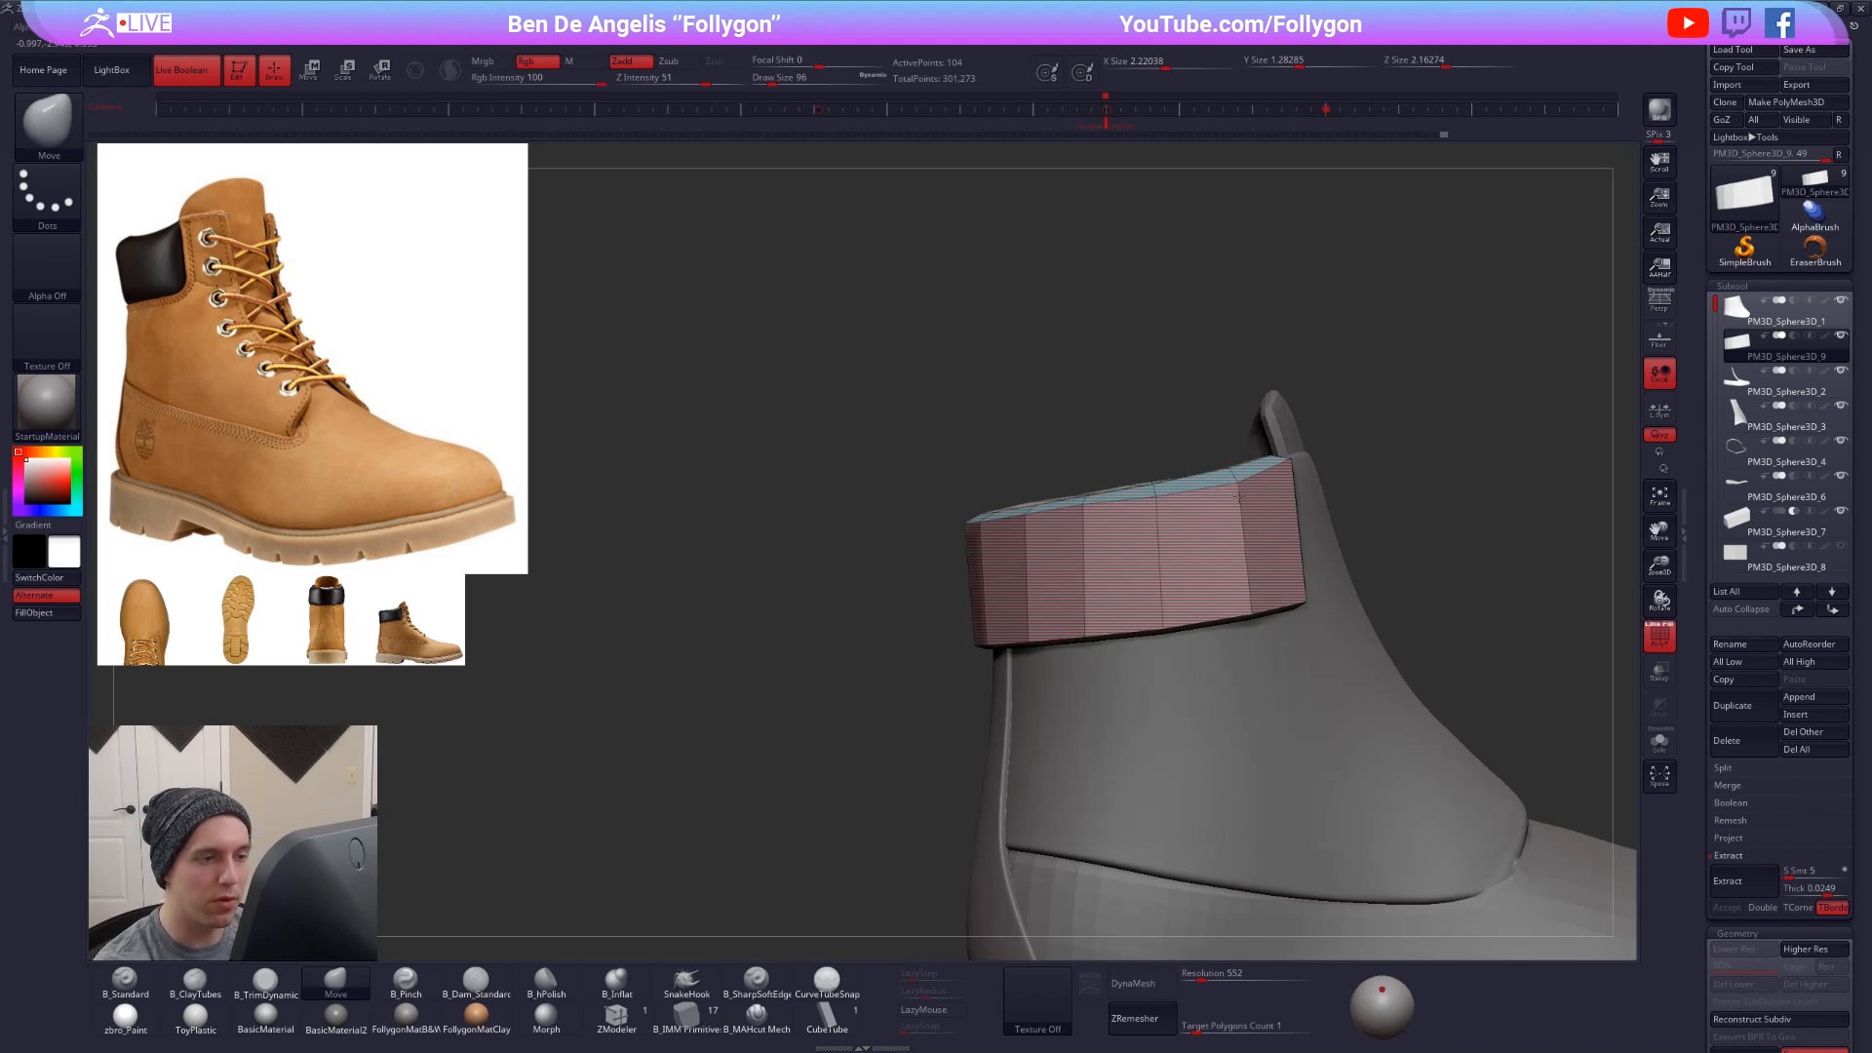
- Isolate the collar and pull the bevel's upper front corner point slightly back with a smaller Move brush
key("alt+s")
right_click_drag(1278, 581, 1229, 584)
key("space")
left_click_drag(1297, 490, 1282, 490)
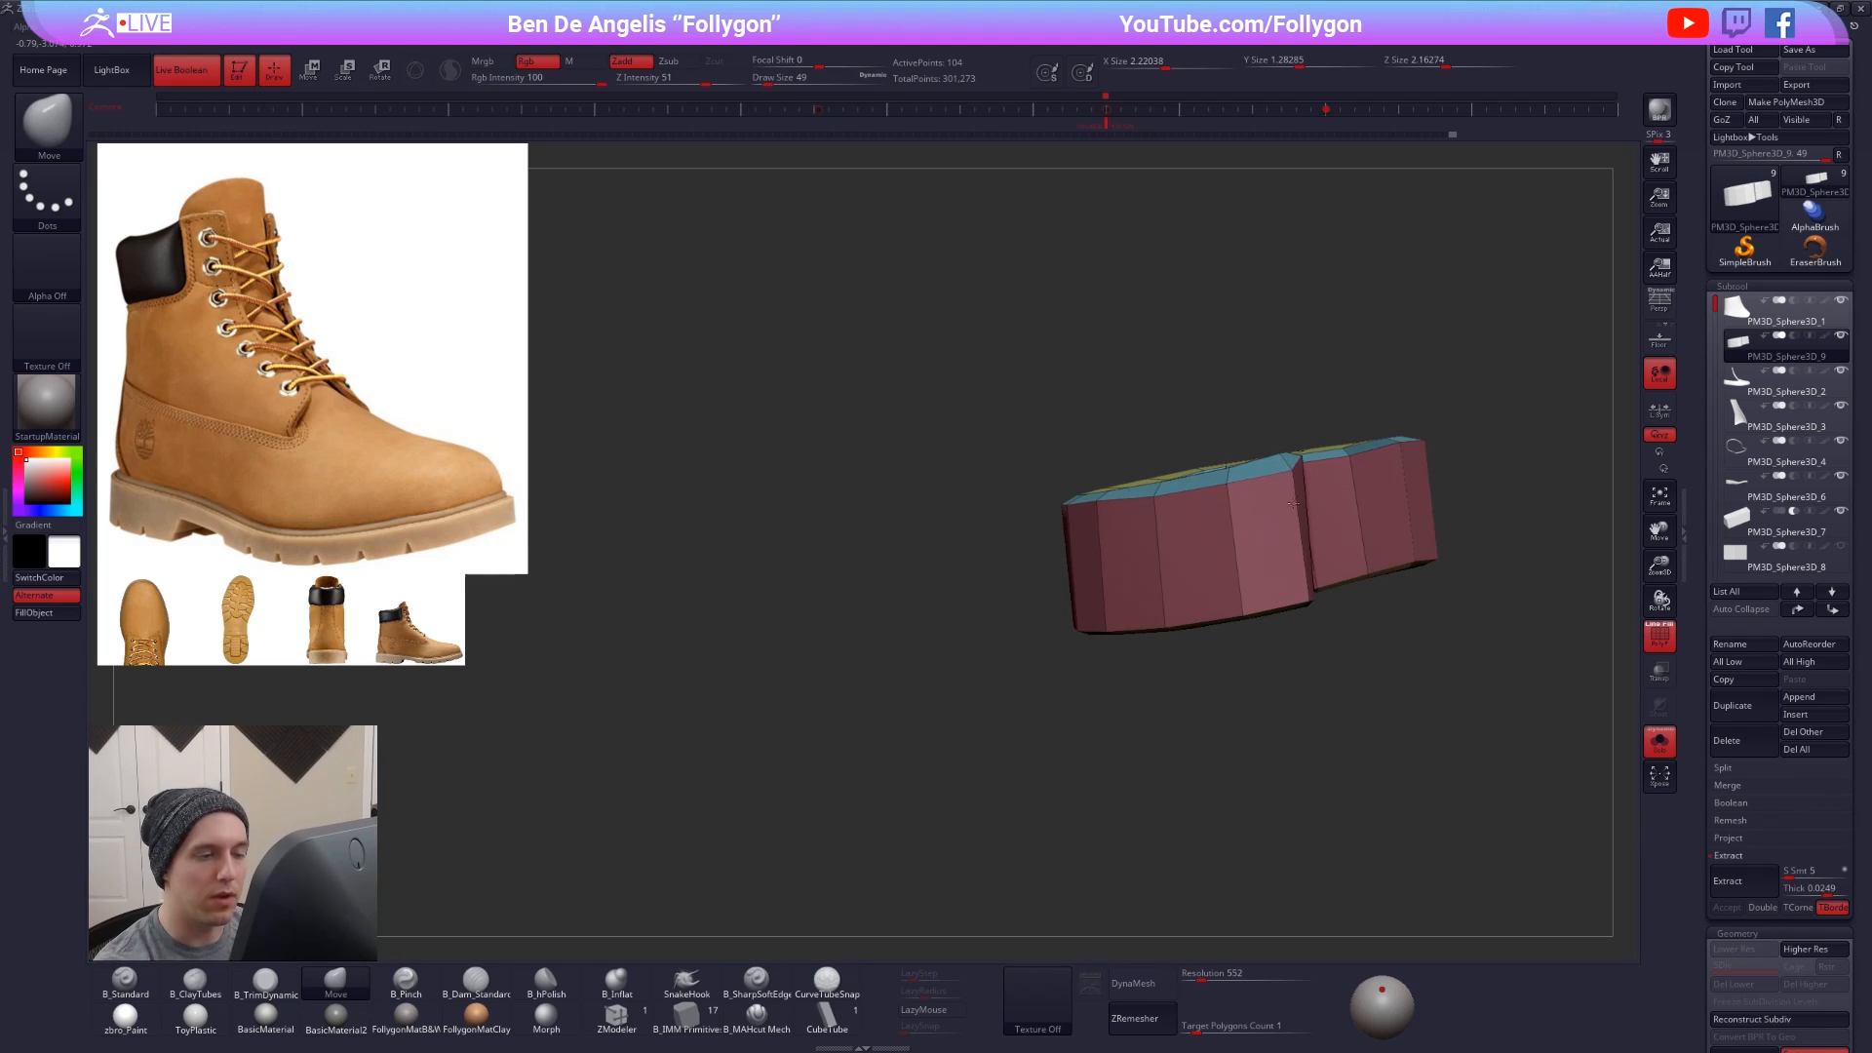
mouse_move(1293, 504)
right_mouse_down()
mouse_move(1073, 525)
mouse_move(1243, 570)
right_mouse_up()
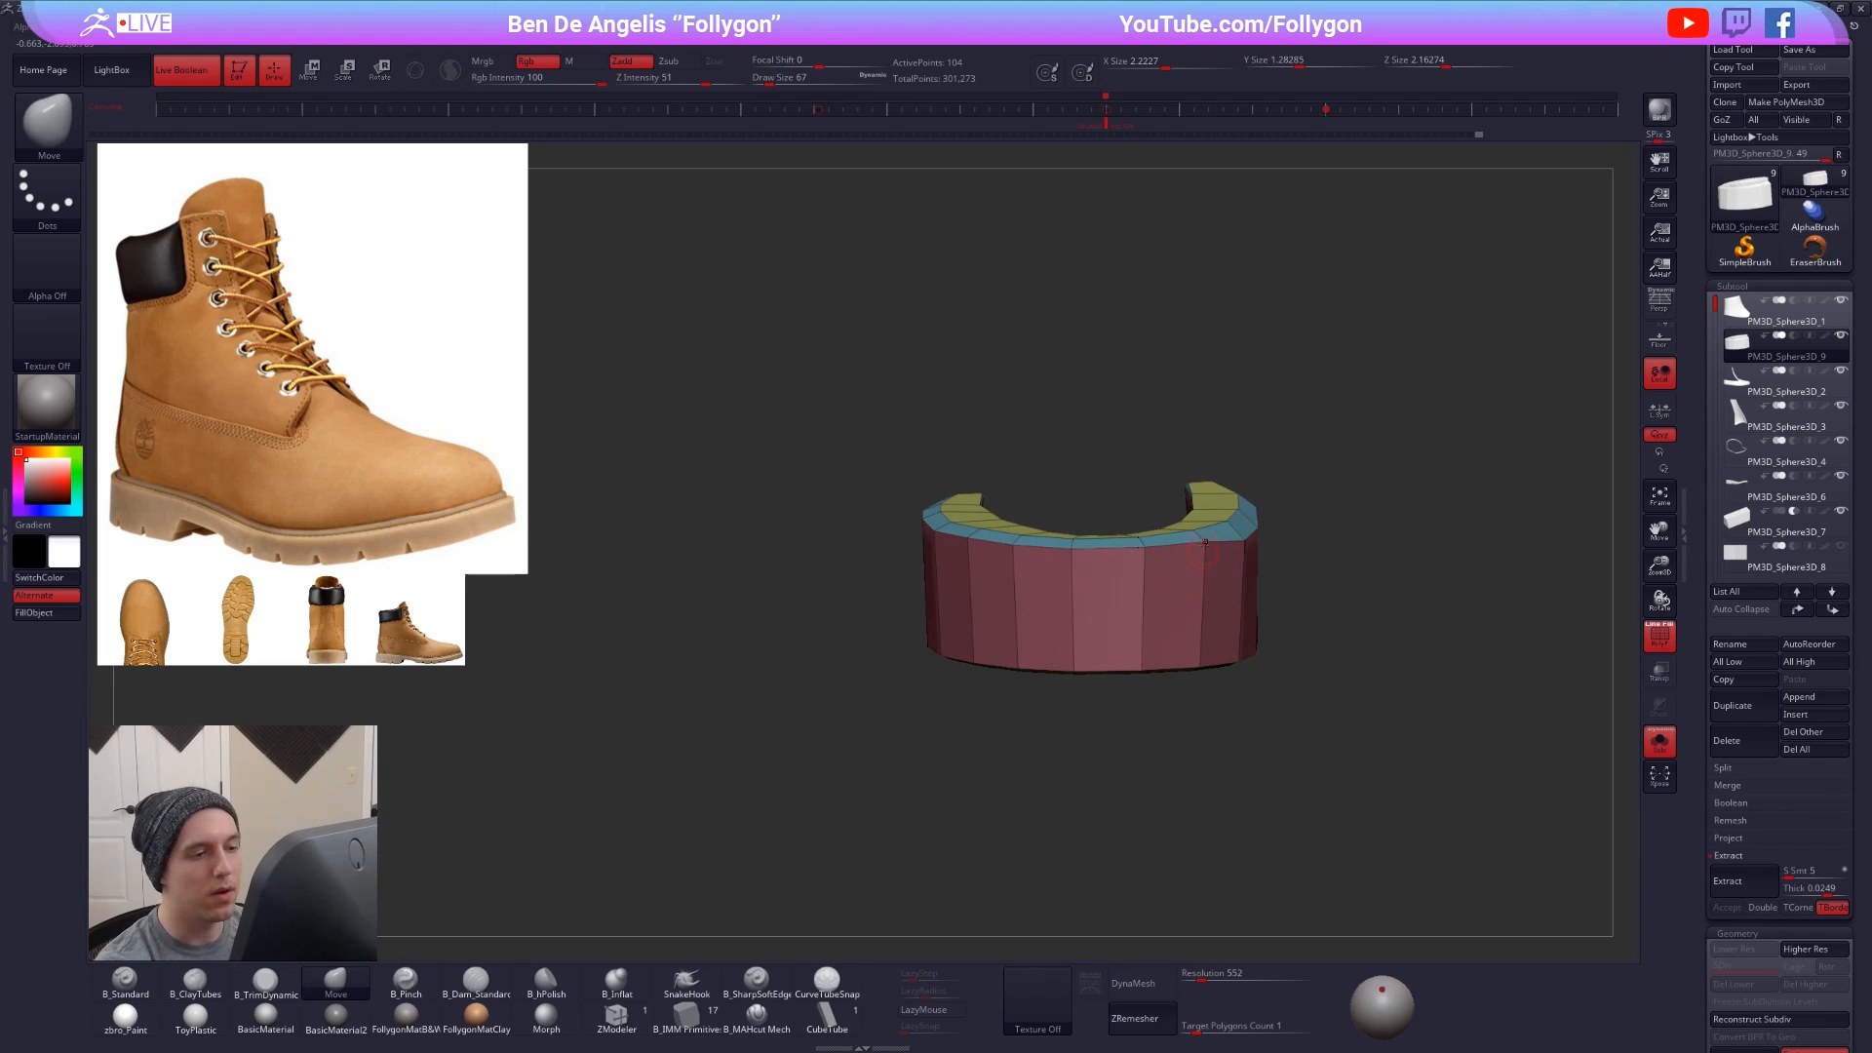
- Widen the upper bevel band around the collar by moving its lower edge points down with the Move brush
left_click_drag(1073, 548, 1073, 562)
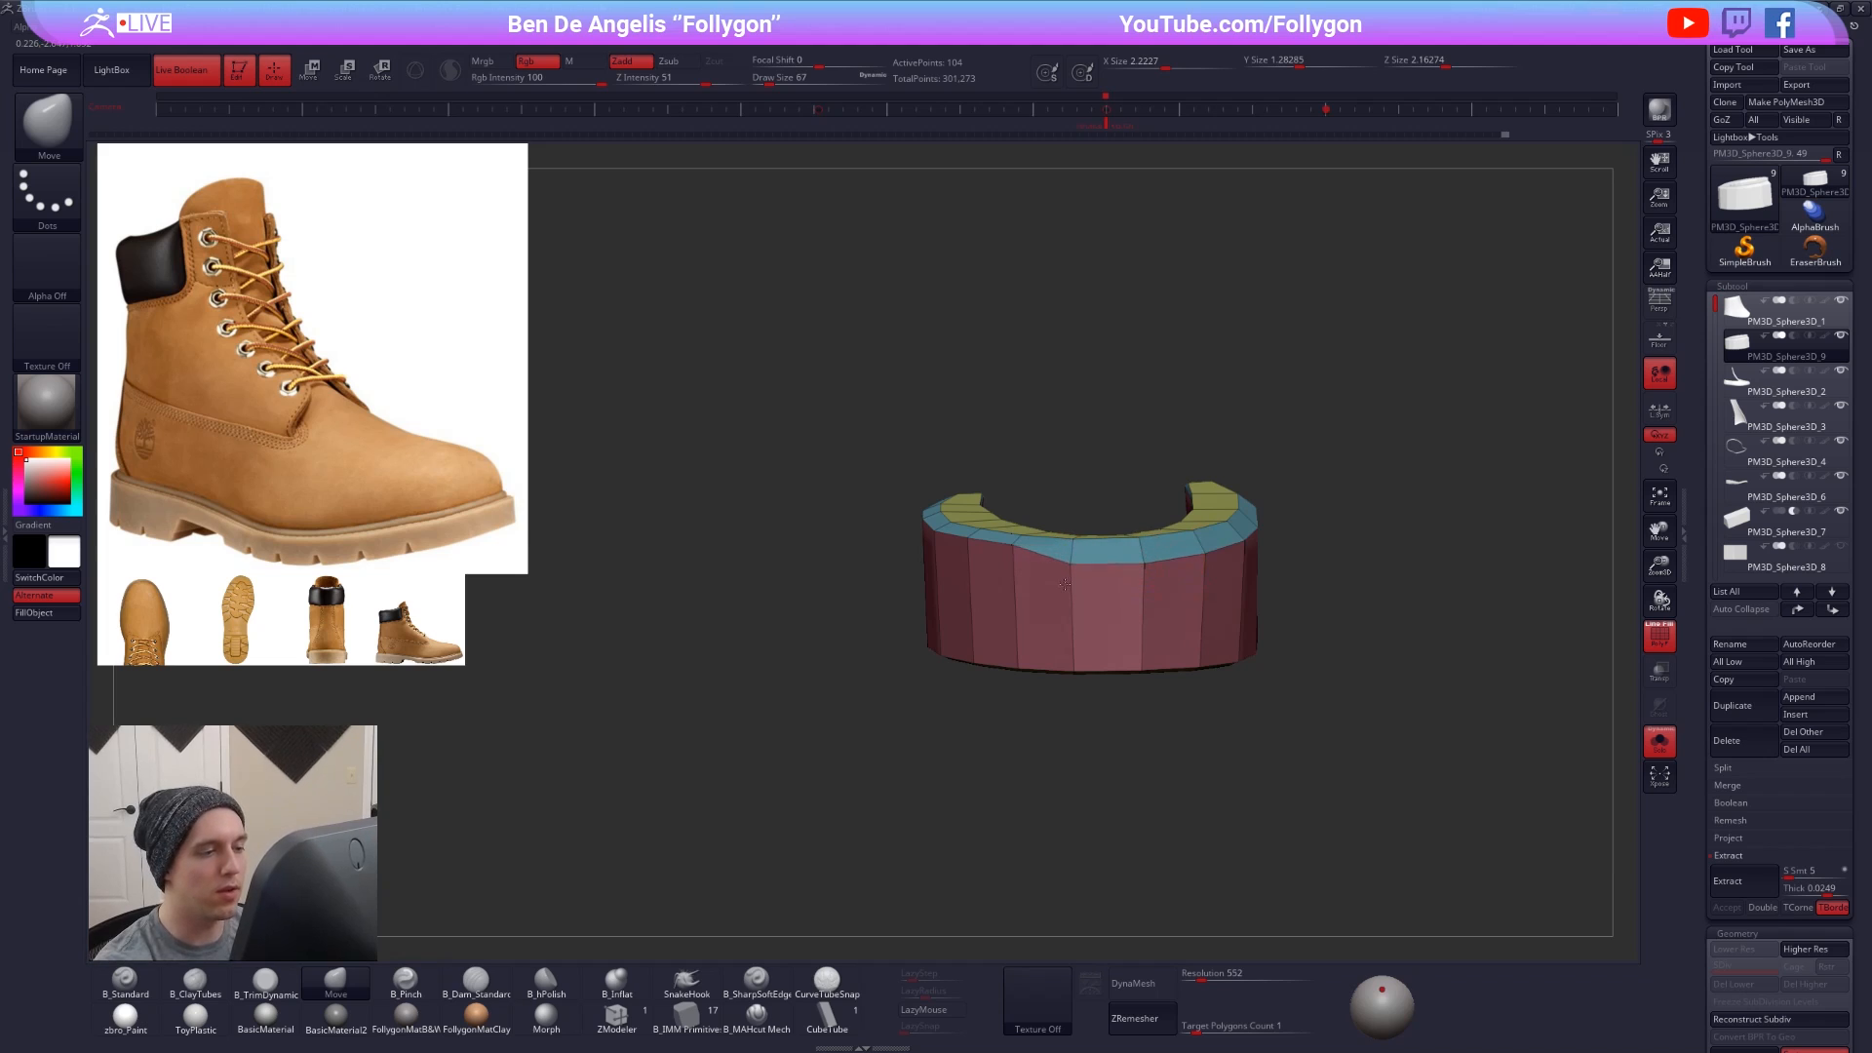
right_click_drag(1077, 563, 1286, 561, "alt")
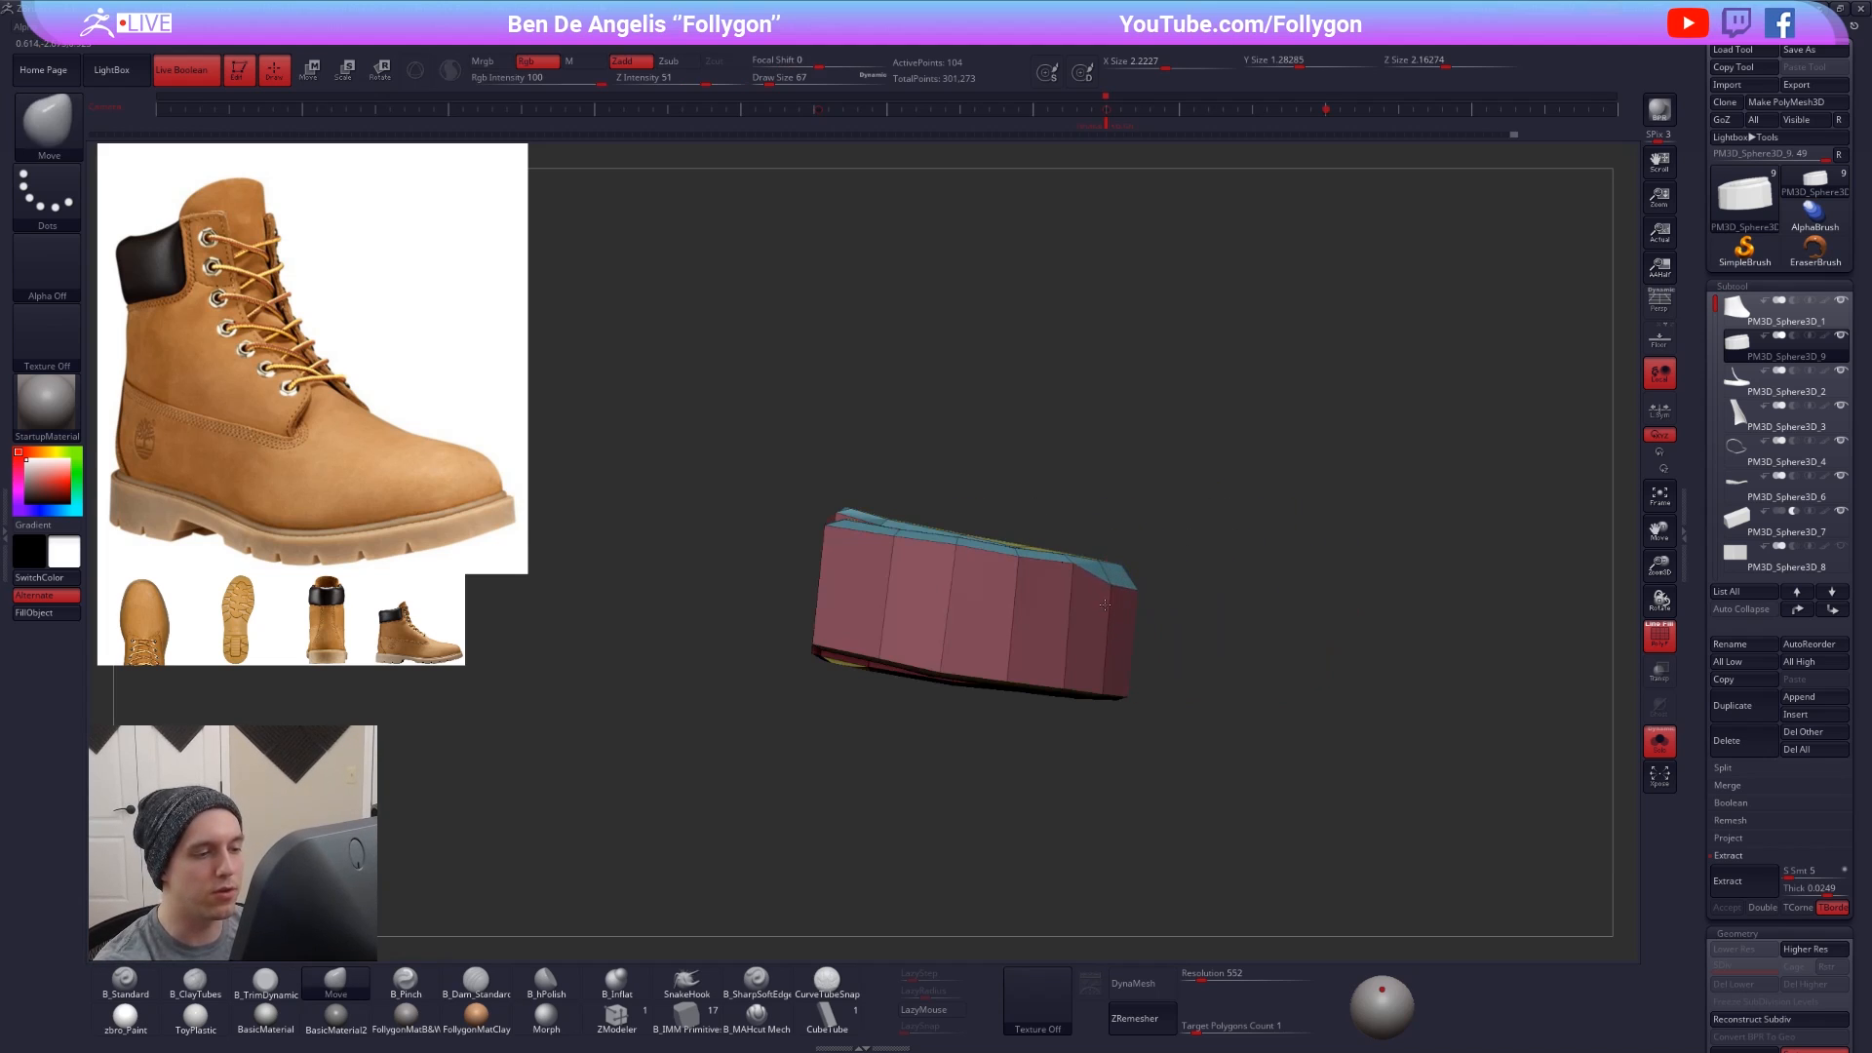
right_click_drag(1104, 605, 1195, 624, "alt")
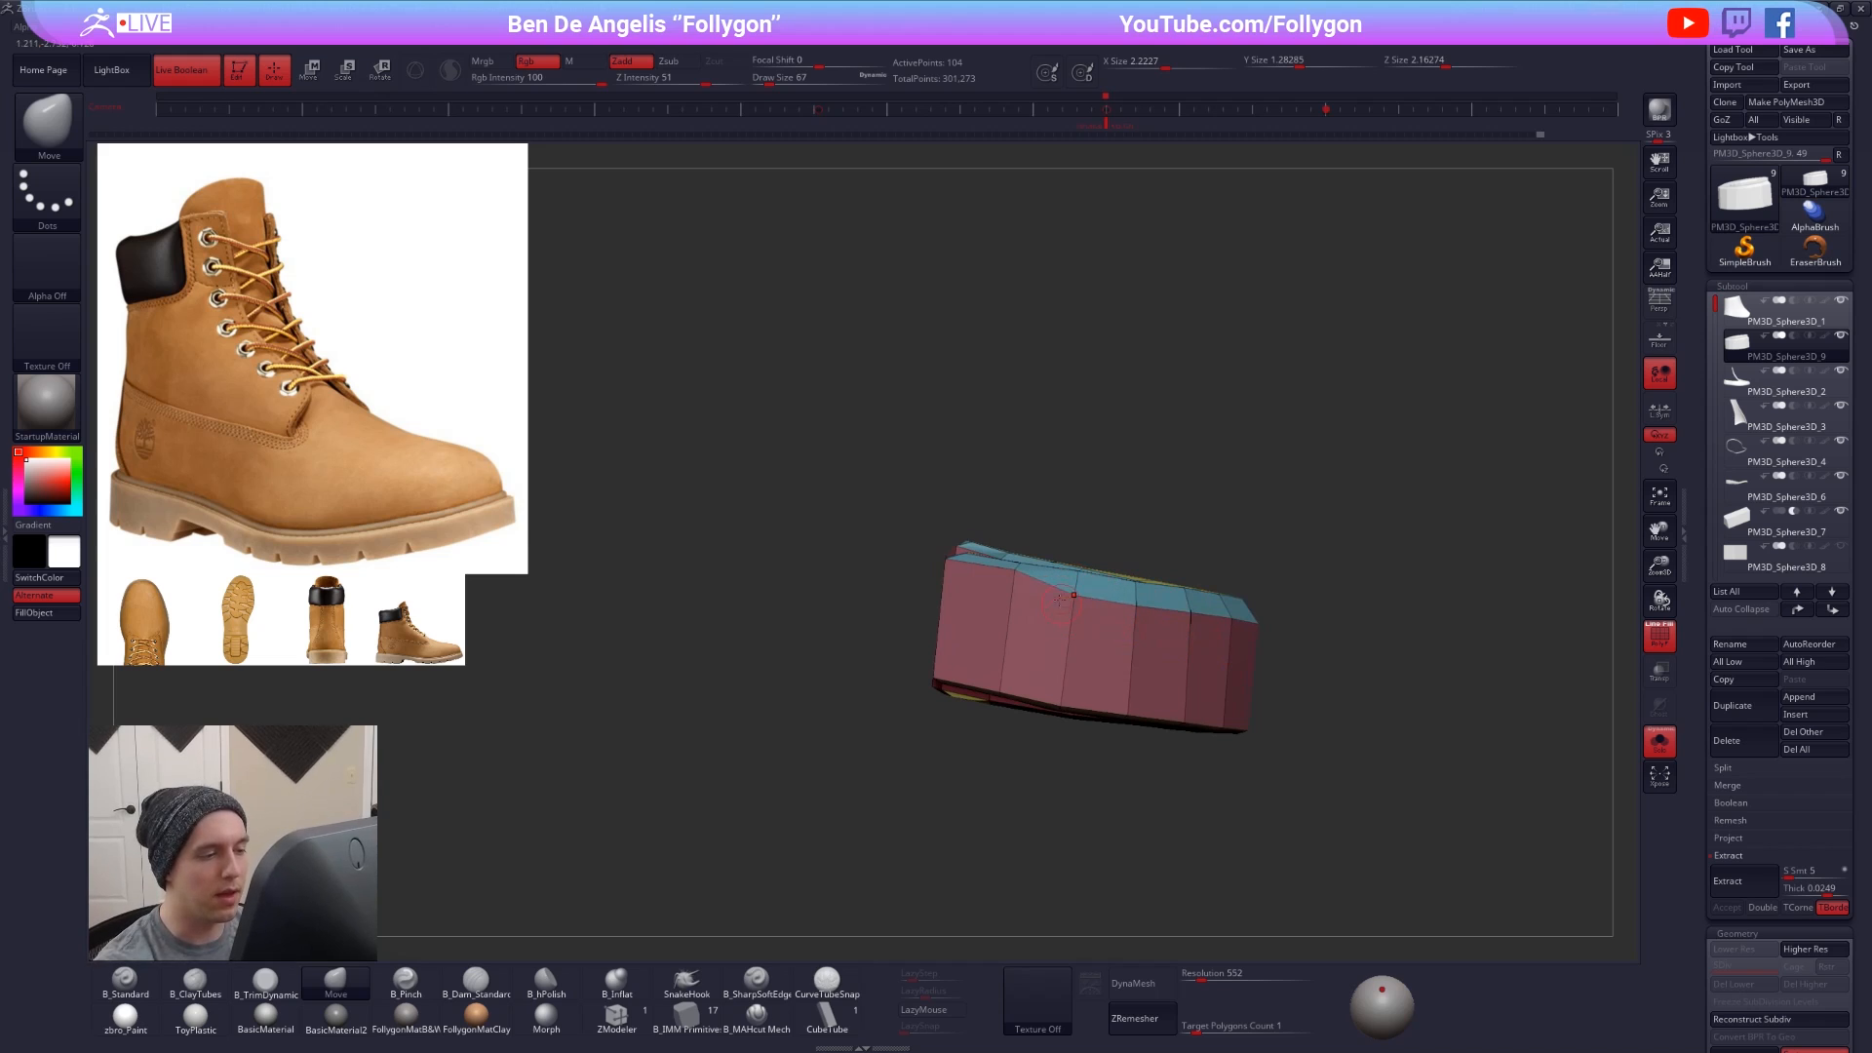
mouse_move(1036, 639)
right_mouse_down()
mouse_move(1085, 592)
mouse_move(1048, 620)
mouse_move(1099, 660)
mouse_move(1111, 630)
mouse_move(1060, 649)
mouse_move(1080, 627)
right_mouse_up()
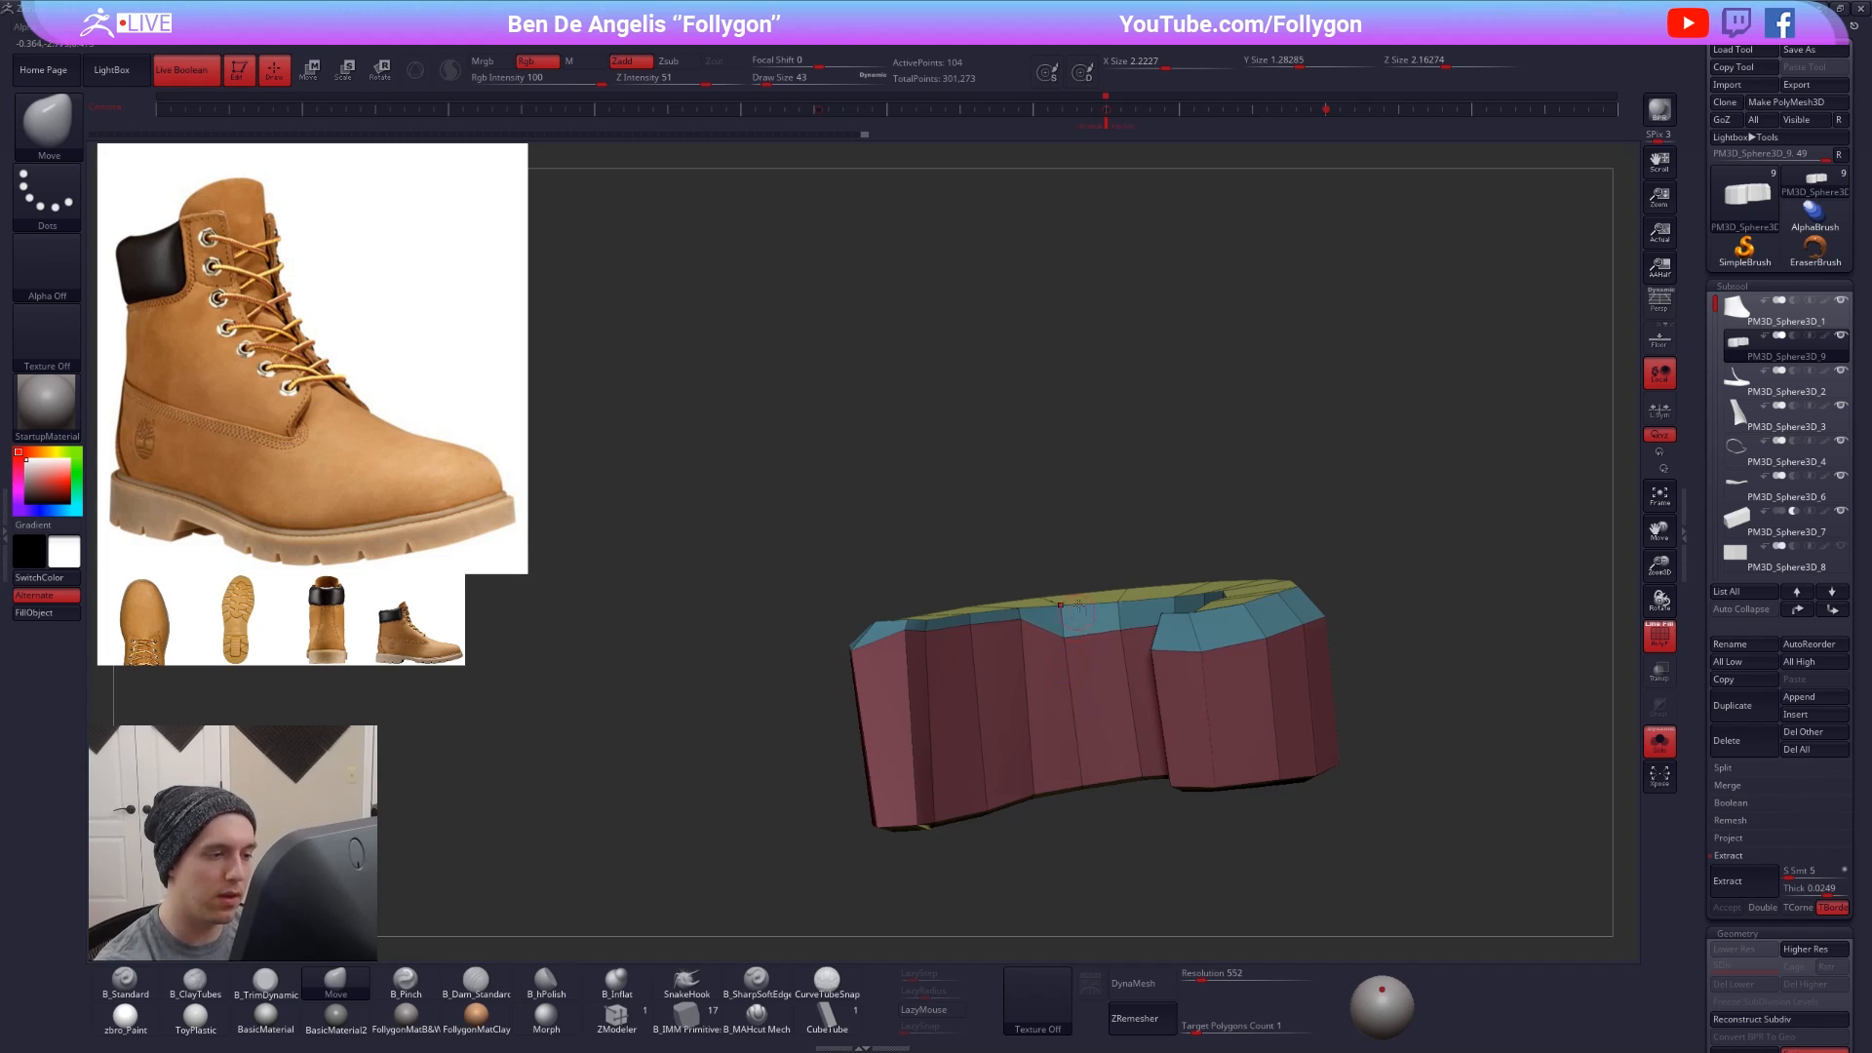
key("w")
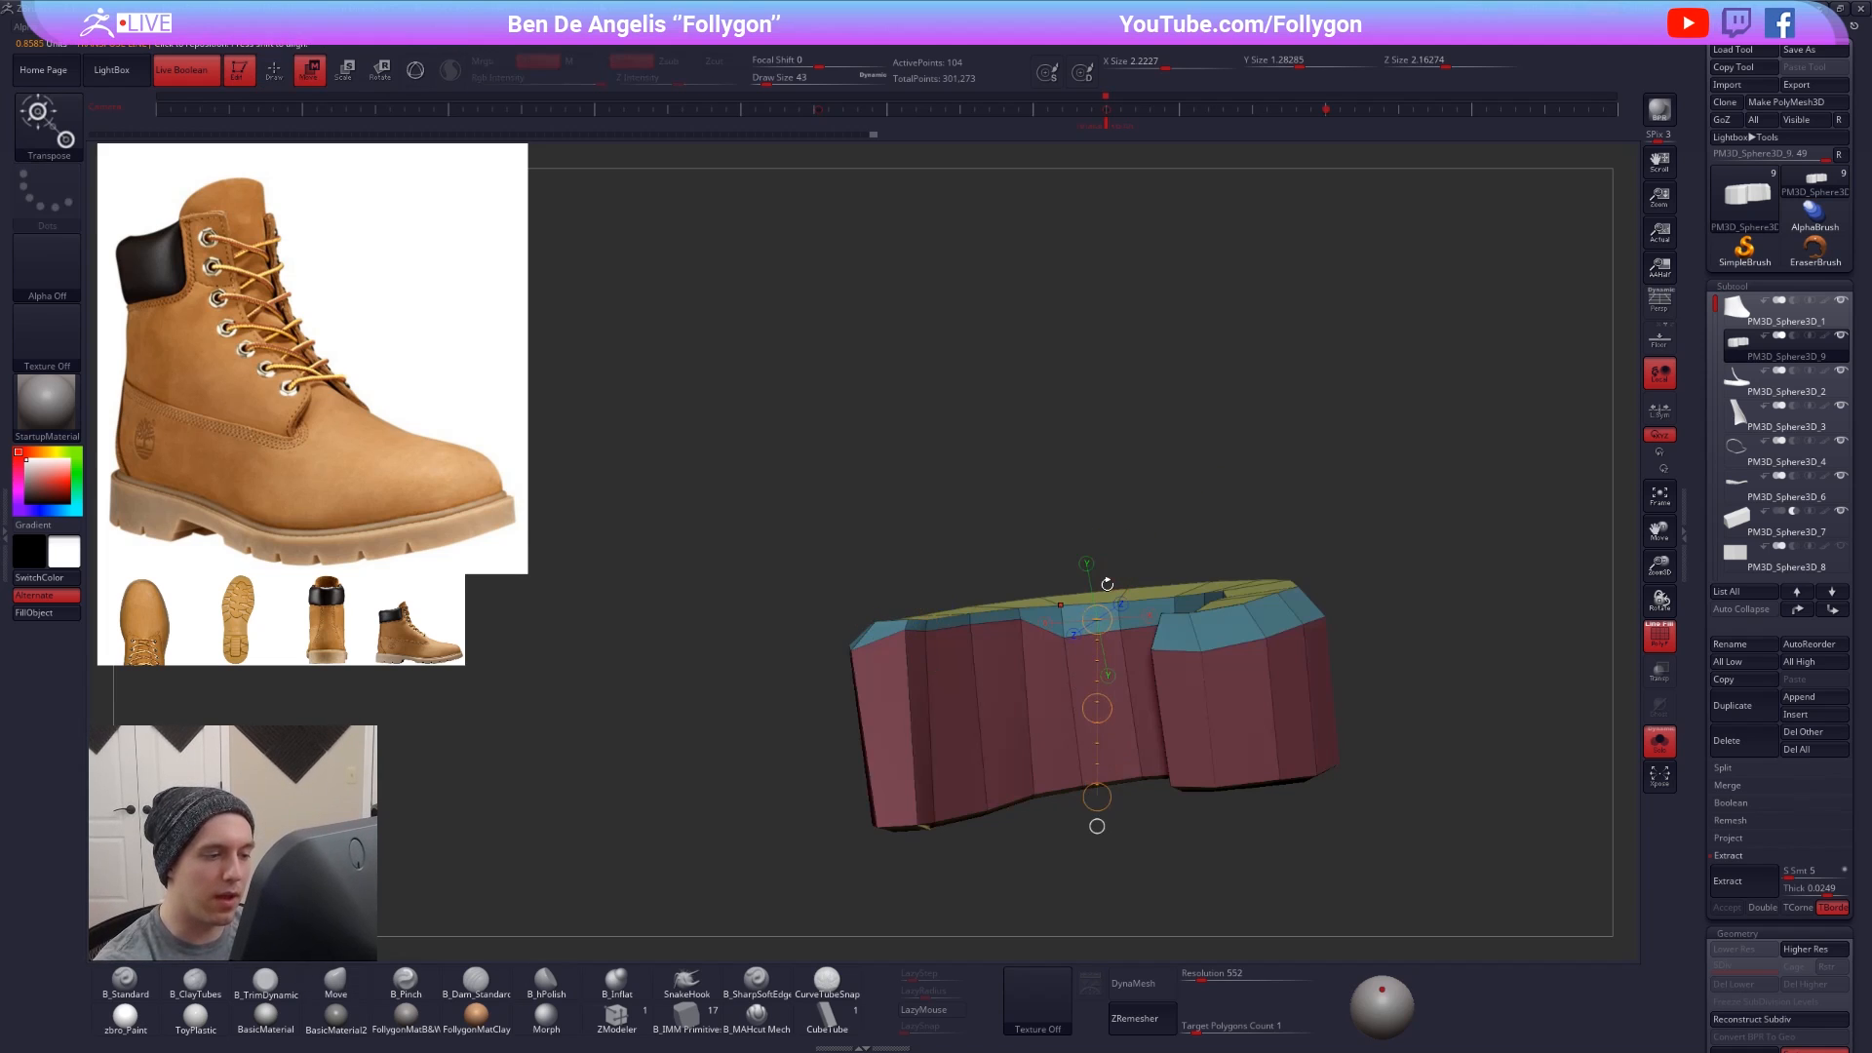
key("q")
right_click_drag(1106, 583, 1069, 608)
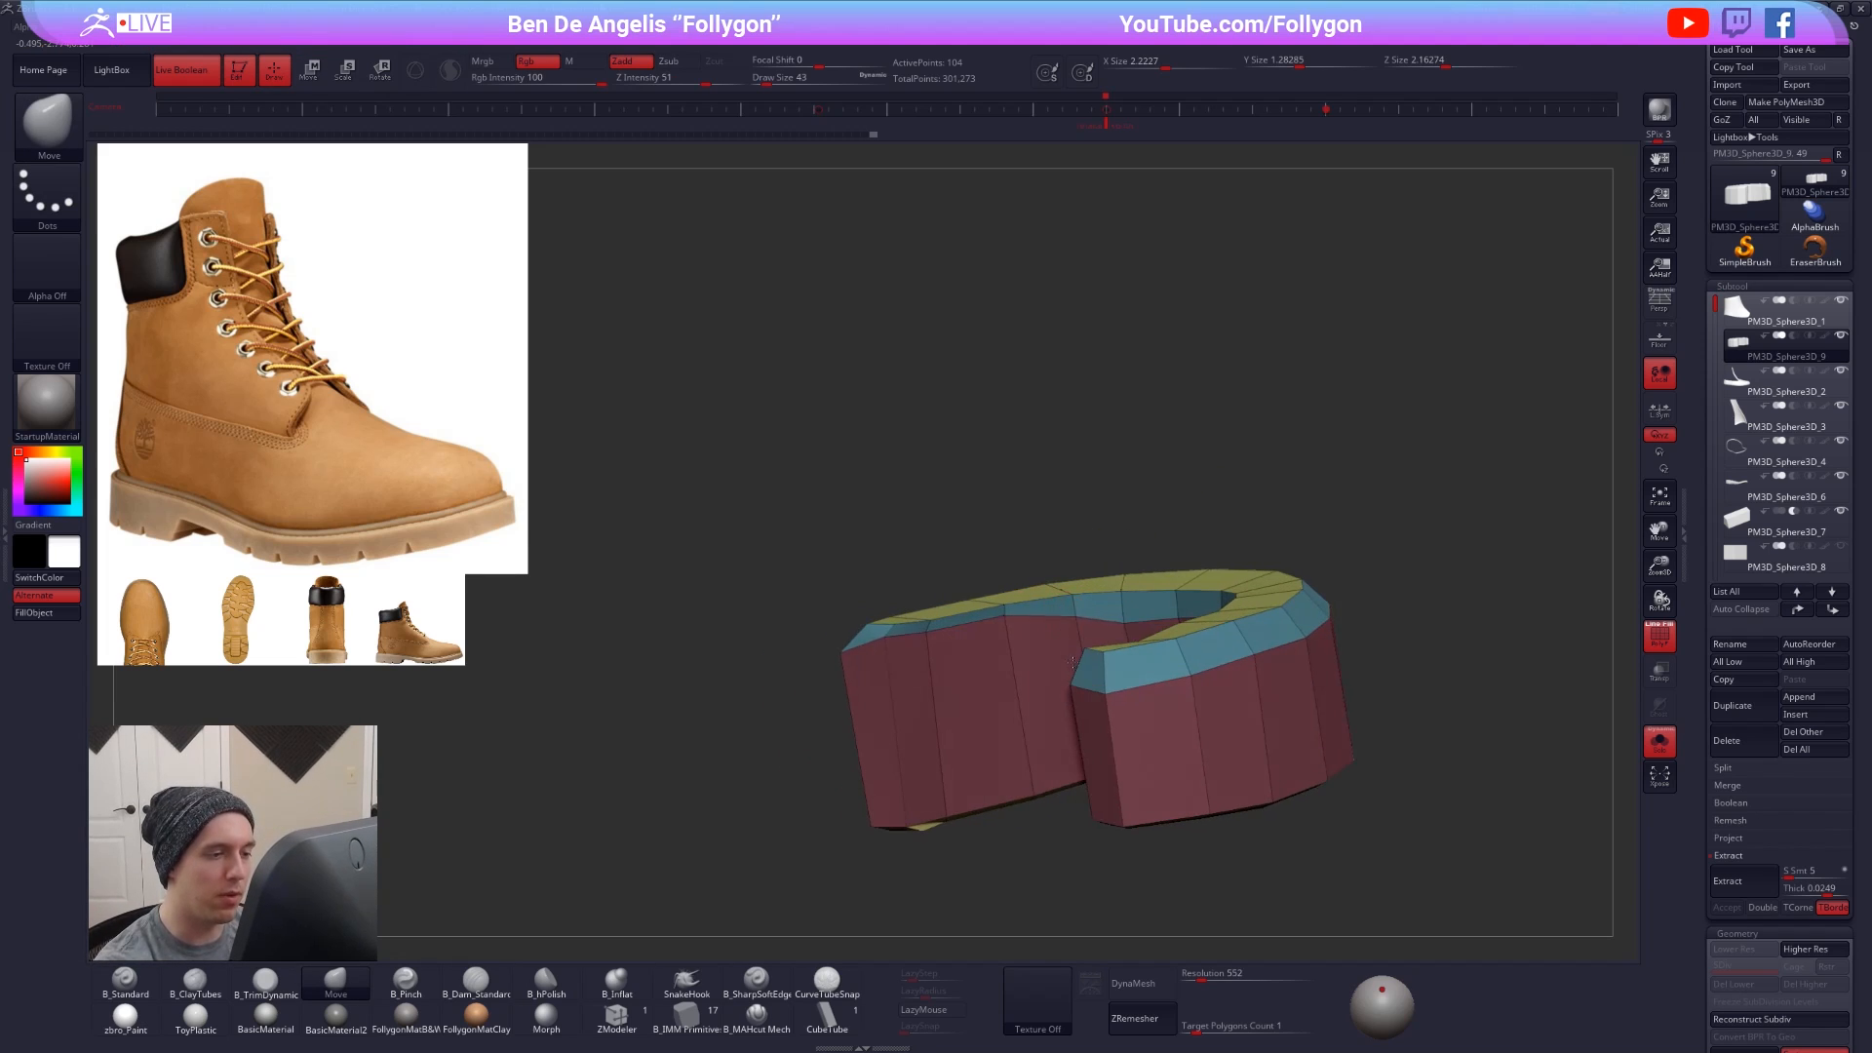
right_click_drag(1076, 697, 1000, 643)
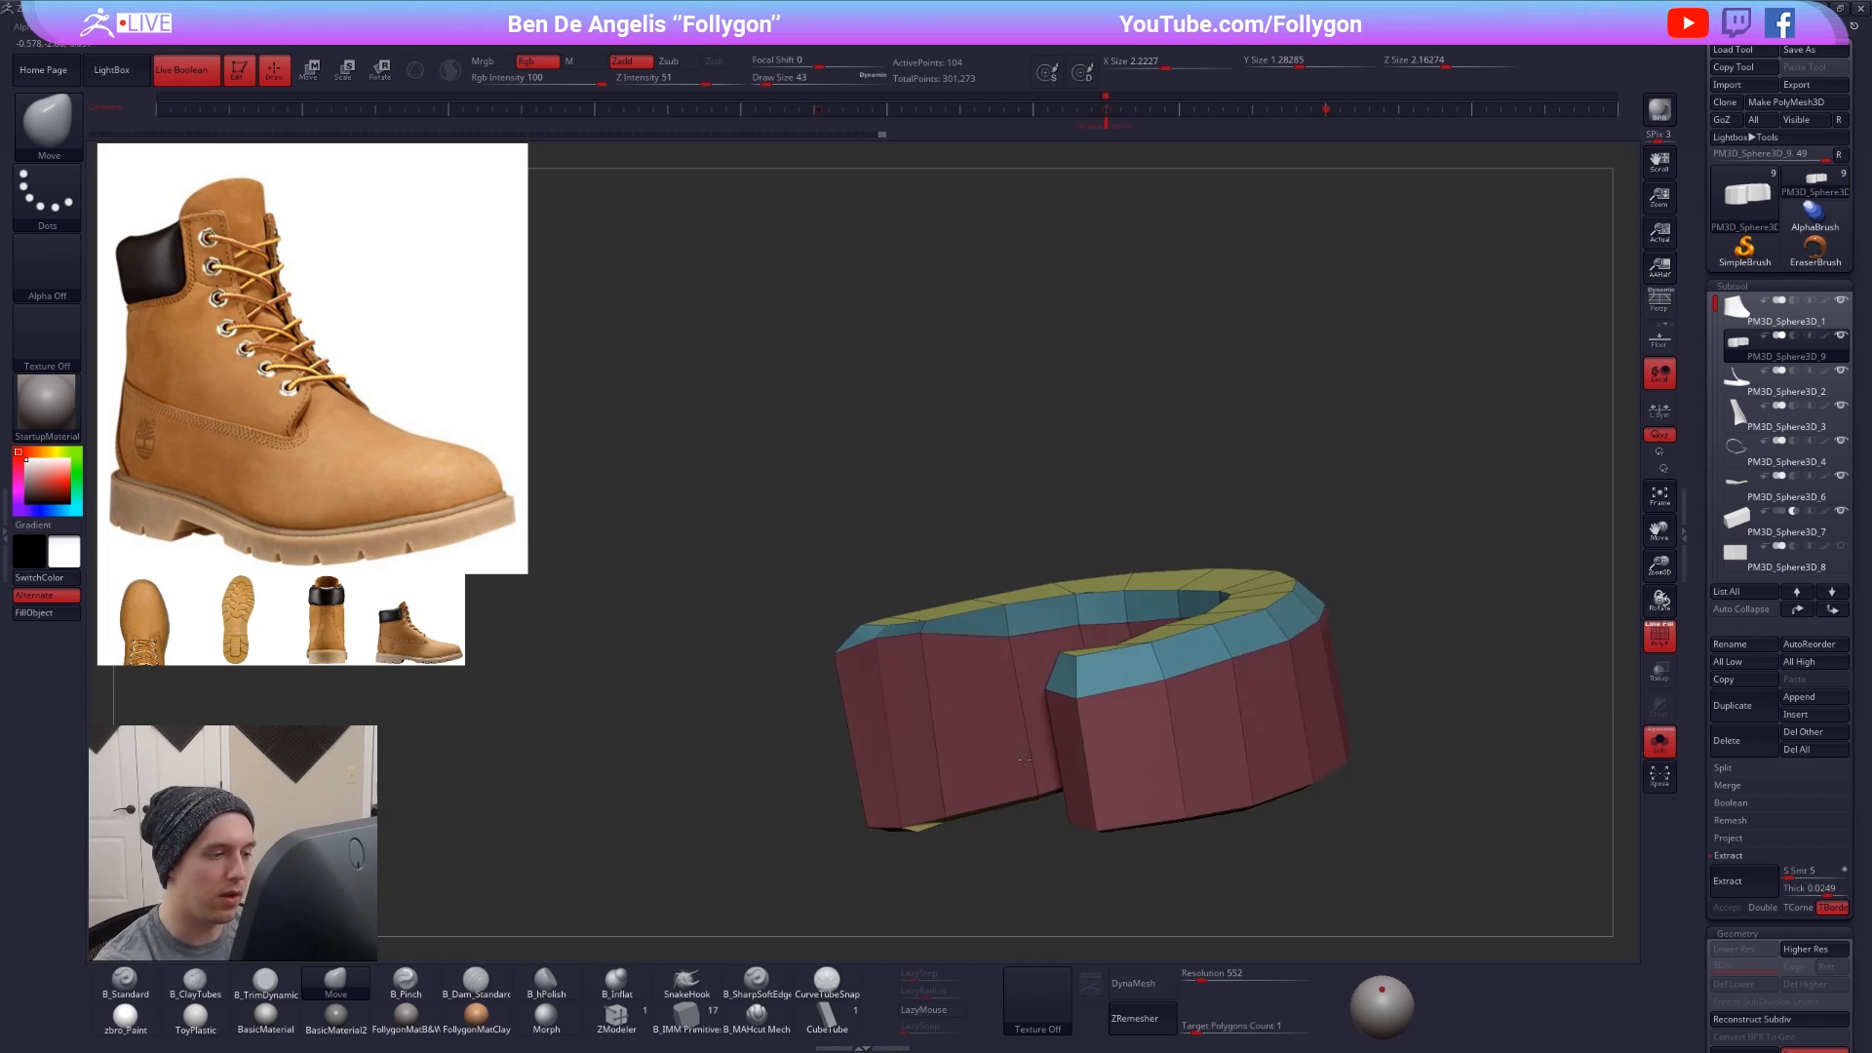
right_click_drag(1023, 760, 1242, 726)
- Show the smoothed whole boot without the polyframe and nudge the collar's lower edge up with the Move brush at draw size 465
key("d")
key("shift+f")
key("shift+s")
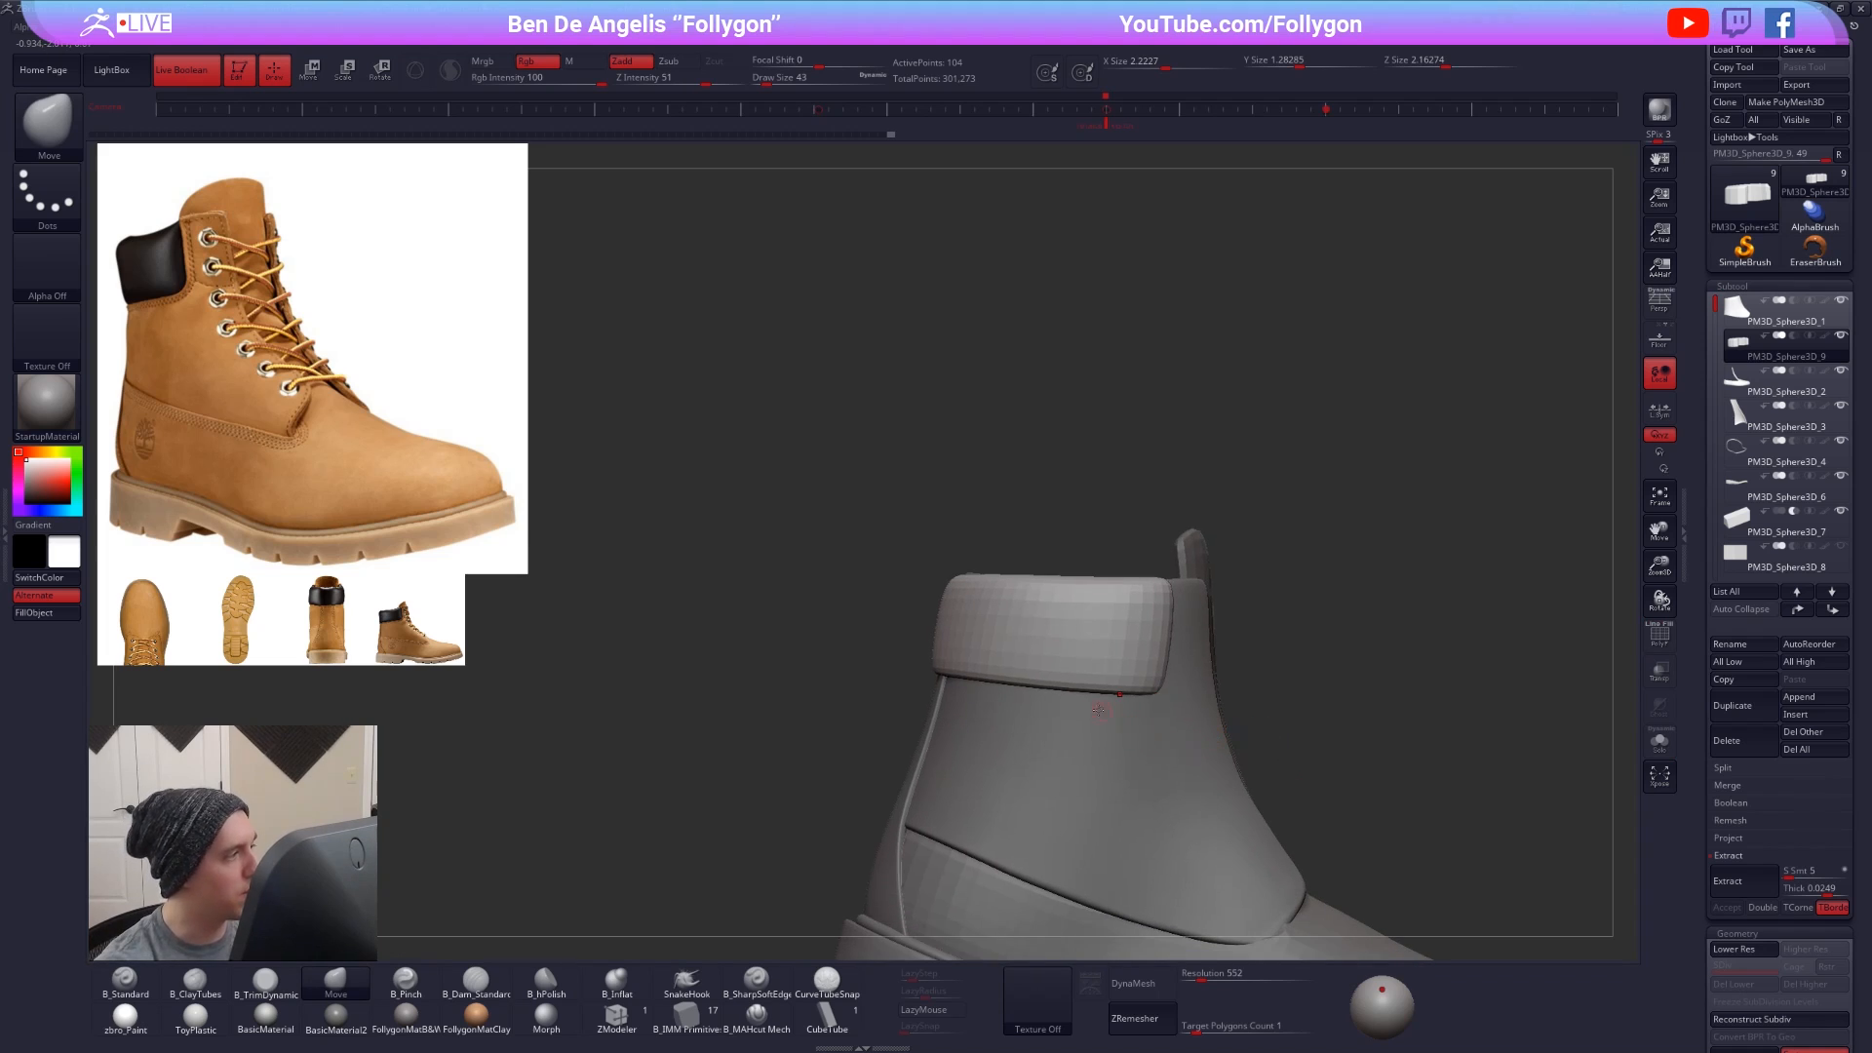
key("space")
left_click(1153, 704)
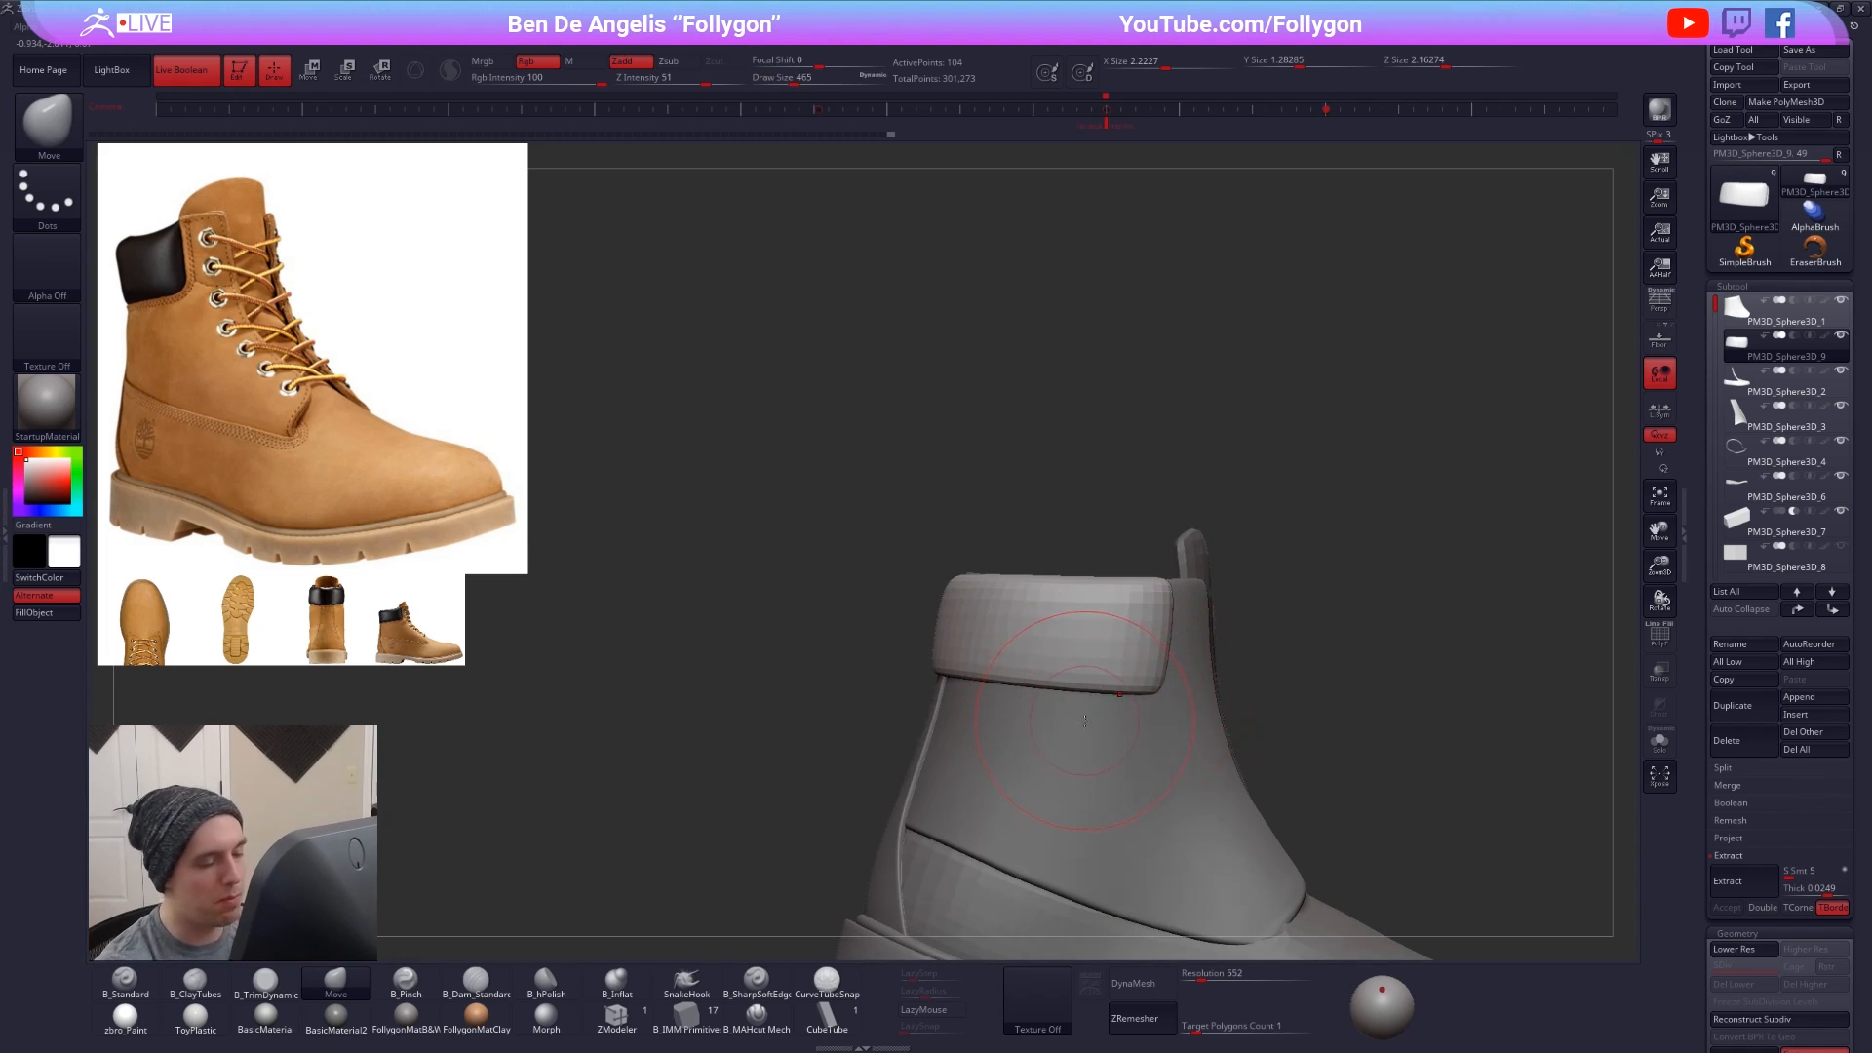
left_click_drag(1084, 718, 1084, 713)
- Touch up the collar's lower edge in the side view with the Move brush, reducing the draw size to 181
key("space")
left_click(1107, 713)
mouse_move(960, 717)
right_mouse_down()
mouse_move(1121, 690)
mouse_move(1130, 671)
mouse_move(946, 673)
right_mouse_up()
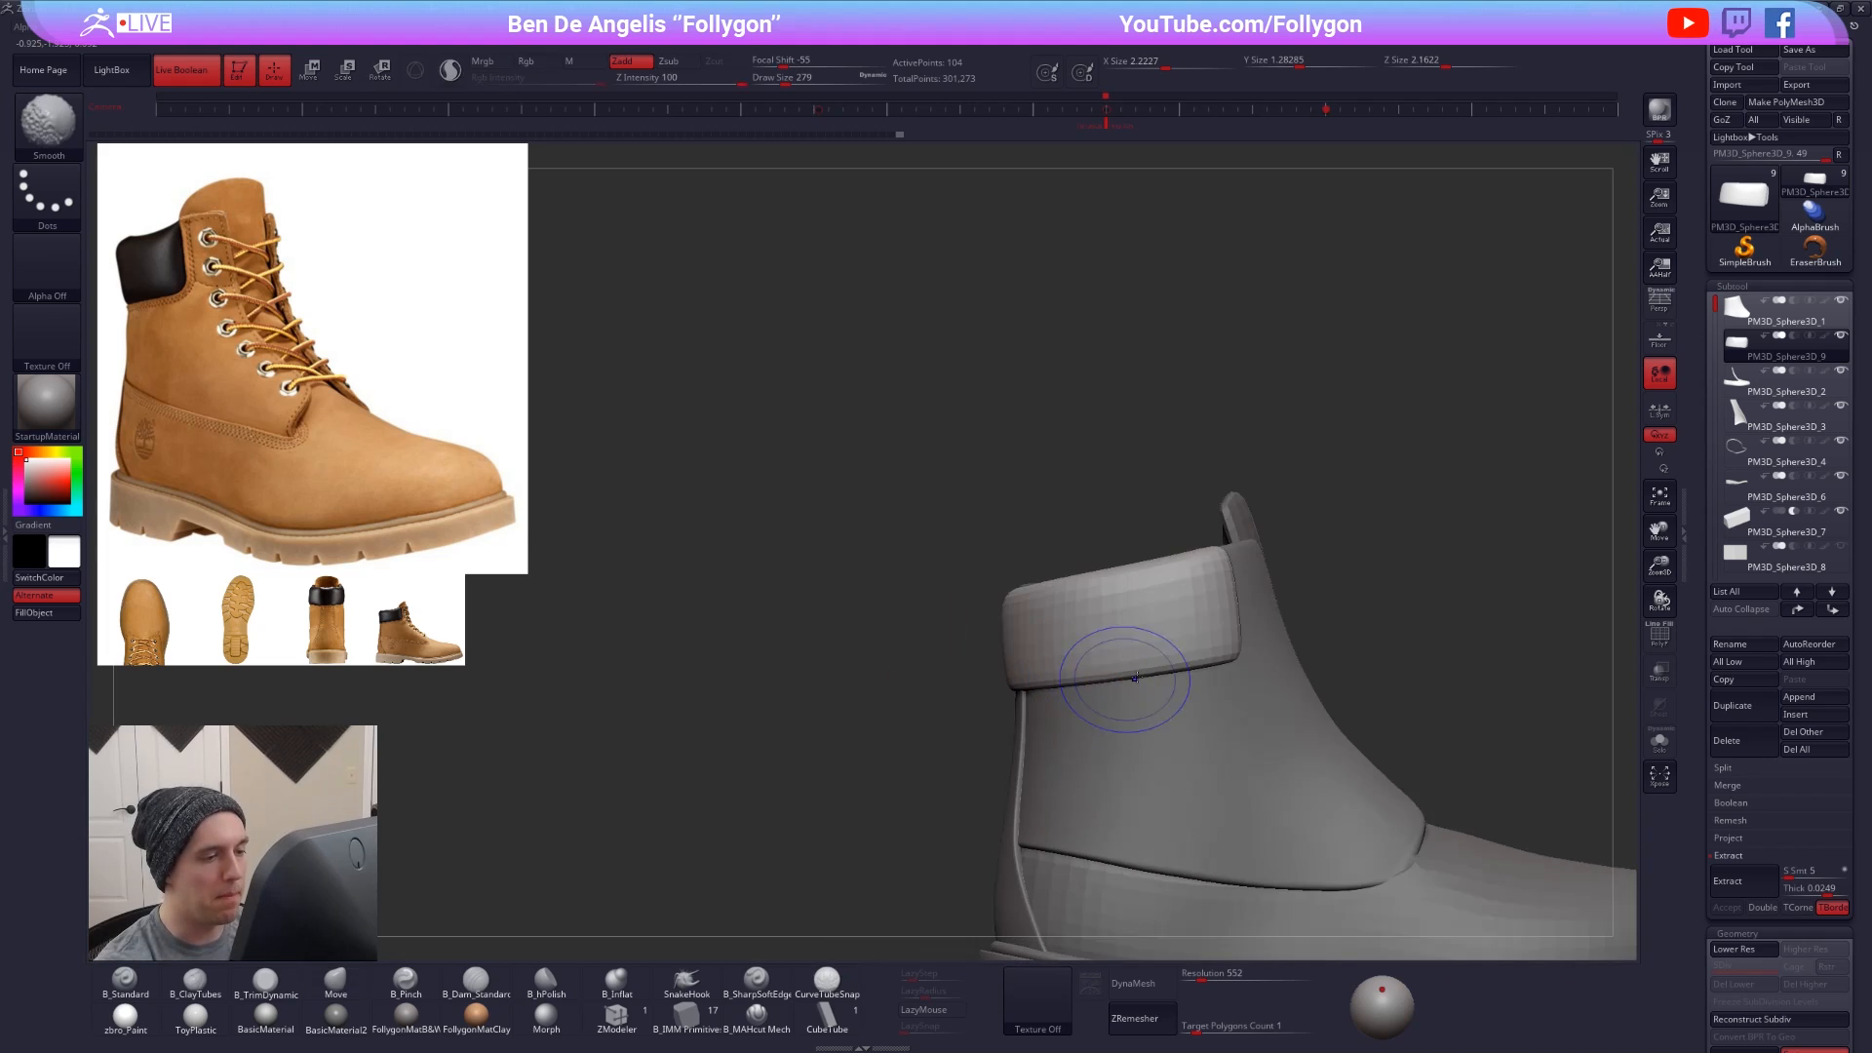
right_click_drag(1213, 669, 1118, 684, "alt")
key("space")
left_click(1289, 723)
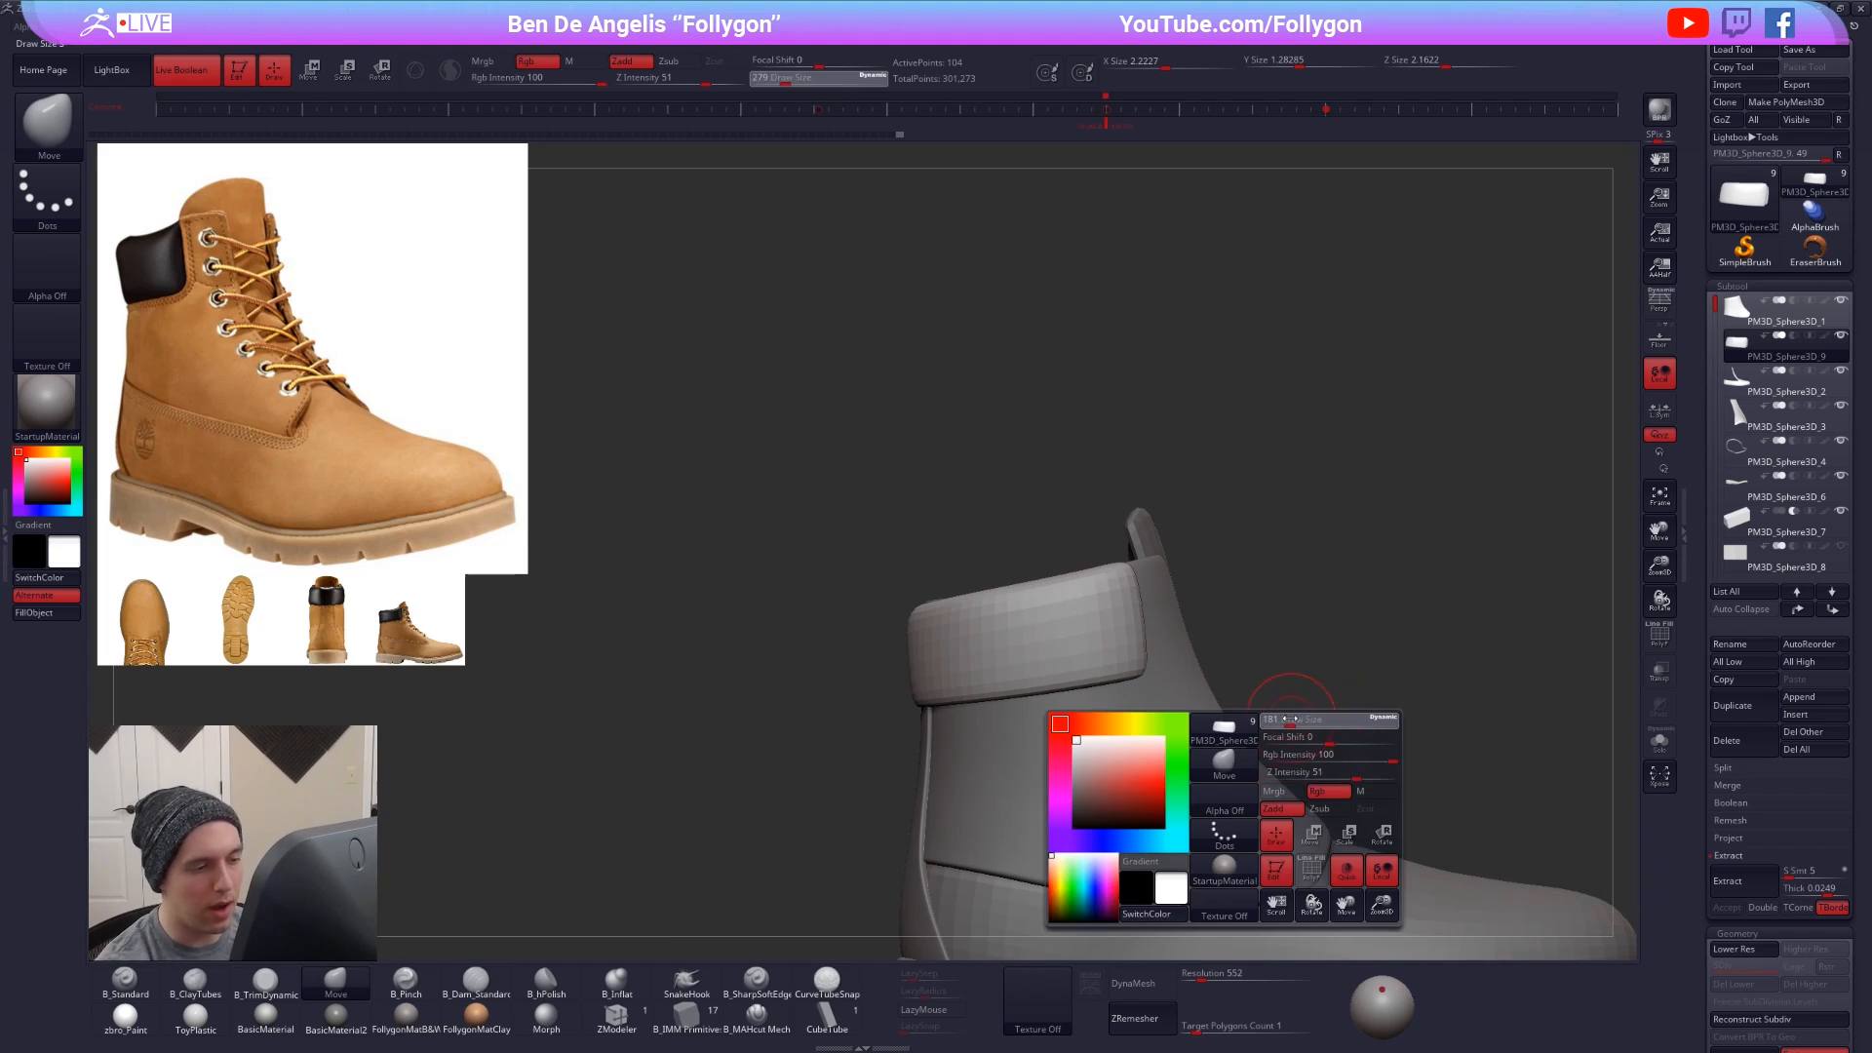
right_click_drag(1283, 723, 1317, 757, "alt")
- Nudge the collar's top rim in the side view with an enlarged Move brush, and set the draw size to 335
key("space")
left_click(1054, 643)
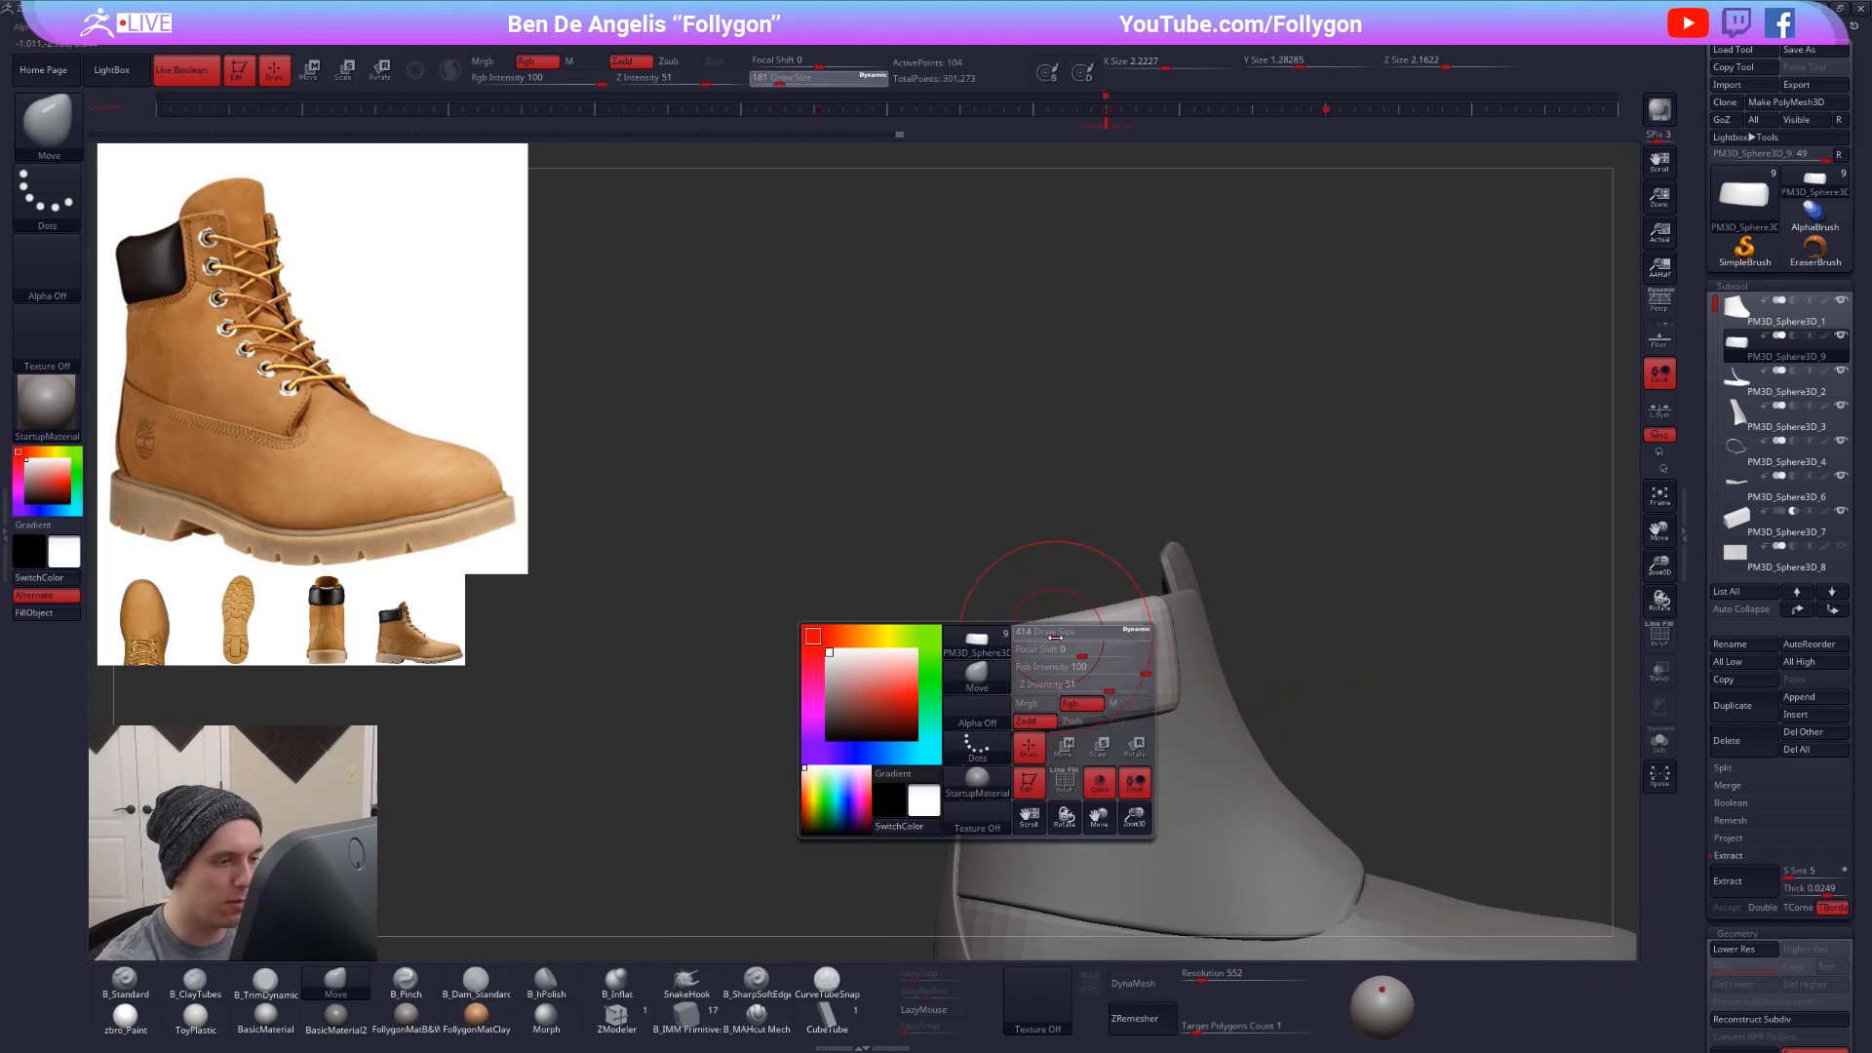
left_click_drag(1108, 619, 1107, 616)
key("space")
left_click(1071, 620)
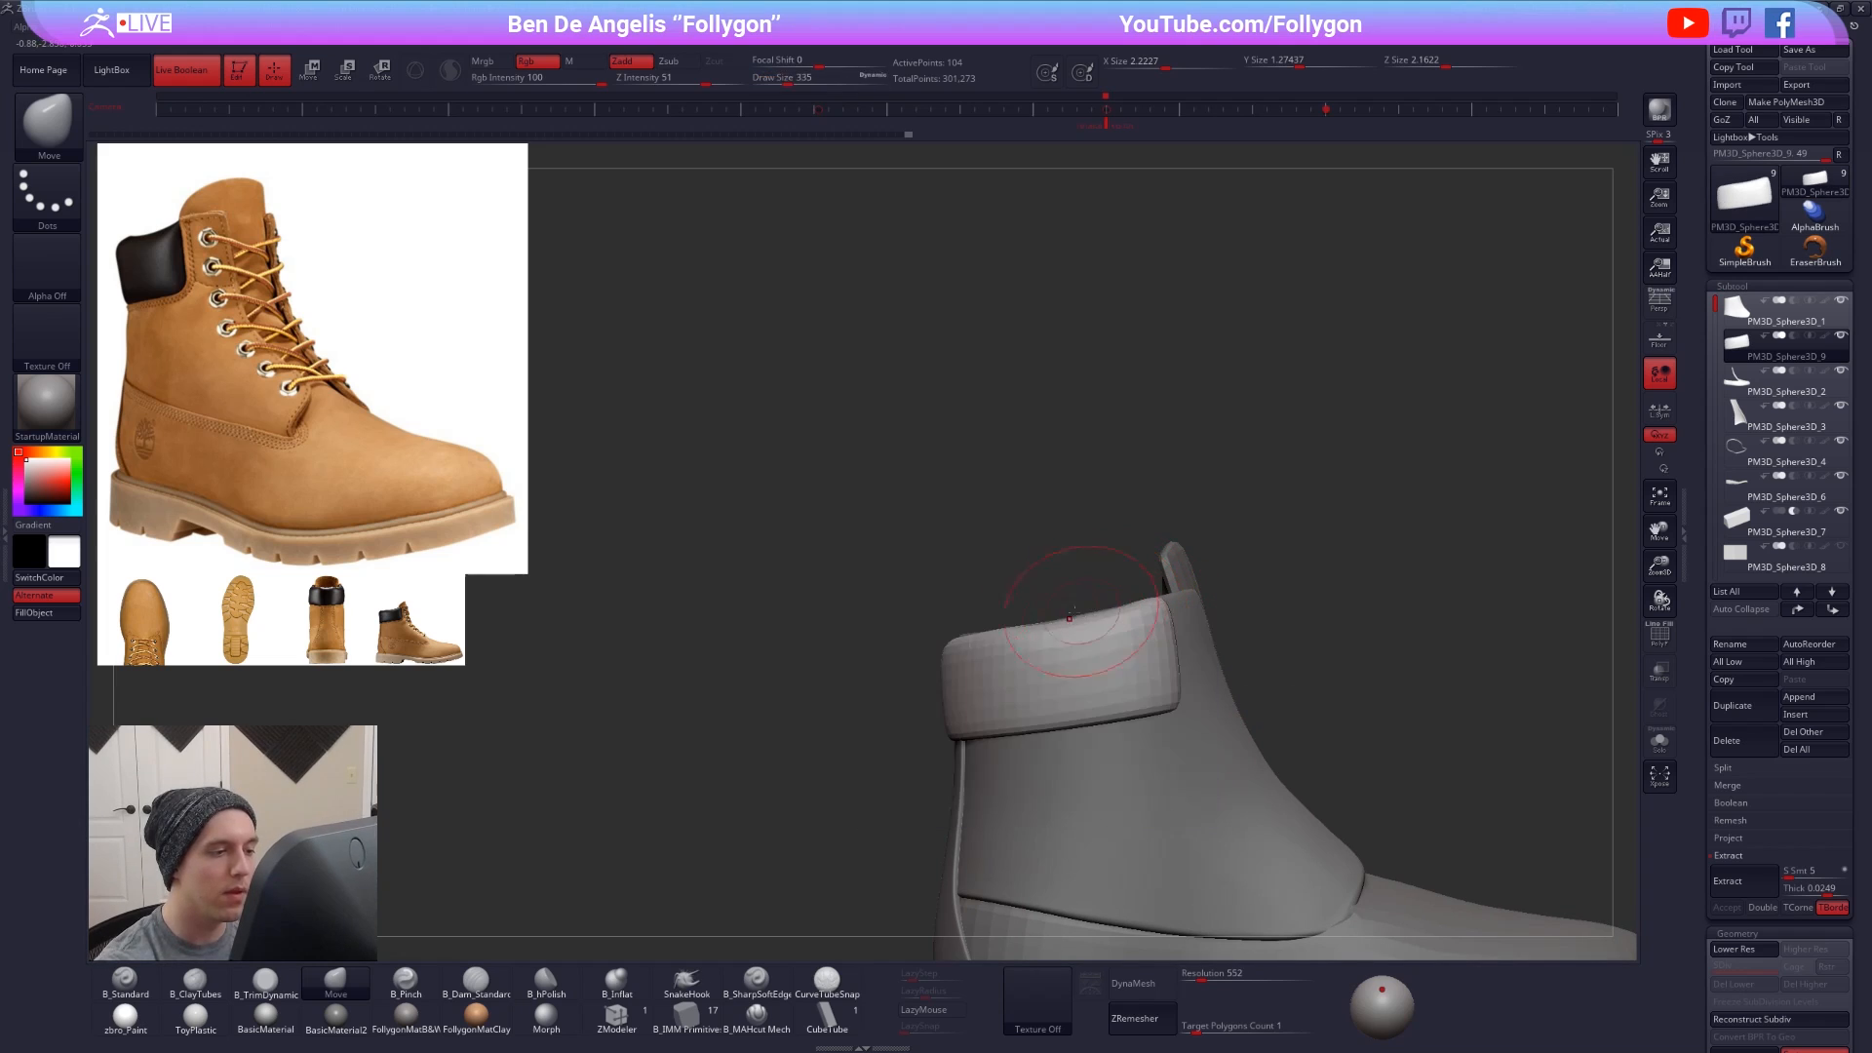
- Adjust the collar's top rim from the boot's opposite side with the Move brush at draw size 350
mouse_move(872, 641)
right_mouse_down()
mouse_move(1063, 632)
mouse_move(1051, 649)
mouse_move(877, 626)
right_mouse_up()
key("space")
left_click(1002, 646)
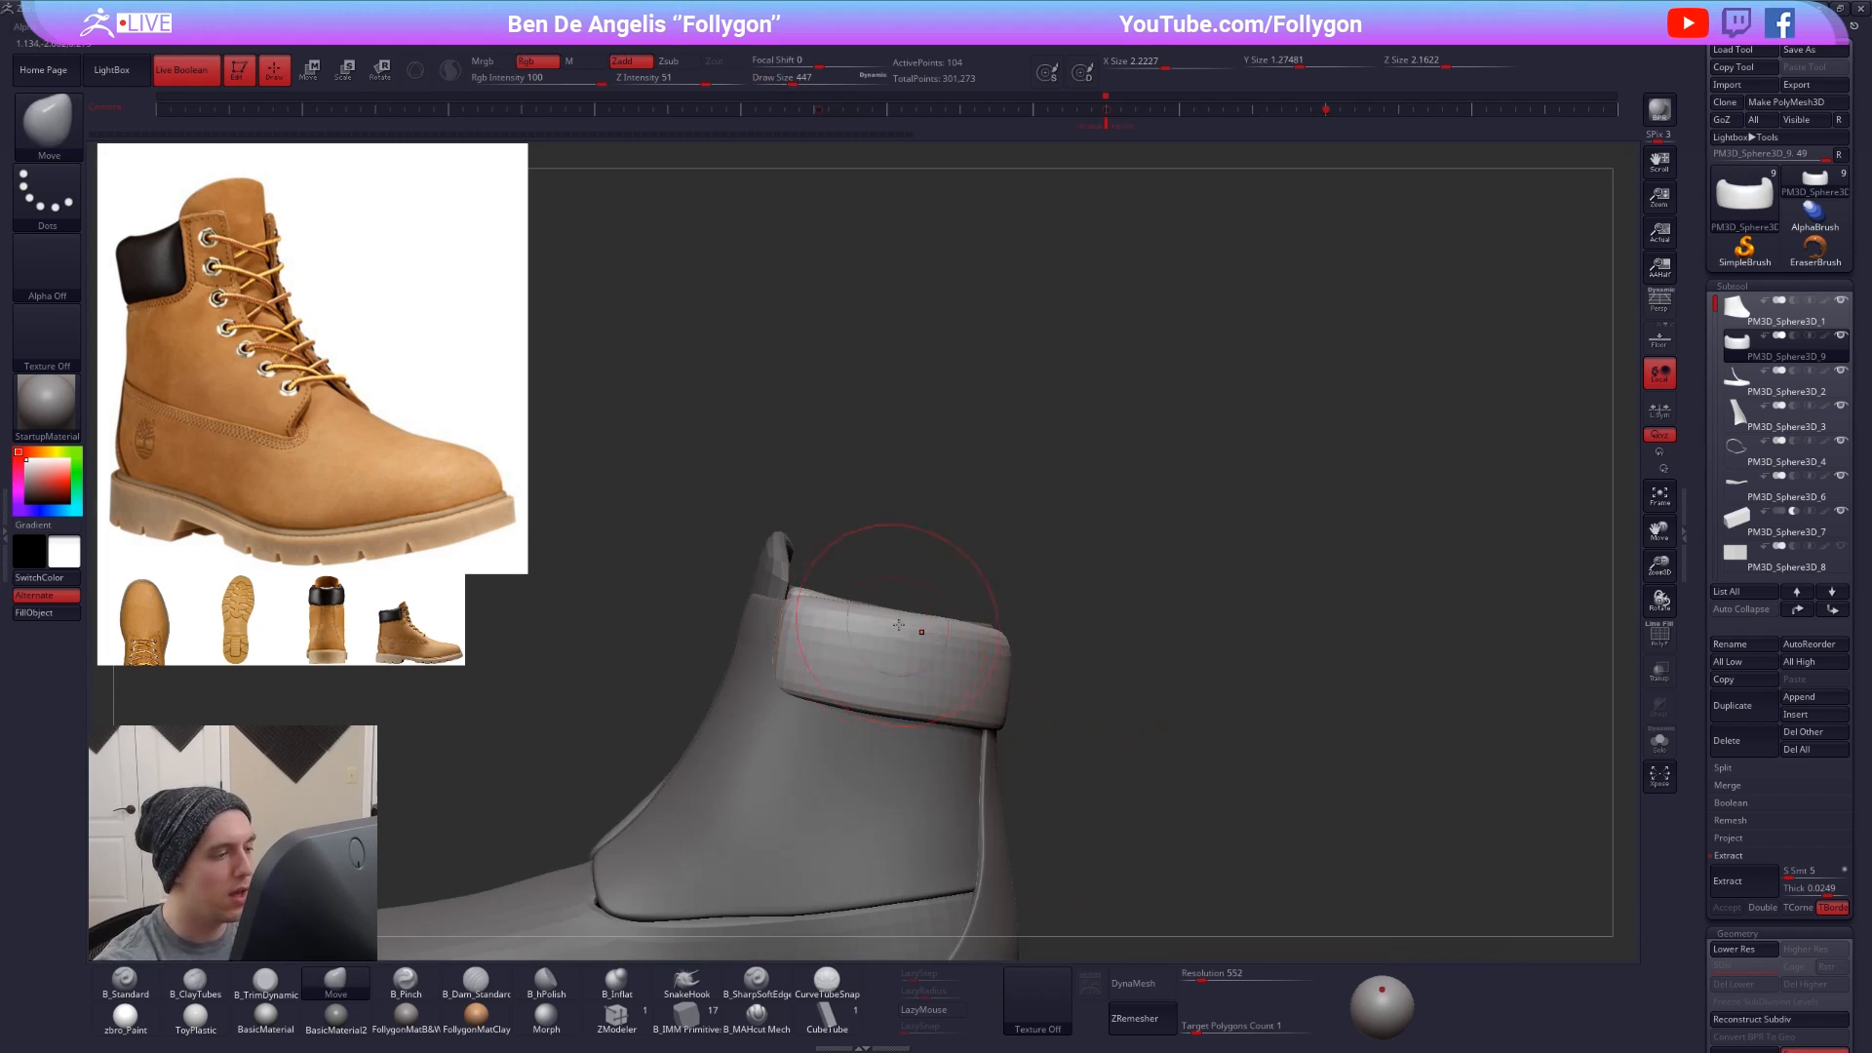
key("space")
left_click(869, 629)
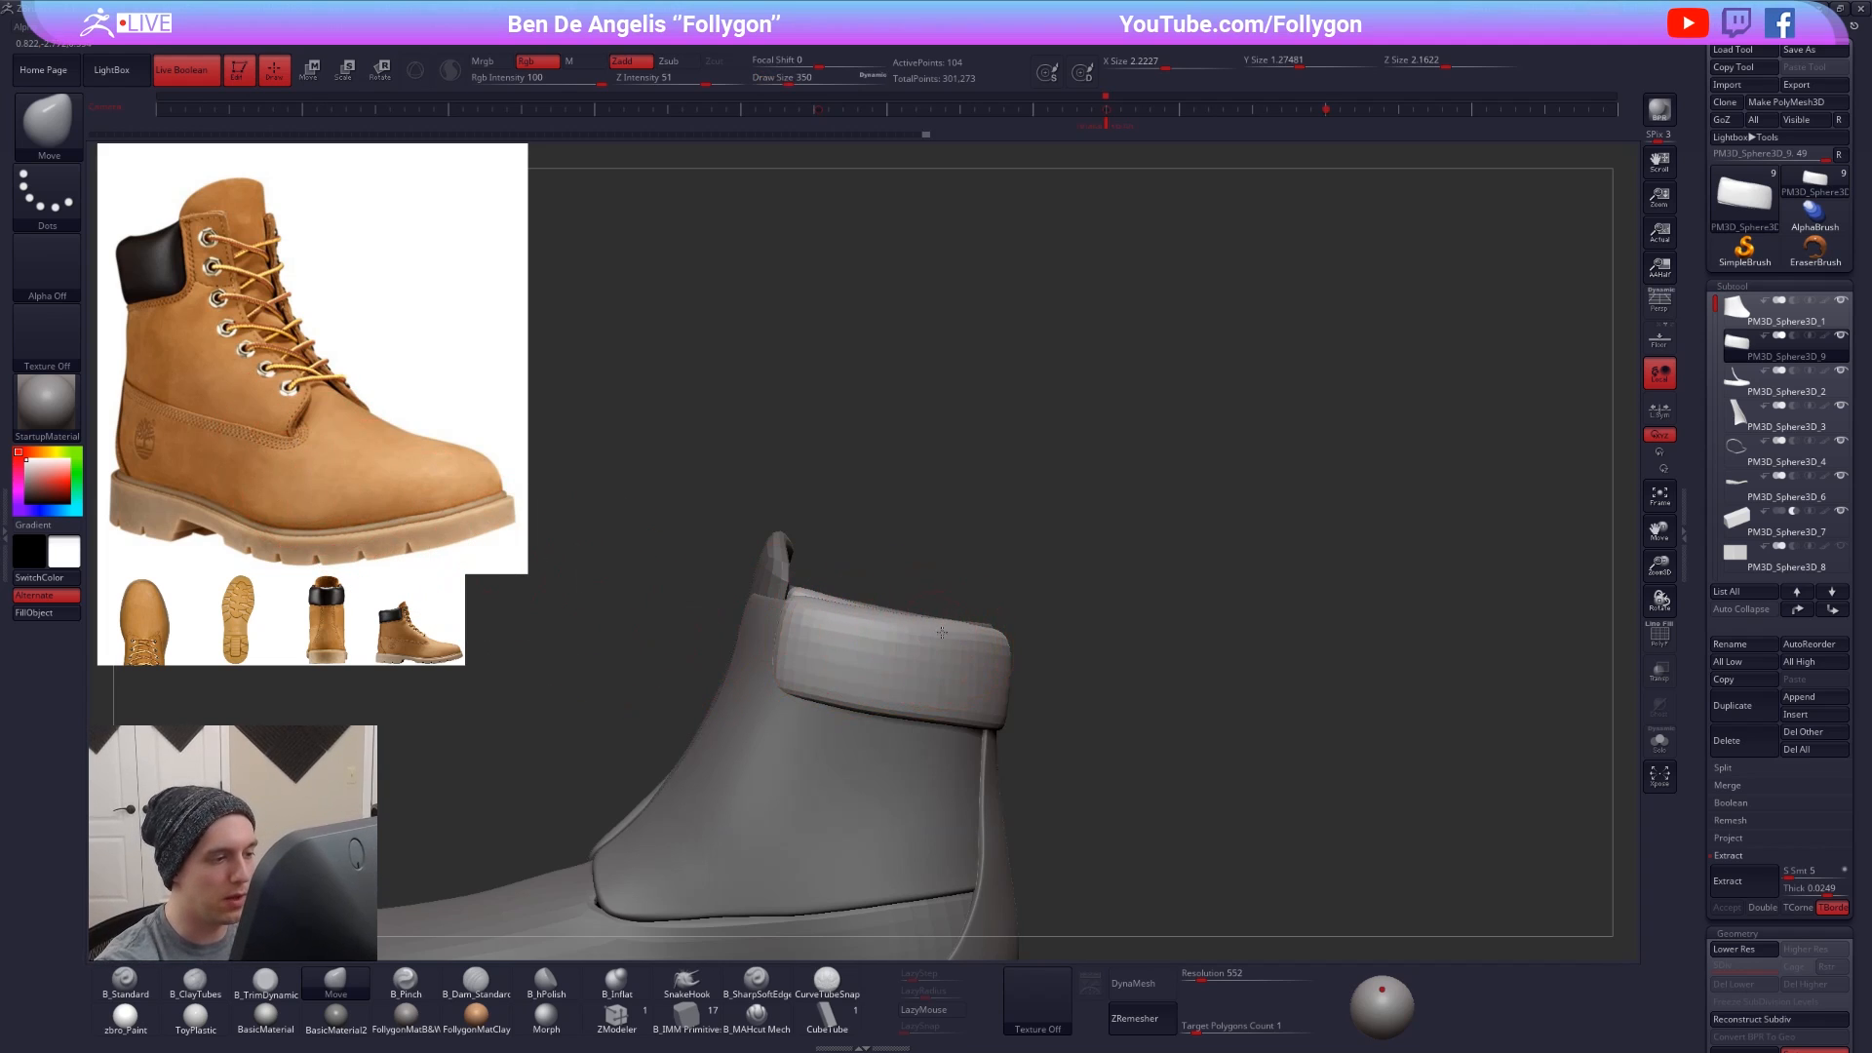
left_click_drag(937, 645, 939, 644)
right_click_drag(938, 644, 1070, 648)
mouse_move(924, 659)
right_mouse_down()
mouse_move(1022, 667)
mouse_move(1115, 639)
right_mouse_up()
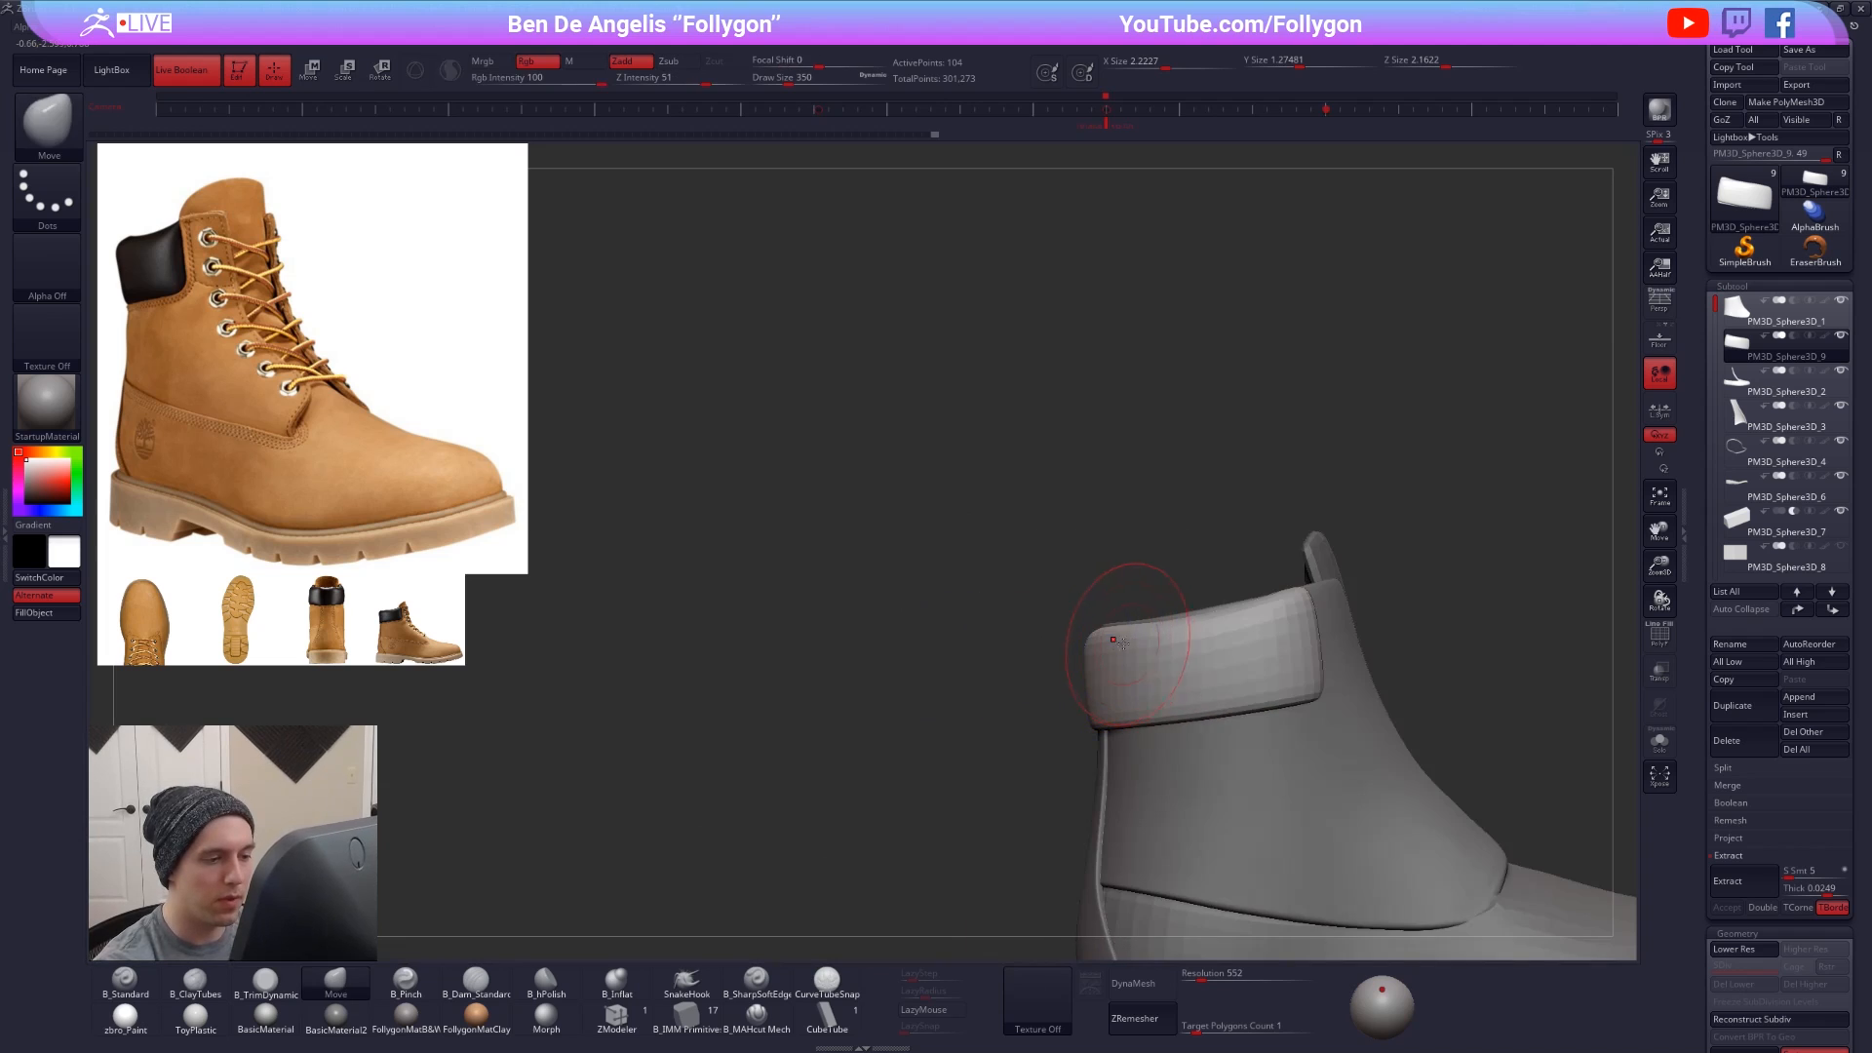
- Refine the rear part of the collar's top rim with the Move brush at draw sizes 308 and 292
key("bracketleft")
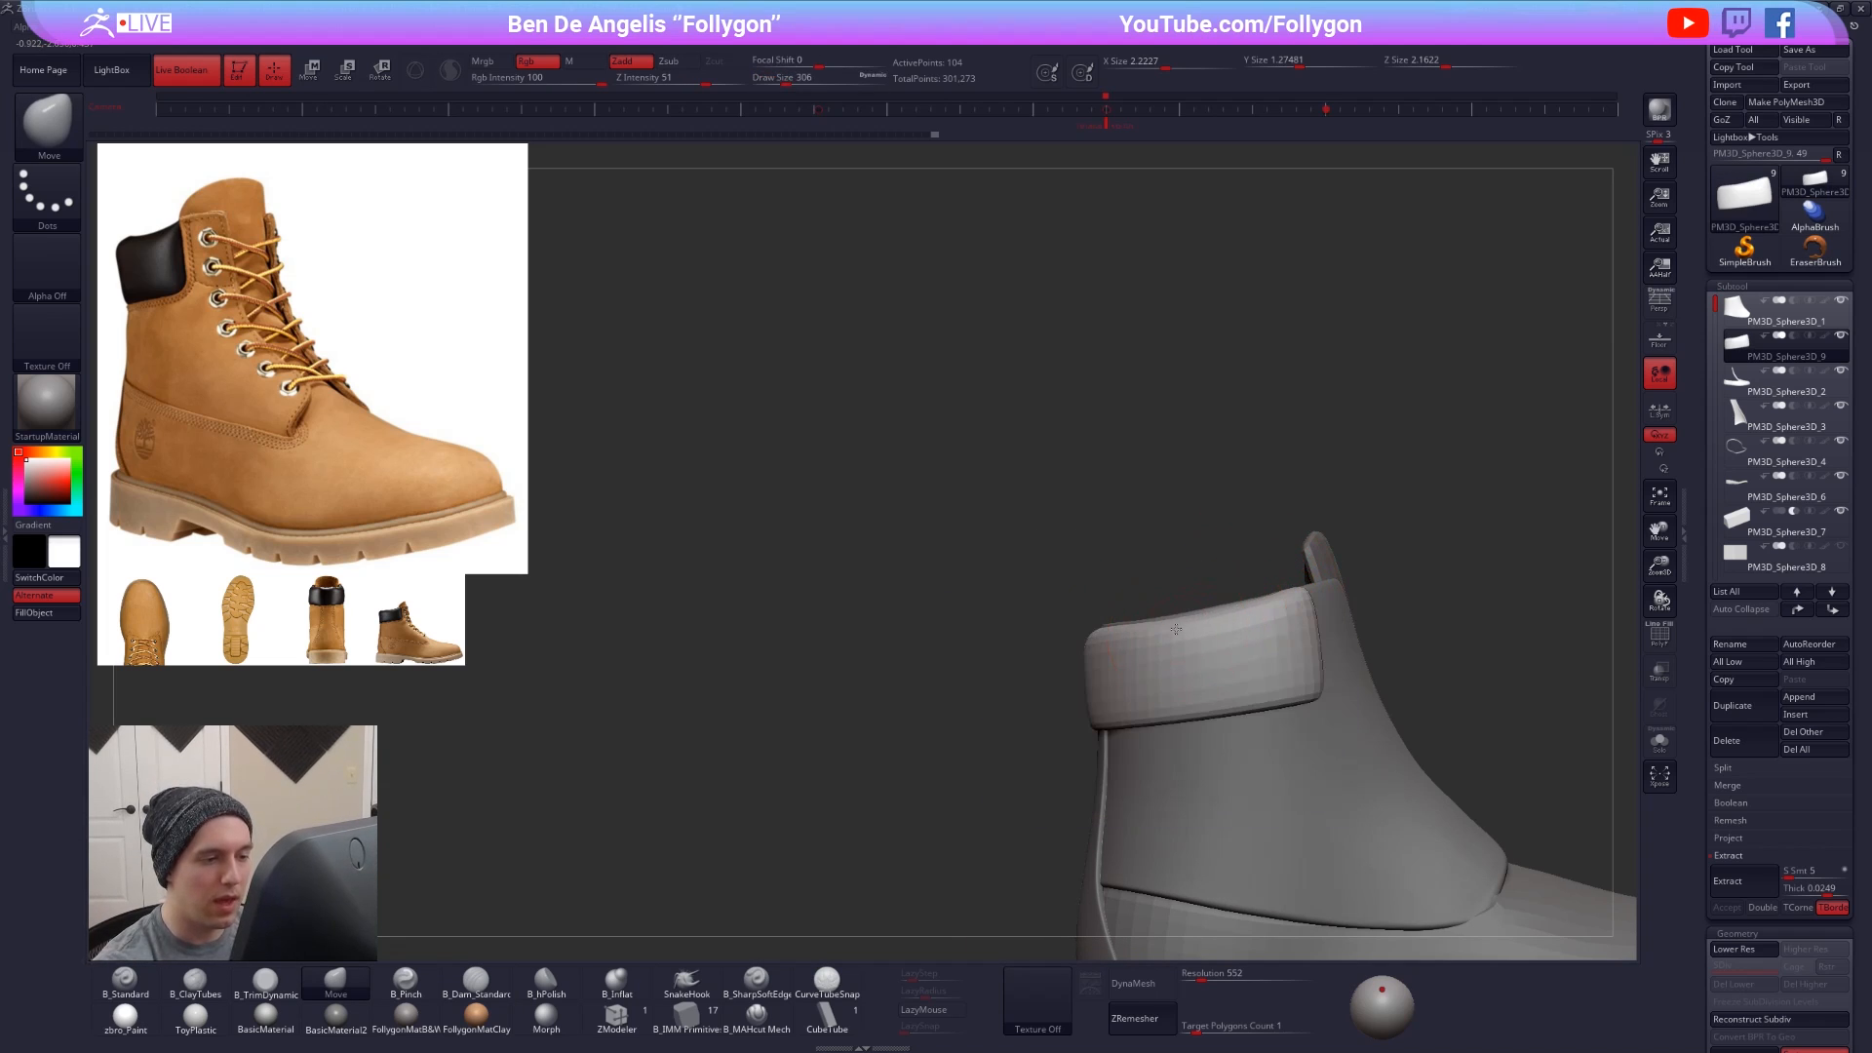
right_click_drag(1203, 699, 1271, 747)
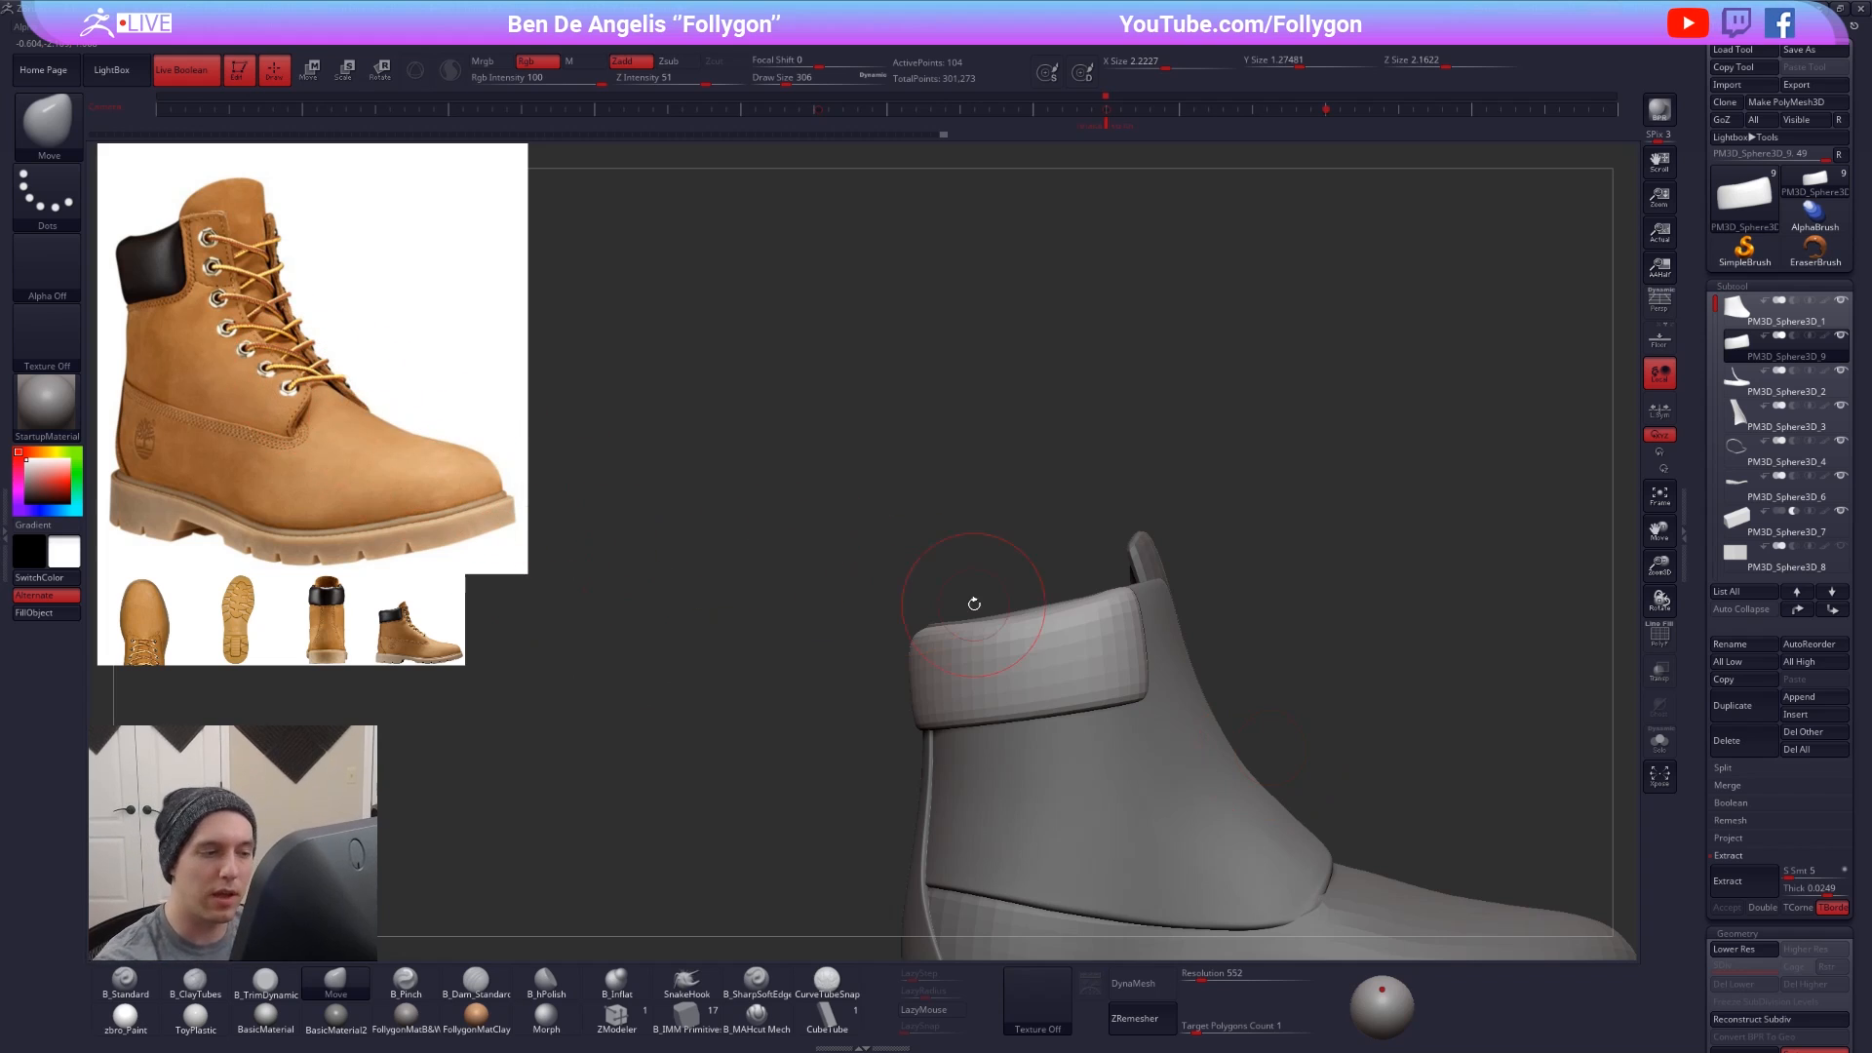
key("space")
left_click_drag(1078, 614, 1086, 609)
key("space")
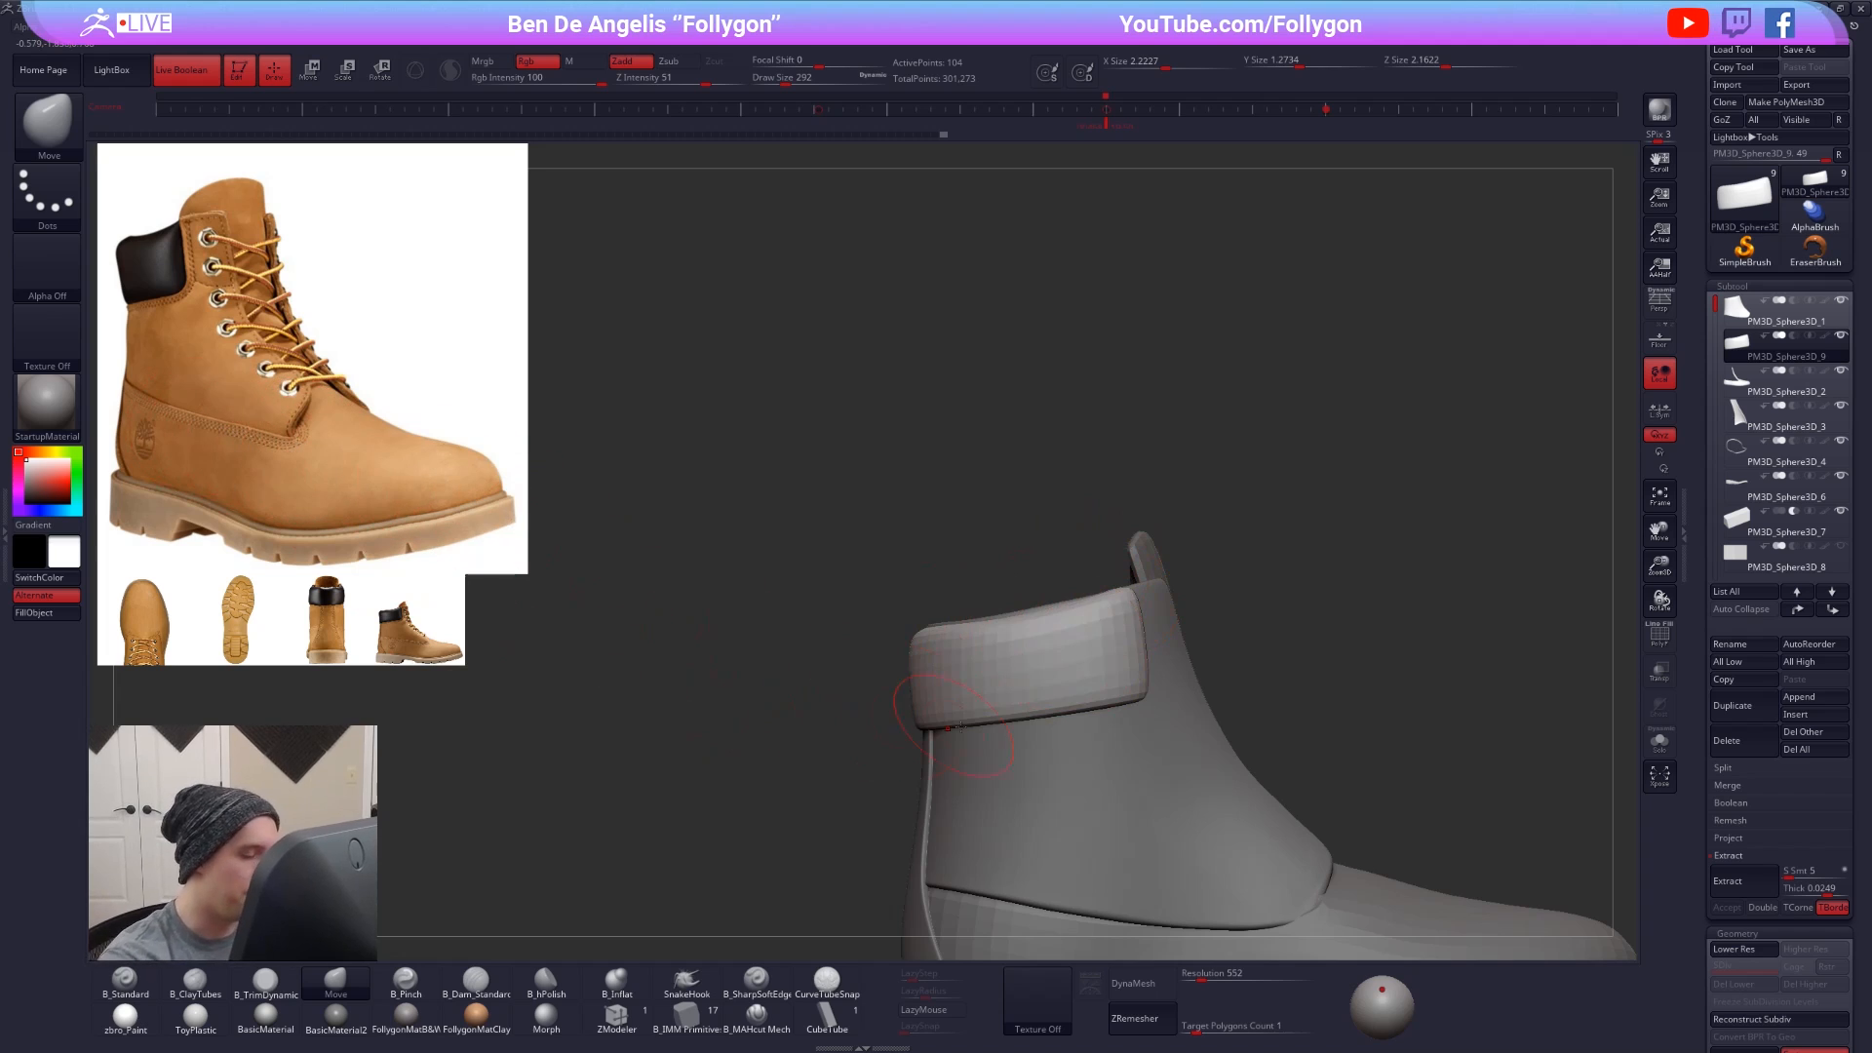
- Even out the collar's top rim on both sides of the boot with the Move brush at draw sizes 350 and 279
right_click_drag(1192, 785, 1245, 790, "alt")
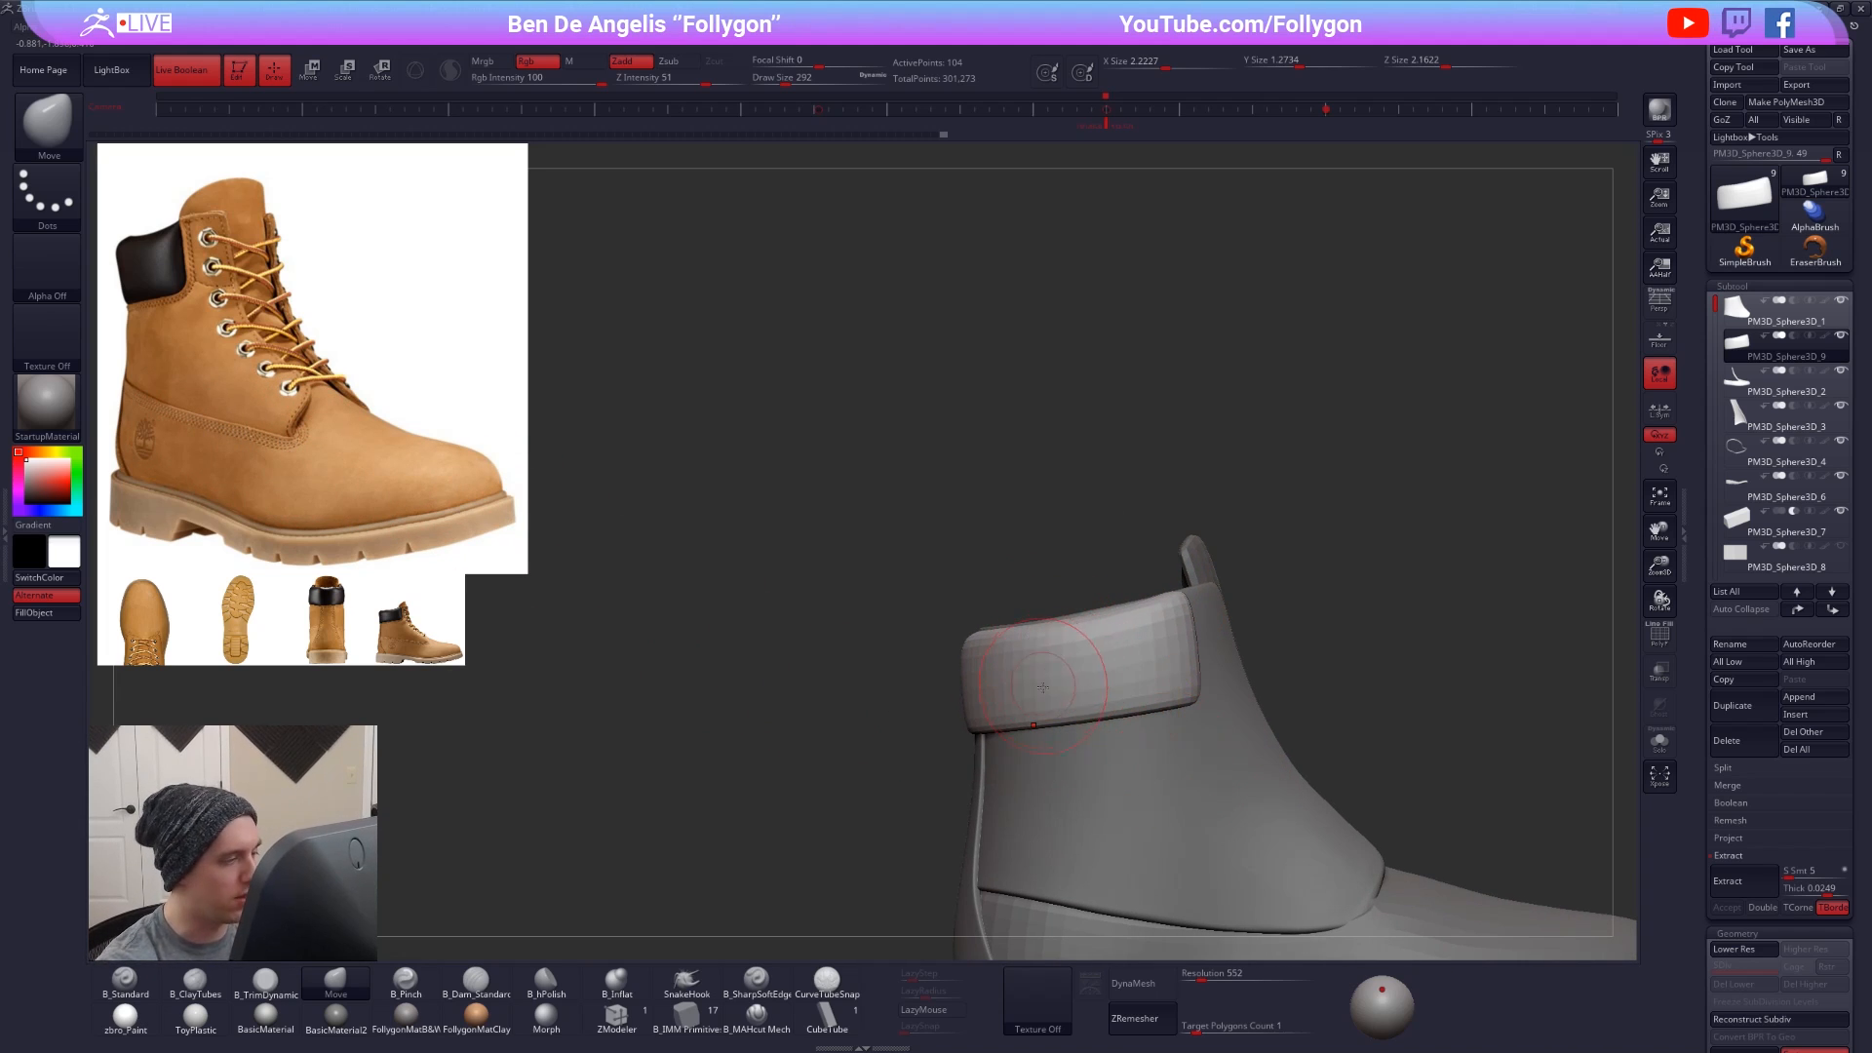
key("space")
left_click_drag(1082, 634, 1121, 610)
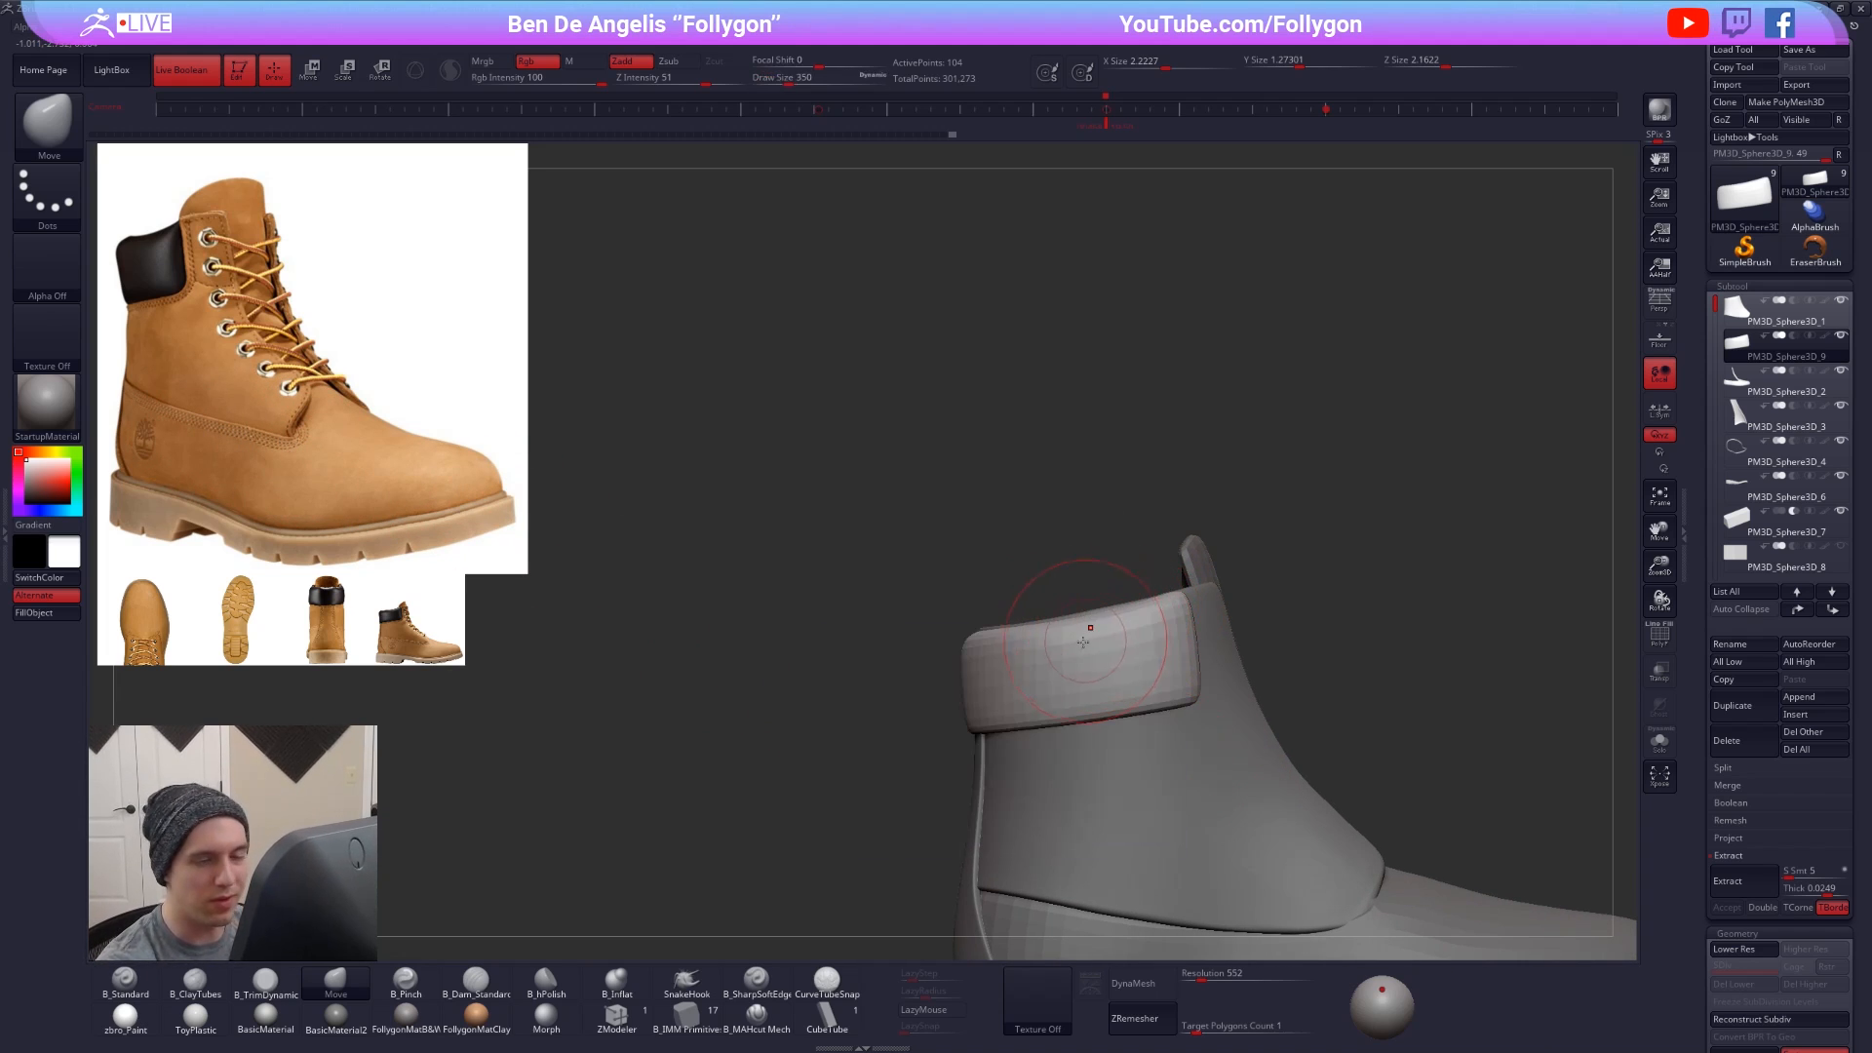
right_click_drag(1092, 659, 934, 615)
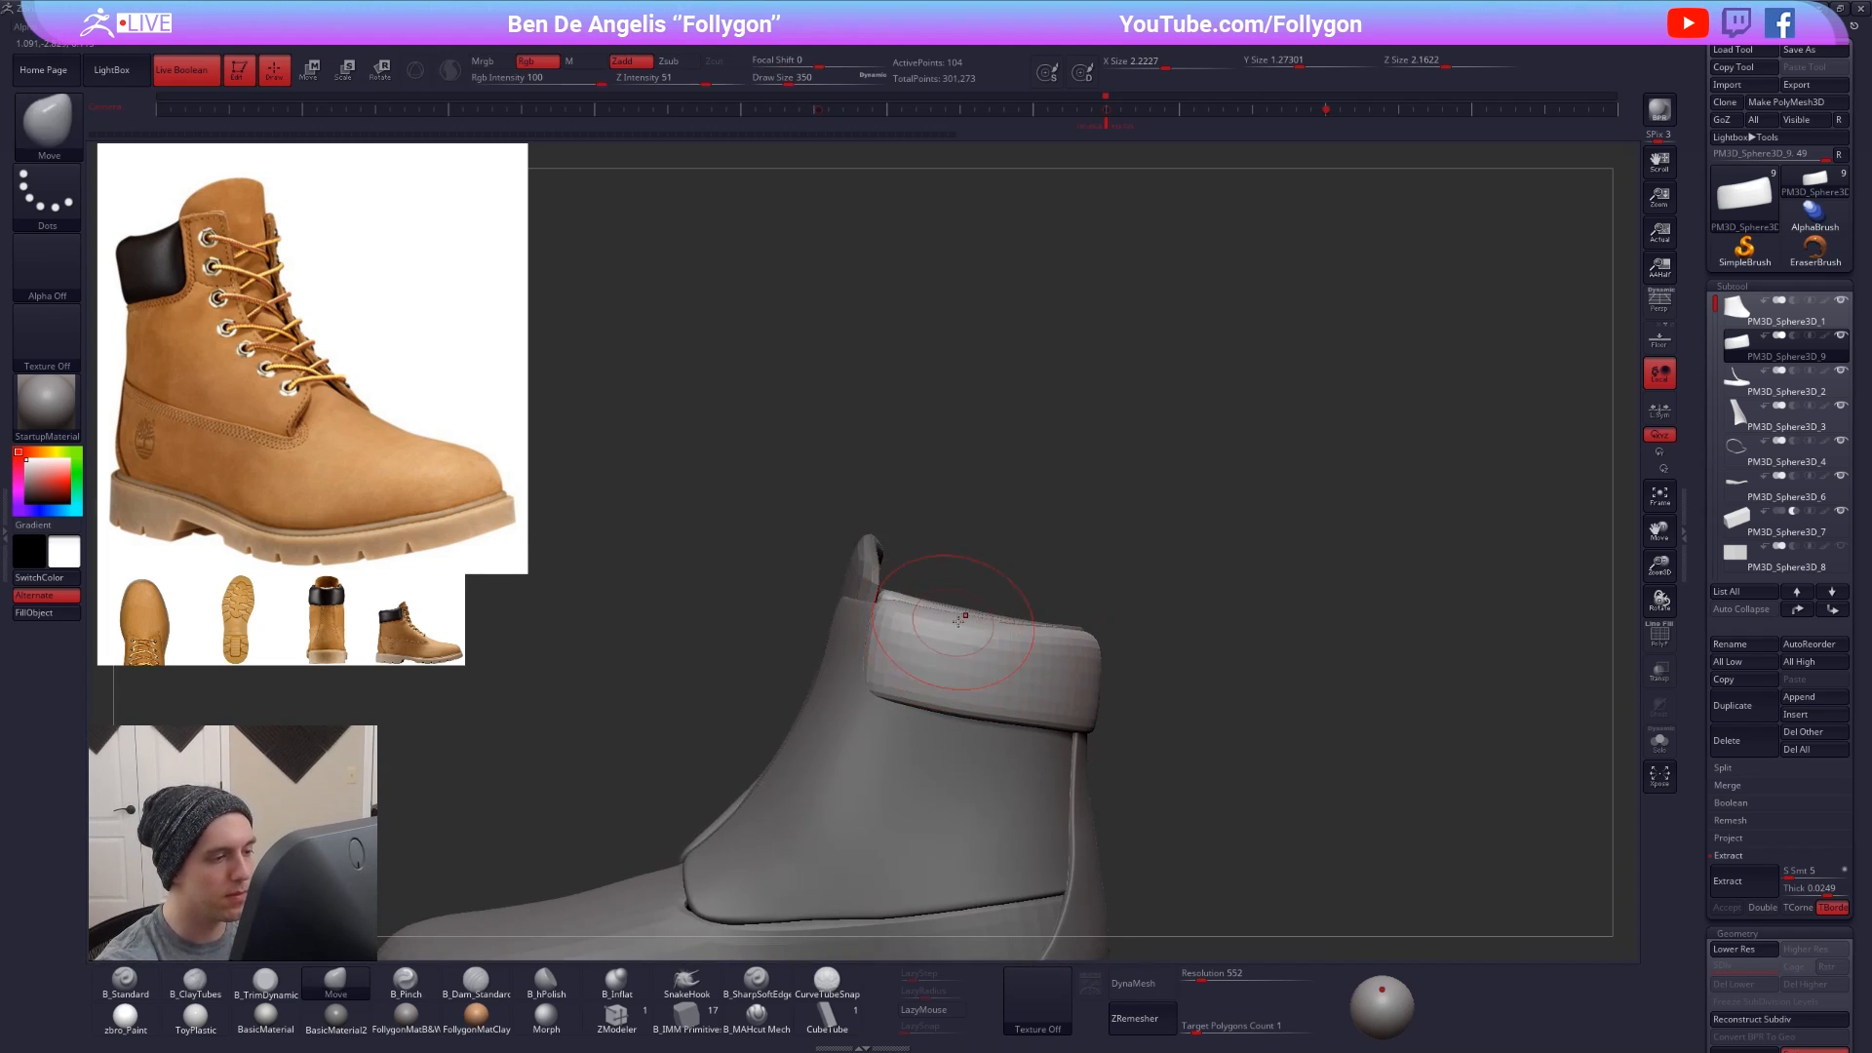
key("space")
left_click_drag(959, 620, 963, 615)
right_click_drag(953, 664, 1006, 673)
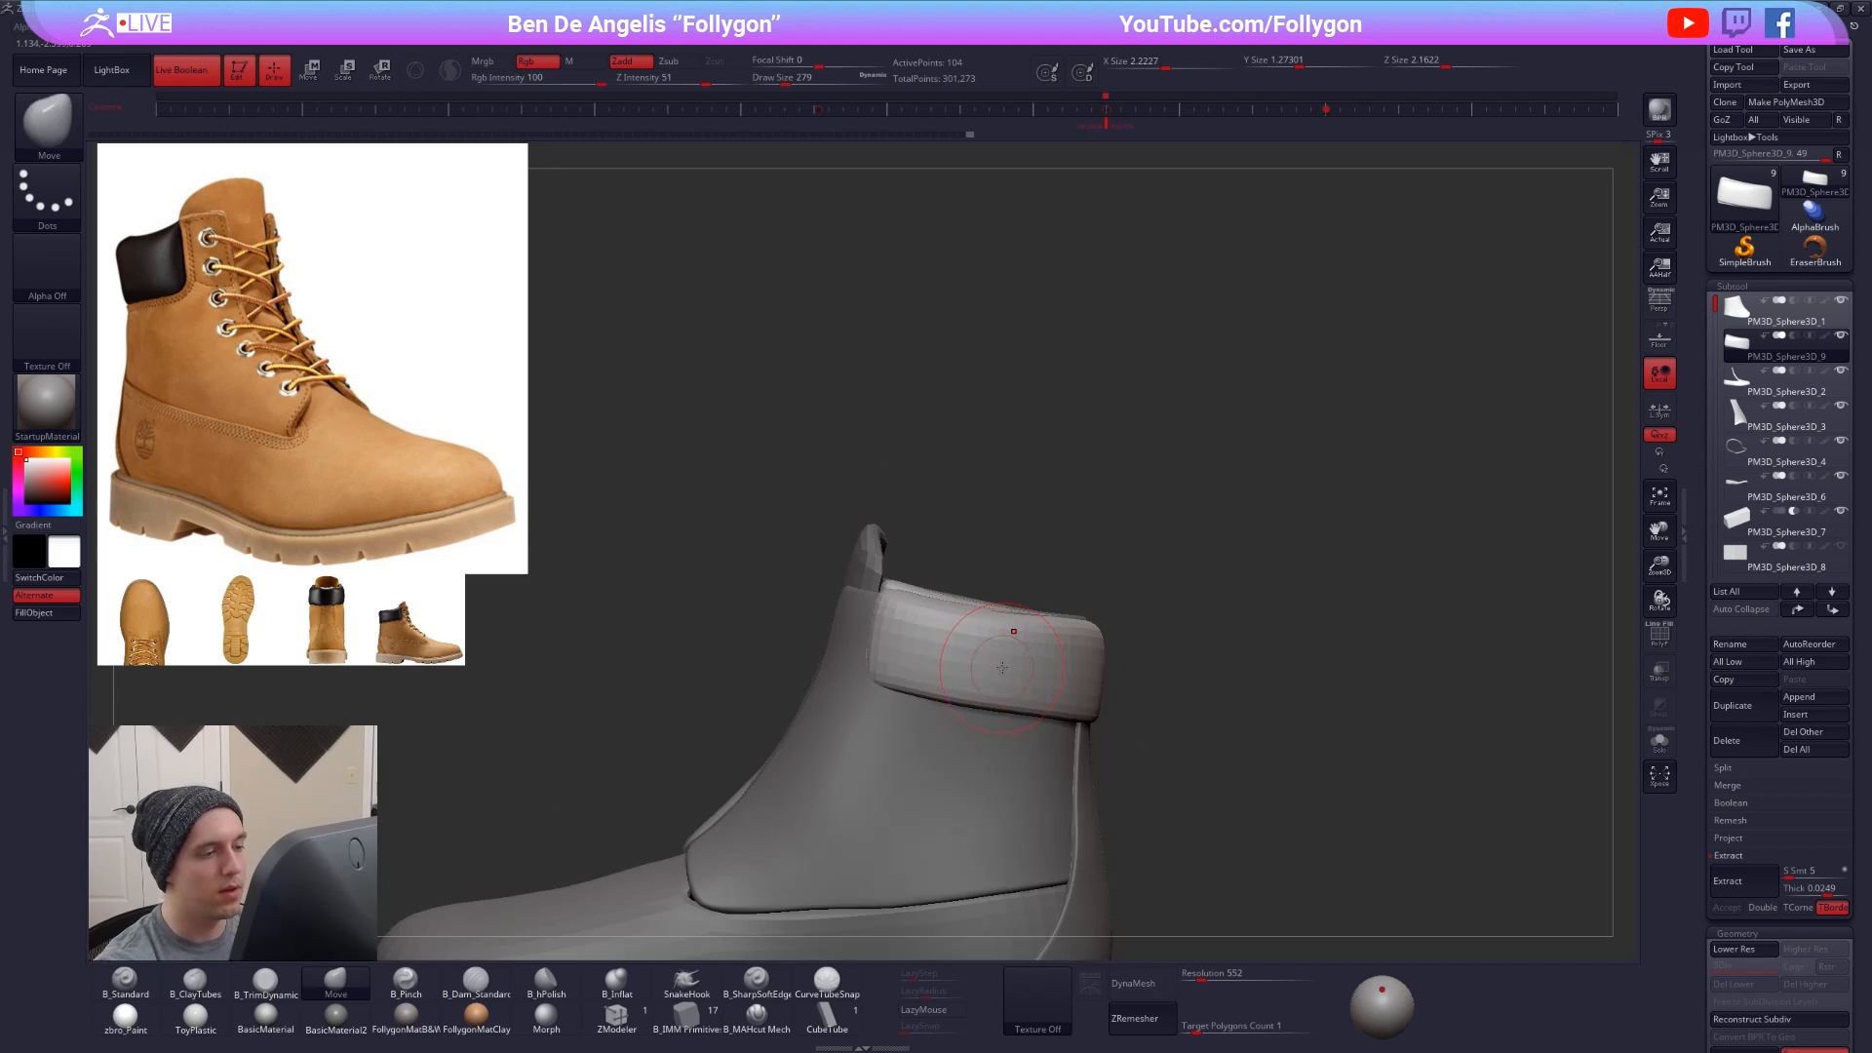
- Select the ankle panel and nudge it slightly down beneath the collar with the Move brush at draw size 595
left_click(1006, 668, "alt")
key("space")
left_click_drag(1006, 668, 1019, 664)
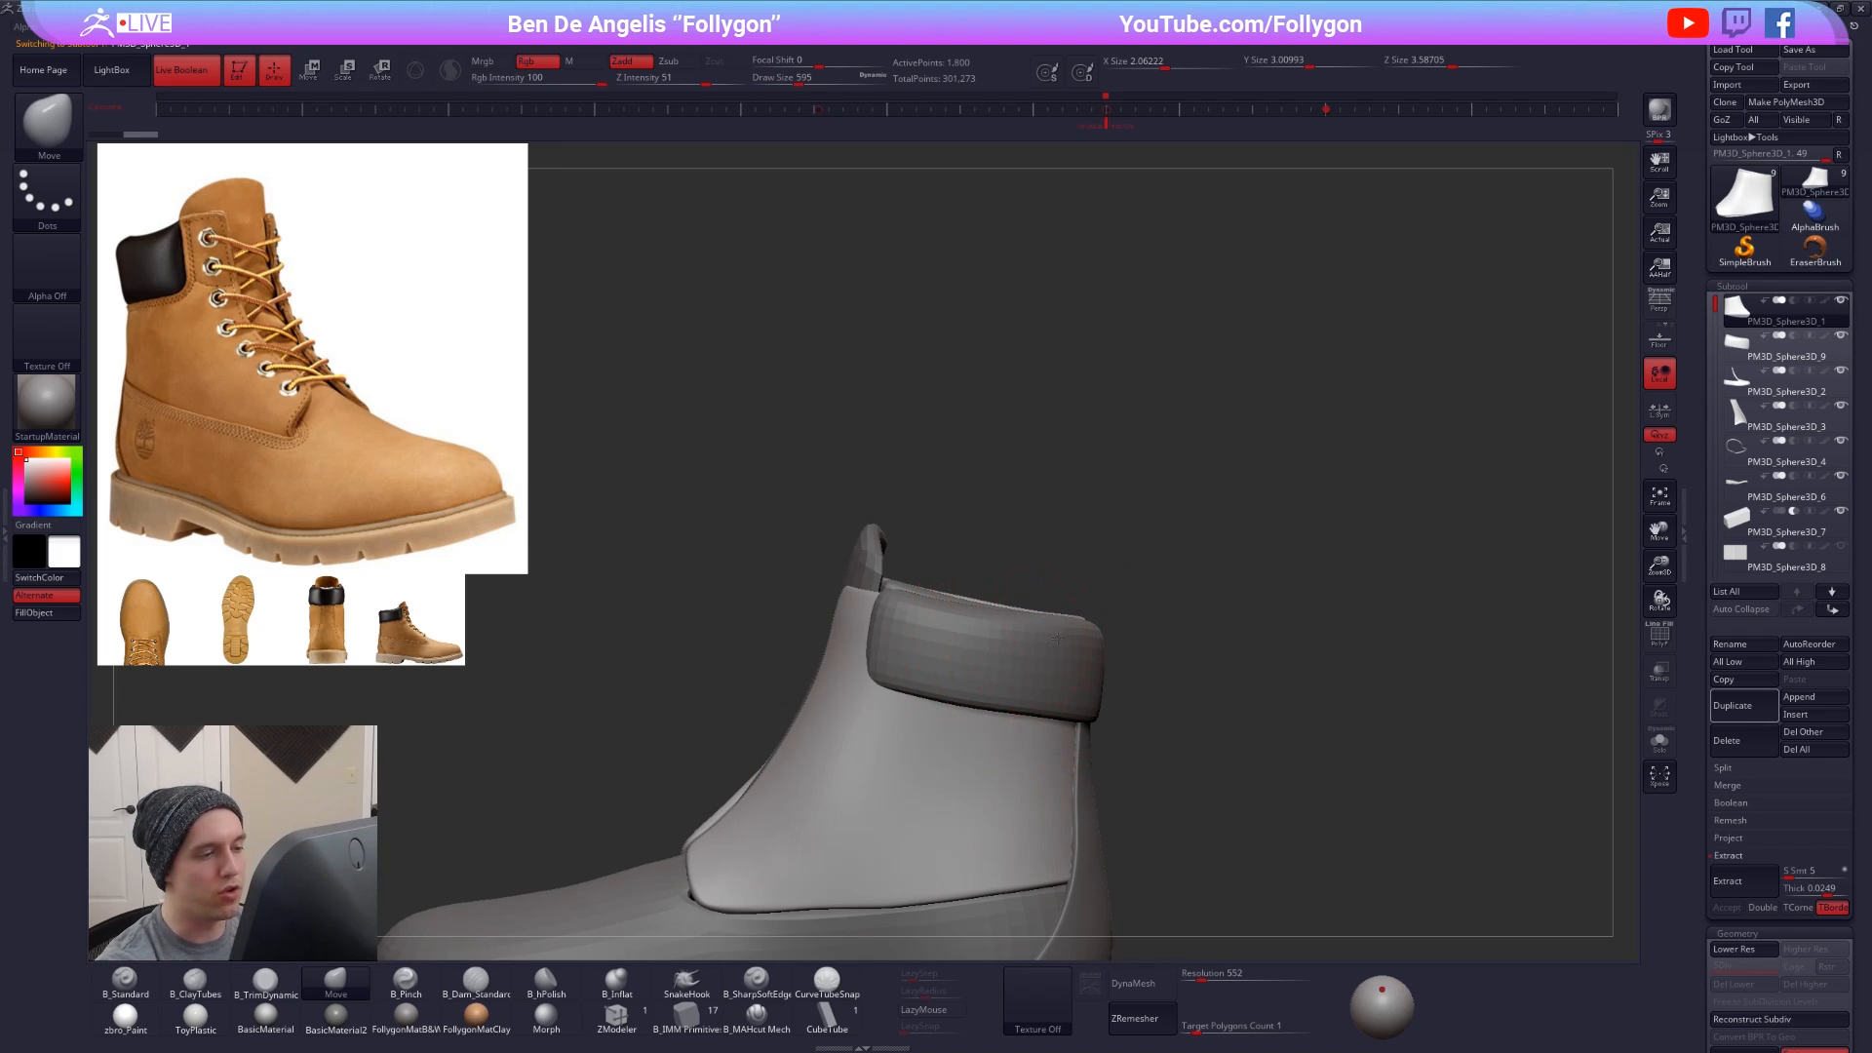
right_click_drag(1057, 639, 1156, 640)
right_click_drag(1096, 672, 1266, 634)
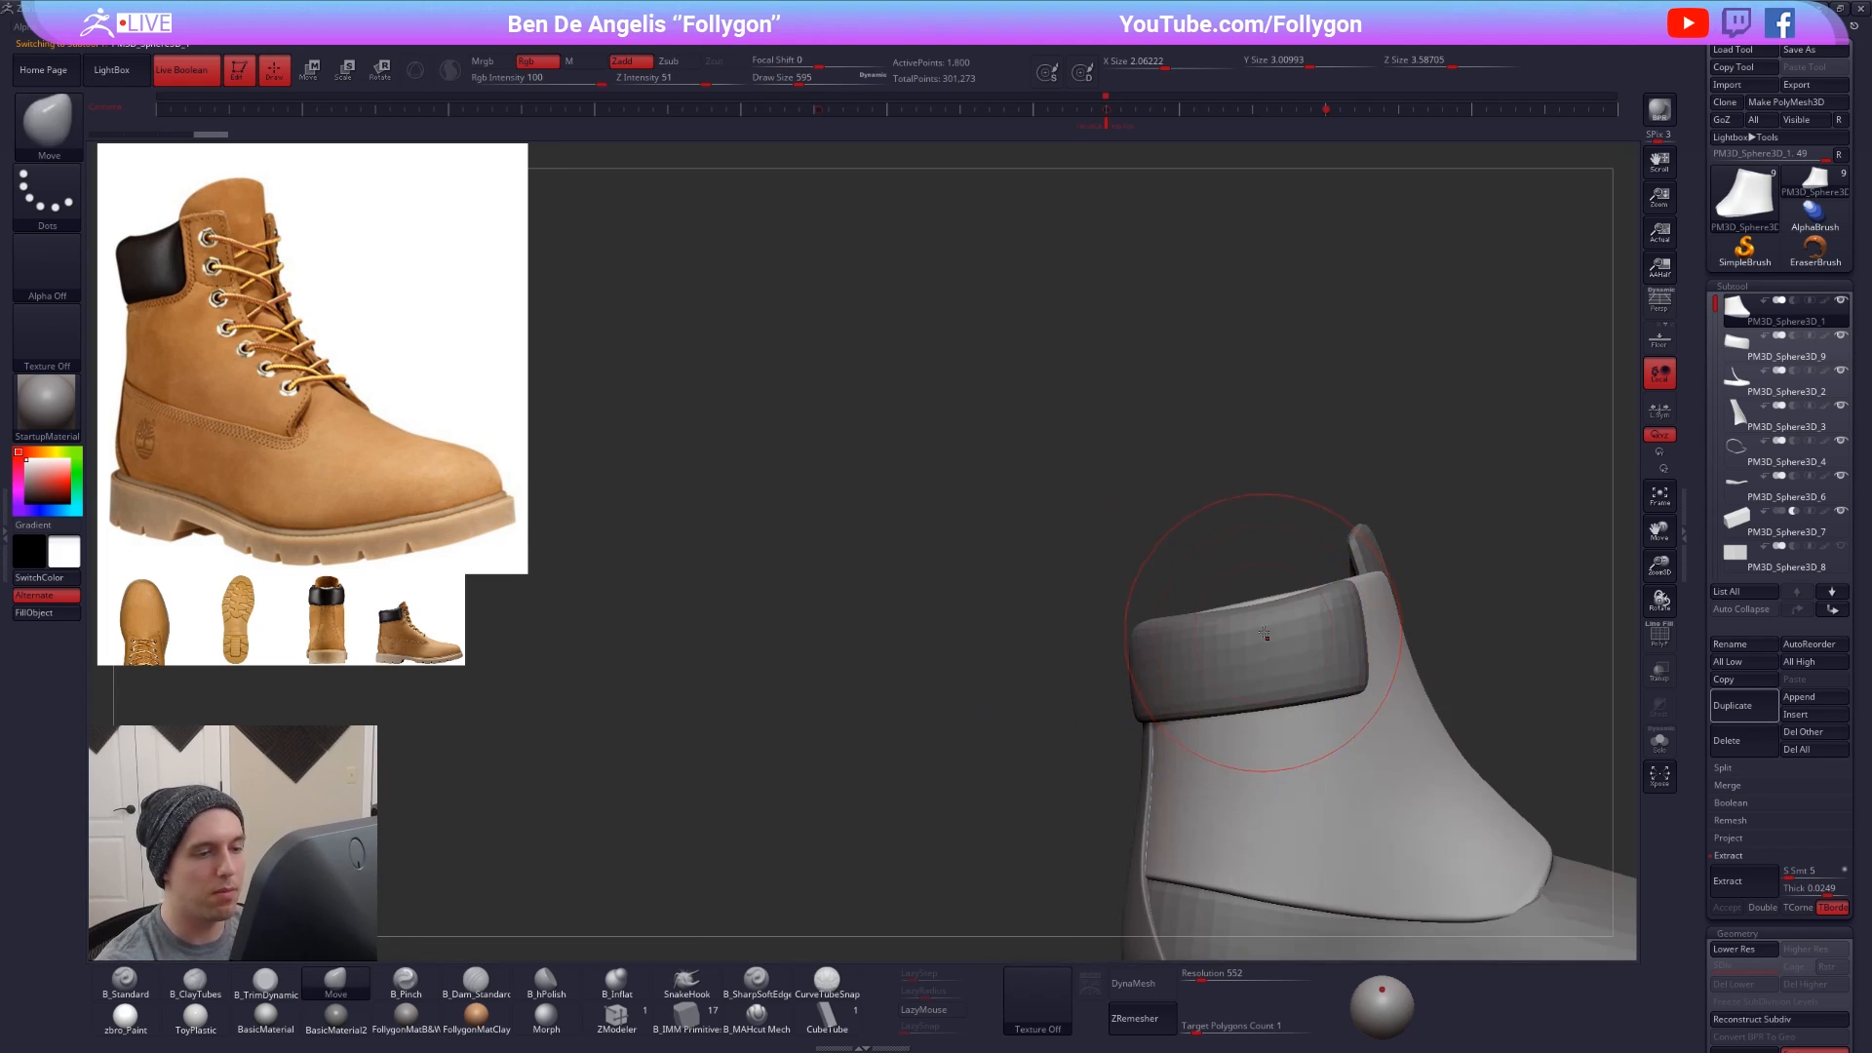
left_click_drag(1267, 635, 1268, 652)
right_click_drag(1268, 652, 1286, 672, "ctrl")
mouse_move(1286, 672)
right_mouse_down("alt")
mouse_move(965, 568)
mouse_move(1121, 682)
mouse_move(1234, 807)
mouse_move(1189, 827)
mouse_move(1225, 842)
mouse_move(1291, 785)
mouse_move(1208, 848)
mouse_move(1249, 817)
mouse_move(1232, 811)
mouse_move(1222, 840)
mouse_move(1063, 819)
right_mouse_up("alt")
- Reselect the collar, compare the whole boot with the reference from the side, and set the Move brush draw size to 335
left_click(945, 536, "alt")
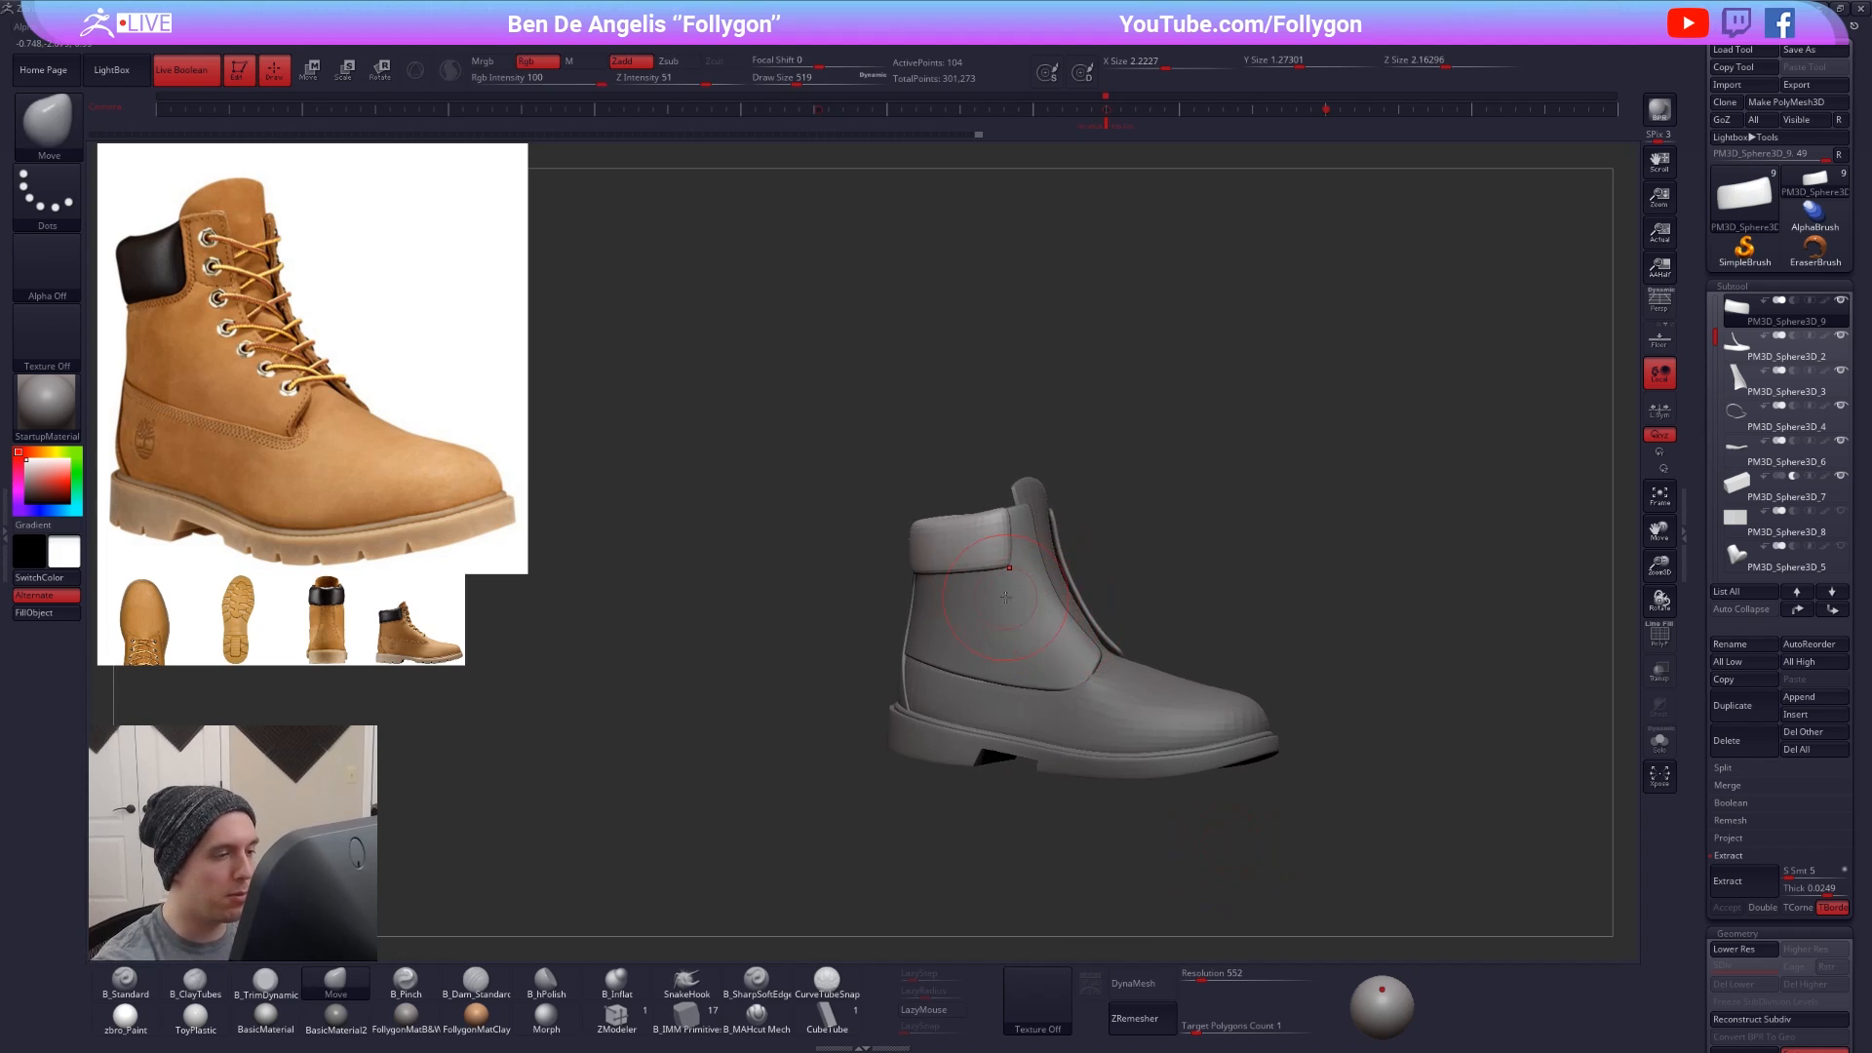
right_click_drag(1013, 561, 1145, 580, "ctrl")
right_click_drag(1173, 740, 1132, 739, "alt")
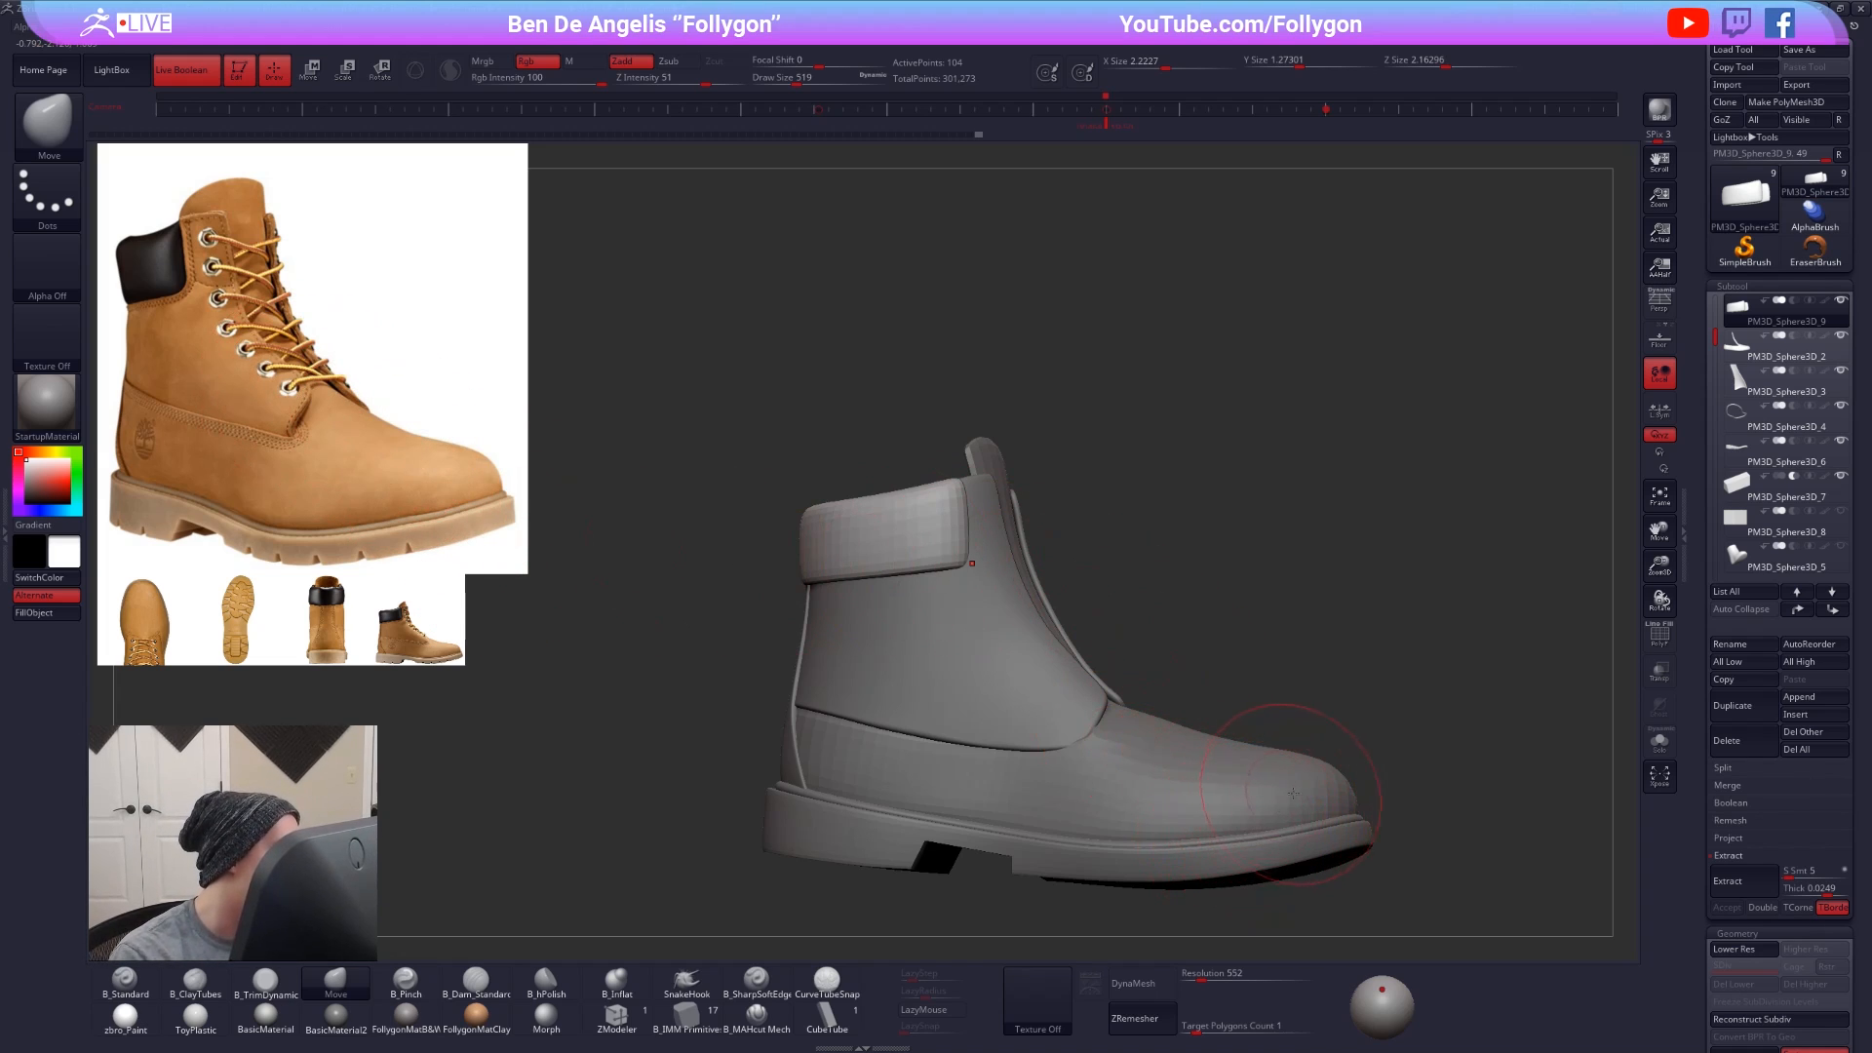
key("space")
mouse_move(1394, 624)
left_mouse_down()
mouse_move(1365, 607)
mouse_move(1257, 629)
left_mouse_up()
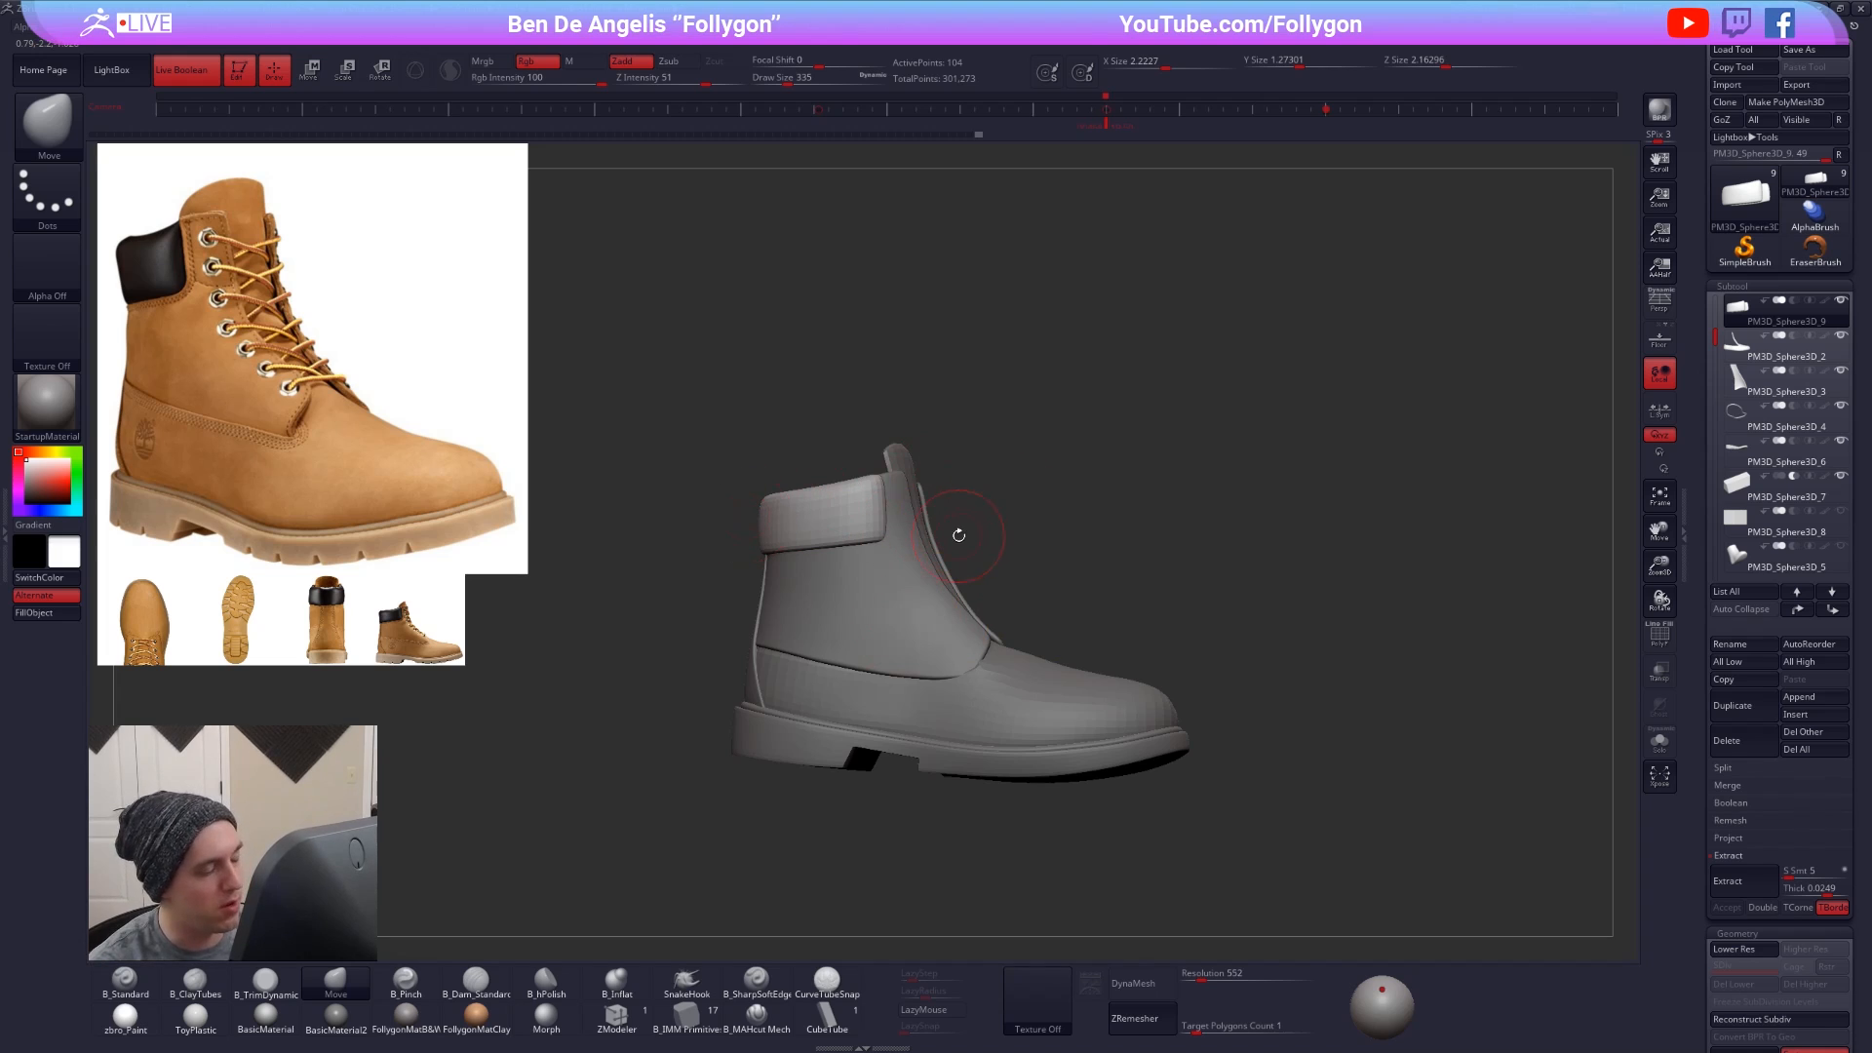
- Isolate the collar, try Transpose lines across its width and along one arm, and undo the trial move
mouse_move(959, 534)
left_mouse_down()
mouse_move(936, 538)
mouse_move(1216, 446)
mouse_move(1412, 447)
mouse_move(615, 337)
mouse_move(583, 495)
mouse_move(1189, 375)
mouse_move(1176, 575)
mouse_move(1107, 459)
mouse_move(936, 633)
mouse_move(817, 625)
mouse_move(907, 634)
mouse_move(913, 710)
mouse_move(944, 739)
mouse_move(706, 481)
mouse_move(1232, 435)
left_mouse_up()
key("w")
left_click_drag(851, 511, 1196, 507)
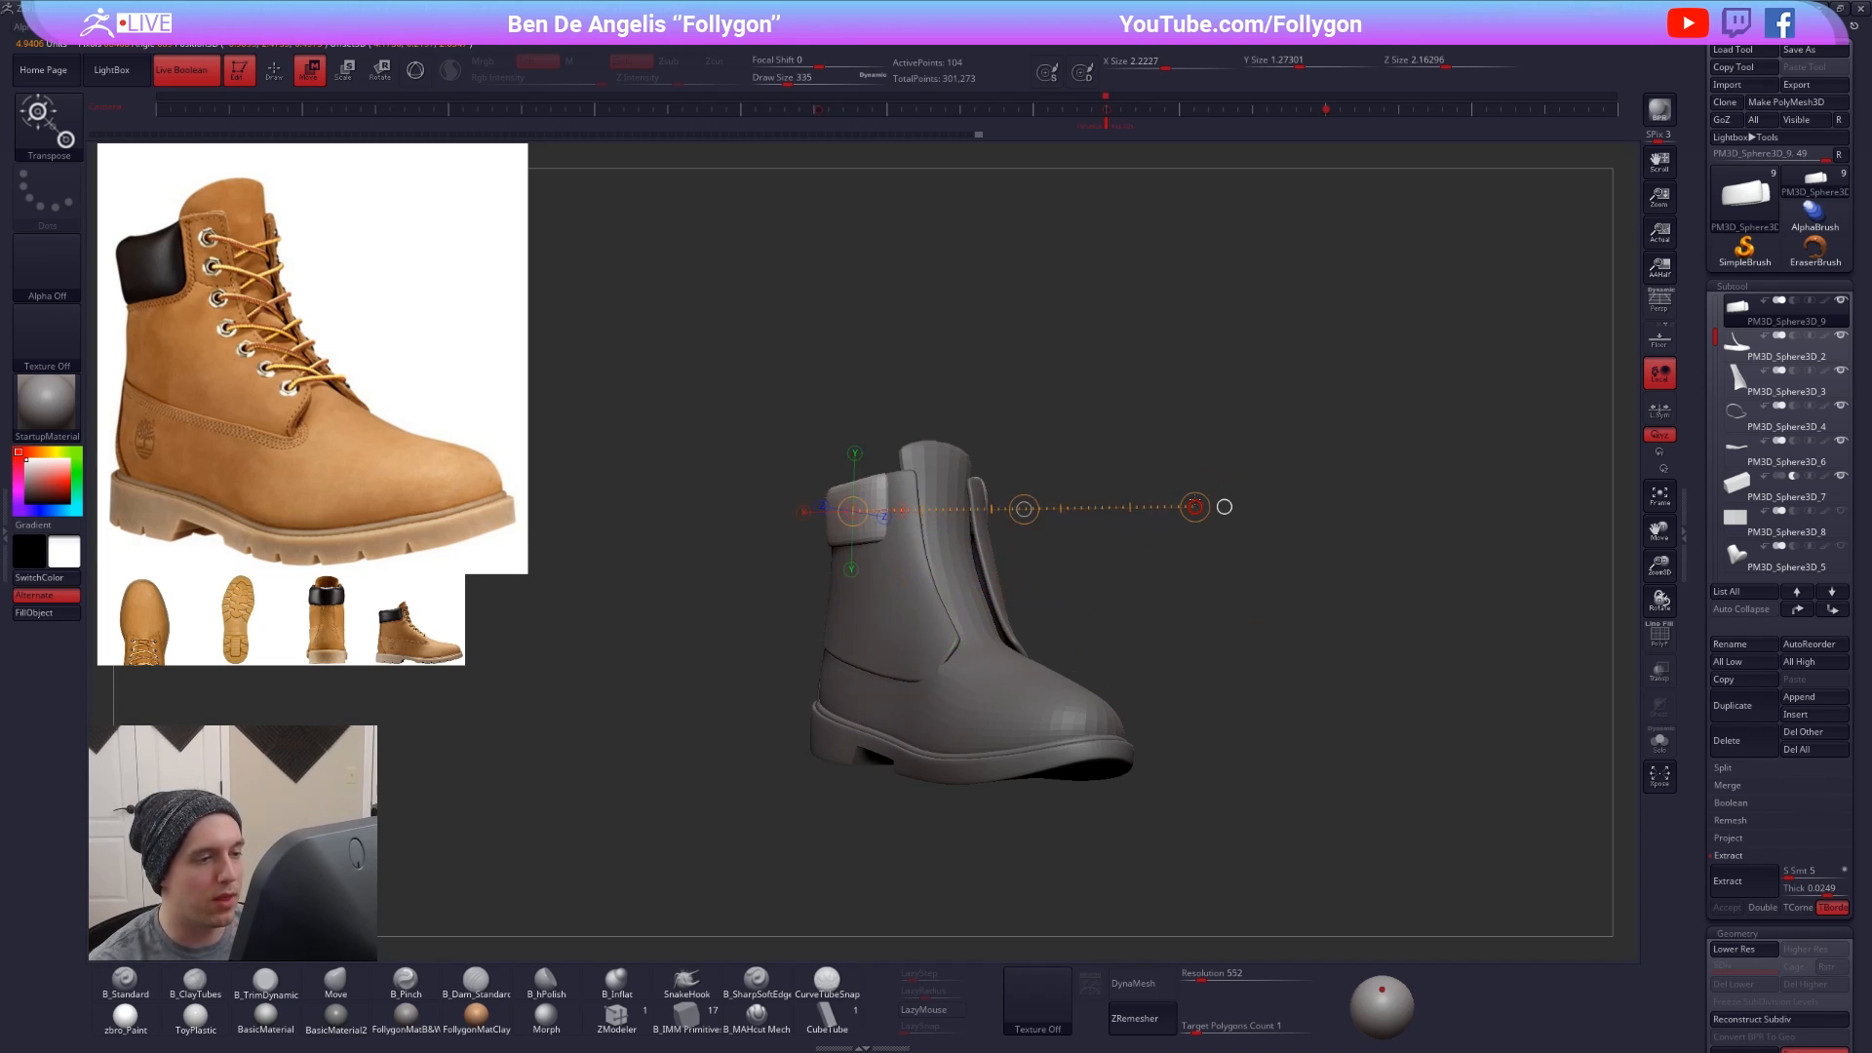
mouse_move(1195, 507)
right_mouse_down()
mouse_move(1212, 516)
mouse_move(1175, 509)
mouse_move(1212, 516)
mouse_move(1196, 511)
right_mouse_up()
key("ctrl+shift+s")
left_click_drag(1224, 506, 1166, 709)
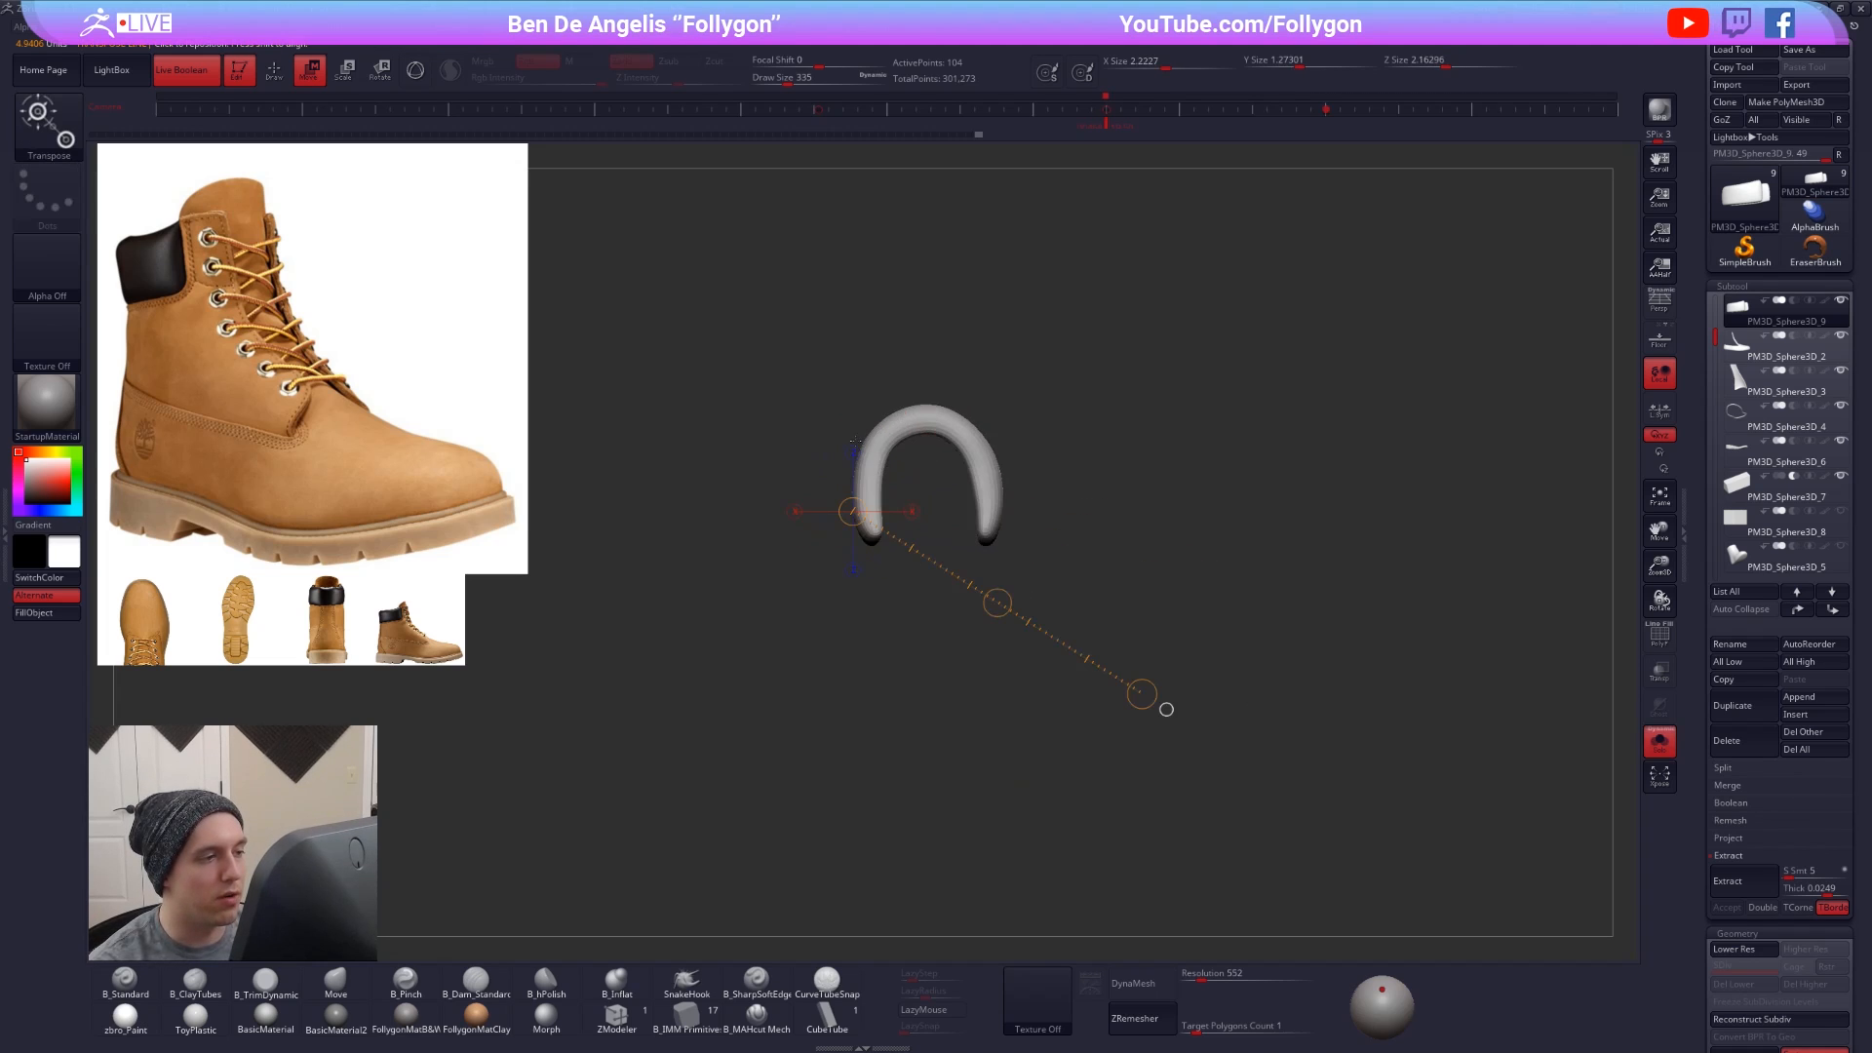
left_click_drag(854, 440, 1015, 456)
left_click_drag(715, 464, 1005, 468)
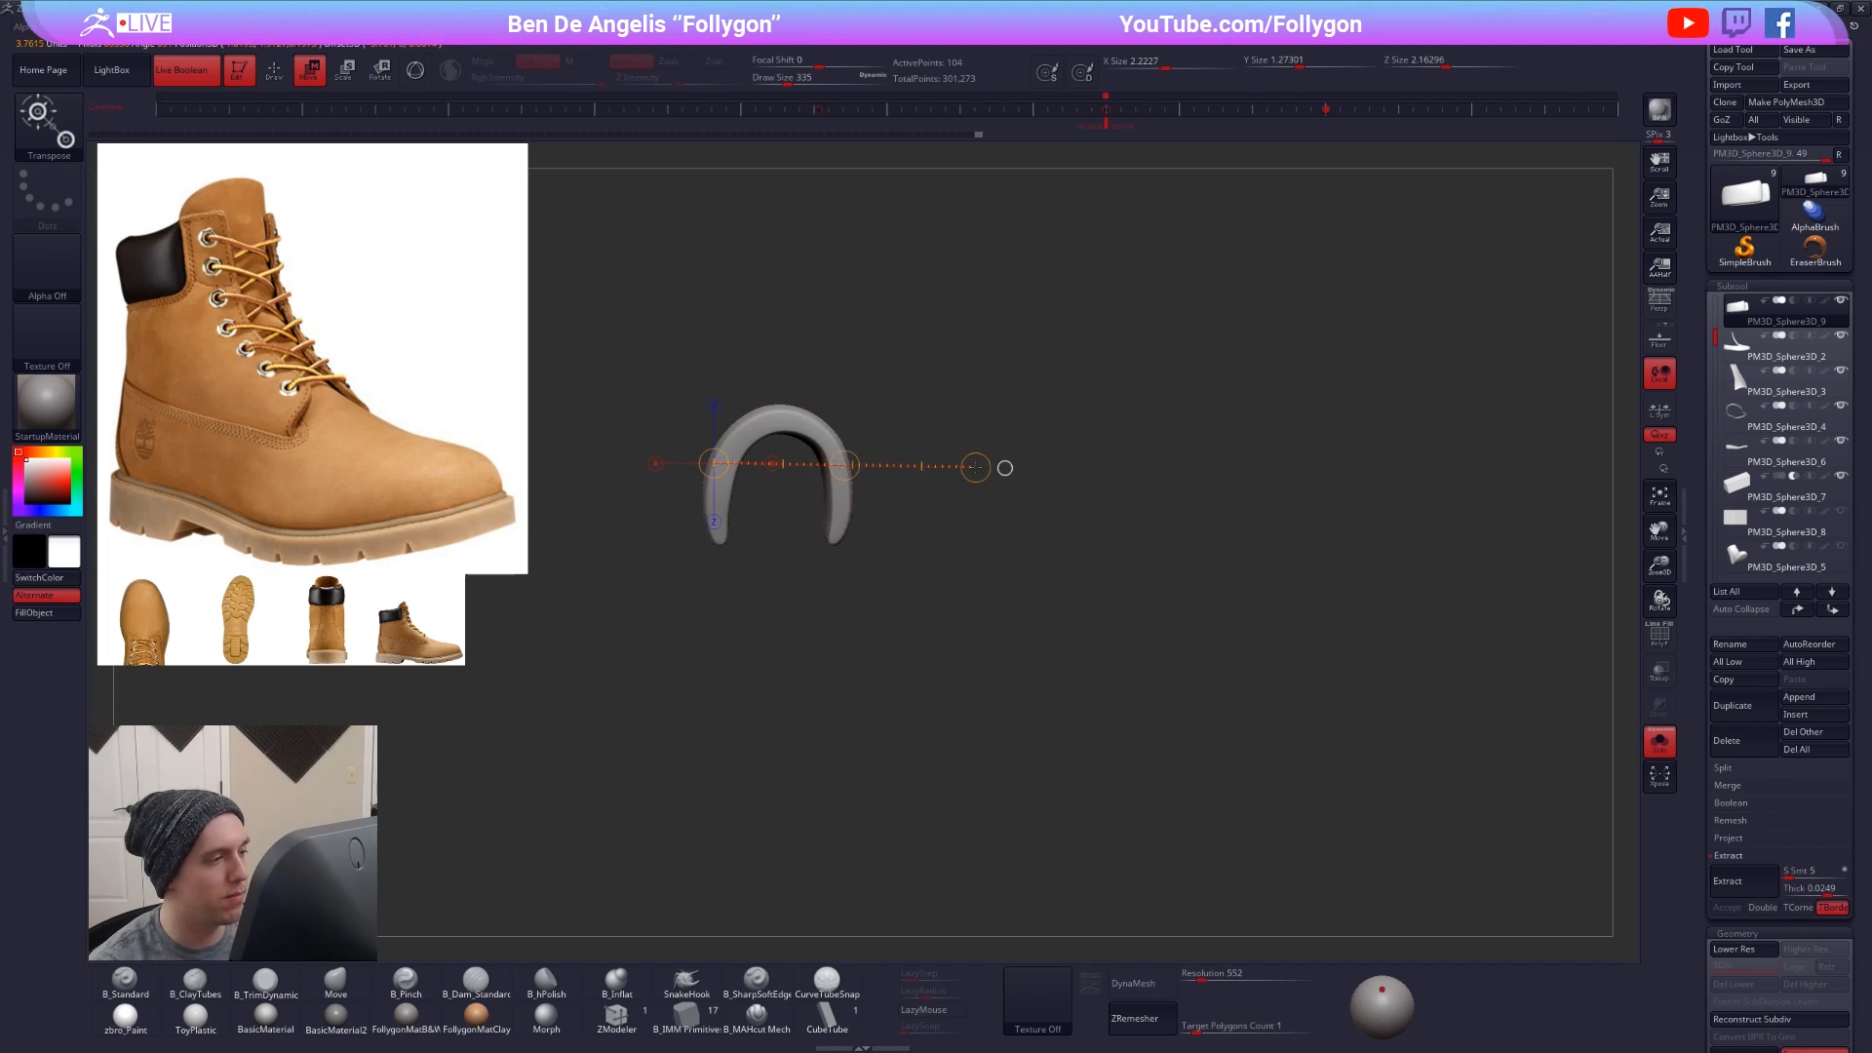
left_click_drag(844, 466, 881, 475)
key("ctrl+z")
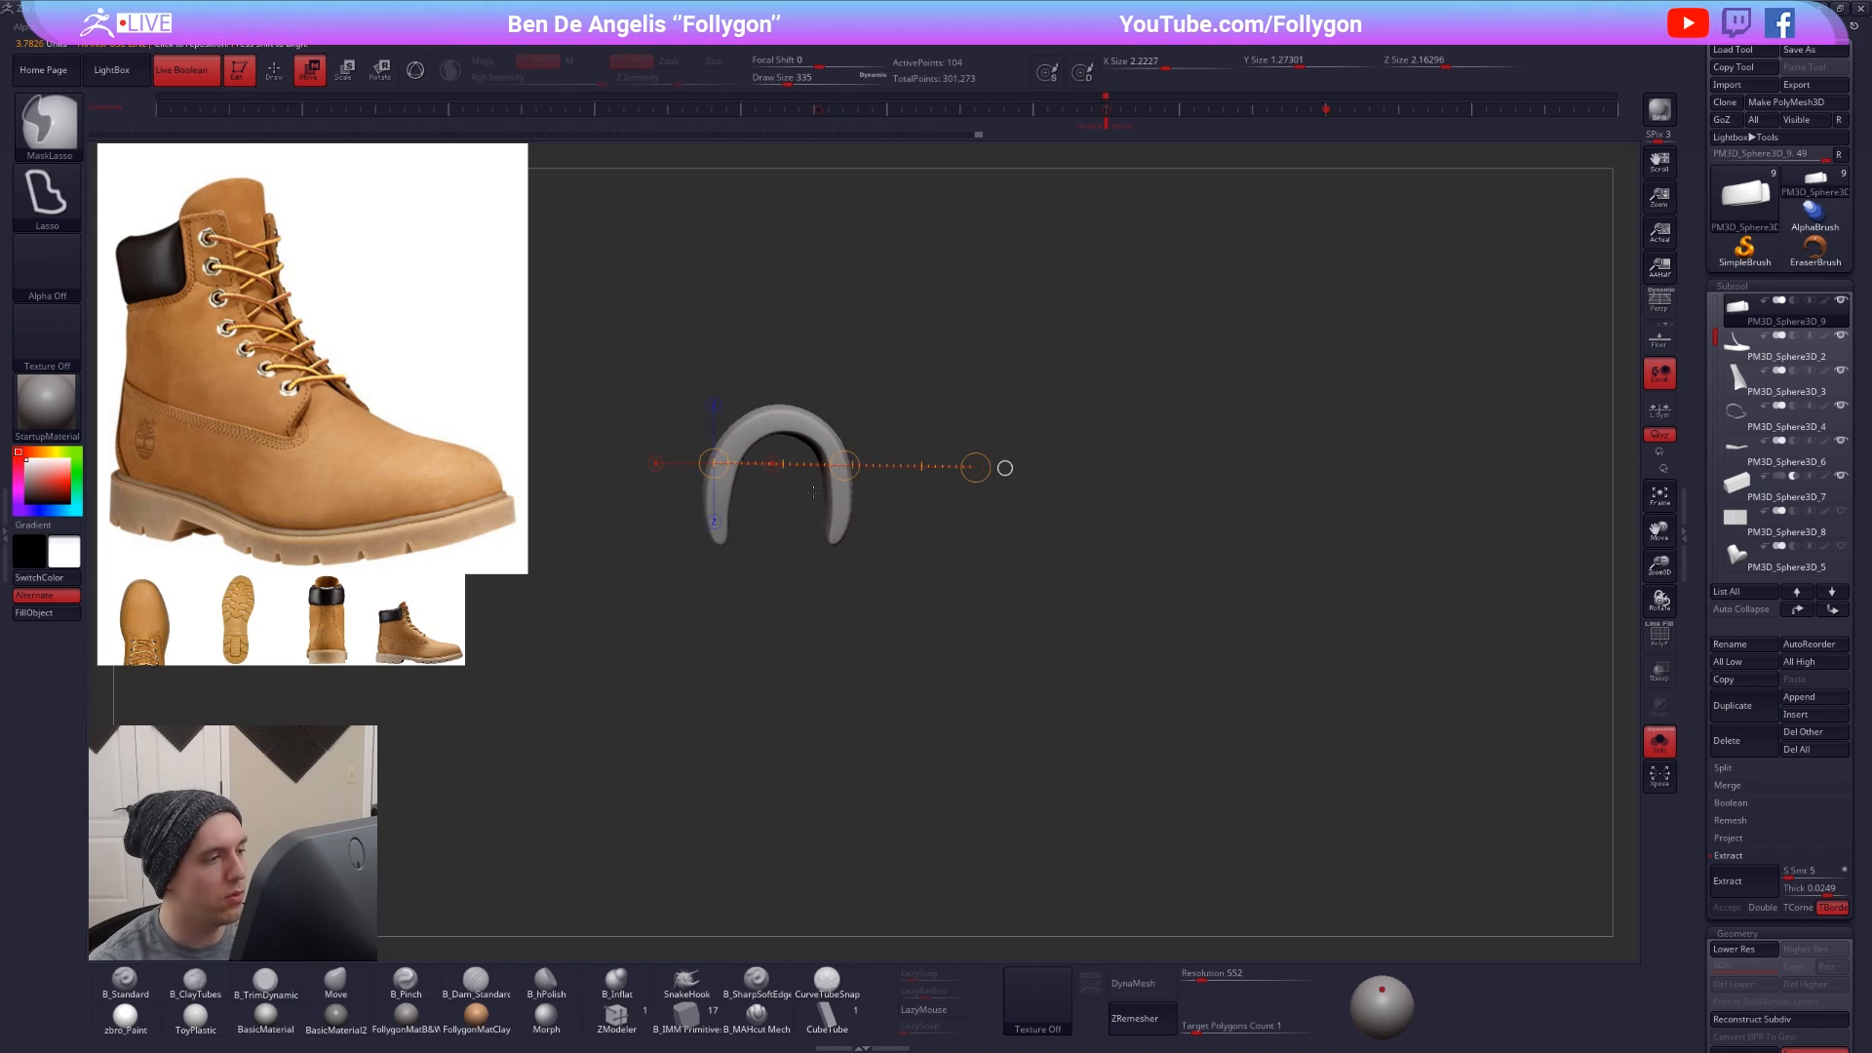
mouse_move(849, 495)
right_mouse_down("alt")
mouse_move(943, 501)
mouse_move(945, 560)
right_mouse_up("alt")
left_click_drag(916, 560, 940, 427)
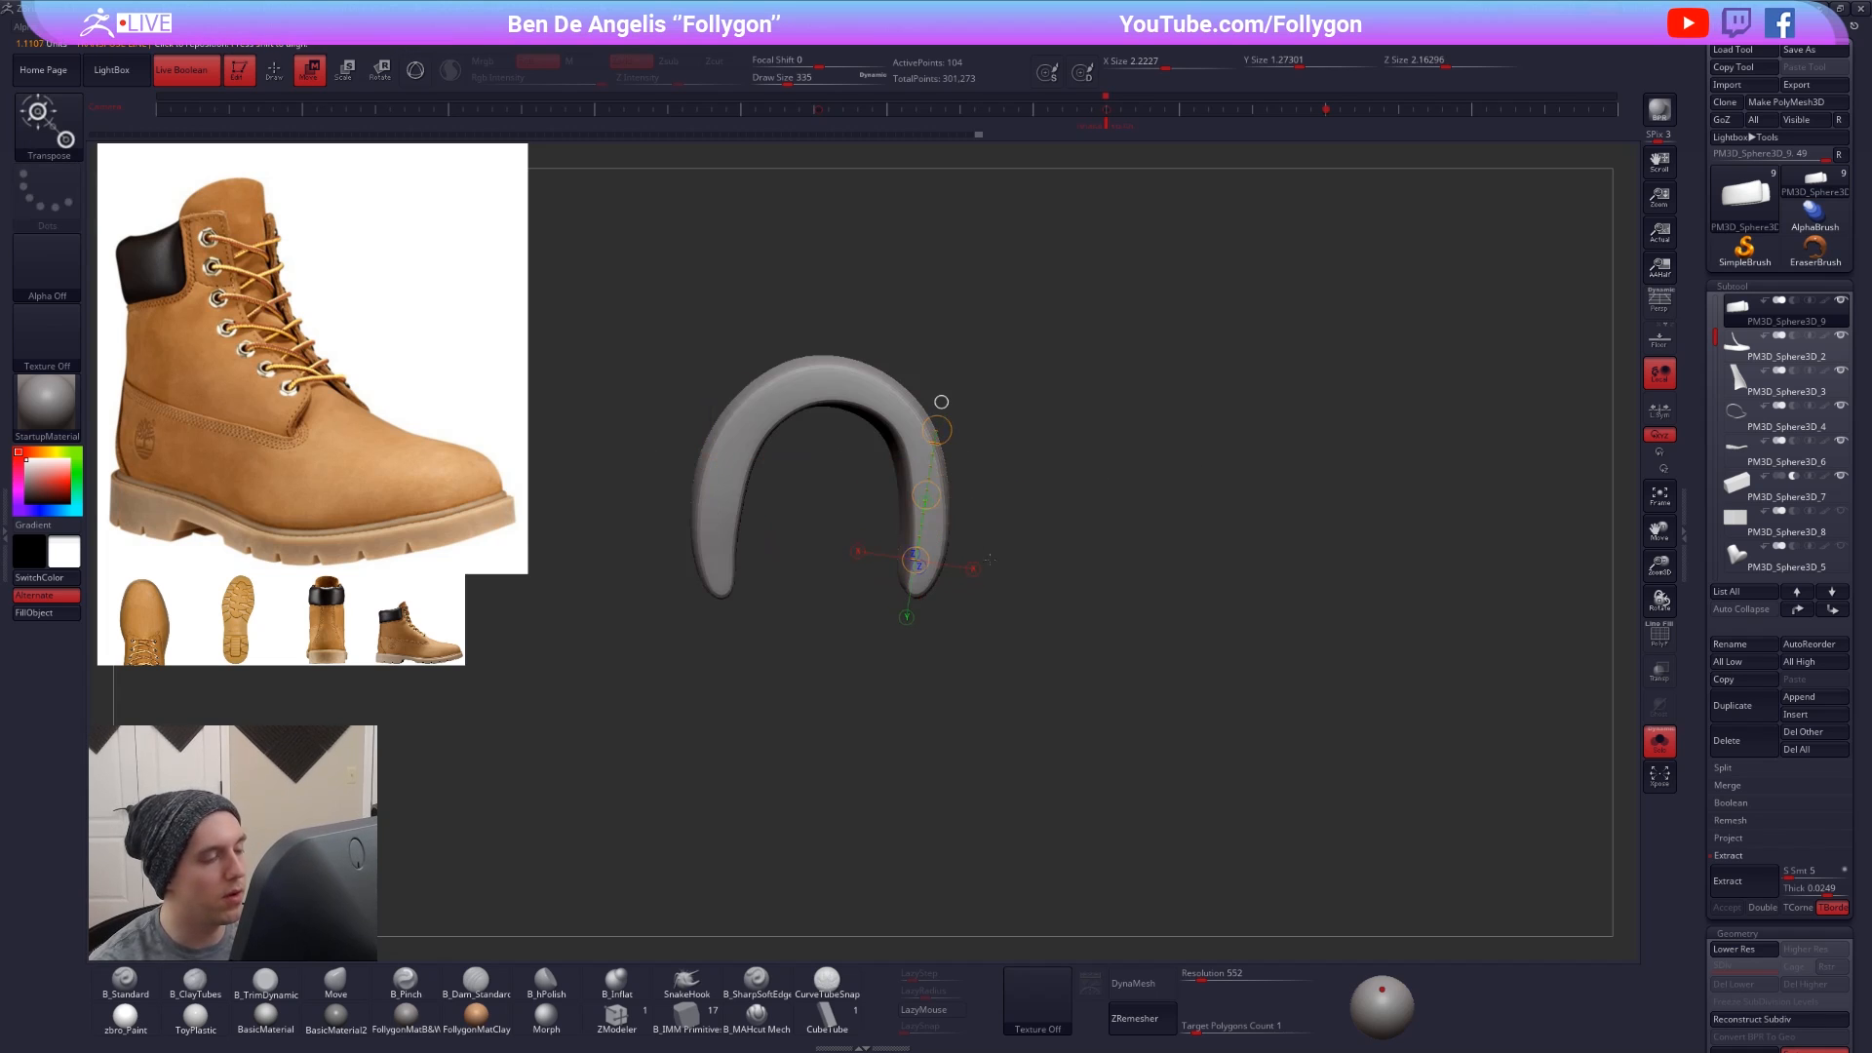
- Bring back the whole boot, select the main shoe body and isolate it in a top view for Transpose
key("q")
key("shift+s")
right_click_drag(1024, 622, 966, 602, "ctrl")
right_click_drag(966, 603, 1136, 458, "alt")
right_click_drag(868, 580, 1185, 596)
mouse_move(829, 700)
right_mouse_down("alt")
mouse_move(914, 627)
mouse_move(915, 575)
right_mouse_up("alt")
left_click(912, 612, "alt")
key("shift+s")
key("w")
right_click_drag(914, 576, 924, 662, "alt")
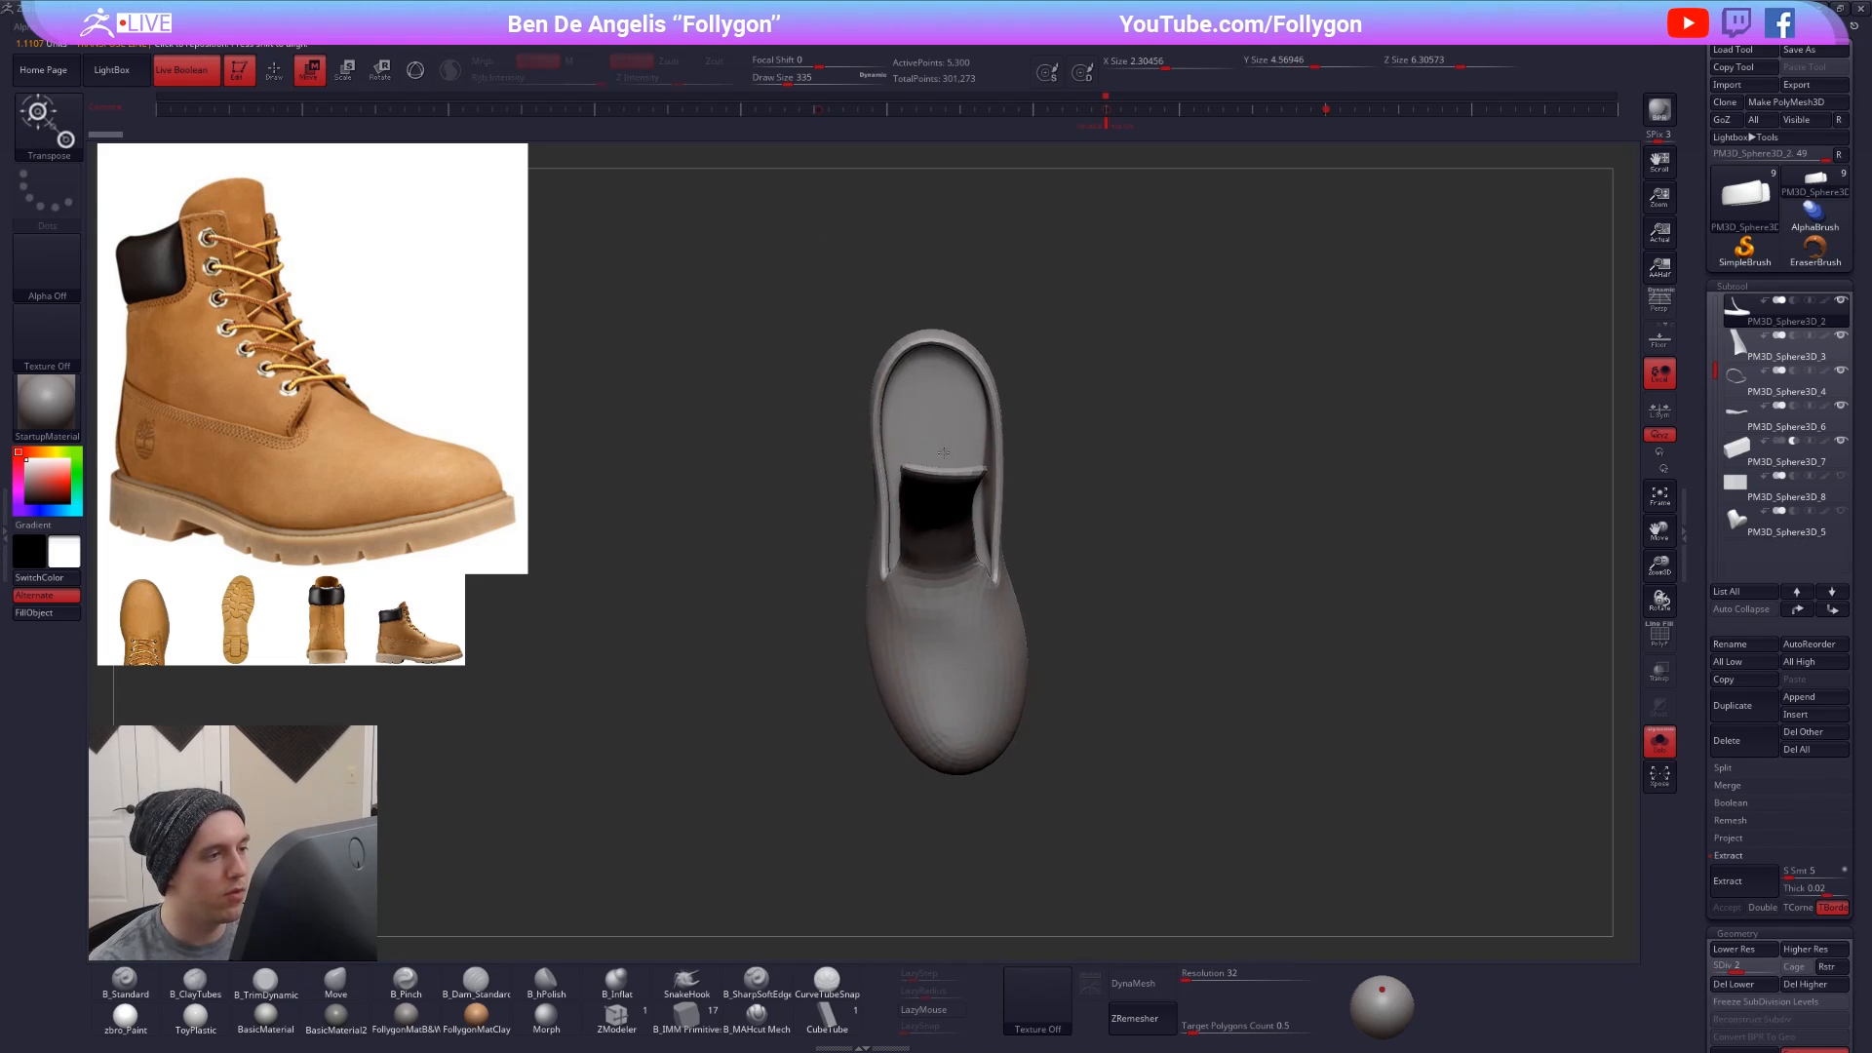
- Try Transpose lines from heel to toe on the shoe body, undo the trial change, and return to drawing on the whole boot
left_click_drag(931, 331, 949, 788)
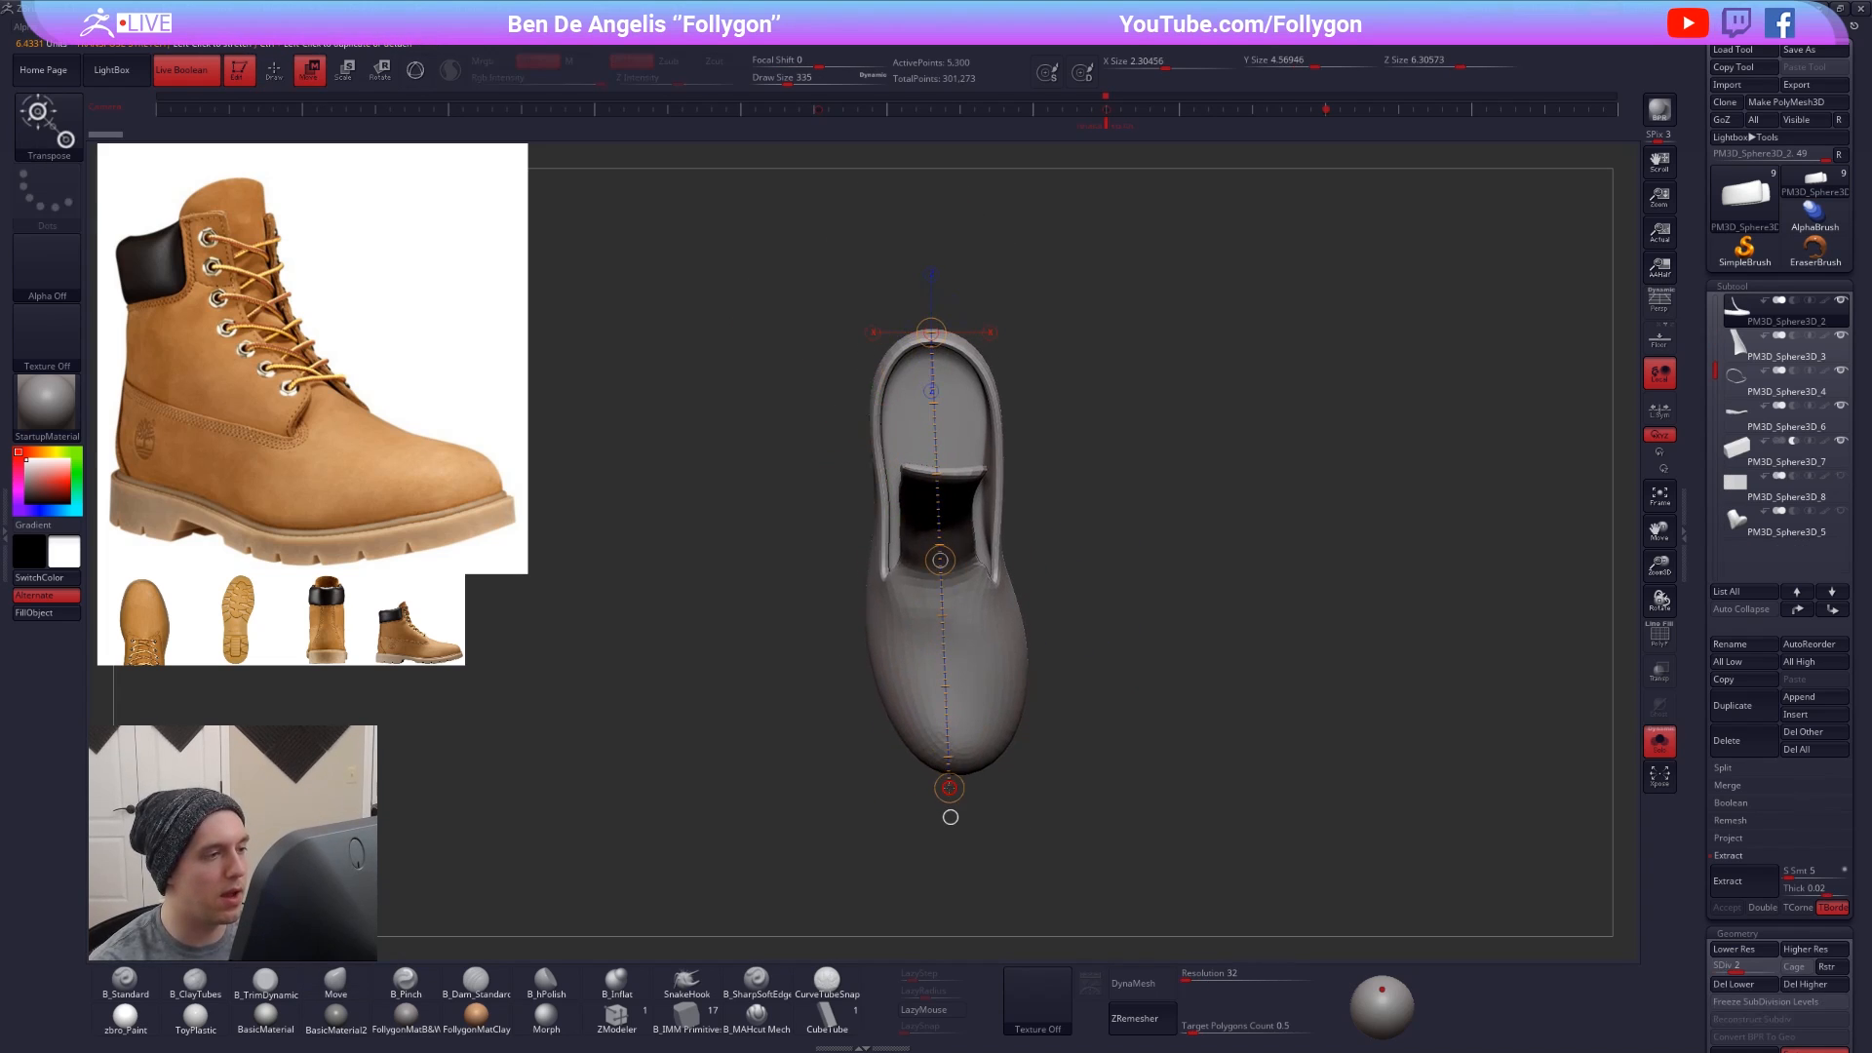
left_click_drag(936, 569, 979, 603)
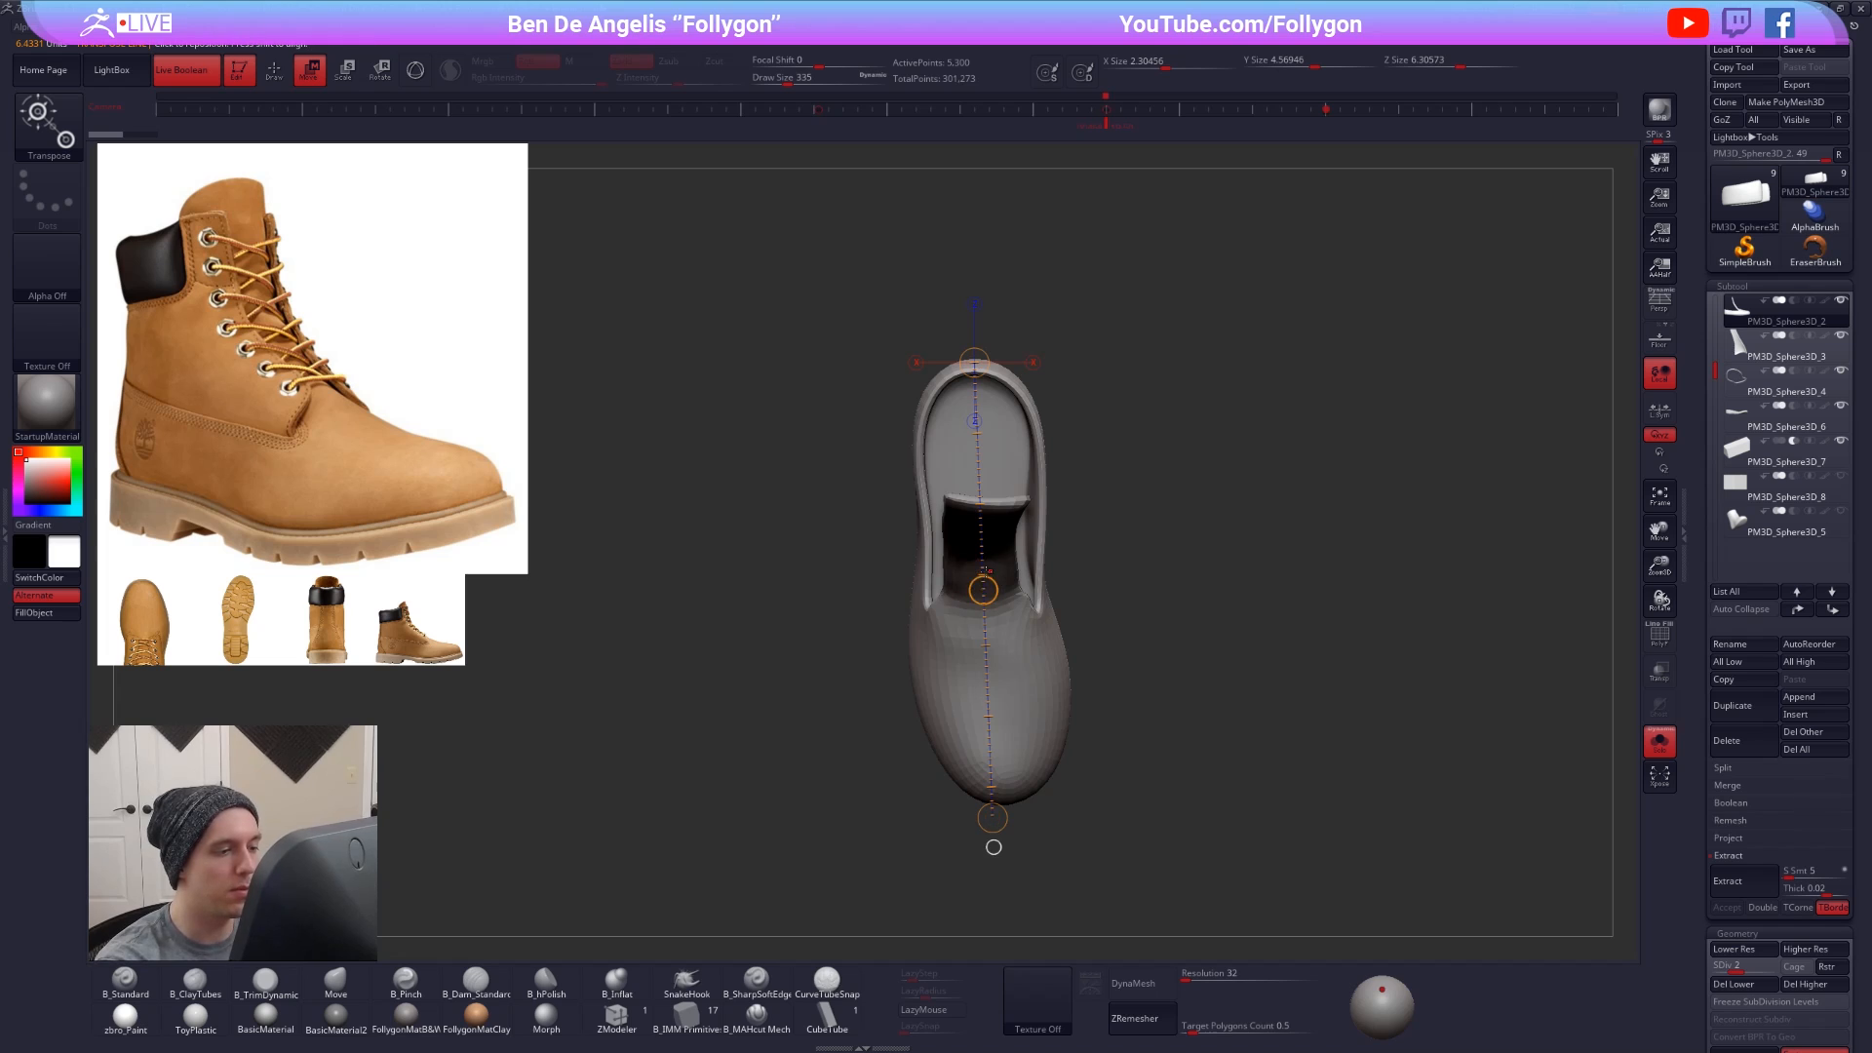
left_click_drag(1017, 571, 1022, 612)
mouse_move(977, 341)
left_mouse_down()
mouse_move(975, 438)
mouse_move(916, 429)
mouse_move(975, 338)
mouse_move(1010, 805)
left_mouse_up()
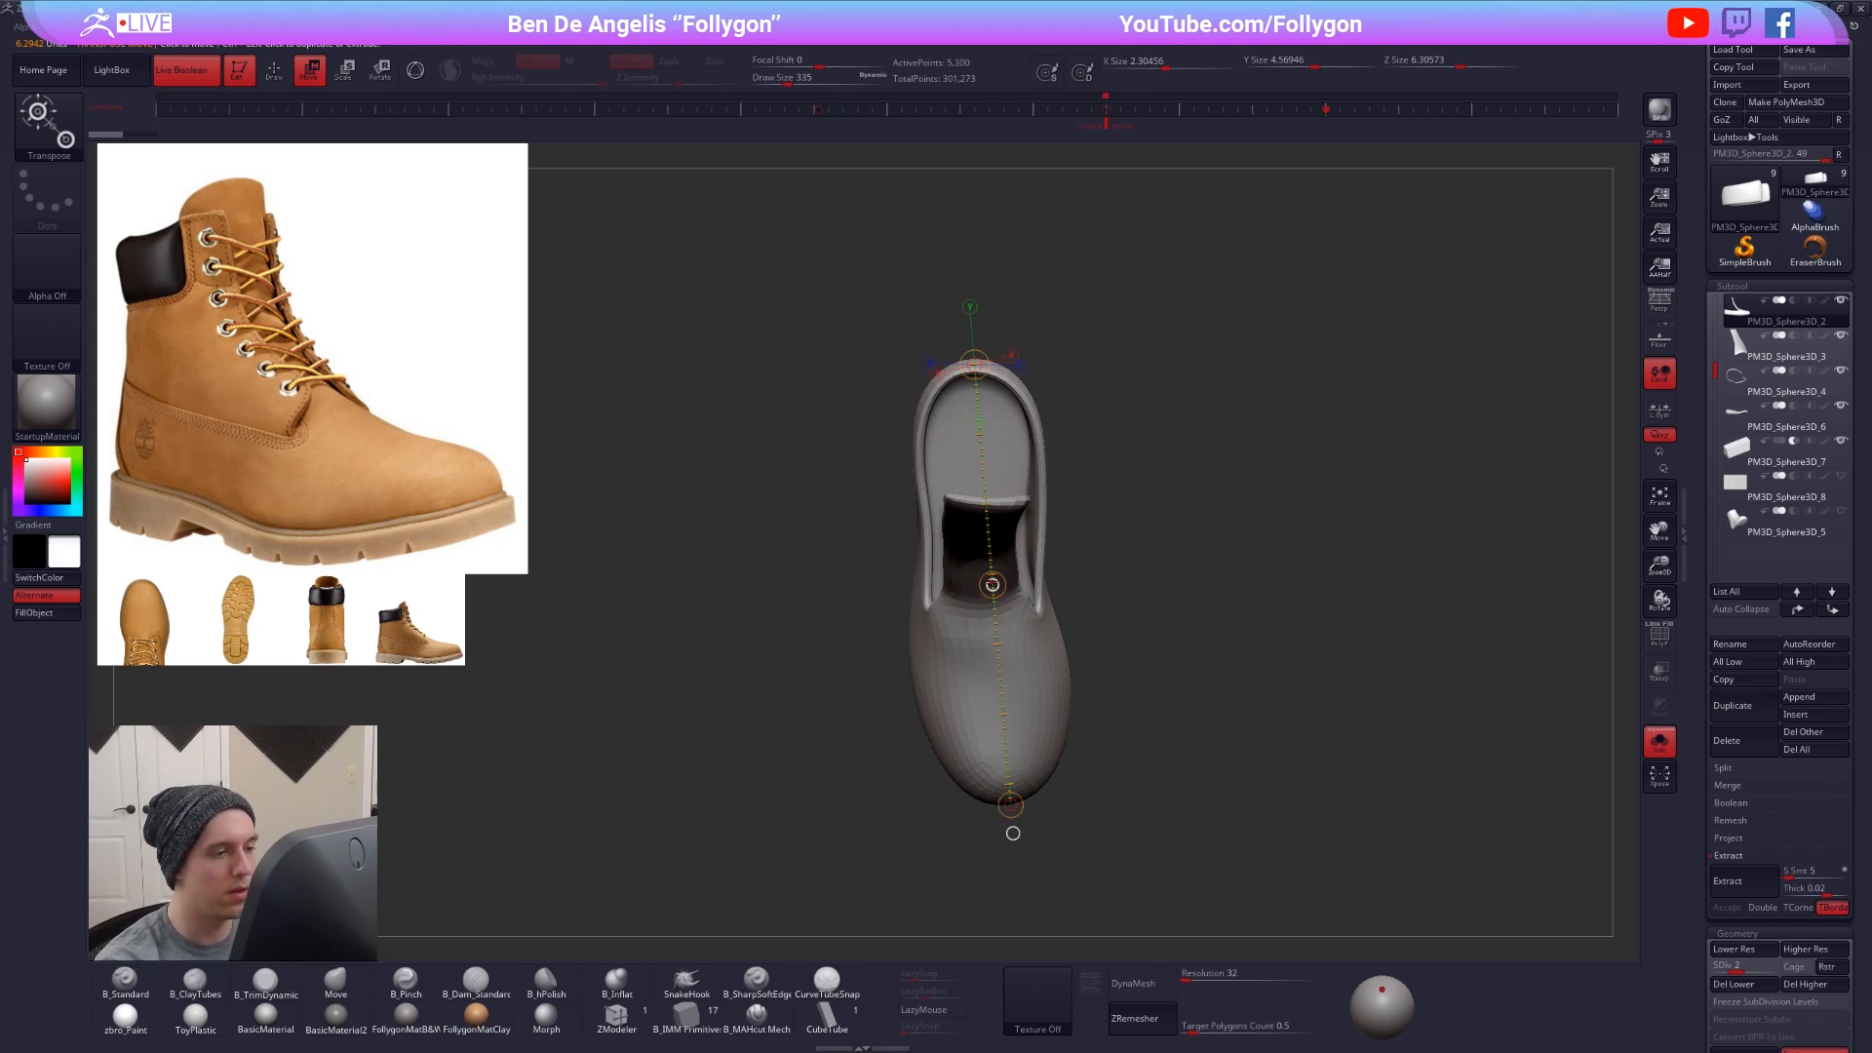
mouse_move(986, 583)
left_mouse_down("alt")
mouse_move(1005, 590)
mouse_move(955, 589)
mouse_move(991, 589)
left_mouse_up("alt")
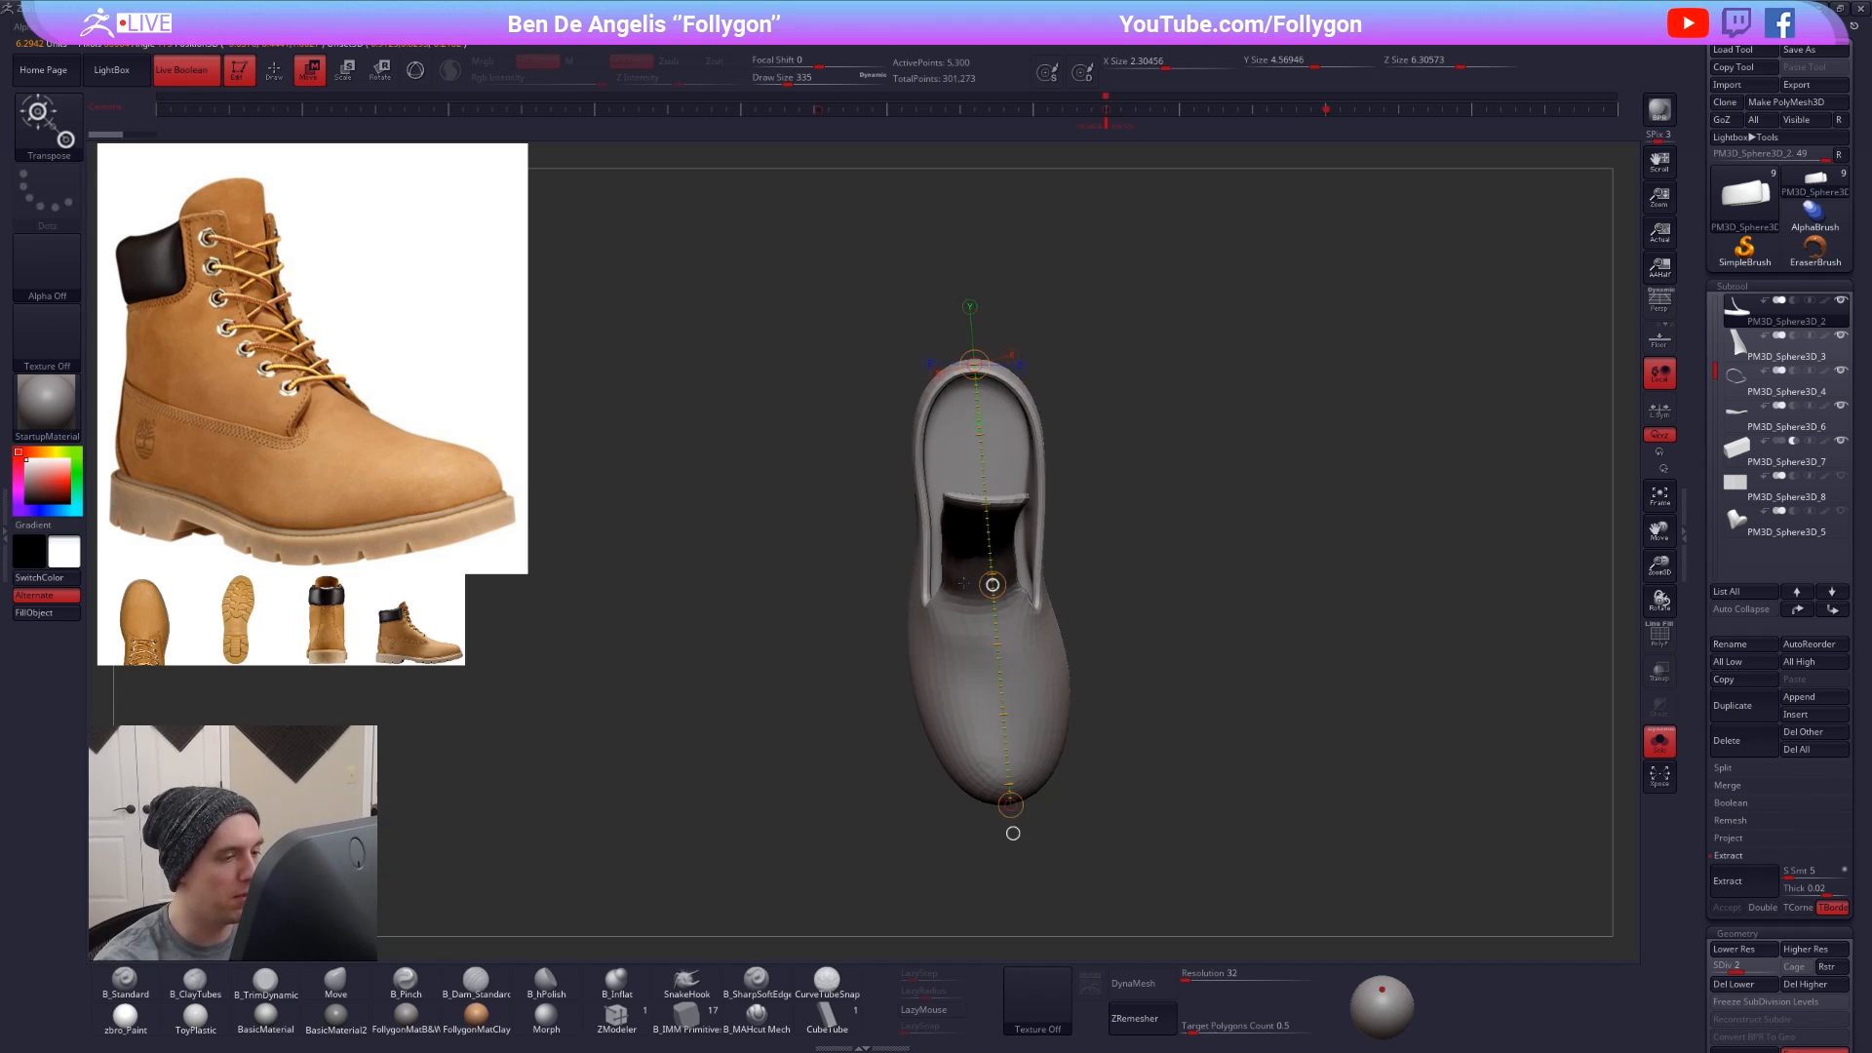
left_click_drag(963, 583, 1047, 591, "alt")
key("ctrl+z")
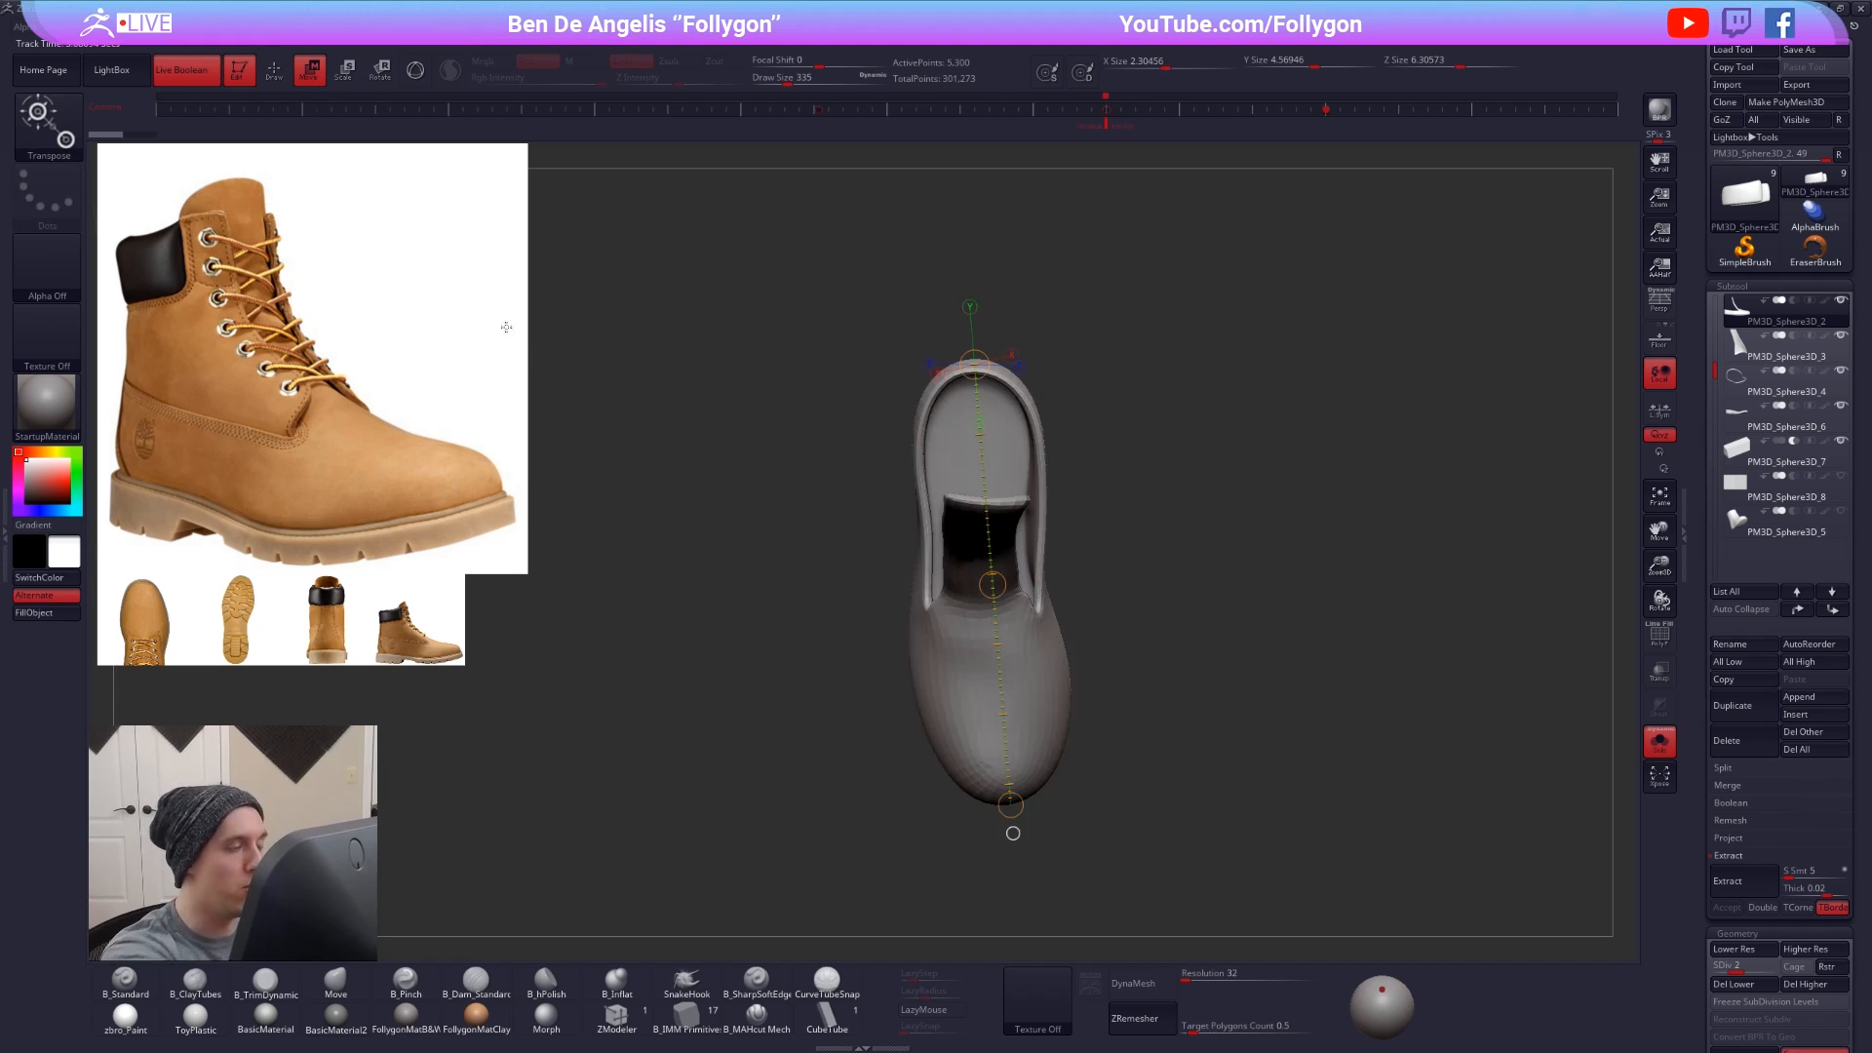
key("q")
mouse_move(1287, 823)
left_mouse_down()
mouse_move(1274, 731)
mouse_move(1225, 781)
mouse_move(1272, 778)
mouse_move(1235, 796)
left_mouse_up()
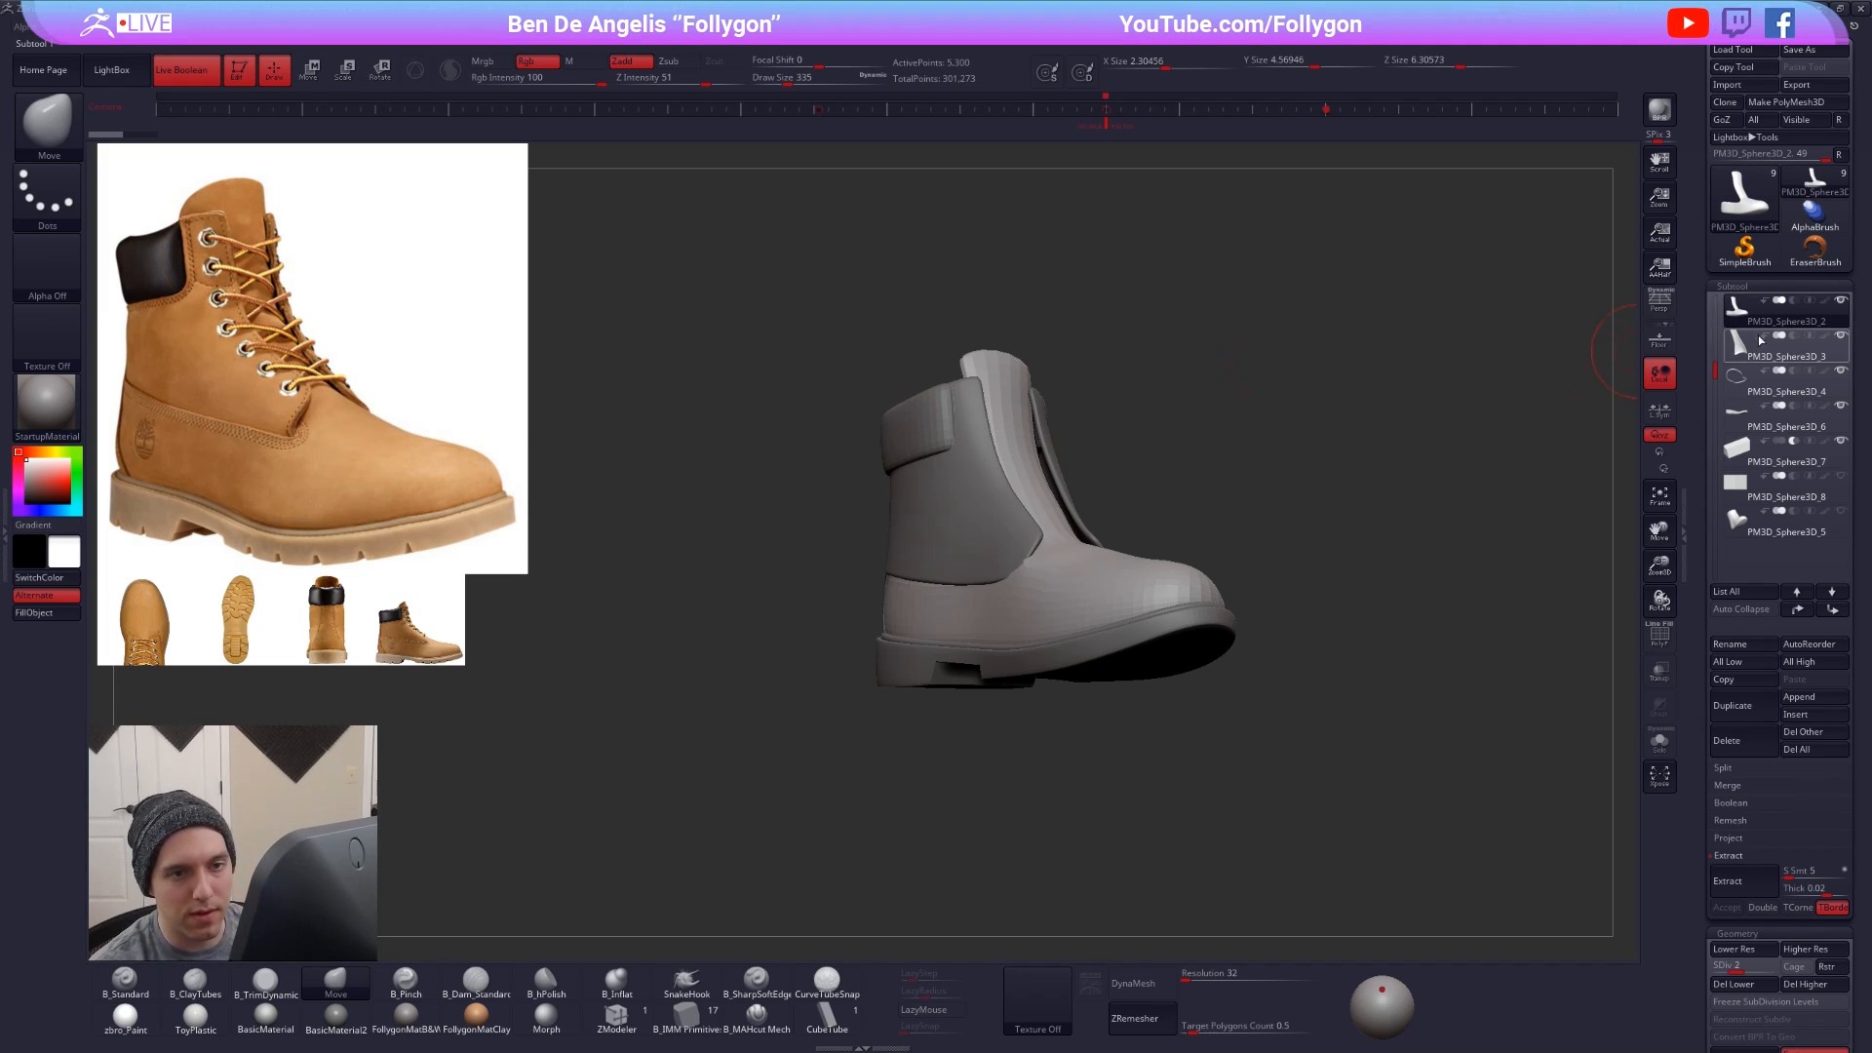
- Select the ankle panel on the boot and duplicate it as a new subtool
scroll(1740, 348, "up", 2)
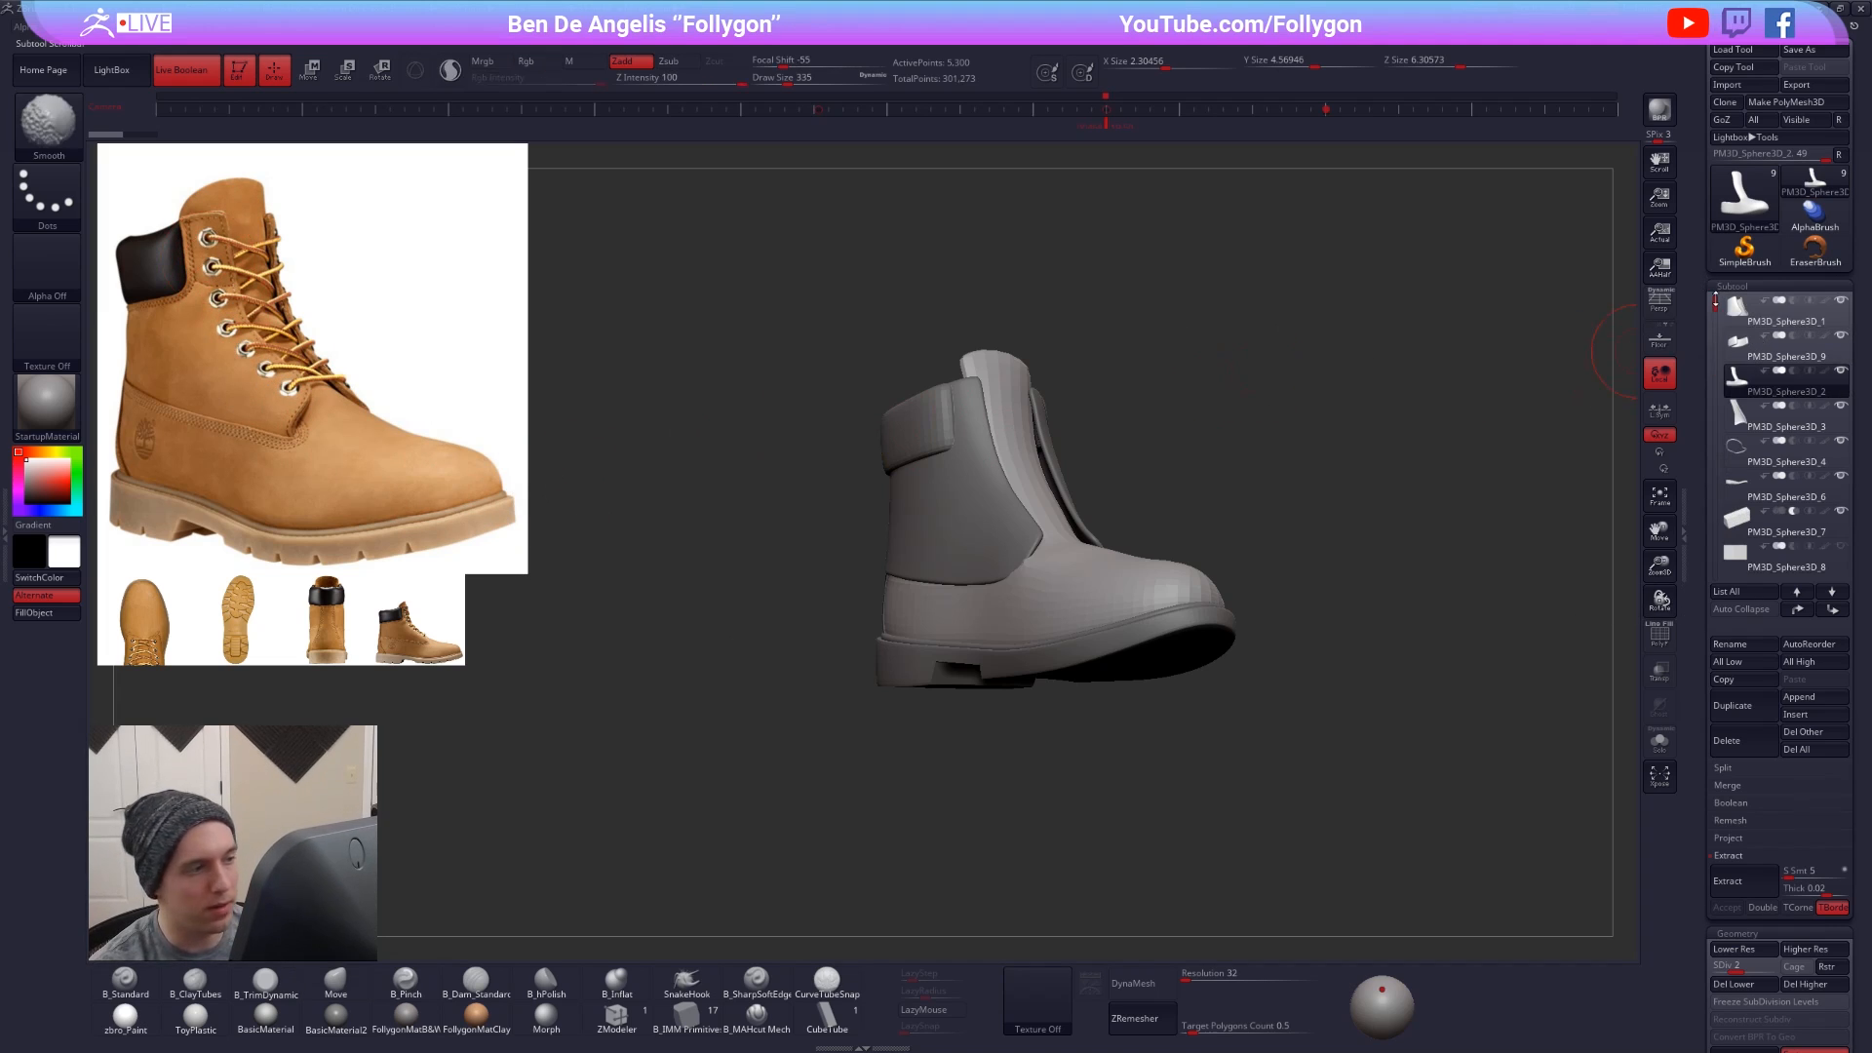
key("shift+f")
left_click(1002, 491, "alt")
key("shift+f")
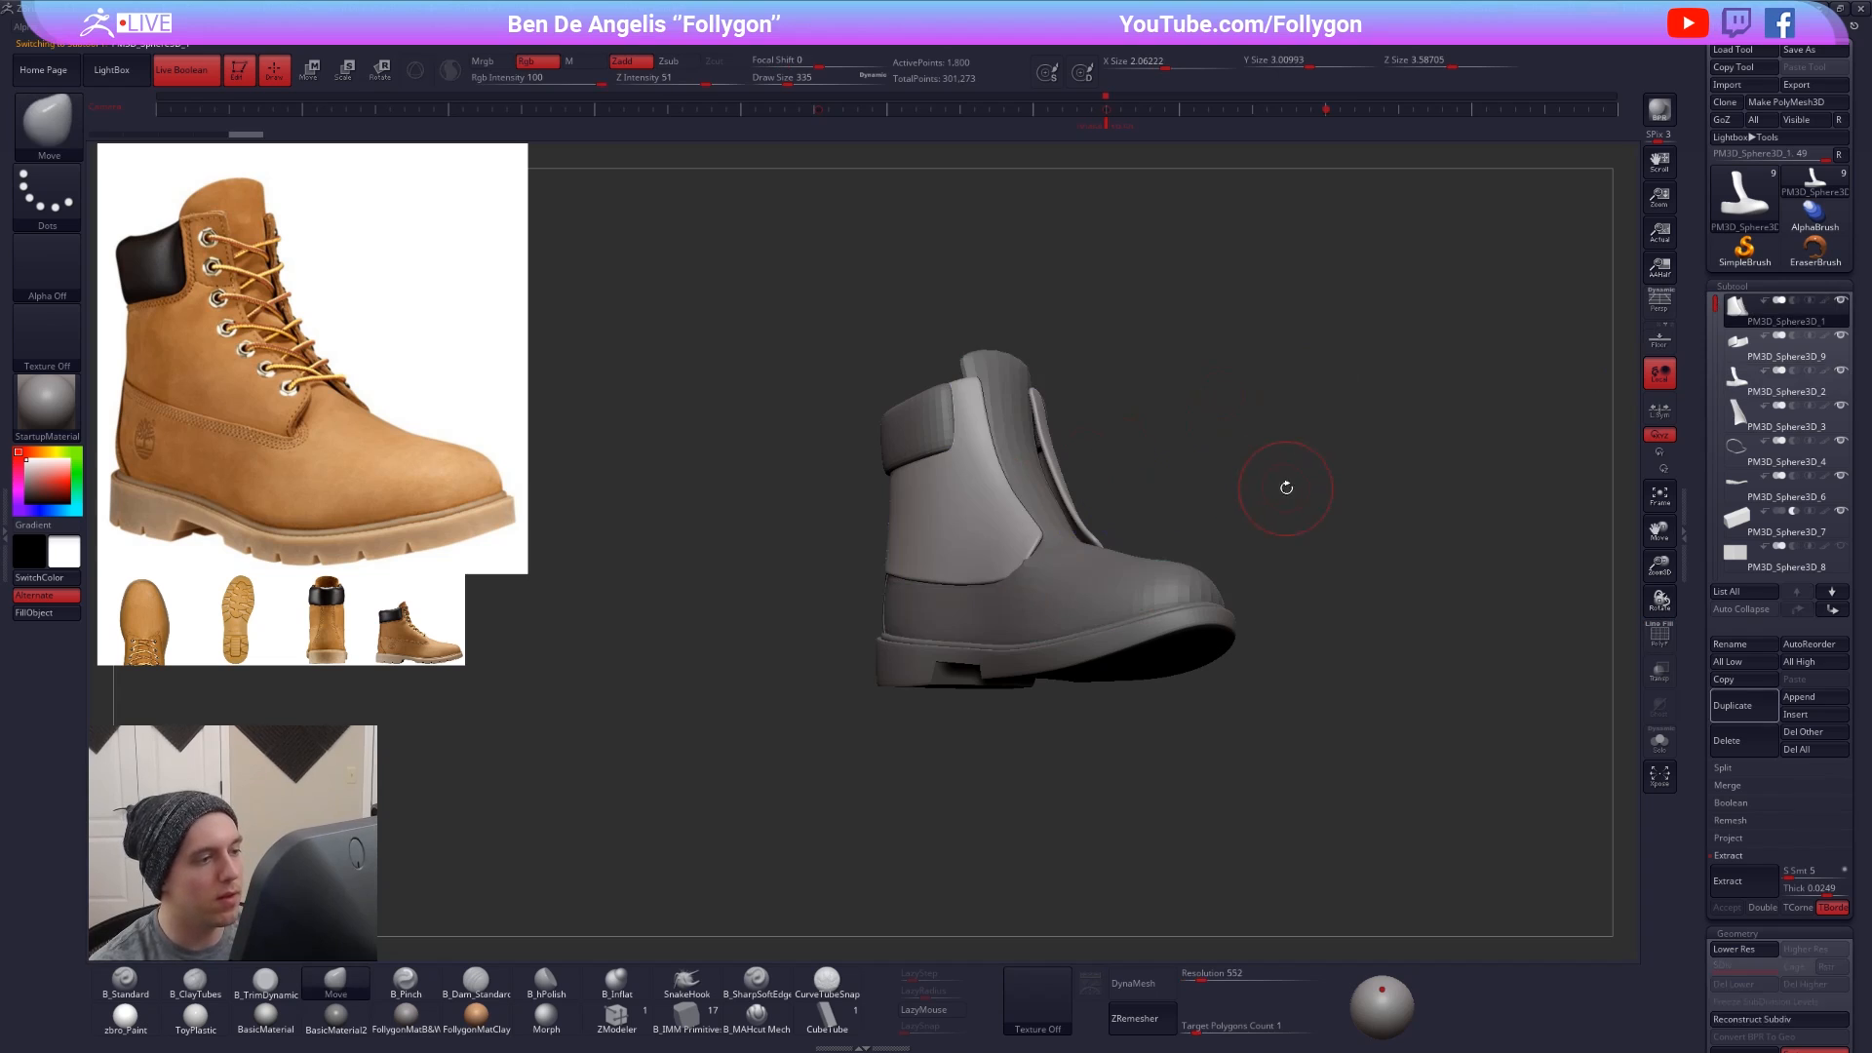
left_click(1763, 711)
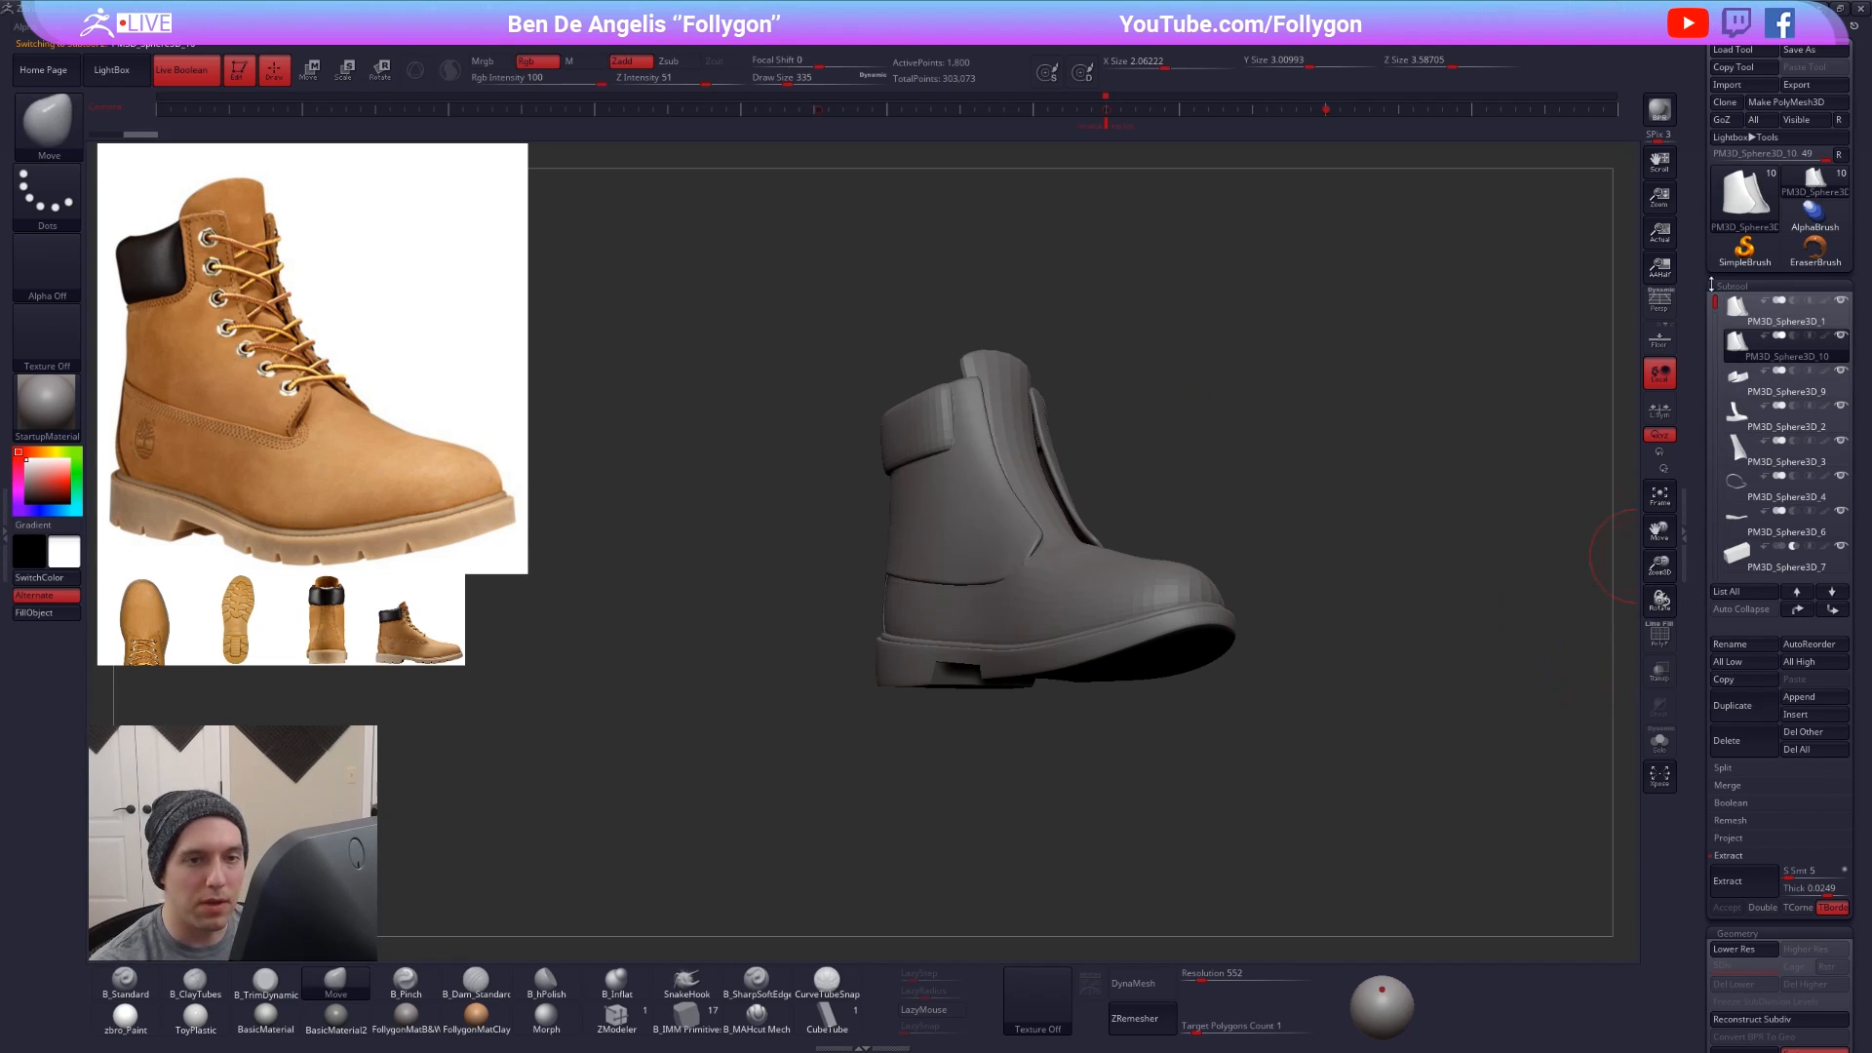
- Load a Ring3D primitive and open its initialization settings with the wireframe displayed
left_click(1747, 210)
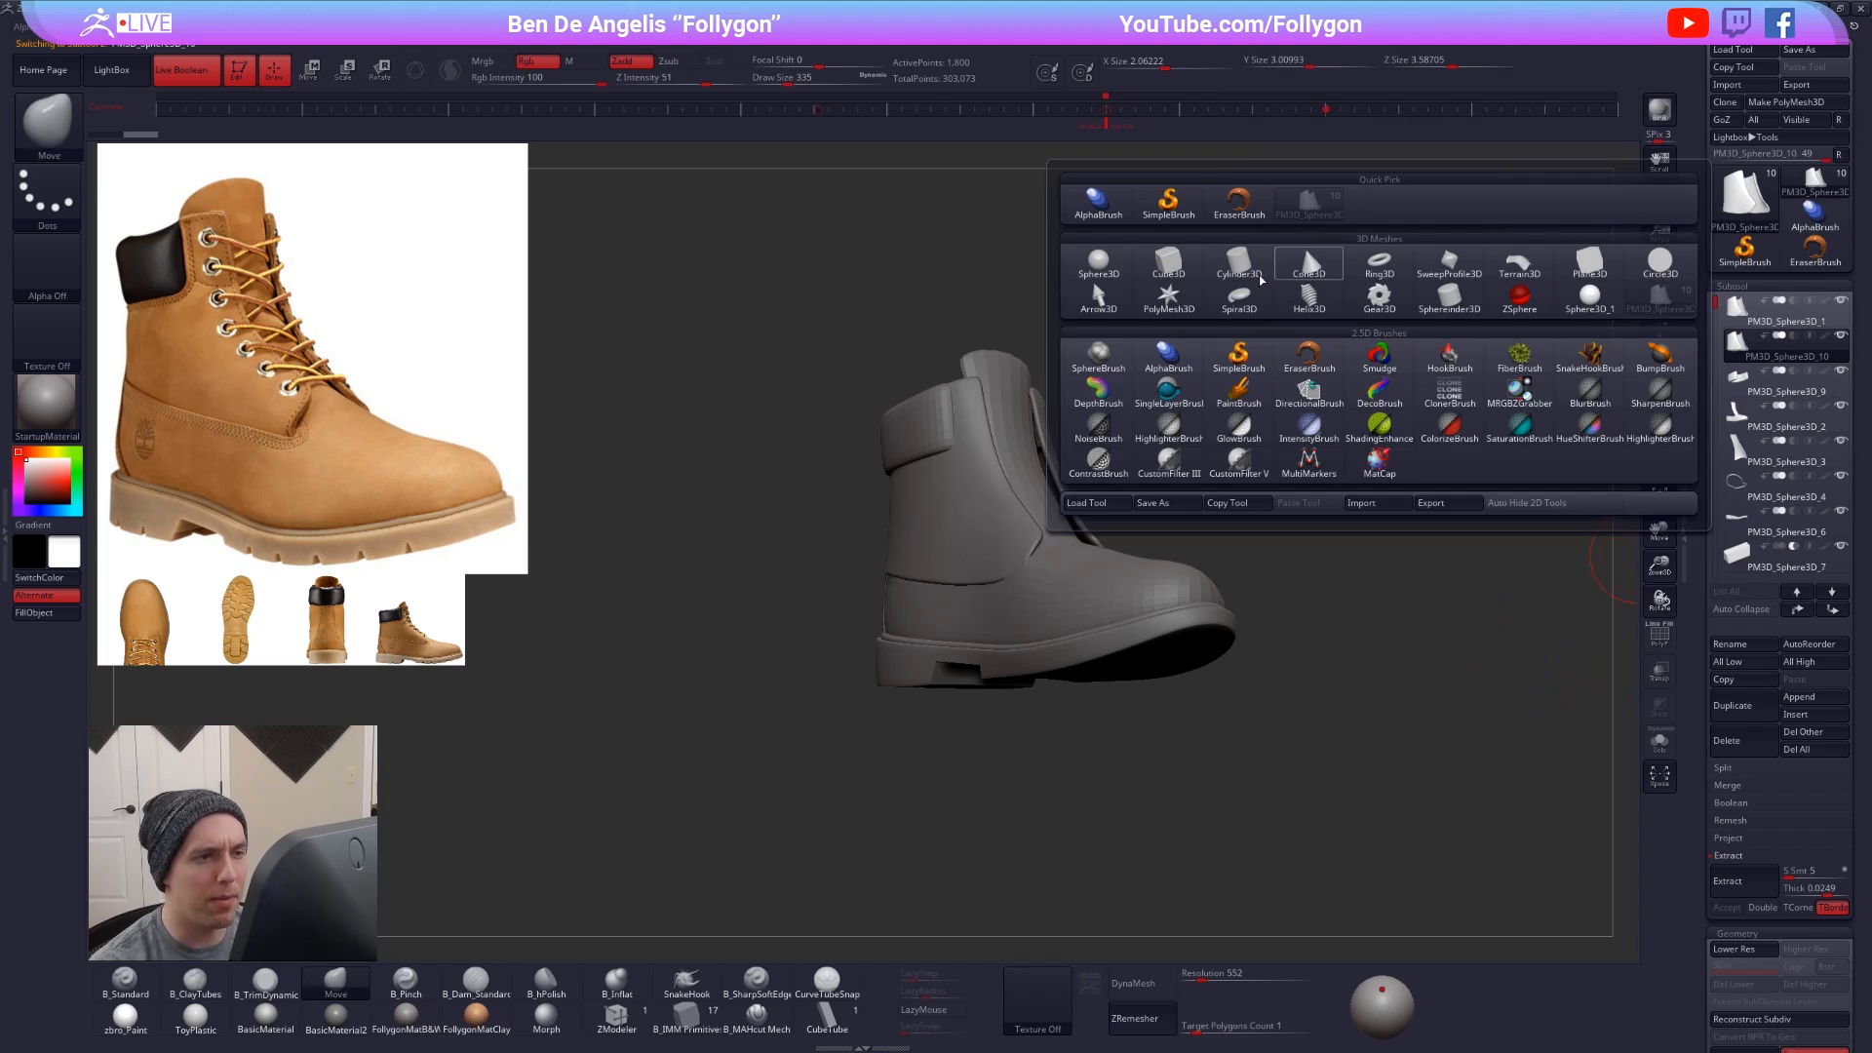
left_click(1378, 262)
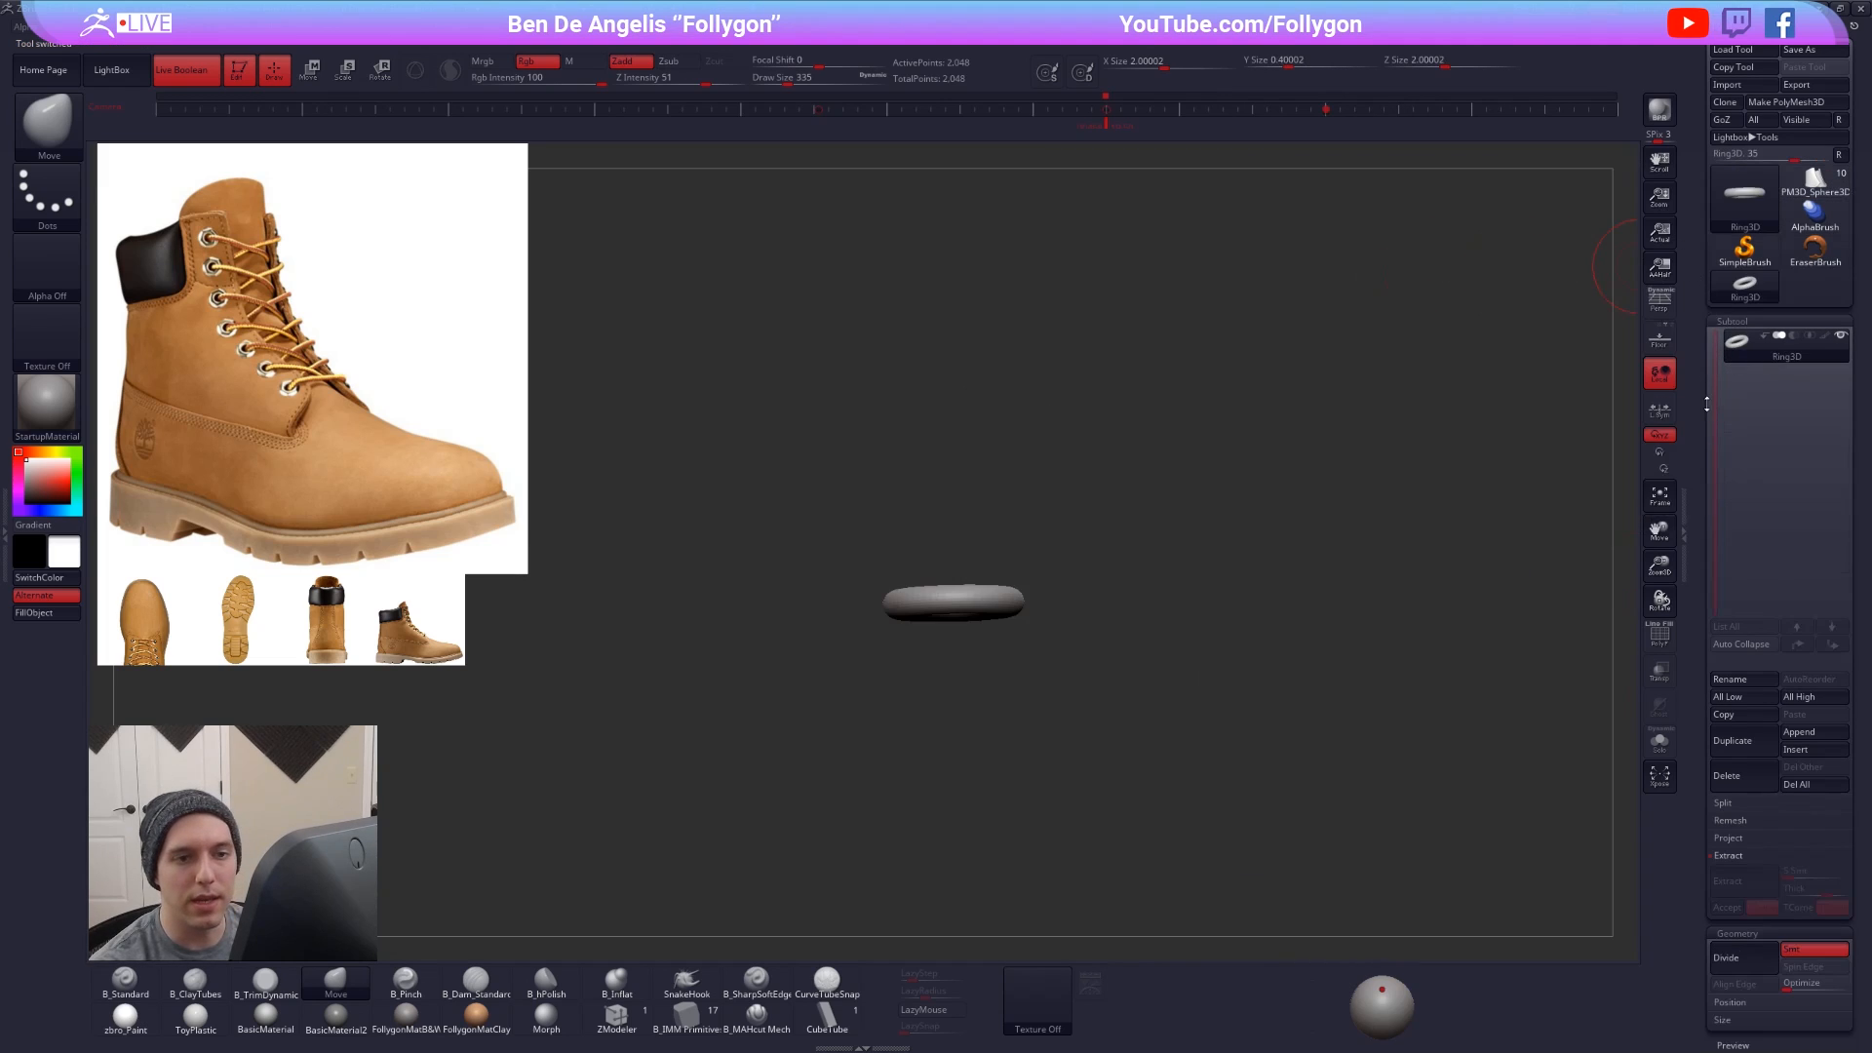
left_click_drag(1705, 403, 1709, 234)
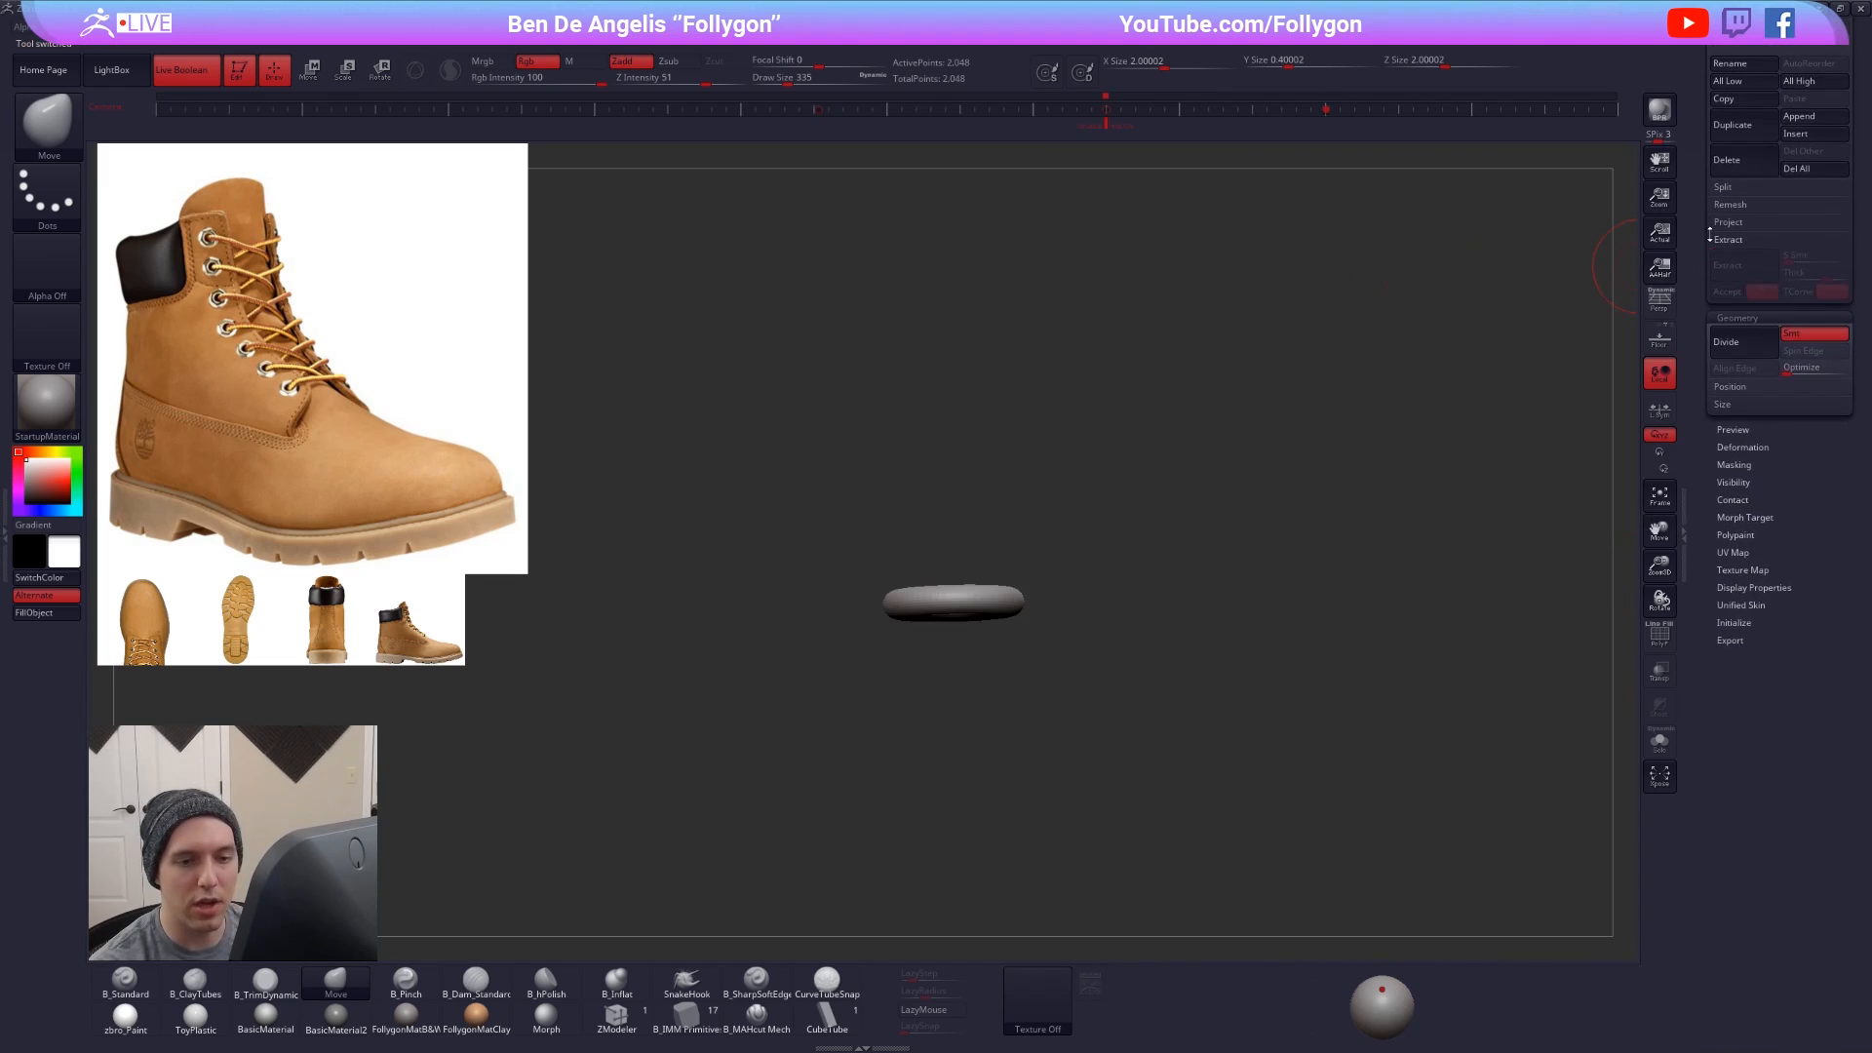
left_click(1739, 619)
mouse_move(1186, 576)
left_mouse_down()
mouse_move(1033, 618)
mouse_move(1118, 700)
mouse_move(1168, 606)
left_mouse_up()
key("shift+f")
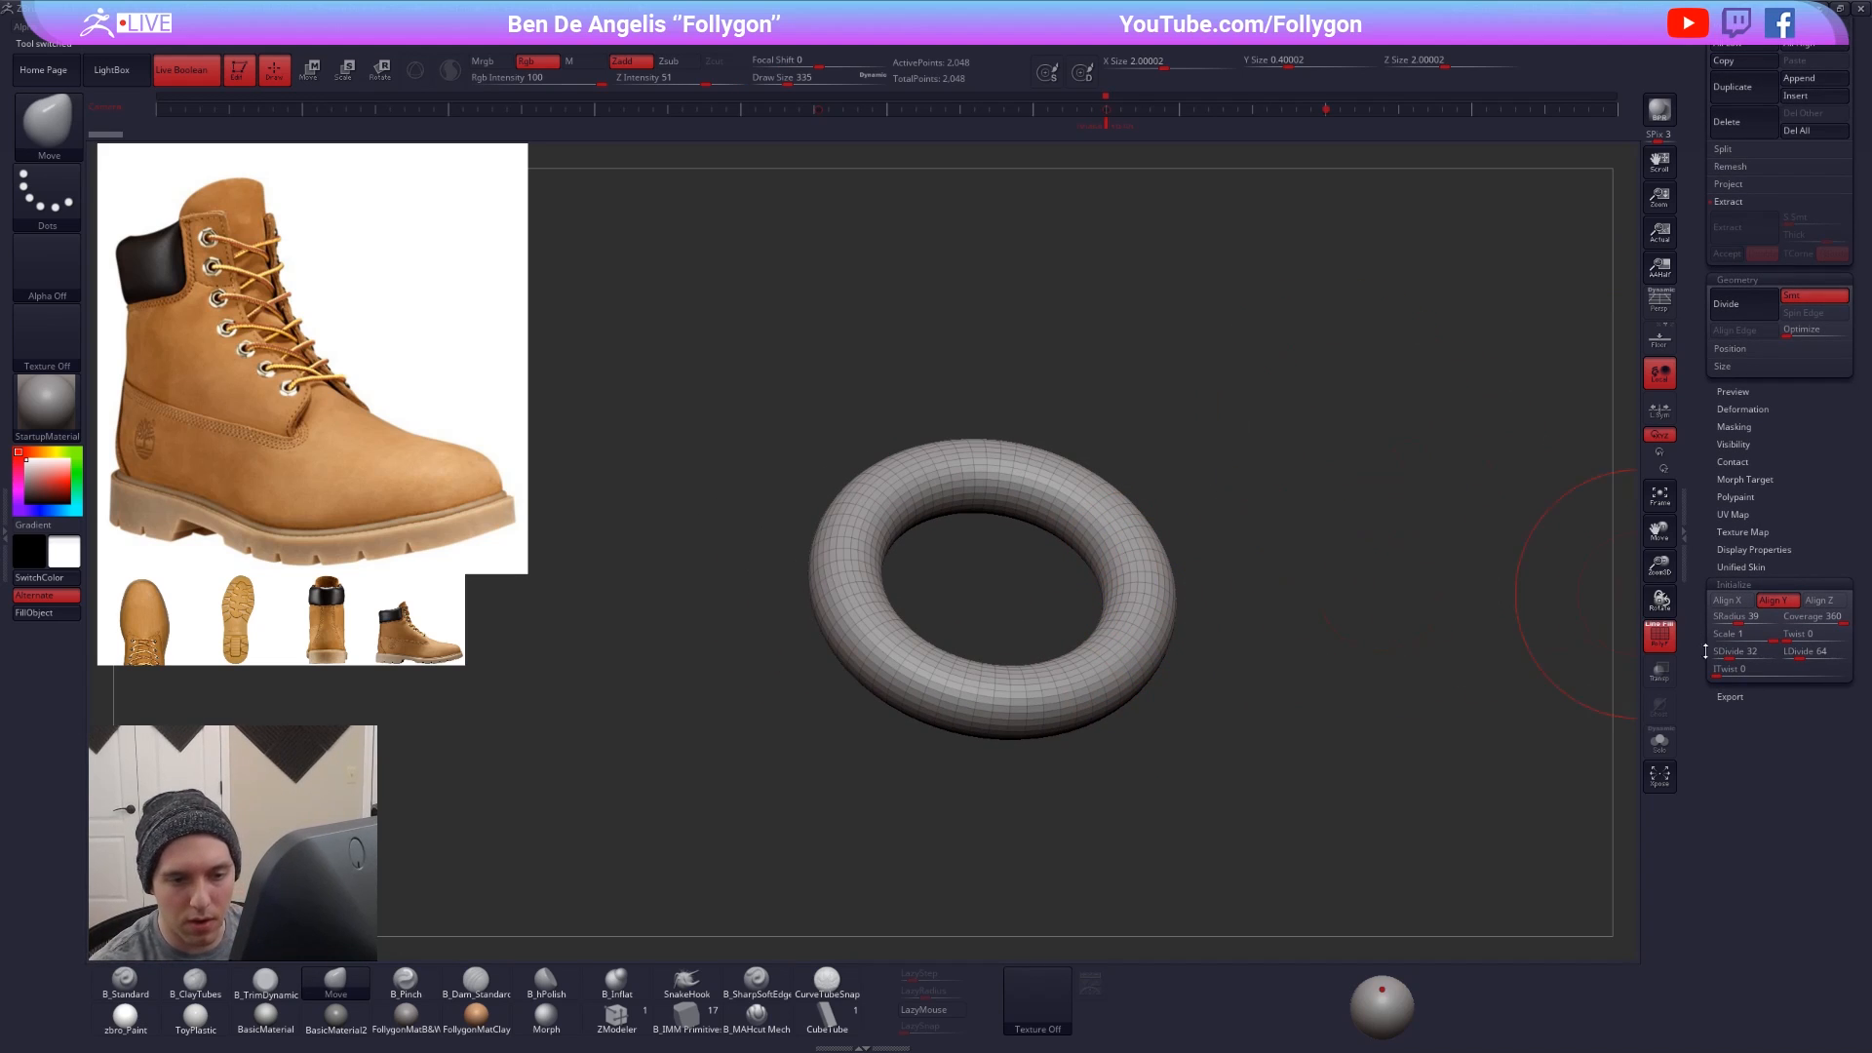
- Set the ring's SDivide and LDivide to 6 each and face its hexagonal outline
left_click_drag(1706, 651, 1717, 658)
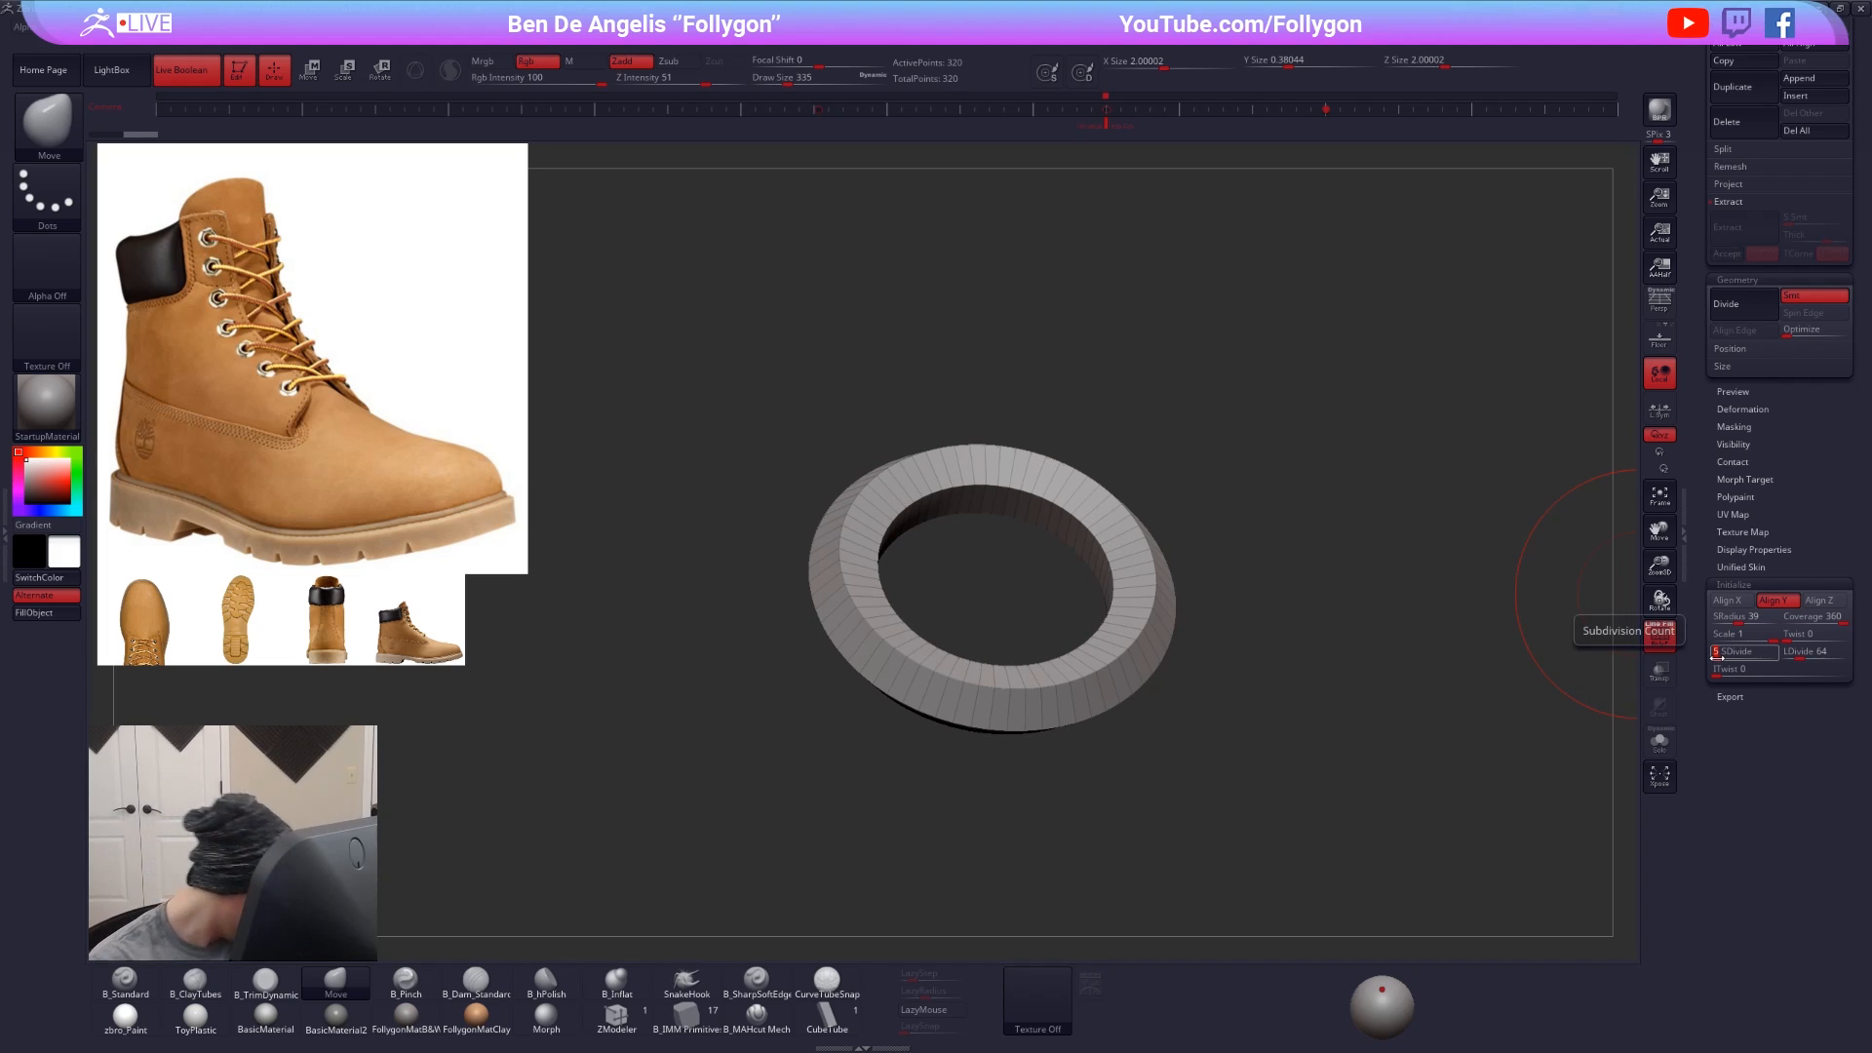
left_click_drag(1717, 658, 1786, 653)
left_click(1800, 653)
left_click_drag(1023, 435, 1035, 508, "shift")
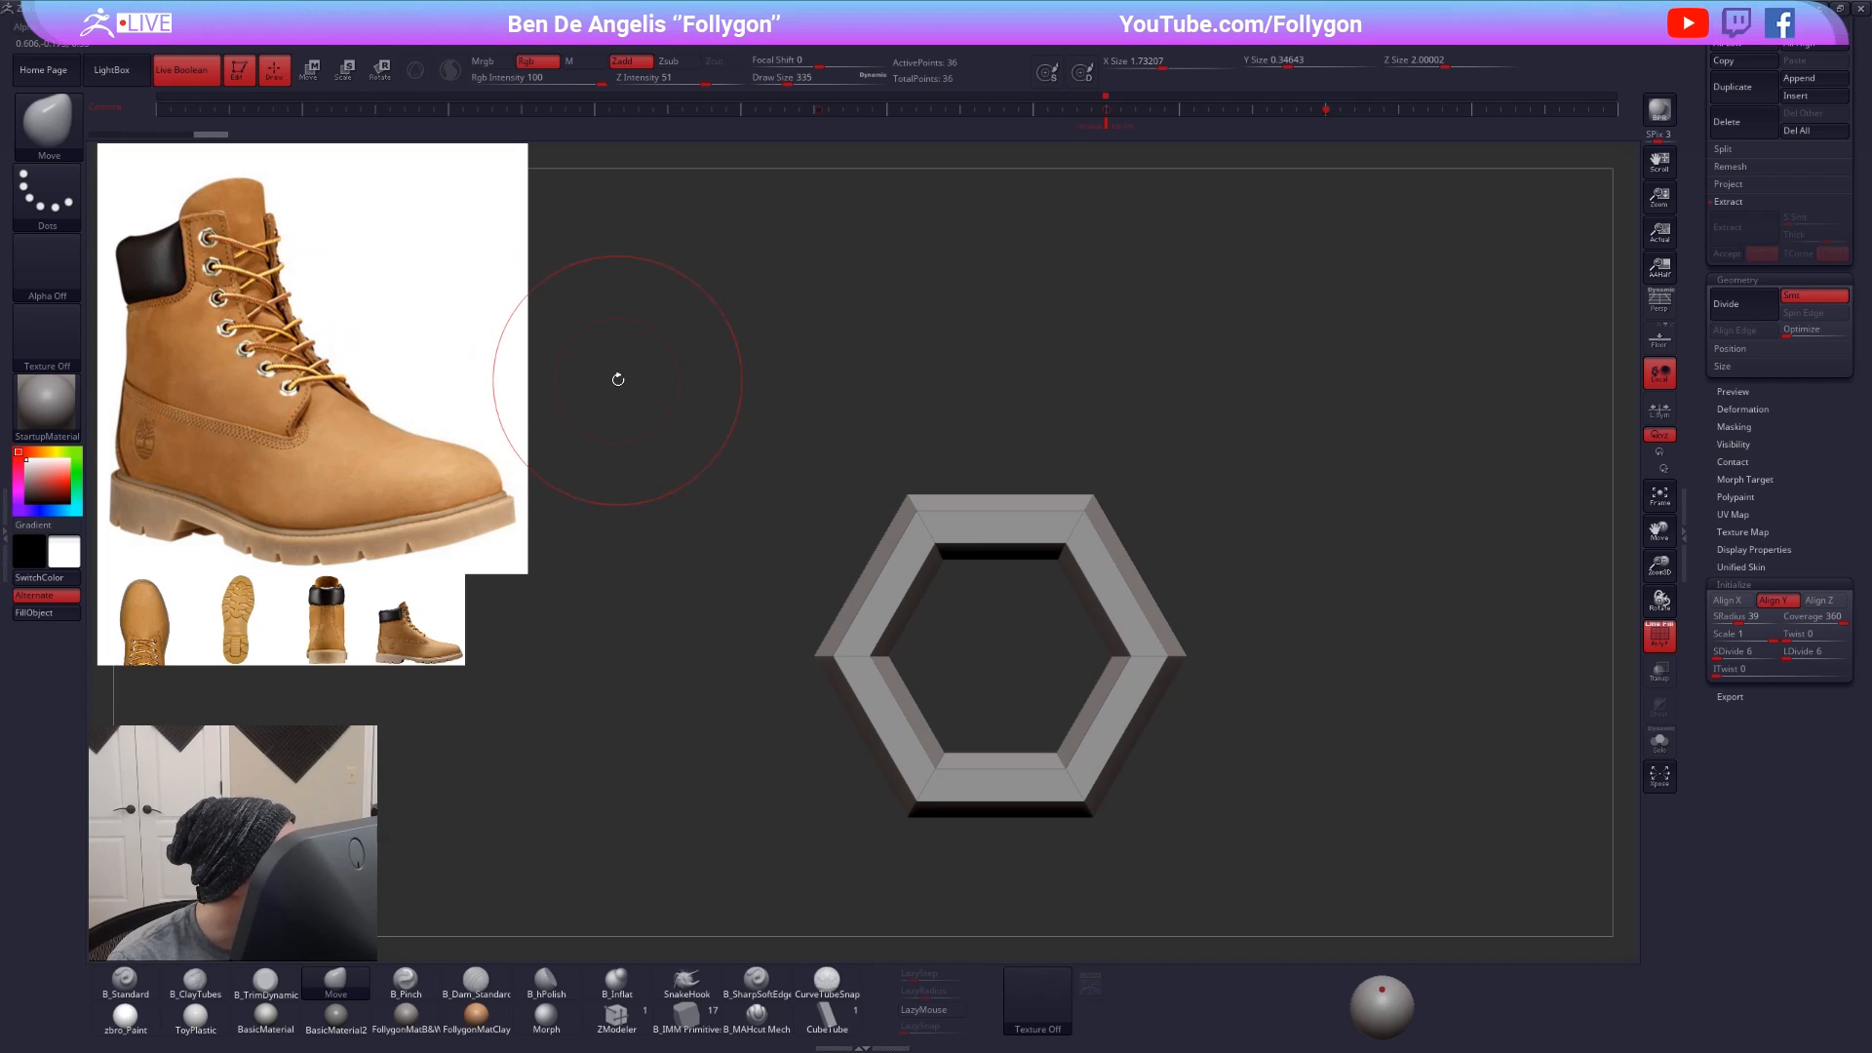
- Reduce the Move brush's draw size to 215
key("space")
left_click_drag(618, 379, 613, 380)
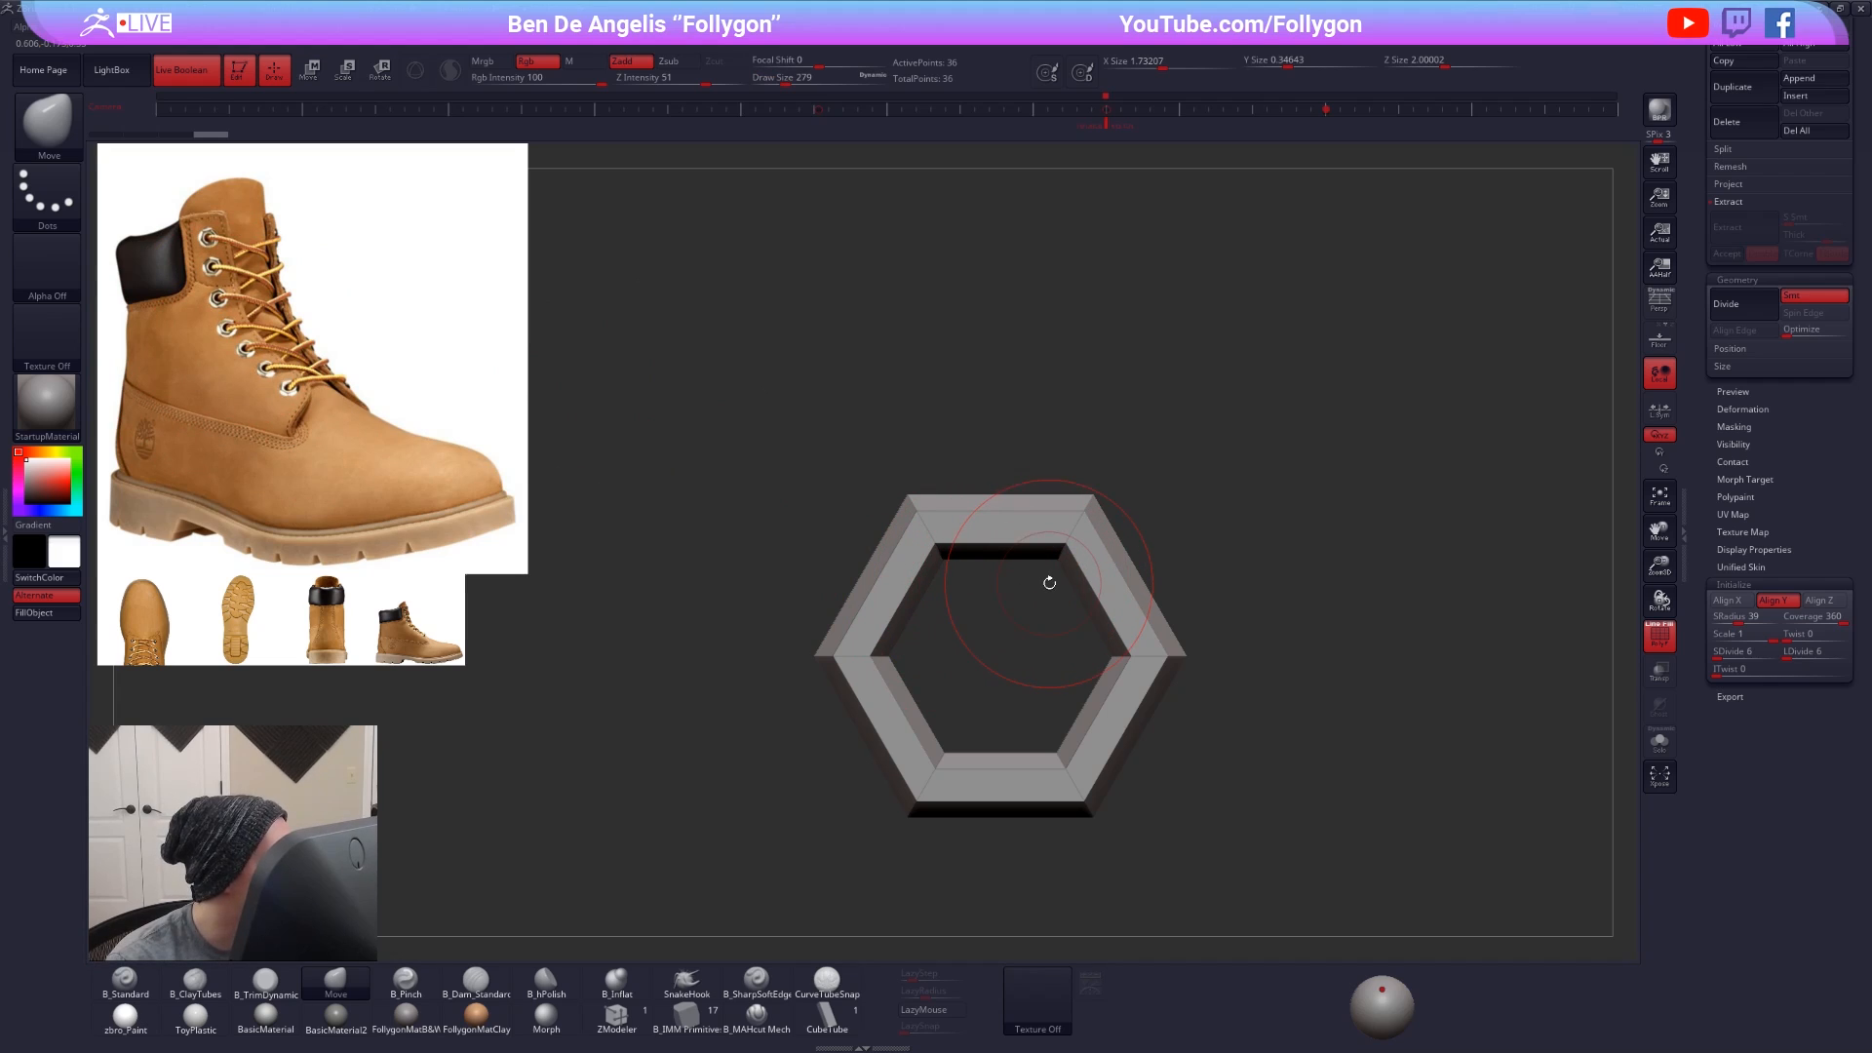
key("space")
left_click_drag(1359, 564, 1353, 565)
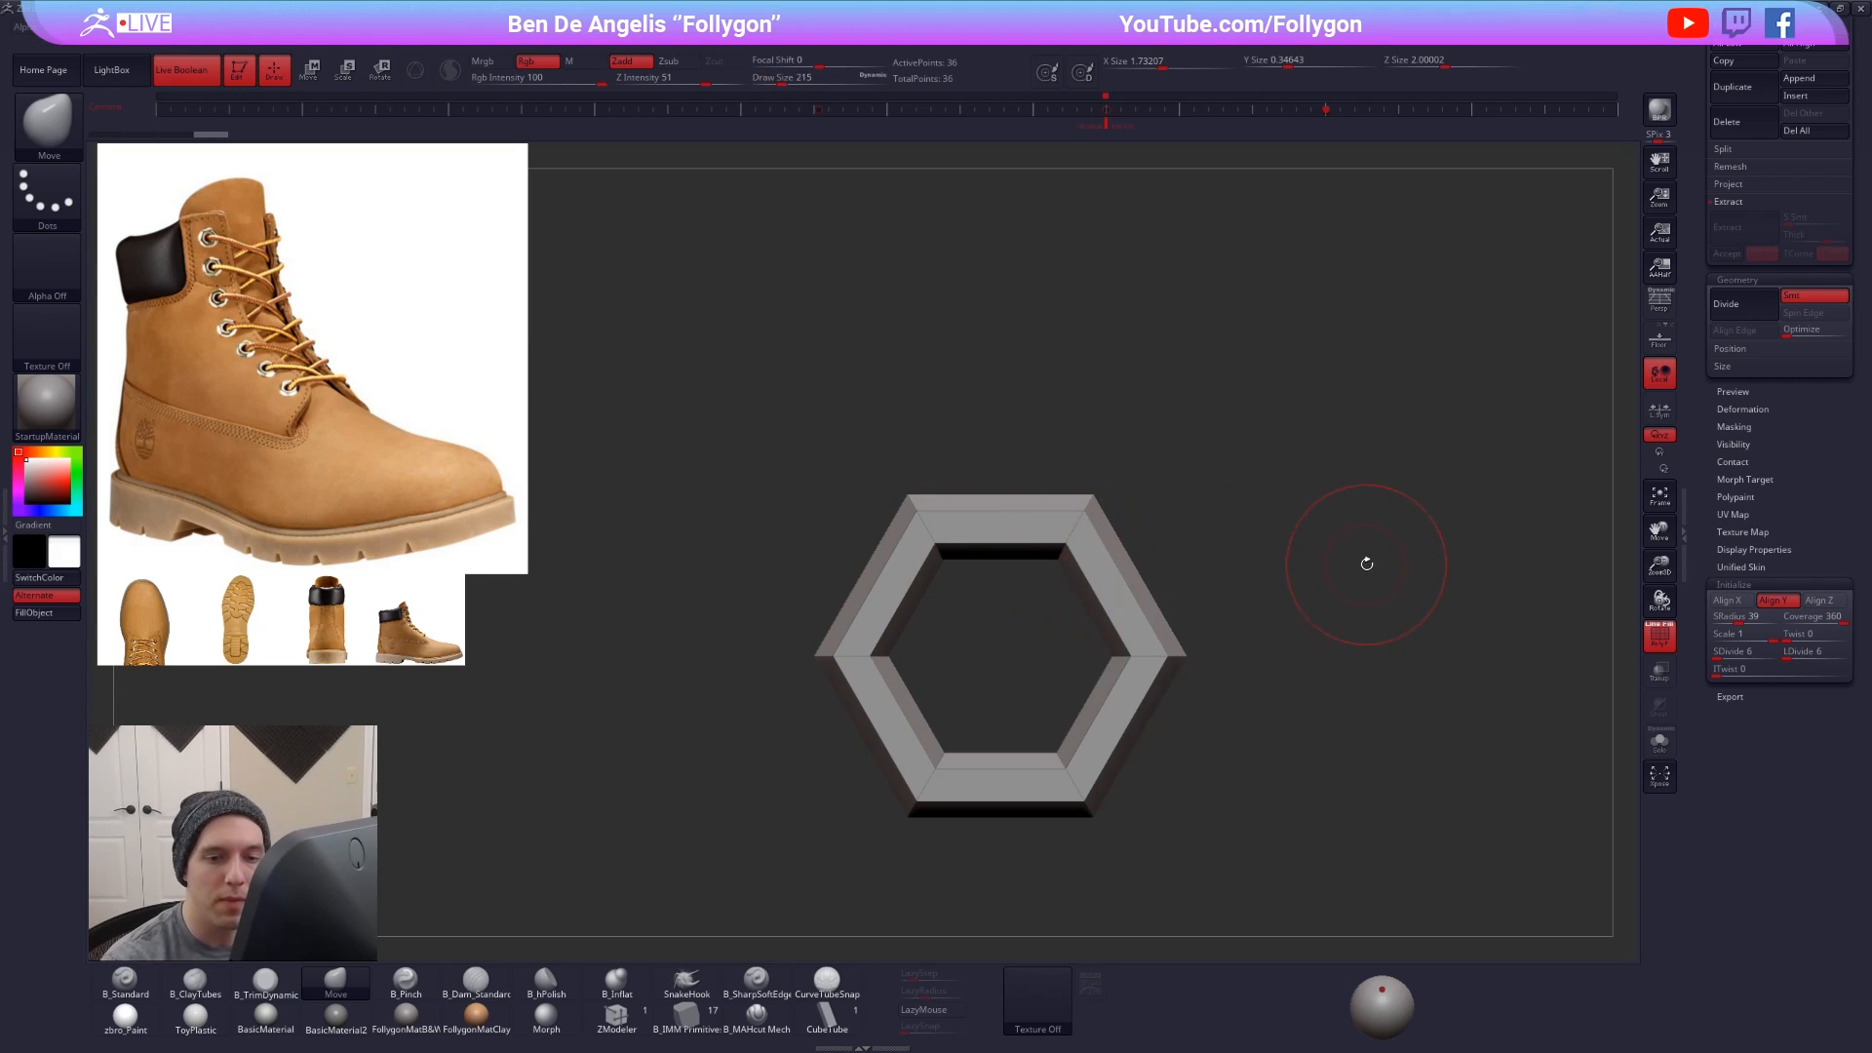
- Set the ring's SRadius to 49 and convert the primitive to a PolyMesh3D
mouse_move(1735, 617)
left_mouse_down()
mouse_move(1761, 619)
mouse_move(1731, 617)
left_mouse_up()
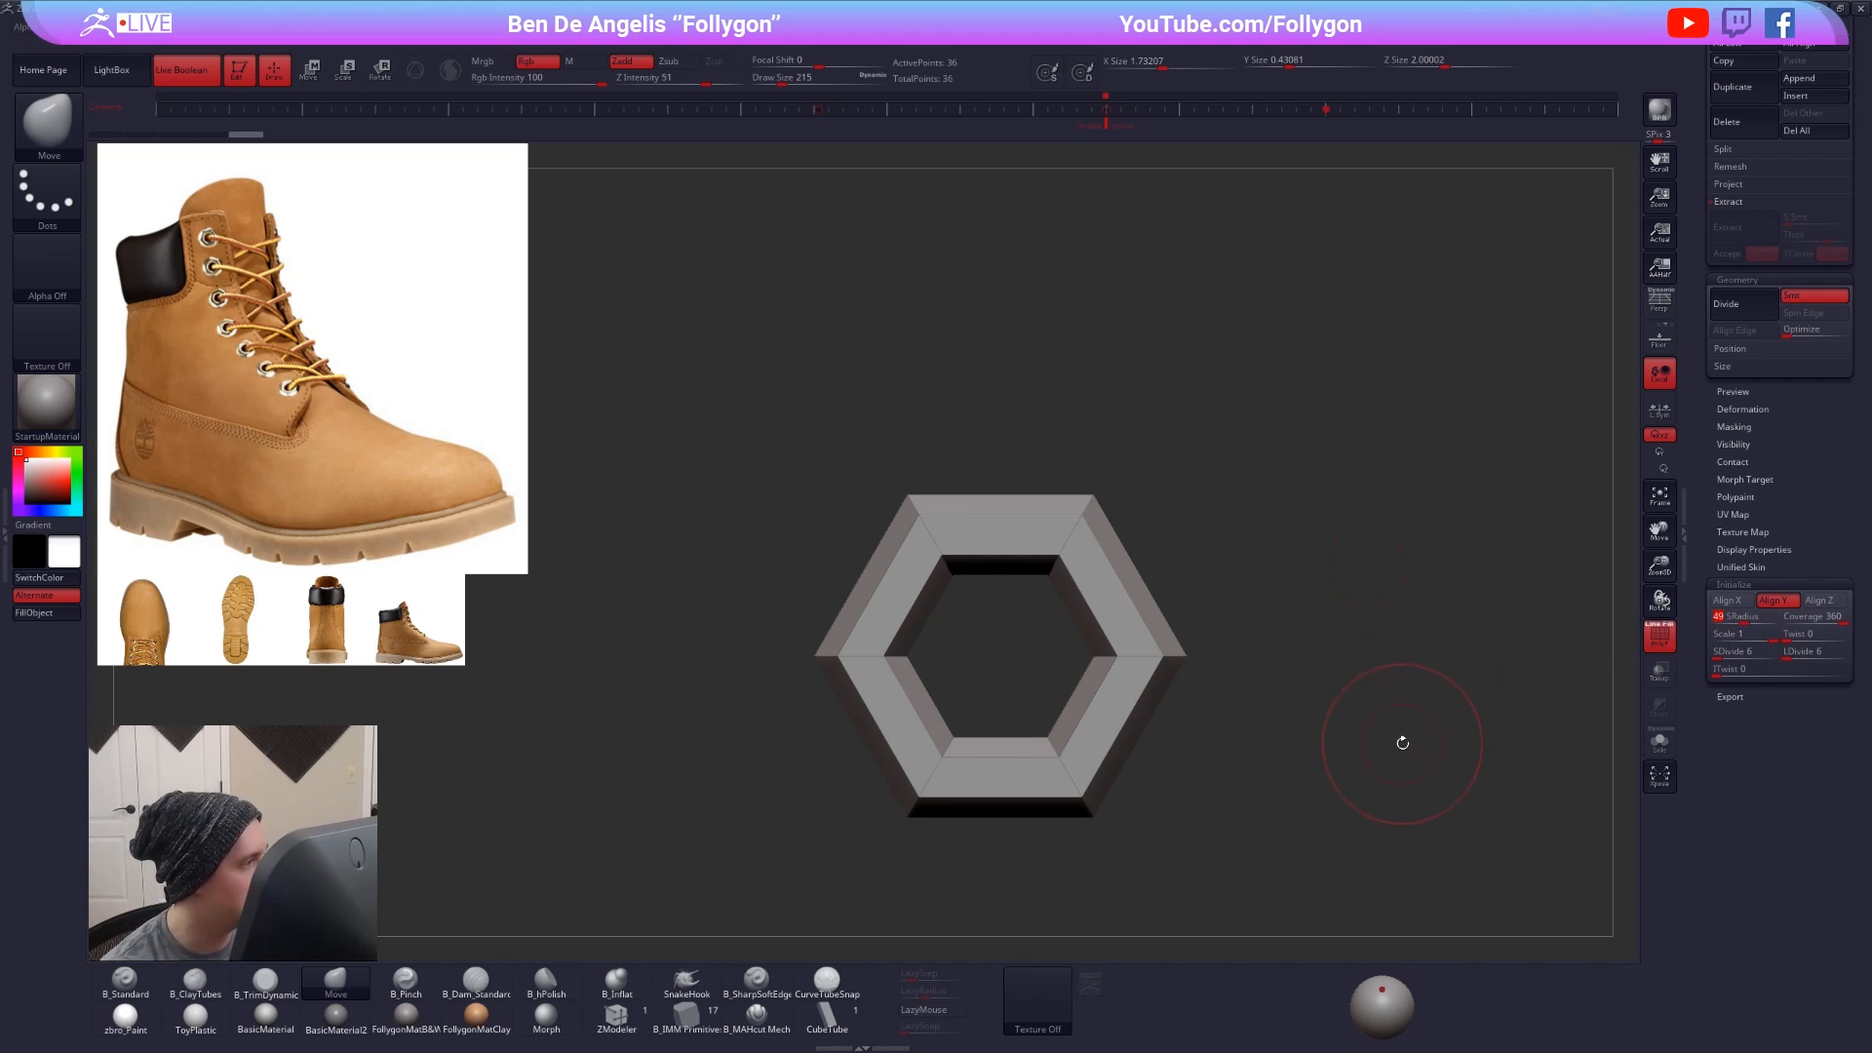
left_click(1734, 582)
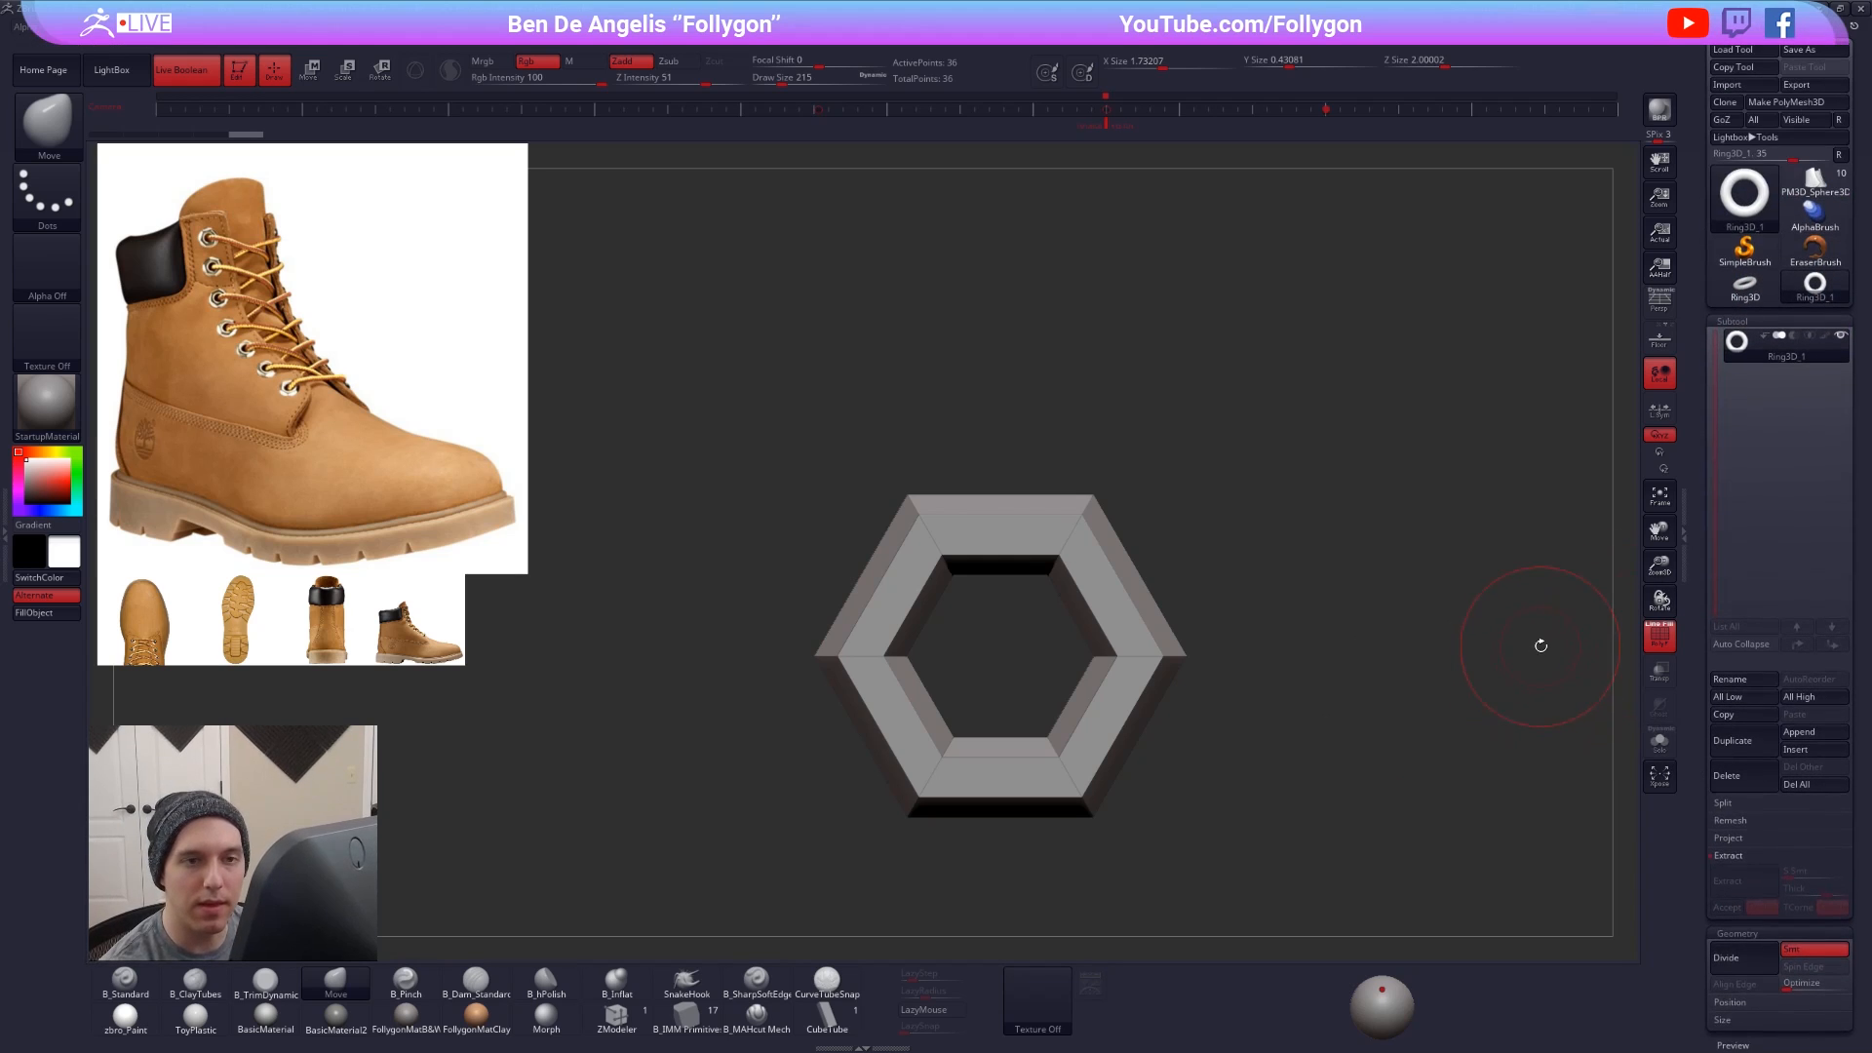
left_click(1783, 102)
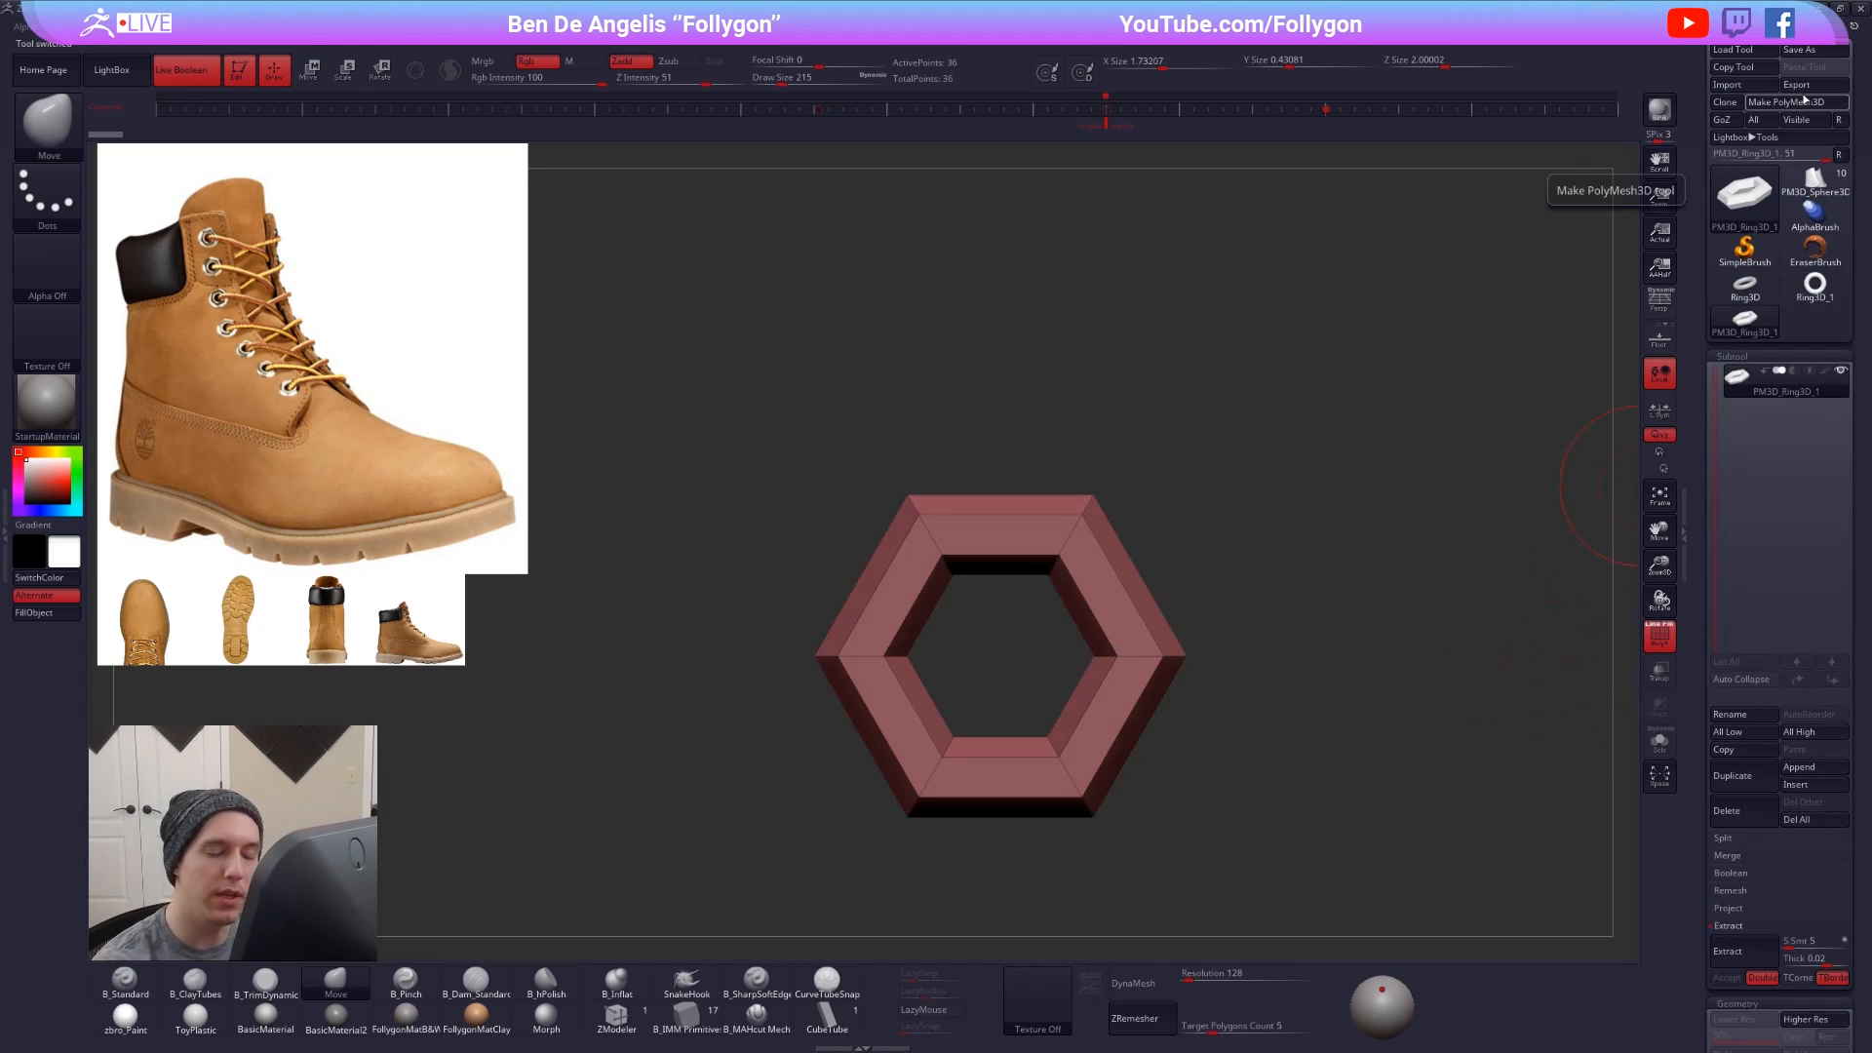
- Return to the boot tool in side view and append PM3D_Ring3D_1 as a subtool
left_click(1816, 193)
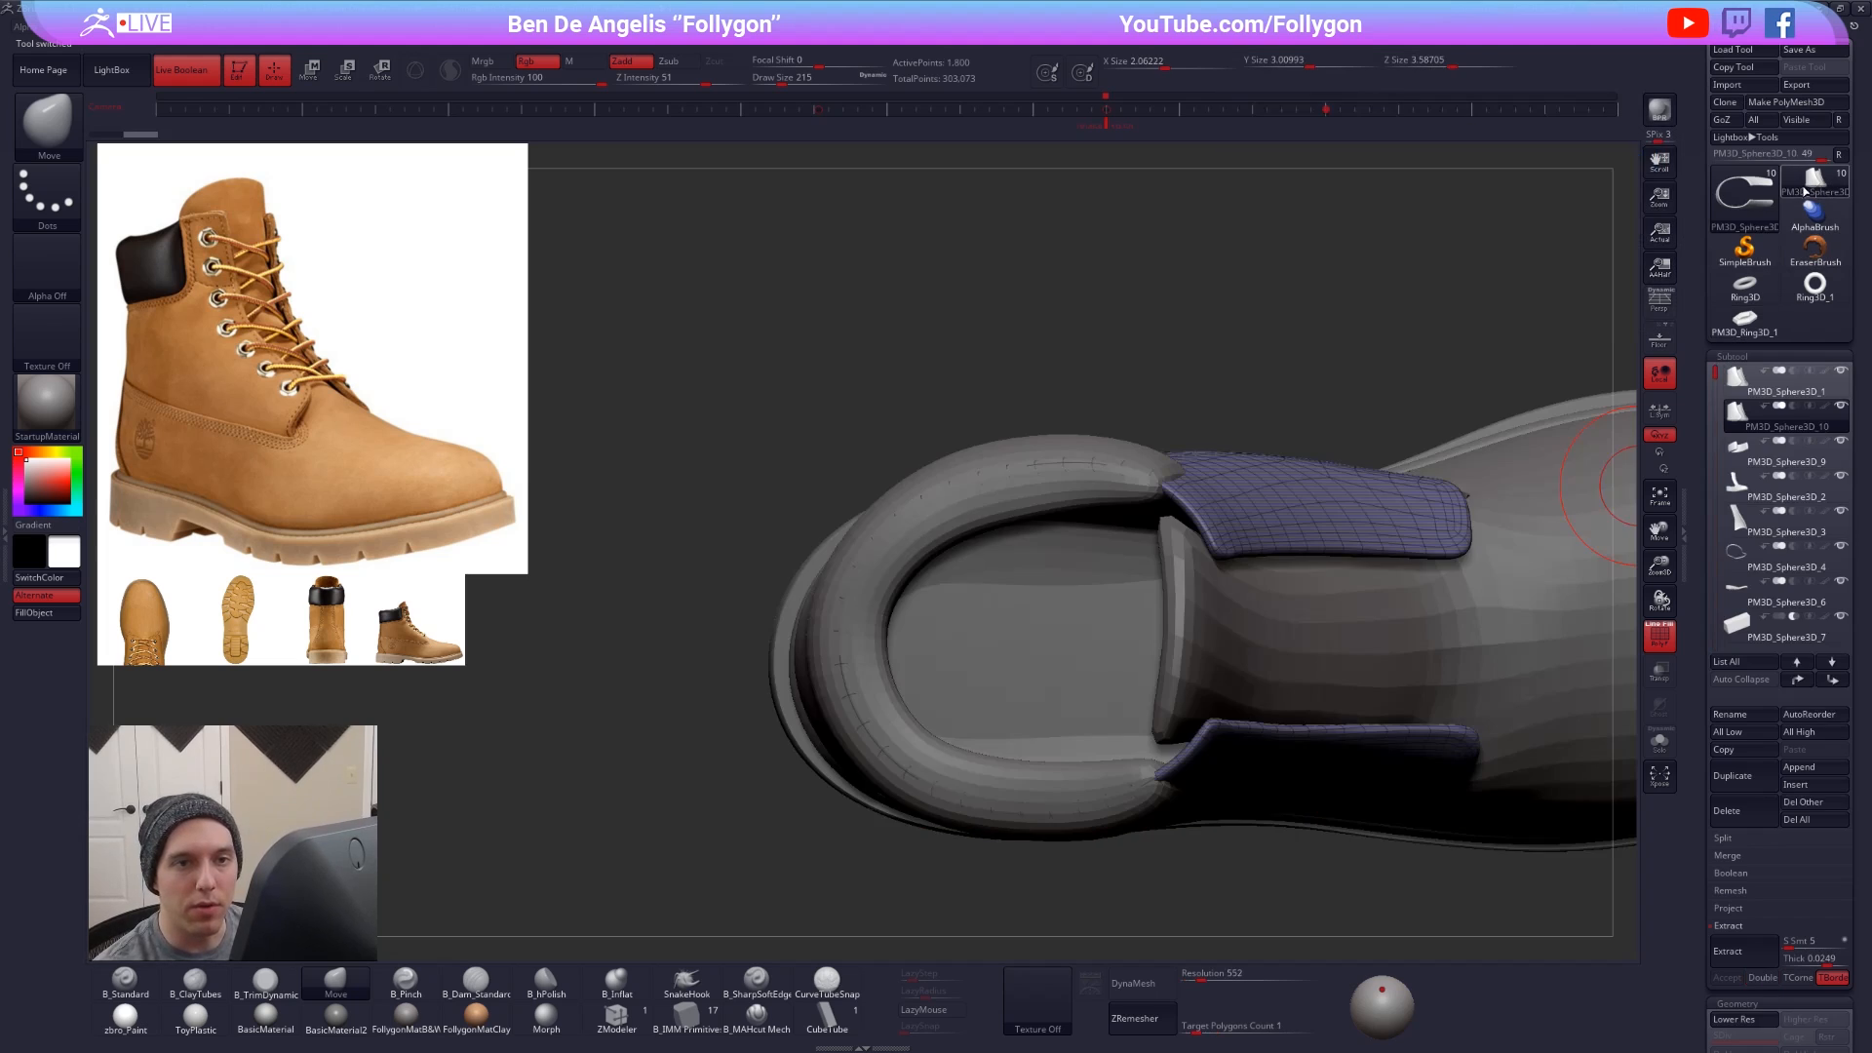
key("shift+f")
left_click_drag(1285, 322, 1320, 389, "alt")
left_click_drag(1366, 560, 1221, 311, "alt")
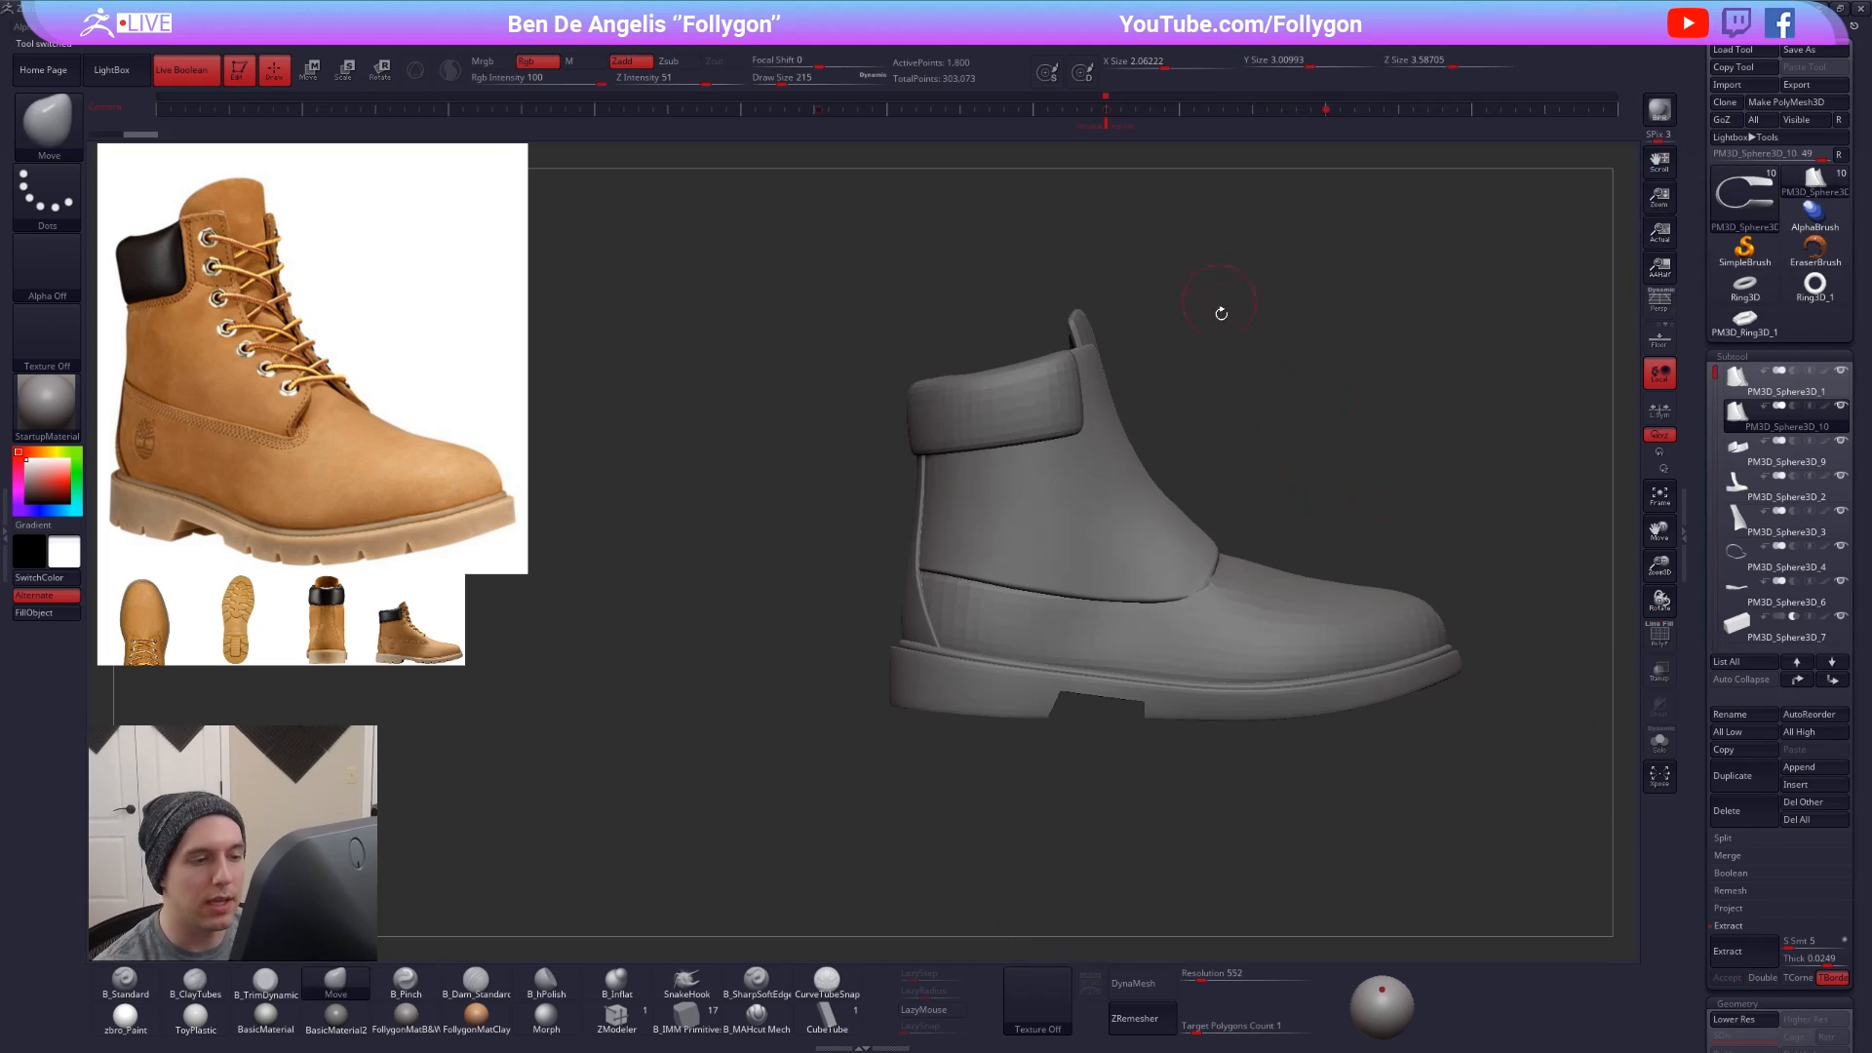
left_click_drag(1322, 392, 1314, 396)
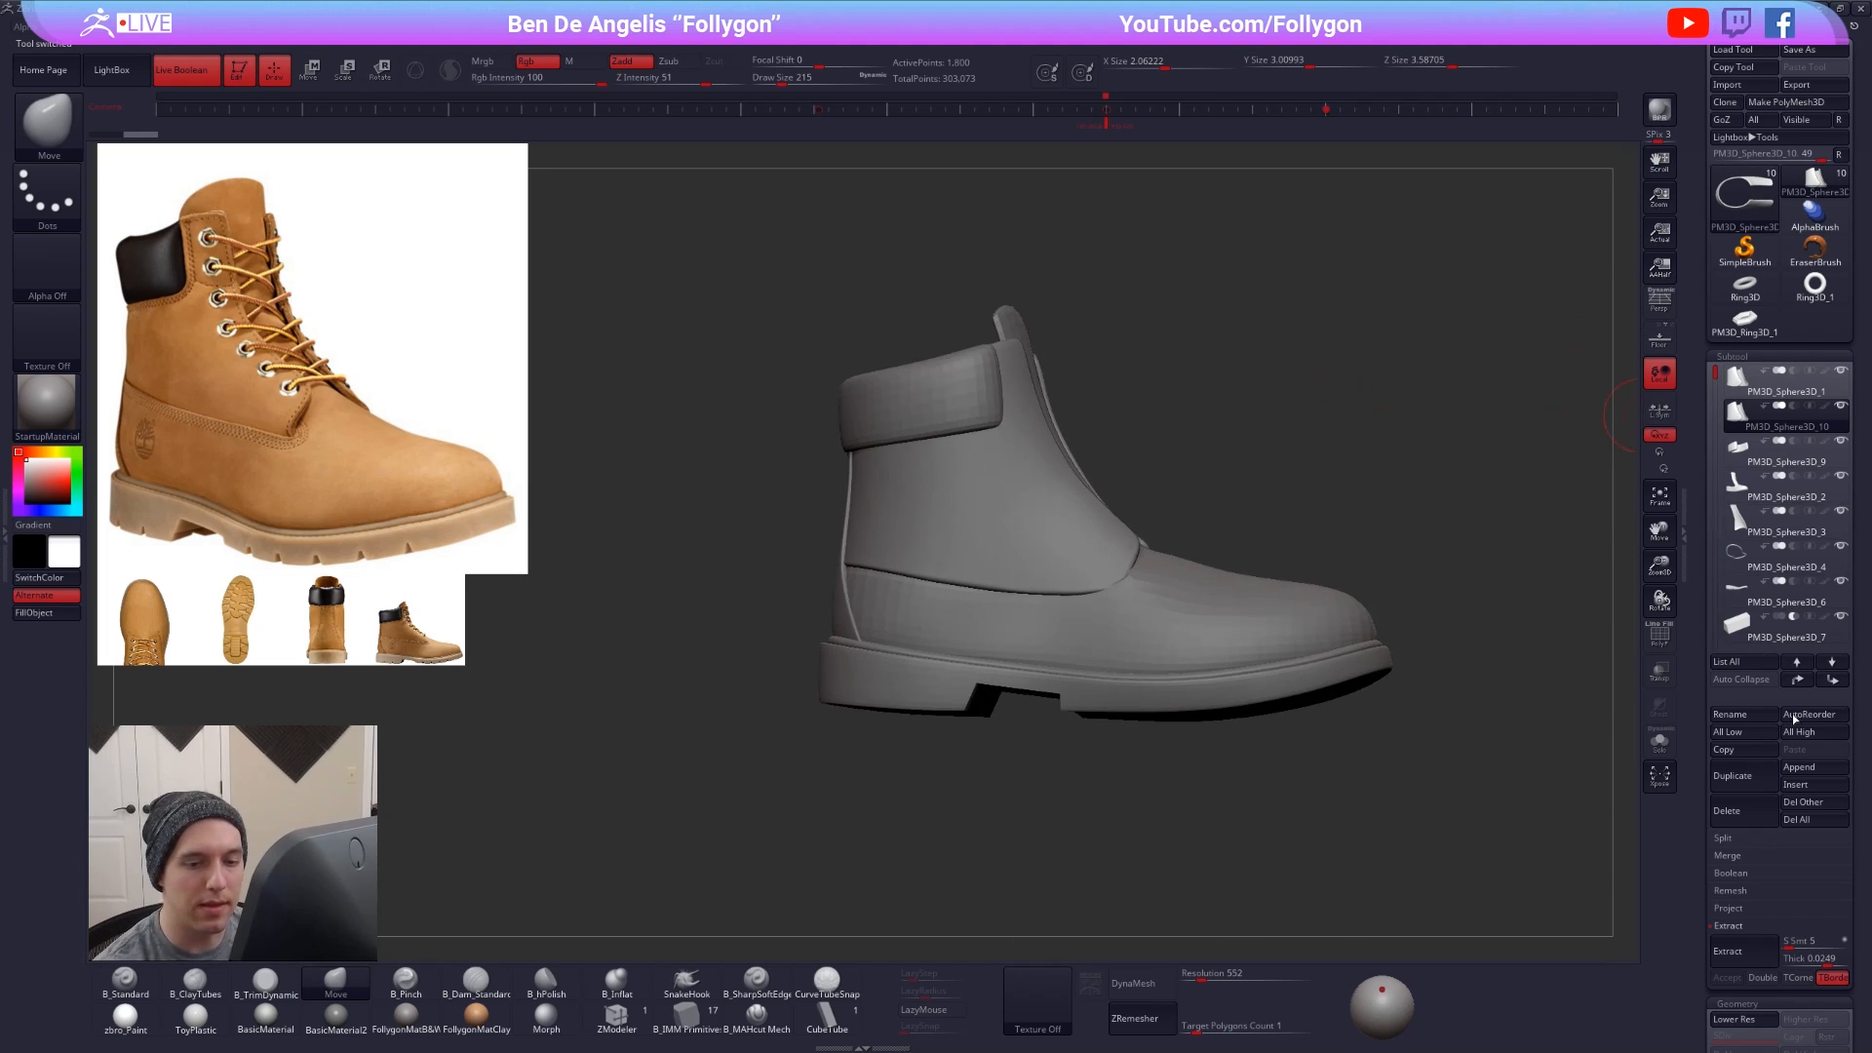
left_click(1802, 768)
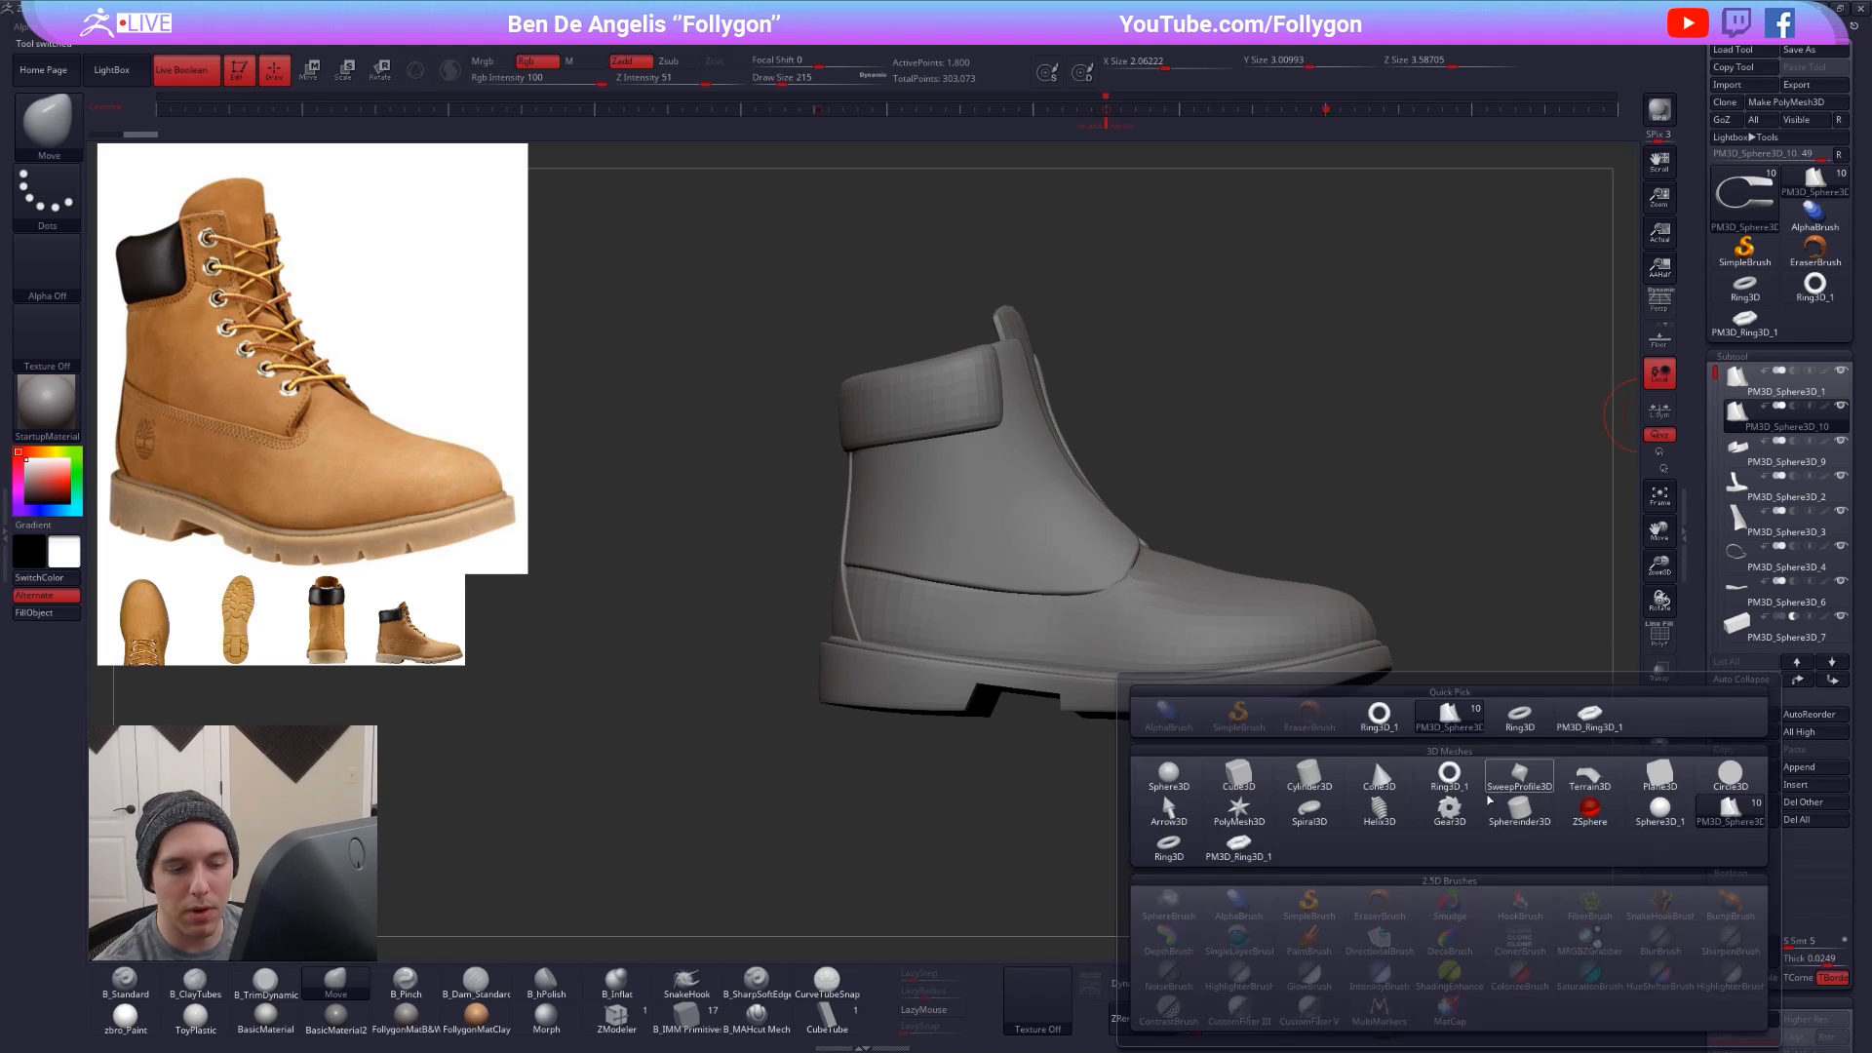
left_click(1265, 841)
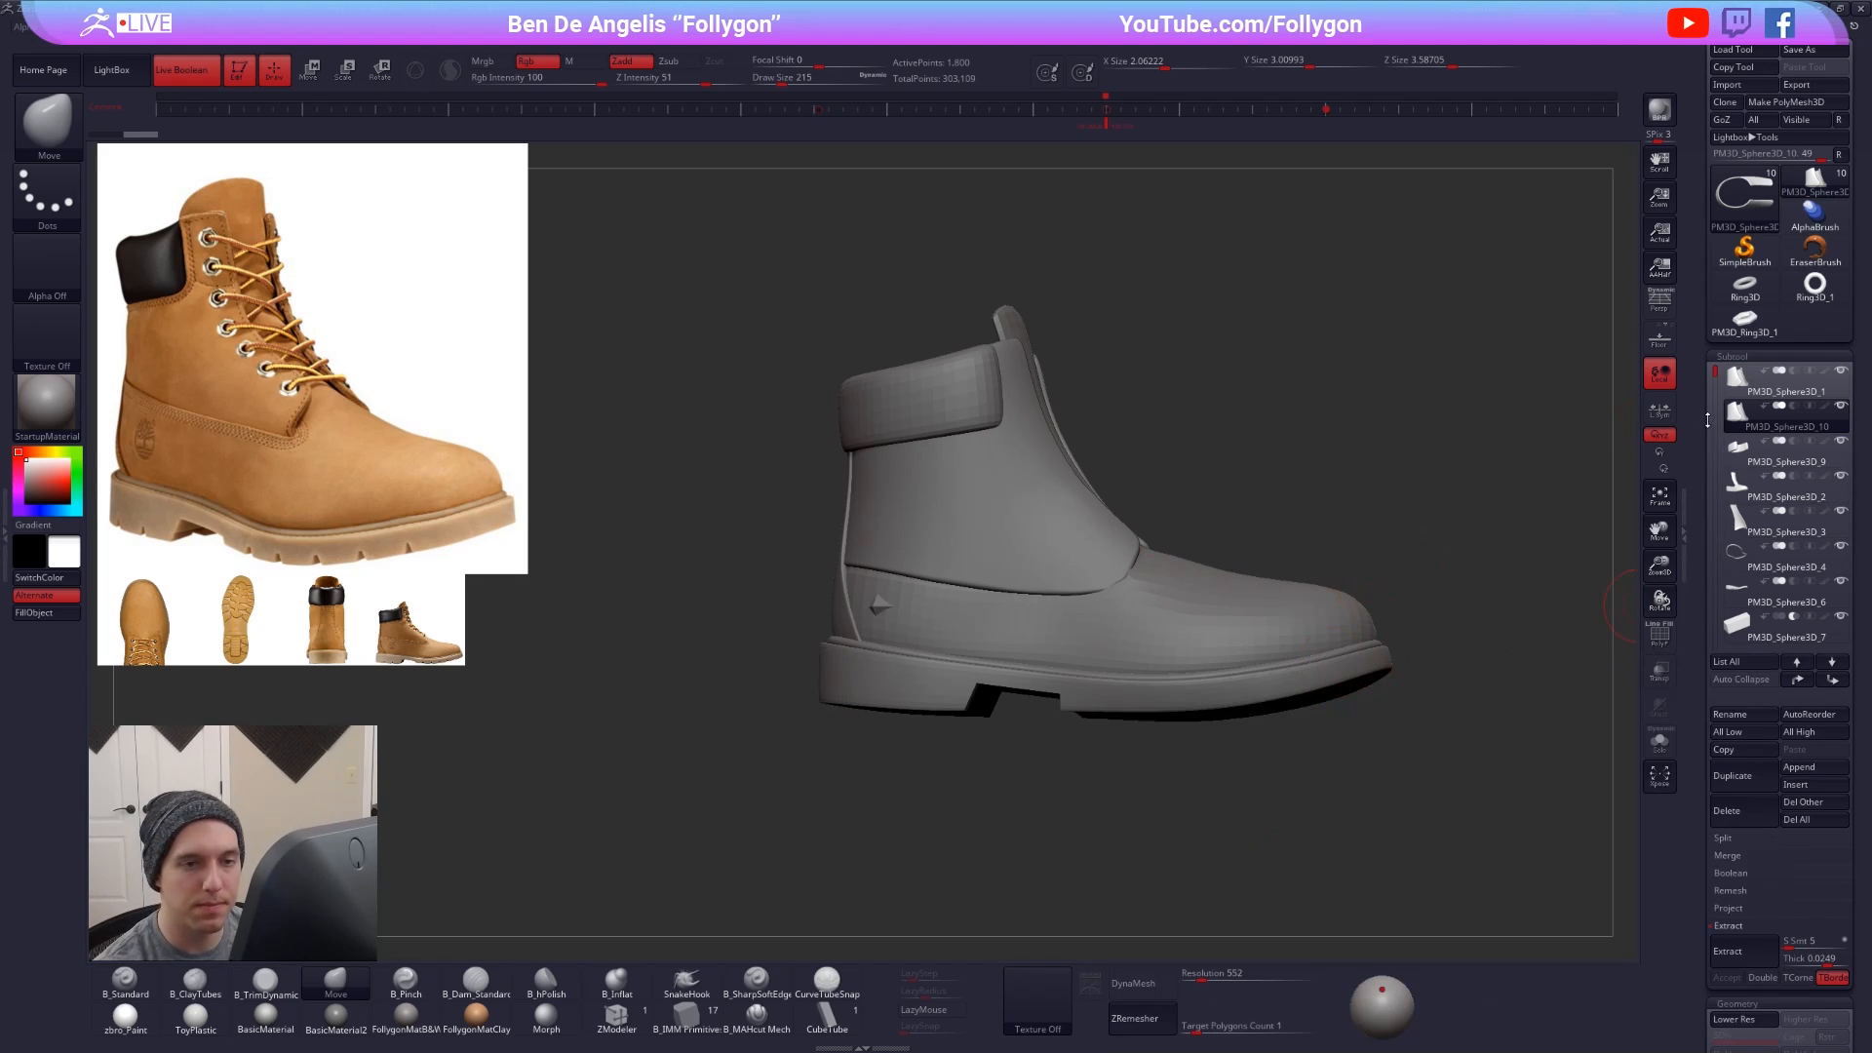
- Select the appended ring subtool and isolate it facing its hexagonal outline, with the wireframe displayed
left_click(1839, 155)
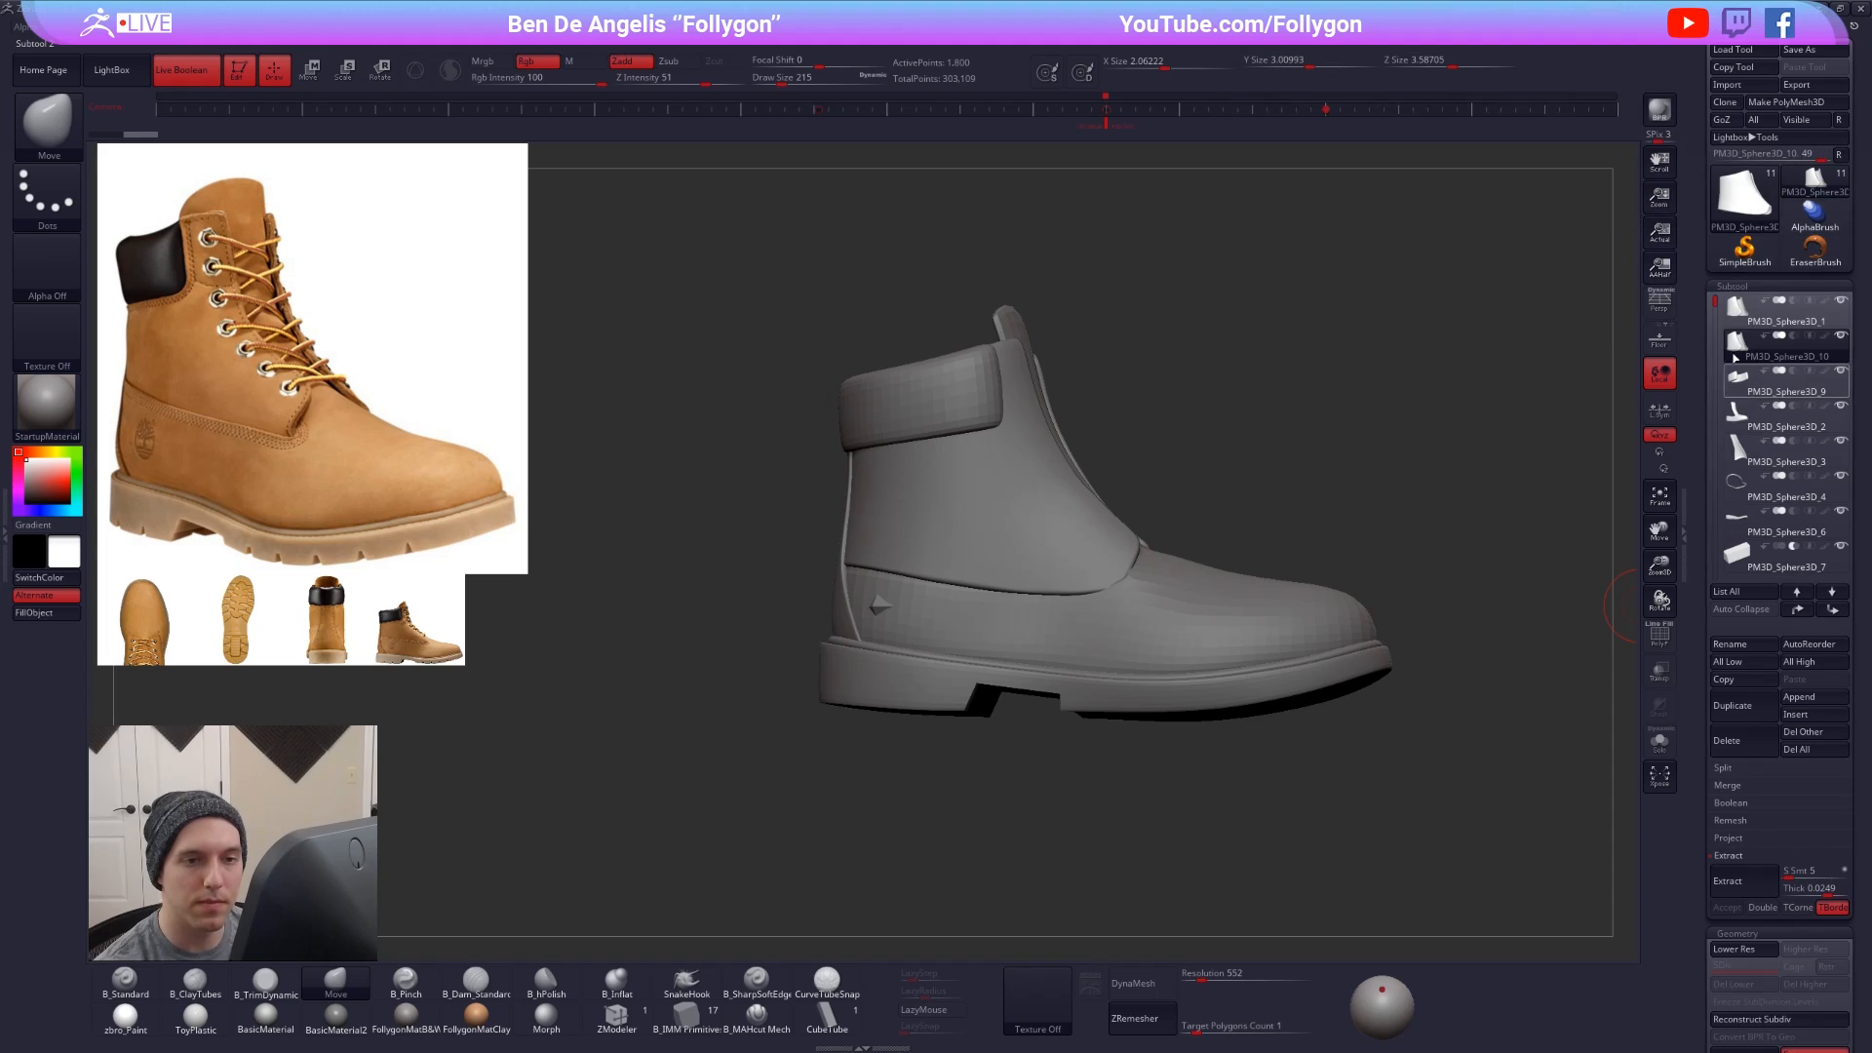
left_click_drag(1714, 308, 1713, 416)
left_click(1739, 492)
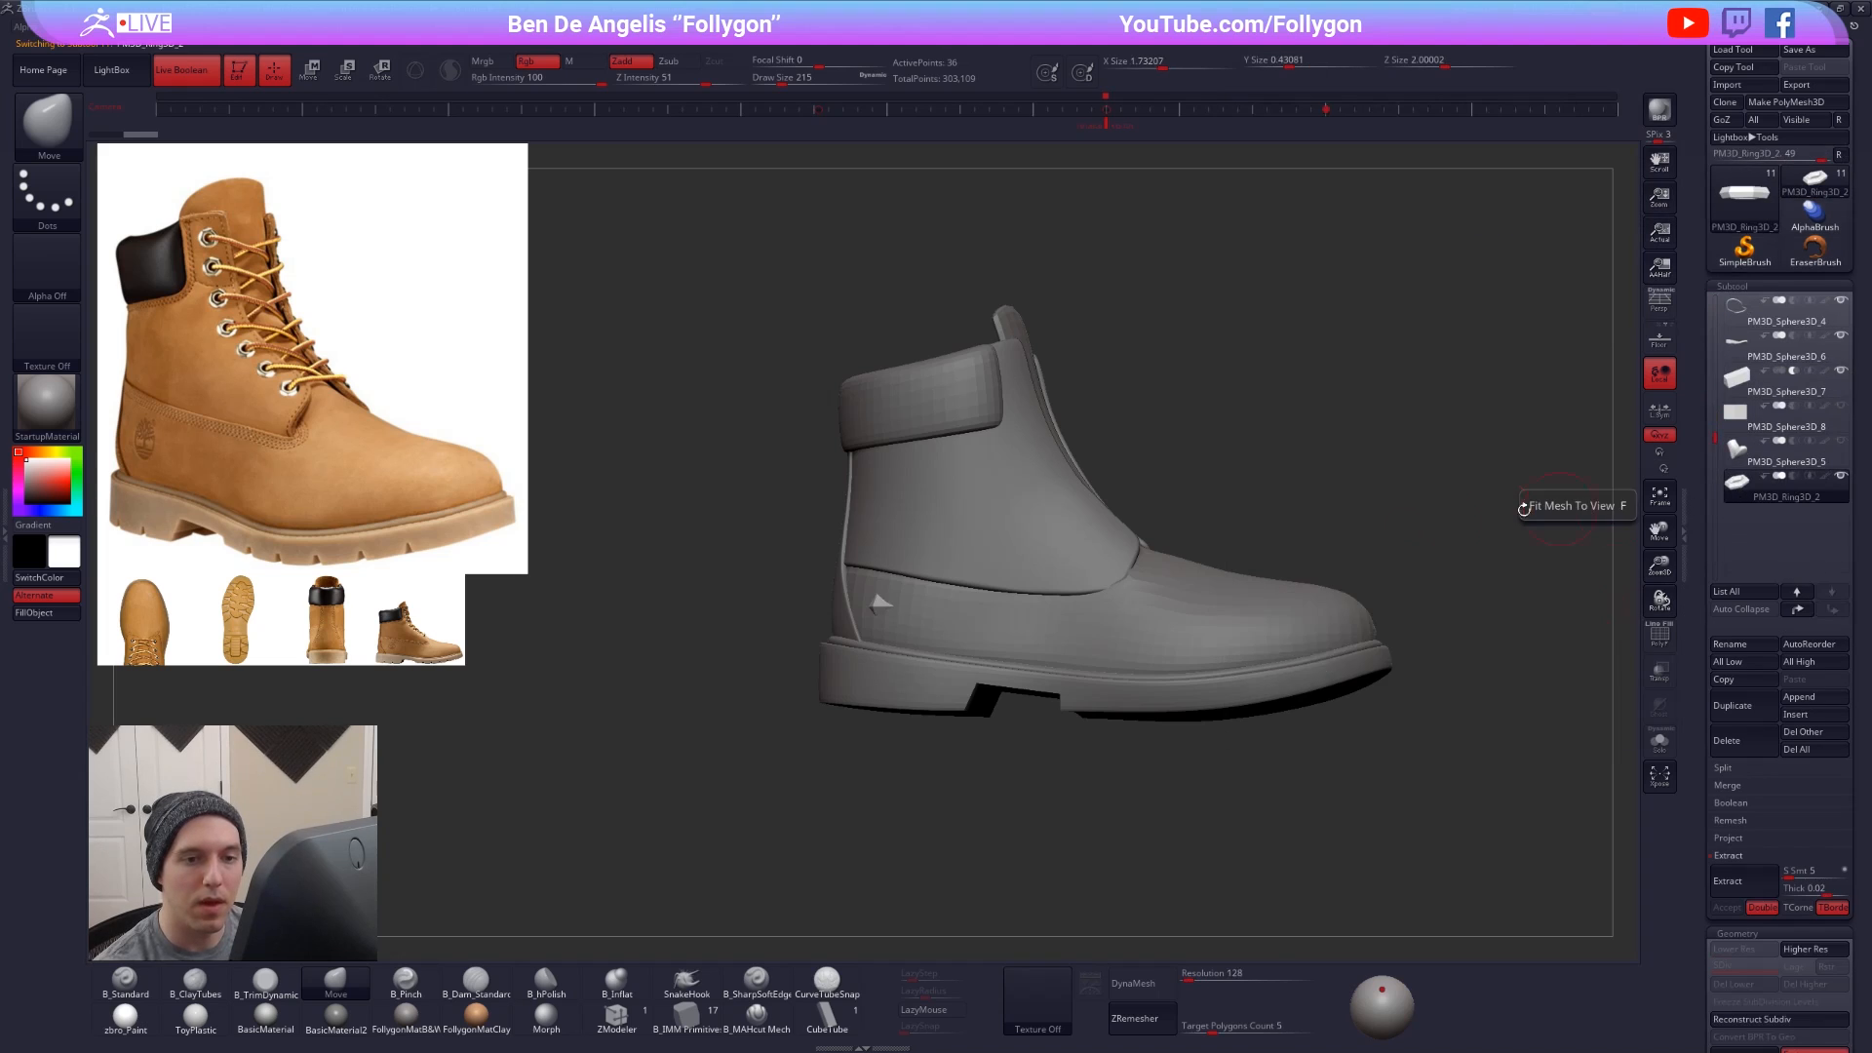
key("alt+s")
left_click_drag(1323, 529, 1161, 662)
left_click_drag(1146, 437, 1061, 611, "alt")
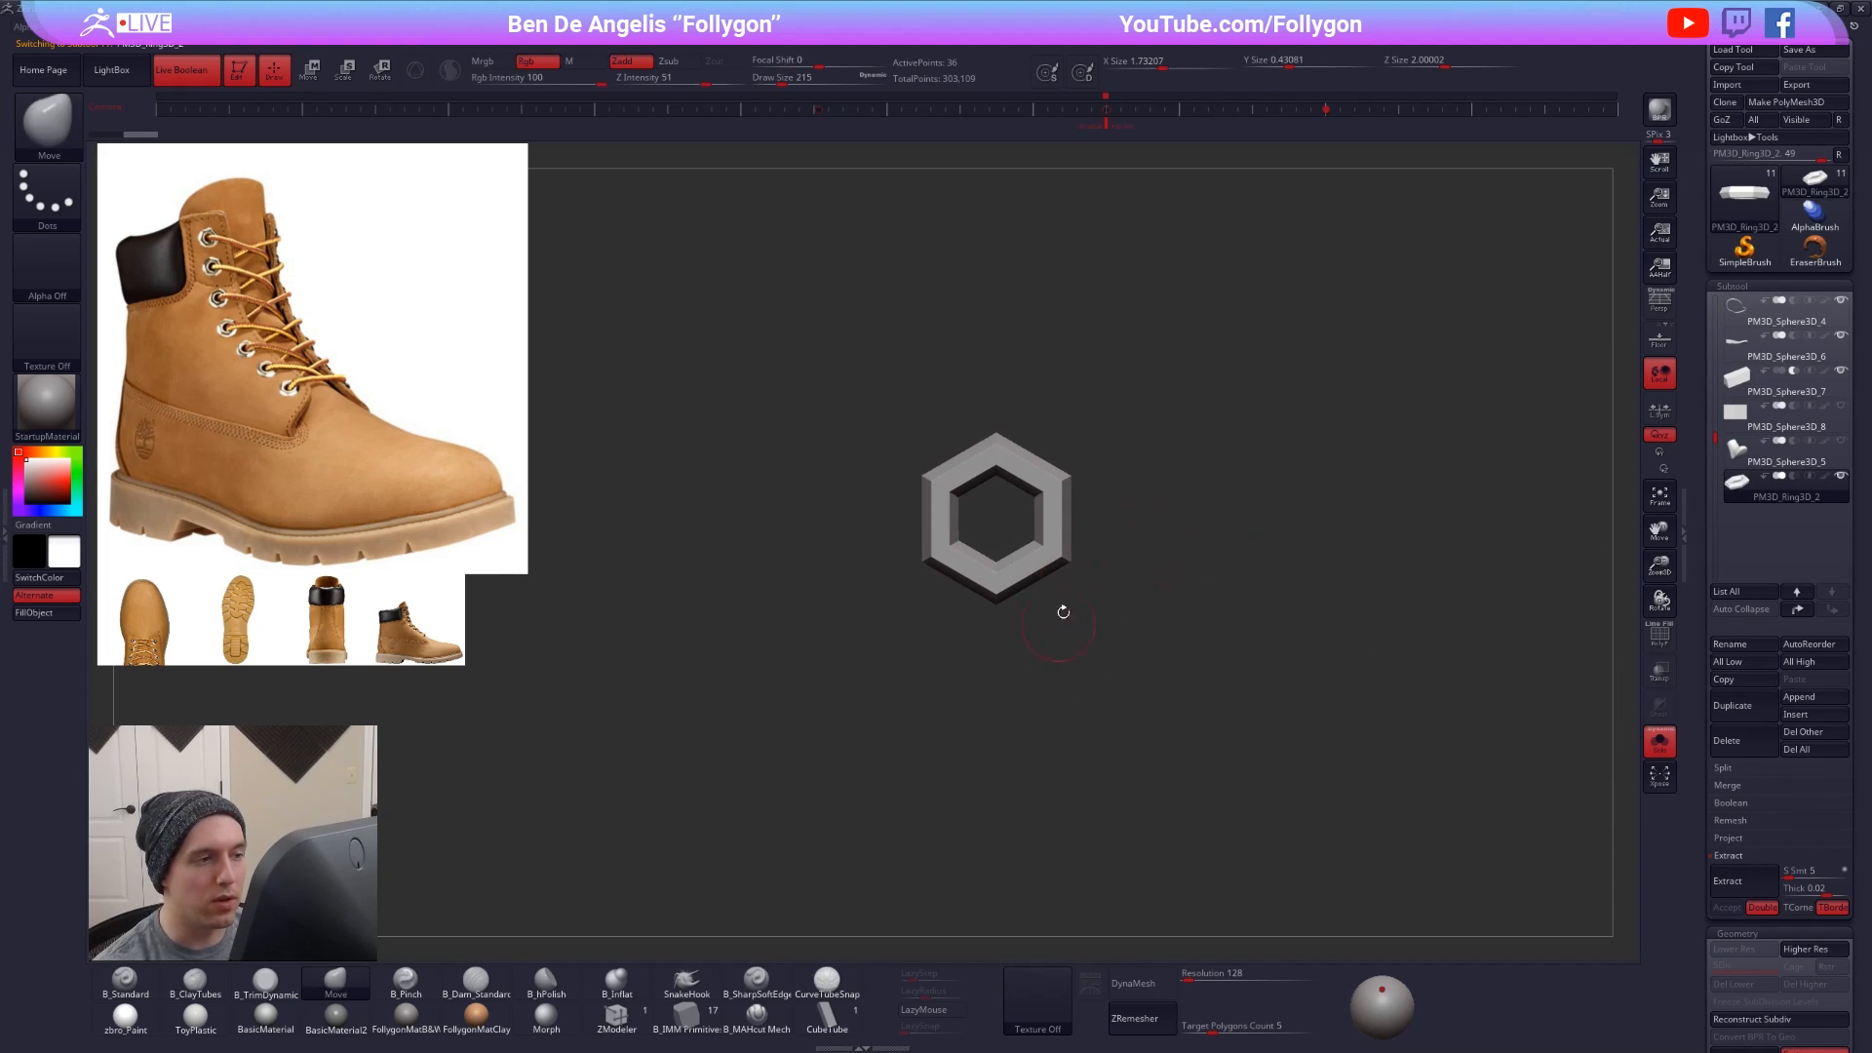
left_click_drag(1079, 497, 1123, 594, "alt")
key("shift+f")
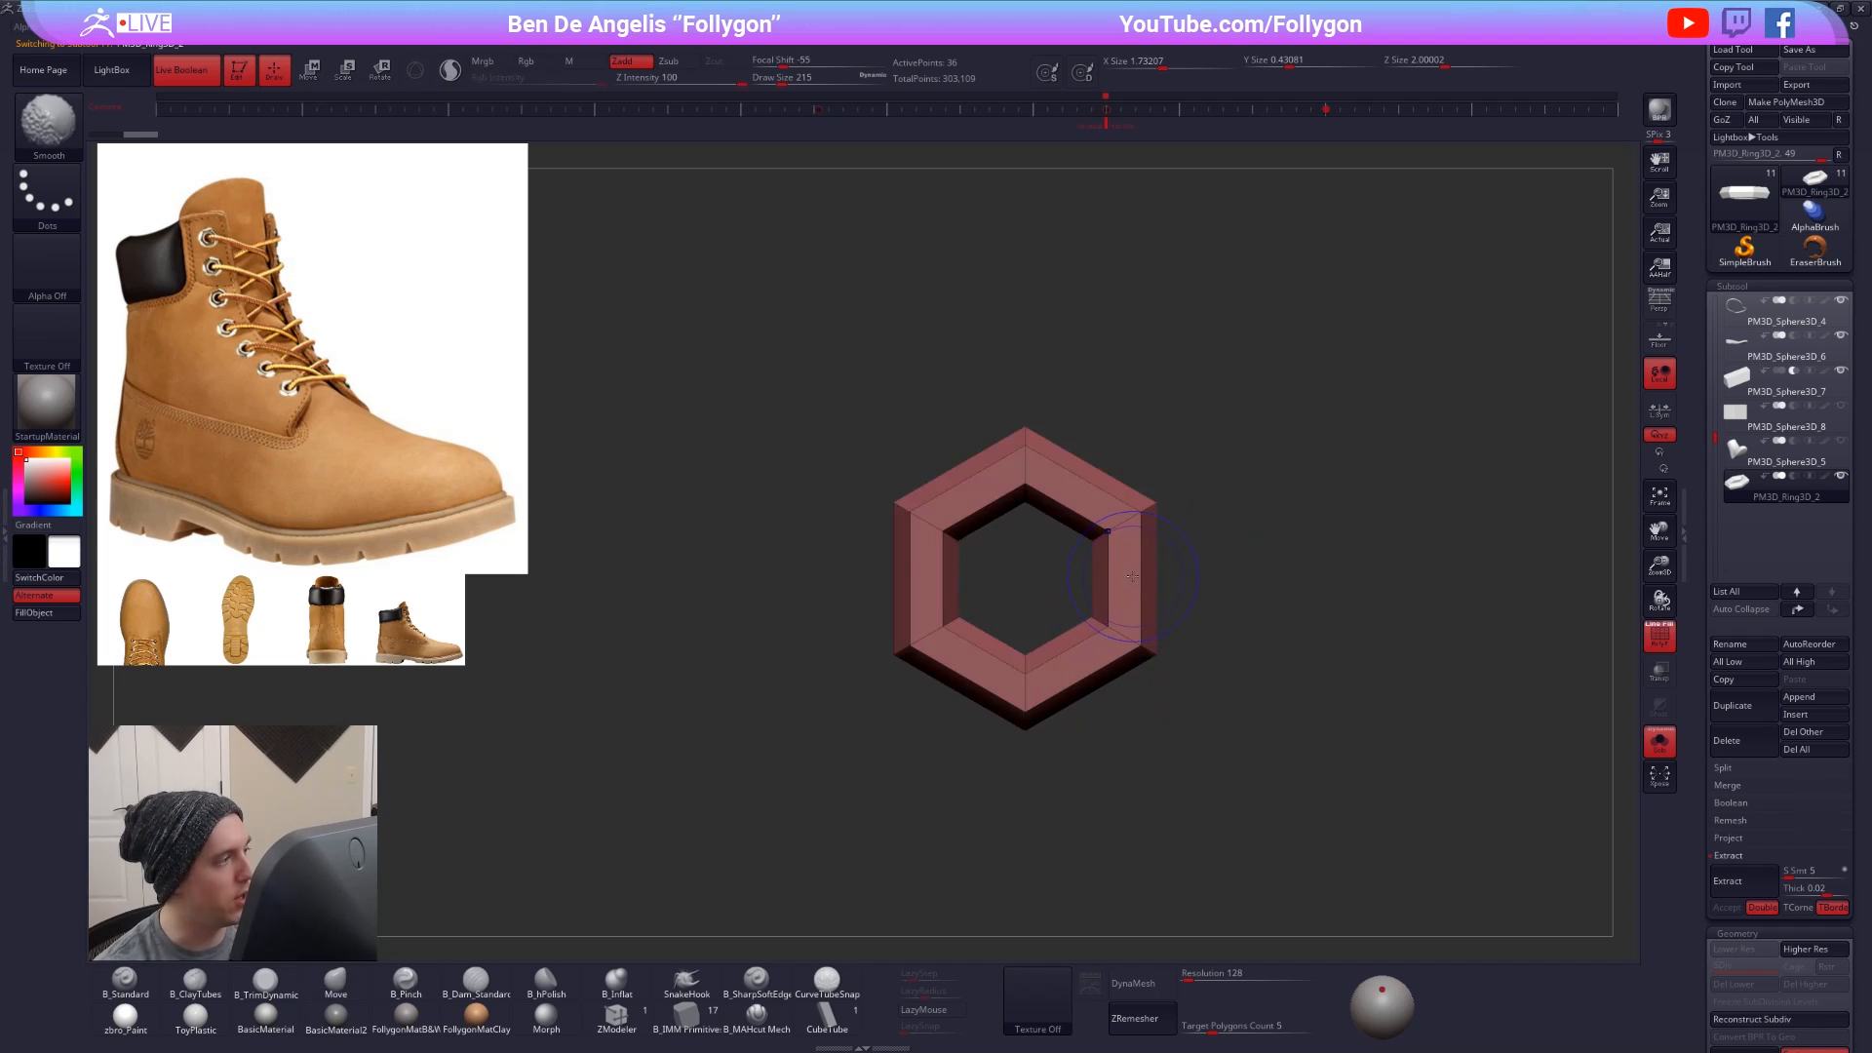
- Preview the hexagonal ring with dynamic subdivision, turn the smoothing back off and hide the wireframe
key("ctrl+d")
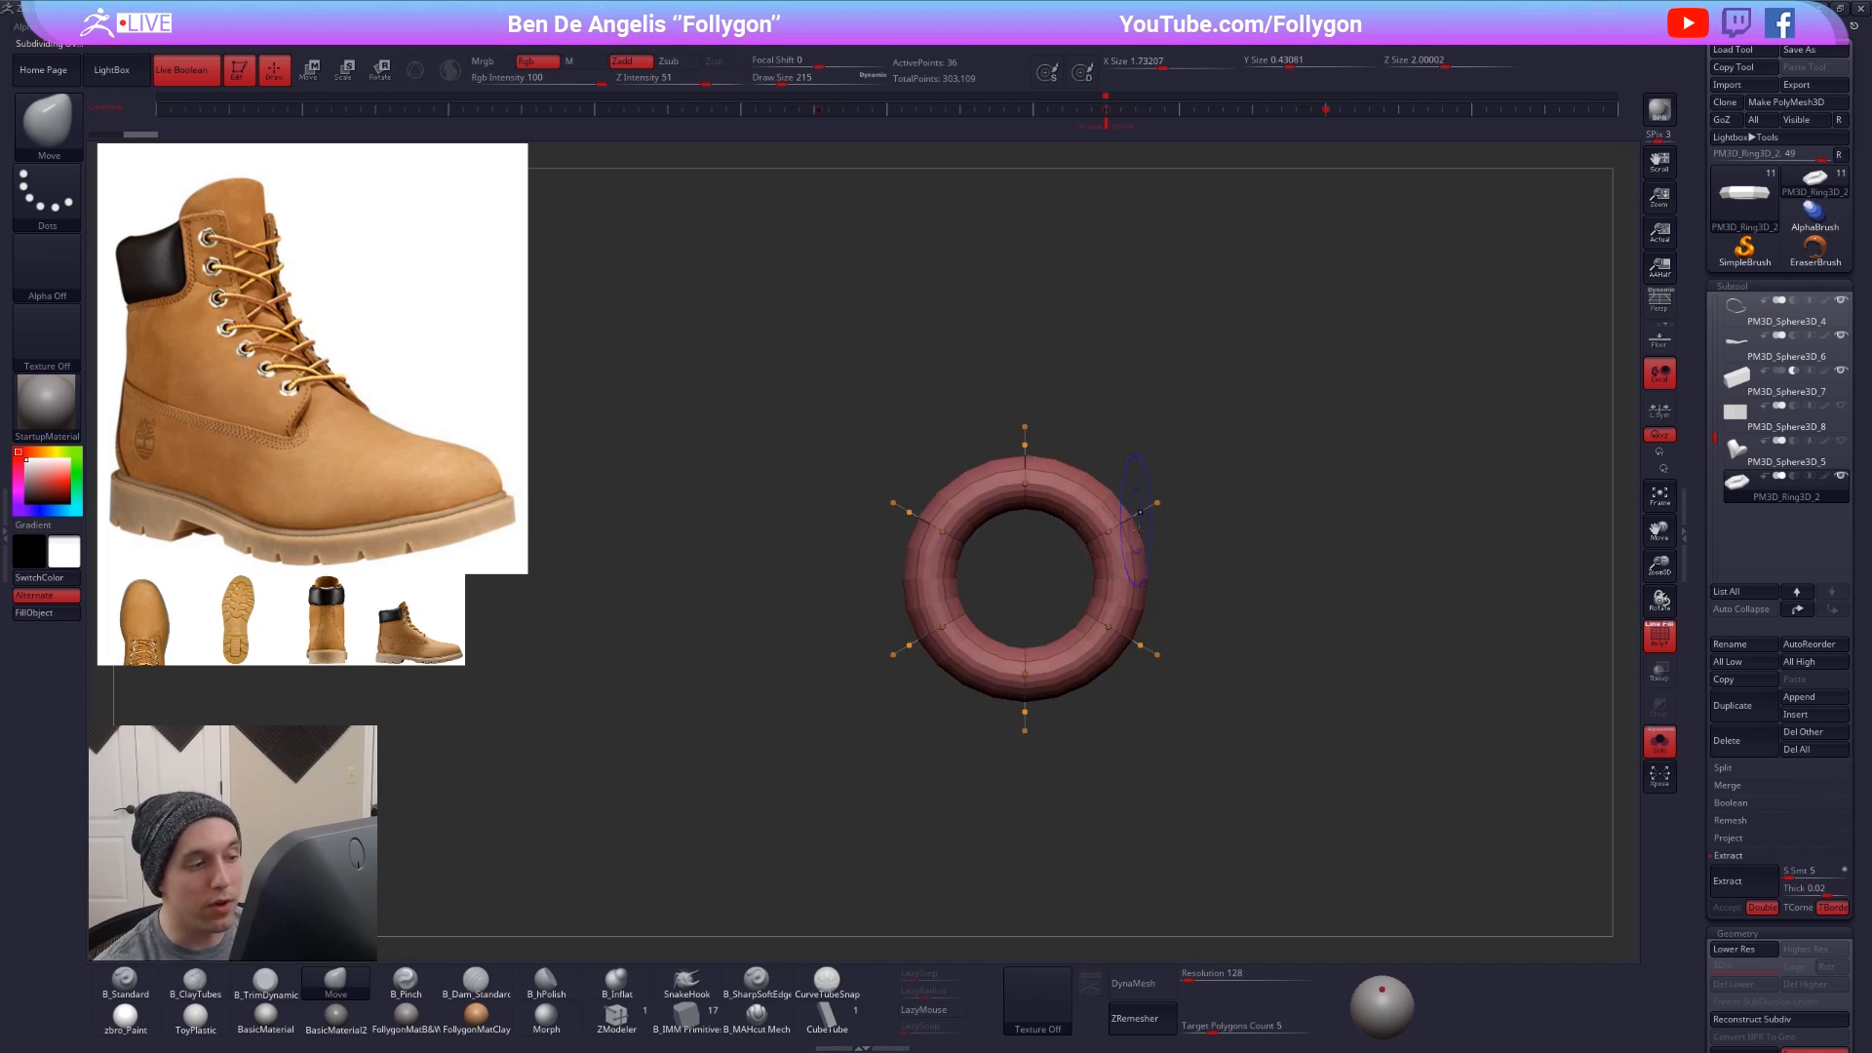
key("shift+d")
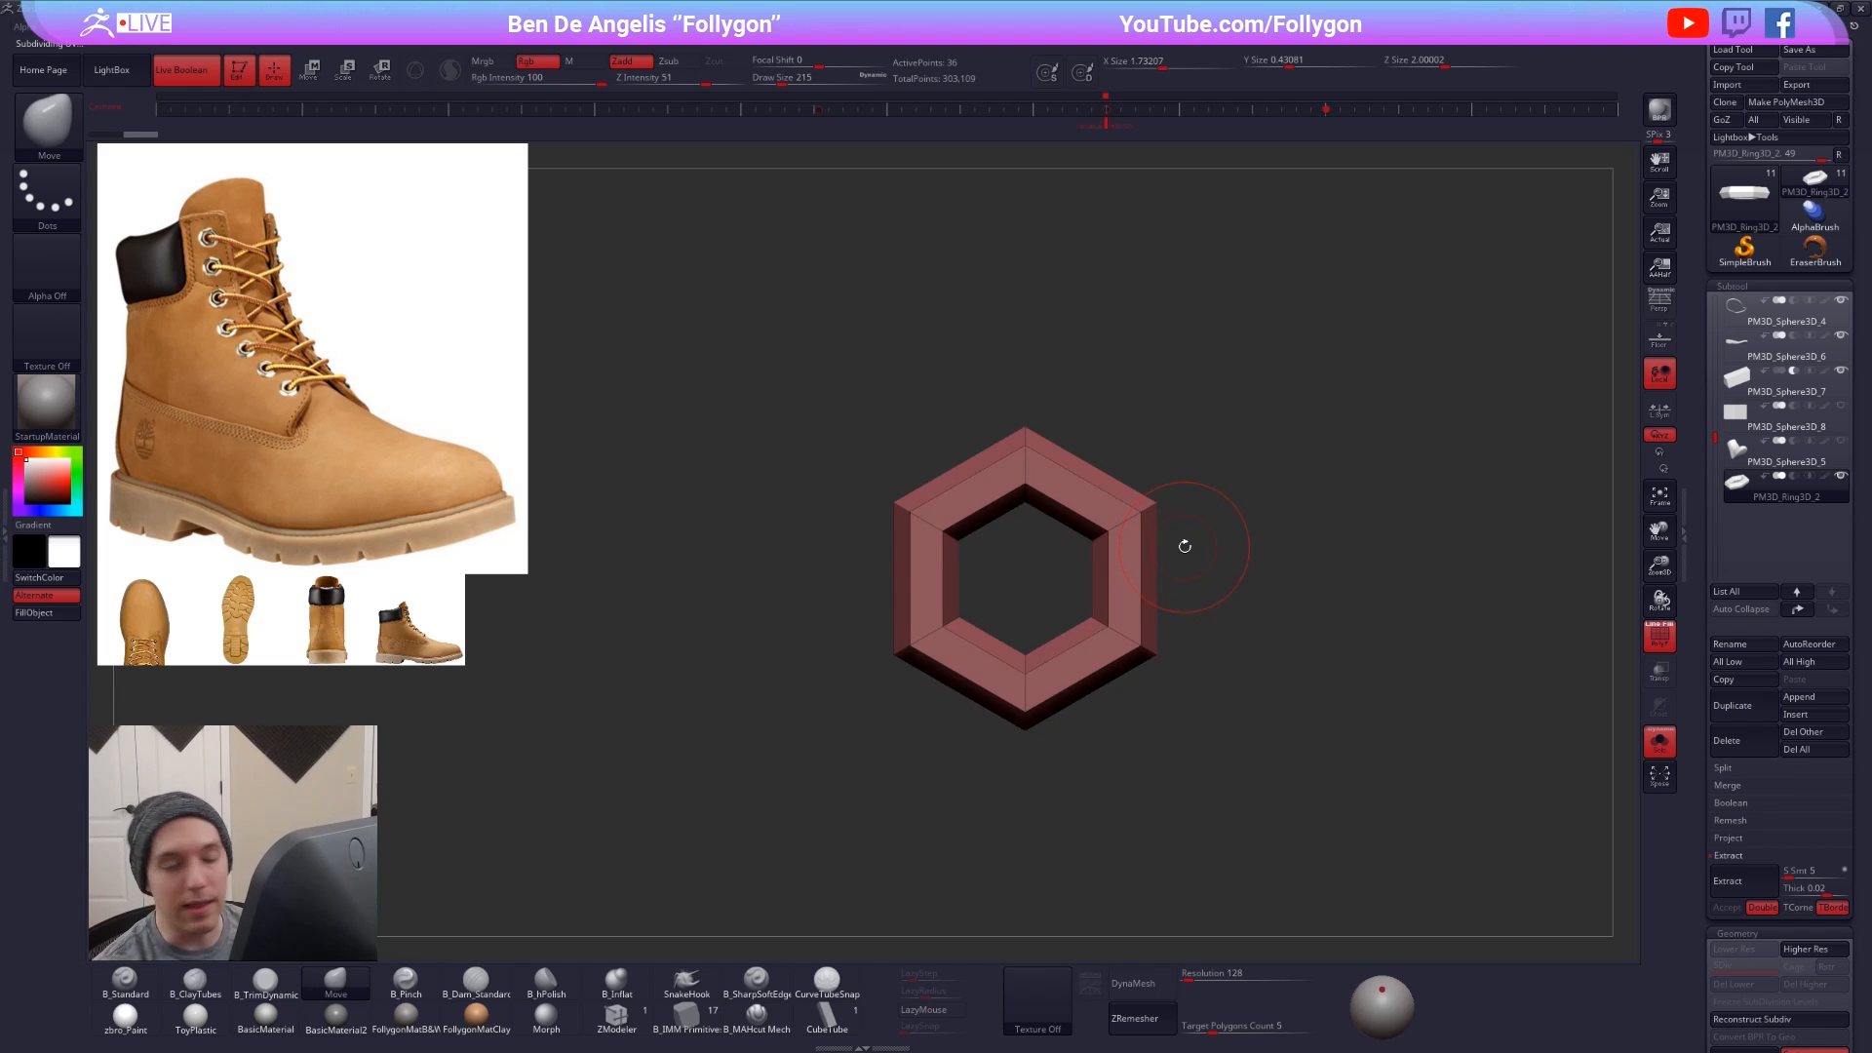
left_click_drag(1014, 500, 1057, 501, "alt")
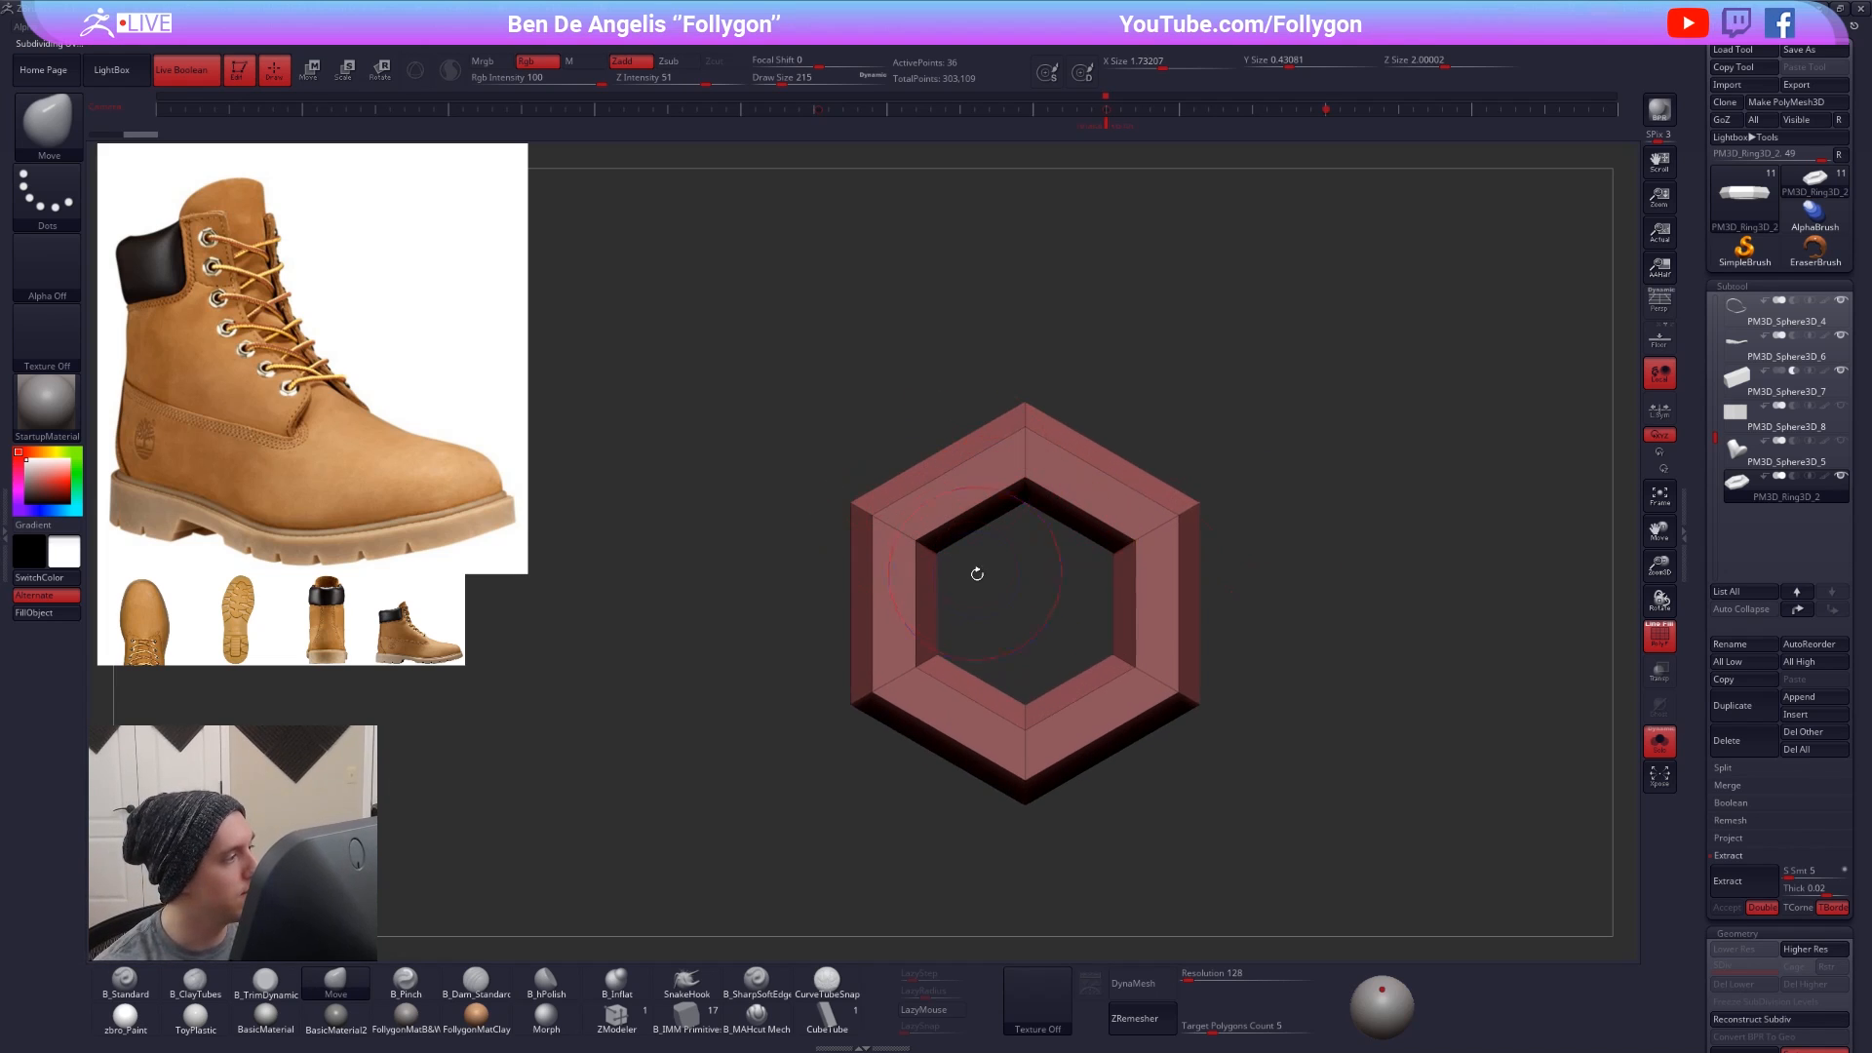
key("shift+f")
key("ctrl+space")
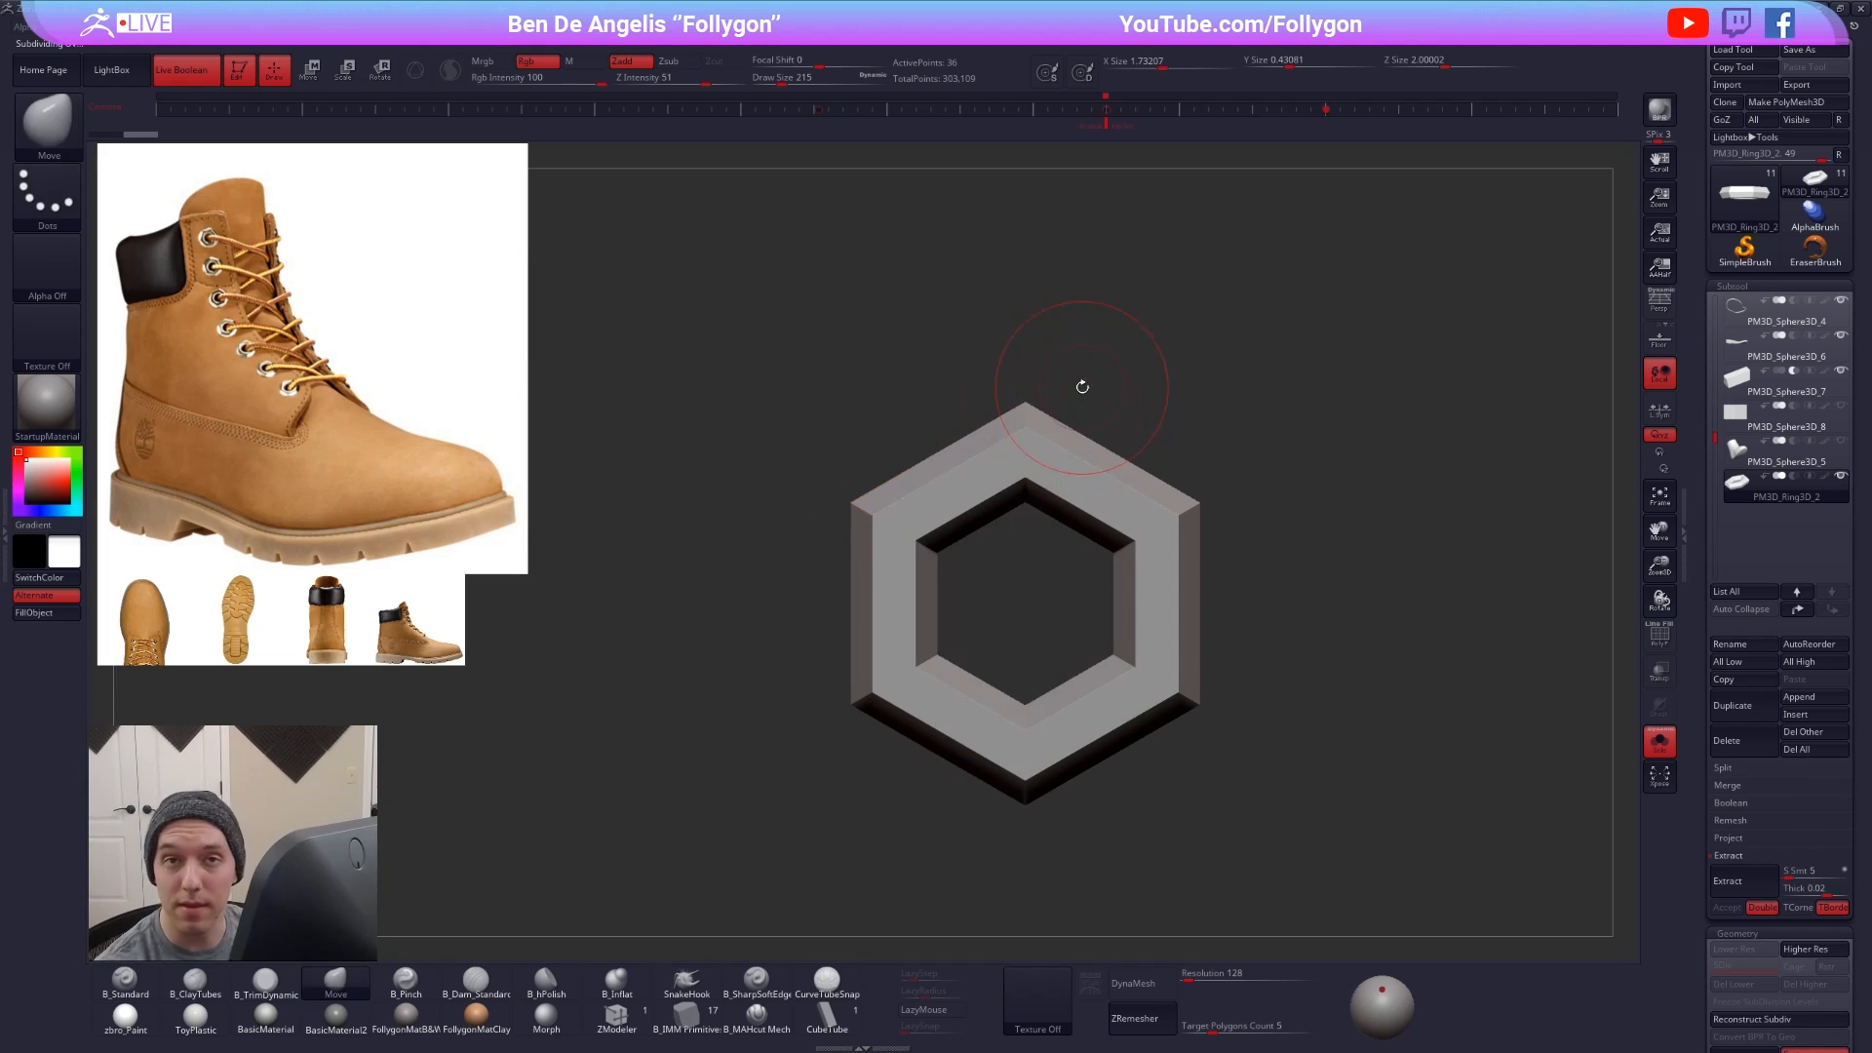
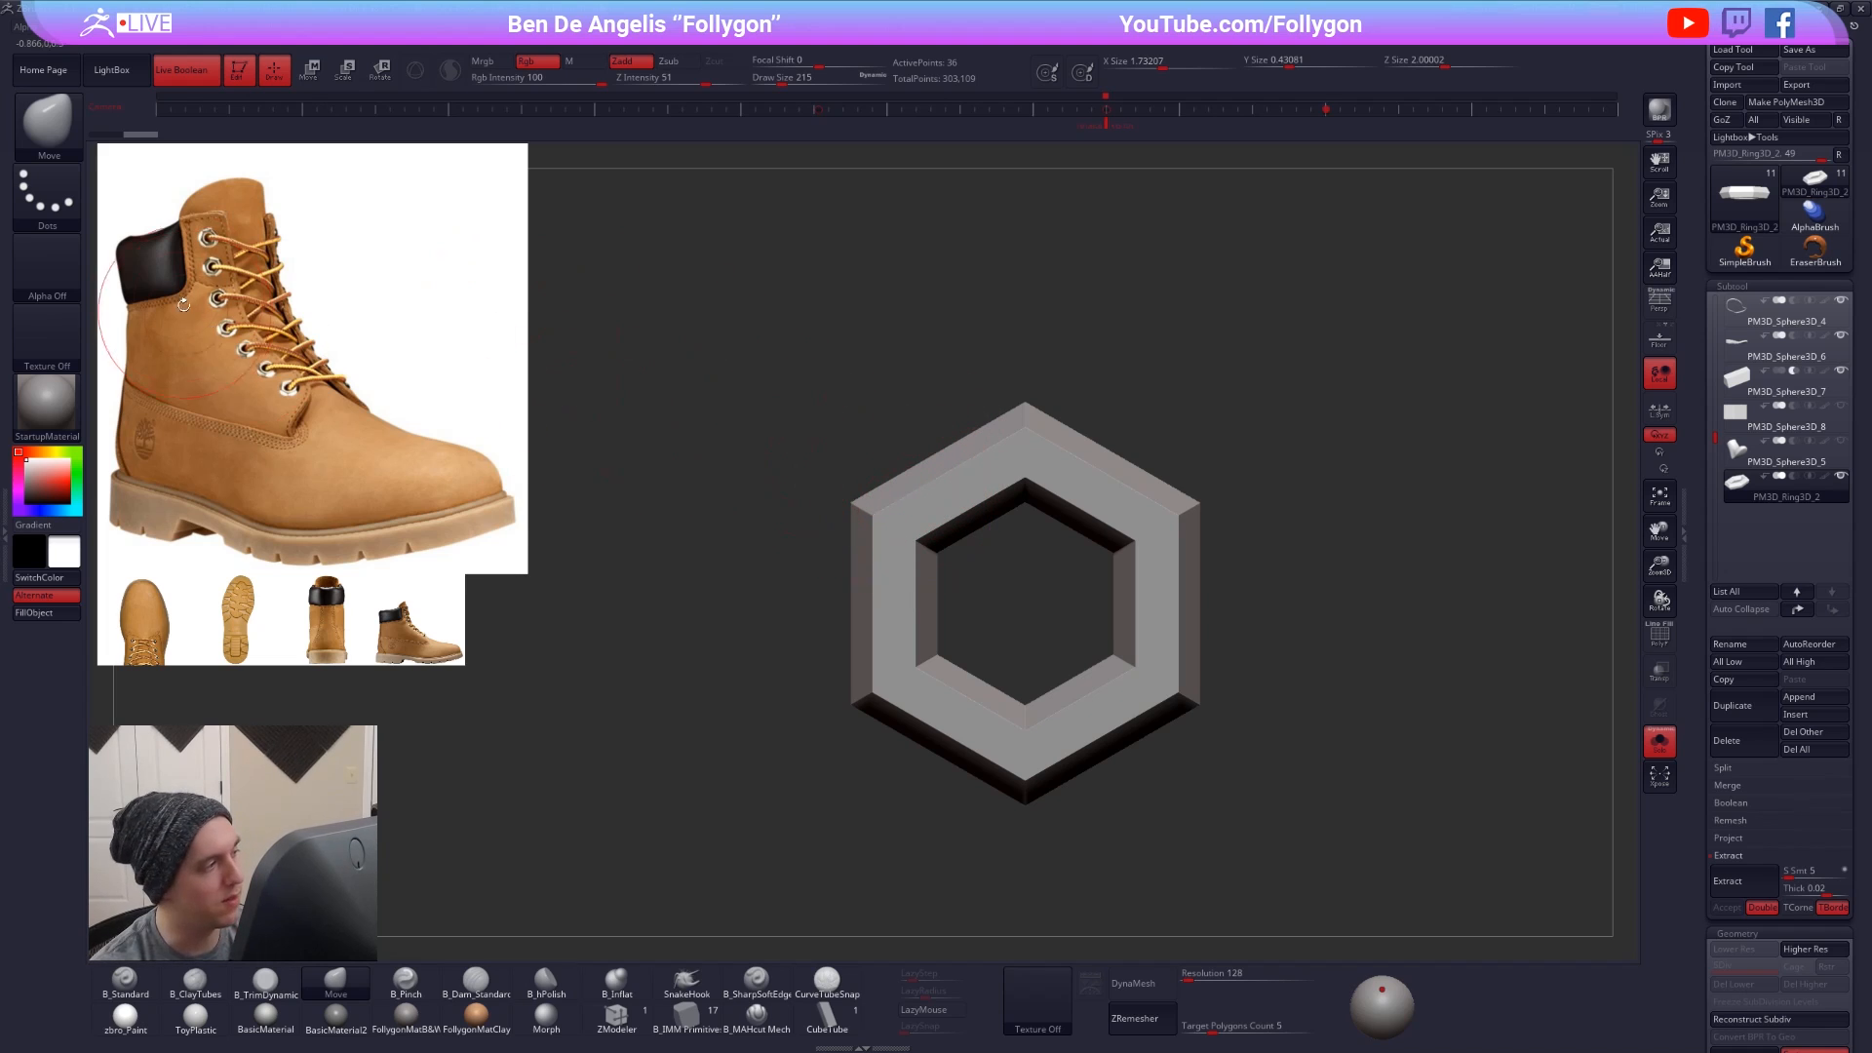
- Create a new InsertMesh brush from the hexagonal ring and check for it in the brush library
left_click(46, 119)
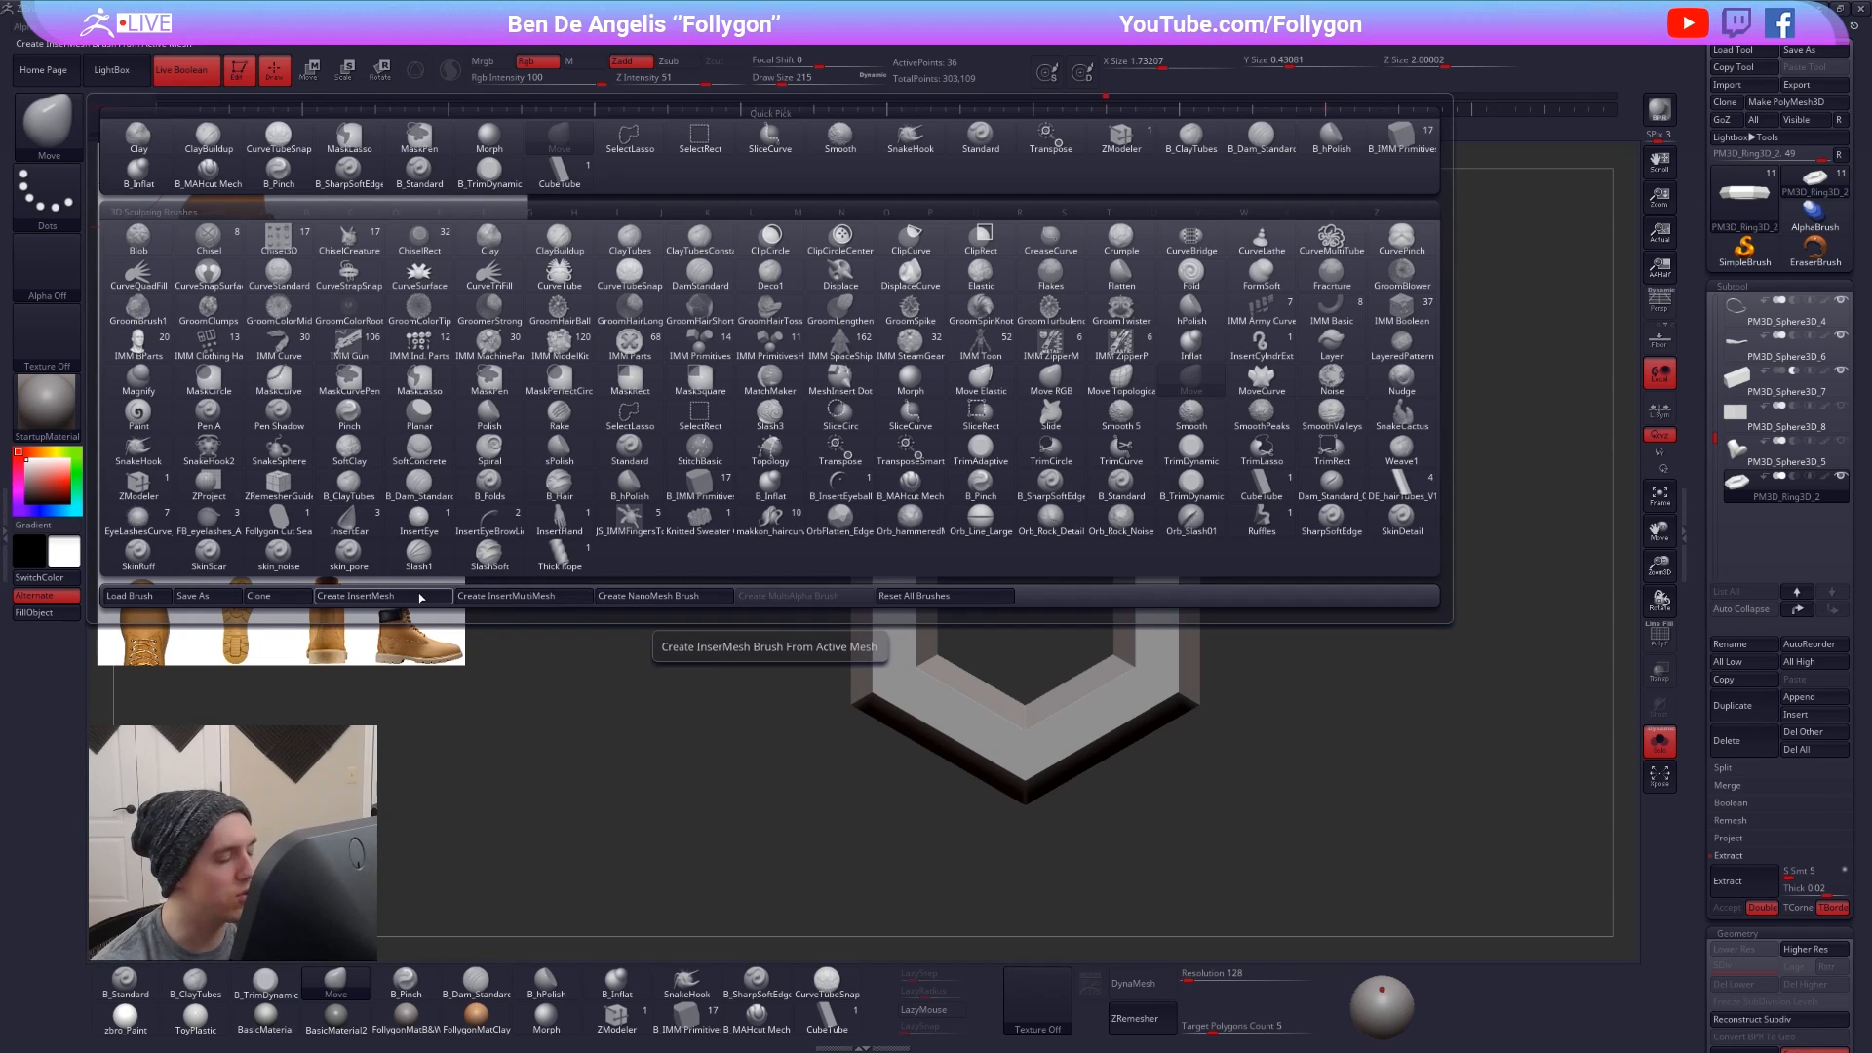
left_click(419, 596)
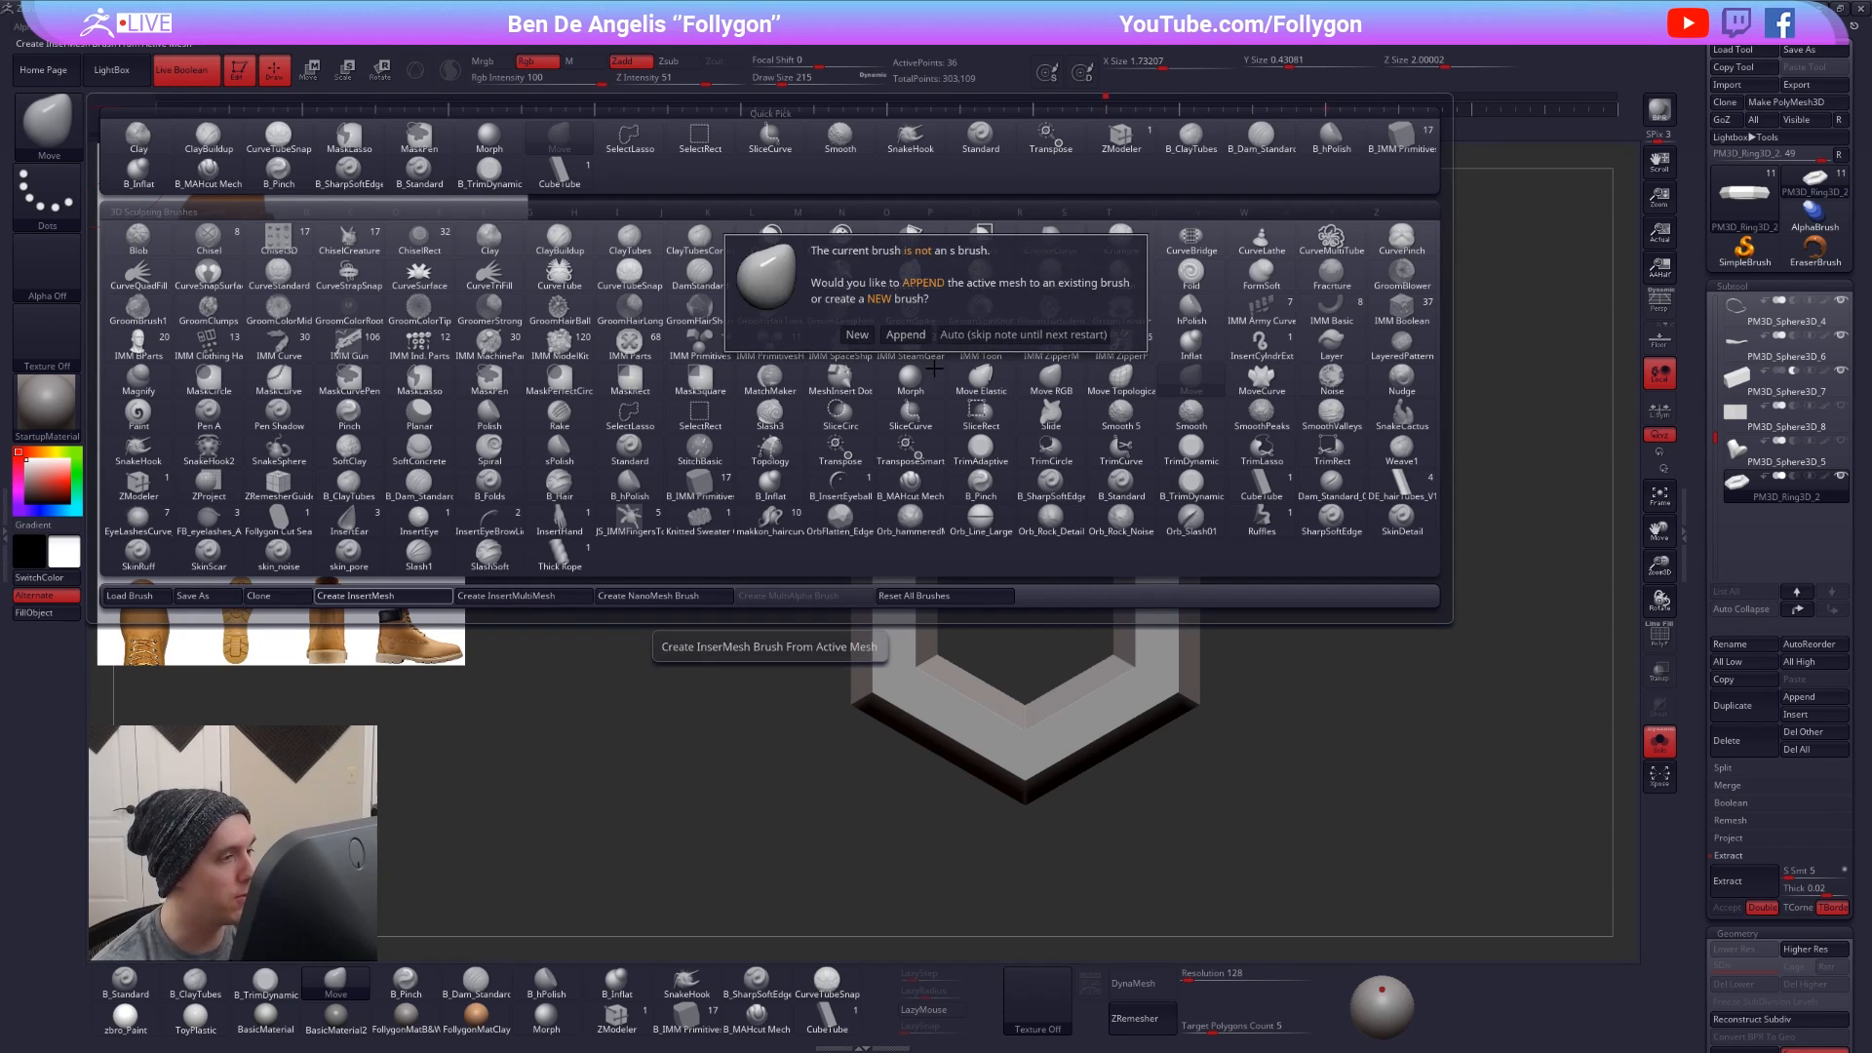
left_click(871, 343)
key("b")
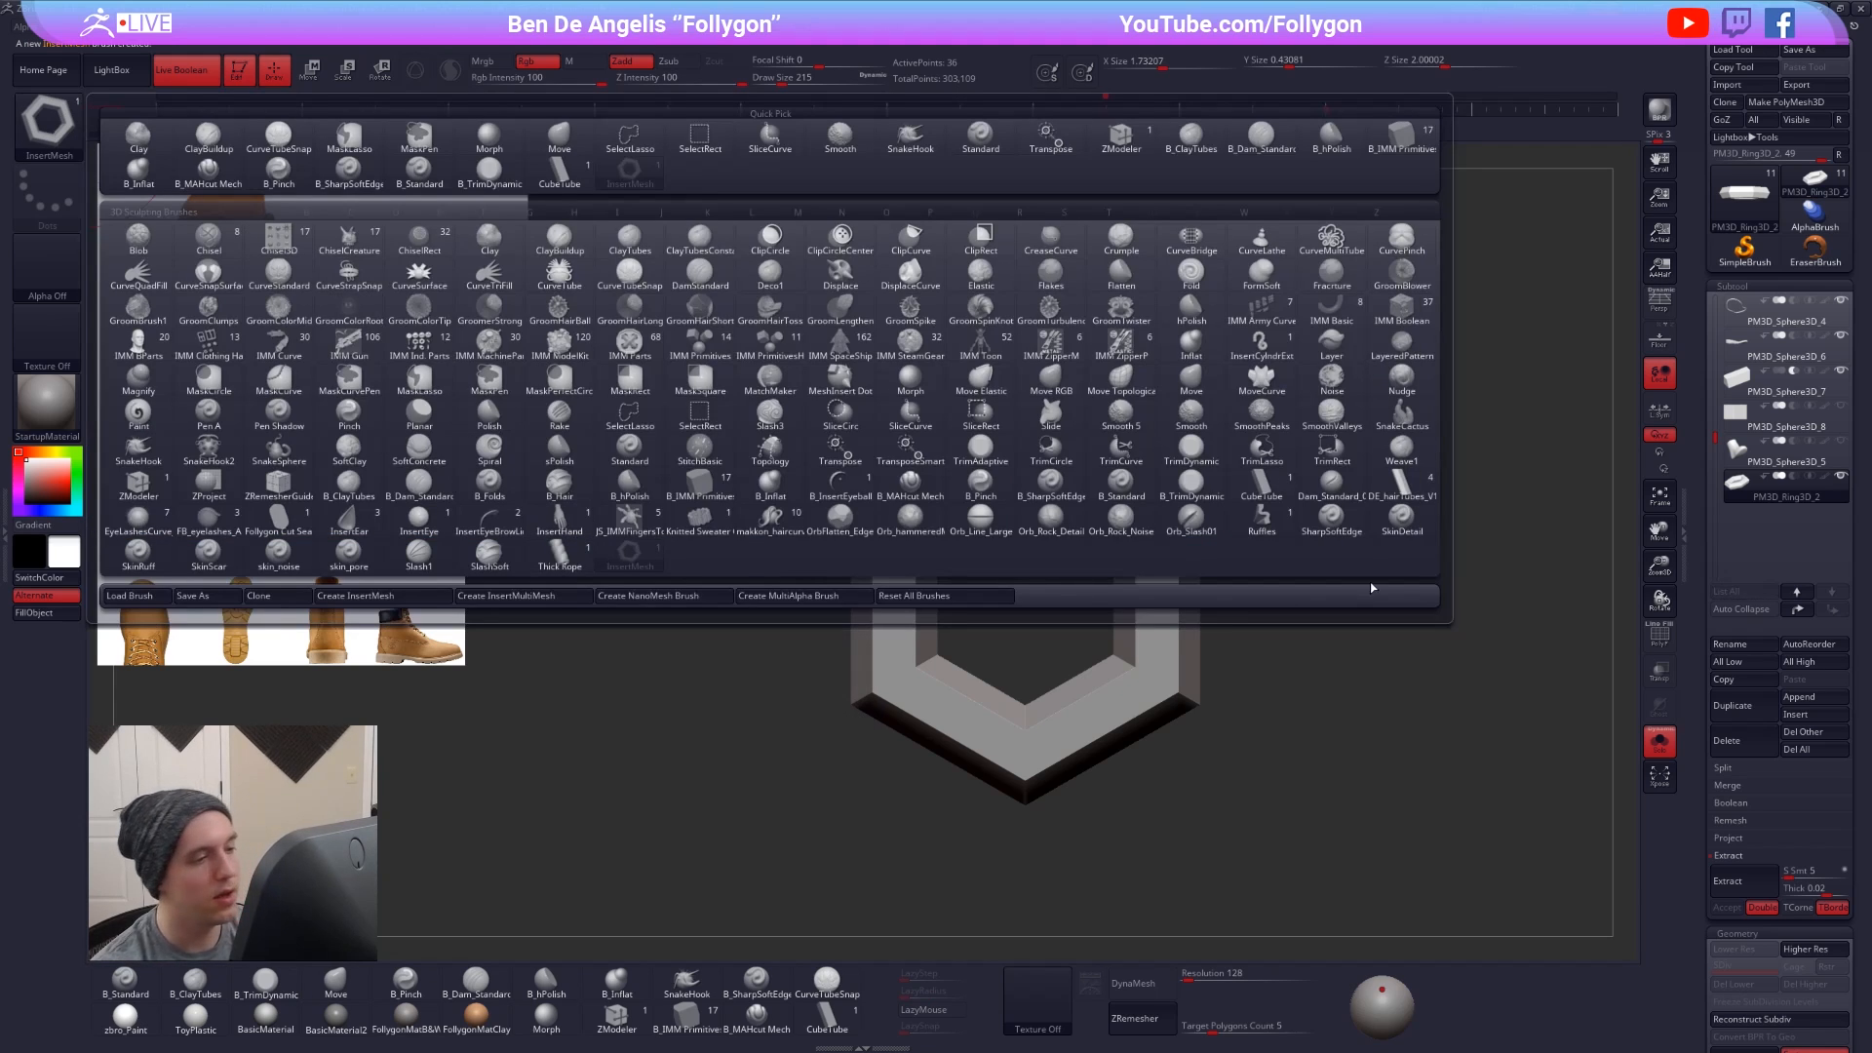
- Set the InsertMesh brush's draw size to 67
key("space")
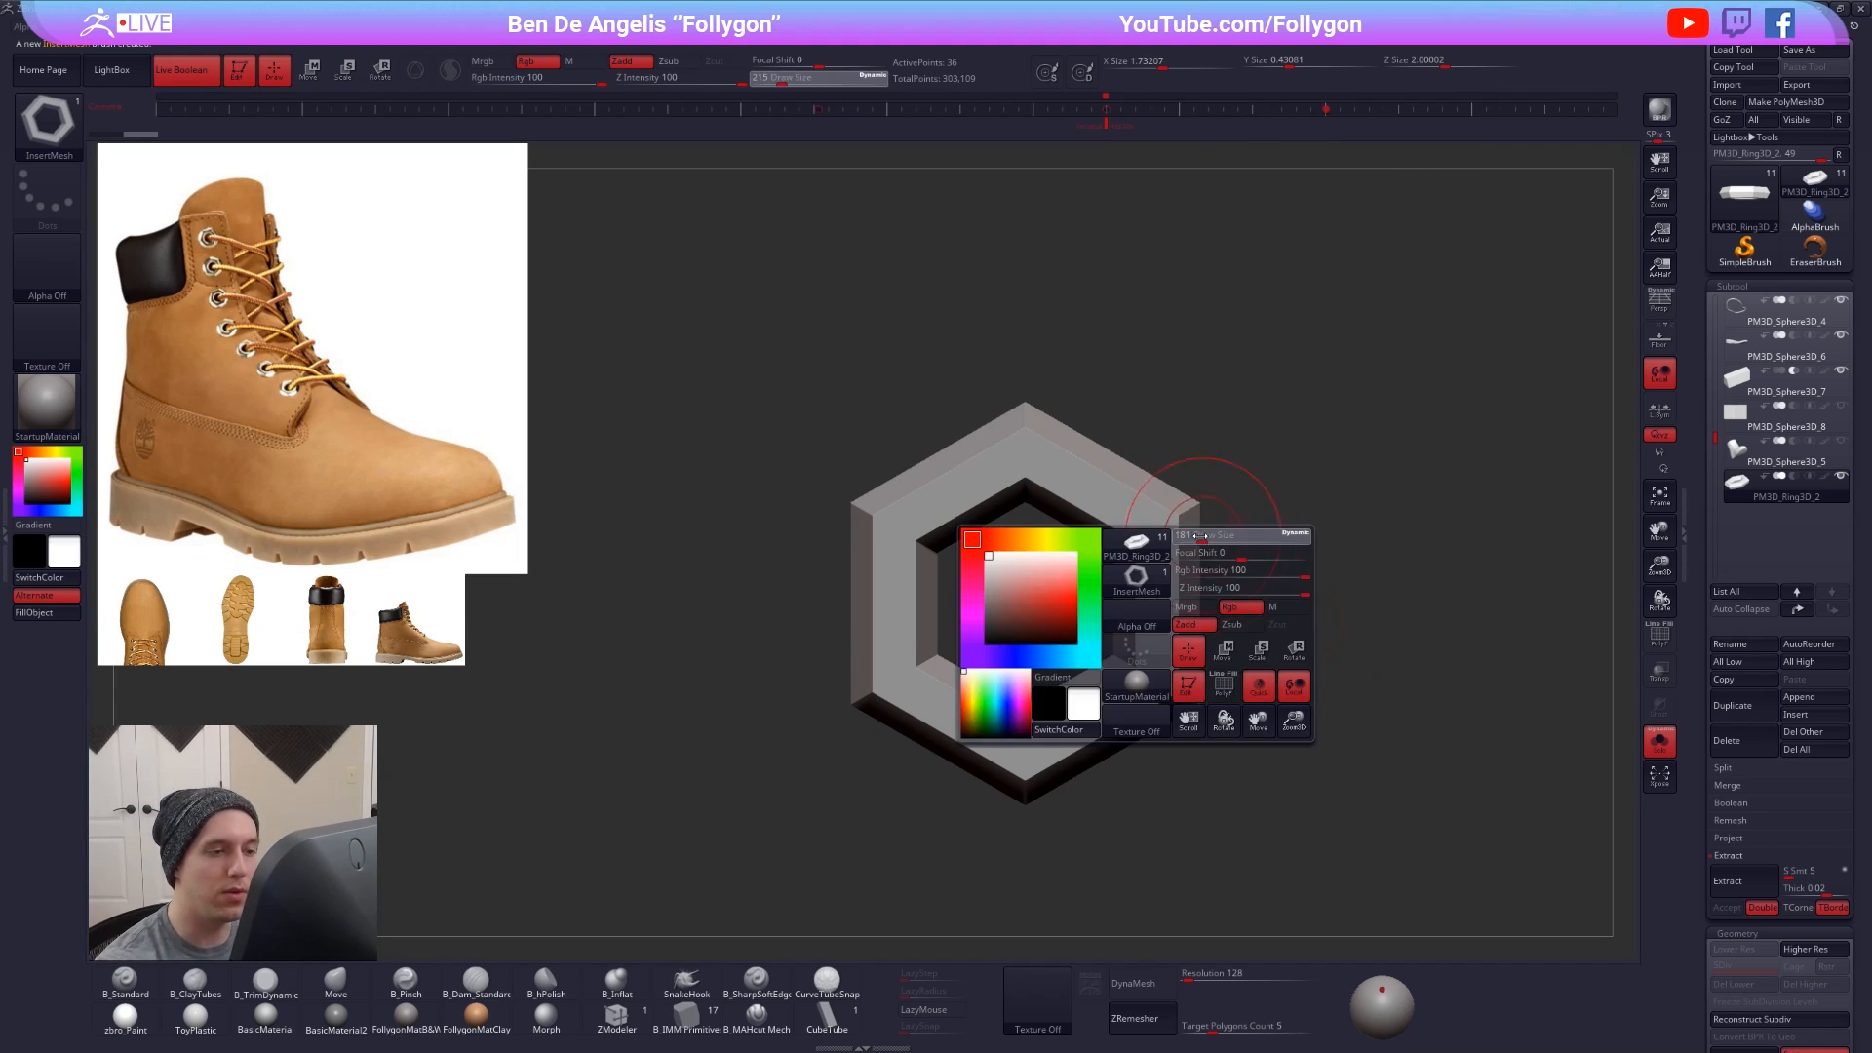
left_click_drag(1211, 535, 1188, 547)
key("ctrl+z")
- Try inserting four rings of different sizes along the boot collar, isolate the ring subtool again and undo the insertions
key("alt+s")
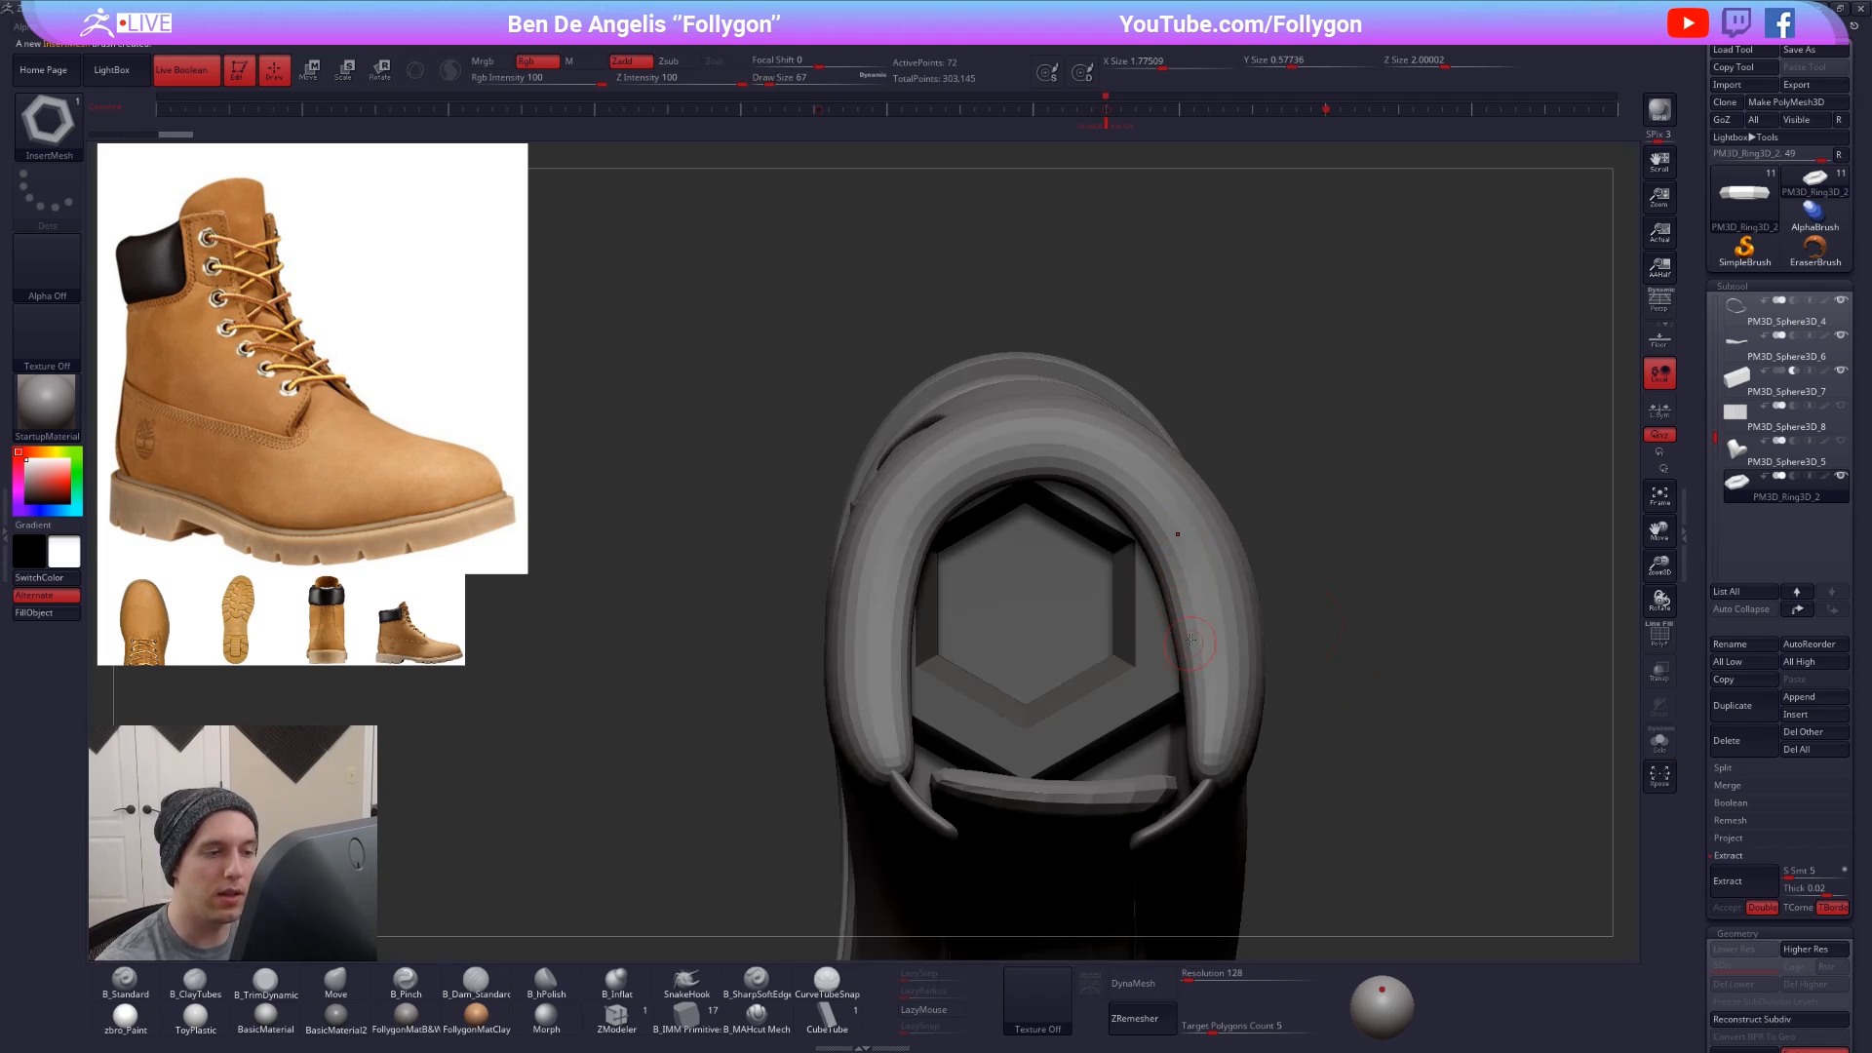
left_click_drag(1212, 610, 1210, 666)
left_click_drag(1183, 548, 1182, 559)
left_click_drag(1160, 496, 1162, 538)
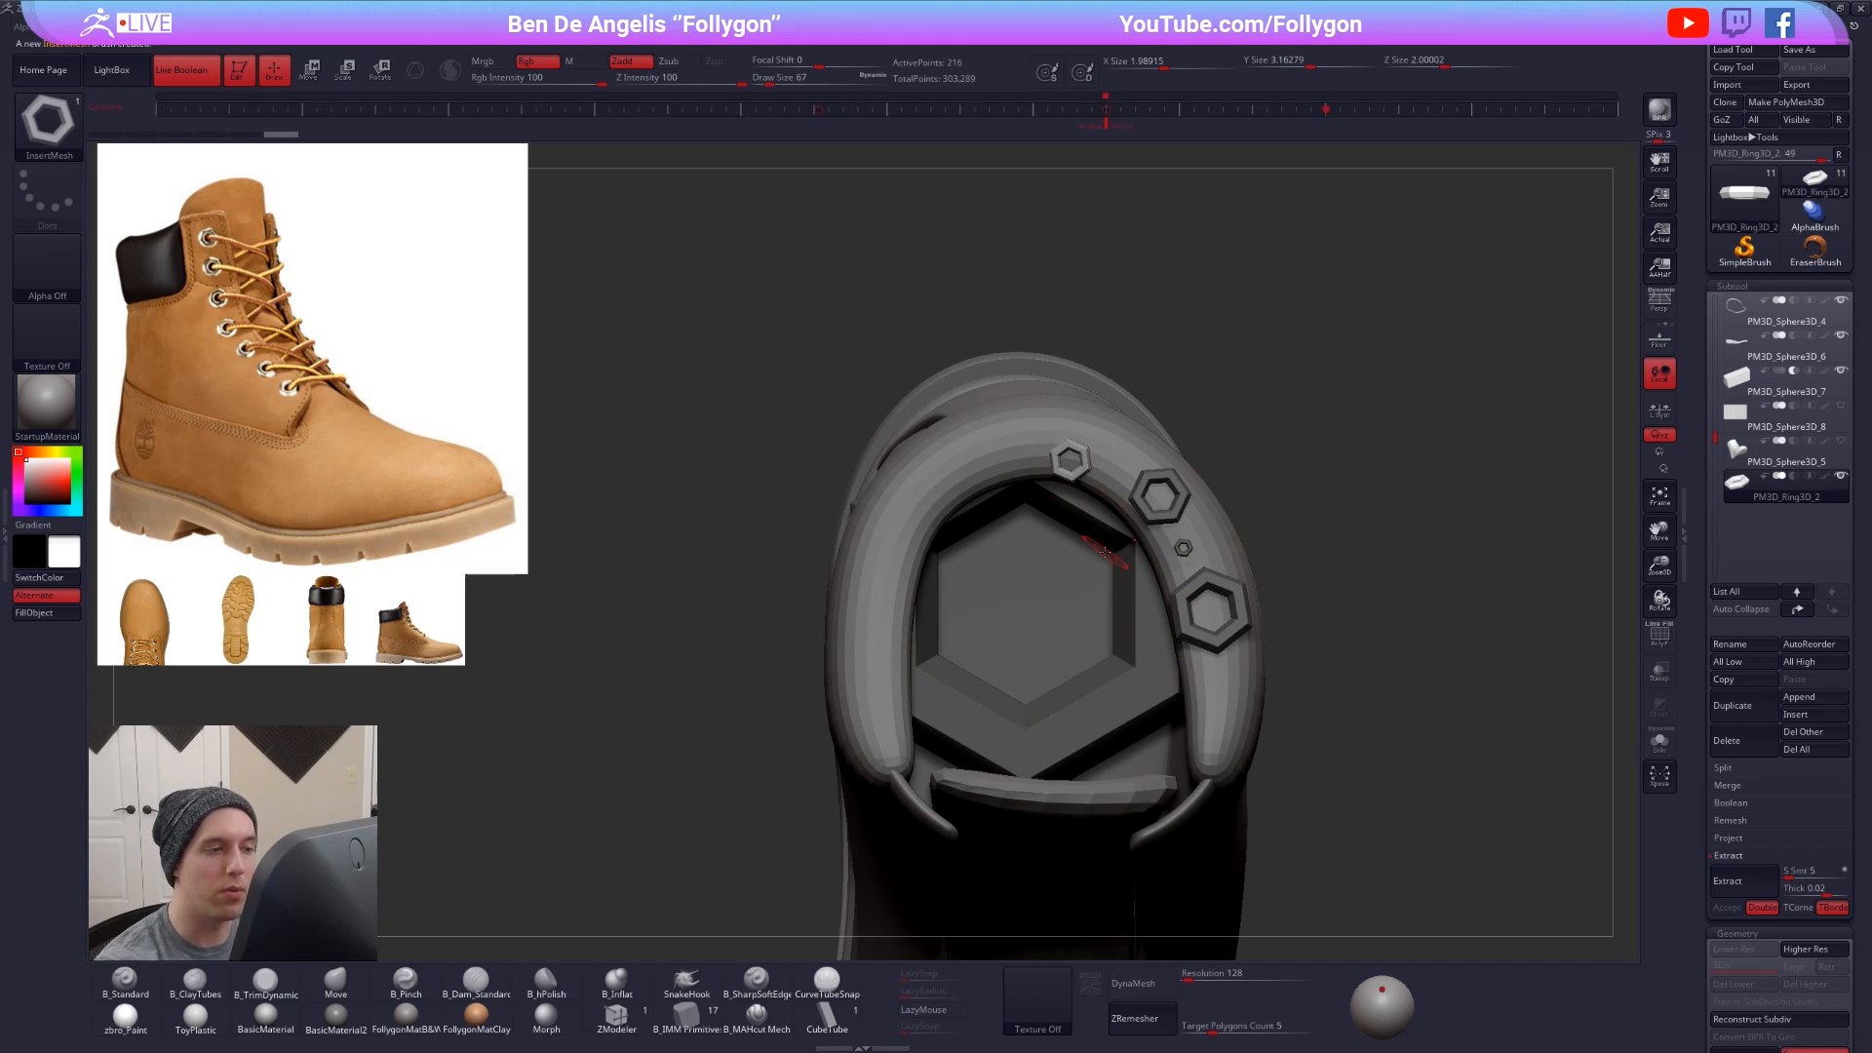
key("alt+s")
left_click_drag(1274, 786, 1346, 509)
key("ctrl+z")
key("ctrl+z")
key("ctrl+z")
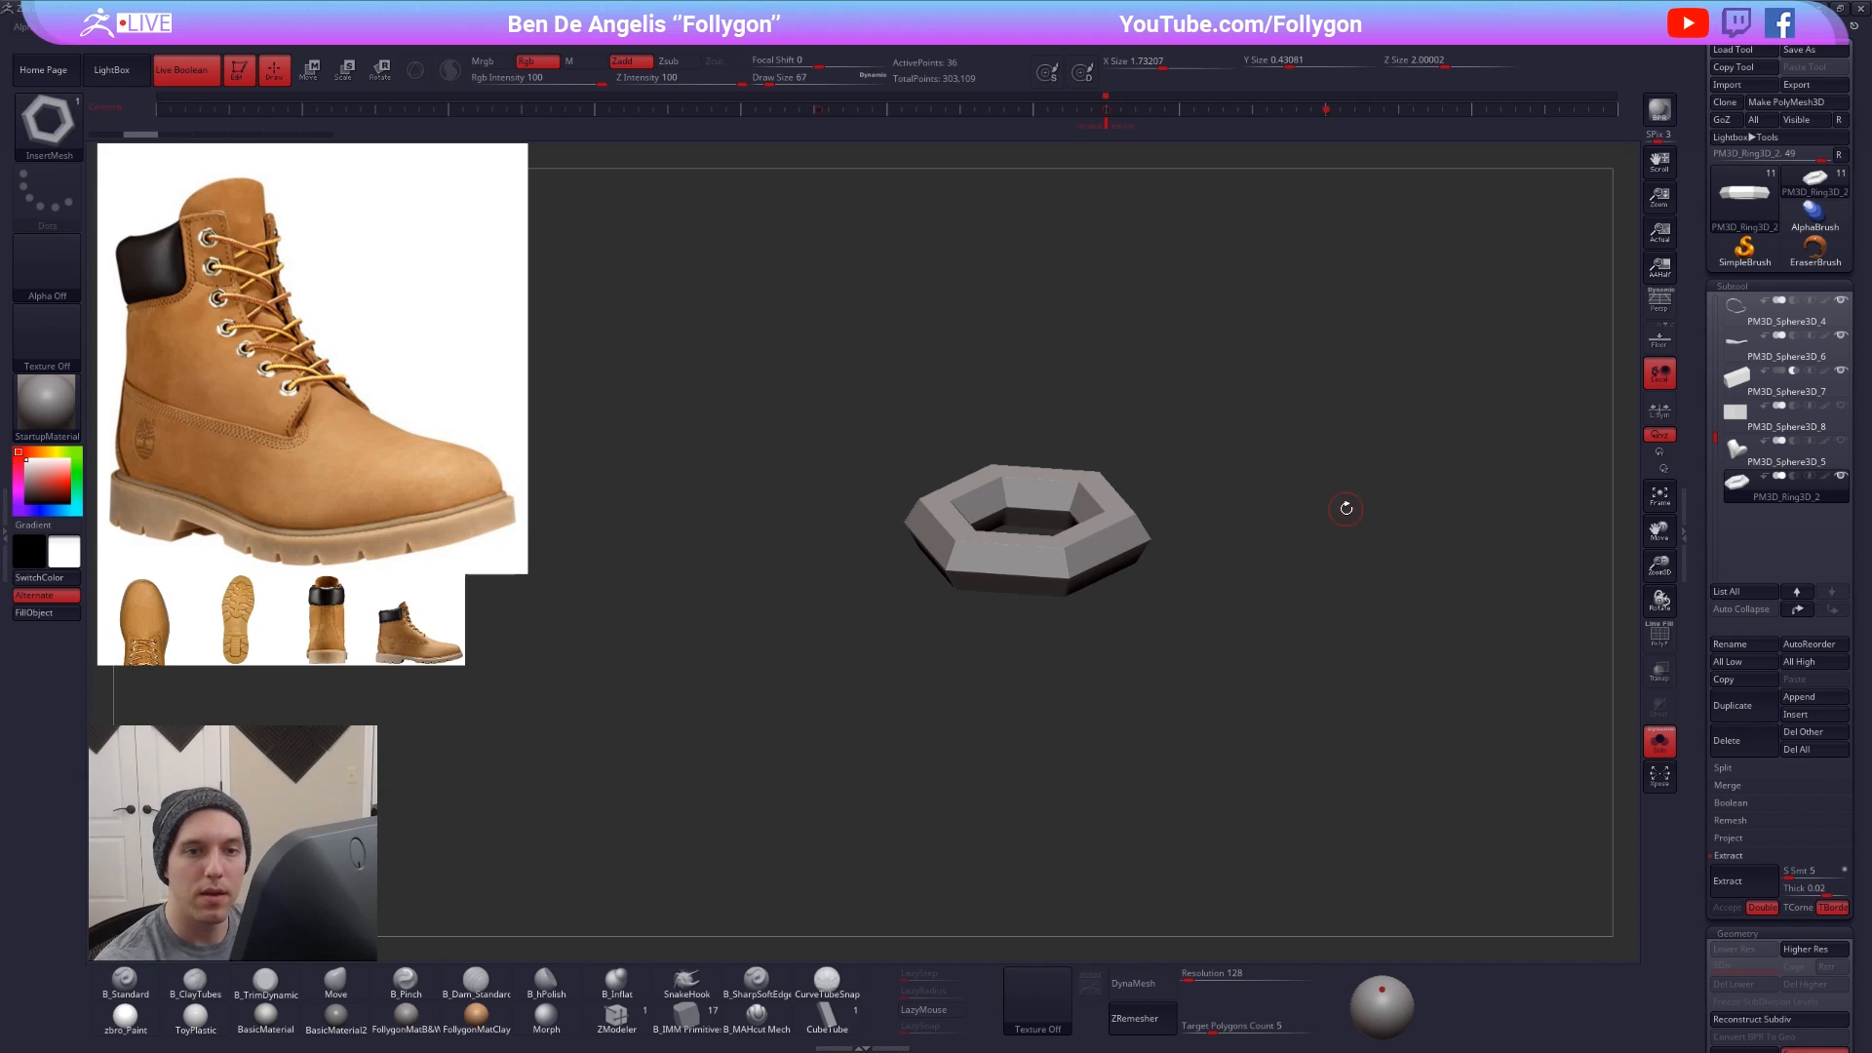
- Select the duplicate ankle panel PM3D_Sphere3D_10, bring the rest of the boot back into view and hide PM3D_Sphere3D_1
left_click_drag(1715, 439, 1716, 301)
left_click(1745, 356)
key("alt+s")
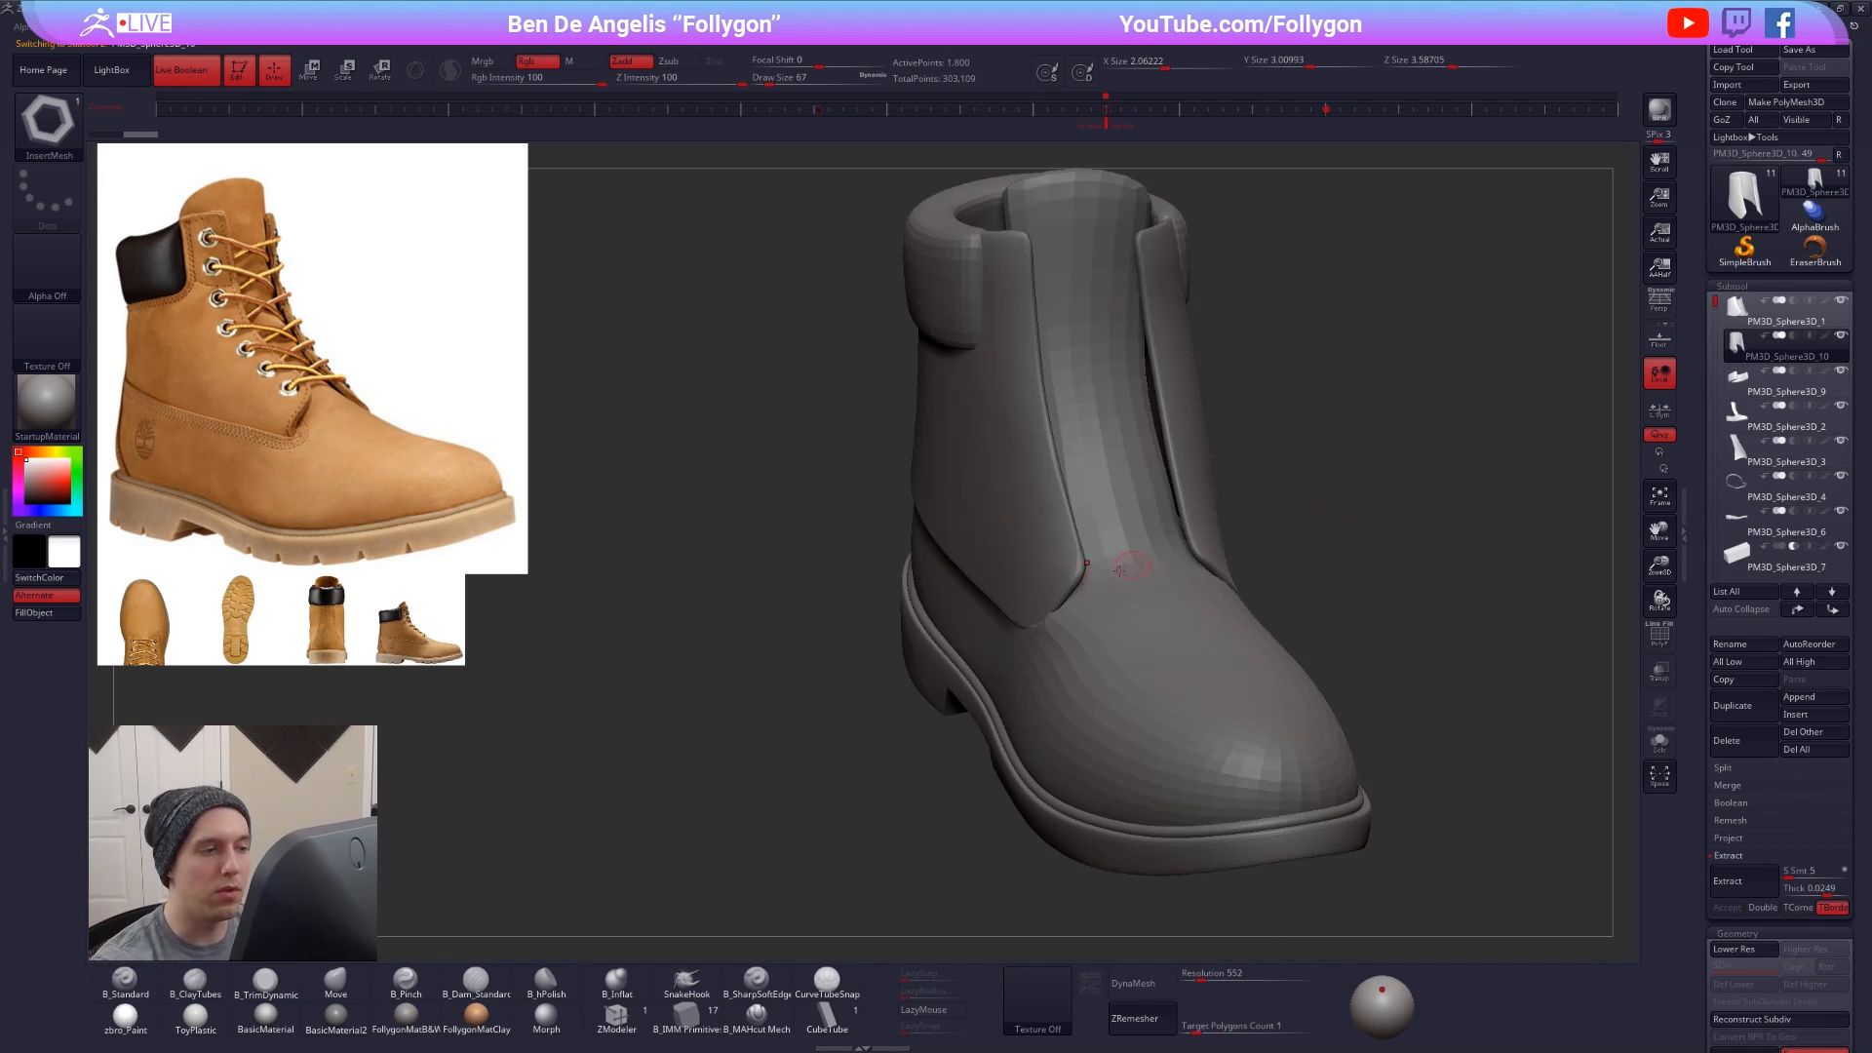
left_click_drag(833, 595, 1191, 552)
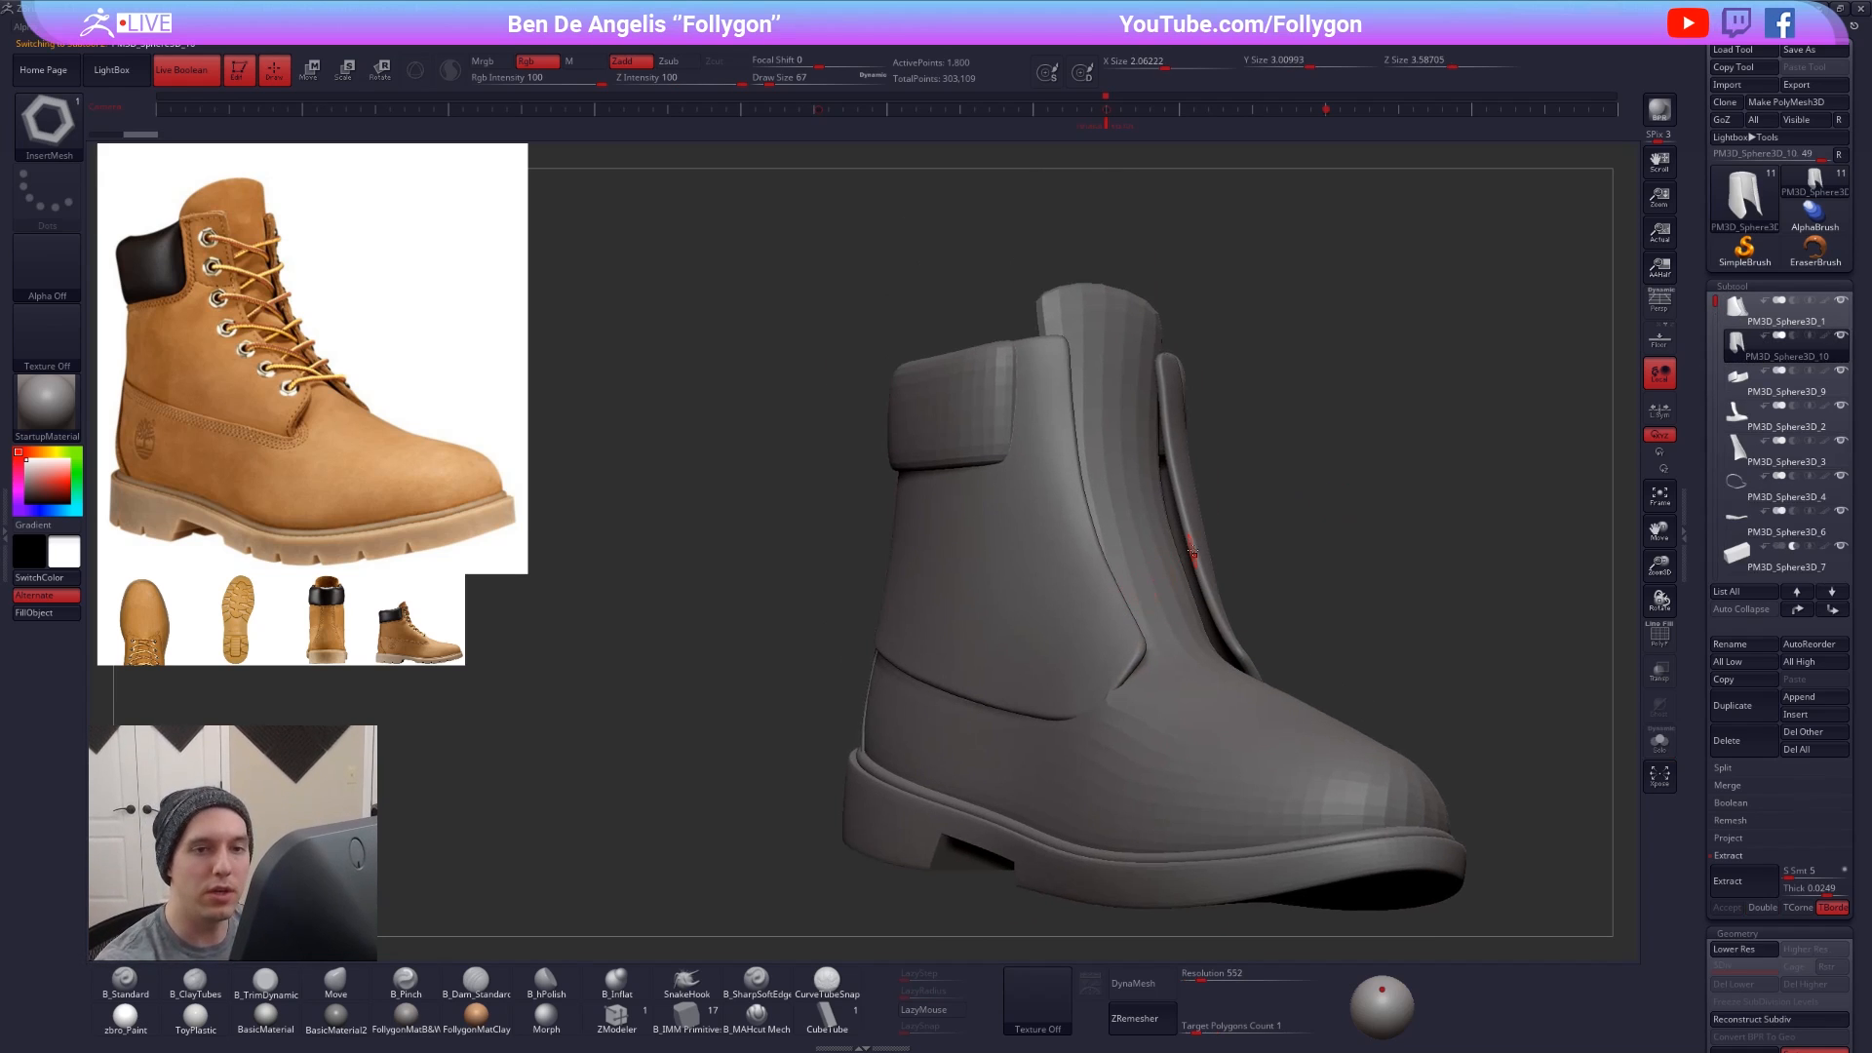
left_click(1840, 300)
mouse_move(1047, 405)
right_mouse_down("ctrl")
mouse_move(1056, 451)
mouse_move(1105, 481)
right_mouse_up("ctrl")
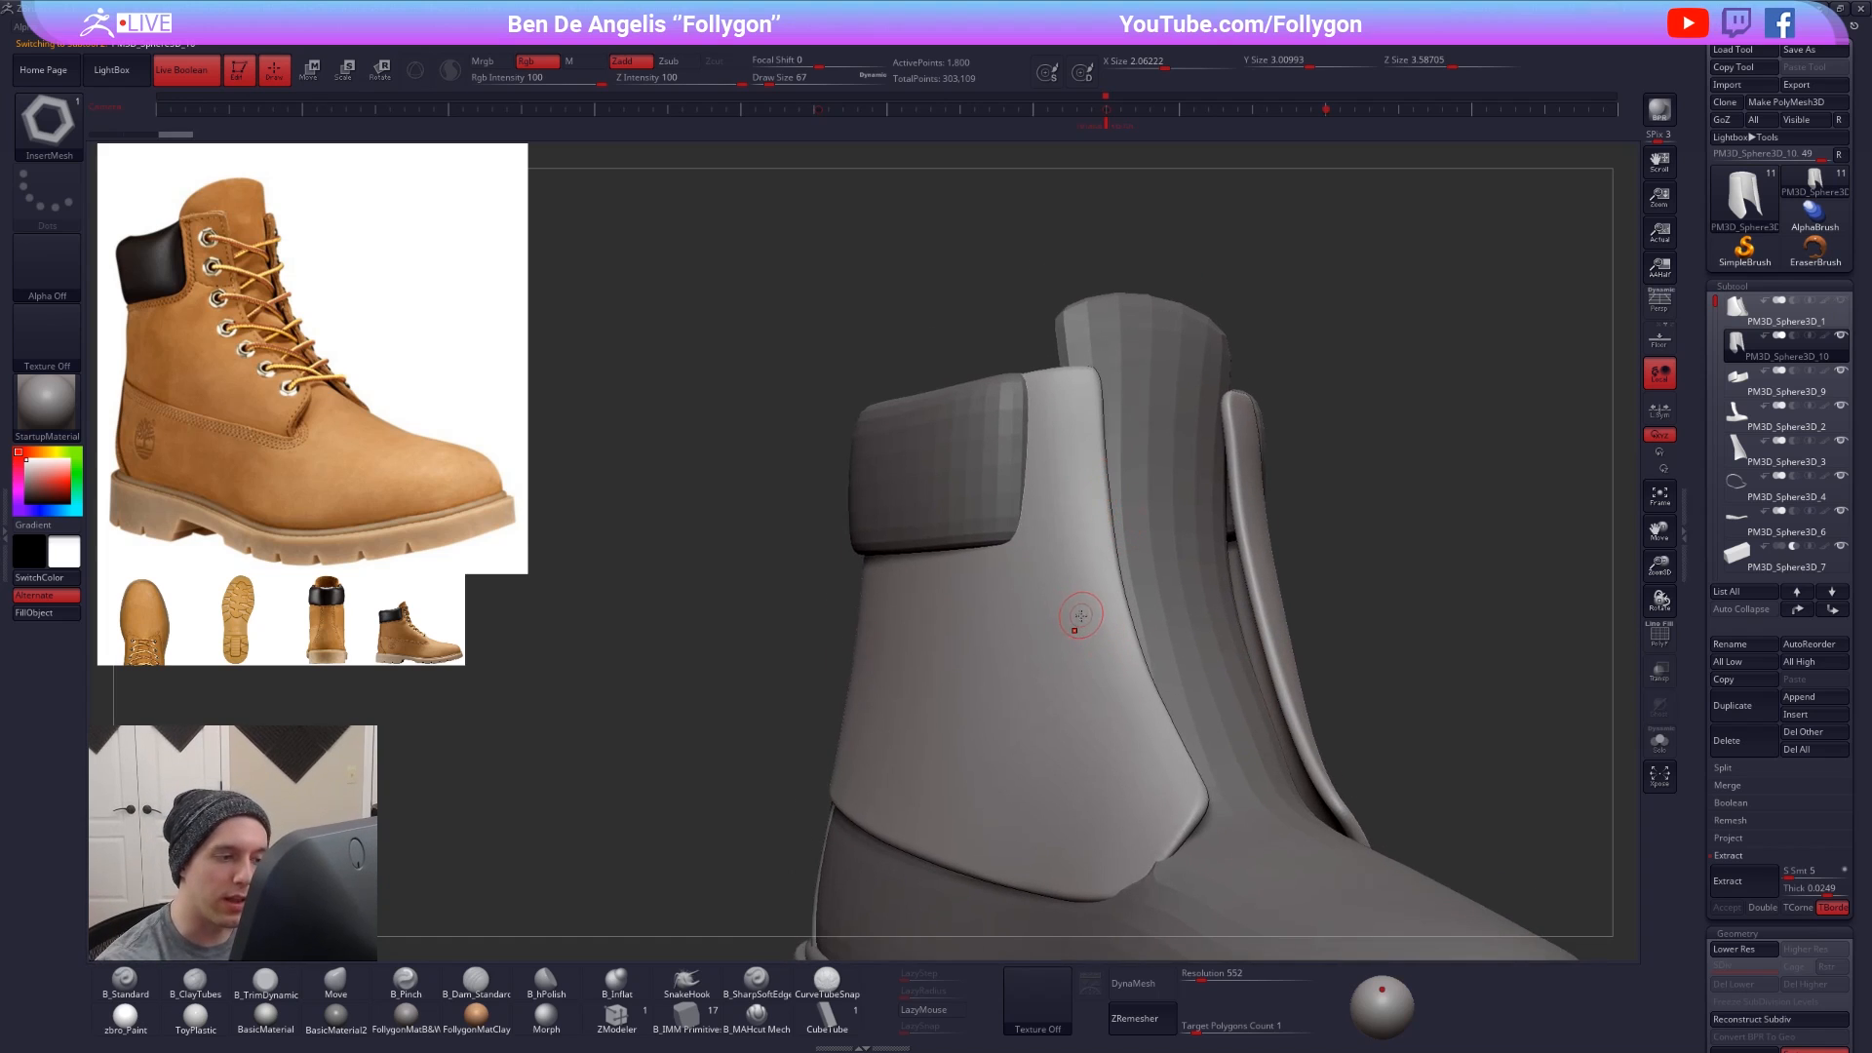
- Turn off the ankle panel's dynamic subdivision, subdivide it four times and delete its lower subdivision levels
left_click_drag(1088, 639, 1084, 640)
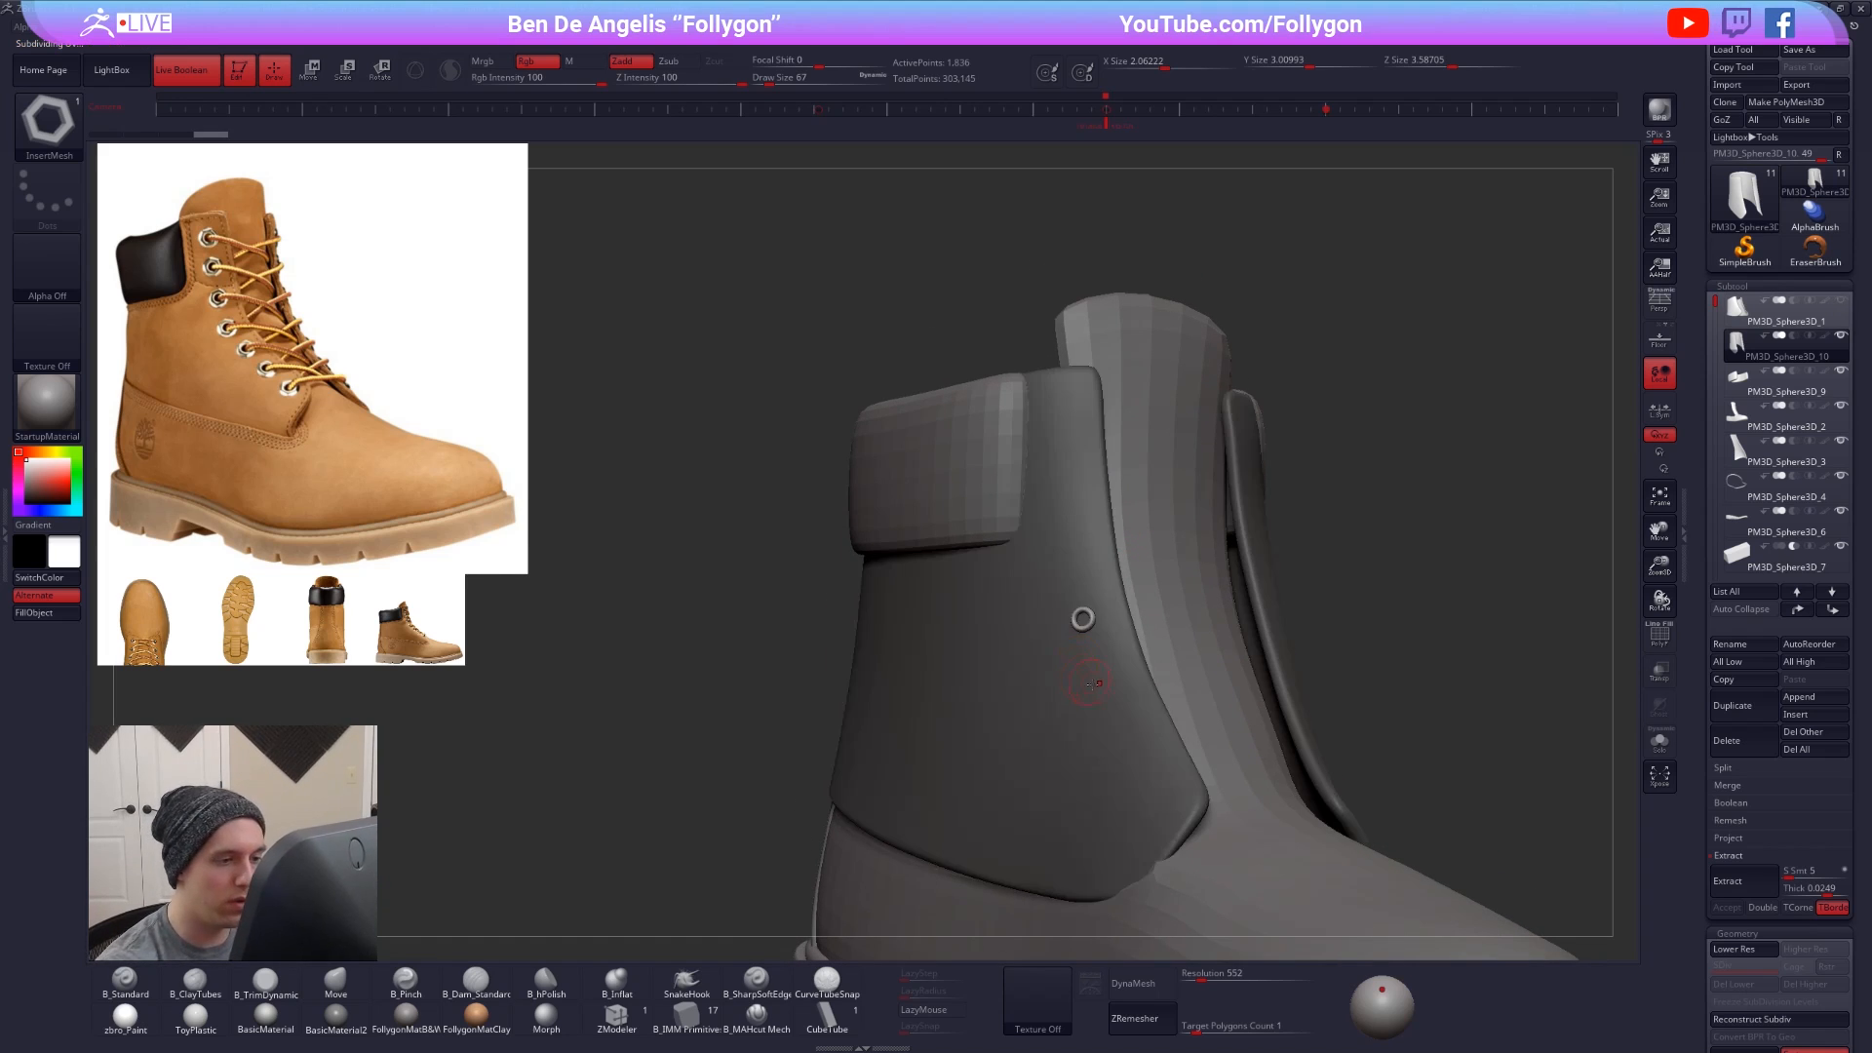
key("shift+d")
key("ctrl+z")
key("shift+d")
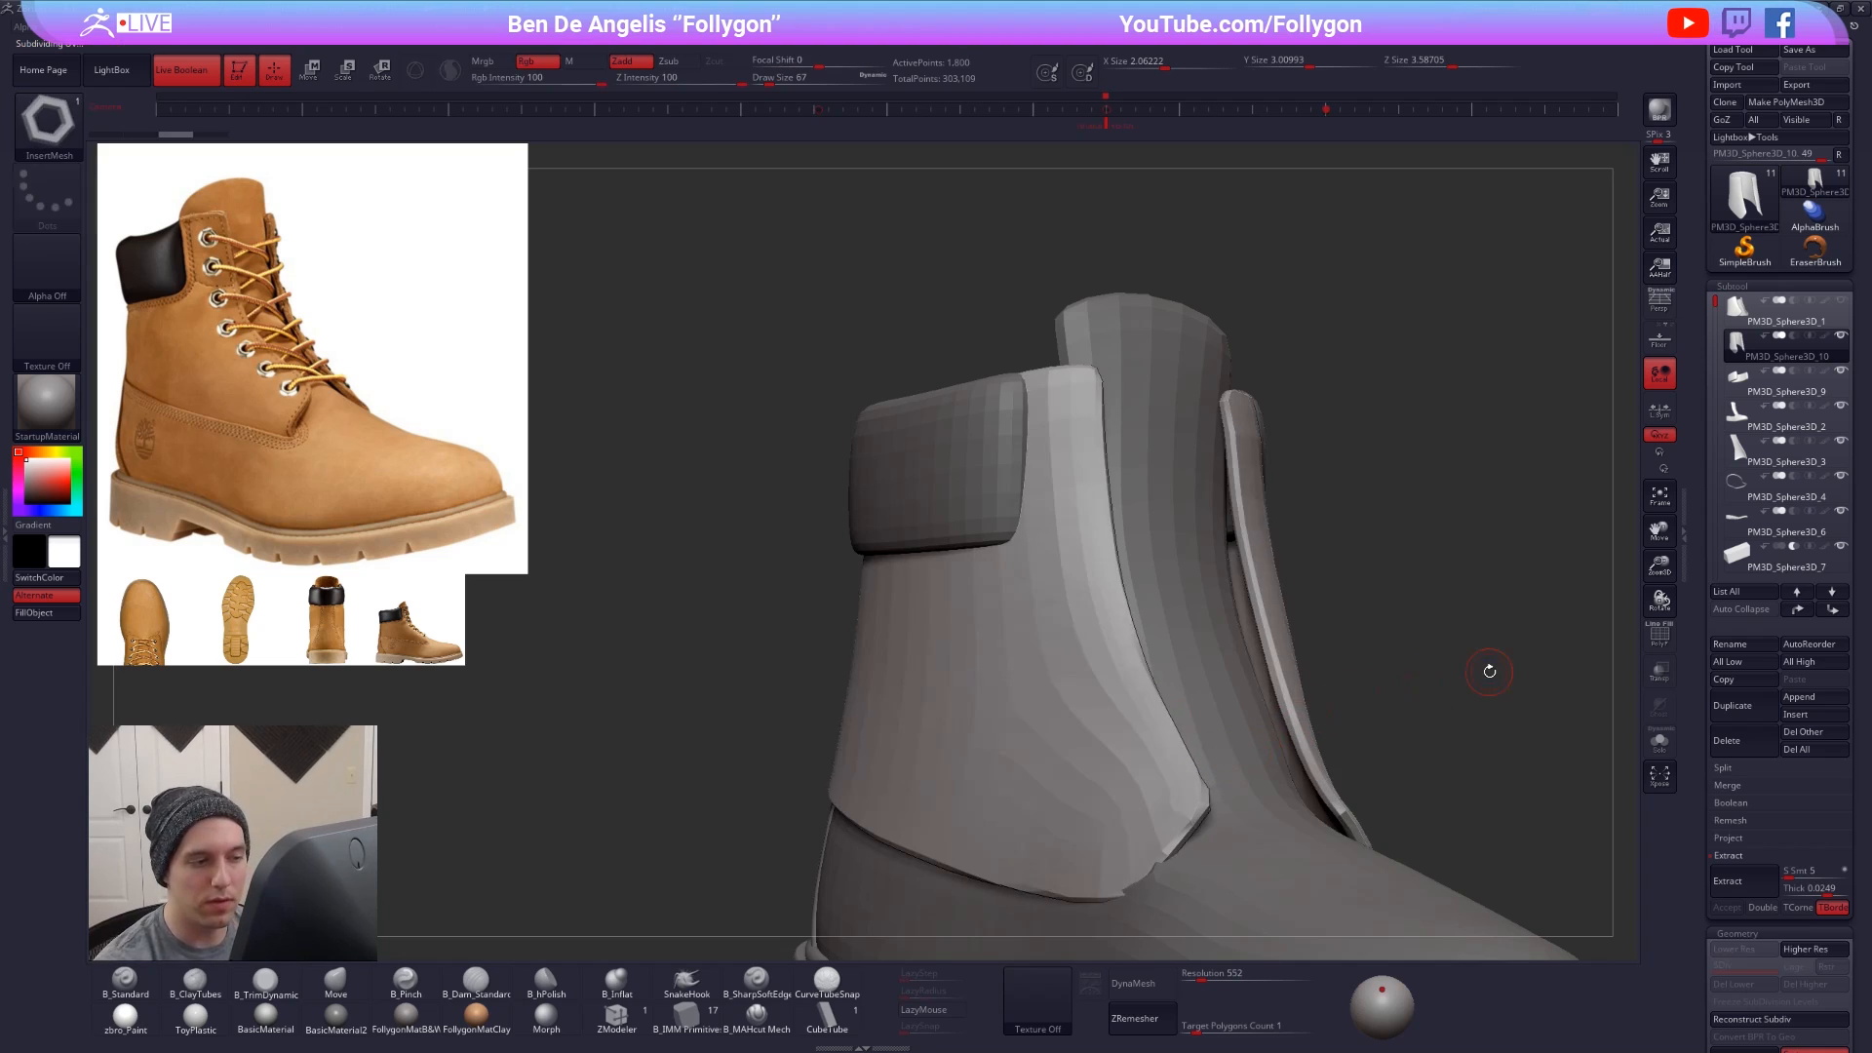
key("ctrl+d")
key("ctrl+d")
key("ctrl+d")
key("ctrl+d")
left_click(1741, 984)
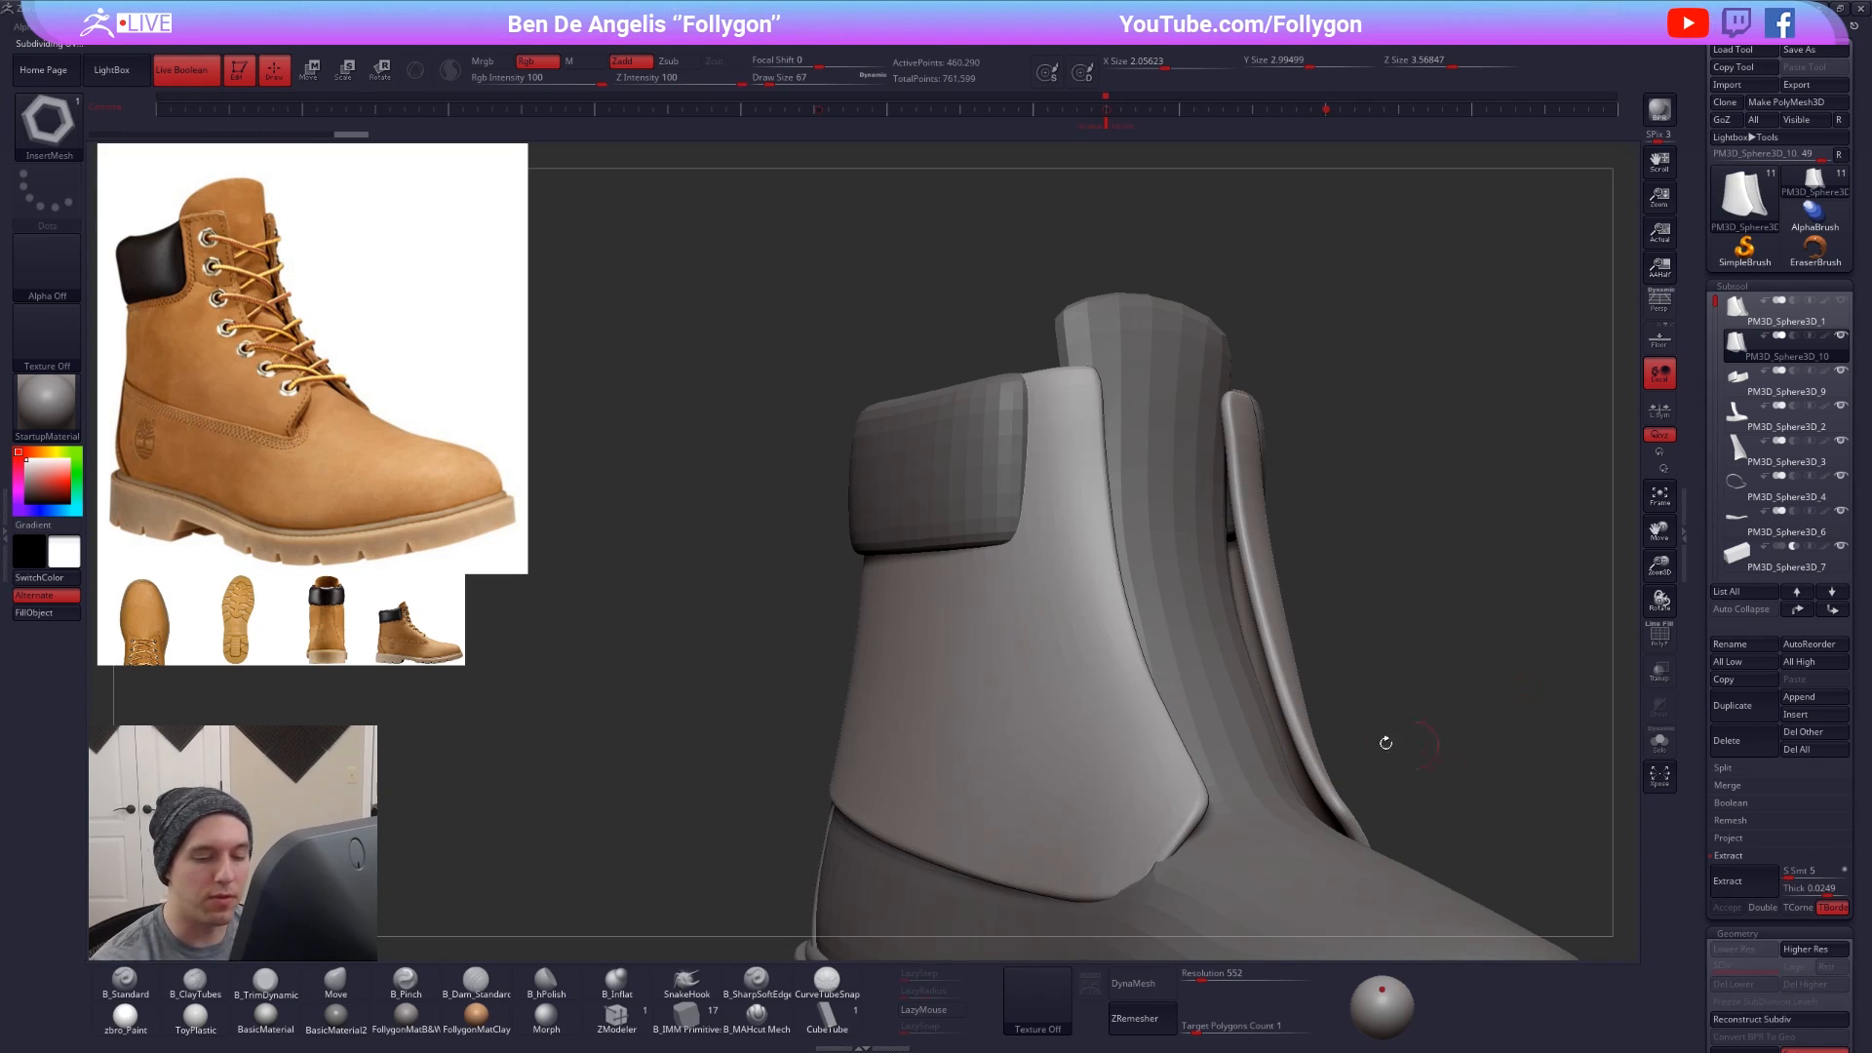
- Check the ankle panel in isolation and try inserting a ring near the top of its front edge
right_click_drag(1074, 549, 1261, 475, "alt")
key("alt+s")
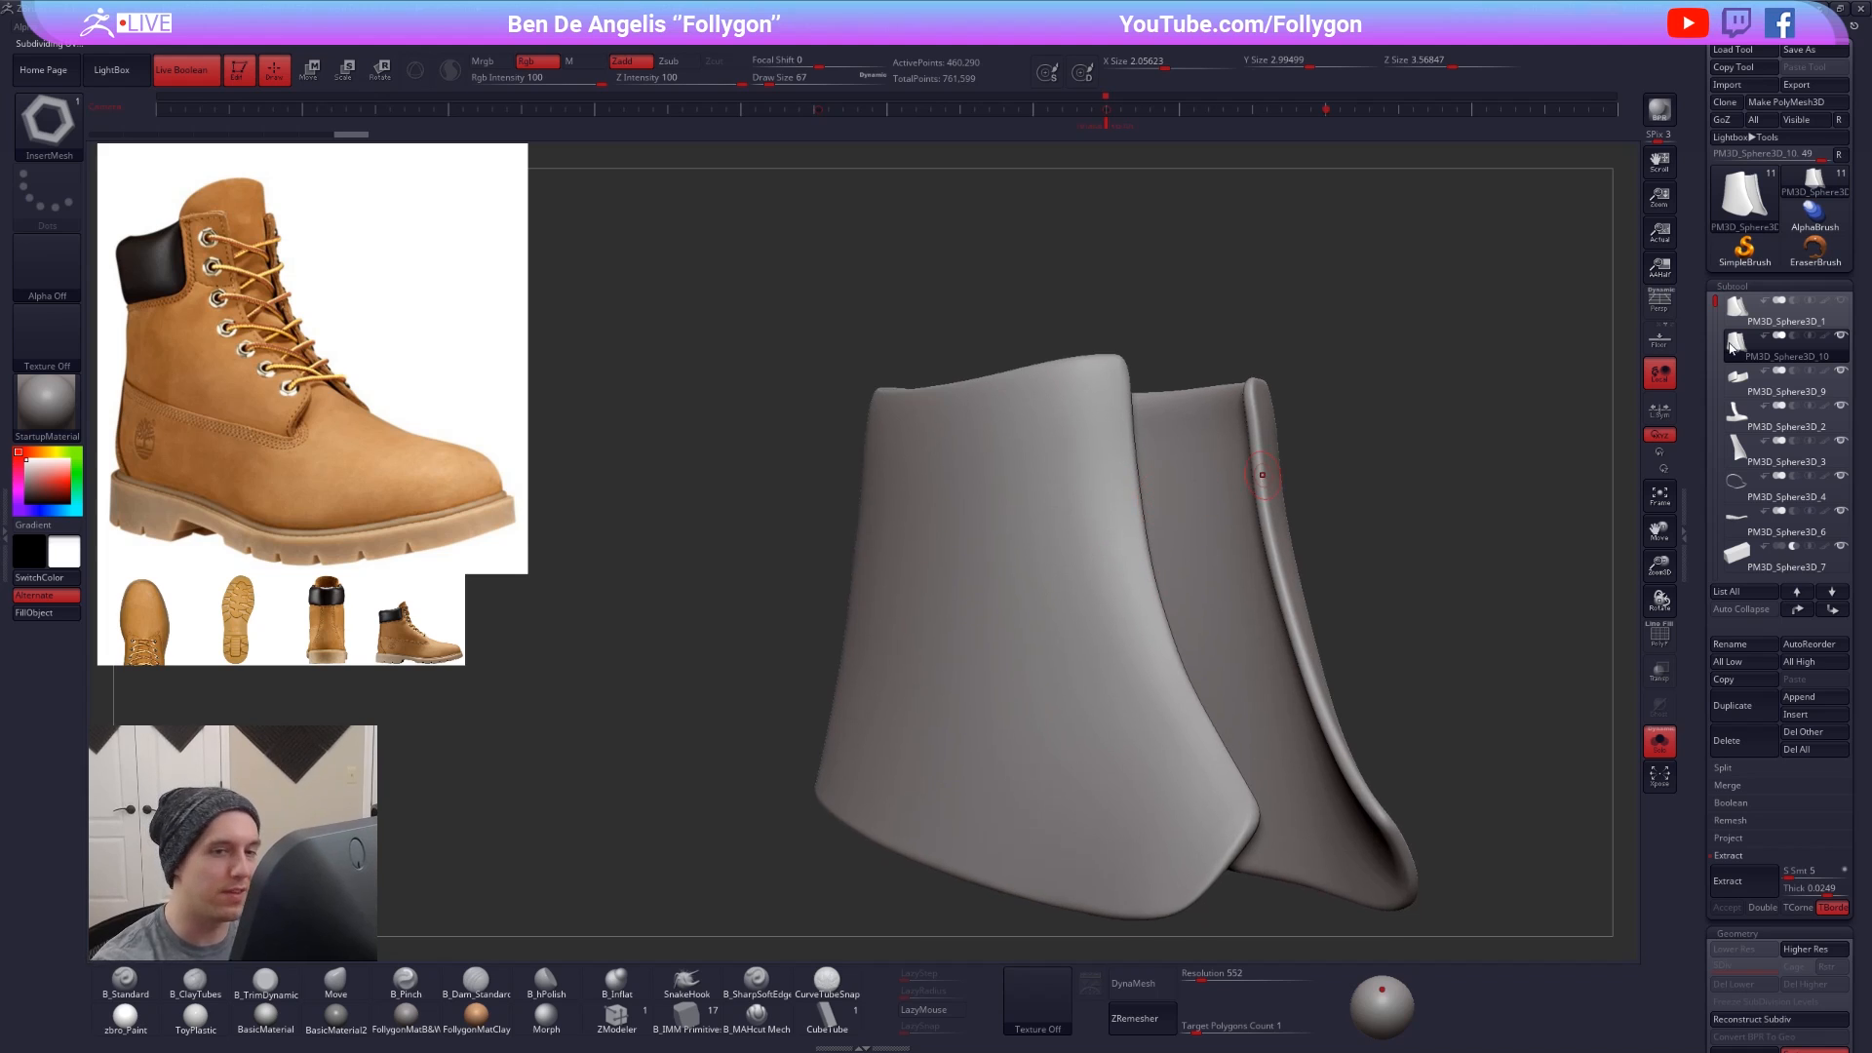
key("alt+s")
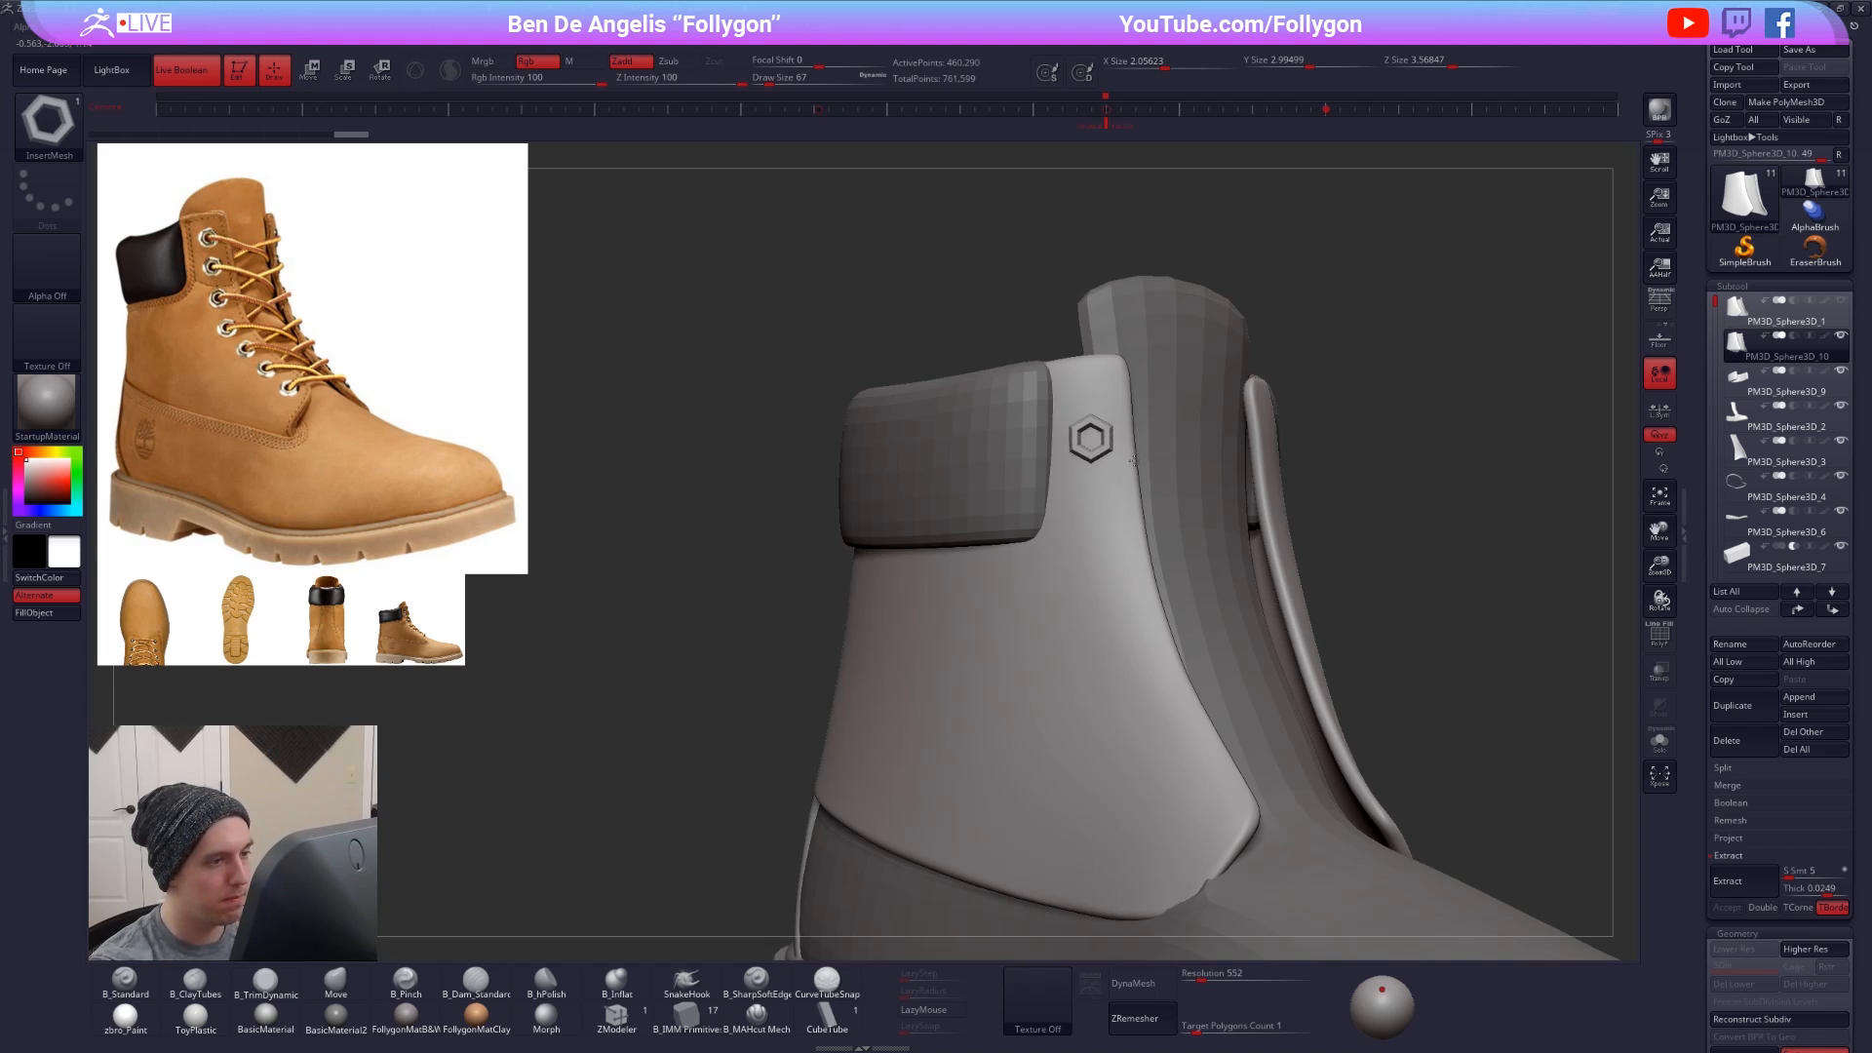
left_click_drag(1138, 444, 1138, 444)
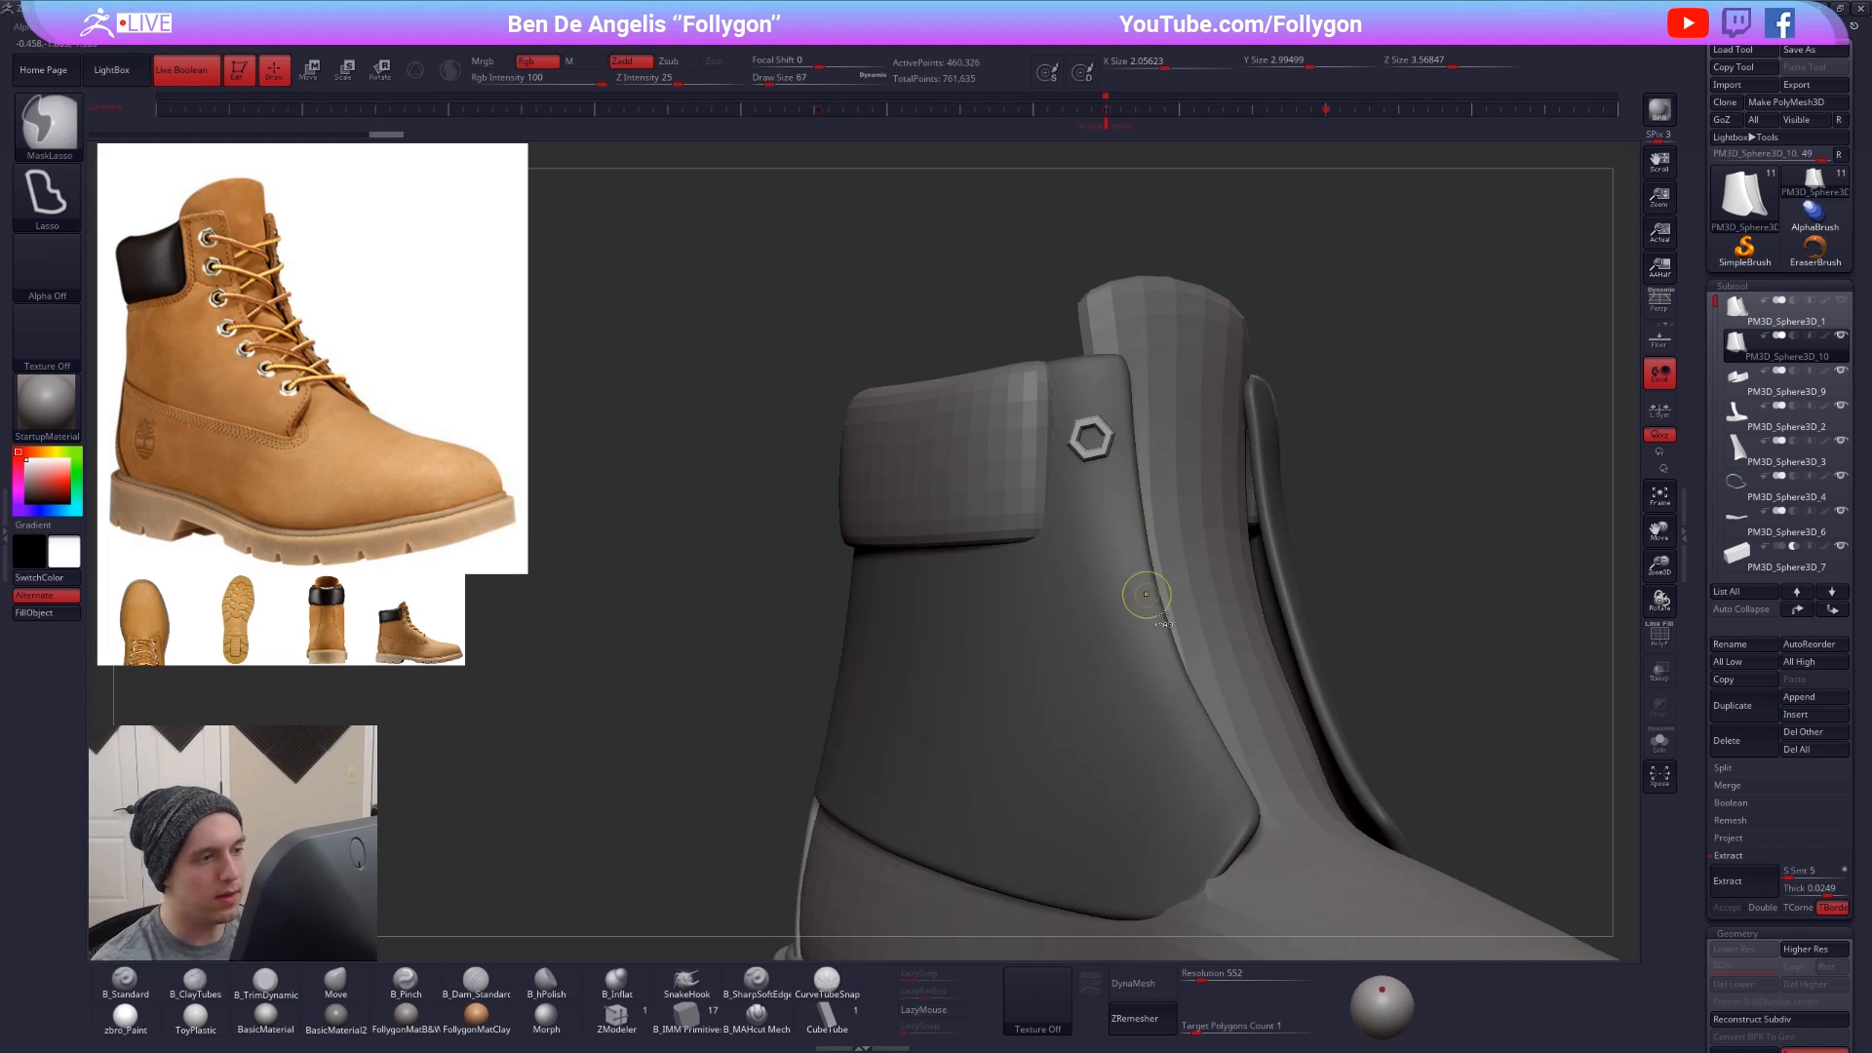
- Set the InsertMesh brush's draw size to 60
key("space")
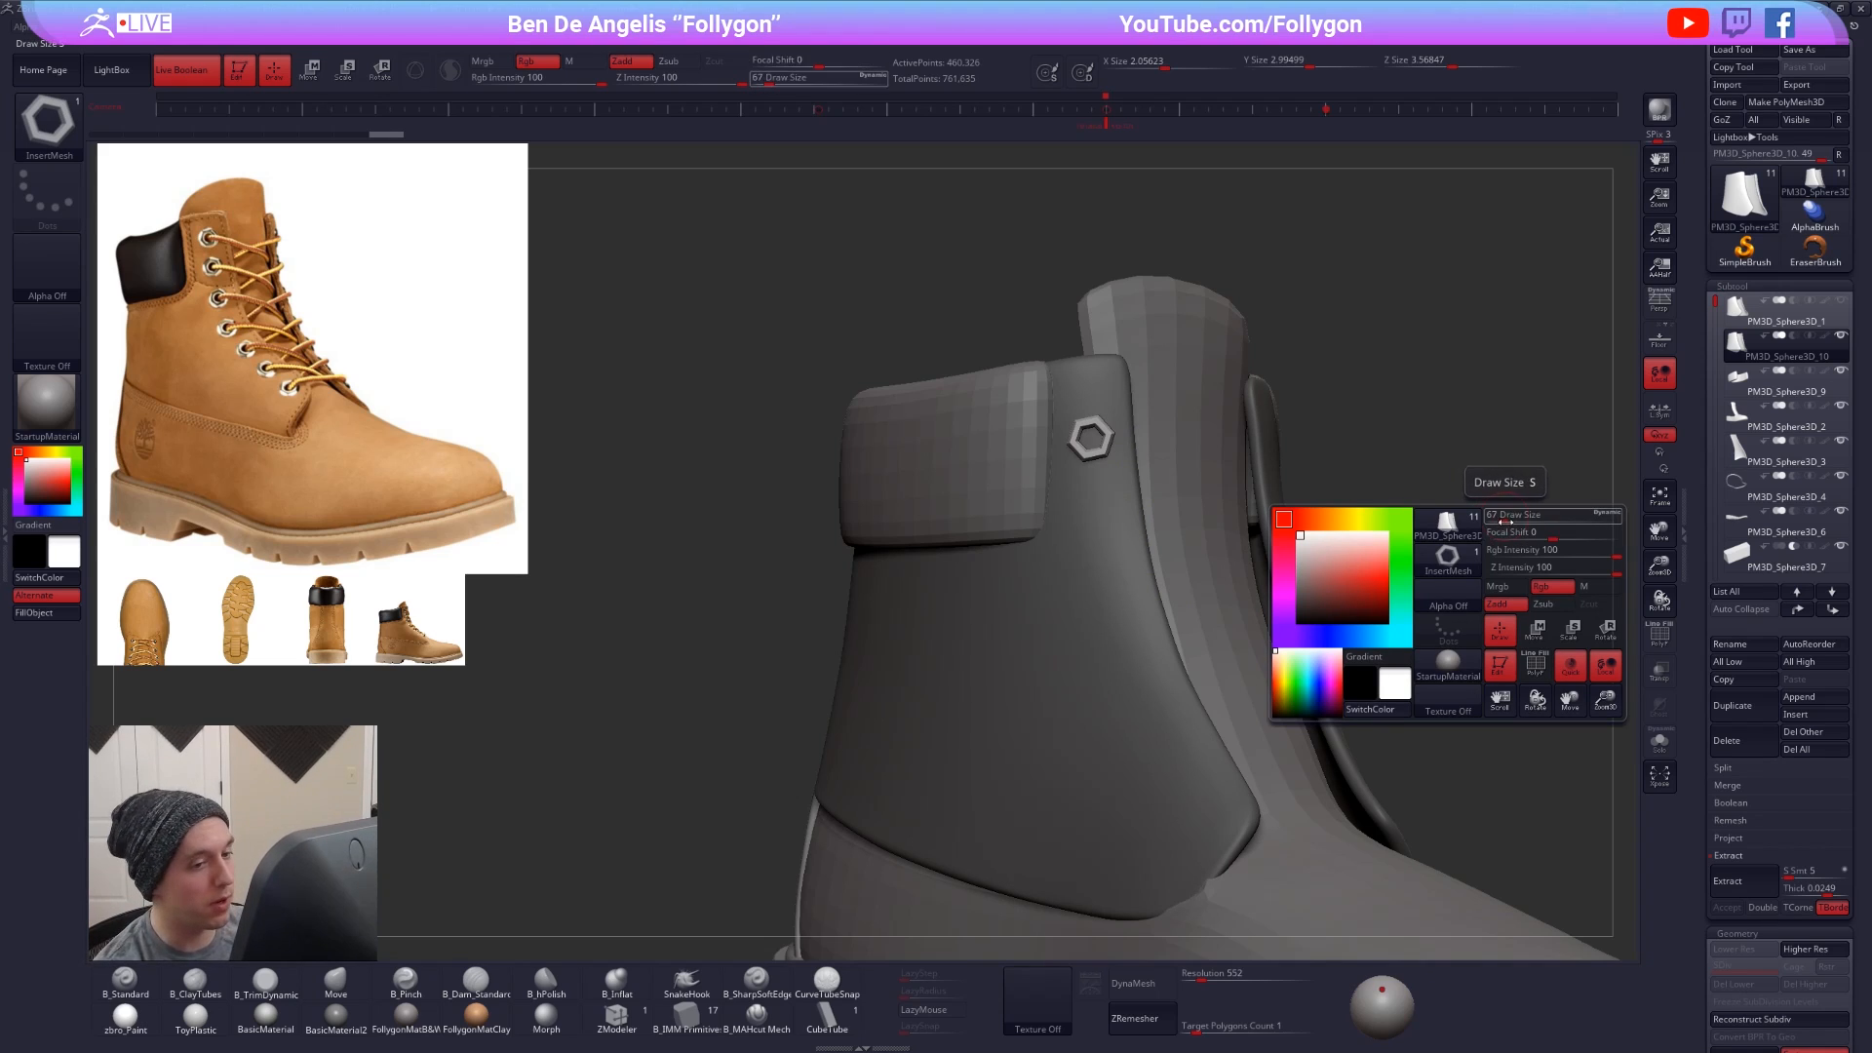
left_click(1502, 518)
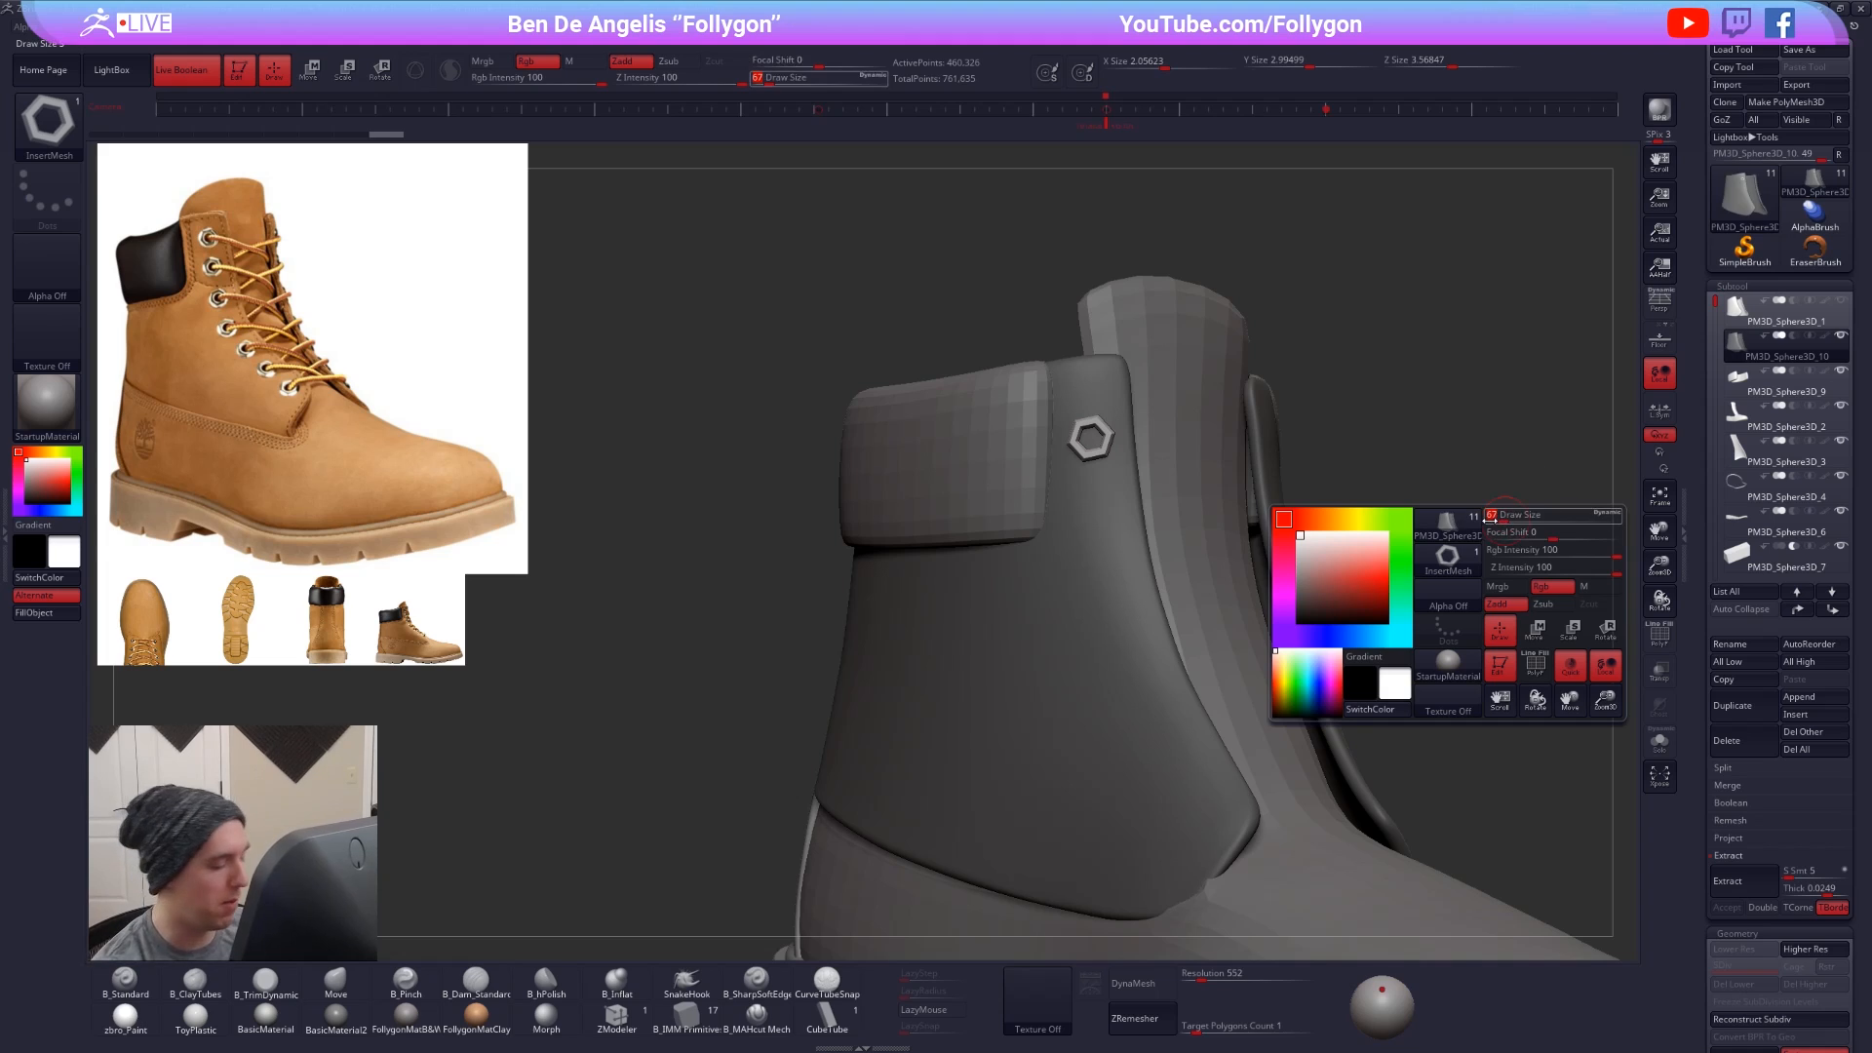
type("60")
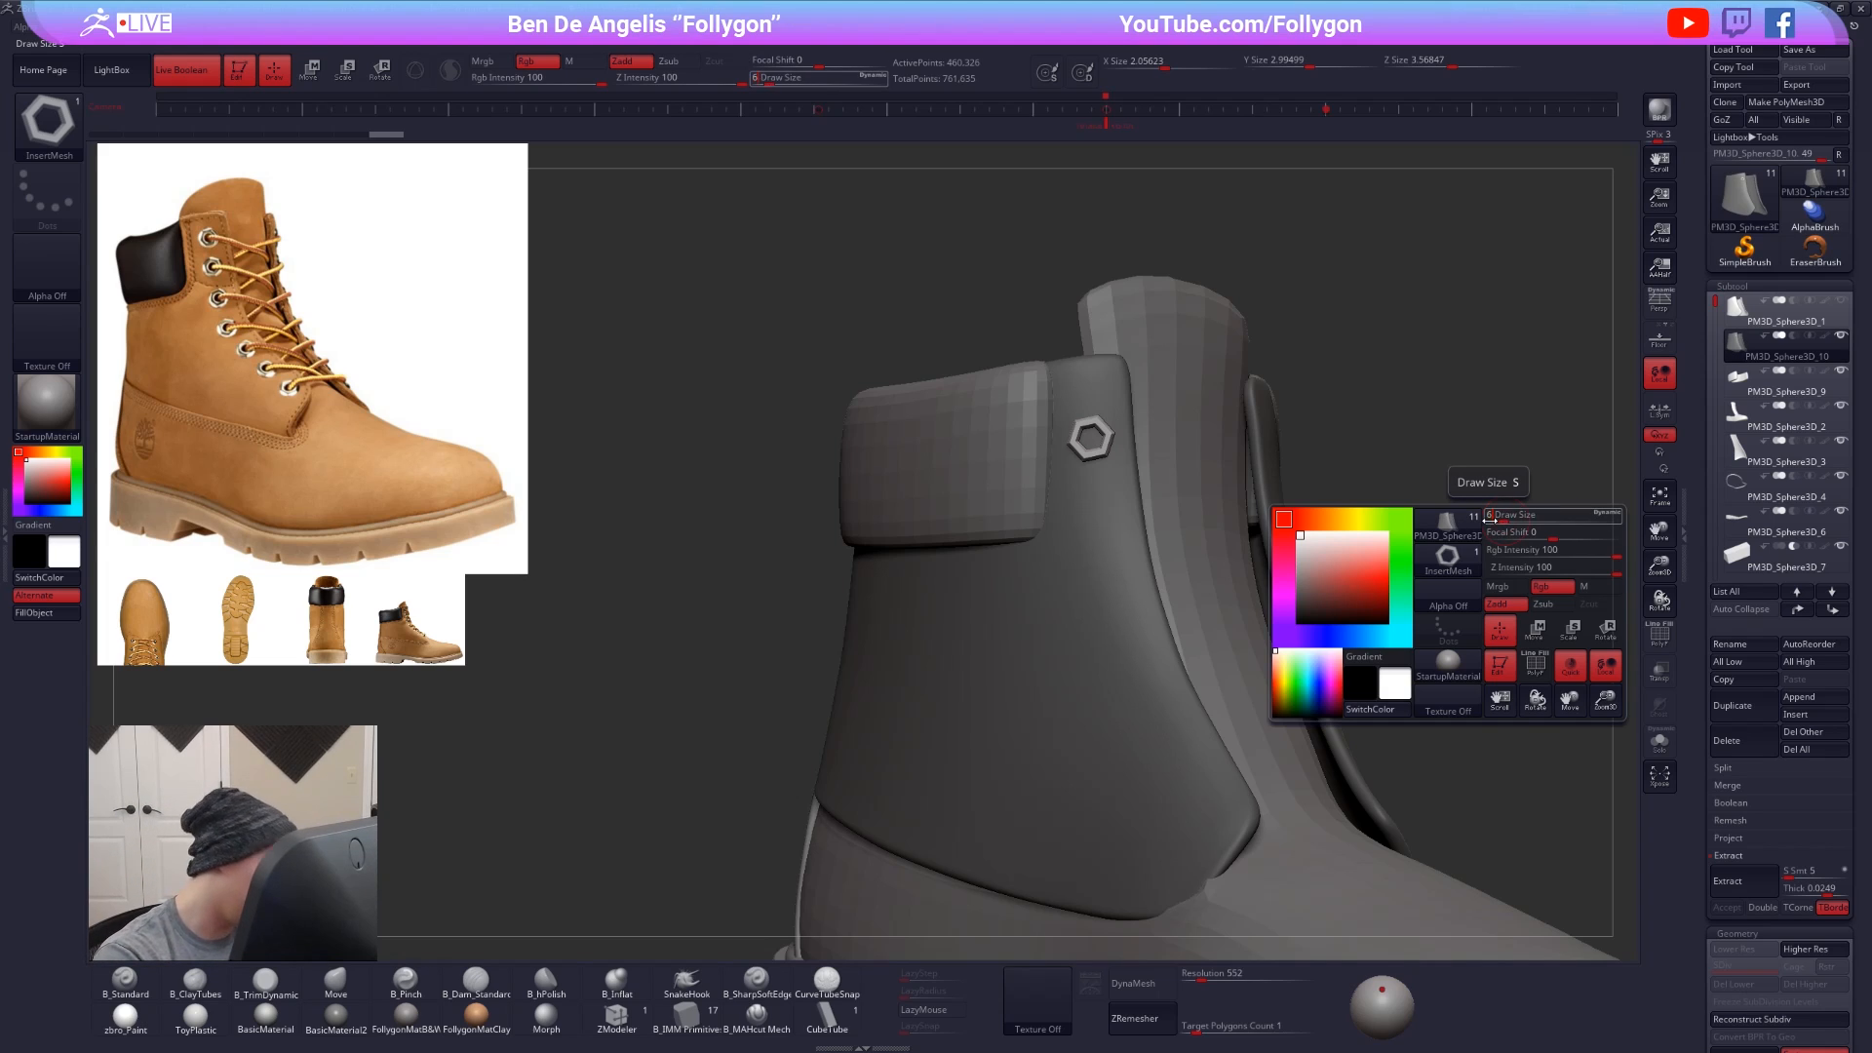
key("Tab")
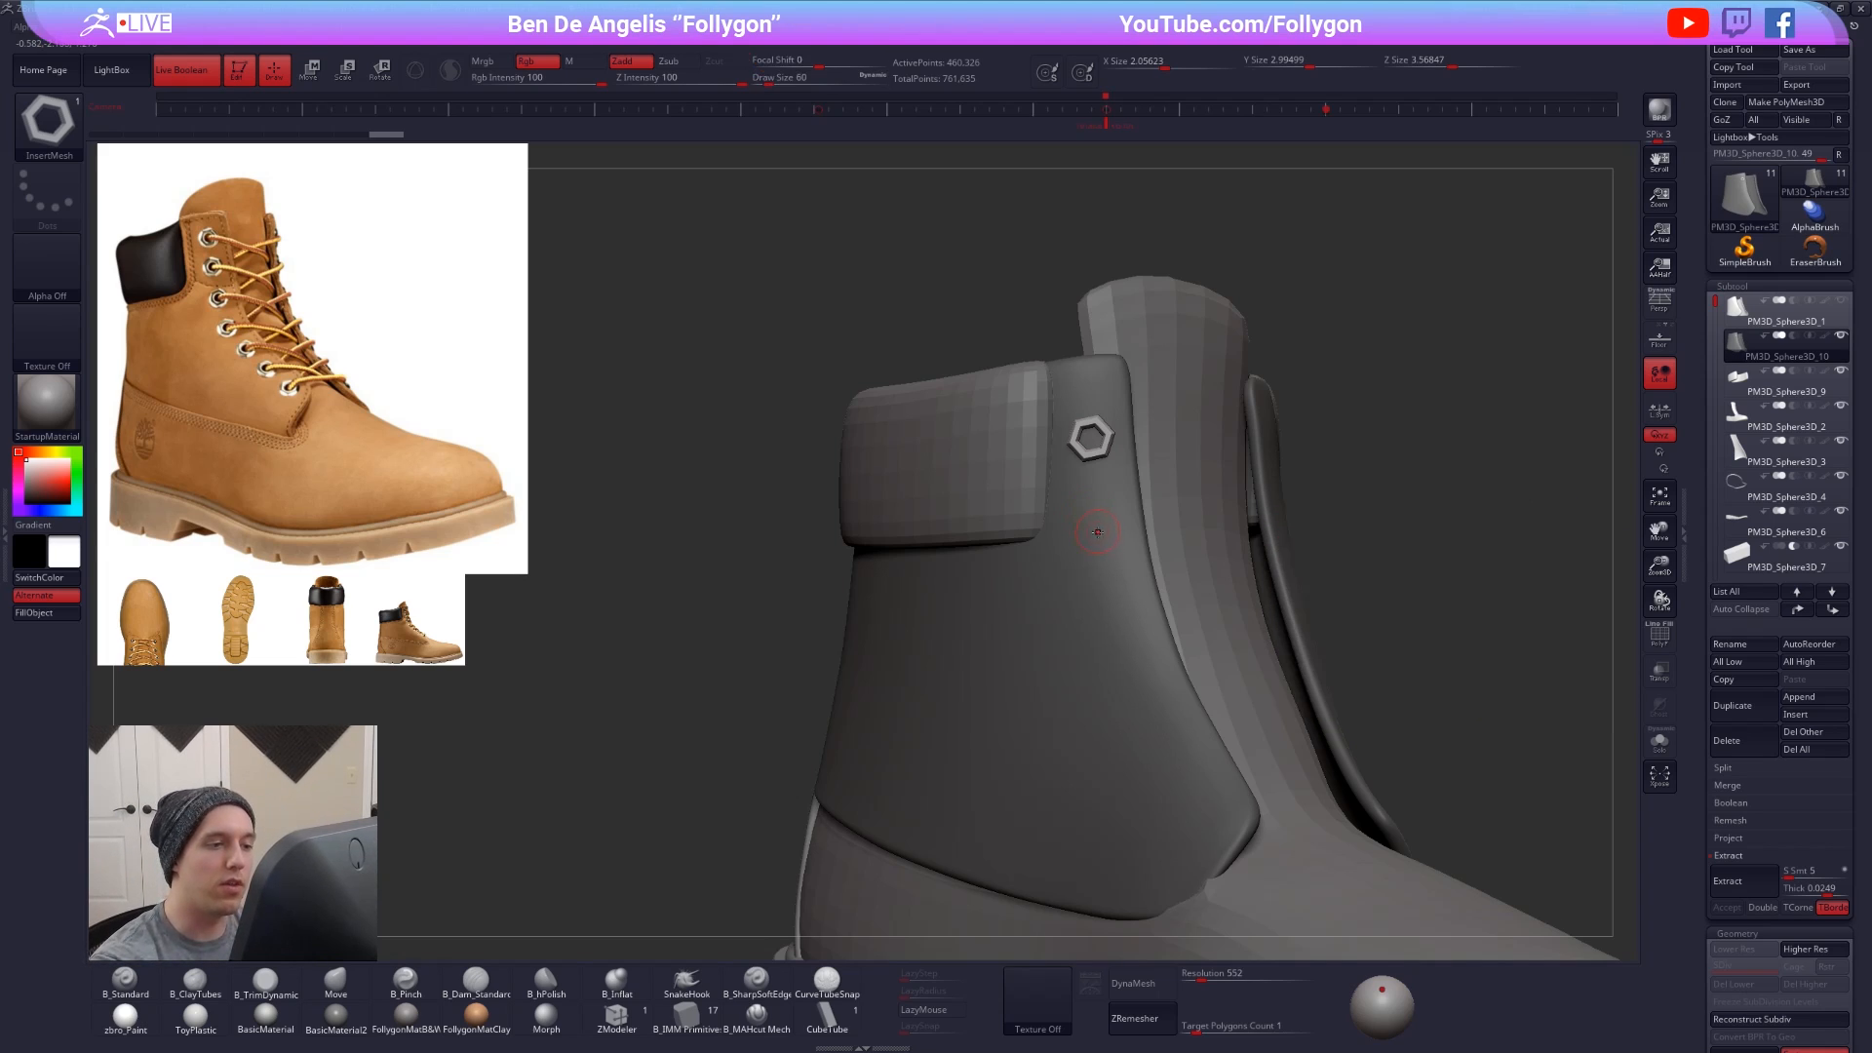
- Try a second ring below the first, undo both, and try a single ring near the panel's top front corner
mouse_move(1096, 534)
left_mouse_down()
mouse_move(1113, 558)
mouse_move(1104, 534)
left_mouse_up()
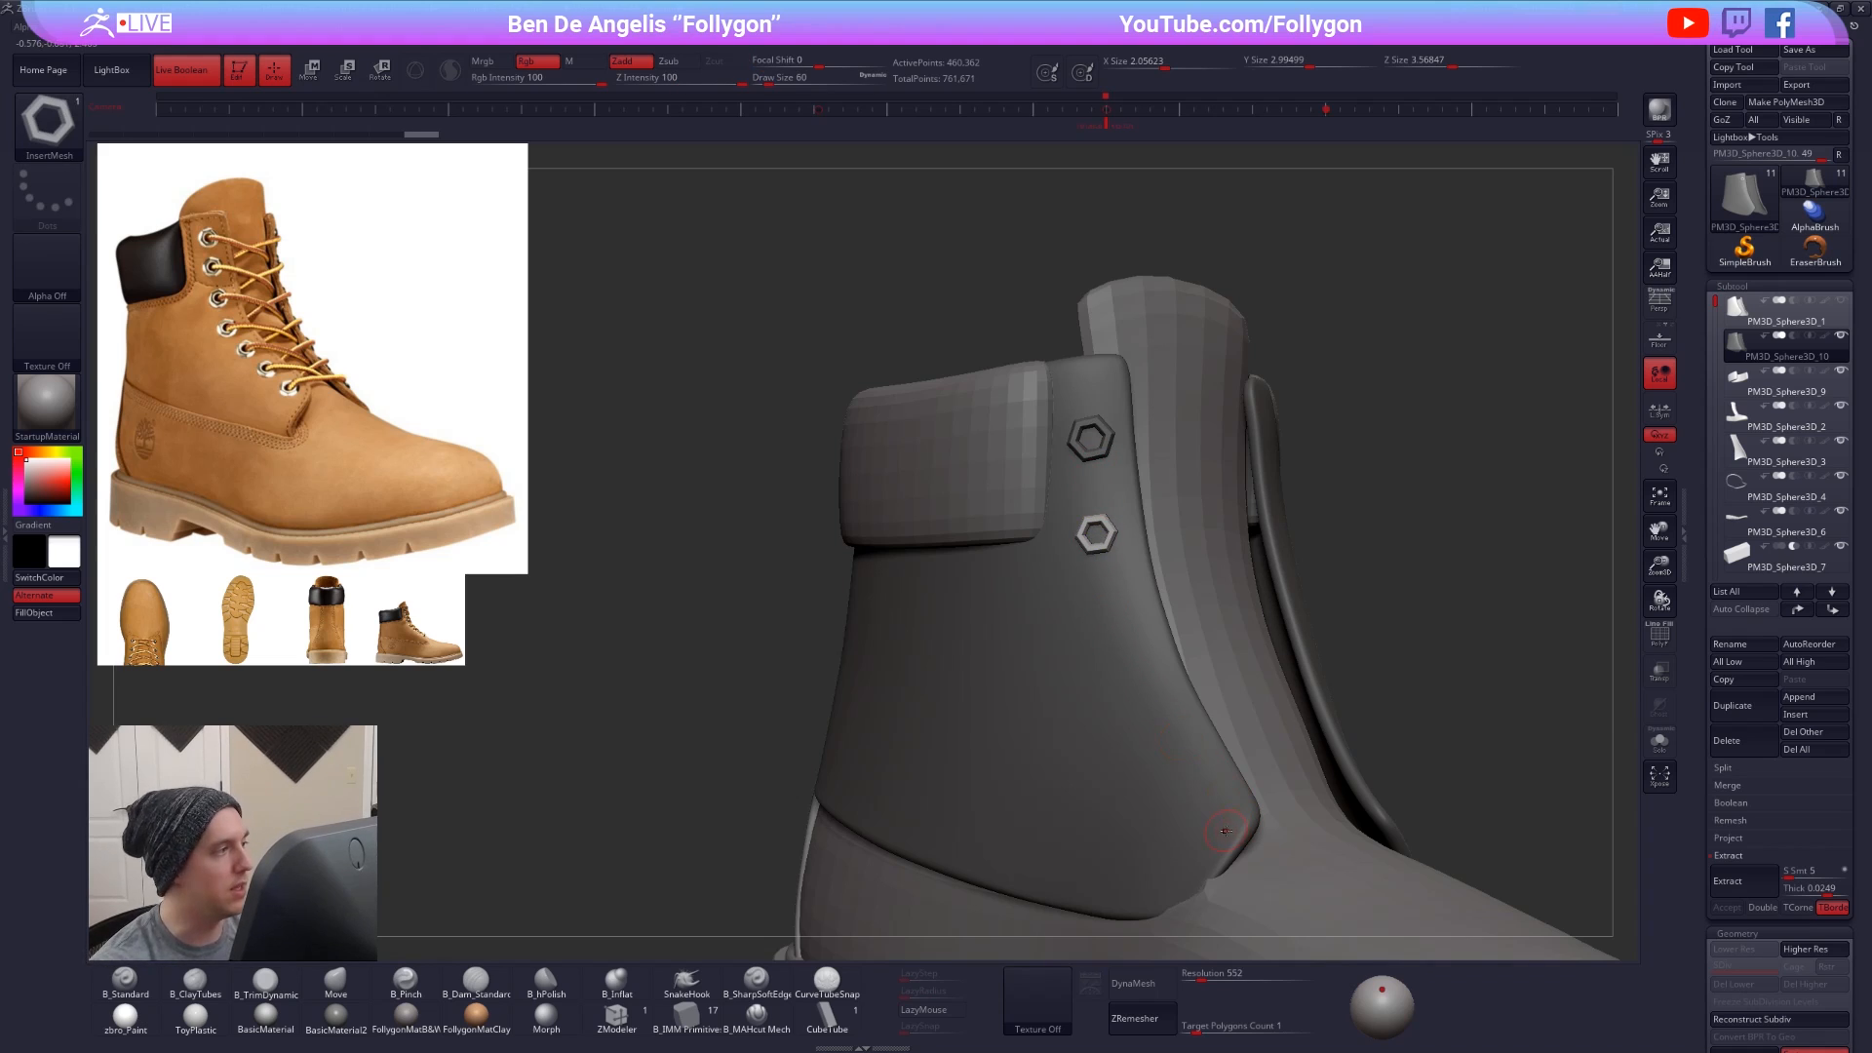
key("ctrl+z")
key("ctrl+z")
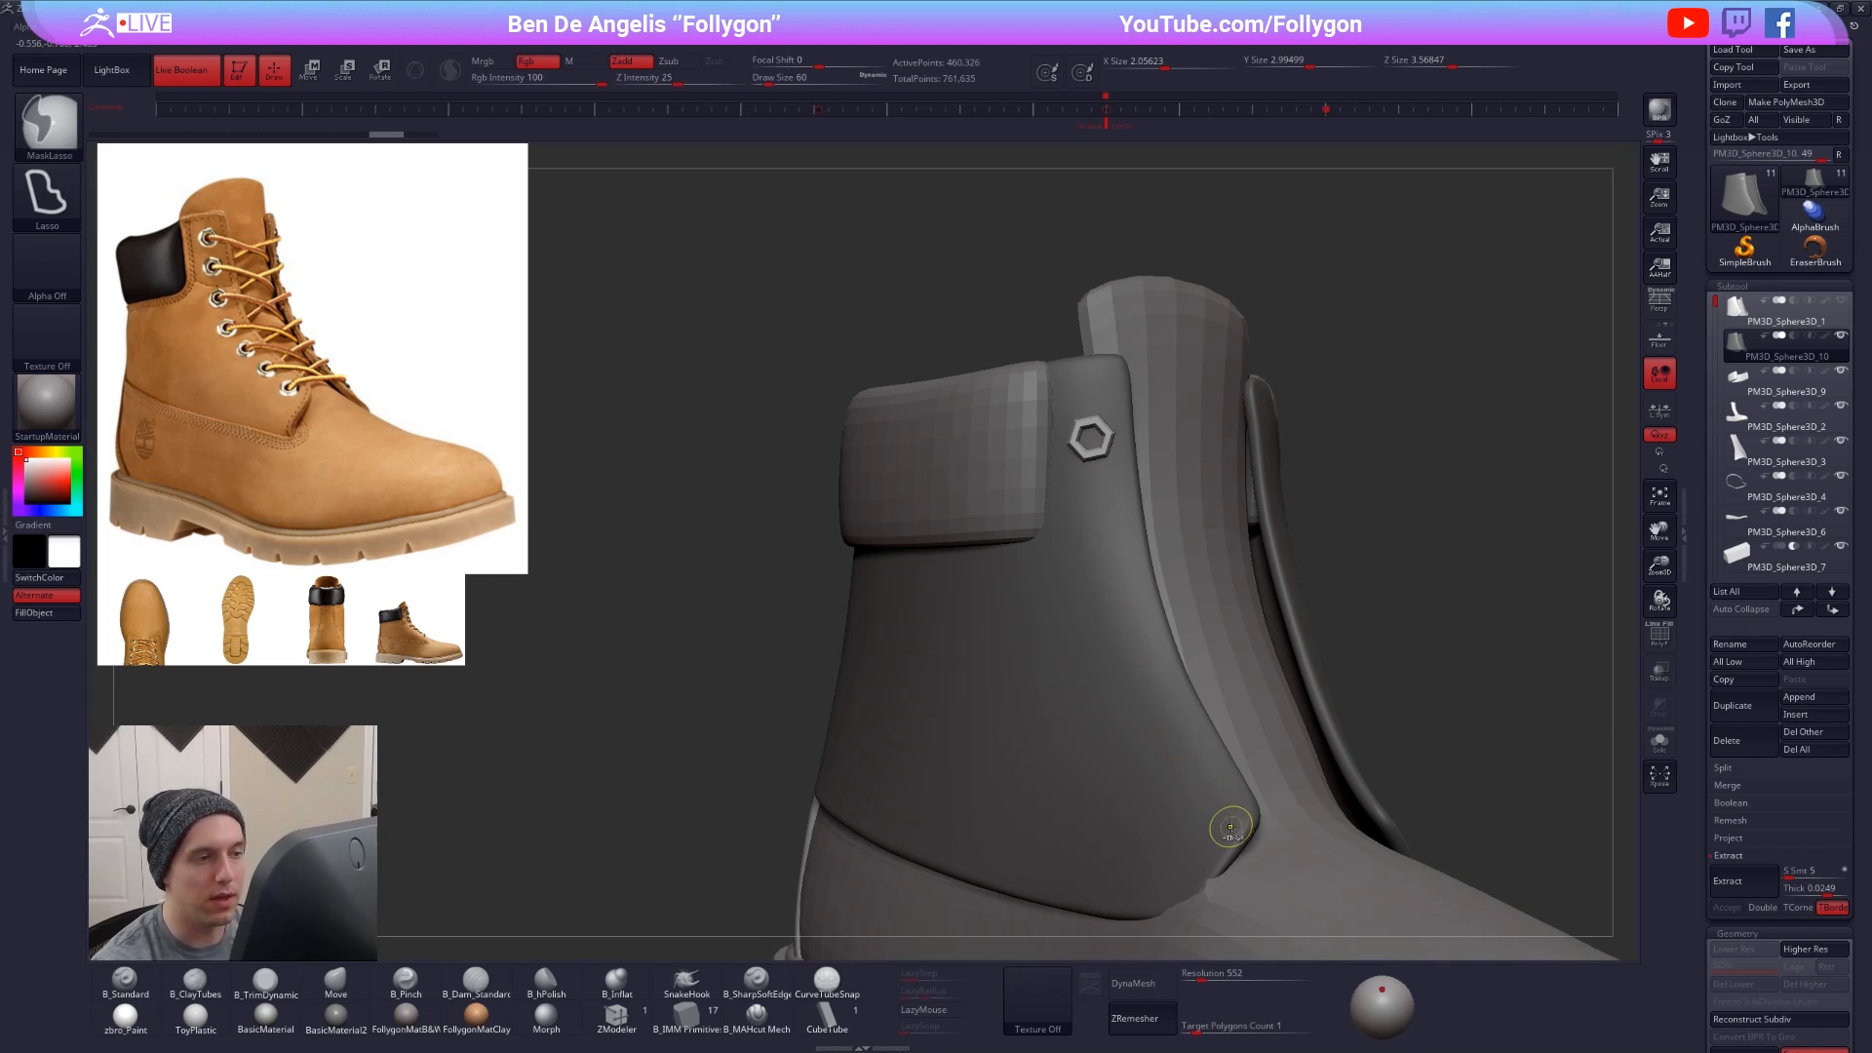
key("ctrl+z")
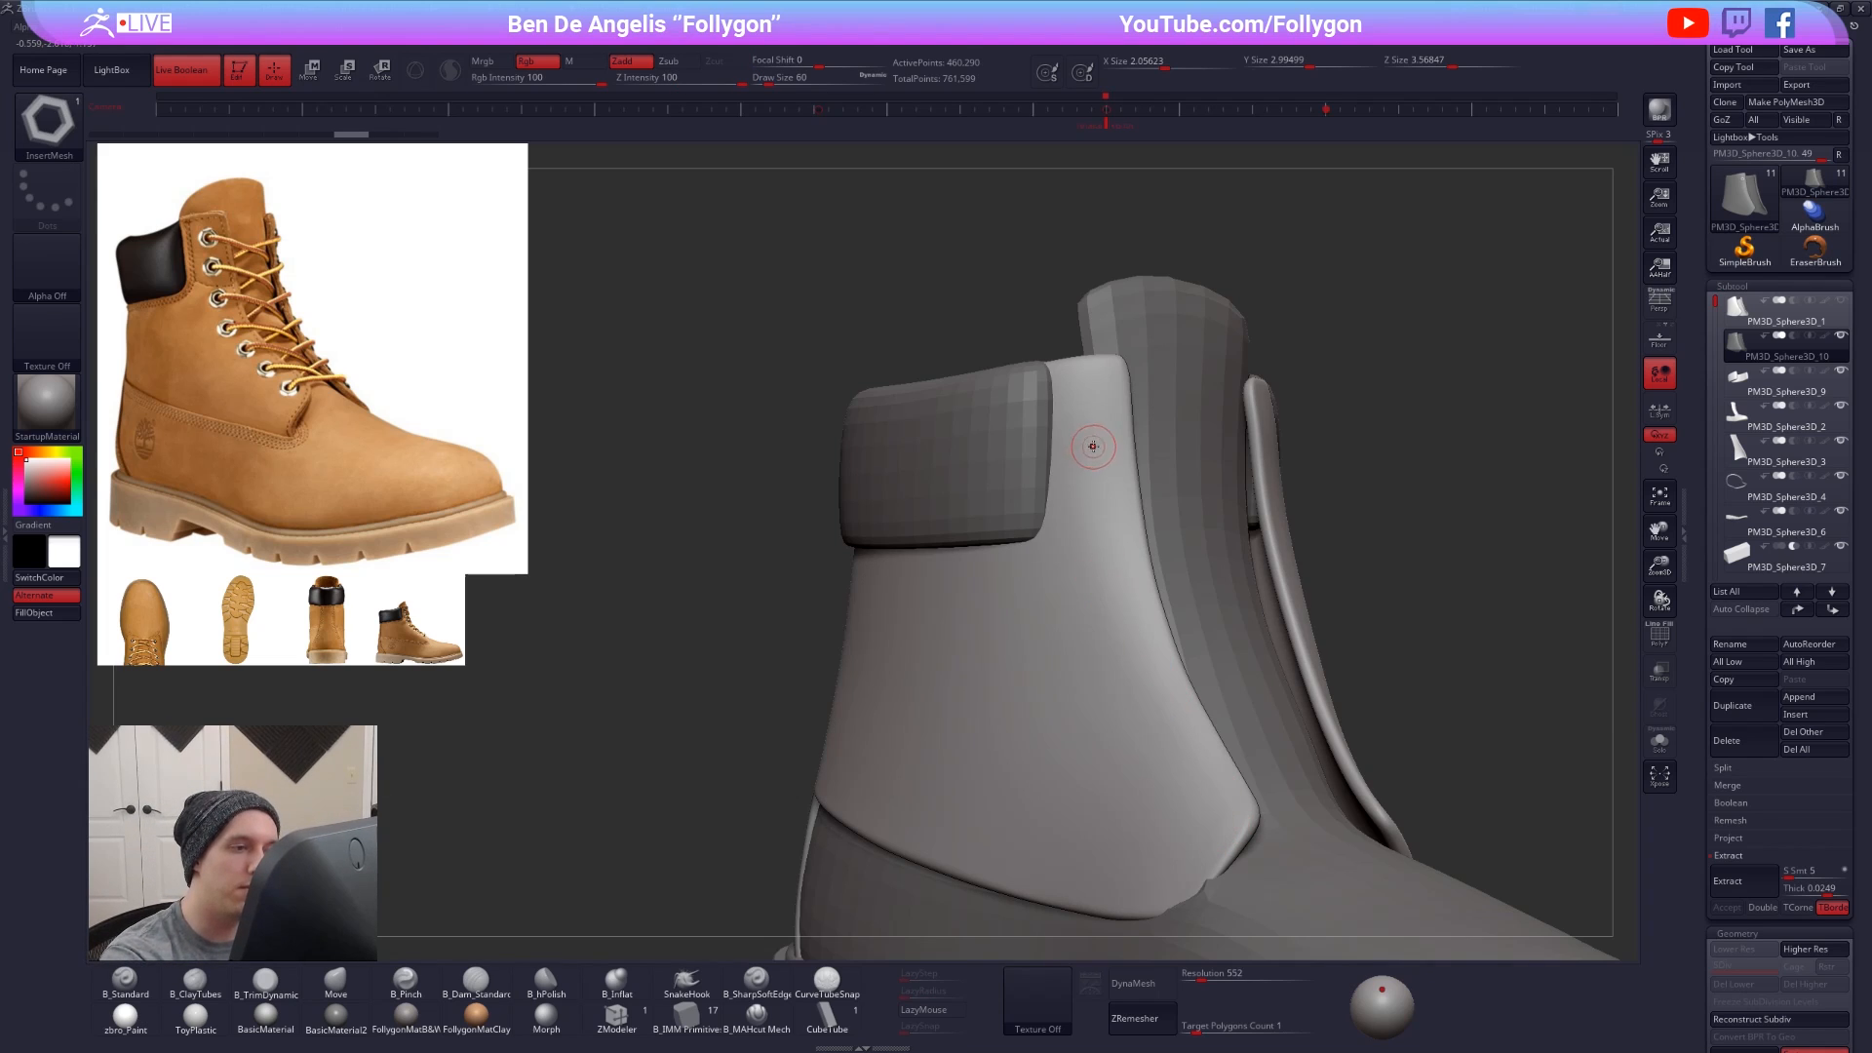
left_click_drag(1090, 435, 1097, 475)
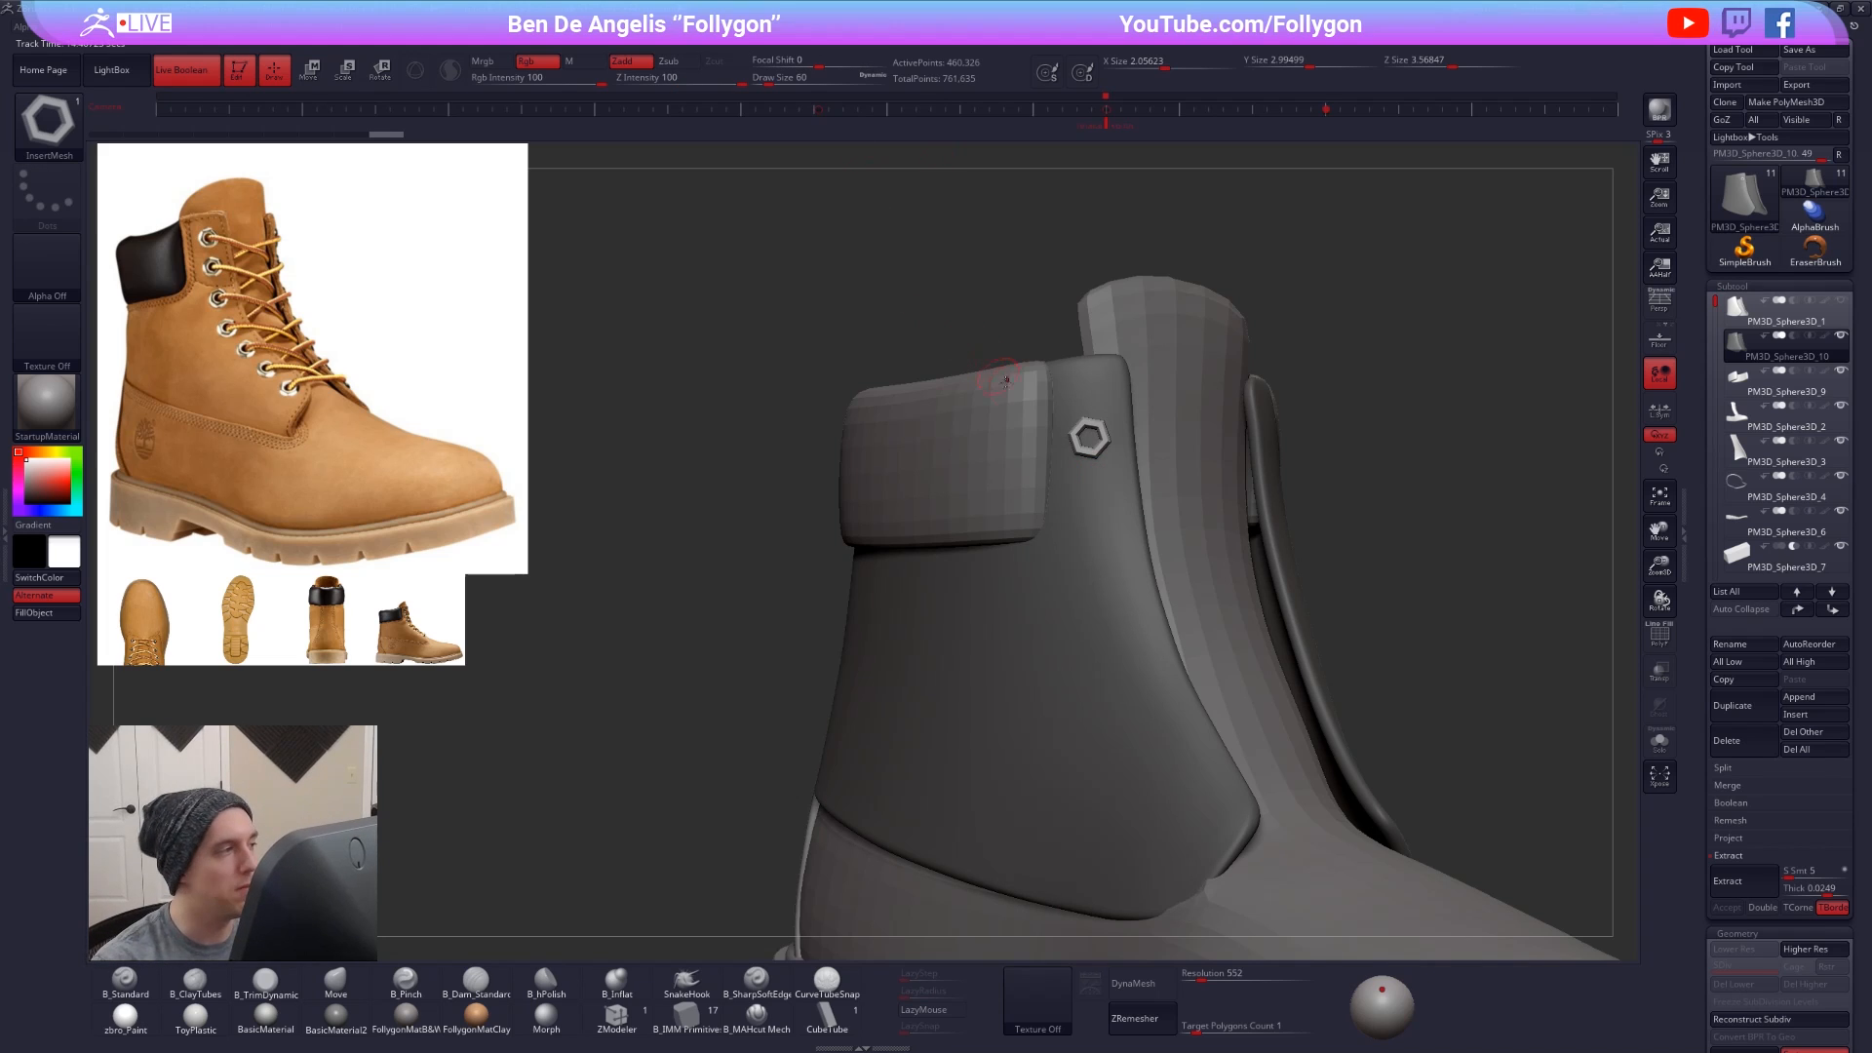
right_click_drag(1009, 385, 1074, 473)
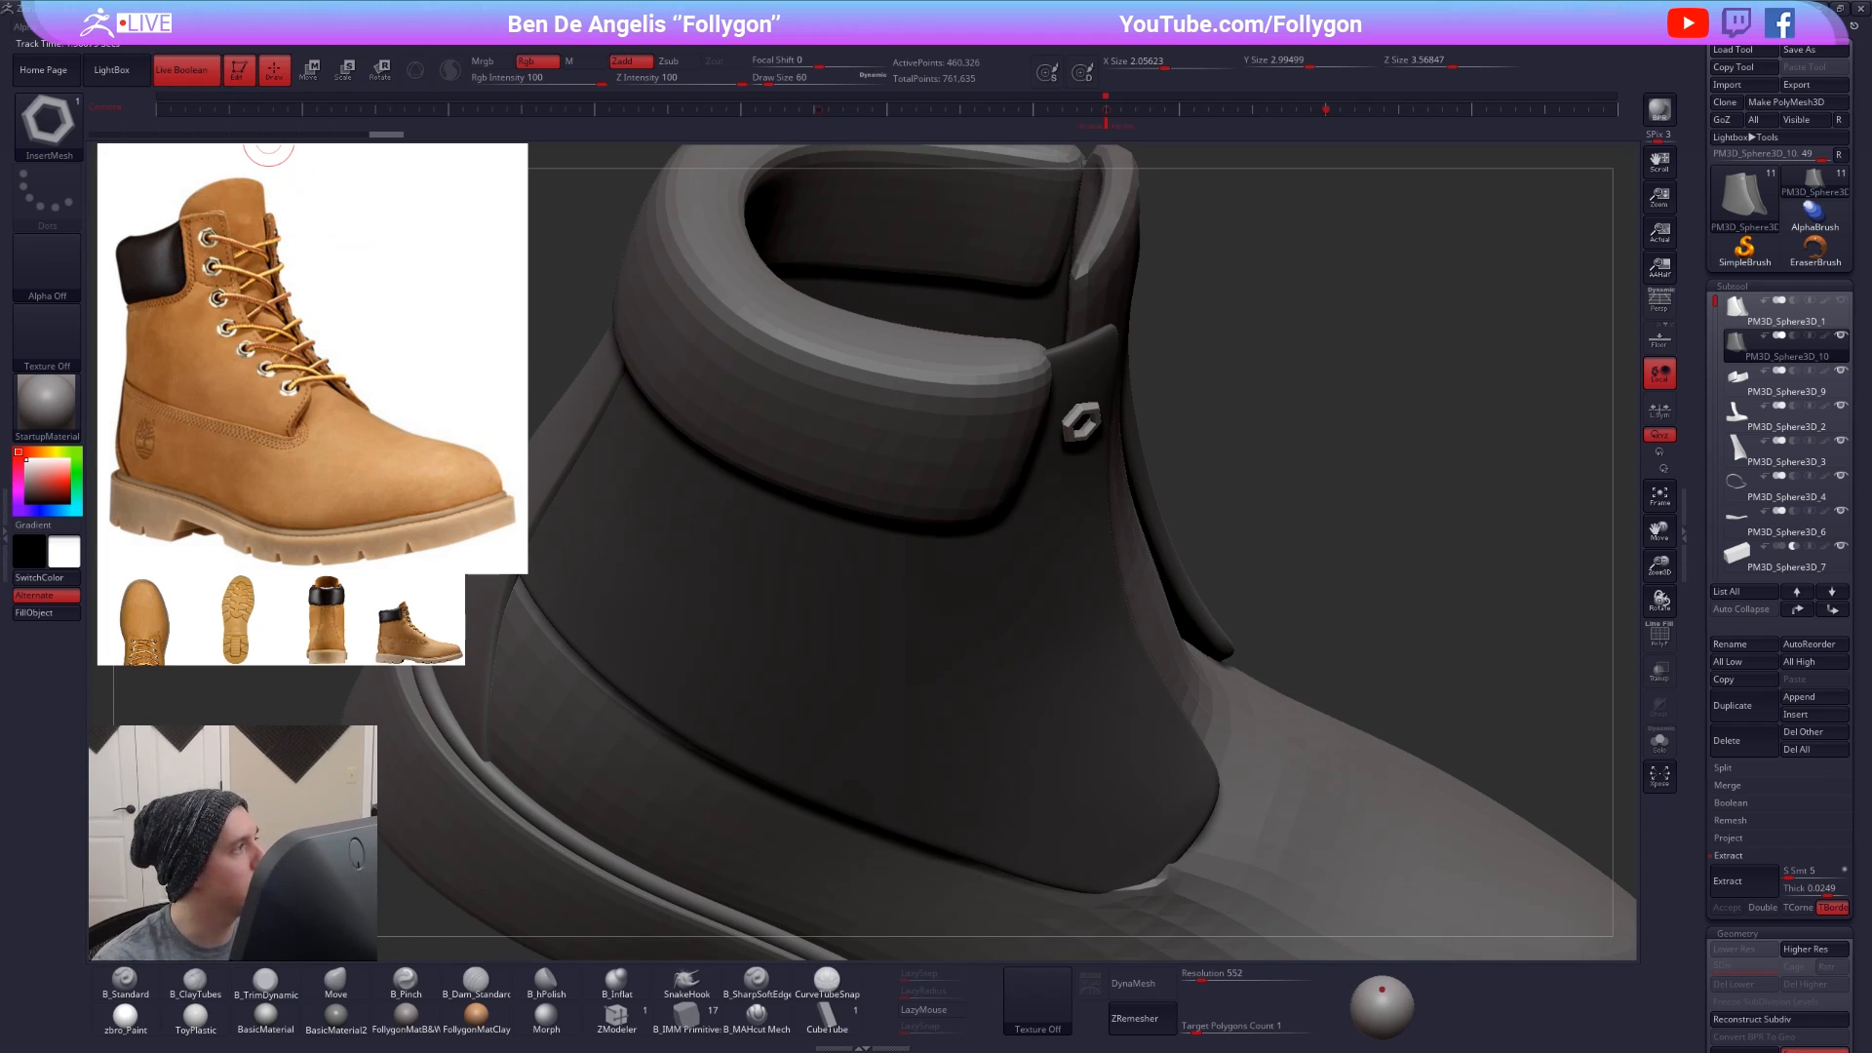
- Set the InsertMesh brush's Imbed depth to 0 and undo the ring inserted with the previous depth
left_click(47, 118)
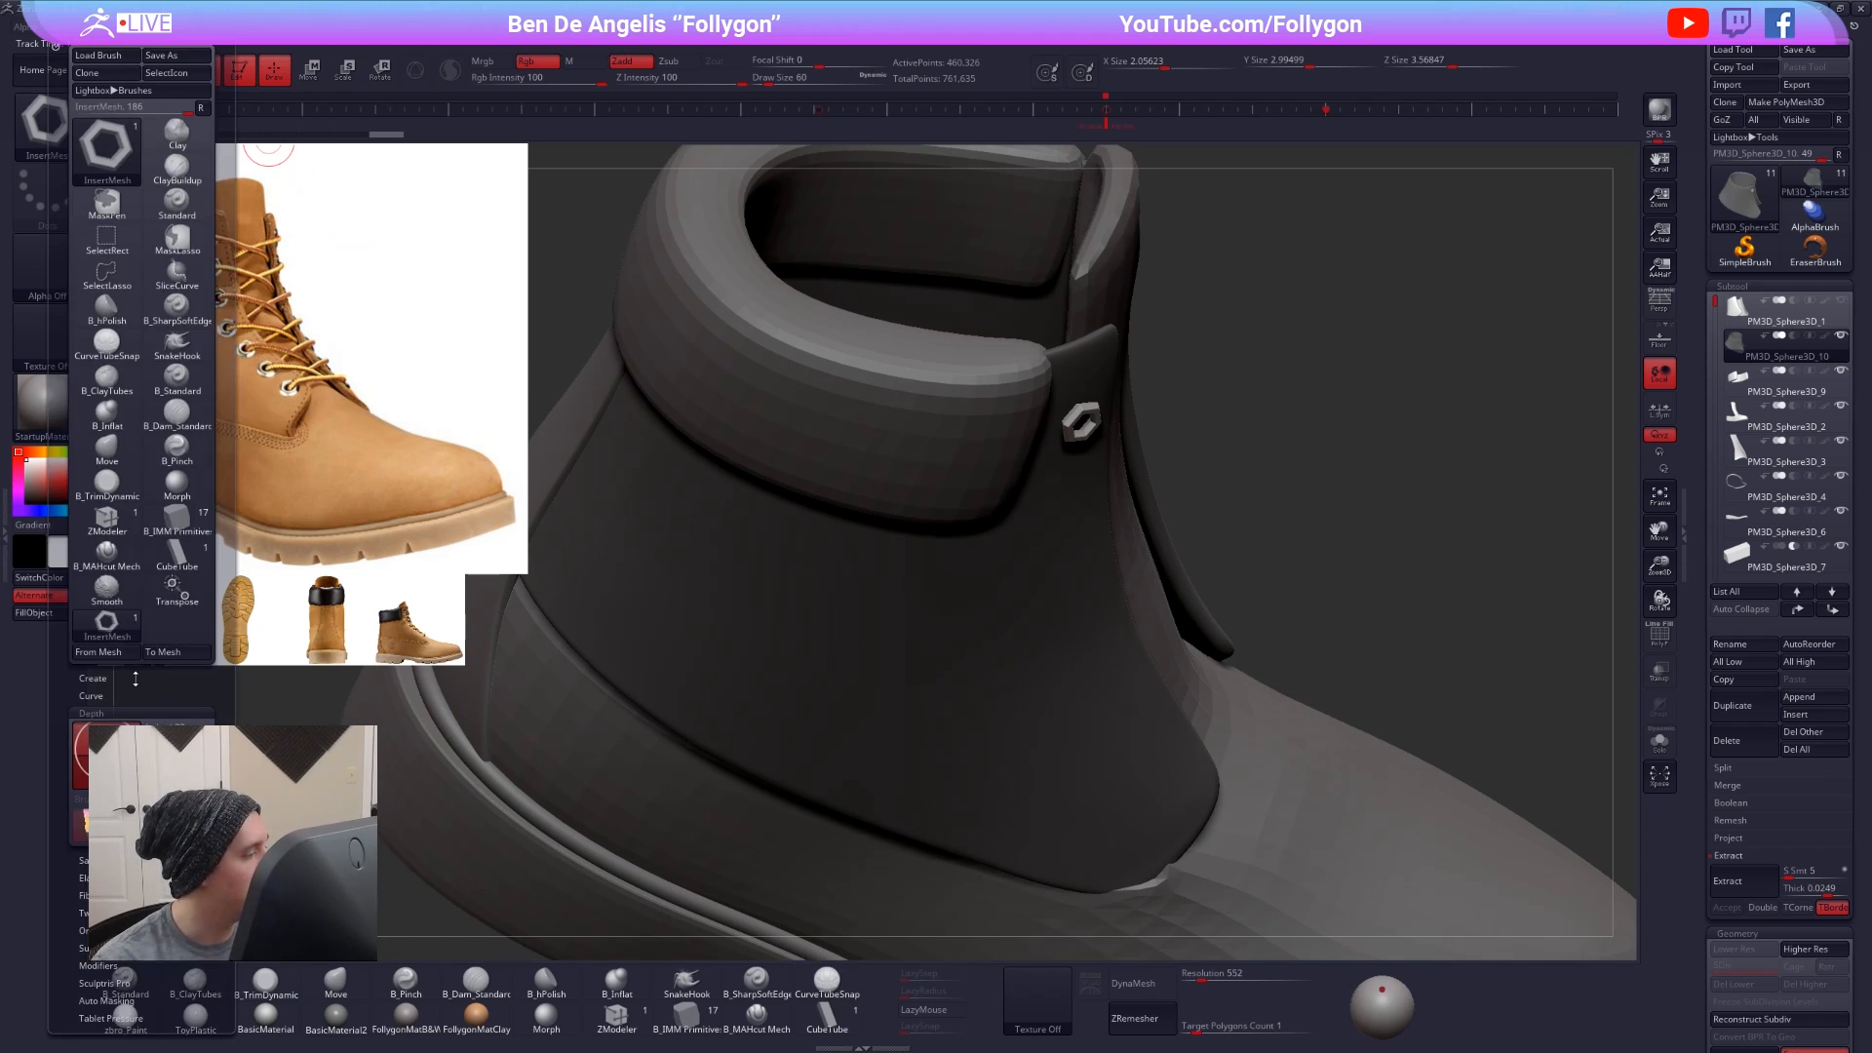
left_click_drag(136, 678, 136, 513)
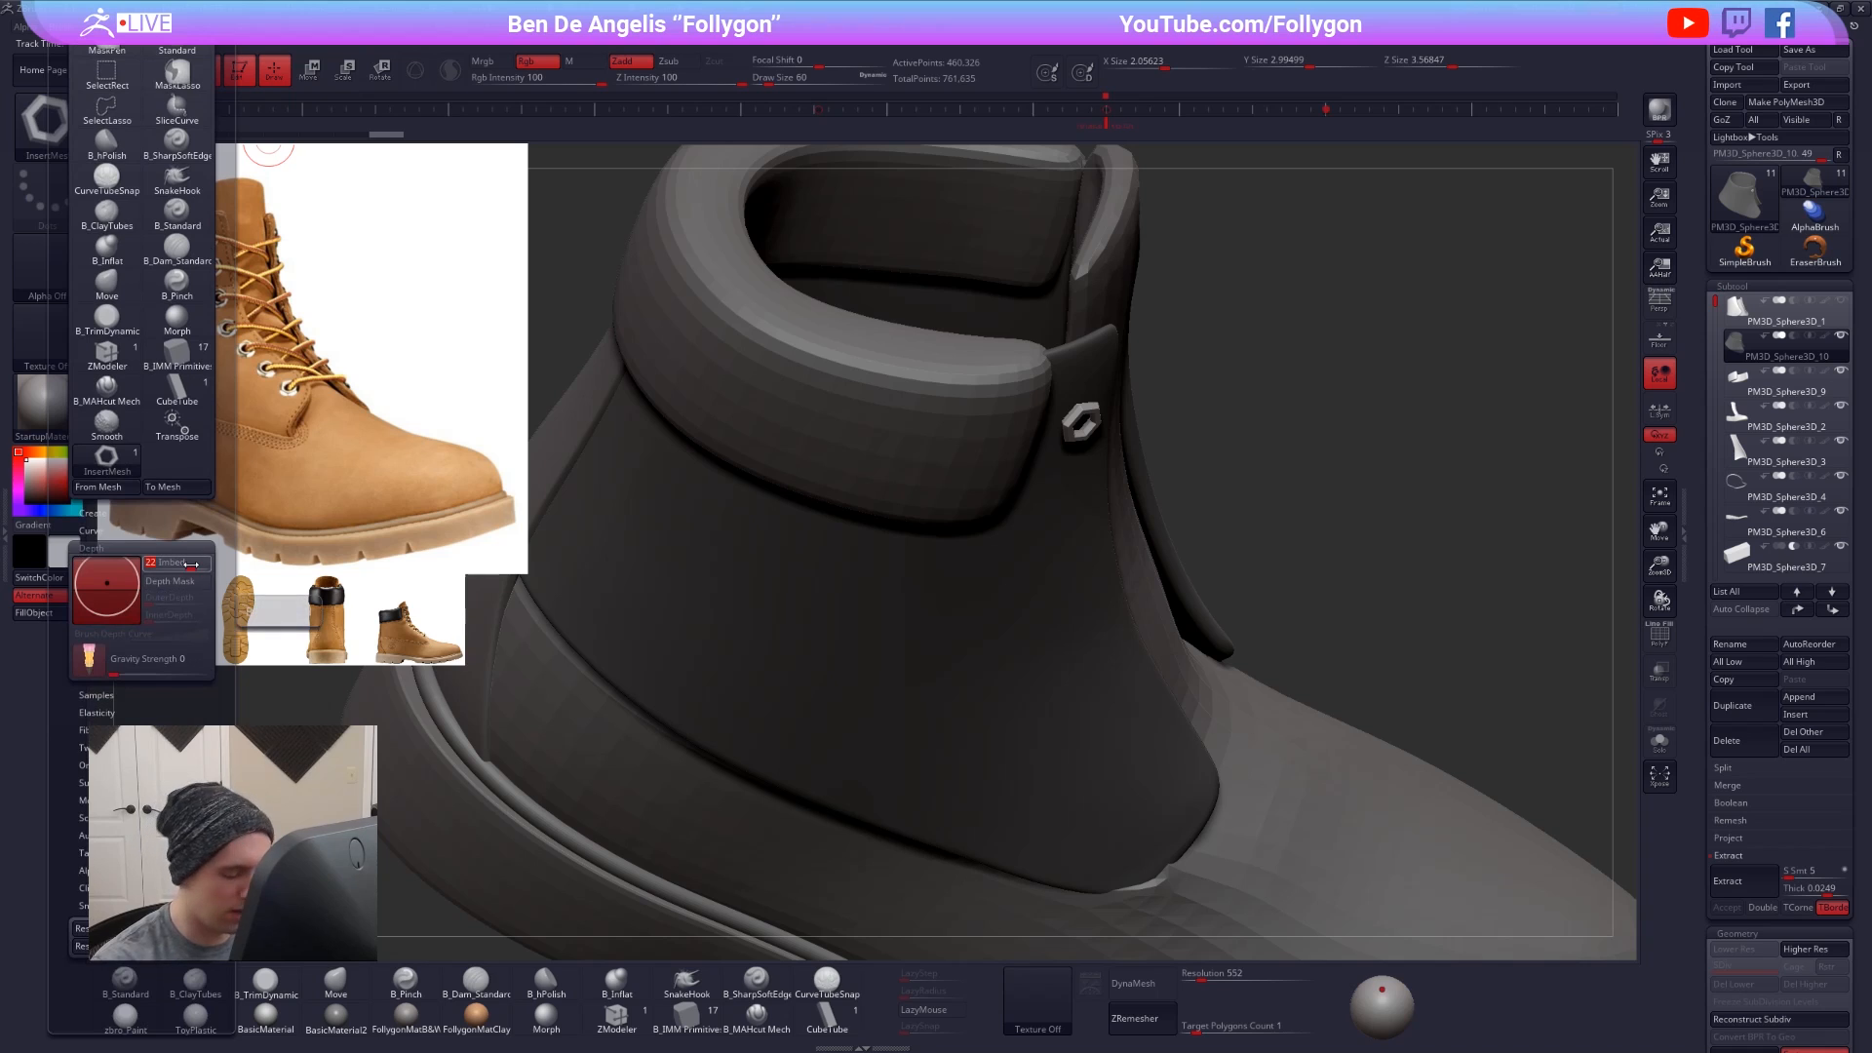
type("0")
key("Tab")
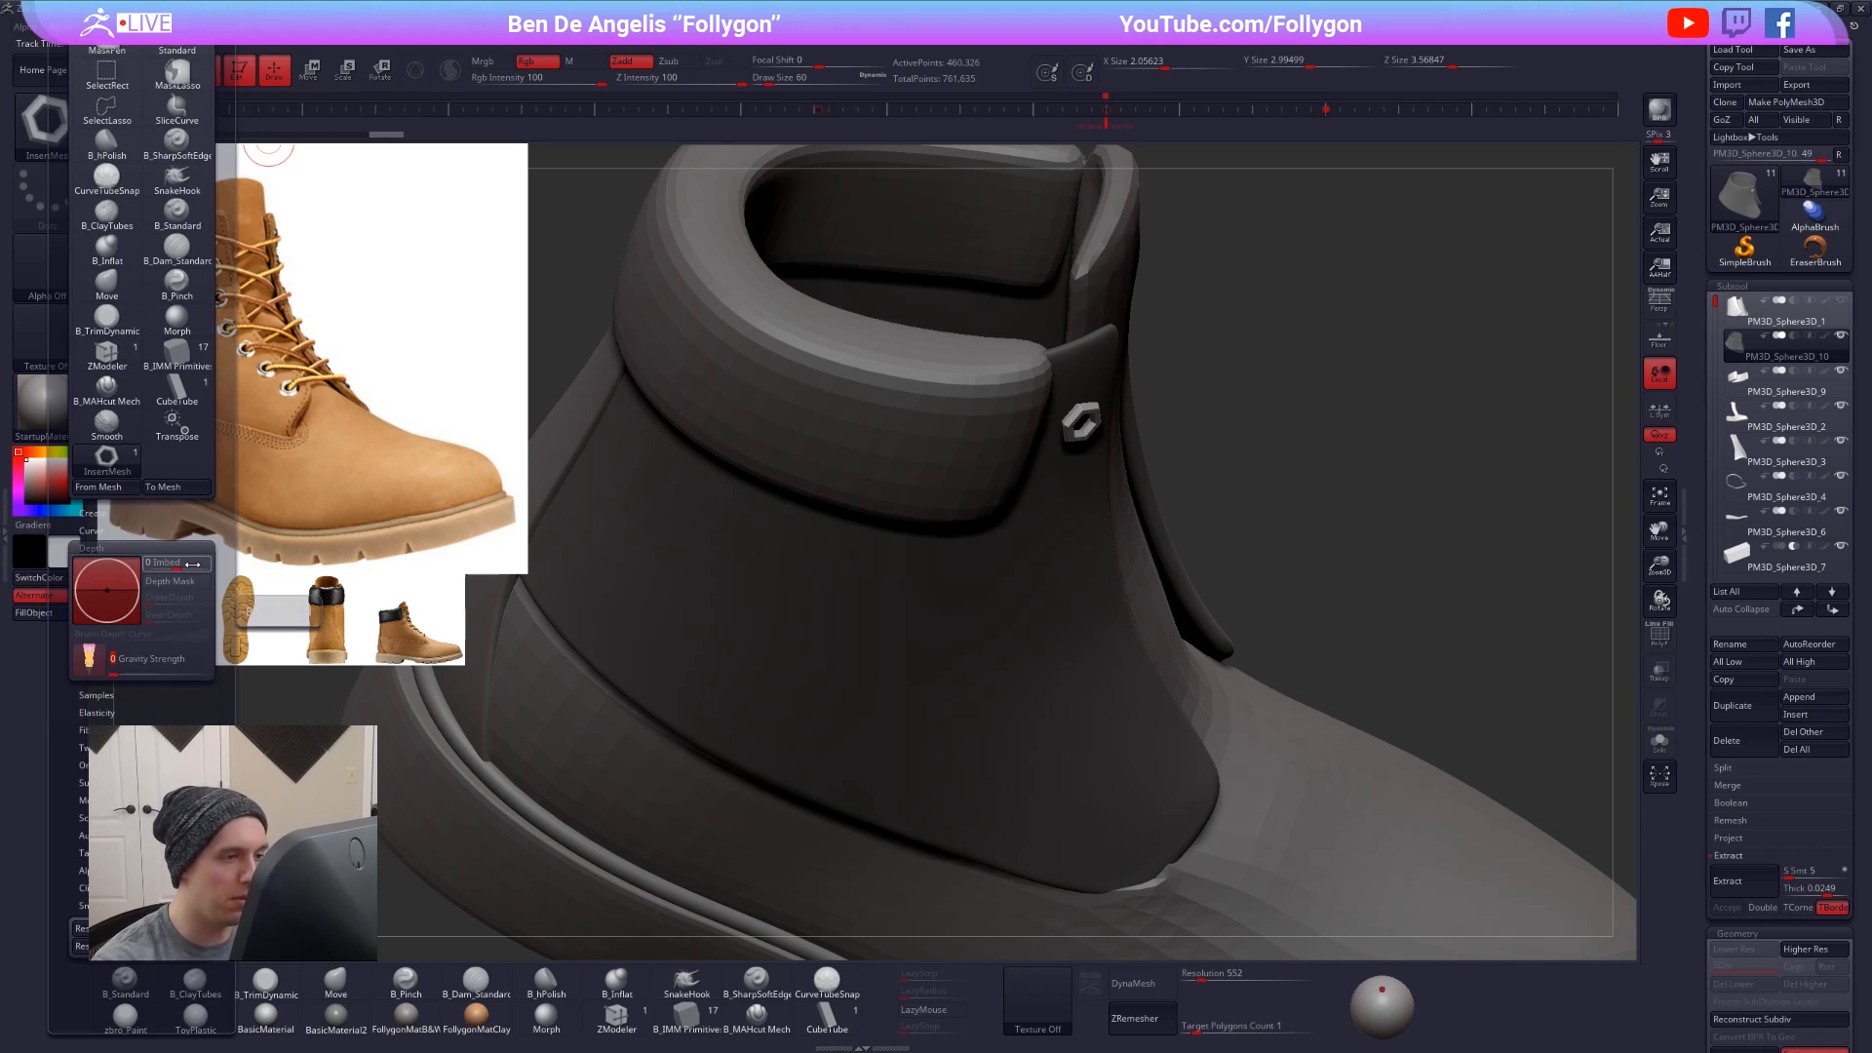
right_click_drag(1069, 517, 1078, 444)
key("ctrl+z")
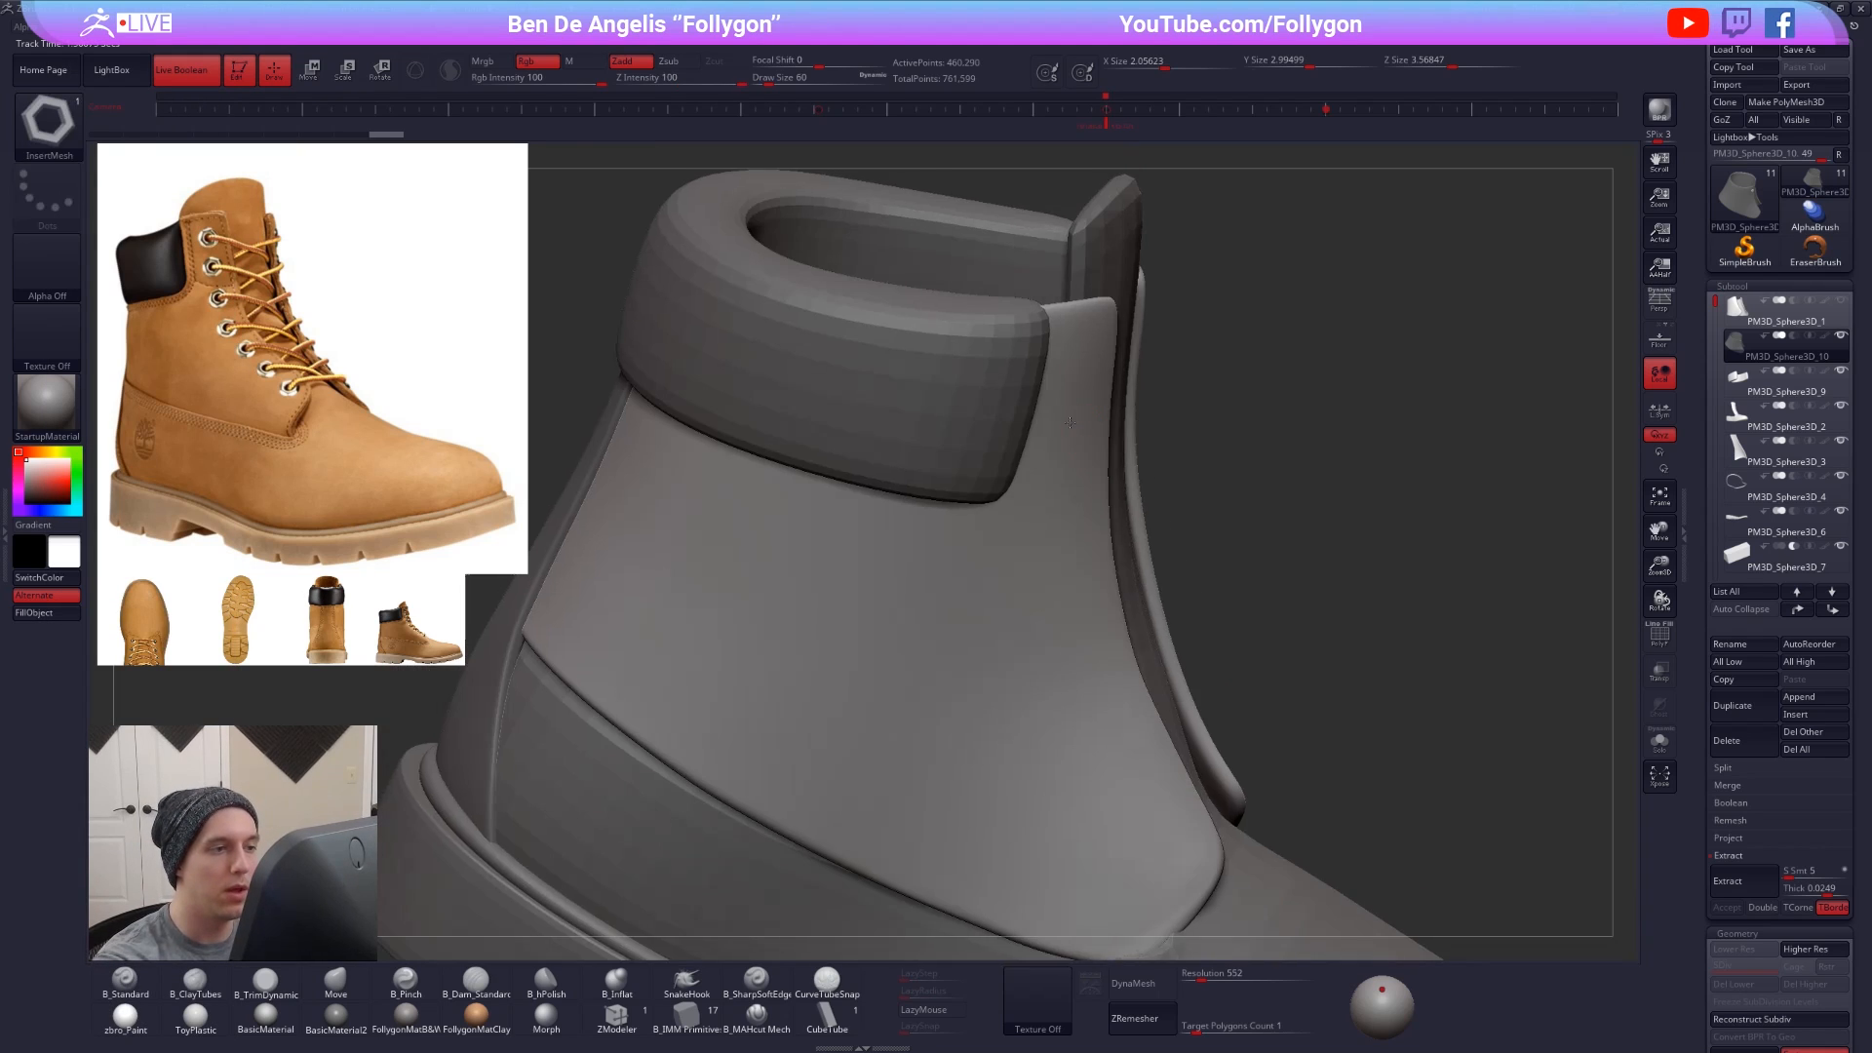
- Try inserting a ring at the panel's top front corner with the new depth, then undo it
left_click_drag(1082, 400, 1107, 431)
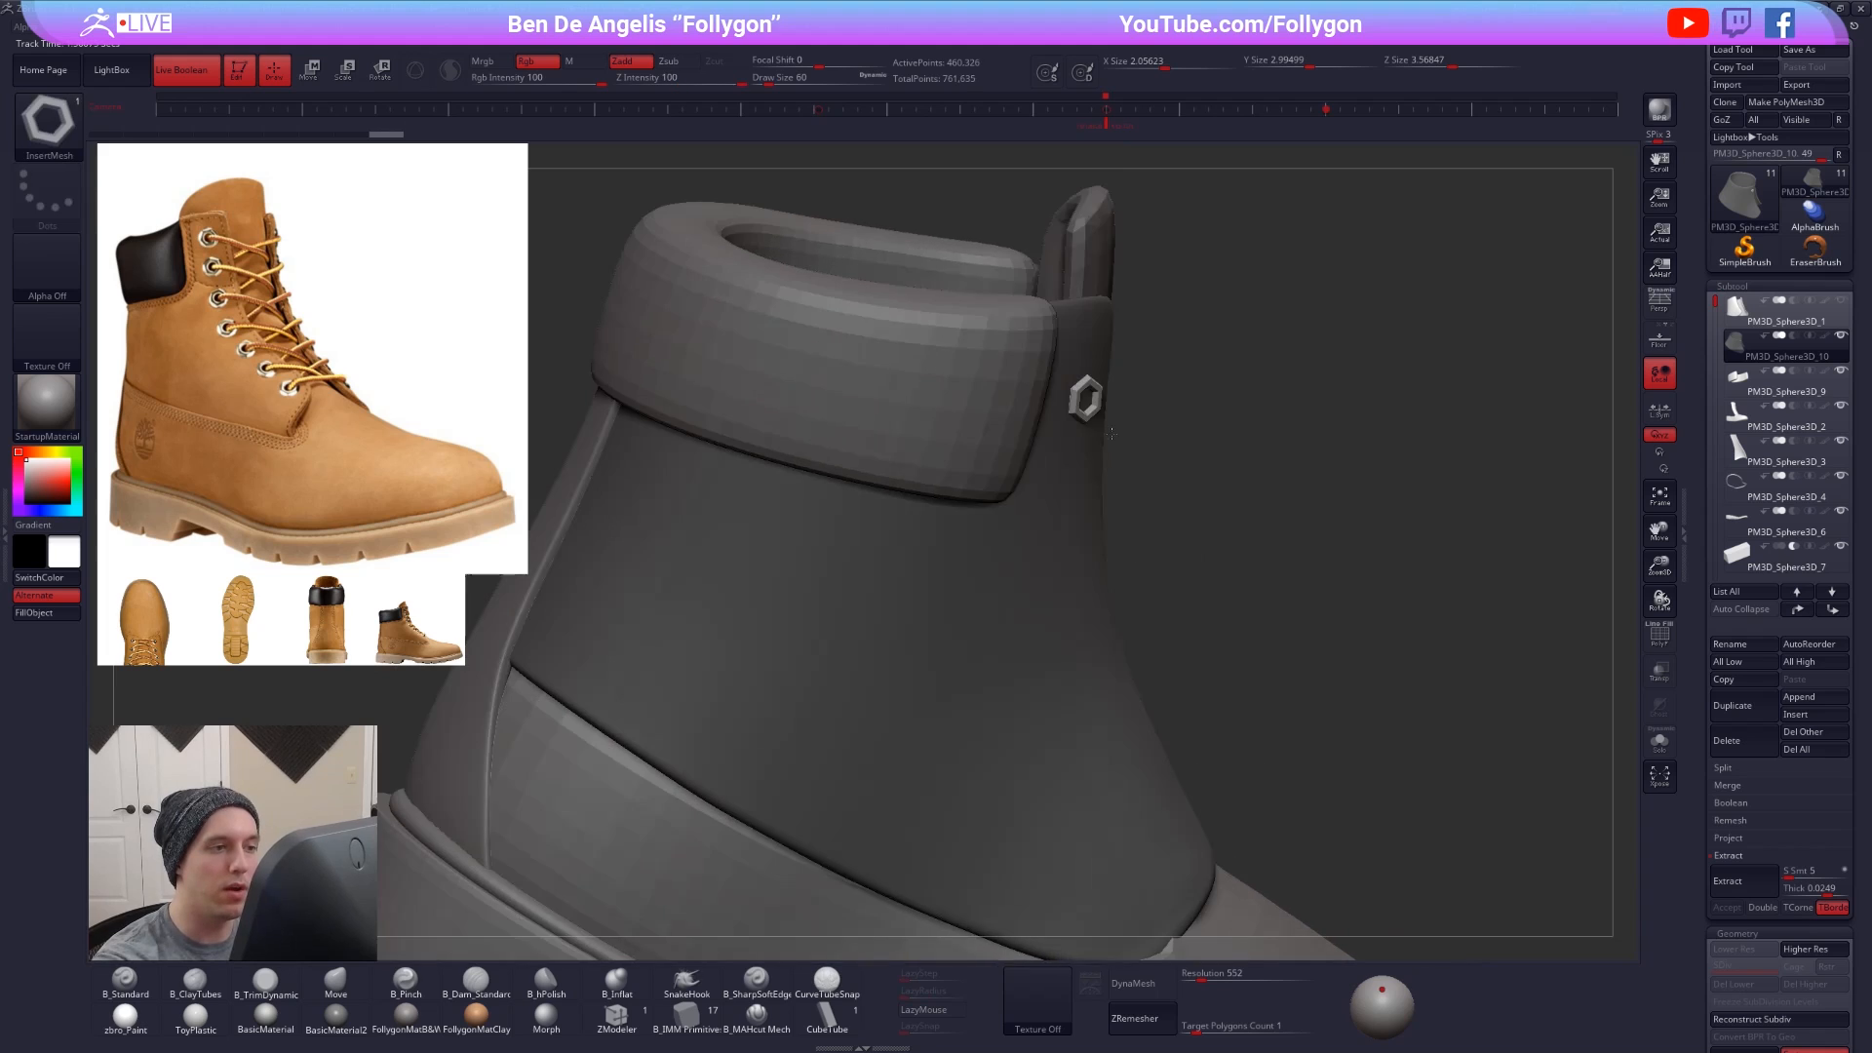
left_click_drag(1377, 804, 1336, 765)
left_click(1337, 765, "ctrl")
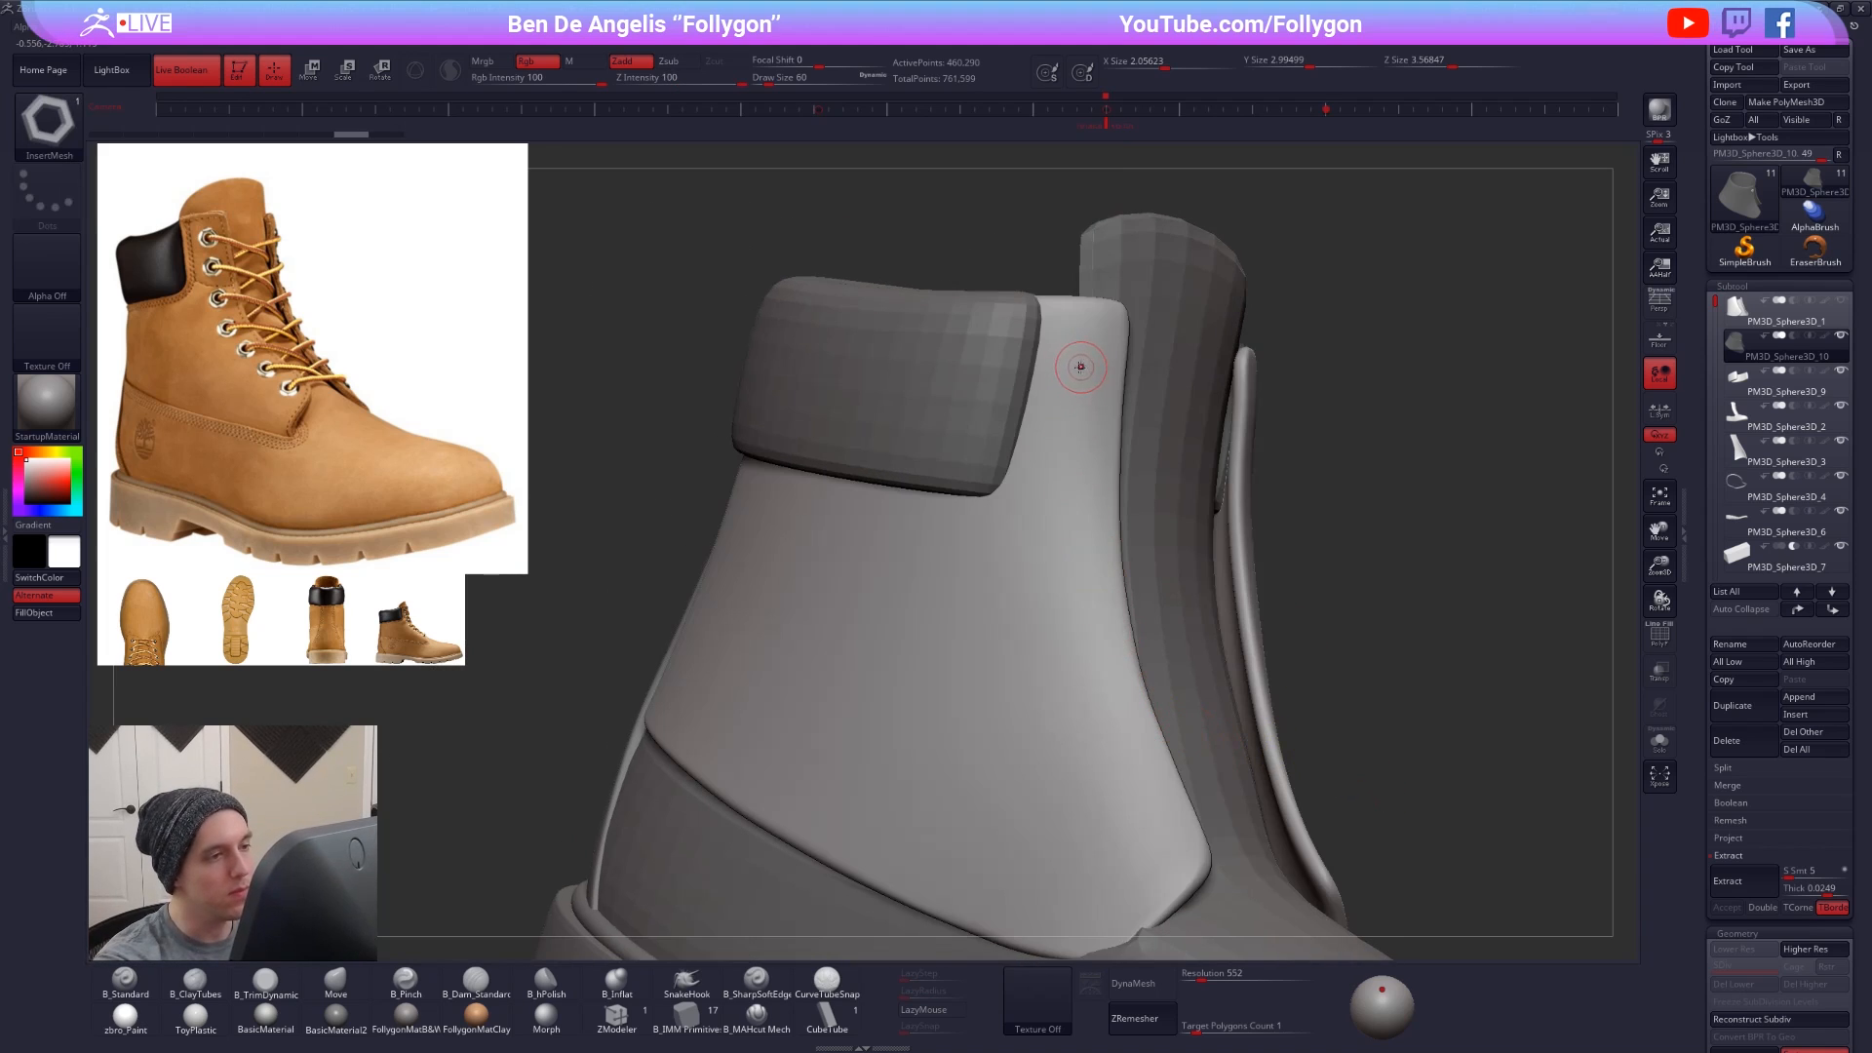
- Insert seven evenly spaced rings down the ankle panel's front edge as lace eyelets, following the reference photo
left_click_drag(1080, 366, 1089, 393)
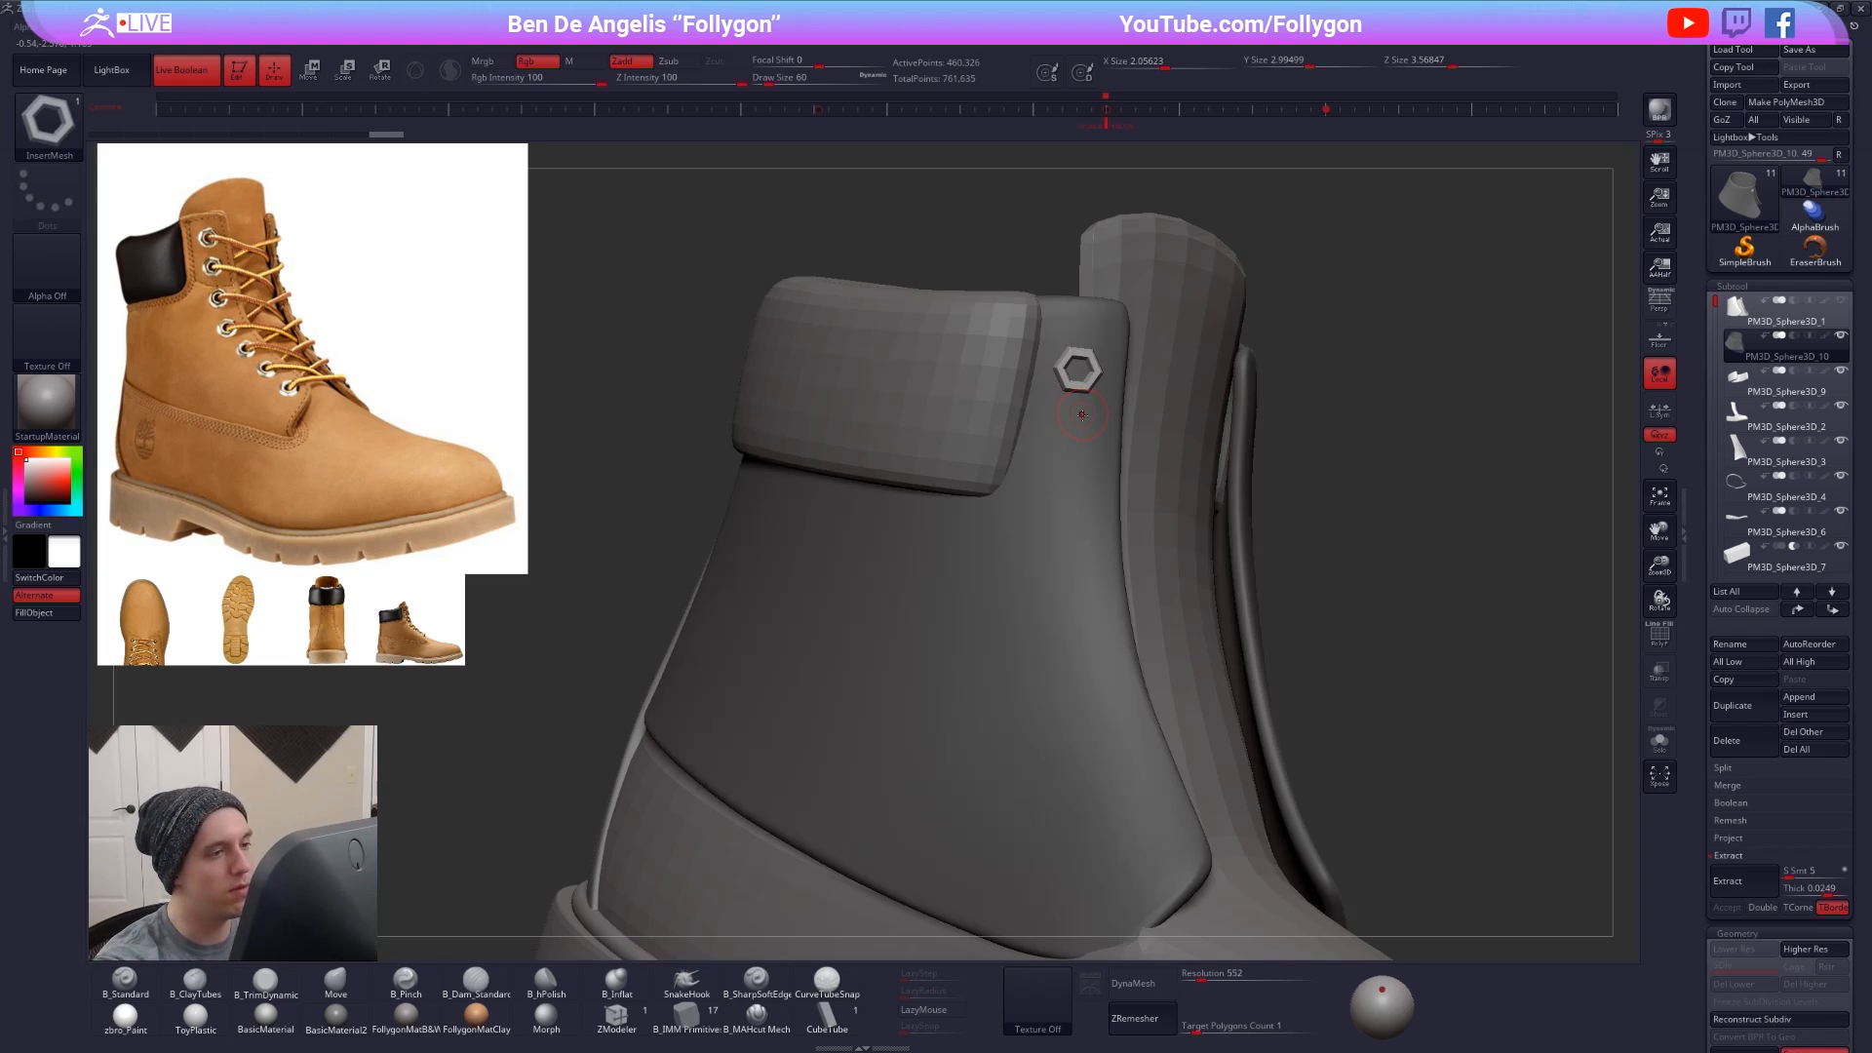
right_click_drag(1072, 430, 1069, 430)
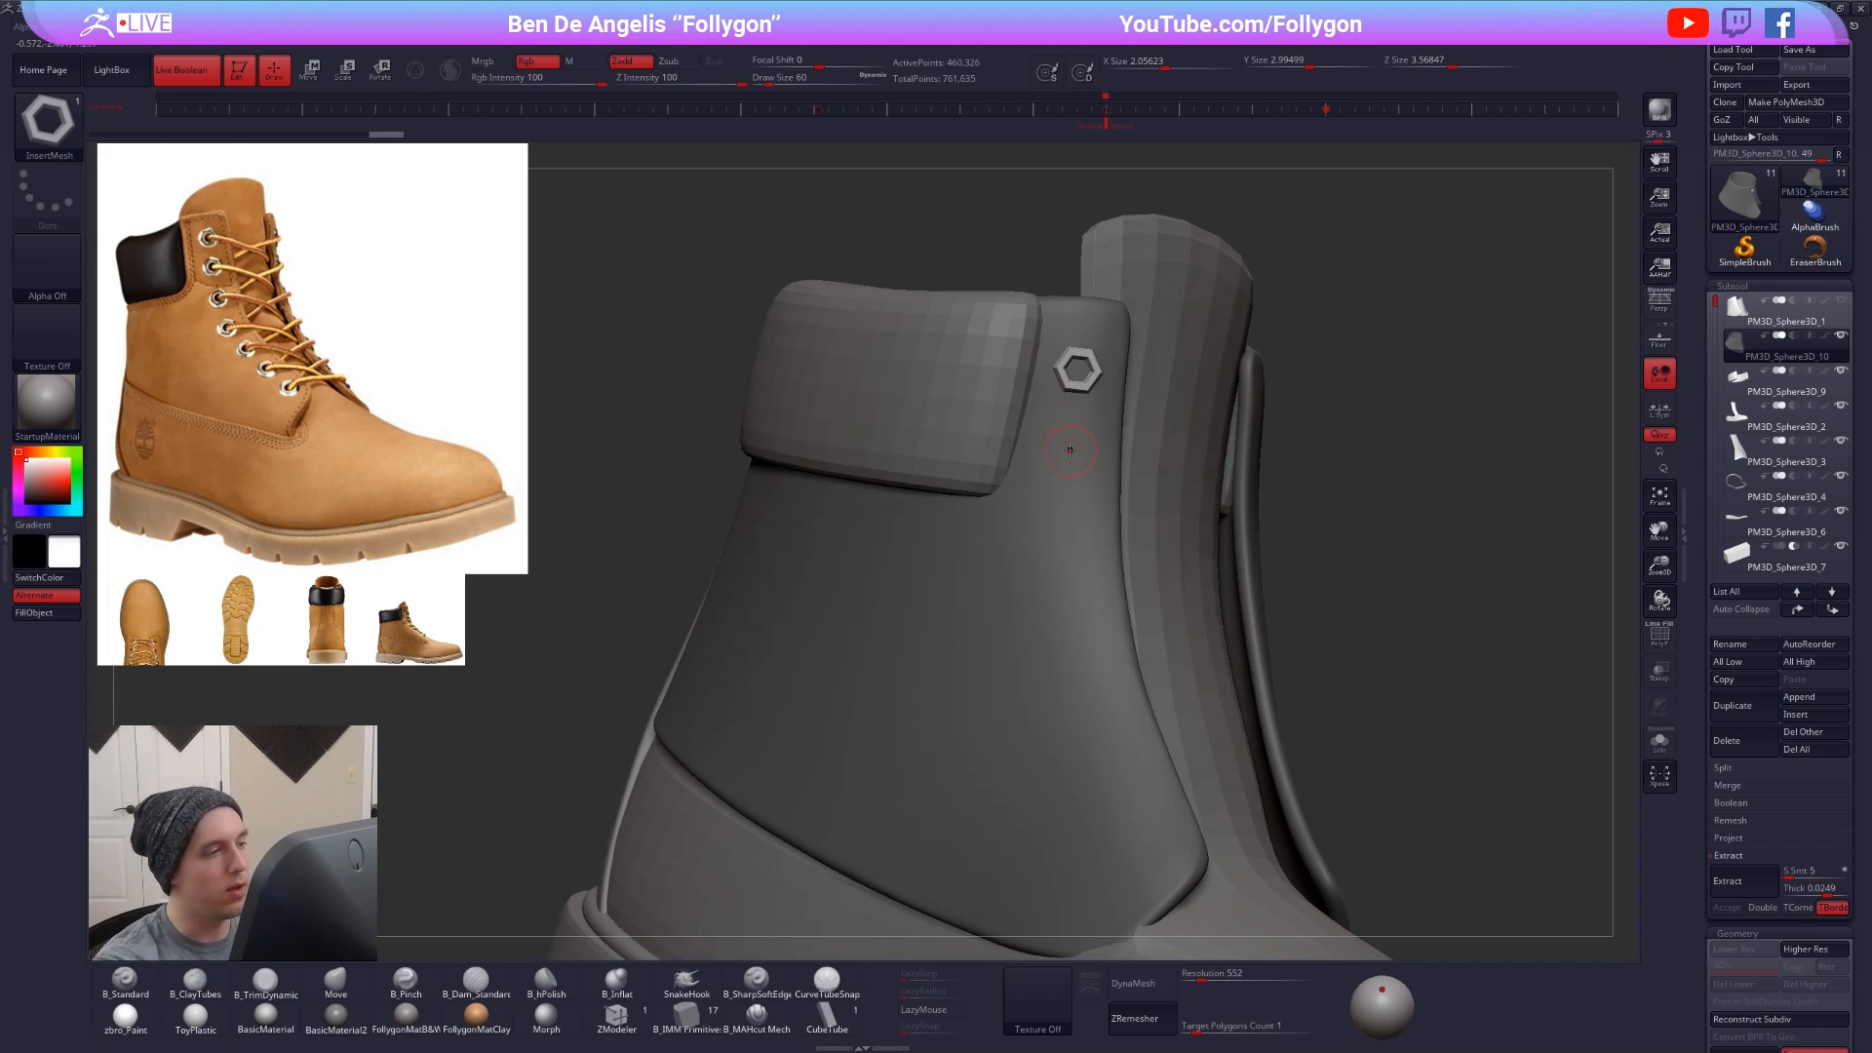
left_click_drag(1072, 457, 1072, 475)
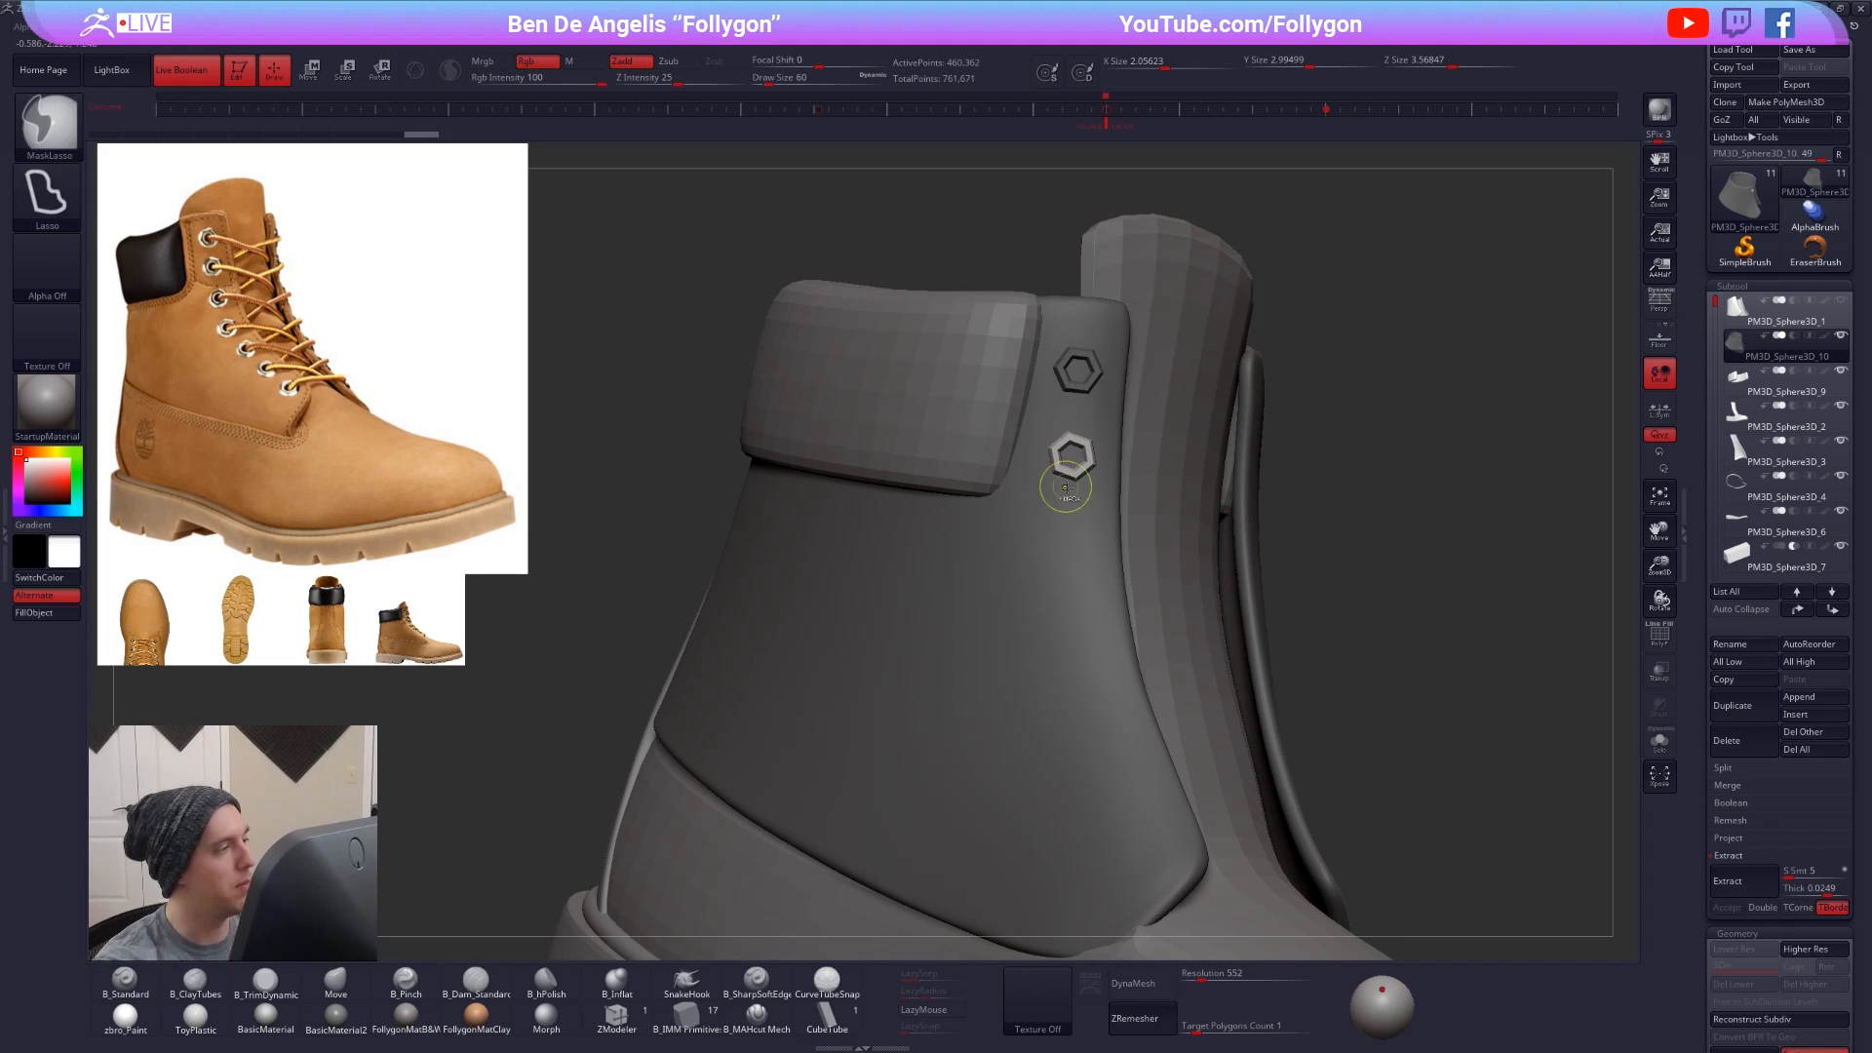
mouse_move(1051, 494)
right_mouse_down("alt")
mouse_move(1037, 466)
mouse_move(1043, 487)
right_mouse_up("alt")
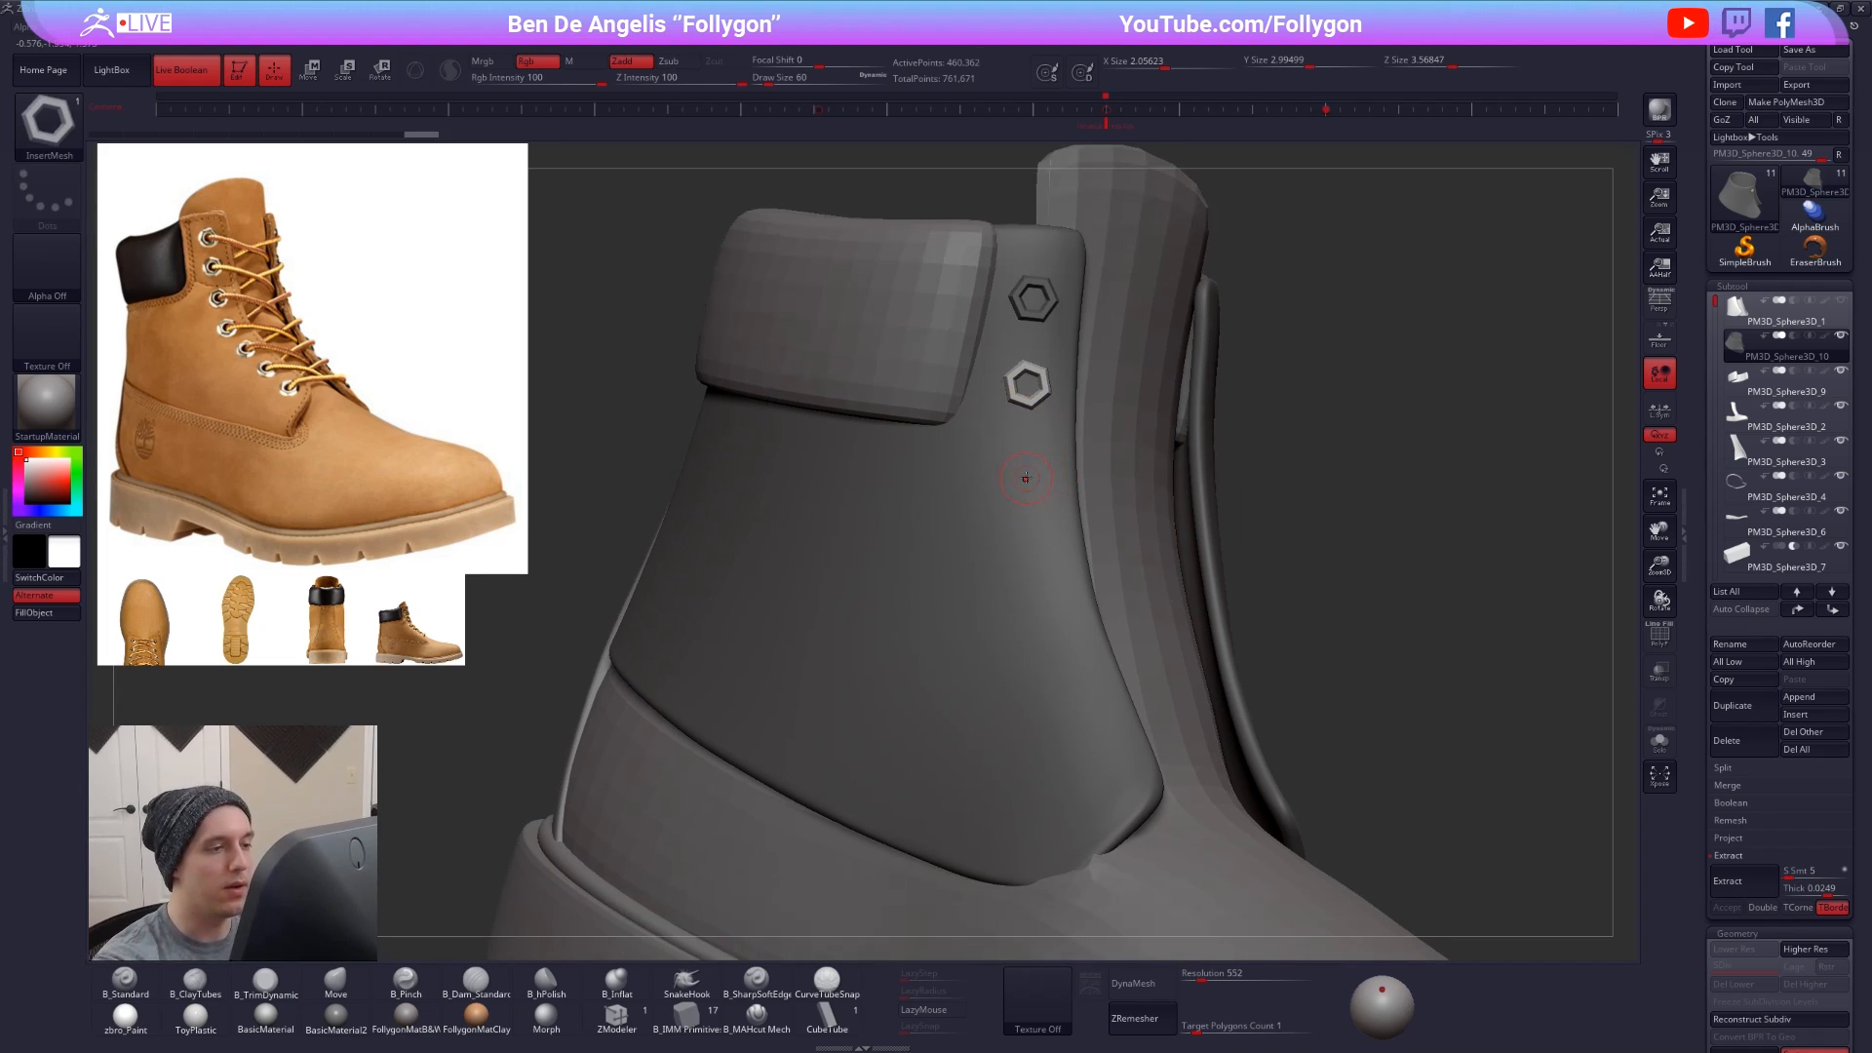
left_click_drag(1025, 478, 1052, 500)
right_click_drag(1039, 581, 1034, 537, "alt")
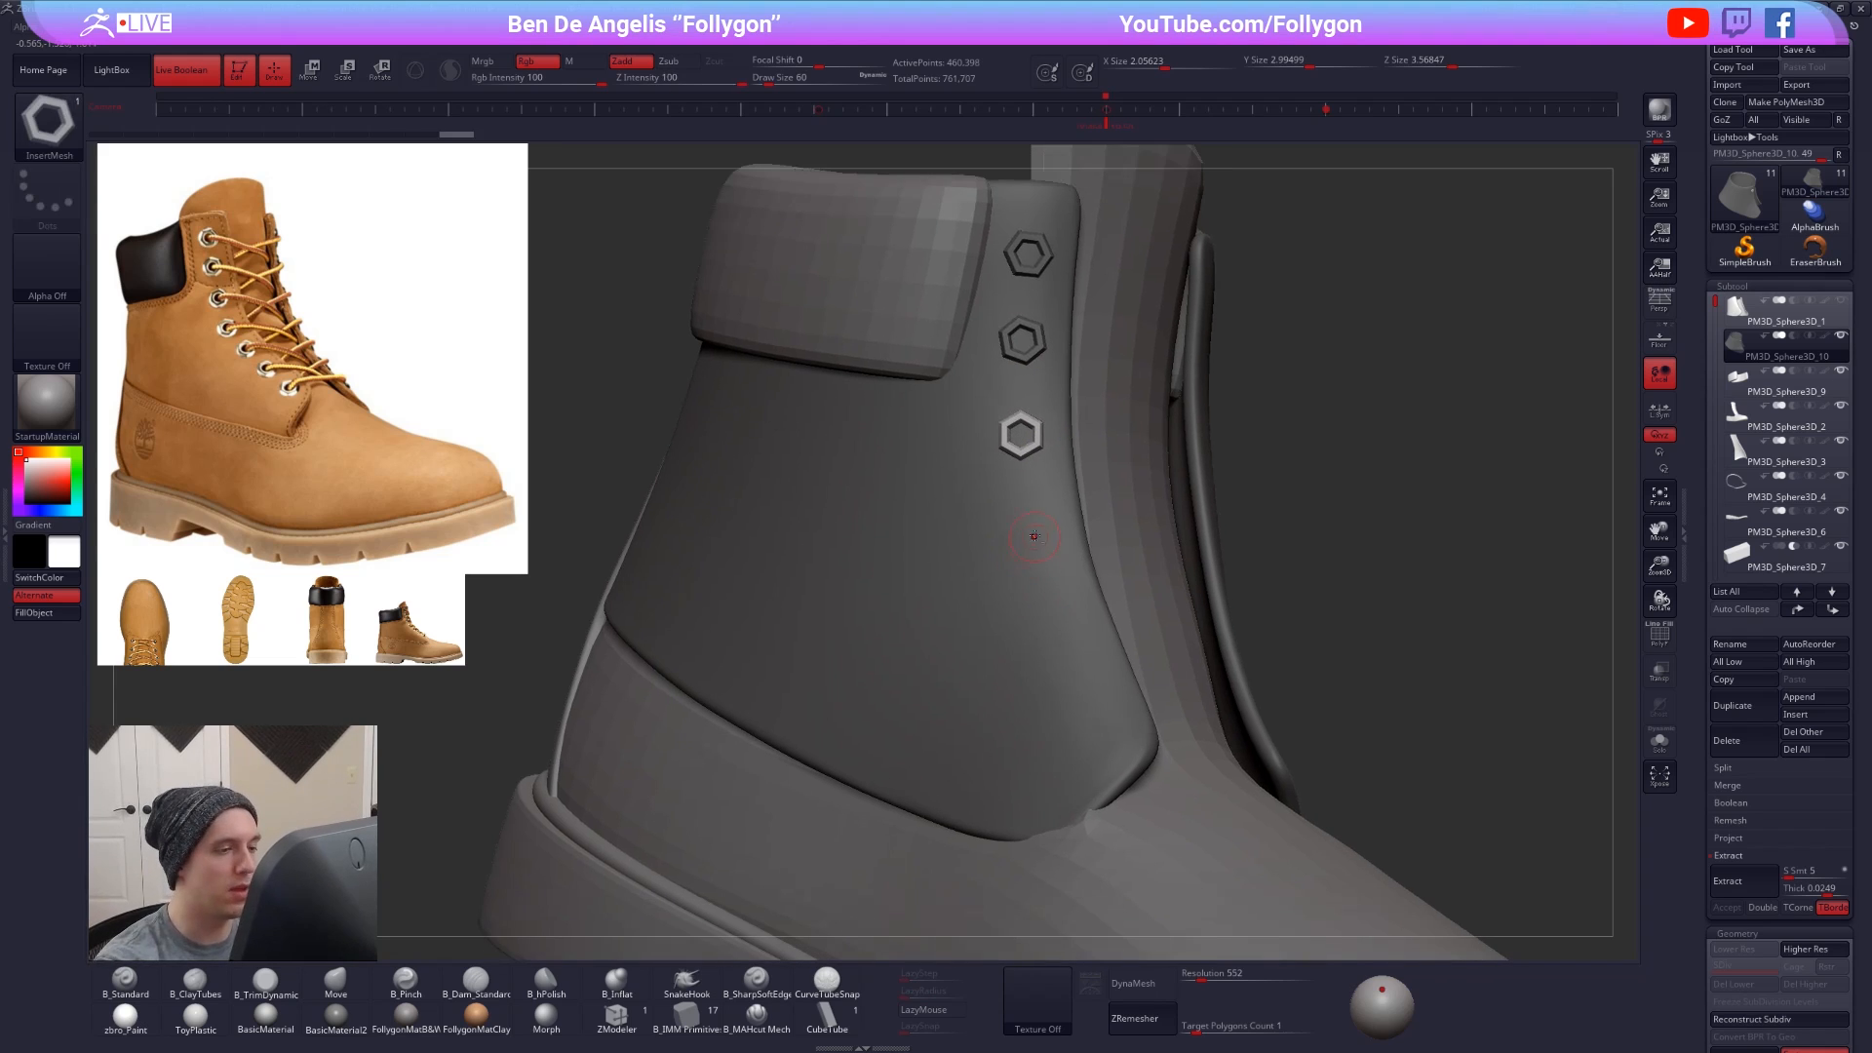
left_click_drag(1029, 513, 1043, 551)
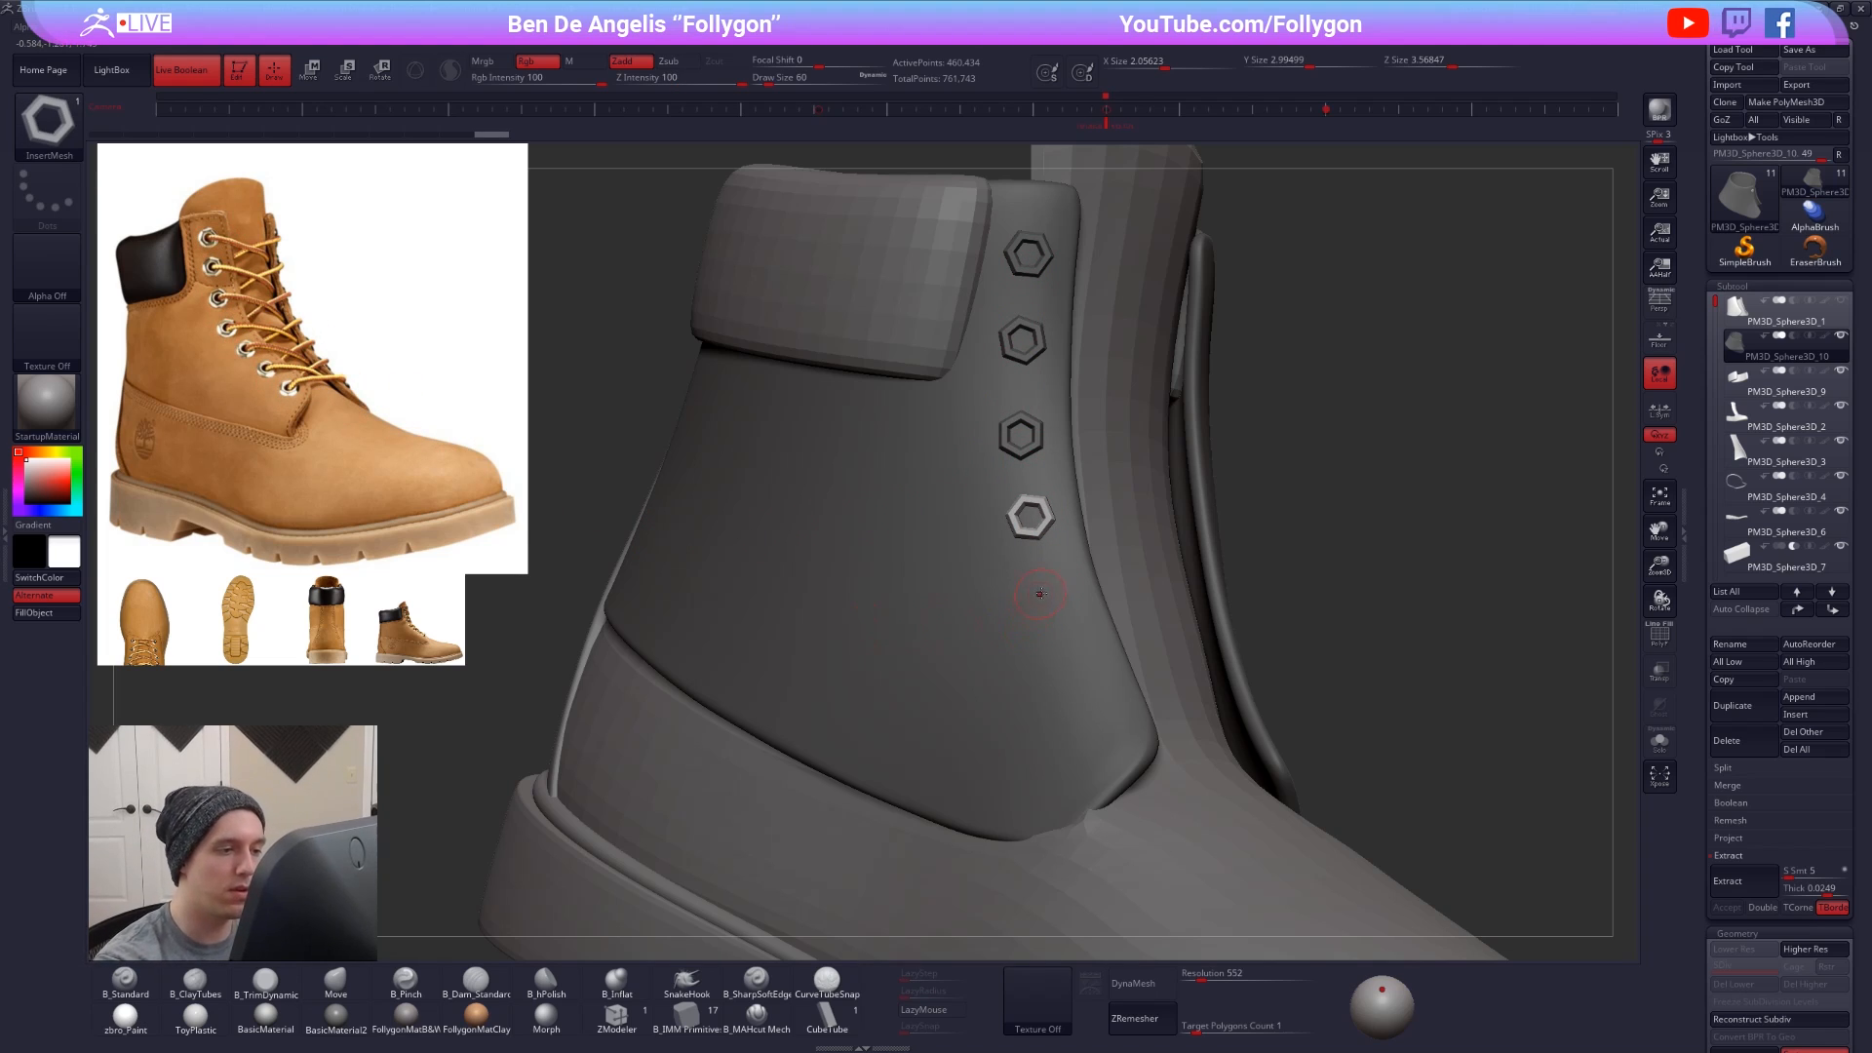
left_click_drag(1047, 583, 1049, 586)
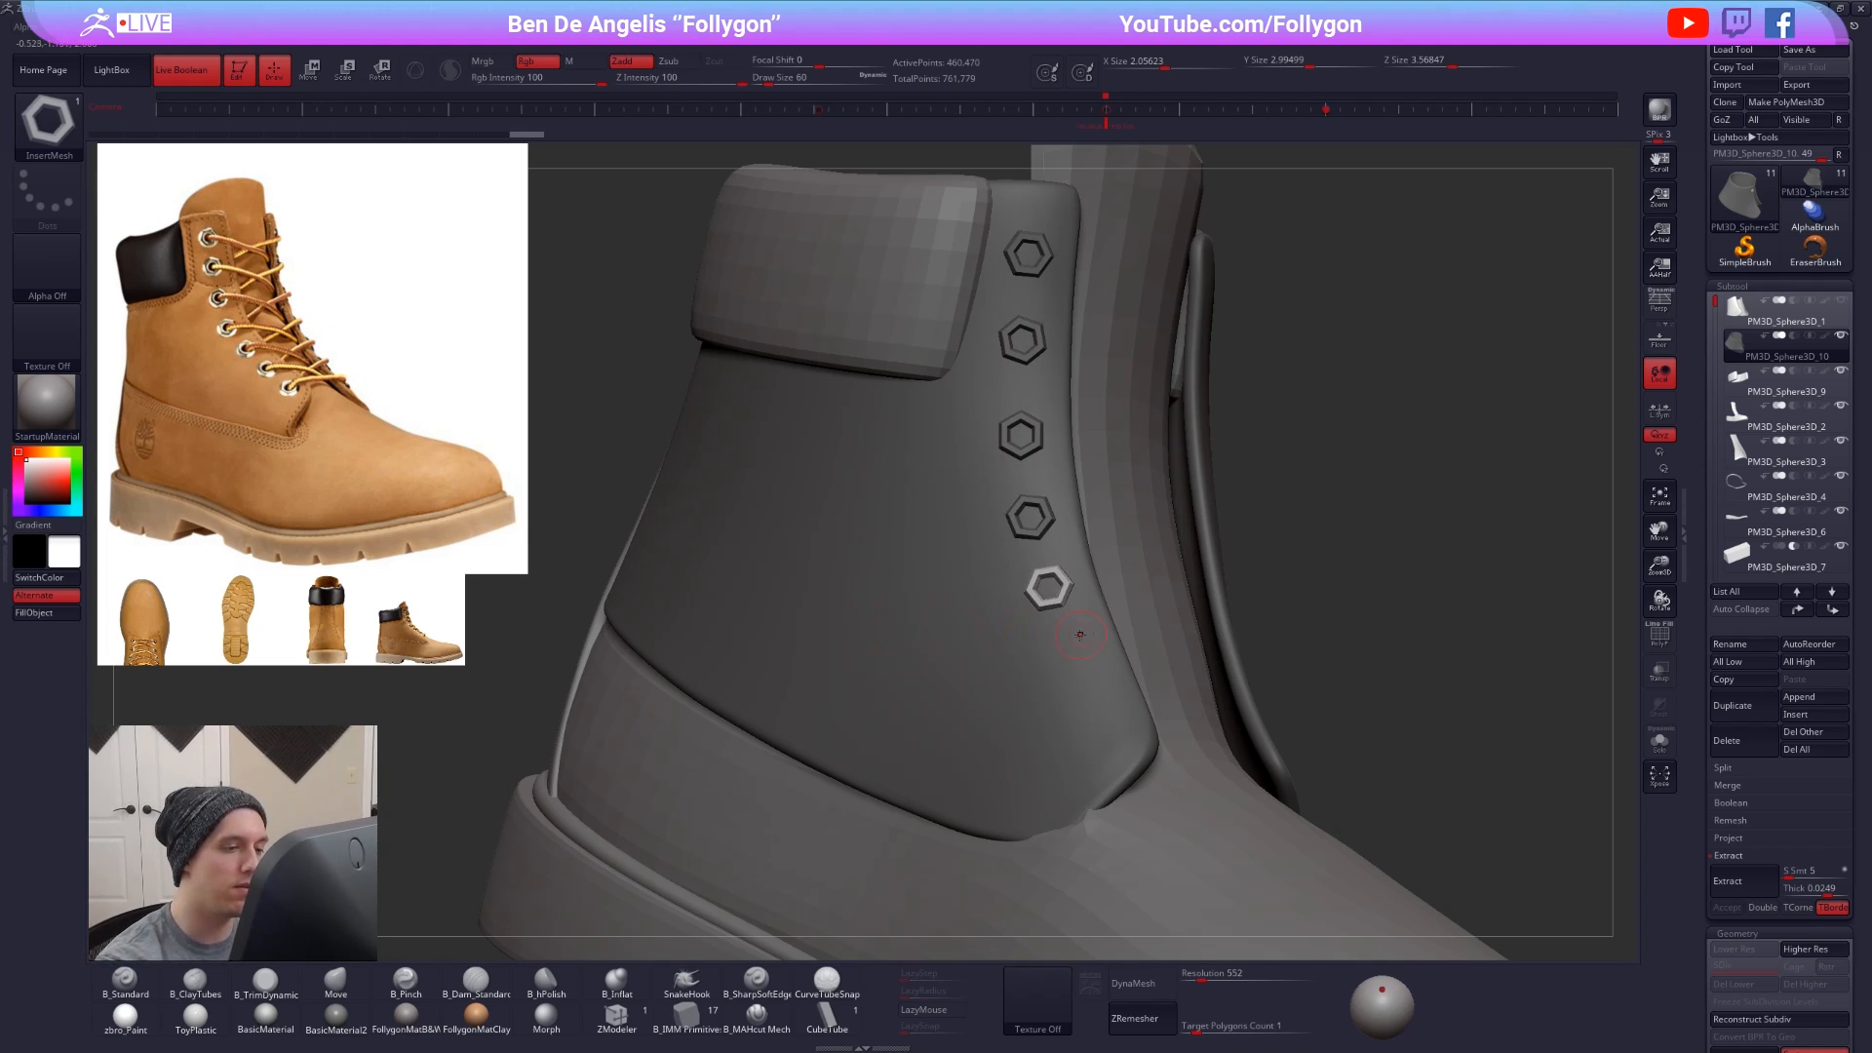
mouse_move(1080, 650)
left_mouse_down()
mouse_move(1111, 722)
mouse_move(1331, 761)
mouse_move(1325, 730)
mouse_move(1326, 767)
mouse_move(1299, 773)
left_mouse_up()
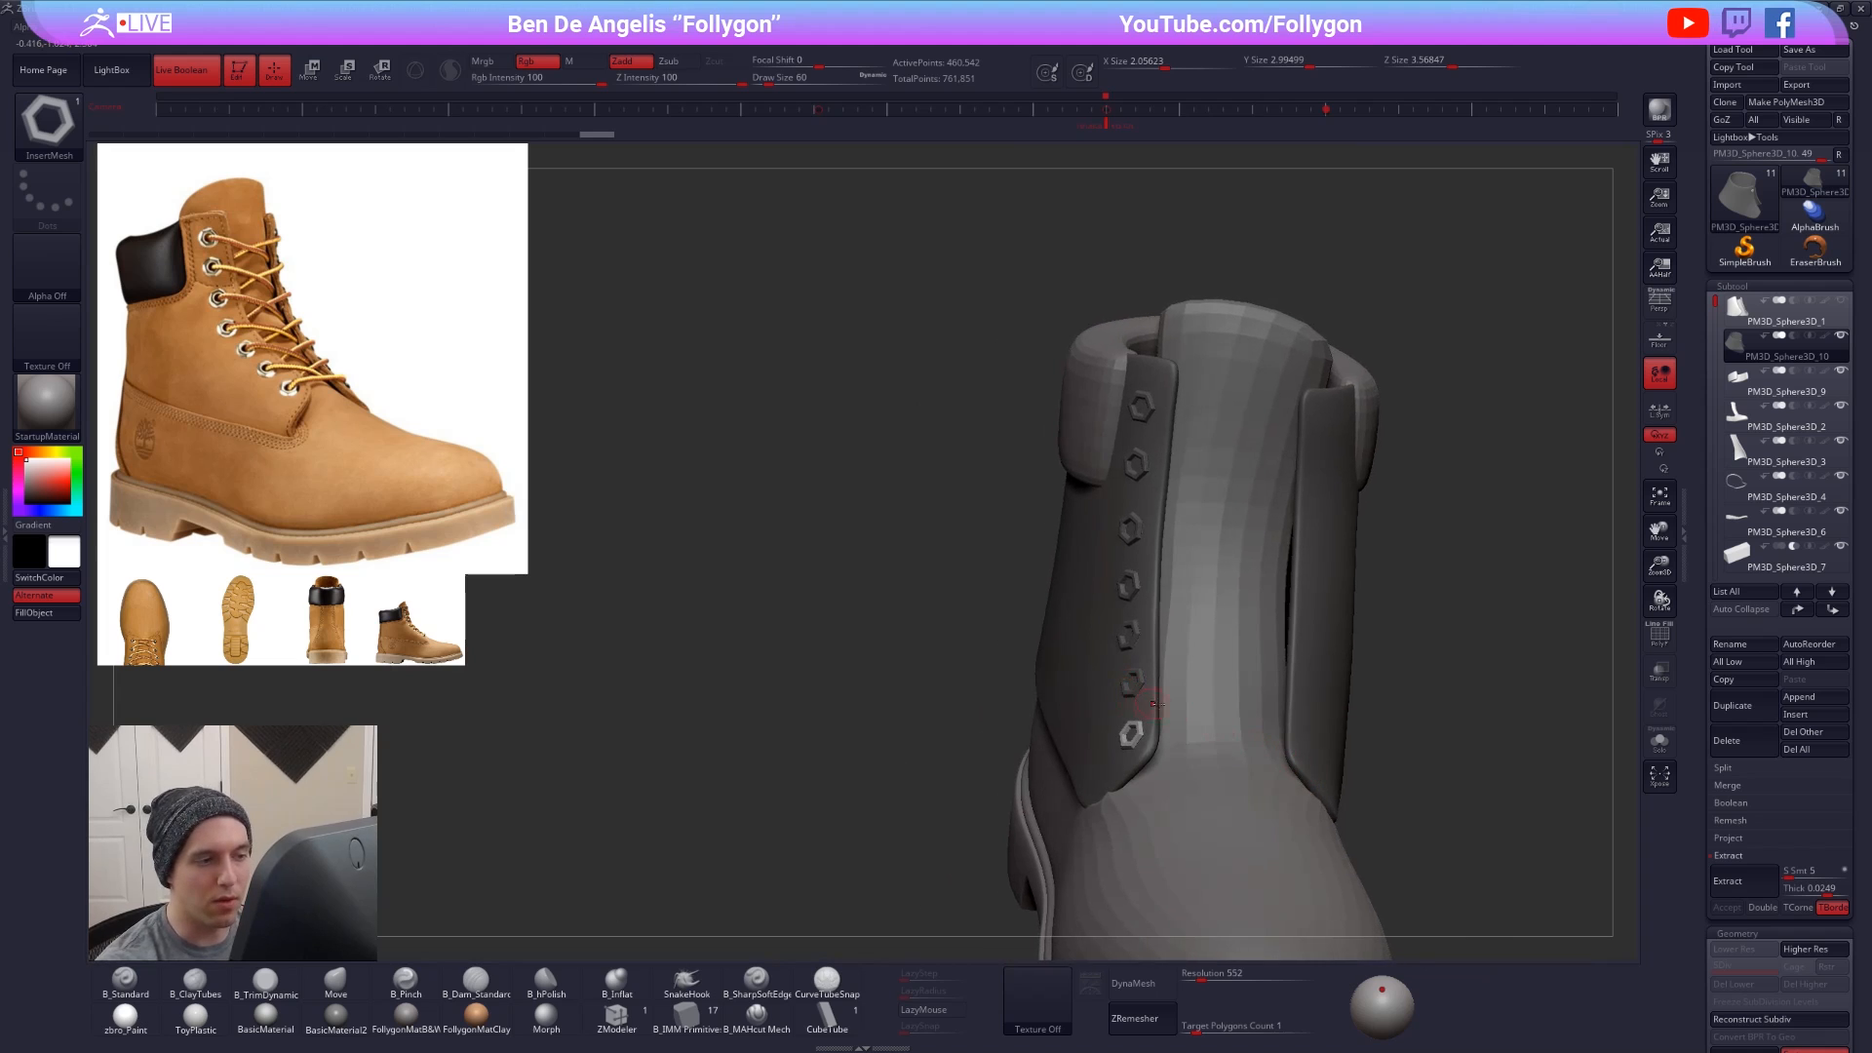
- Isolate the seven rings by polygroup, delete the hidden panel geometry from their subtool and show the whole boot again
right_click_drag(1156, 704, 1121, 681)
key("shift+f")
key("alt+s")
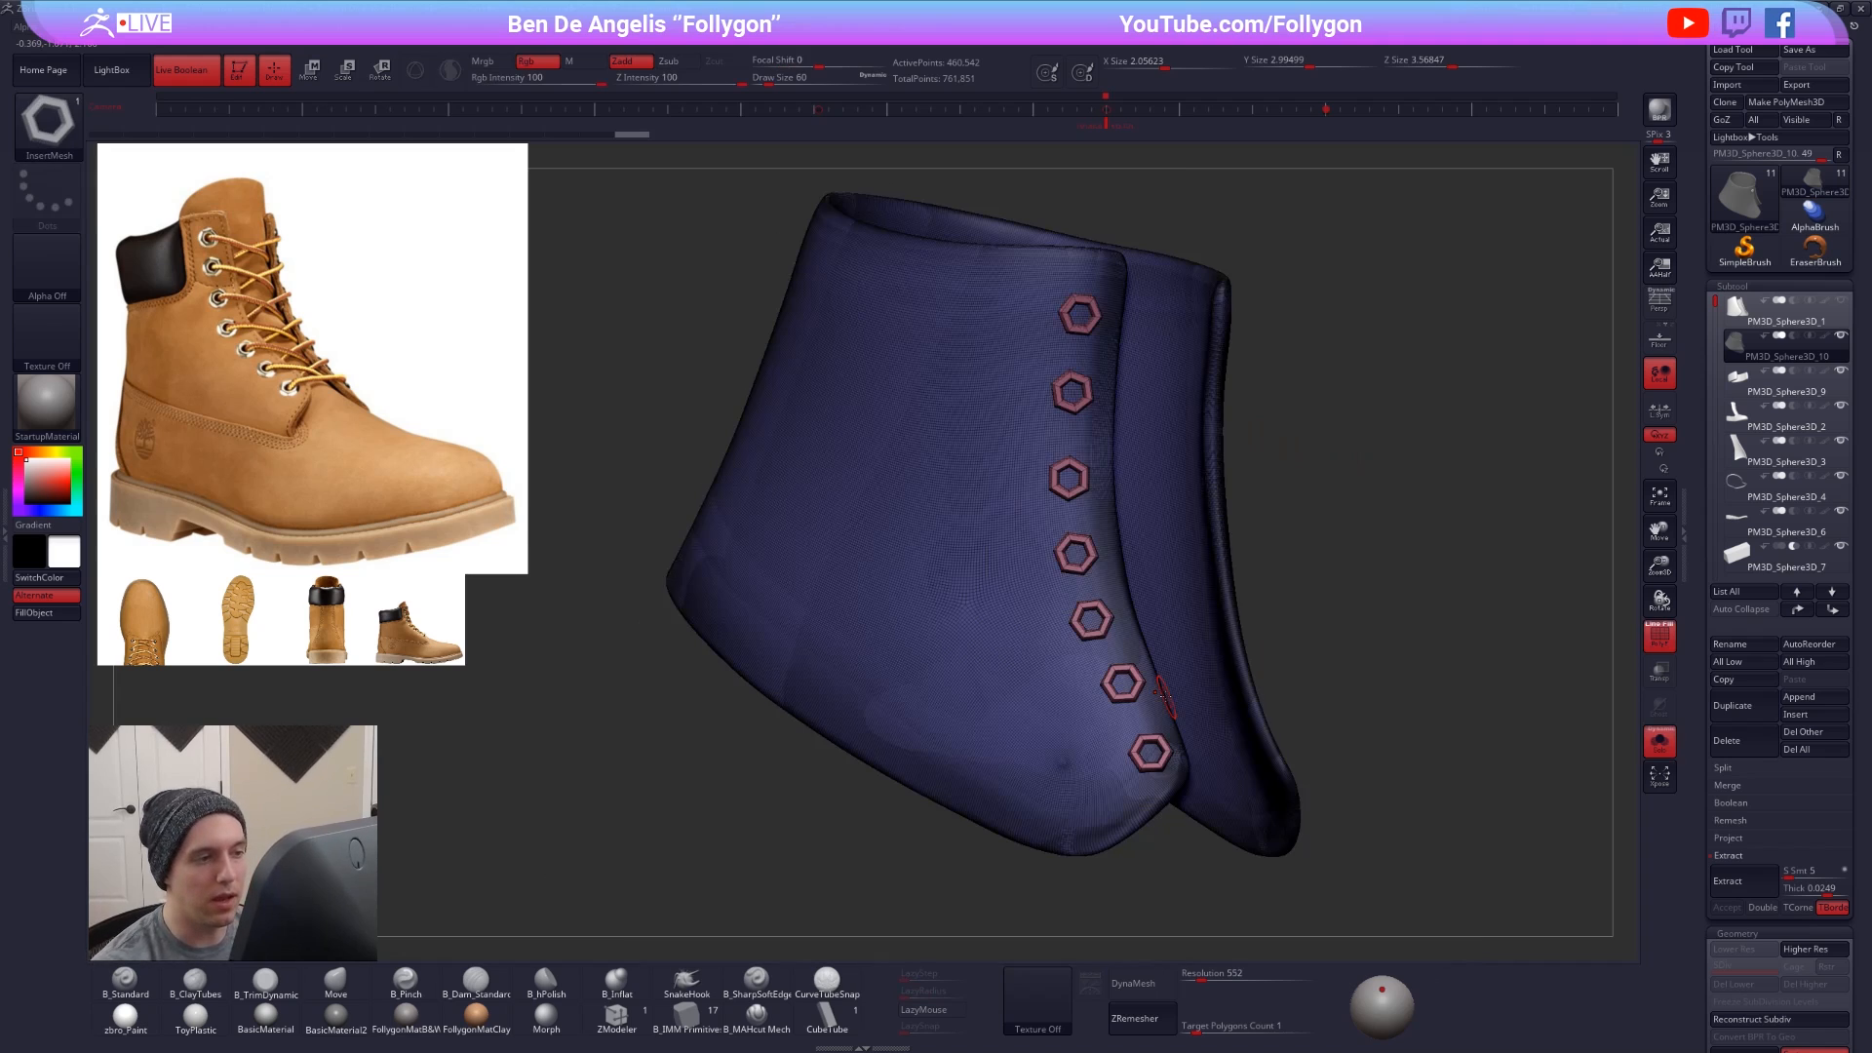
left_click(1022, 641, "ctrl+shift")
left_click(997, 646, "ctrl+shift")
key("1")
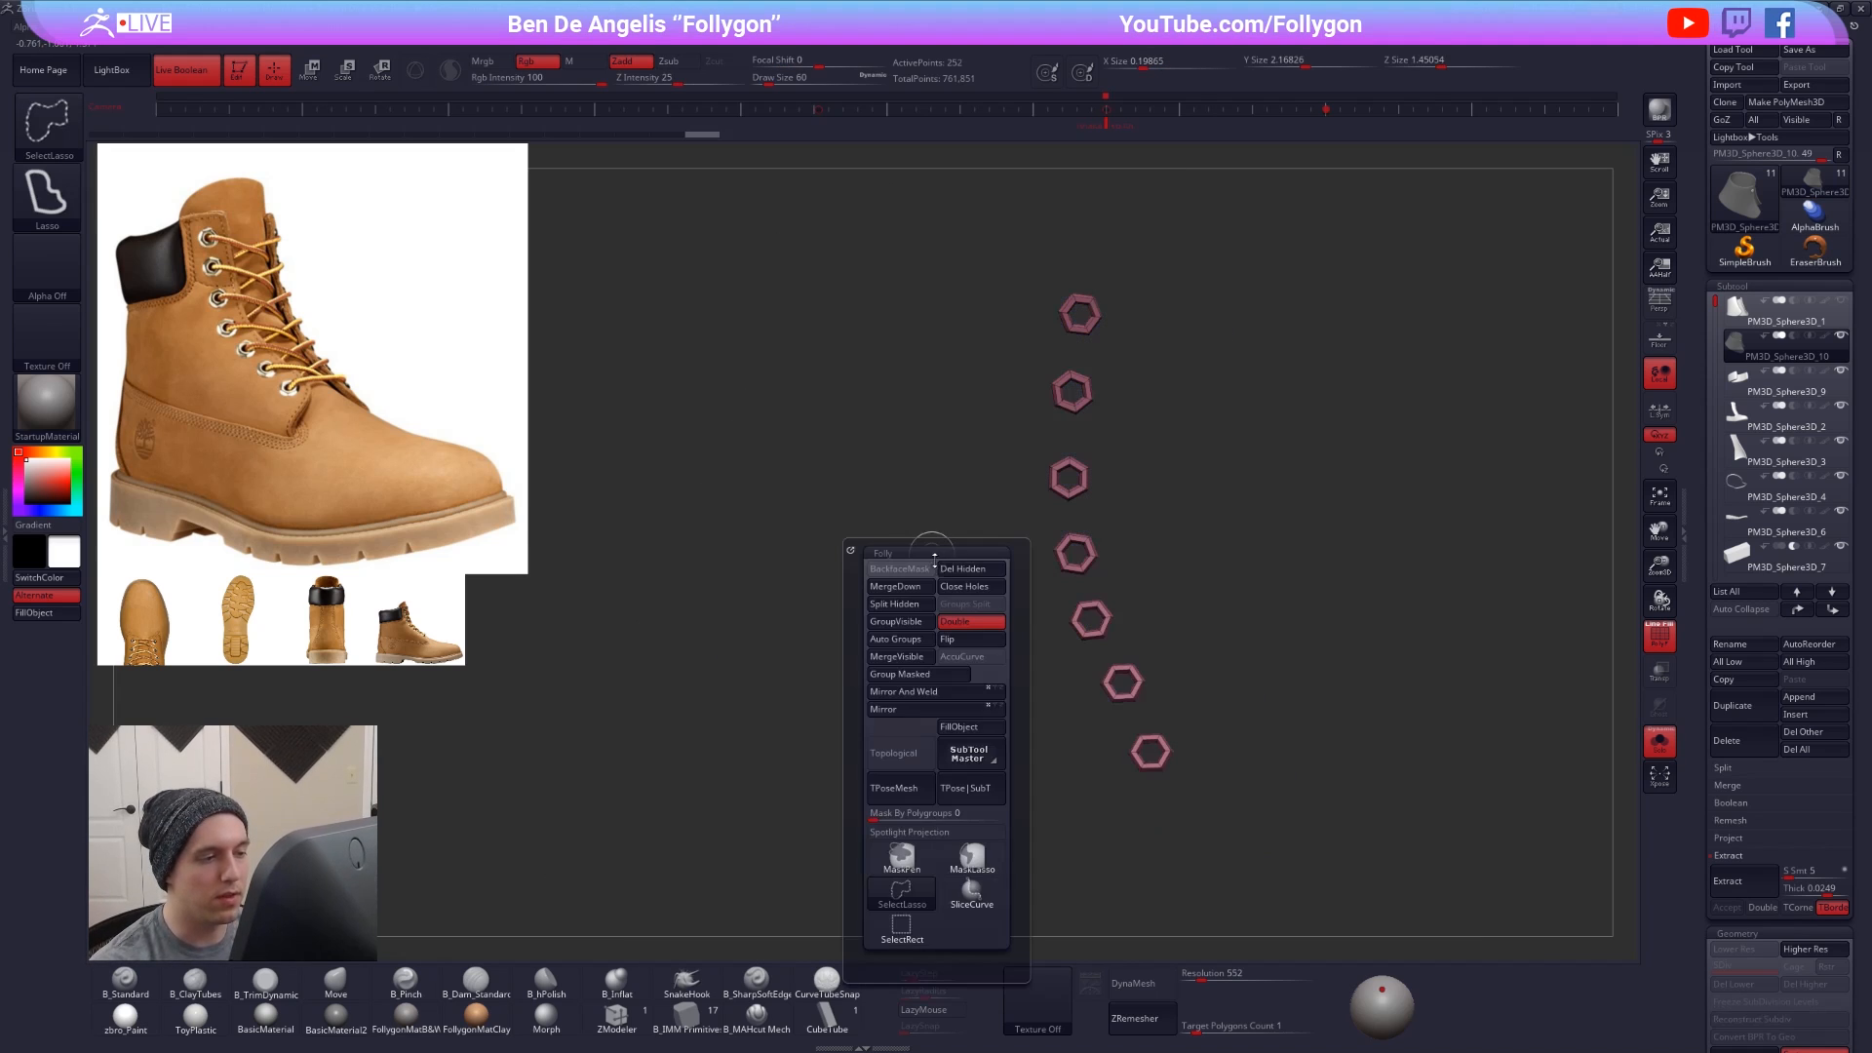
left_click(964, 567)
key("alt+s")
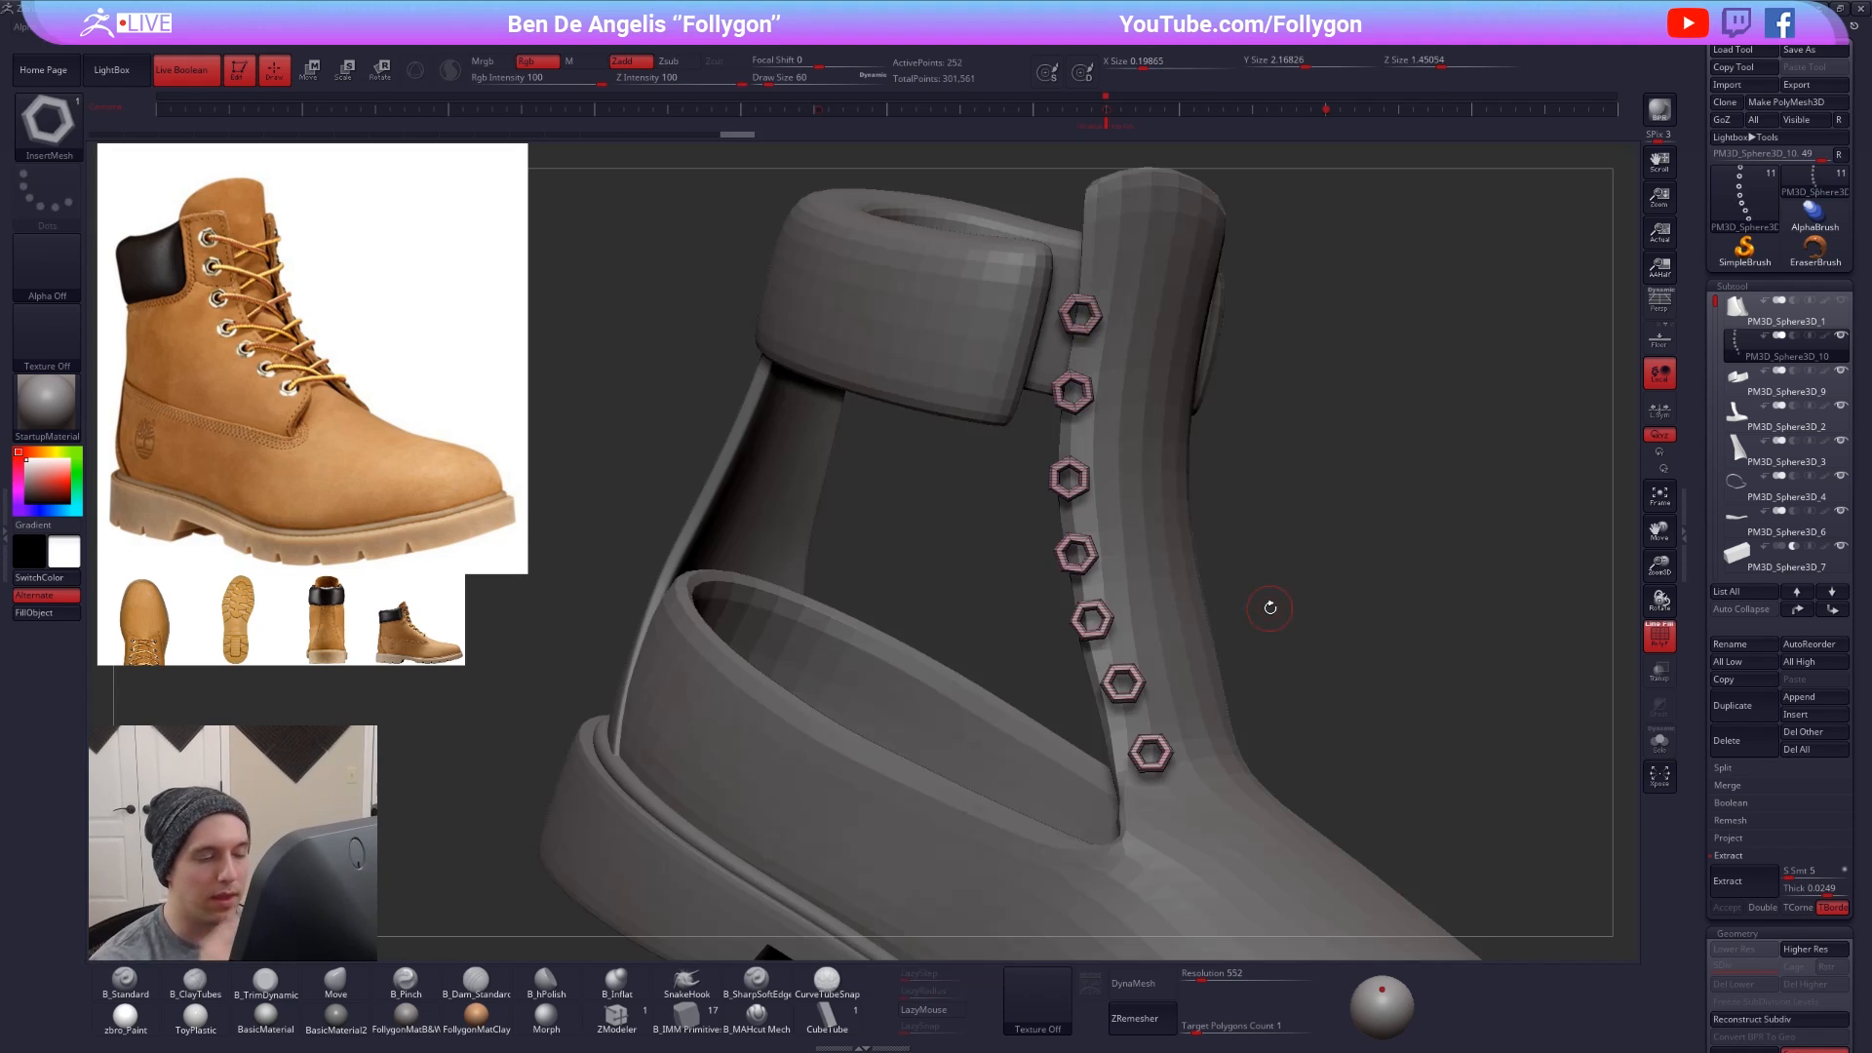
- Insert seven rings down the ankle panel's opposite front edge to match the first row, then clear the mask
left_click_drag(1270, 608, 996, 389)
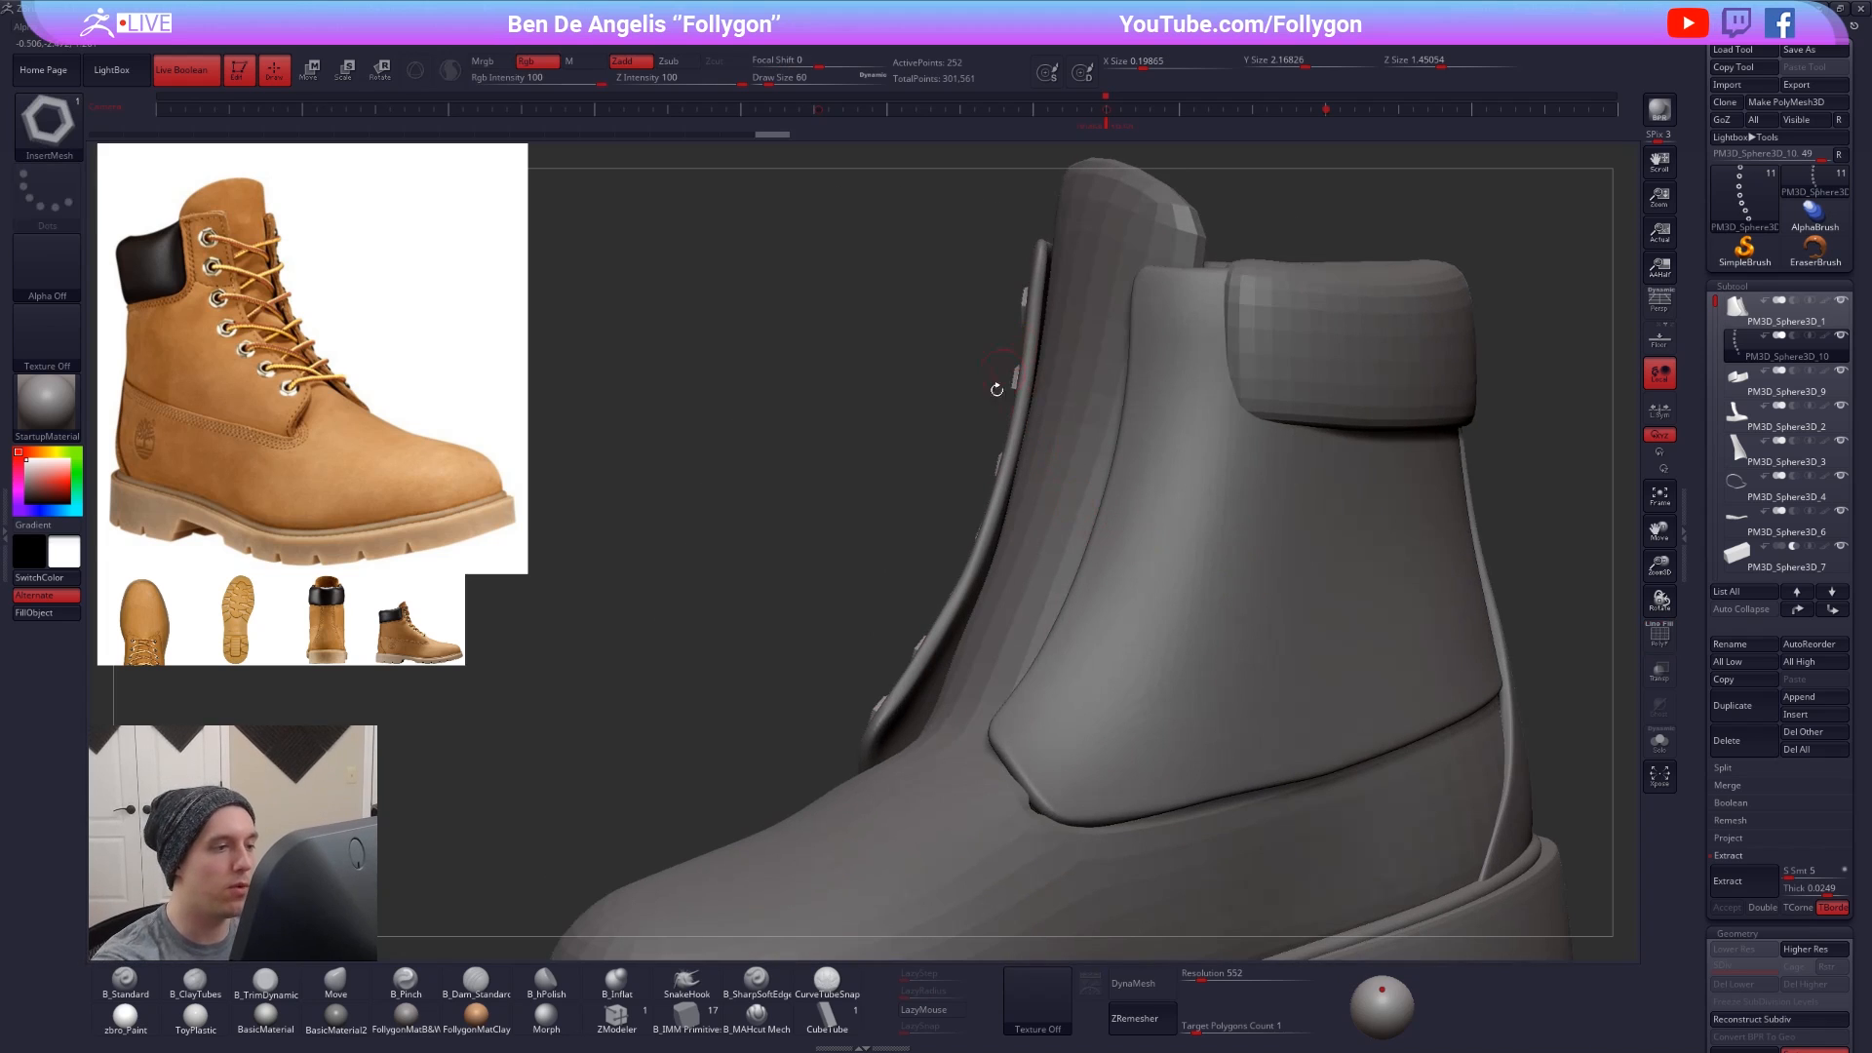
left_click_drag(1146, 471, 1233, 398)
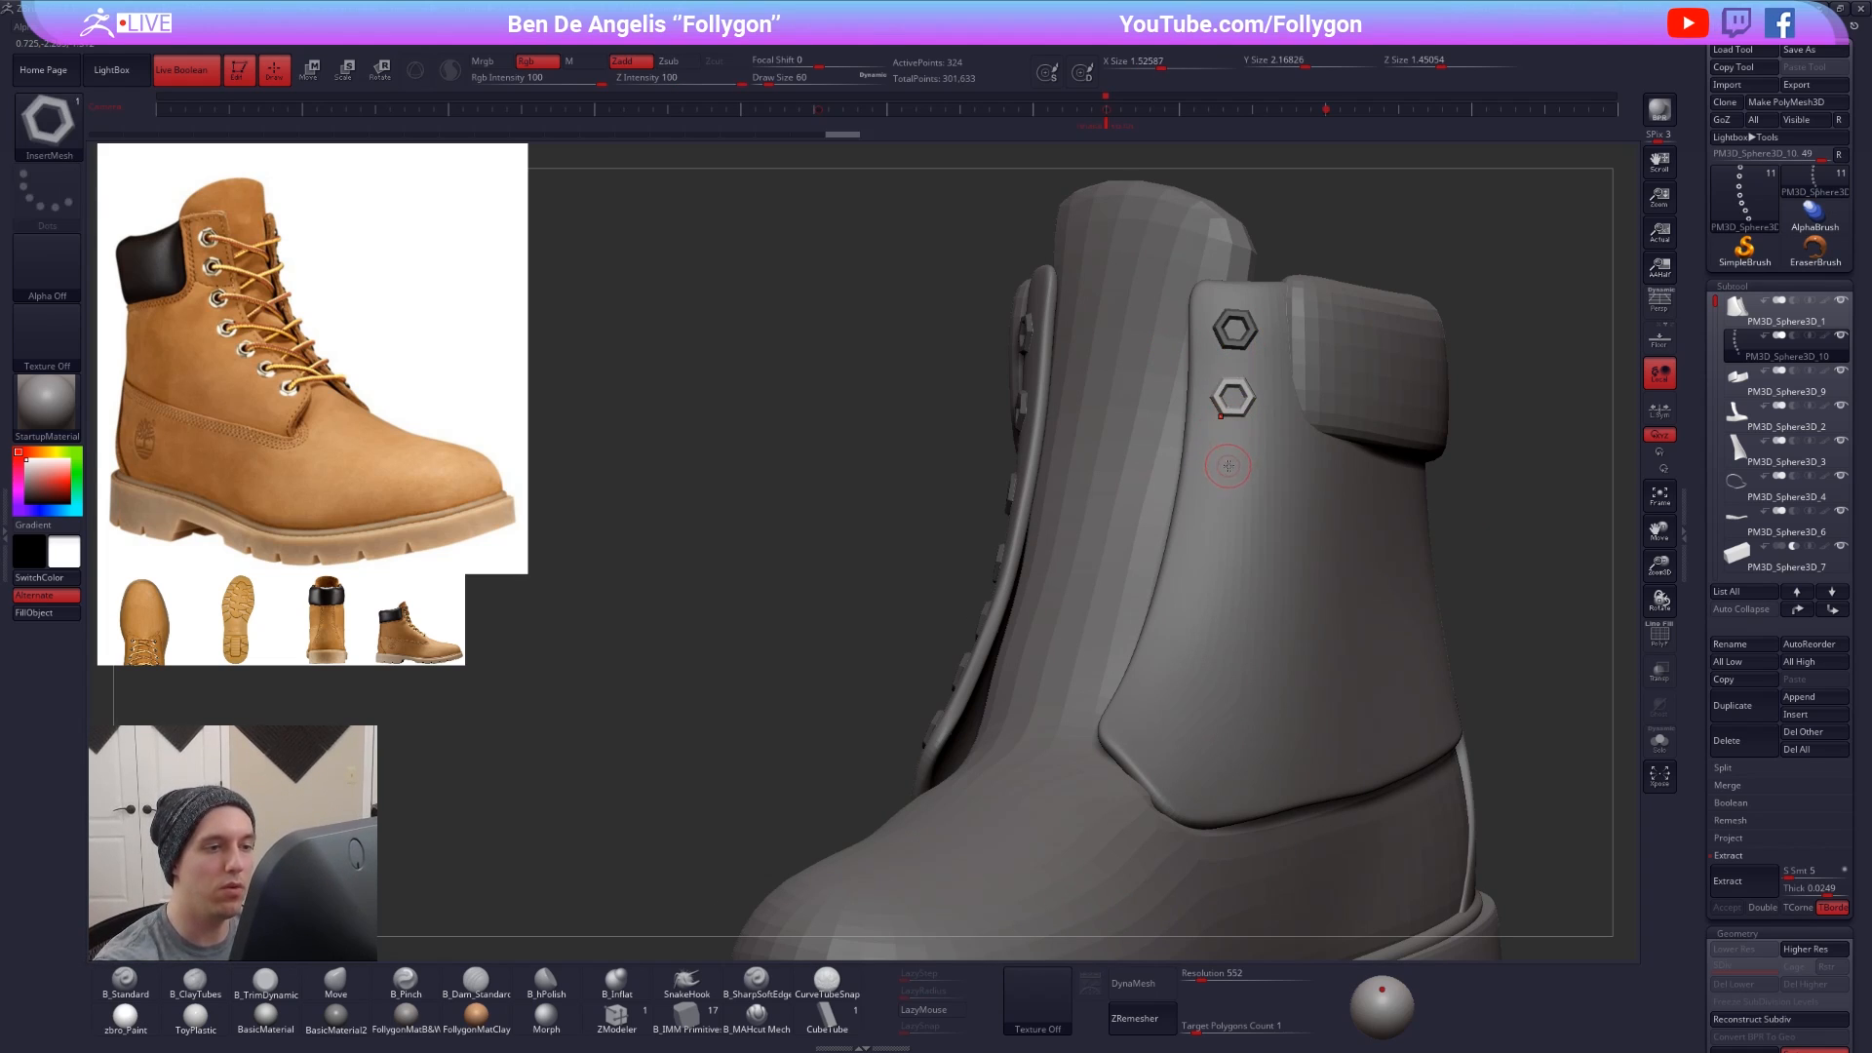
left_click_drag(1229, 465, 1224, 487)
right_click_drag(1117, 505, 1212, 537)
left_click_drag(1213, 538, 1213, 542)
right_click_drag(1214, 546, 1219, 604)
left_click_drag(1217, 615, 1217, 619)
left_click_drag(1211, 686, 1202, 756)
right_click_drag(1204, 756, 1258, 682)
left_click_drag(1347, 745, 1362, 764, "ctrl")
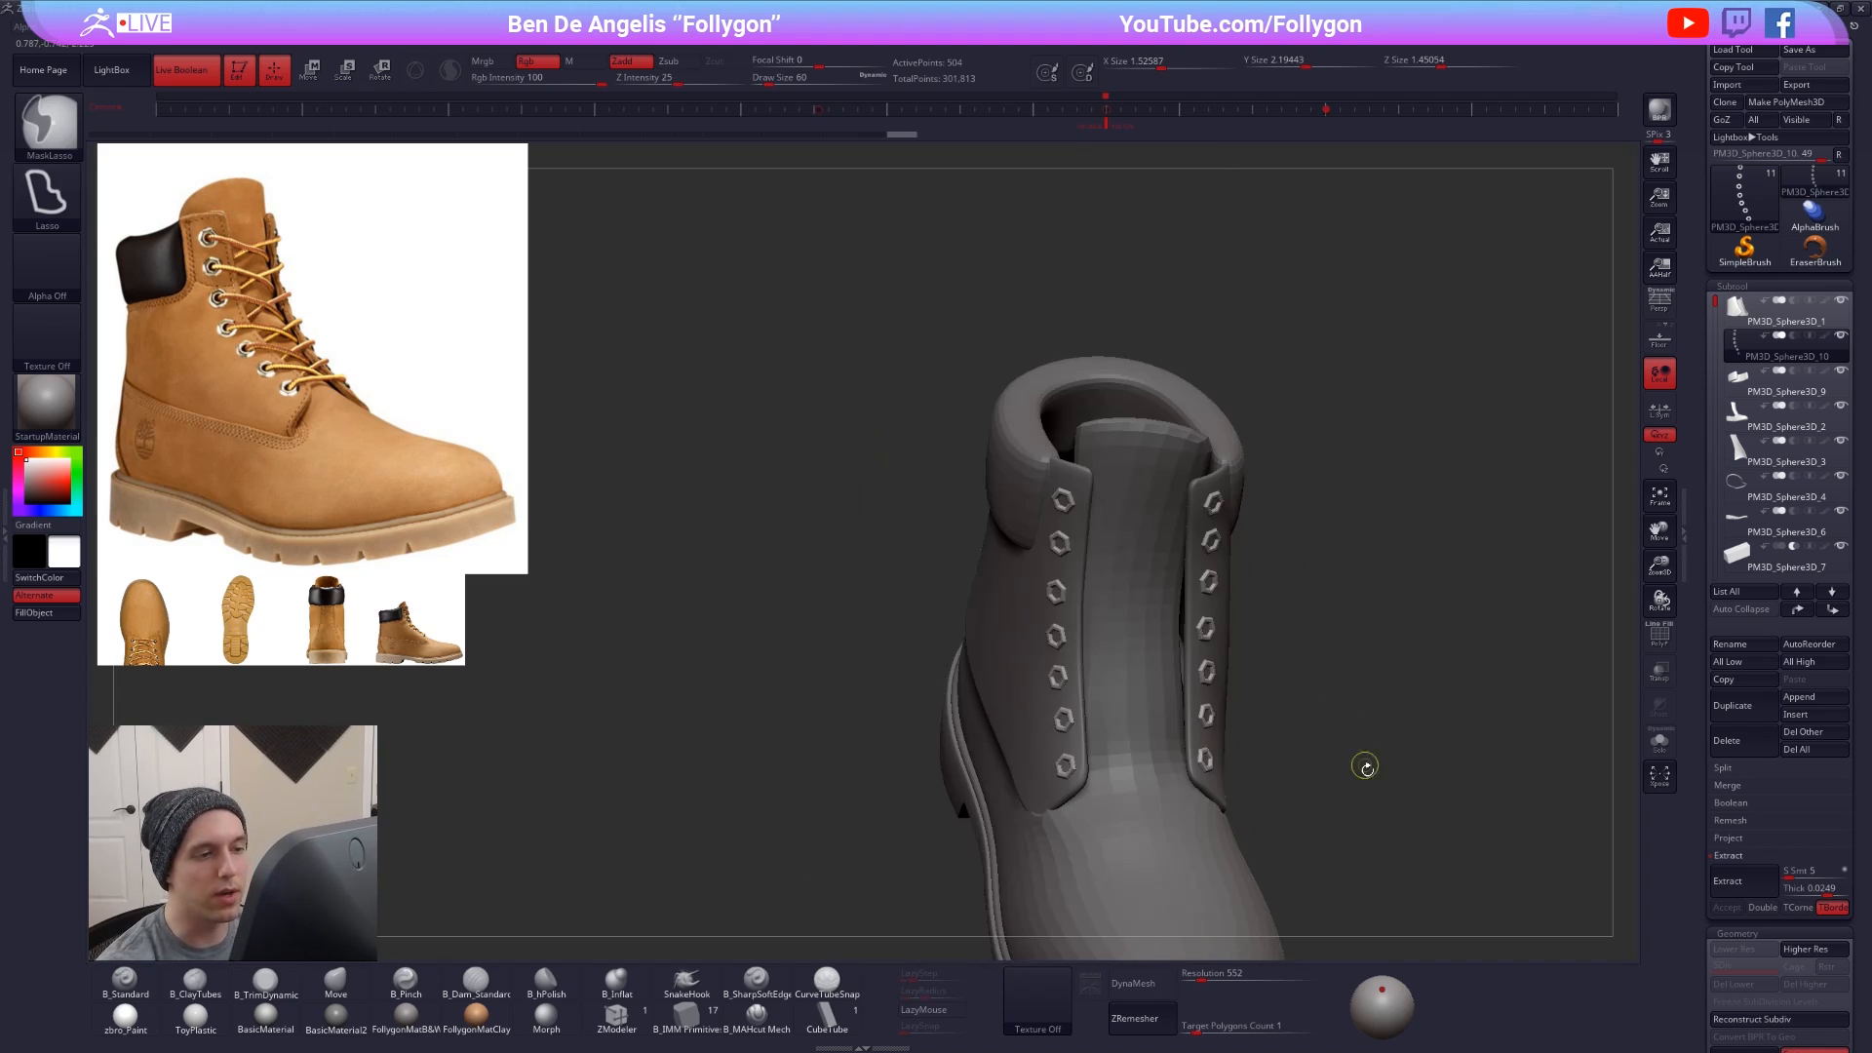
right_click_drag(1362, 764, 1350, 706)
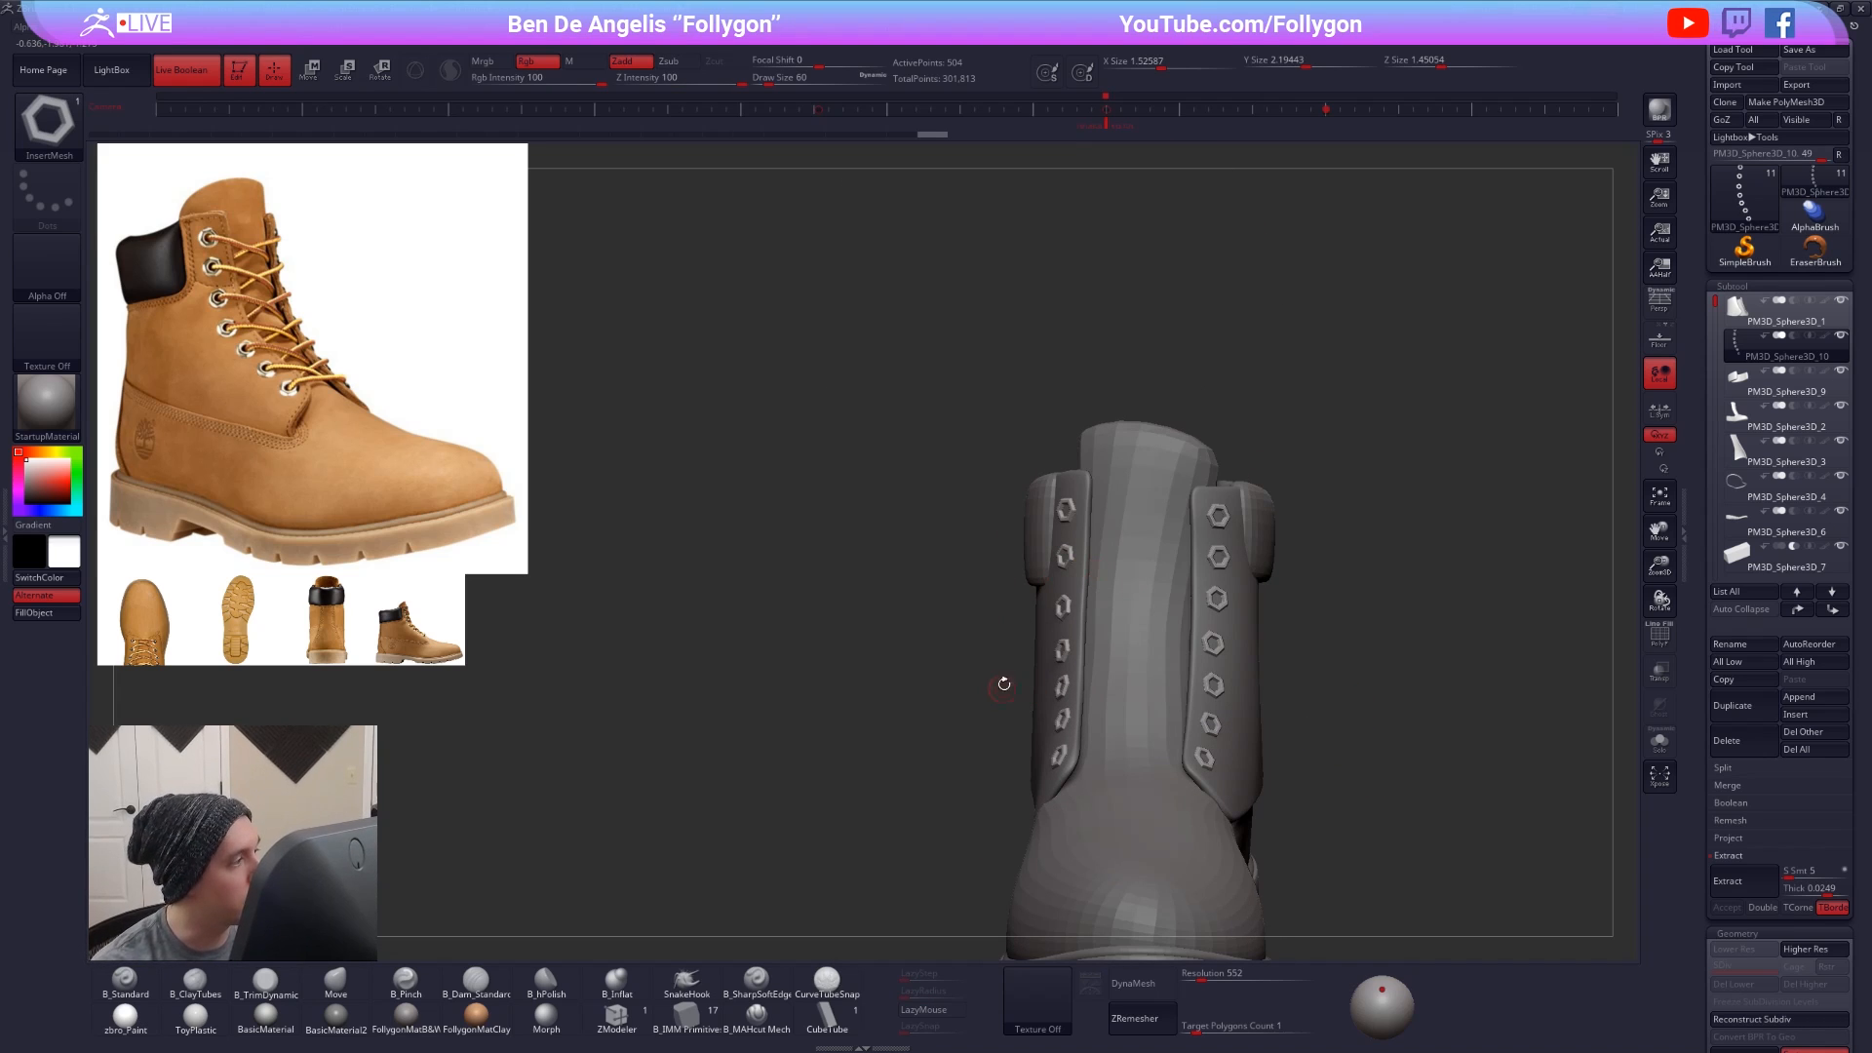
right_click_drag(1004, 684, 1015, 647)
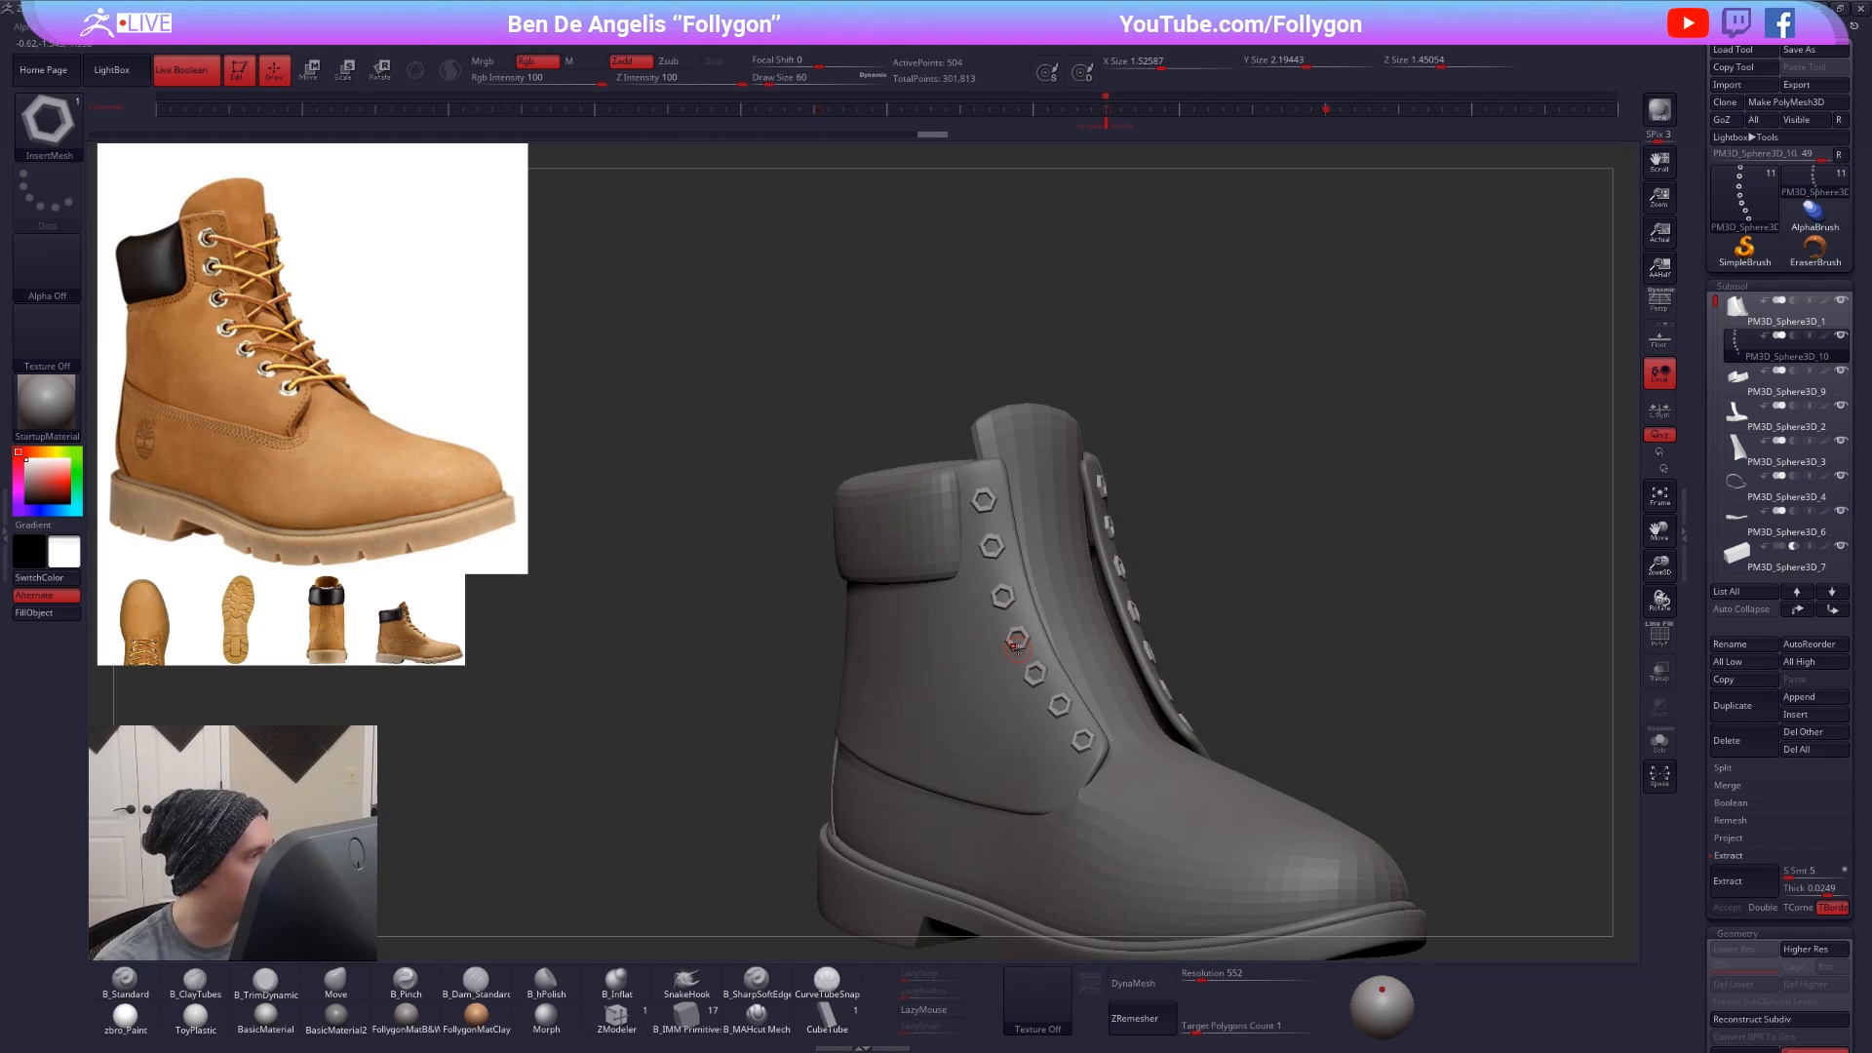
- Select the ankle panel subtool, choose the cylinder from the IMM Primitive brush and duplicate the panel
left_click(968, 617, "alt")
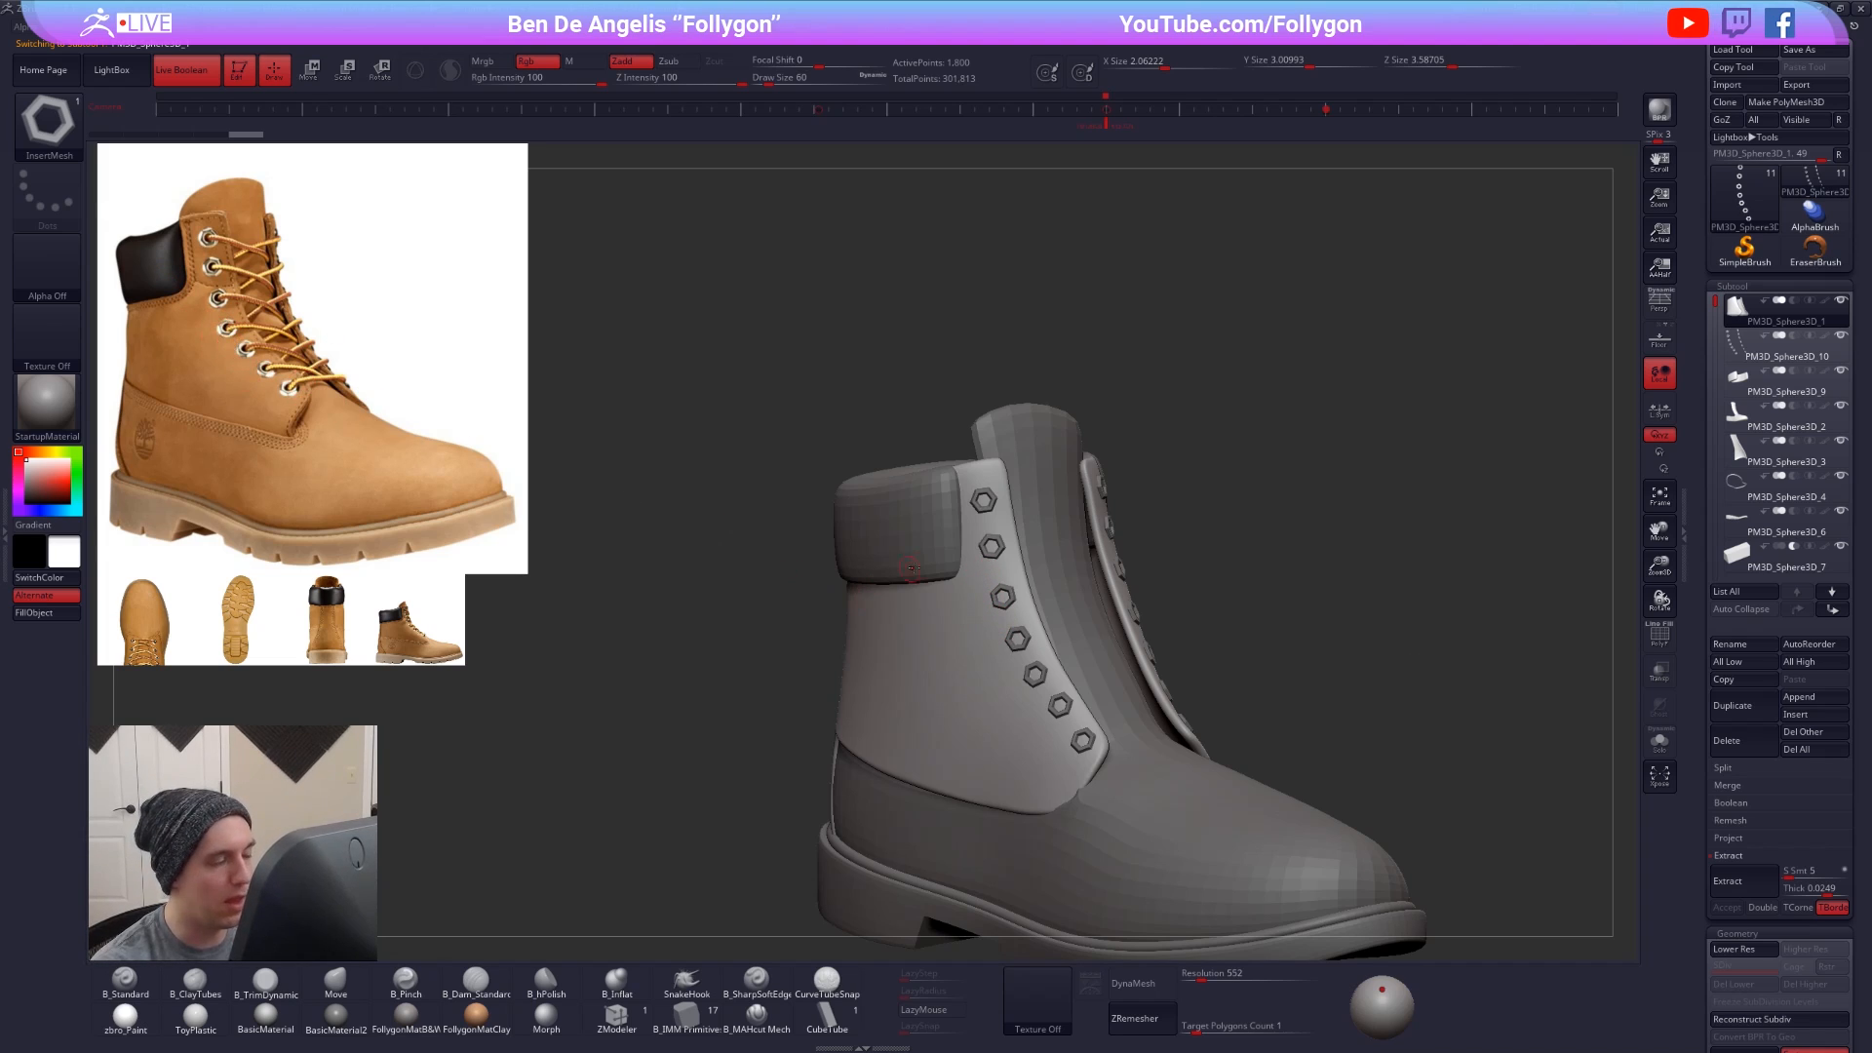
right_click_drag(1057, 686, 1190, 610)
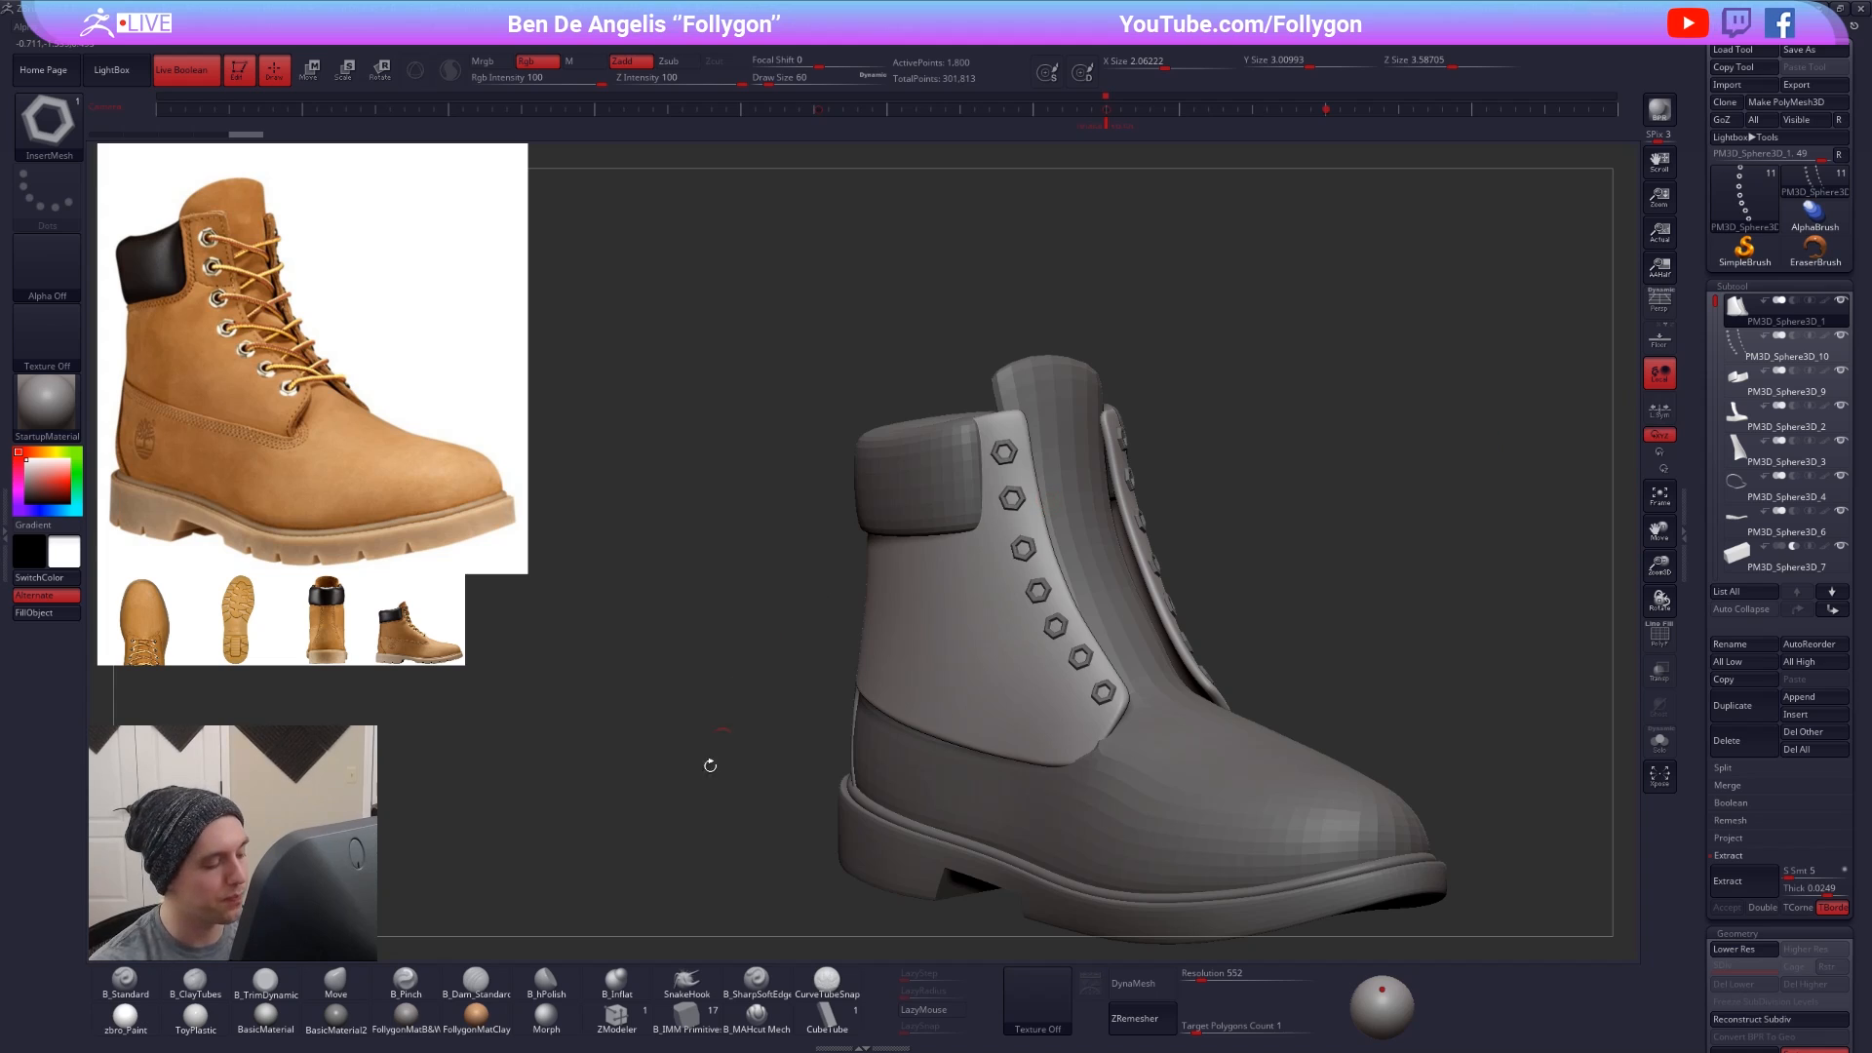
left_click(687, 1016)
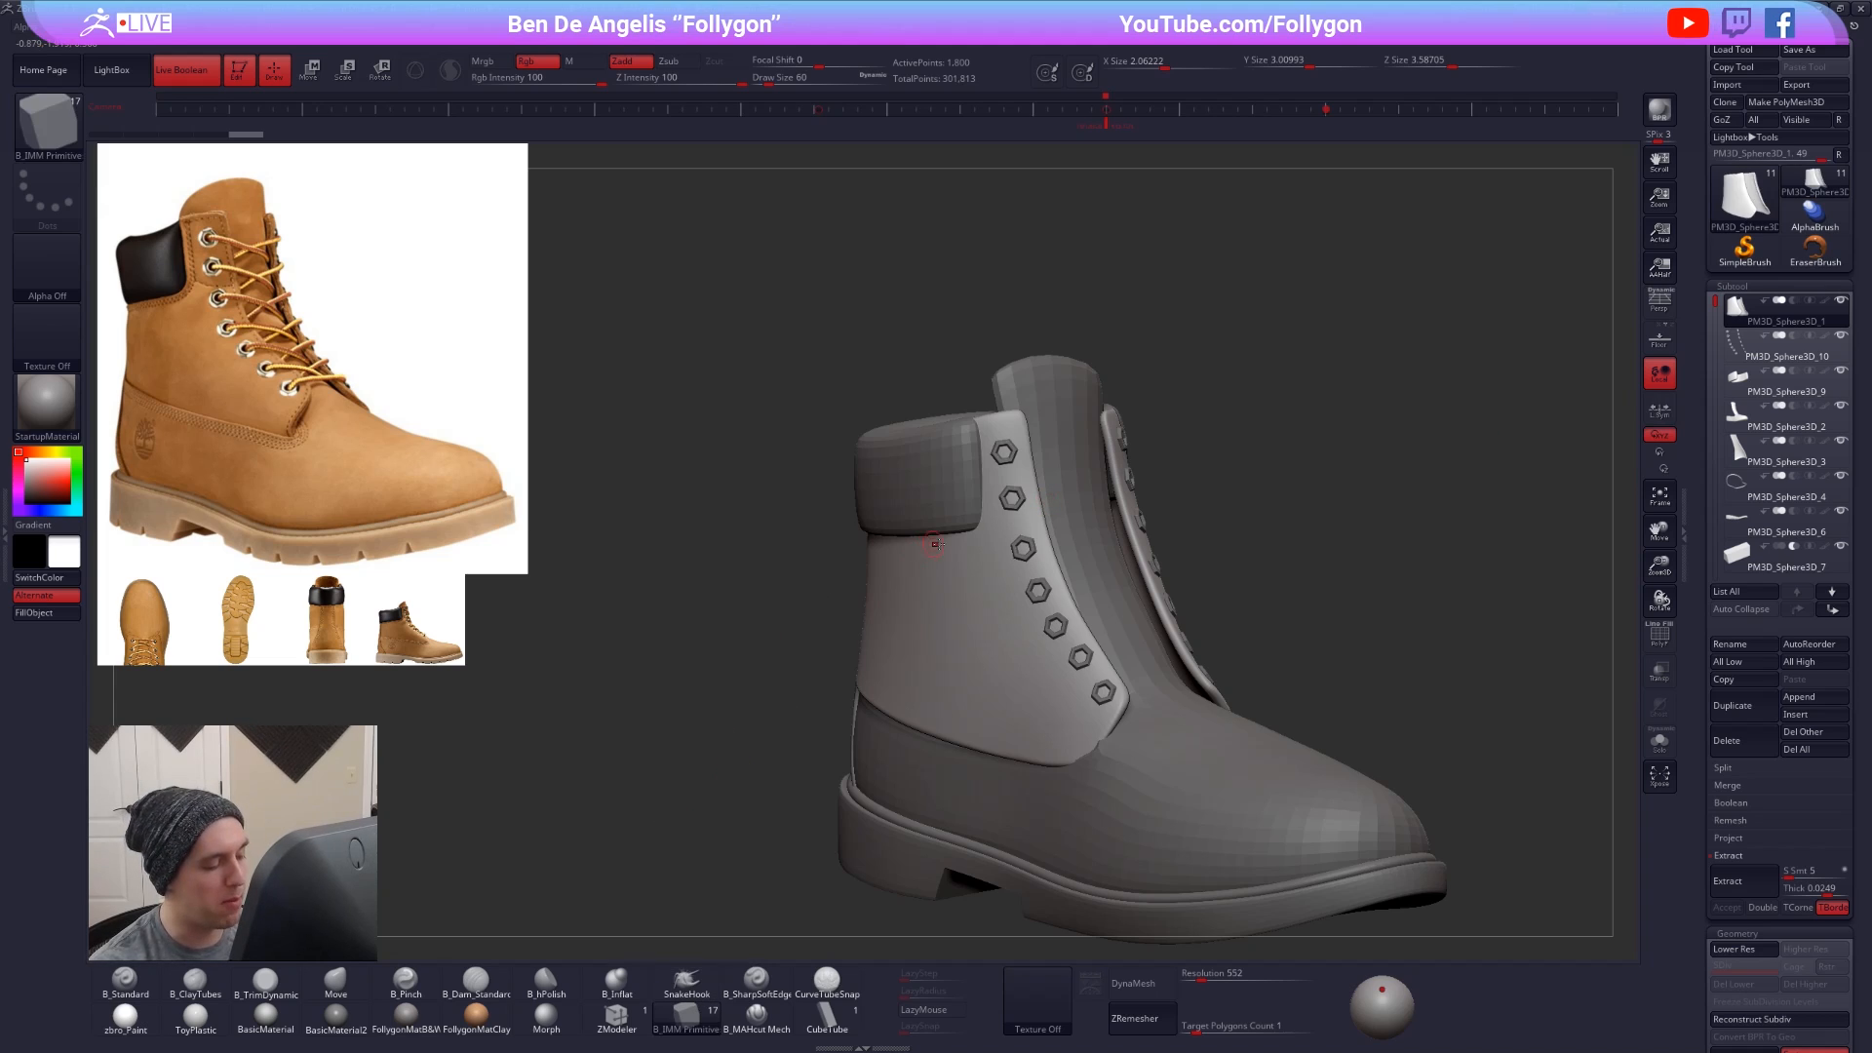
key("m")
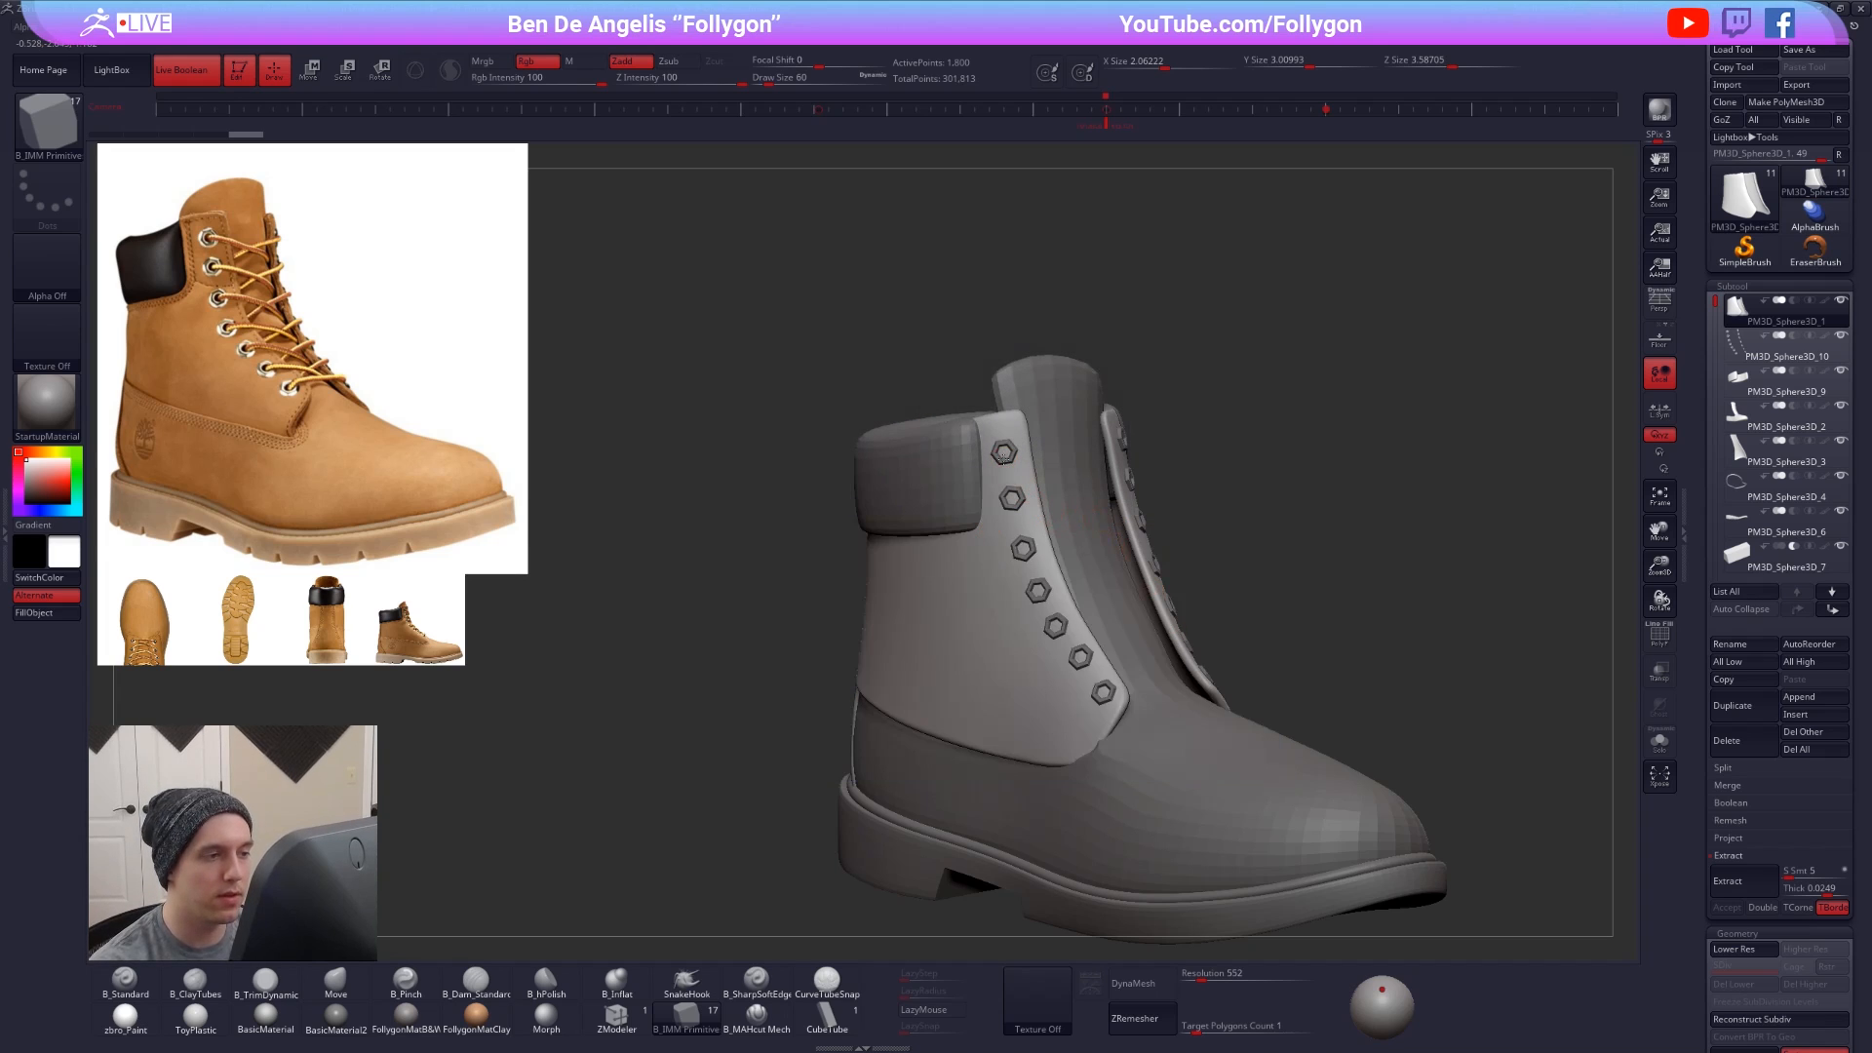
scroll(1004, 457, "up", 5)
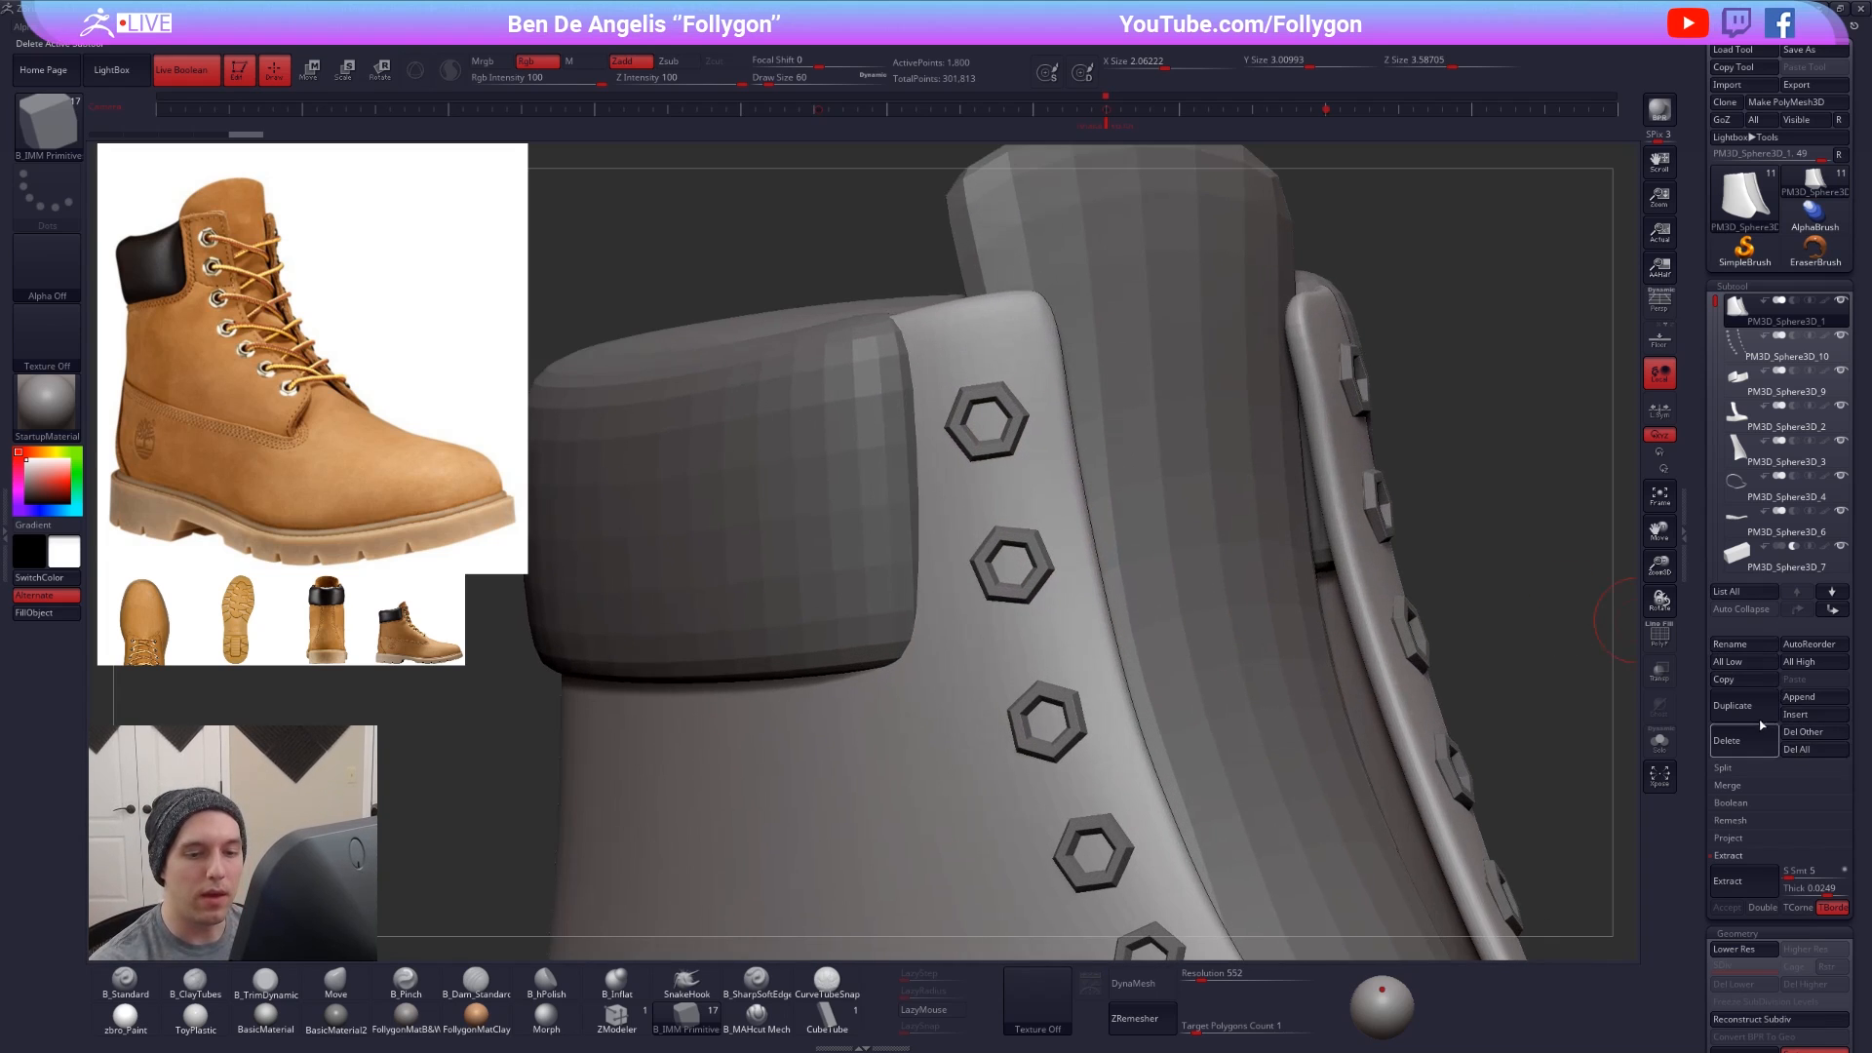
left_click(1754, 717)
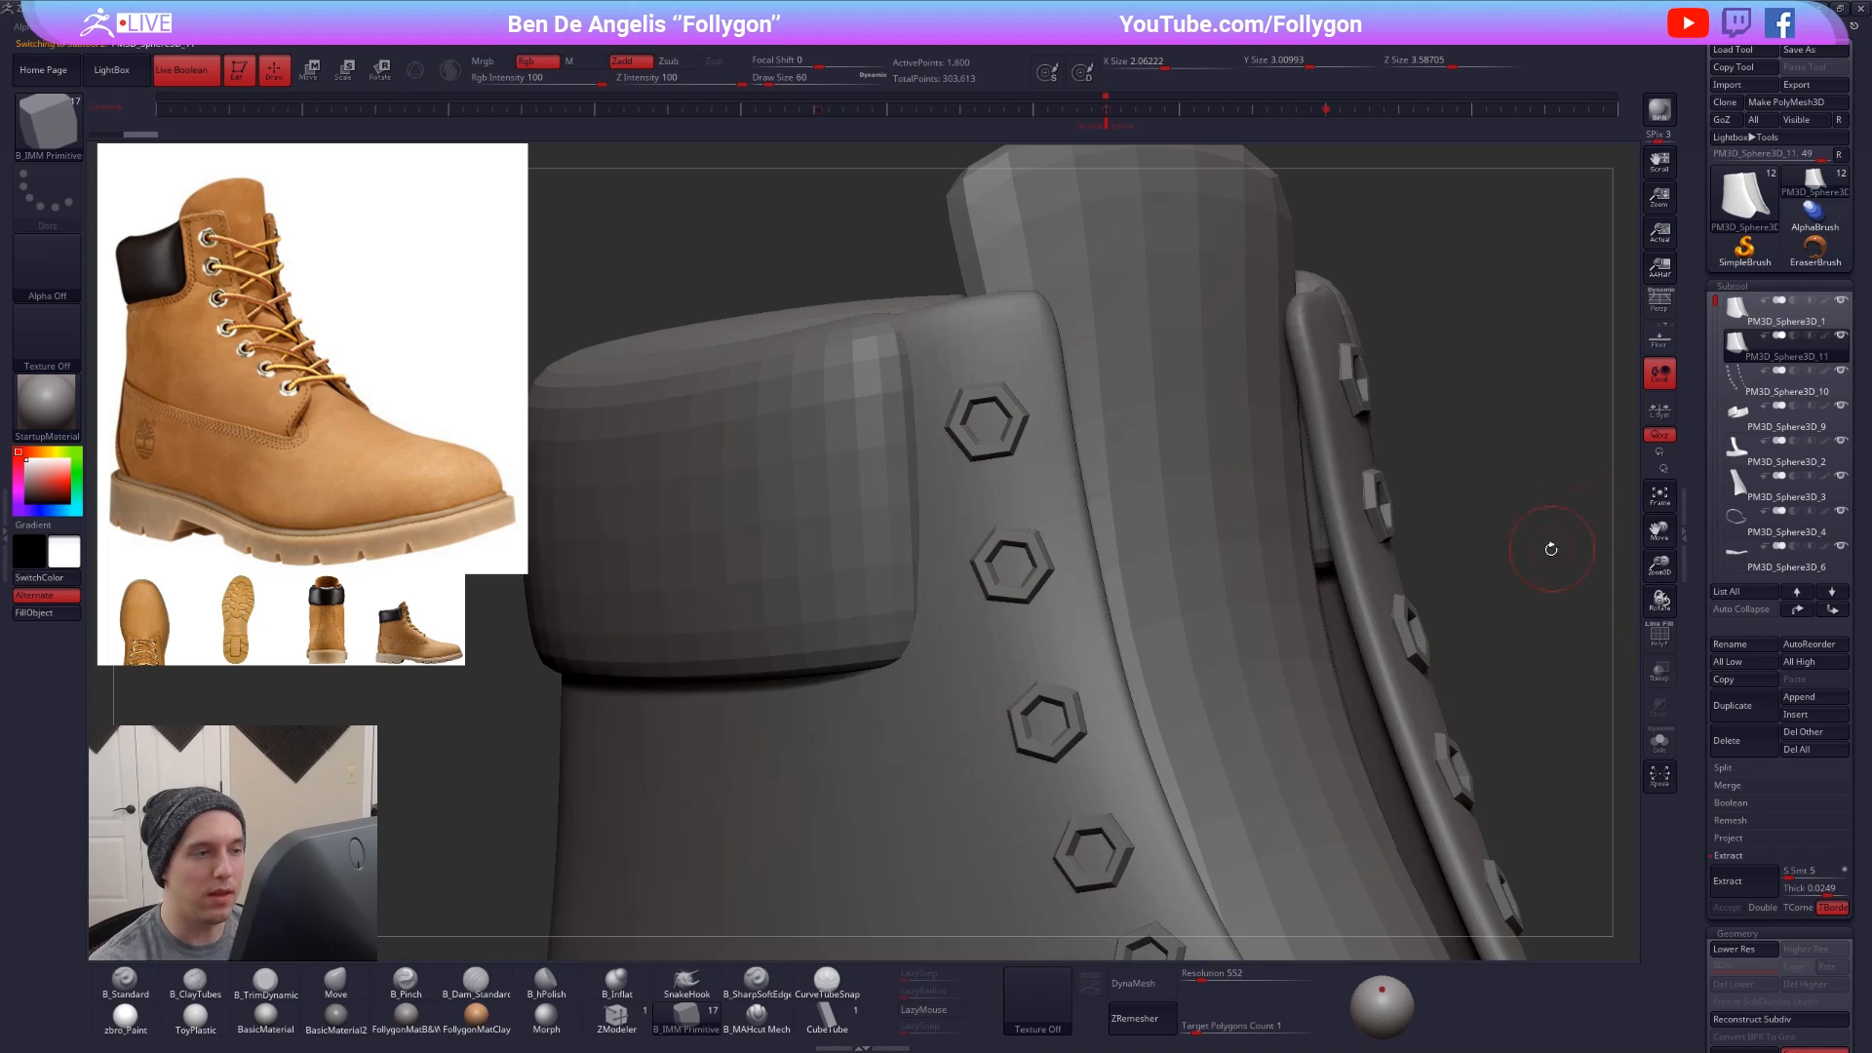
- Try inserting a cylinder into the top eyelet, including at draw size 30, and undo each attempt
left_click(989, 421)
key("space")
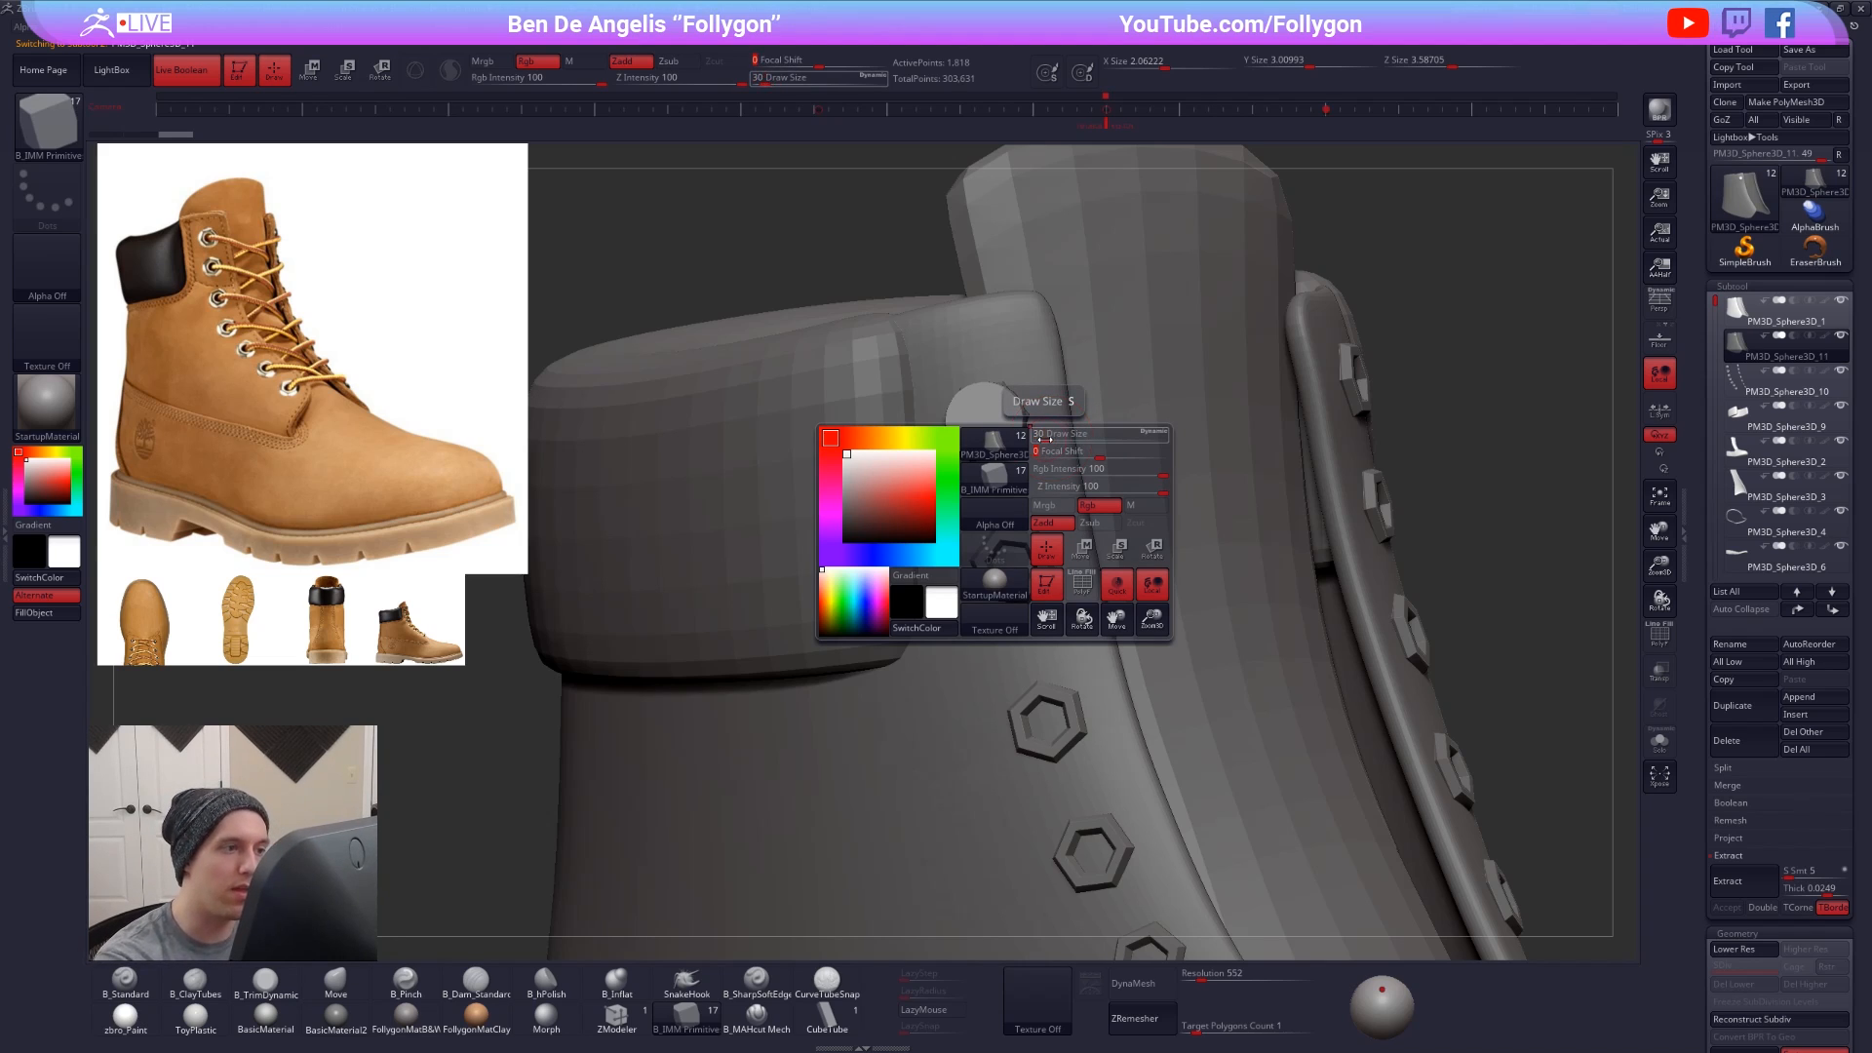
key("ctrl+z")
left_click(988, 423)
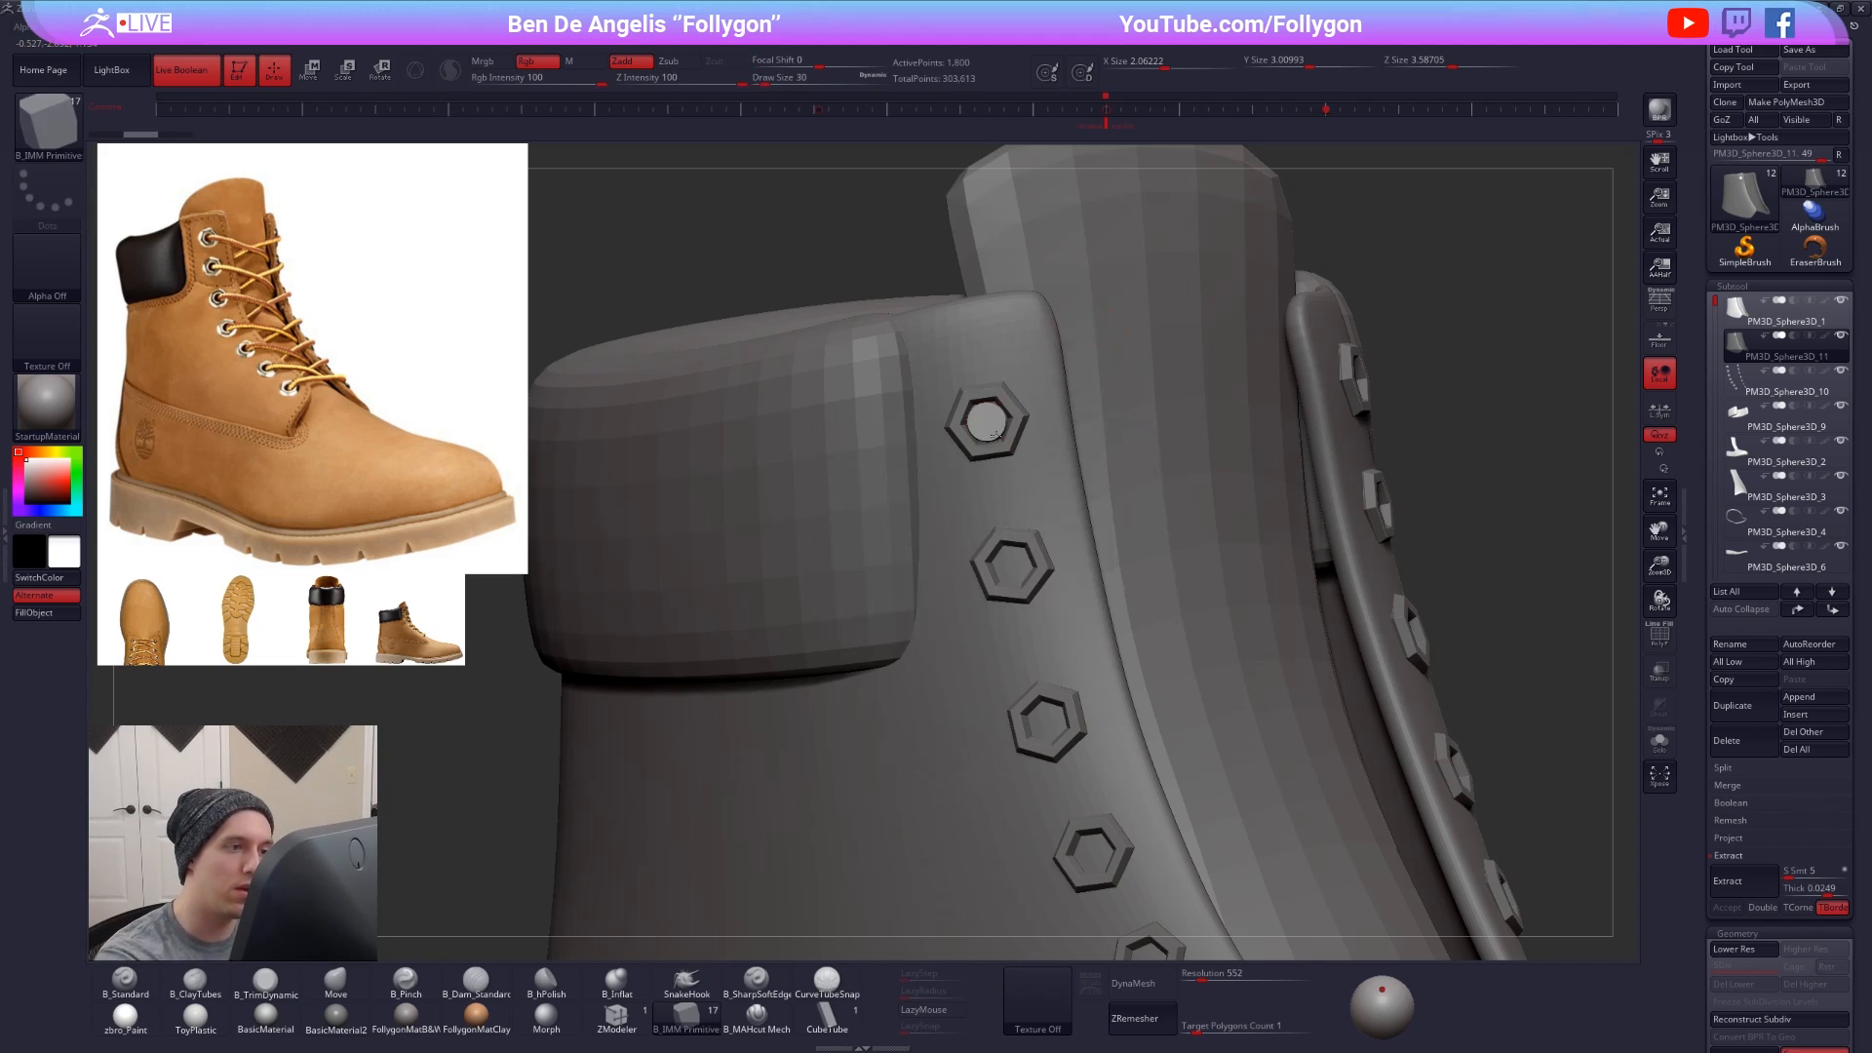
key("ctrl+z")
- Set the draw size to 45 and insert a cylinder into each of the seven eyelet rings along one front edge of the duplicated panel
key("space")
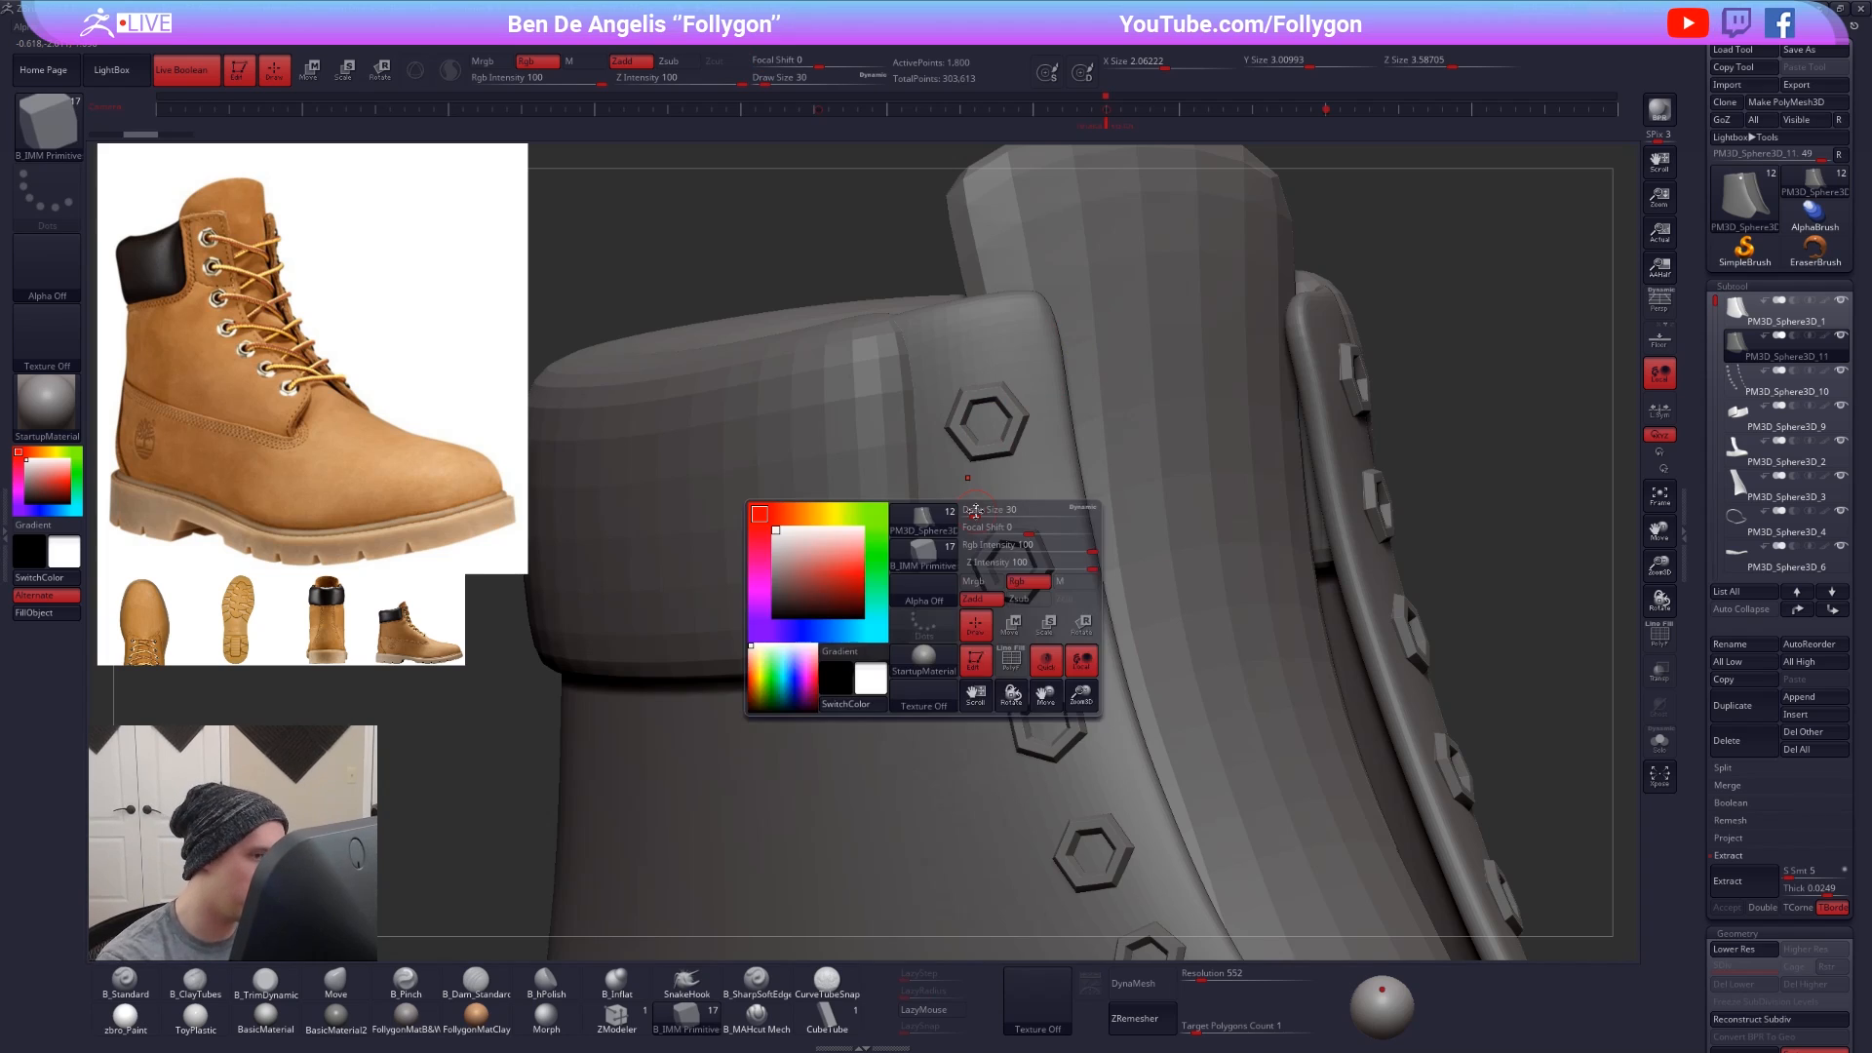
left_click(975, 510)
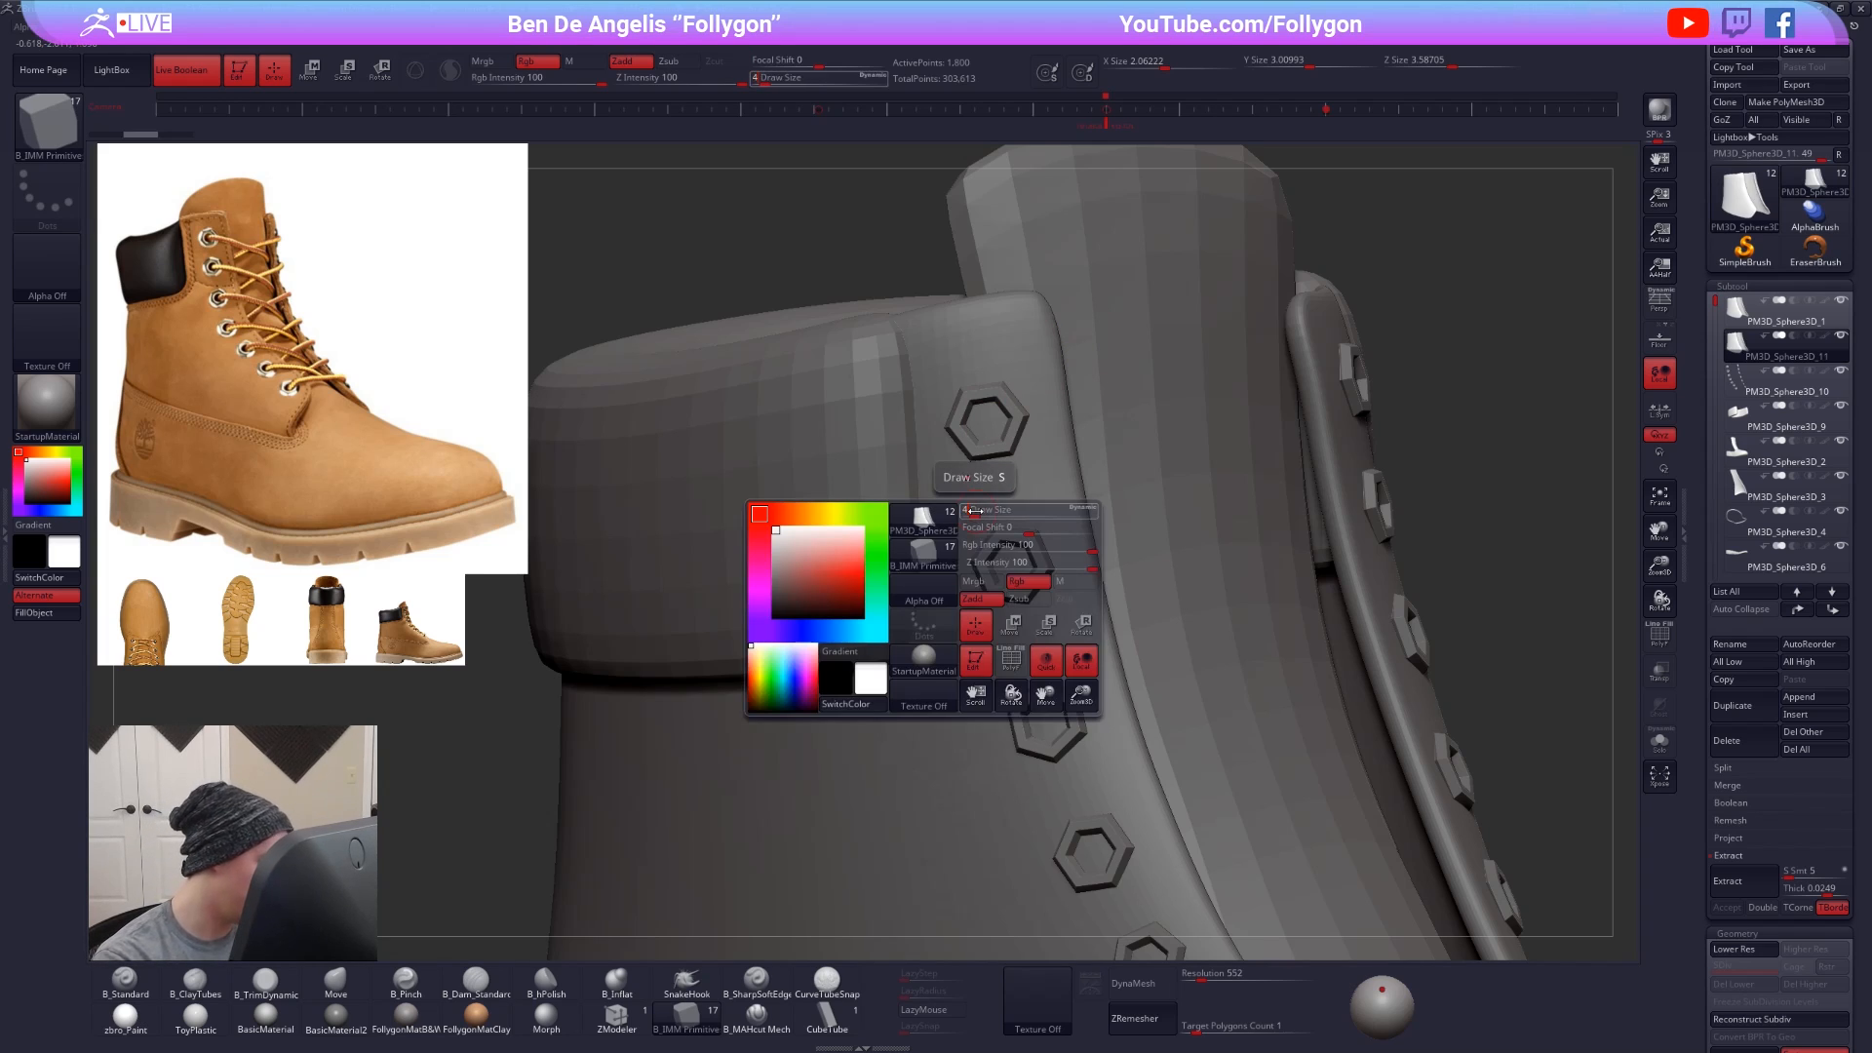
type("45")
key("Return")
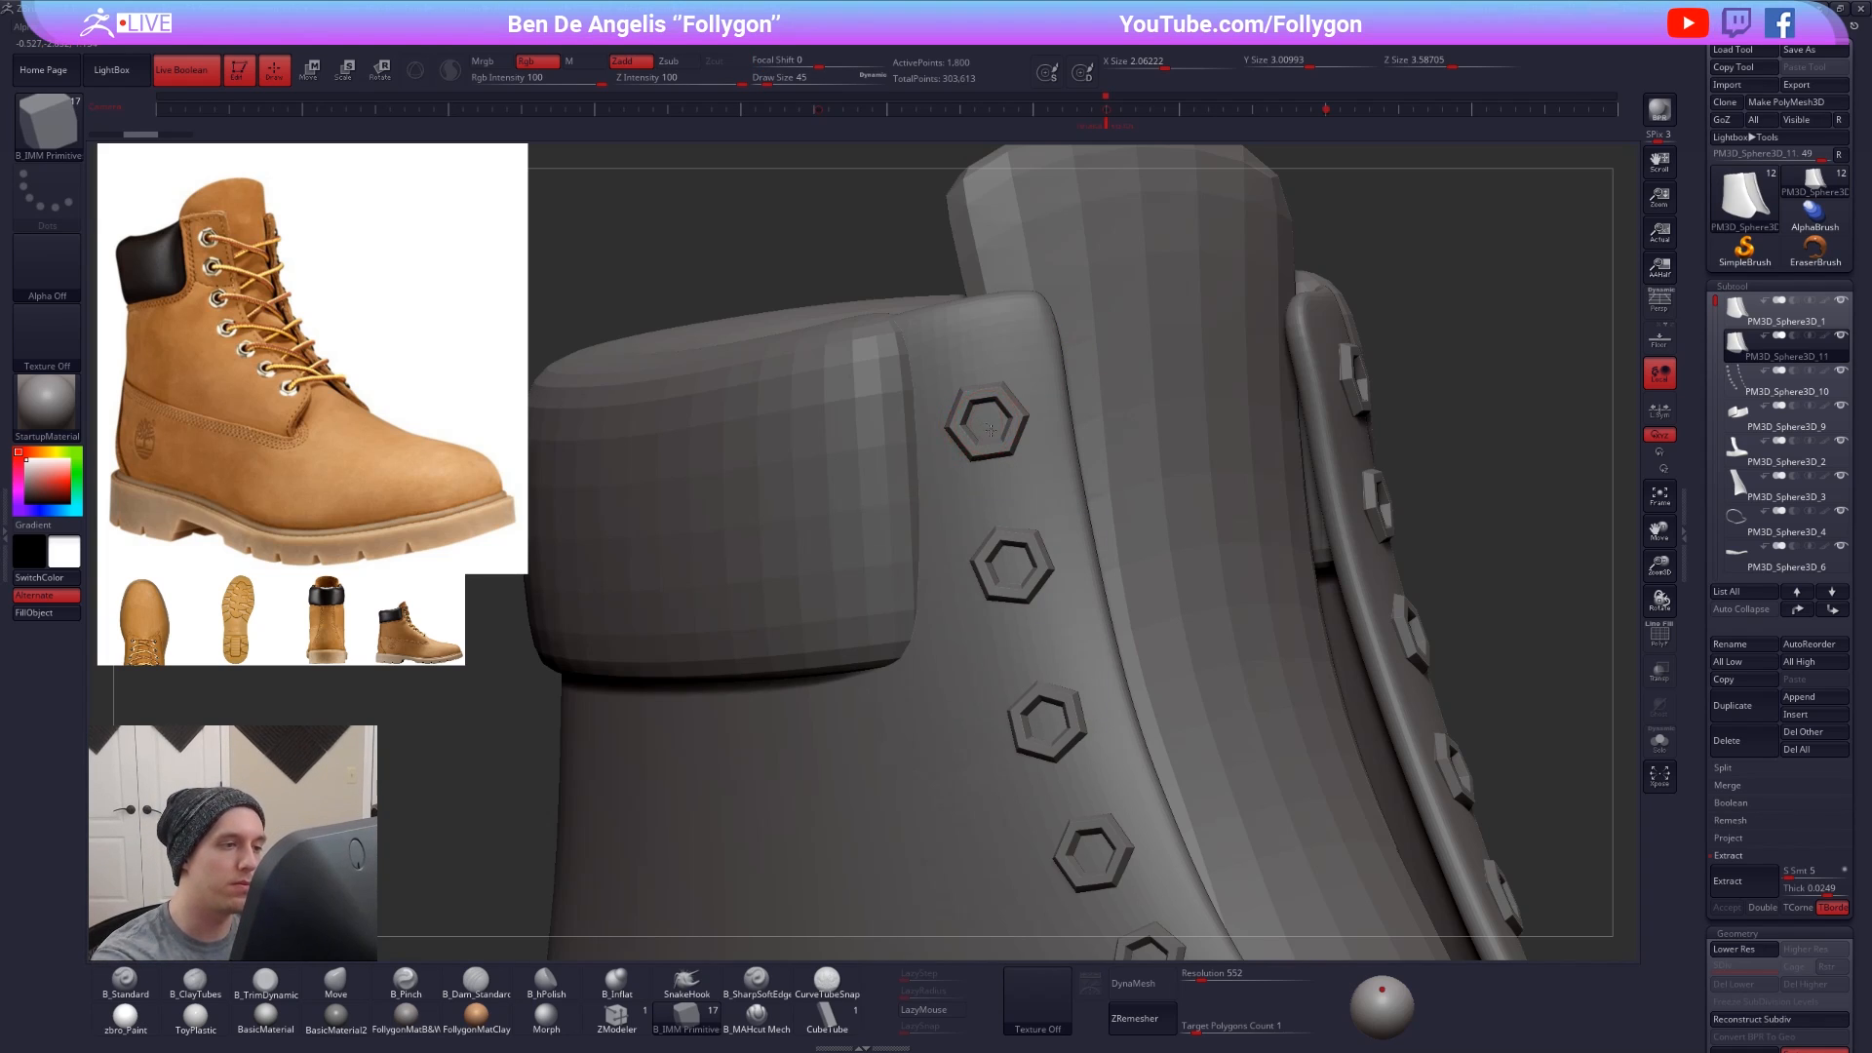
left_click(990, 429)
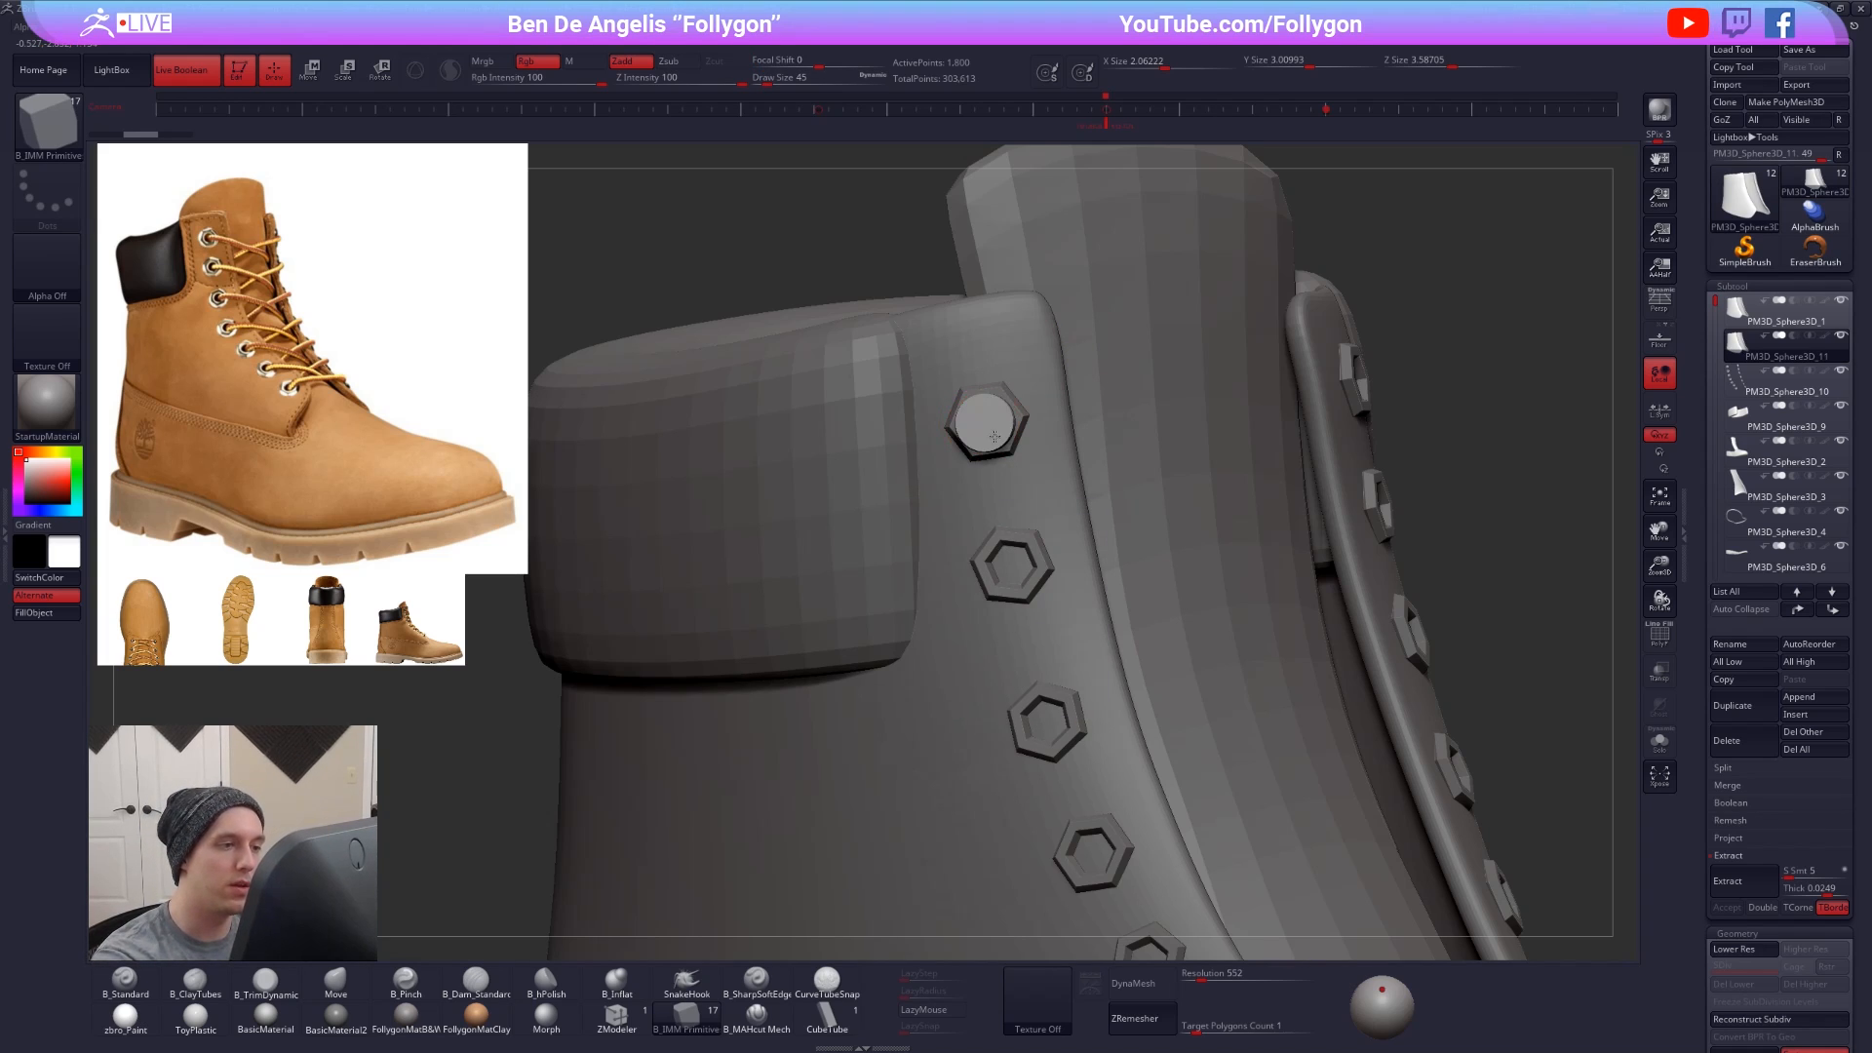
left_click(1013, 565)
left_click(1047, 726)
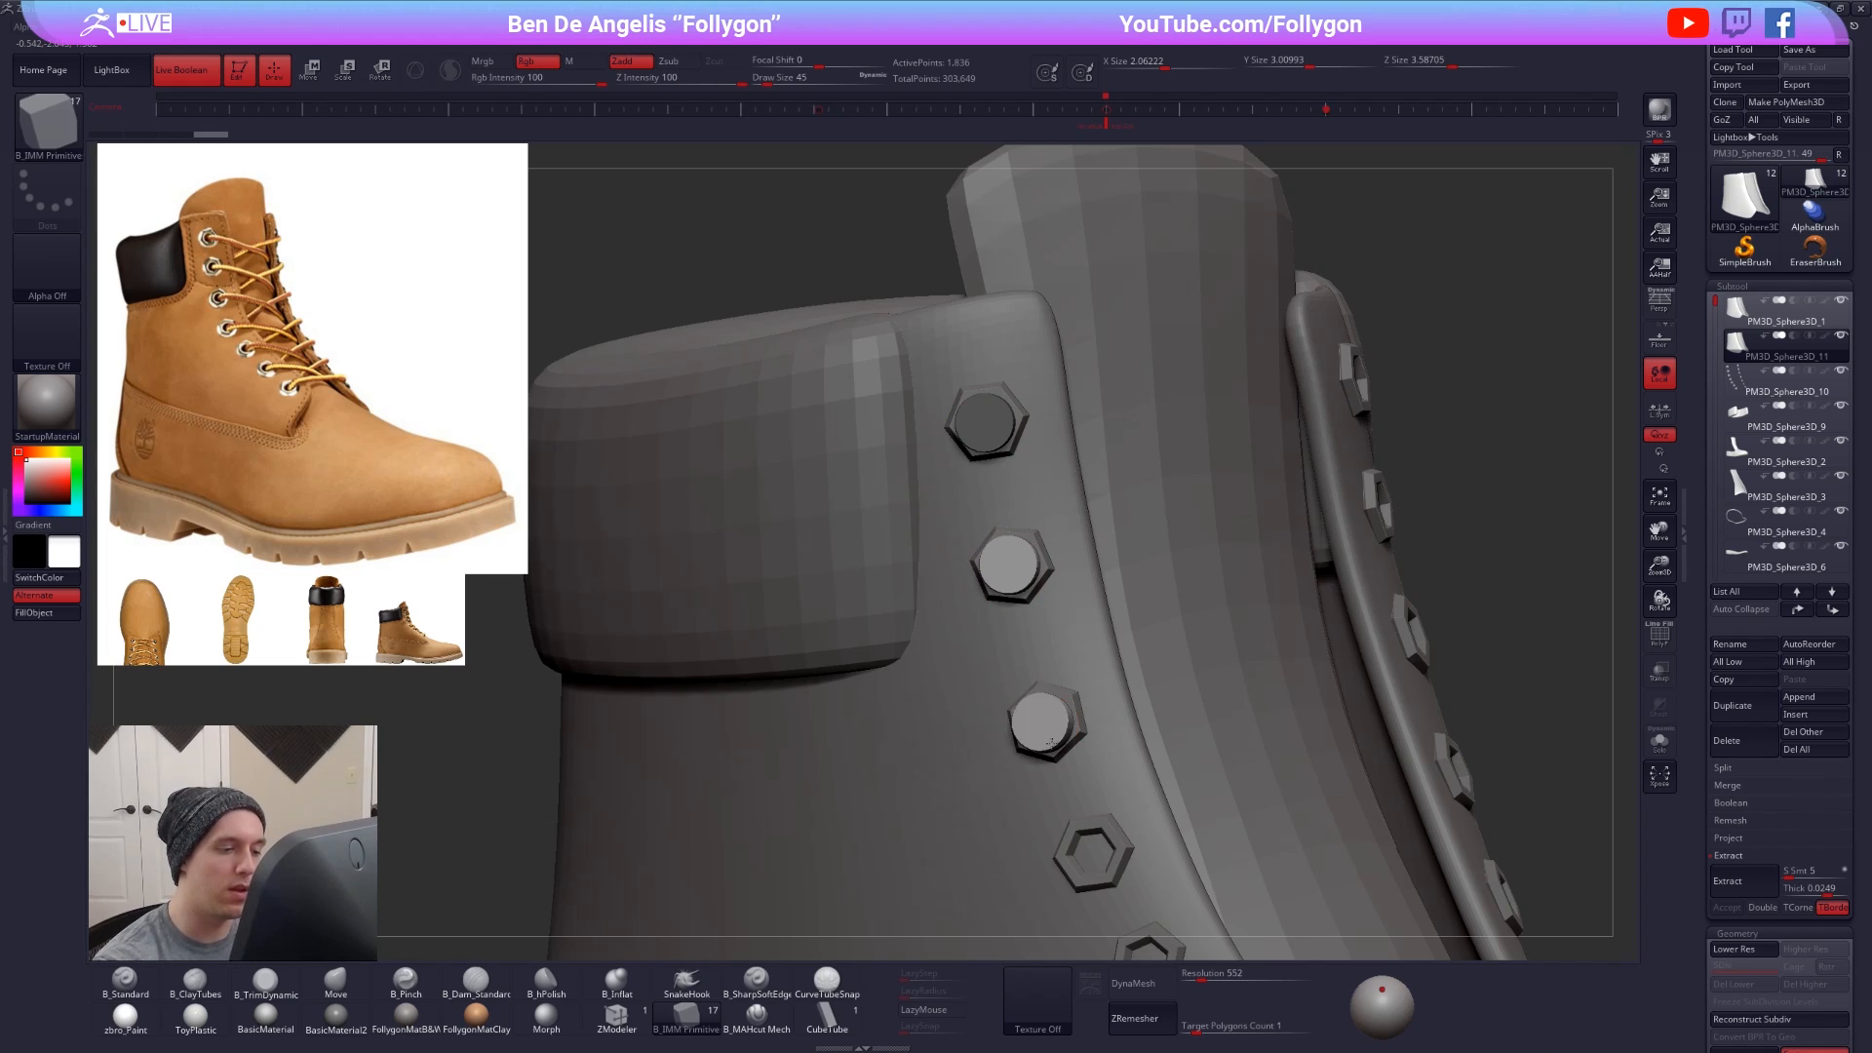
left_click(1096, 854)
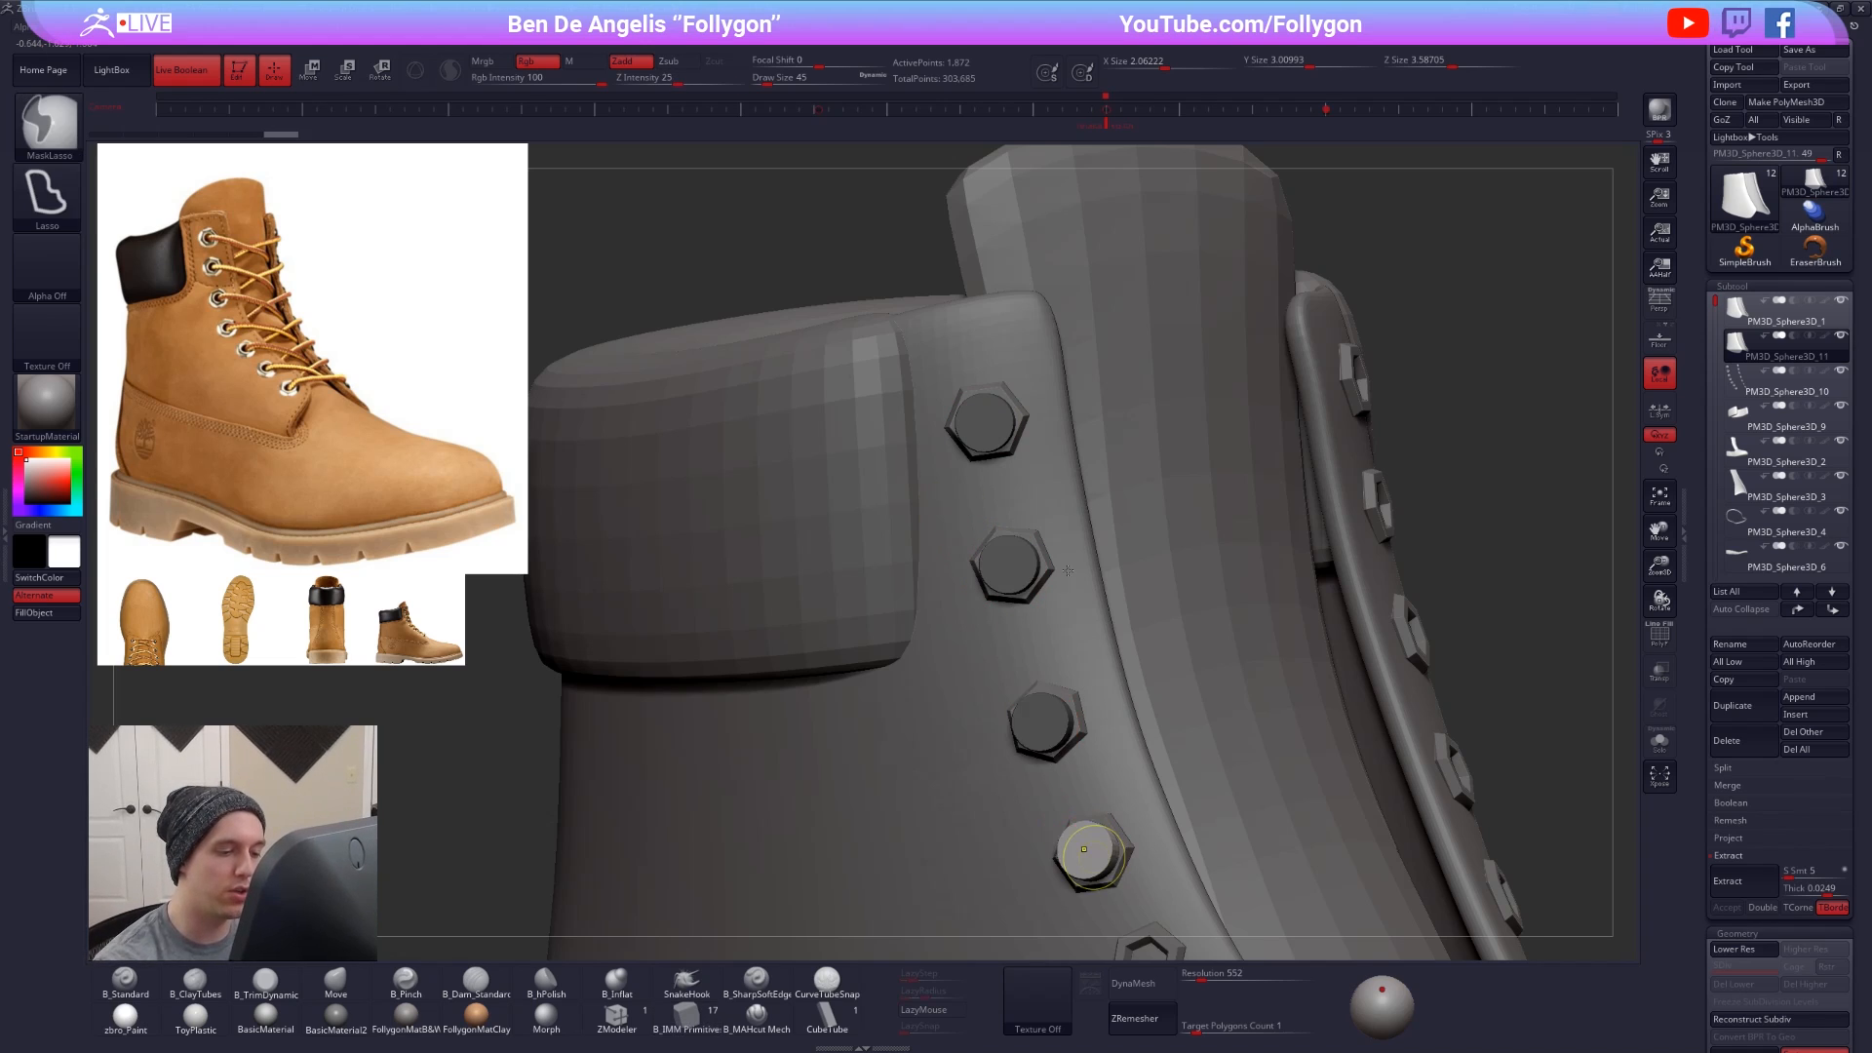
right_click_drag(1150, 940, 1103, 697, "alt")
left_click(1102, 716)
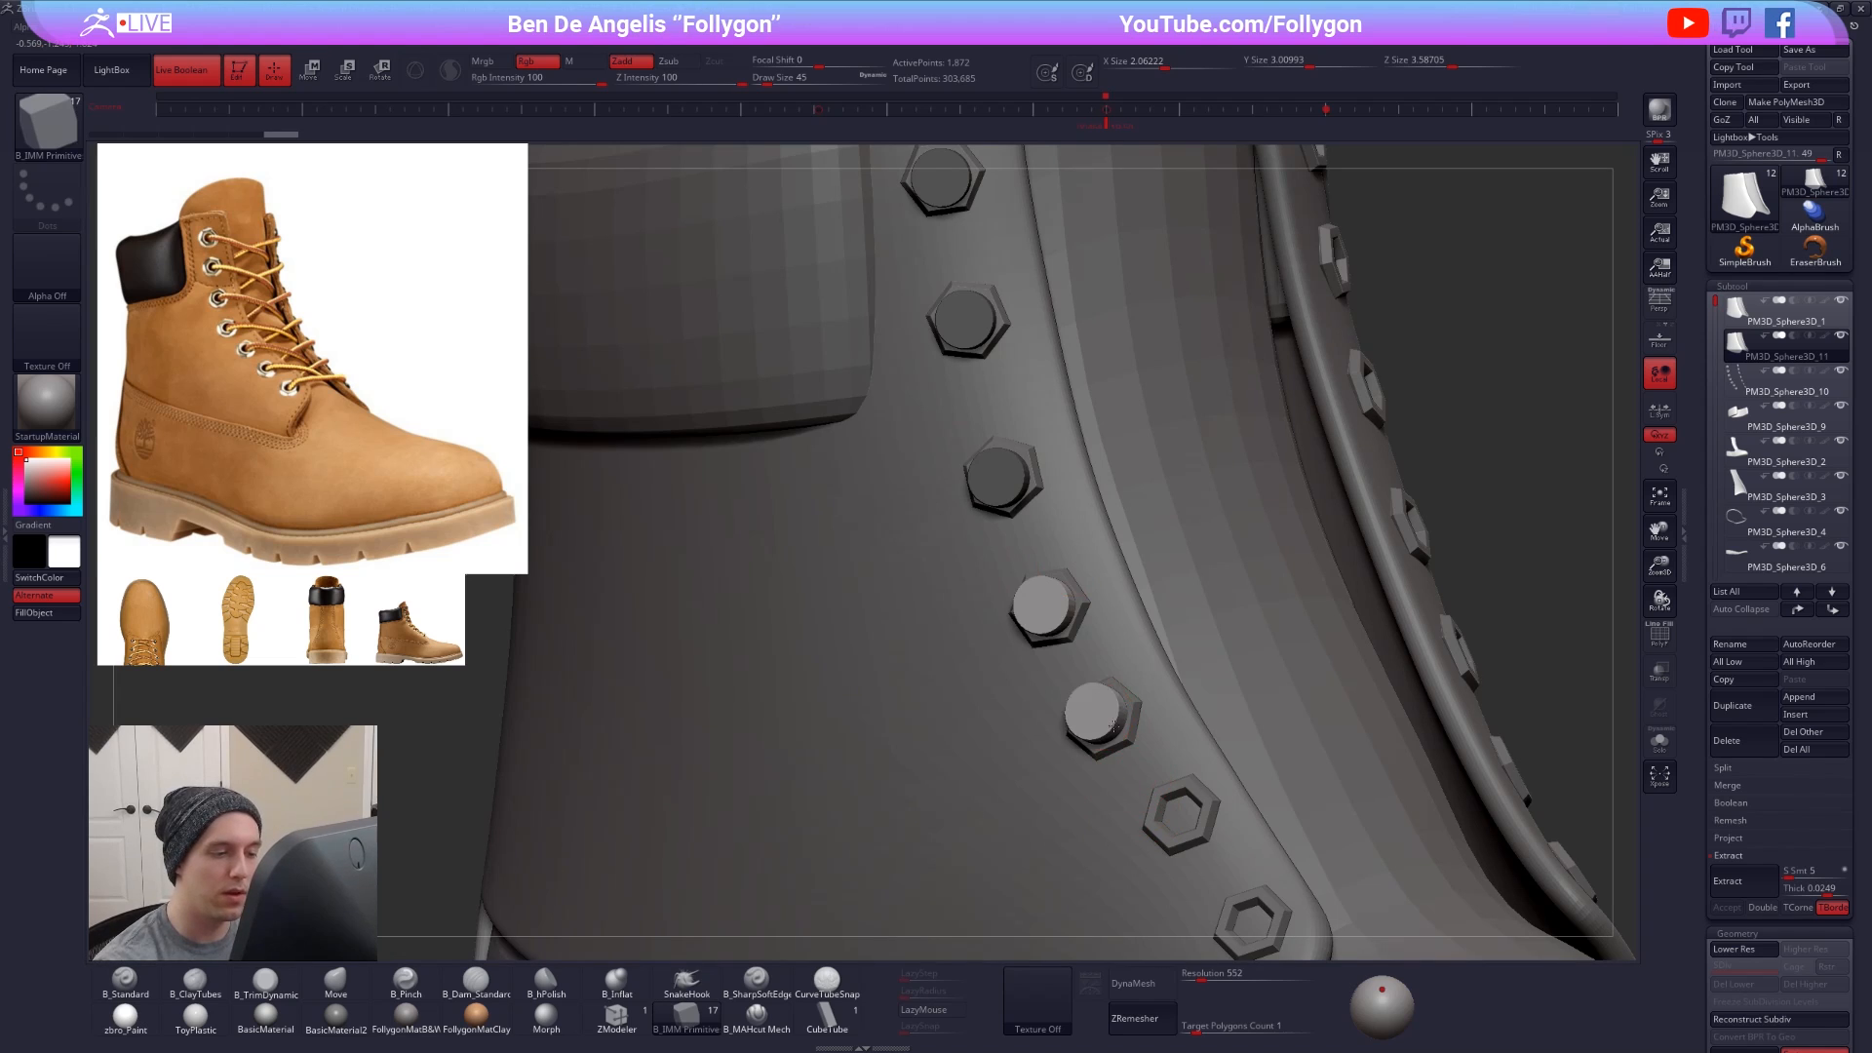
left_click(1184, 817)
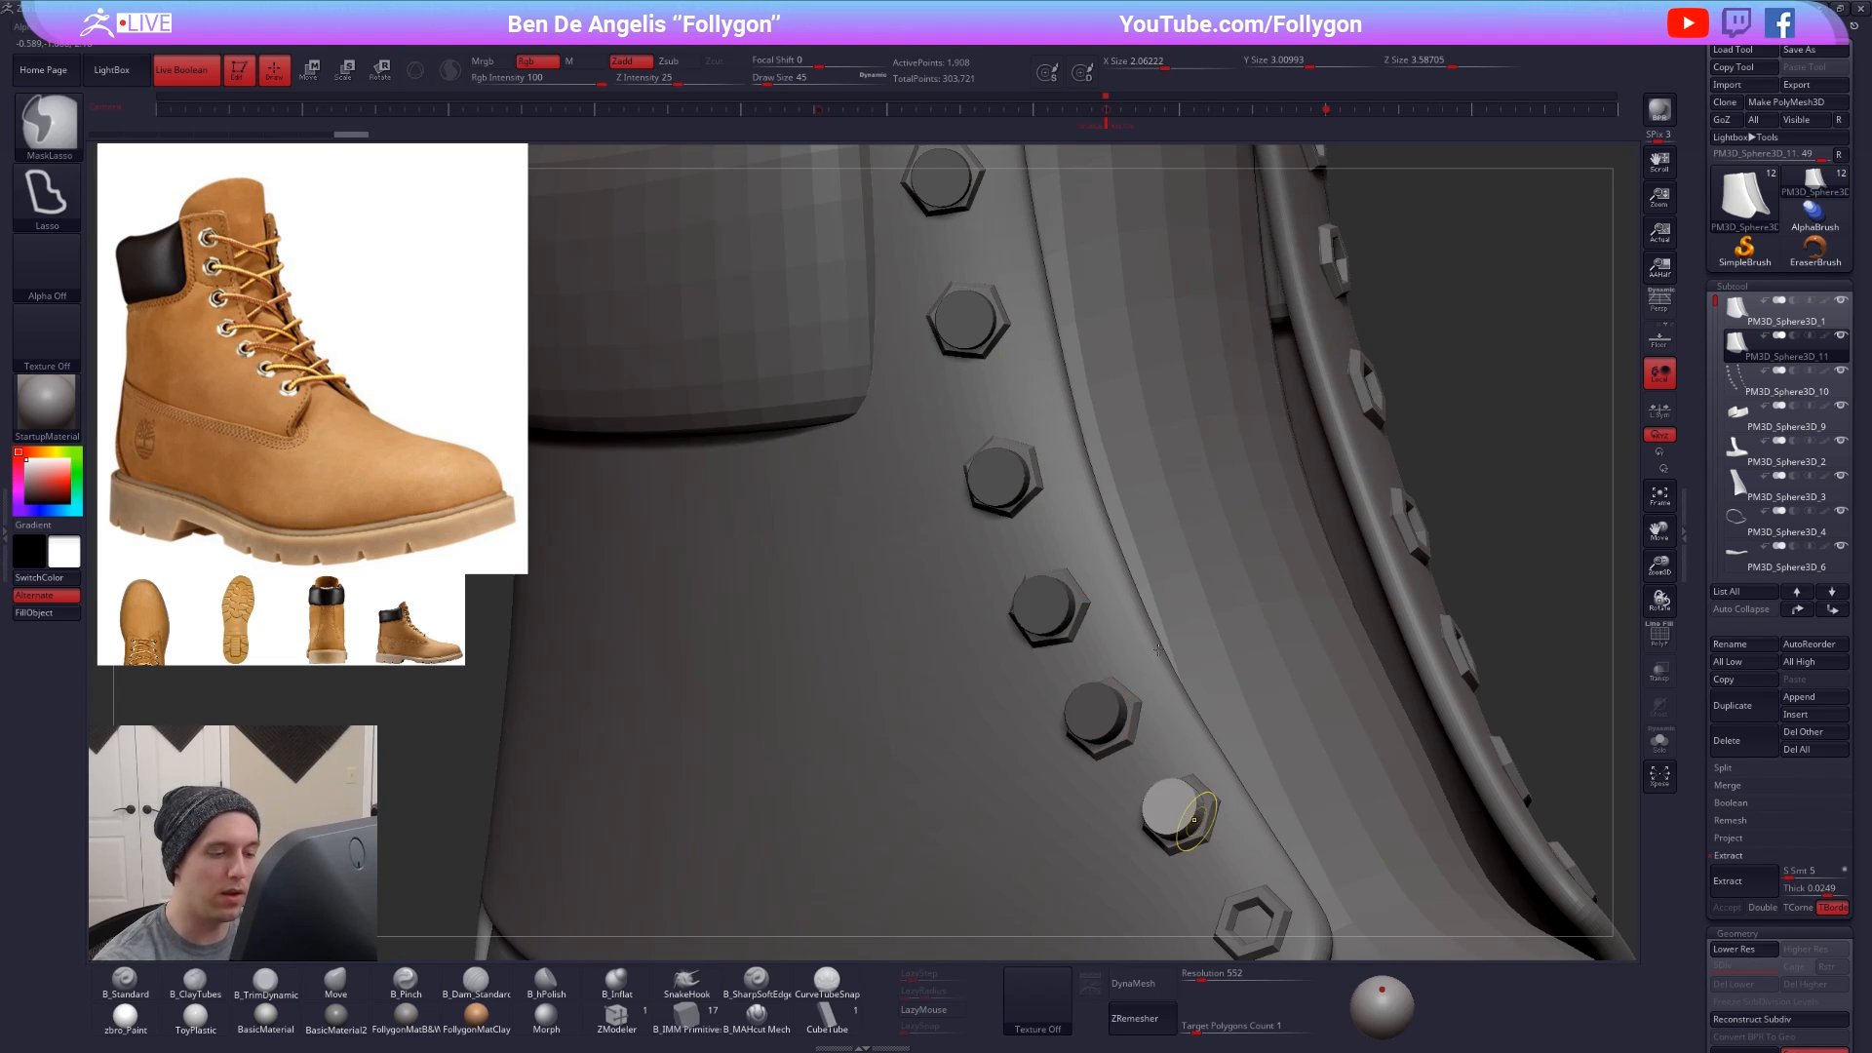
right_click_drag(1274, 960, 1153, 733, "alt")
left_click(1172, 746)
- Lengthen the lowest cylinder so it passes through the panel, then clear the mask
key("w")
left_click_drag(1156, 744, 1062, 742)
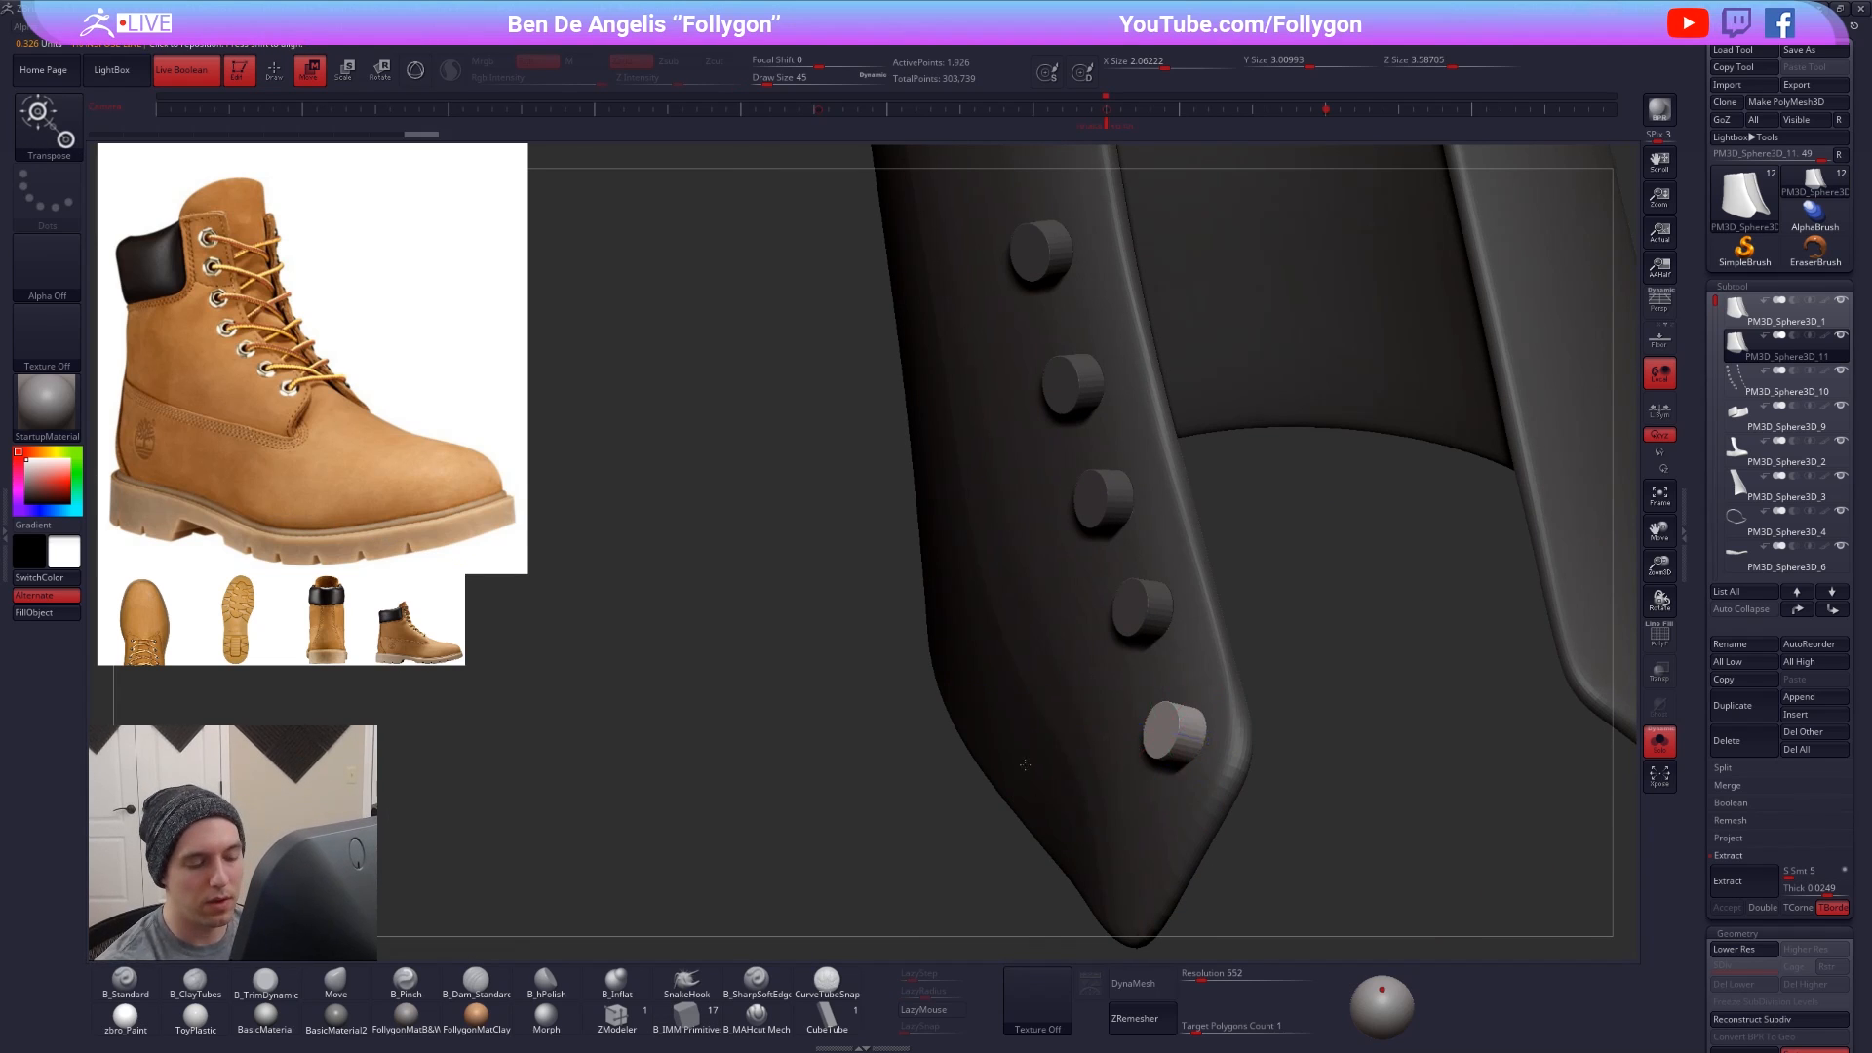
right_click_drag(1000, 705, 761, 787)
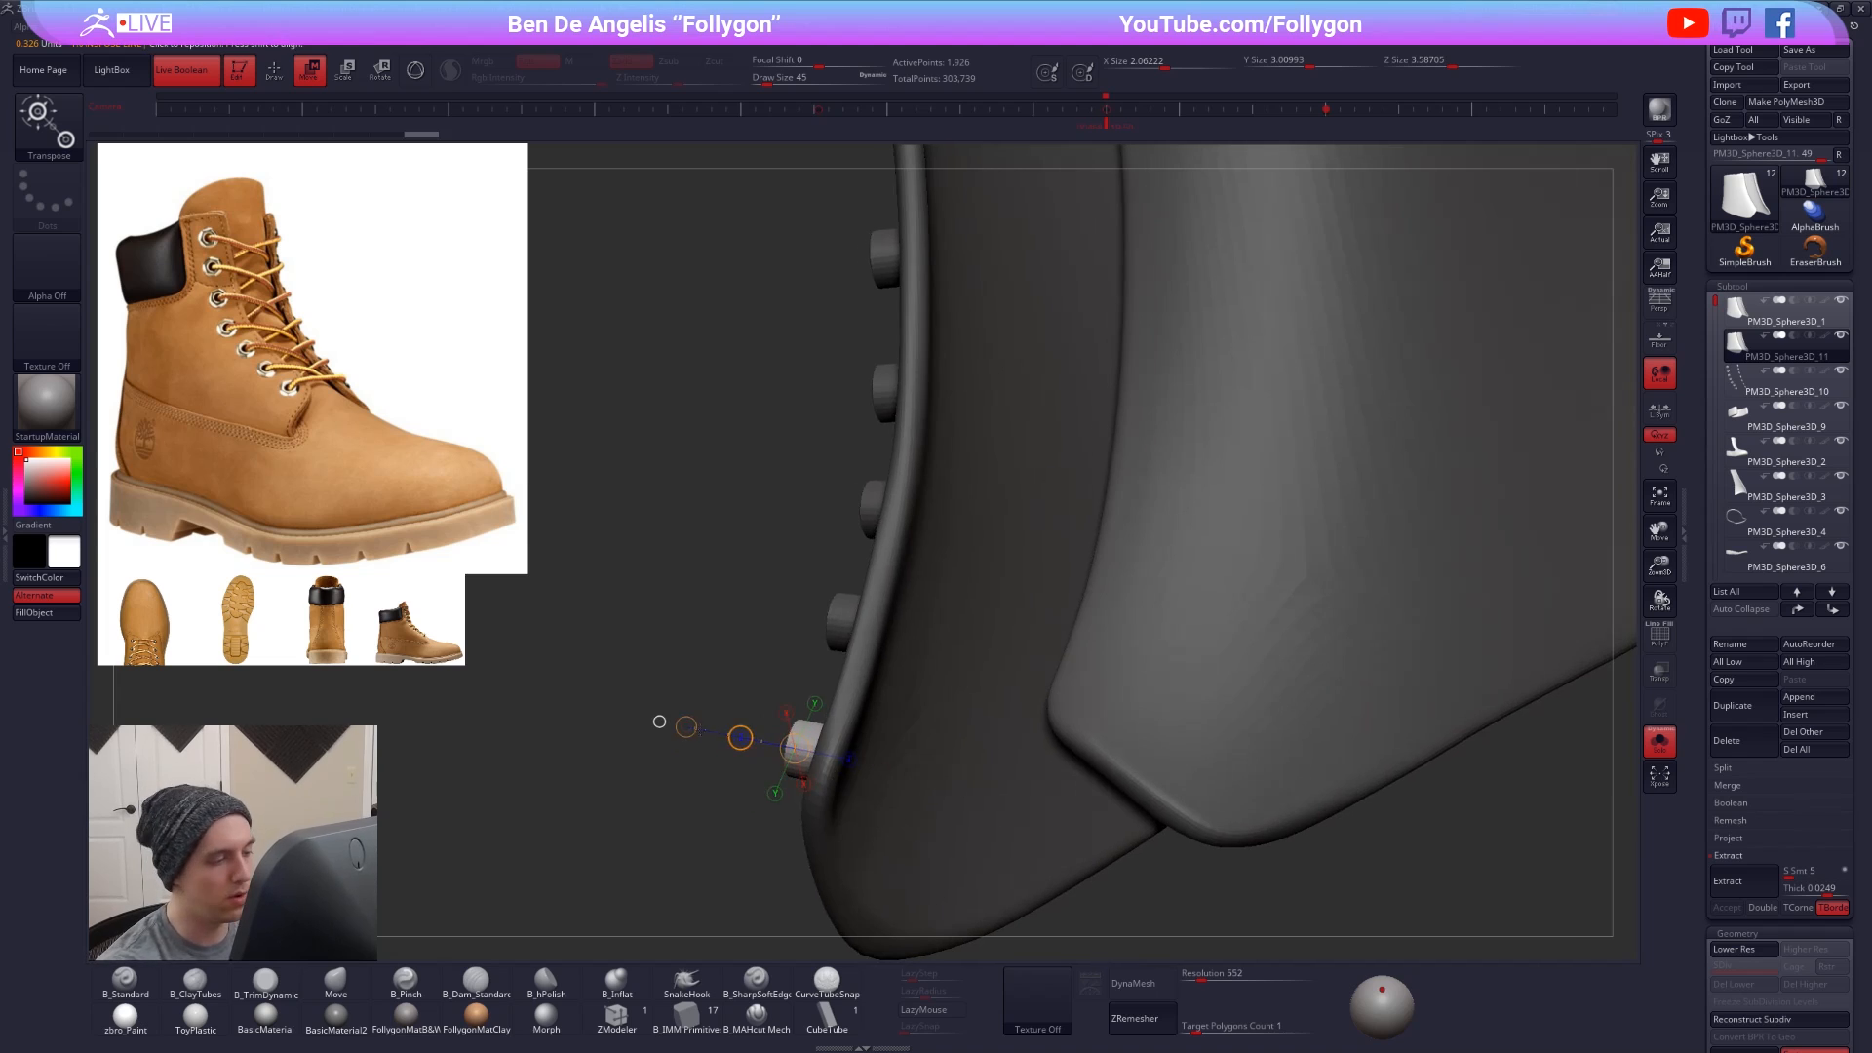
left_click_drag(686, 726, 621, 738)
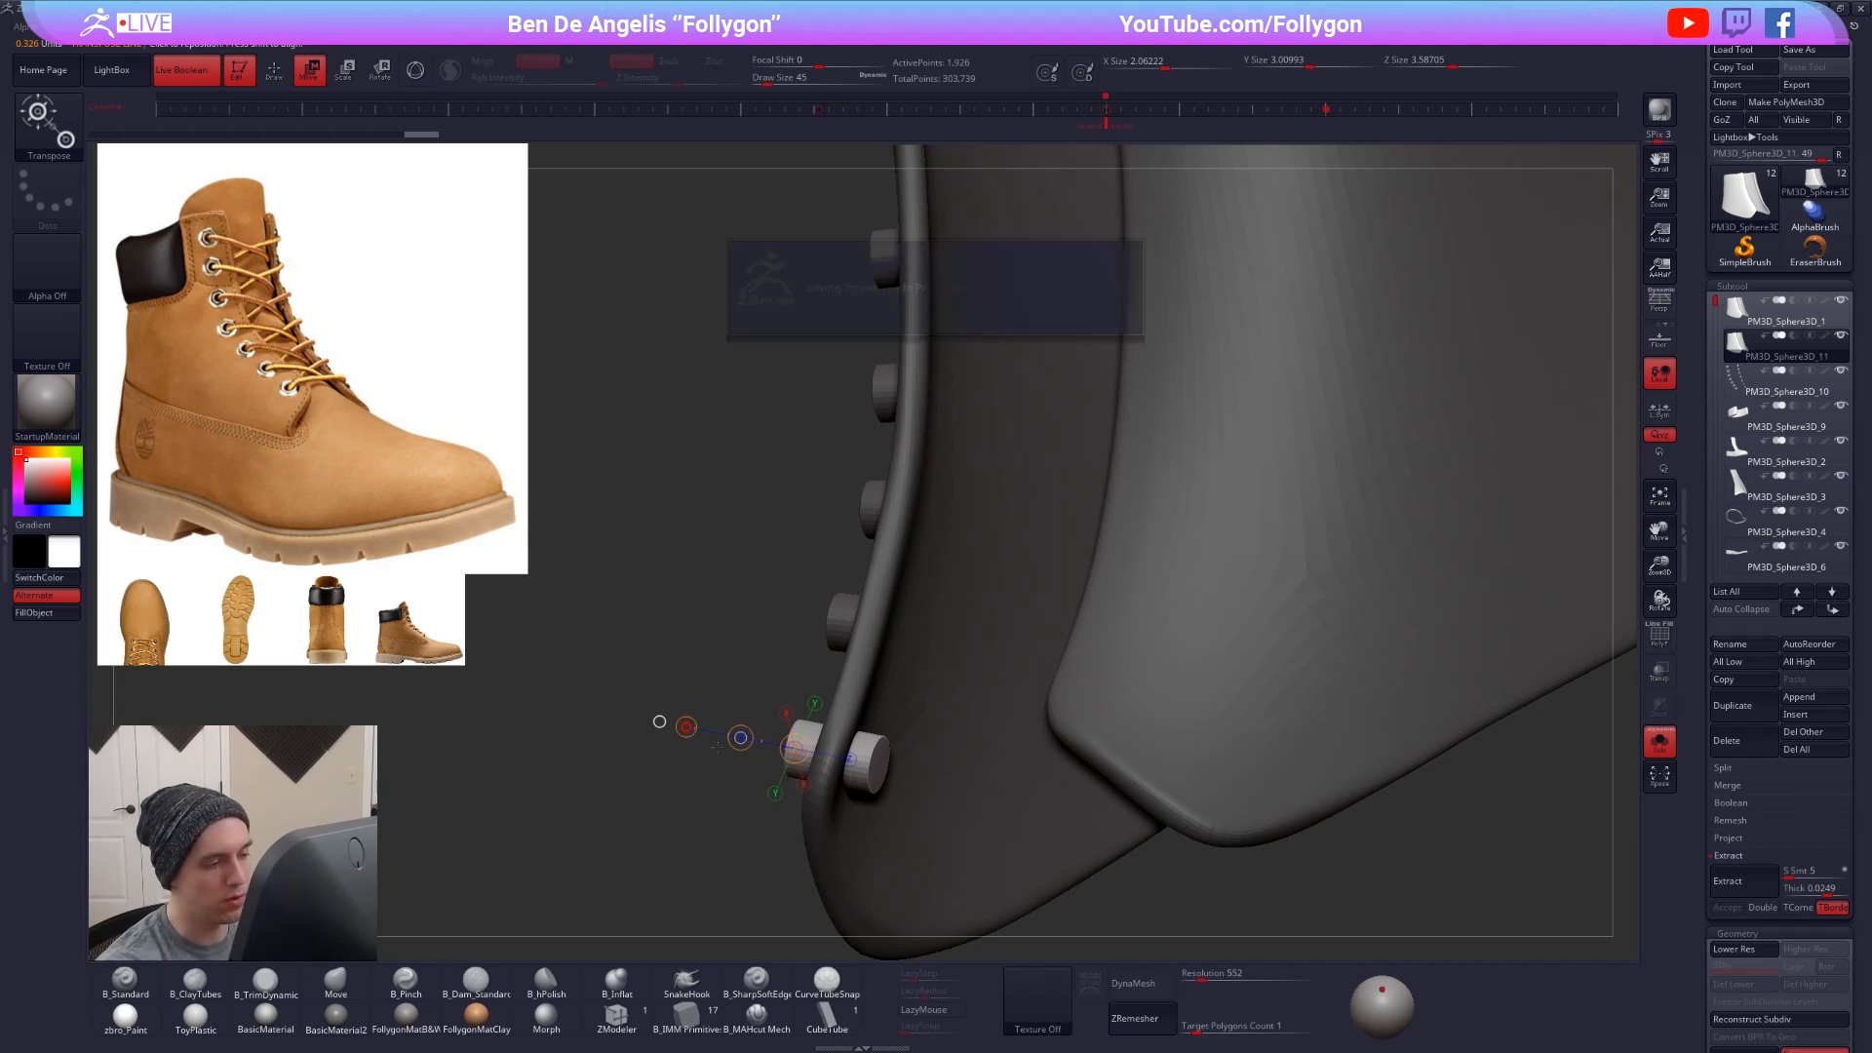
right_click_drag(939, 736, 1063, 709)
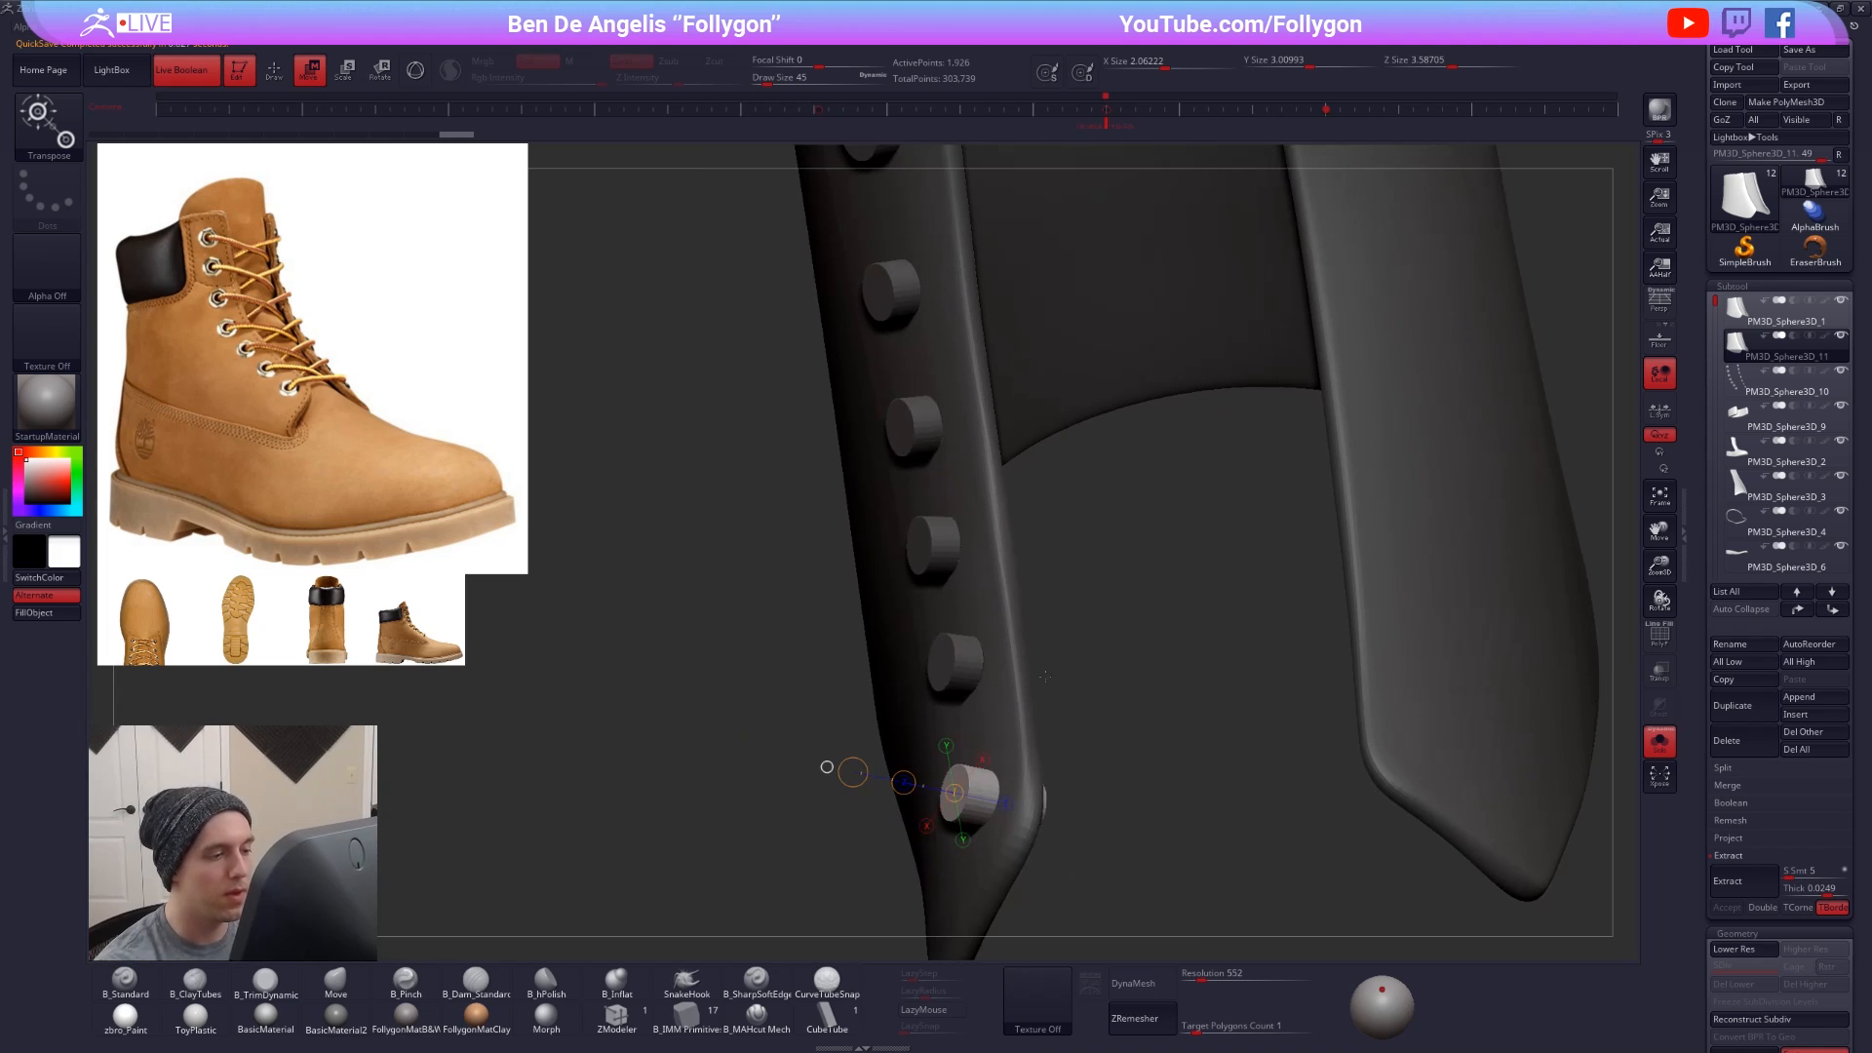
key("q")
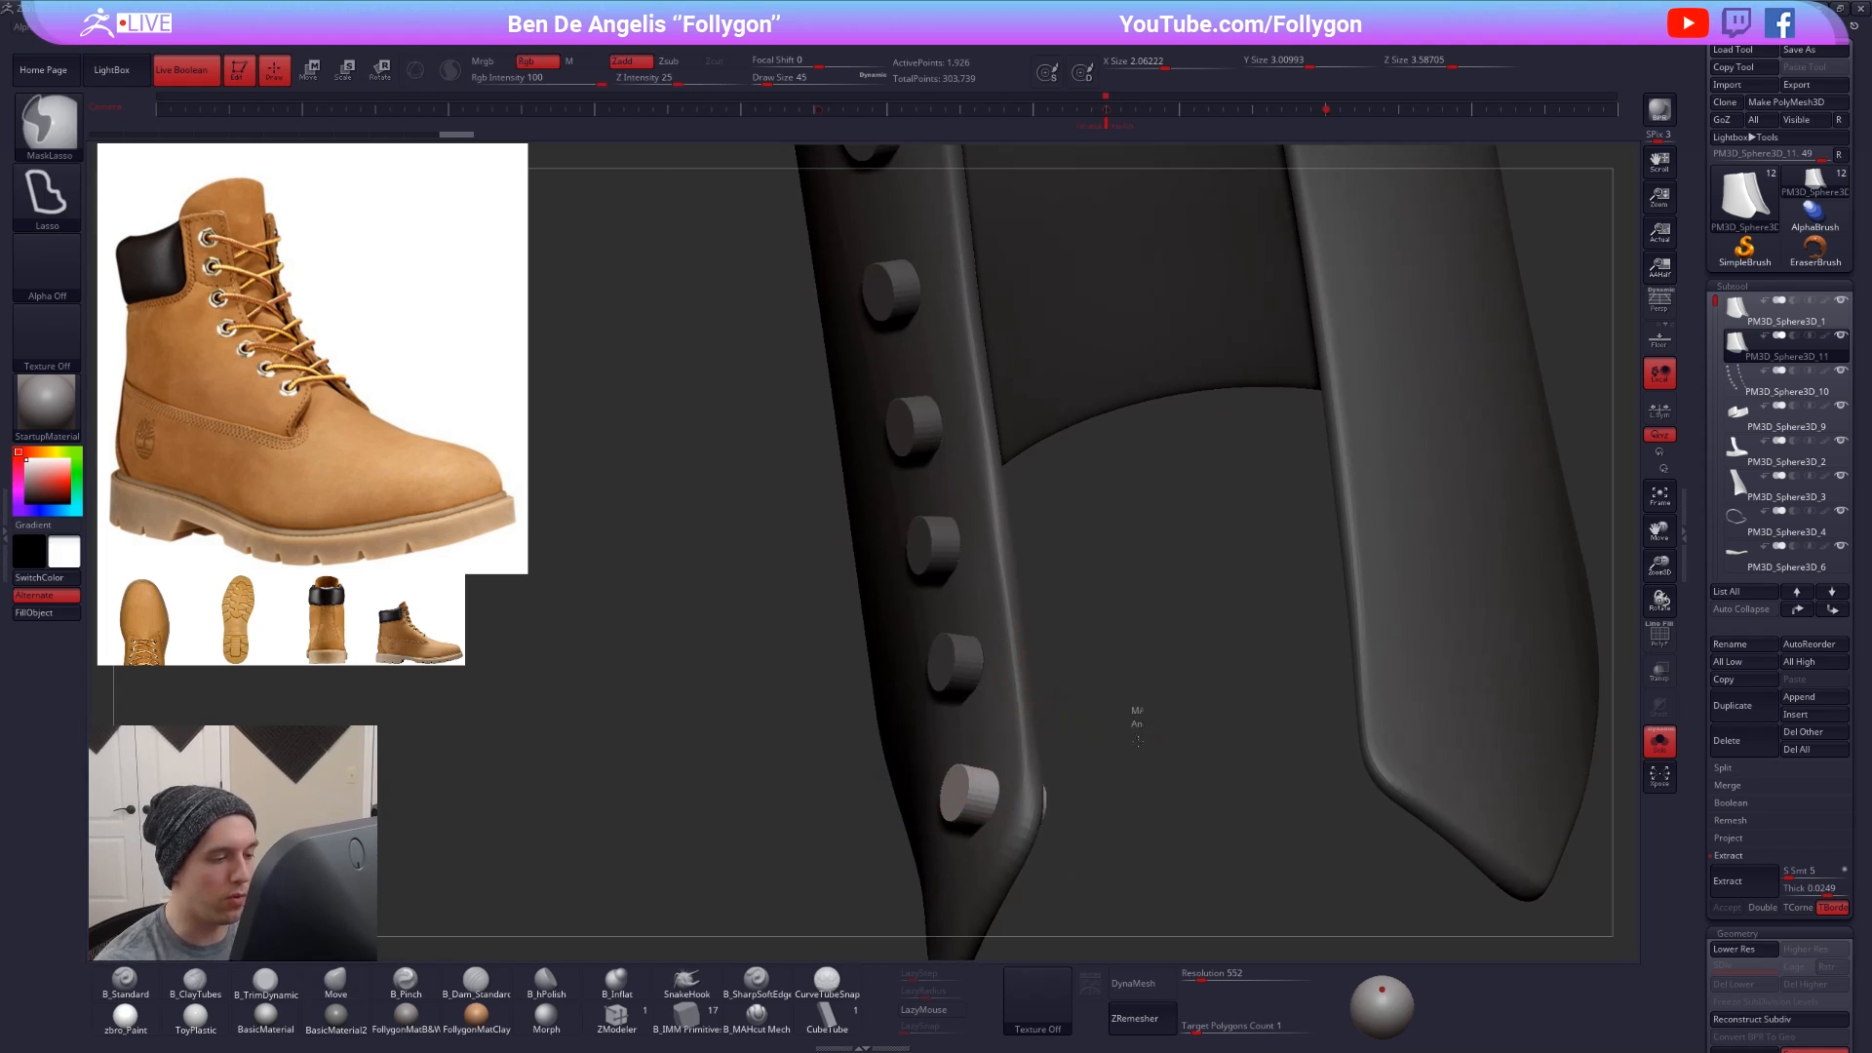
left_click_drag(1135, 718, 1175, 780, "ctrl")
right_click_drag(1174, 838, 1167, 779, "ctrl")
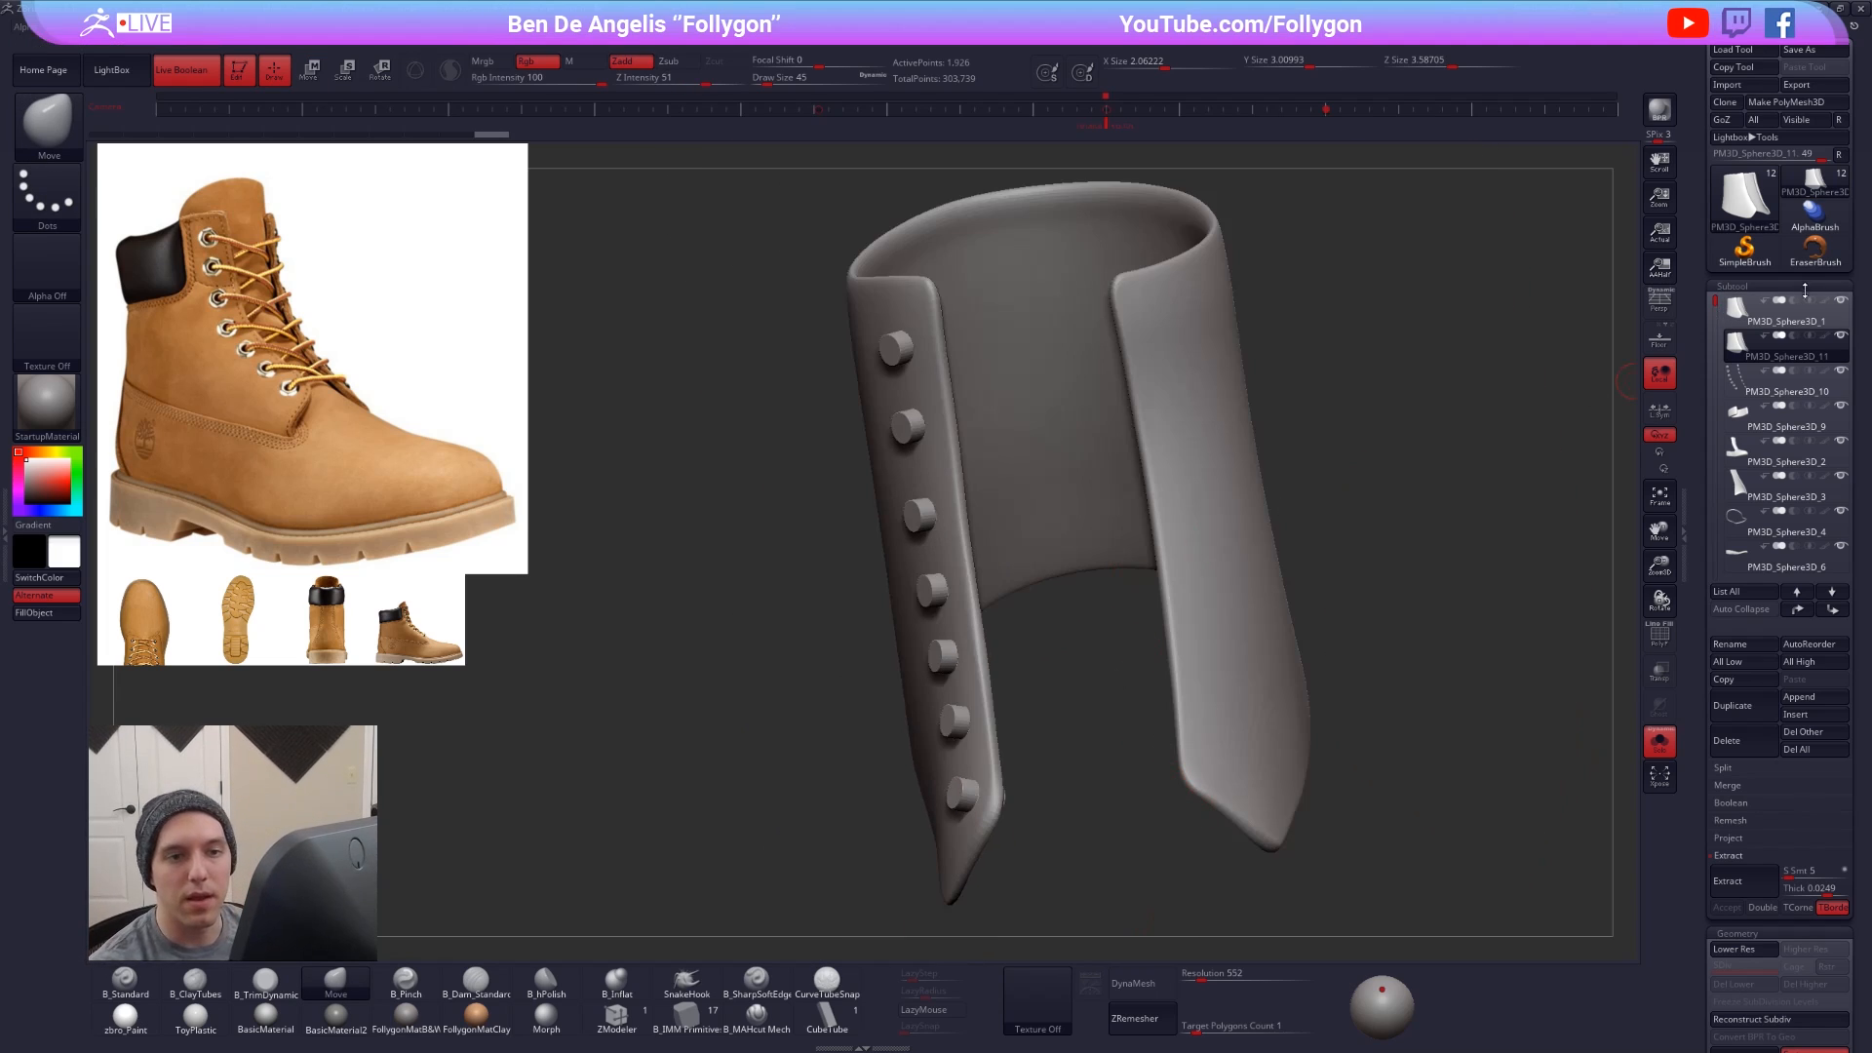
- Set the duplicated panel with the cylinders to Boolean subtraction and show the whole boot again
left_click(1784, 344)
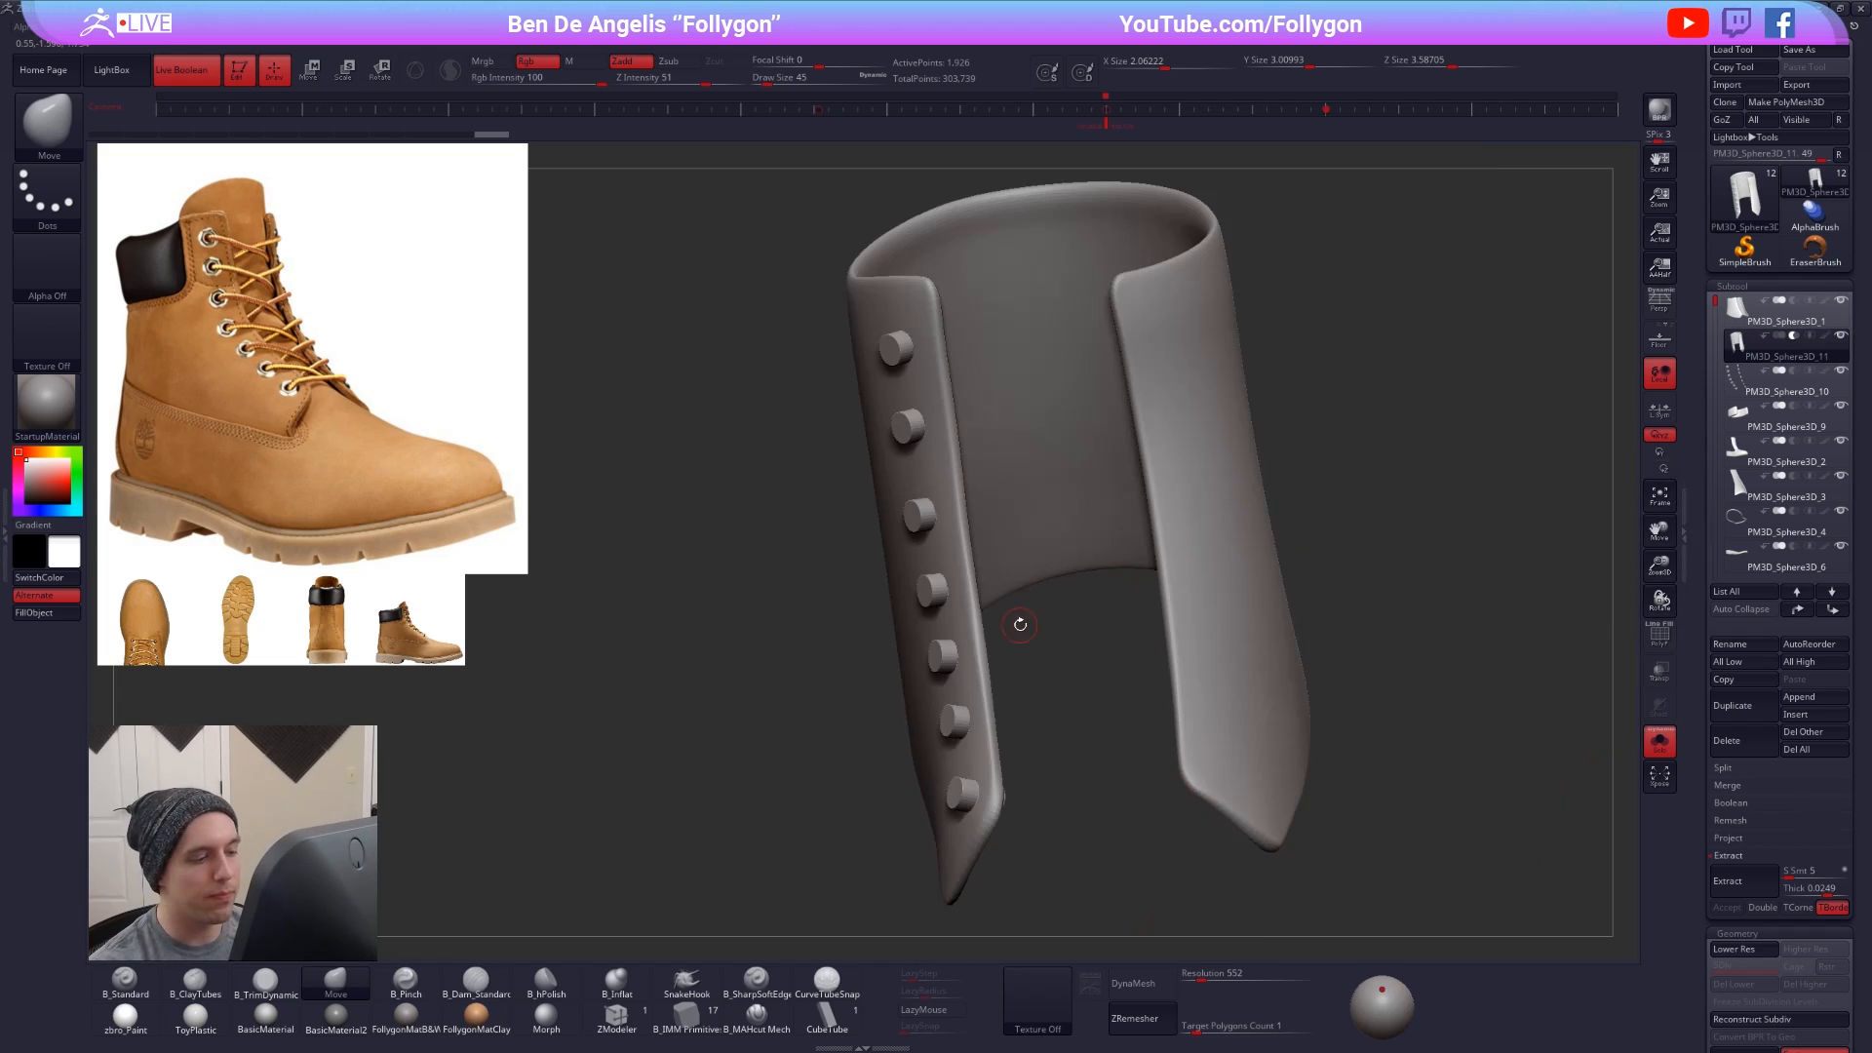
right_click_drag(1160, 522, 1264, 449)
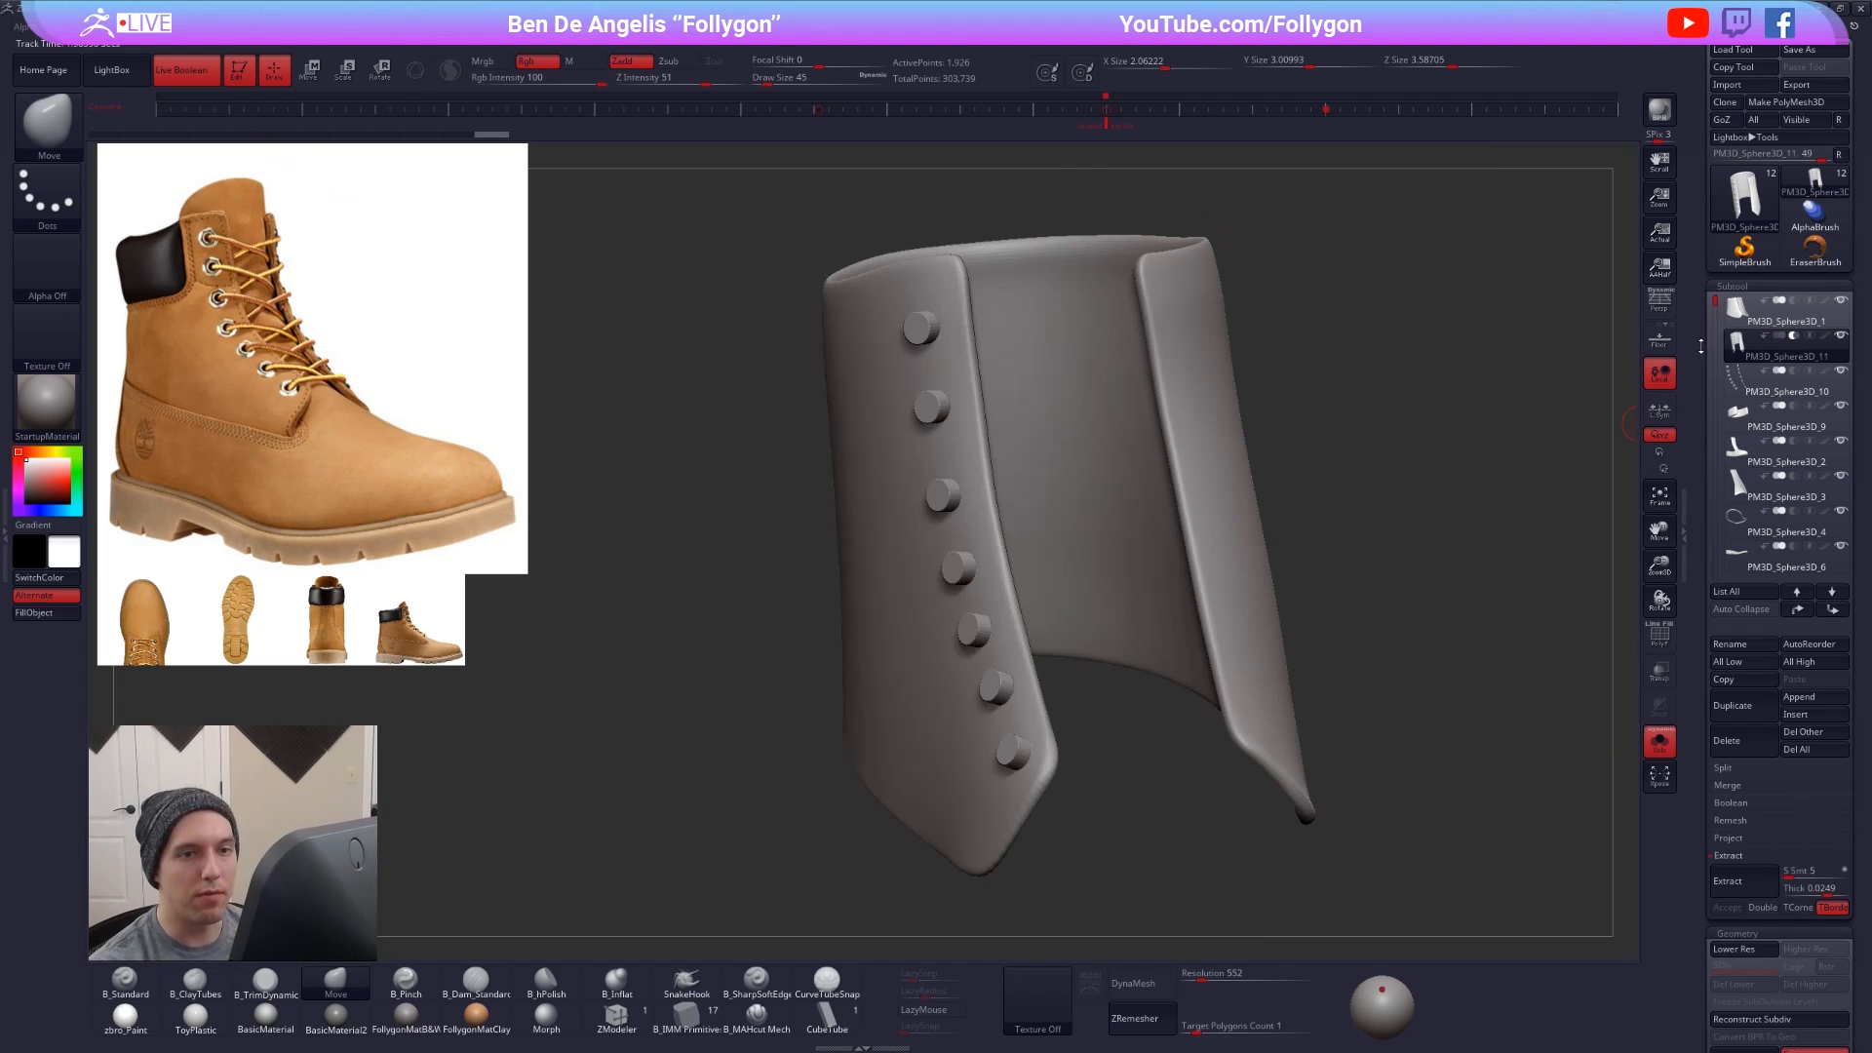
key("shift+s")
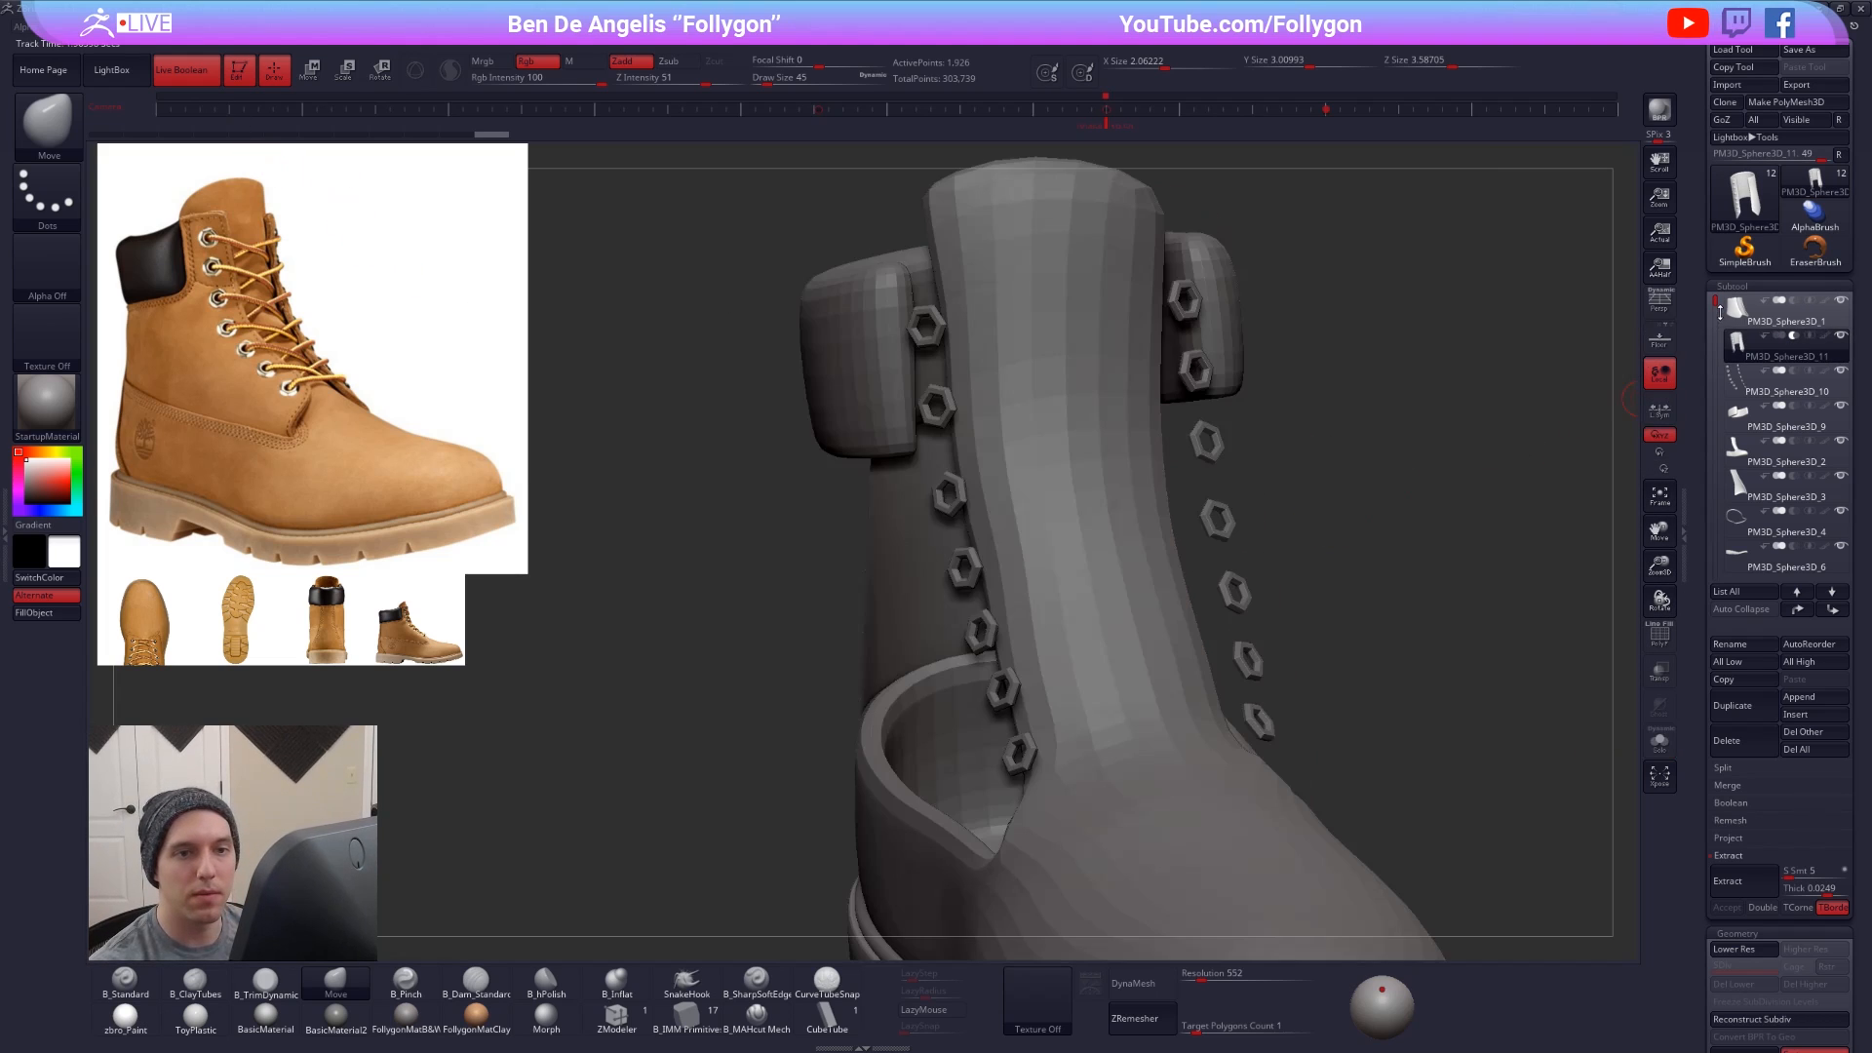
- Select the original ankle panel, isolate it to examine its wireframe, and check the Boolean preview on the whole boot
left_click(1776, 310)
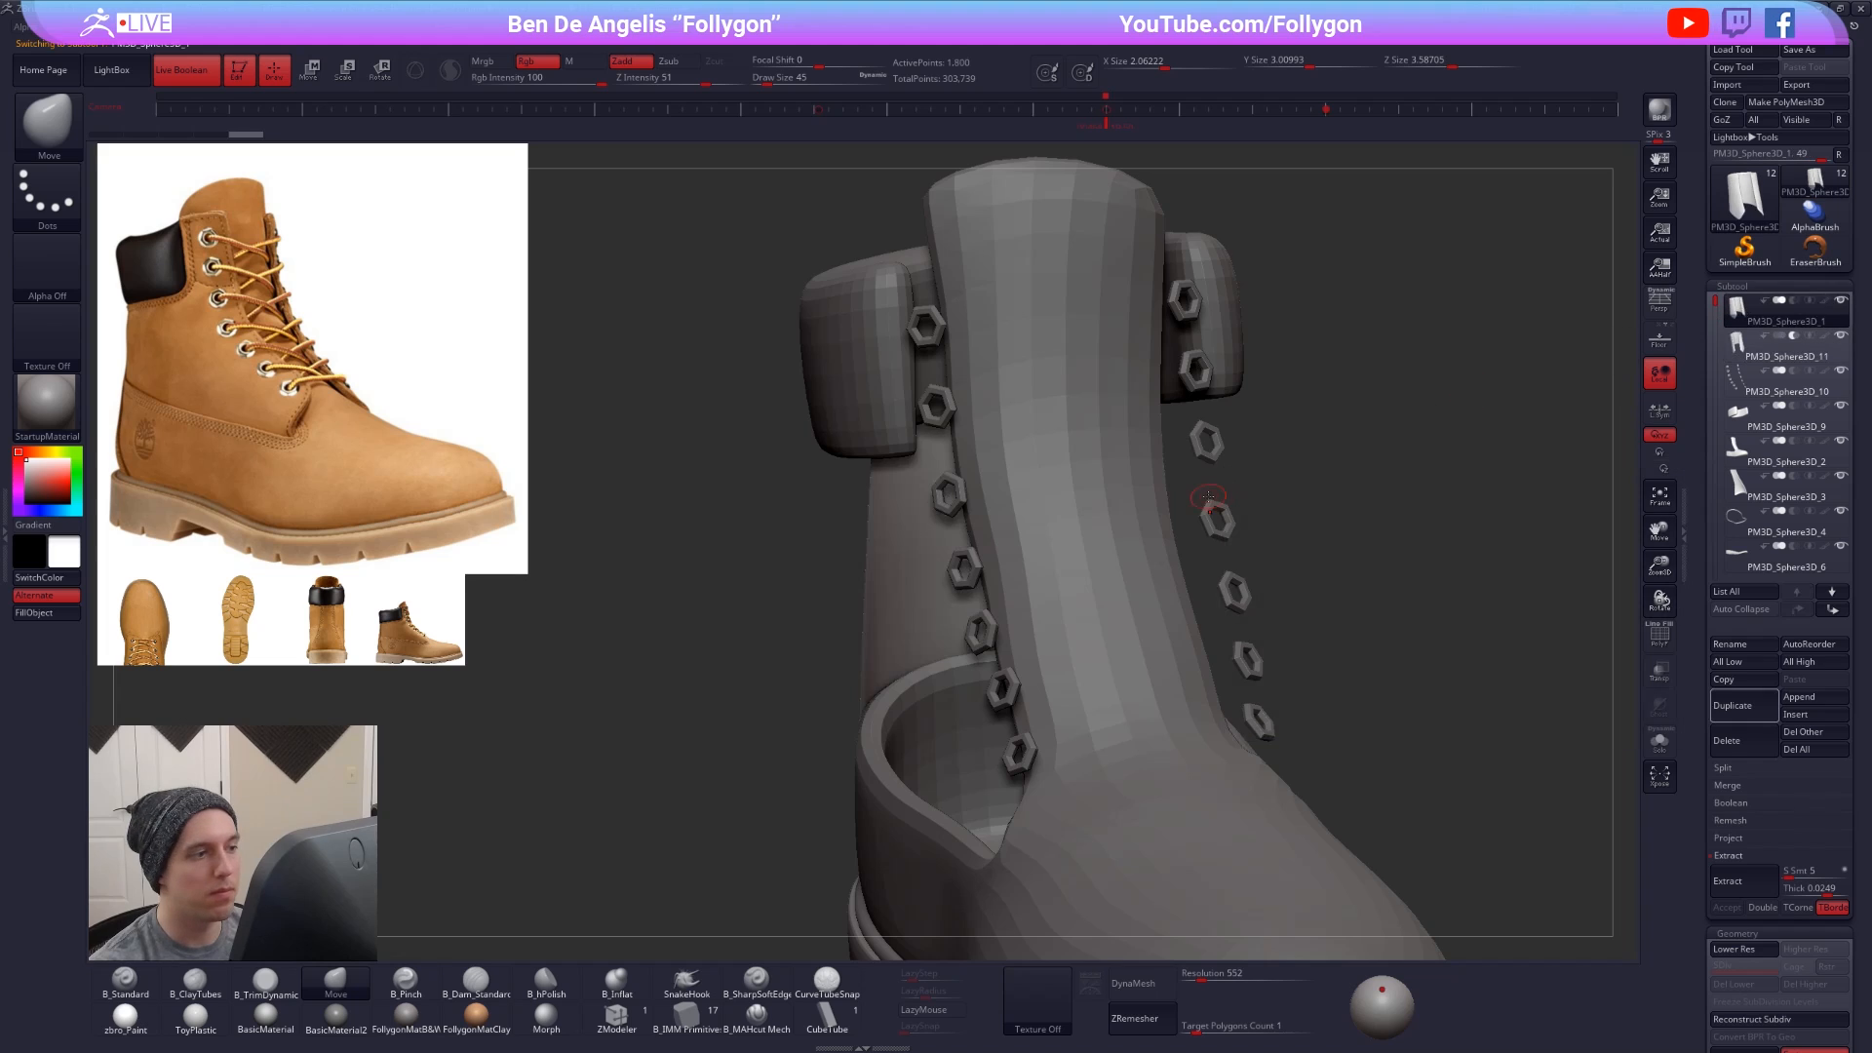
right_click_drag(1215, 517, 1258, 475)
key("f")
key("shift+s")
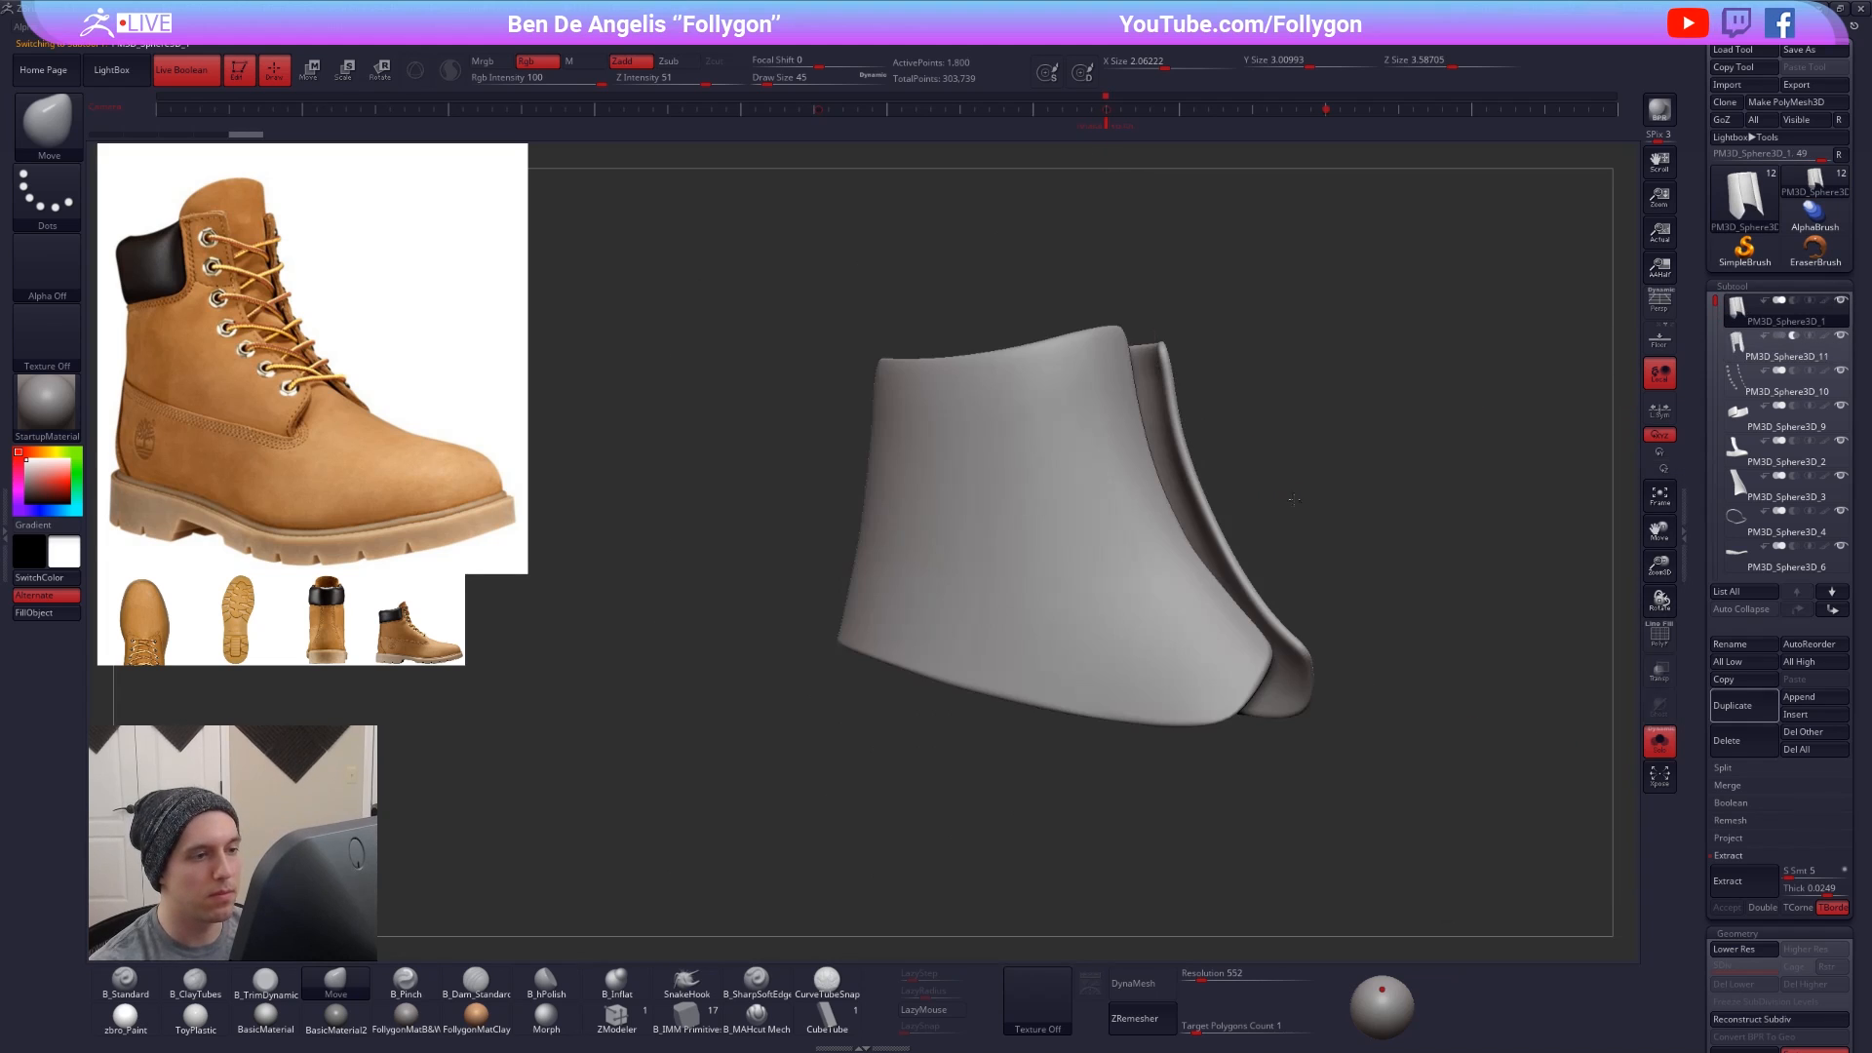
key("shift+f")
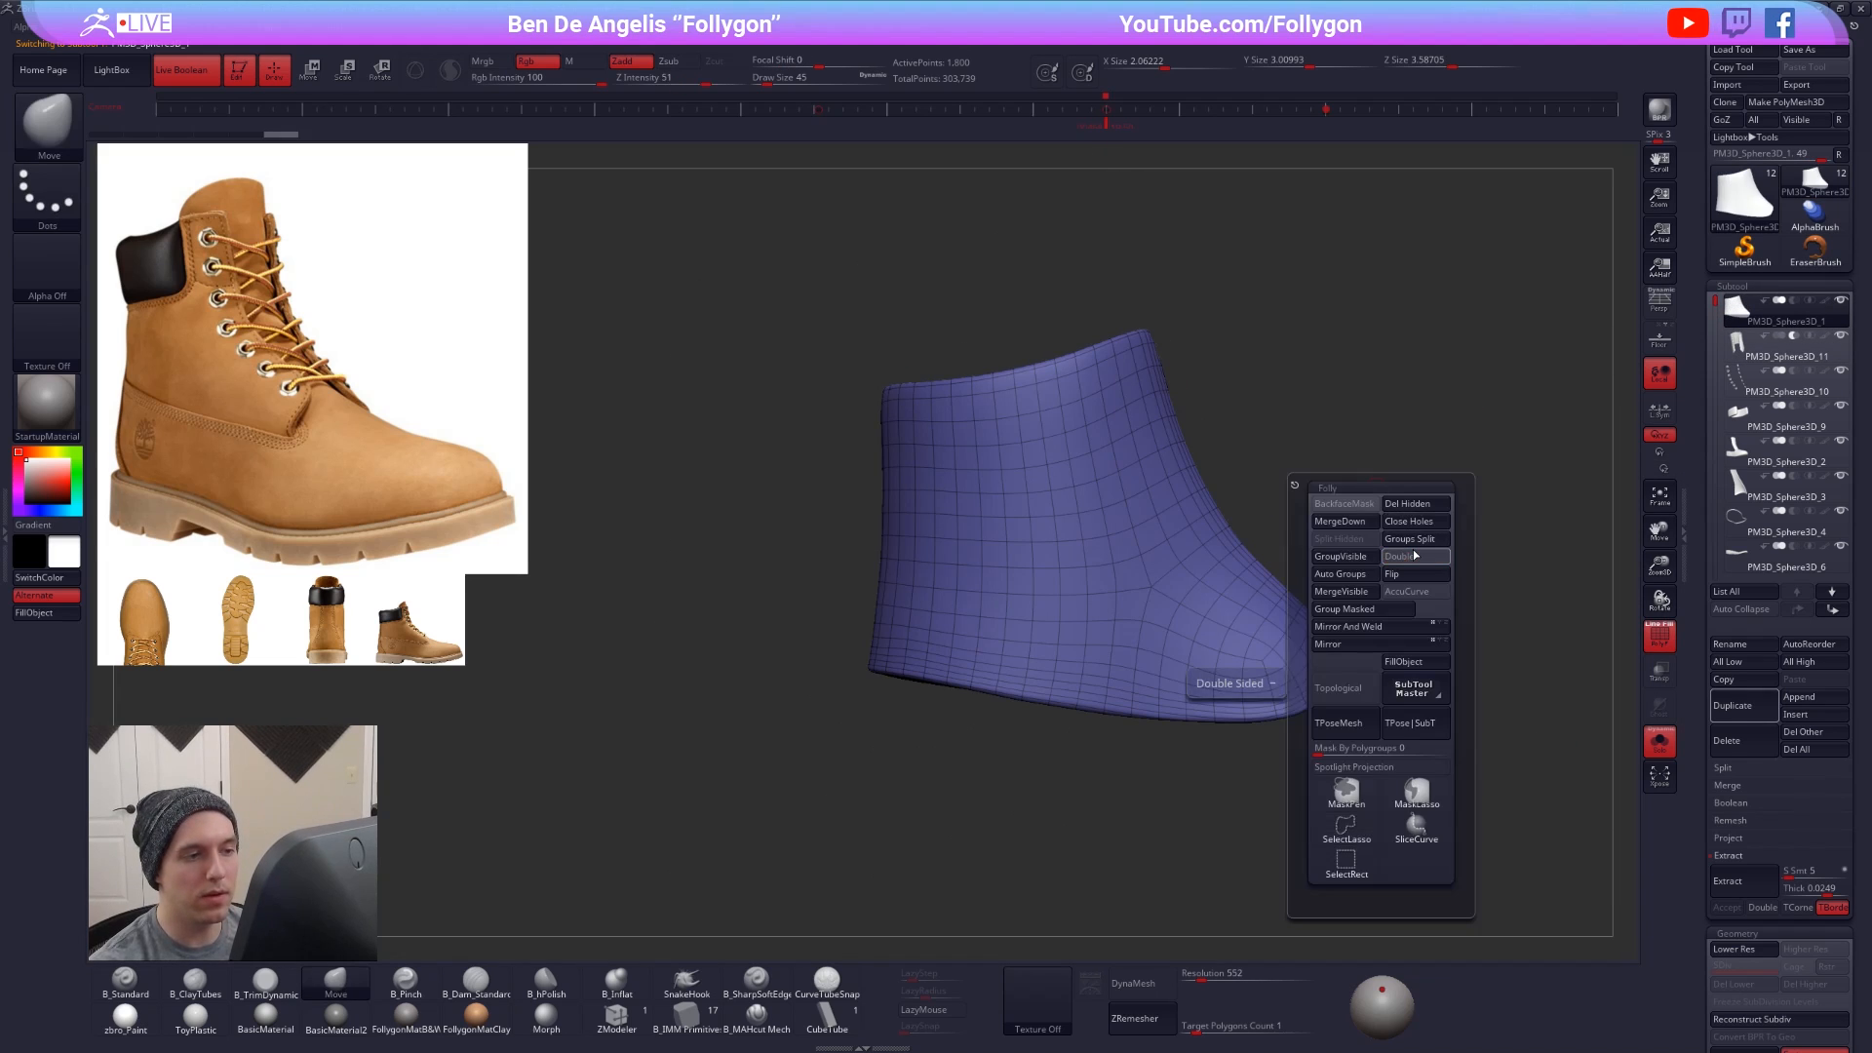
left_click(1327, 644)
key("shift+s")
key("shift+f")
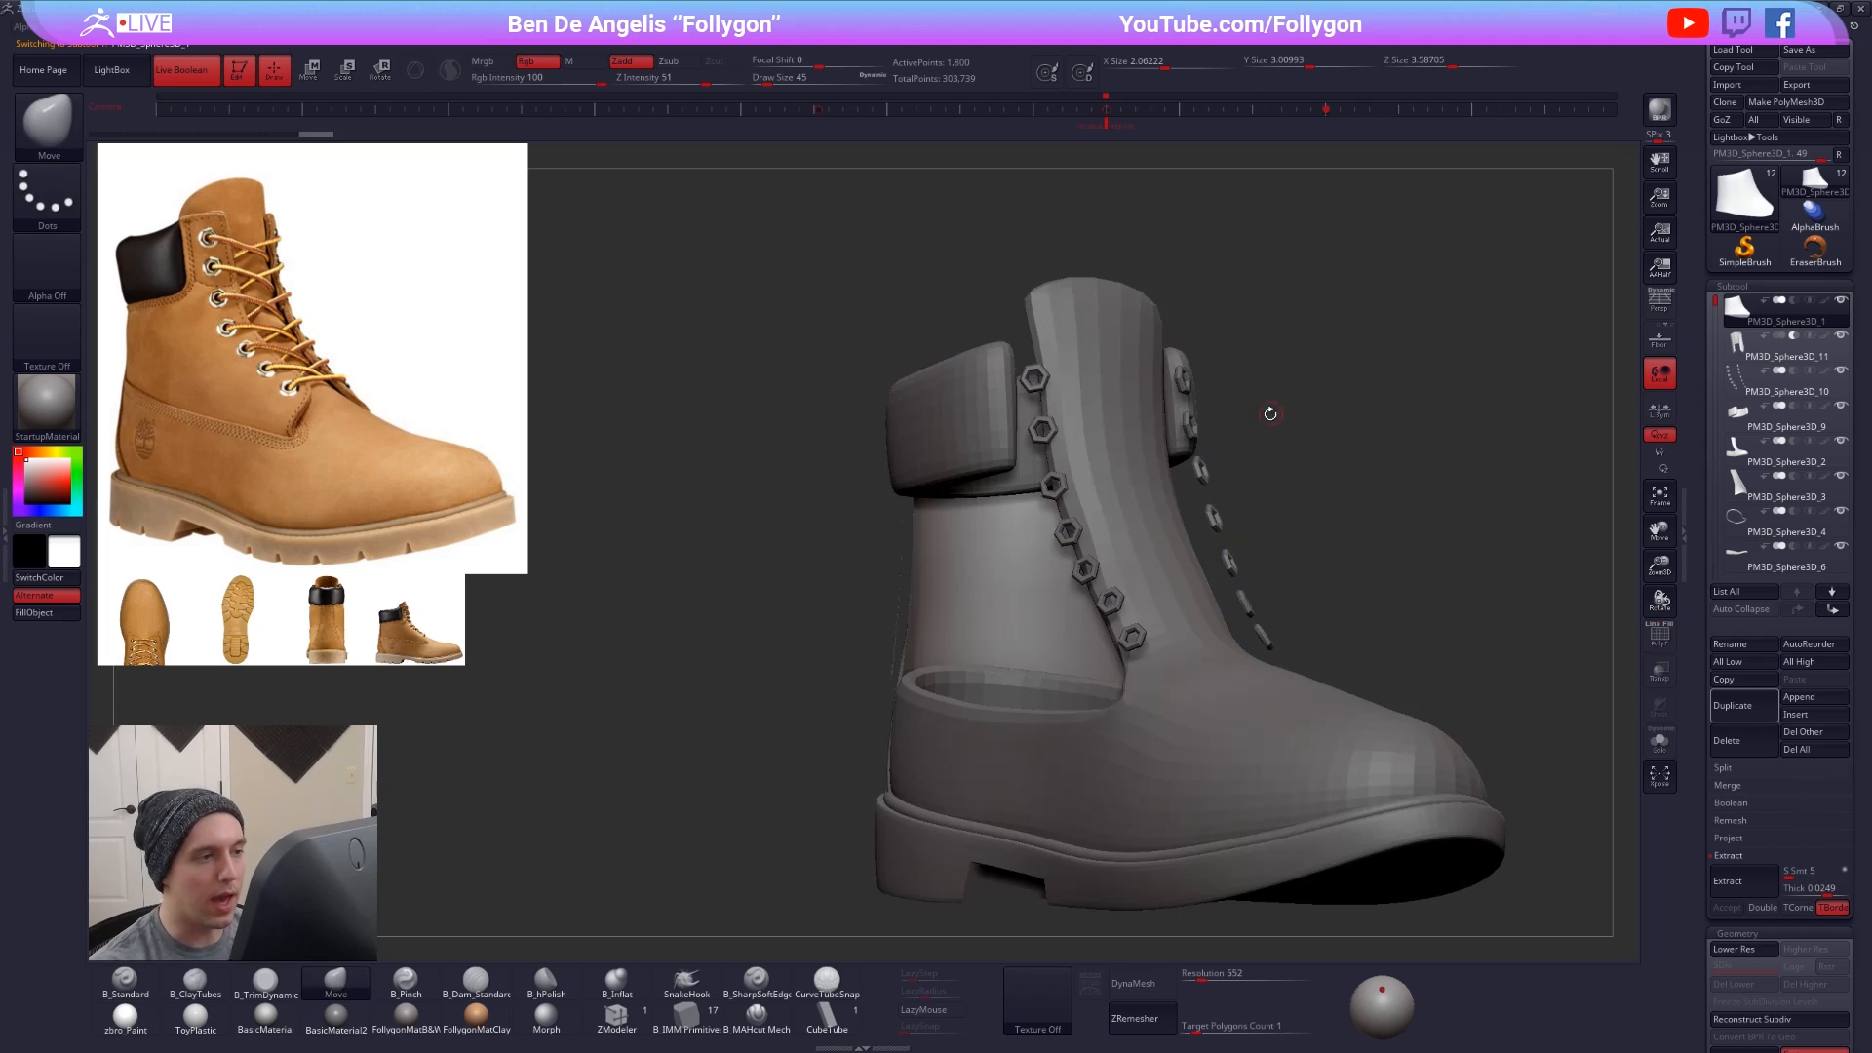
right_click_drag(1271, 413, 1269, 524)
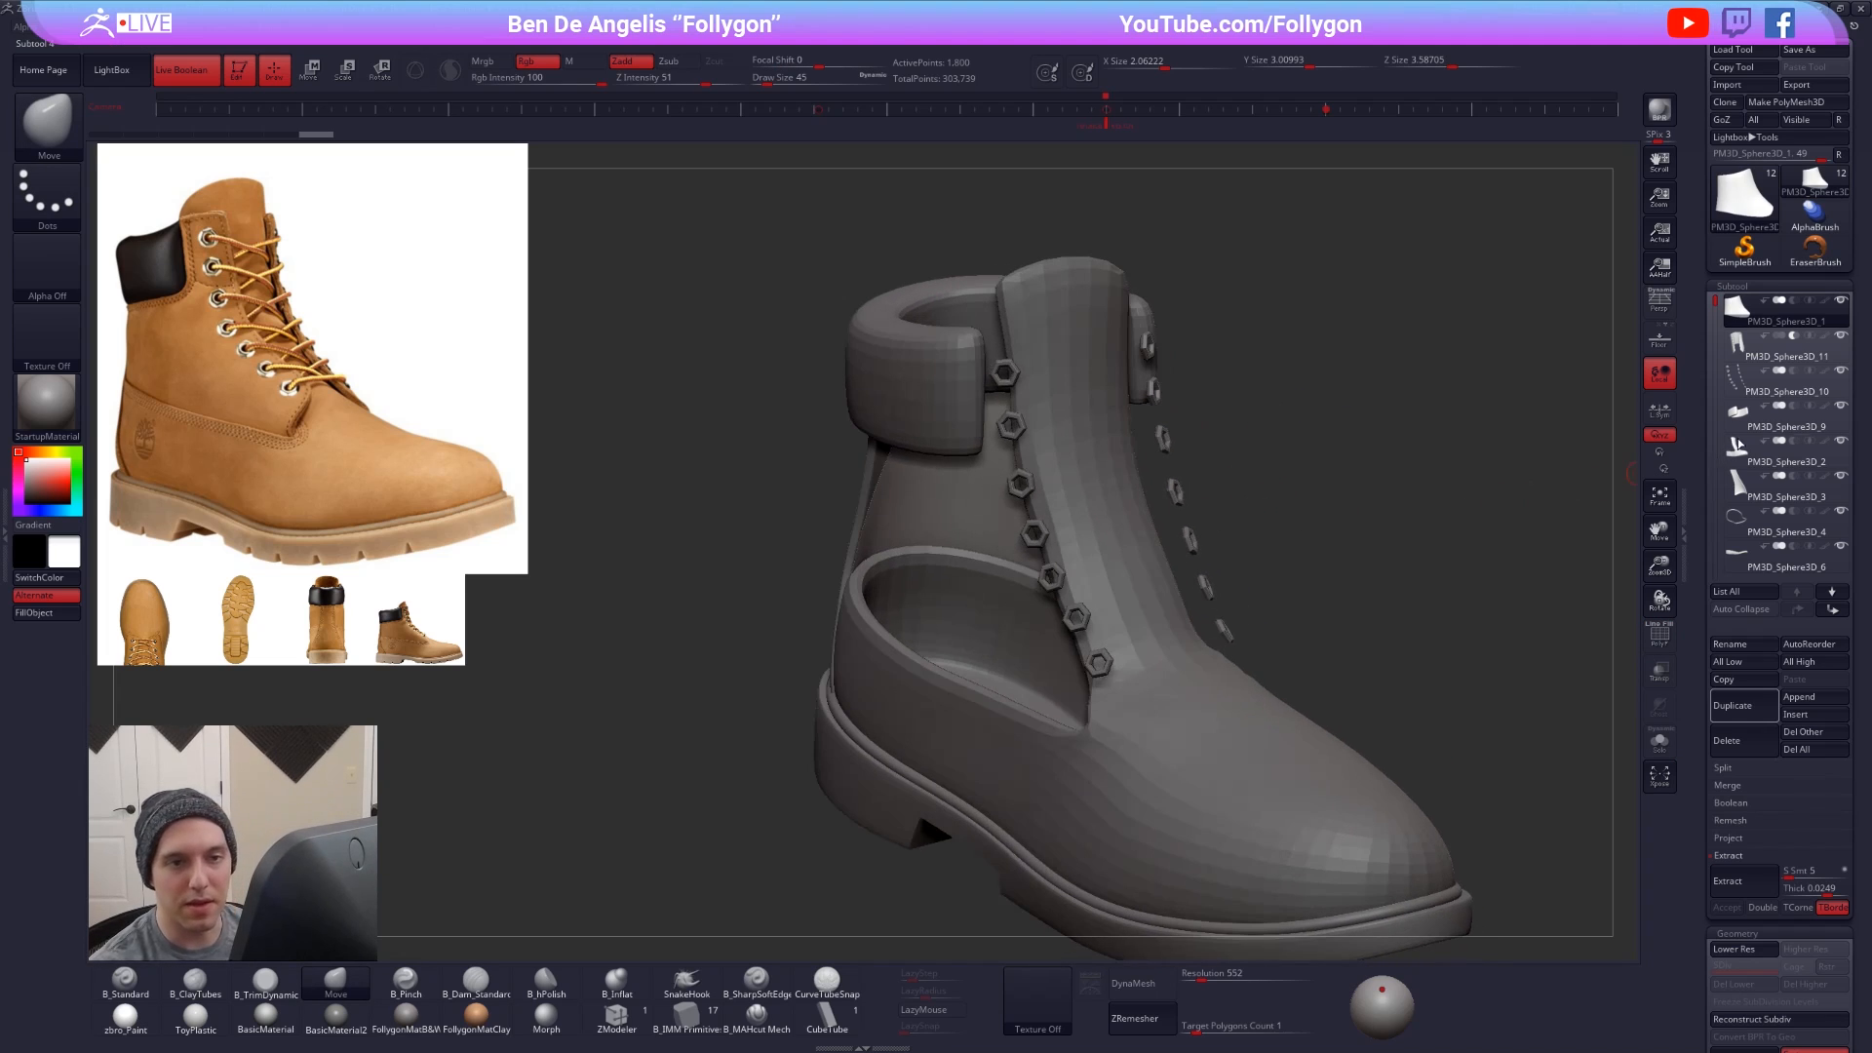
- Delete the duplicated panel's surface from the subtractive subtool so only the seven cylinders remain, and show the whole boot again
mouse_move(1748, 346)
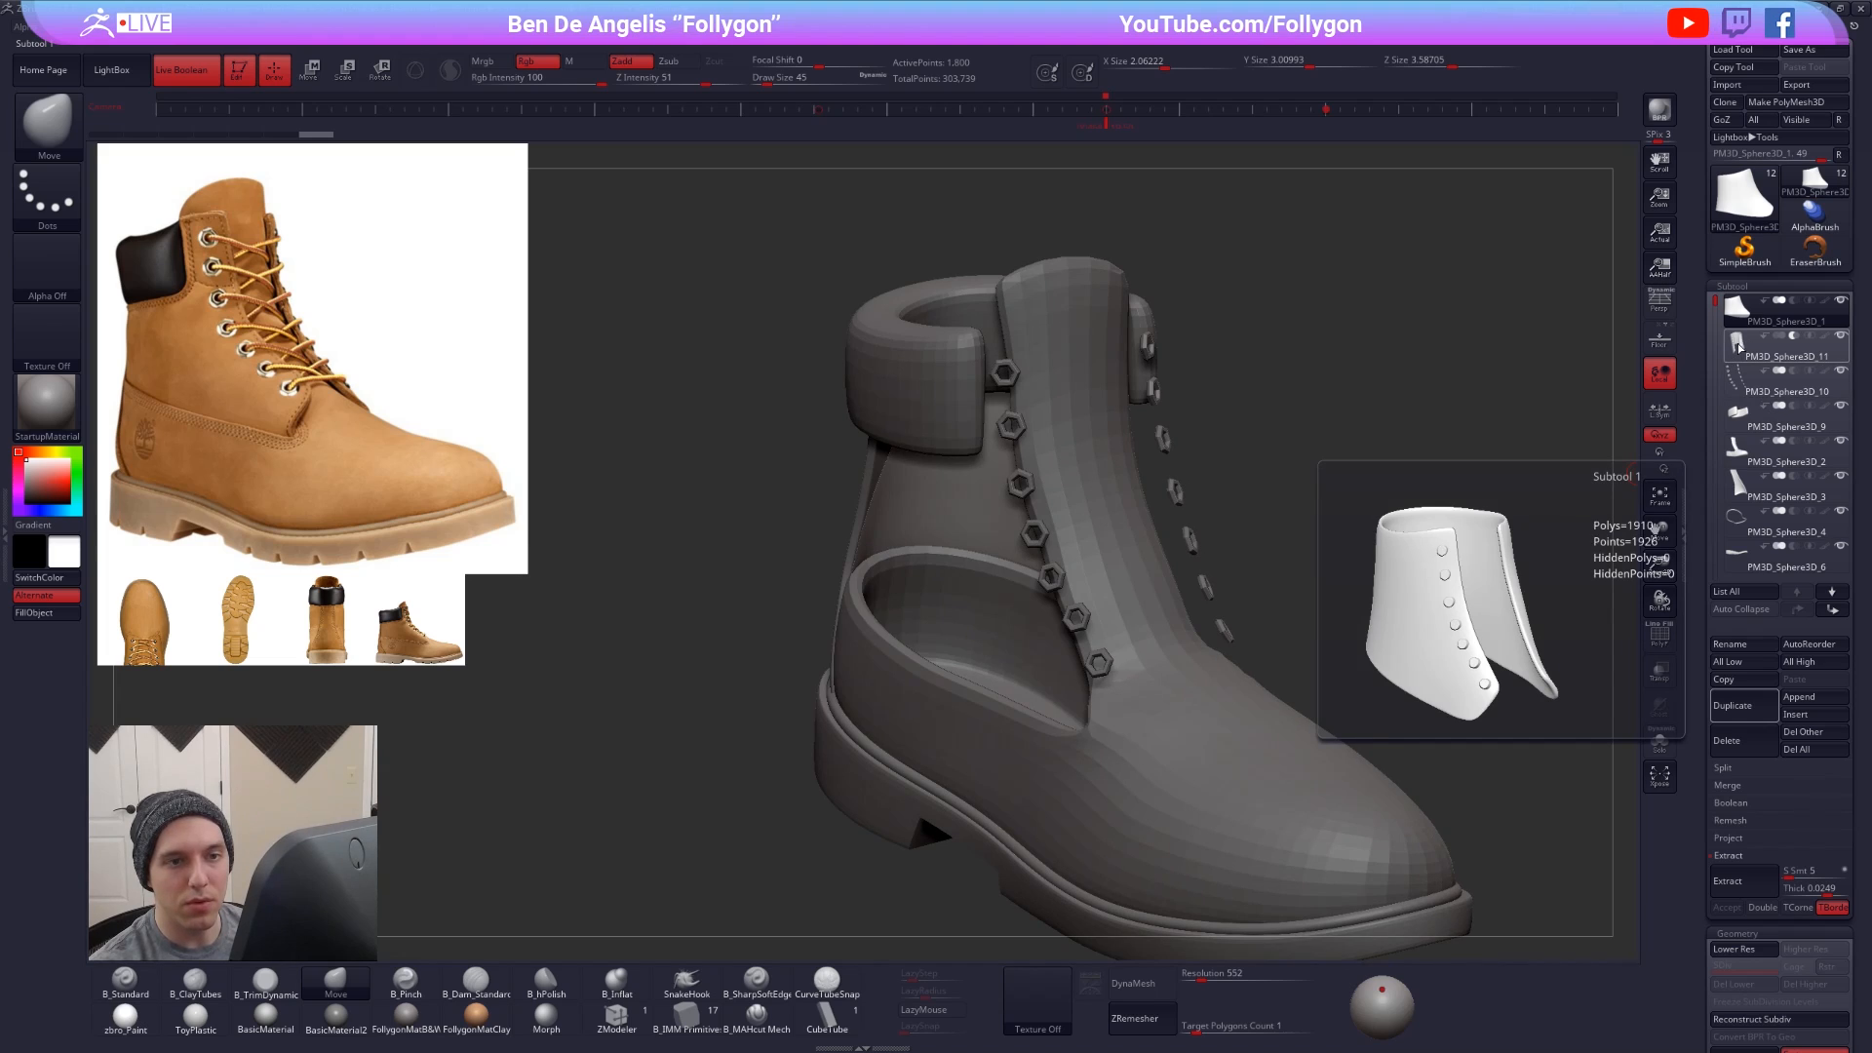
left_click(1736, 350)
key("alt+s")
key("shift+f")
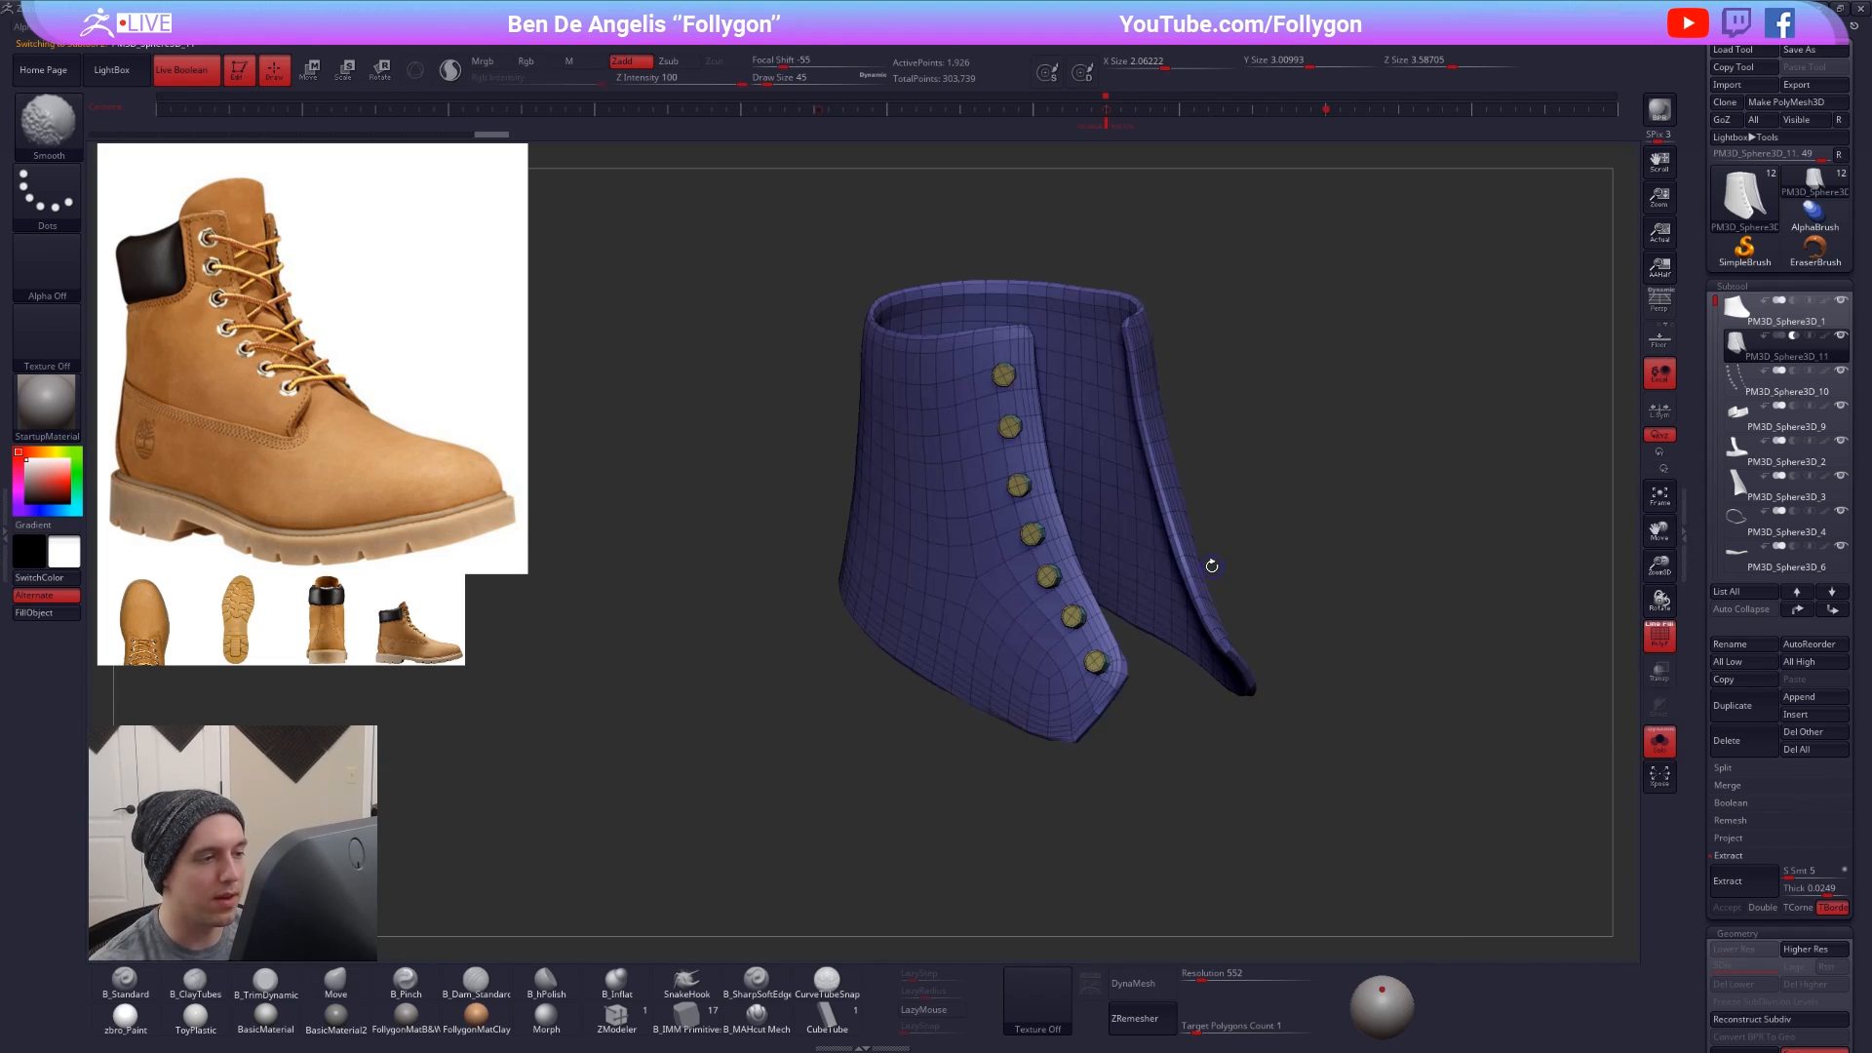
left_click(969, 549, "ctrl+shift")
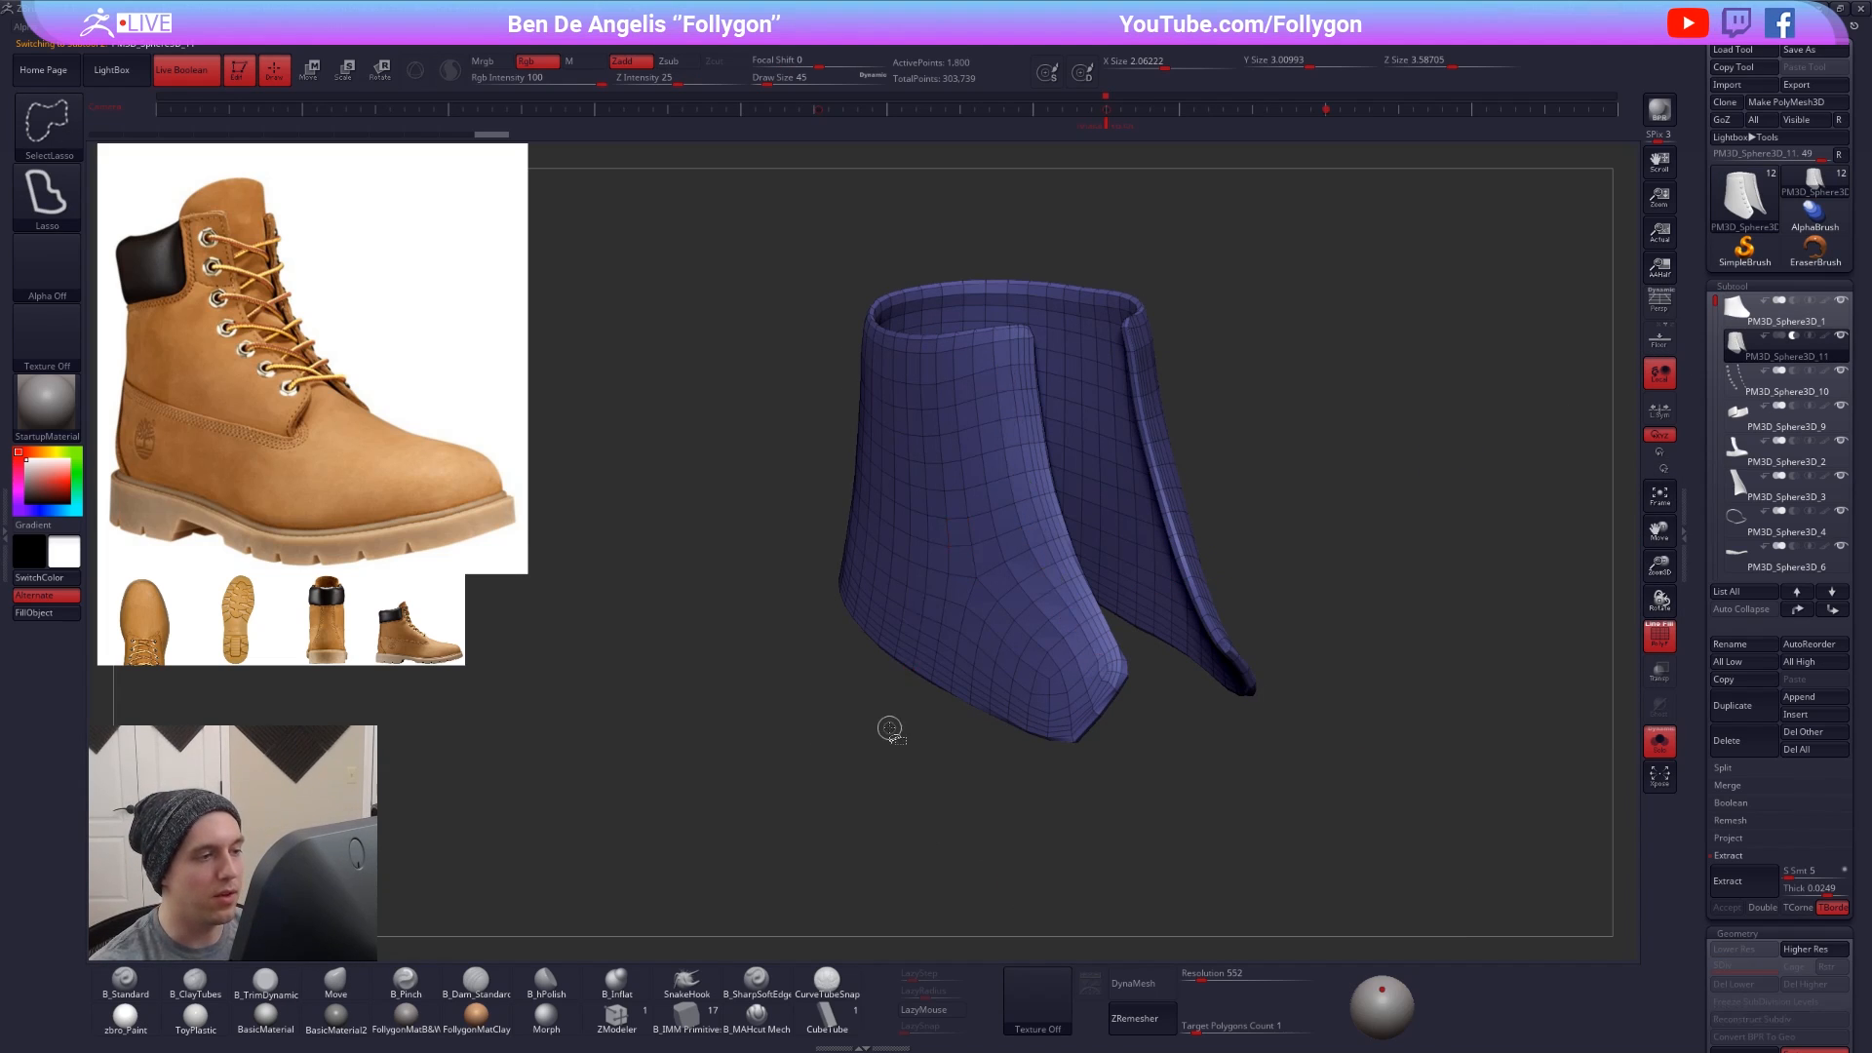
left_click_drag(891, 728, 892, 774, "ctrl+shift")
key("space")
left_click(1167, 613)
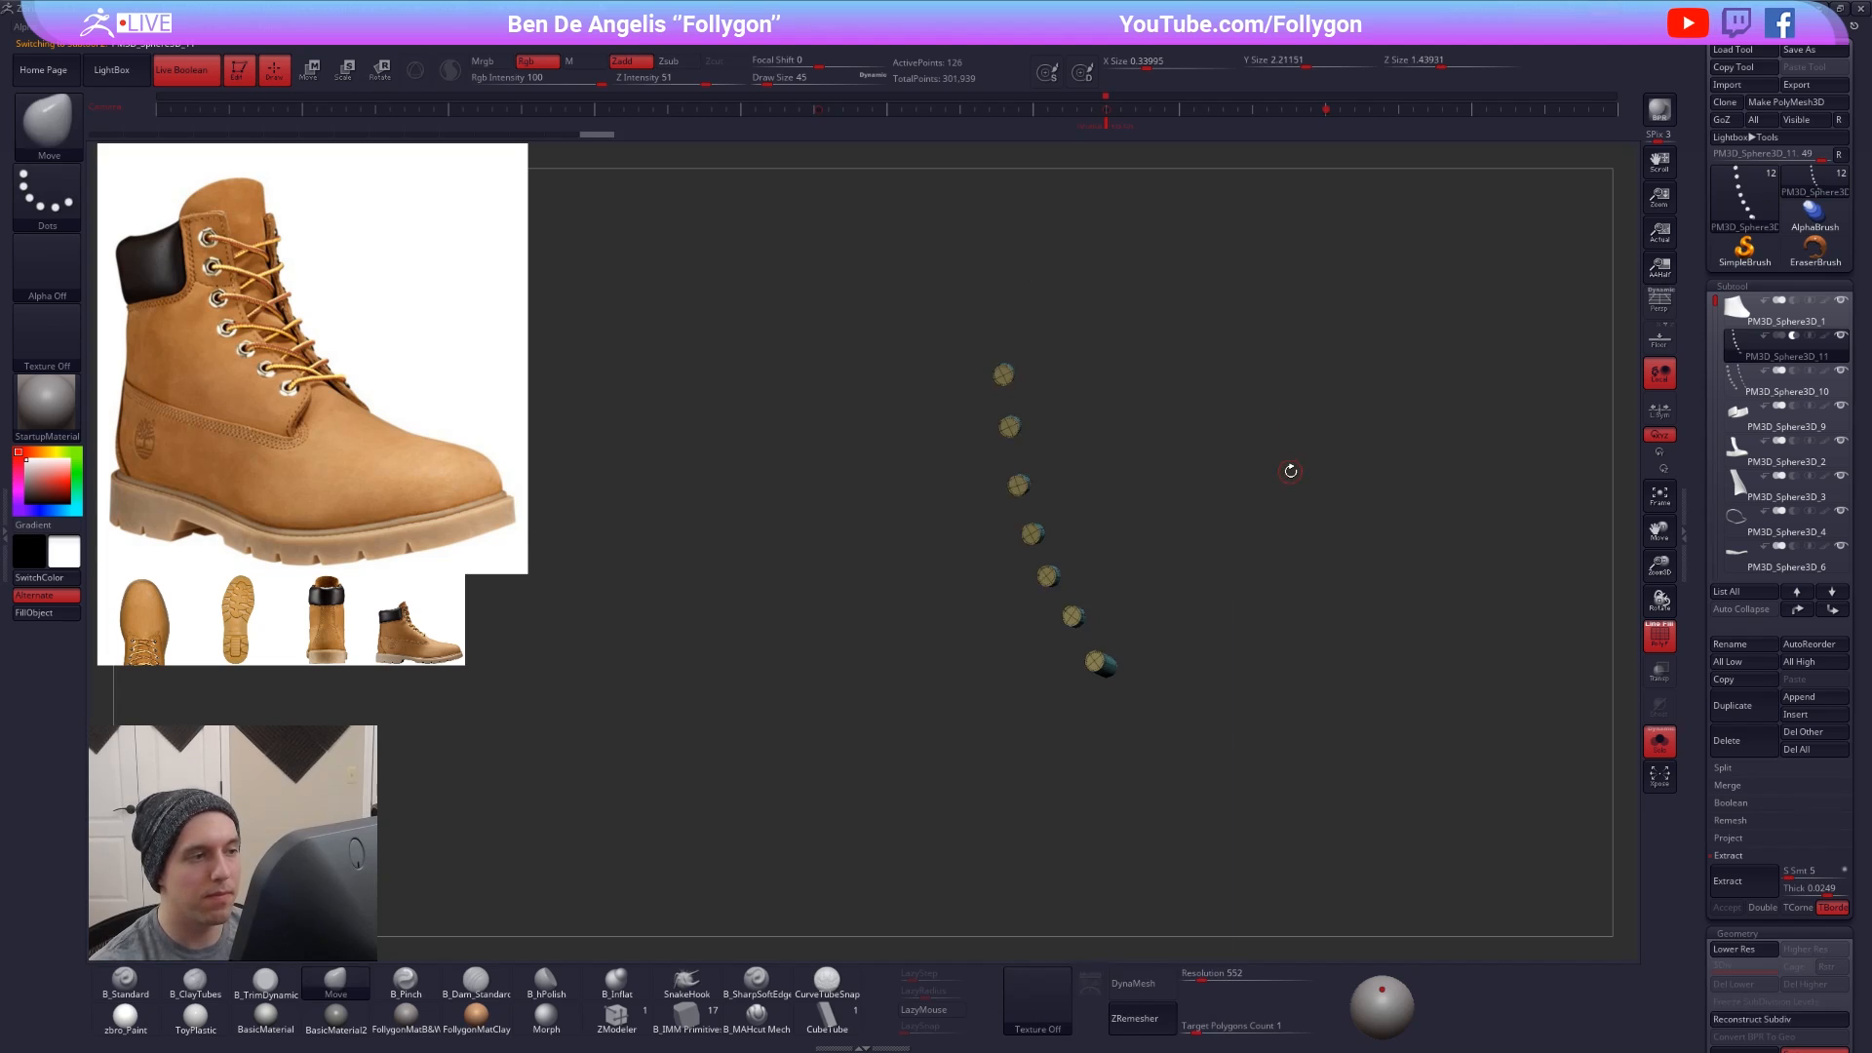
key("shift+f")
key("alt+s")
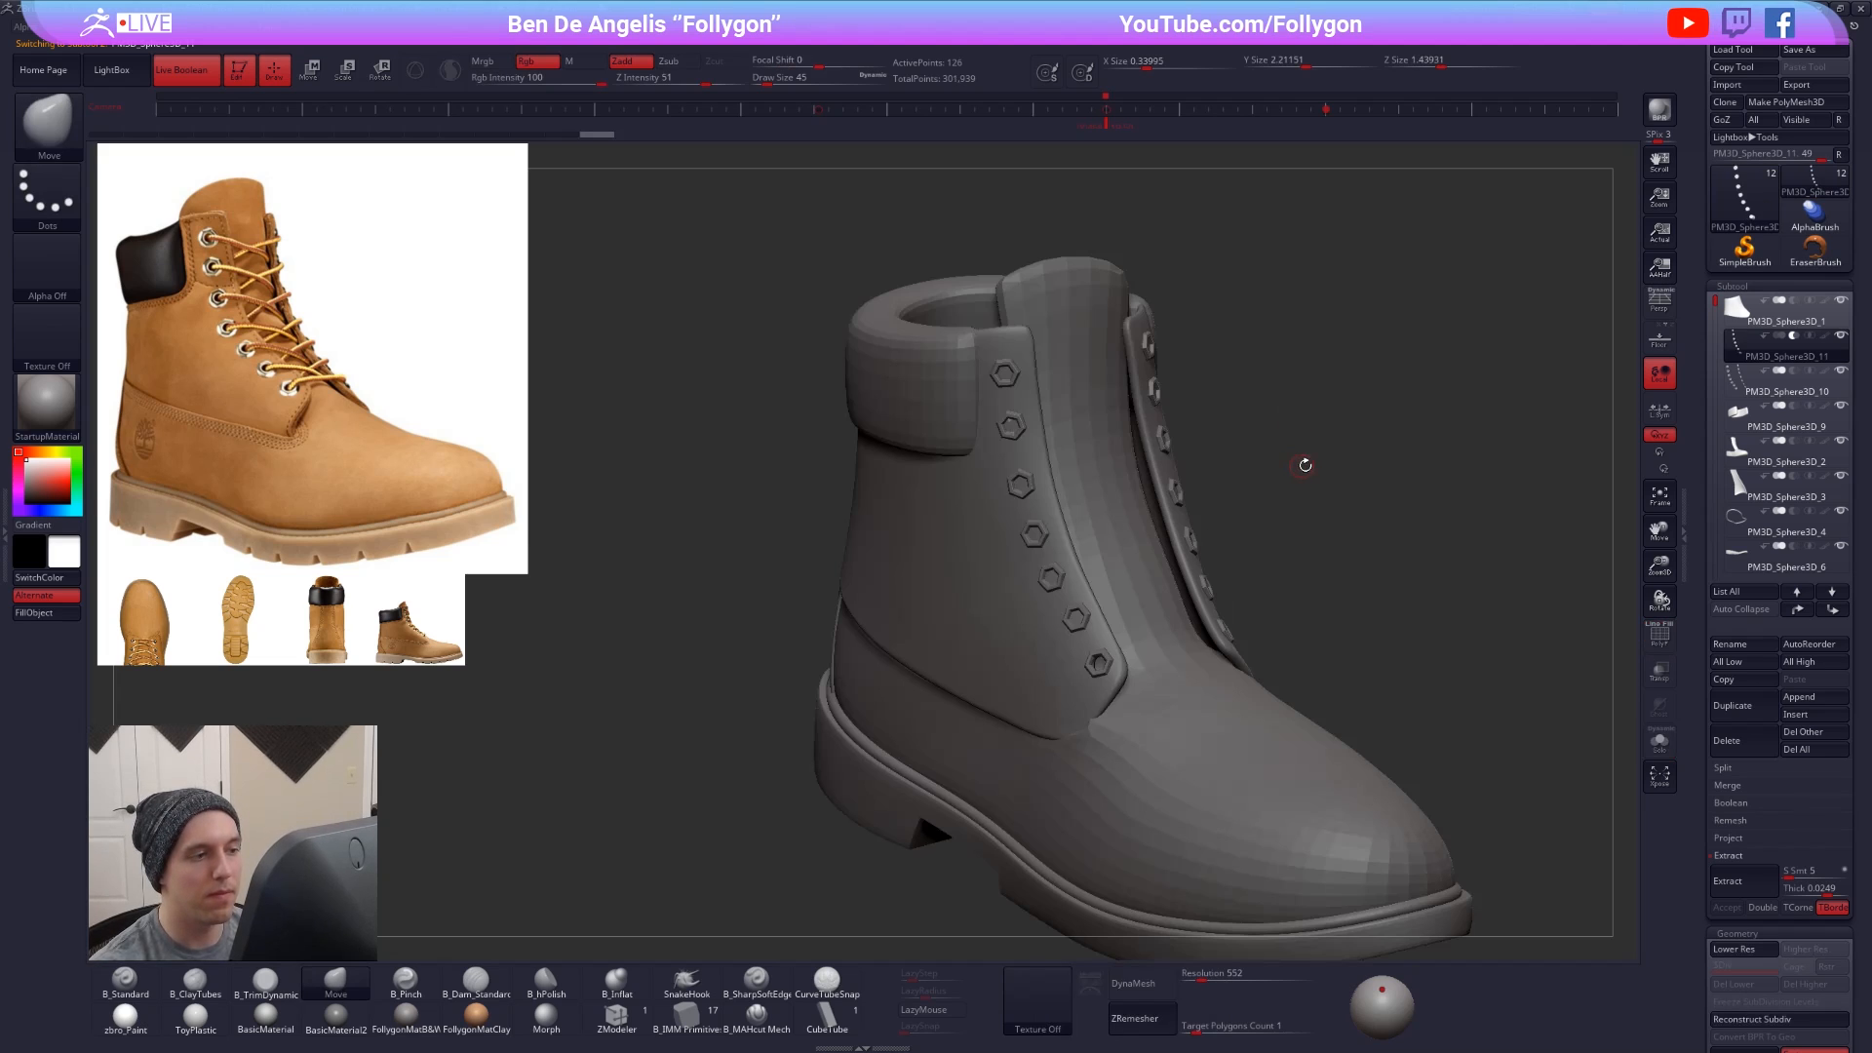
- Show only the original ankle panel and the cylinder subtool, with the cylinders selected for editing
left_click(1739, 322)
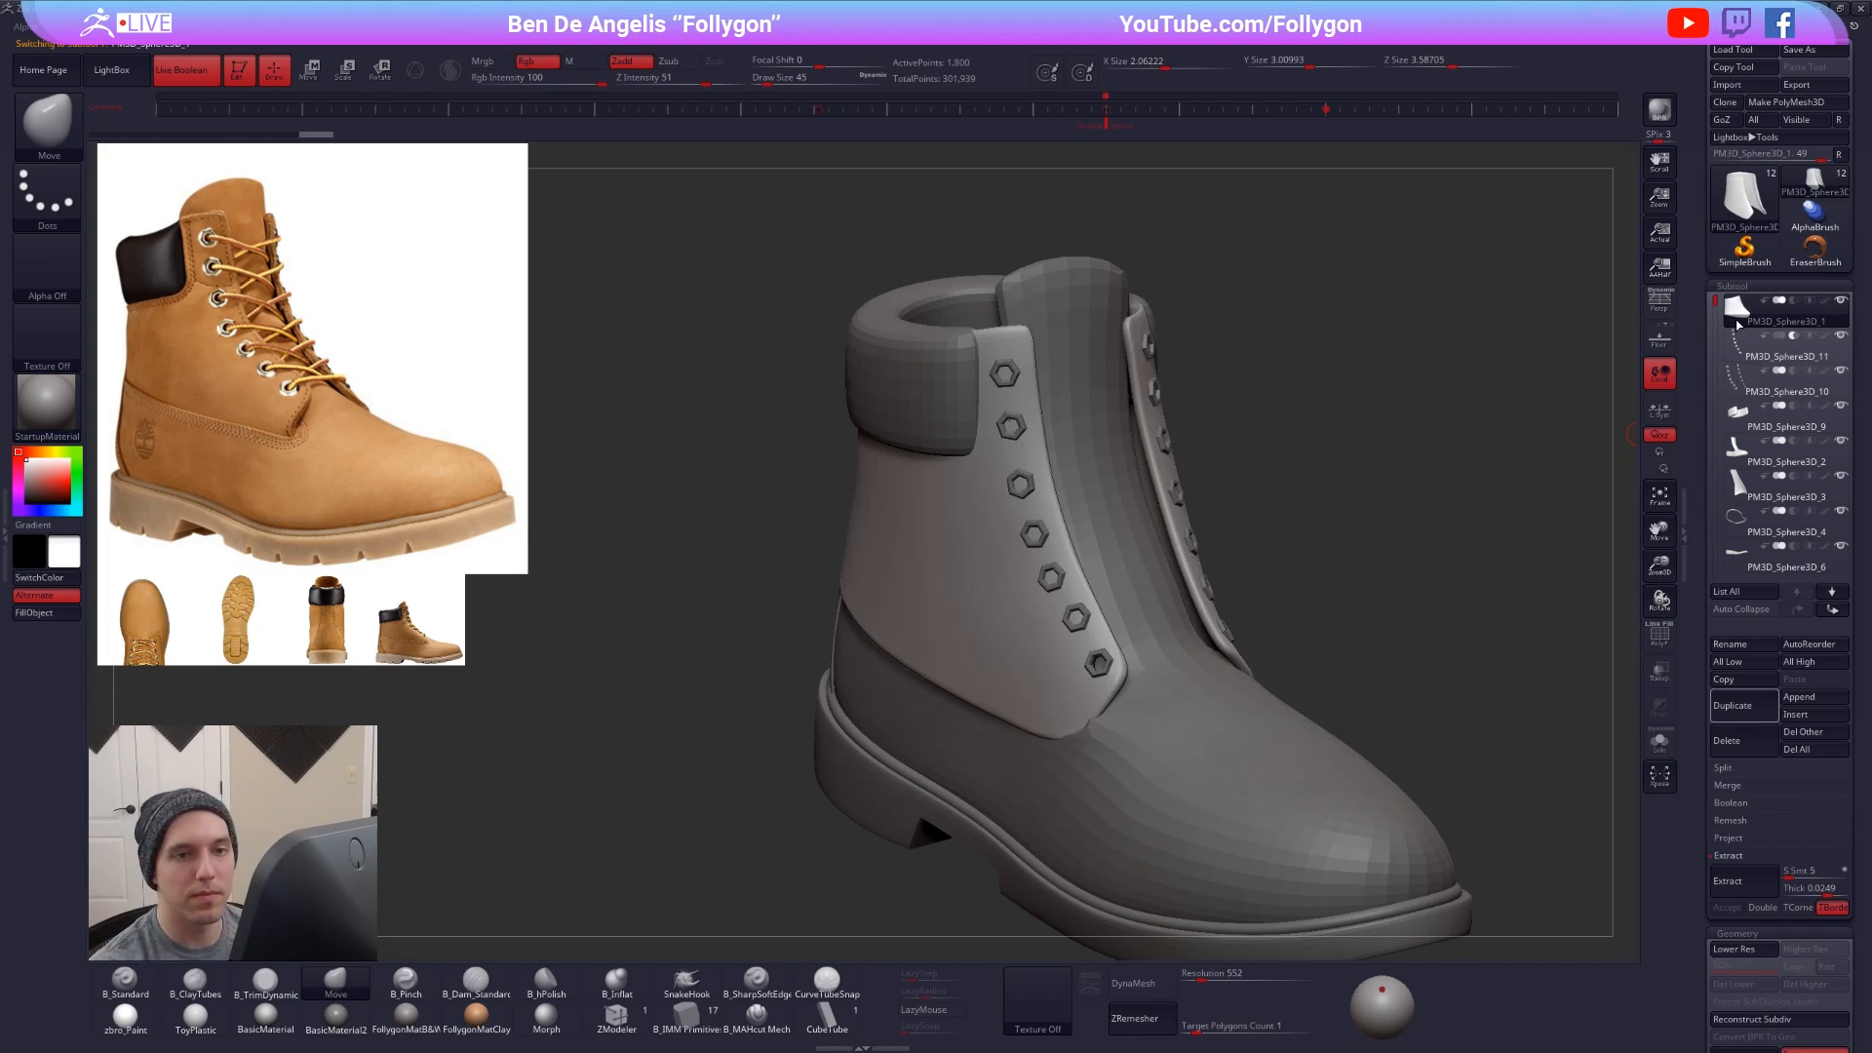
left_click(1840, 300)
left_click(1734, 346)
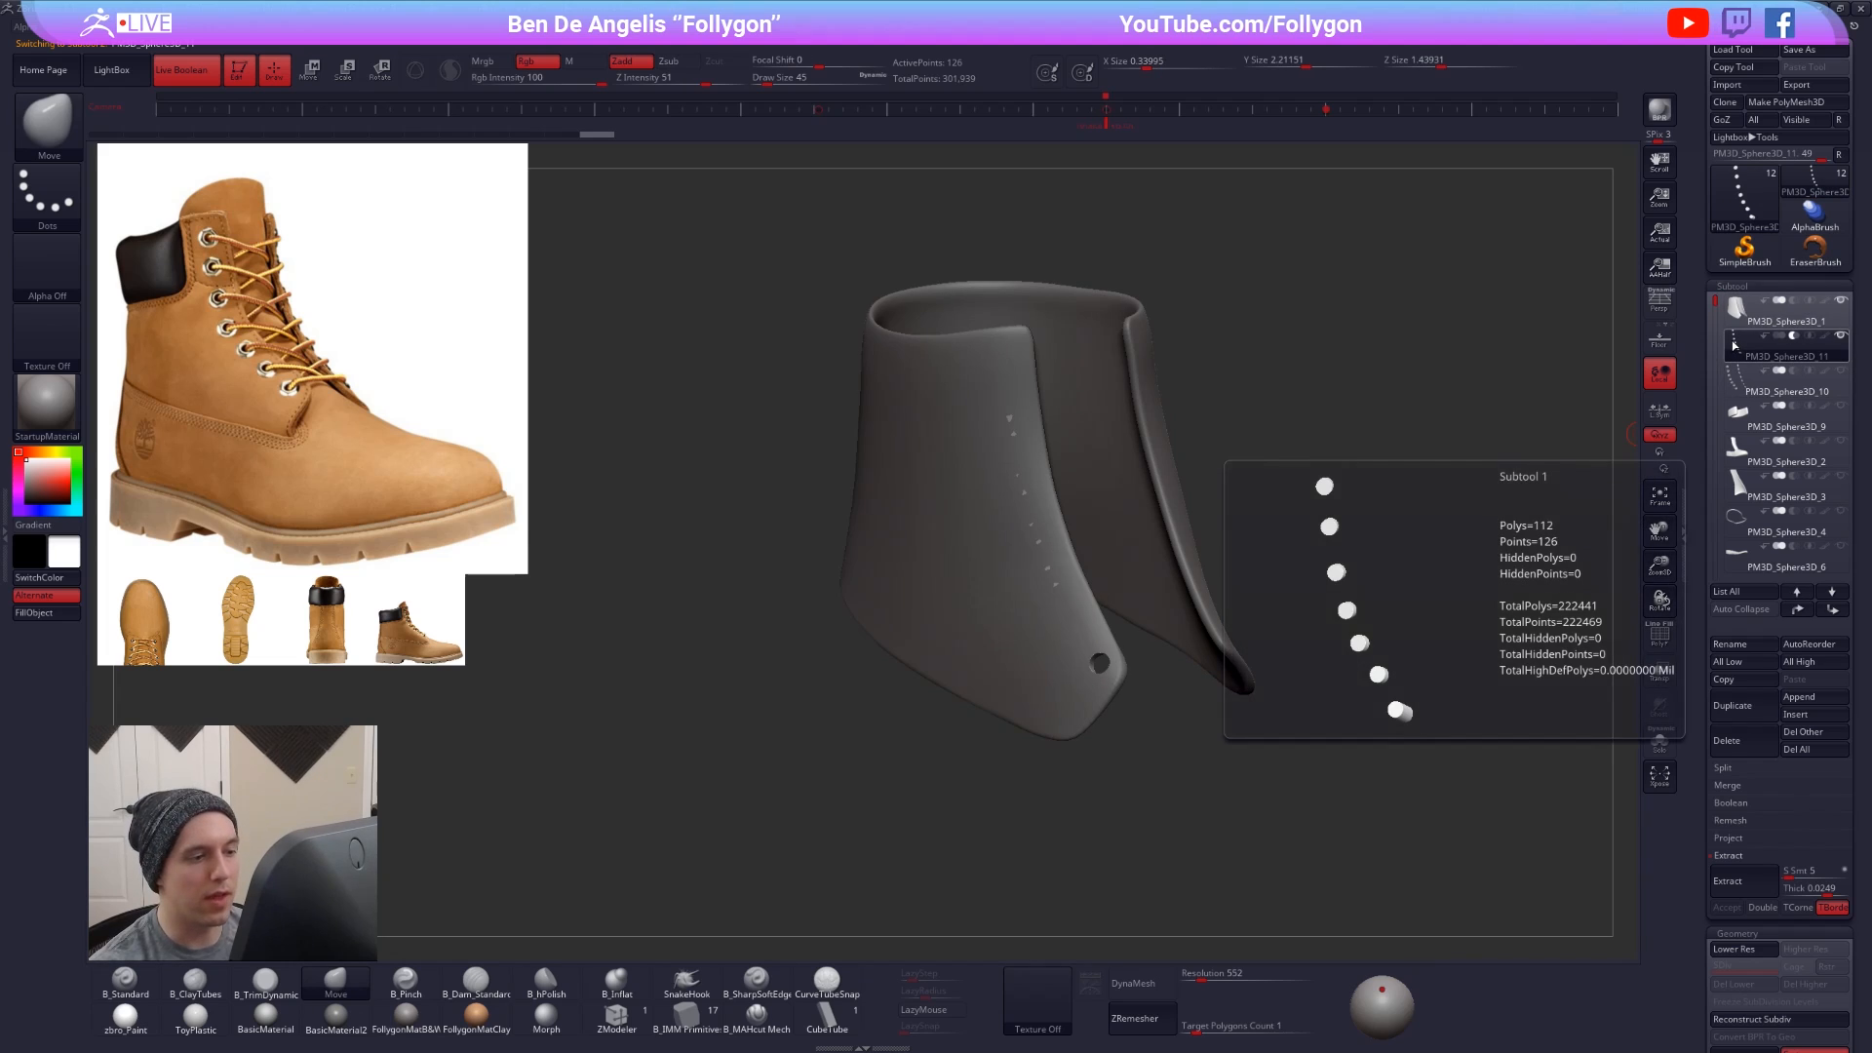
mouse_move(1744, 372)
- Lengthen the second-lowest cylinder along its axis until it passes through the ankle panel
key("alt+s")
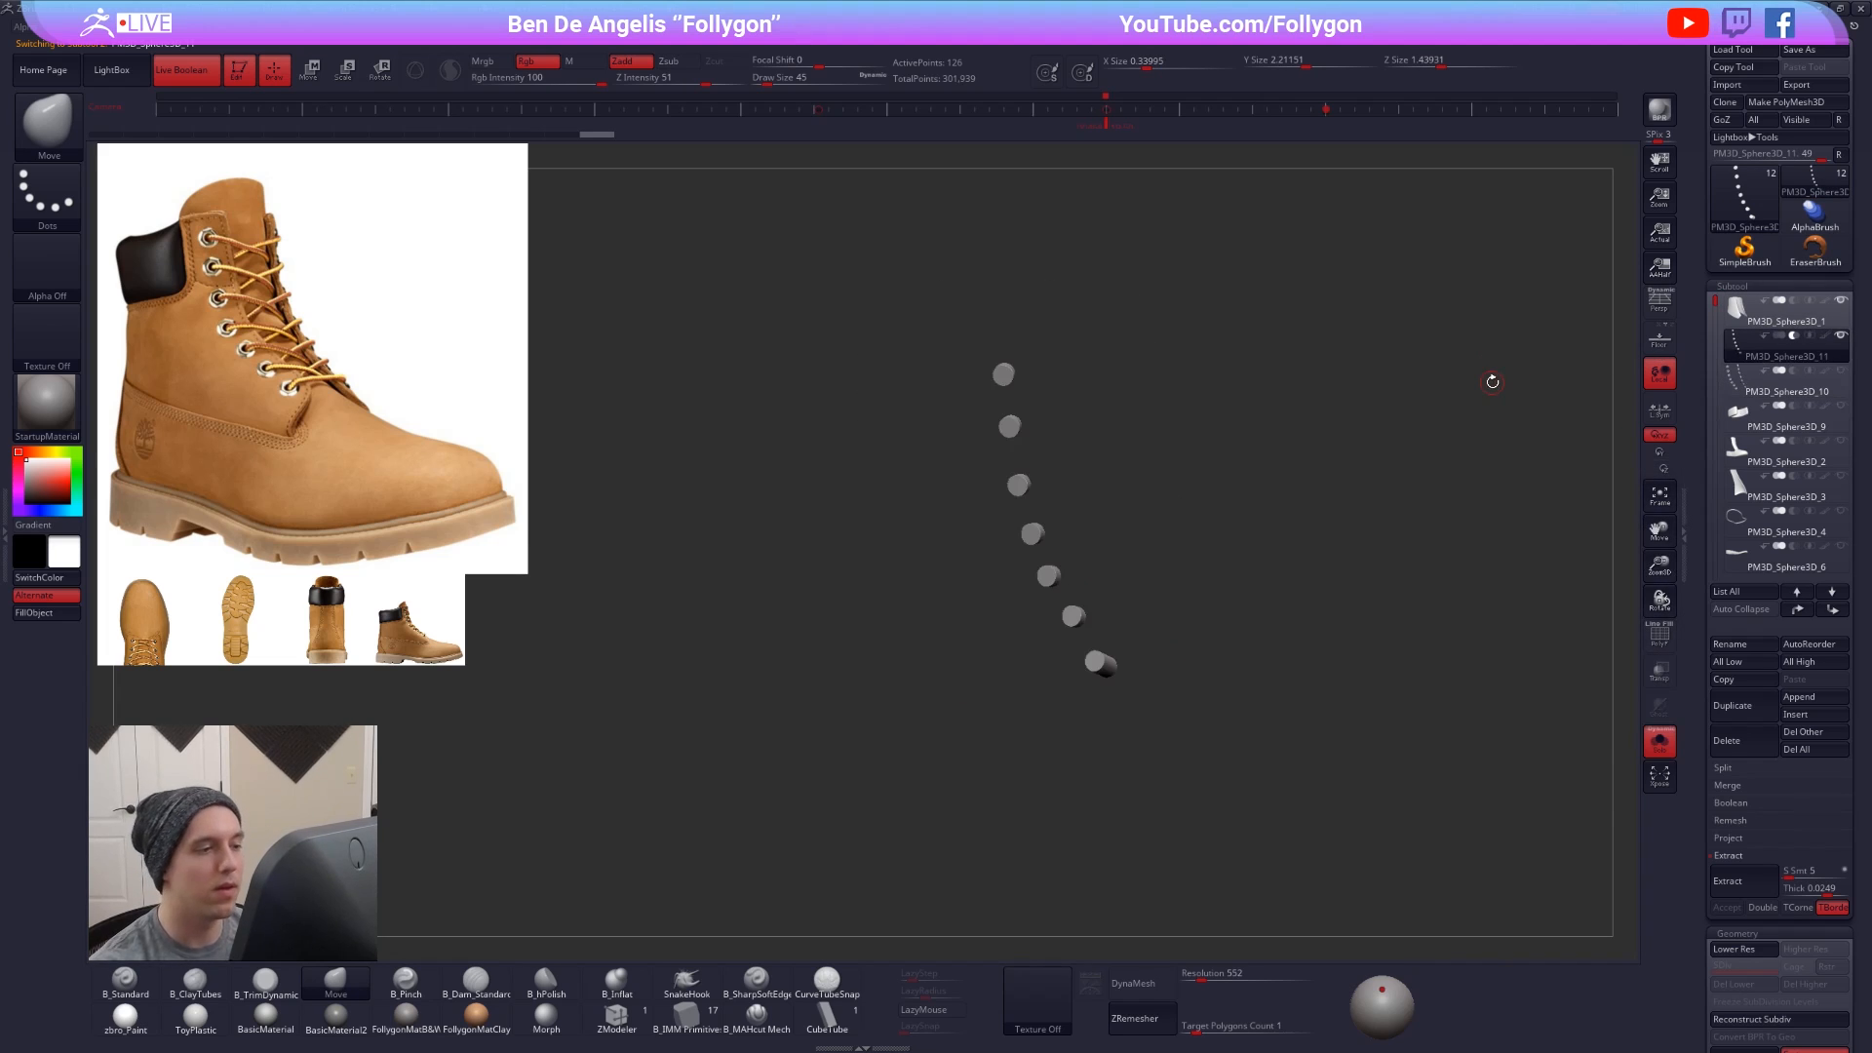
key("shift+f")
right_click_drag(1491, 381, 1112, 583, "ctrl")
left_click_drag(1113, 583, 1160, 682, "ctrl+alt")
right_click_drag(1136, 675, 1078, 681)
key("w")
left_click(1068, 640)
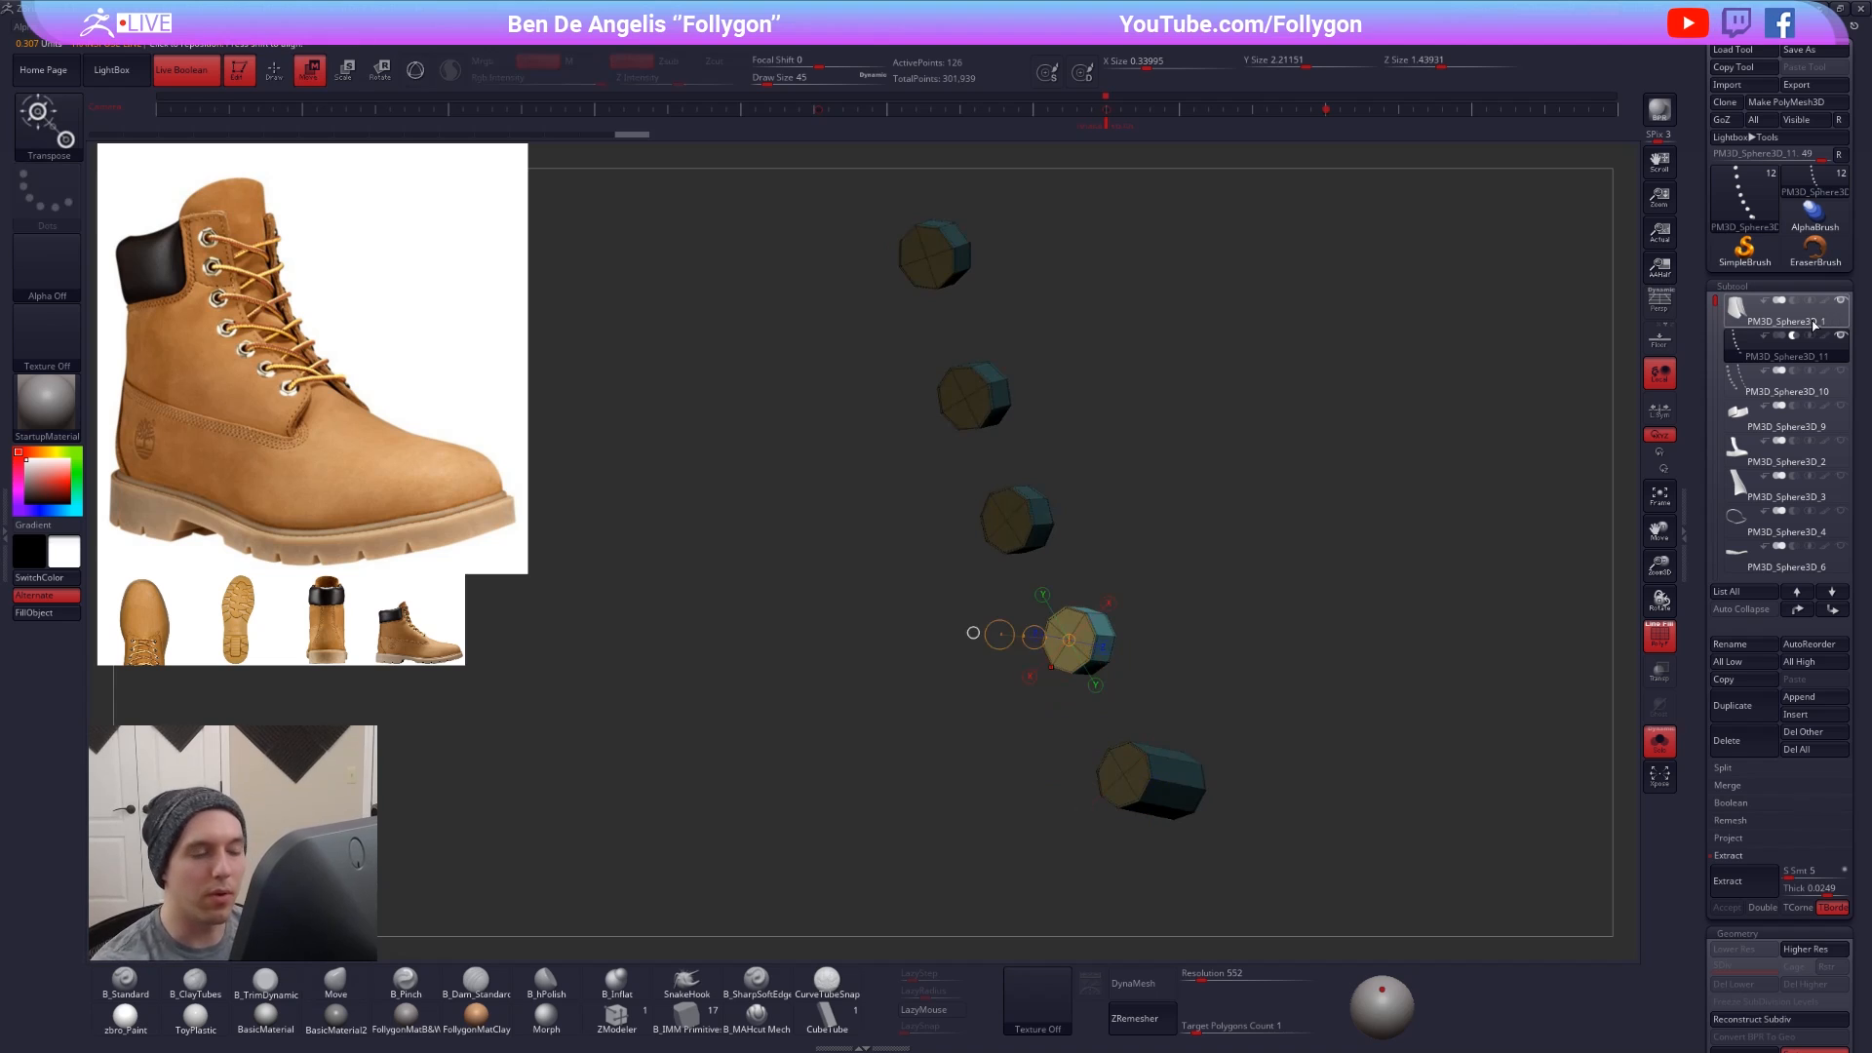
key("alt+s")
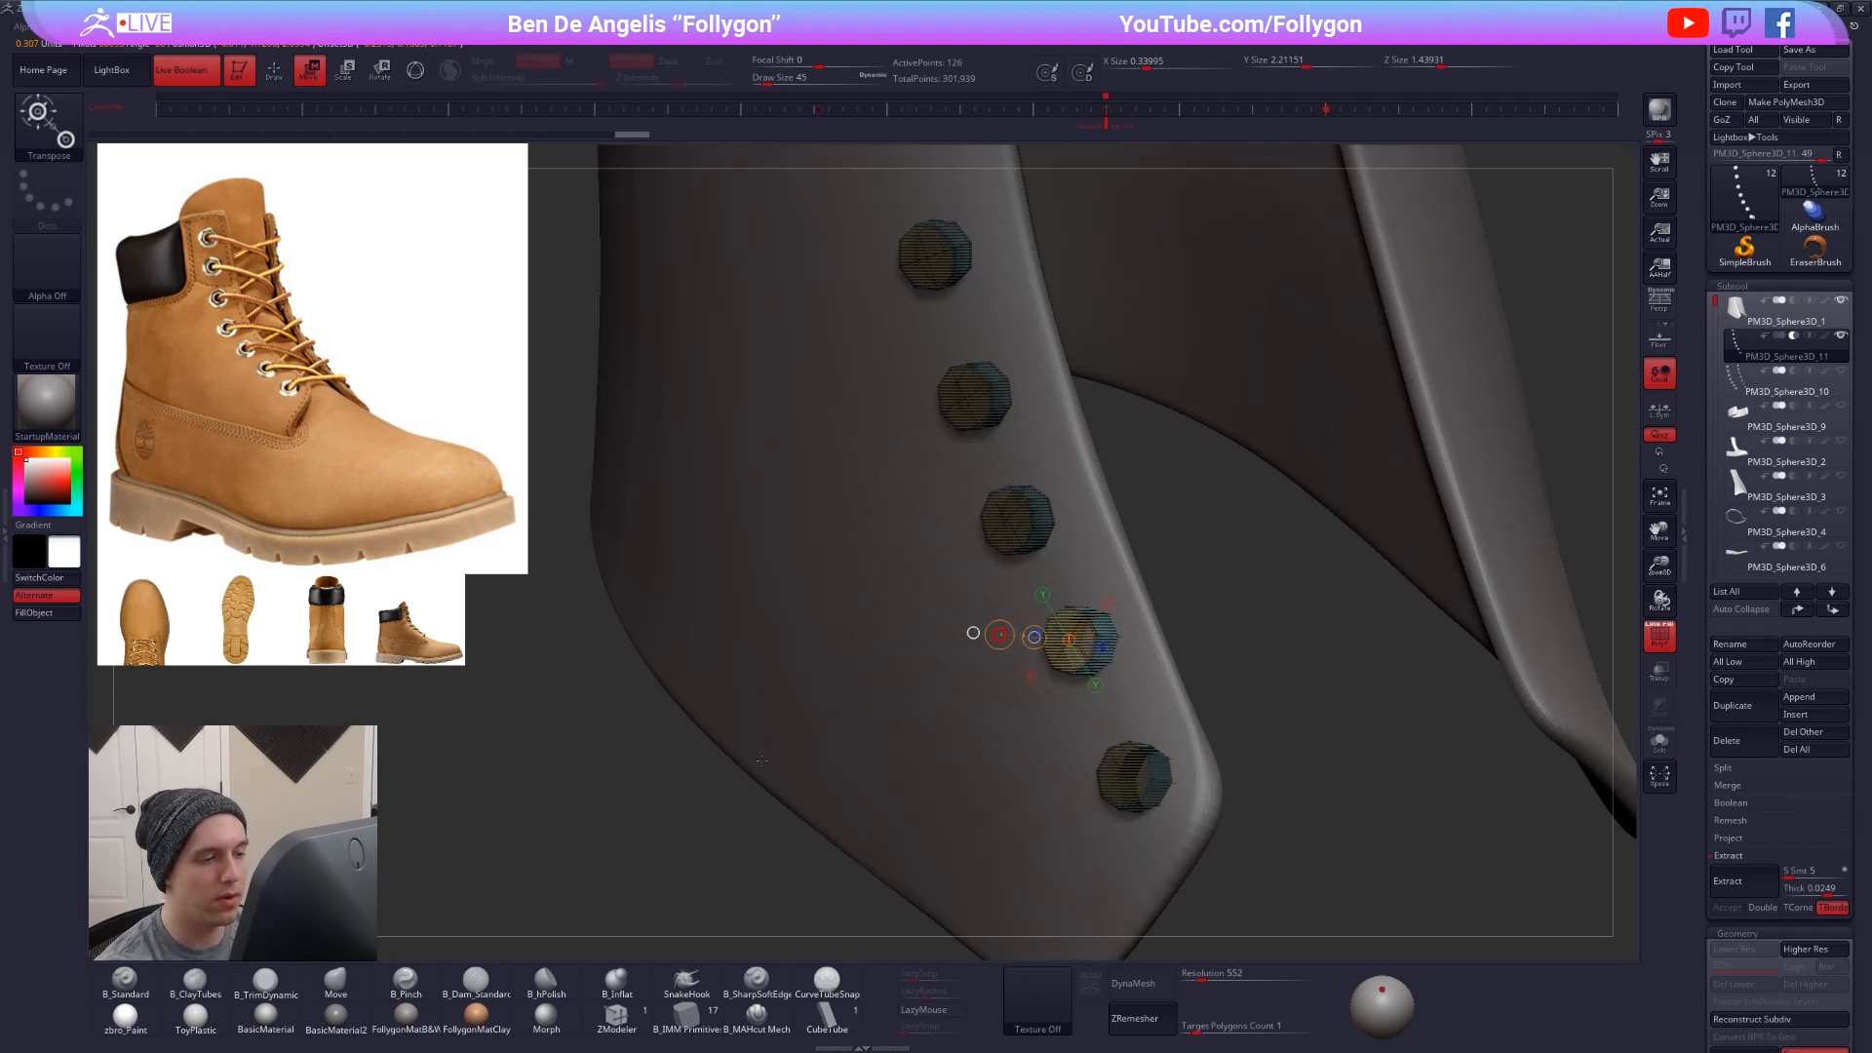
right_click_drag(697, 799, 497, 817)
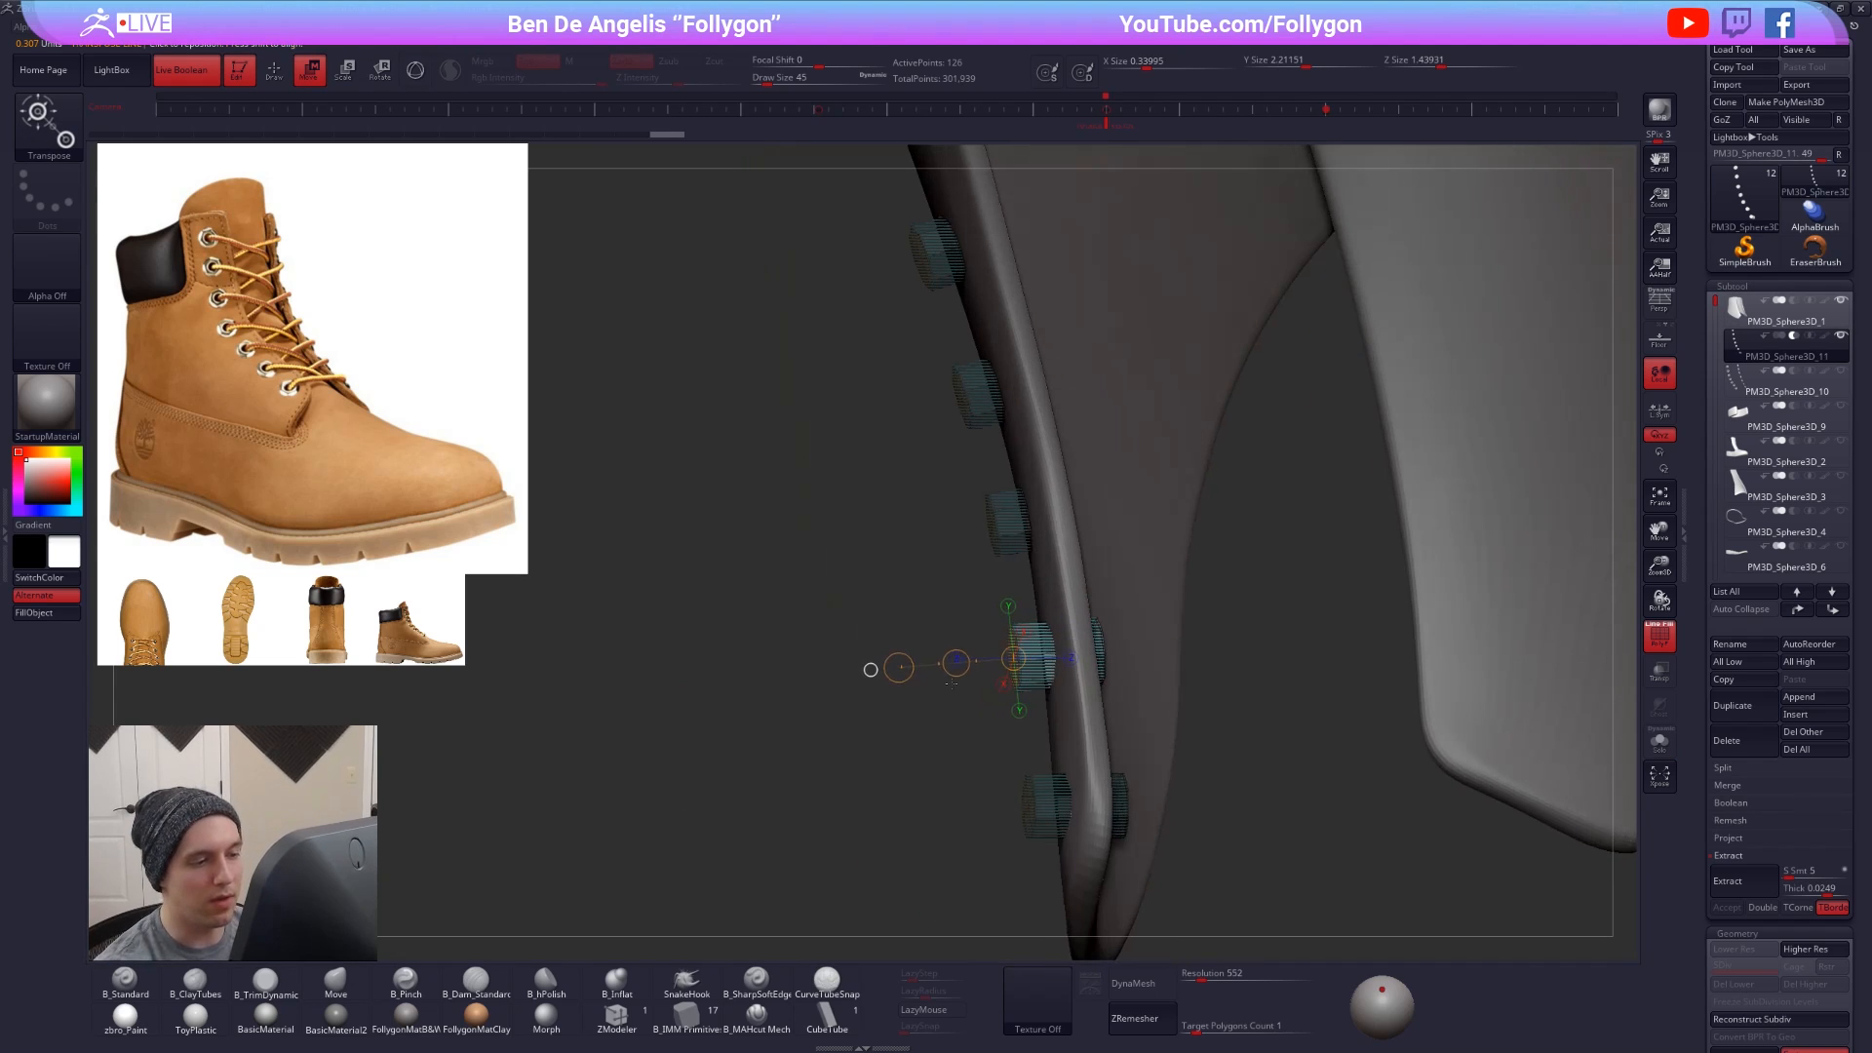
- Mask everything but the third cylinder from the bottom and stretch it through the ankle panel
key("alt+s")
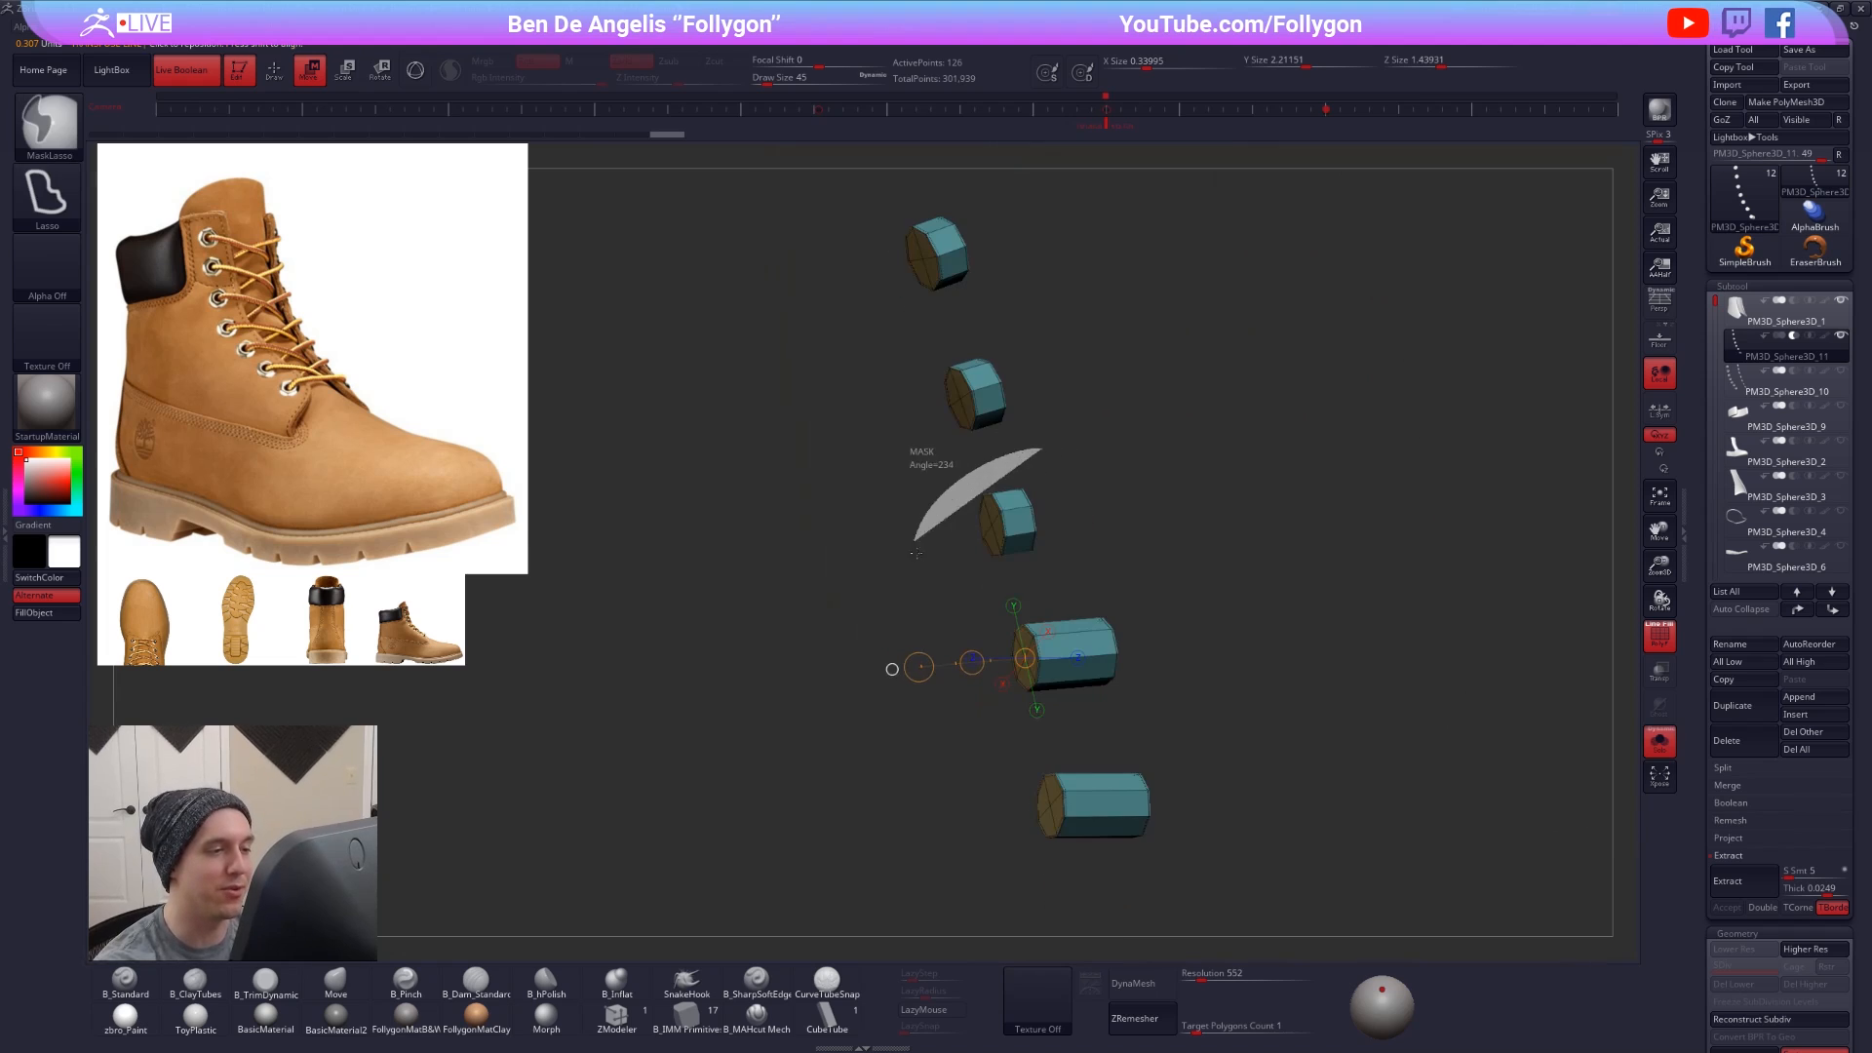
left_click(991, 525)
right_click_drag(991, 524, 1033, 583, "alt")
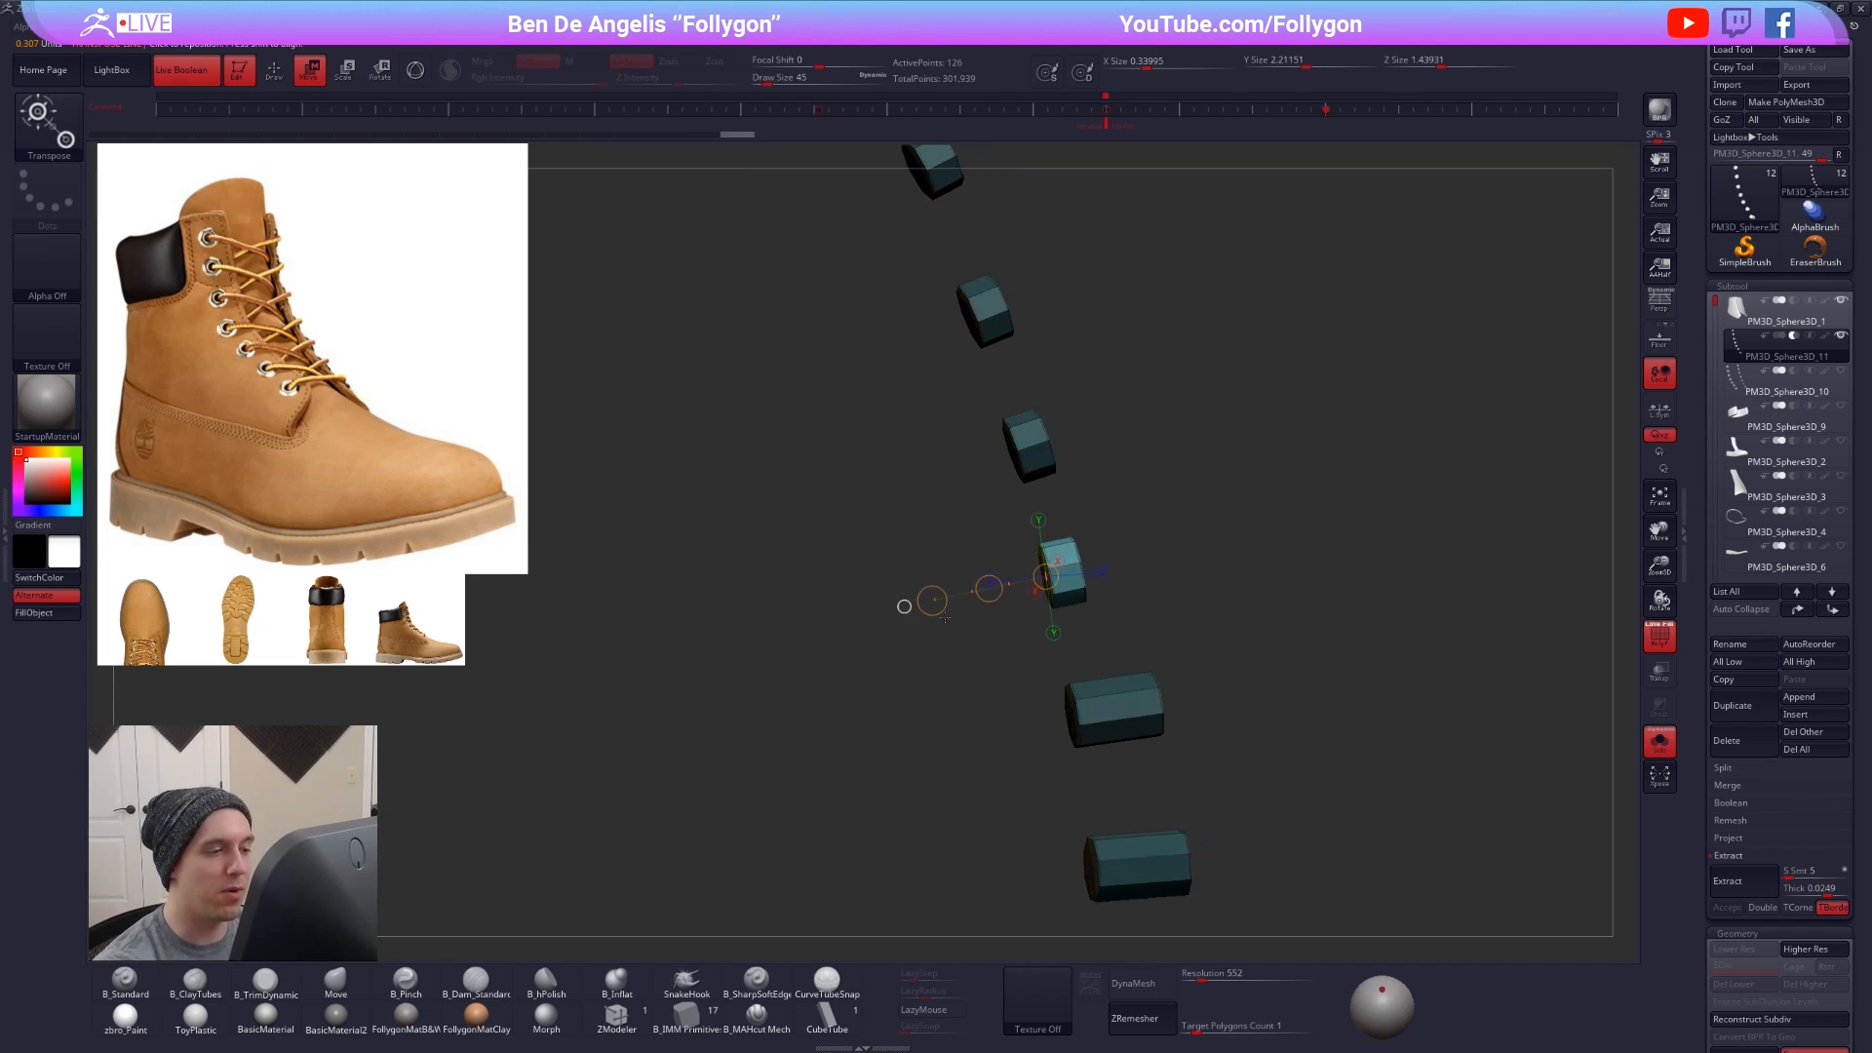
key("alt+s")
left_click_drag(793, 673, 713, 710)
- Unmask only the fourth cylinder from the bottom and extend it inward through the ankle panel
right_click_drag(994, 376, 1049, 469)
key("alt+s")
left_click_drag(1049, 470, 1060, 482, "ctrl")
mouse_move(1039, 476)
left_mouse_down("ctrl")
mouse_move(933, 582)
mouse_move(1115, 531)
left_mouse_up("ctrl")
left_click(1115, 526, "ctrl")
left_click(1001, 552)
key("alt+s")
left_click_drag(895, 588, 809, 620)
- Isolate the fifth cylinder from the bottom with a mask and lengthen it through the ankle panel
right_click_drag(850, 528, 889, 667, "alt")
mouse_move(907, 656)
left_mouse_down("ctrl")
mouse_move(1120, 514)
mouse_move(1013, 482)
left_mouse_up("ctrl")
key("alt+s")
left_click(1014, 482, "ctrl")
left_click(1006, 560)
key("alt+s")
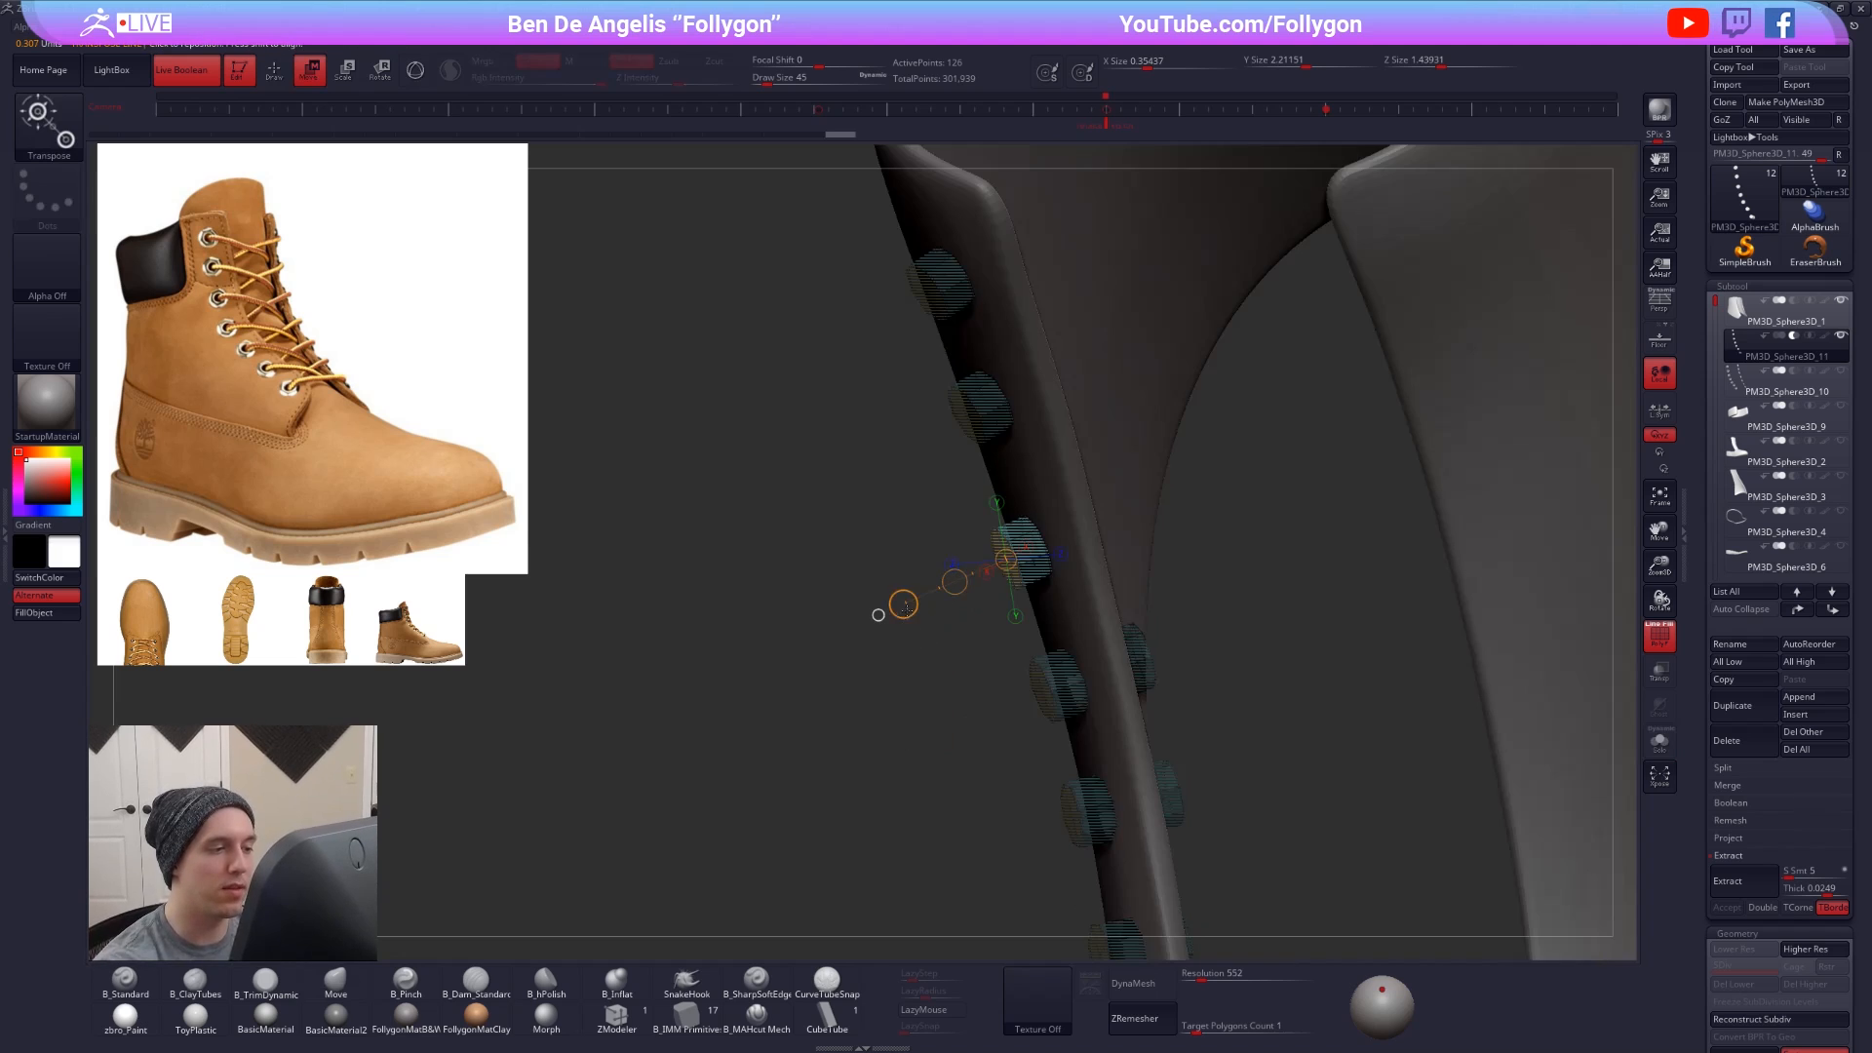
key("q")
- Mask all but the second cylinder from the top and stretch it through the ankle panel
right_click_drag(984, 550, 977, 685, "alt")
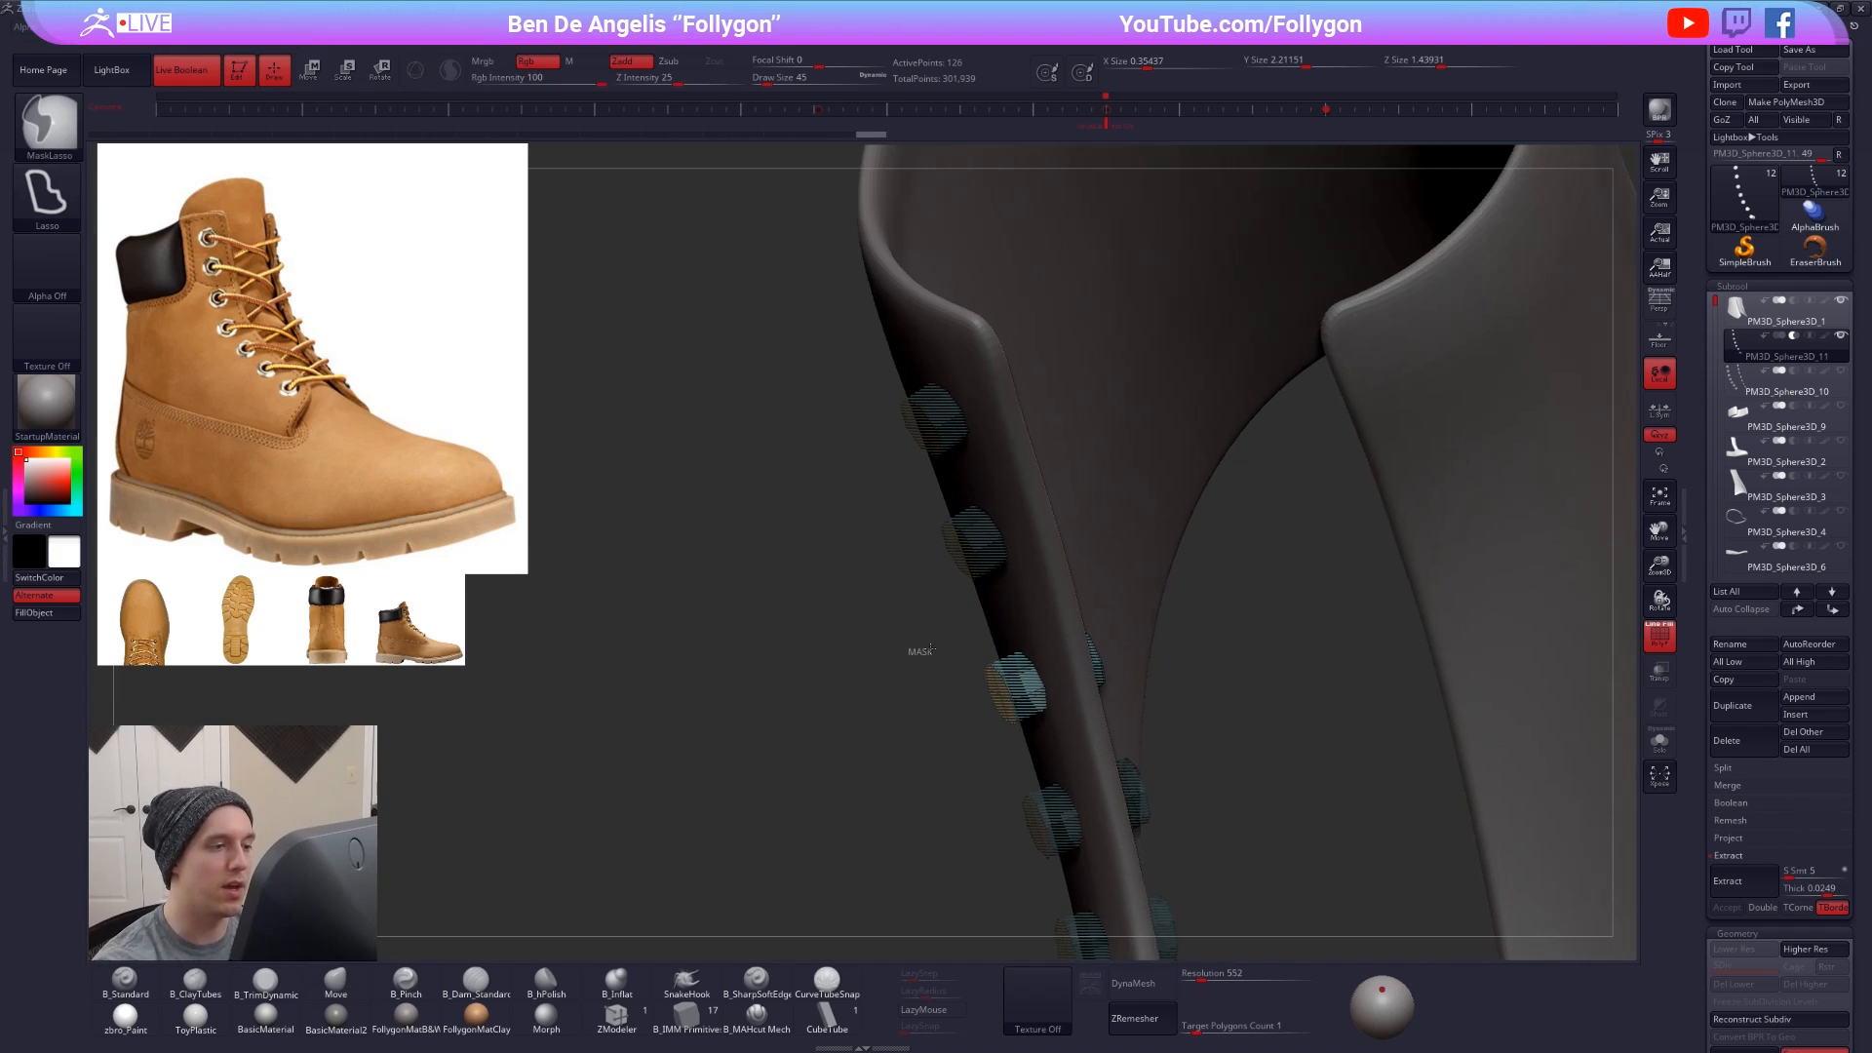
key("alt+s")
mouse_move(919, 651)
left_mouse_down("ctrl")
mouse_move(889, 663)
mouse_move(868, 521)
mouse_move(840, 617)
left_mouse_up("ctrl")
left_click(863, 534, "ctrl")
key("w")
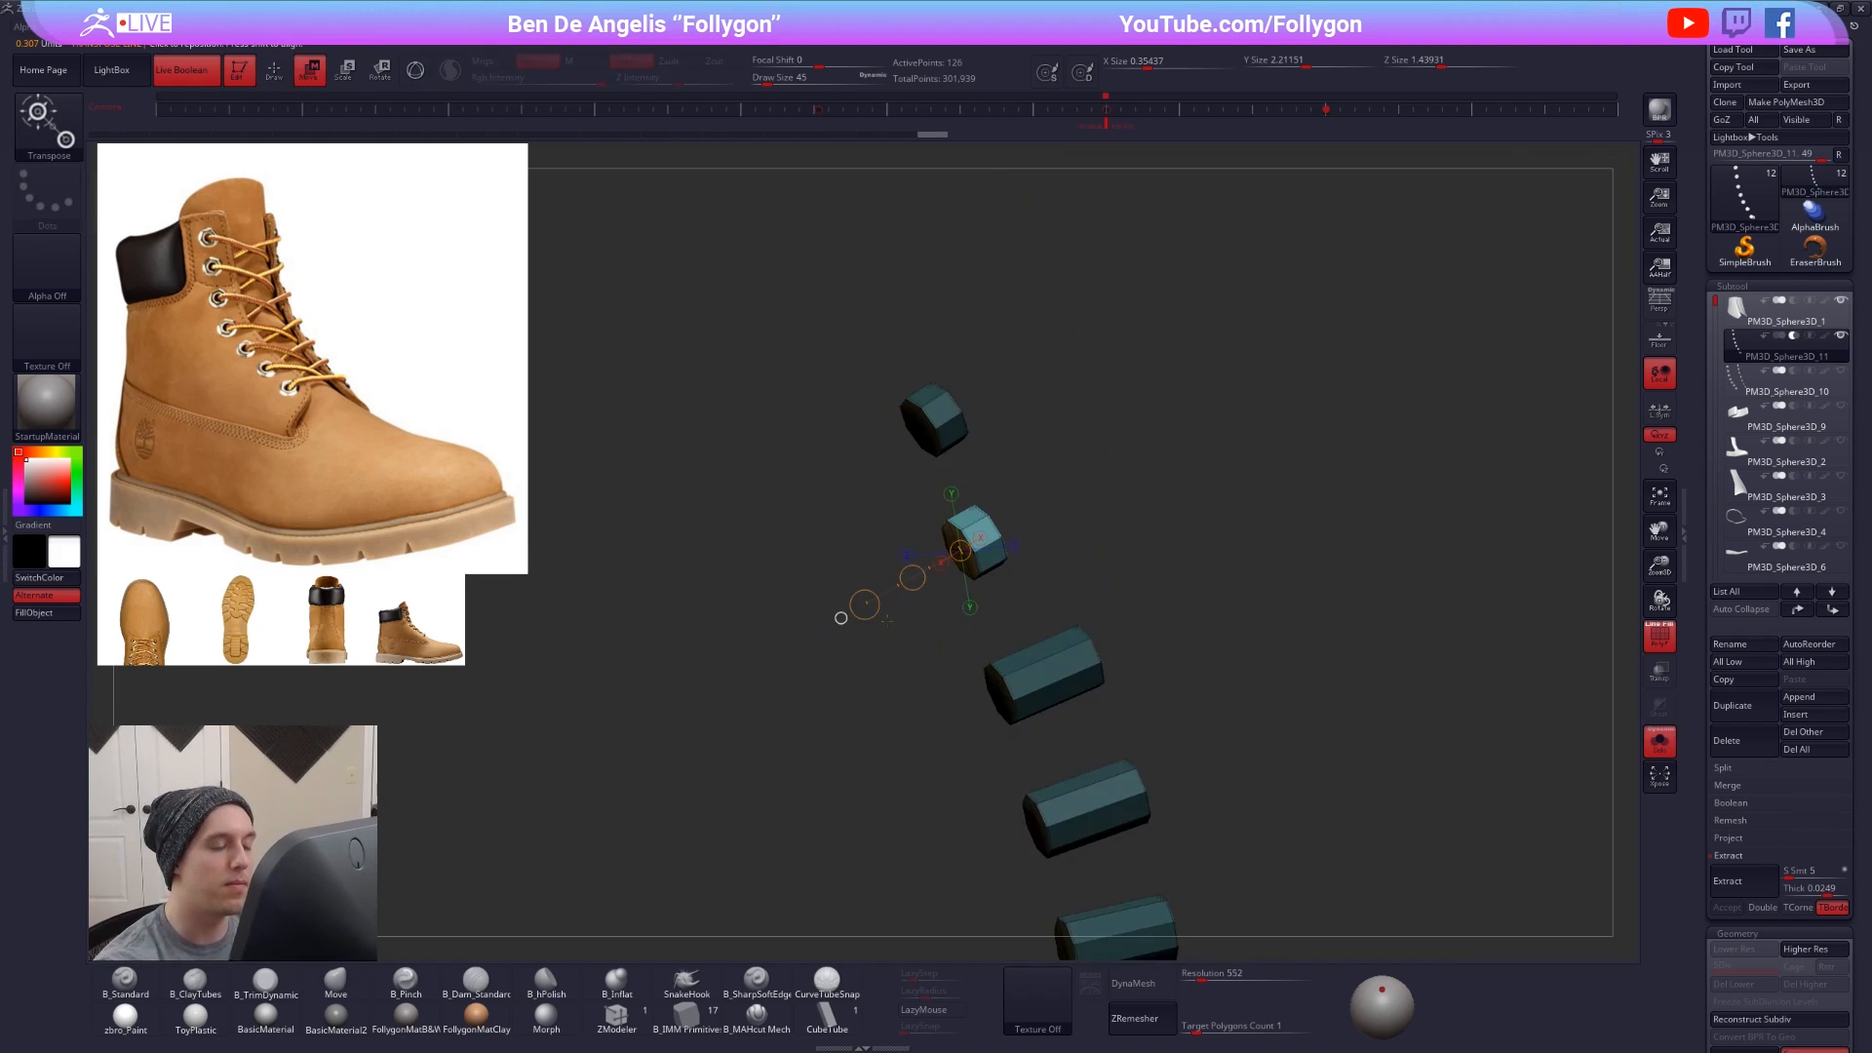
key("alt+s")
key("q")
- Lengthen the topmost cylinder along its axis so it passes through the ankle panel
key("alt+s")
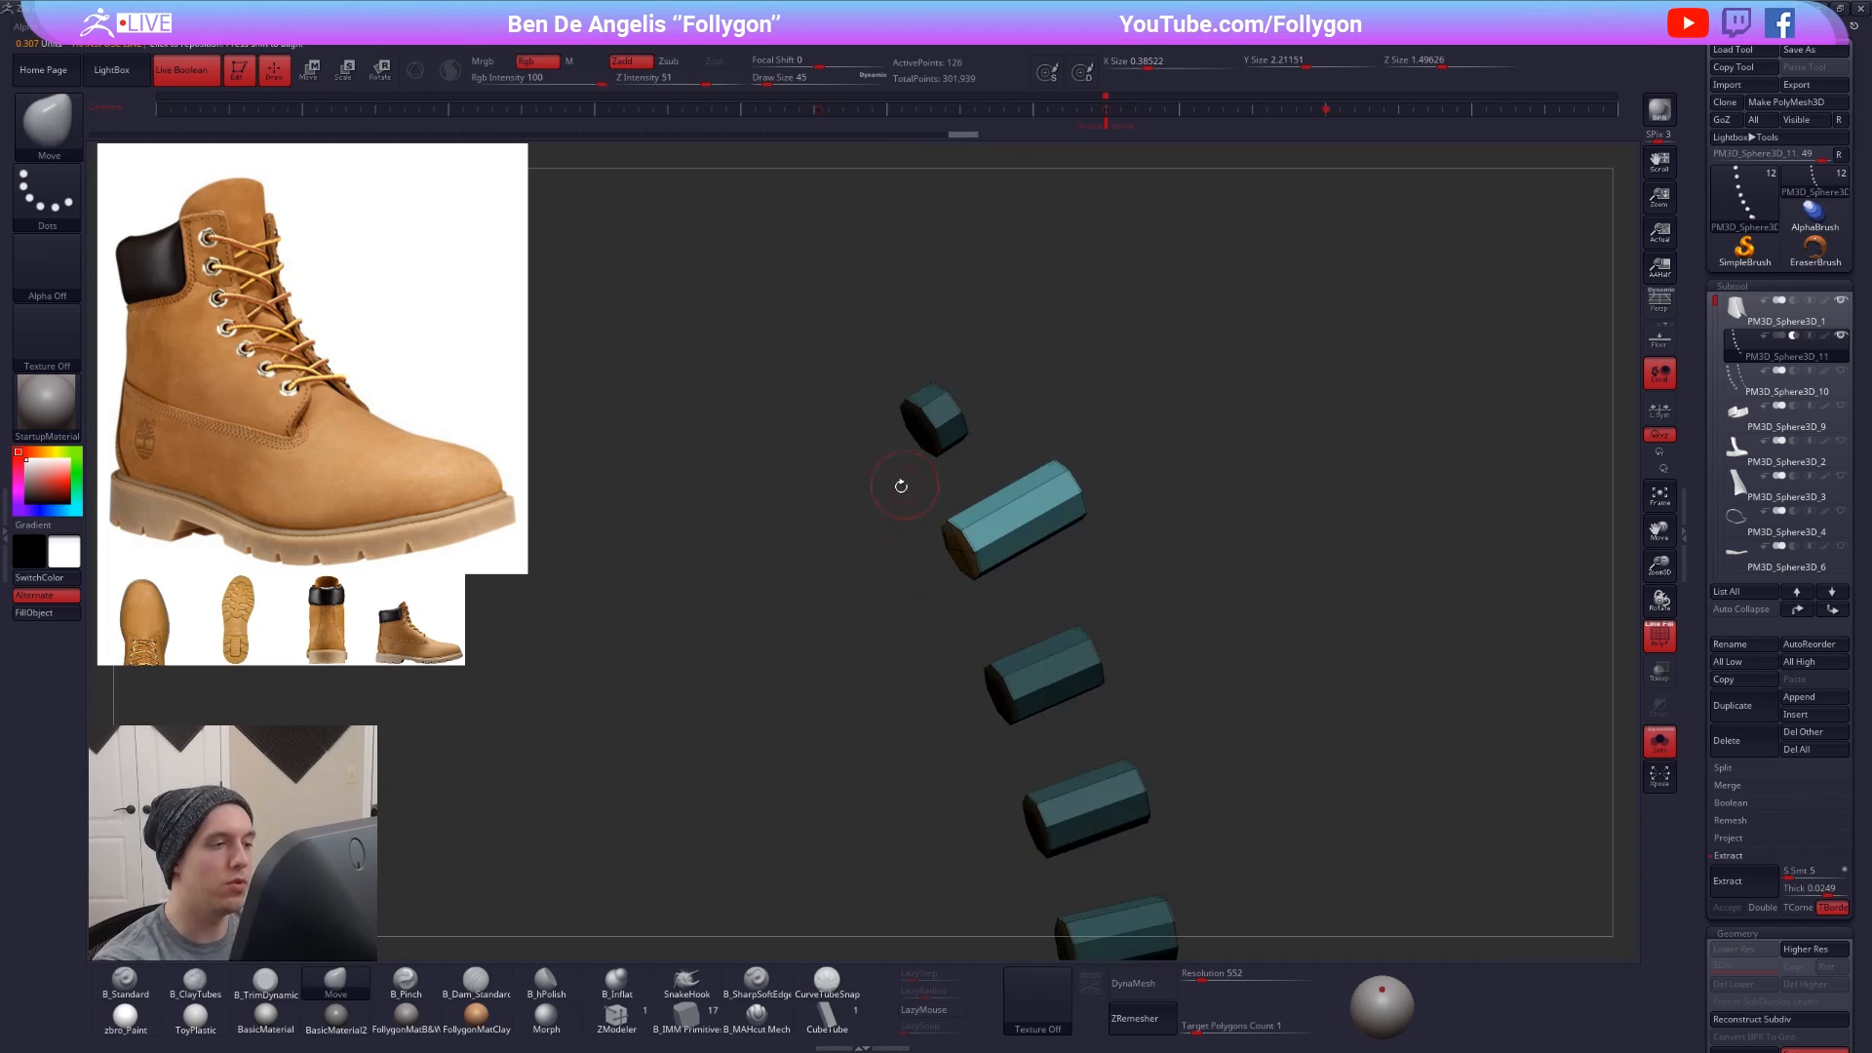
key("alt+s")
key("w")
left_click_drag(917, 430, 911, 544)
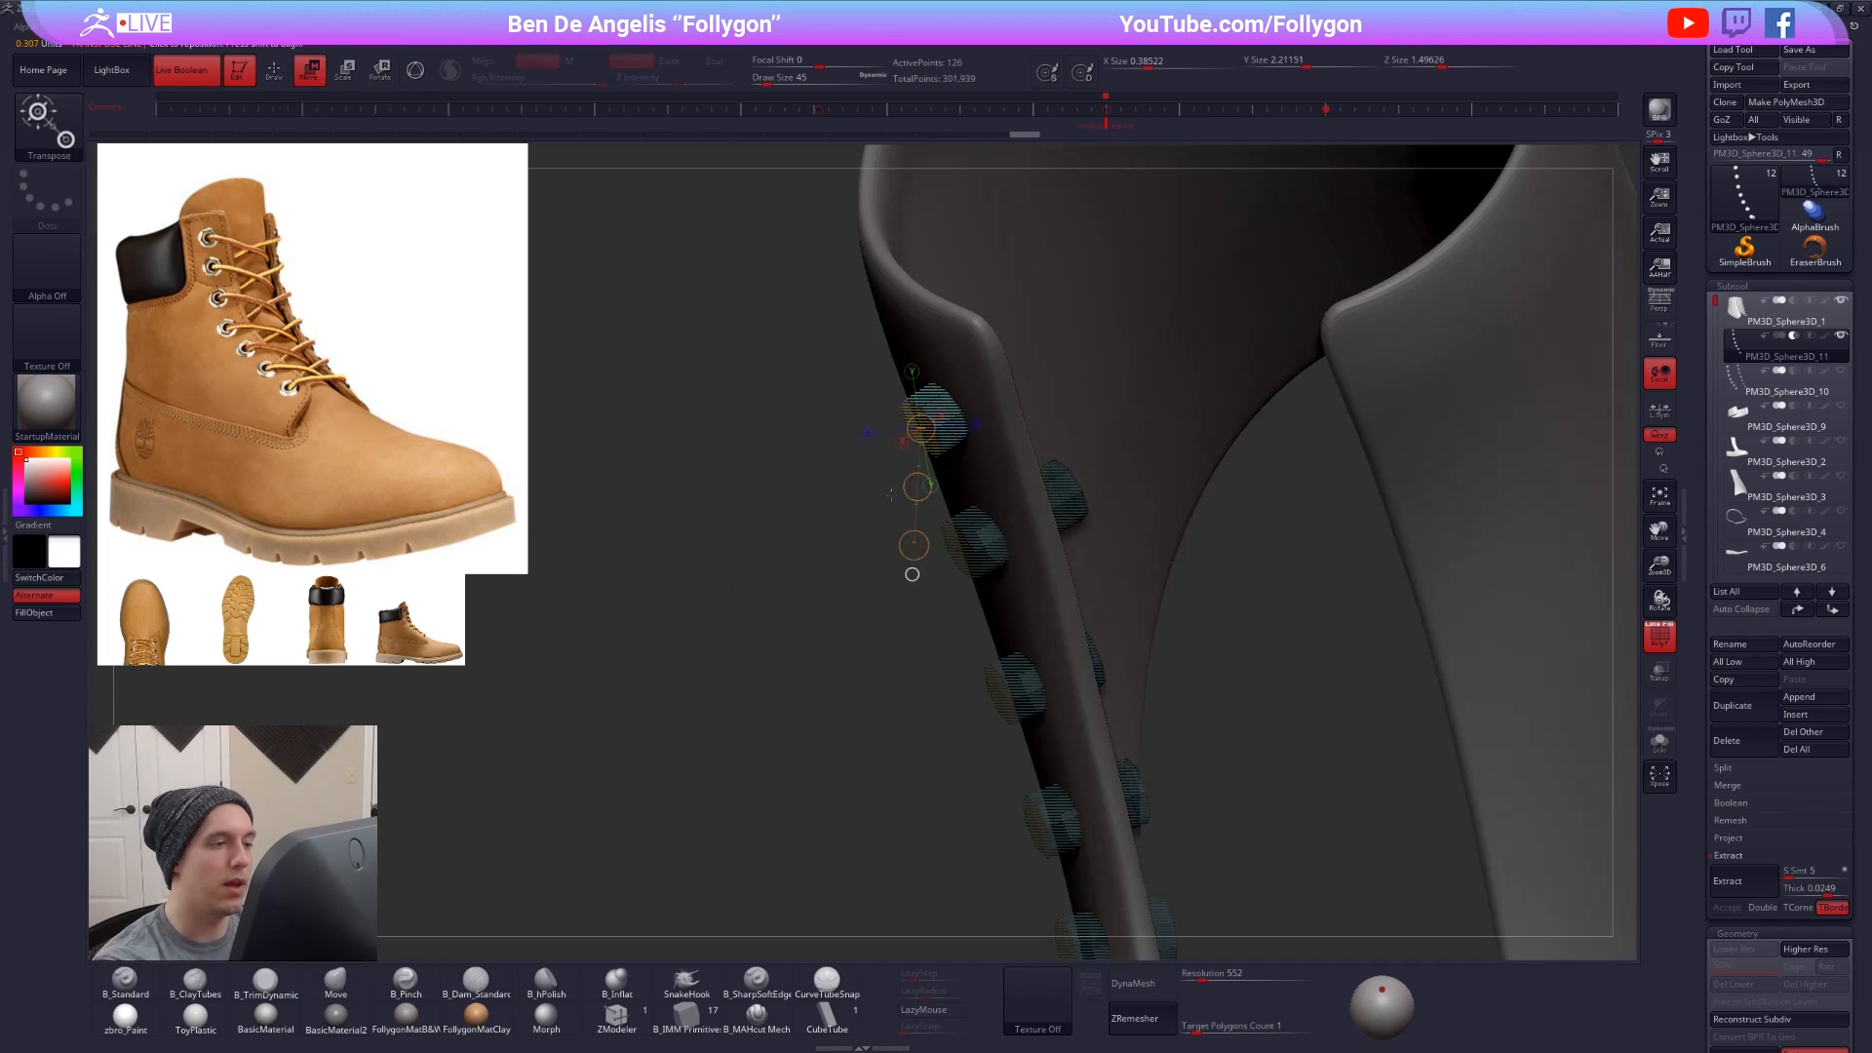
key("alt+s")
mouse_move(967, 432)
left_mouse_down()
mouse_move(1053, 482)
mouse_move(860, 442)
mouse_move(830, 488)
left_mouse_up()
key("alt+s")
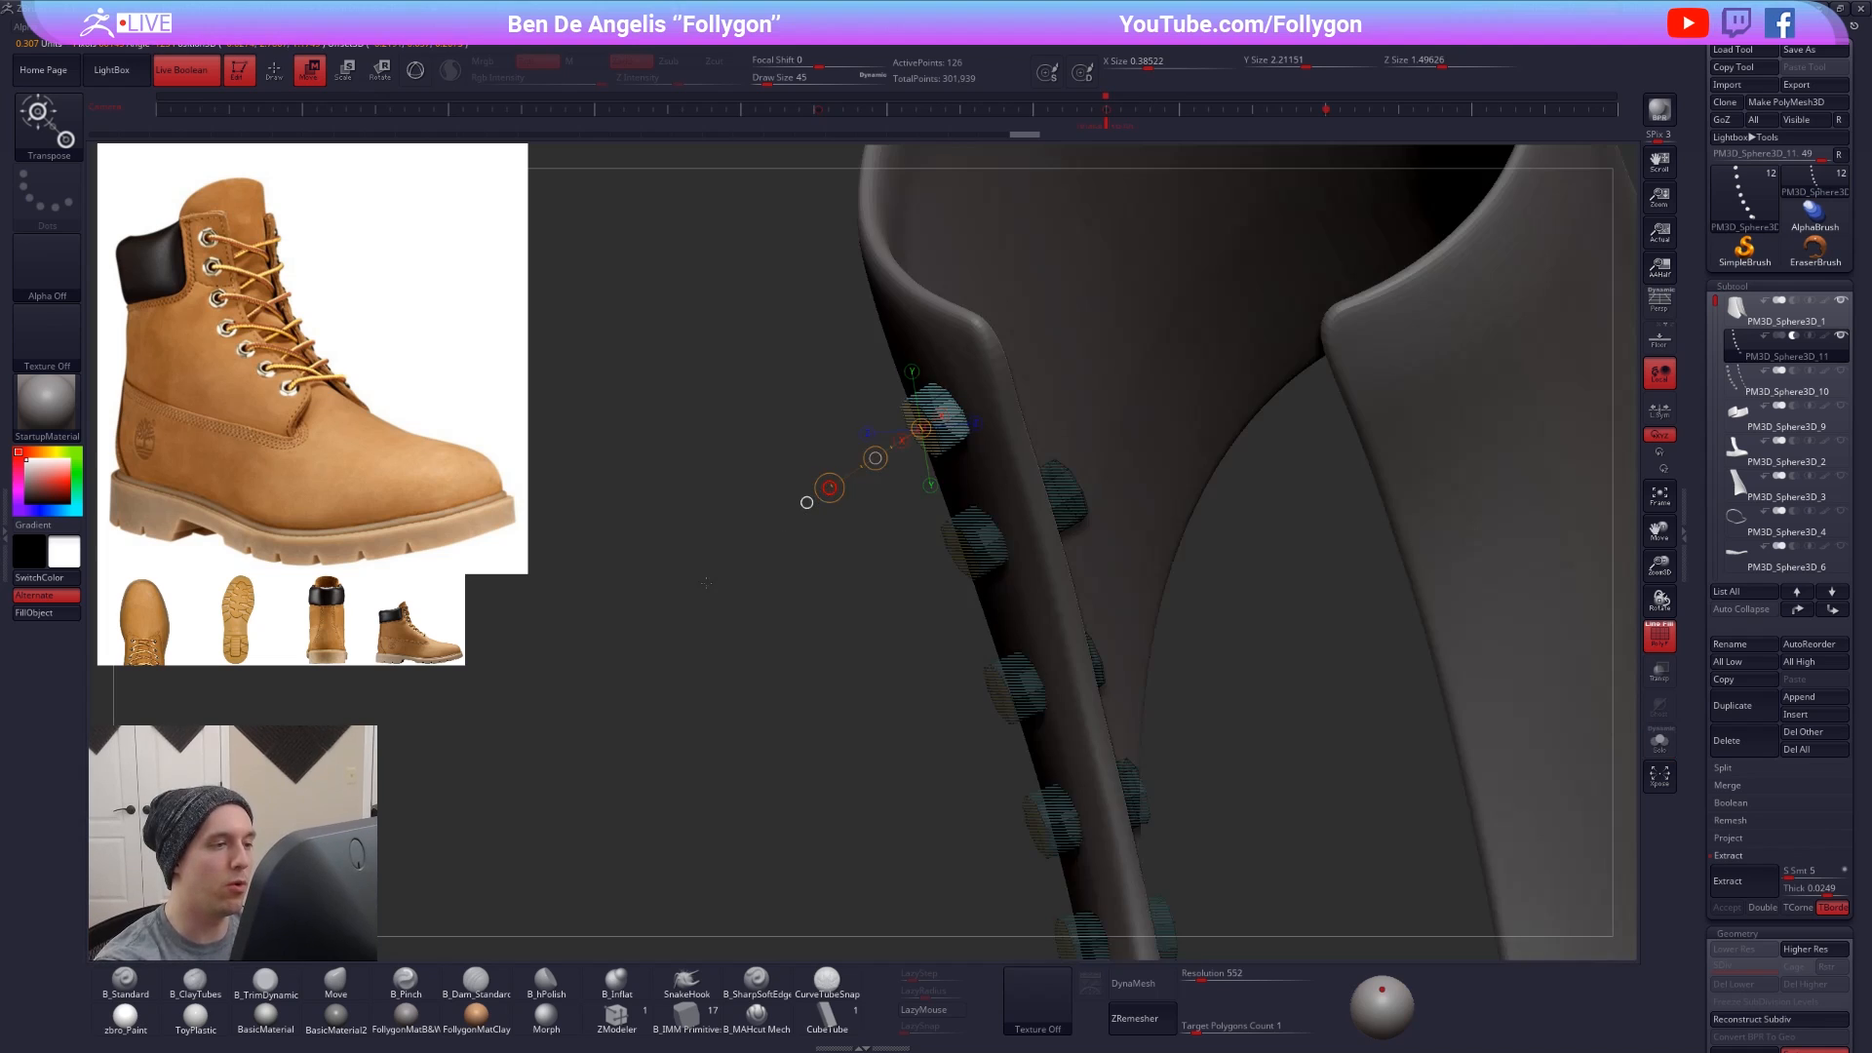
- Frame the ankle panel and turn on Dynamic Subdivision for the cylinders to round the lace holes
key("f")
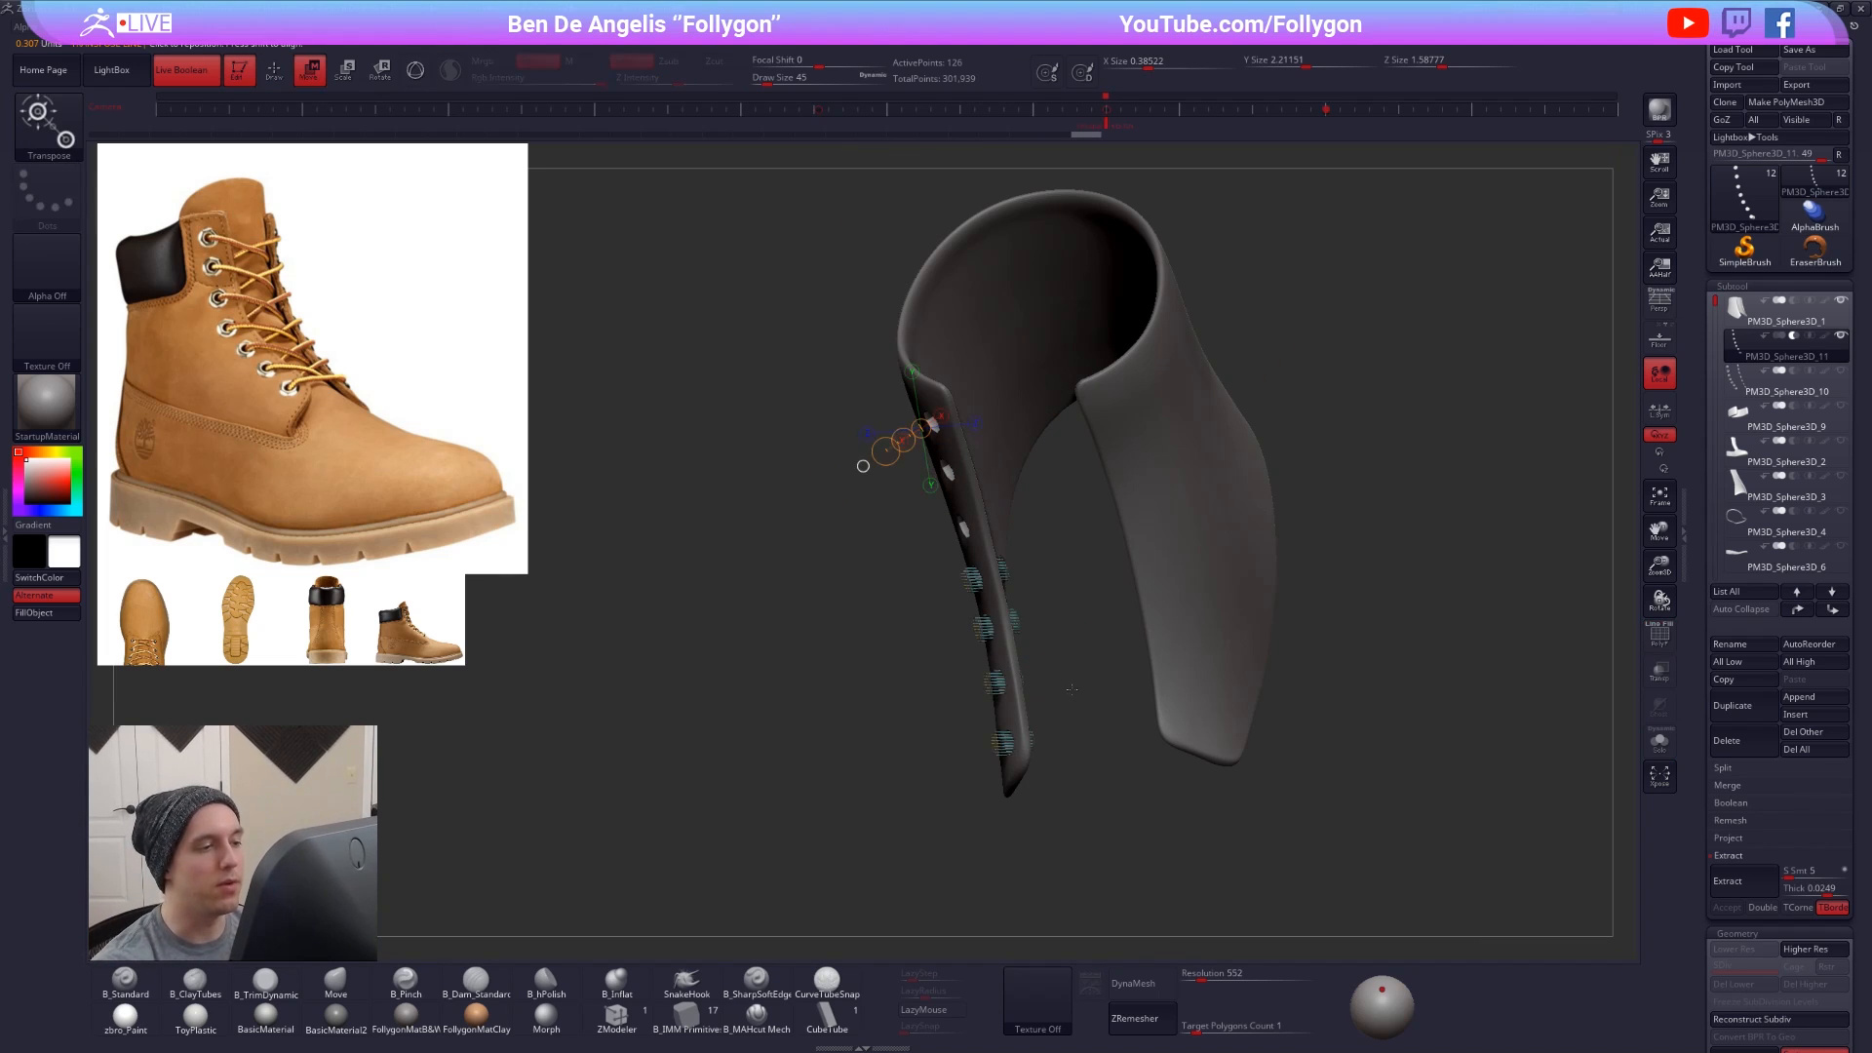
key("q")
left_click_drag(1071, 689, 1136, 628)
key("d")
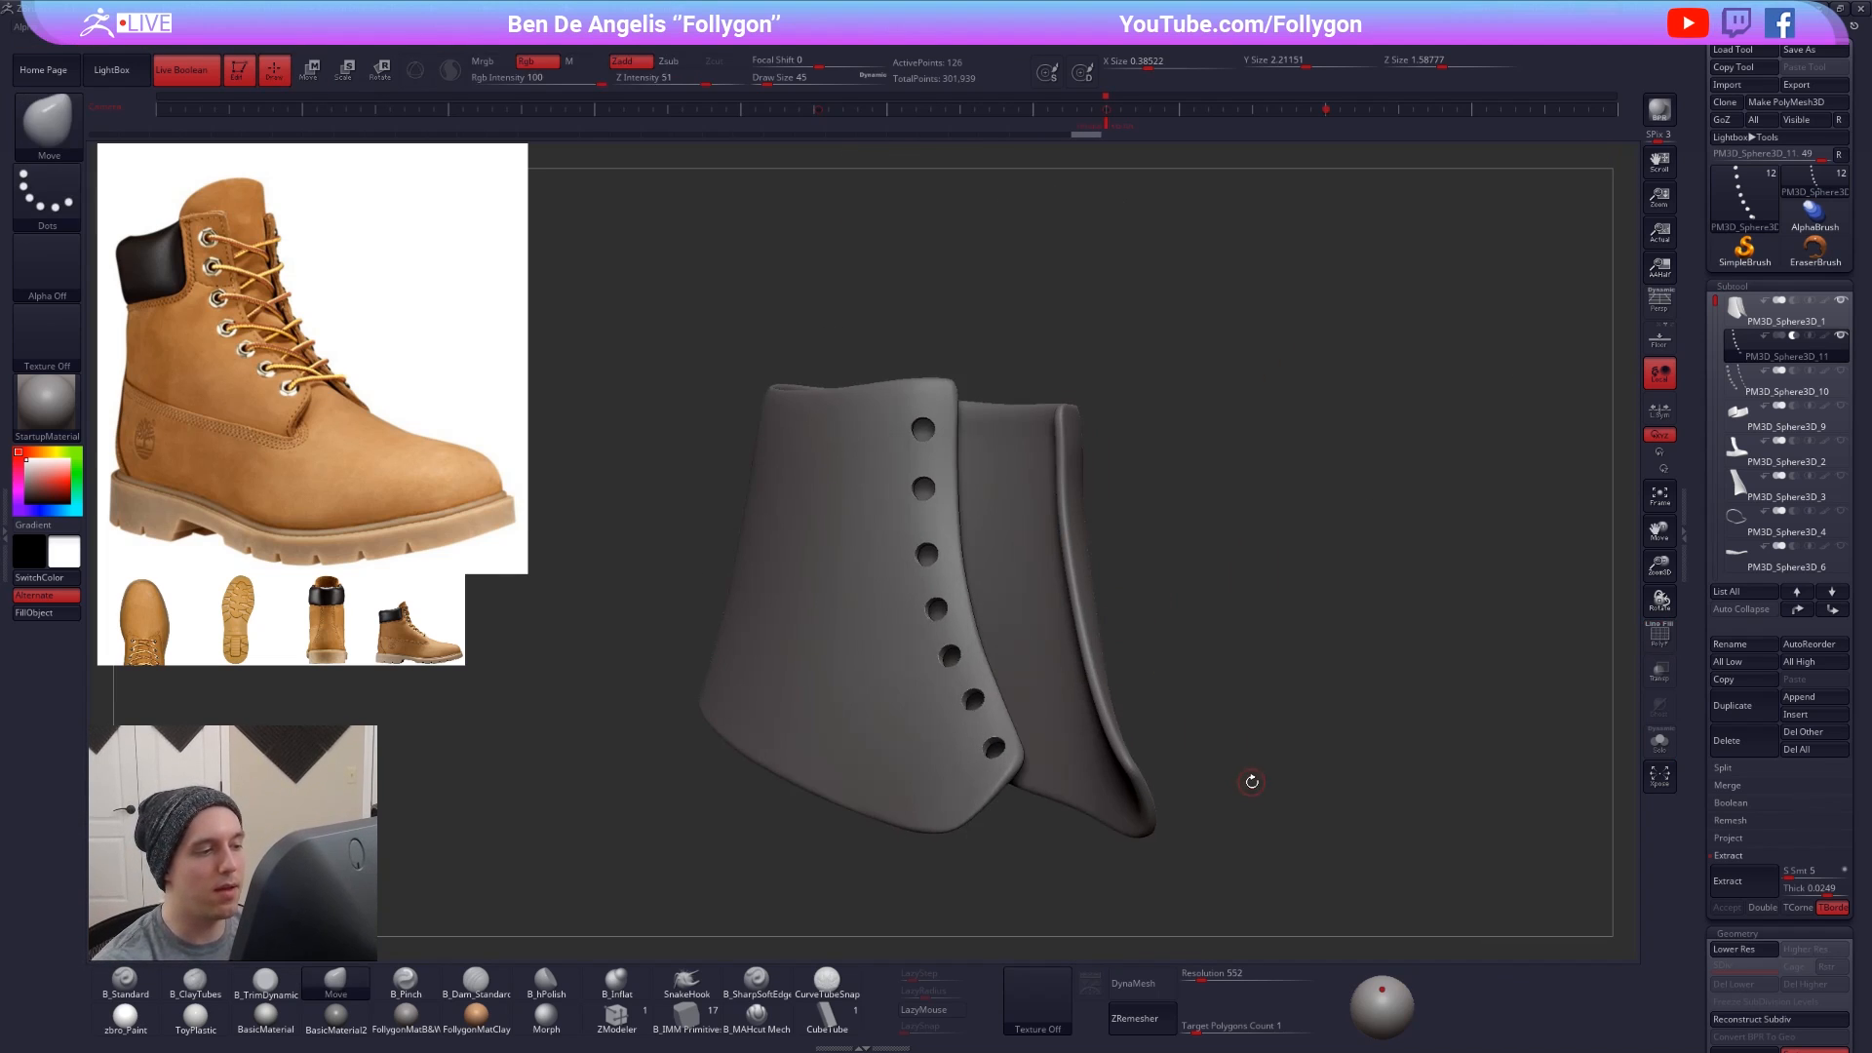
- Show the eyelet rings over the lace holes, then make the rest of the boot visible
mouse_move(1822, 375)
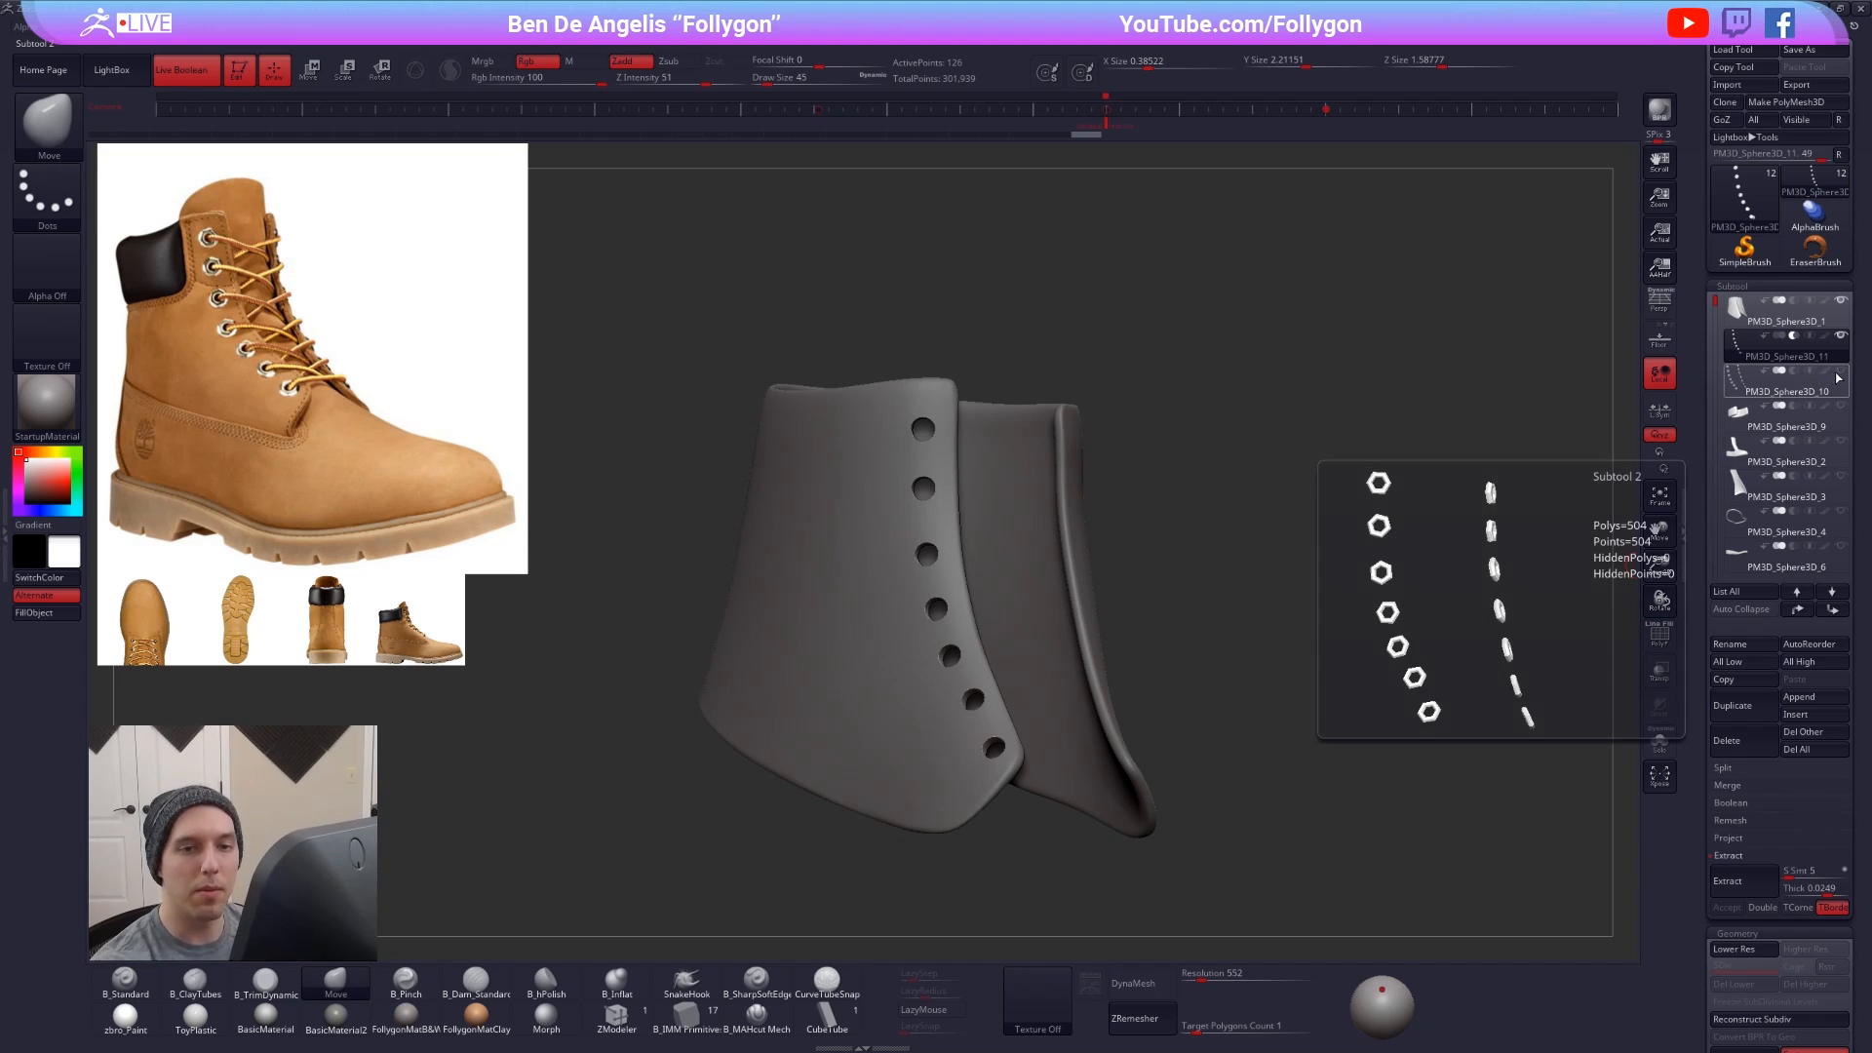
left_click_drag(1336, 656, 1270, 720)
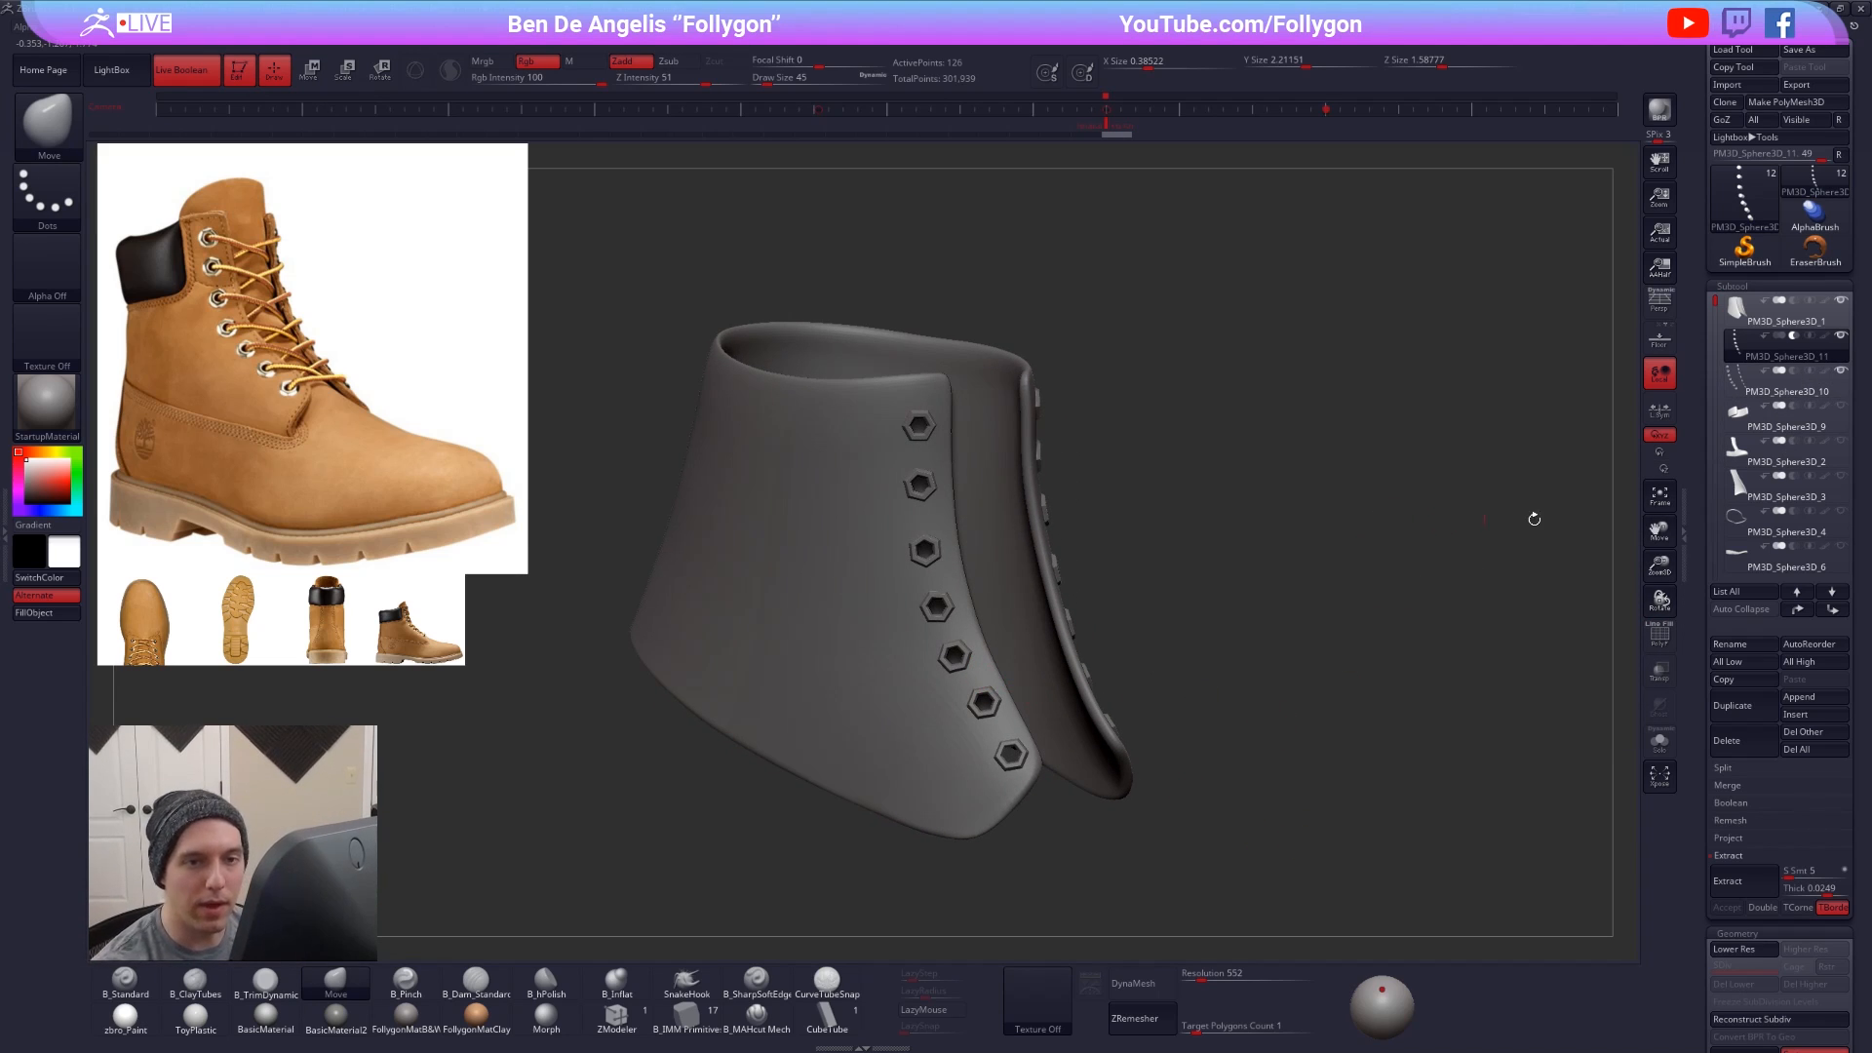
left_click(1841, 335)
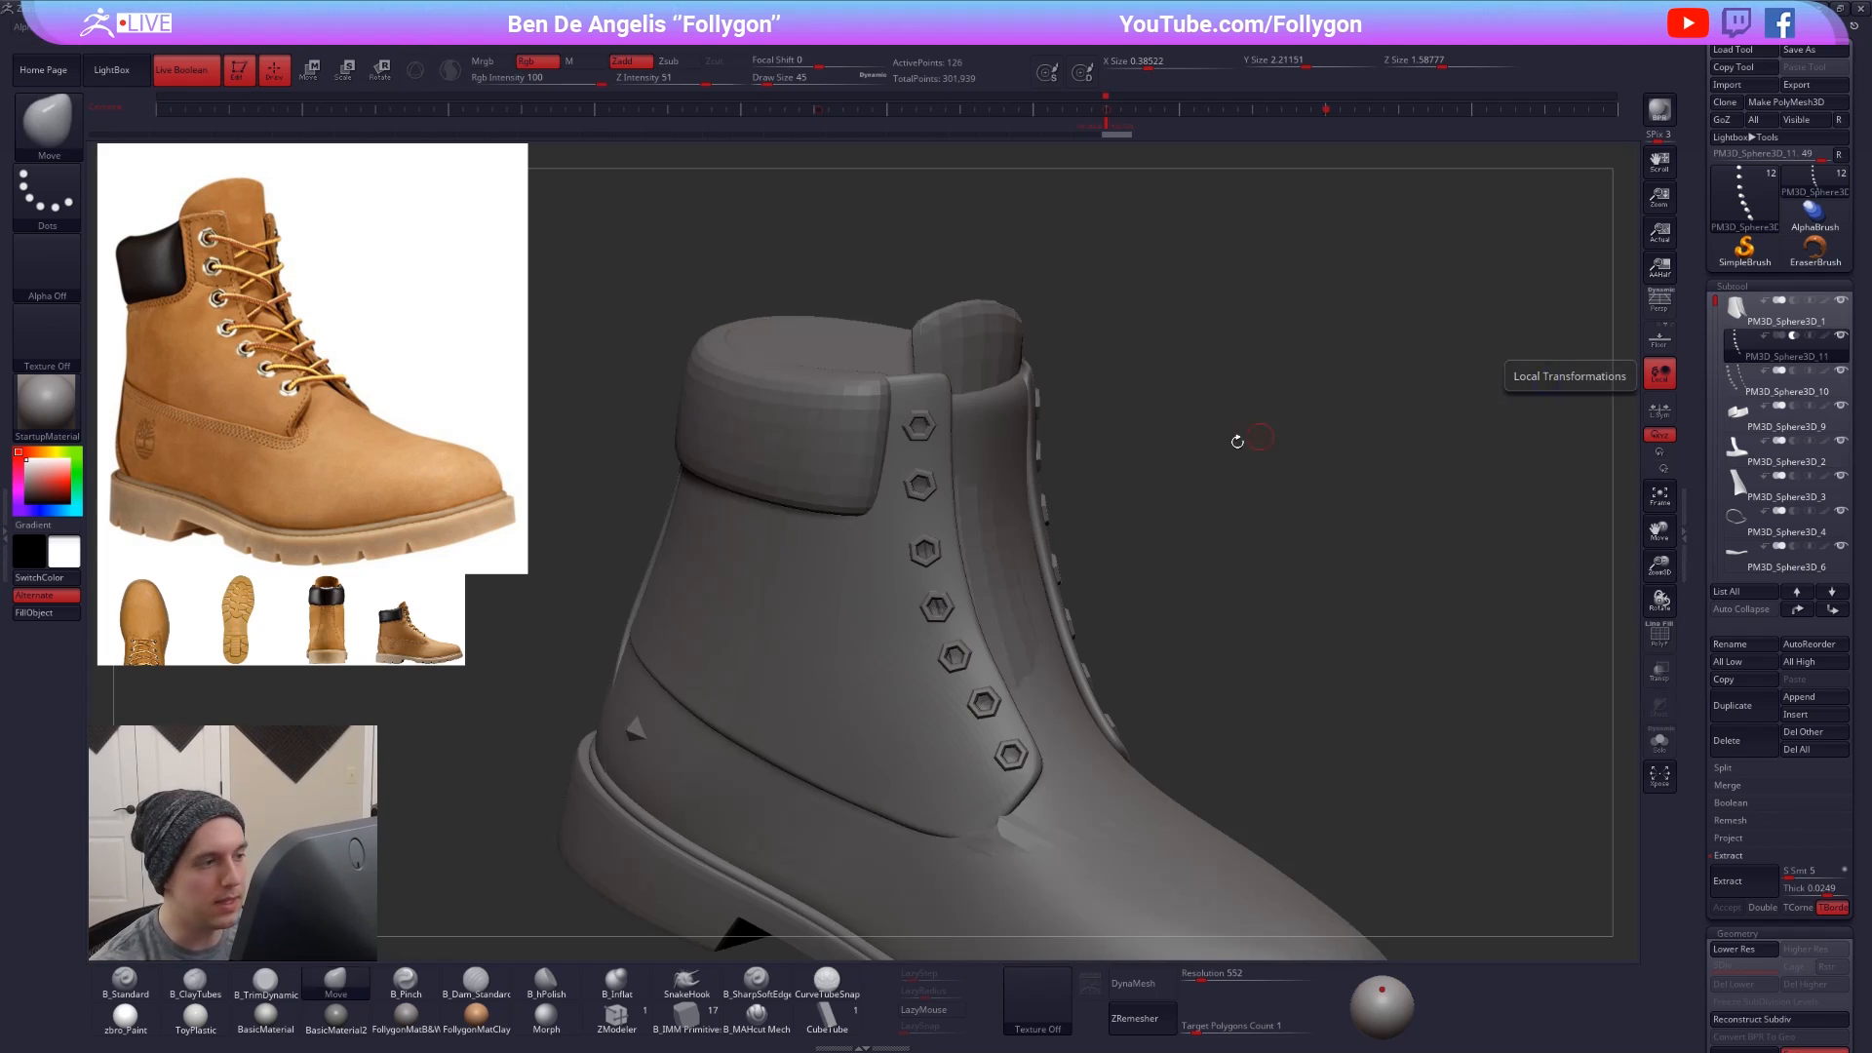
left_click_drag(1175, 517, 1286, 549)
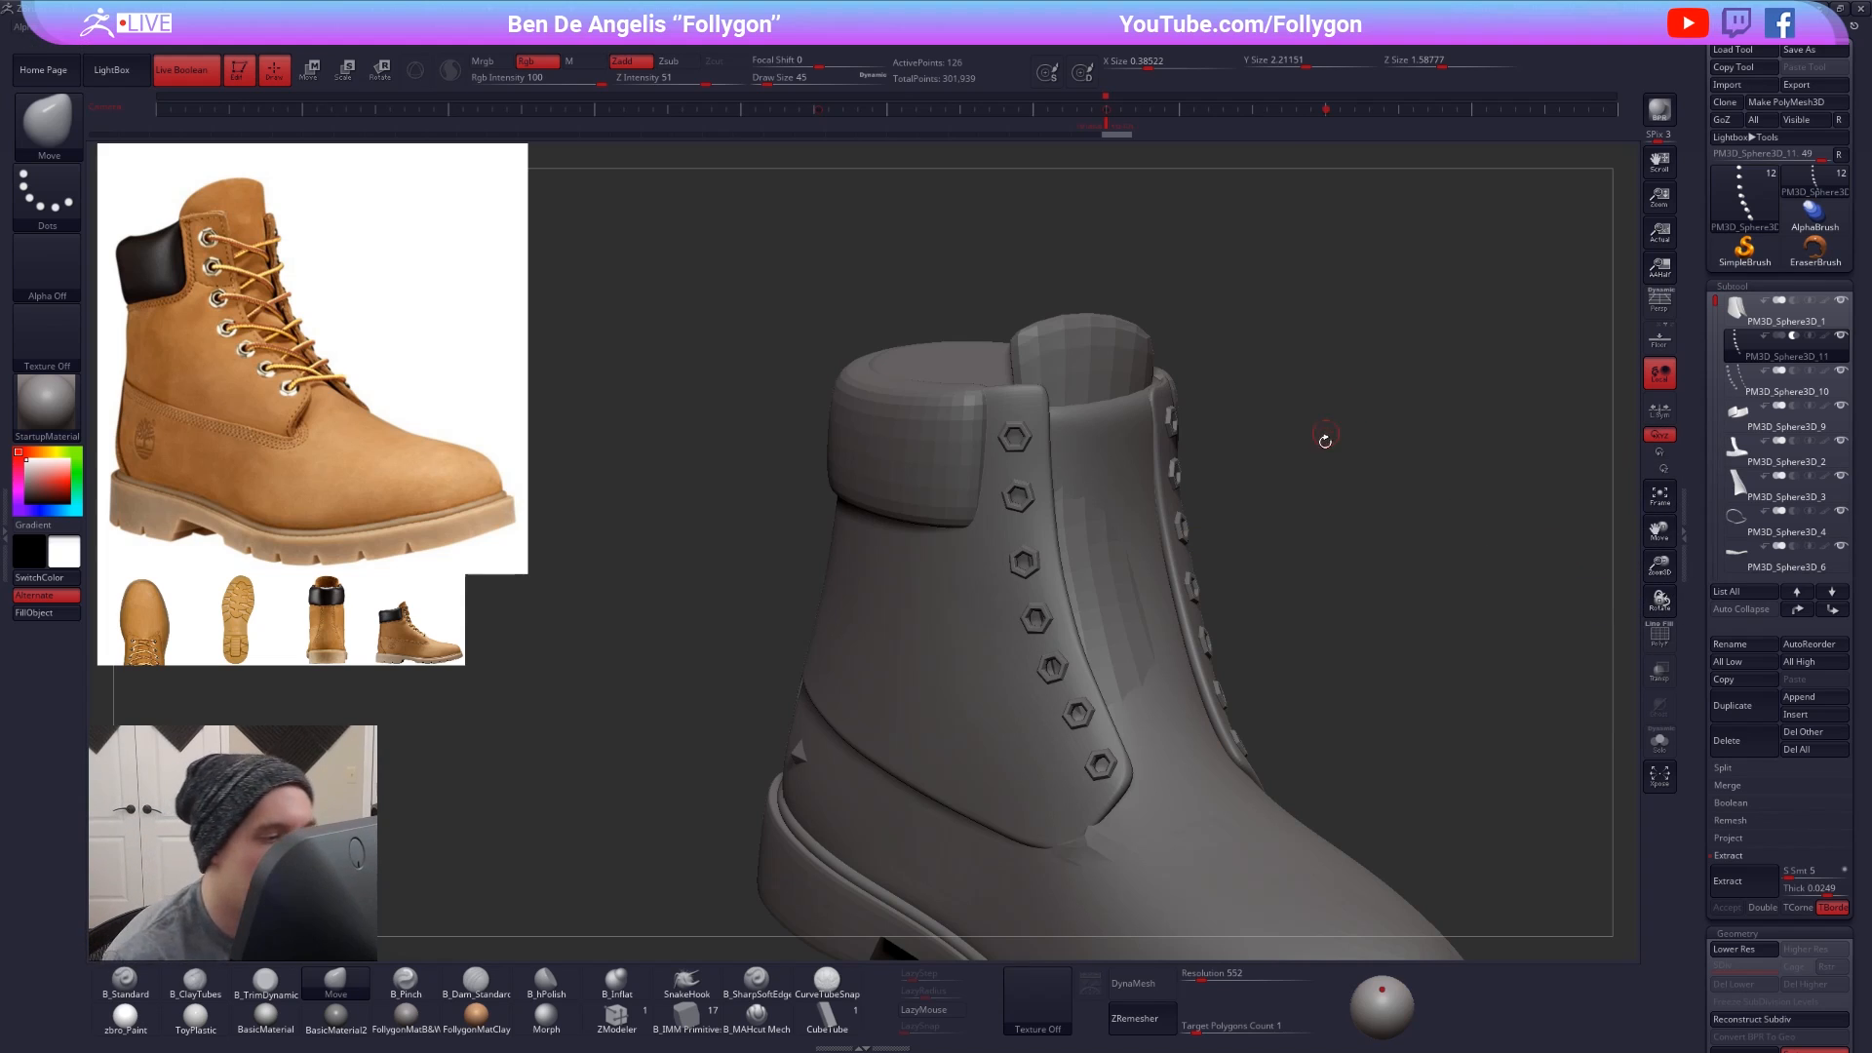
- Hide the old boot base mesh and the spare ring subtool, then reselect the ankle panel
left_click(1115, 475, "alt")
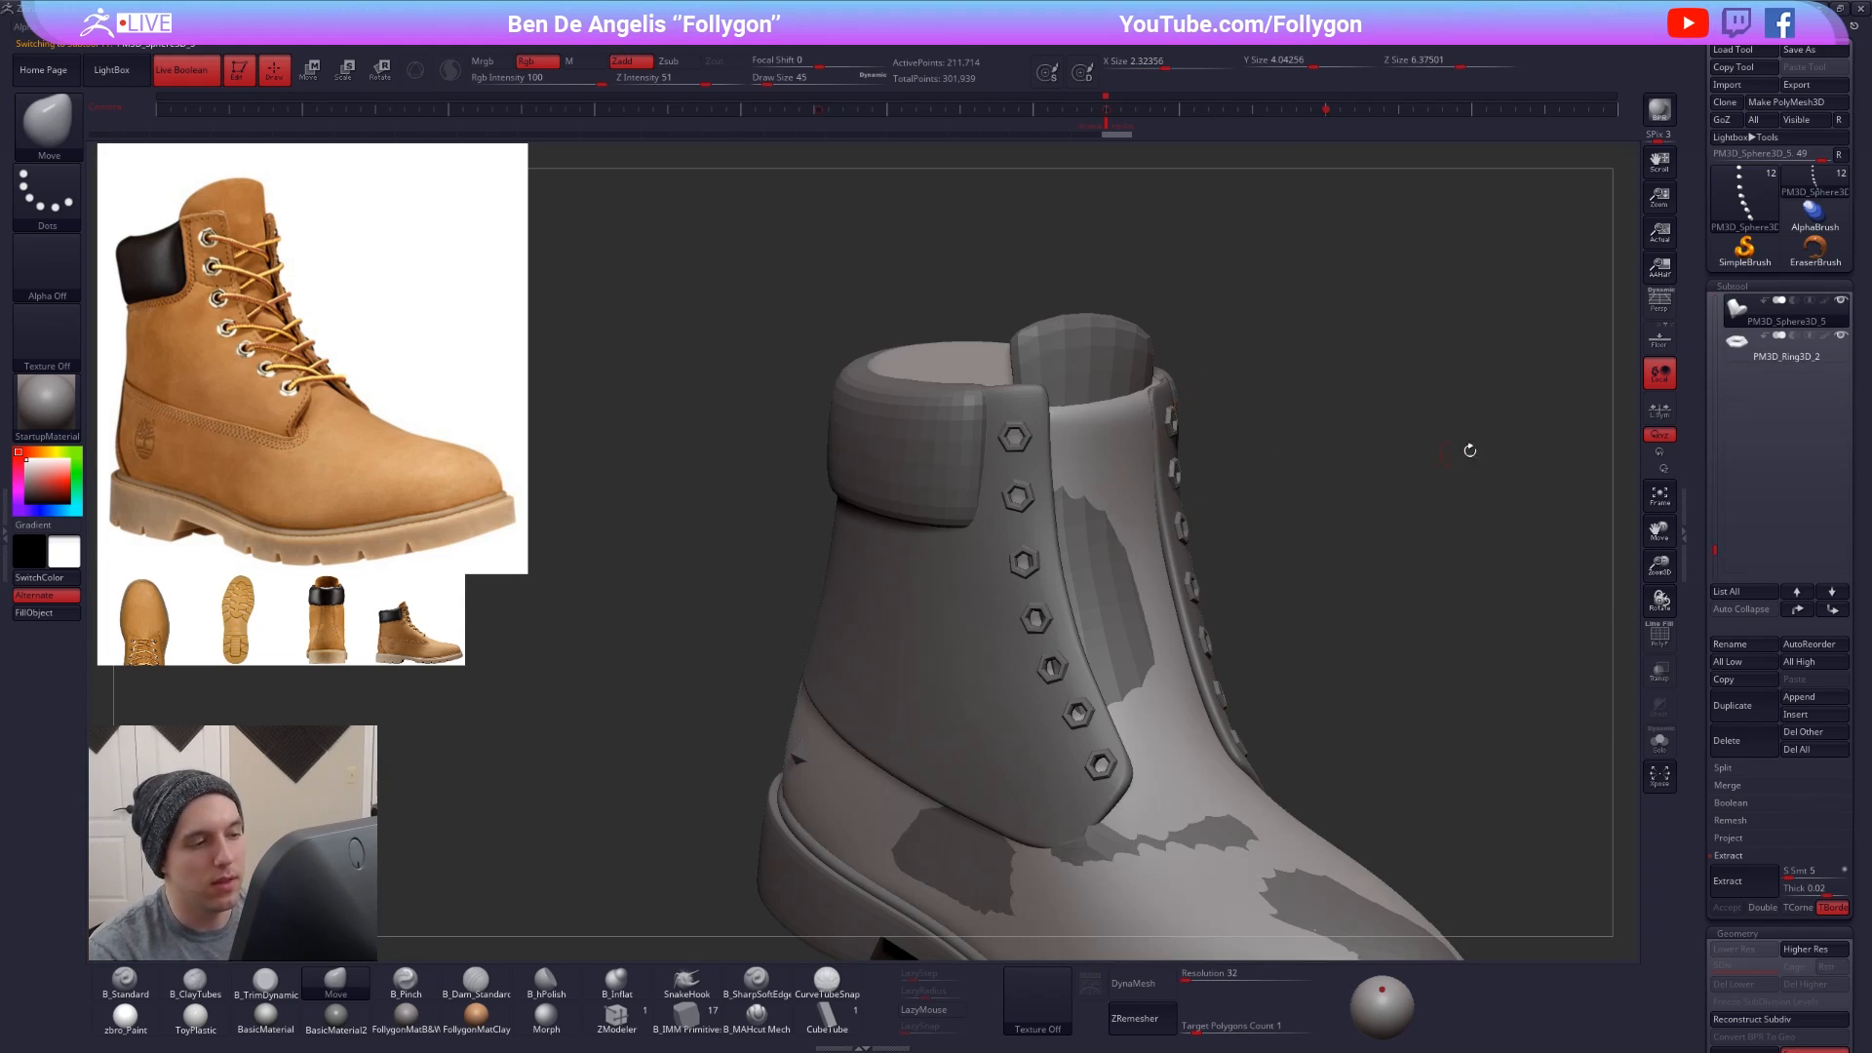
left_click(1745, 345)
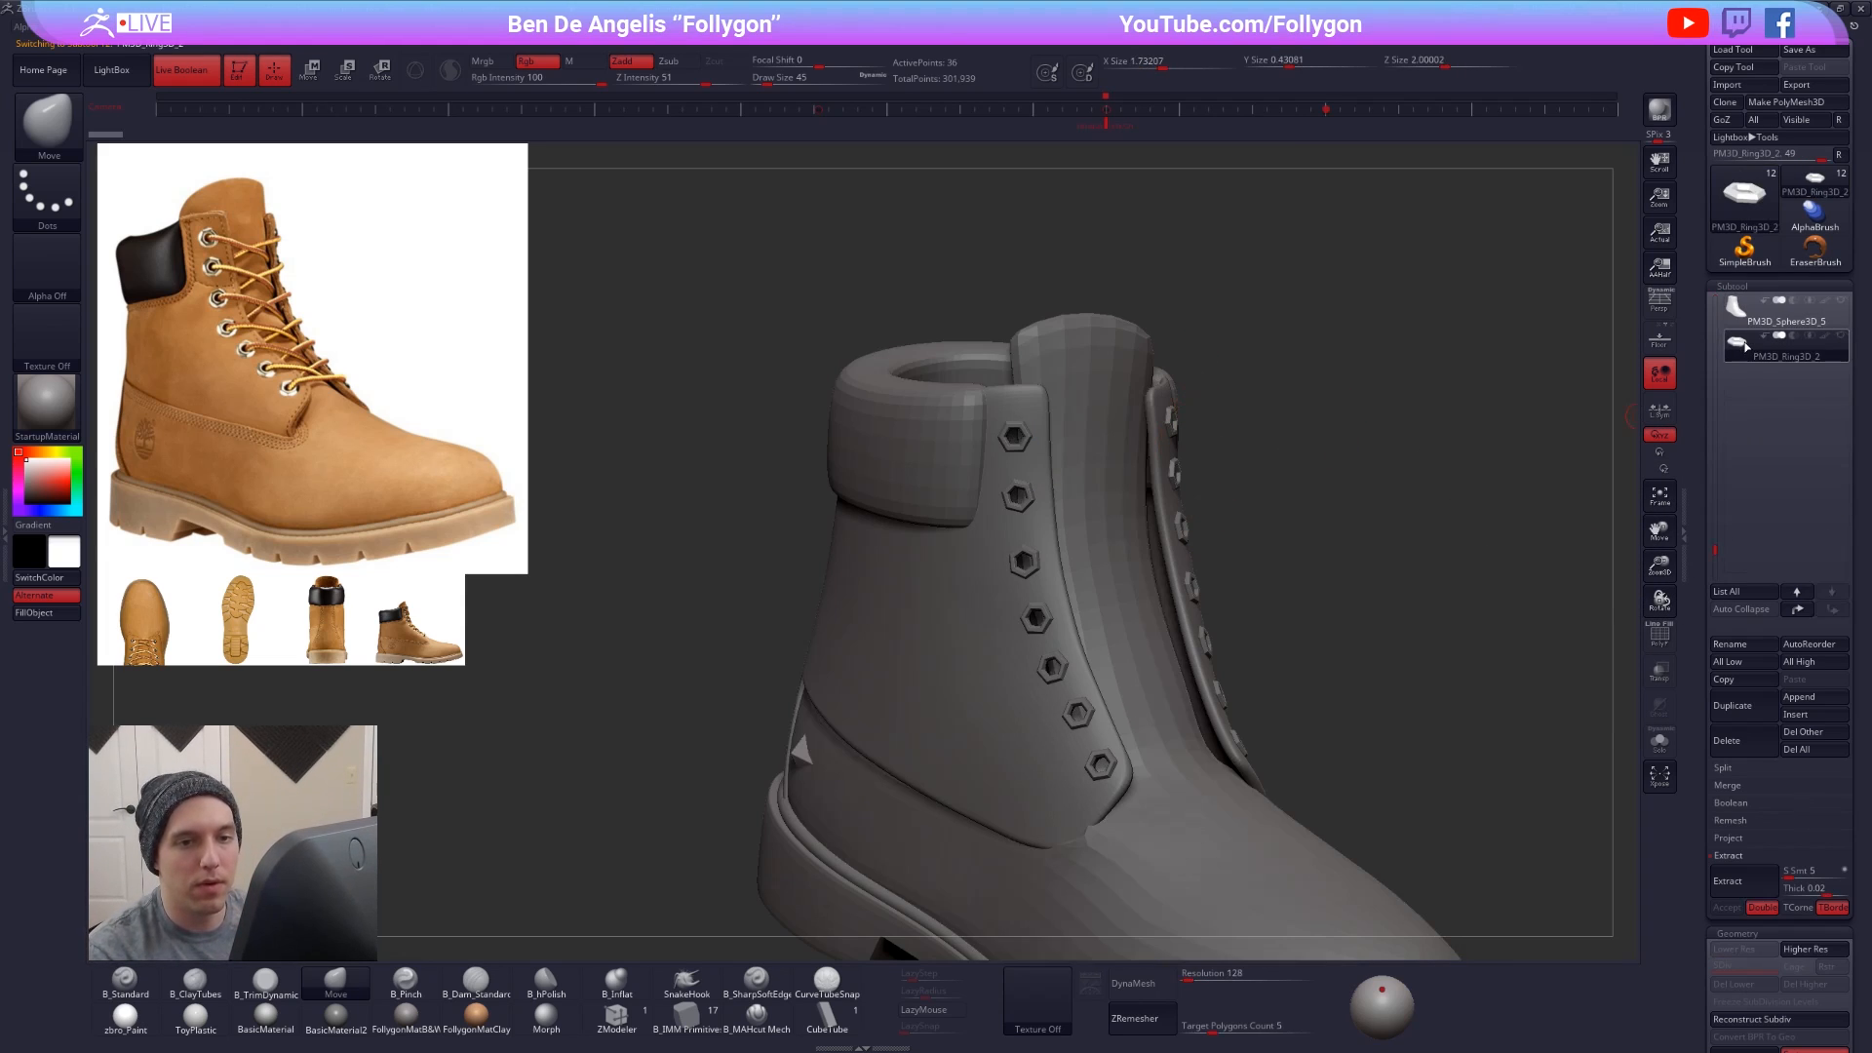
left_click(998, 534, "alt")
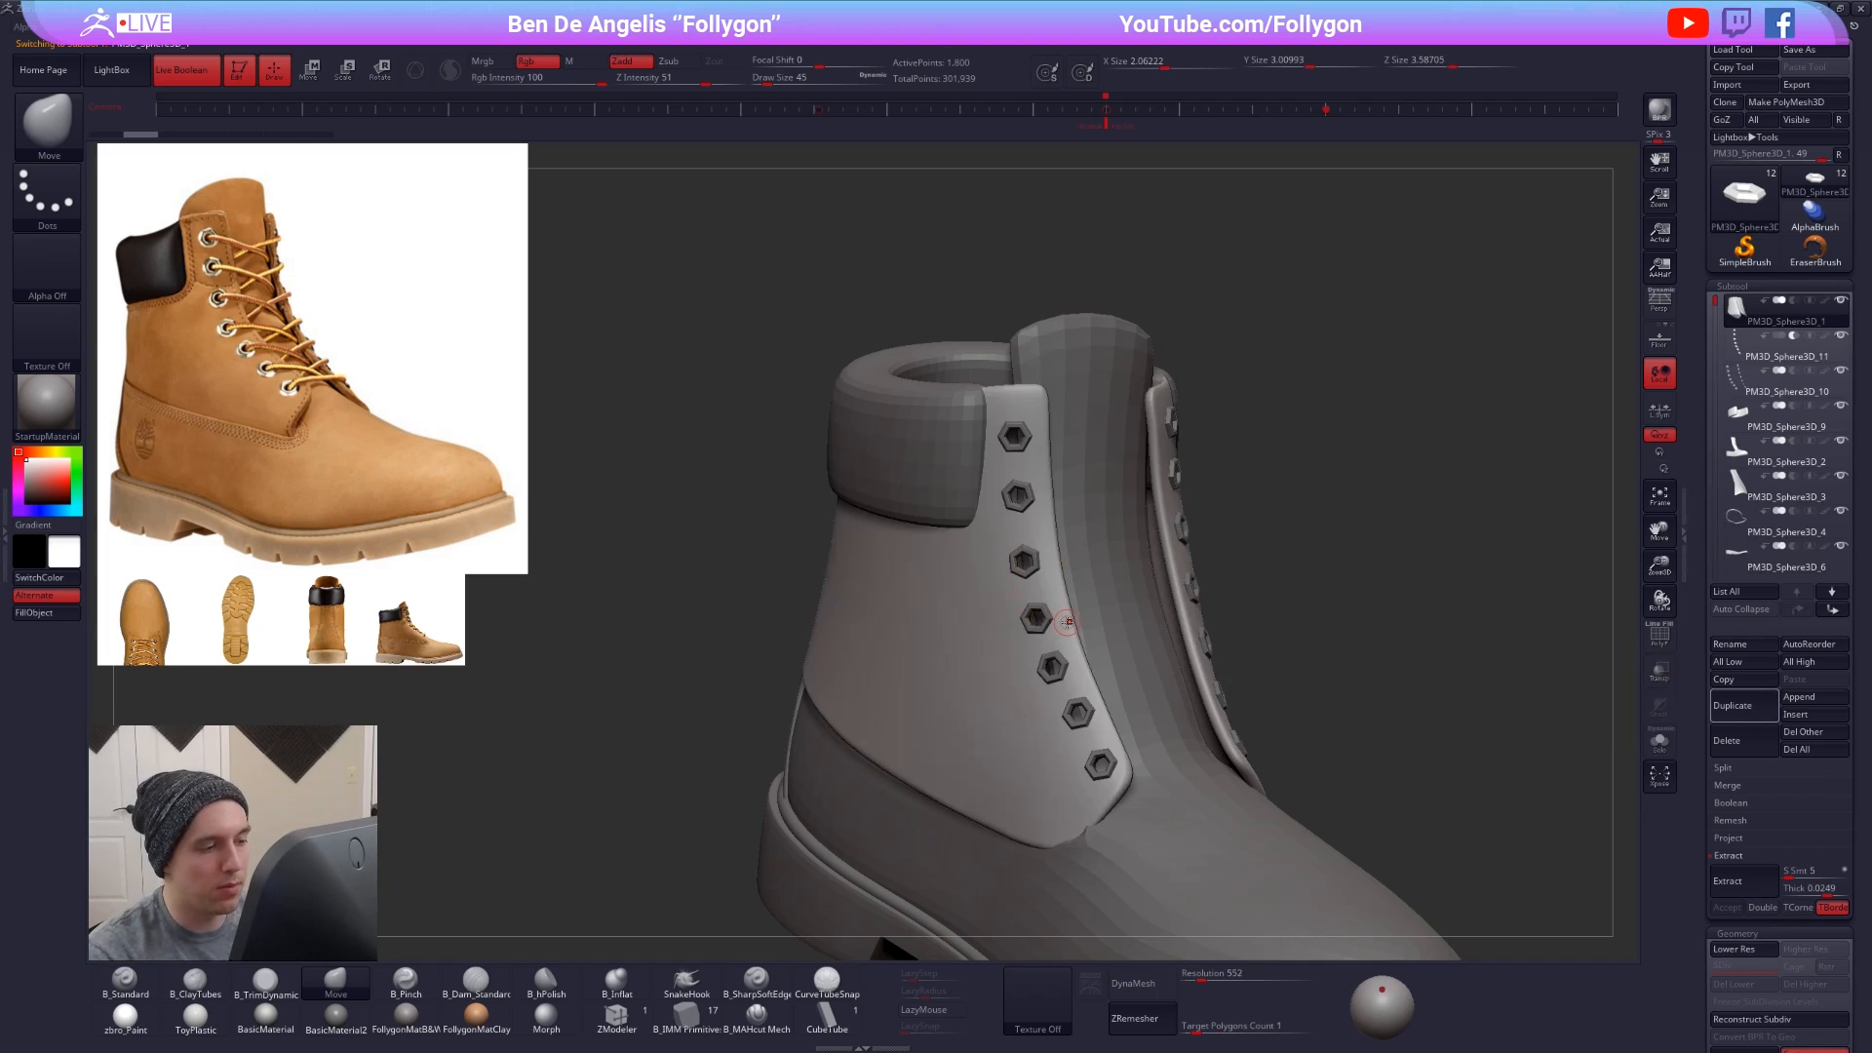
- Examine the order of the ankle panel and the subtractive cylinders in the subtool list, isolating the panel
left_click(1732, 358)
left_click(1737, 318)
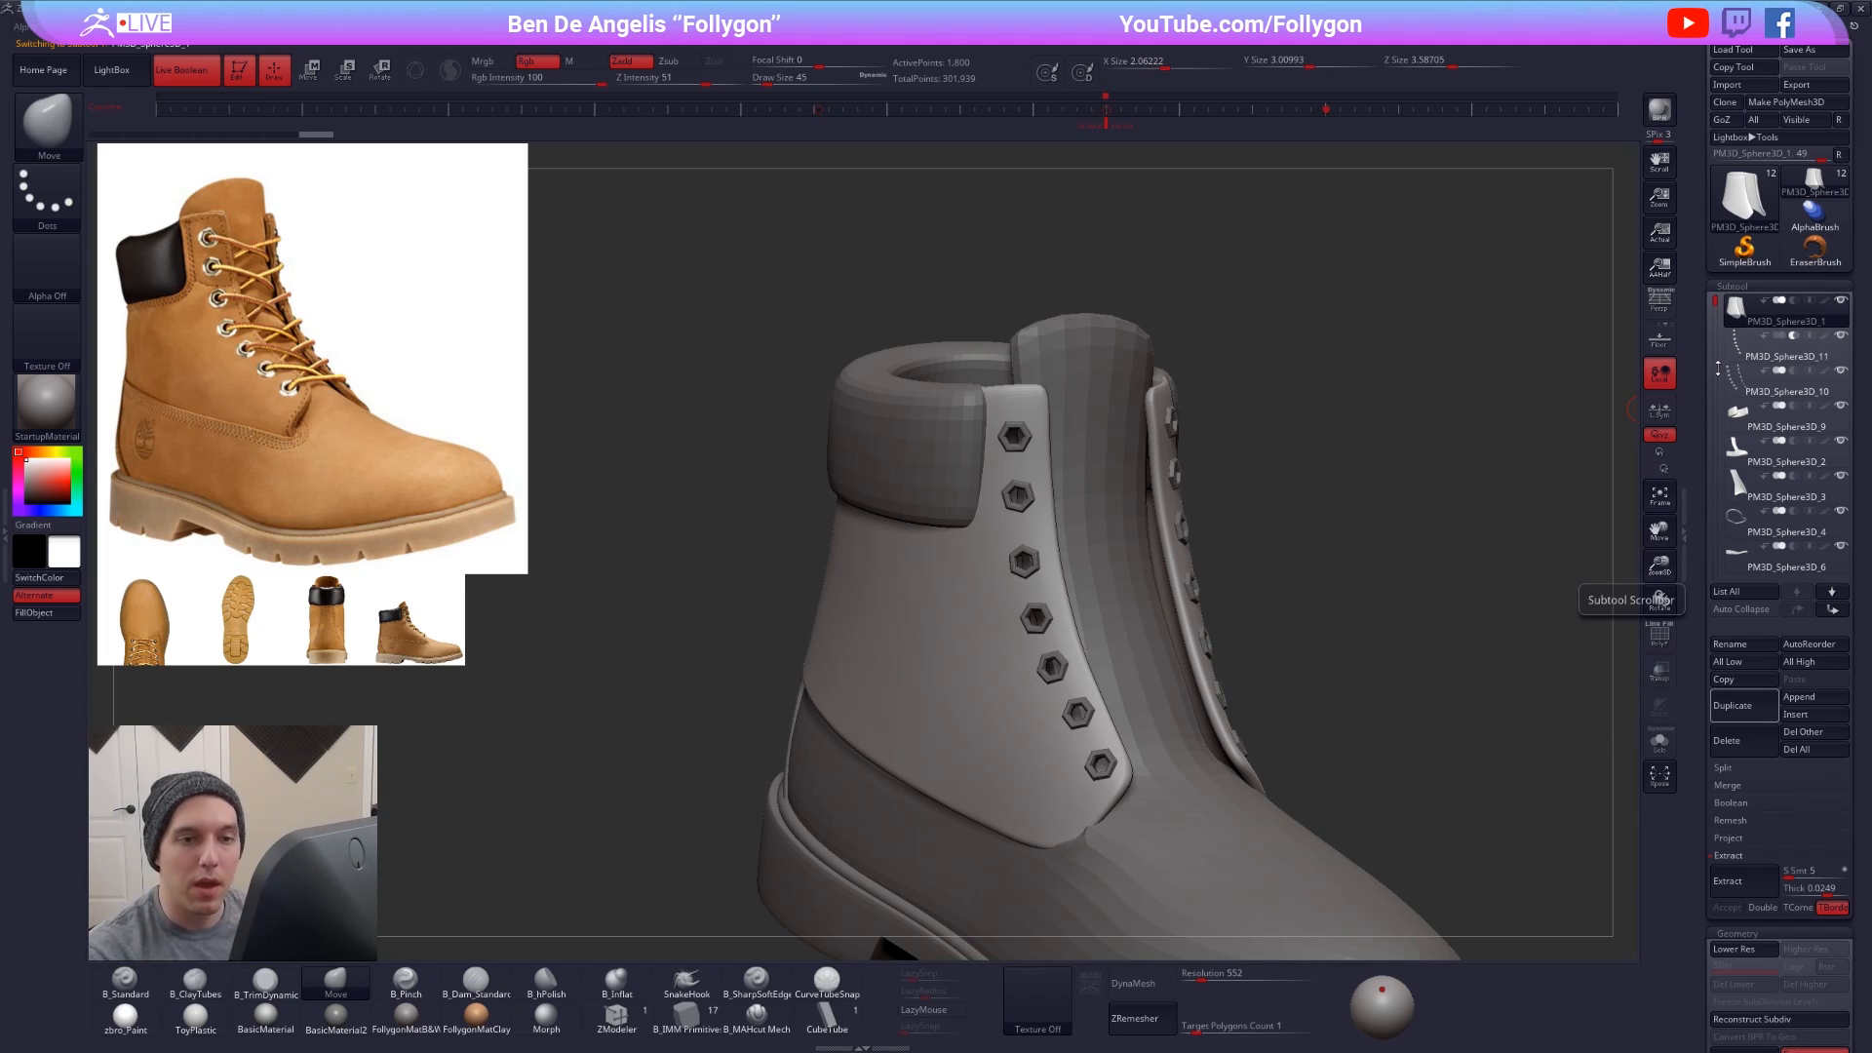
left_click(1737, 347)
left_click(1736, 310)
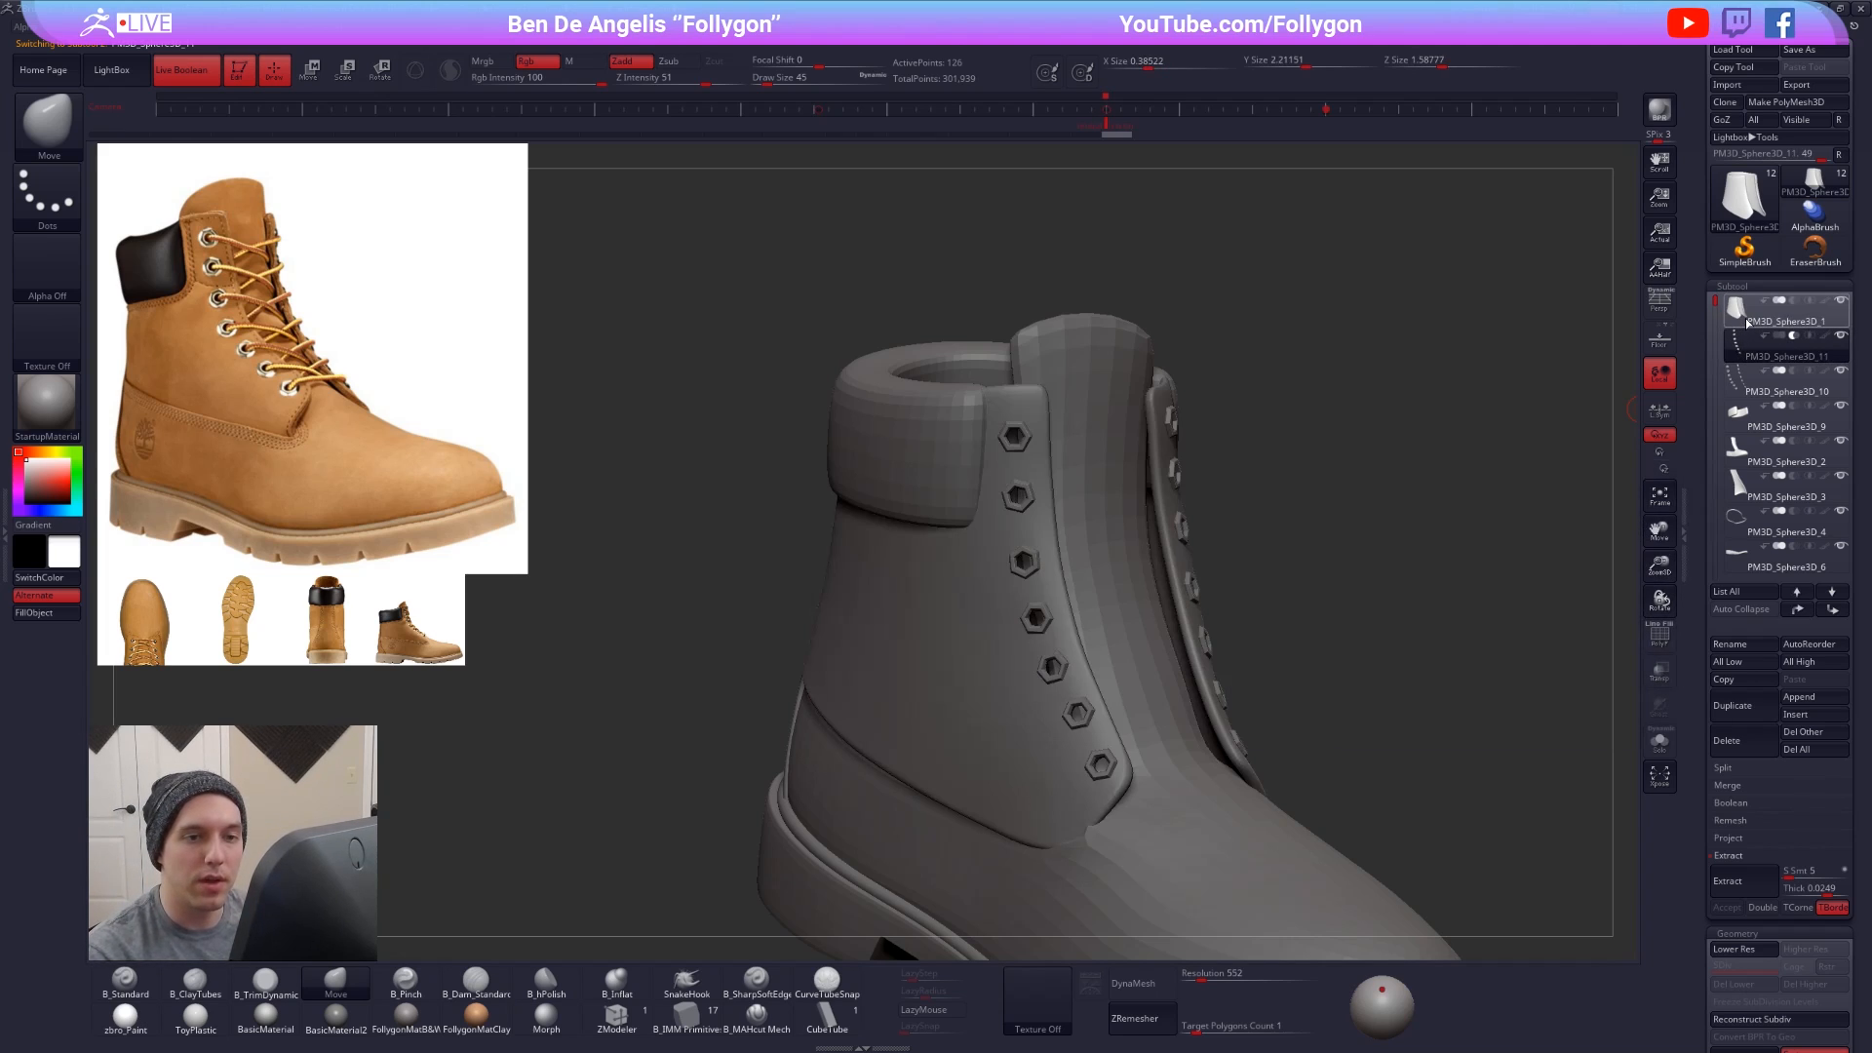
key("alt+s")
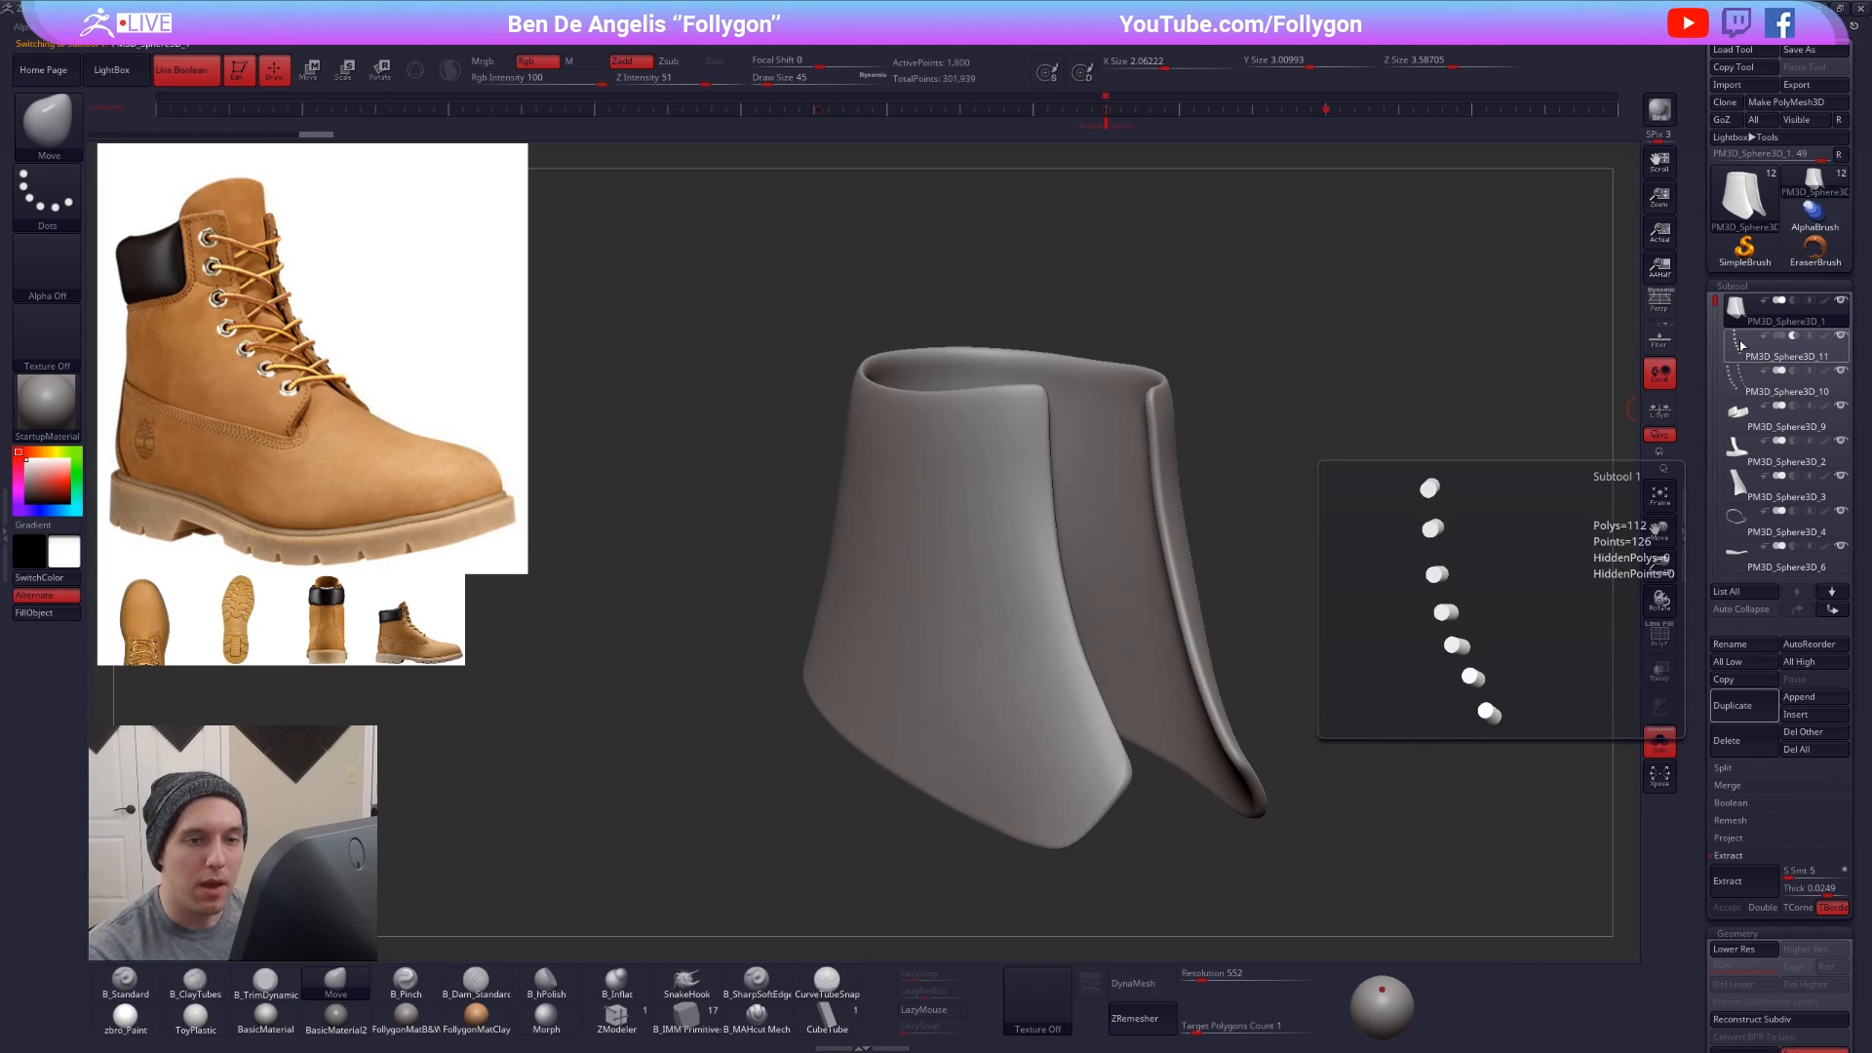
- Move the lower upper-and-tongue subtool up the list to directly below the ankle panel, above the subtractive cylinders
left_click(1736, 448)
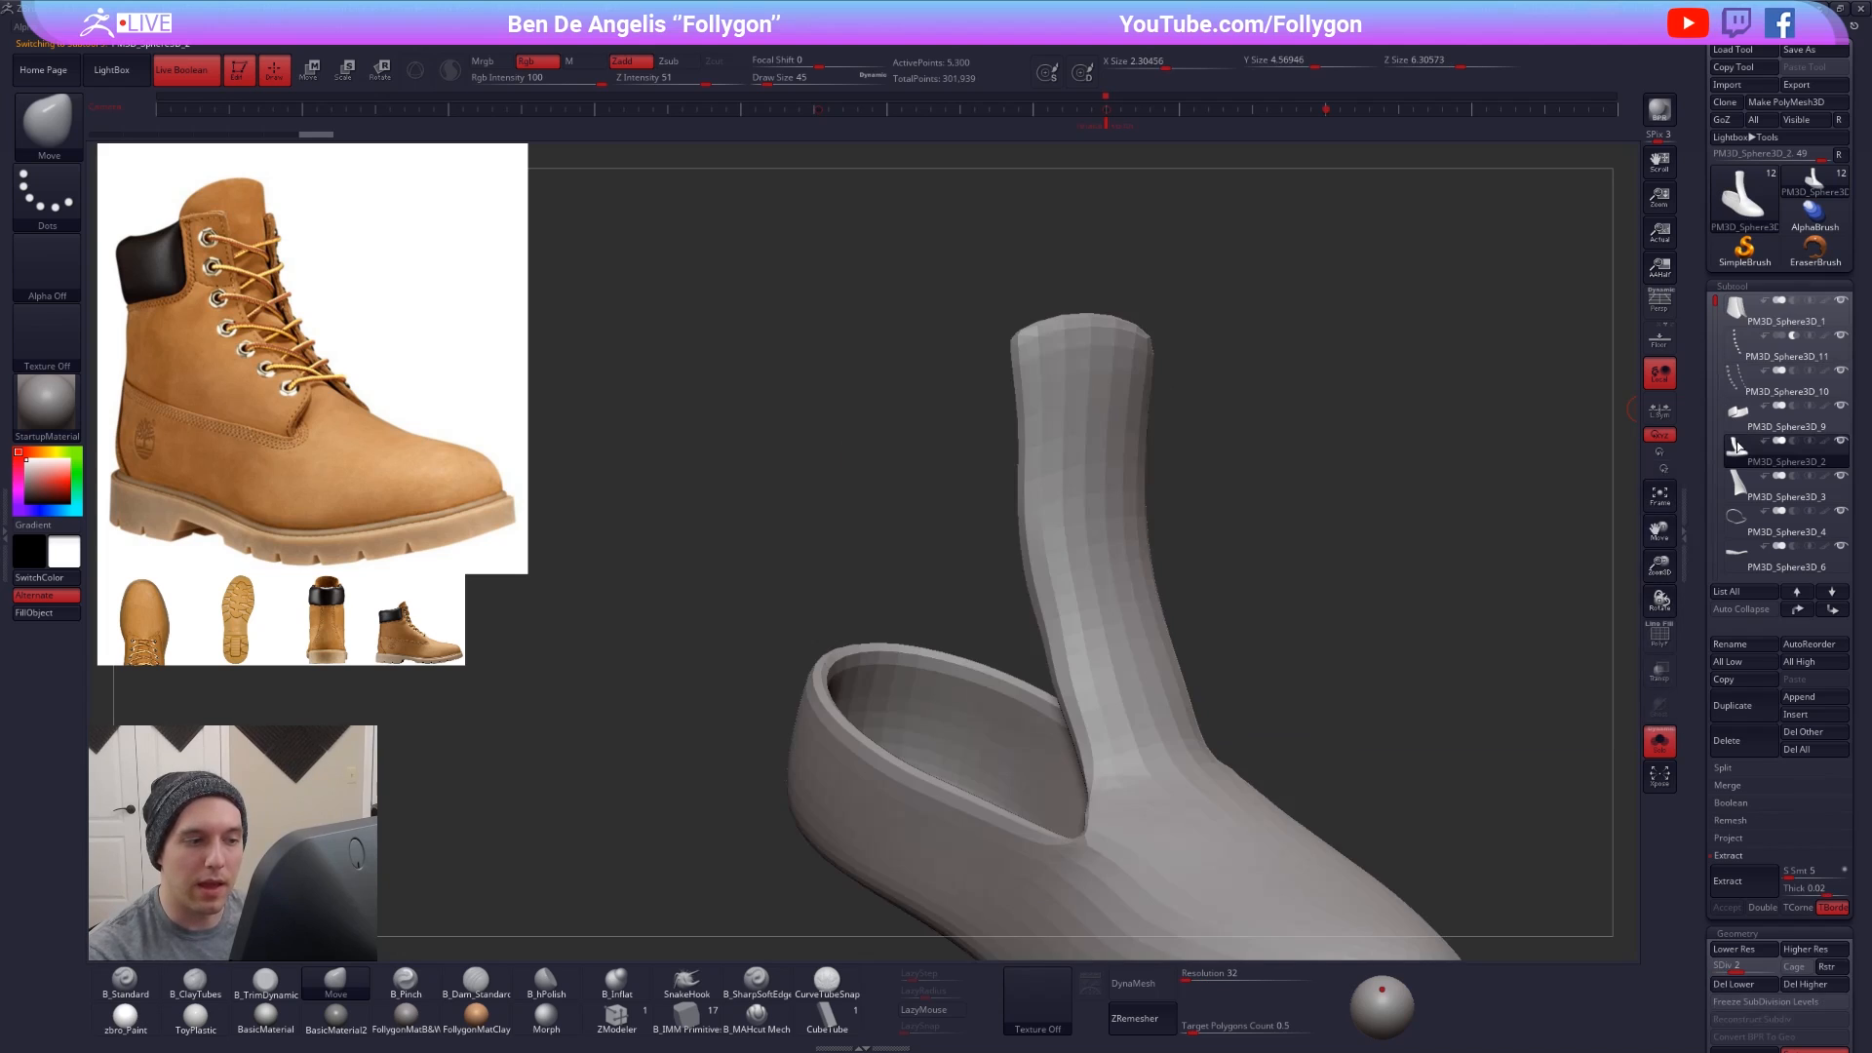
key("alt+s")
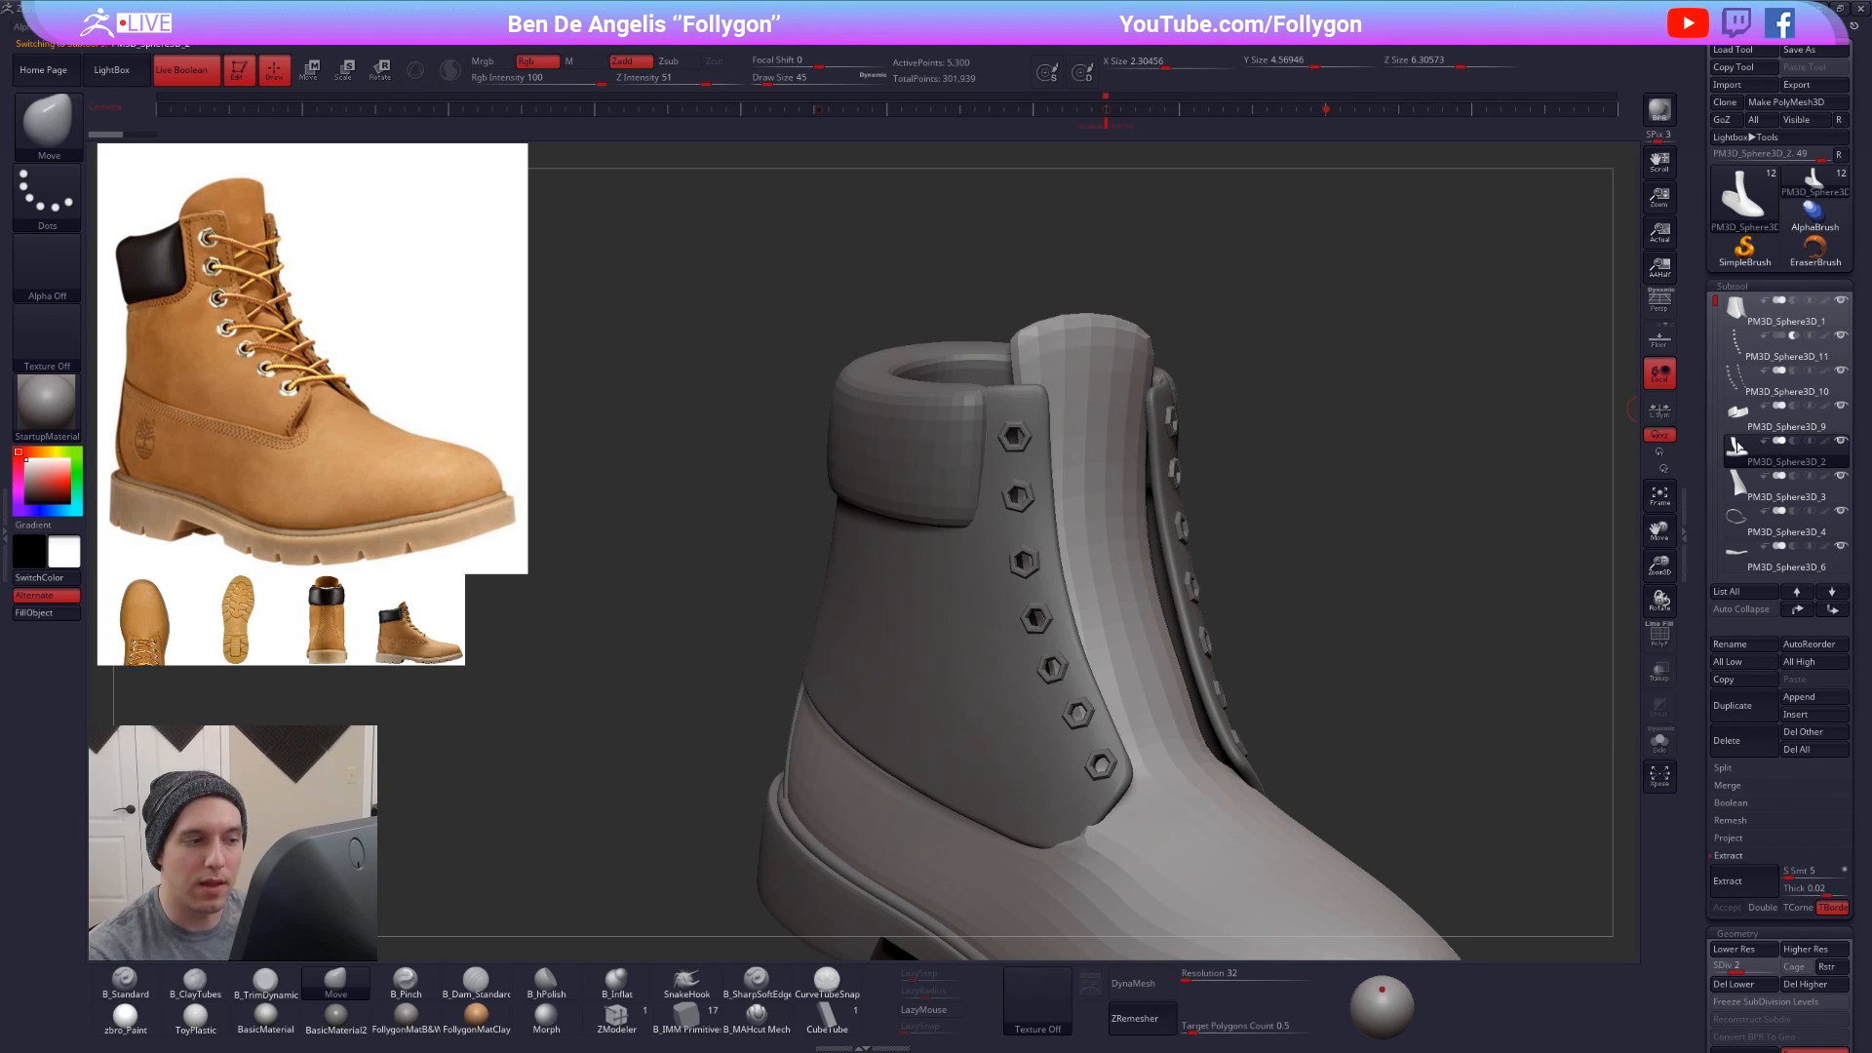
left_click(1796, 609)
left_click(1797, 609)
left_click(1797, 610)
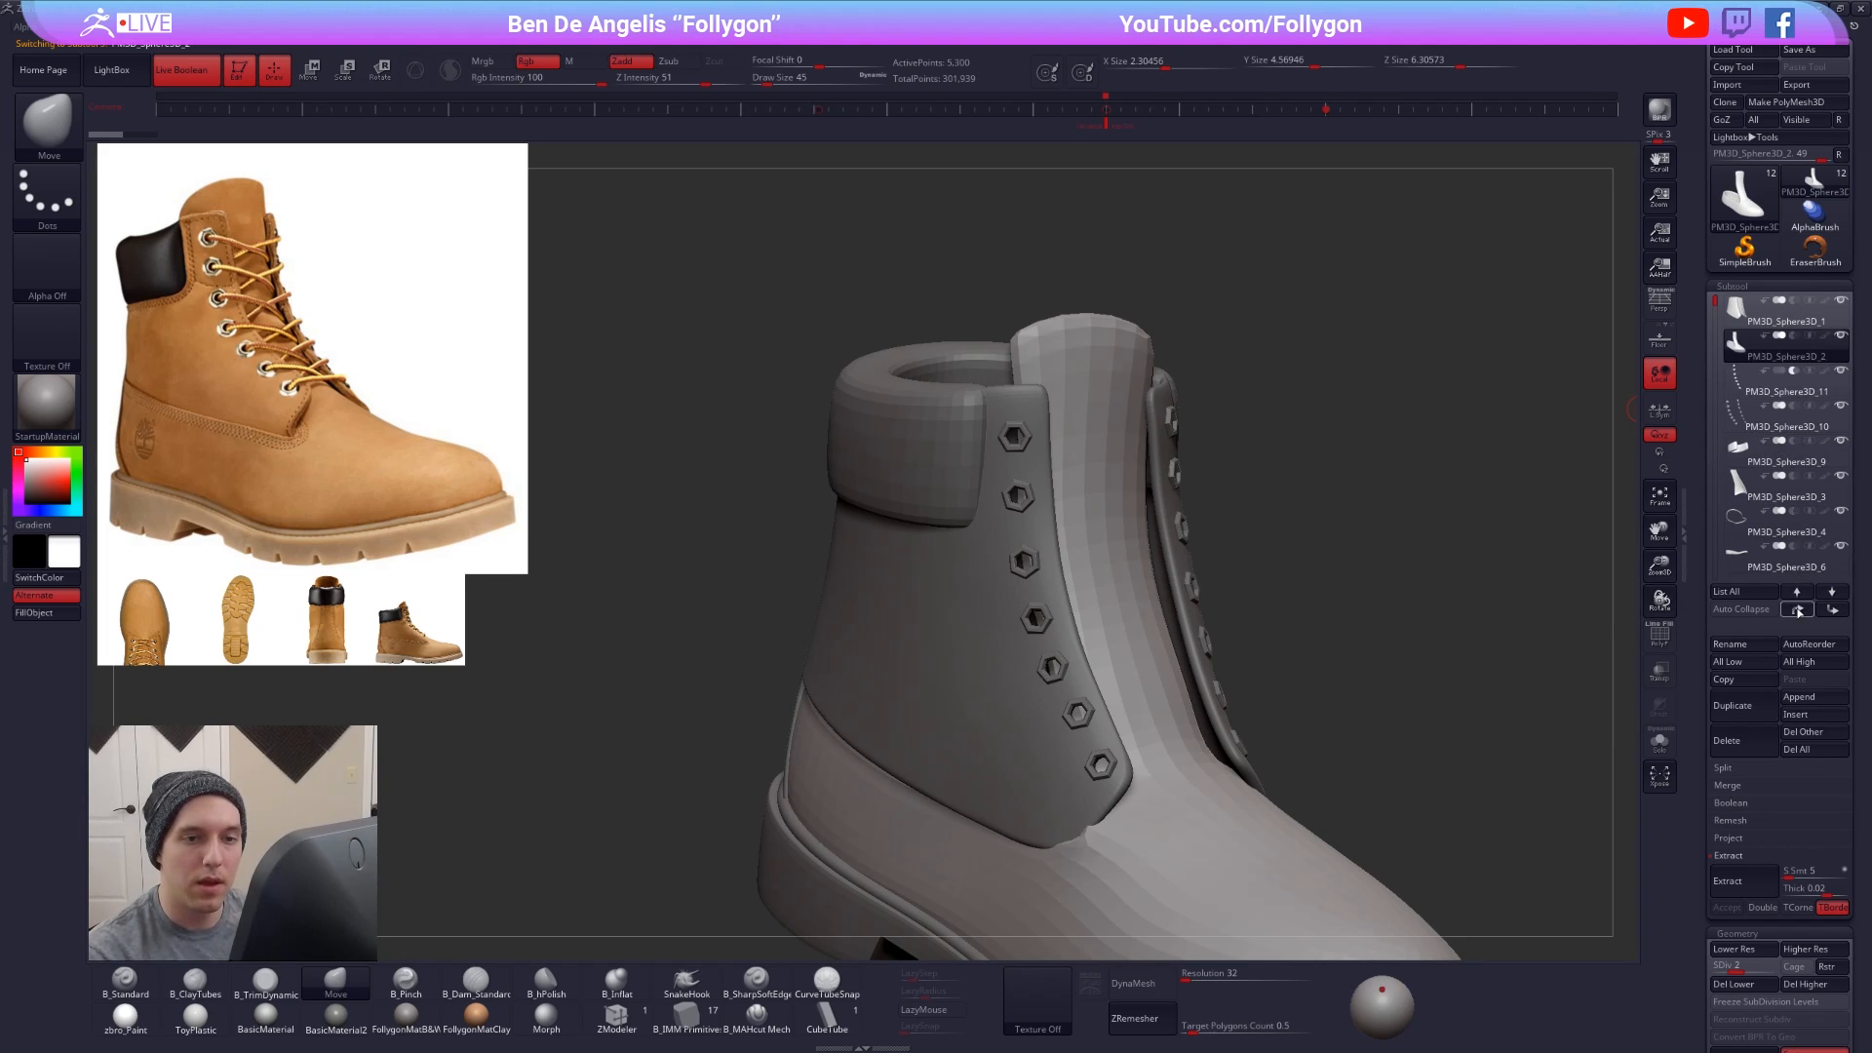
left_click_drag(1346, 515, 1324, 510)
right_click_drag(1080, 534, 1033, 534)
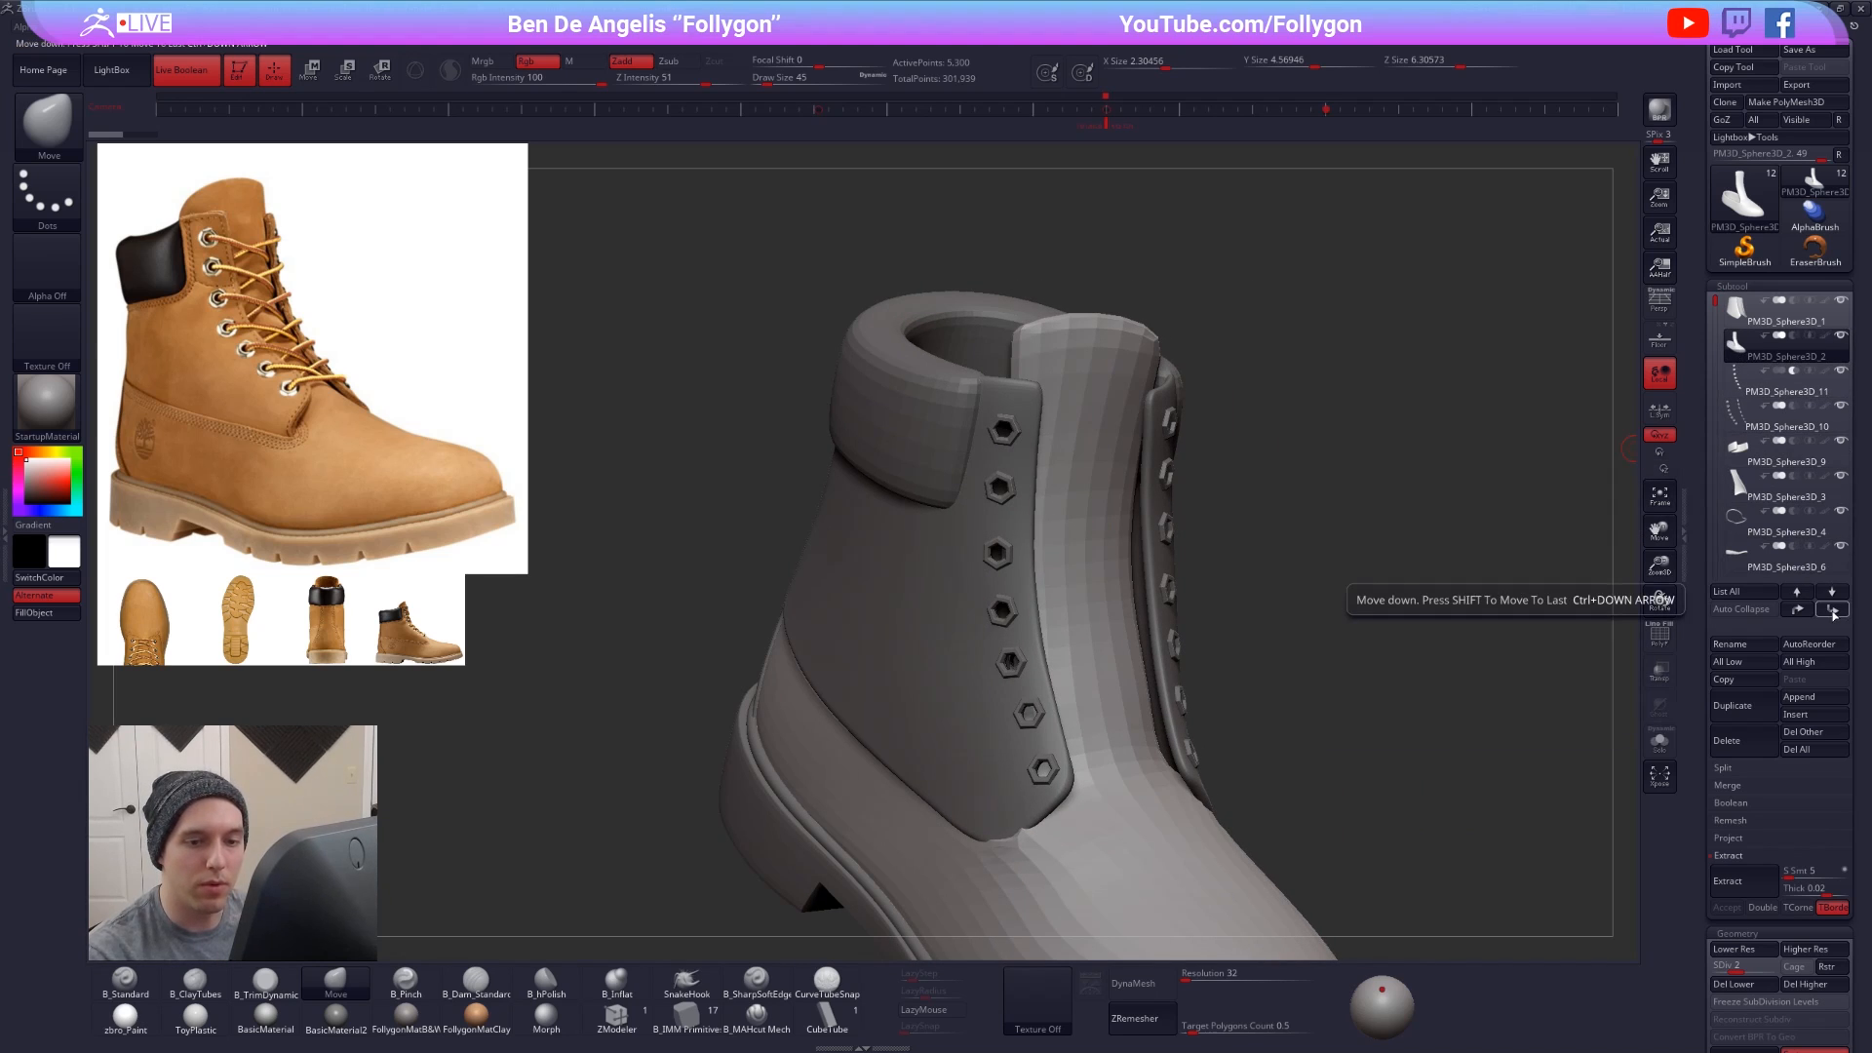
- Move the lower upper-and-tongue subtool down the list, back below the subtractive cylinders and PM3D_Sphere3D_9
left_click(1832, 609)
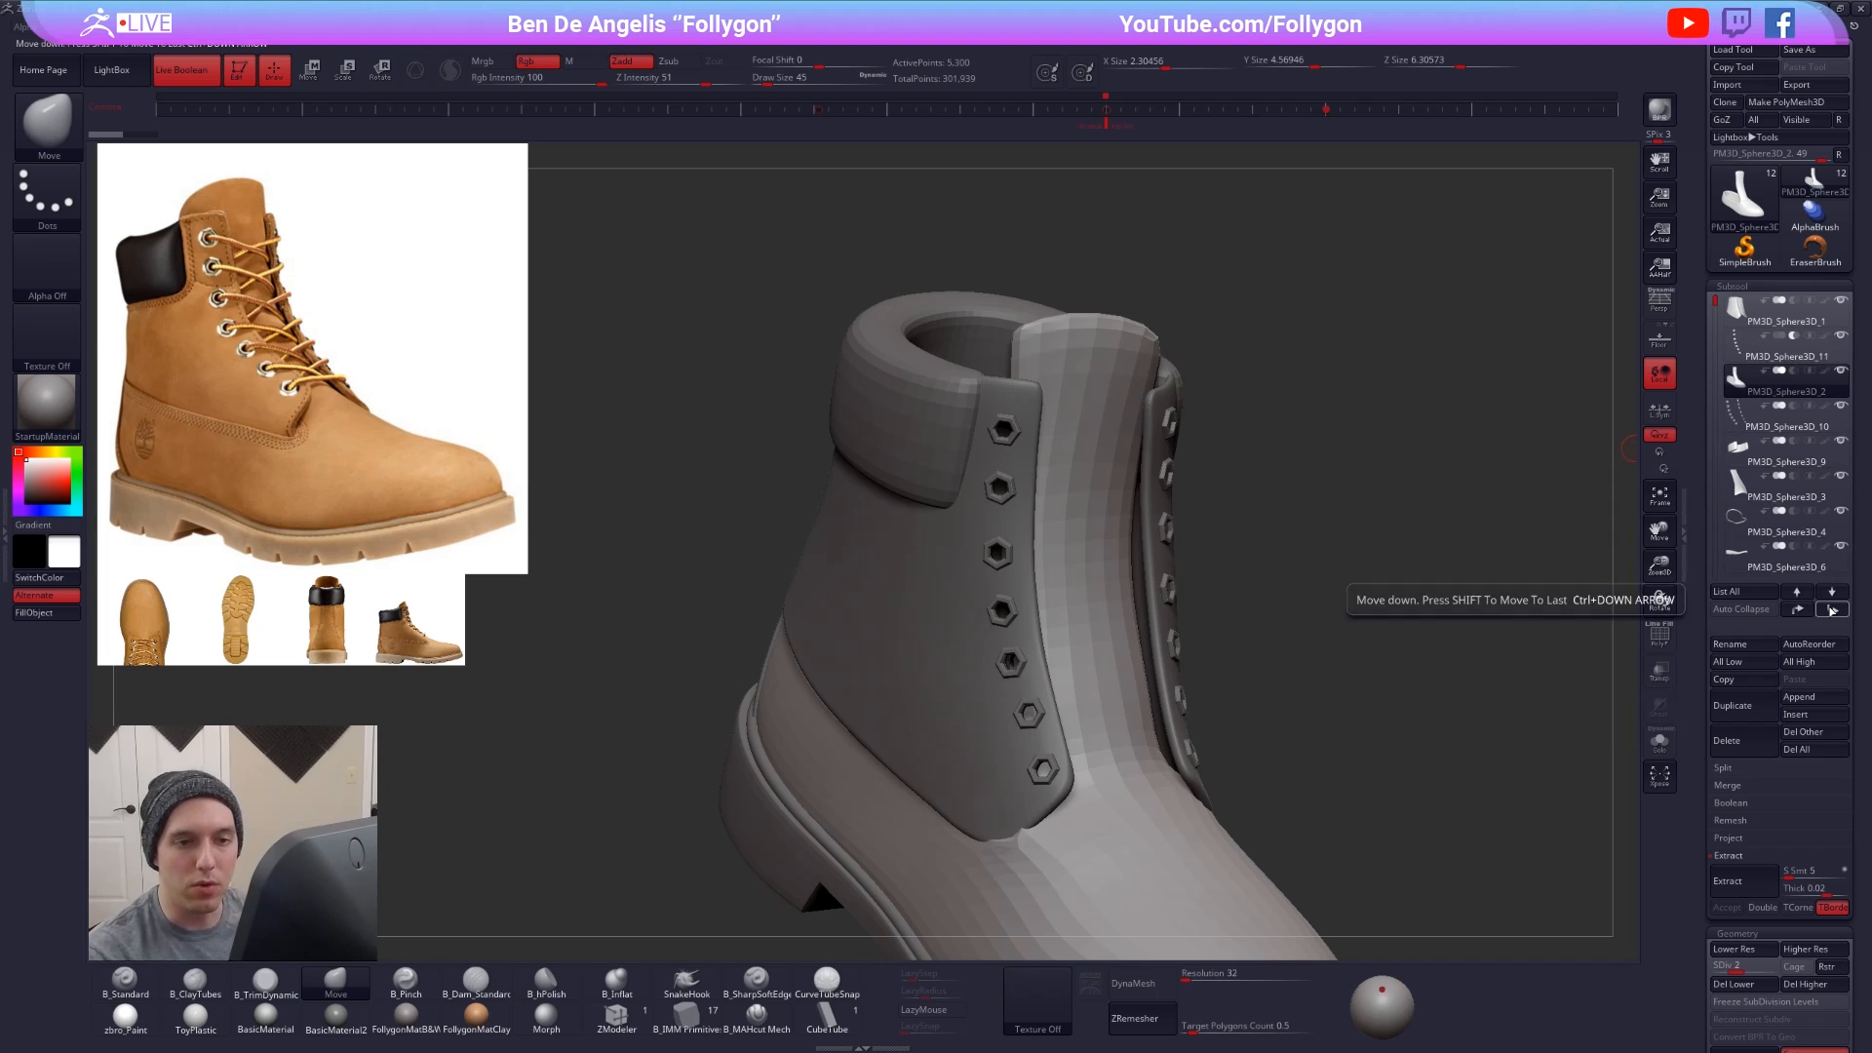
left_click(1832, 609)
left_click(1832, 610)
mouse_move(1721, 551)
- Select the small stray box under the forefoot of the sole and delete its subtool
right_click_drag(1311, 692, 1302, 381, "ctrl")
right_click_drag(1046, 608, 1116, 458, "alt")
left_click(1167, 684, "alt")
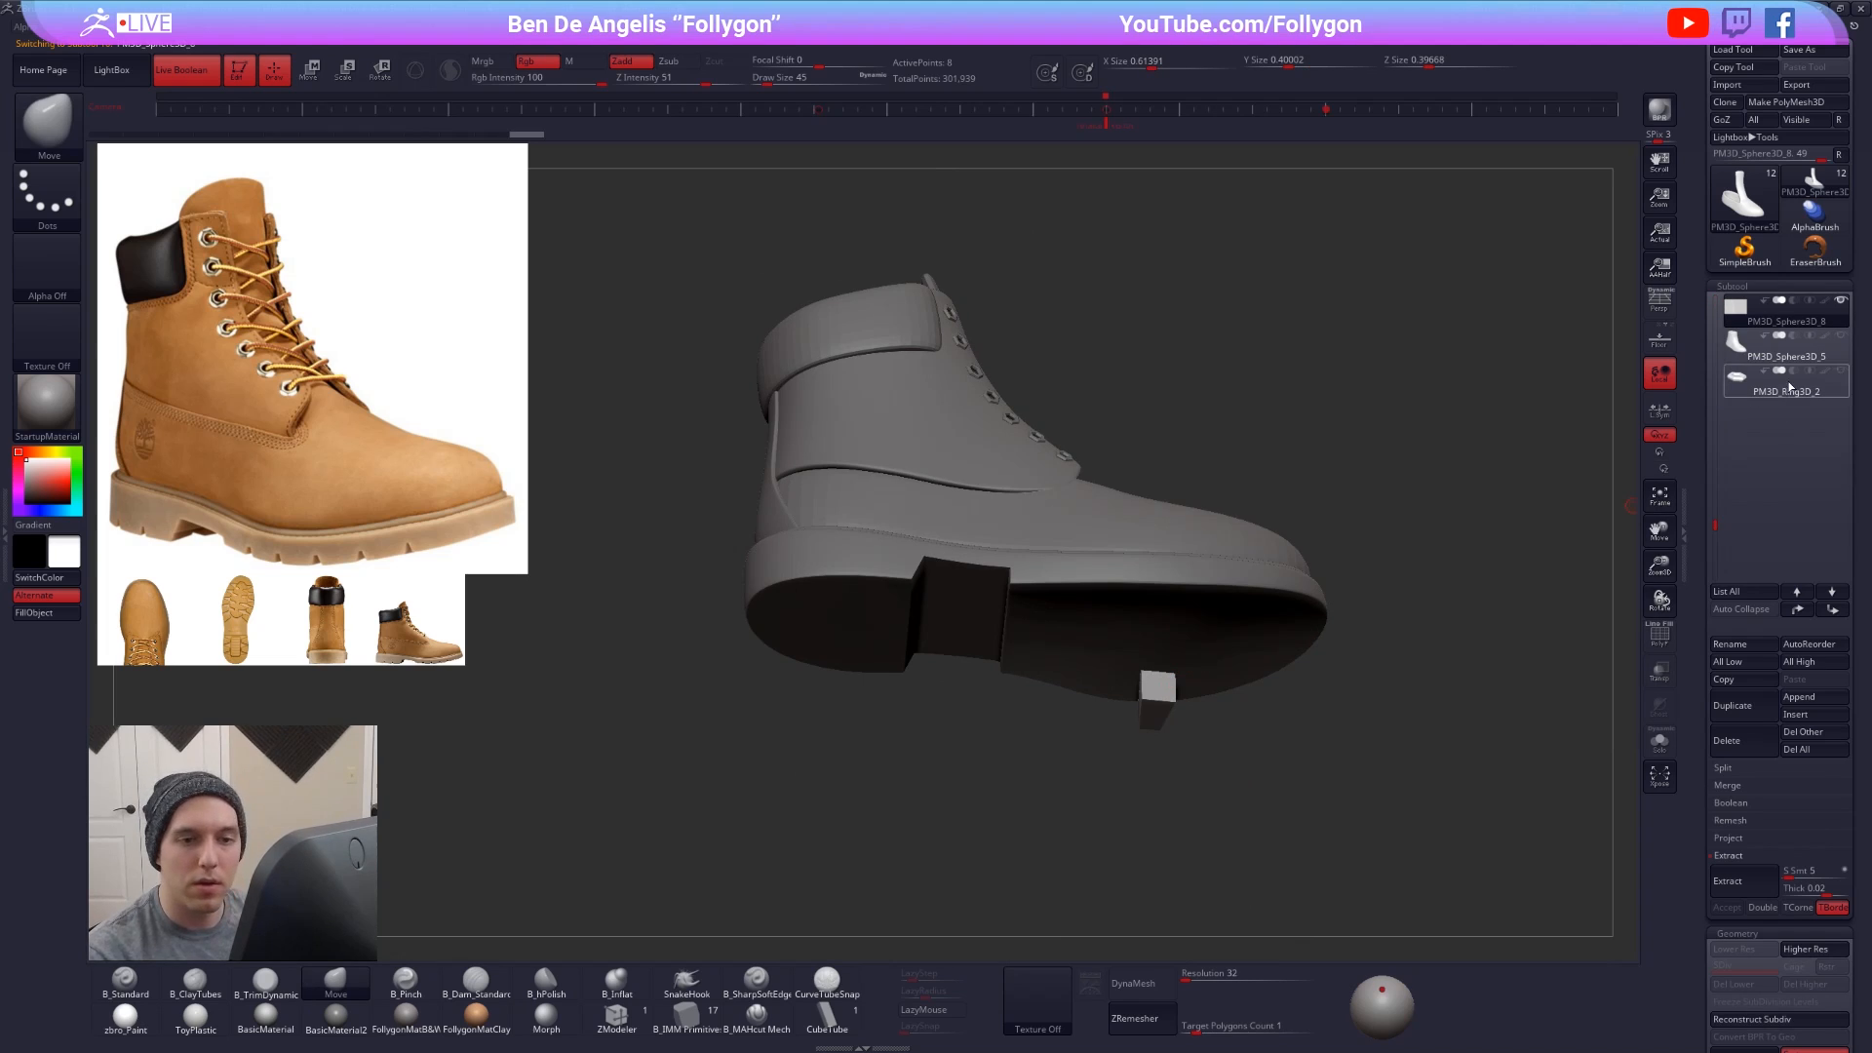
left_click(1733, 740)
left_click(1608, 770)
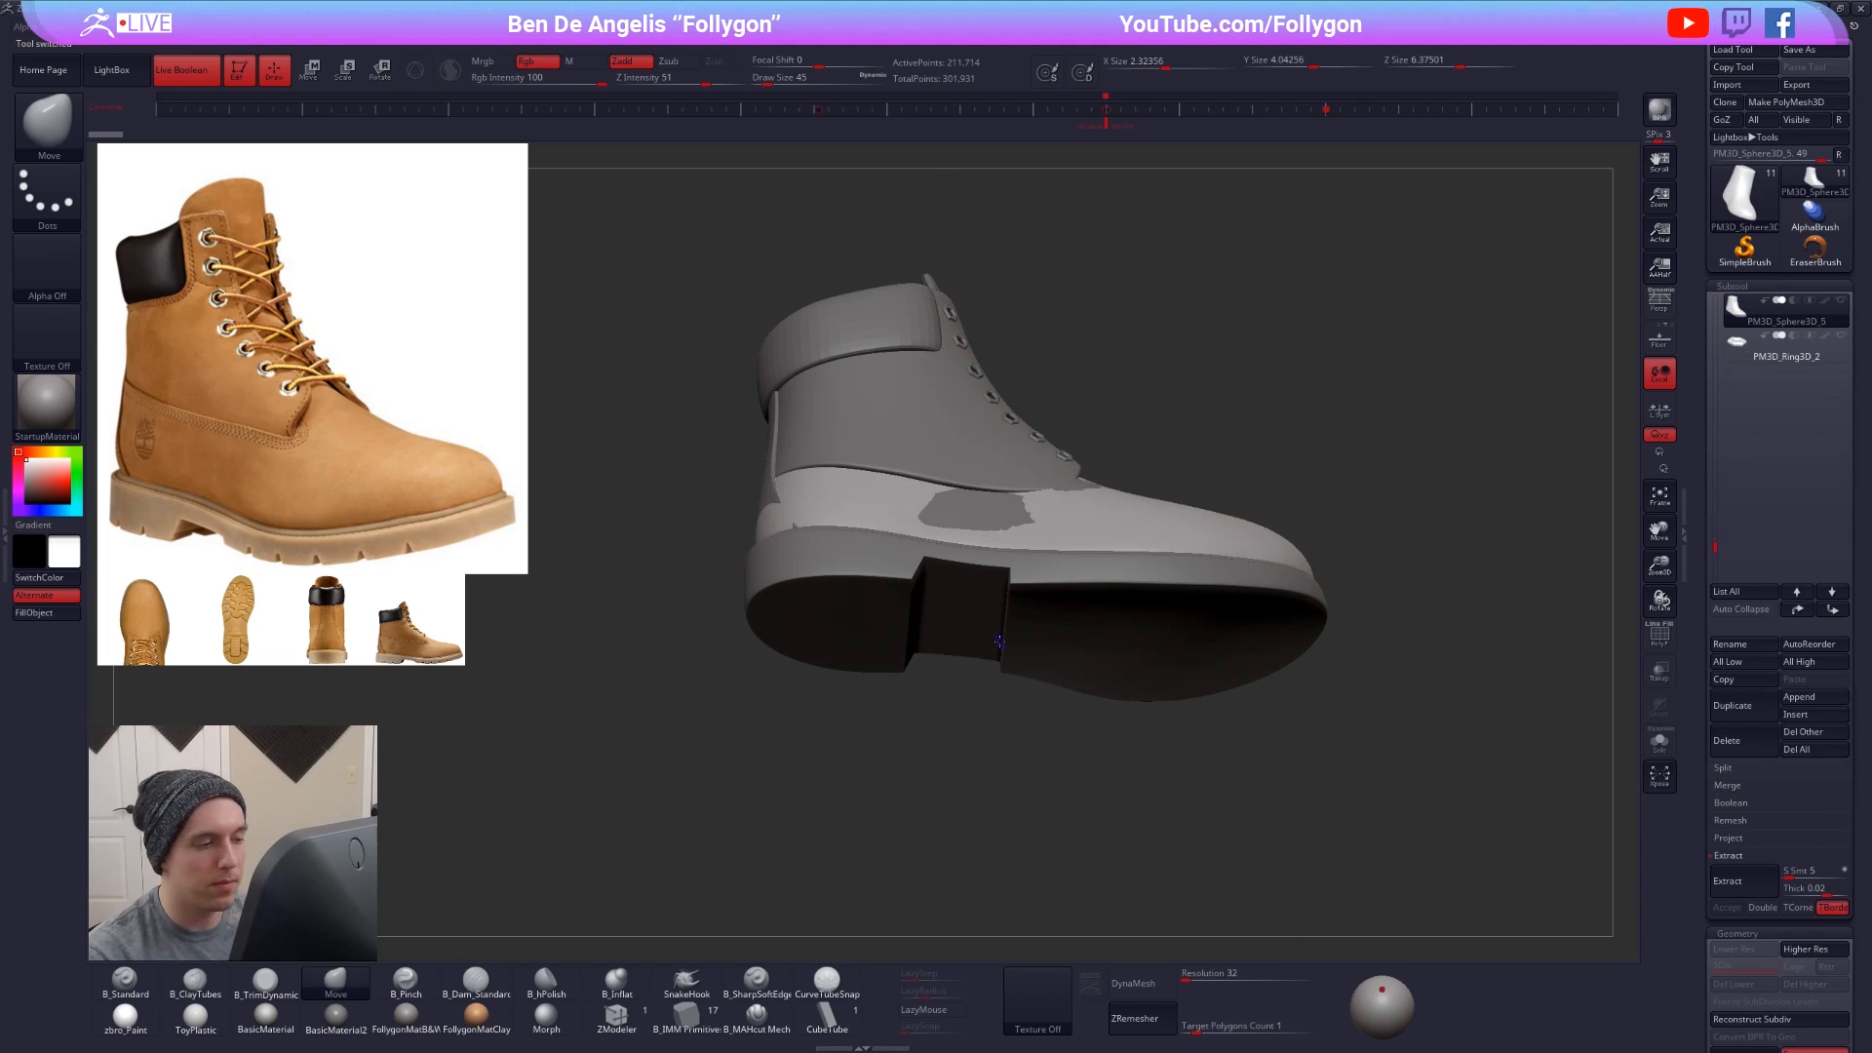
- Select the subtractive box that cuts the heel notch in the sole and duplicate it
left_click(982, 601, "alt")
mouse_move(1265, 544)
right_mouse_down("shift")
mouse_move(1232, 532)
mouse_move(1261, 539)
right_mouse_up("shift")
key("shift+f")
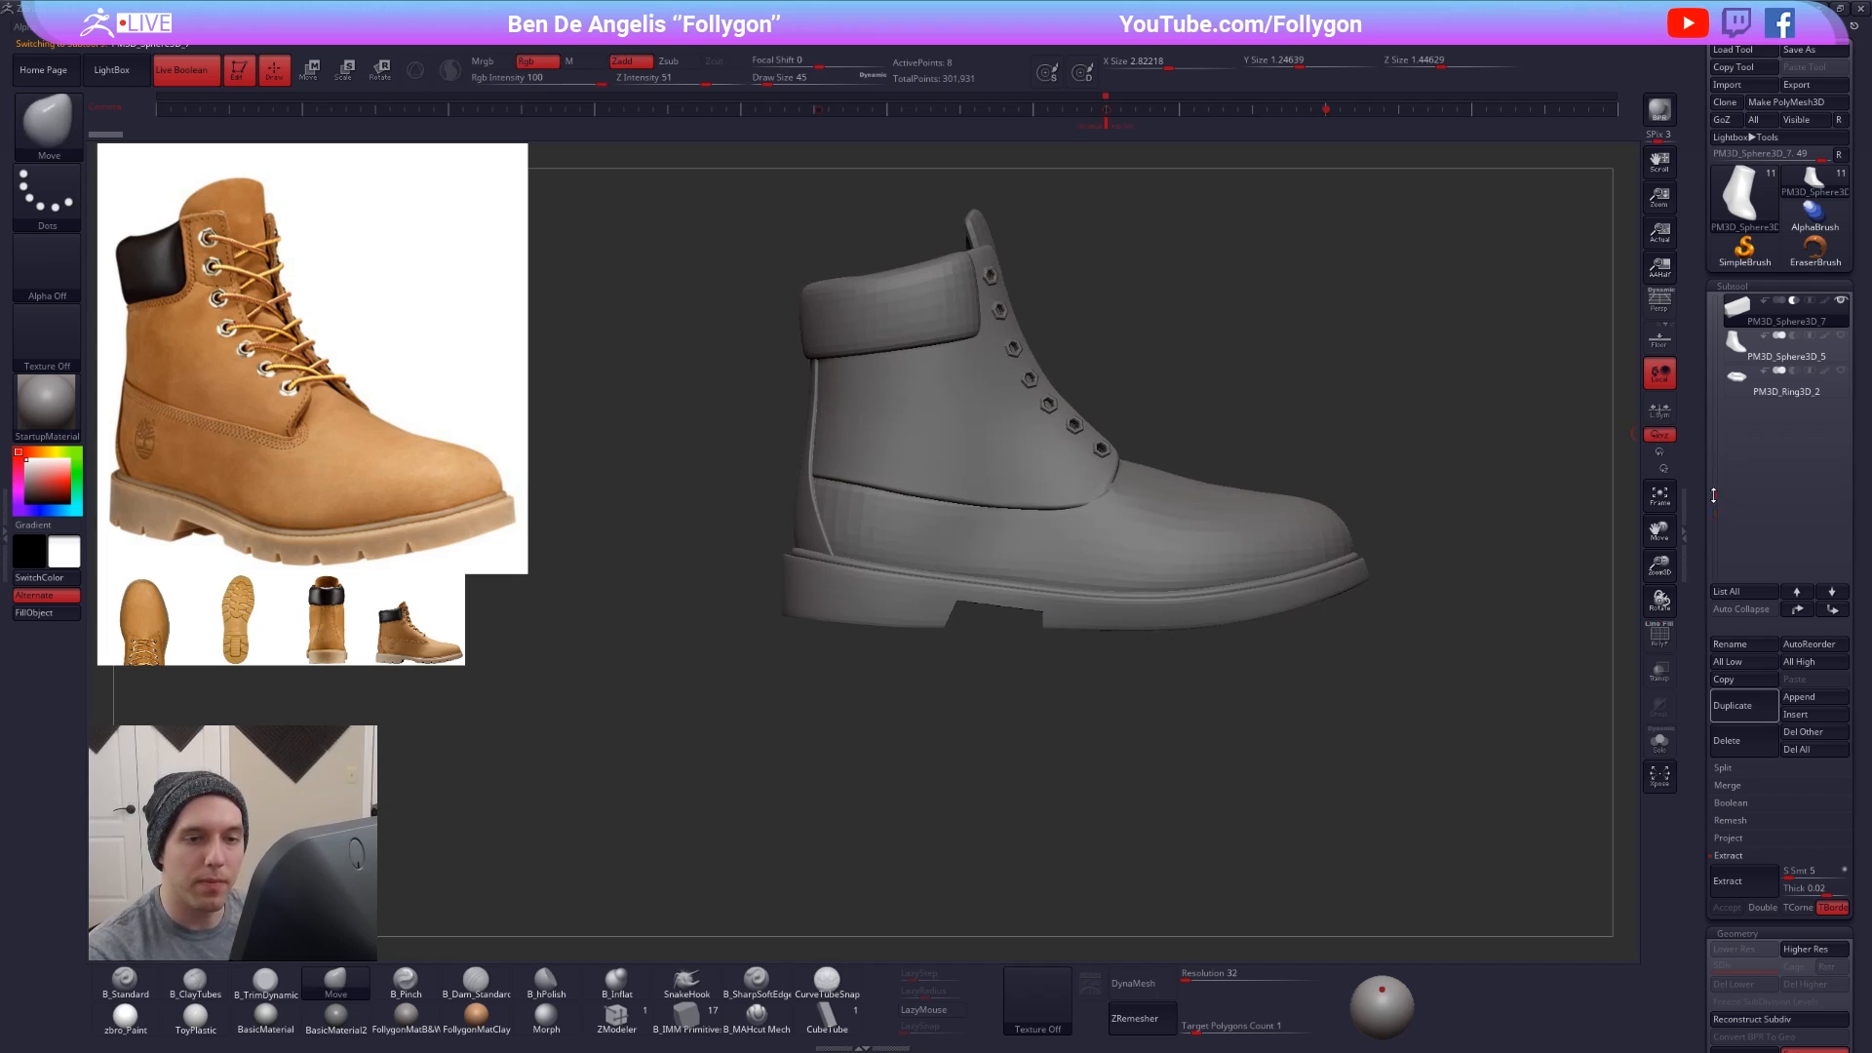
scroll(1713, 495, "up", 3)
left_click(1732, 702)
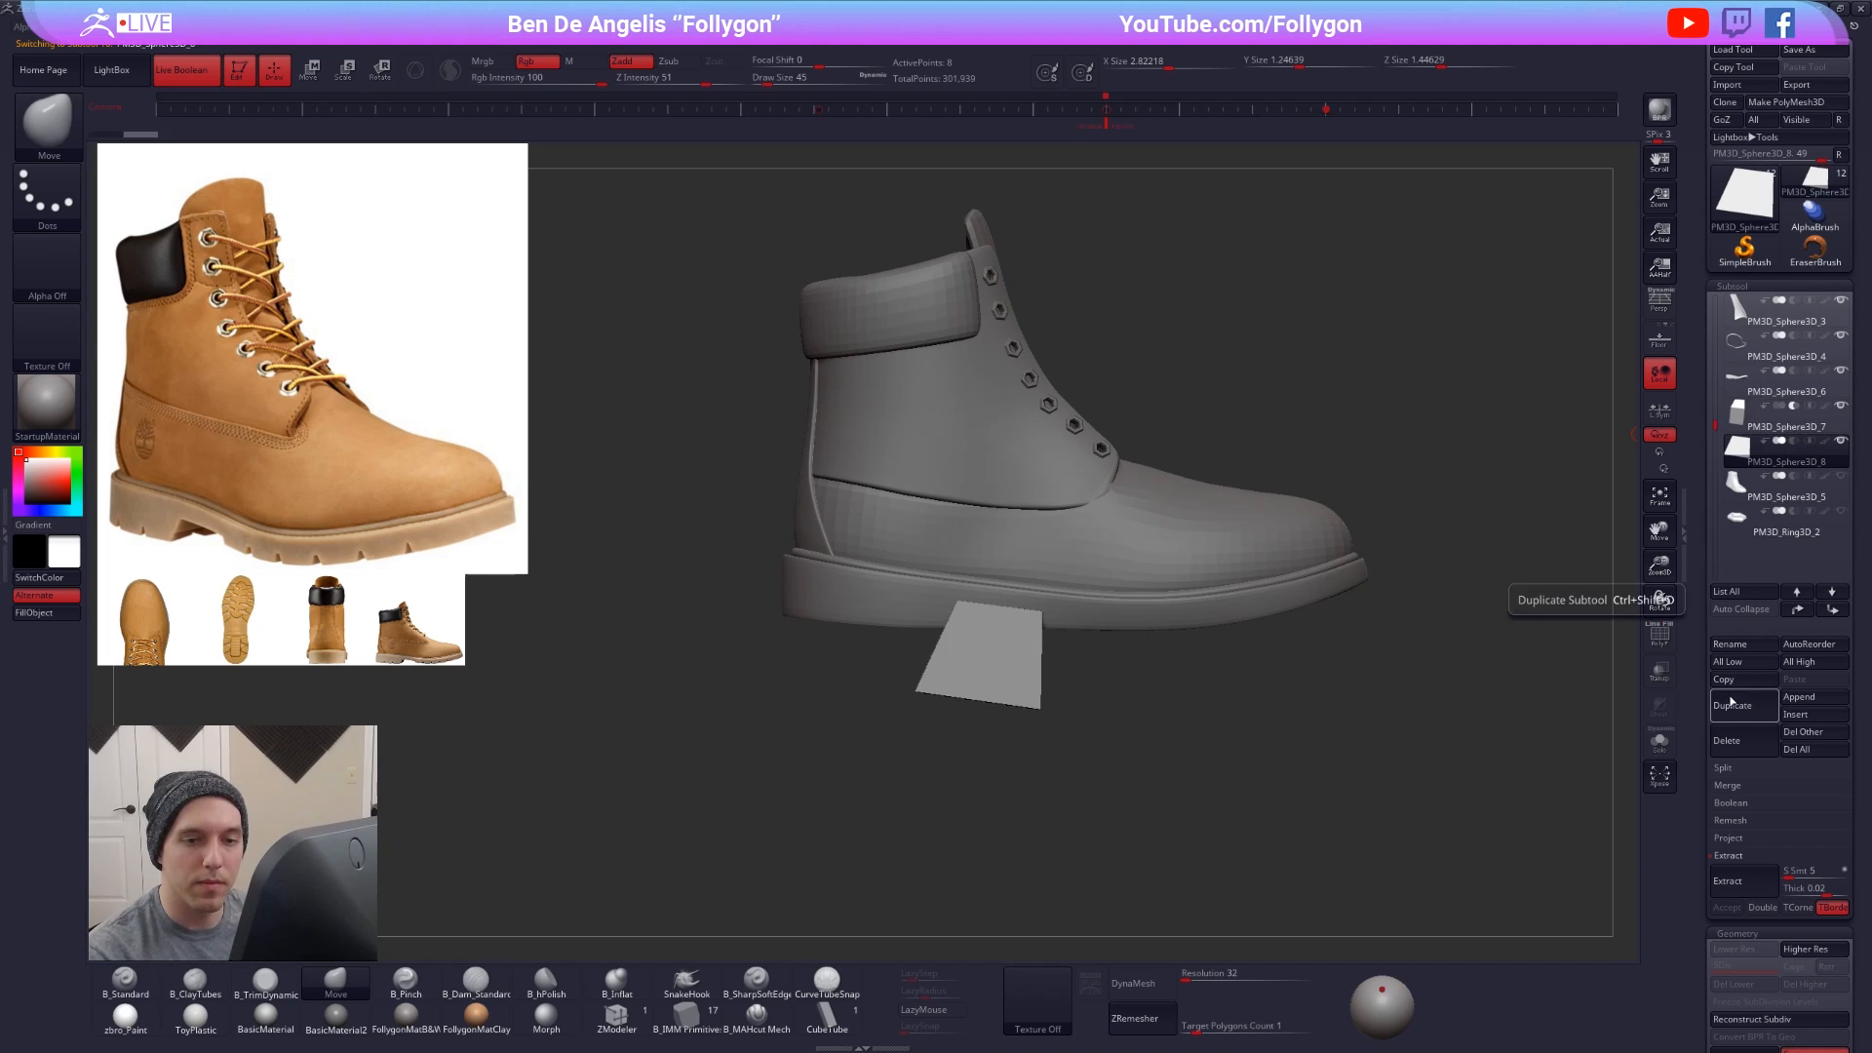
- Stretch the duplicated box vertically to about 7.38 units and move it over the back of the boot so it covers the heel
right_click_drag(1481, 548, 1449, 474, "alt")
key("w")
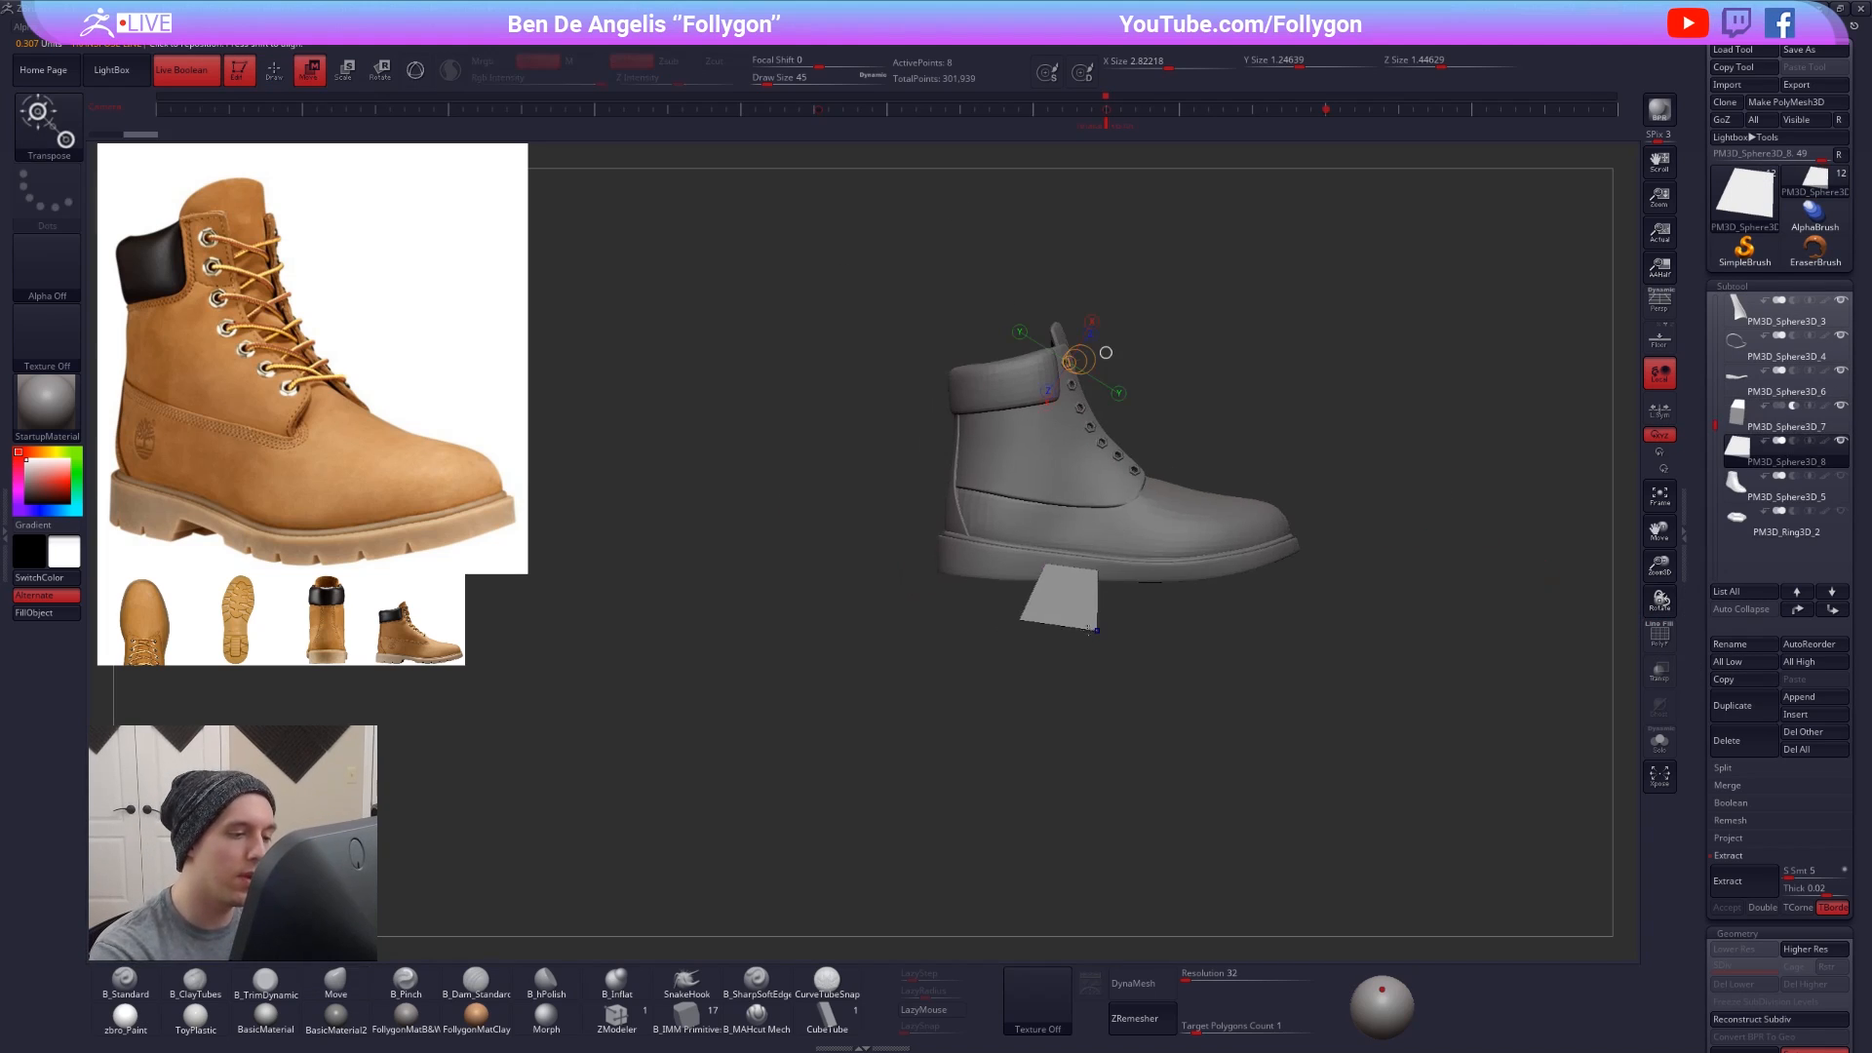
left_click_drag(1084, 621, 1098, 943, "shift")
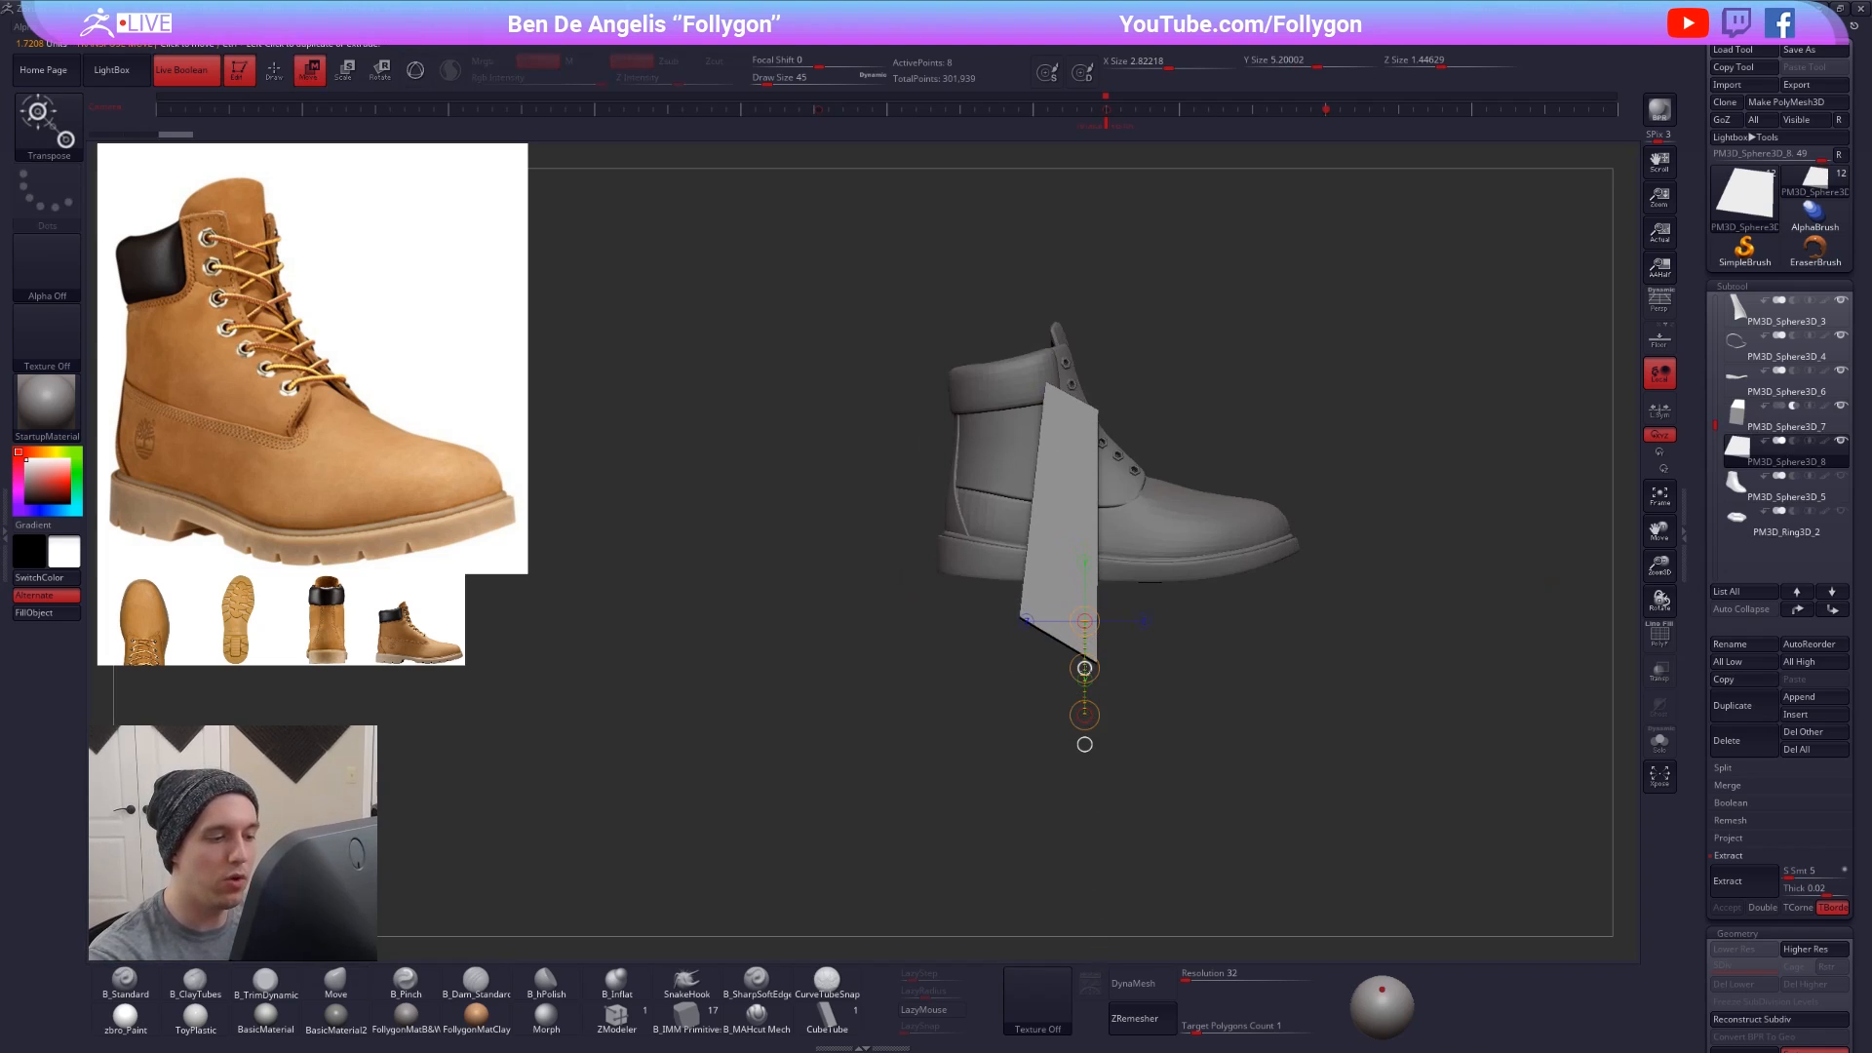
left_click_drag(1084, 668, 952, 607)
left_click_drag(964, 604, 964, 755, "shift")
left_click_drag(964, 658, 970, 697)
key("q")
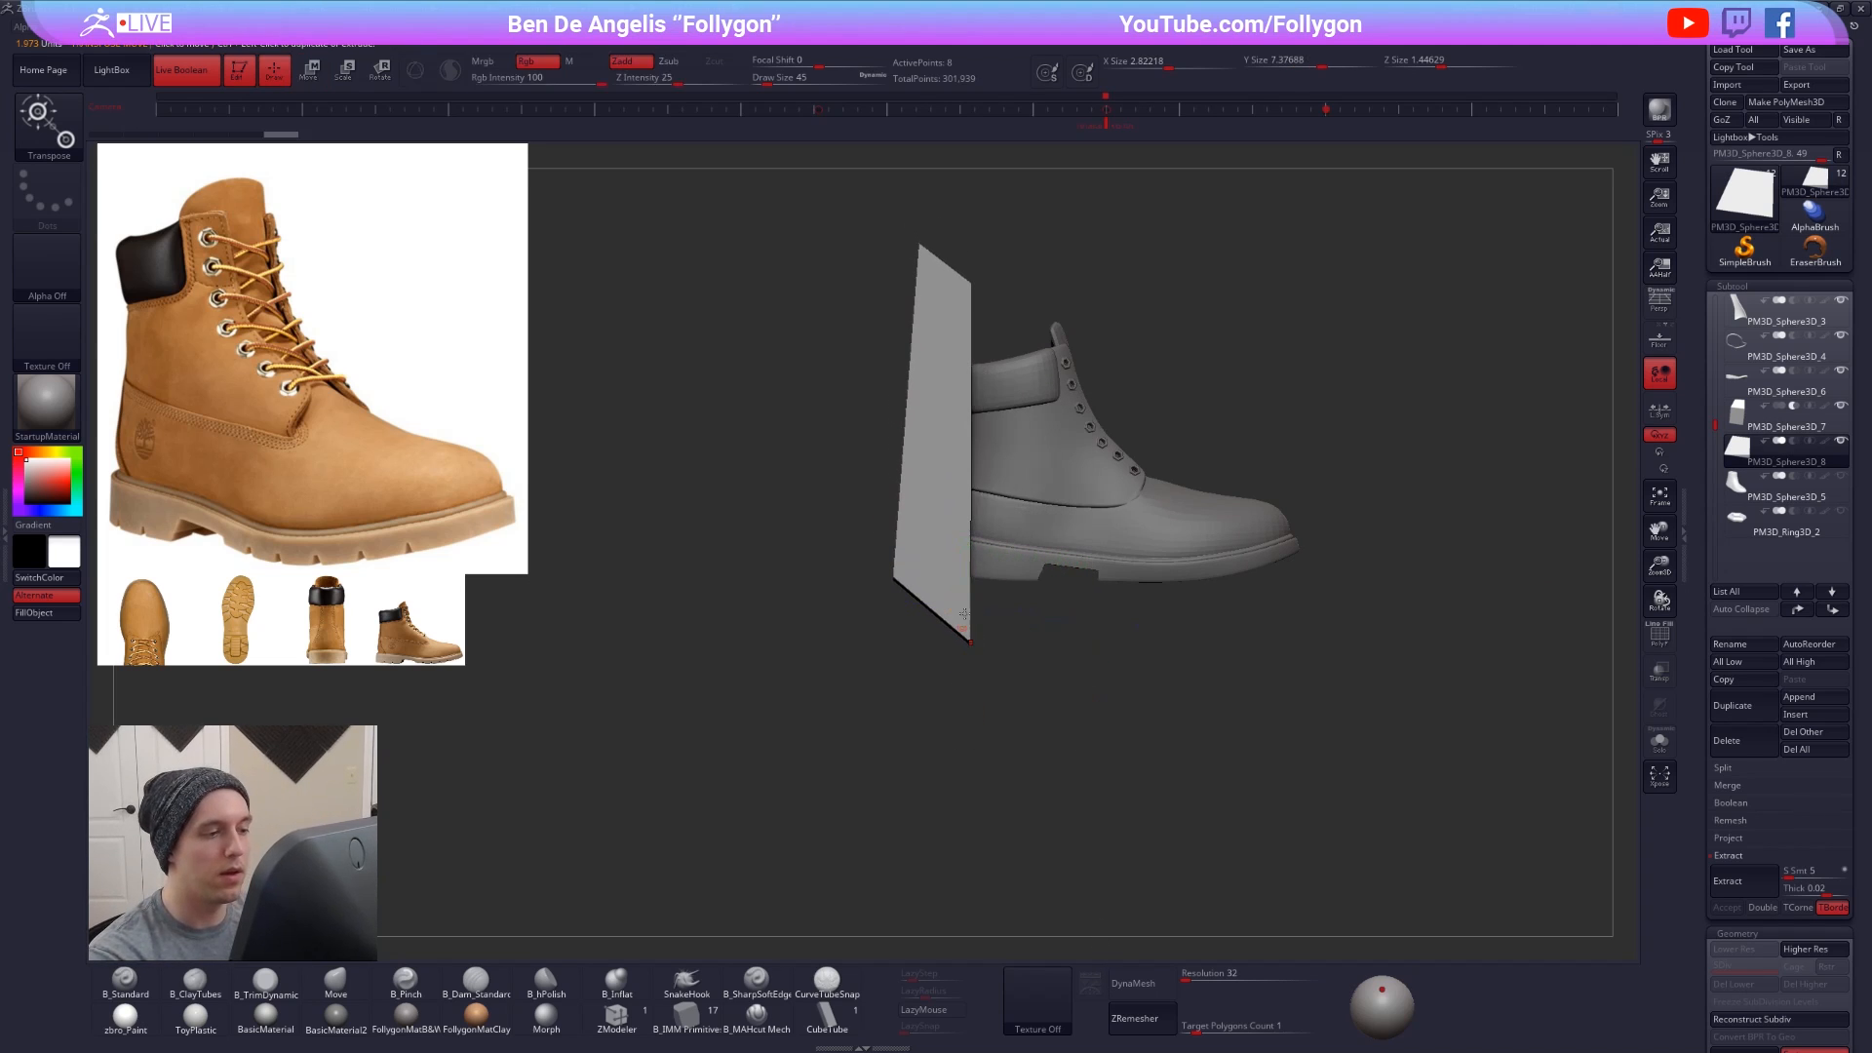
mouse_move(965, 613)
left_mouse_down()
mouse_move(1099, 558)
mouse_move(1140, 577)
mouse_move(1095, 564)
mouse_move(1111, 585)
mouse_move(1026, 651)
left_mouse_up()
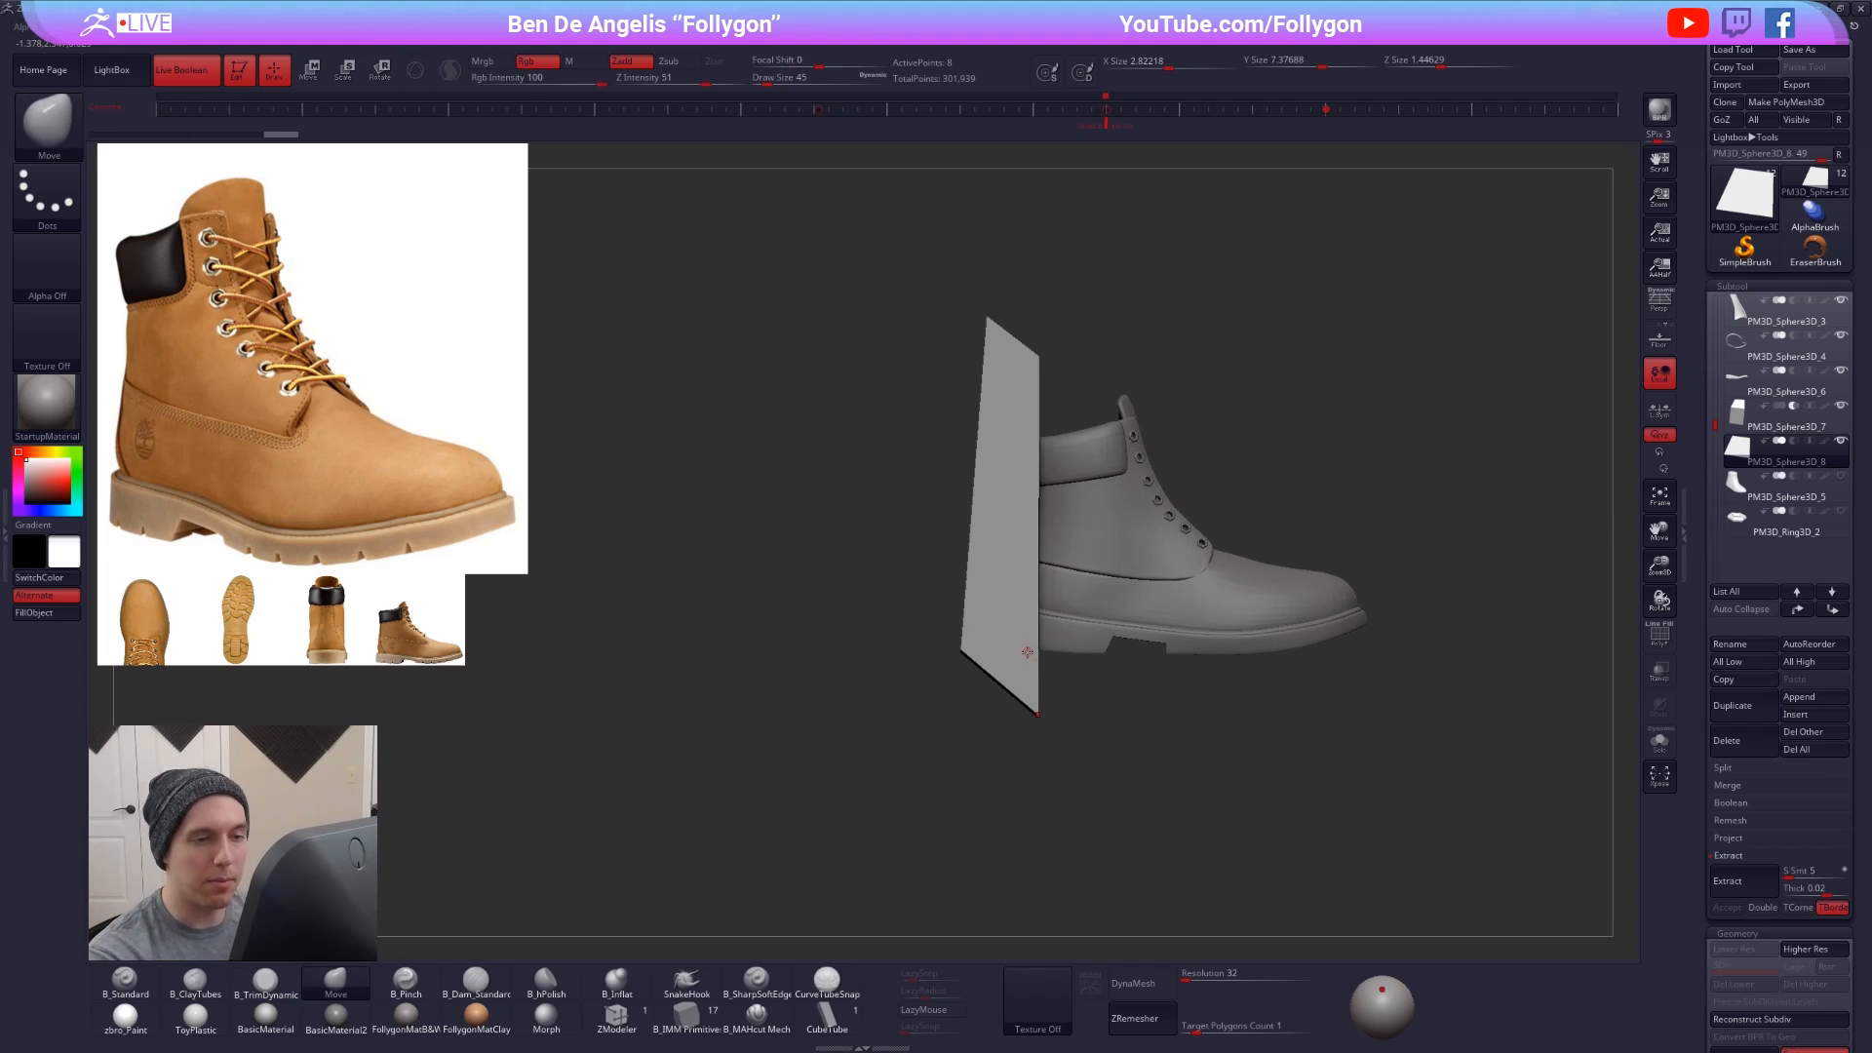
- Set the tall box to subtract from the boot and move it two places up the subtool list, above the sole
left_click(1793, 442)
left_click_drag(1375, 784, 1404, 780)
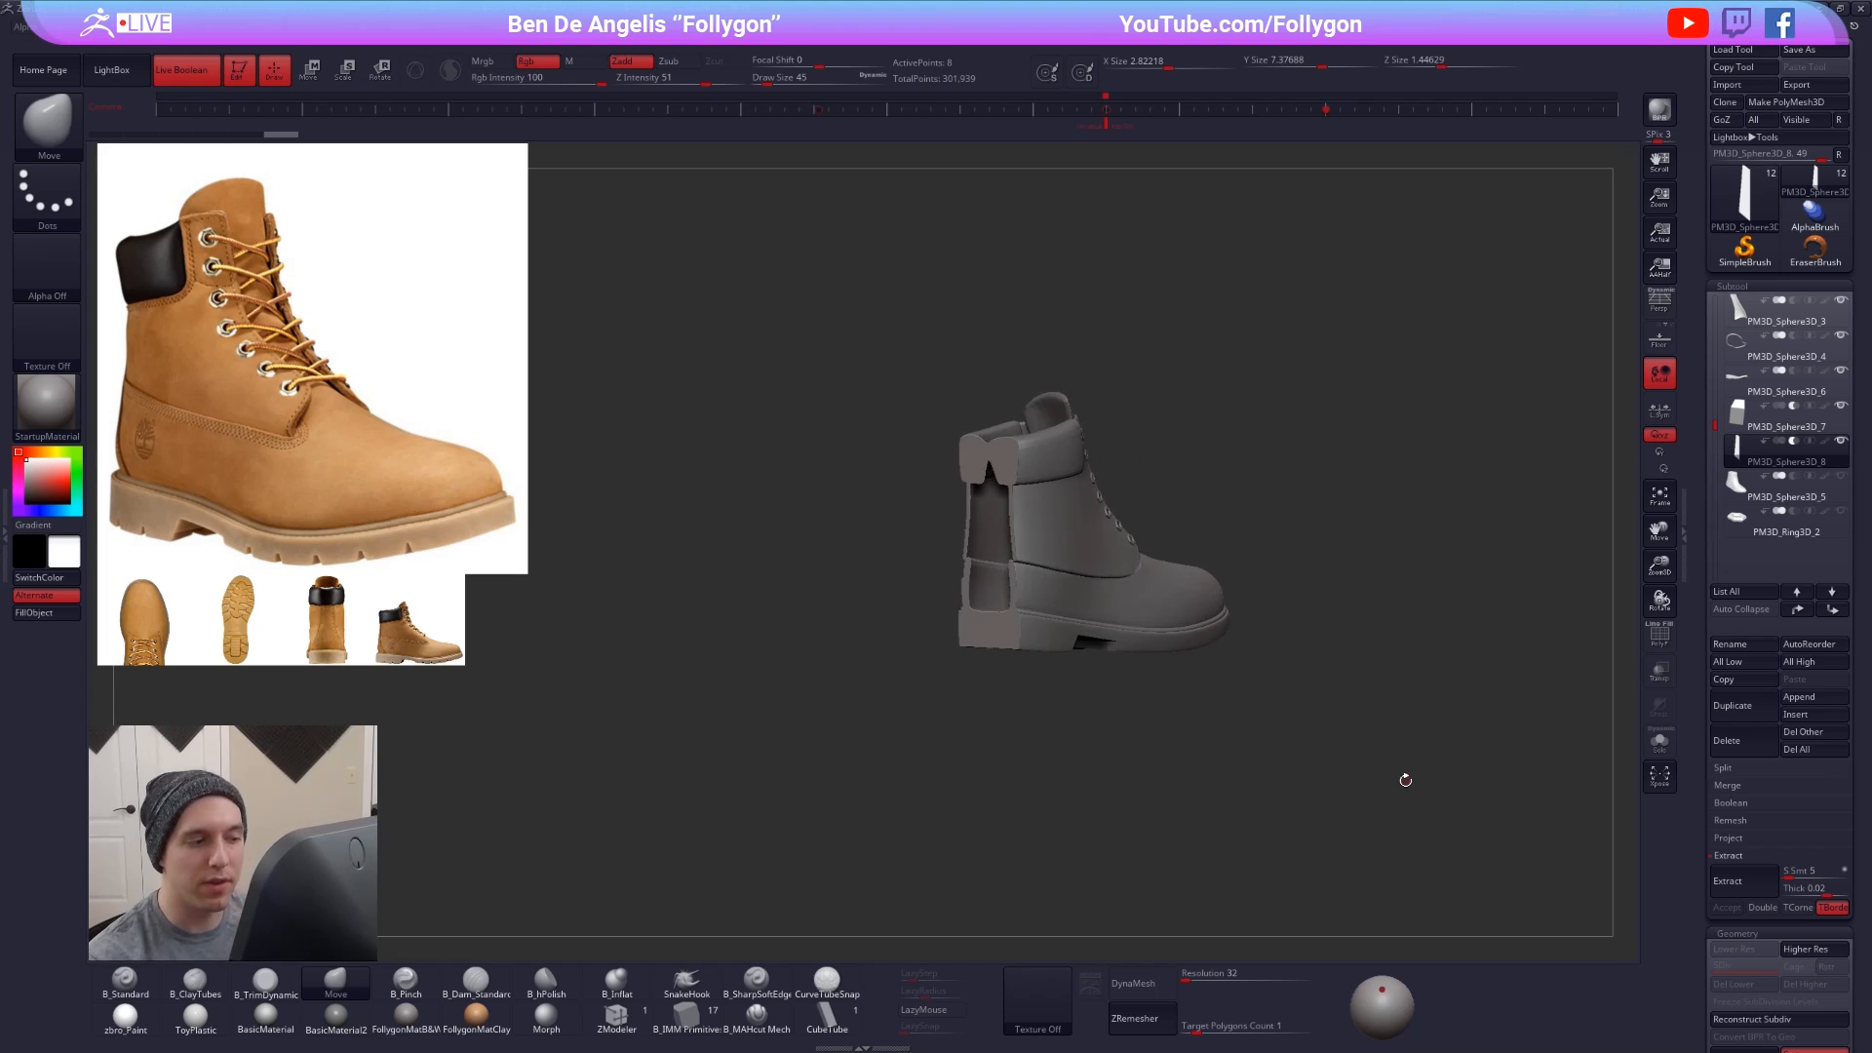
left_click(1796, 609)
left_click(1796, 610)
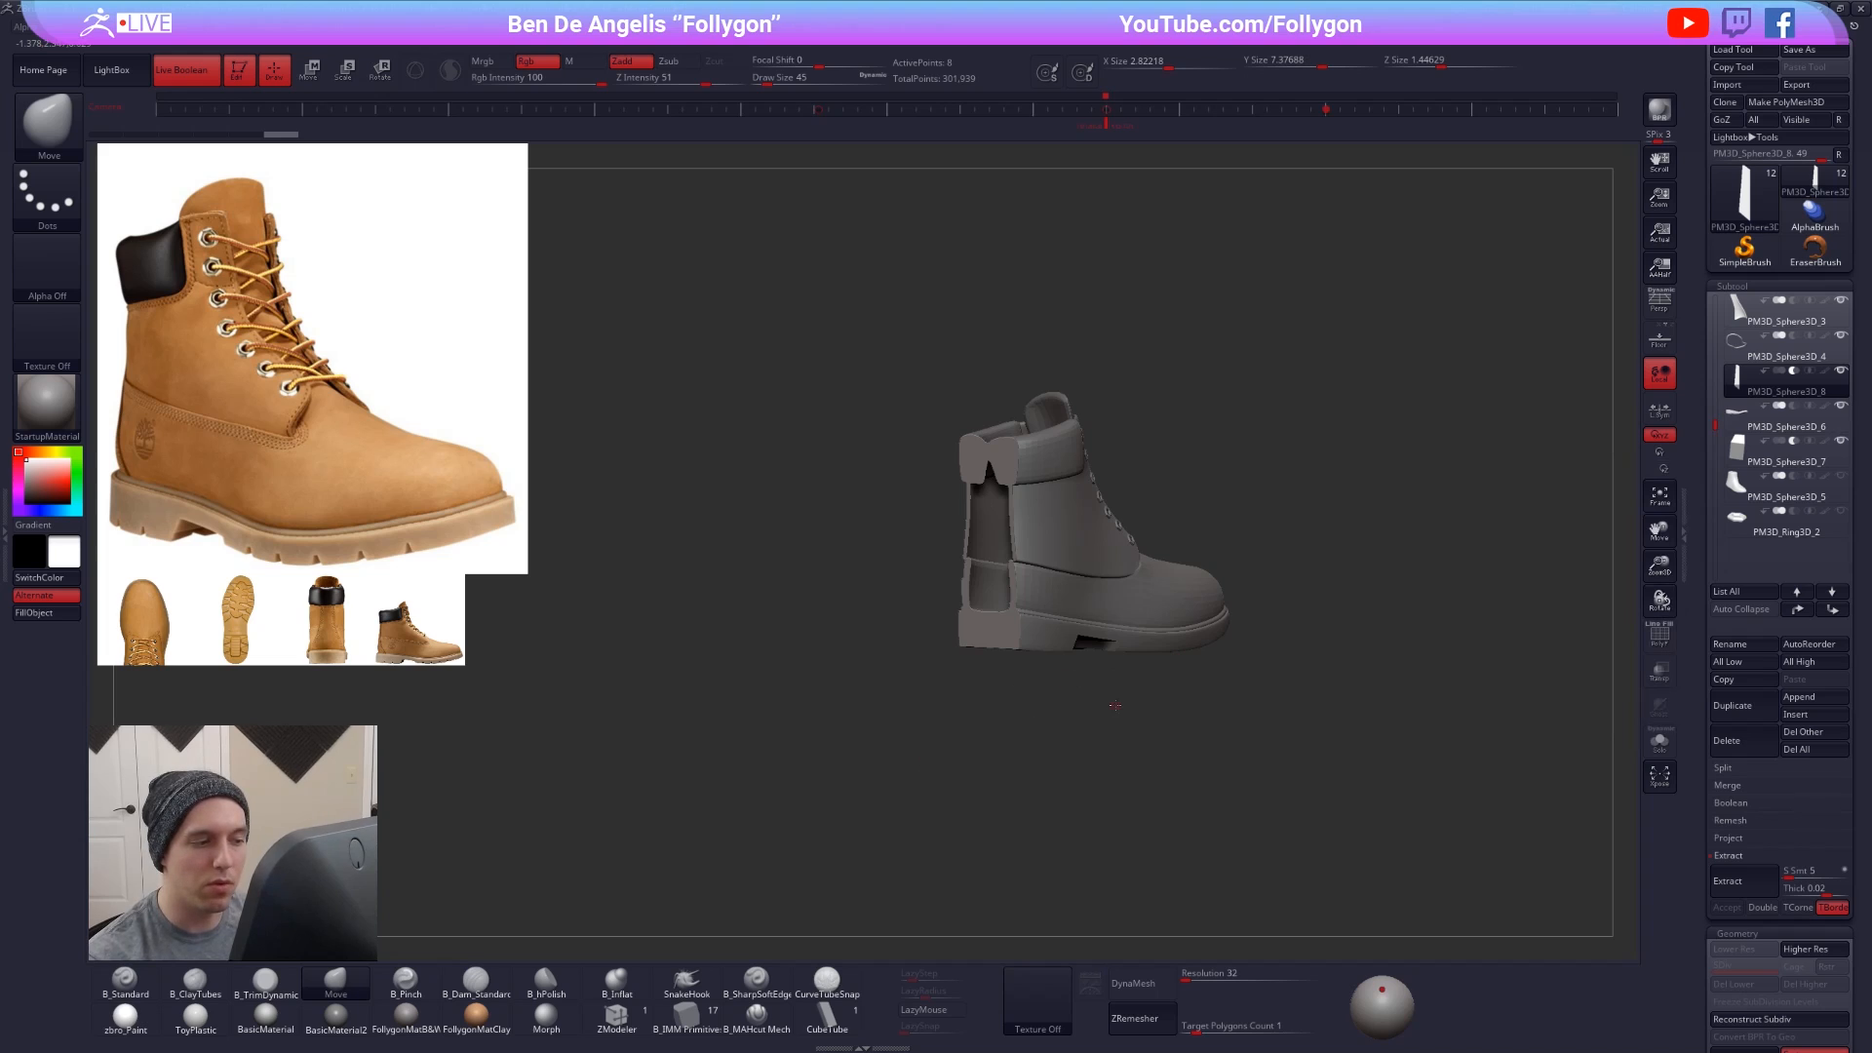
left_click_drag(1113, 705, 1108, 705)
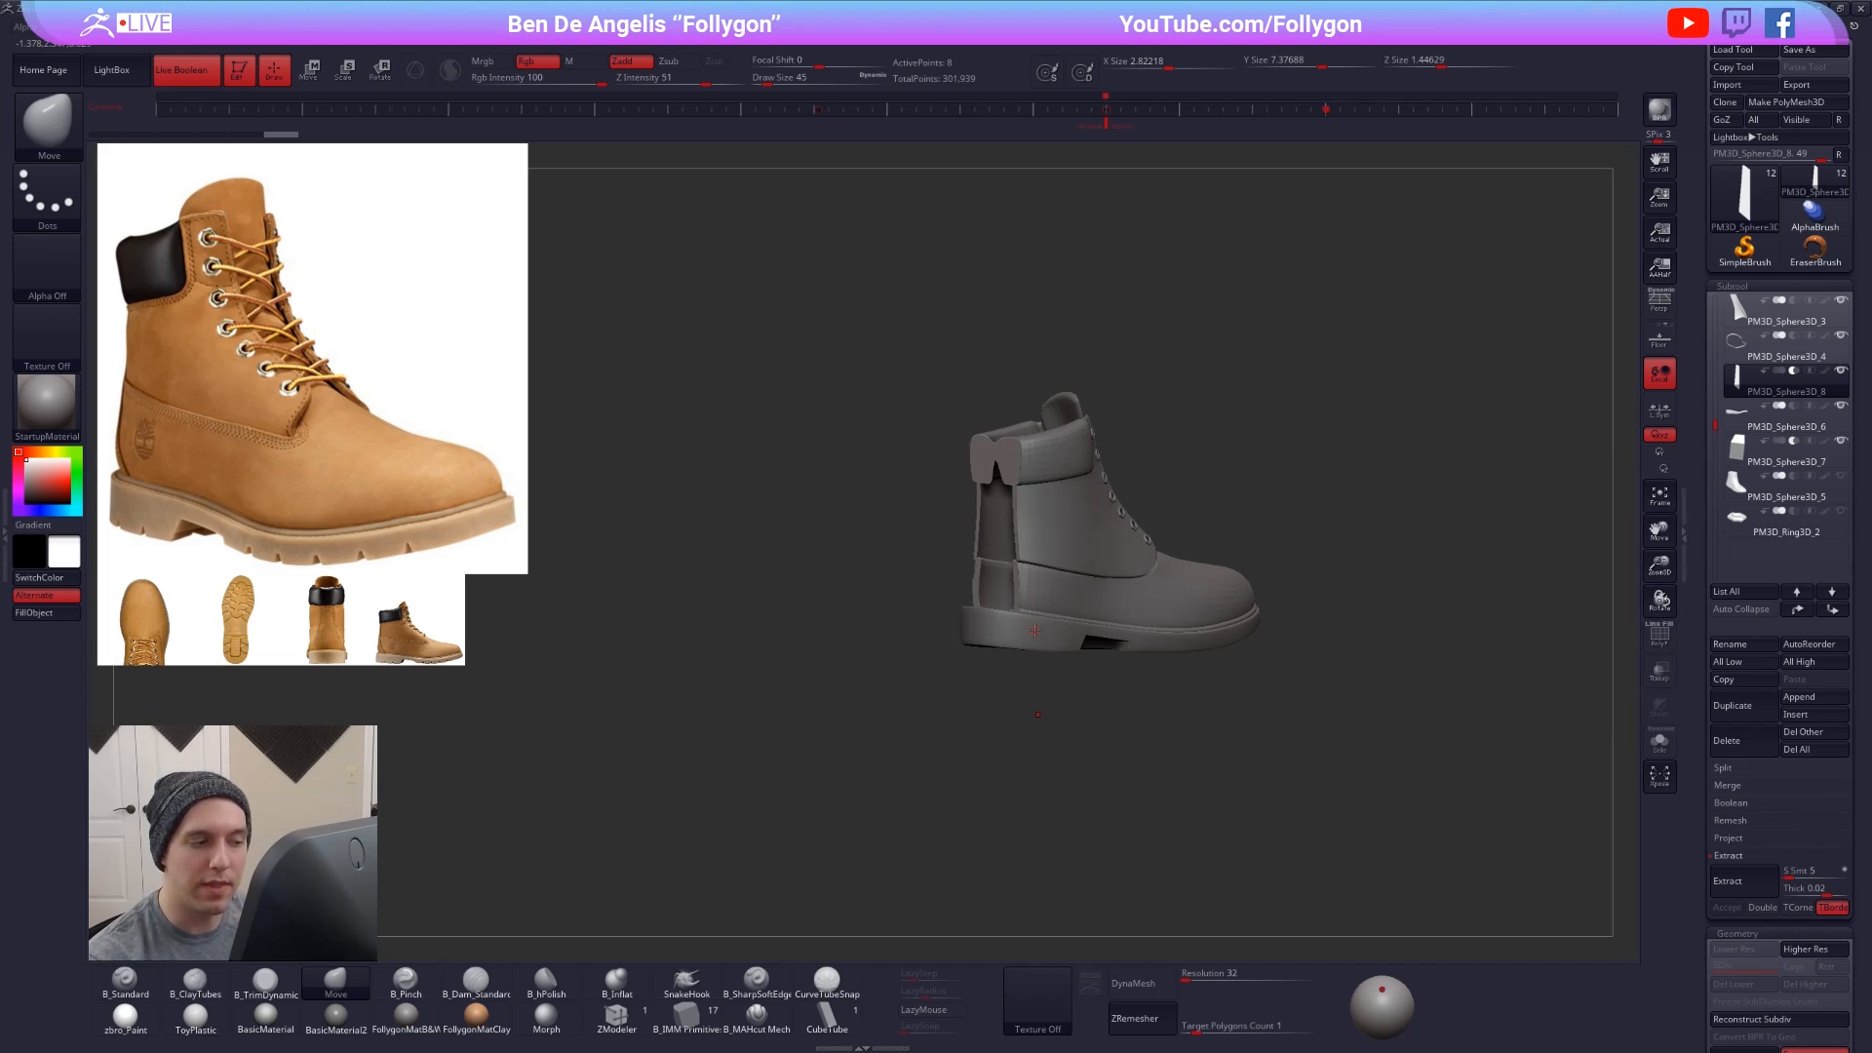
- Move the subtractive tall box above PM3D_Sphere3D_4, check the cutaway, and send it to the top of the subtool list
scroll(1038, 713, "up", 3)
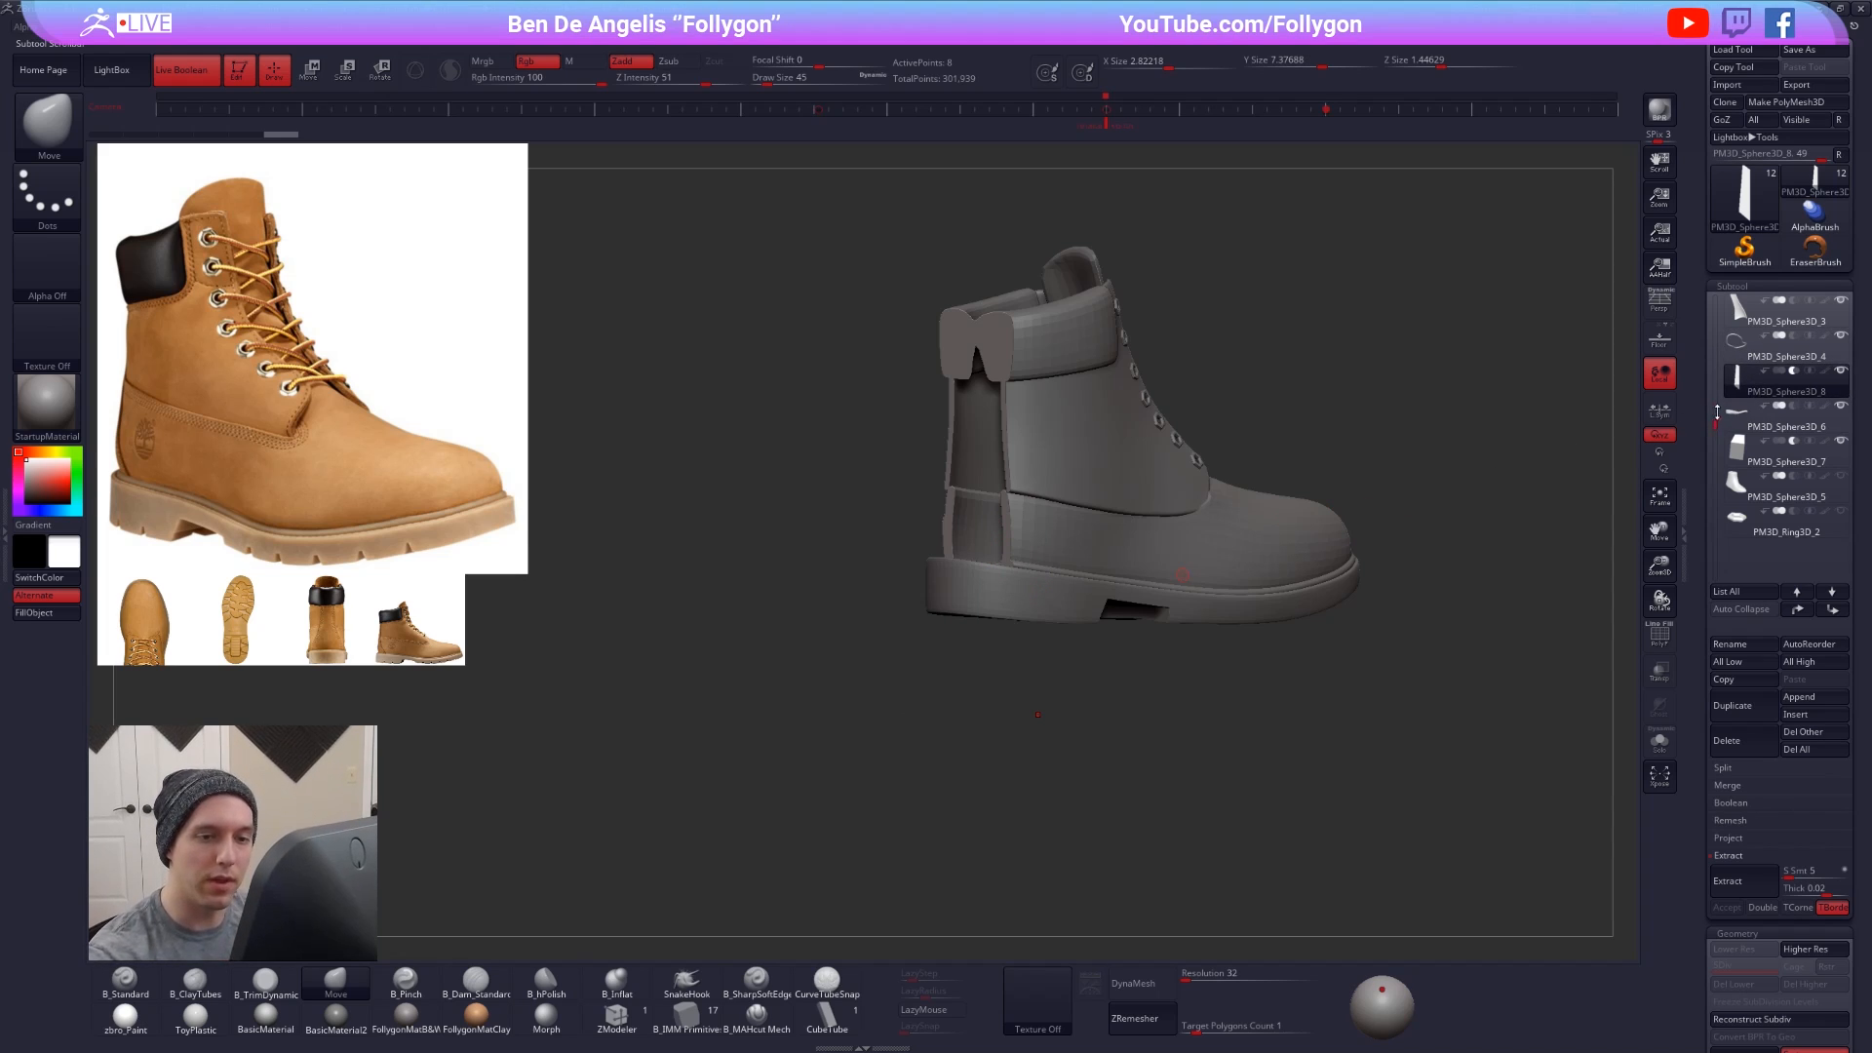
scroll(1783, 449, "up", 1)
left_click(1796, 610)
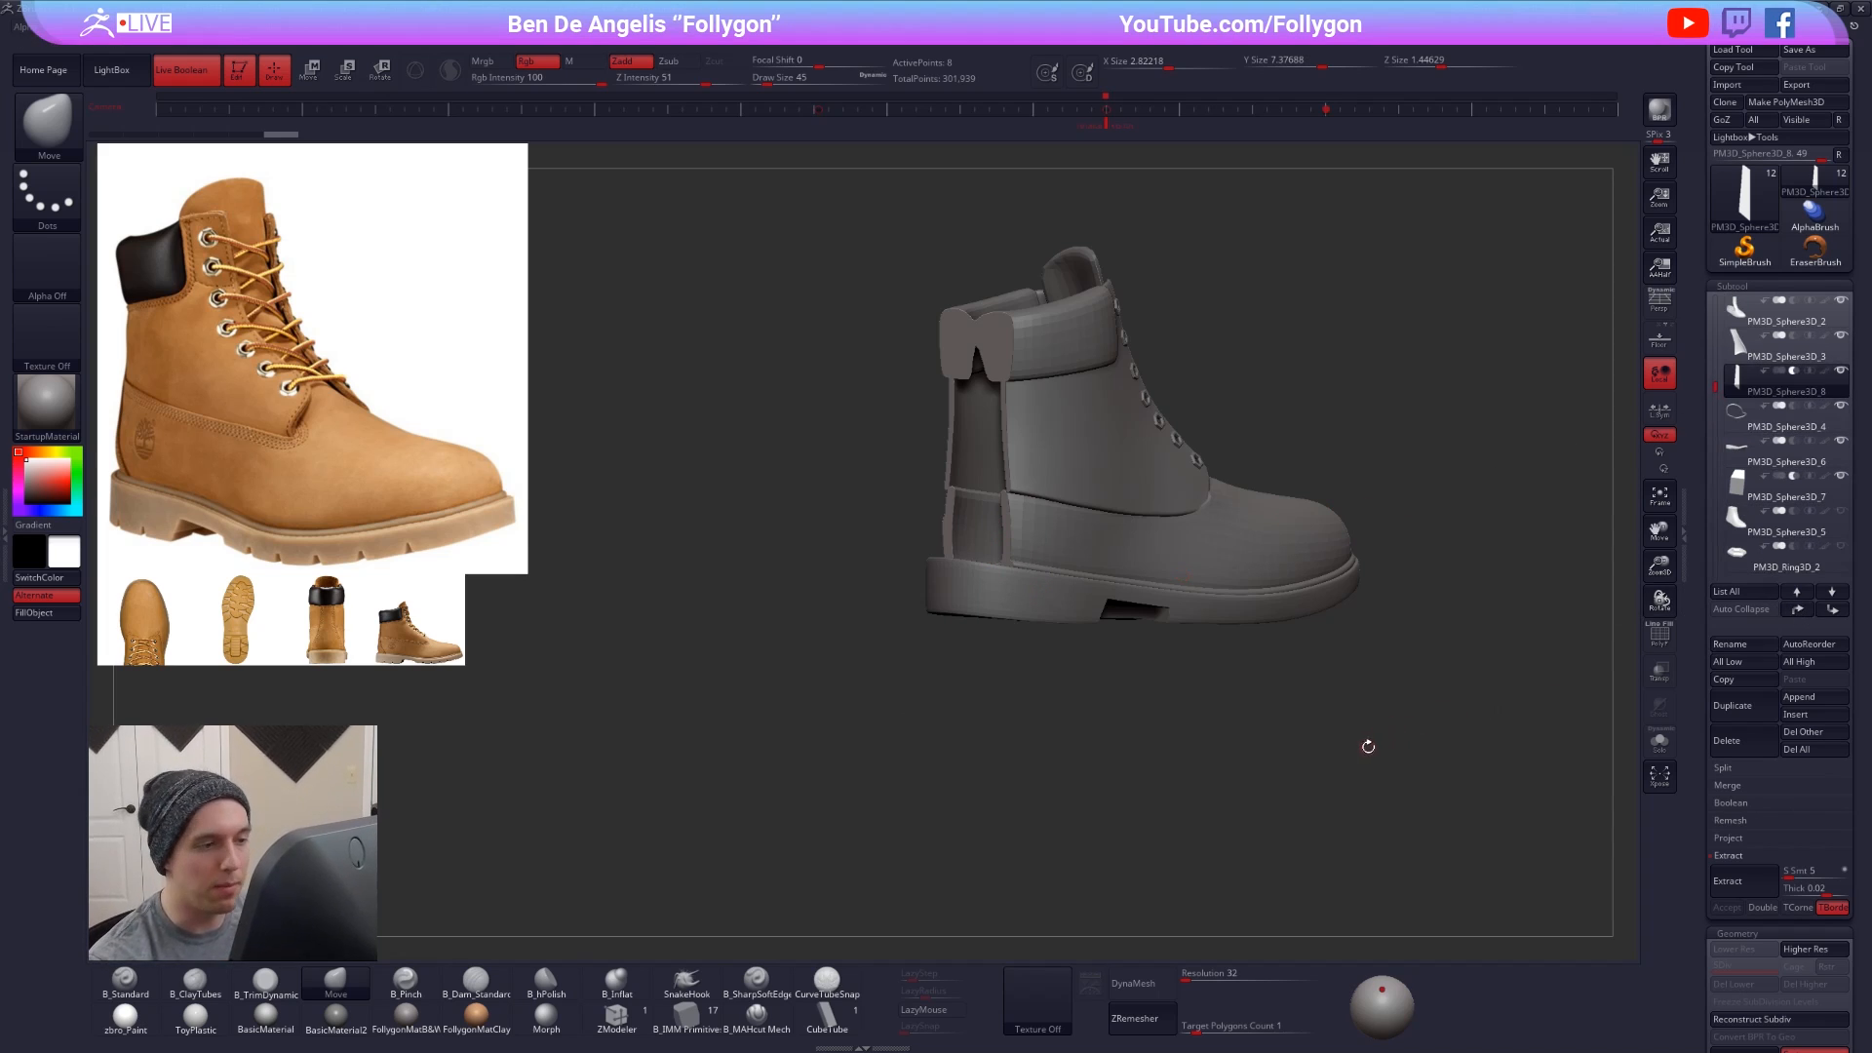
left_click_drag(1363, 757, 1369, 769)
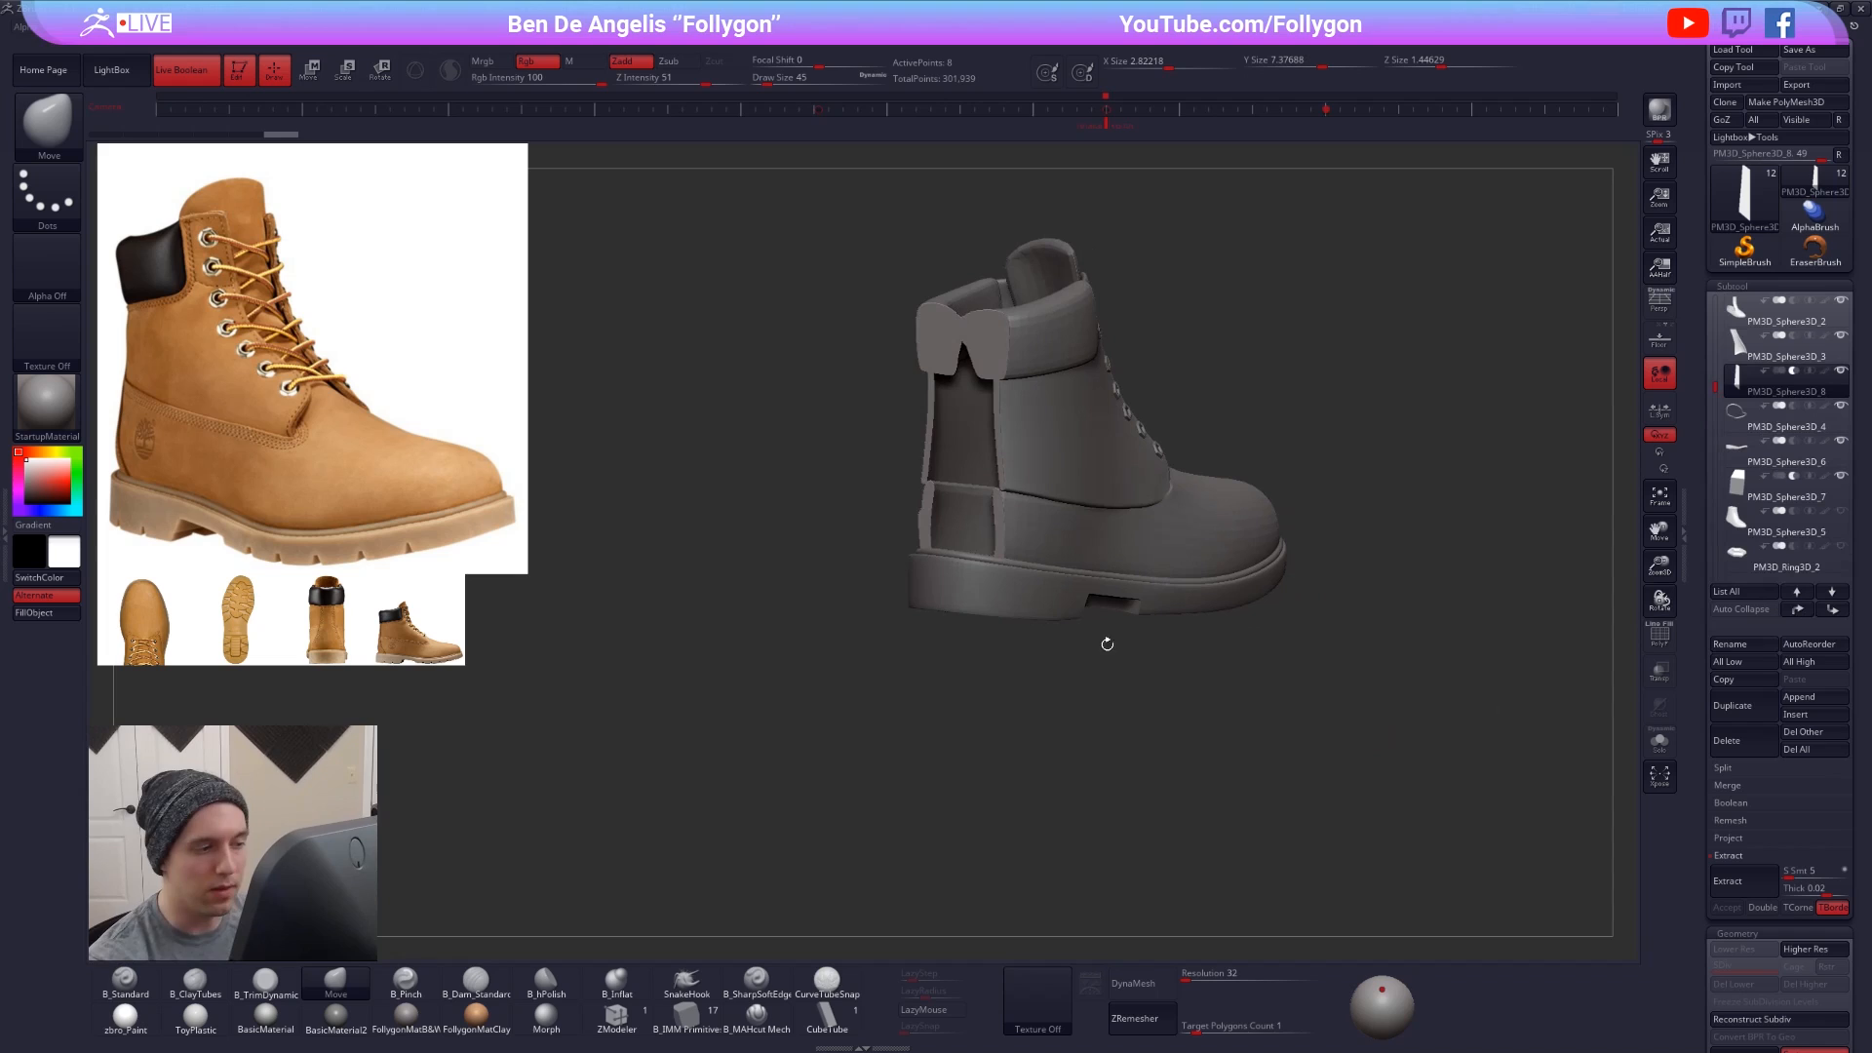
key("shift")
left_click(1800, 610, "shift")
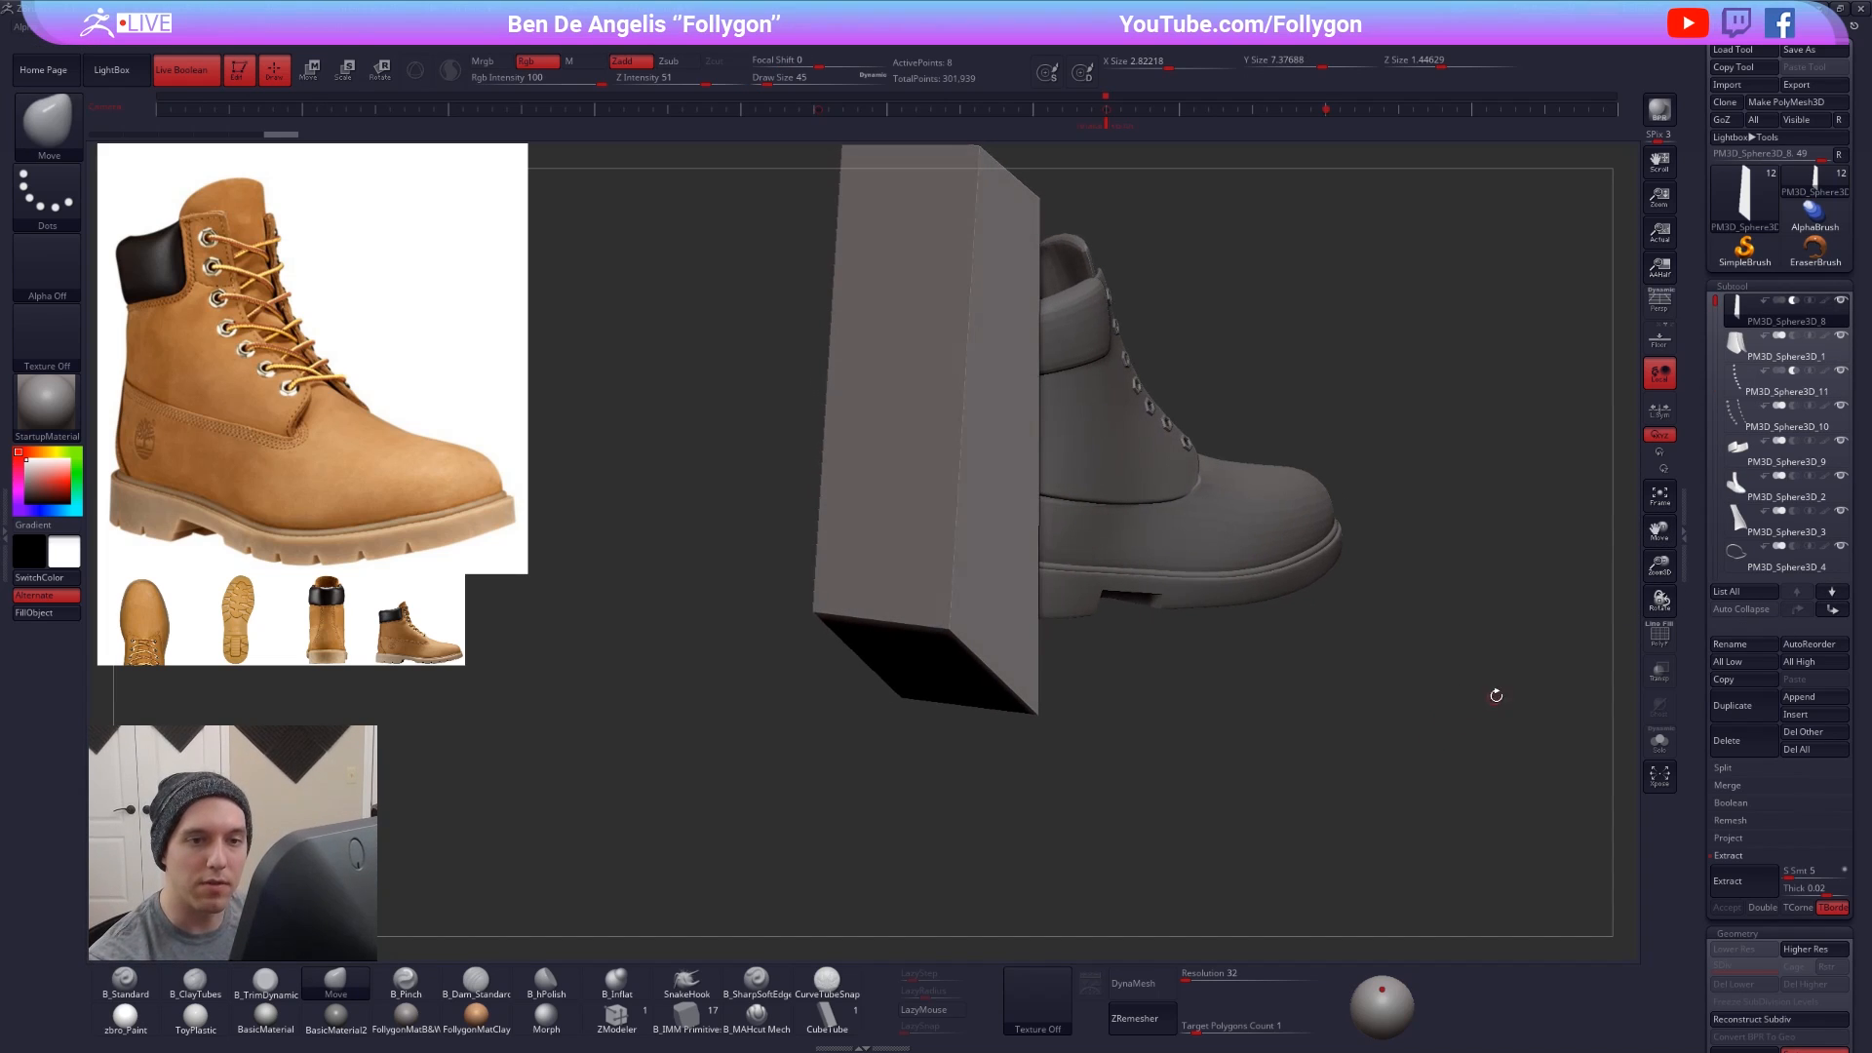
- Move the tall box cutter subtool one place down in the subtool list and delete it
left_click(1805, 610)
left_click_drag(1413, 753, 1192, 656)
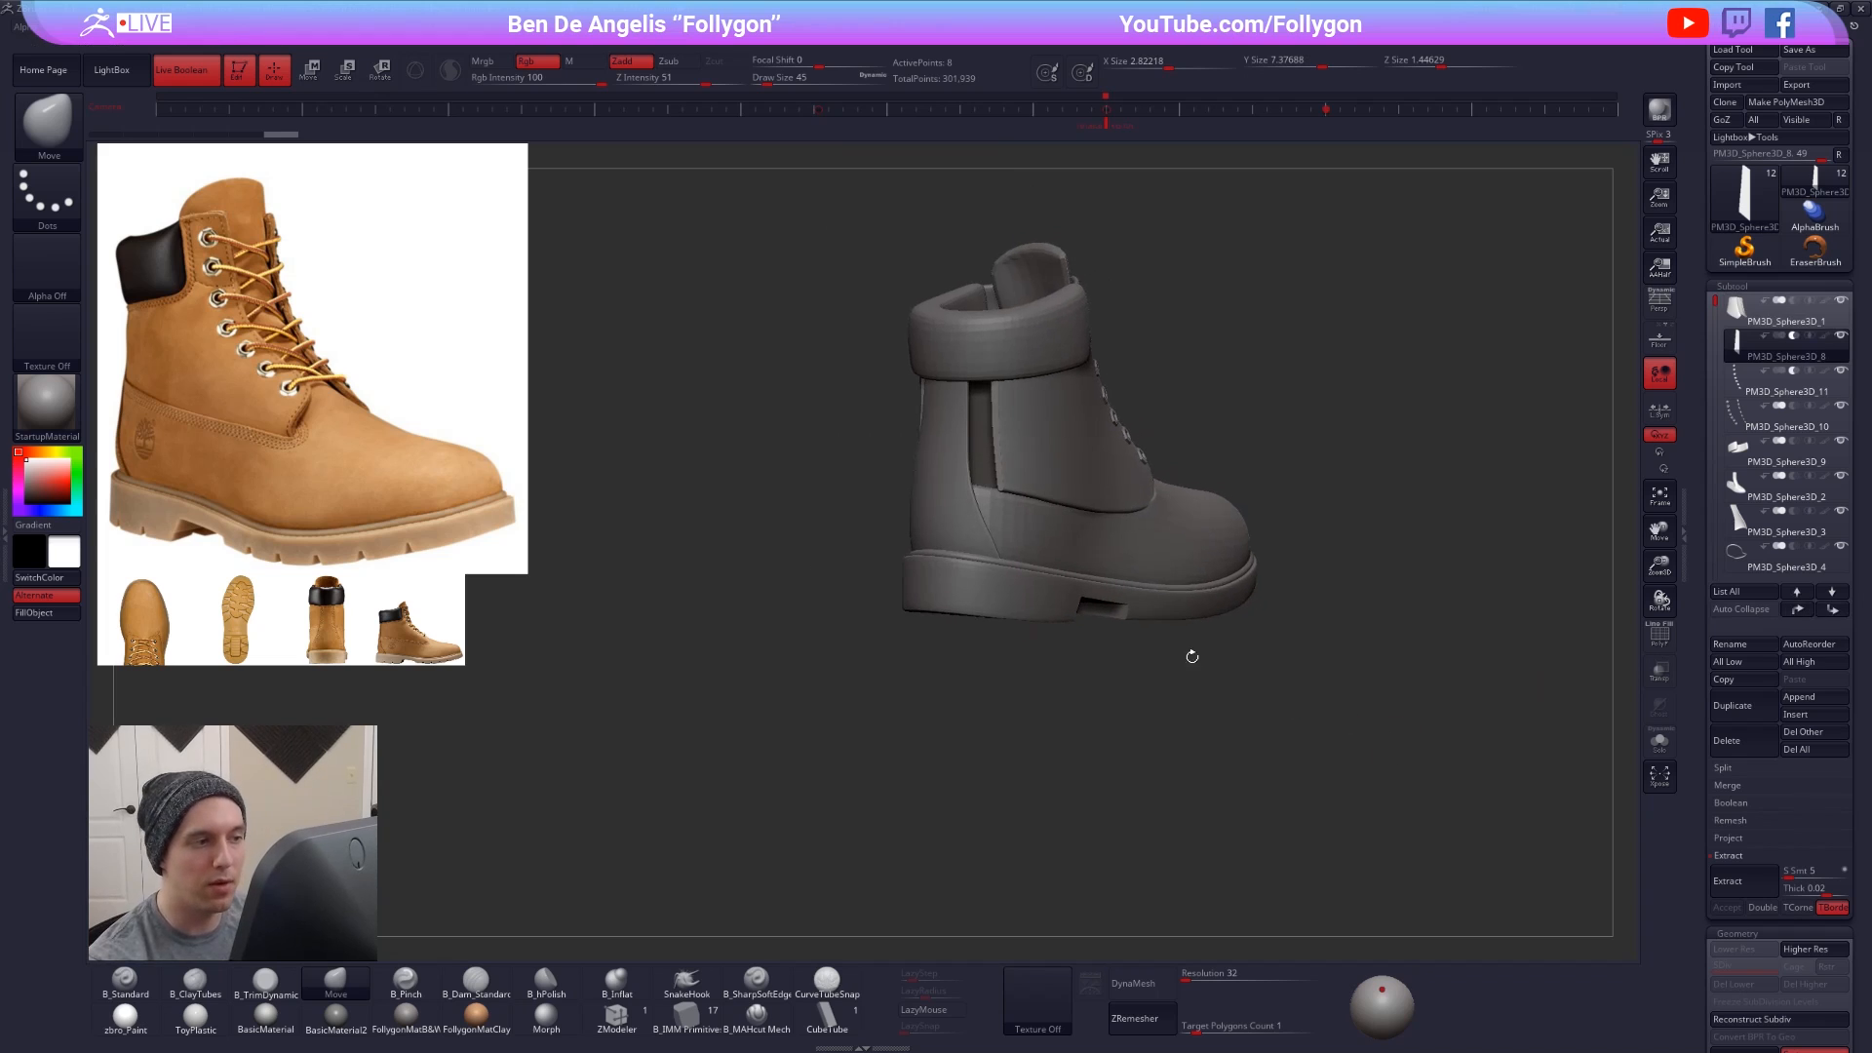
left_click(1732, 740)
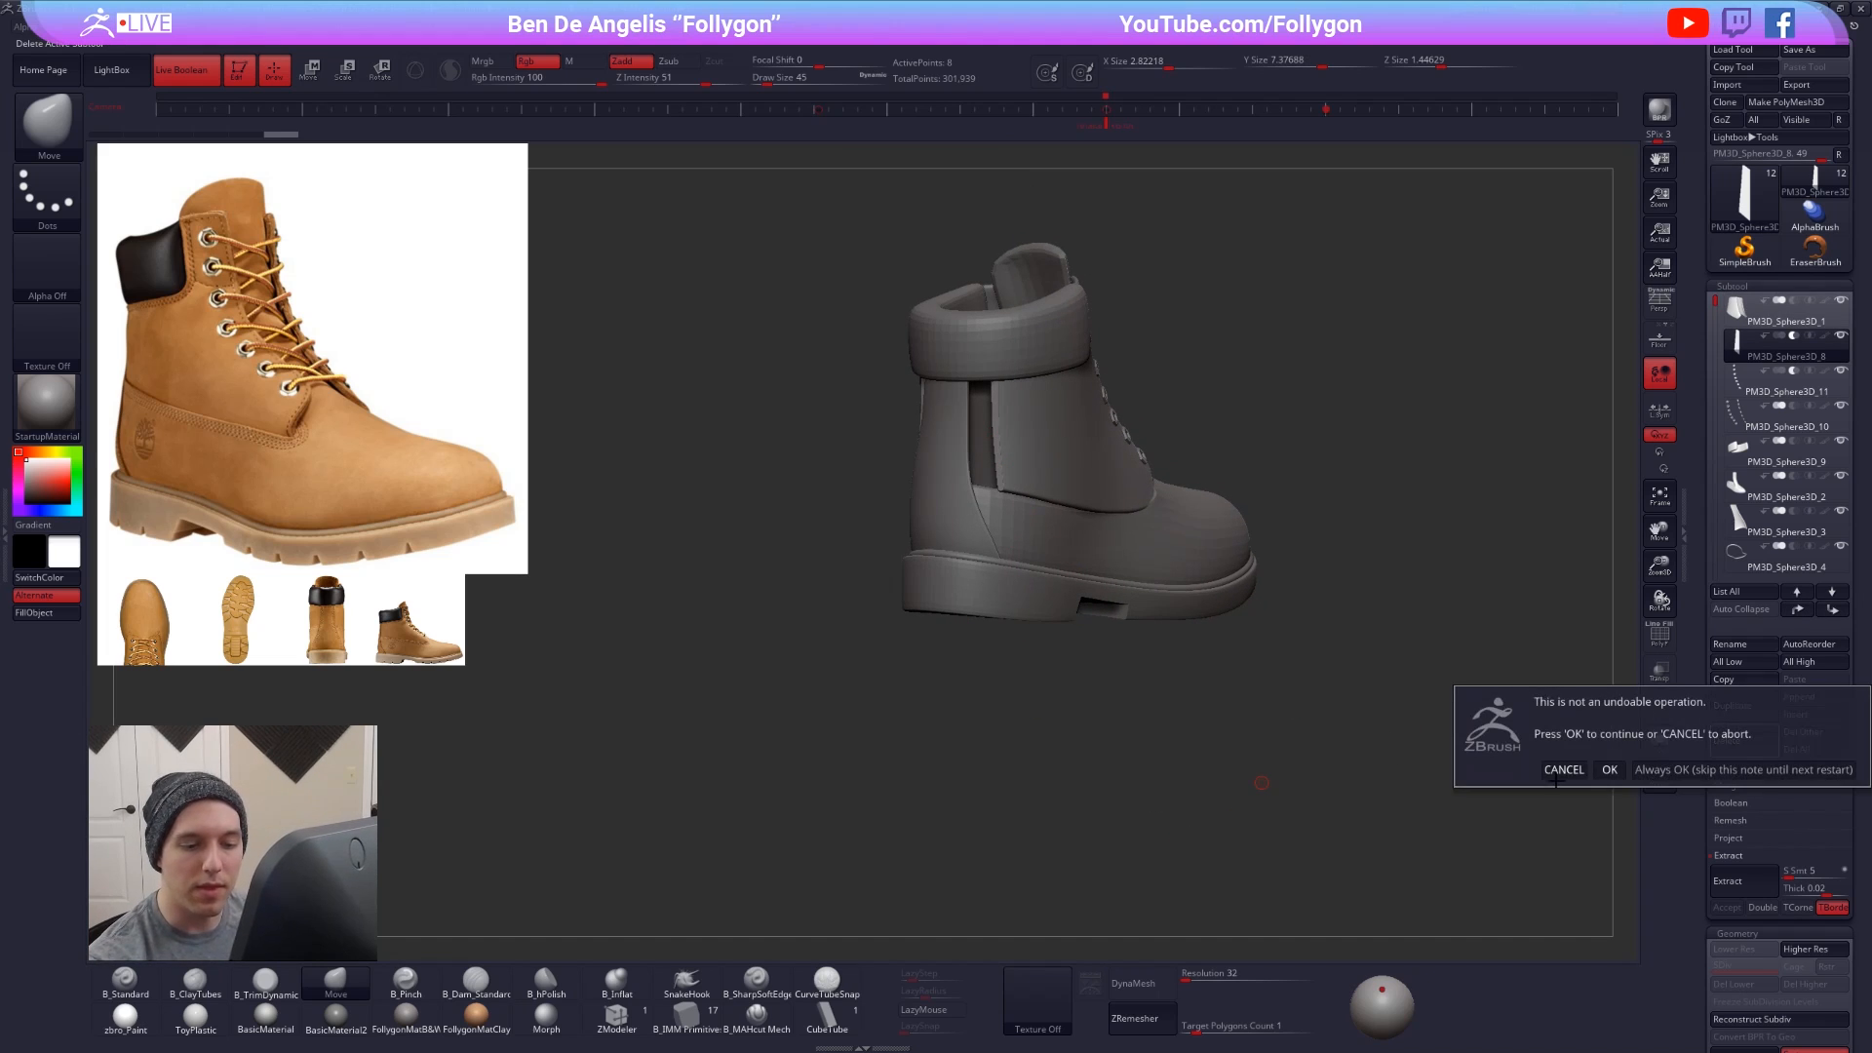
left_click(1610, 769)
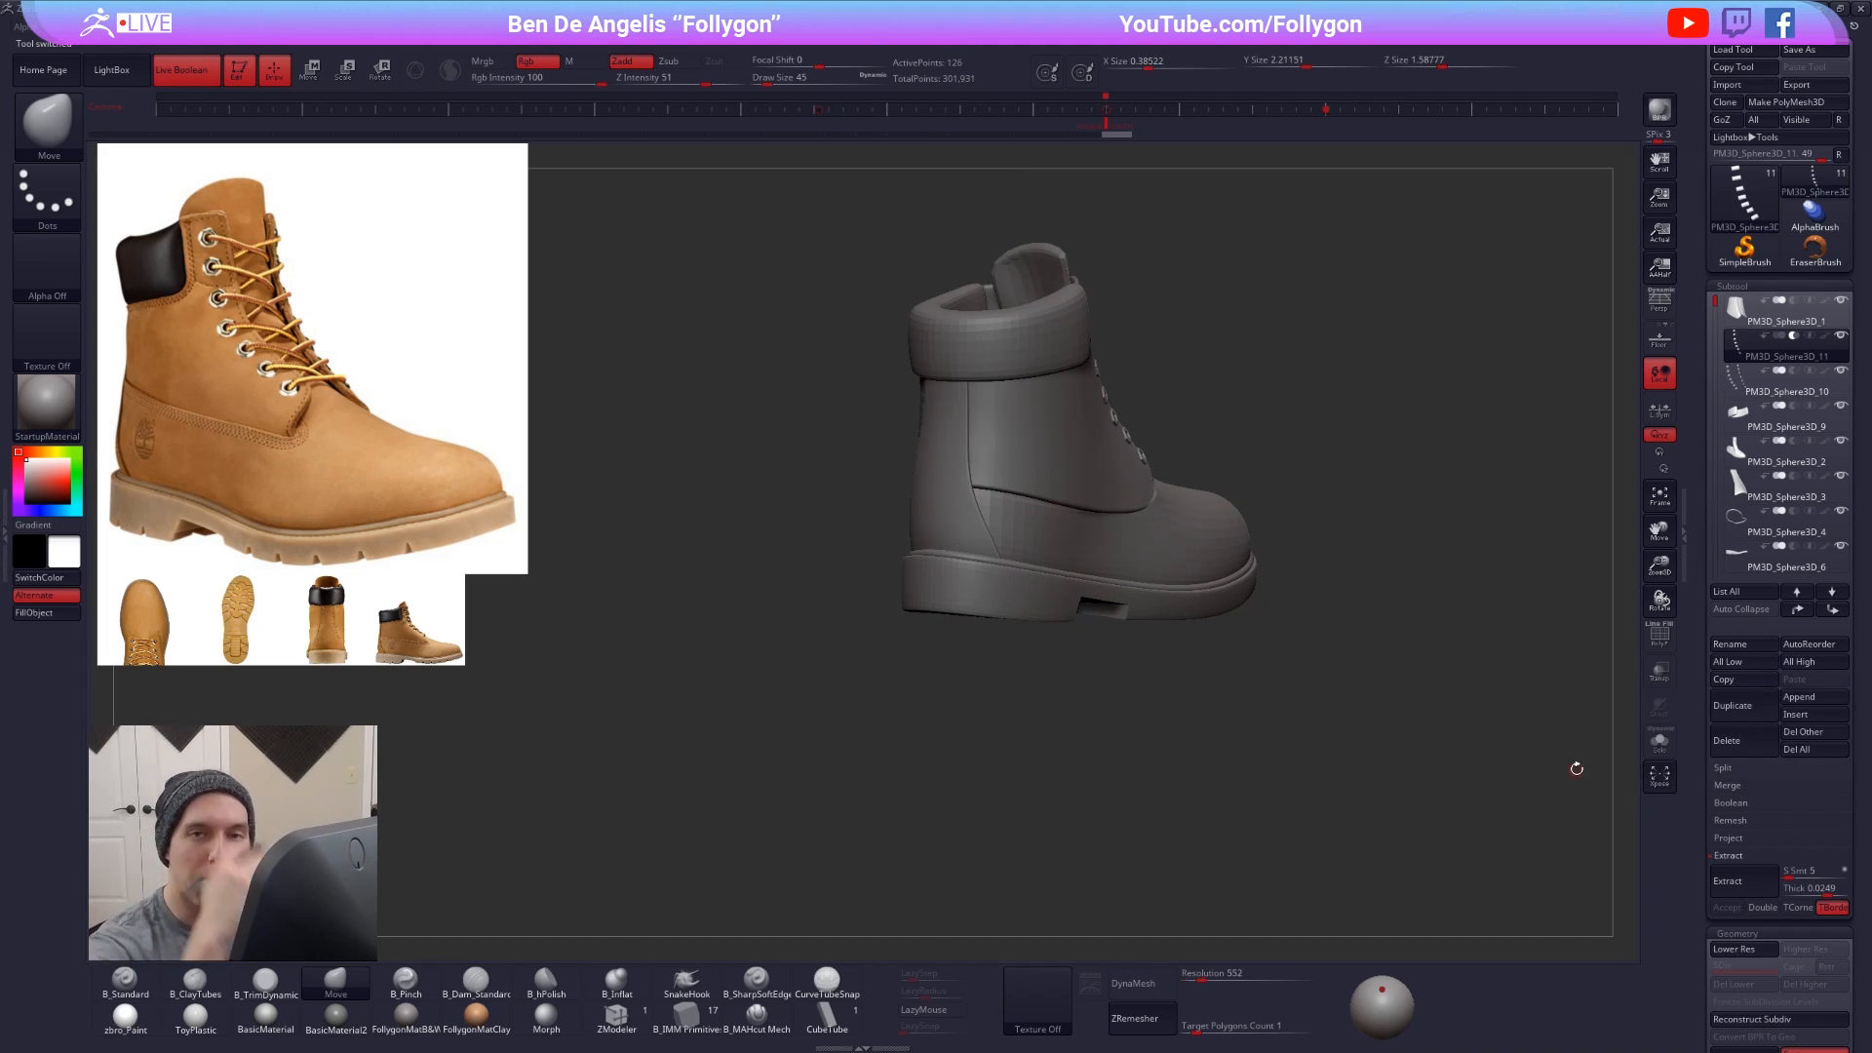
- Make the eyelet rings the active subtool and open its Deformation settings
left_click_drag(1220, 757, 998, 414)
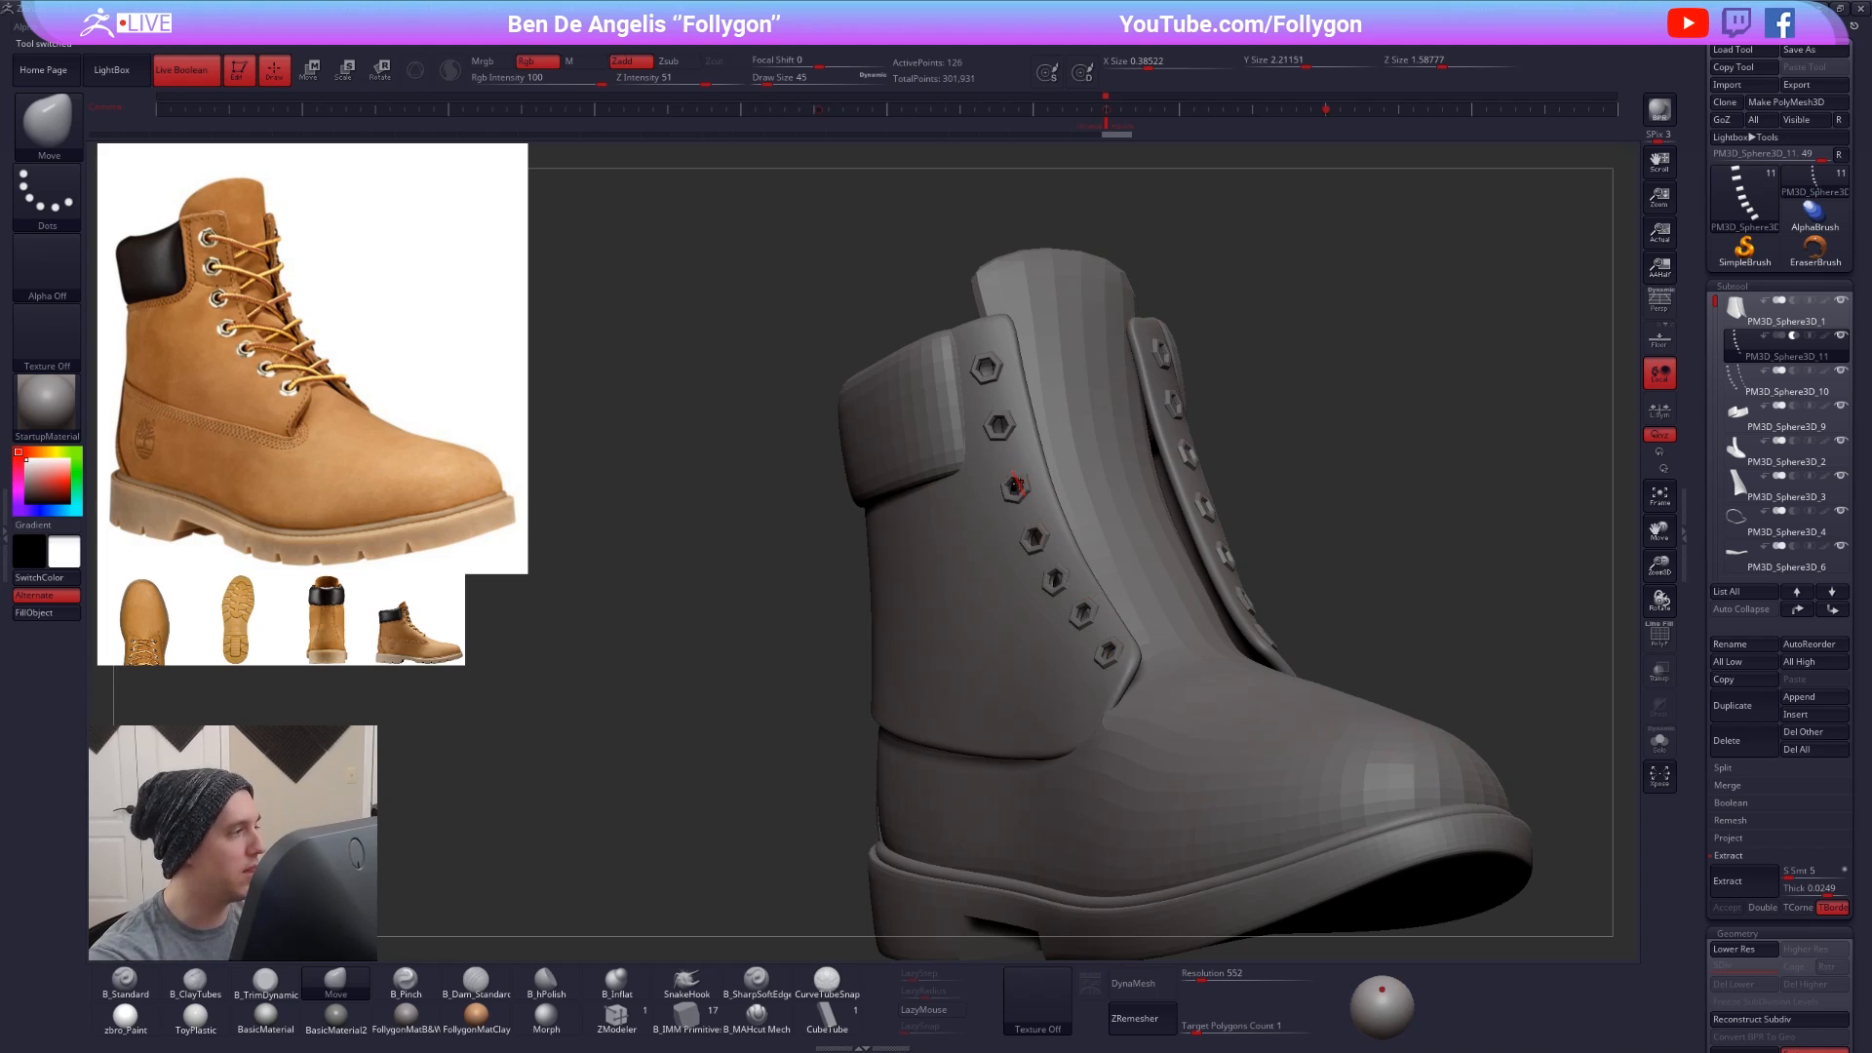
left_click(1020, 487, "alt")
left_click_drag(926, 561, 972, 567)
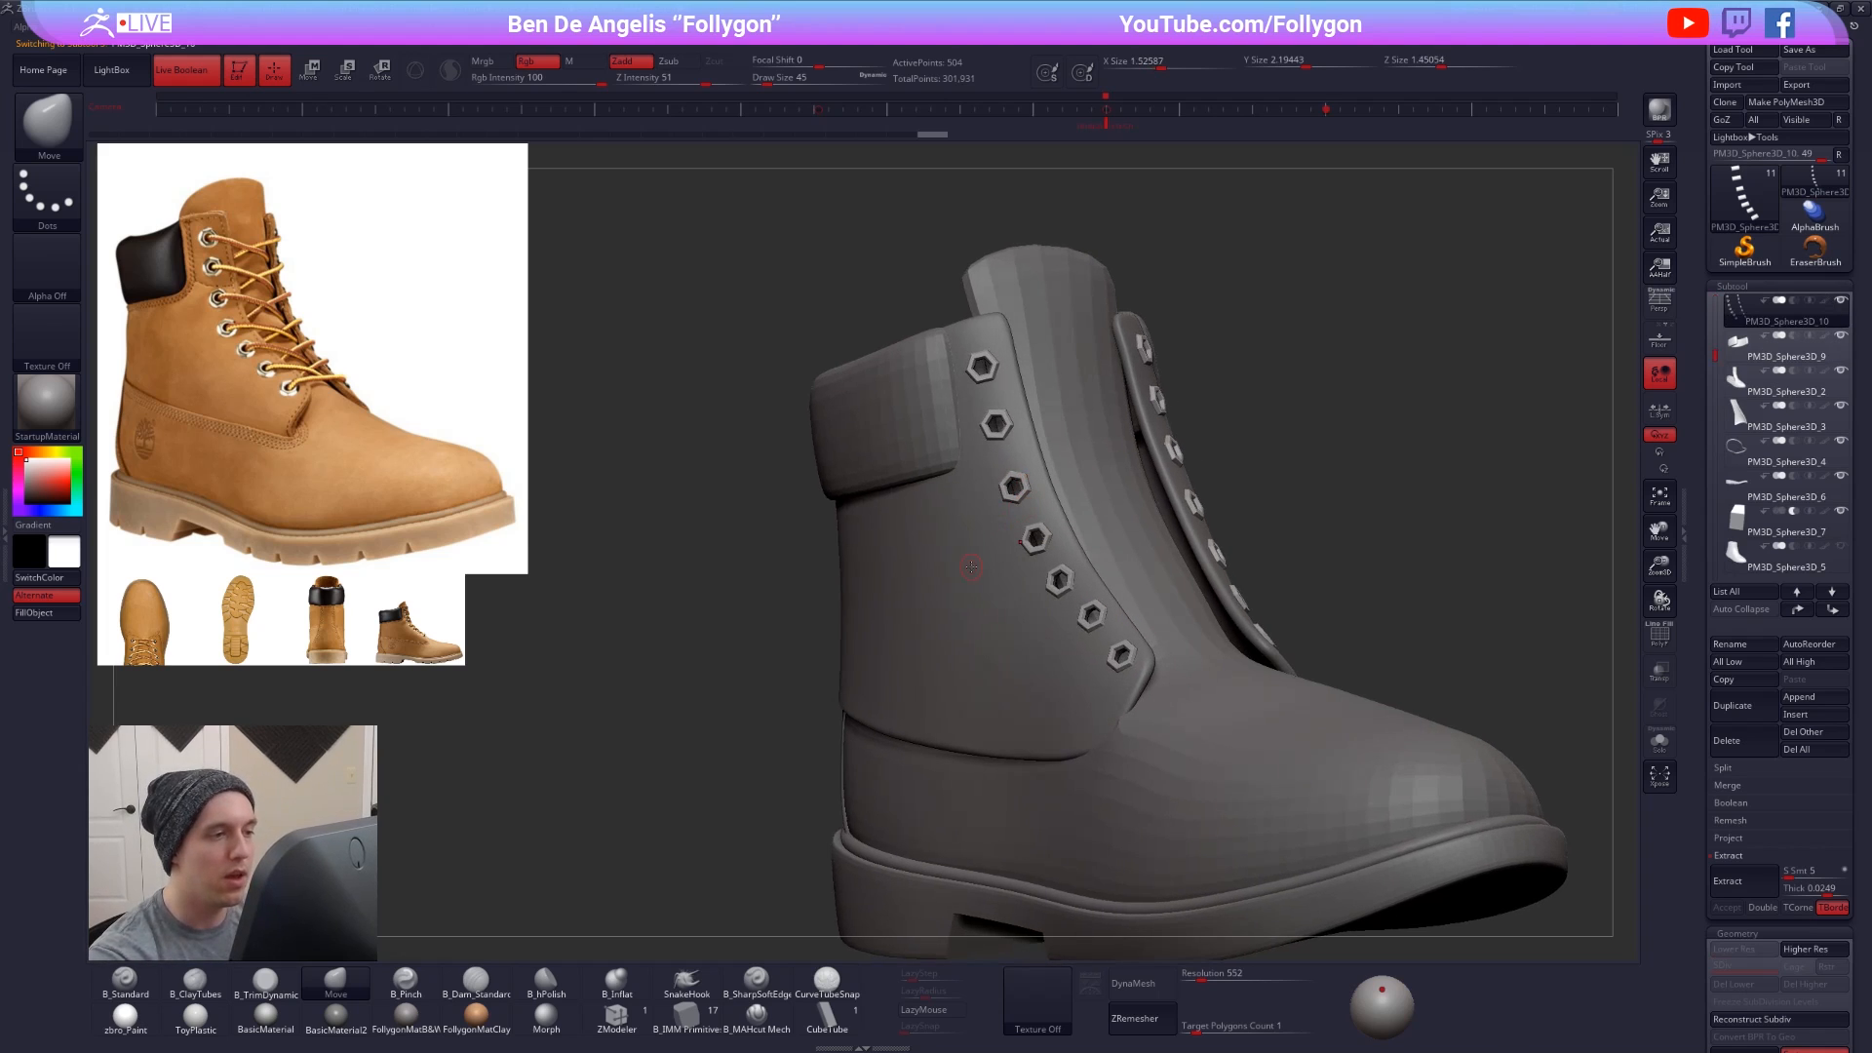
scroll(1742, 404, "down", 10)
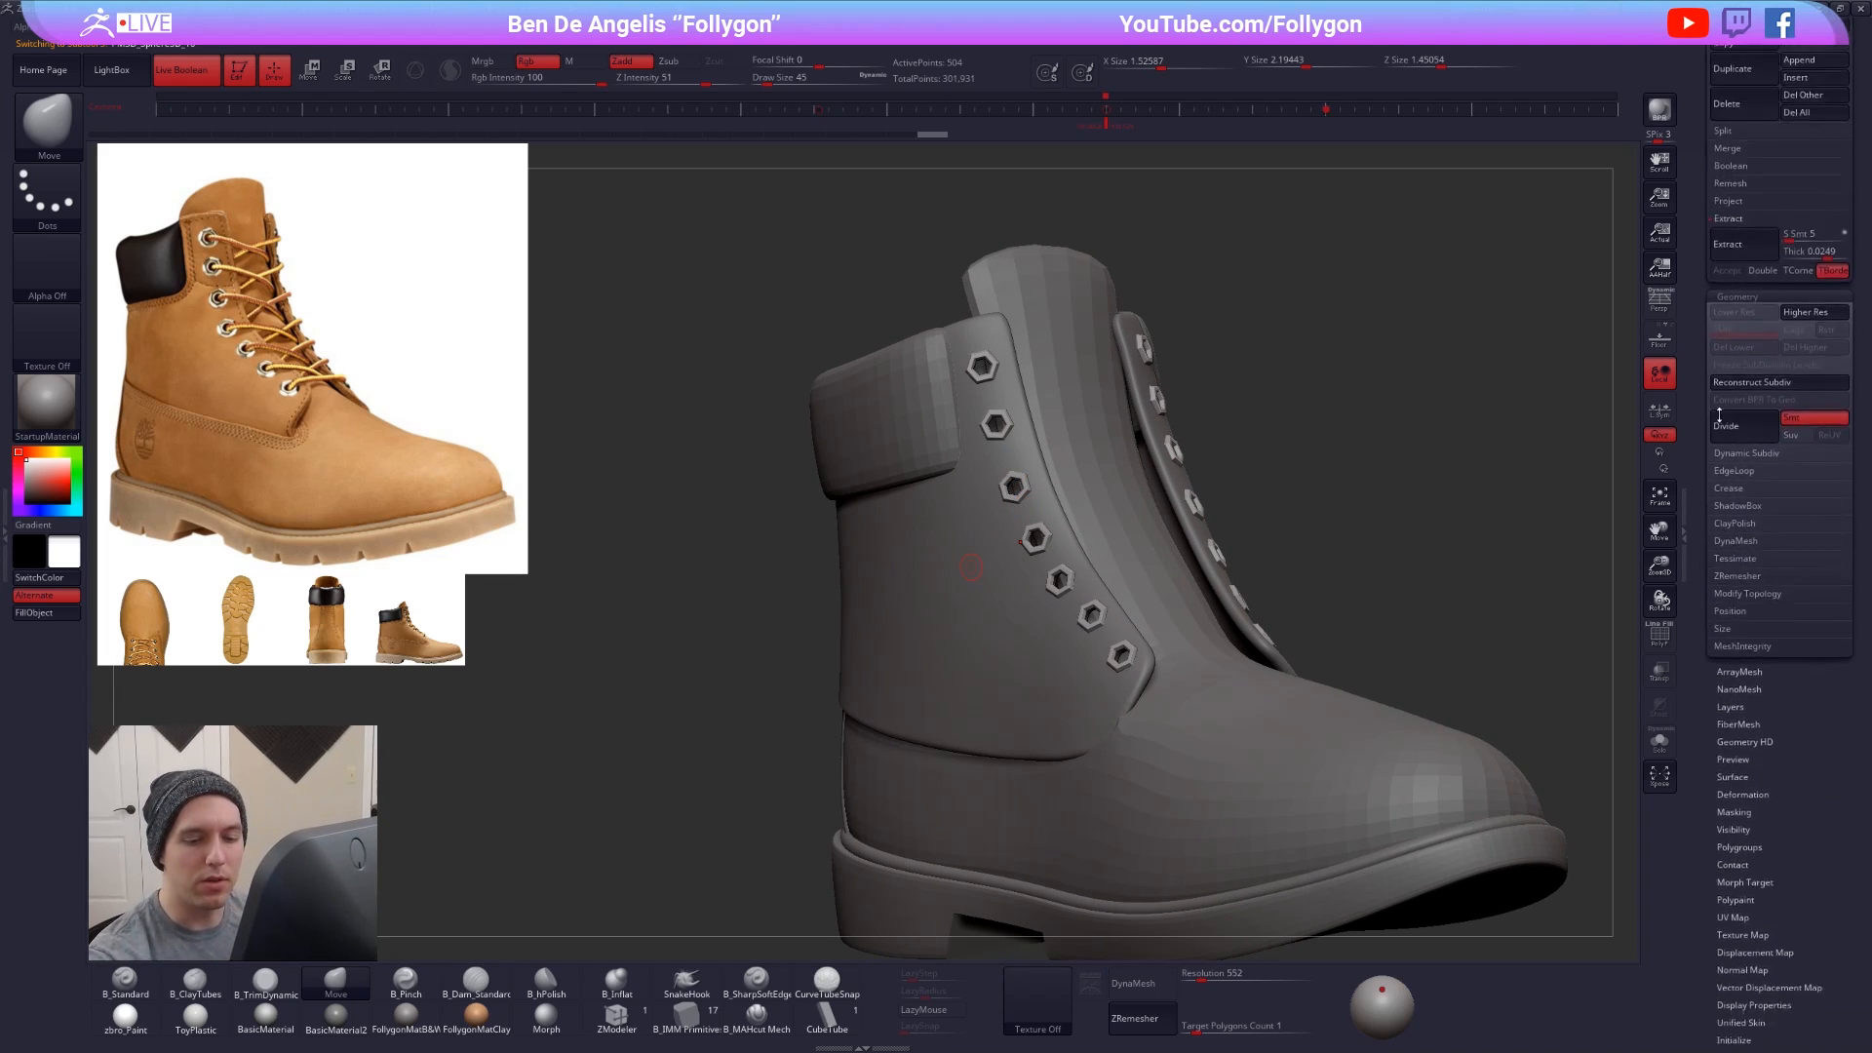
left_click(1763, 425)
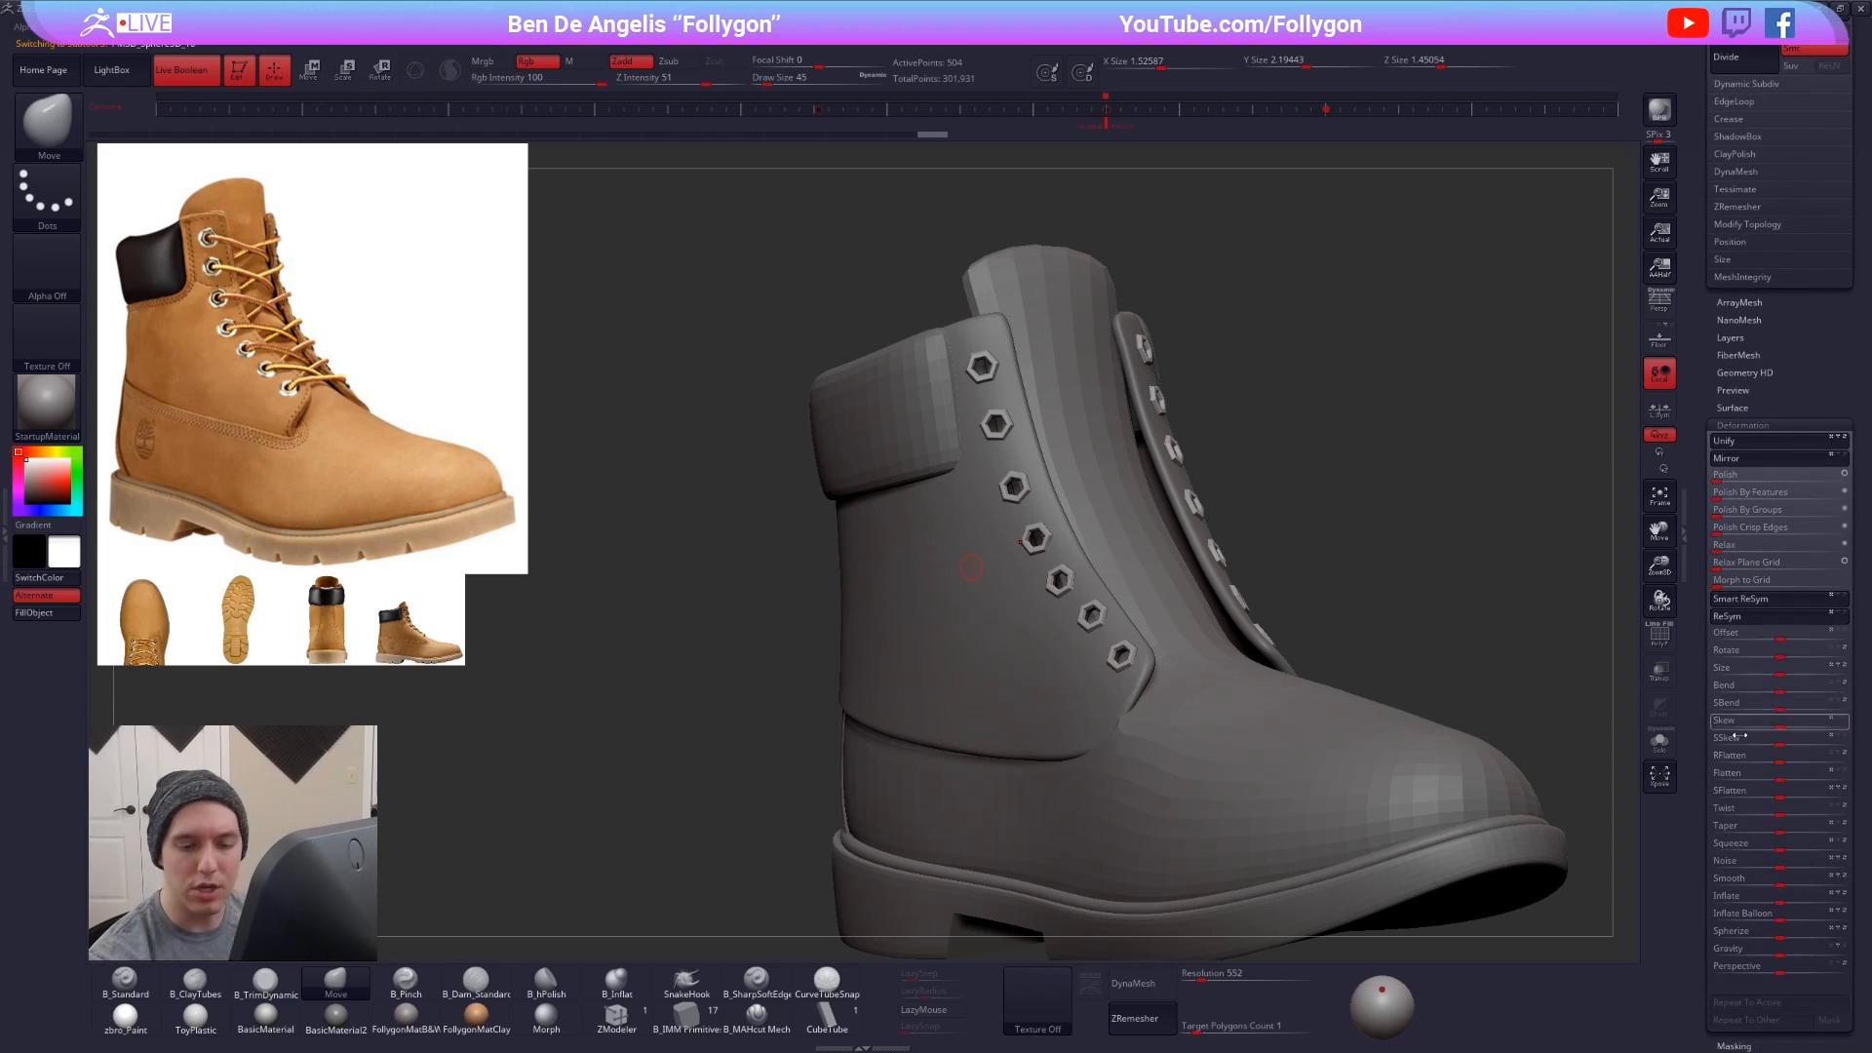
- Try inflating the eyelet rings, inspect them on the boot, and undo the inflation
left_click_drag(1782, 901, 1786, 900)
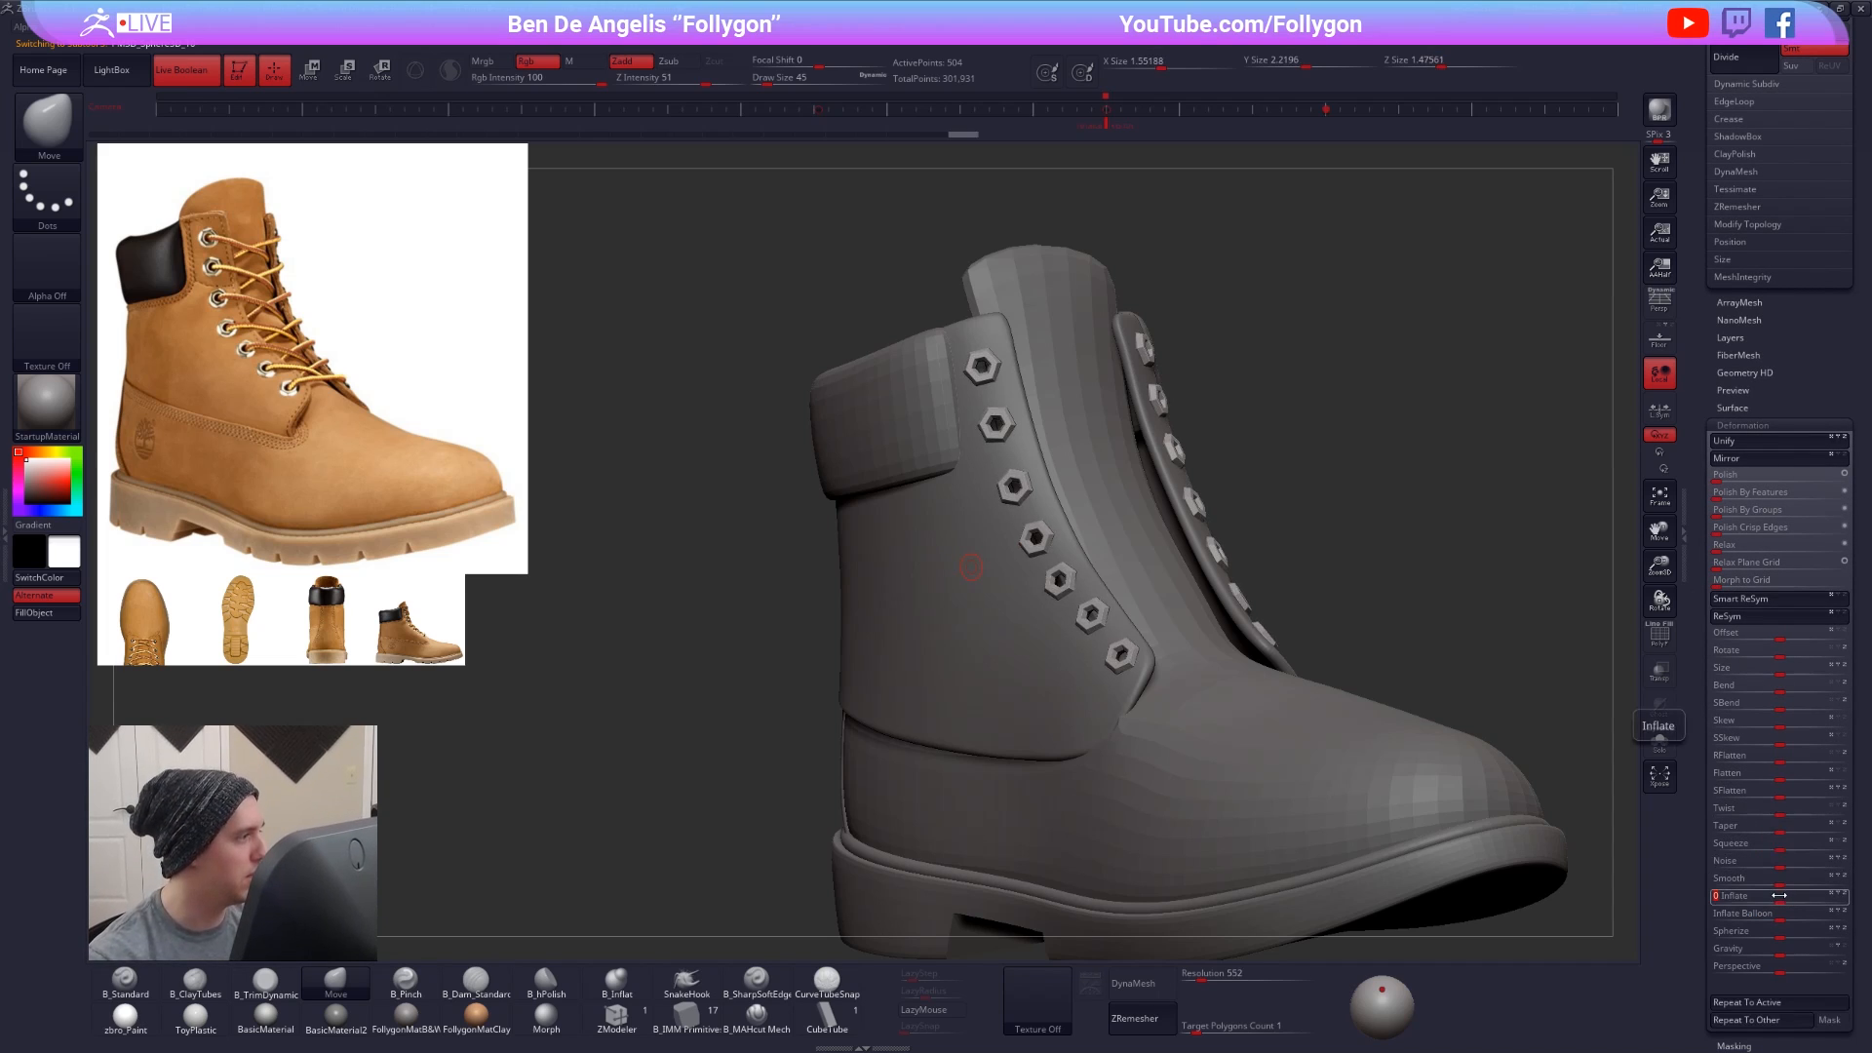
left_click_drag(1492, 837, 1565, 836)
key("ctrl+z")
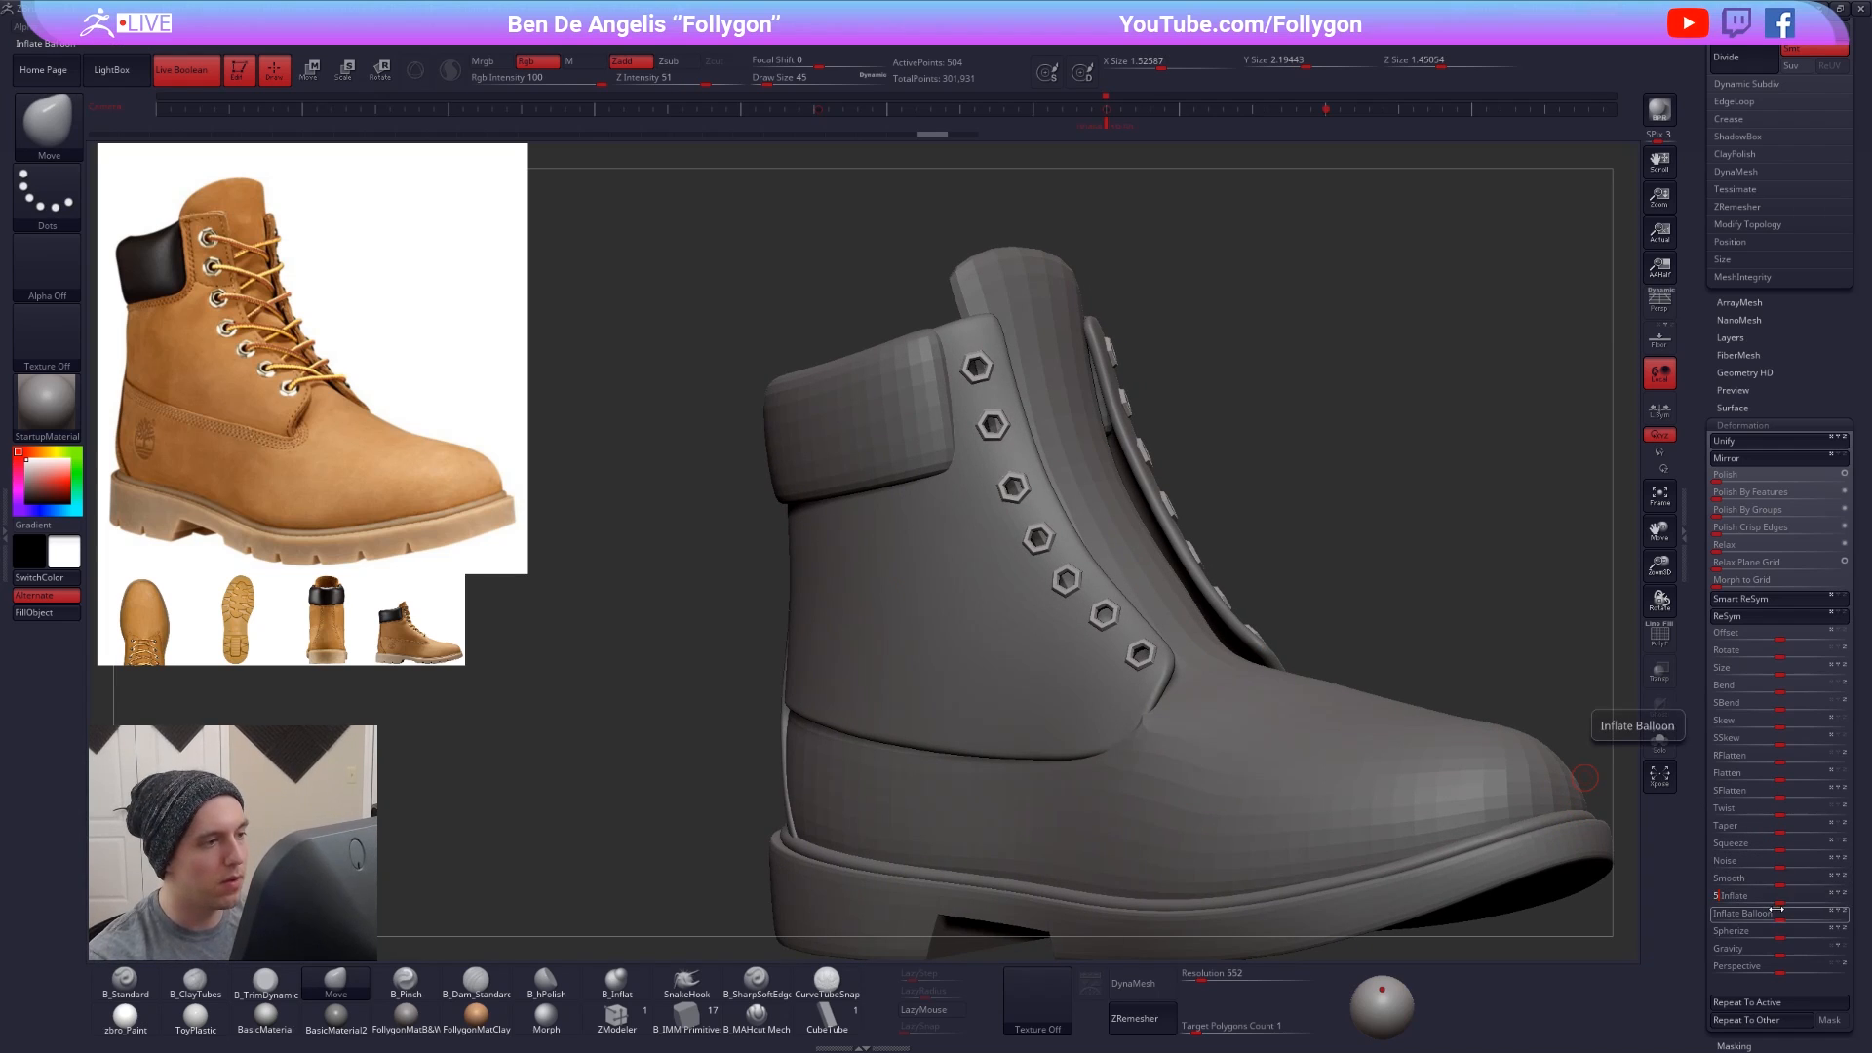
- Inflate the eyelet rings slightly with the Inflate deformation and close the Deformation settings
left_click_drag(1776, 910, 1776, 908)
key("ctrl+shift")
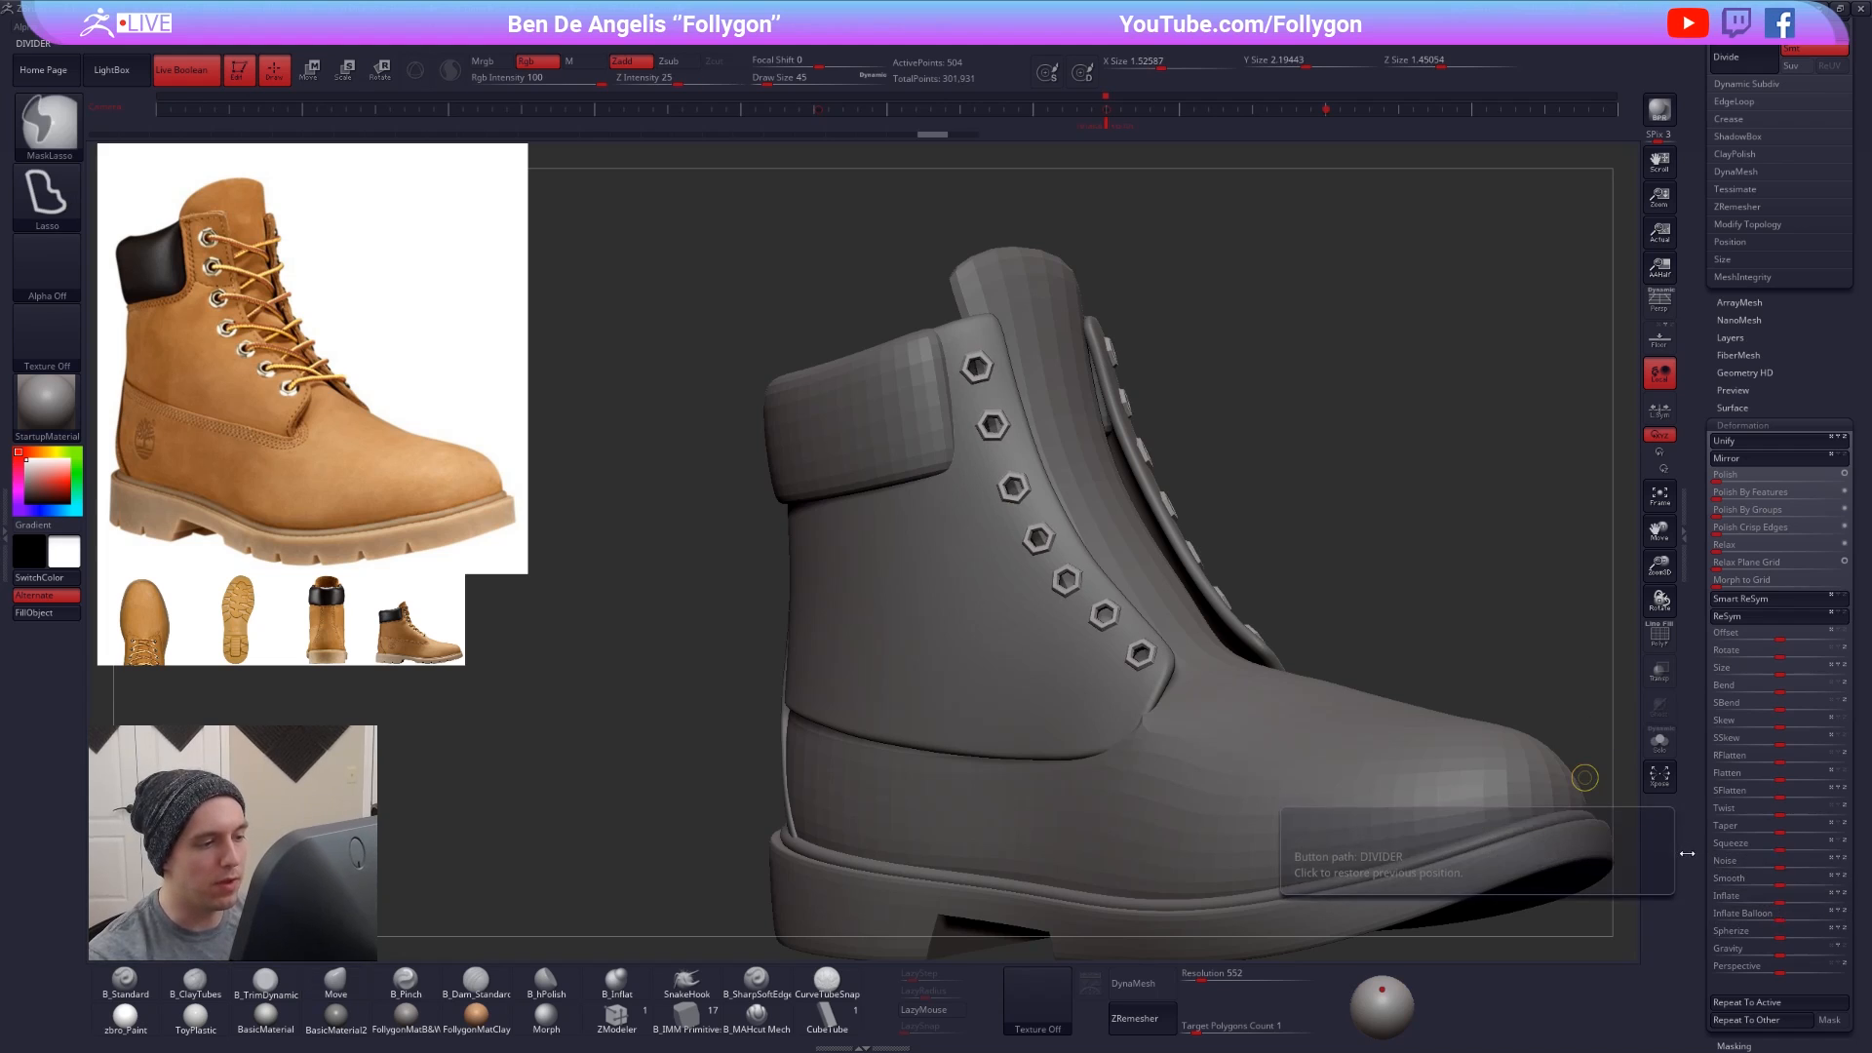
left_click(1757, 422)
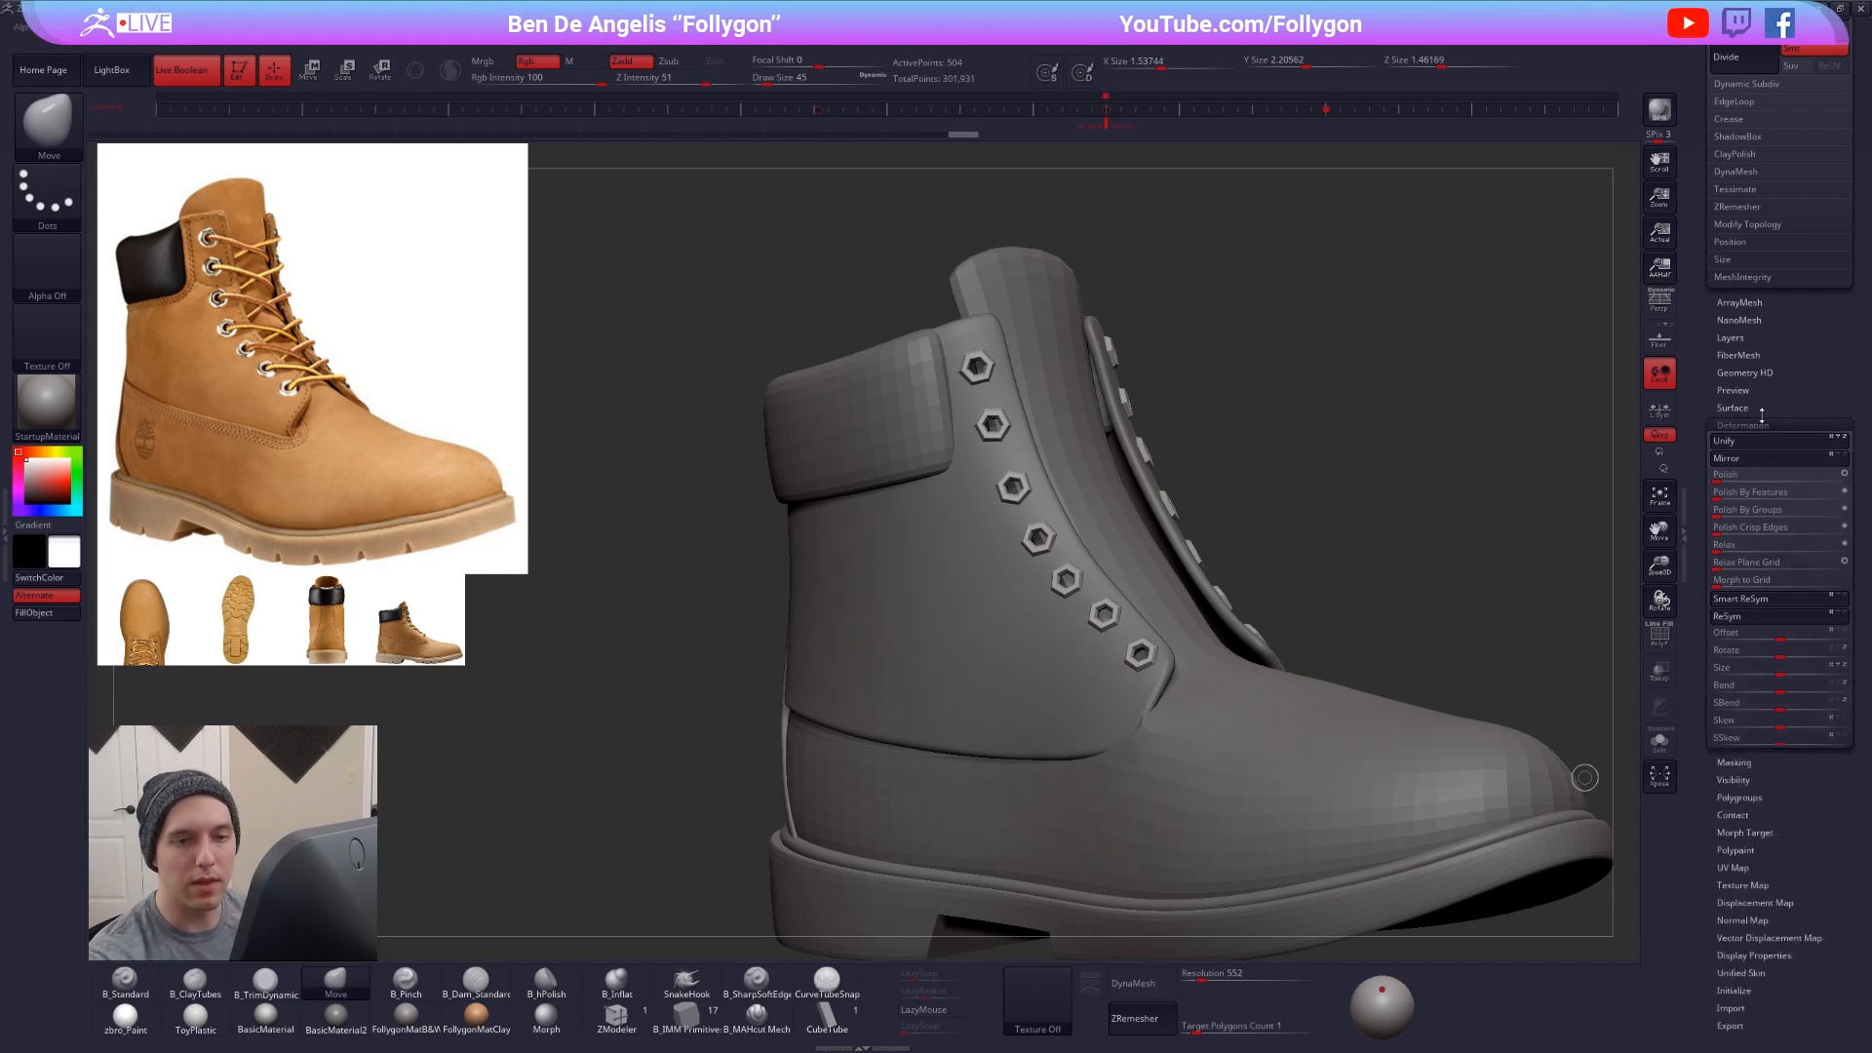
left_click_drag(1756, 417, 1745, 974)
left_click_drag(1384, 671, 1296, 594)
left_click_drag(995, 575, 1168, 575)
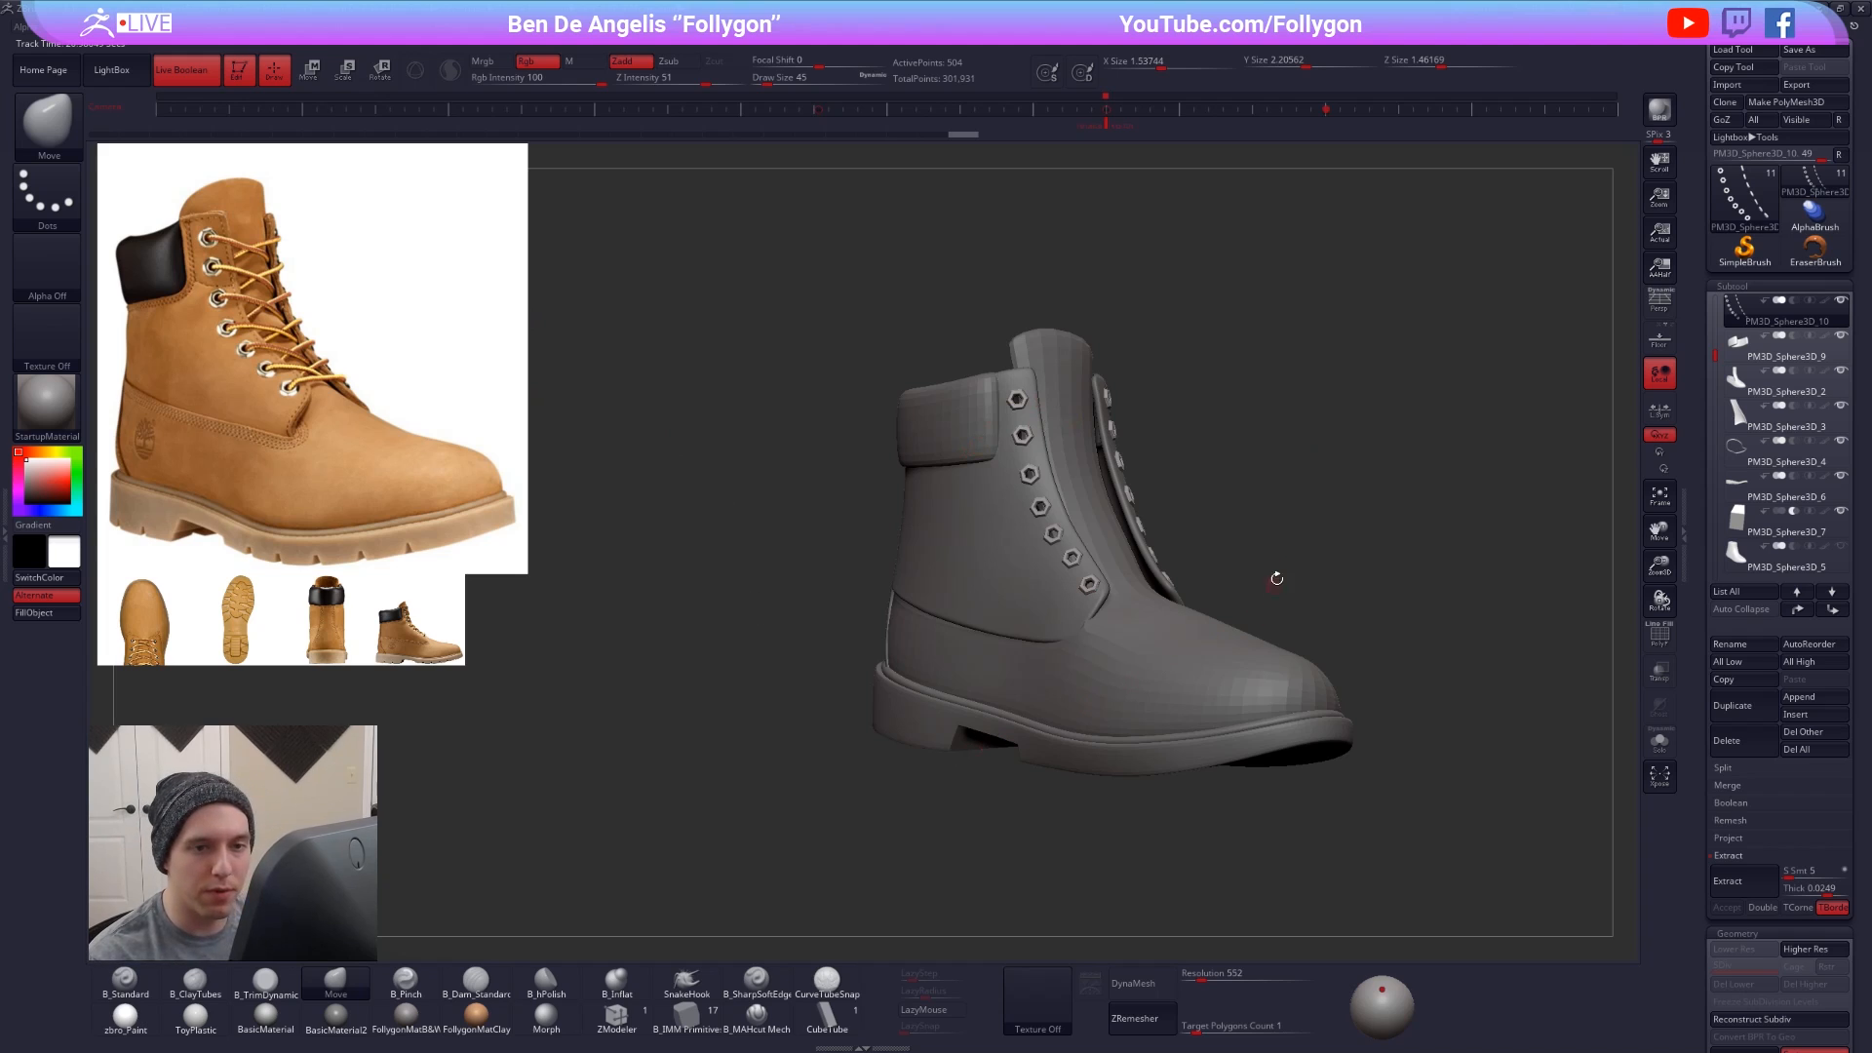
- Choose the CurveTubeSnap brush and duplicate the eyelet rings subtool
left_click(827, 979)
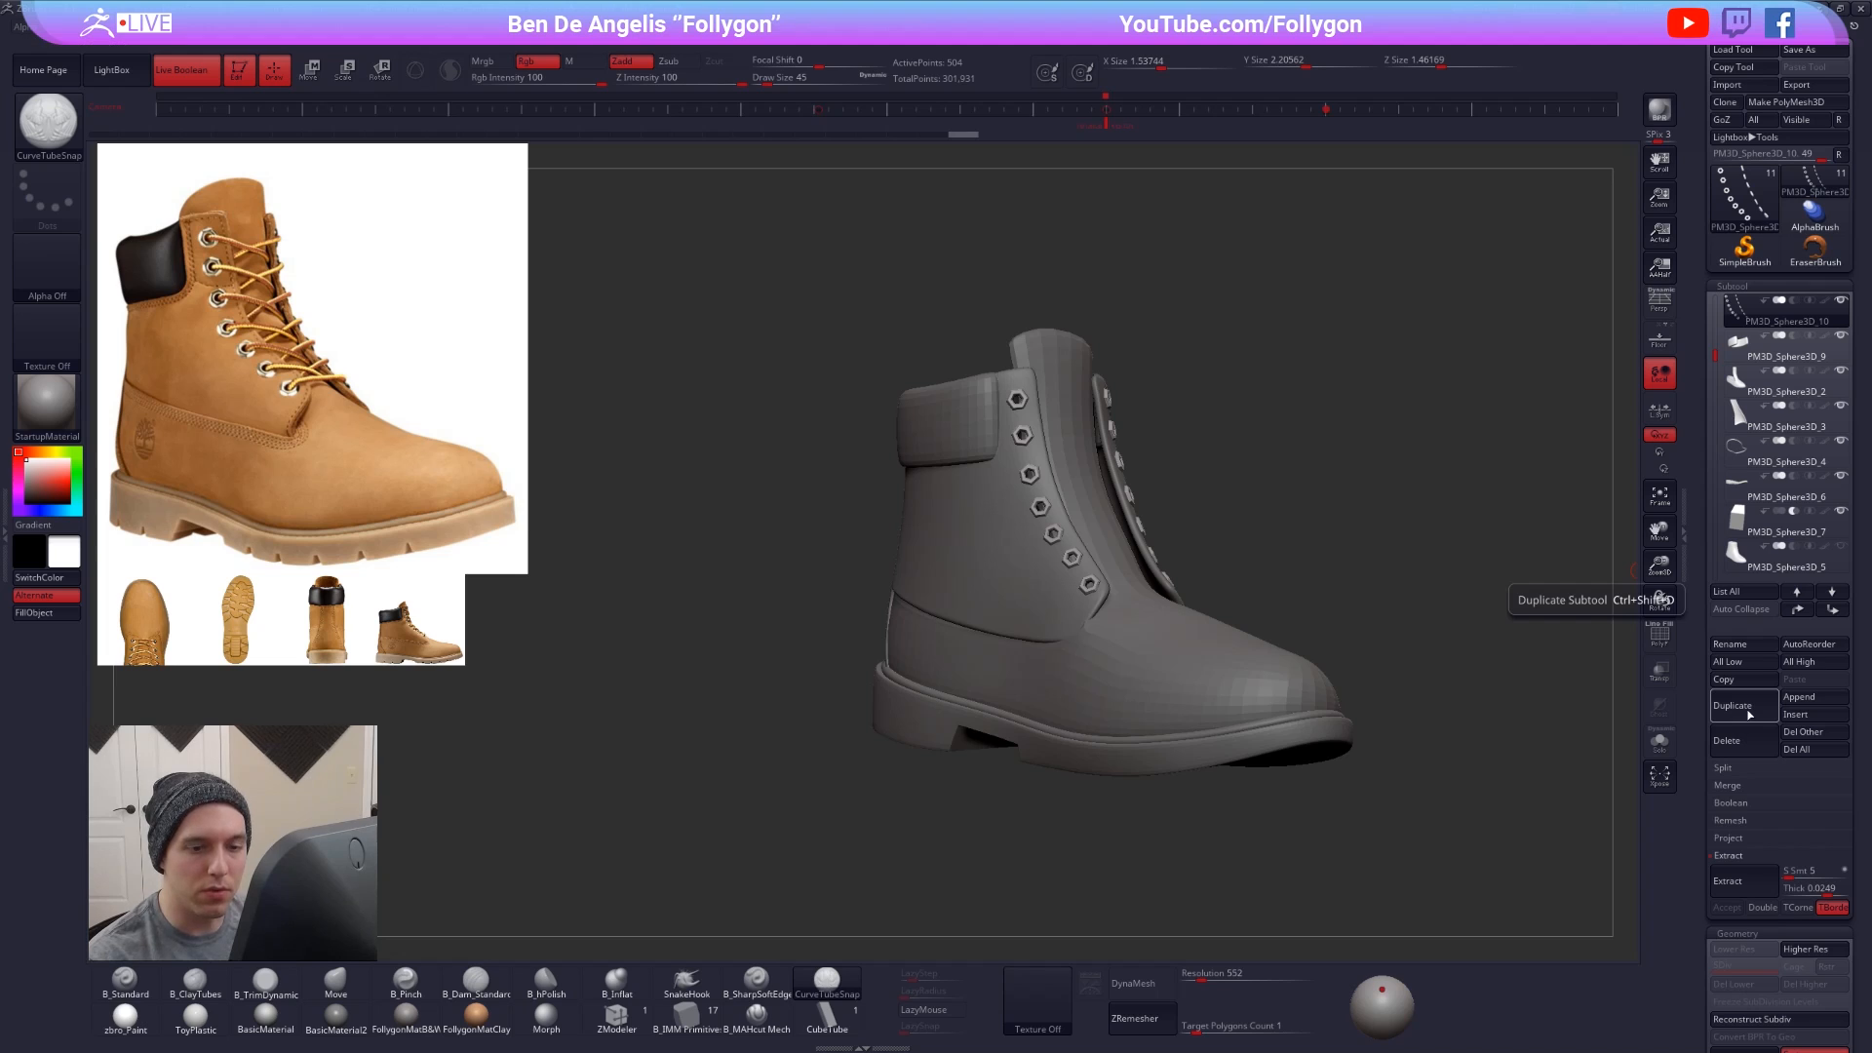
left_click(1748, 714)
- Try drawing a freehand lace tube between the lowest pair of eyelets, inspect it from below, and undo it
left_click_drag(1311, 682, 1338, 705)
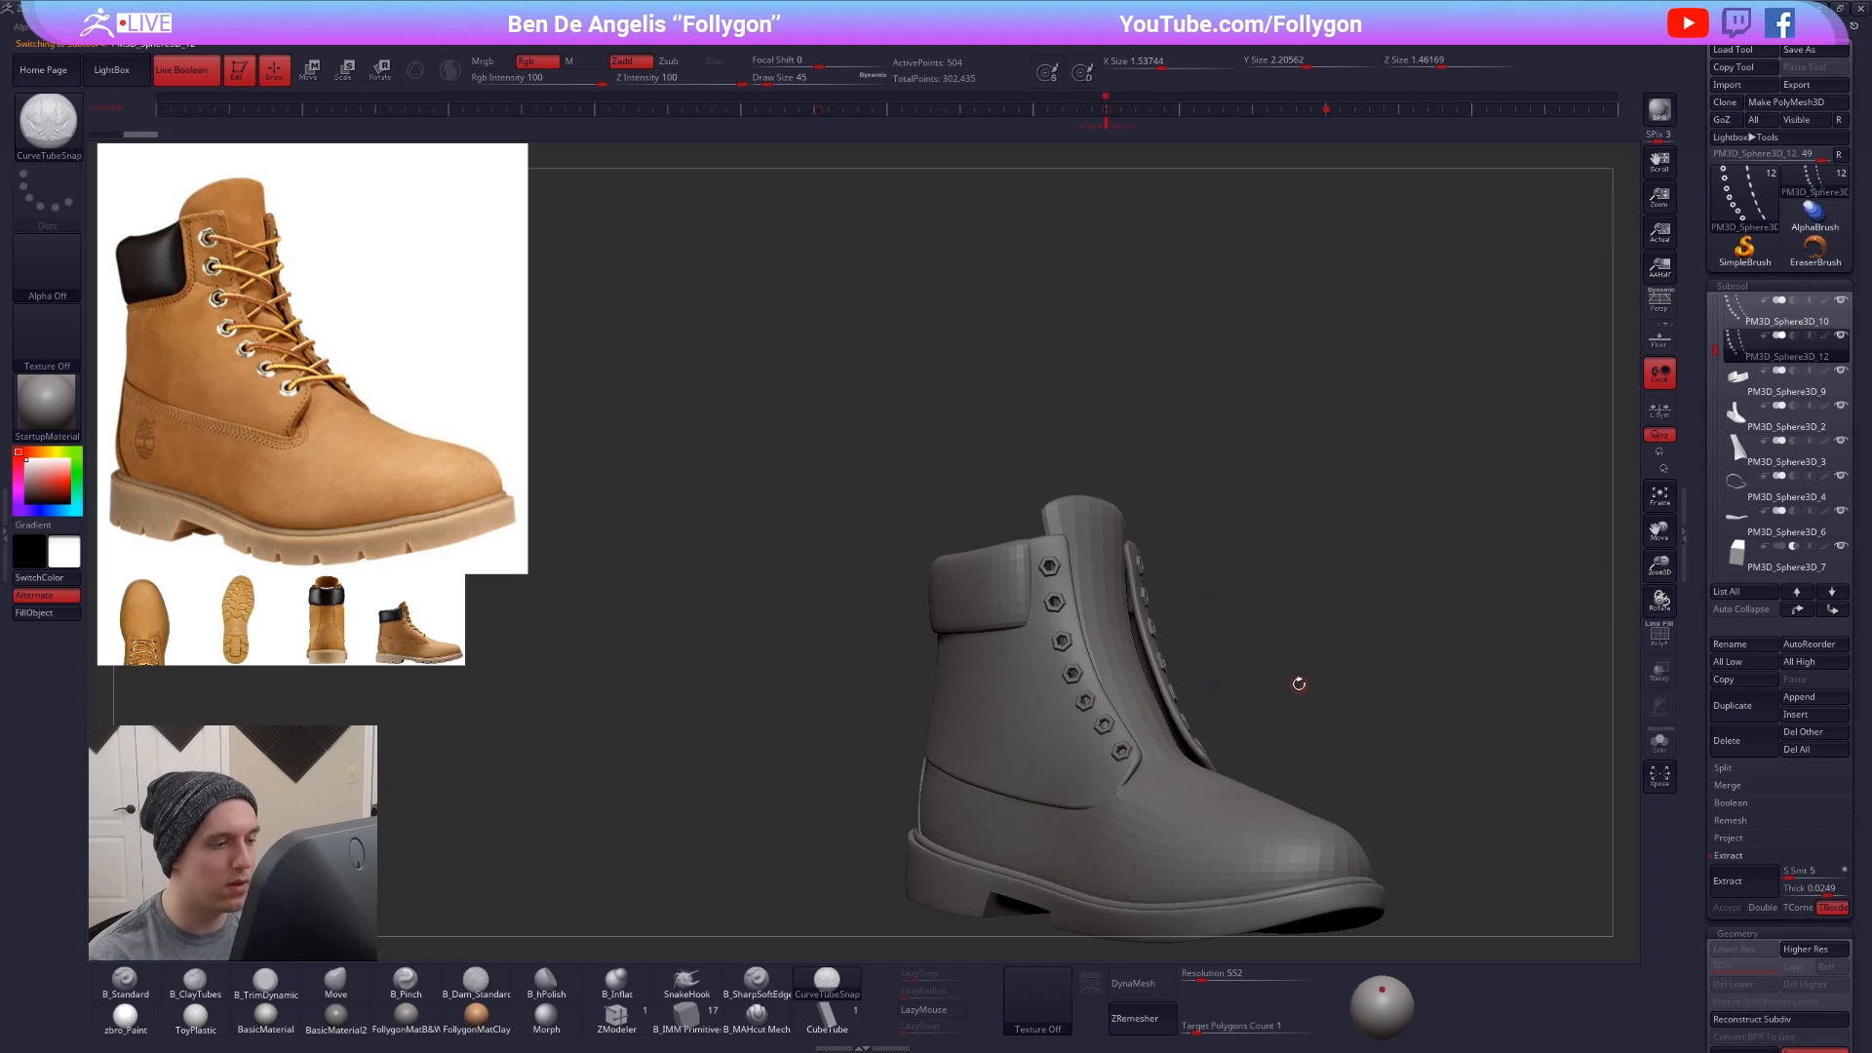
right_click_drag(1070, 756, 1051, 724, "alt")
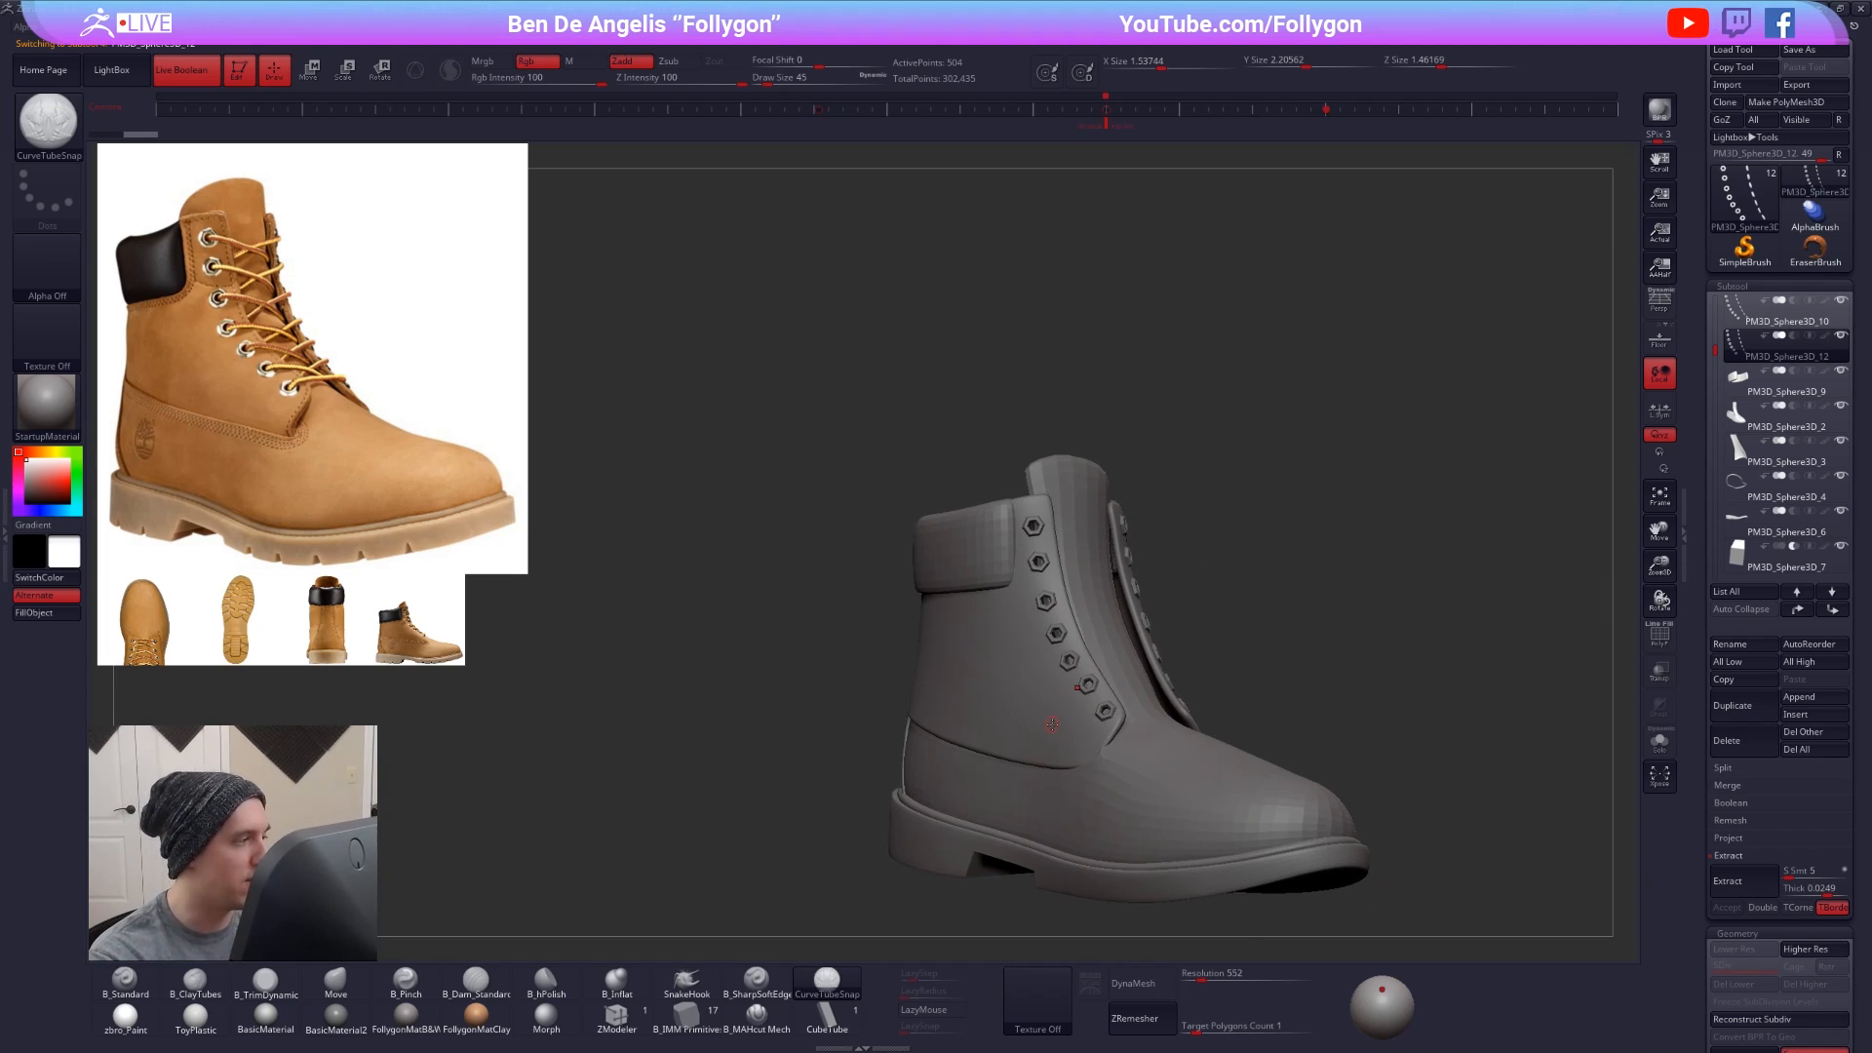
right_click_drag(1202, 850, 1243, 756)
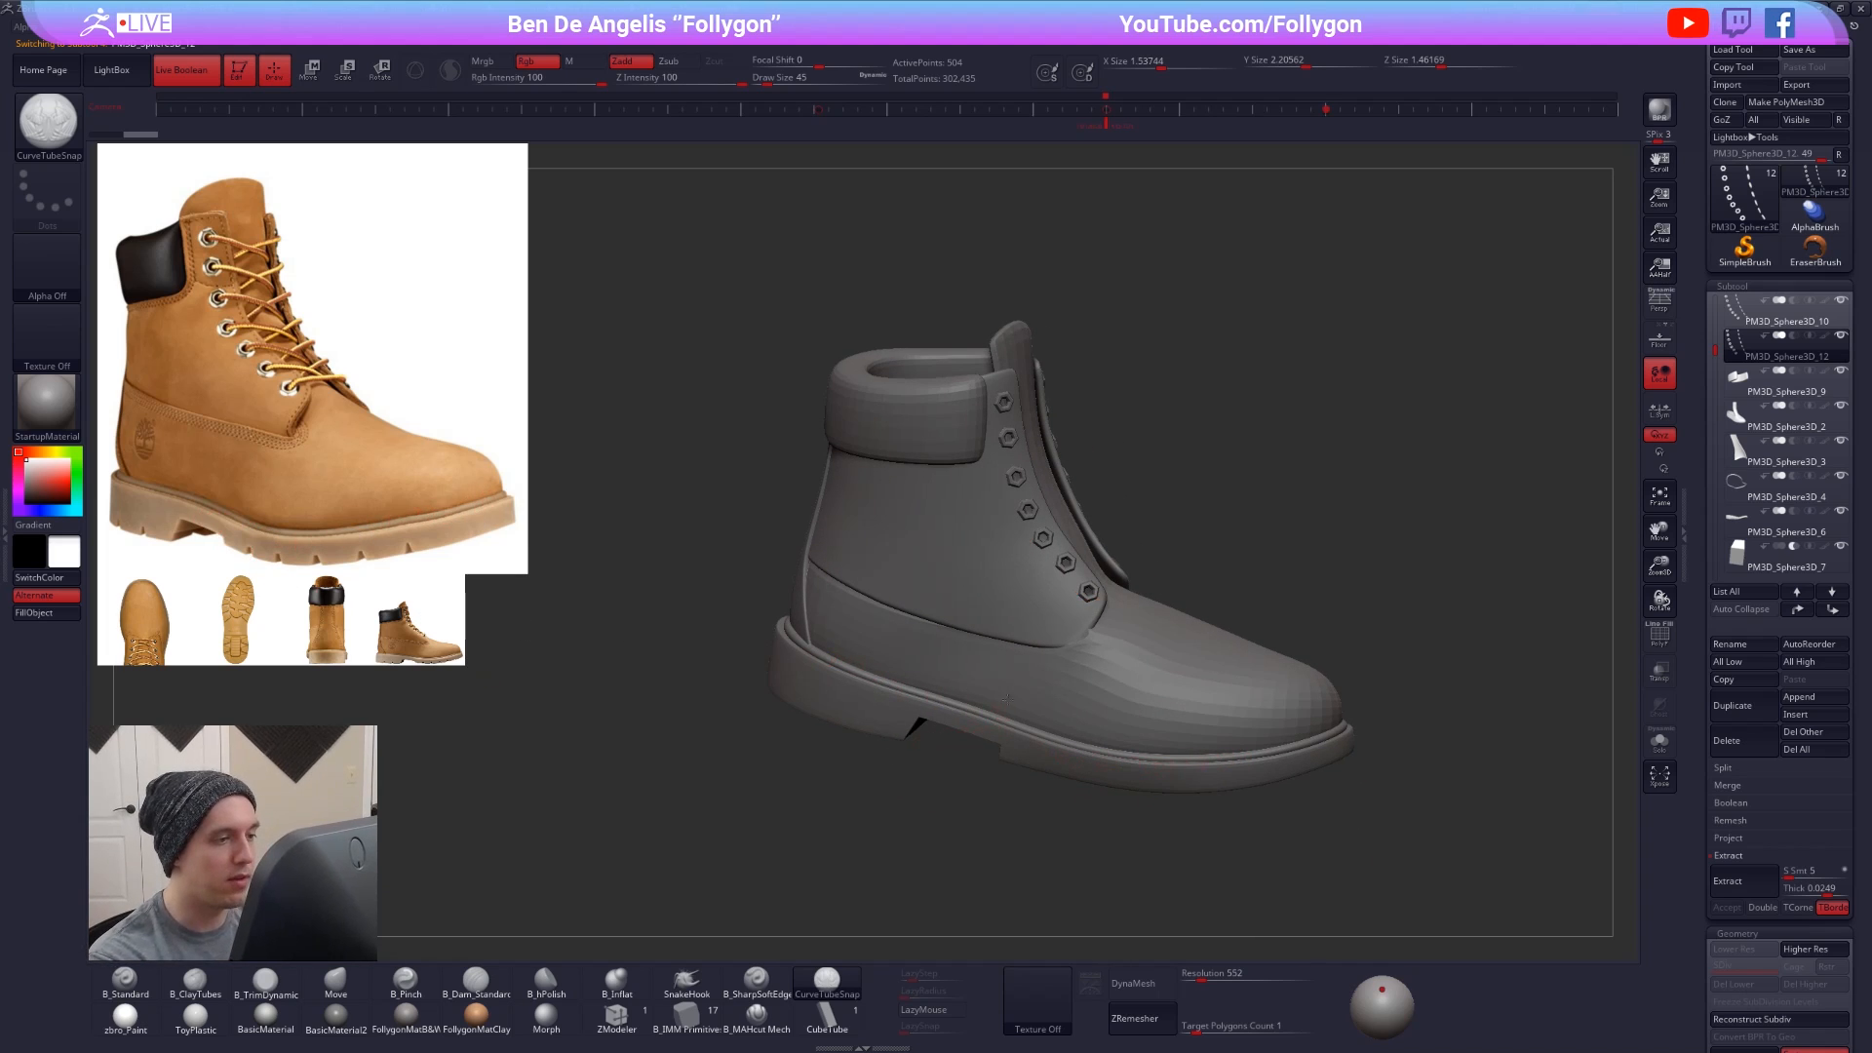
mouse_move(966, 734)
right_mouse_down()
mouse_move(923, 649)
mouse_move(984, 758)
right_mouse_up()
right_click_drag(1212, 858, 1275, 817)
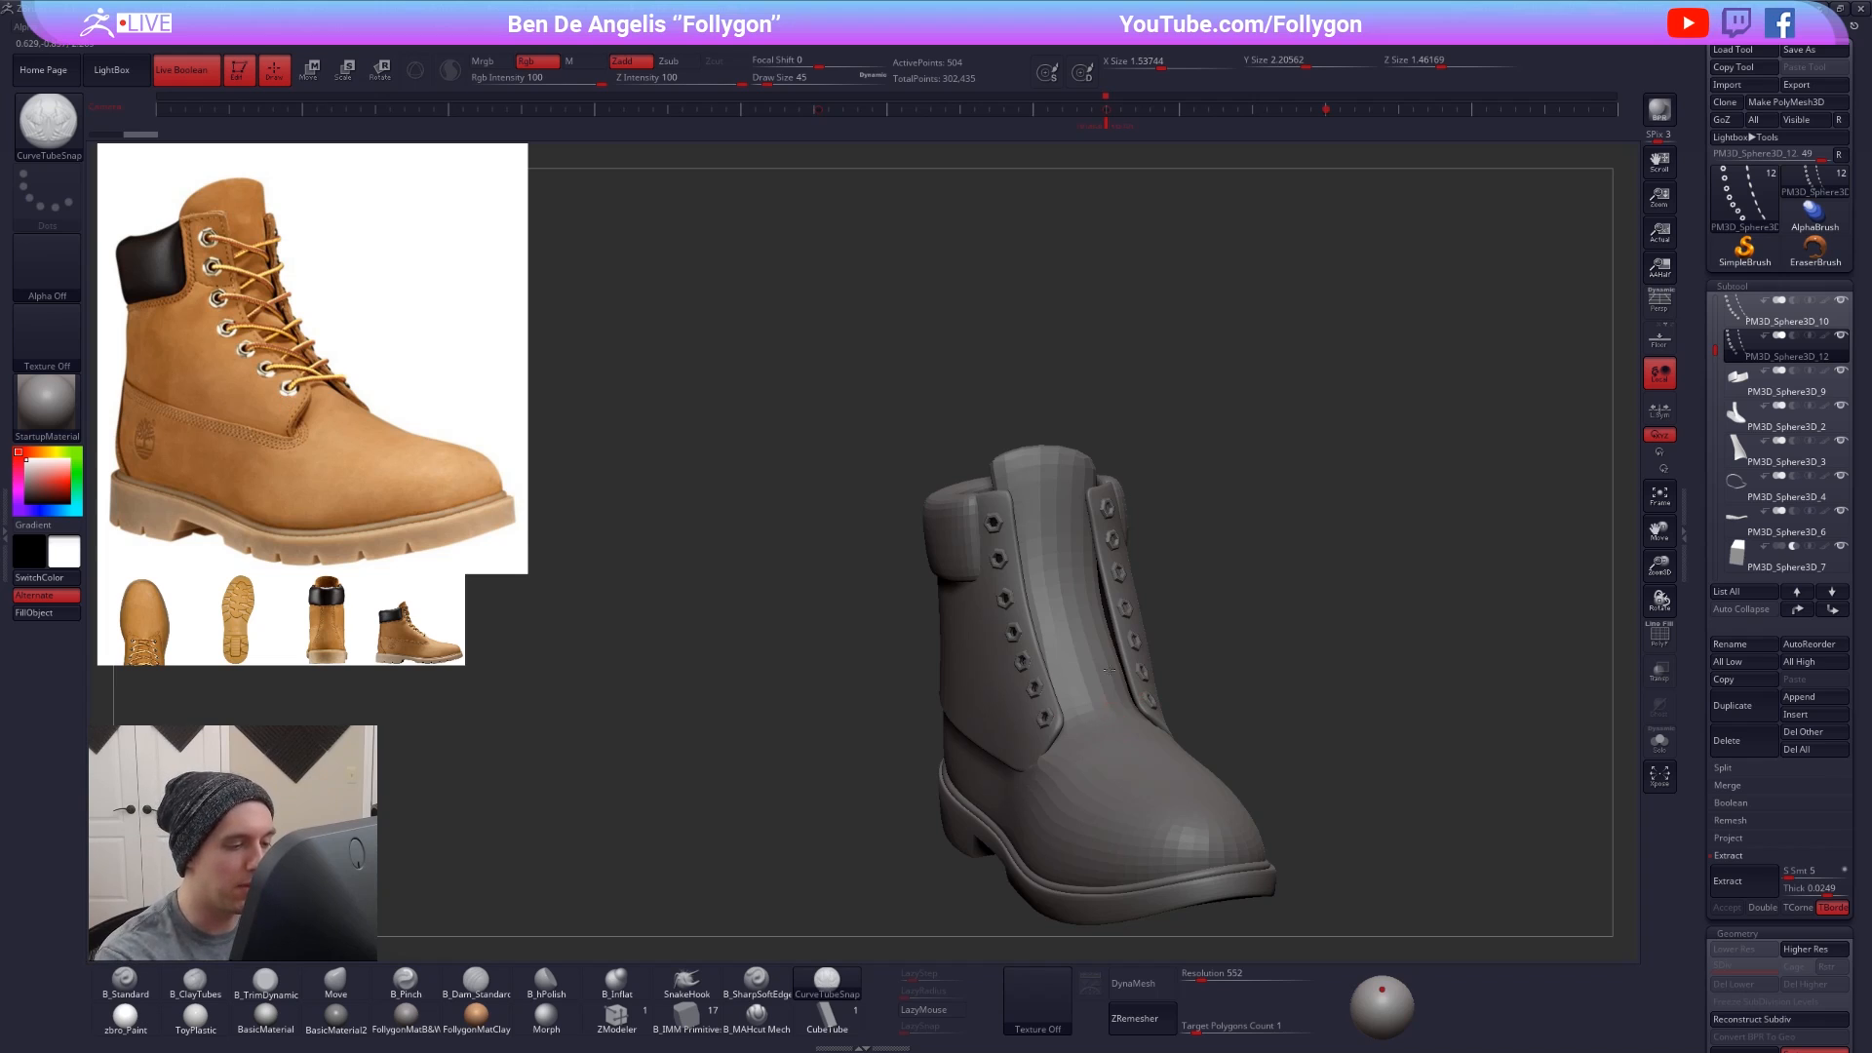
mouse_move(1084, 624)
right_mouse_down("alt")
mouse_move(1090, 481)
mouse_move(1089, 600)
right_mouse_up("alt")
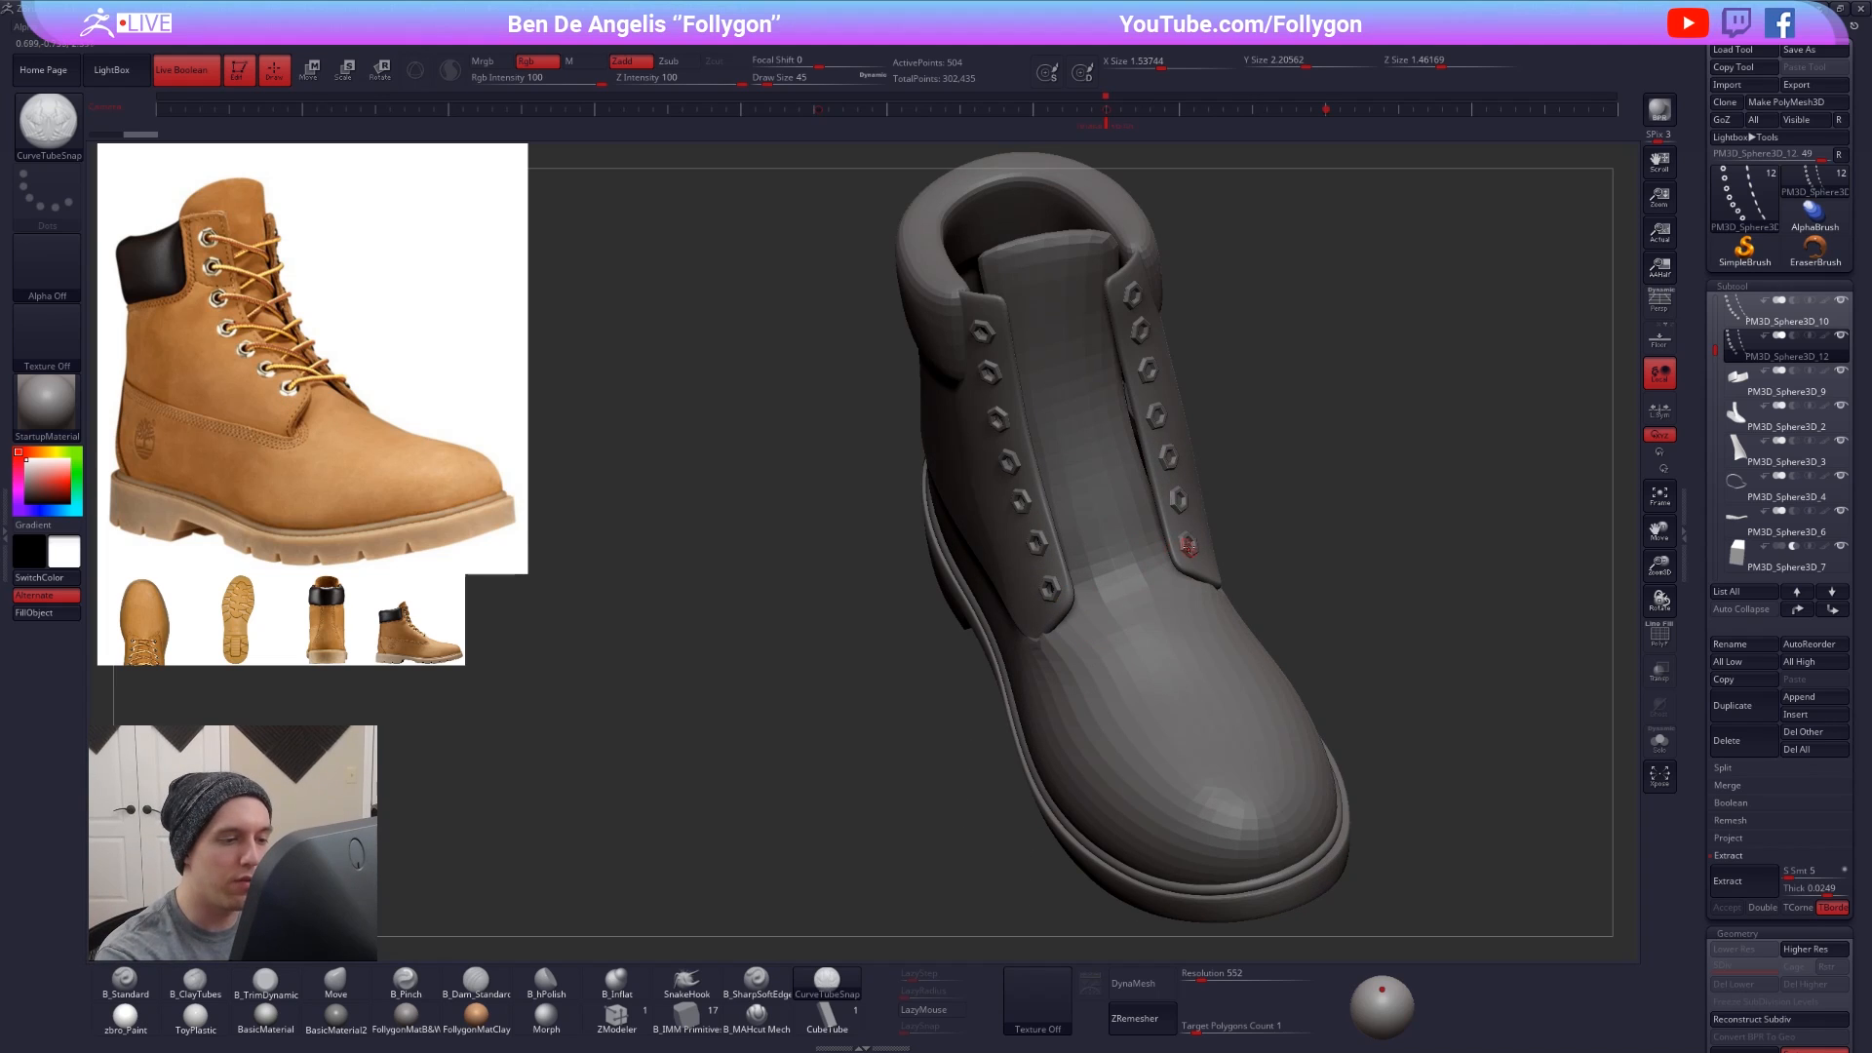
left_click_drag(1193, 543, 1046, 591)
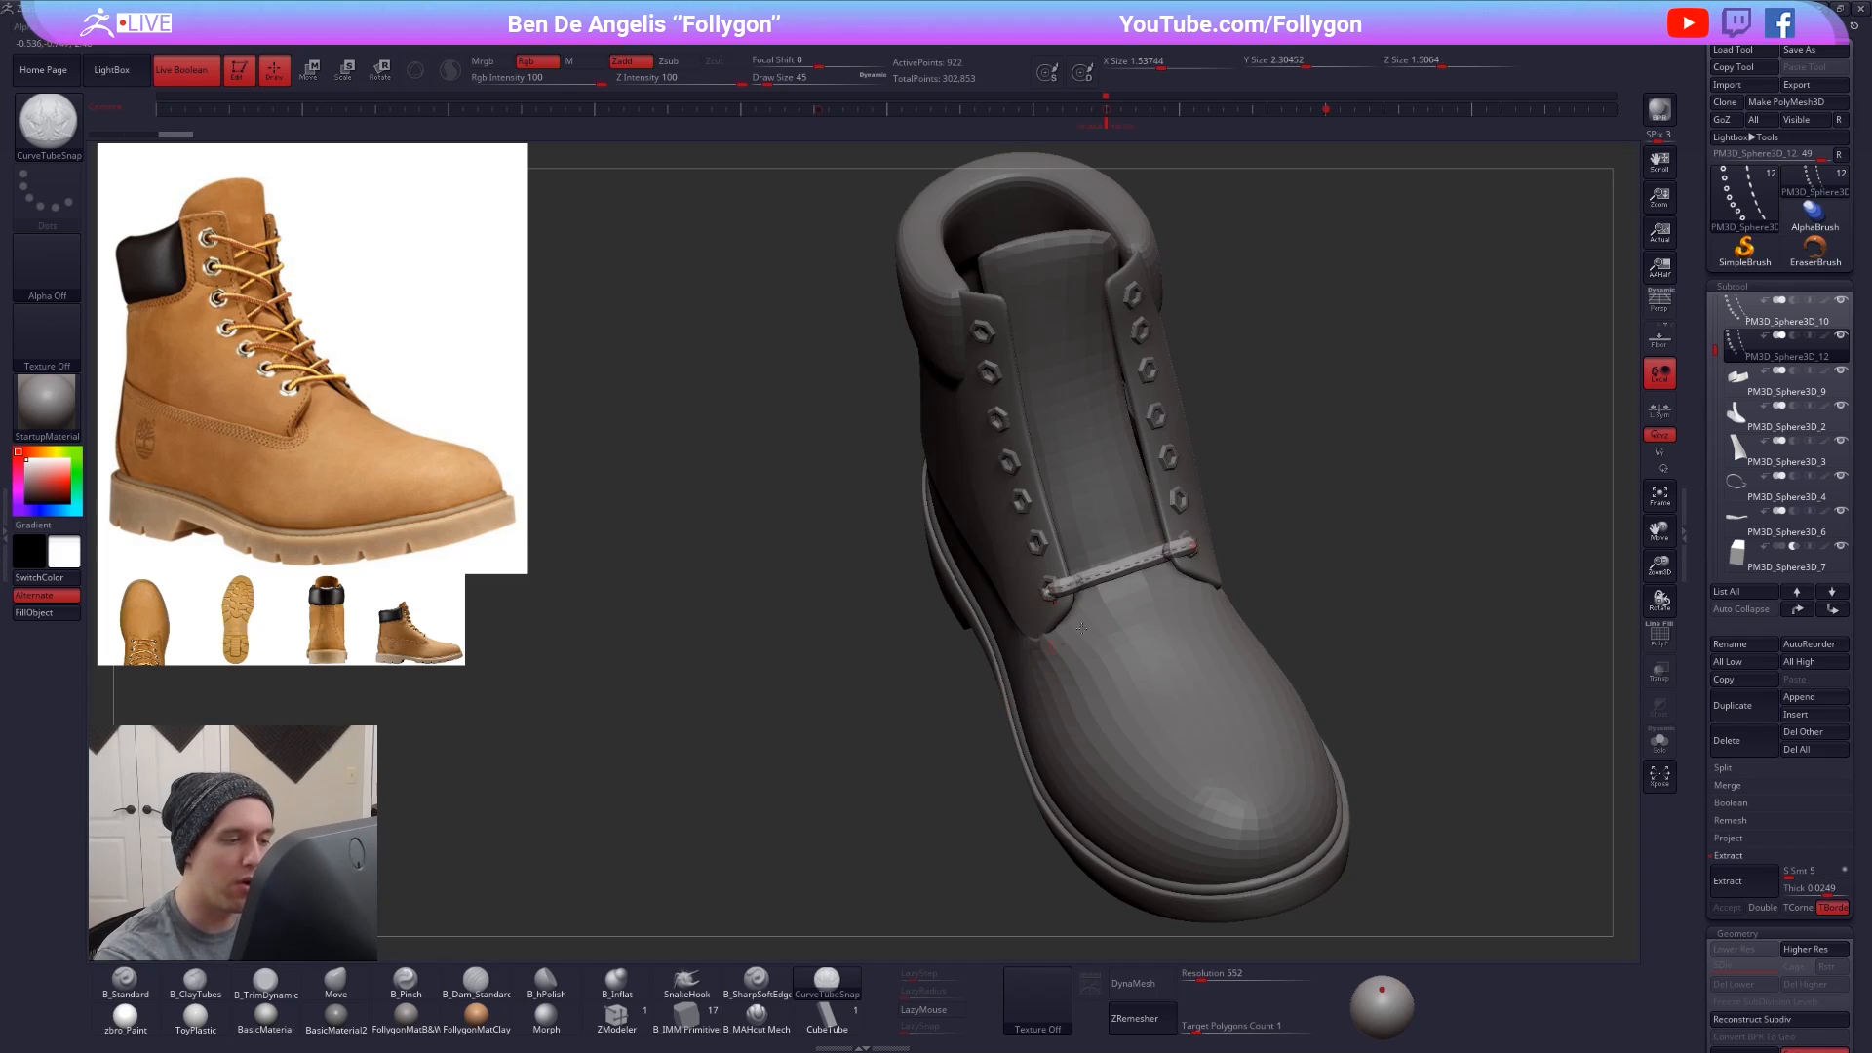
right_click_drag(1118, 646, 1121, 508)
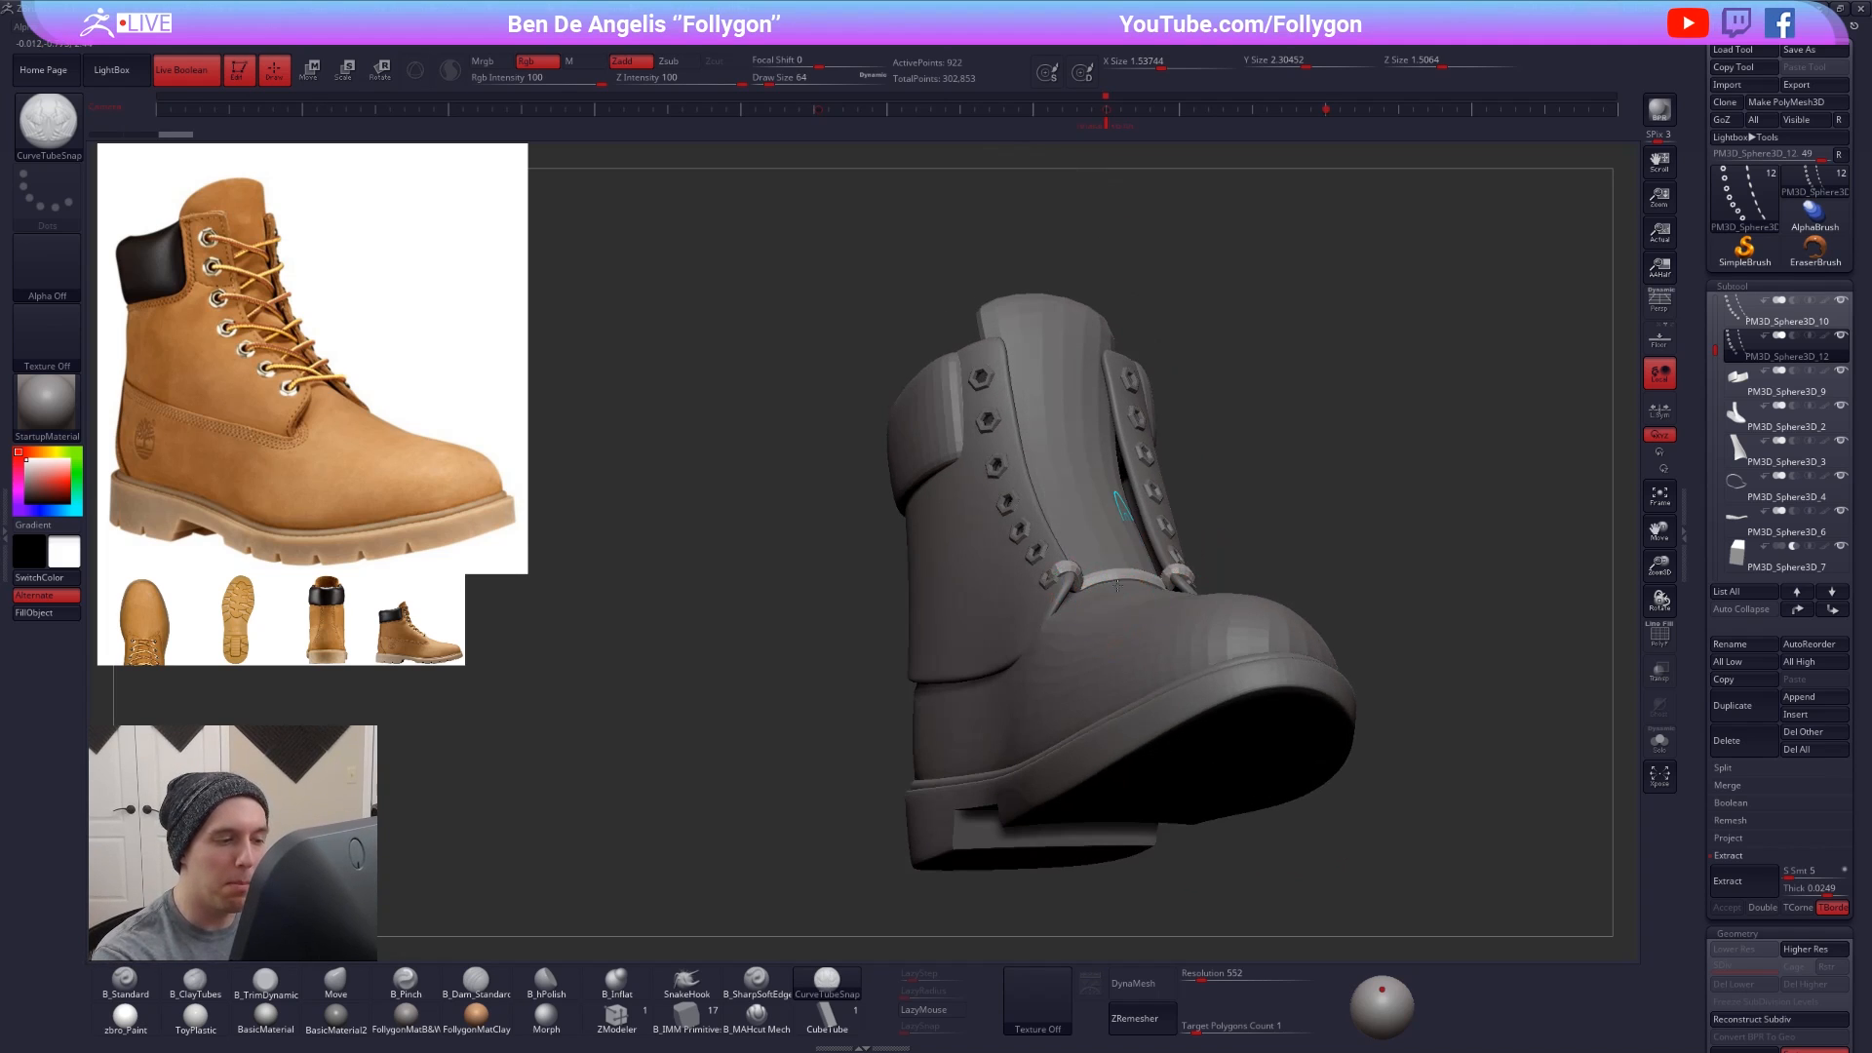
right_click_drag(1118, 647, 1160, 604, "ctrl")
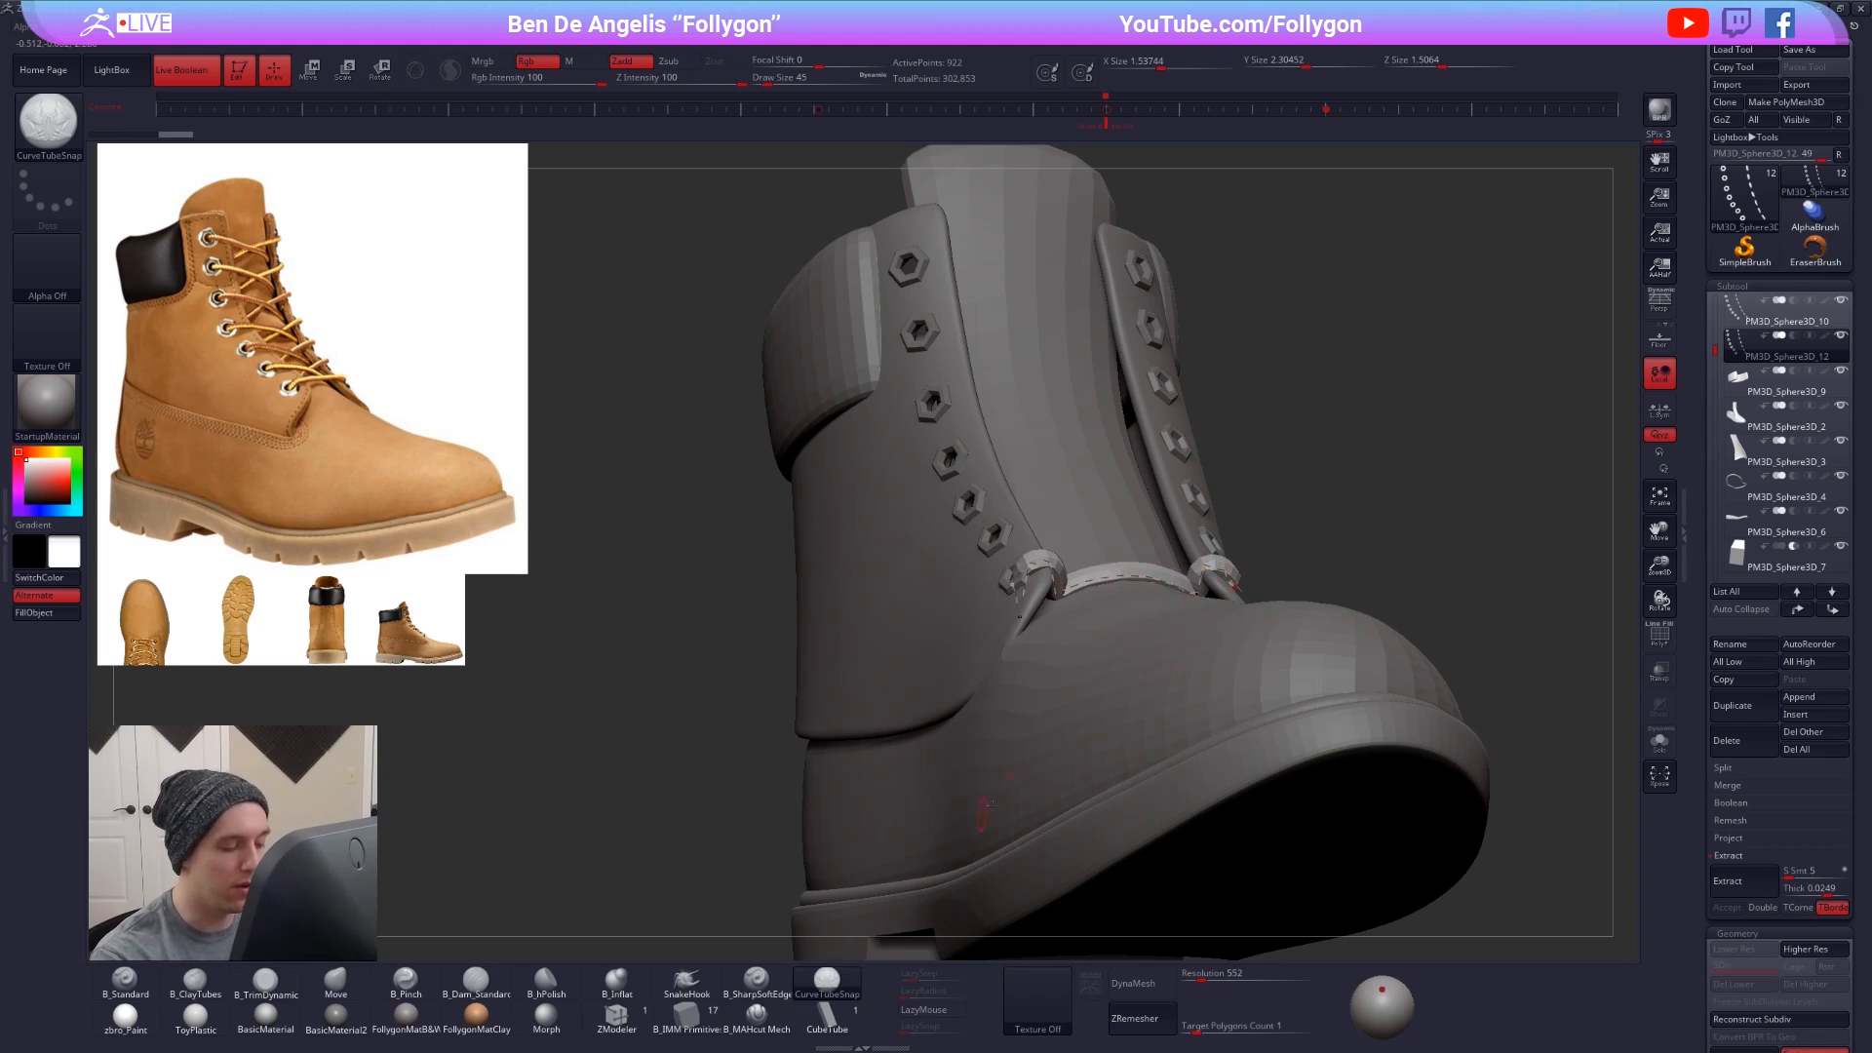
key("ctrl+z")
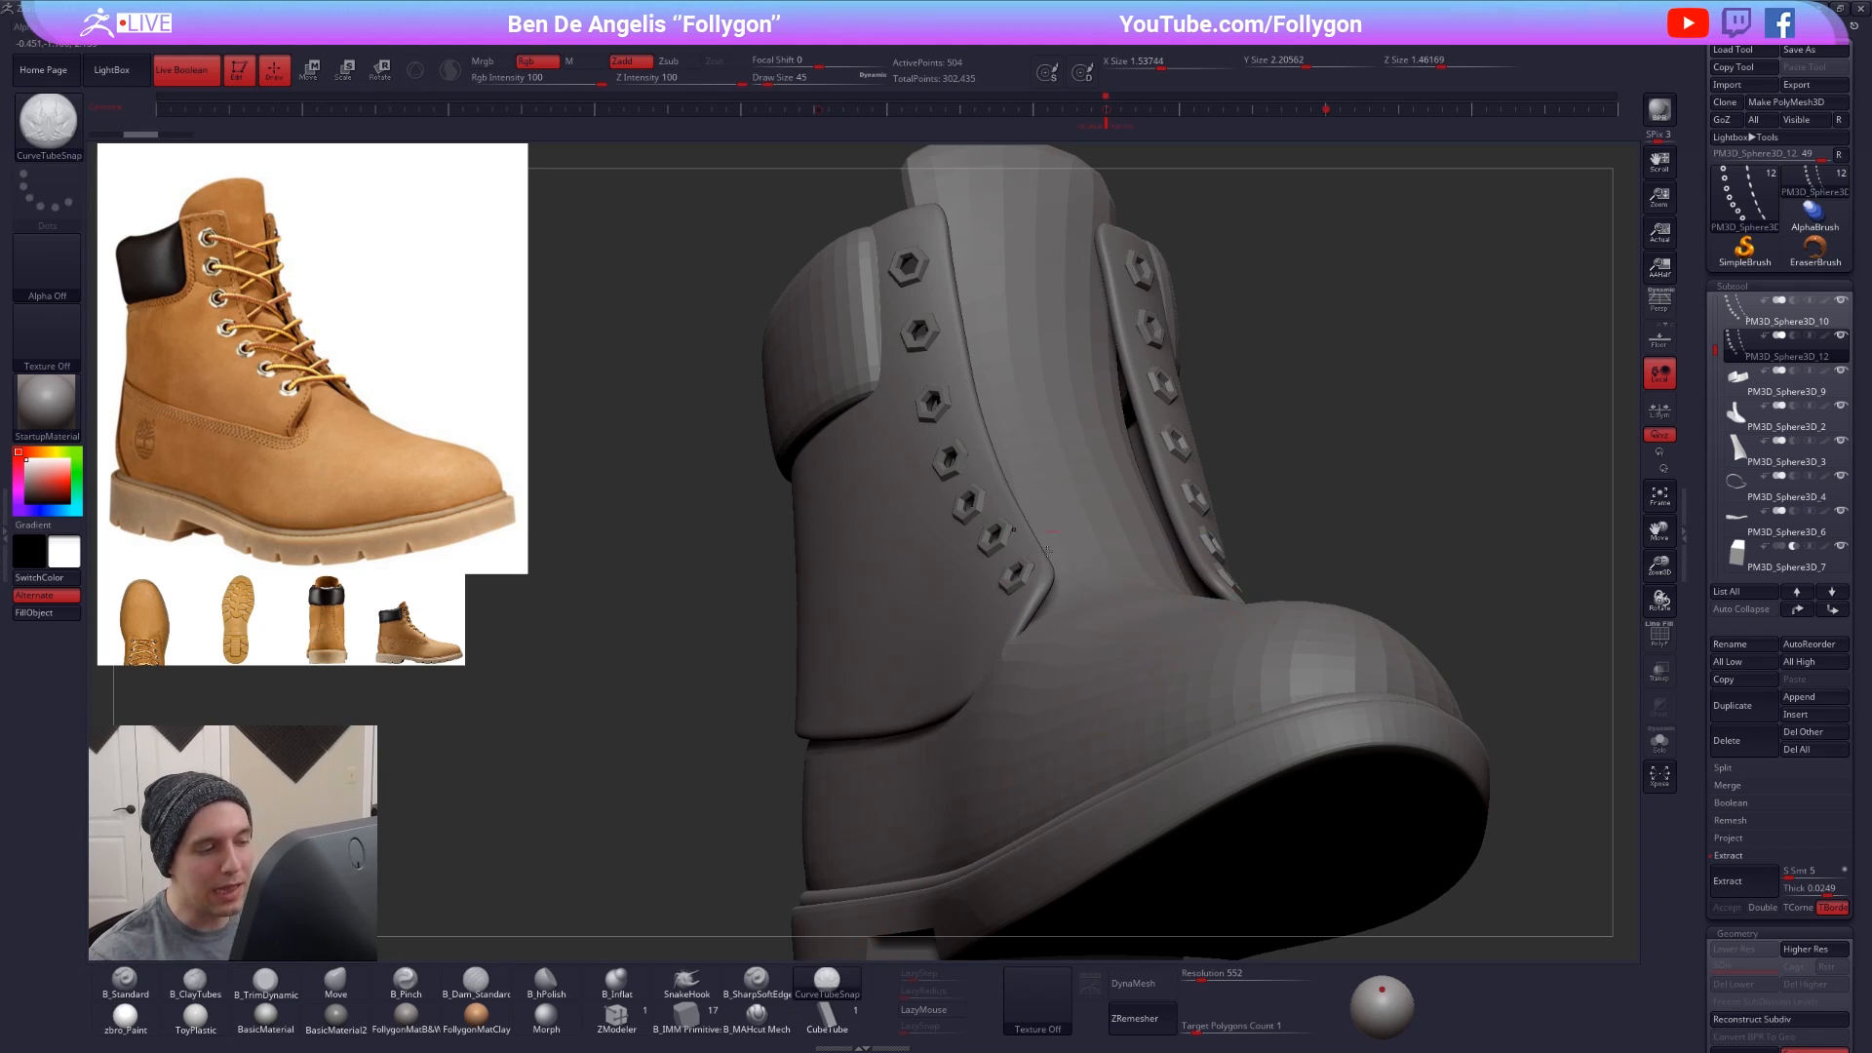
- Turn on AsLine in the Curve stroke settings for the CurveTubeSnap brush
left_click(4, 437)
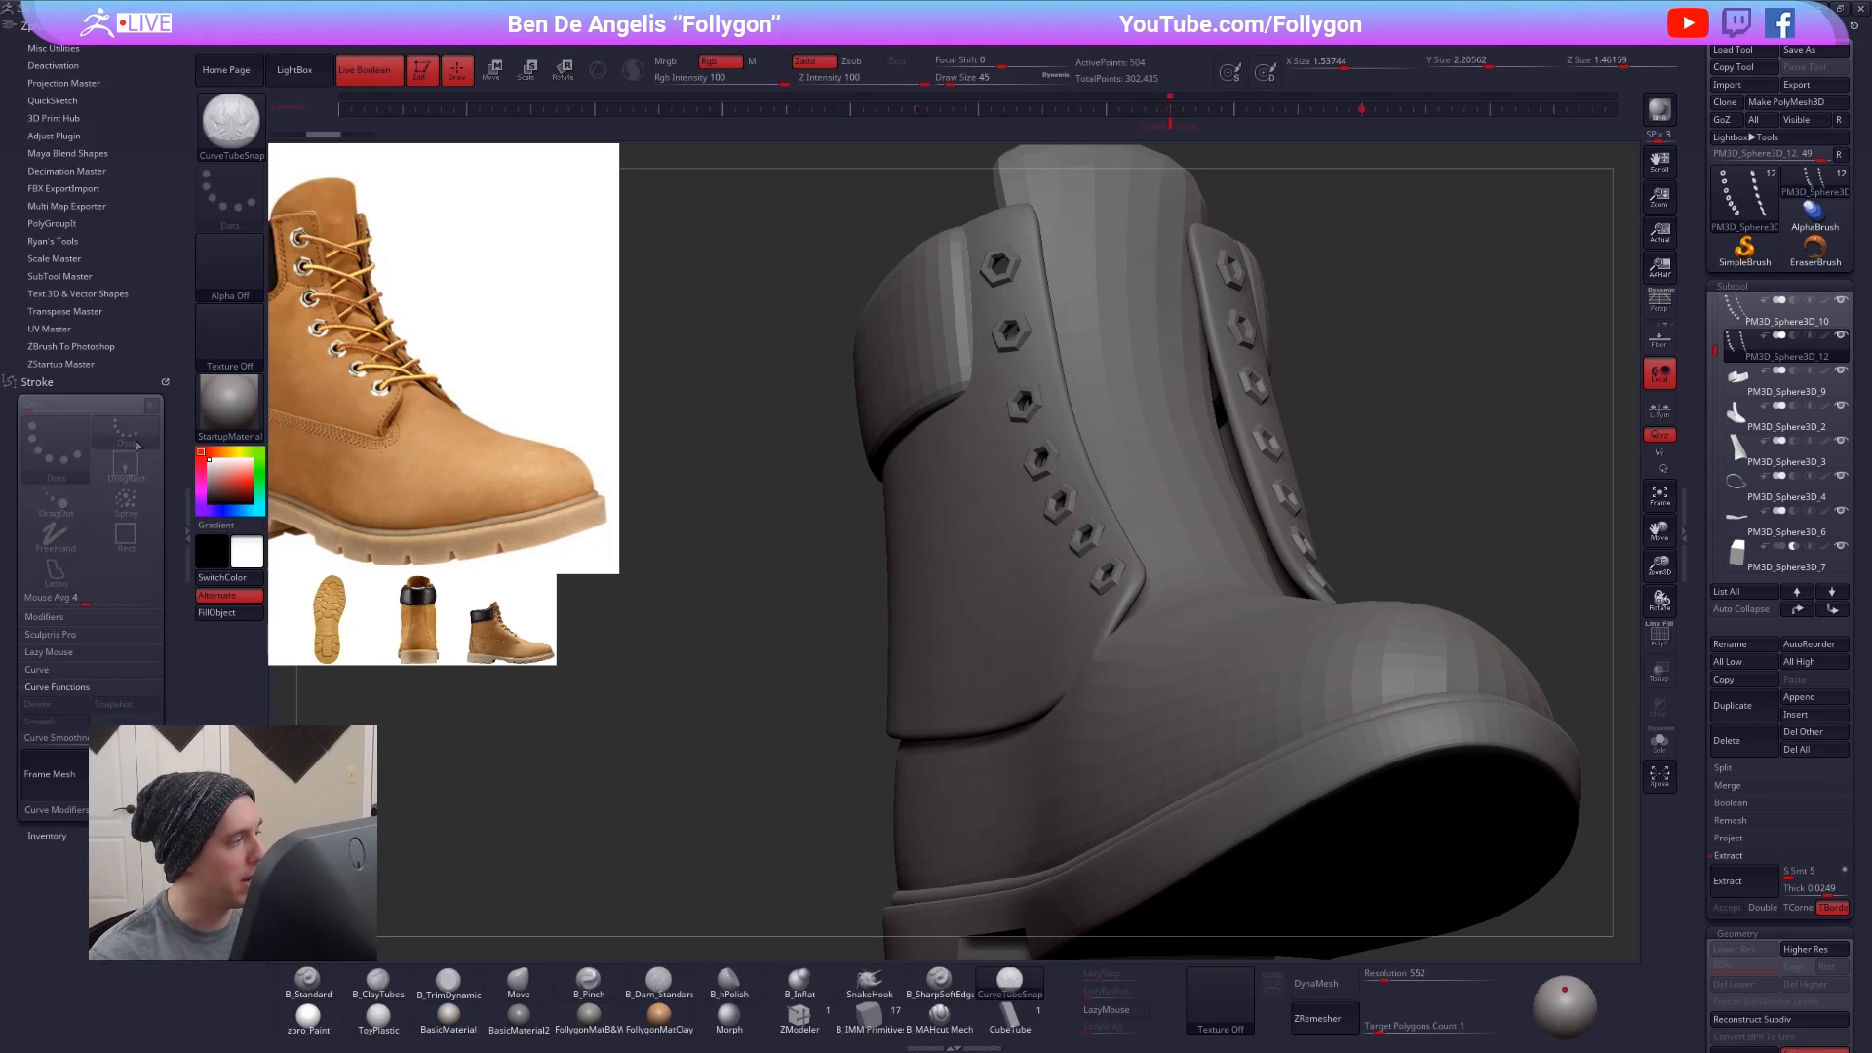
left_click_drag(136, 445, 140, 283)
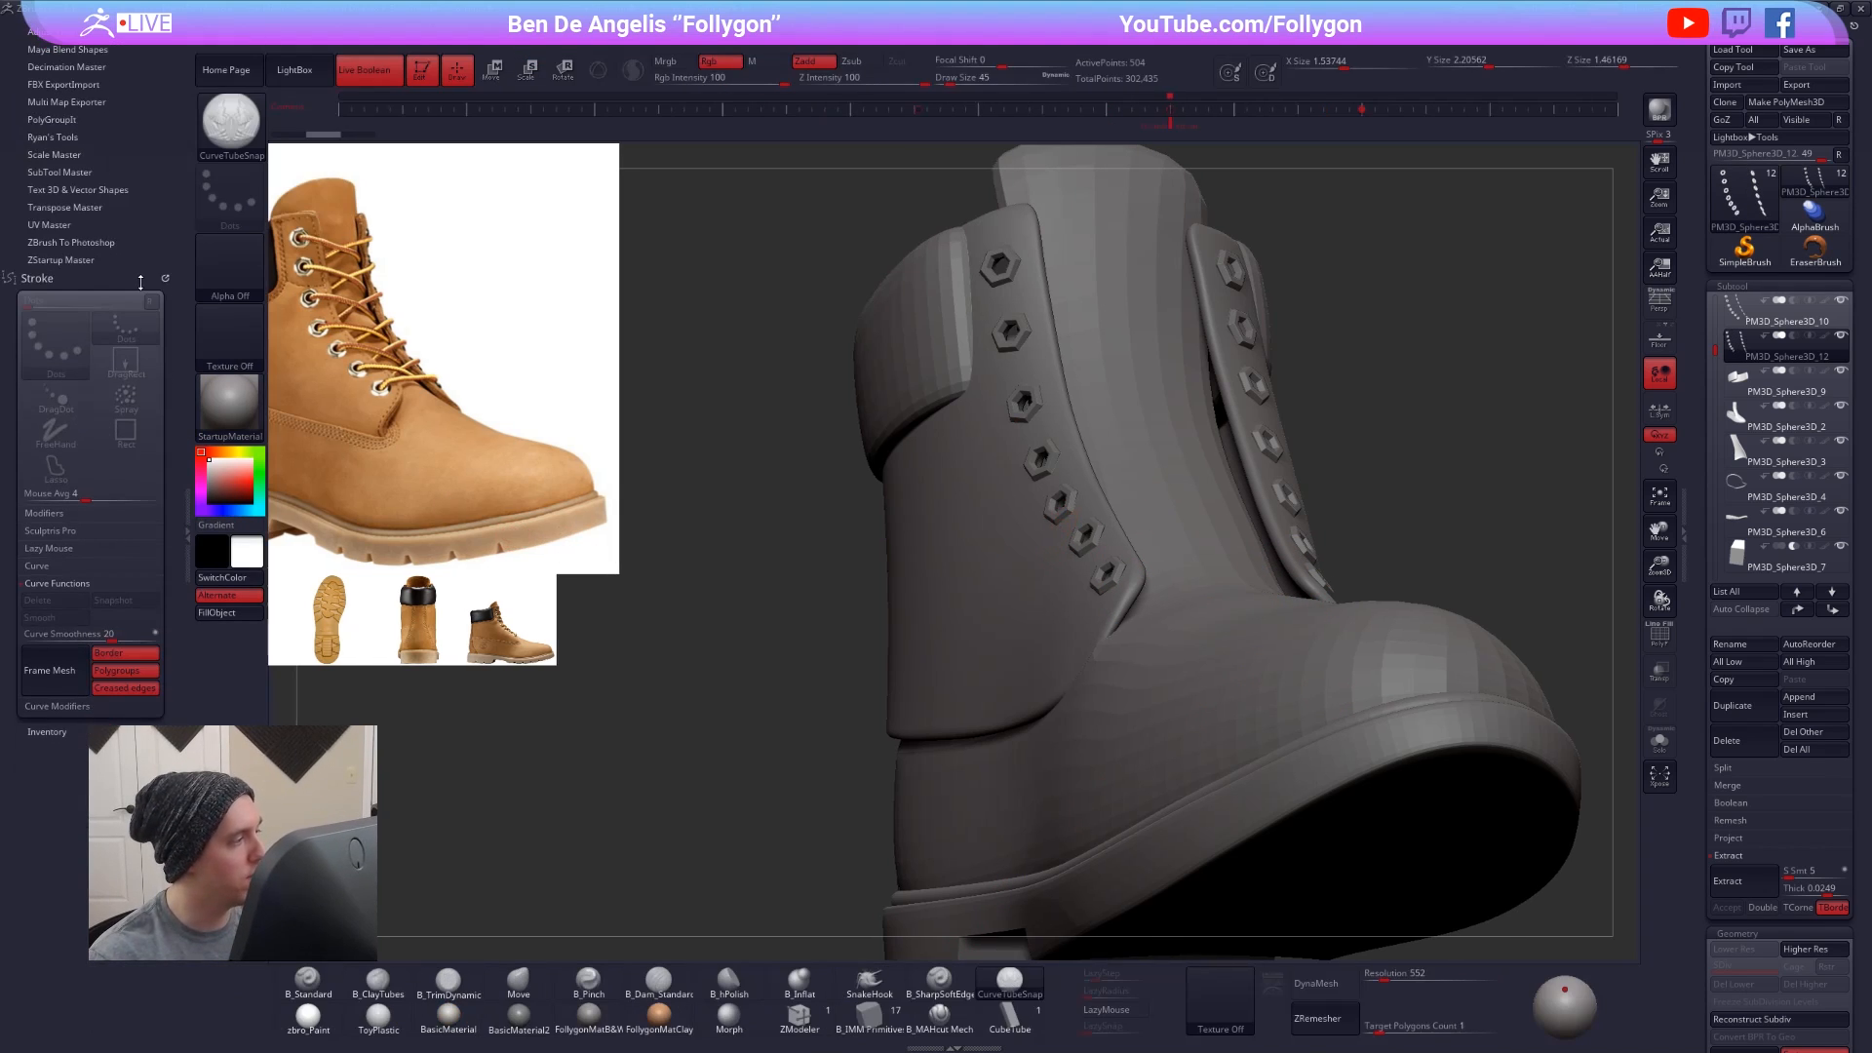
left_click(86, 562)
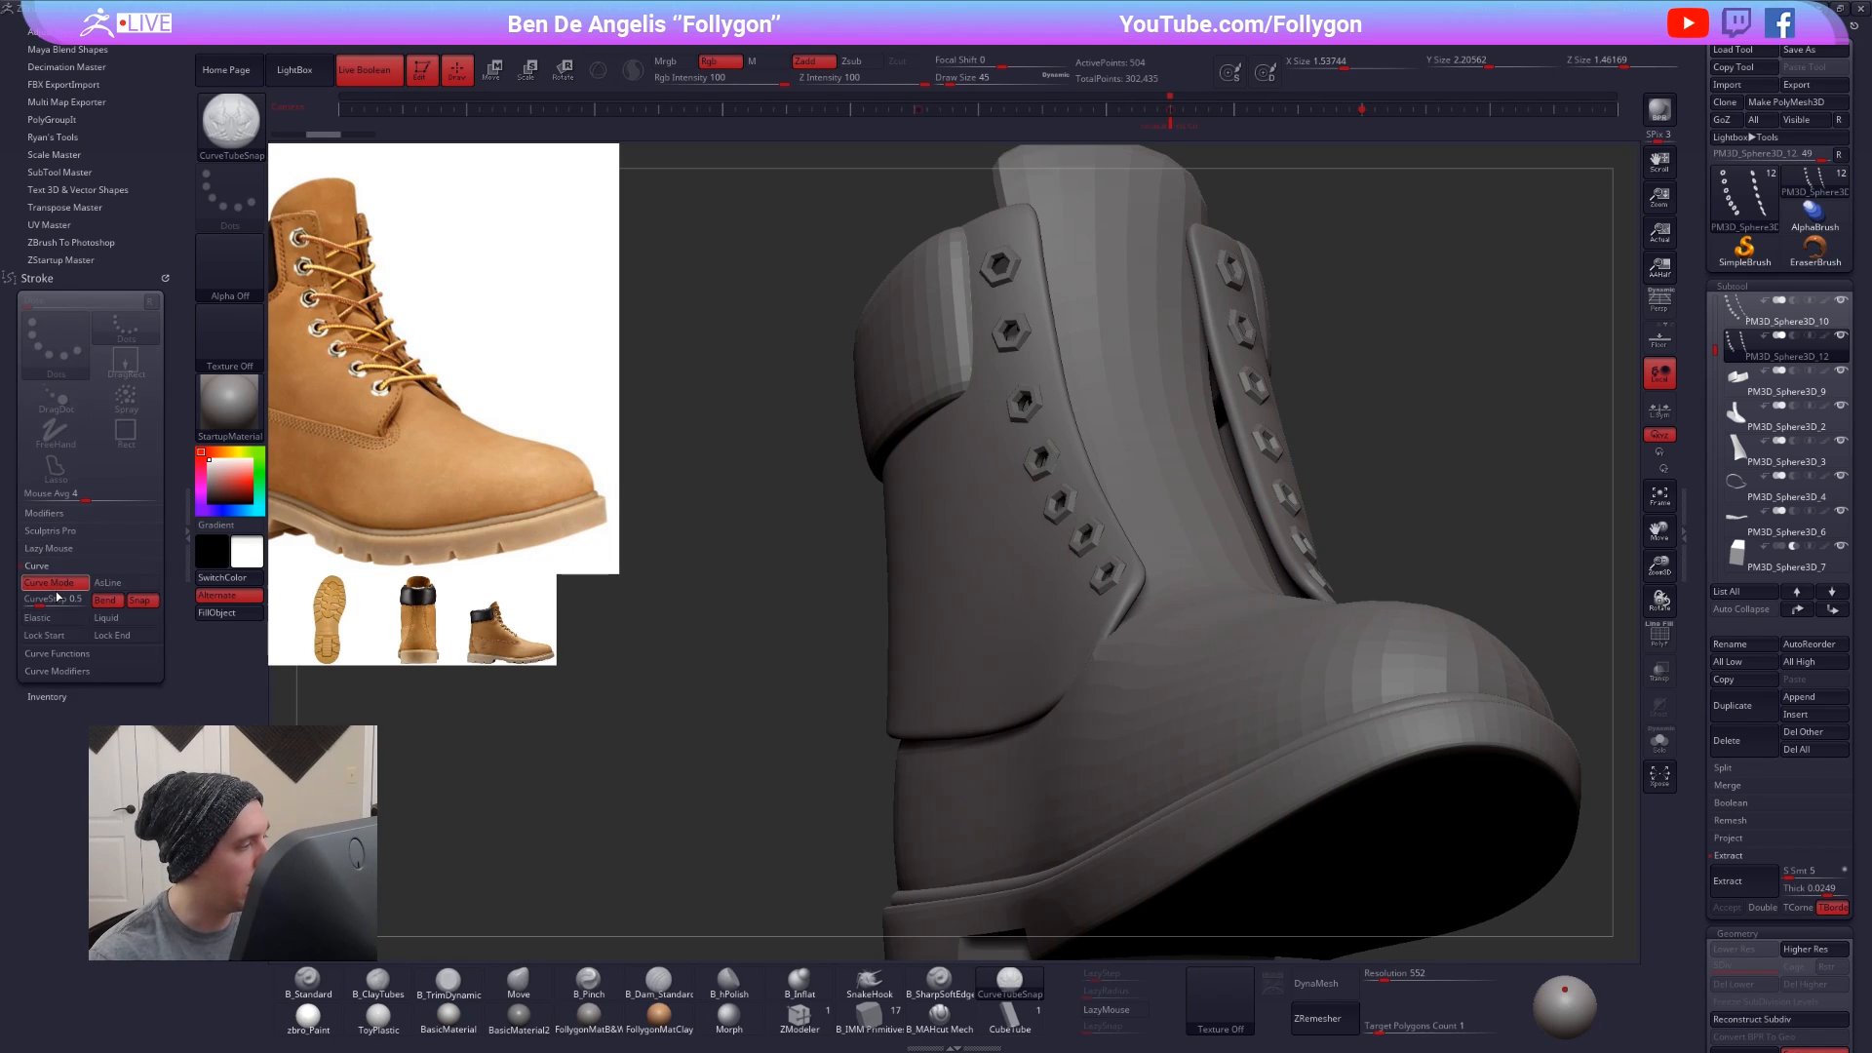
left_click(129, 584)
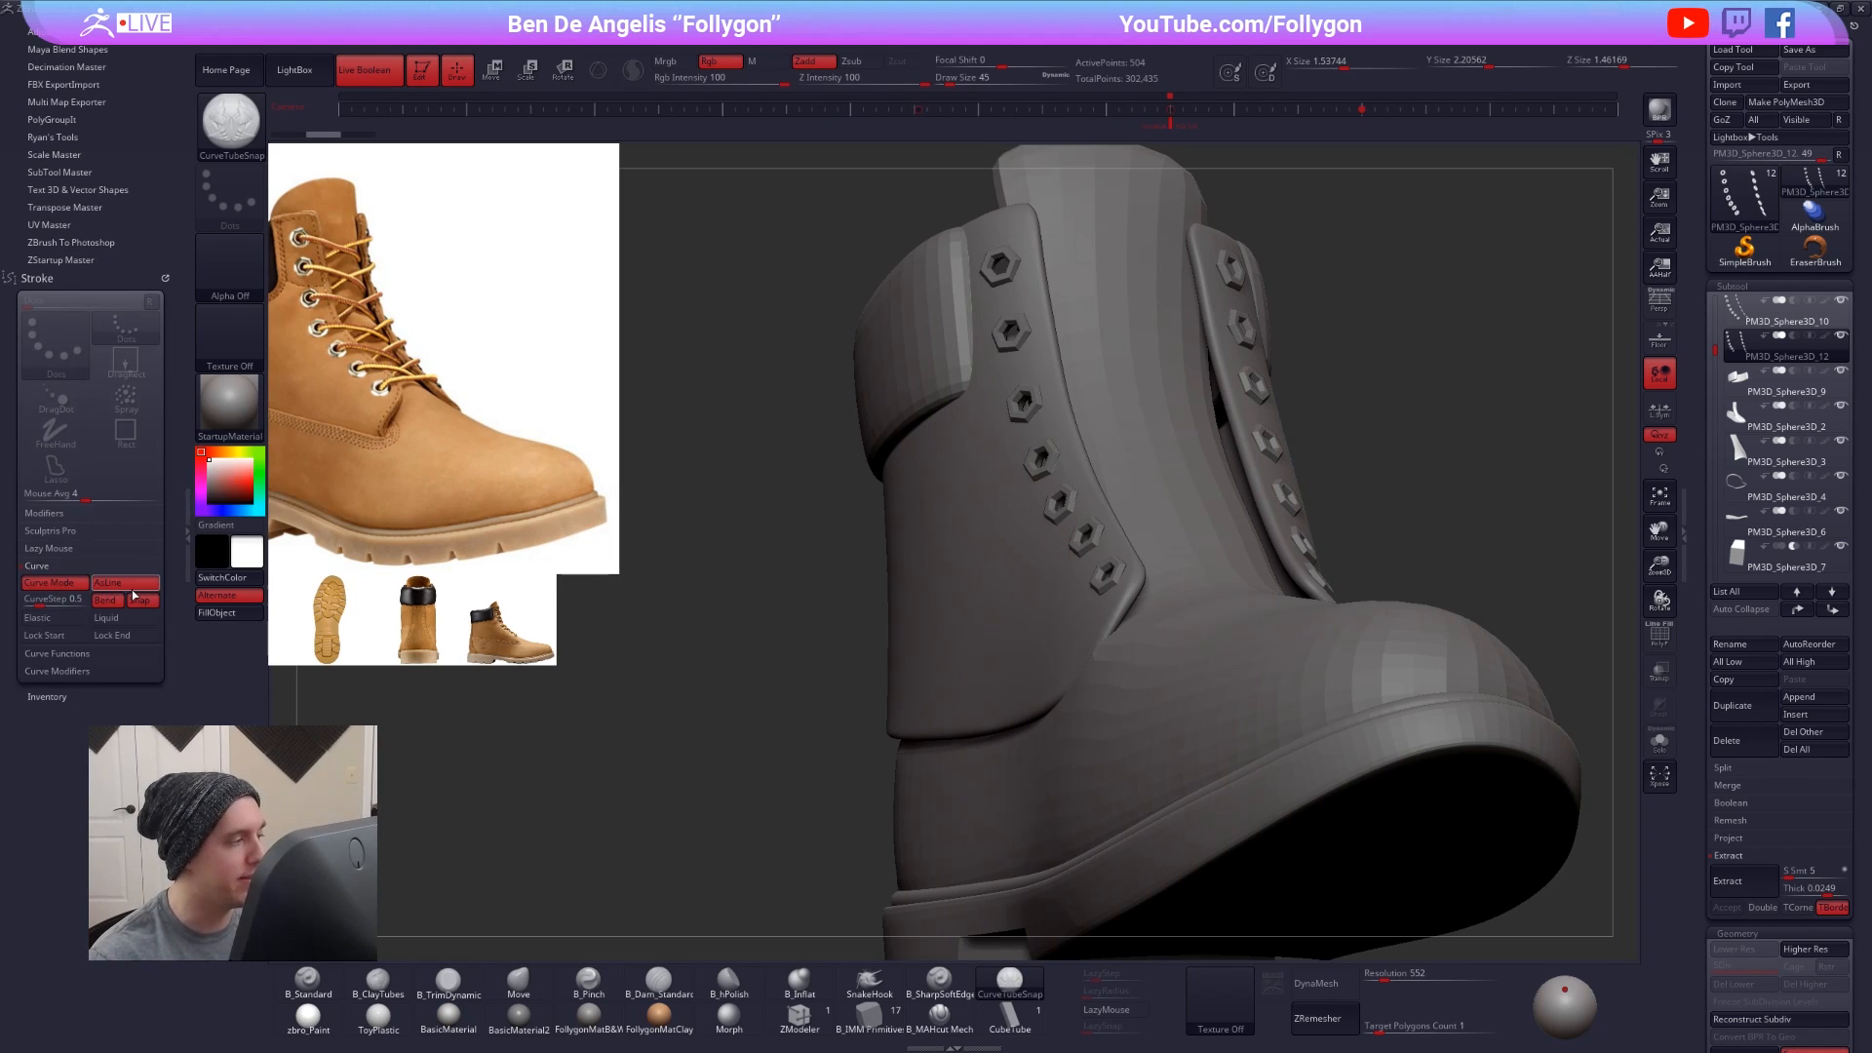
double_click(187, 534)
- Try drawing a straight tube outward from the lowest eyelet into empty space and undo it
right_click_drag(1154, 629, 1033, 488, "alt")
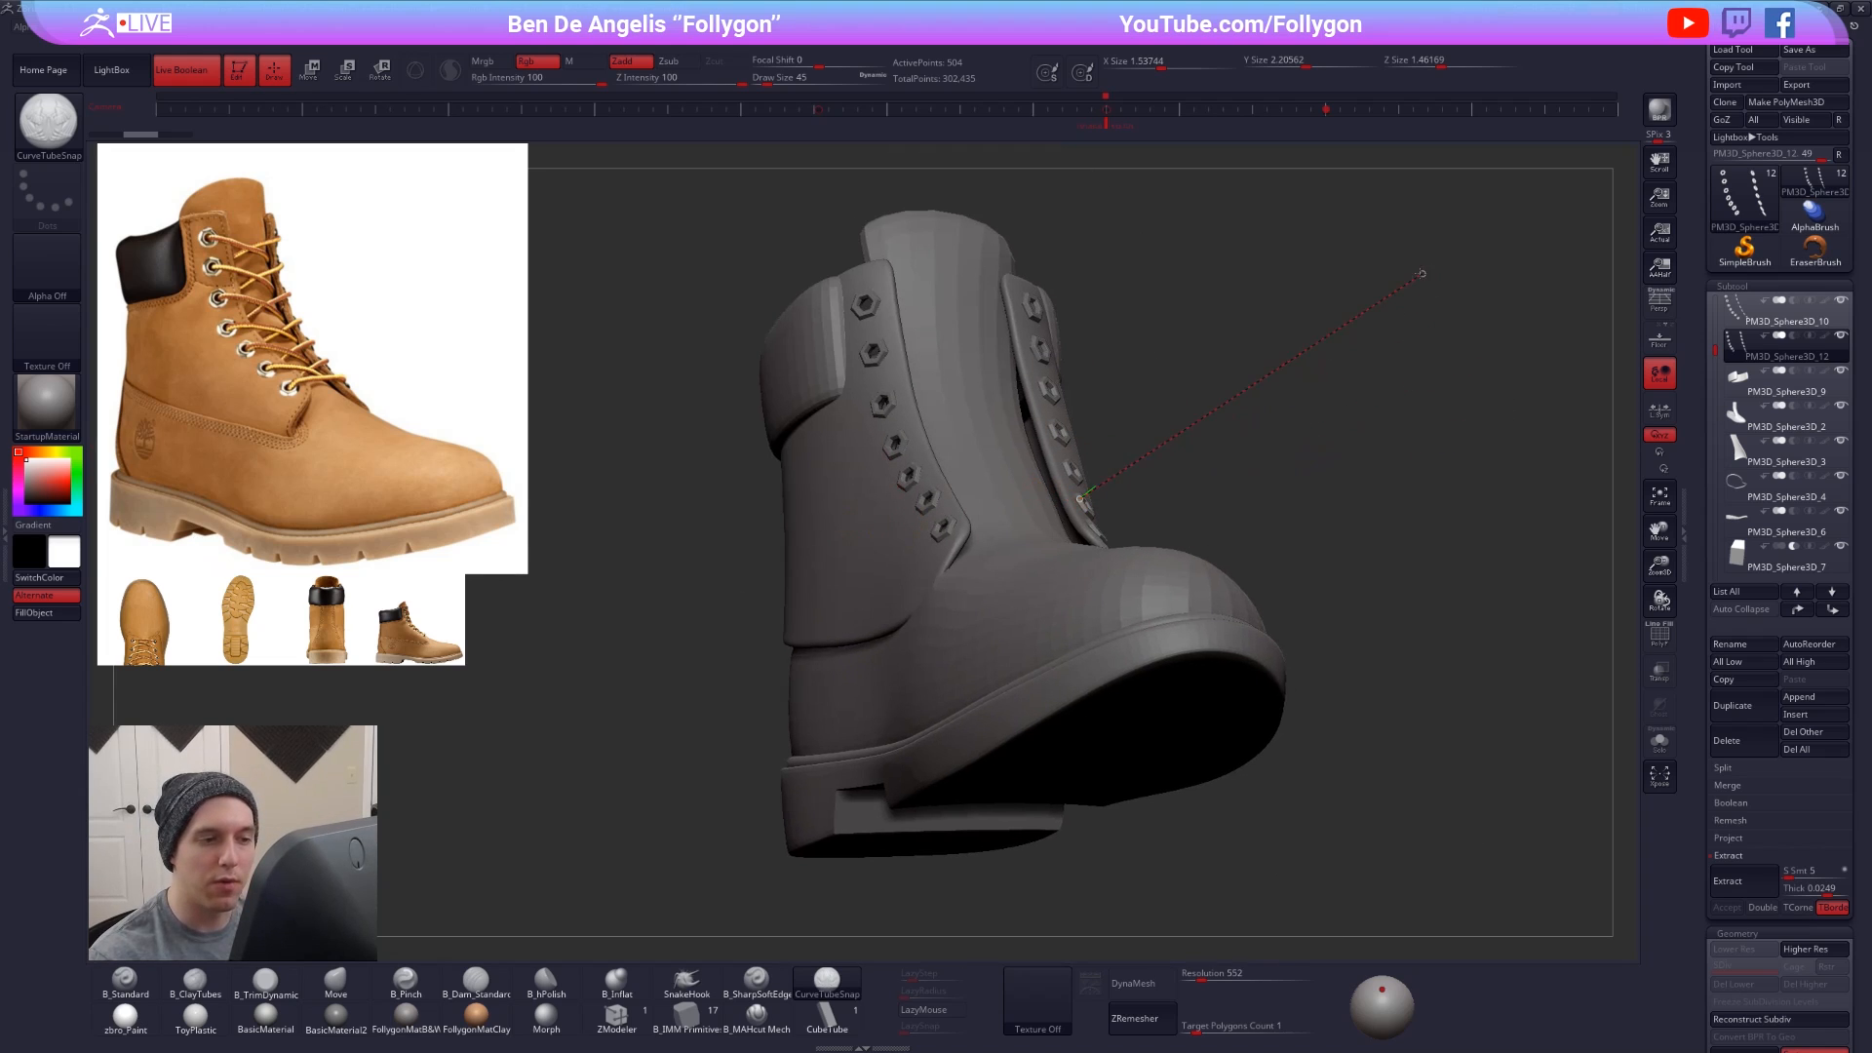
left_click_drag(1462, 320, 1462, 319)
right_click_drag(1279, 429, 1288, 557)
key("ctrl+z")
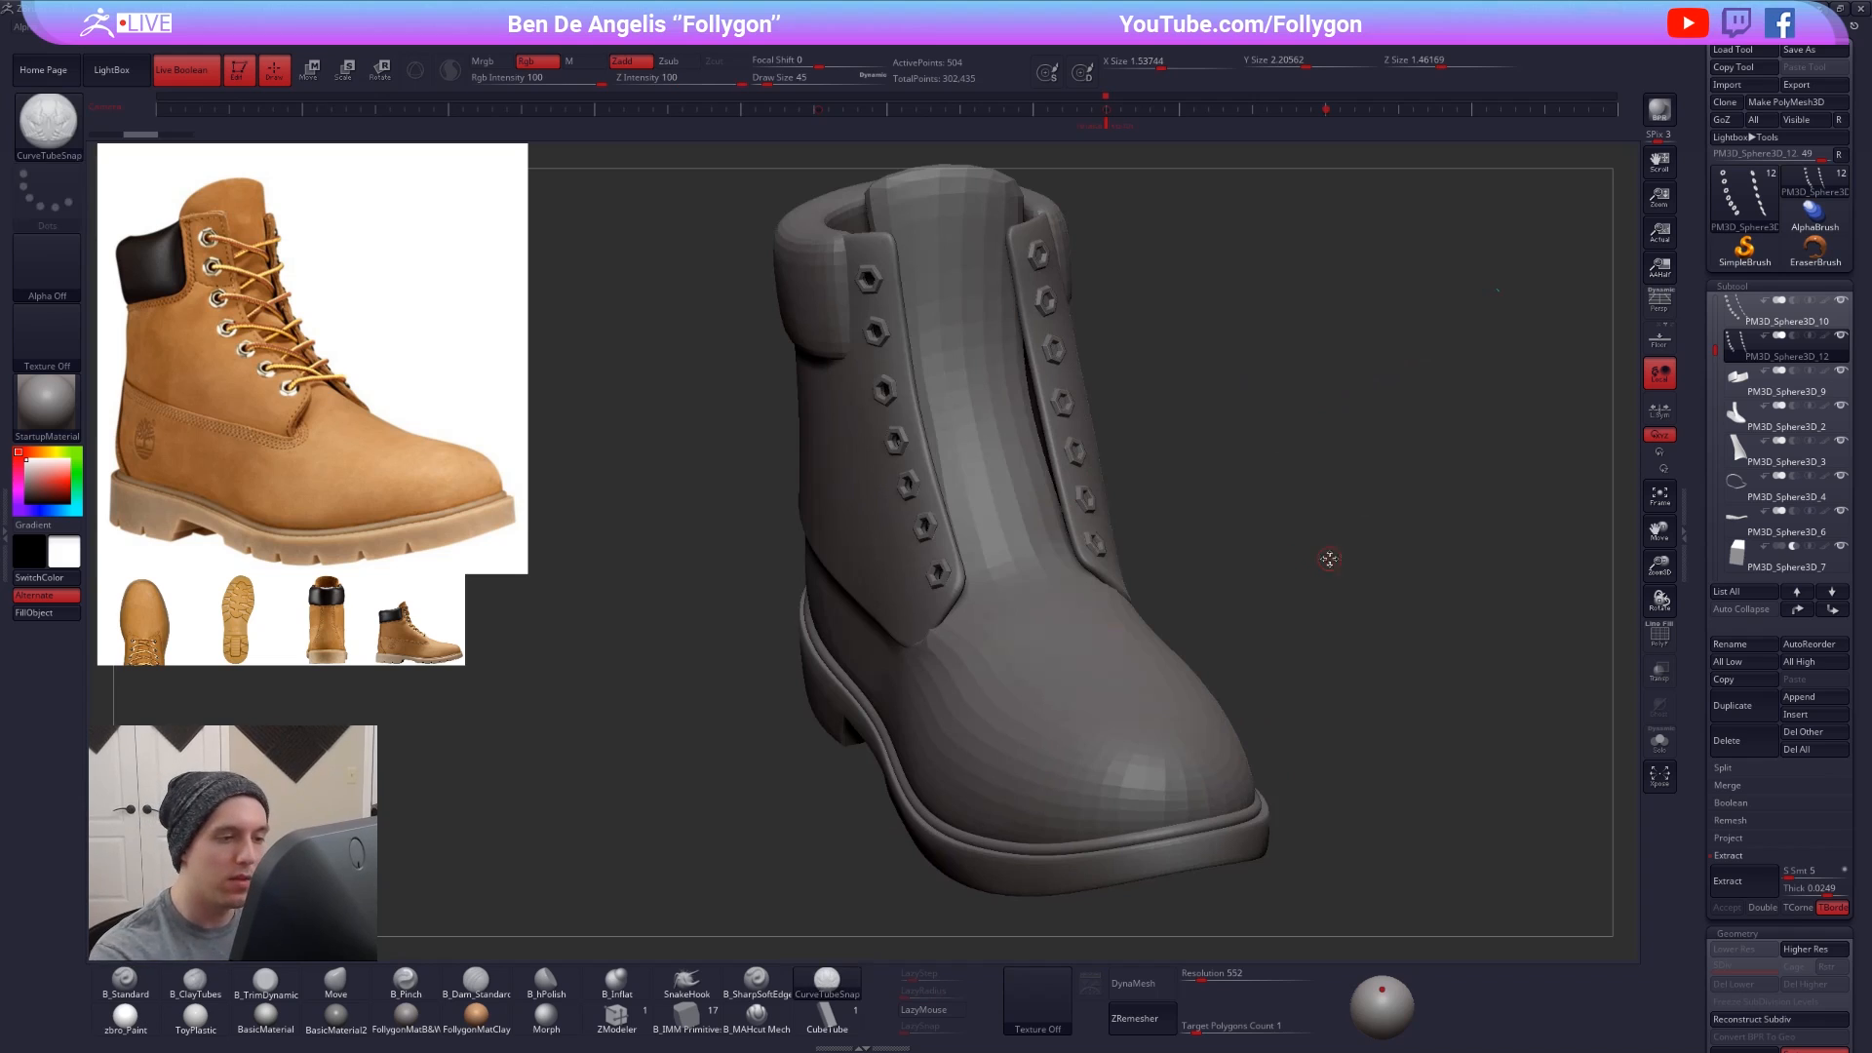
- Set the draw size to 25 and test a straight tube from the lowest eyelet, undoing the test stroke
key("space")
left_click_drag(1331, 564, 1337, 564)
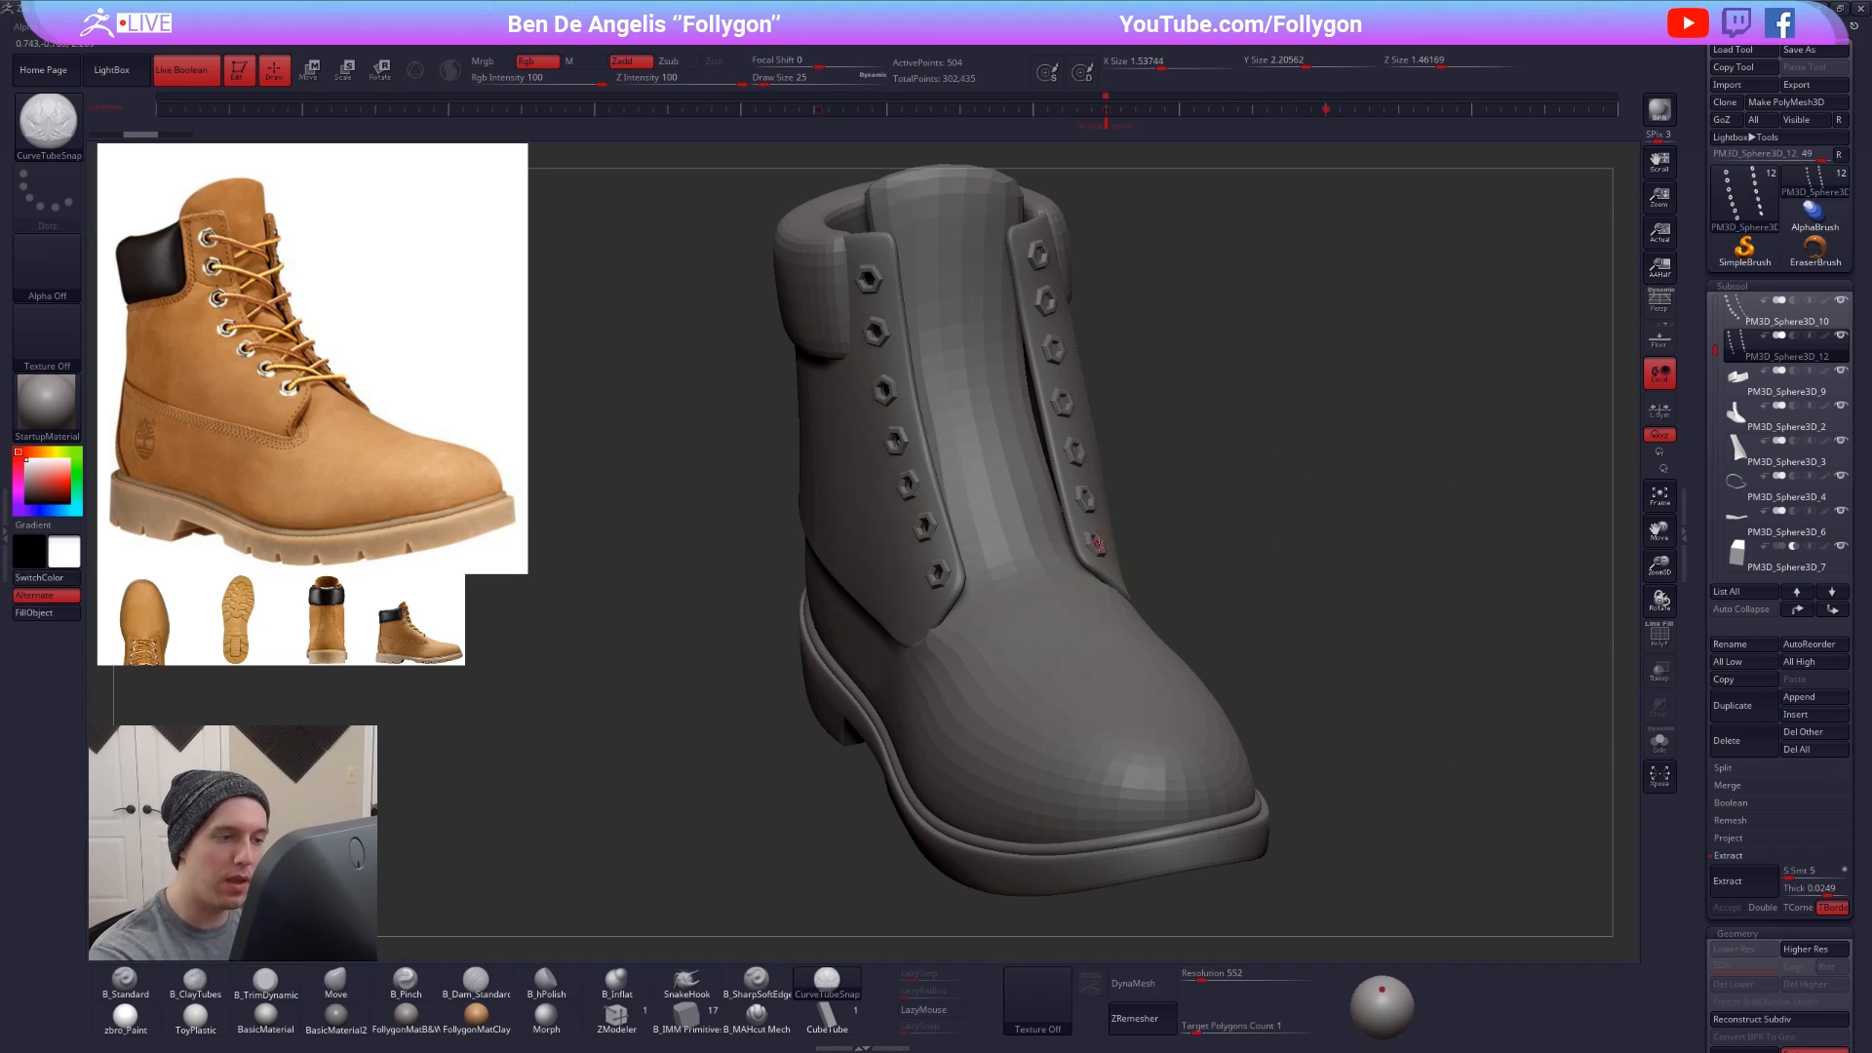
left_click_drag(1097, 544, 1348, 497)
key("ctrl+z")
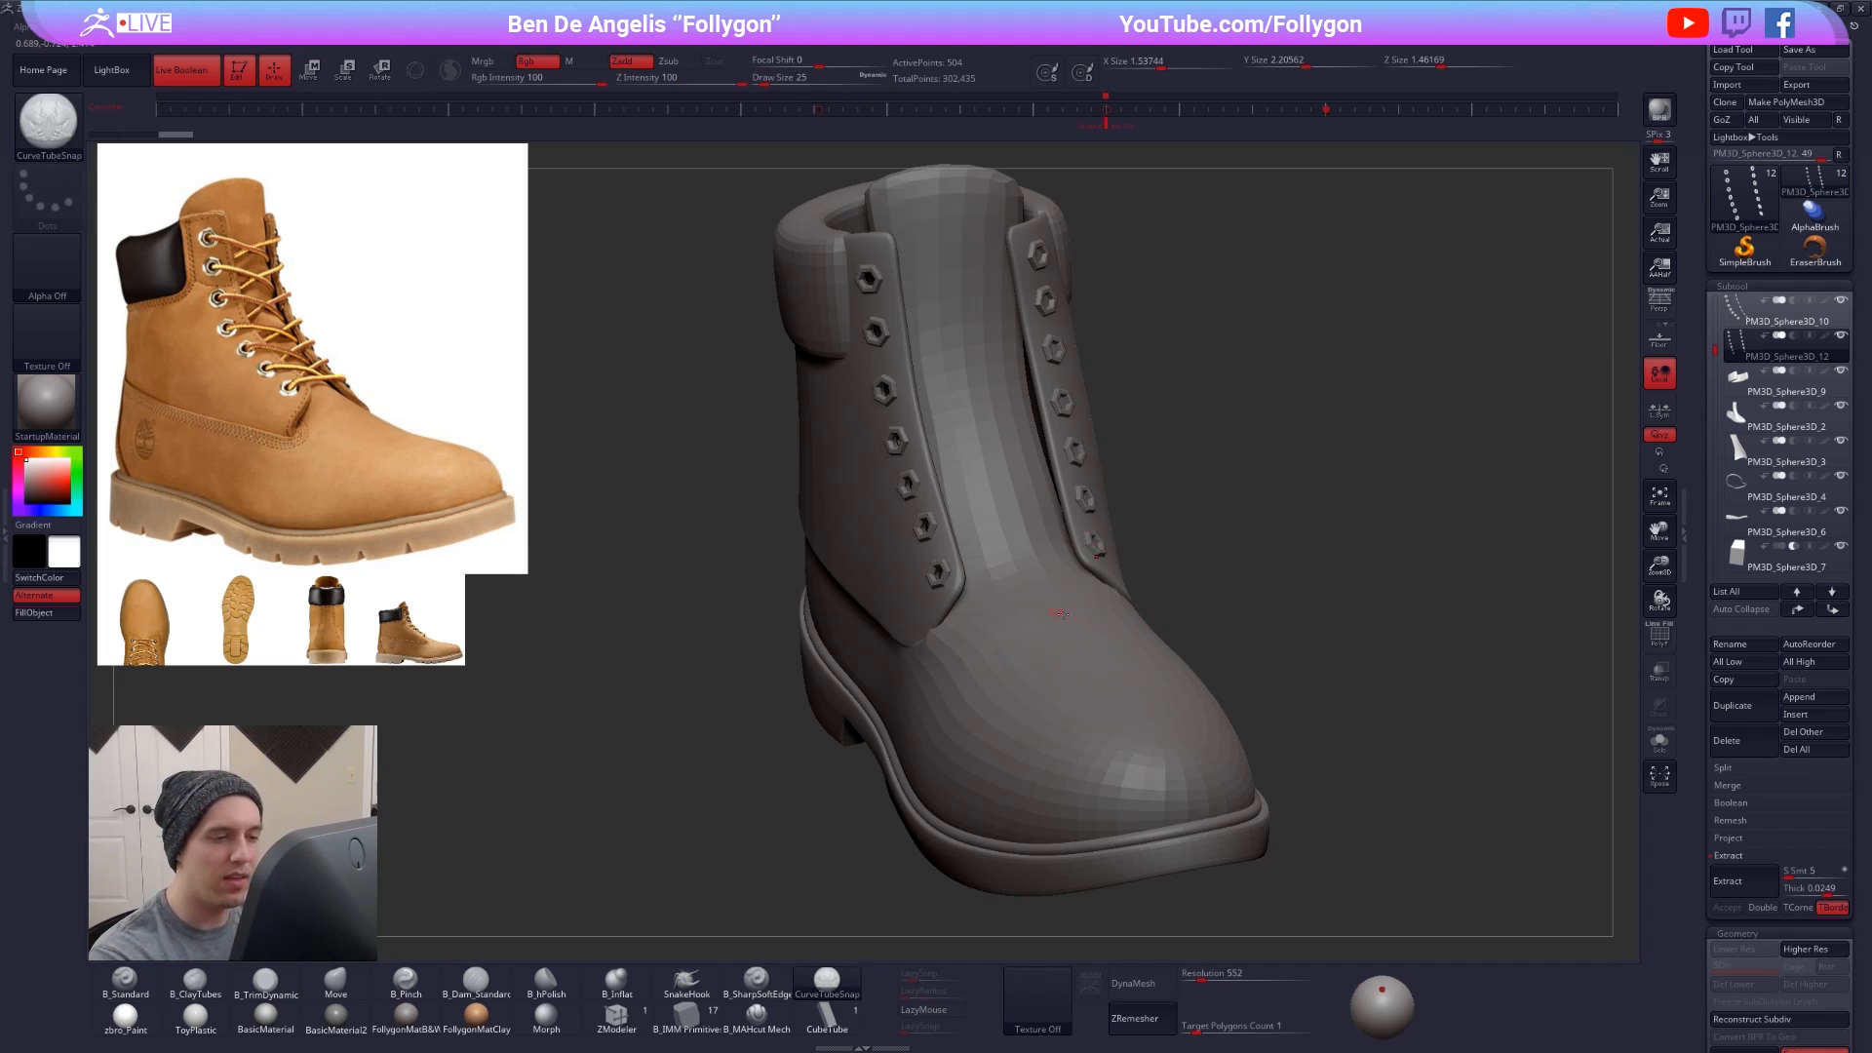
- Try drawing a straight lace from the centre of one lowest eyelet to the centre of the opposite one, and undo it
right_click_drag(1045, 609, 1120, 624, "alt")
right_click_drag(1120, 546, 1158, 558)
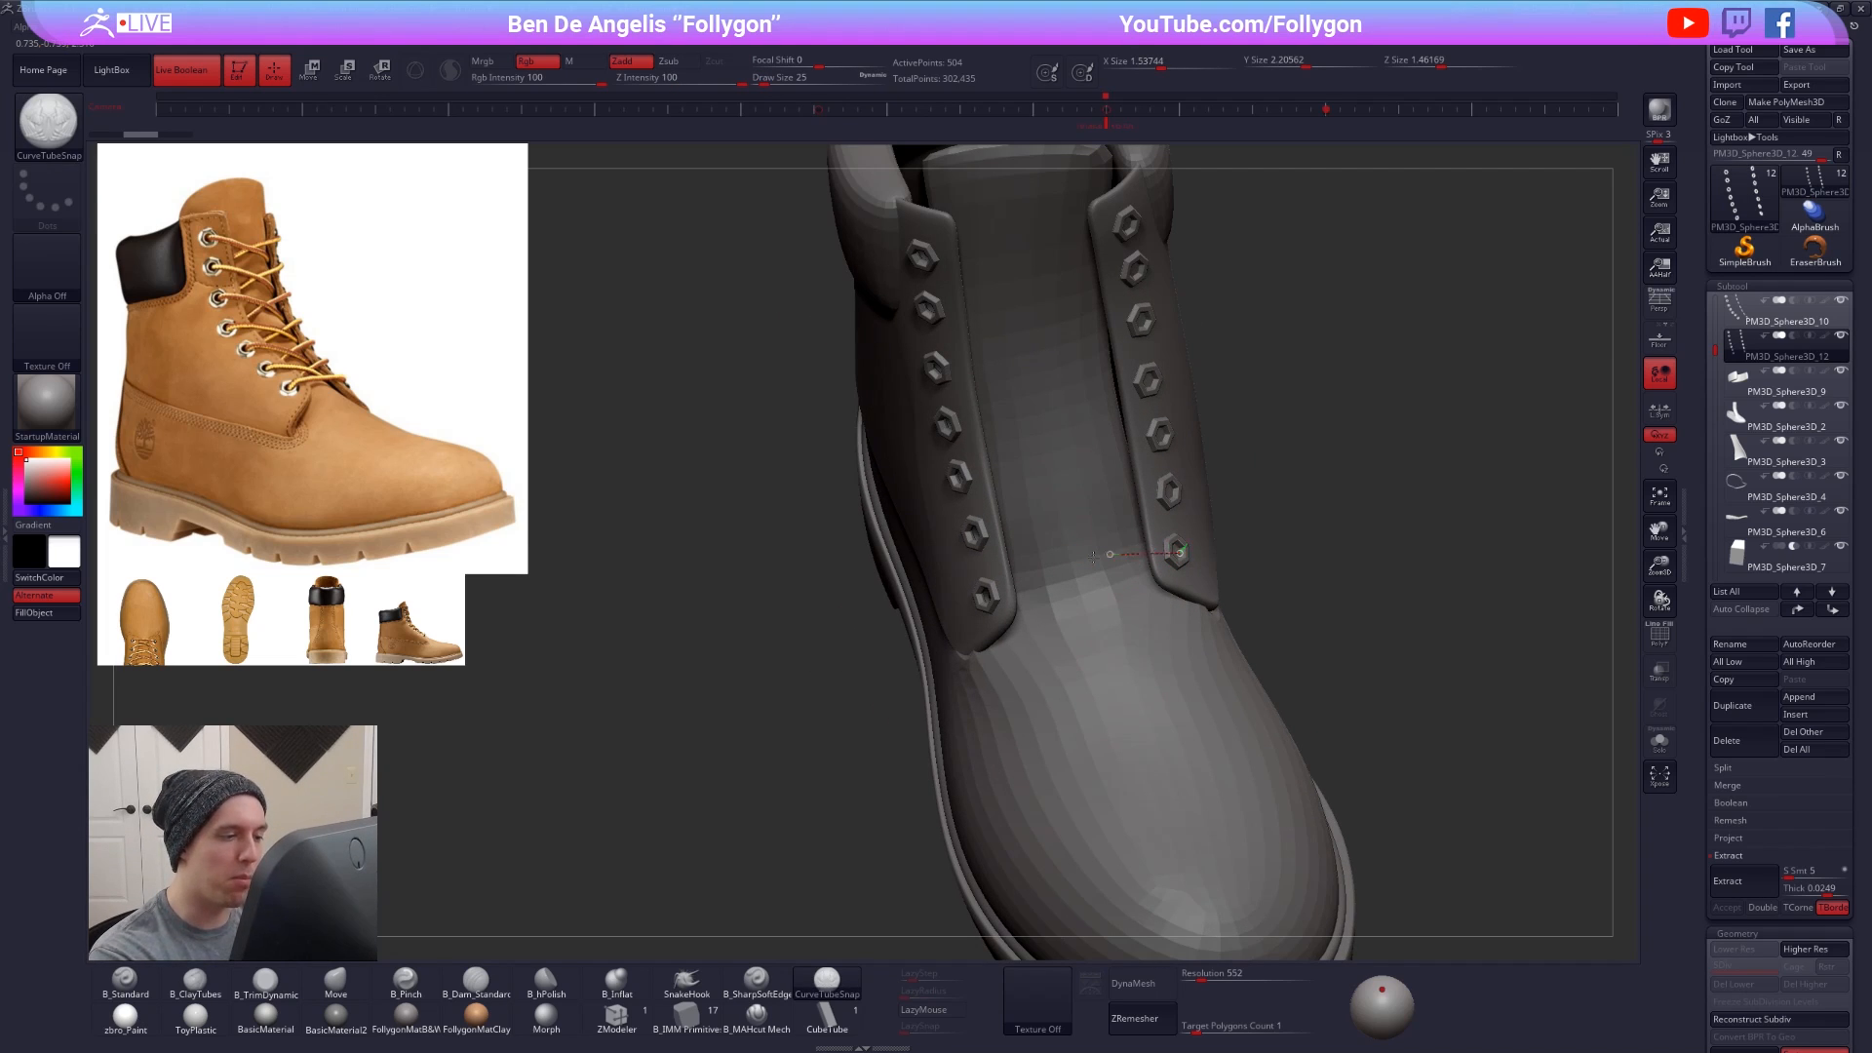
left_click_drag(1096, 556, 977, 599)
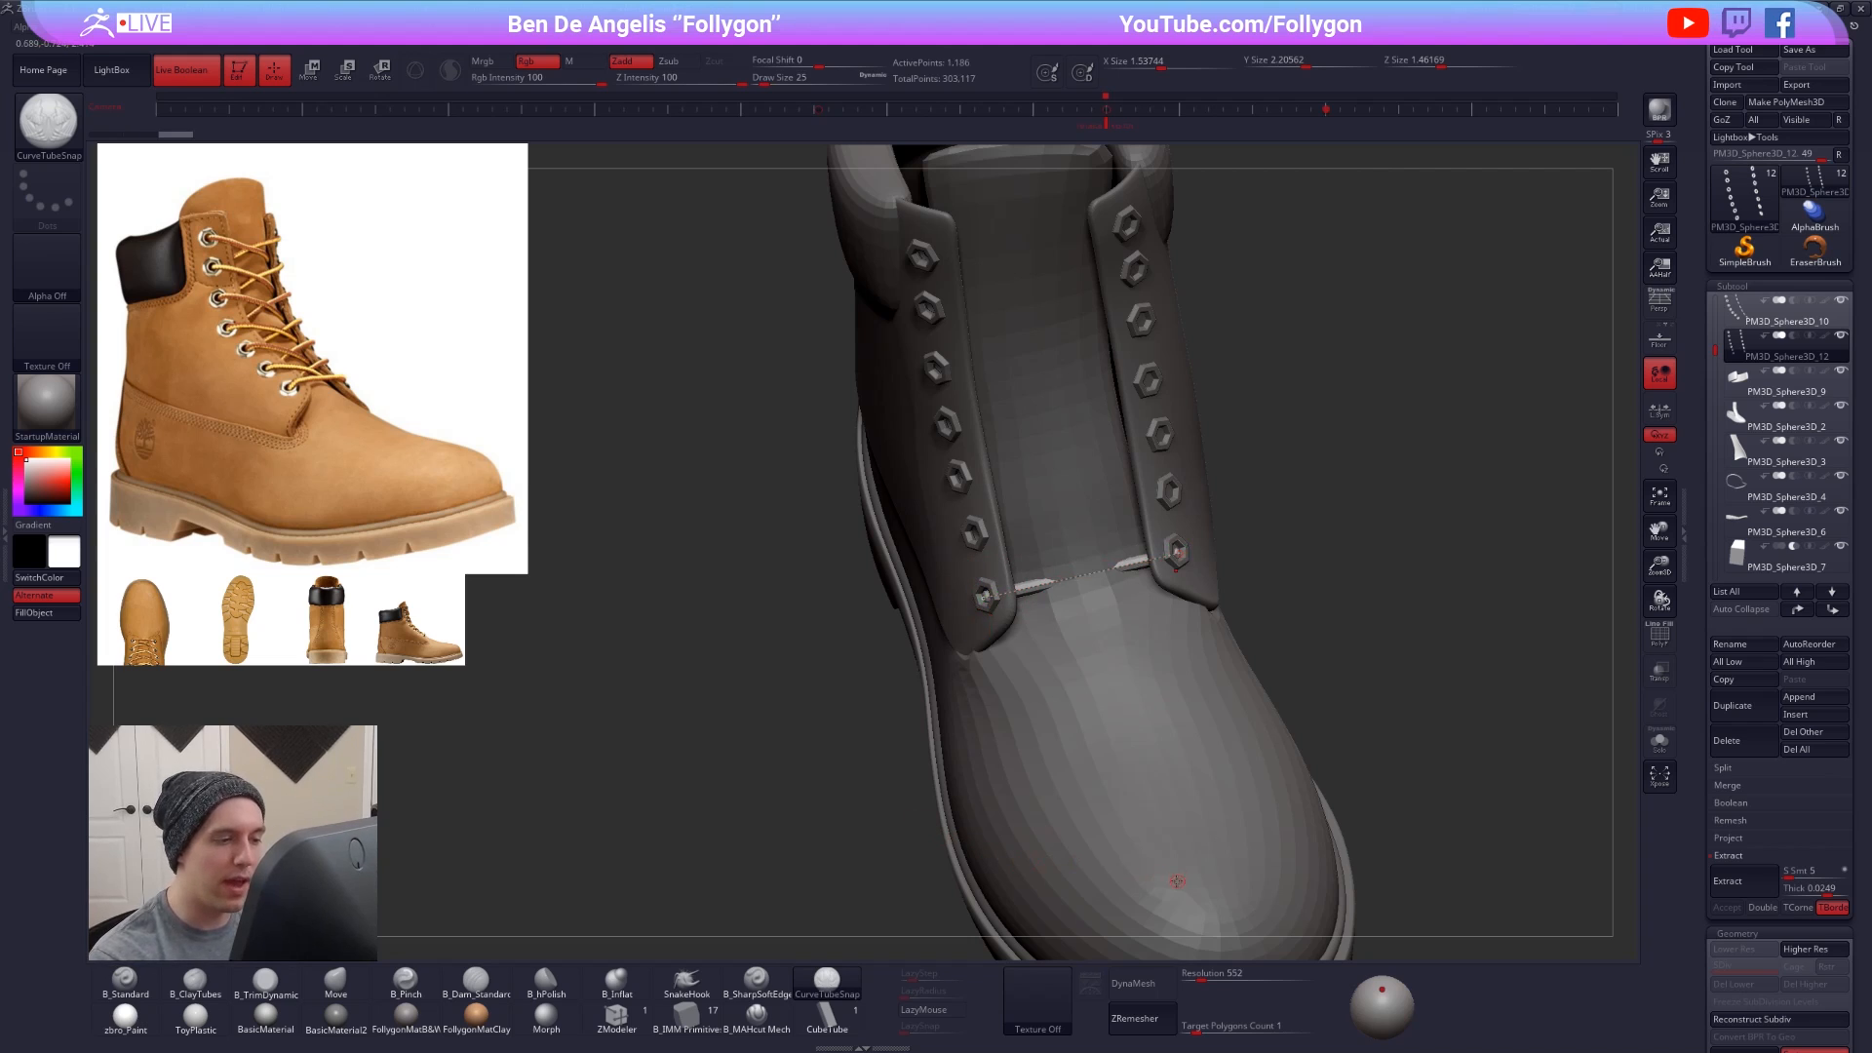
key("ctrl+z")
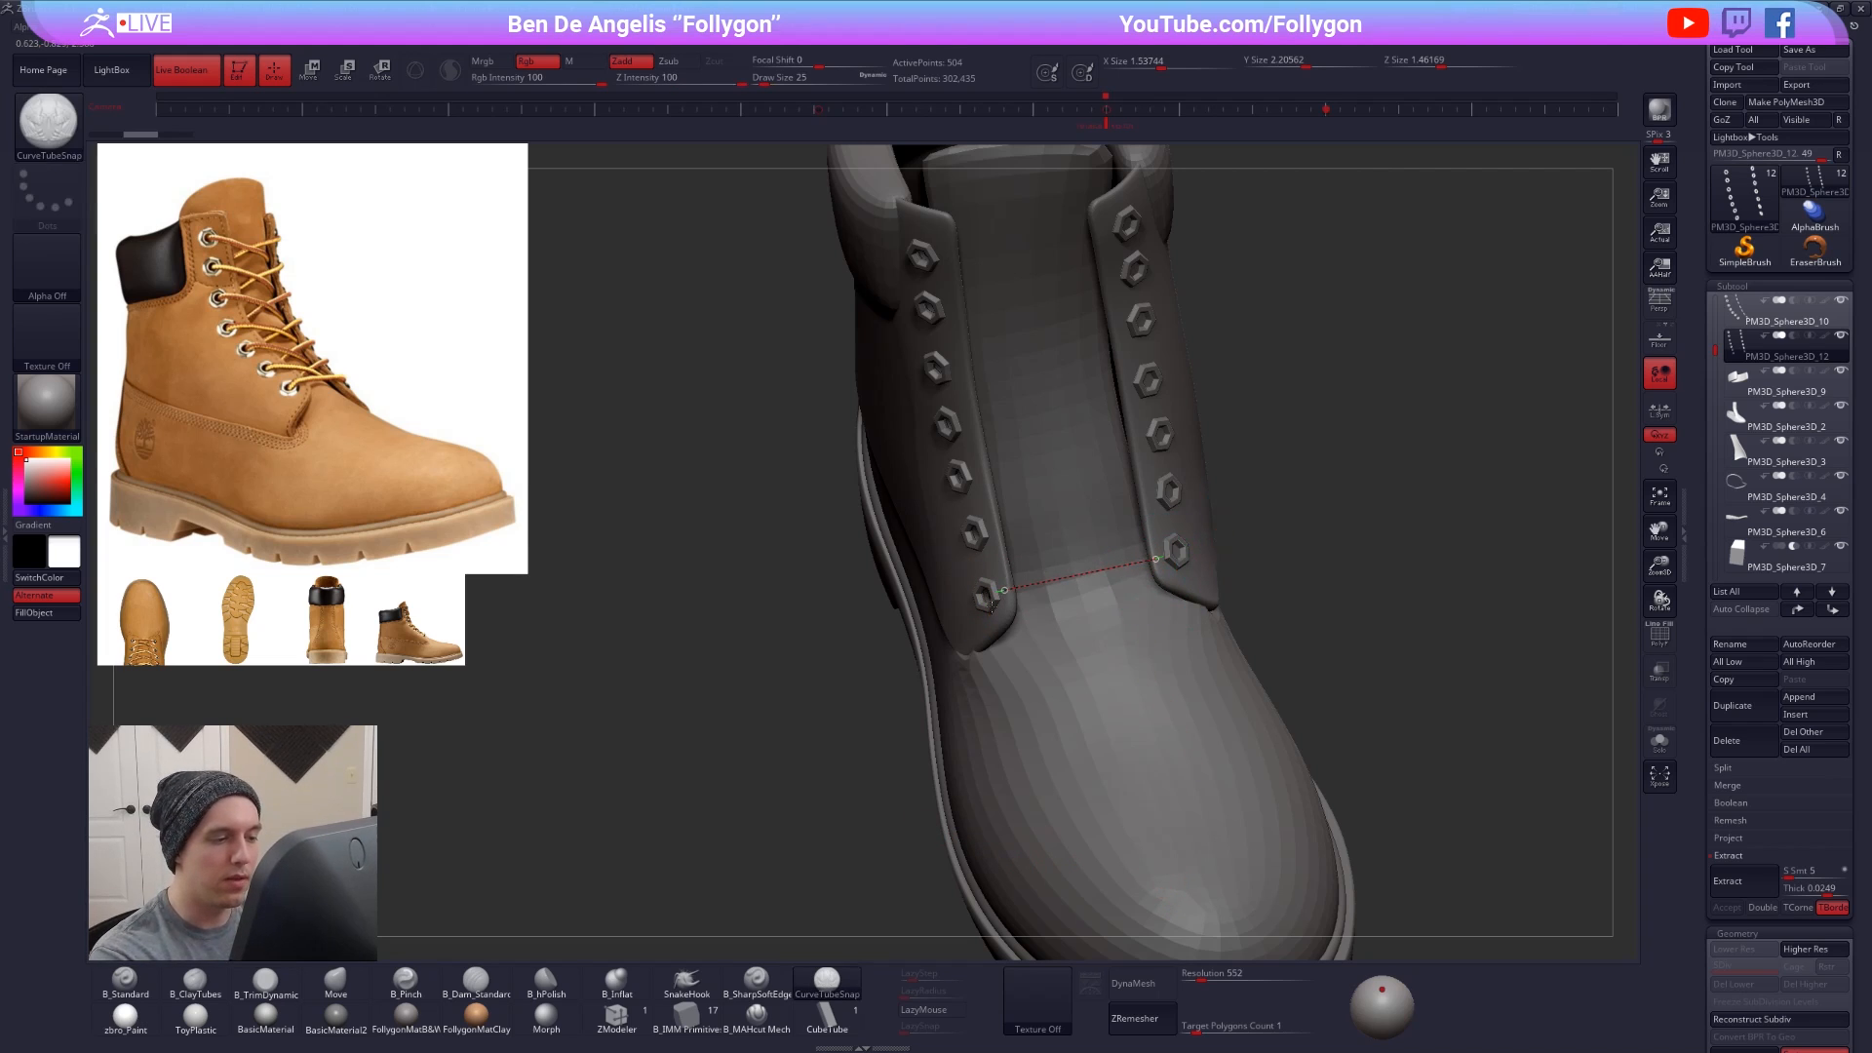
- Draw a straight lace tube across the tongue between the inner edges of the lowest pair of eyelets
left_click_drag(992, 606, 992, 606)
right_click_drag(1033, 751, 1065, 616)
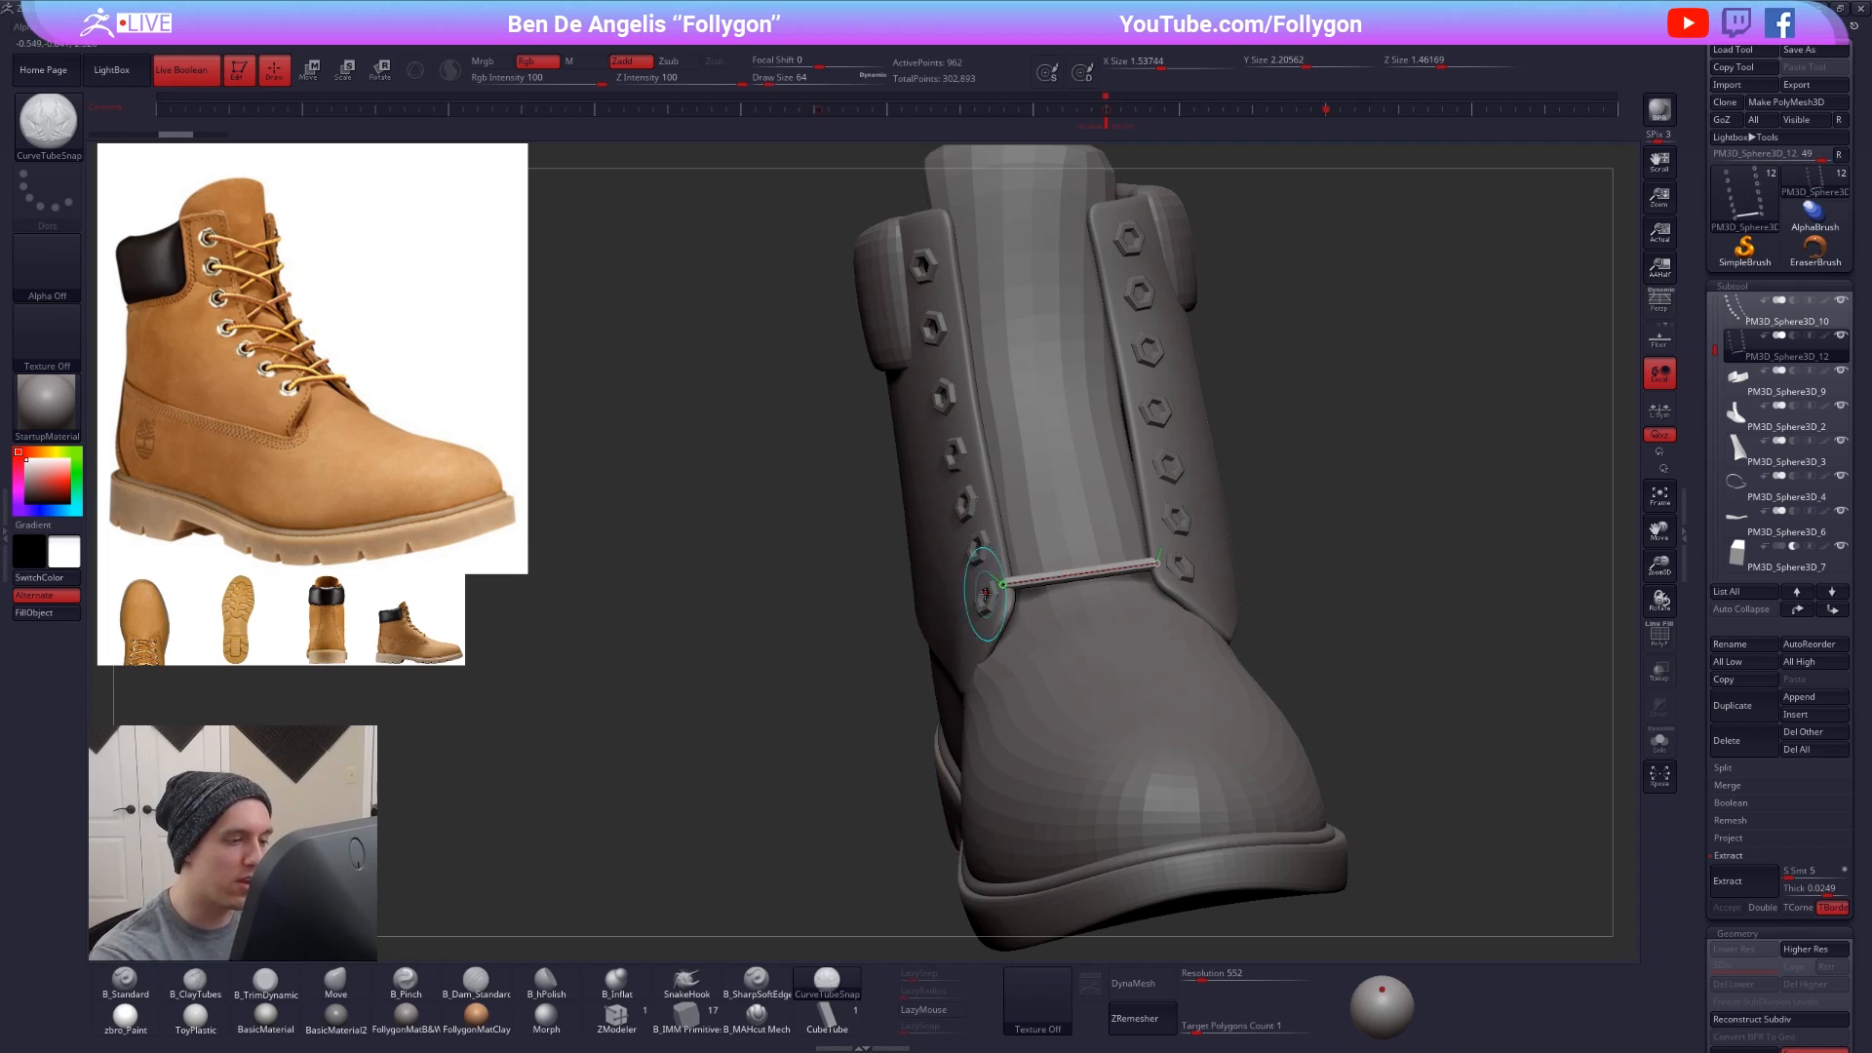
right_click_drag(983, 604, 1065, 597)
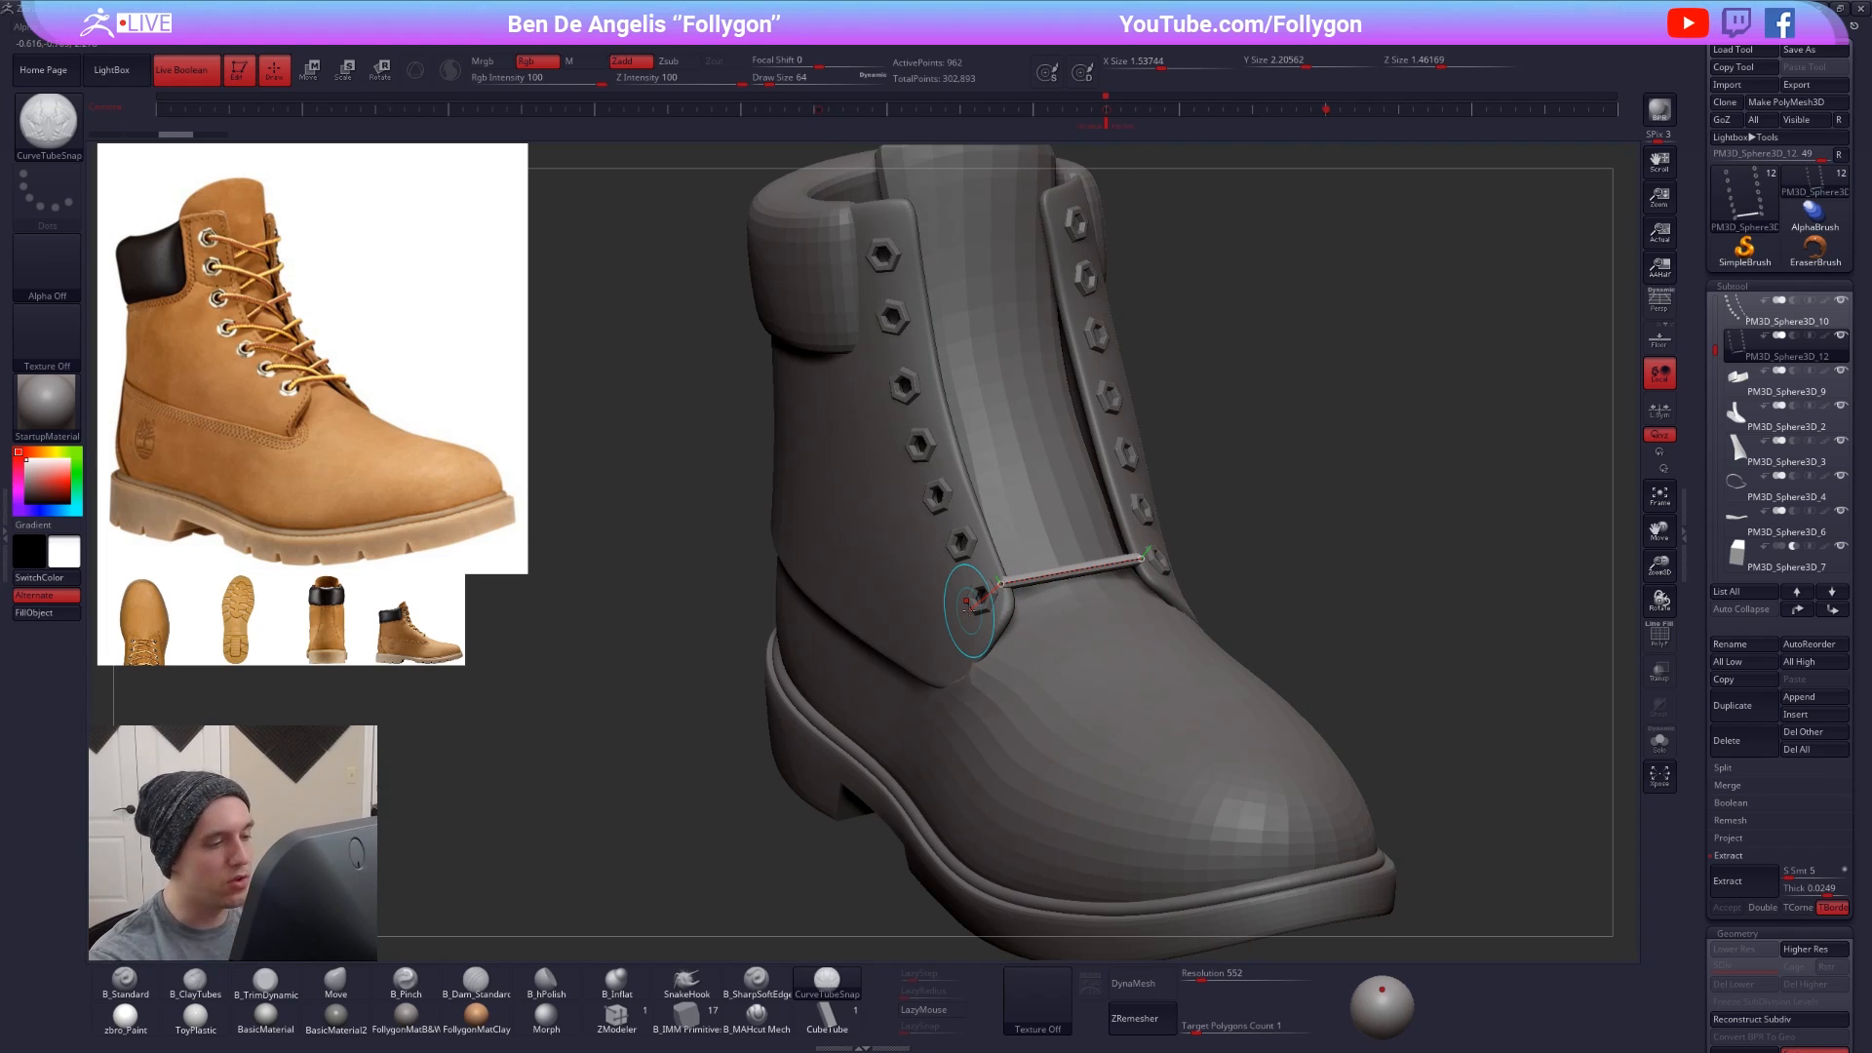
key("bracketleft")
key("bracketleft")
key("bracketleft")
key("bracketleft")
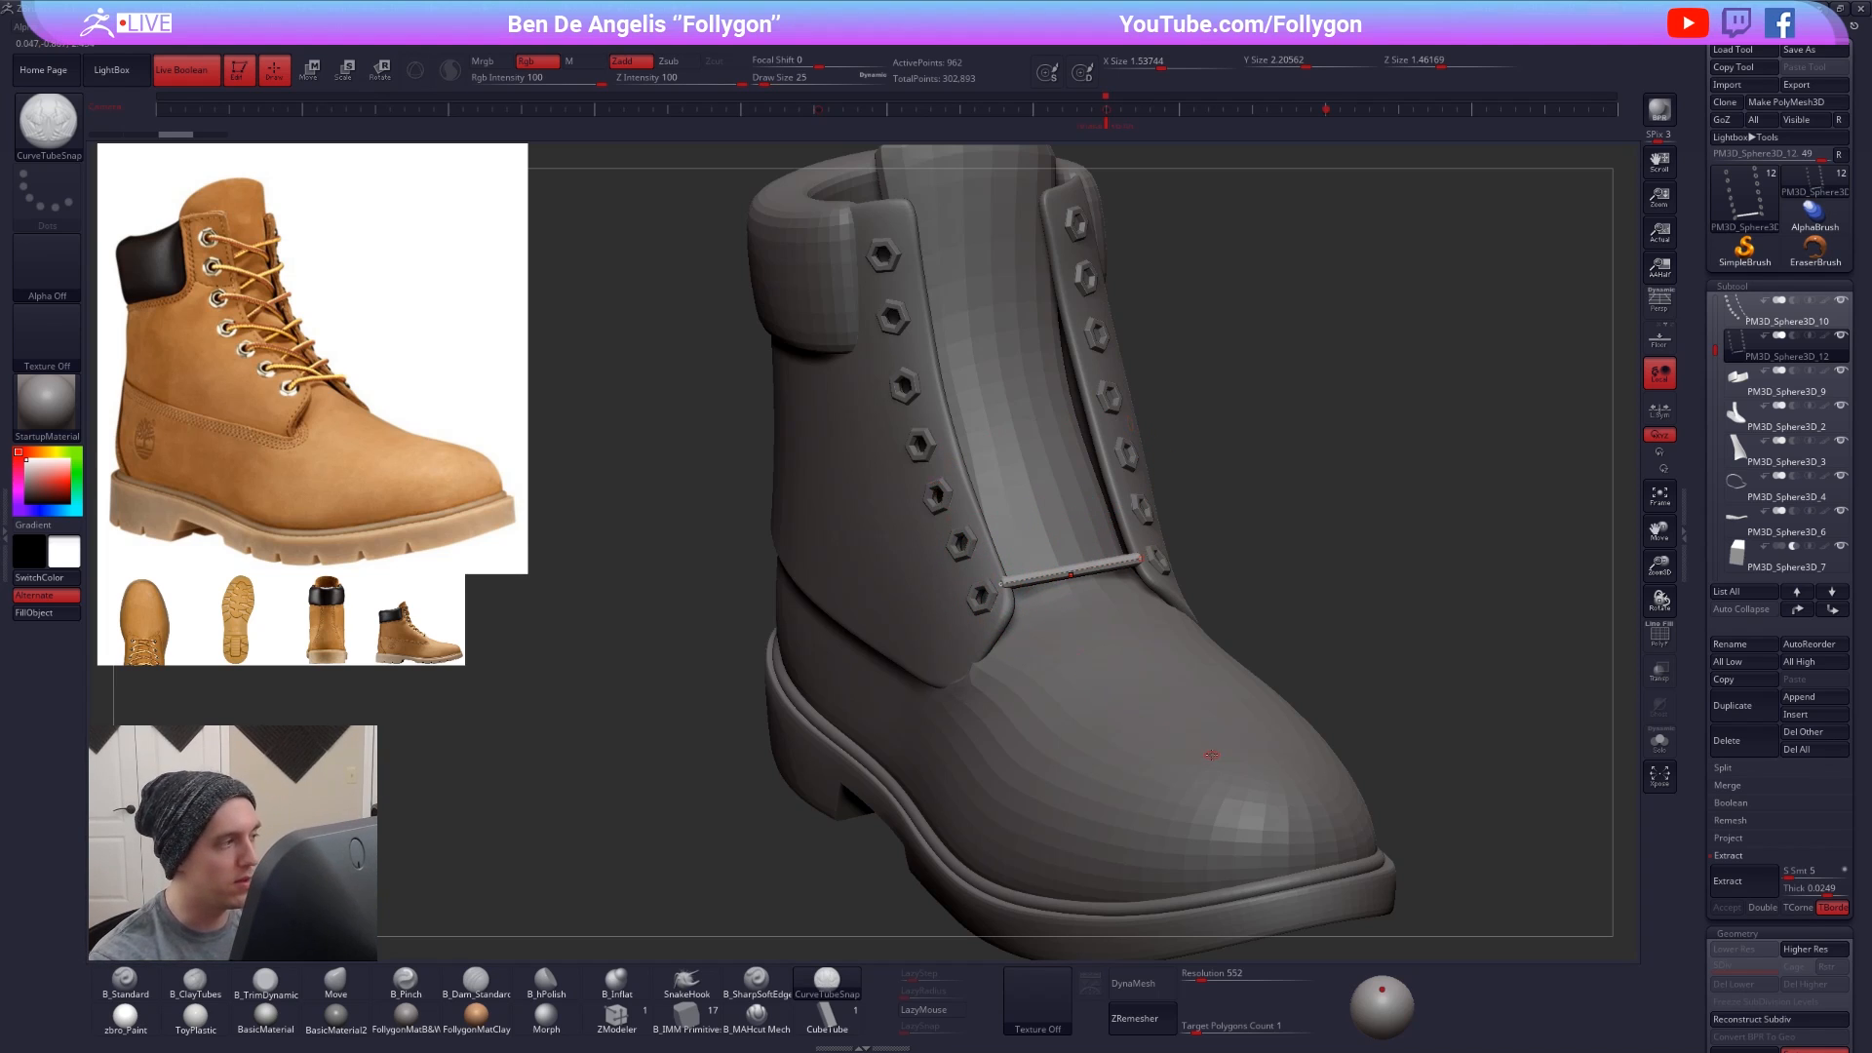
key("bracketright")
key("bracketright")
key("bracketright")
key("bracketright")
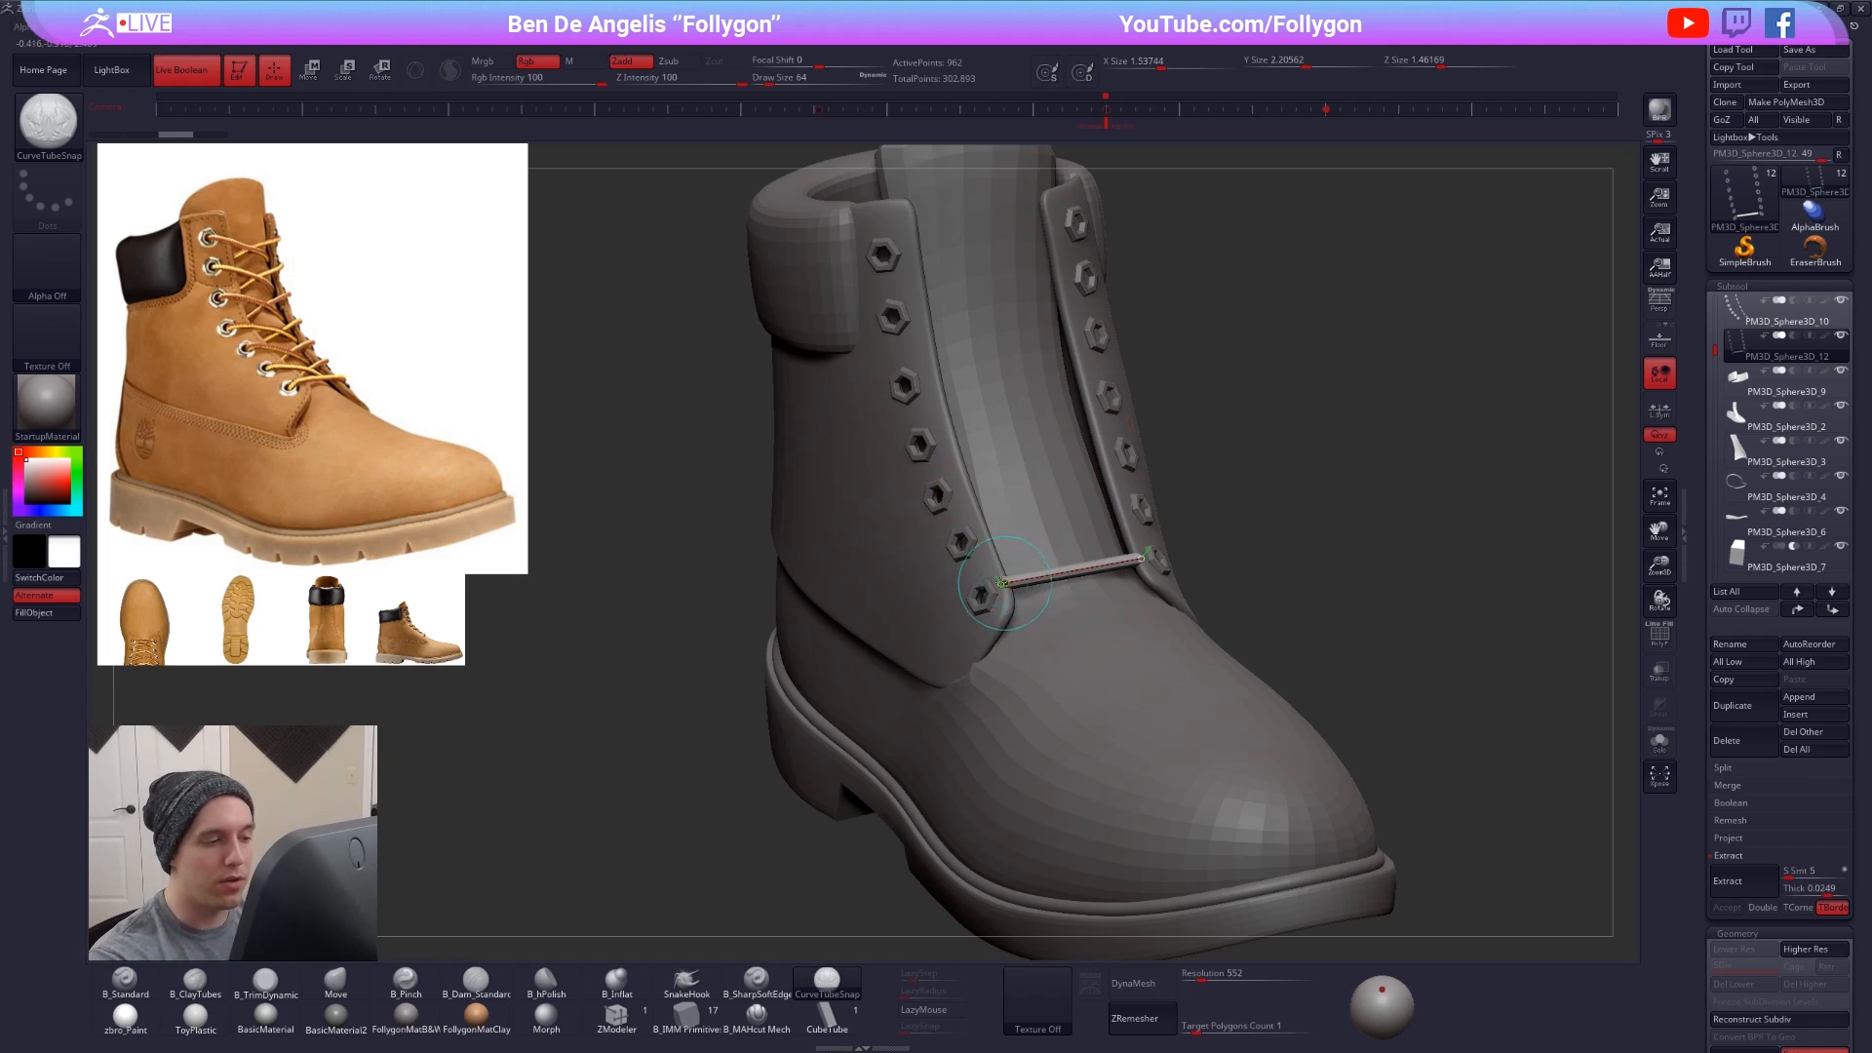
right_click_drag(986, 603, 1102, 606)
key("bracketleft")
key("bracketleft")
key("bracketleft")
key("bracketleft")
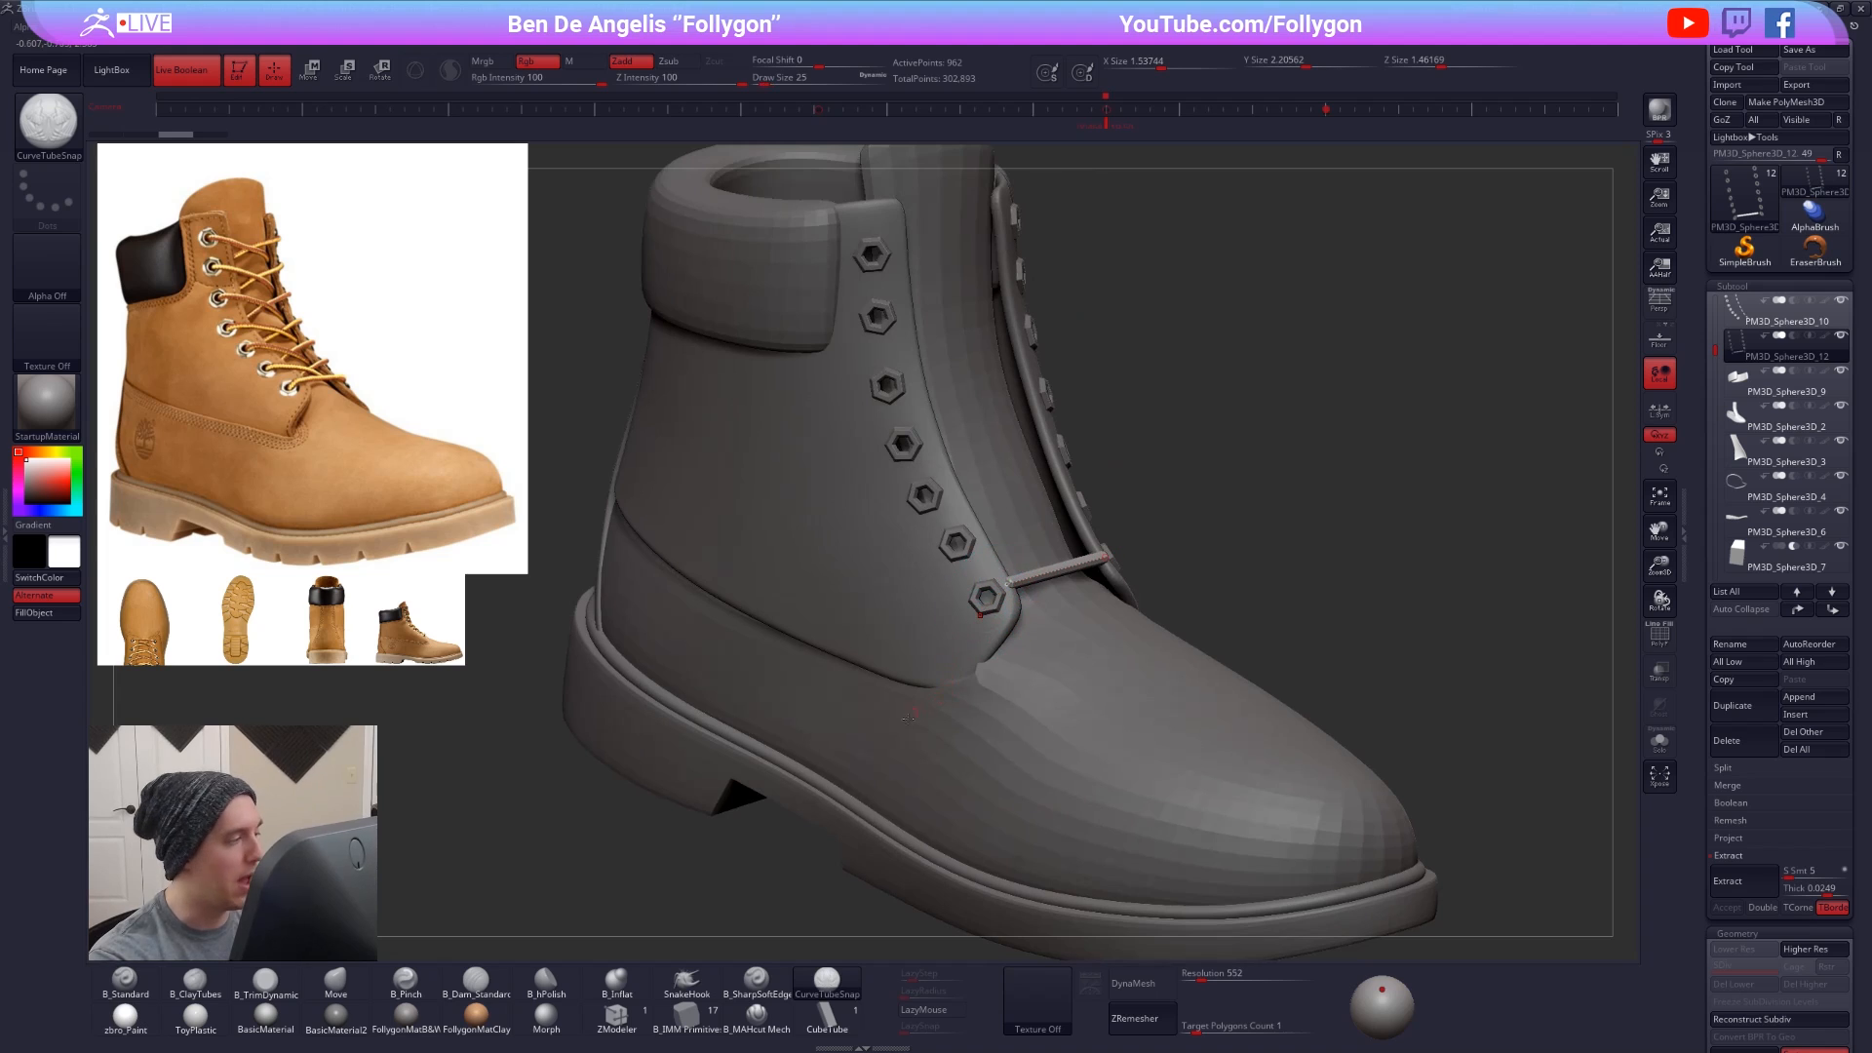
left_click(5, 480)
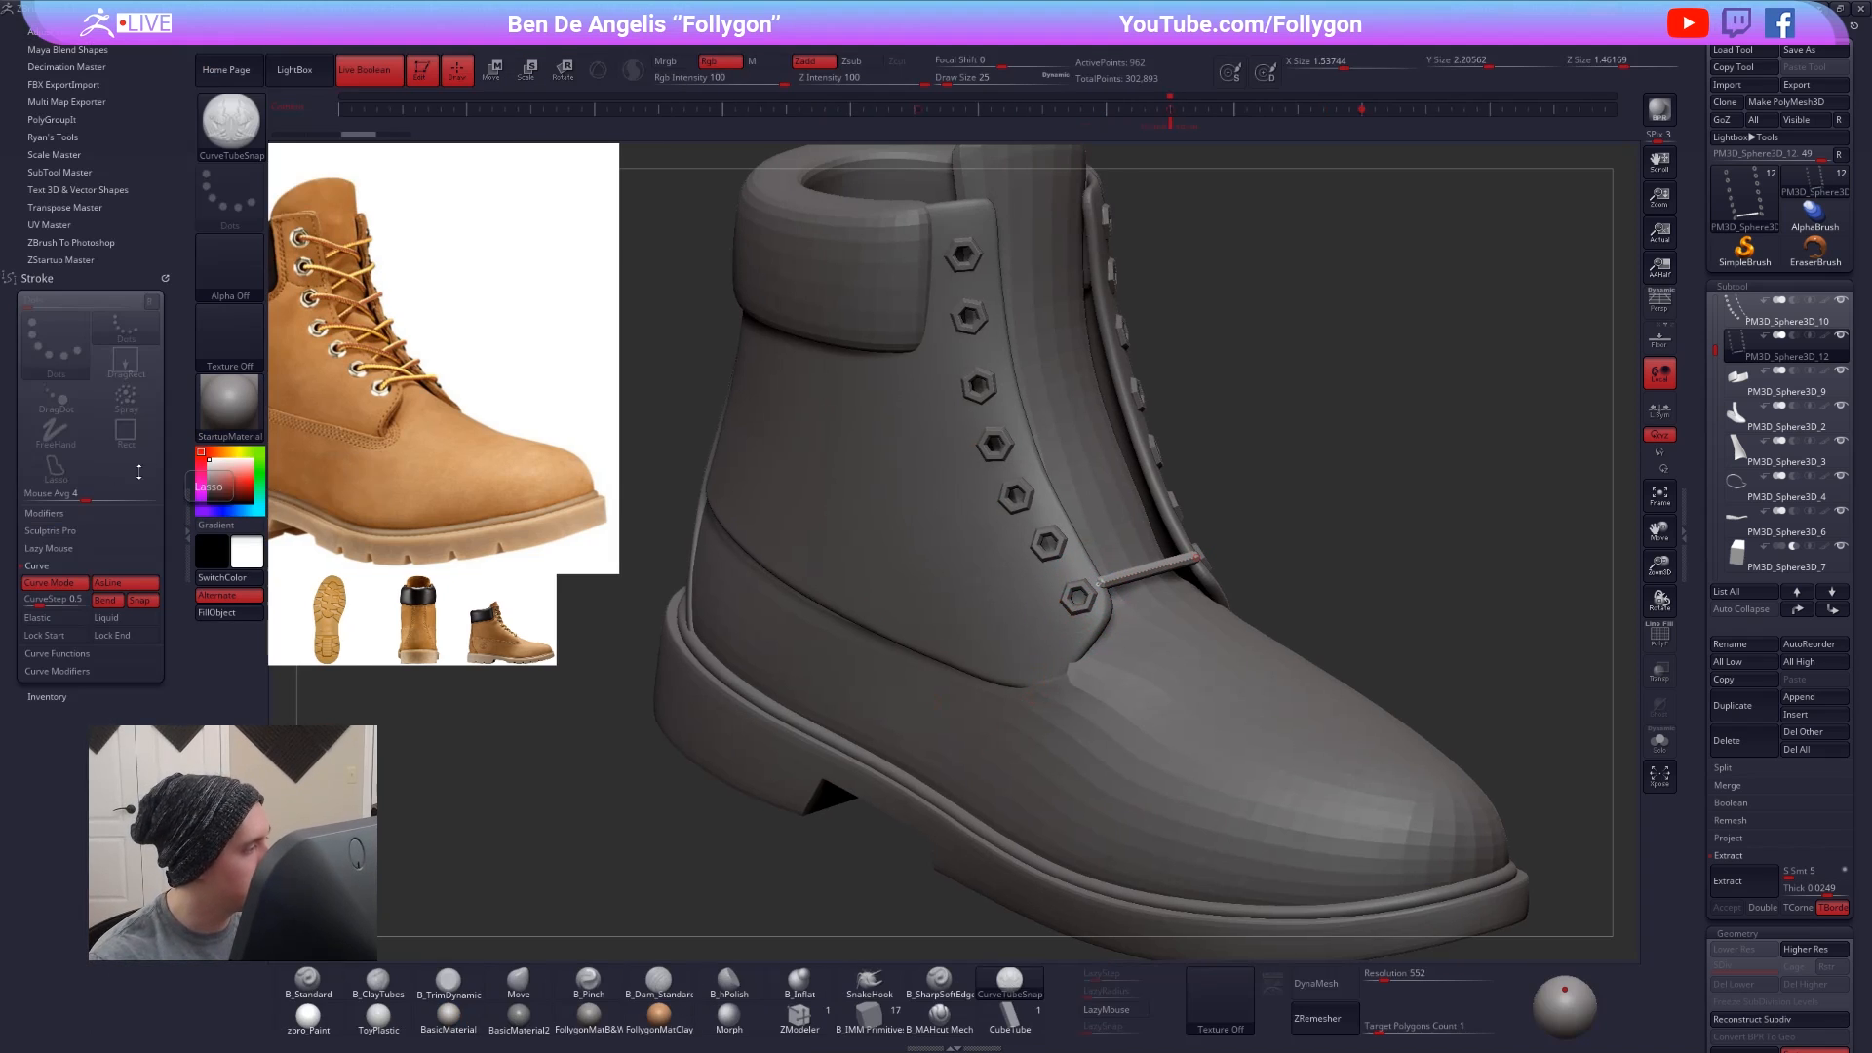
left_click(183, 535)
- Try adding a short tube from the lowest left-row eyelet up onto the tongue, and undo it
right_click_drag(984, 606, 884, 689)
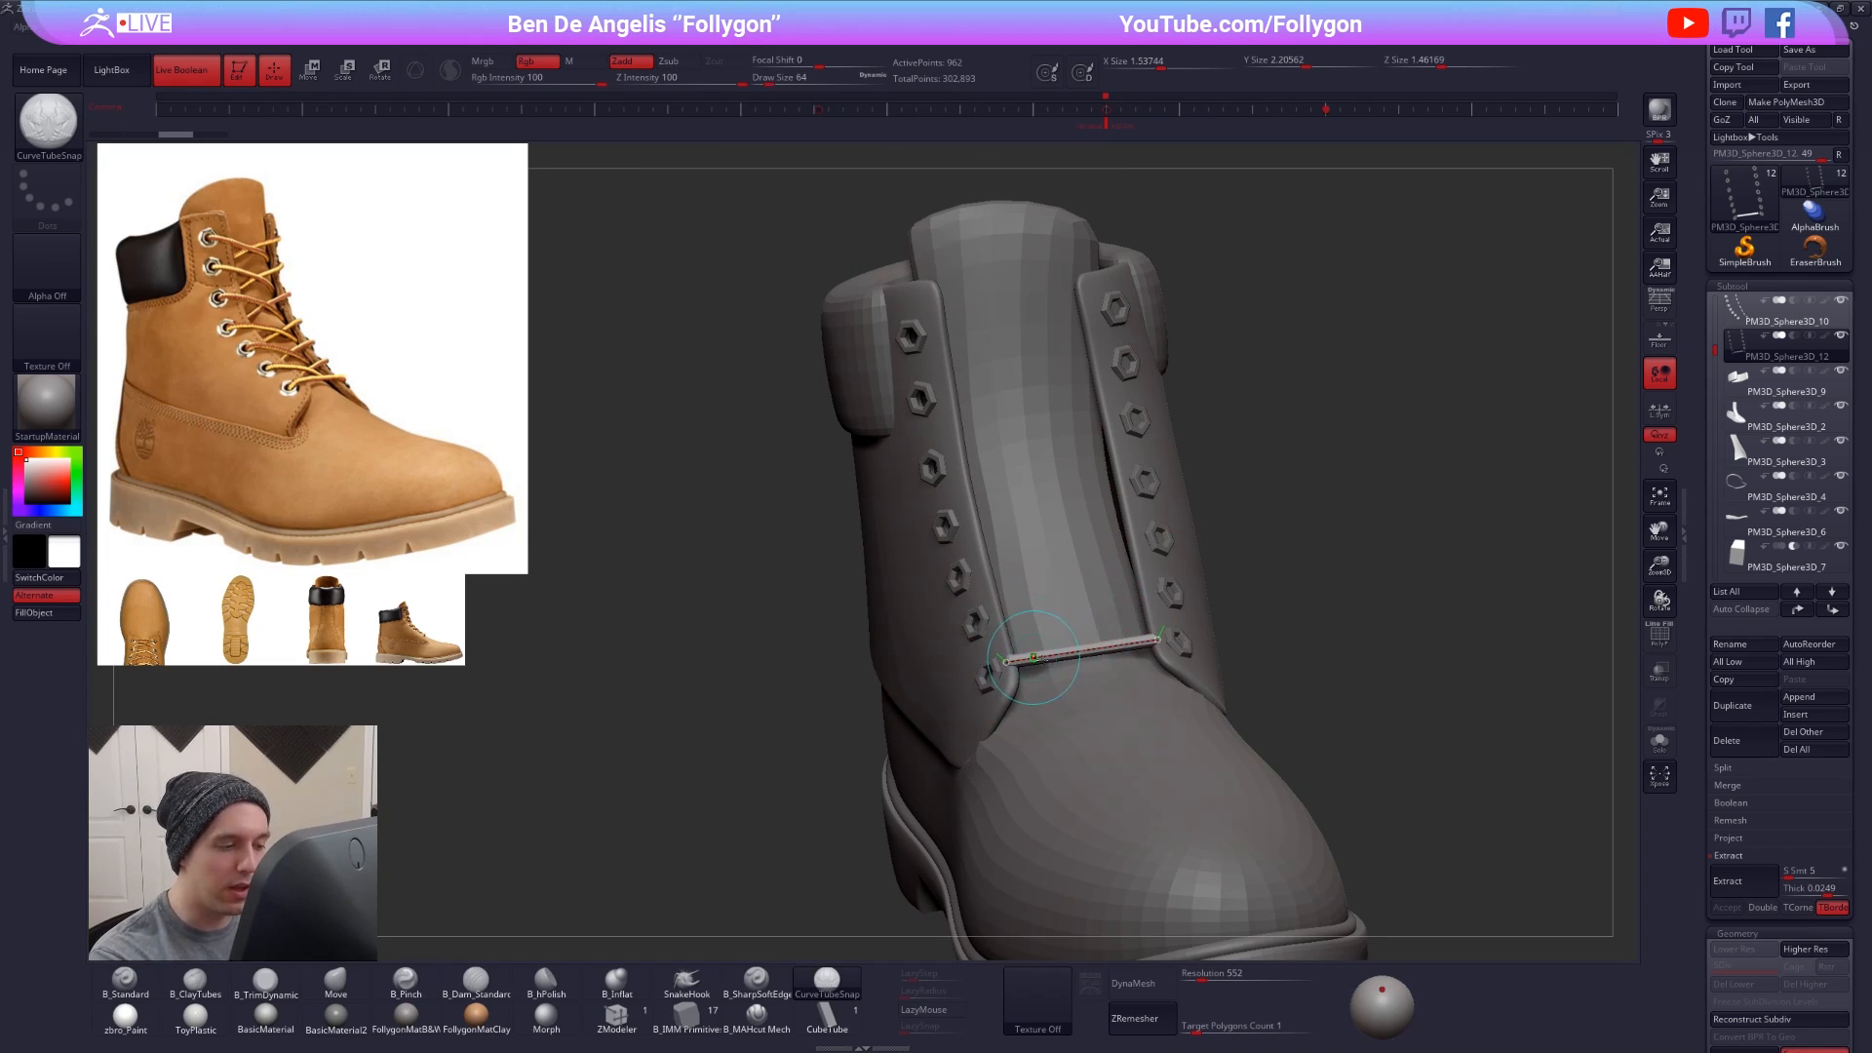
mouse_move(989, 643)
right_mouse_down("alt")
mouse_move(1010, 653)
mouse_move(983, 674)
mouse_move(1043, 673)
right_mouse_up("alt")
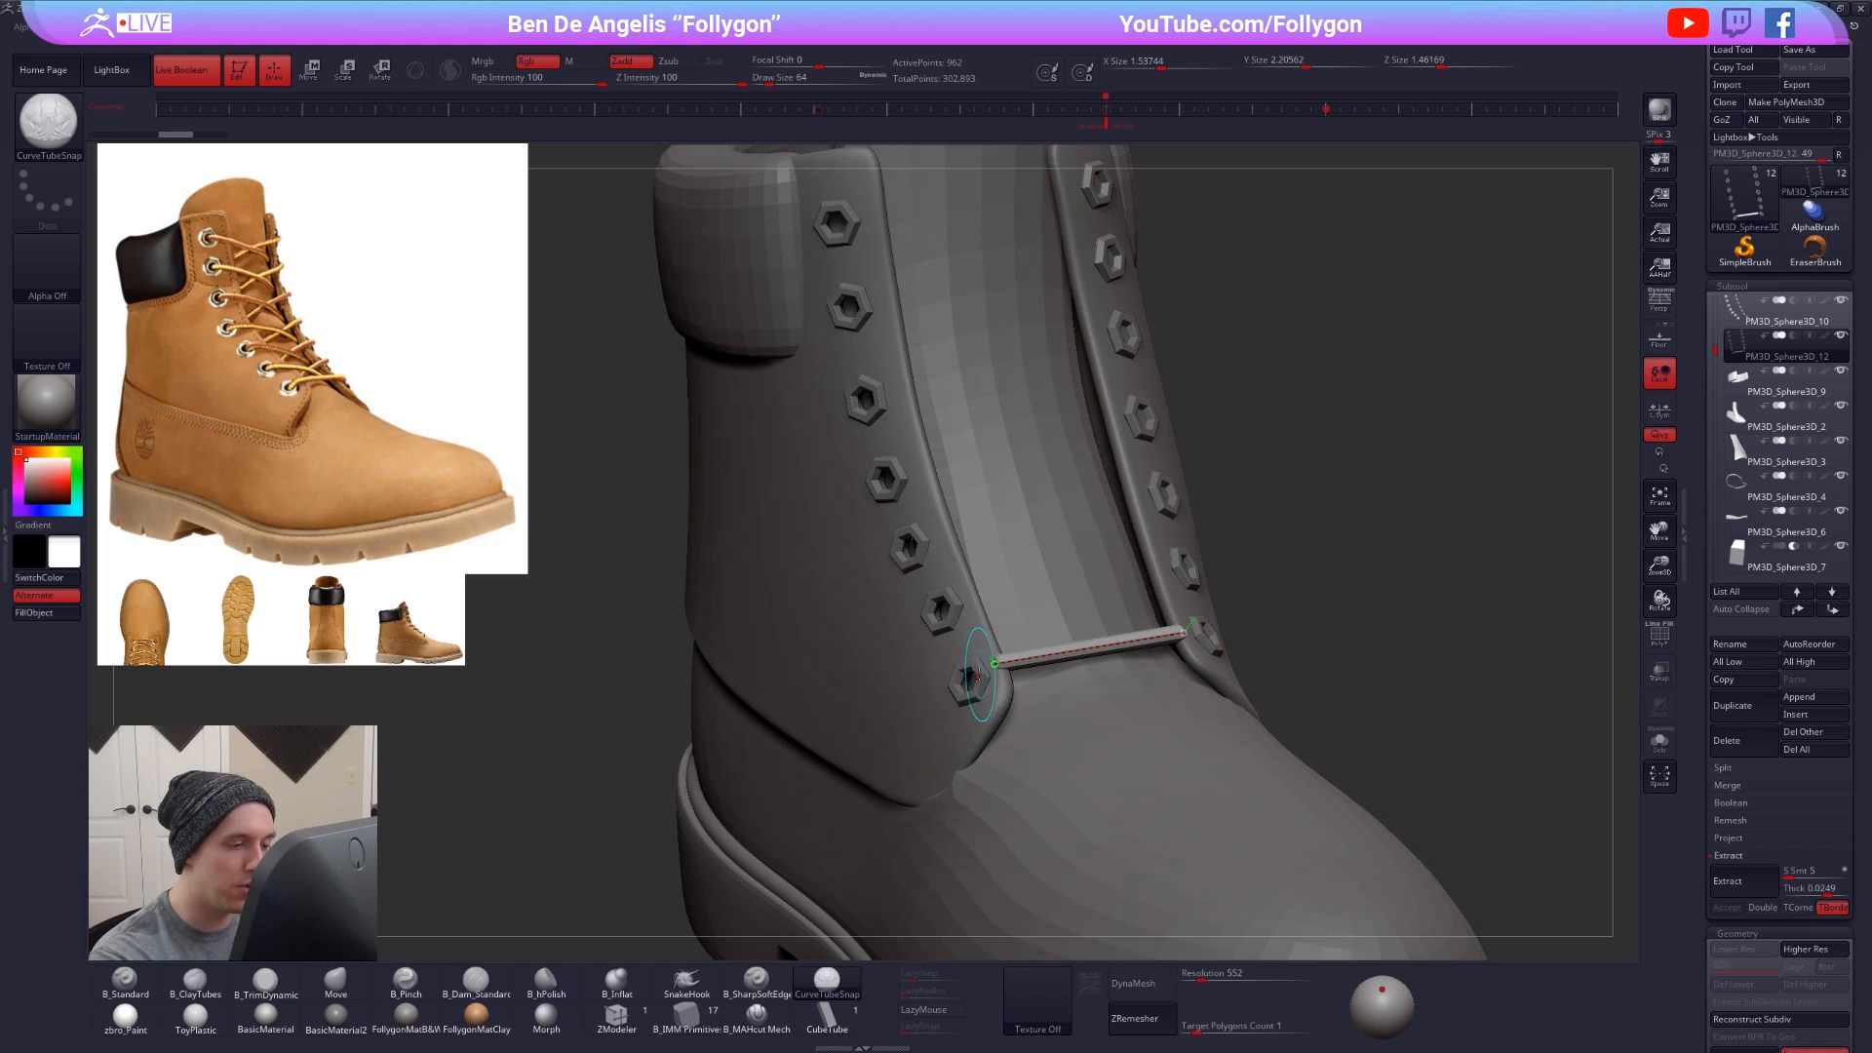
key("ctrl+z")
key("ctrl+shift+z")
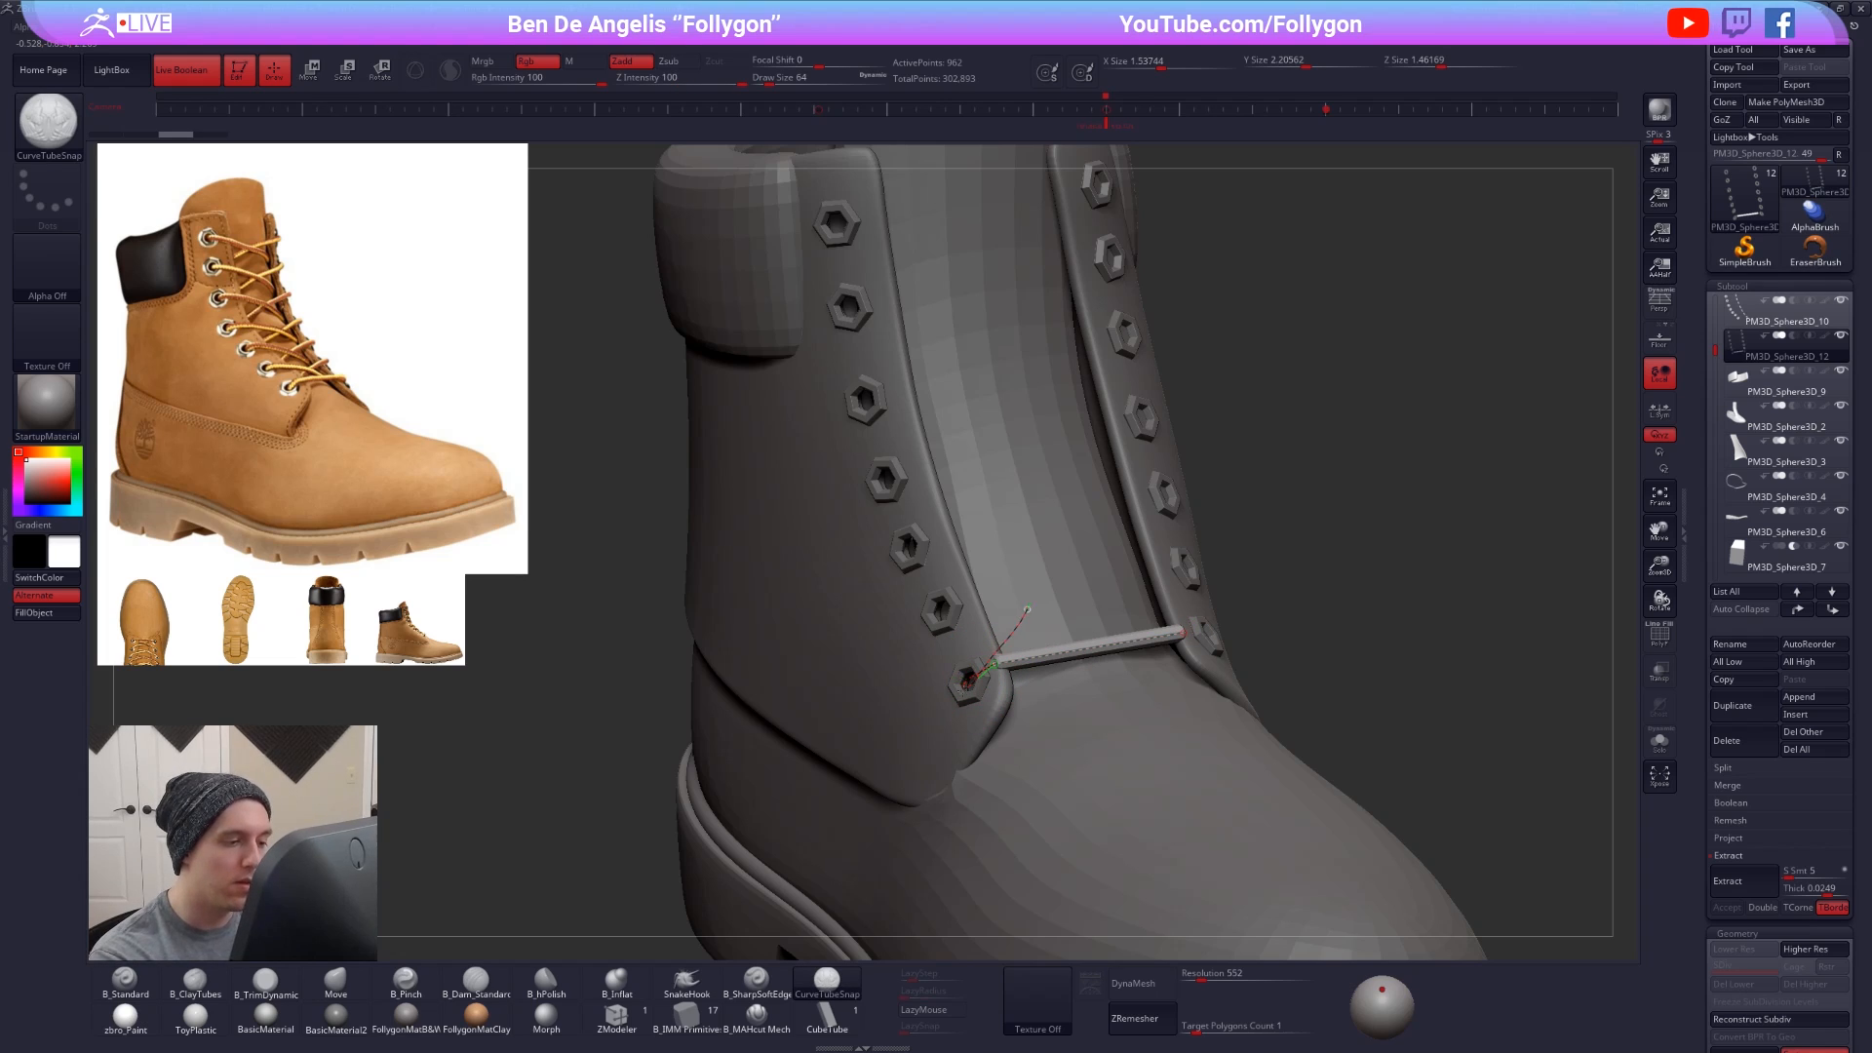
left_click_drag(1028, 609, 1028, 608)
right_click_drag(1039, 663, 976, 669)
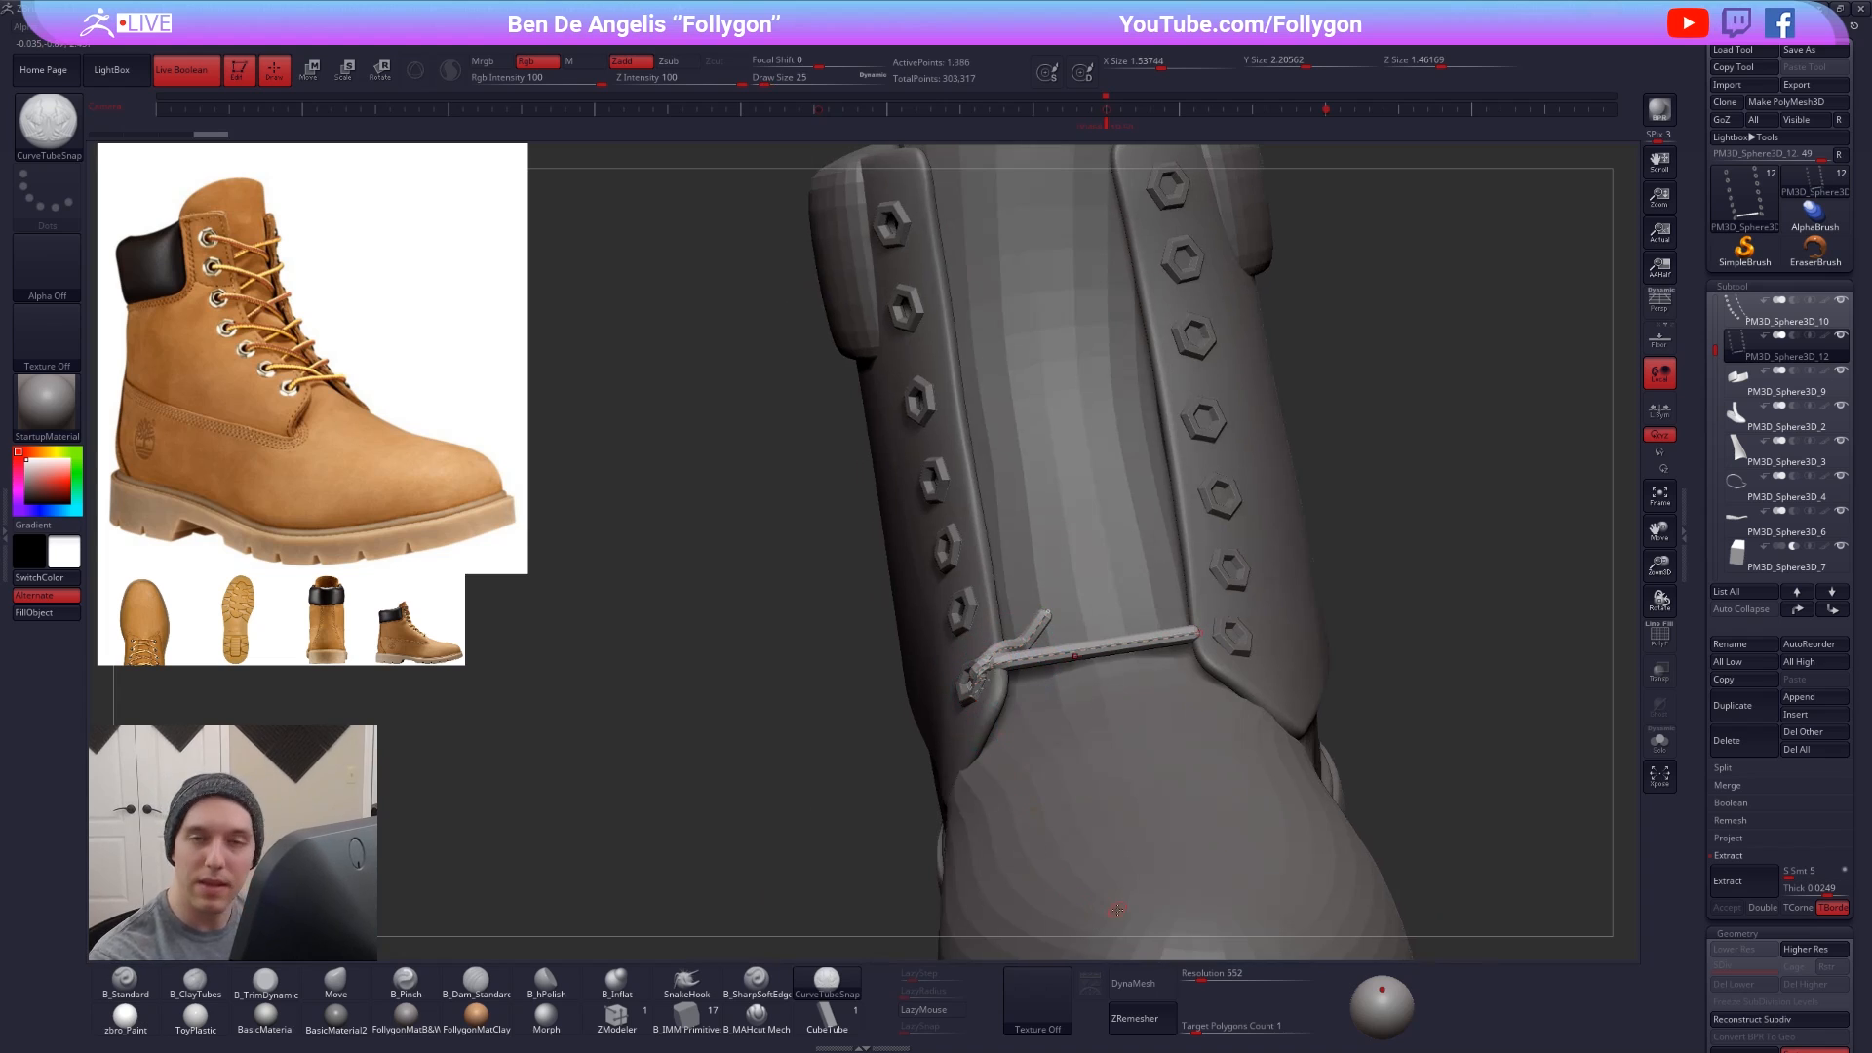
key("ctrl+z")
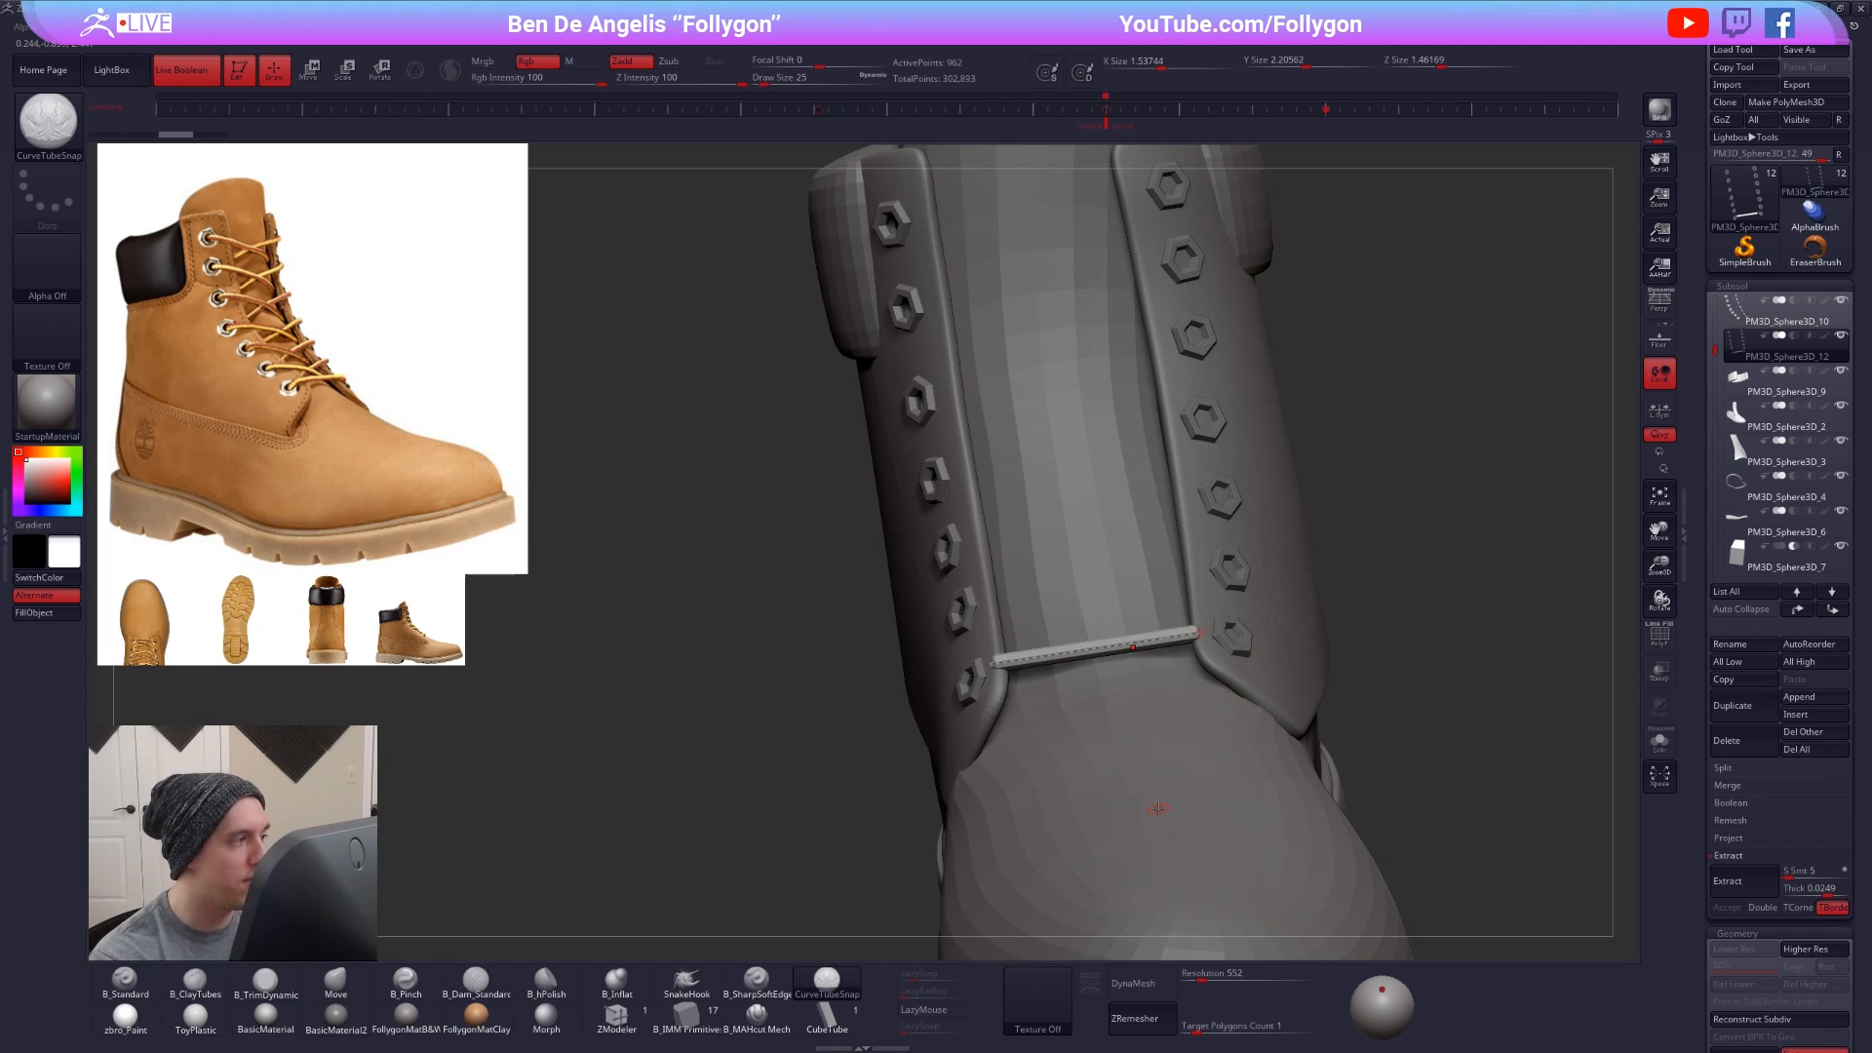
- Undo the straight lace tube between the lowest pair of eyelets and look over the stroke's curve settings
right_click_drag(1191, 775, 1212, 770, "ctrl")
key("ctrl+z")
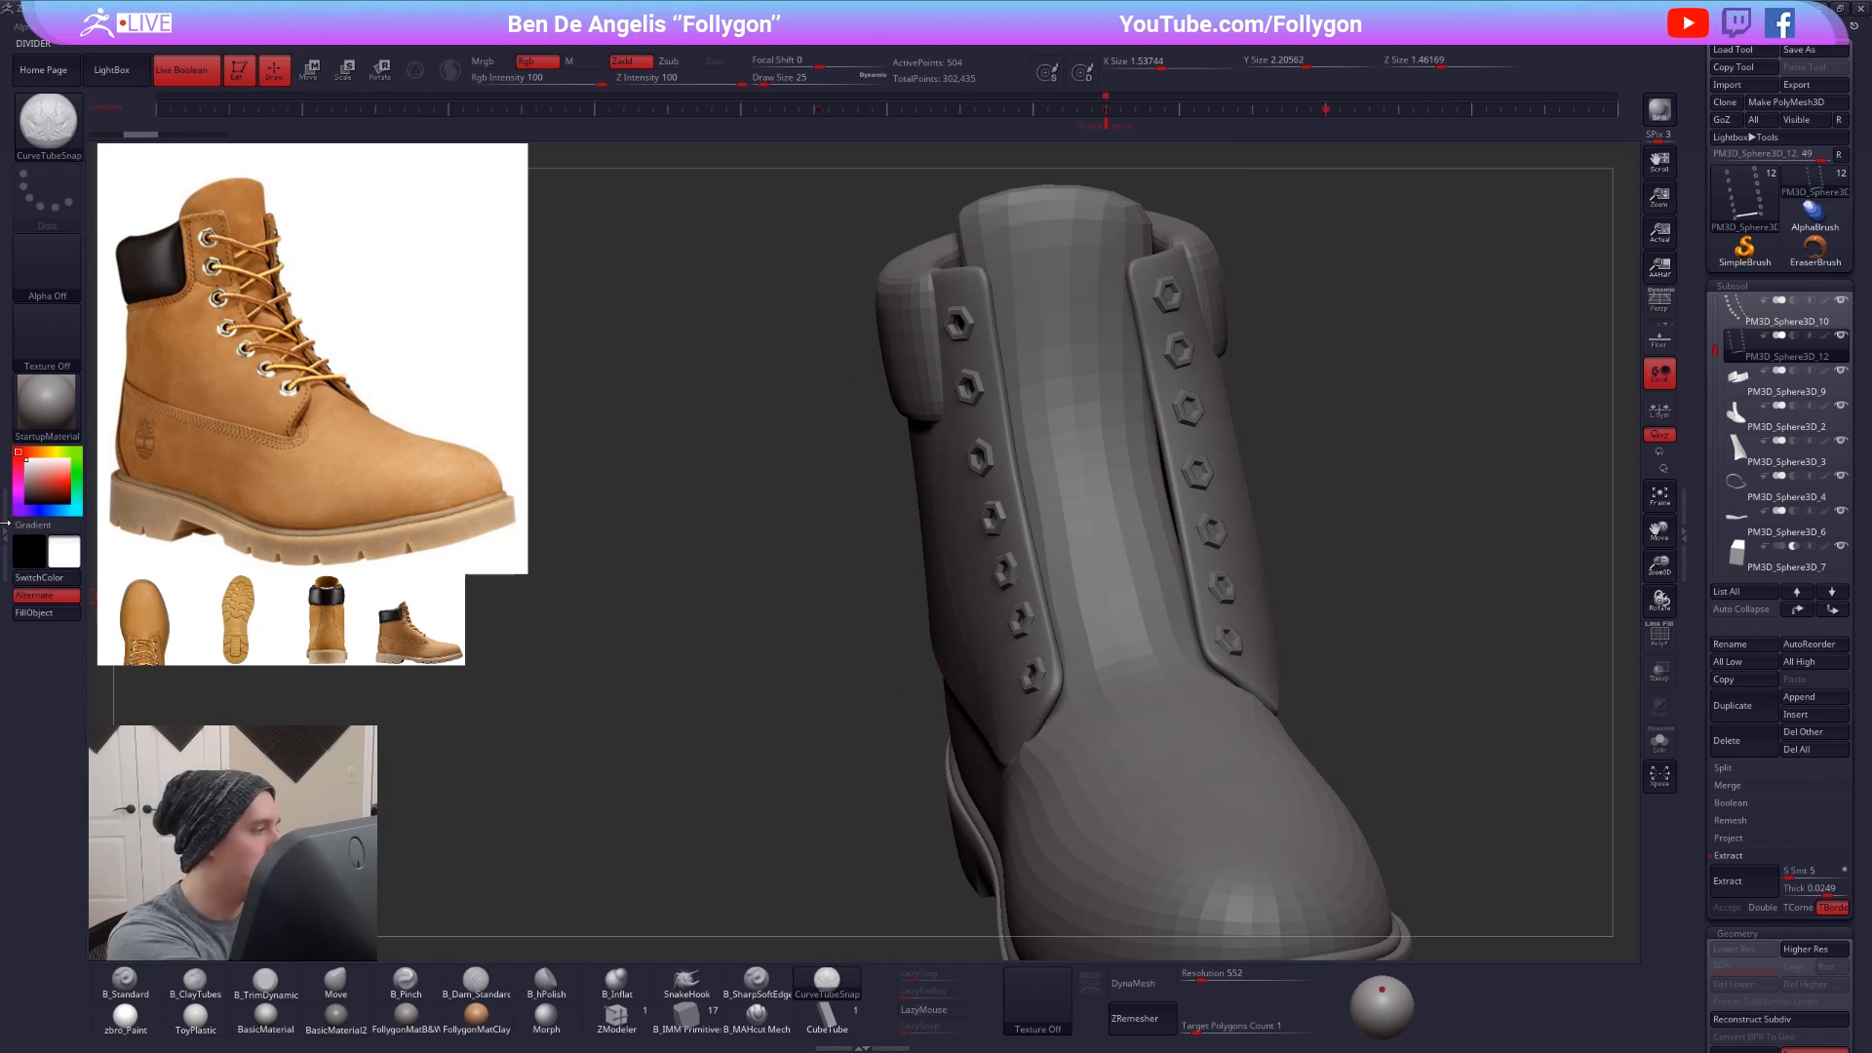
left_click(4, 535)
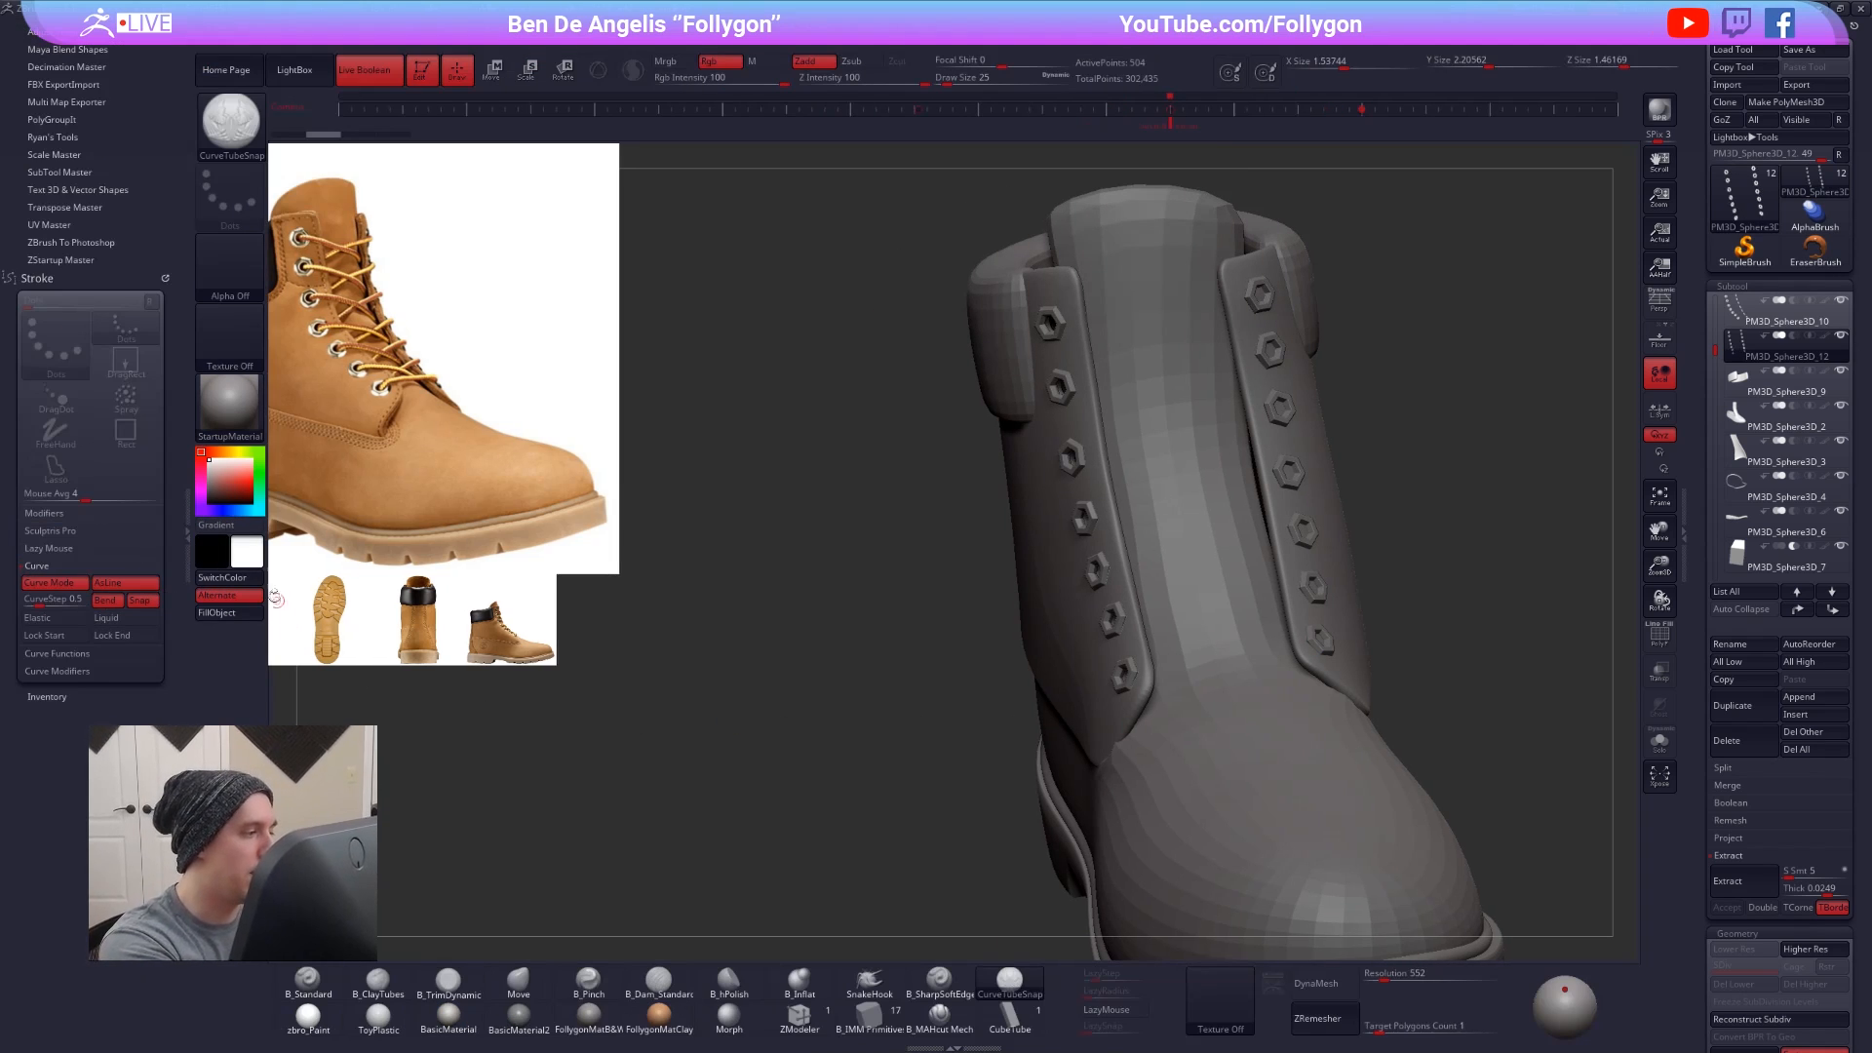
left_click(194, 535)
- Draw a straight lace tube from the top eyelet of the left row to the second eyelet of the right row
right_click_drag(941, 579, 980, 397, "ctrl")
right_click_drag(980, 398, 922, 435, "alt")
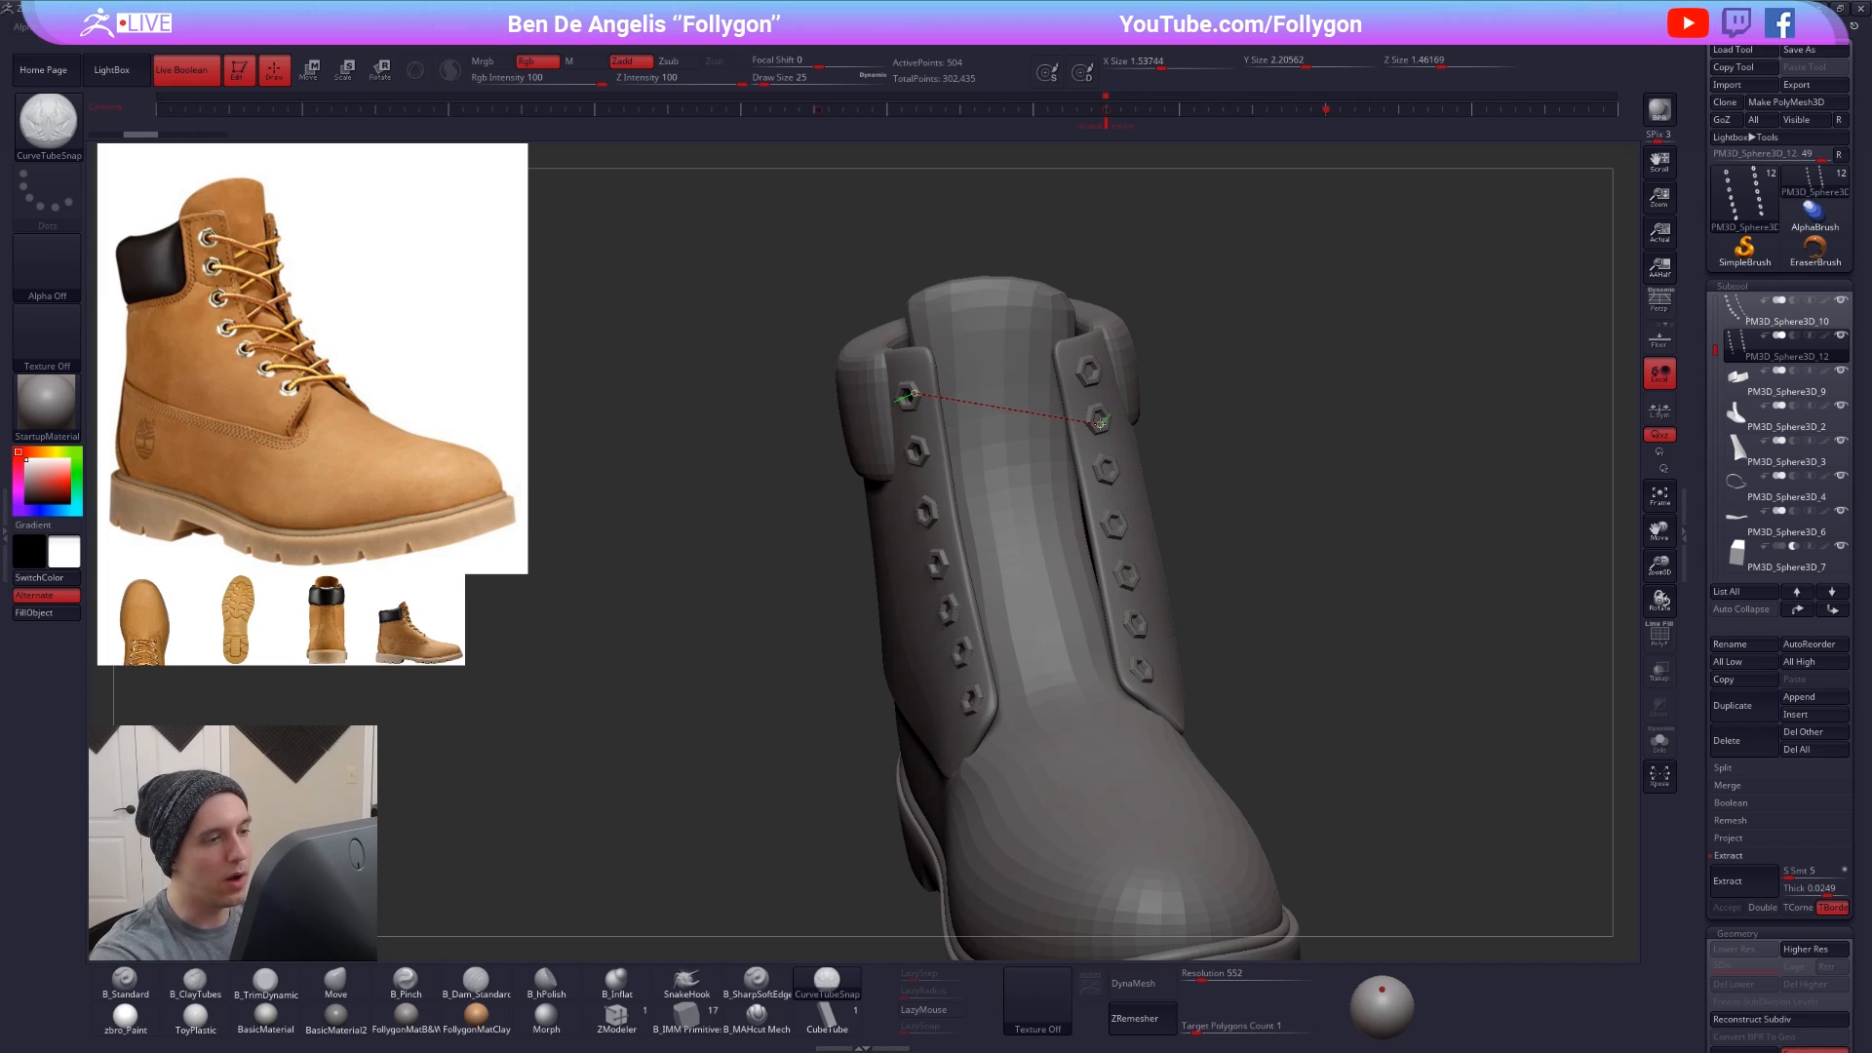
left_click_drag(1099, 423, 1098, 424)
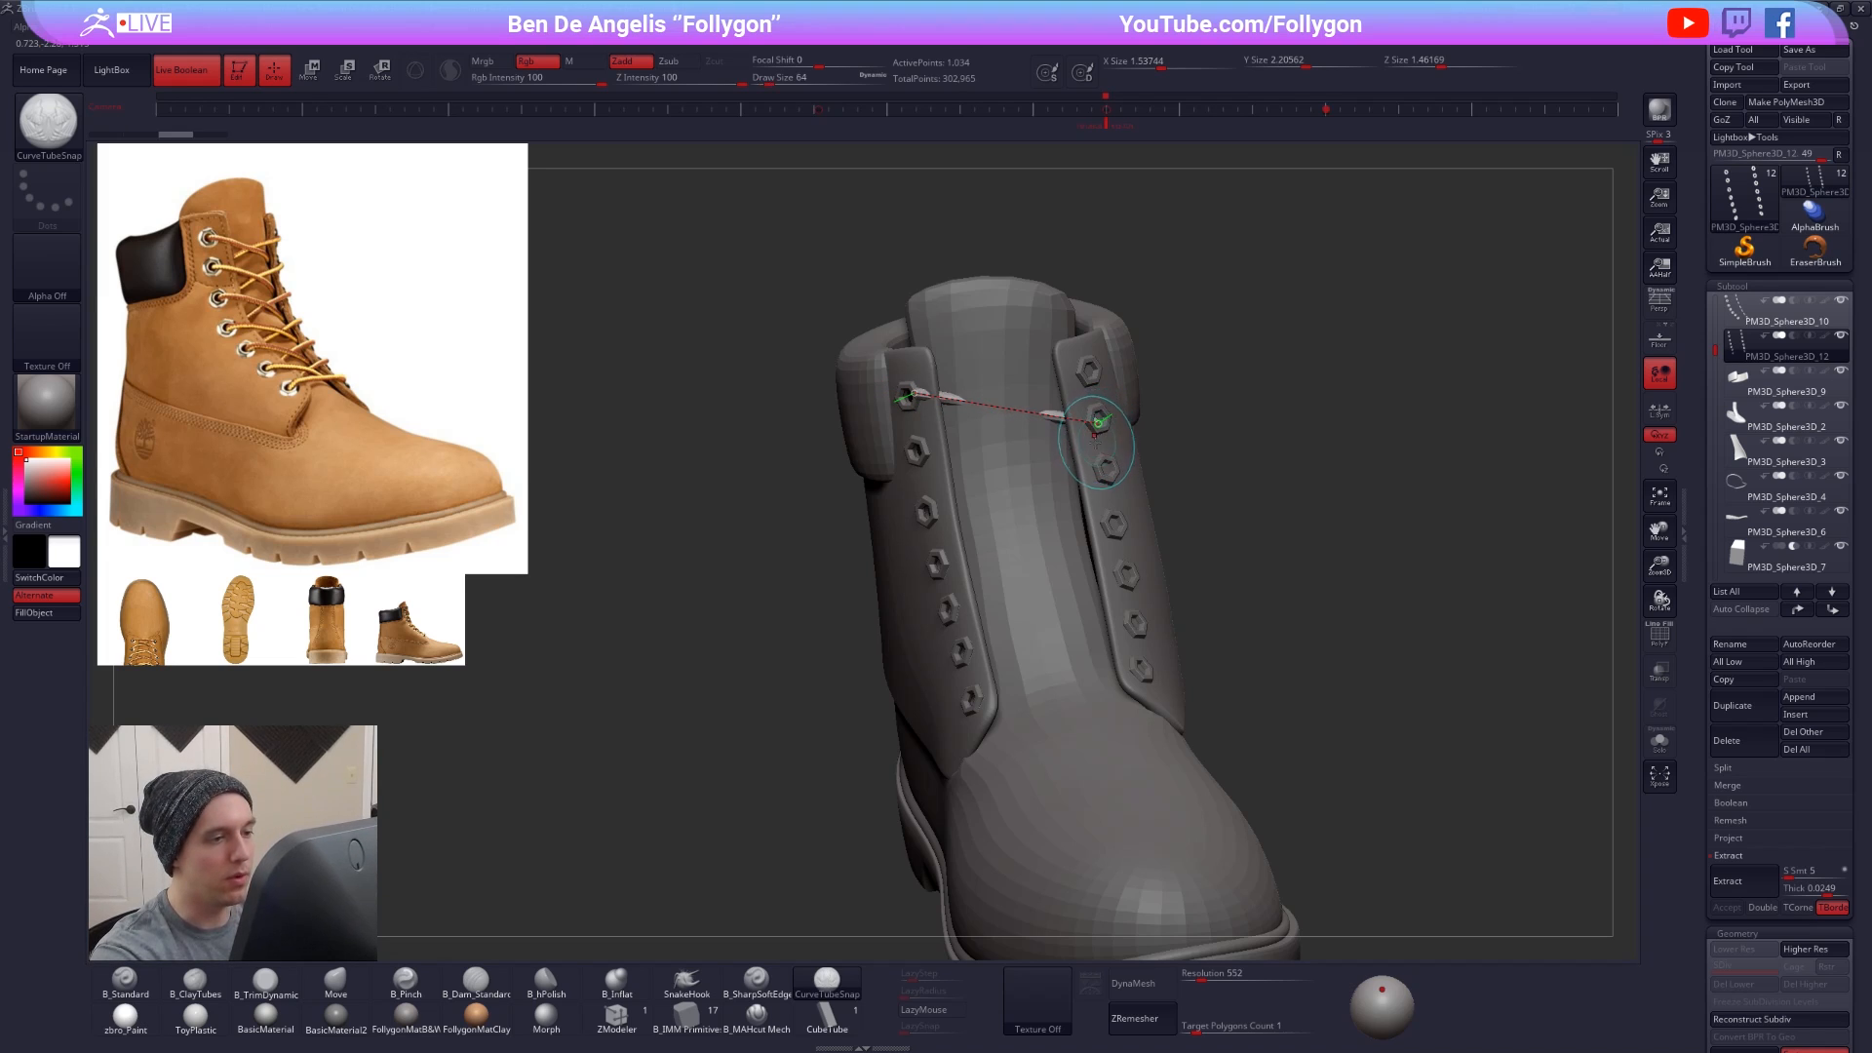
right_click_drag(1095, 442, 1095, 441)
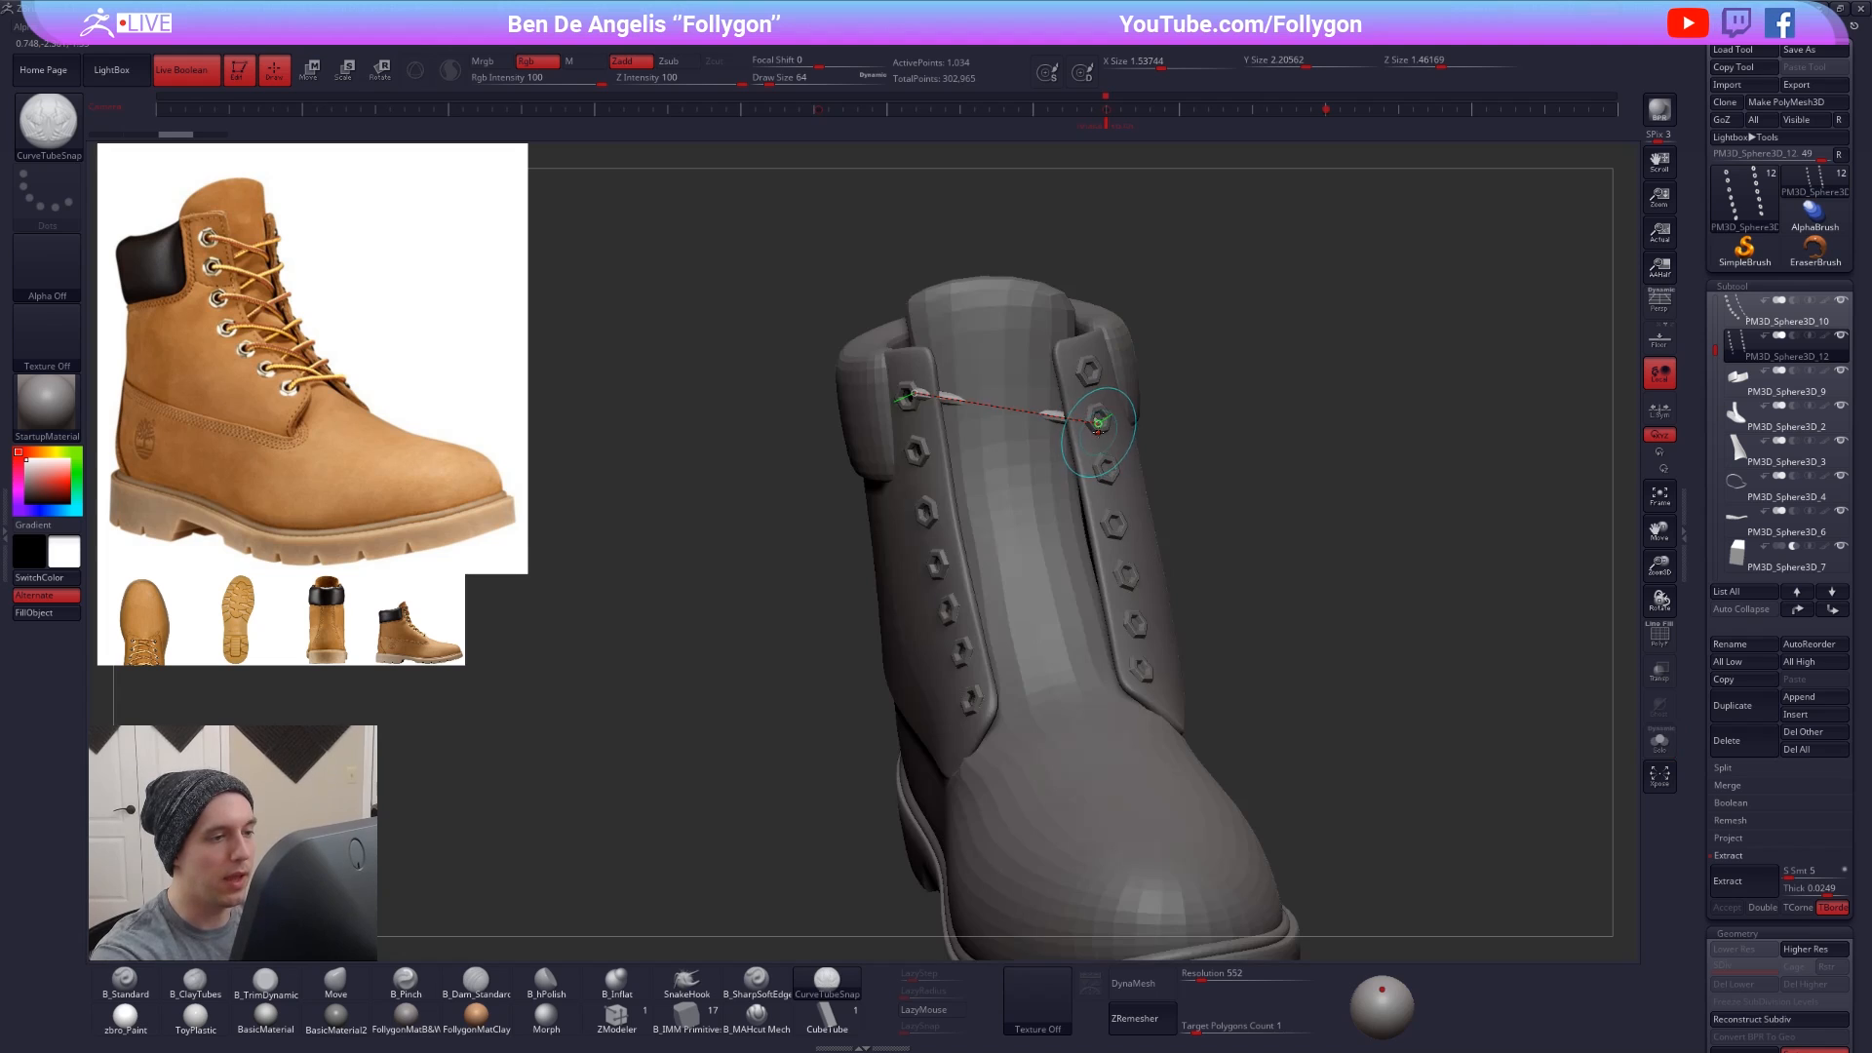
right_click_drag(1073, 440, 1093, 442)
- Extend the lace curve from the second right-row eyelet down across the tongue to the third left-row eyelet
key("ctrl+z")
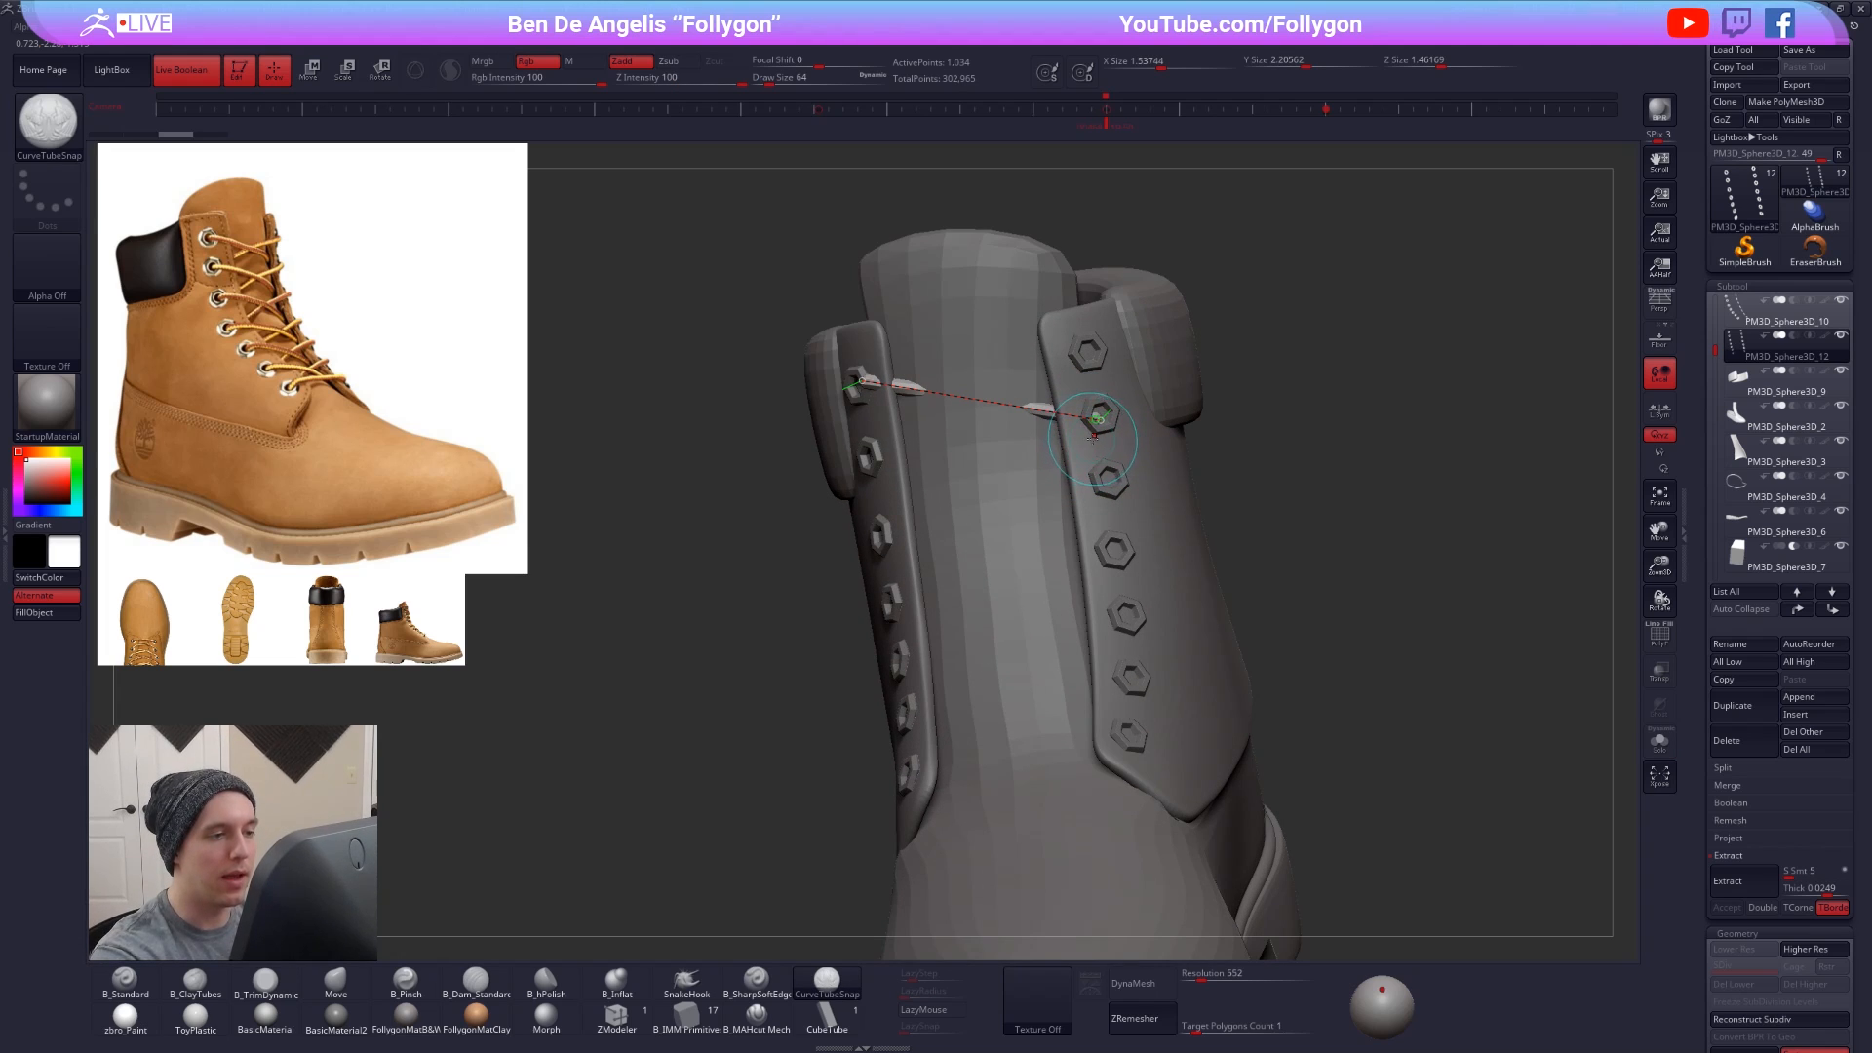
left_click_drag(1085, 441, 1060, 465)
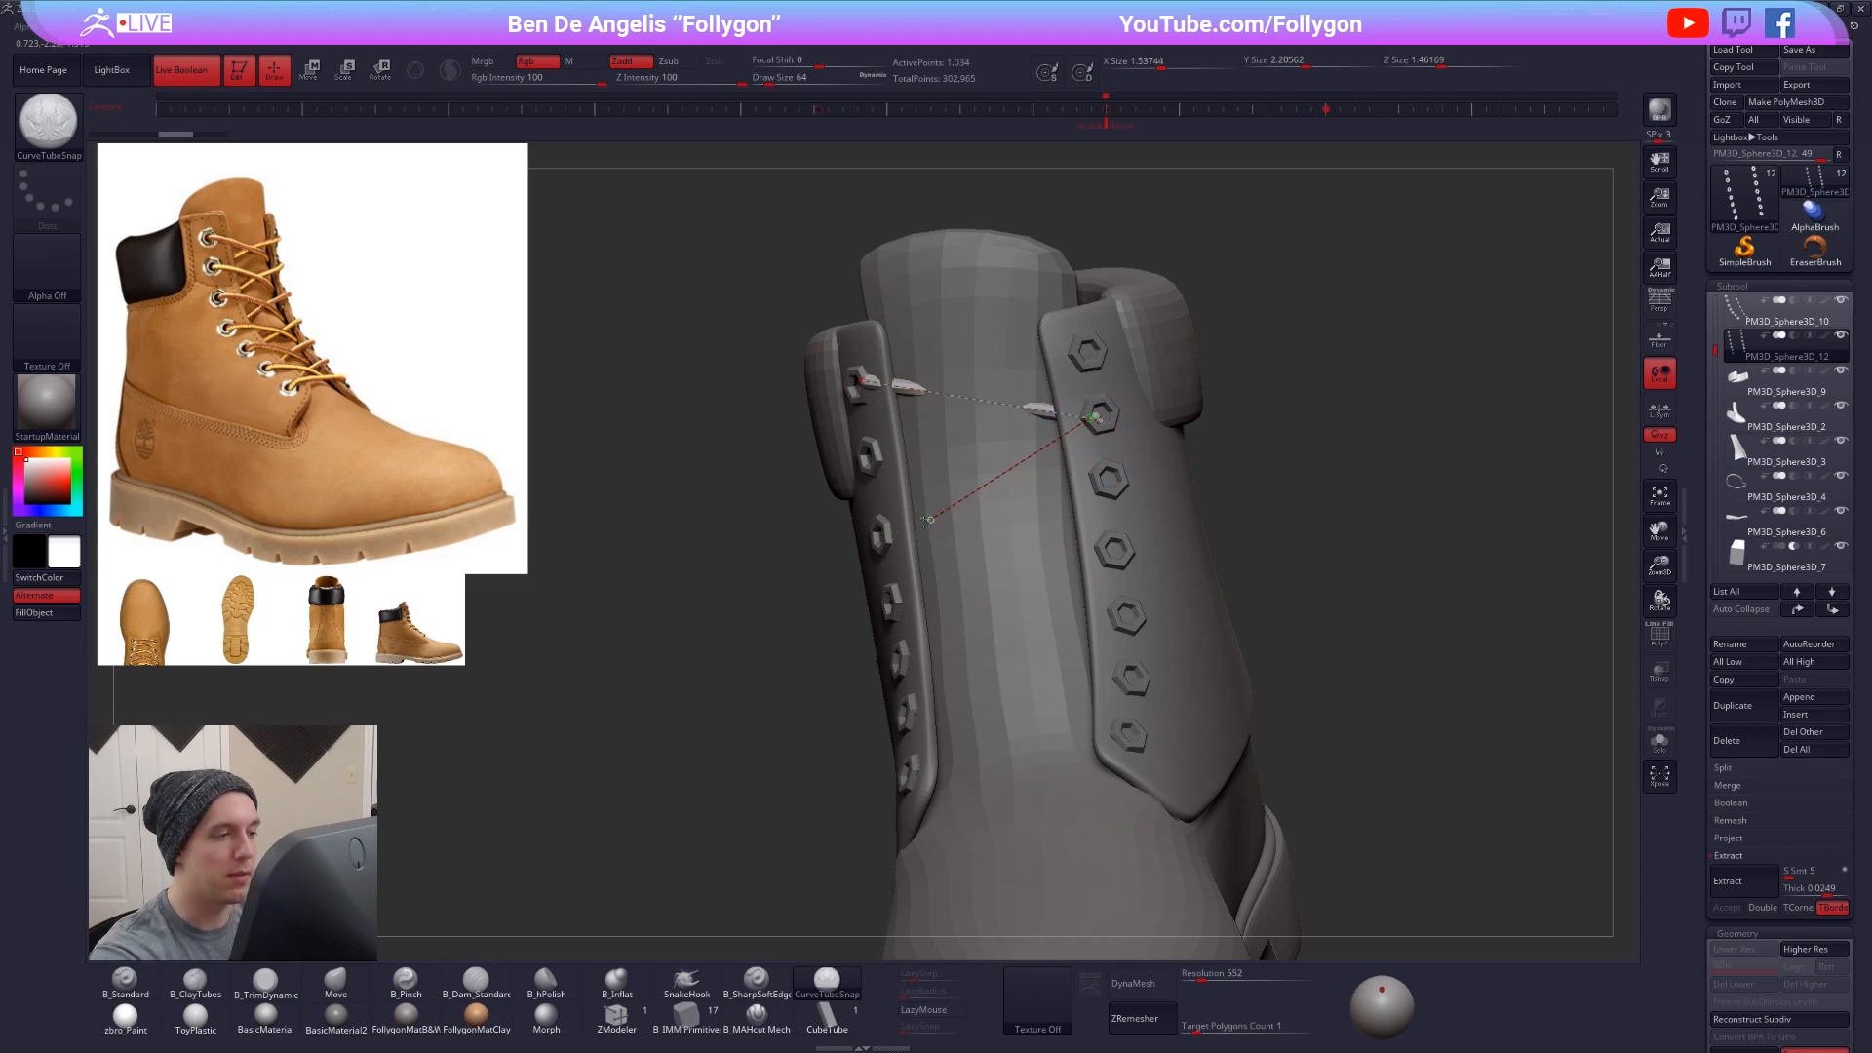
left_click_drag(929, 520, 882, 537)
right_click_drag(887, 538, 1061, 459)
key("alt+s")
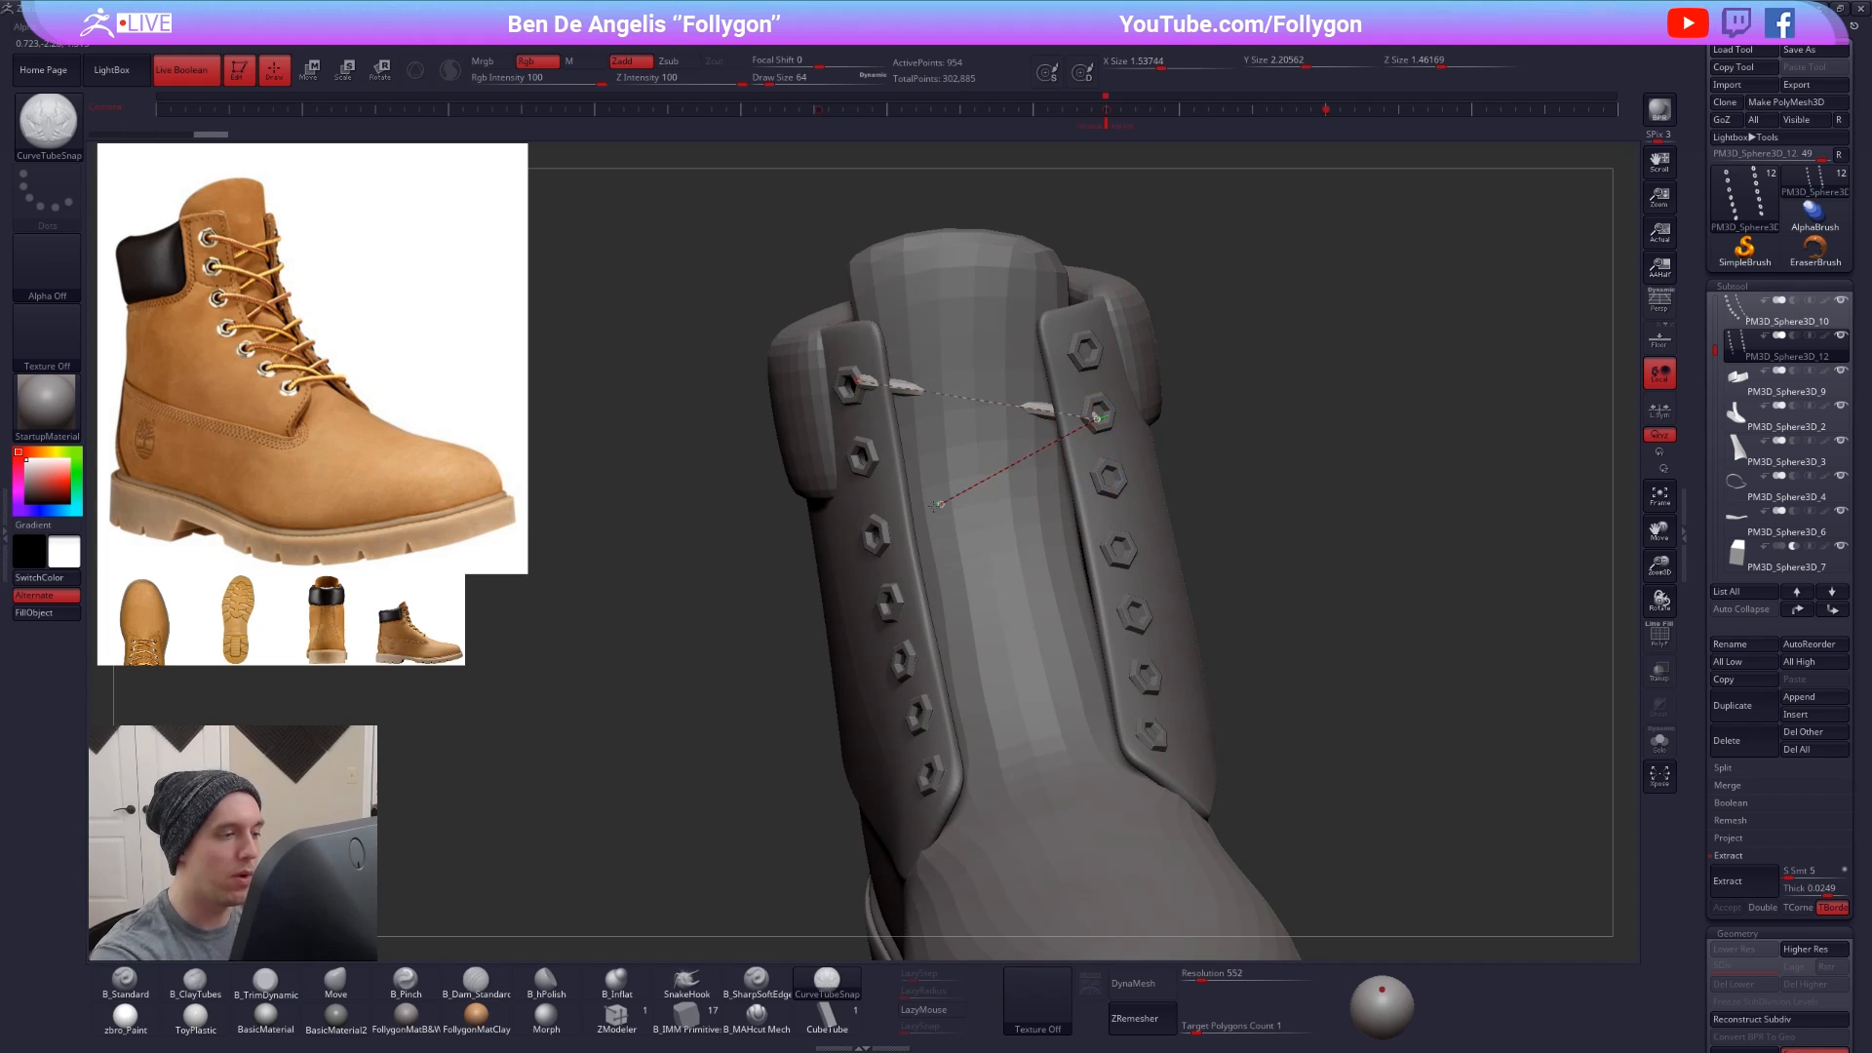
left_click_drag(865, 560, 864, 561)
right_click_drag(858, 562, 887, 556)
left_click(880, 560)
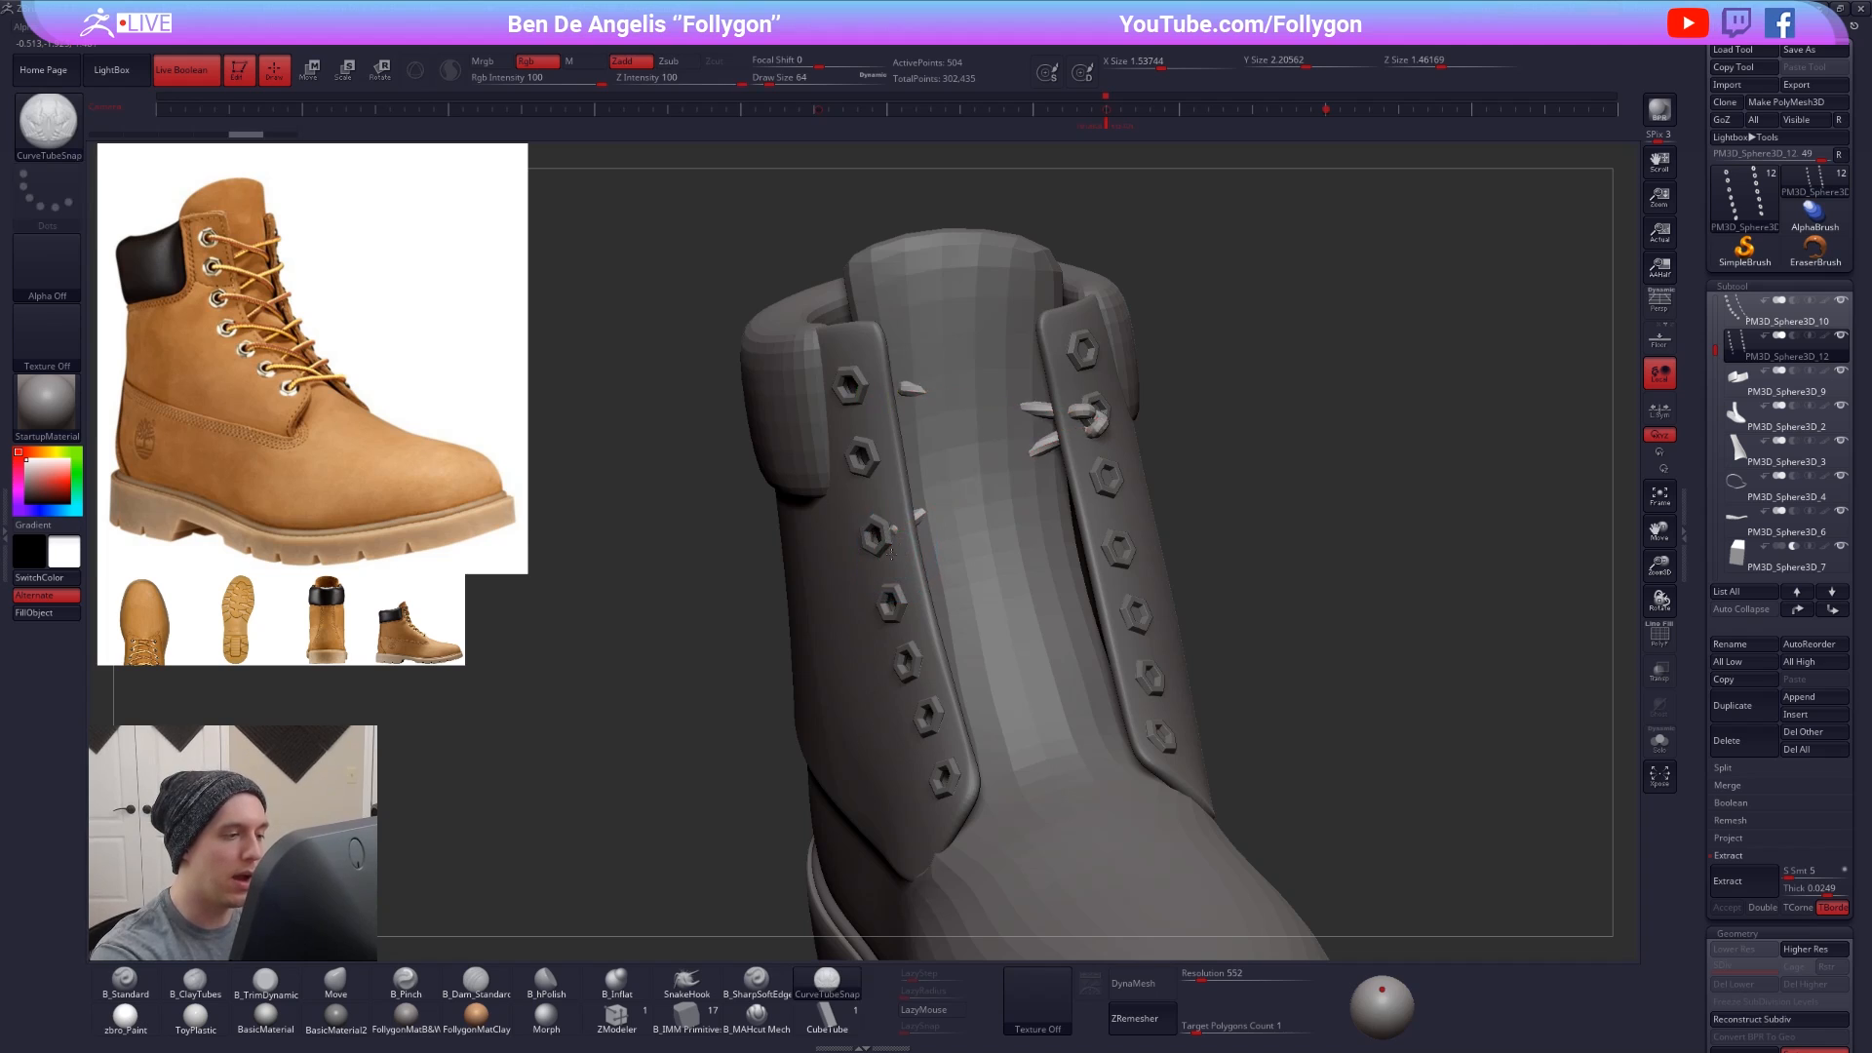
- Continue the zigzag lace from the third left-row eyelet through the fourth right and fifth left eyelets to the sixth right eyelet
key("ctrl+z")
mouse_move(951, 580)
left_mouse_down()
mouse_move(1023, 546)
mouse_move(1118, 554)
left_mouse_up()
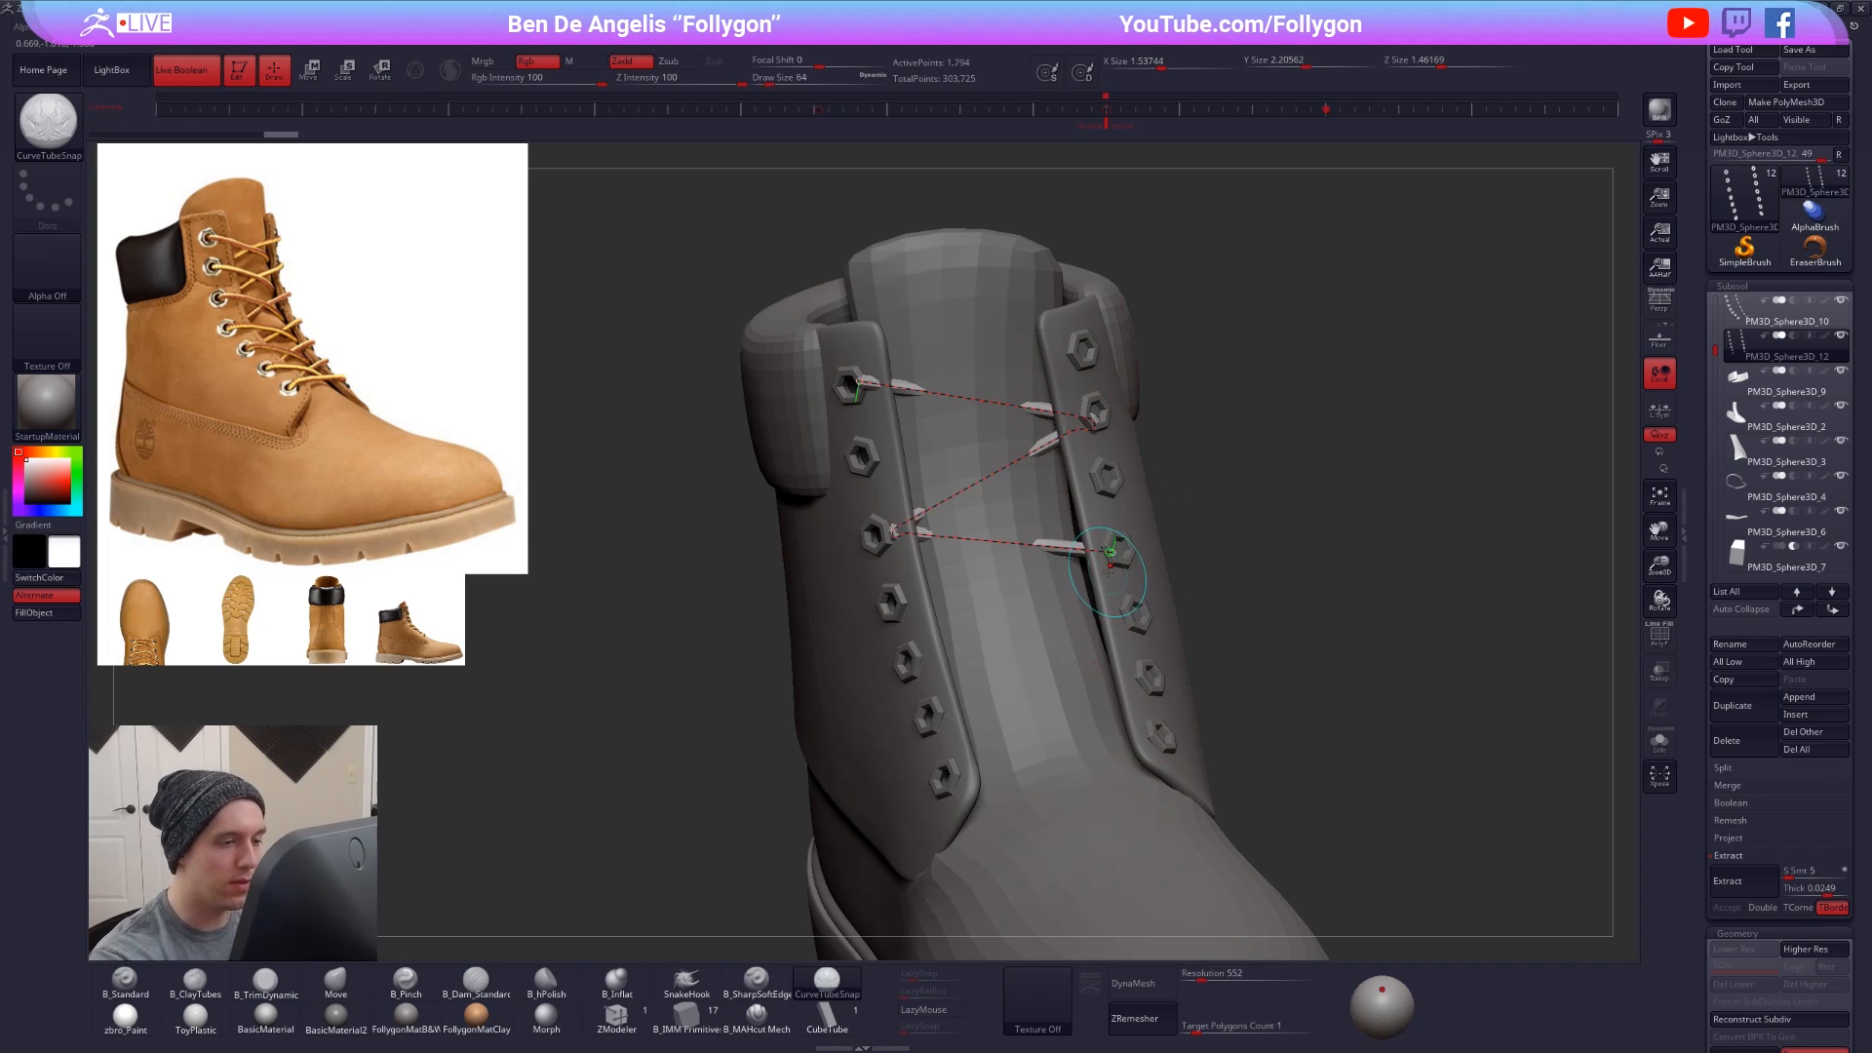
right_click_drag(1111, 579, 1102, 582)
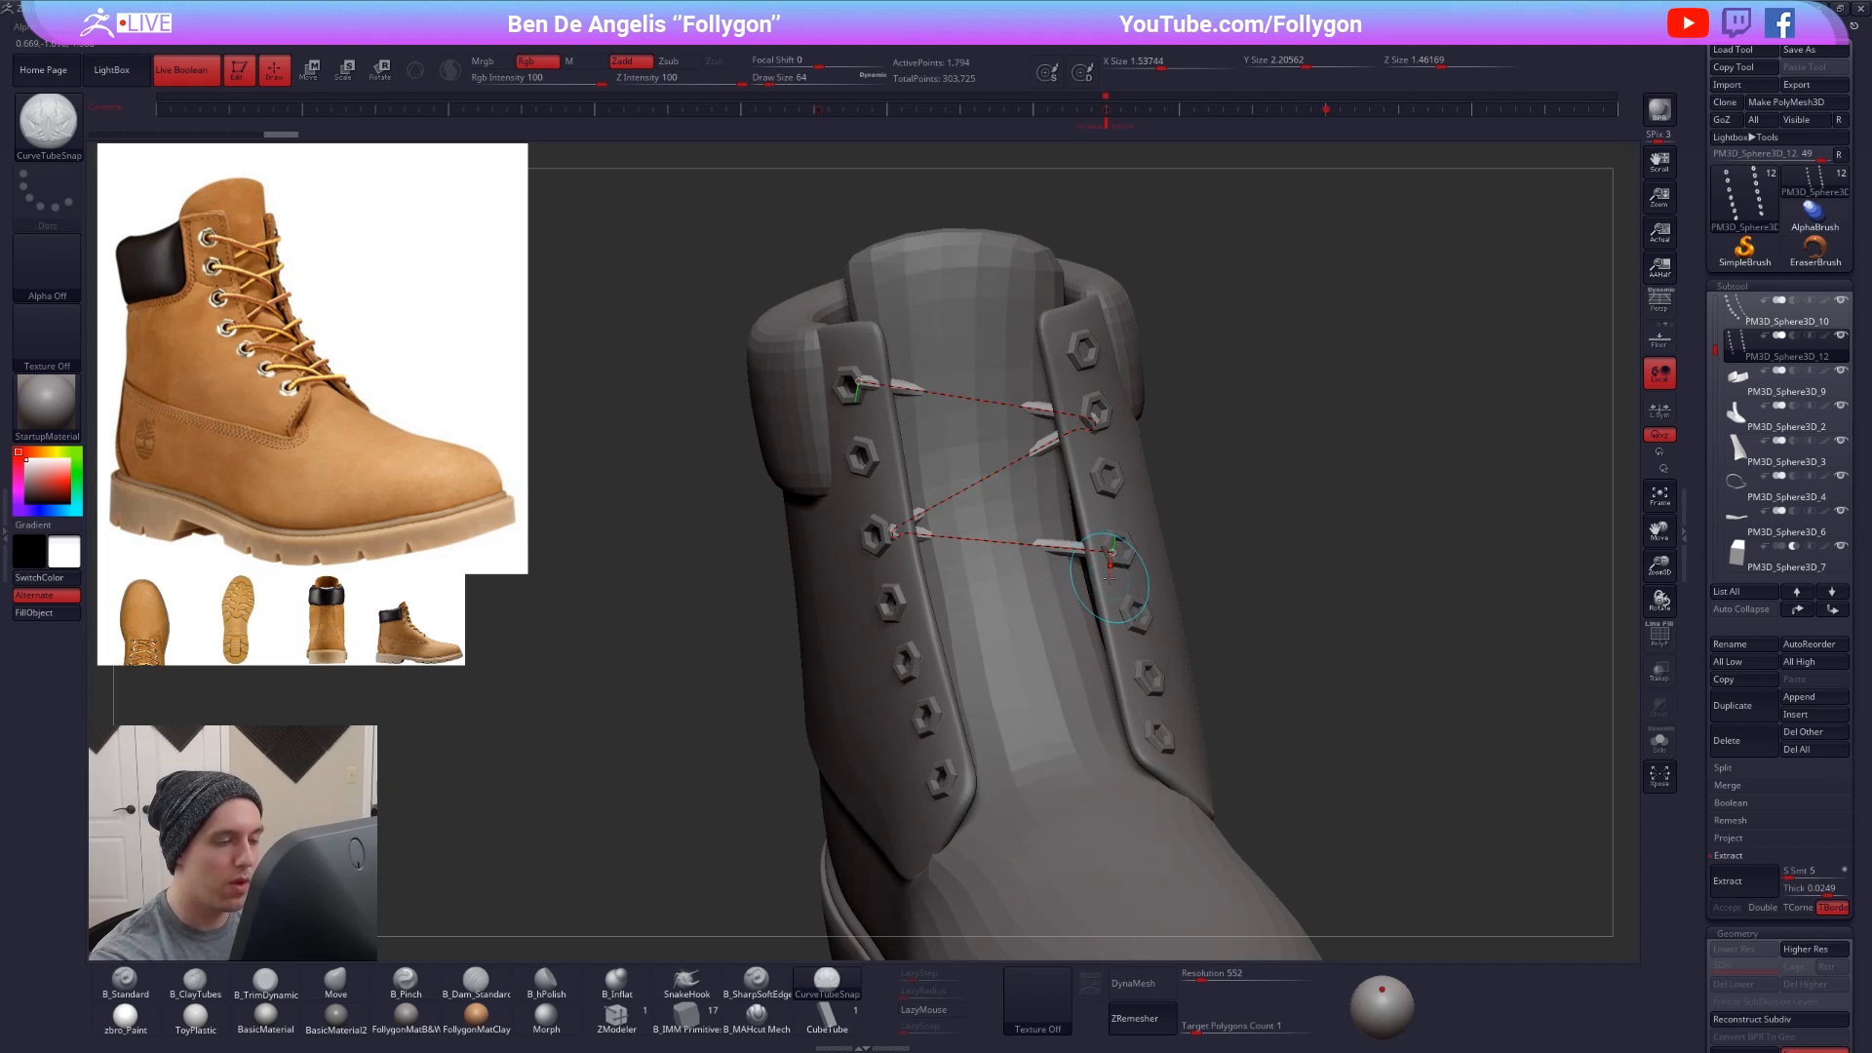
mouse_move(1115, 552)
left_mouse_down()
mouse_move(1082, 589)
mouse_move(931, 629)
mouse_move(906, 663)
left_mouse_up()
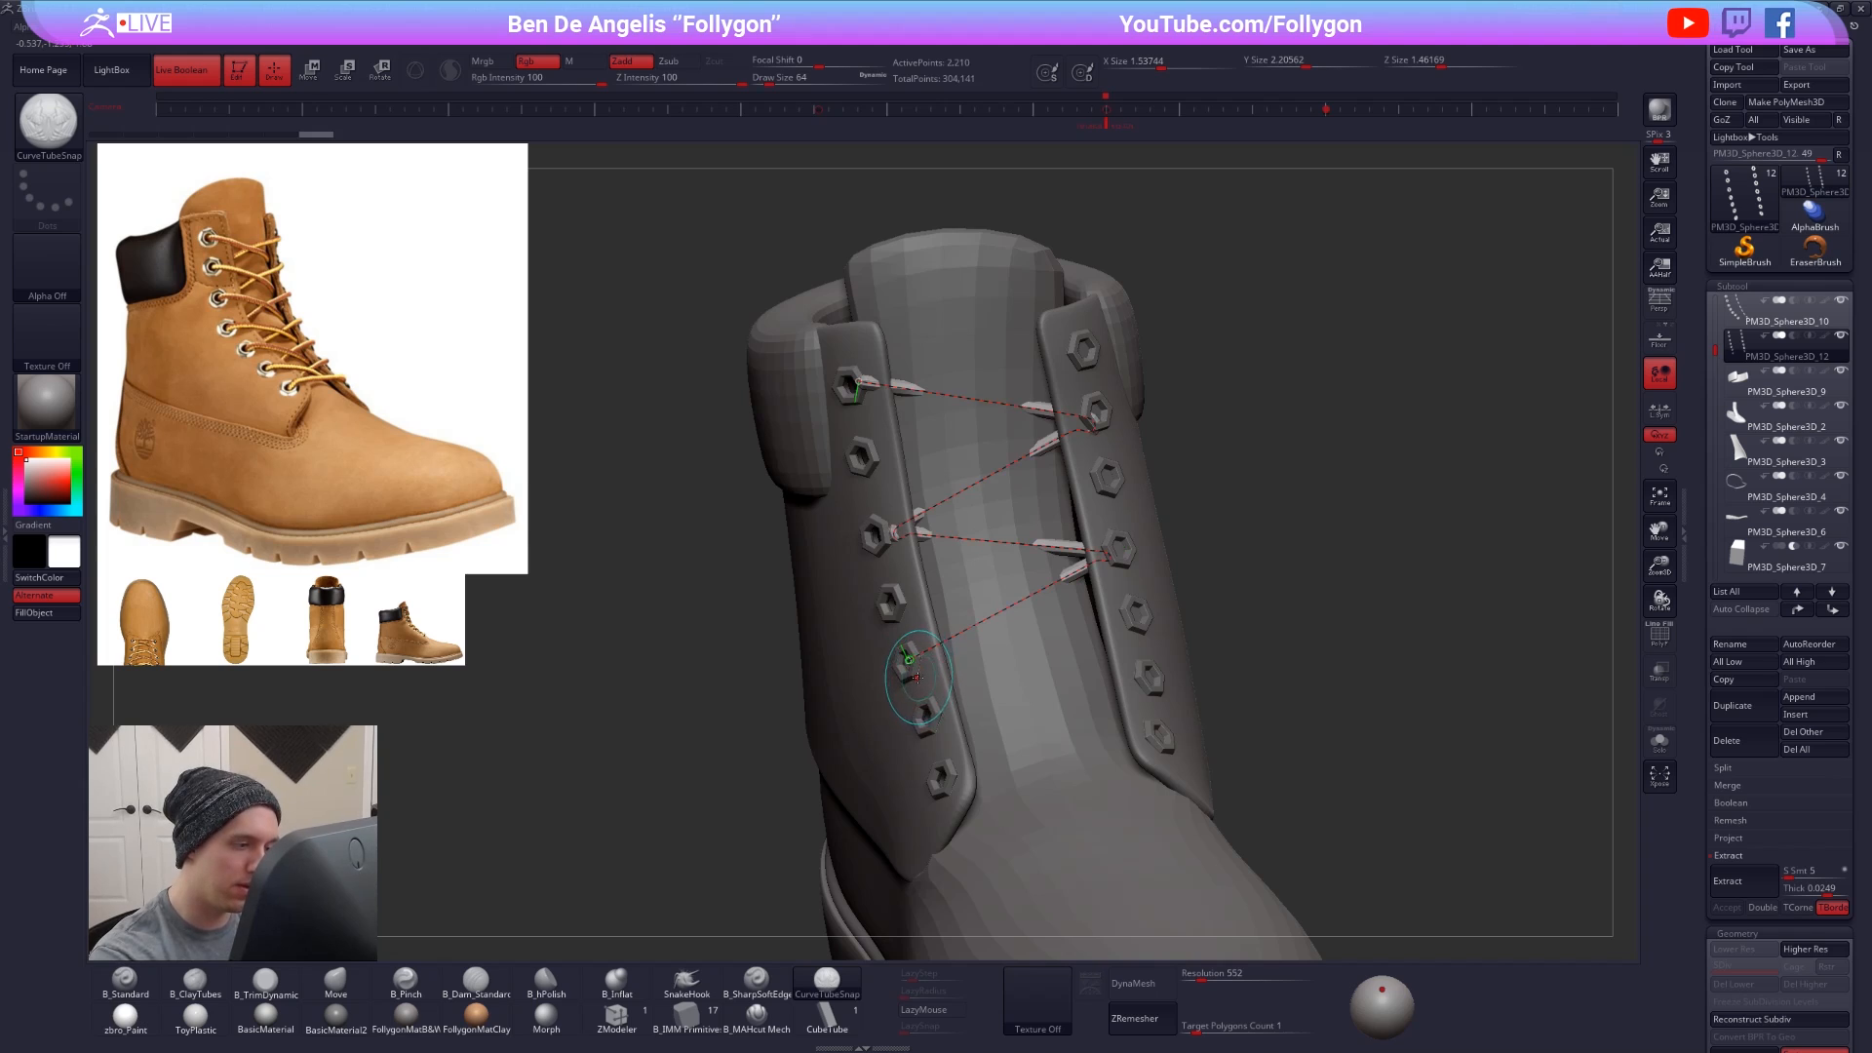
left_click_drag(917, 676, 1141, 679)
right_click_drag(1137, 698, 1137, 720)
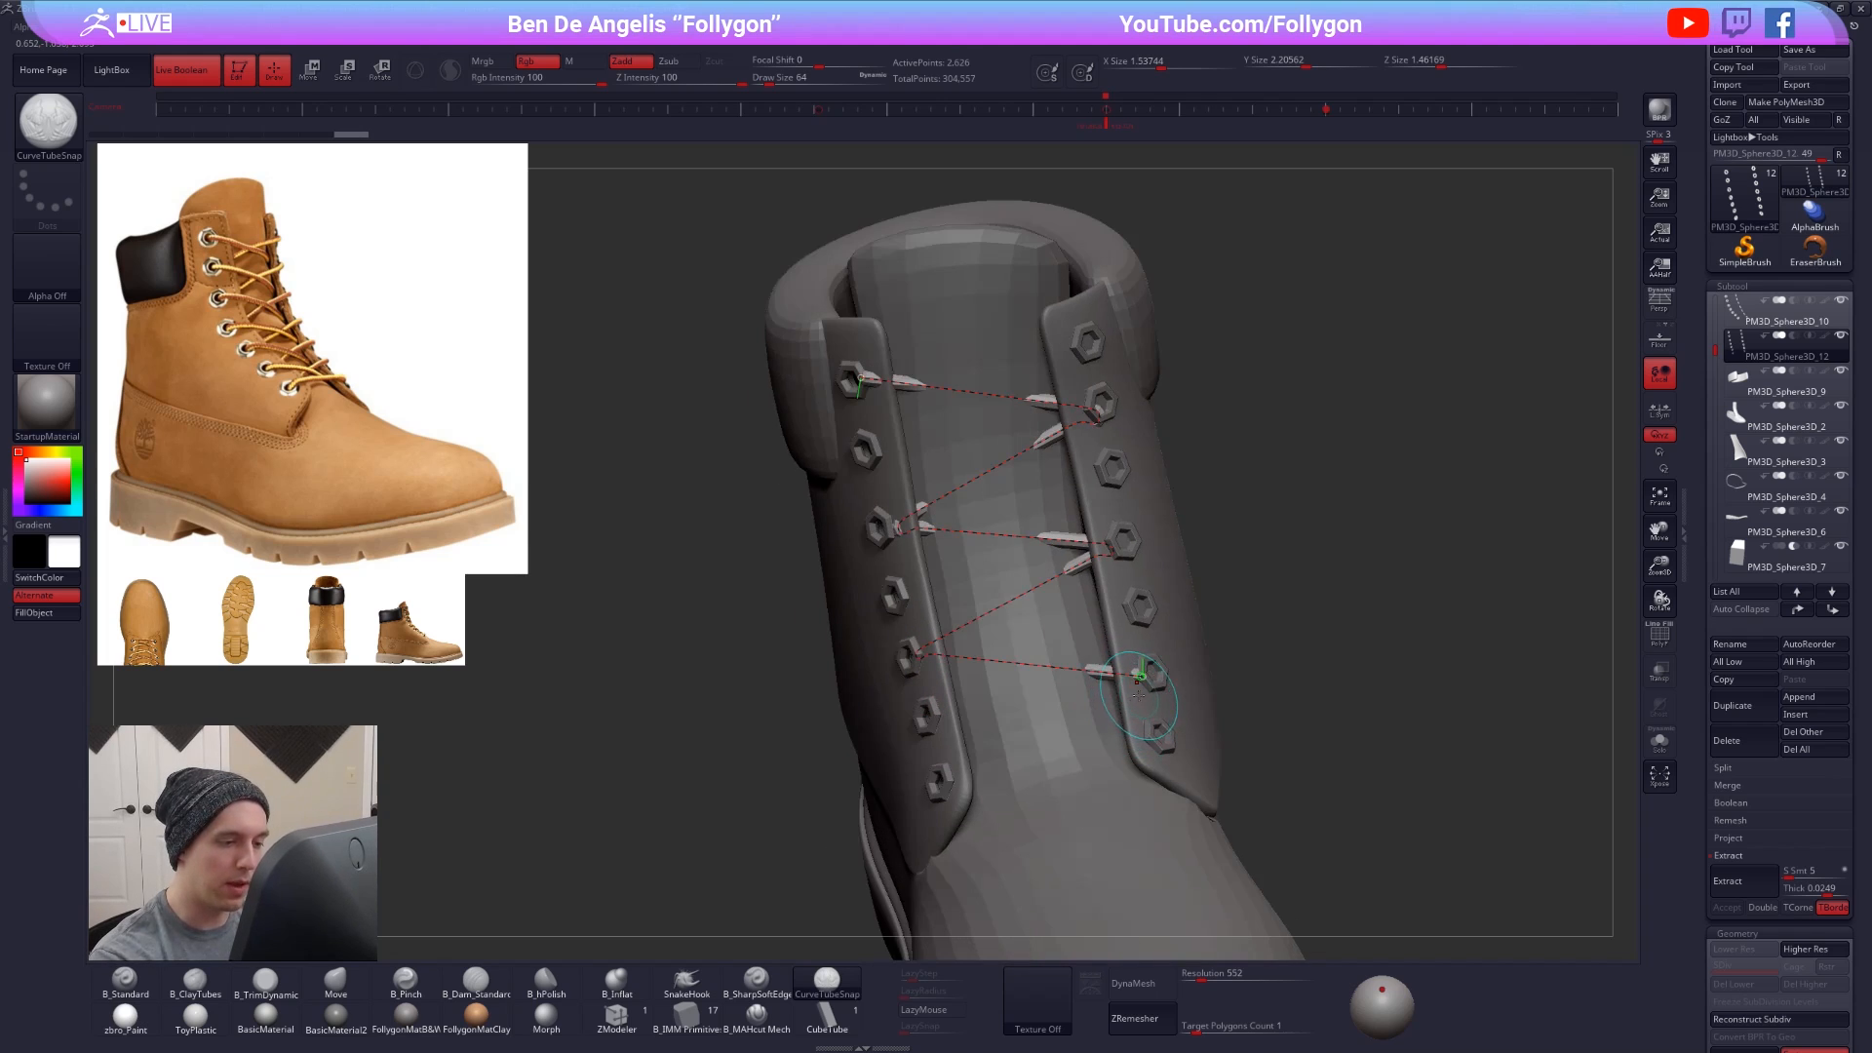
- Try extending the lace from the sixth right-row eyelet to the lowest left-row eyelet, and undo it
left_click_drag(1139, 675, 928, 785)
key("ctrl")
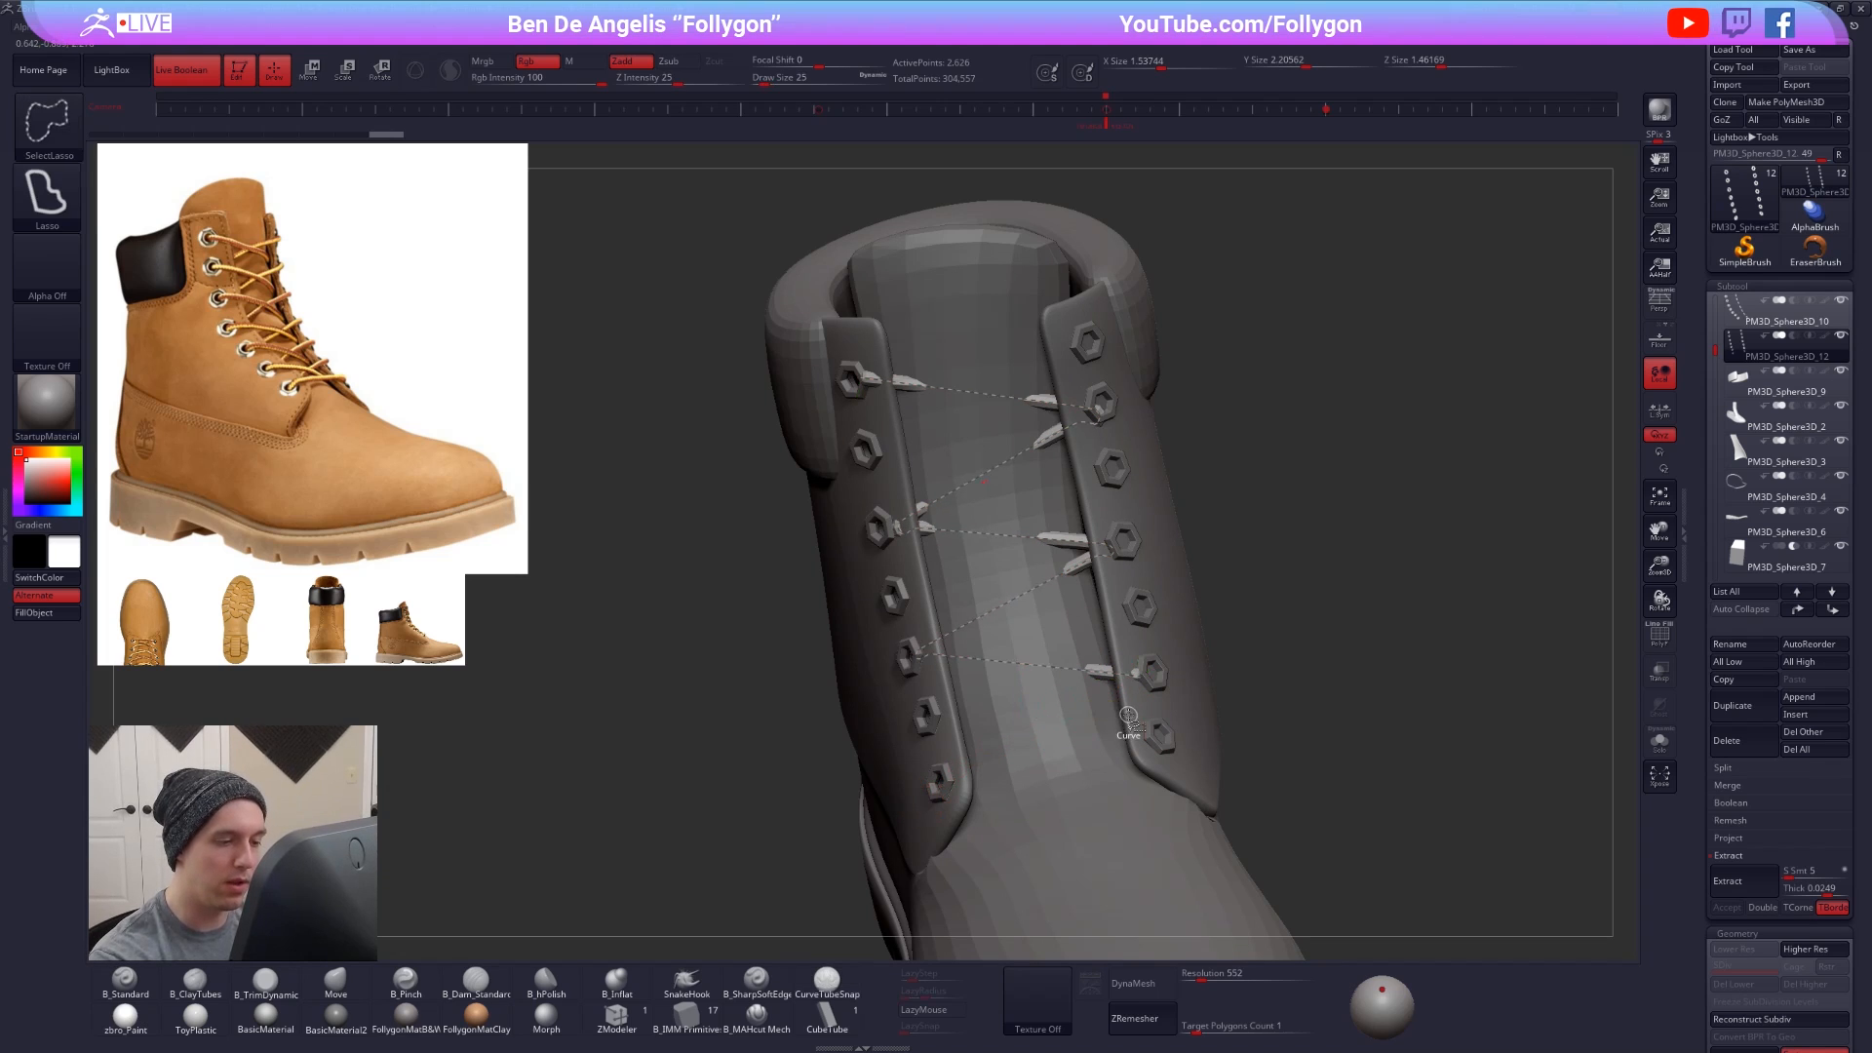
key("ctrl+z")
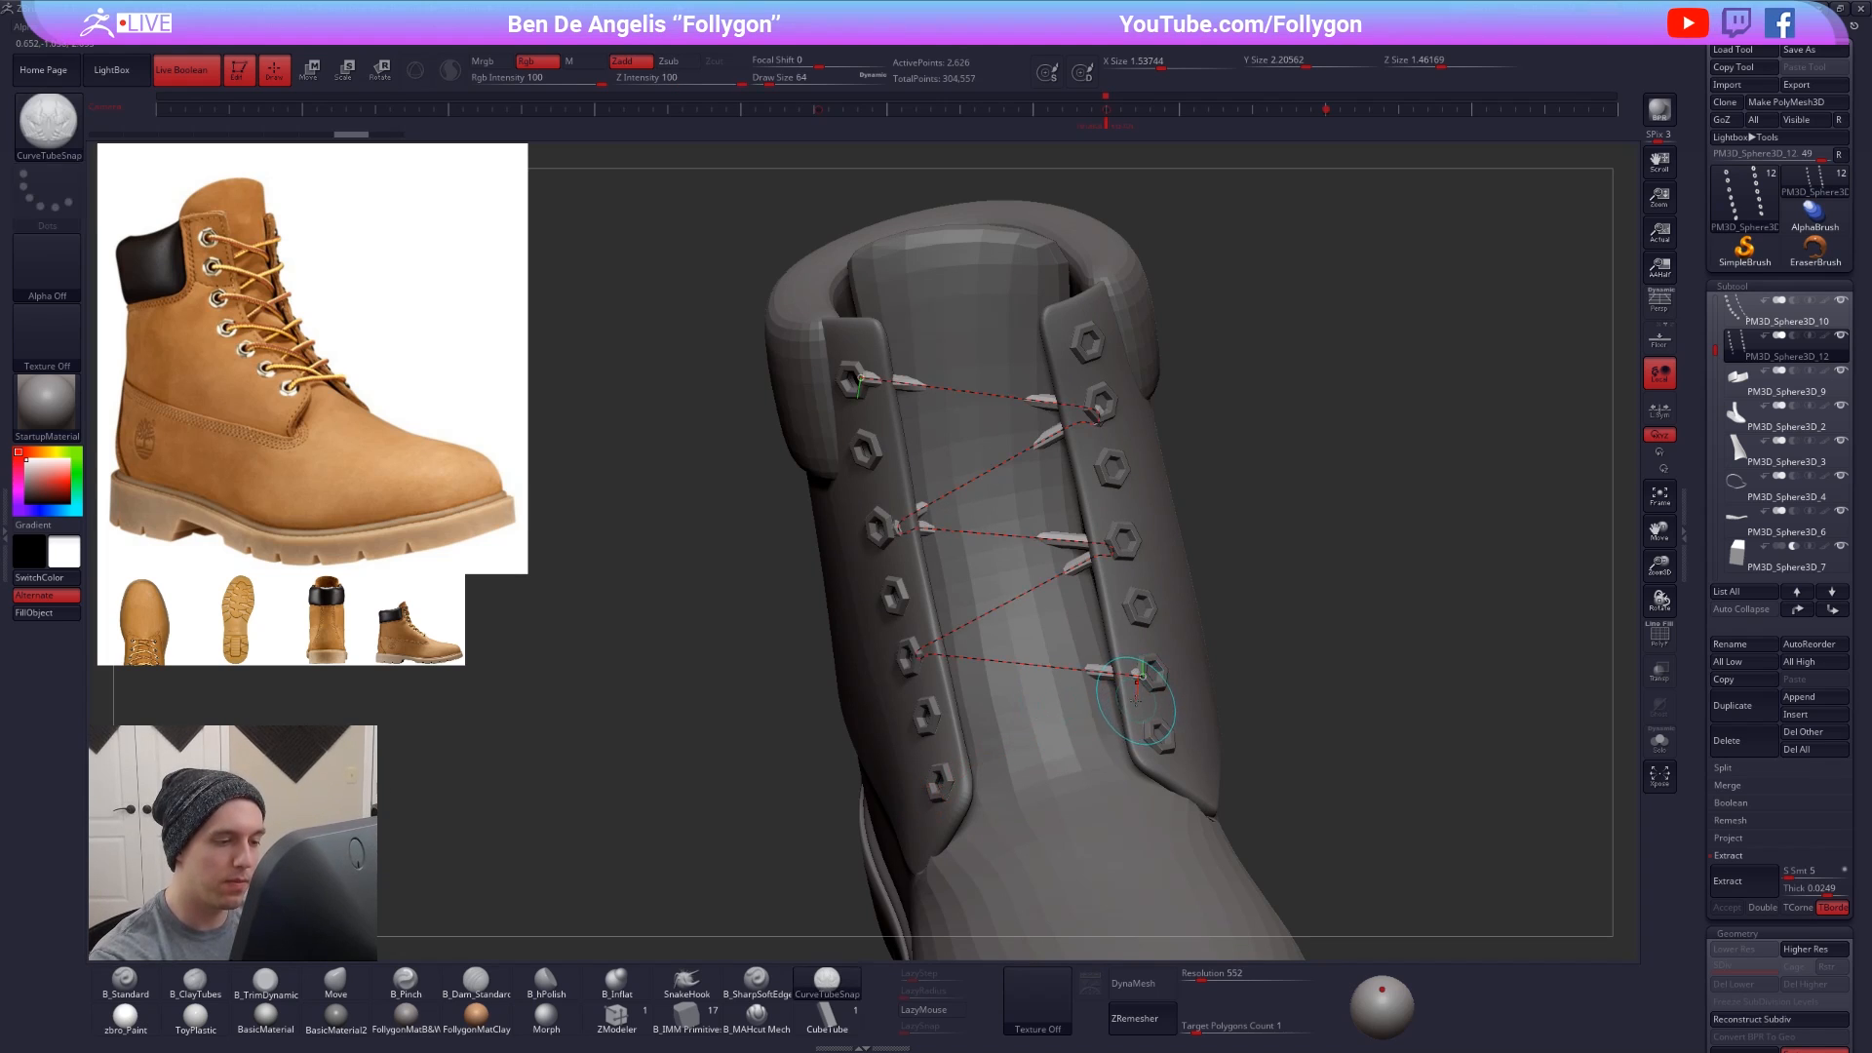
mouse_move(1140, 675)
left_mouse_down()
mouse_move(930, 793)
mouse_move(955, 780)
left_mouse_up()
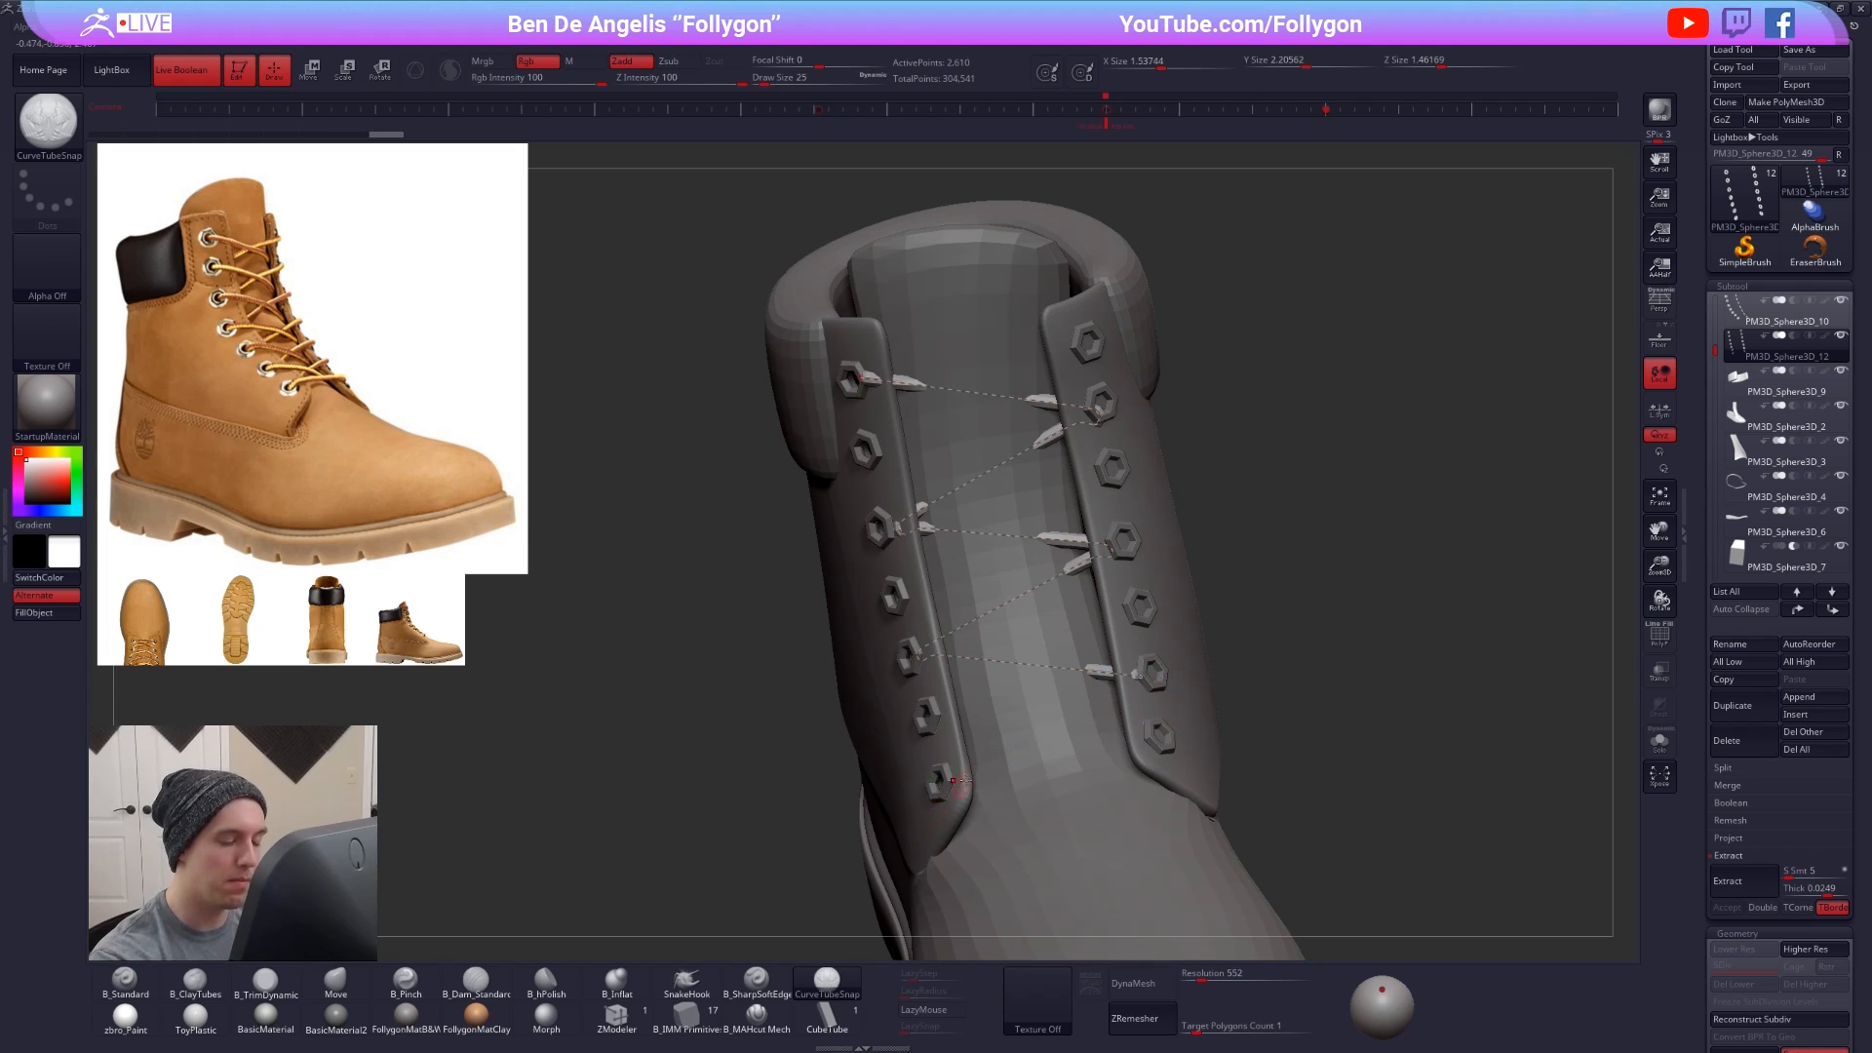
key("ctrl+z")
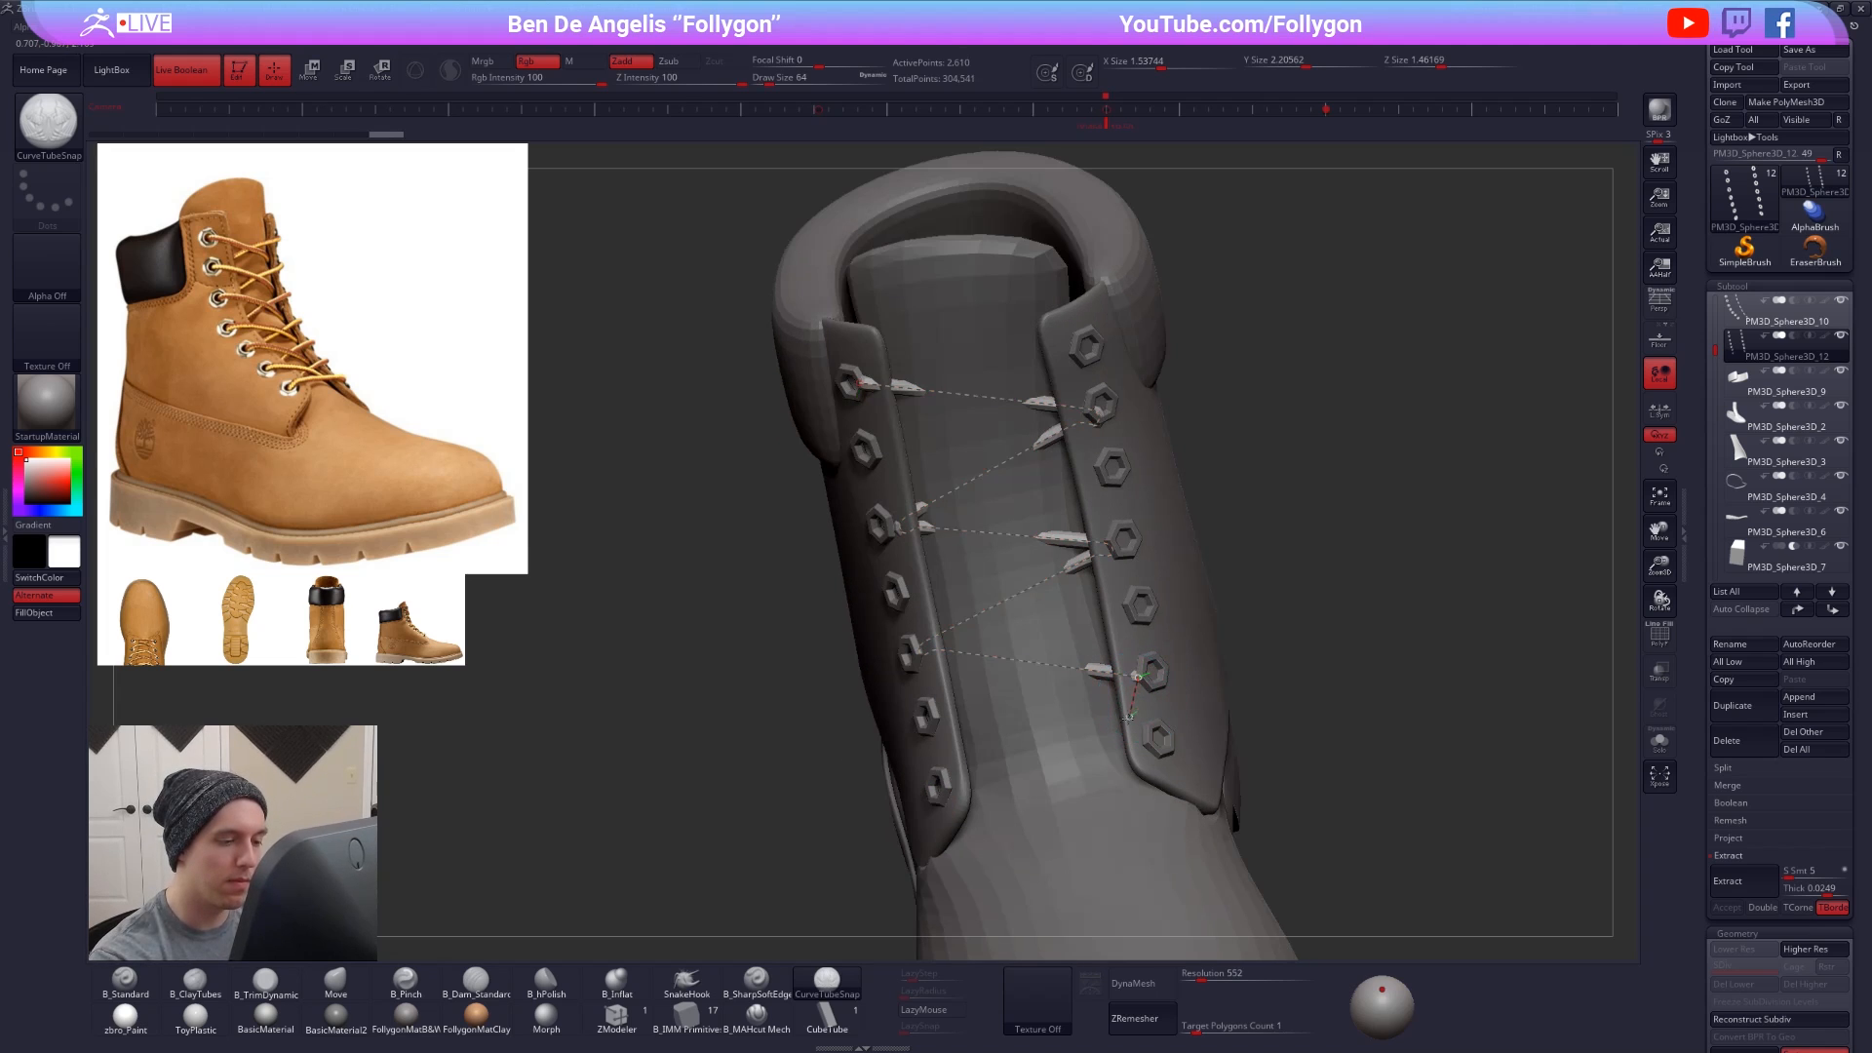
- Extend the lace from the sixth right-row eyelet to the lowest left-row eyelet and isolate the lace subtool to check its path
left_click_drag(936, 777, 937, 781)
right_click_drag(956, 841, 1097, 858)
key("alt+shift+s")
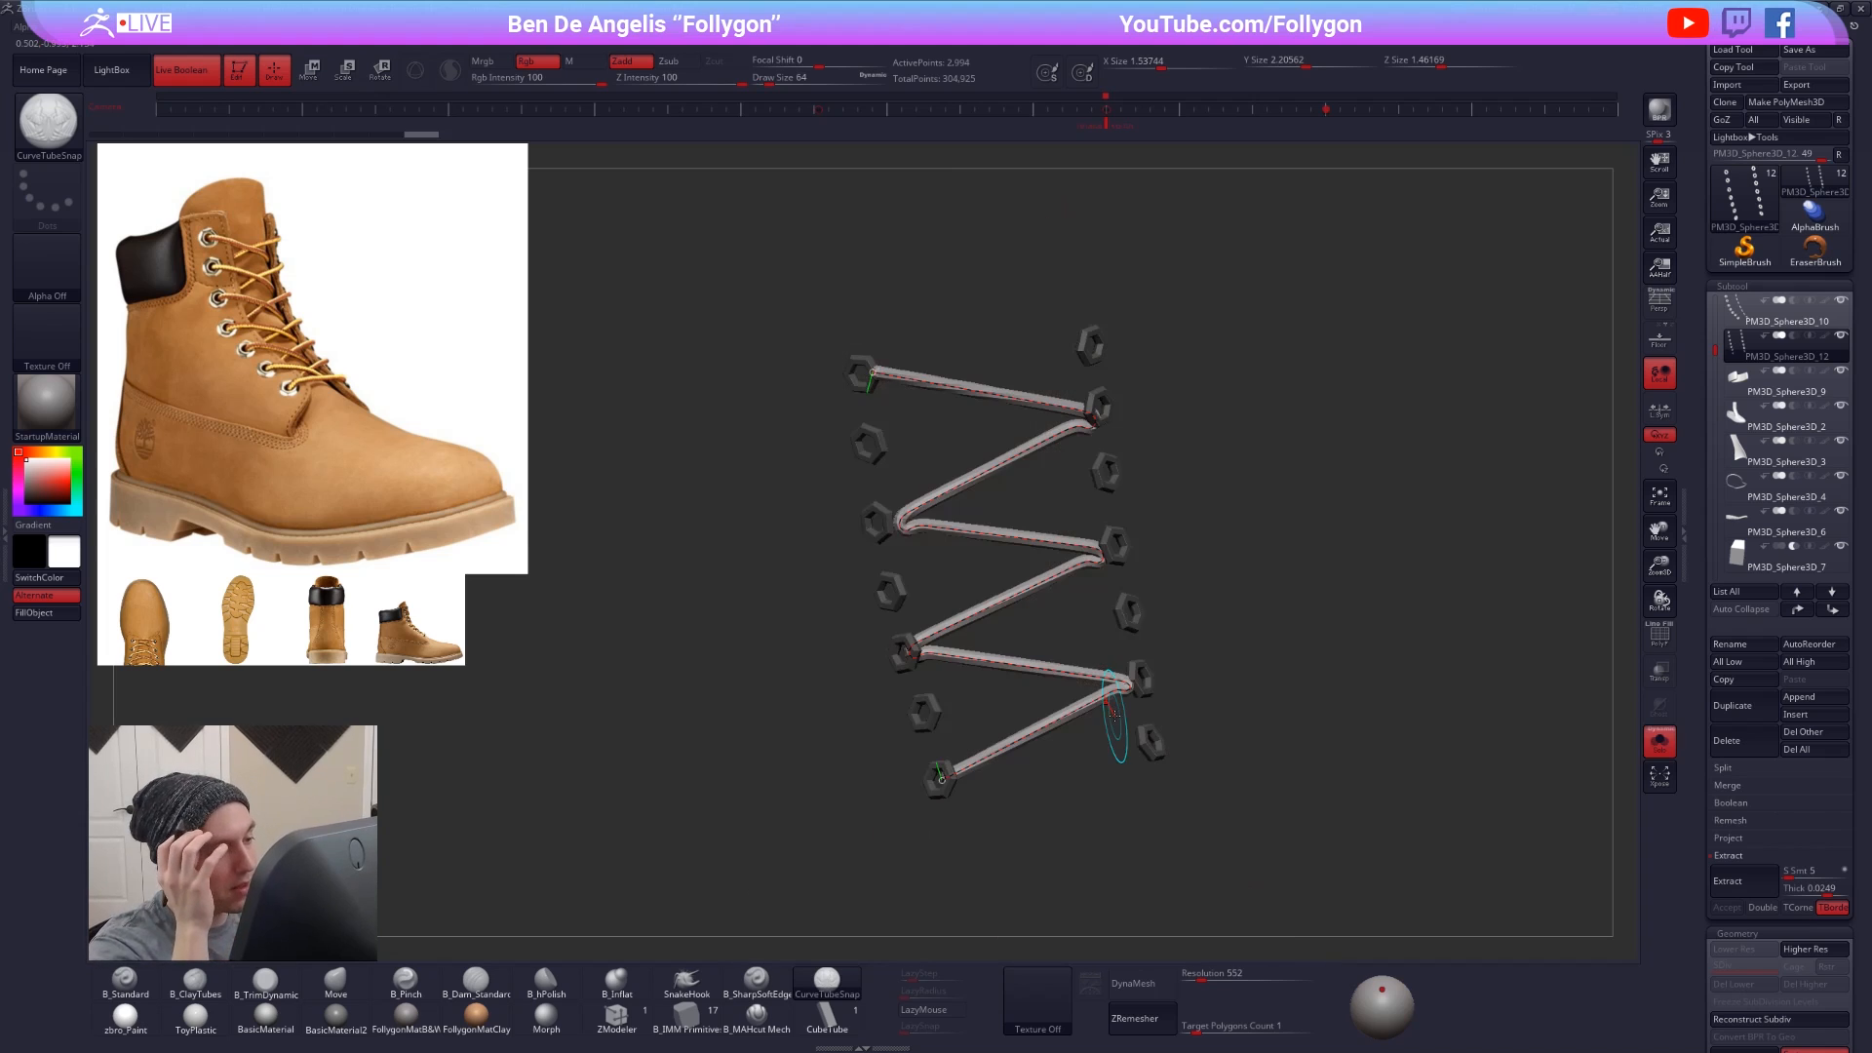
left_click(1107, 544)
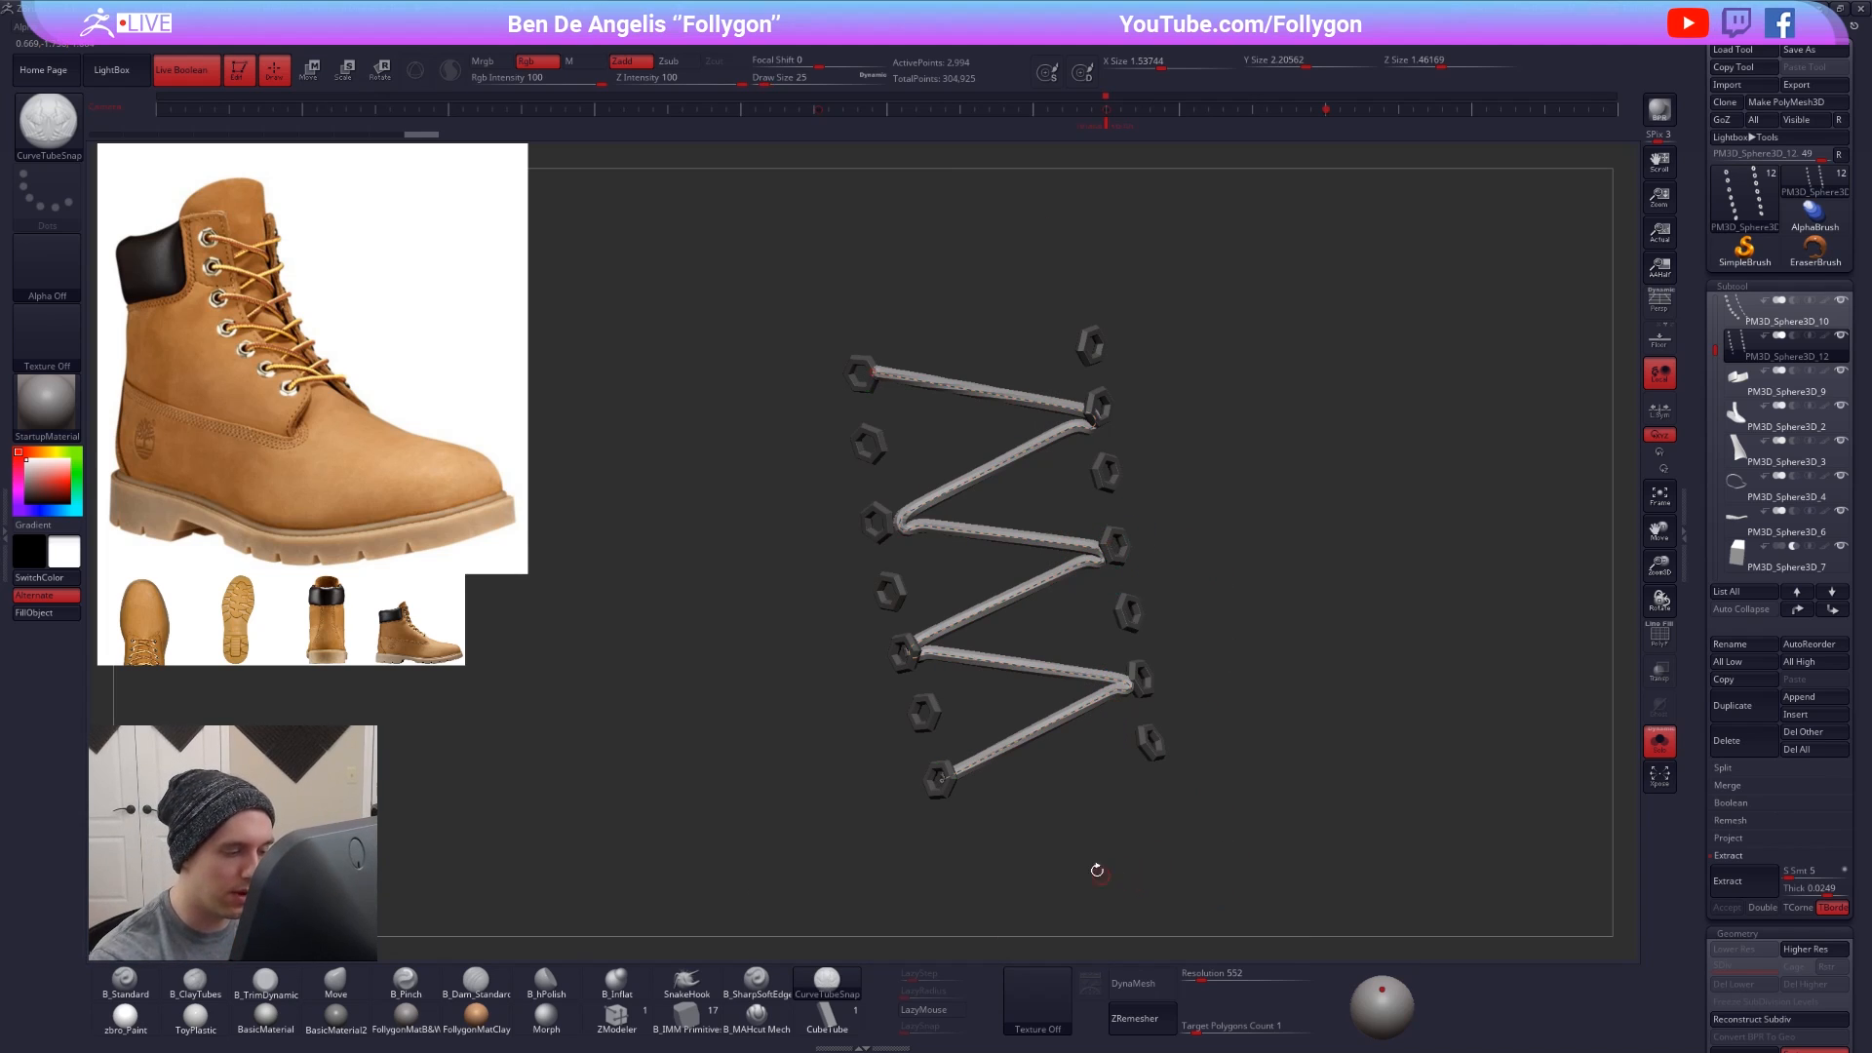
- With the whole boot shown again, run the lace across to the lowest right-row eyelet and back up to the sixth left-row eyelet
key("alt+shift+s")
left_click_drag(939, 781, 1153, 750)
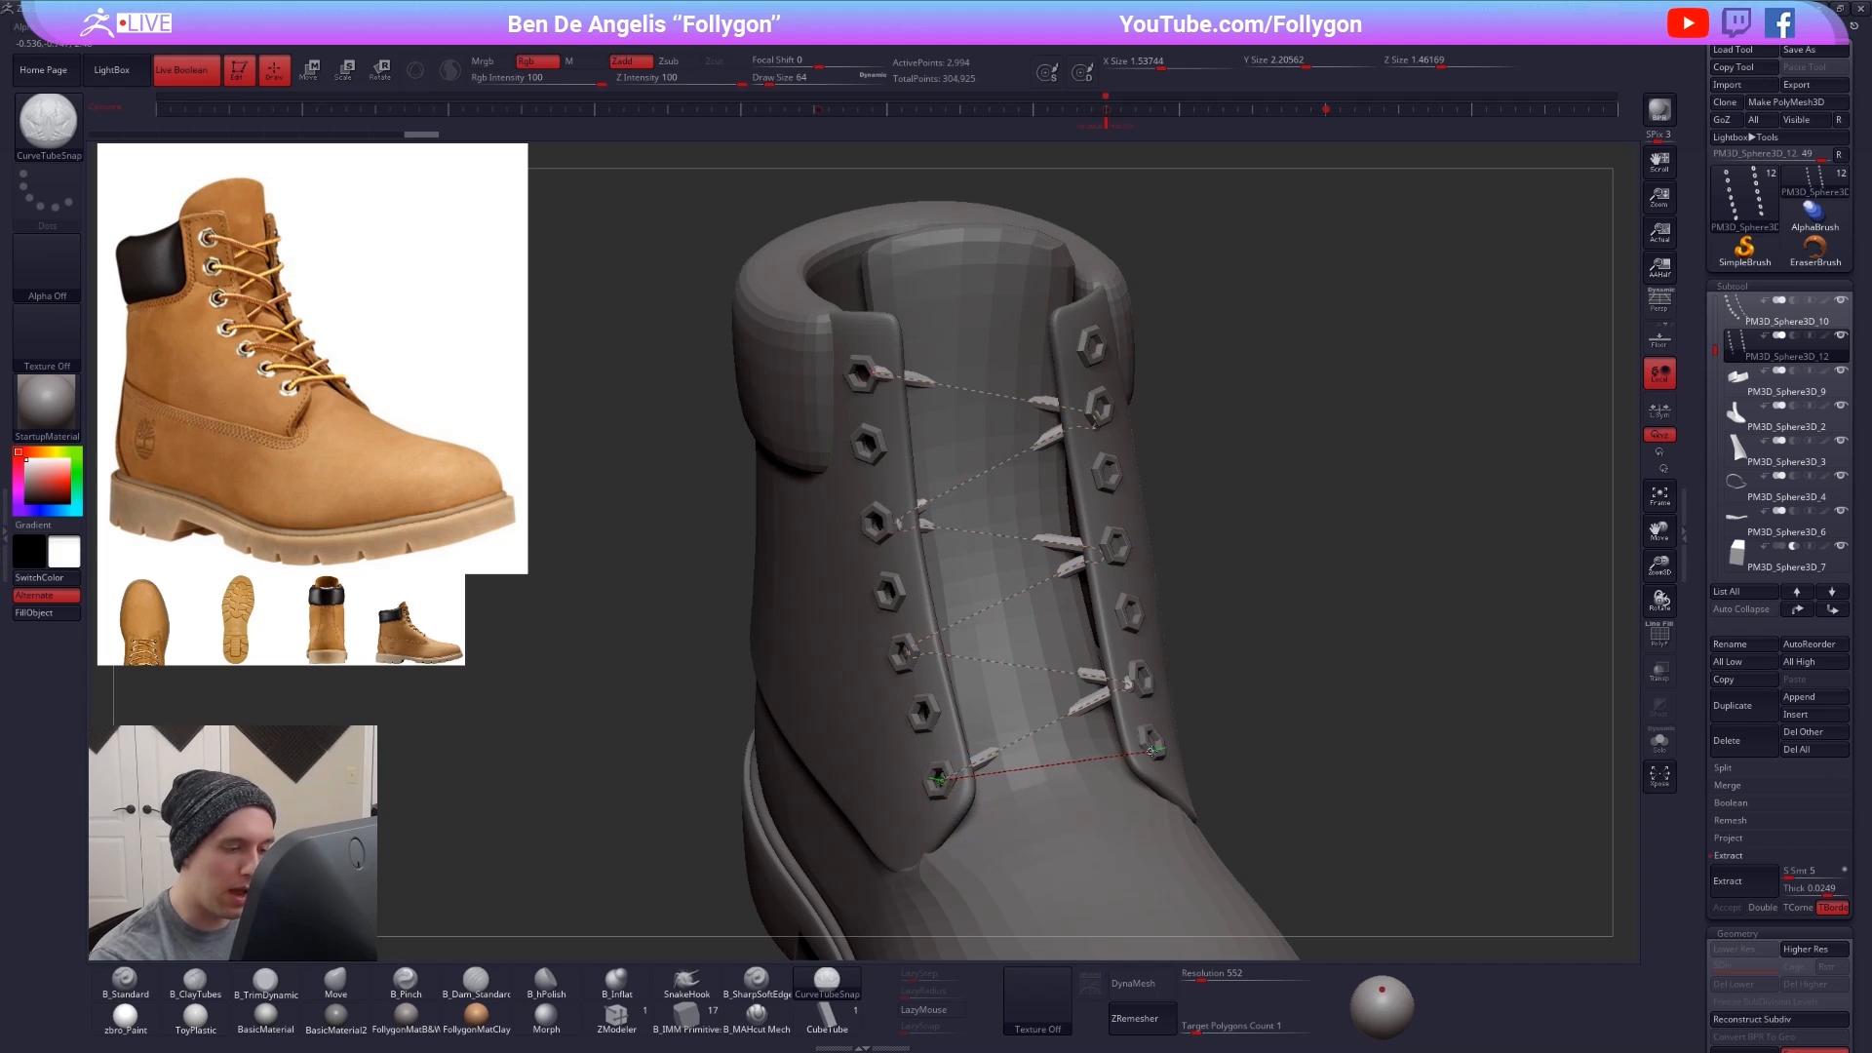
left_click(1148, 748)
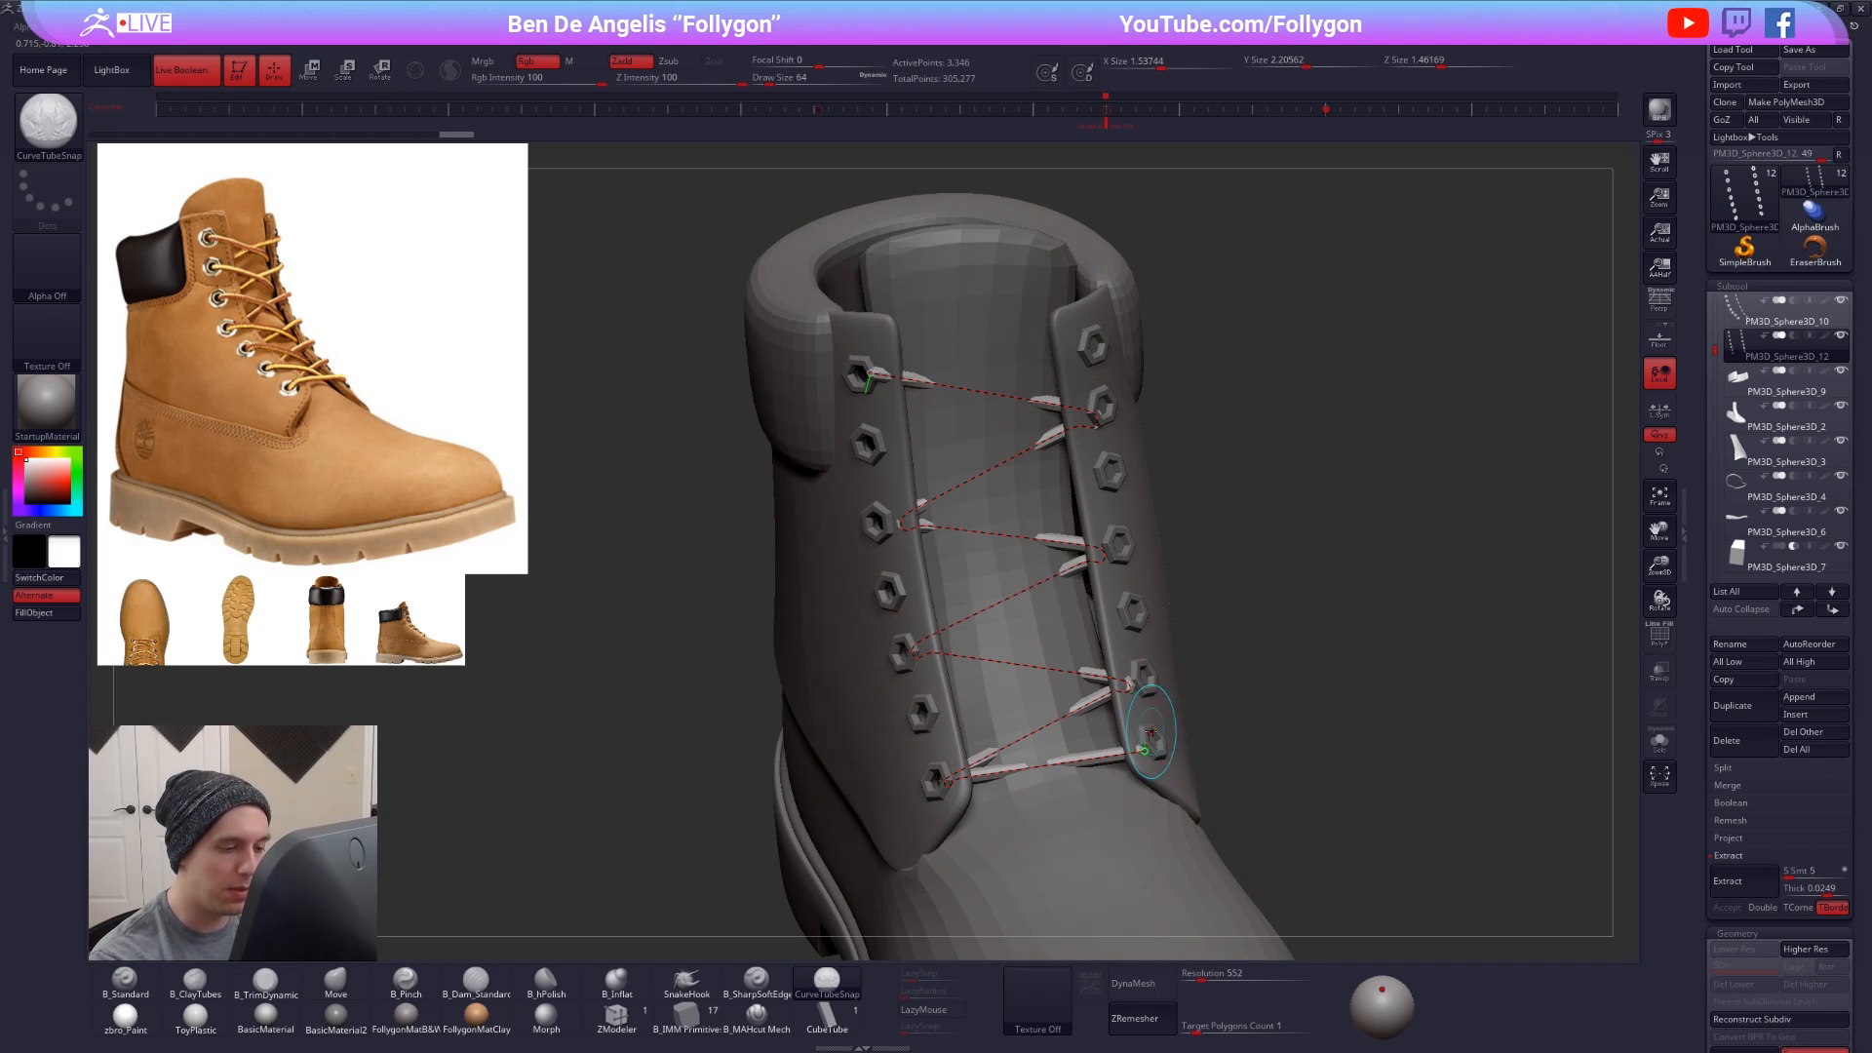
left_click_drag(1151, 734, 1151, 728)
left_click_drag(968, 688, 924, 710)
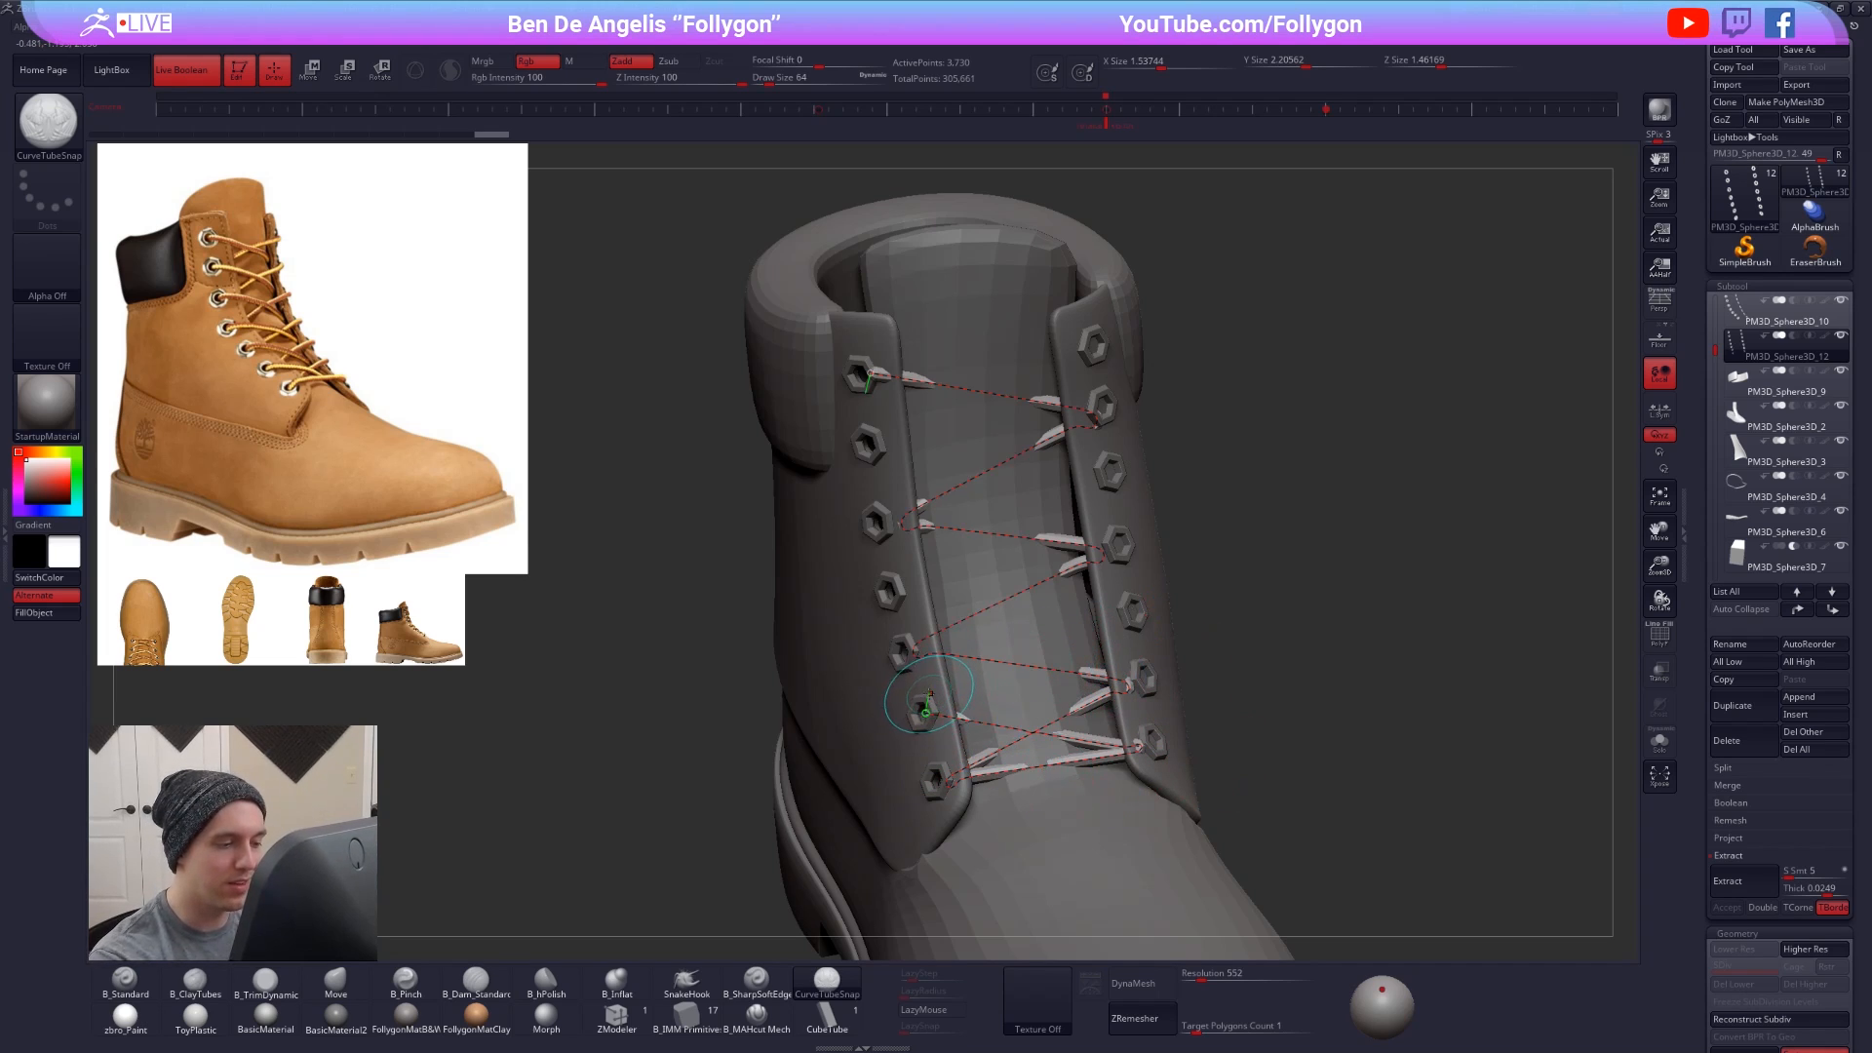
right_click_drag(929, 693, 1009, 693)
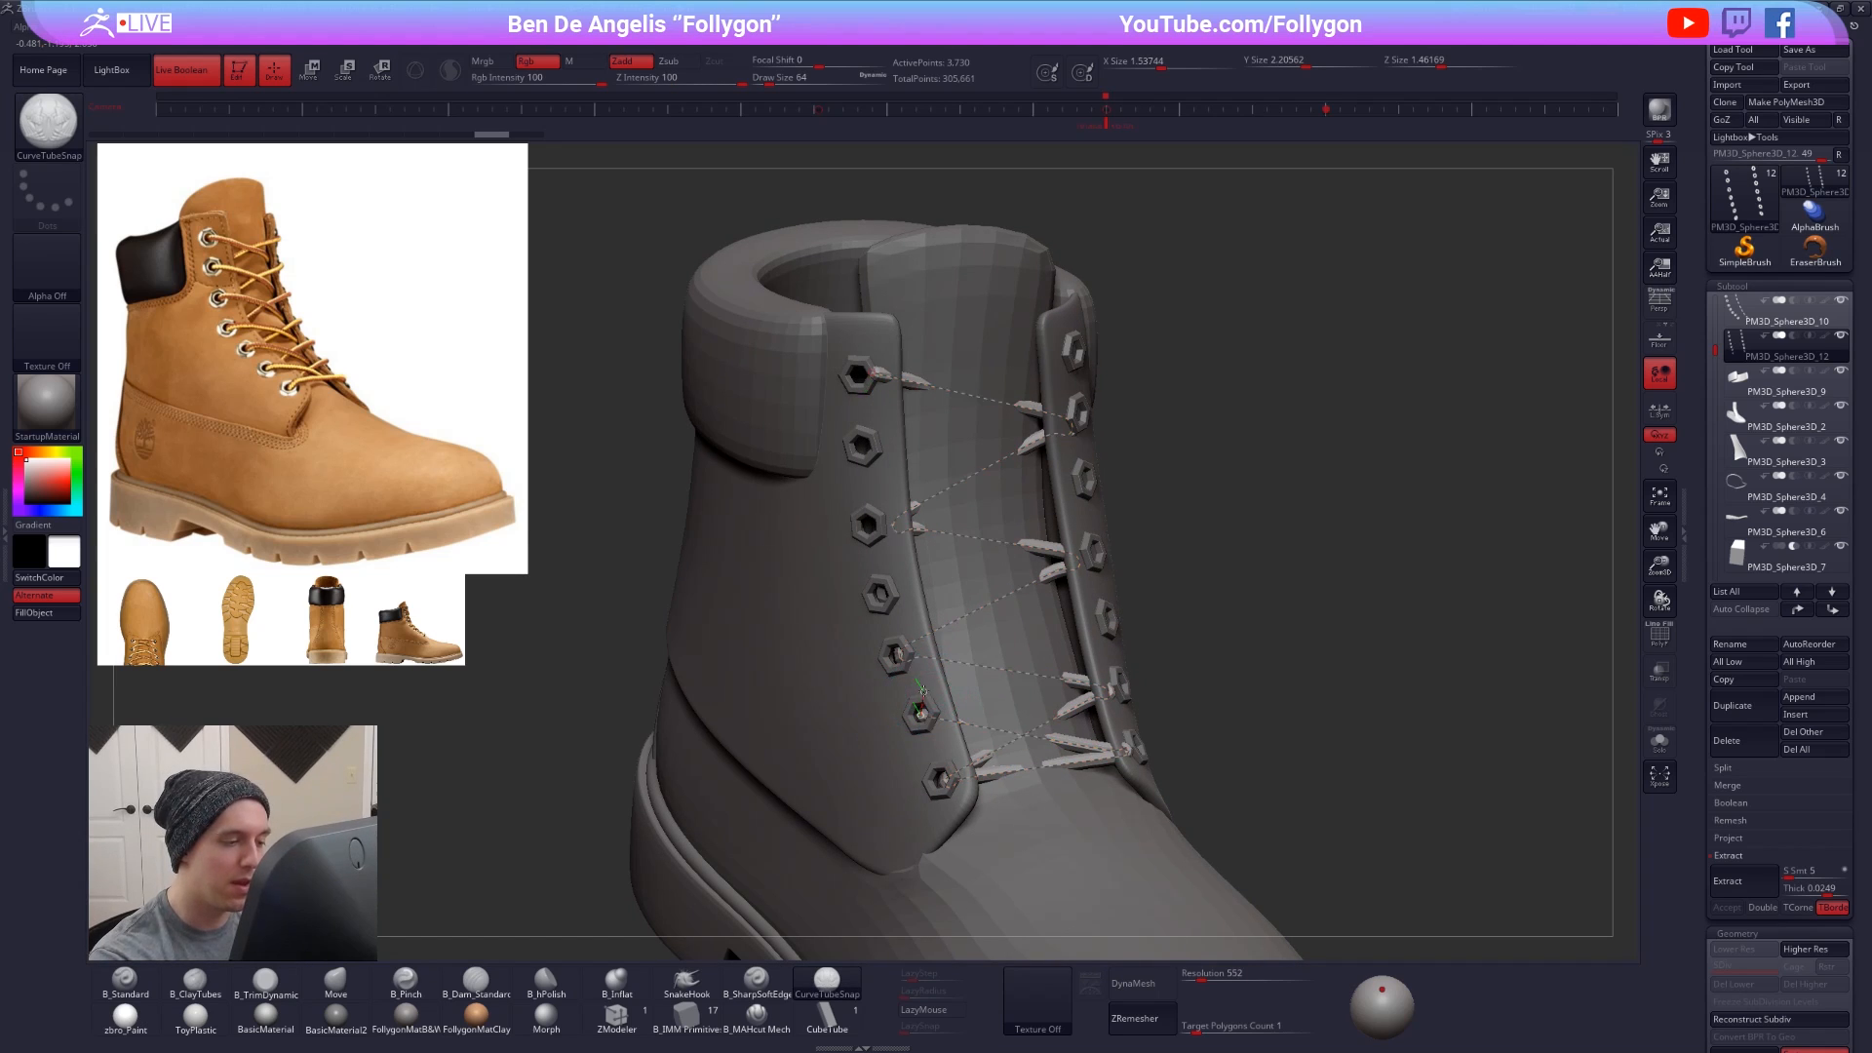
- Continue the lace from the sixth left-row eyelet through the fifth right to the fourth left eyelet, and check it in isolation
left_click_drag(1052, 641, 1105, 622)
right_click_drag(1109, 620, 1039, 607)
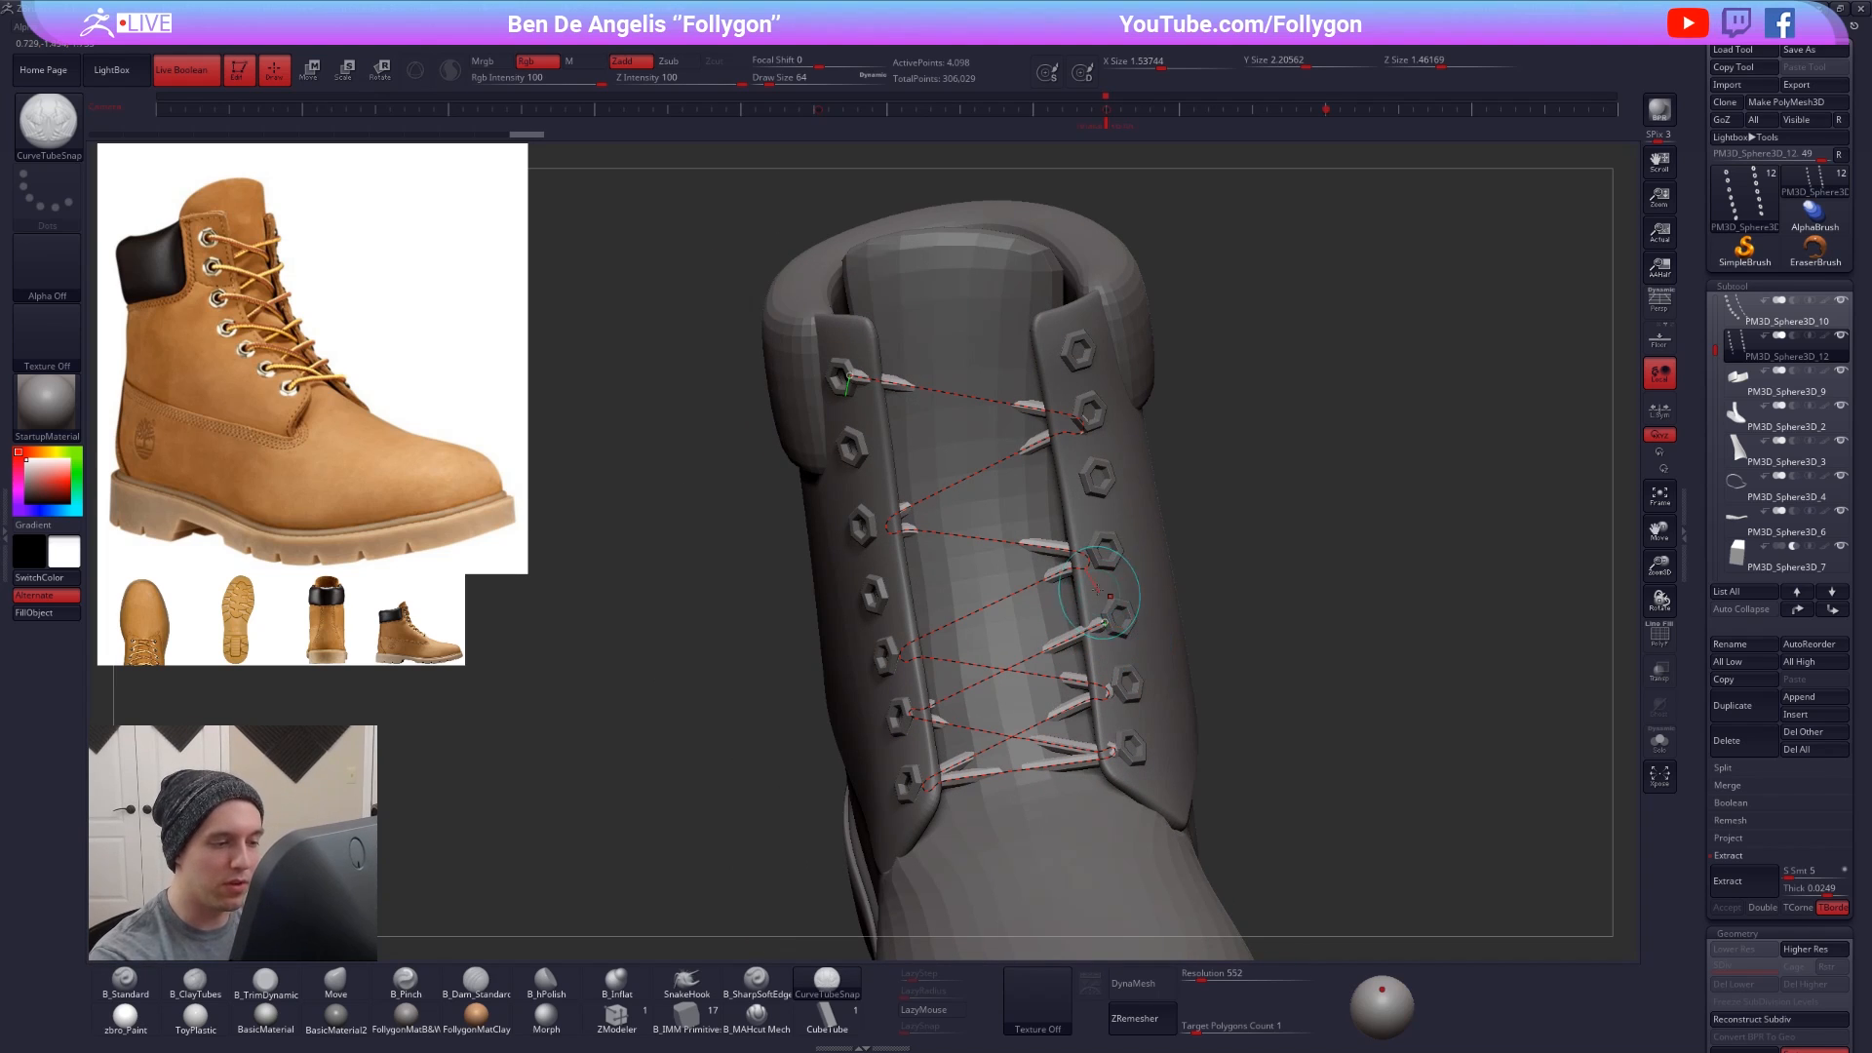
left_click_drag(1103, 612, 863, 594)
key("alt+s")
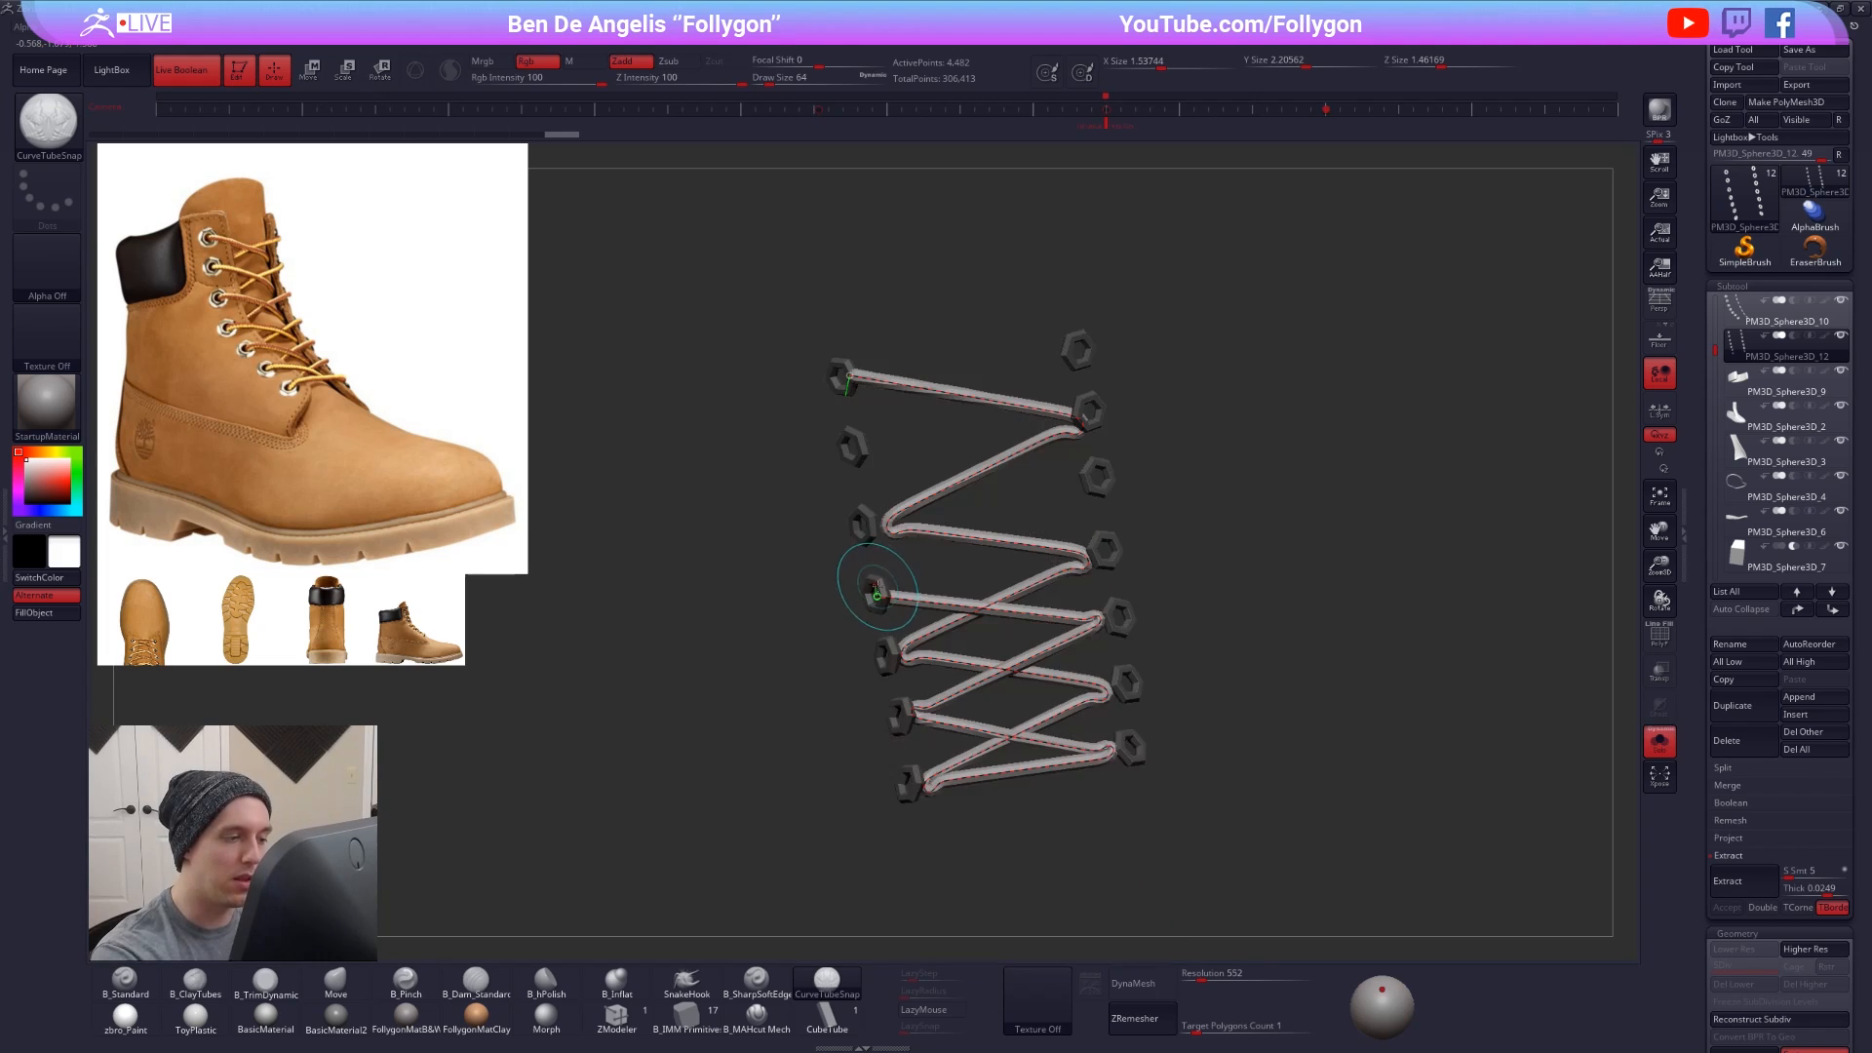
right_click_drag(864, 581, 880, 585)
key("alt+s")
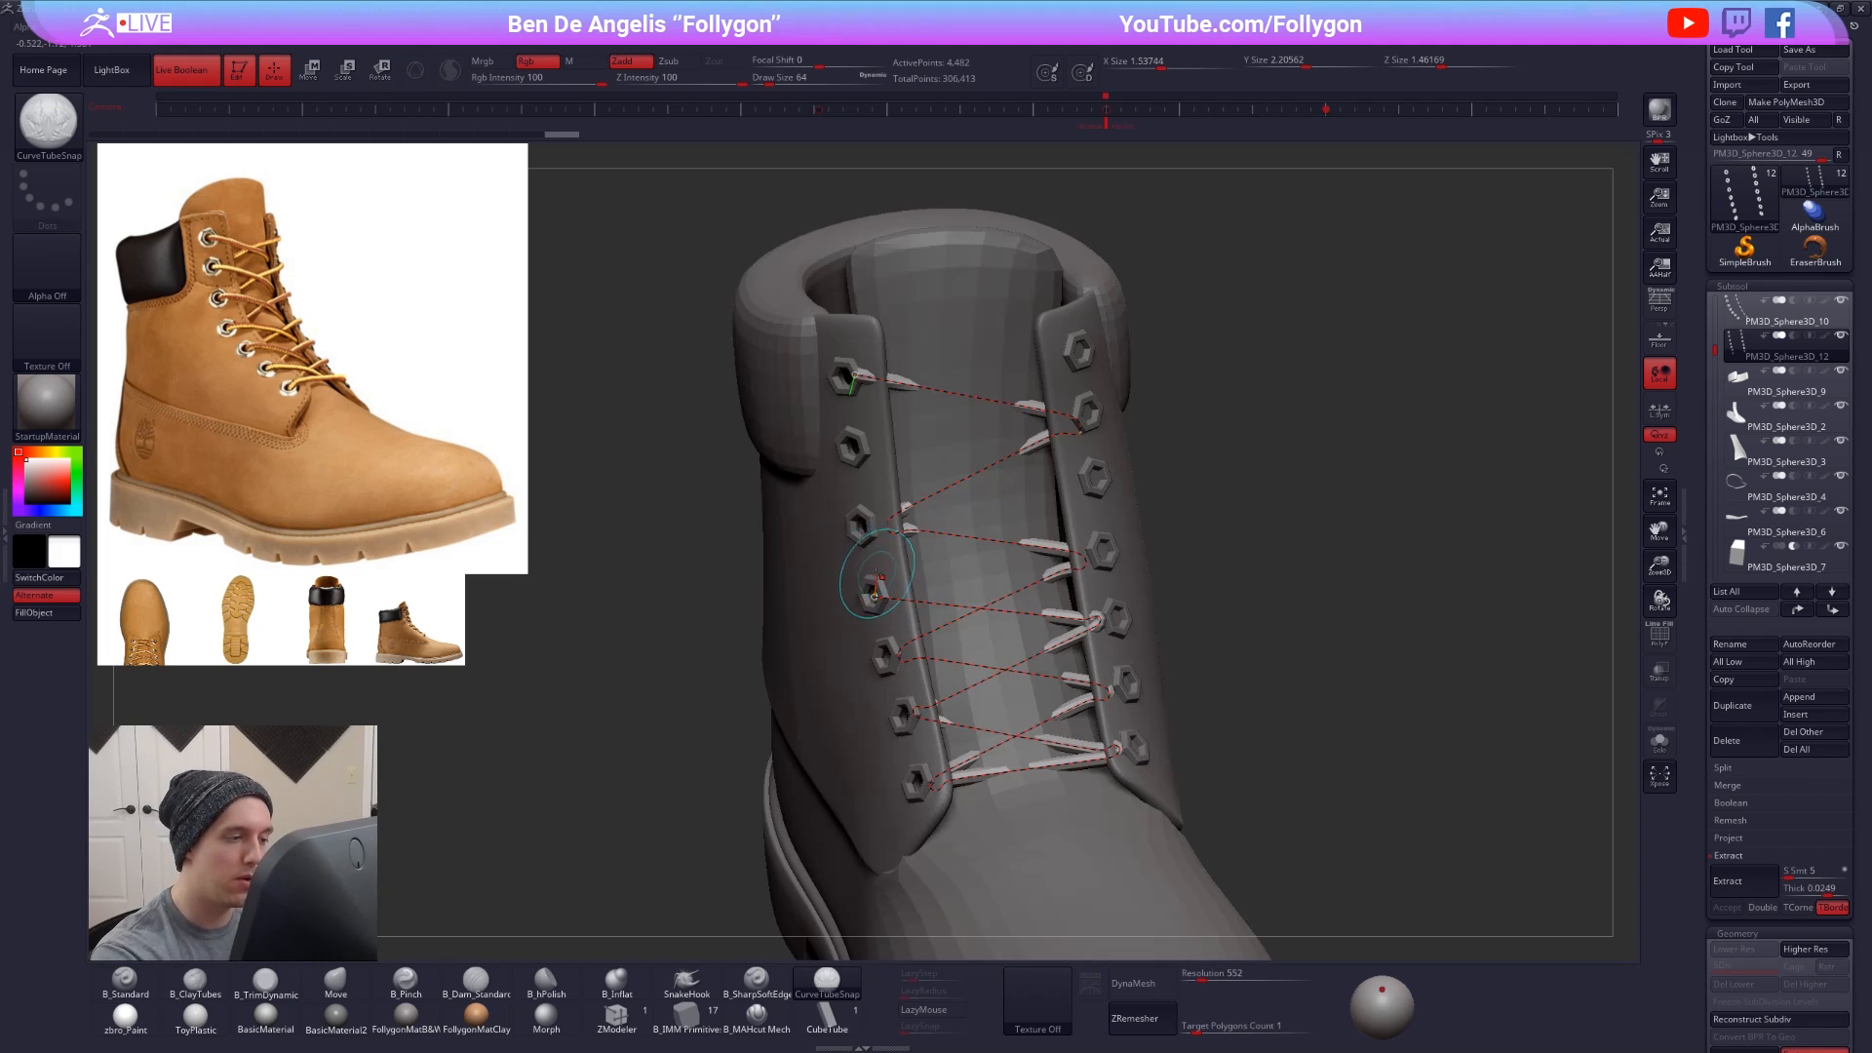
- Extend the lace from the fourth left-row eyelet across to the third right-row eyelet
left_click_drag(912, 559, 948, 567)
key("ctrl+z")
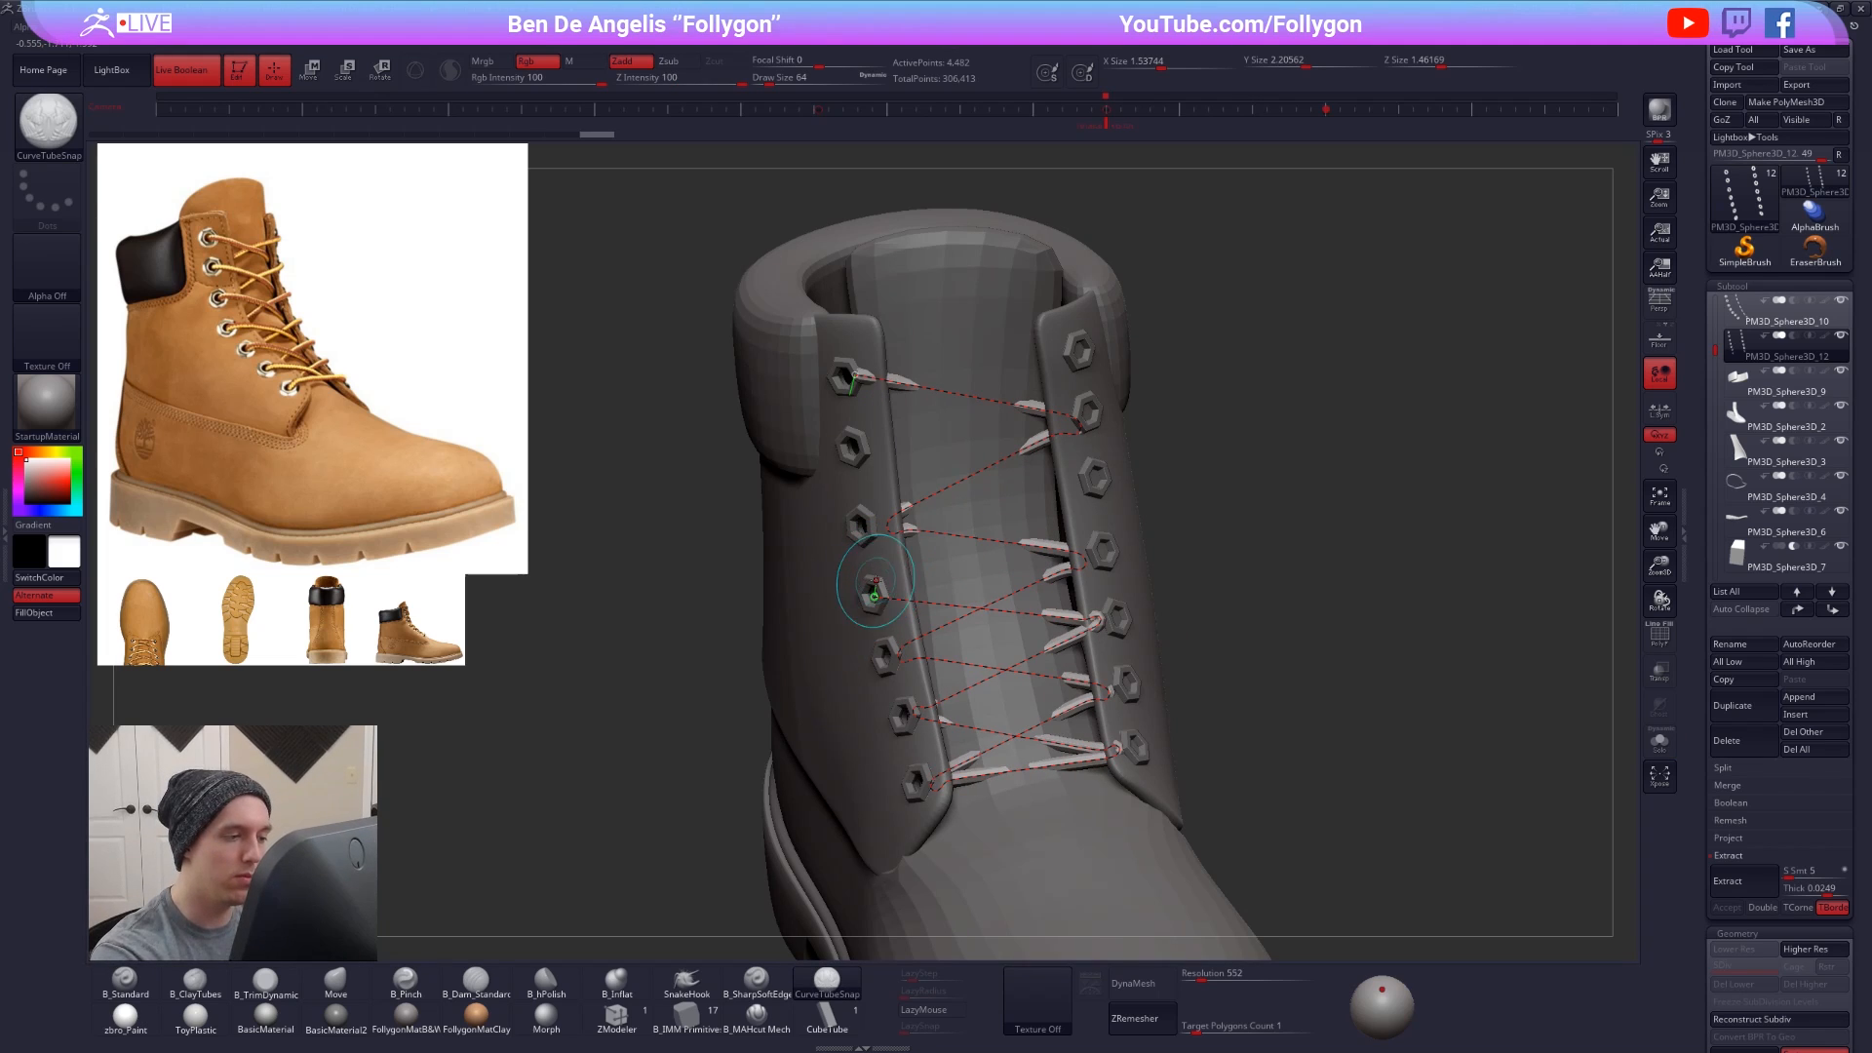
left_click(875, 579)
key("ctrl+z")
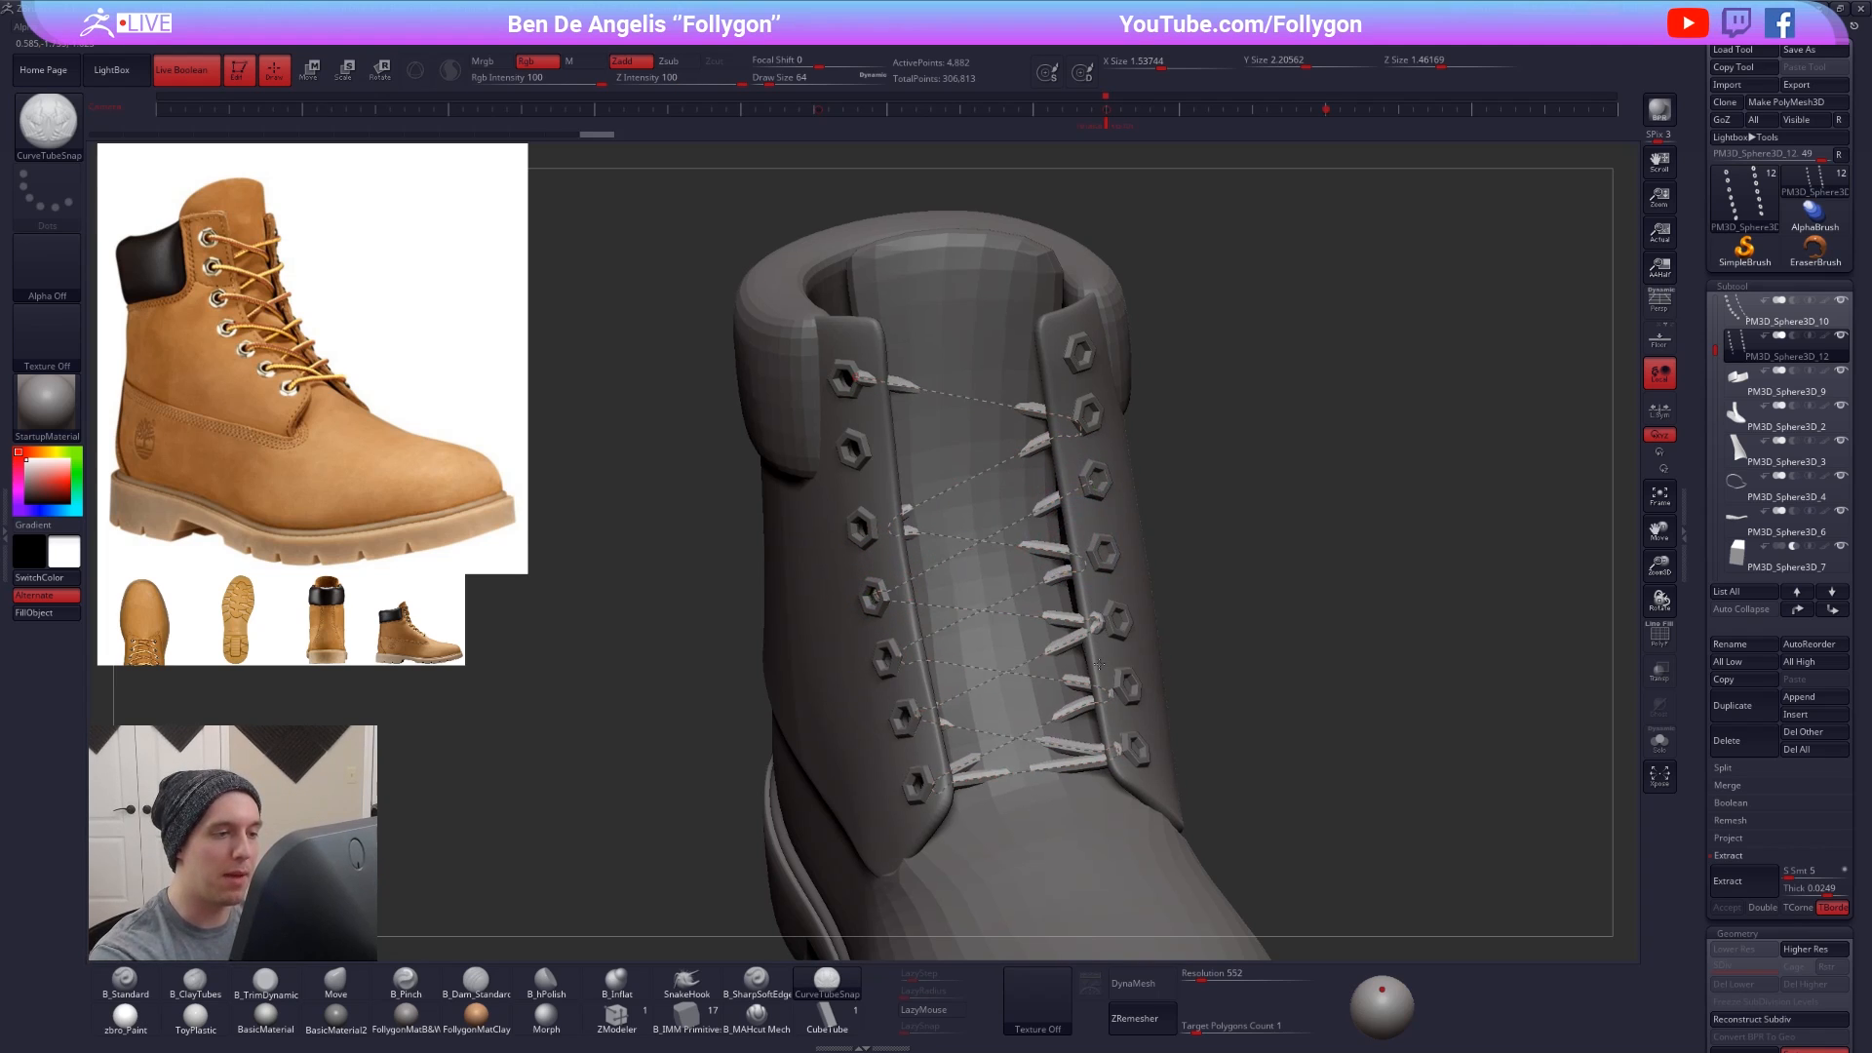
key("ctrl+shift+z")
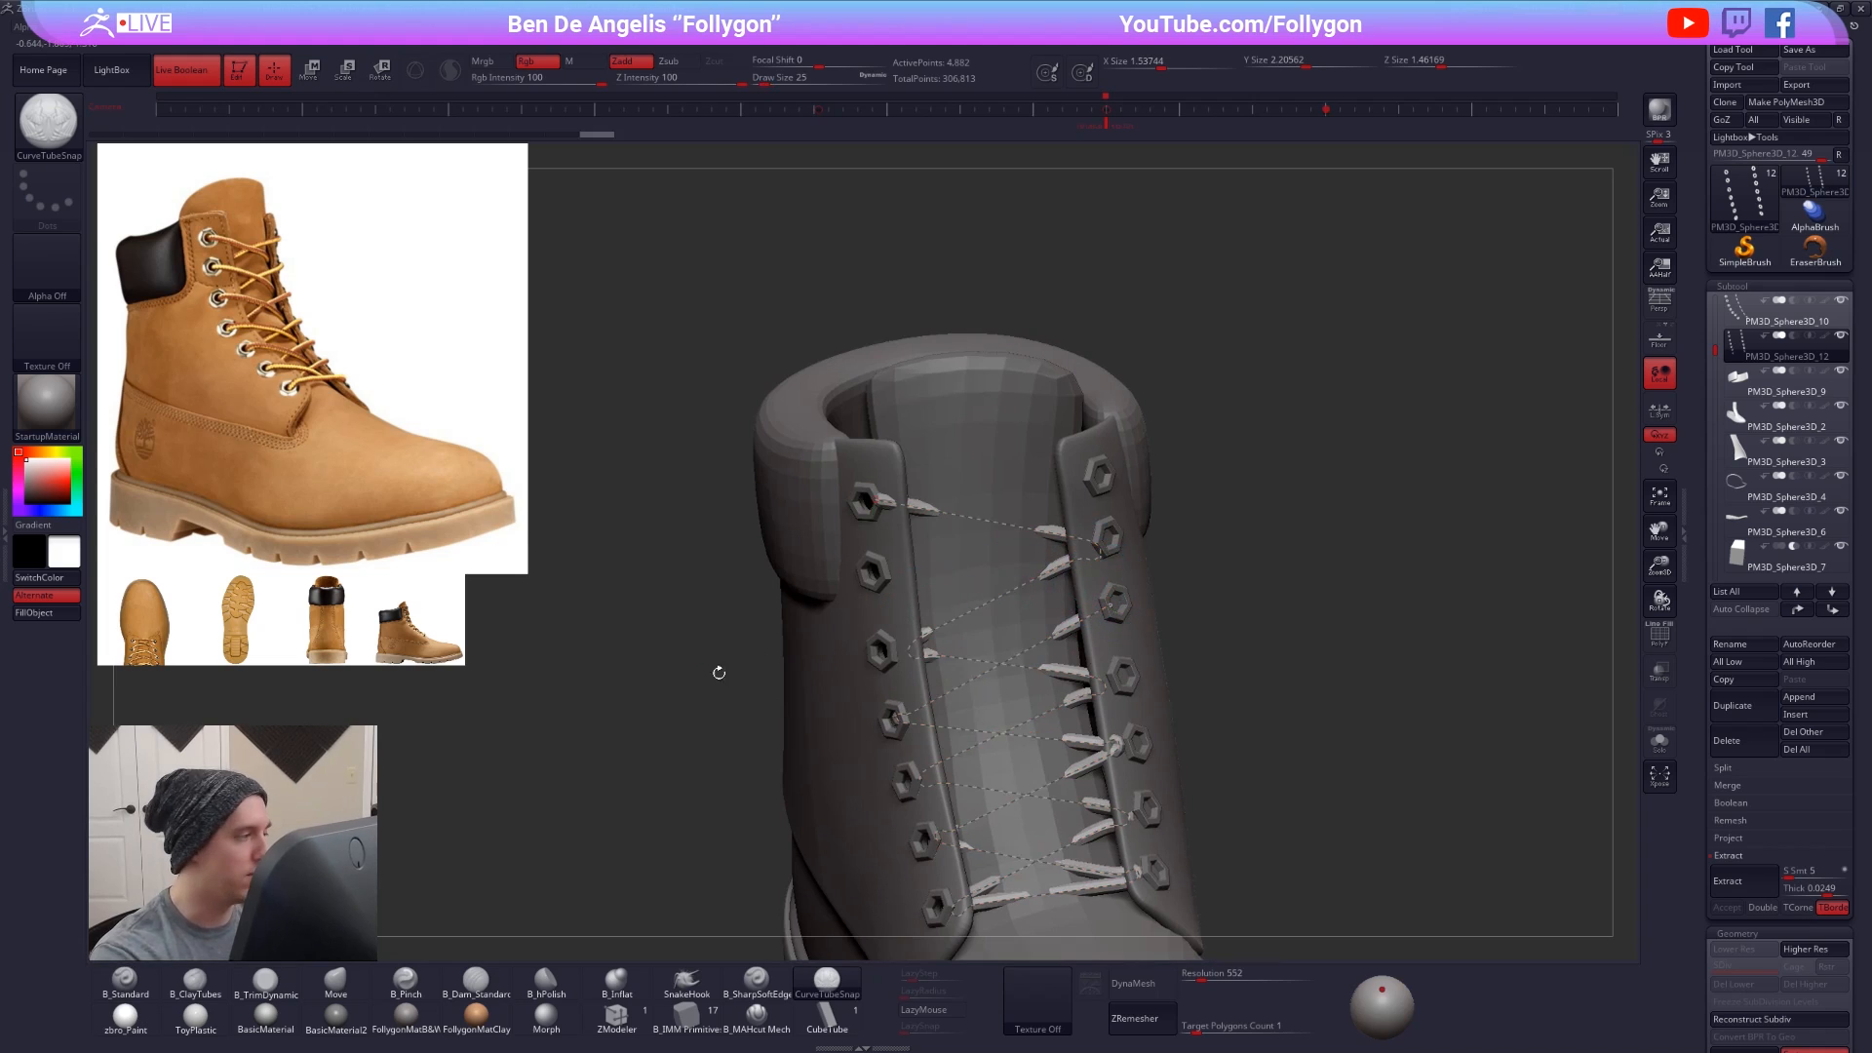
- Set the Curve Snap Distance to 44 in the stroke's curve modifiers
left_click(5, 536)
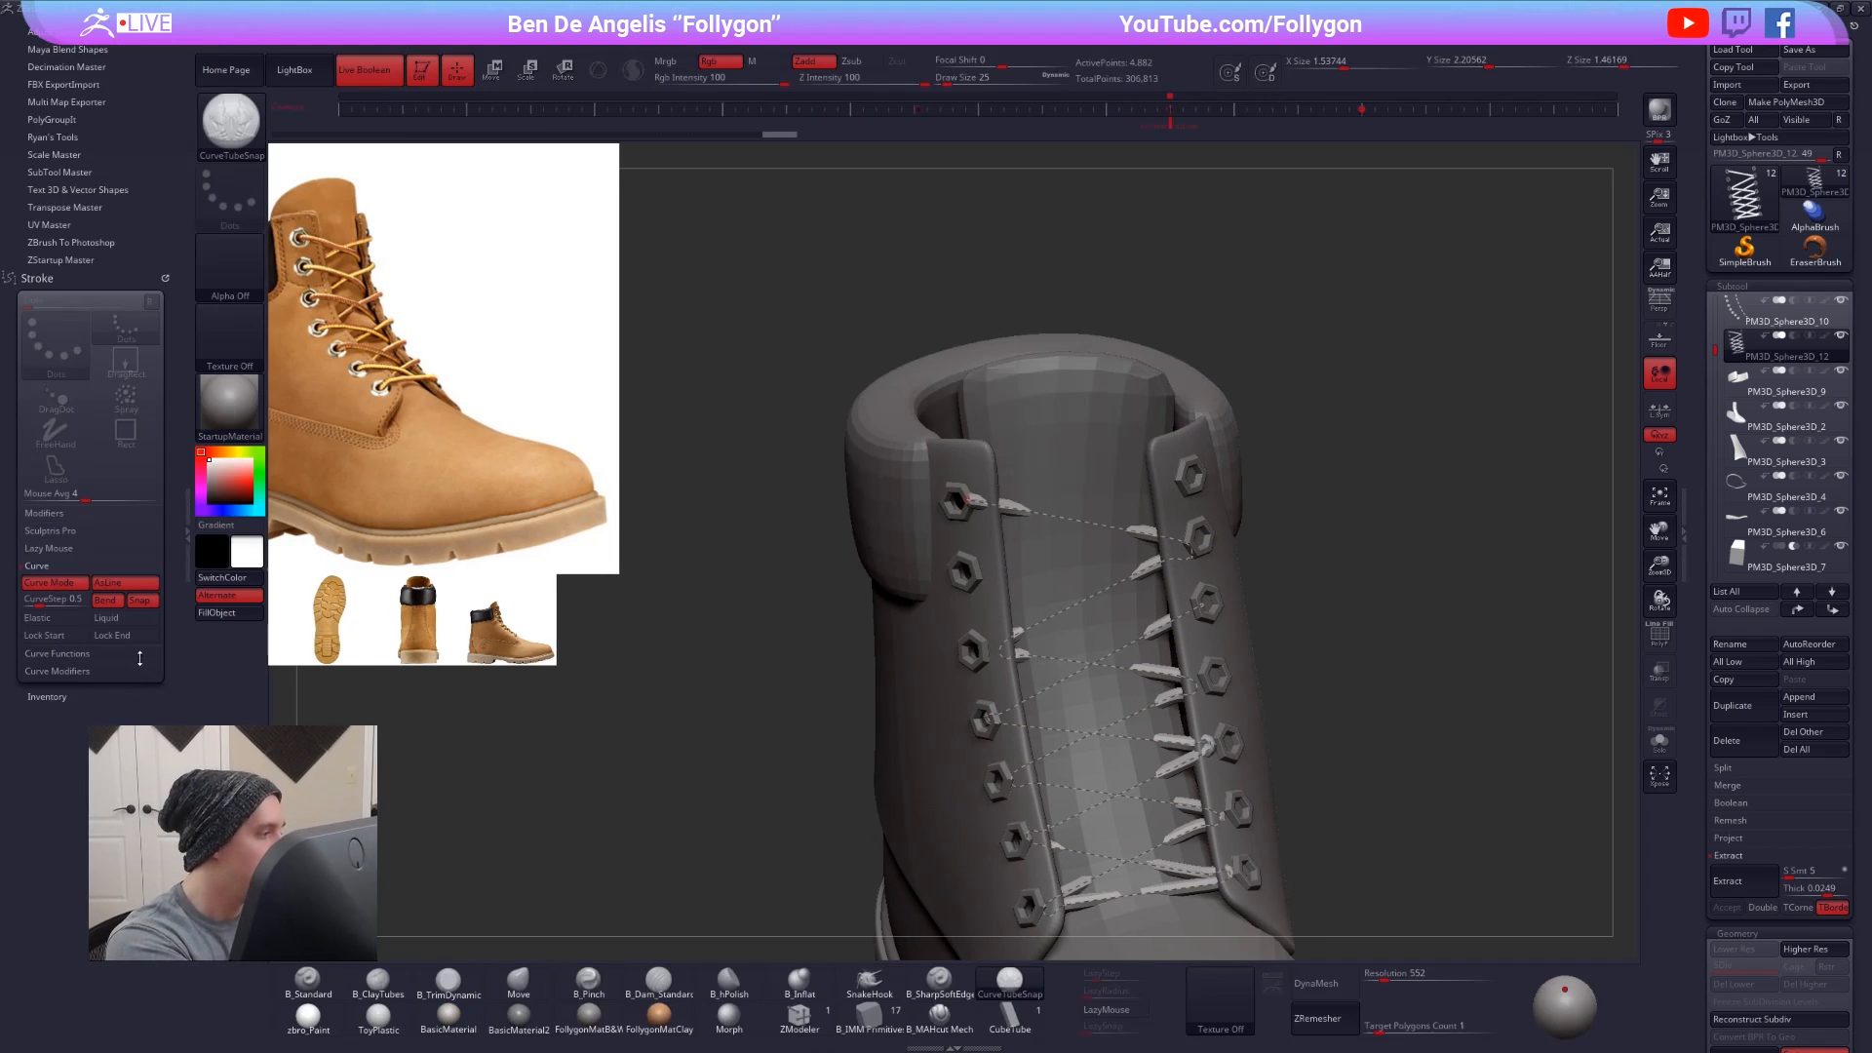
left_click(108, 652)
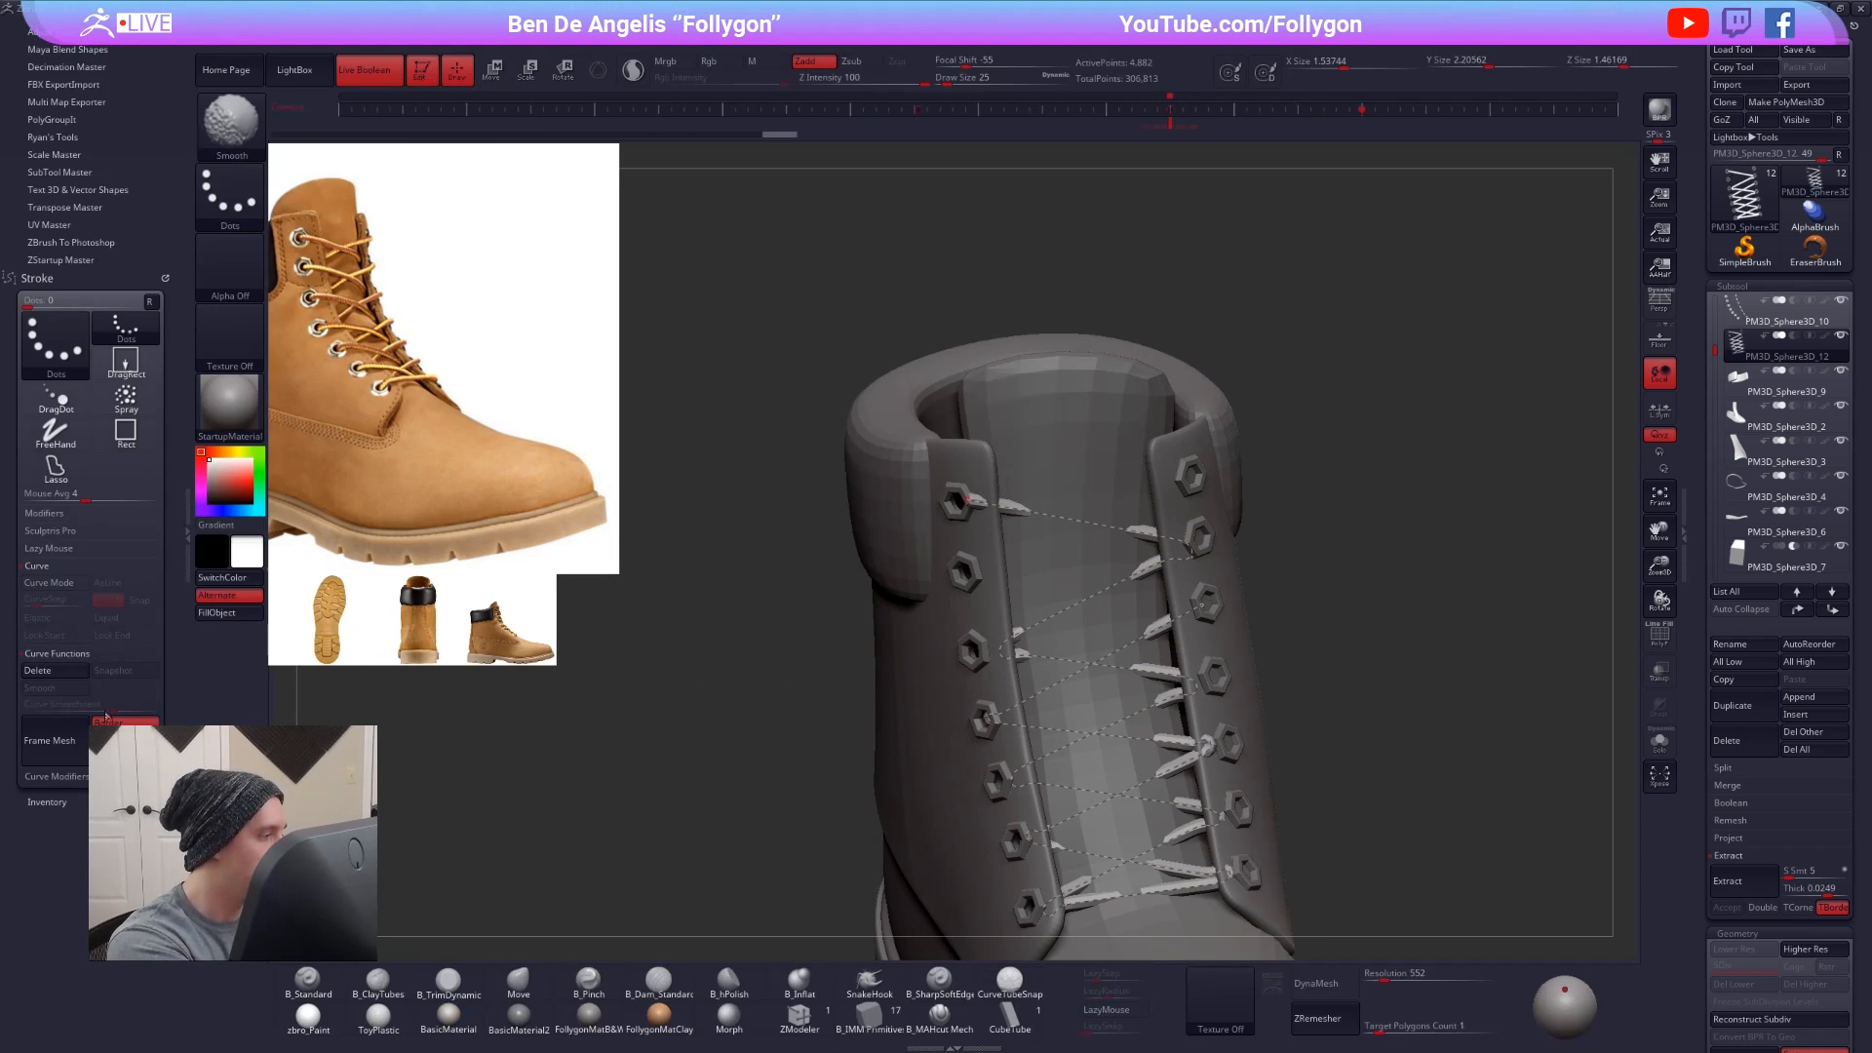
left_click(55, 776)
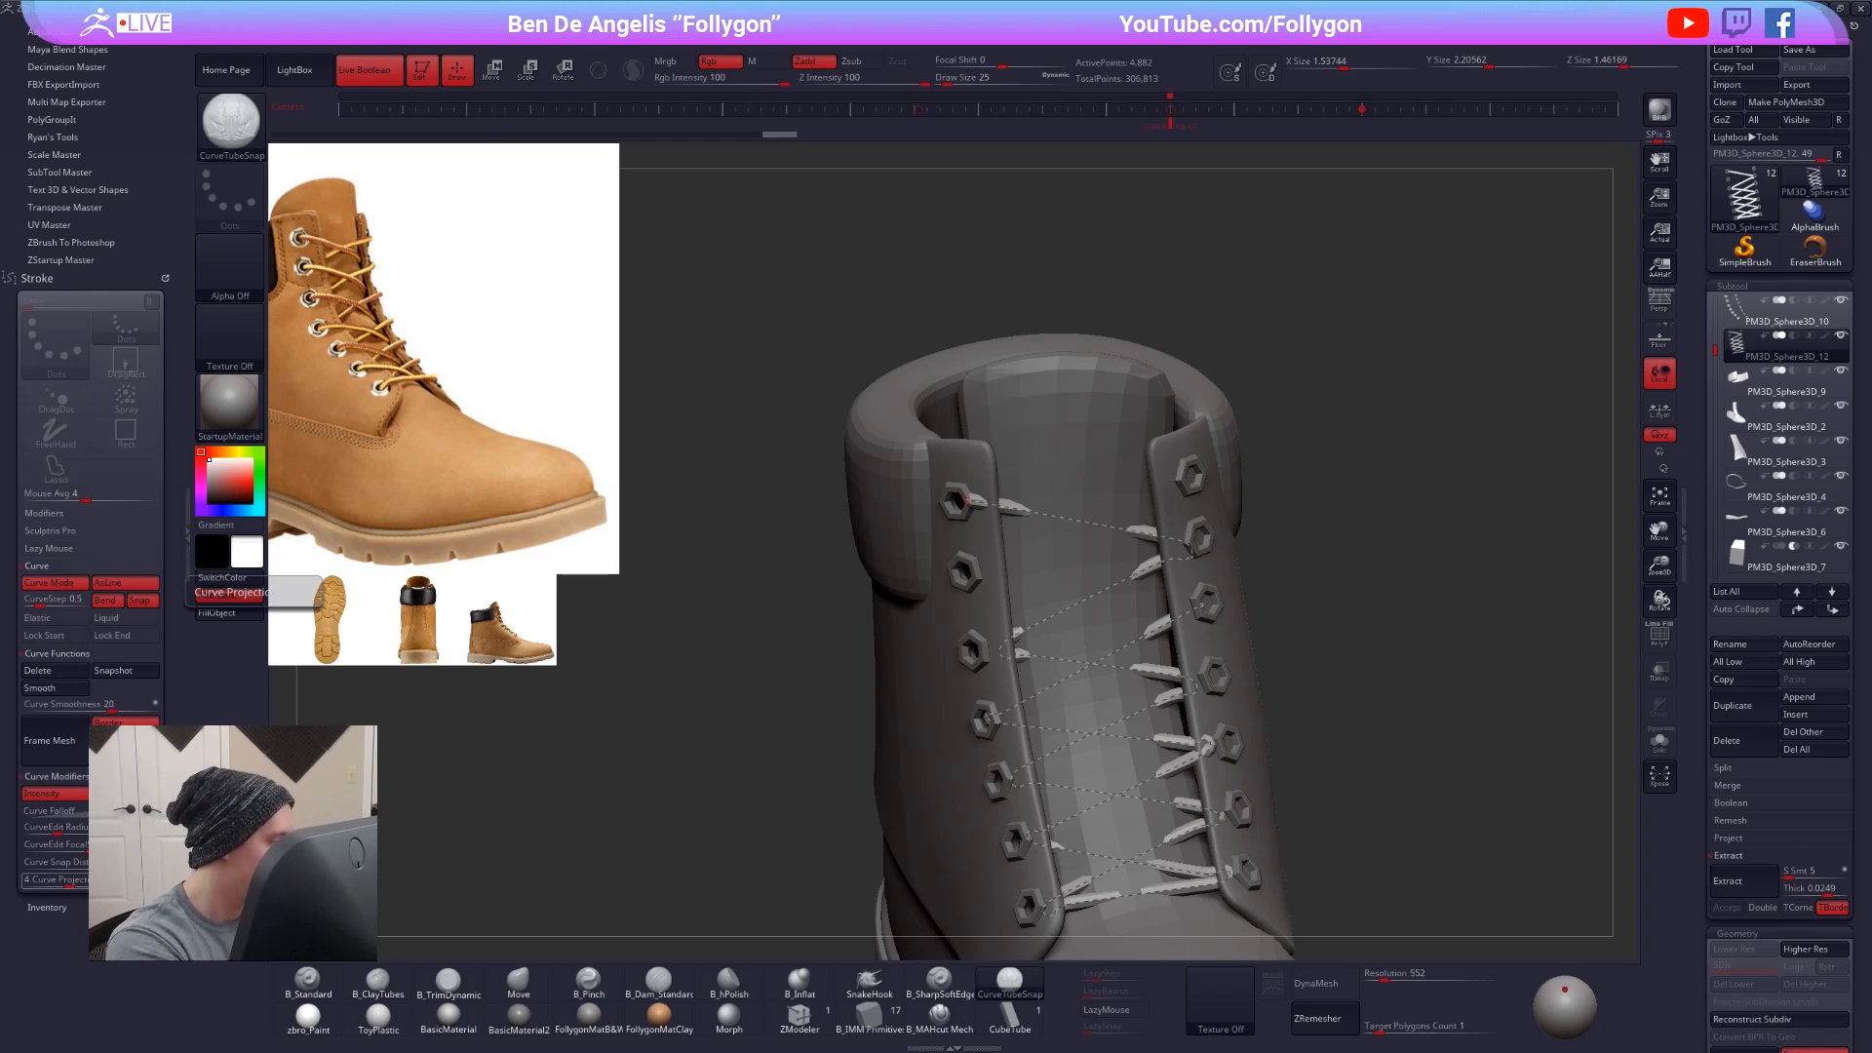
left_click_drag(104, 862, 115, 863)
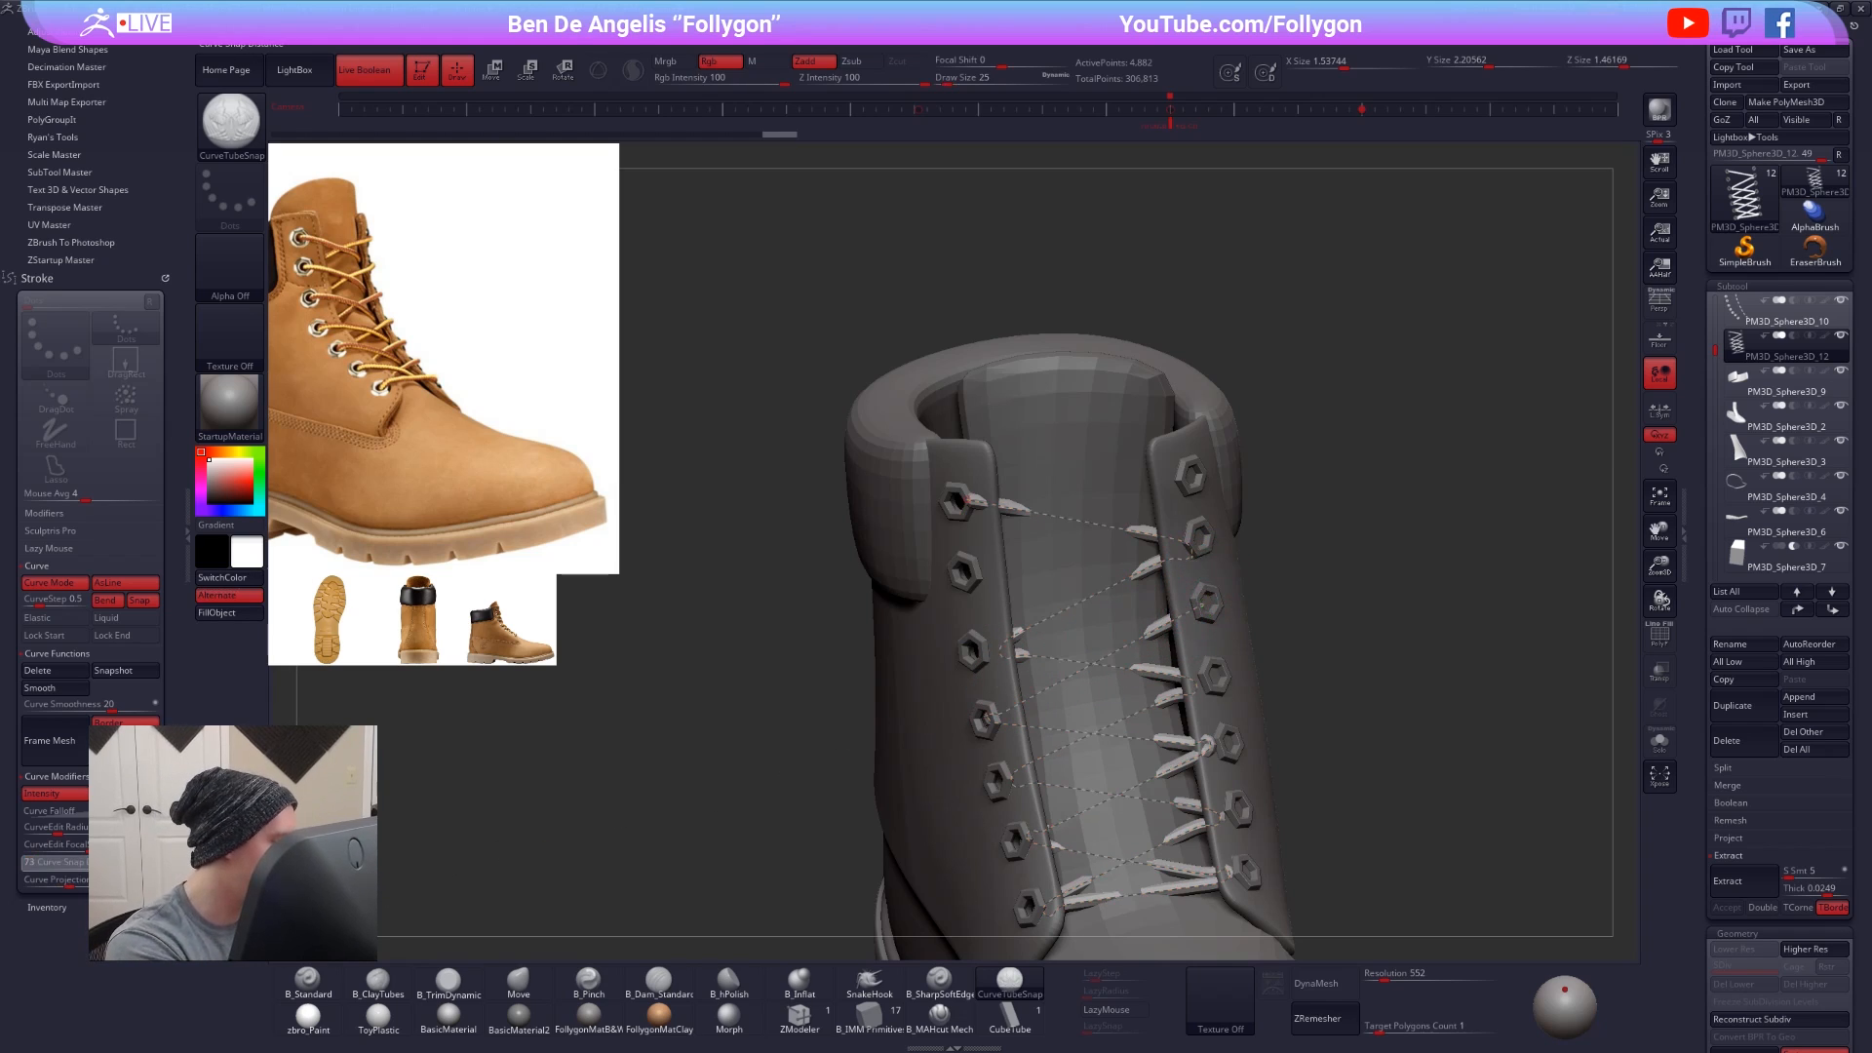
left_click_drag(111, 863, 106, 864)
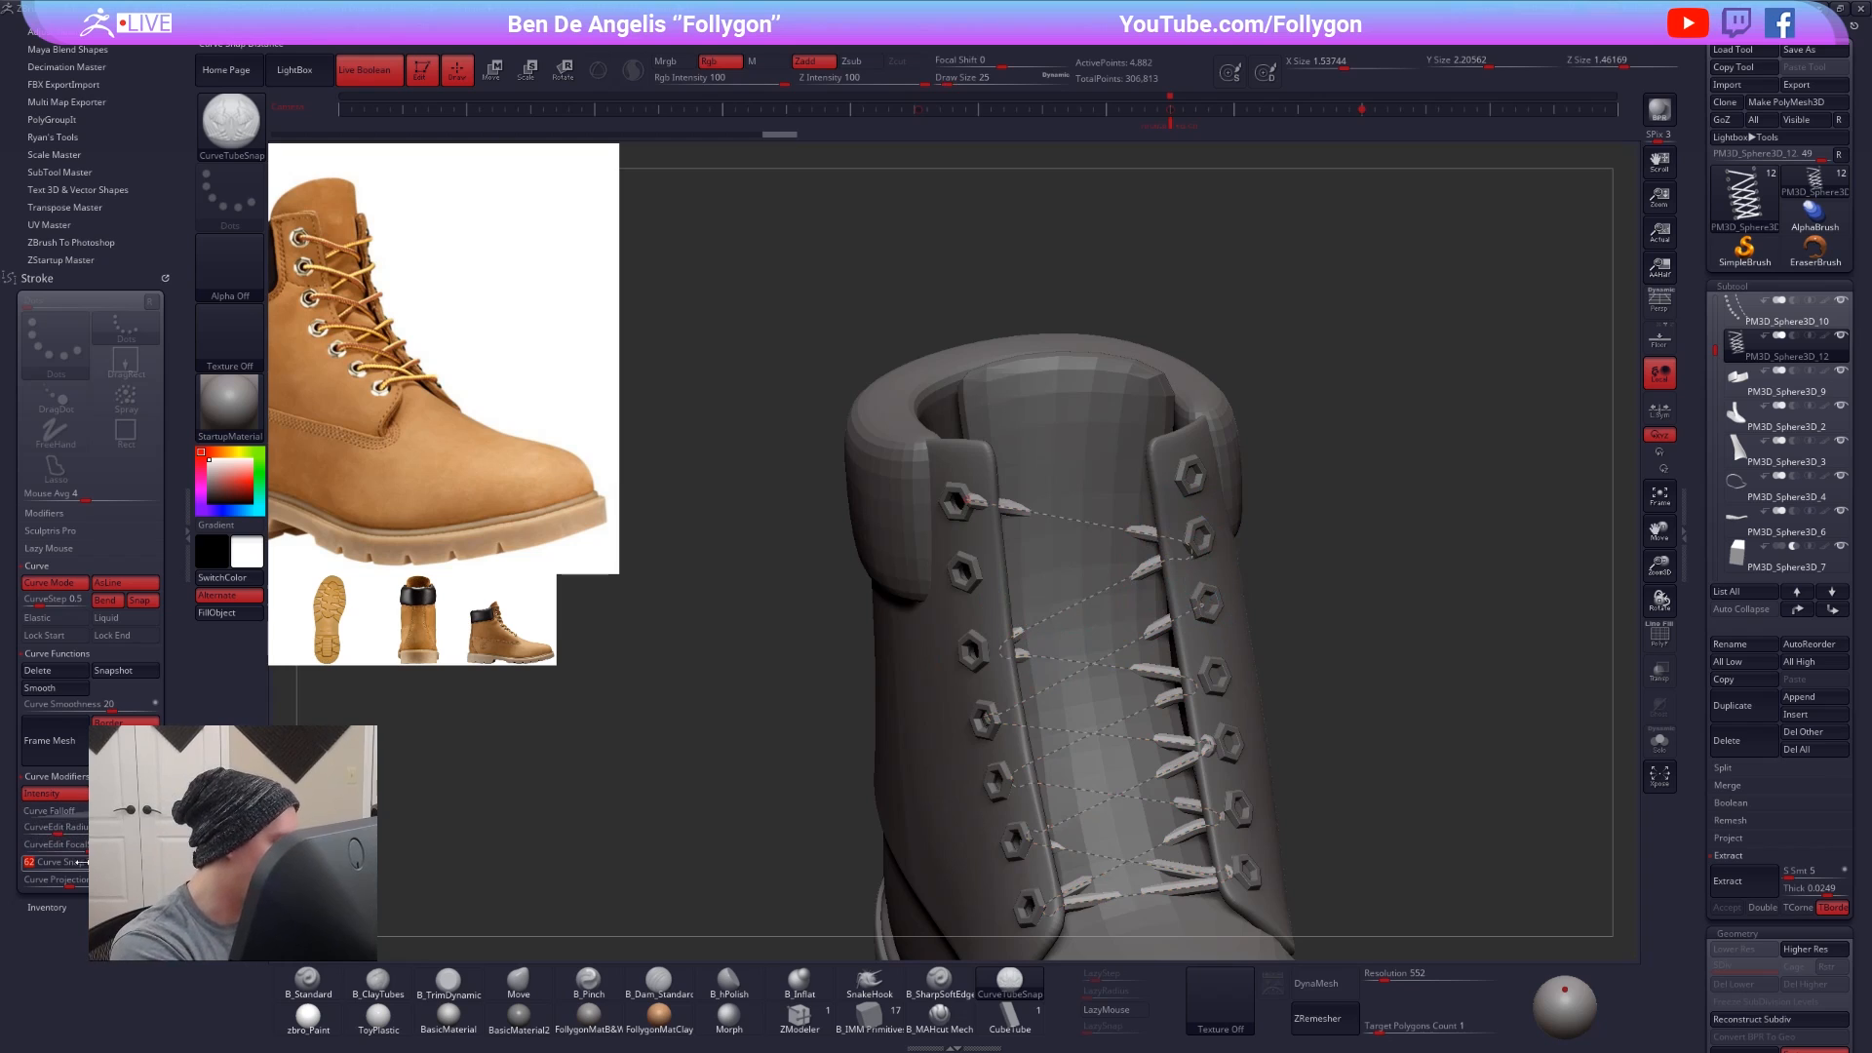
left_click_drag(105, 867, 82, 867)
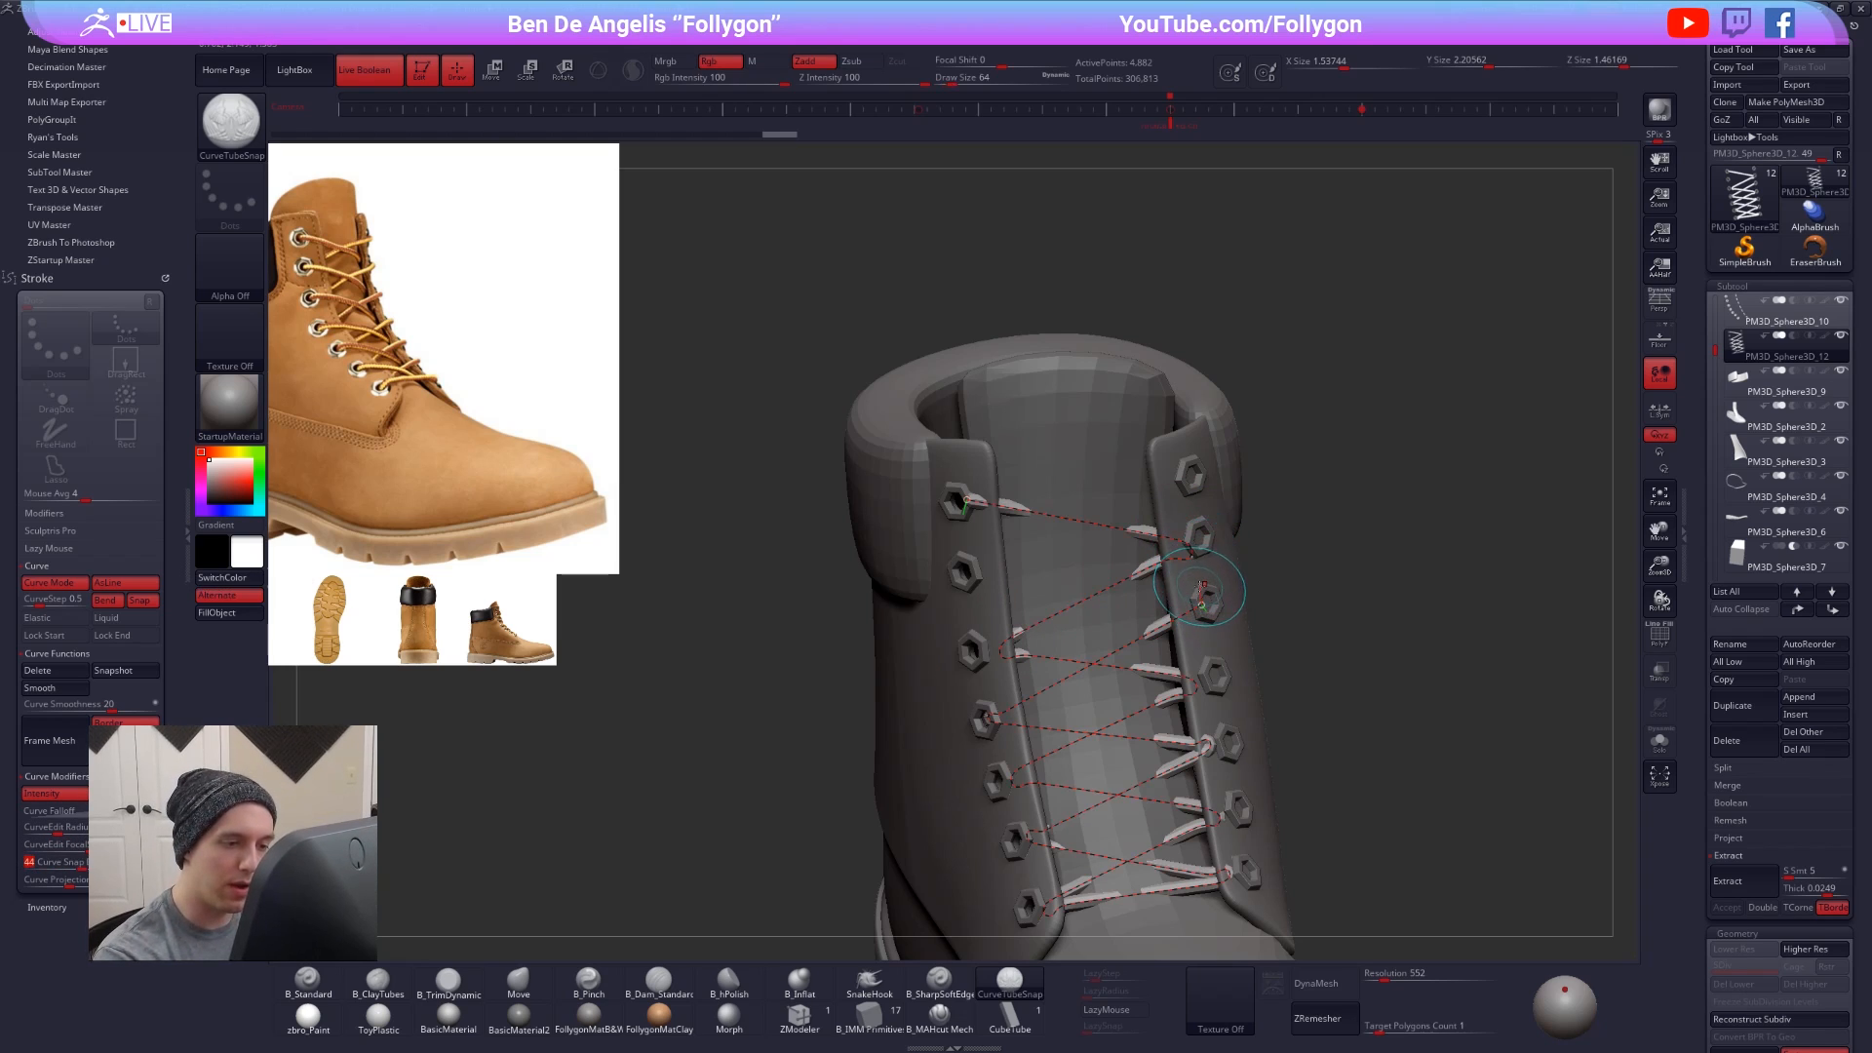
- Try extending the lace from the third right-row eyelet through the second left to the top right eyelet, and undo it
left_click_drag(1201, 585, 1112, 588)
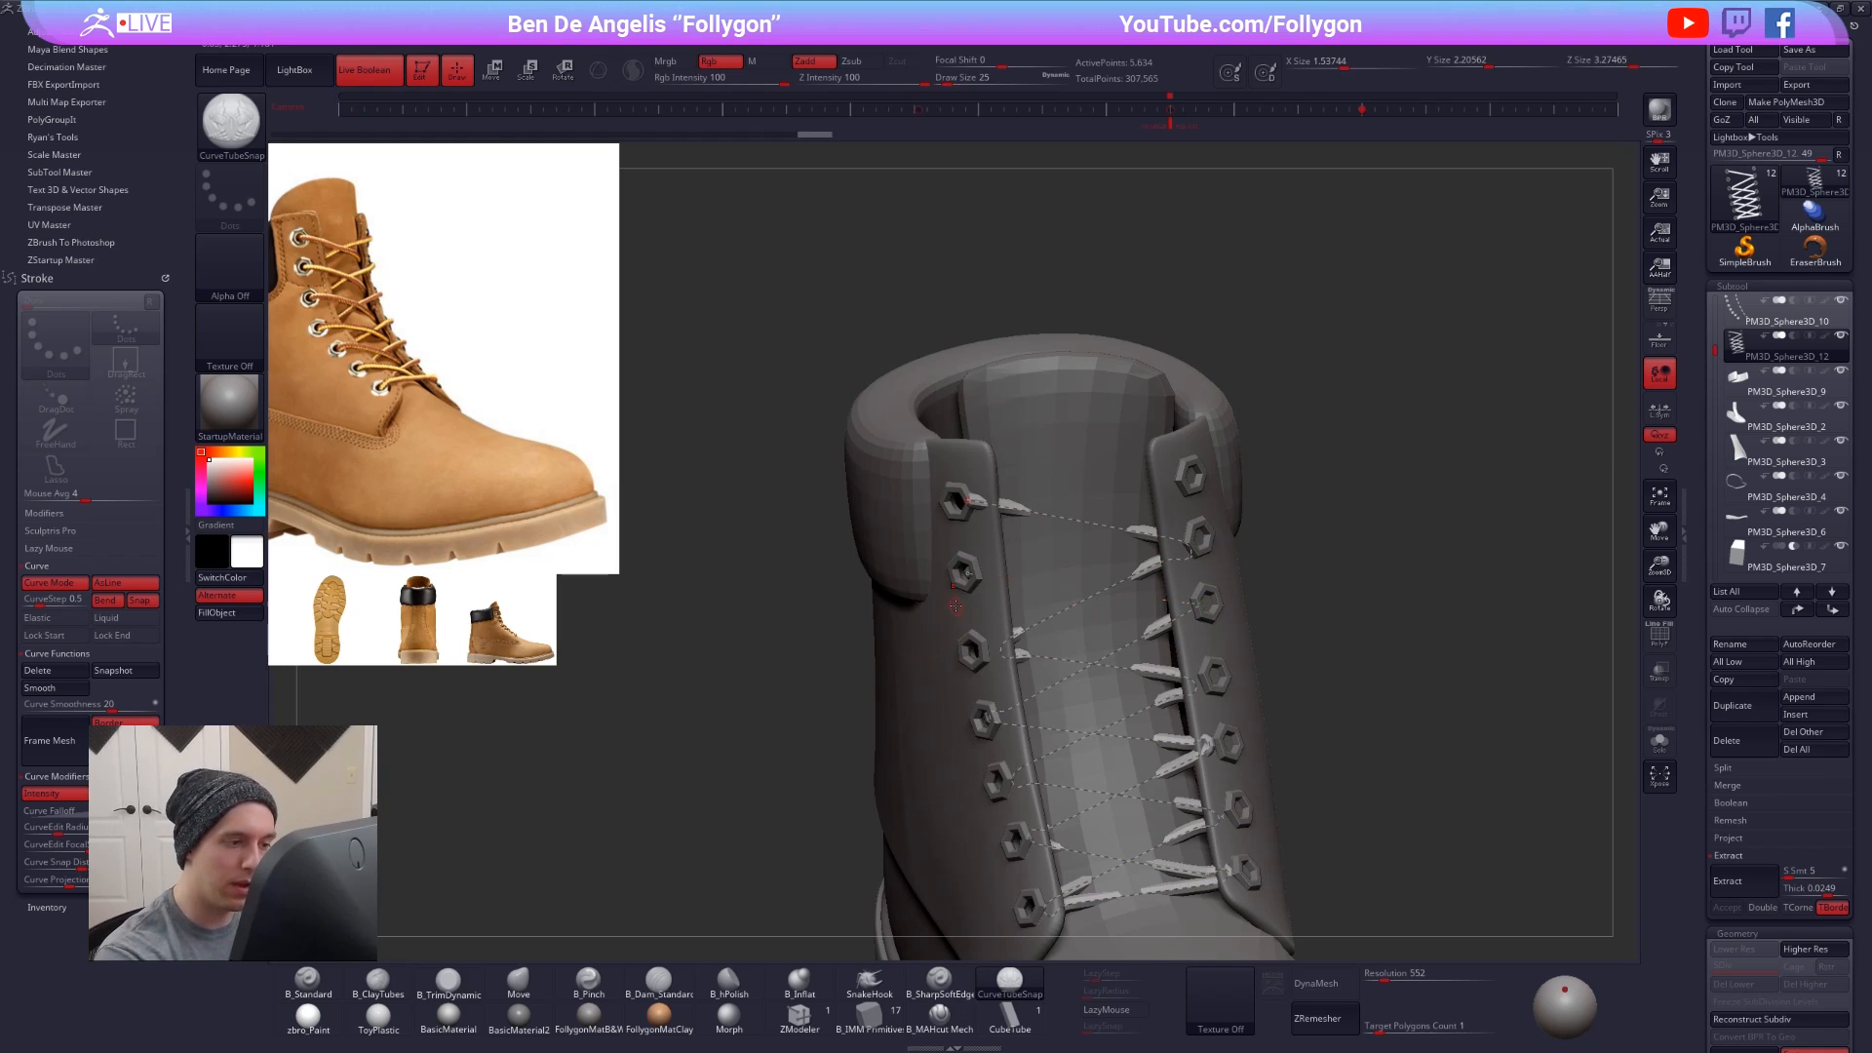
key("alt+s")
key("alt+shift+s")
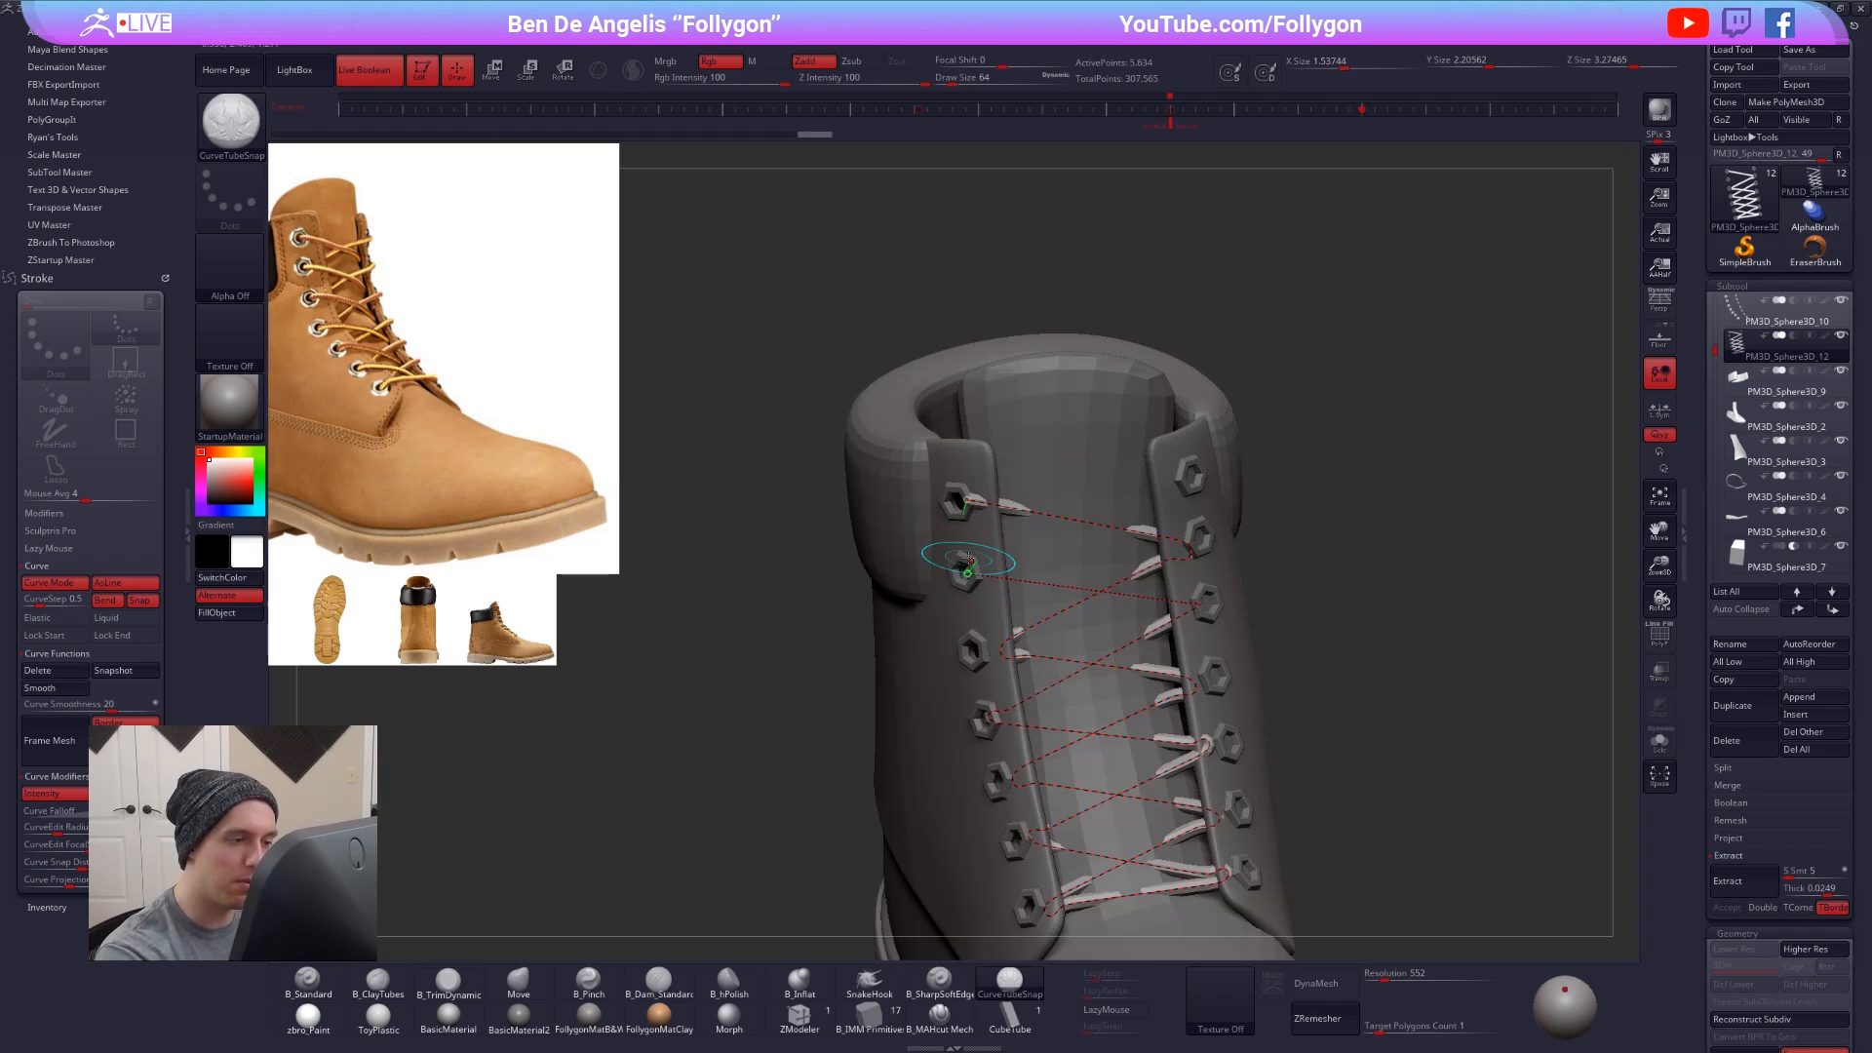
key("alt+shift+s")
left_click_drag(971, 557, 969, 555)
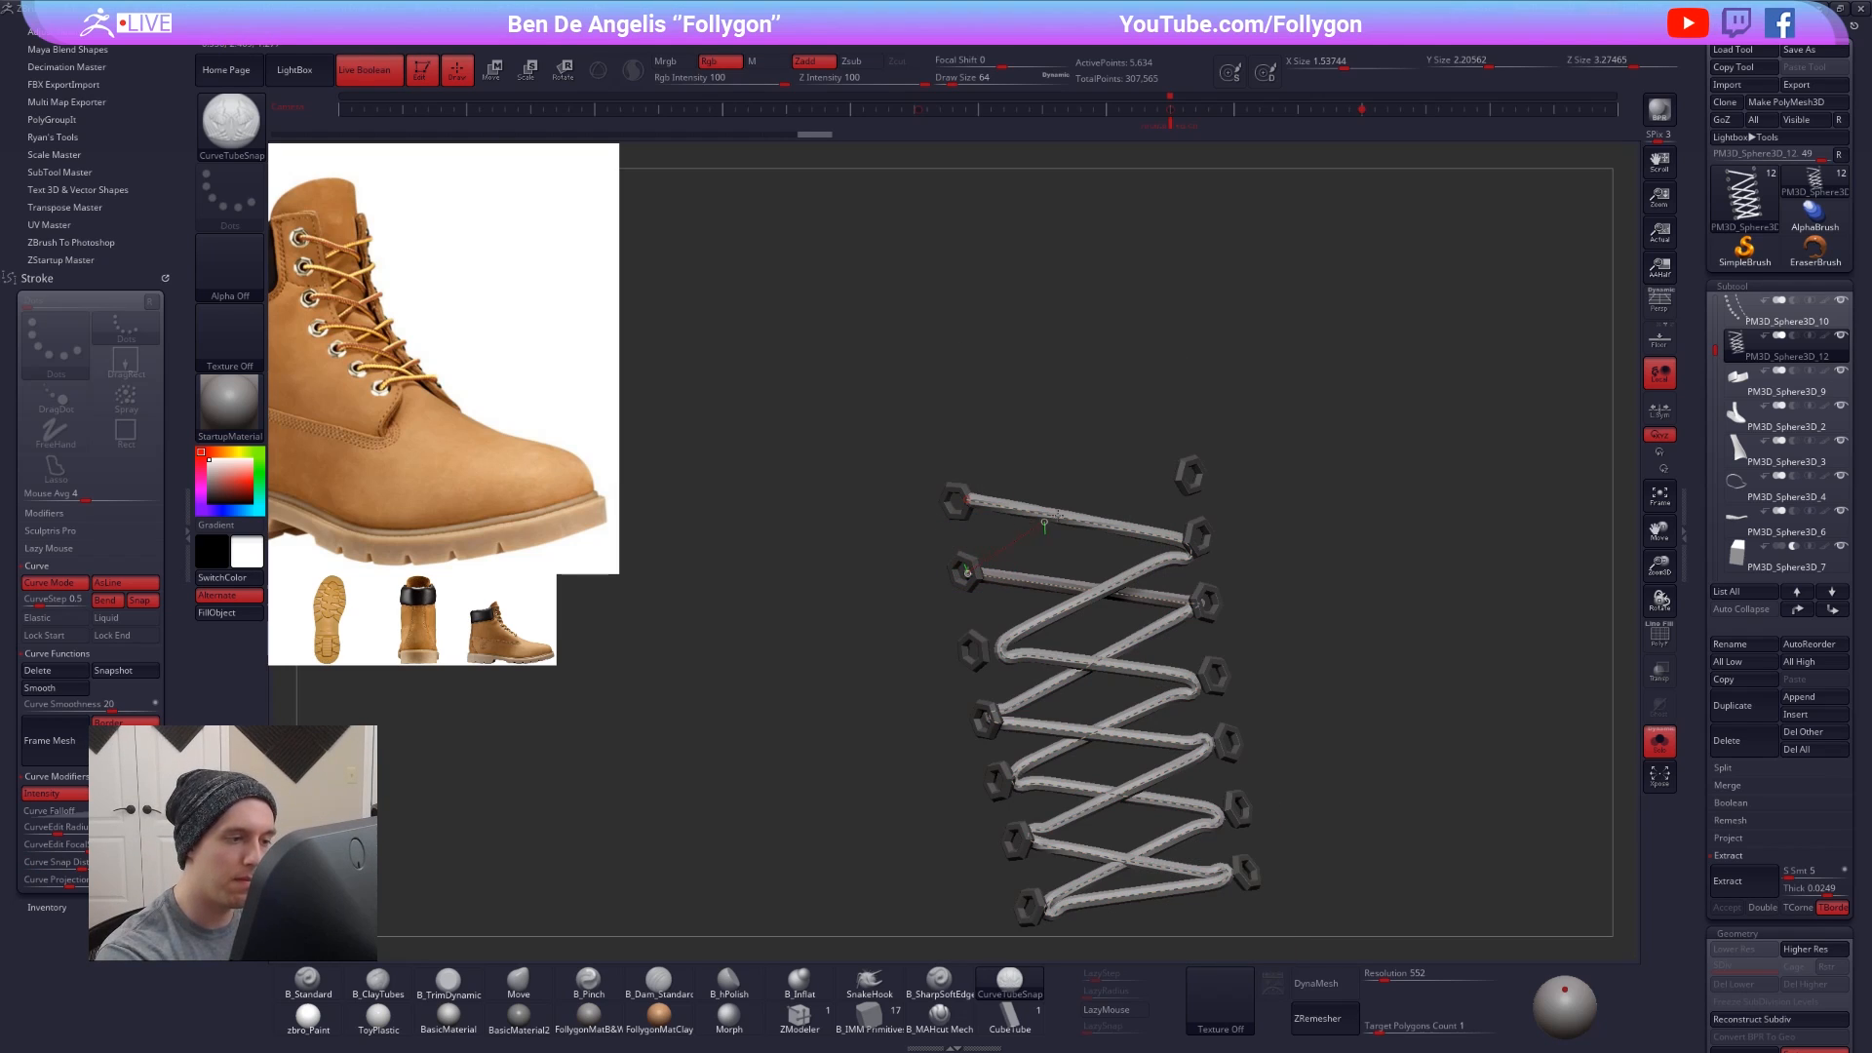
left_click_drag(1195, 471, 1190, 473)
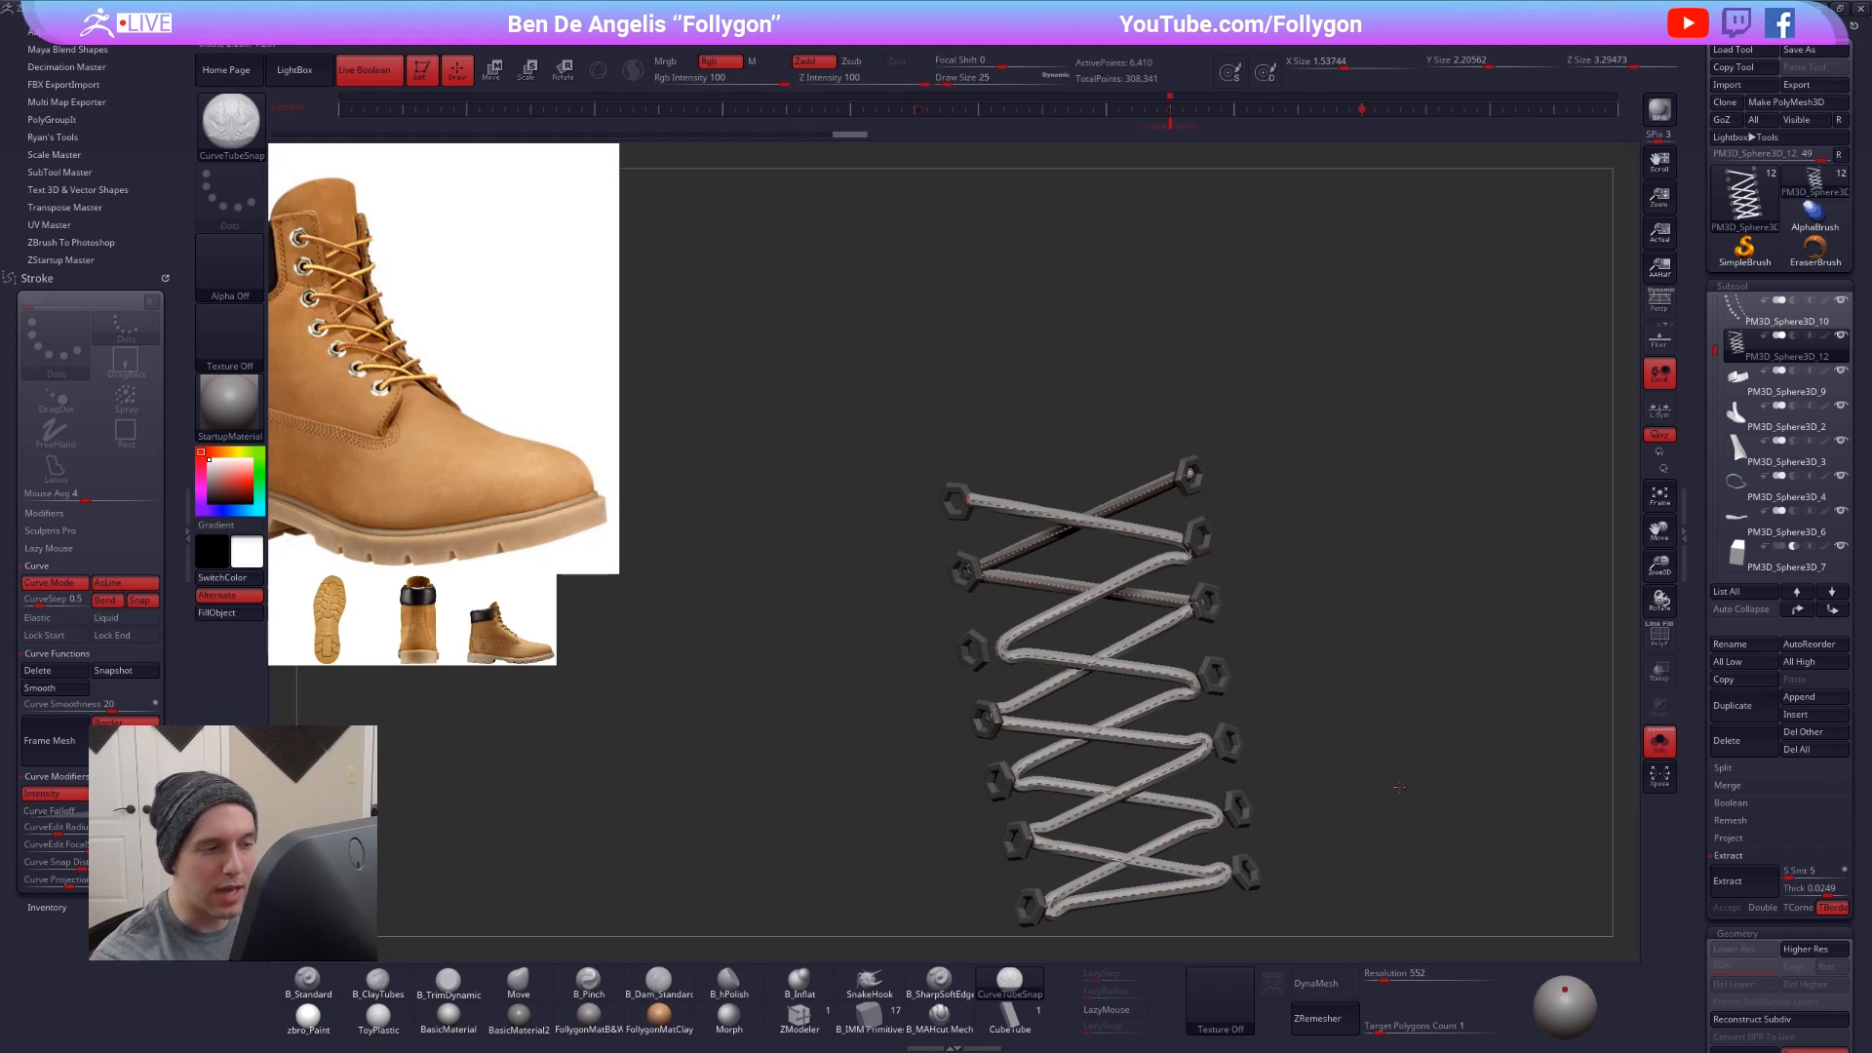
mouse_move(1398, 787)
left_mouse_down()
mouse_move(1407, 770)
mouse_move(1455, 807)
mouse_move(1339, 840)
left_mouse_up()
key("ctrl")
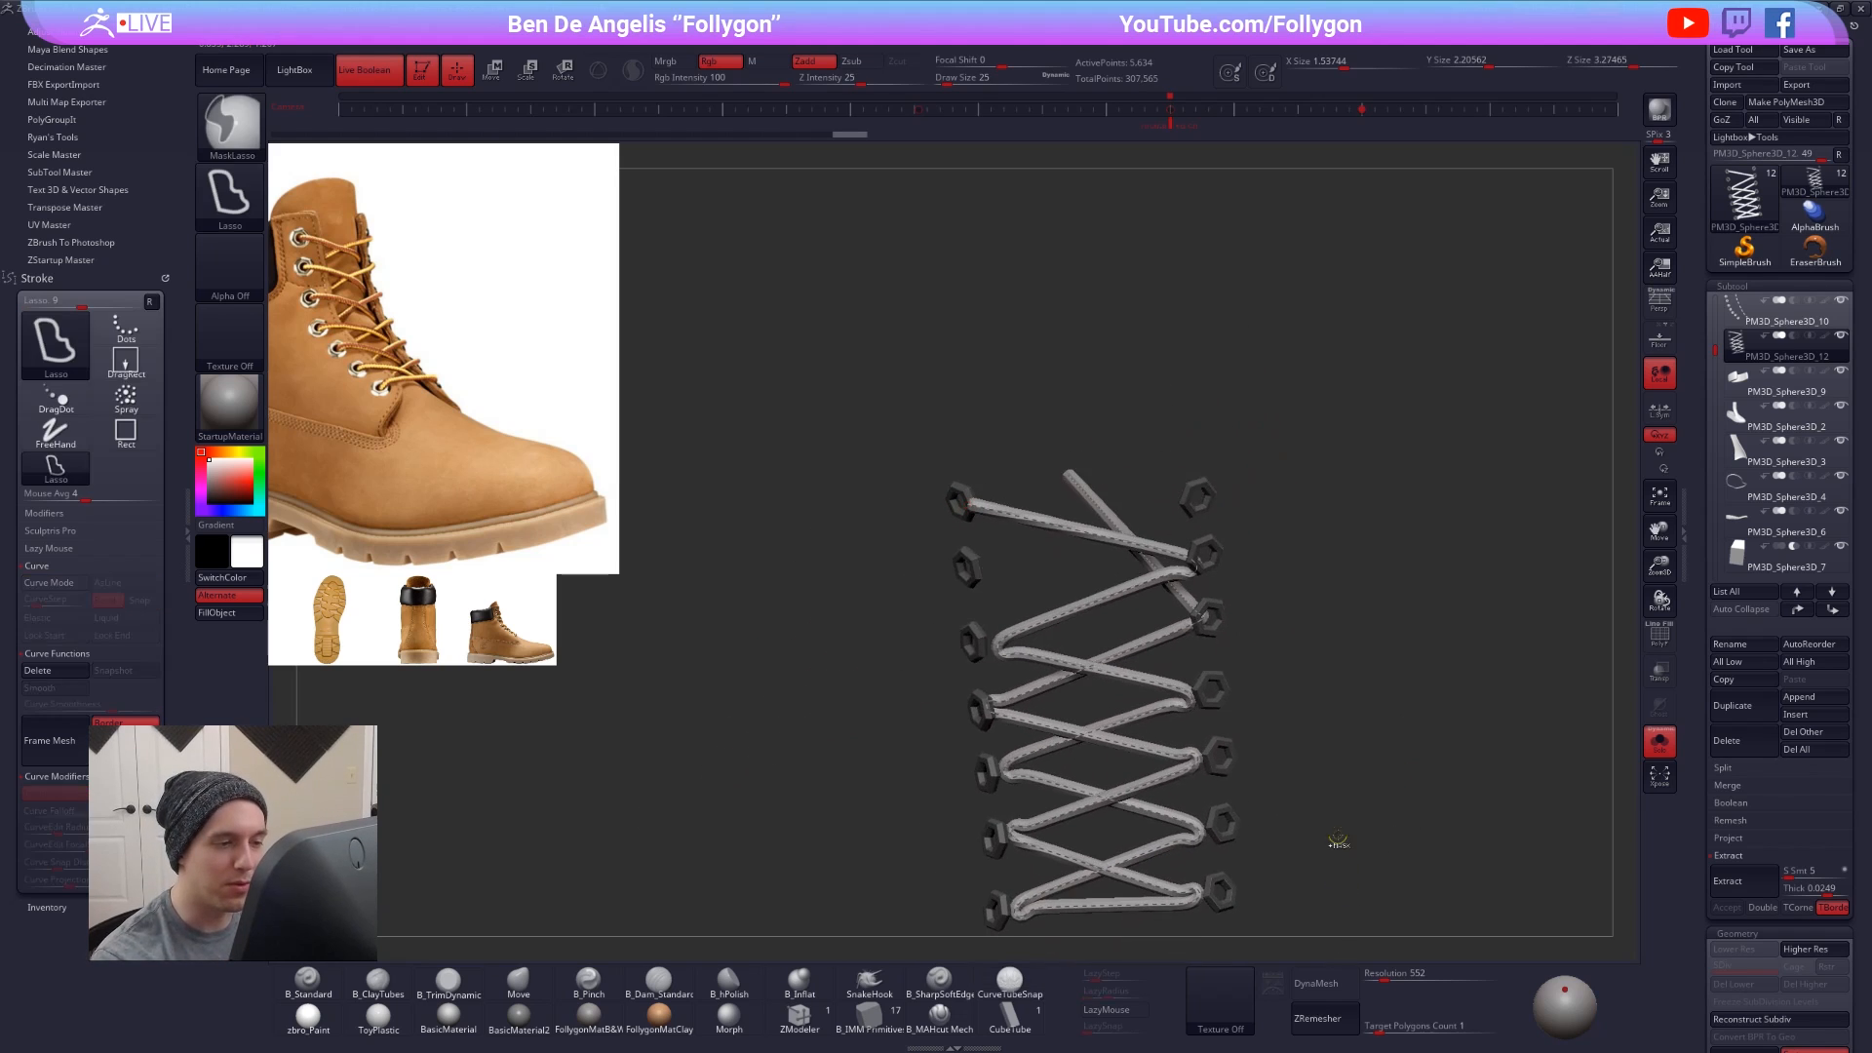
key("ctrl+z")
- Run the lace from the third right-row eyelet through the second left to the top right eyelet, and check it on the whole boot
left_click_drag(1205, 619, 1158, 602)
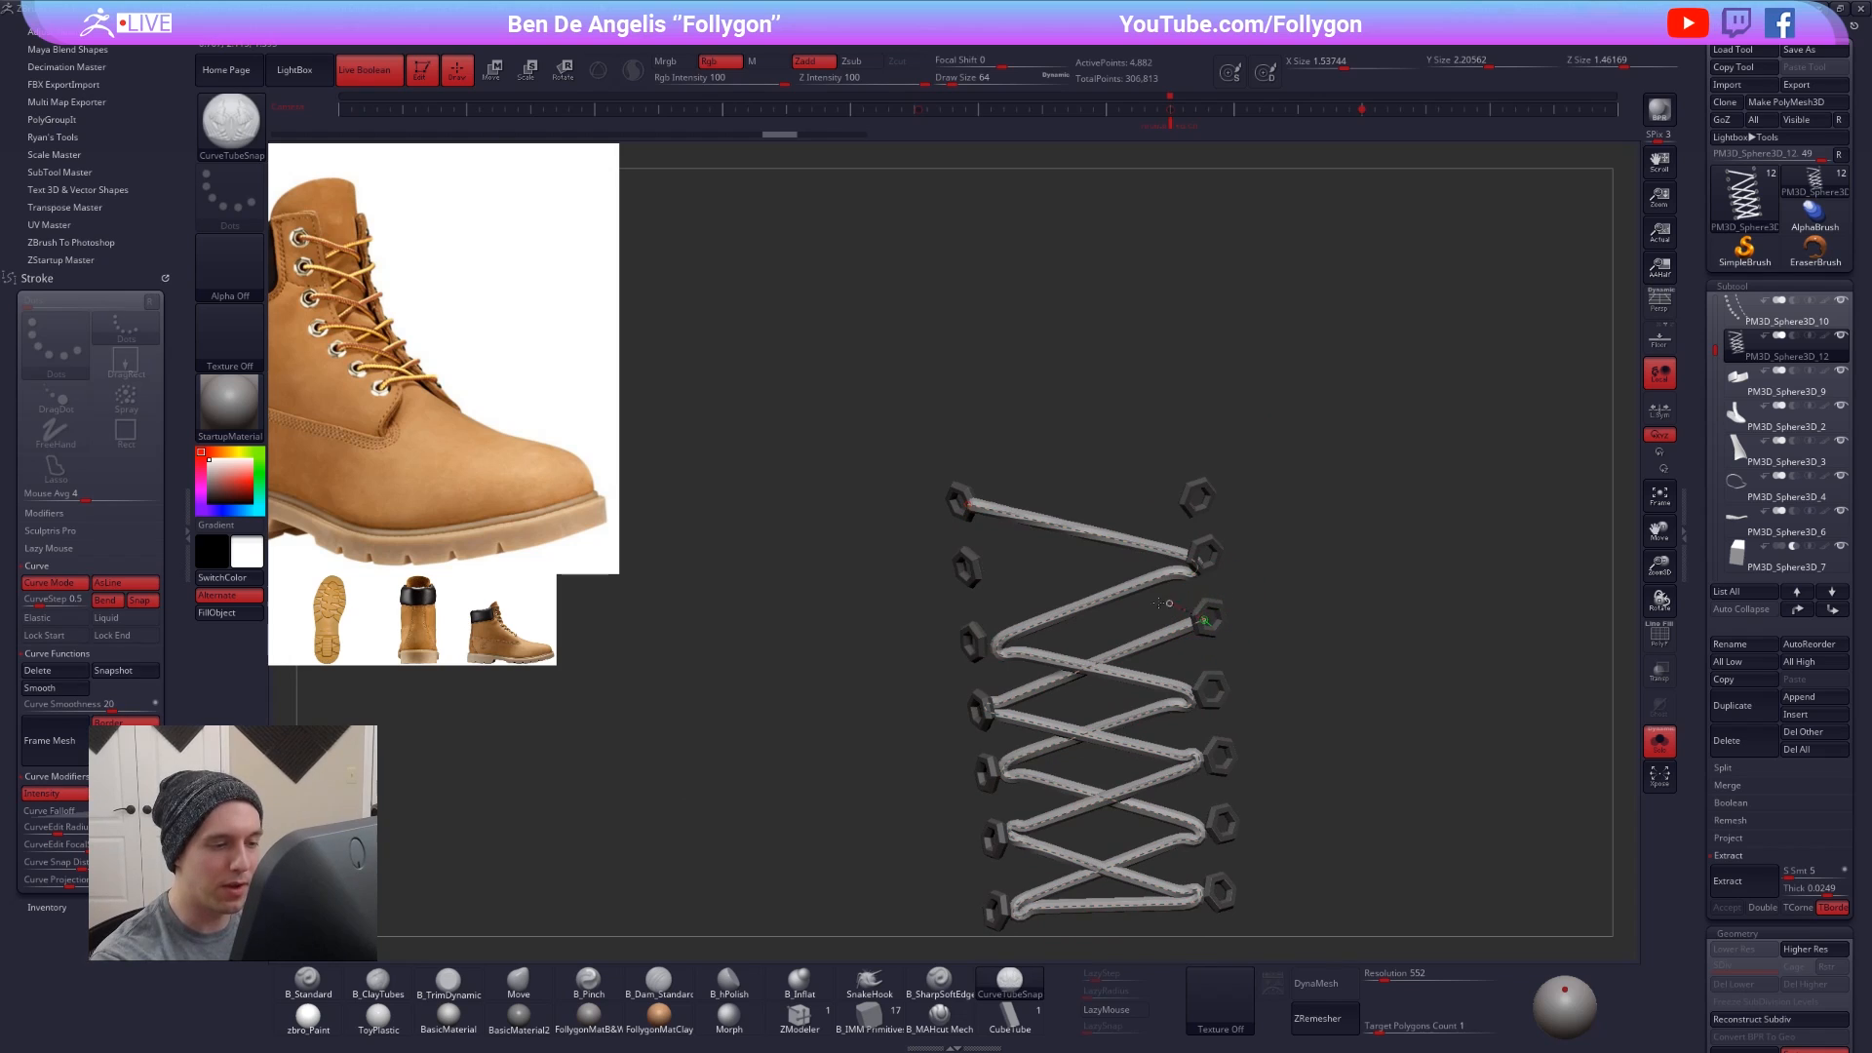
left_click_drag(970, 565, 1002, 541)
left_click_drag(1207, 485, 1209, 490)
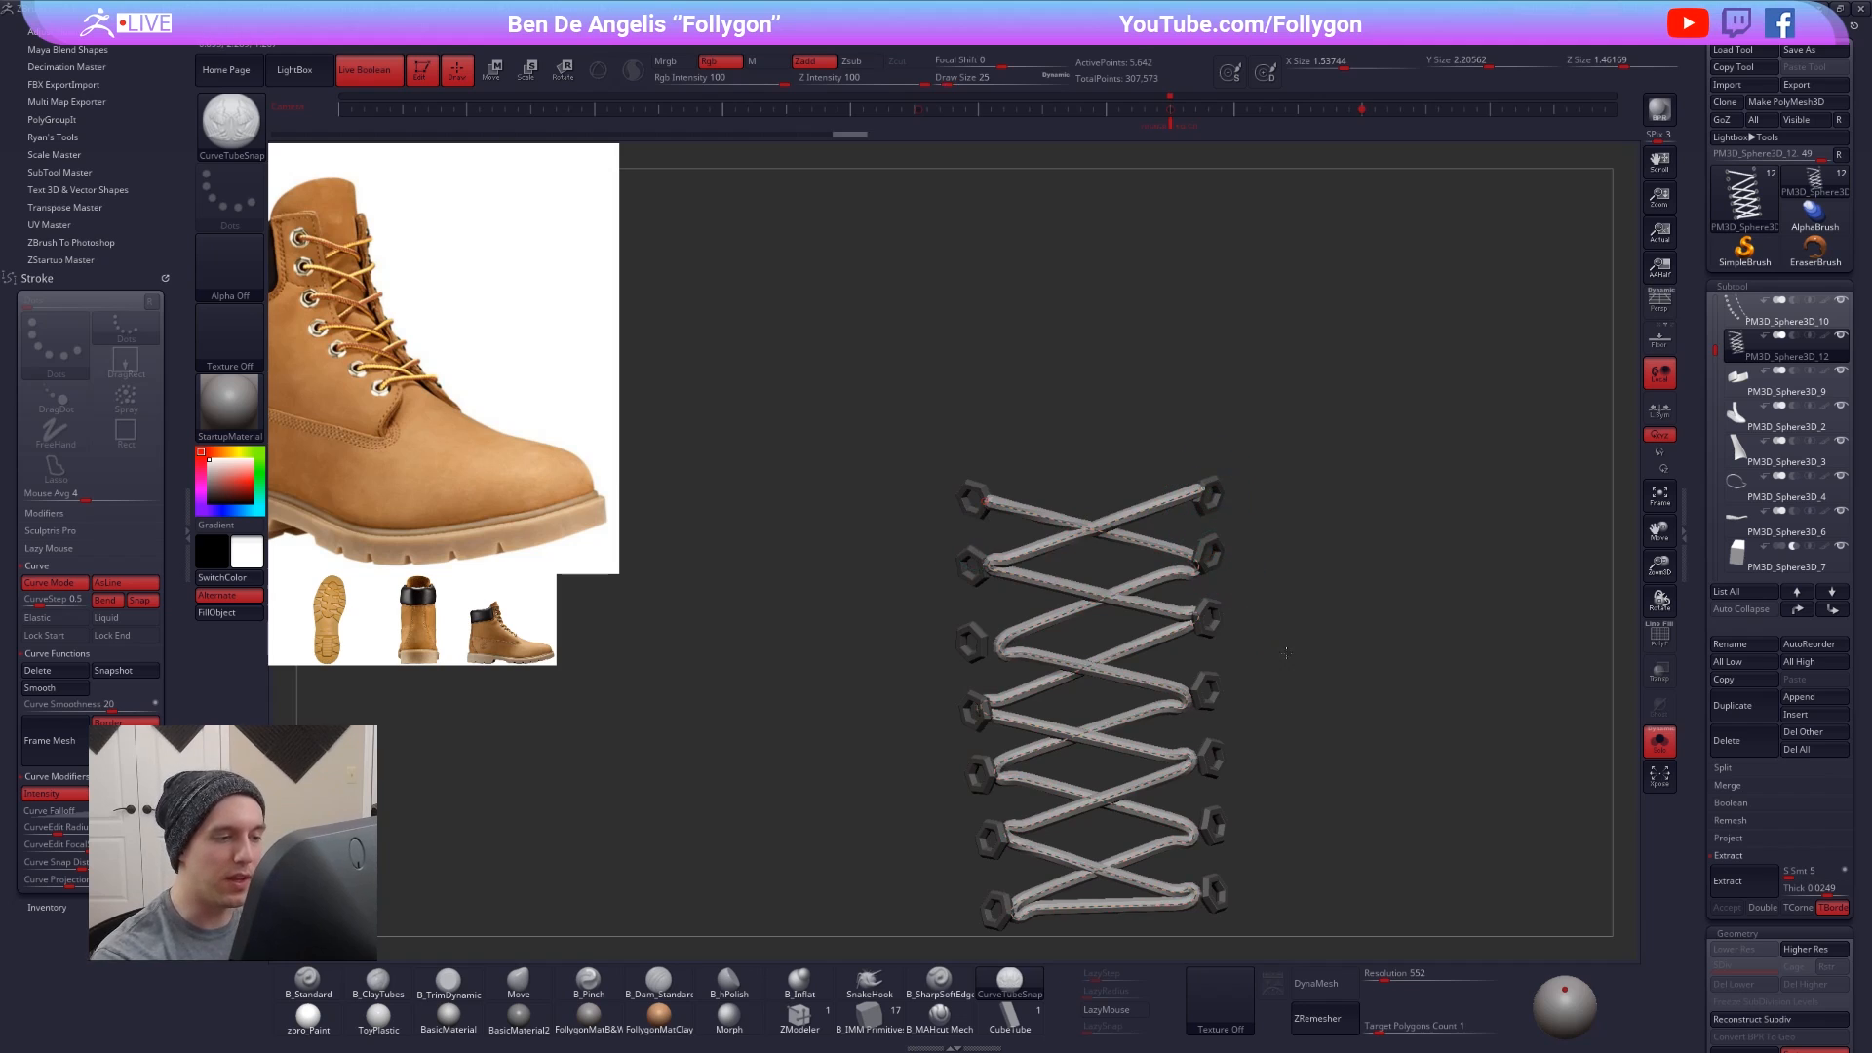
left_click_drag(1294, 704, 1182, 556, "alt")
key("ctrl+shift+s")
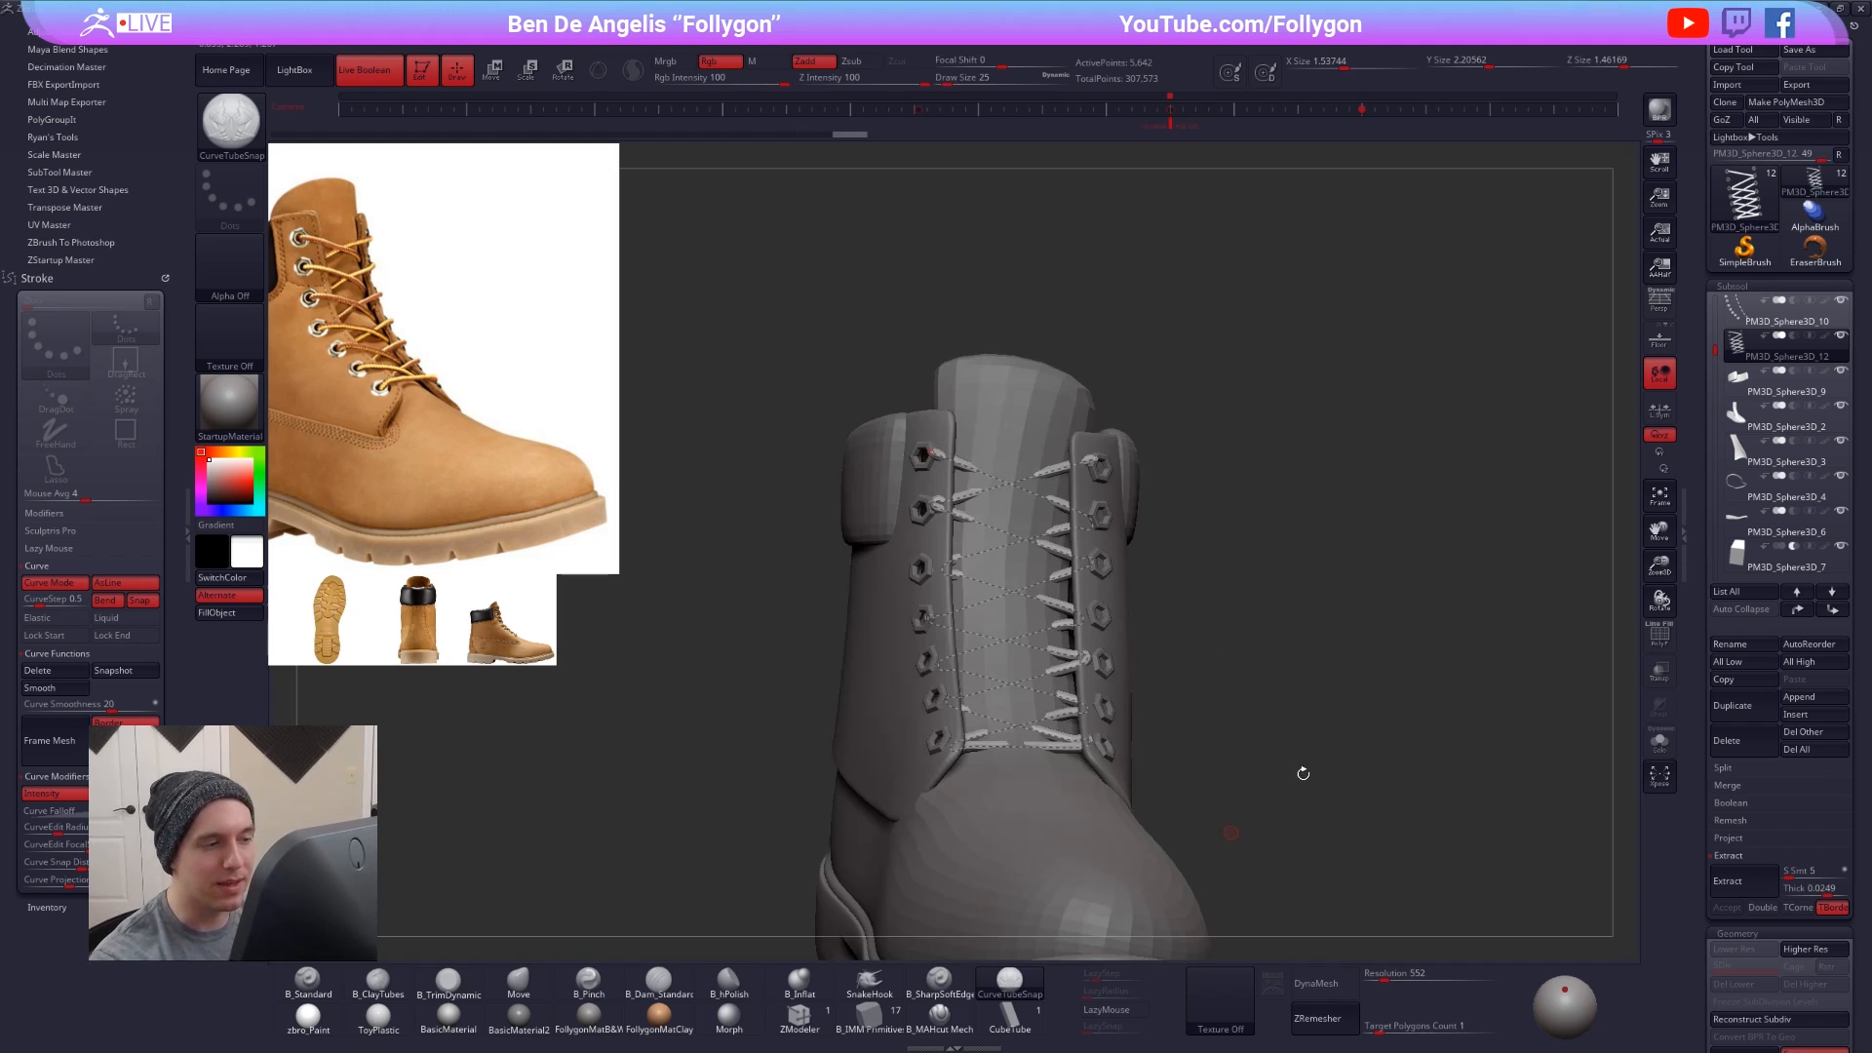
left_click_drag(1302, 773, 1271, 818)
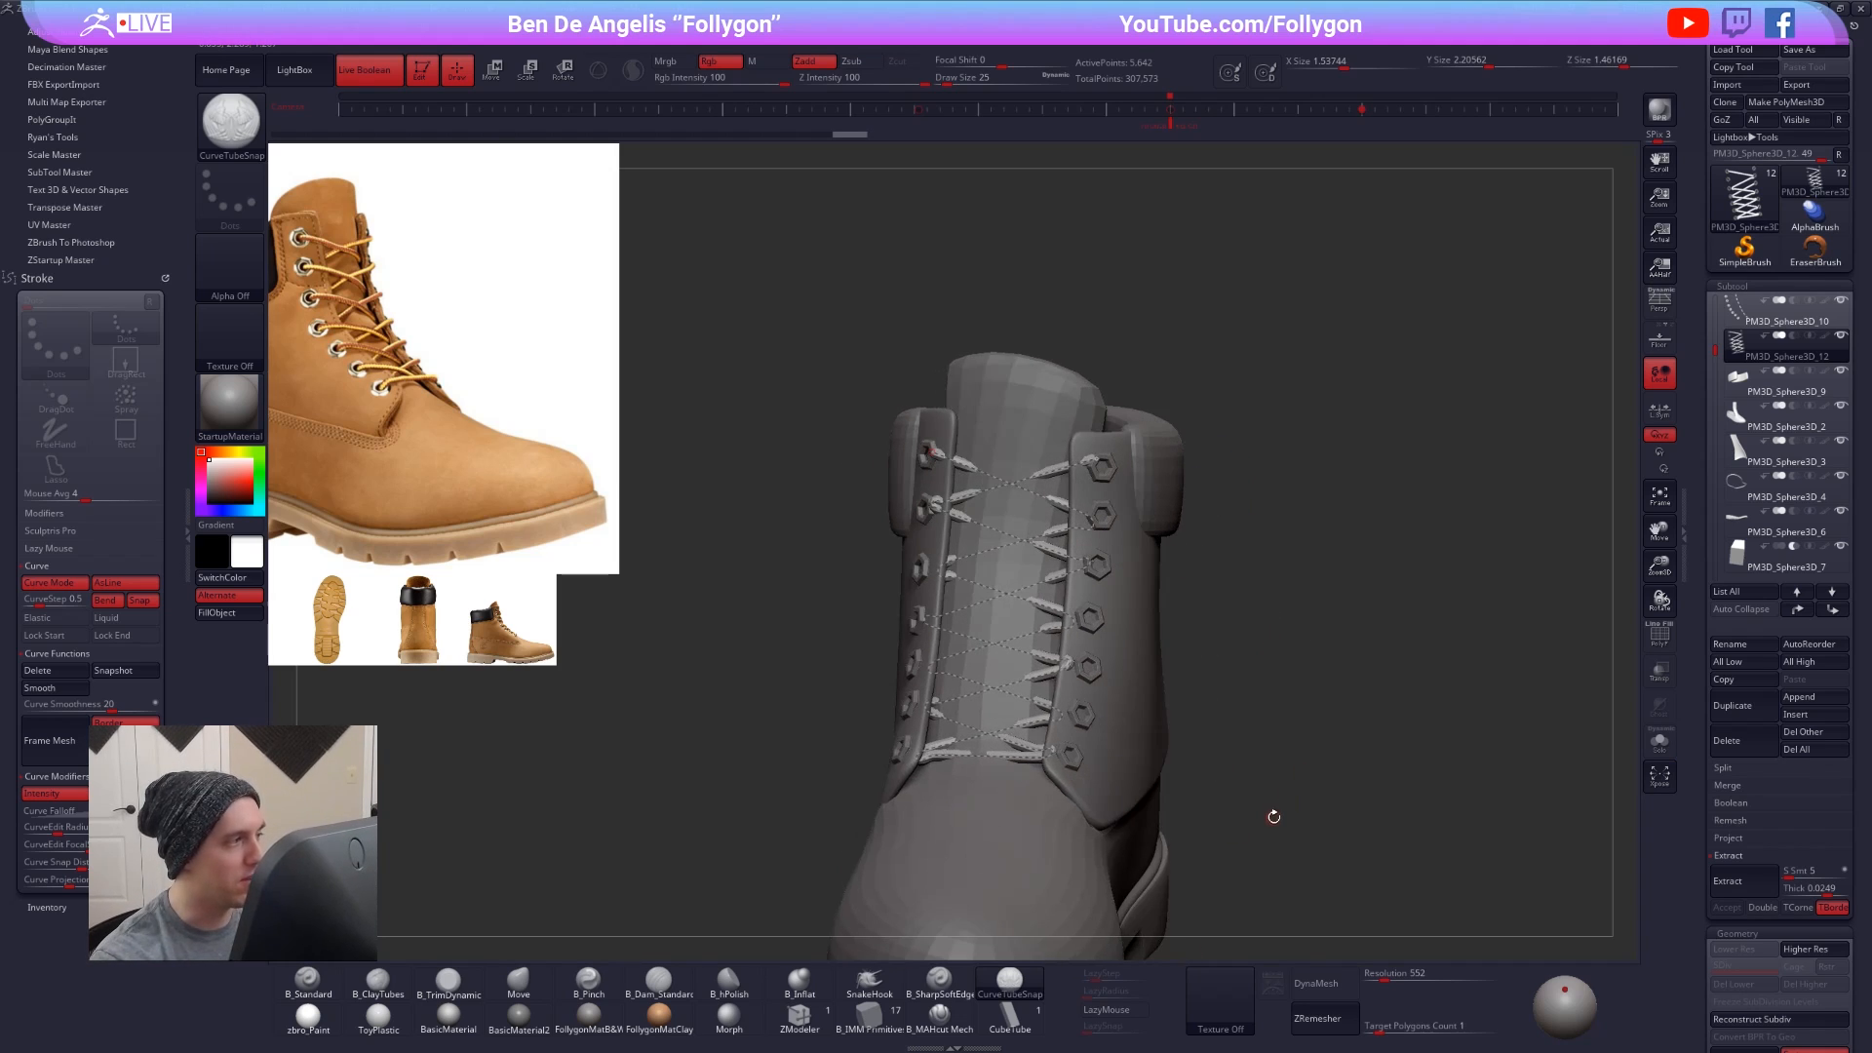
key("ctrl+shift+s")
key("ctrl+shift+s")
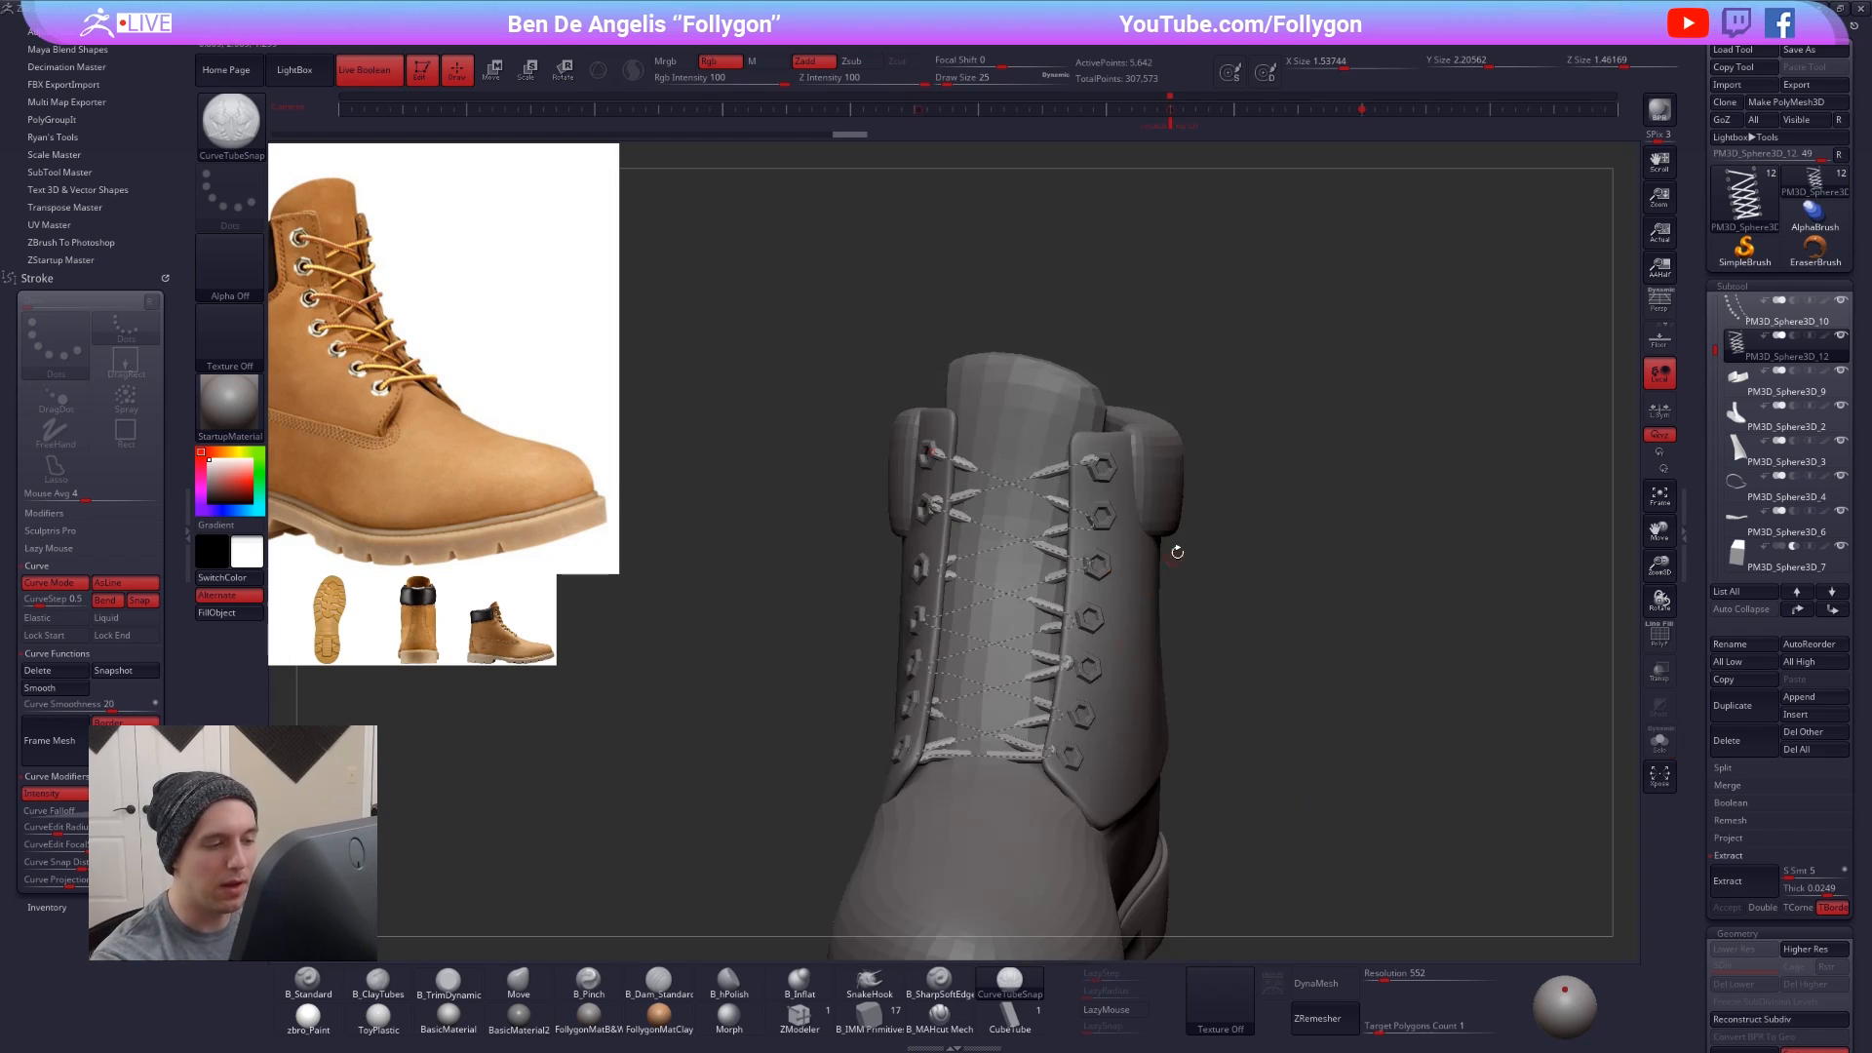
- Isolate the lace and eyelet subtool, display its polygroup wireframe and switch to the Move brush
key("ctrl+shift+s")
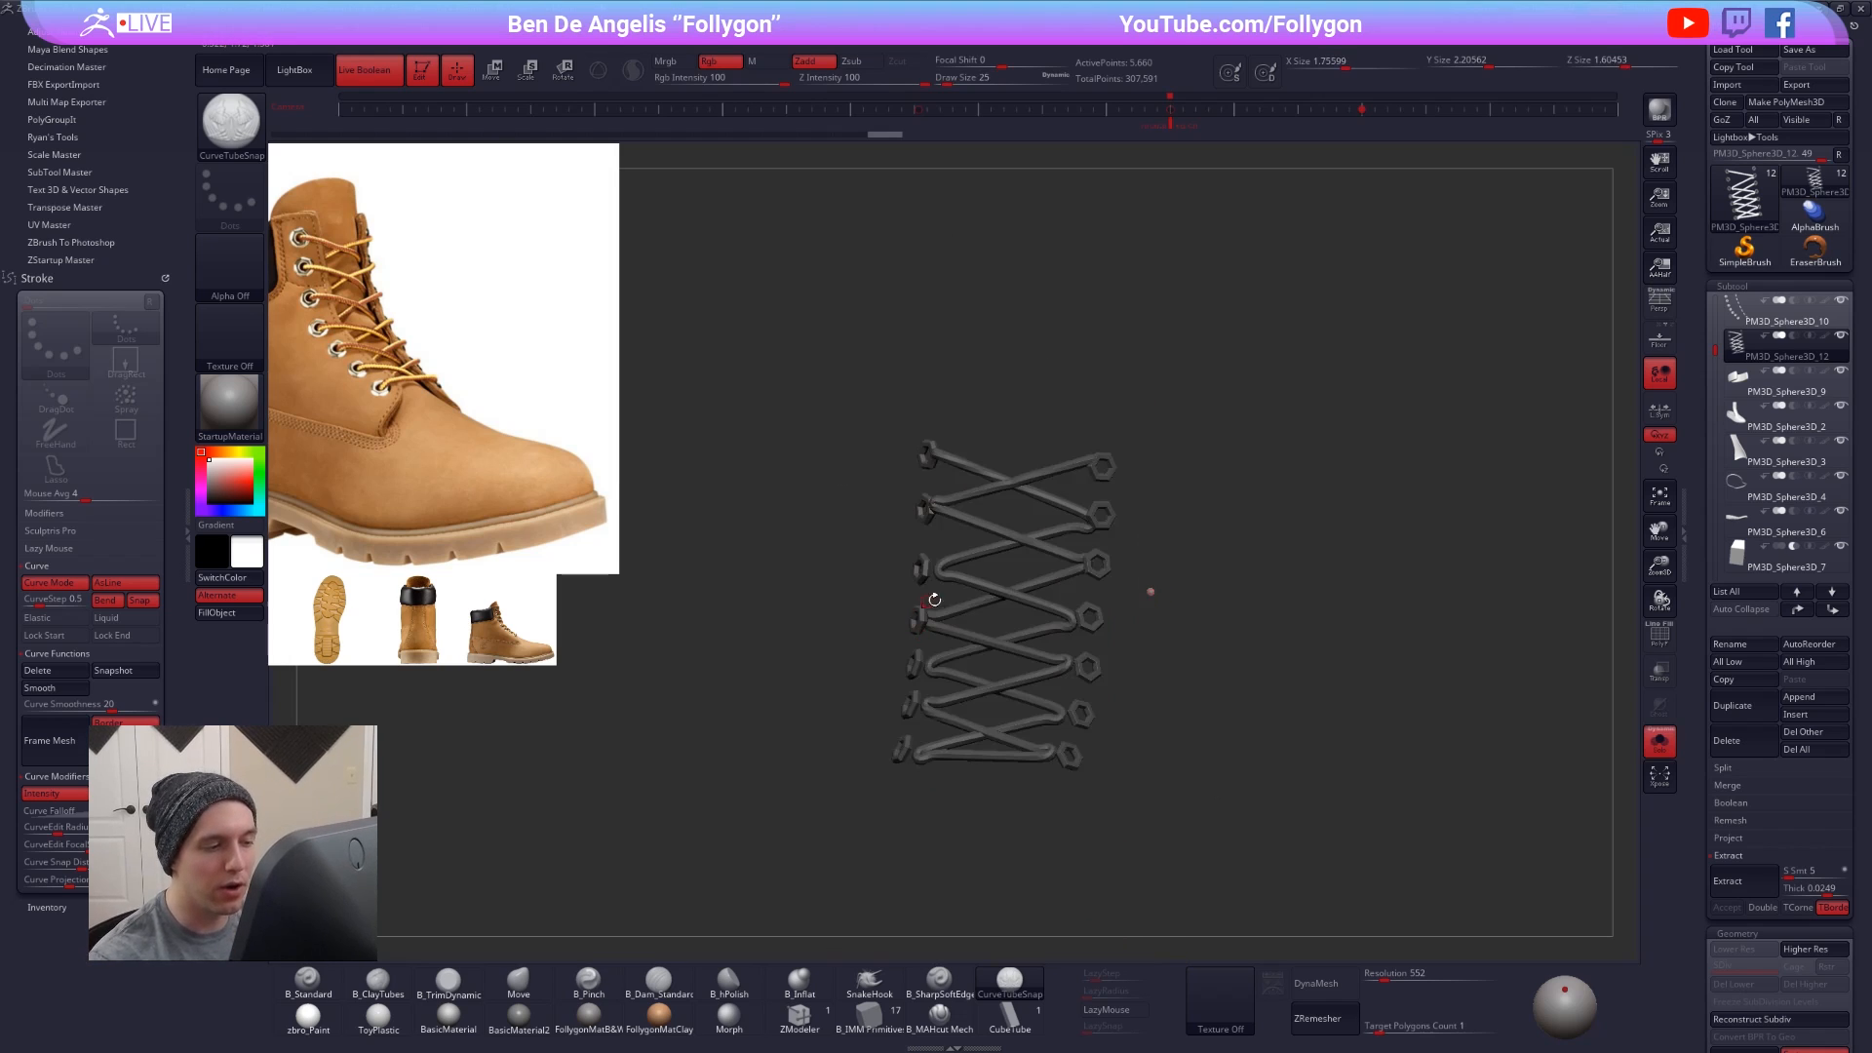
right_click_drag(934, 599, 925, 558, "alt")
key("shift+f")
right_click_drag(990, 669, 1047, 630, "ctrl")
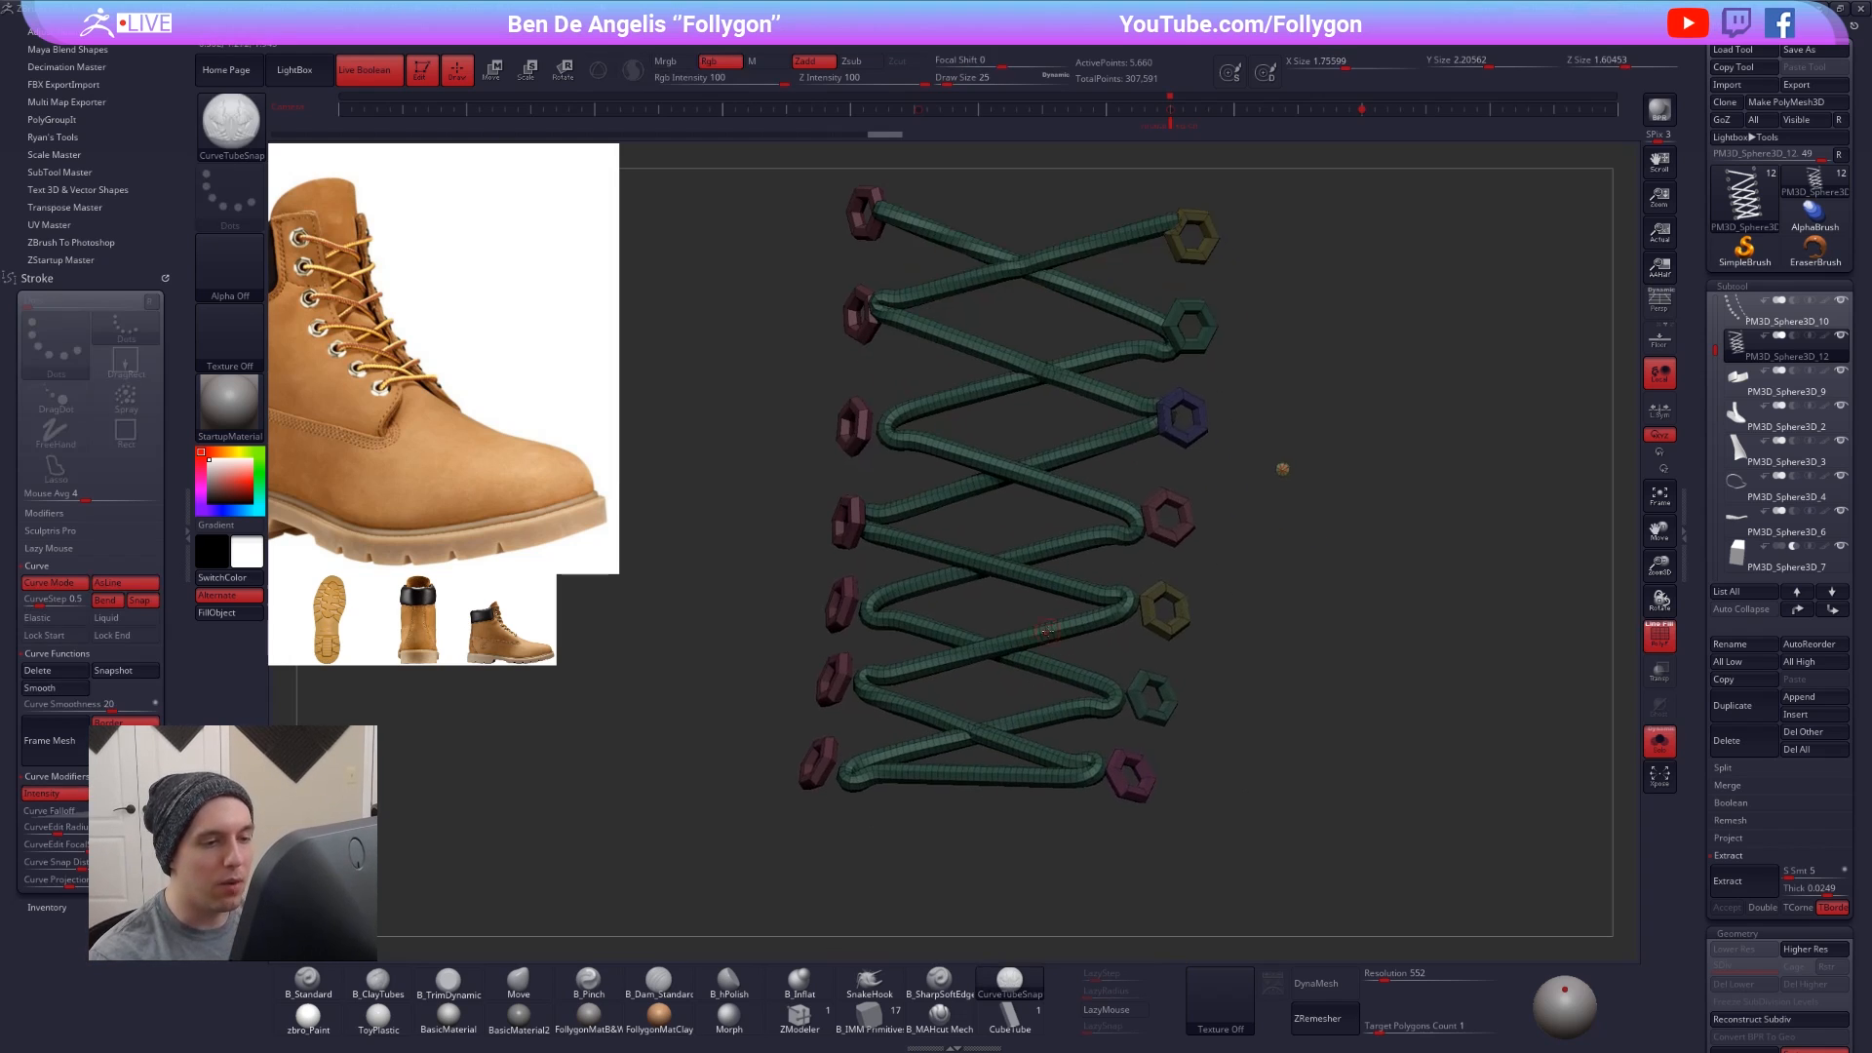
key("b")
key("m")
key("v")
key("space")
left_click_drag(1265, 587, 1279, 588)
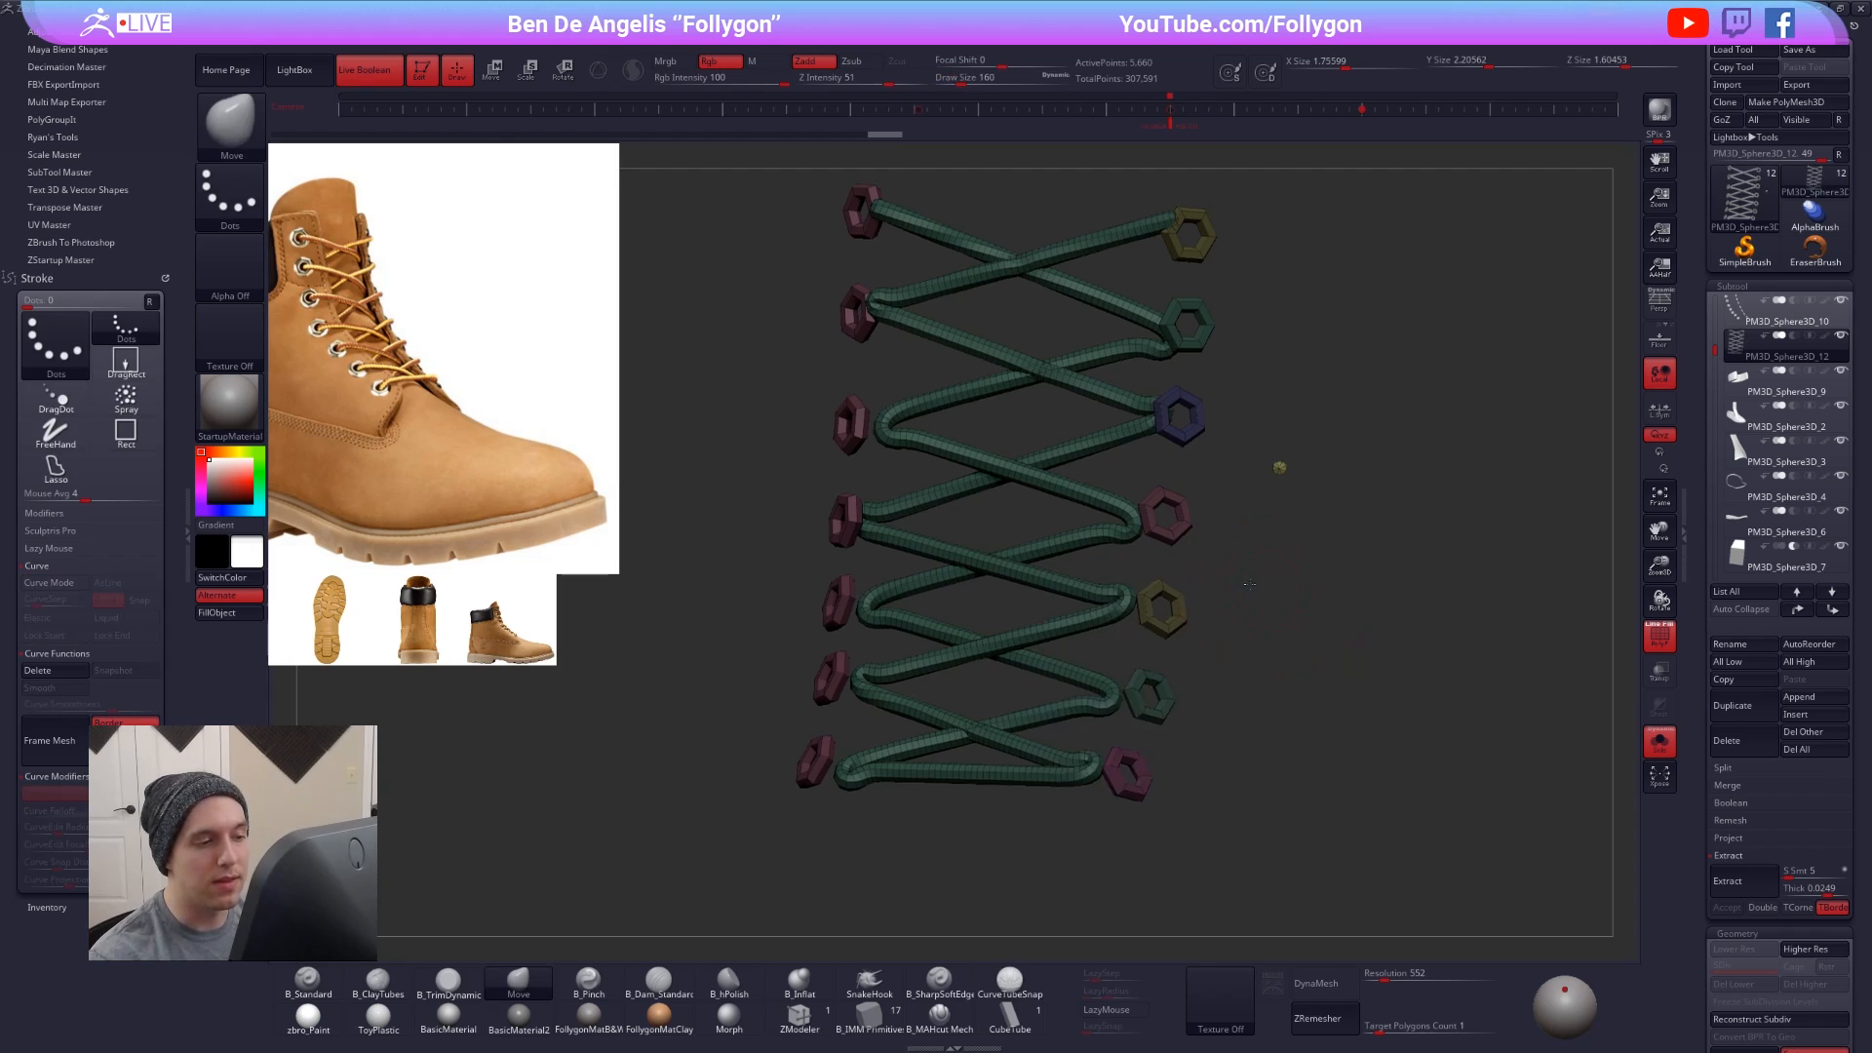
- Show only the lace polygroup and delete the hidden eyelet geometry from the subtool
right_click_drag(1277, 595, 1235, 573, "ctrl")
left_click(1098, 522, "ctrl+shift")
key("1")
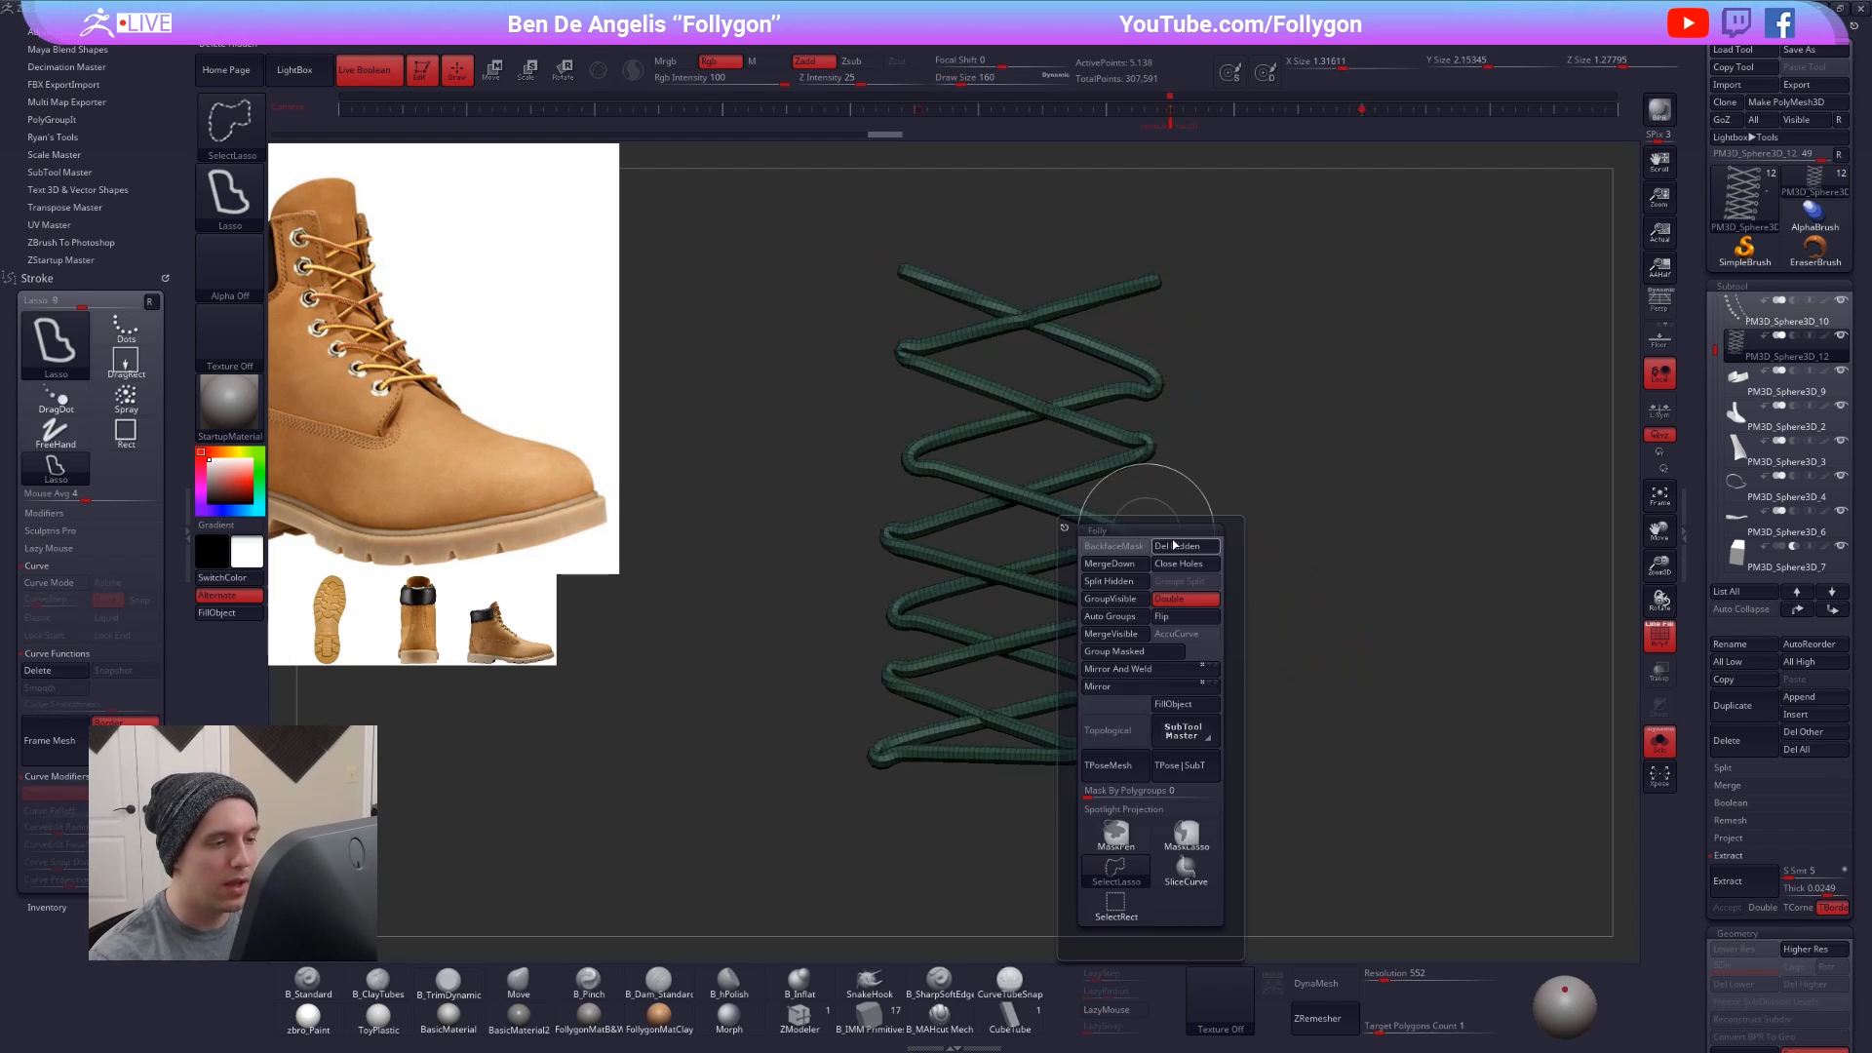
left_click(1178, 545)
key("f")
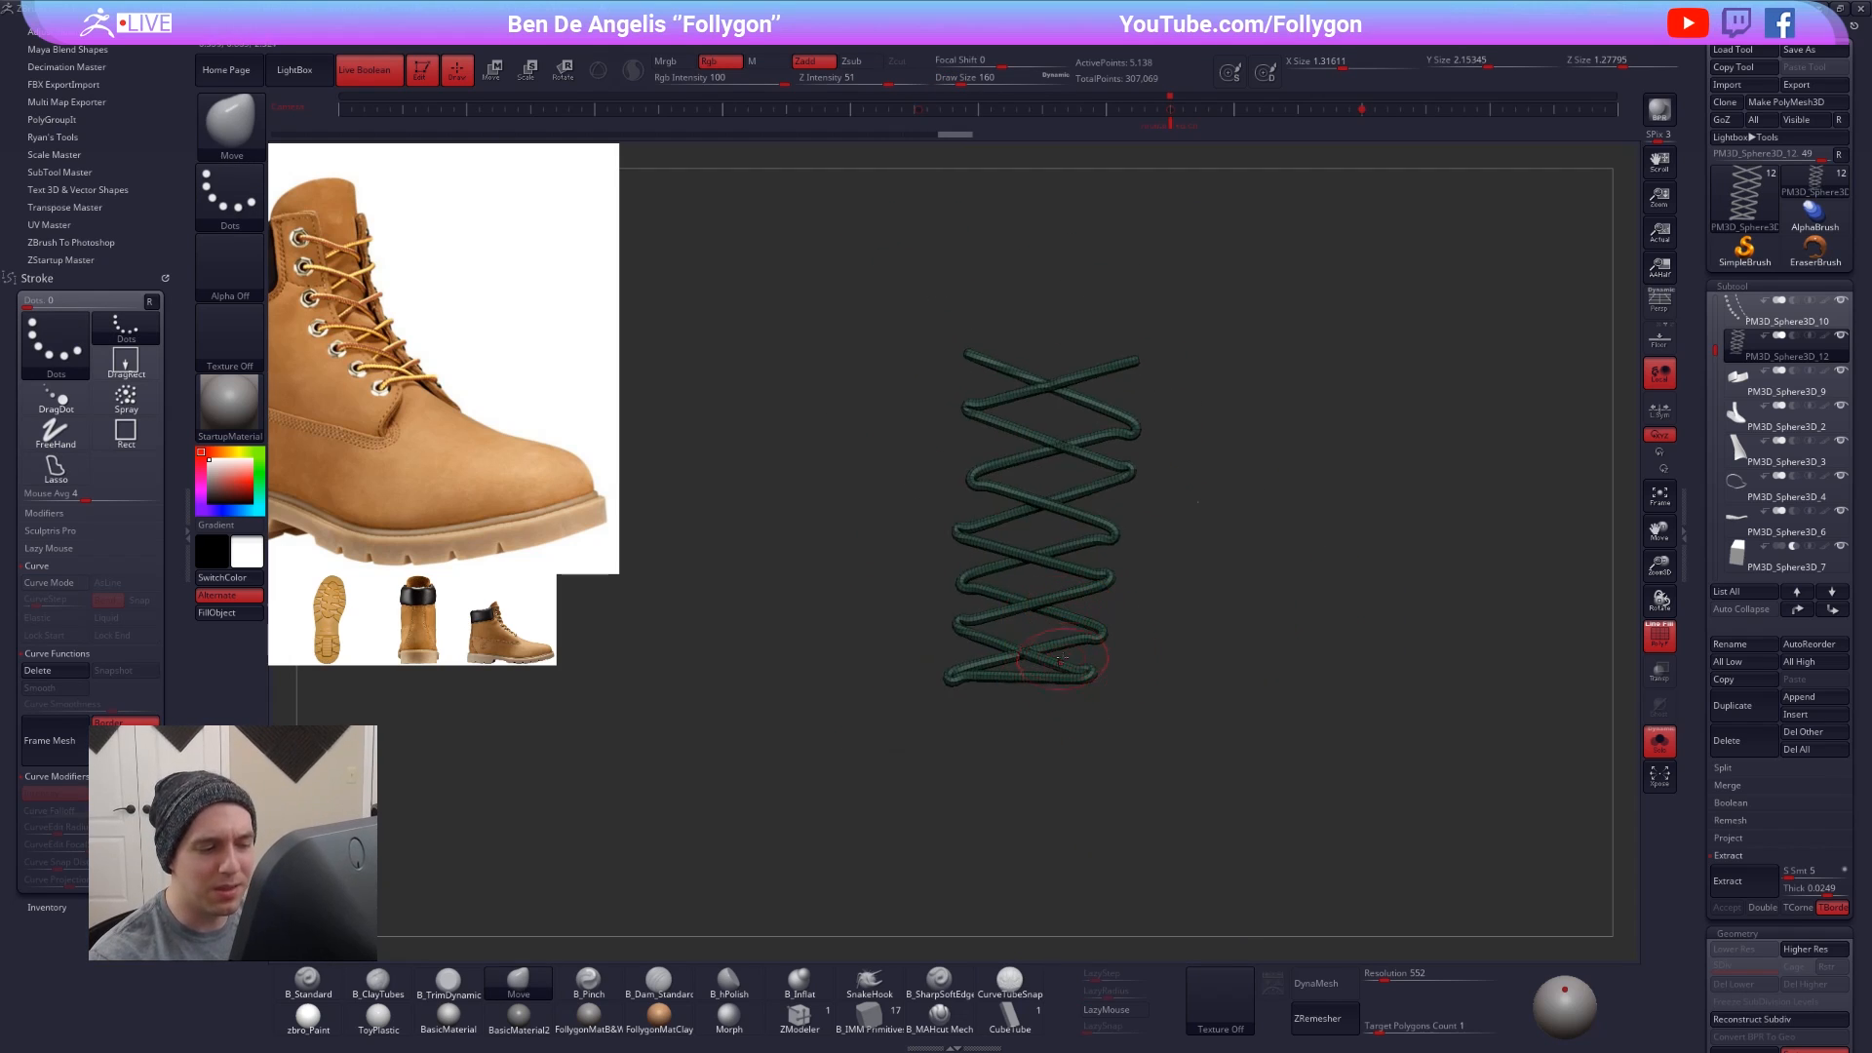
right_click_drag(1092, 677, 1059, 667)
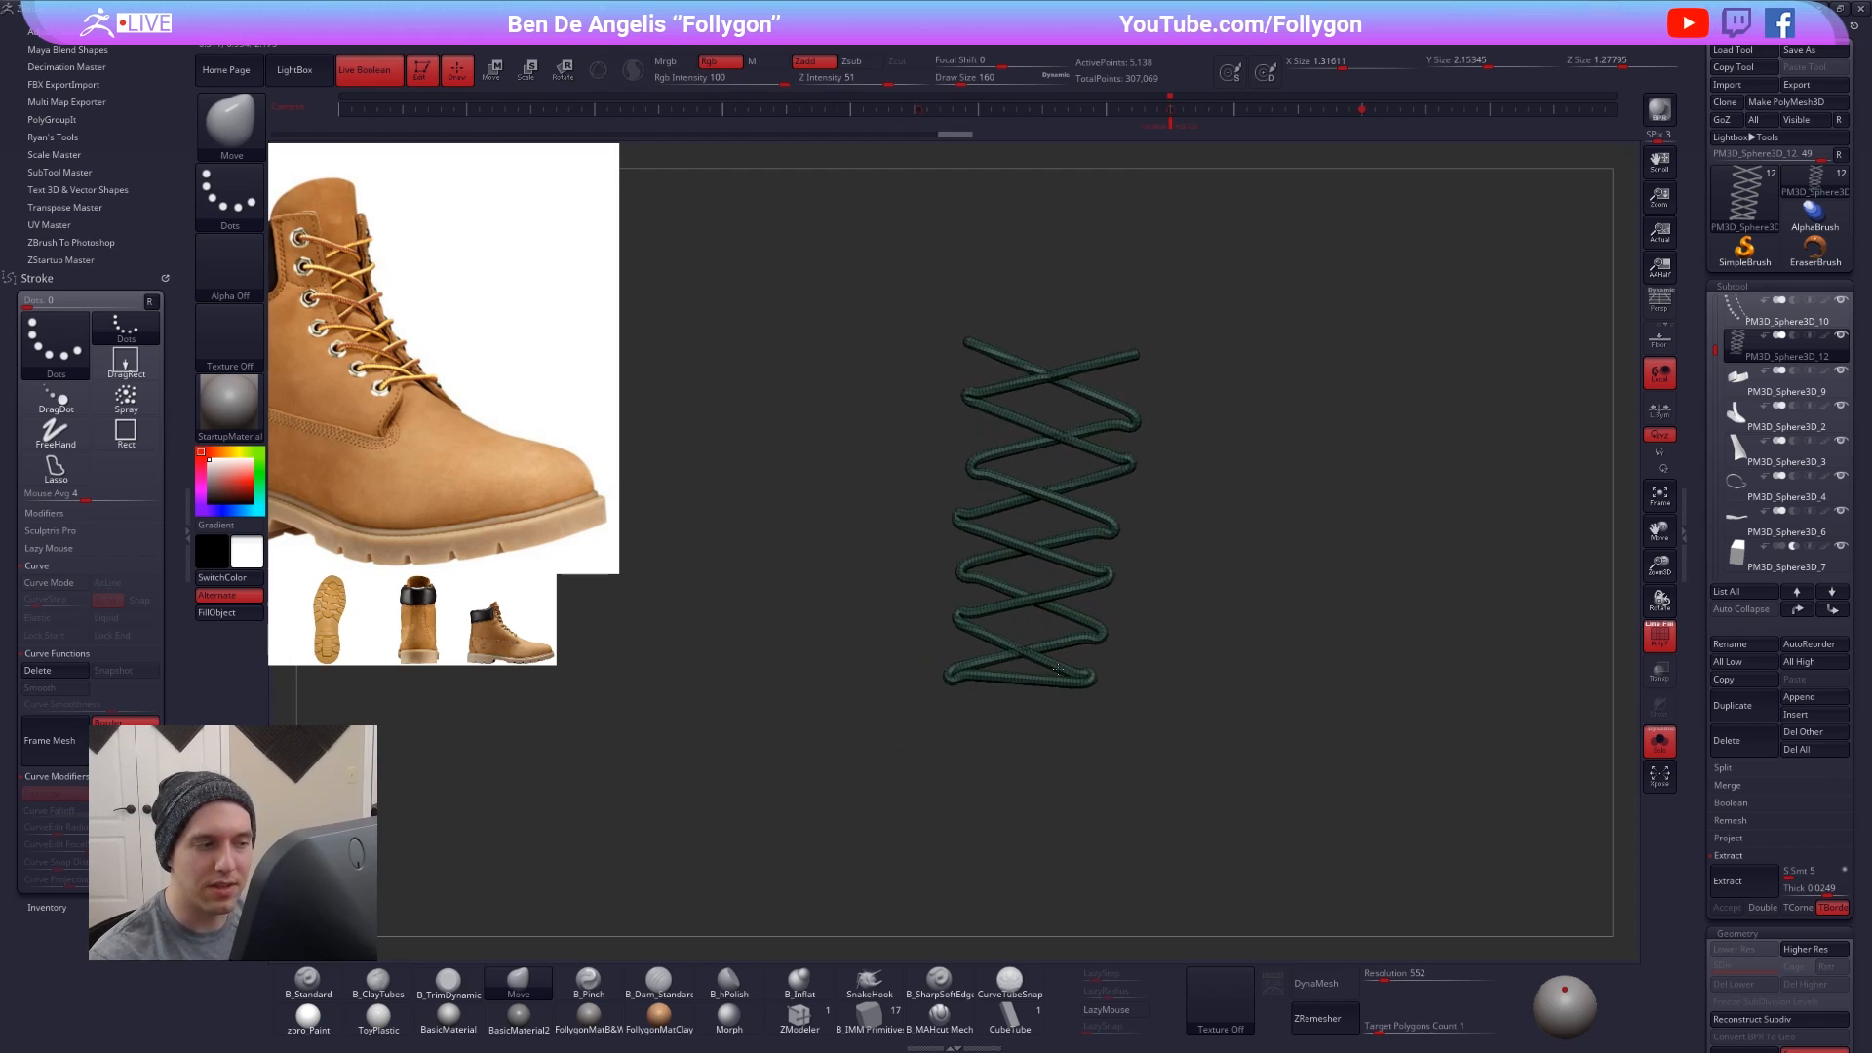
left_click(186, 506)
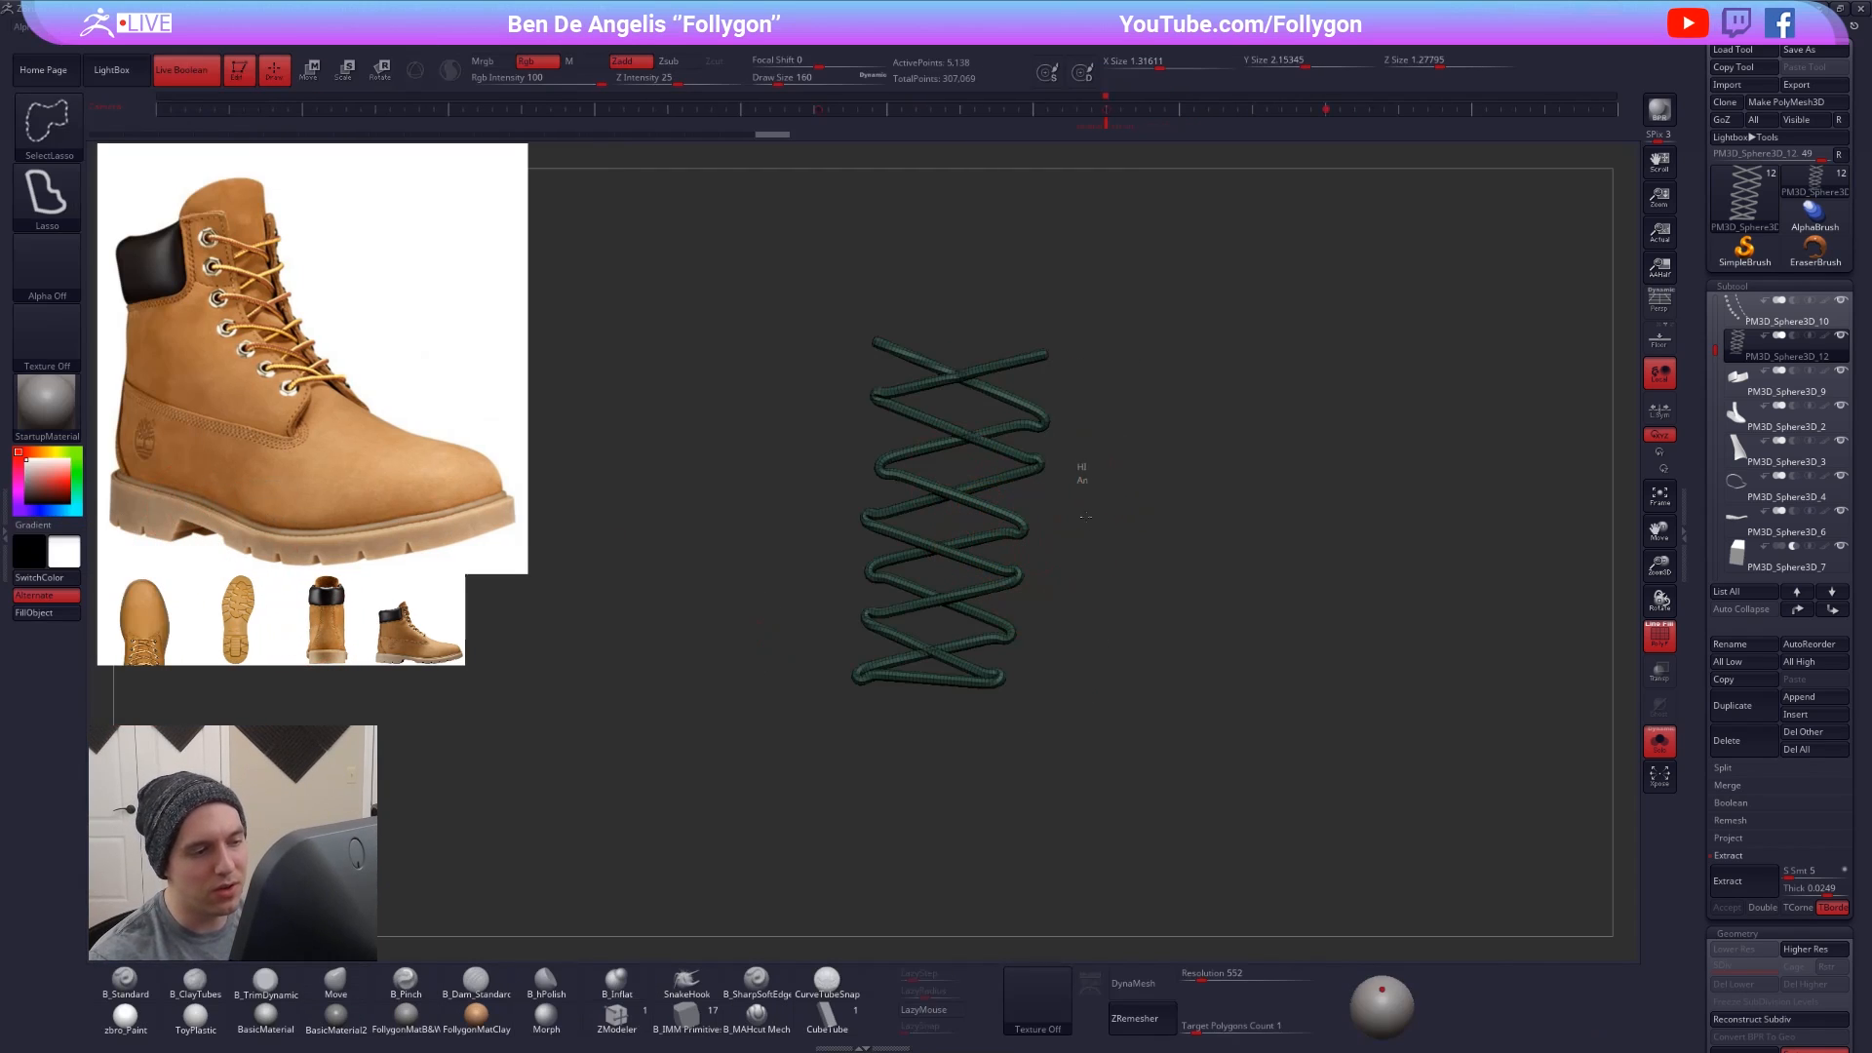
left_click_drag(1082, 472, 1148, 507, "ctrl")
mouse_move(980, 607)
right_mouse_down("alt")
mouse_move(1053, 589)
mouse_move(994, 582)
right_mouse_up("alt")
right_click_drag(1094, 483, 1075, 540, "ctrl")
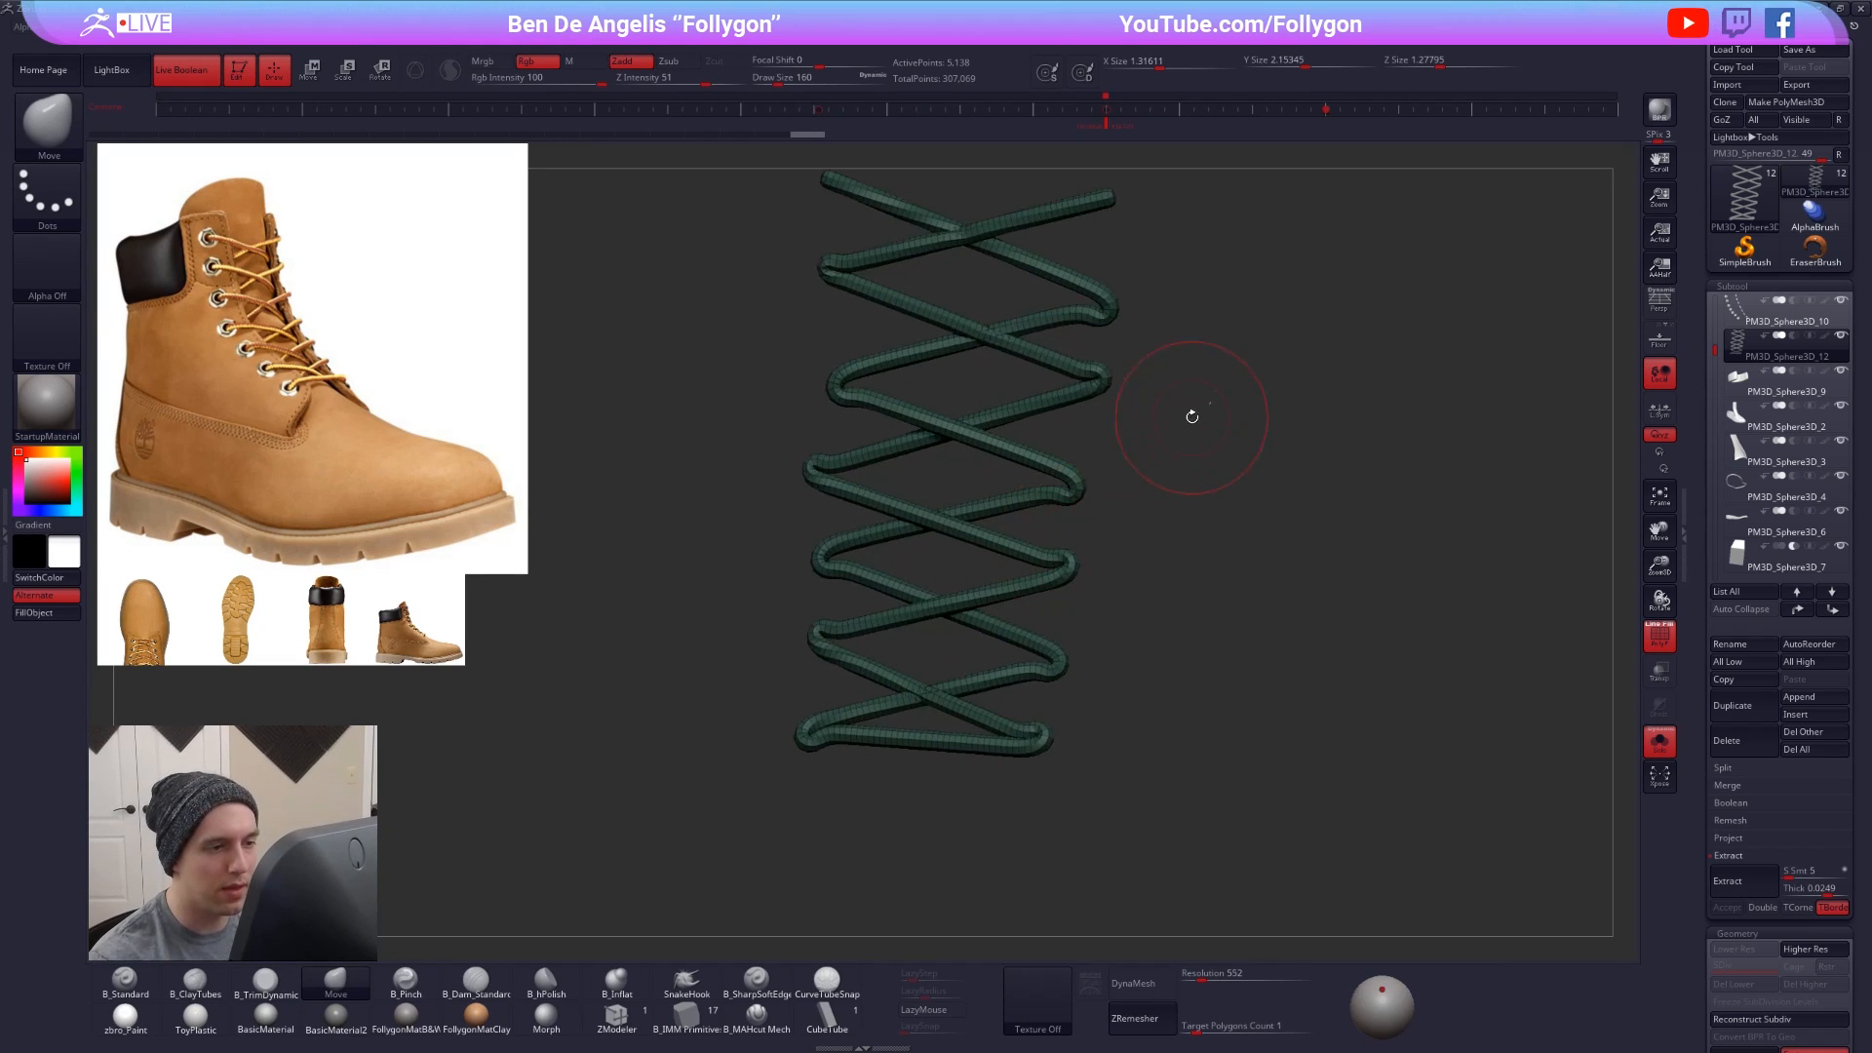
left_click(5, 557)
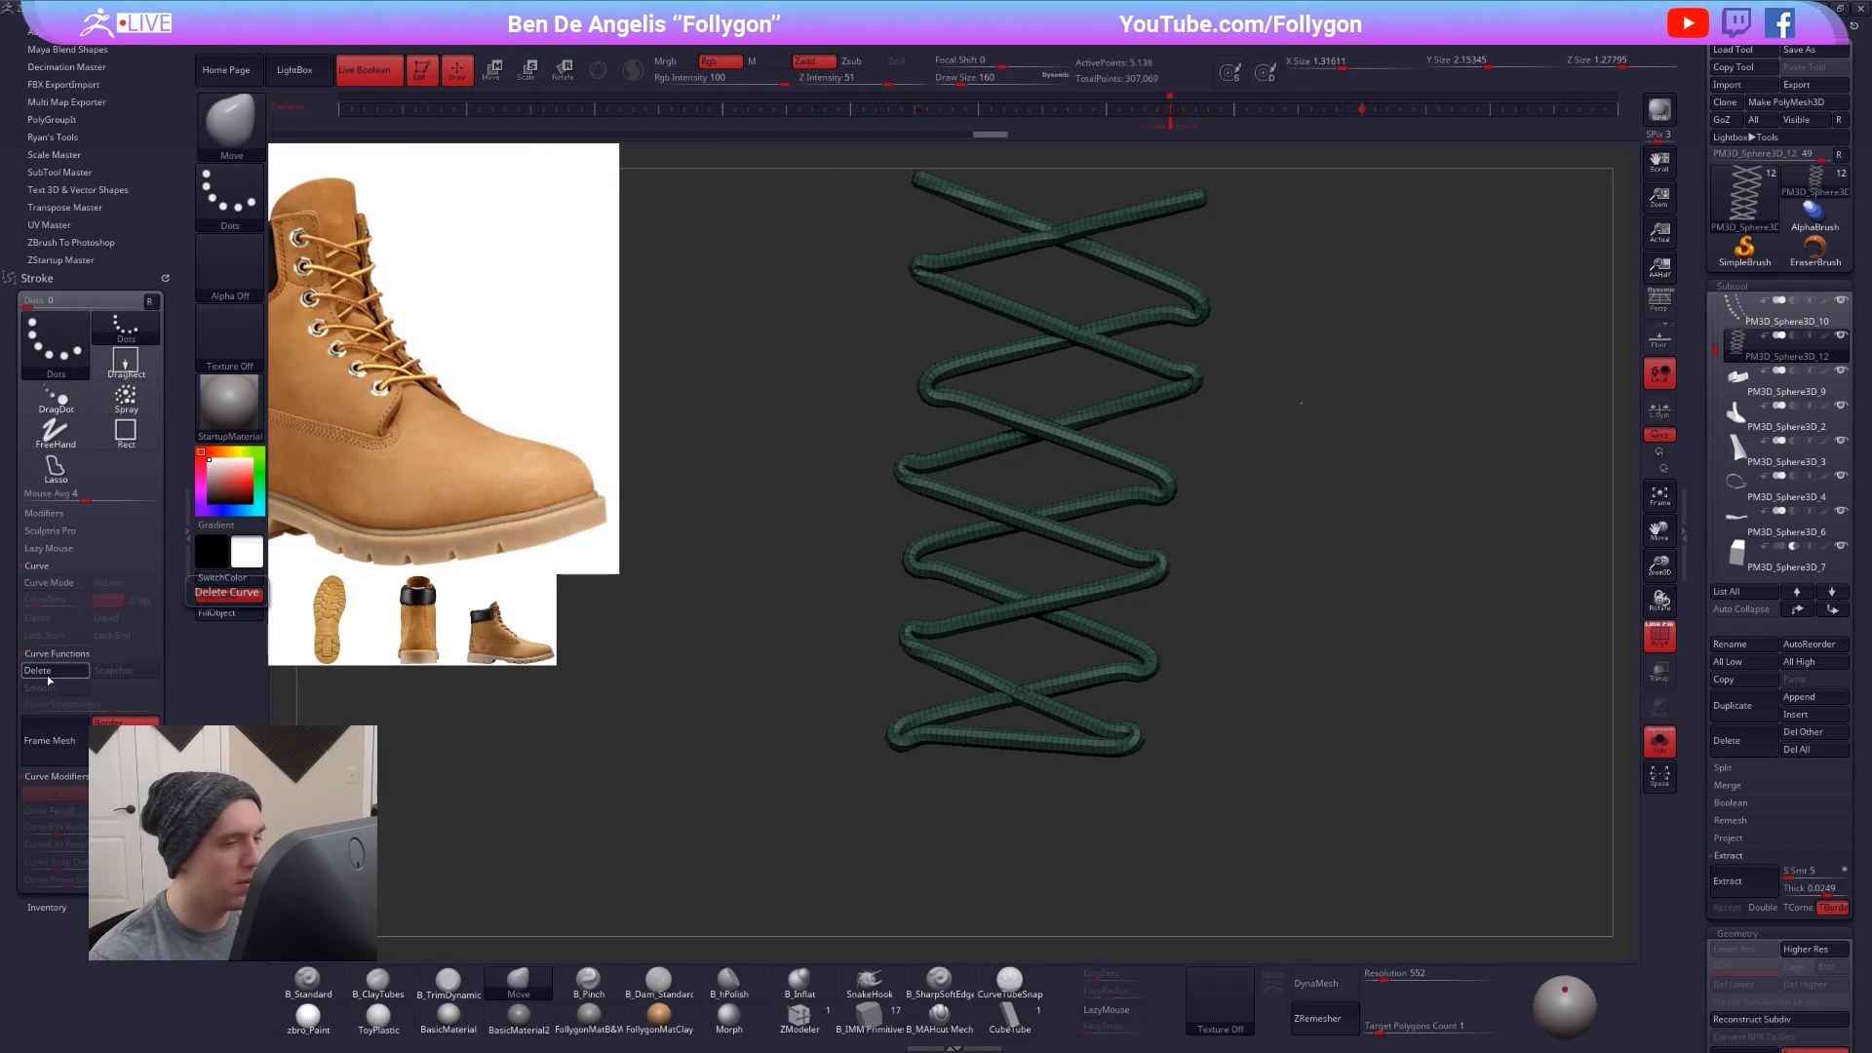
left_click(190, 527)
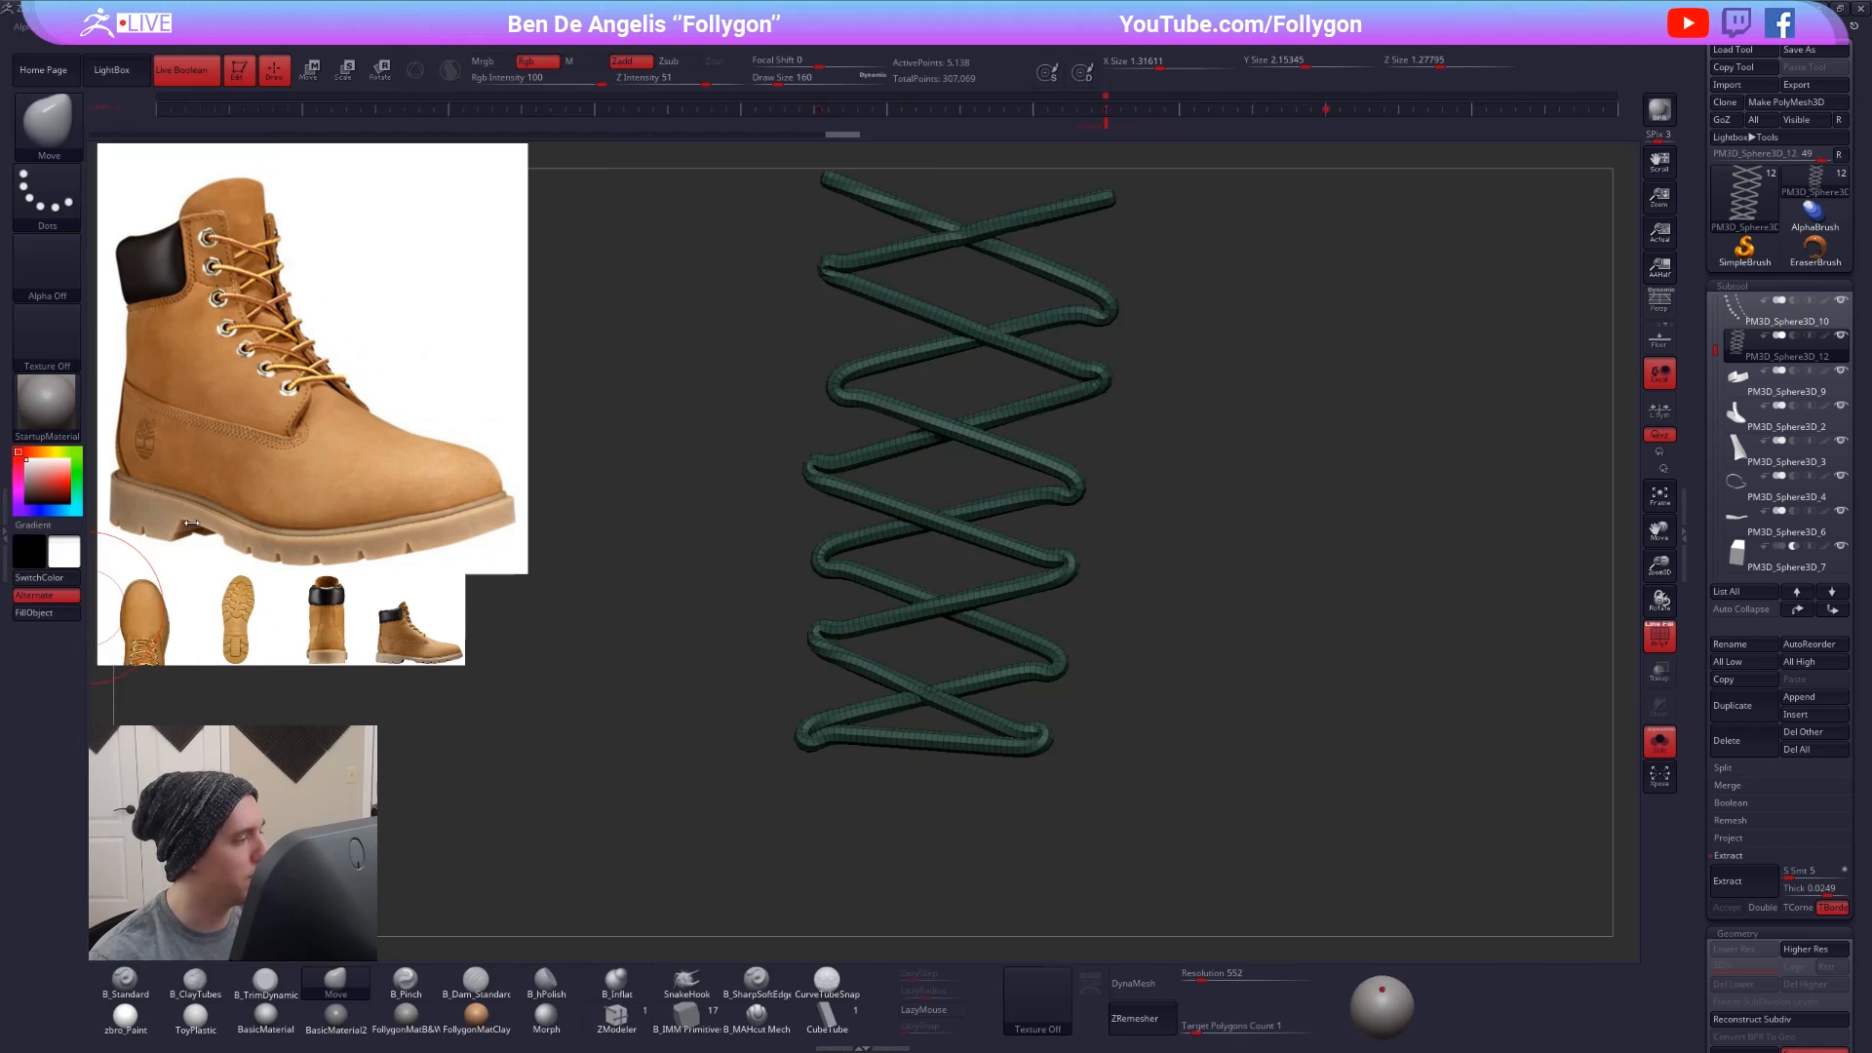
- Try remeshing the lace with ZRemesher at a target polygon count of 0.1 and subdividing it once, and undo it
right_click_drag(684, 587, 666, 551, "ctrl")
right_click_drag(667, 550, 758, 626, "alt")
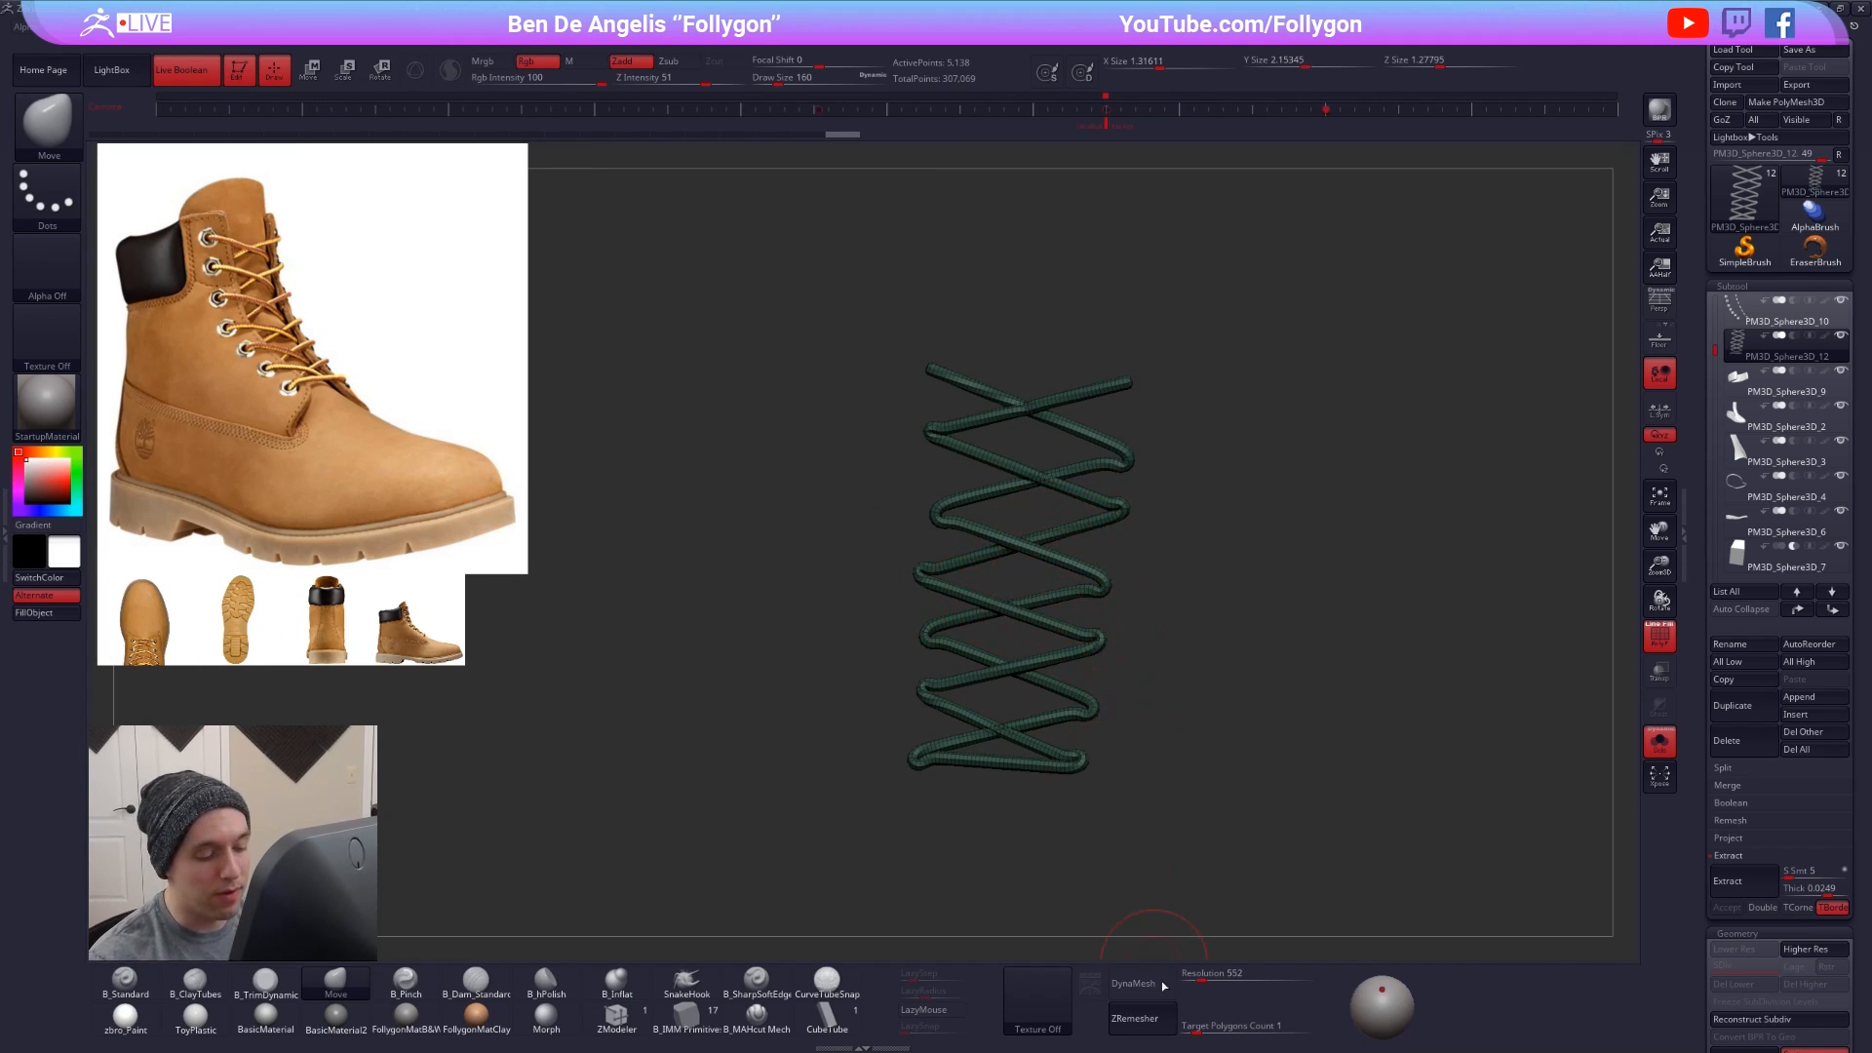
left_click_drag(1197, 1028, 1175, 1027)
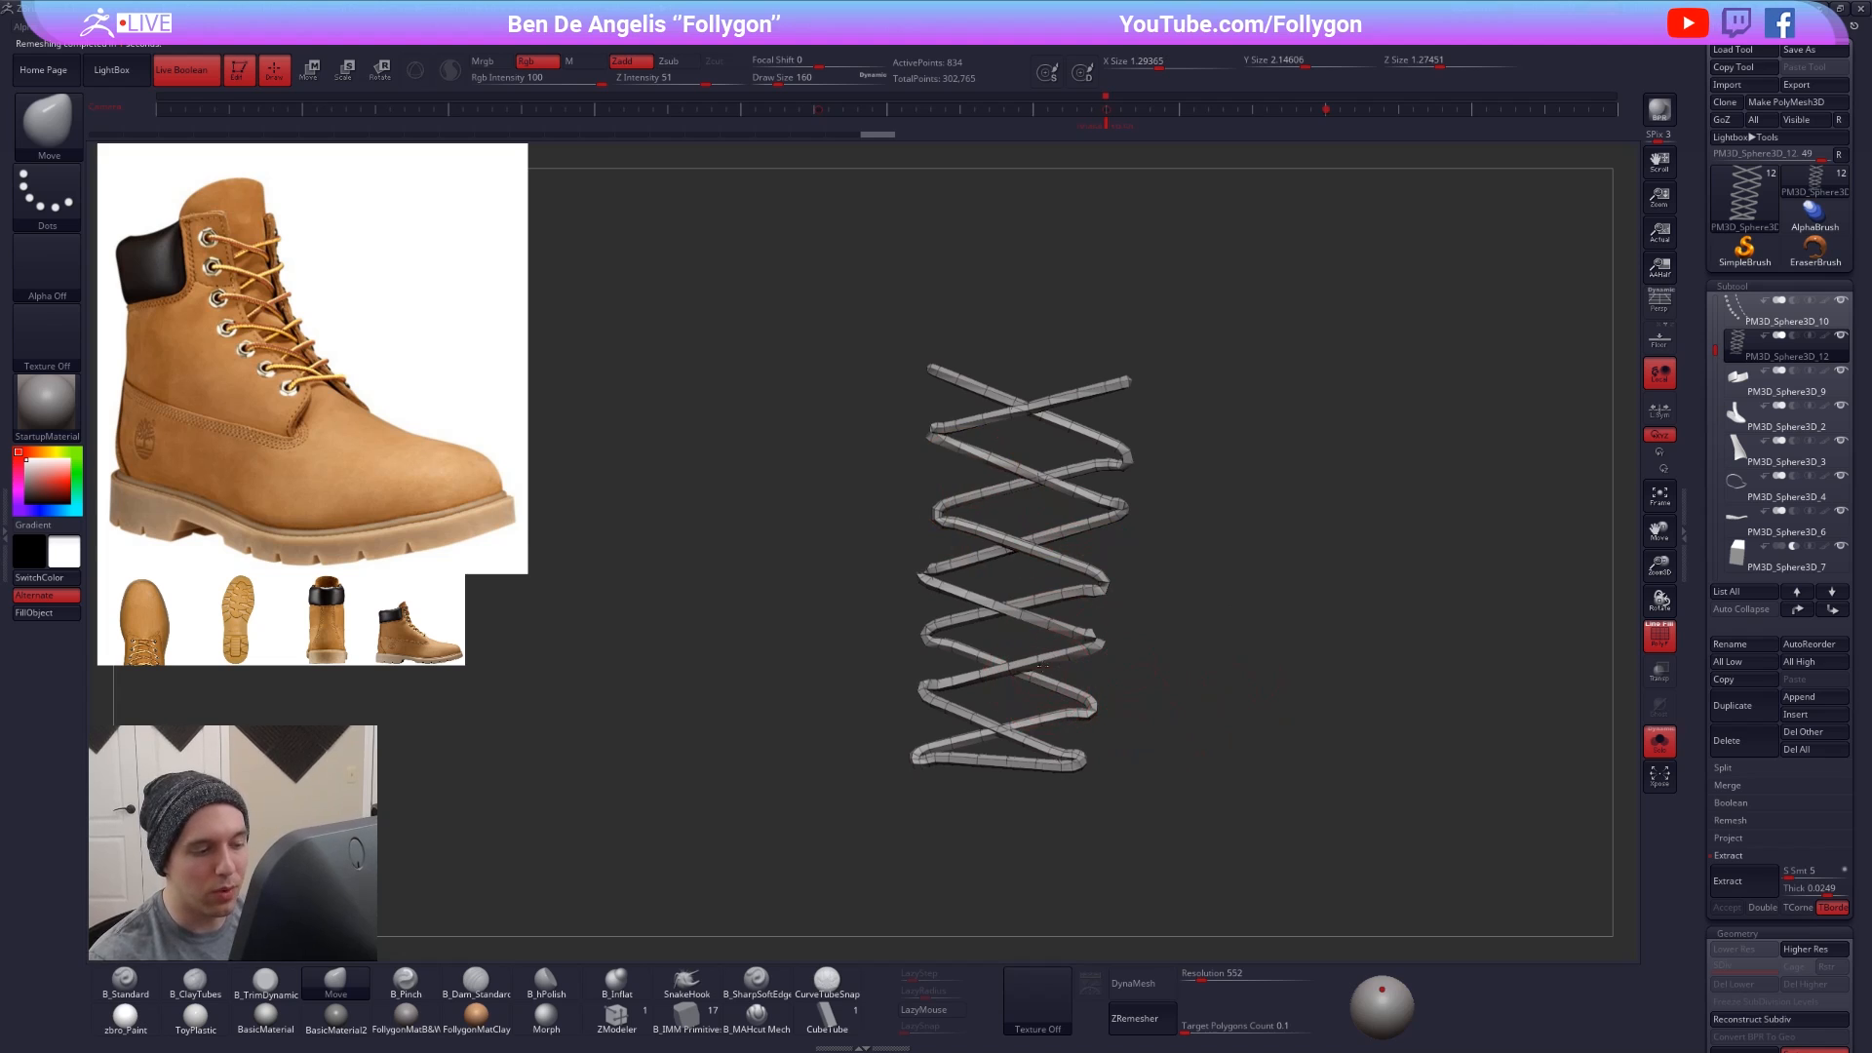
right_click_drag(1043, 665, 1027, 735)
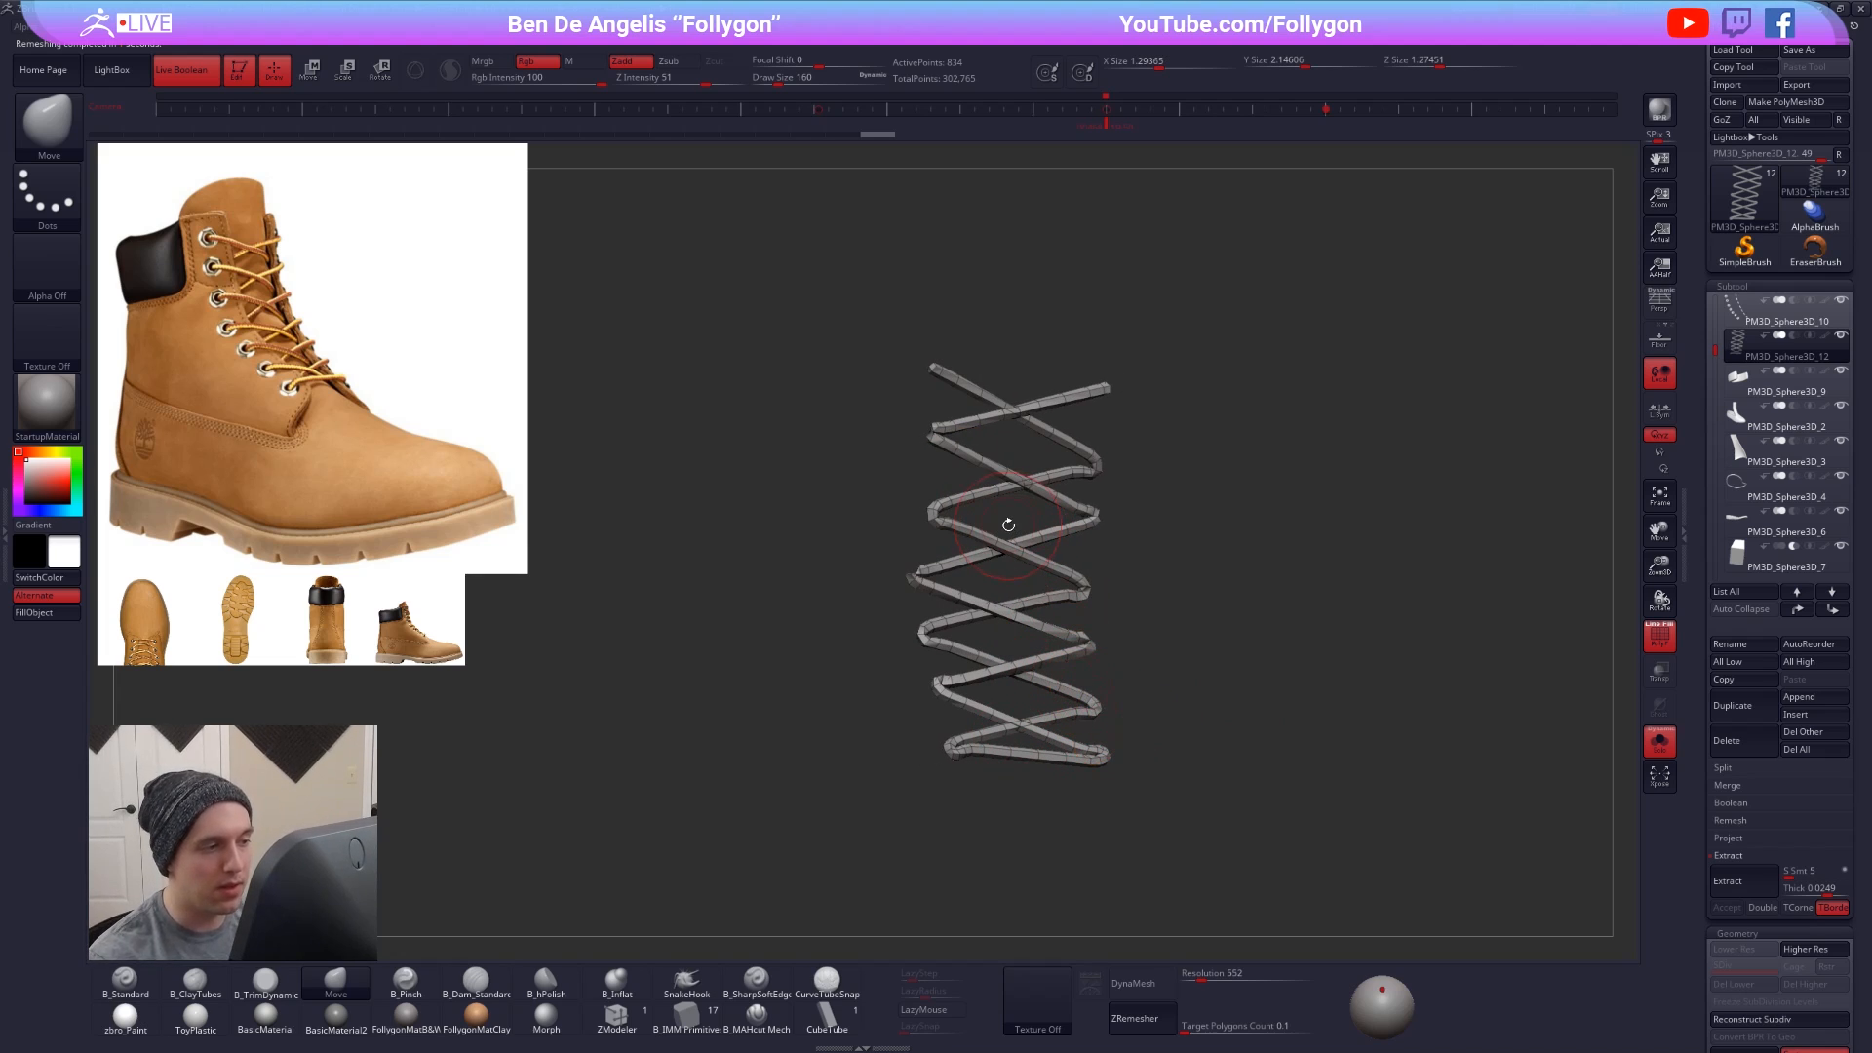
key("ctrl+d")
right_click_drag(1001, 489, 1020, 635, "alt")
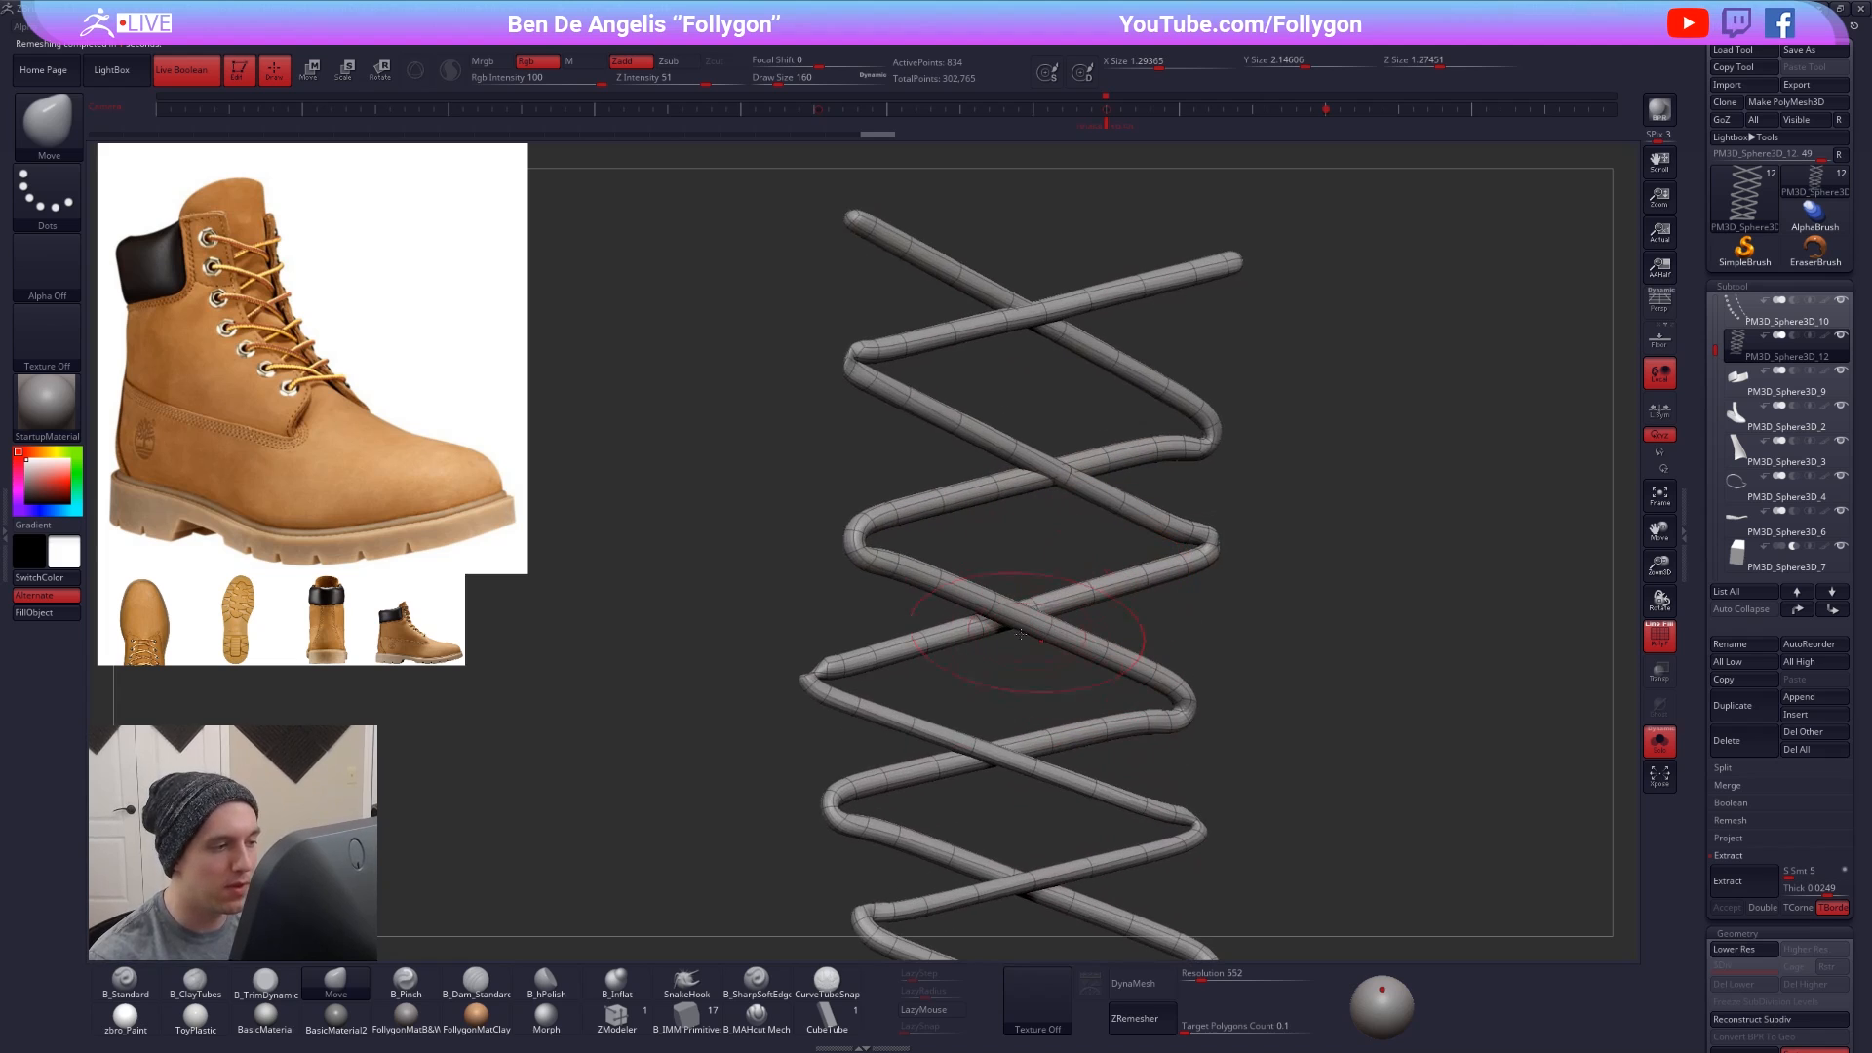
key("shift+d")
right_click_drag(830, 687, 793, 711)
key("d")
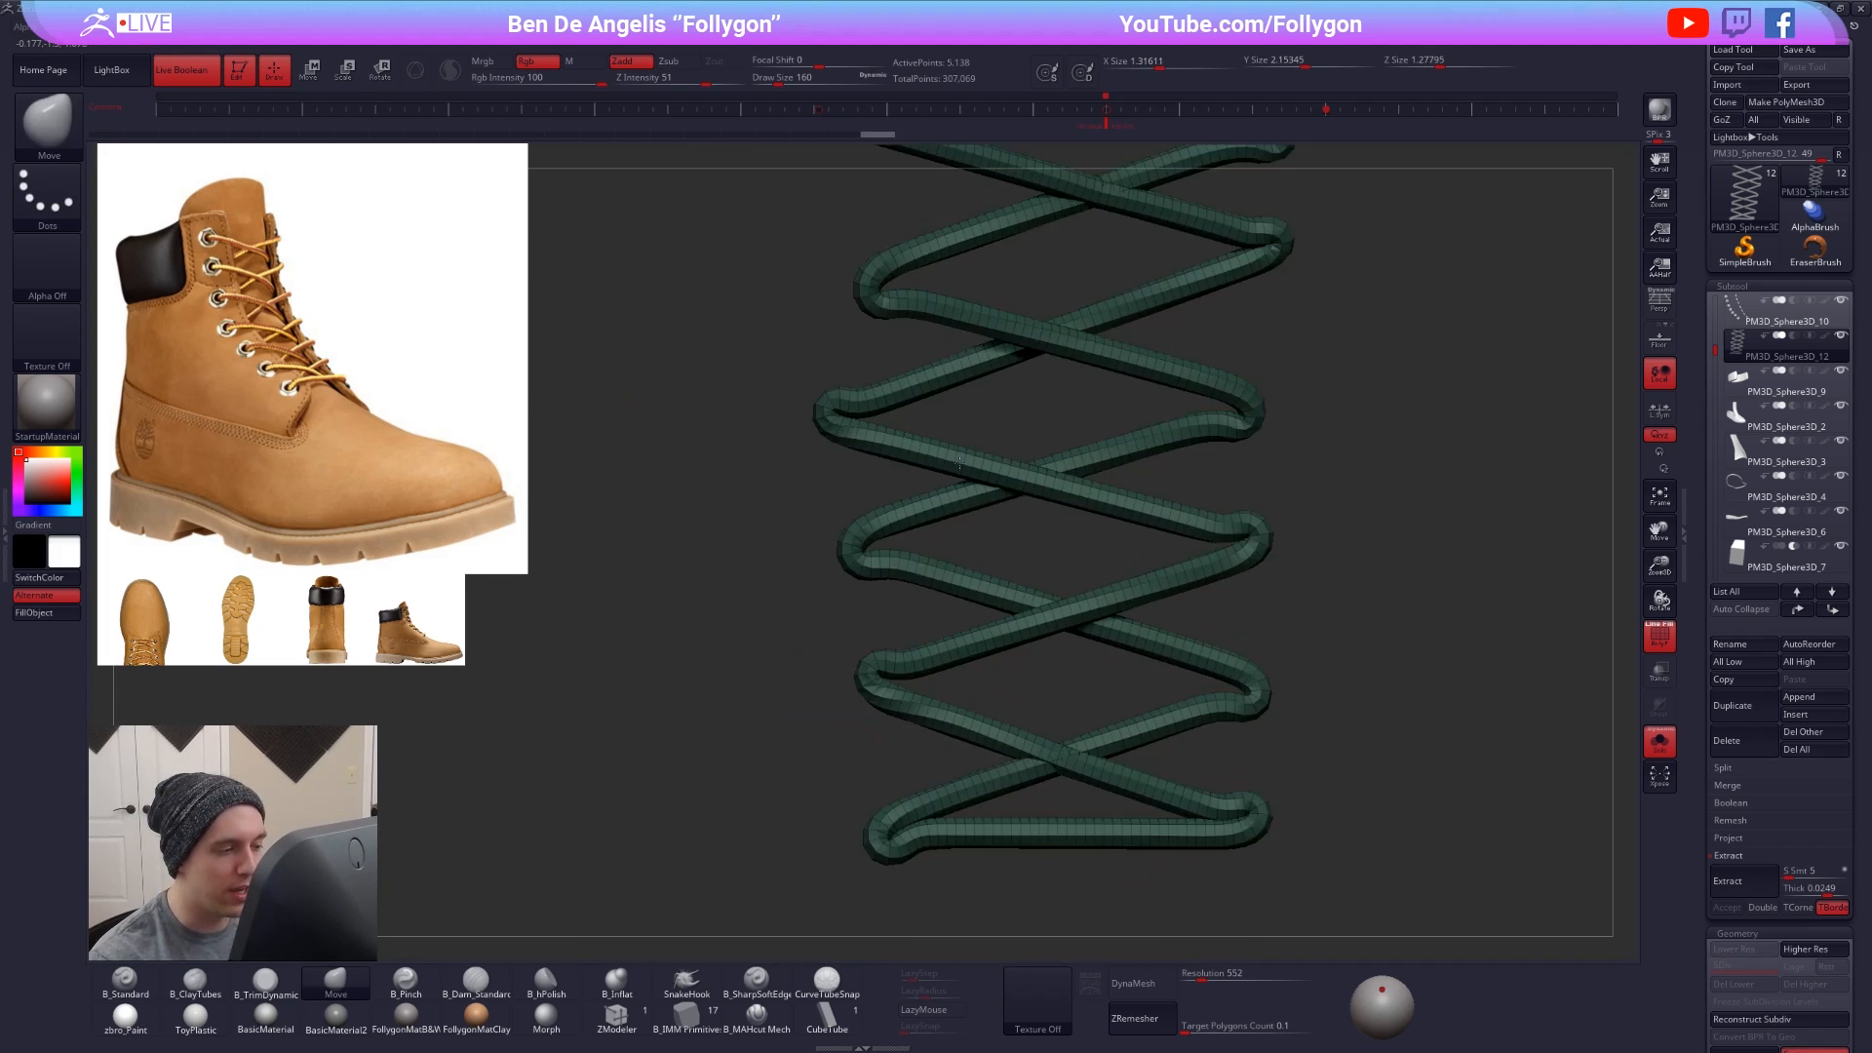
- Clear the mask from the isolated lace mesh
right_click_drag(1005, 730, 971, 602, "alt")
left_click_drag(1024, 636, 906, 792, "ctrl")
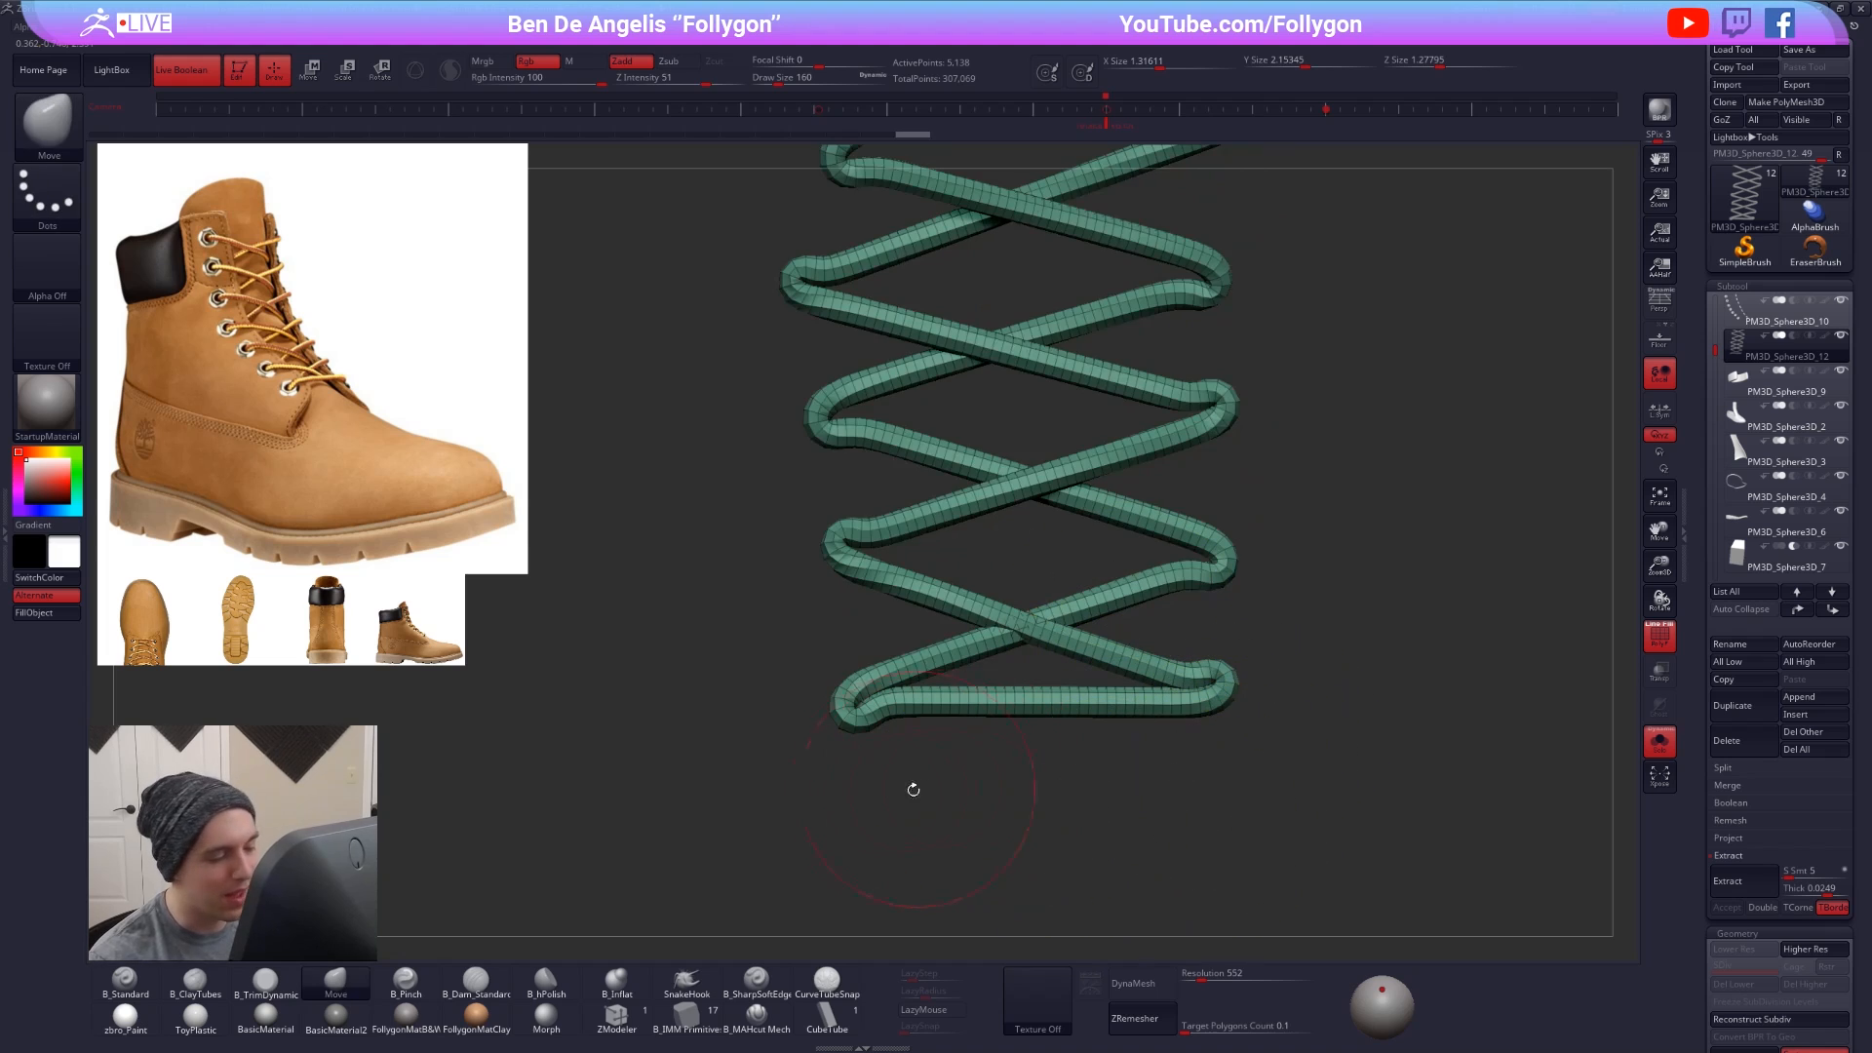
- Select the ZModeler brush, set its edge action to Delete with the EdgeLoop Complete target, and its polygon and point actions to Do Nothing
left_click(616, 1016)
right_click_drag(939, 669, 961, 751, "ctrl")
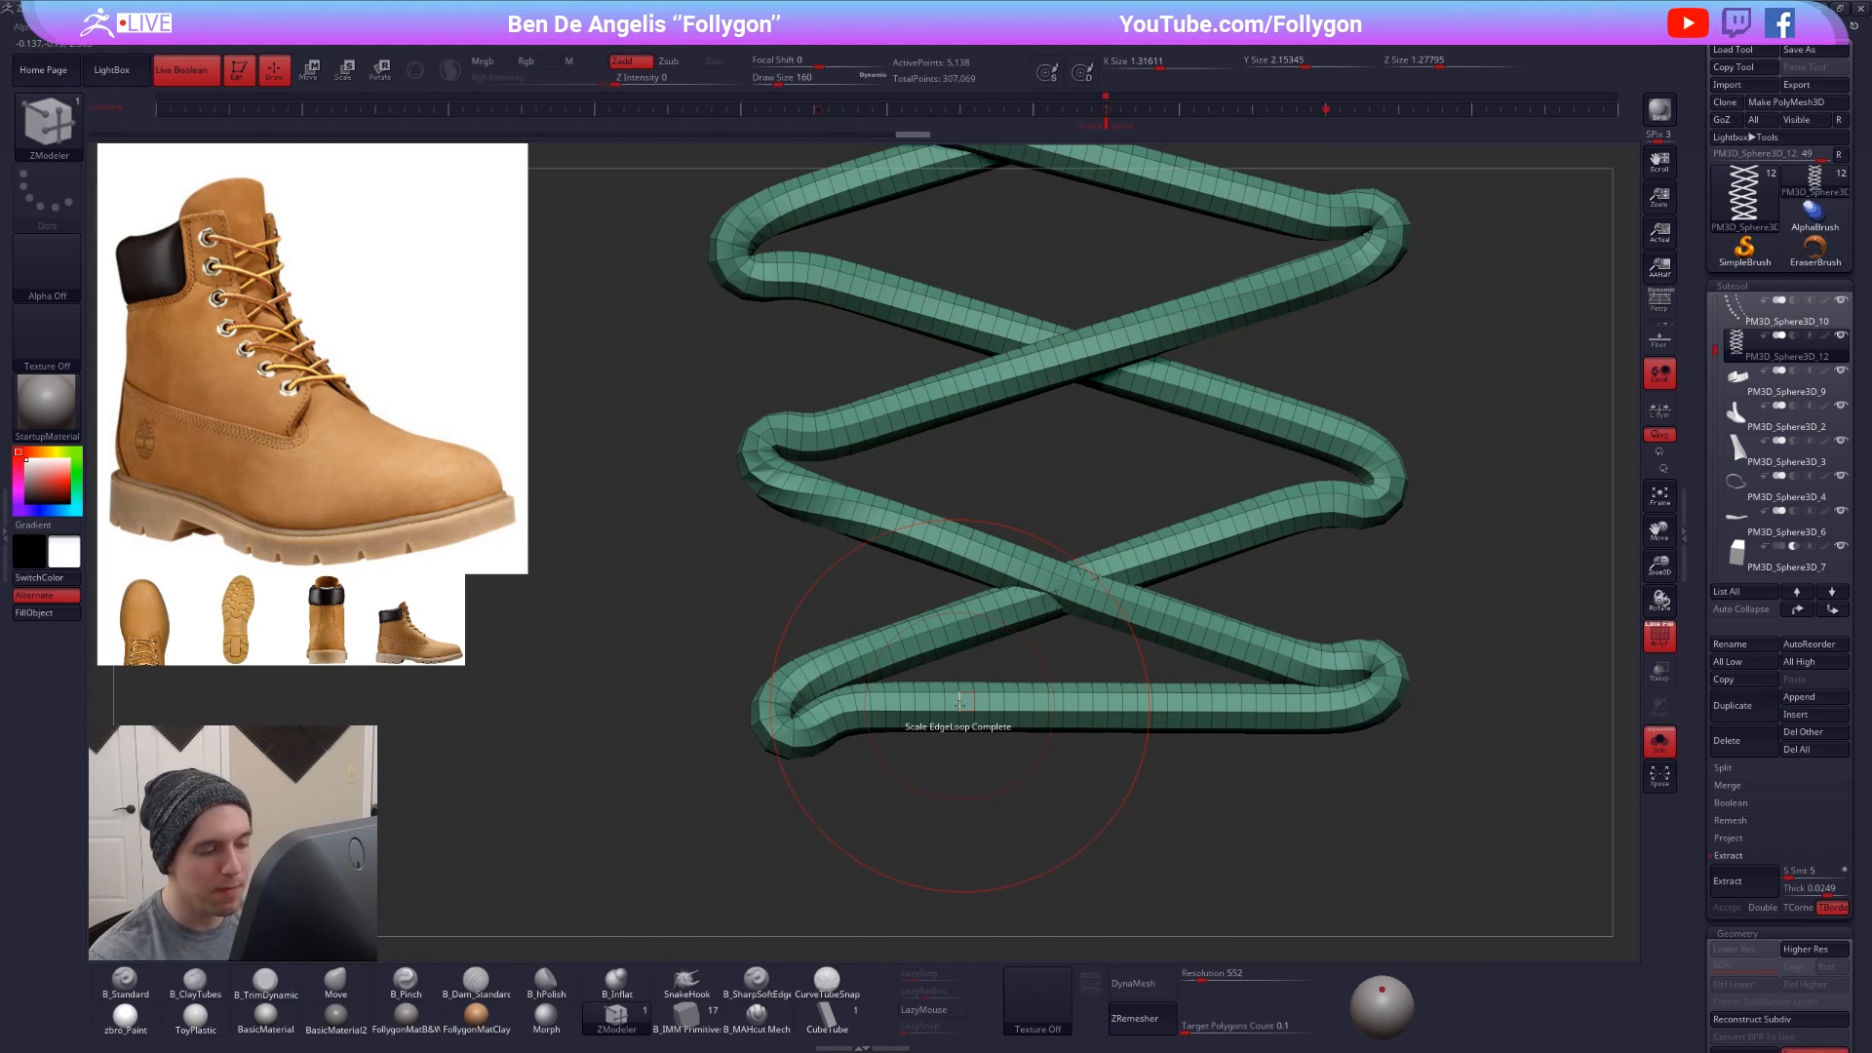
key("space")
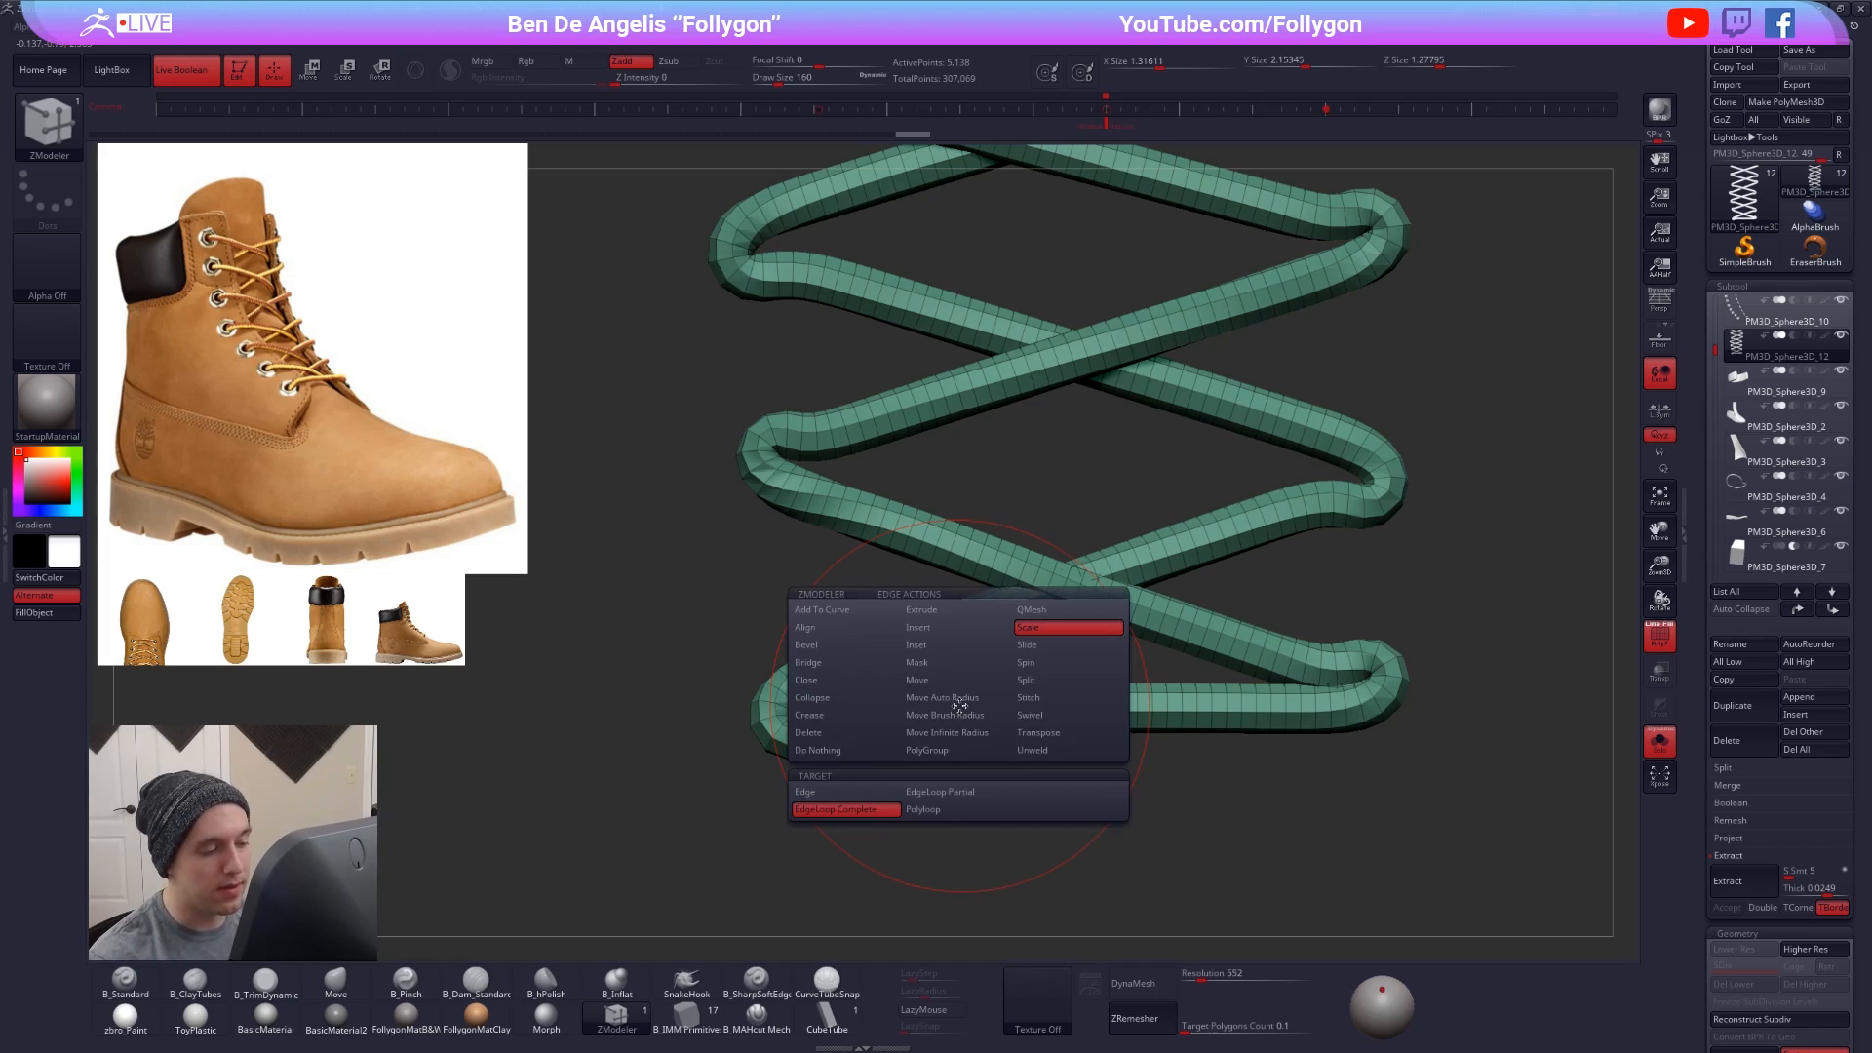
left_click(836, 733)
right_click_drag(919, 733, 965, 731, "ctrl")
key("space")
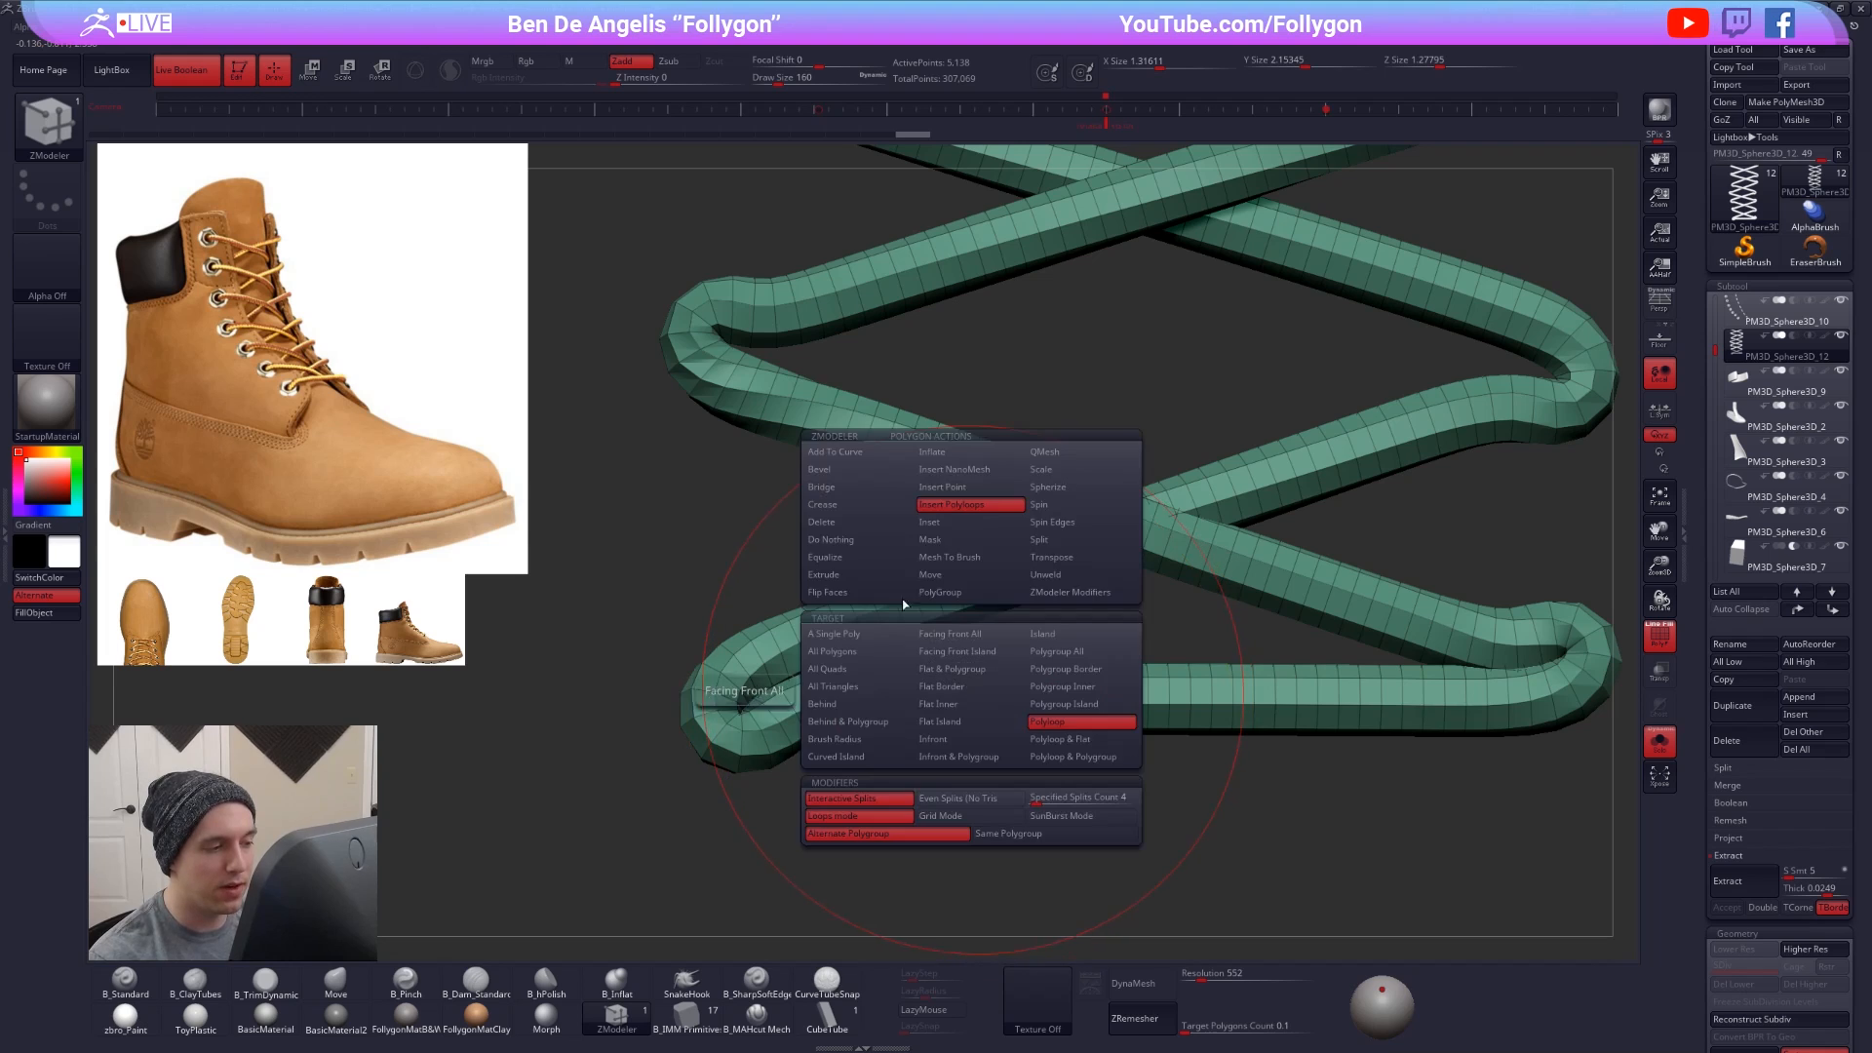
left_click(844, 541)
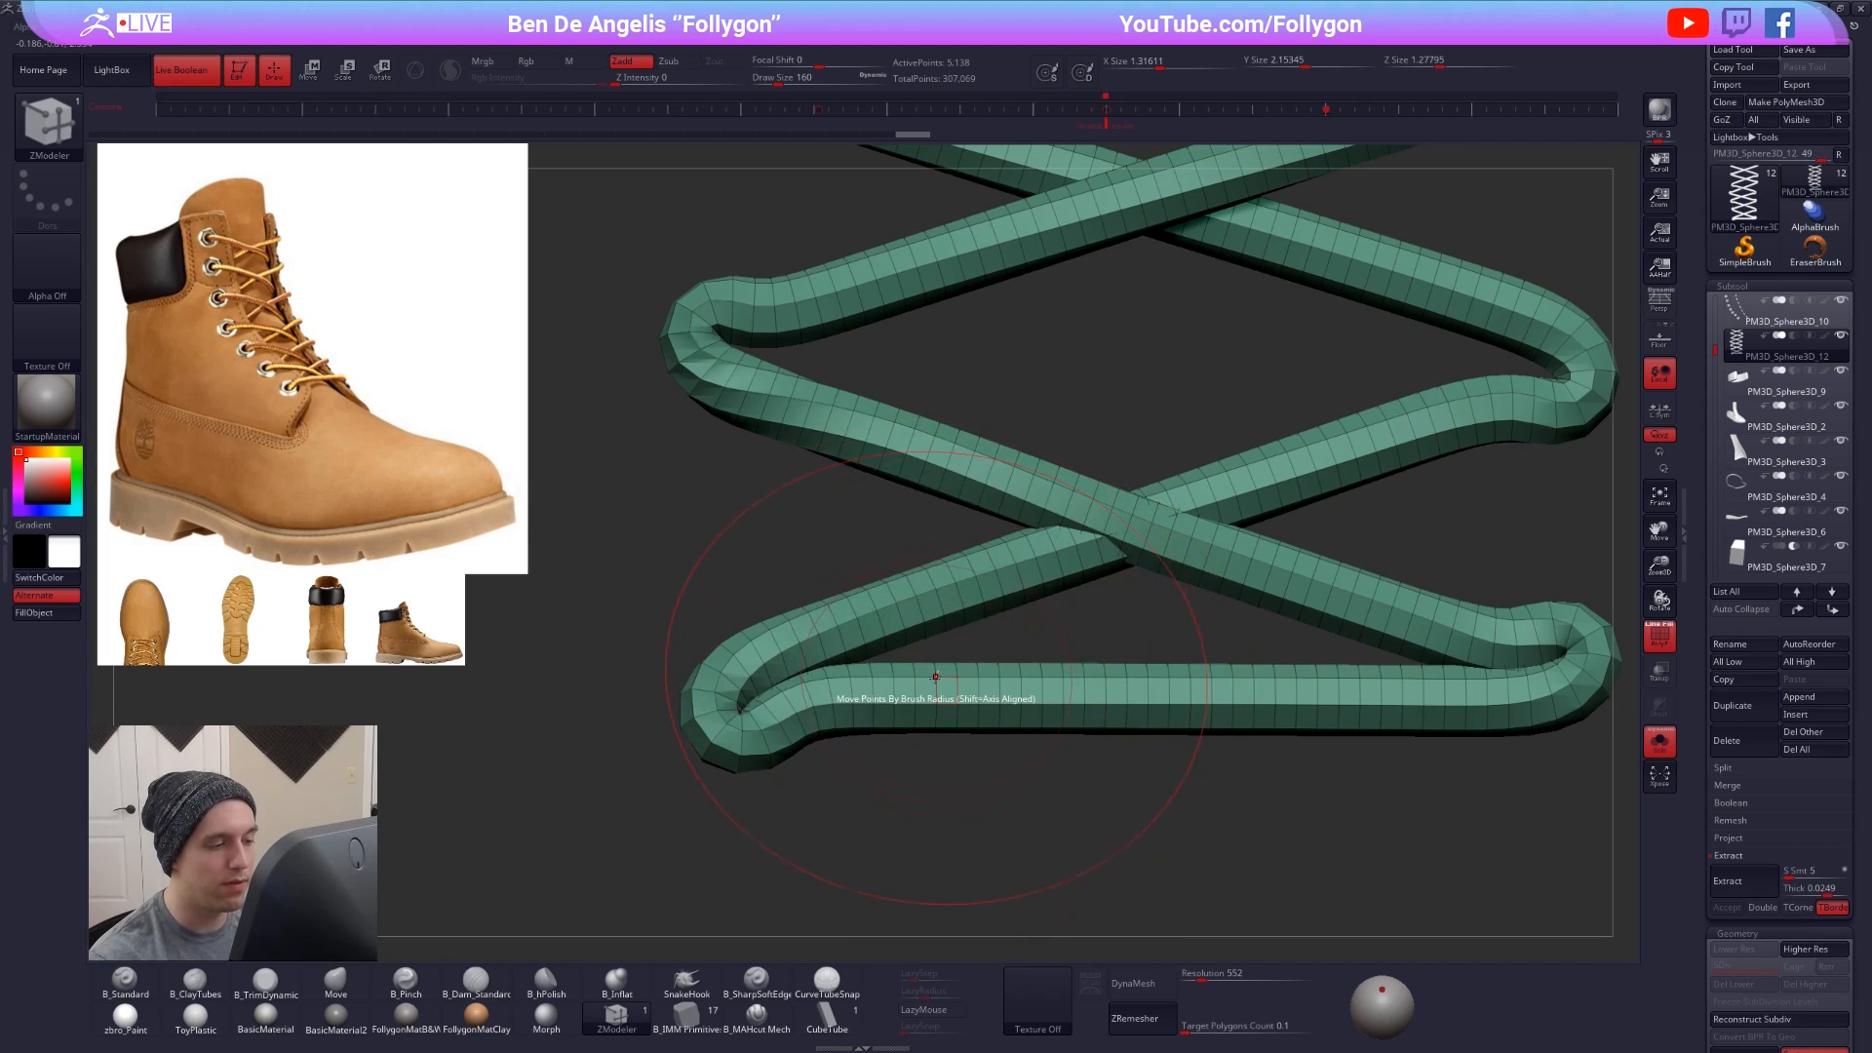
key("space")
left_click(813, 726)
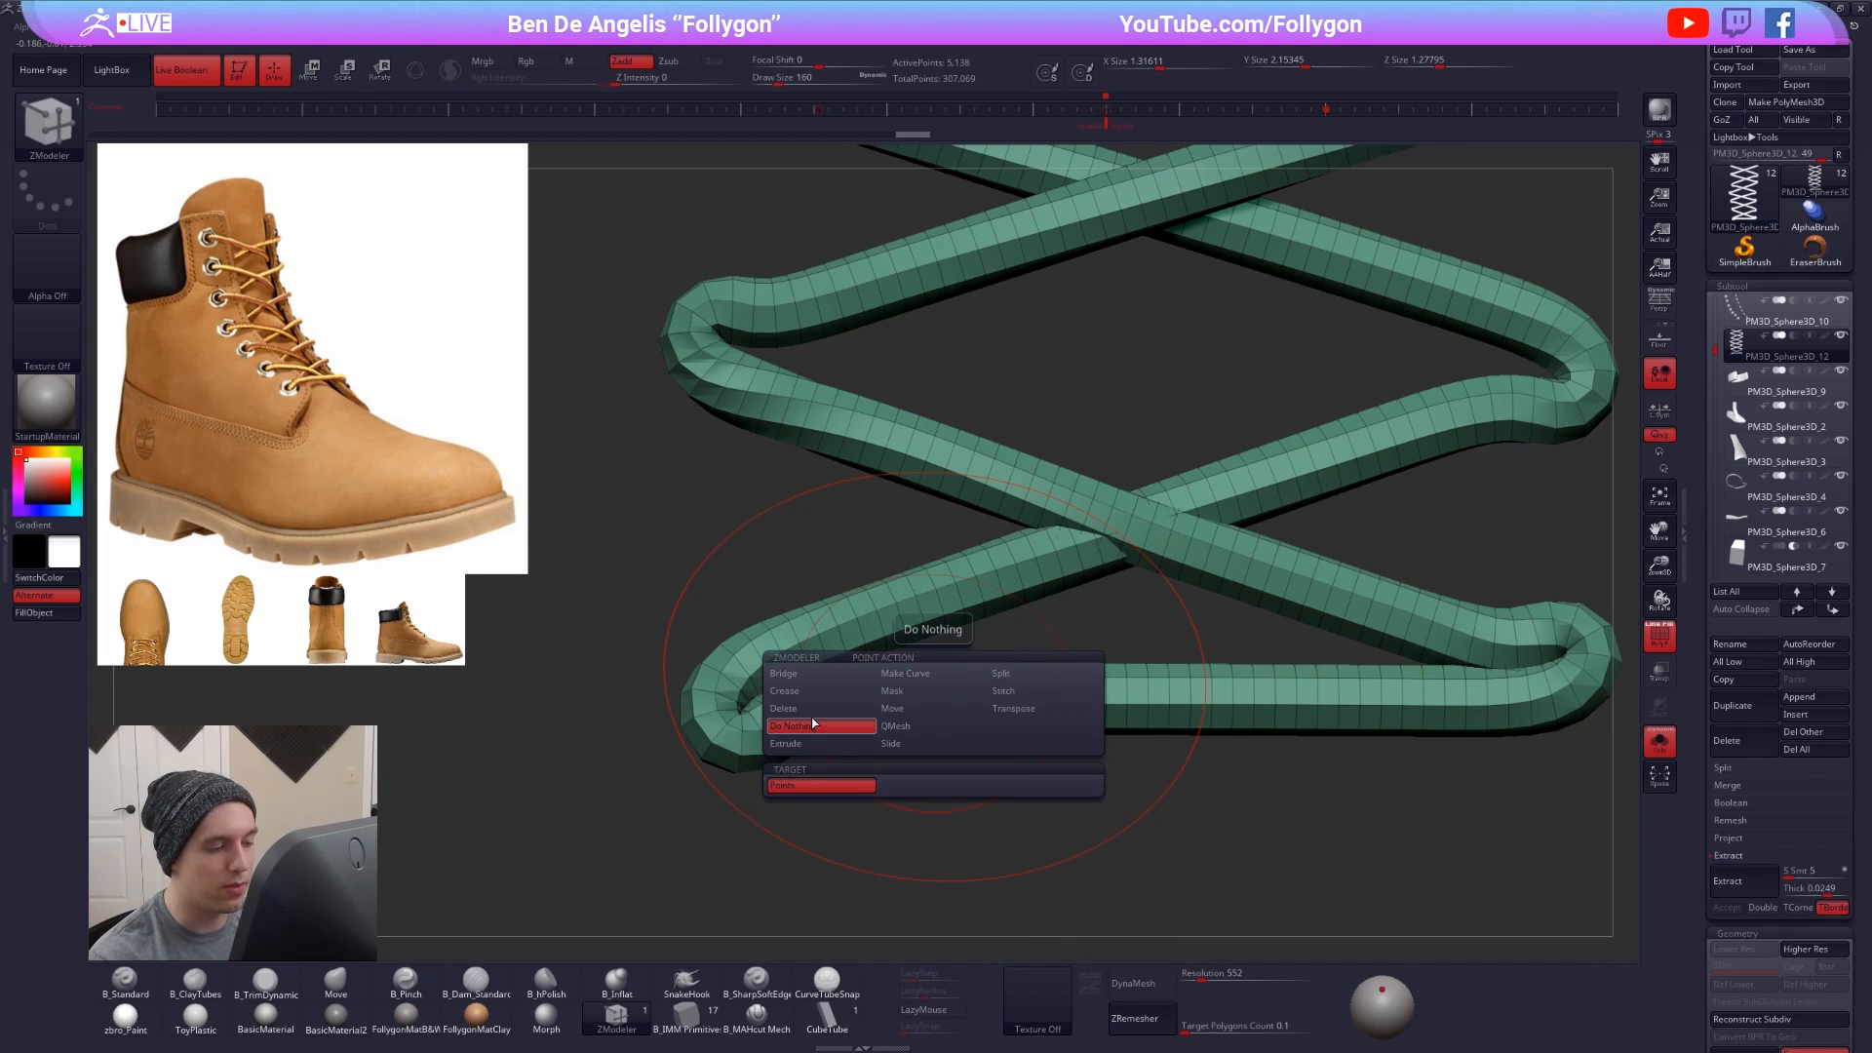
- Thin out the crosswise edge loops along the bottom horizontal lace segment by deleting surplus loops from the left bend to the right bend
left_click(788, 702)
left_click(814, 693)
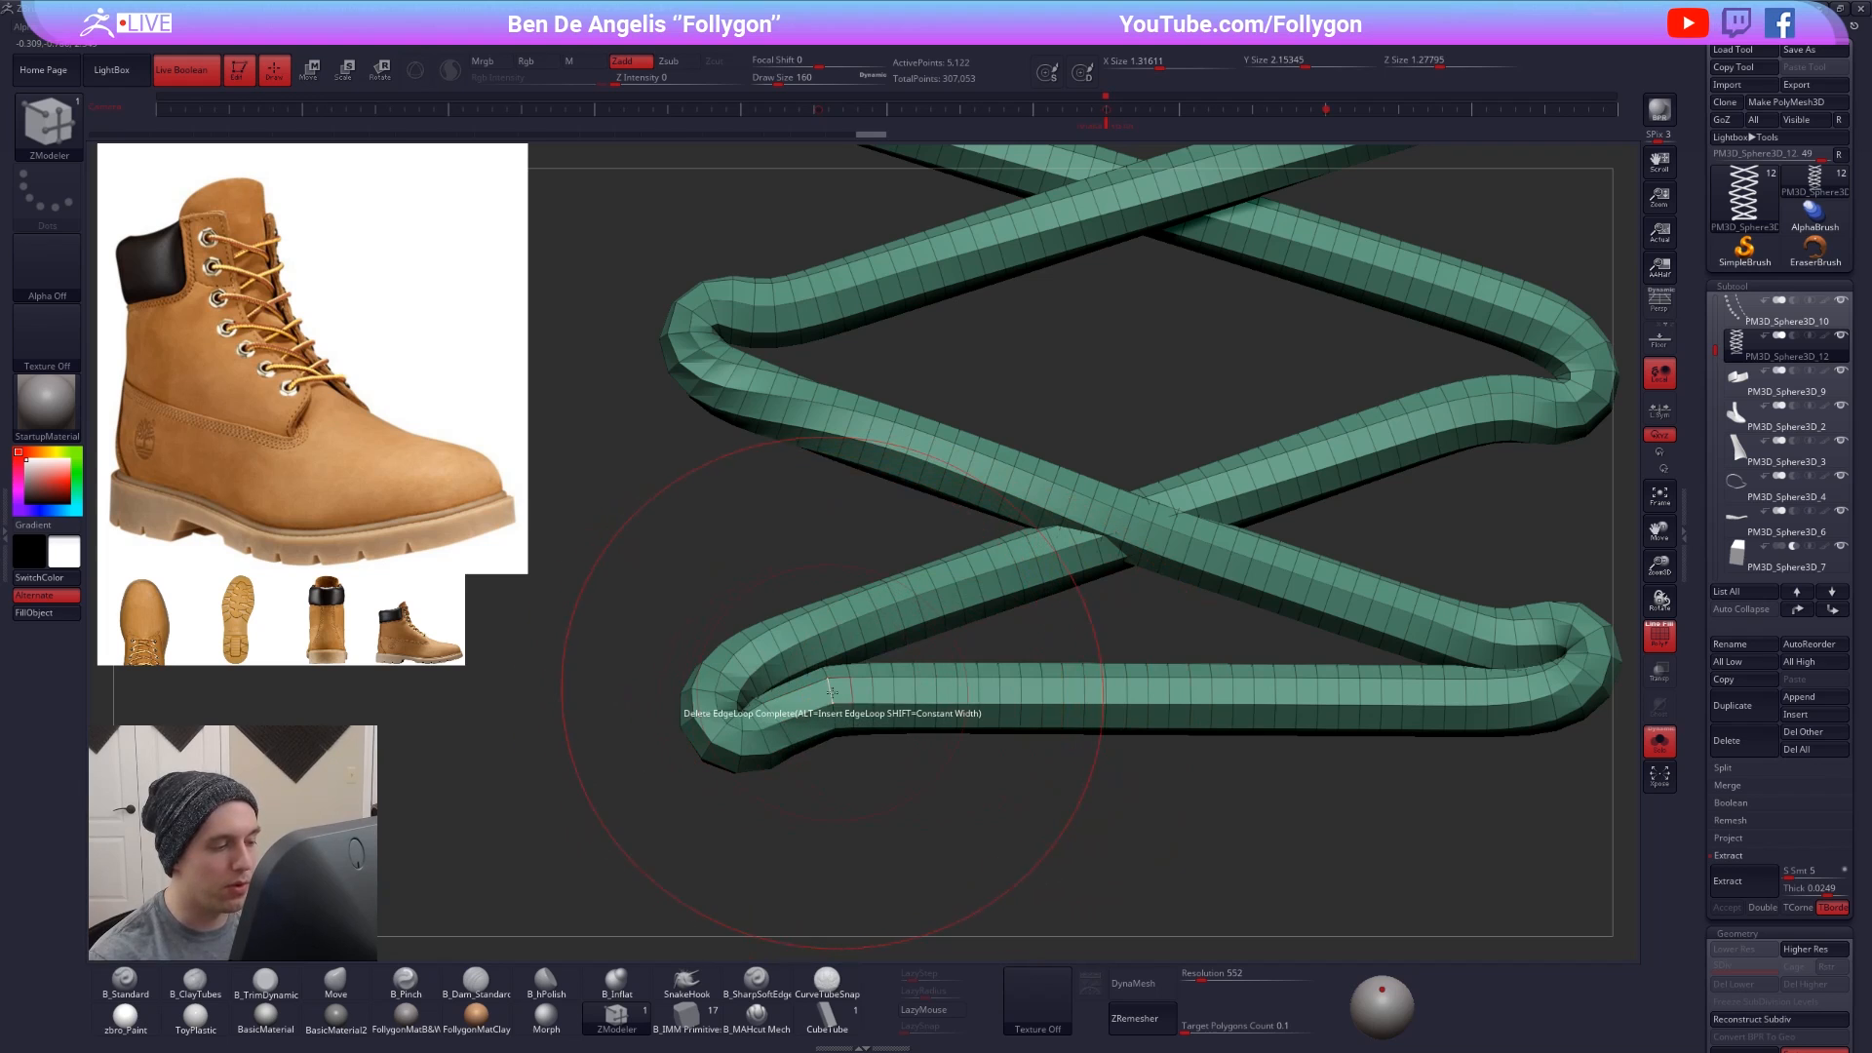
left_click(832, 692)
left_click(852, 692)
left_click(895, 689)
left_click(915, 688)
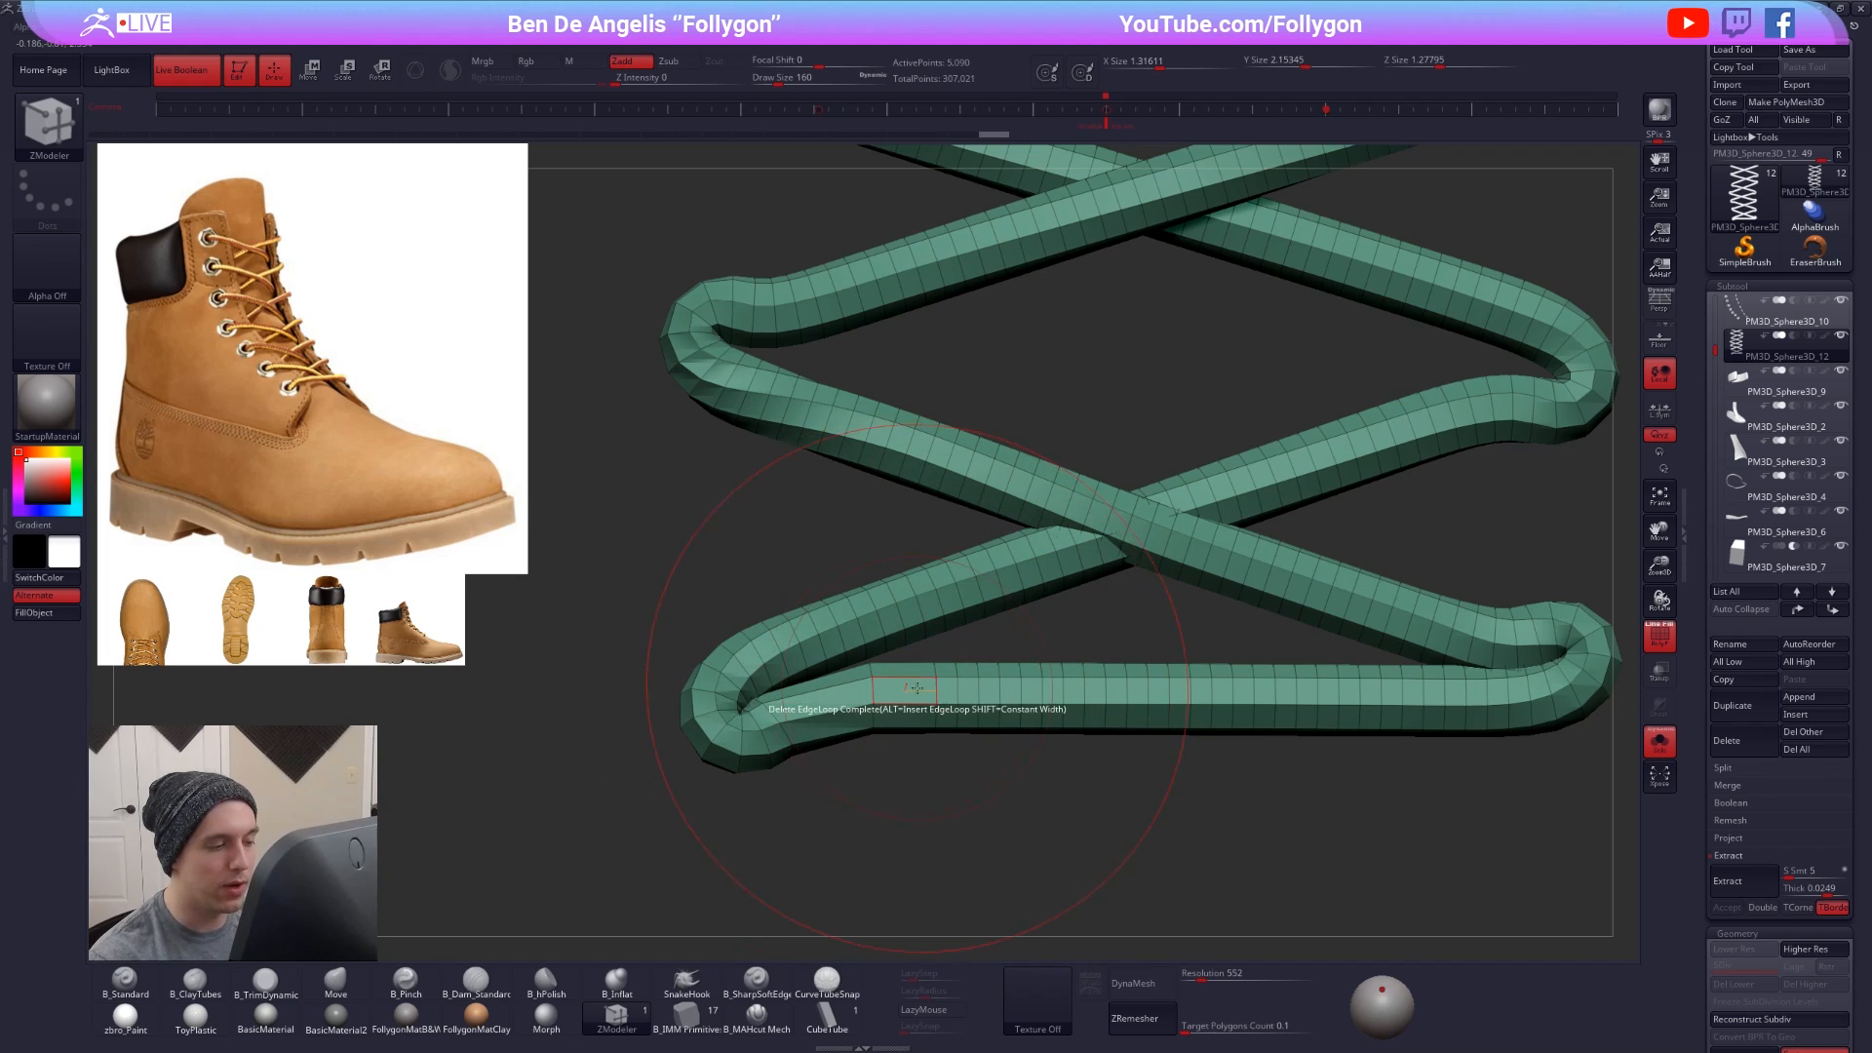
left_click(935, 689)
left_click(957, 690)
left_click(999, 692)
left_click(1041, 692)
left_click(1063, 693)
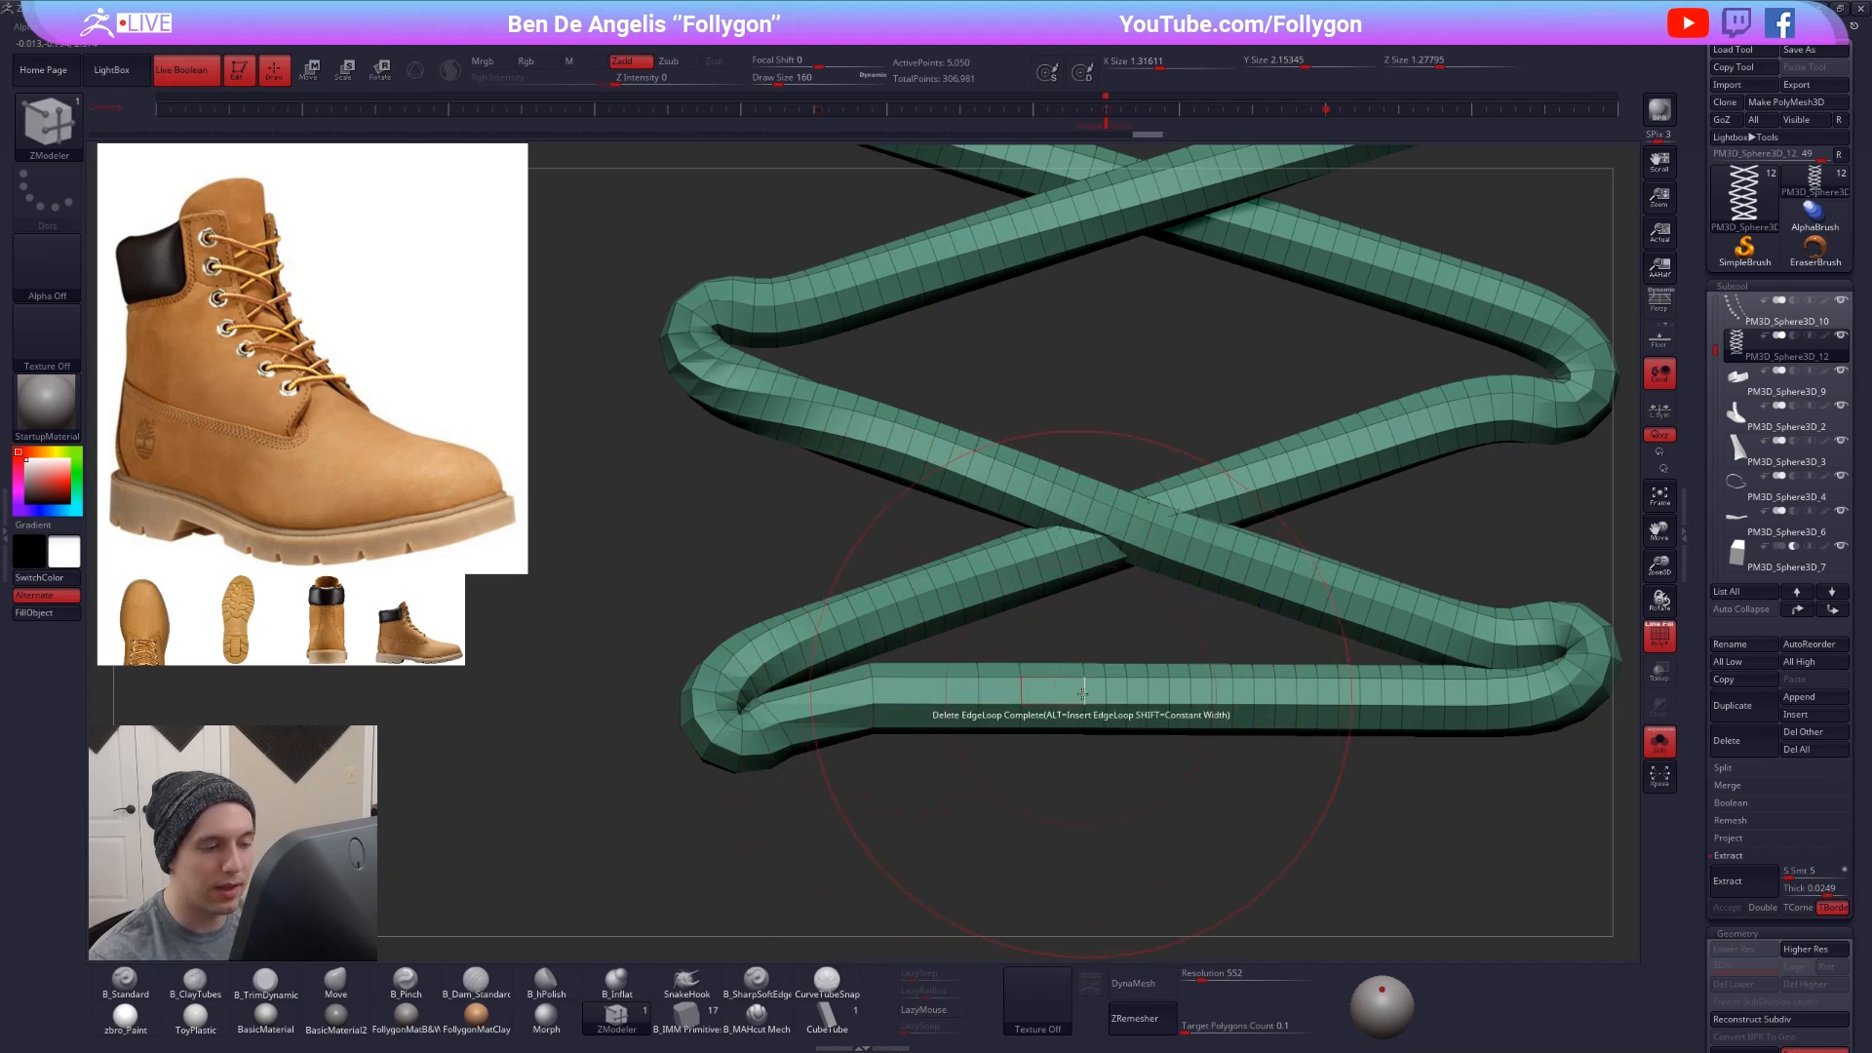
left_click(1105, 692)
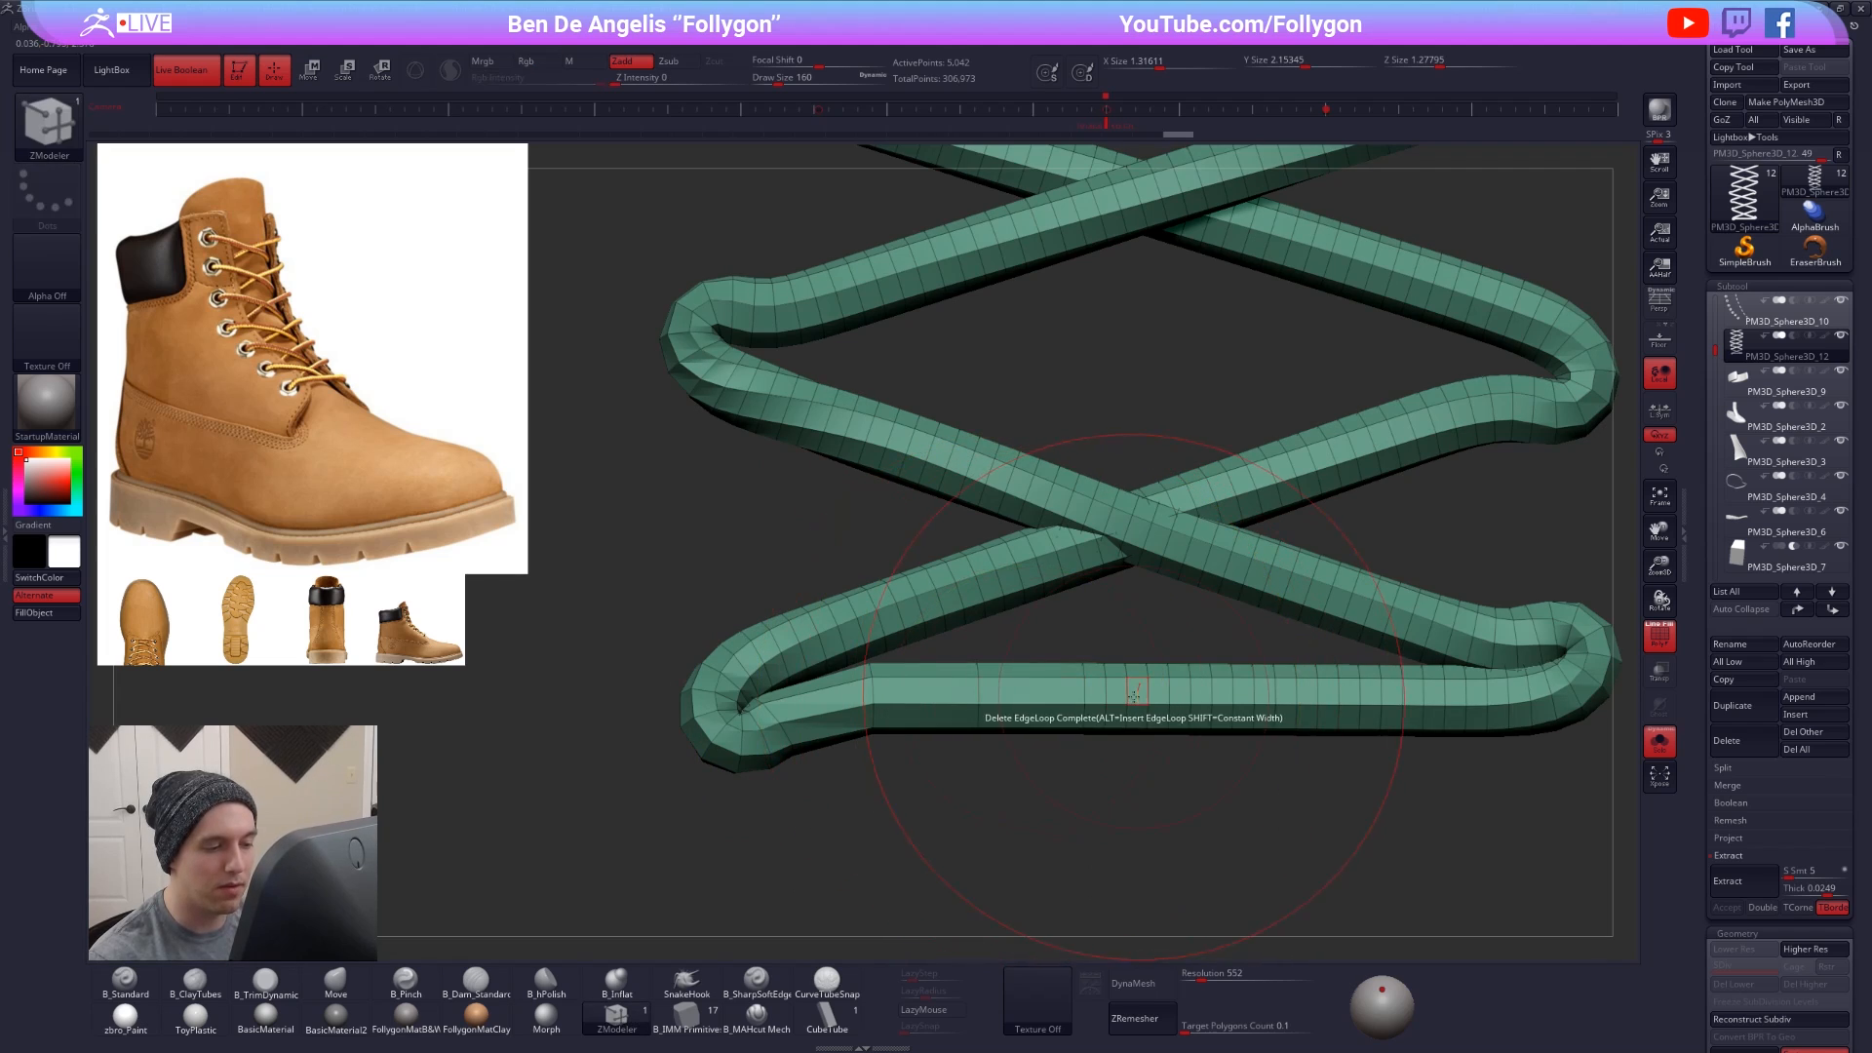
left_click(1106, 696)
left_click(1127, 693)
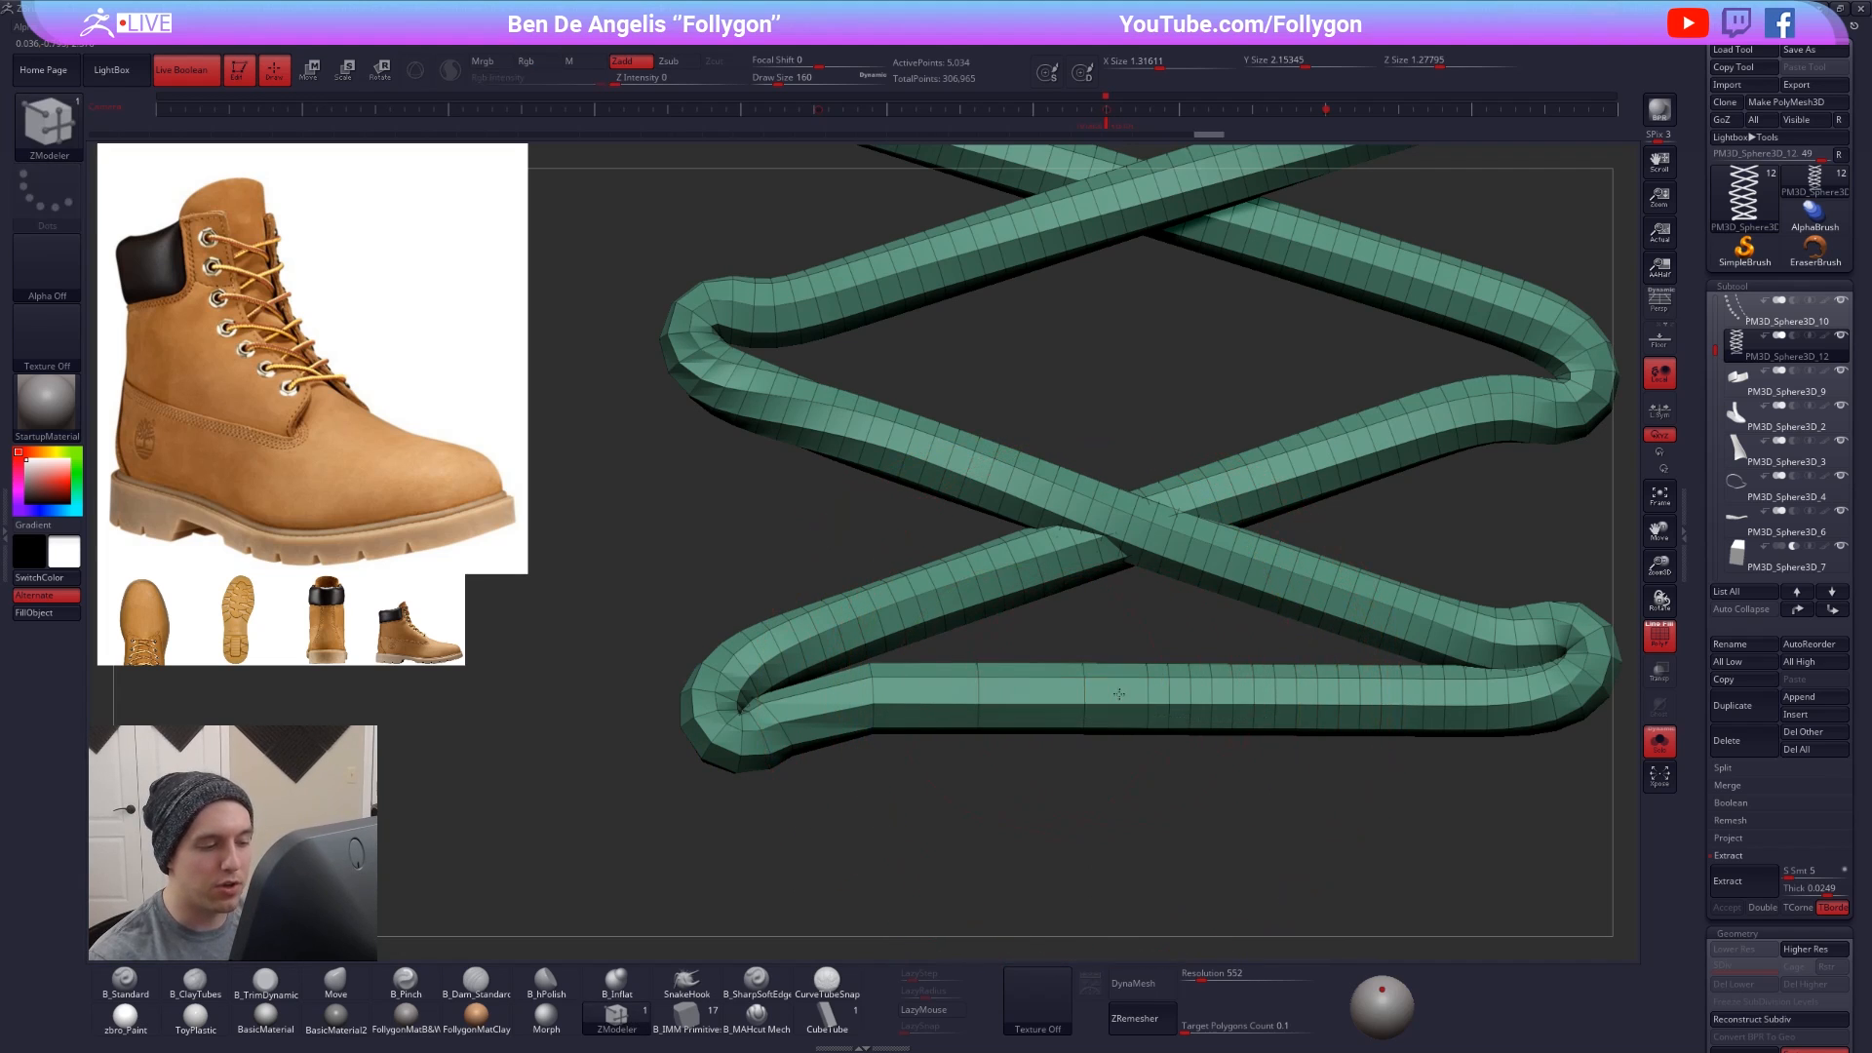
left_click(1148, 691)
left_click(1169, 688)
left_click(1211, 692)
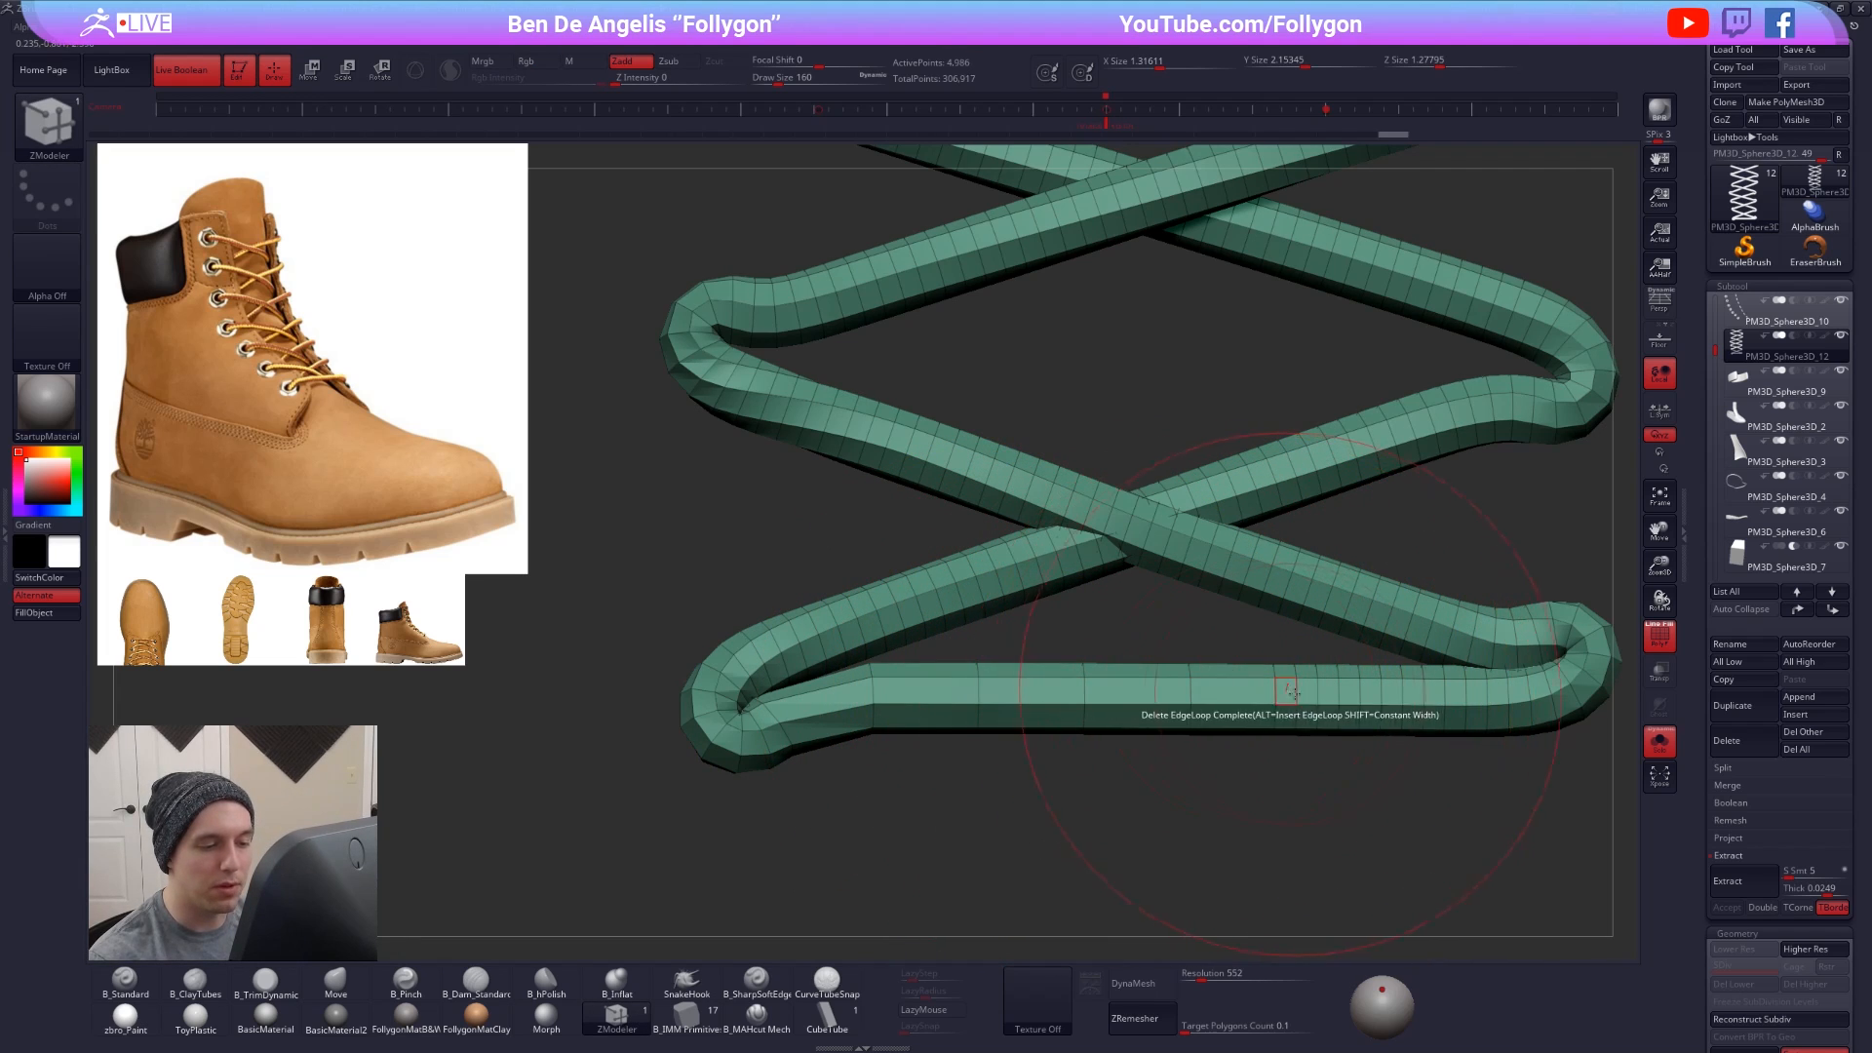
left_click(1329, 692)
key("ctrl")
key("ctrl+z")
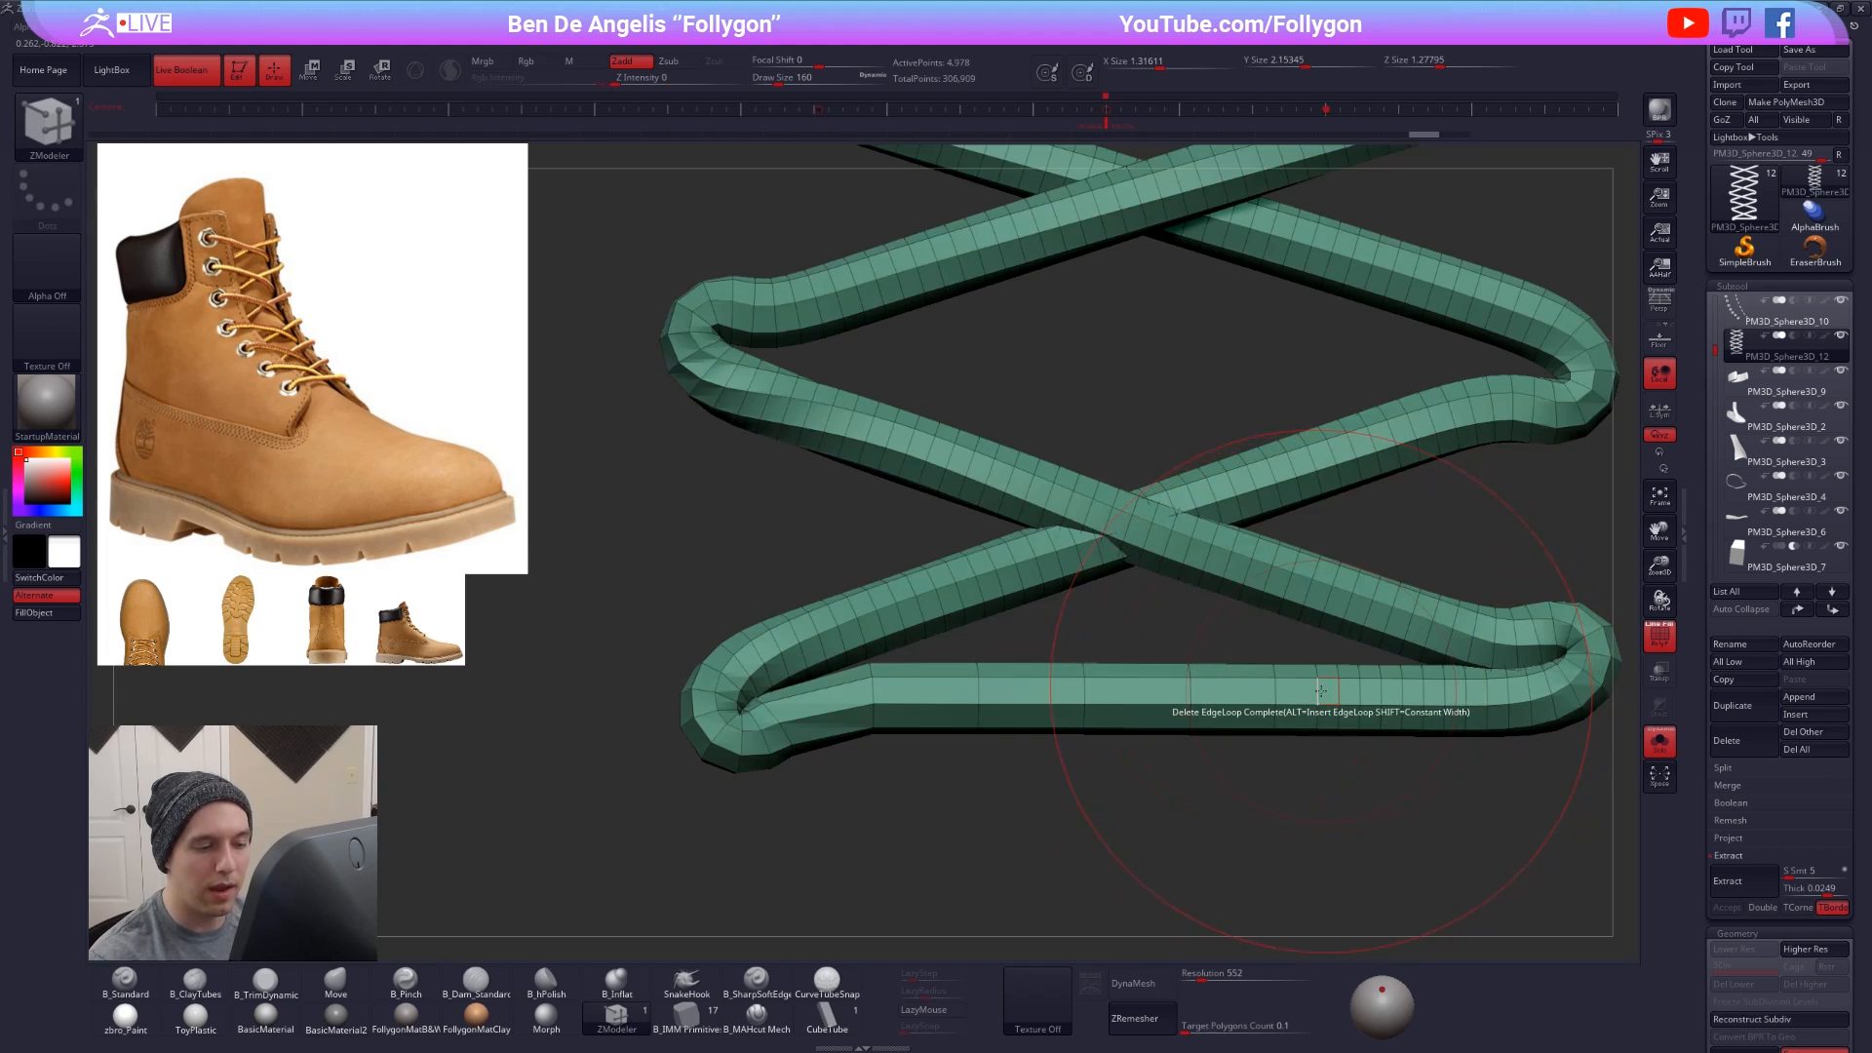
left_click(1380, 692)
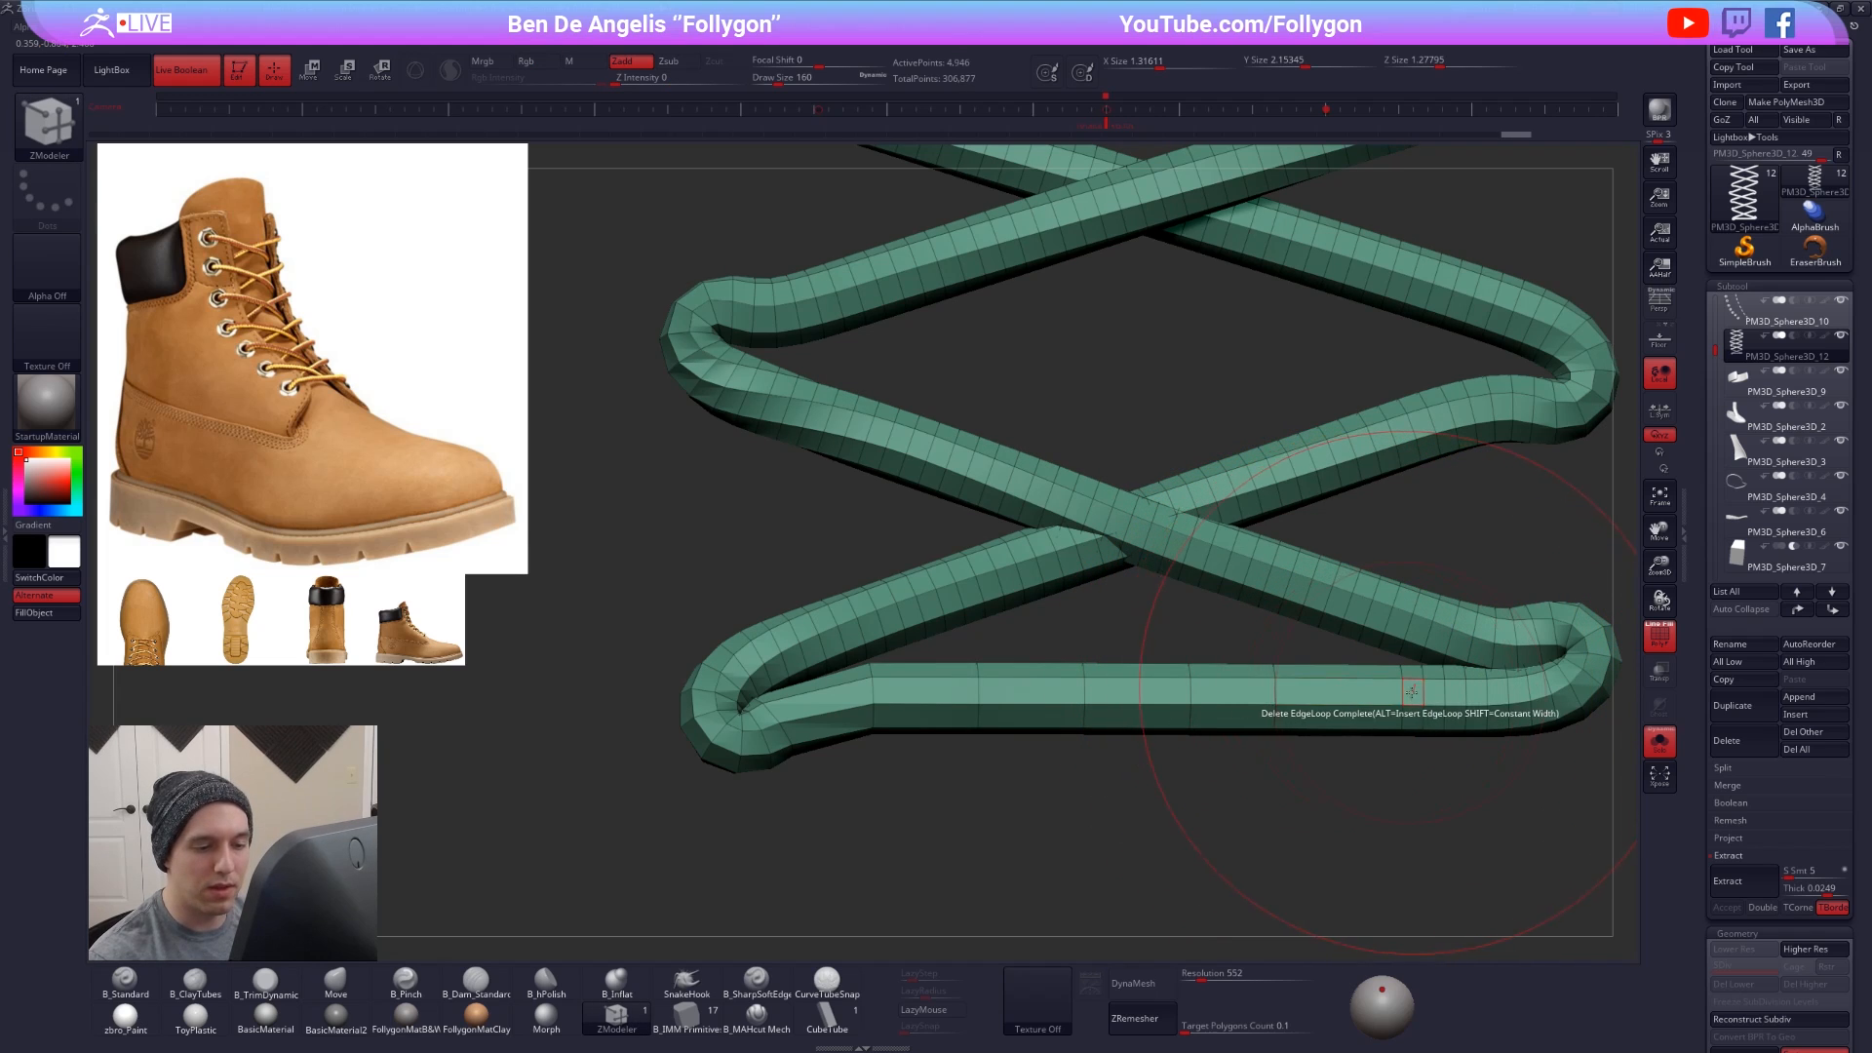
left_click(1424, 693)
left_click(1446, 694)
left_click(1469, 695)
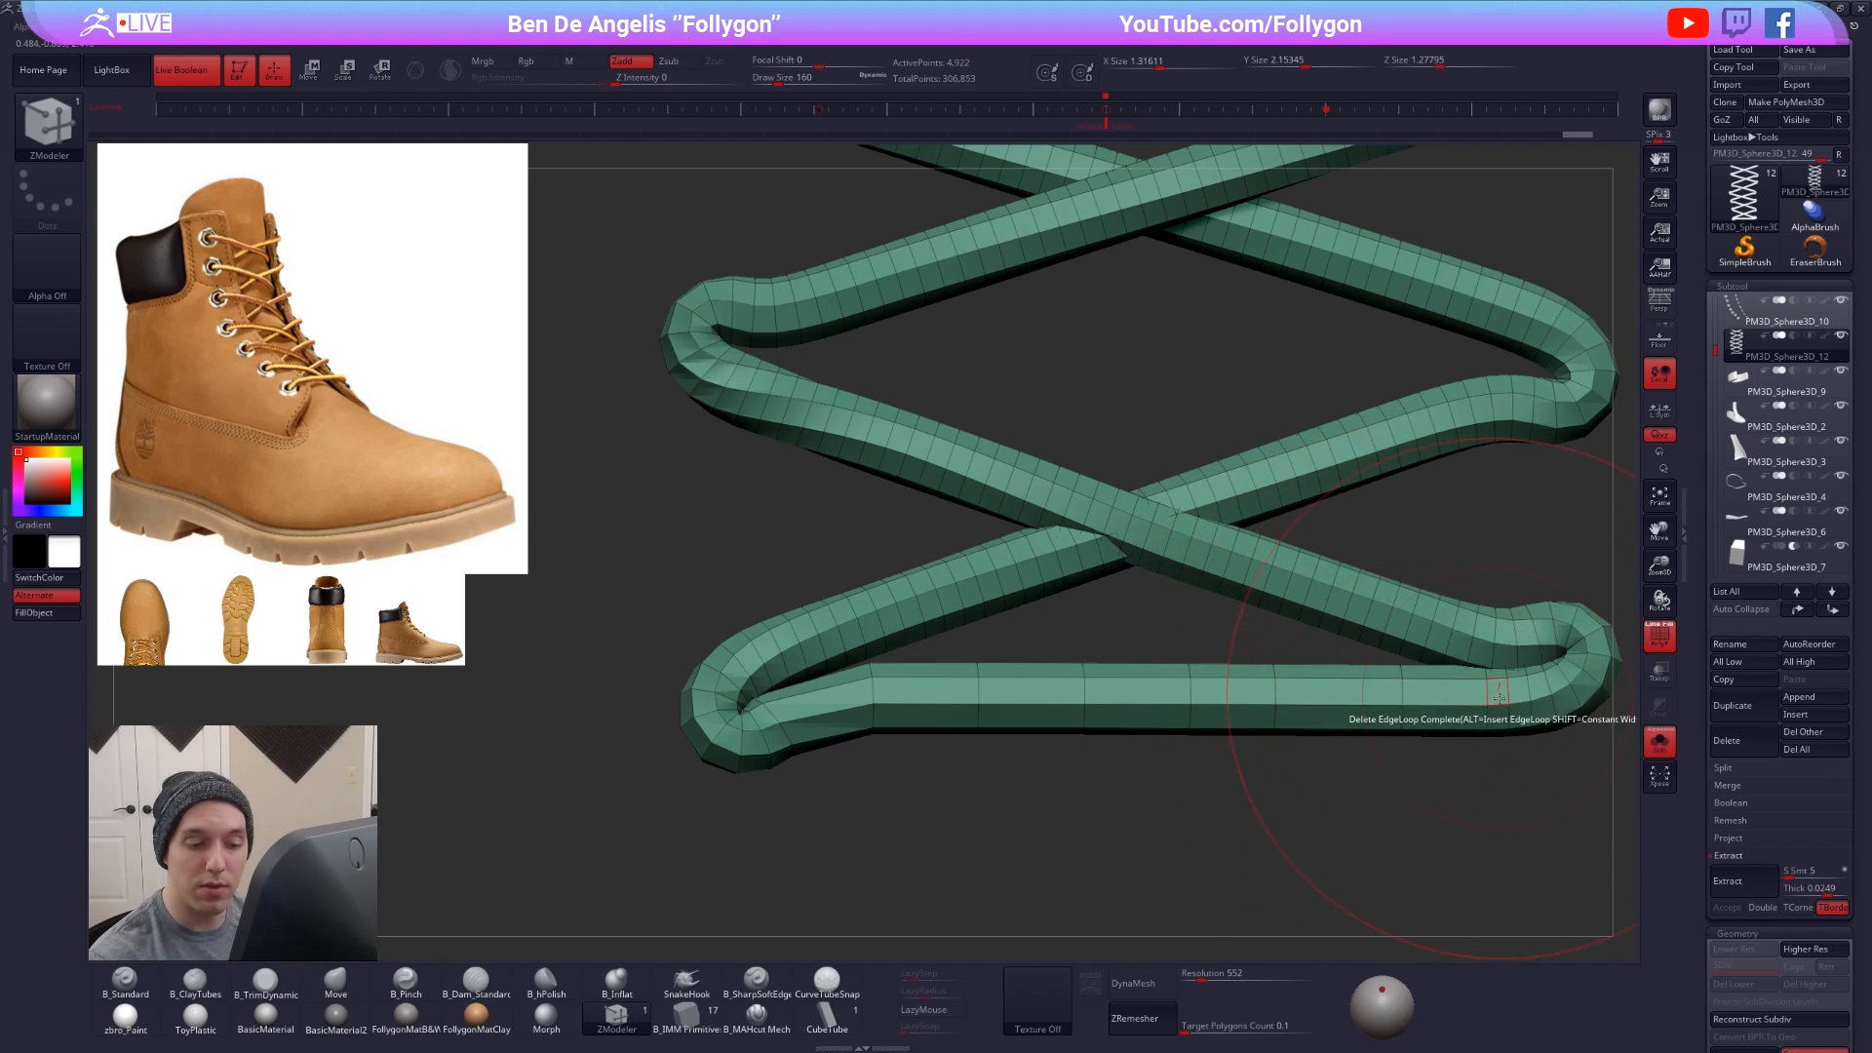
left_click(1488, 693)
key("ctrl+z")
left_click(1488, 692)
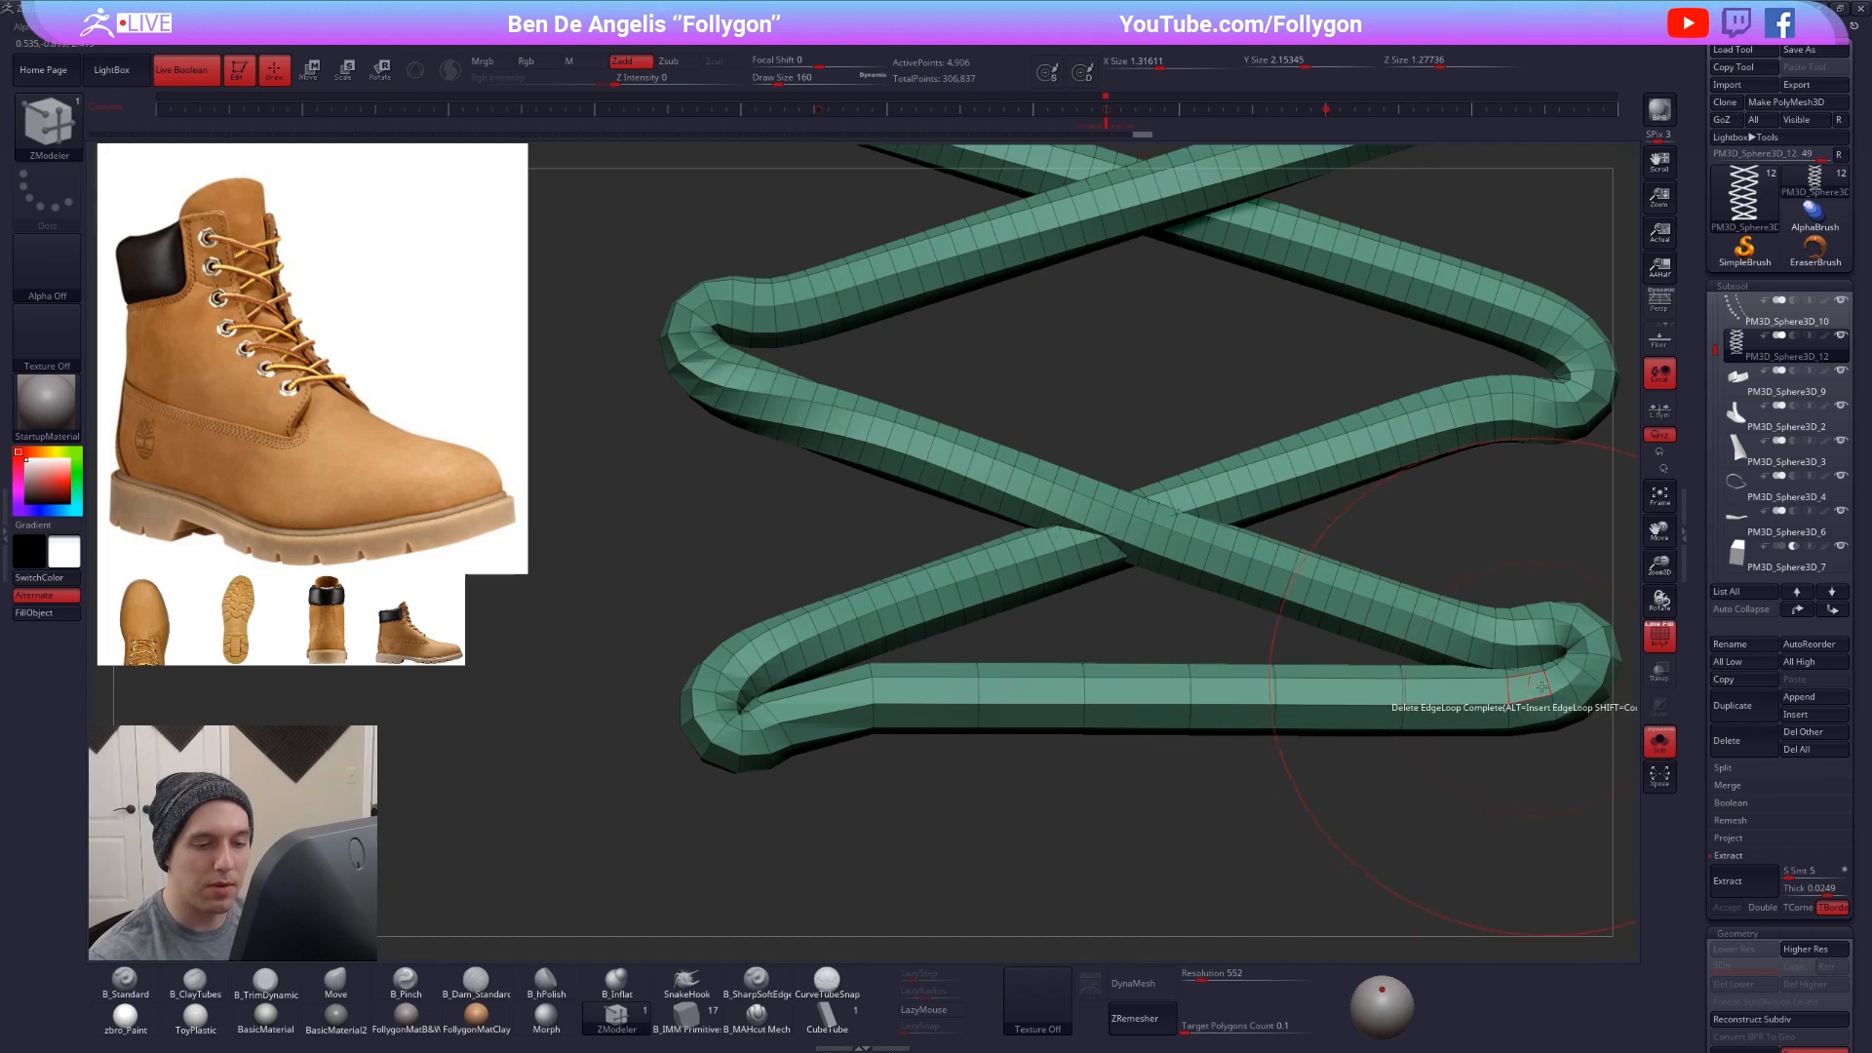
left_click(1530, 689)
- Delete surplus crosswise edge loops at the bottom lace segment's left bend, undoing the accidental lengthwise loop deletion
left_click(819, 697)
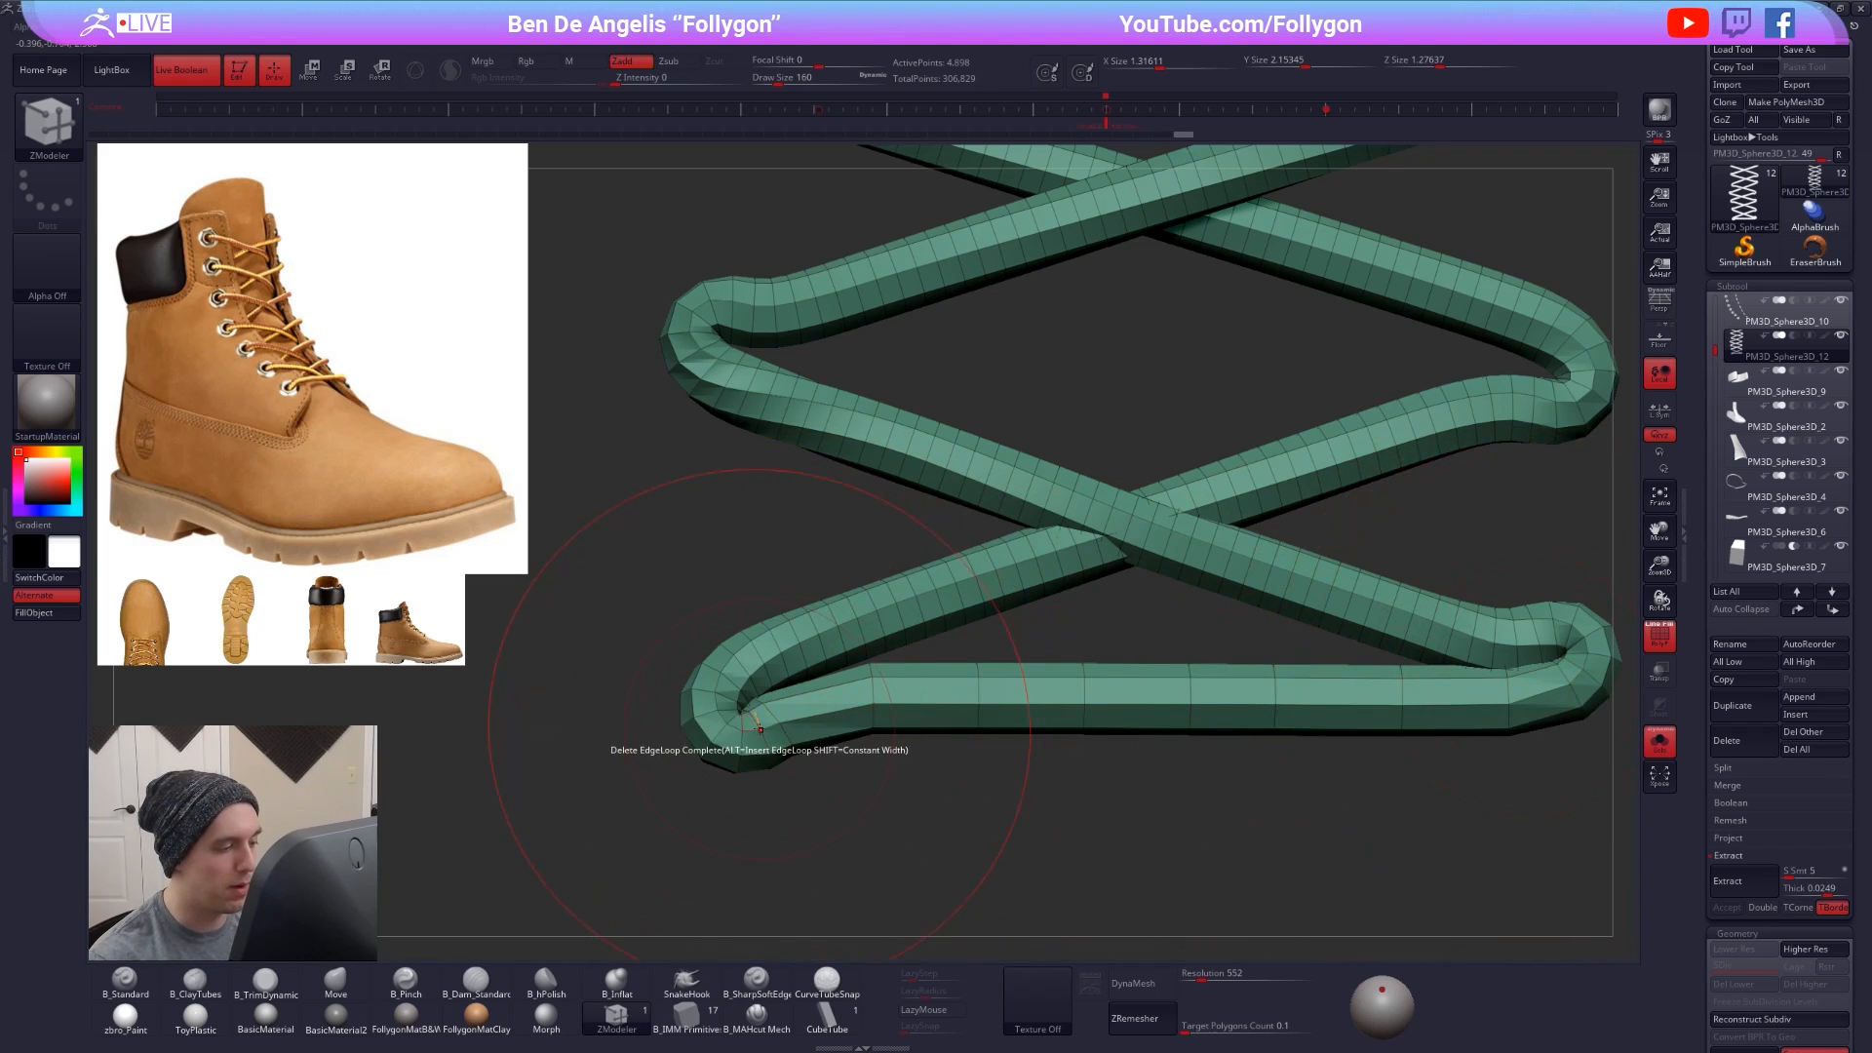
left_click(757, 721)
left_click(739, 720)
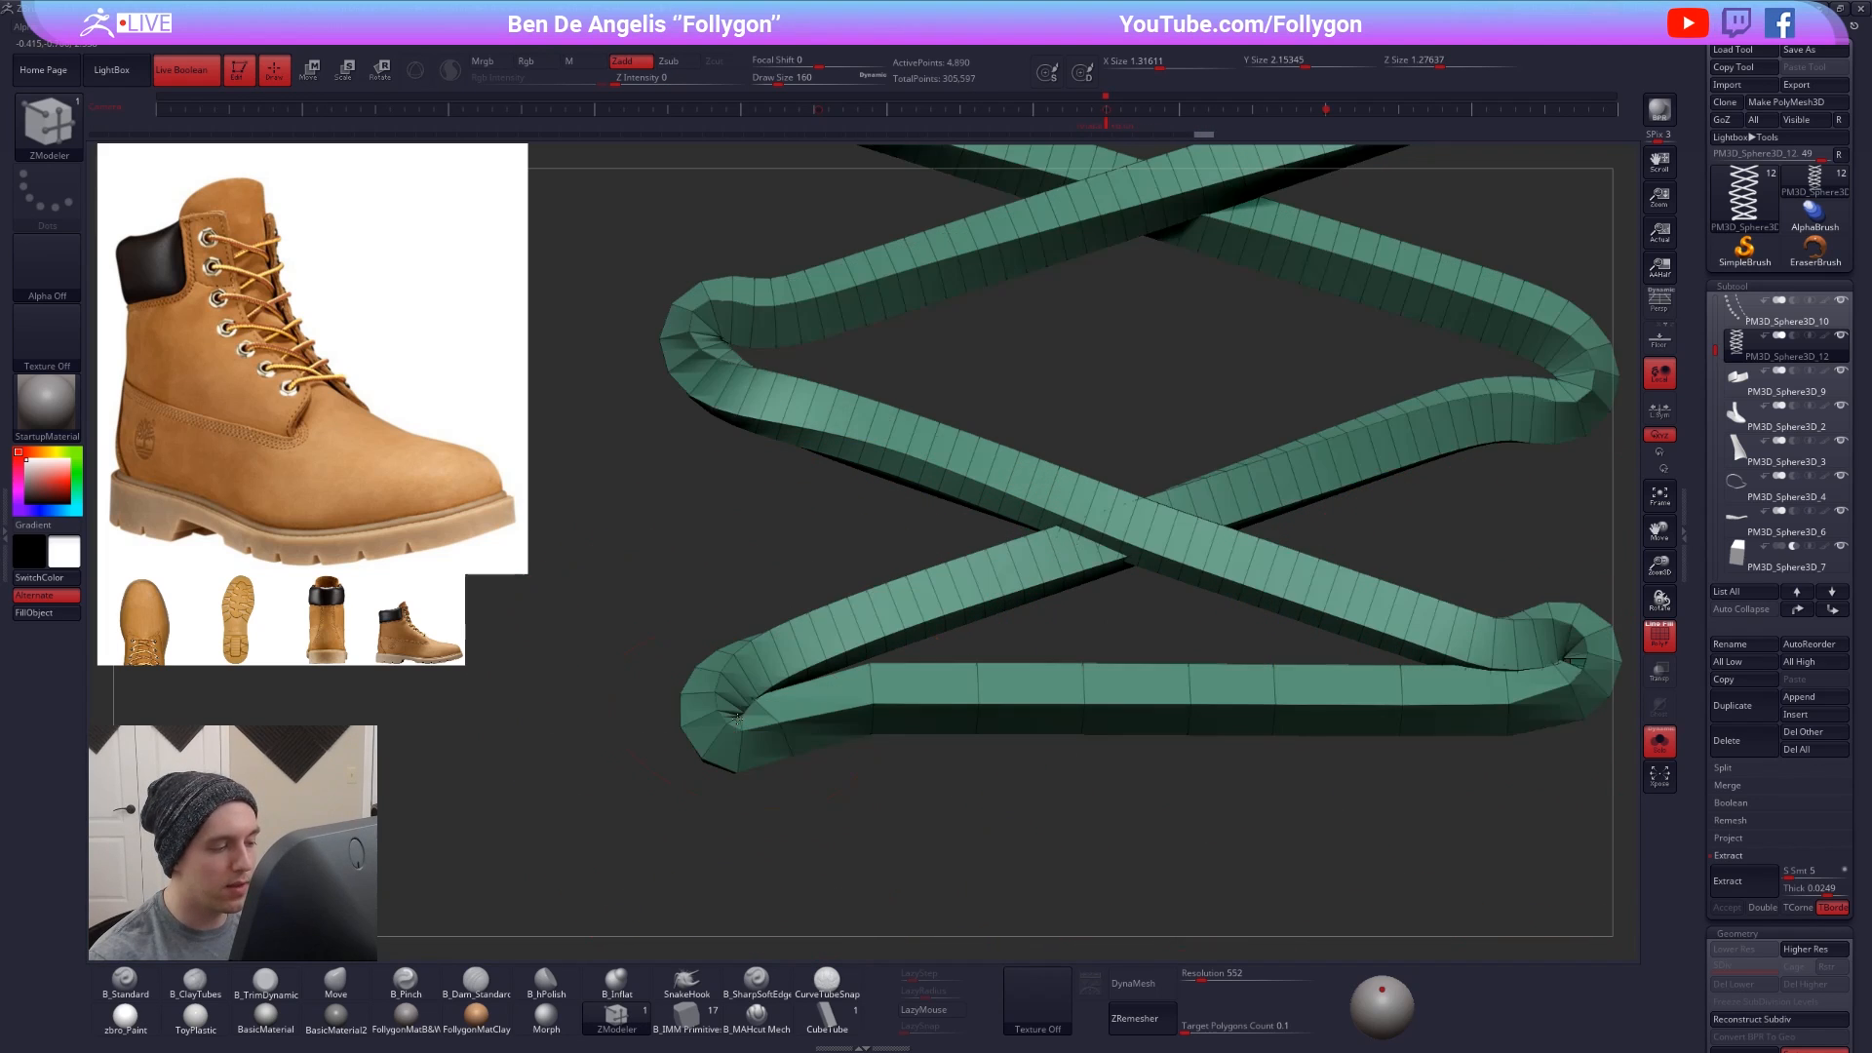
key("ctrl+z")
left_click(740, 729)
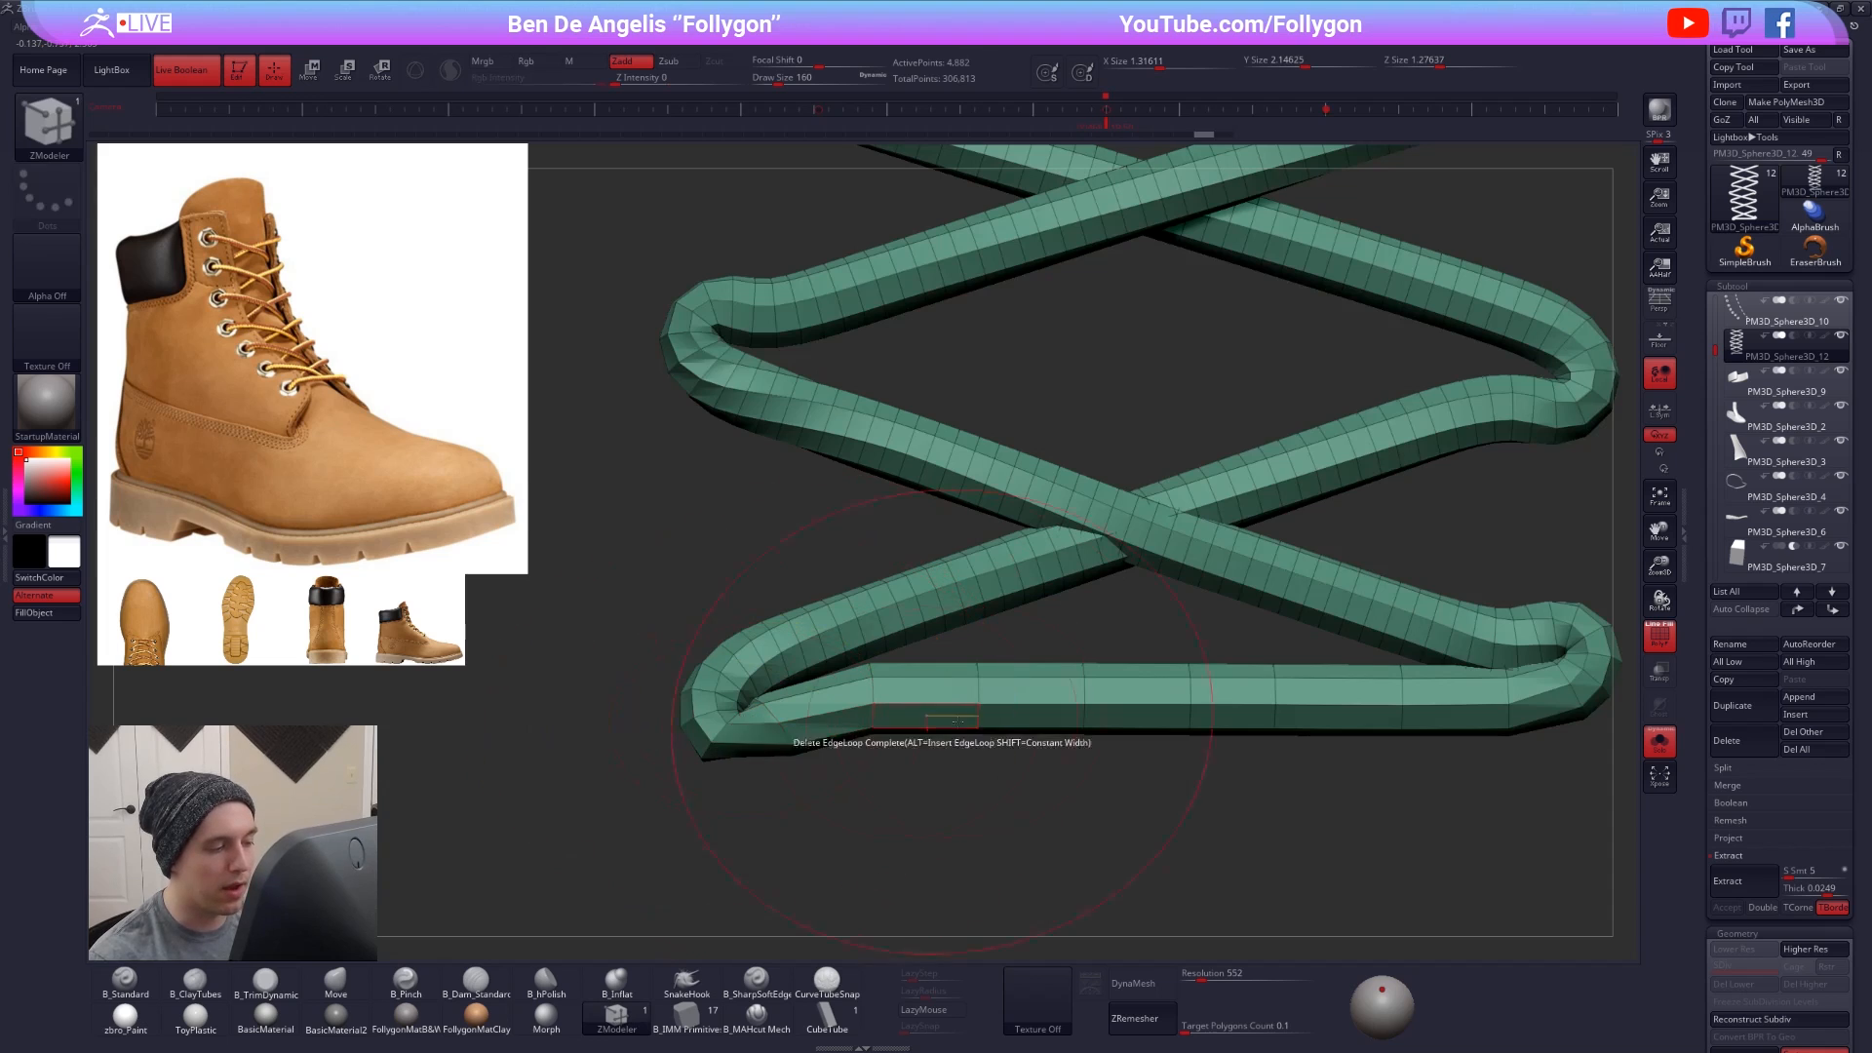
- Show the whole boot and use the Move brush to pull the bottom lace segment's two end bends toward the lowest eyelets
right_click_drag(971, 720, 922, 699, "ctrl")
left_click(1236, 731)
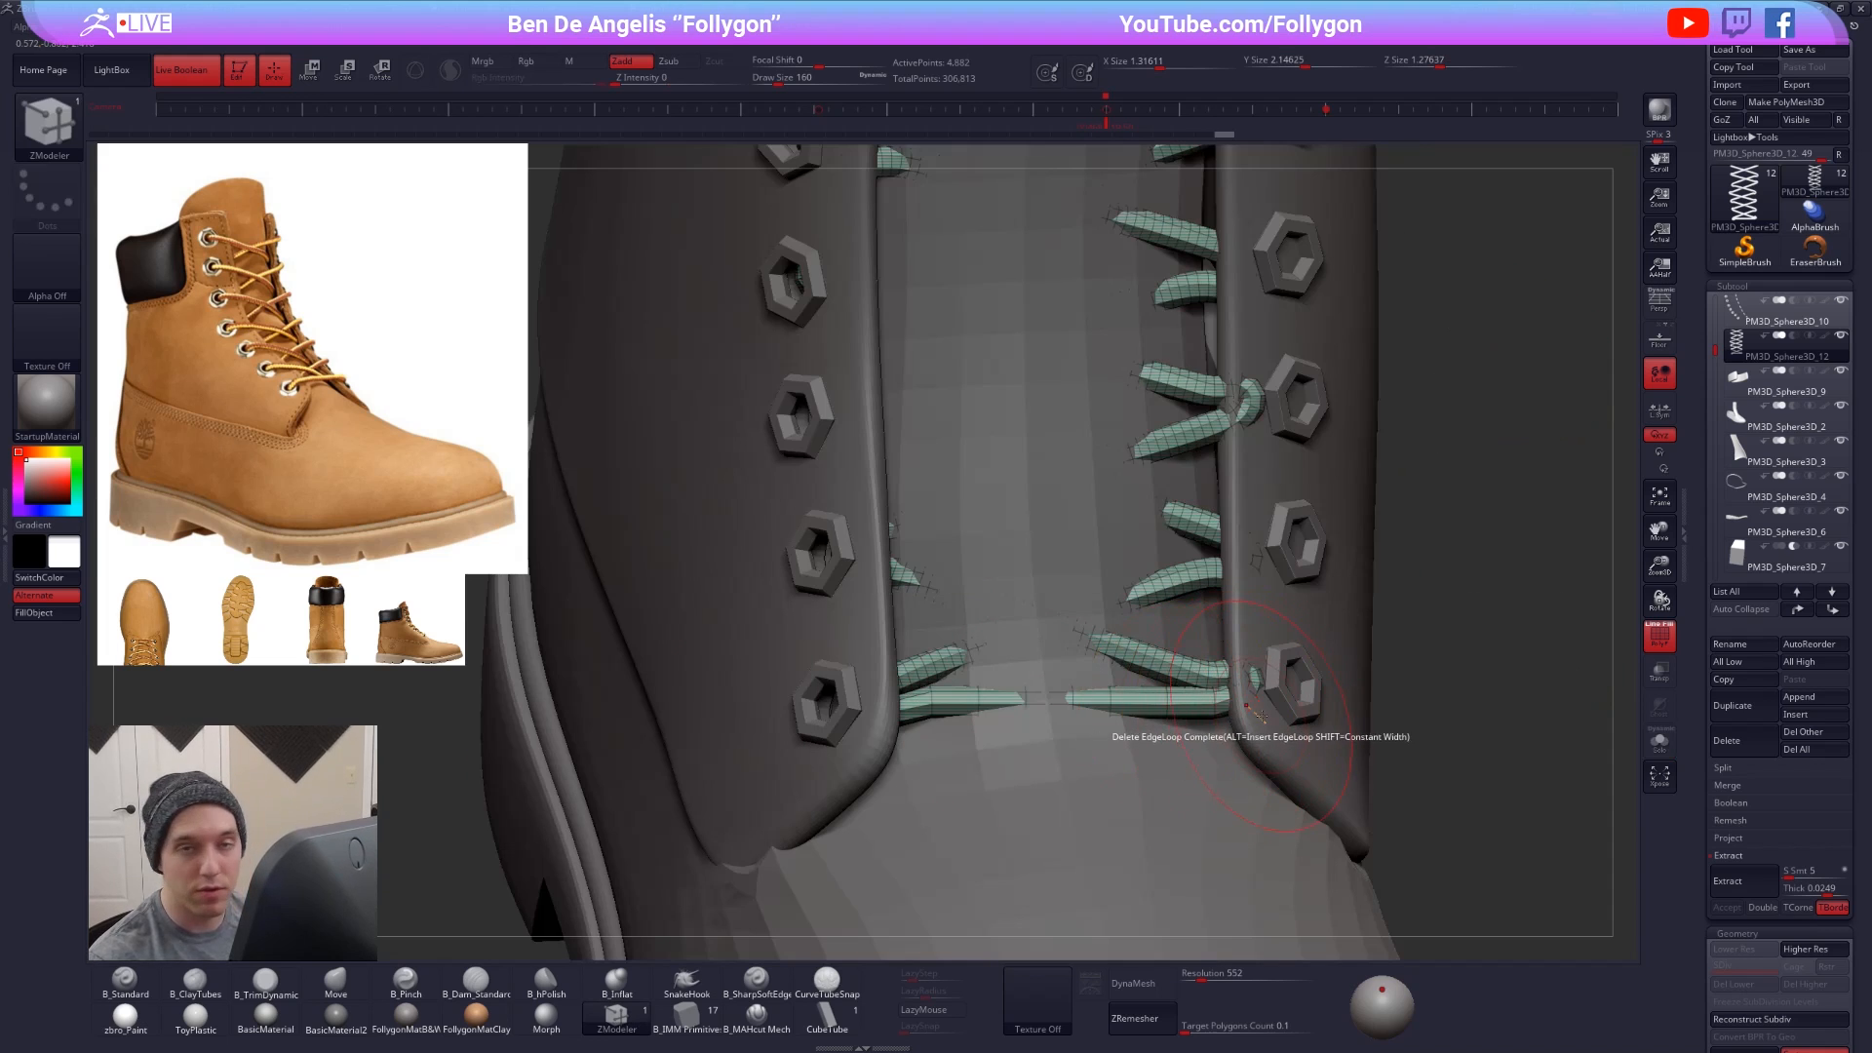
key("b")
key("m")
key("v")
key("space")
mouse_move(1244, 685)
left_mouse_down()
mouse_move(1279, 693)
mouse_move(1264, 694)
left_mouse_up()
key("space")
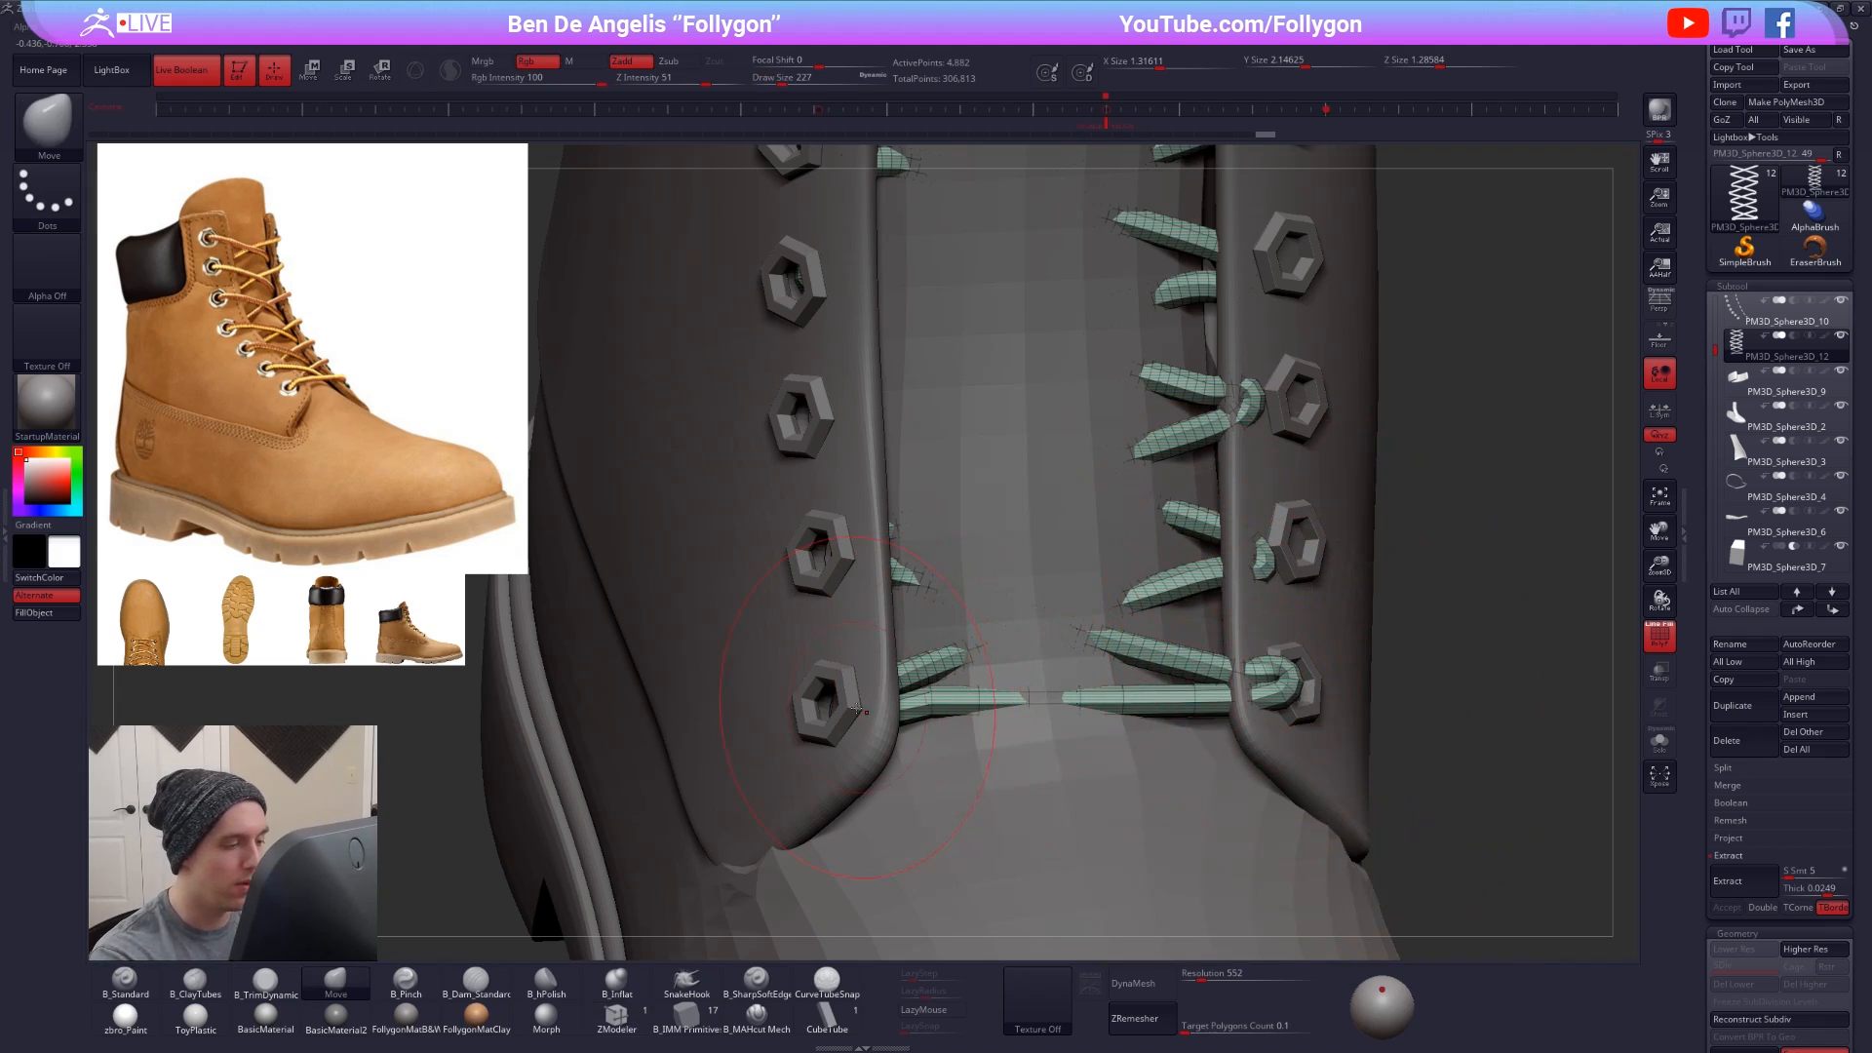
key("space")
left_click_drag(856, 709, 860, 712)
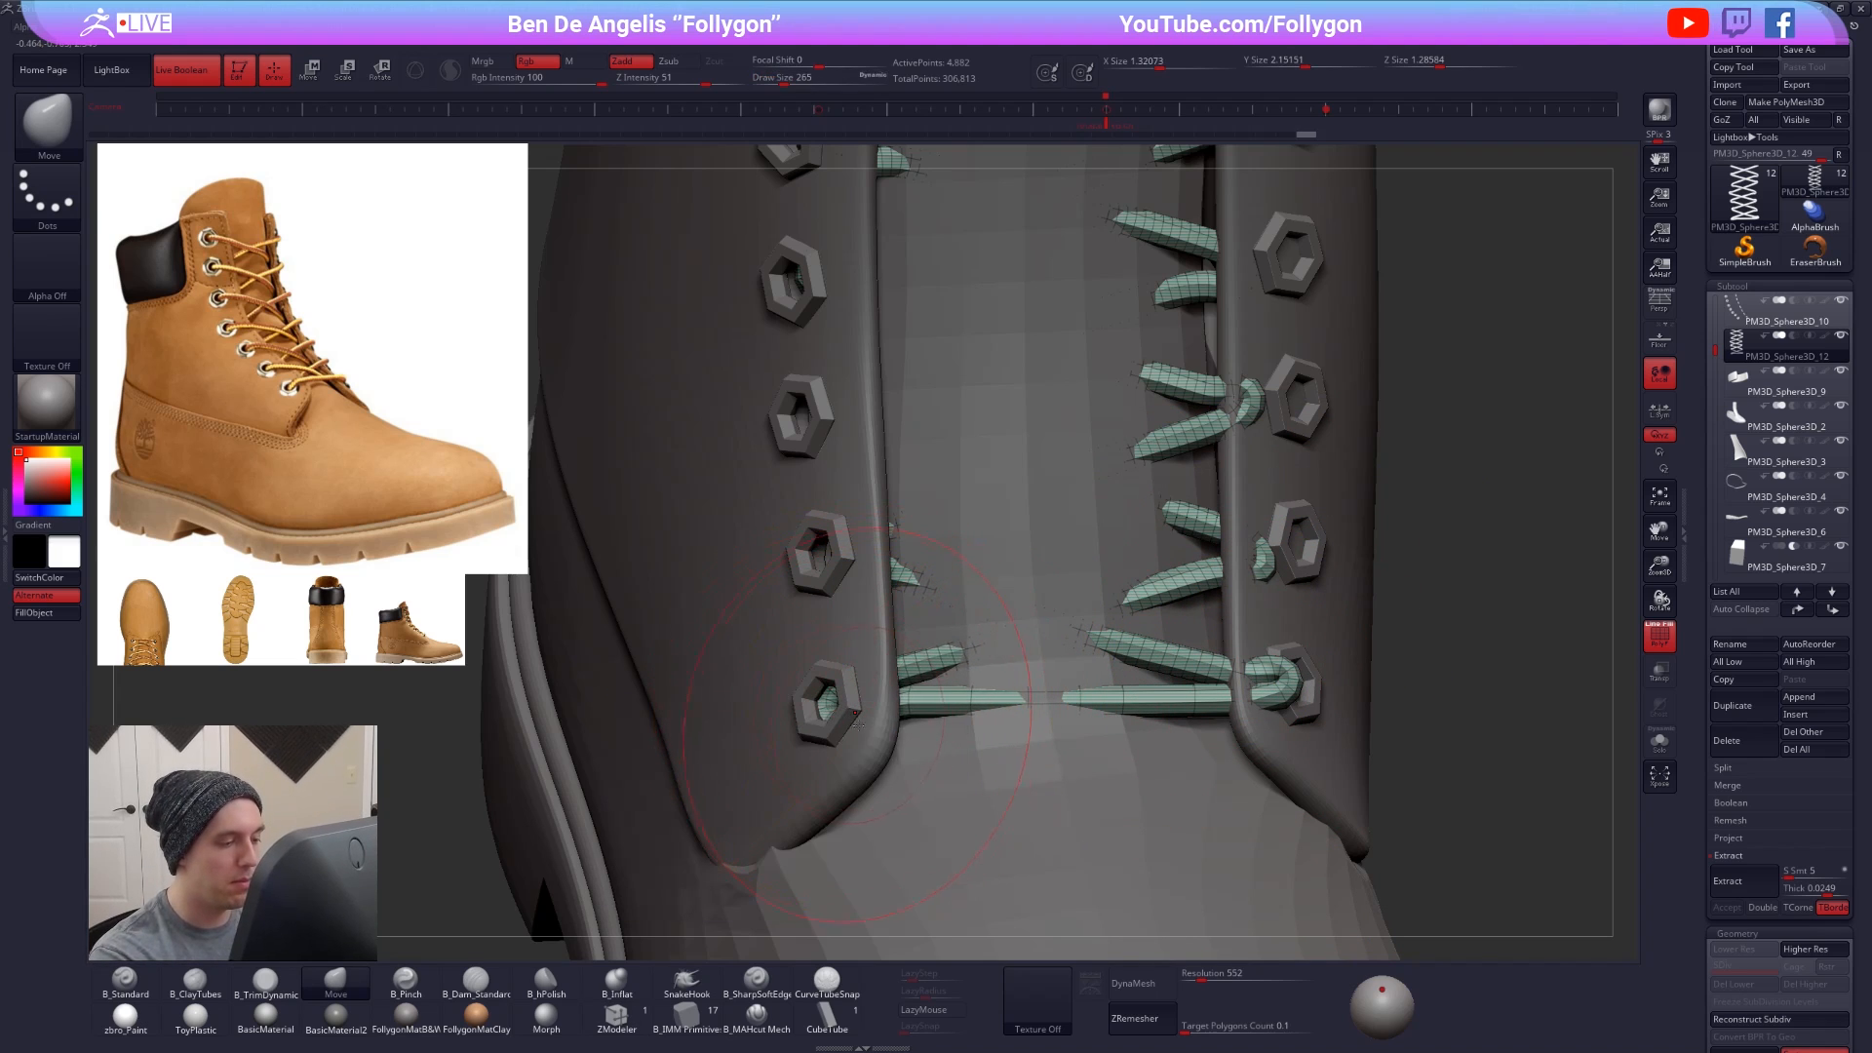
- Isolate the lace and apply a topological mask starting from its lower-left bend
right_click_drag(857, 725, 867, 751)
key("alt+s")
key("space")
left_click_drag(874, 763, 861, 761)
mouse_move(861, 760)
right_mouse_down()
mouse_move(851, 726)
mouse_move(815, 718)
right_mouse_up()
key("w")
left_click_drag(834, 684, 856, 677, "ctrl")
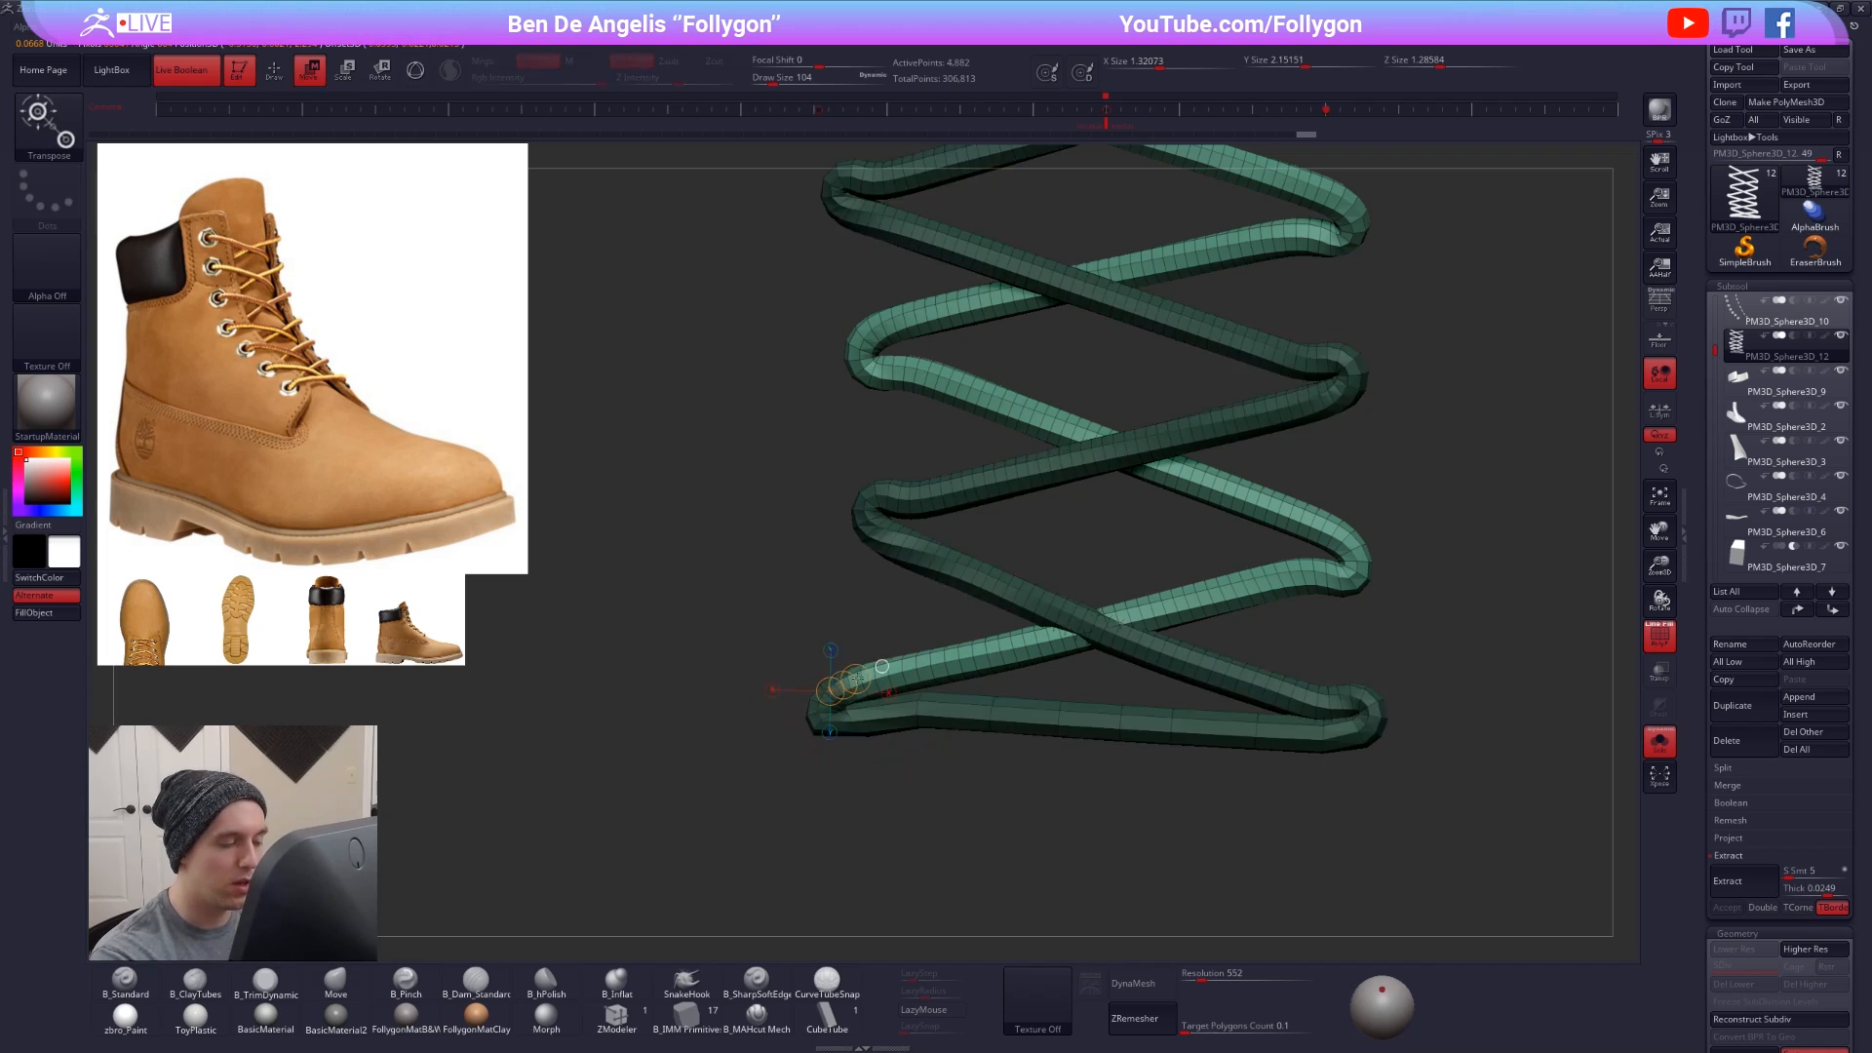
key("q")
left_click(844, 724, "ctrl")
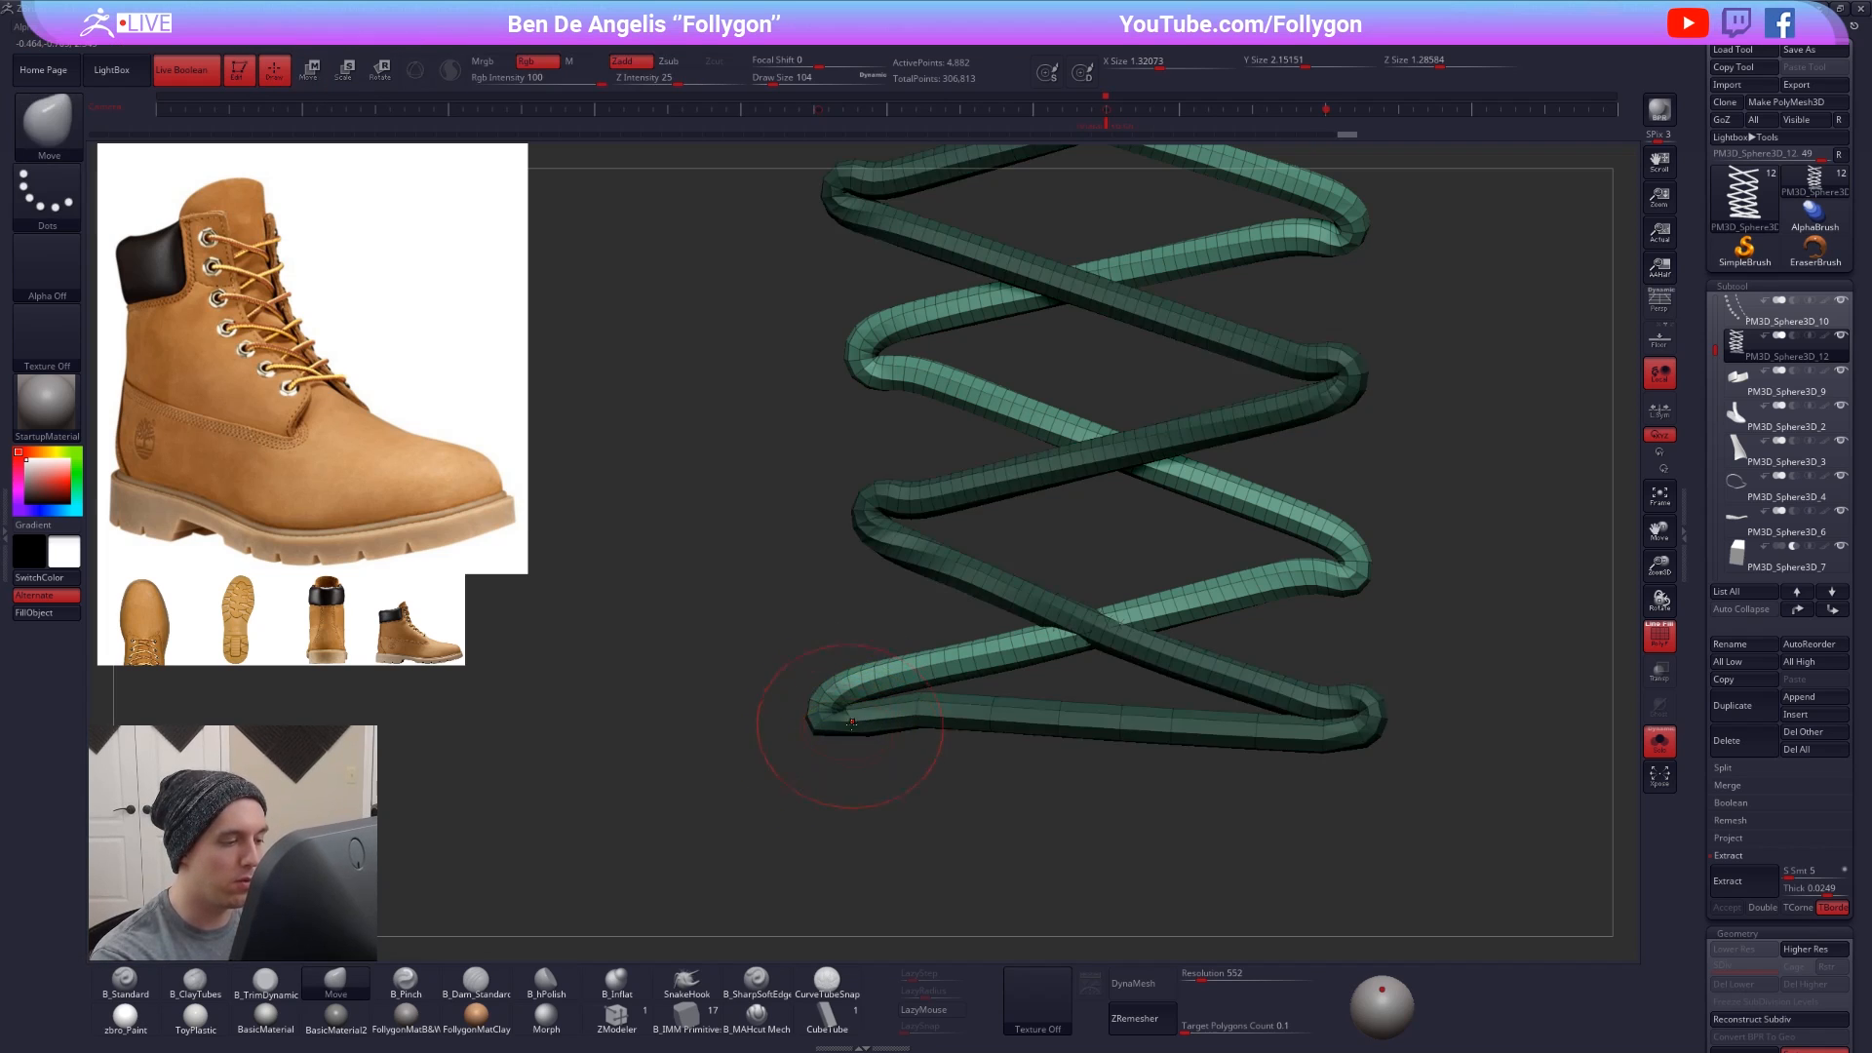
- Try reshaping the left end of the bottom lace segment with the Move brush, and undo the edits
key("space")
left_click_drag(864, 745, 871, 745)
left_click(876, 760, "ctrl")
right_click_drag(875, 761, 870, 809)
left_click_drag(865, 749, 863, 733)
key("space")
mouse_move(857, 749)
left_mouse_down()
mouse_move(882, 712)
mouse_move(1007, 701)
left_mouse_up()
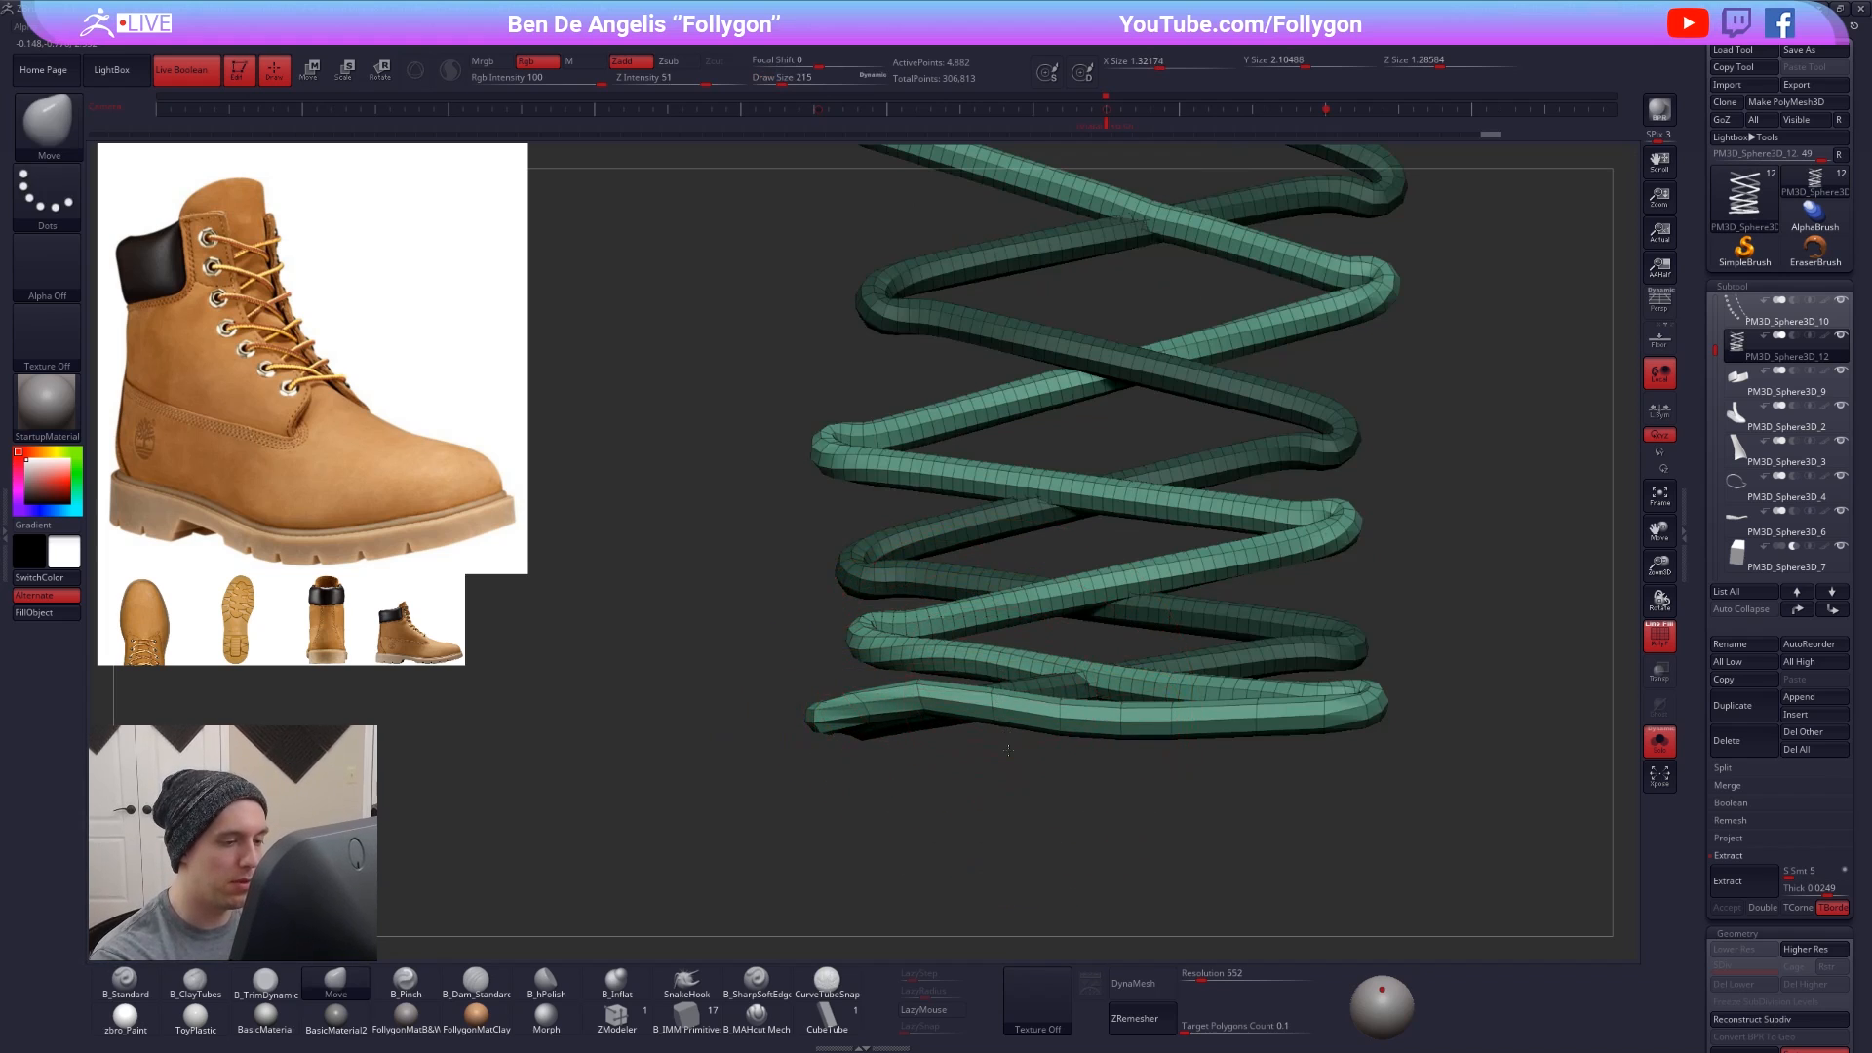
mouse_move(1008, 749)
right_mouse_down()
mouse_move(1004, 814)
mouse_move(996, 751)
right_mouse_up()
key("space")
left_click_drag(996, 746, 985, 746)
mouse_move(989, 726)
right_mouse_down()
mouse_move(992, 757)
mouse_move(1072, 745)
mouse_move(1064, 770)
right_mouse_up()
key("ctrl+z")
key("ctrl+z")
left_click(1042, 768, "ctrl")
key("ctrl+z")
key("ctrl+z")
- Topologically mask one half of the lace from the middle of the bottom segment and turn the masked half into its own polygroup
key("w")
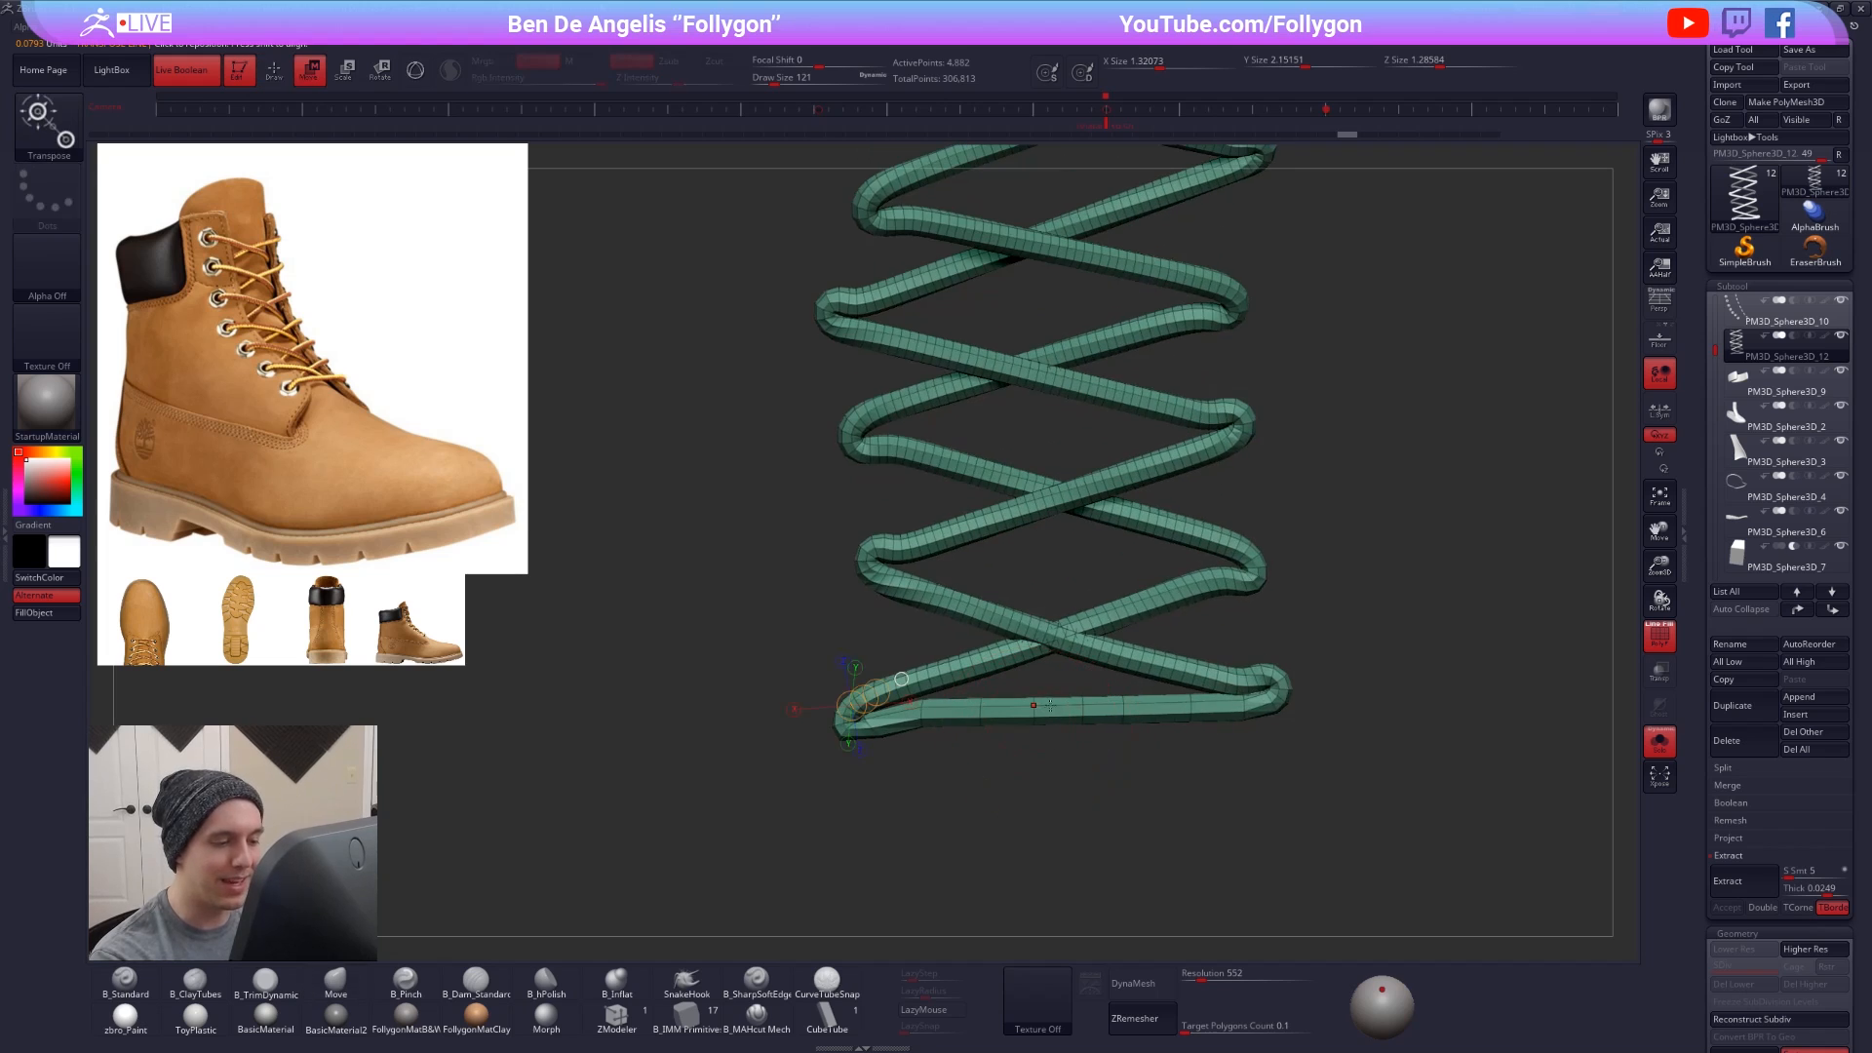
left_click_drag(1041, 708, 1107, 703, "ctrl")
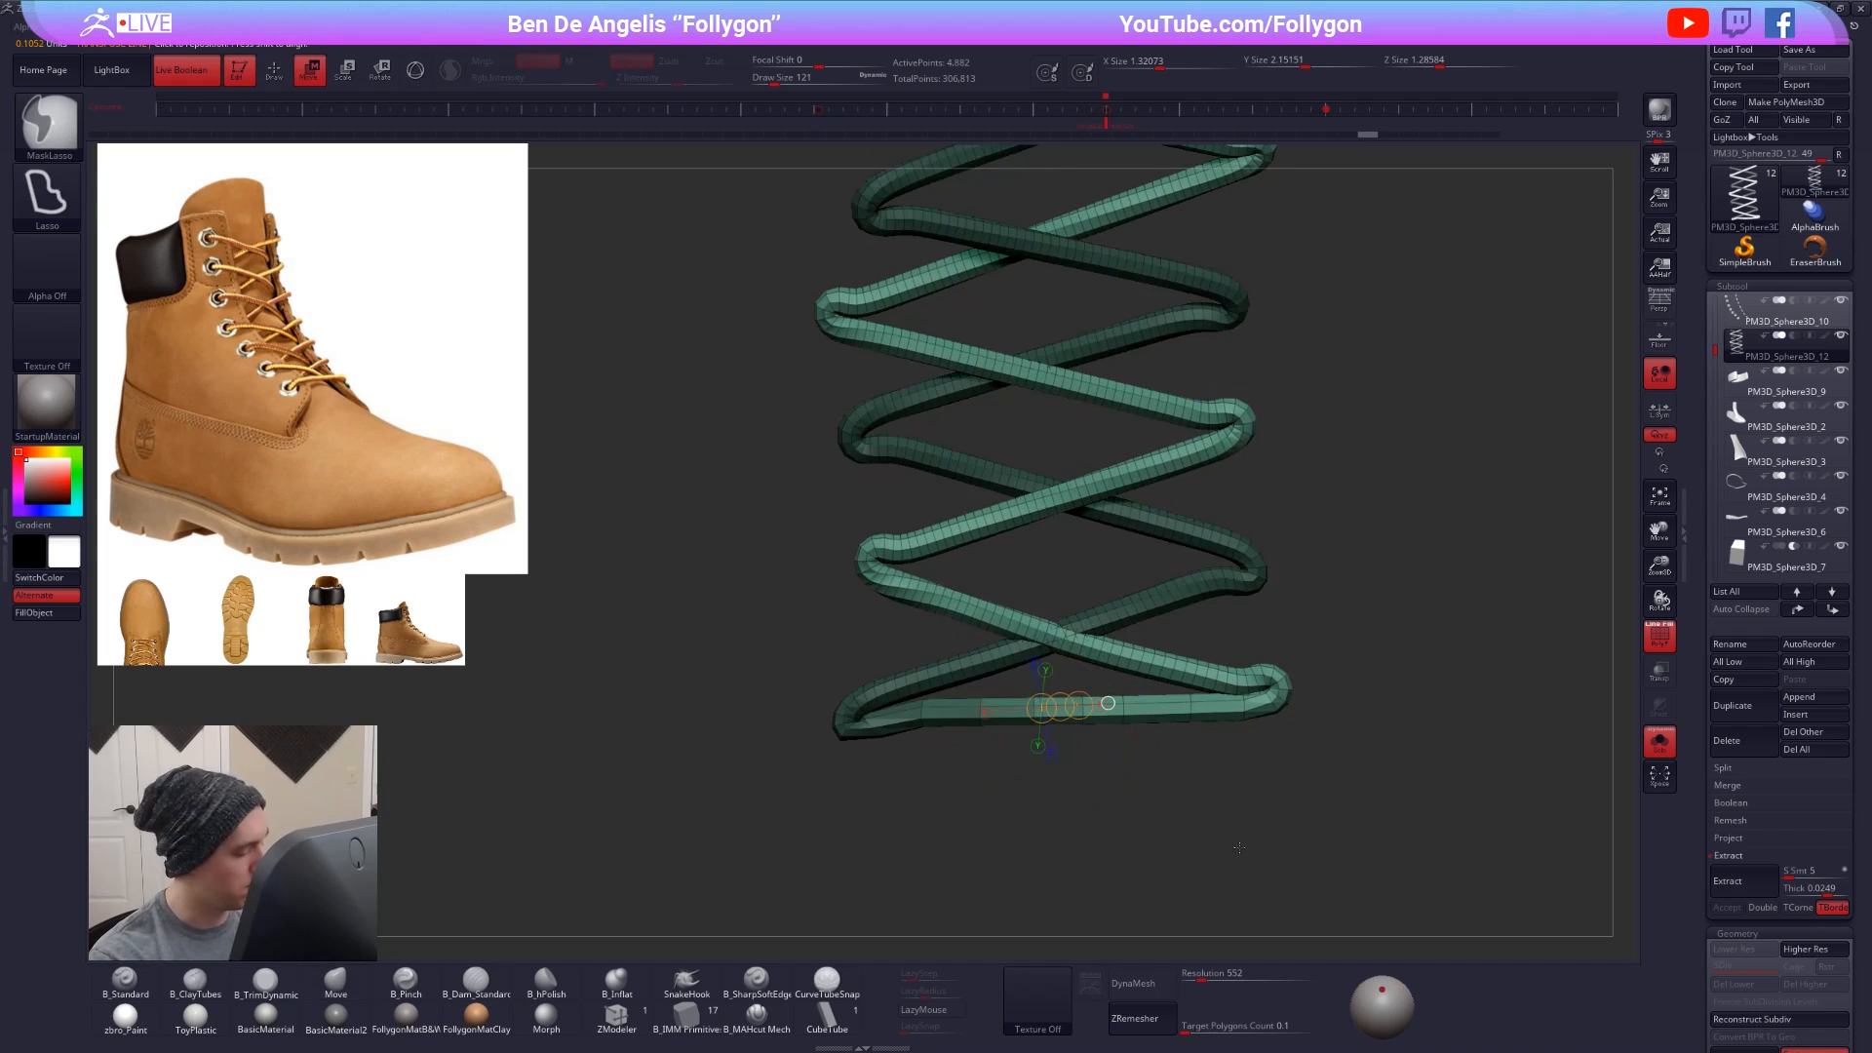
key("ctrl+w")
mouse_move(1239, 847)
right_mouse_down("ctrl")
mouse_move(1209, 882)
mouse_move(1201, 825)
right_mouse_up("ctrl")
key("q")
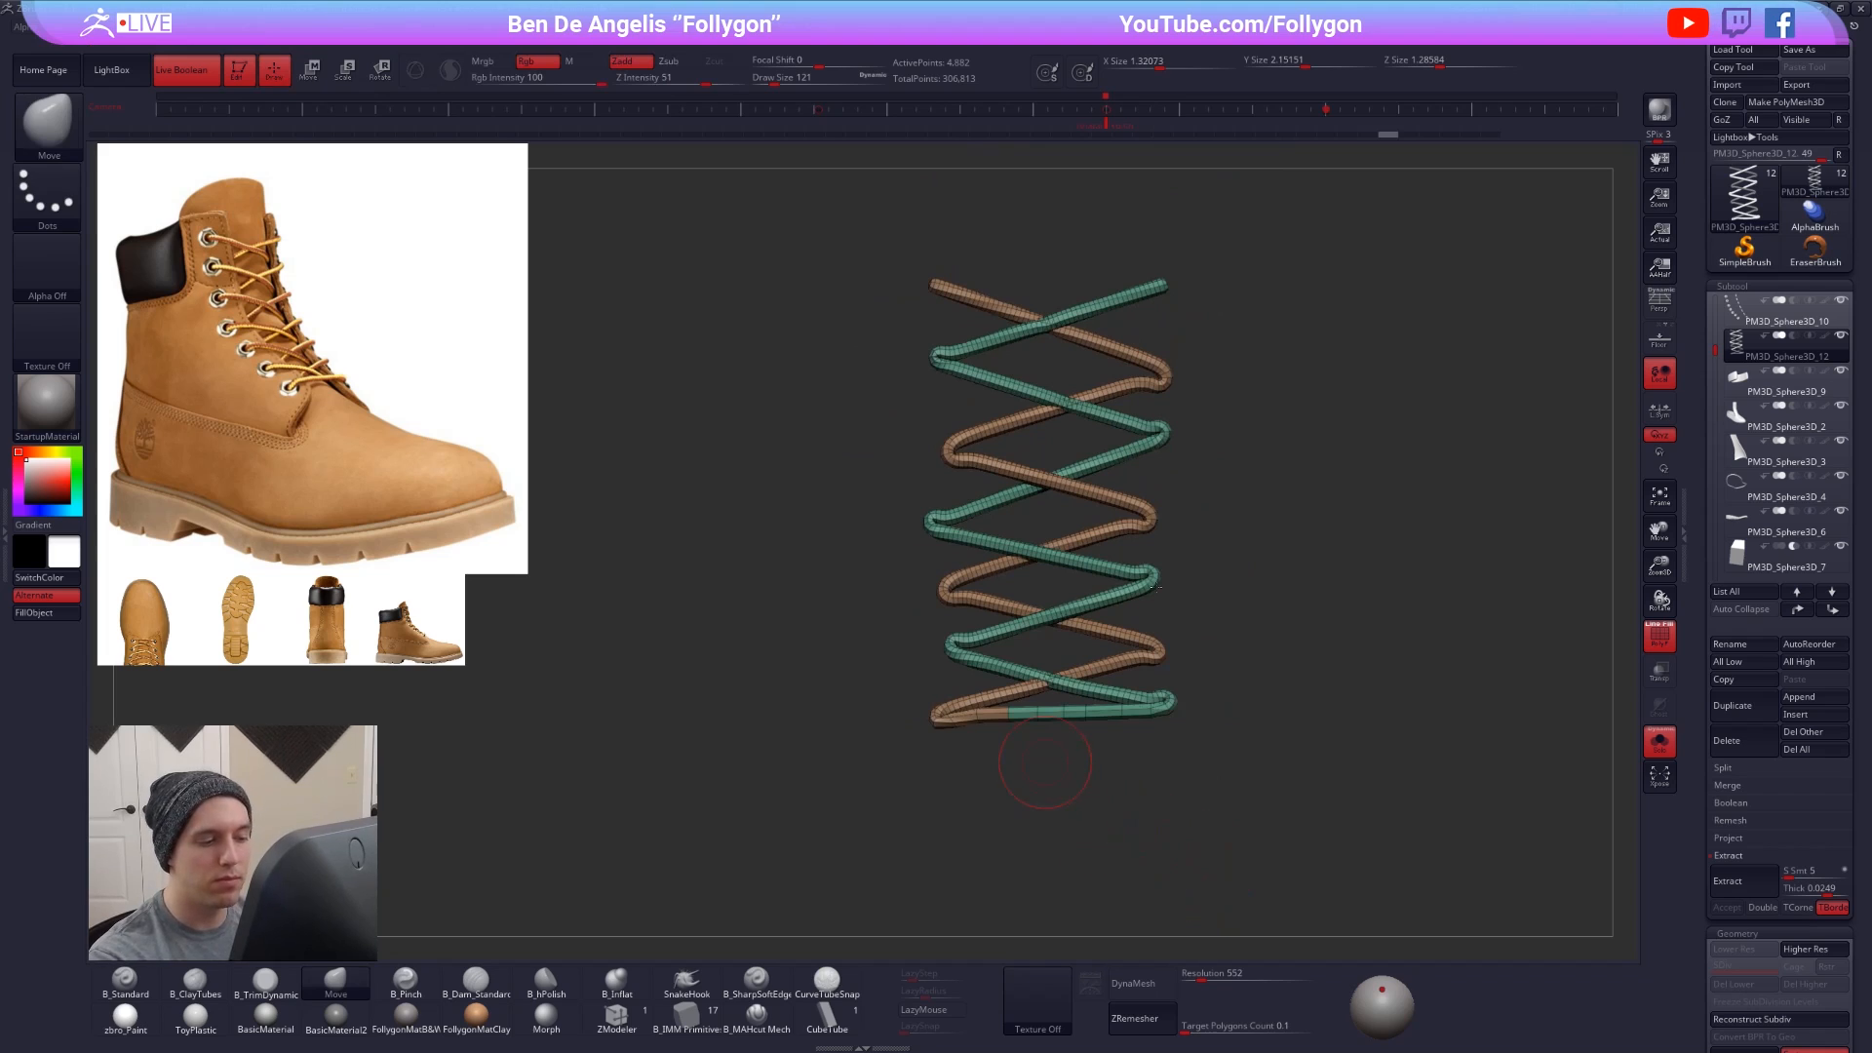
key("alt+s")
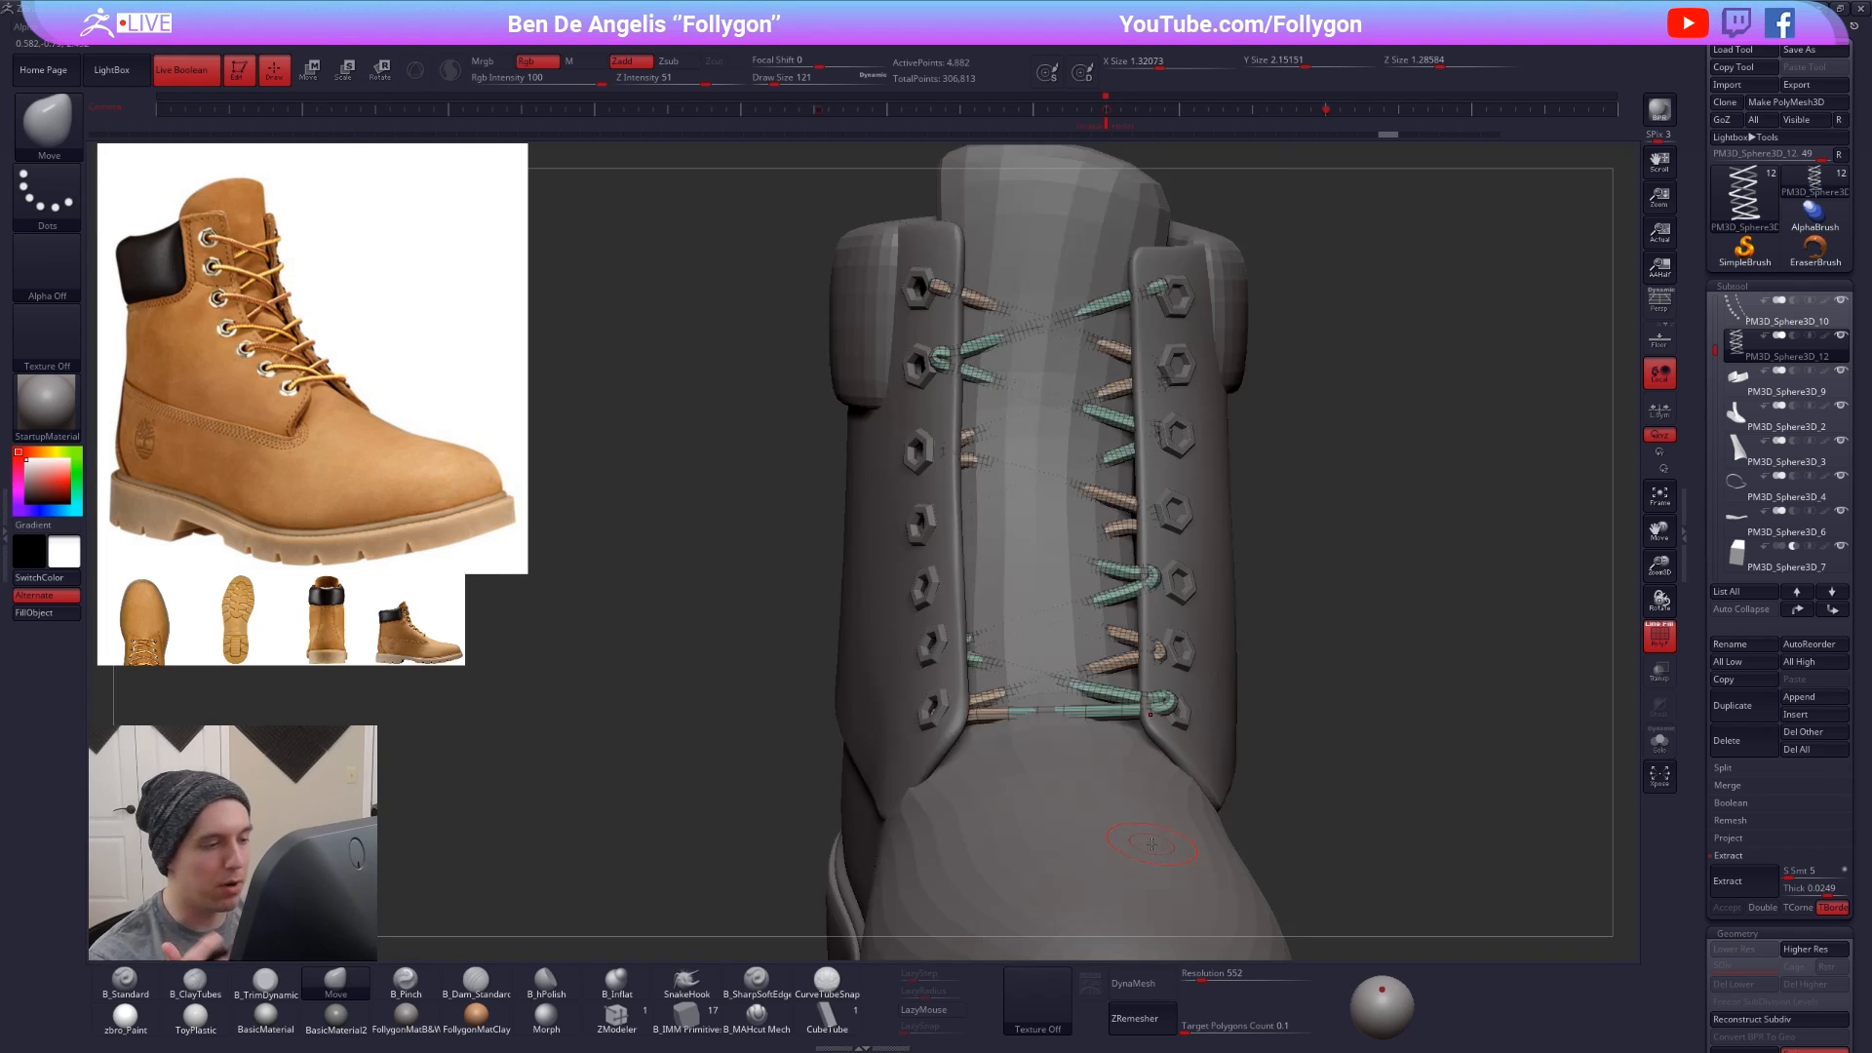
key("alt+s")
- Mask the green lace strand above its lower-right bend, leaving the bottom segment free to edit
right_click_drag(943, 724, 1015, 748, "alt")
mouse_move(1225, 664)
right_mouse_down("alt")
mouse_move(1065, 674)
mouse_move(1082, 726)
right_mouse_up("alt")
key("w")
left_click(1149, 686, "ctrl")
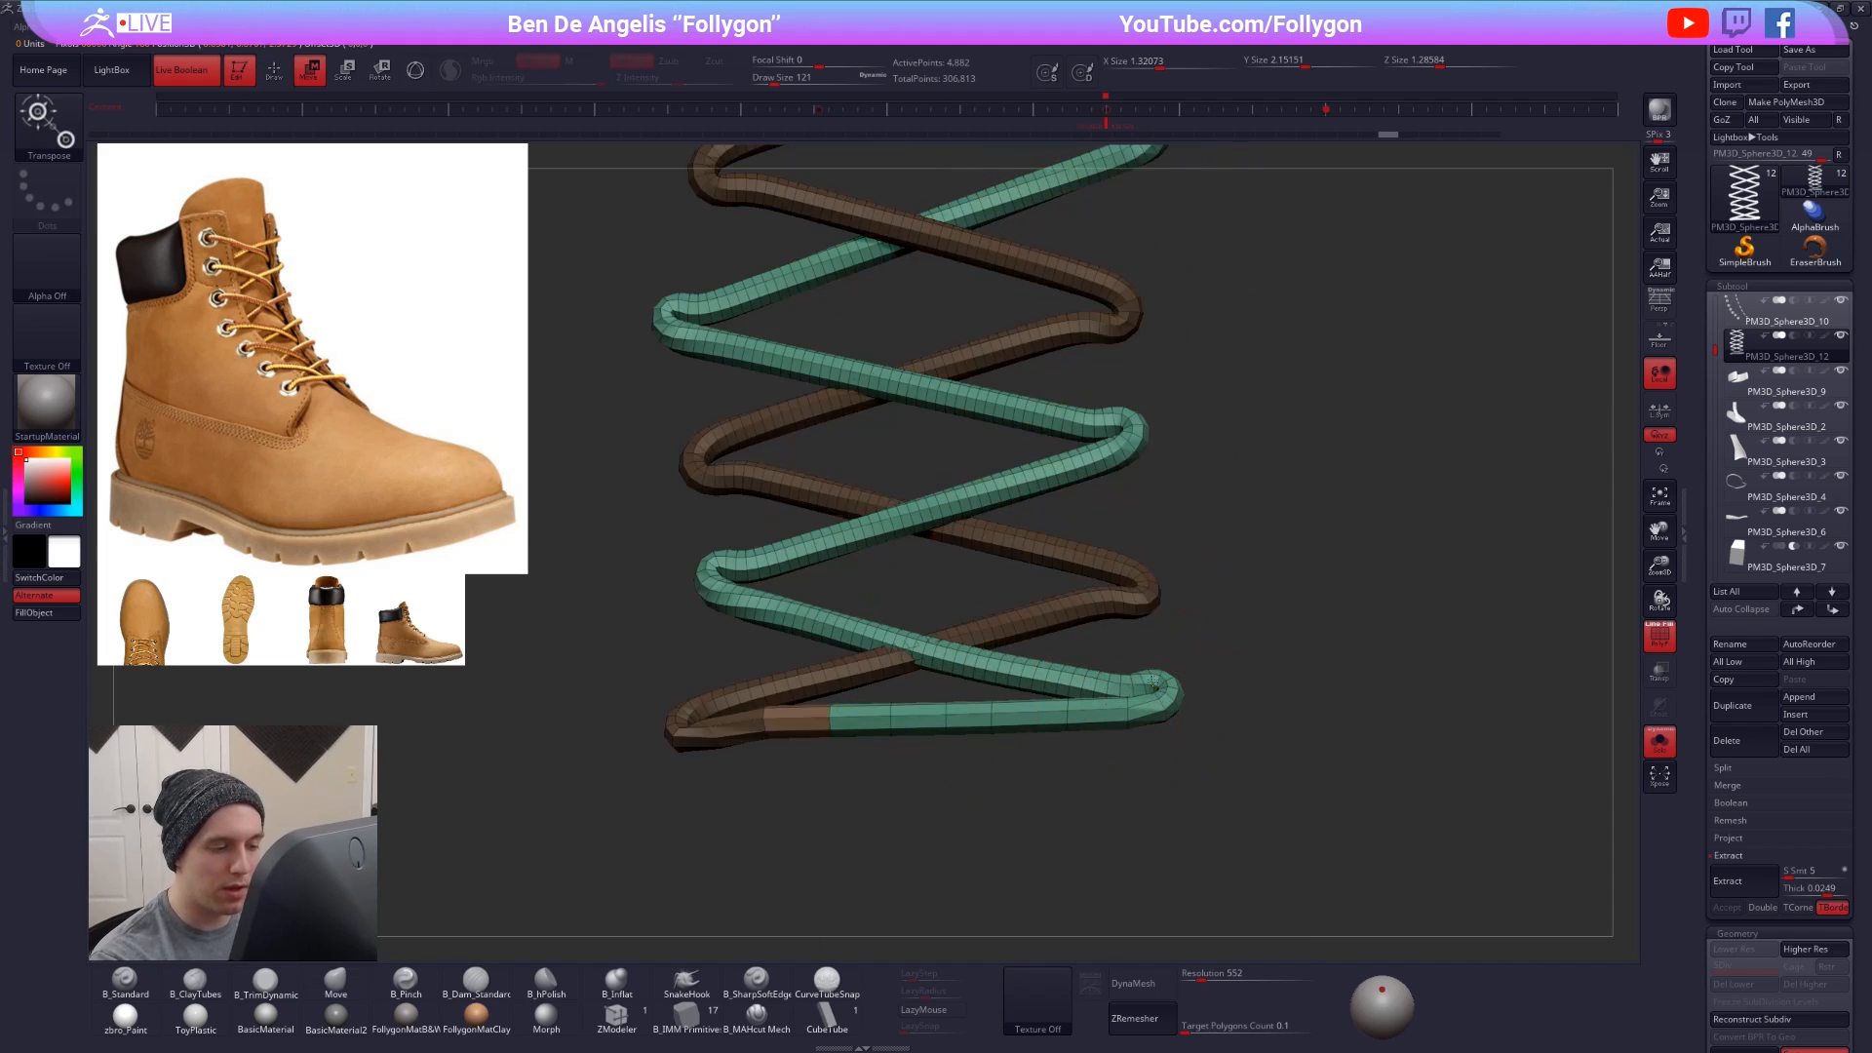
left_click_drag(1160, 689, 1121, 678, "ctrl")
key("q")
left_click(1154, 739, "ctrl")
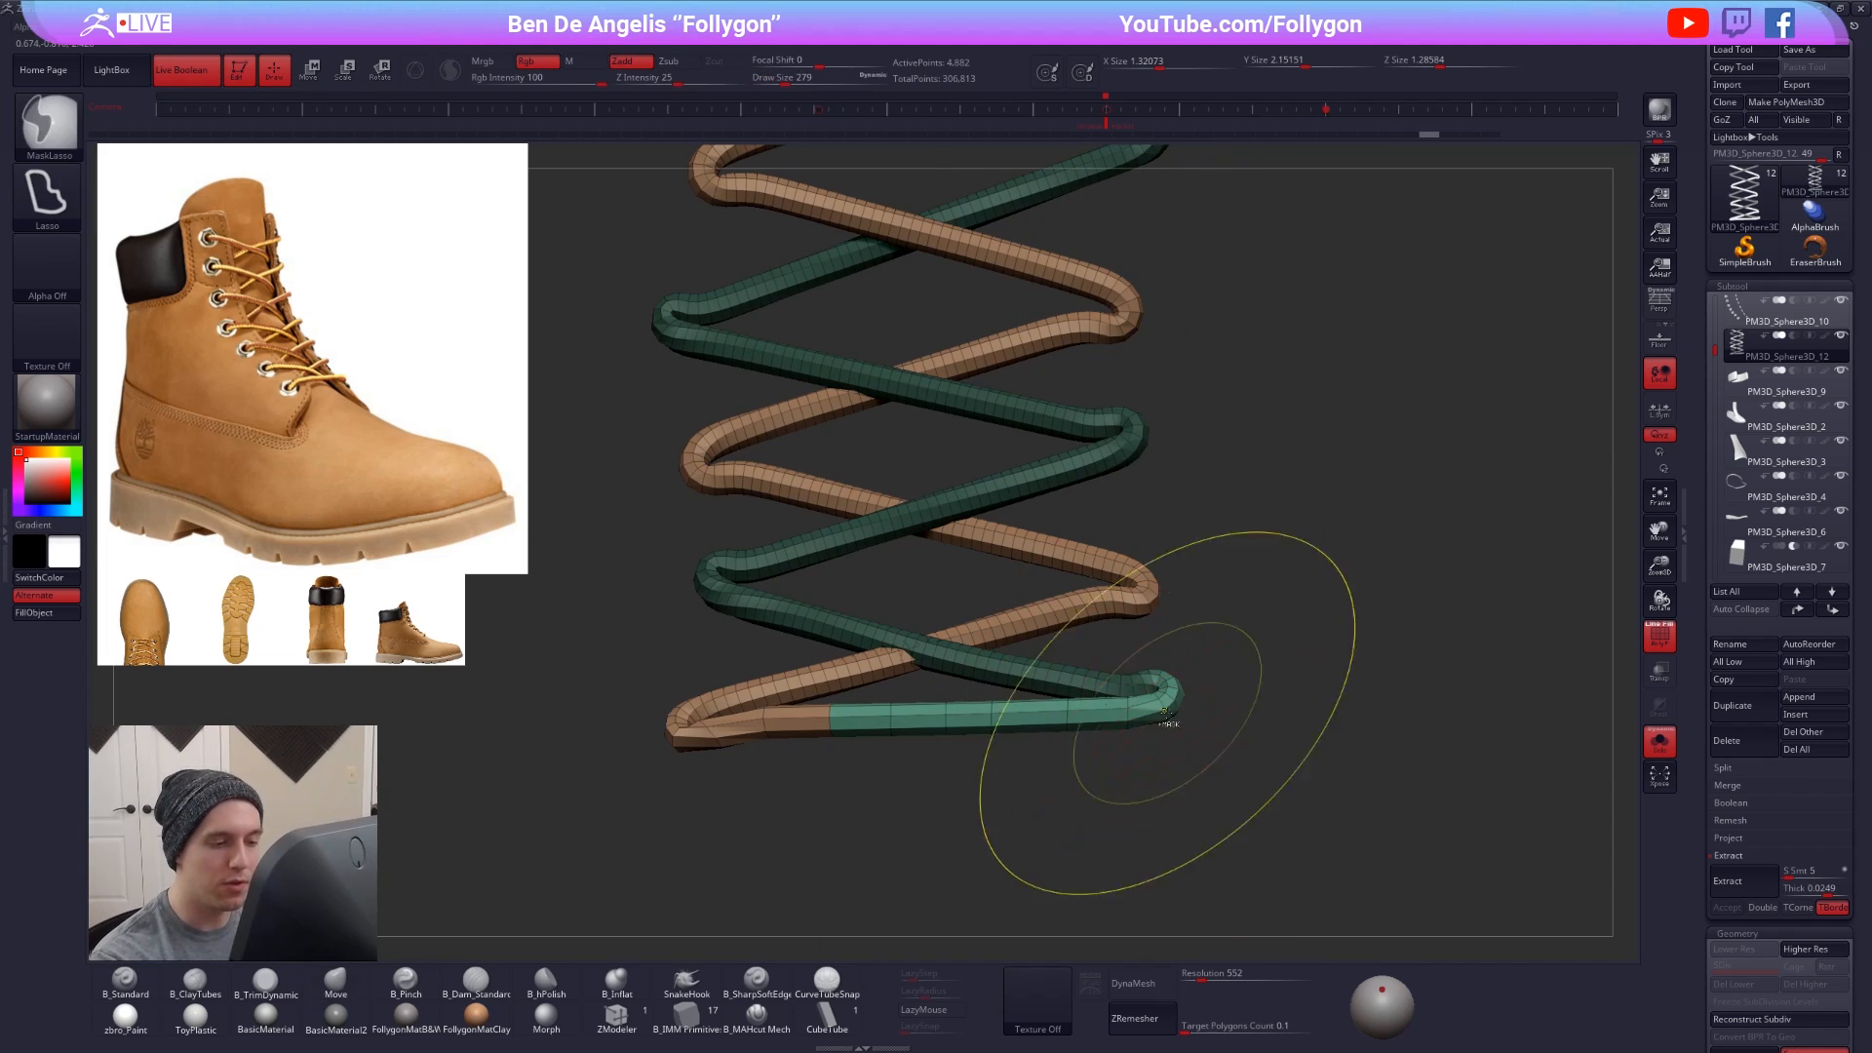
- Nudge the unmasked lace bend at the lowest right eyelet into place with the Move brush, checking it against the boot
right_click_drag(1157, 695, 1090, 587, "ctrl")
key("alt+s")
key("s")
mouse_move(1139, 629)
left_mouse_down()
mouse_move(1119, 628)
mouse_move(1135, 633)
left_mouse_up()
key("space")
right_click_drag(1150, 633, 1031, 605)
key("alt+s")
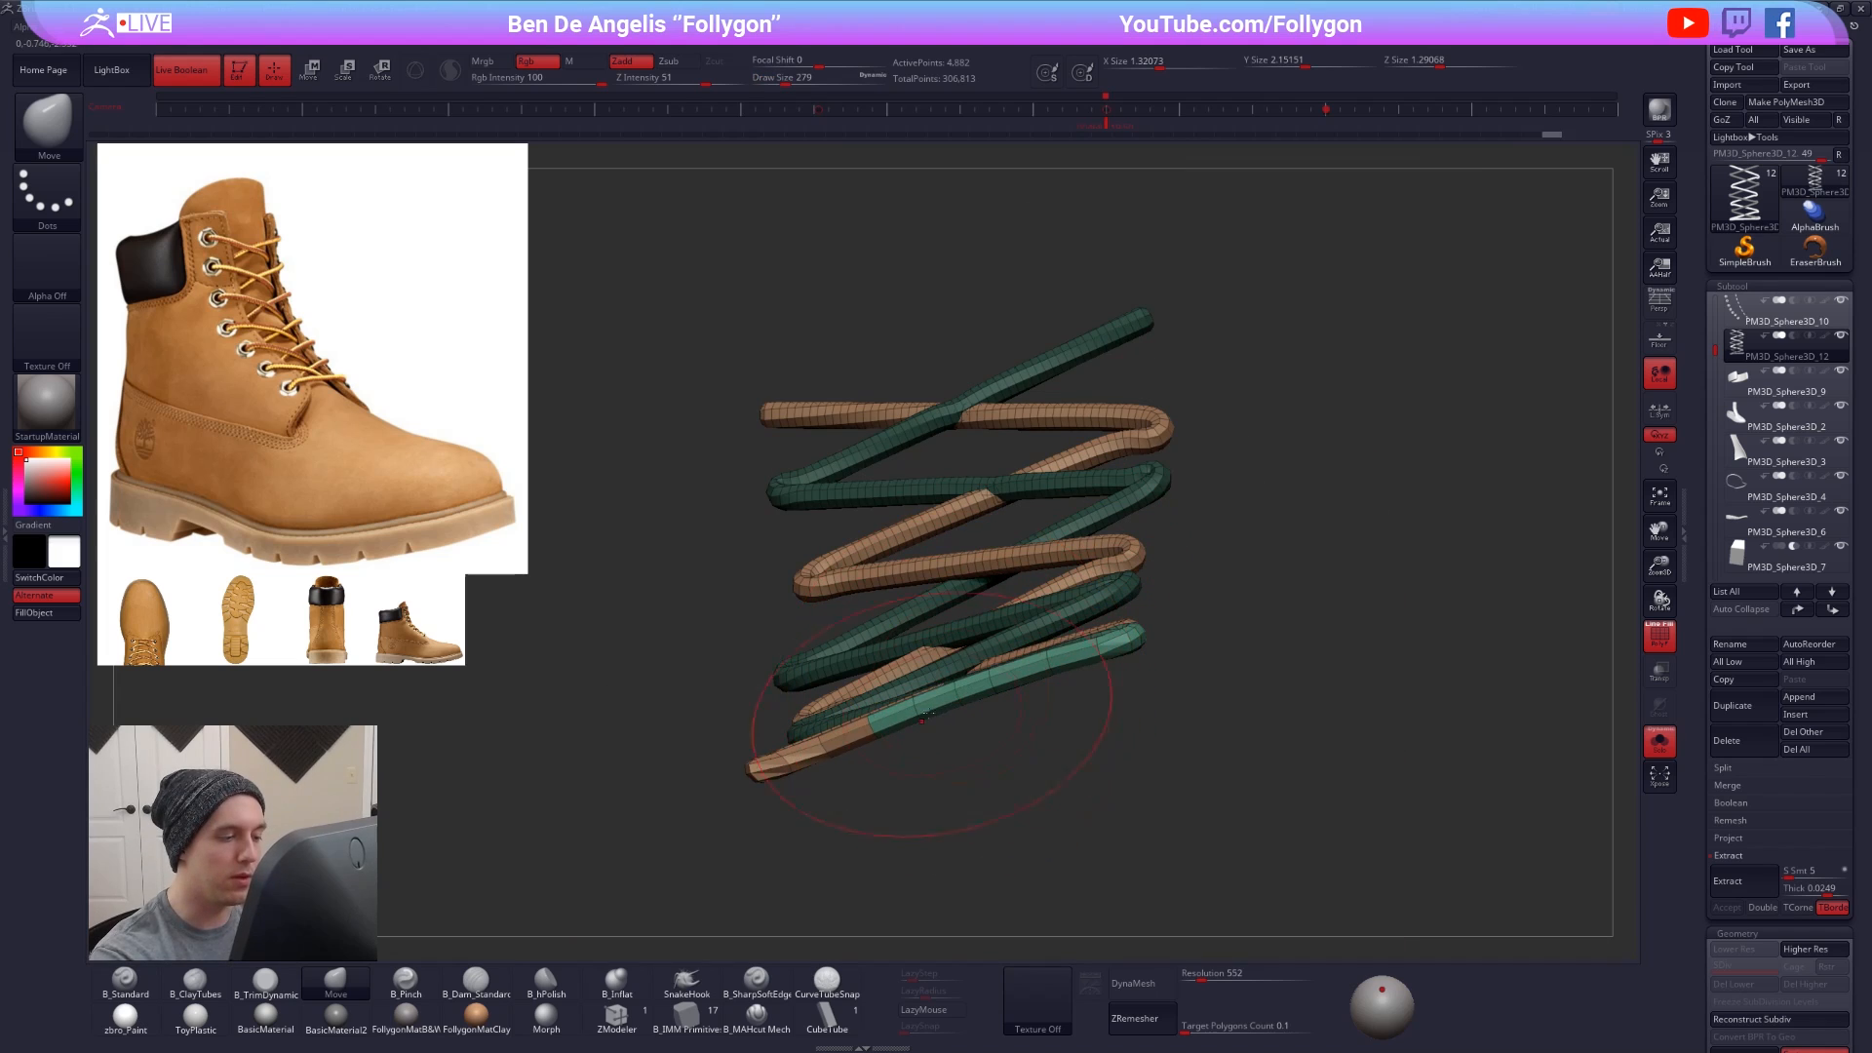
- Pull the bottom lace segment forward with the Move brush so it sits clear of the boot's tongue
left_click_drag(923, 719, 897, 748)
key("alt+s")
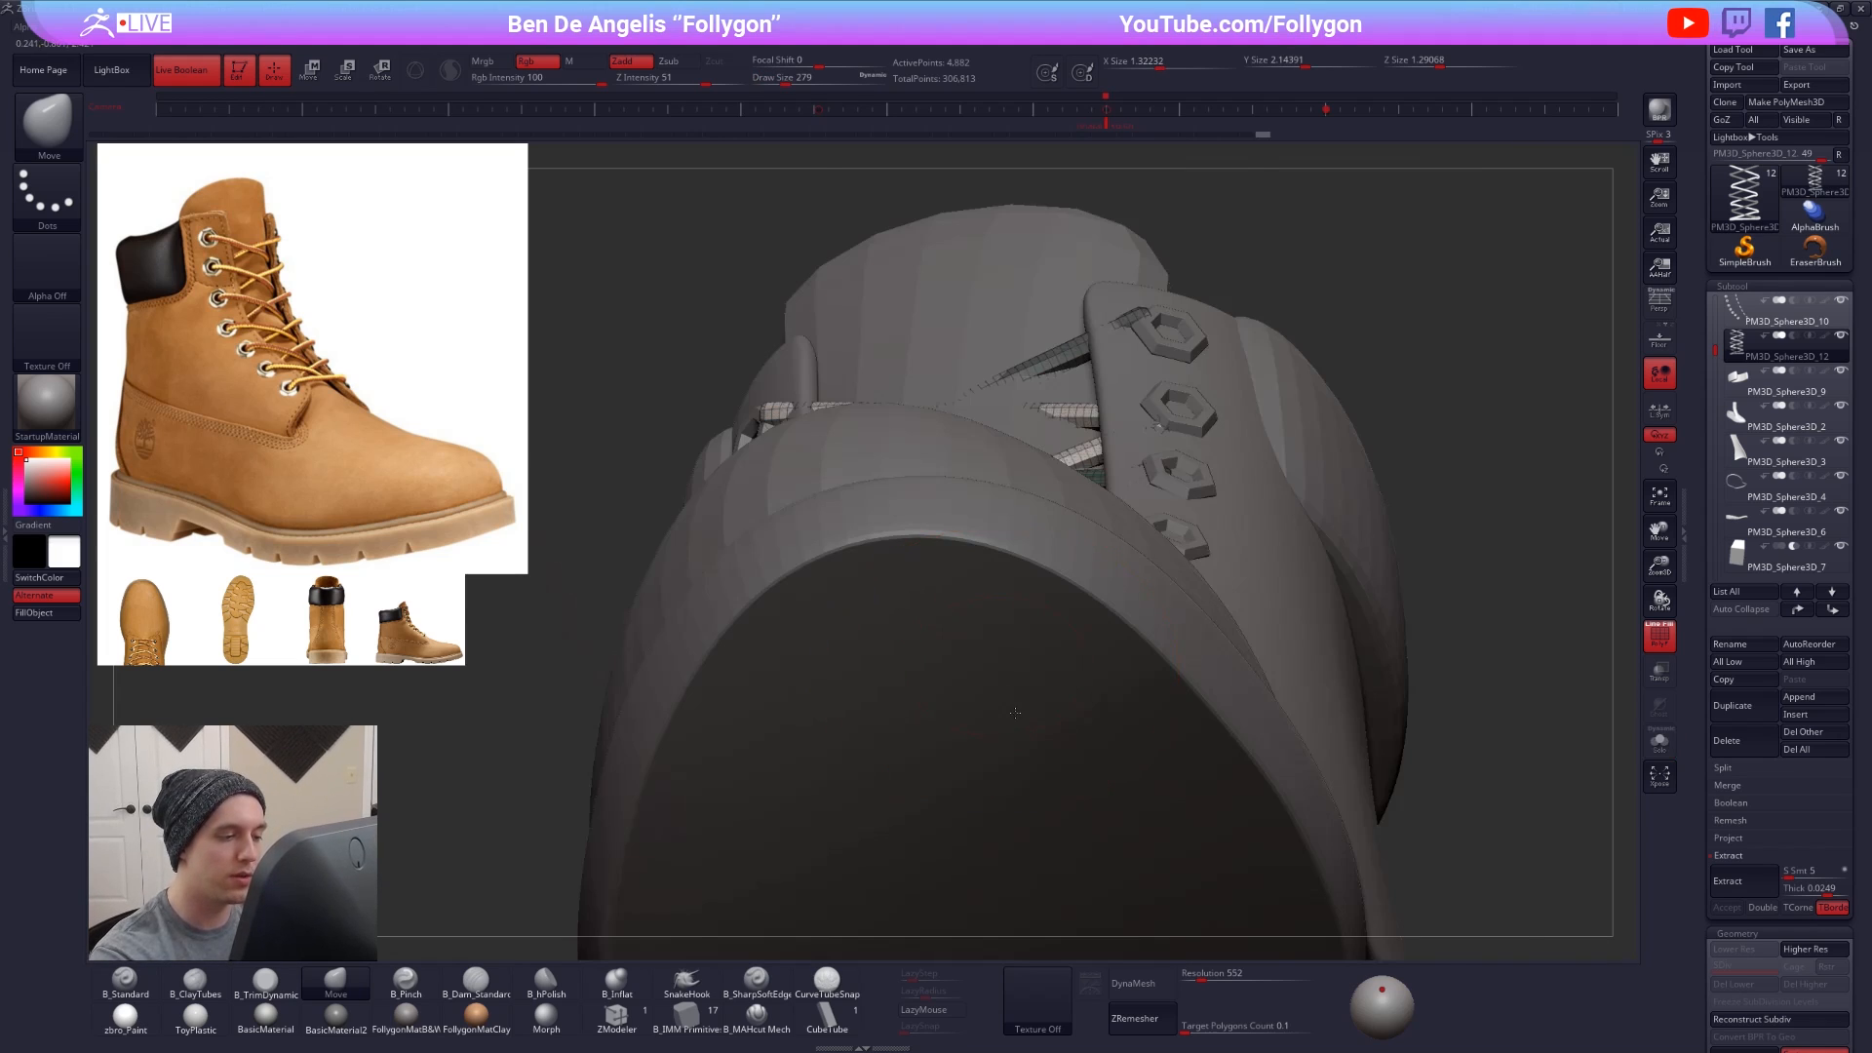
right_click_drag(1015, 712, 984, 753)
key("space")
left_click_drag(984, 753, 976, 752)
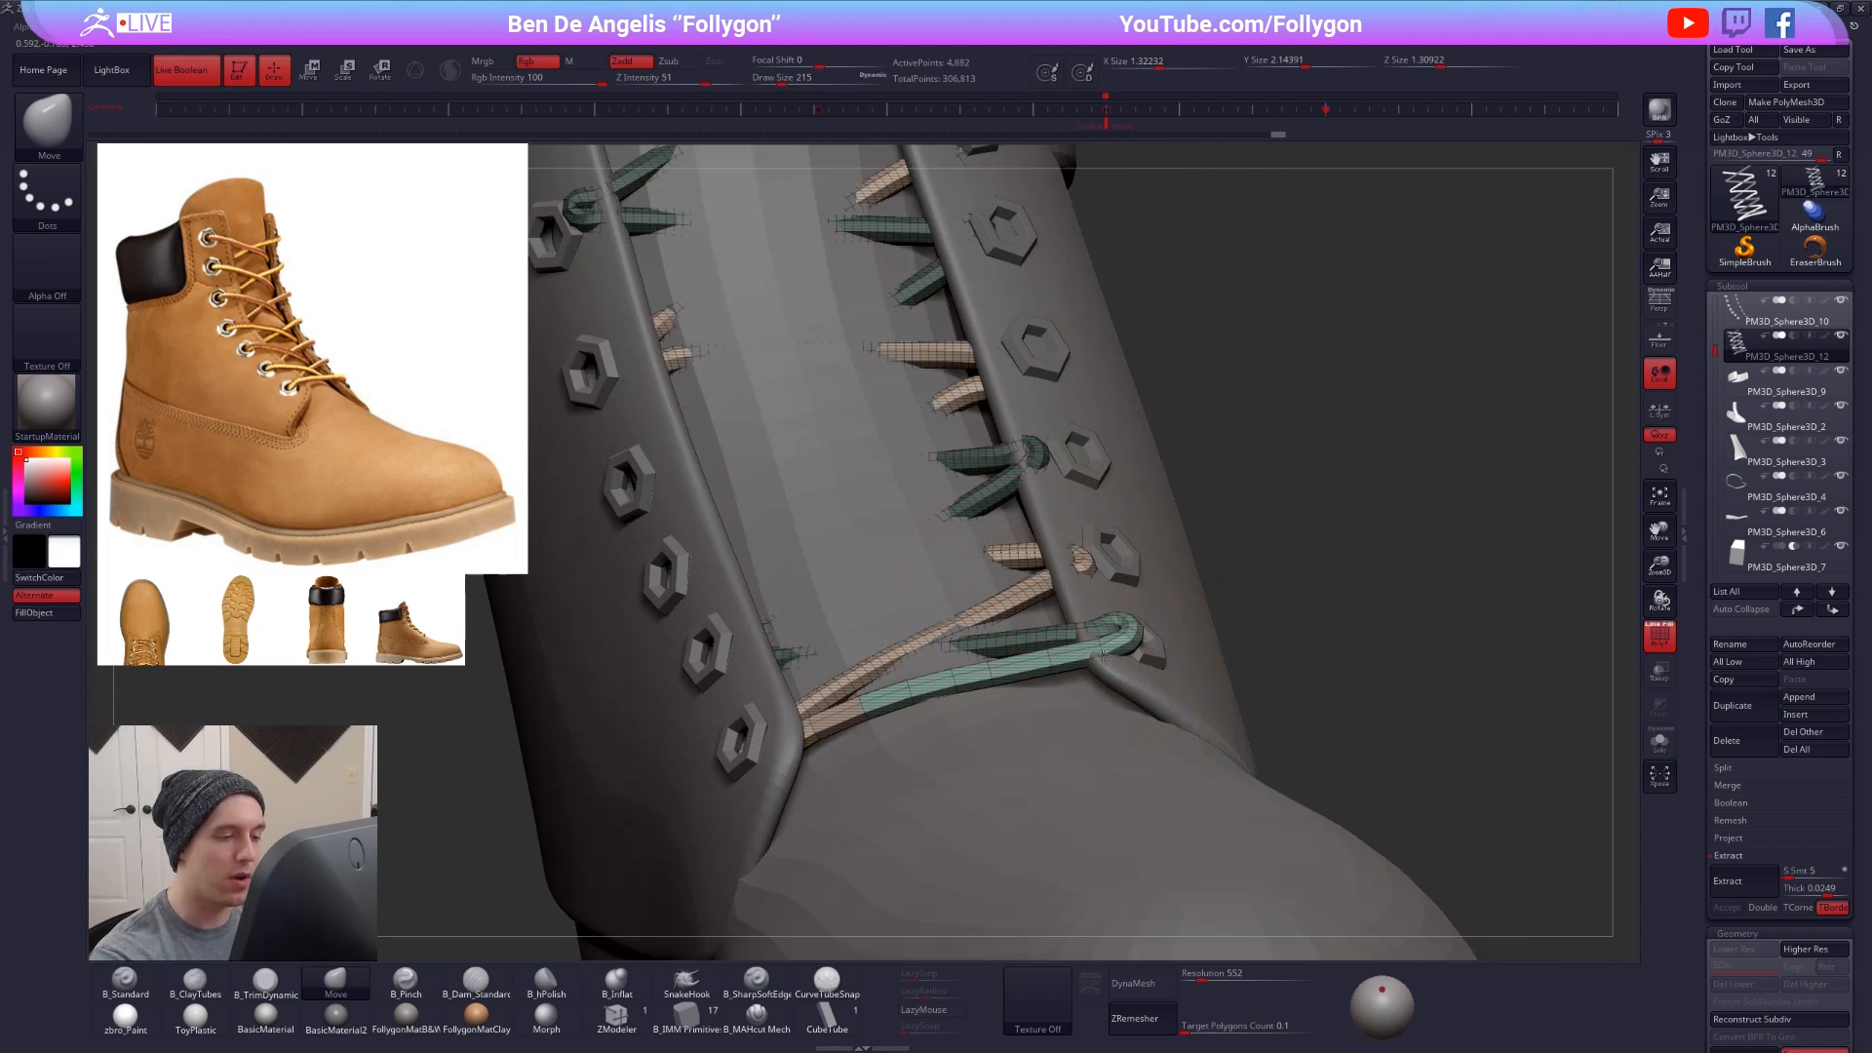
- Invert the lace mask and nudge the lace bend at the lowest right eyelet into place with the Move brush
right_click_drag(1088, 659, 823, 706)
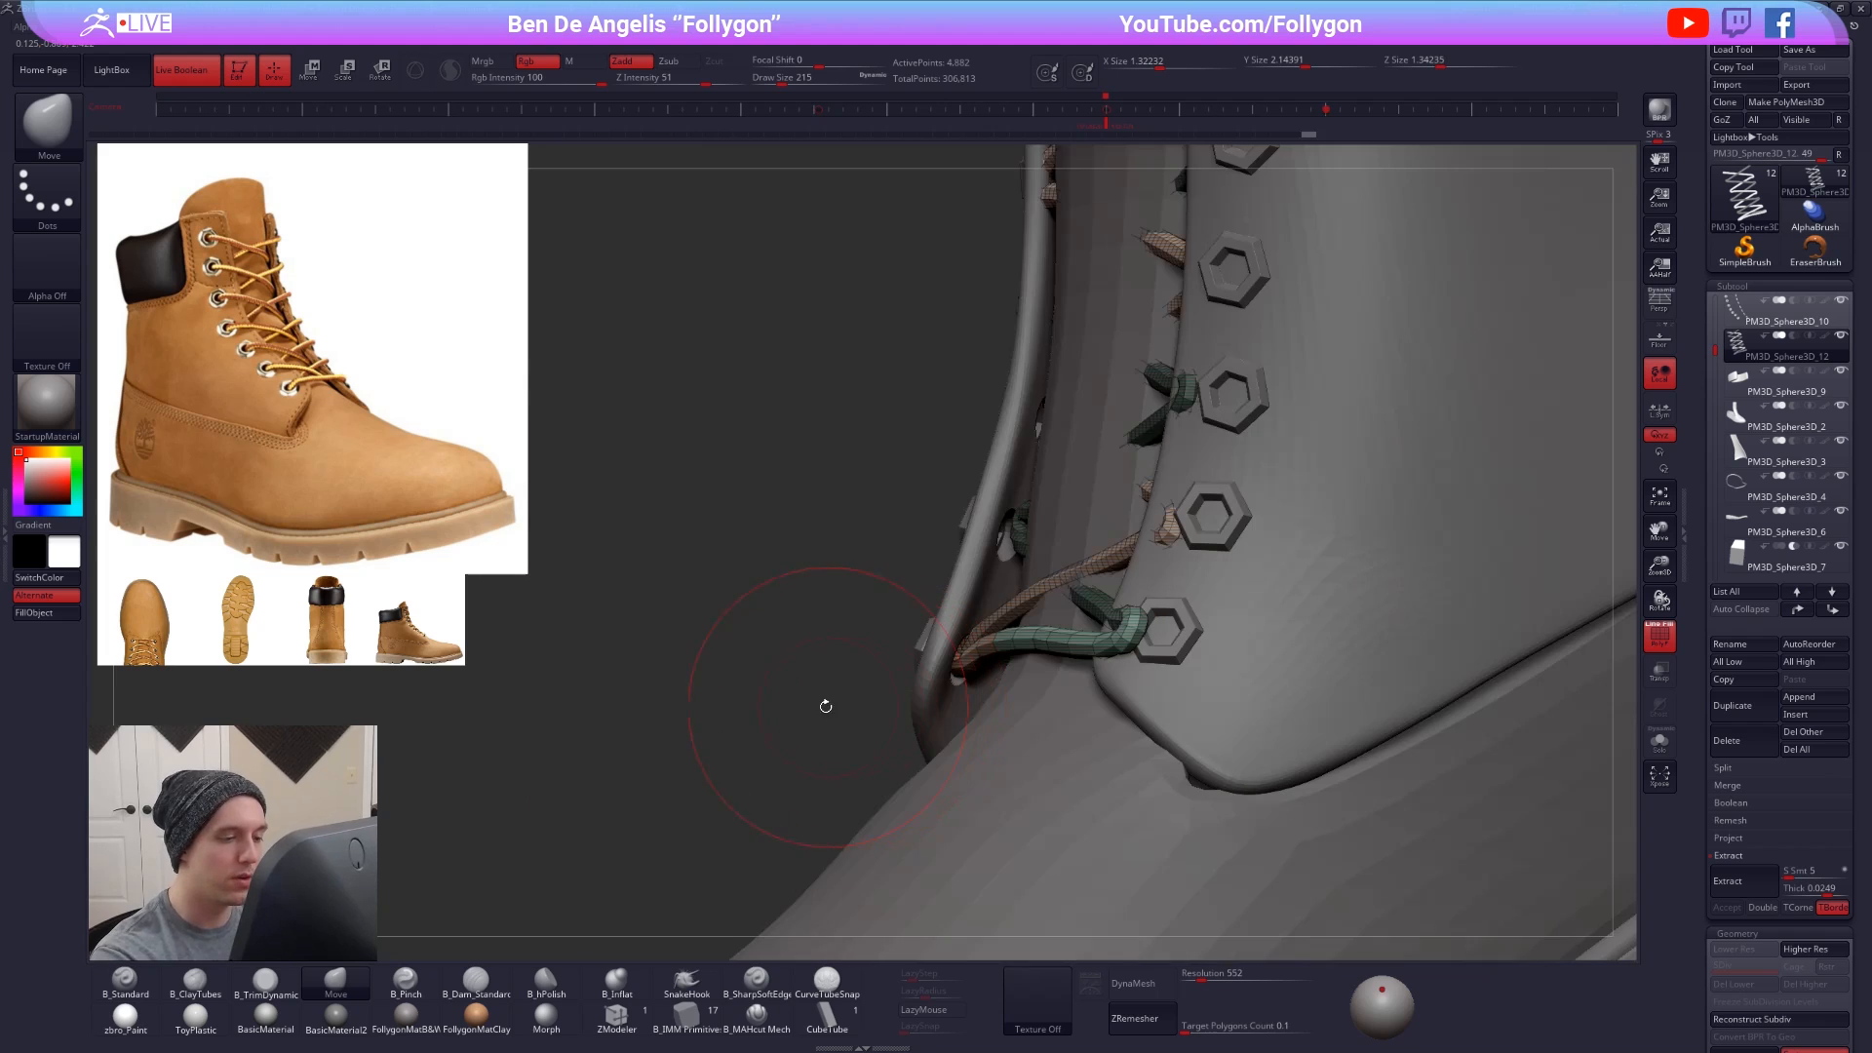
left_click(962, 646, "ctrl")
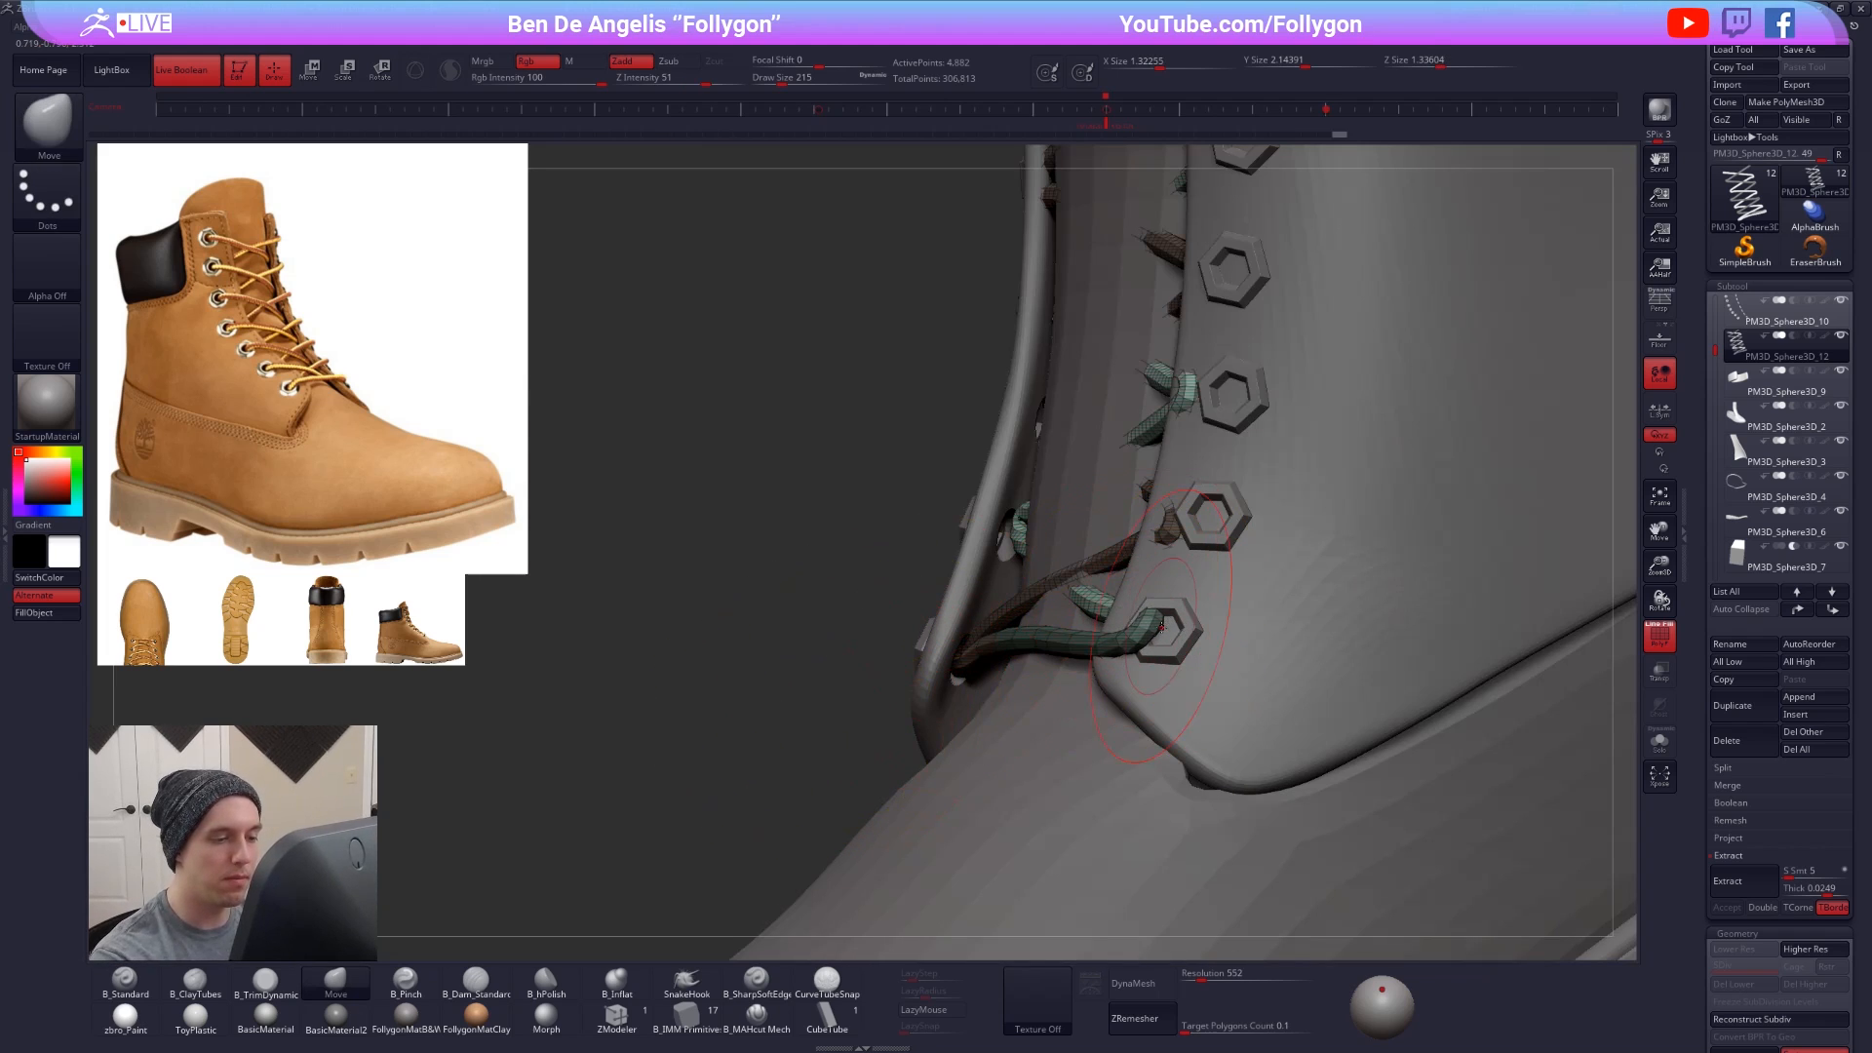
right_click_drag(1204, 655, 1365, 651)
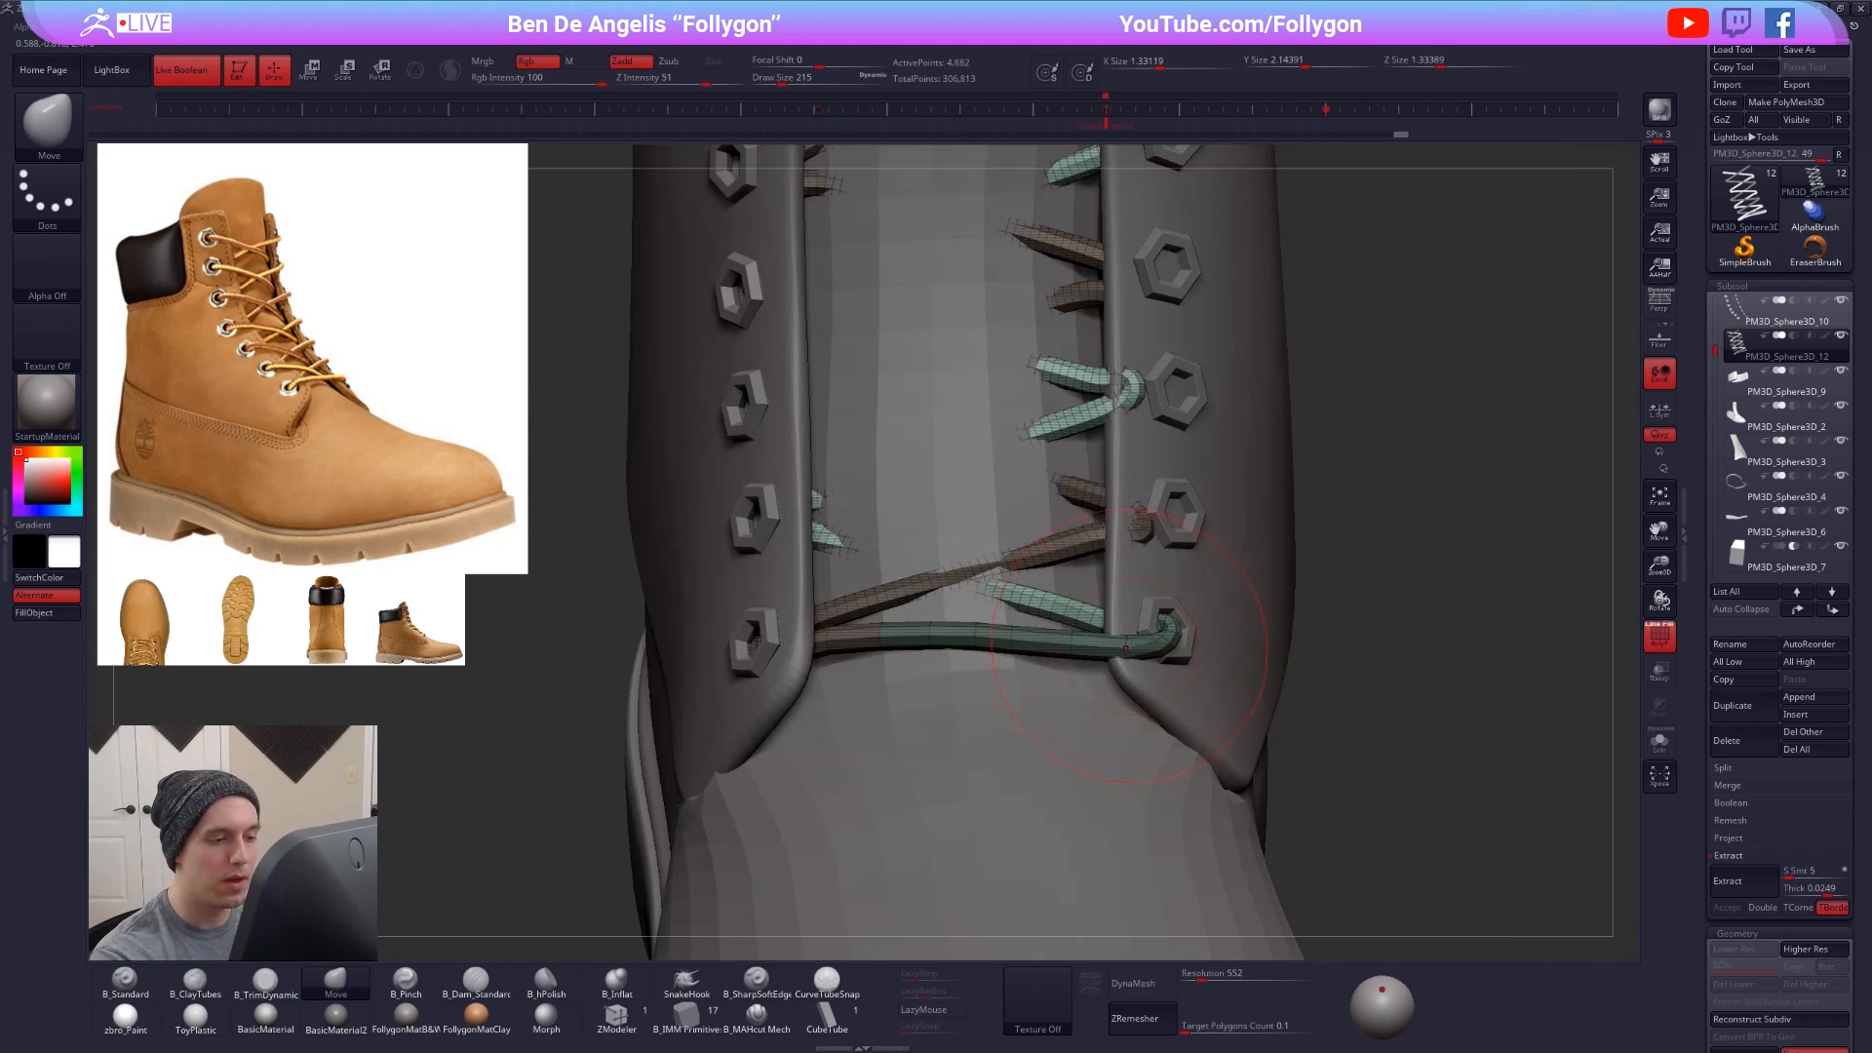
key("space")
left_click_drag(1170, 685, 1157, 684)
mouse_move(1092, 623)
right_mouse_down()
mouse_move(1053, 575)
mouse_move(1089, 589)
right_mouse_up()
- Isolate the lace, clear its mask and topologically mask the brown strand above its lower-left bend, leaving the bottom segment free
key("alt+s")
key("space")
left_click_drag(976, 684, 987, 684)
right_click_drag(992, 646, 955, 694, "ctrl")
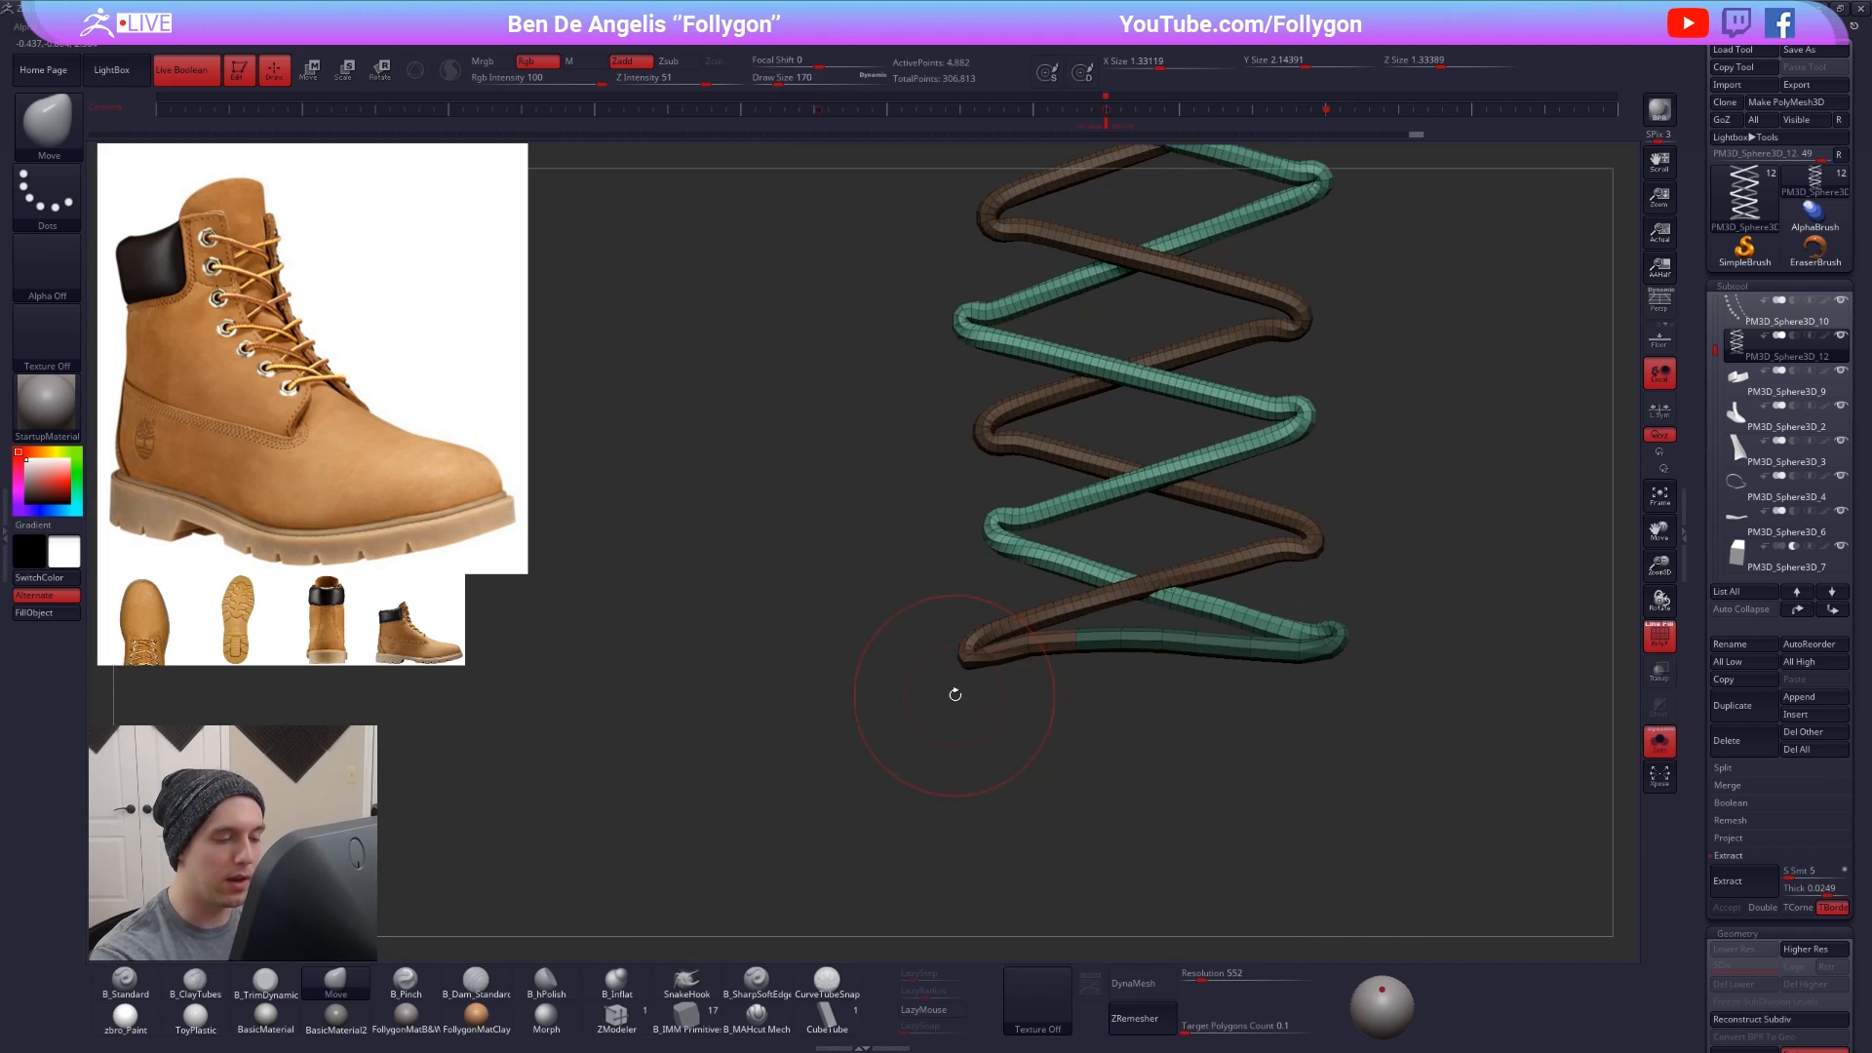
left_click_drag(955, 694, 961, 683, "ctrl")
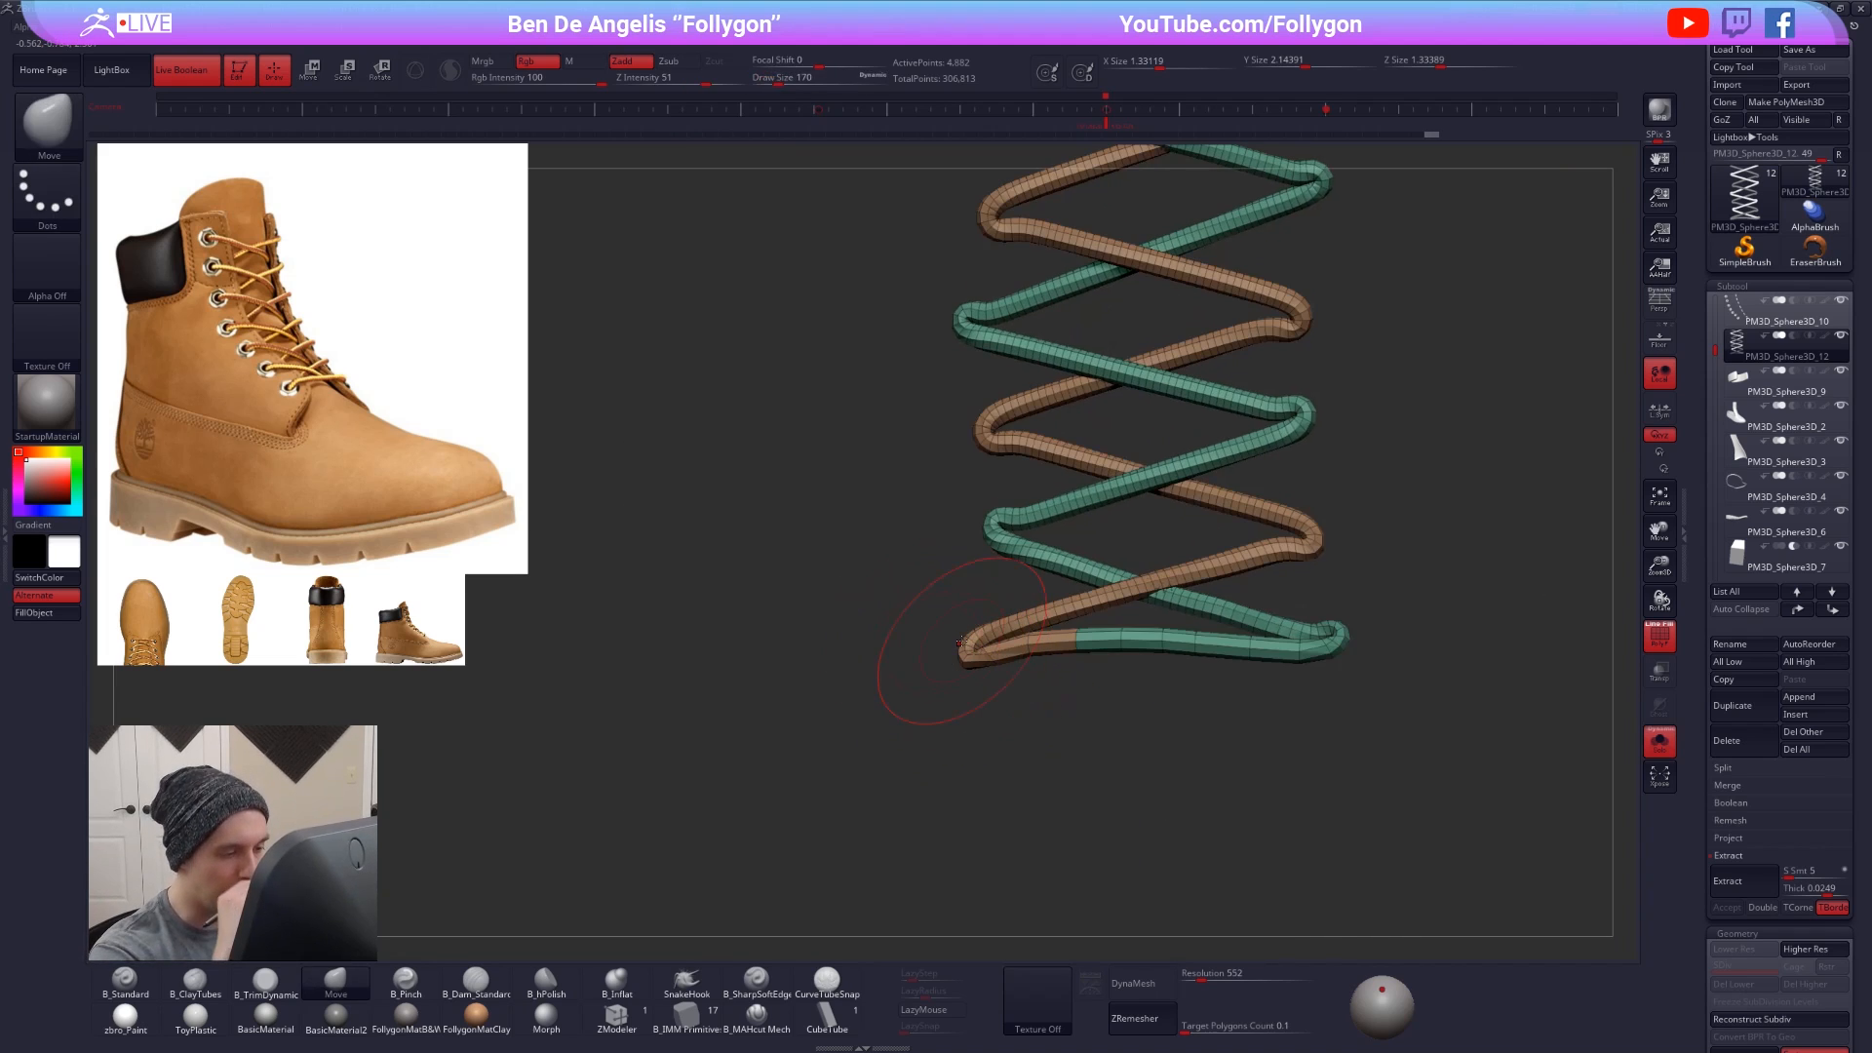
key("w")
left_click_drag(972, 638, 1023, 615, "ctrl")
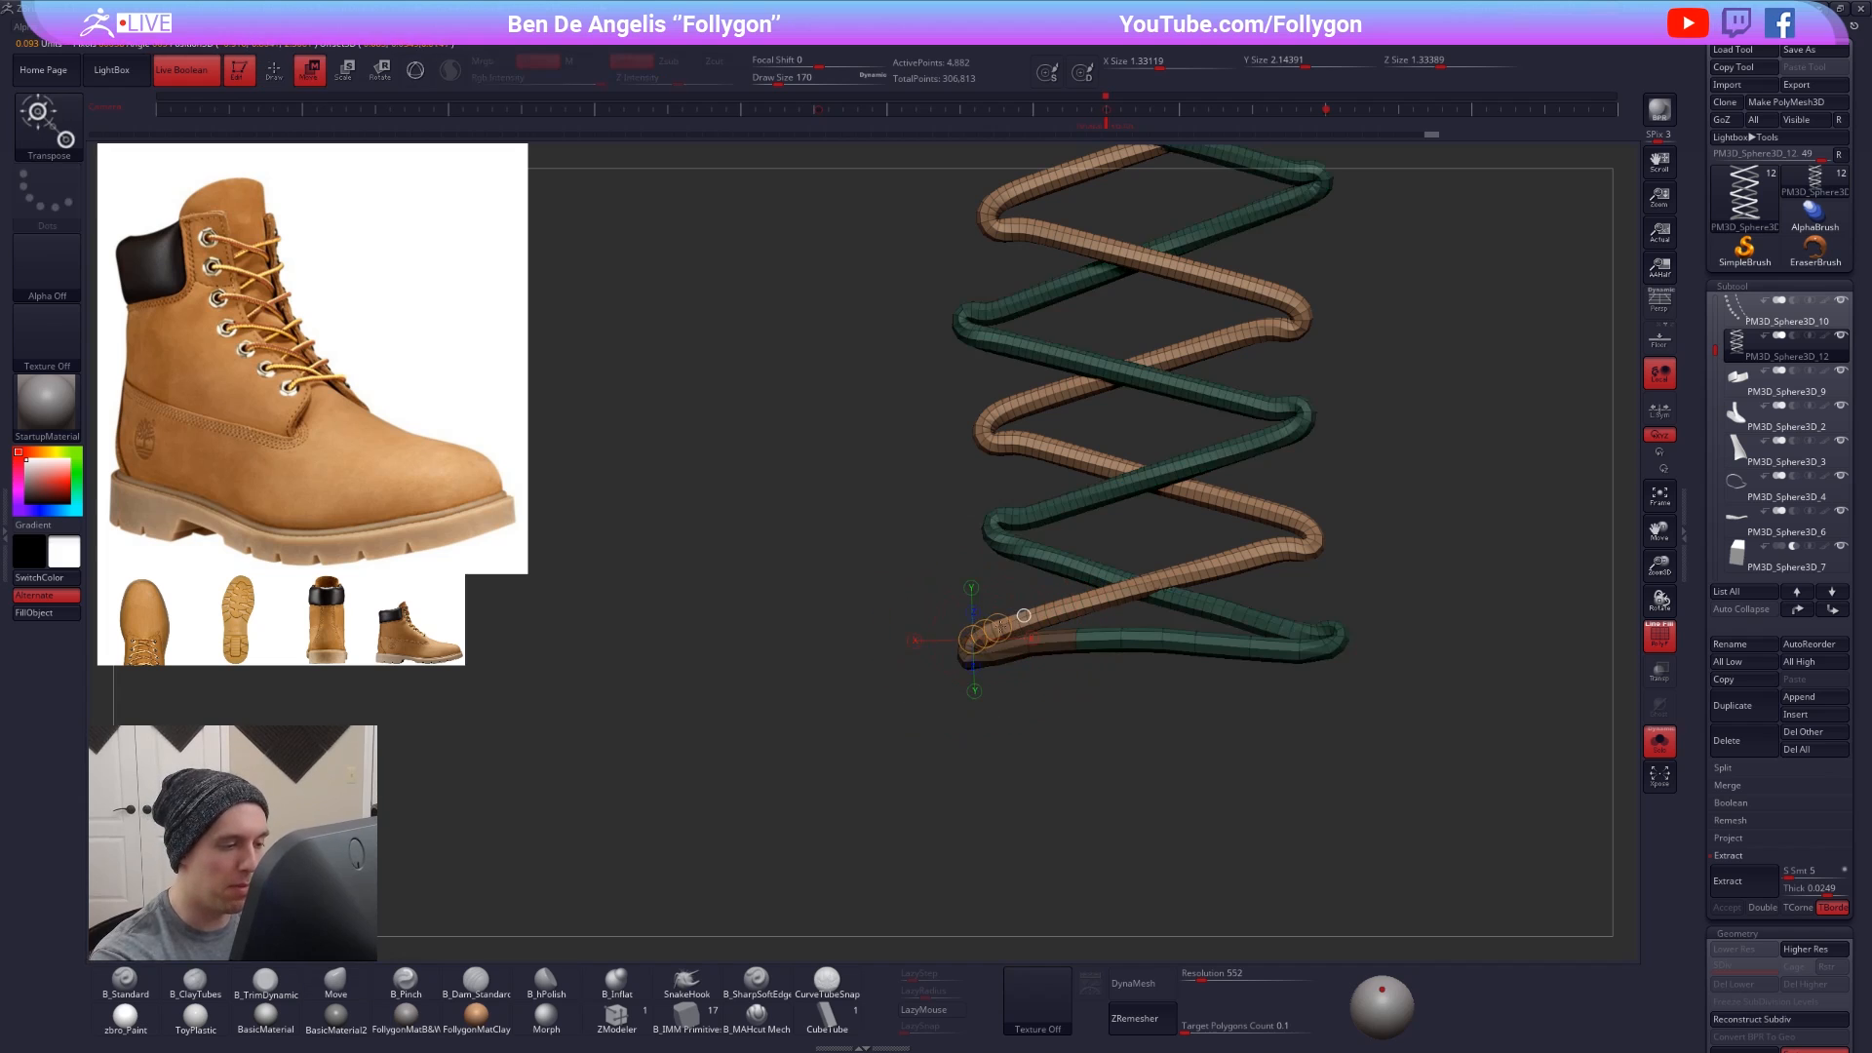
key("q")
left_click(952, 672, "ctrl")
- Bring the boot back and pull the left end of the bottom lace segment forward with the Move brush
key("space")
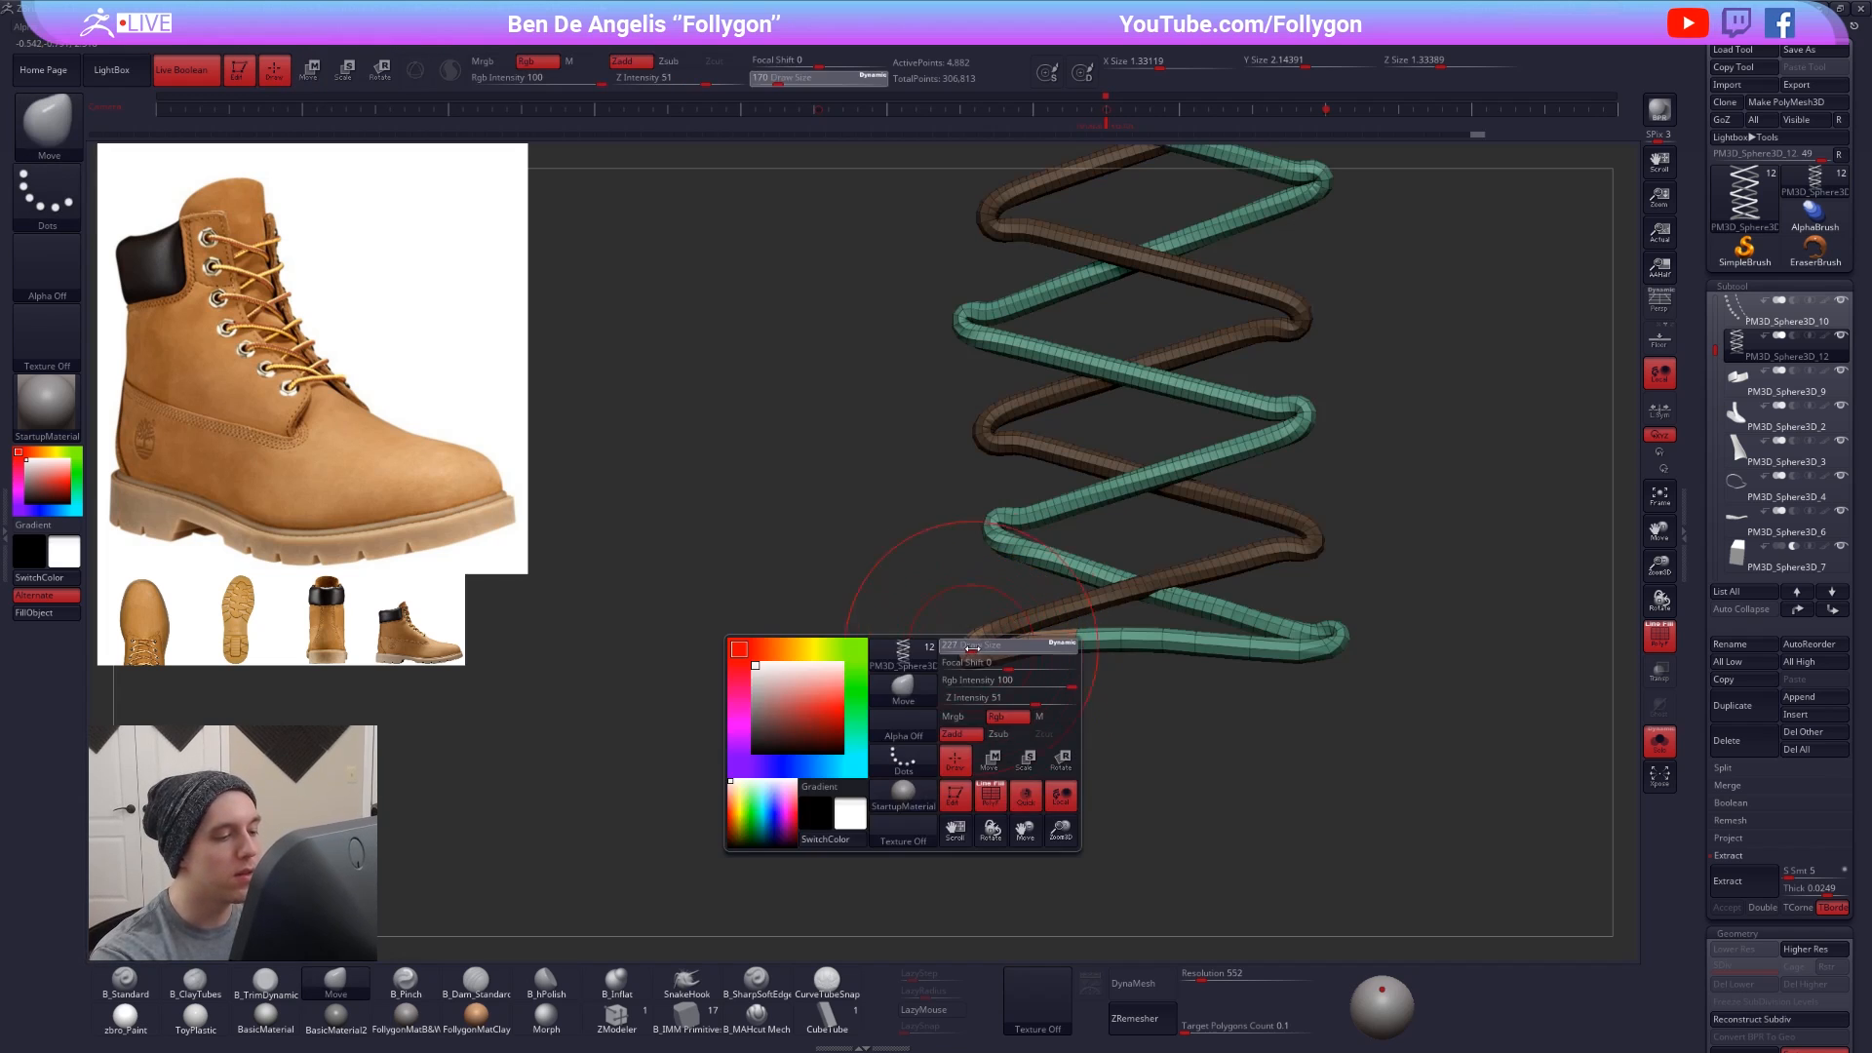
key("alt+s")
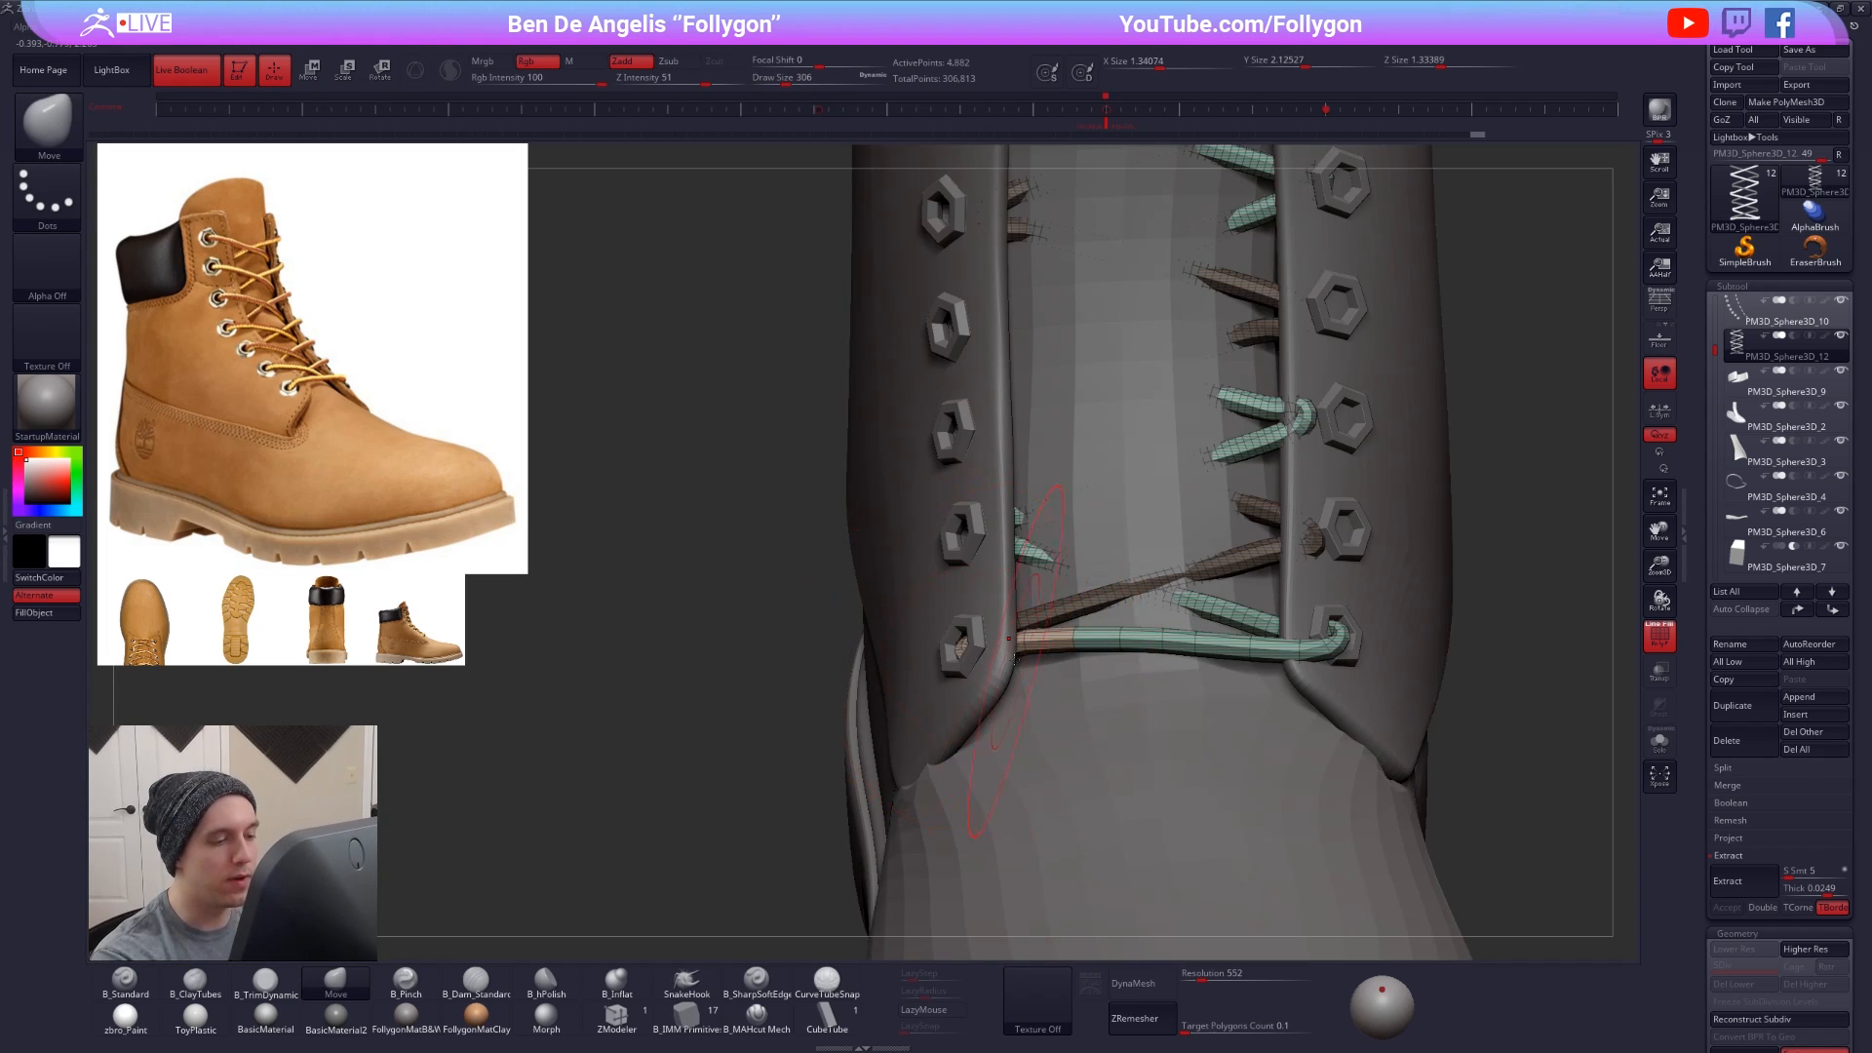
right_click_drag(1015, 659, 1024, 614)
key("space")
left_click_drag(1030, 678, 1018, 678)
- Hide the green half of the lace so only the brown polygroup shows against the boot
key("alt+s")
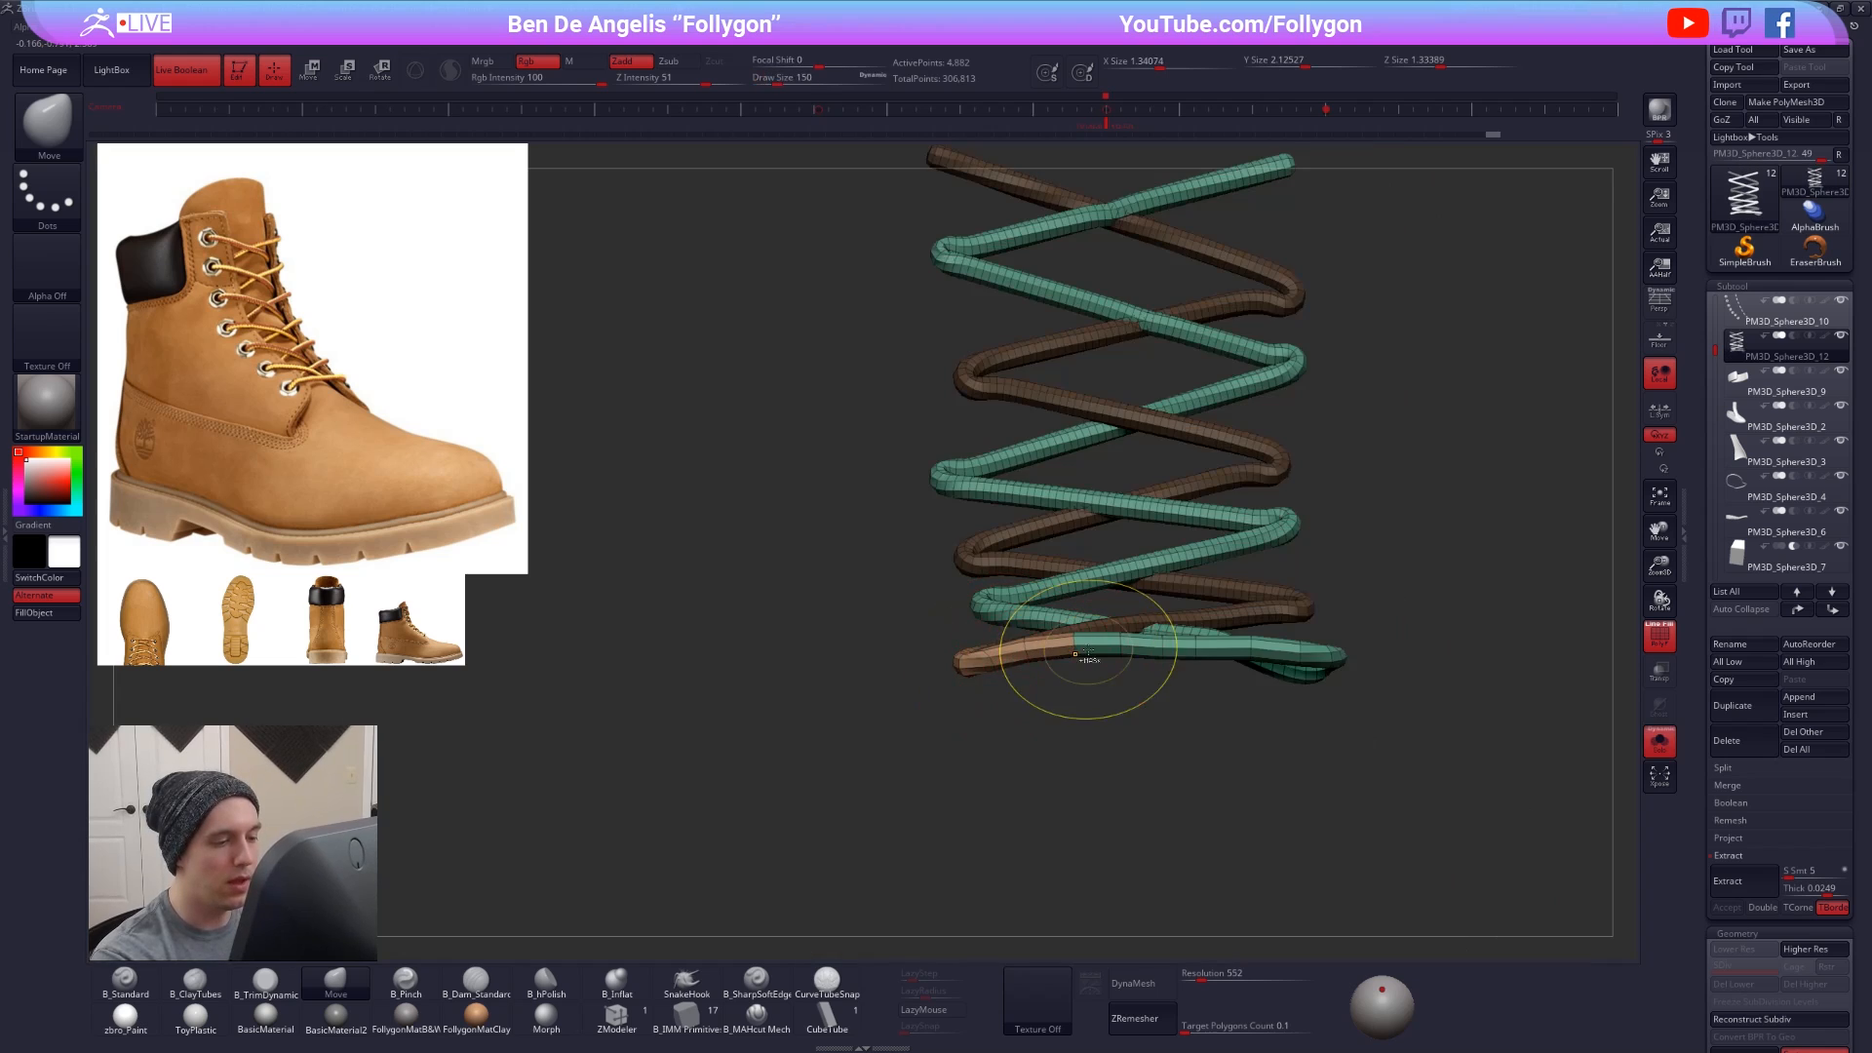
left_click(1094, 652, "ctrl+shift")
left_click(1027, 714, "ctrl+shift")
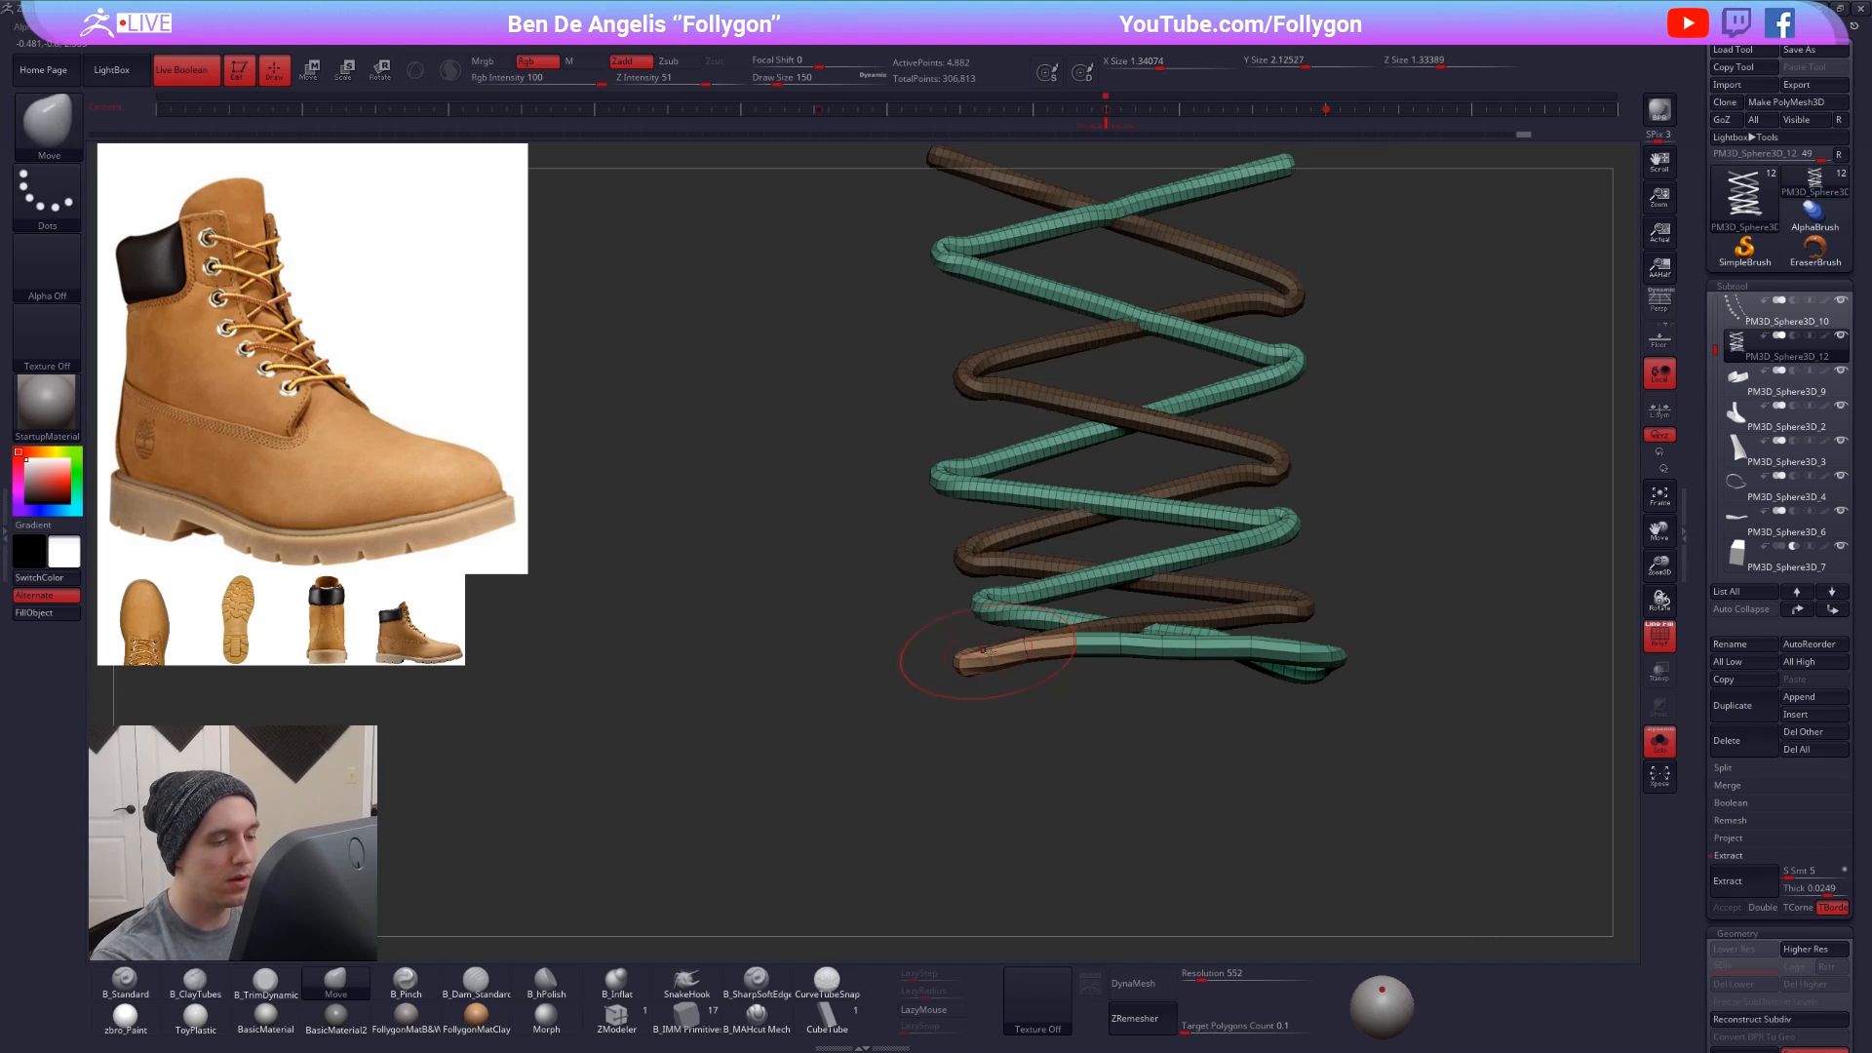
left_click(989, 652, "ctrl+shift")
left_click_drag(1011, 723, 1166, 708, "ctrl+shift")
key("alt+s")
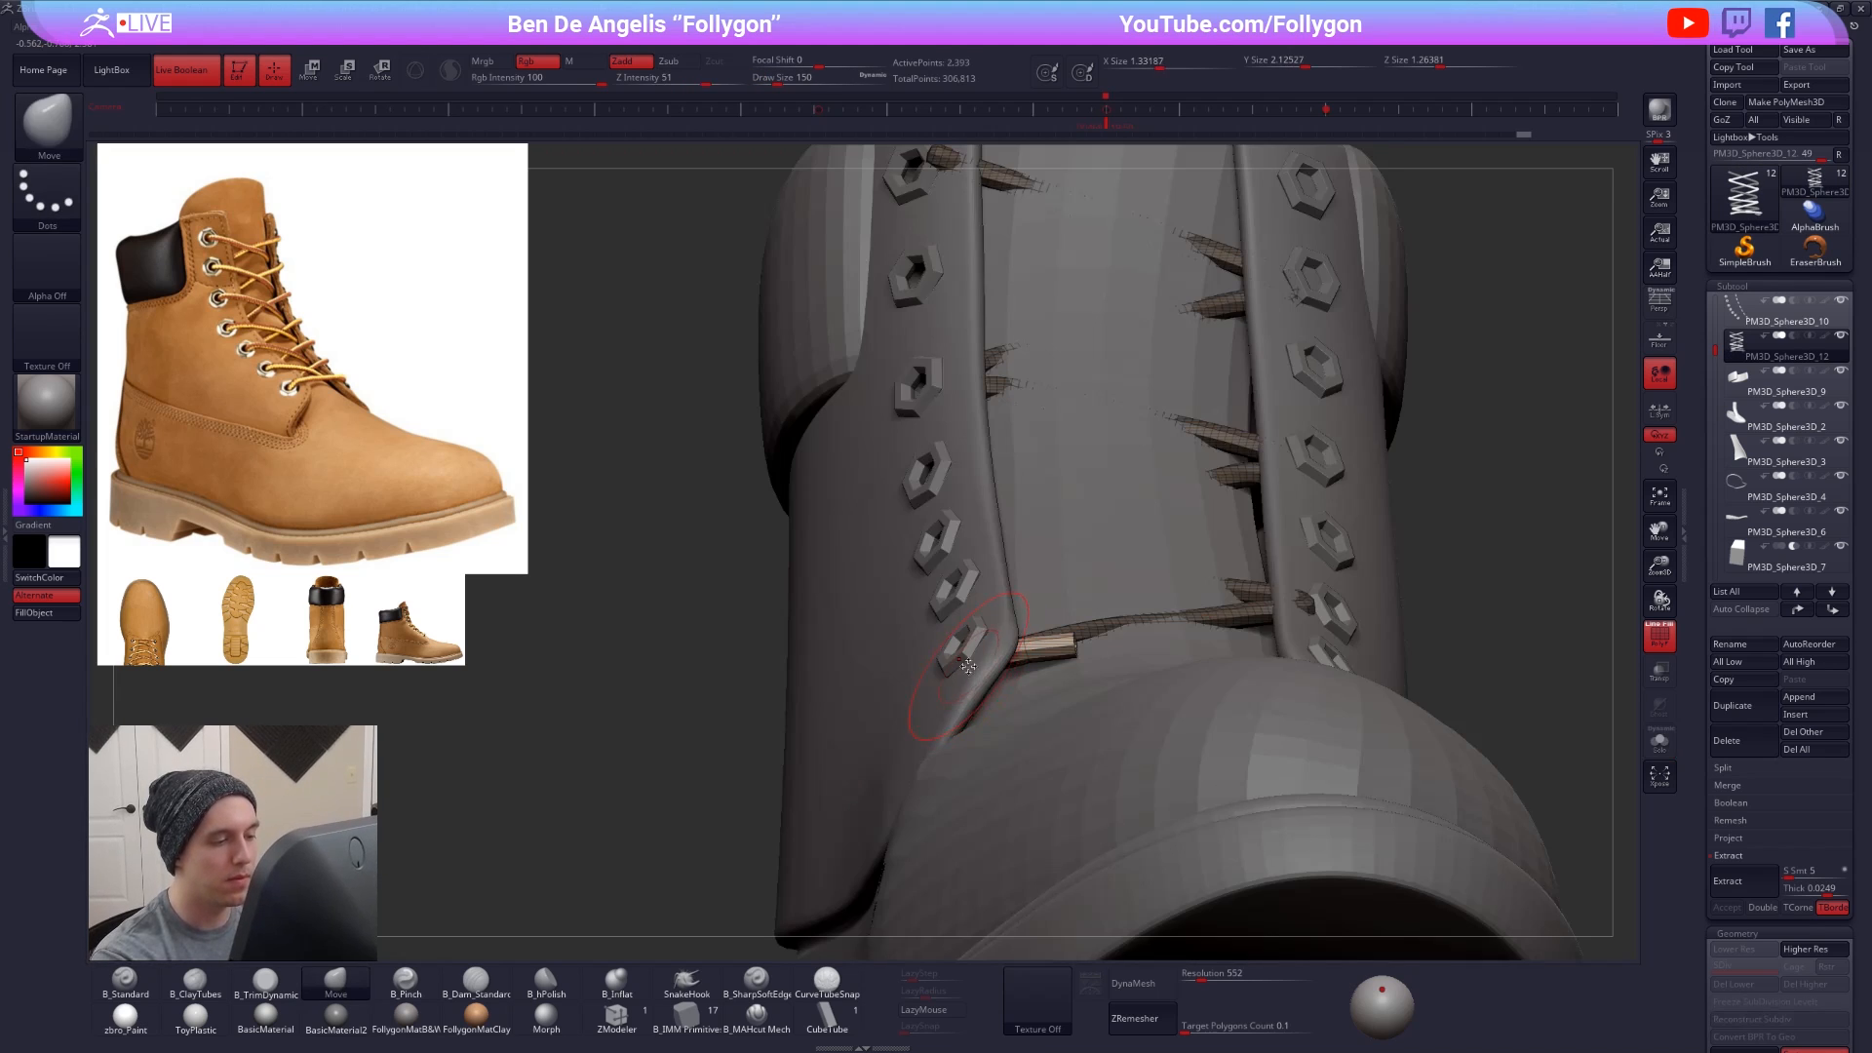
- Shift the brown end of the bottom lace segment into the lowest left eyelet with the Move brush
right_click_drag(1041, 660, 1214, 649)
right_click_drag(1026, 634, 1014, 631)
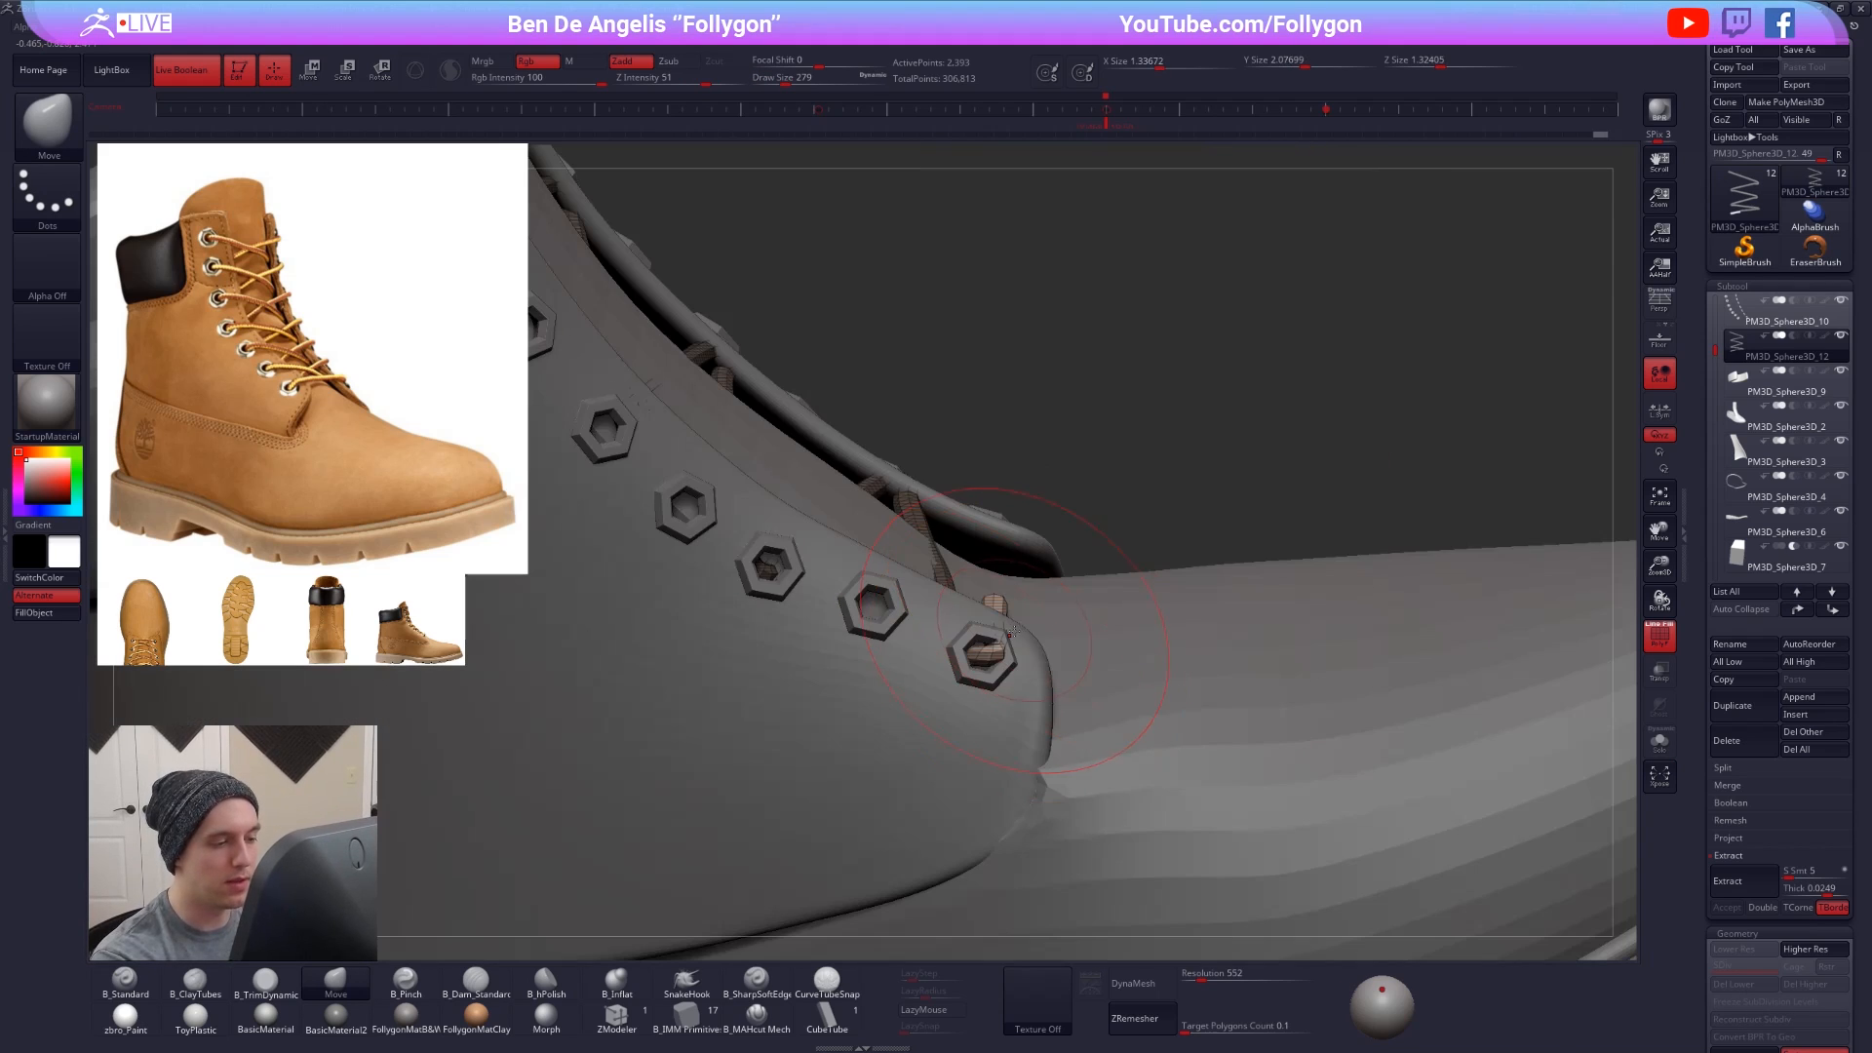
left_click_drag(1027, 615, 1035, 615)
key("space")
left_click_drag(1033, 632, 1023, 632)
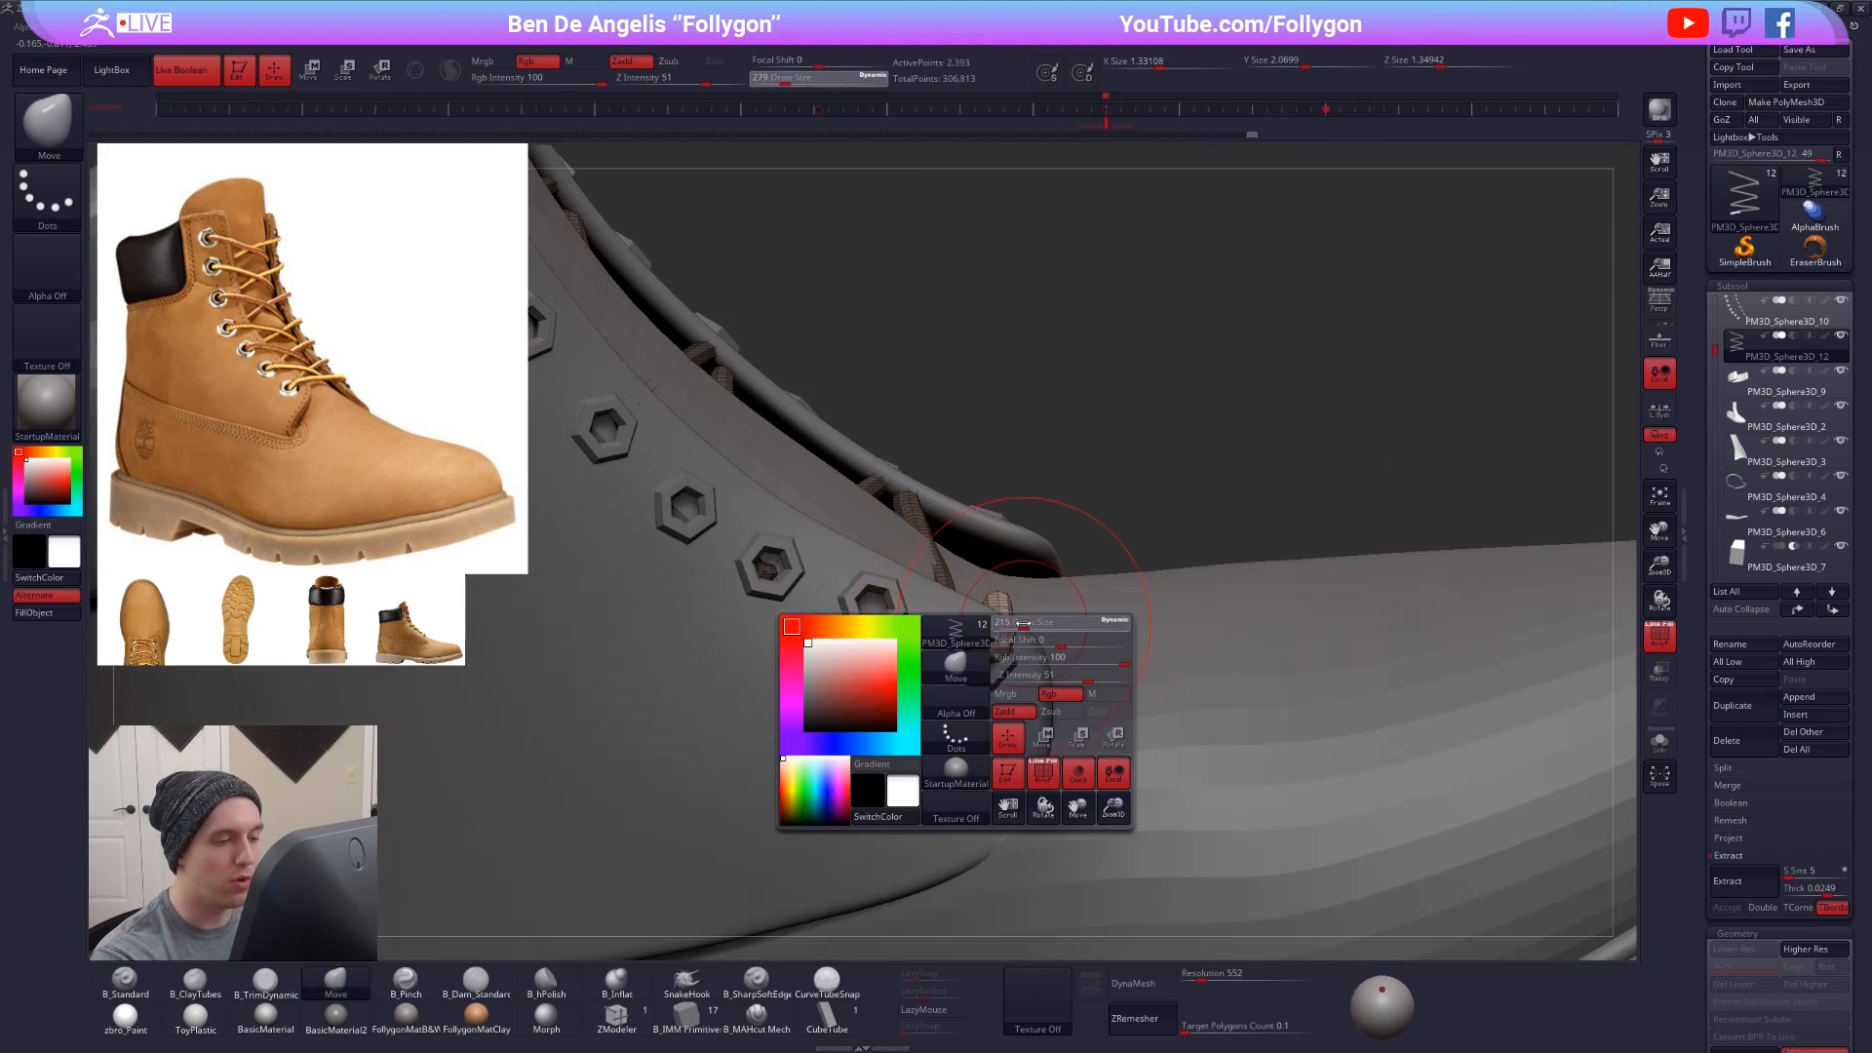
- Show the whole lace, clear its mask and pull the lower-left bend out over the lowest left eyelet
left_click(1110, 533, "ctrl+shift")
right_click_drag(1109, 536, 980, 593)
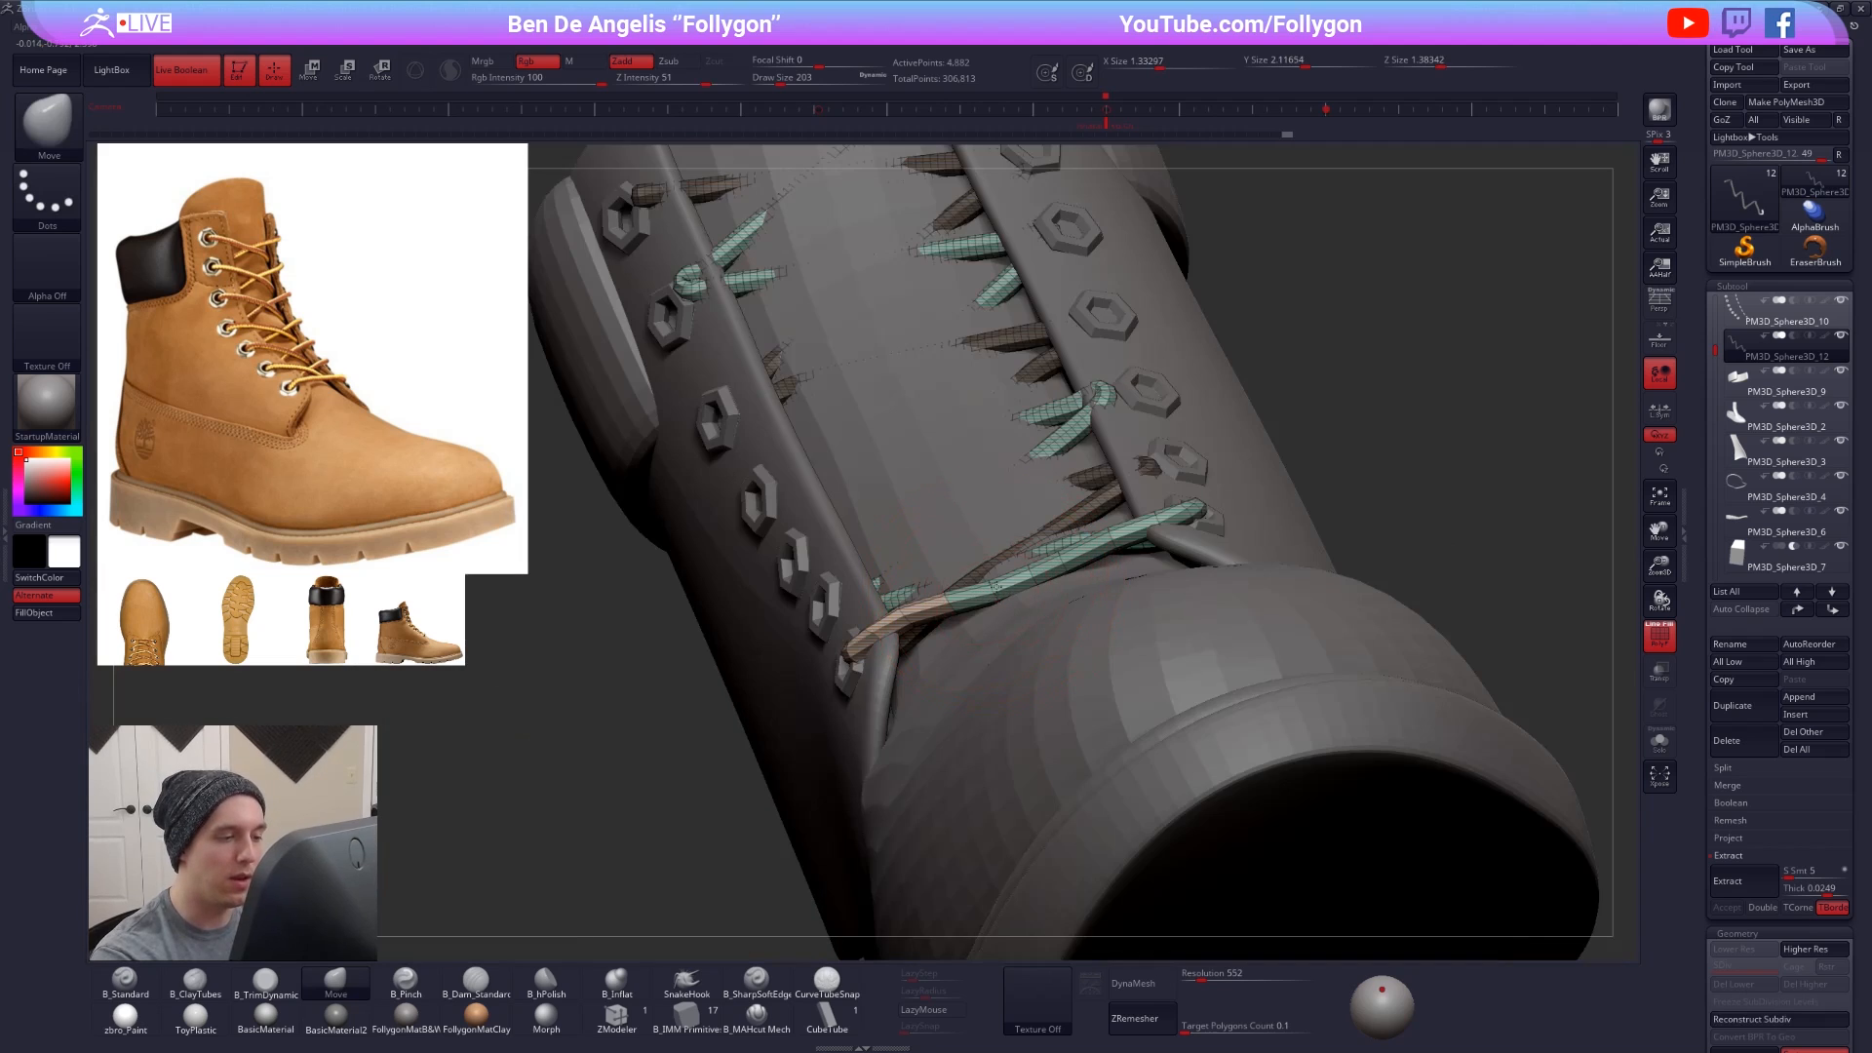
left_click_drag(994, 586, 991, 577)
left_click_drag(862, 623, 838, 671)
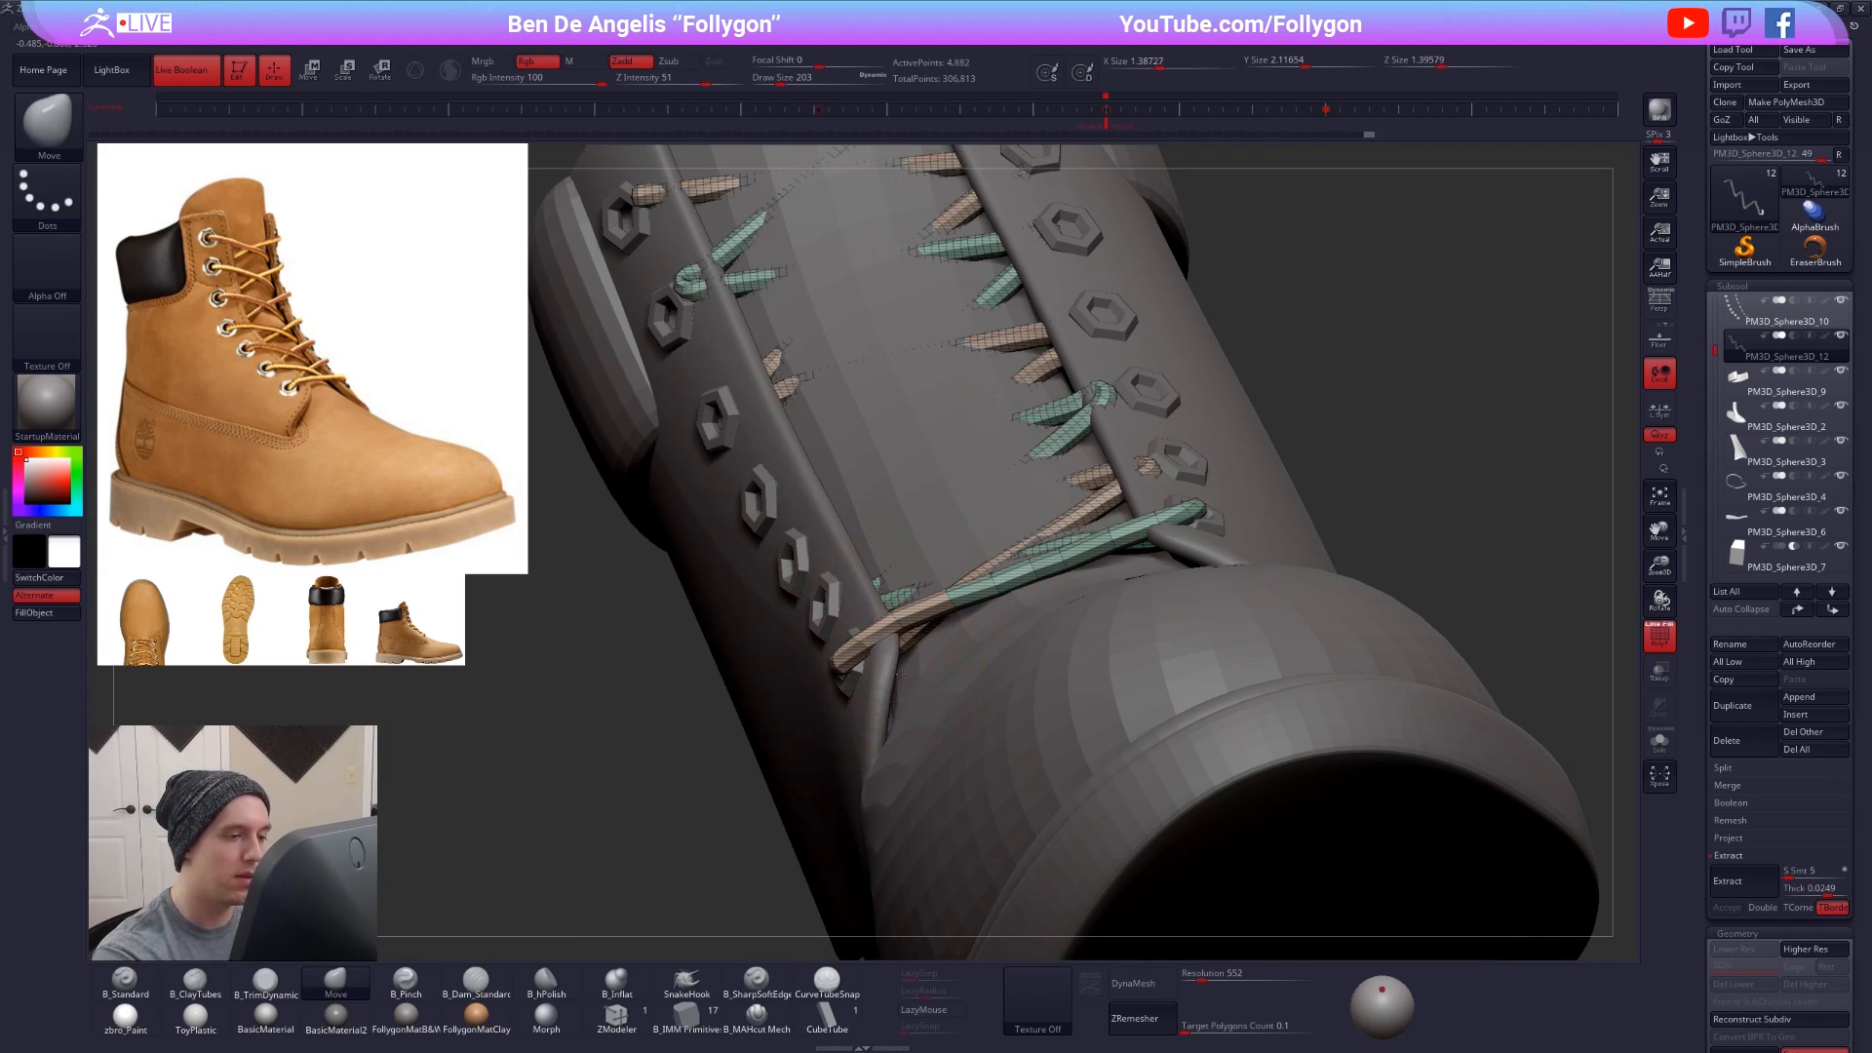
- Adjust the curve of the bottom lace segment between the two lowest eyelets with the Move brush
right_click_drag(901, 672, 960, 721)
left_click_drag(944, 581, 945, 595)
right_click_drag(969, 643, 1038, 610)
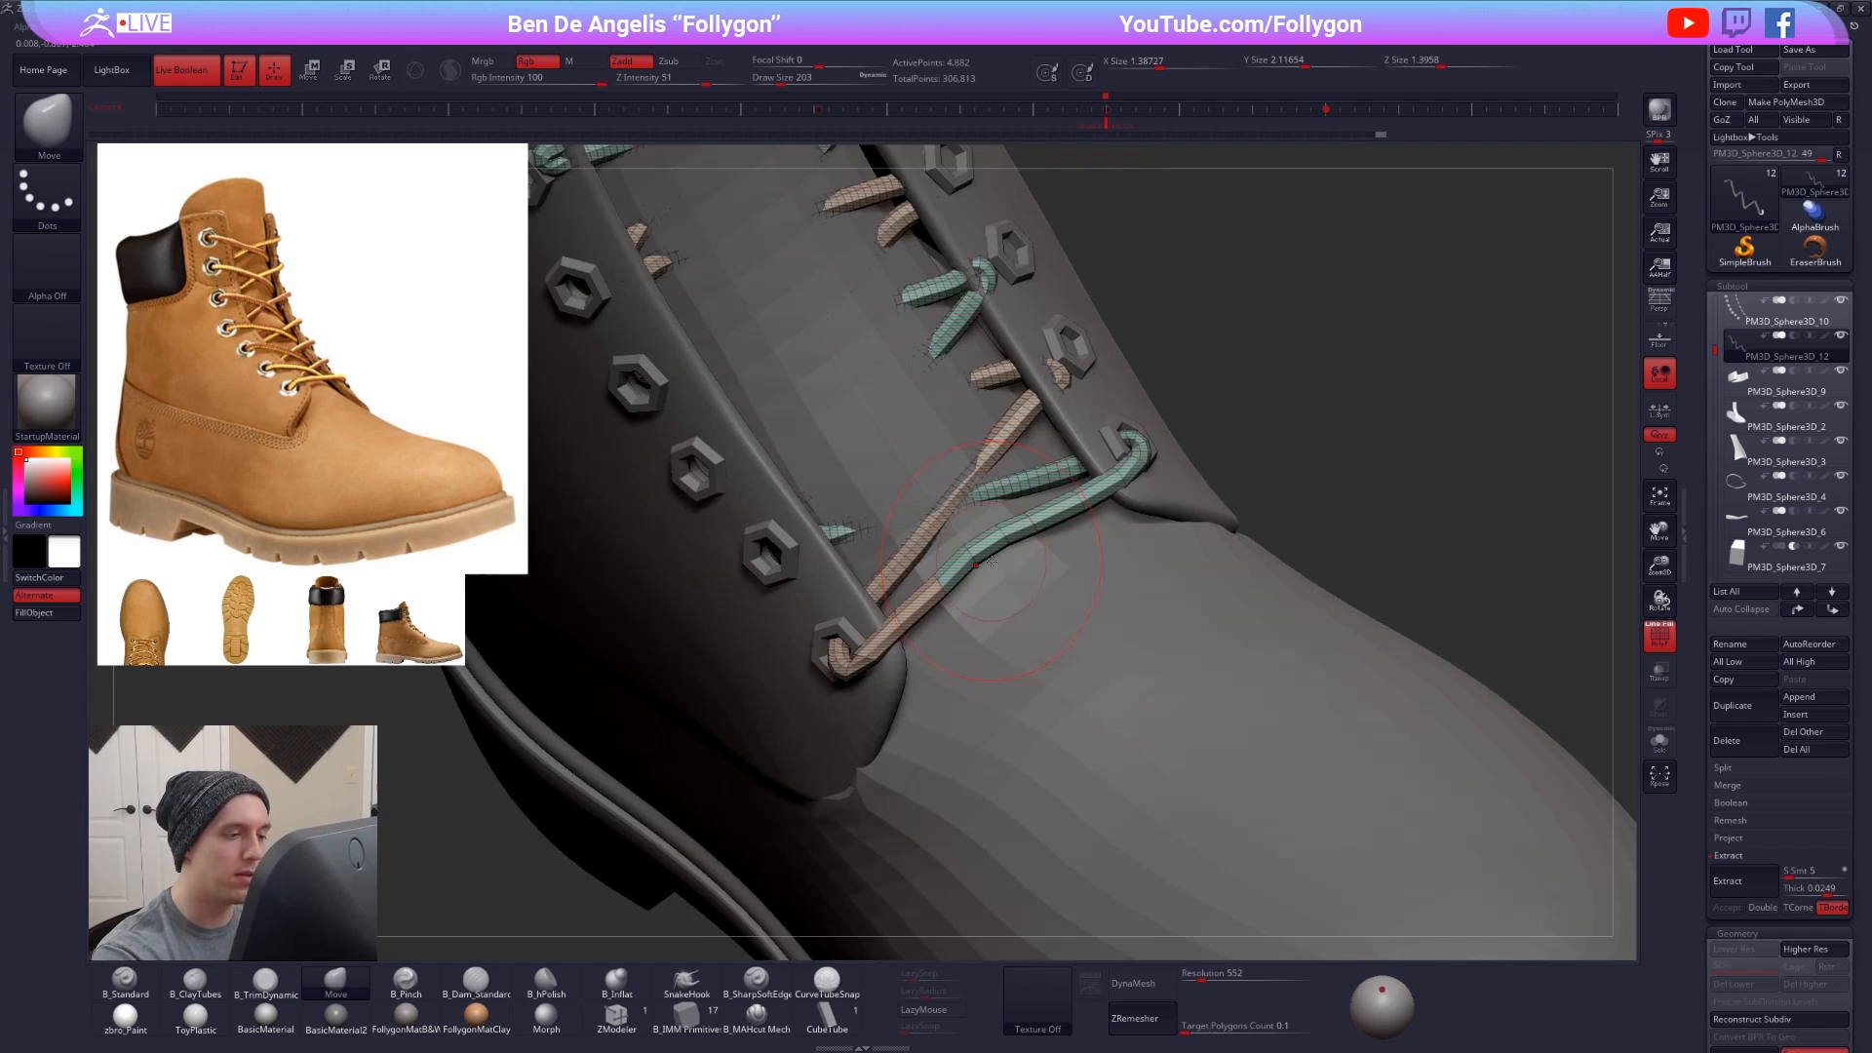
mouse_move(1000, 567)
left_mouse_down()
mouse_move(992, 546)
mouse_move(990, 585)
mouse_move(991, 559)
left_mouse_up()
- Isolate the lace and delete the excess edge loops around its lower-left bend with ZModeler
key("space")
key("space")
key("shift+f")
mouse_move(842, 678)
right_mouse_down()
mouse_move(870, 672)
mouse_move(857, 682)
mouse_move(889, 704)
right_mouse_up()
key("alt+s")
key("shift+f")
left_click(624, 1015)
mouse_move(829, 780)
right_mouse_down()
mouse_move(846, 770)
mouse_move(850, 838)
mouse_move(828, 770)
right_mouse_up()
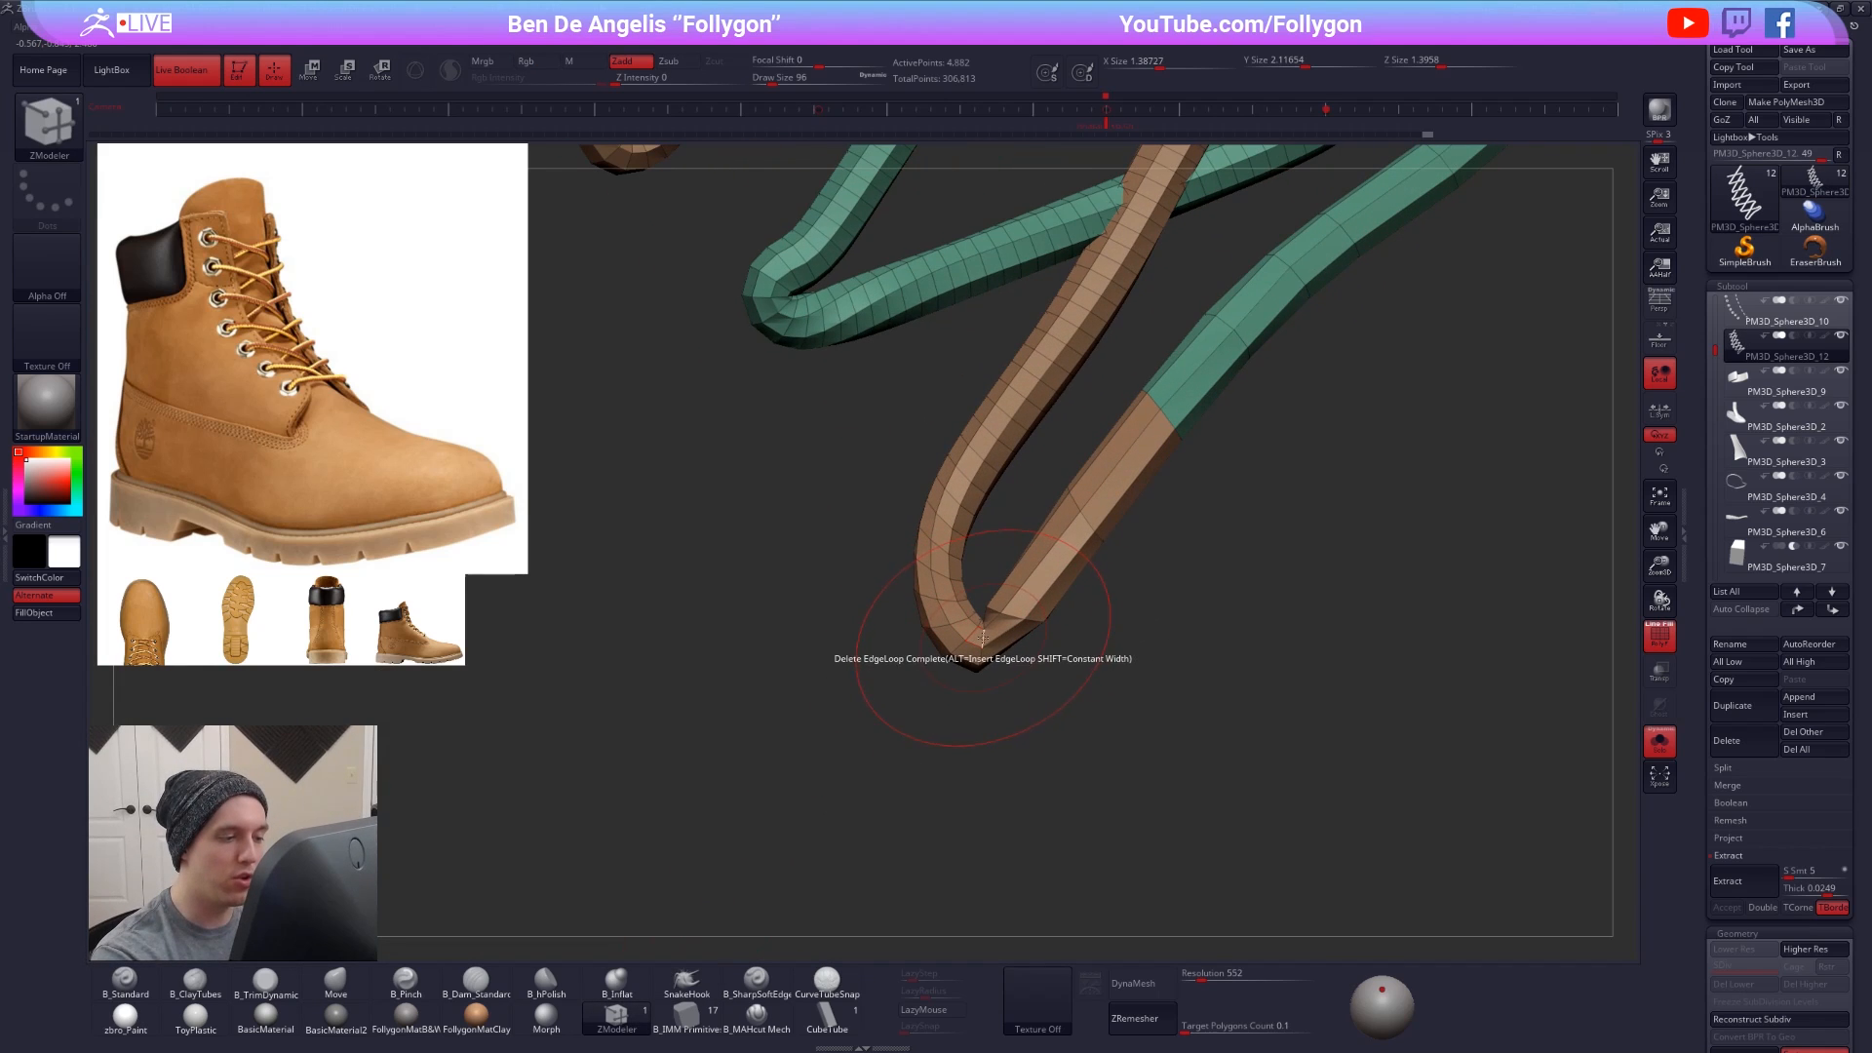
left_click(971, 633)
left_click(957, 620)
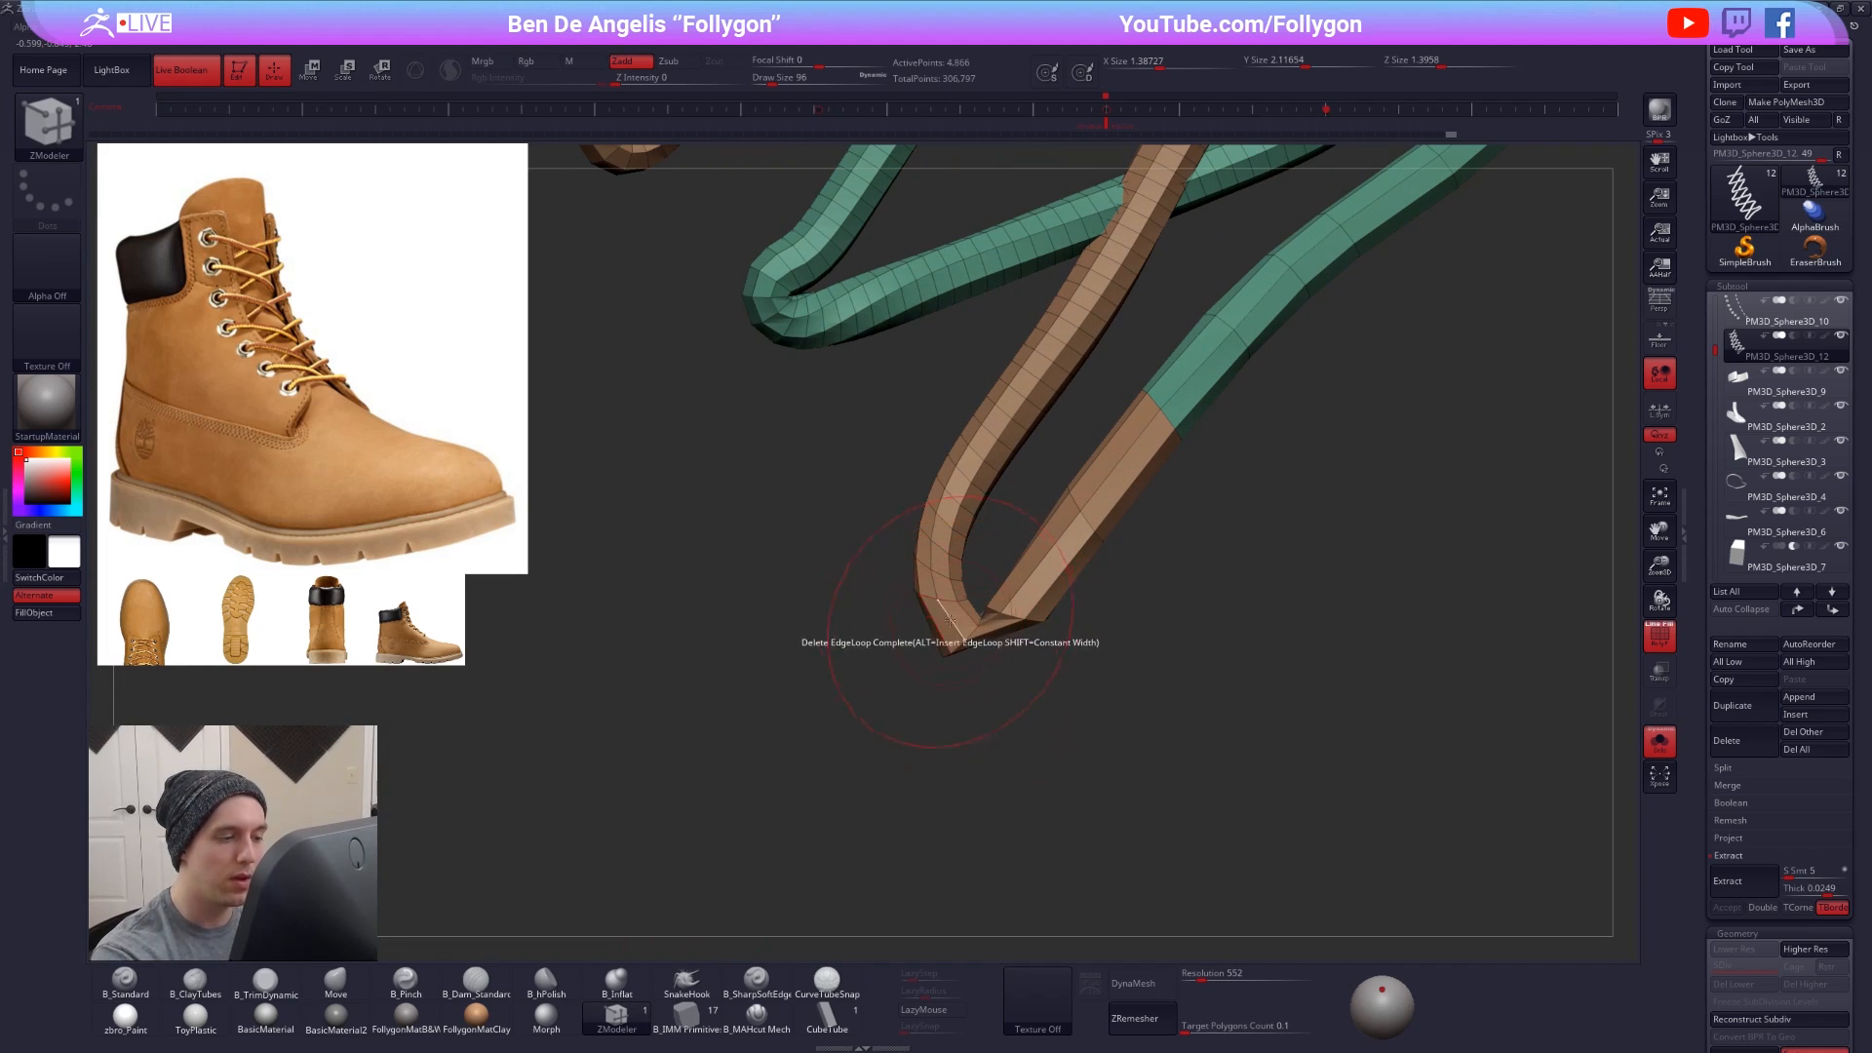
left_click(943, 582)
left_click(942, 523)
- Bevel the edge loop at the tip of the lower-left lace bend using ZModeler's complete EdgeLoop target
right_click_drag(923, 703, 944, 755)
key("space")
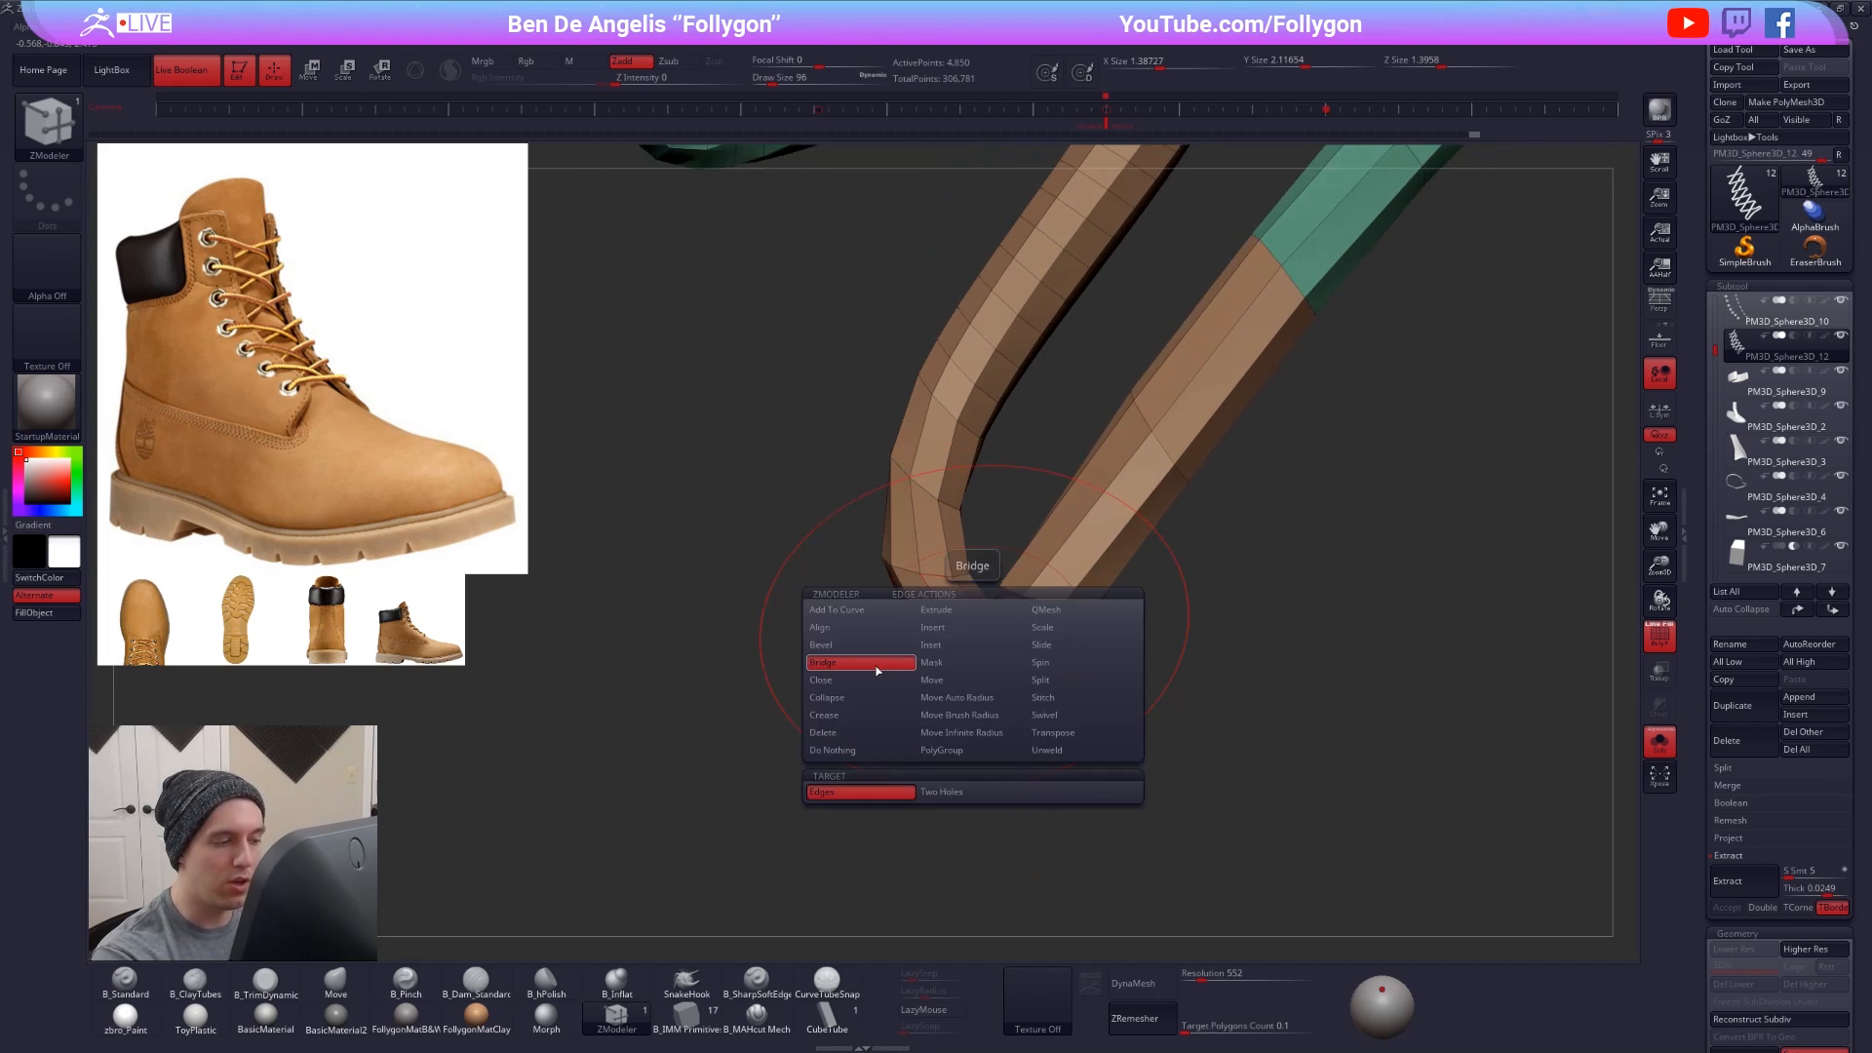
left_click(820, 644)
left_click(862, 795)
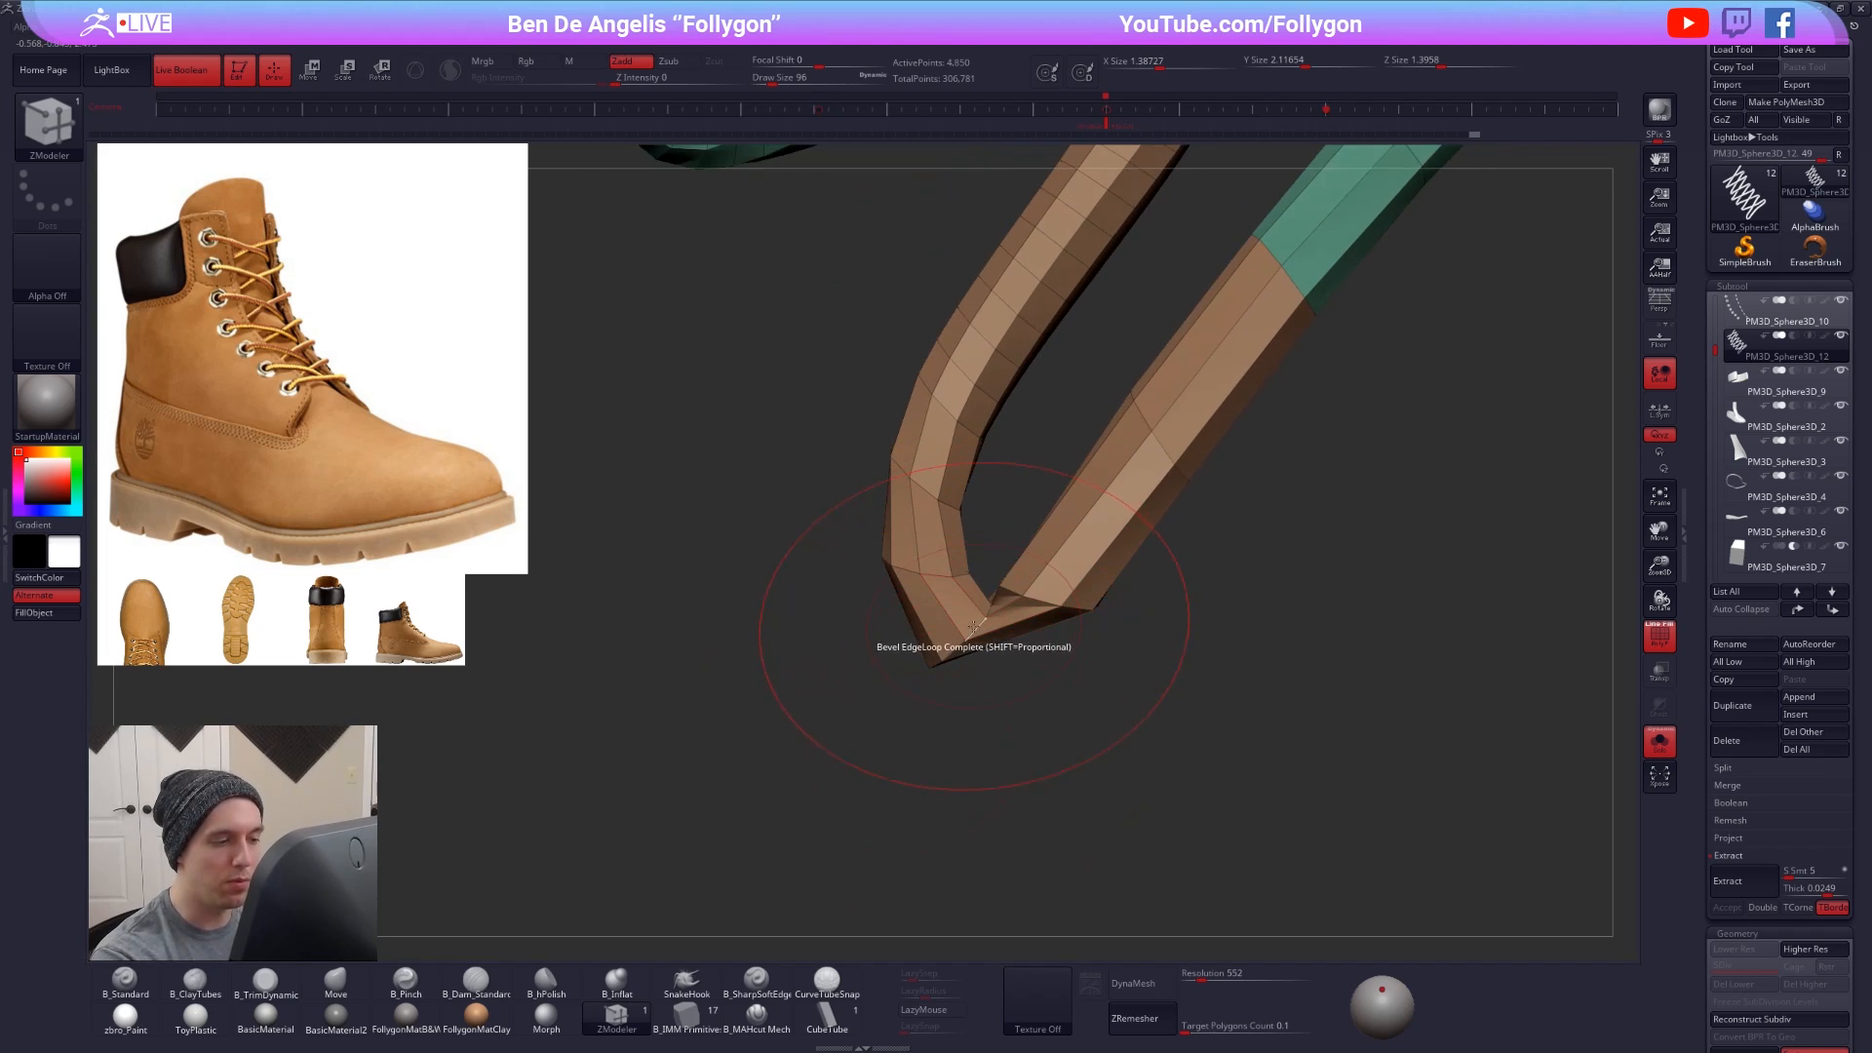
left_click_drag(984, 648, 985, 653)
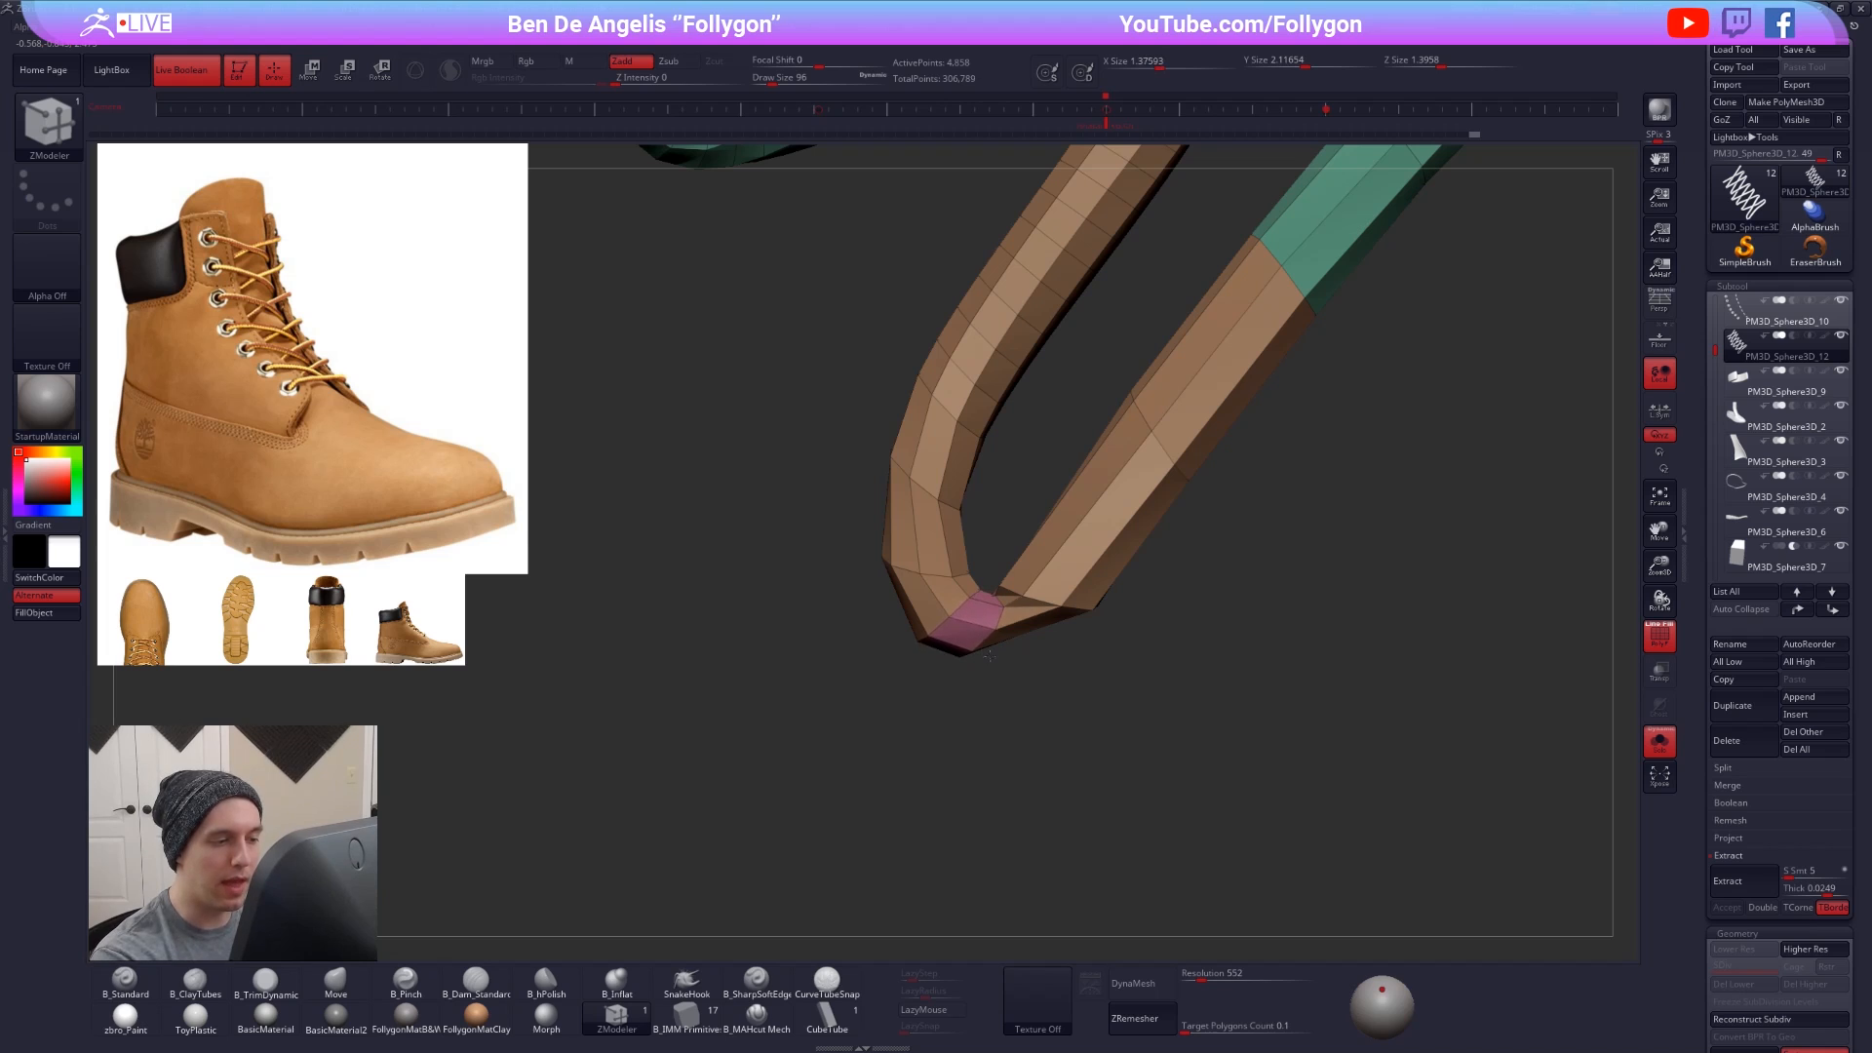
key("space")
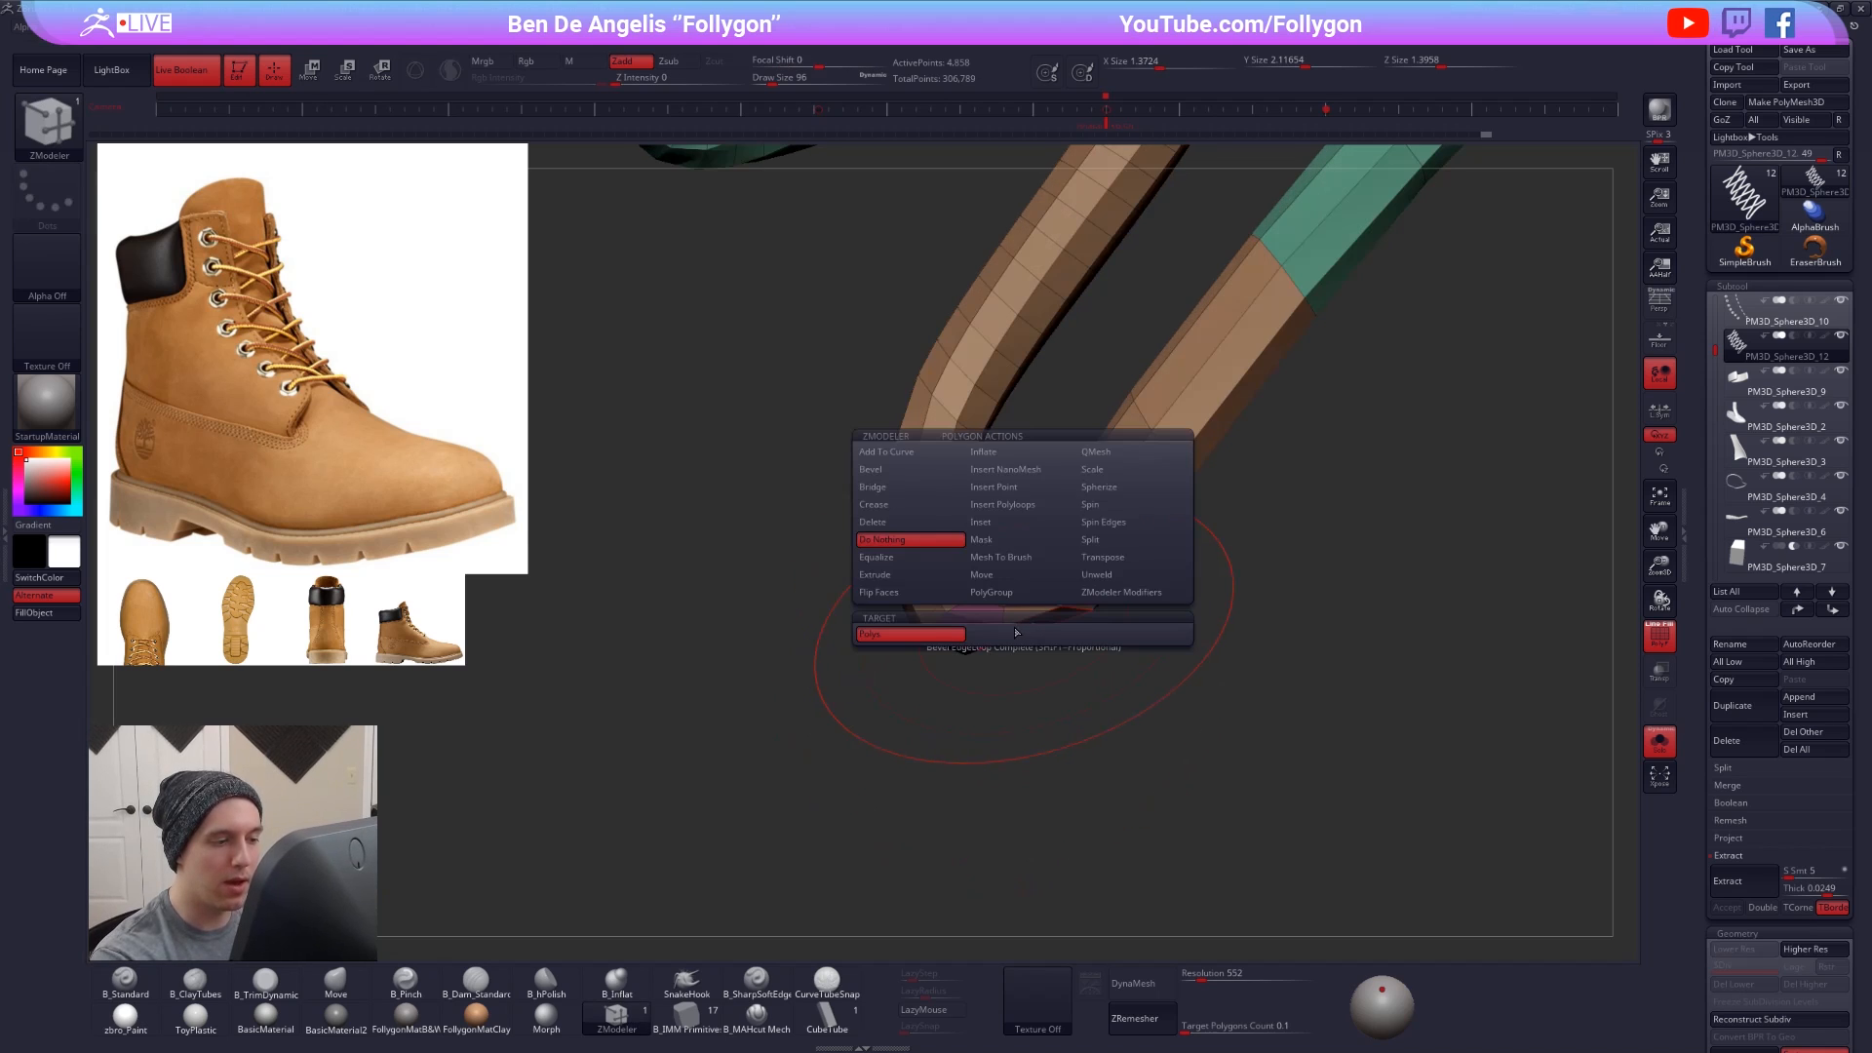
key("space")
left_click(1021, 640)
- Reshape the points around the beveled lace bend with a small Move brush, checking the form with dynamic subdivision
key("b")
key("m")
key("v")
mouse_move(1170, 594)
left_mouse_down()
mouse_move(1086, 591)
mouse_move(986, 639)
mouse_move(1017, 646)
left_mouse_up()
mouse_move(1121, 623)
left_mouse_down()
mouse_move(1026, 669)
mouse_move(1053, 636)
mouse_move(1039, 647)
left_mouse_up()
left_click_drag(1063, 697, 1019, 756)
key("space")
mouse_move(988, 648)
left_mouse_down()
mouse_move(1032, 660)
mouse_move(949, 703)
mouse_move(1000, 671)
mouse_move(1073, 669)
left_mouse_up()
key("space")
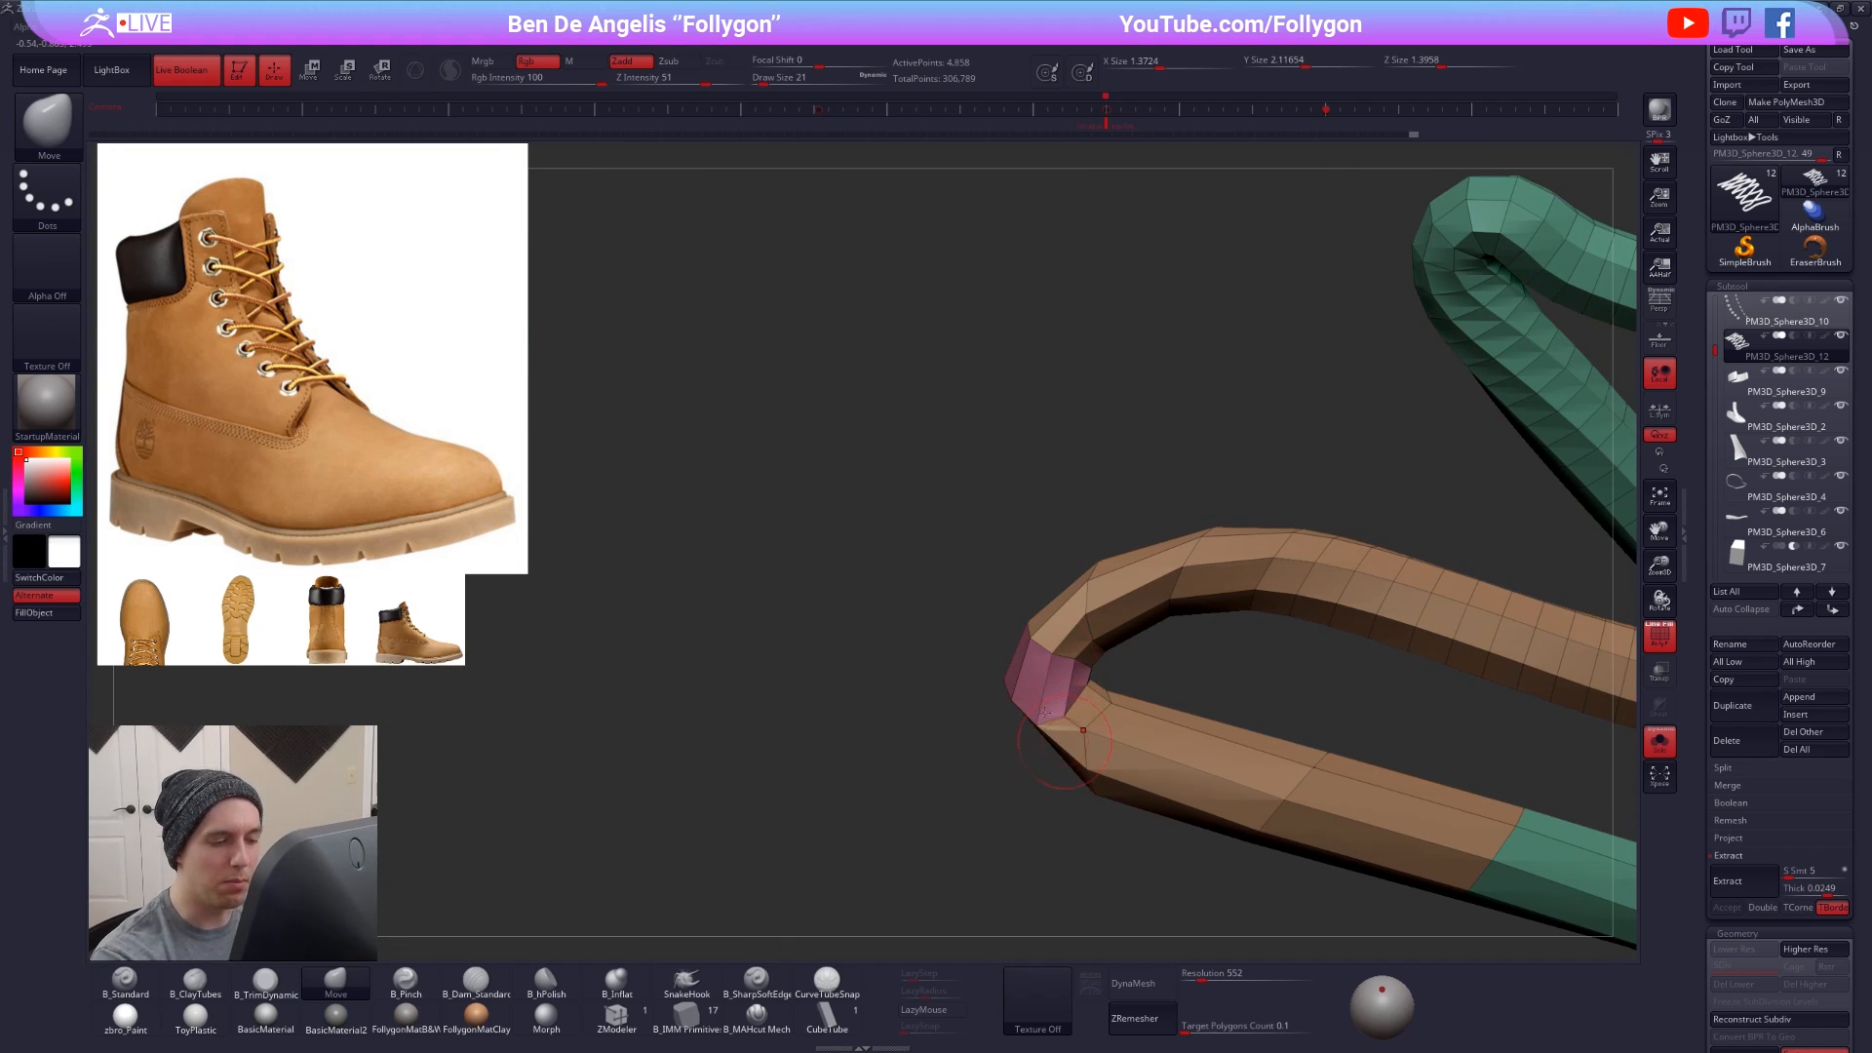
key("d")
key("shift+d")
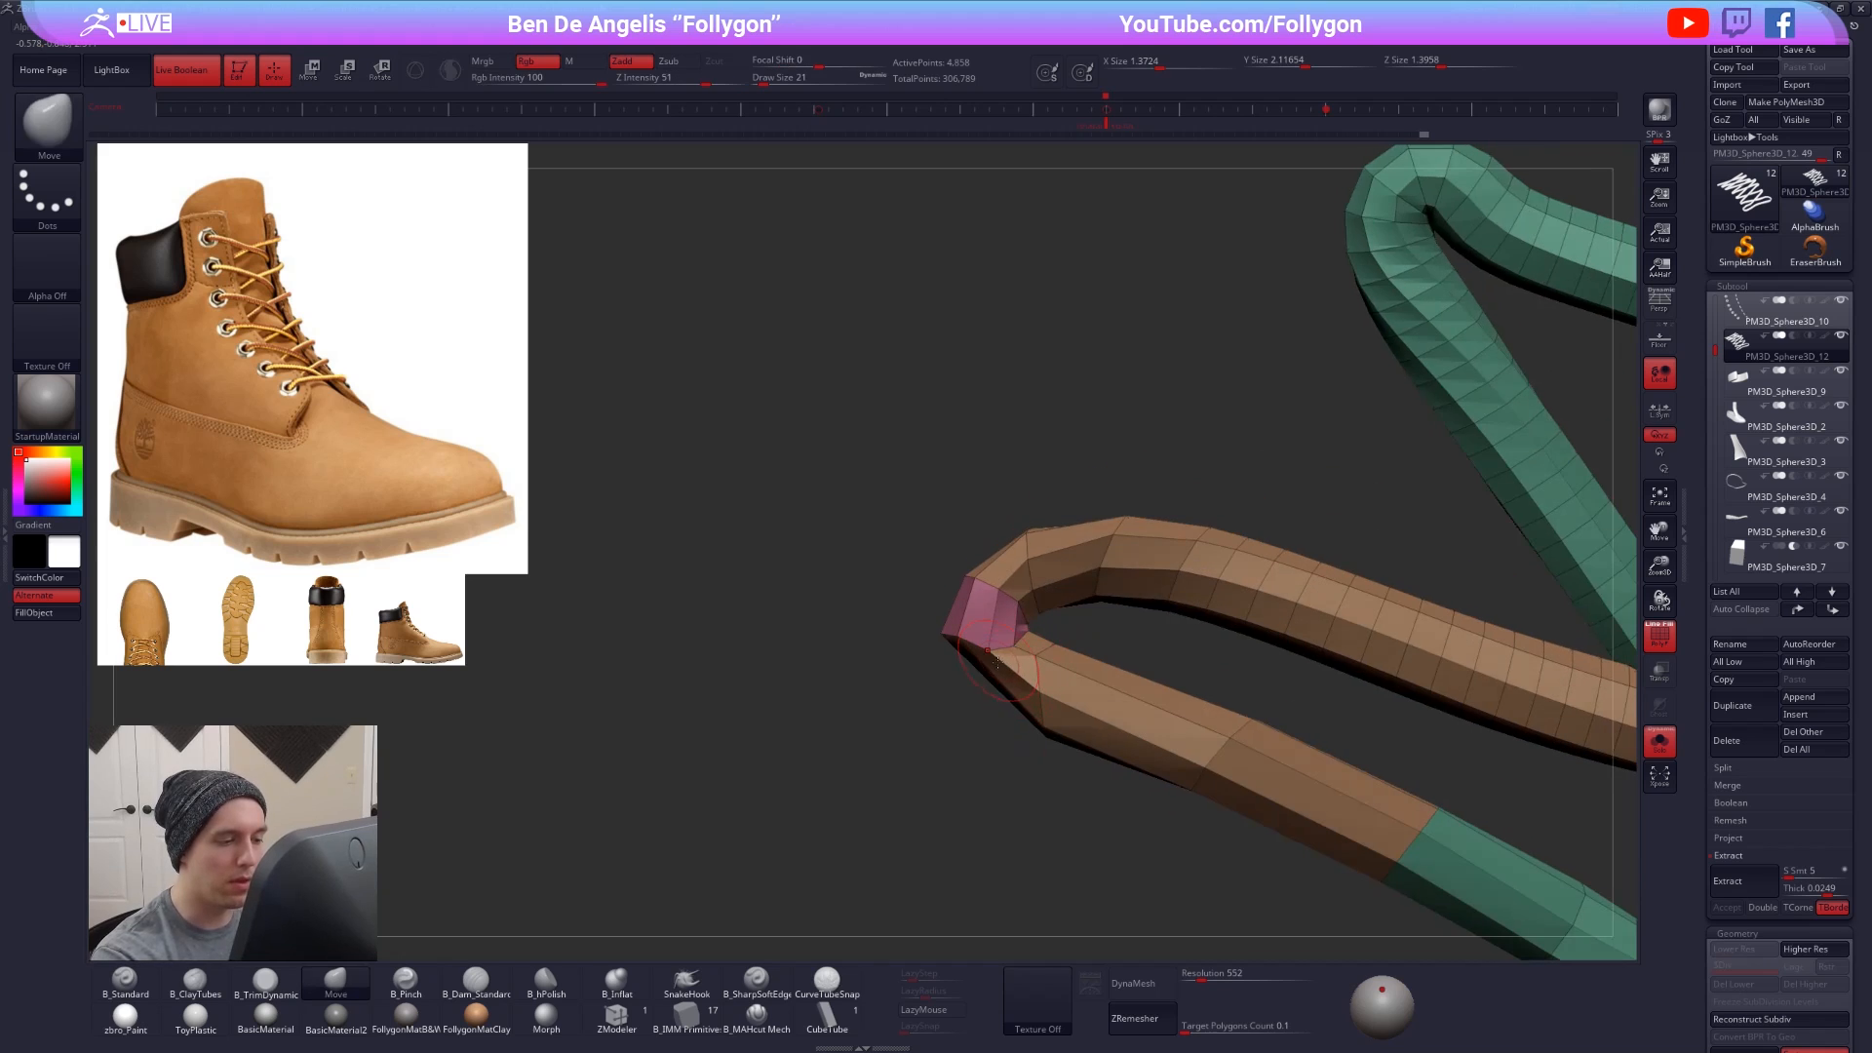
mouse_move(978, 770)
left_mouse_down()
mouse_move(1040, 734)
mouse_move(987, 616)
mouse_move(882, 649)
mouse_move(923, 632)
mouse_move(889, 665)
mouse_move(1160, 738)
mouse_move(960, 670)
mouse_move(964, 653)
mouse_move(1014, 697)
left_mouse_up()
- Turn on dynamic subdivision without the wireframe, show the boot again and set the Move brush draw size to 150
key("d")
key("shift+f")
key("2")
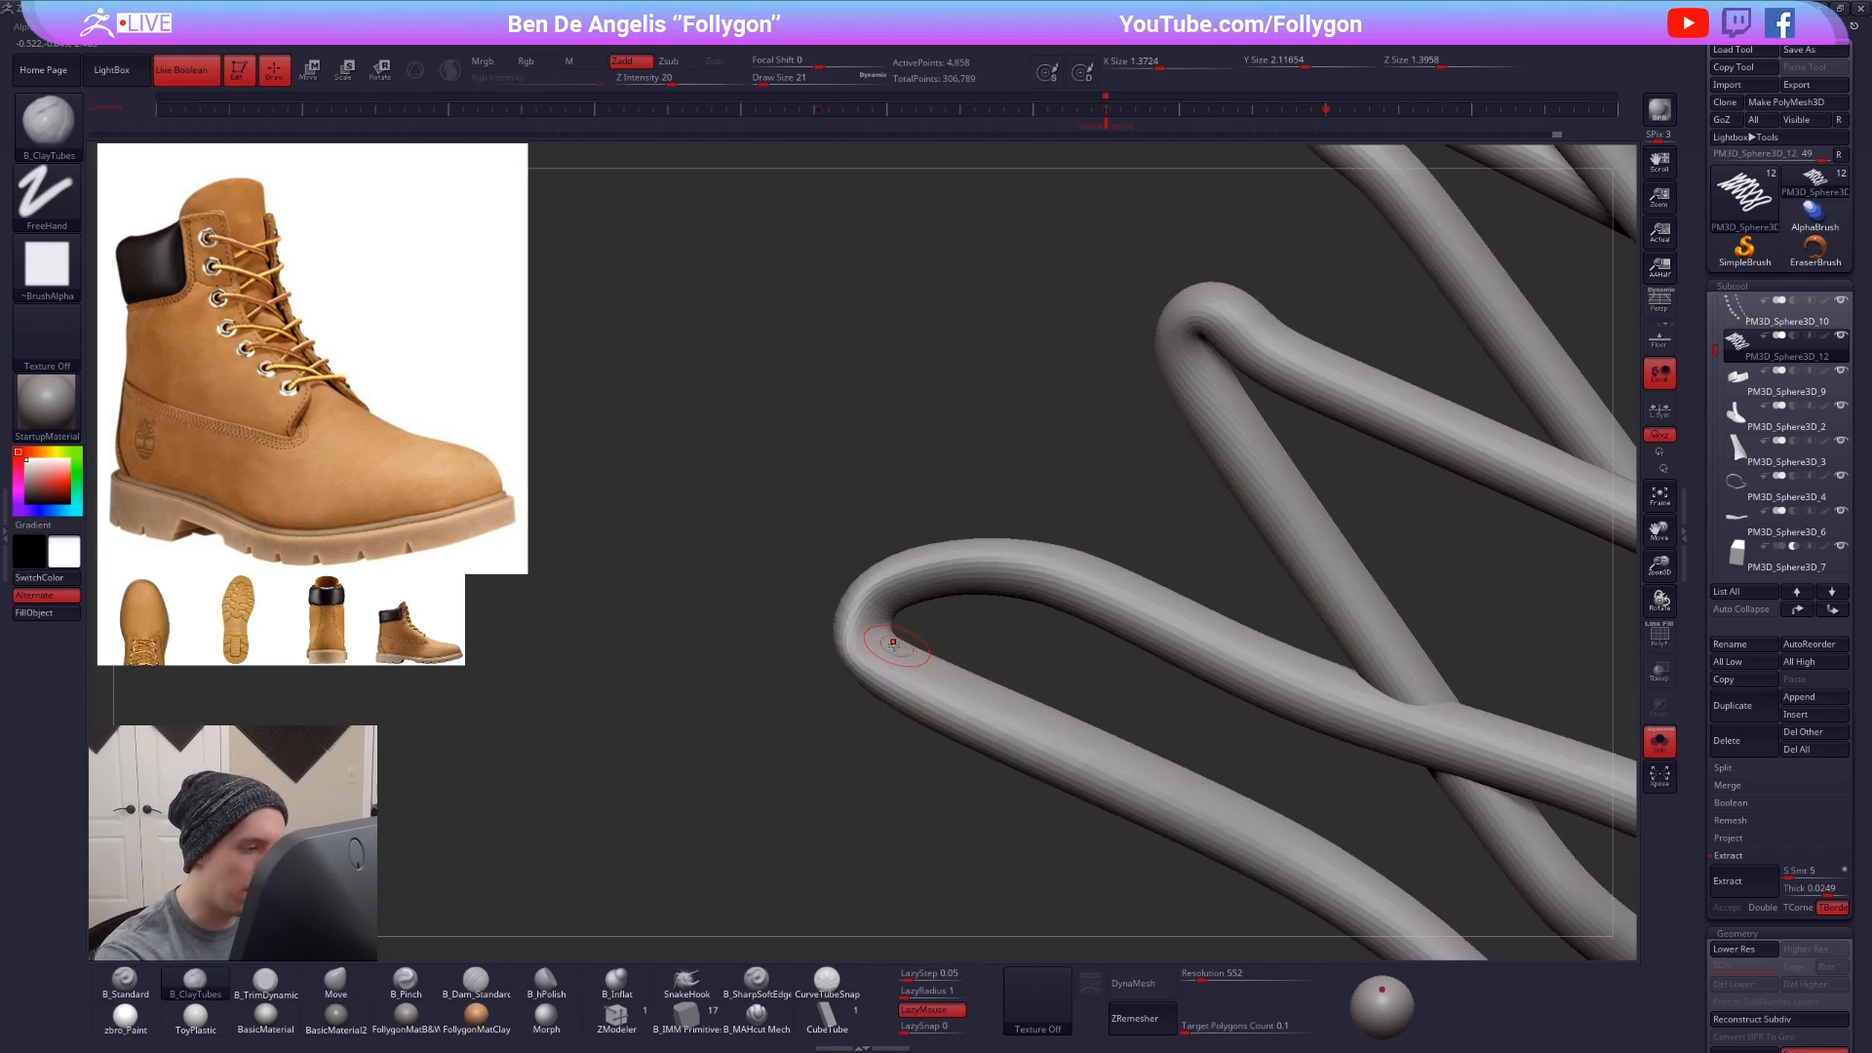
right_click_drag(875, 620, 877, 546, "alt")
key("s")
right_click_drag(969, 709, 940, 682)
key("4")
key("space")
left_click_drag(897, 637, 927, 669)
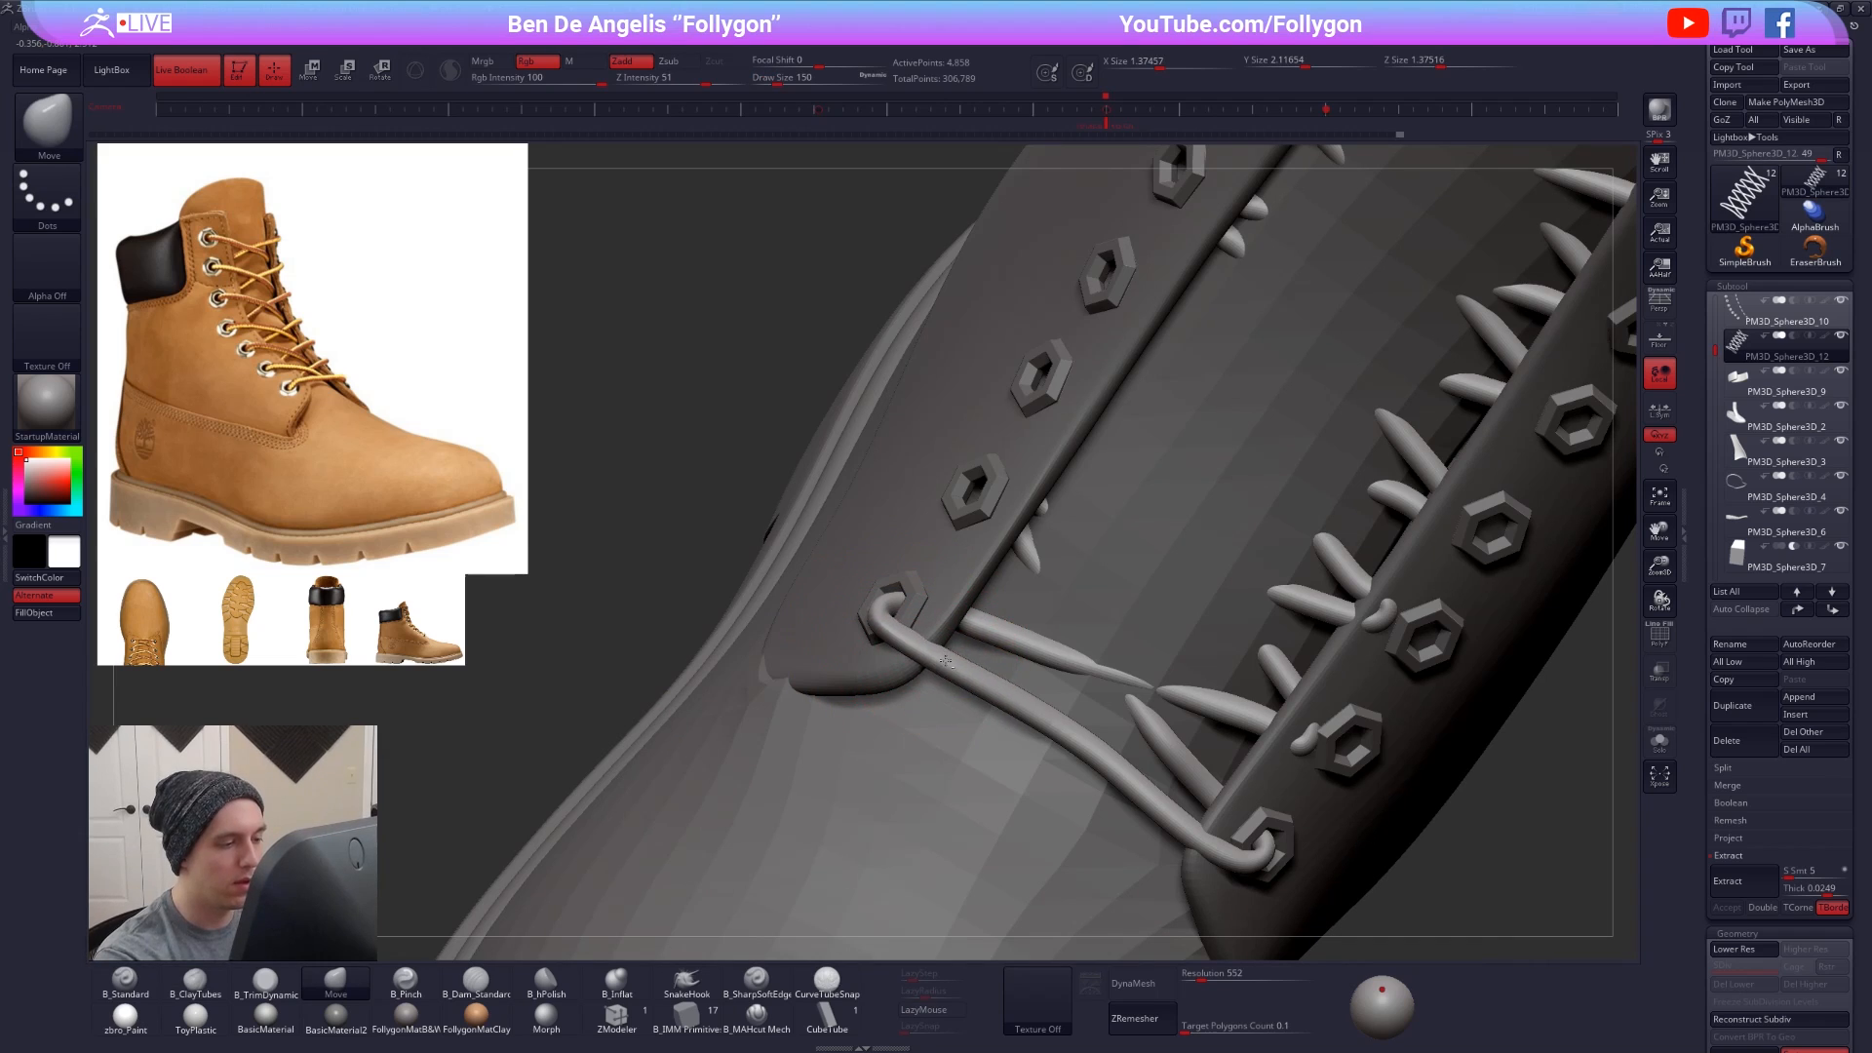
- Fit the lace bend into the lowest left eyelet with the Move brush, checking it from the side of the boot
right_click_drag(931, 694, 927, 655)
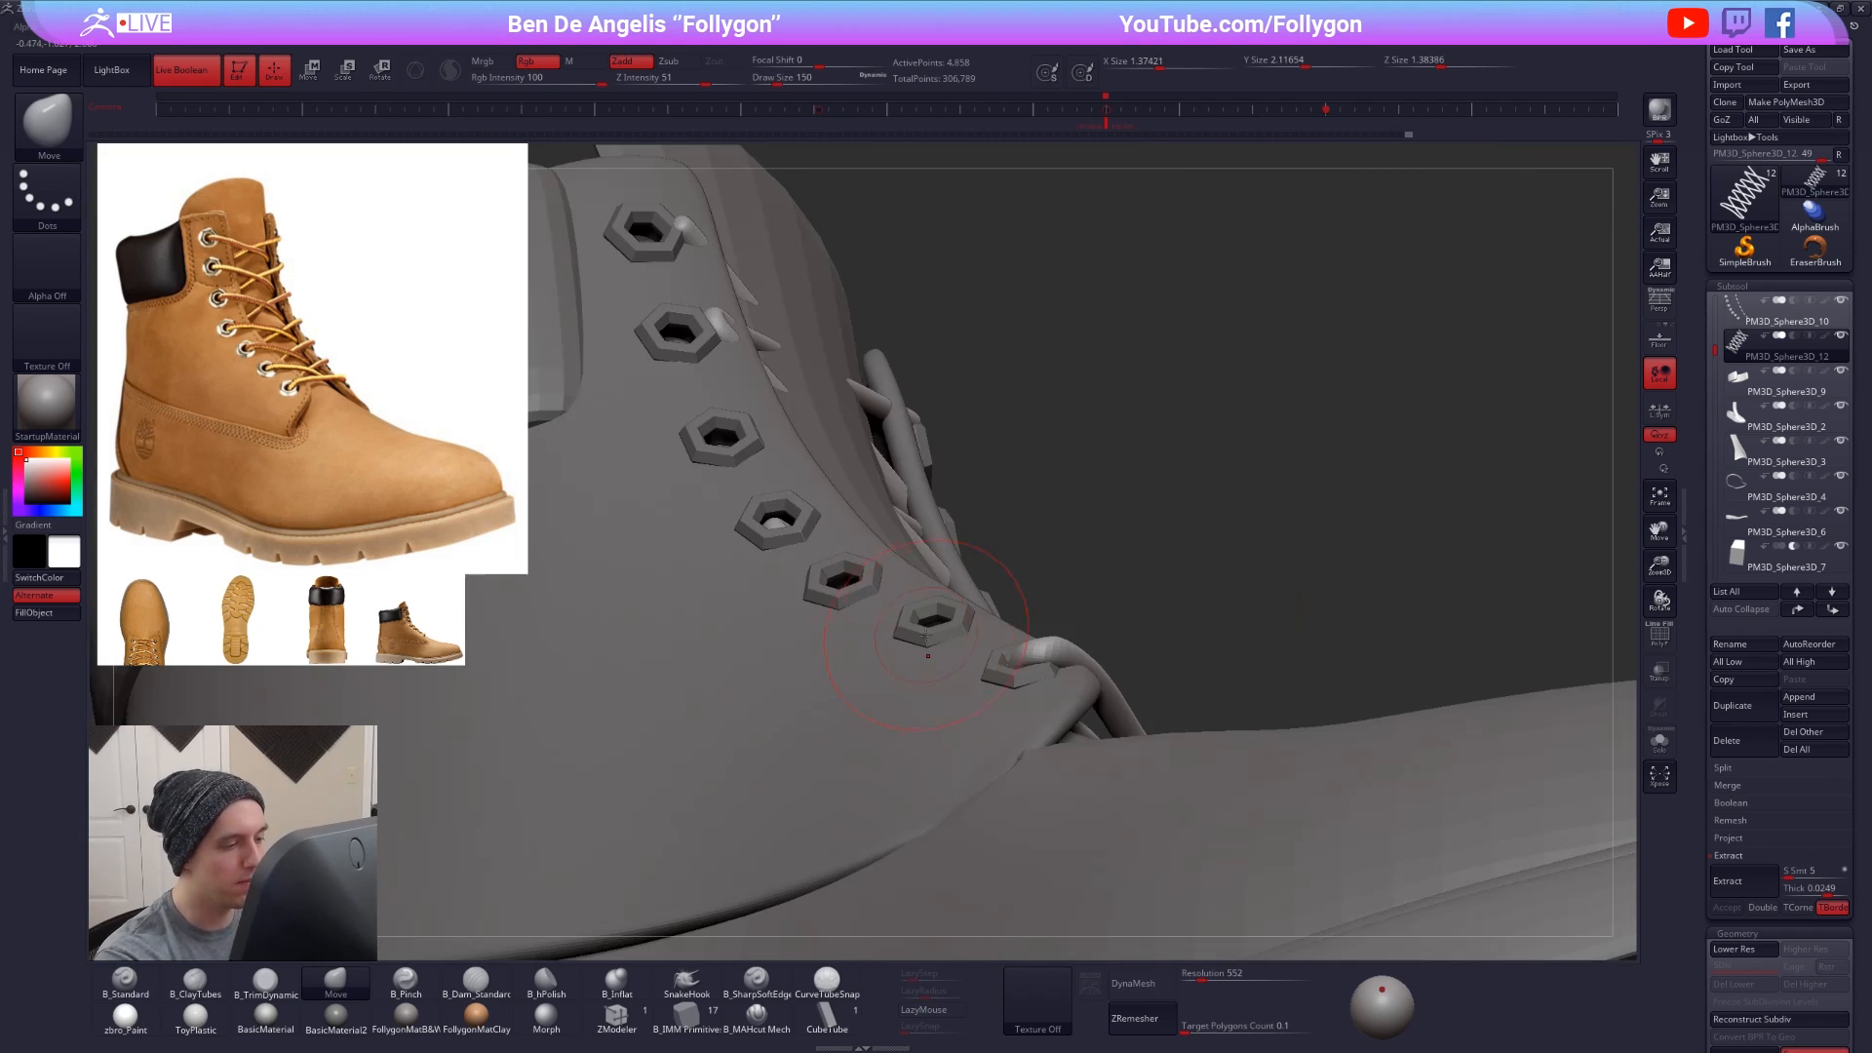
left_click_drag(1076, 668, 1091, 673)
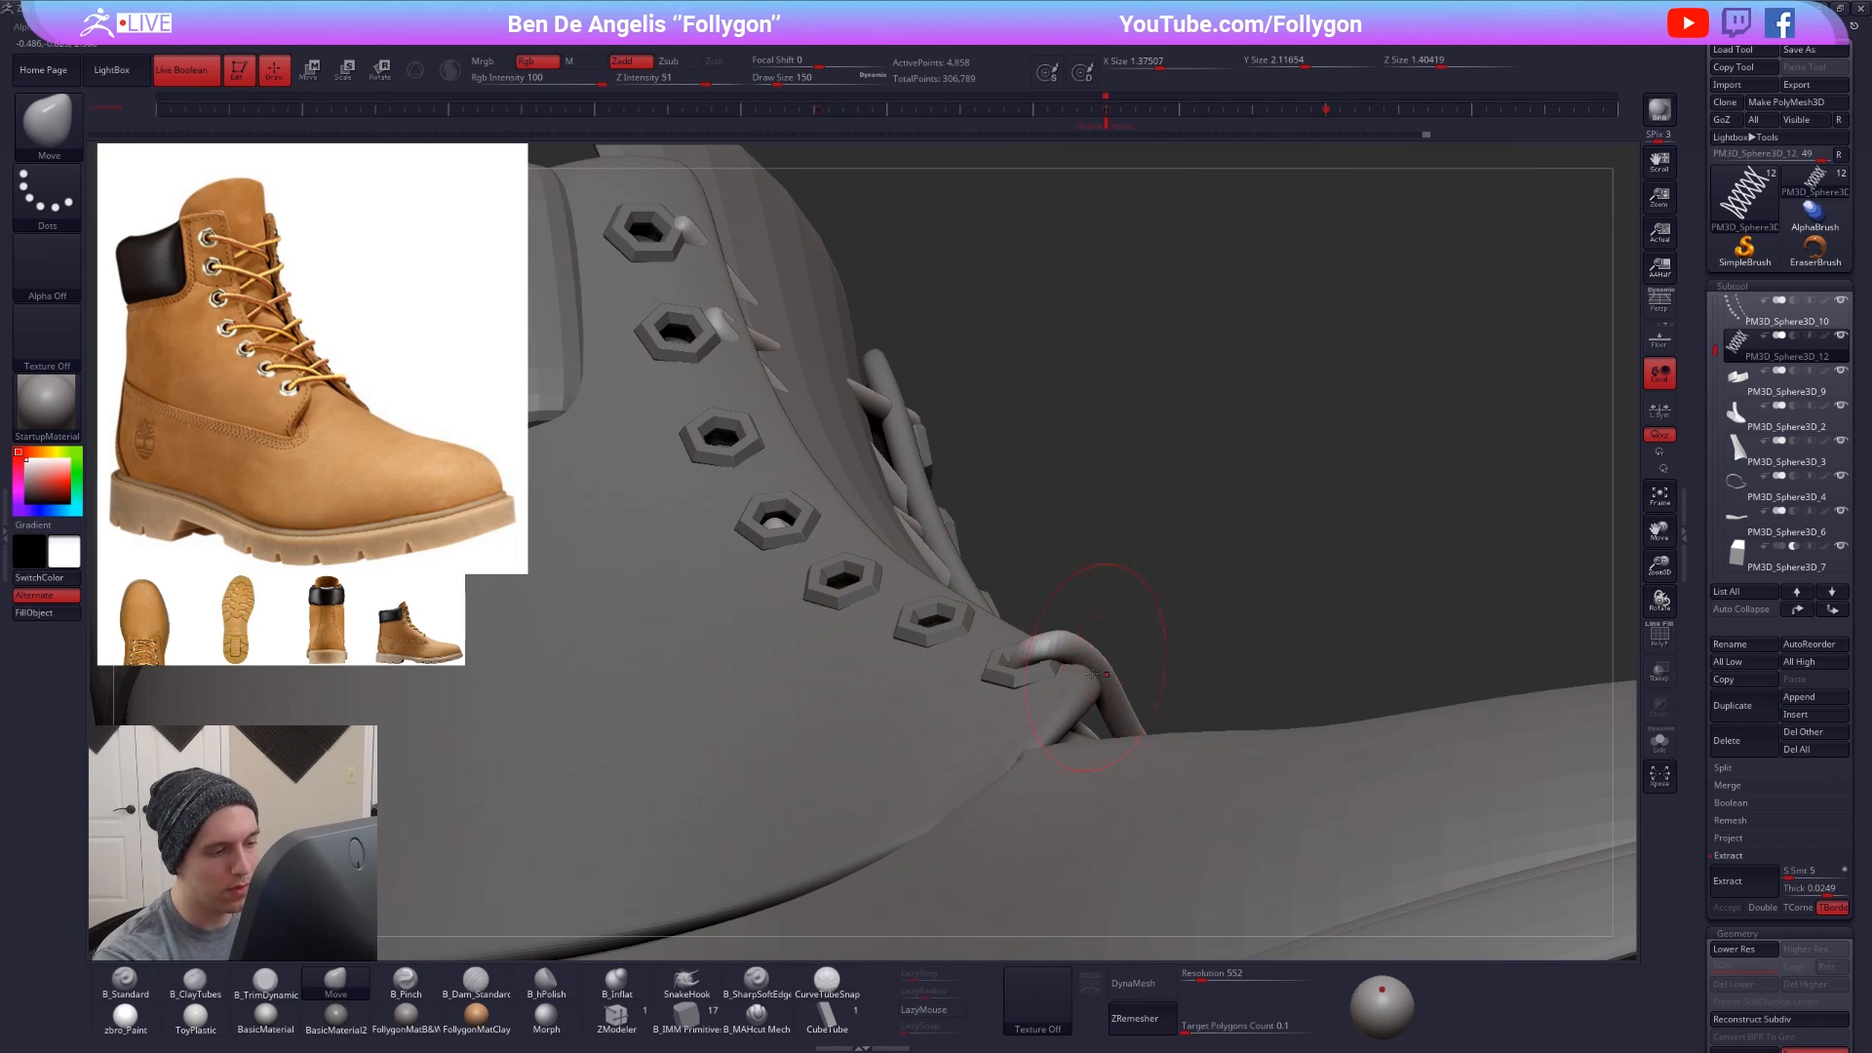
right_click_drag(1080, 680, 1016, 704)
left_click_drag(1032, 648, 1028, 641)
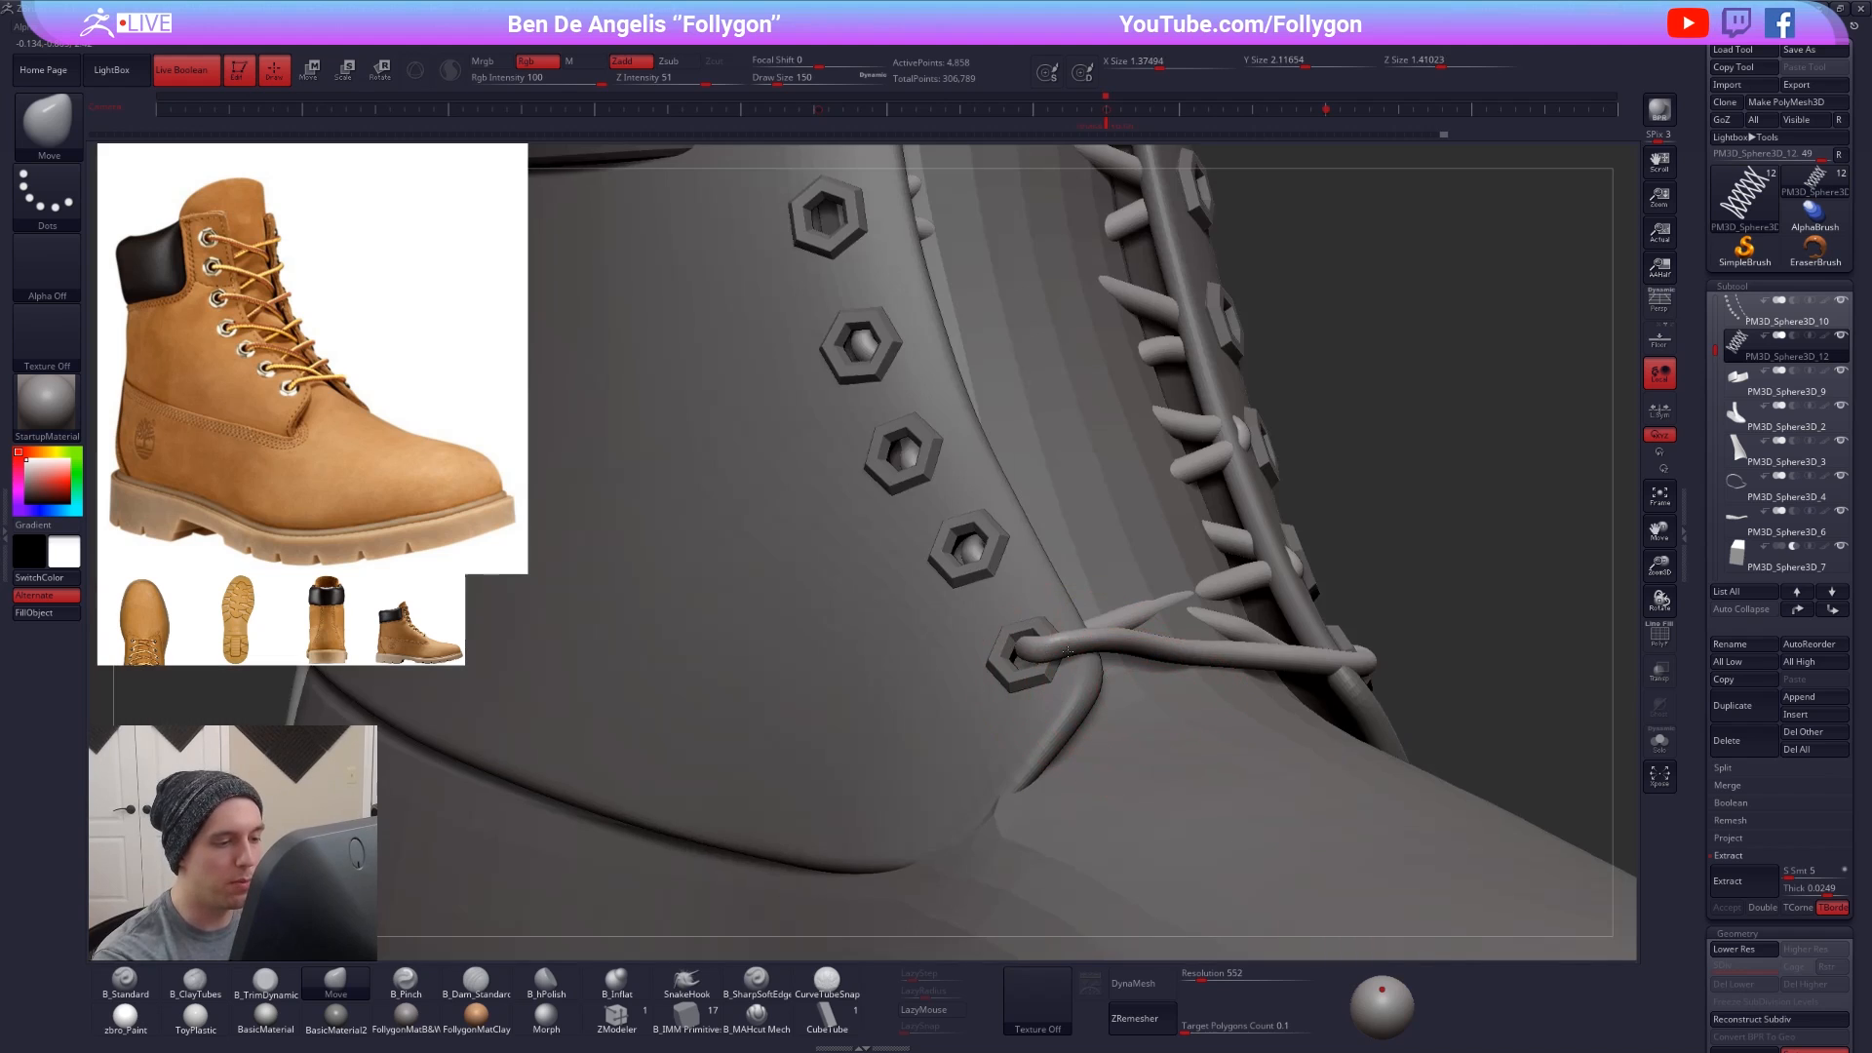
right_click_drag(1084, 703, 1094, 647, "ctrl")
key("space")
left_click_drag(1104, 652, 1121, 659)
- Smooth the bottom lace segment with subdivision off, restore dynamic subdivision and show the full boot
key("shift+s")
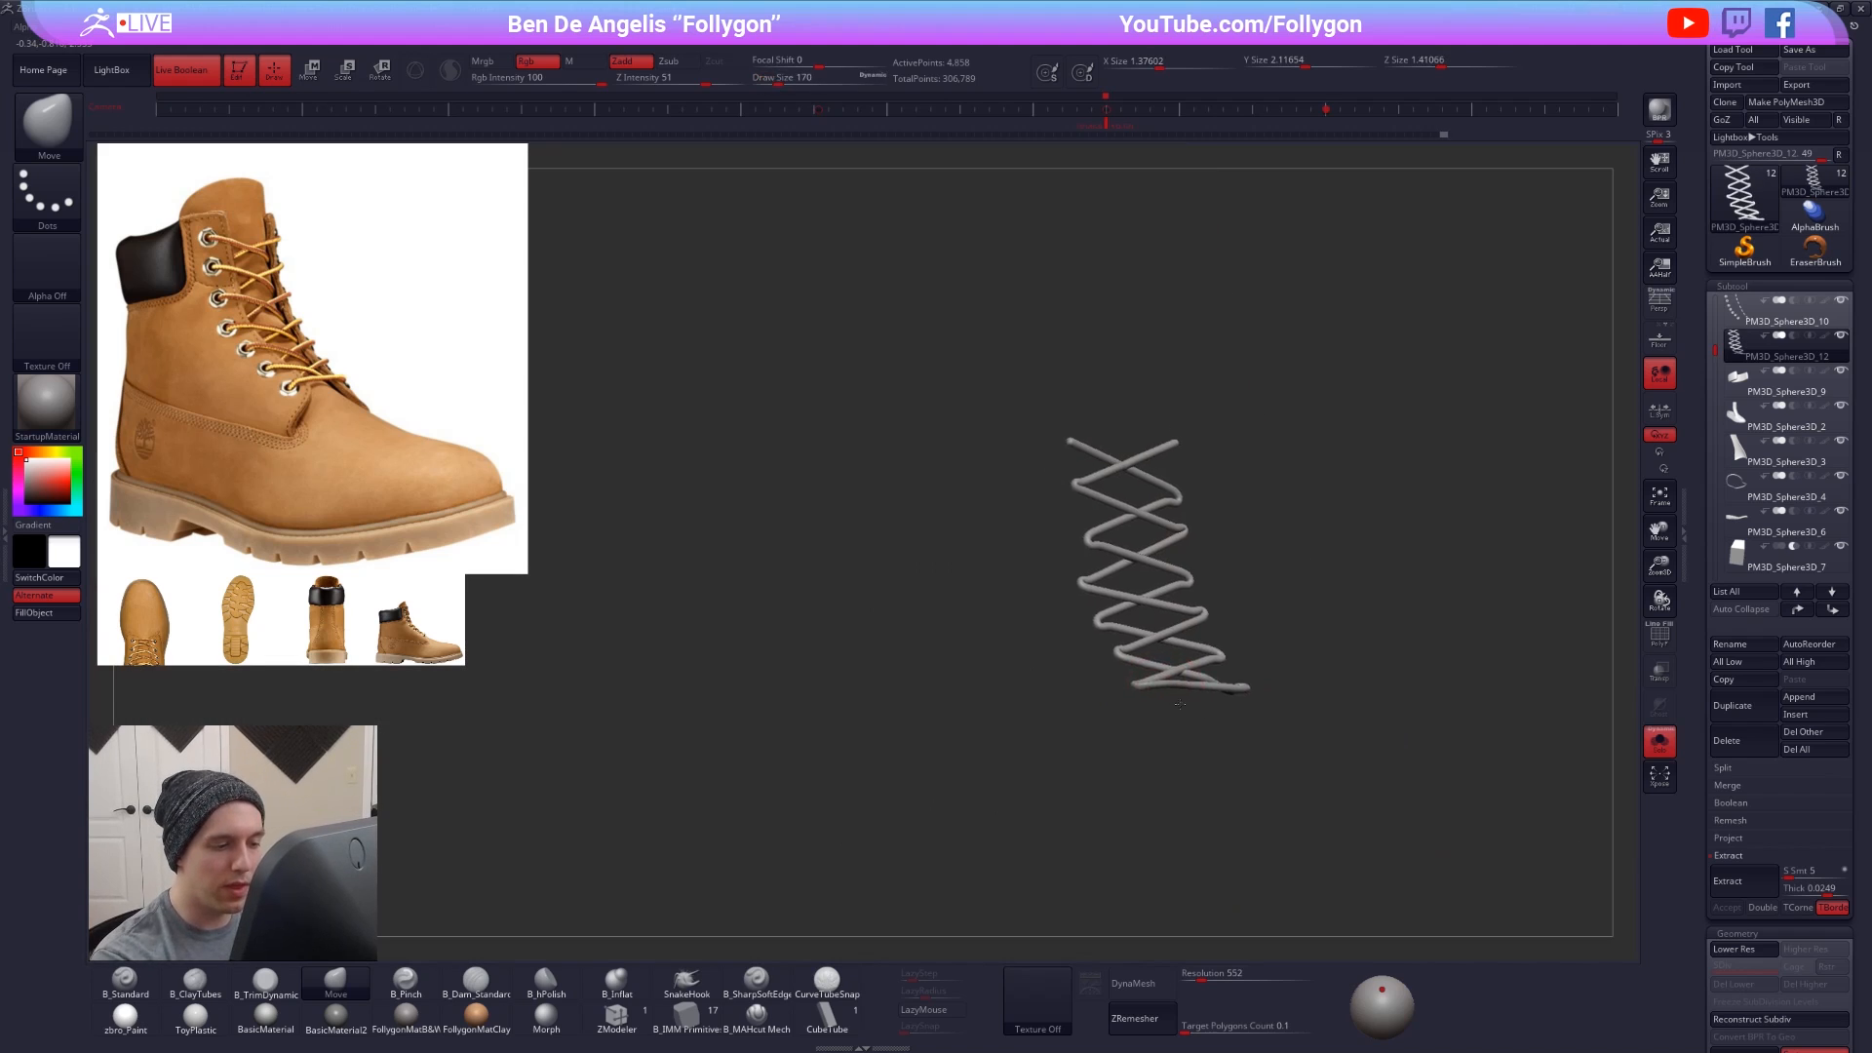
key("shift+d")
mouse_move(1133, 624)
right_mouse_down("ctrl")
mouse_move(1140, 671)
mouse_move(1030, 675)
right_mouse_up("ctrl")
key("space")
left_click_drag(1023, 702, 1010, 701)
right_click_drag(1025, 640, 1028, 687, "ctrl")
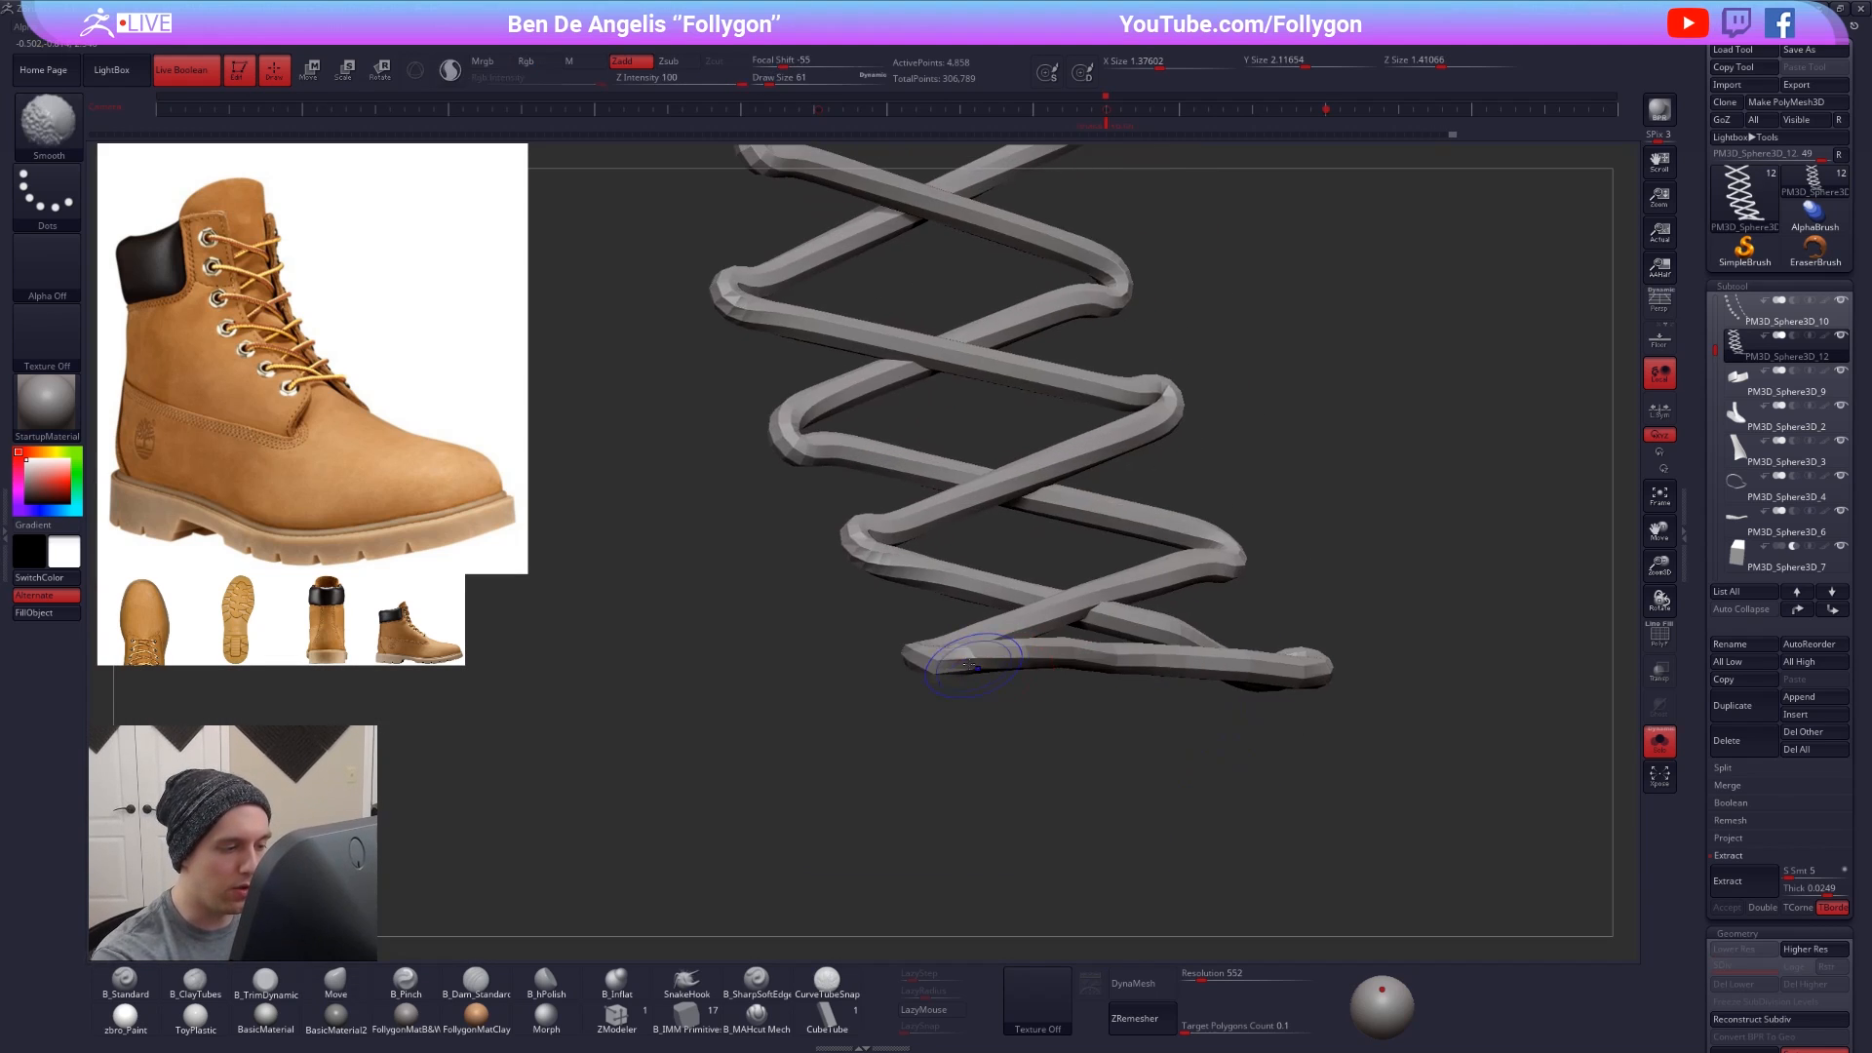
key("shift+f")
left_click_drag(1024, 655, 1095, 652)
key("shift+f")
right_click_drag(1240, 811, 1245, 764, "ctrl")
key("d")
key("shift+s")
mouse_move(1374, 778)
right_mouse_down()
mouse_move(1300, 788)
mouse_move(1300, 761)
mouse_move(1280, 771)
right_mouse_up()
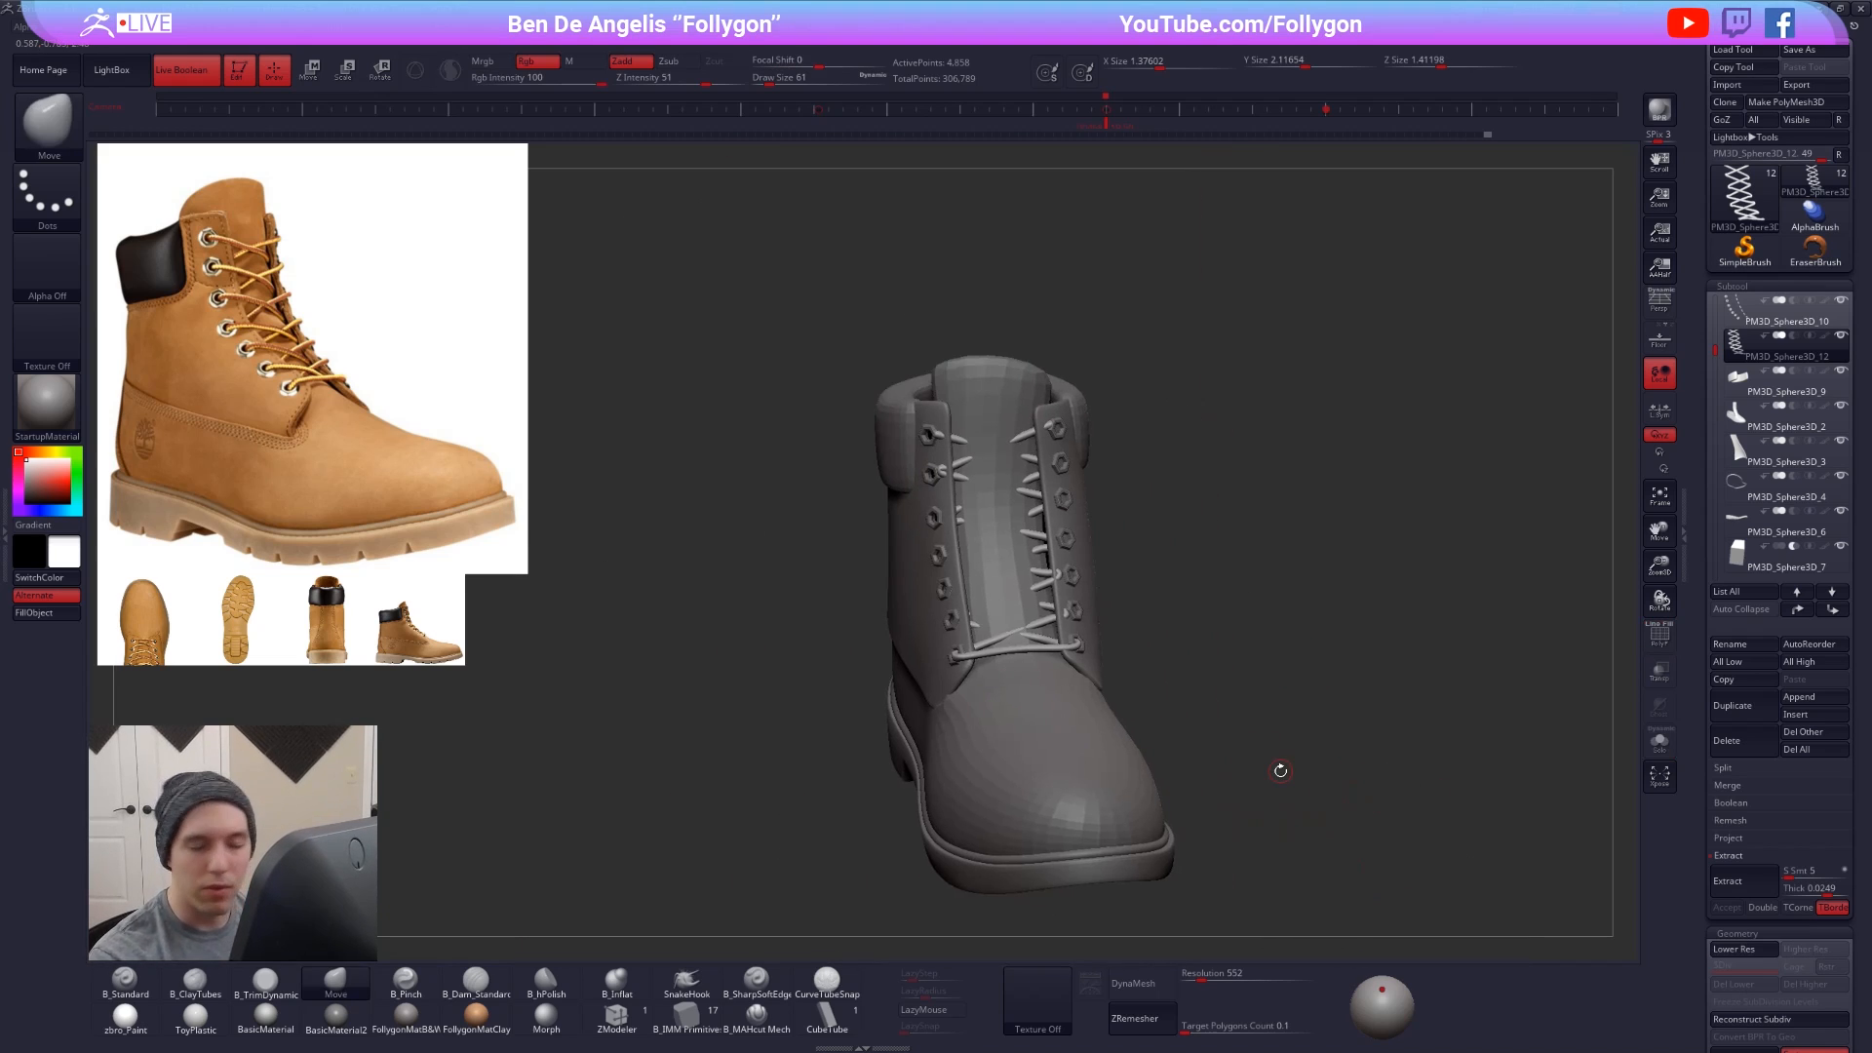
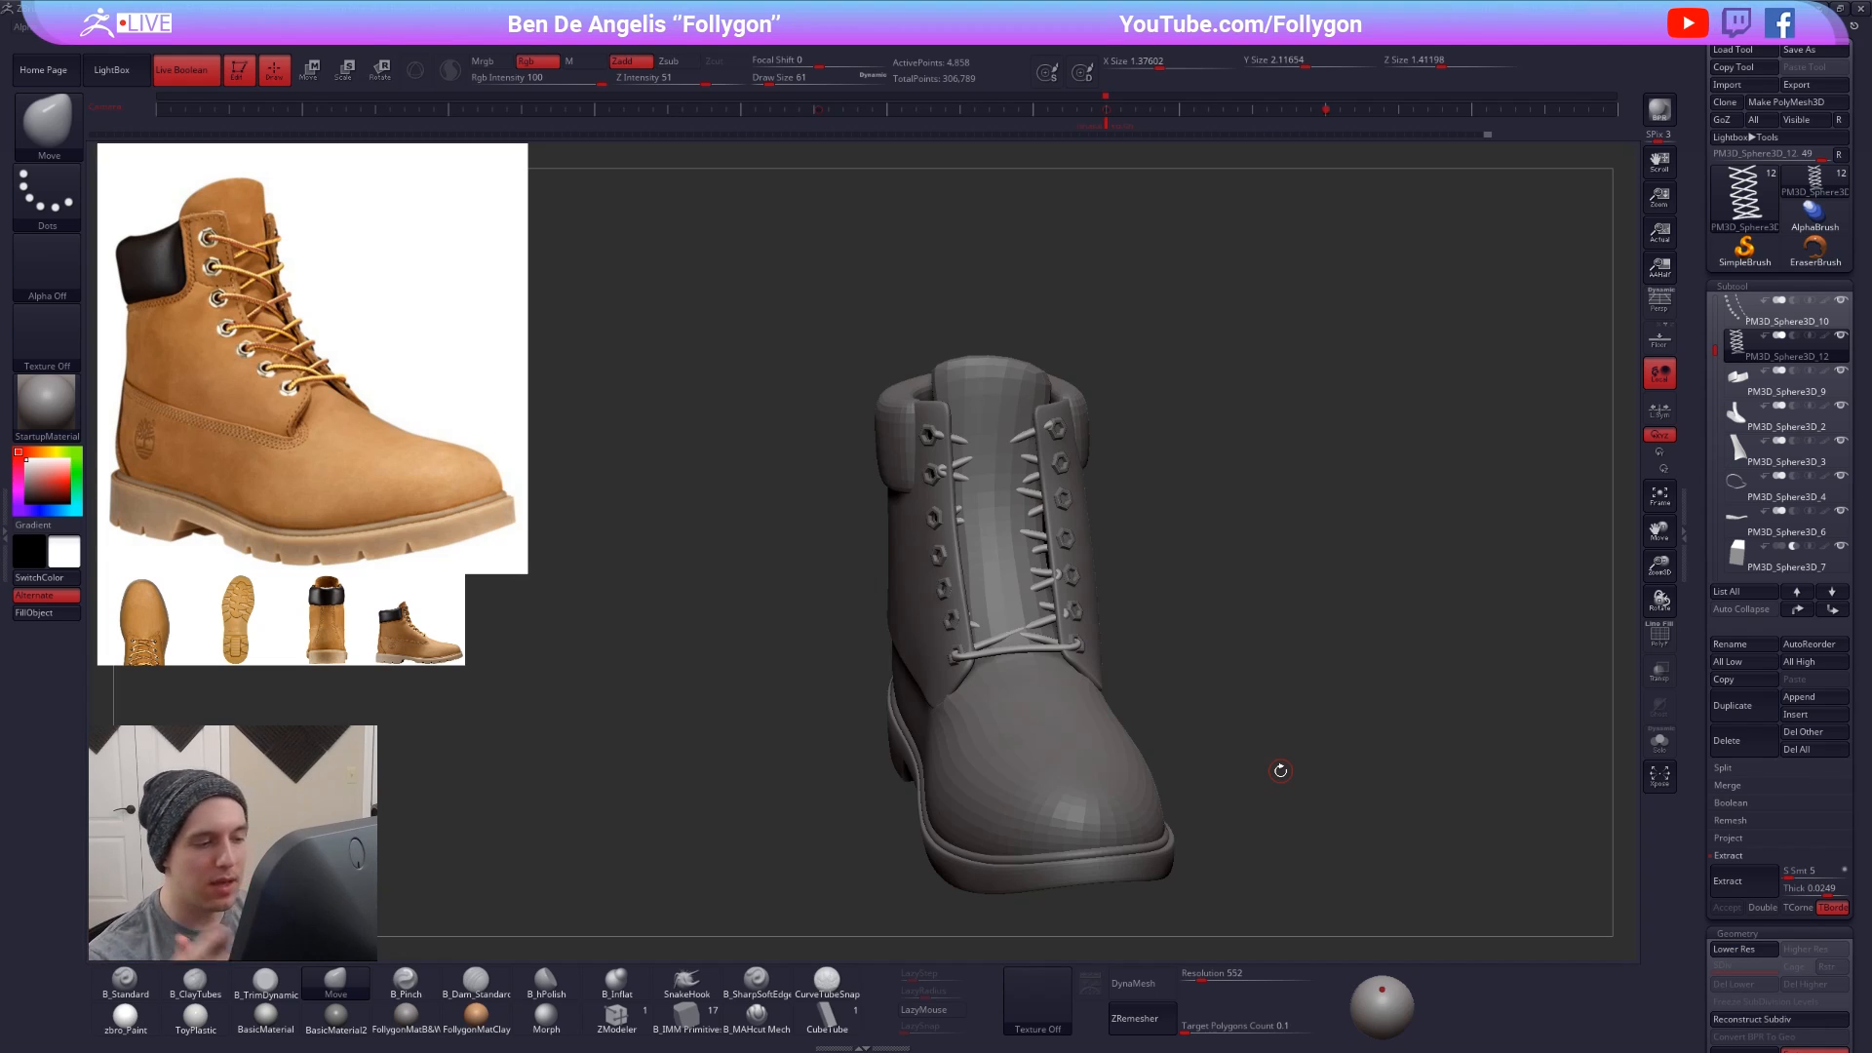
- Select the boot's ankle panel with the eyelet flaps, isolate it and topologically mask everything above its bottom edge
left_click_drag(353, 521, 429, 522)
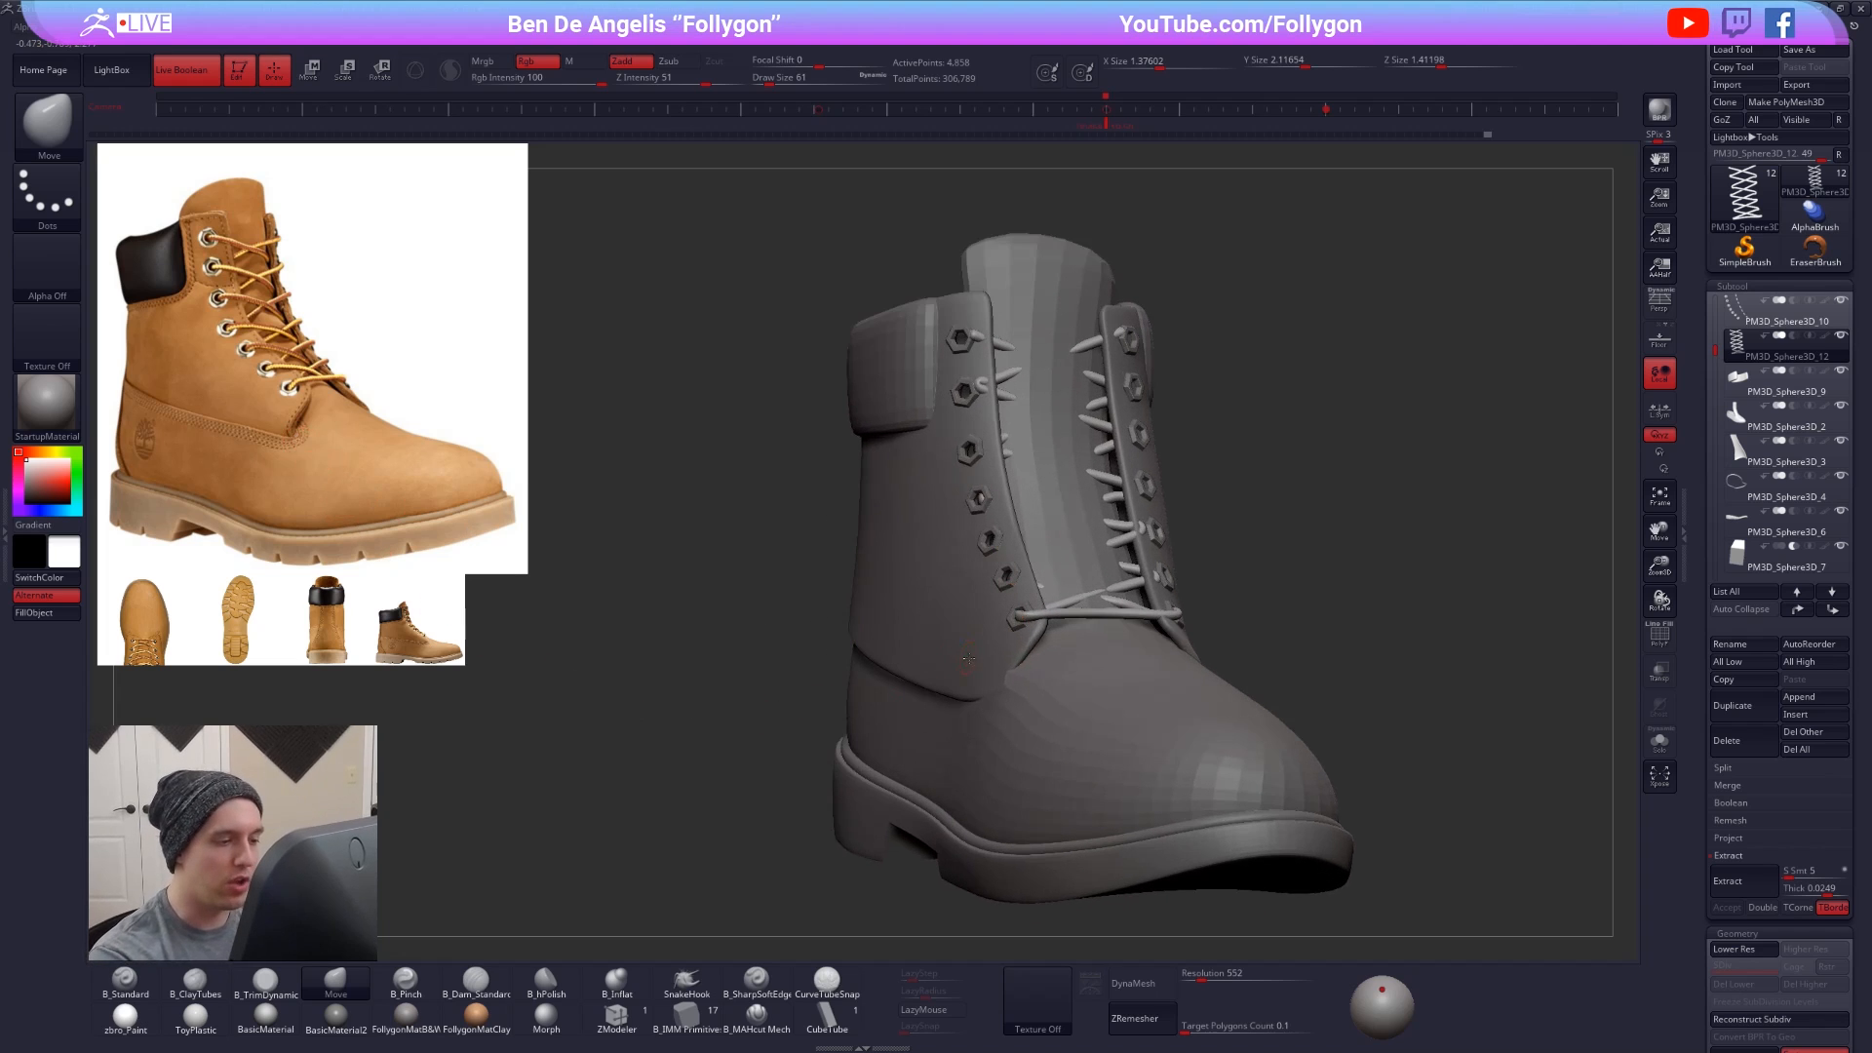
left_click(968, 659, "alt")
right_click_drag(877, 682, 1044, 694)
key("shift+f")
key("shift+s")
key("w")
left_click_drag(934, 639, 939, 710, "ctrl")
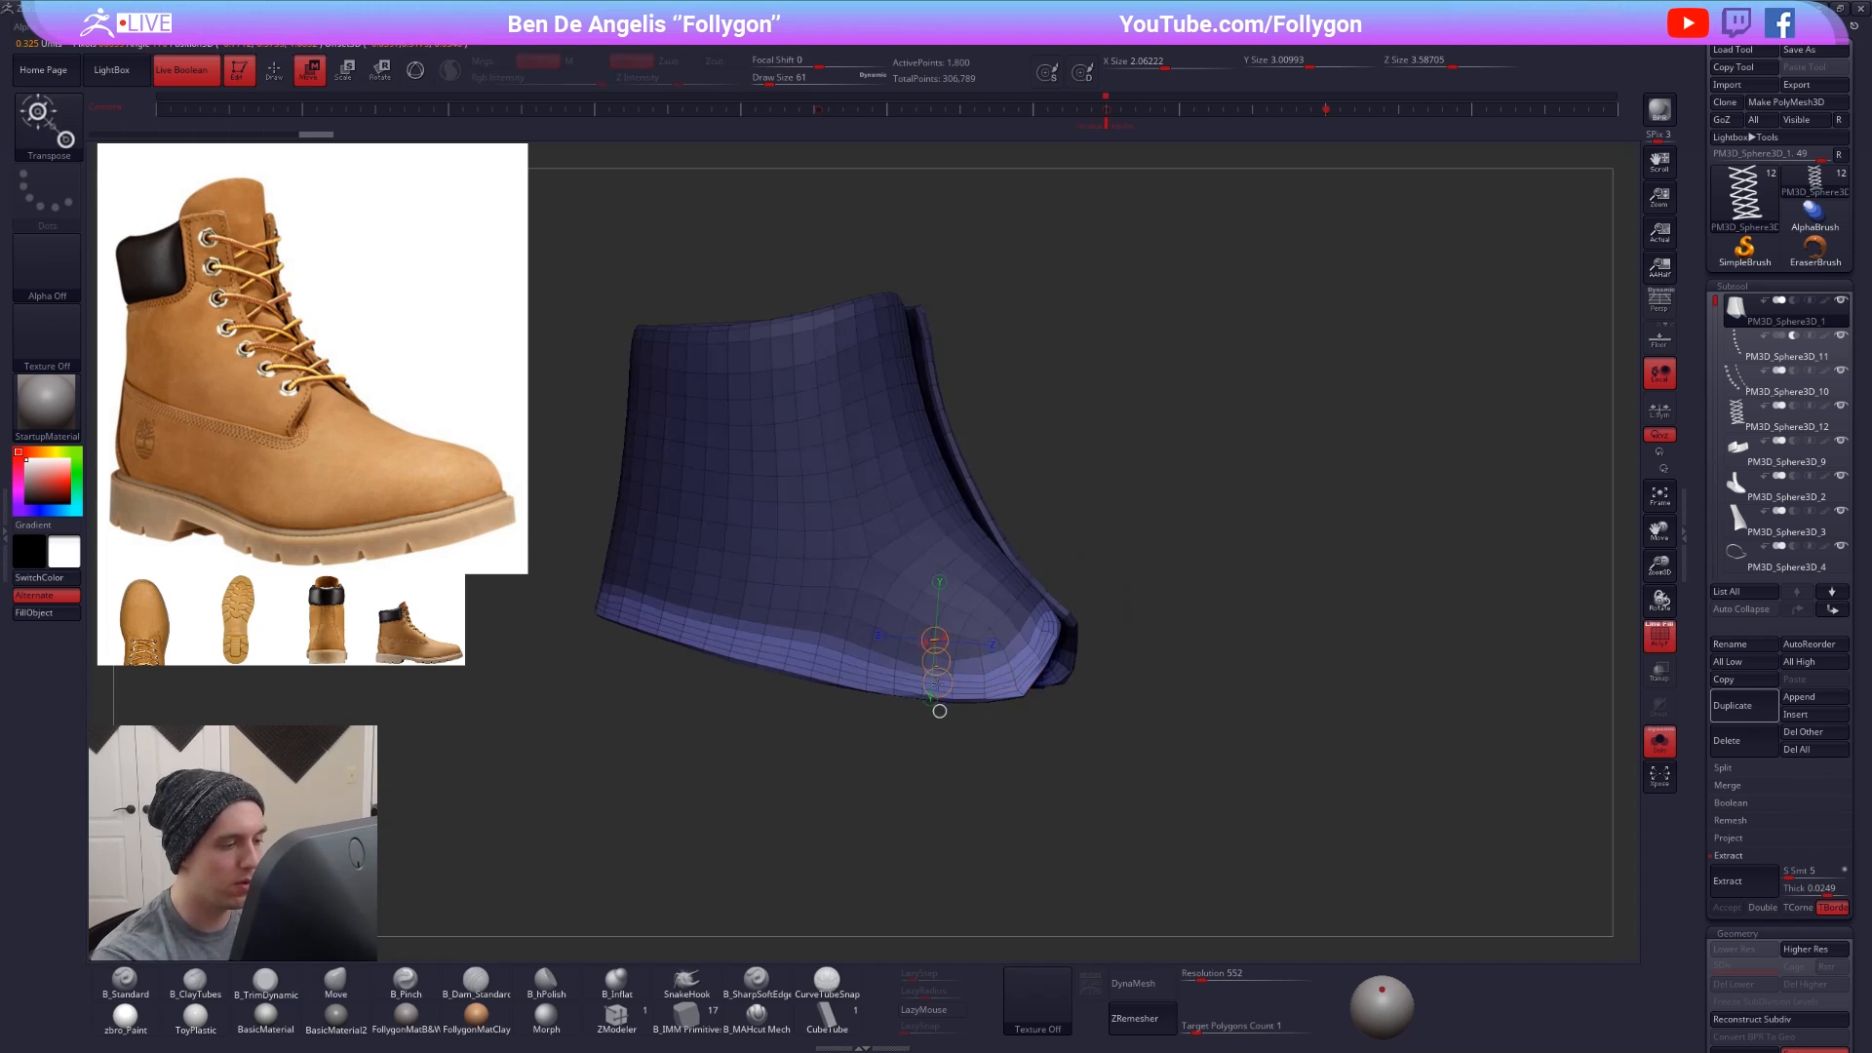
- Return to the Move brush, show the full boot again and hide the wireframe
key("q")
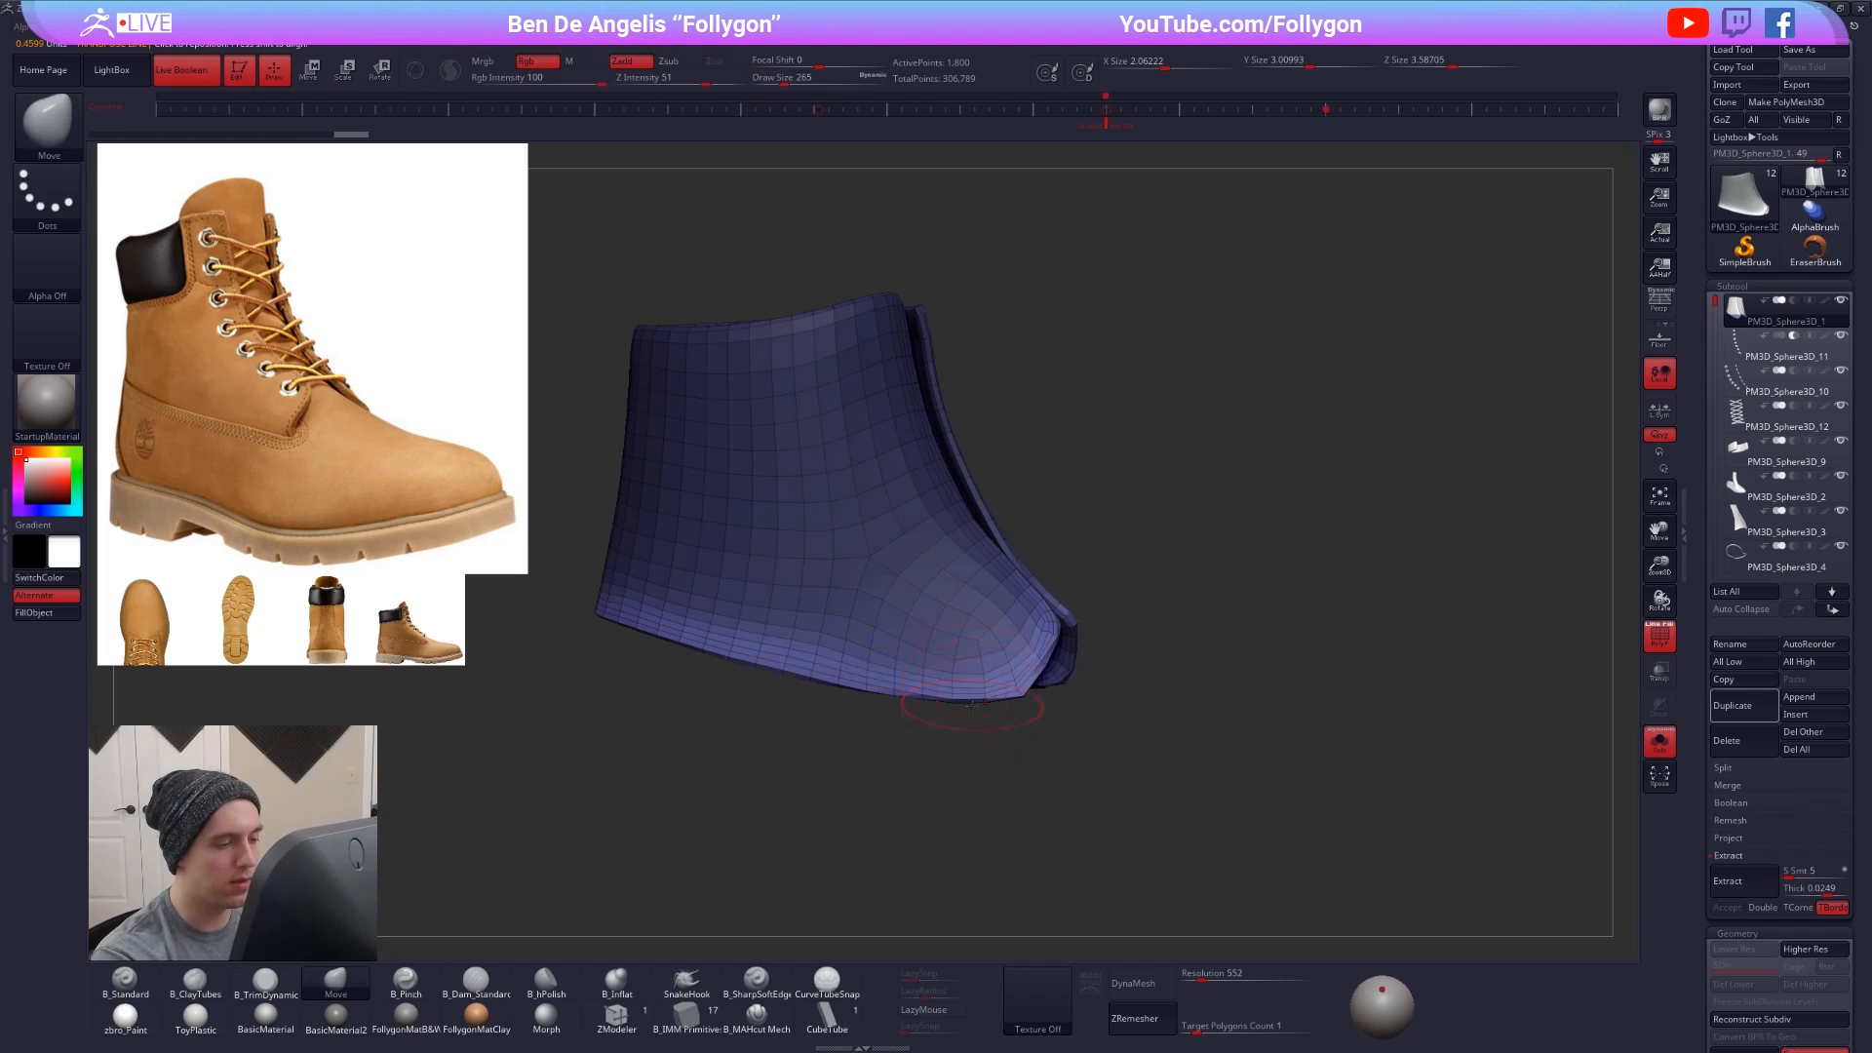
key("shift+s")
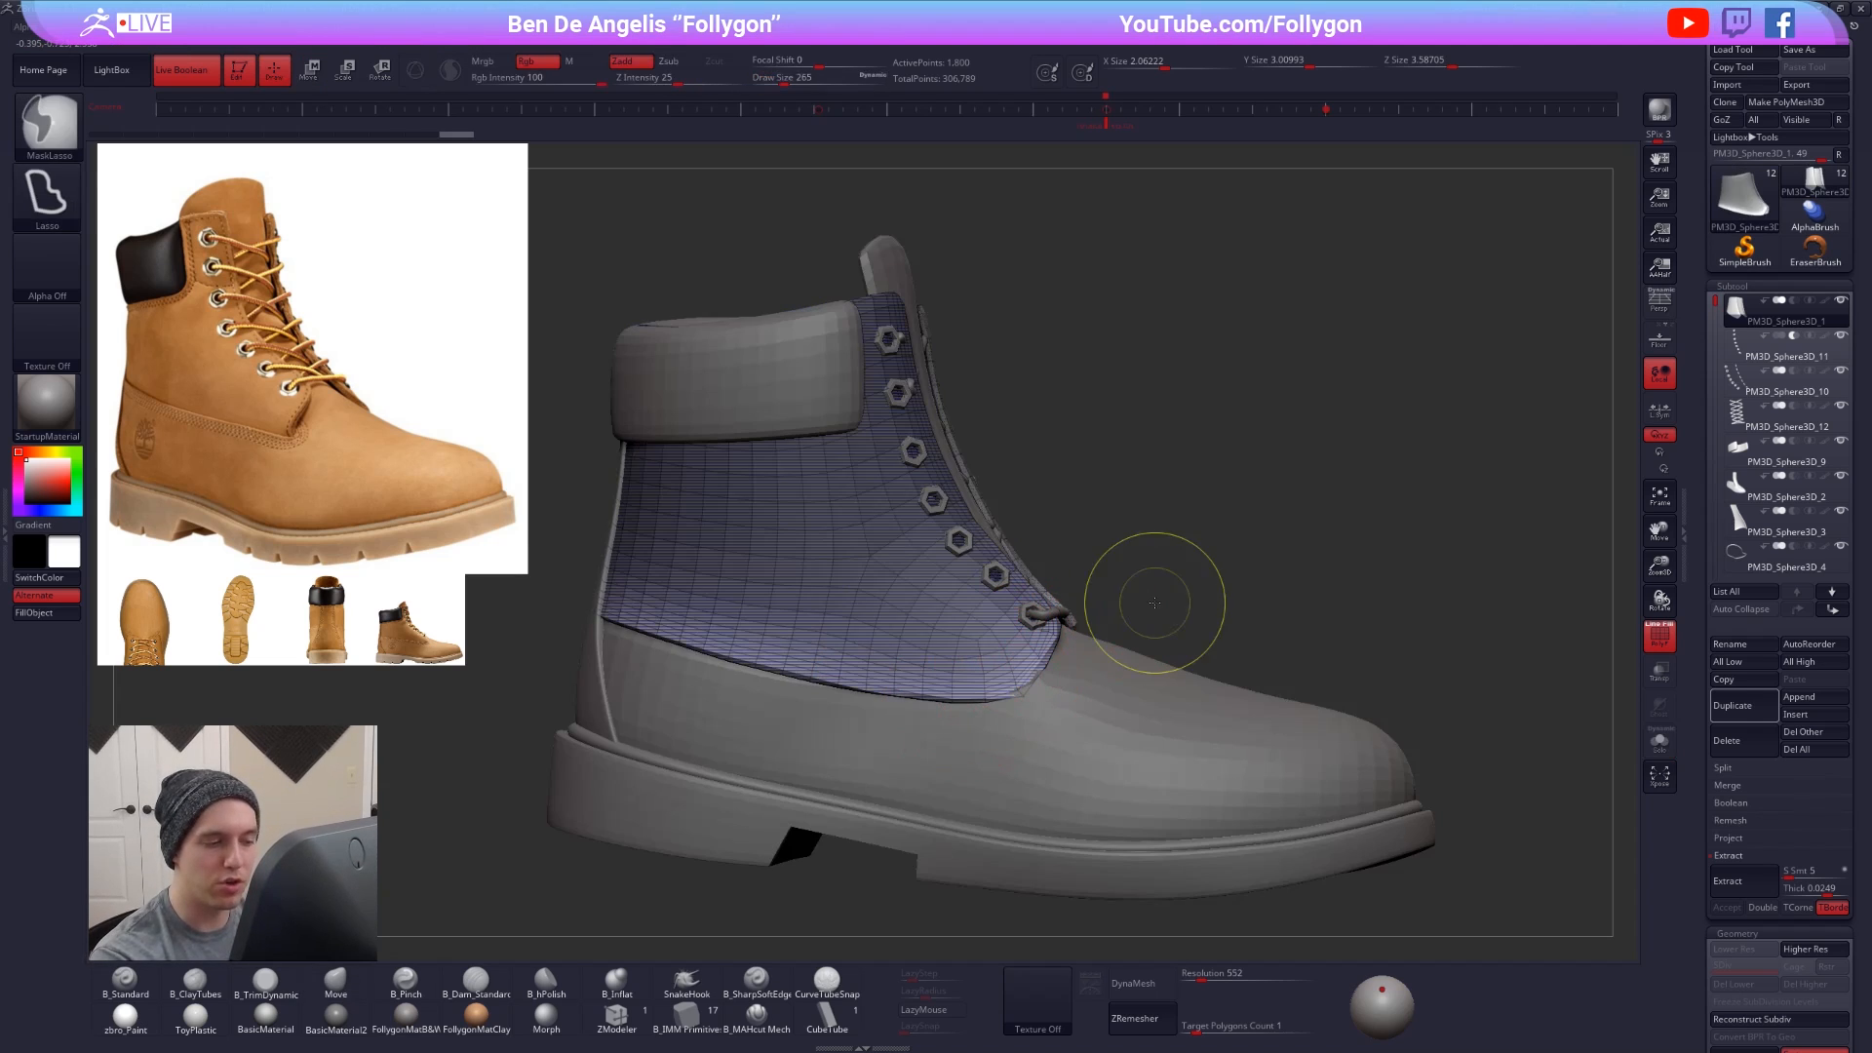
key("shift+f")
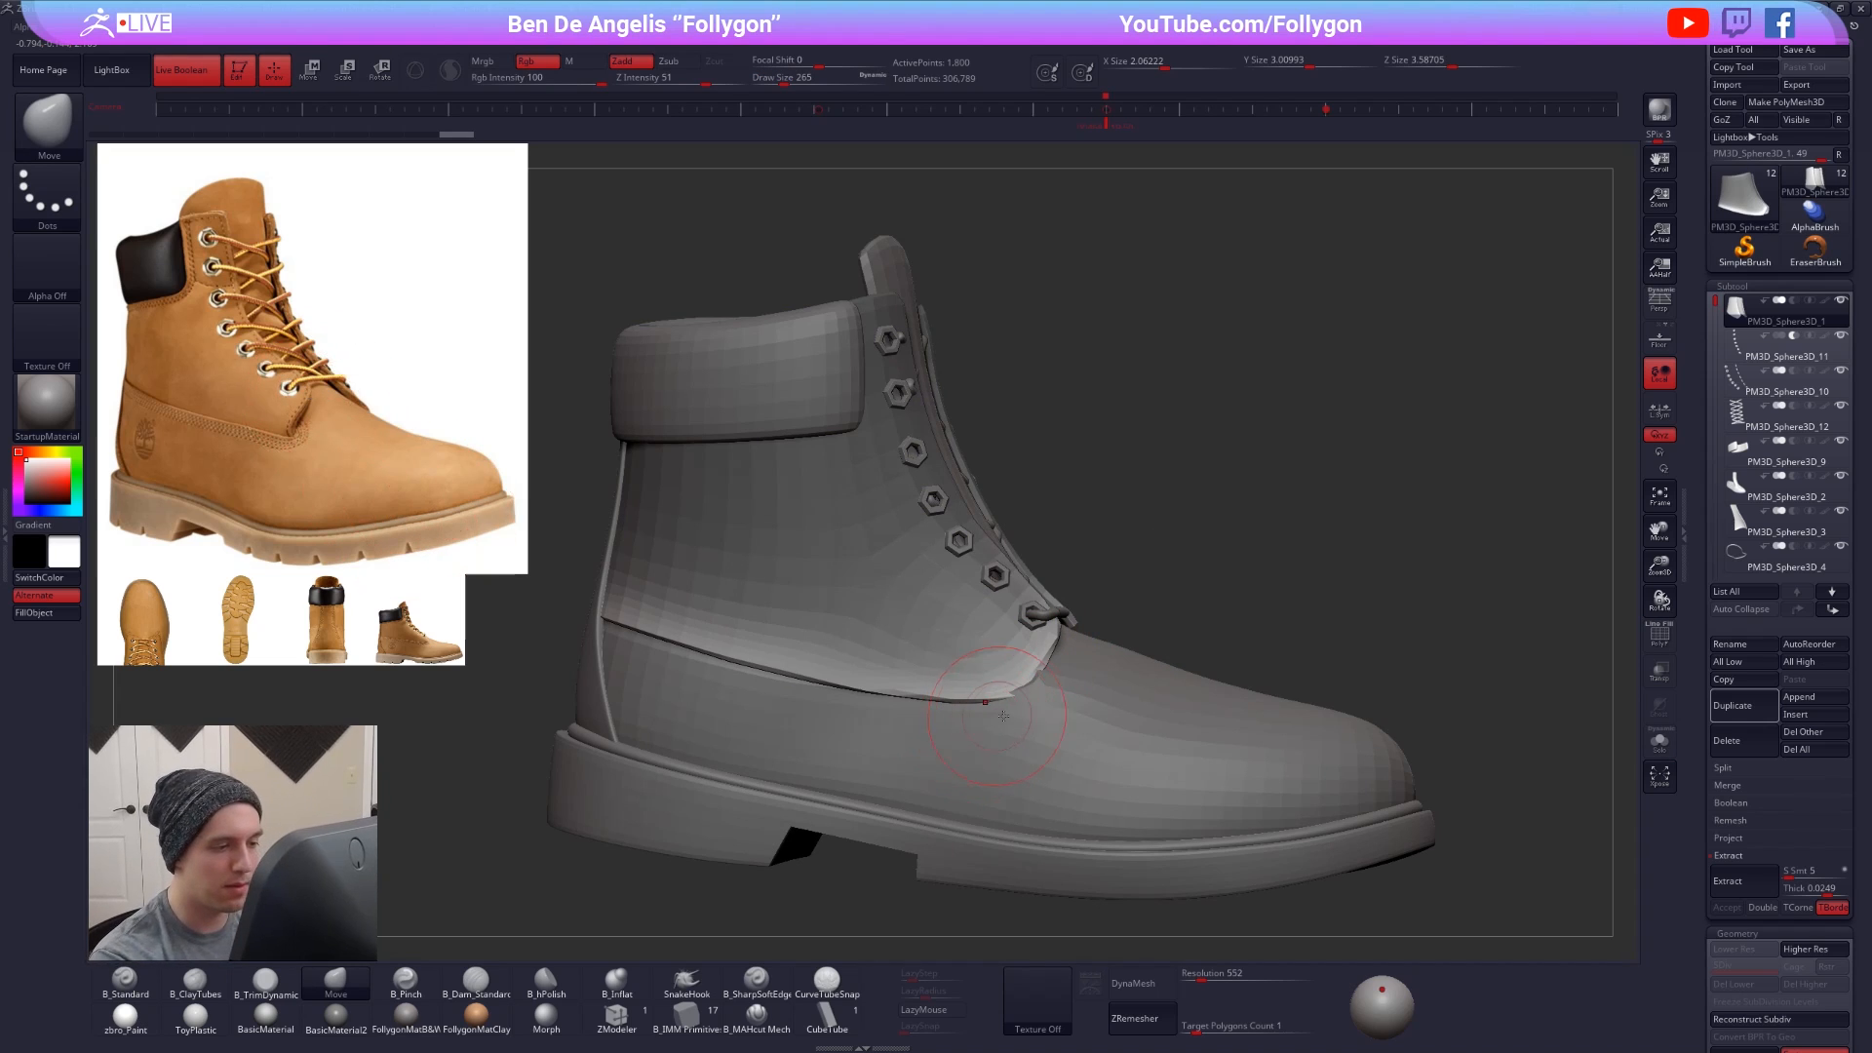
right_click_drag(1025, 643, 872, 651)
- Select the laces and fit the bottom lace across the tongue between the lowest eyelets with the Move brush at draw sizes 170 and 140
left_click(1064, 623, "alt")
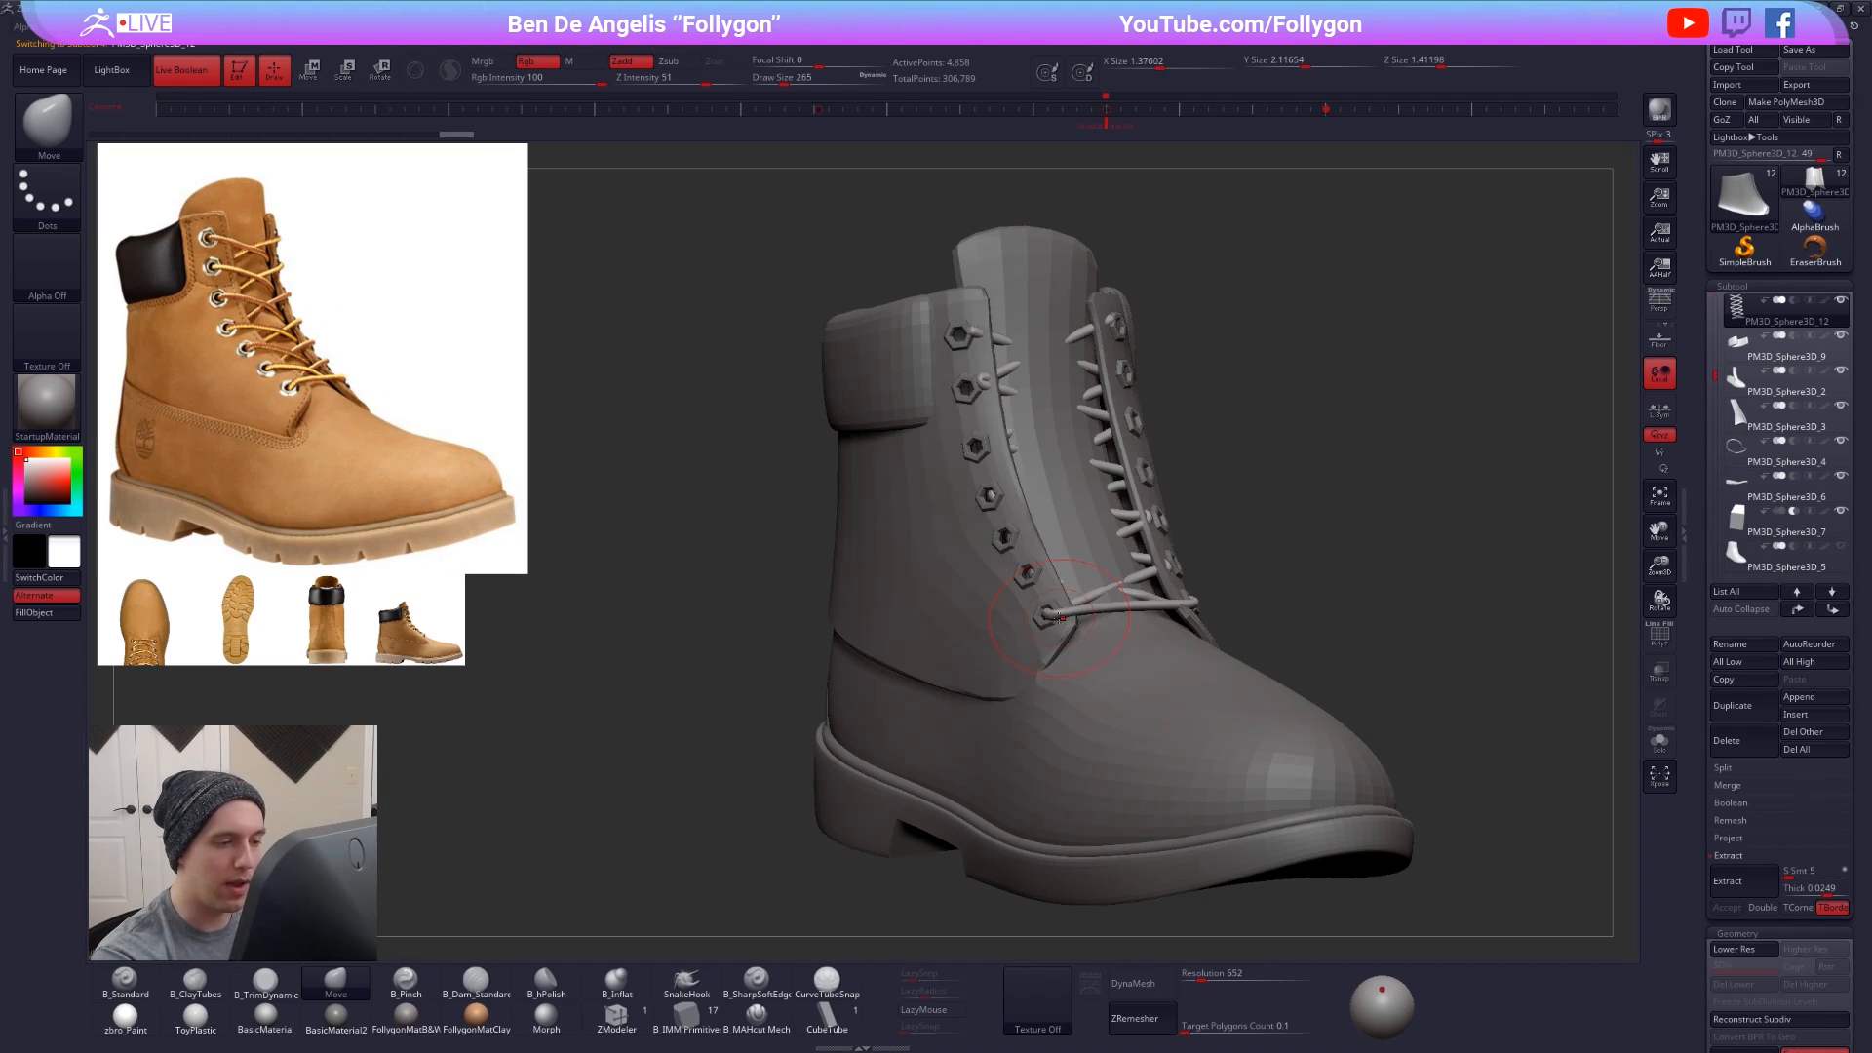
mouse_move(1064, 626)
right_mouse_down()
mouse_move(1049, 661)
mouse_move(1059, 629)
right_mouse_up()
key("space")
left_click_drag(1070, 627, 1065, 615)
key("space")
right_click_drag(1034, 631, 1111, 583)
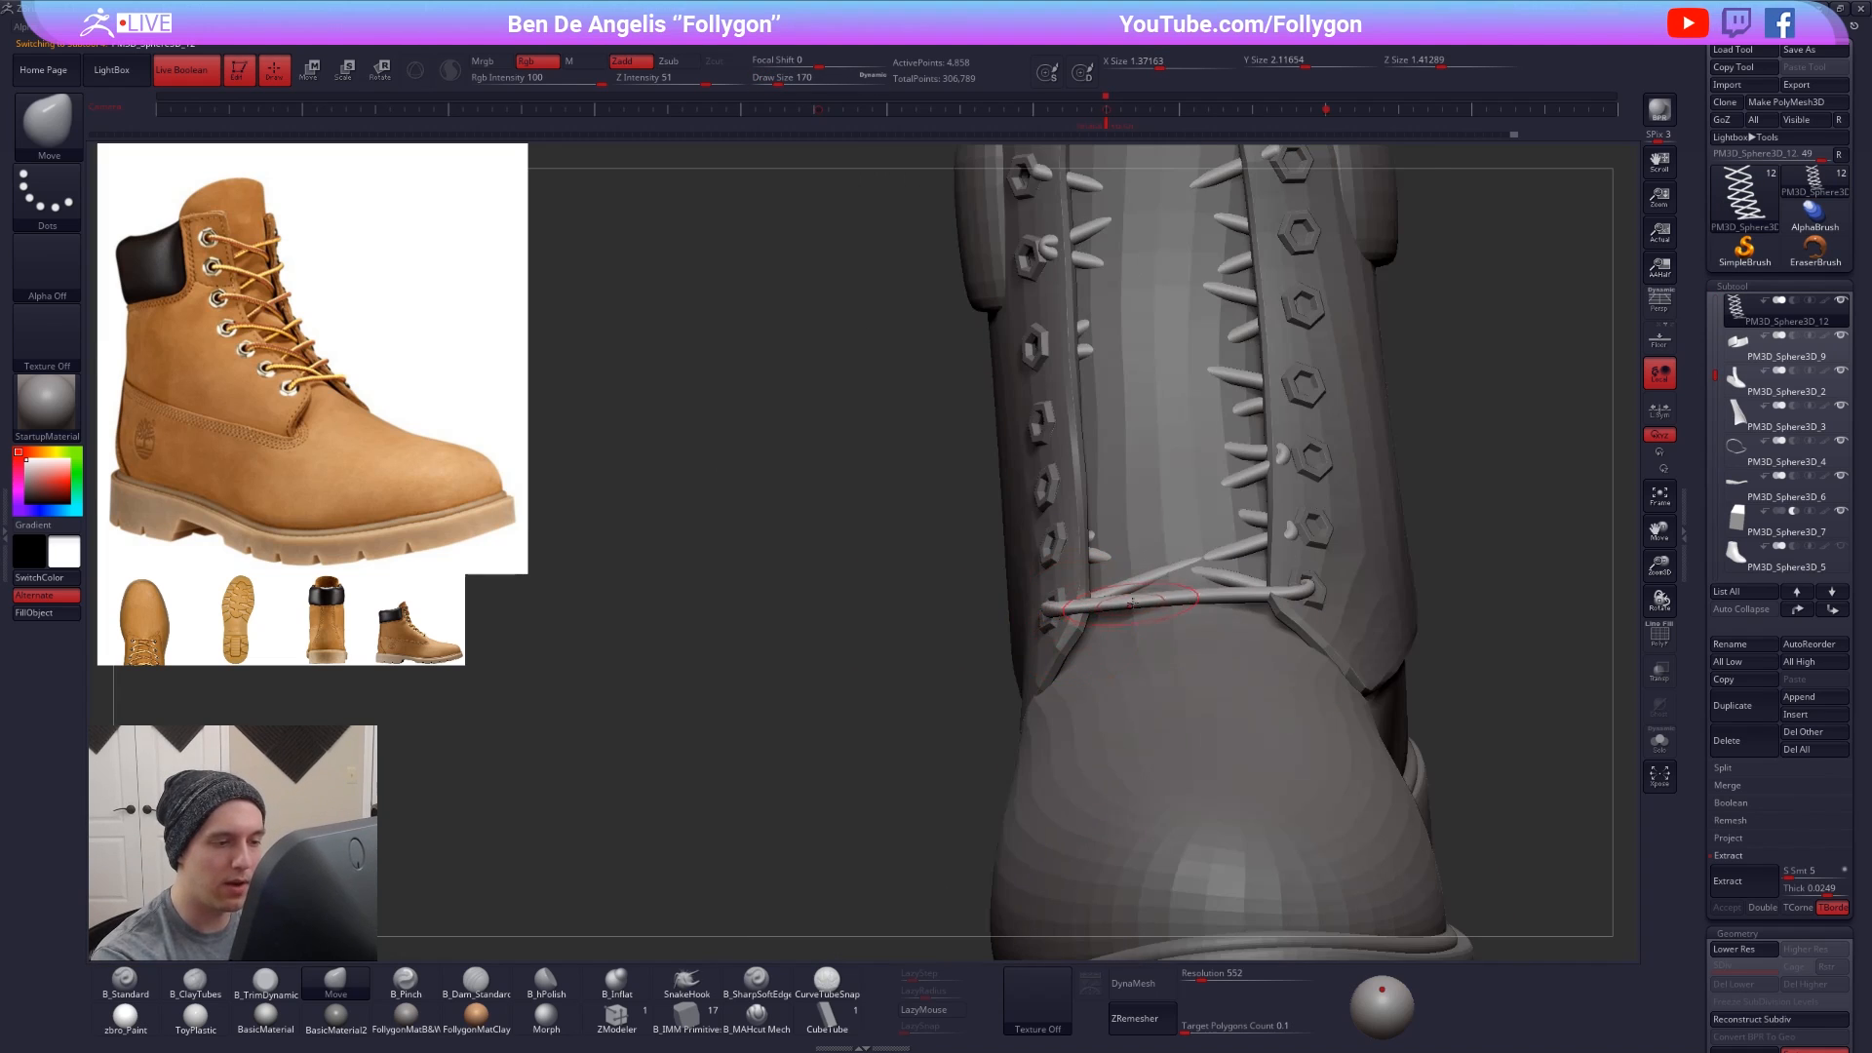
key("space")
left_click_drag(1146, 602, 1182, 600)
key("space")
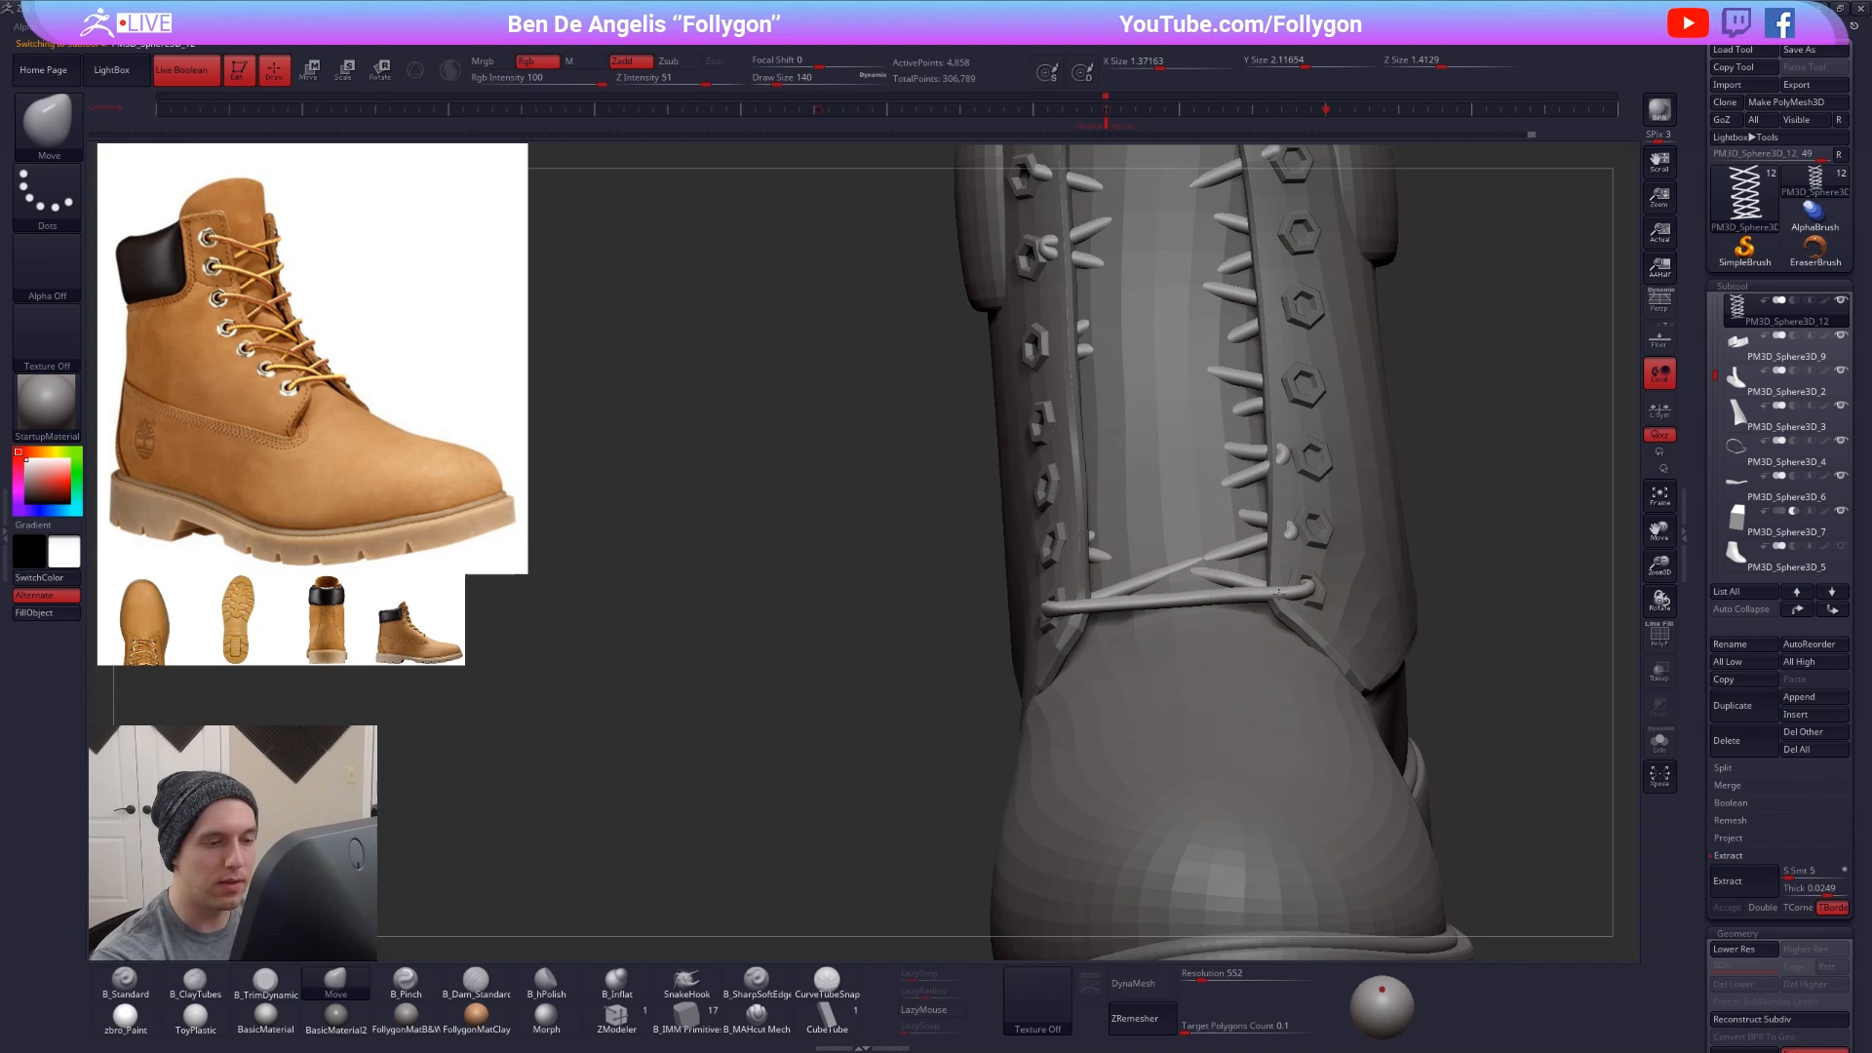
- Touch up the bottom lace in isolation with dynamic subdivision off, restore the subdivision and bring back the full boot
right_click_drag(1268, 593, 1207, 604)
key("alt+s")
key("shift+d")
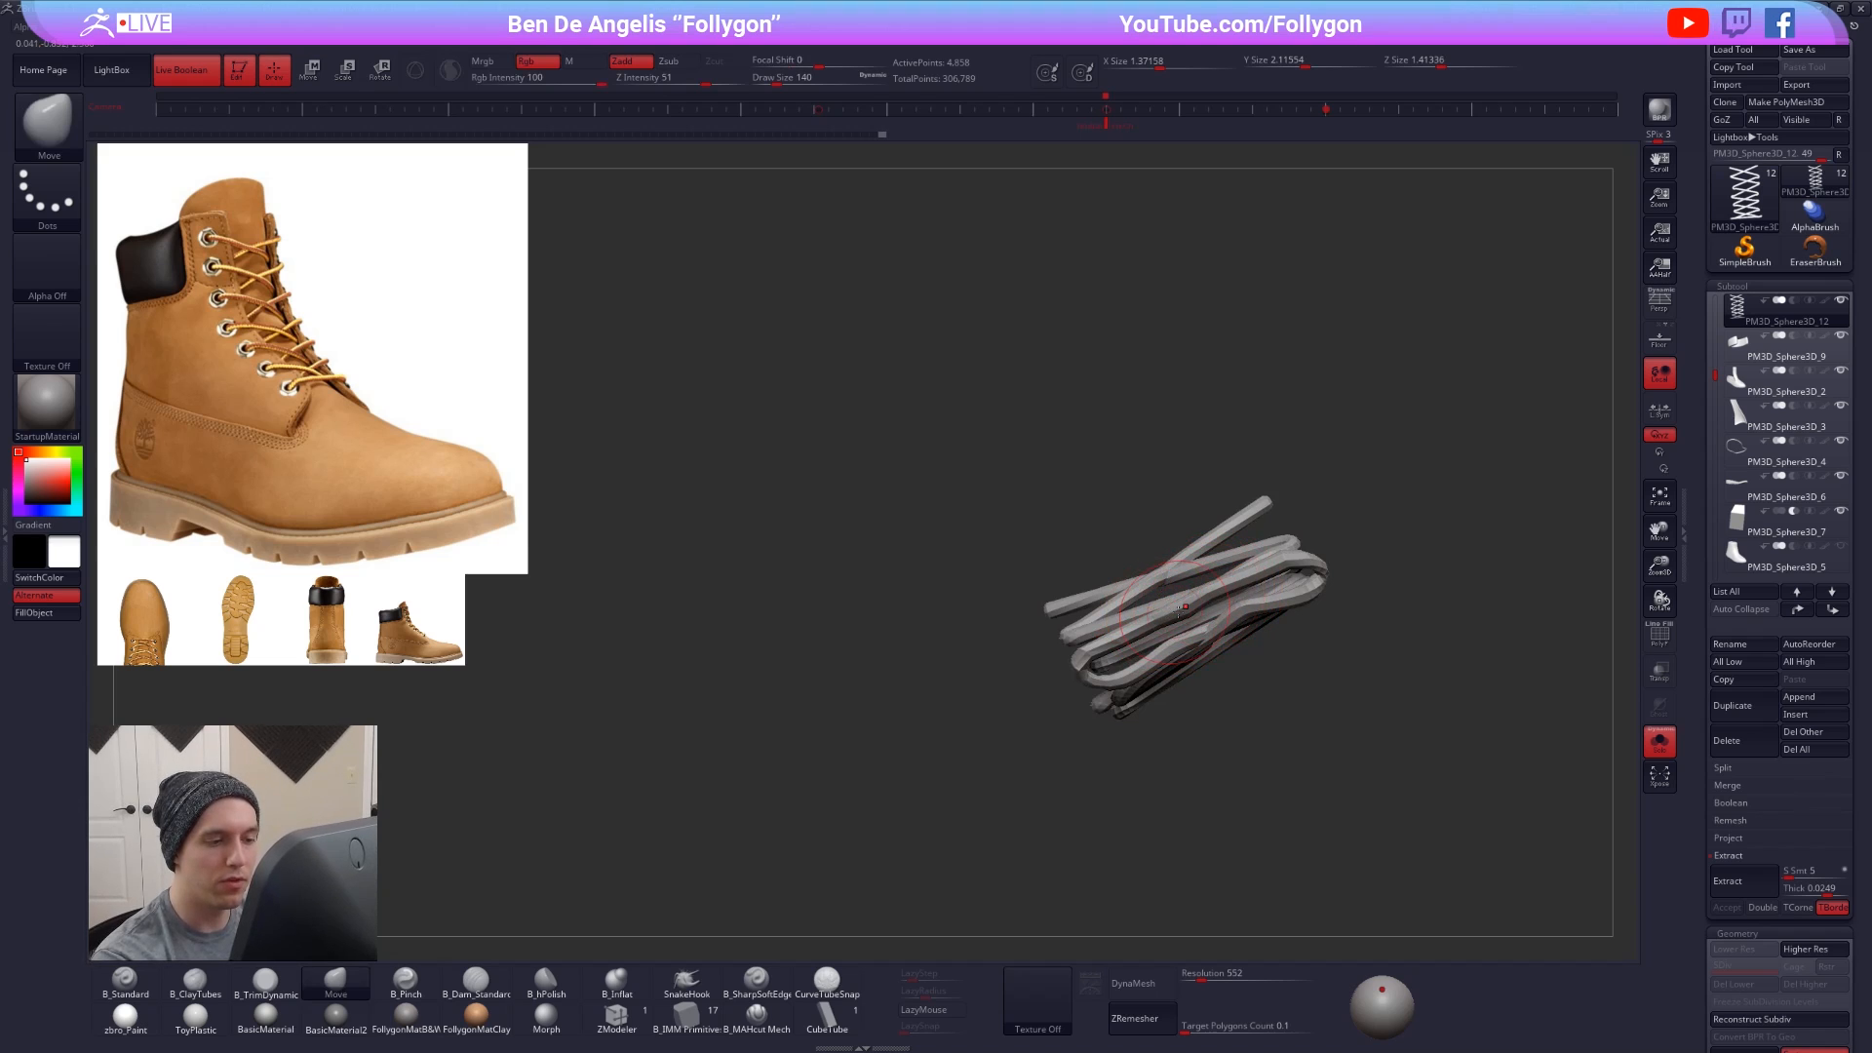
key("d")
right_click_drag(1179, 612, 1155, 614)
key("alt+s")
key("space")
key("ctrl+space")
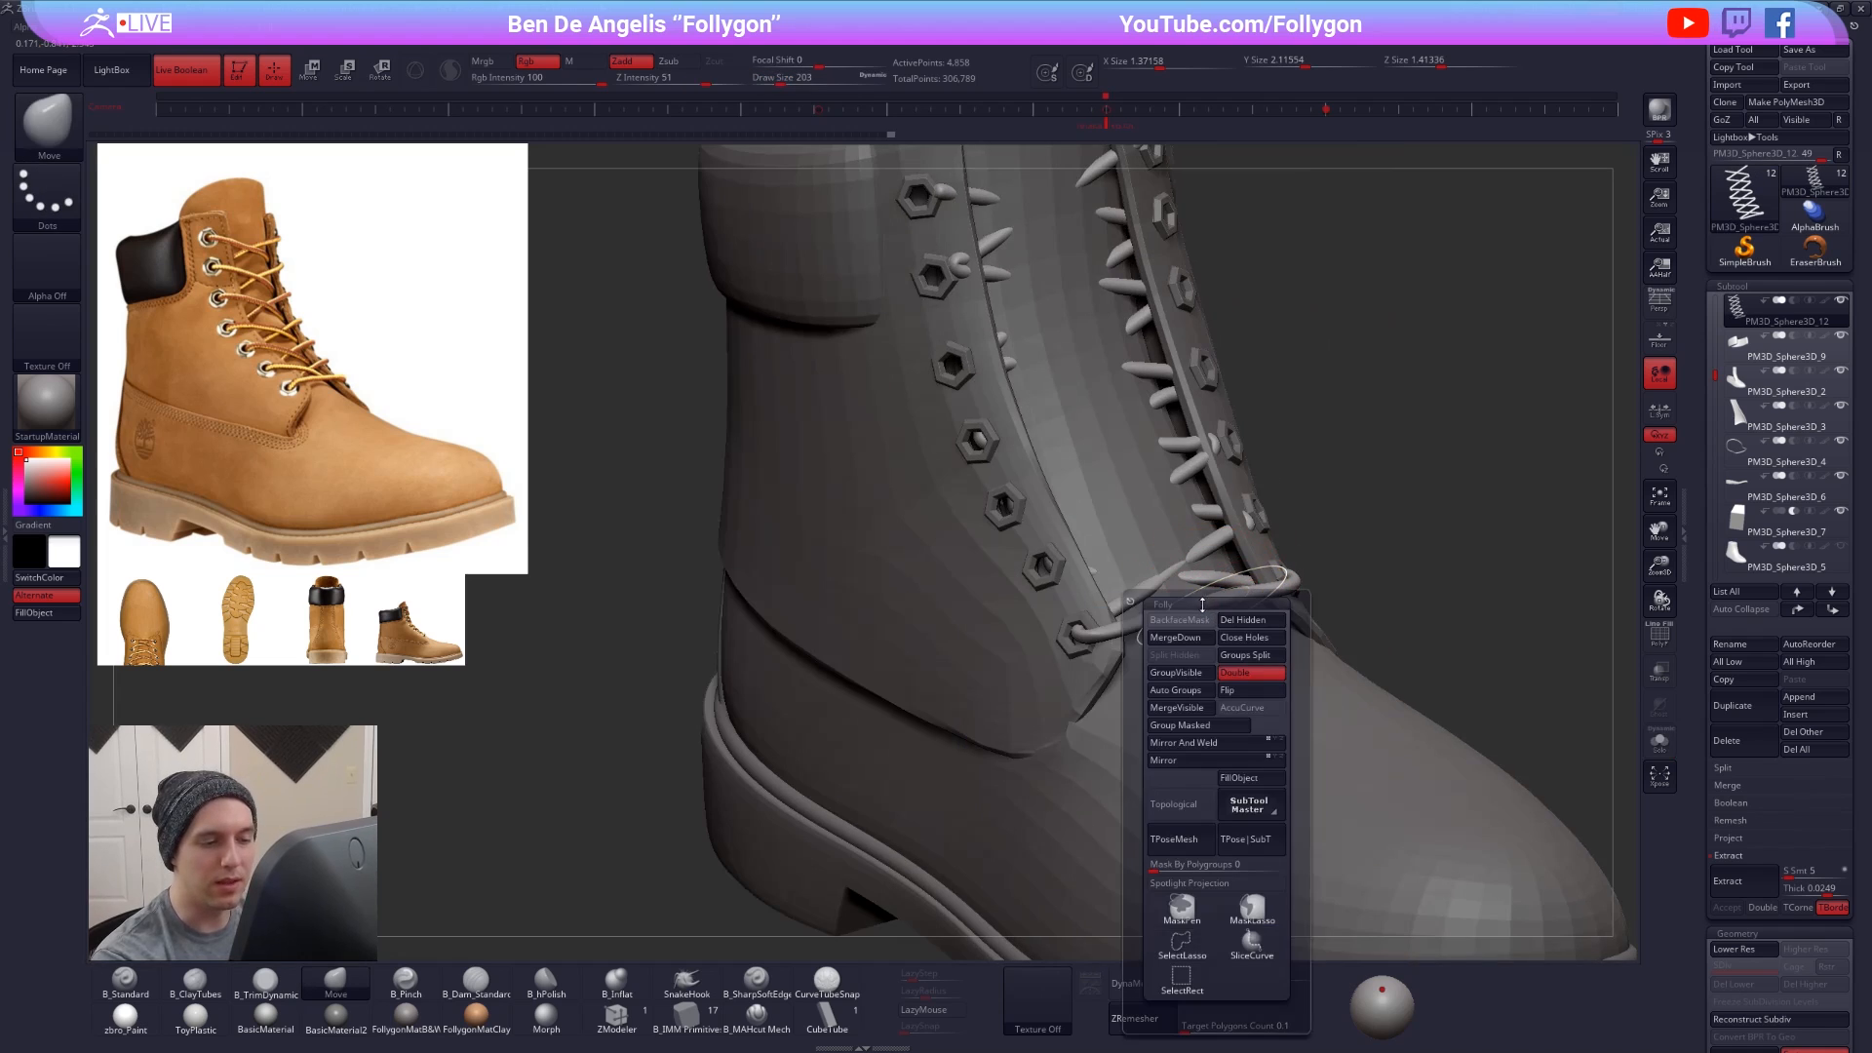
left_click(1195, 618)
key("ctrl+space")
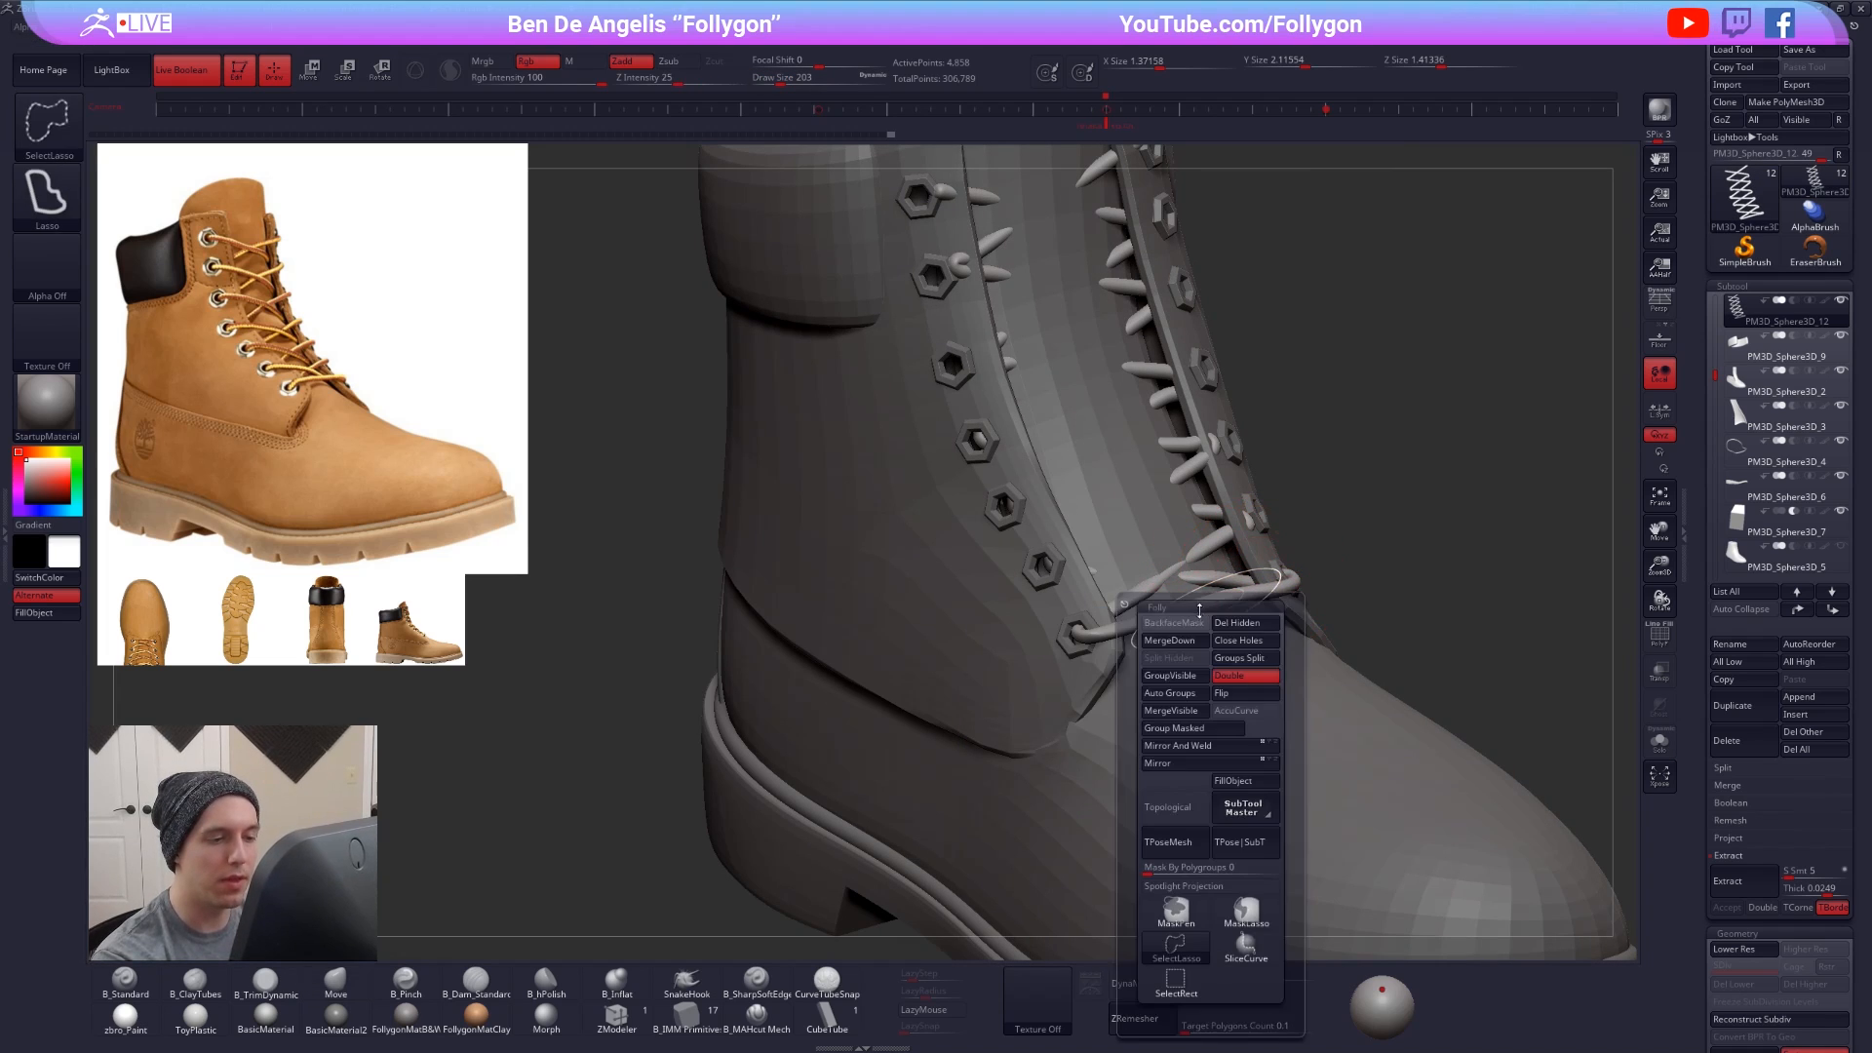
right_click_drag(1337, 541, 1145, 571, "ctrl")
right_click_drag(1128, 660, 1165, 633)
- Select the ankle panel and pull the front of its bottom edge with the Move brush at draw size 292, working from below the boot
left_click(1128, 623, "alt")
right_click_drag(1111, 710, 1130, 653)
key("space")
left_click_drag(1129, 653, 1143, 654)
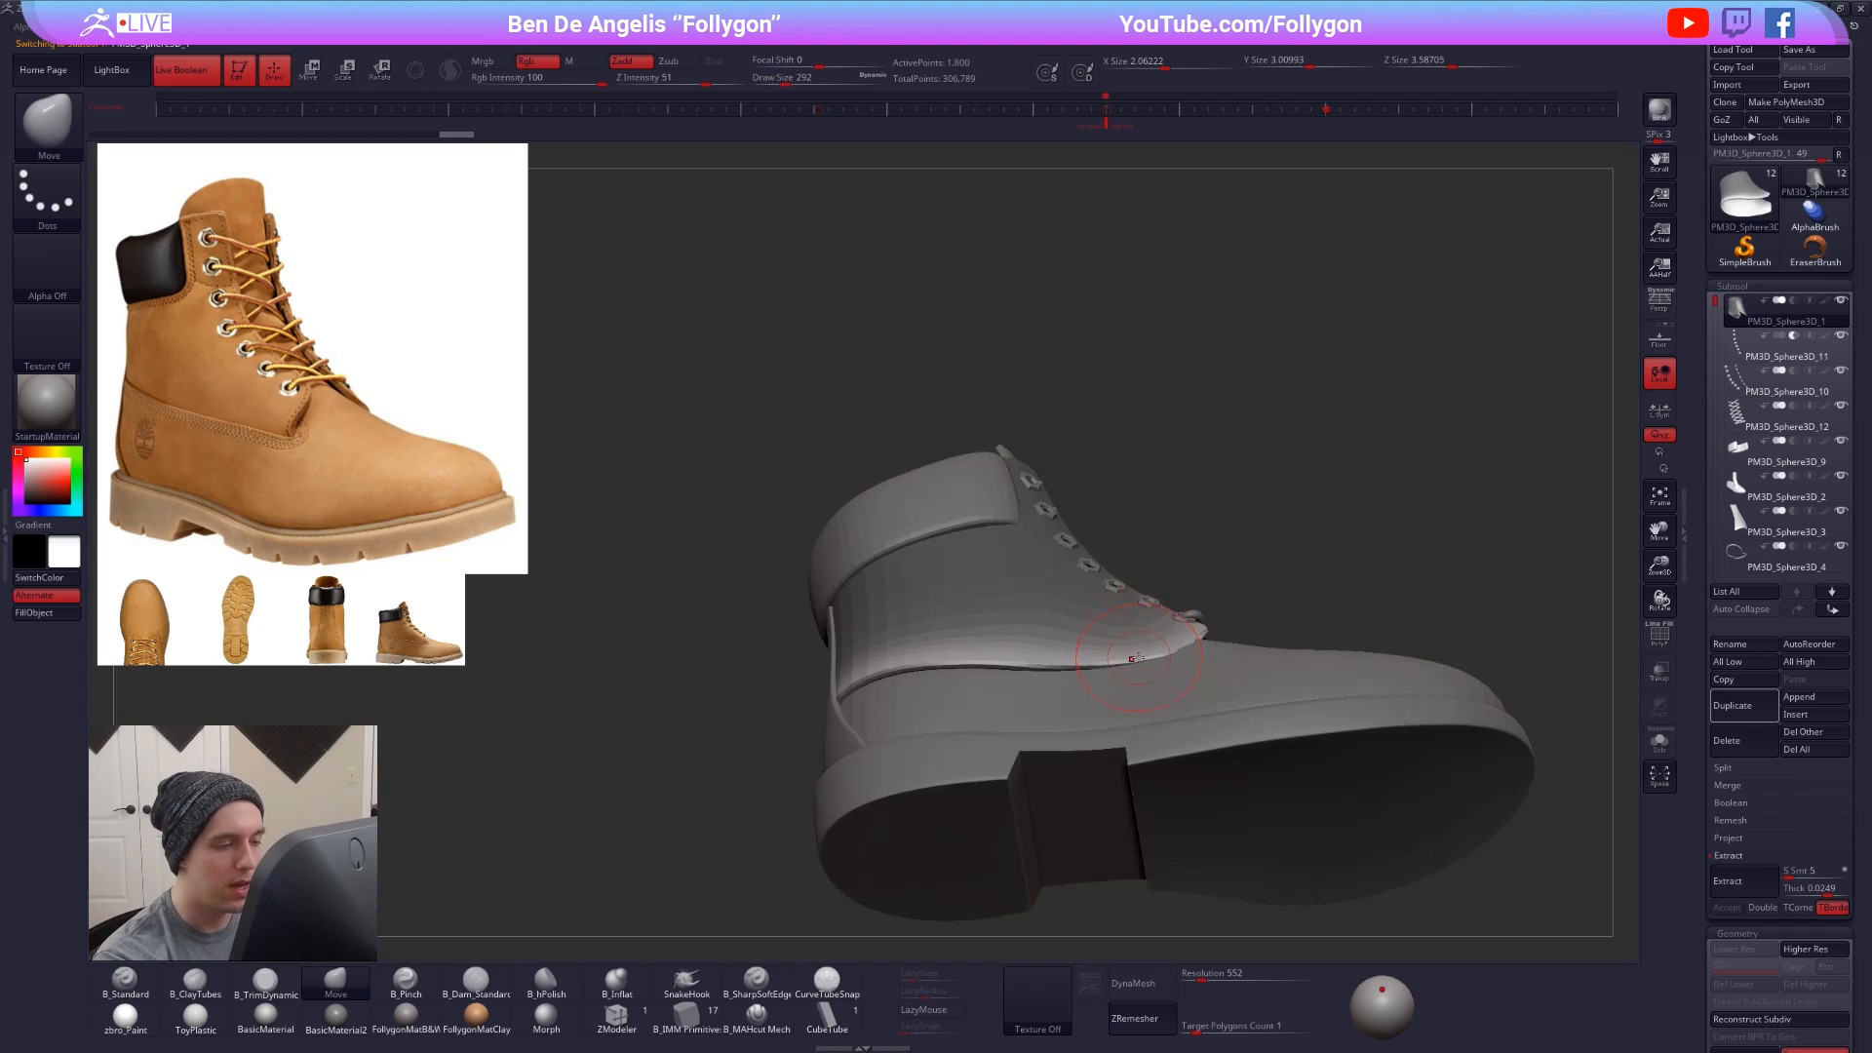
mouse_move(1121, 648)
right_mouse_down()
mouse_move(1143, 641)
mouse_move(1164, 670)
right_mouse_up()
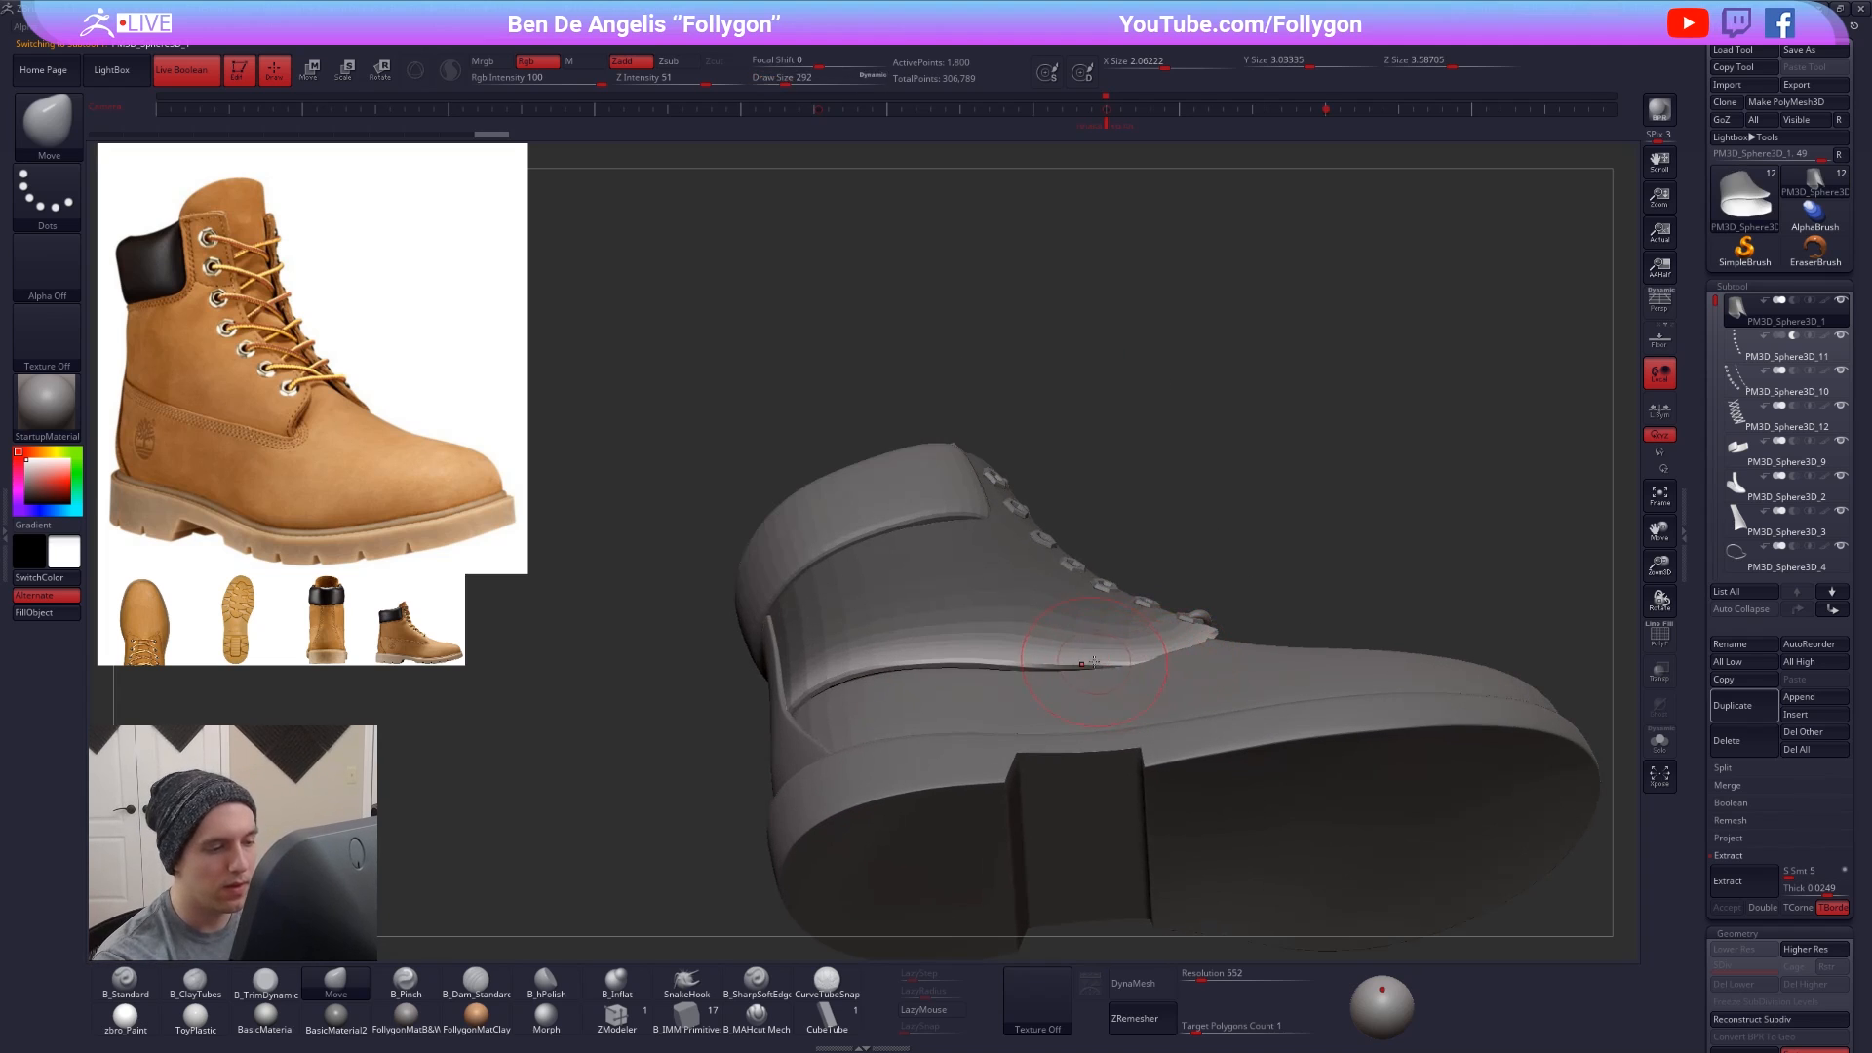
left_click_drag(1008, 668, 1051, 673)
- Reshape the ankle panel's bottom edge along the side against the lower boot with the Move brush at draw sizes 308 and 368
right_click_drag(942, 677, 1028, 657, "alt")
key("space")
left_click_drag(1027, 660, 1034, 661)
mouse_move(1034, 661)
right_mouse_down()
mouse_move(939, 663)
mouse_move(917, 688)
mouse_move(989, 694)
right_mouse_up()
key("space")
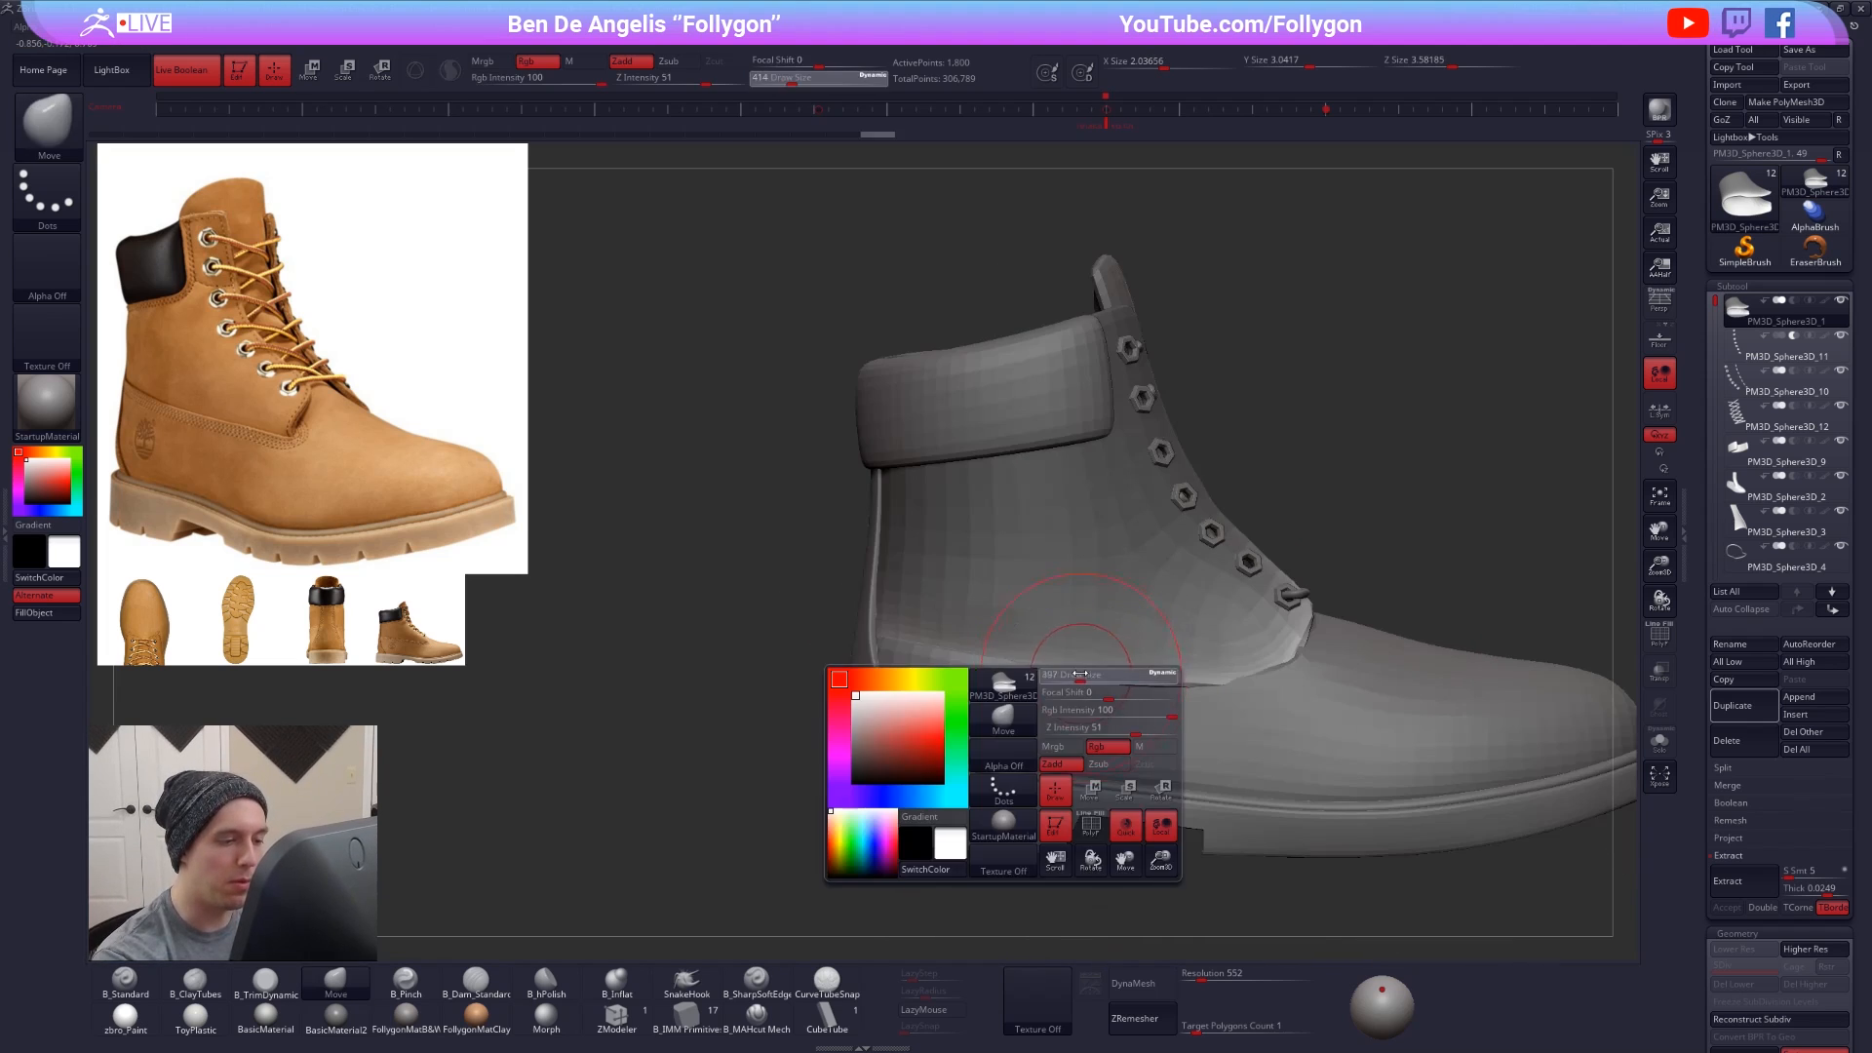
left_click_drag(1040, 674, 1033, 674)
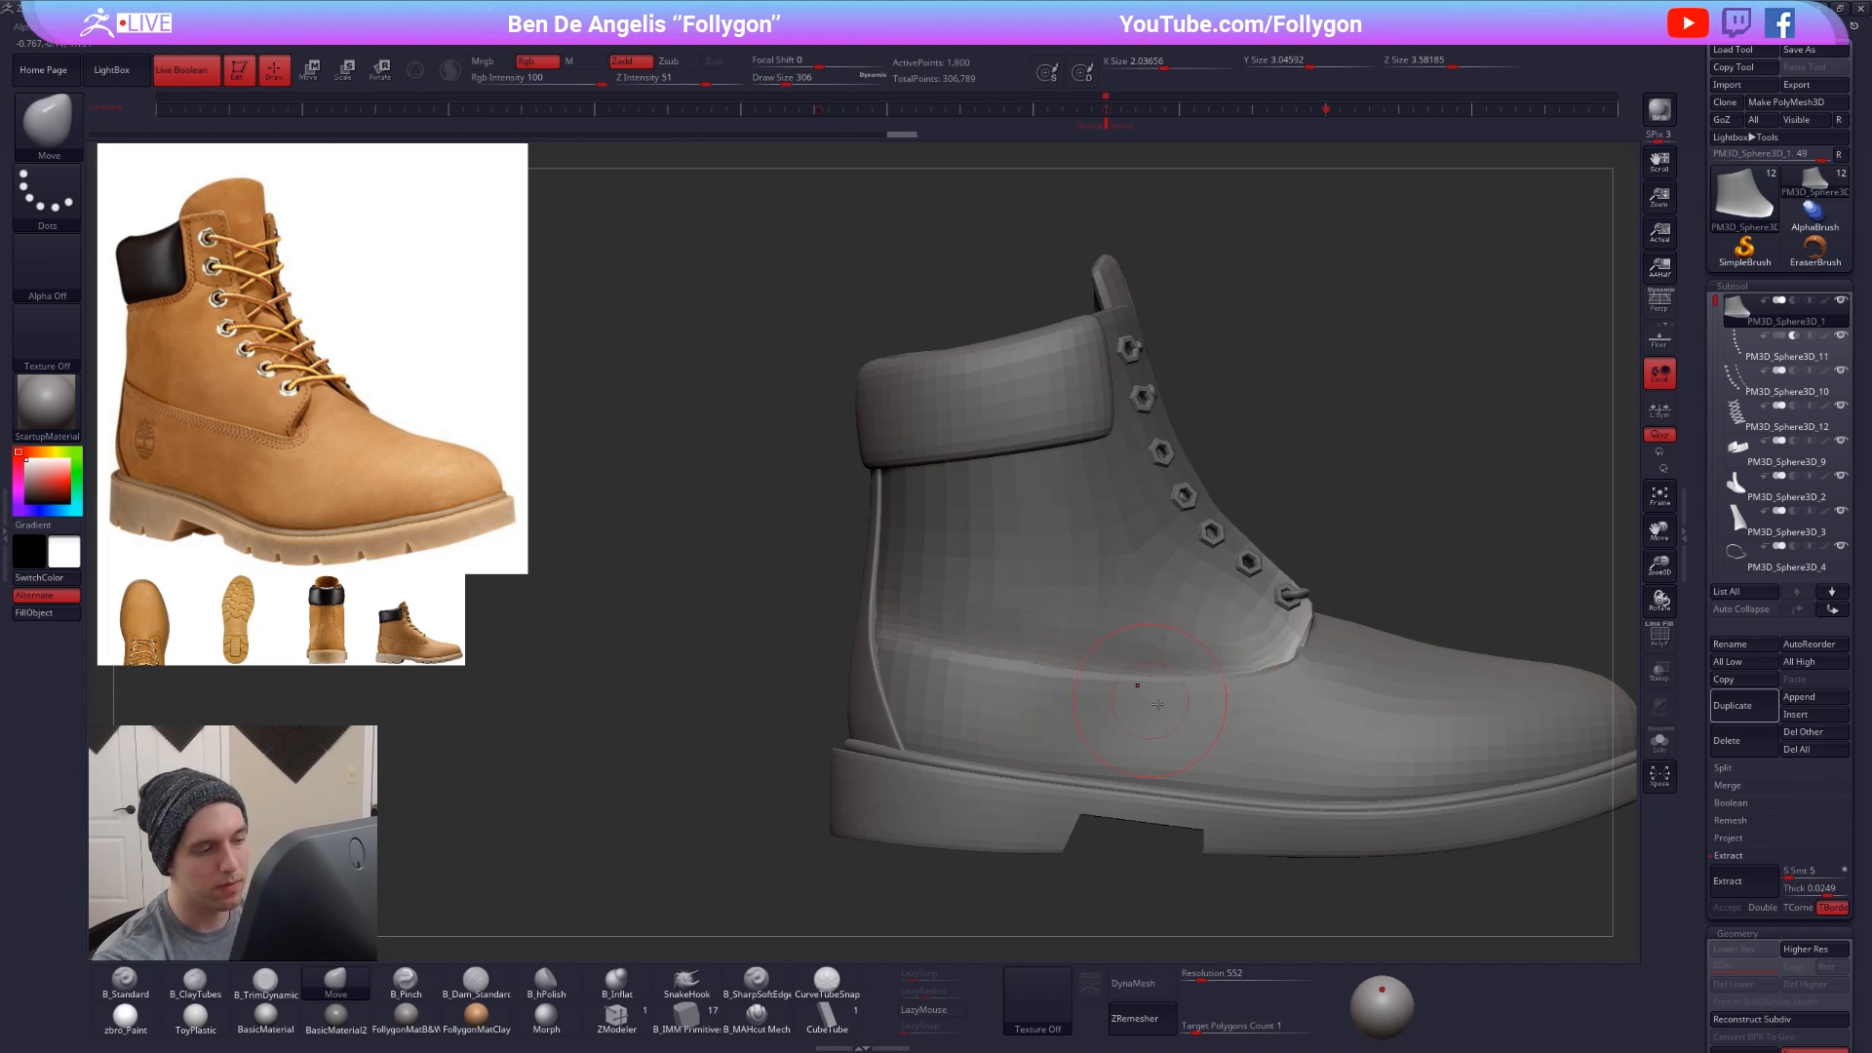
mouse_move(1157, 702)
right_mouse_down()
mouse_move(1003, 662)
mouse_move(895, 679)
right_mouse_up()
key("bracketright")
mouse_move(948, 703)
left_mouse_down()
mouse_move(867, 682)
mouse_move(1024, 679)
left_mouse_up()
mouse_move(1024, 680)
right_mouse_down()
mouse_move(1202, 653)
mouse_move(1115, 677)
mouse_move(1080, 541)
right_mouse_up()
- Isolate the ankle panel, adjust its lower edge across the boot's width with a Transpose line from below, and return to the full boot
key("alt+s")
key("w")
mouse_move(1069, 677)
left_mouse_down("shift")
mouse_move(1148, 674)
mouse_move(1064, 568)
mouse_move(1050, 594)
mouse_move(1212, 594)
mouse_move(1196, 594)
left_mouse_up("shift")
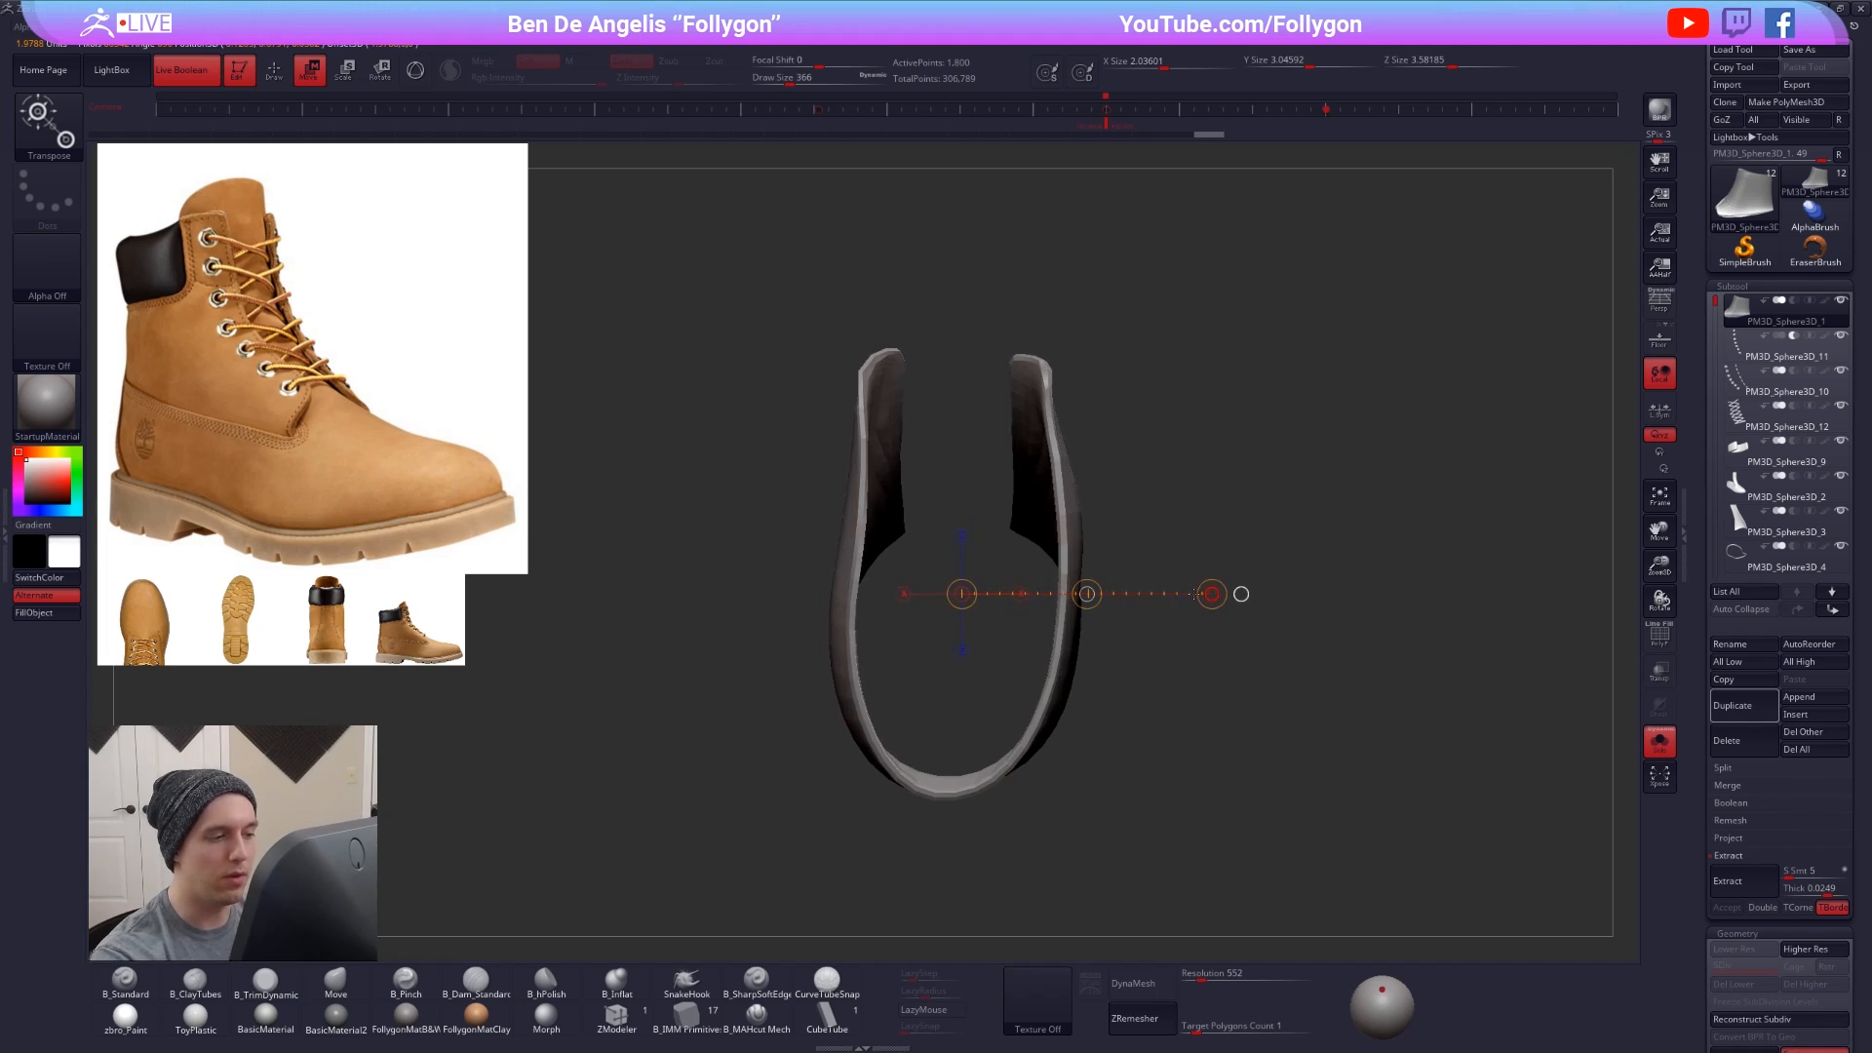
key("alt+s")
key("q")
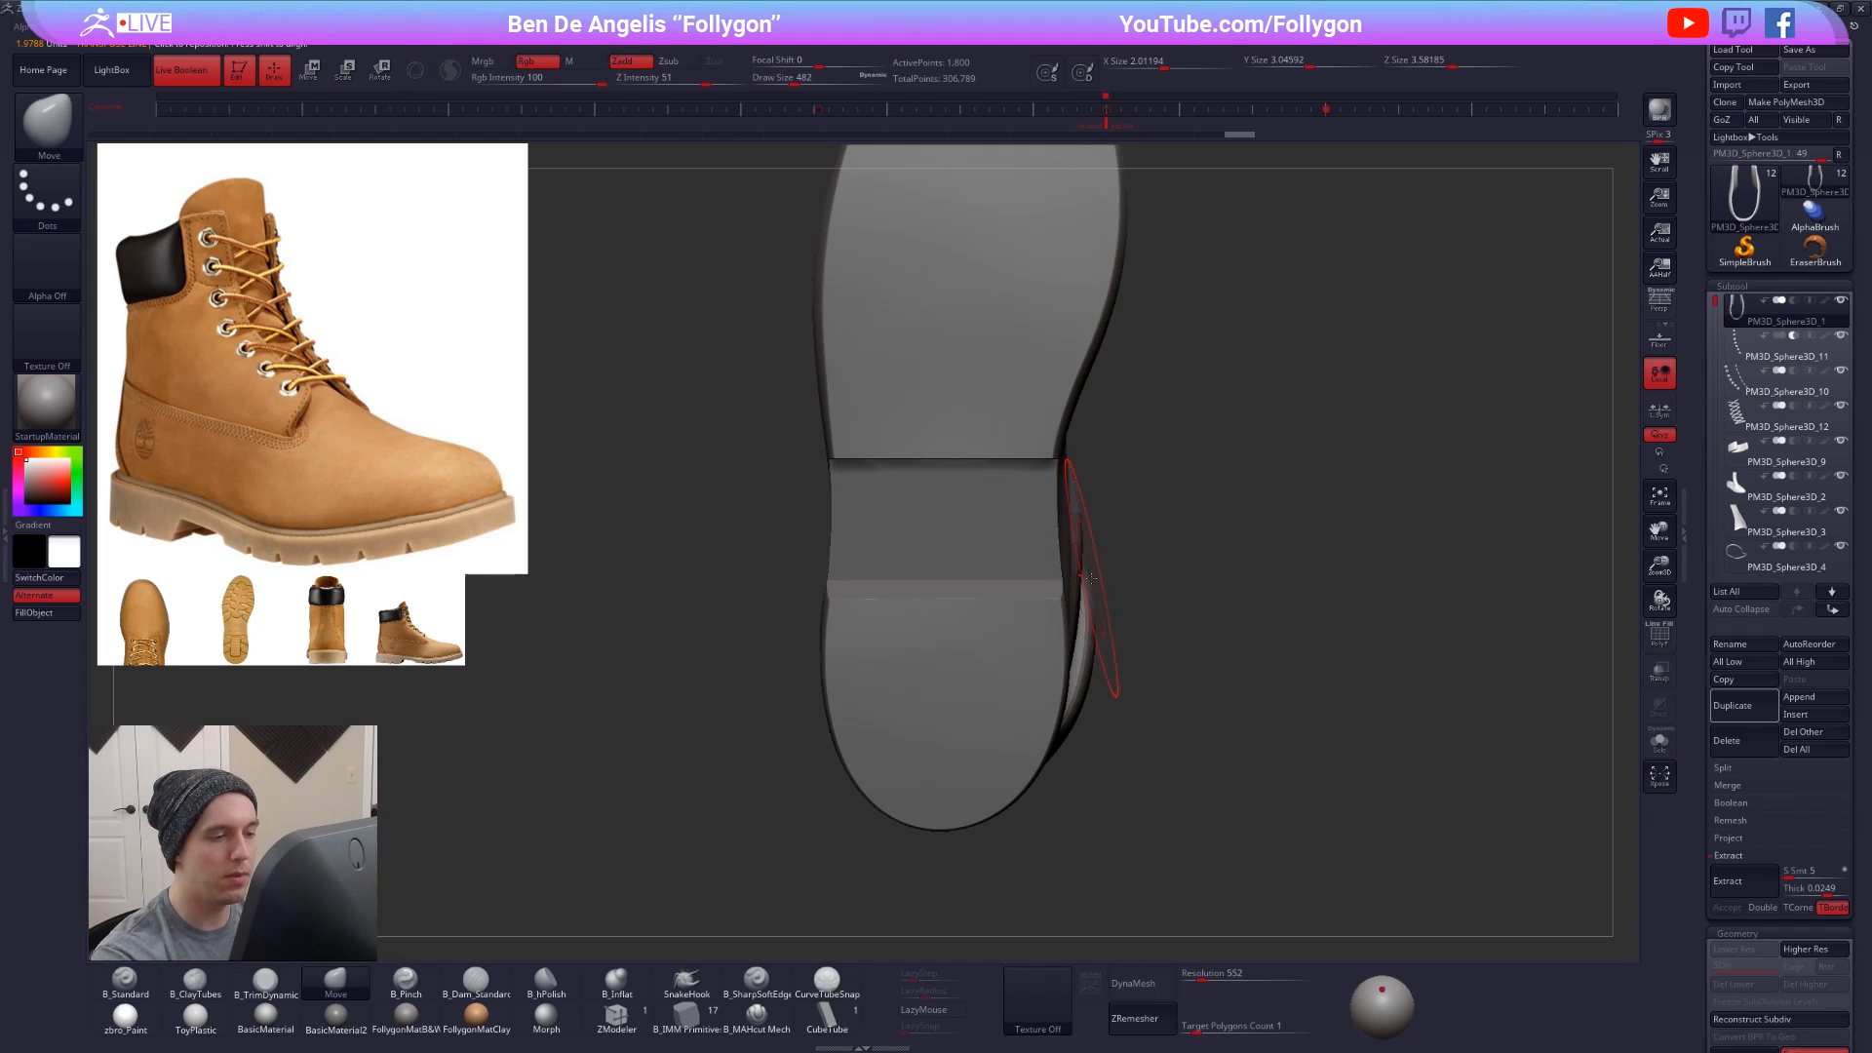
key("alt+s")
right_click_drag(1090, 585, 1028, 575)
key("alt+s")
- Clear the ankle panel's mask and set the Move brush draw size to 279
right_click_drag(1121, 478, 1253, 693)
right_click(1121, 692)
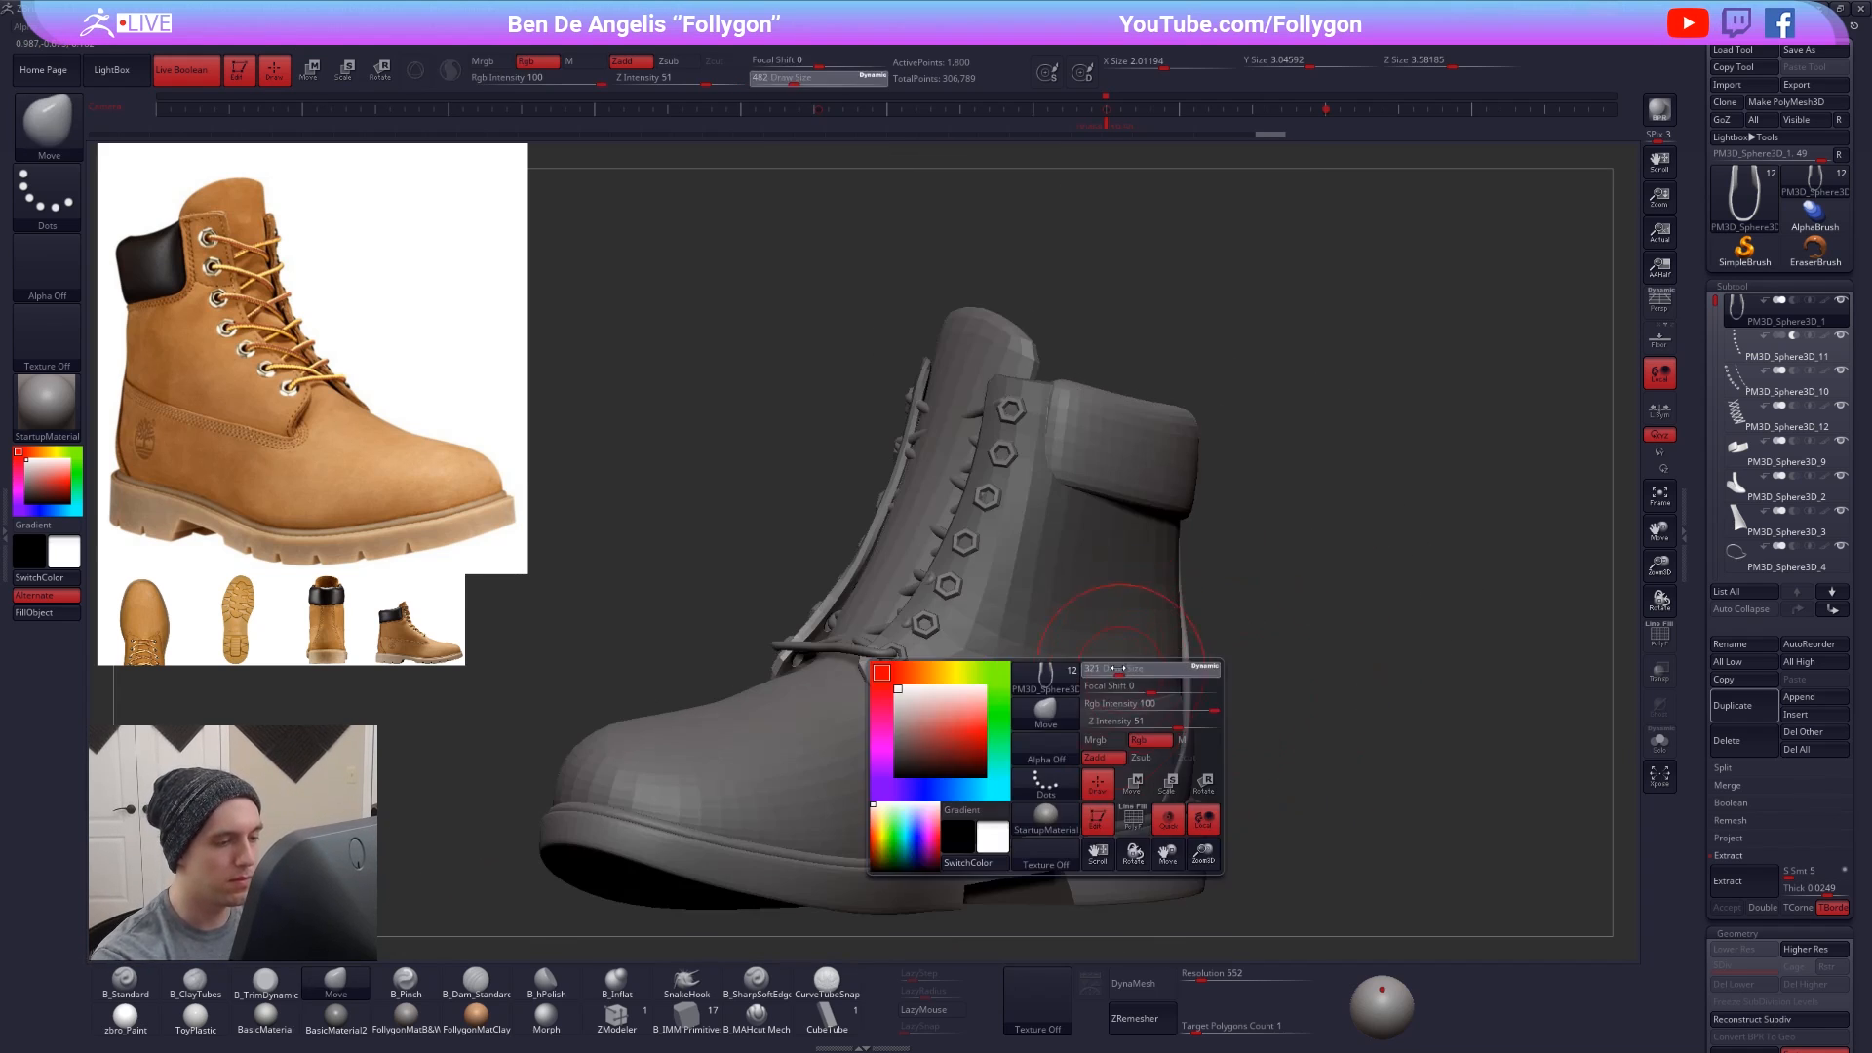
left_click(1312, 641, "ctrl")
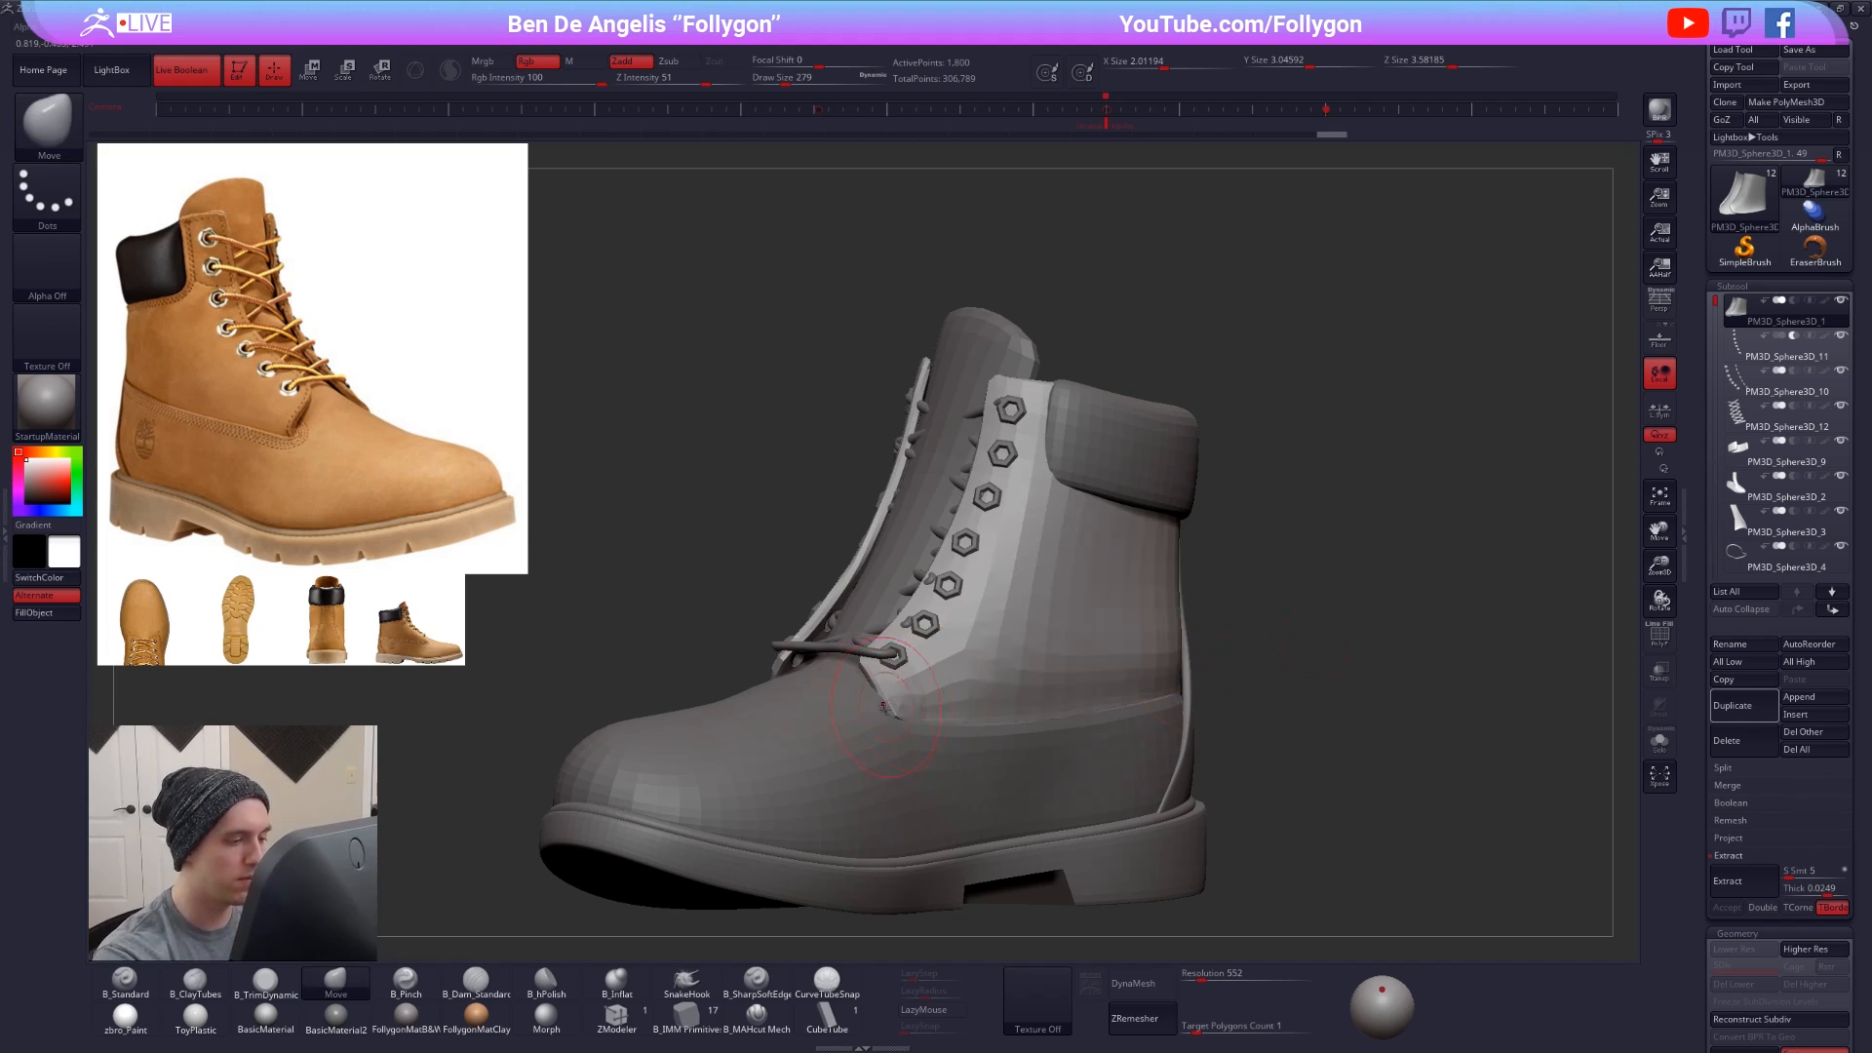
mouse_move(883, 706)
right_mouse_down()
mouse_move(1053, 682)
mouse_move(1001, 716)
right_mouse_up()
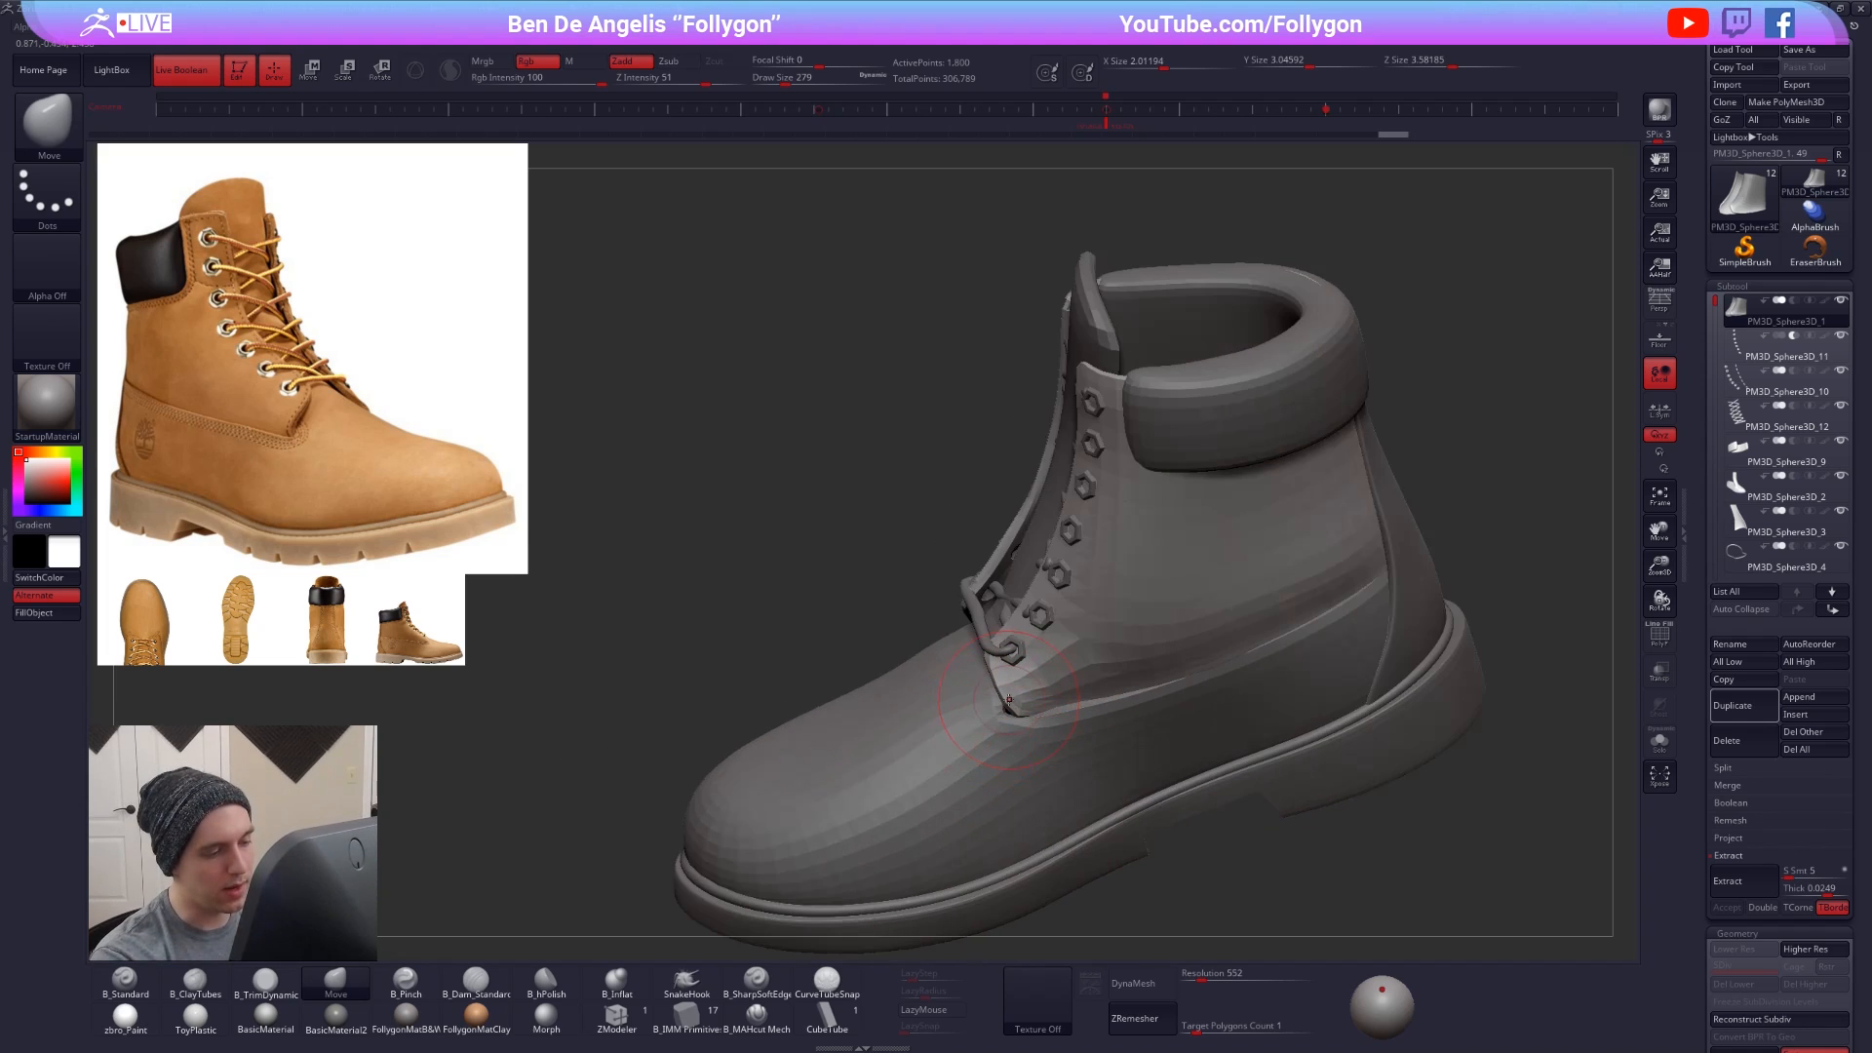
right_click_drag(1014, 639, 991, 650)
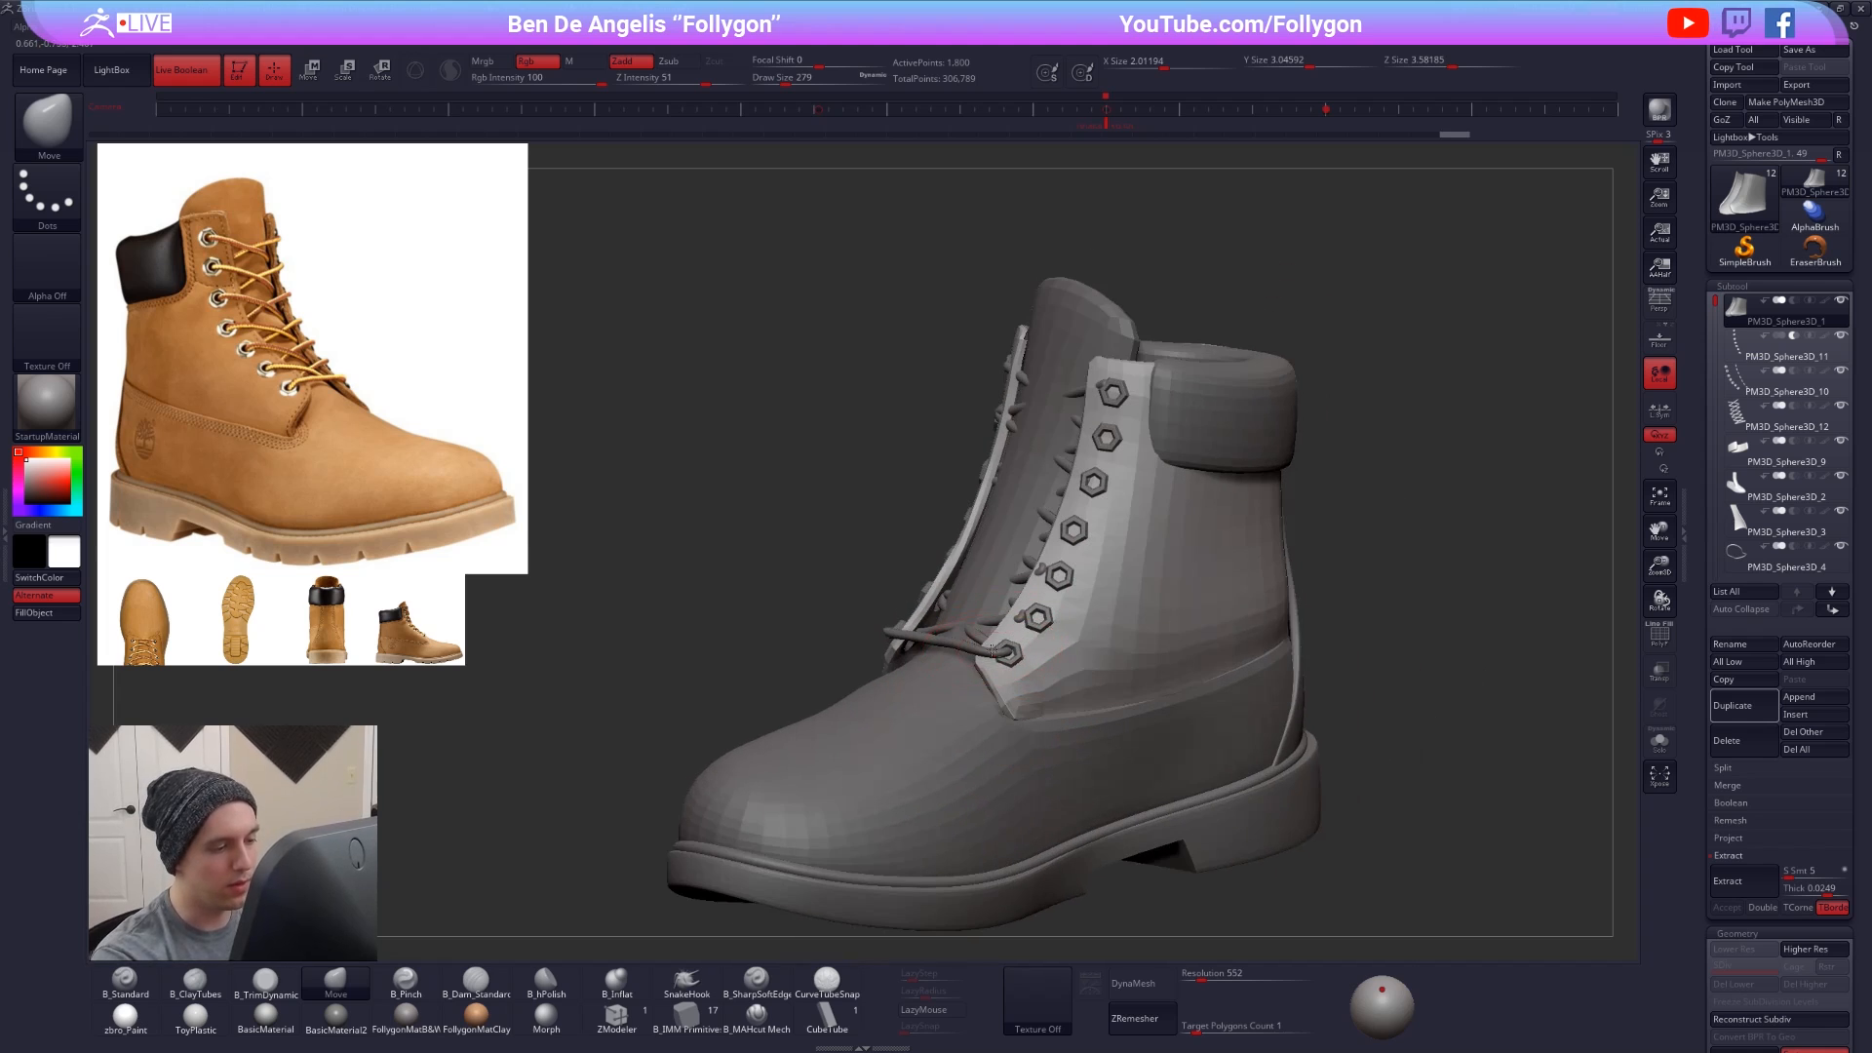
- Select the laces and refine the bottom lace where it enters the lowest eyelets with the Move brush at draw size 203
left_click(992, 659, "alt")
key("space")
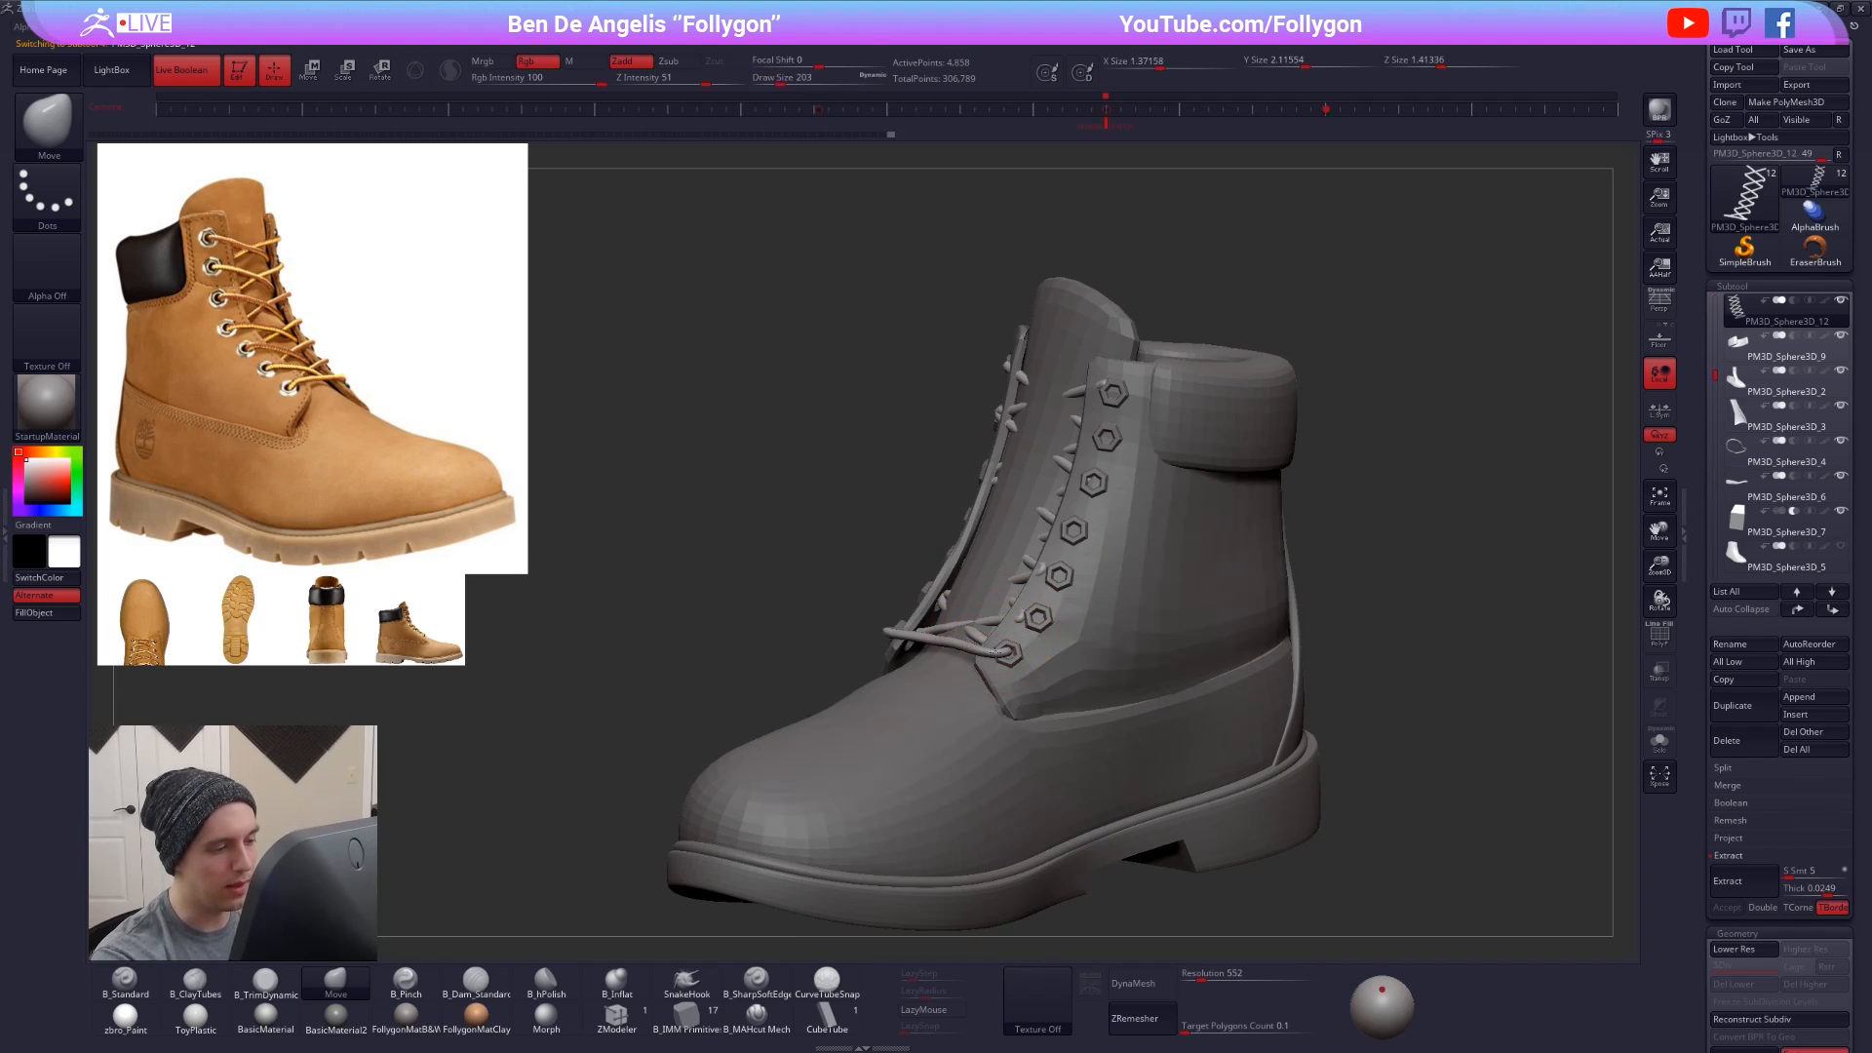
mouse_move(1056, 668)
right_mouse_down()
mouse_move(1011, 729)
mouse_move(1022, 655)
right_mouse_up()
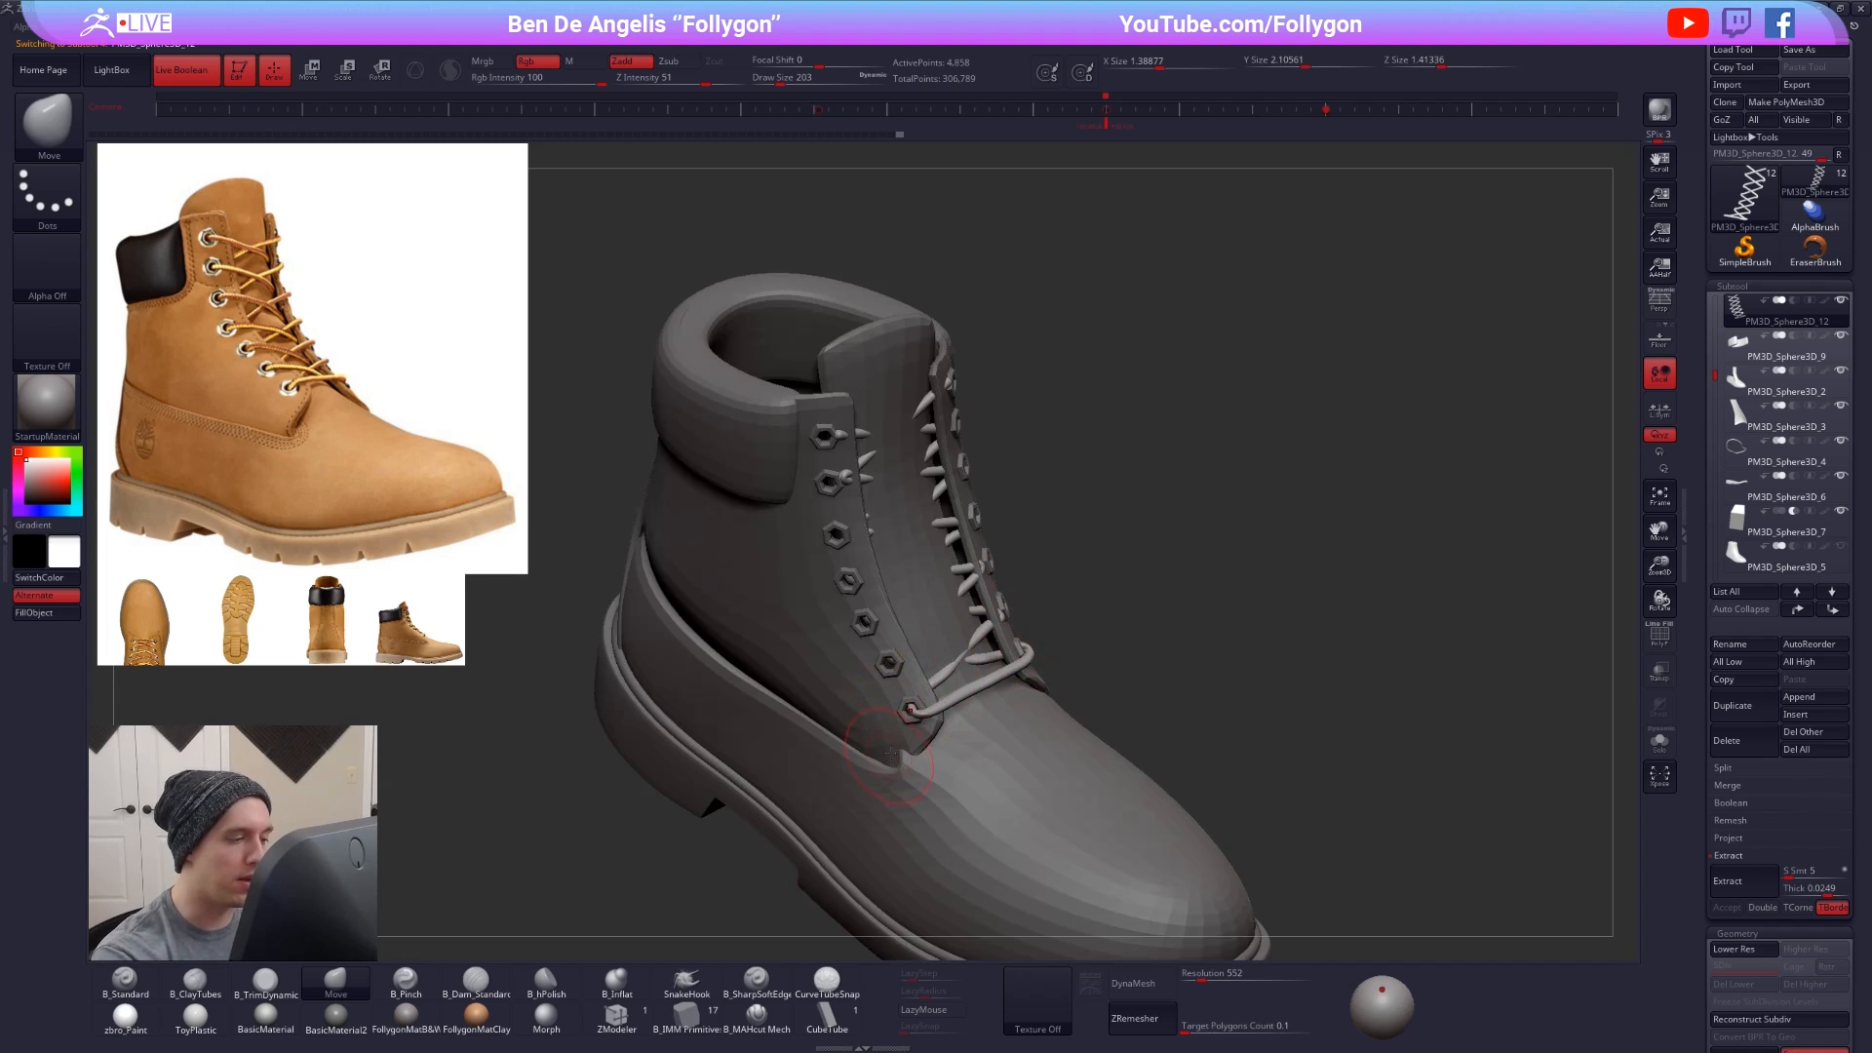
right_click_drag(890, 753, 905, 716)
- Select the lower boot upper and pull its top edge up beneath the lowest eyelet with the Move brush at draw size 152
left_click(828, 645, "alt")
right_click_drag(775, 765, 839, 727)
right_click_drag(814, 801, 1119, 687, "alt")
left_click(1024, 738, "alt")
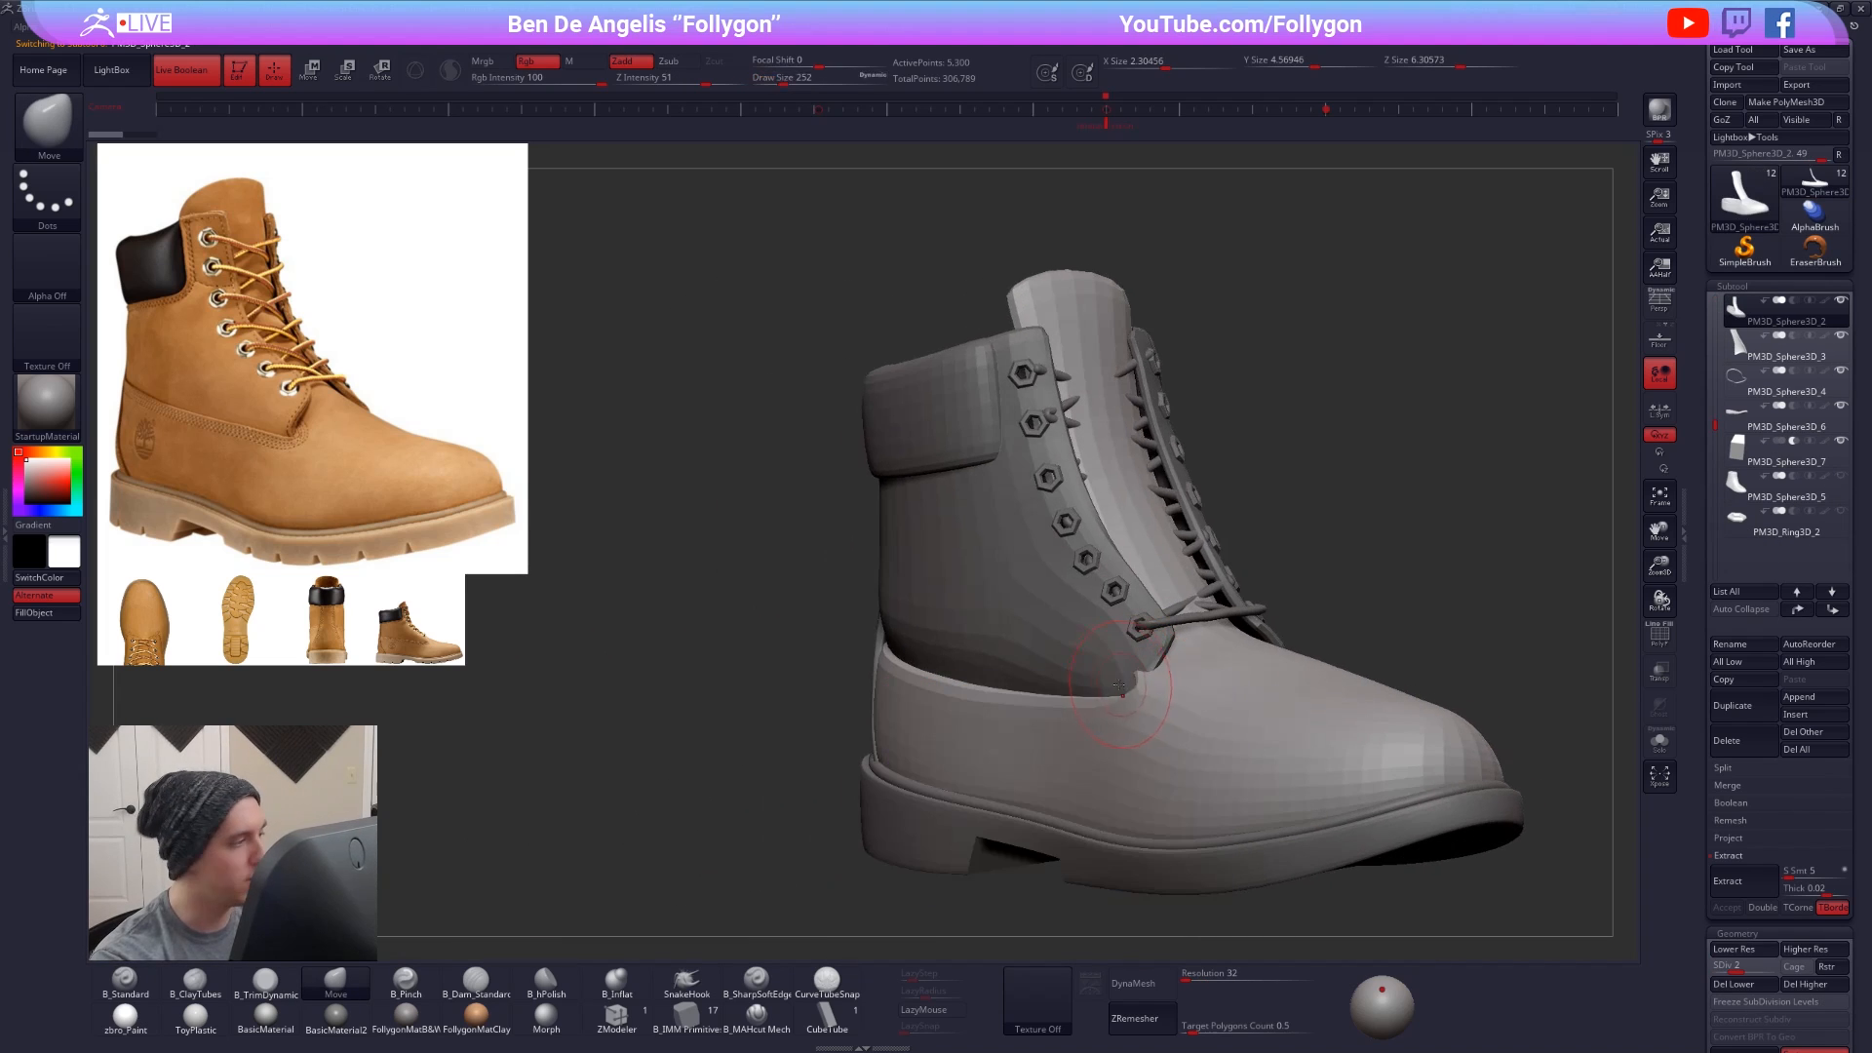
key("space")
left_click_drag(1136, 690, 1129, 691)
left_click_drag(1136, 678, 1140, 674)
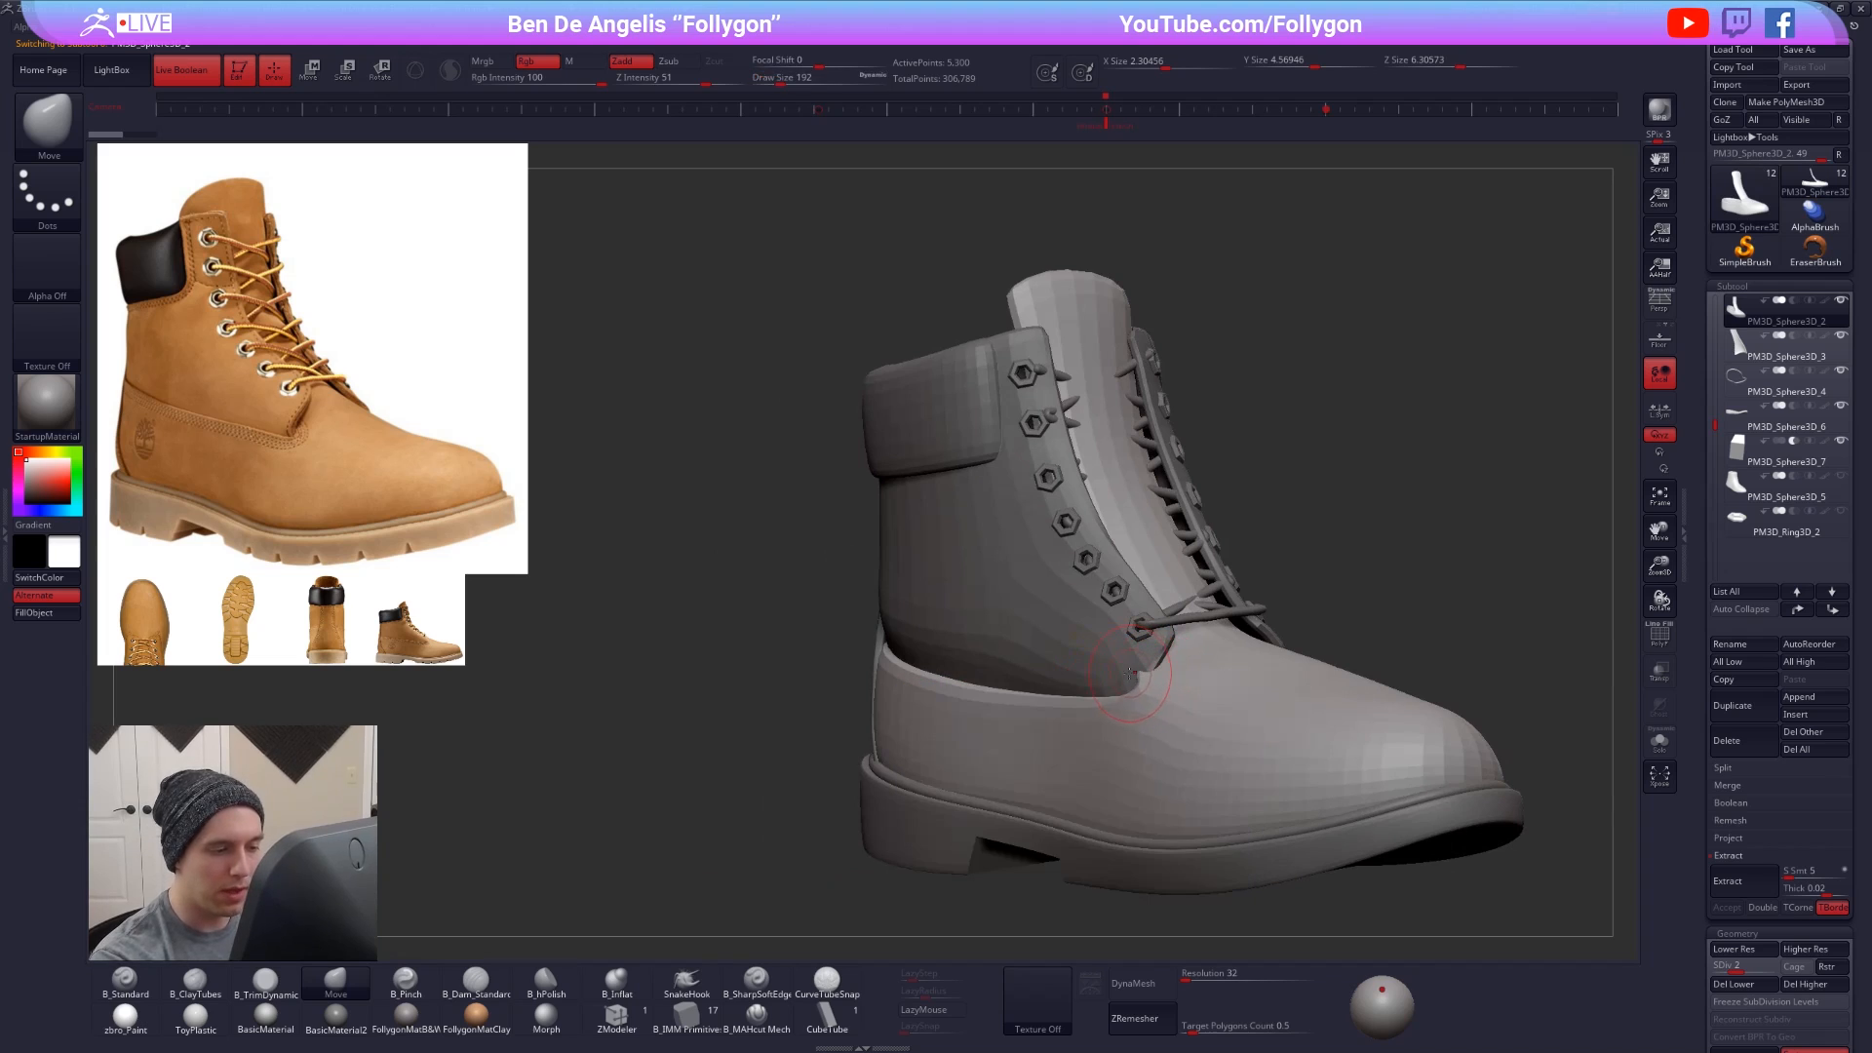
- Select the ankle panel and adjust its lower front corner against the boot with the Move brush at draw sizes 265 and 292
left_click(1131, 673, "alt")
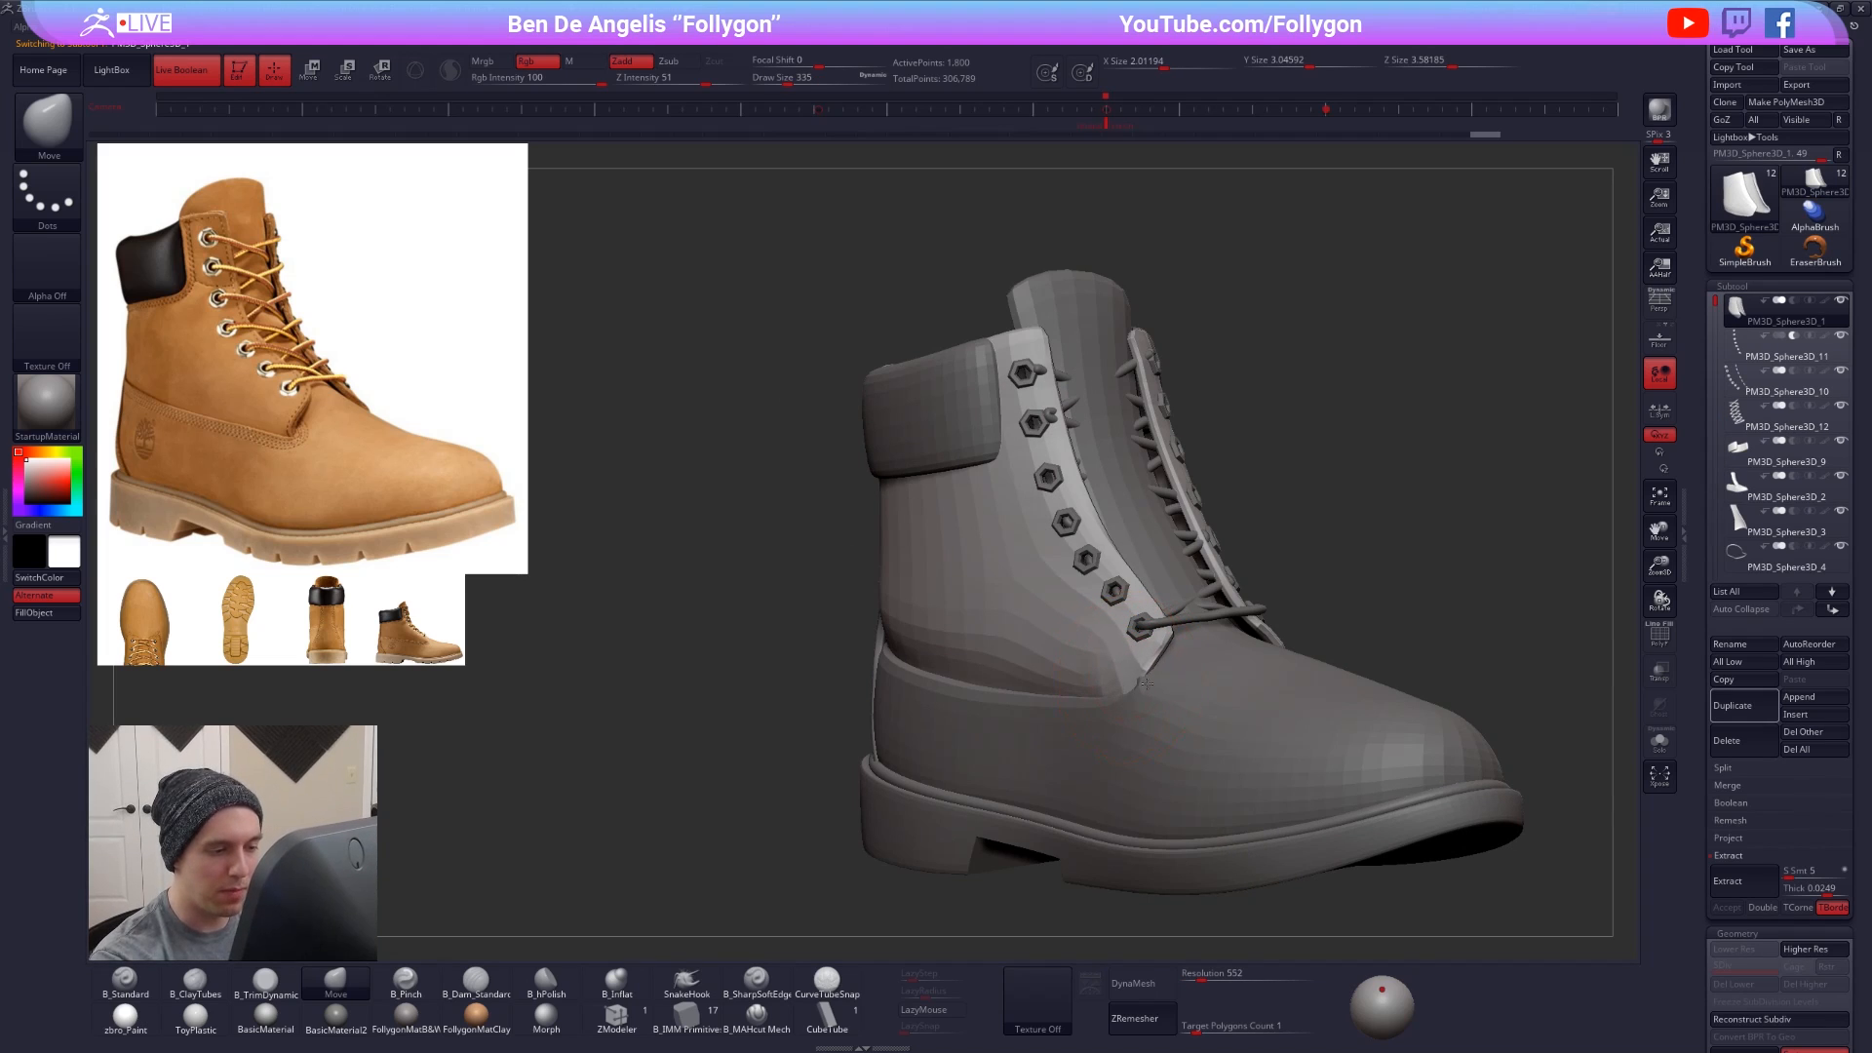
left_click_drag(1086, 679, 1085, 678)
key("space")
left_click_drag(1084, 677, 1076, 676)
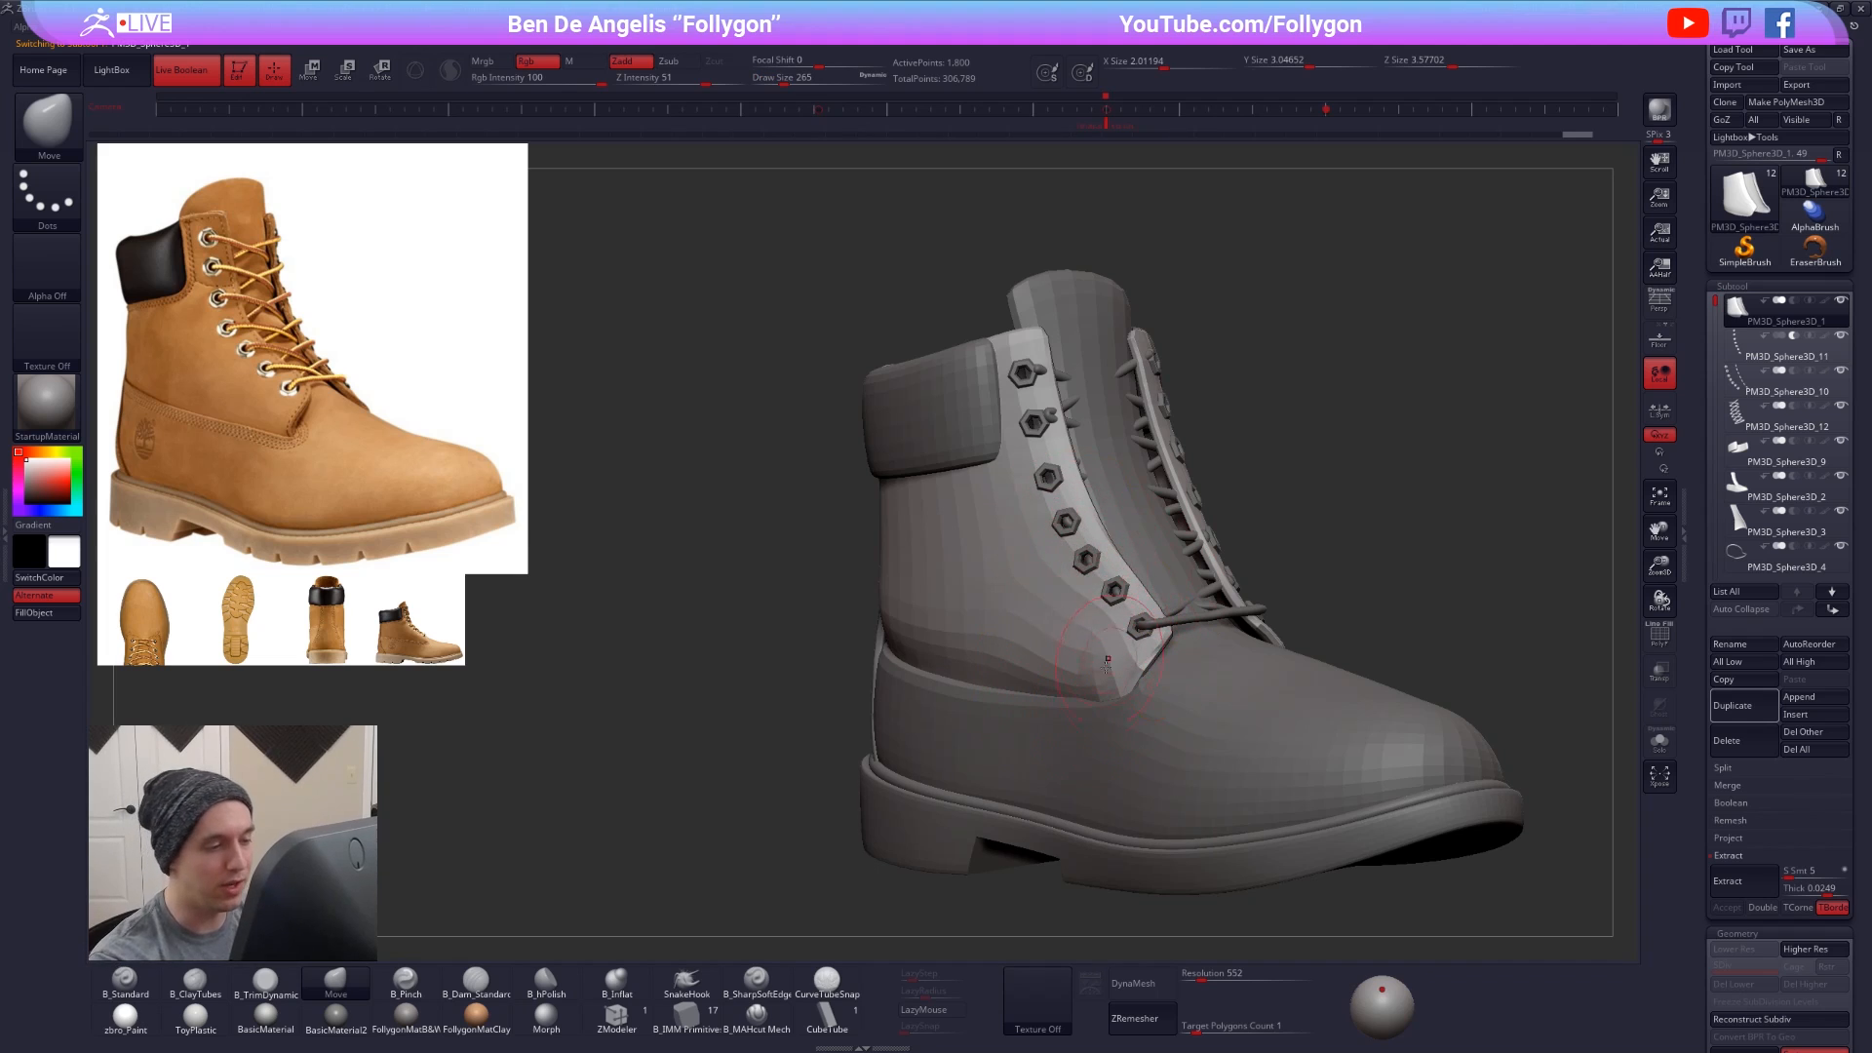
mouse_move(1107, 665)
right_mouse_down()
mouse_move(1194, 673)
mouse_move(1268, 765)
right_mouse_up()
key("space")
left_click_drag(1054, 684, 1058, 682)
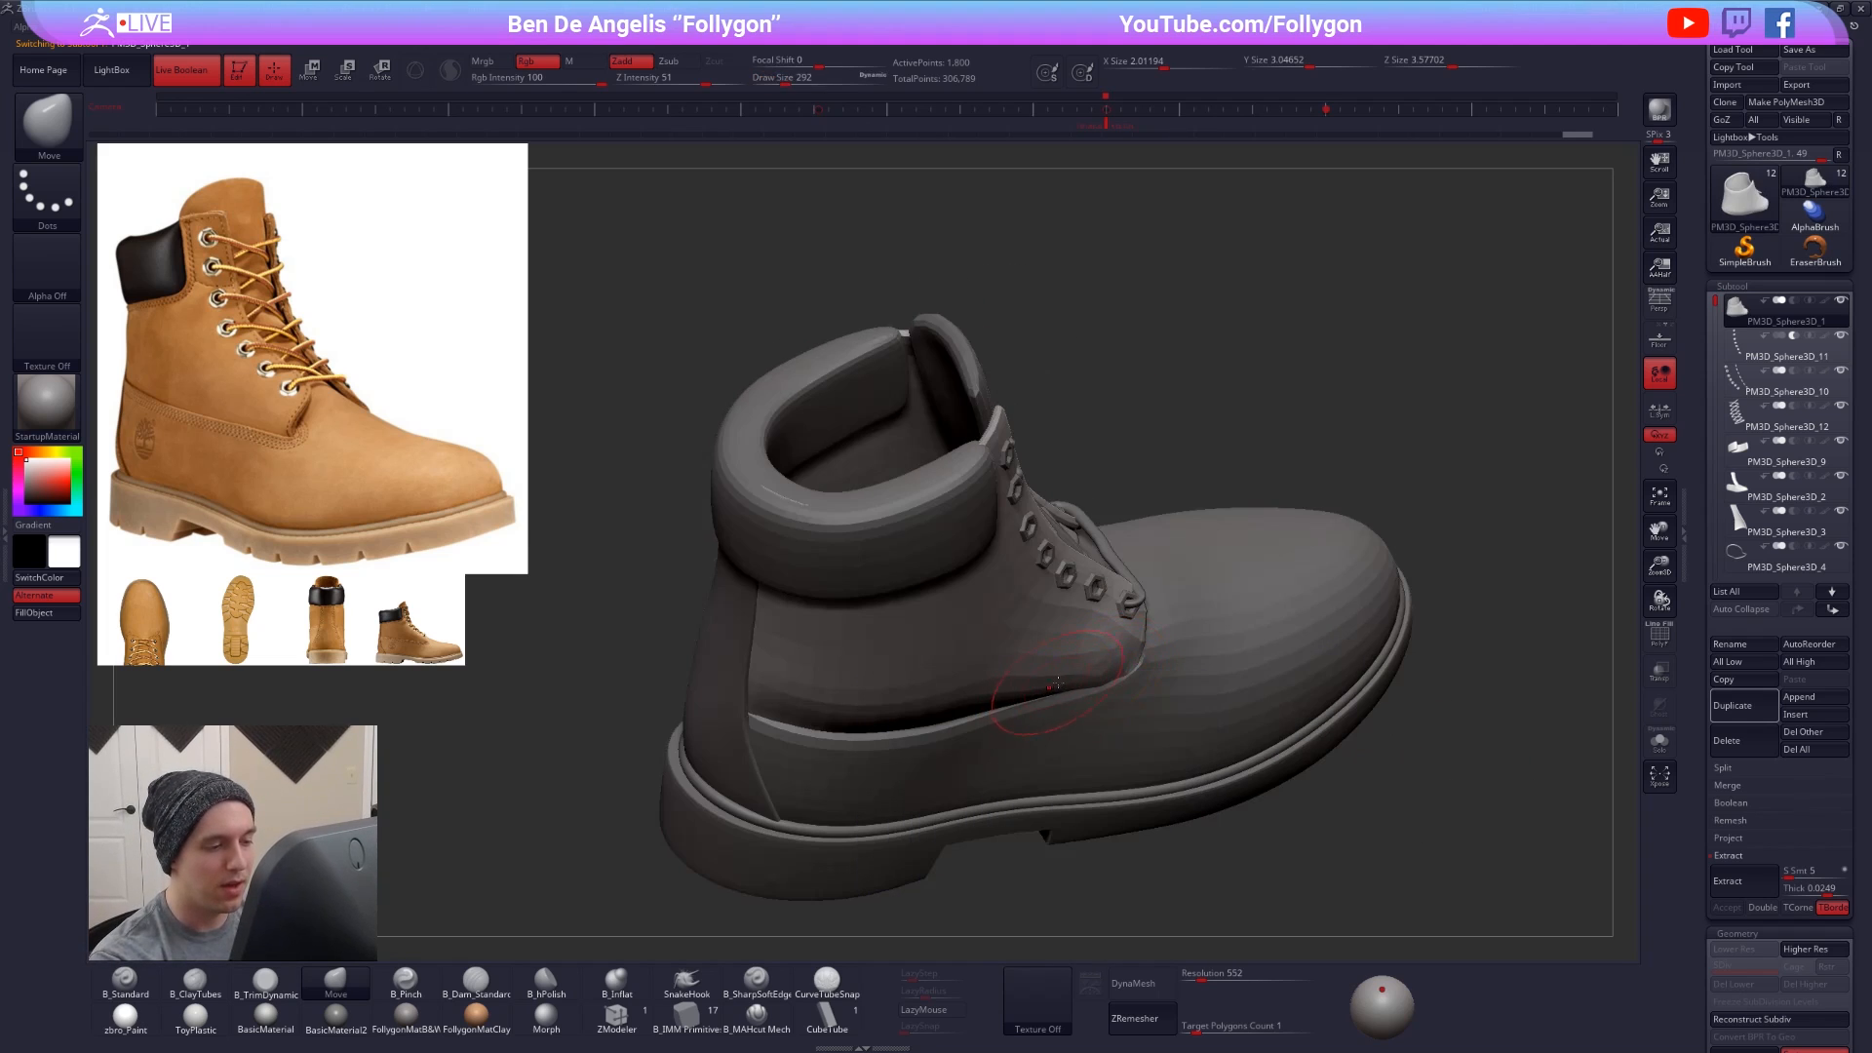
- Build up the crease above the ankle panel's bottom edge with the B_ClayTubes brush
right_click_drag(1019, 641, 1009, 577)
key("2")
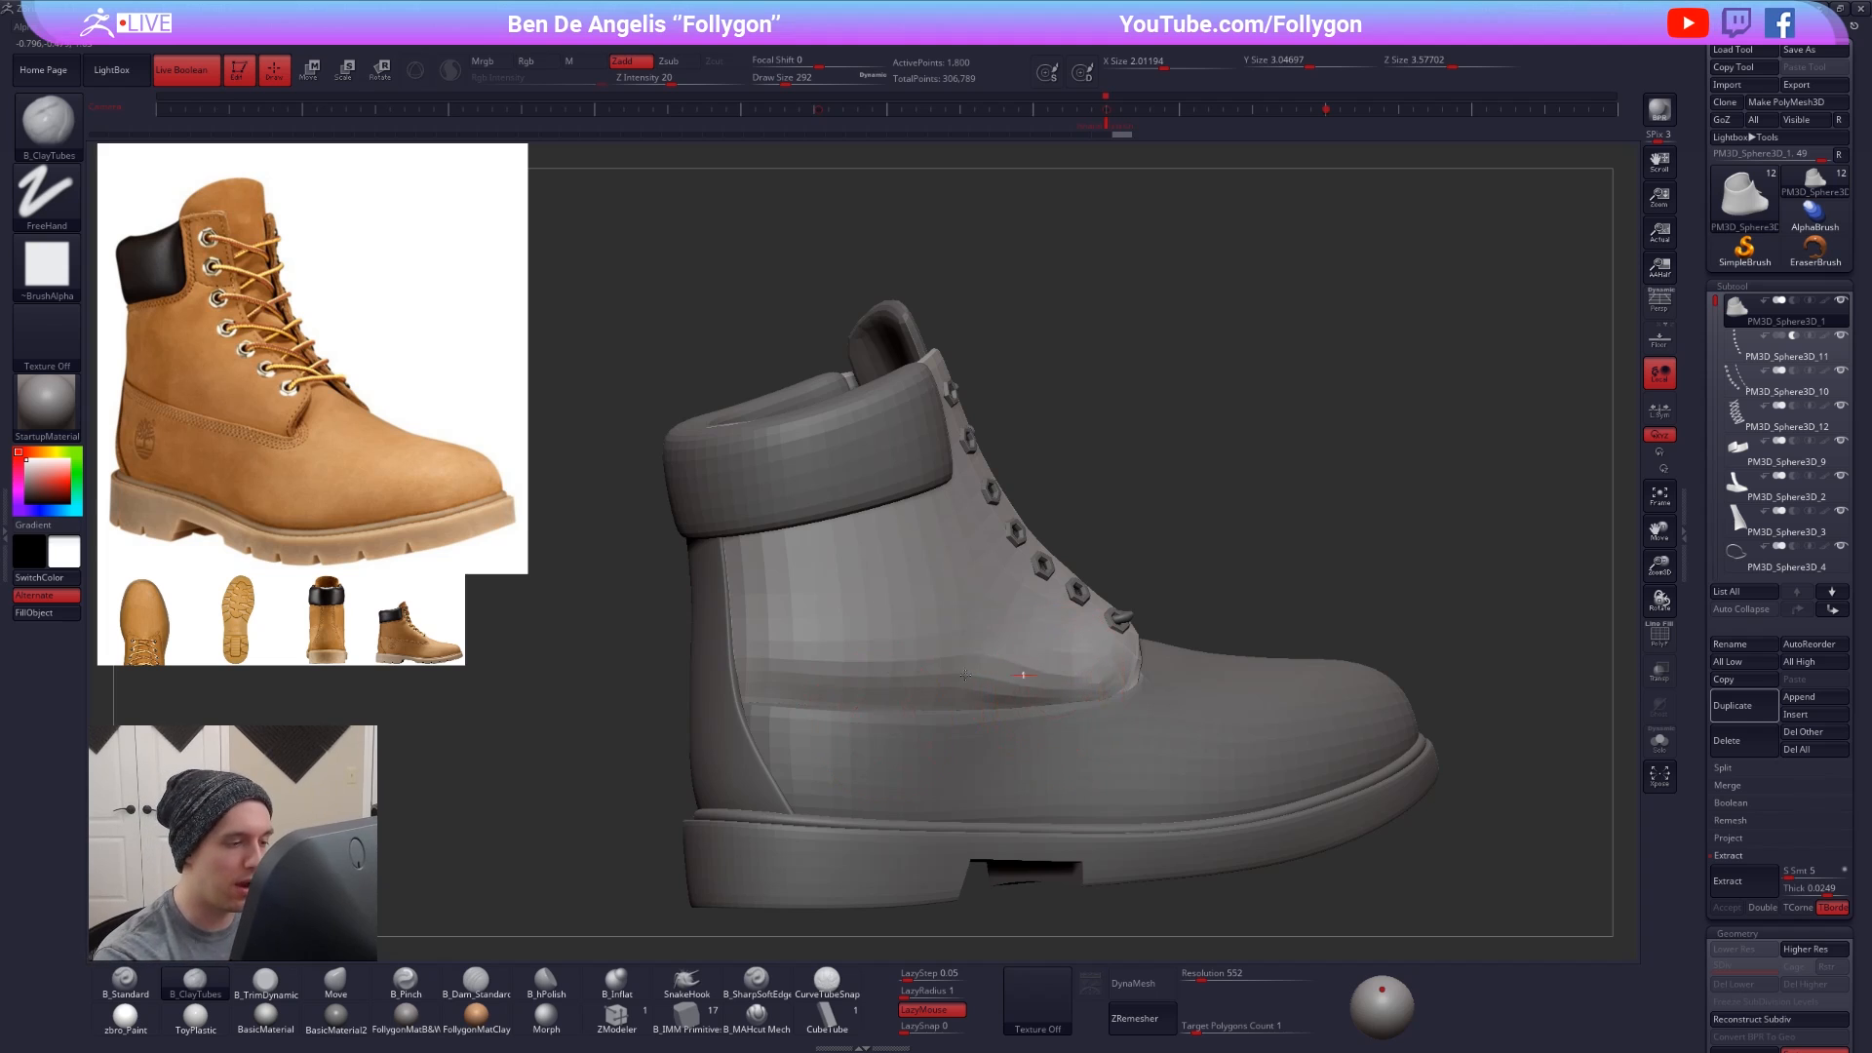
mouse_move(966, 675)
left_mouse_down()
mouse_move(858, 687)
mouse_move(1044, 674)
left_mouse_up()
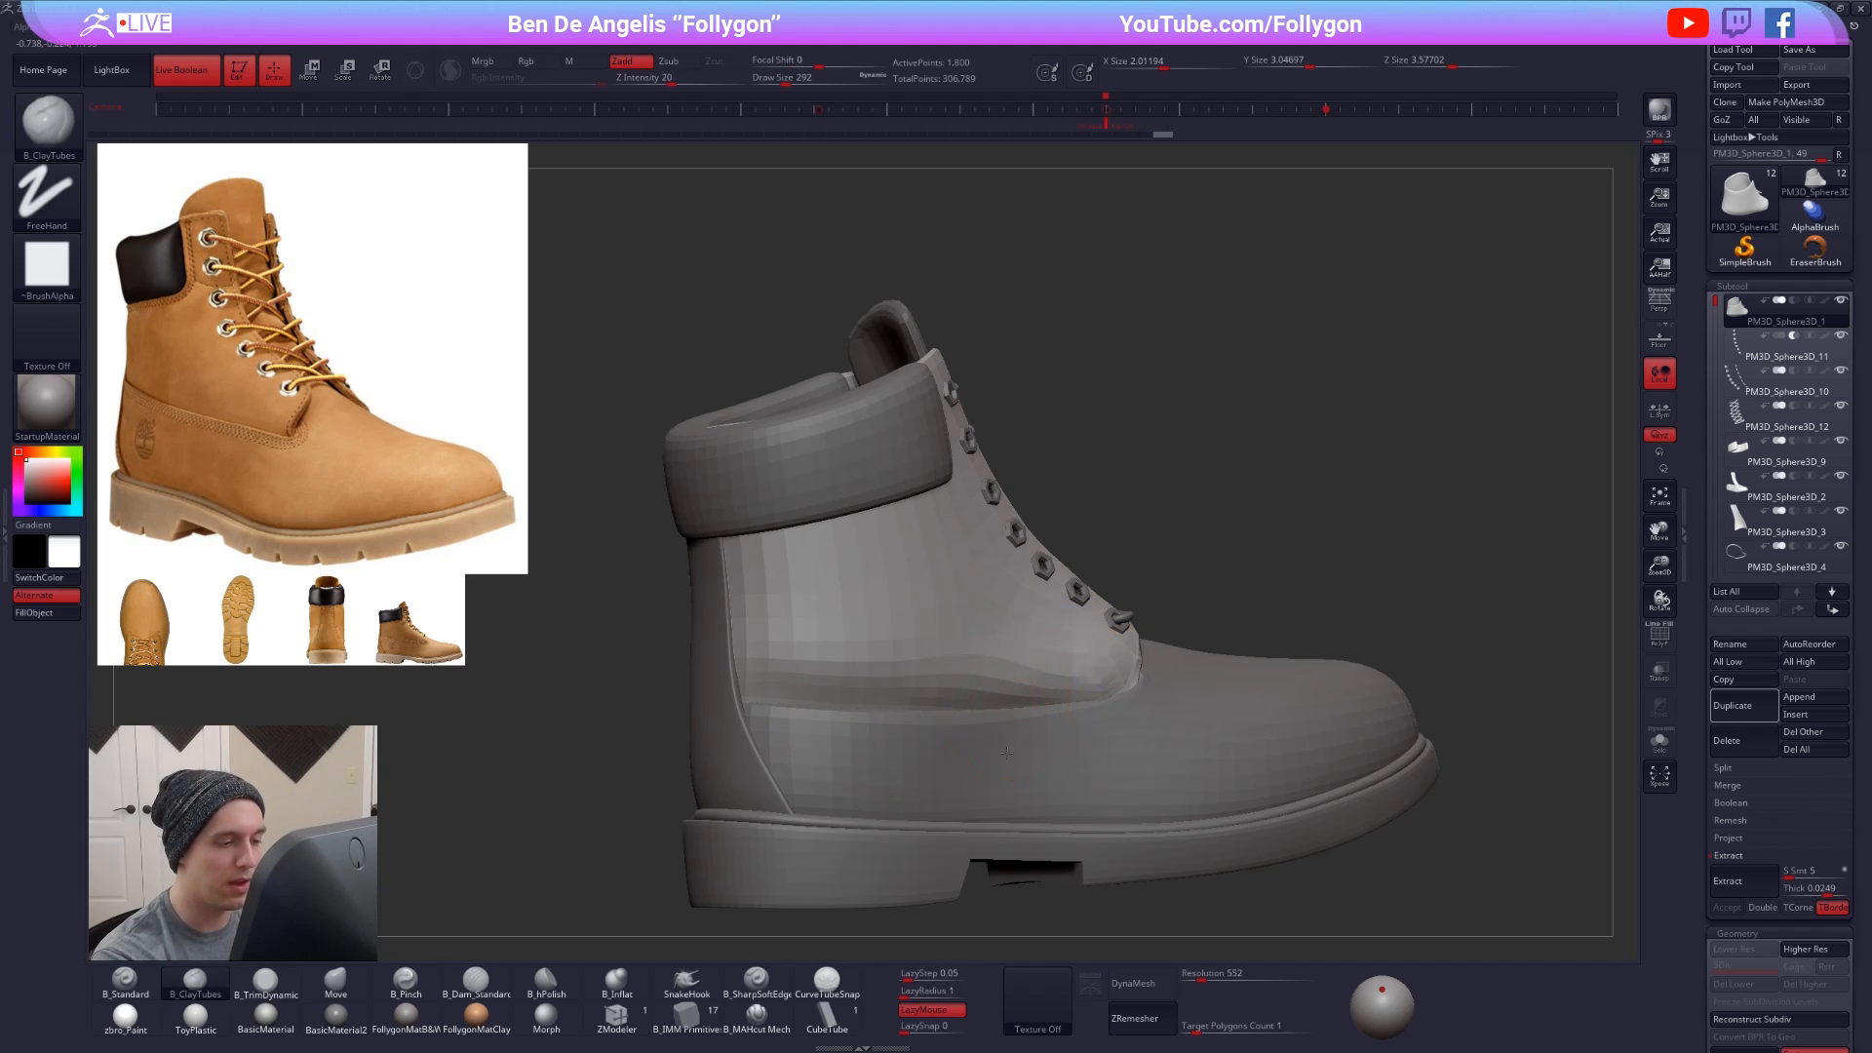
right_click_drag(1006, 753, 1025, 817)
- Pull the ankle panel's lower edge outward from the middle to the heel with the Move brush at draw size 350
key("b")
key("m")
key("v")
key("space")
left_click_drag(946, 719, 958, 720)
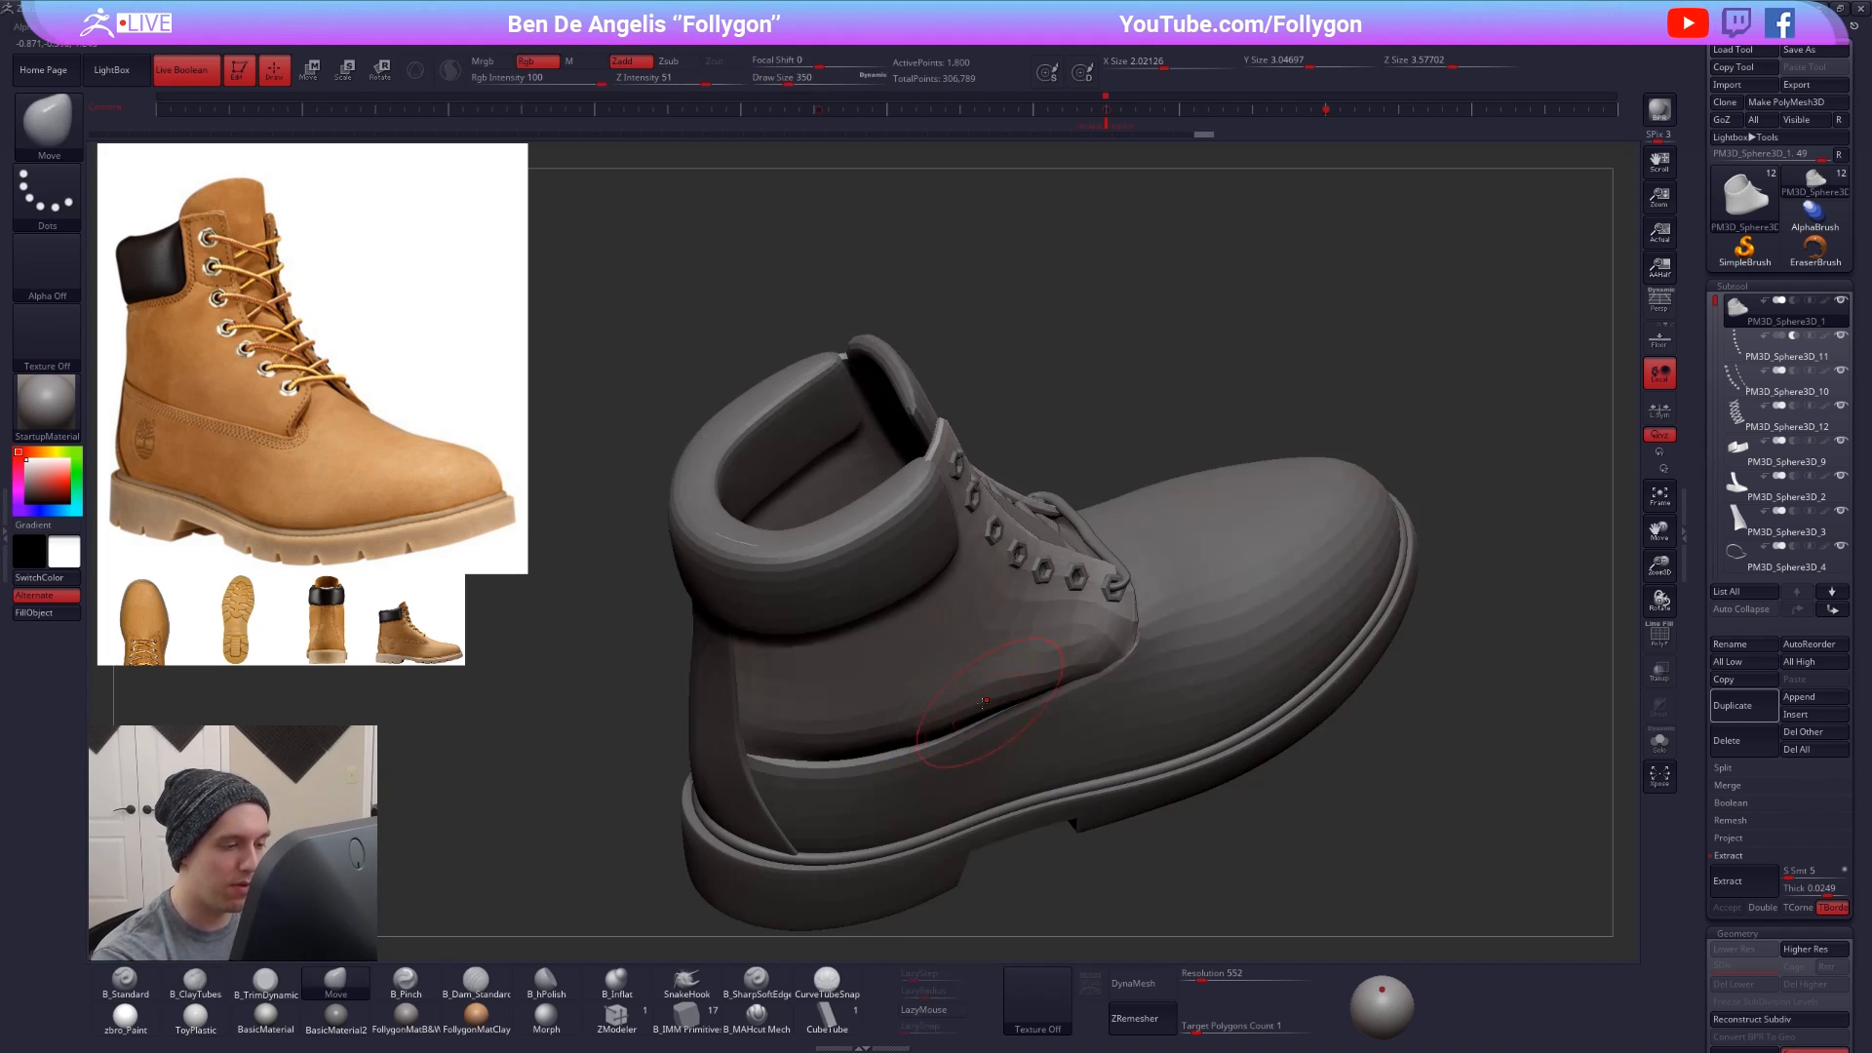
key("space")
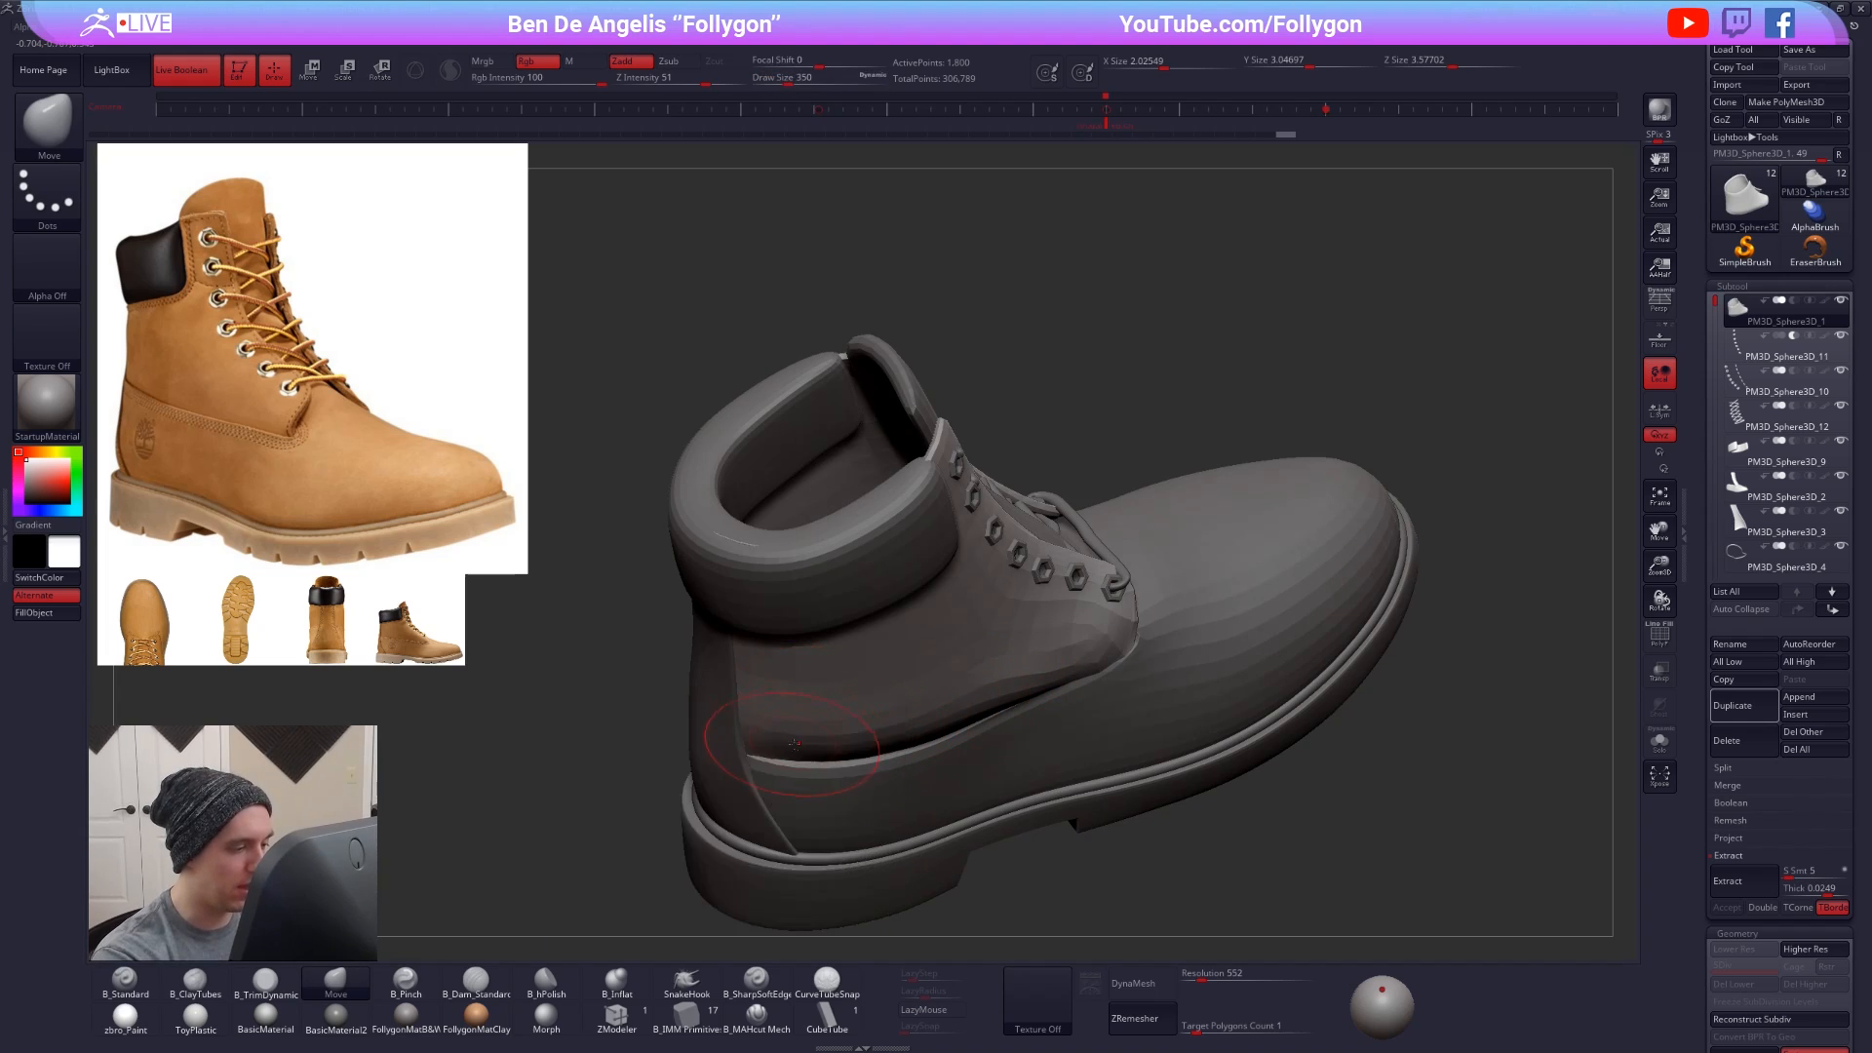
left_click_drag(720, 791, 733, 770)
mouse_move(733, 800)
right_mouse_down()
mouse_move(770, 716)
mouse_move(1013, 689)
mouse_move(944, 735)
right_mouse_up()
- Isolate the ankle panel, mask all but its lower heel corner, shift that corner with Transpose, and show the full boot
key("alt+s")
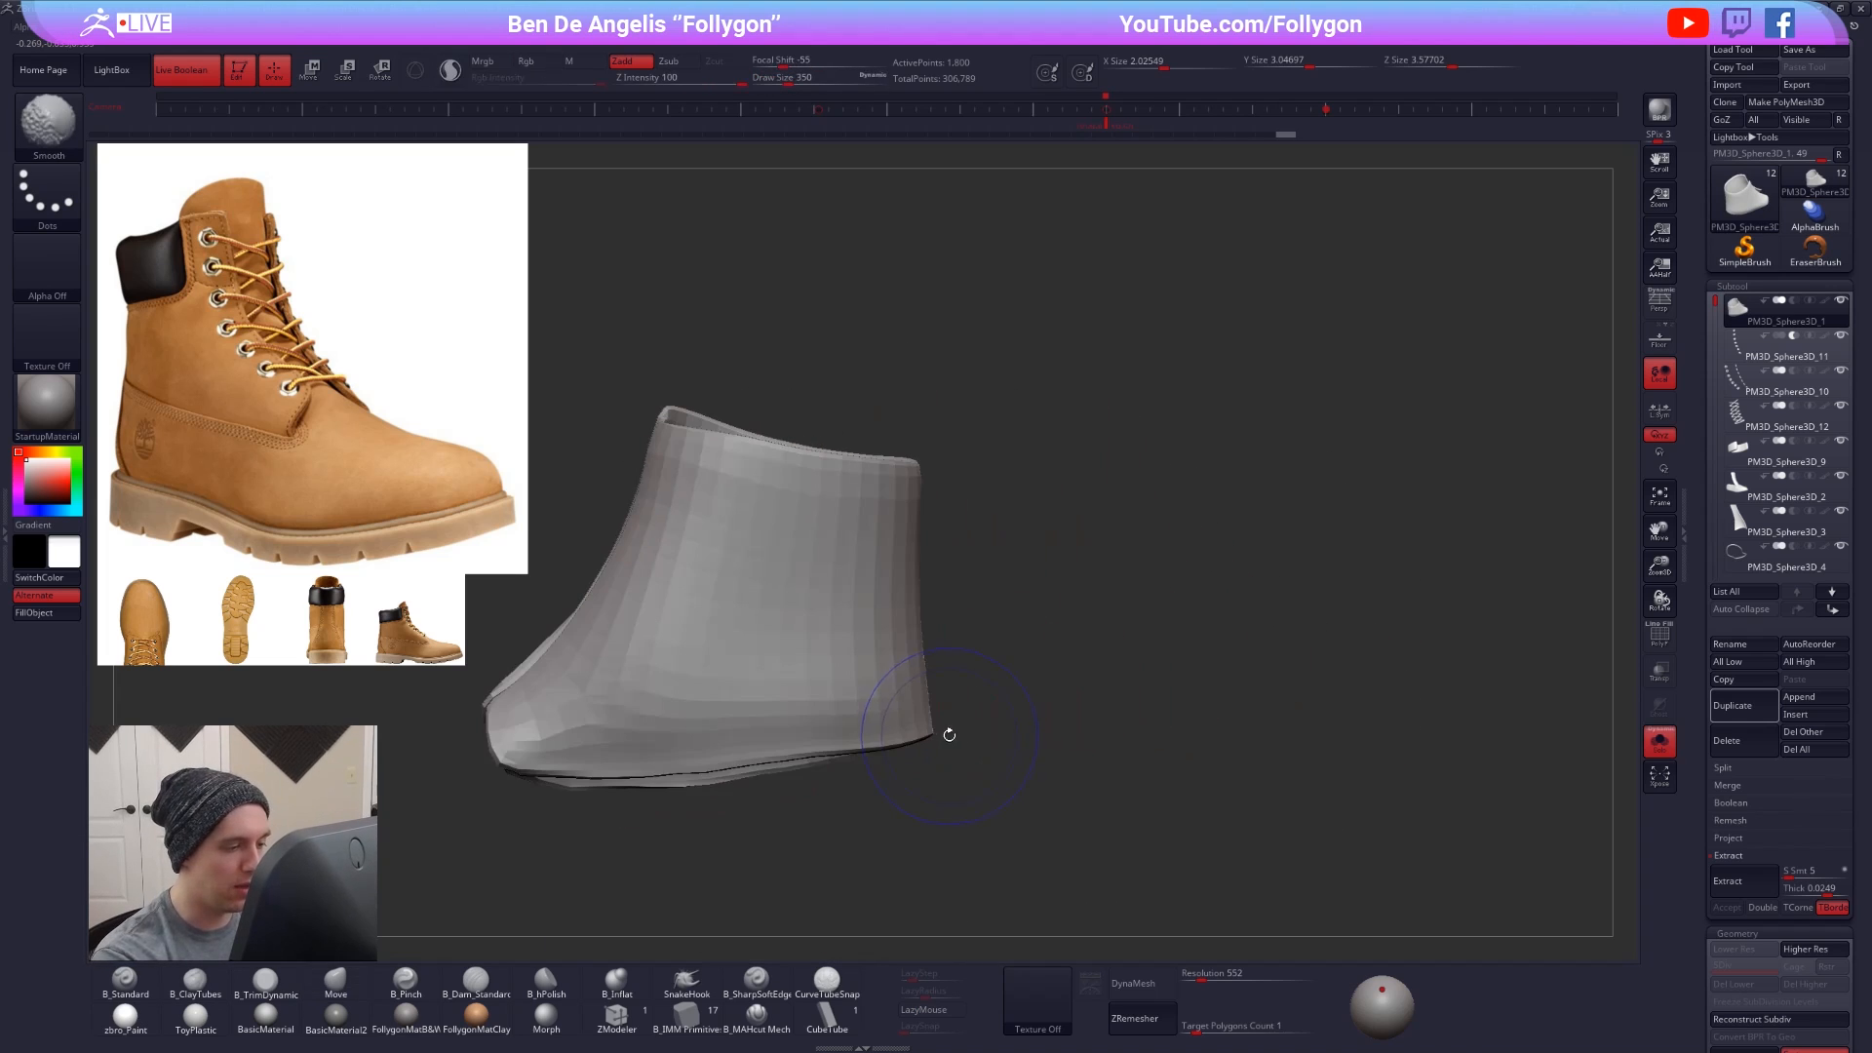
key("ctrl")
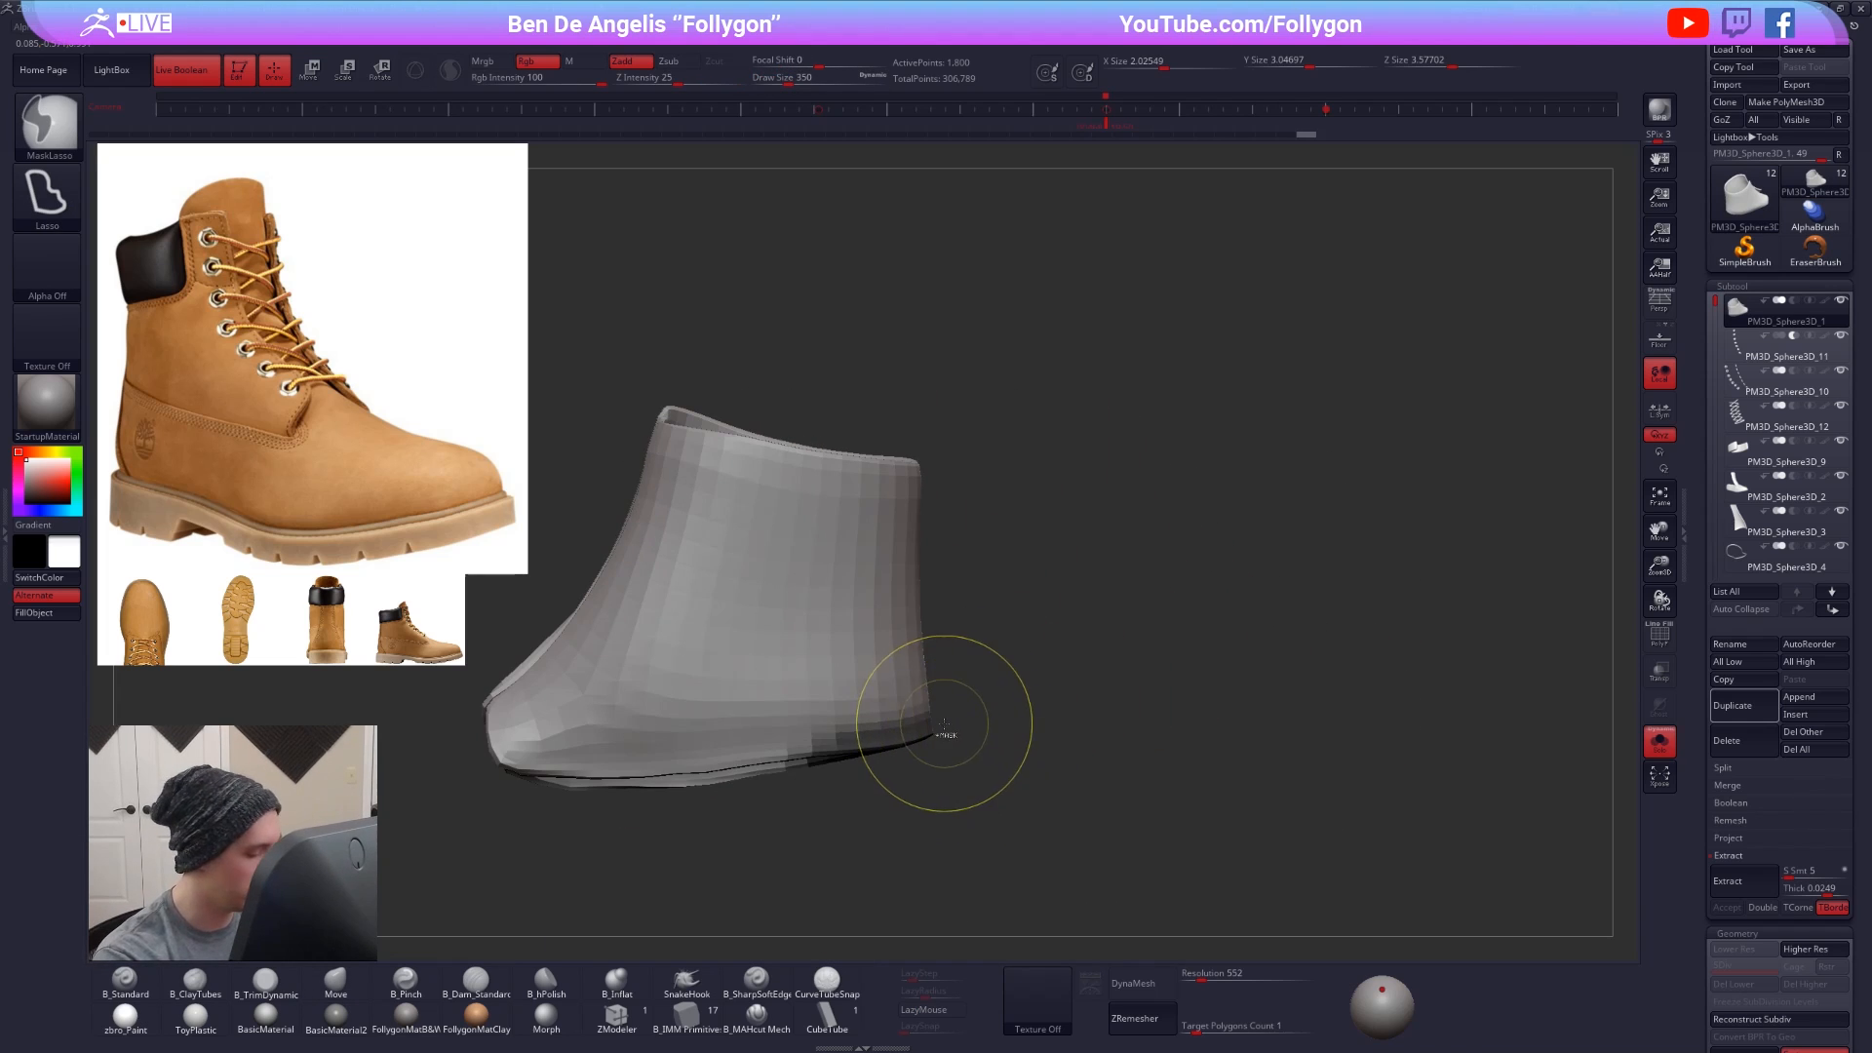
left_click(945, 736, "ctrl")
key("w")
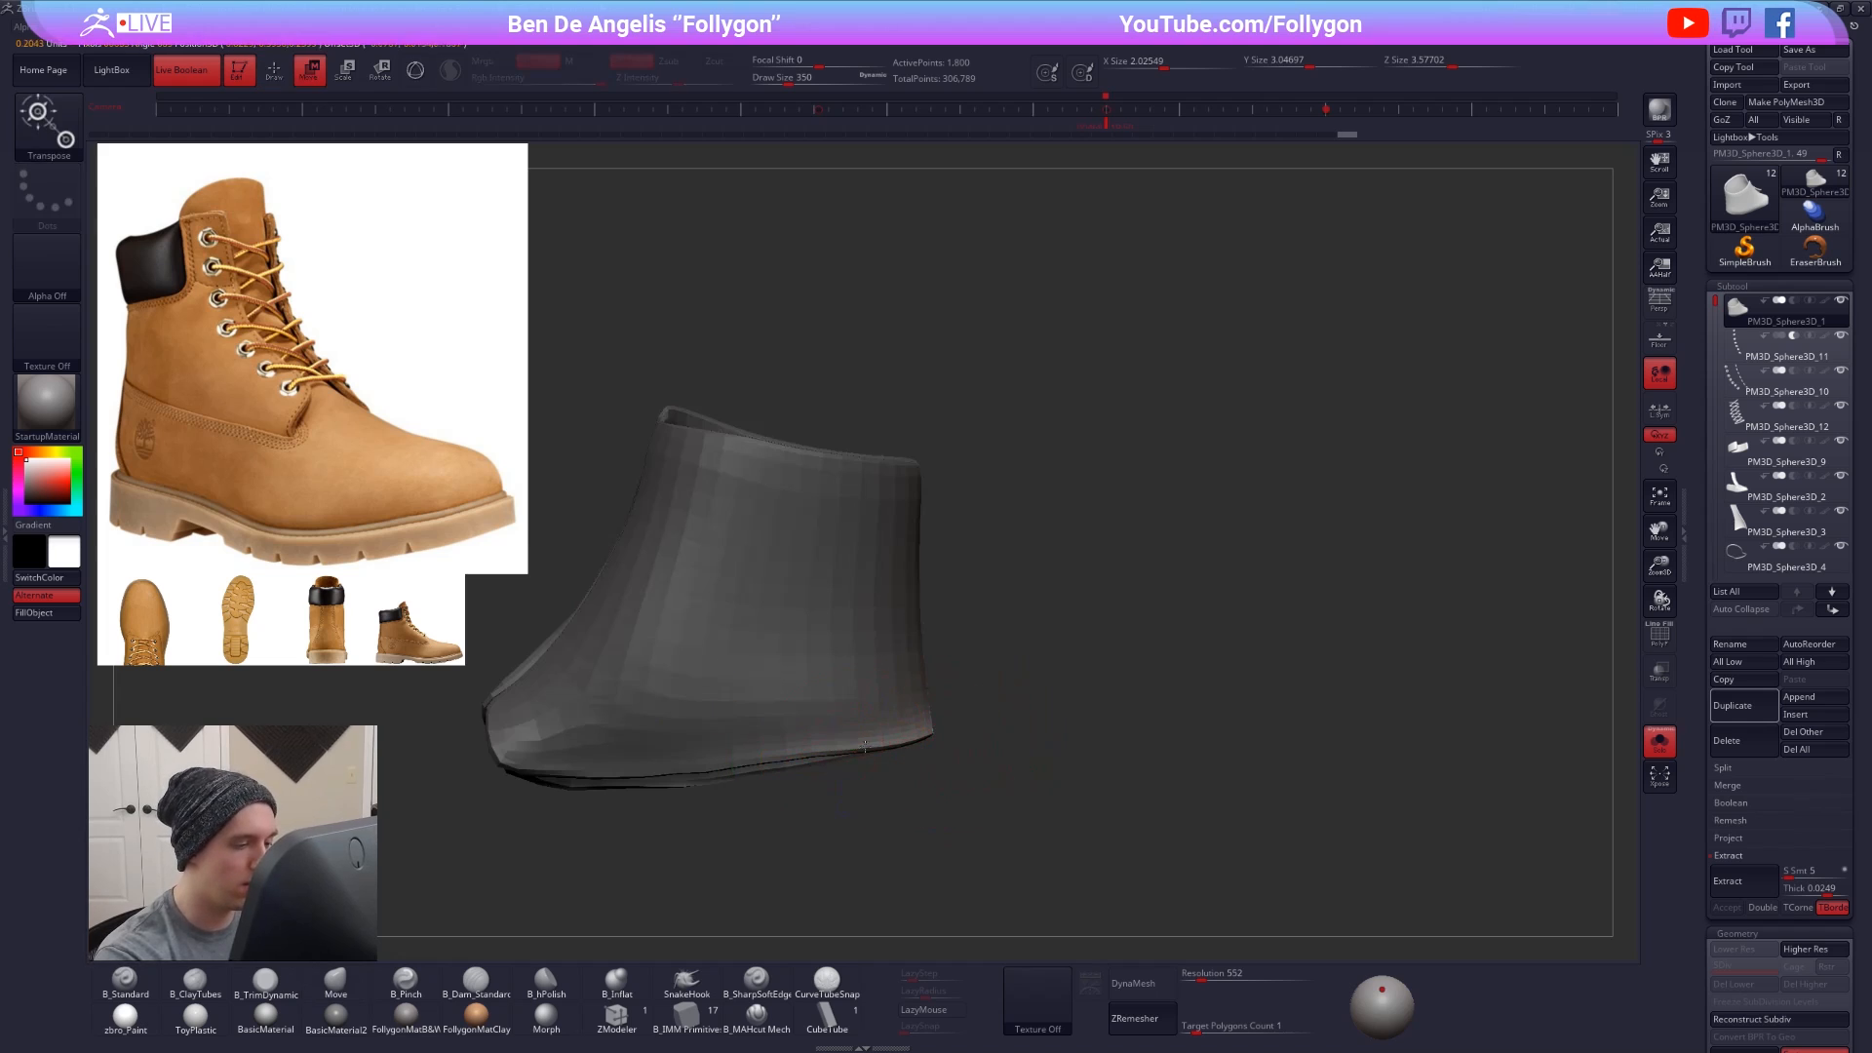
left_click_drag(837, 749, 1034, 709)
key("alt+s")
key("q")
right_click_drag(982, 718, 945, 748)
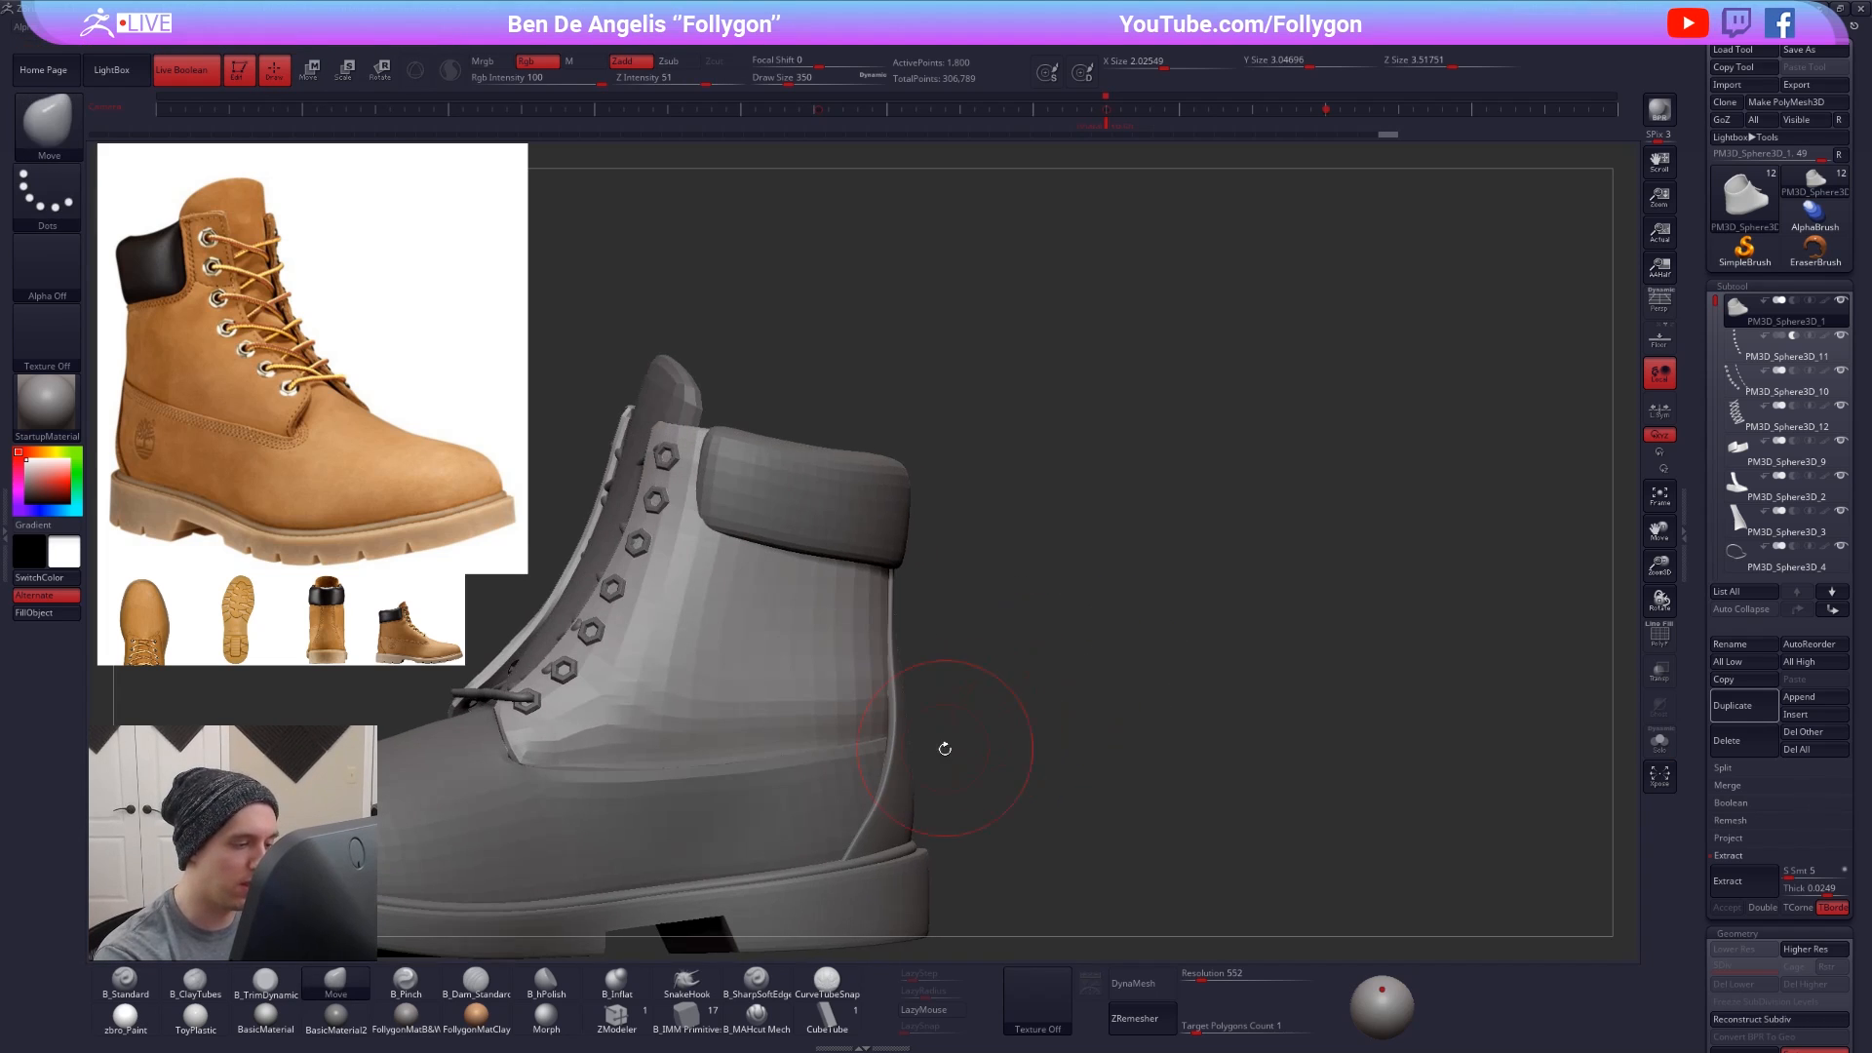
- Select the heel strip at the back of the boot and set the Move brush's draw size to 307
left_click(894, 765, "alt")
right_click_drag(840, 753, 880, 738)
key("space")
left_click_drag(880, 738, 885, 737)
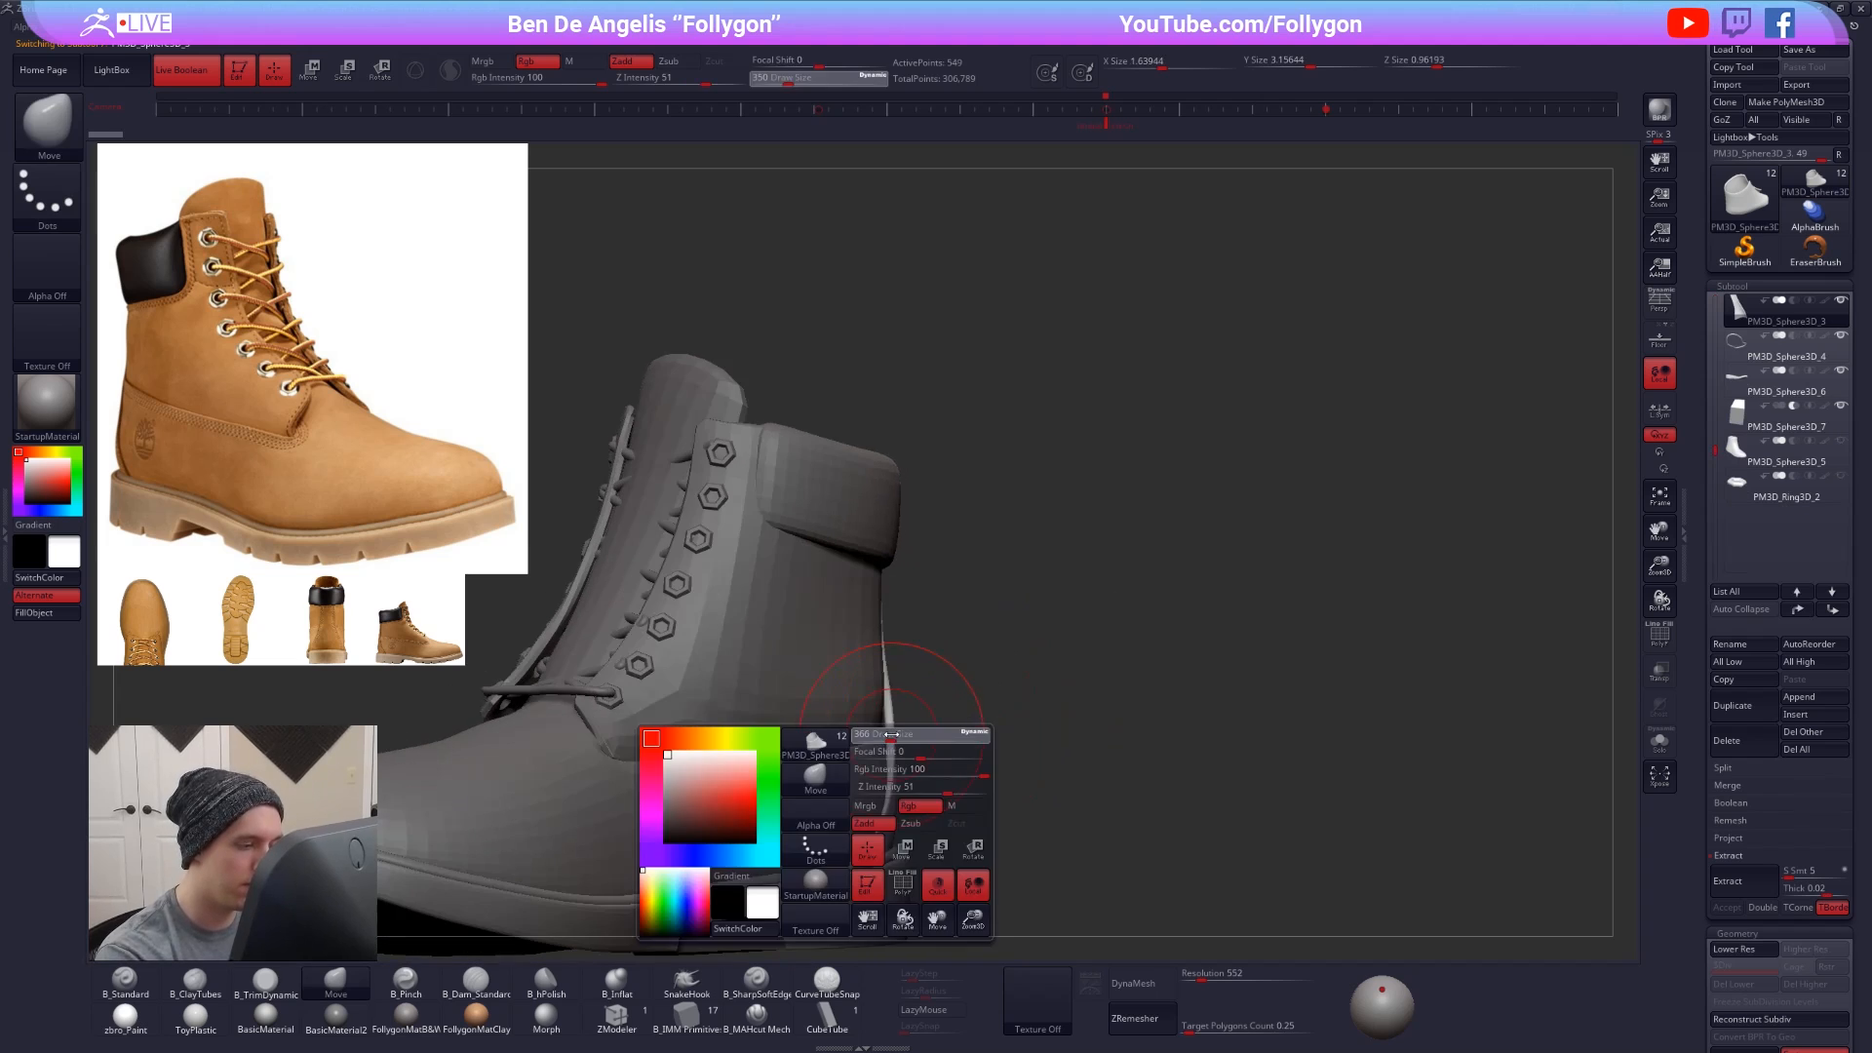
right_click_drag(890, 721, 614, 739)
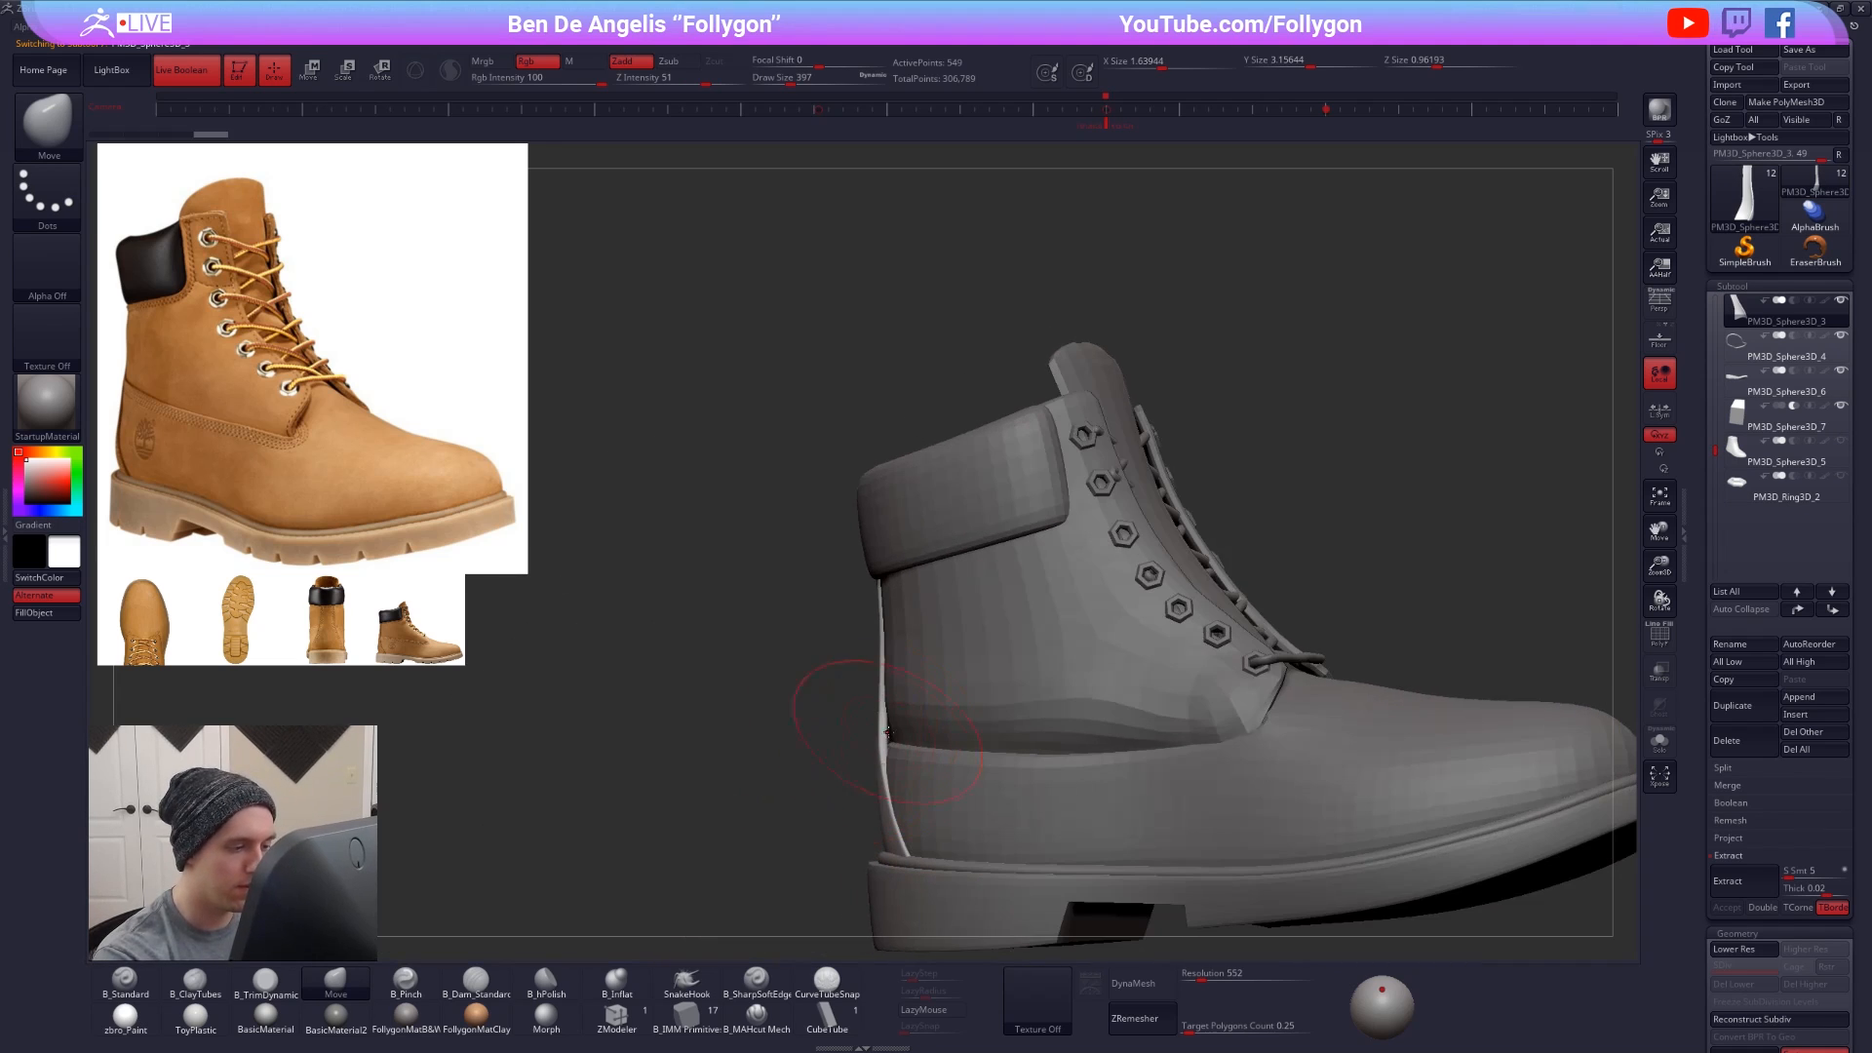
right_click_drag(933, 767, 915, 717, "alt")
- Select the lower boot, set the Move brush's draw size to 203 and raise the piece one subdivision level
left_click(965, 743, "alt")
key("space")
left_click_drag(987, 748, 976, 748)
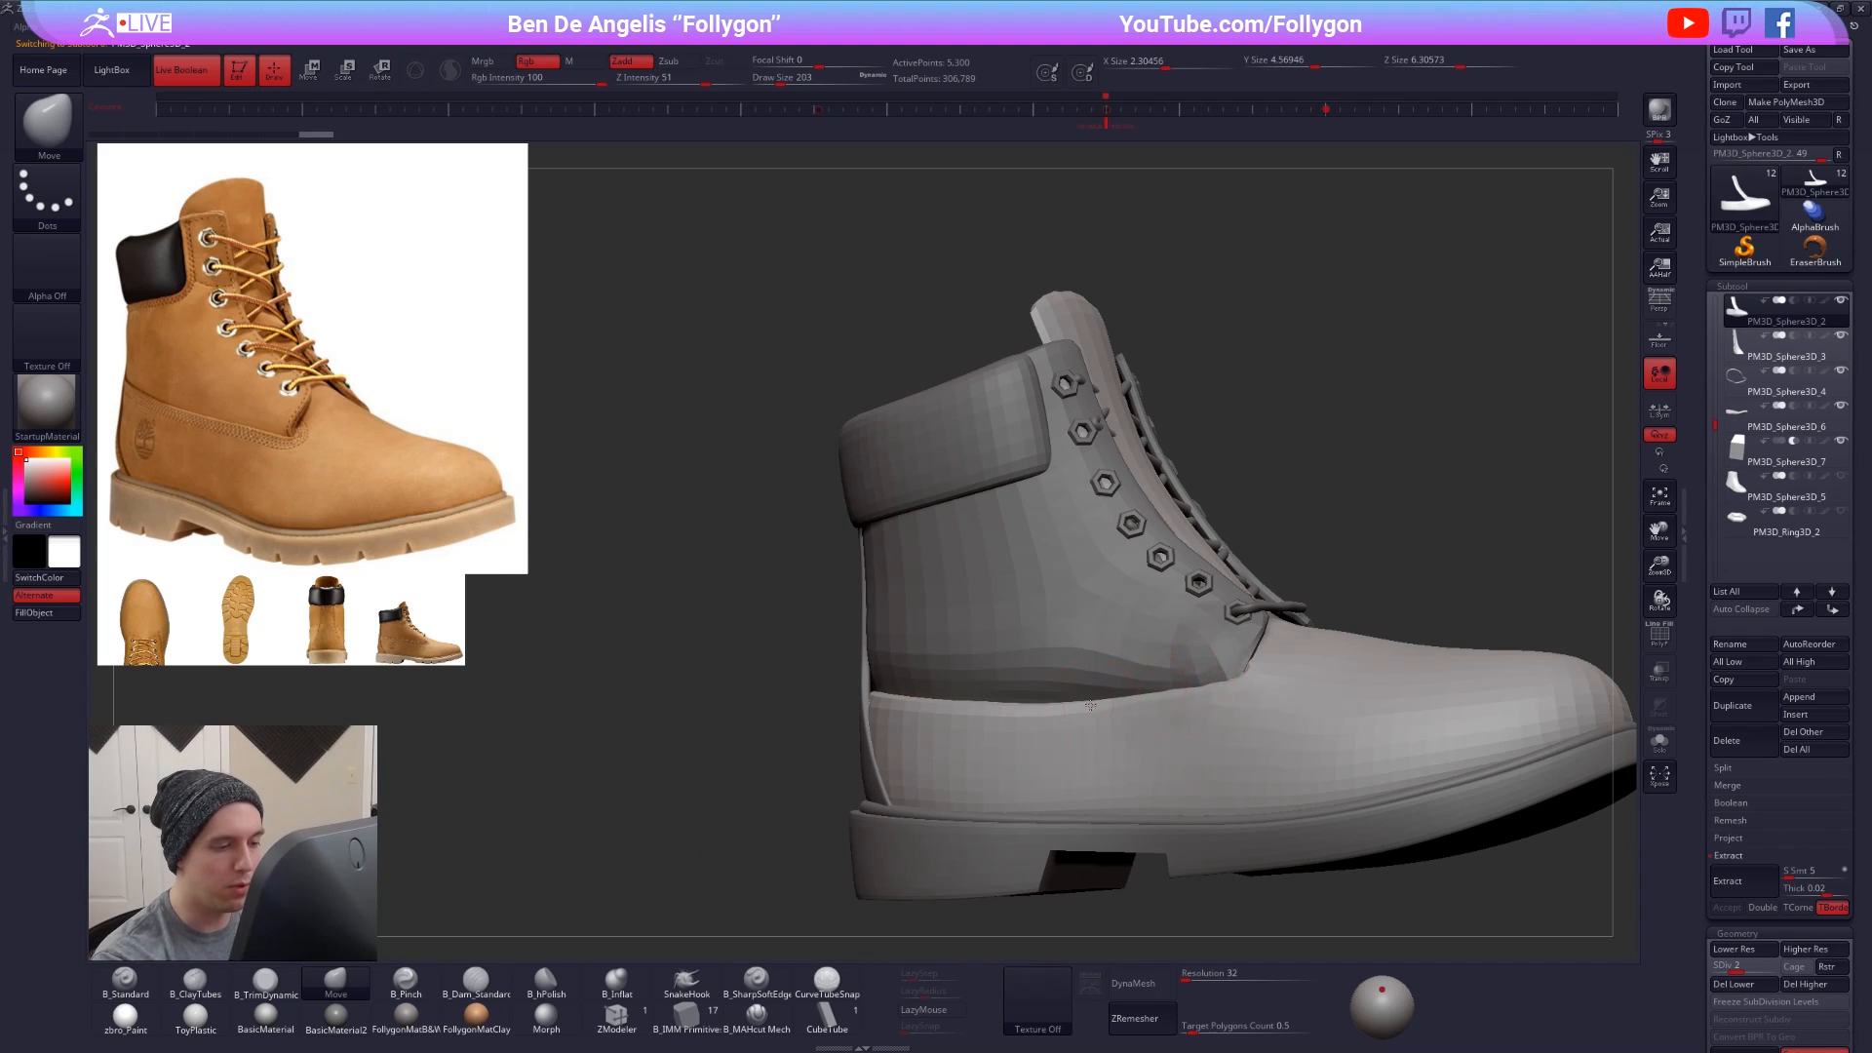
left_click_drag(591, 764, 616, 766)
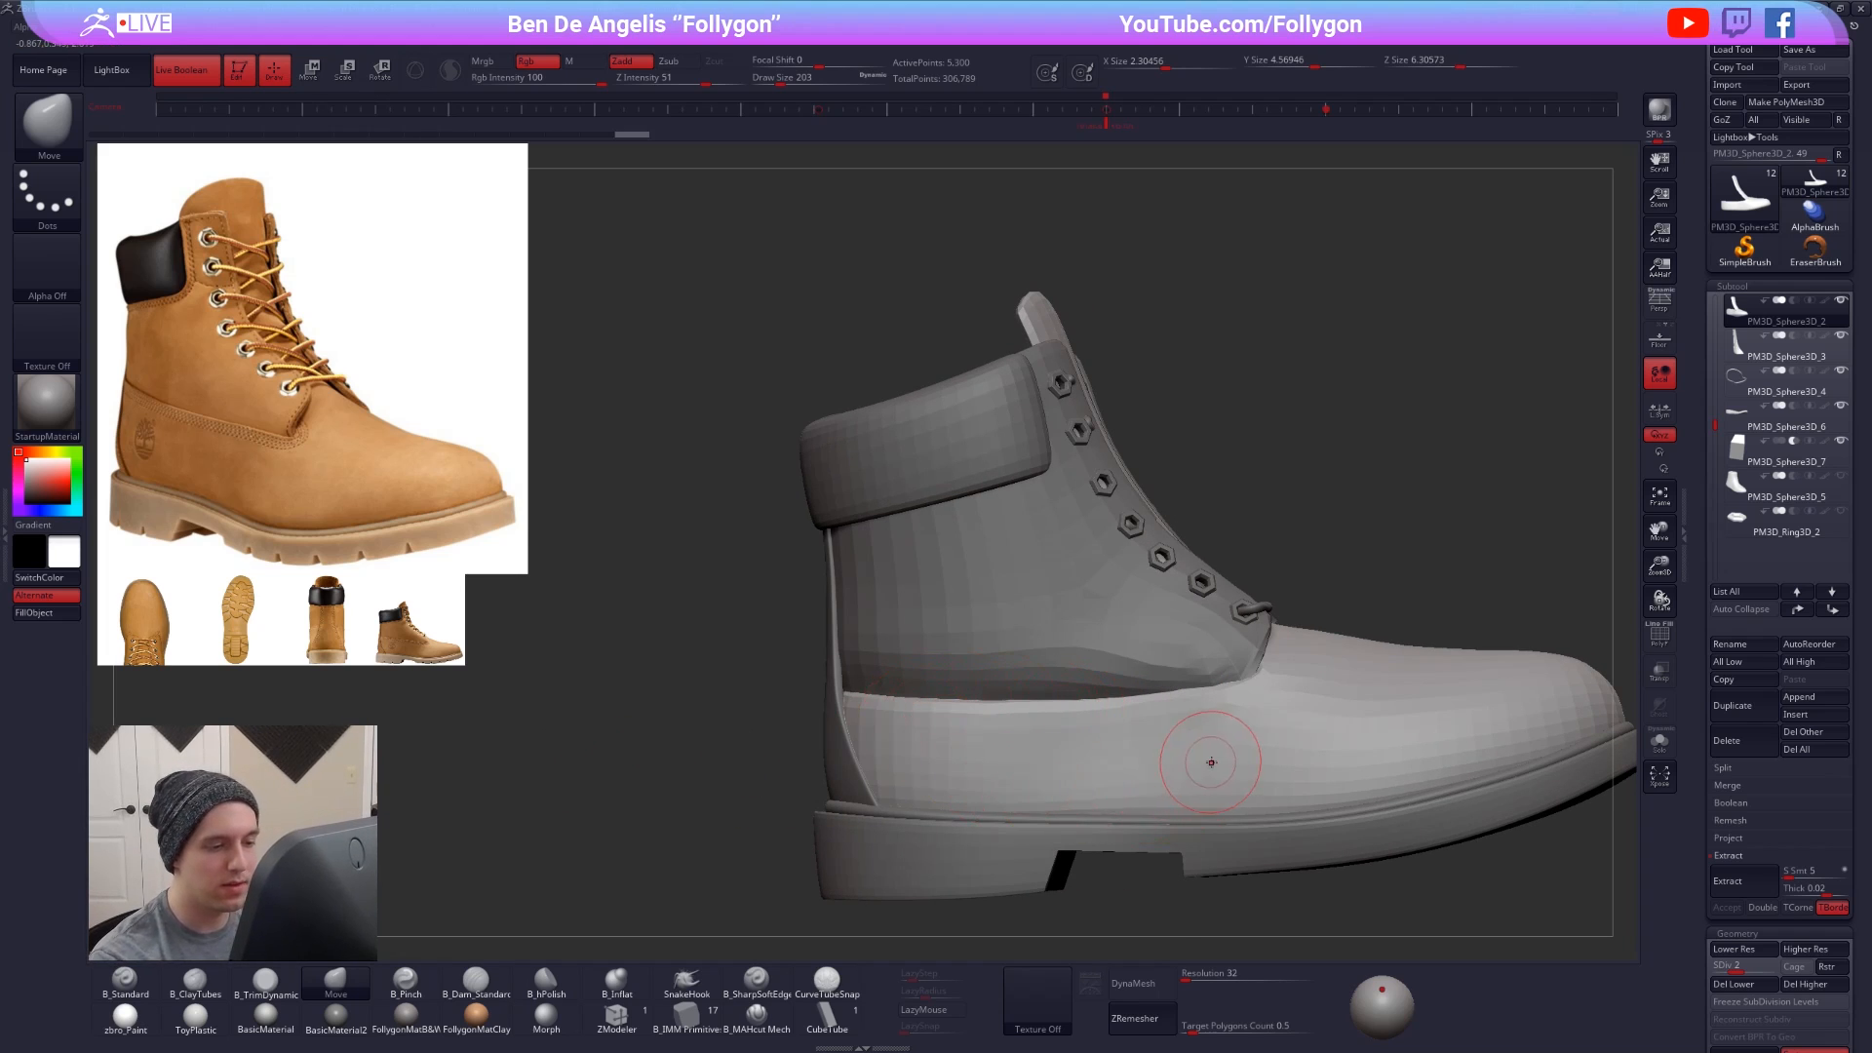
right_click_drag(1211, 760, 1185, 795)
key("d")
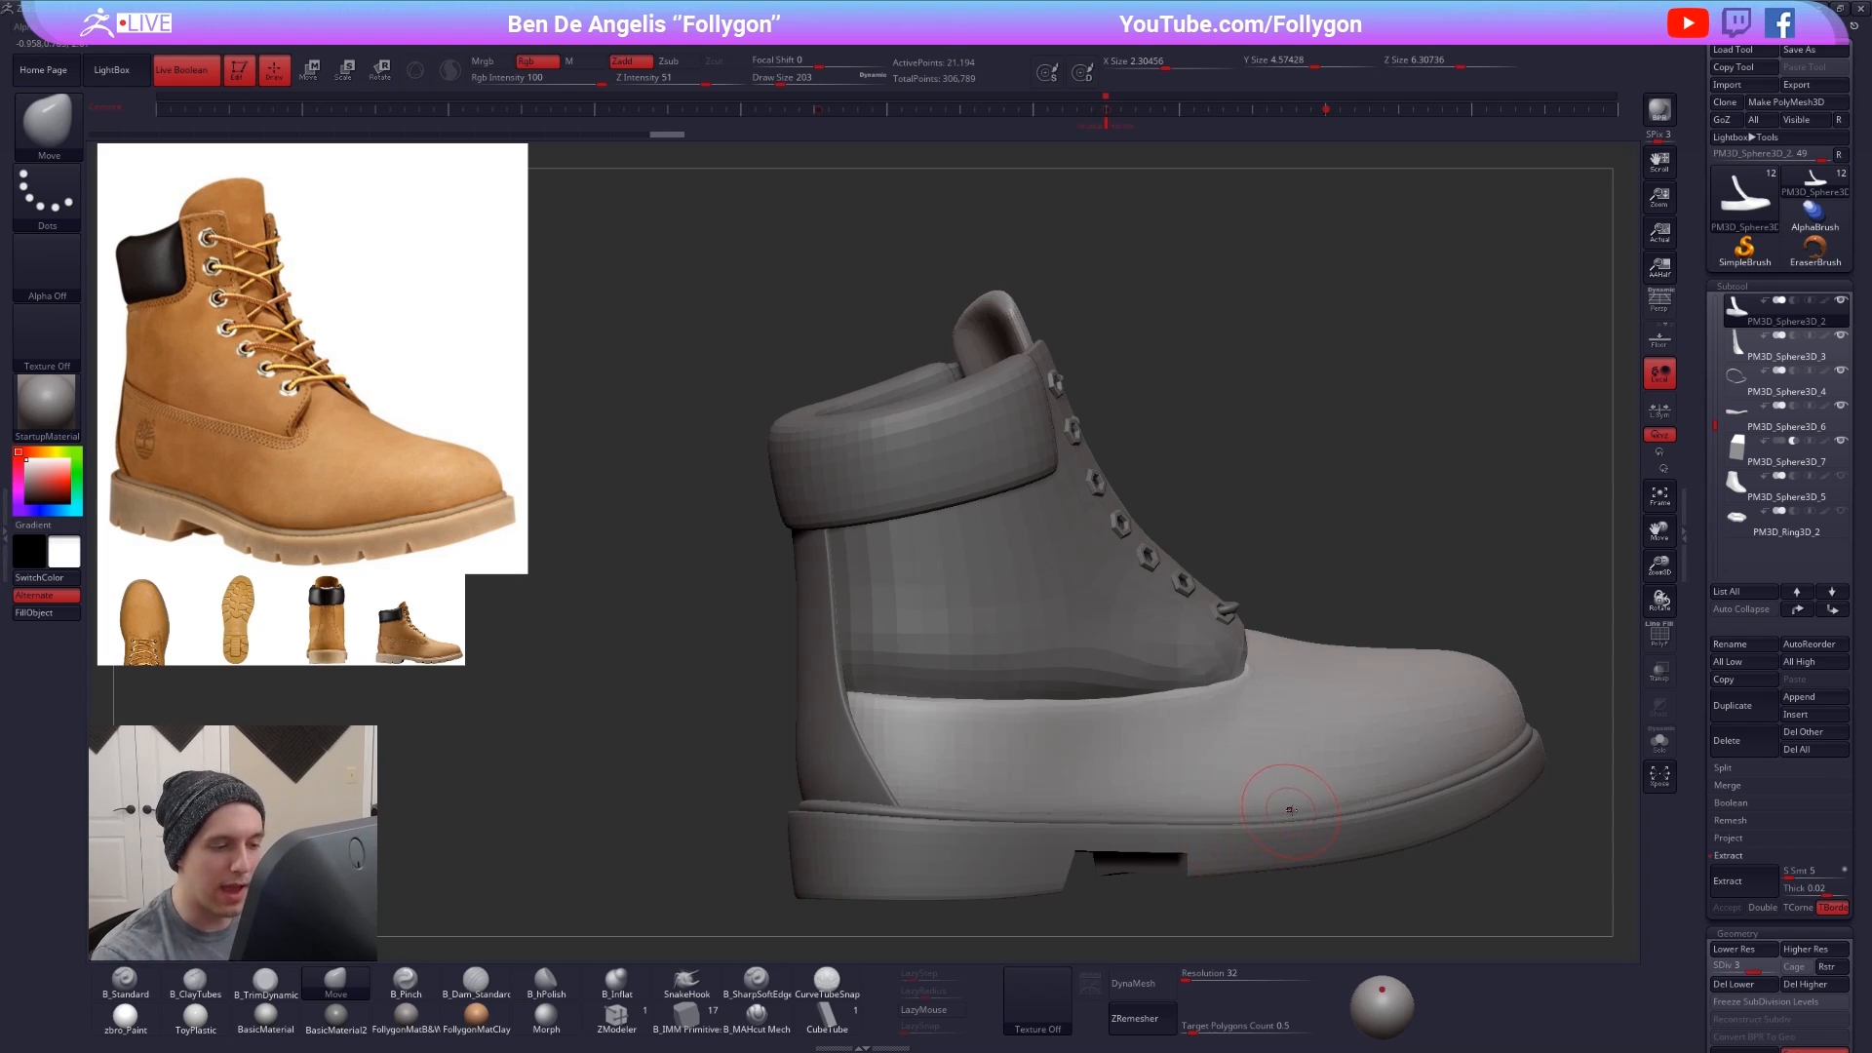
- Adjust the lower boot's upper side edge against the ankle panel with the Move brush at draw sizes 292 and 350
key("bracketright")
right_click_drag(1100, 710, 1125, 697)
key("bracketright")
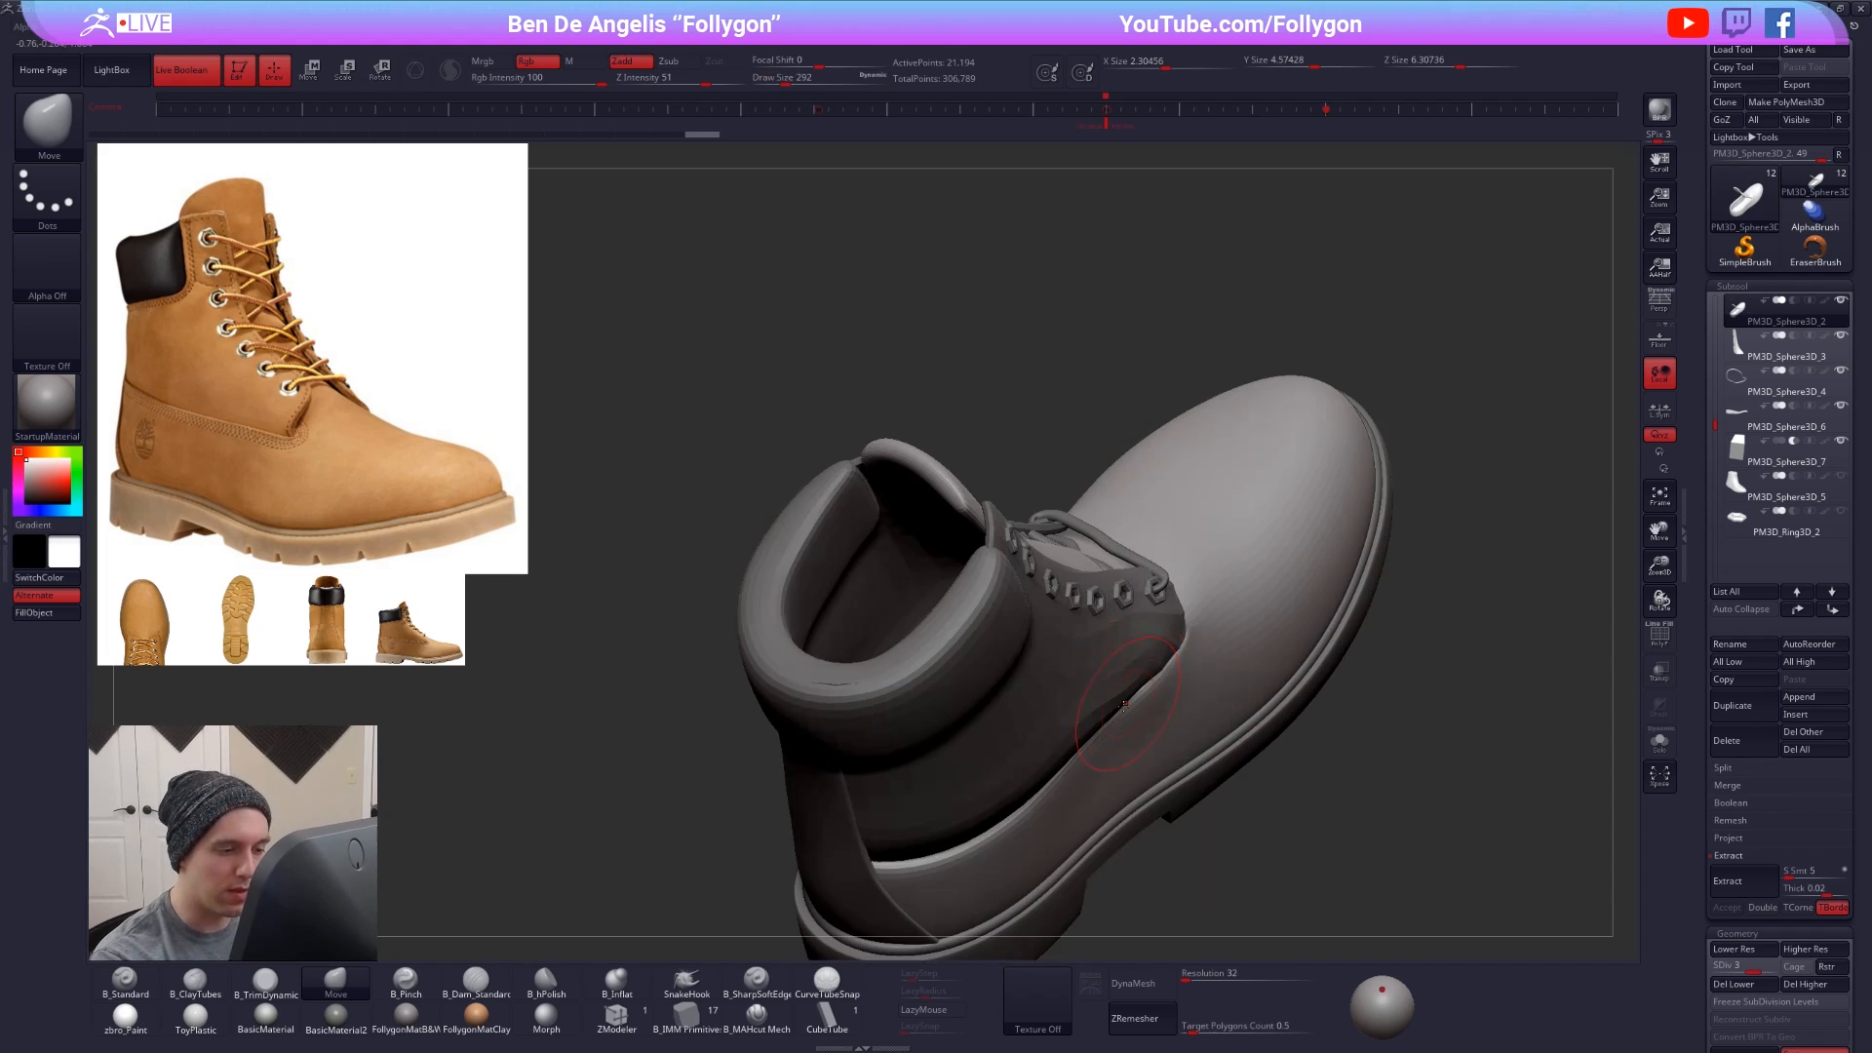
key("bracketright")
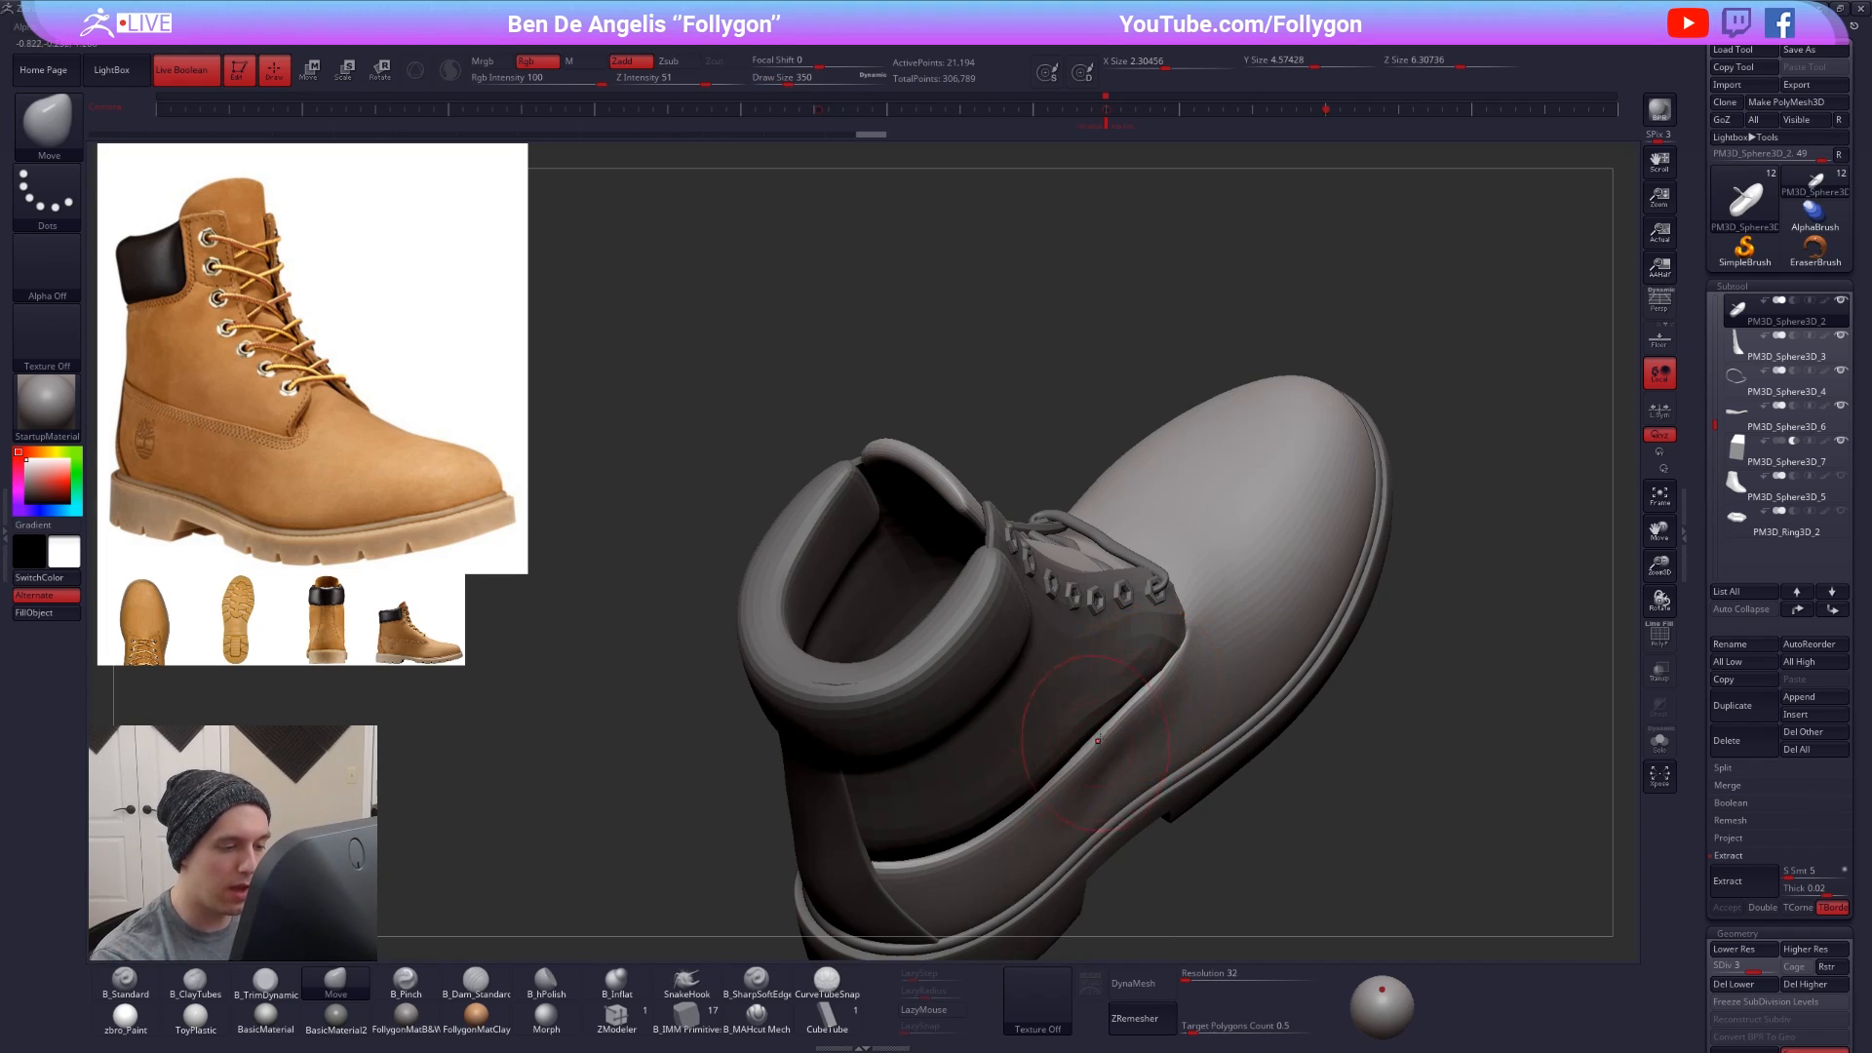
key("space")
left_click_drag(1152, 720, 1141, 719)
mouse_move(1291, 940)
right_mouse_down()
mouse_move(1290, 833)
mouse_move(1247, 783)
mouse_move(1069, 700)
right_mouse_up()
- Raise the lower boot to its fourth subdivision level and switch to the B_TrimDynamic brush
key("2")
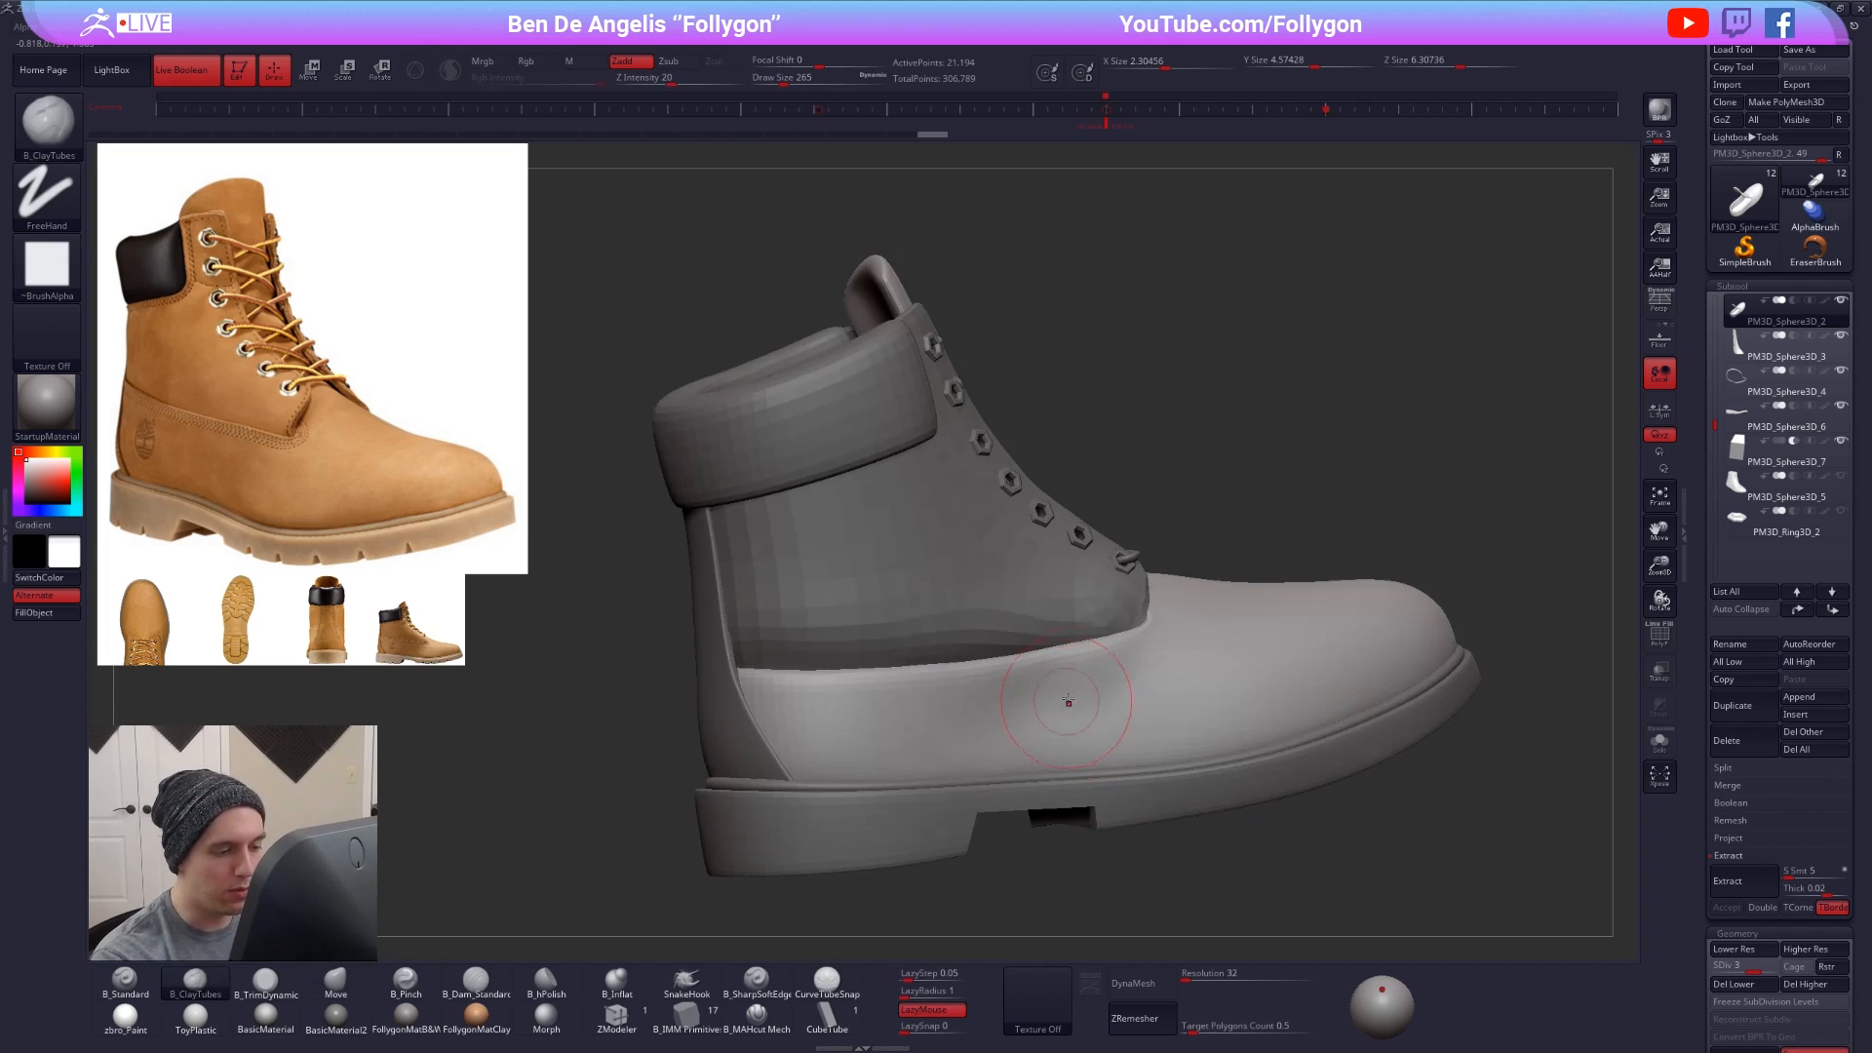
key("shift+d")
key("ctrl+d")
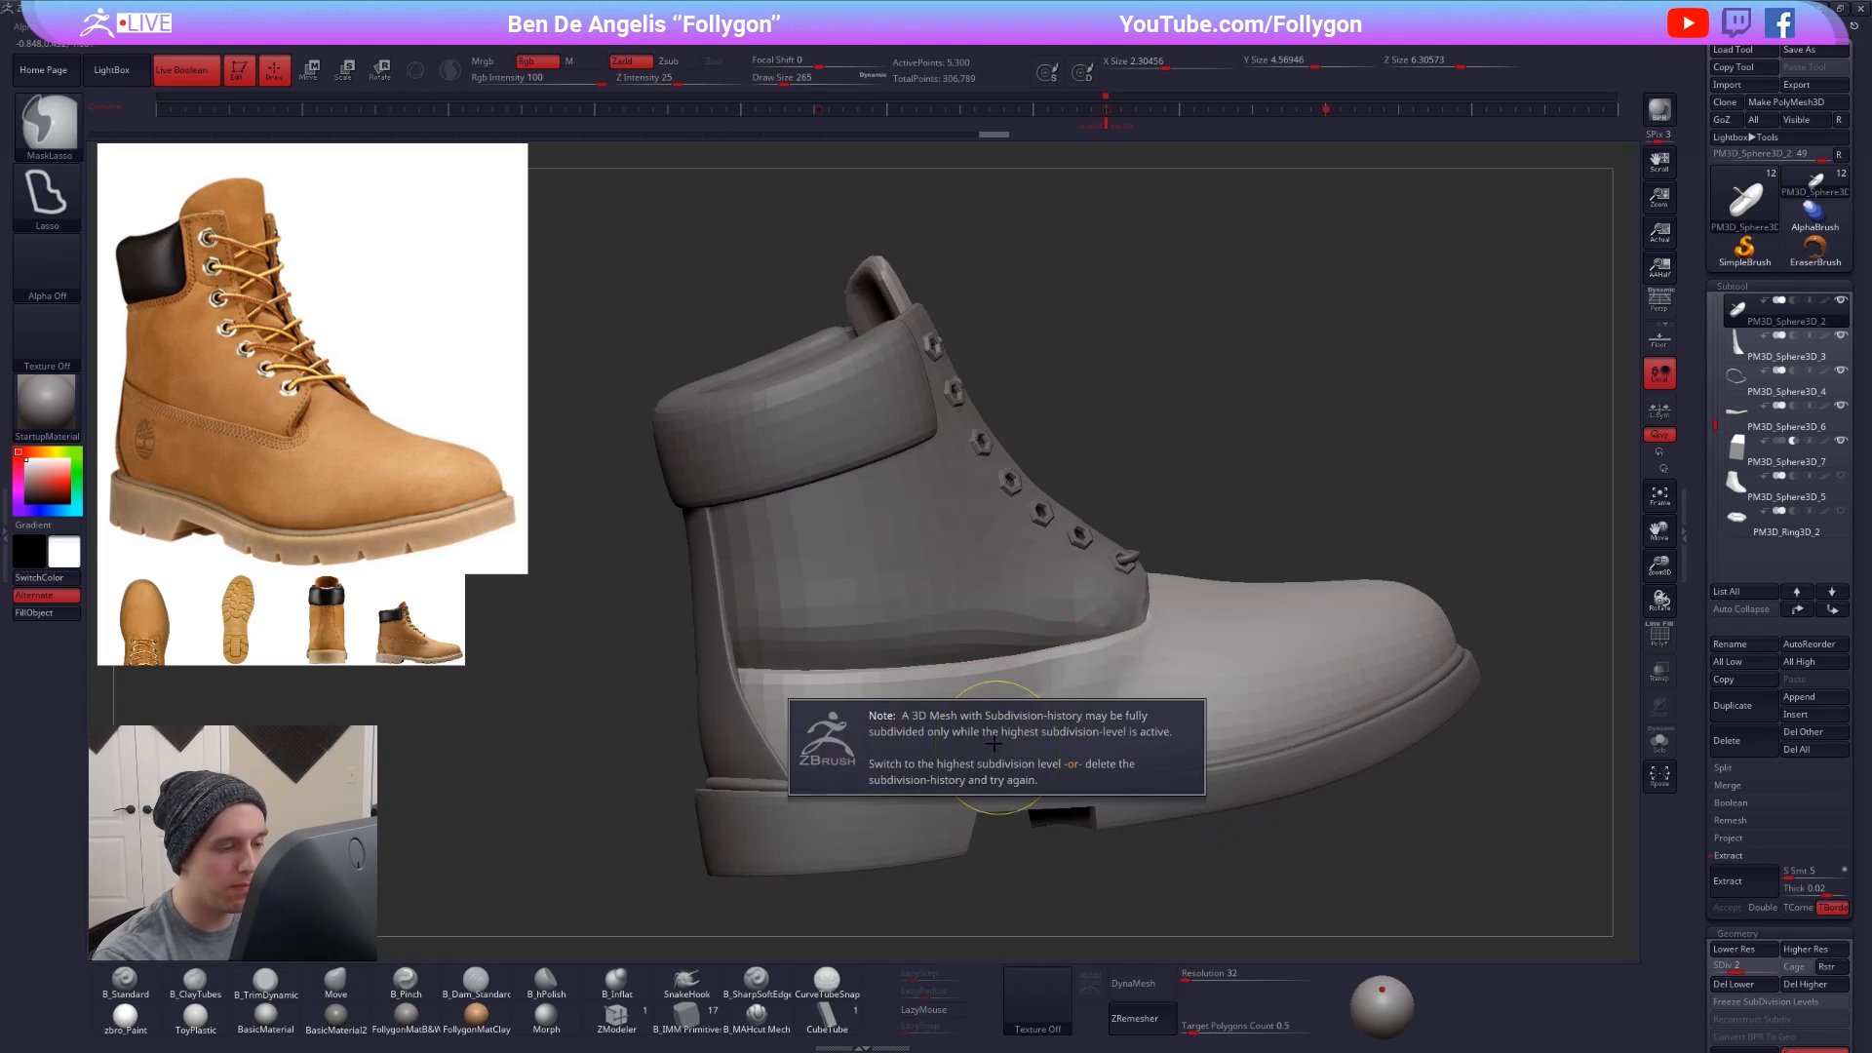
key("d")
key("d")
key("3")
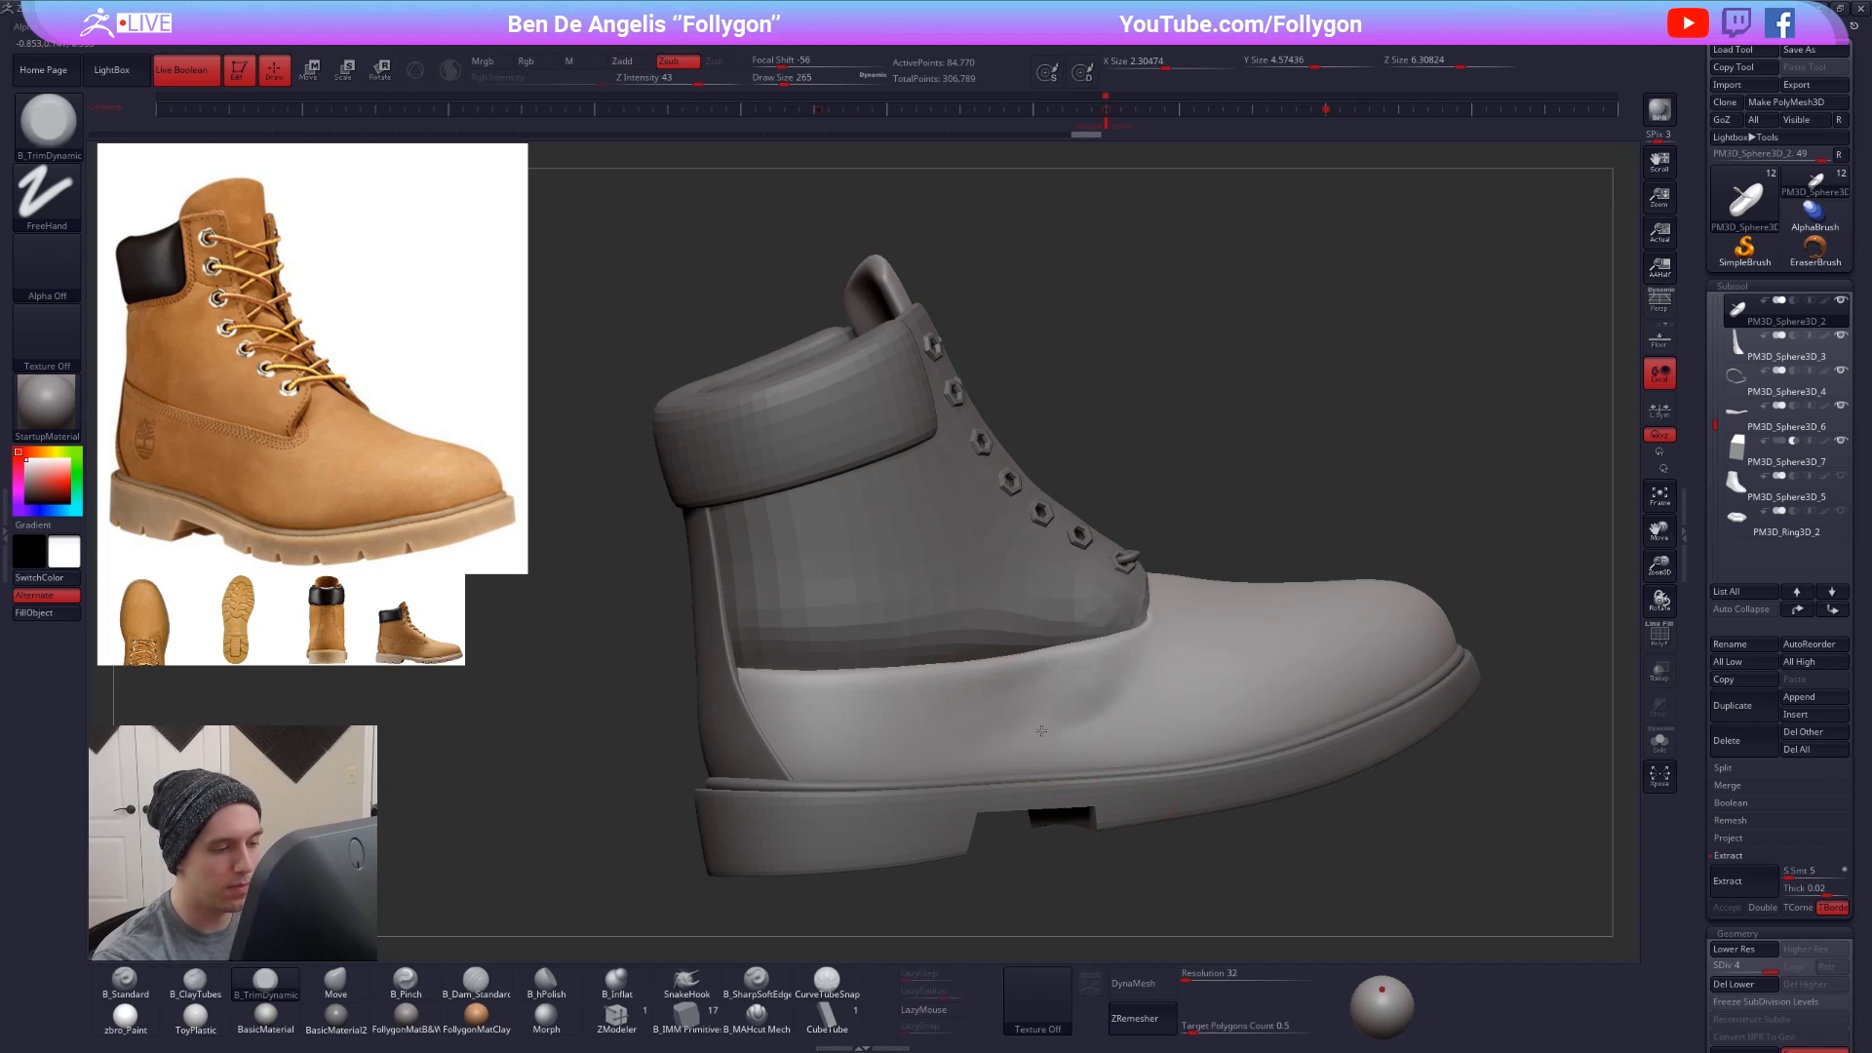
- Isolate the lower boot one subdivision level down and smooth its side wall toward the heel
key("shift")
key("shift+d")
key("shift+s")
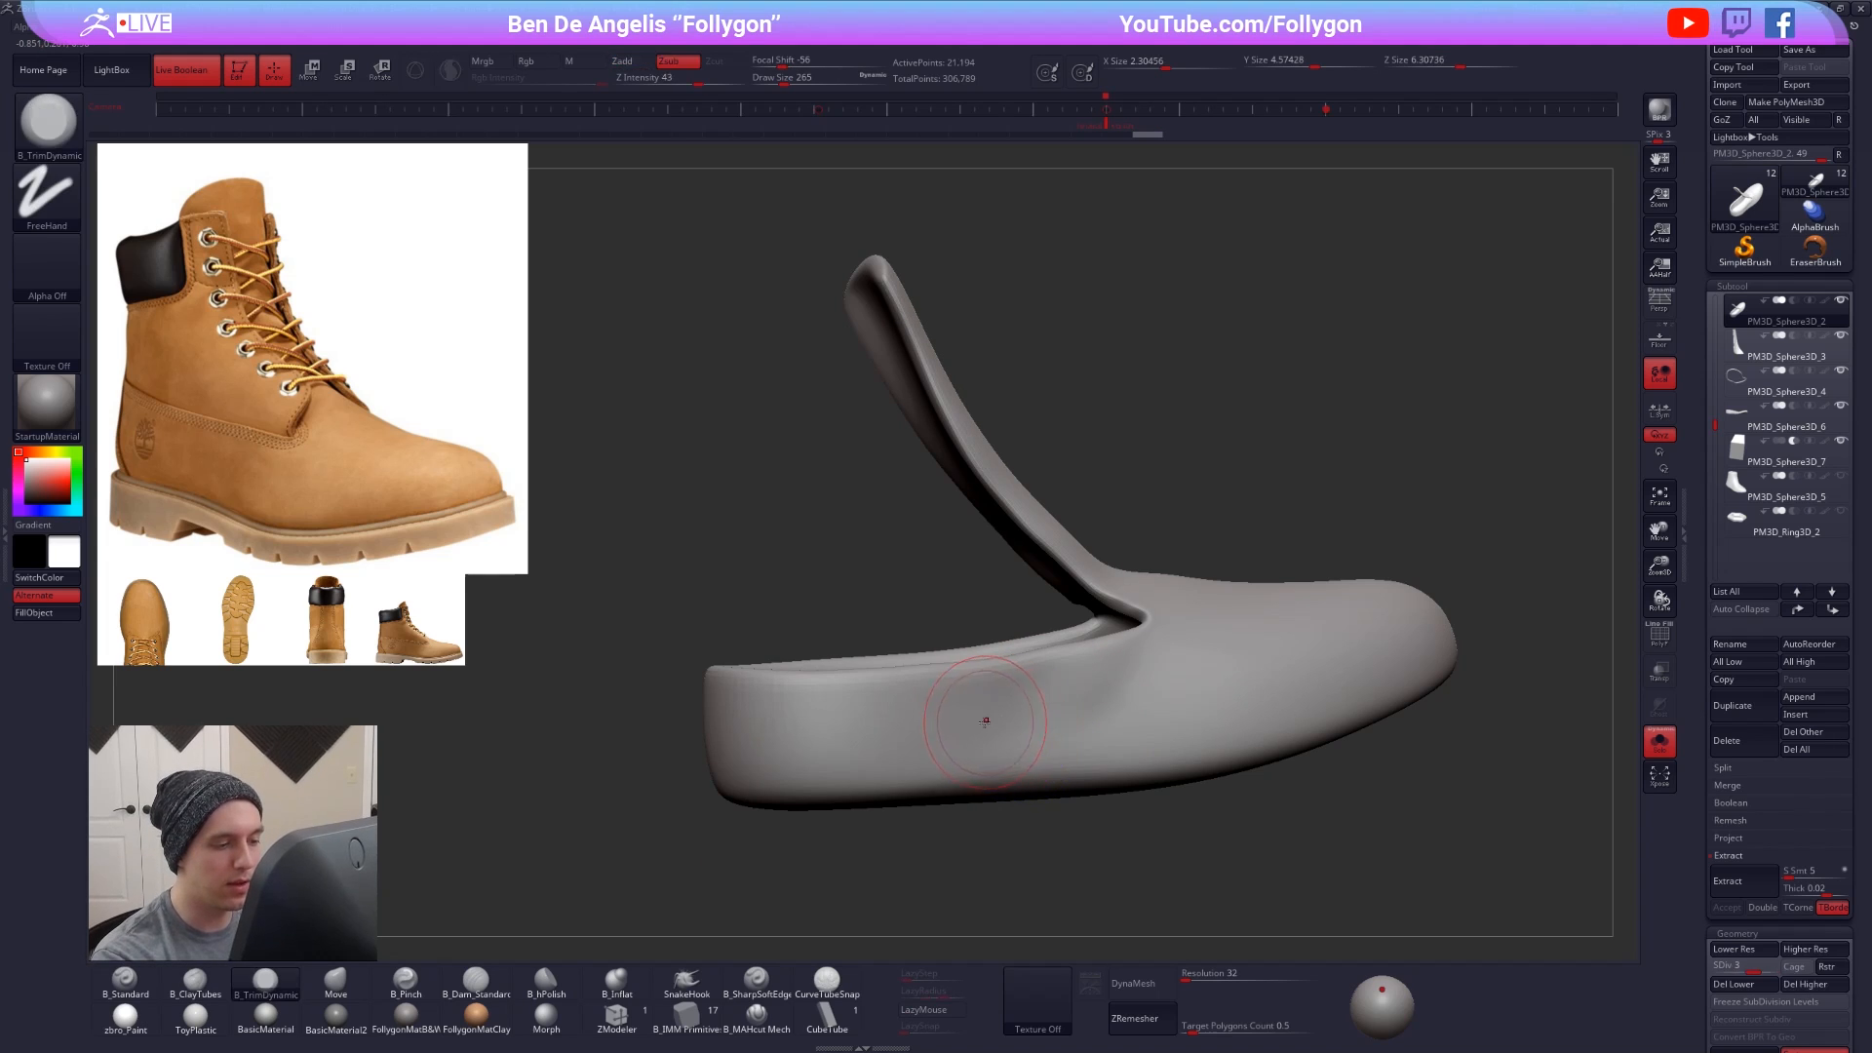
mouse_move(985, 719)
left_mouse_down("shift")
mouse_move(1061, 735)
mouse_move(753, 797)
left_mouse_up("shift")
- Show the full boot again and subdivide the lower boot to level 5
key("shift+s")
key("d")
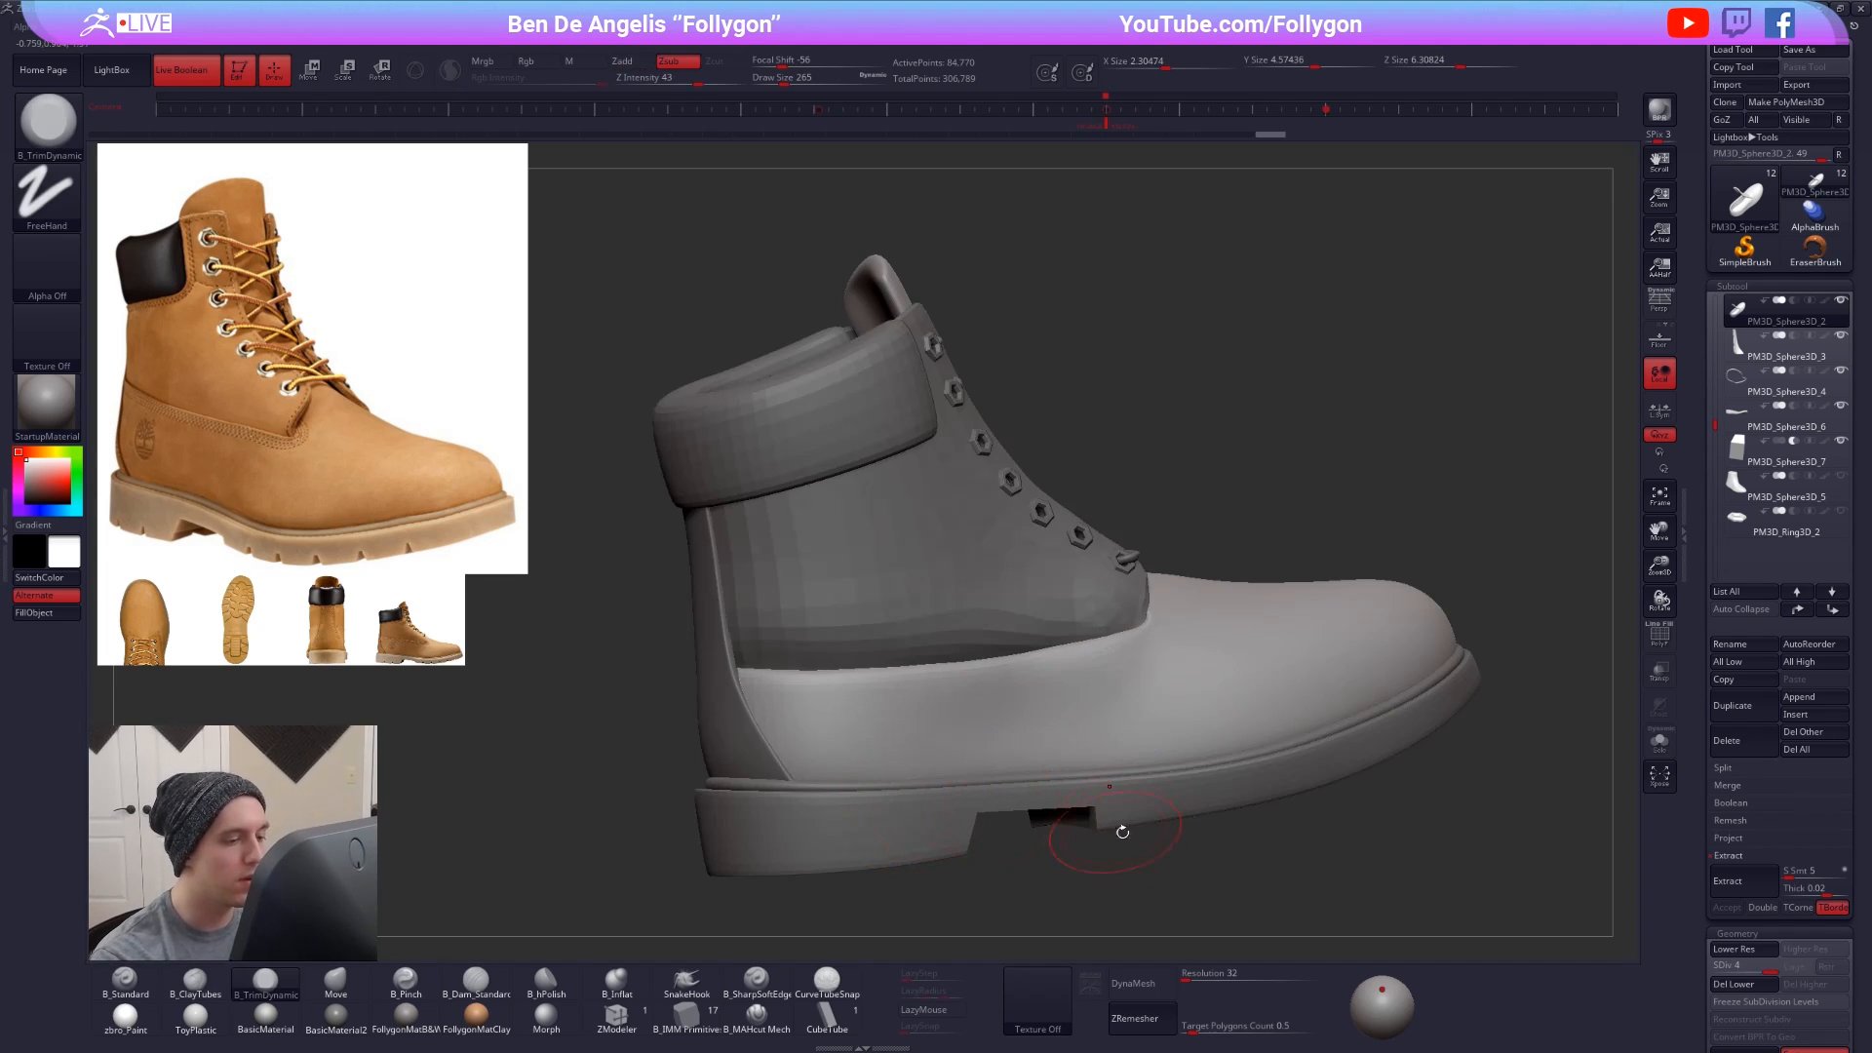
key("ctrl+d")
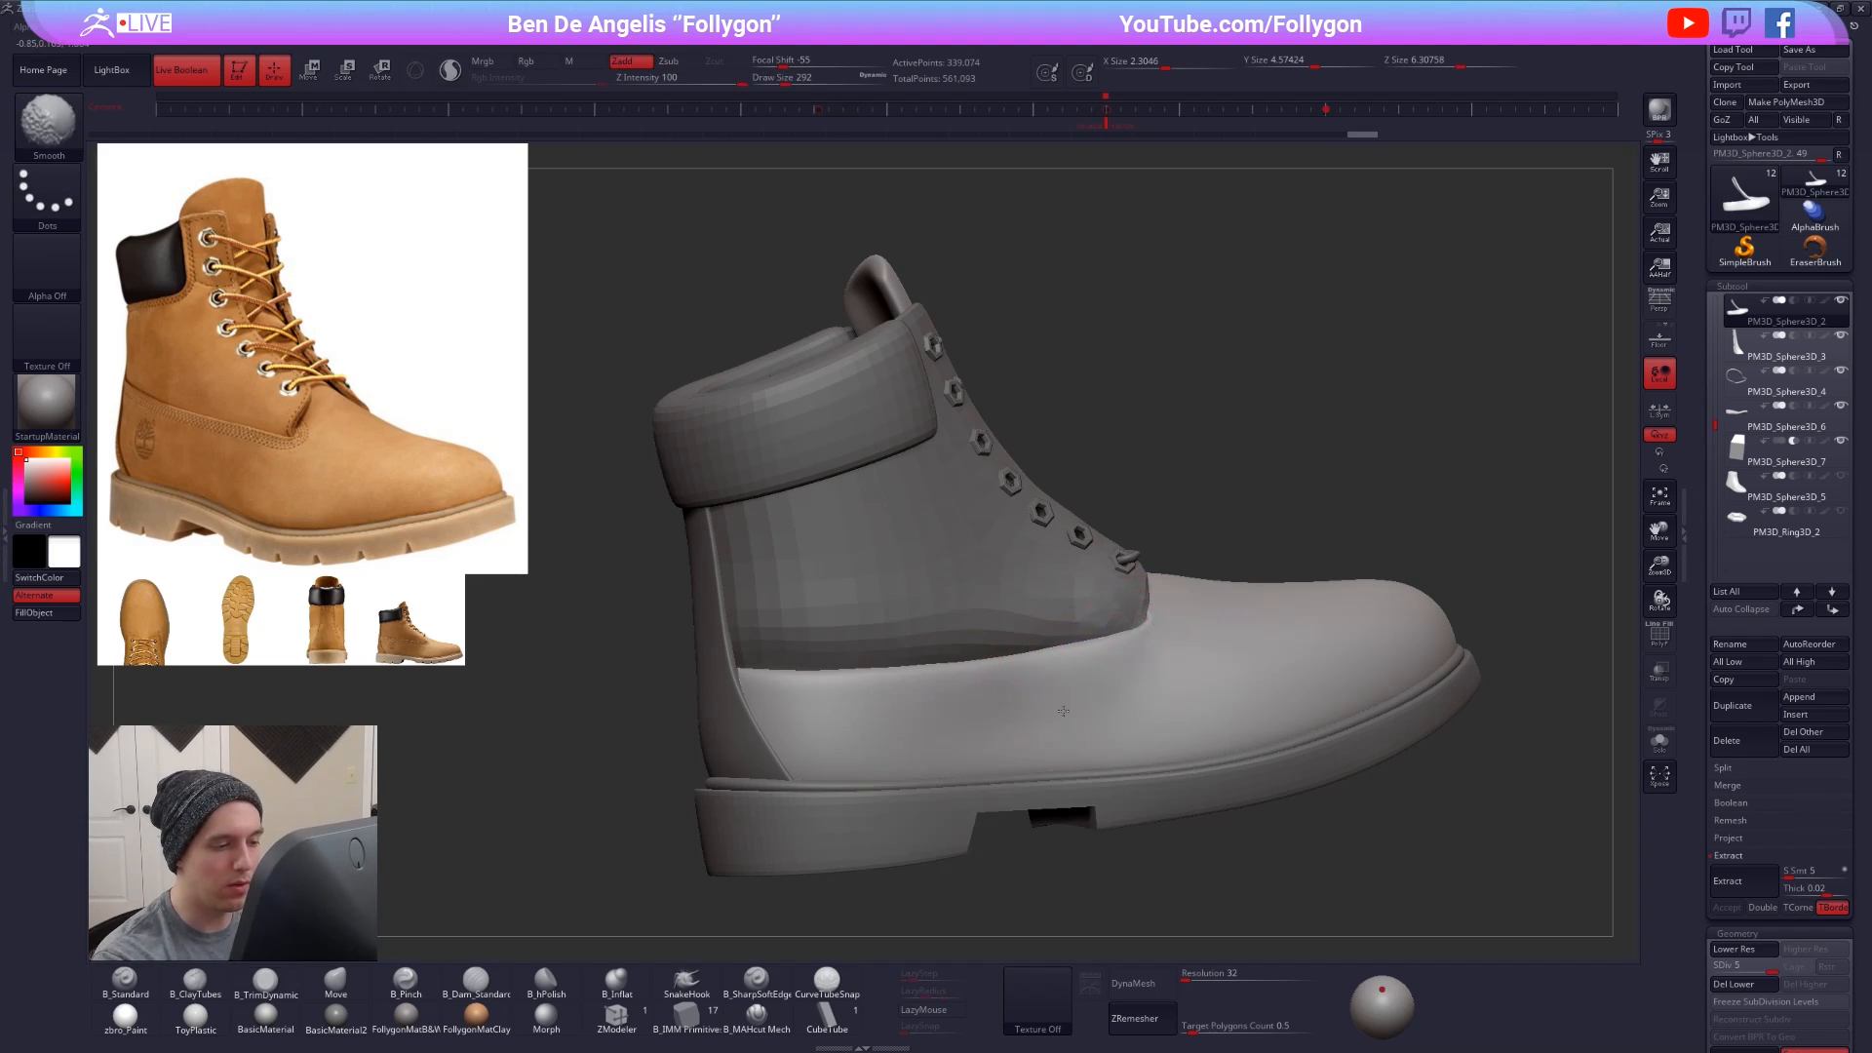
left_click_drag(1039, 817, 1044, 794)
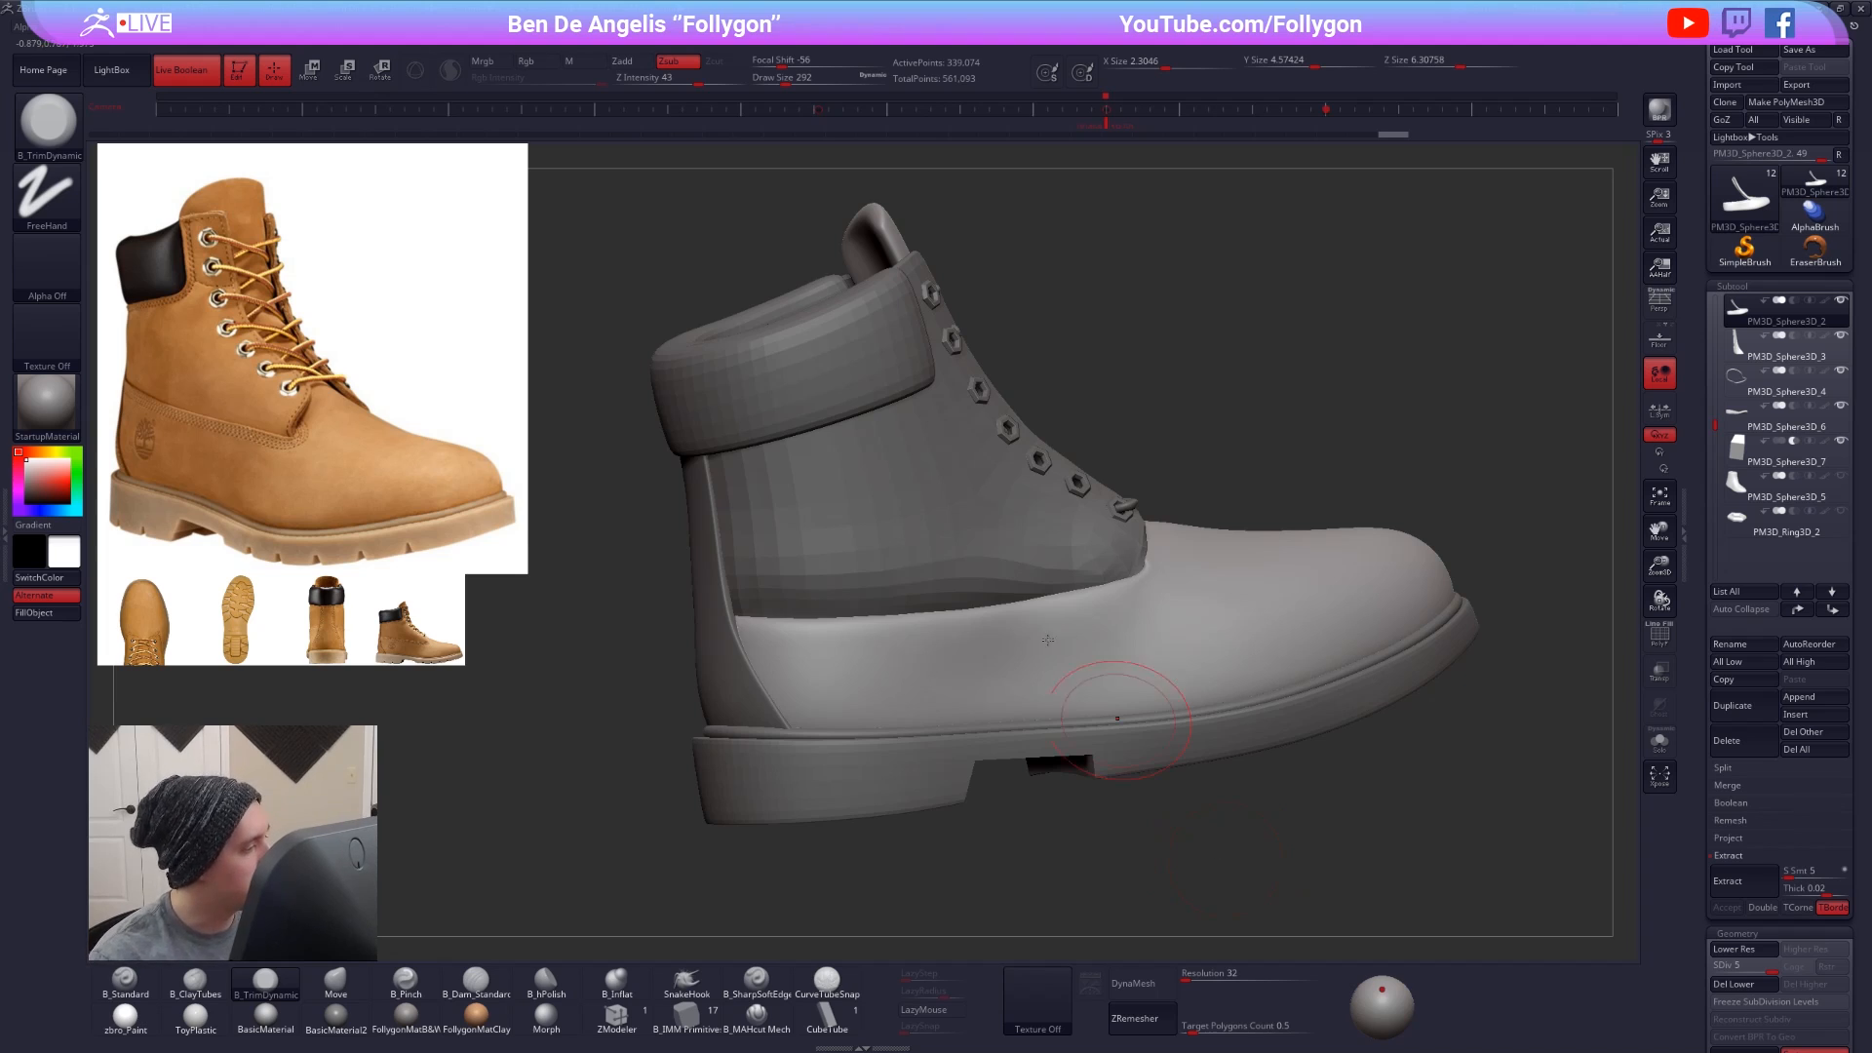
- Isolate the lower boot and load the B_Standard brush with Alpha 63
key("1")
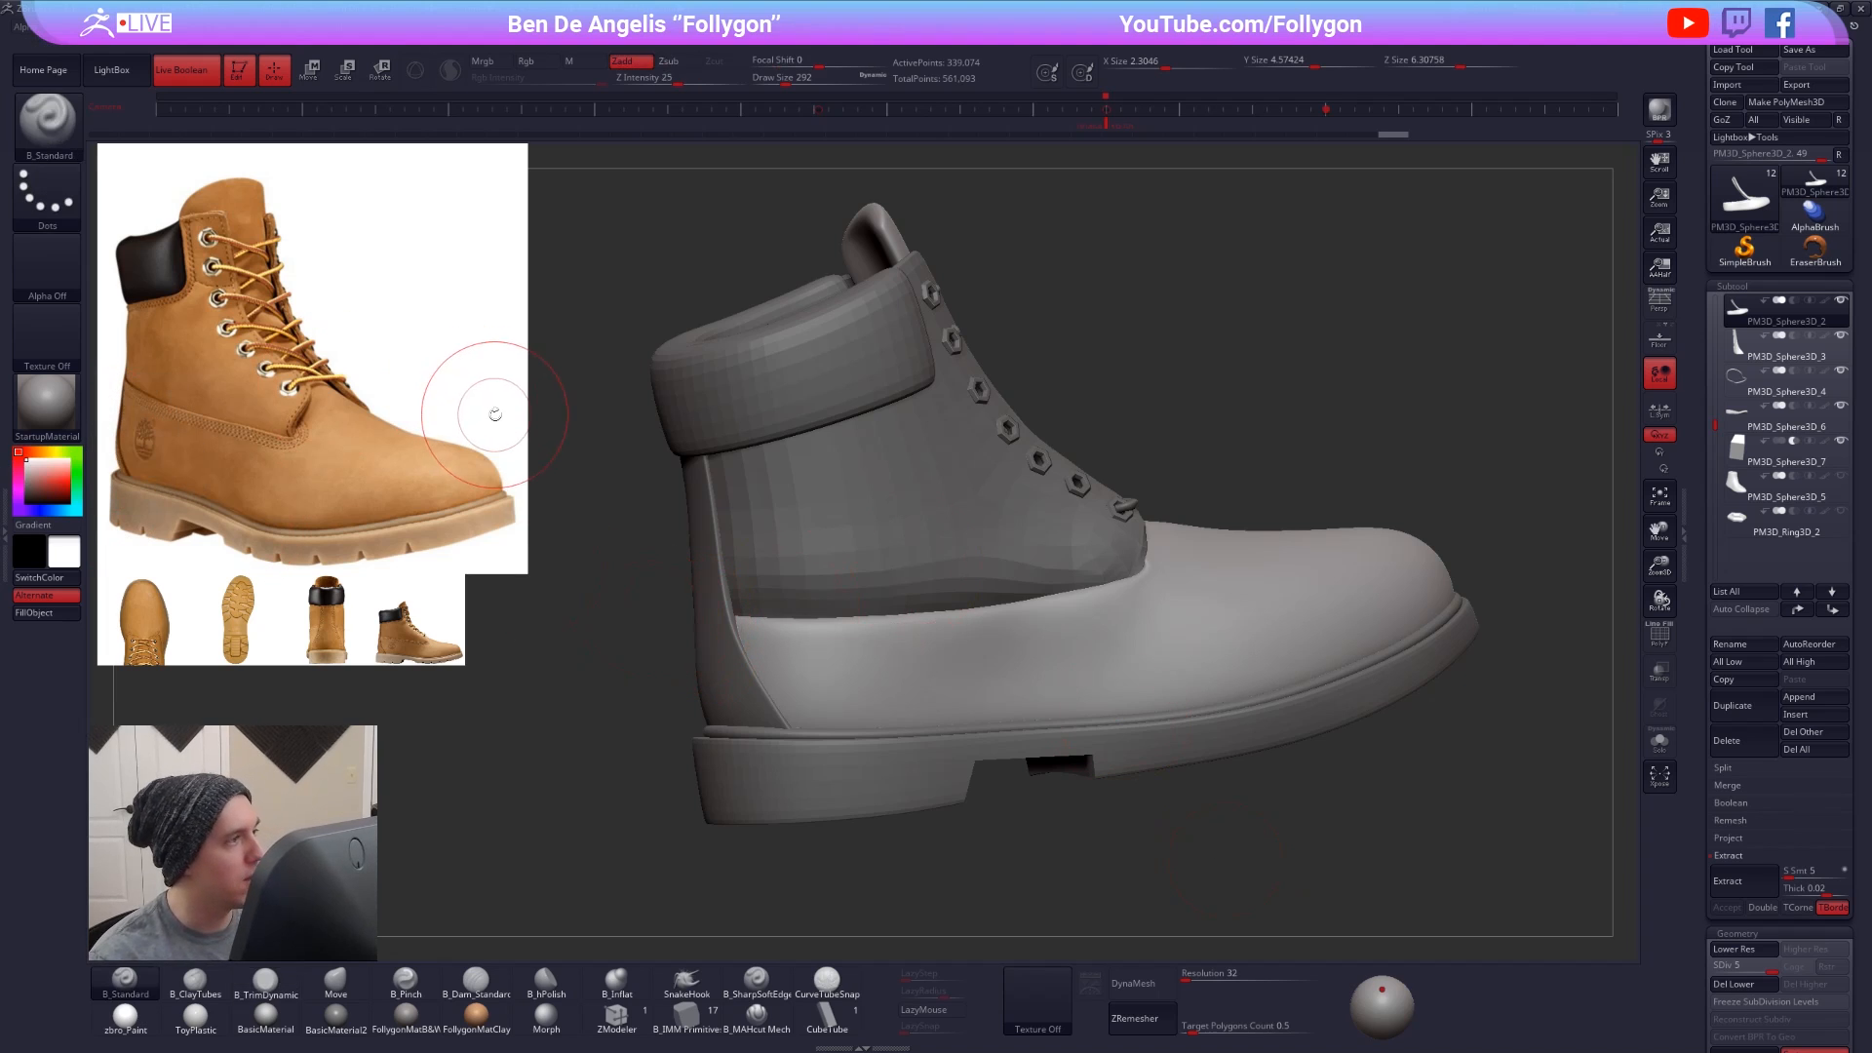
key("alt+s")
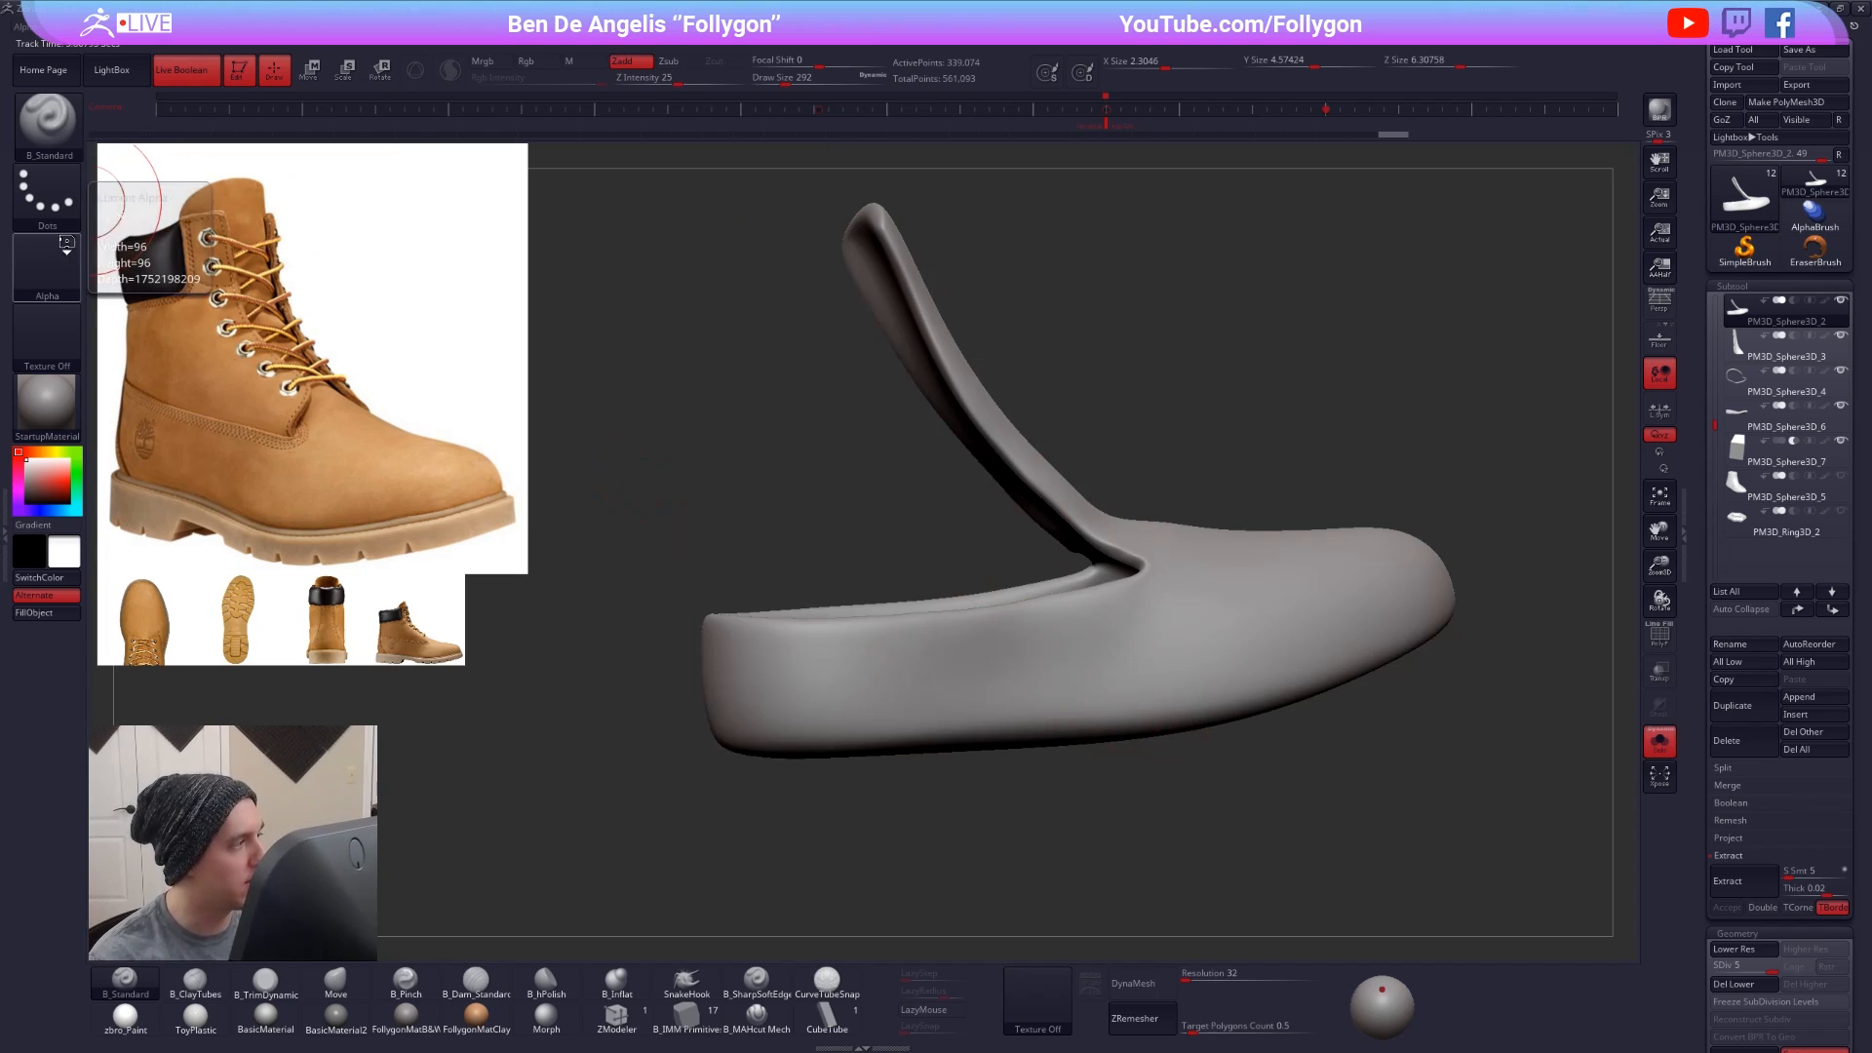
left_click(66, 246)
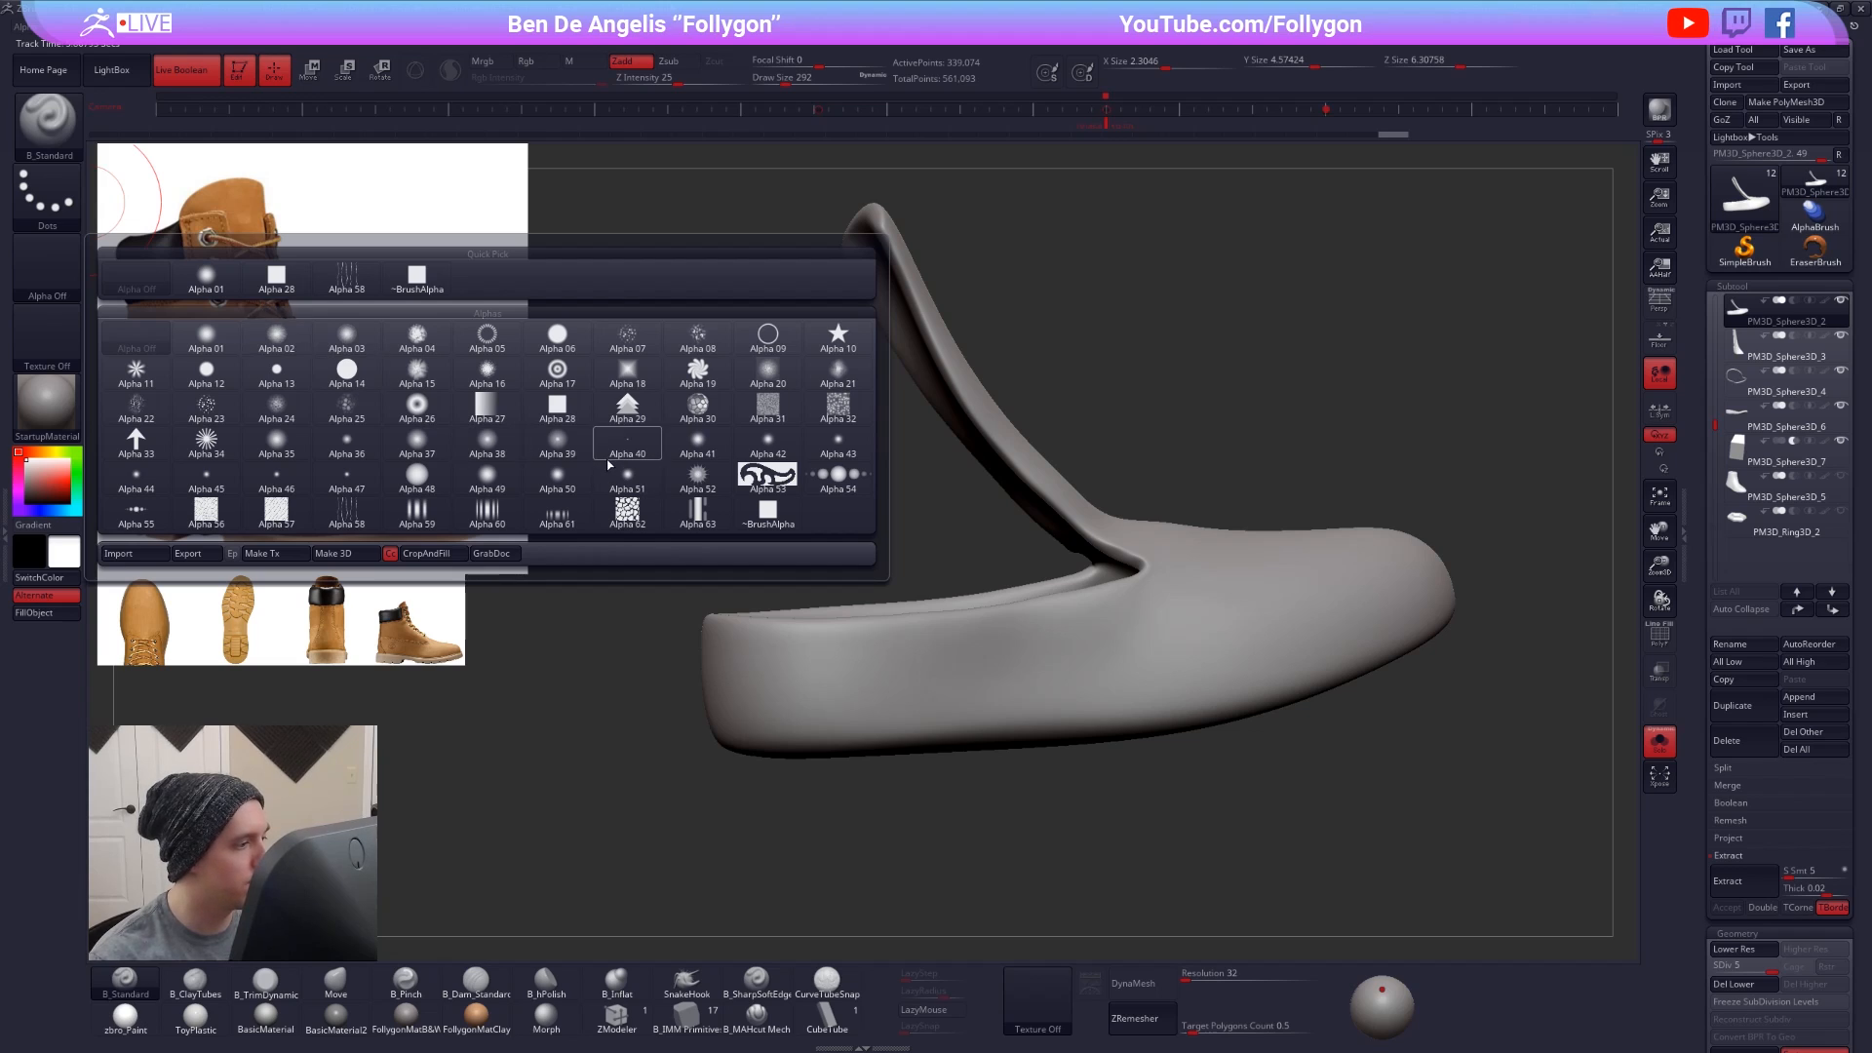
mouse_move(680, 515)
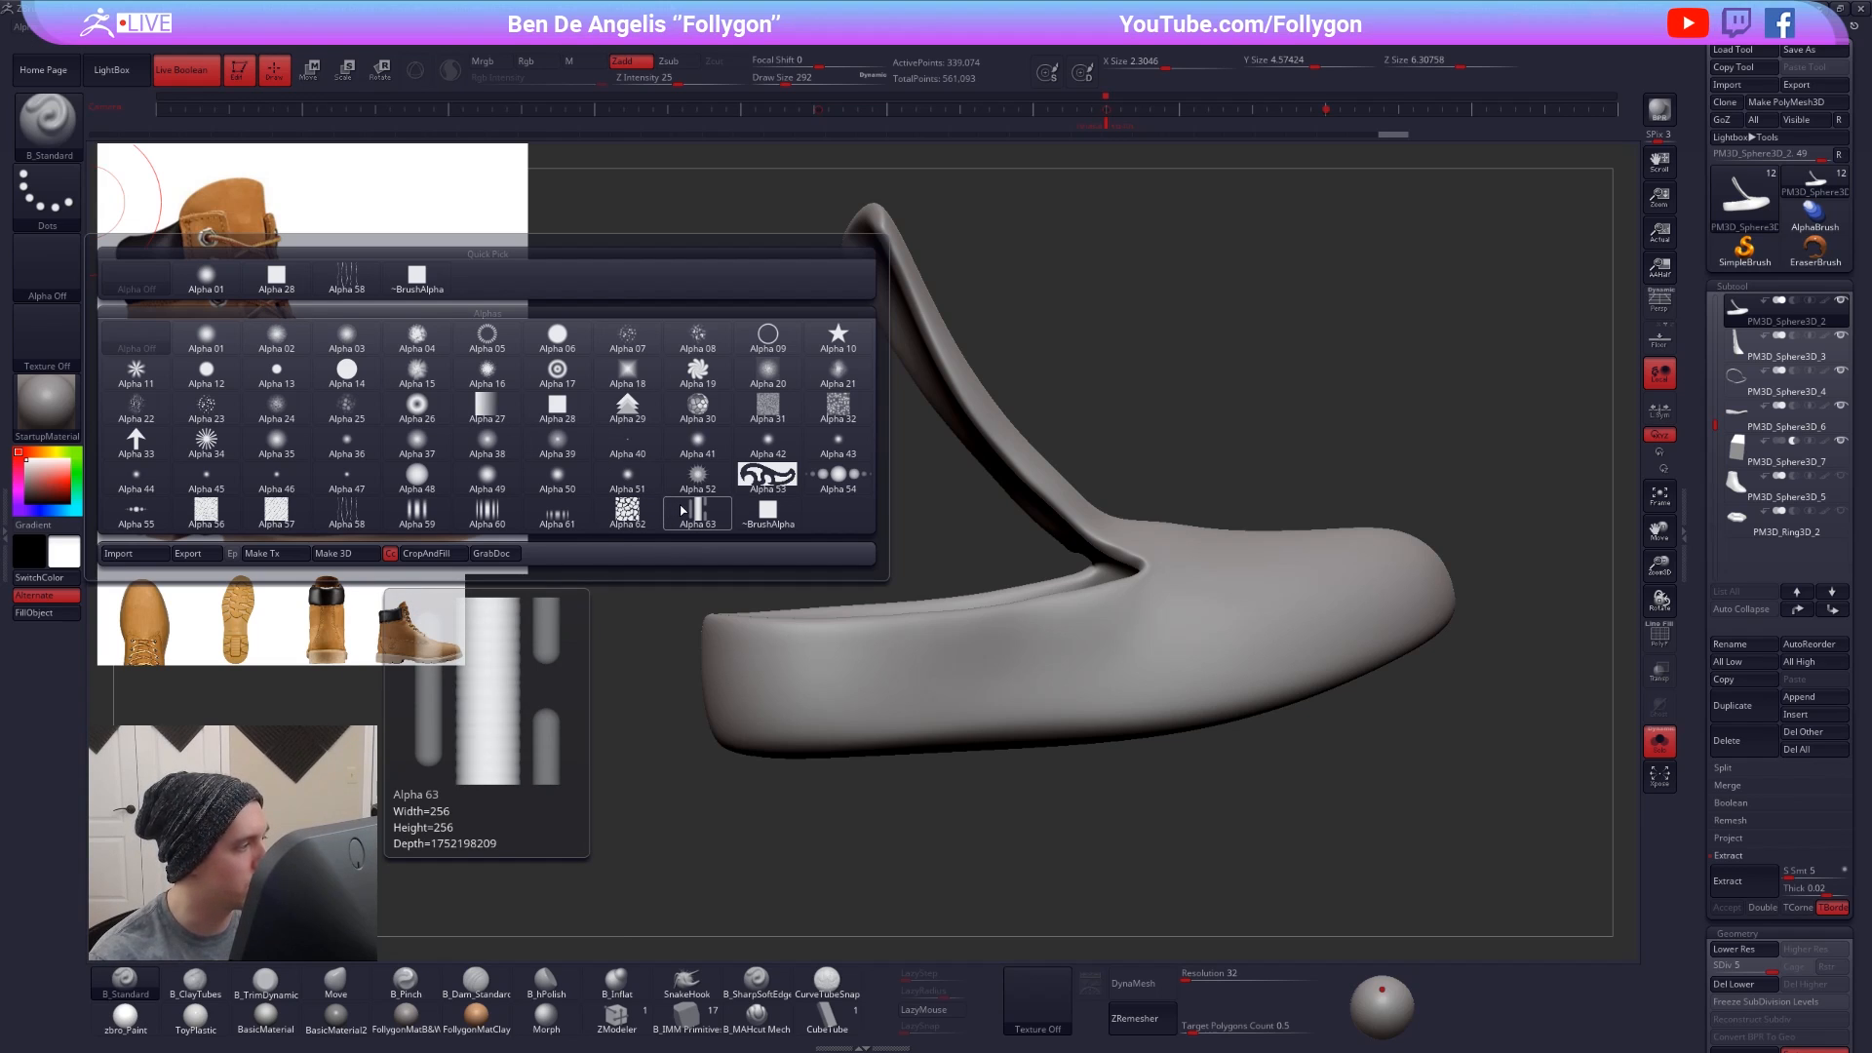
left_click(685, 508)
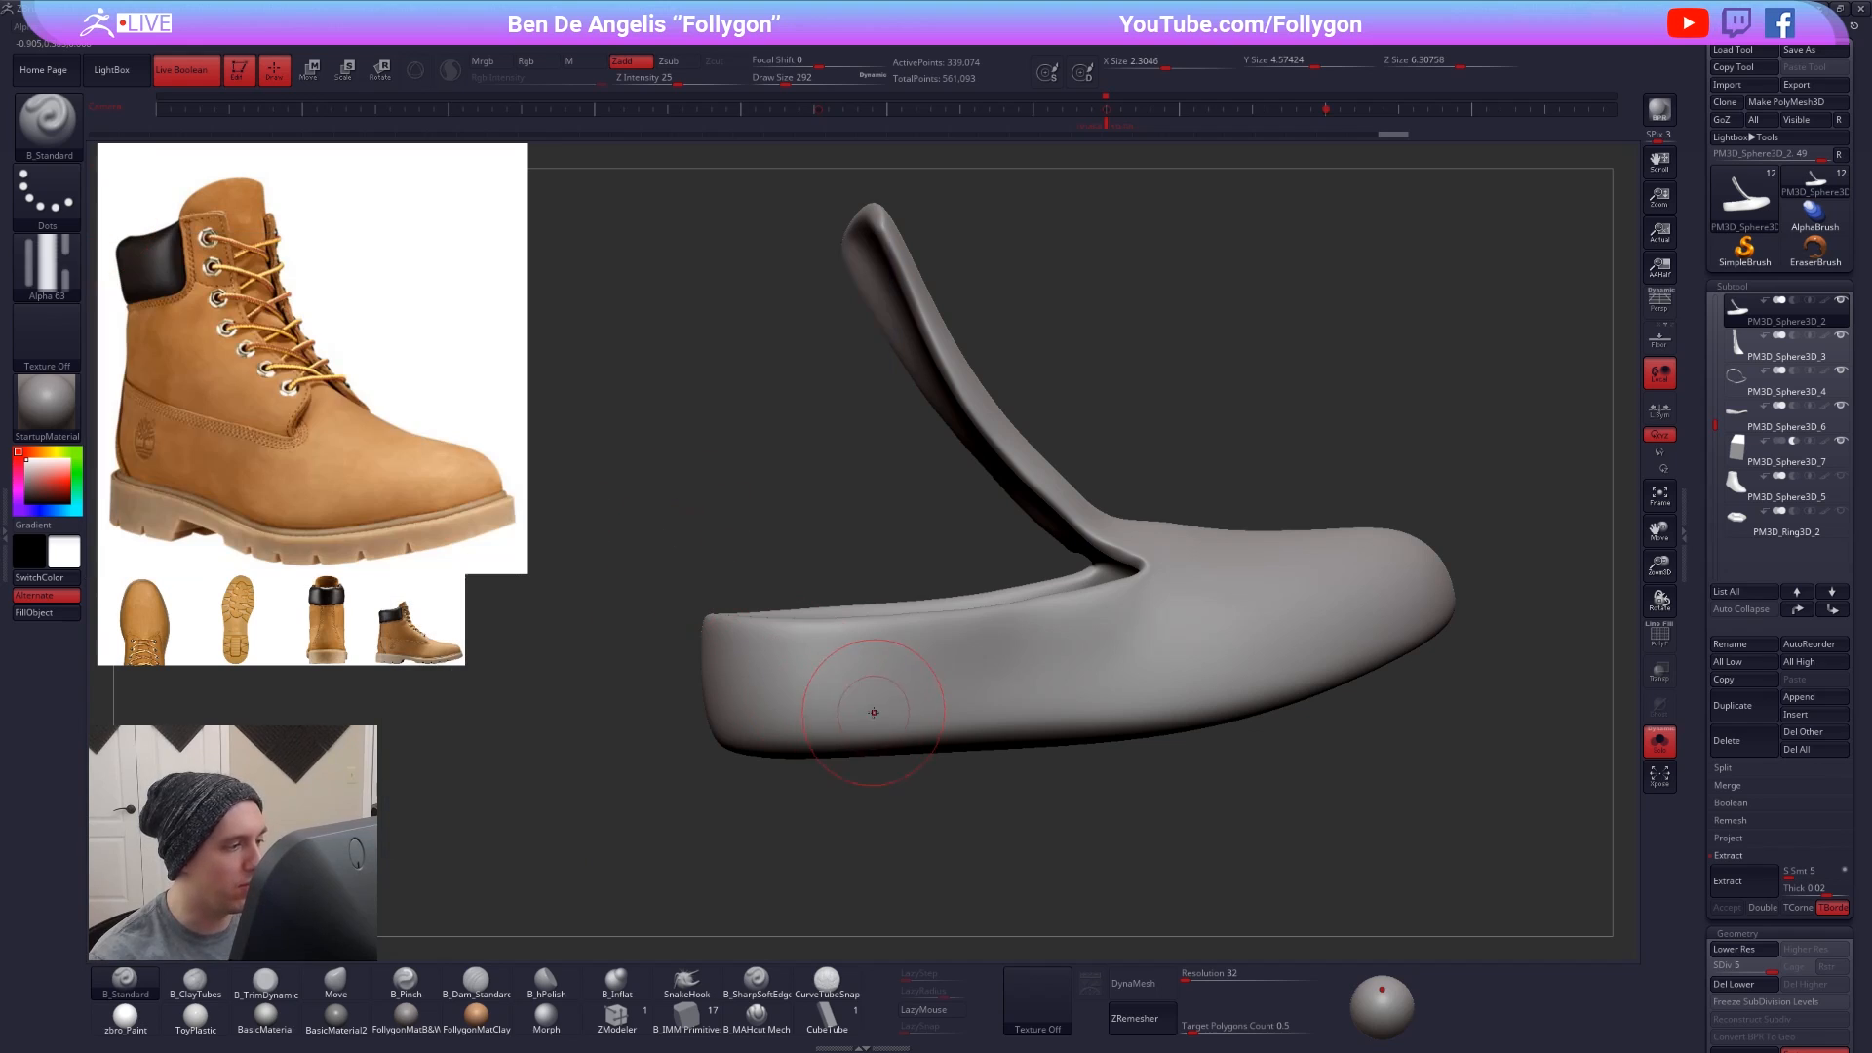
- Turn on LazyMouse and try a seam stroke along the lower boot's heel side at draw size 104
scroll(893, 727, "up", 3)
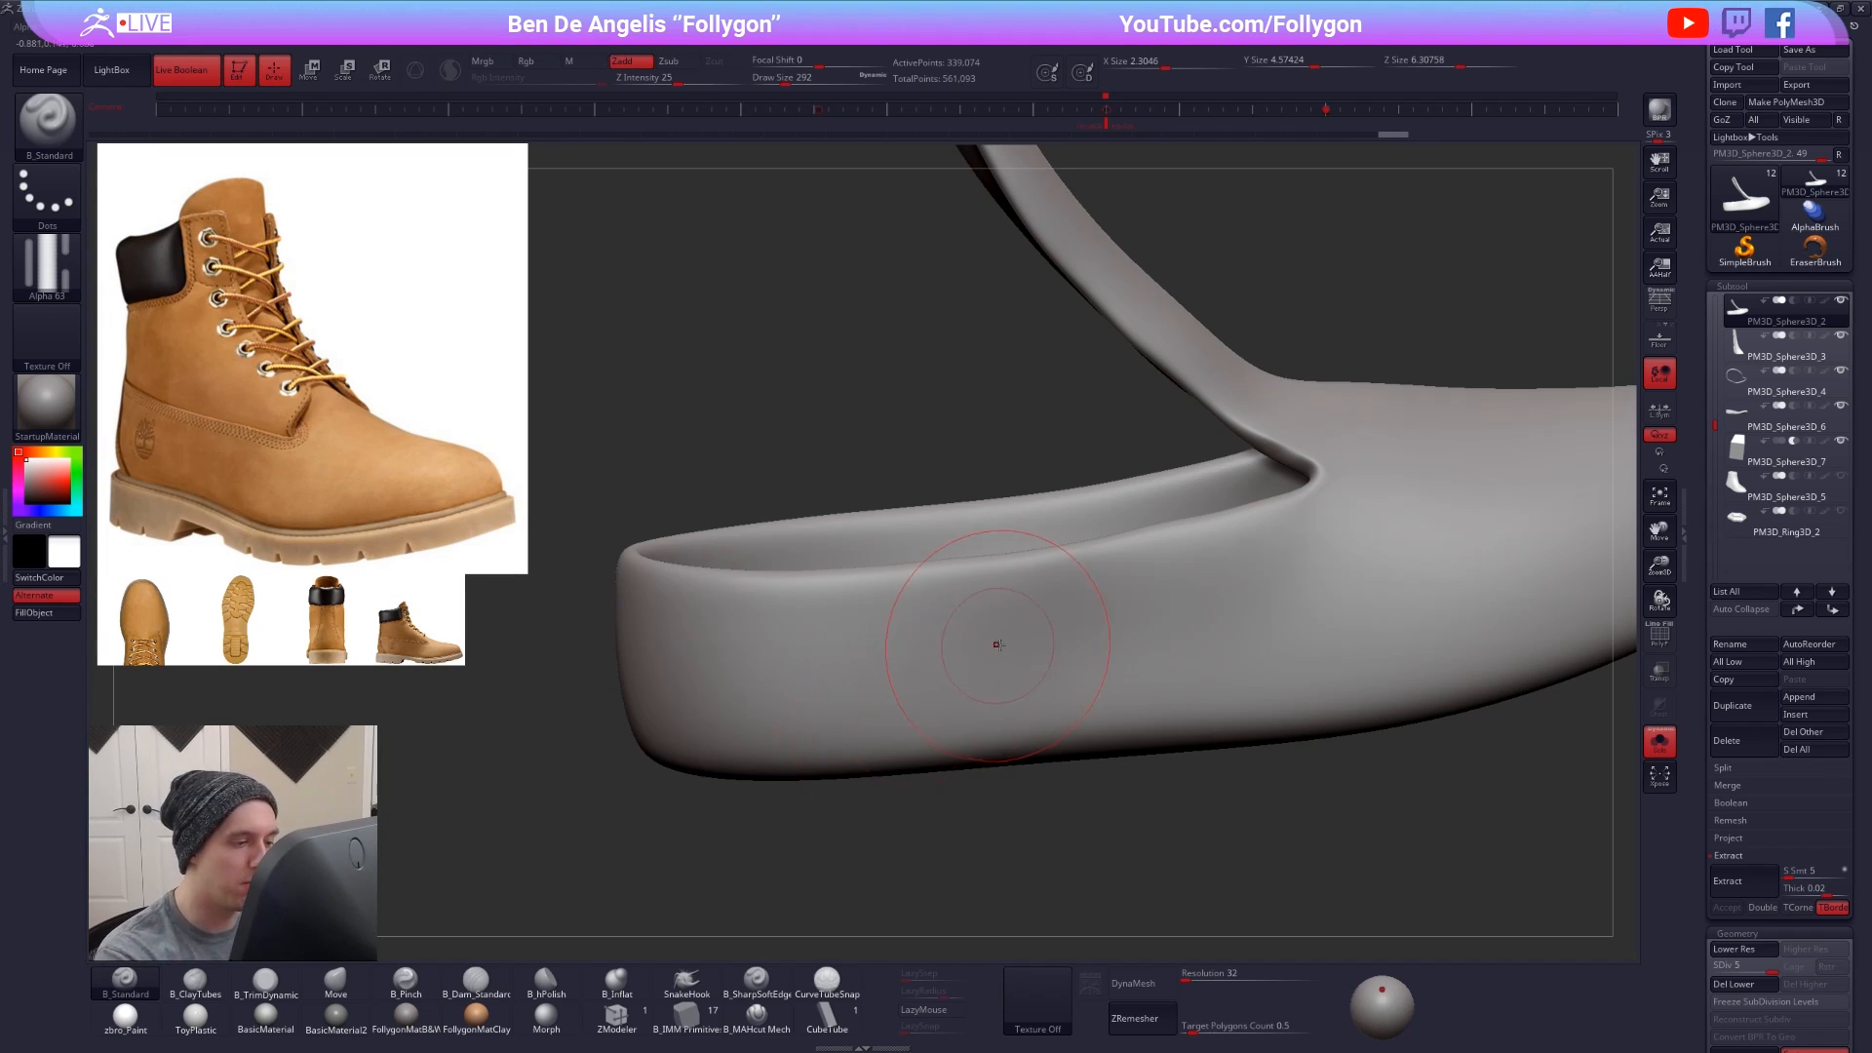
key("s")
left_click_drag(998, 644, 971, 644)
left_click(932, 1010)
left_click_drag(766, 693, 1017, 663)
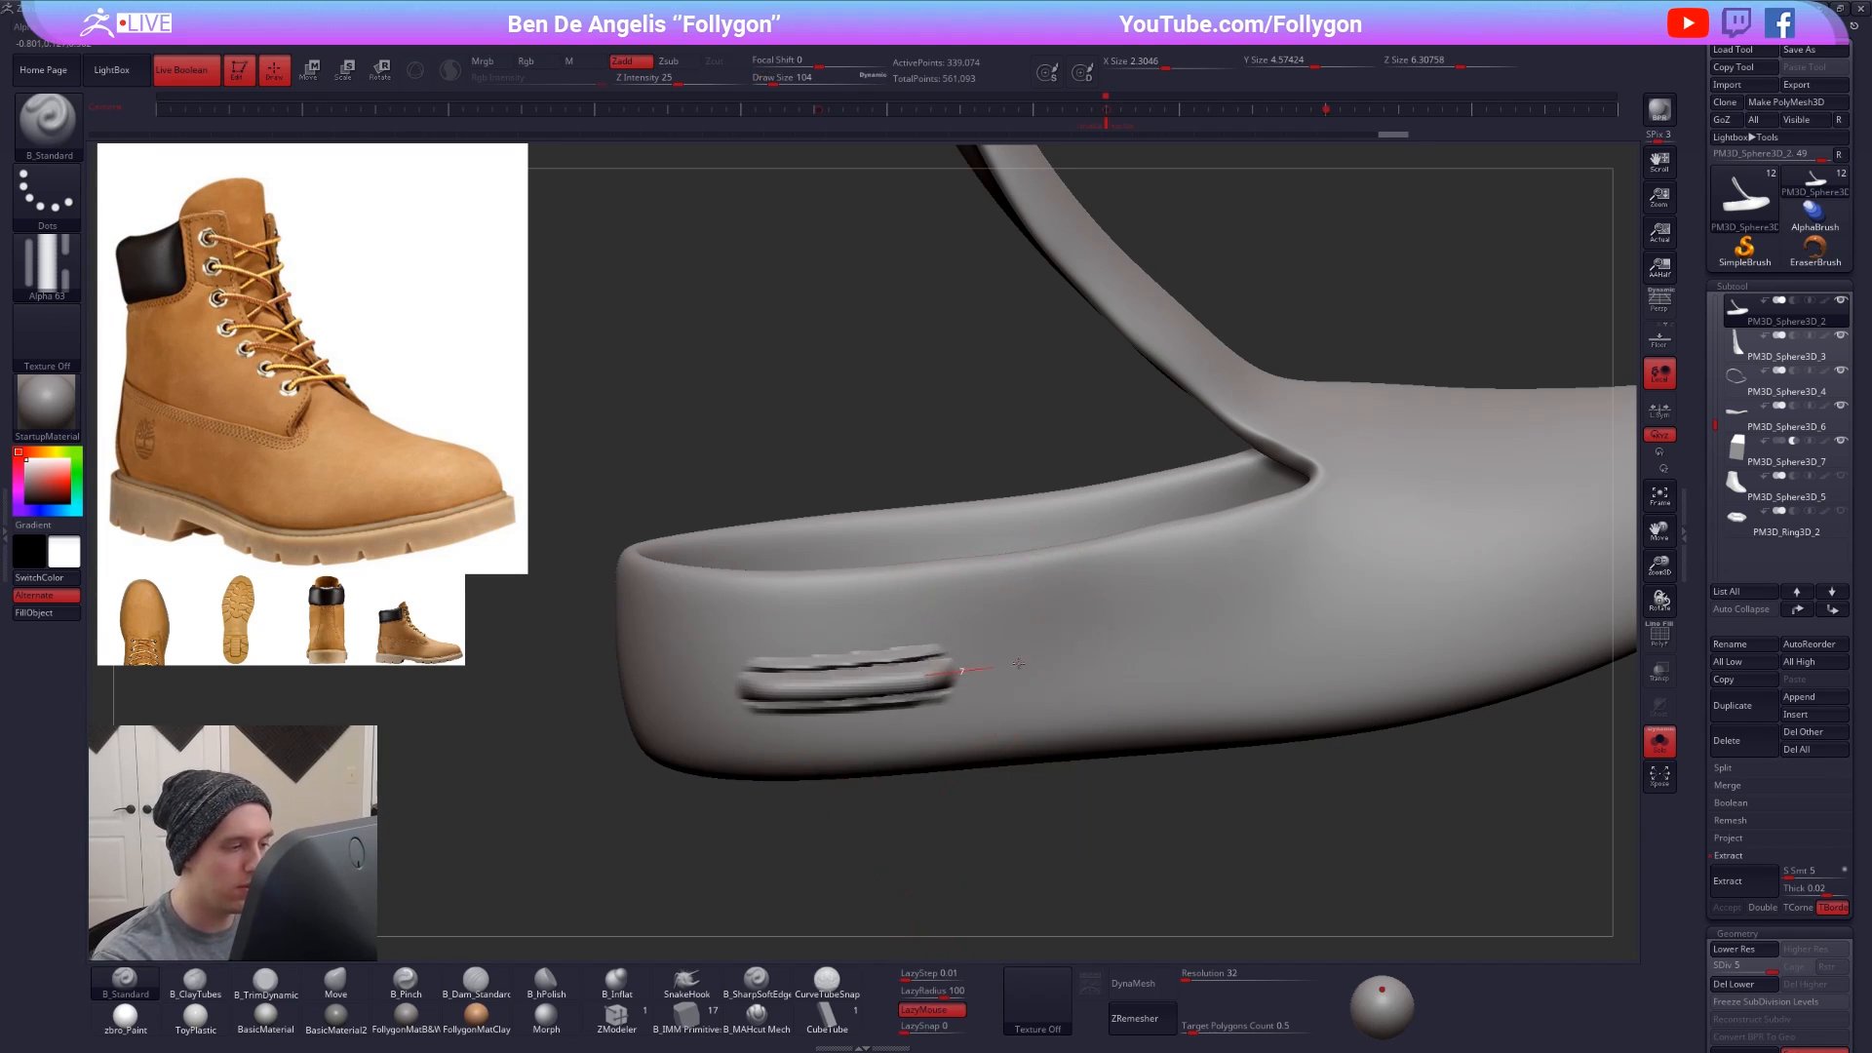
key("ctrl+z")
- Subdivide the lower boot once more and try a thinner seam stroke on its side at draw size 43
key("ctrl+d")
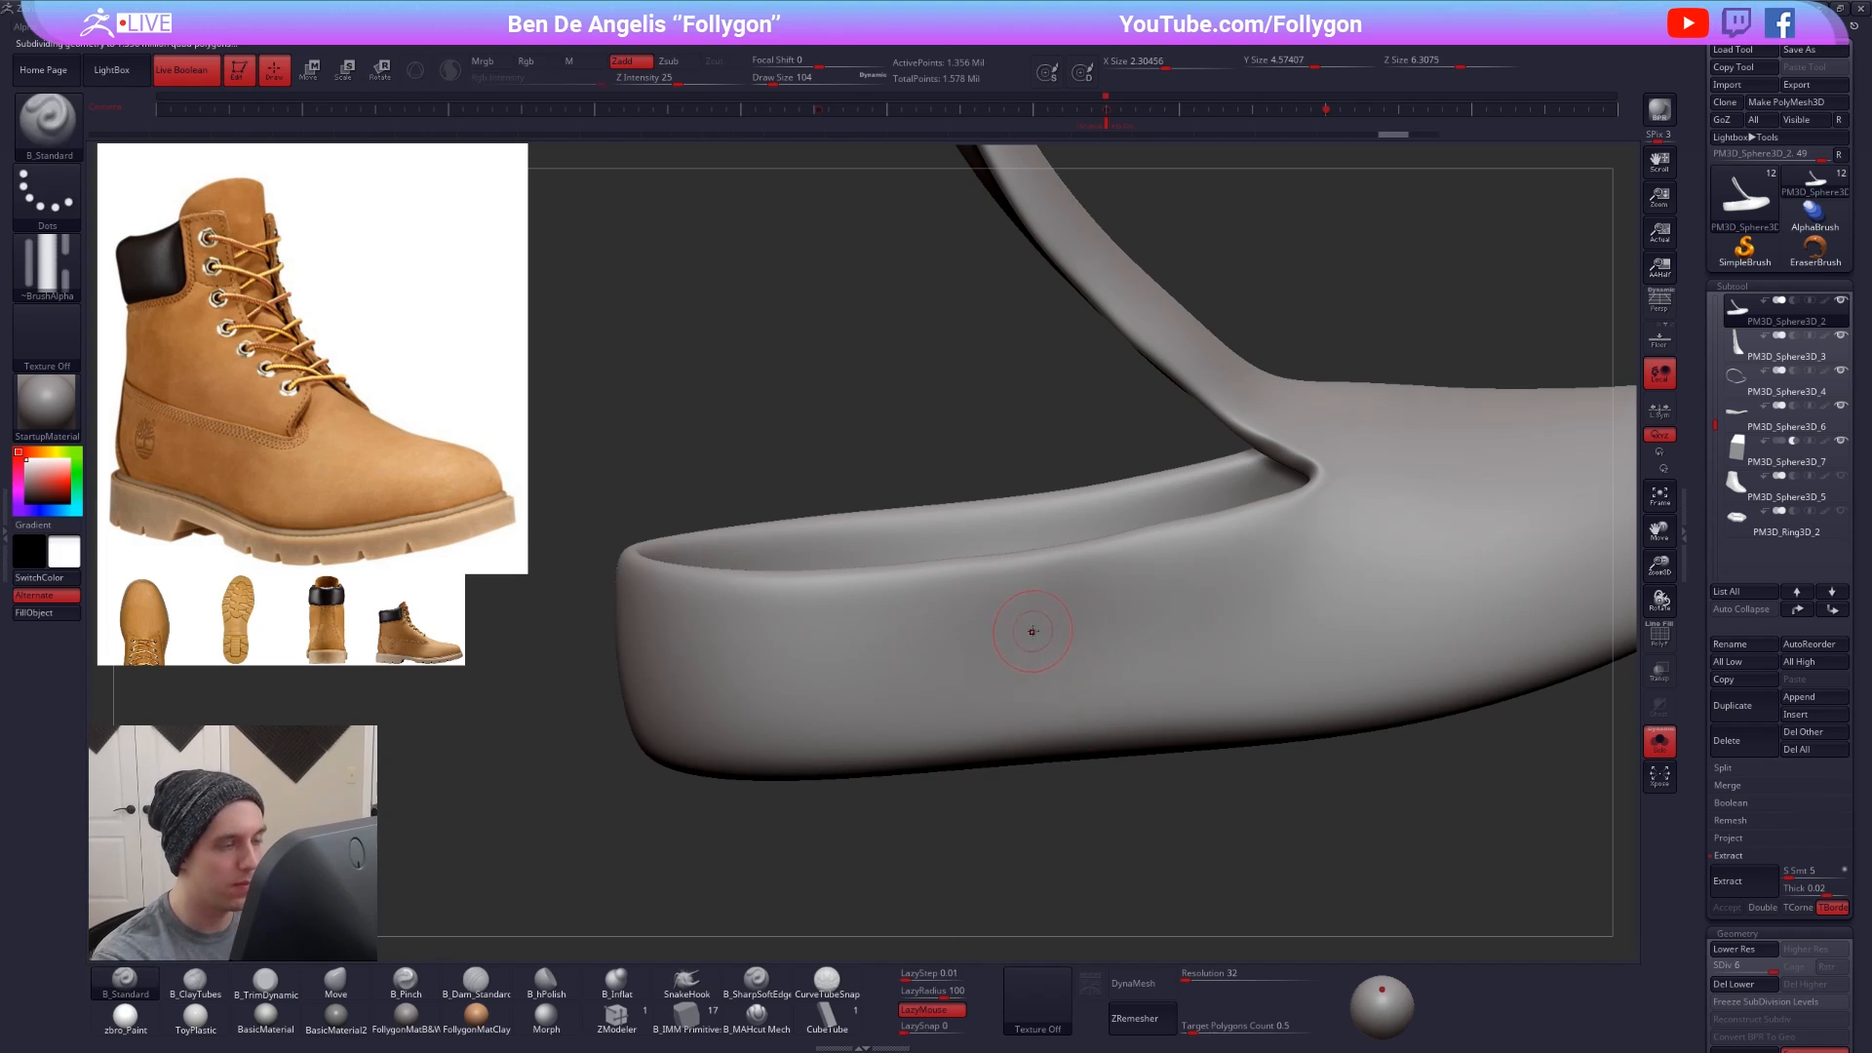
key("s")
left_click_drag(1033, 632, 1023, 632)
right_click_drag(907, 689, 938, 726)
left_click_drag(837, 669, 1155, 618)
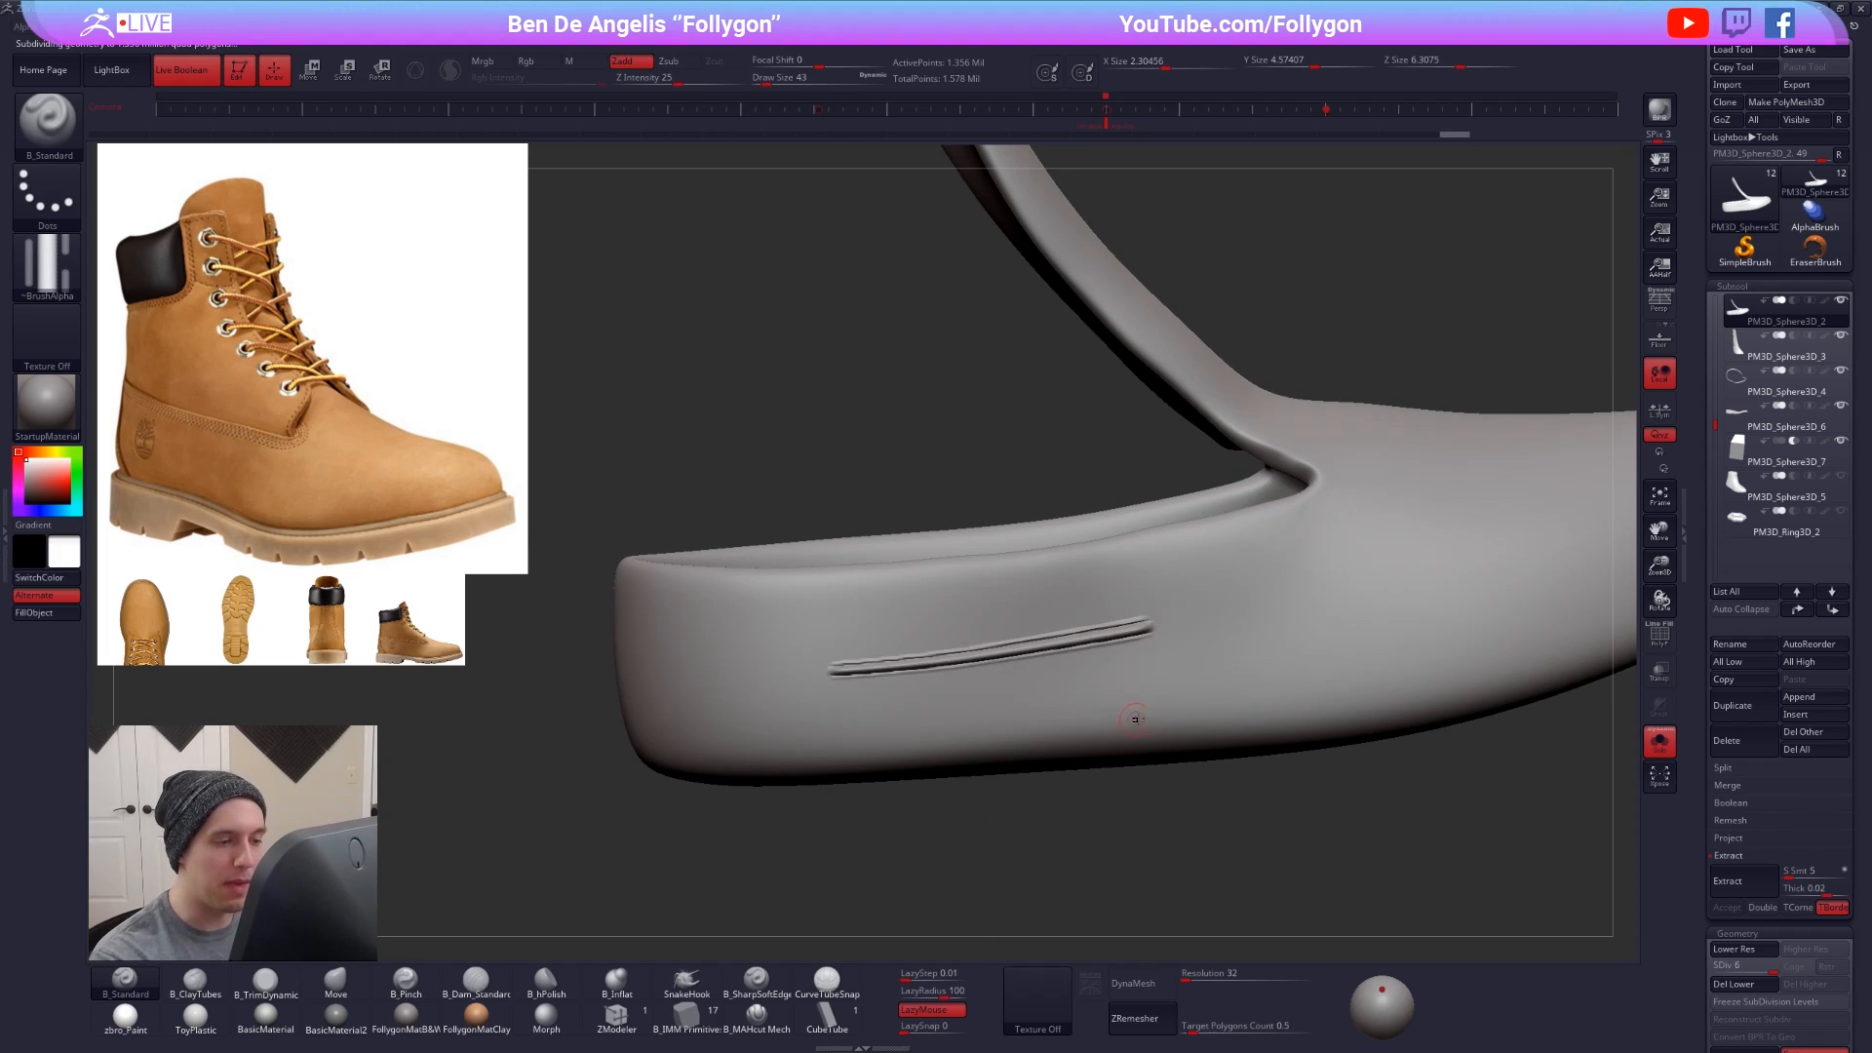
right_click_drag(1128, 718, 917, 777)
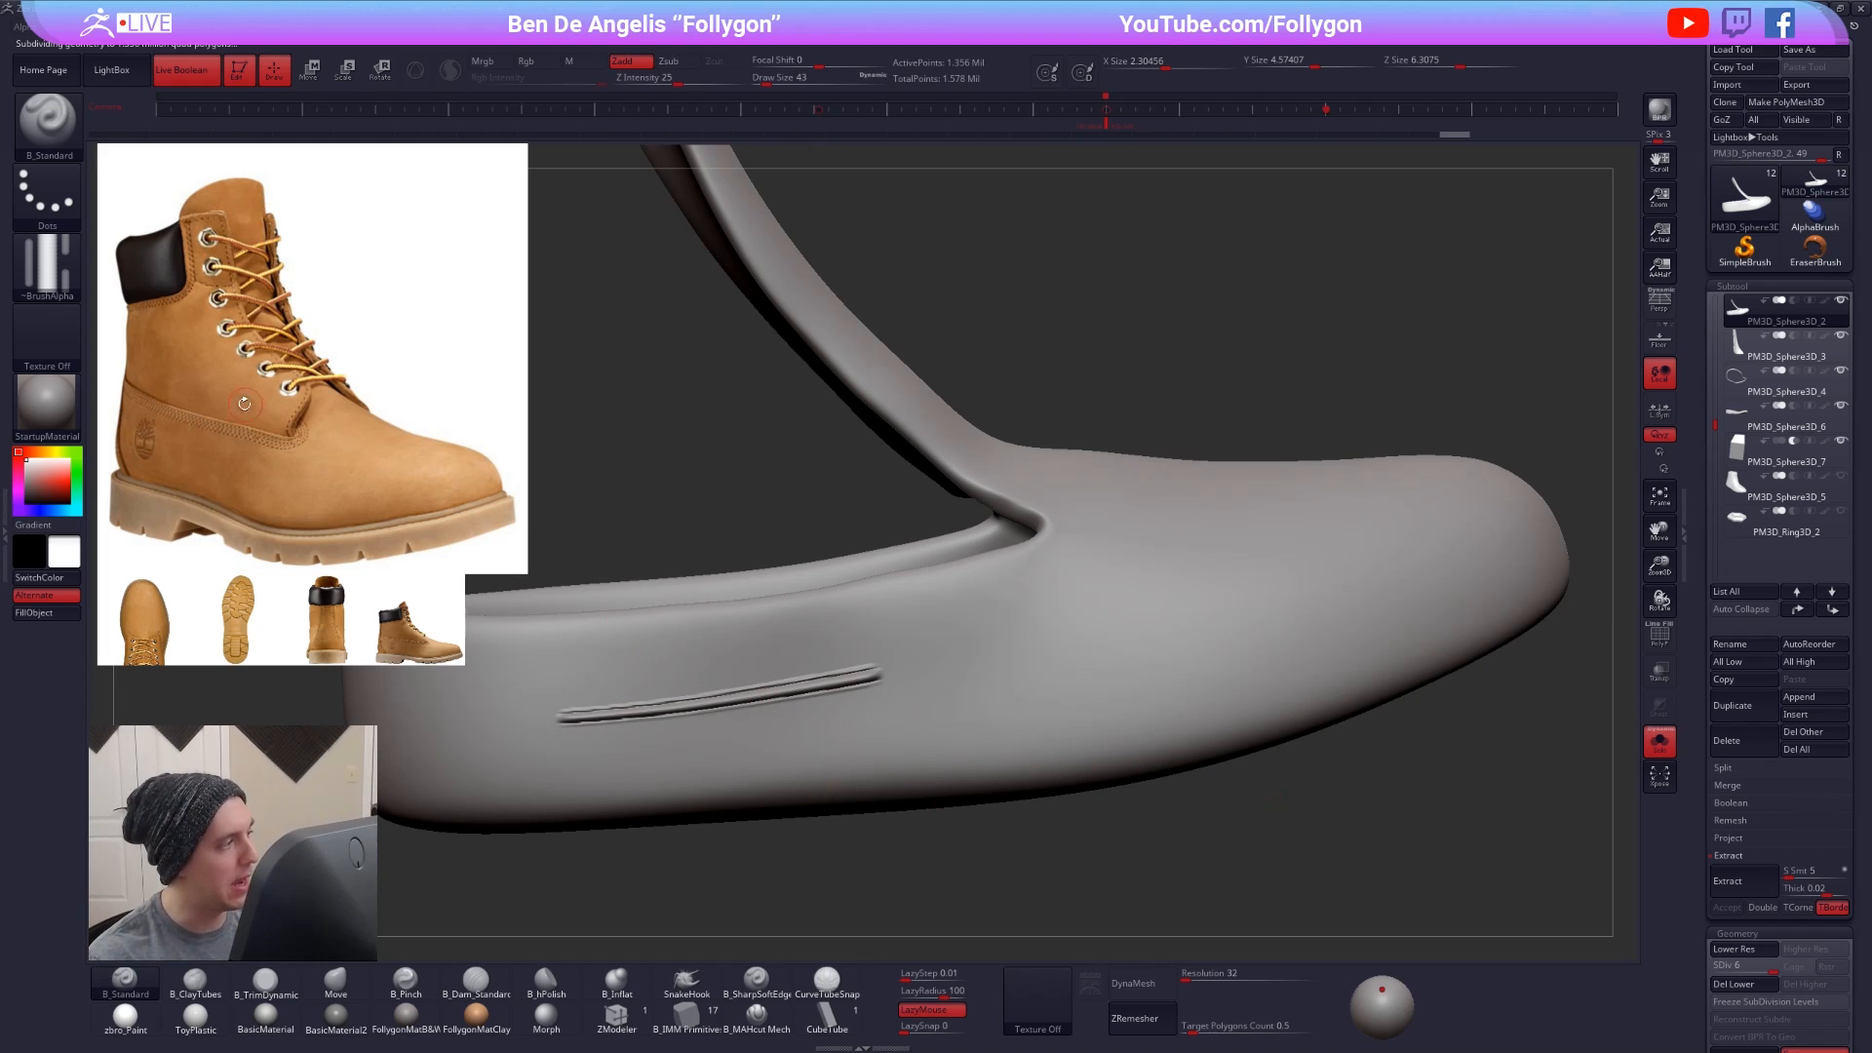
key("ctrl+z")
- Set the draw size to 74 and try a seam stroke down the top of the forefoot
mouse_move(727, 698)
right_mouse_down()
mouse_move(923, 769)
mouse_move(927, 710)
right_mouse_up()
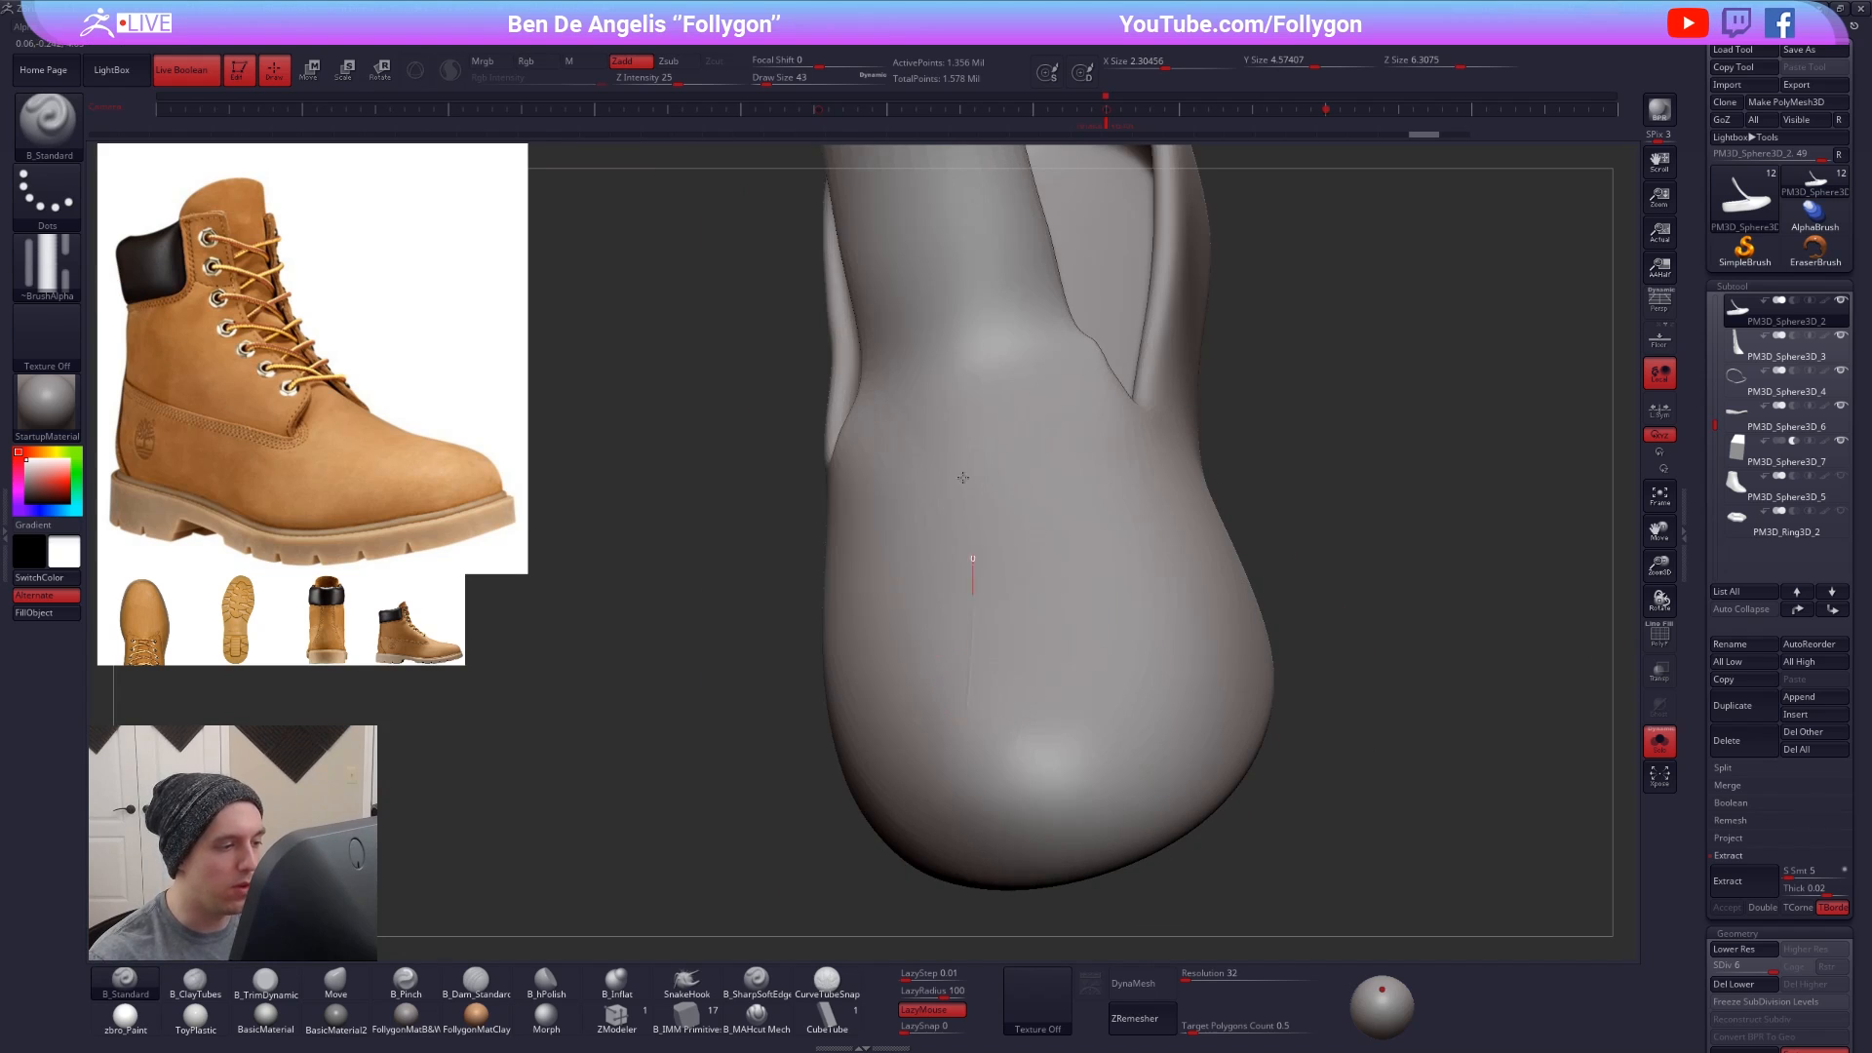
right_click_drag(1003, 627, 1078, 660, "alt")
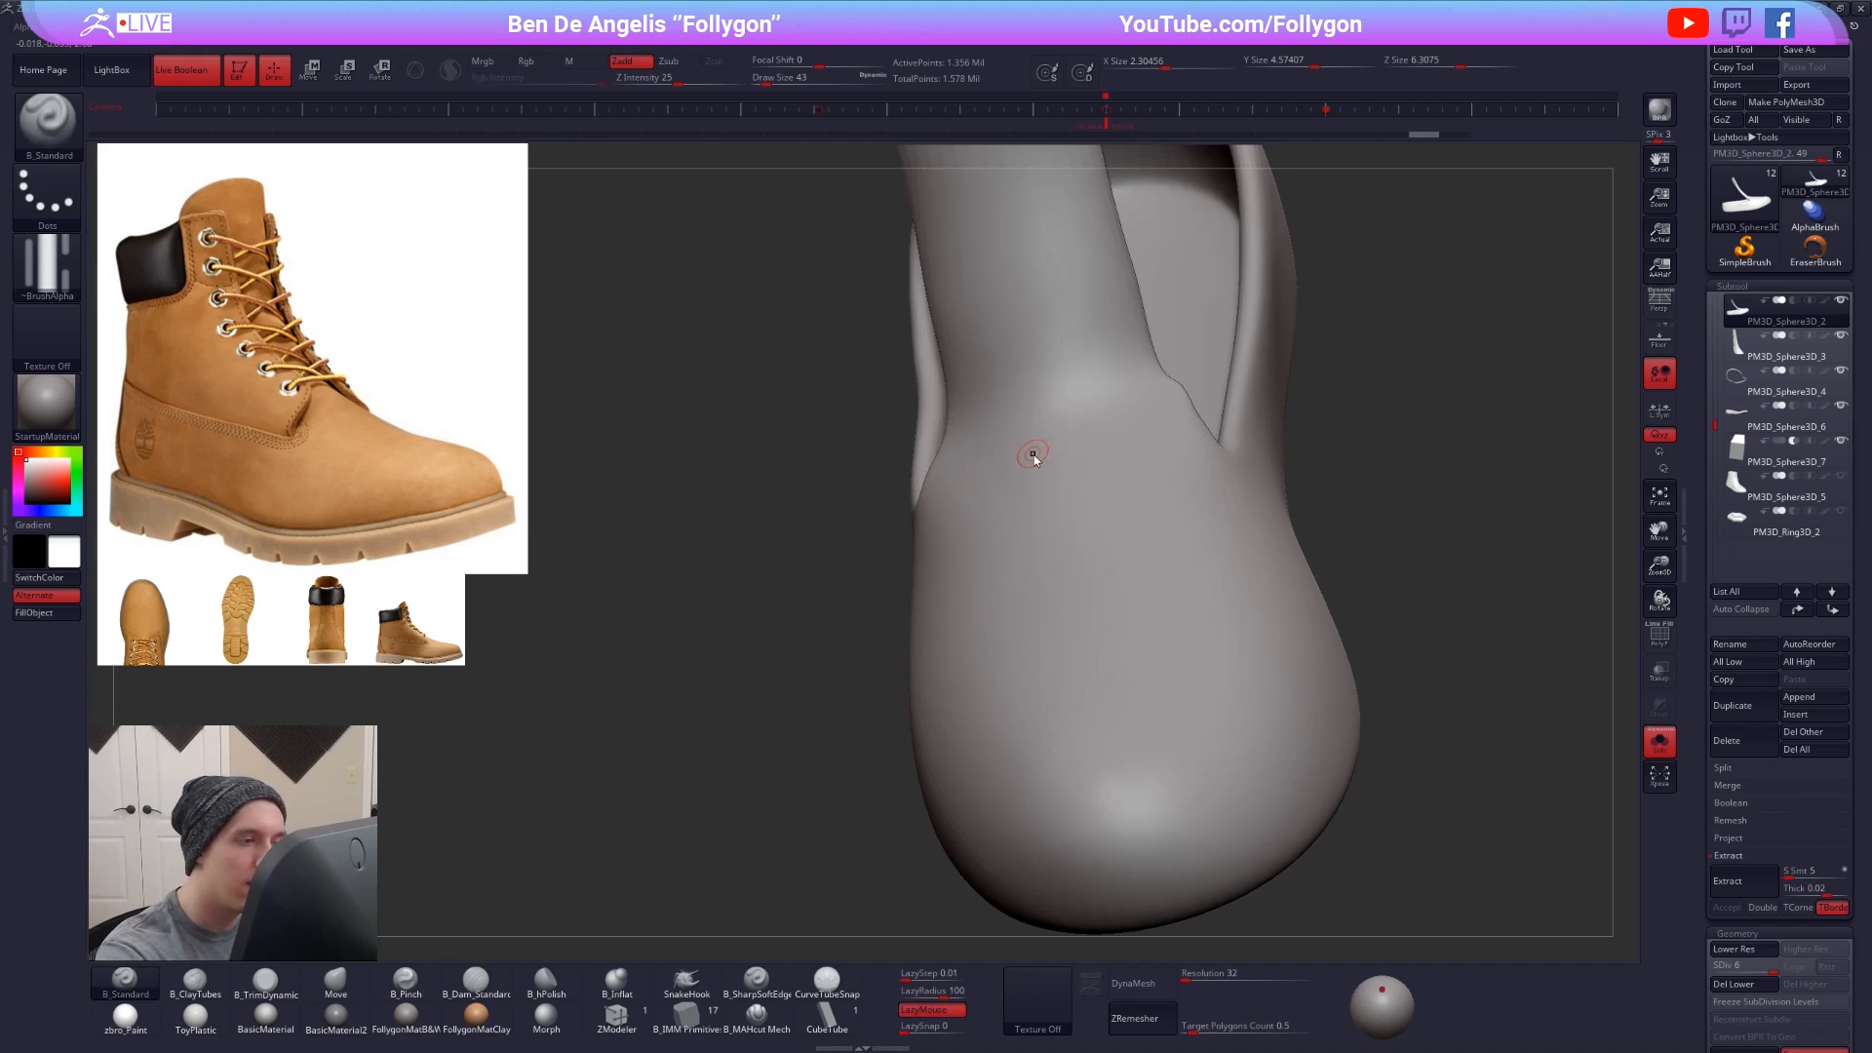
key("space")
left_click_drag(1033, 454, 1075, 626)
key("ctrl+z")
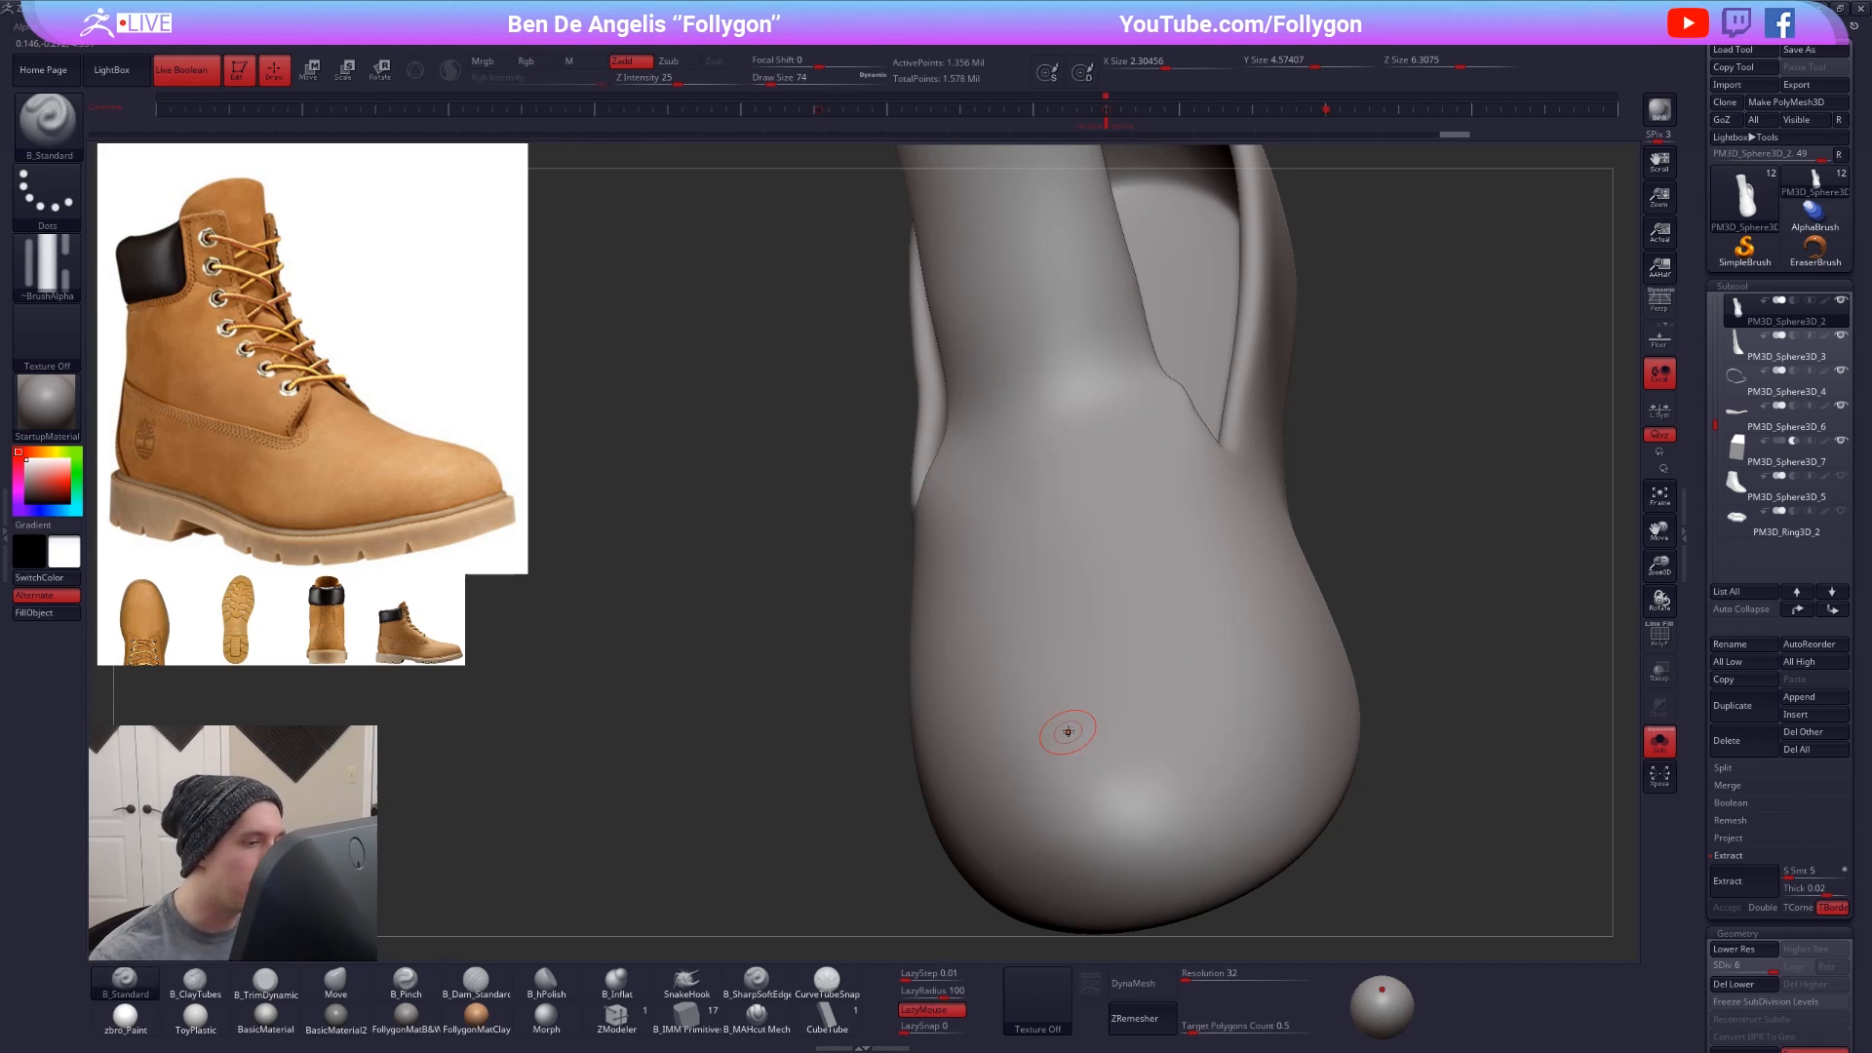
- Open the Lazy Mouse settings, change the LazyStep and test it with a stroke down the top of the forefoot
double_click(5, 534)
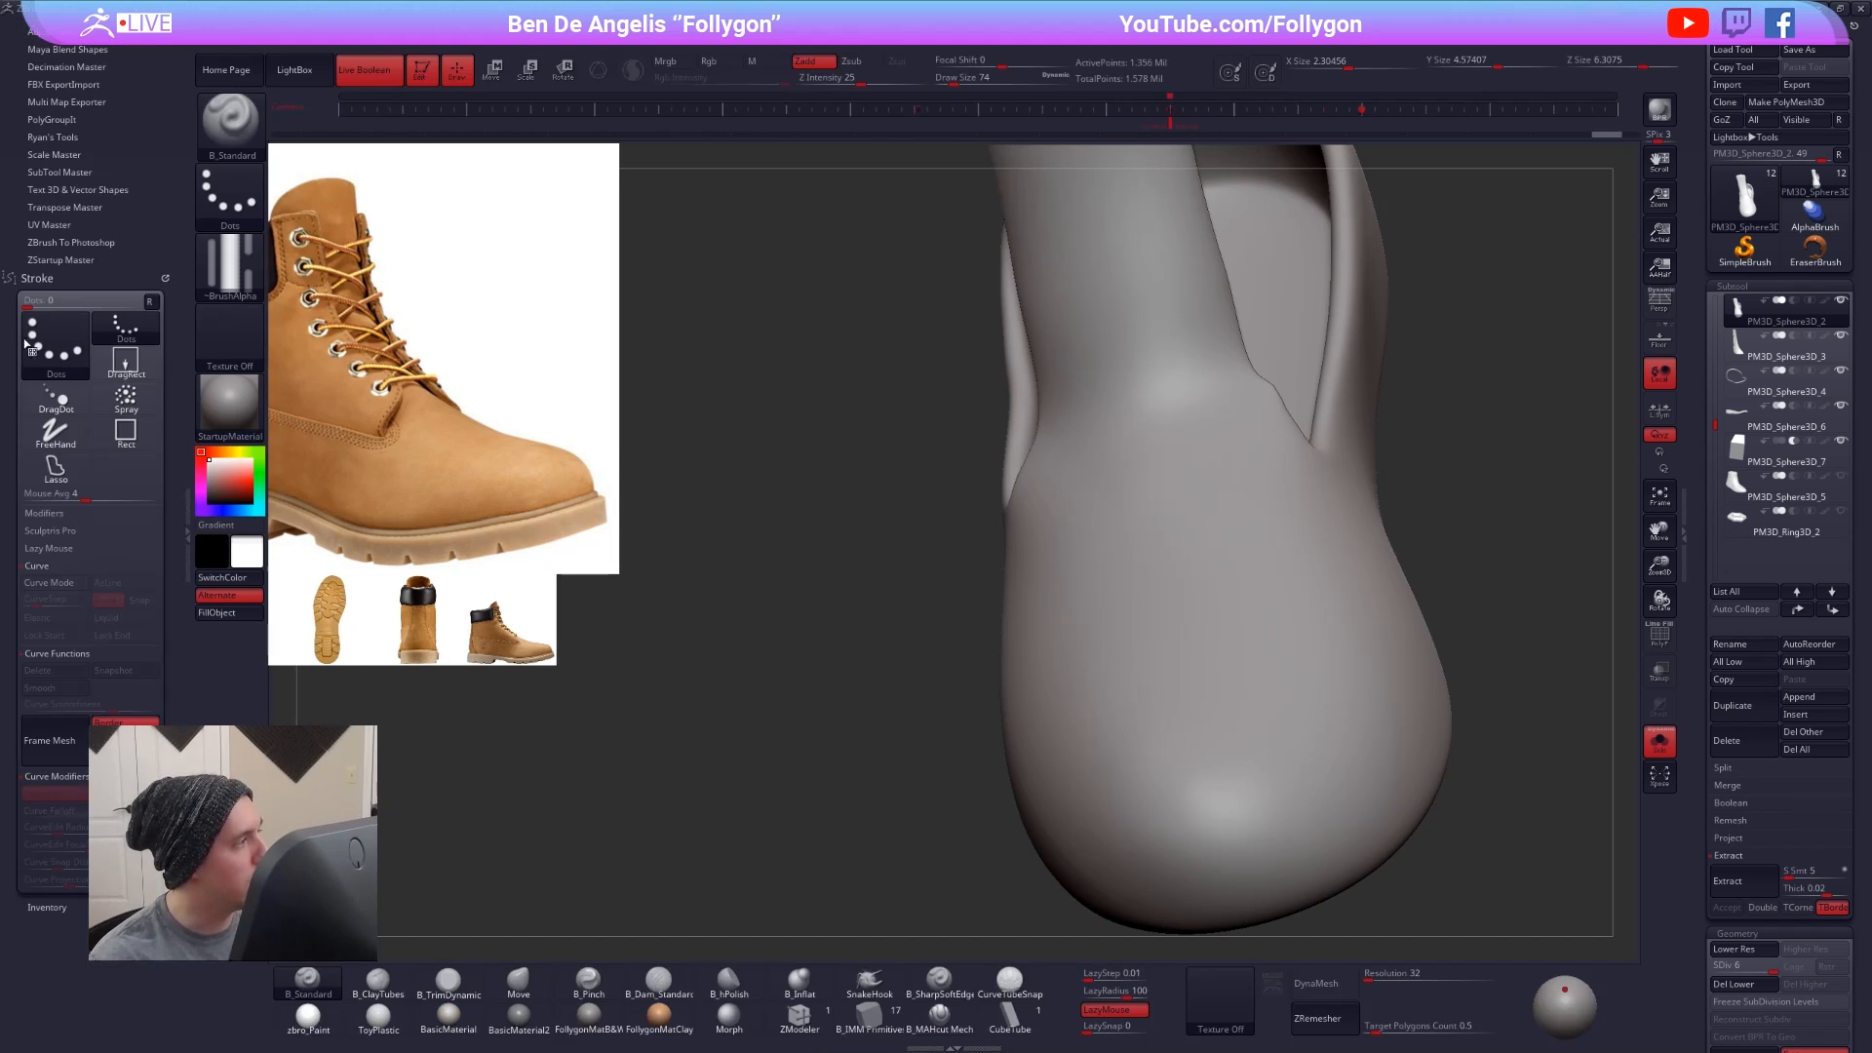
left_click_drag(90, 249, 92, 158)
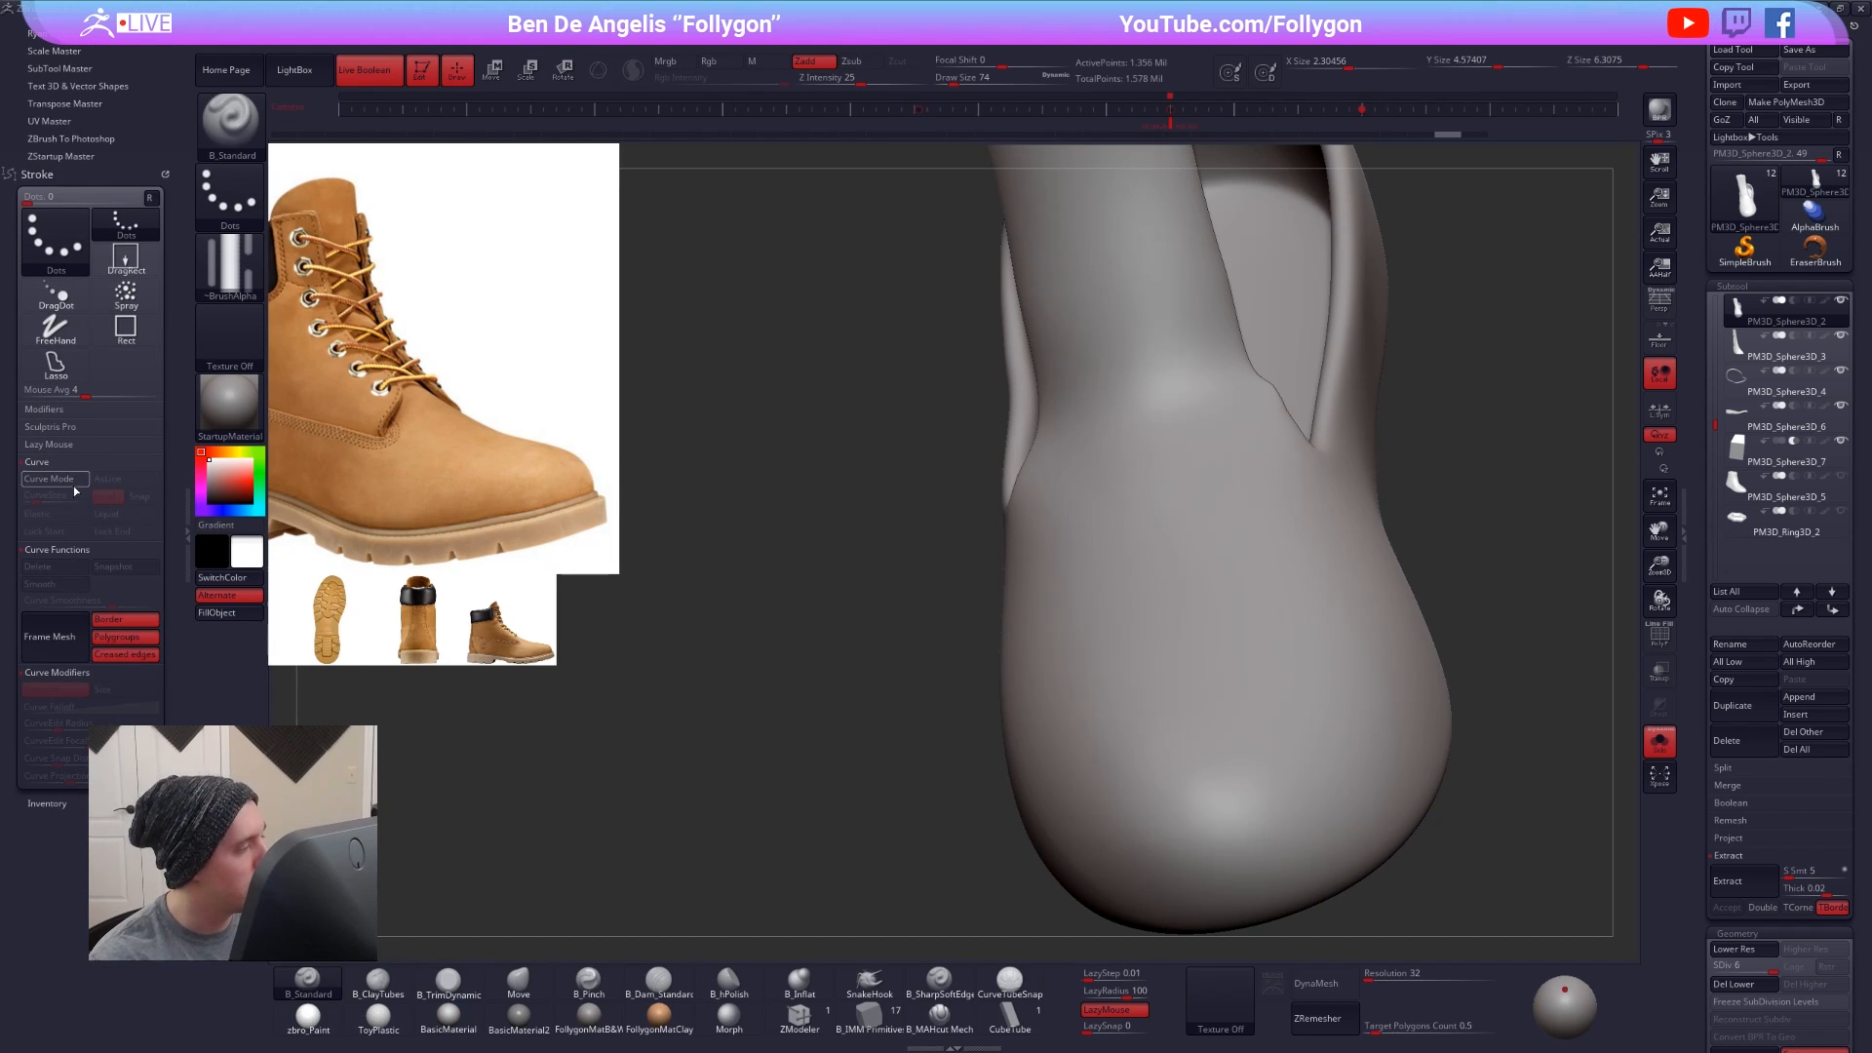
left_click(71, 445)
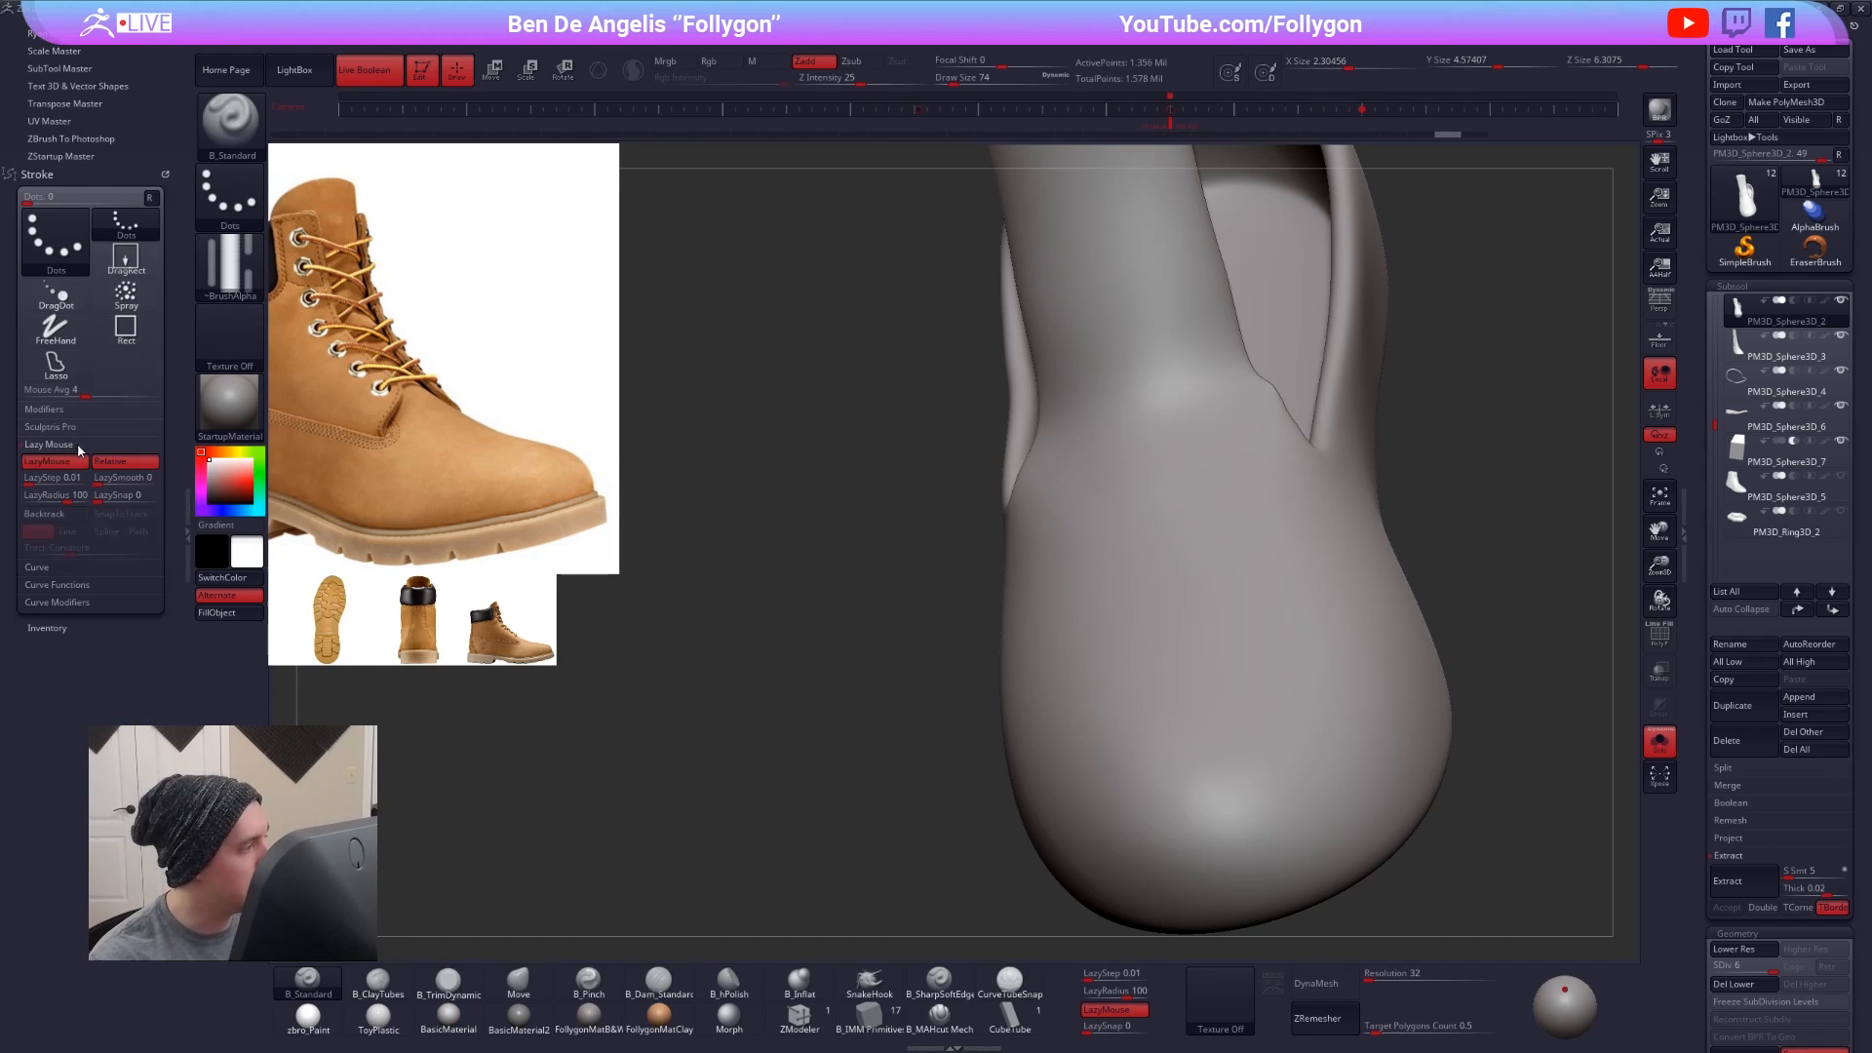
left_click(67, 477)
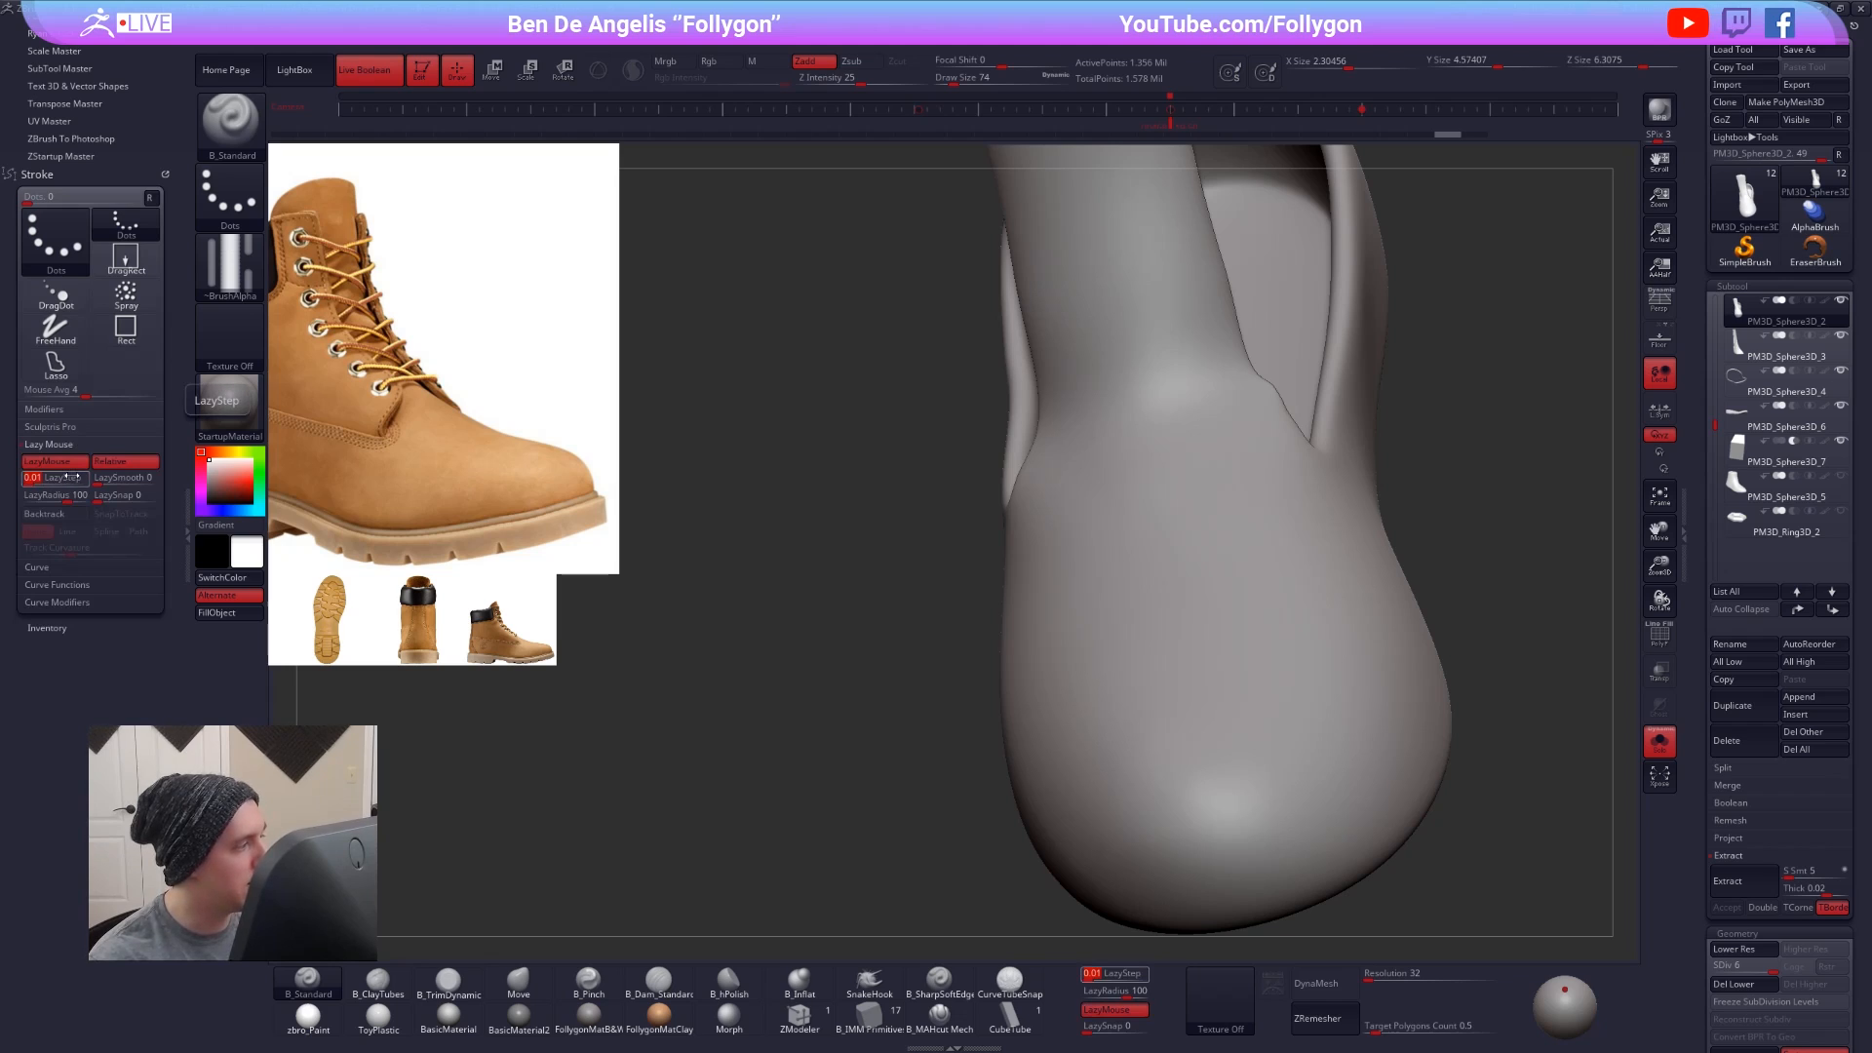
key("Return")
left_click_drag(1128, 516, 1140, 702)
key("ctrl+z")
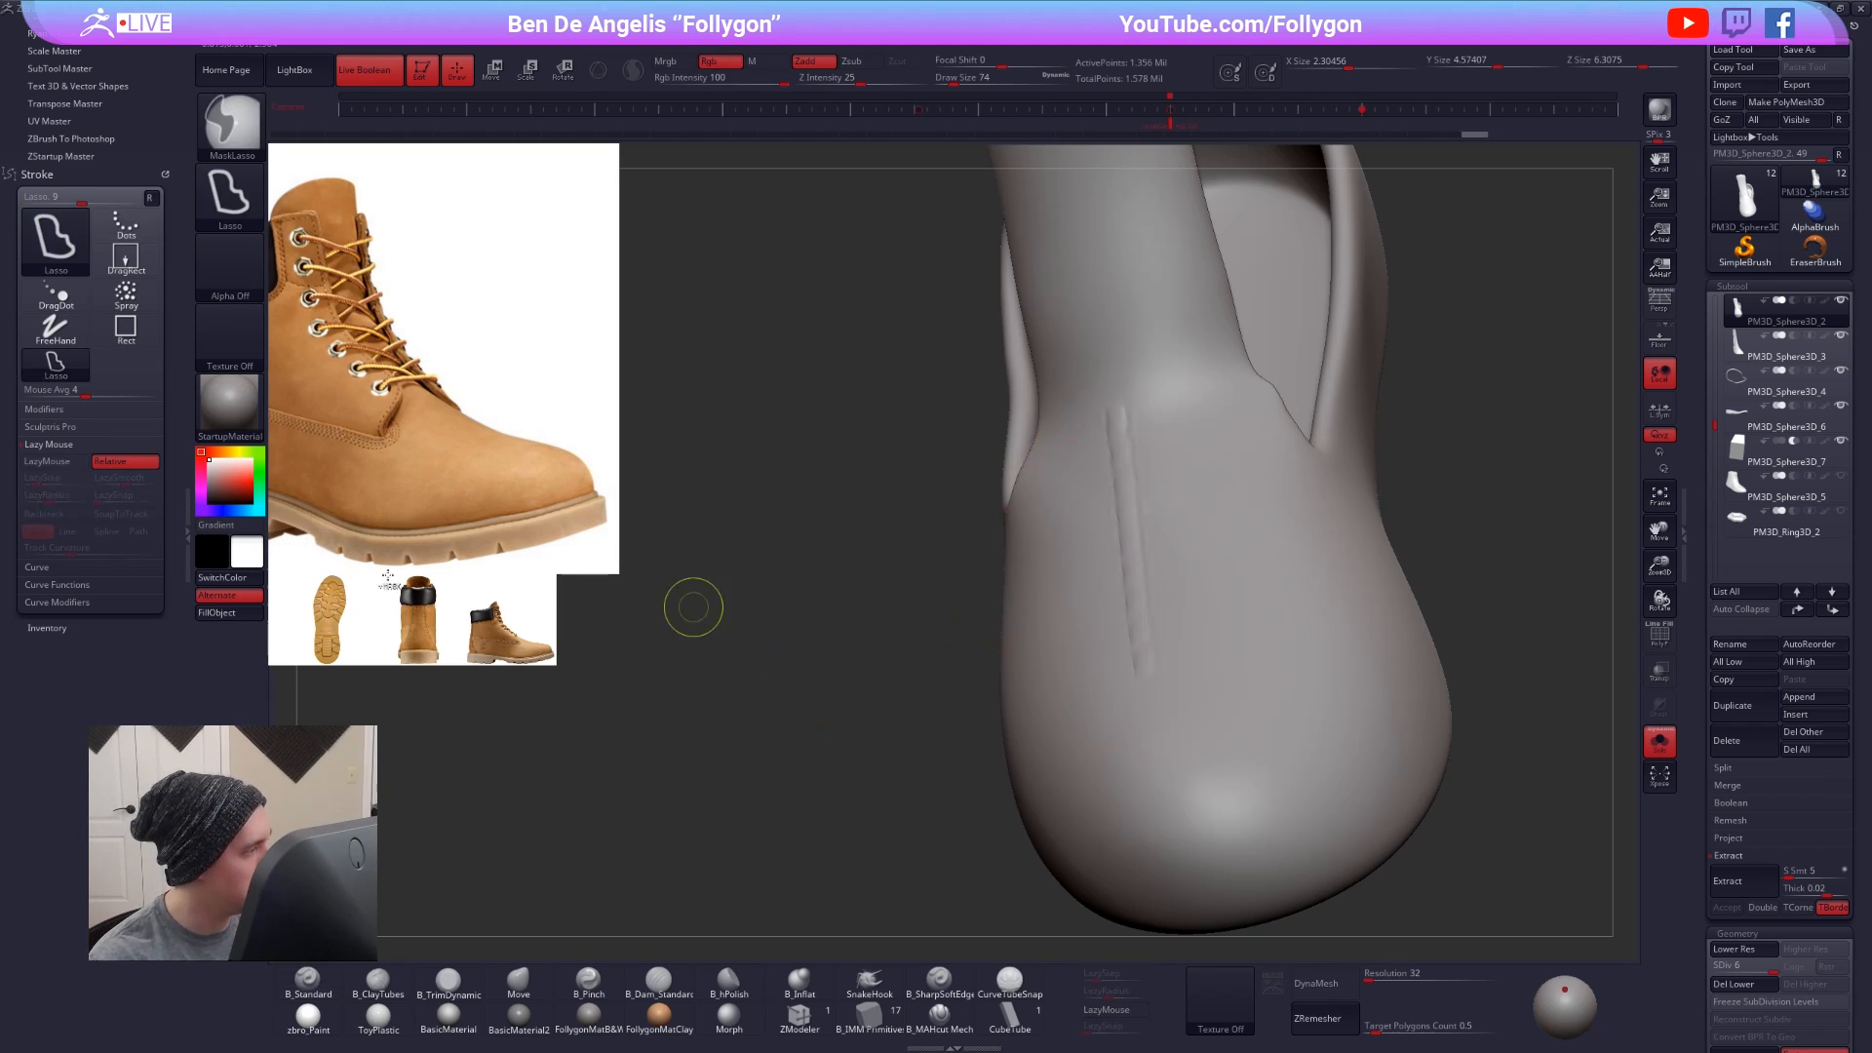
- Set the LazyStep to 1.5 and duplicate the isolated lower boot
left_click(59, 476)
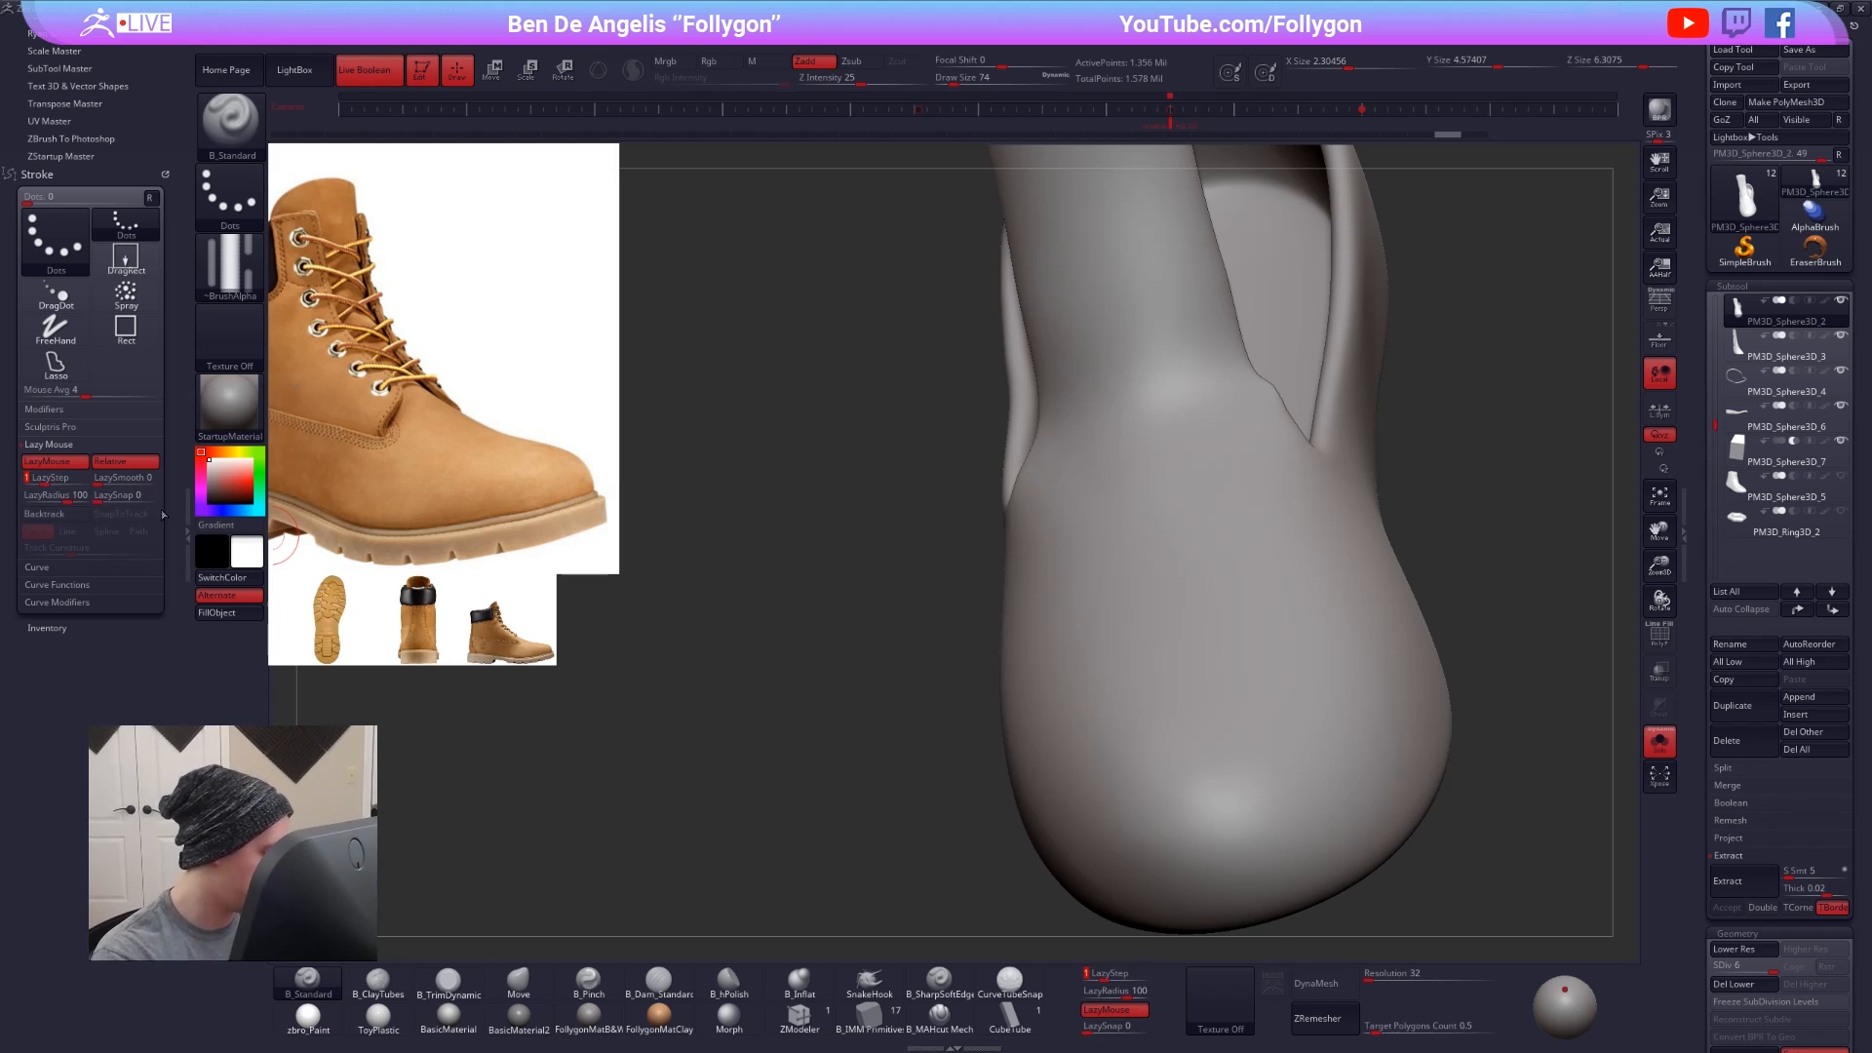
key("Return")
right_click_drag(1158, 663, 1200, 602)
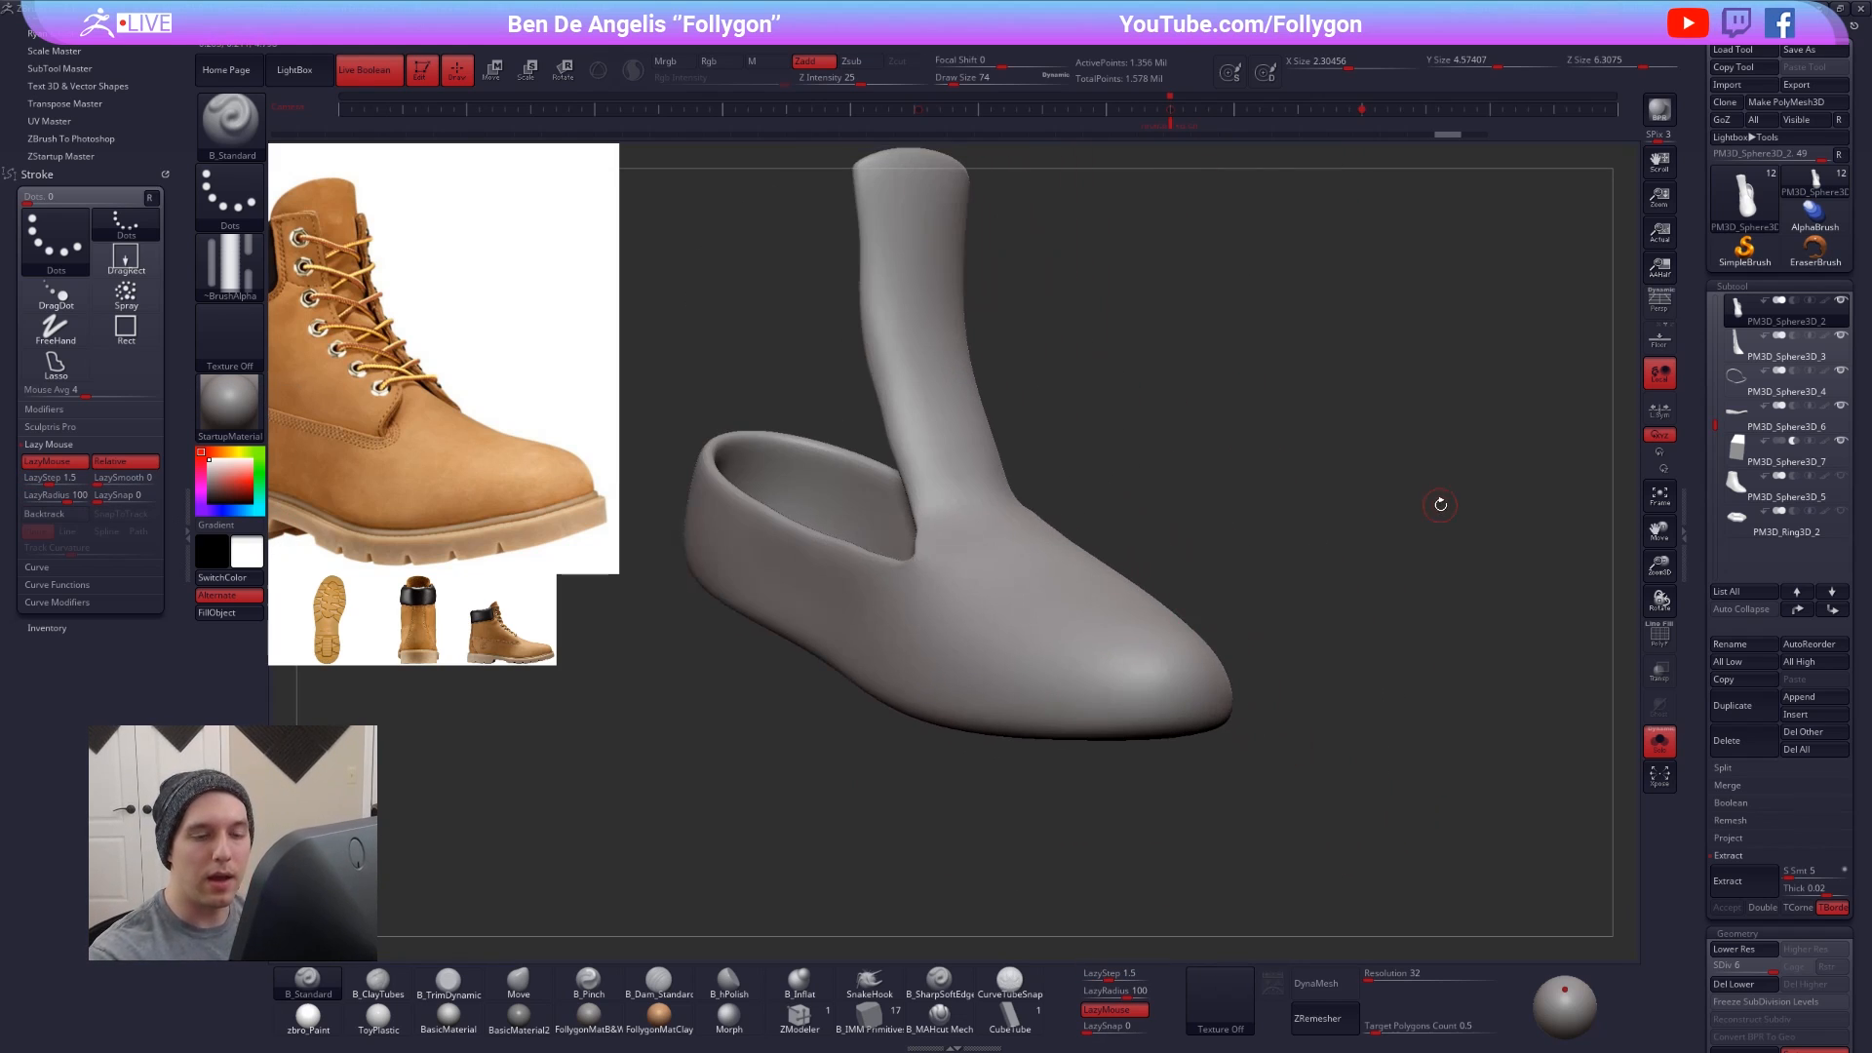
left_click(1726, 711)
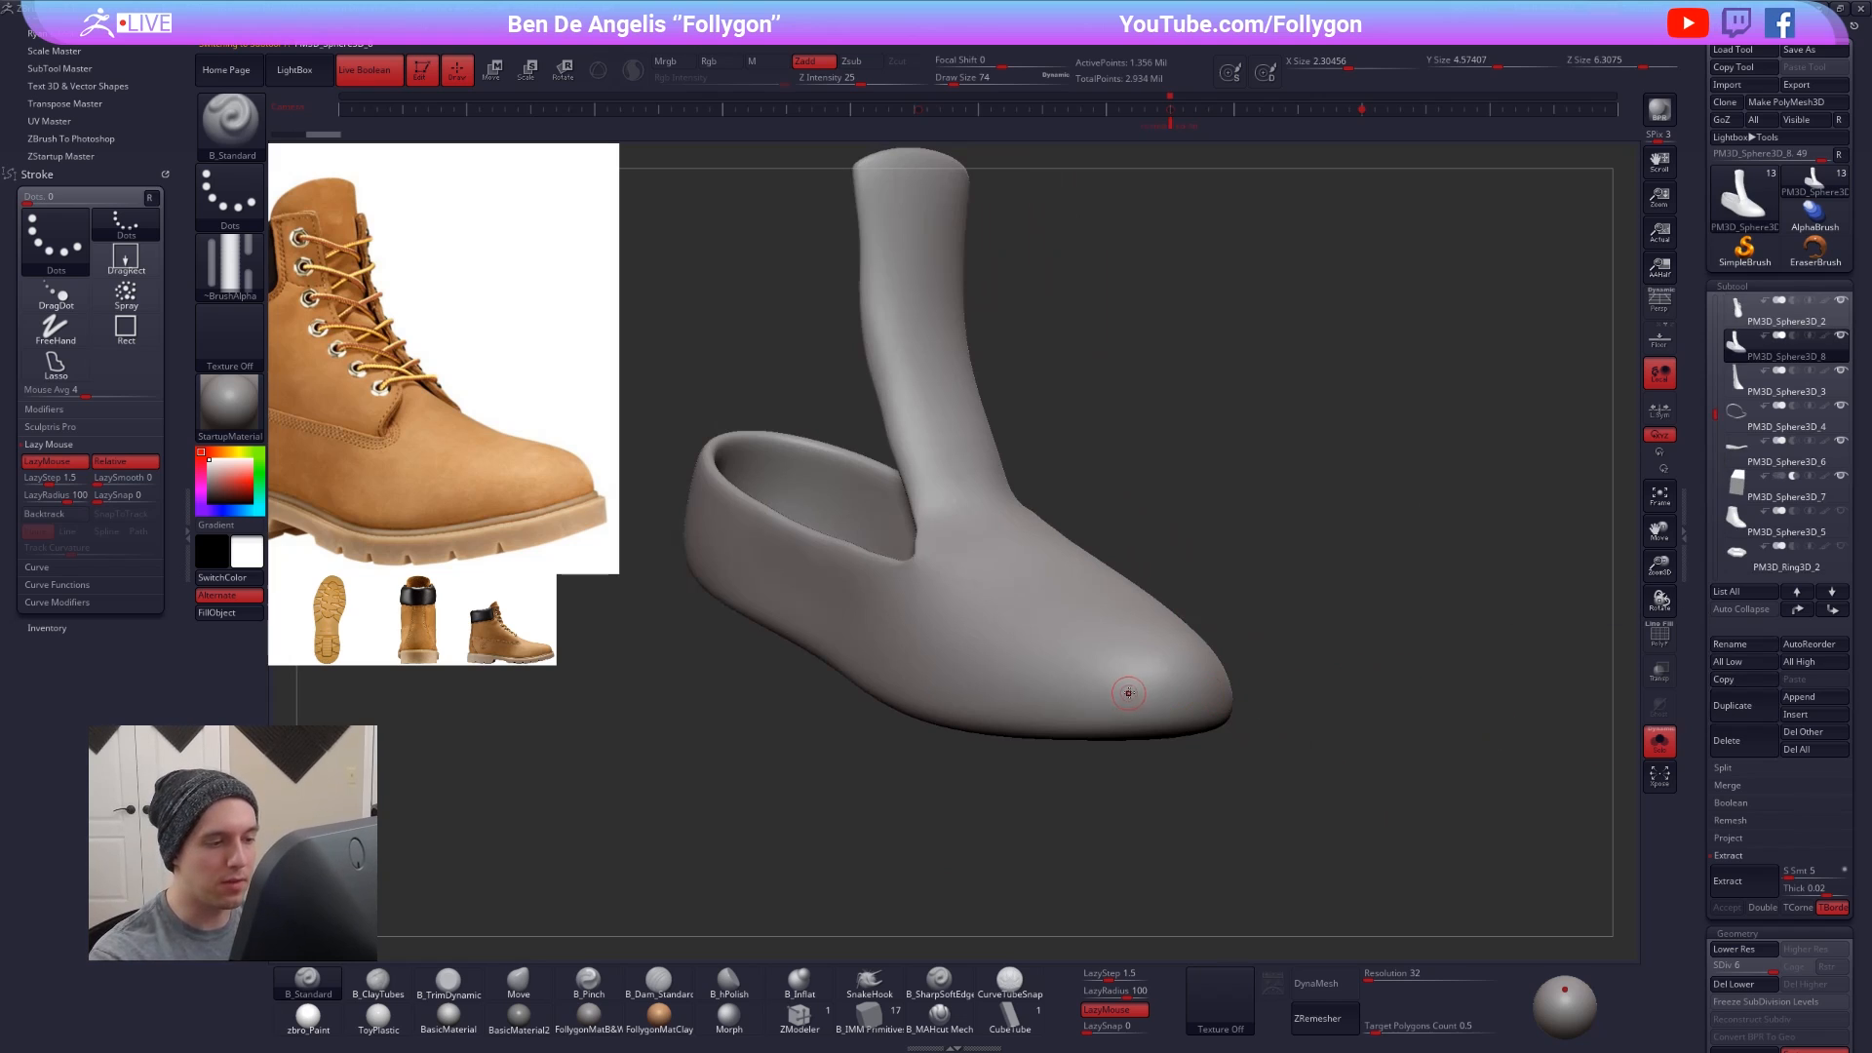
- Isolate the toe section of the duplicated lower boot, then delete its lower subdivision levels and the hidden remainder
key("alt+s")
right_click_drag(1144, 692, 1162, 686)
key("alt+s")
right_click_drag(1121, 745, 1157, 748, "shift")
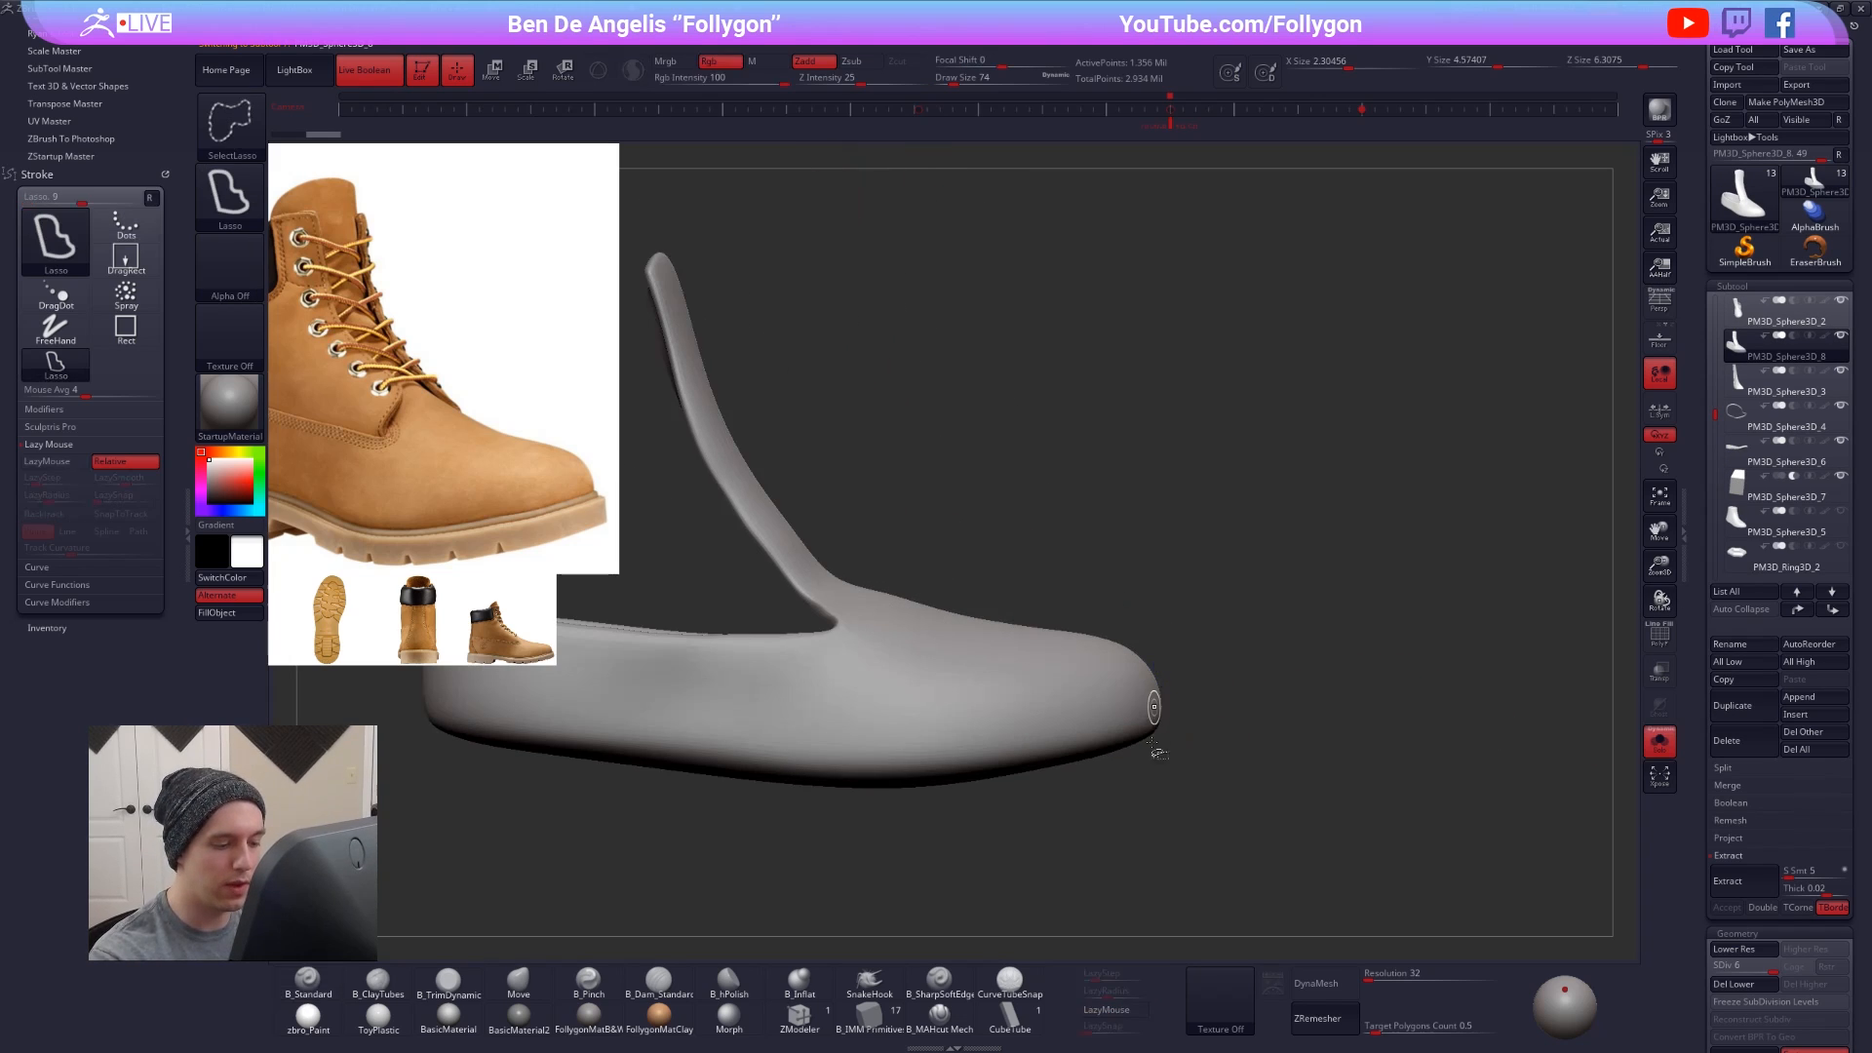
key("ctrl+shift+f")
mouse_move(1078, 605)
left_mouse_down("ctrl+shift")
mouse_move(1082, 829)
mouse_move(1074, 643)
left_mouse_up("ctrl+shift")
left_click(1745, 983)
key("ctrl+shift+f")
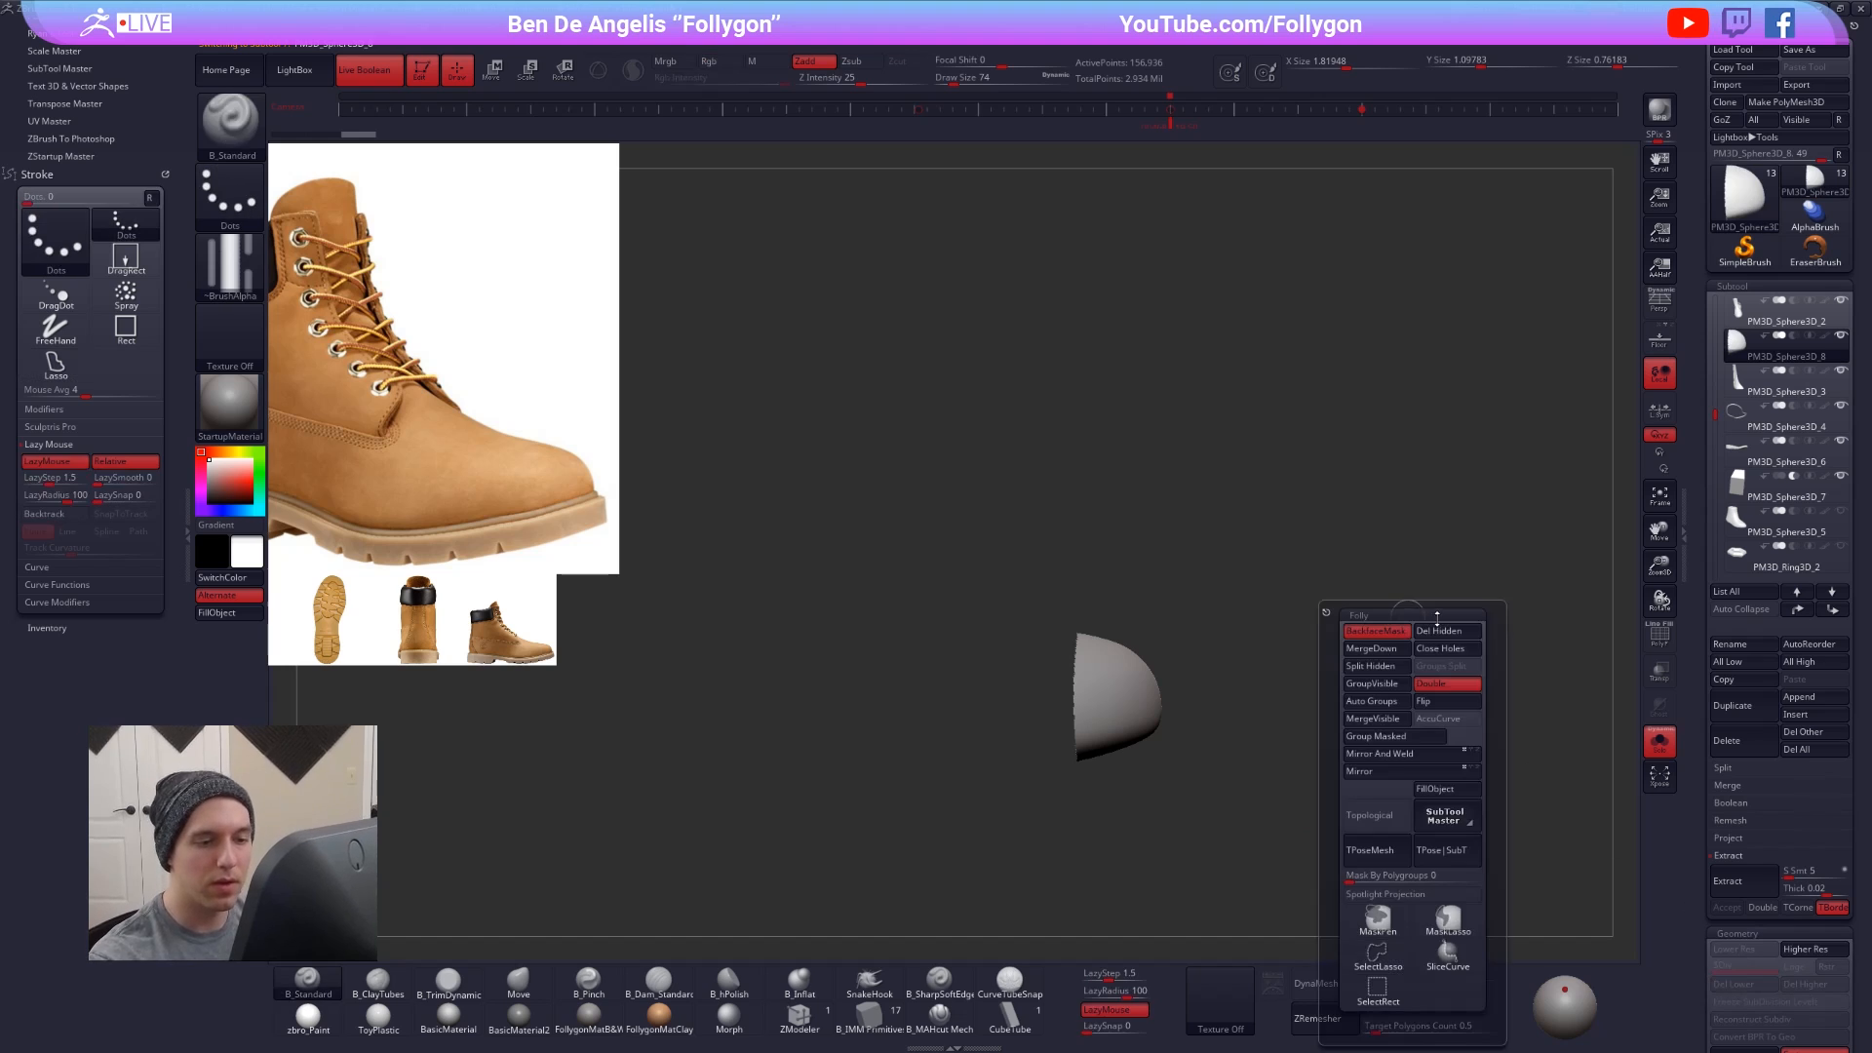
left_click(1447, 630)
- Auto-group the toe piece and keep only its outer shell by deleting the hidden inner shell
right_click_drag(1127, 637, 1146, 675, "ctrl")
key("shift+f")
key("ctrl+shift+f")
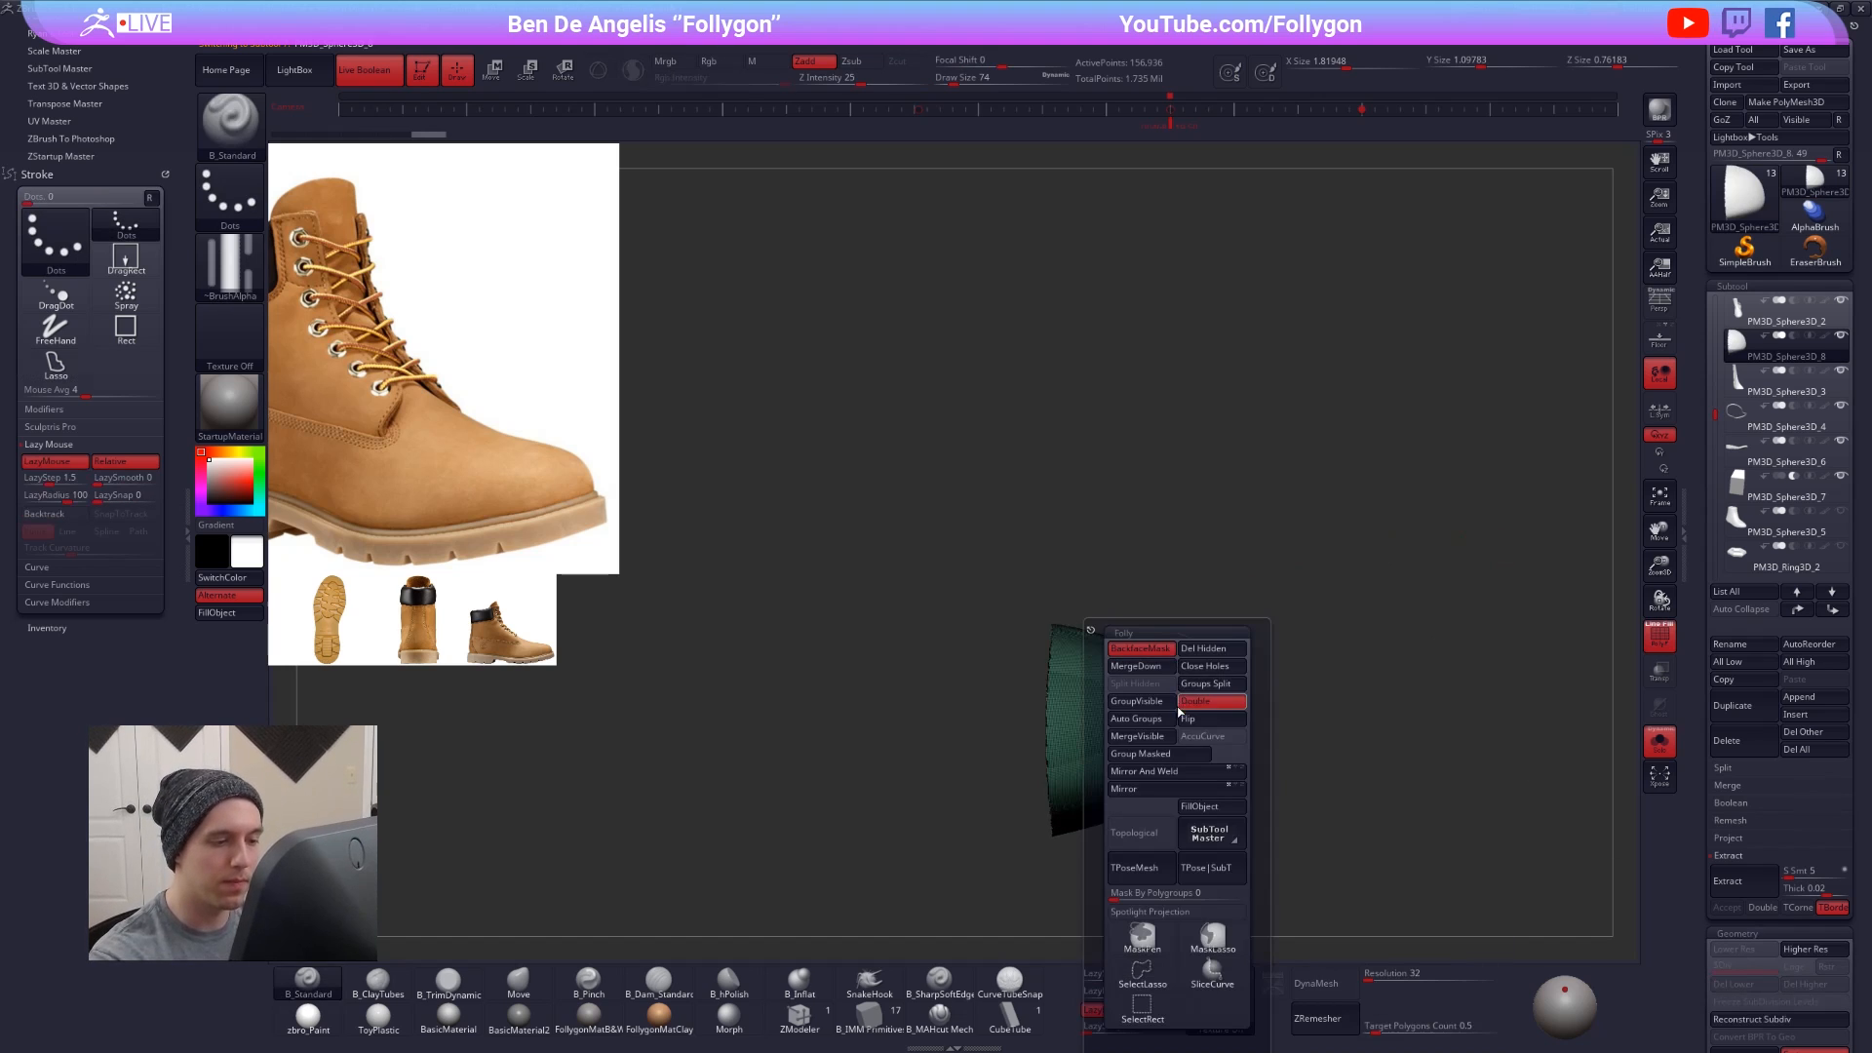
left_click(1149, 725)
right_click_drag(1262, 577, 1153, 710)
left_click(1128, 711, "ctrl+shift")
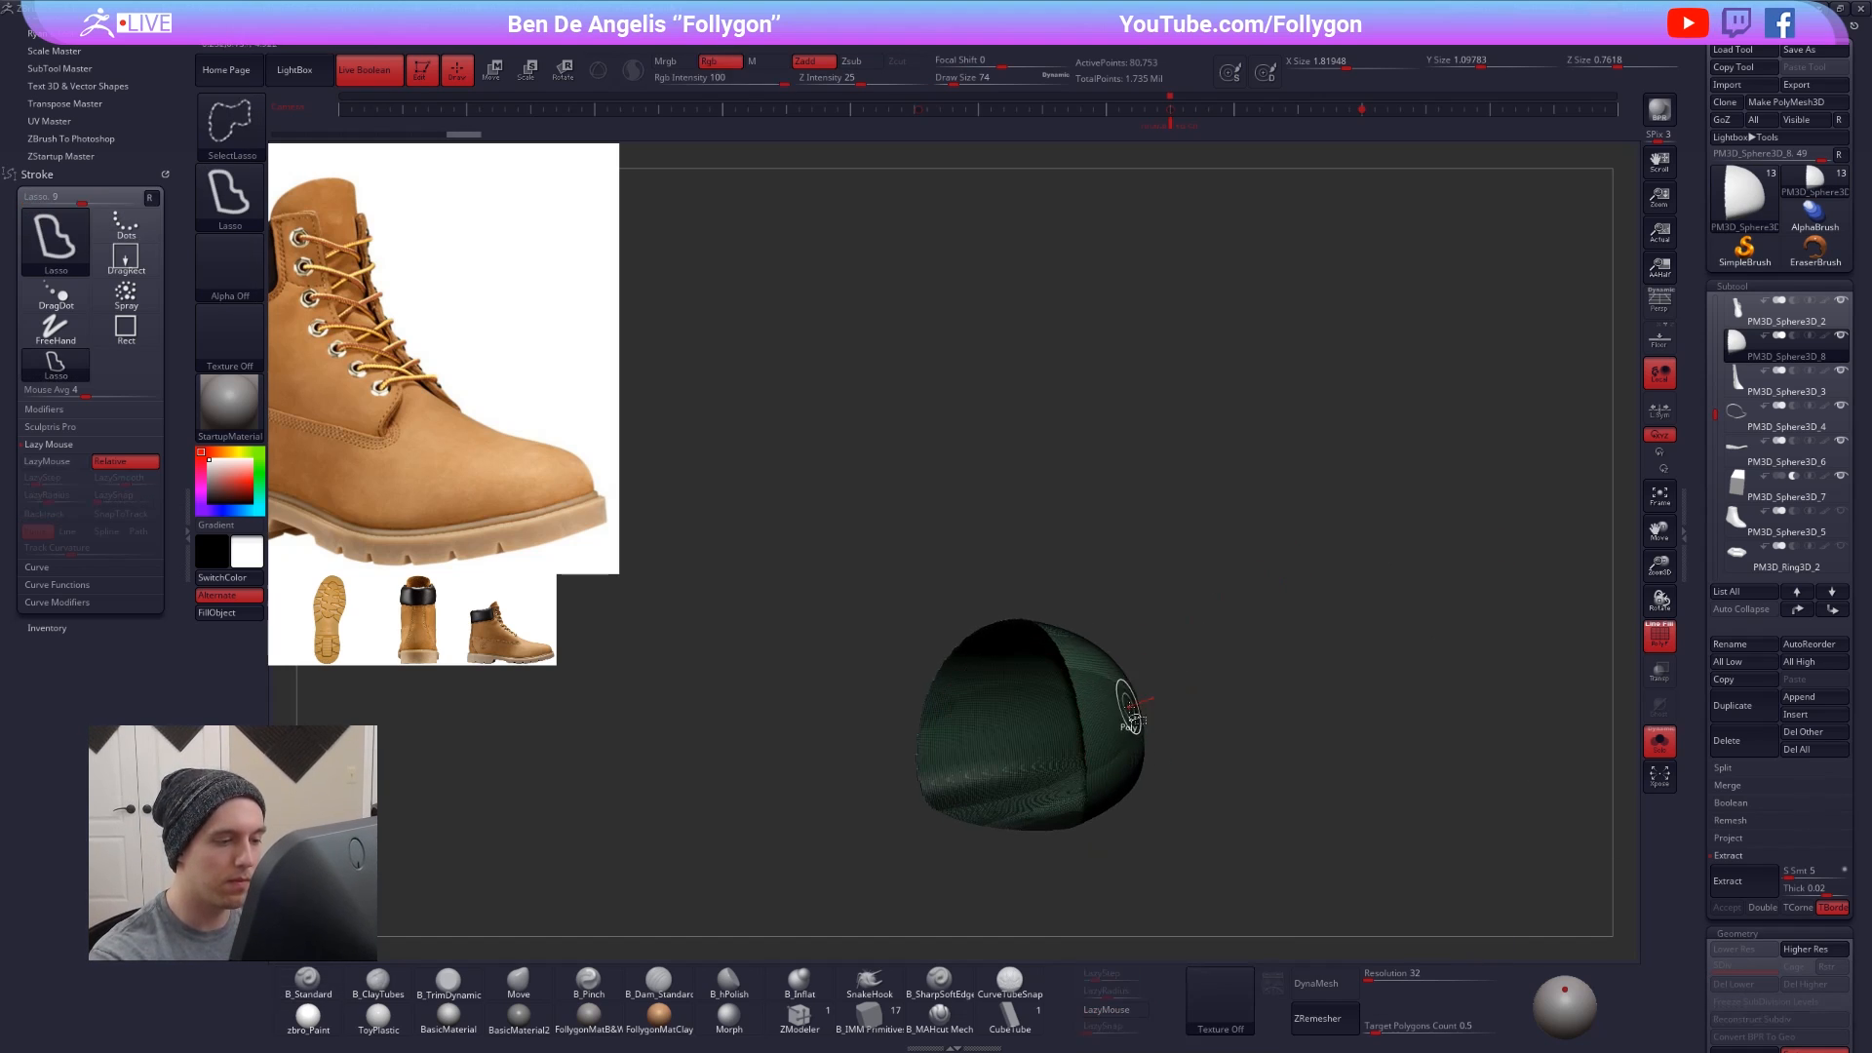
key("ctrl+shift+f")
left_click(1200, 643)
- Cut the lower part off the toe shell, keeping only its upper patch
right_click_drag(1205, 634, 1292, 620)
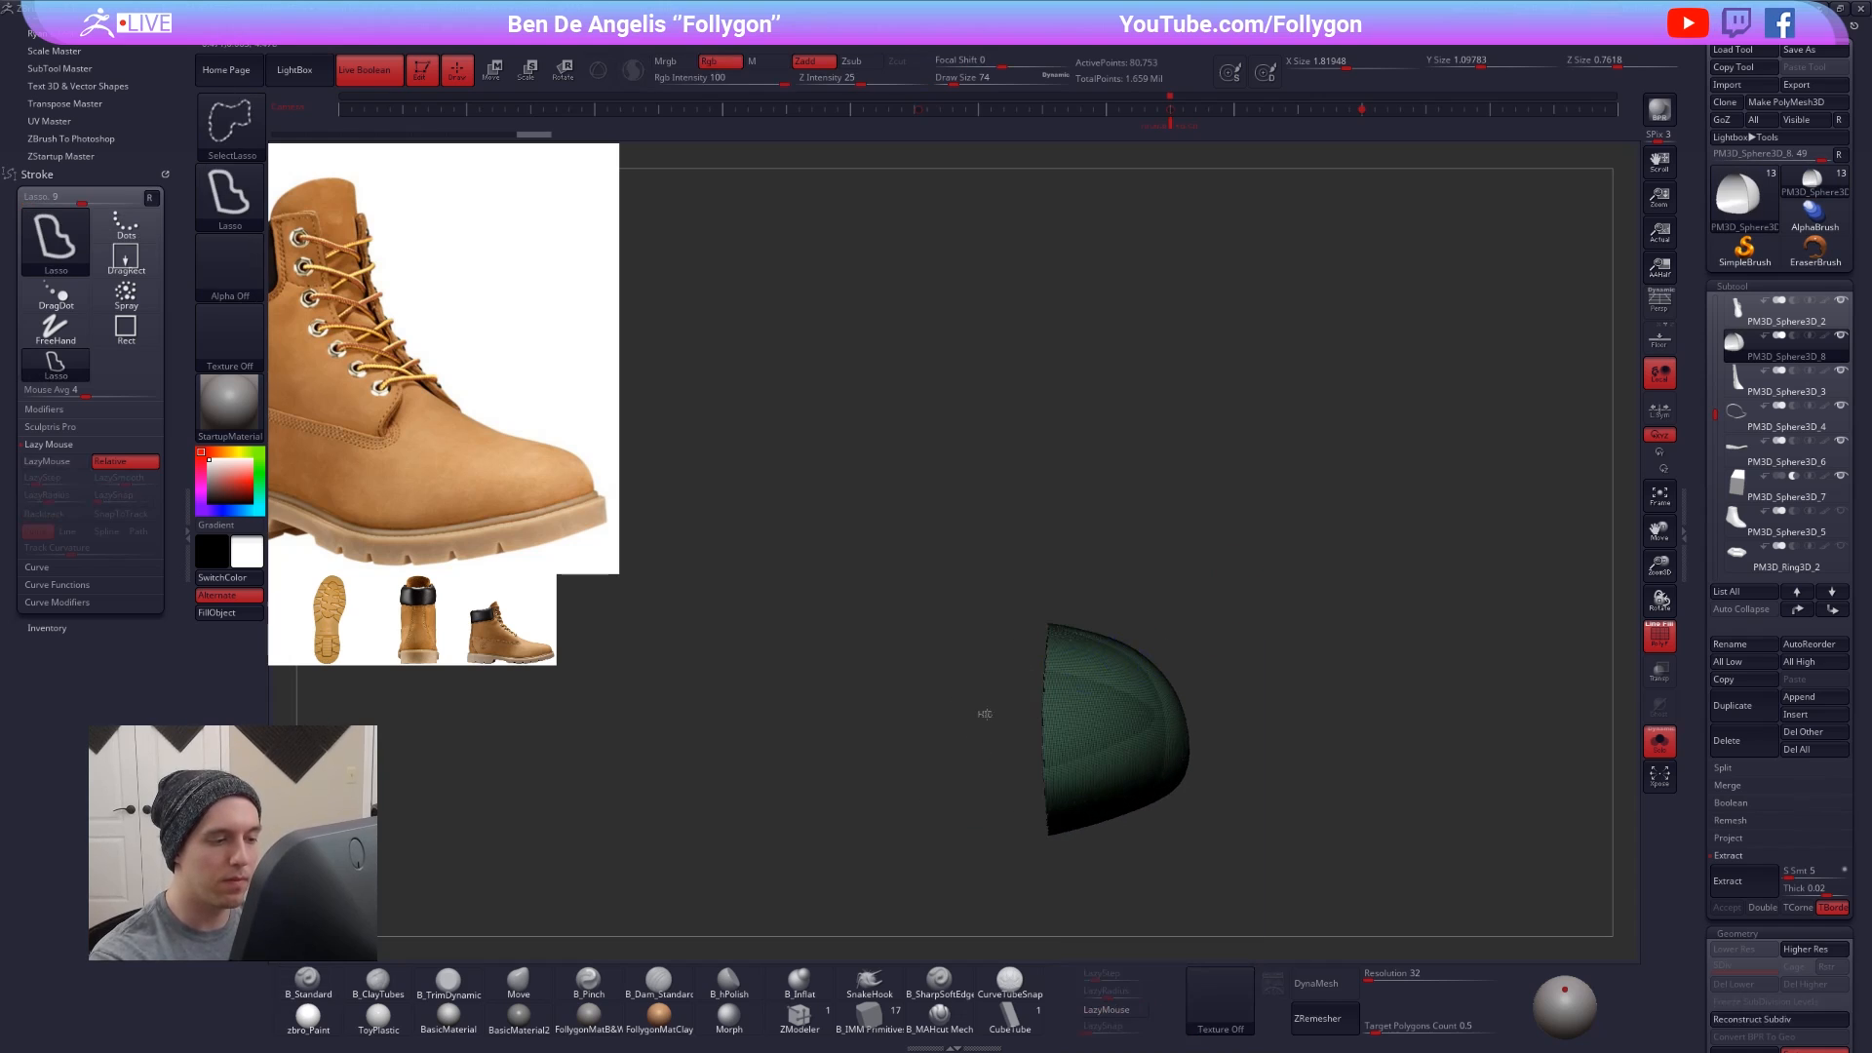
mouse_move(982, 709)
left_mouse_down("ctrl+shift")
mouse_move(985, 584)
mouse_move(922, 674)
left_mouse_up("ctrl+shift")
key("ctrl+shift+f")
left_click(1281, 577)
- Turn off the polygon frame display and subdivide the toe patch to subdivision level 4
key("ctrl+d")
key("shift+f")
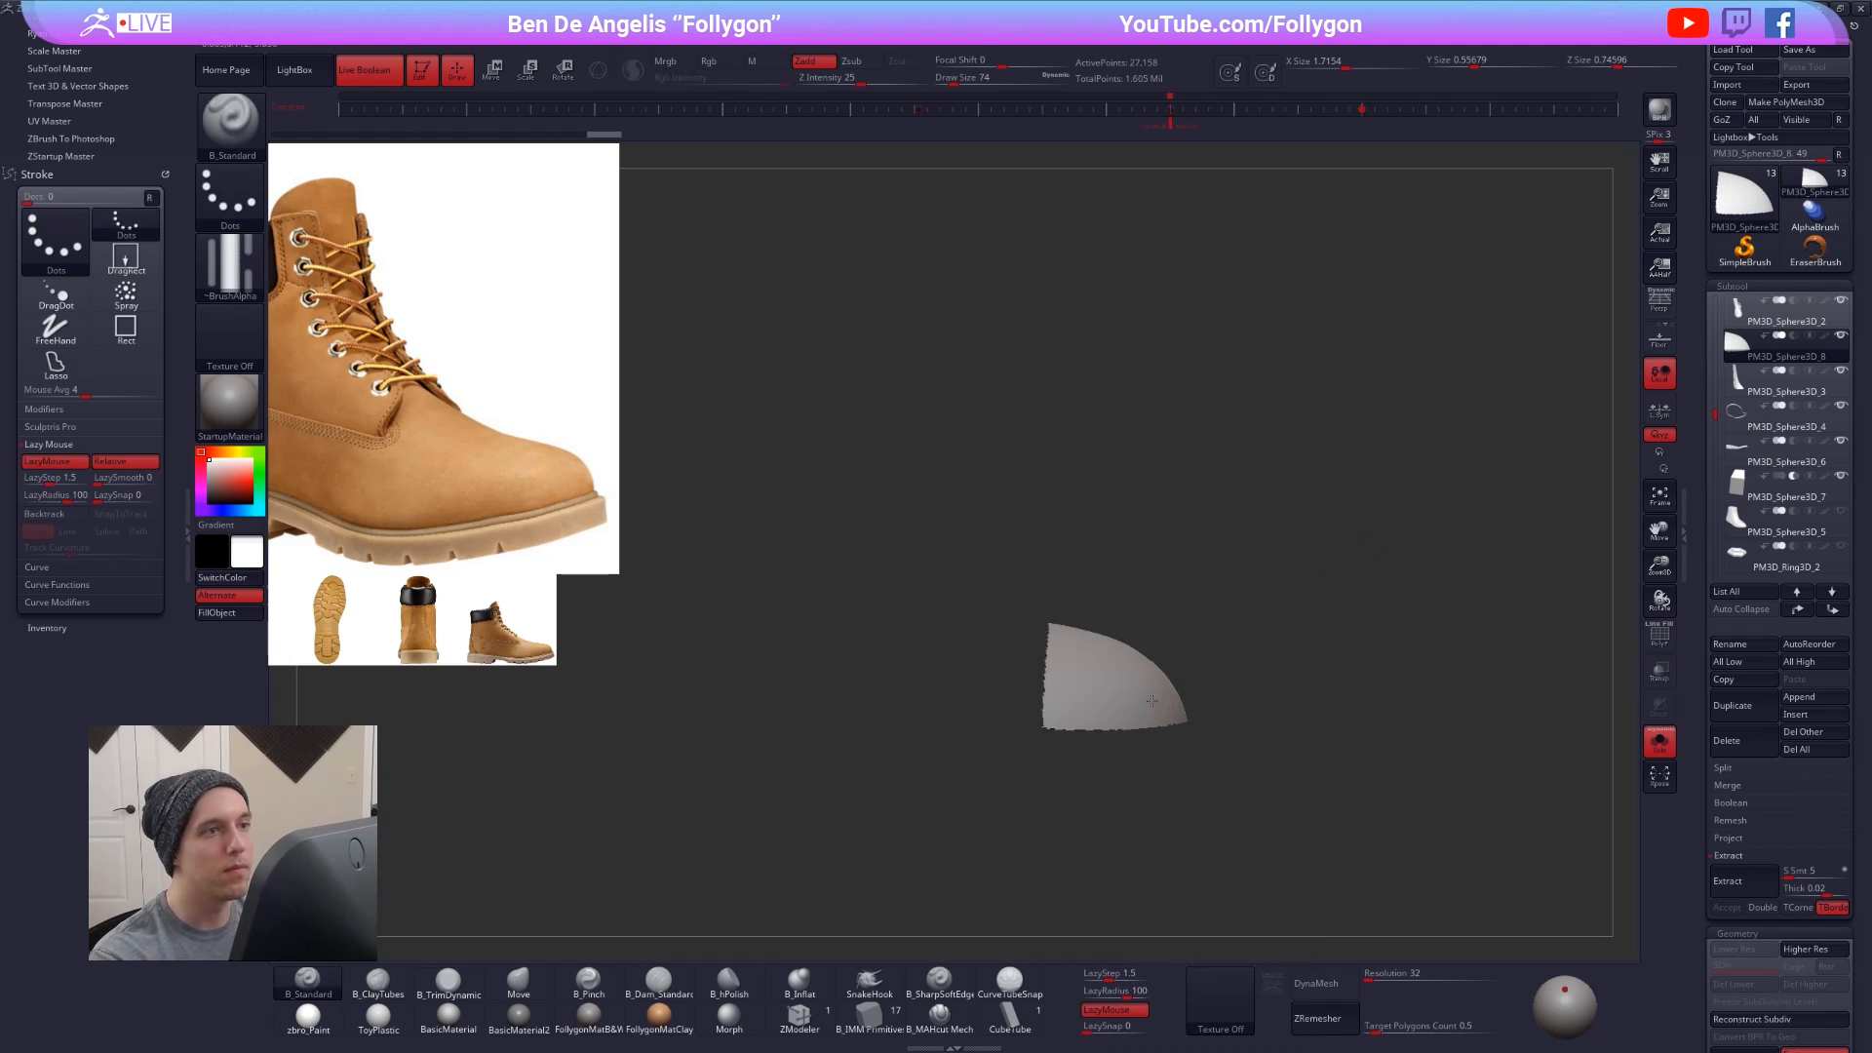
right_click_drag(1355, 556, 1257, 595)
mouse_move(1158, 733)
right_mouse_down()
mouse_move(1173, 669)
mouse_move(1109, 746)
right_mouse_up()
key("ctrl+d")
key("ctrl+d")
- Set the draw size to 61, try diagonal stitch strokes across the patch and undo them
key("space")
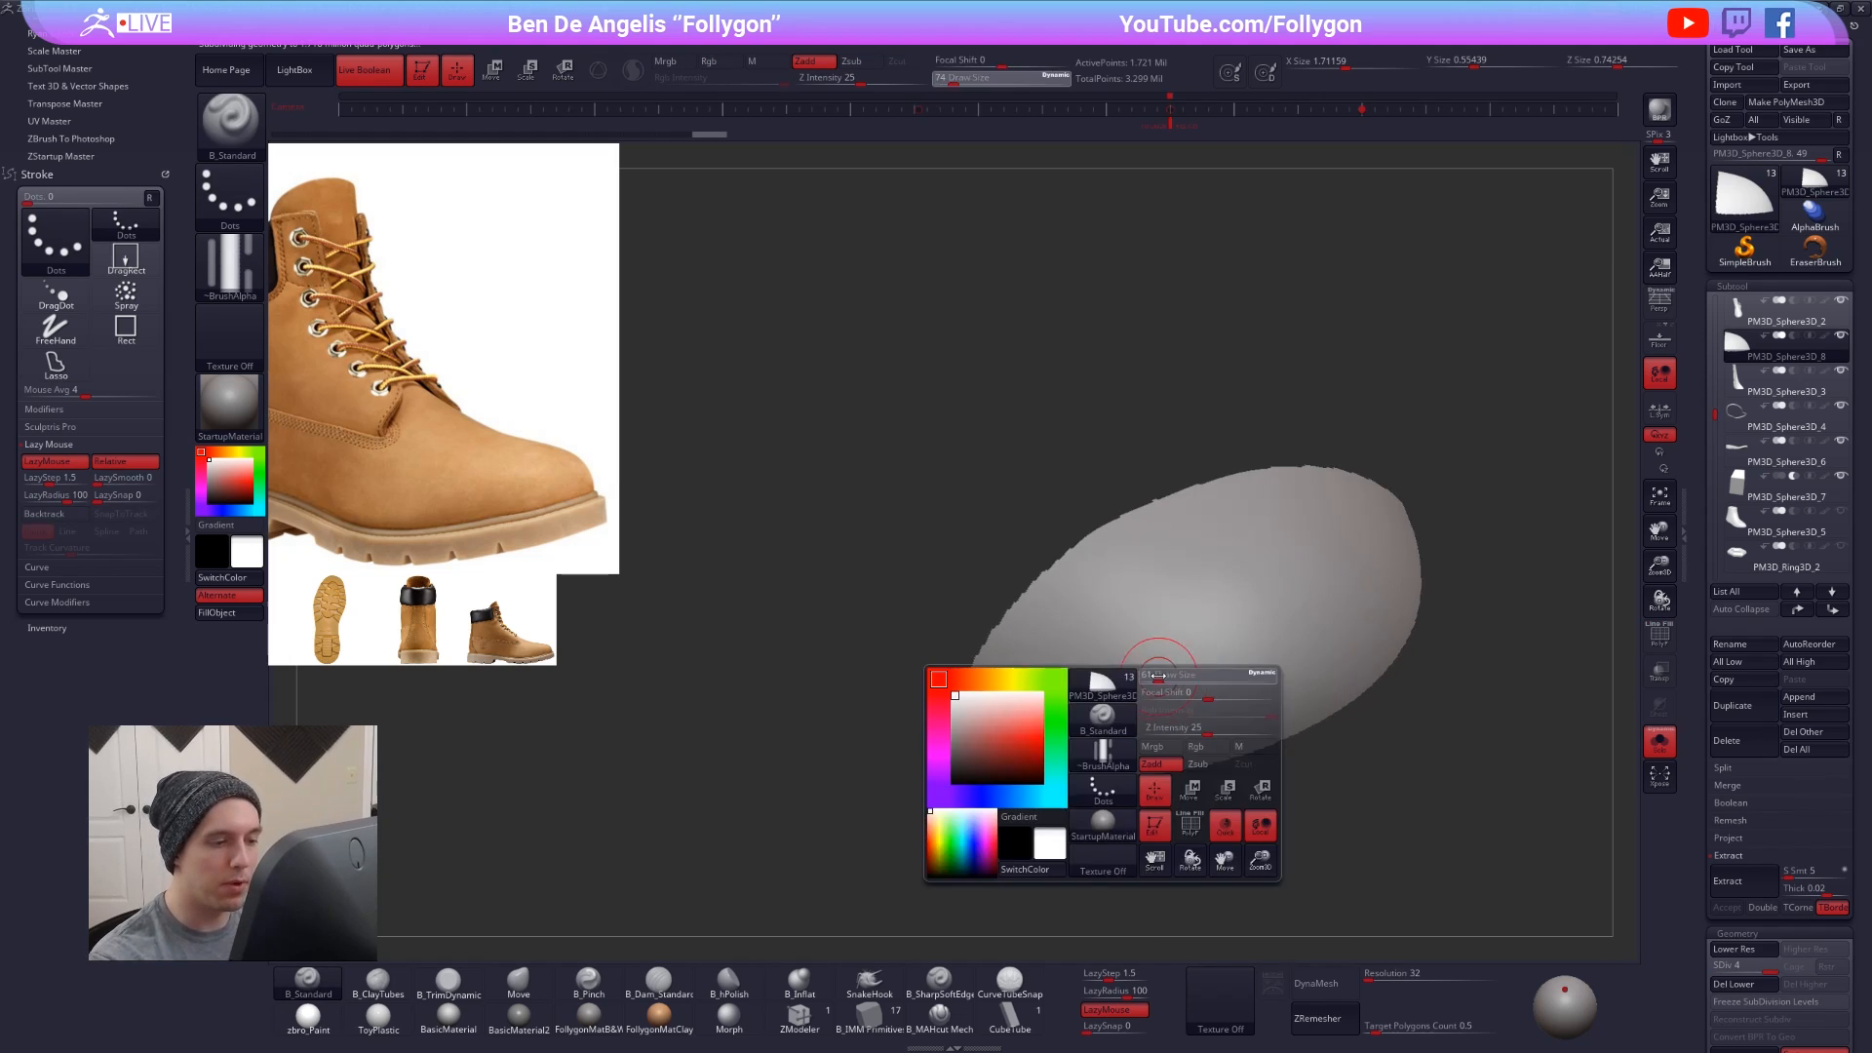
left_click_drag(1166, 756, 1162, 756)
left_click_drag(1113, 681, 1272, 605)
right_click_drag(1287, 597, 1162, 618, "alt")
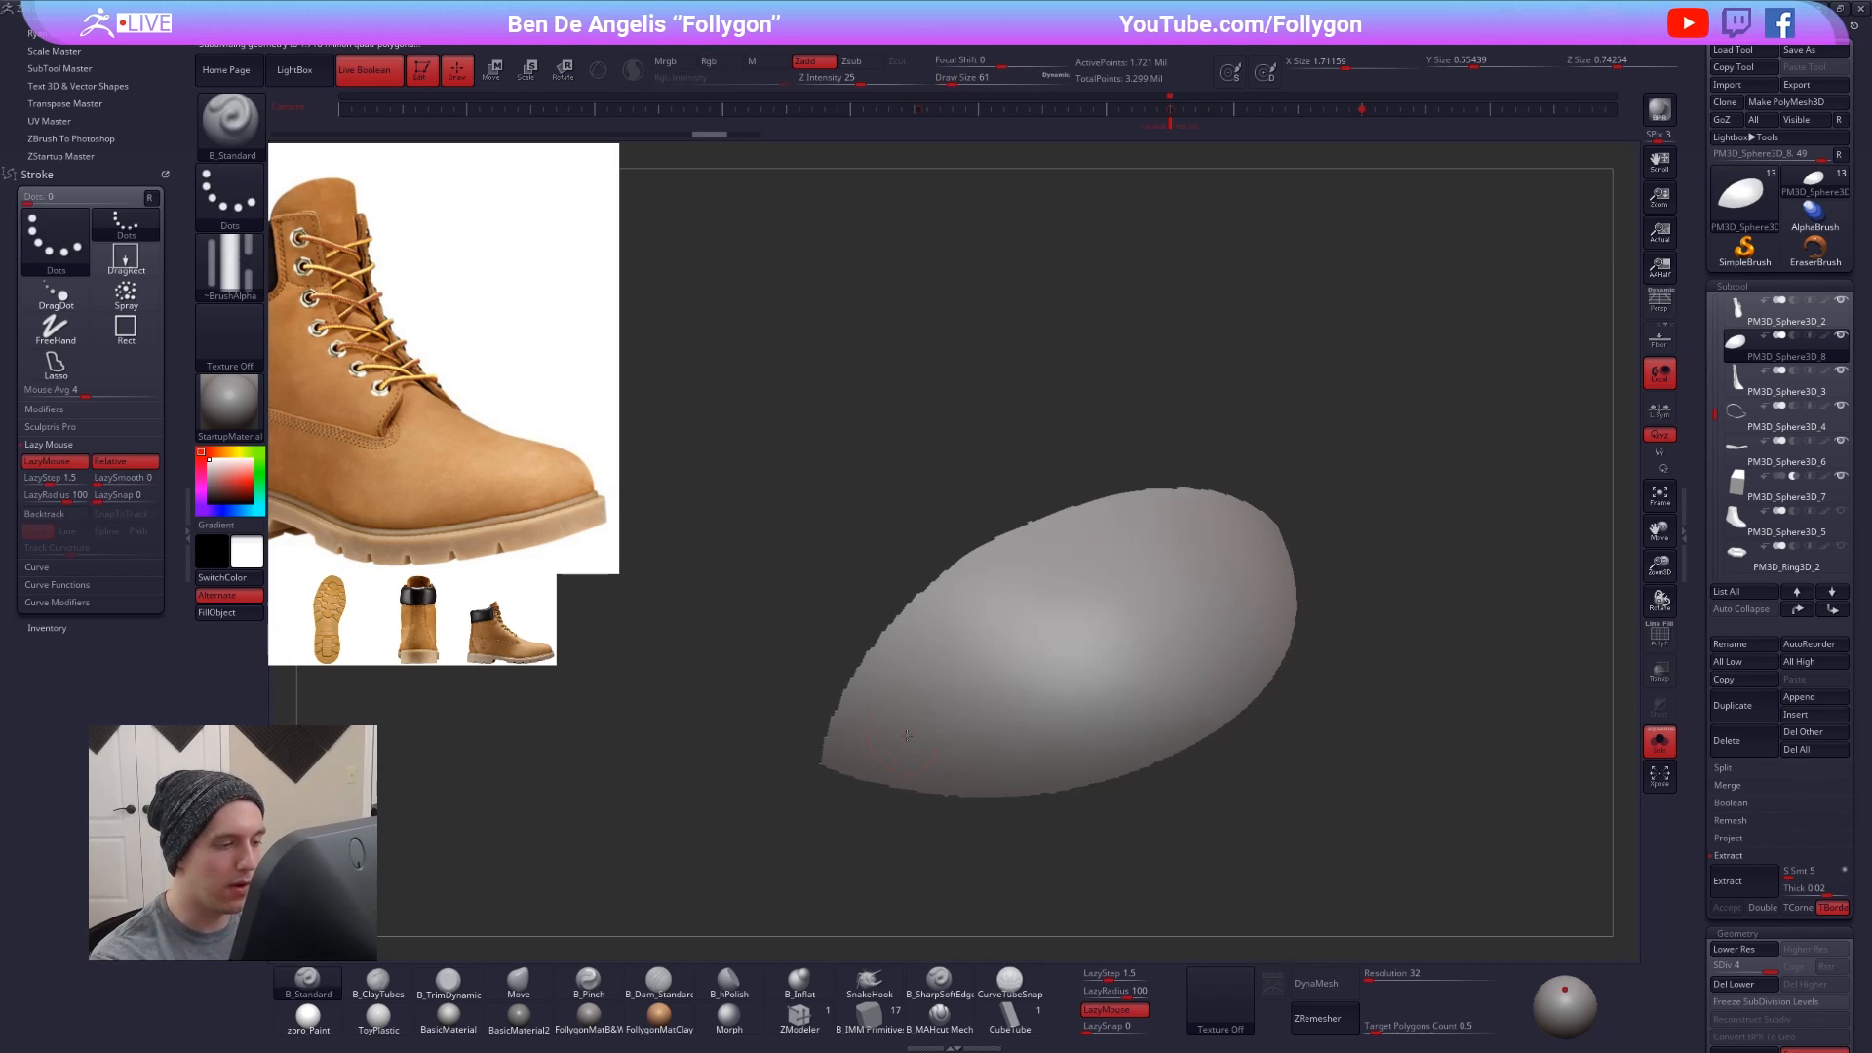
left_click_drag(940, 722, 1232, 550)
key("ctrl+z")
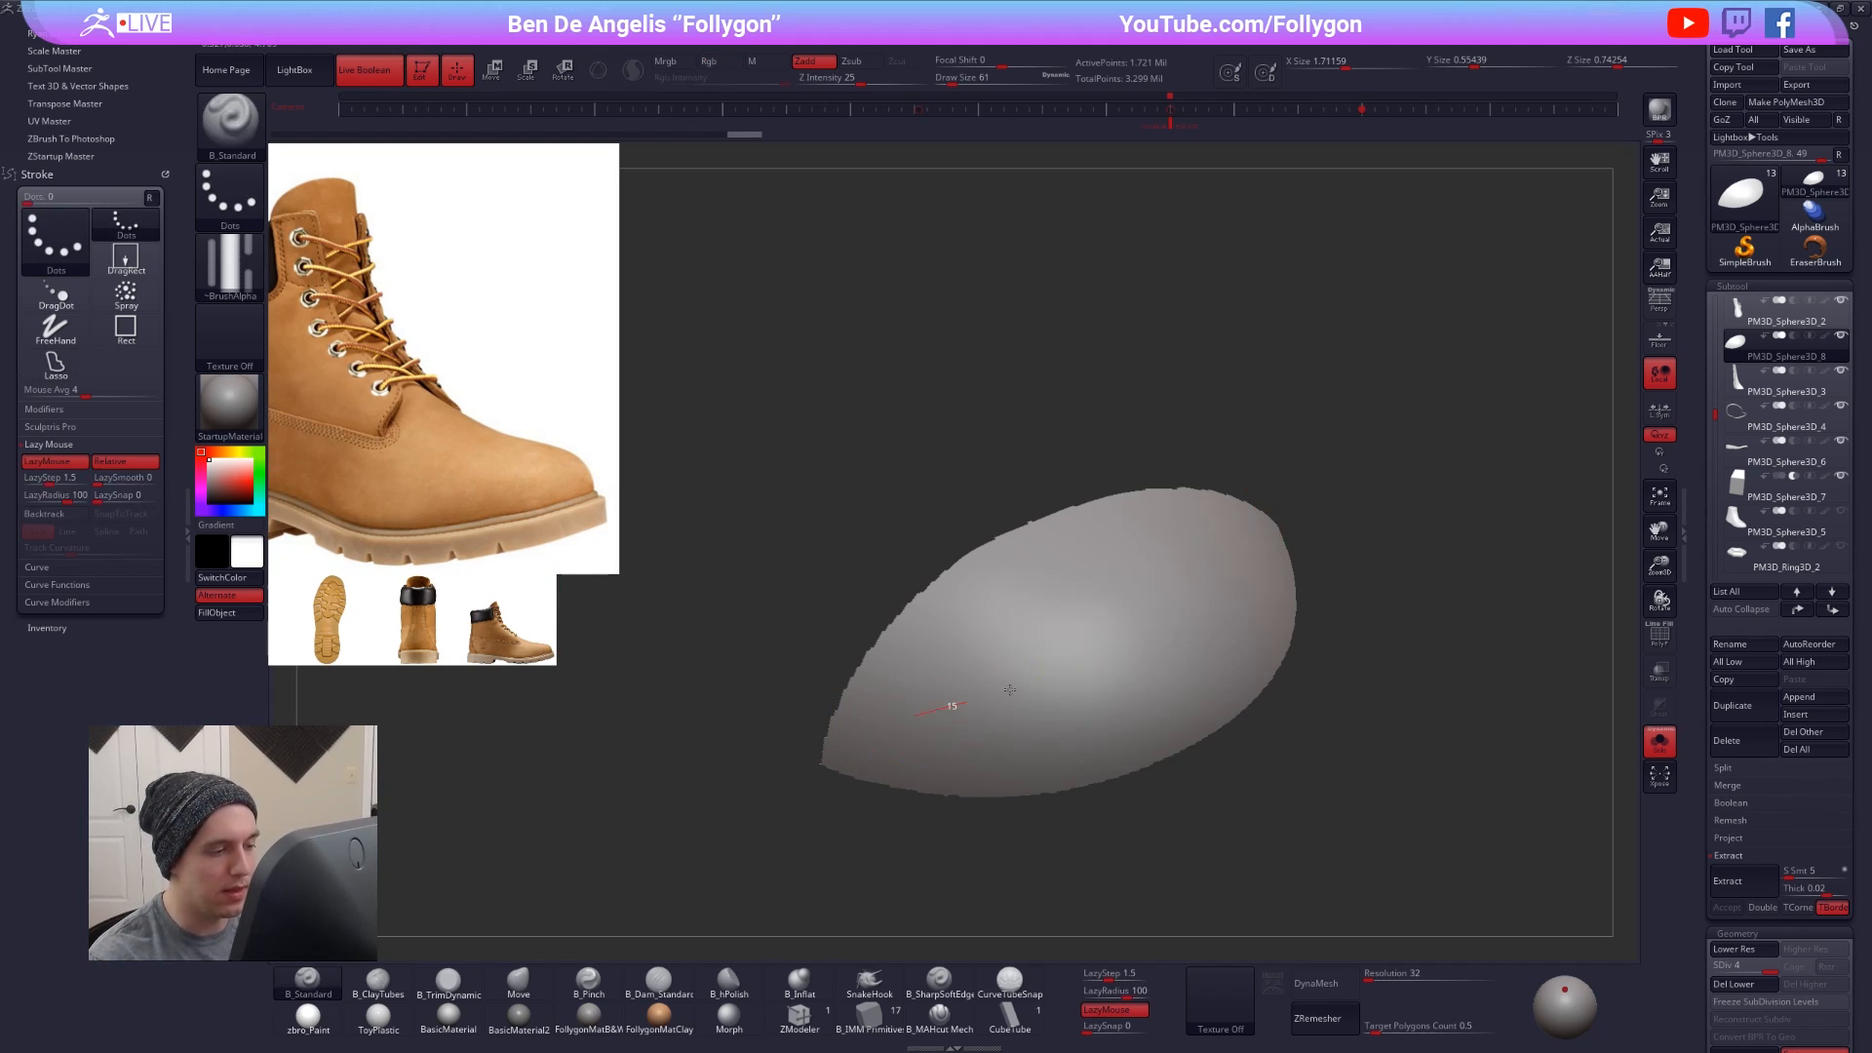
mouse_move(952, 702)
left_mouse_down()
mouse_move(1249, 538)
mouse_move(1094, 643)
mouse_move(946, 706)
left_mouse_up()
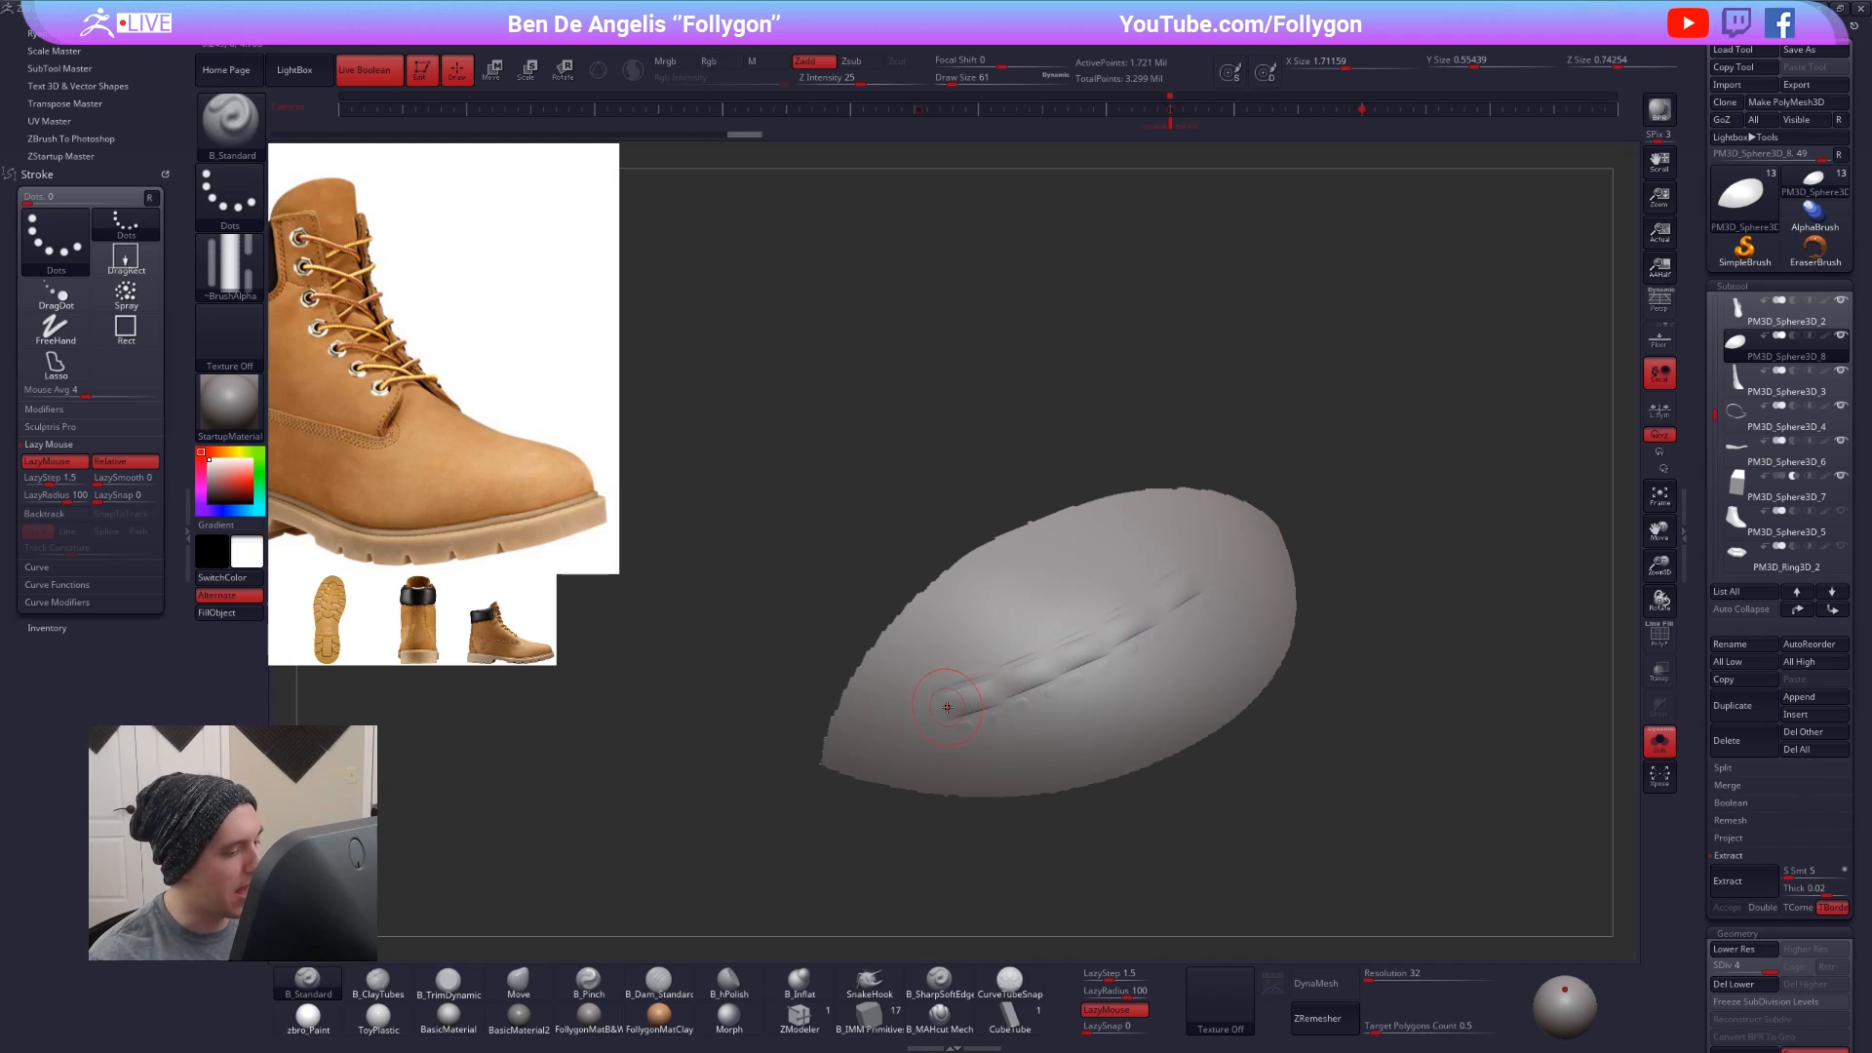
key("ctrl+z")
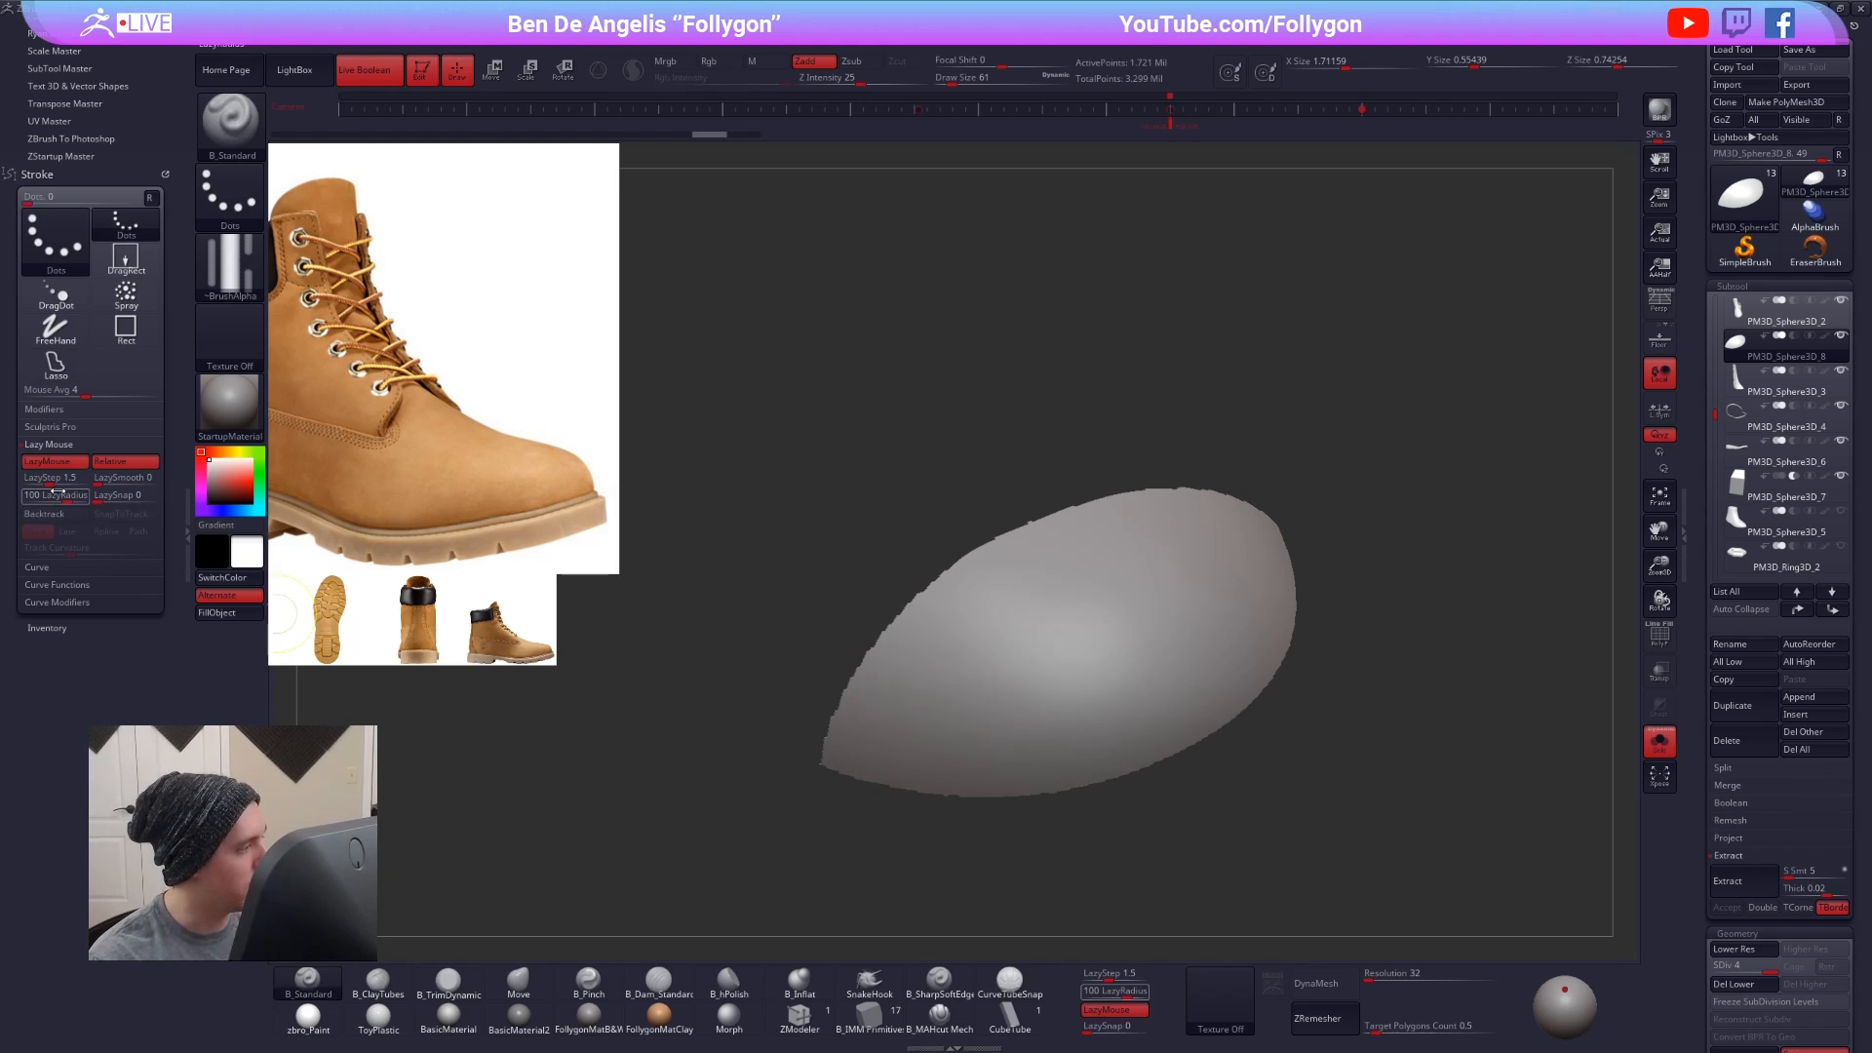
- Set the LazyStep to 1, test it with a diagonal stroke across the patch and undo the stroke
type("1")
key("Tab")
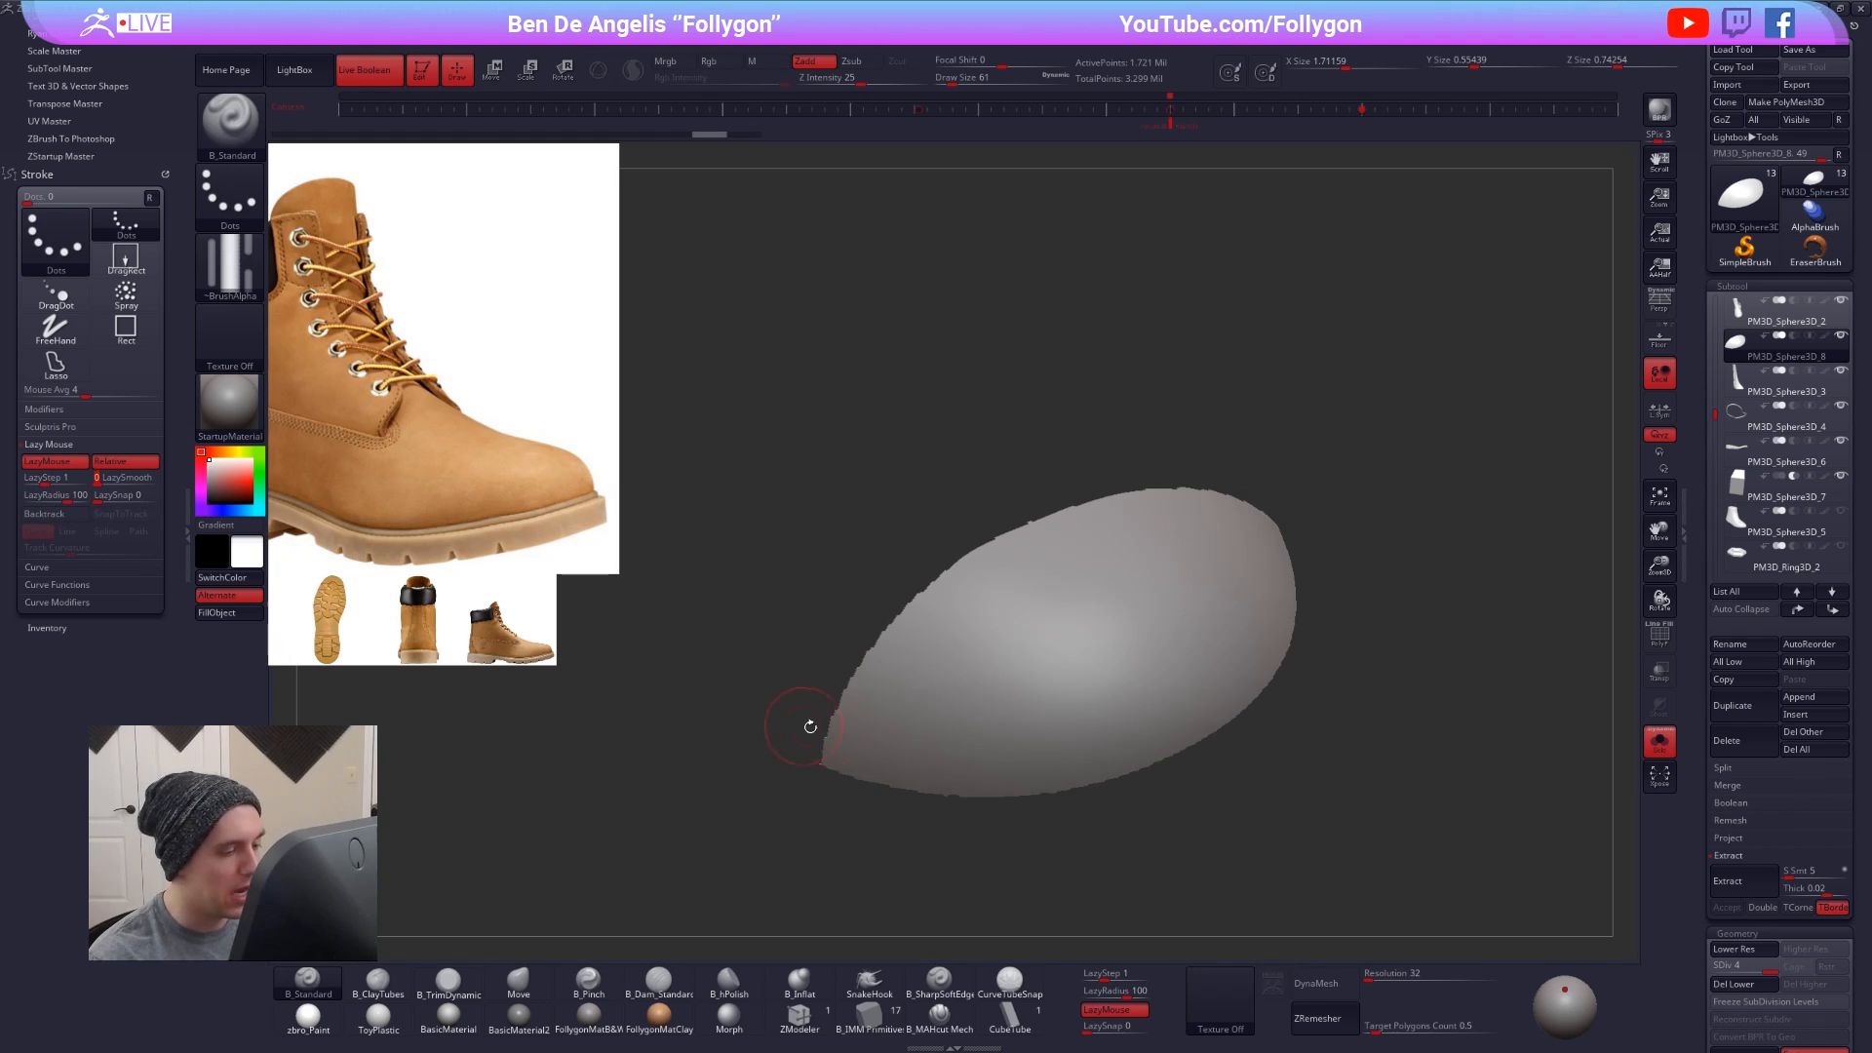
left_click_drag(968, 699, 1181, 562)
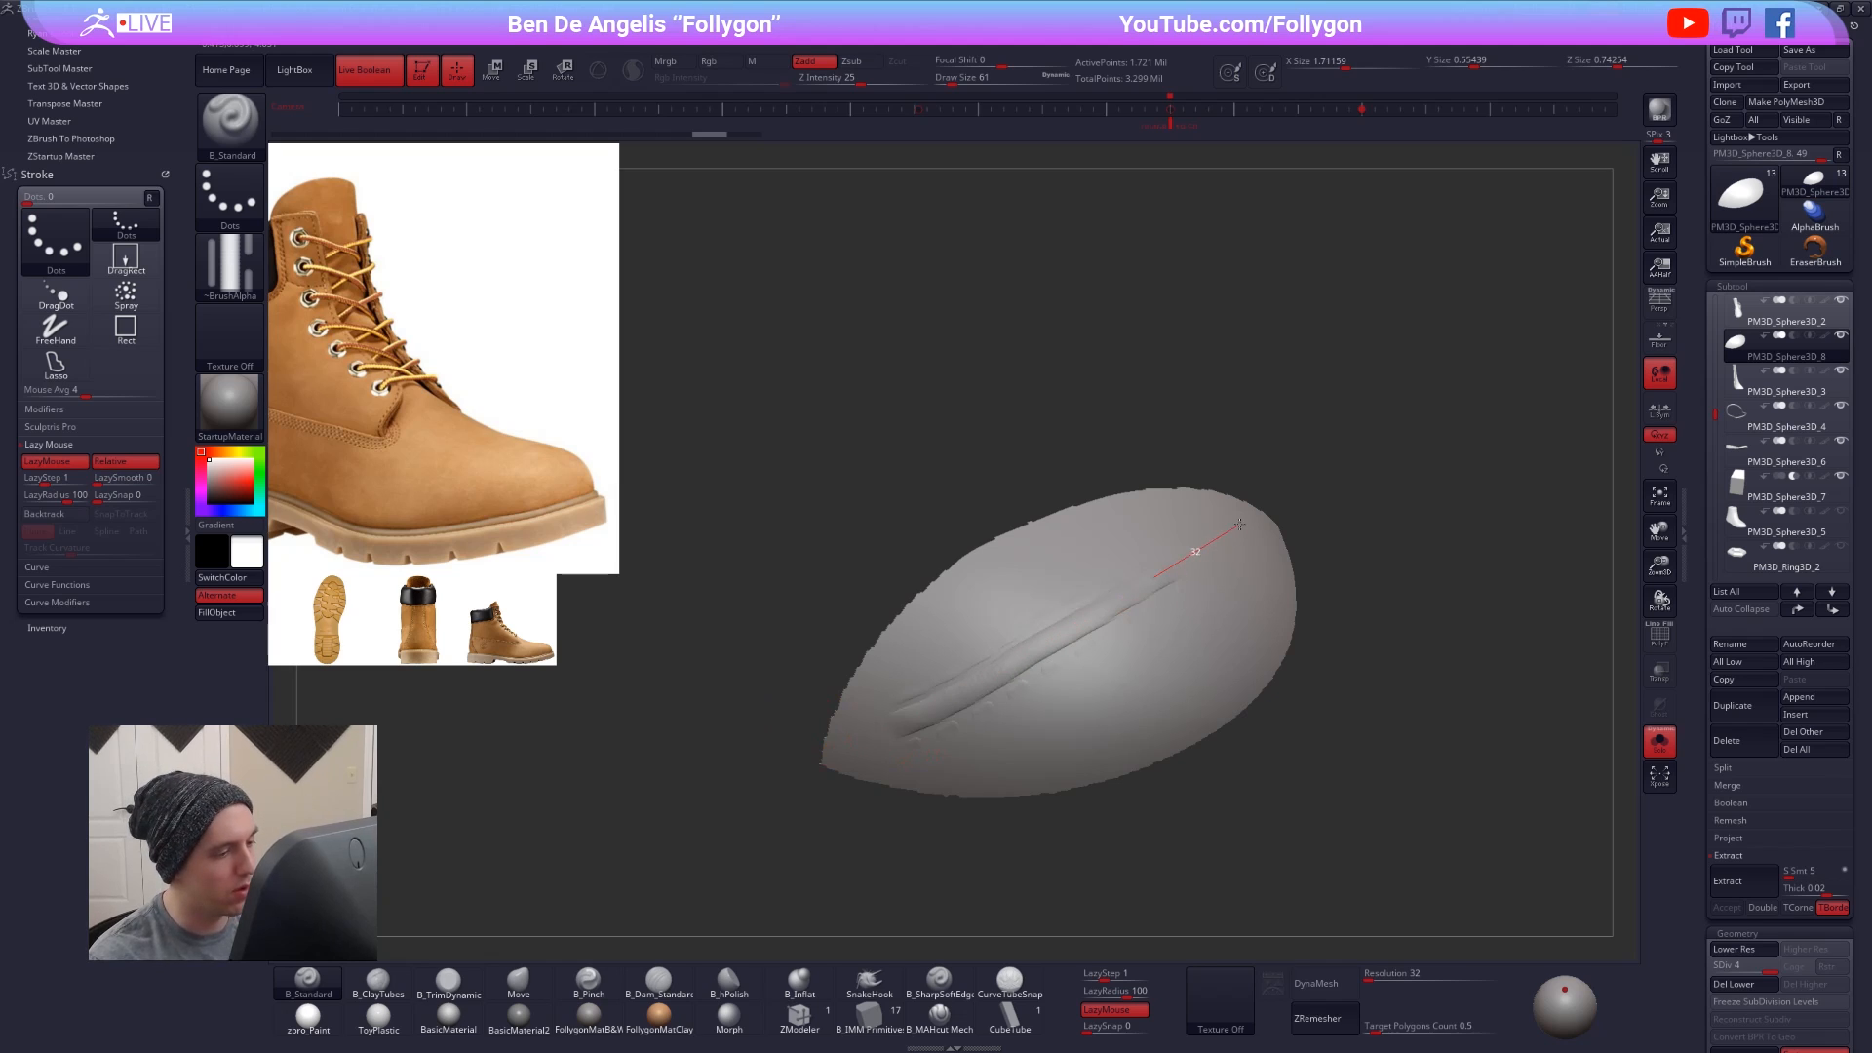
key("ctrl+z")
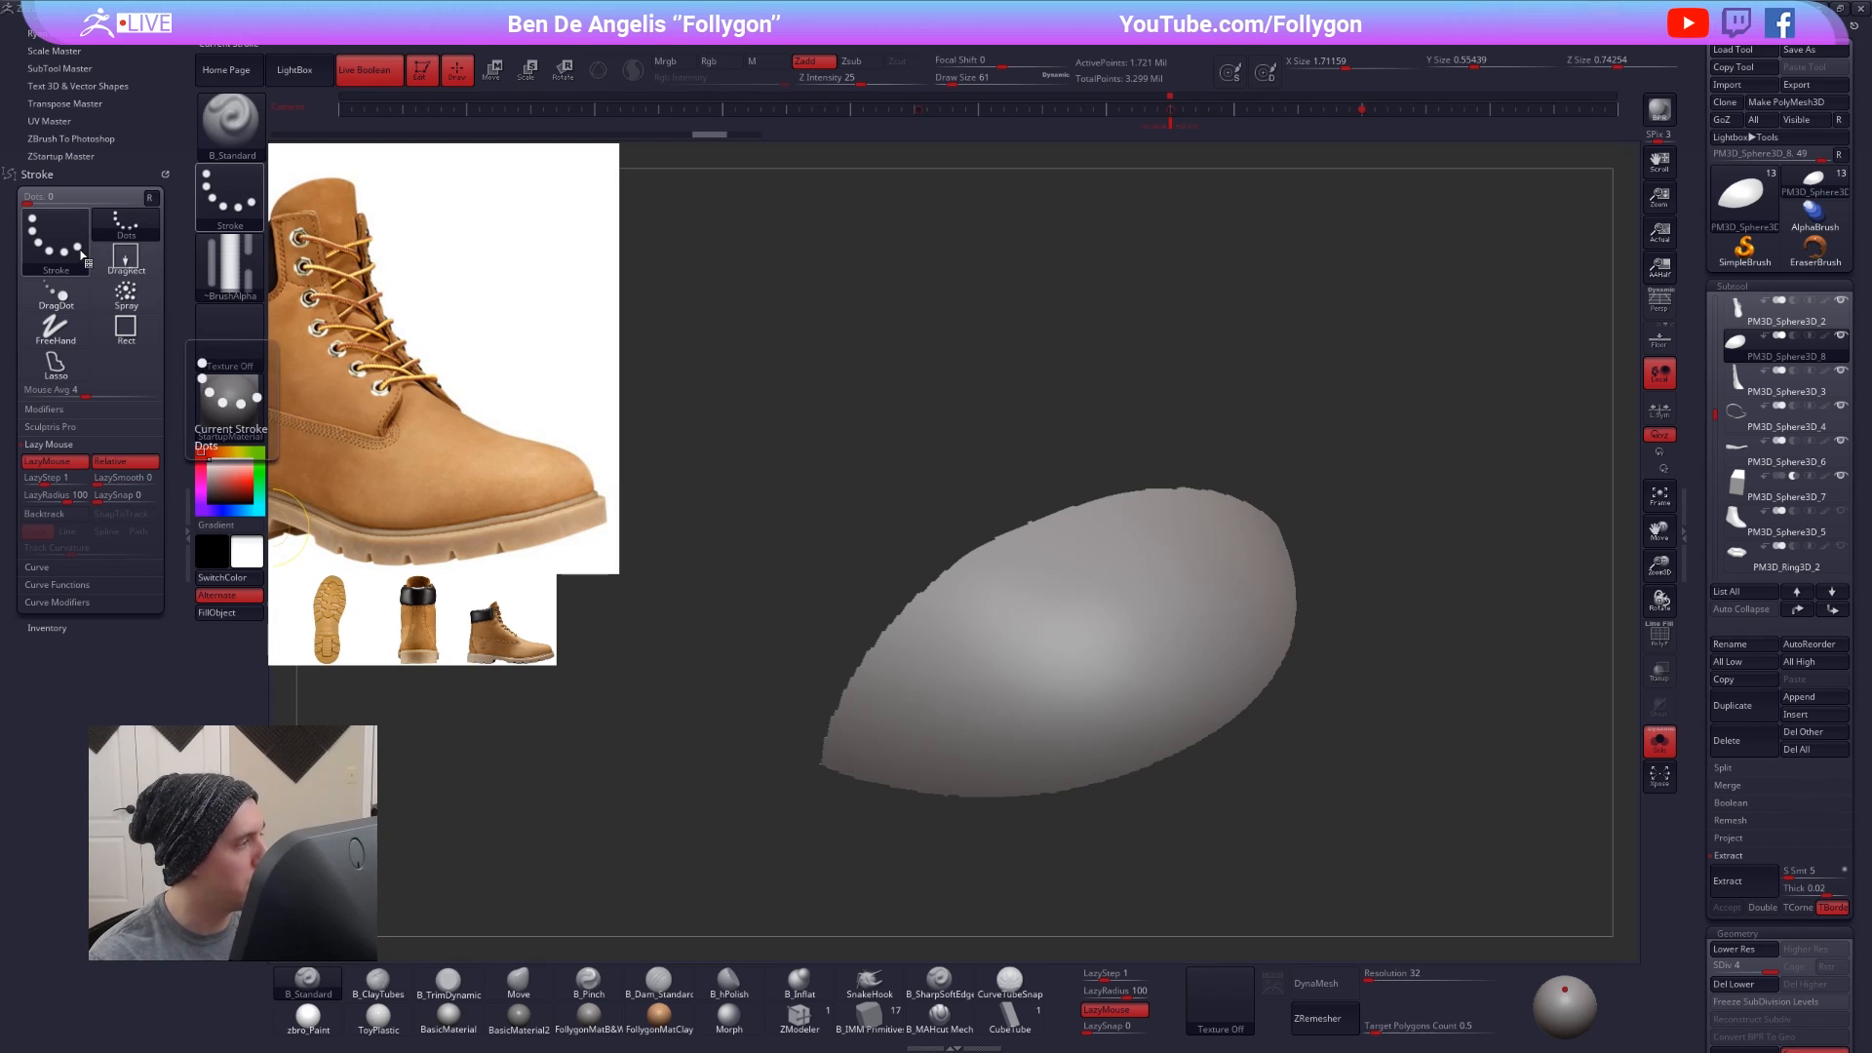
- Switch the brush alpha to Alpha 33 and draw a diagonal test stroke of arrows across the patch
left_click(230, 265)
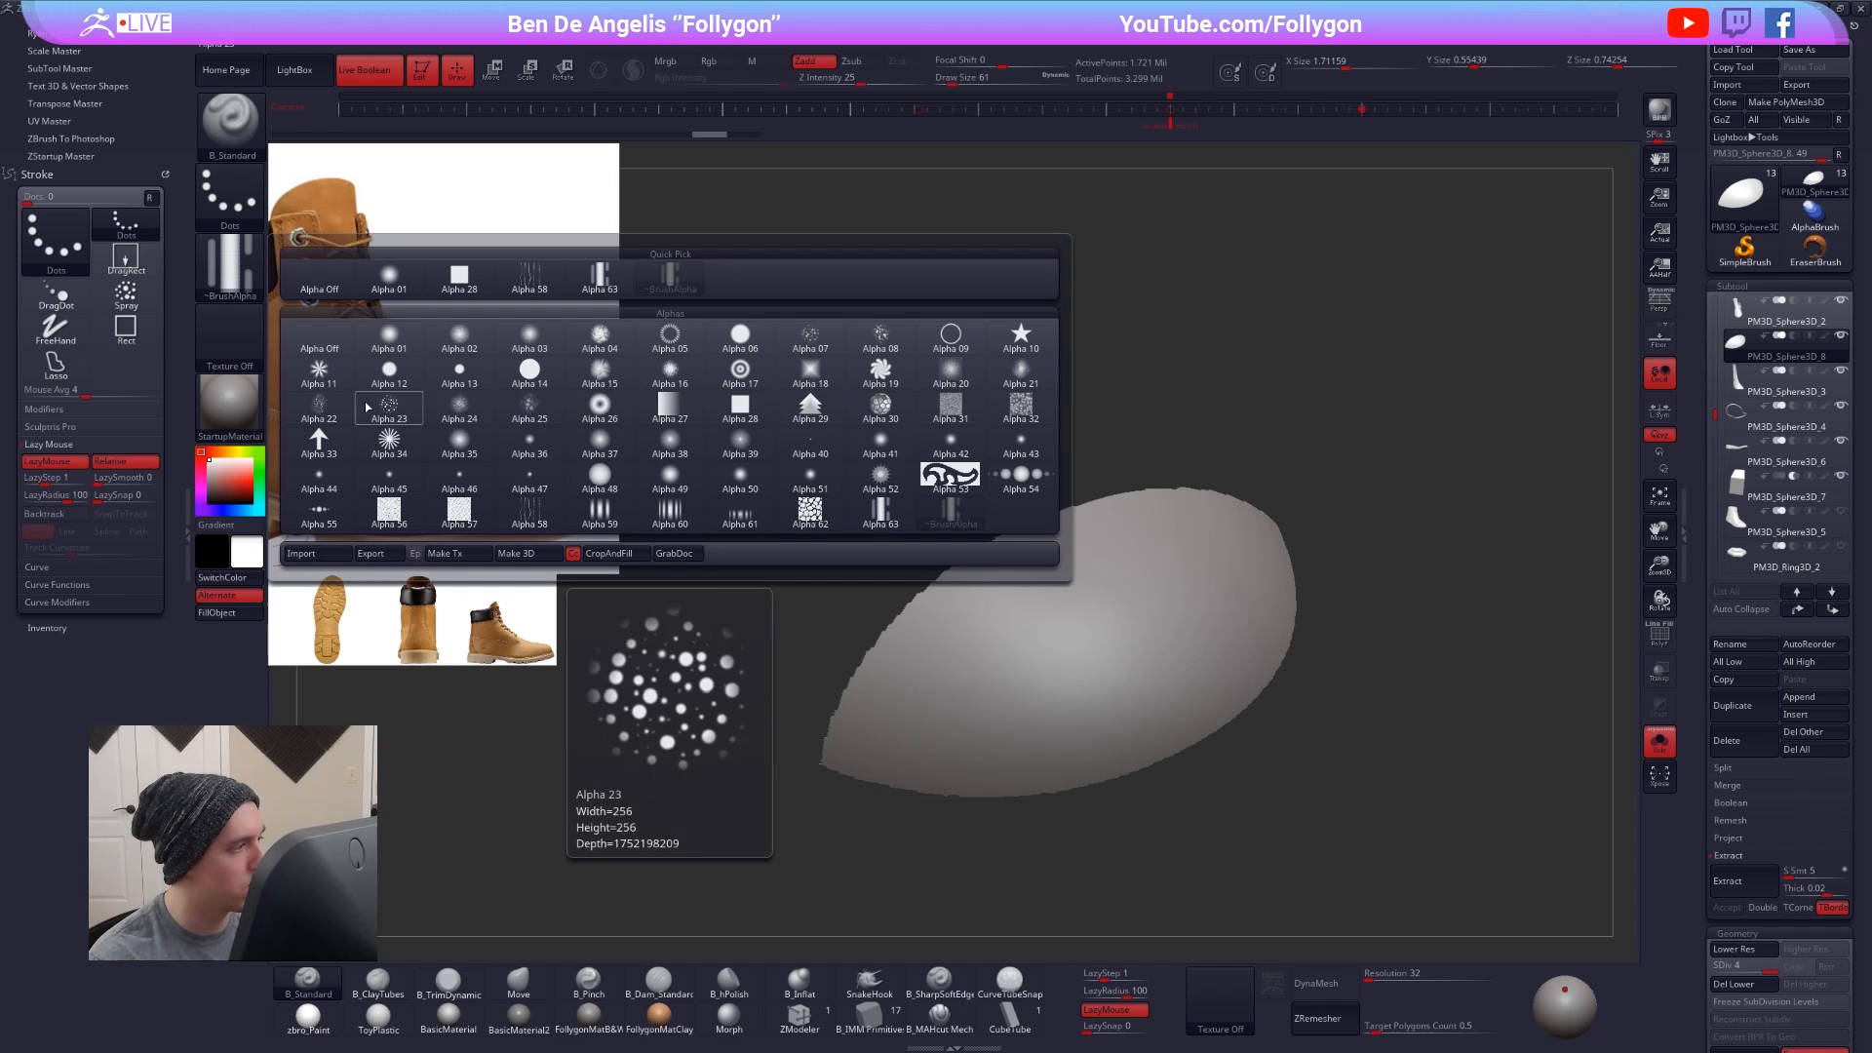
left_click(319, 440)
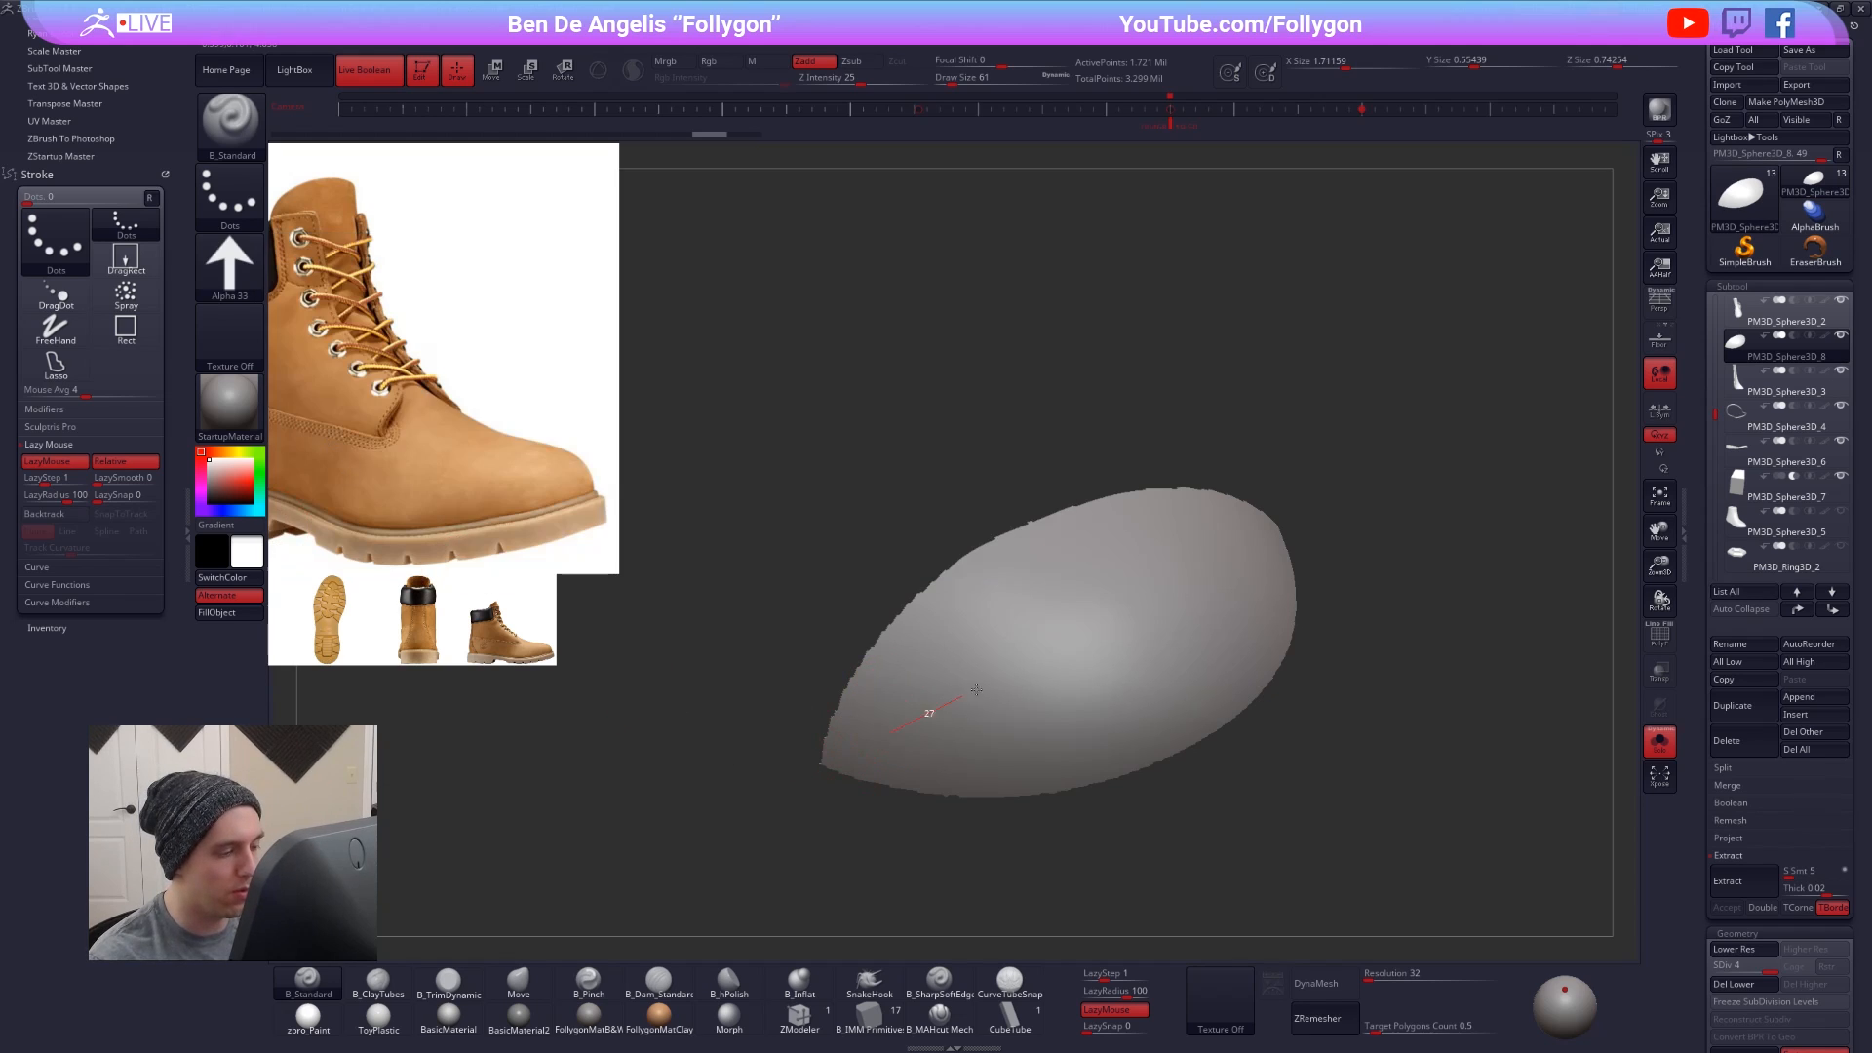
left_click_drag(976, 689, 1132, 587)
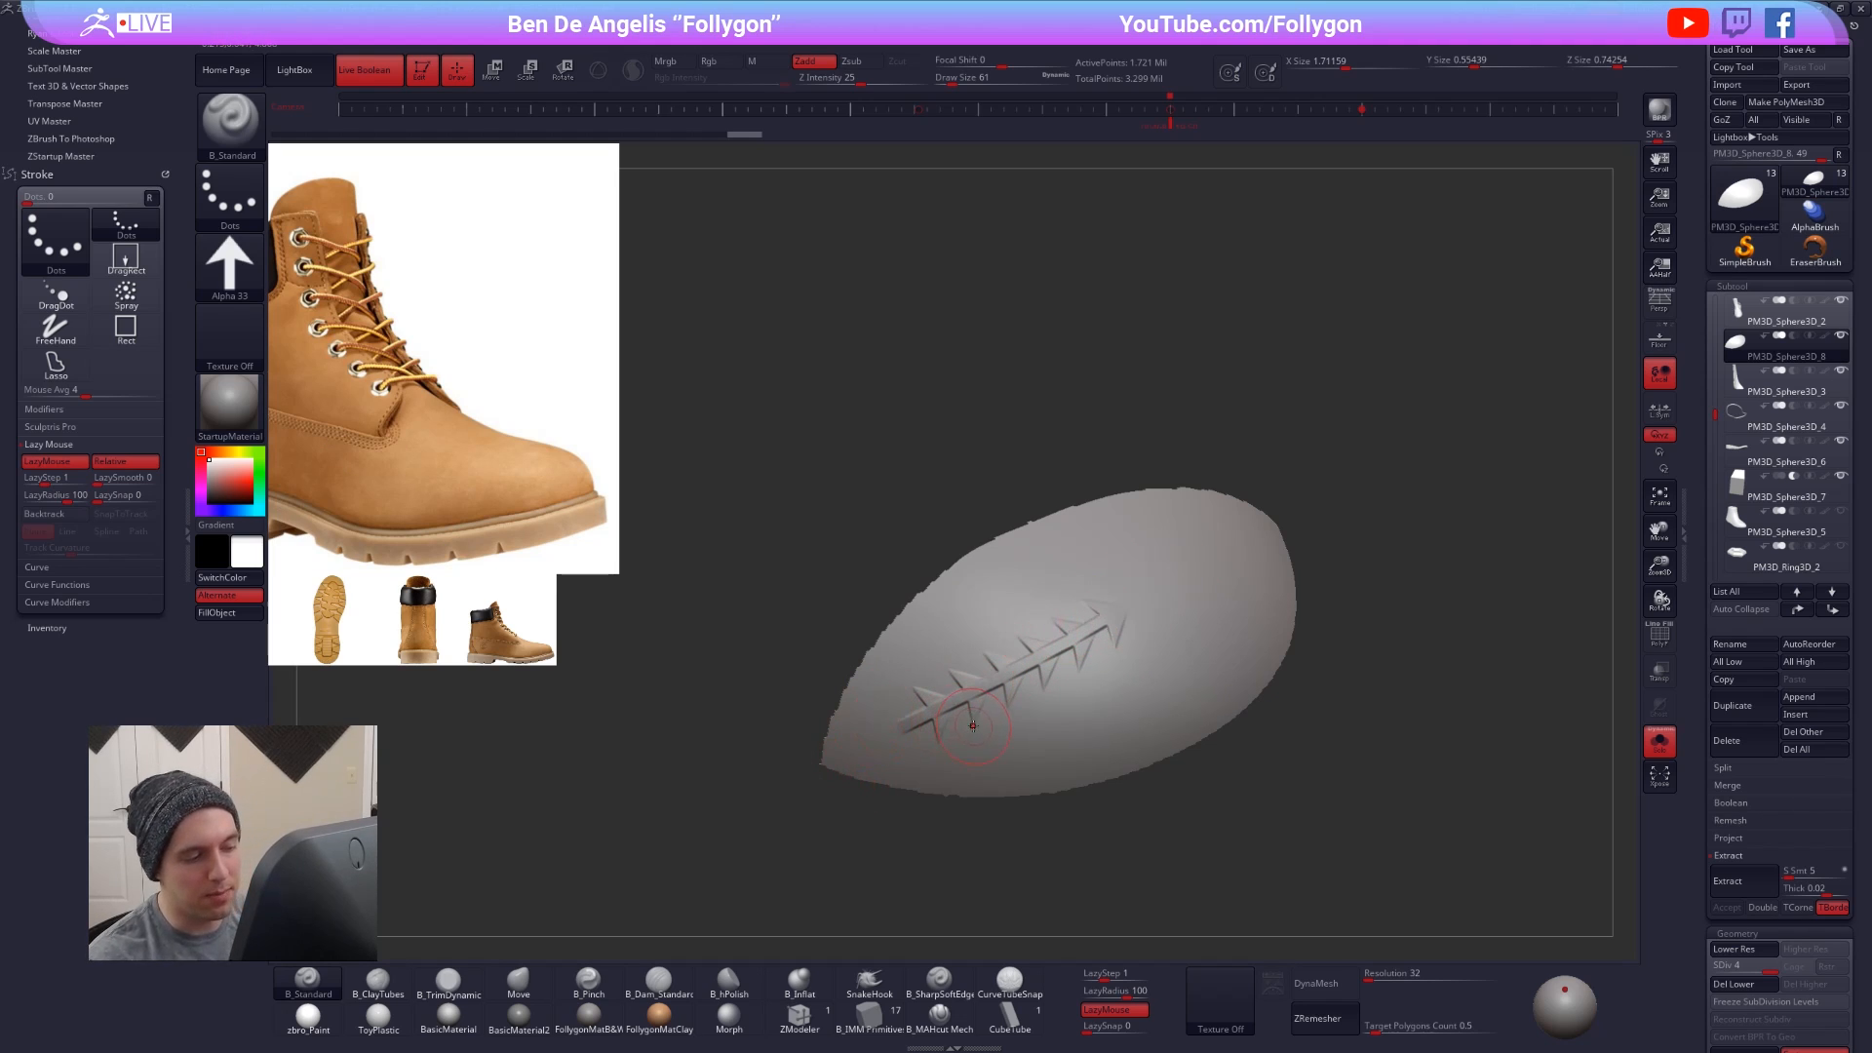
right_click_drag(981, 652, 1022, 684, "ctrl")
right_click_drag(1022, 684, 990, 548, "alt")
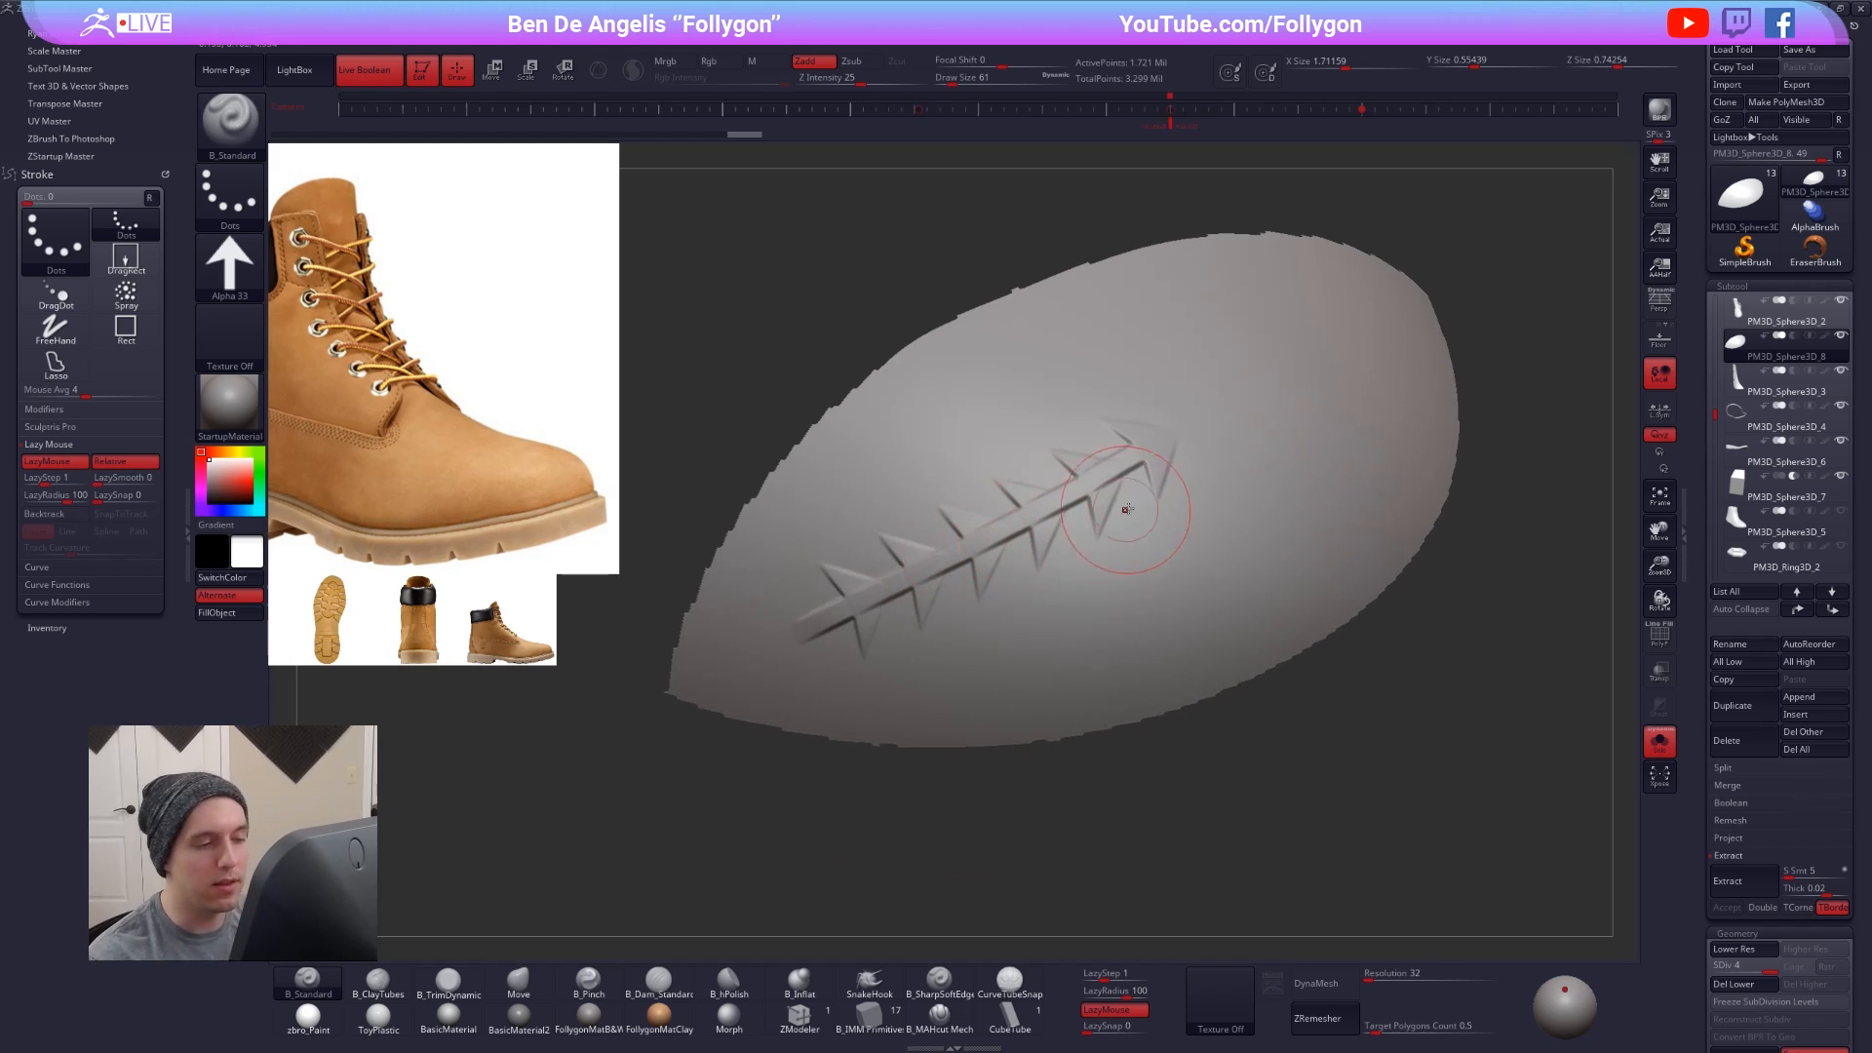
- Set the focal shift to -100 and replace the arrow test with two parallel diagonal strokes
right_click(1140, 461)
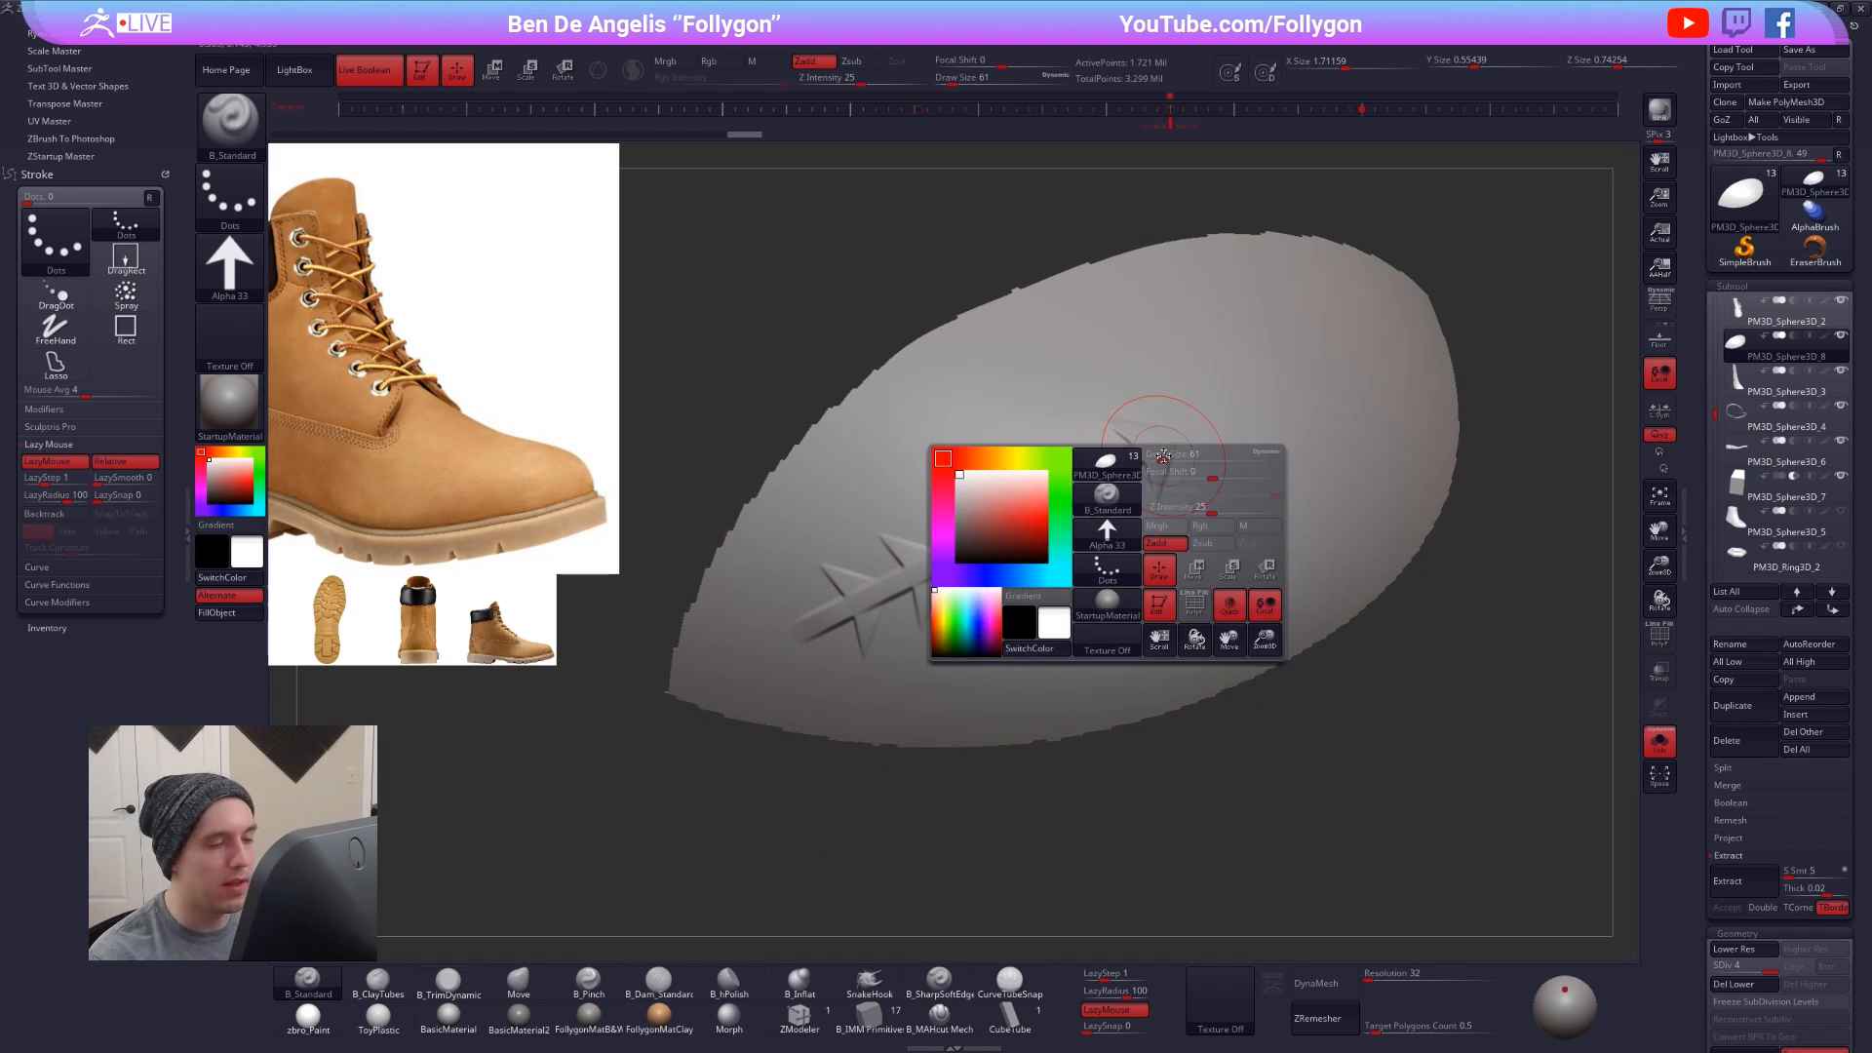
mouse_move(1213, 473)
left_mouse_down()
mouse_move(1232, 481)
mouse_move(1154, 481)
left_mouse_up()
key("ctrl+z")
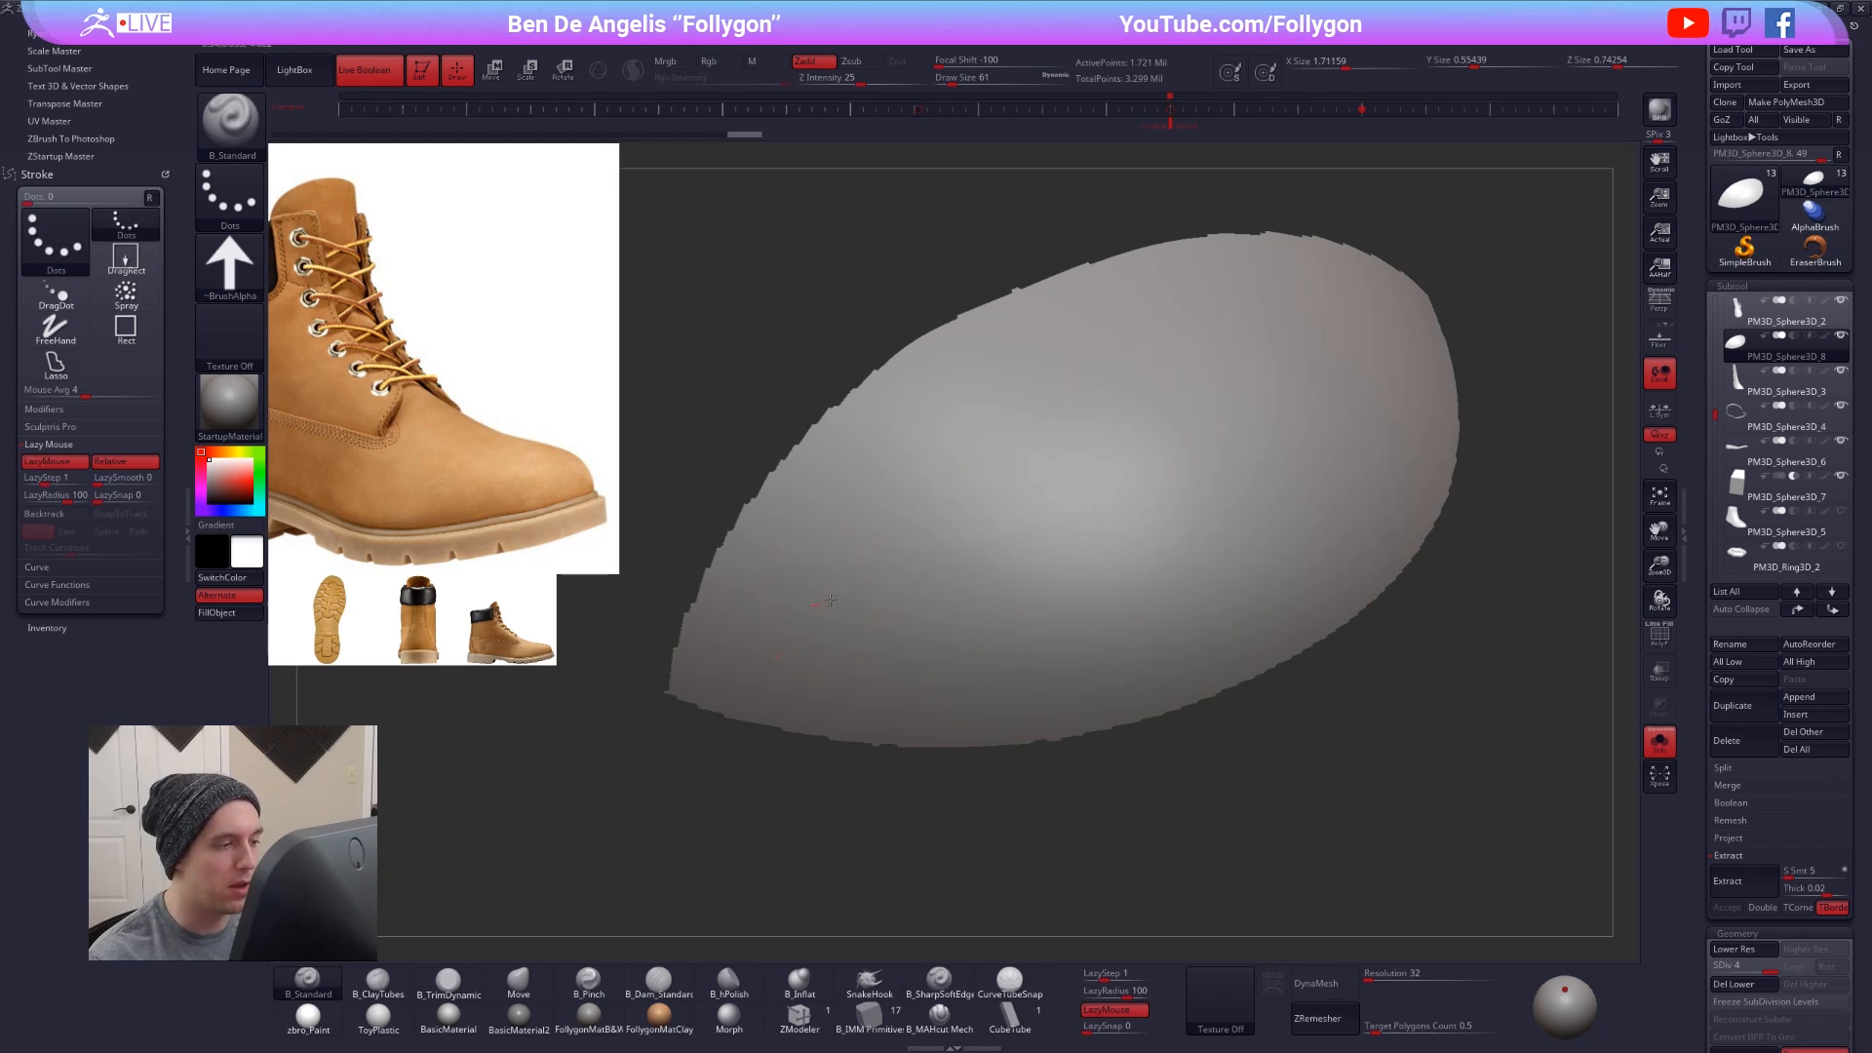
left_click_drag(838, 593, 1131, 453)
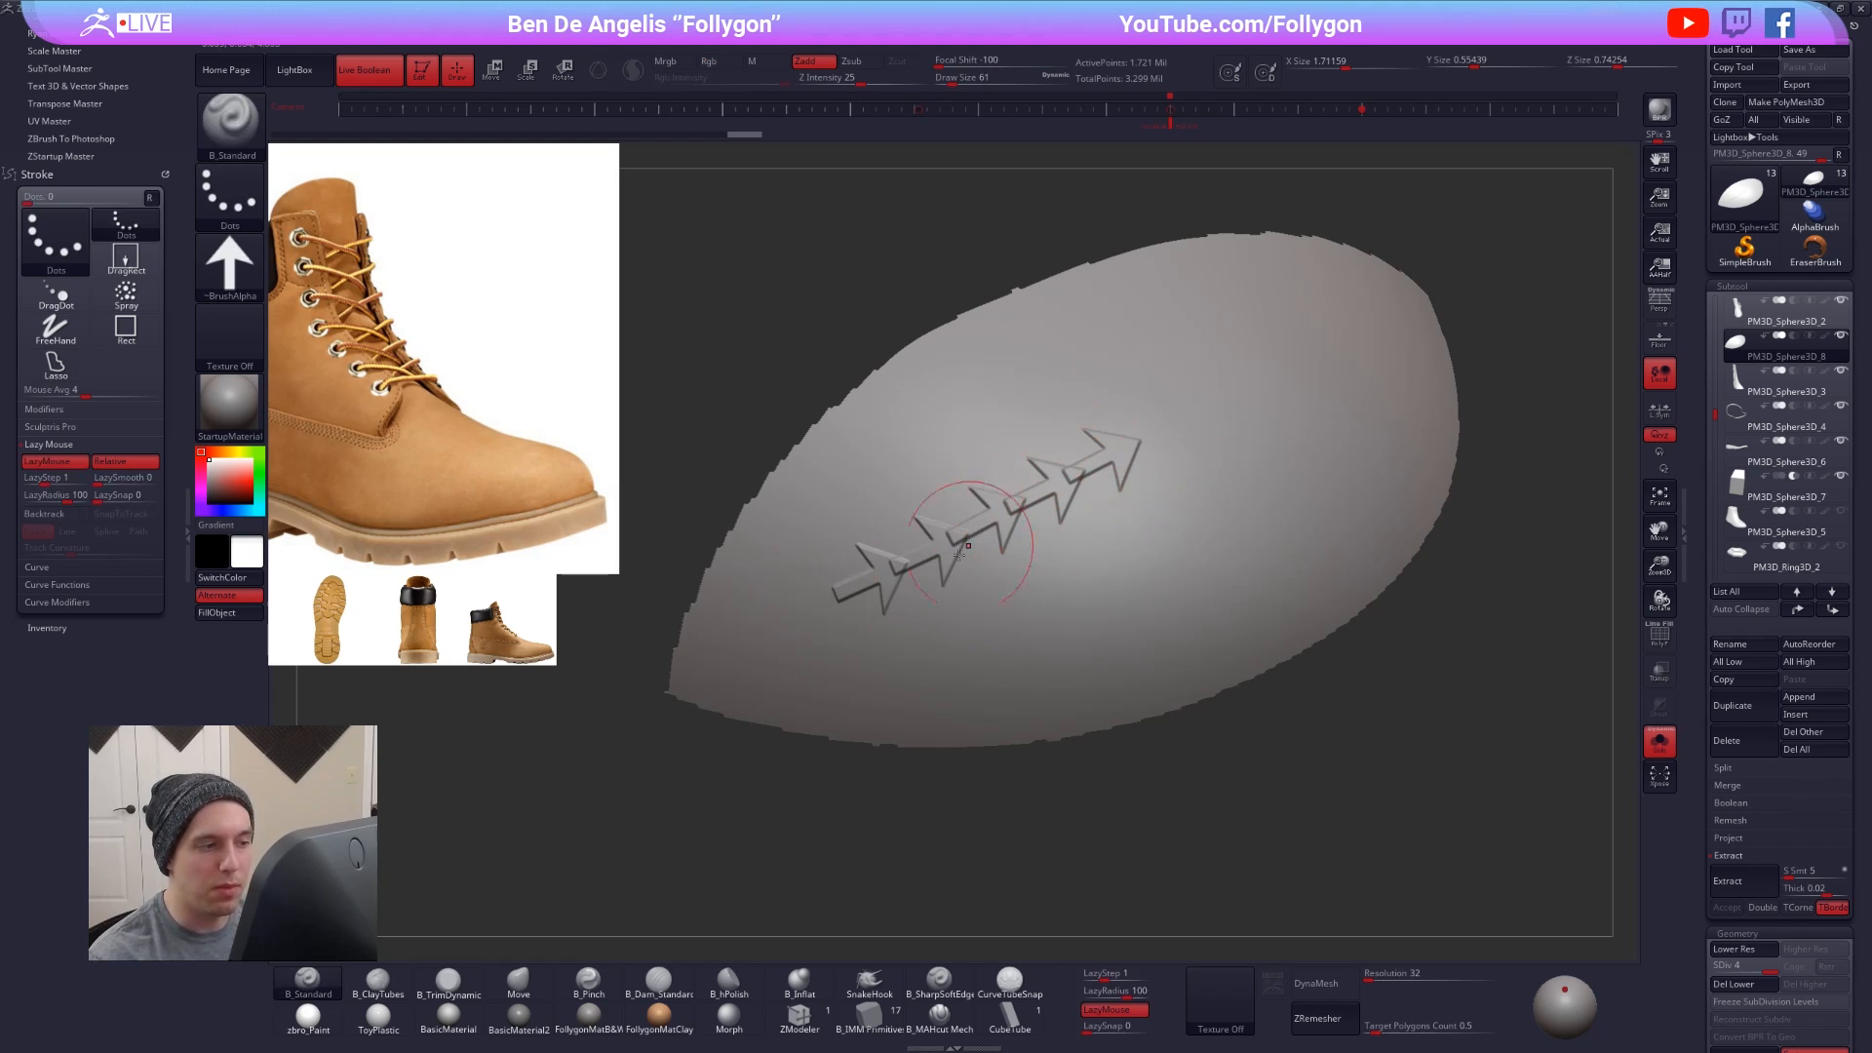
left_click_drag(867, 653, 1217, 478)
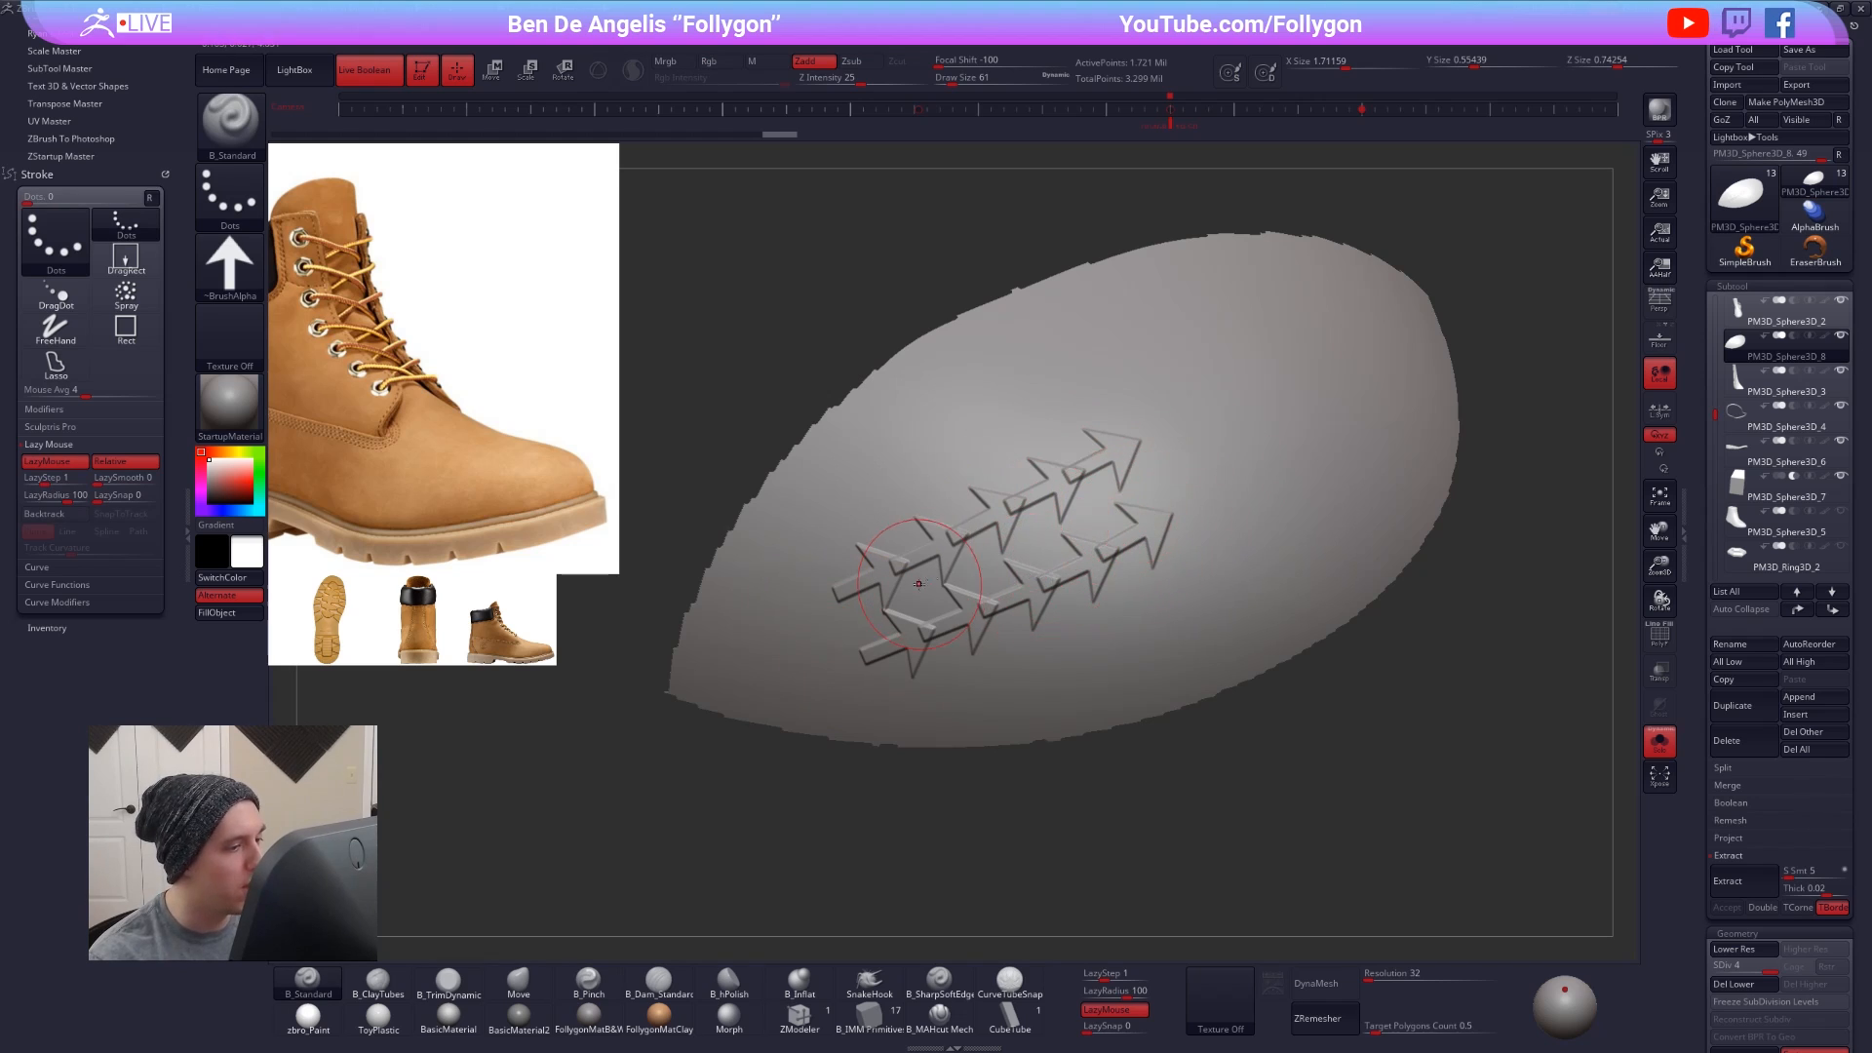
- Set the LazyStep to 1.5 and replace the two arrow strokes with a single diagonal one
left_click(62, 479)
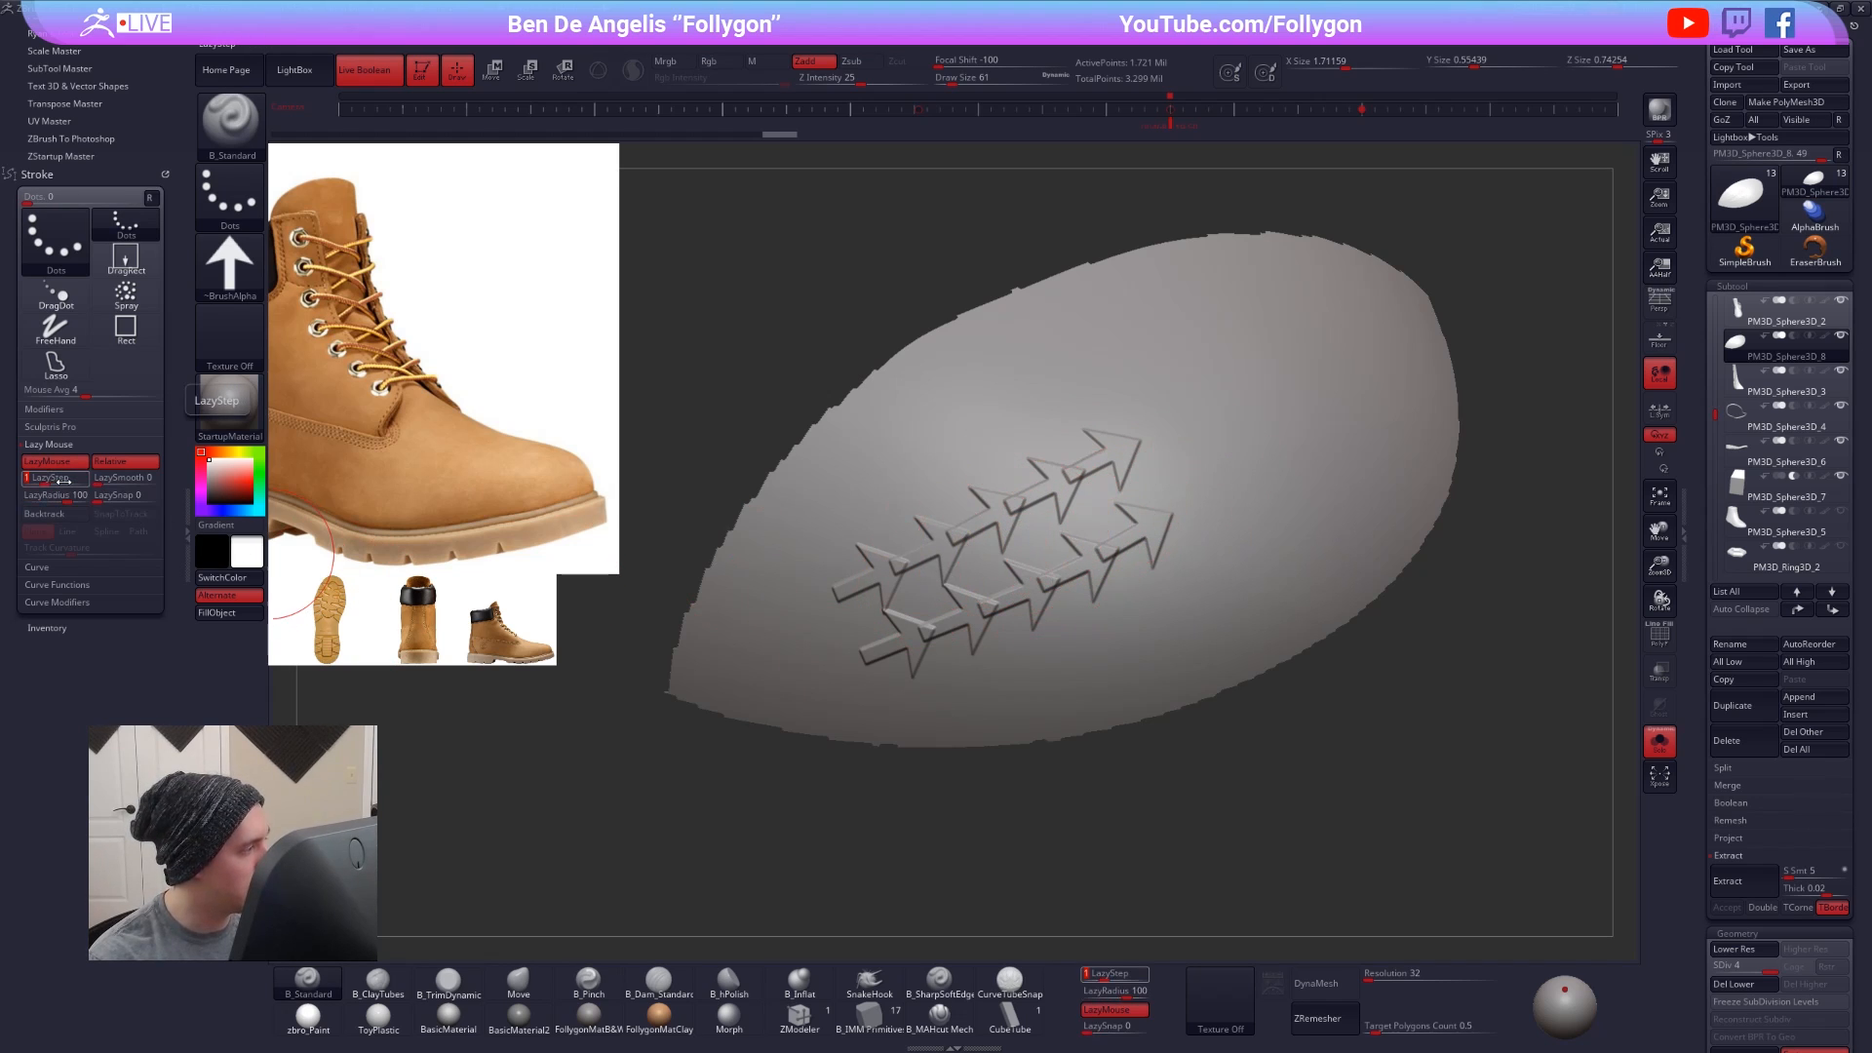
type("5")
left_click(94, 490)
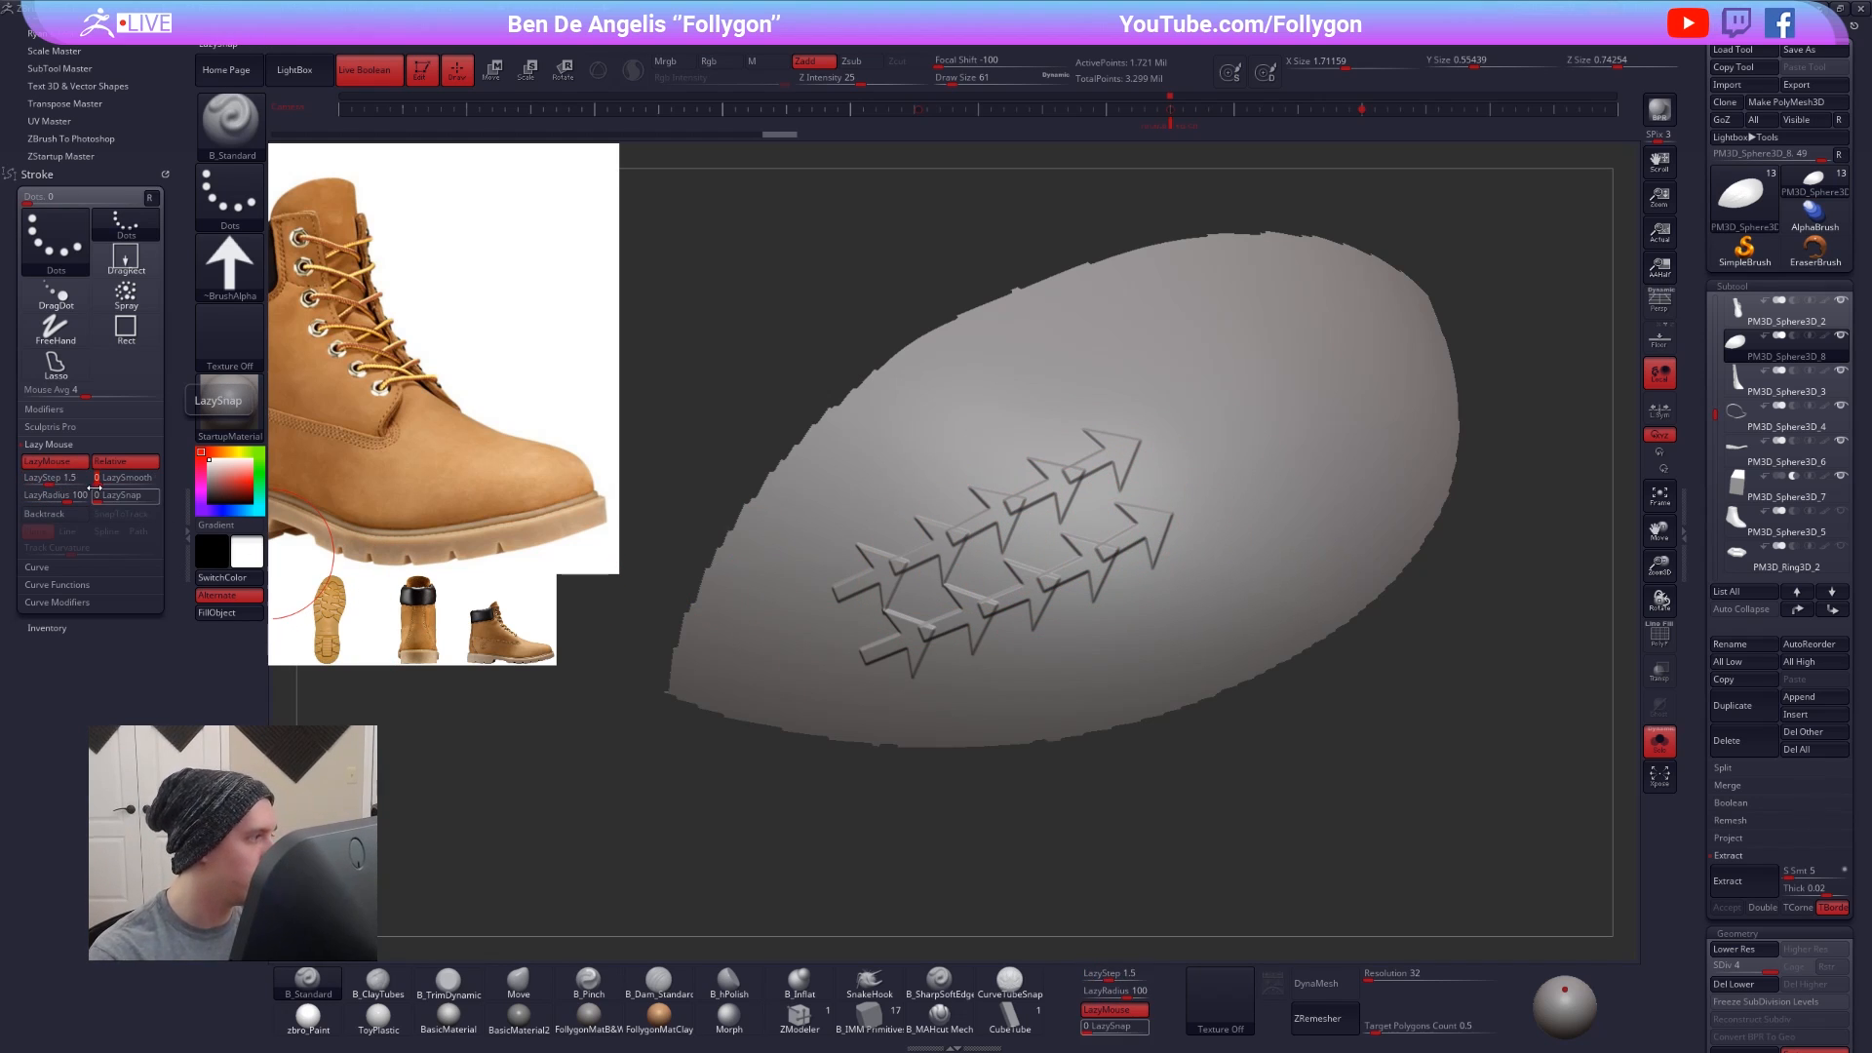
key("ctrl+z")
key("ctrl+z")
mouse_move(819, 616)
left_mouse_down()
mouse_move(1048, 502)
mouse_move(1217, 373)
mouse_move(1211, 388)
left_mouse_up()
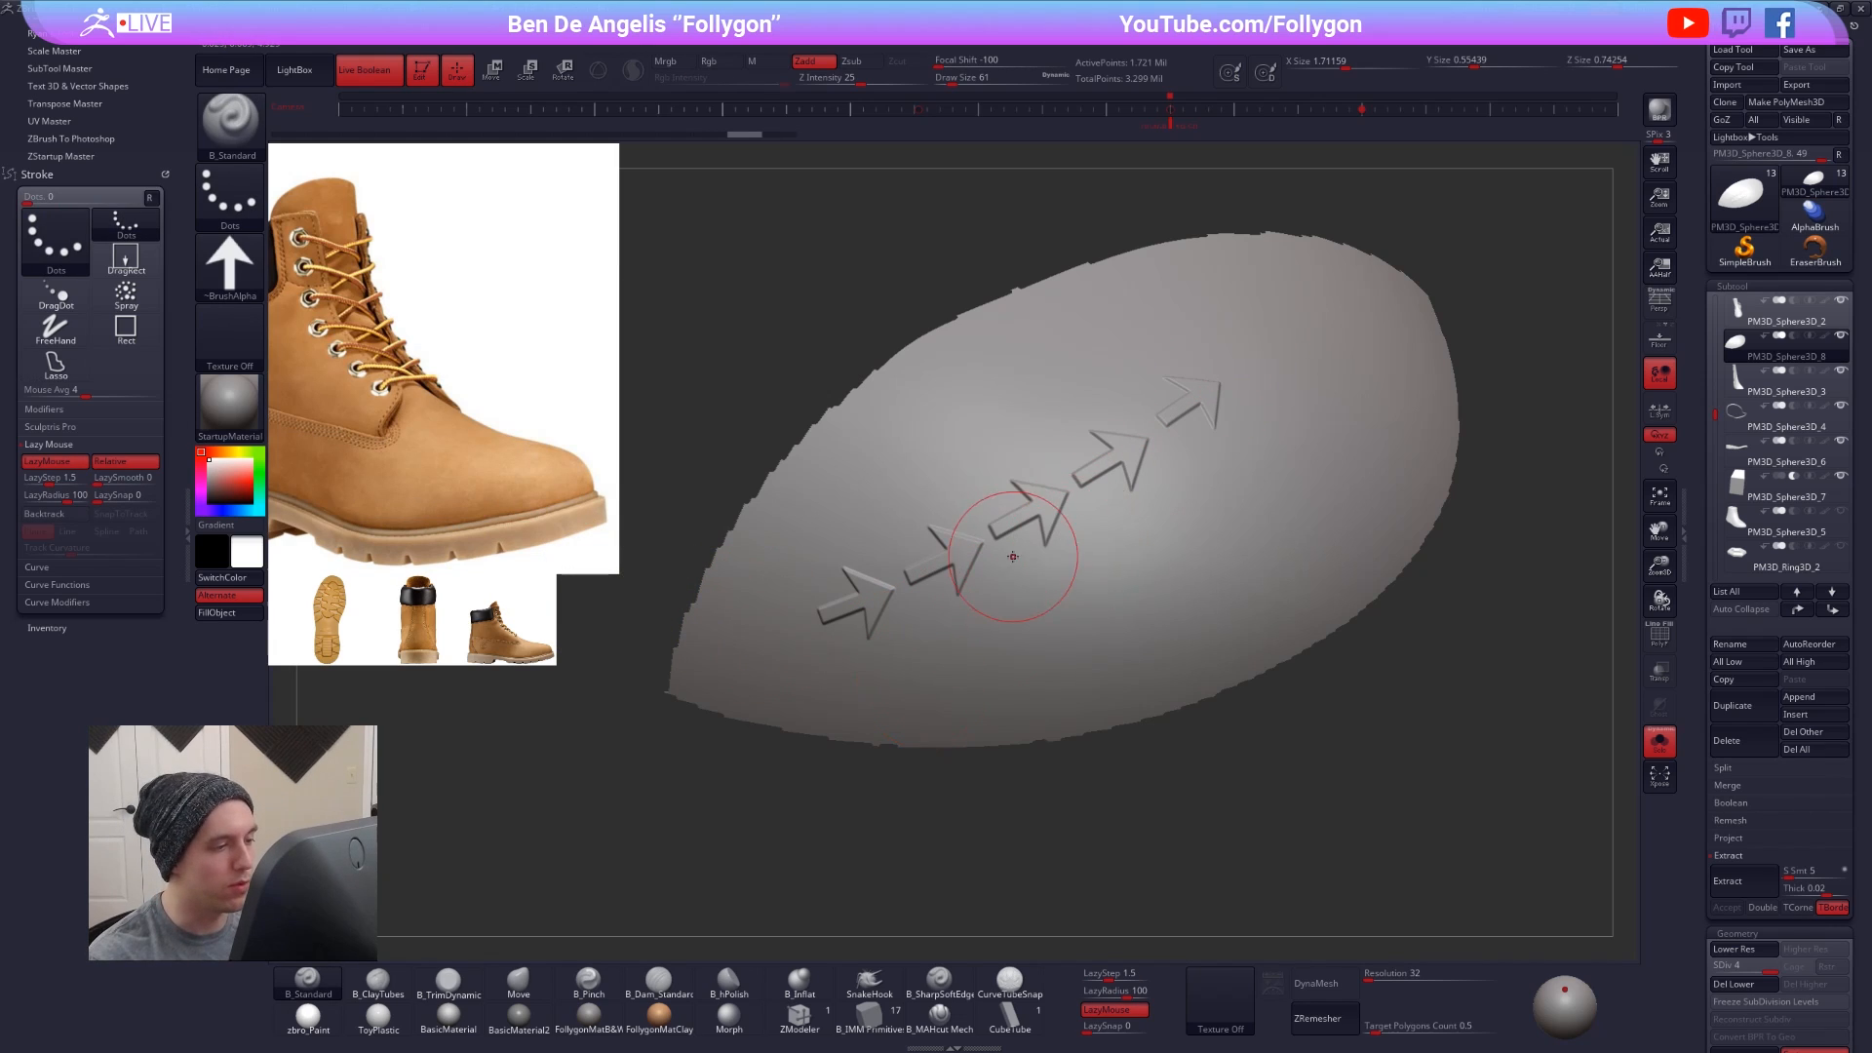
- Set the draw size to 25, try a smaller arrow stroke in place of the large one and undo it
key("space")
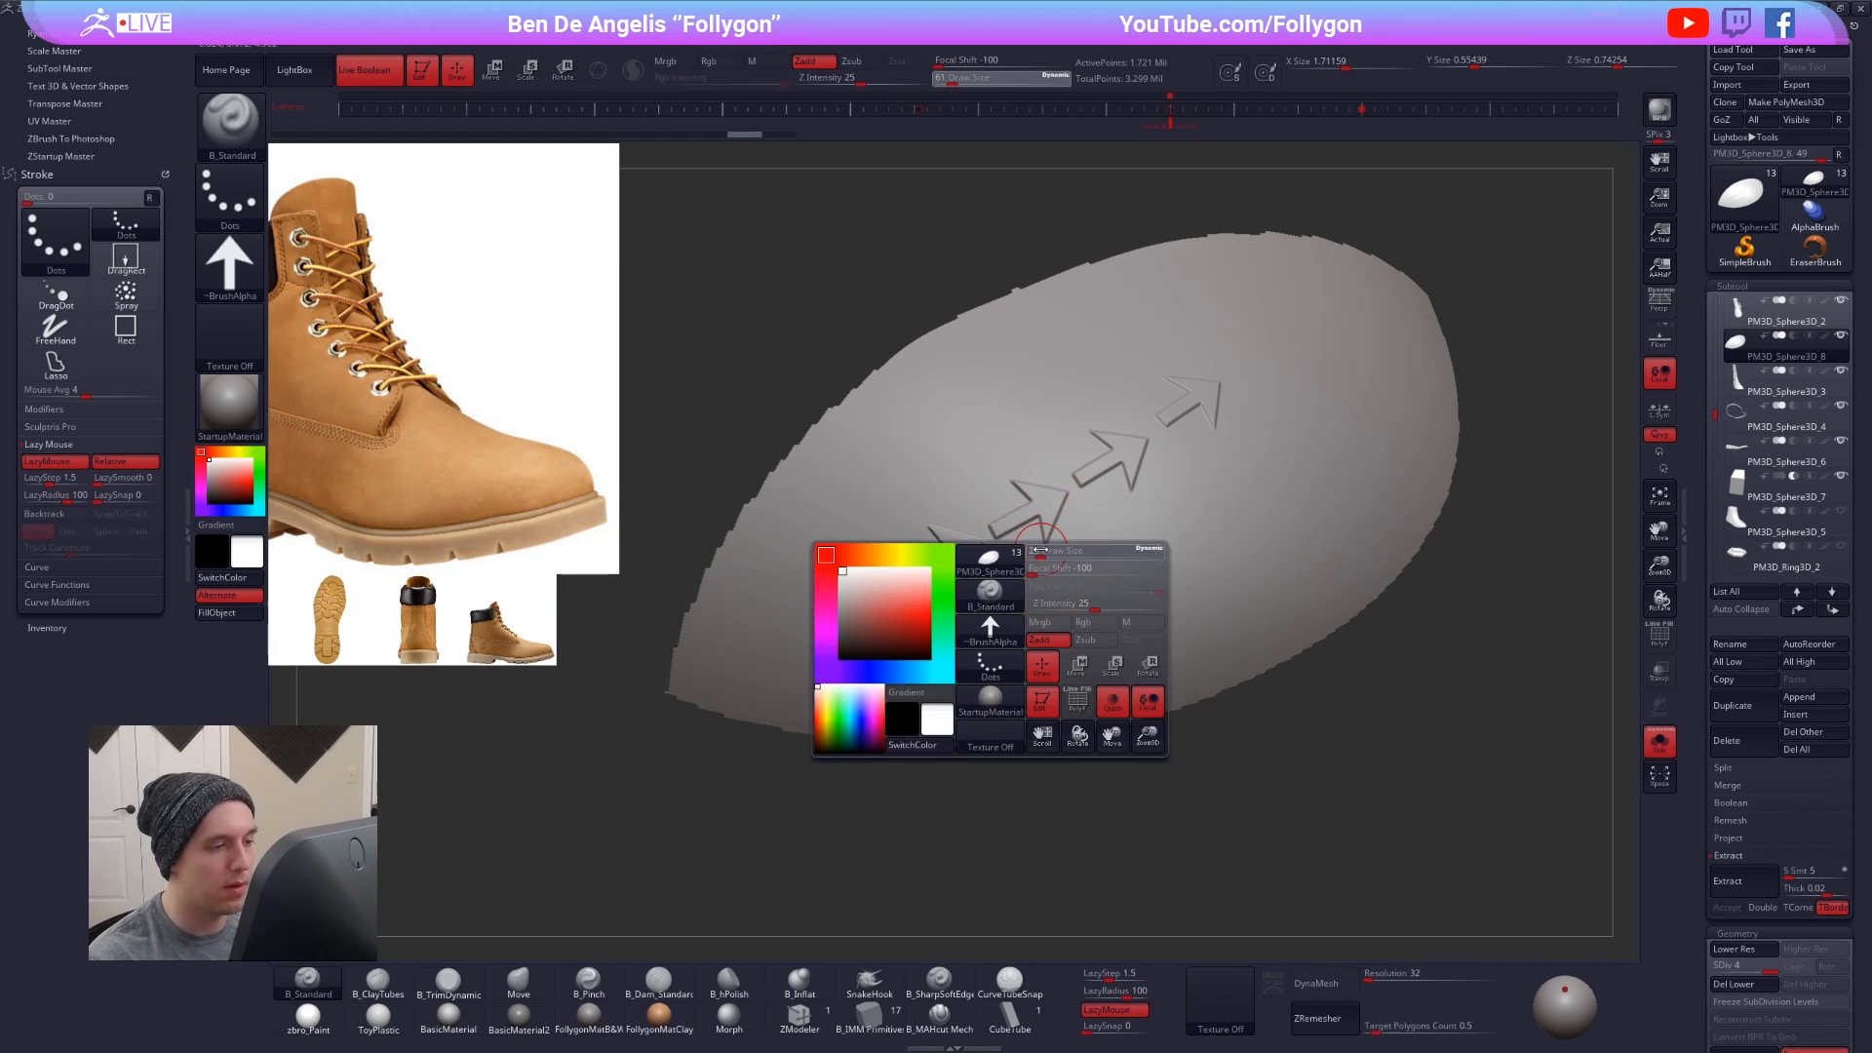
left_click_drag(1039, 550, 1033, 550)
key("ctrl+z")
left_click_drag(828, 627, 1201, 397)
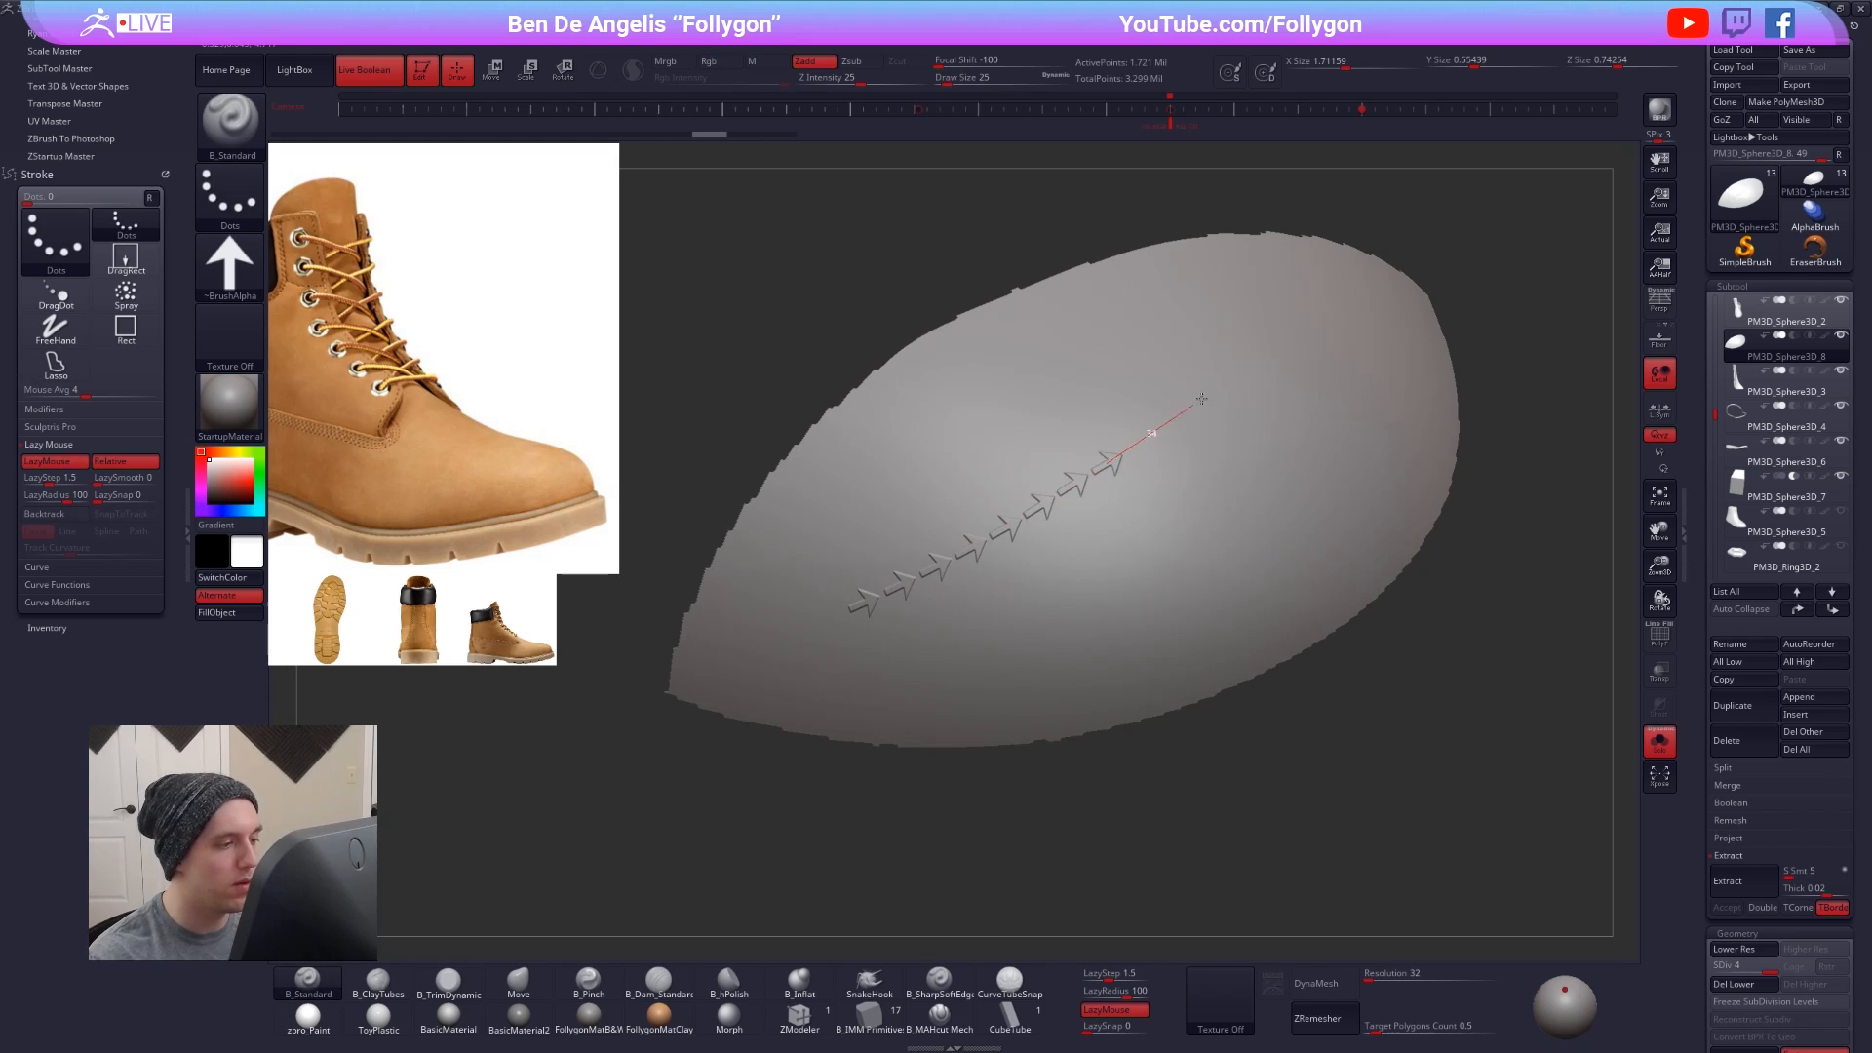
key("ctrl+z")
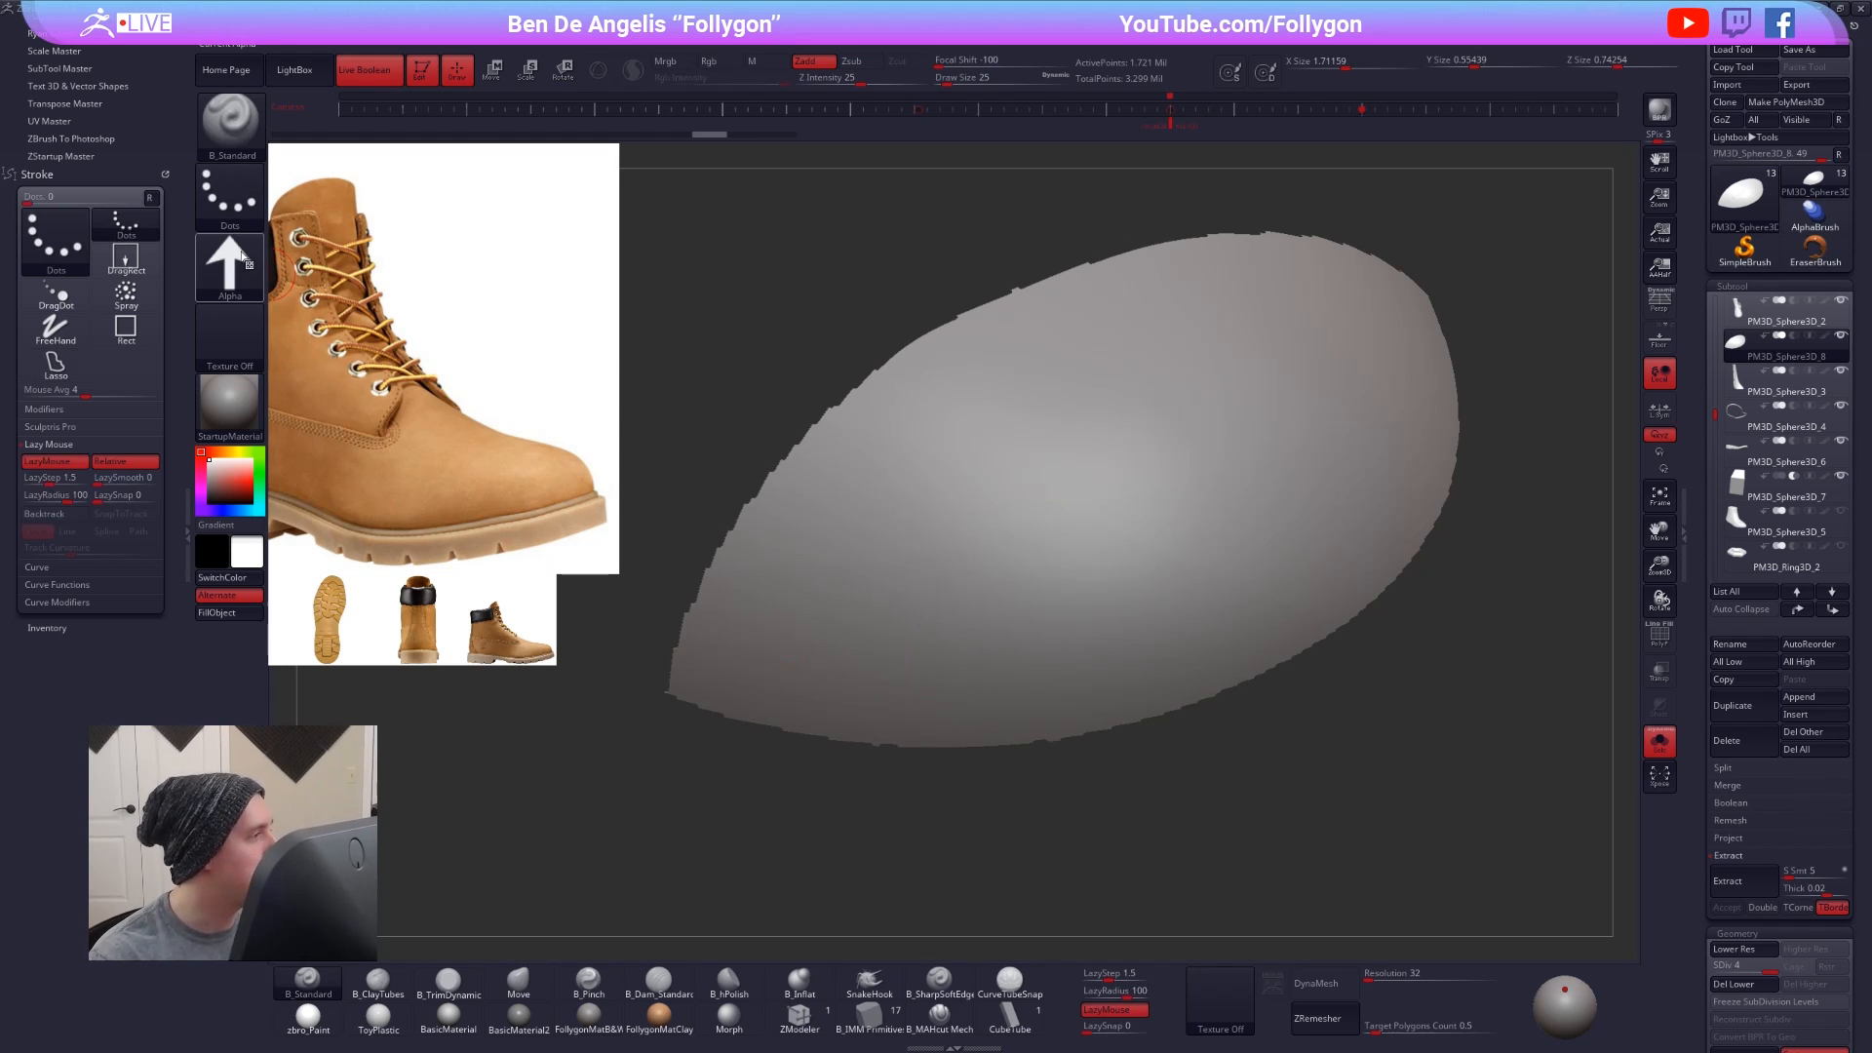
left_click(295, 70)
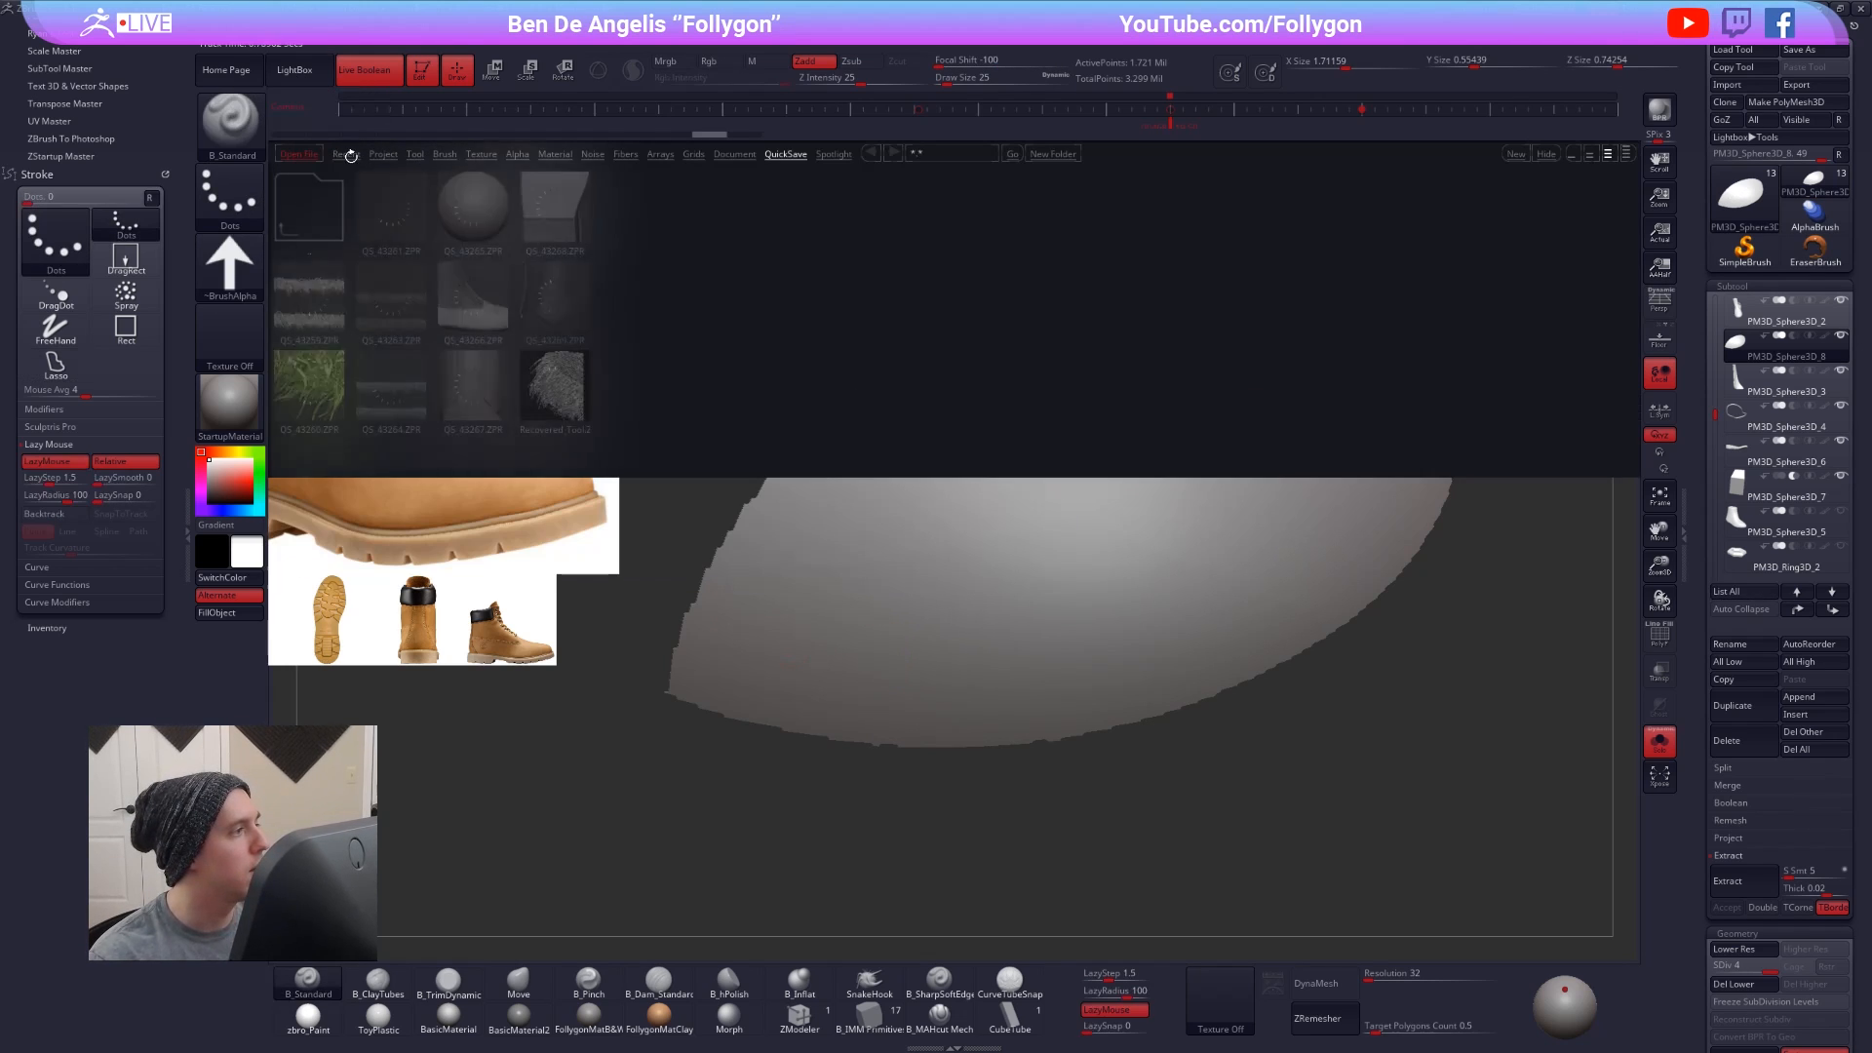
left_click(518, 154)
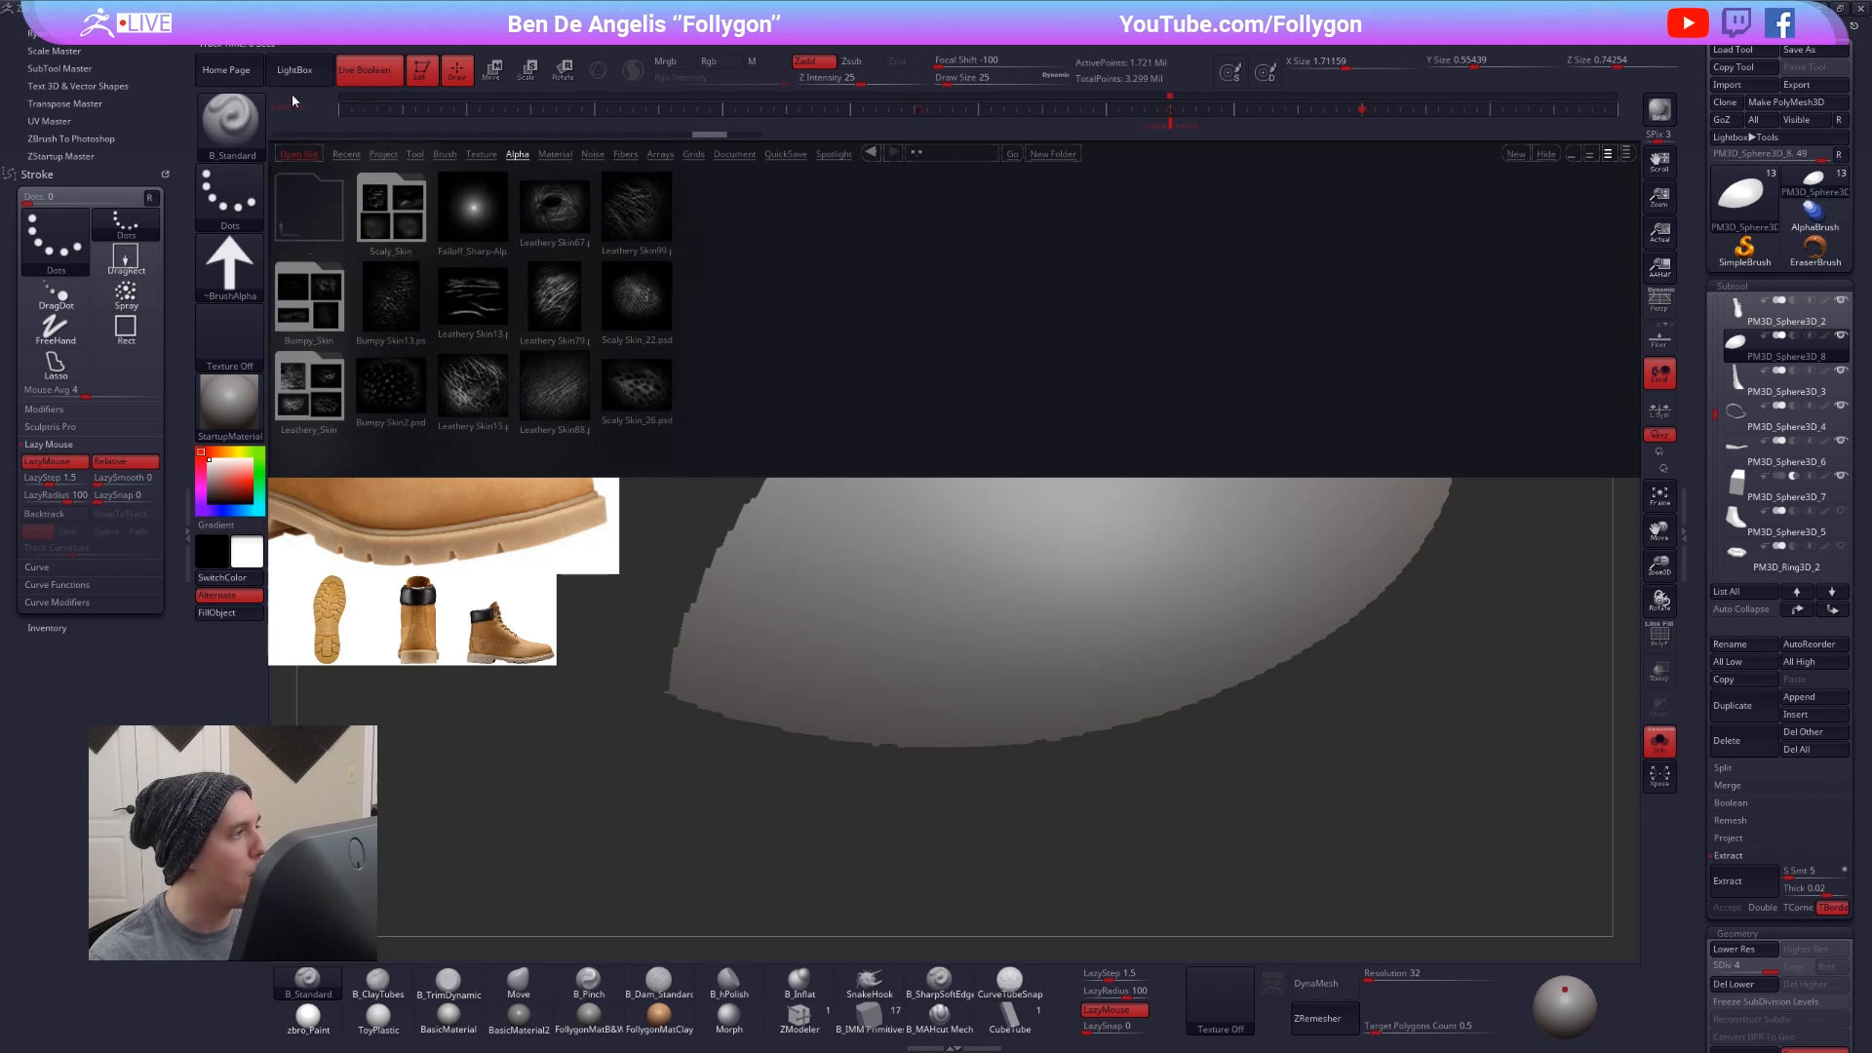
left_click(292, 76)
left_click(217, 266)
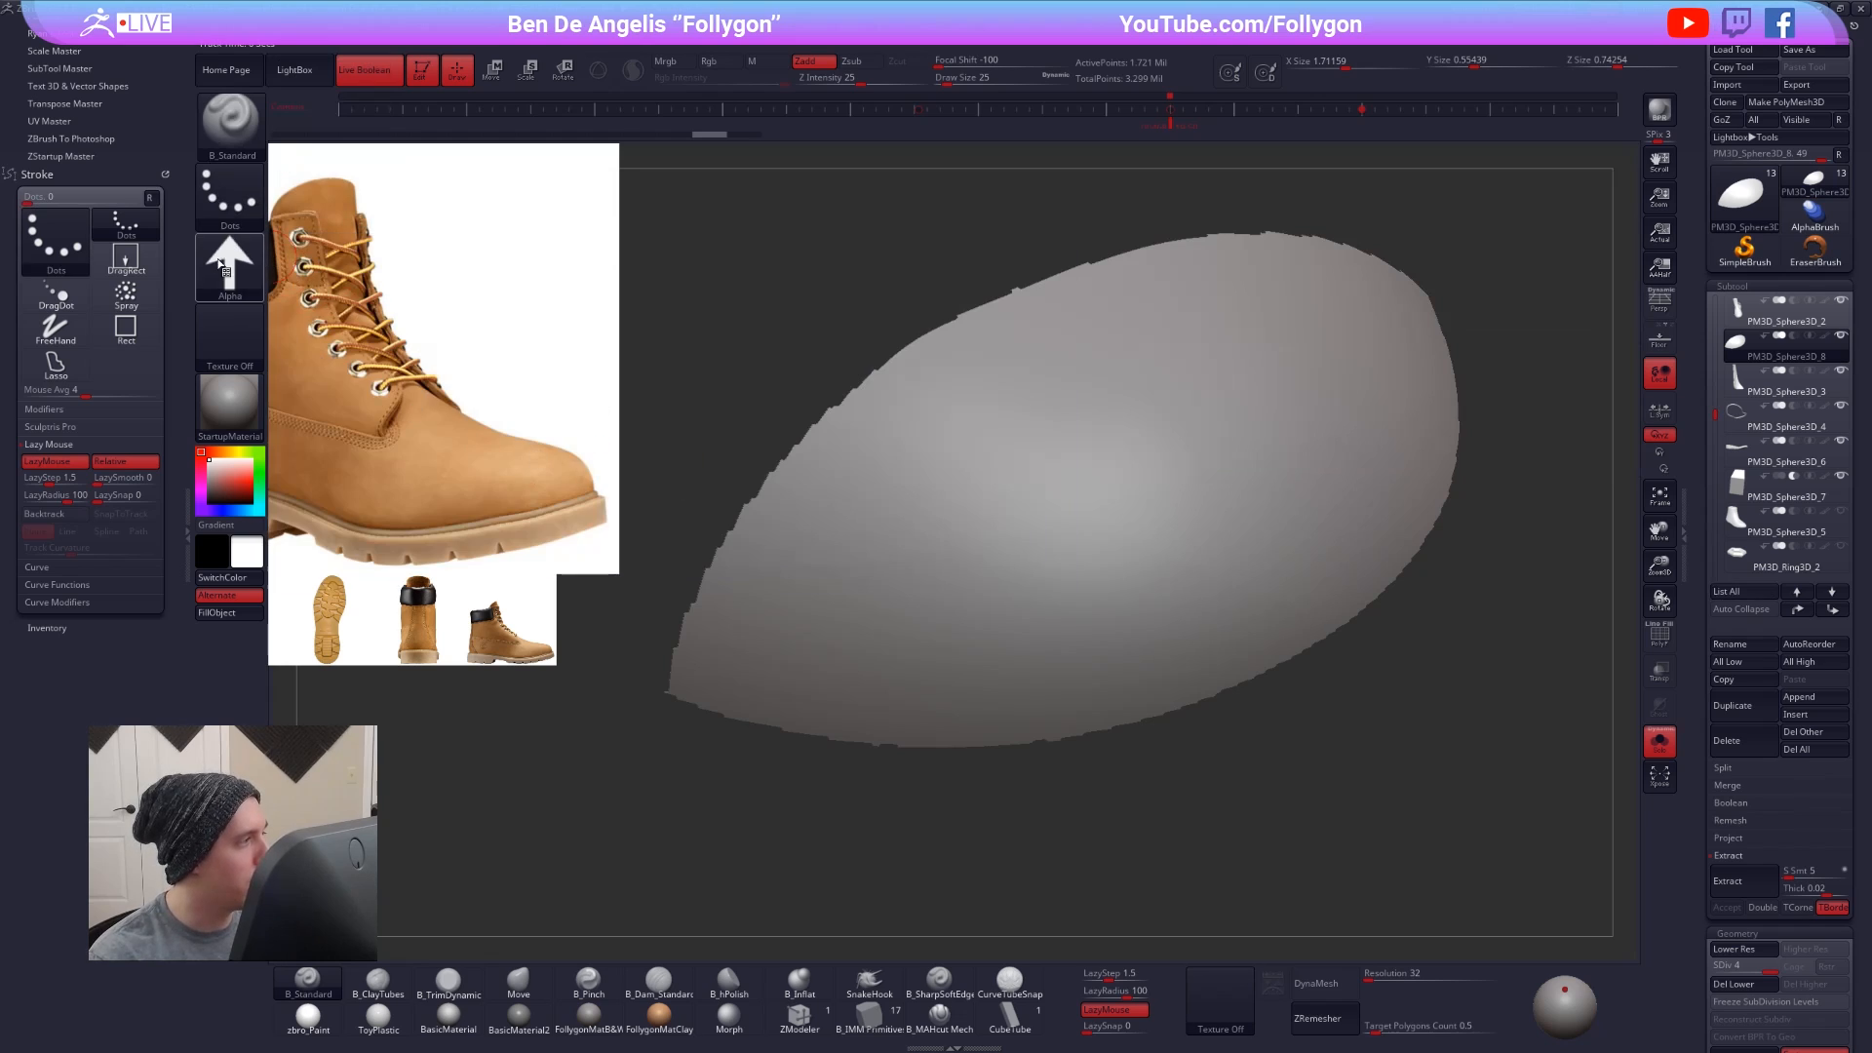
left_click(221, 265)
mouse_move(877, 508)
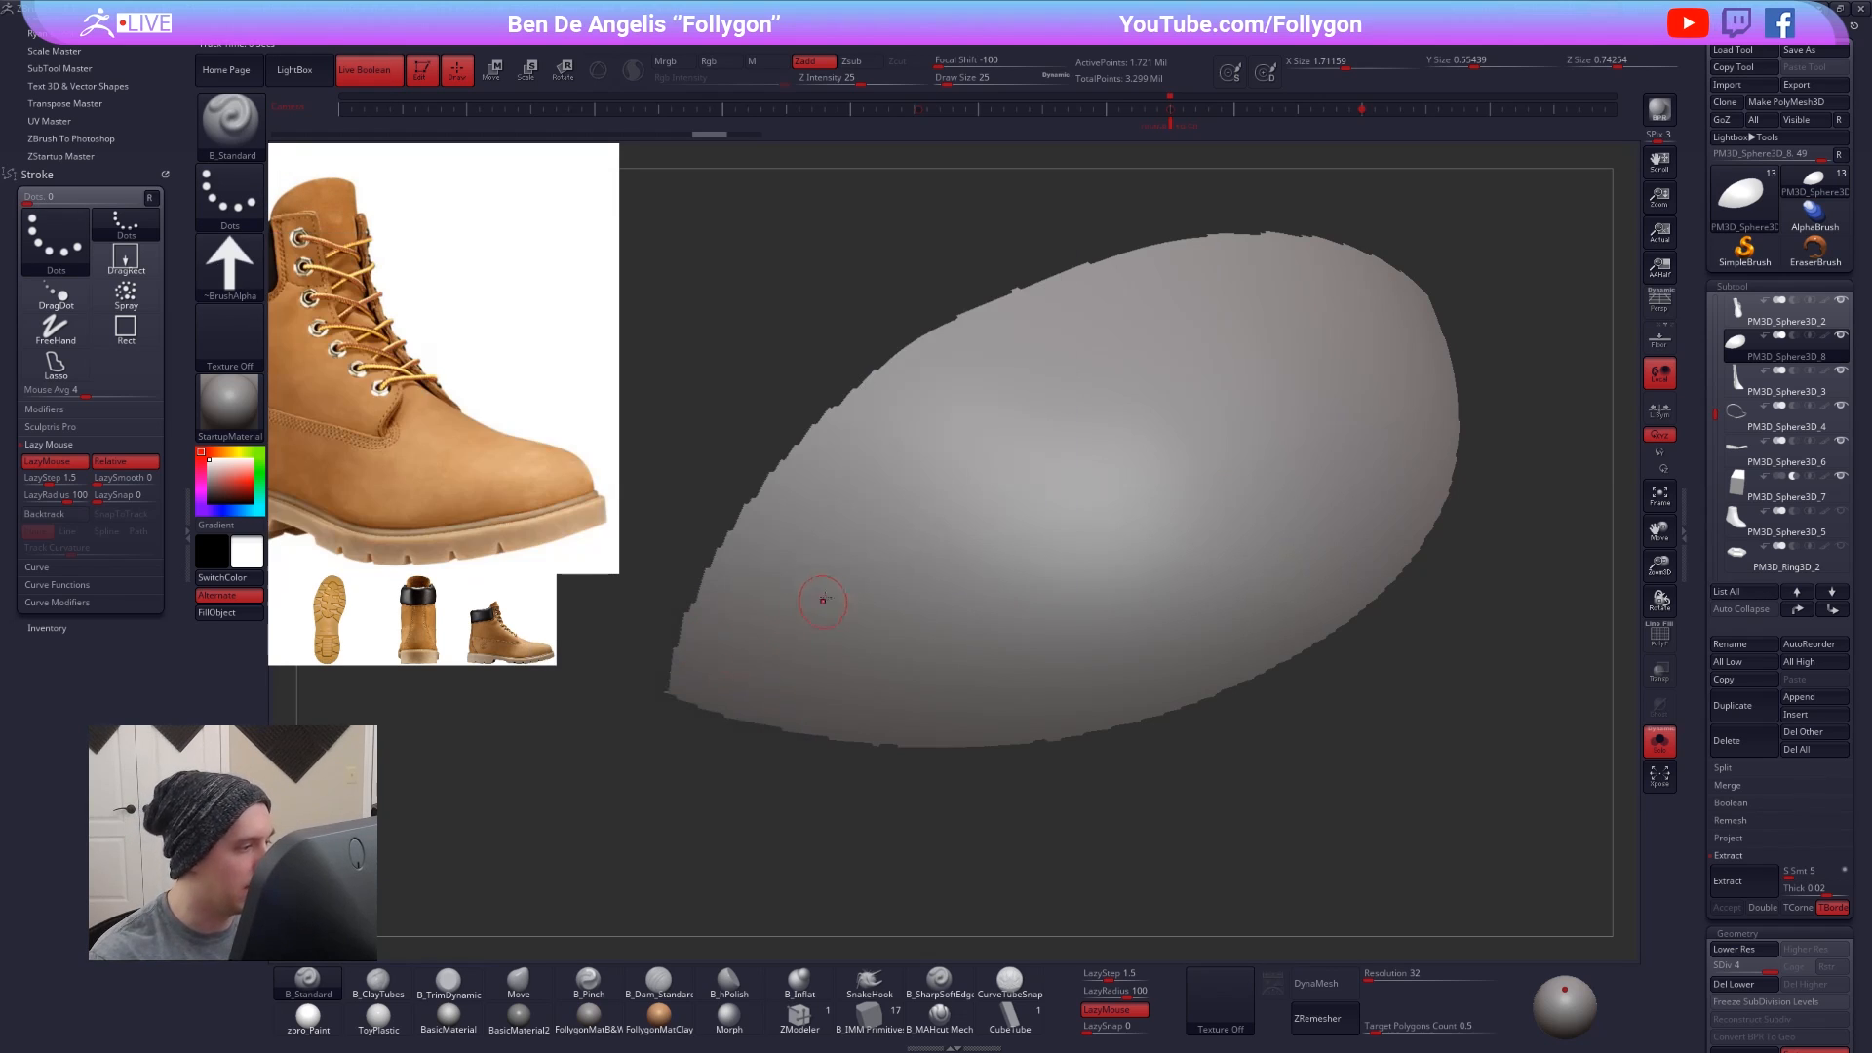
- Try two parallel rows of small arrows diagonally across the patch and undo both
left_click_drag(1063, 422, 1226, 341)
left_click_drag(808, 673, 1199, 426)
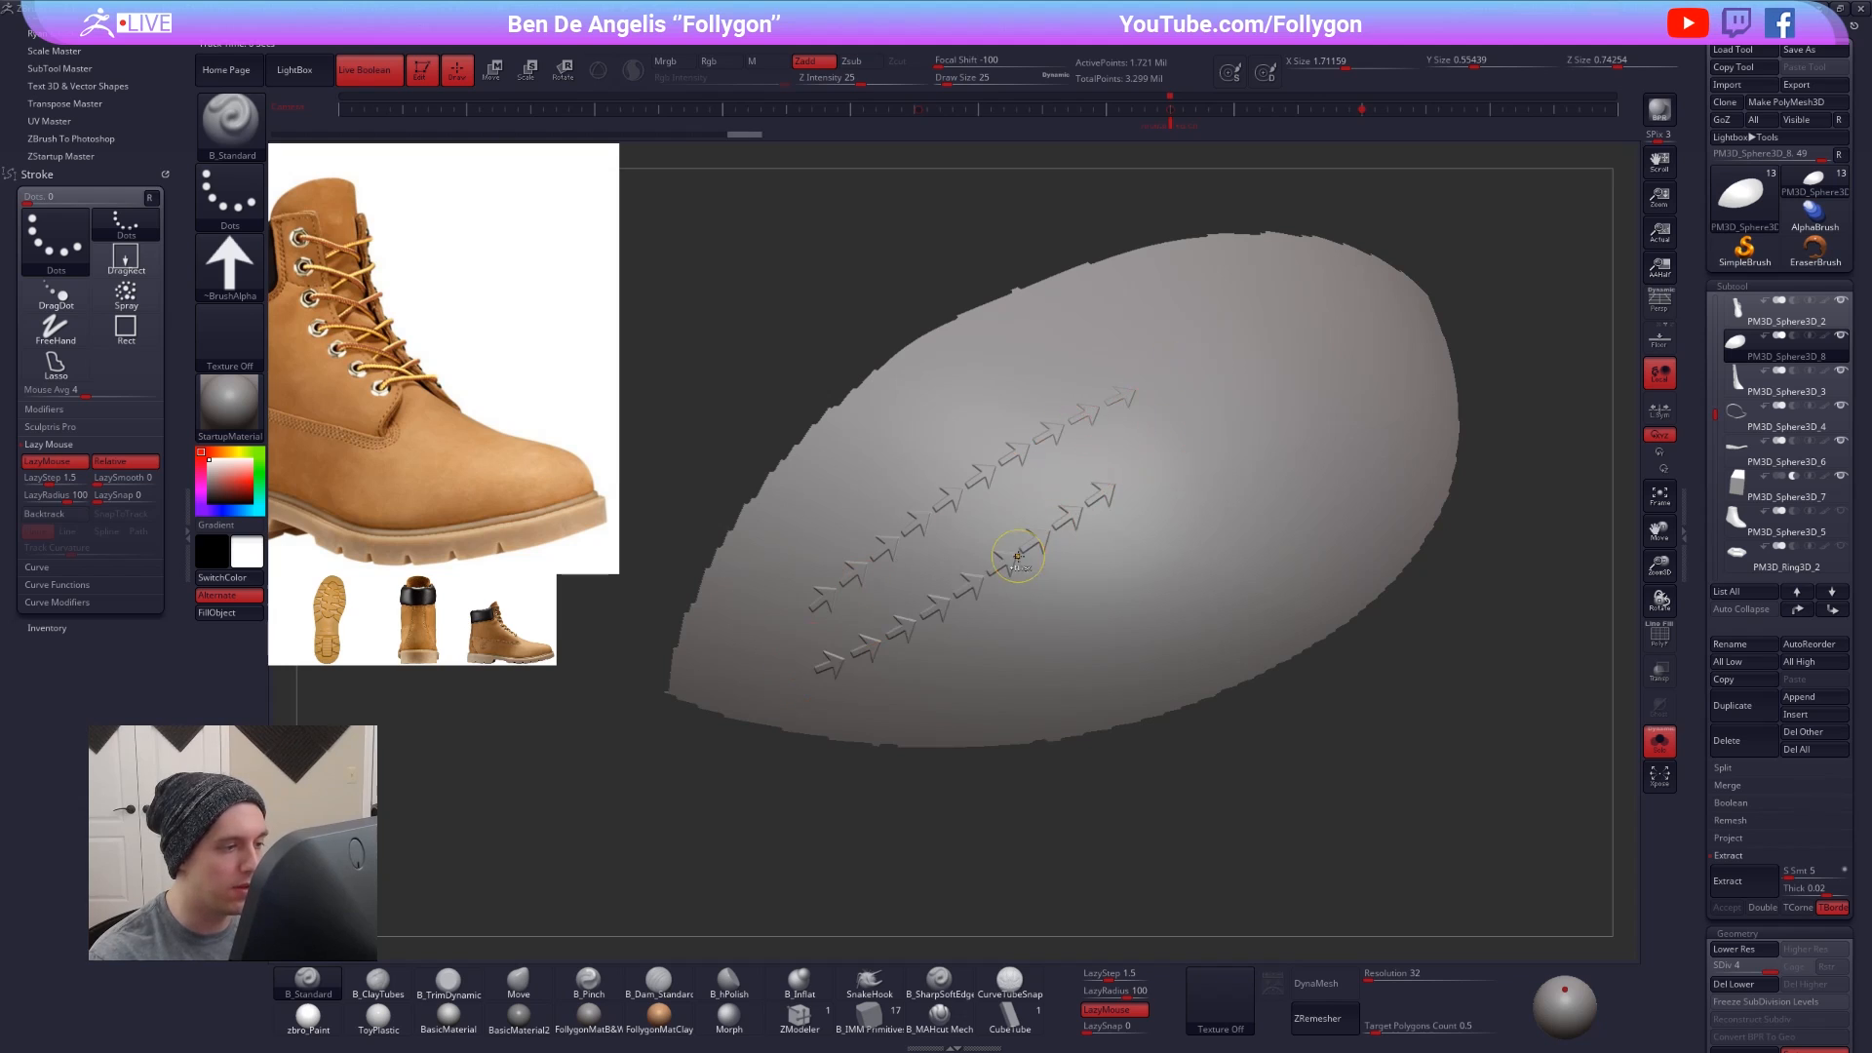
key("ctrl+z")
key("ctrl+z")
- Switch the brush alpha to Alpha 63 and draw a diagonal row of stitches across the patch
left_click(230, 263)
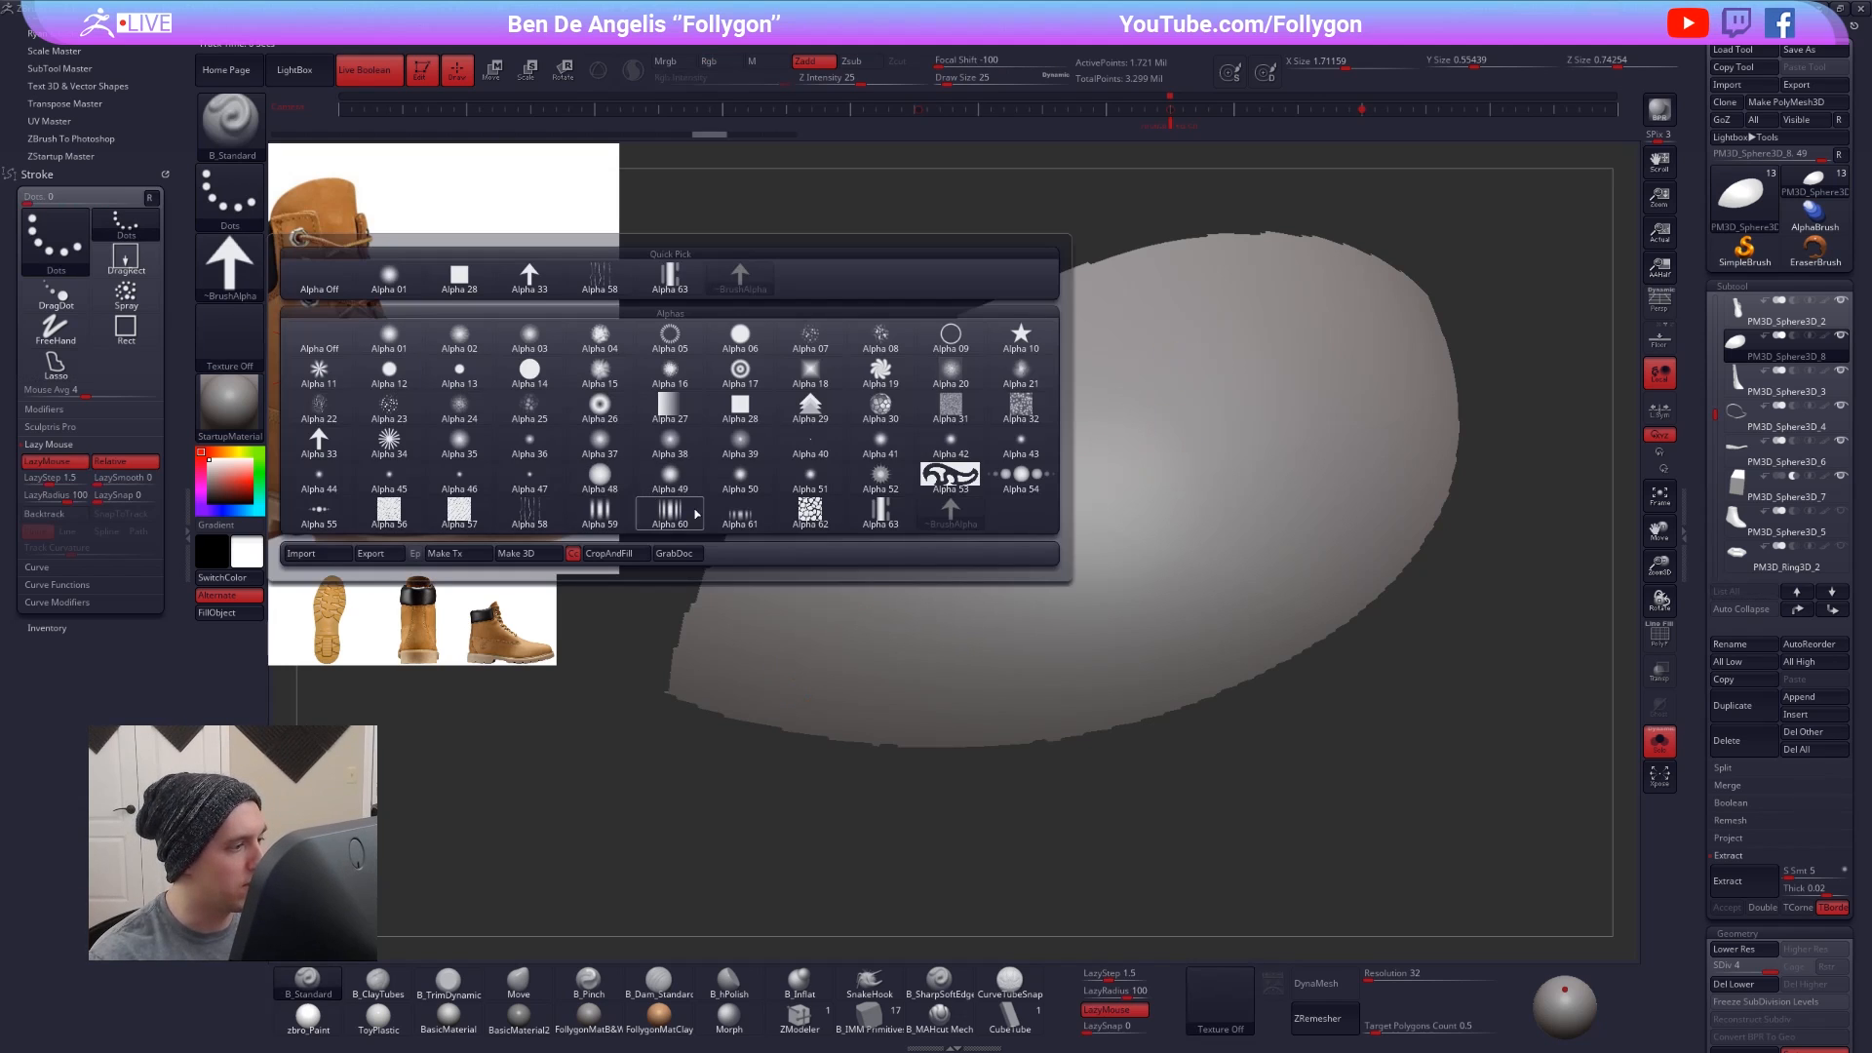
left_click(880, 510)
left_click_drag(838, 608, 1195, 450)
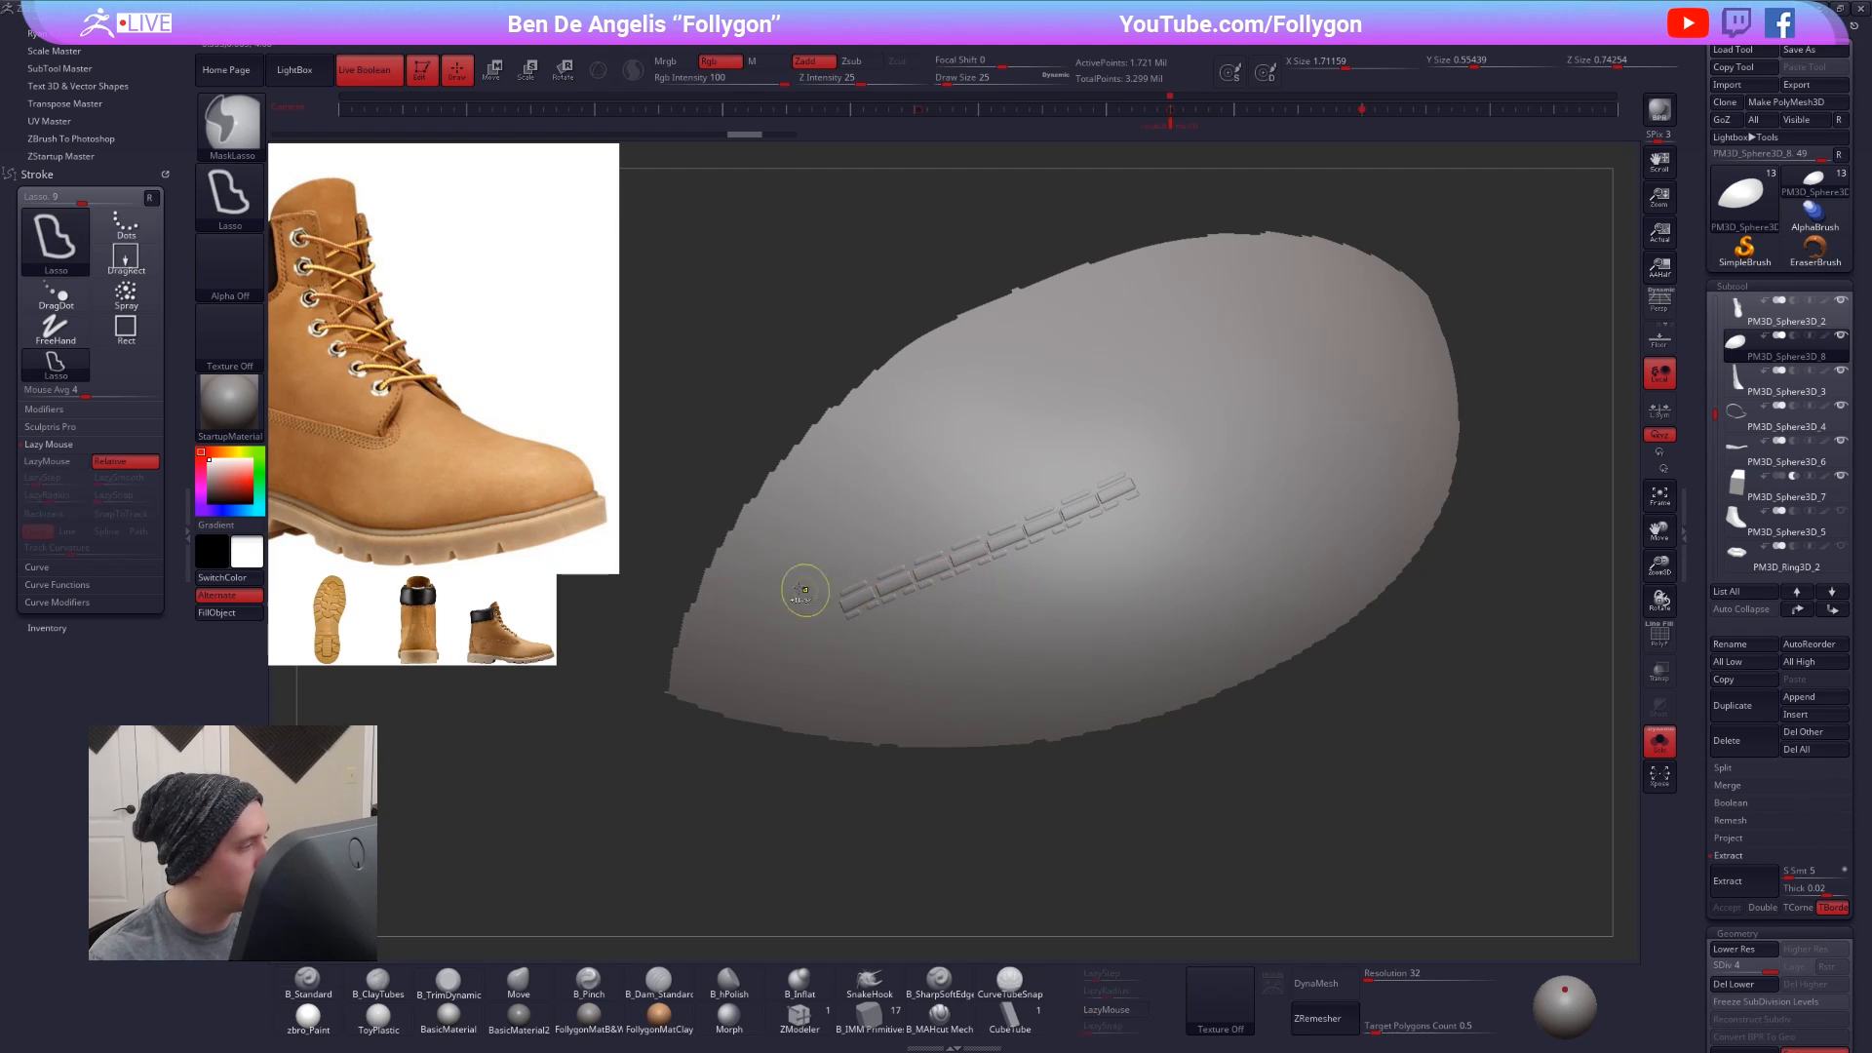
- Undo the Alpha 63 stitch row, set the LazyStep to 1.25, and try a long diagonal row before undoing it
key("ctrl+z")
left_click_drag(53, 478, 45, 478)
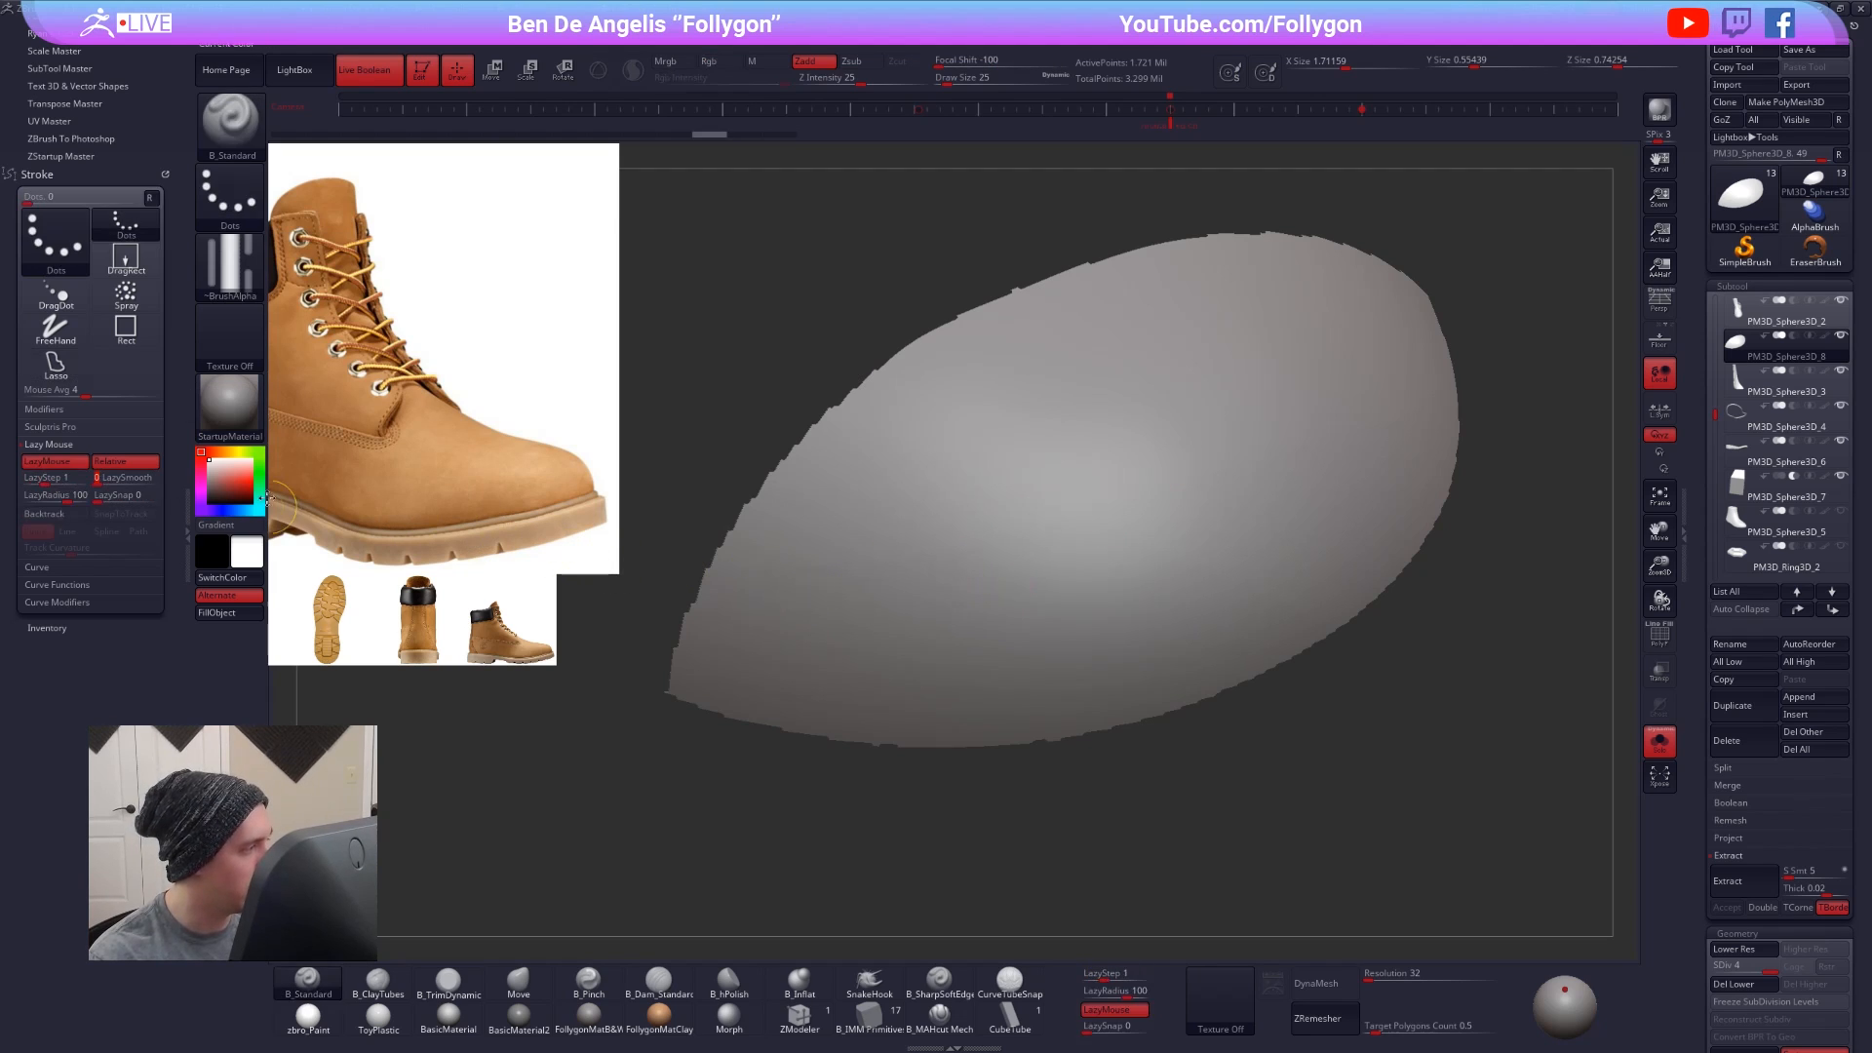
left_click_drag(739, 643, 1292, 383)
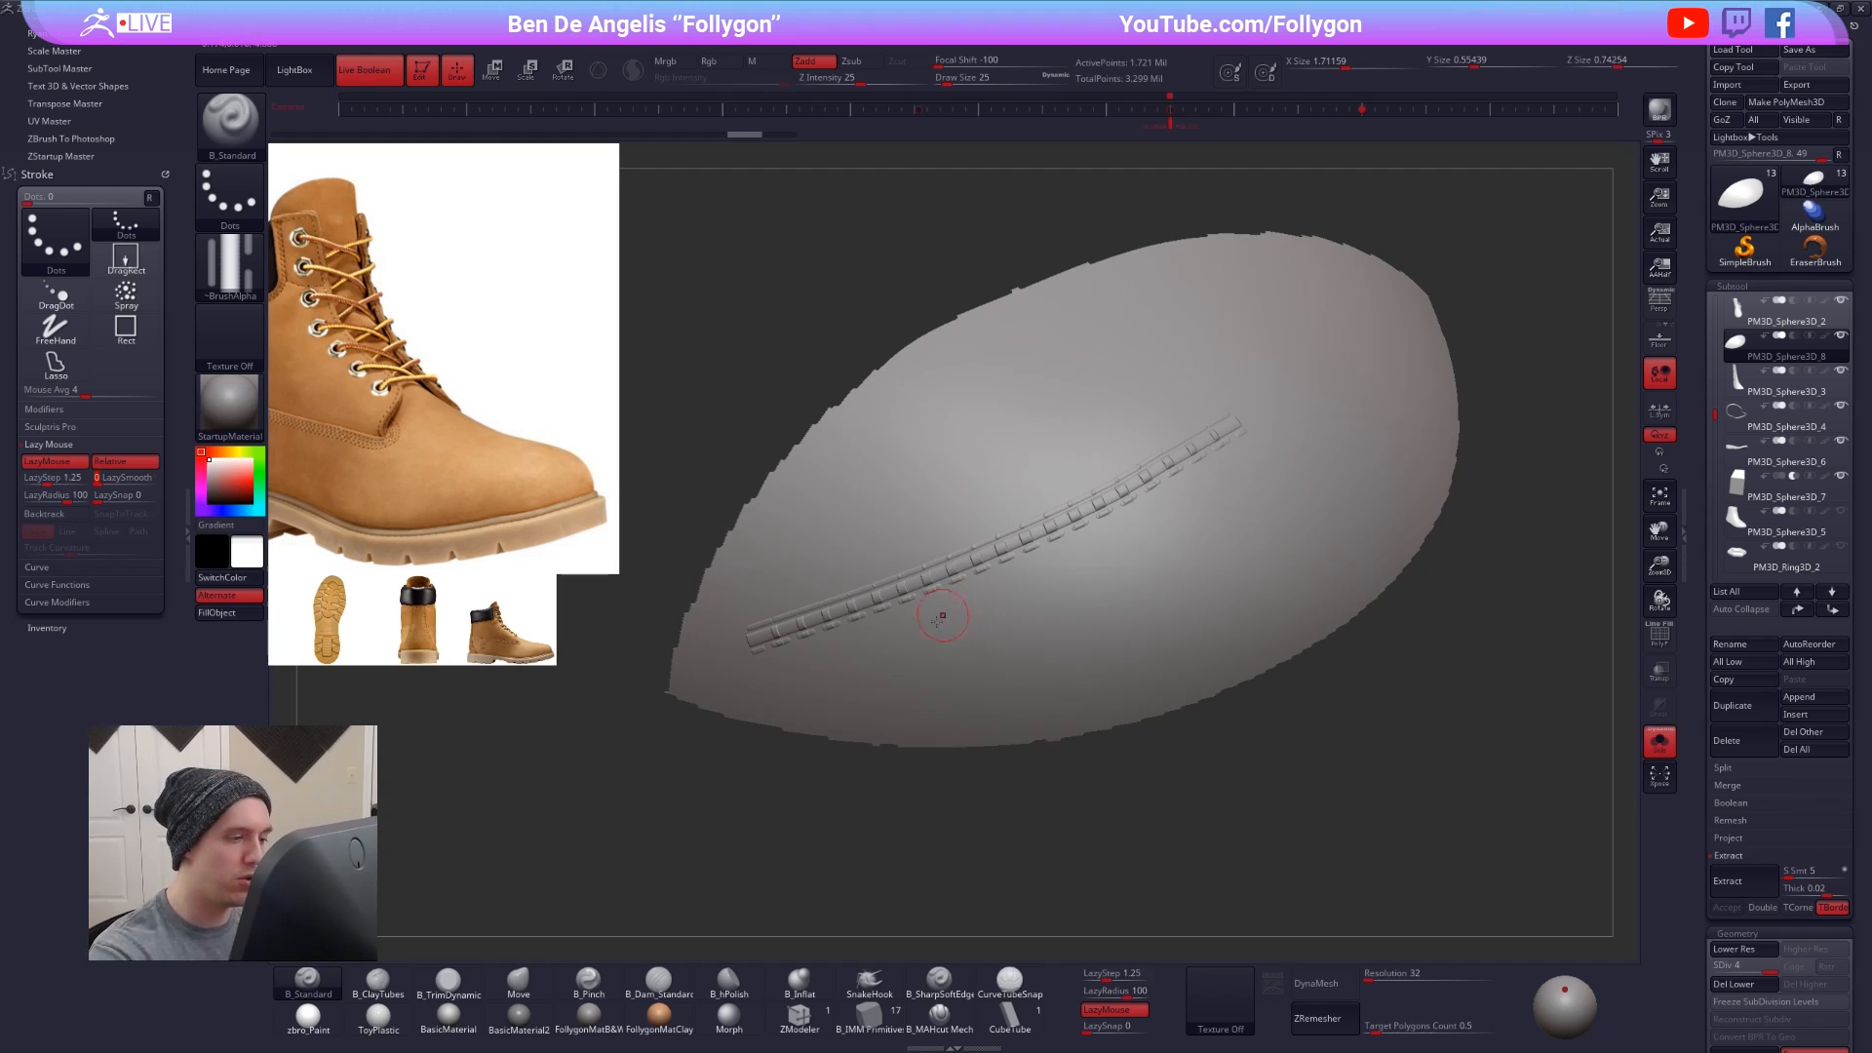
key("ctrl+z")
- Try a few more stitch strokes on the patch, including a curved one around the first, and undo them all
left_click_drag(801, 644, 1238, 390)
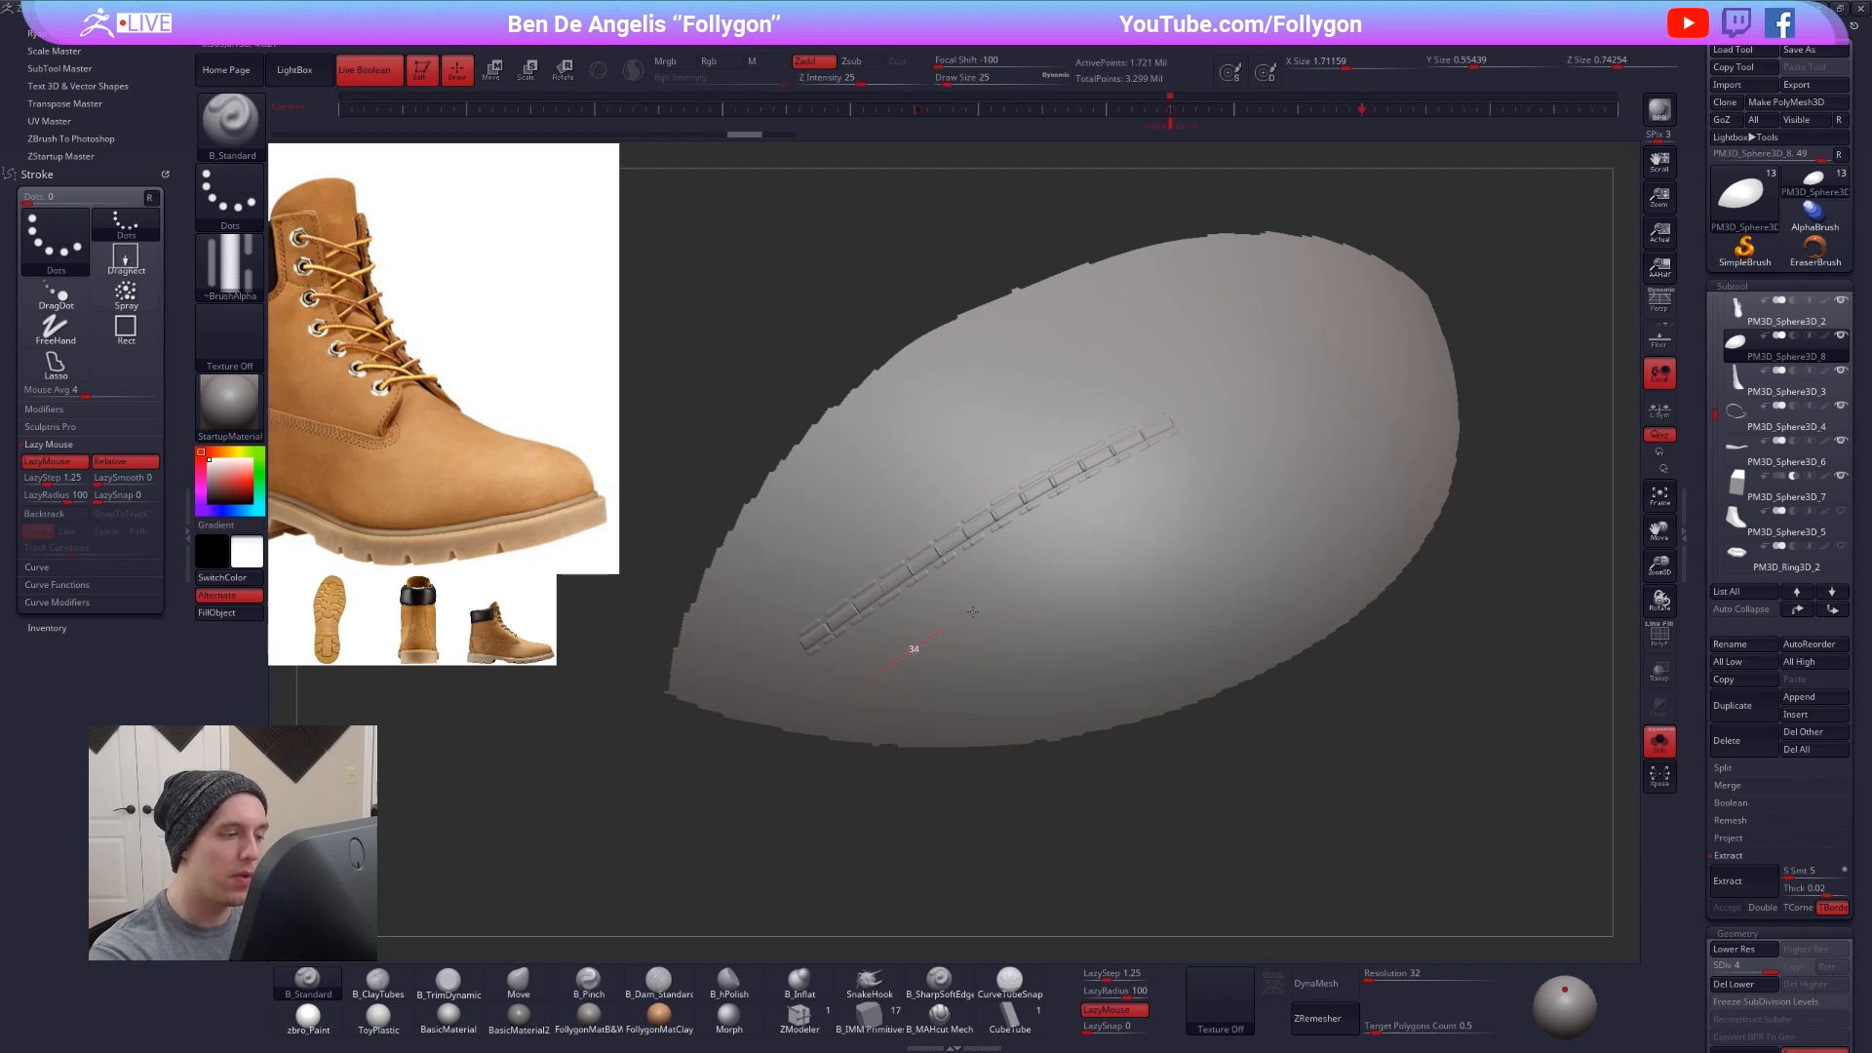
mouse_move(1295, 306)
left_mouse_down()
mouse_move(931, 502)
mouse_move(817, 609)
left_mouse_up()
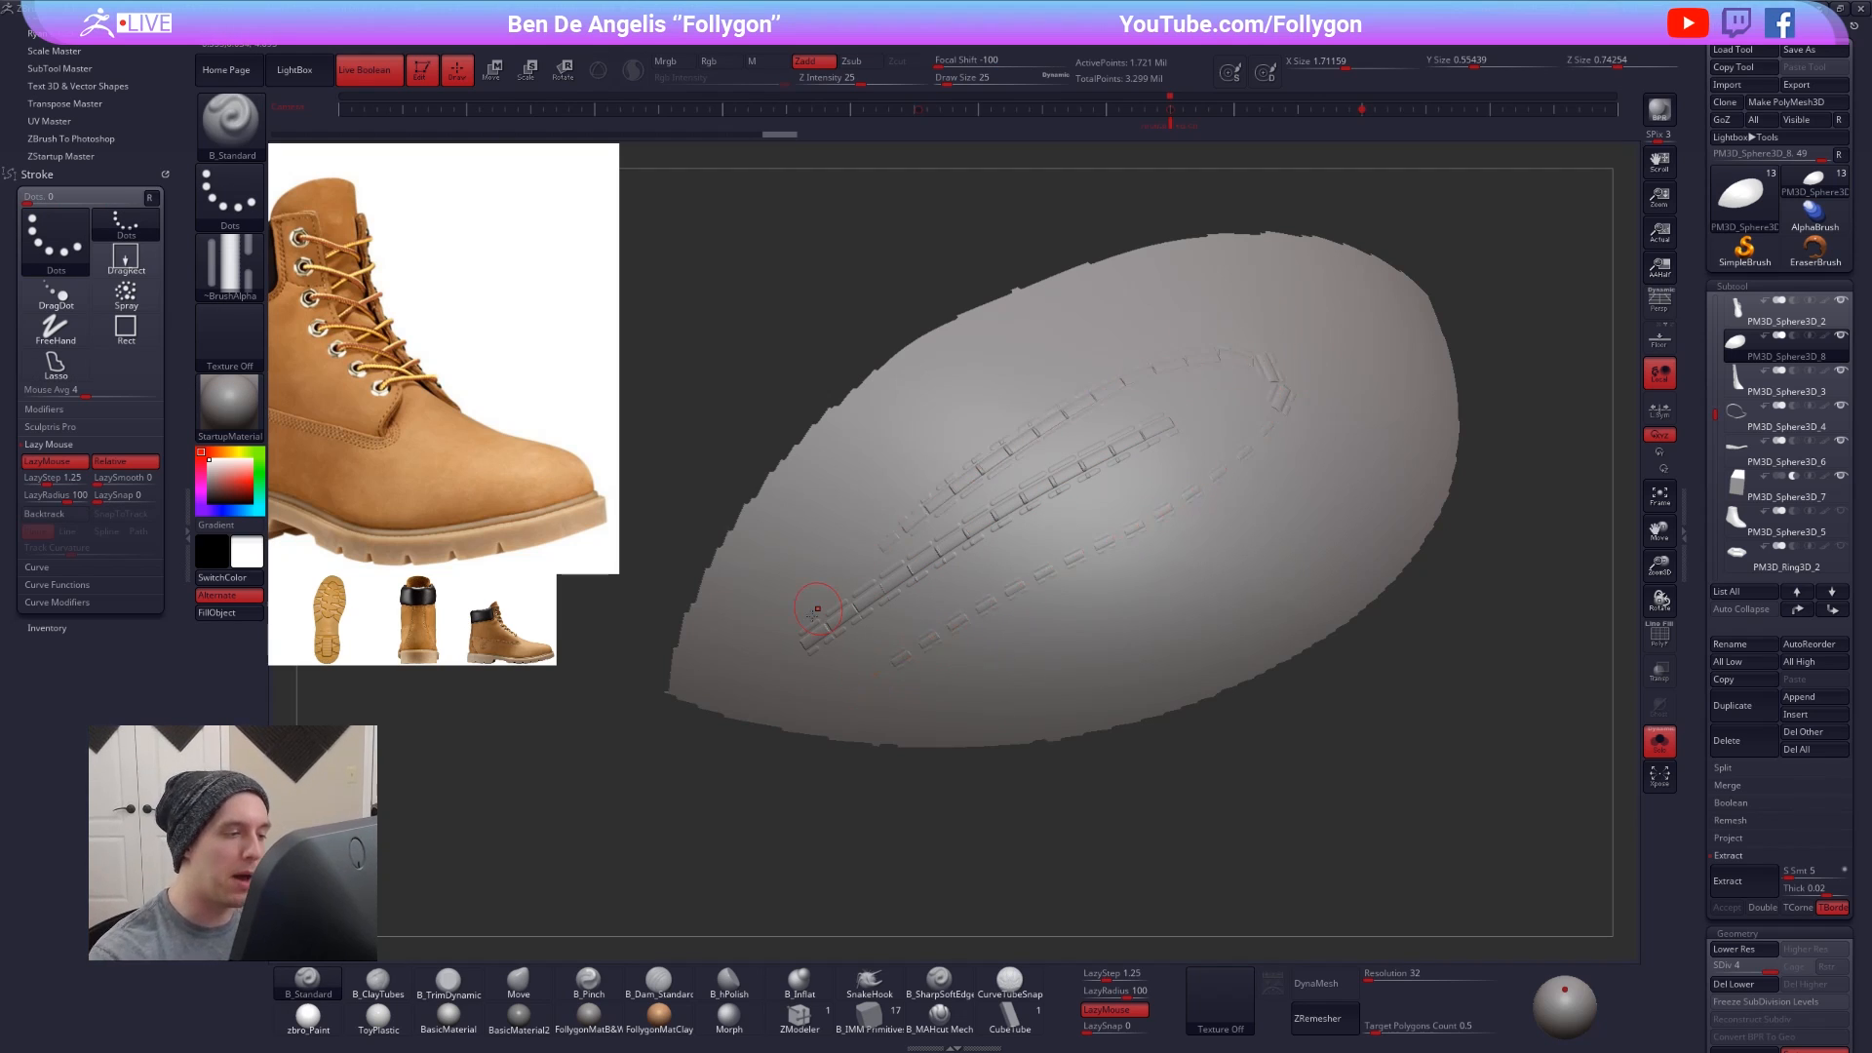
key("ctrl+z")
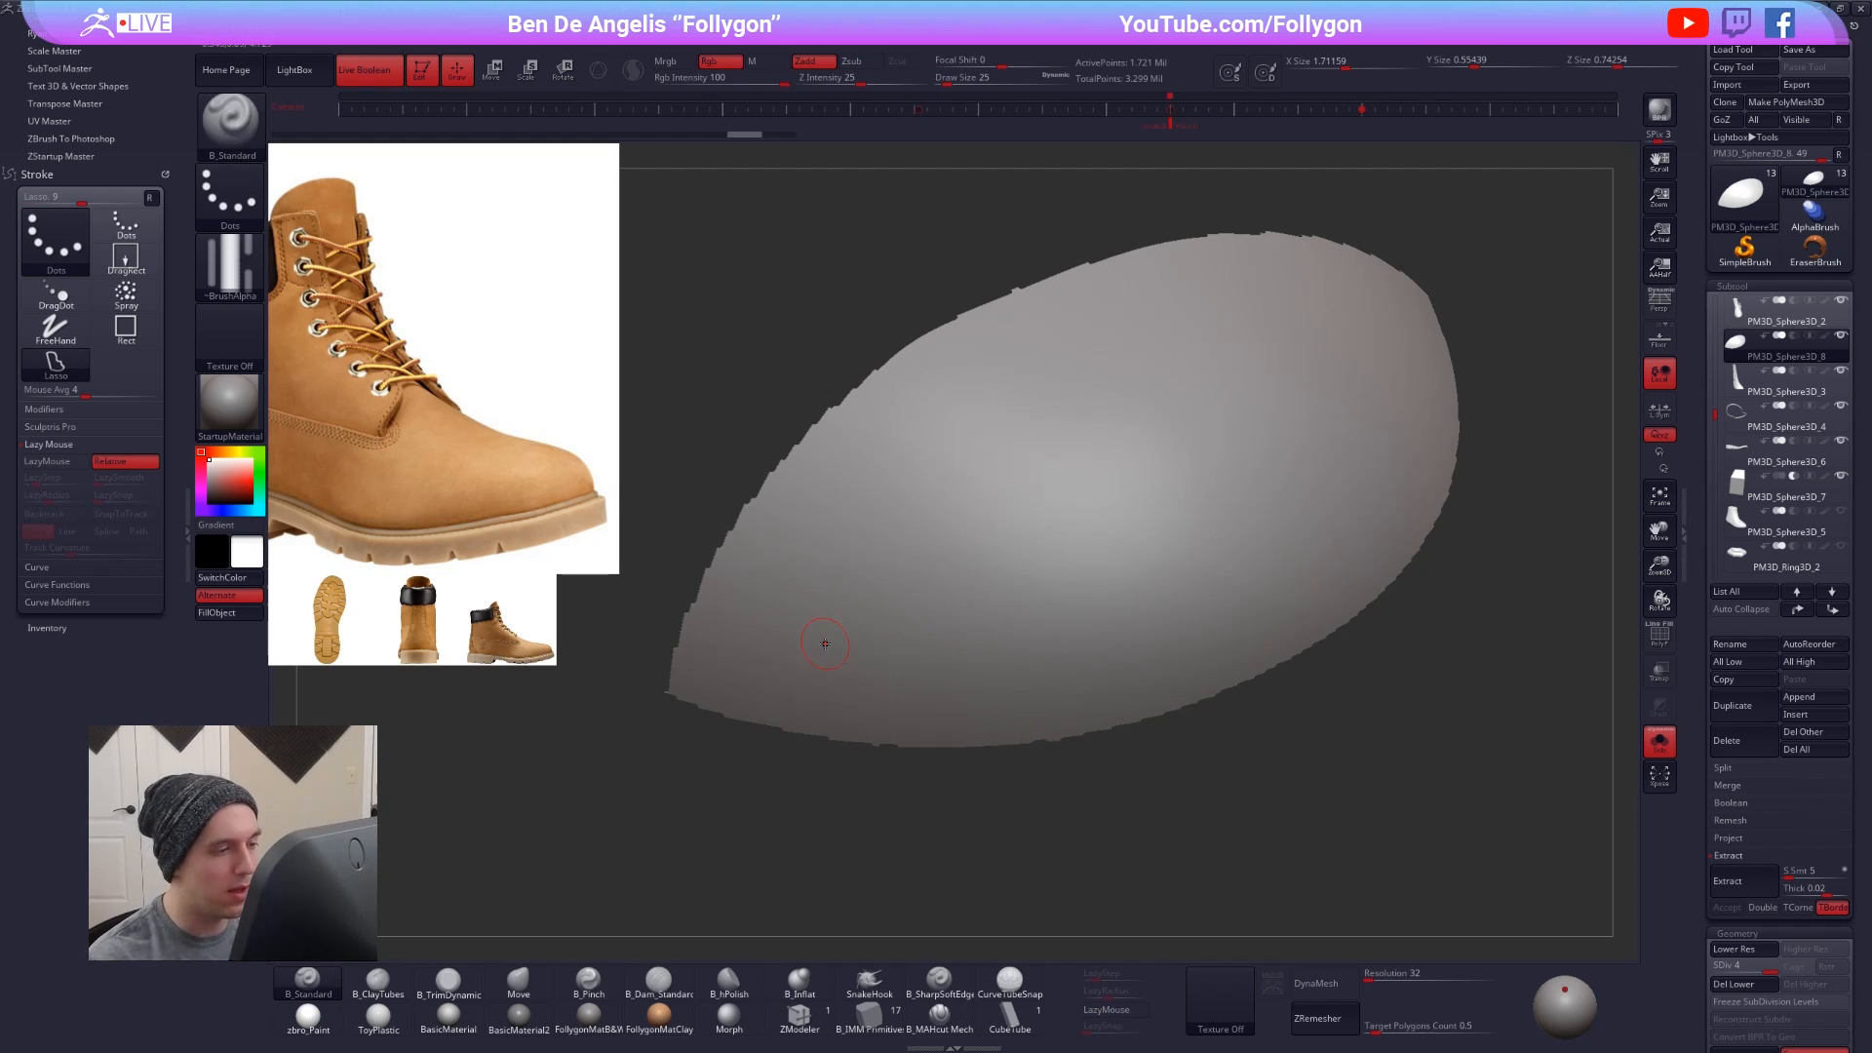
left_click_drag(859, 575, 1187, 412)
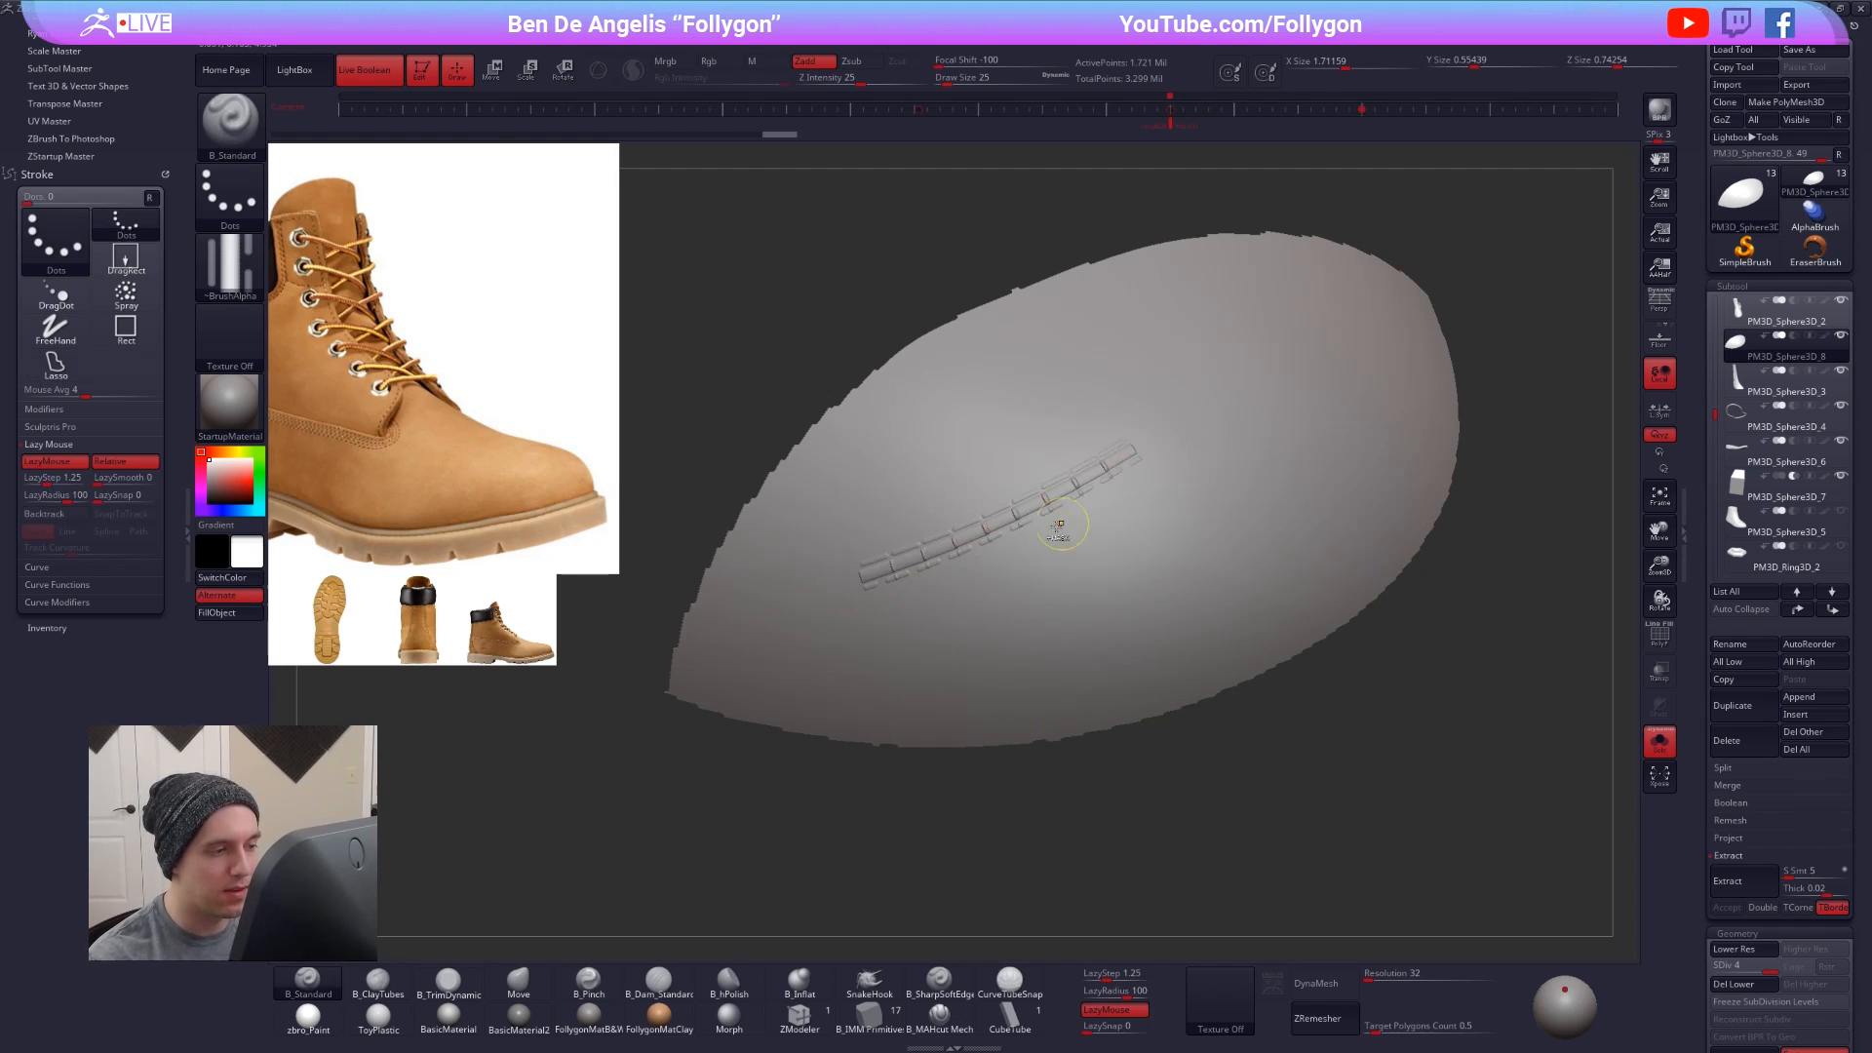
key("ctrl+z")
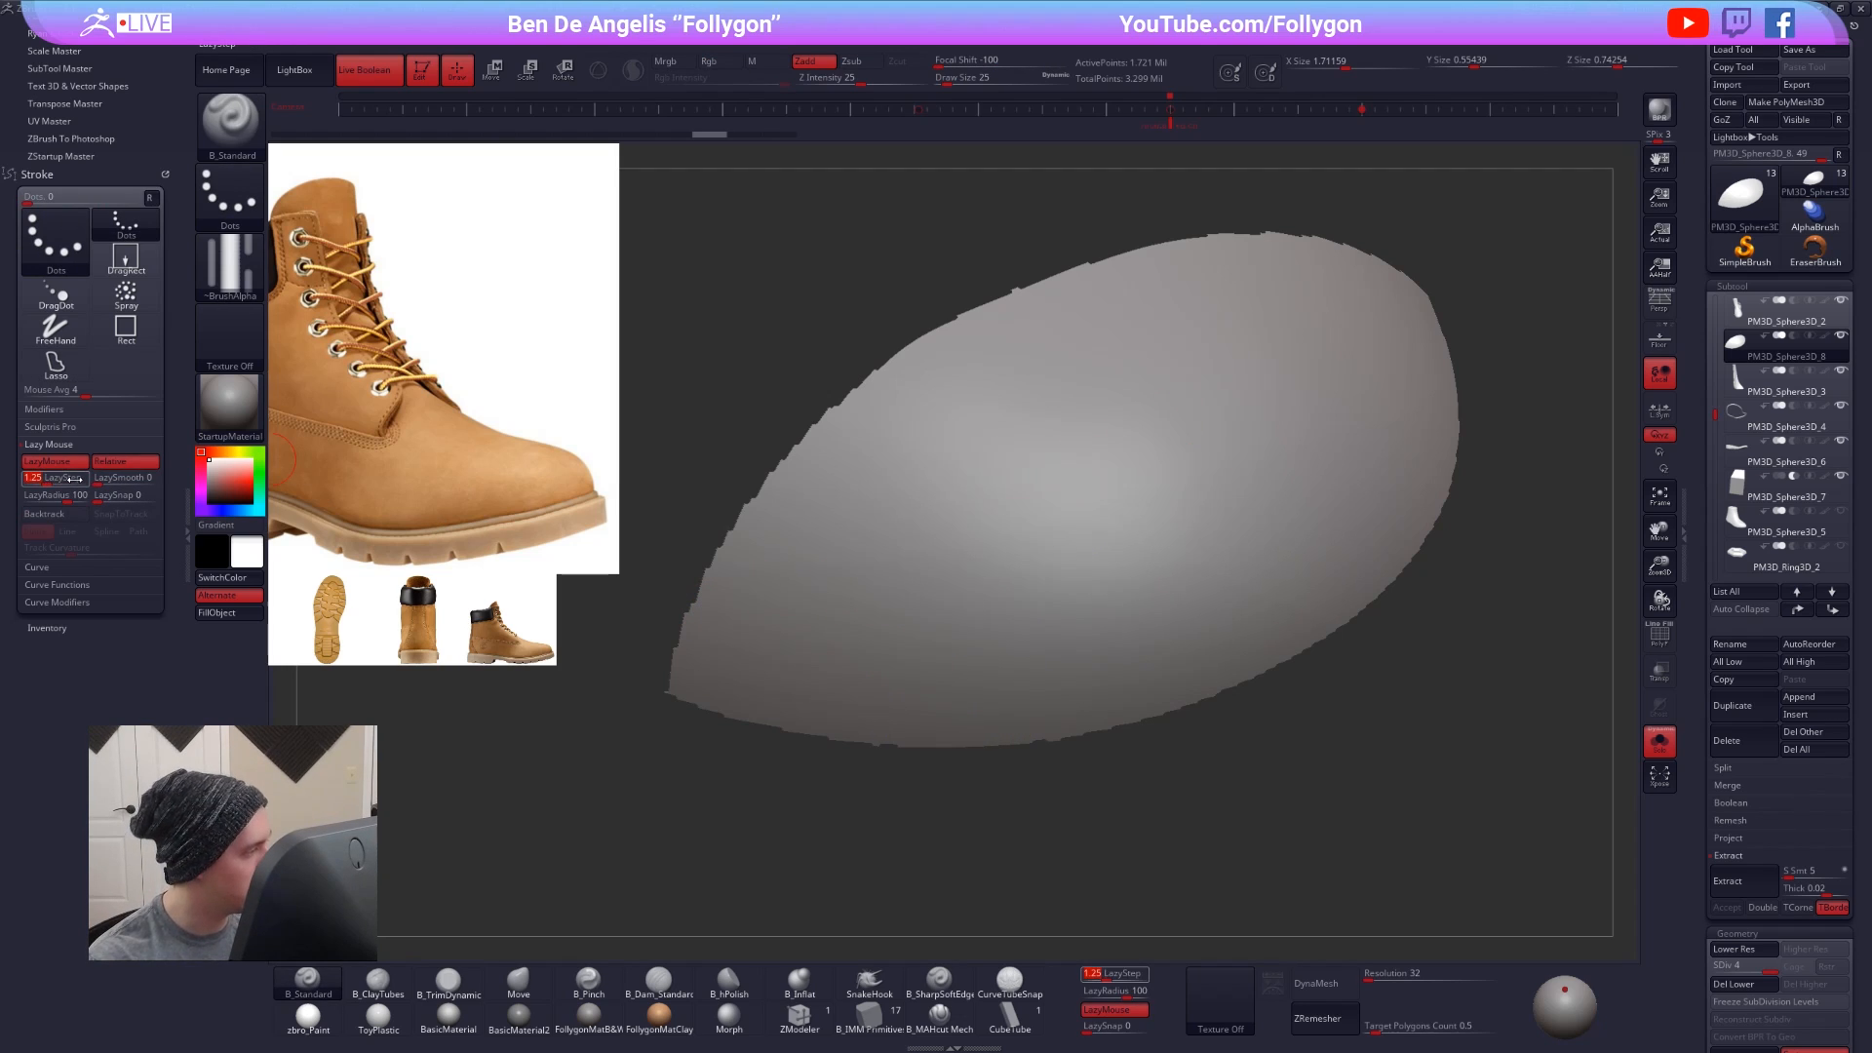
- Set the LazyStep to 1.34, try a diagonal stitch row across the patch and undo it
type("1.34")
key("Tab")
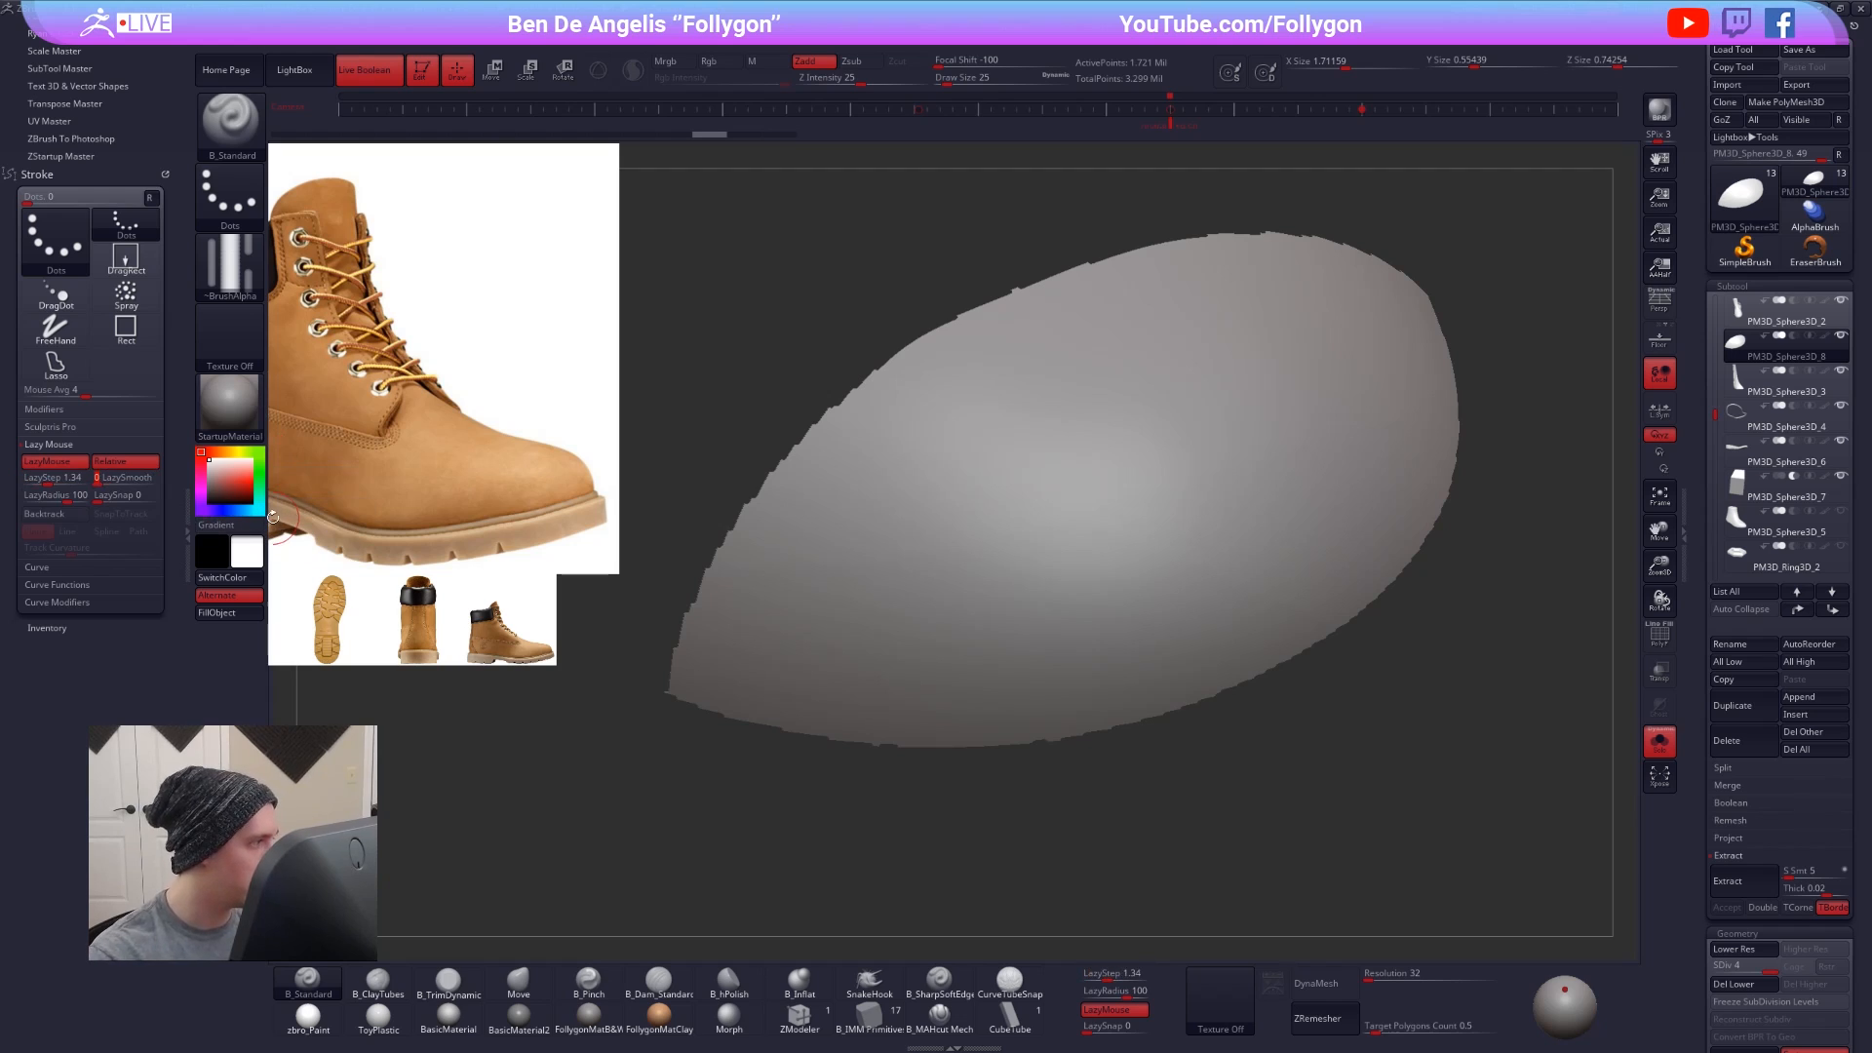
left_click_drag(874, 612, 1297, 438)
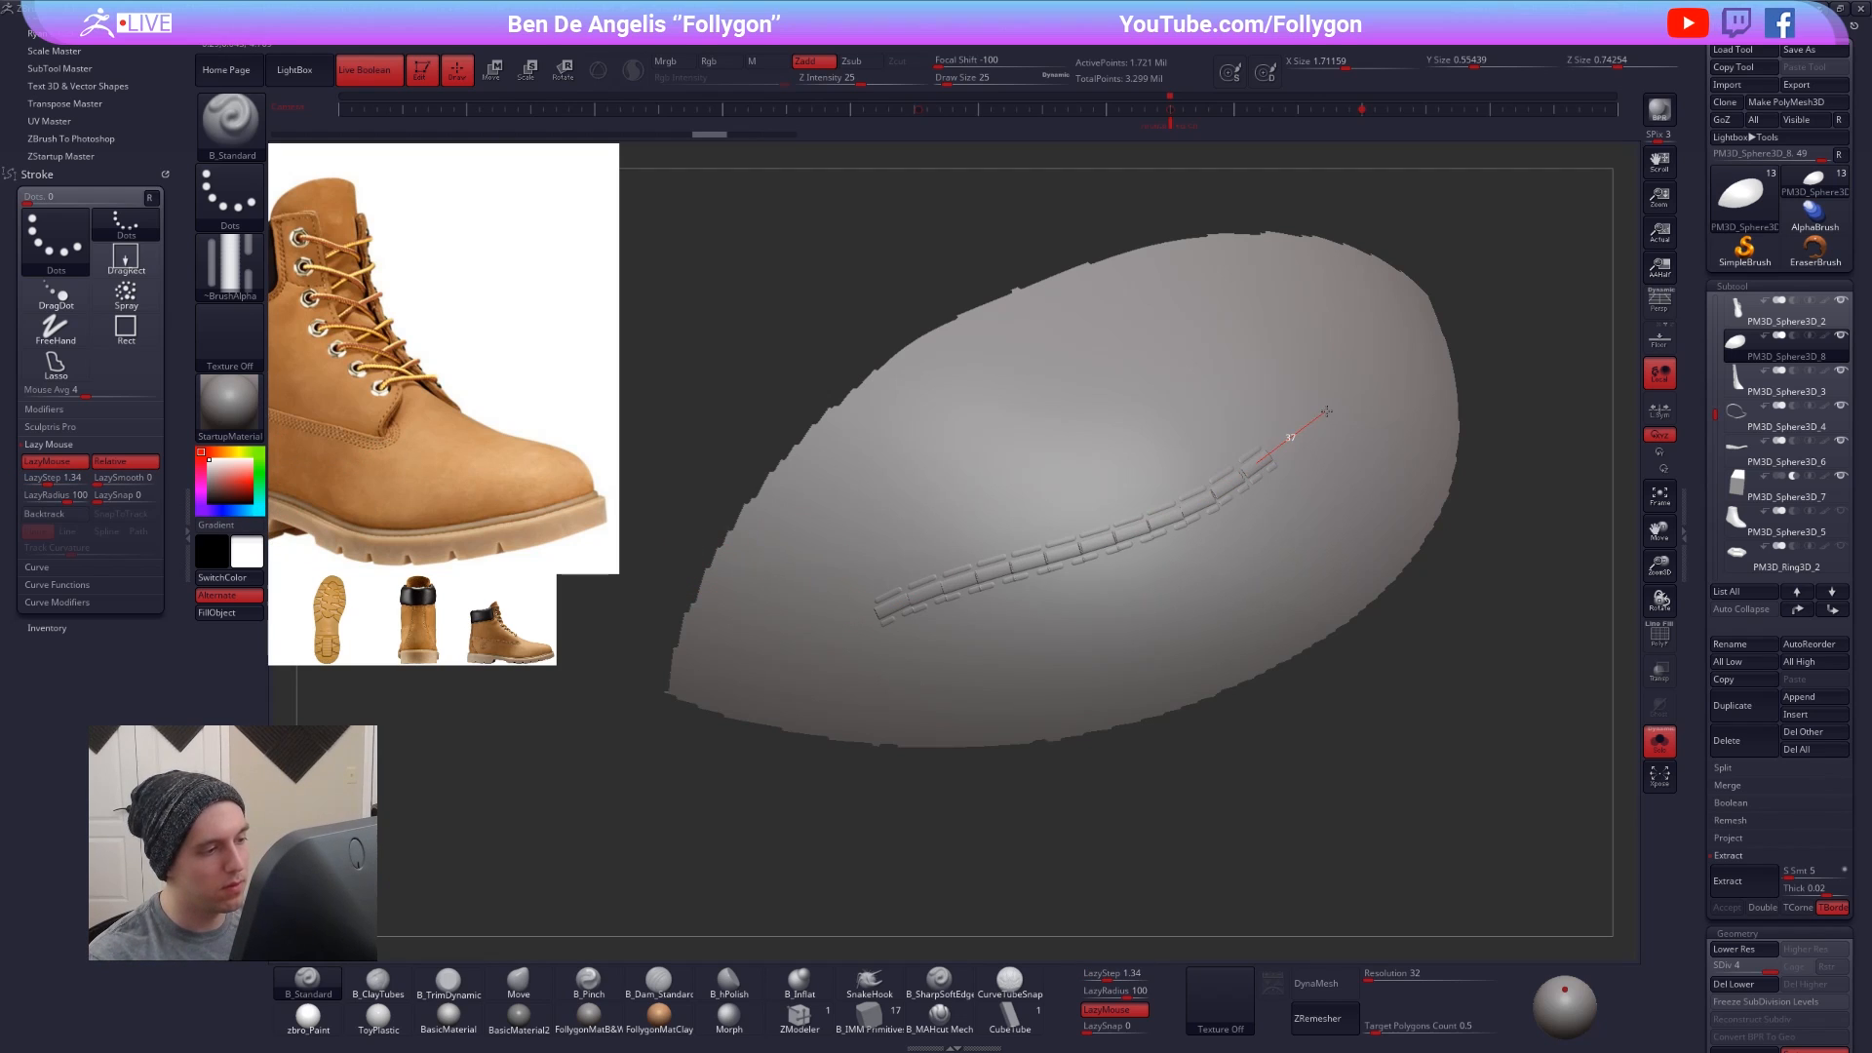
key("ctrl+z")
- Set the LazyStep to 1.4, test it with a long diagonal stitch row and undo that row
left_click(53, 479)
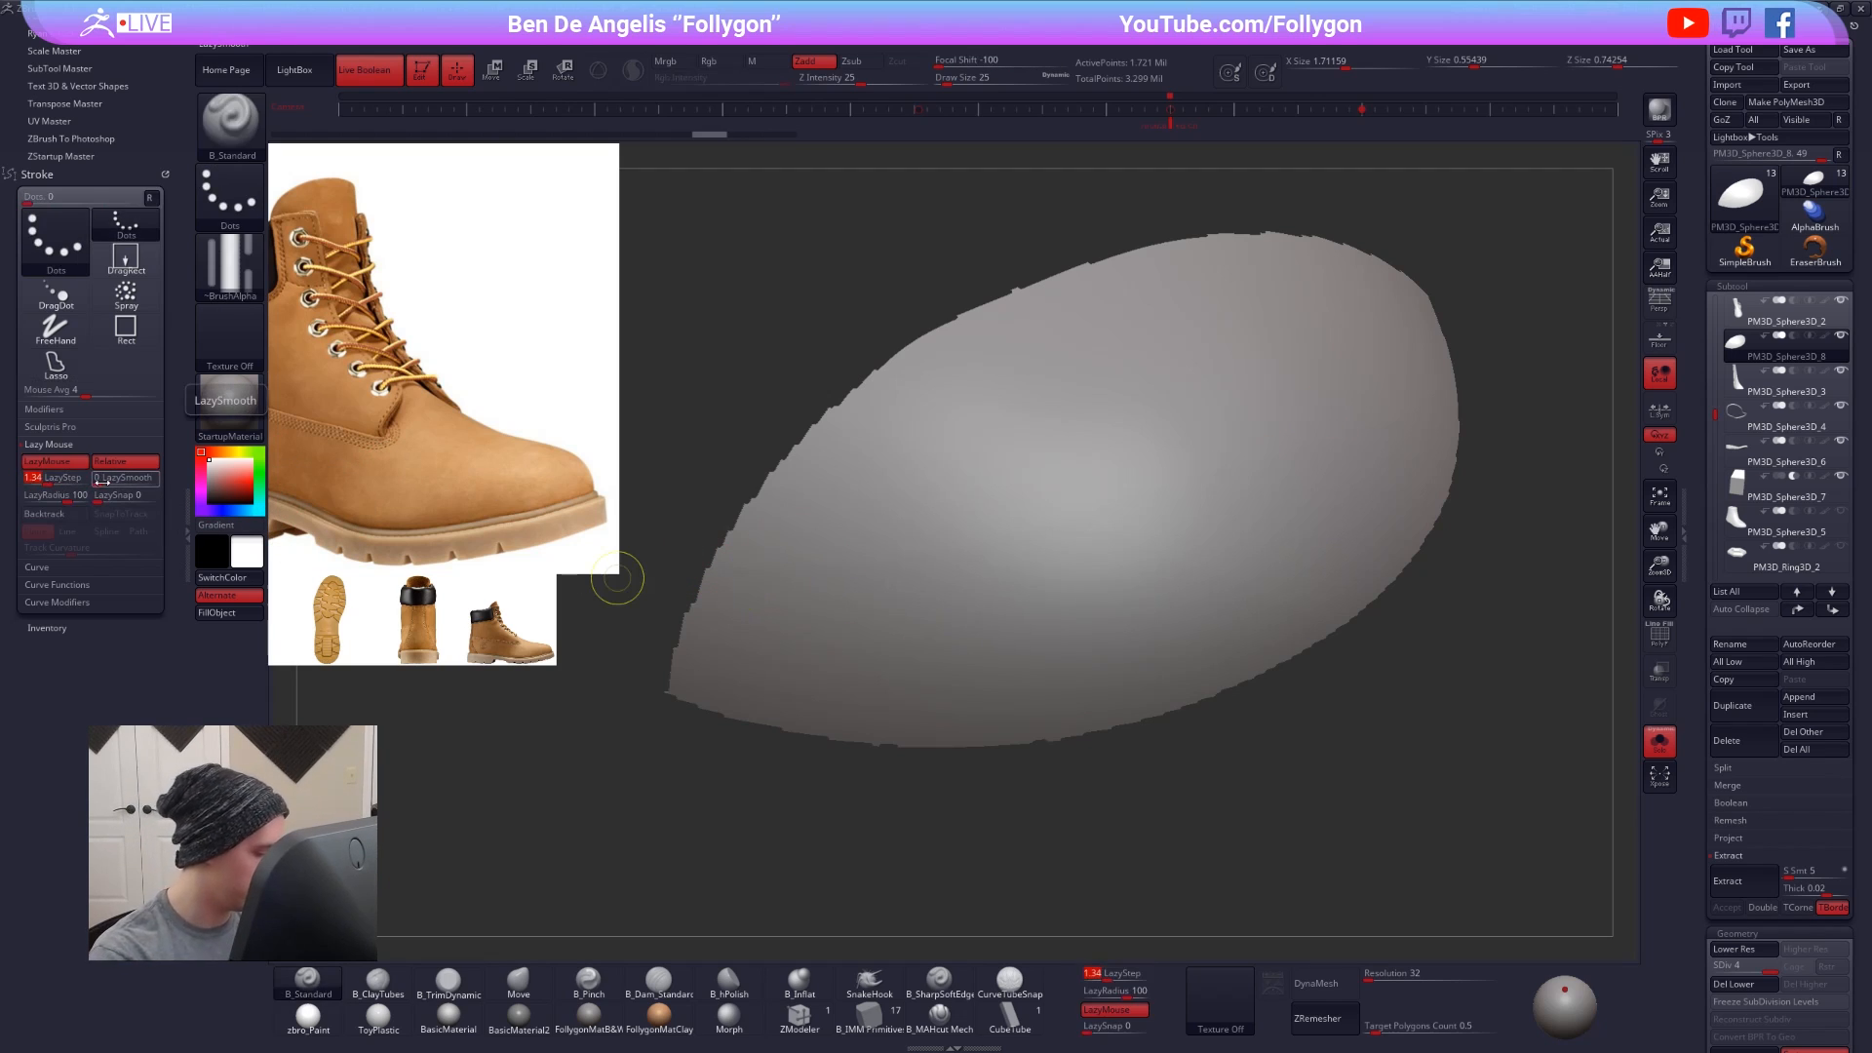
type("1.4")
key("Return")
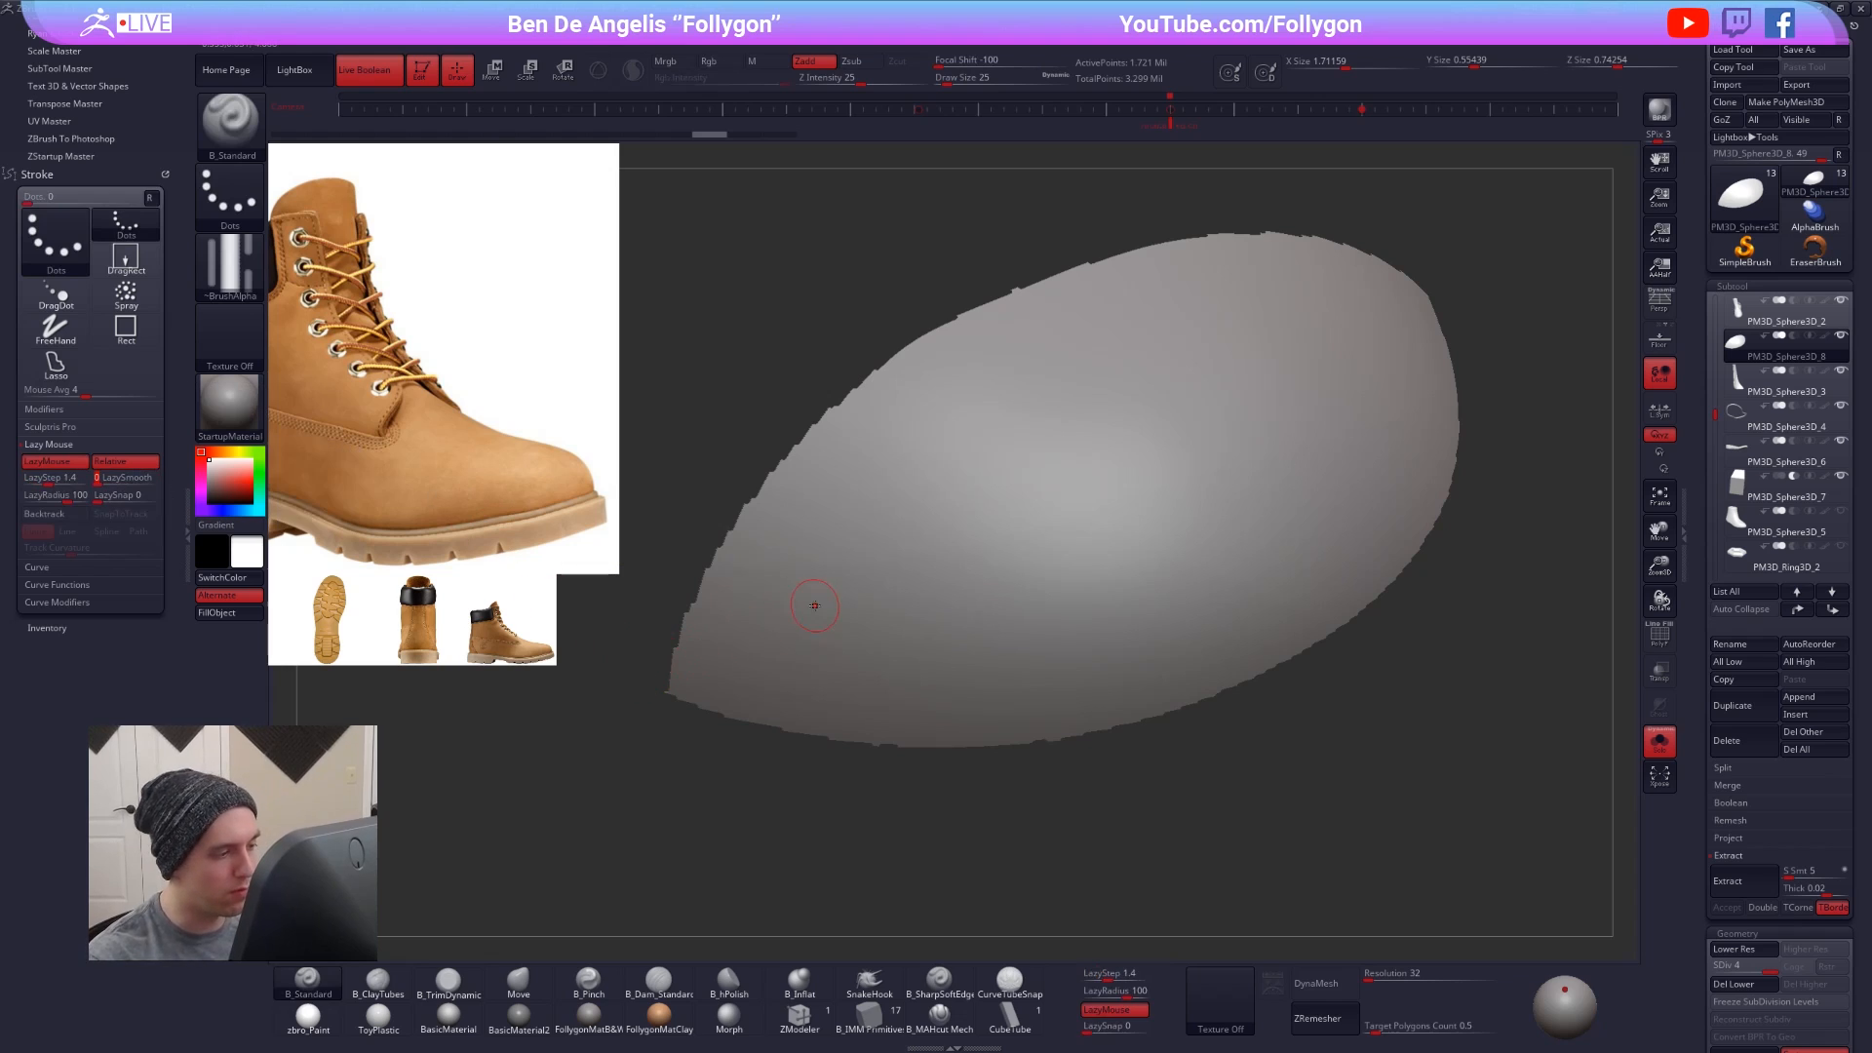
left_click_drag(835, 597, 1345, 385)
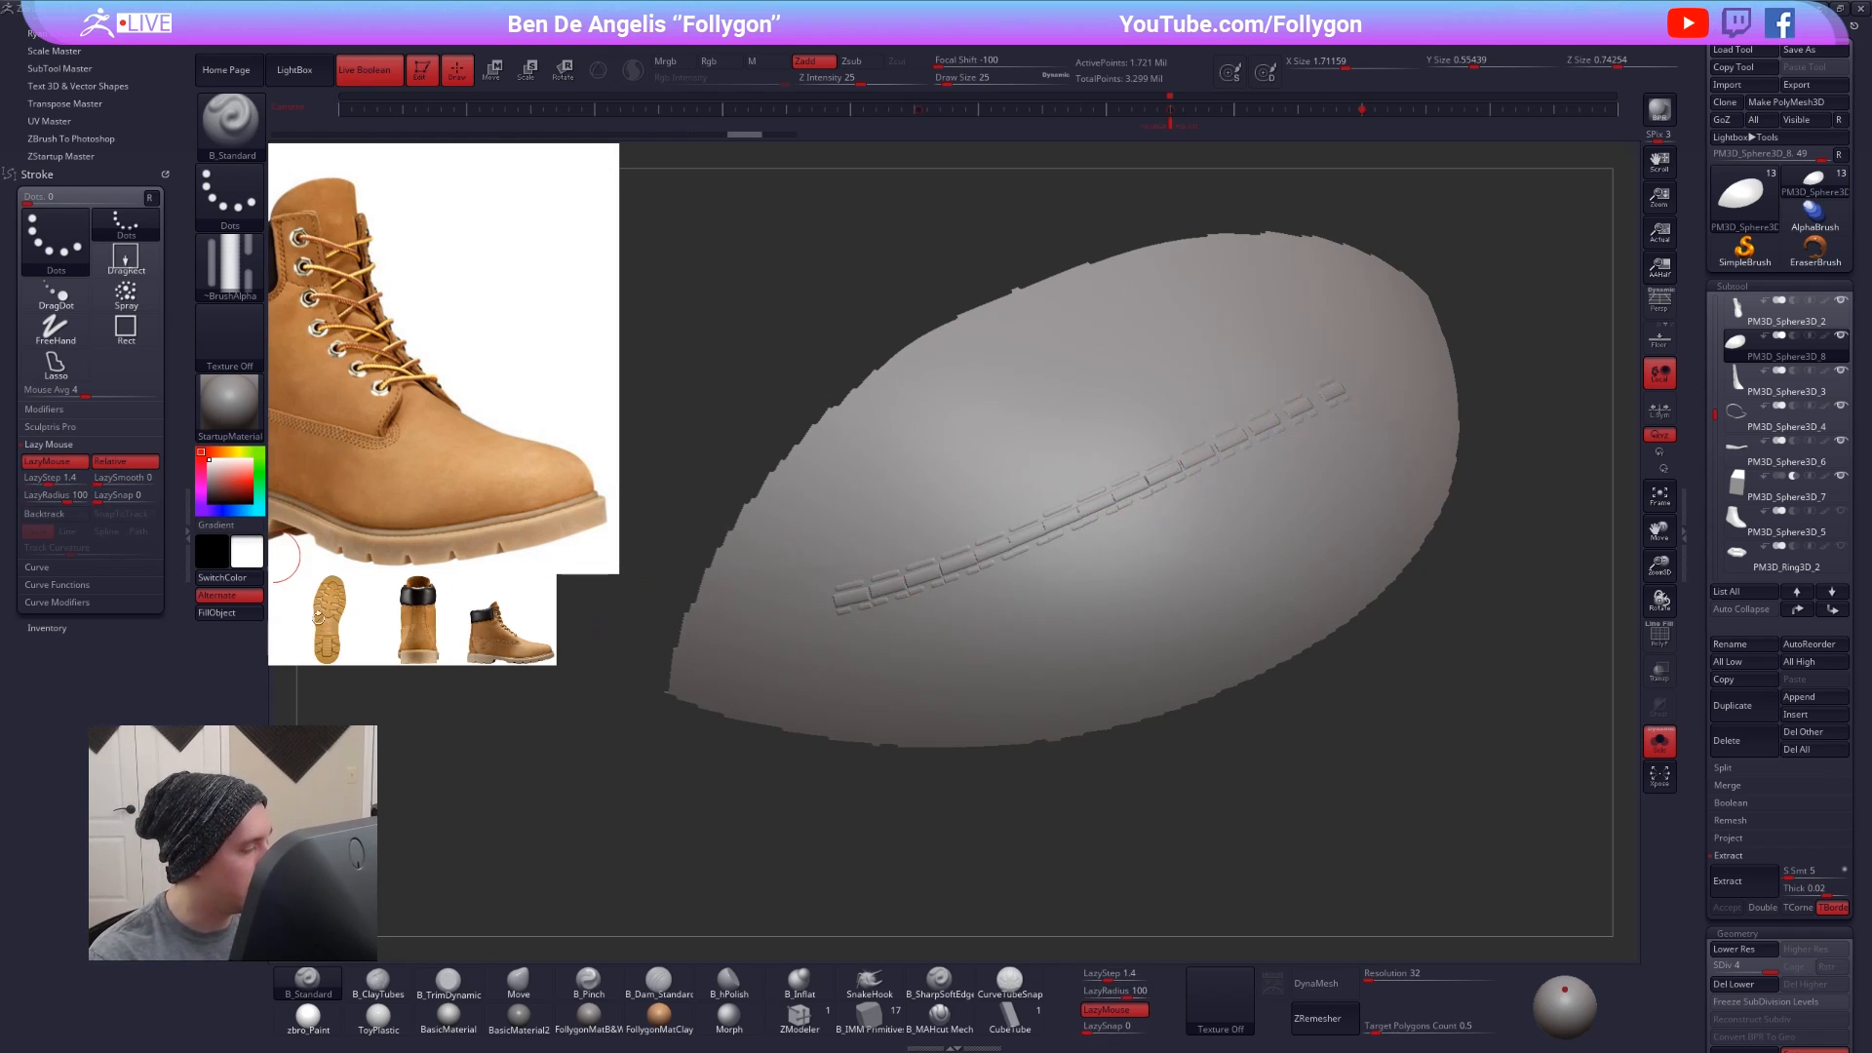
key("ctrl+z")
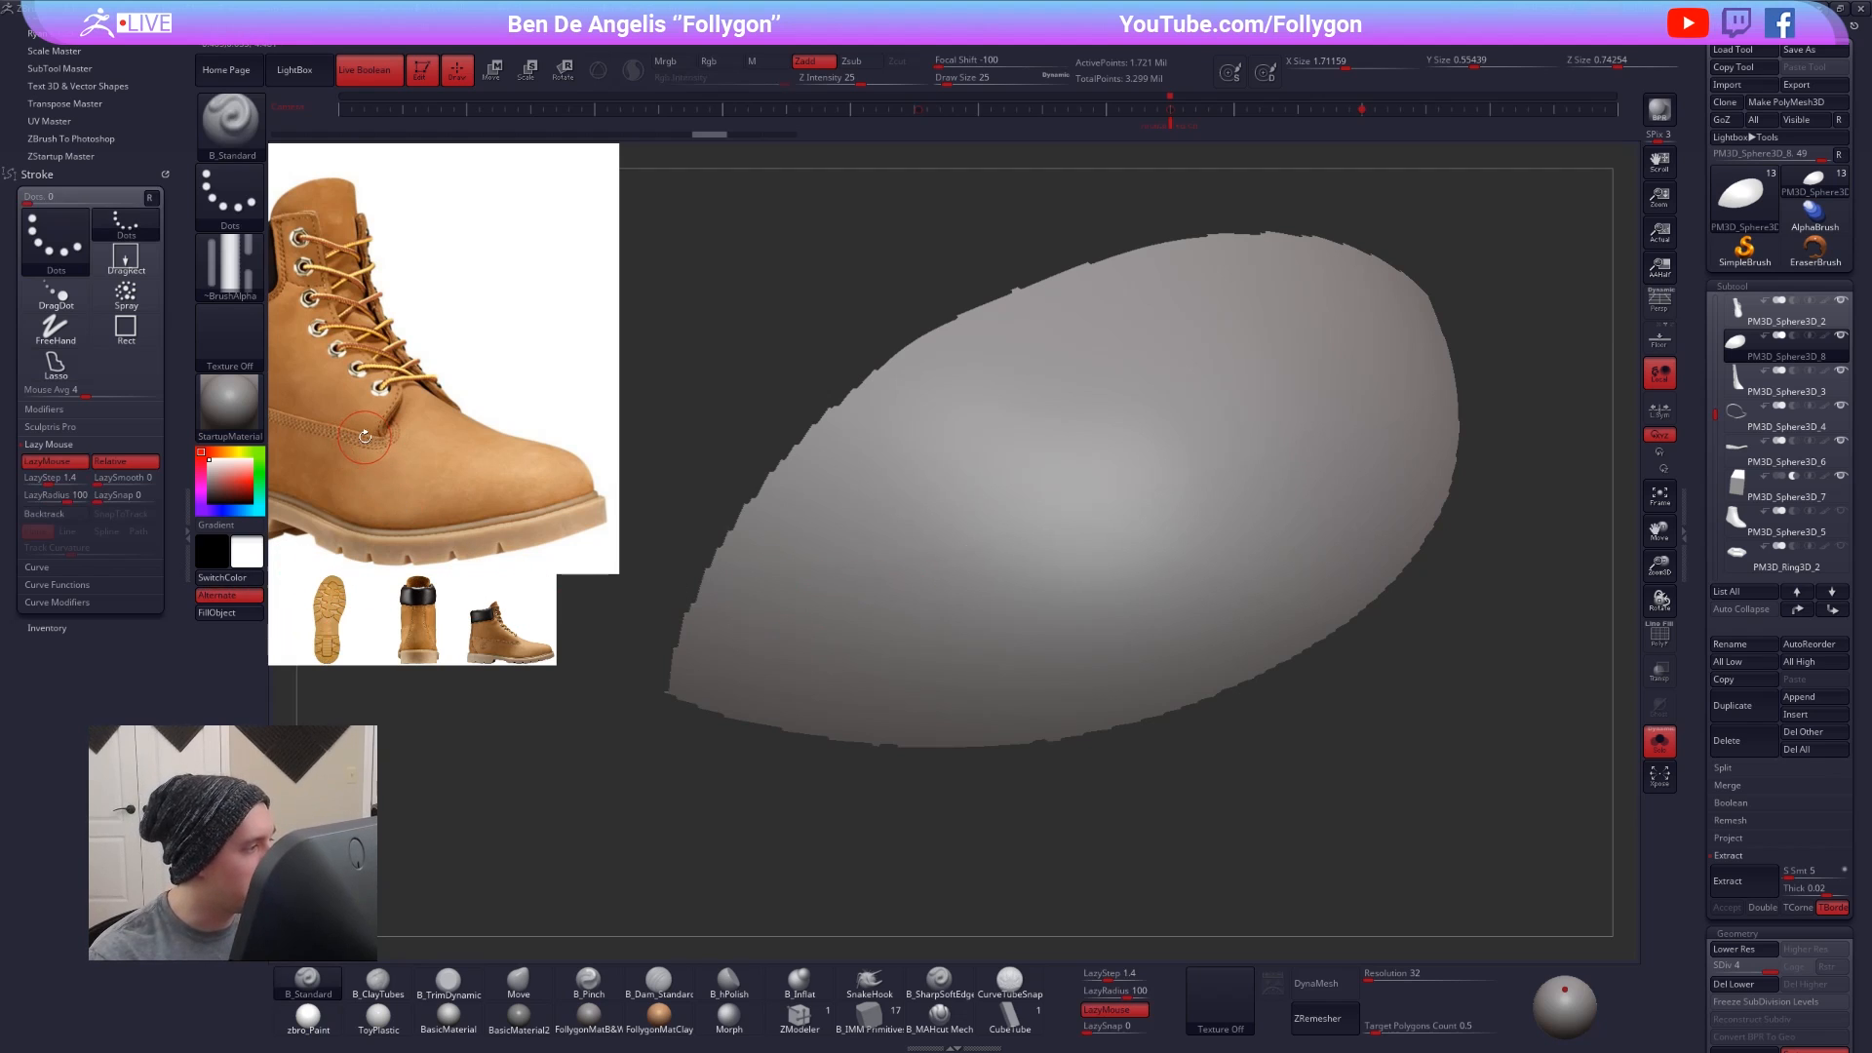
- Save the project and collapse the tray holding the stroke settings
key("ctrl+s")
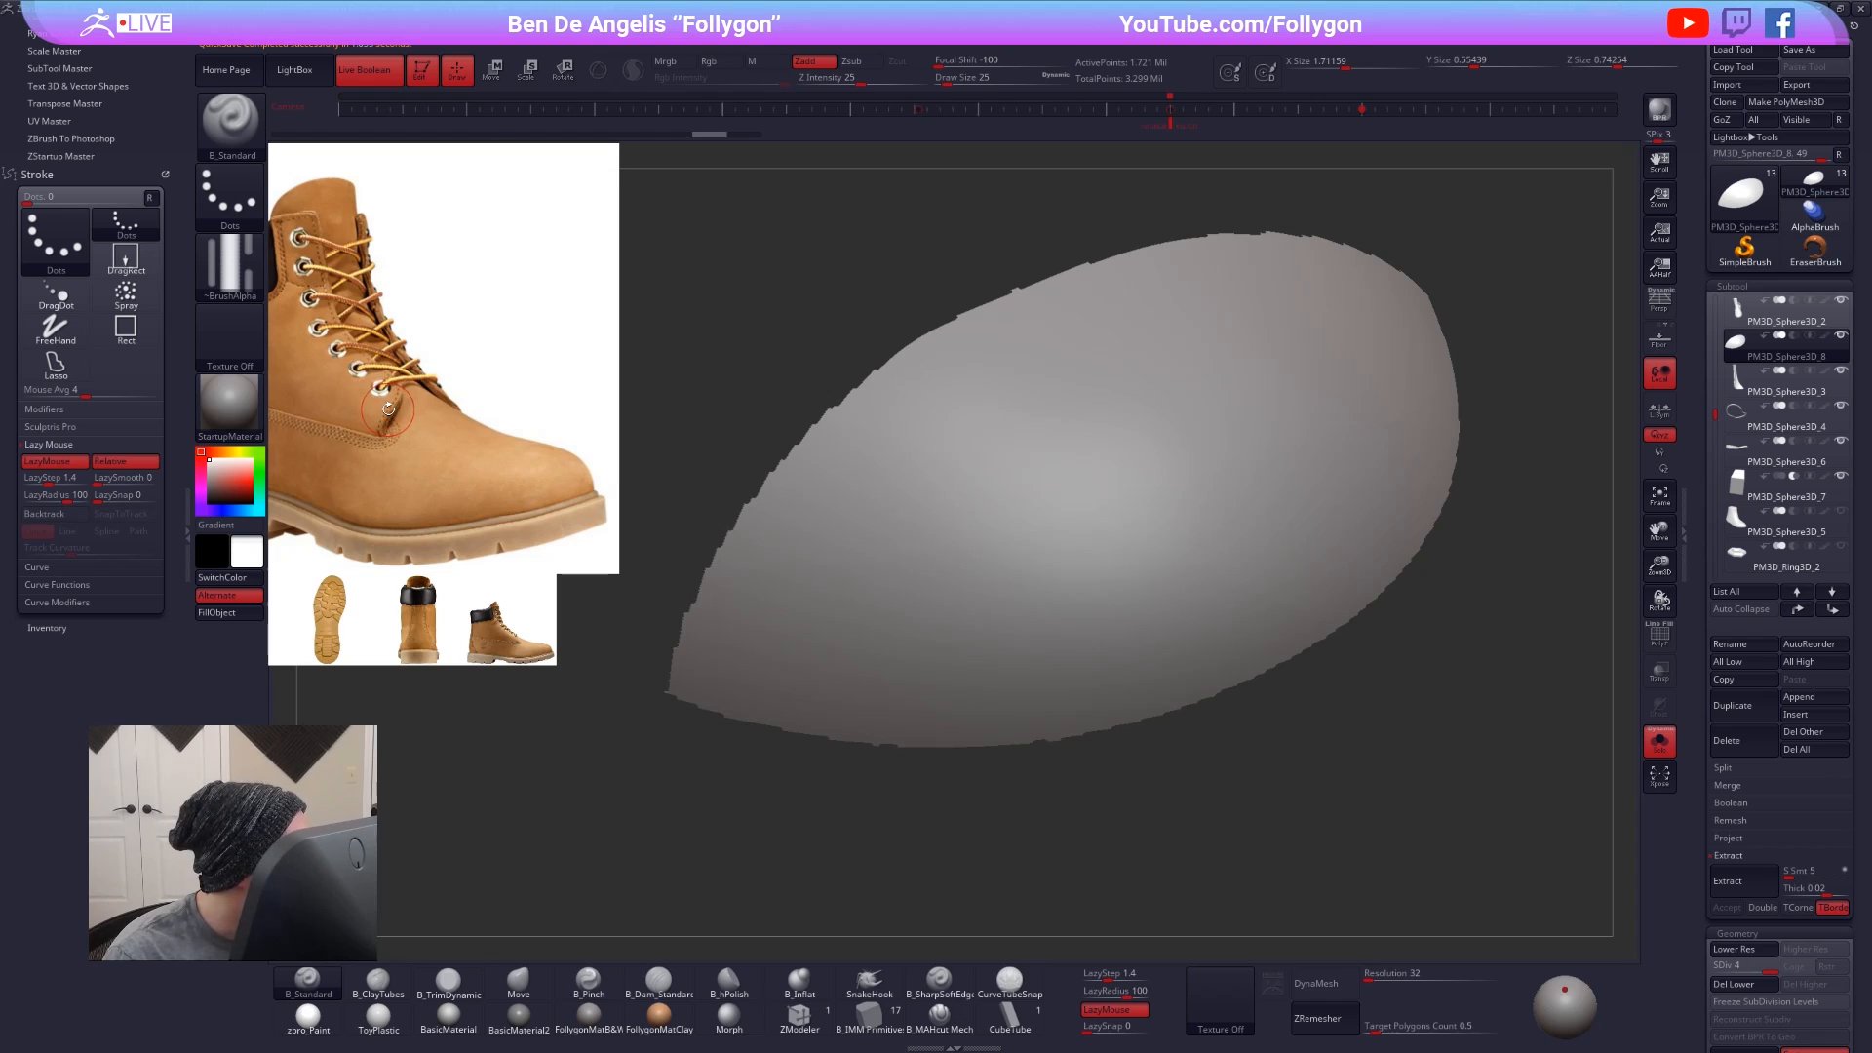
left_click(191, 488)
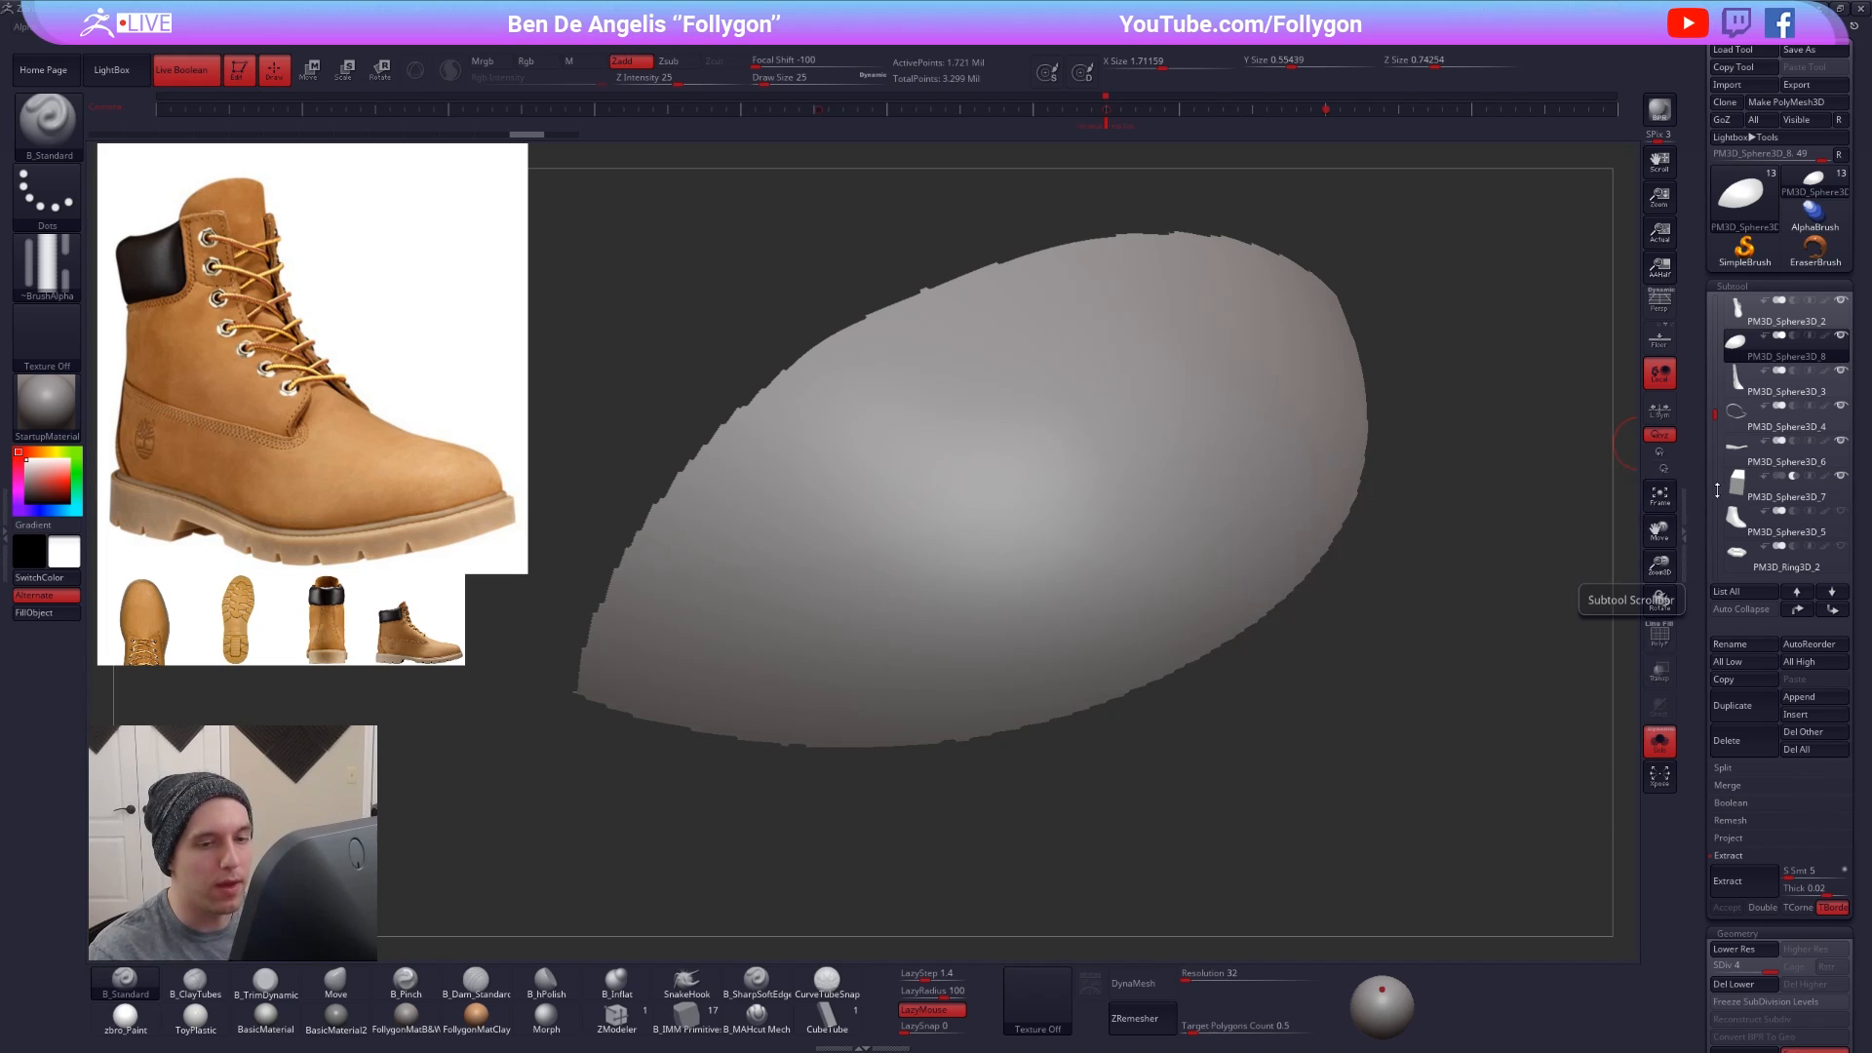
- Select the PM3D_Ring3D_2 subtool and duplicate it
left_click_drag(1714, 426, 1713, 518)
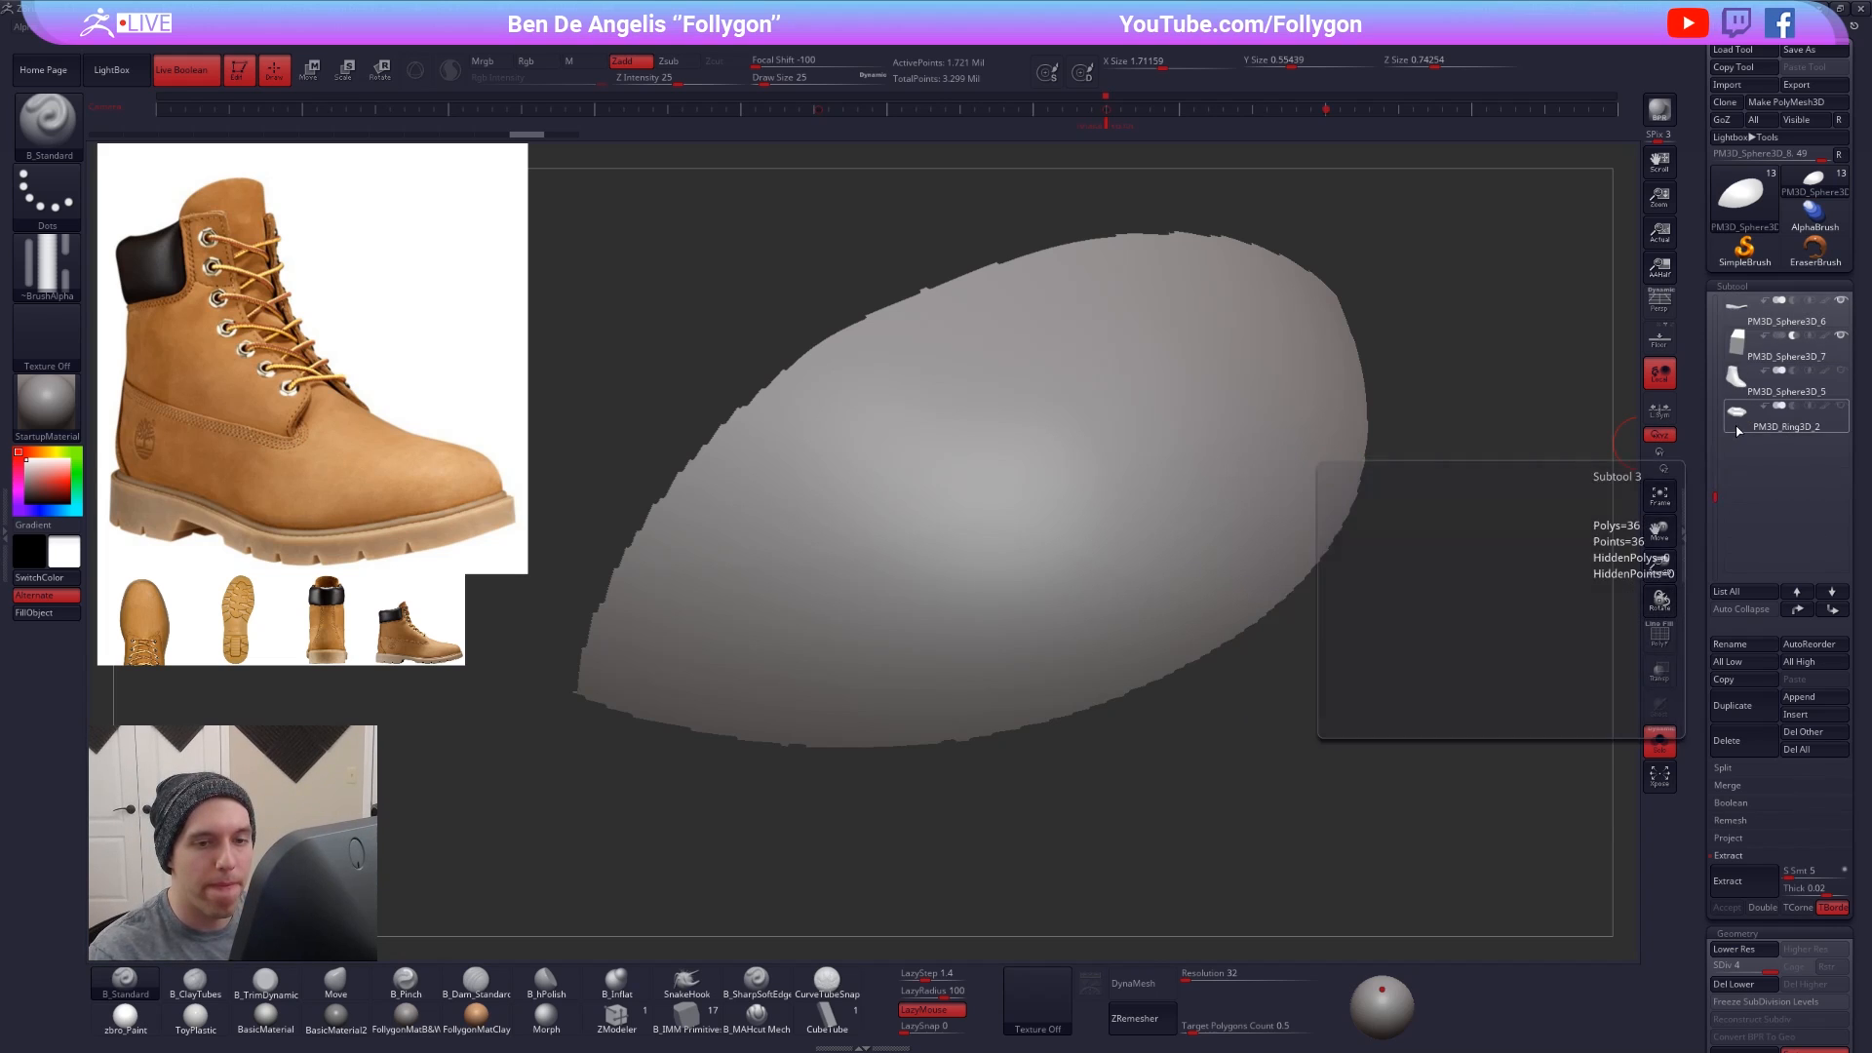
left_click(1782, 416)
left_click(1745, 704)
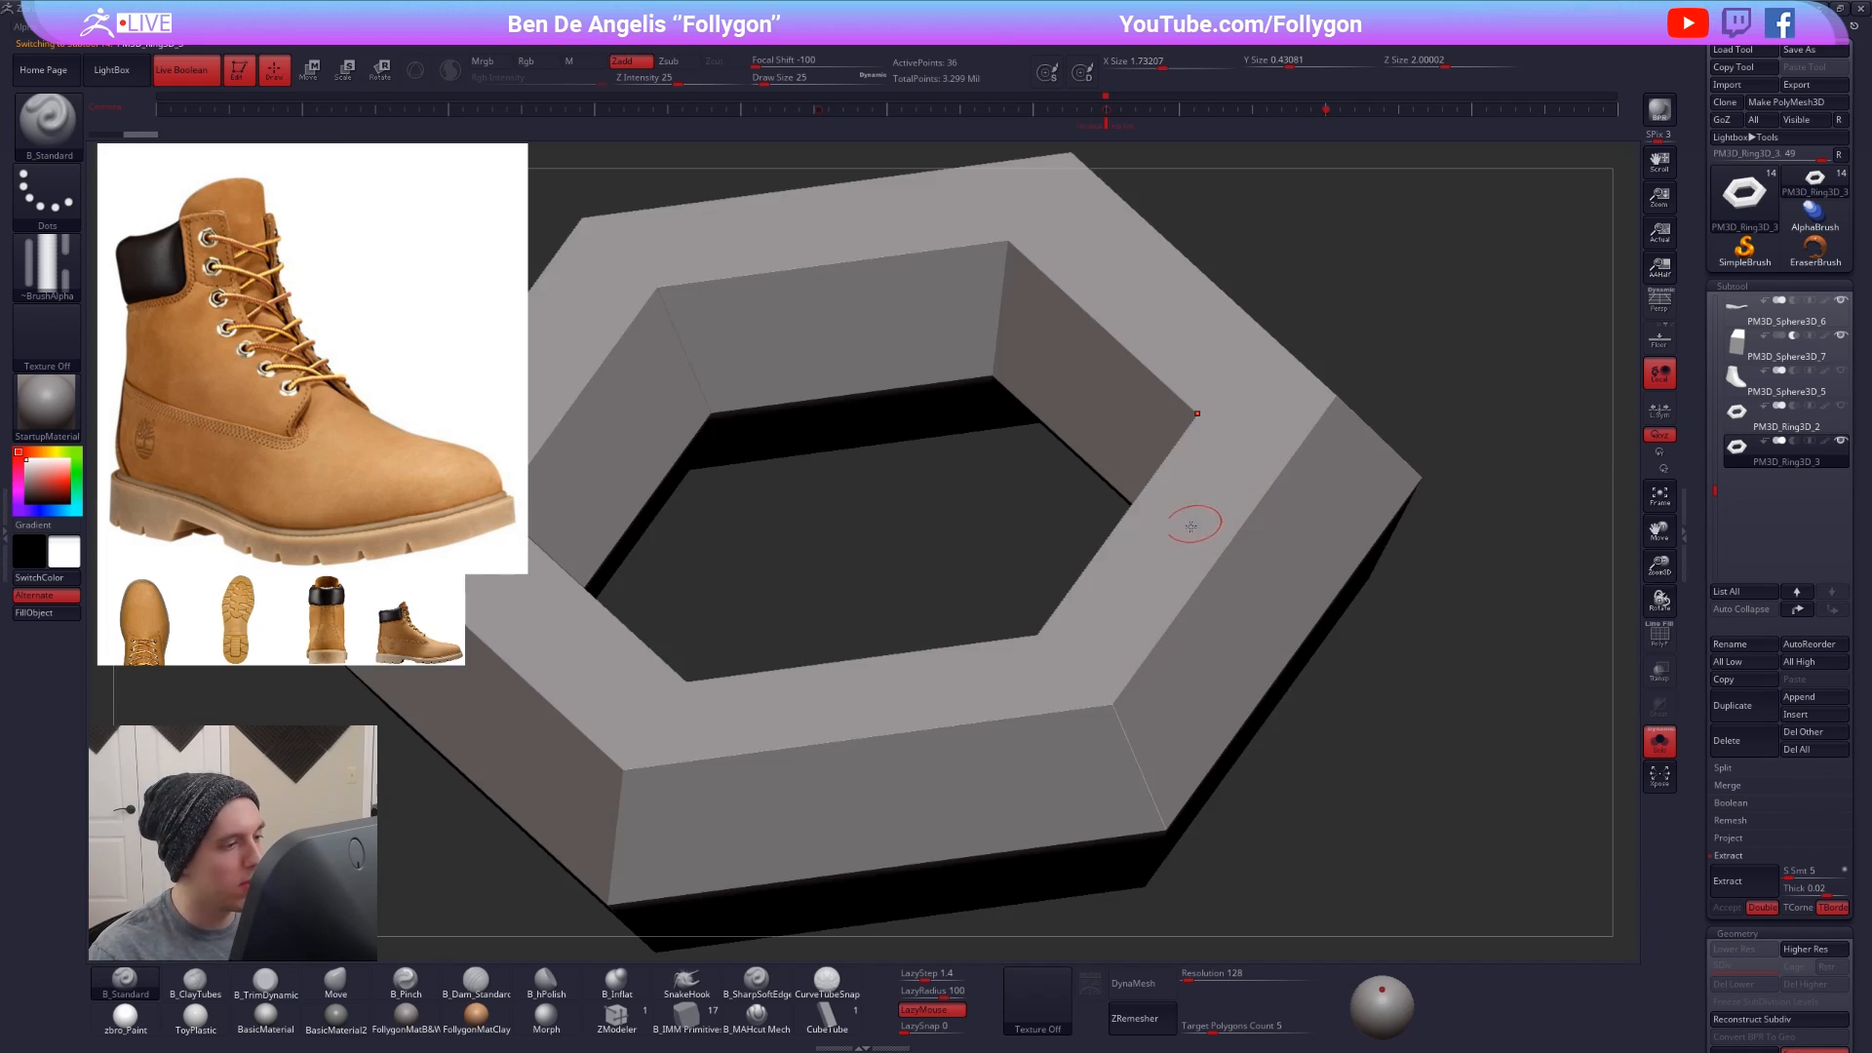
- Reinitialize the duplicated ring as a simple QCube with a lowered initialization resolution
right_click_drag(1173, 473, 1187, 594, "shift")
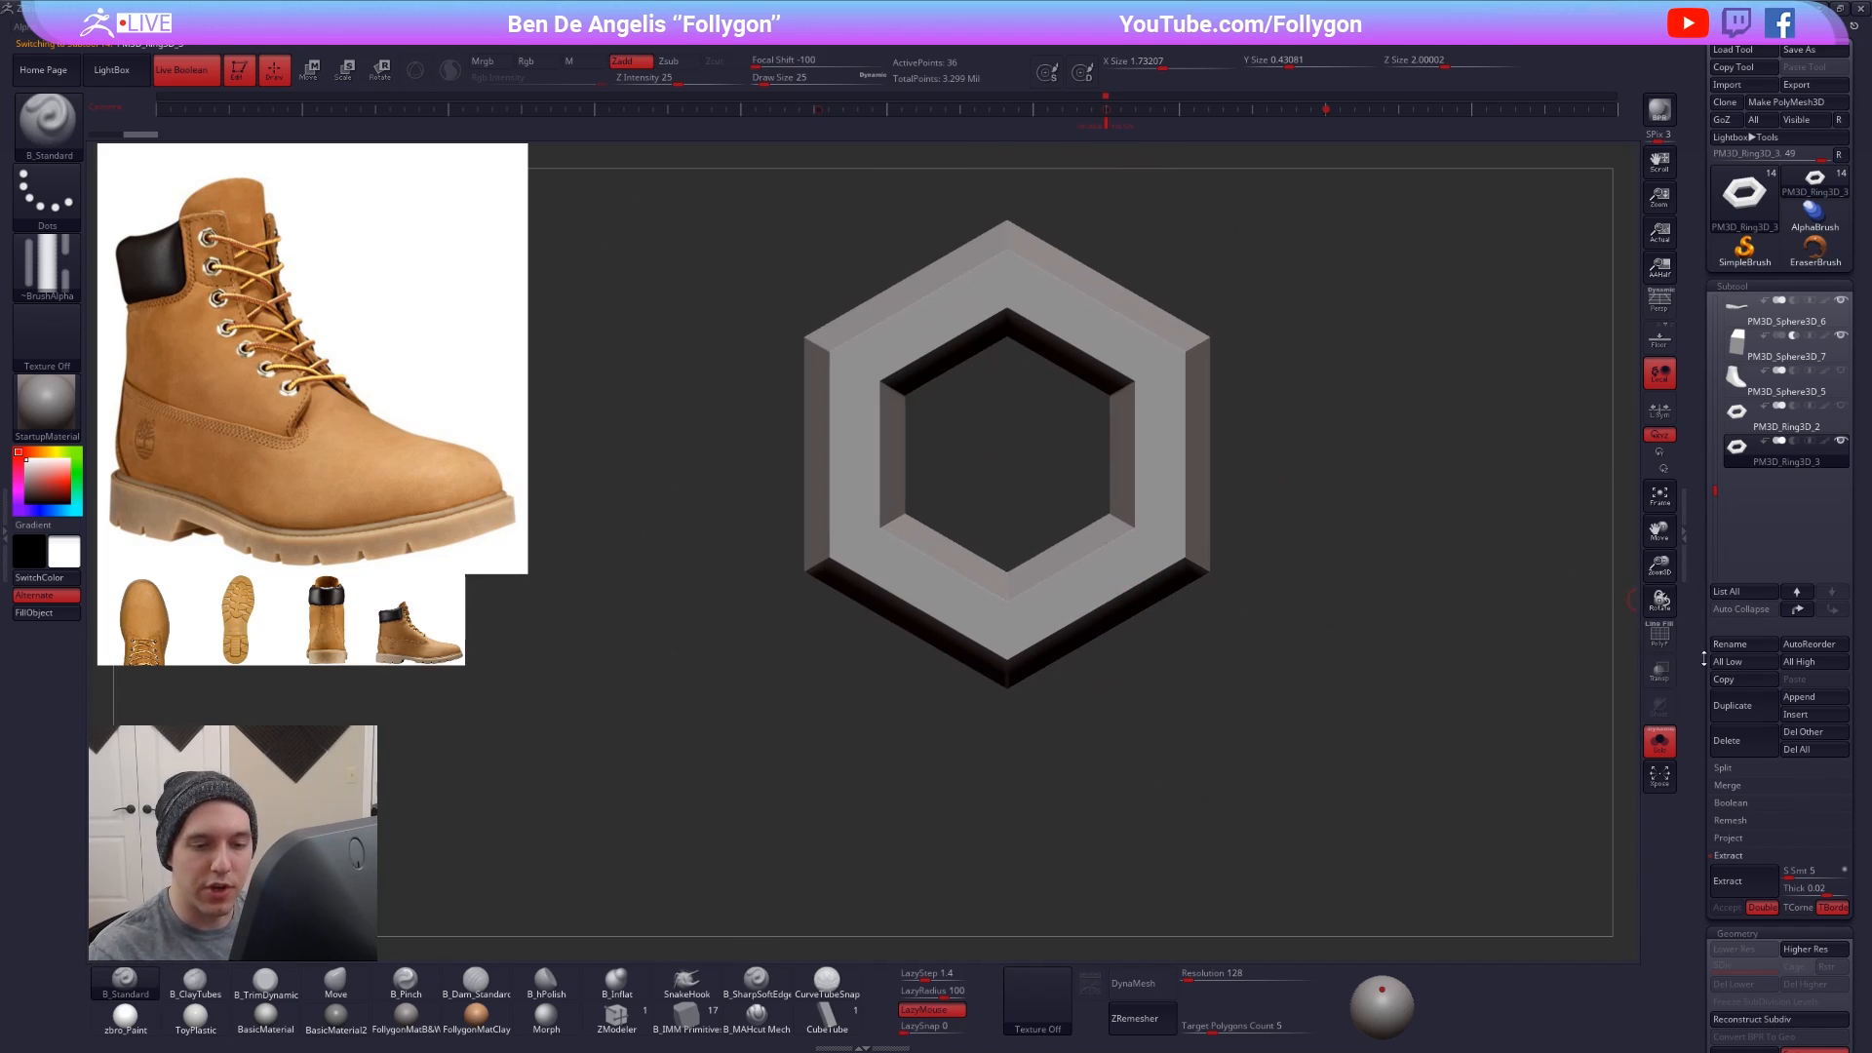
left_click_drag(1704, 659, 1745, 558)
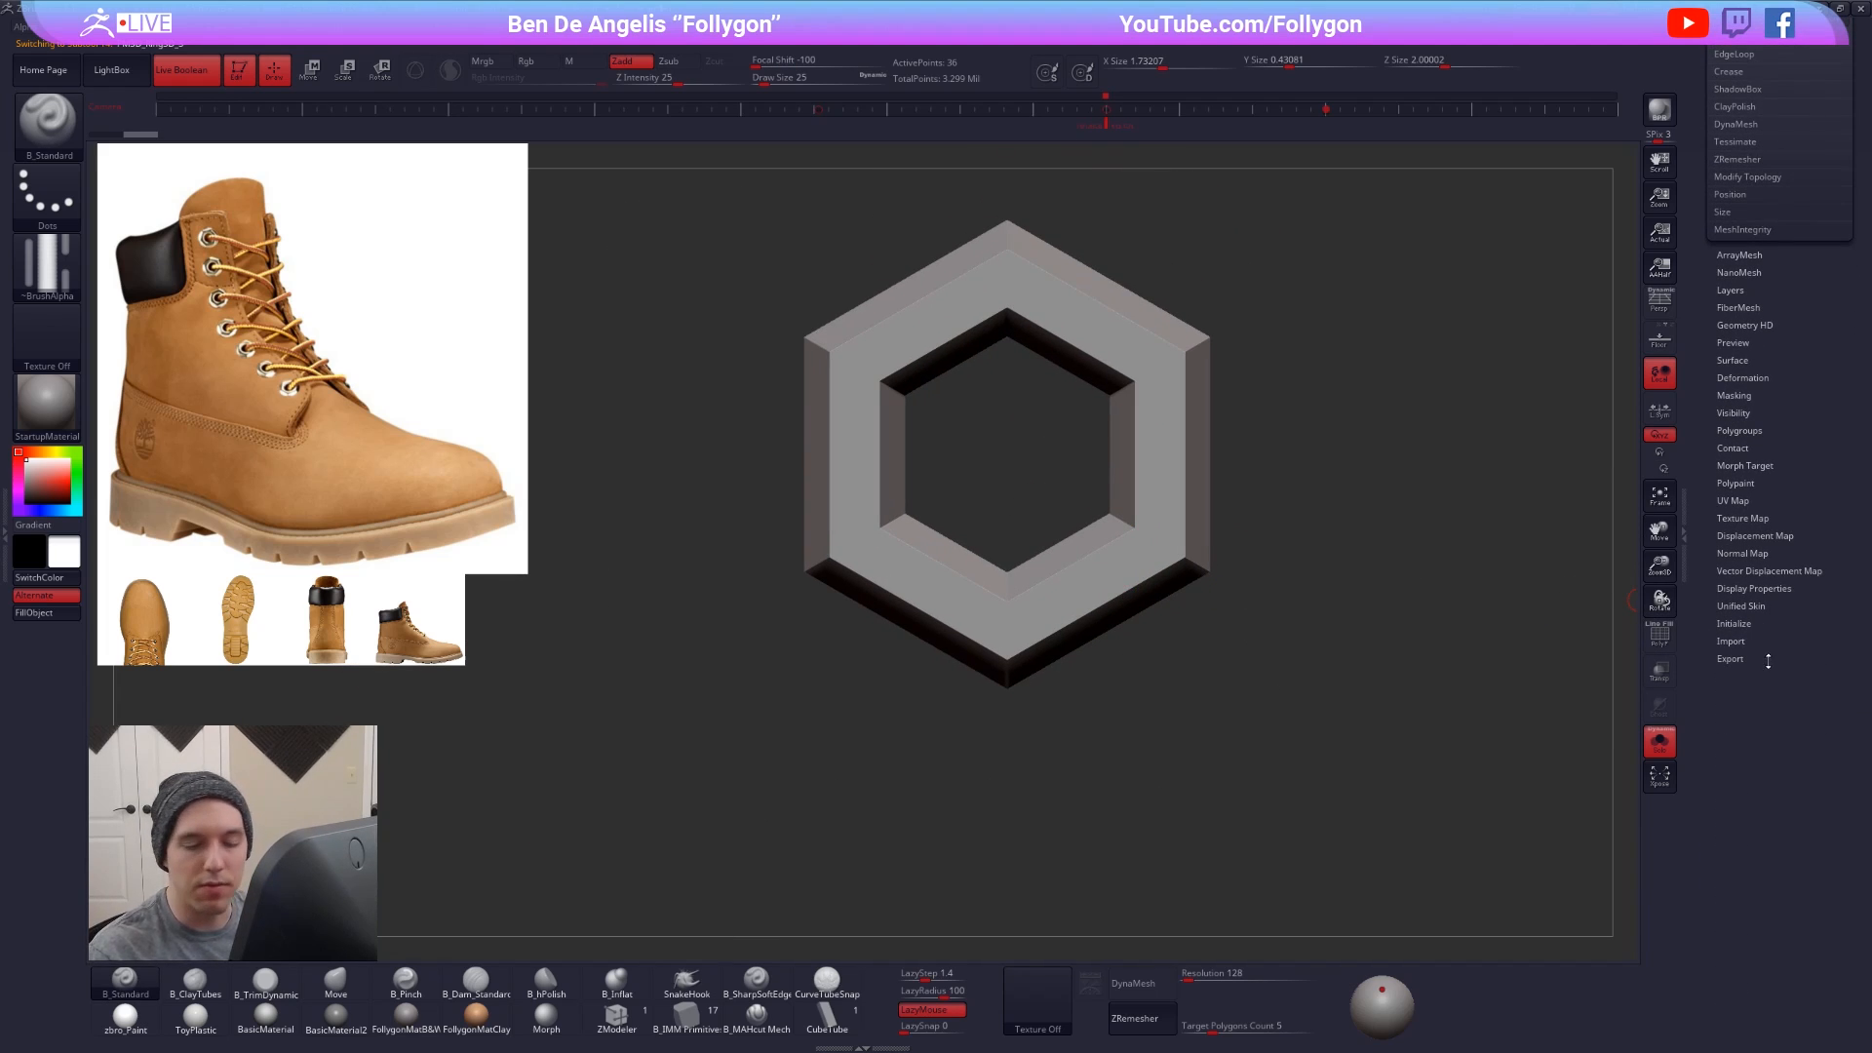
left_click(1737, 625)
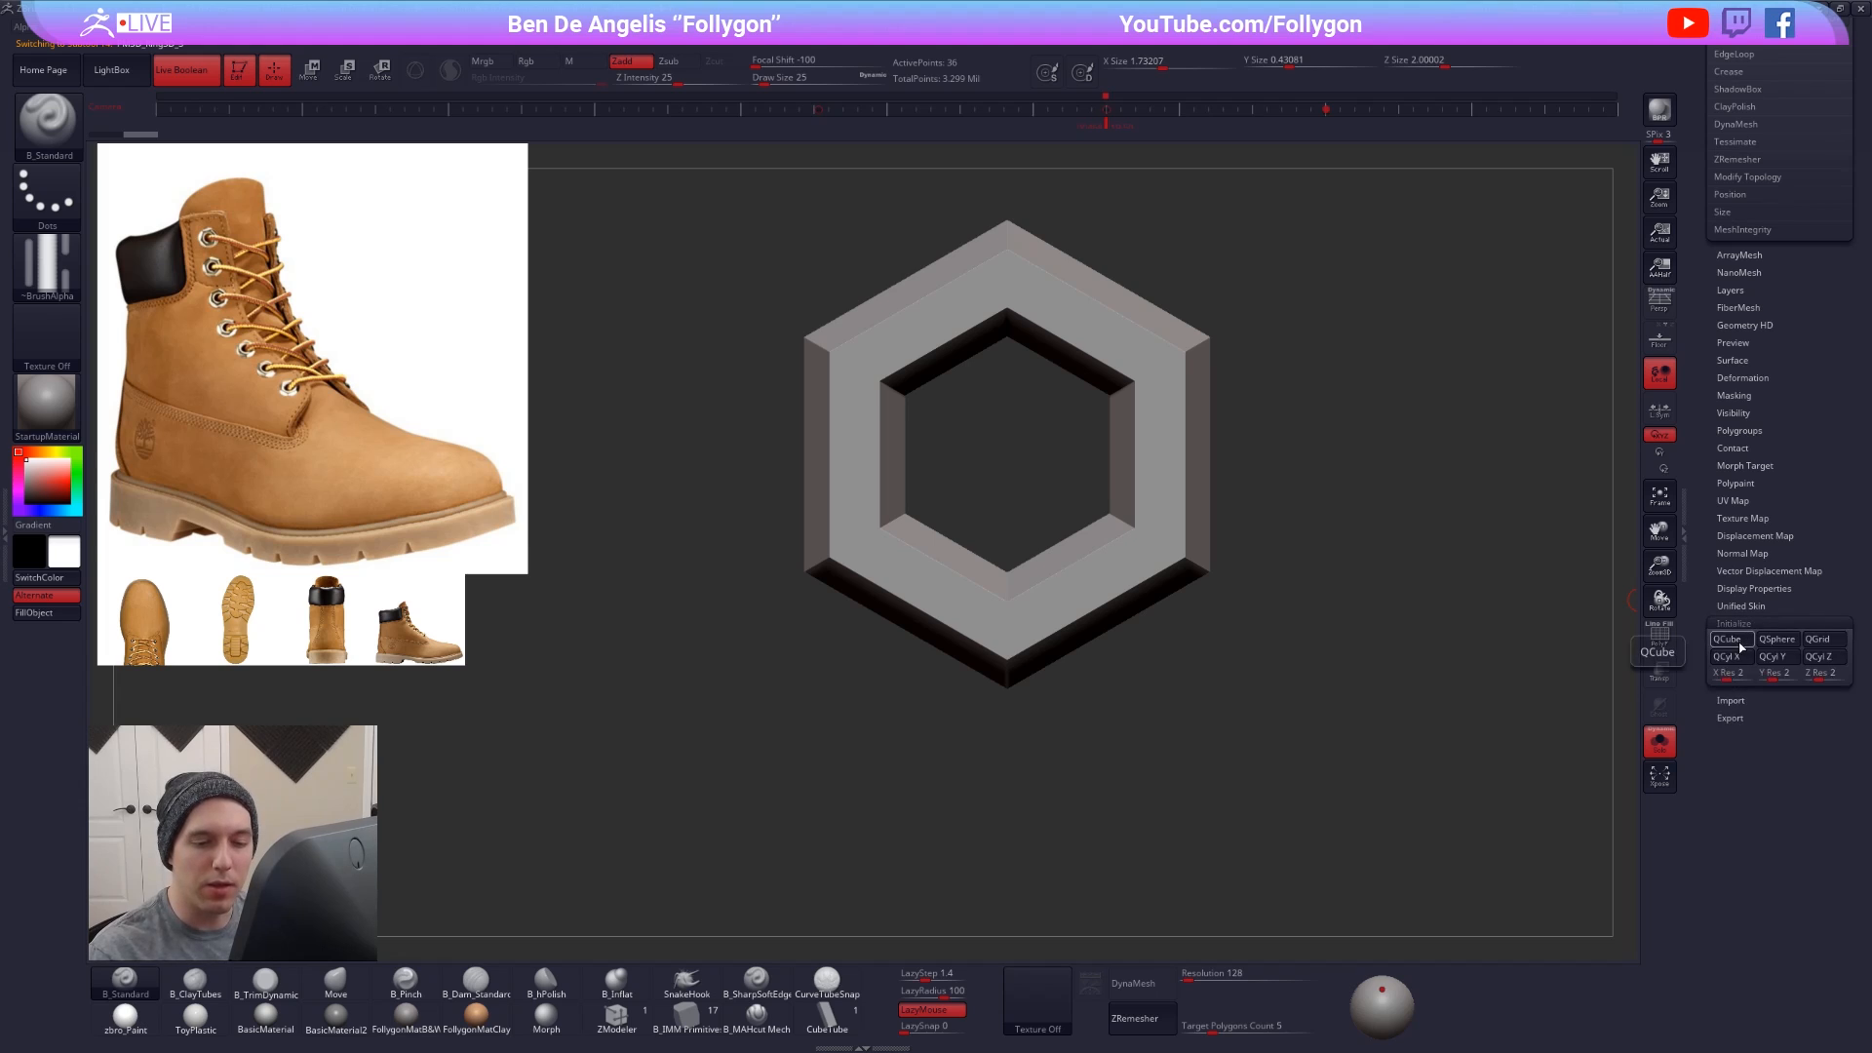
left_click_drag(1726, 678, 1801, 678)
left_click(1725, 638)
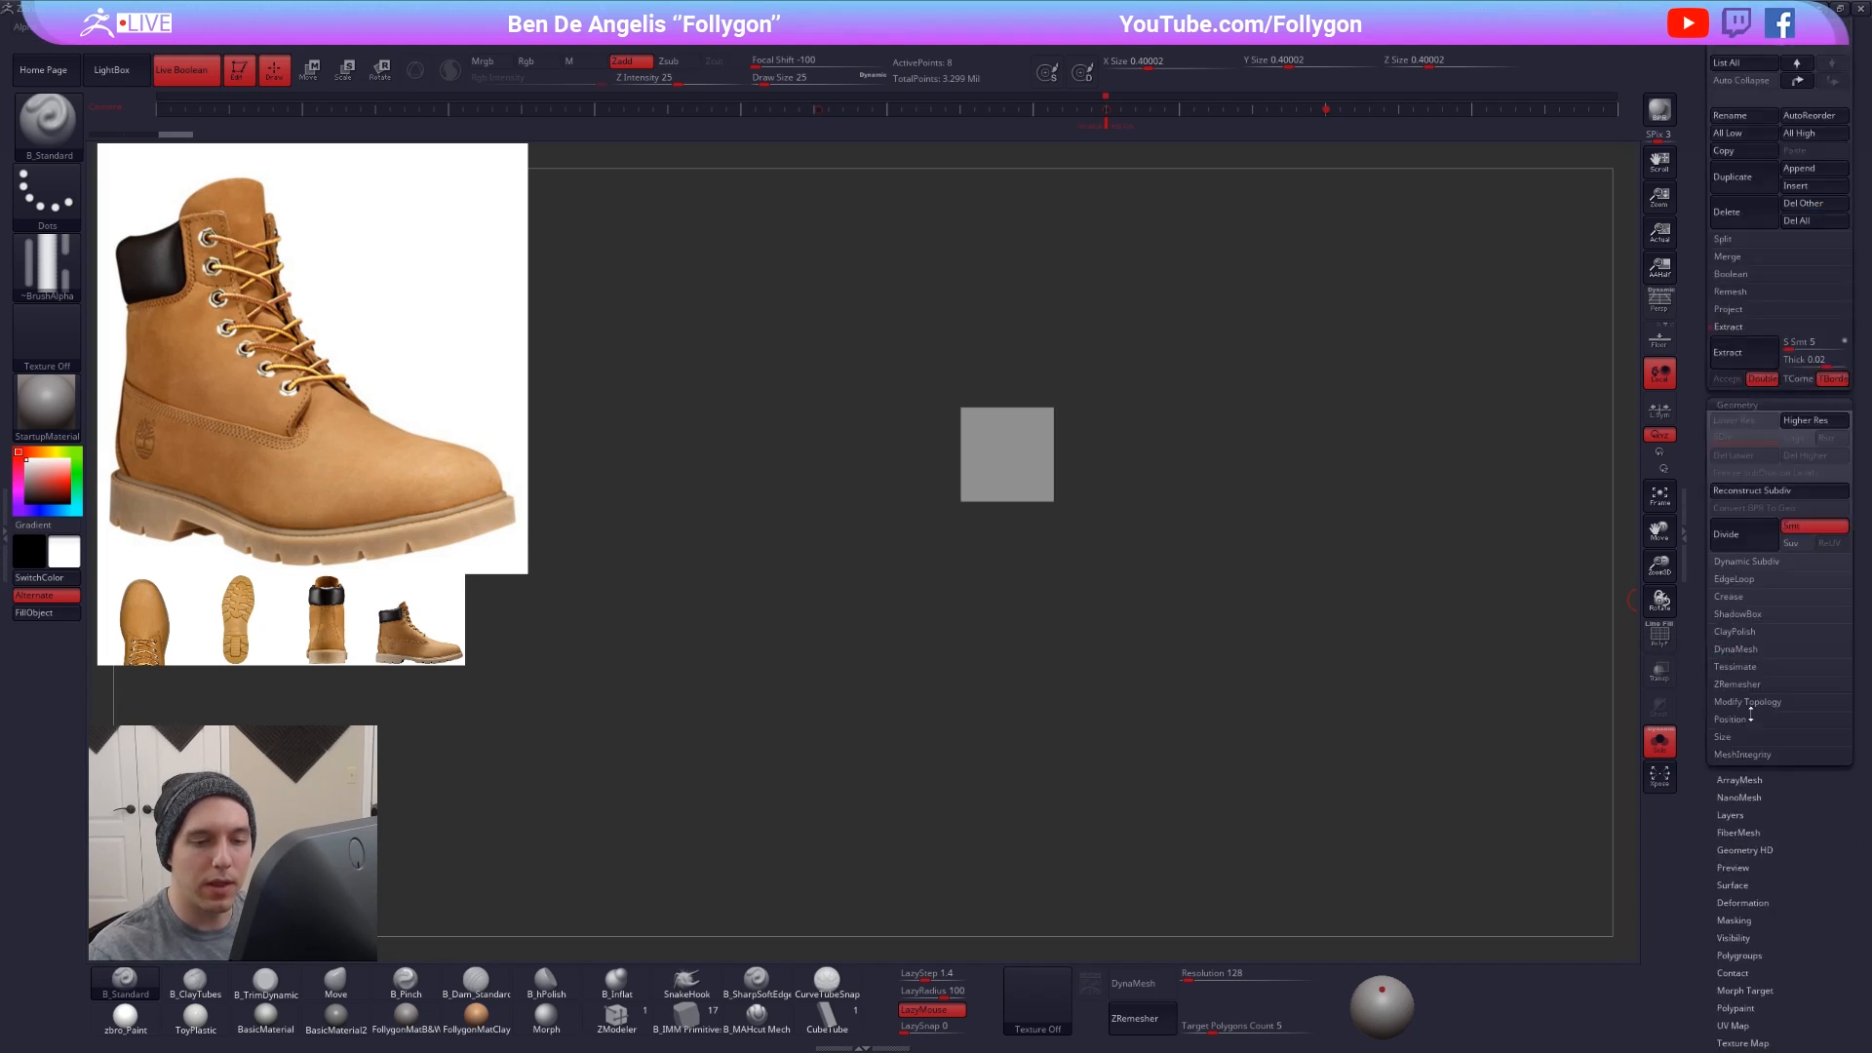
- Stretch the cube along Z to a size of about 0.8, making an upright block twice as tall as wide
mouse_move(1048, 512)
left_mouse_down("alt")
mouse_move(1033, 667)
mouse_move(1052, 615)
mouse_move(1173, 615)
left_mouse_up("alt")
key("w")
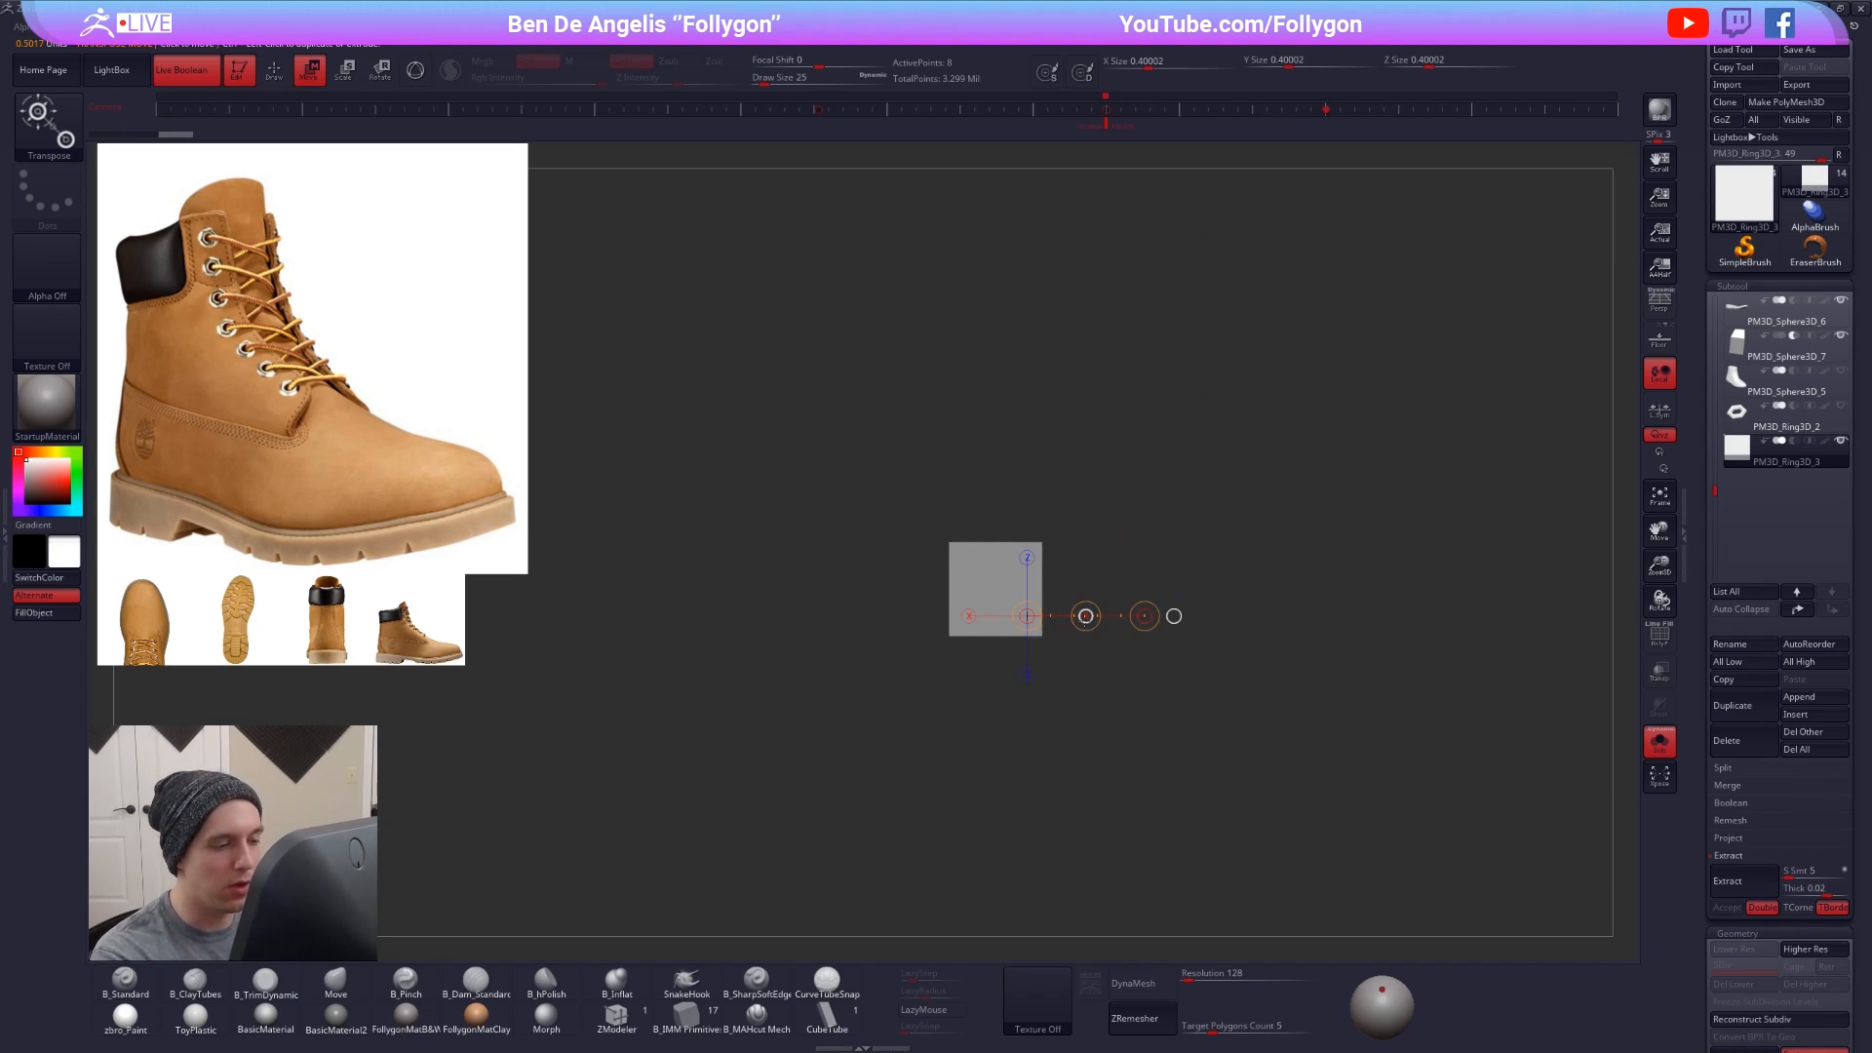
key("q")
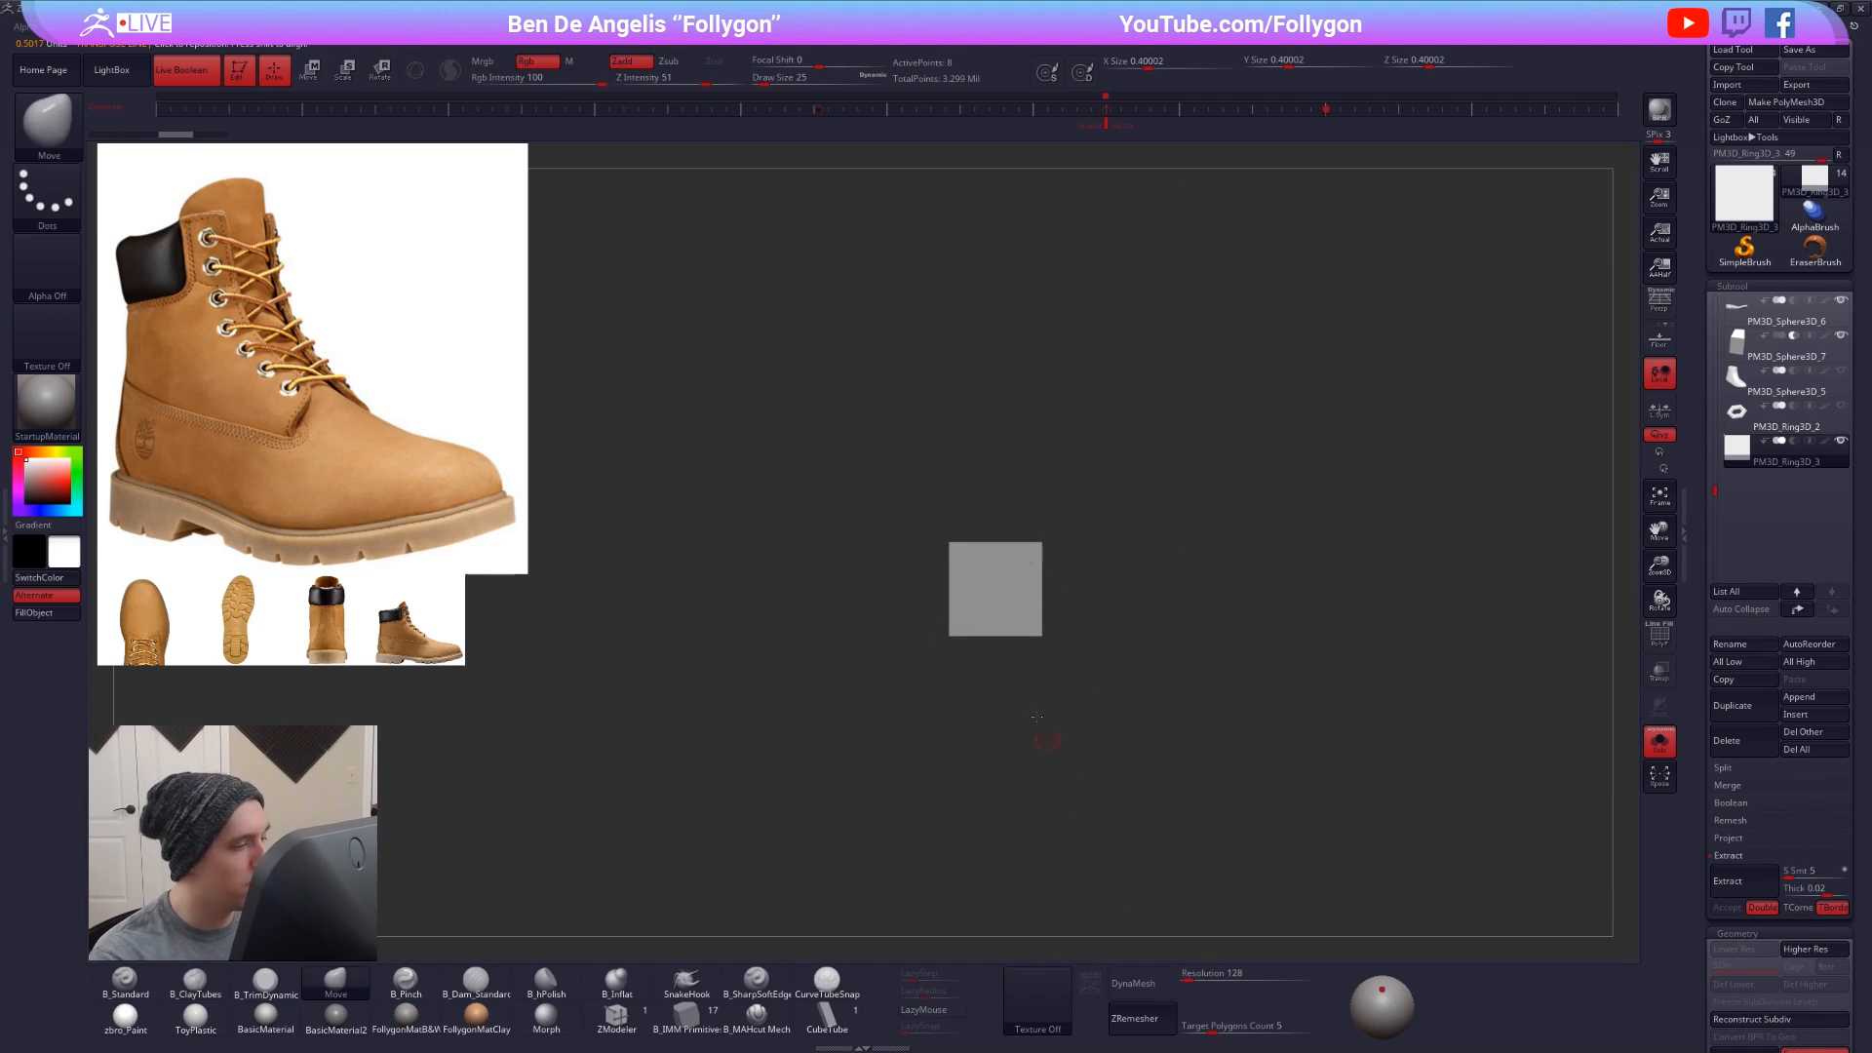
key("w")
left_click_drag(1042, 636, 1042, 811, "shift")
key("q")
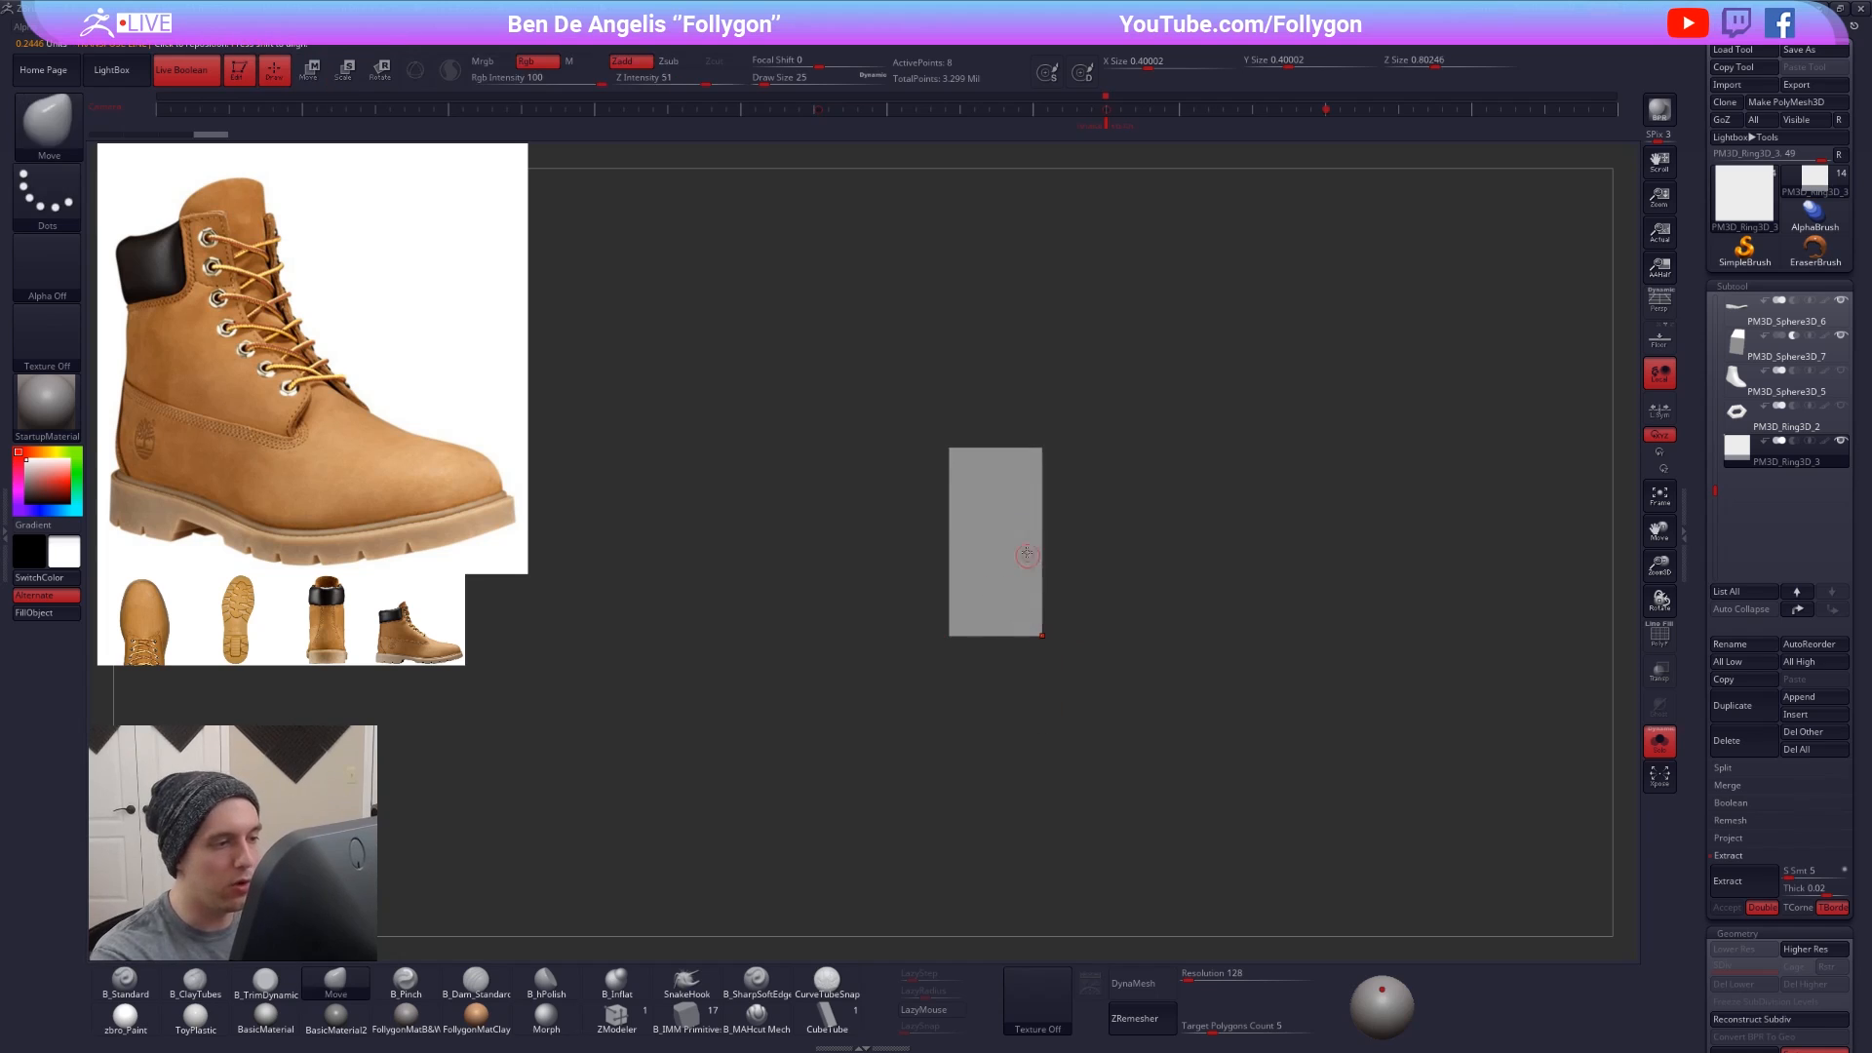
- Create a new alpha from the stretched block mesh, framed to fill the alpha's full height
left_click_drag(1070, 586, 1040, 568, "alt")
key("shift+z")
key("shift+z")
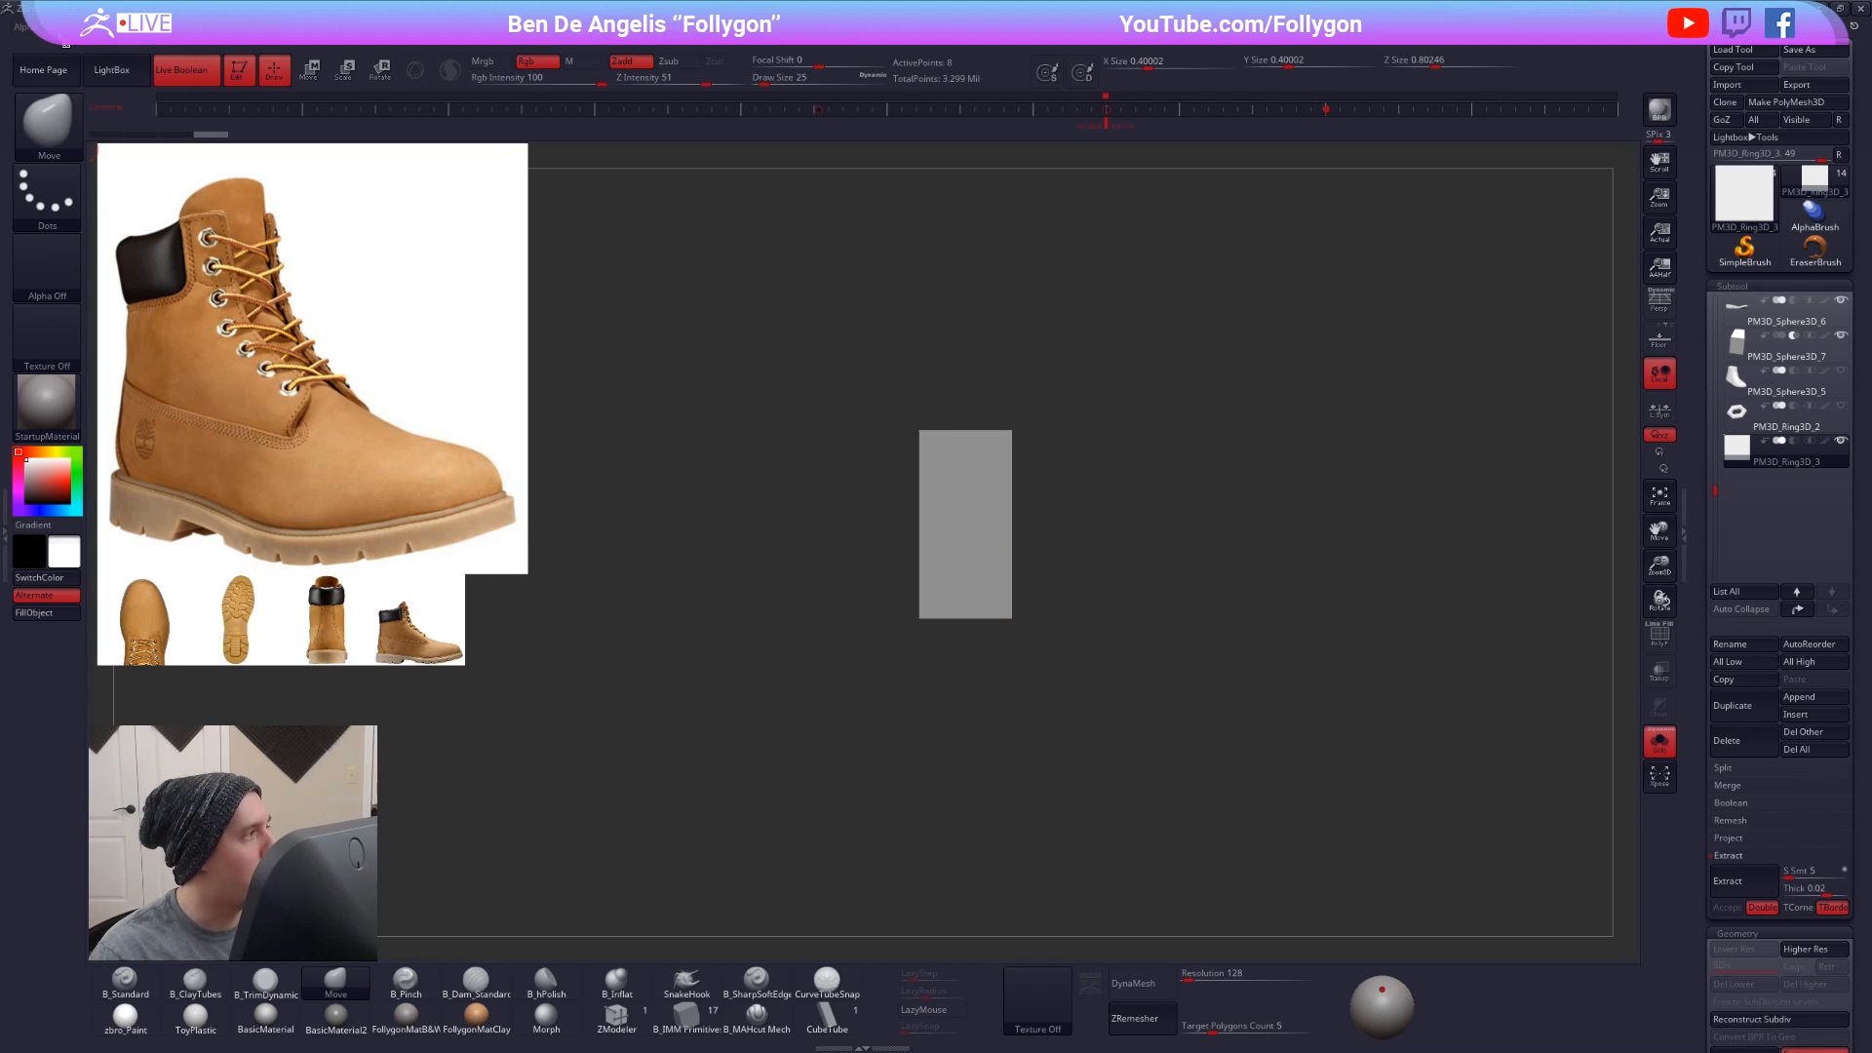
left_click(51, 44)
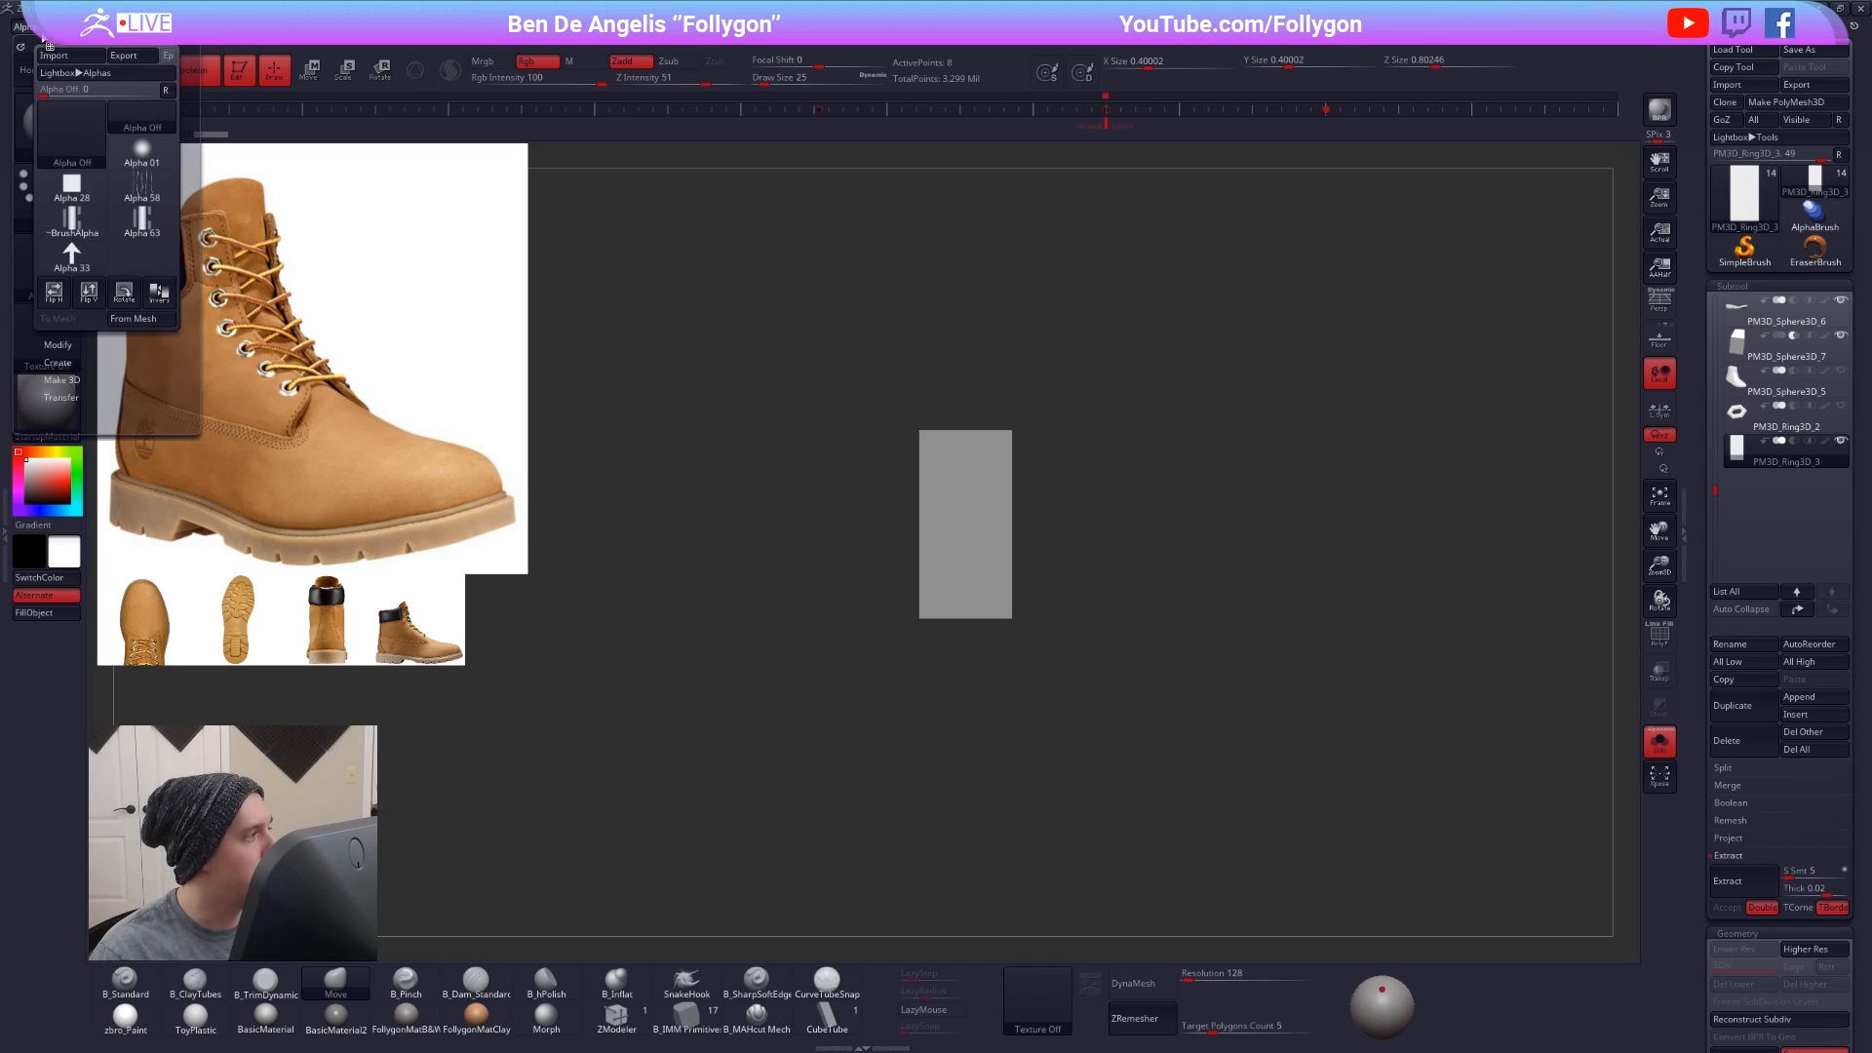
left_click(136, 319)
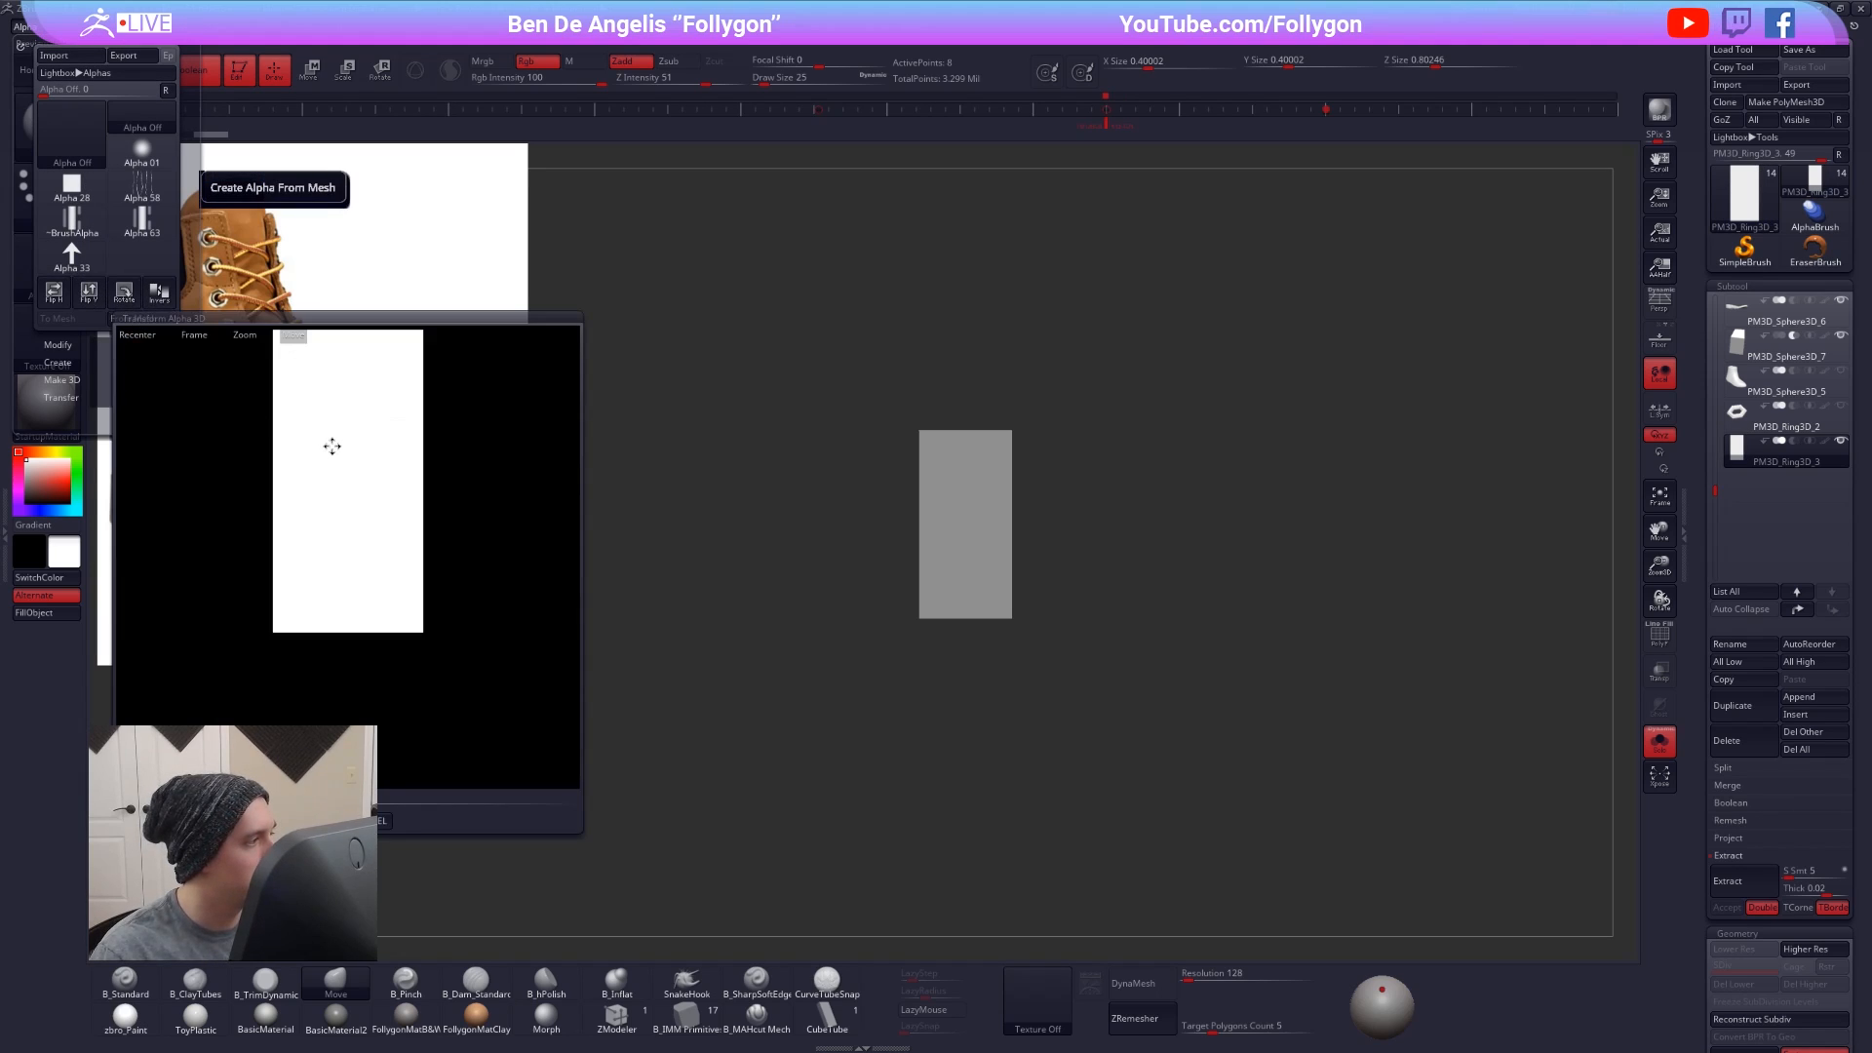
left_click(193, 334)
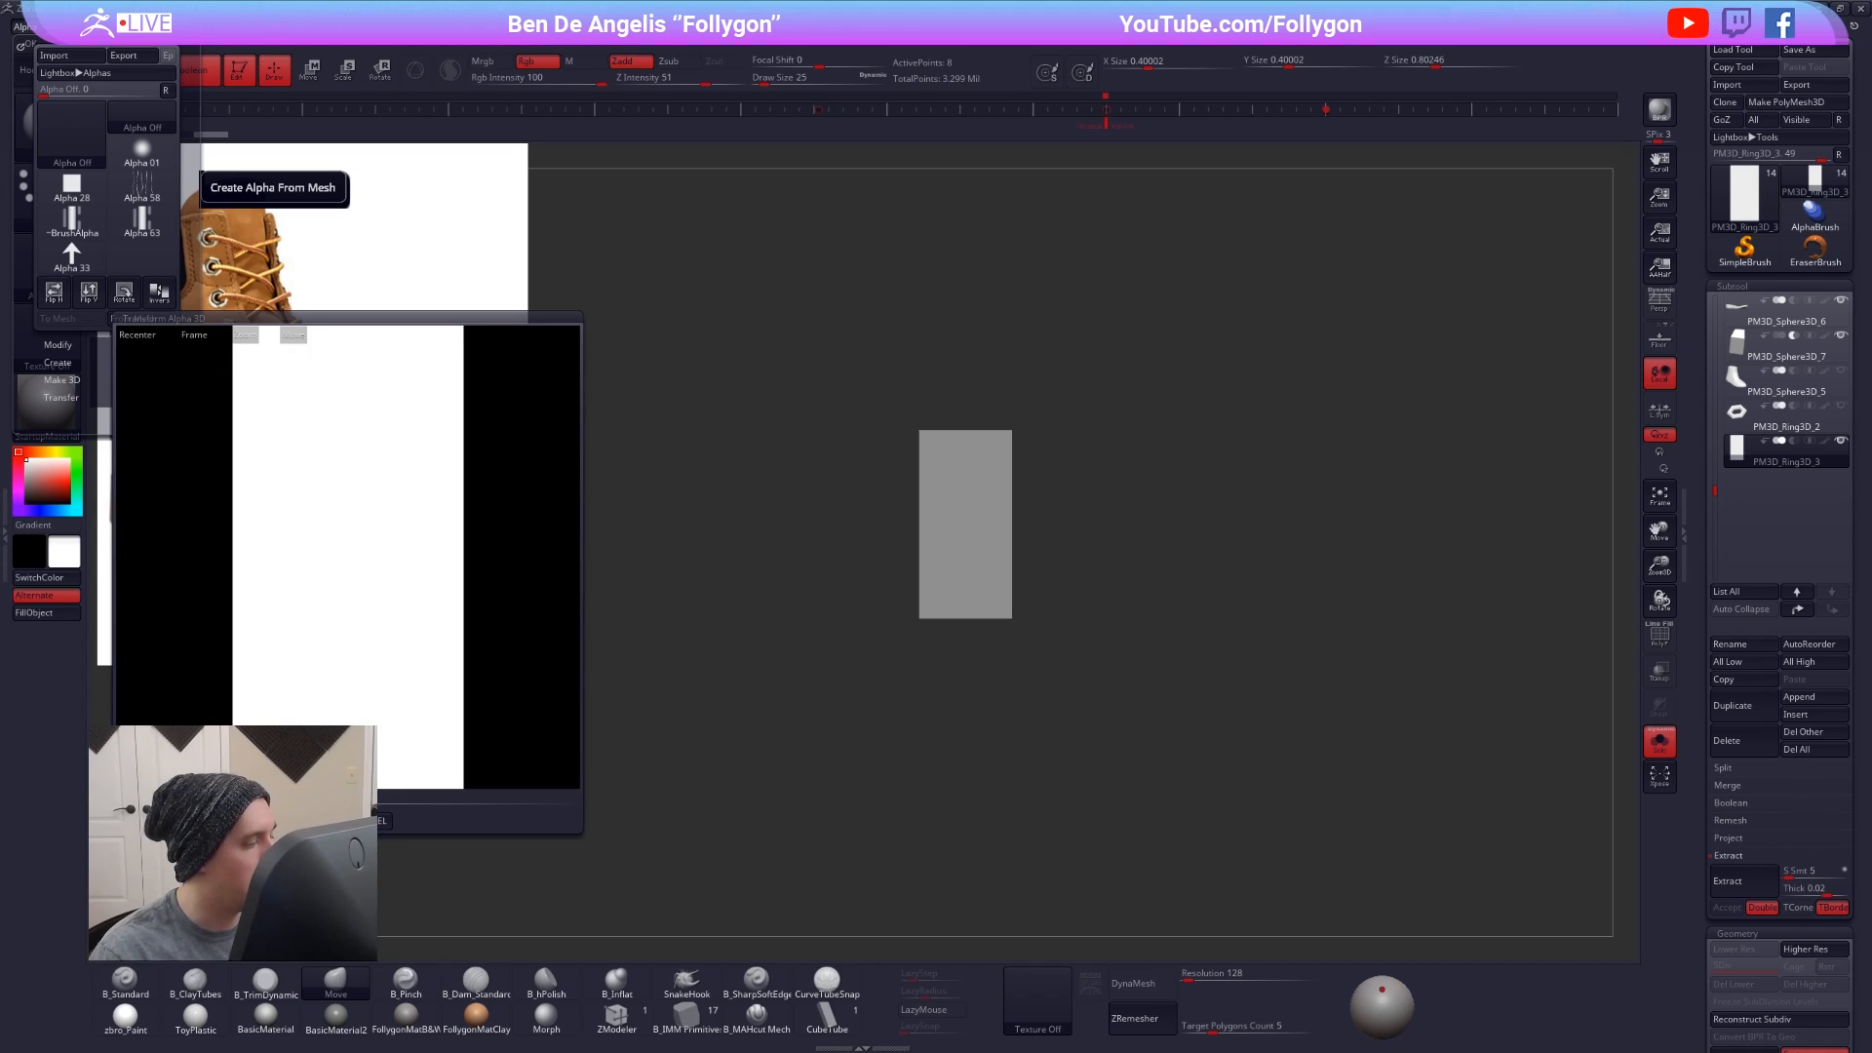
left_click(324, 821)
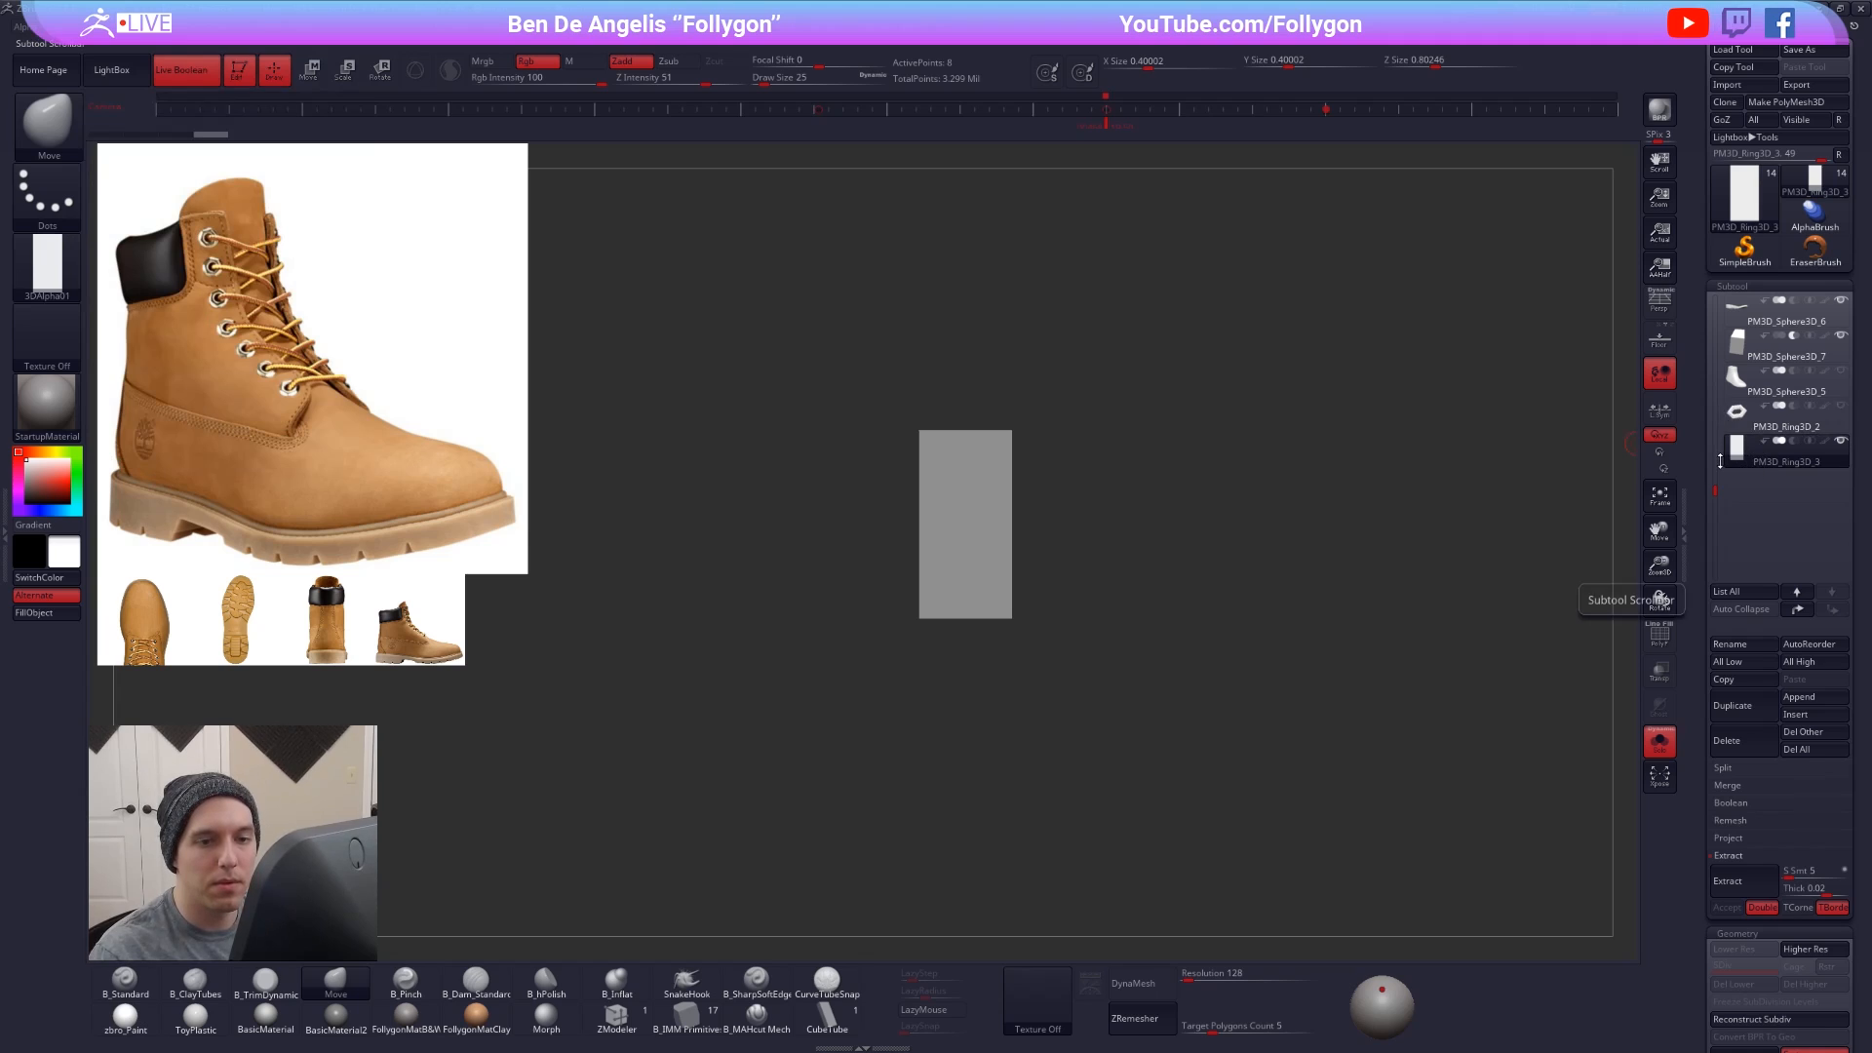
- Reselect the toe patch subtool, try a B_Standard stitch stroke across it and undo the stroke
scroll(1722, 429, "up", 4)
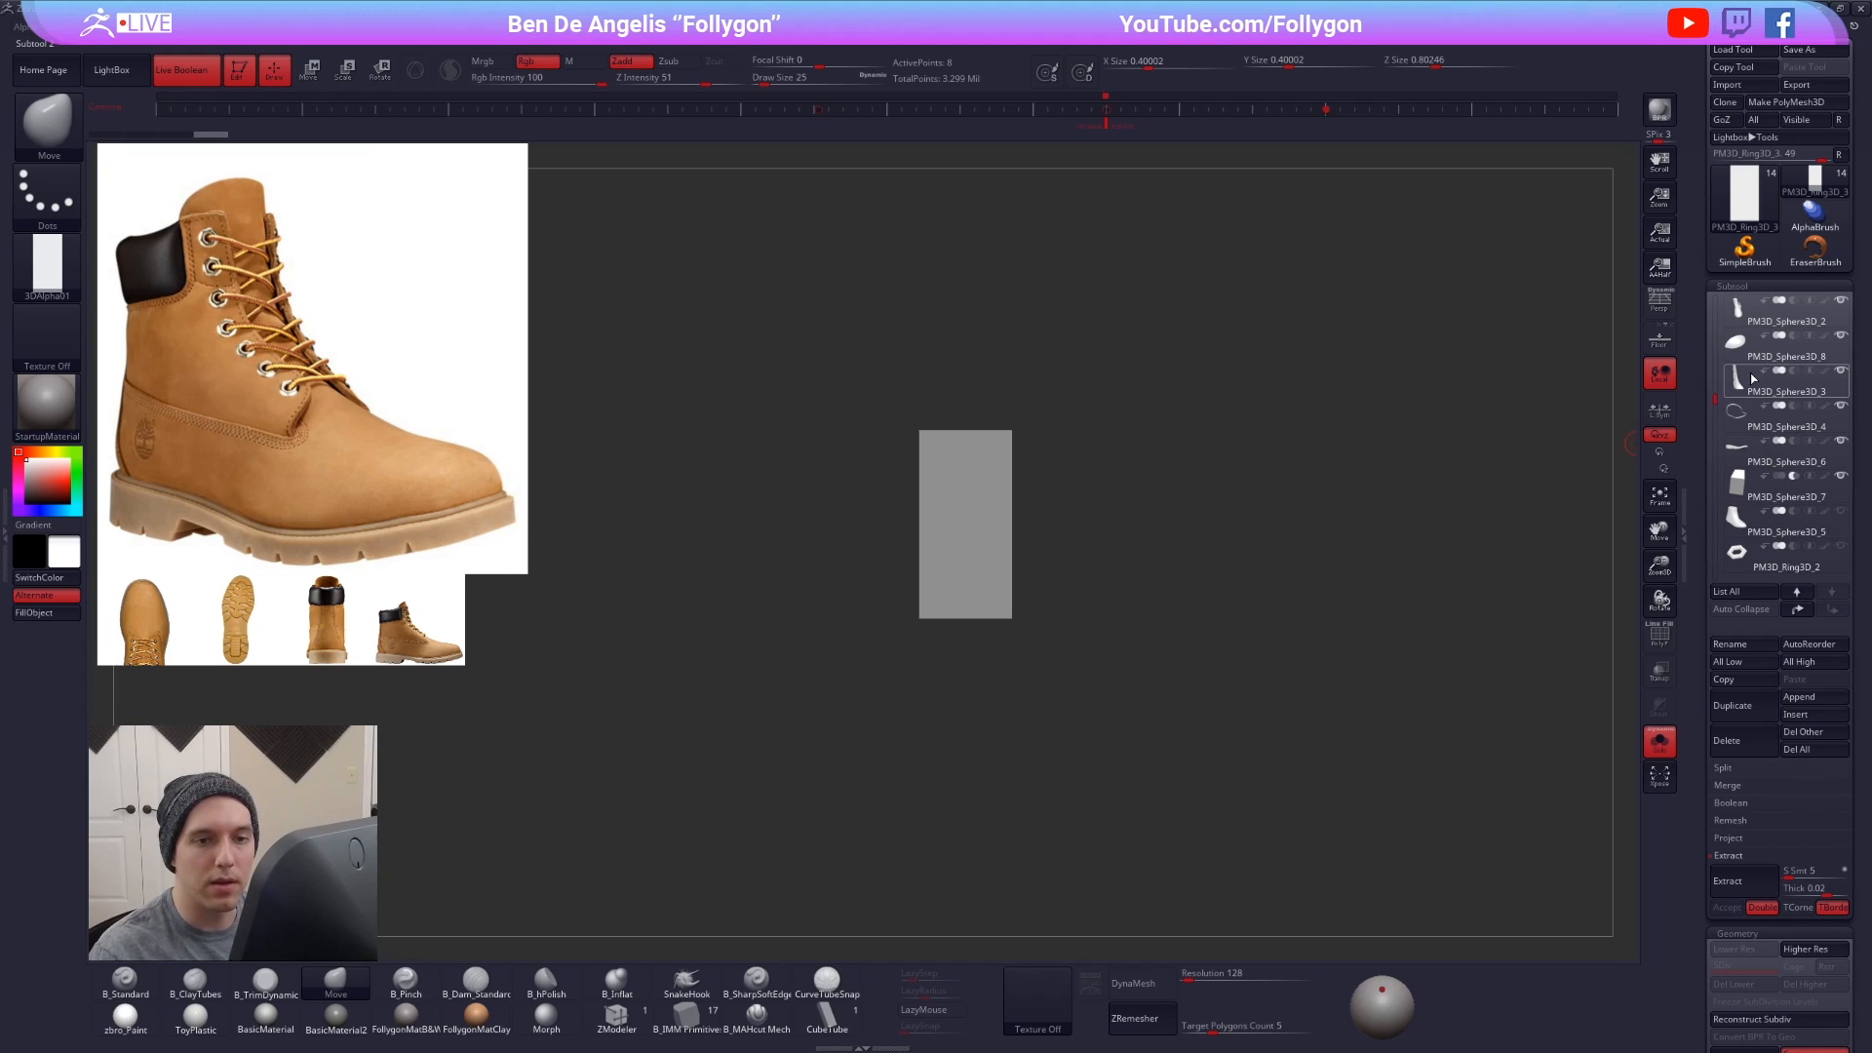
left_click(1738, 351)
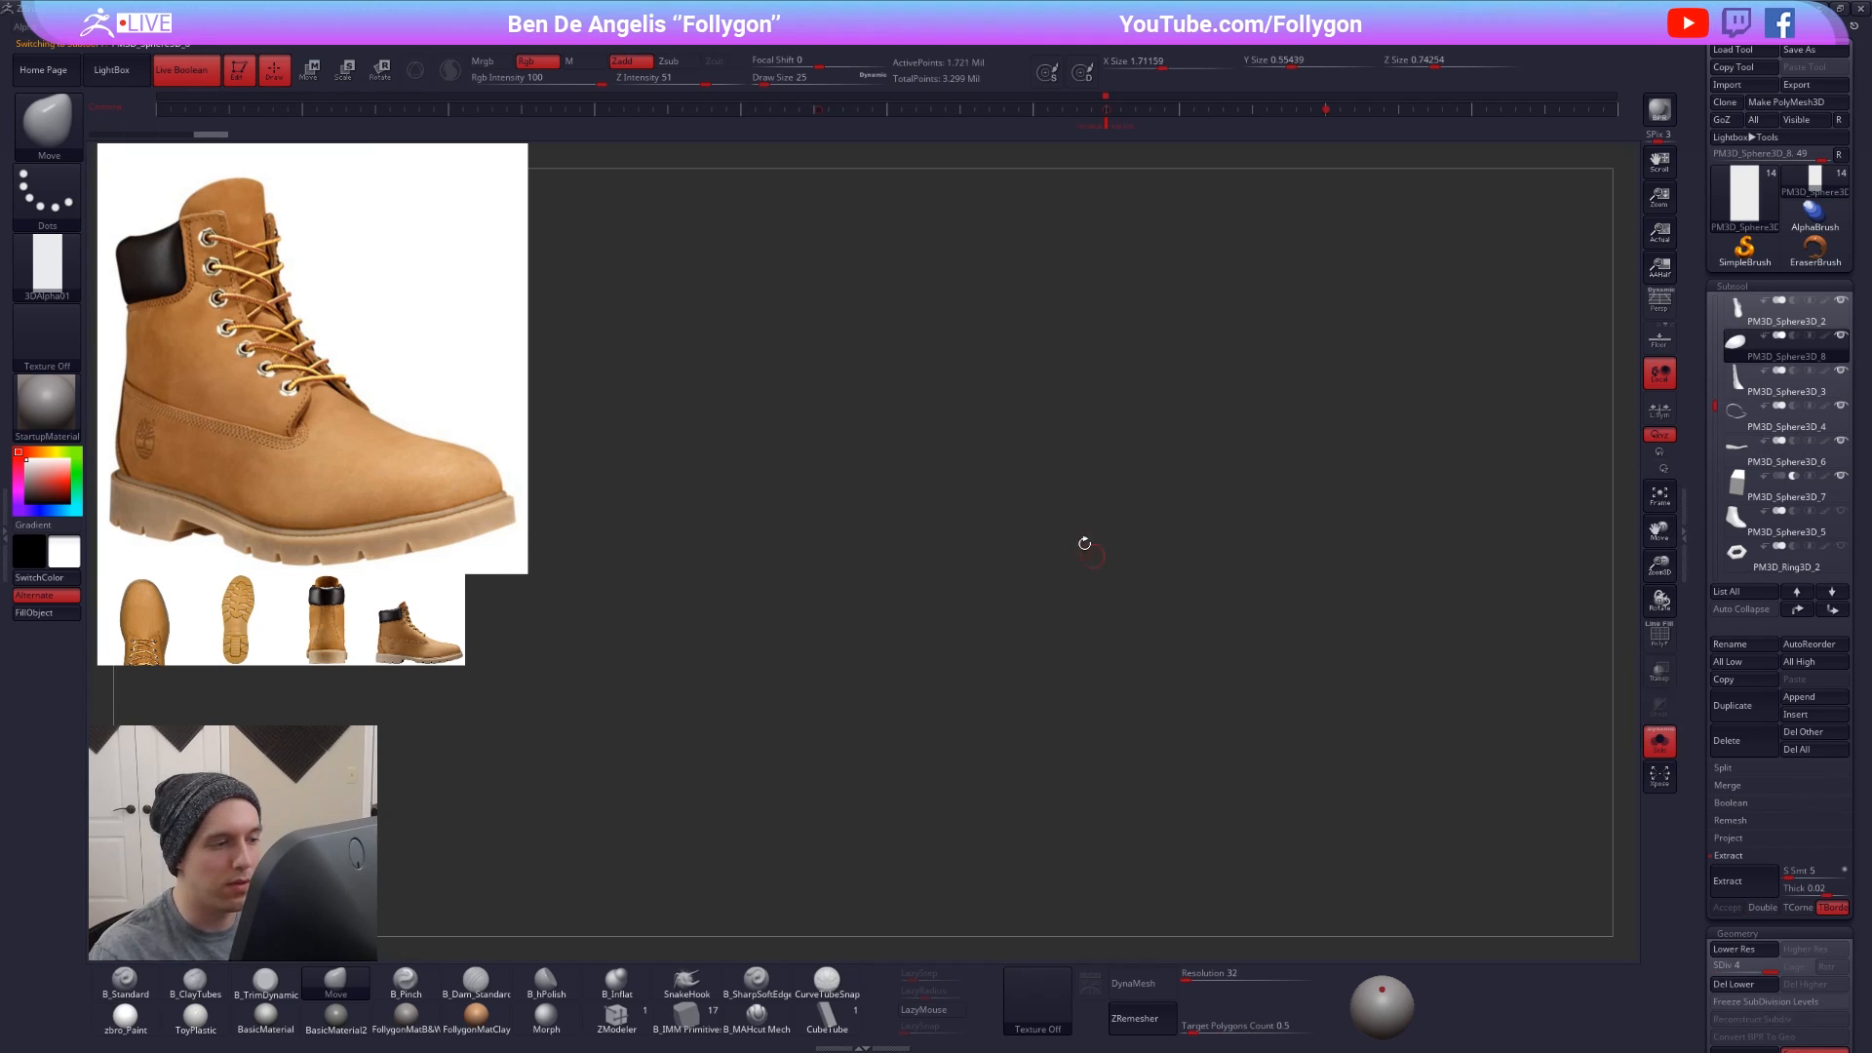
left_click_drag(1123, 513, 1010, 588)
mouse_move(954, 719)
right_mouse_down("alt")
mouse_move(910, 615)
mouse_move(896, 688)
right_mouse_up("alt")
key("1")
left_click_drag(863, 644, 1107, 672)
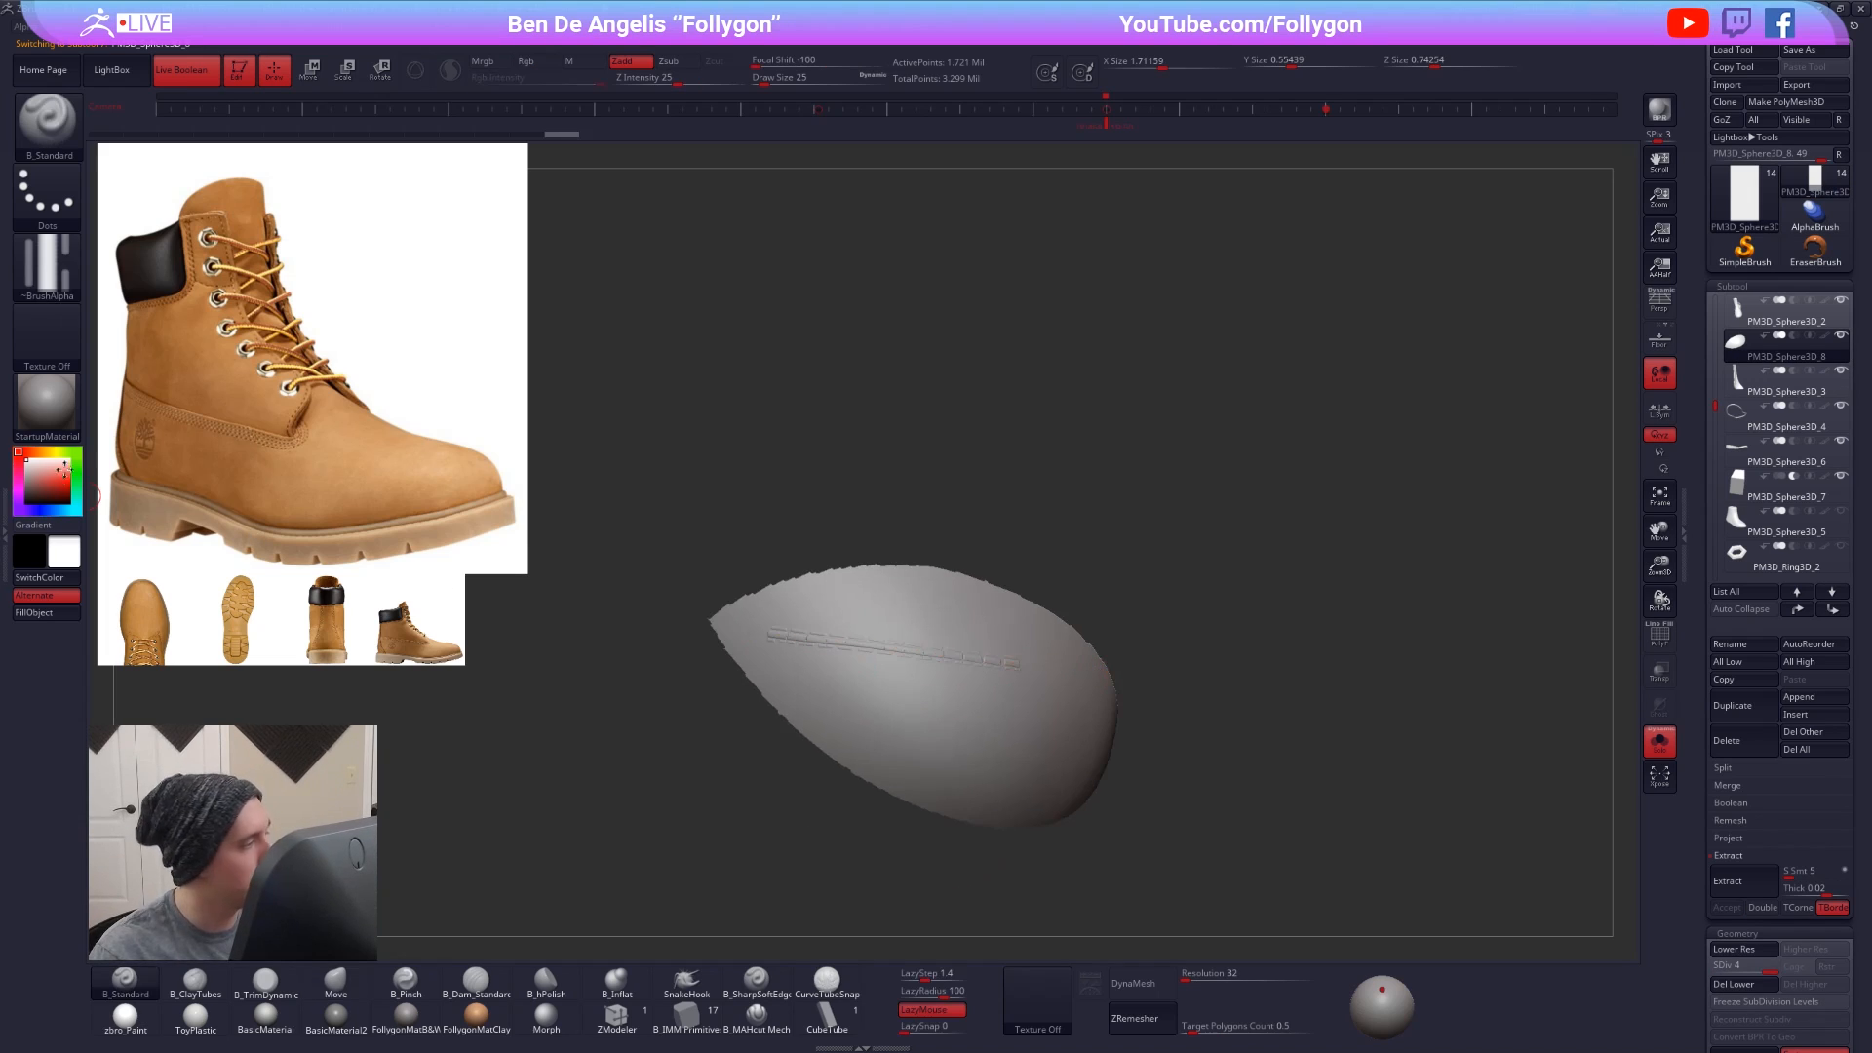
key("ctrl+z")
- Switch the B_Standard brush alpha to 3DAlpha01 and draw a test row of stitches across the toe patch
left_click(46, 264)
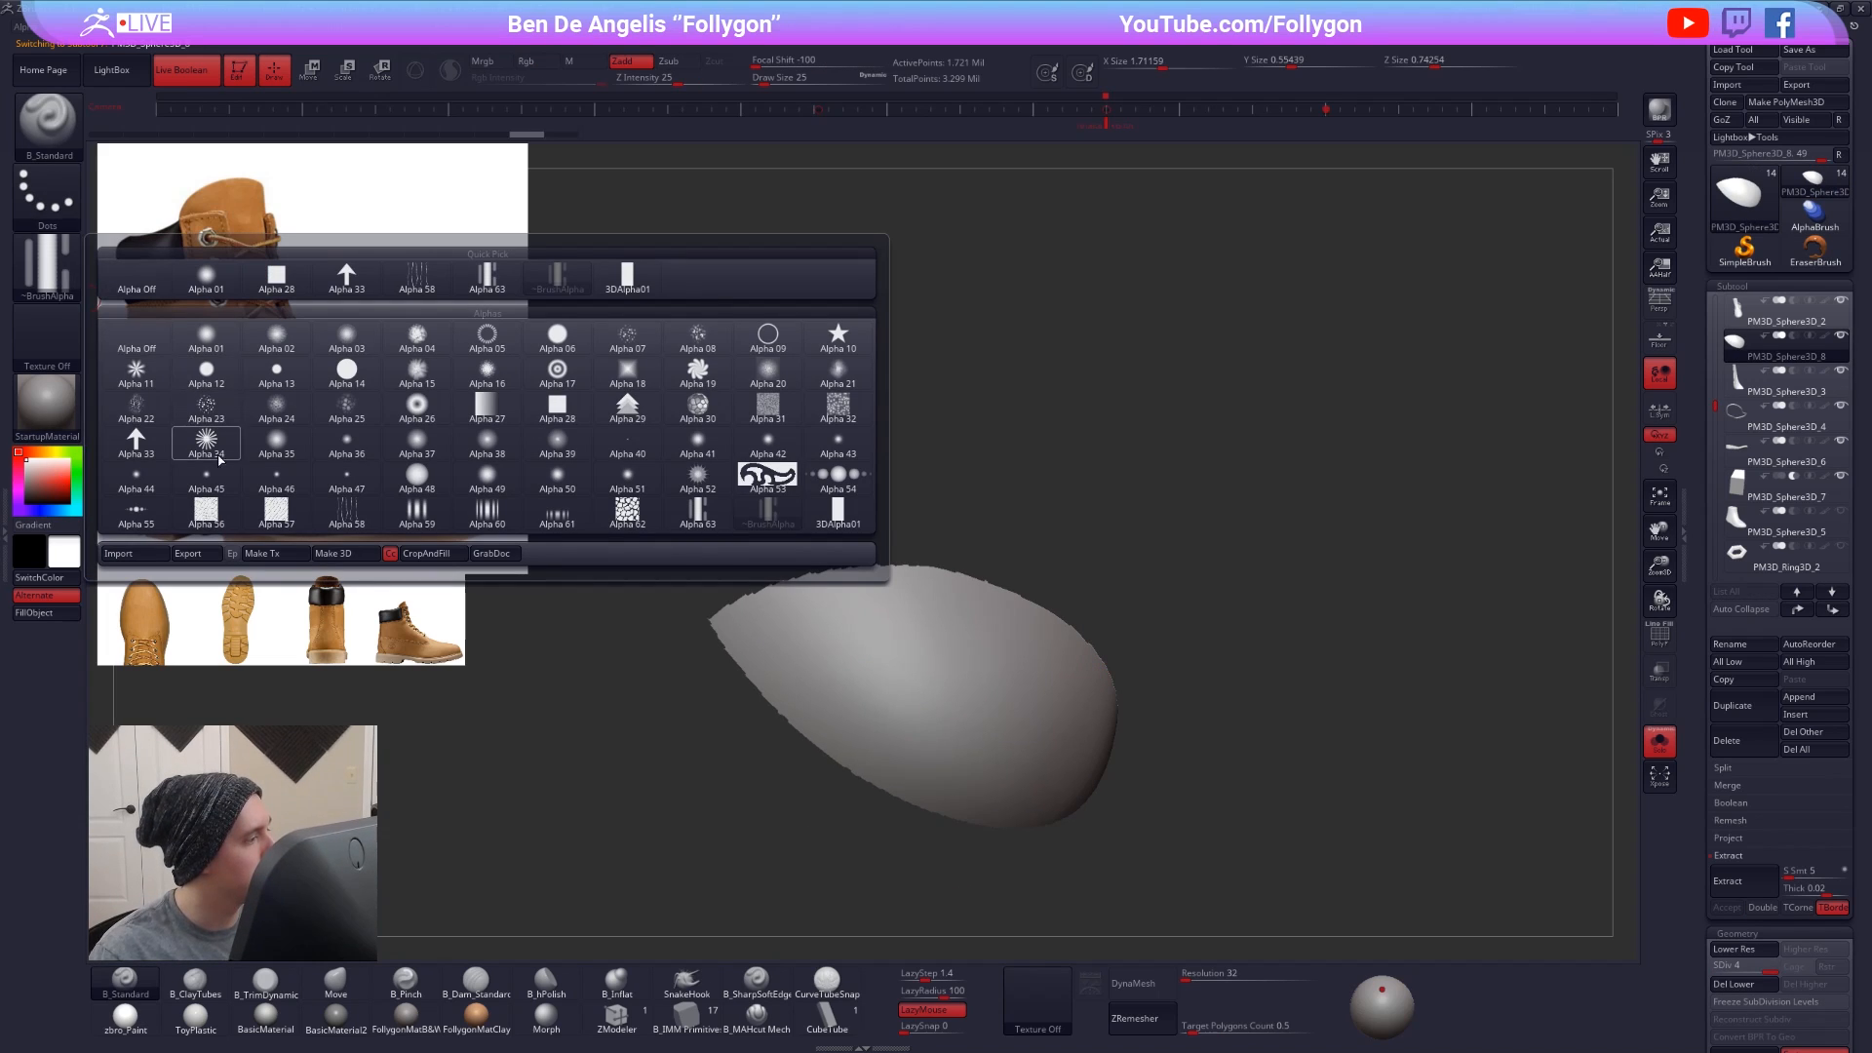
left_click(838, 511)
right_click_drag(804, 654, 845, 631)
right_click_drag(844, 632, 824, 587, "alt")
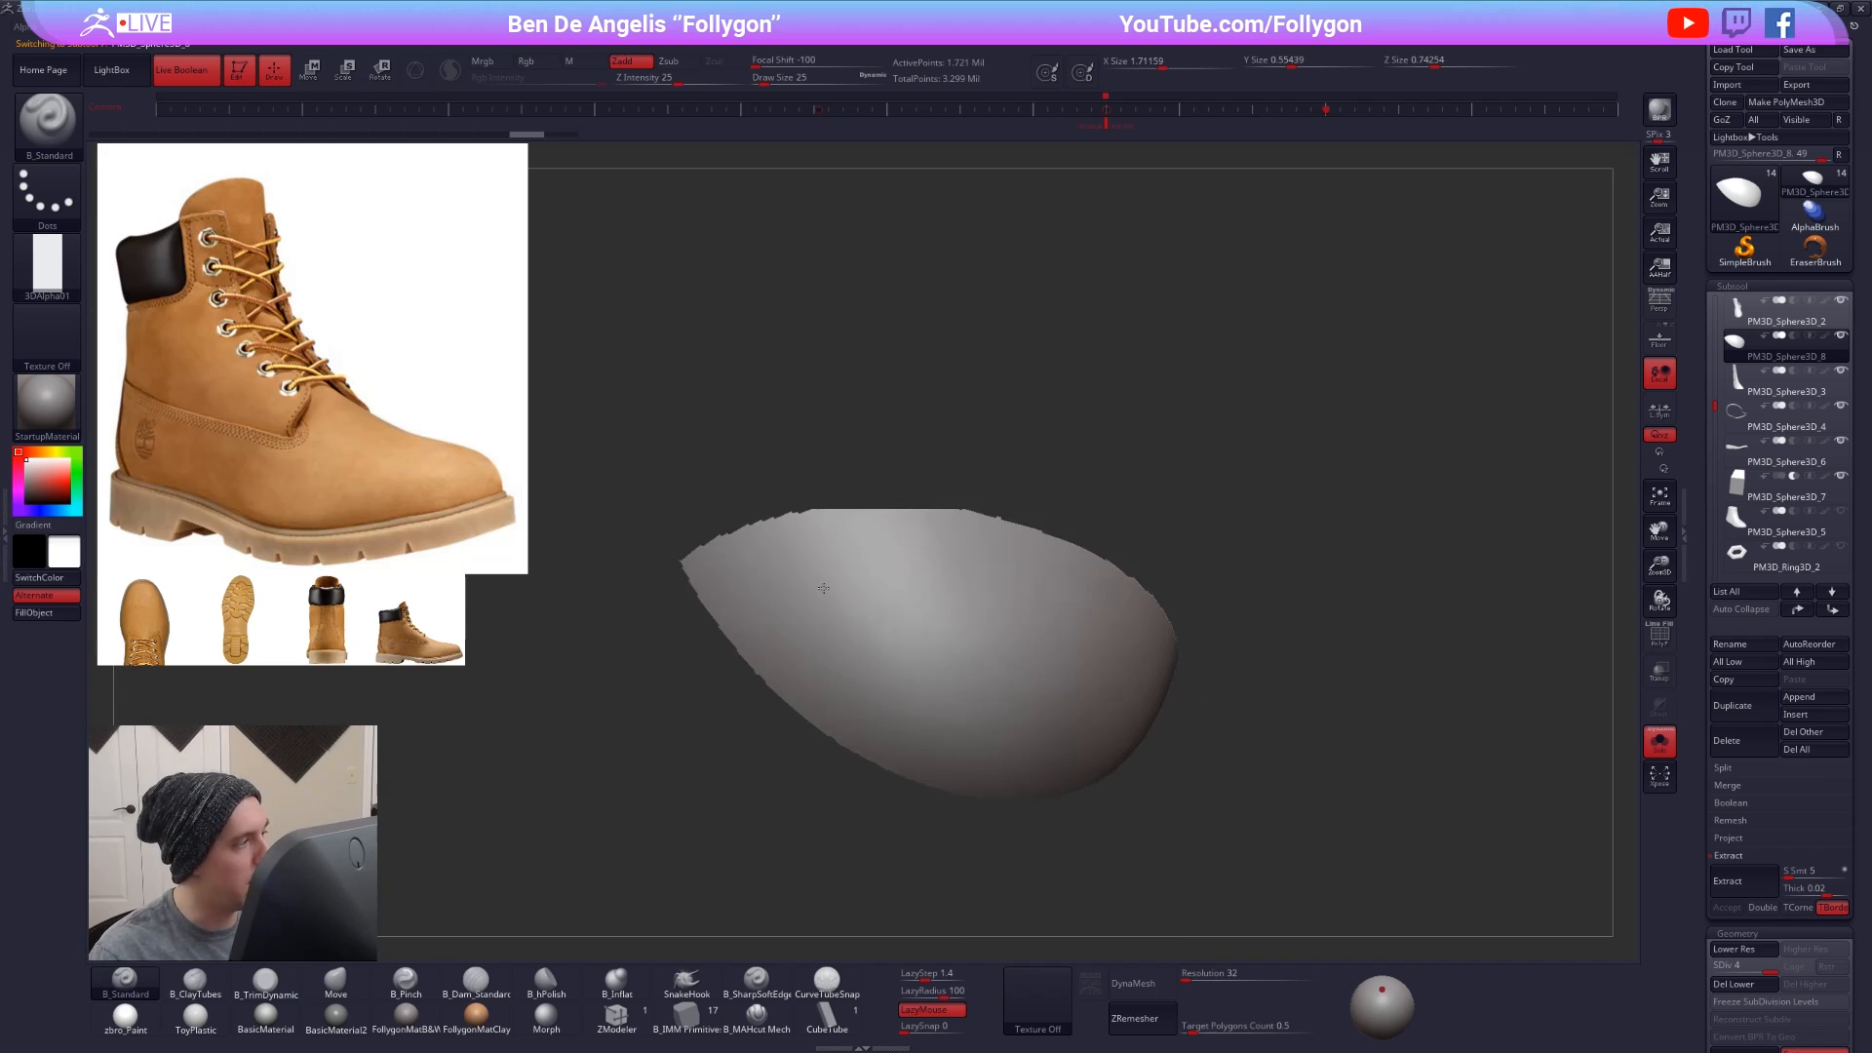
left_click_drag(748, 517, 989, 559)
right_click_drag(927, 551, 972, 585, "ctrl")
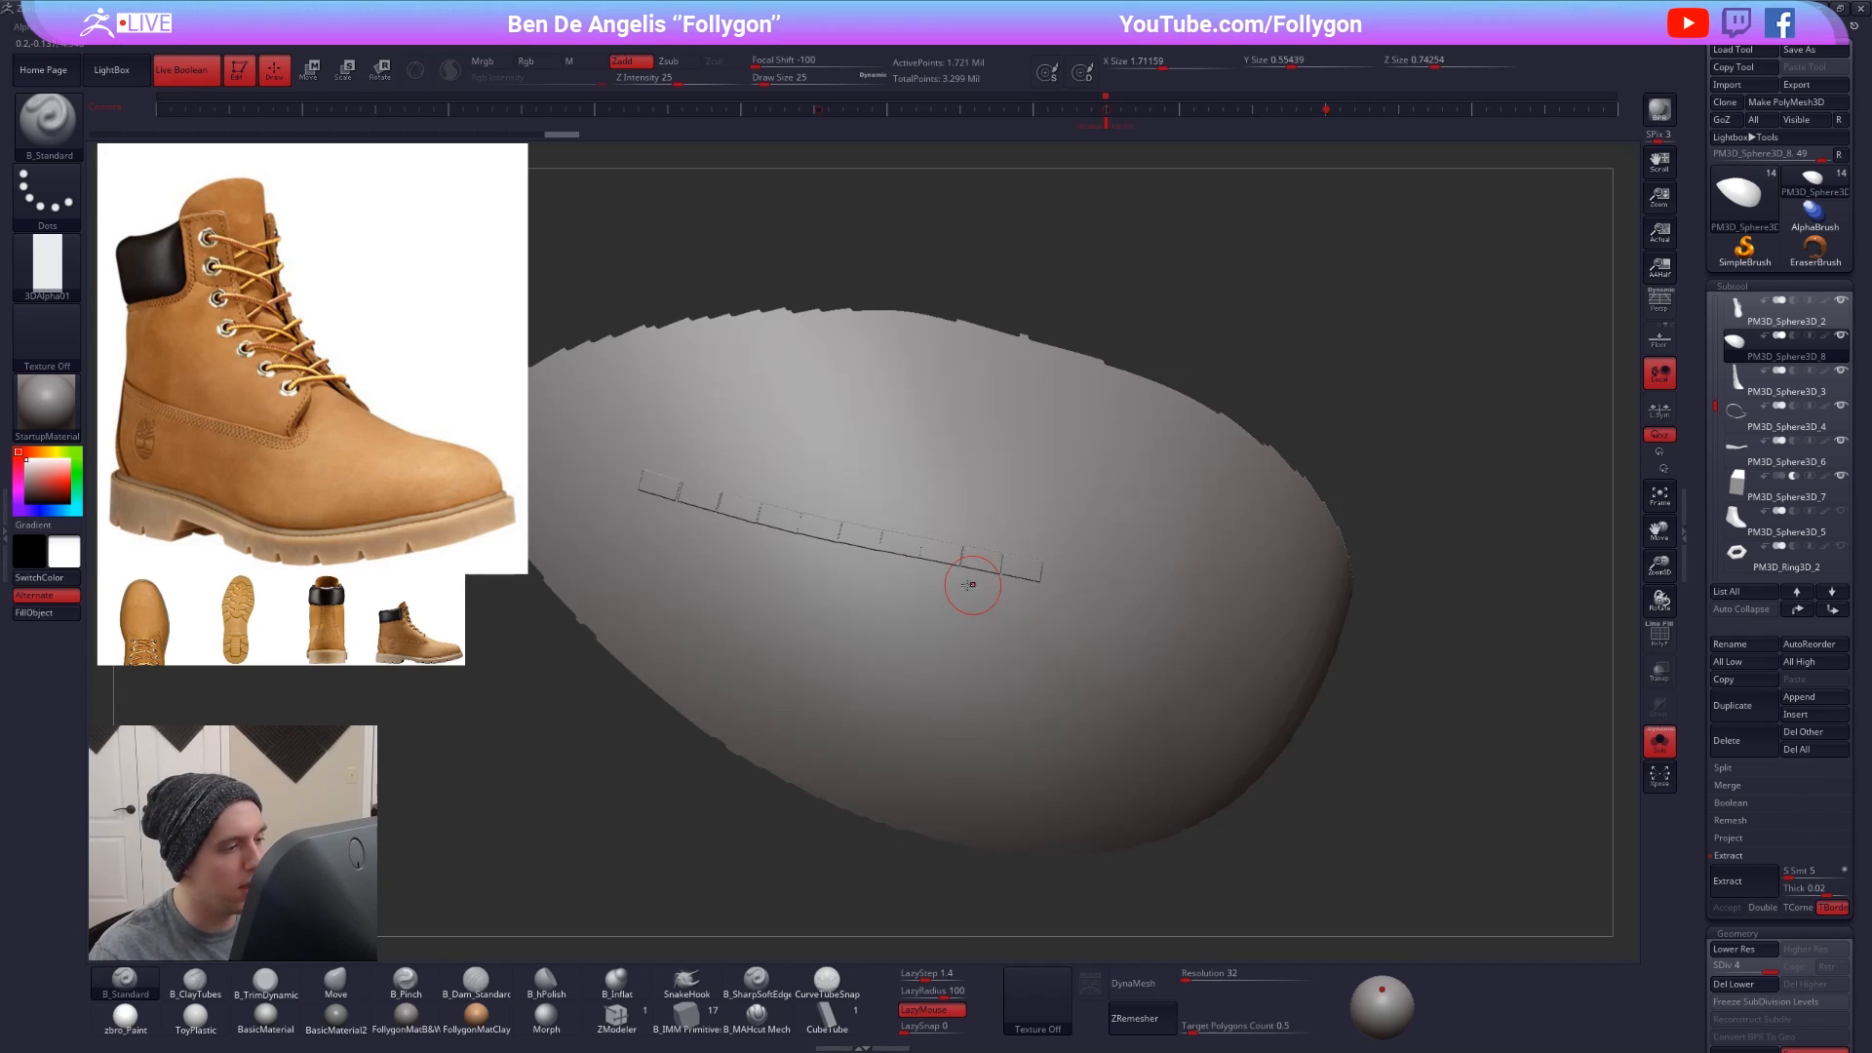
- Set the brush's draw size to 21 and LazyStep to 2, undo the previous test row and redraw the stitches across the toe patch
key("space")
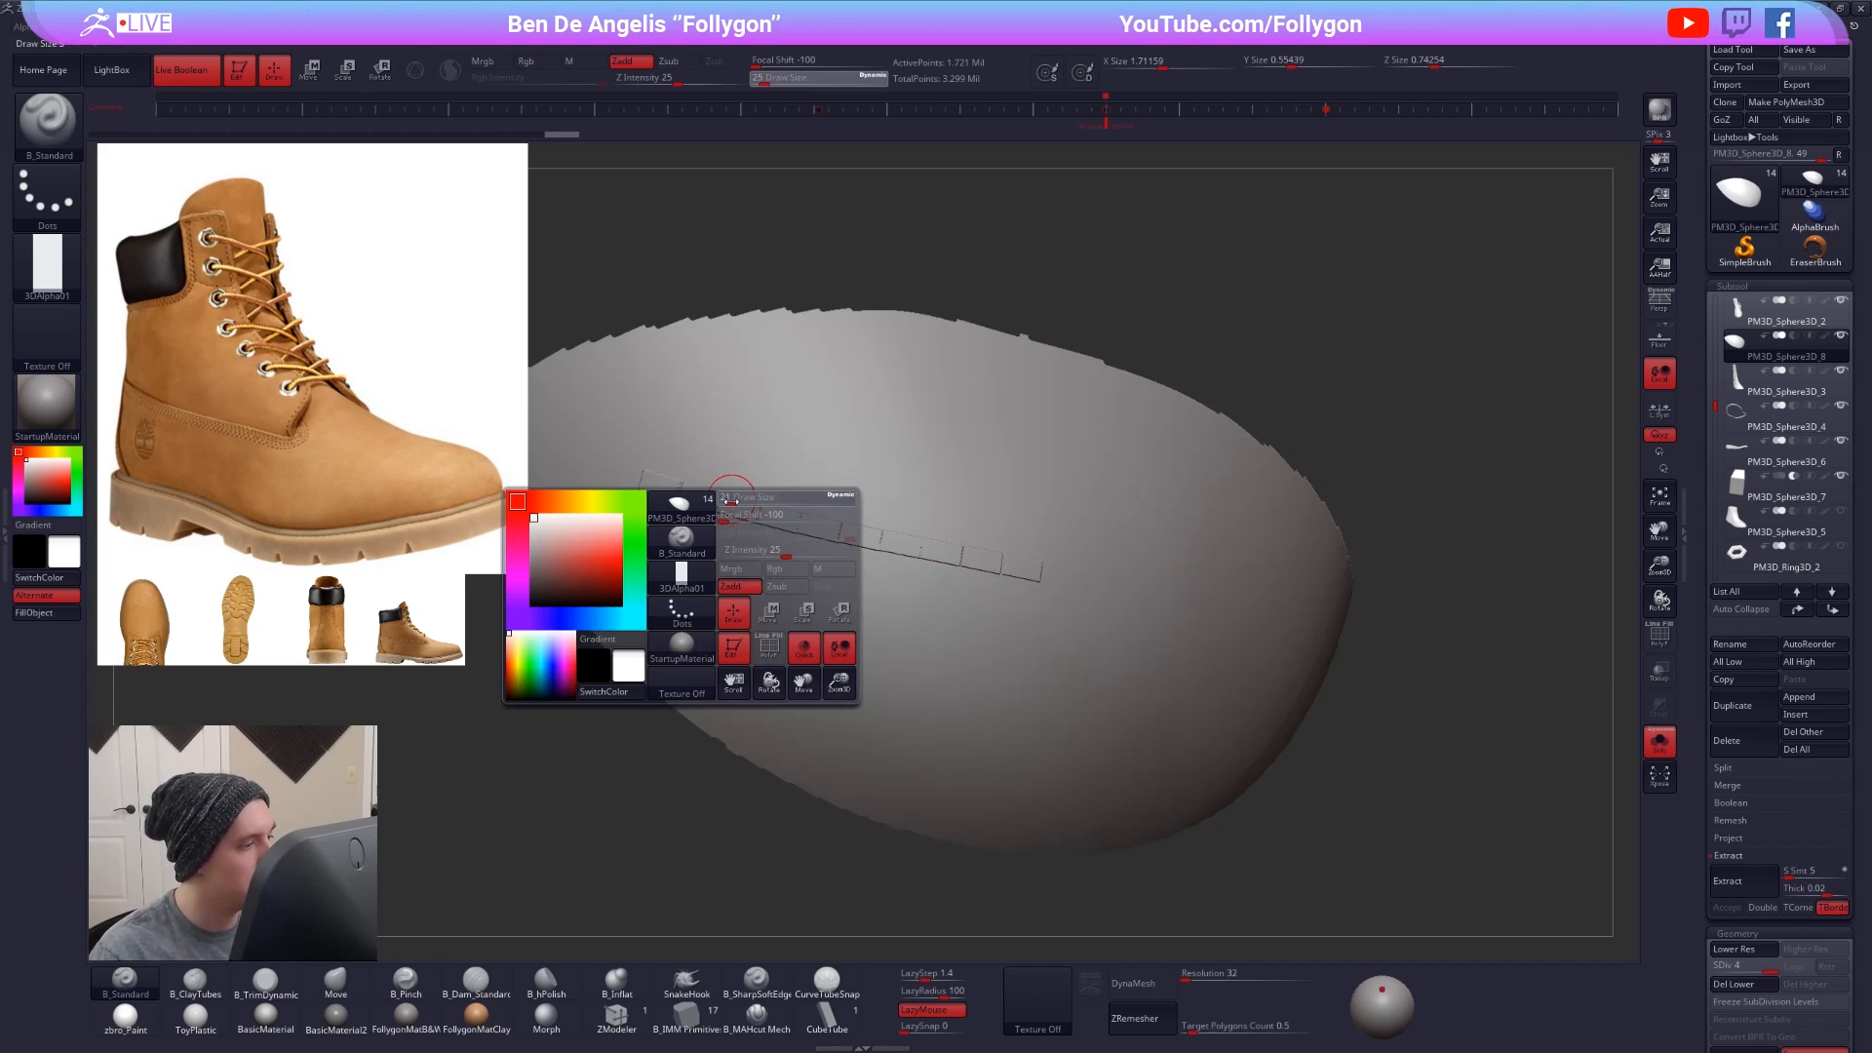
left_click(6, 533)
left_click(68, 483)
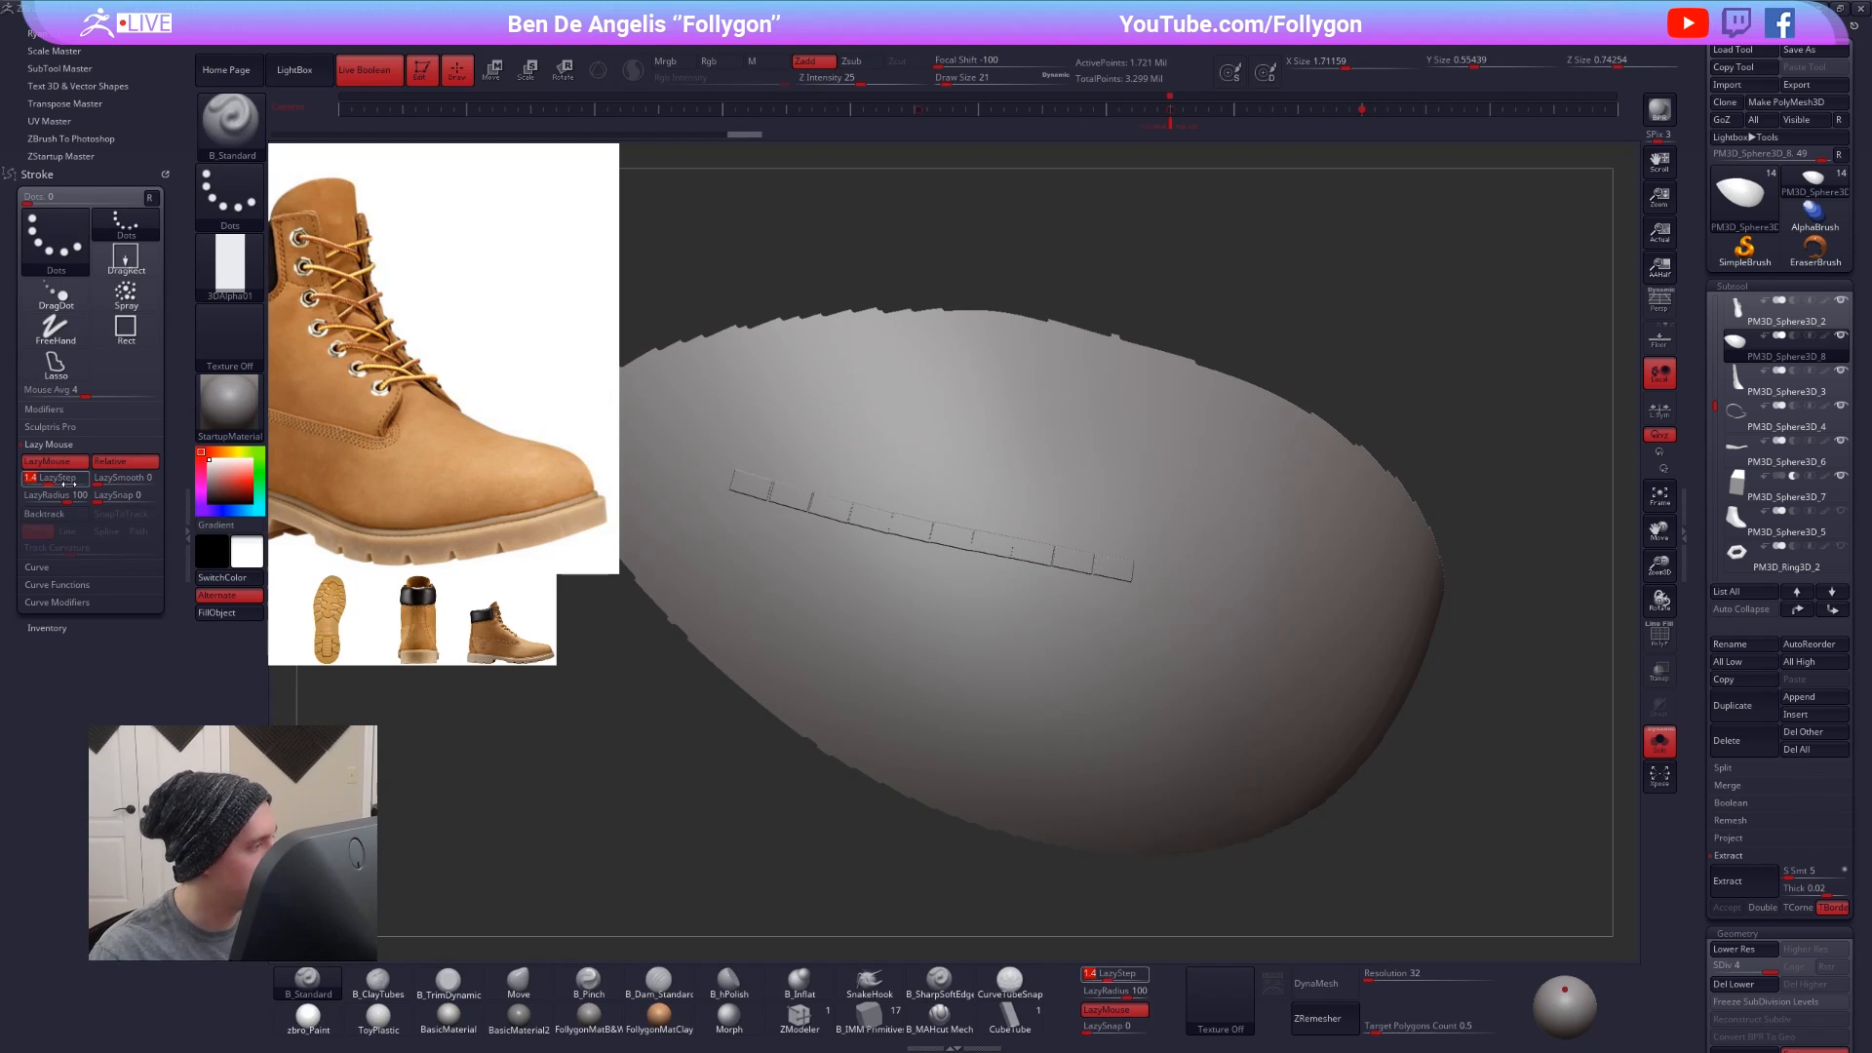
type("1")
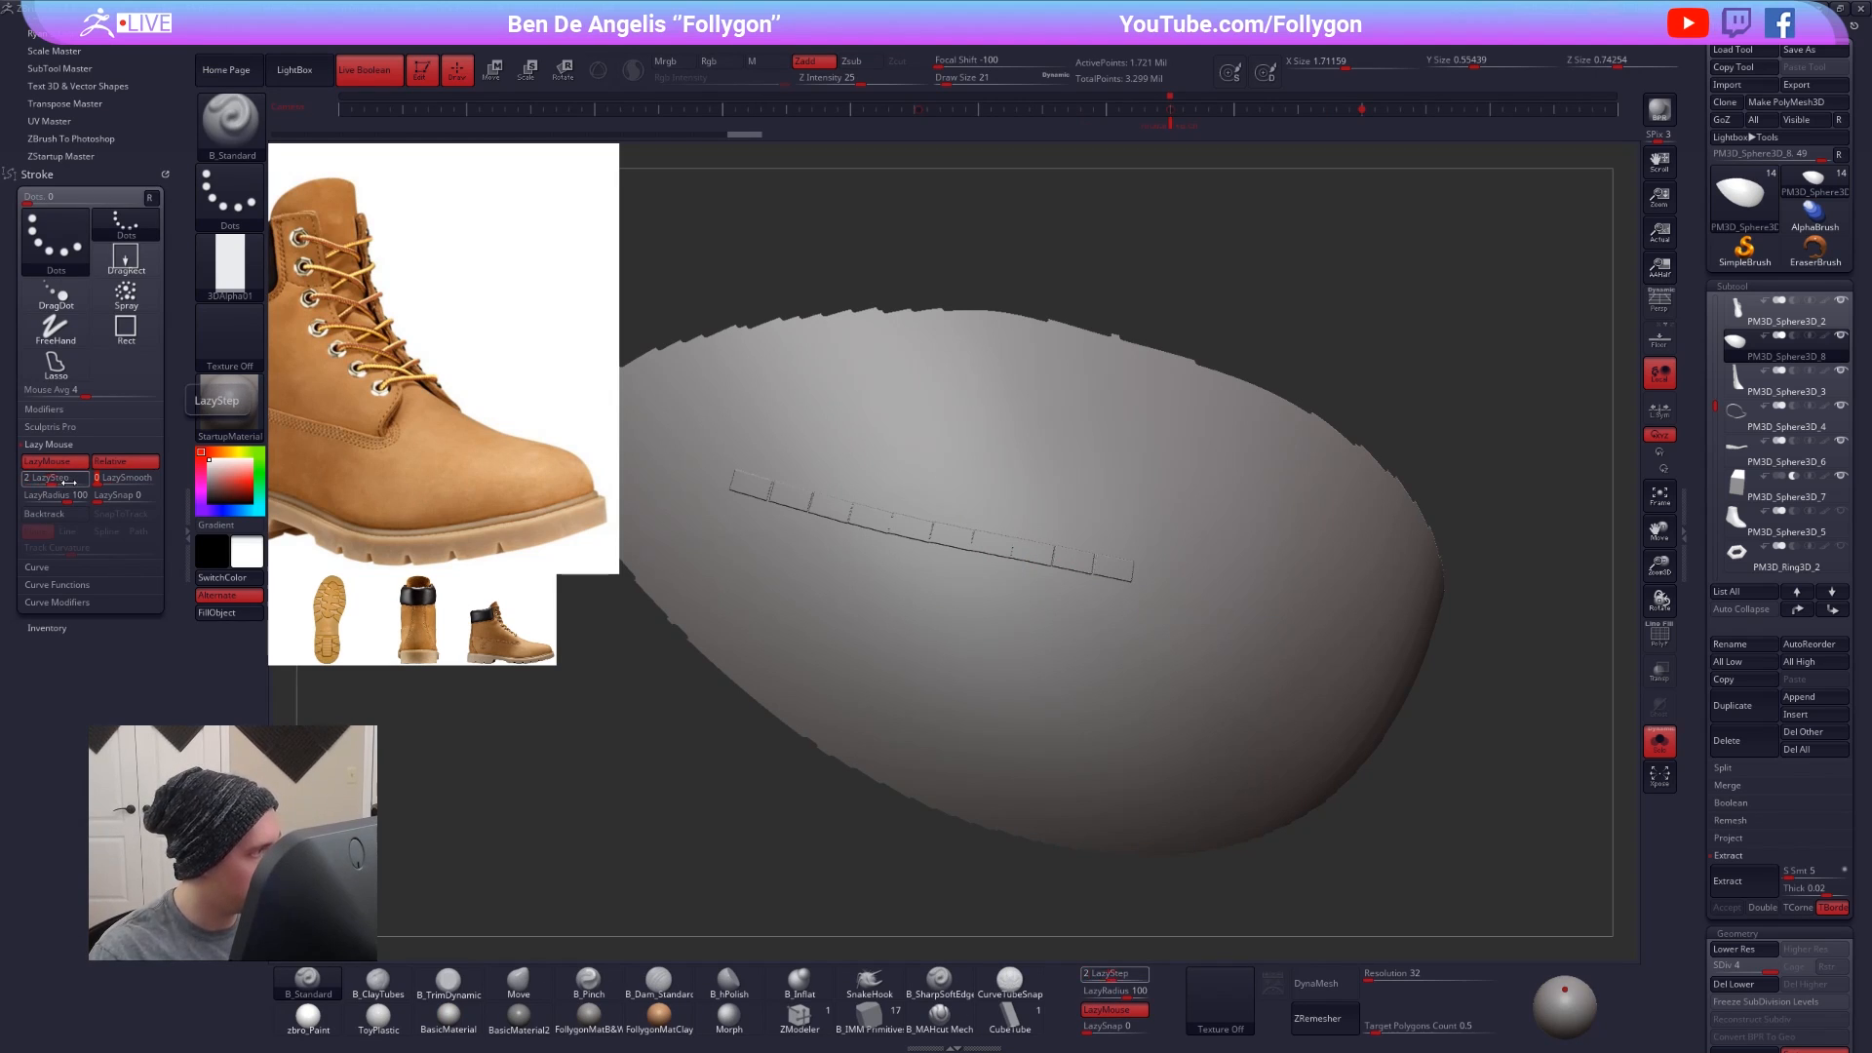
key("ctrl+z")
left_click_drag(719, 459, 1301, 551)
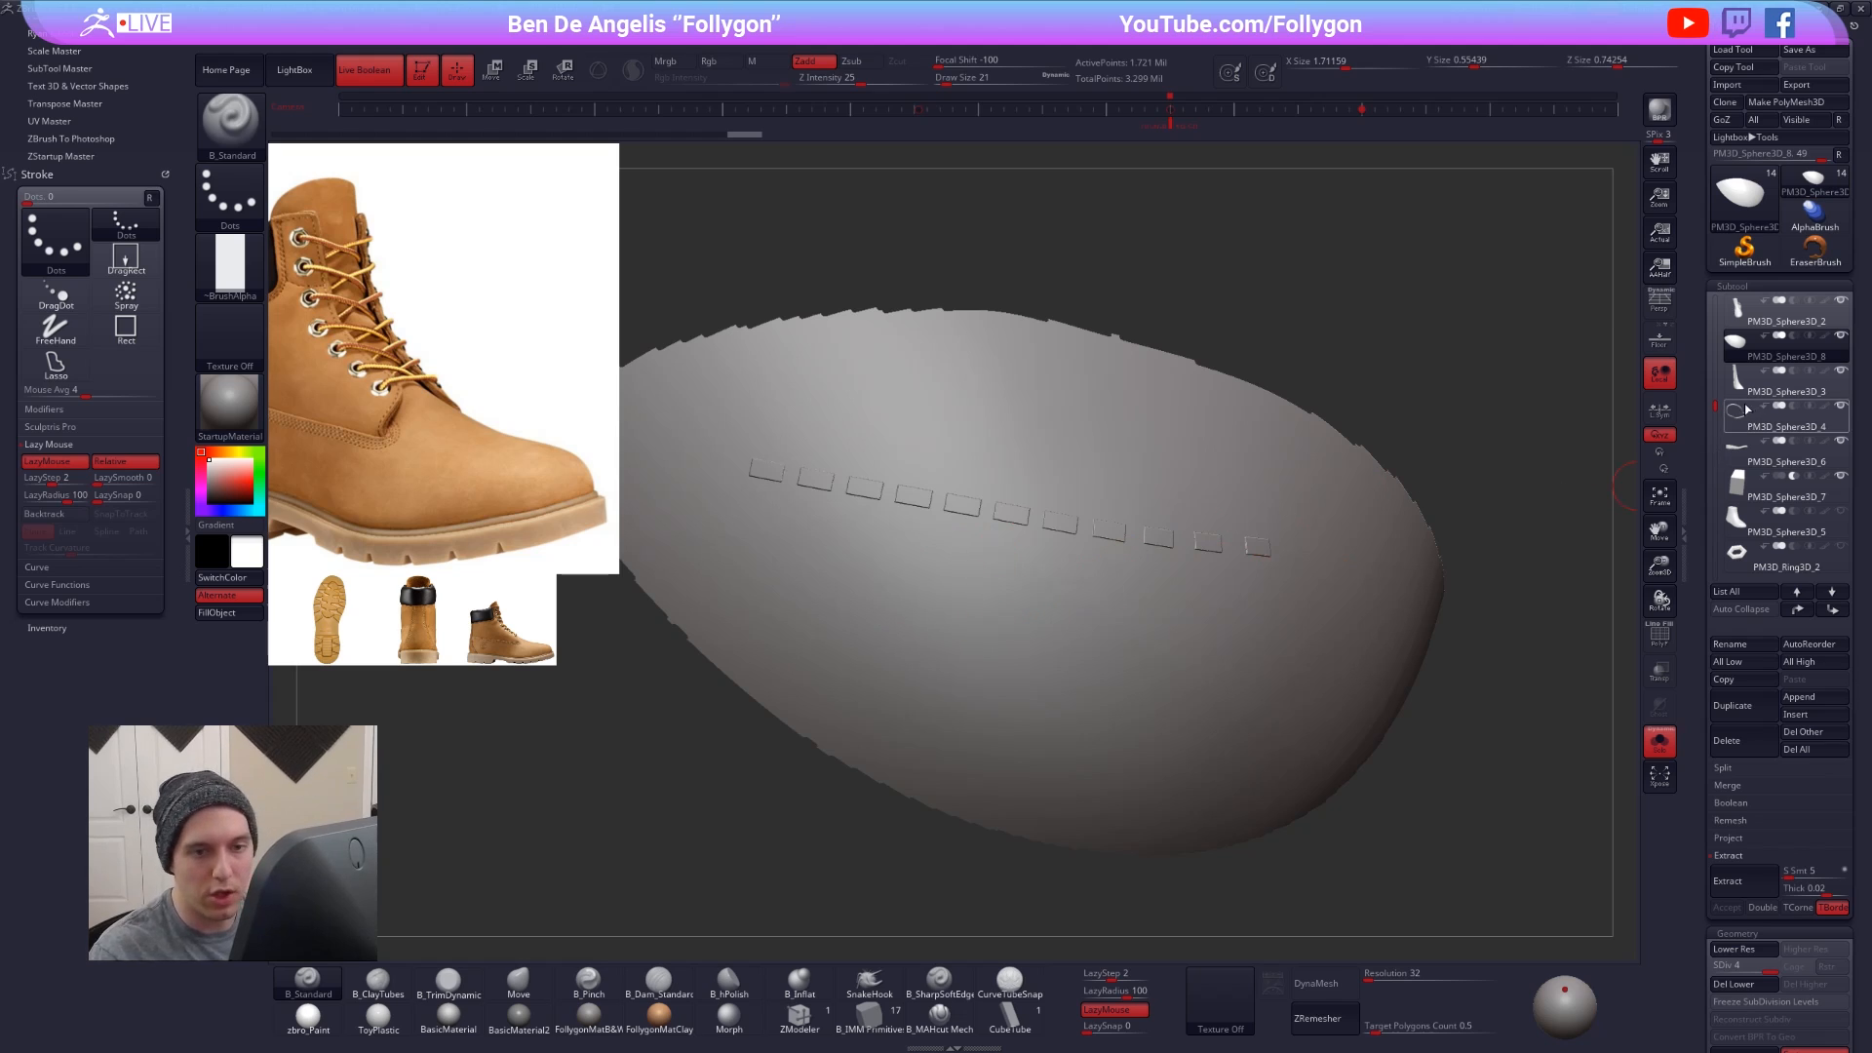
- Reselect the upright block subtool, narrow it along X and place a copy directly beside it with a small gap
scroll(1720, 407, "down", 4)
left_click(1769, 453)
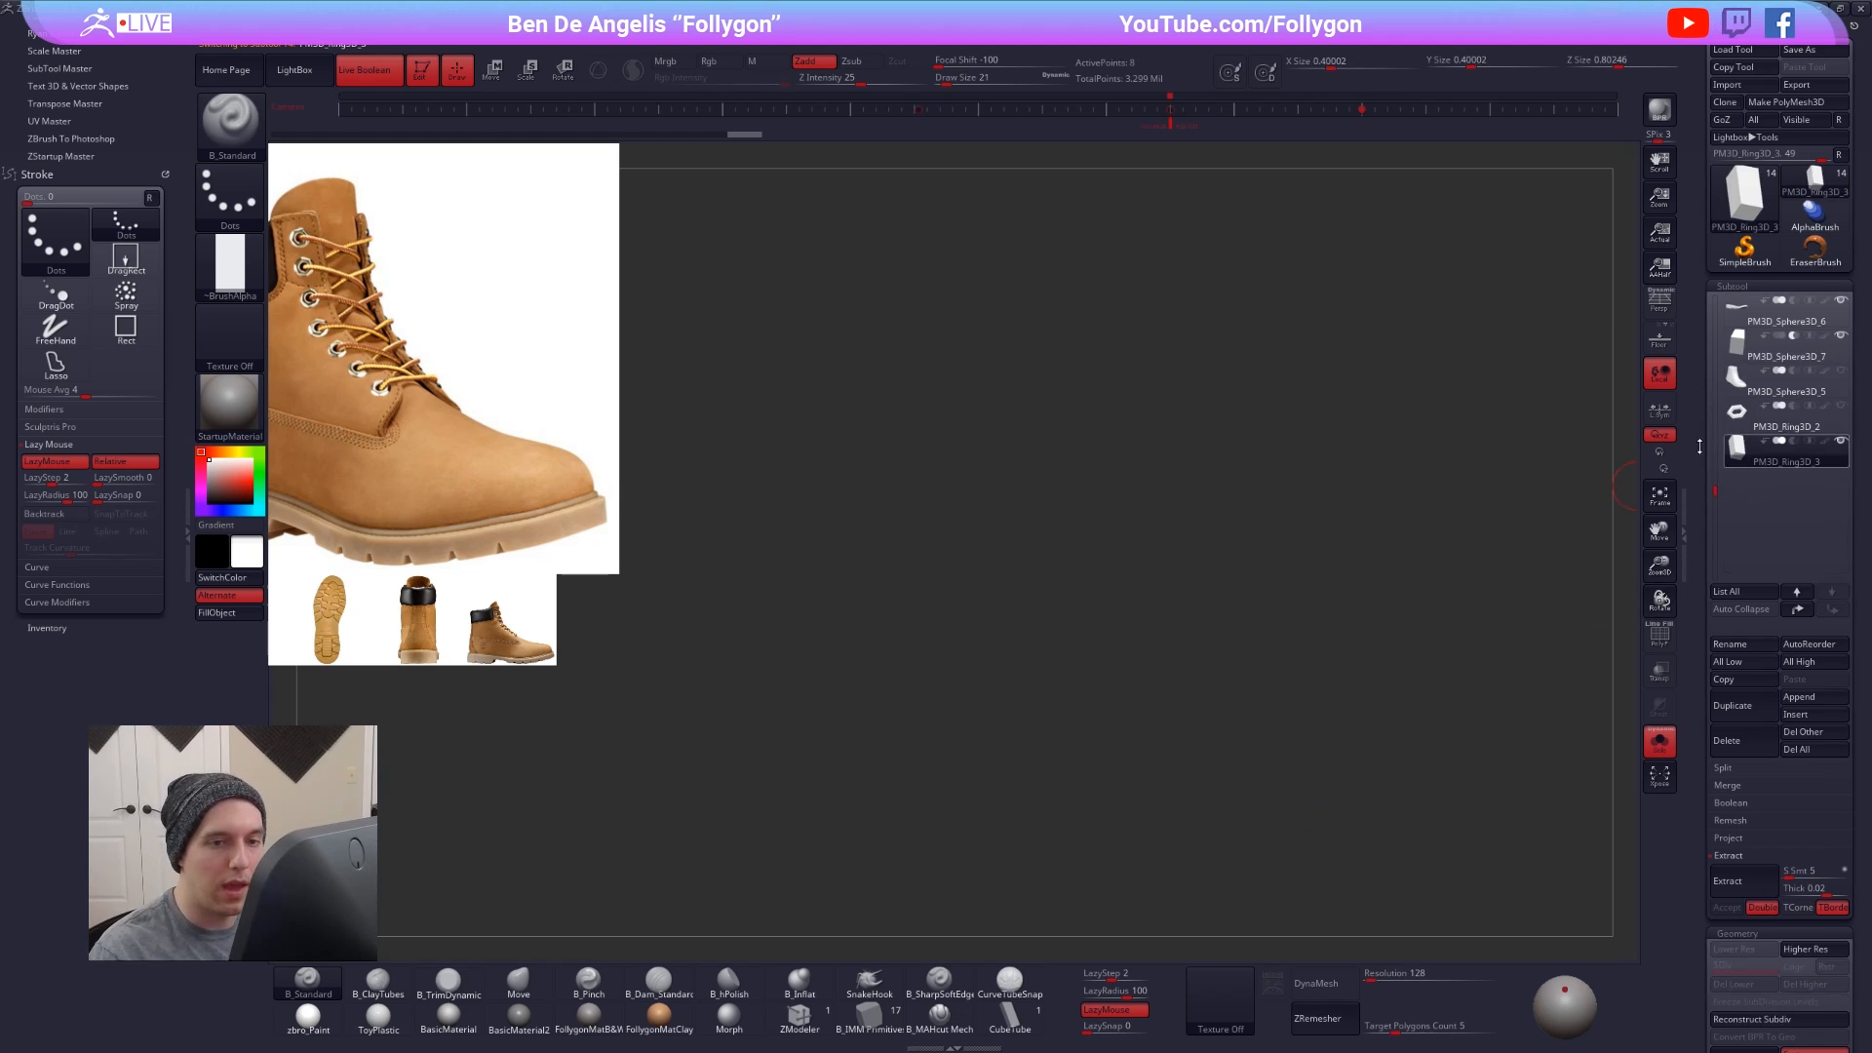
key("f")
right_click_drag(1102, 464, 860, 344, "shift")
right_click_drag(1022, 434, 1009, 415, "ctrl")
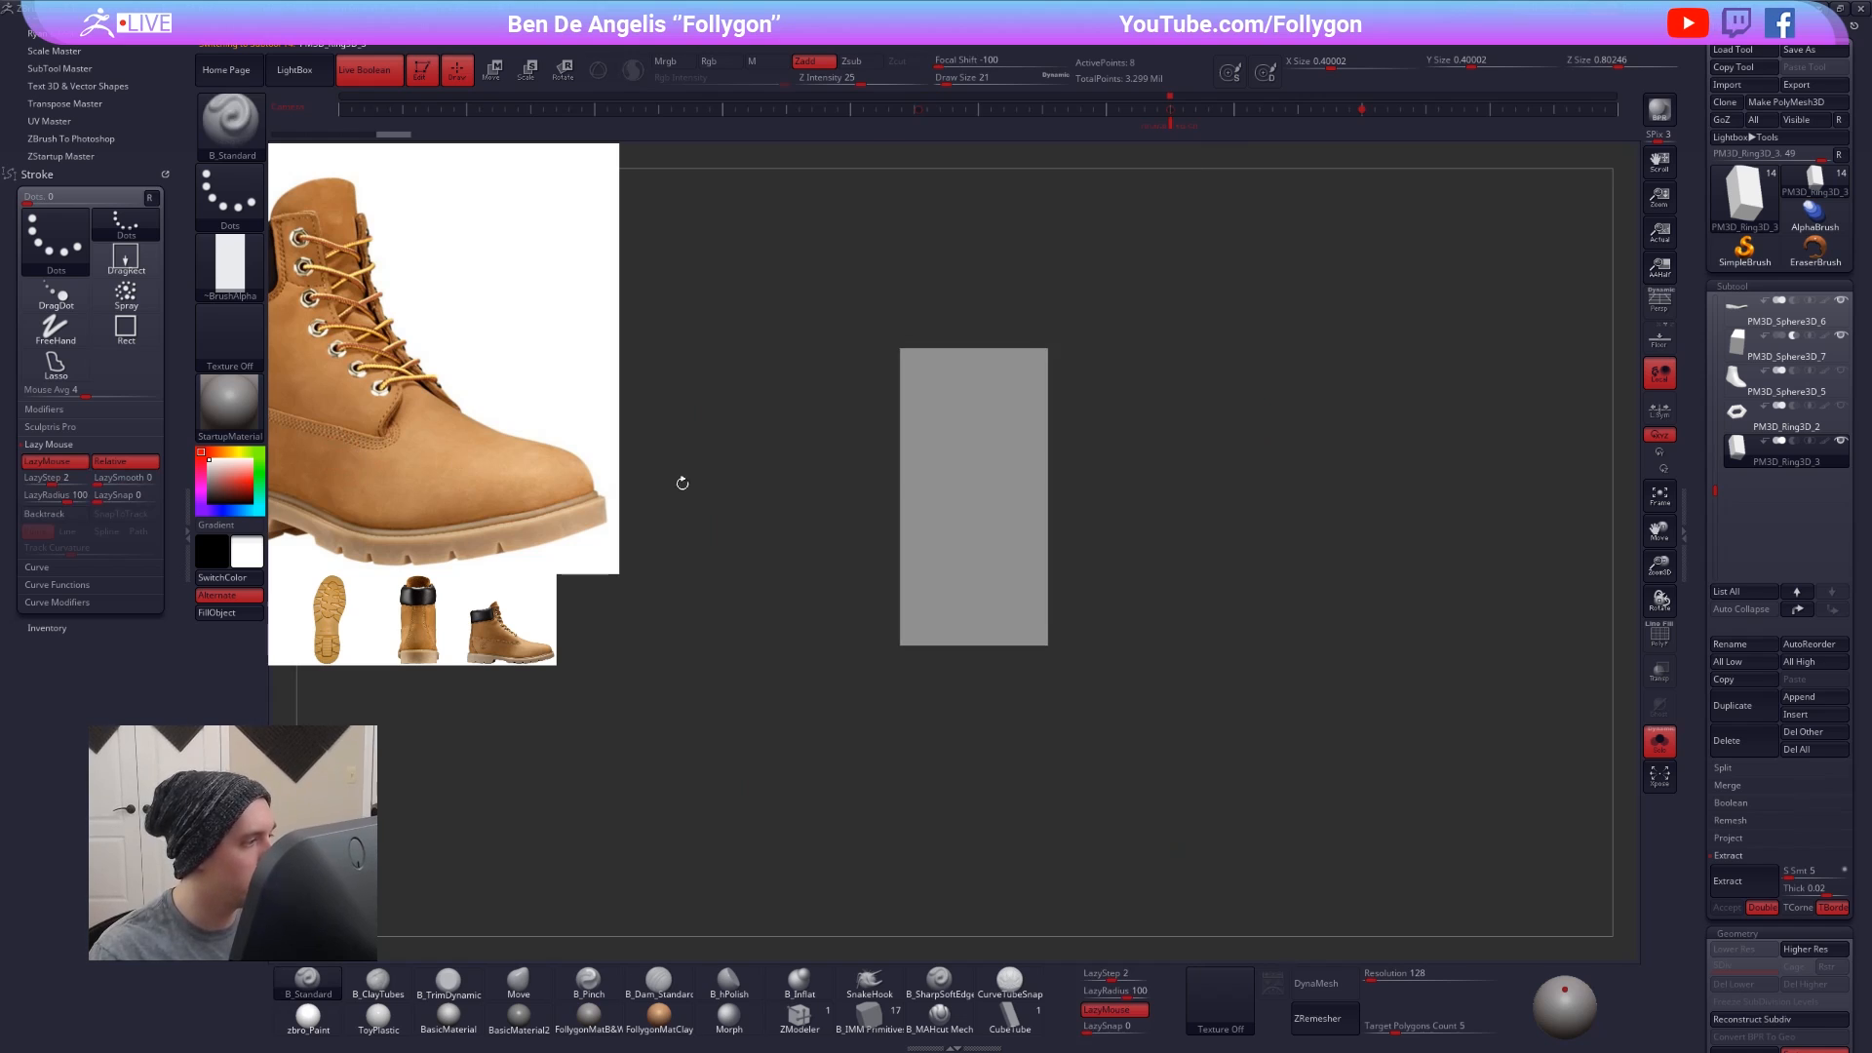
key("w")
left_click_drag(982, 598, 1138, 598, "shift")
left_click_drag(1138, 598, 953, 593)
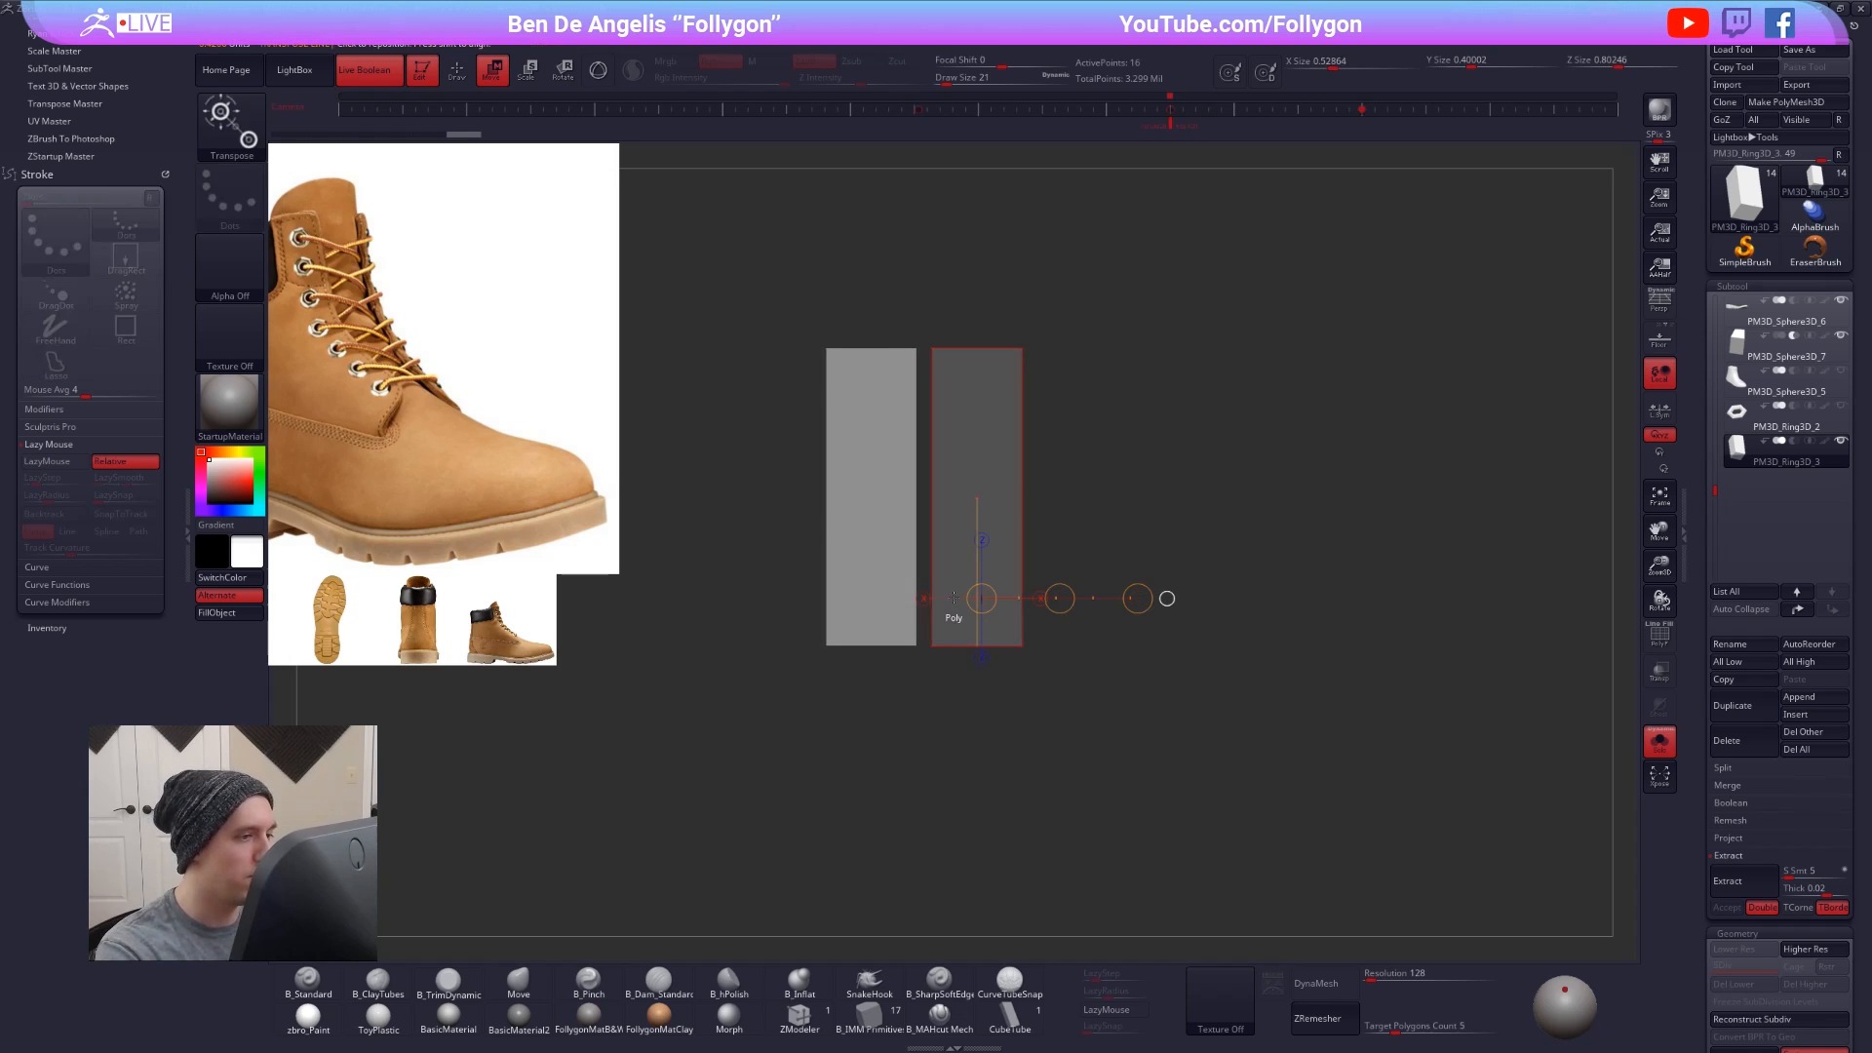
- Duplicate the blocks along X to make an evenly spaced row of four side by side
right_click_drag(943, 691, 935, 658, "ctrl")
left_click_drag(969, 706, 977, 717, "ctrl")
left_click_drag(976, 630, 1124, 630, "shift")
left_click_drag(1092, 720, 1105, 735, "ctrl")
right_click_drag(1135, 777, 1111, 769, "alt")
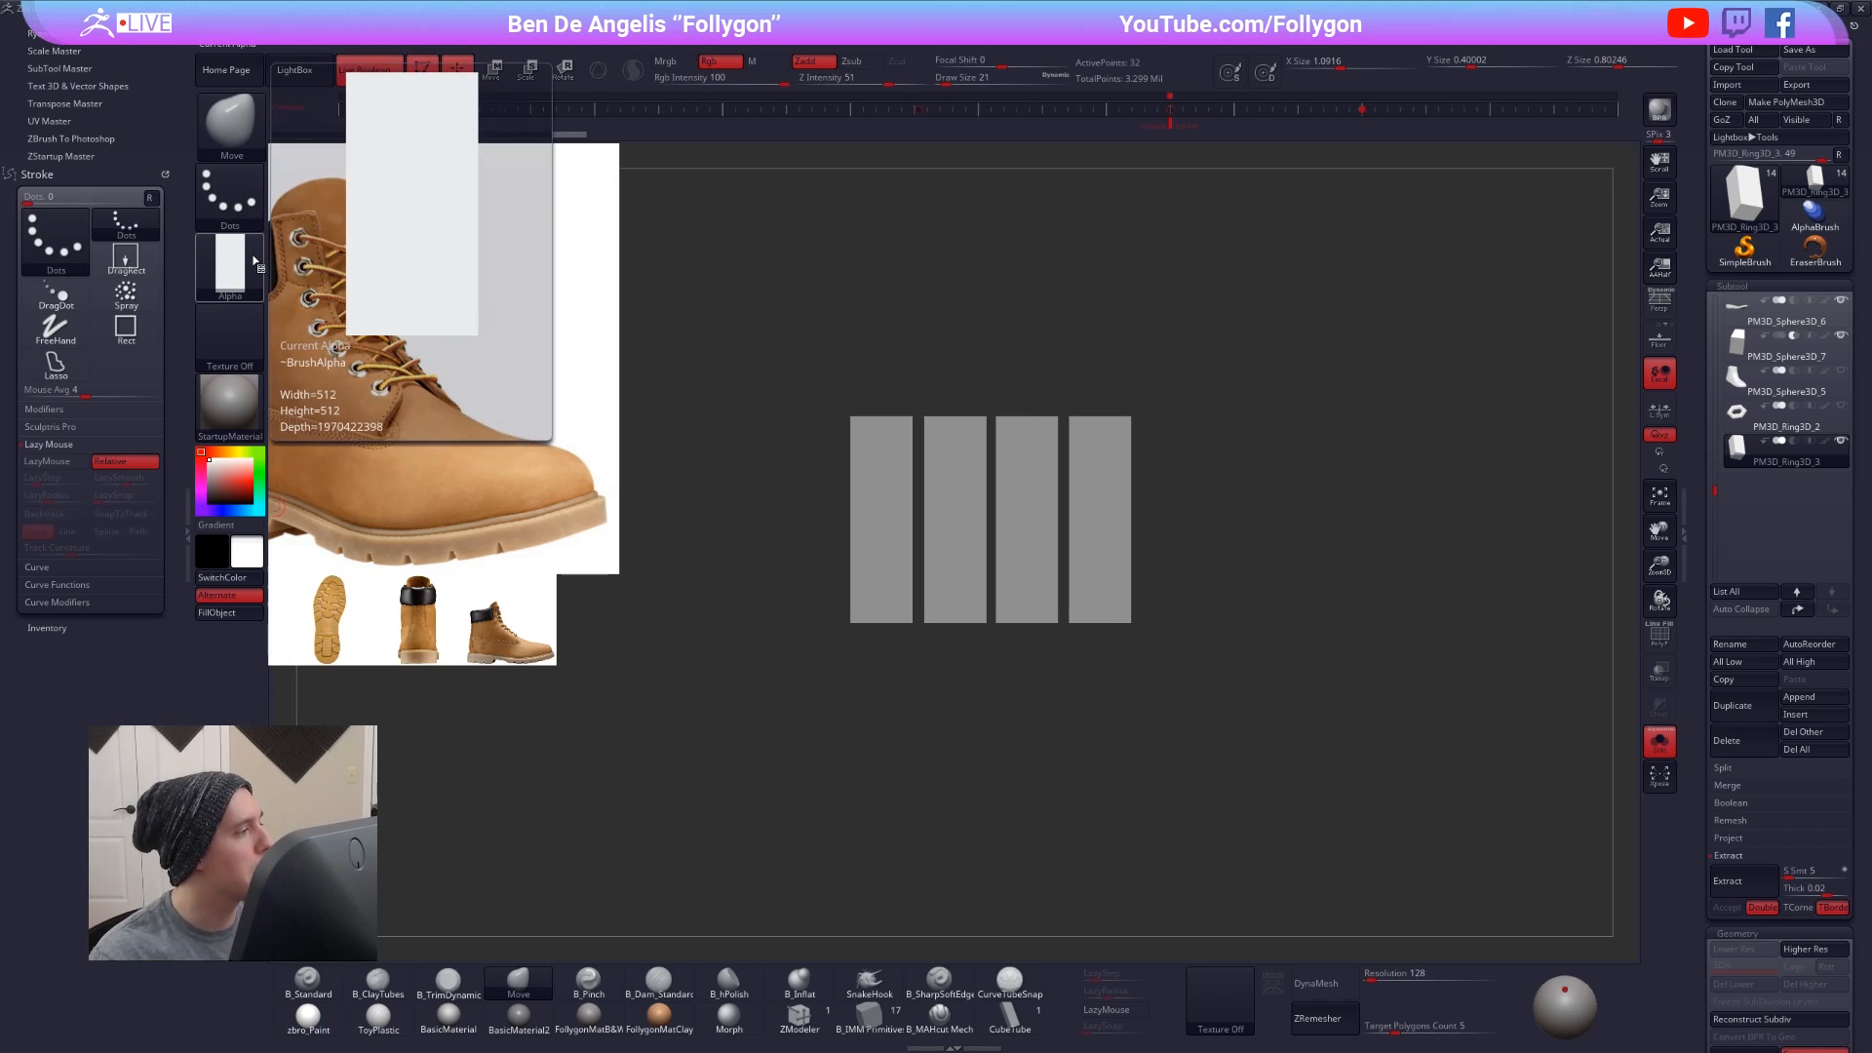
- Create a new alpha from the four-block mesh, keeping the default framing
left_click(230, 261)
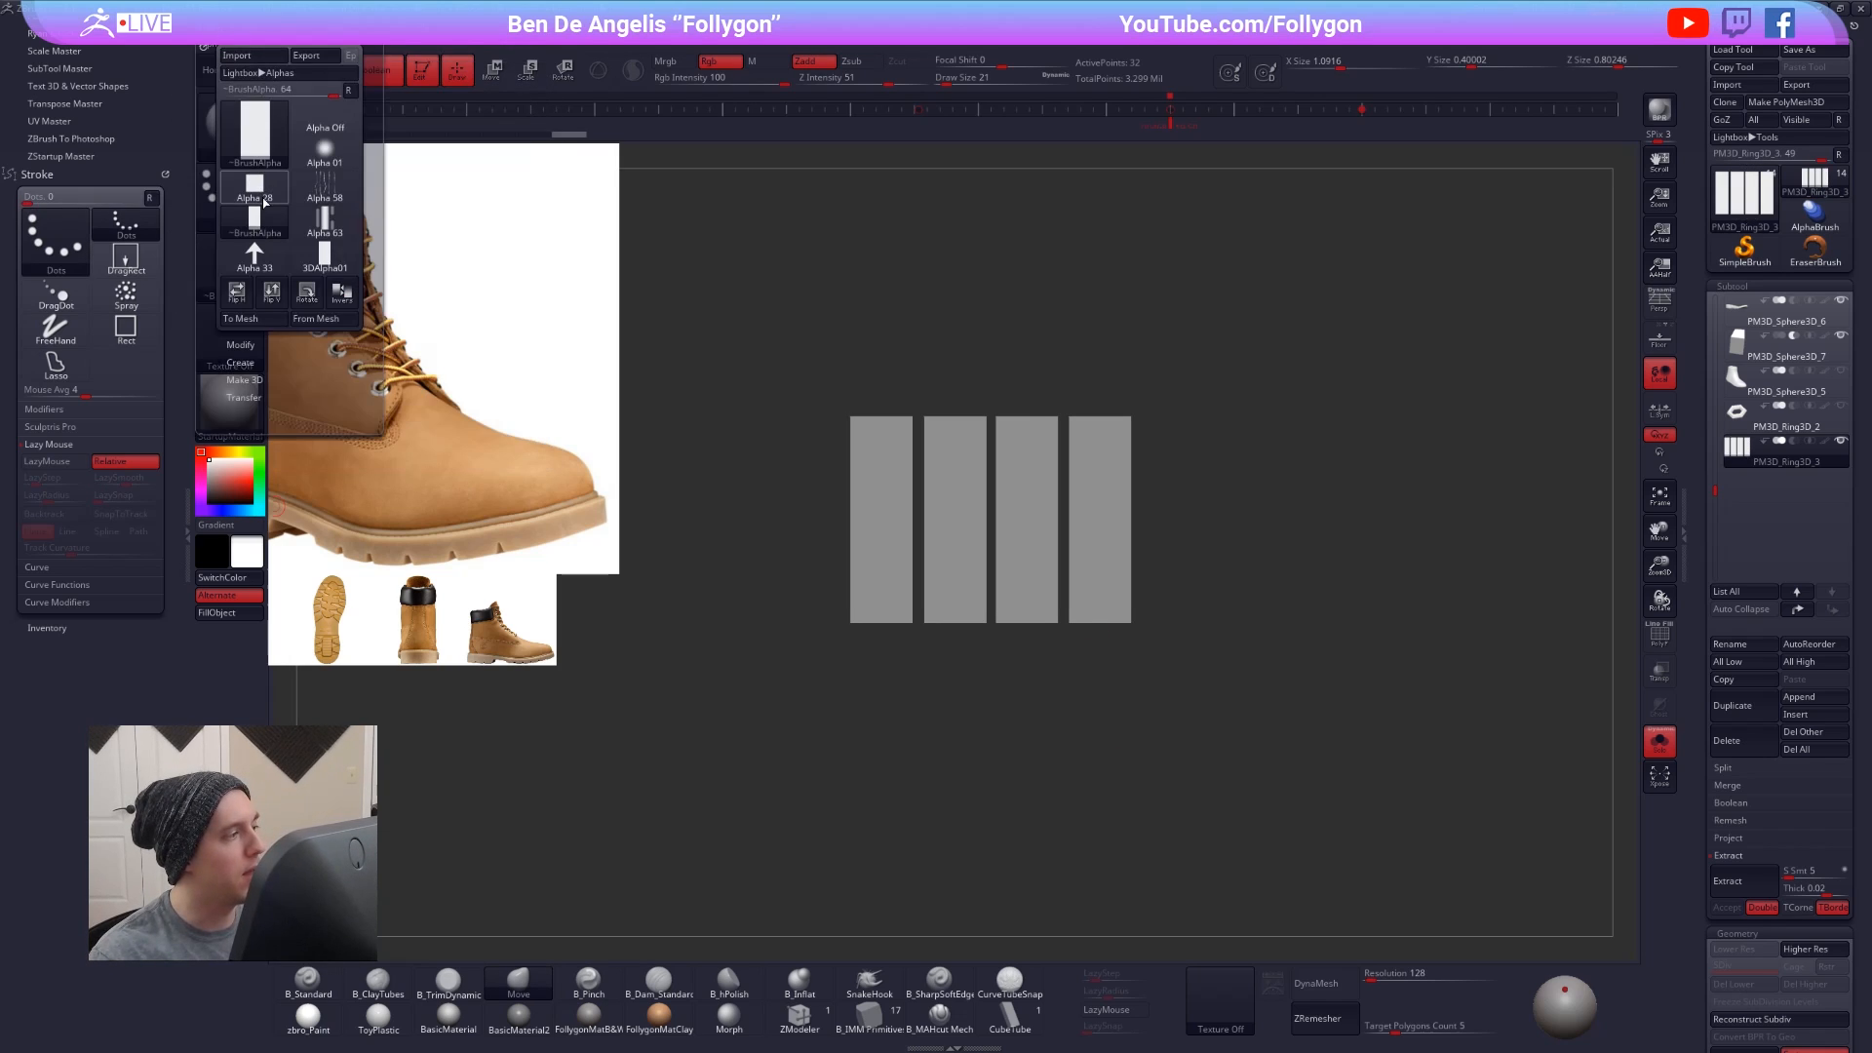
left_click(315, 318)
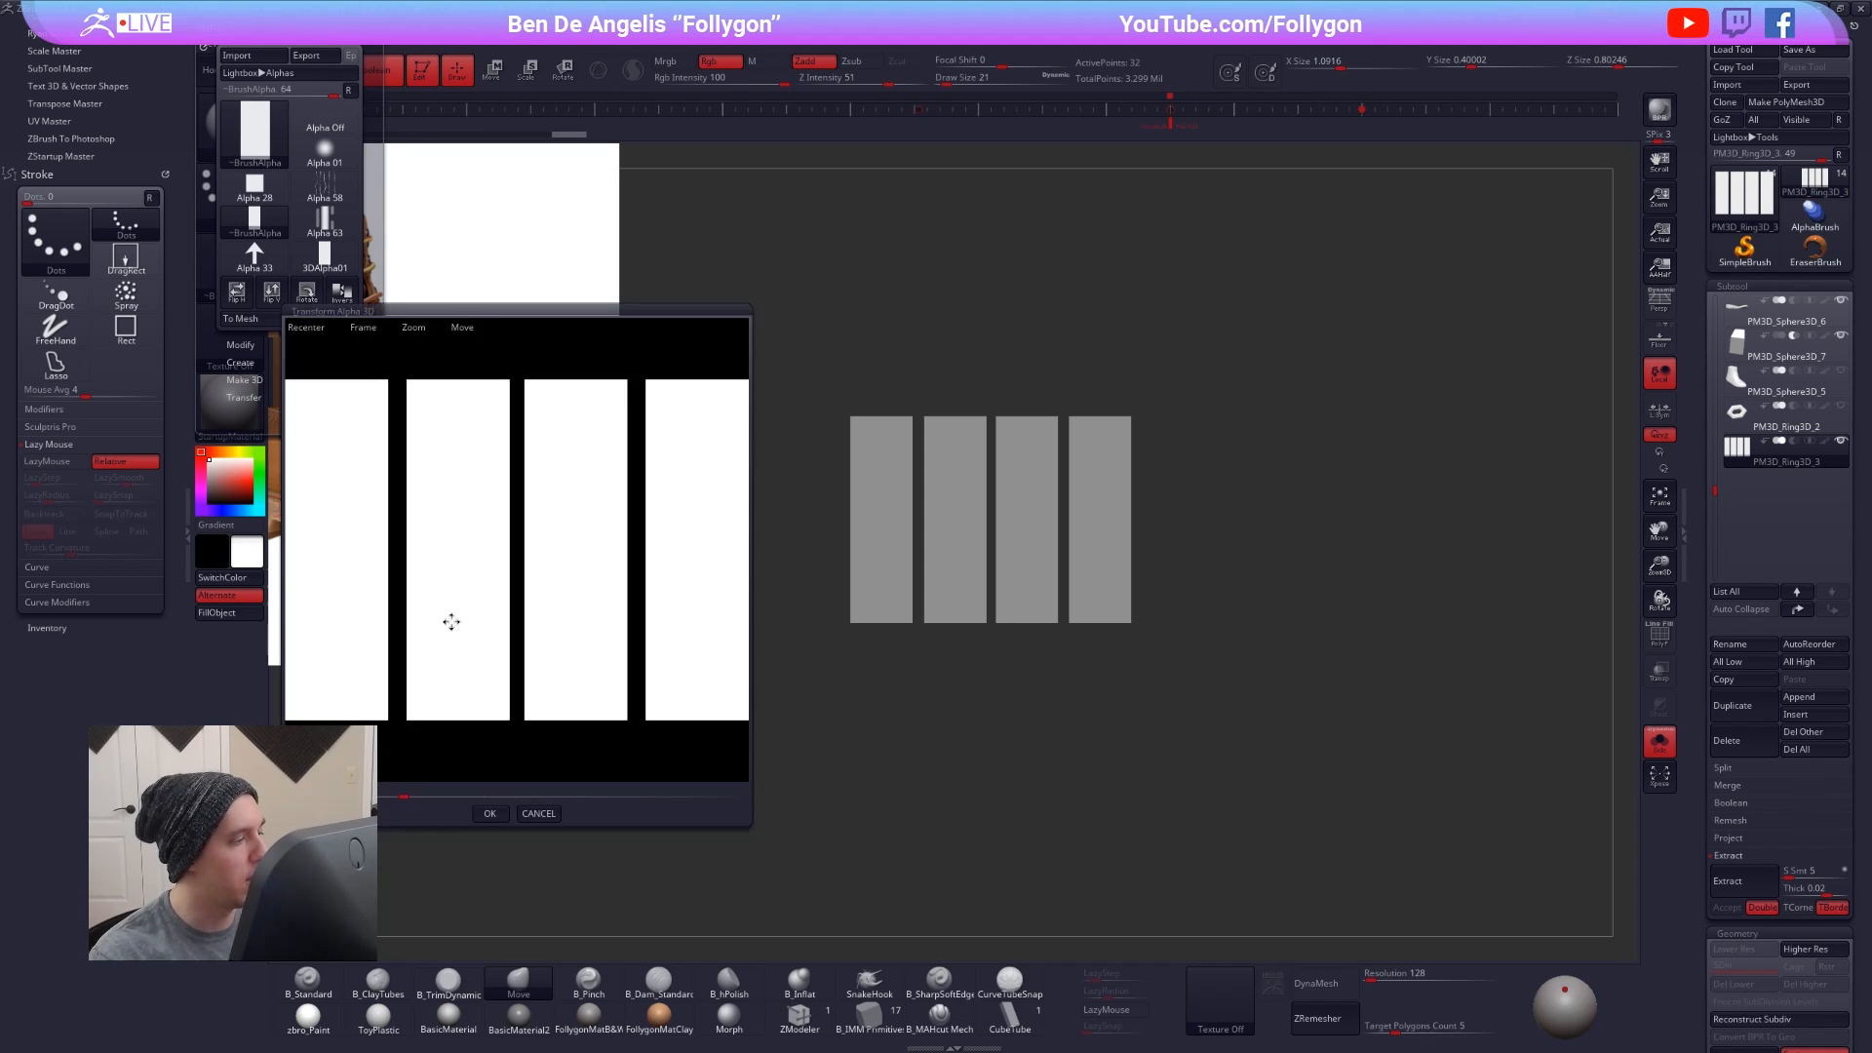
left_click(490, 813)
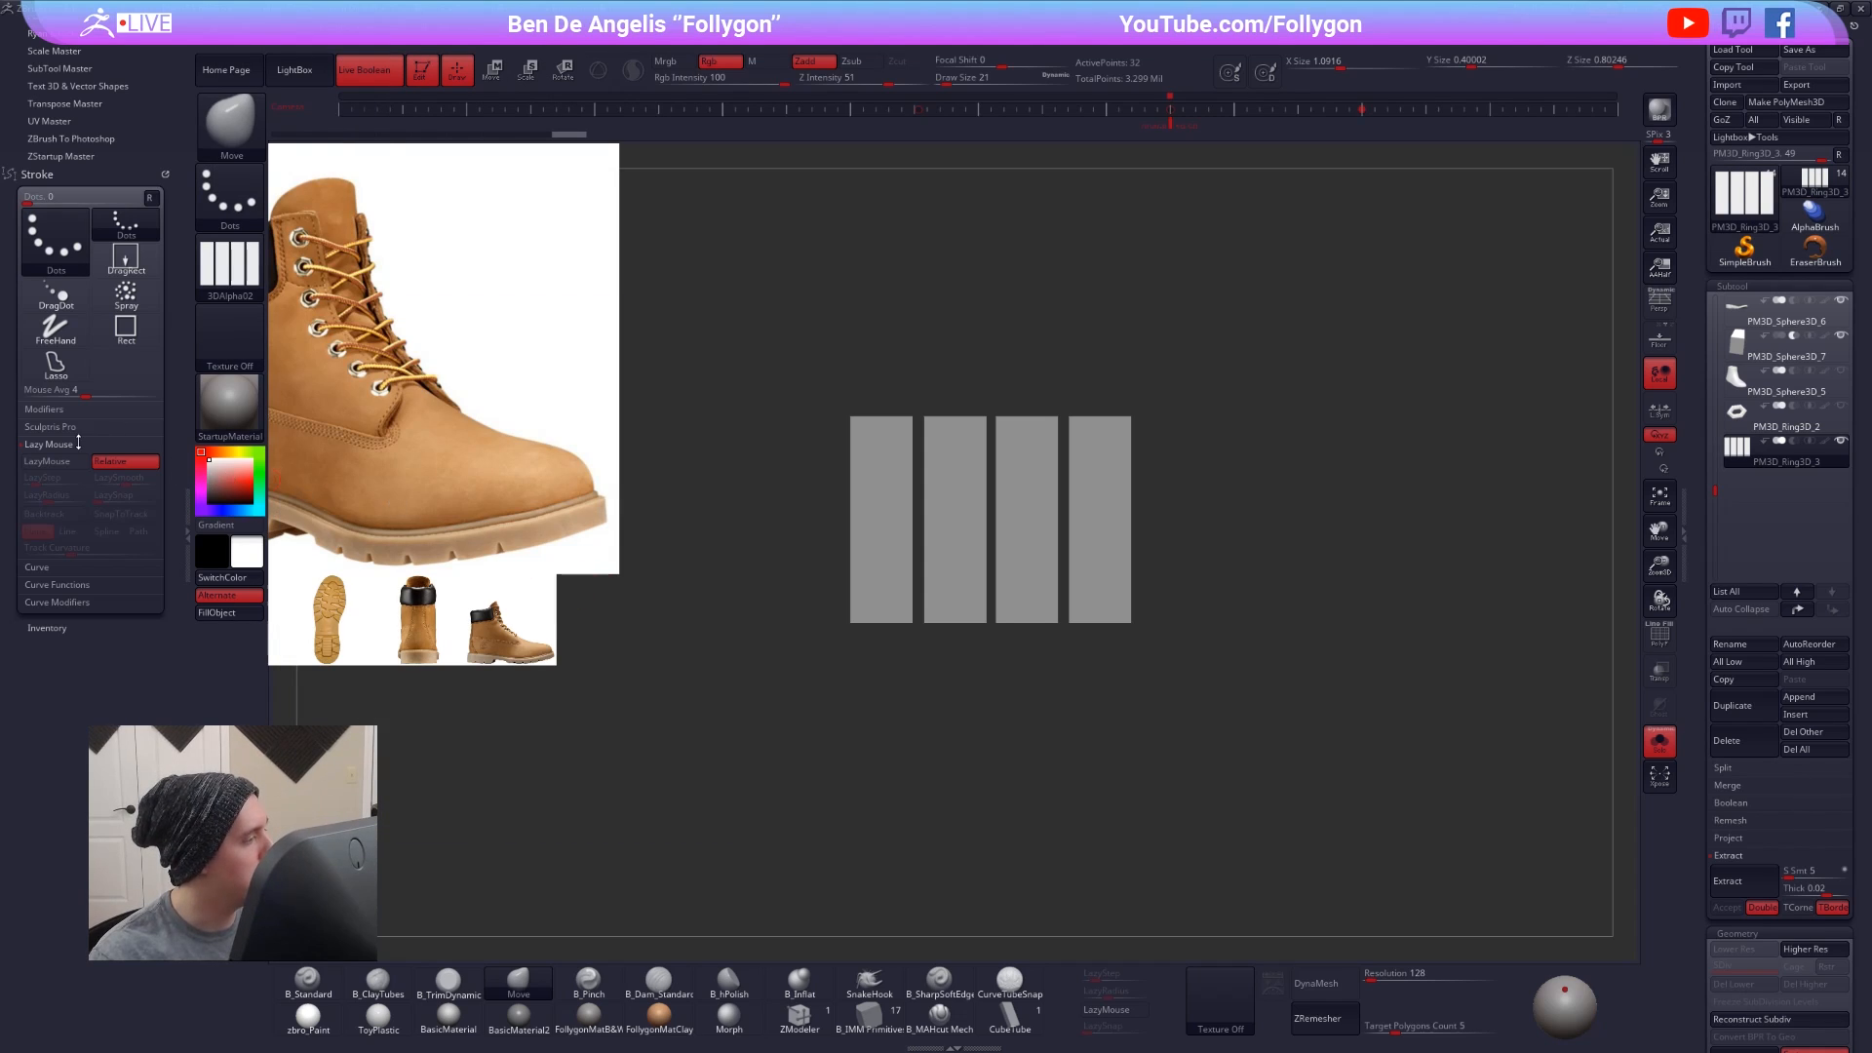
- Reselect the toe patch subtool and frame its outer surface with the existing stitch row
left_click(1732, 322)
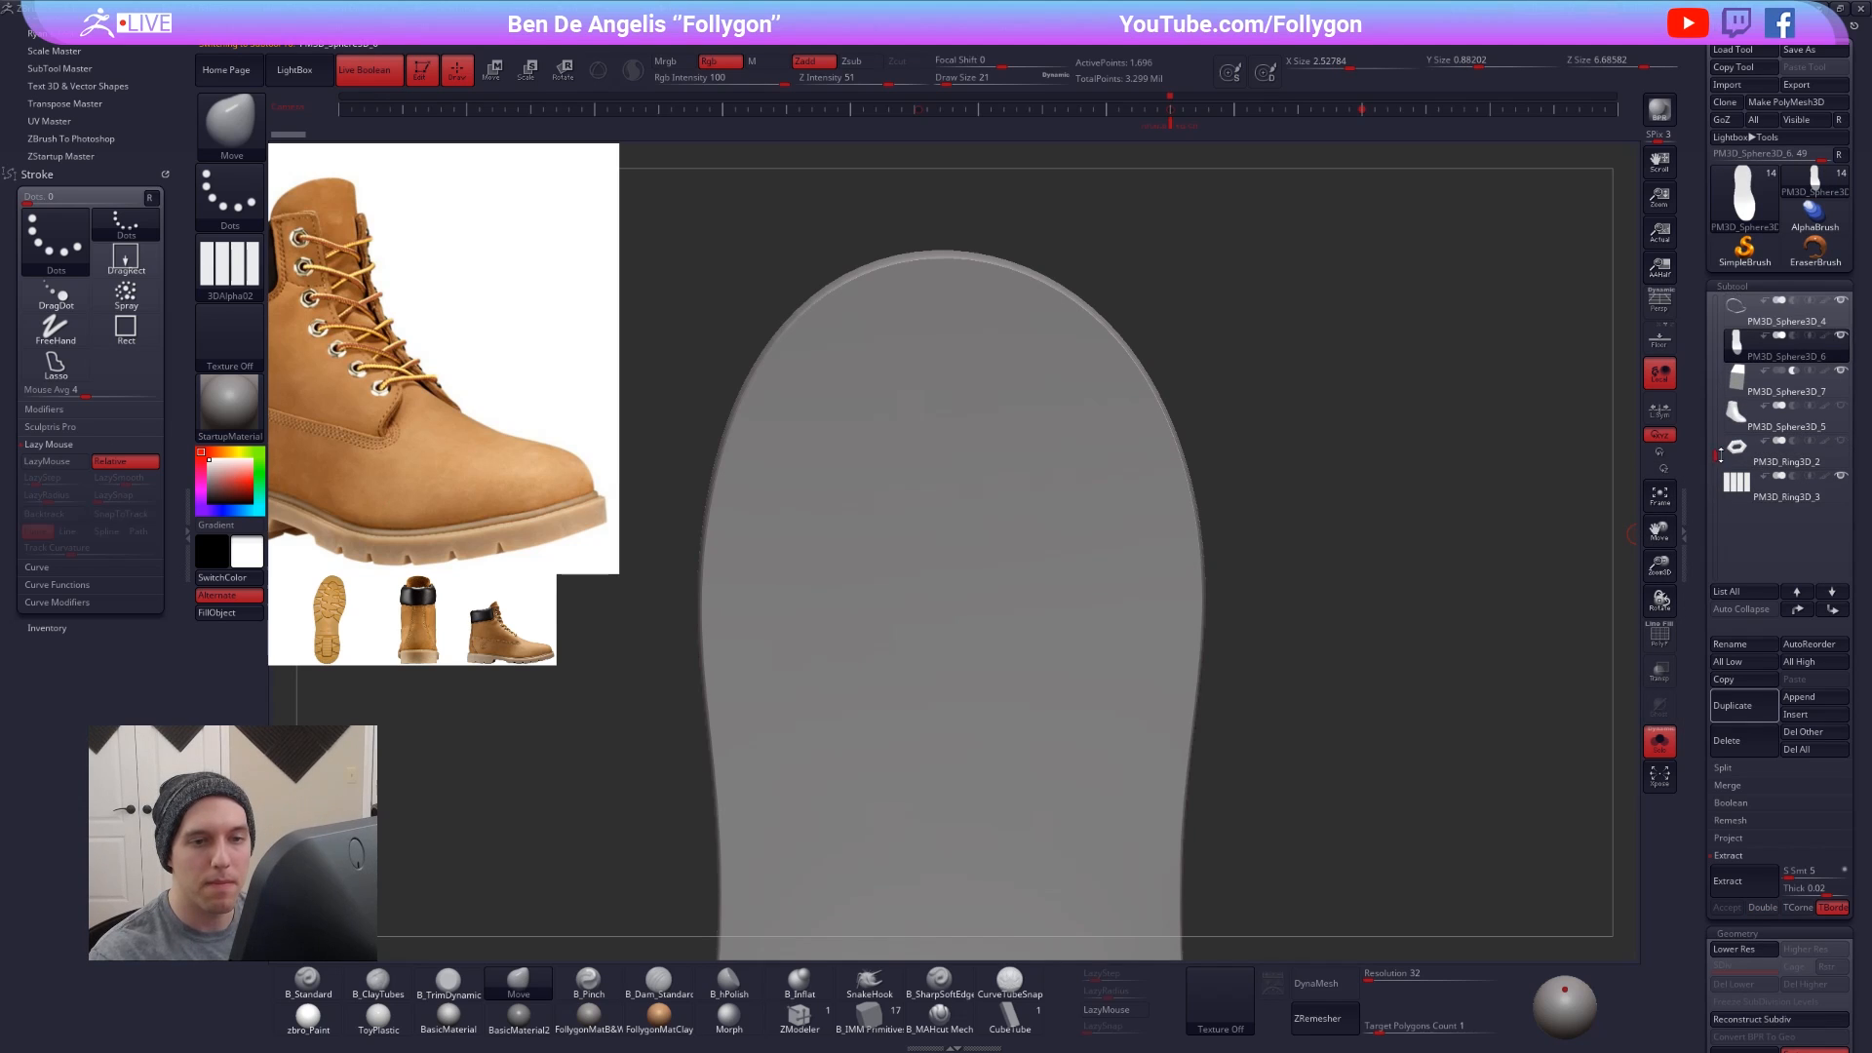
left_click_drag(1720, 403, 1713, 375)
left_click(1741, 388)
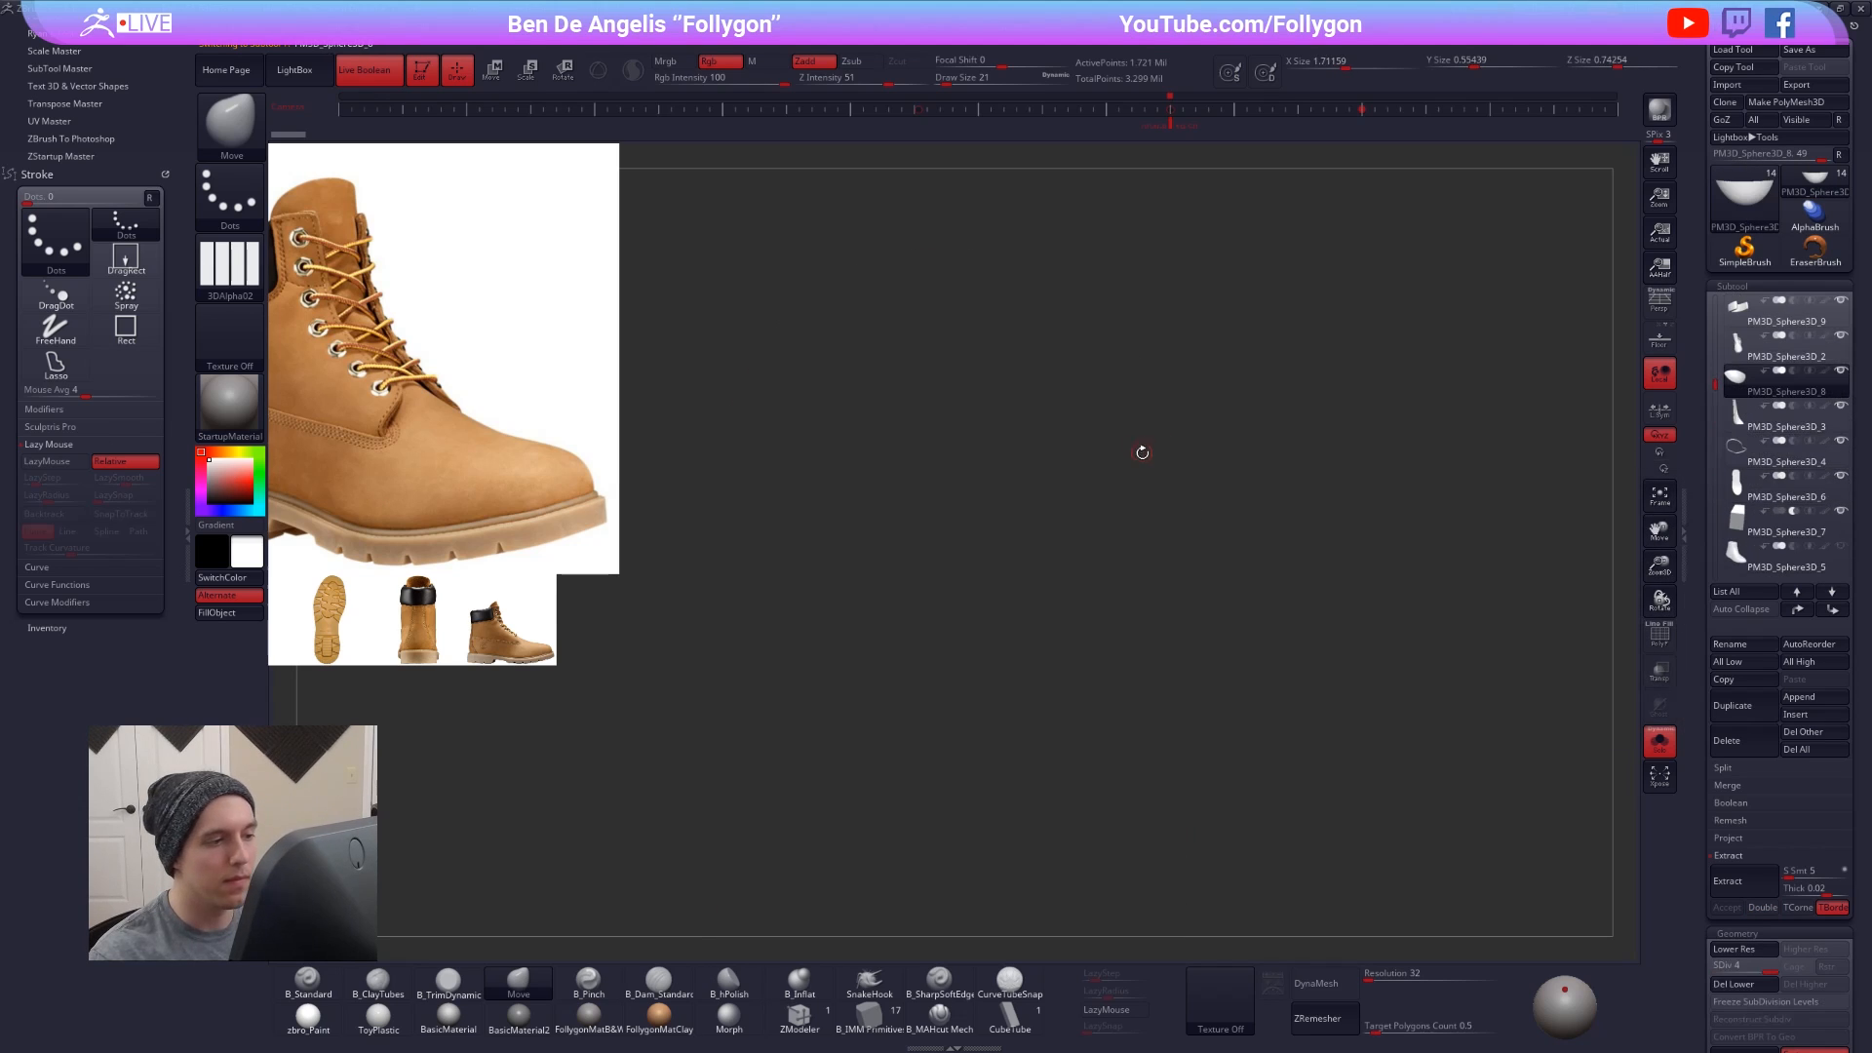
key("f")
right_click_drag(1063, 668, 1117, 617)
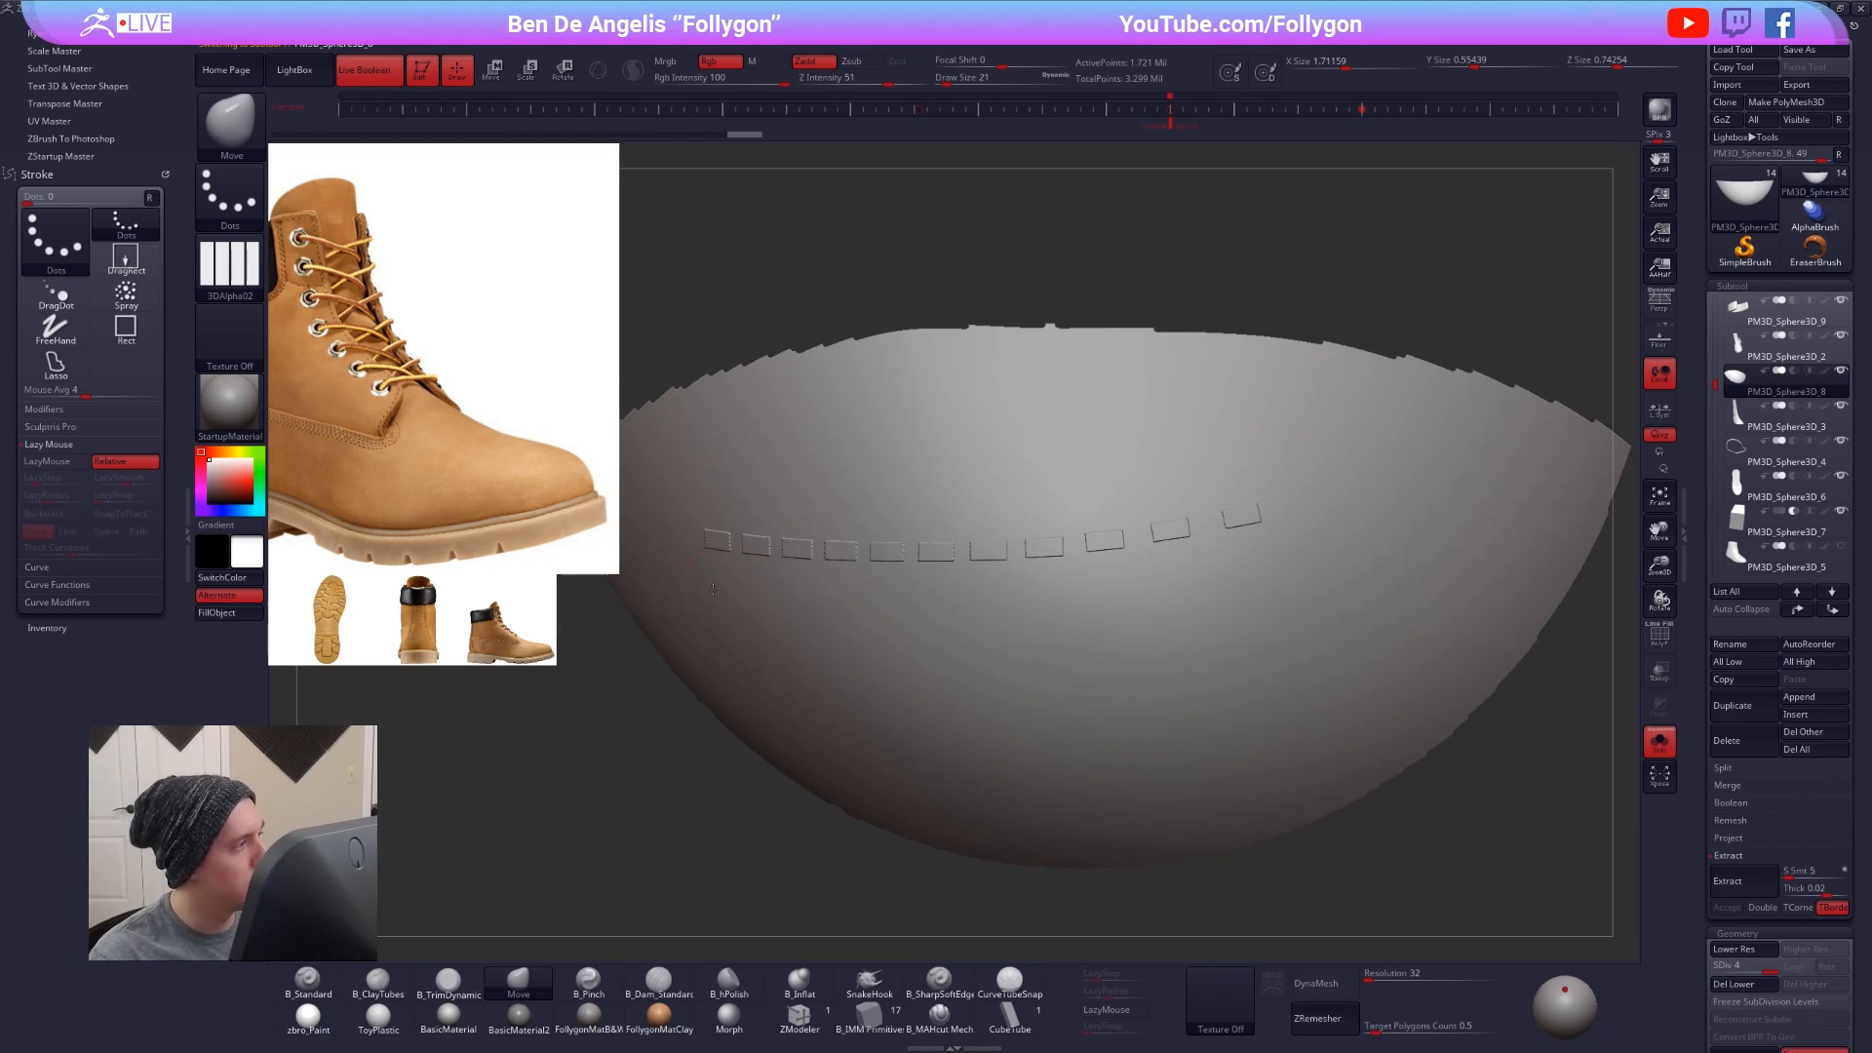
- Assign 3DAlpha02 to the B_Standard brush and draw a second test row of stitches on the toe patch
left_click(252, 277)
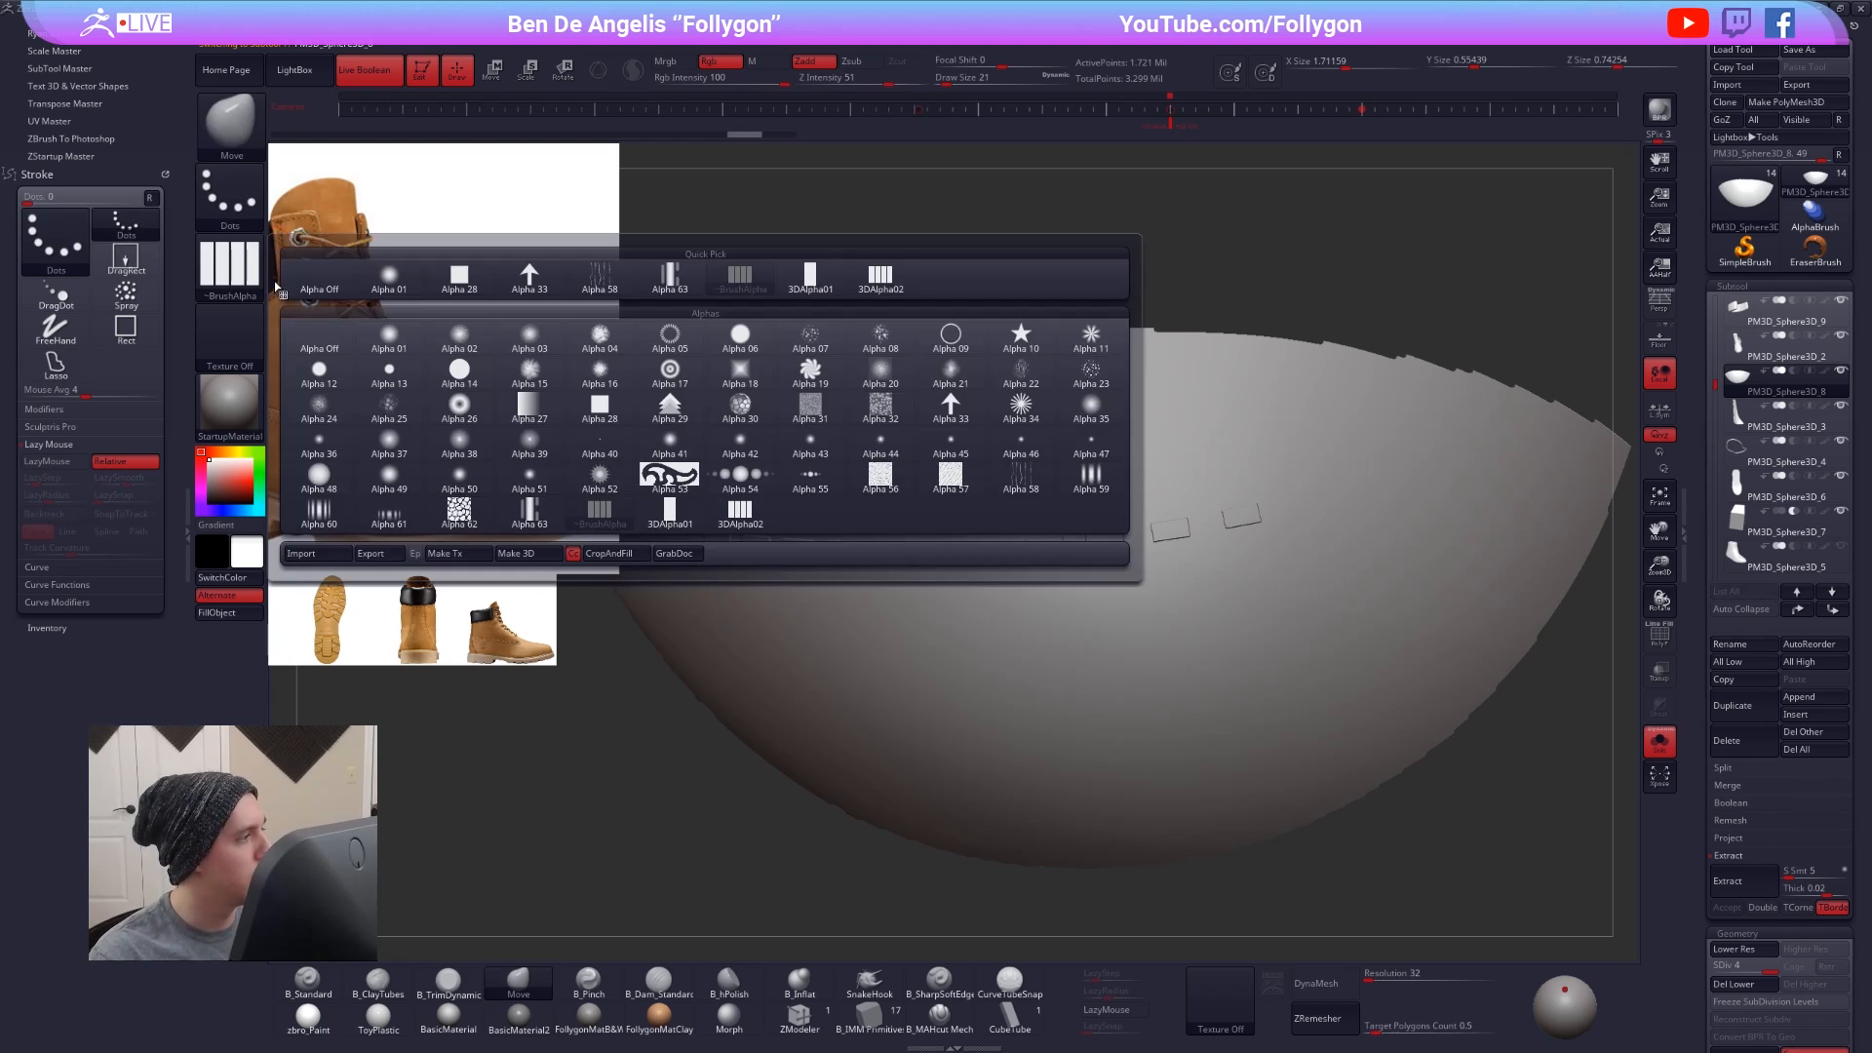
left_click(316, 283)
key("1")
left_click(253, 266)
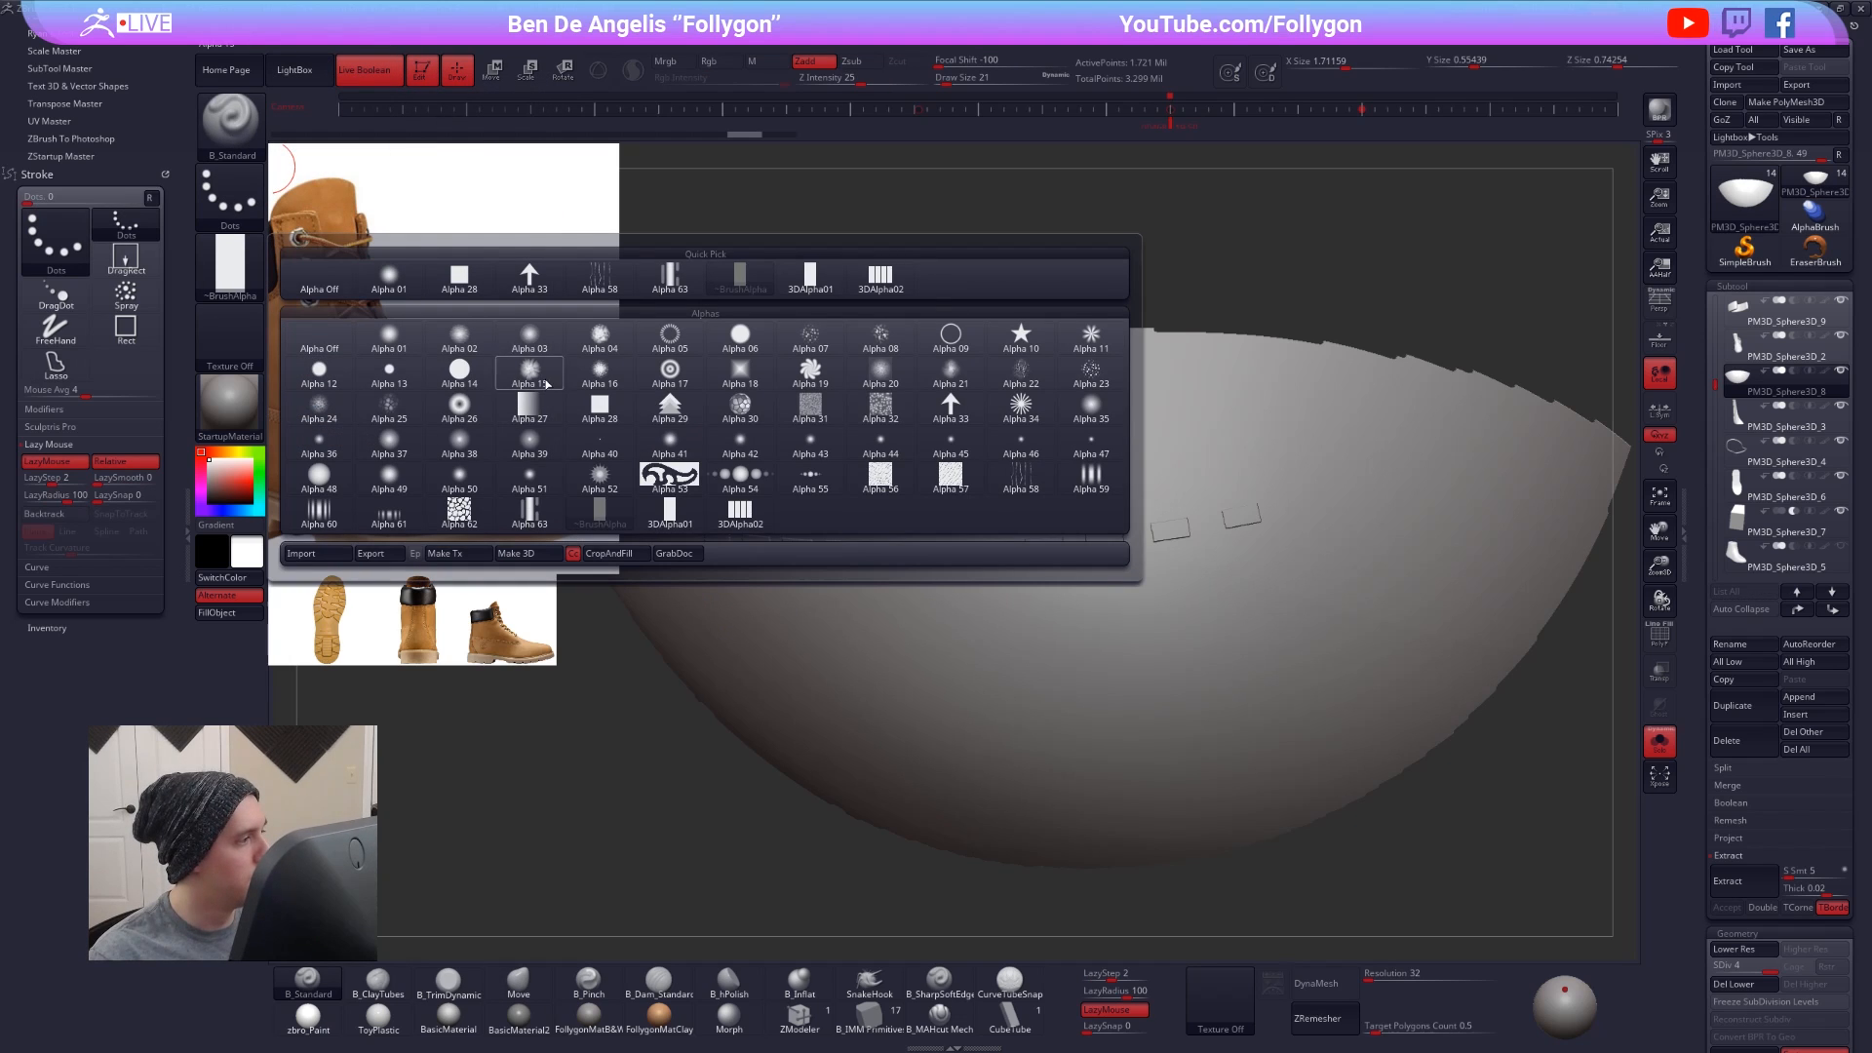
left_click(740, 512)
left_click_drag(722, 635, 1268, 651)
right_click_drag(1101, 617, 1197, 532, "alt")
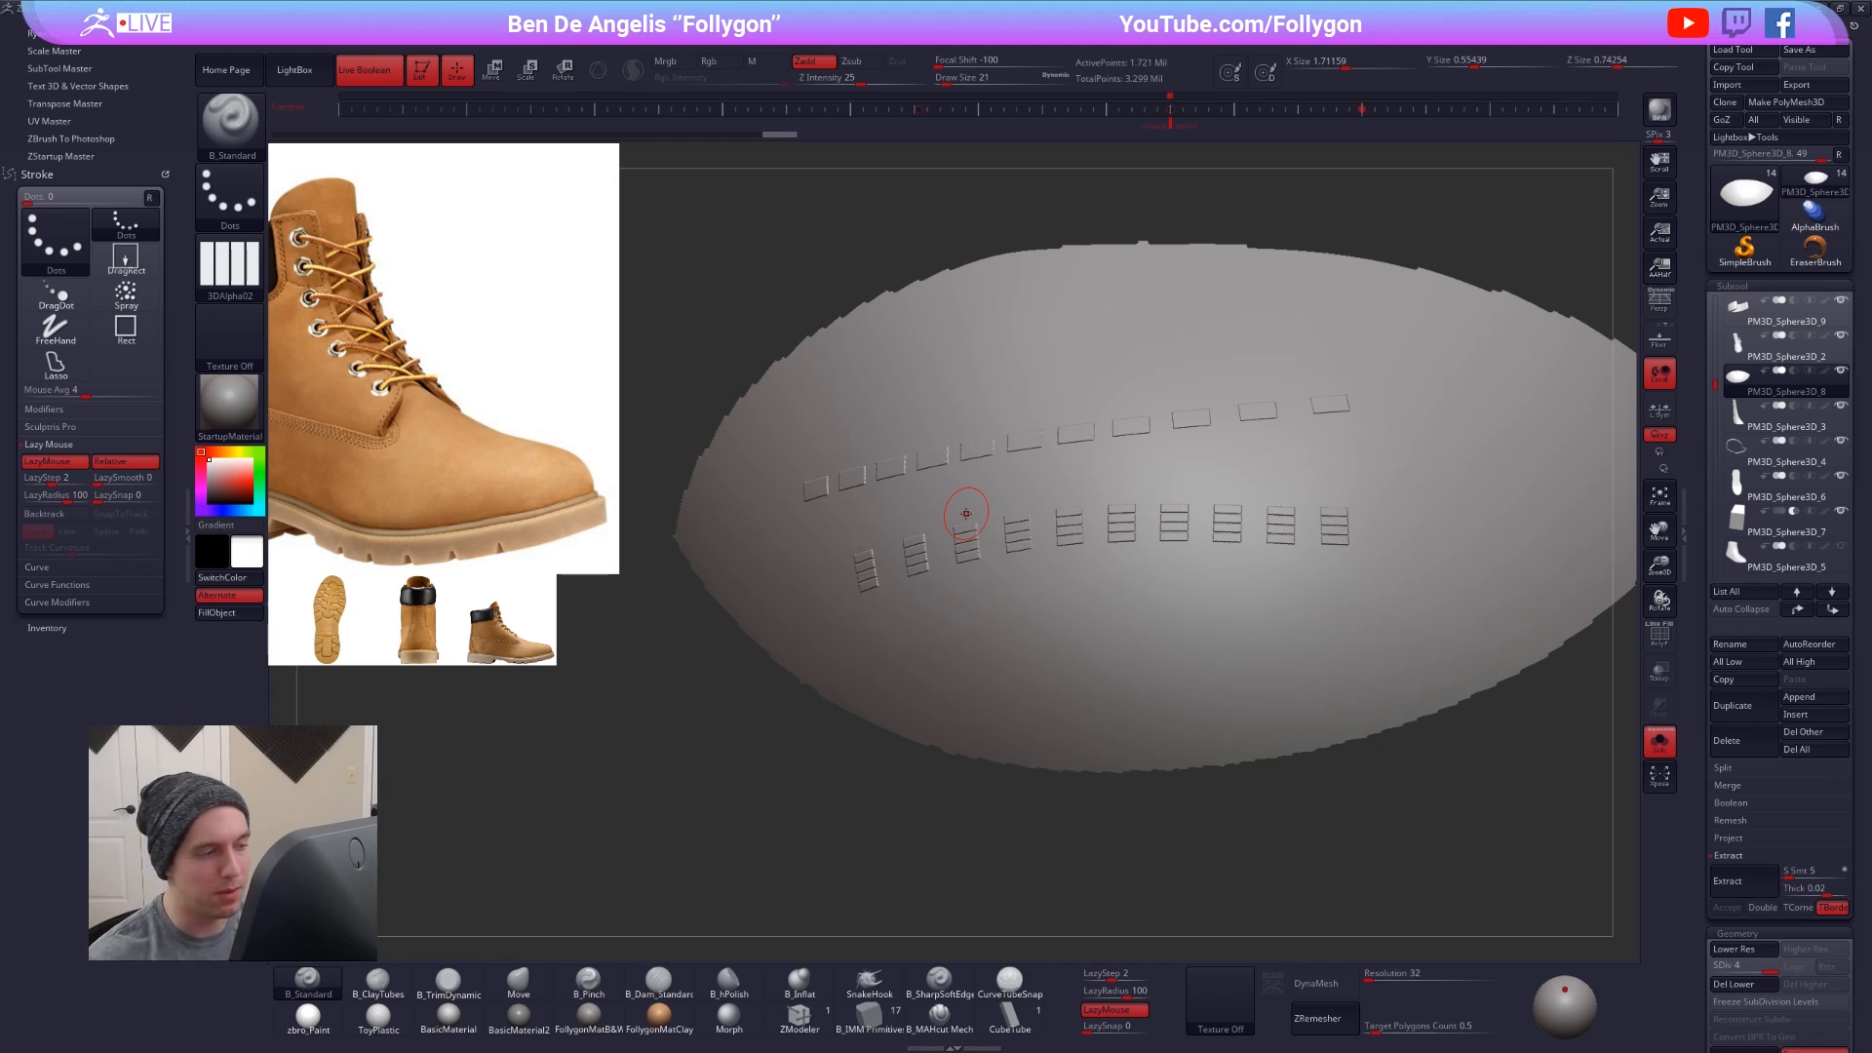
- Set LazyStep to 1 and draw a third, continuous test row on the toe patch
left_click(60, 478)
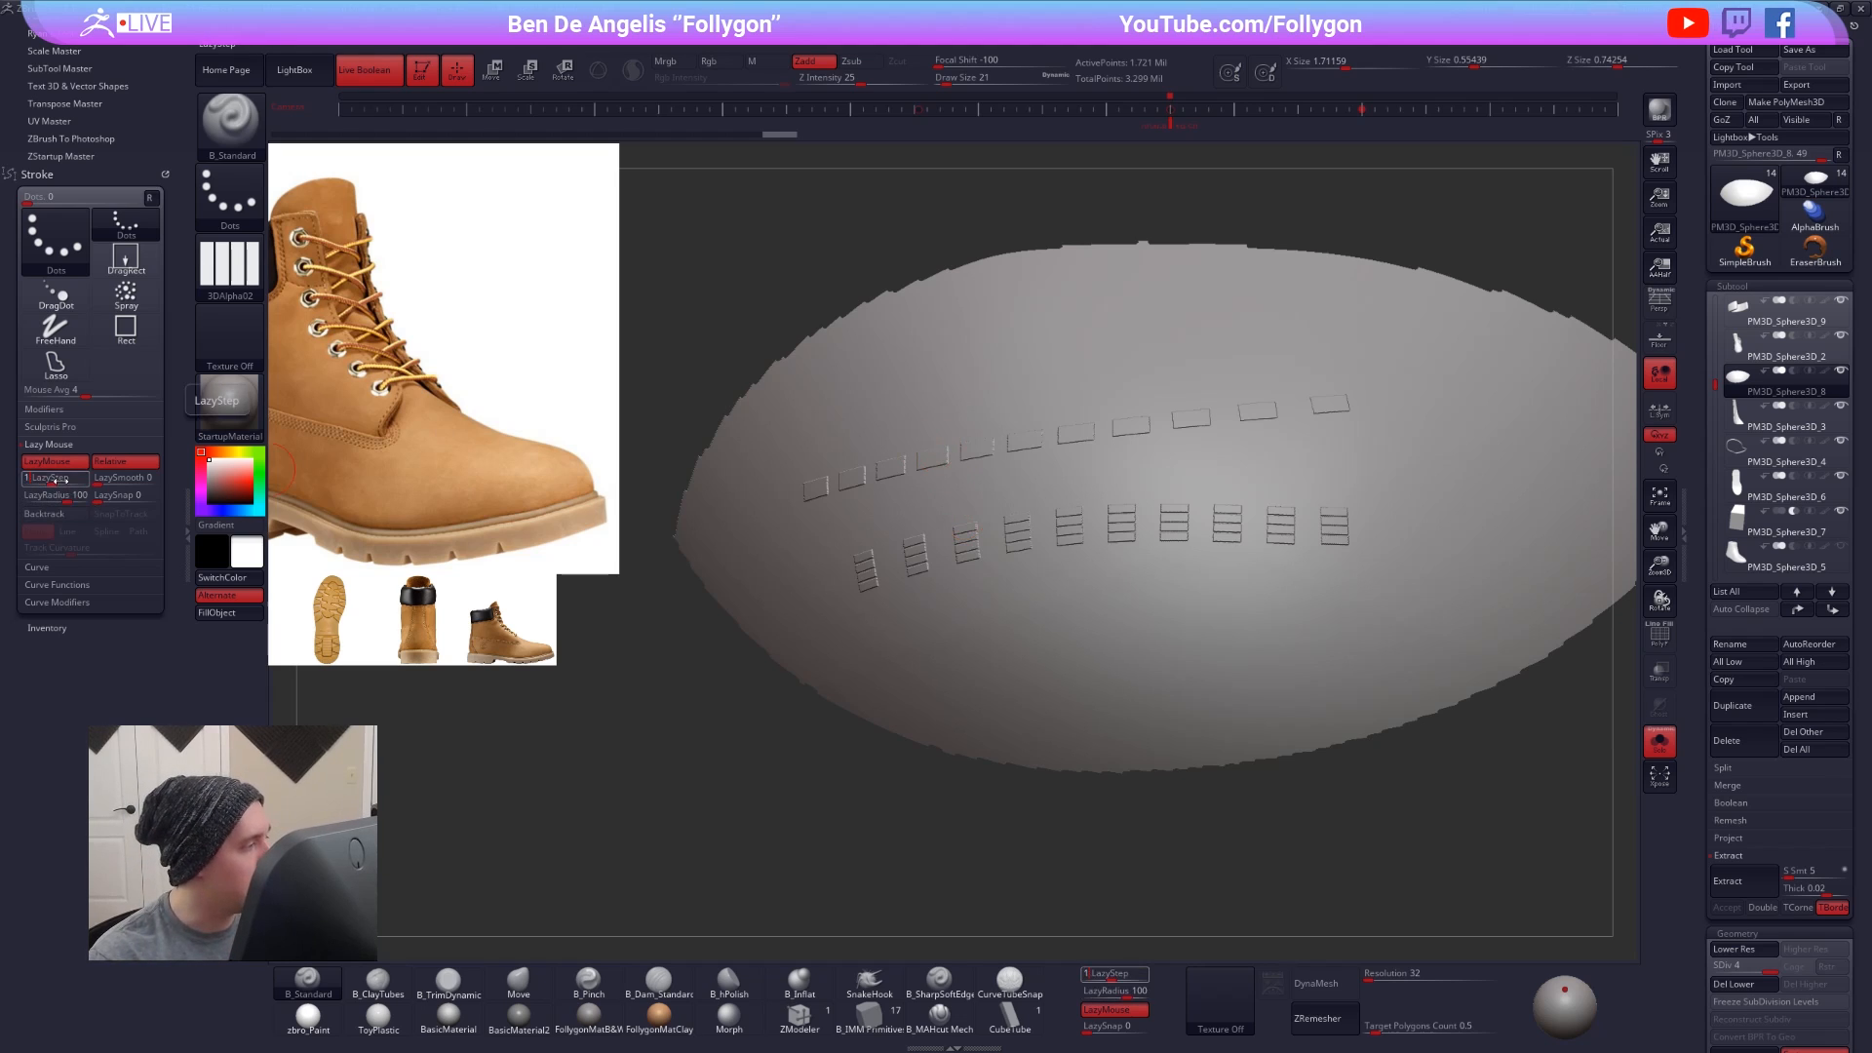
left_click_drag(906, 628, 1440, 603)
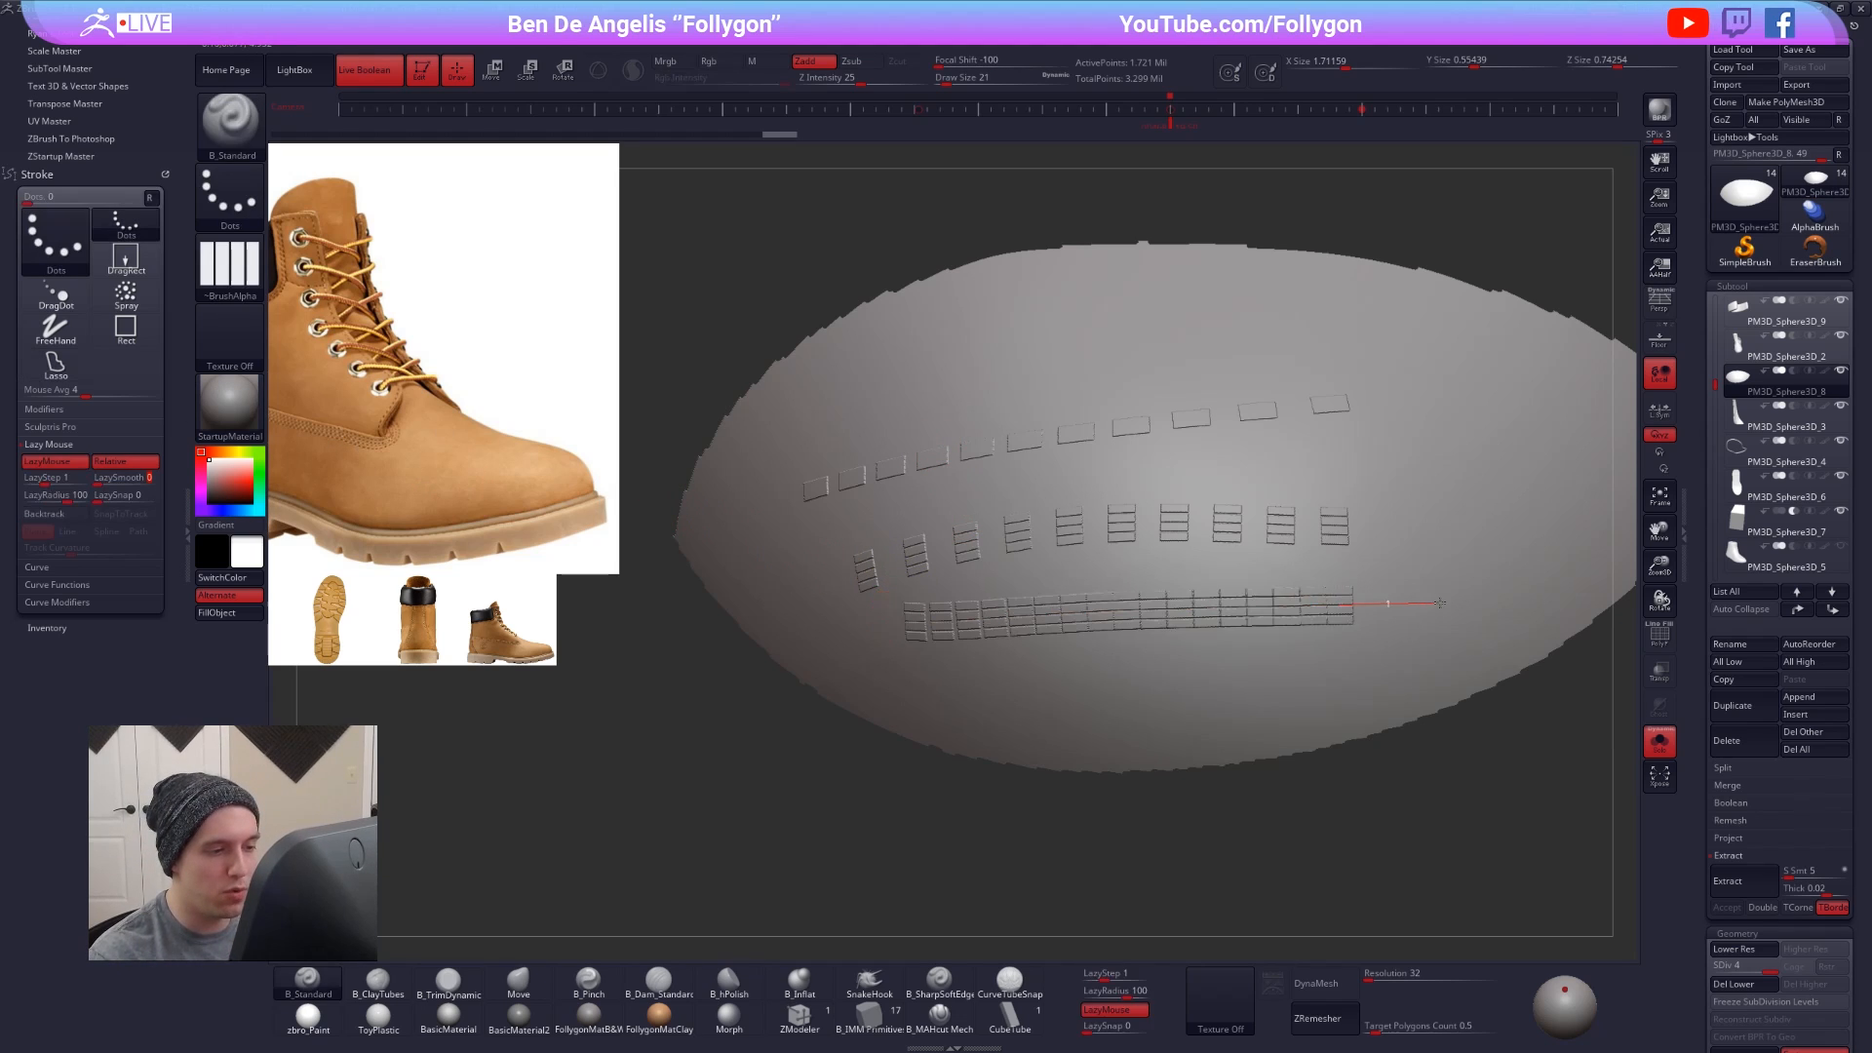
- Bring the full boot back into display and delete the toe patch subtool
mouse_move(1440, 604)
right_mouse_down("alt")
mouse_move(1331, 563)
mouse_move(1462, 585)
mouse_move(1194, 586)
mouse_move(1201, 685)
mouse_move(1373, 675)
mouse_move(1191, 723)
right_mouse_up("alt")
key("shift+s")
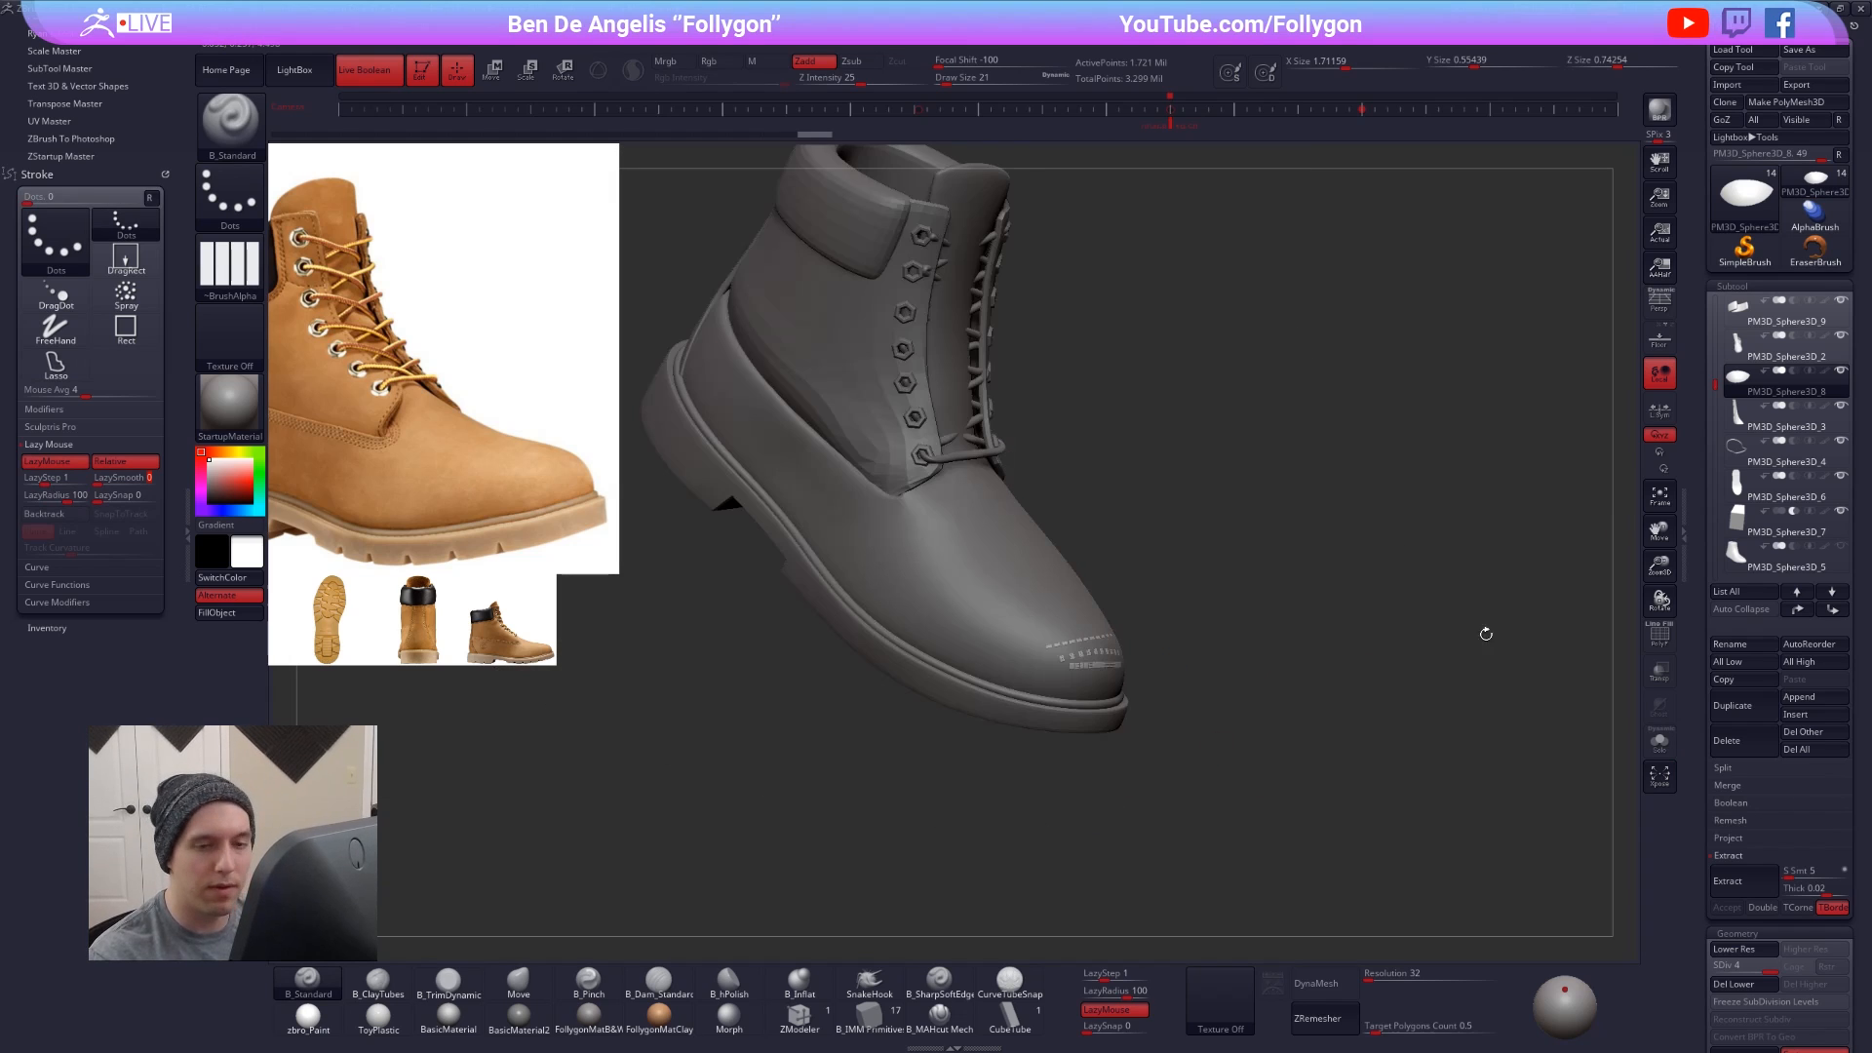
left_click(1728, 740)
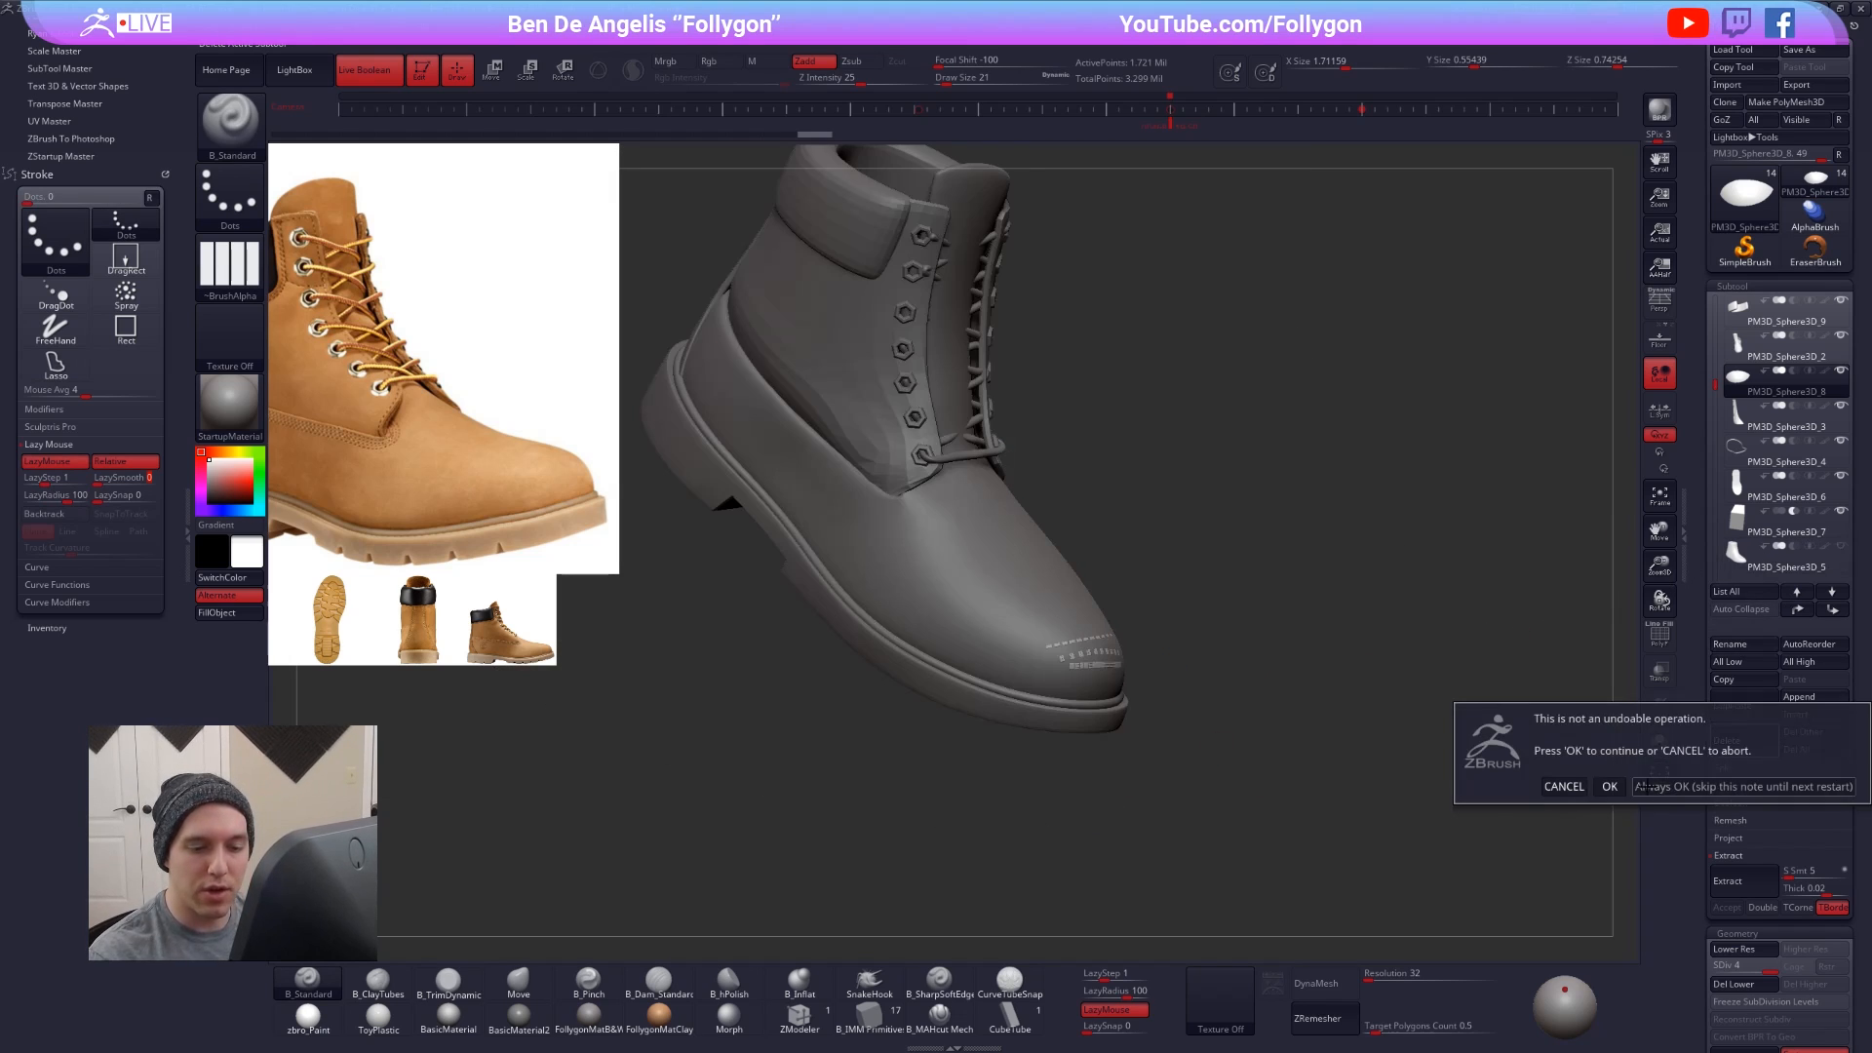
left_click(1609, 786)
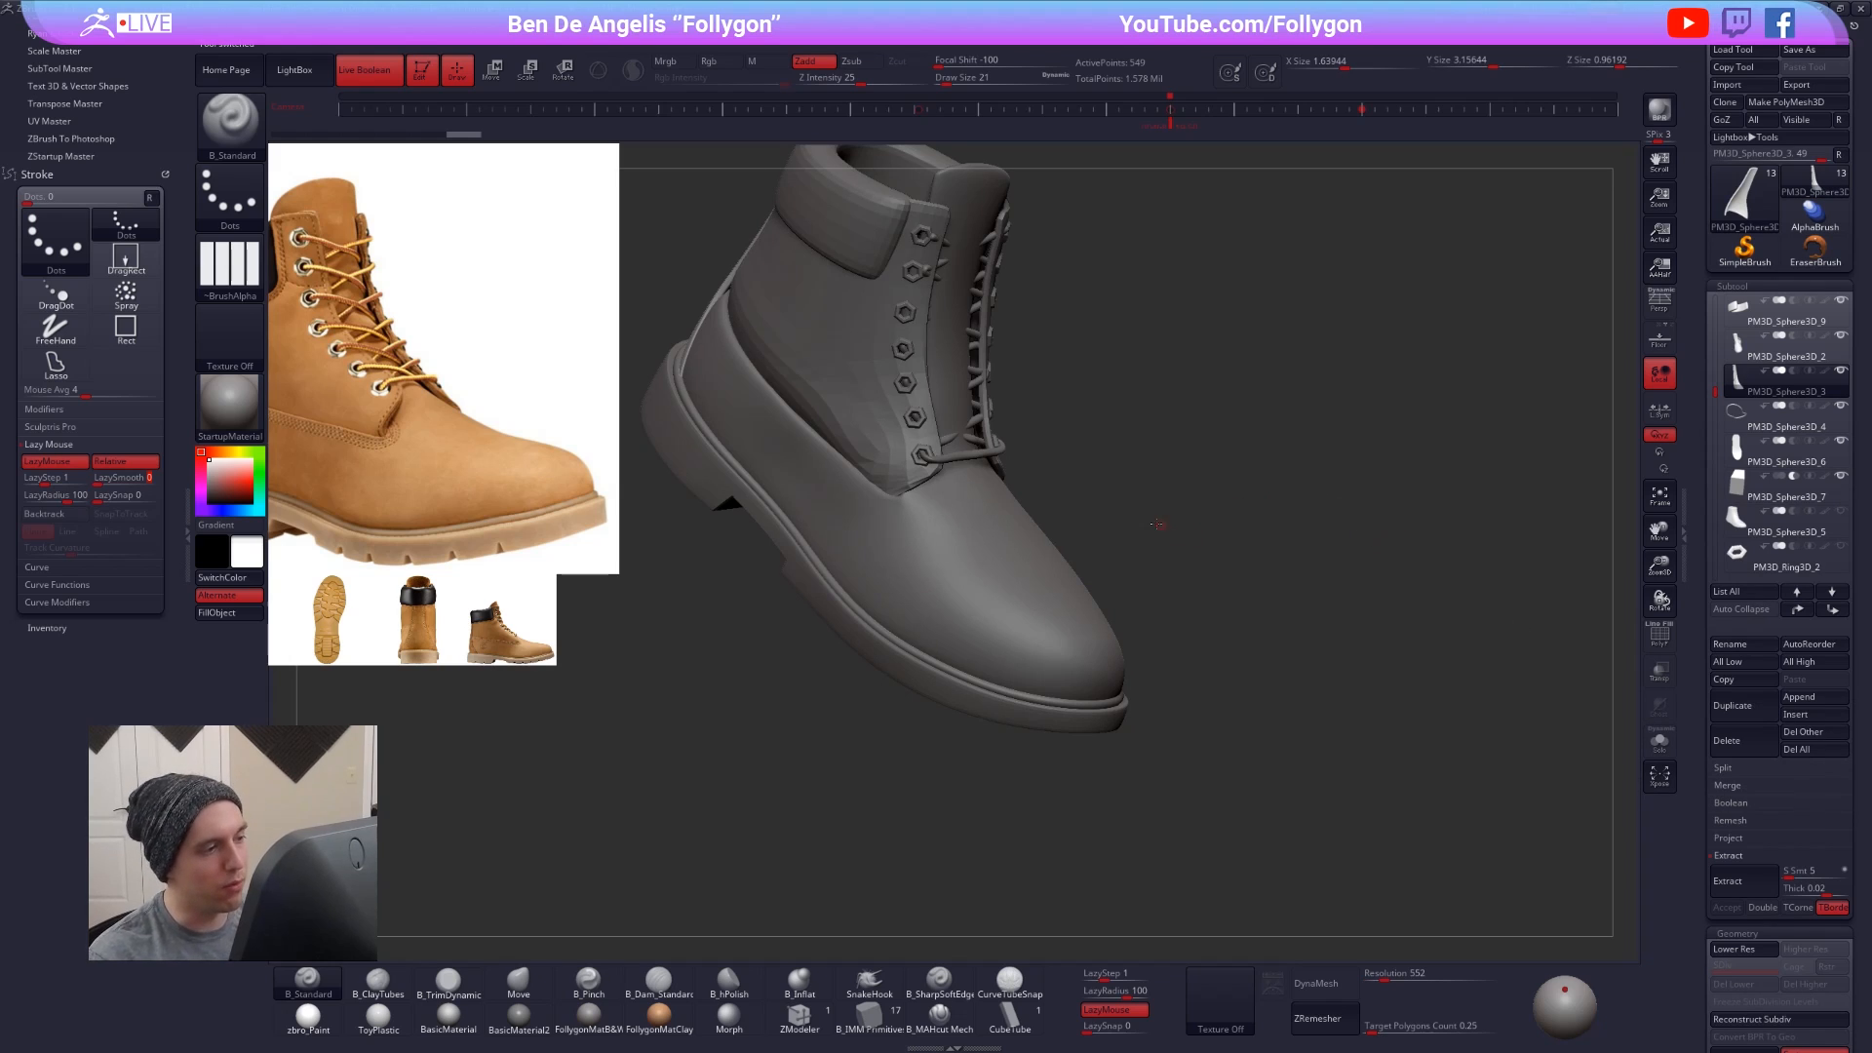
- Select the boot's ankle upper subtool, switch to the Move brush and collapse the palette tray
right_click_drag(1157, 524, 1004, 537, "shift")
left_click(1138, 522, "alt")
key("b")
key("m")
key("v")
mouse_move(906, 633)
right_mouse_down()
mouse_move(1060, 630)
mouse_move(1055, 484)
right_mouse_up()
key("d")
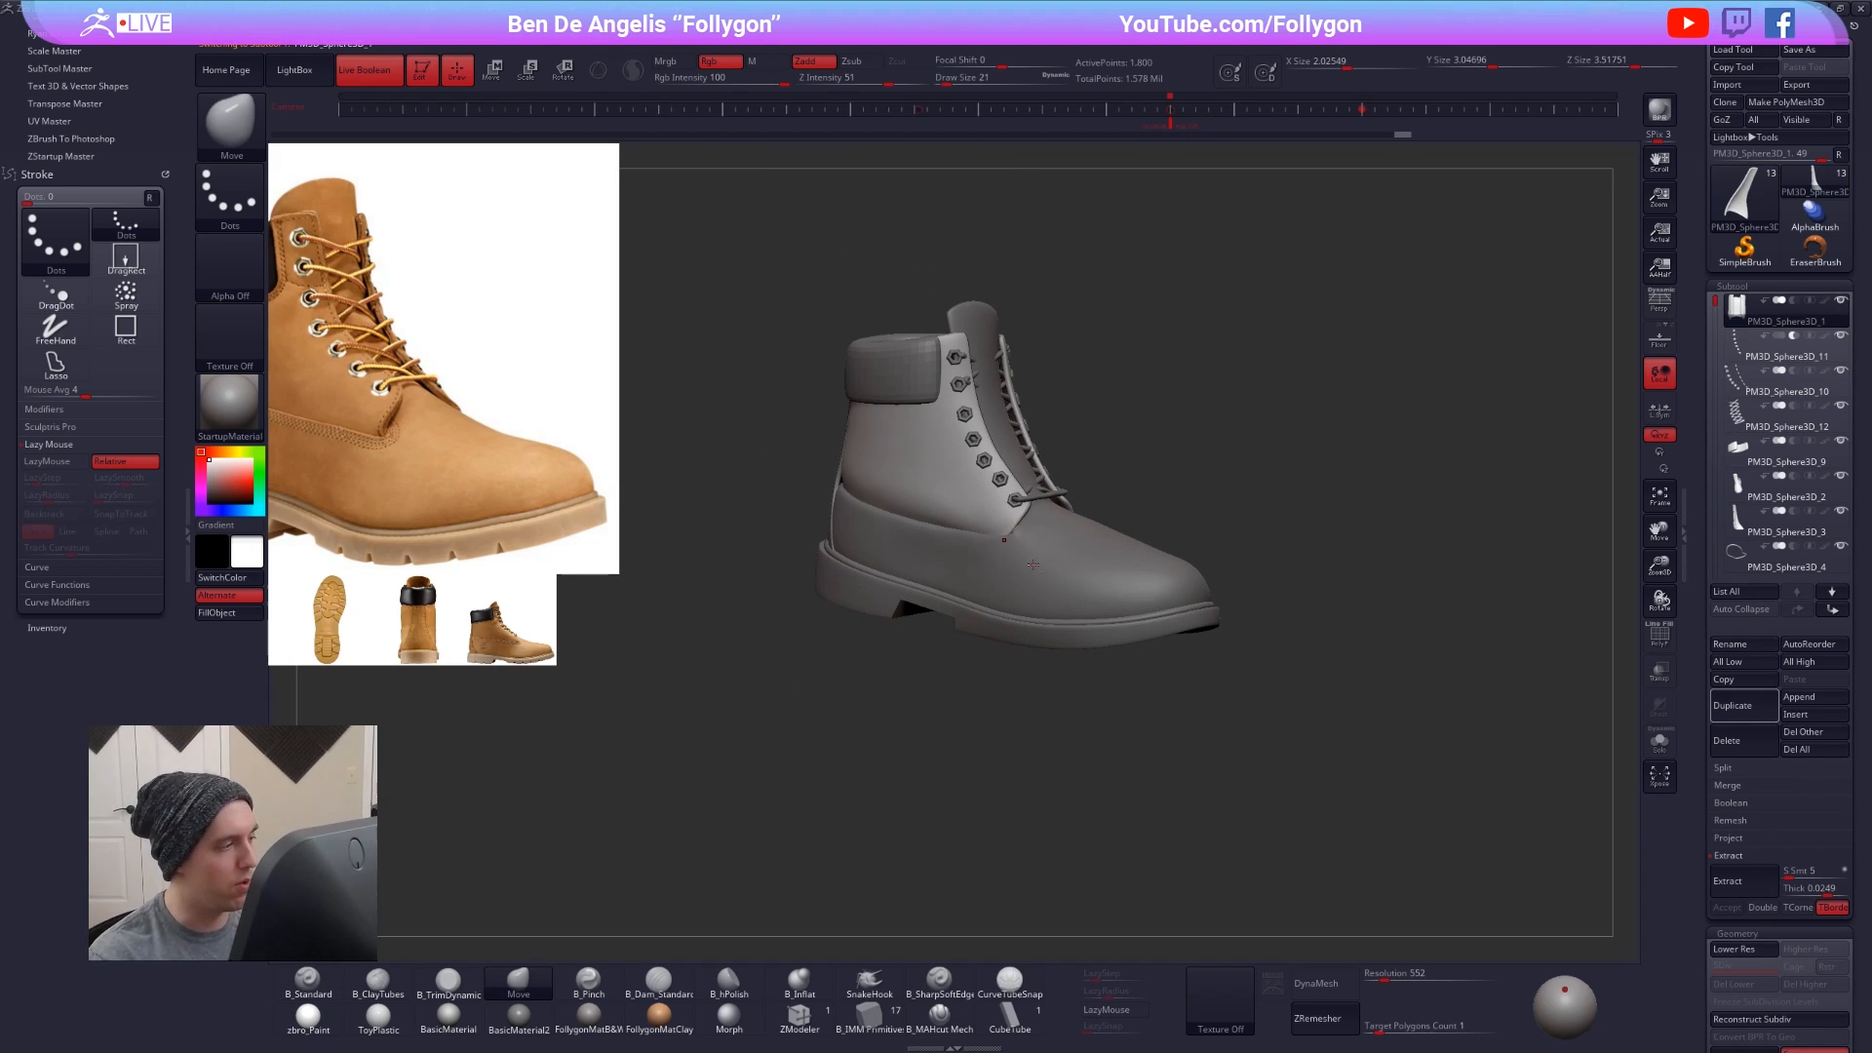
left_click(190, 510)
- Examine the boot from the side, underneath and front against the reference photo
right_click_drag(910, 612, 927, 603)
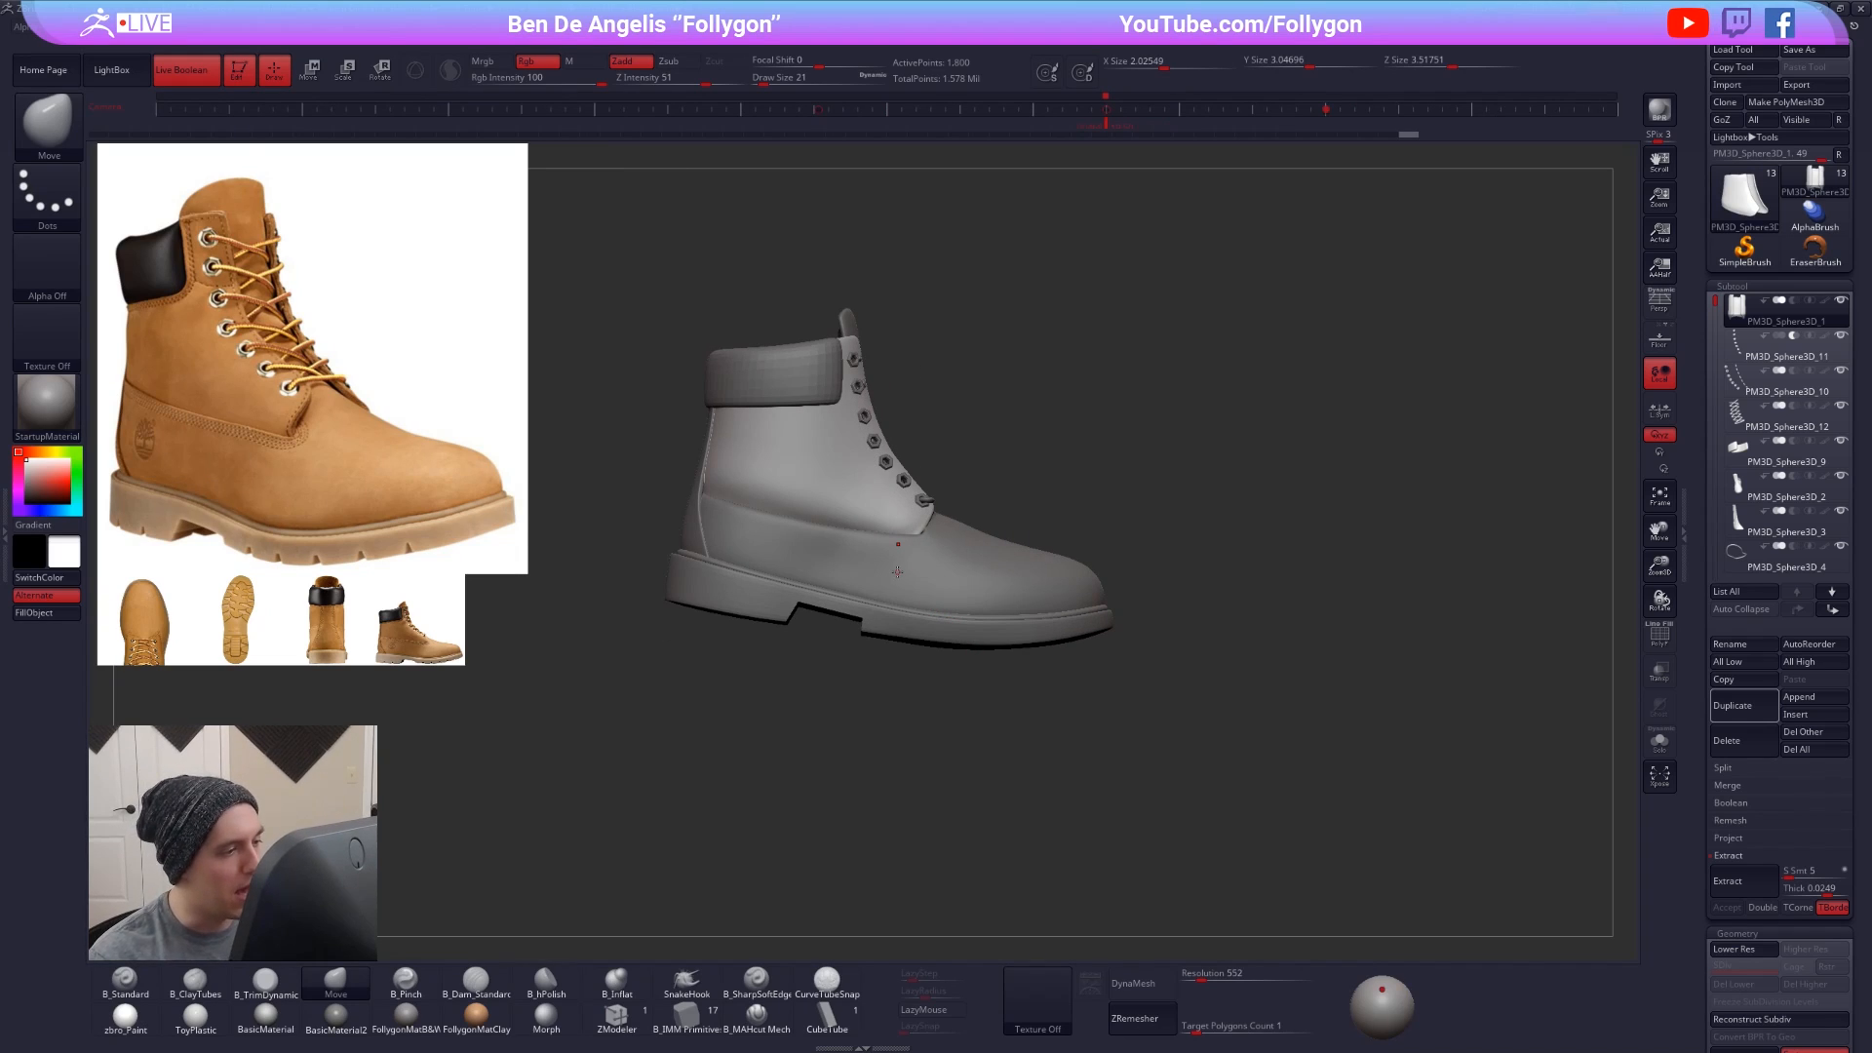
right_click_drag(830, 524, 793, 495)
right_click_drag(904, 526, 510, 455)
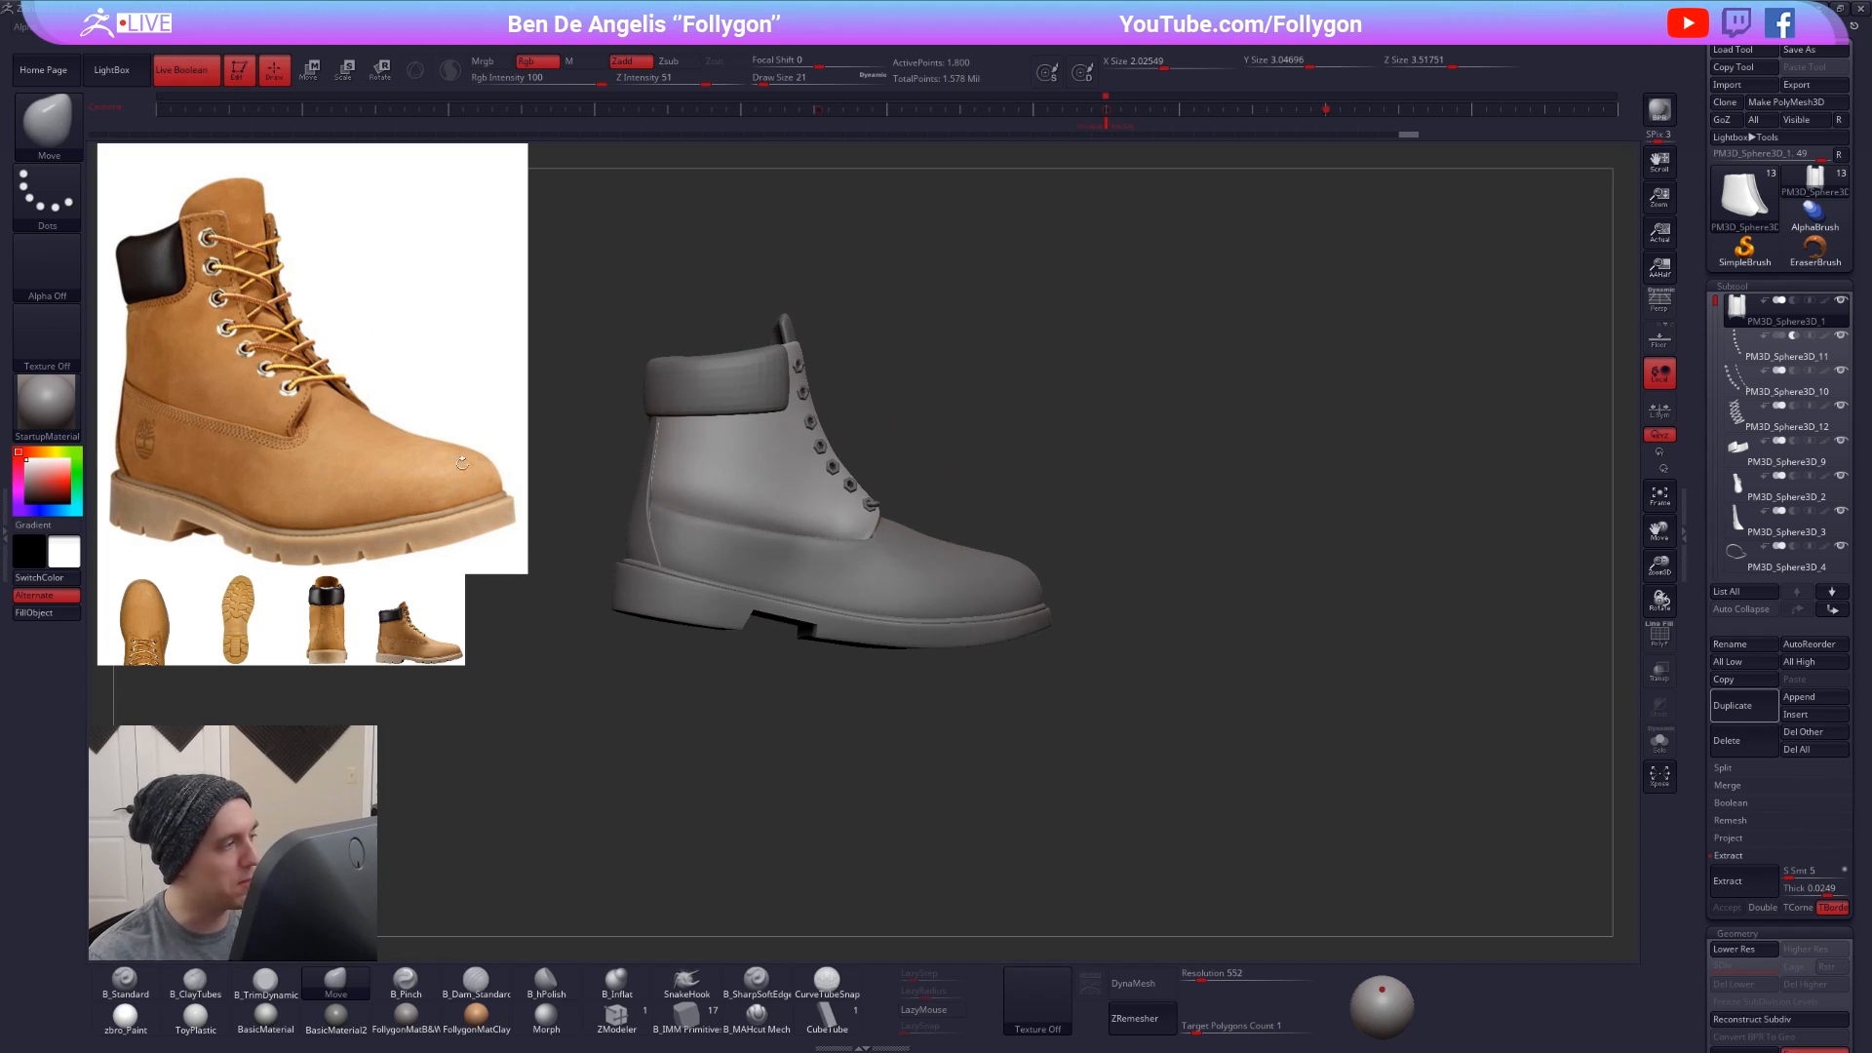
right_click_drag(841, 447, 936, 626)
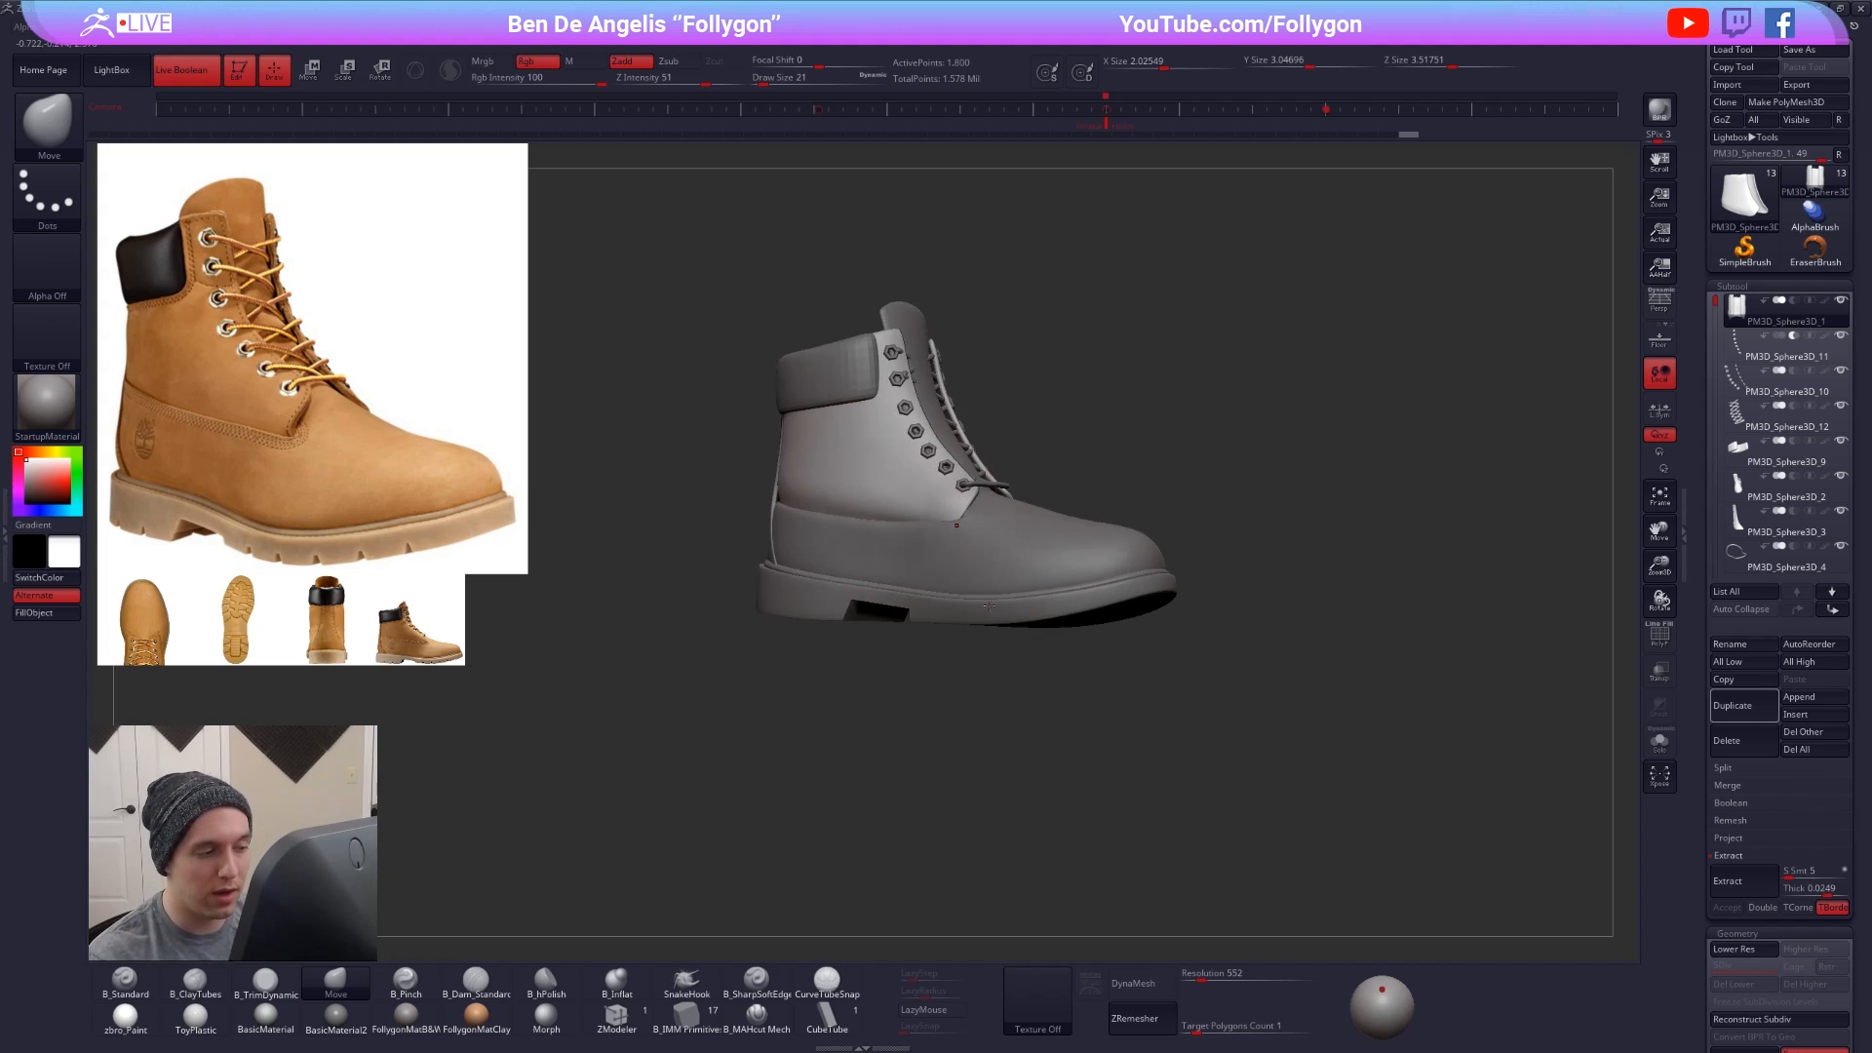
right_click_drag(987, 606, 937, 524)
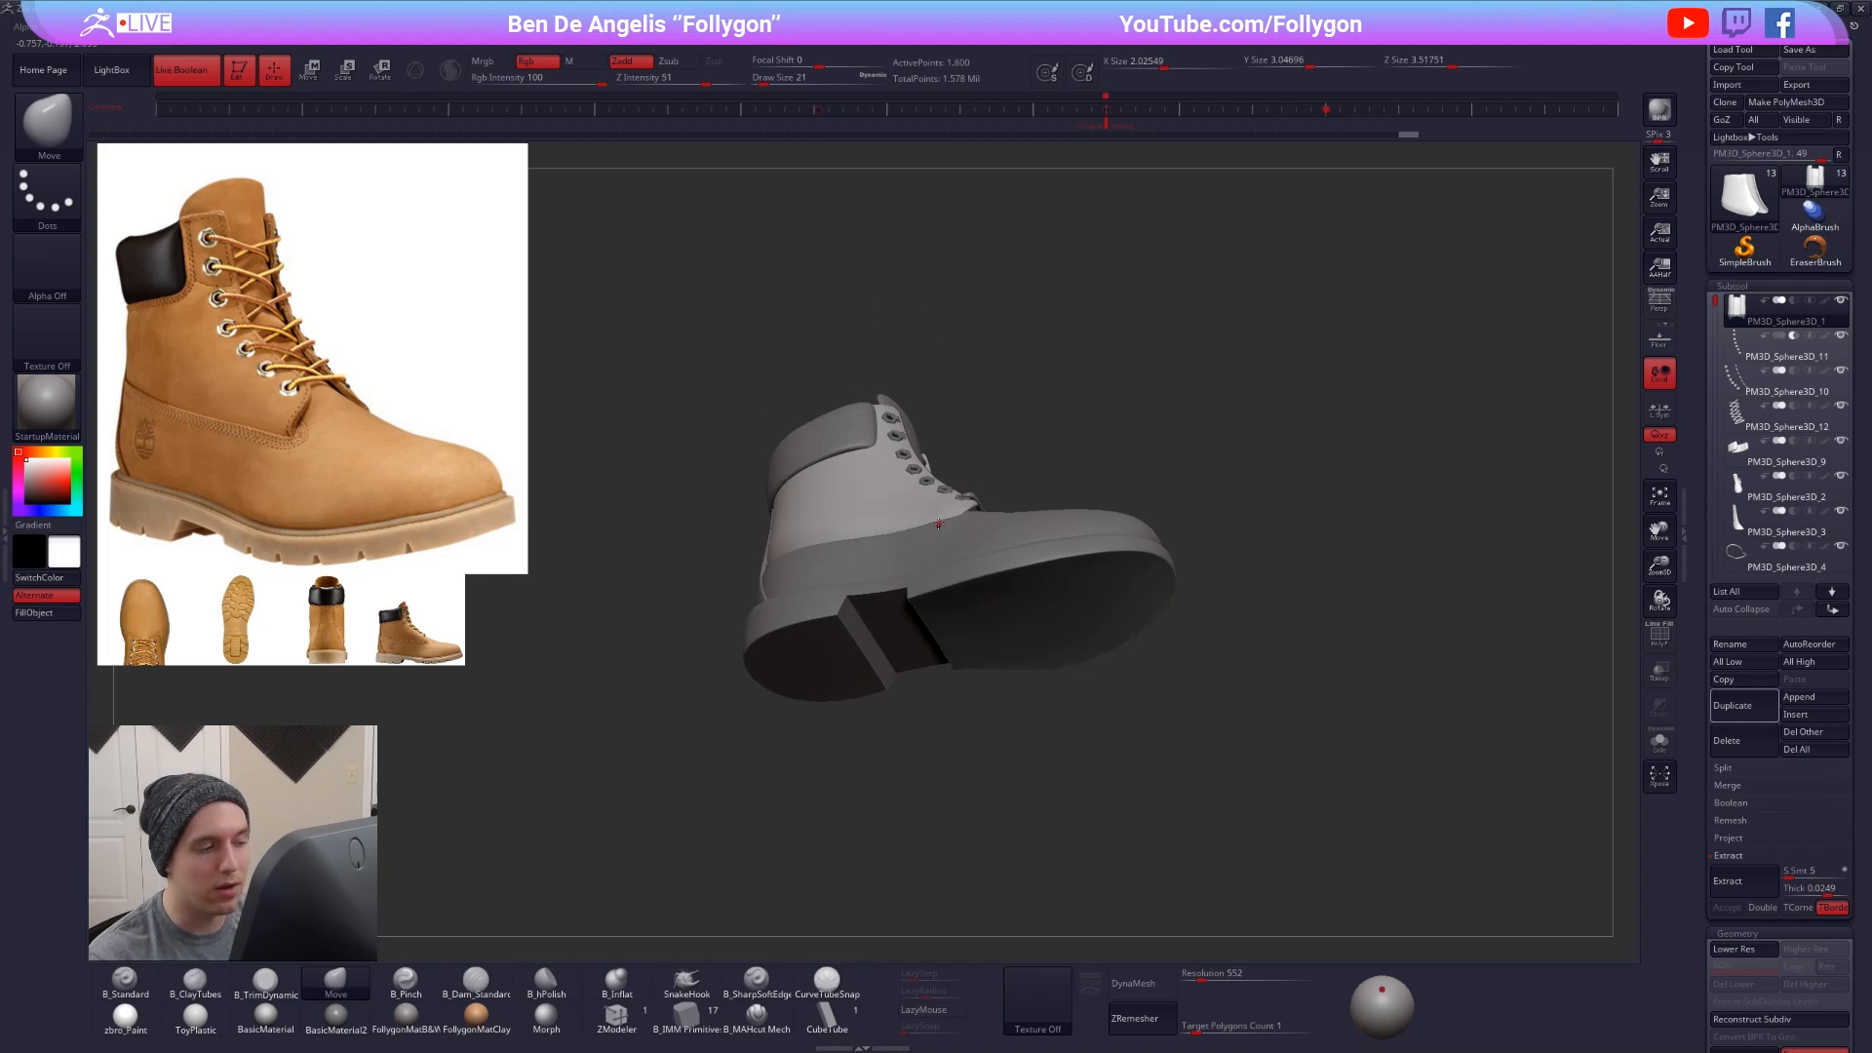
right_click_drag(928, 608, 914, 681)
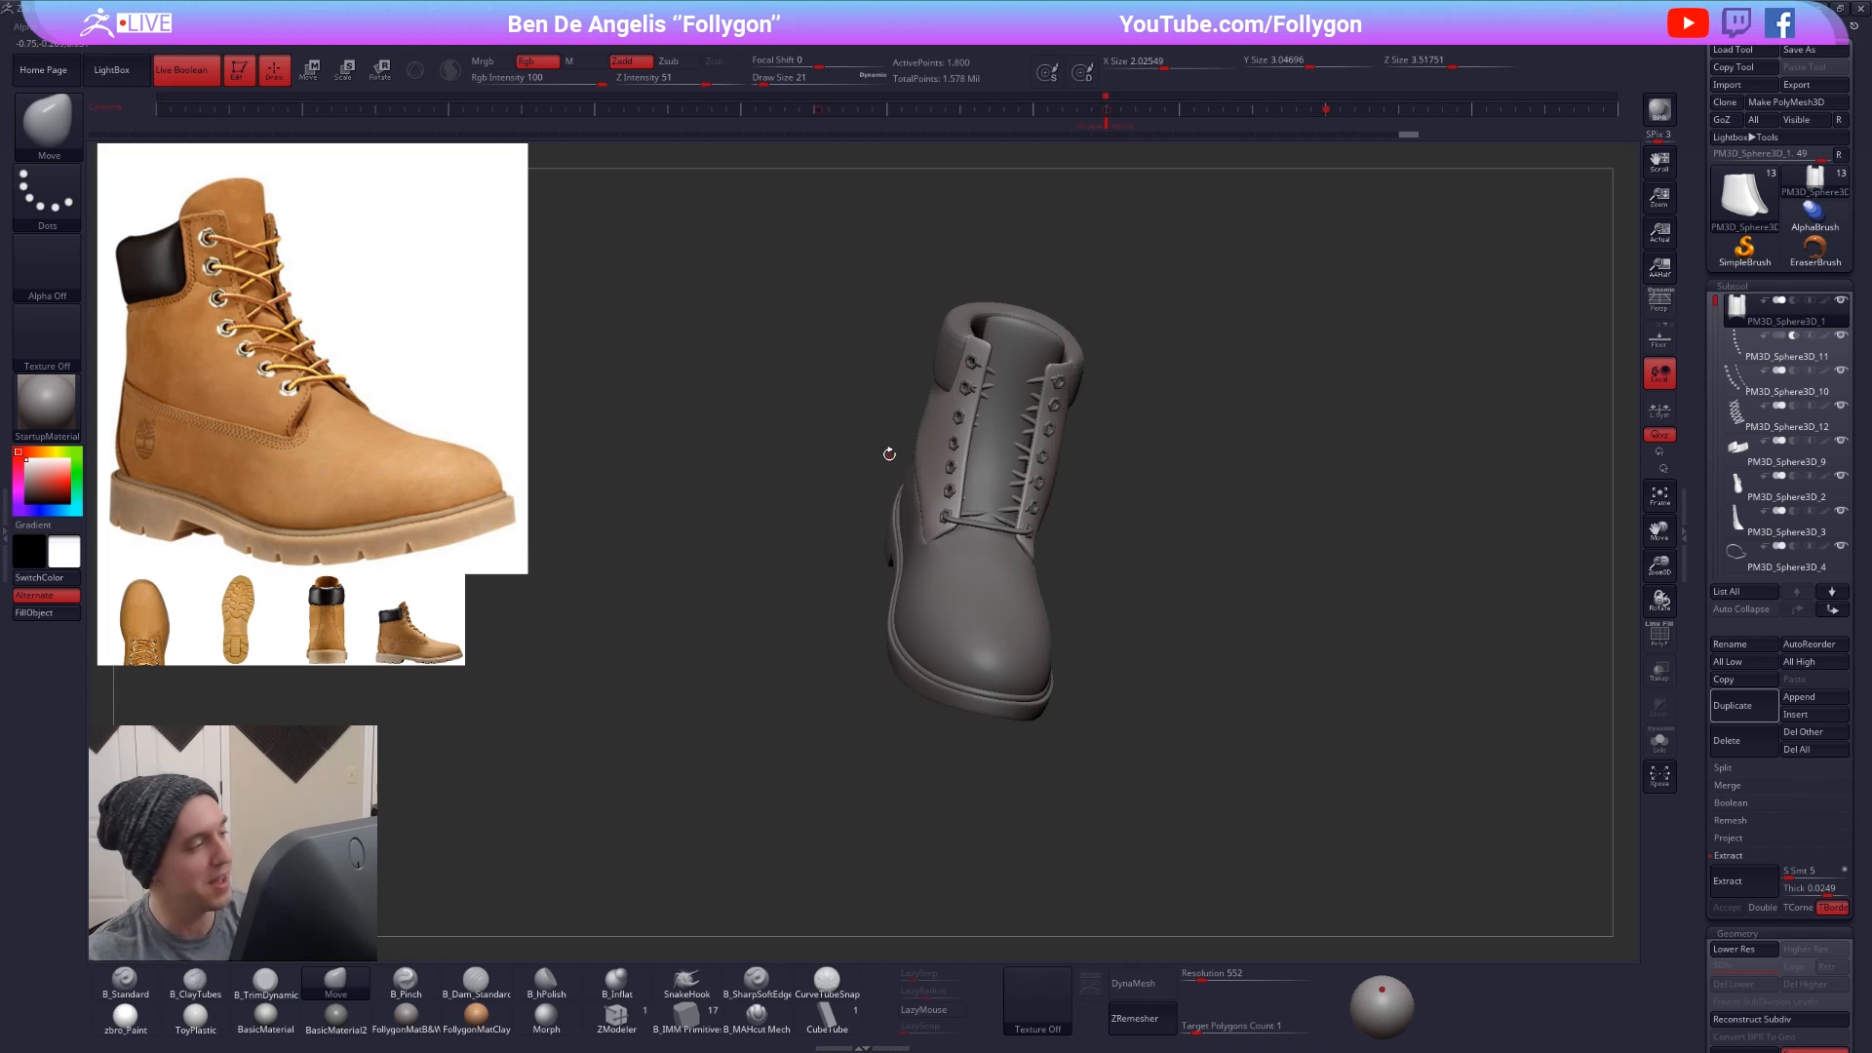
mouse_move(1054, 567)
left_mouse_down()
mouse_move(1005, 553)
mouse_move(1175, 527)
mouse_move(1206, 465)
mouse_move(1157, 514)
left_mouse_up()
key("ctrl+shift+space")
- Switch to the Timberland product page, review the sole, back, angled and top photos, and return to ZBrush
key("alt+Tab")
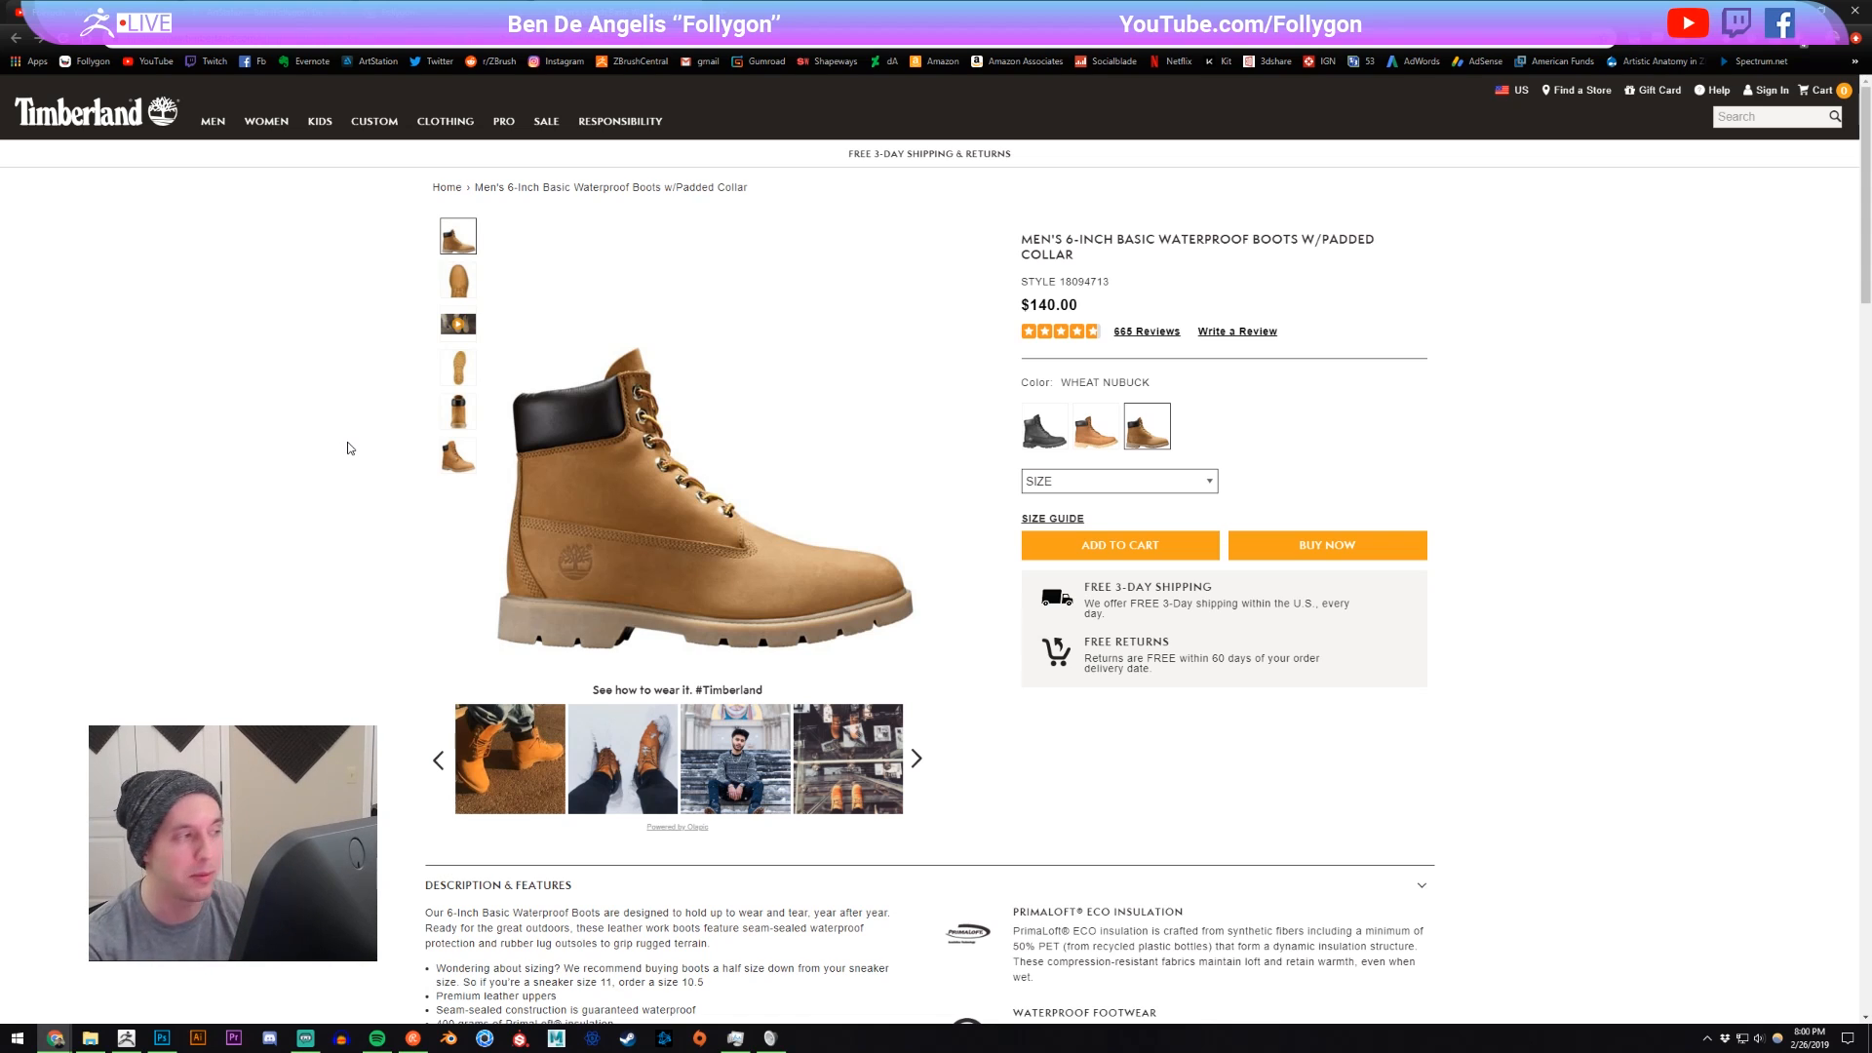
left_click(474, 375)
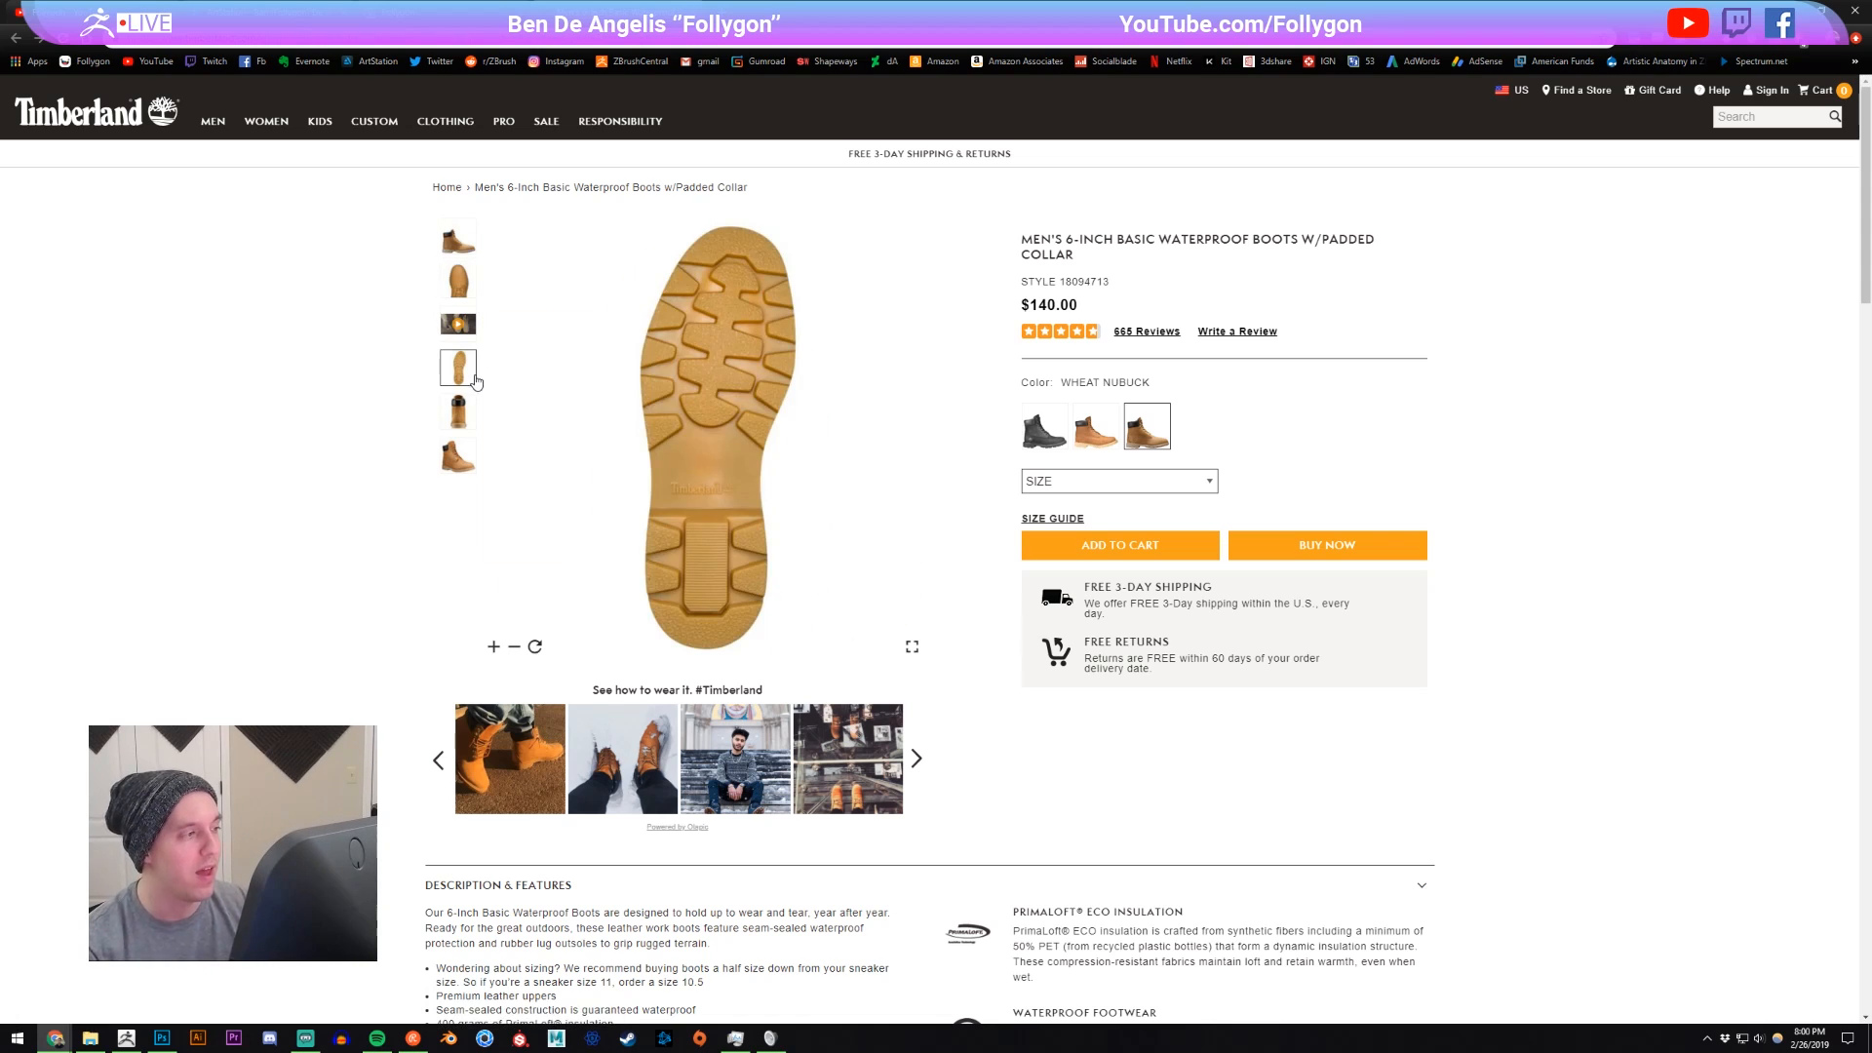
left_click(460, 412)
left_click(462, 455)
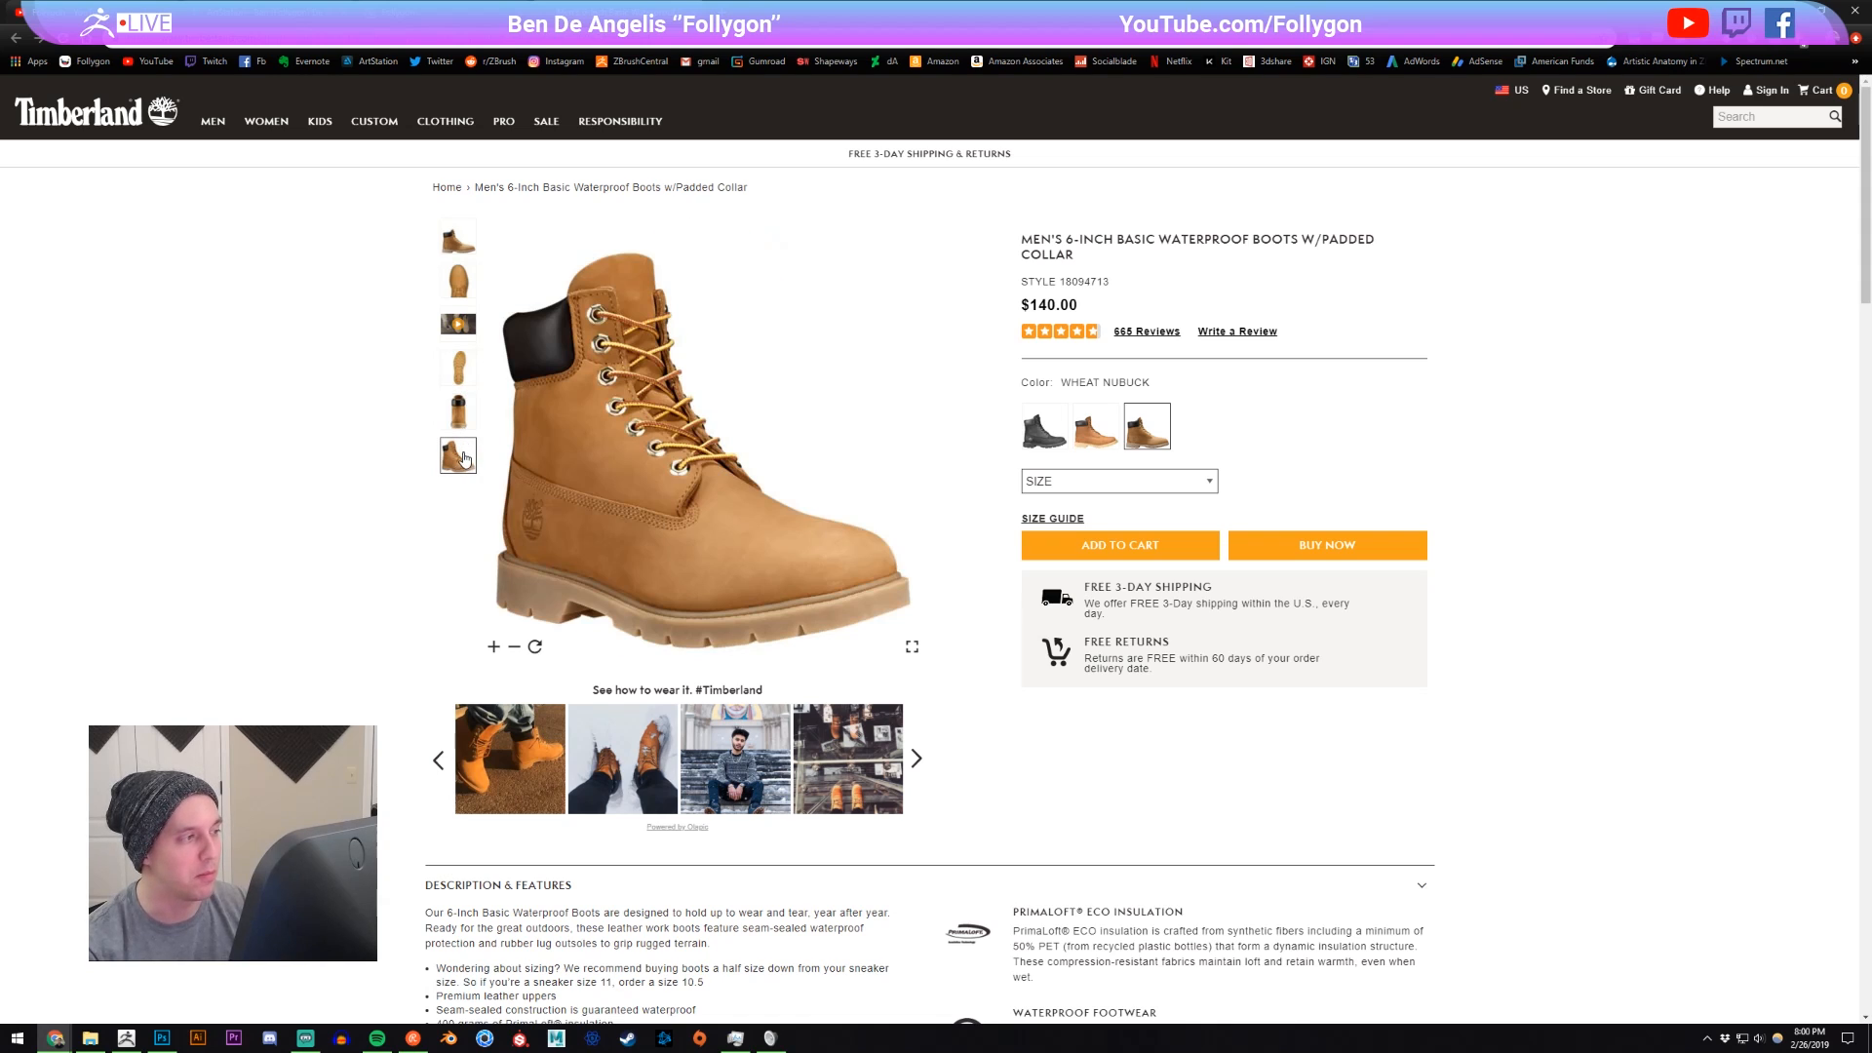
left_click(458, 412)
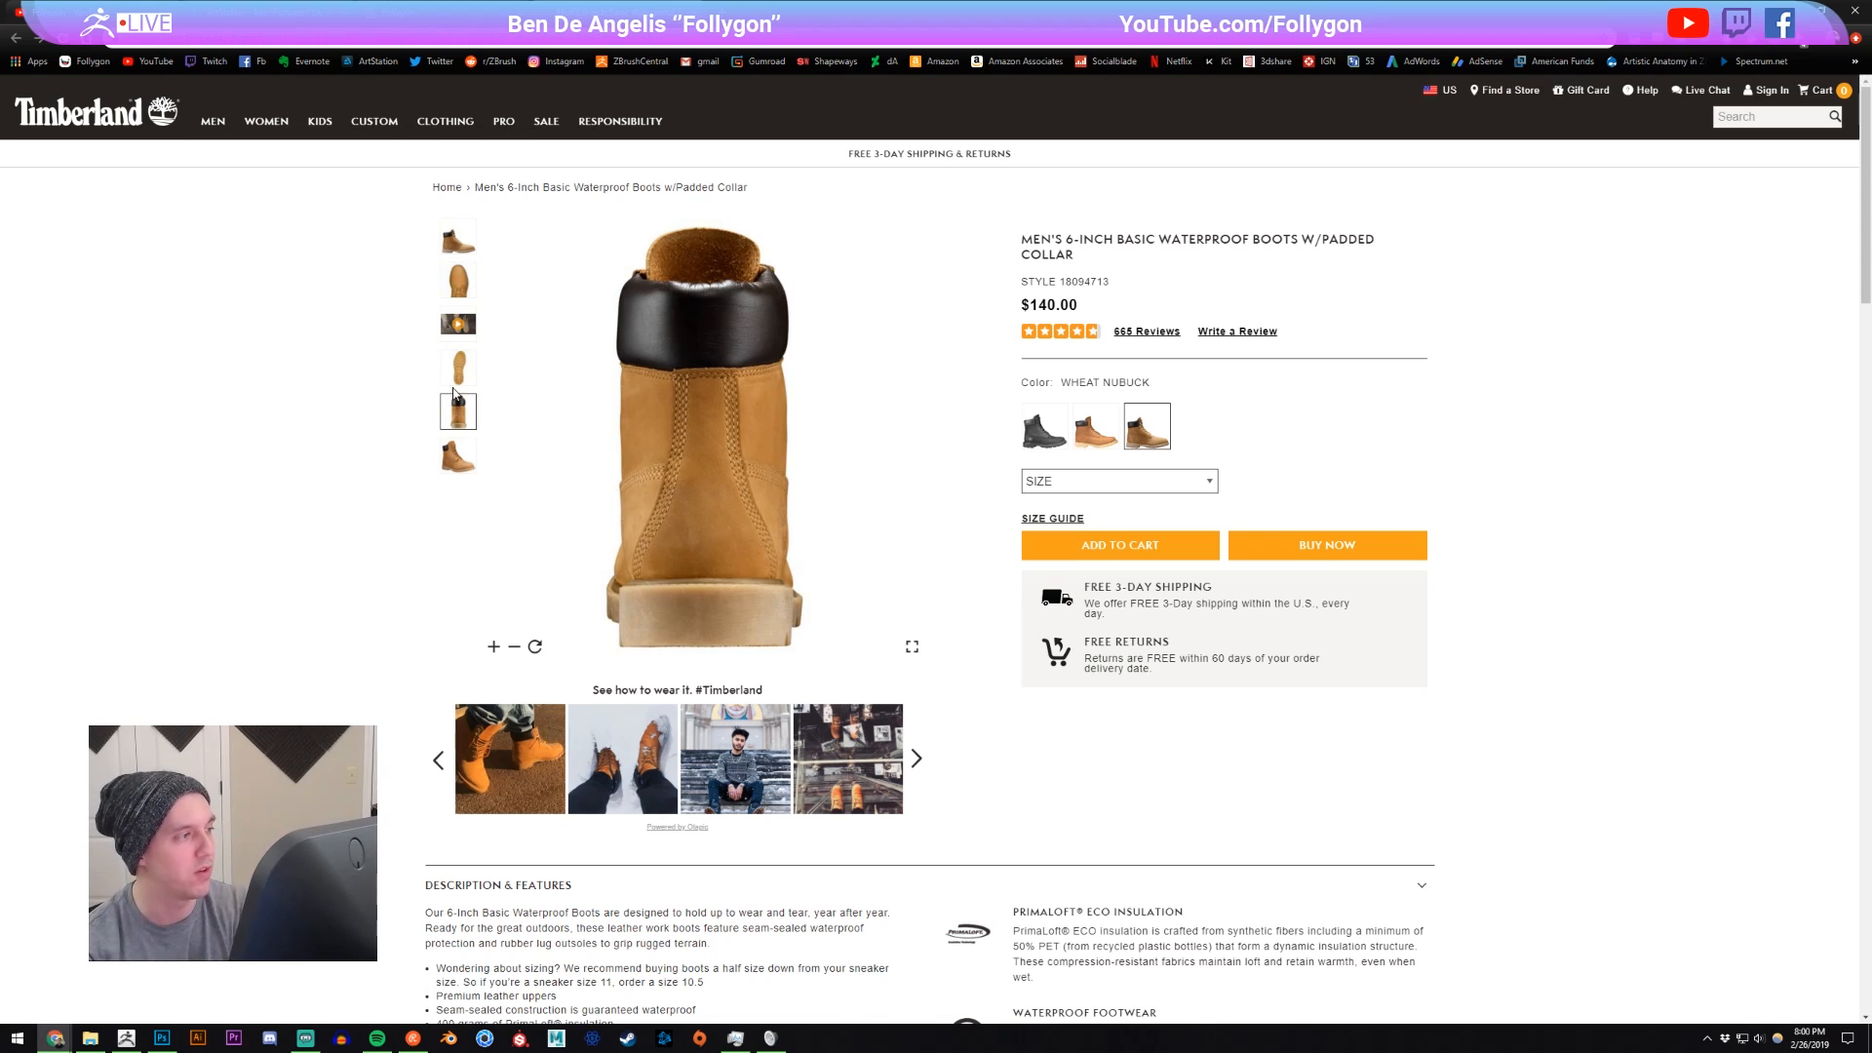
left_click(458, 370)
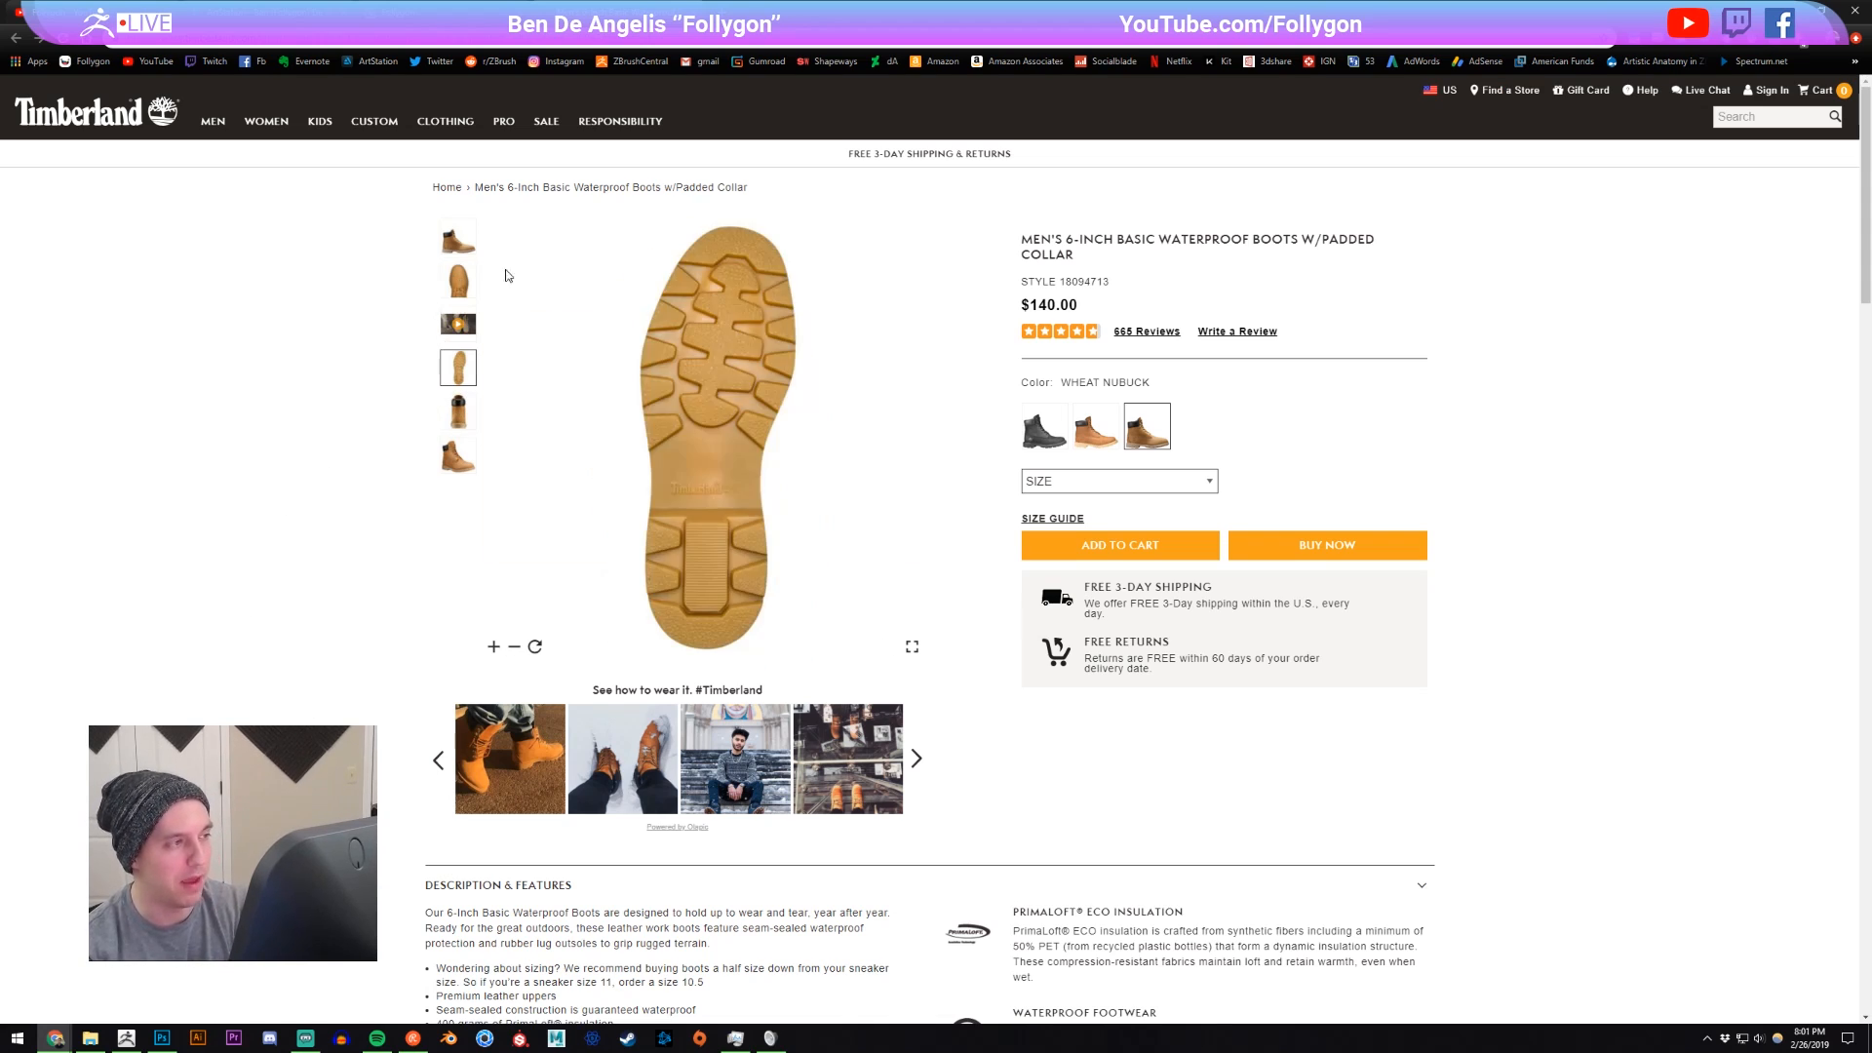
left_click(454, 294)
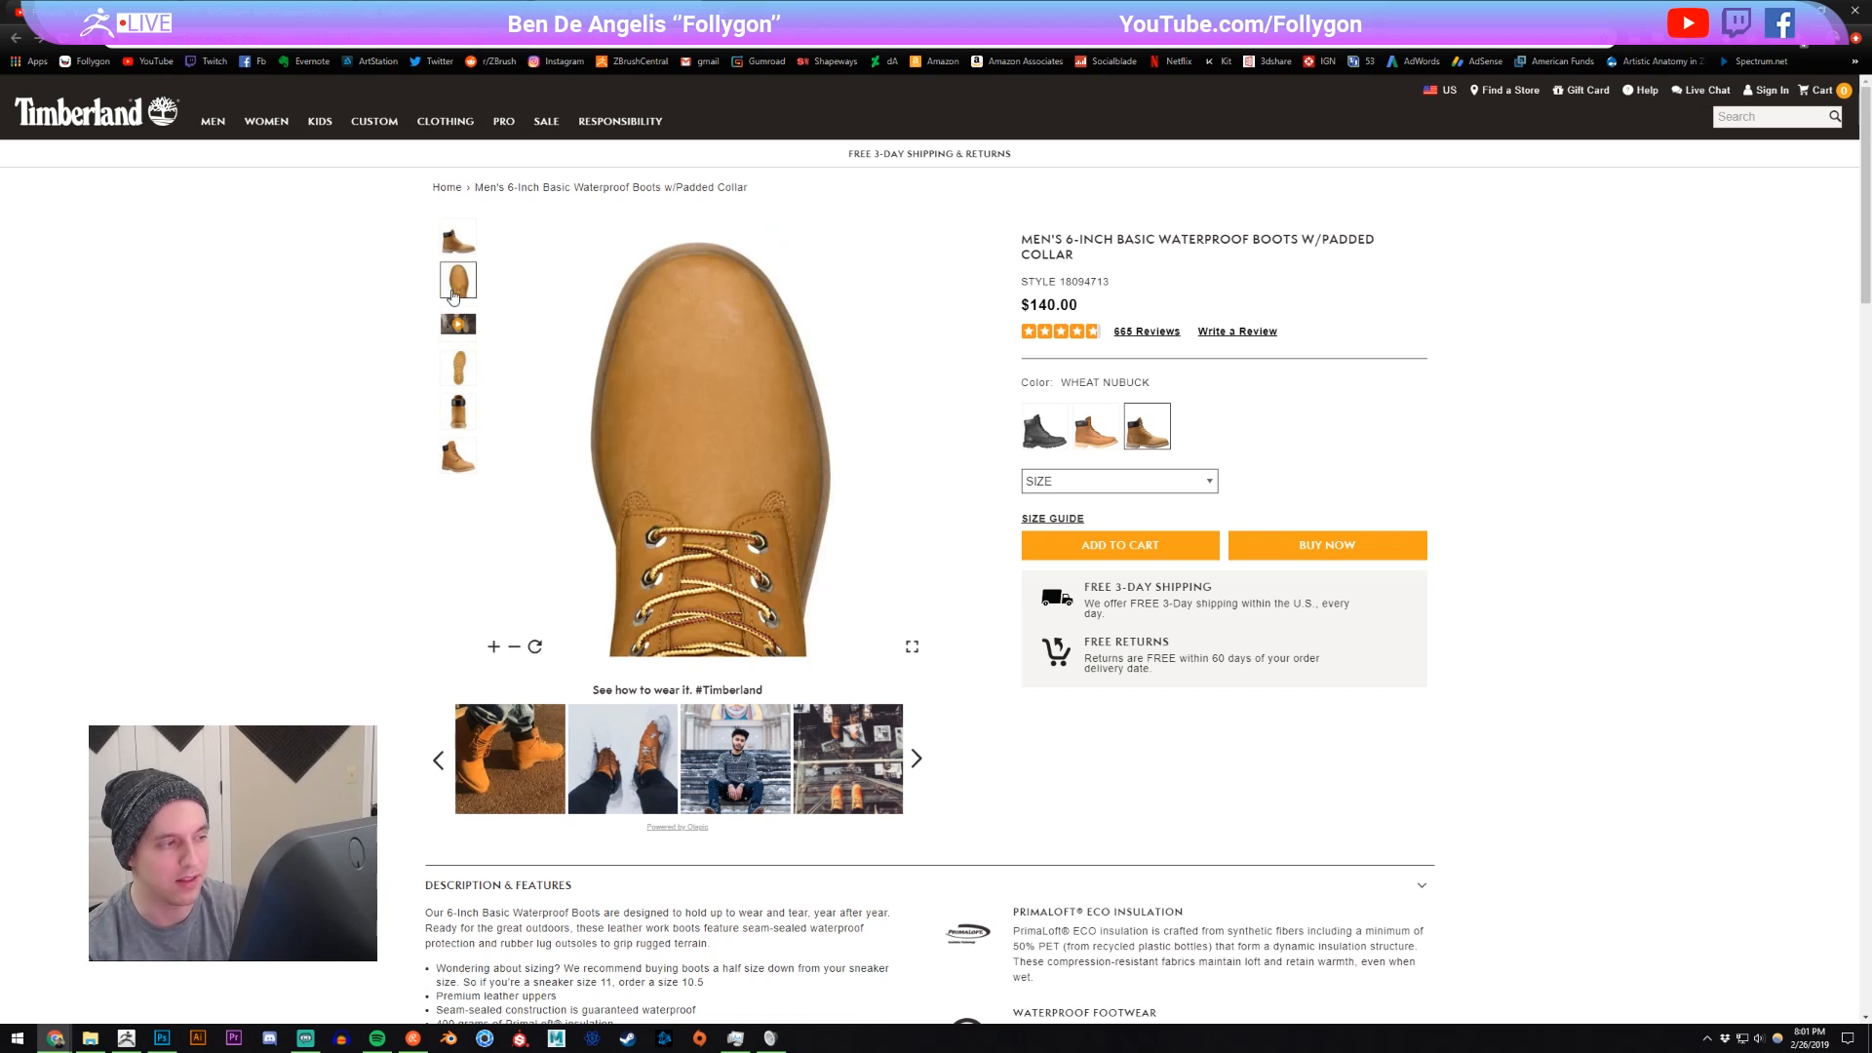
left_click(125, 1038)
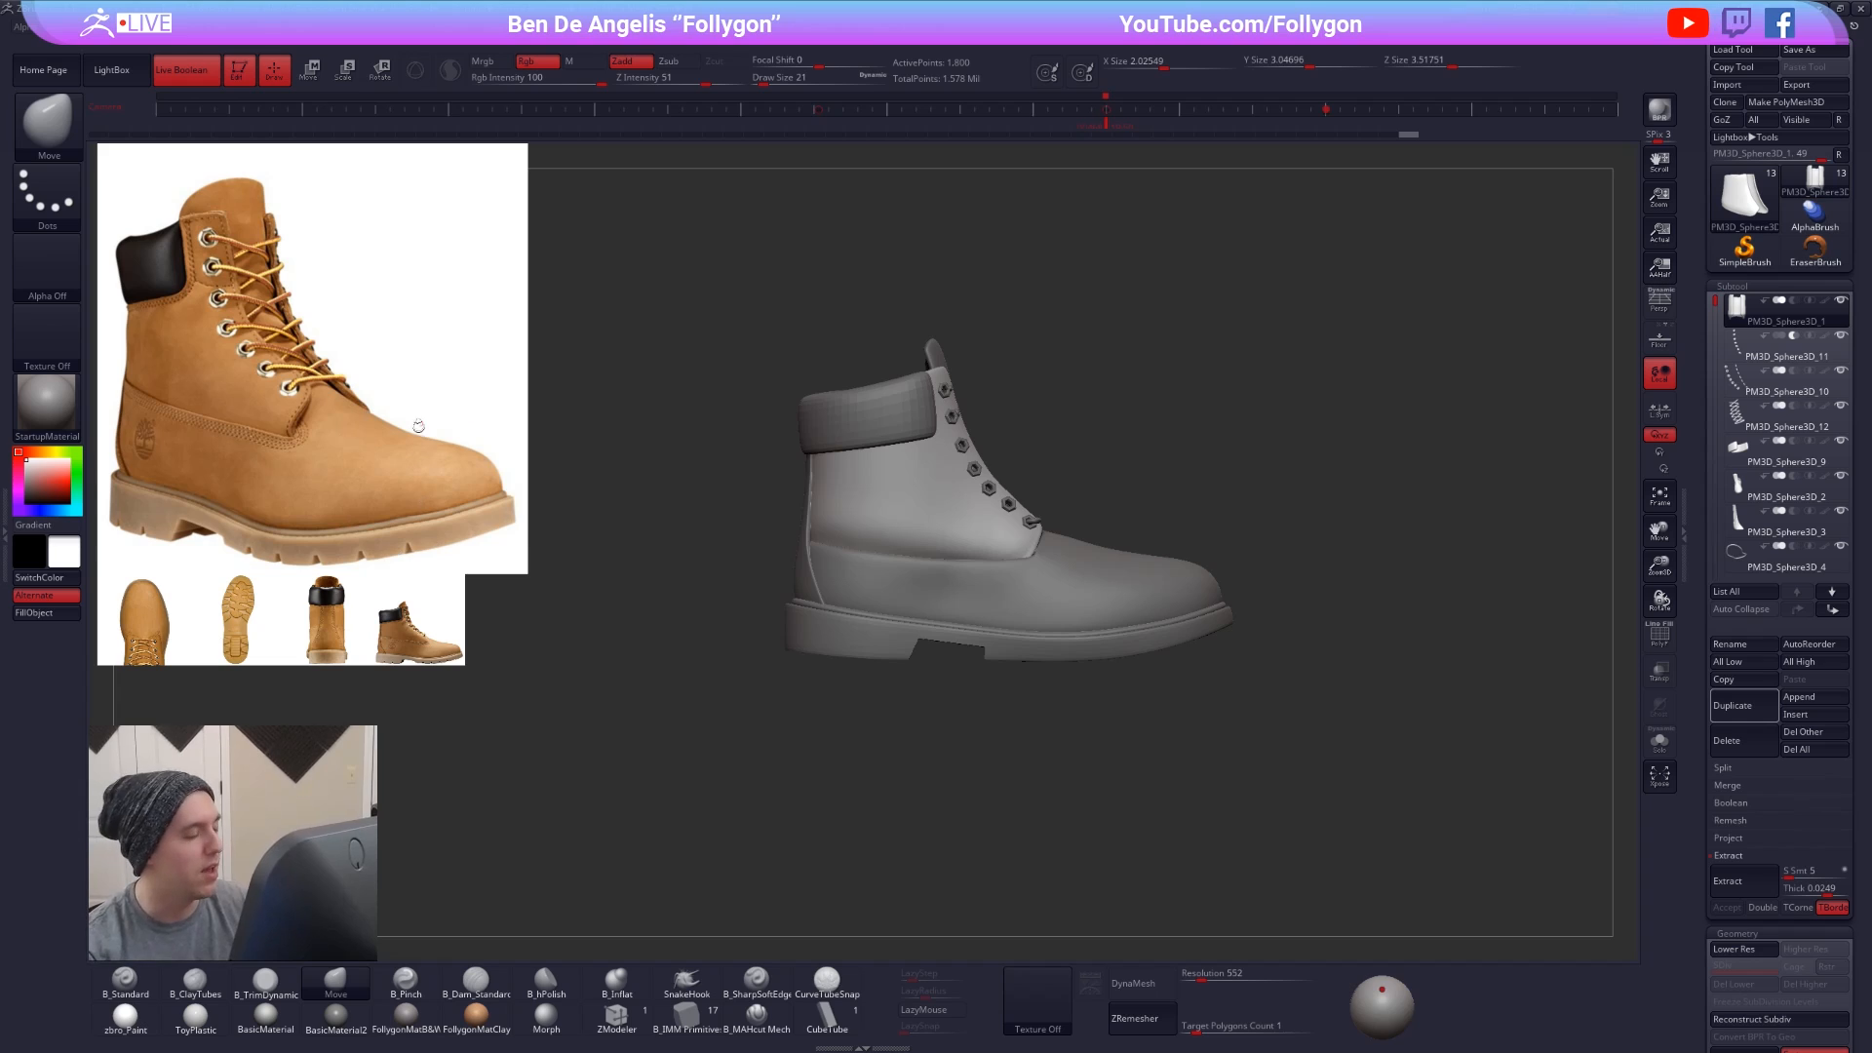
key("z")
key("z")
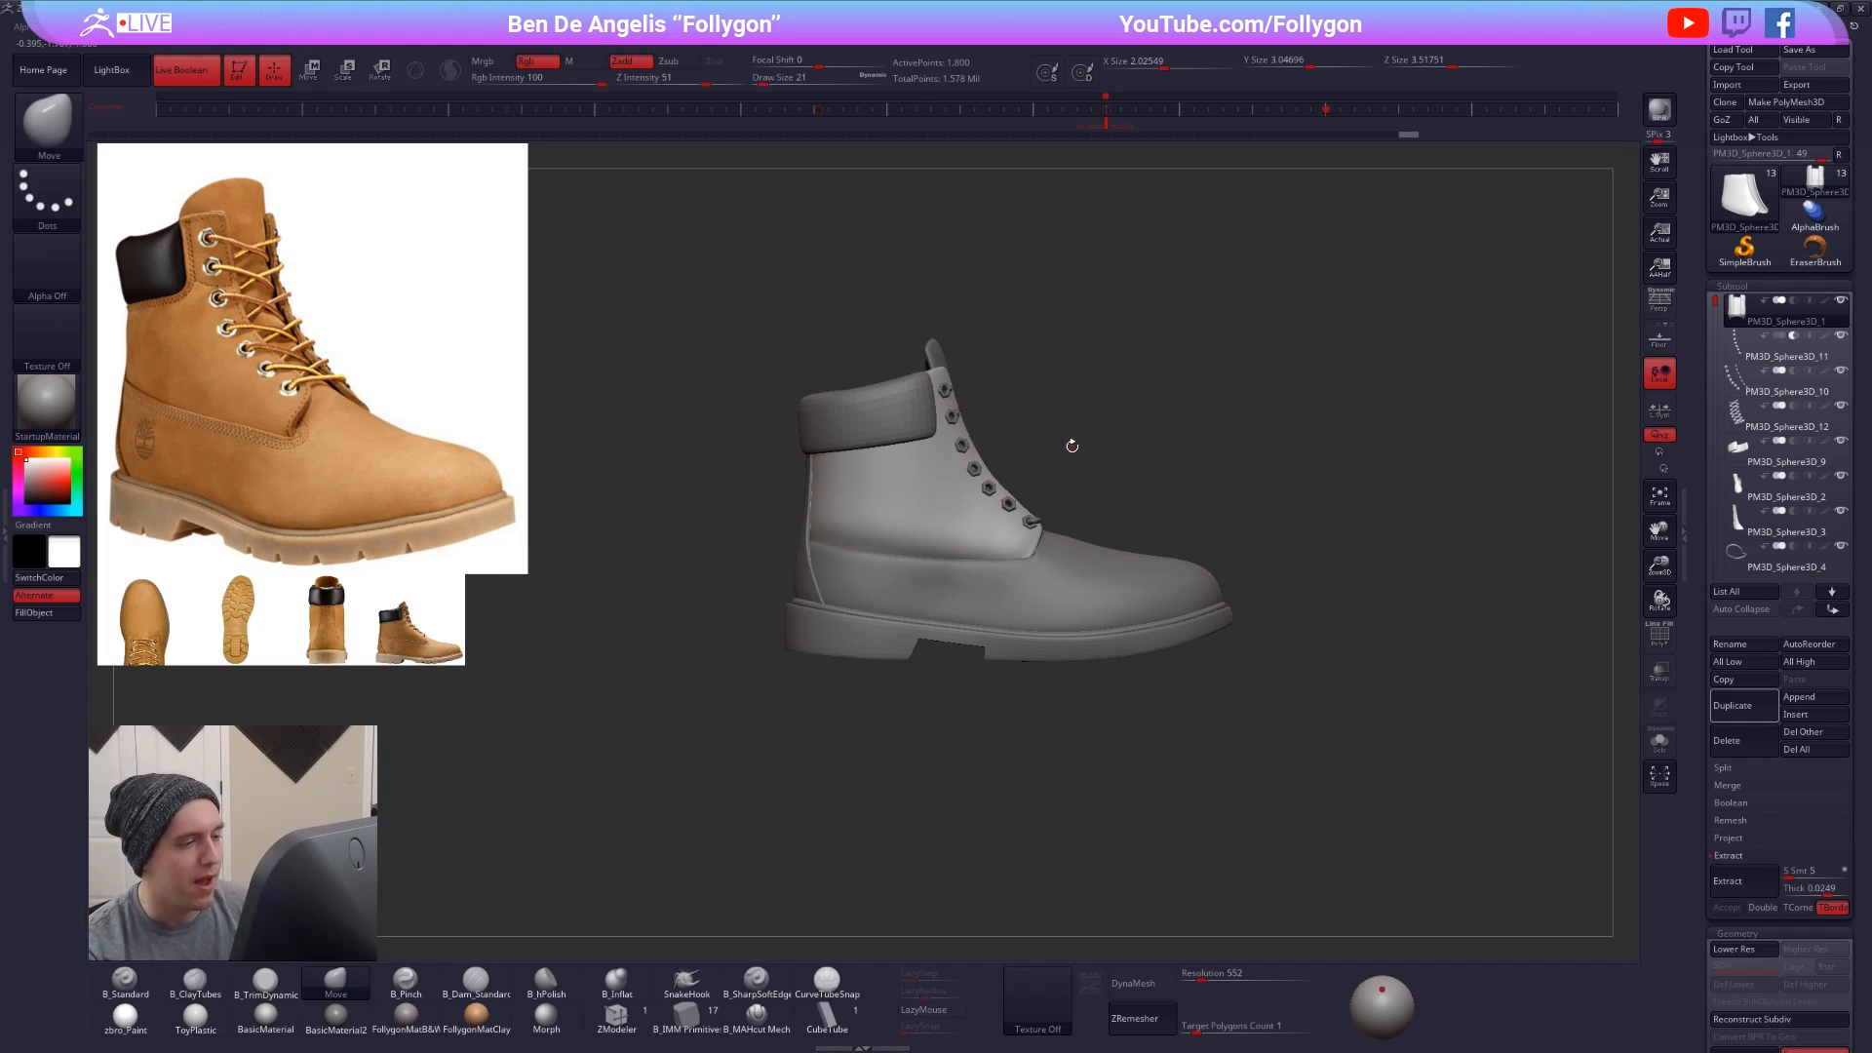
left_click_drag(1170, 459, 1114, 473)
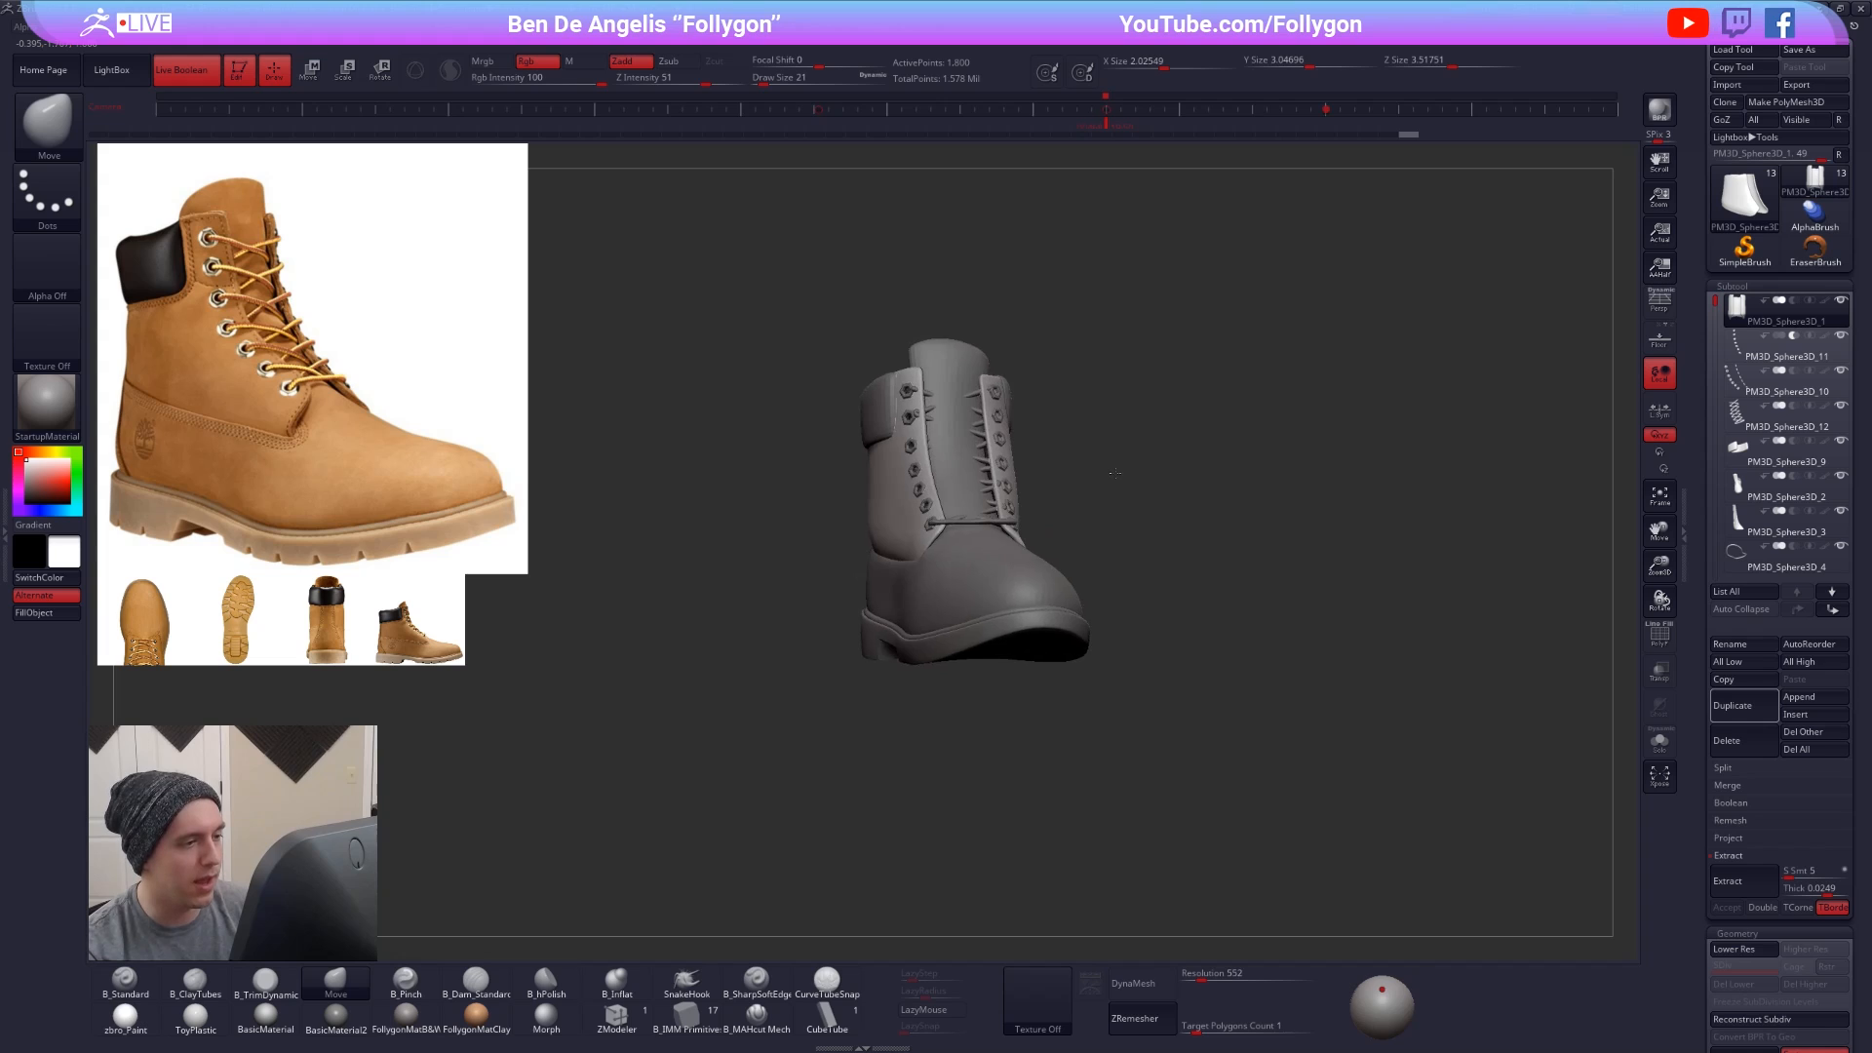